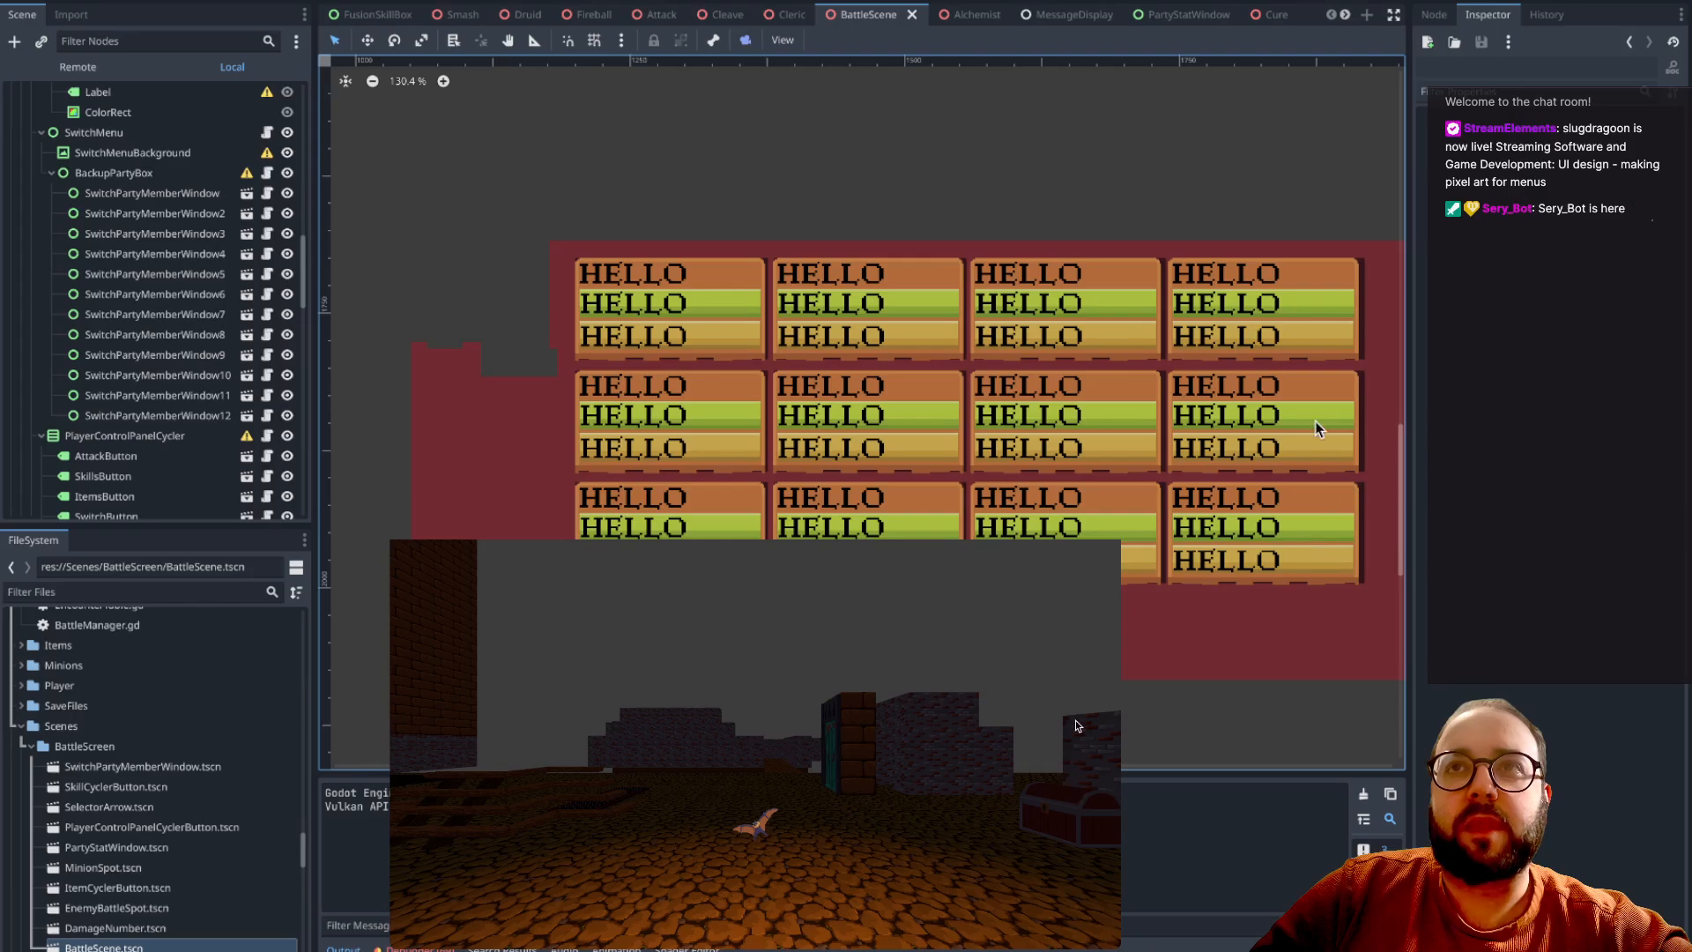
- Walk into a battle in the running game, open the Switch menu and move the highlight among its party member windows
scroll(1234, 441, left, 3)
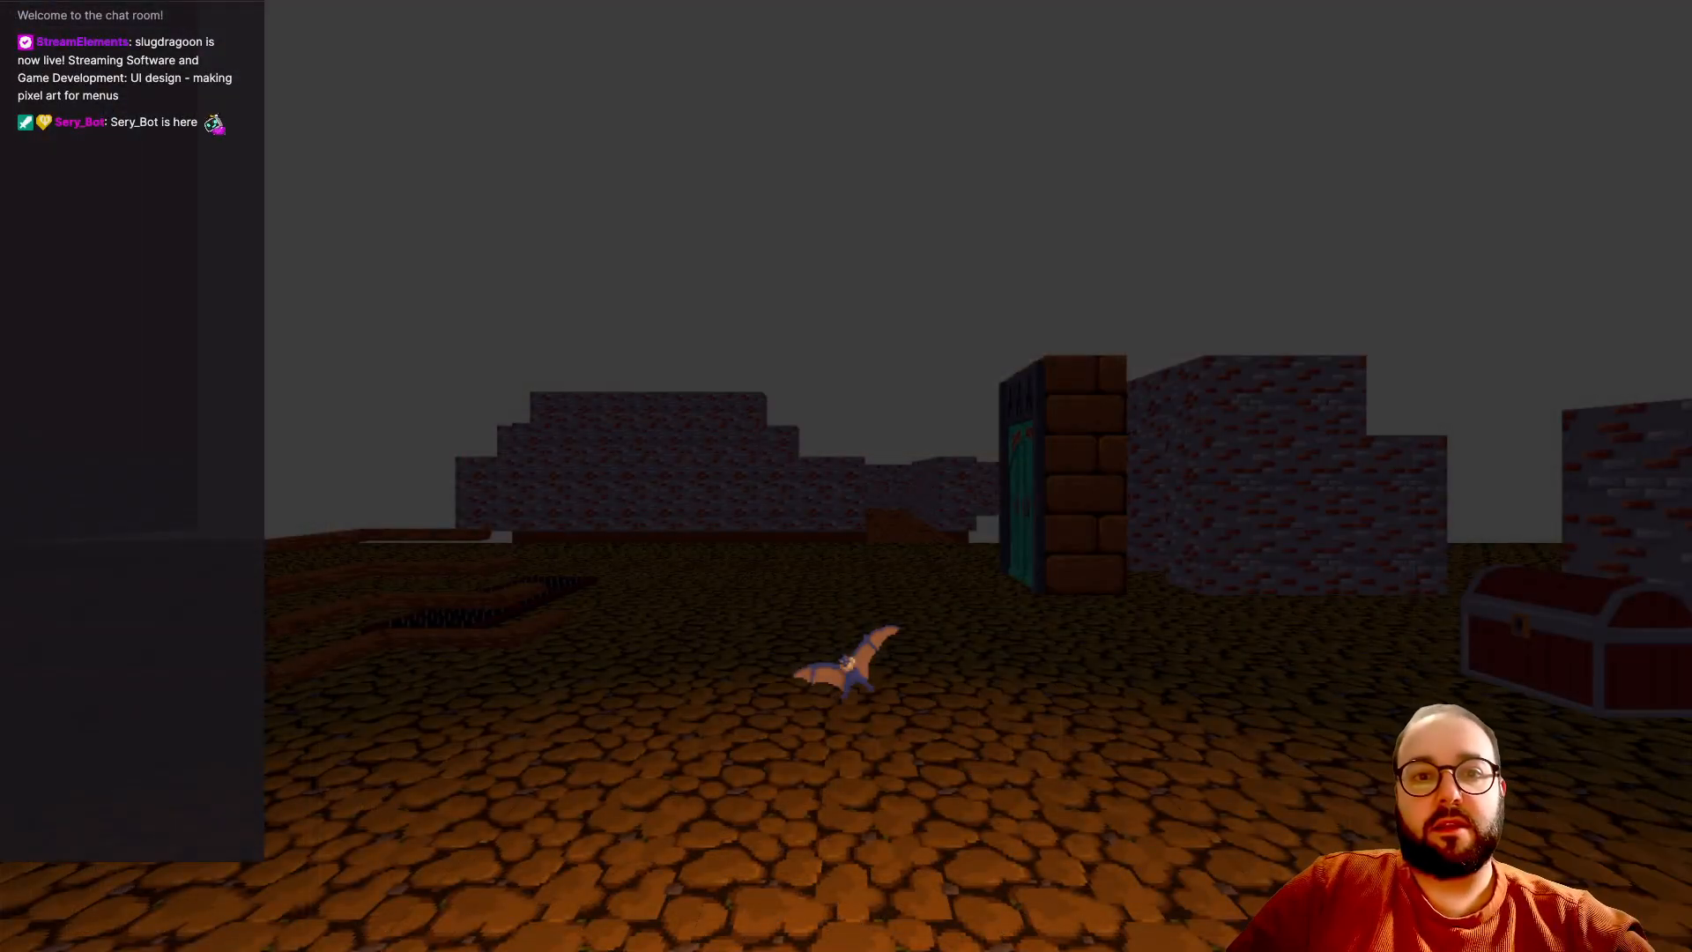
key(d)
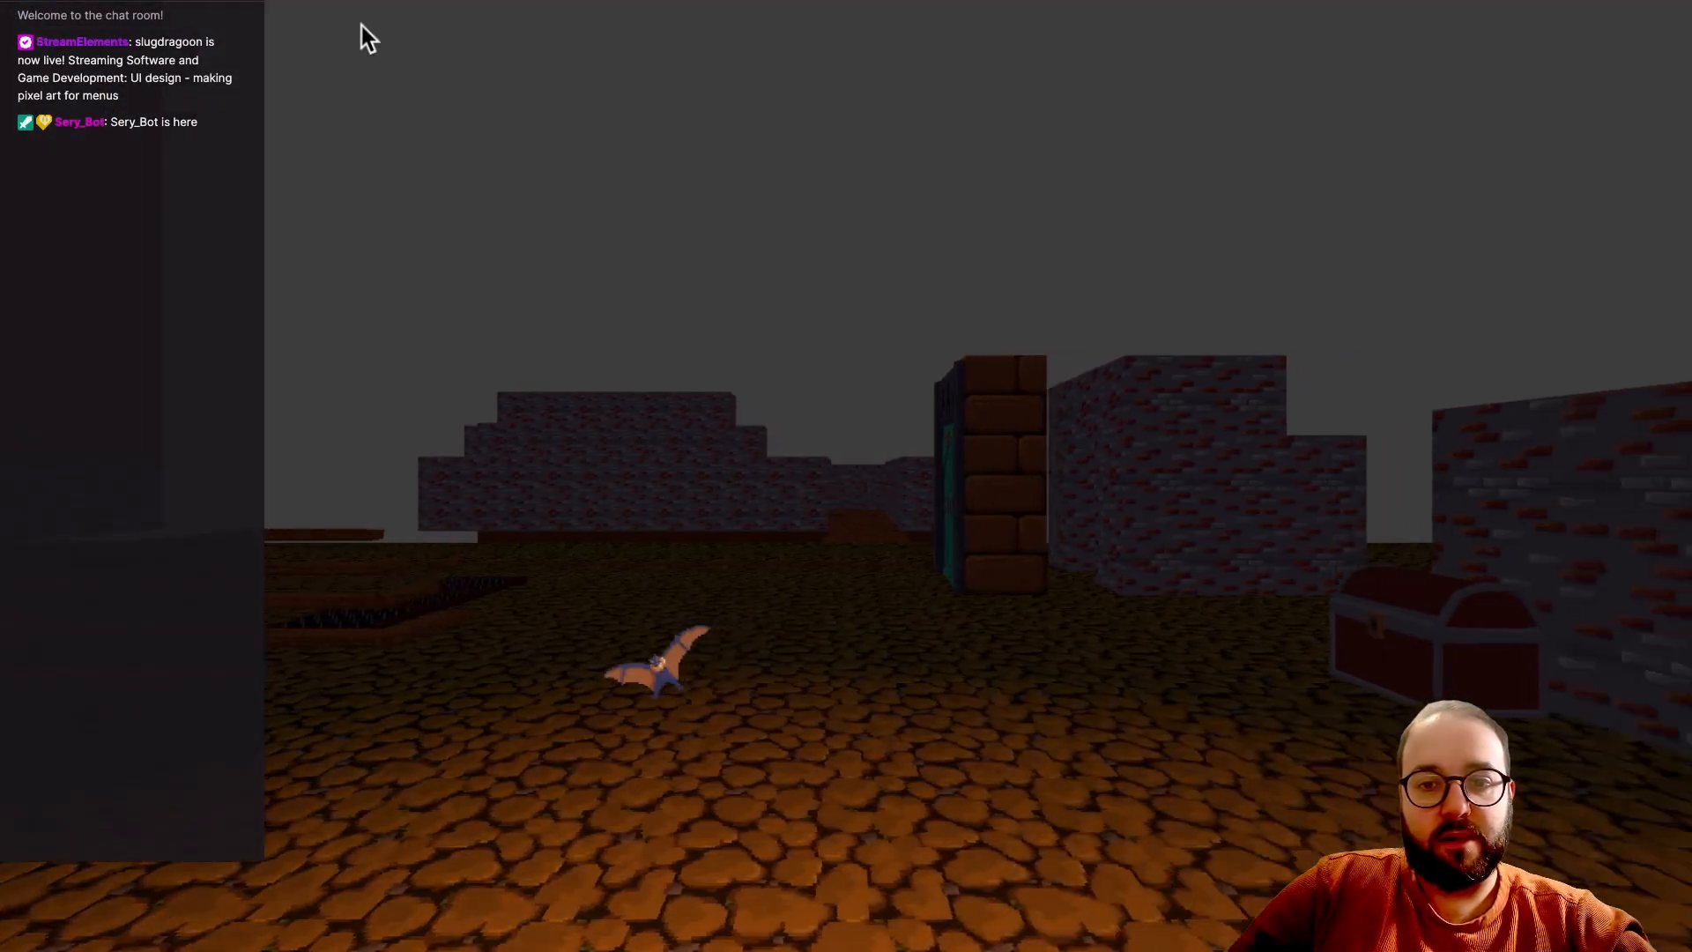
key(w)
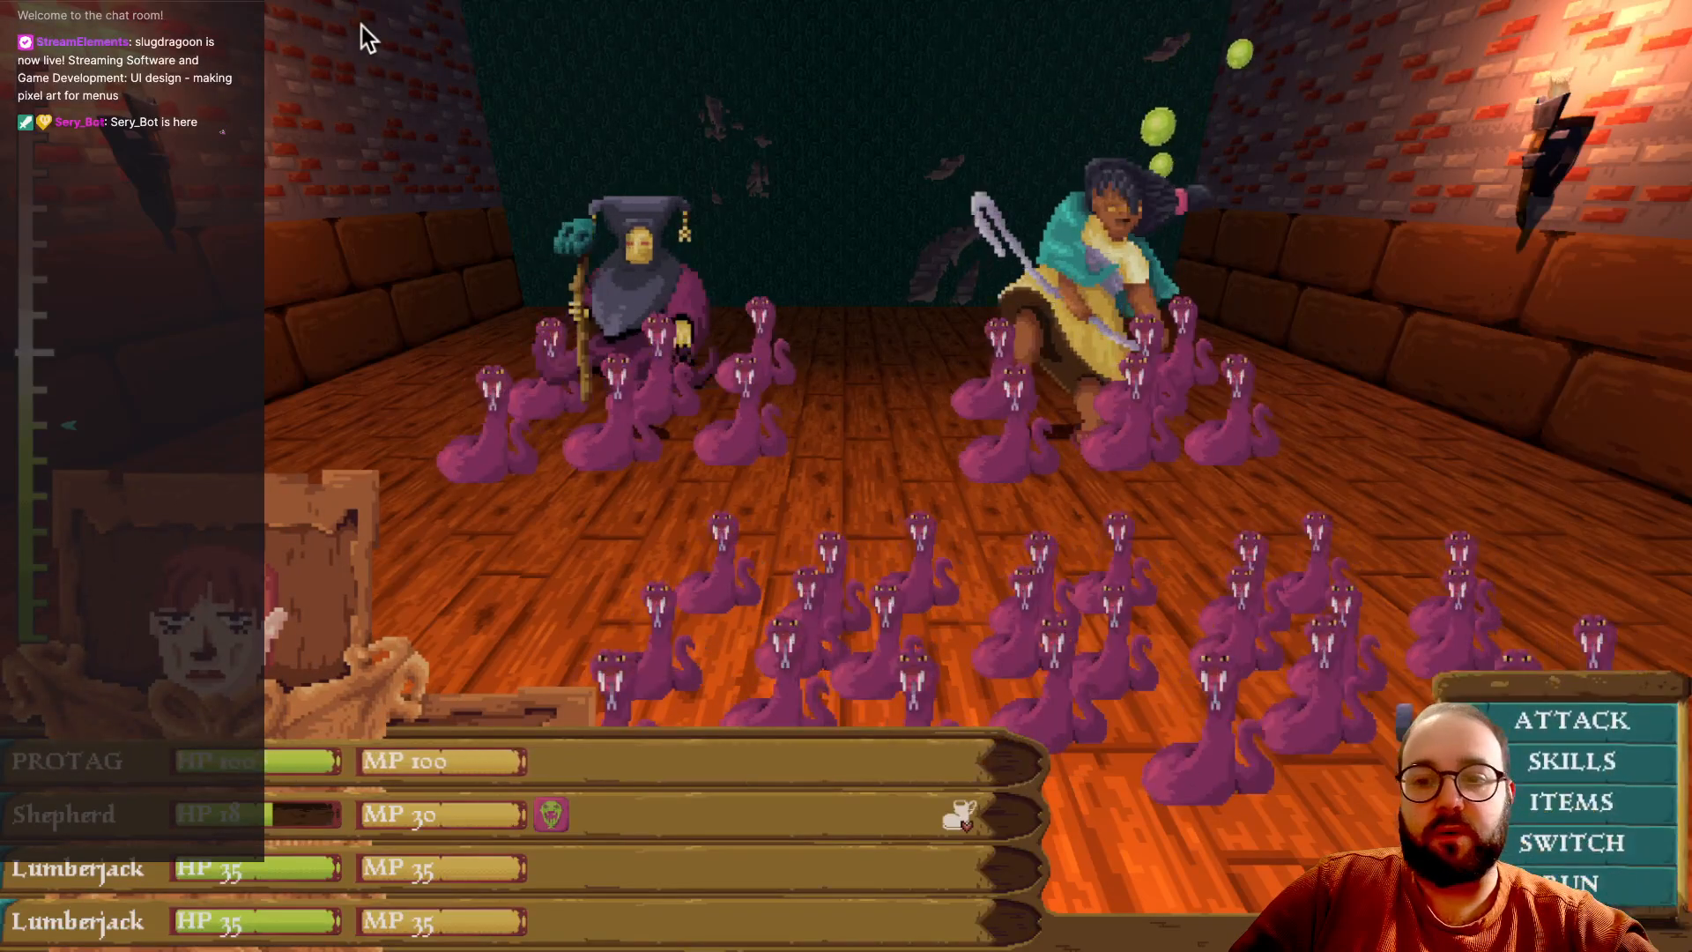
key(Return)
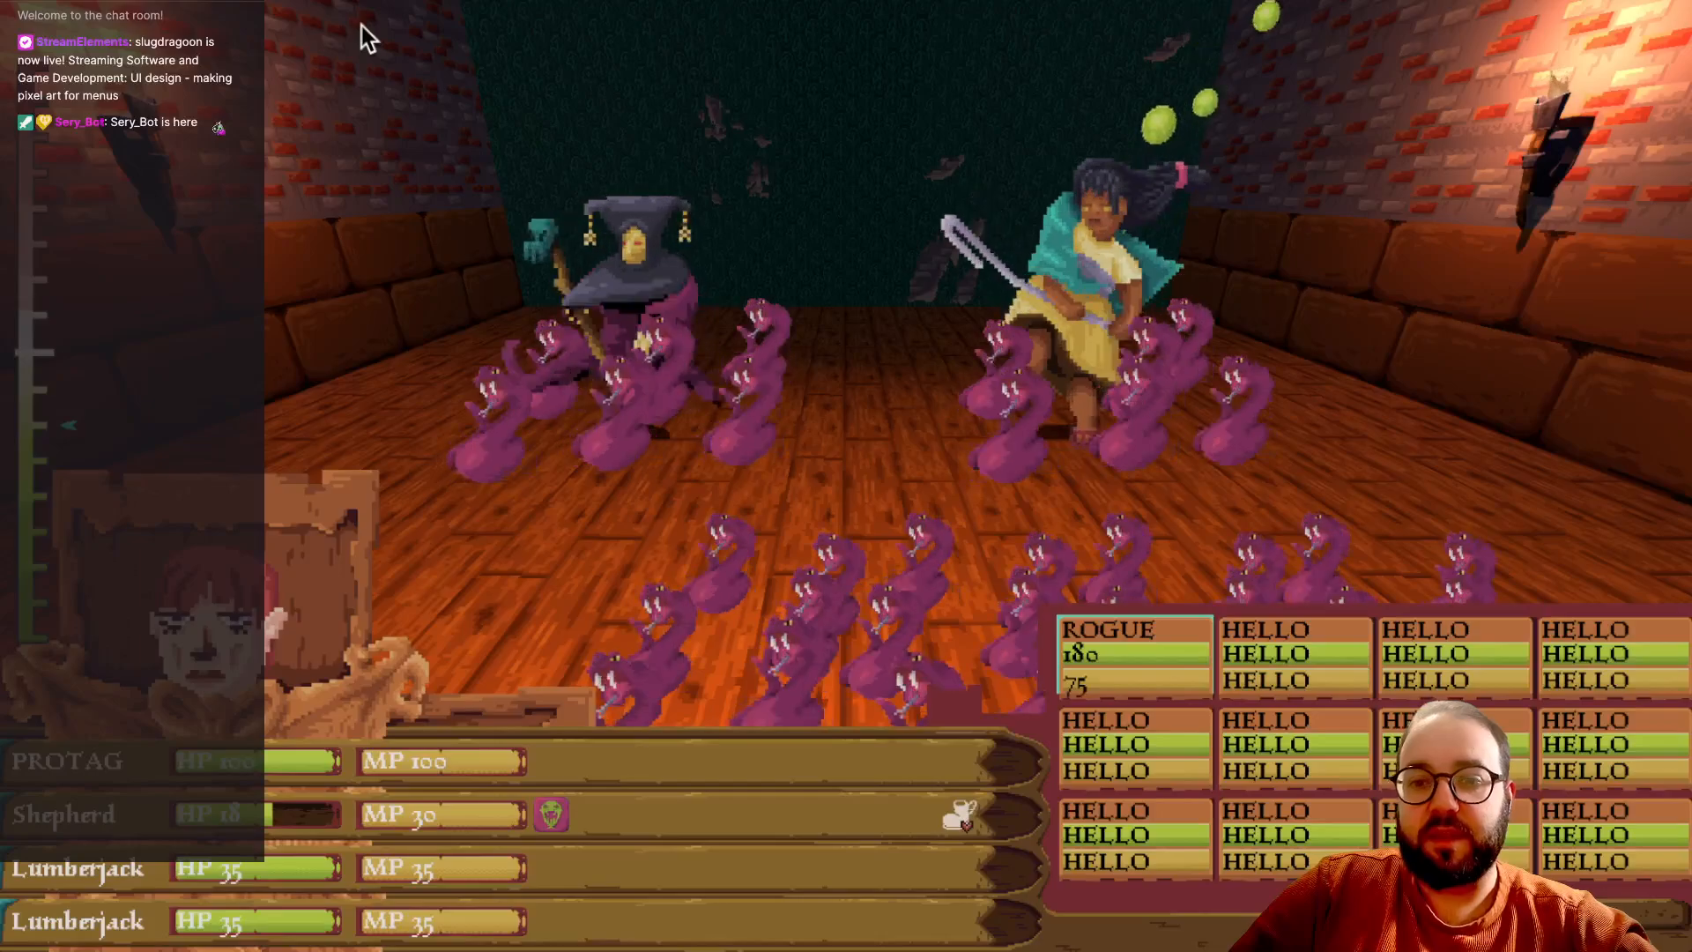
key(Right)
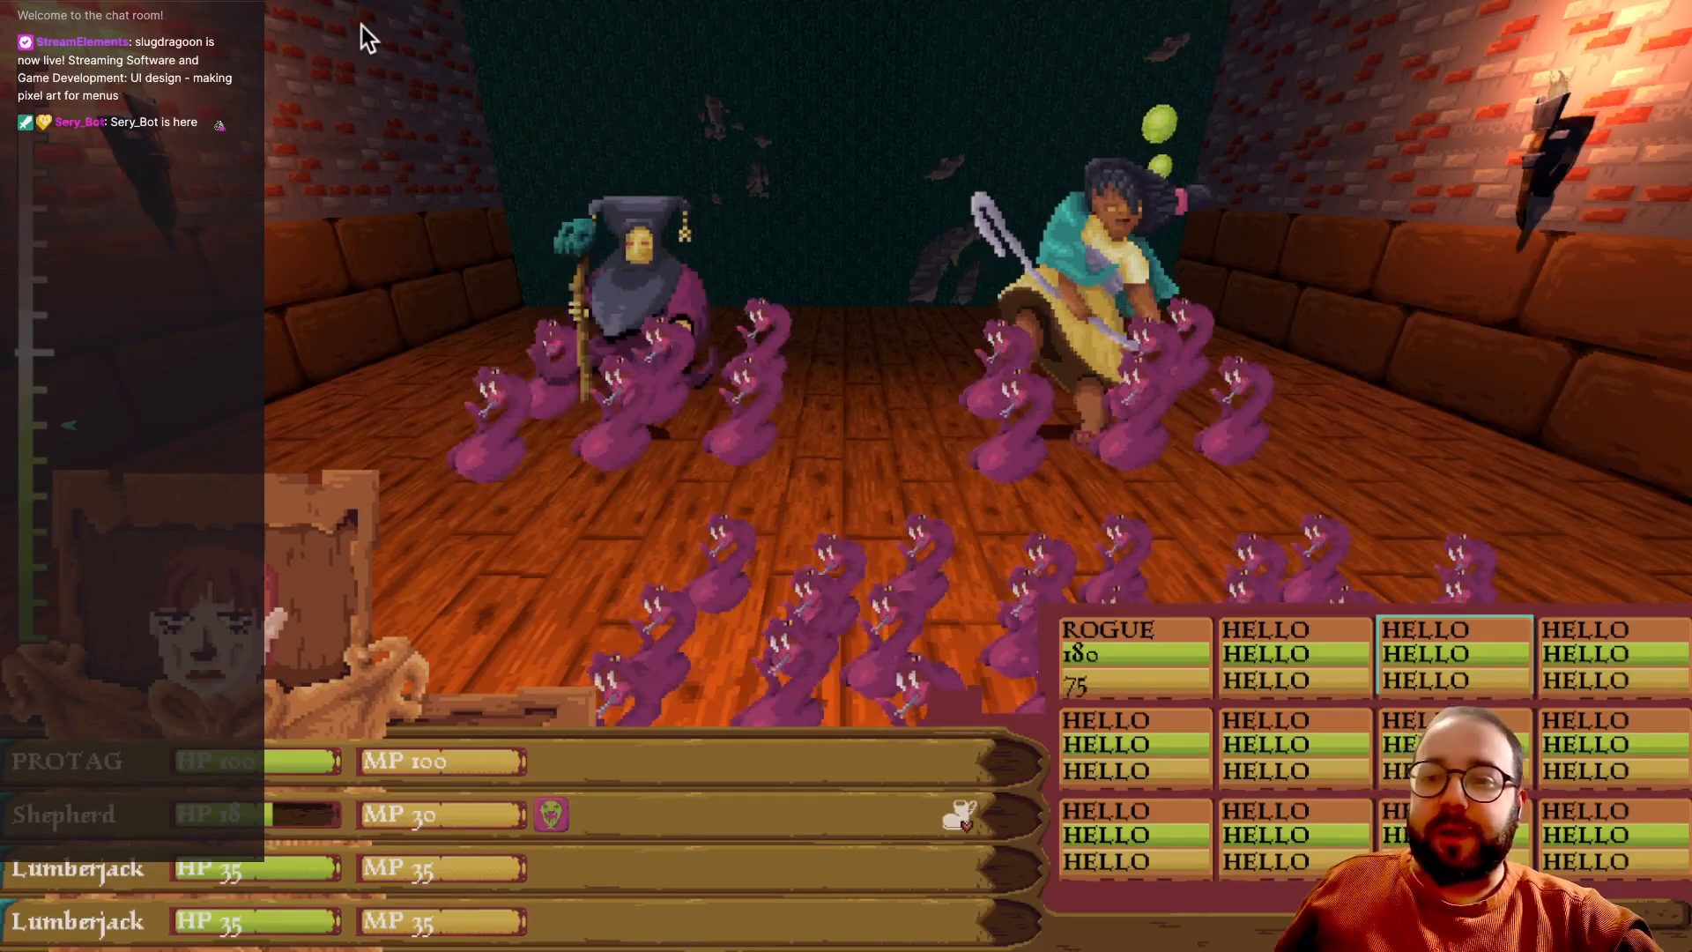
key(Down)
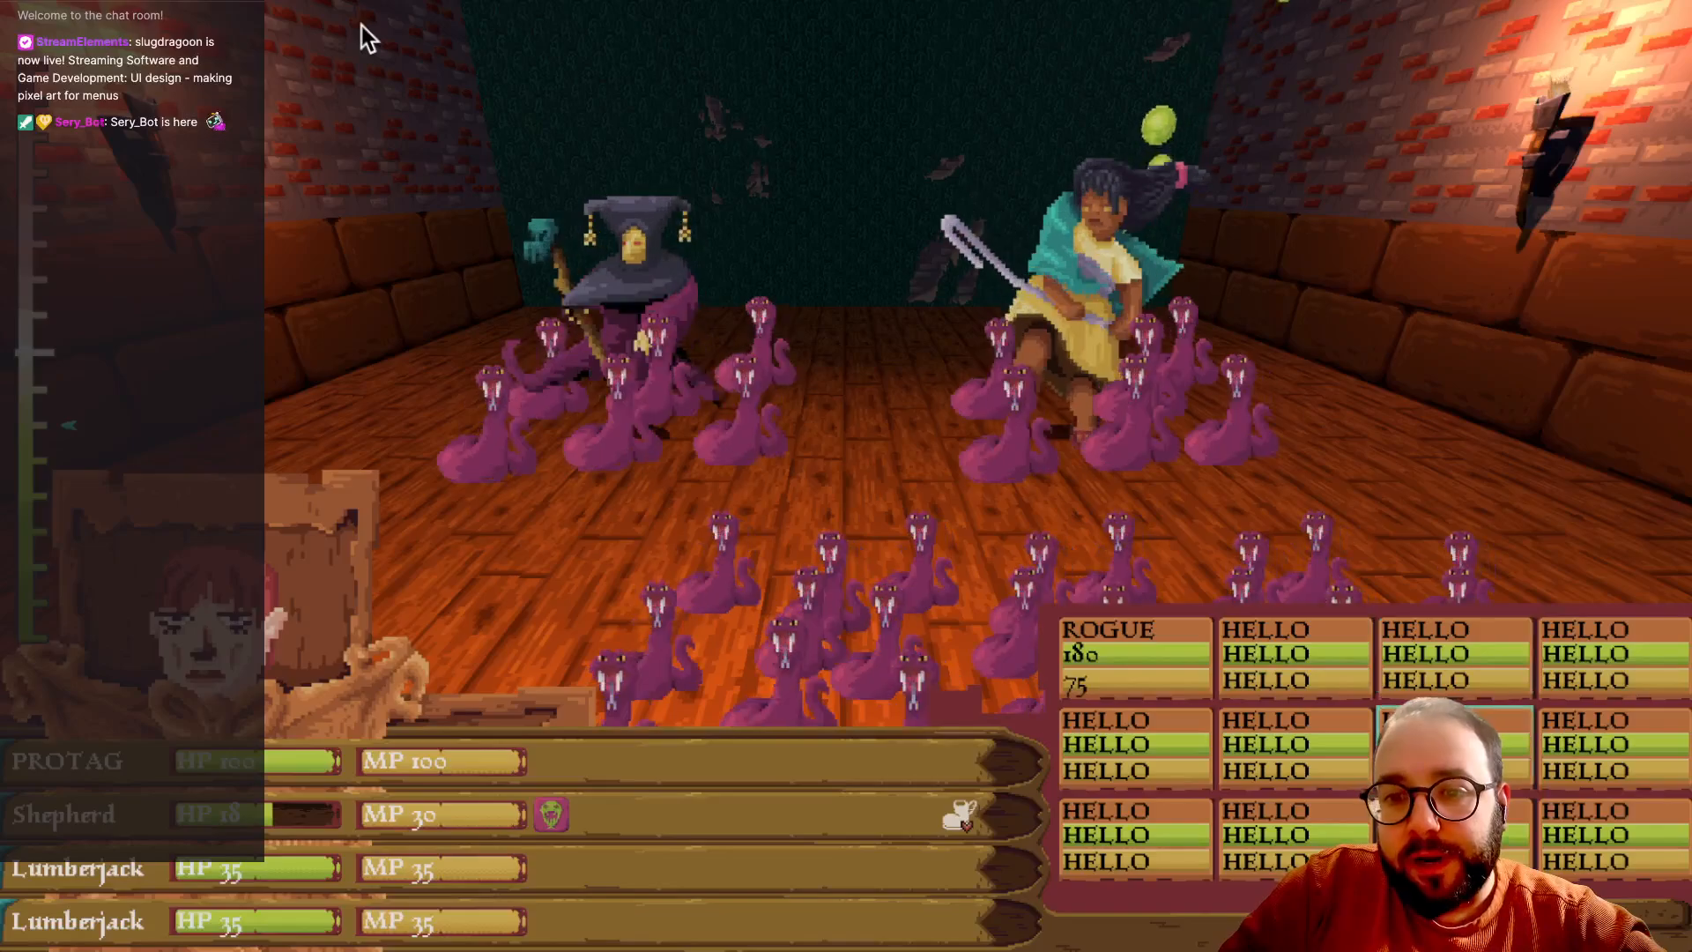
key(Up)
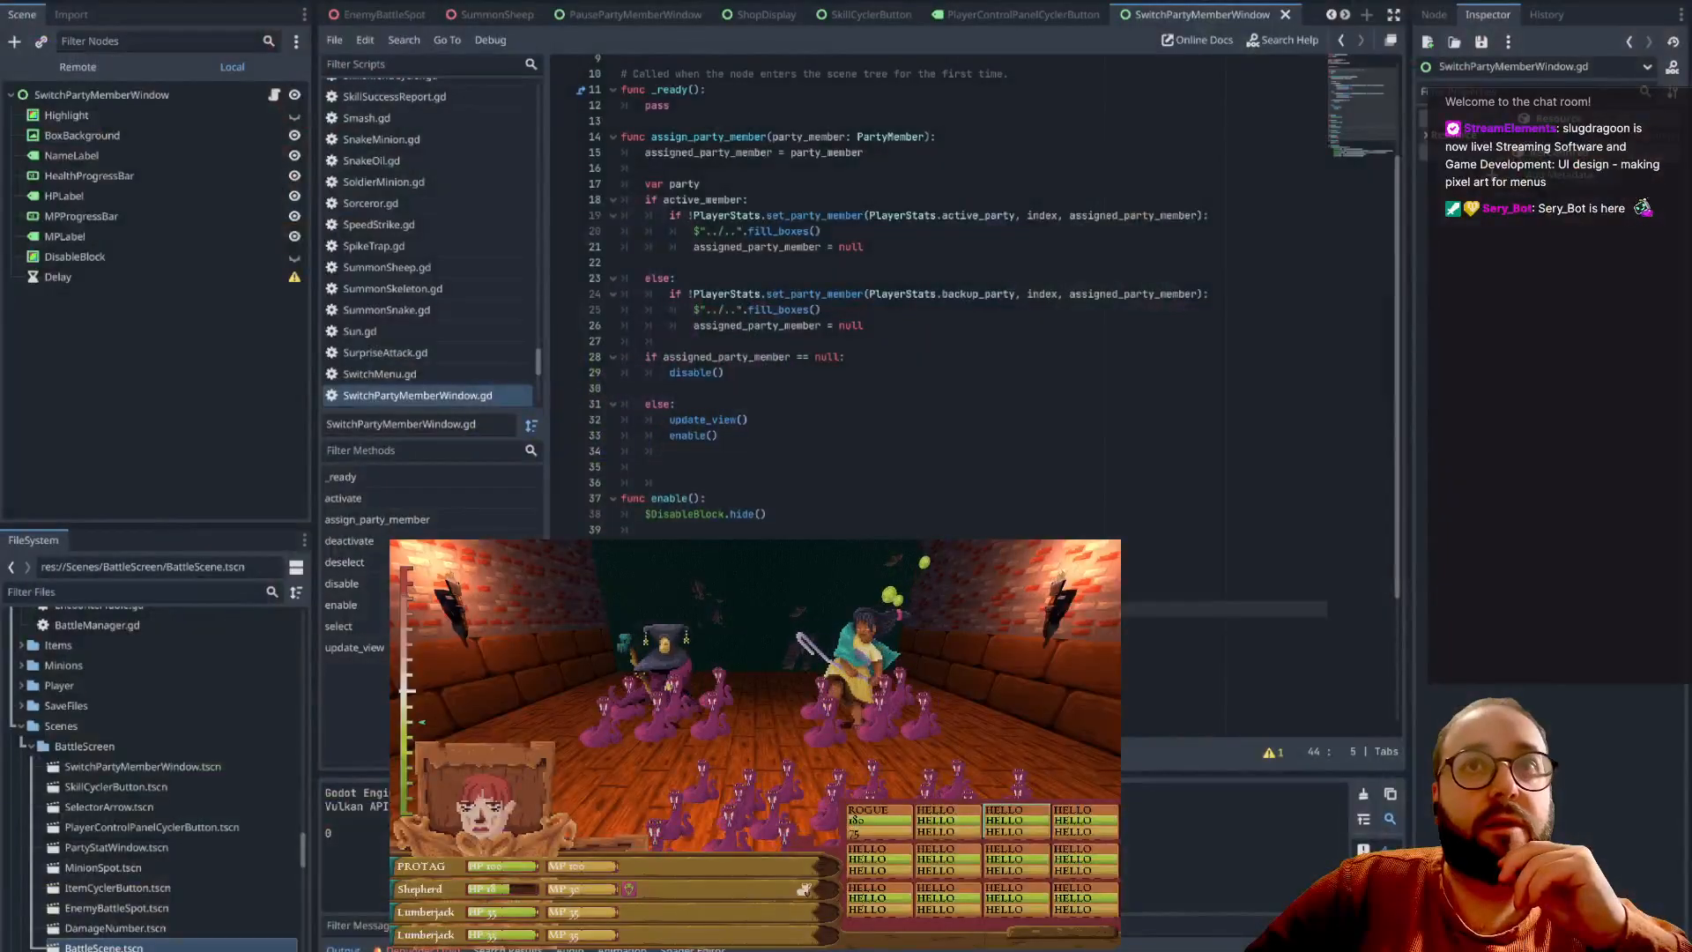
- Find BattleScene.tscn by filtering the project files for "battle" and open the script of its SwitchMenu node
scroll(767, 318, down, 4)
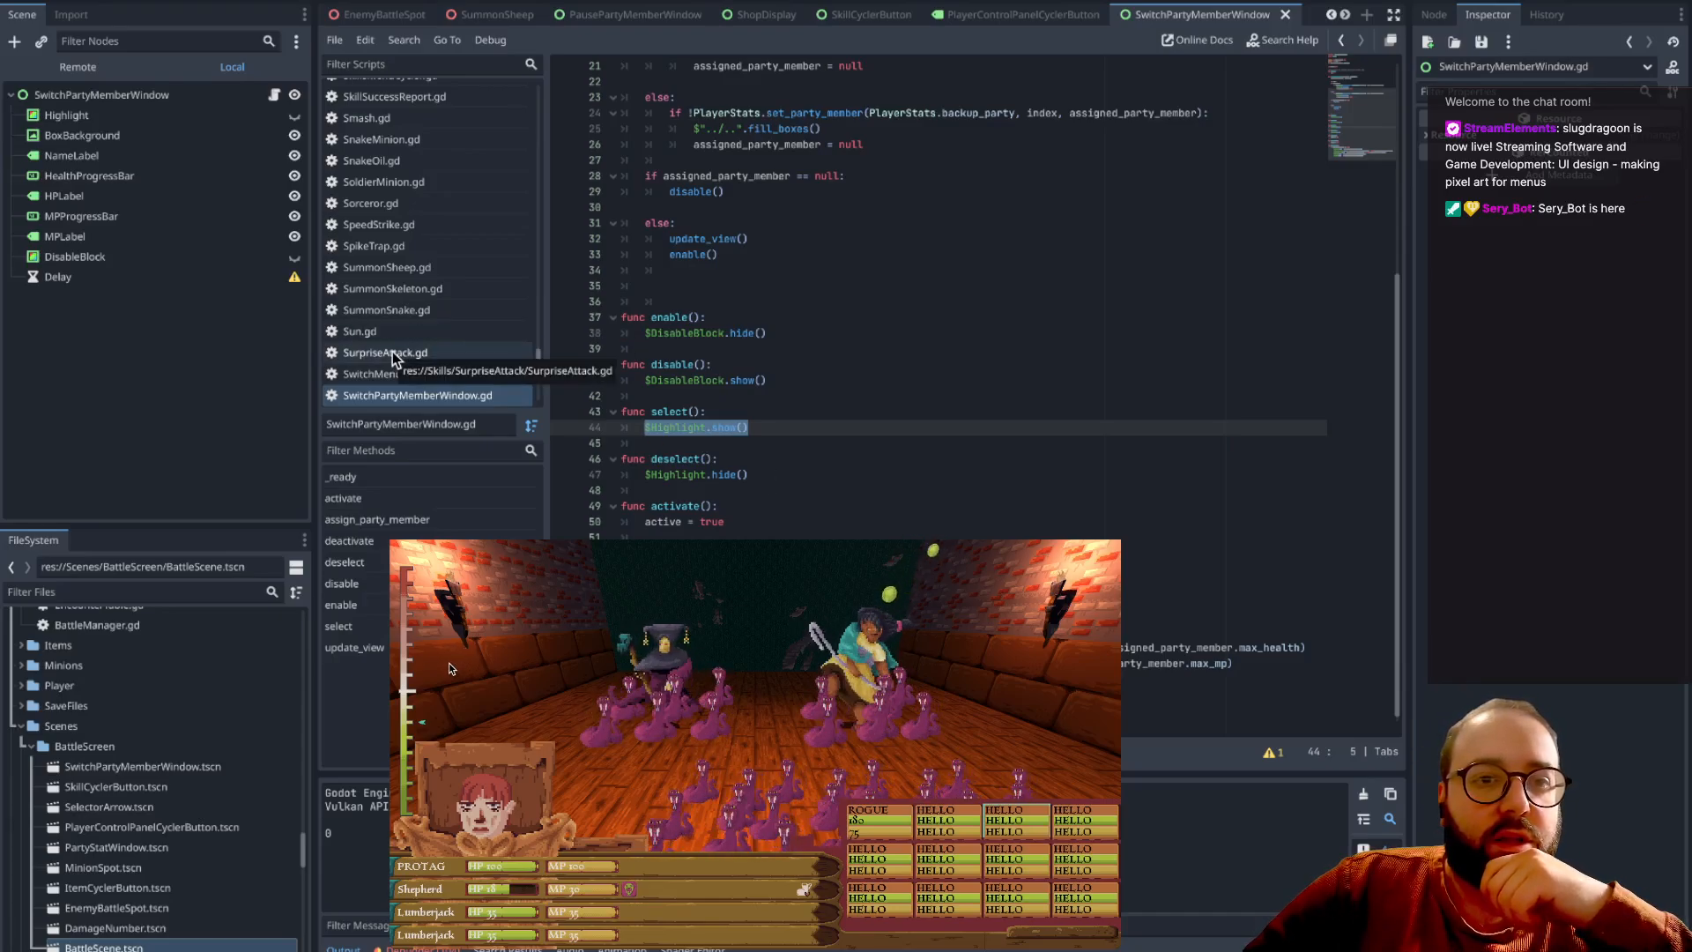
scroll(430, 325, down, 1)
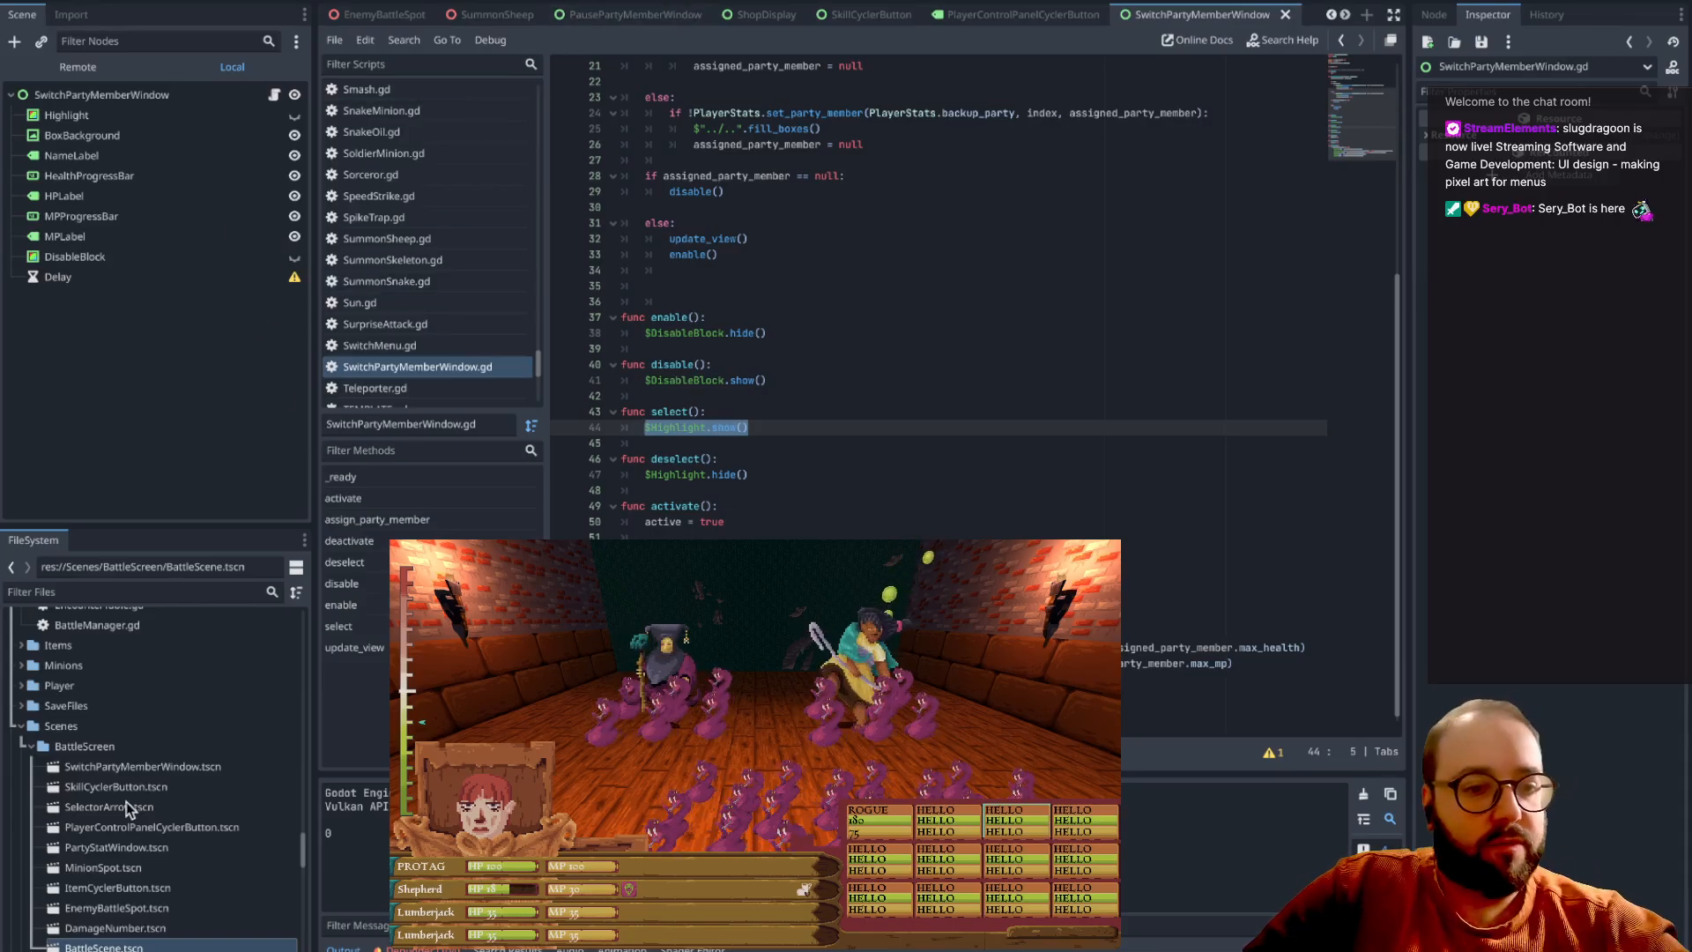
click(123, 592)
text(battle)
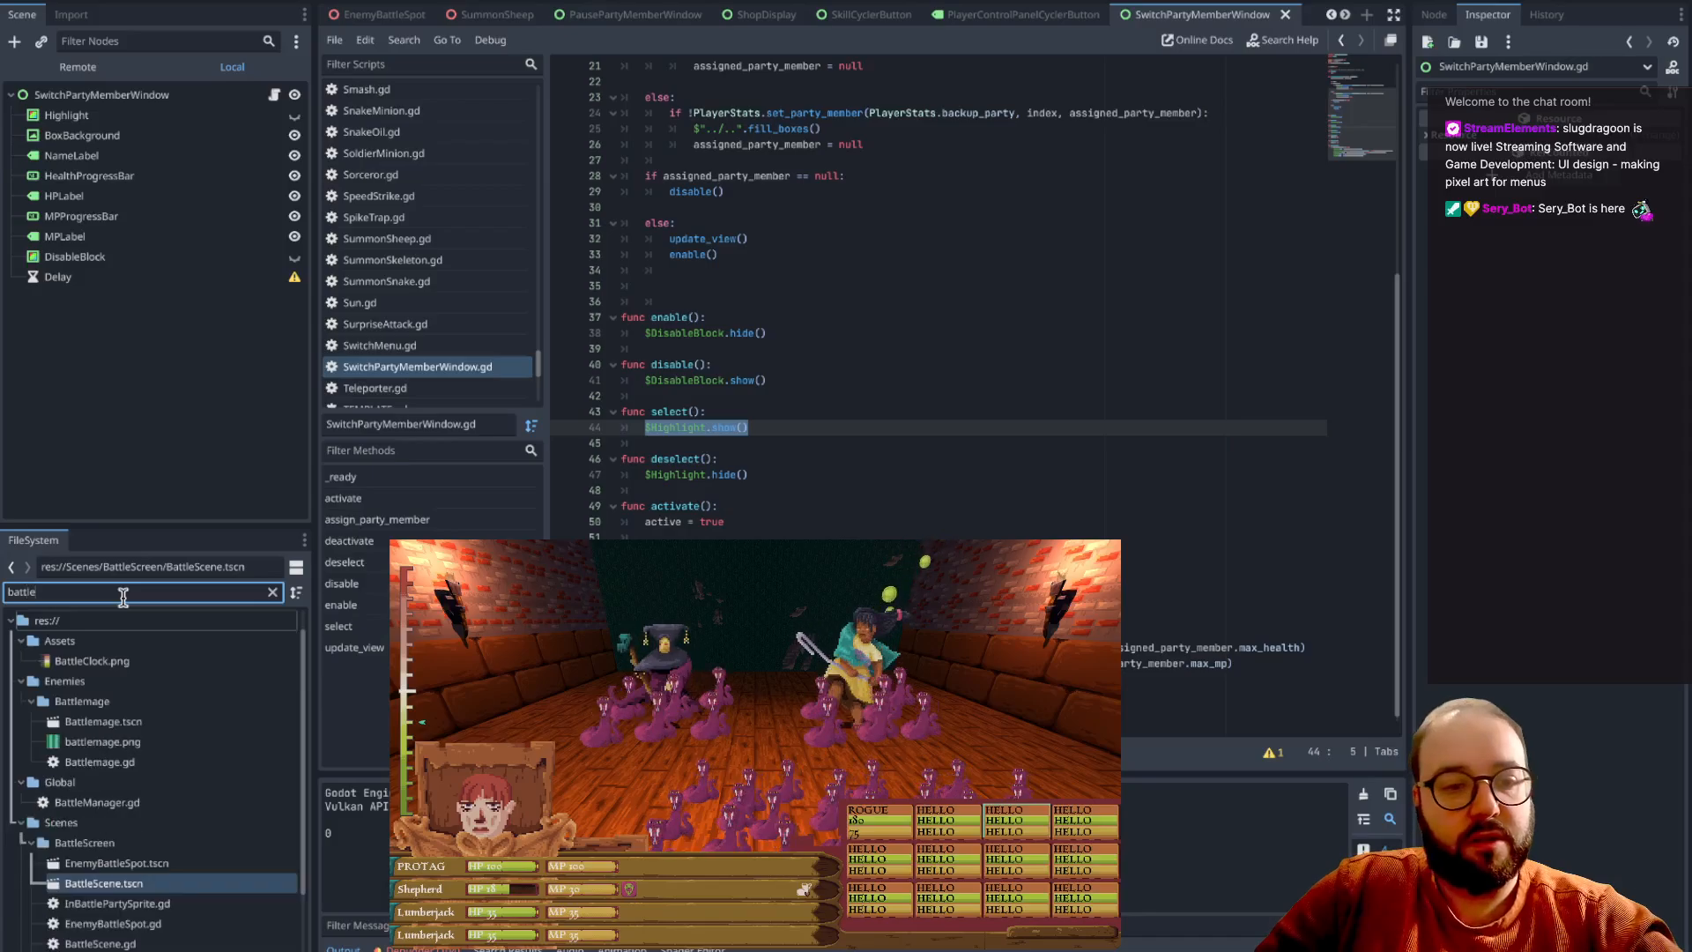
double_click(123, 881)
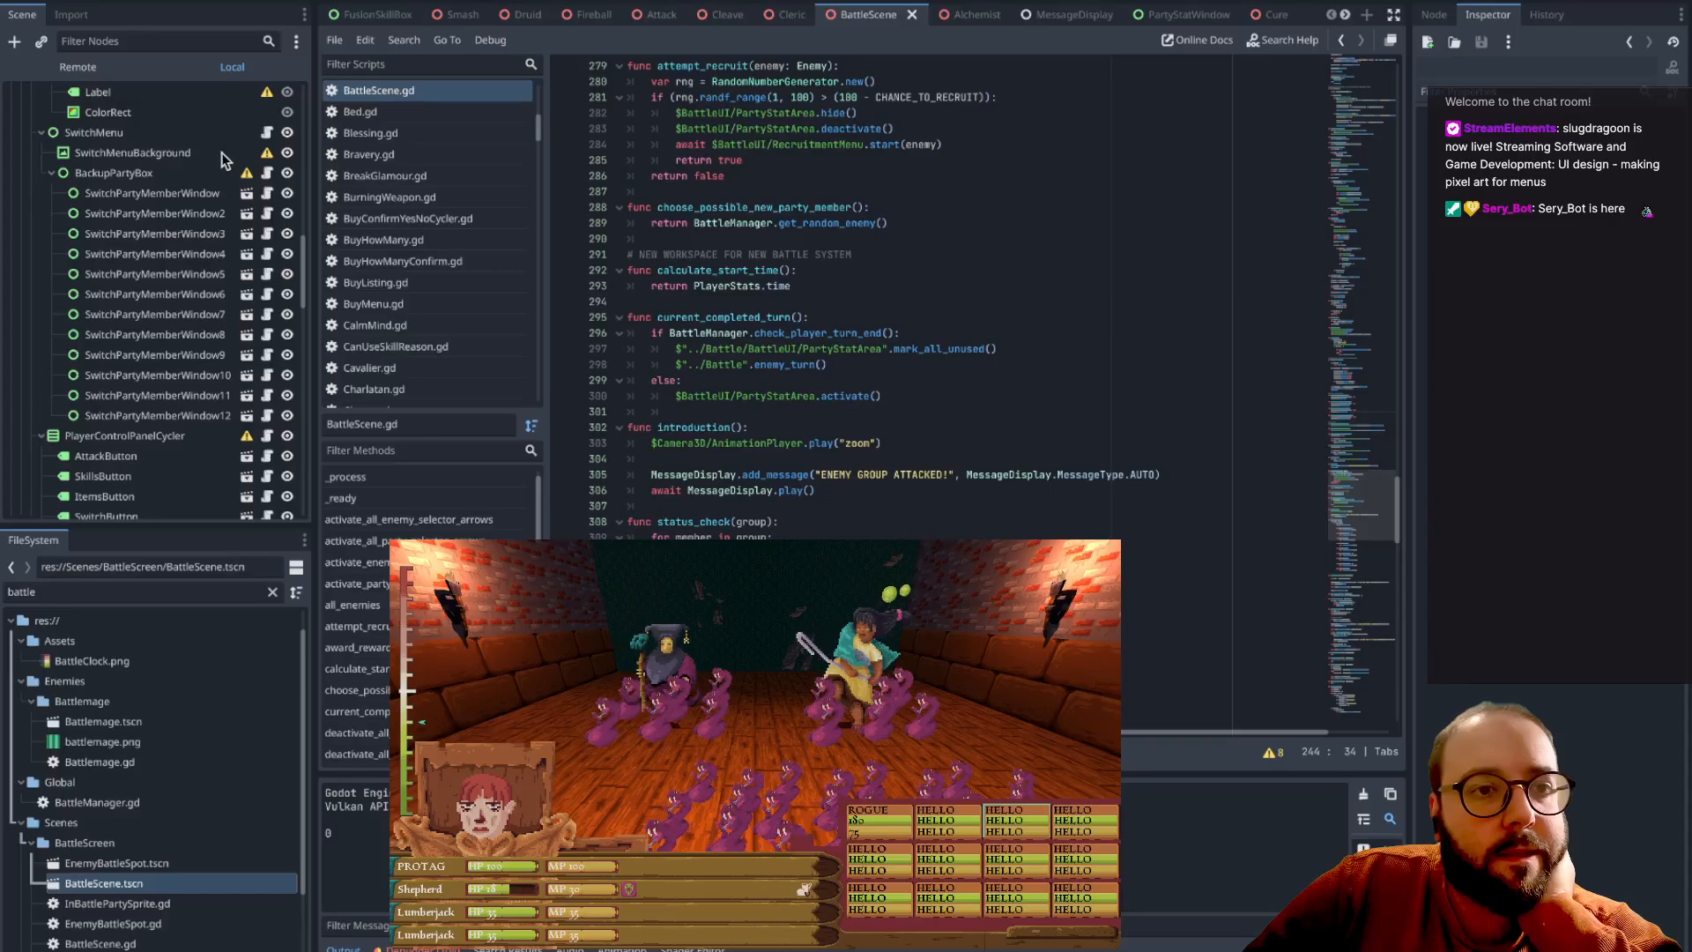
click(264, 133)
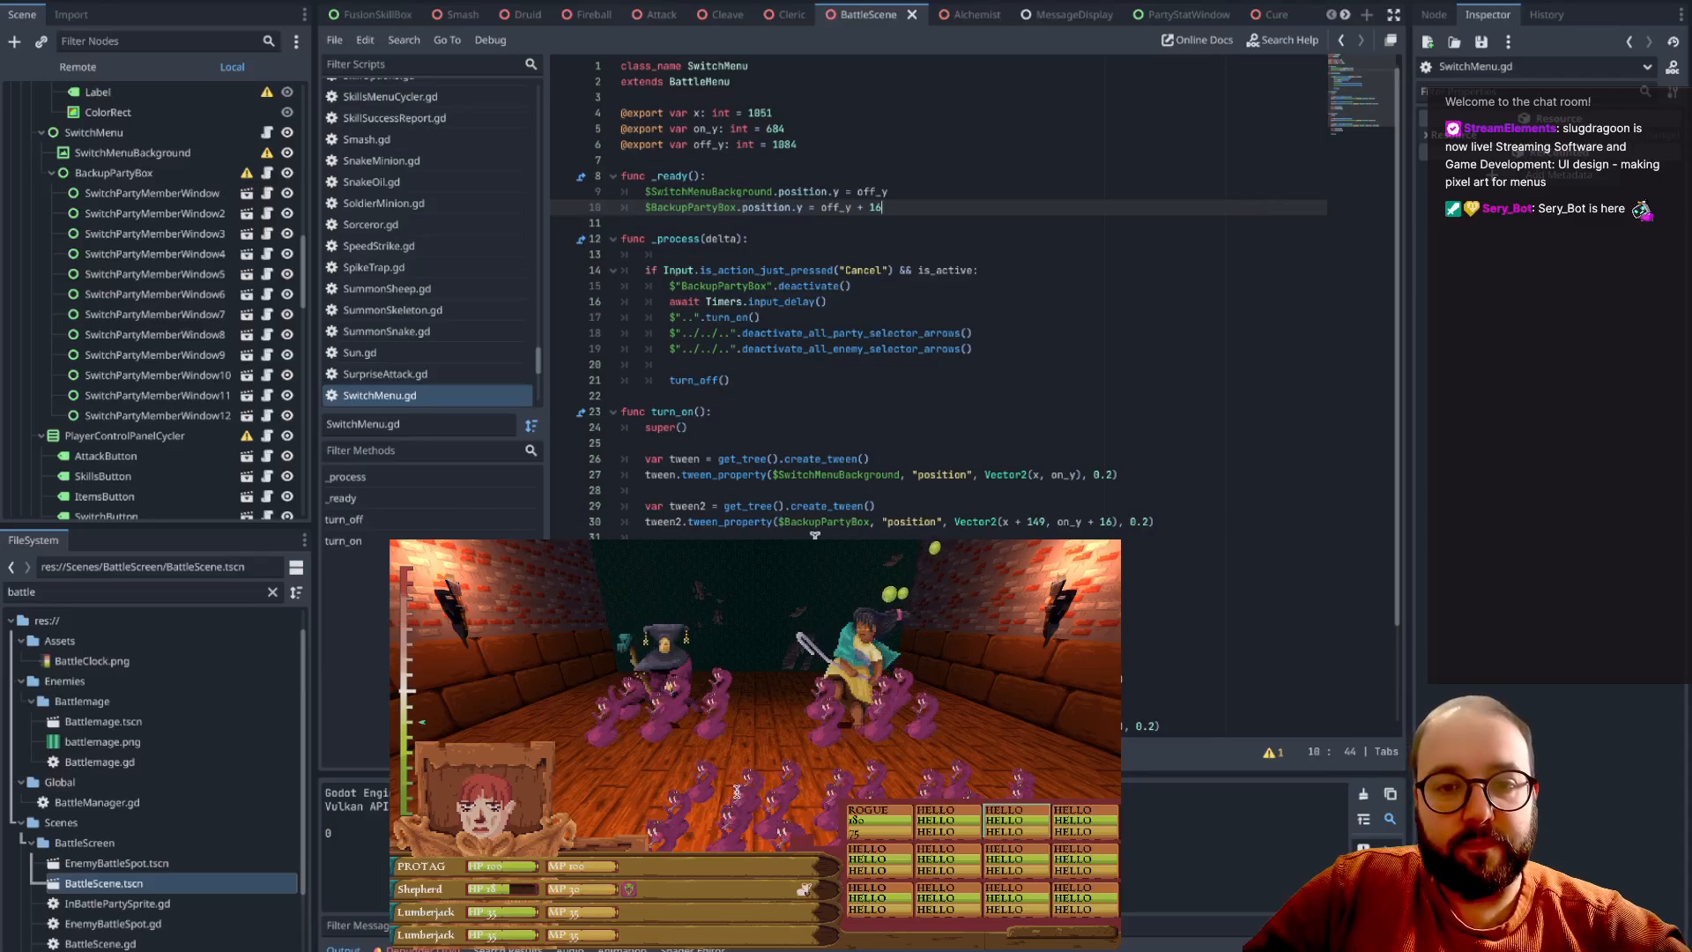
- Copy the two lines in turn_on() that create the tween and animate the position of $SwitchMenuBackground
drag(687, 539, 643, 510)
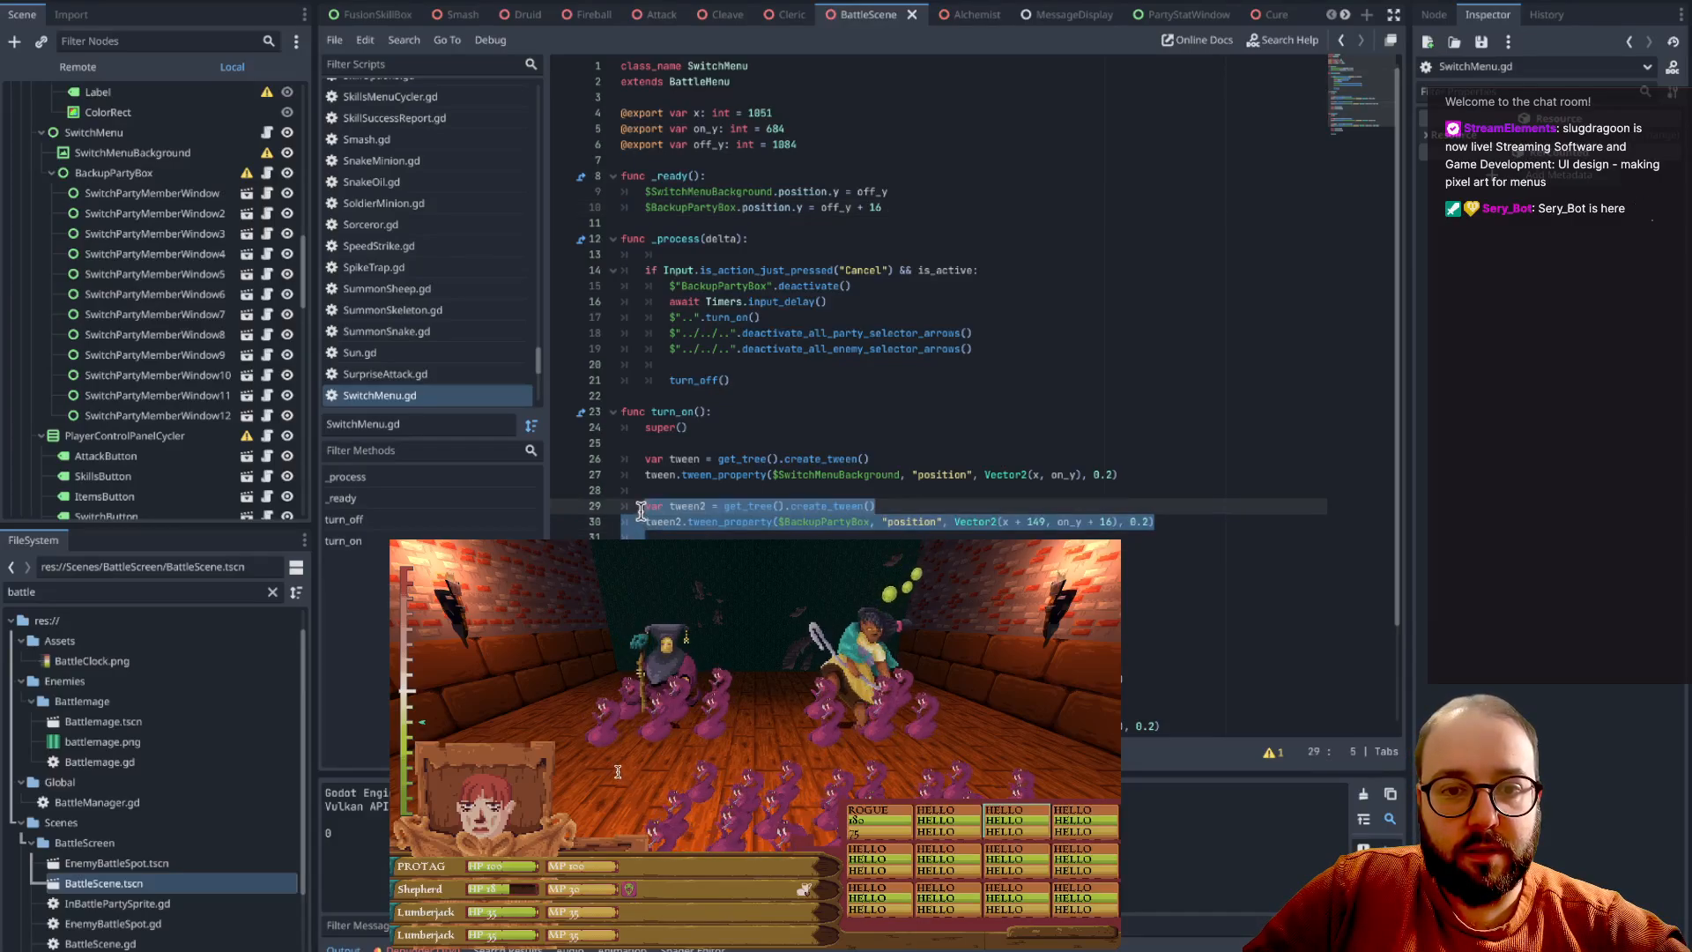
click(702, 497)
drag(1119, 476, 621, 459)
key(ctrl+c)
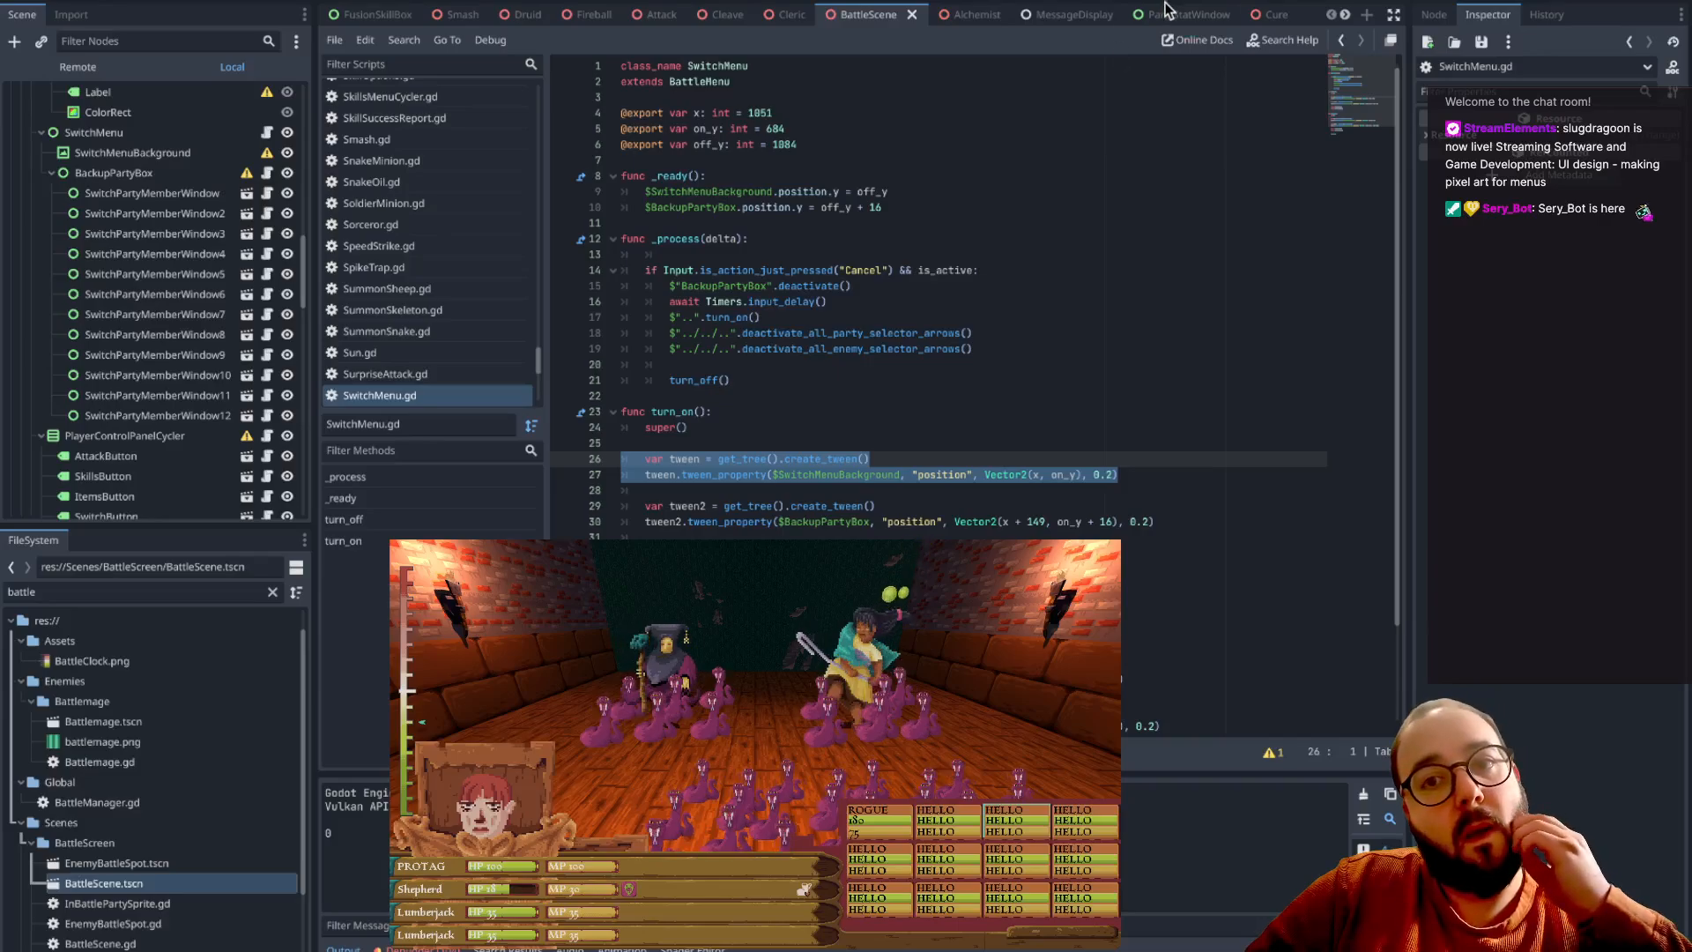
- In the SwitchPartyMemberWindow script, replace $Highlight.show() in select() with the copied tween lines
click(247, 273)
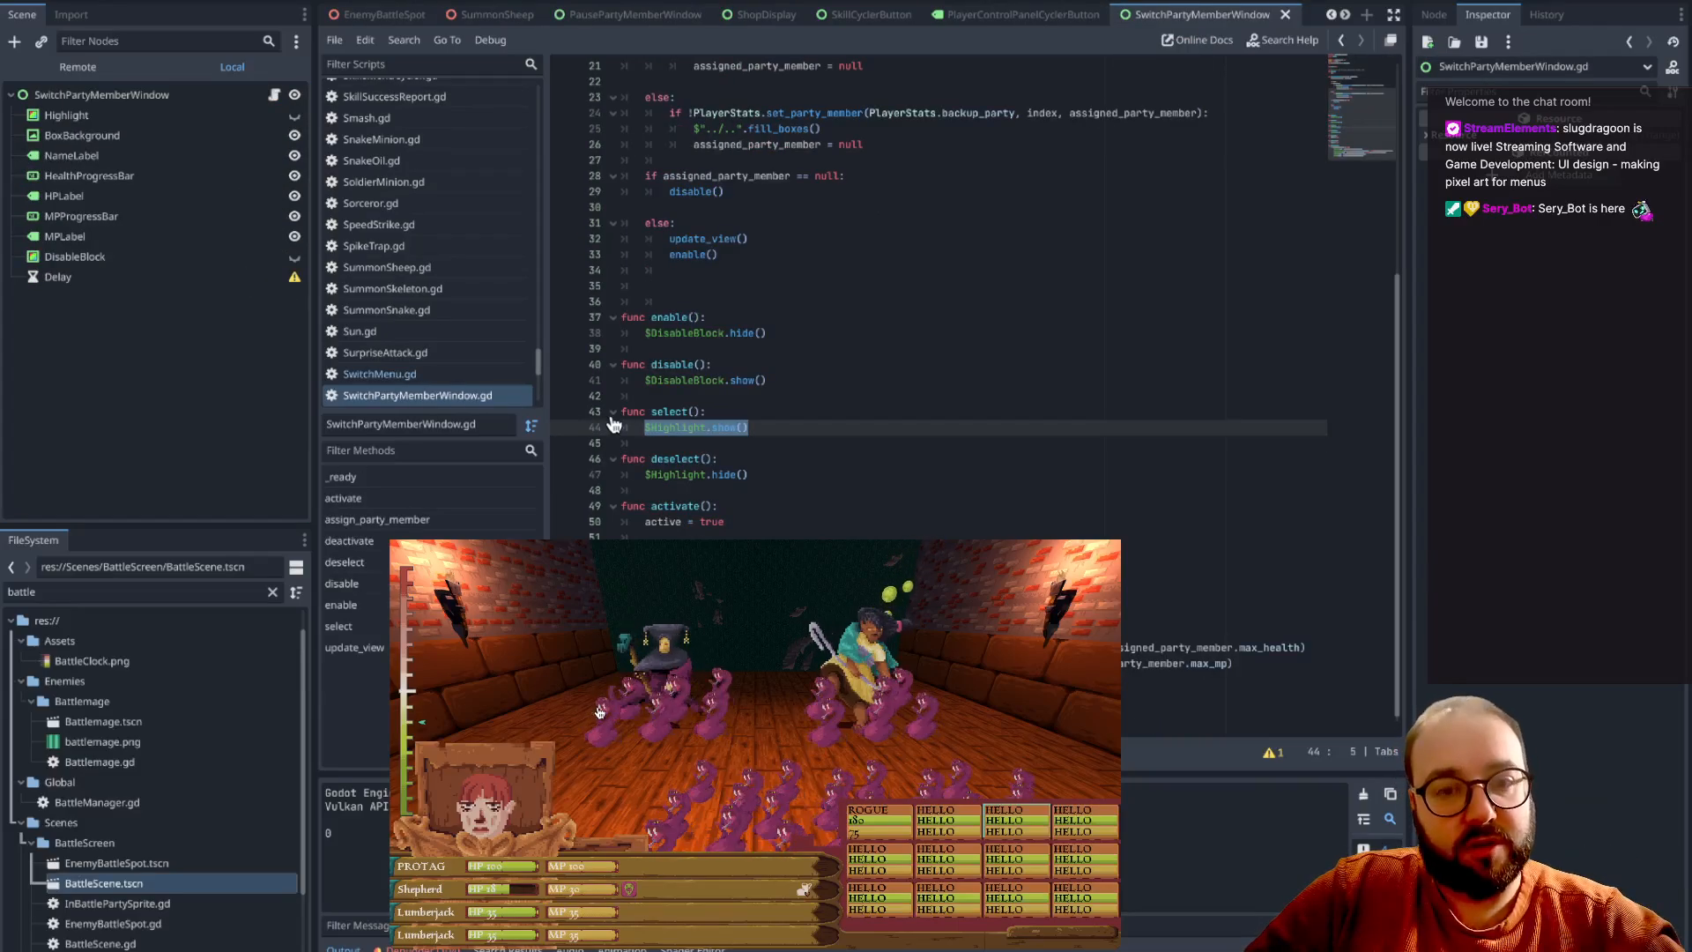
click(769, 414)
drag(770, 427, 646, 429)
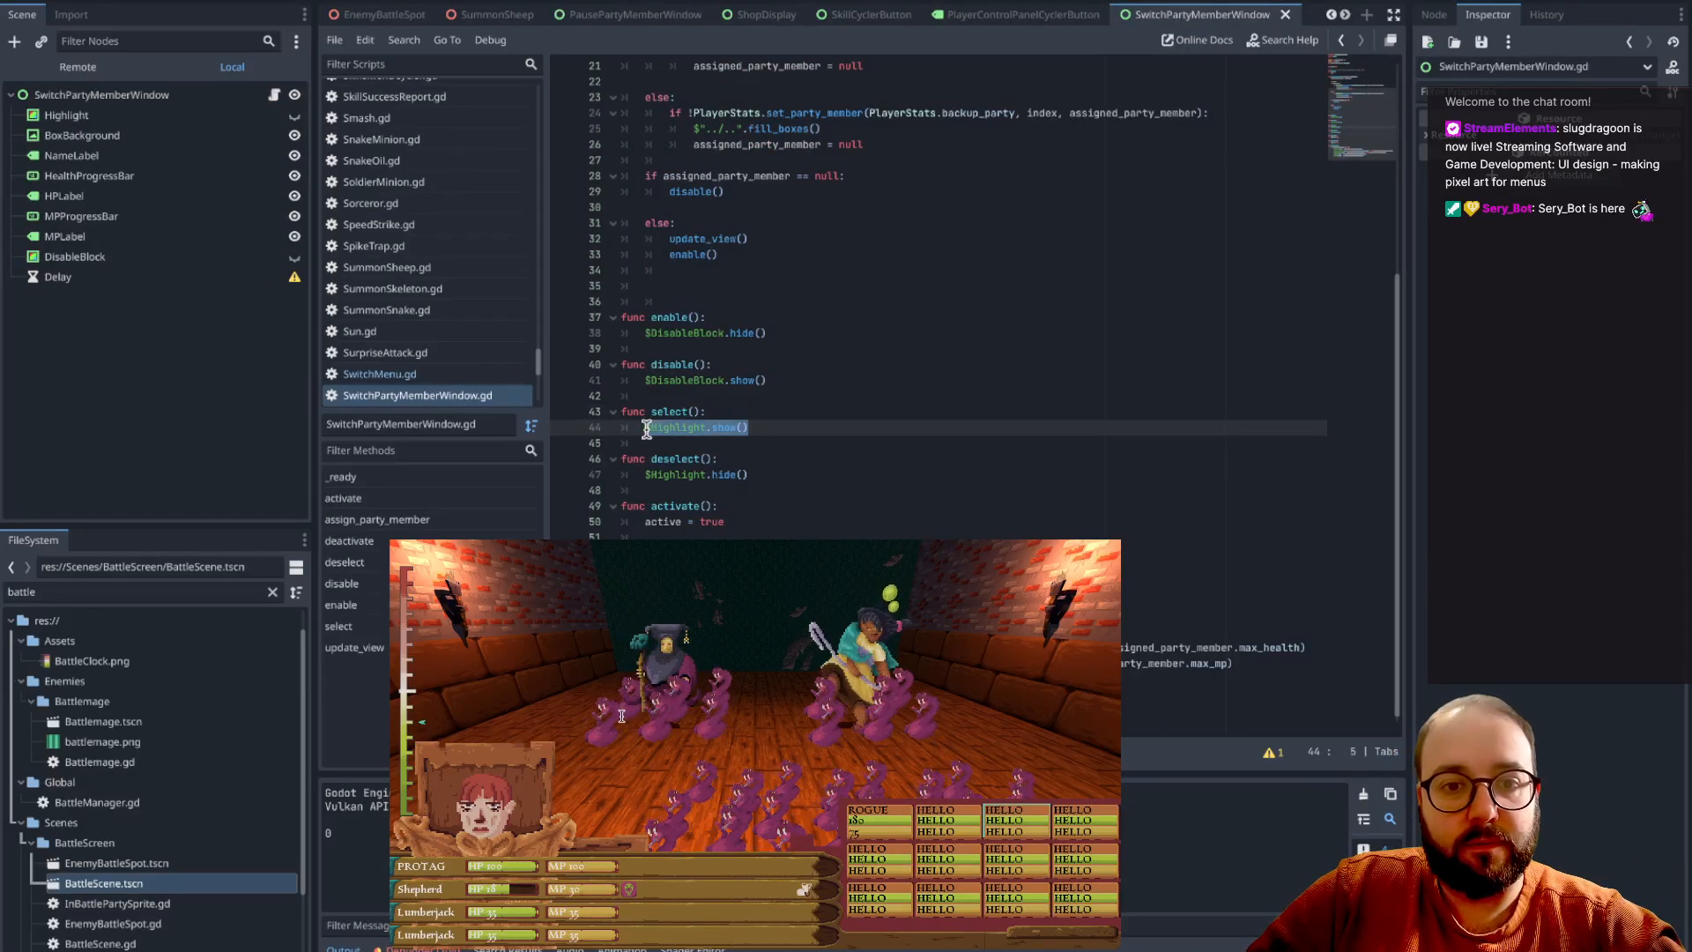
key(ctrl+v)
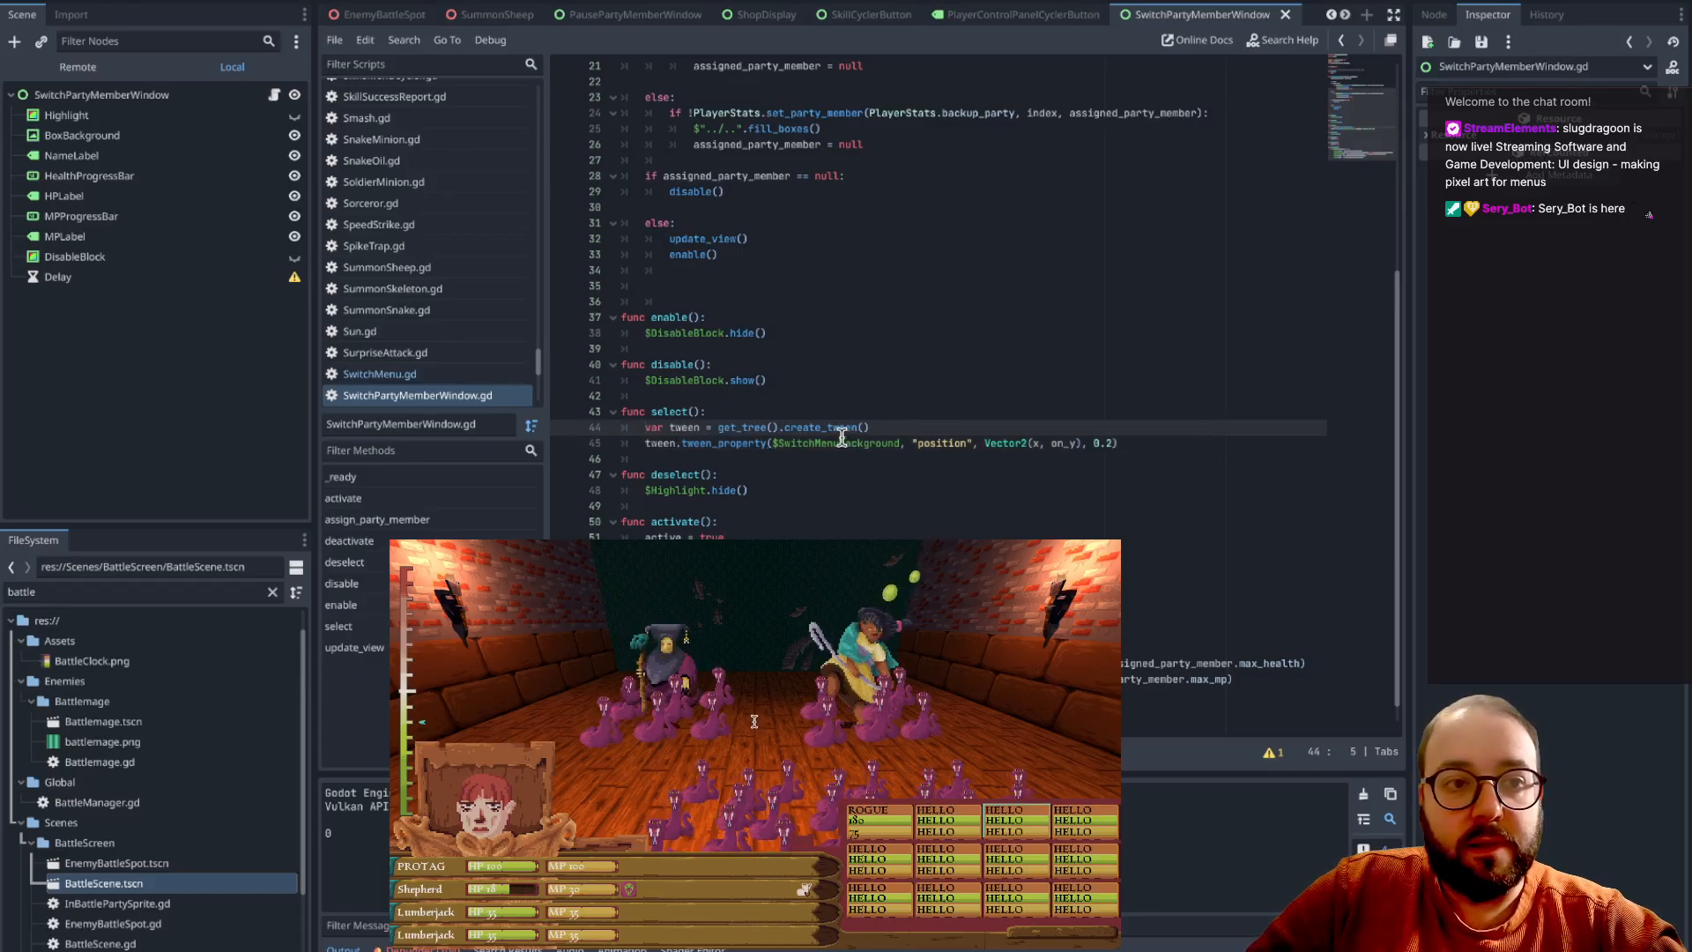
- Add the line "await tween.finished" below the tween_property call in select()
click(1115, 442)
key(Return)
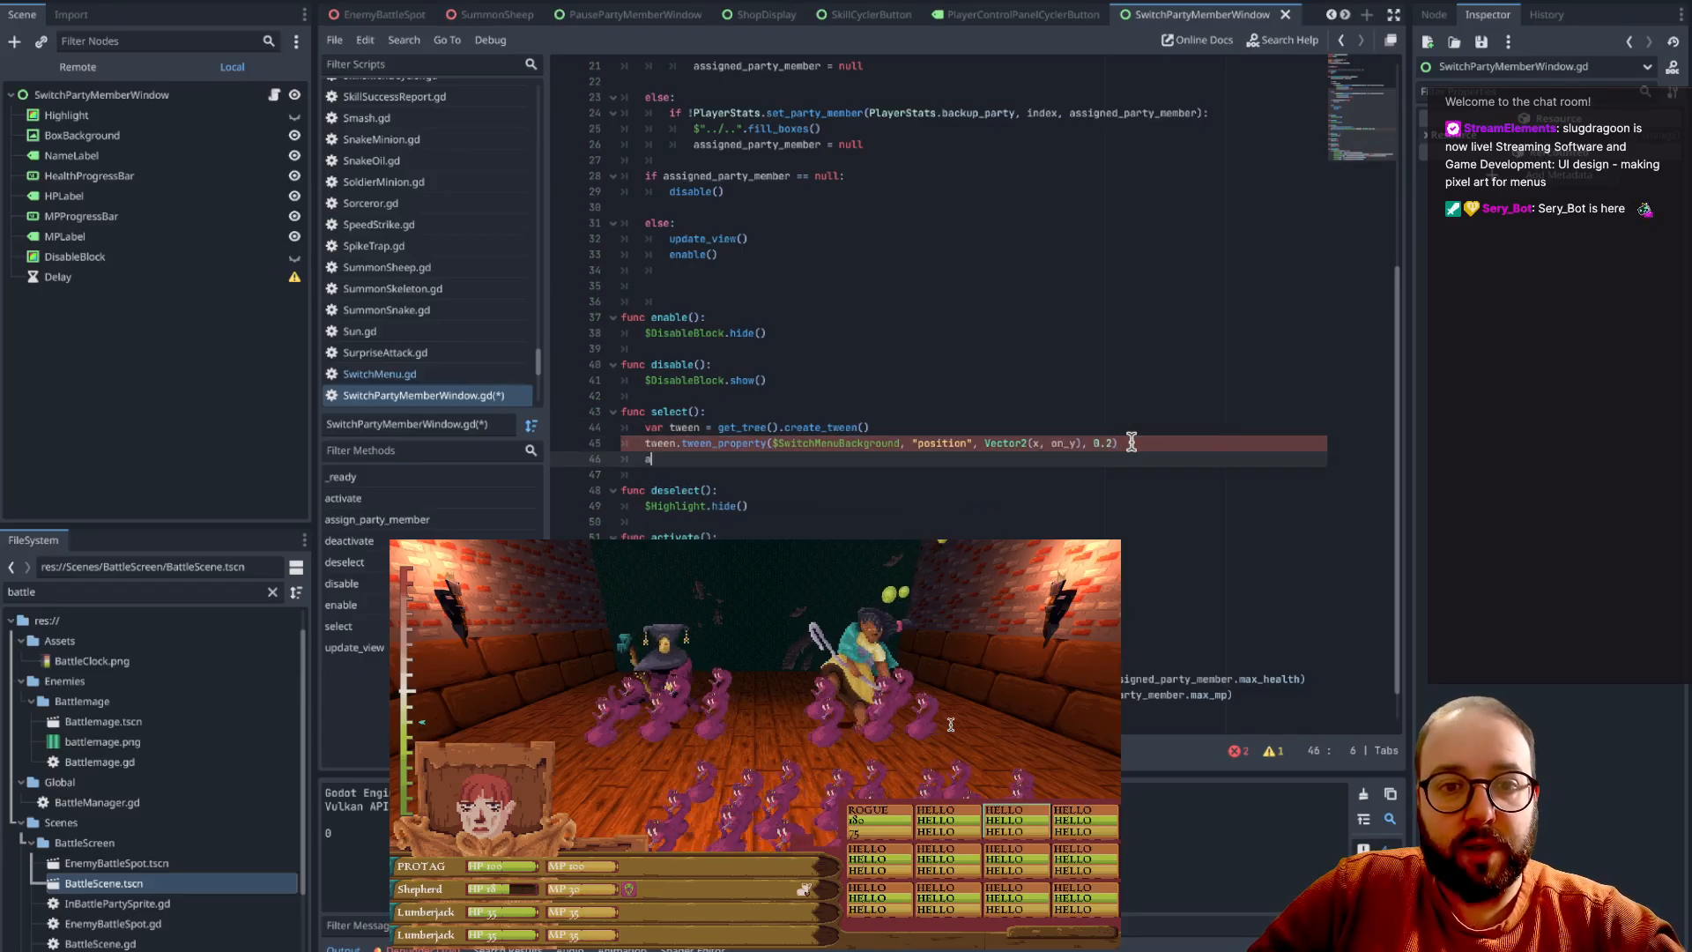
text(await )
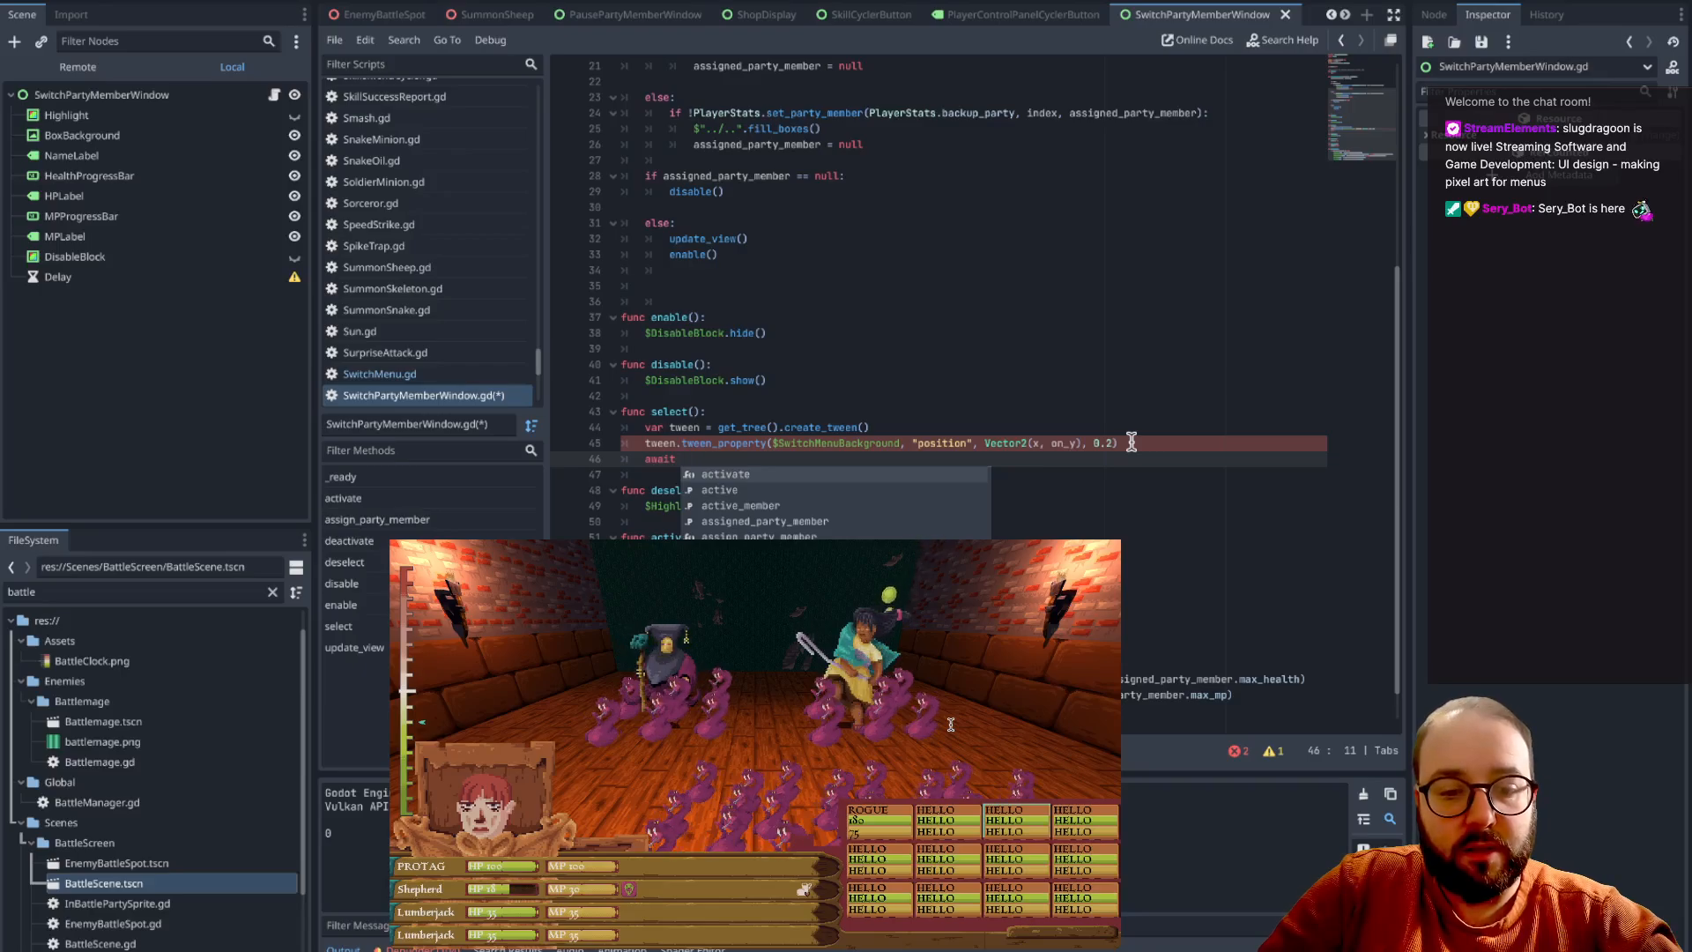
text(tween finished)
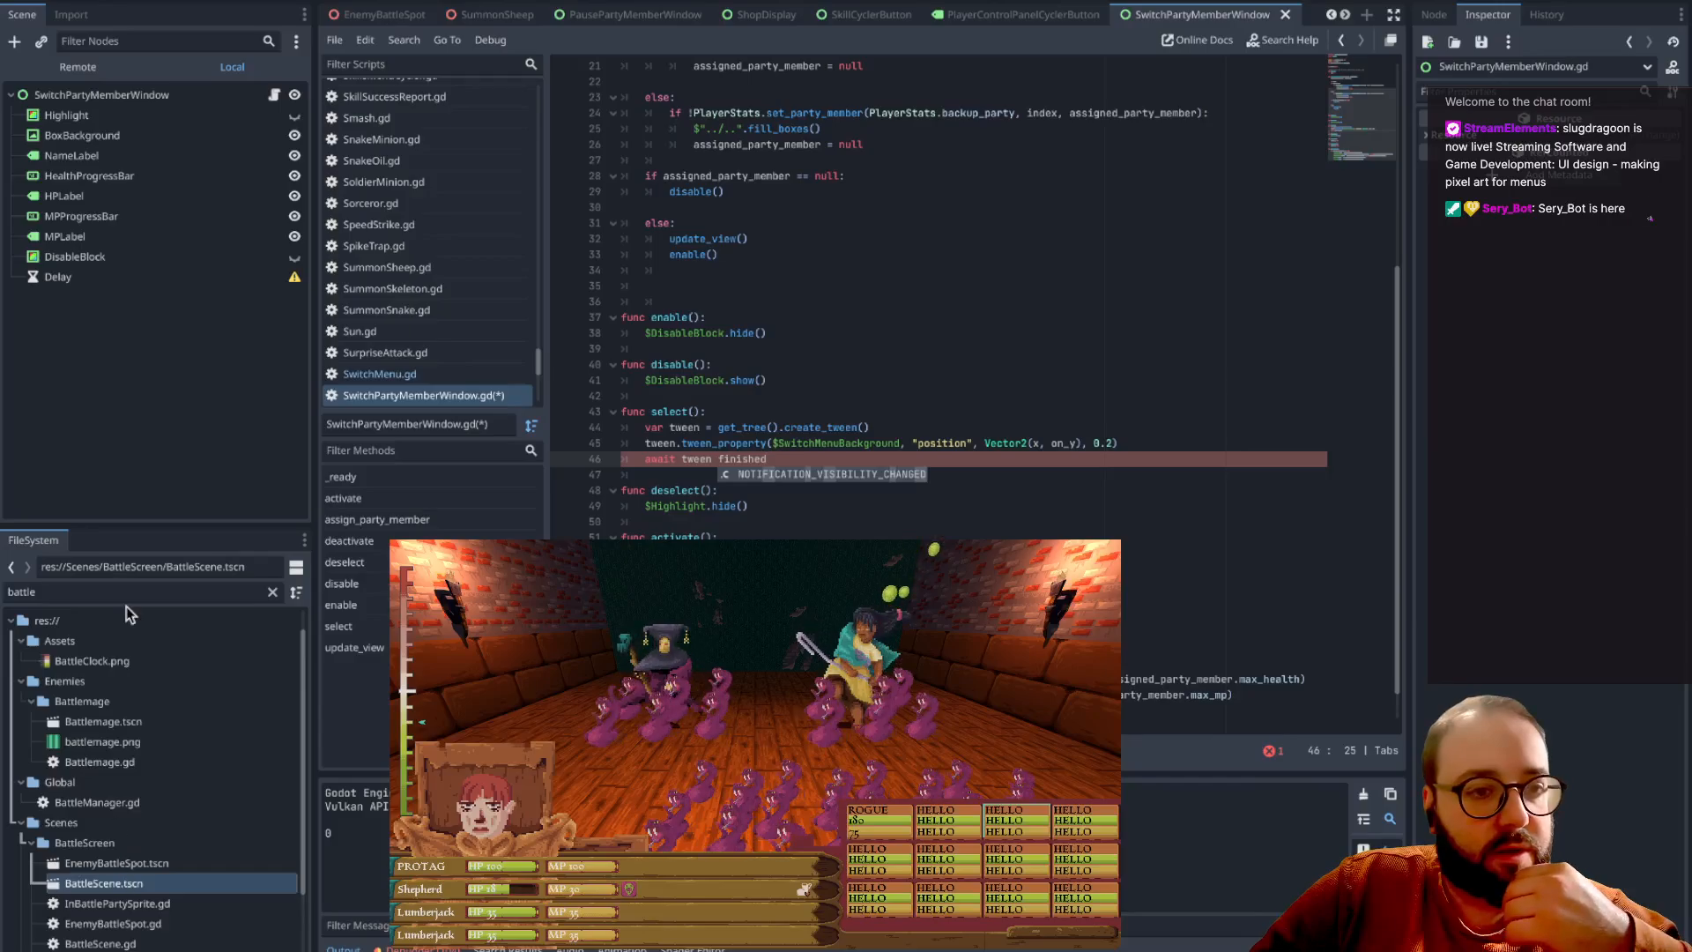
click(386, 375)
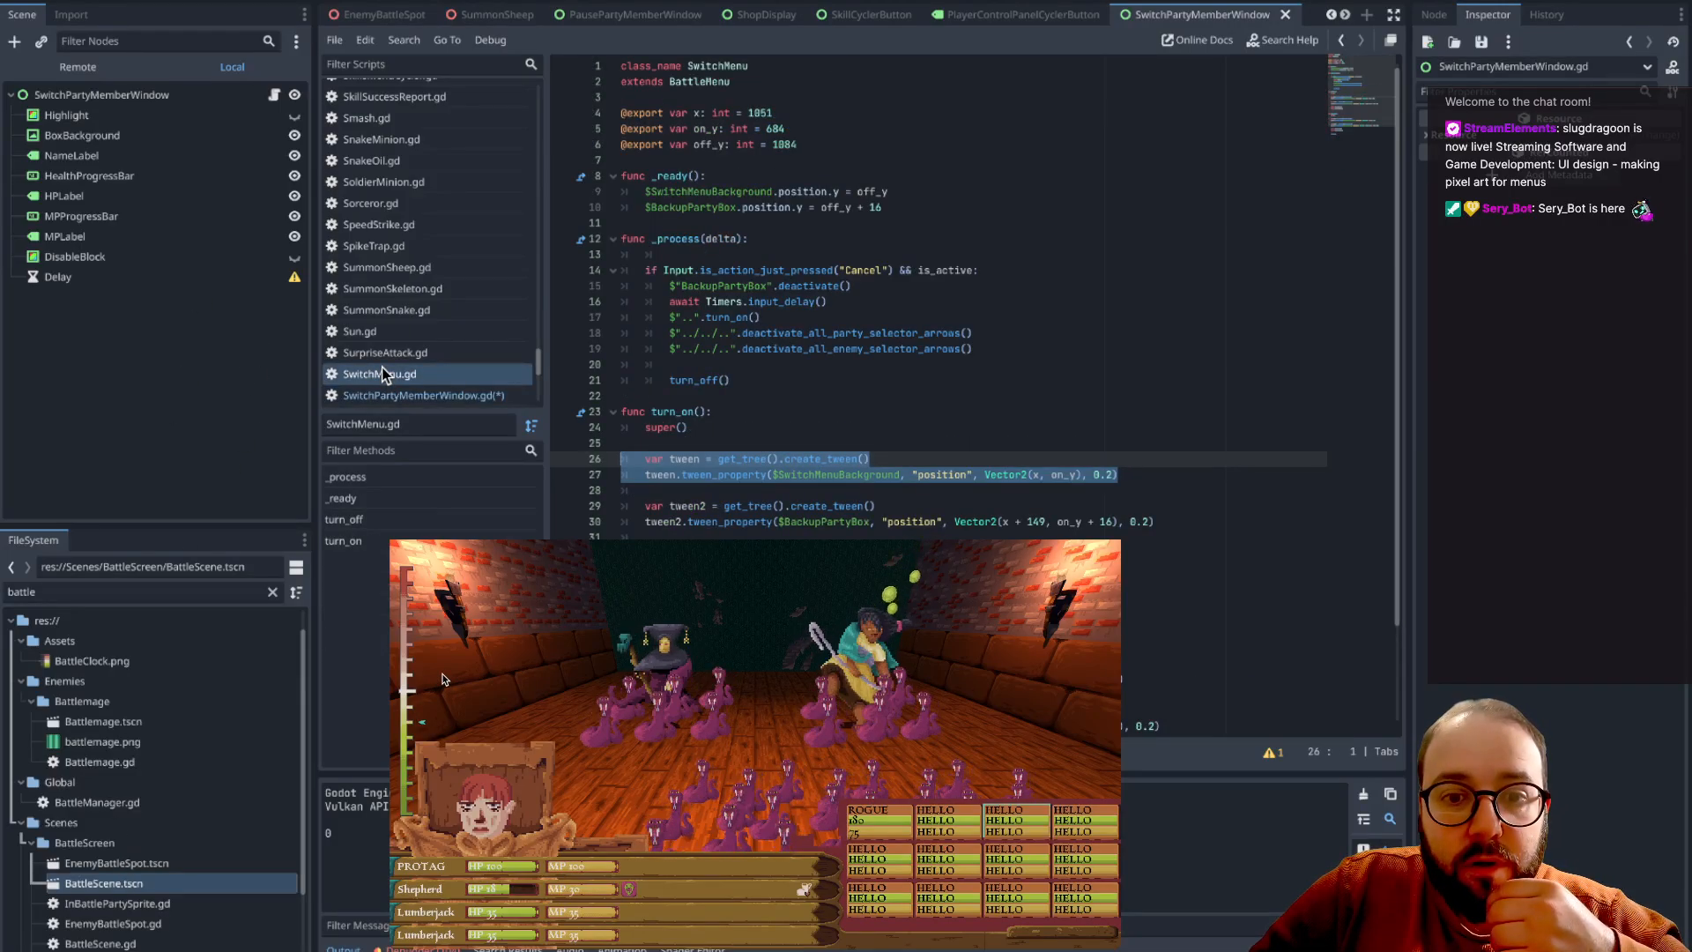
click(392, 394)
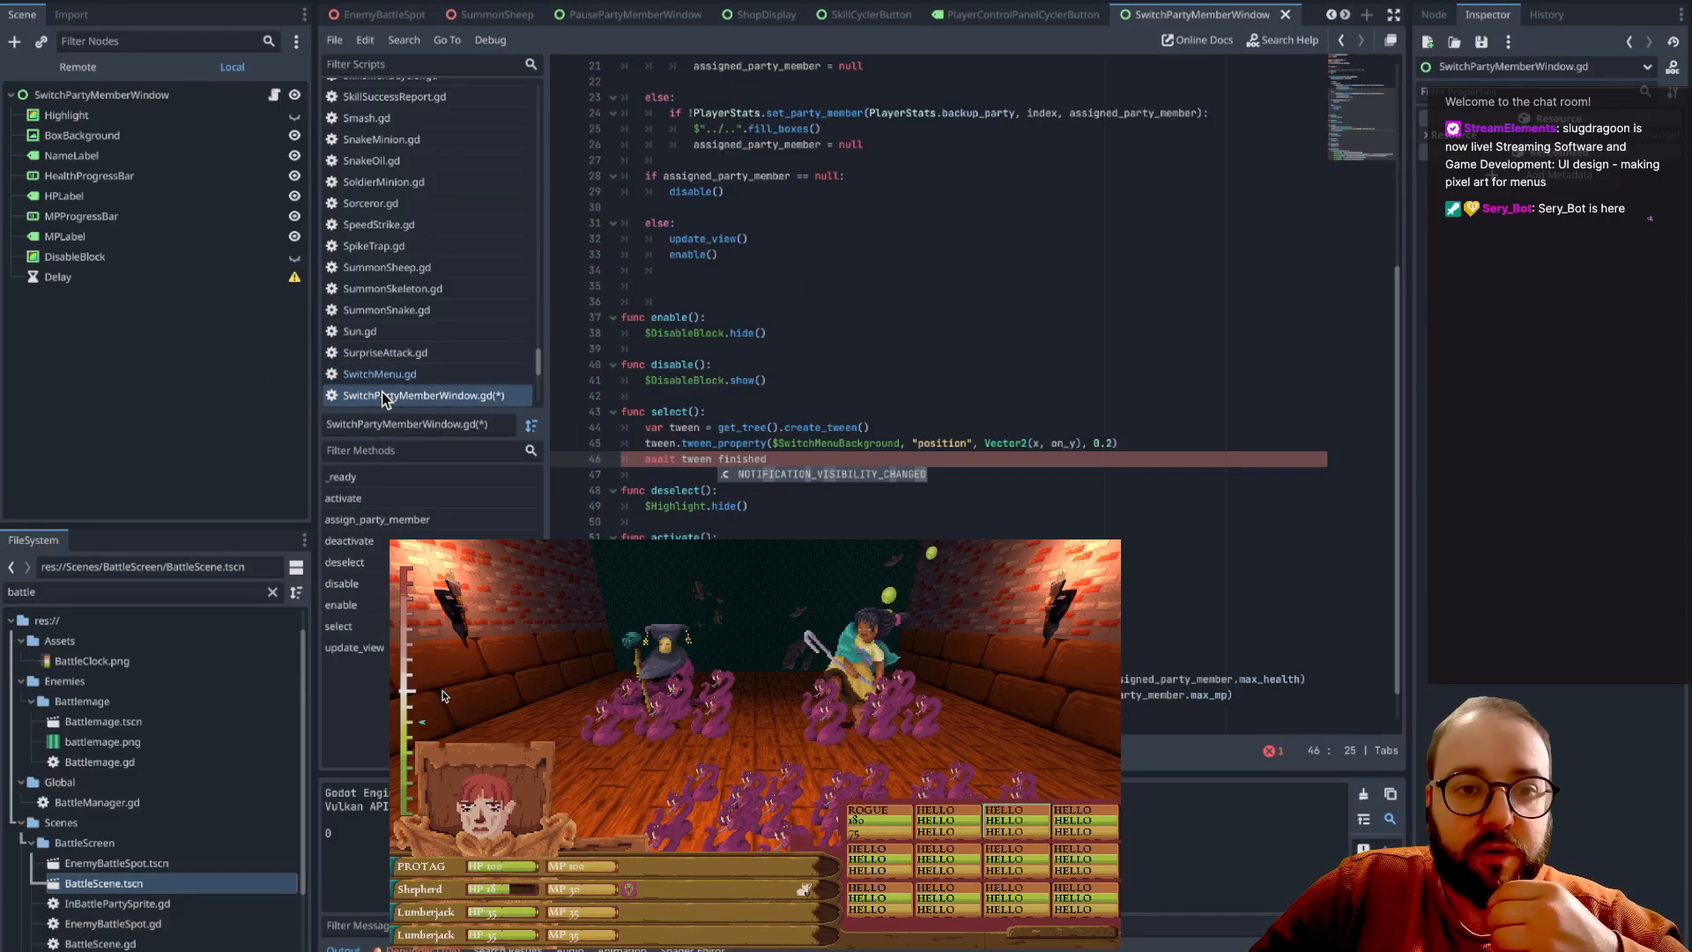
click(719, 459)
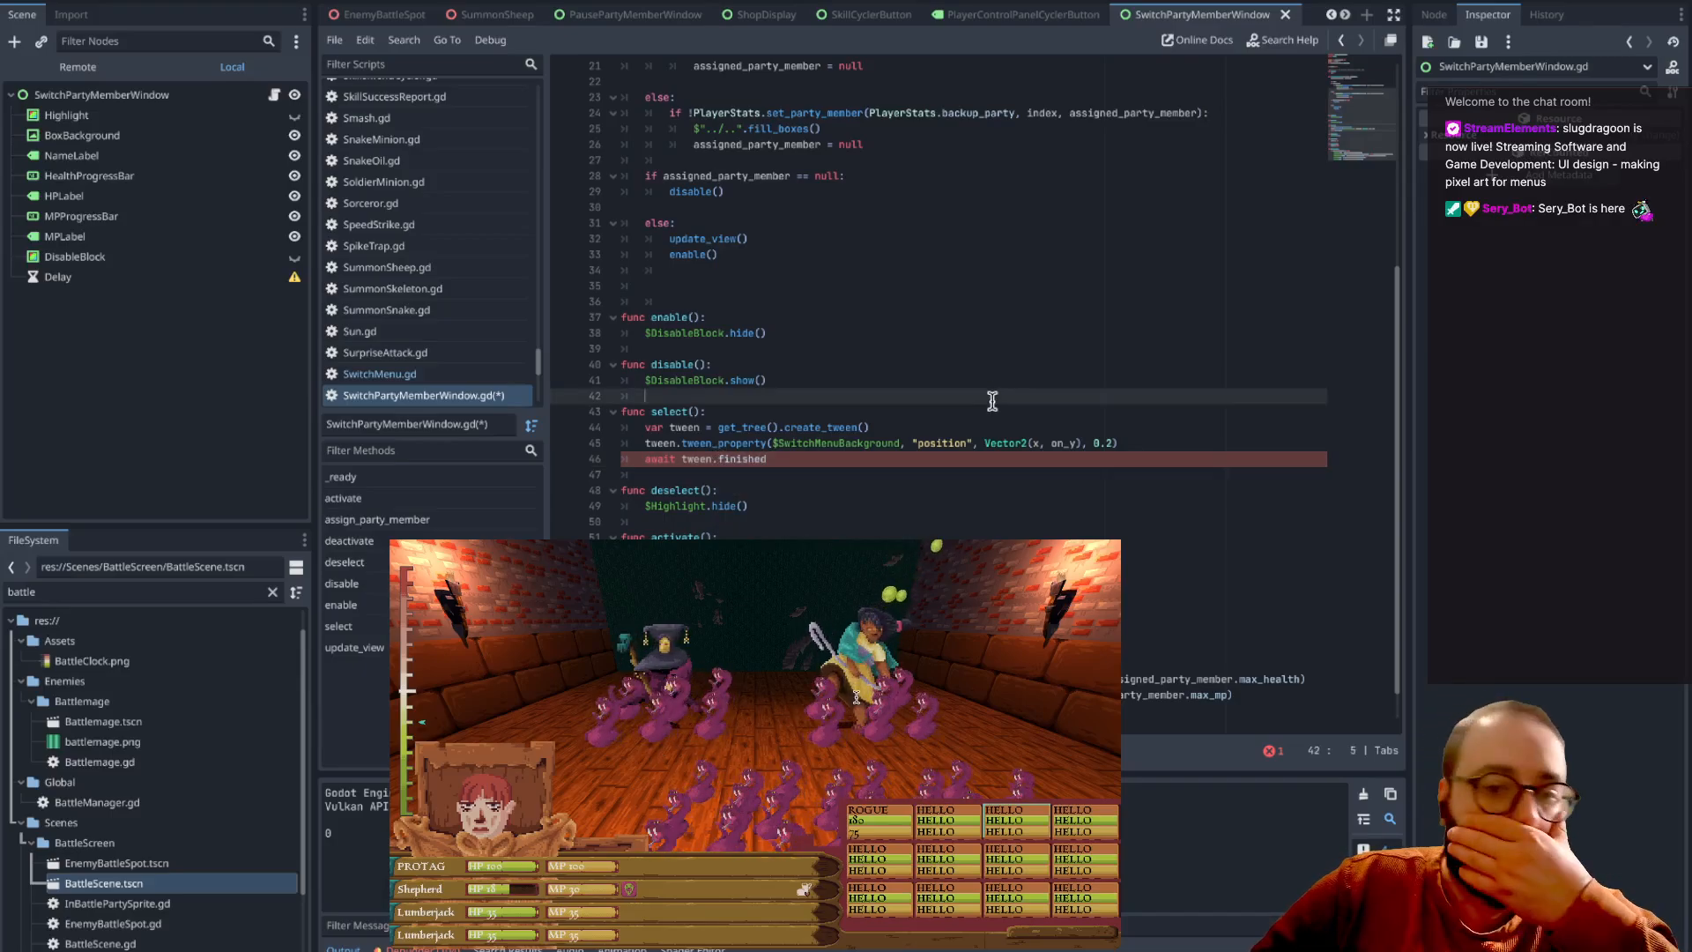
- Replace $SwitchMenuBackground in the tween_property call with a reference to the SwitchPartyMemberWindow root node, $"."
drag(900, 443, 773, 442)
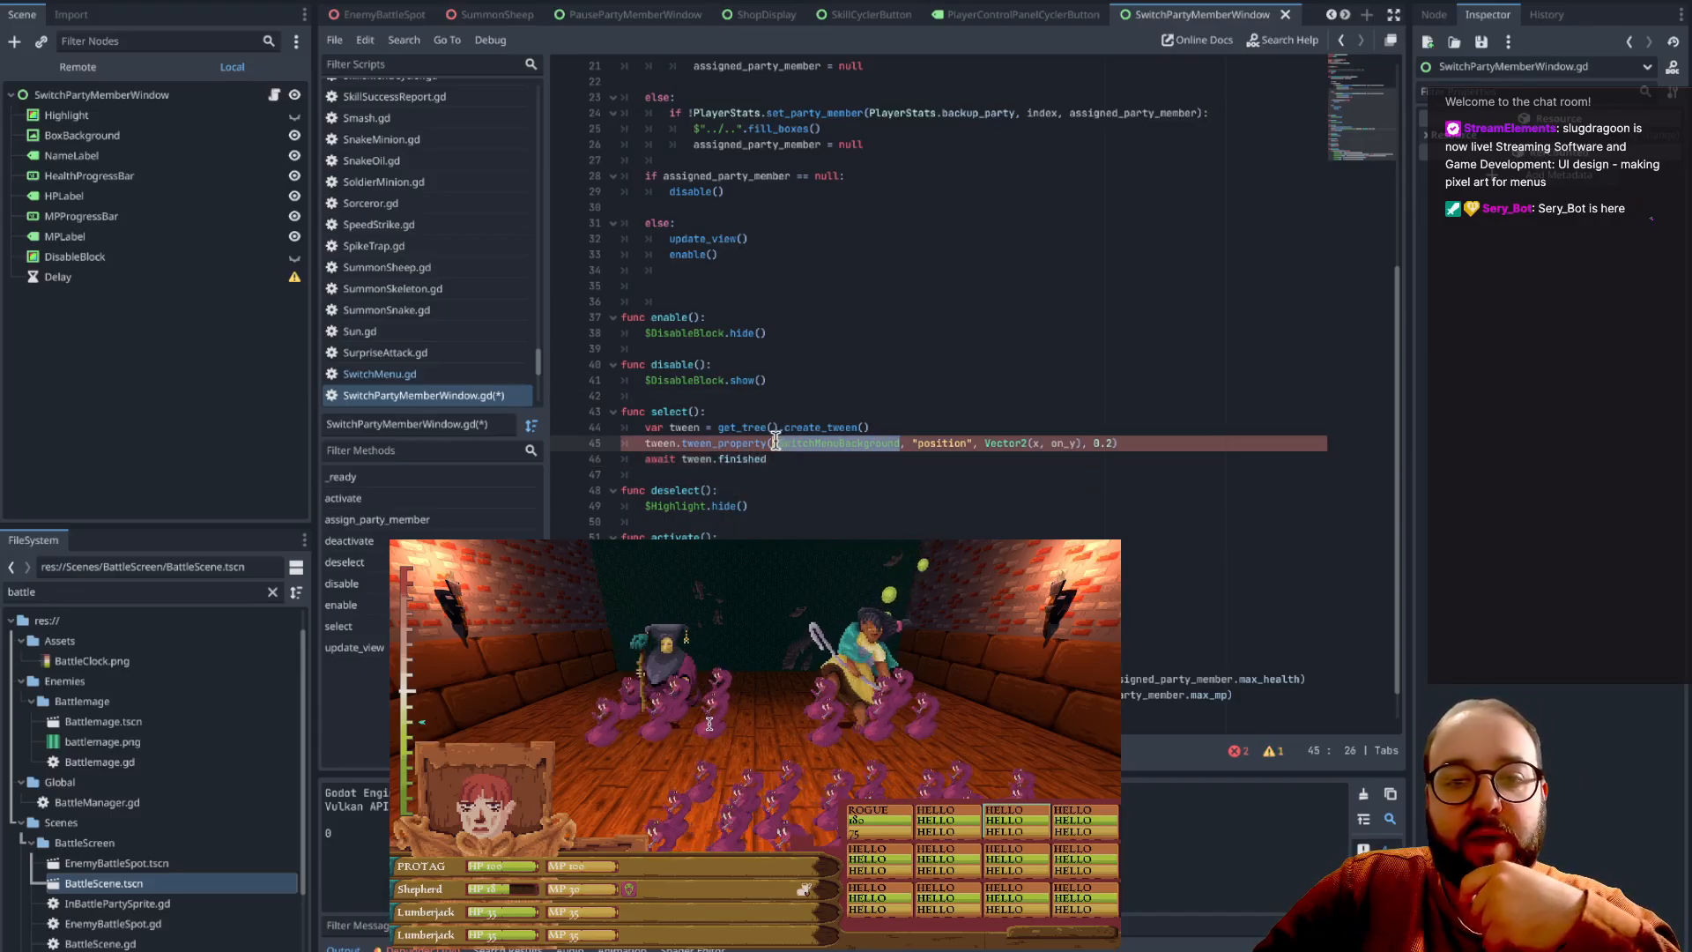
key(BackSpace)
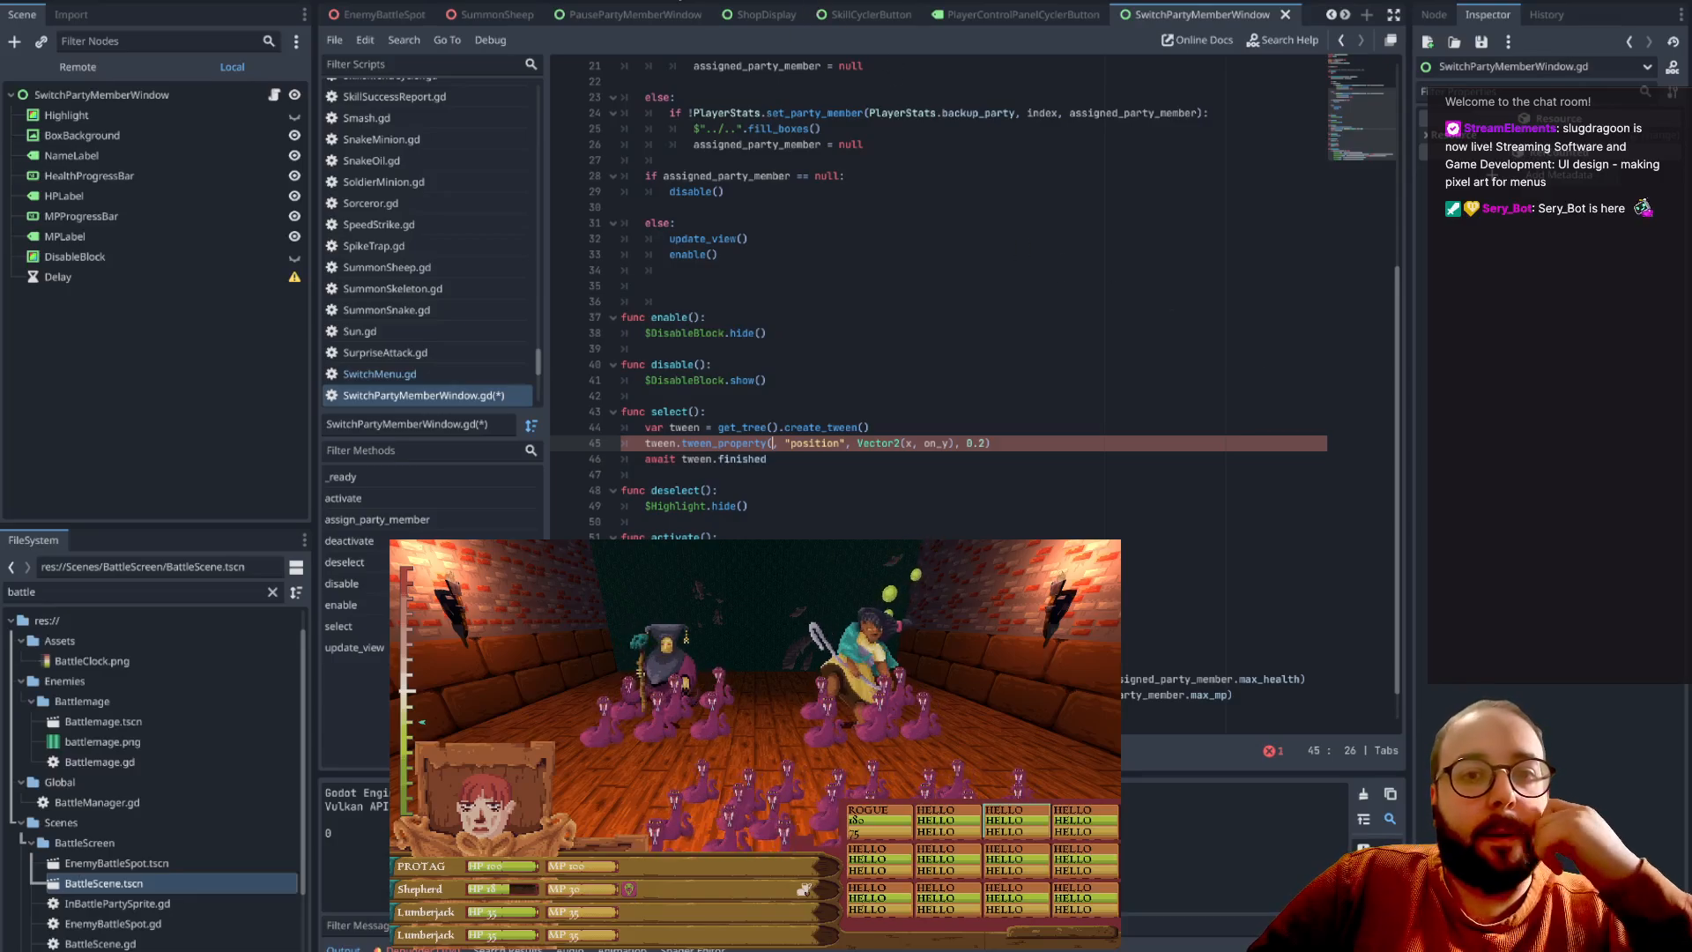
click(667, 2)
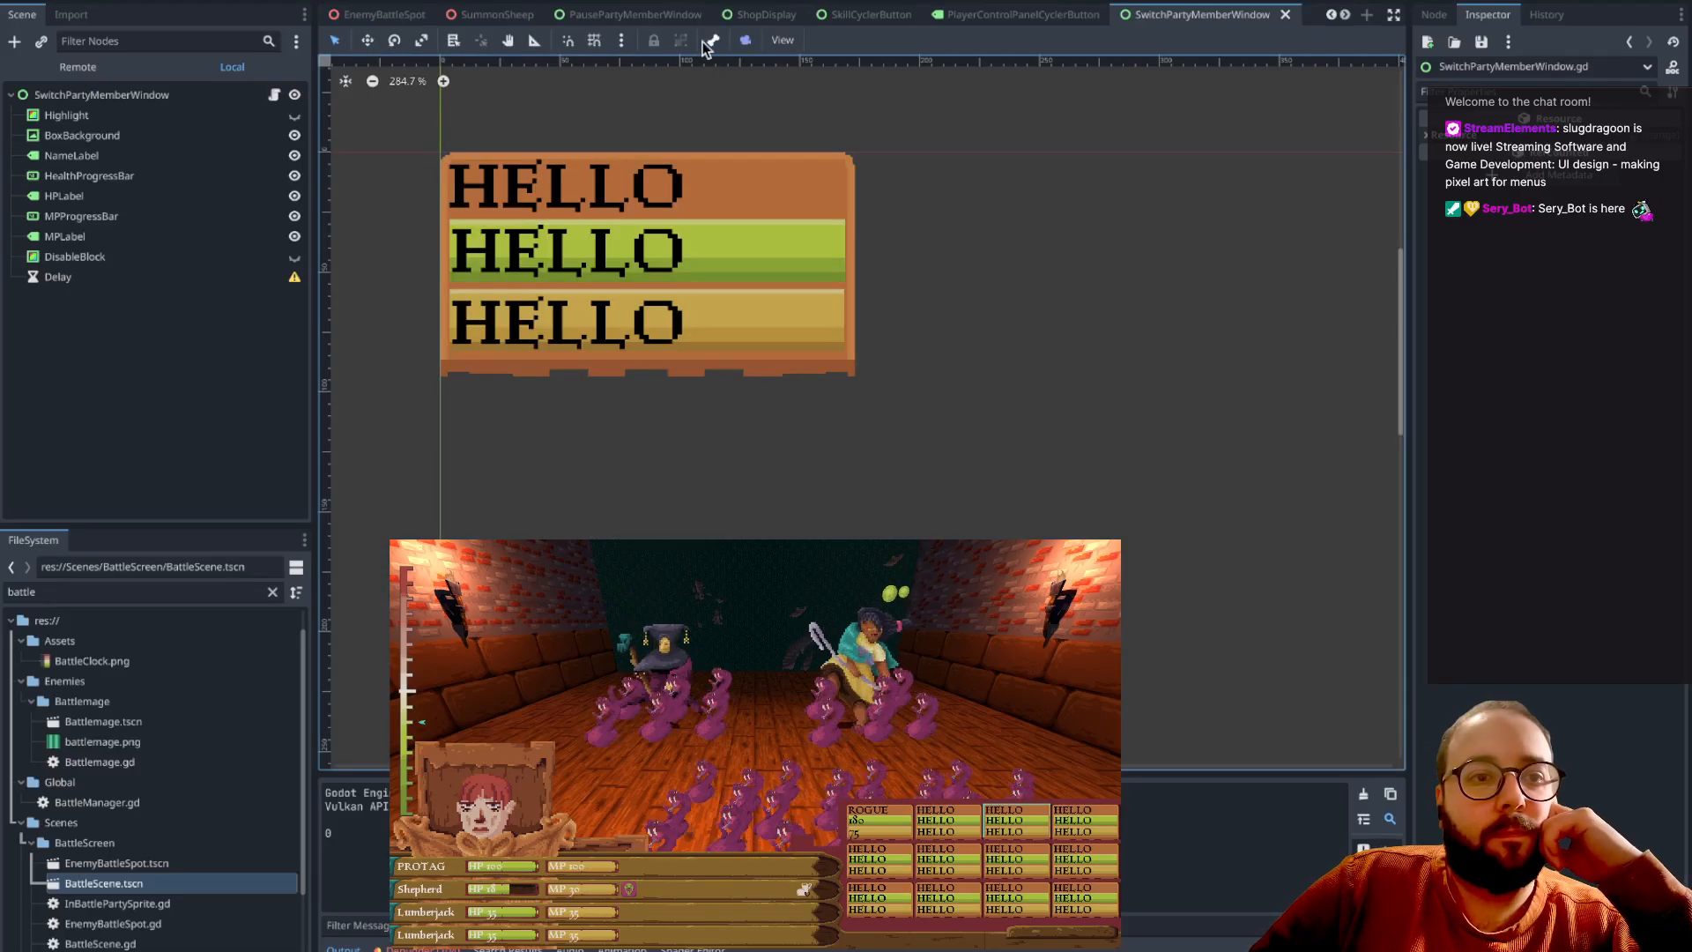
click(274, 94)
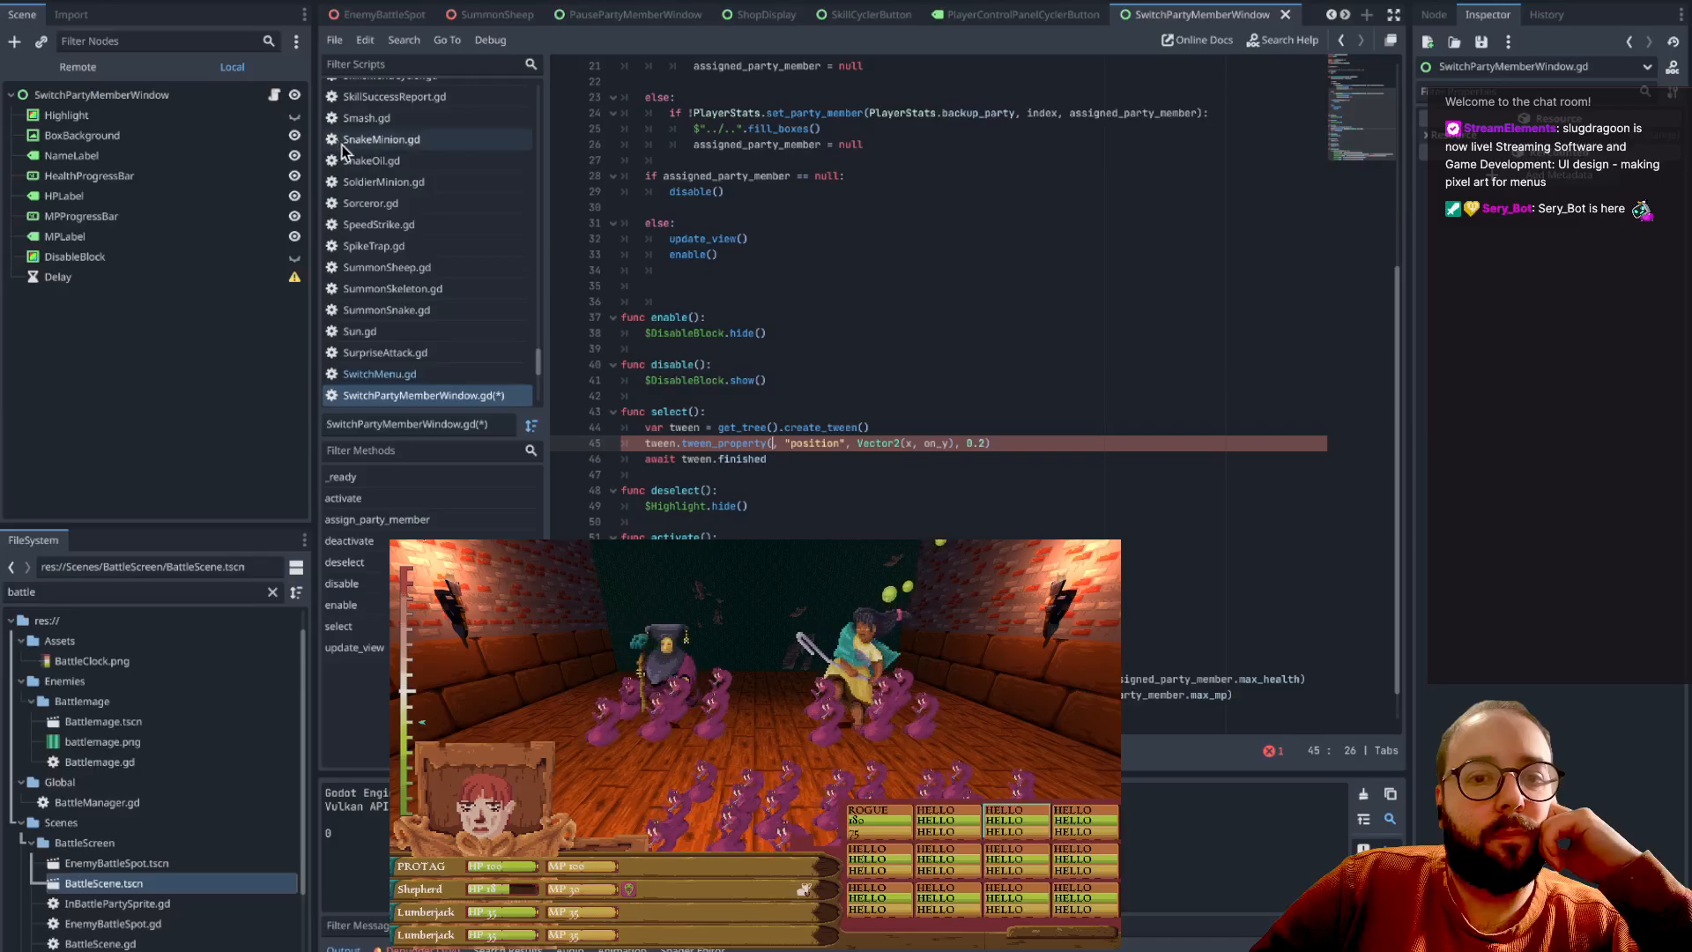
drag(69, 93, 774, 446)
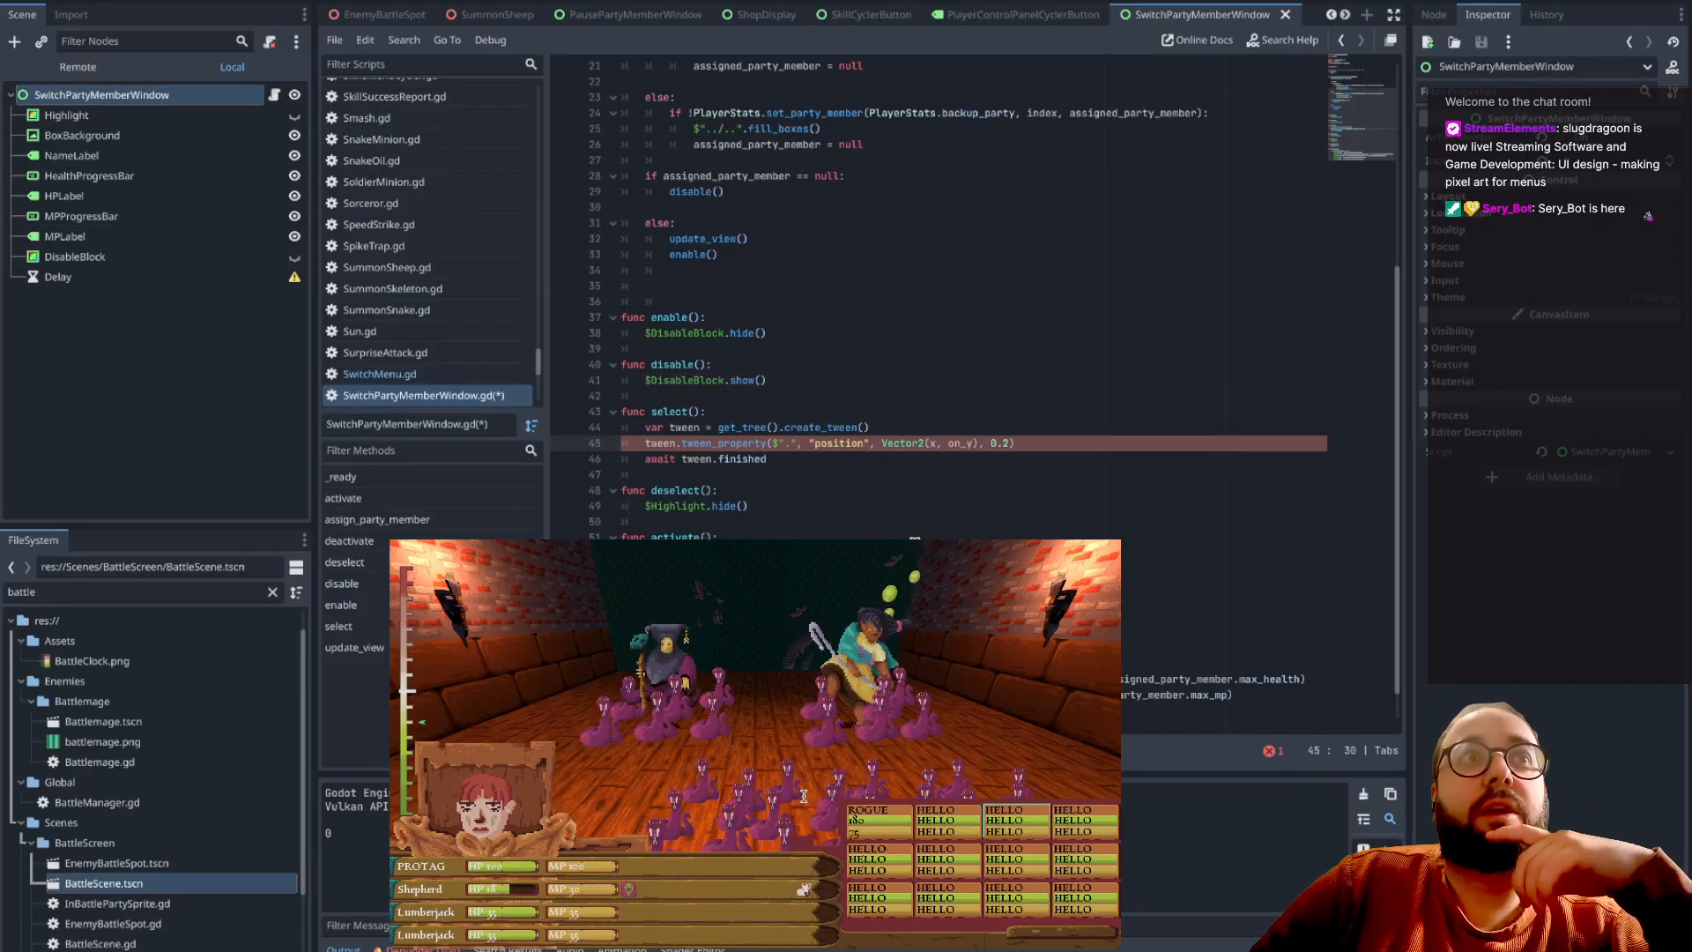
- Replace the x argument of the tween's Vector2 with the root node's horizontal position, $".".position.x
click(958, 444)
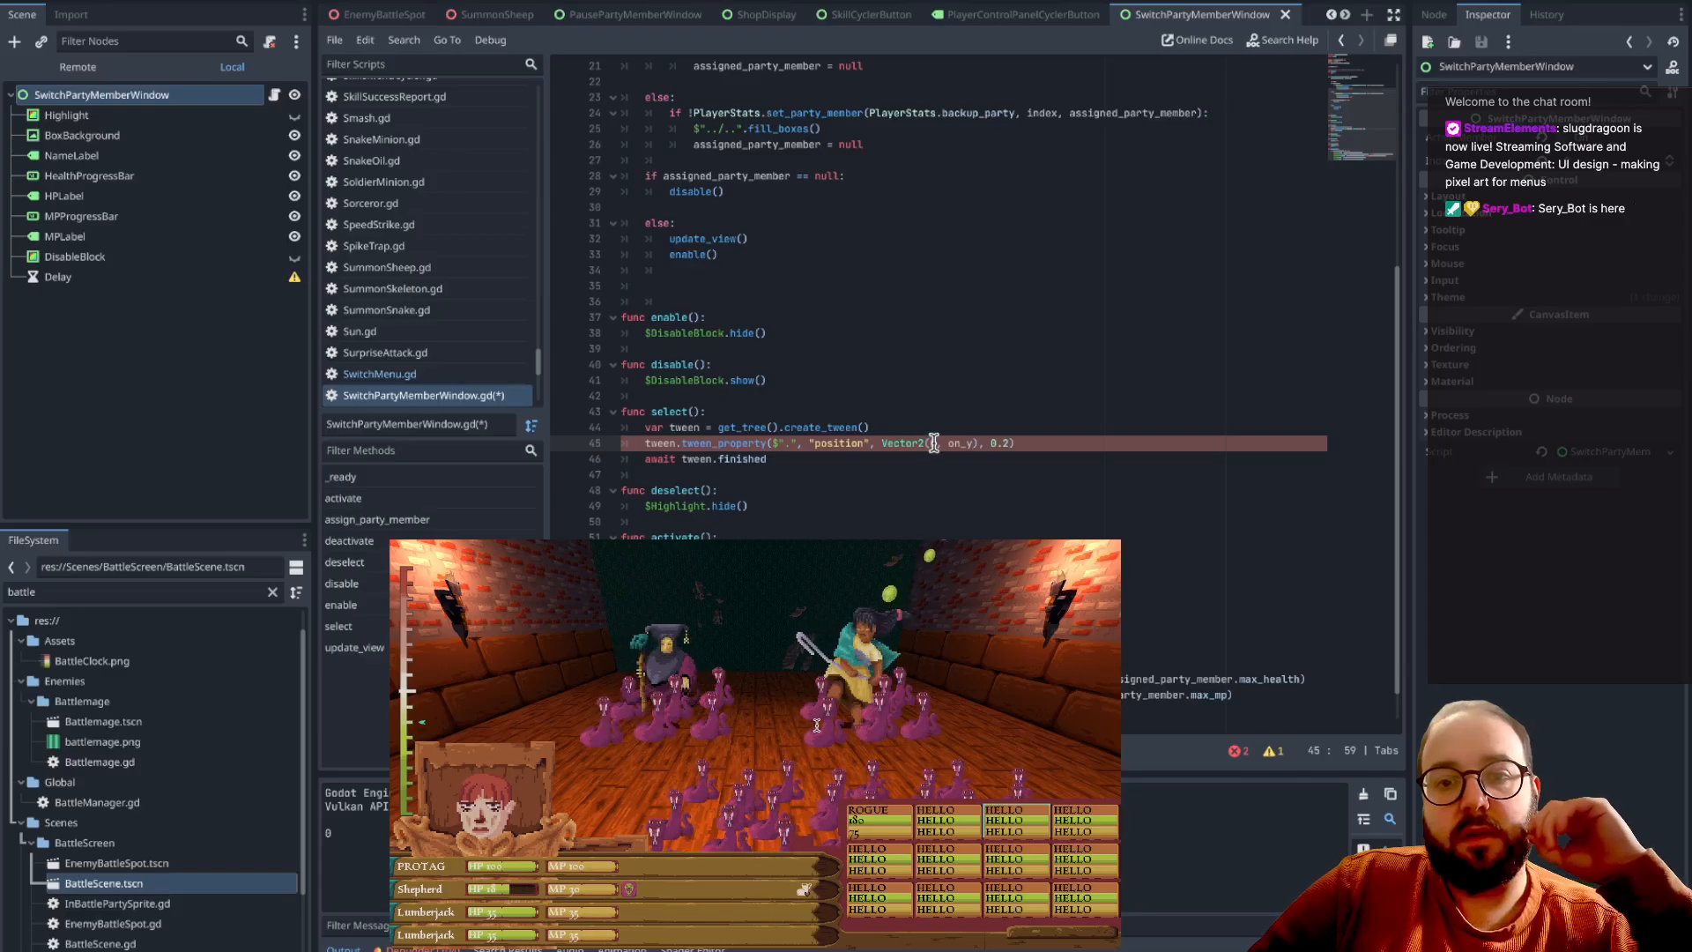
key(BackSpace)
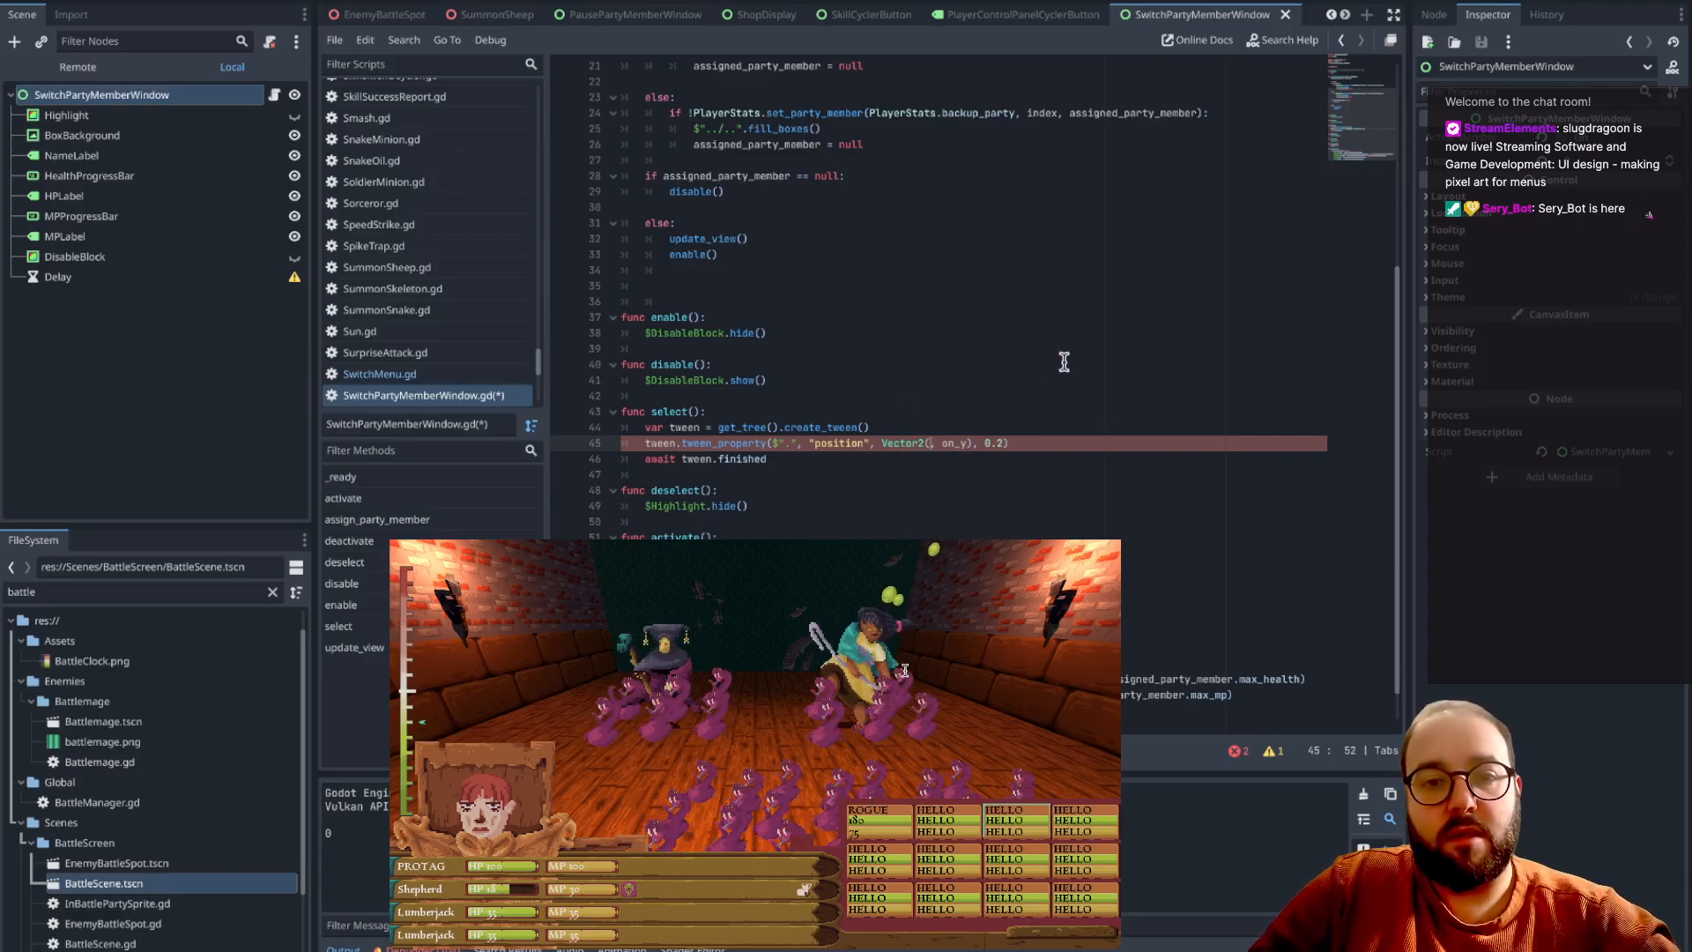
drag(168, 95, 927, 446)
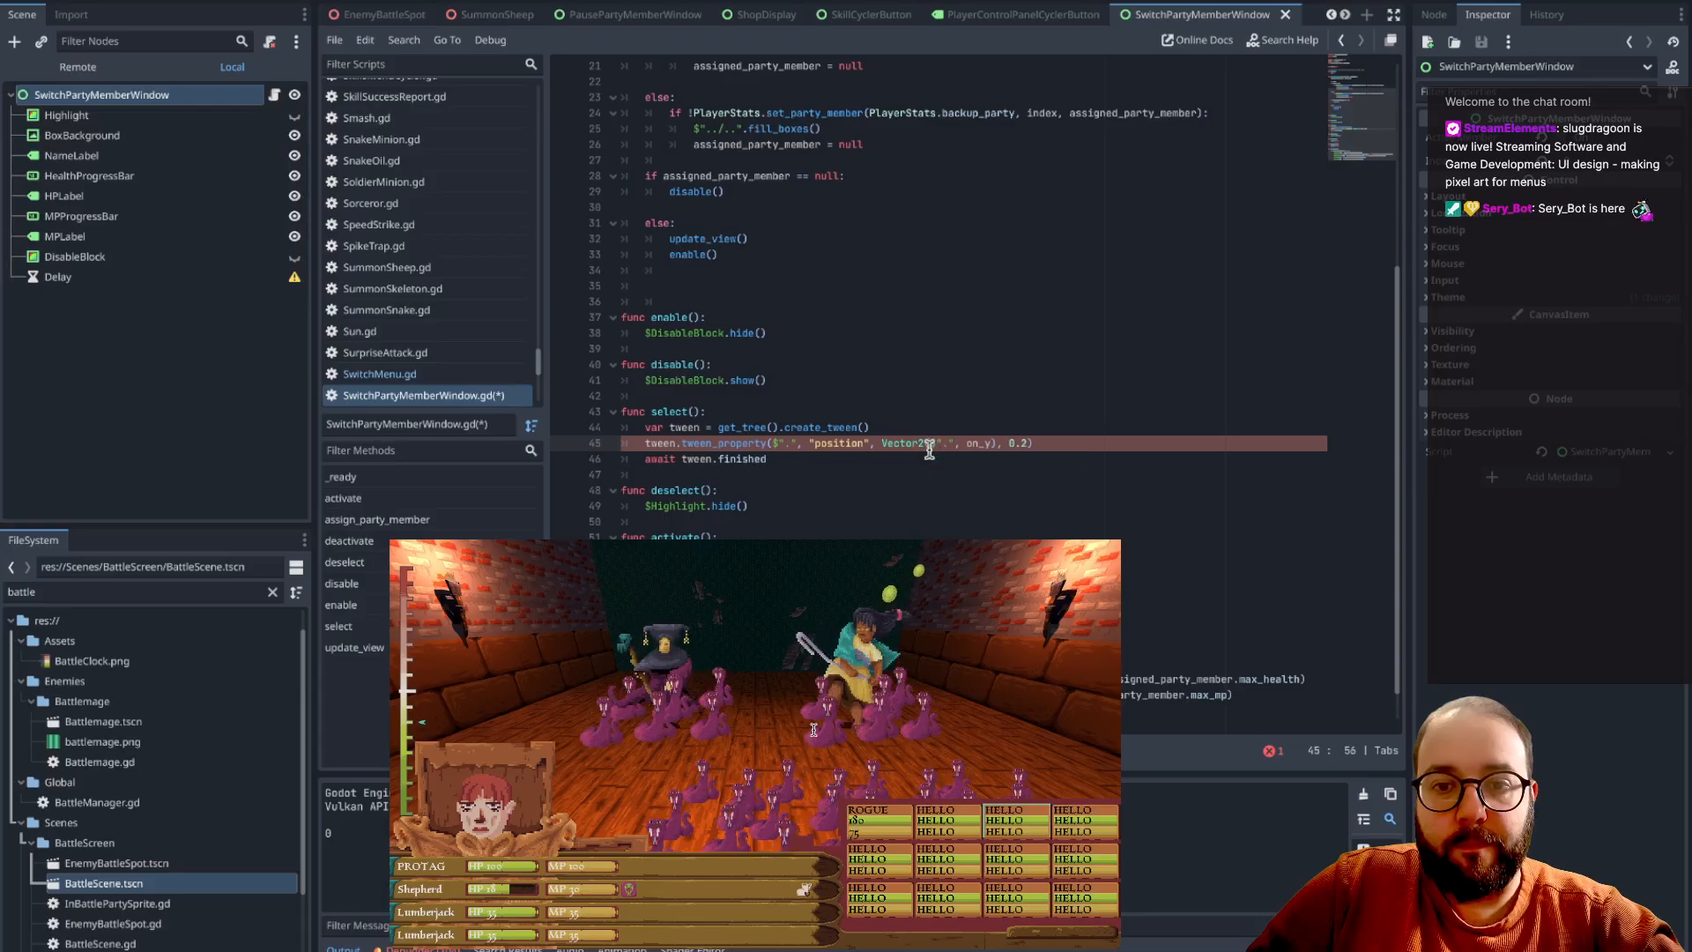
text(.posi)
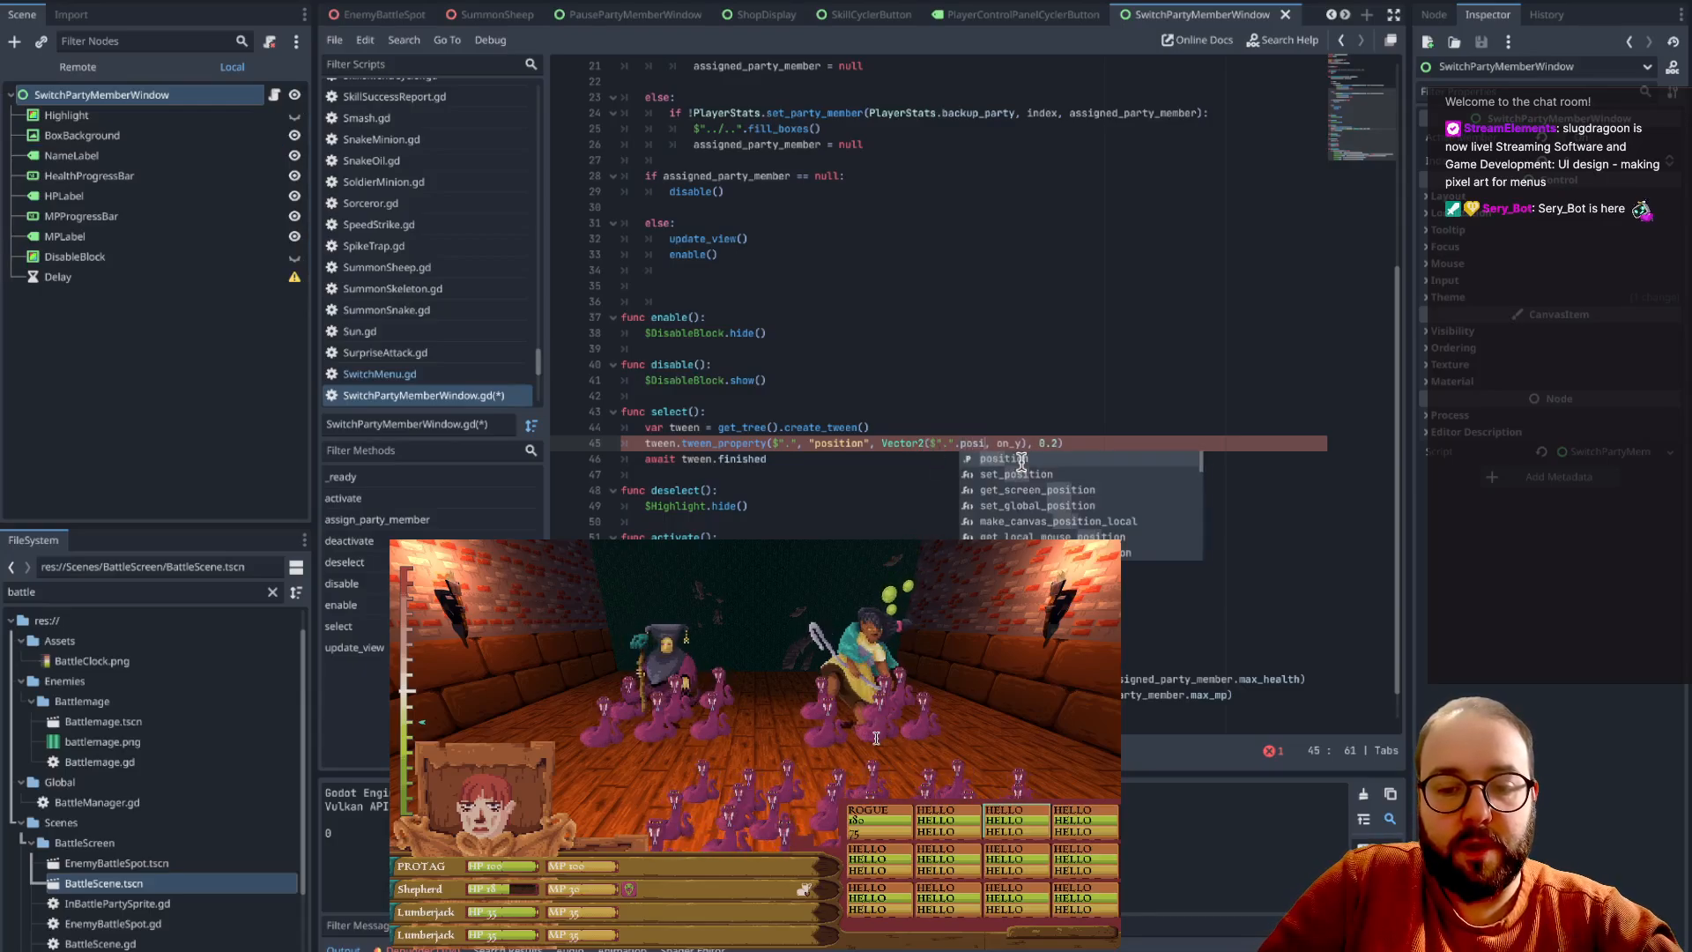
key(Return)
text(.x)
- Replace on_y in the select() tween's Vector2 with a reference to the SwitchPartyMemberWindow root node, $".", and expand the node's Layout properties
click(1058, 445)
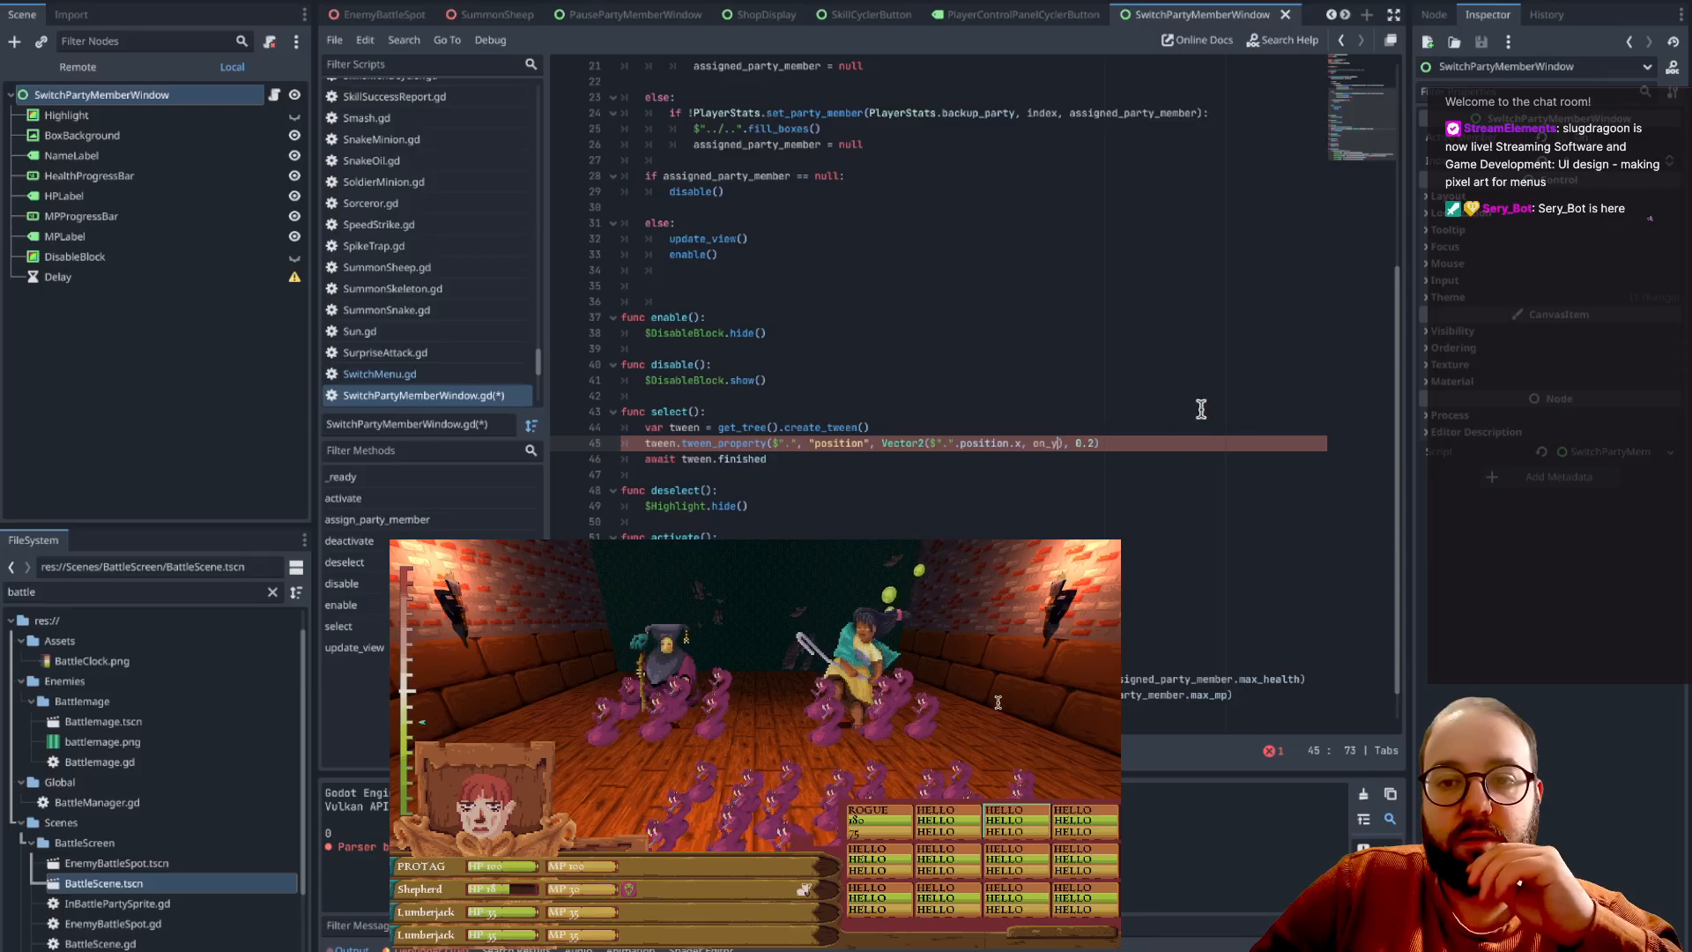
key(BackSpace)
key(BackSpace)
key(BackSpace)
key(BackSpace)
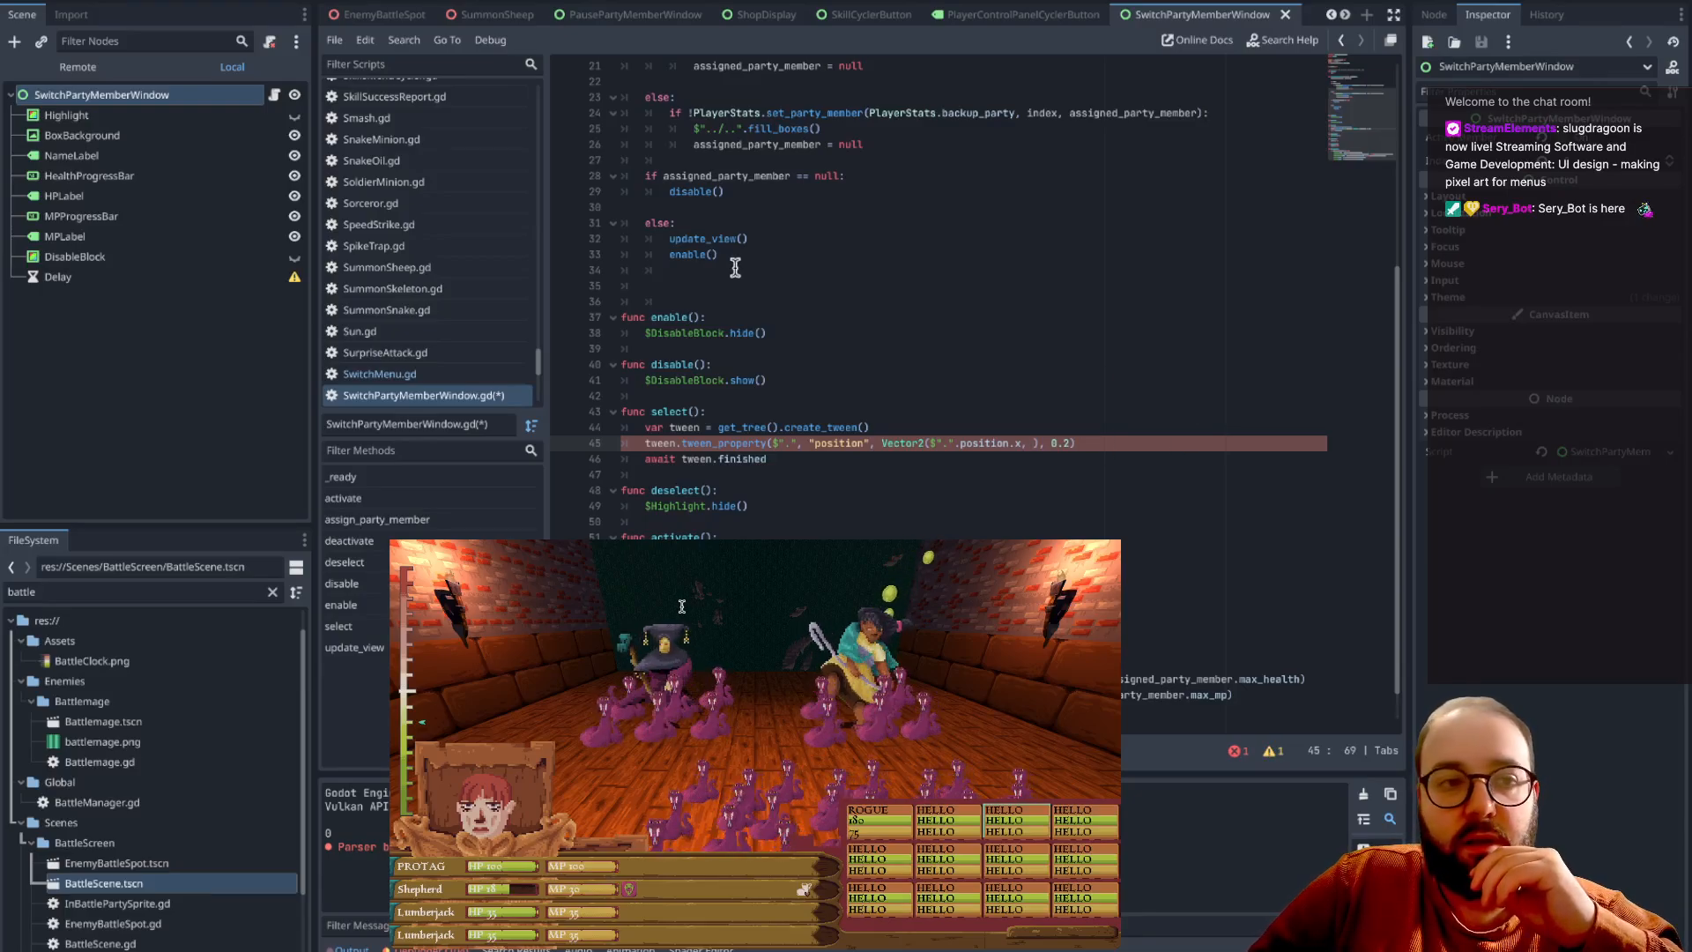
click(171, 95)
mouse_move(171, 95)
mouse_down()
mouse_move(1101, 430)
mouse_move(1028, 452)
mouse_move(1046, 452)
mouse_up()
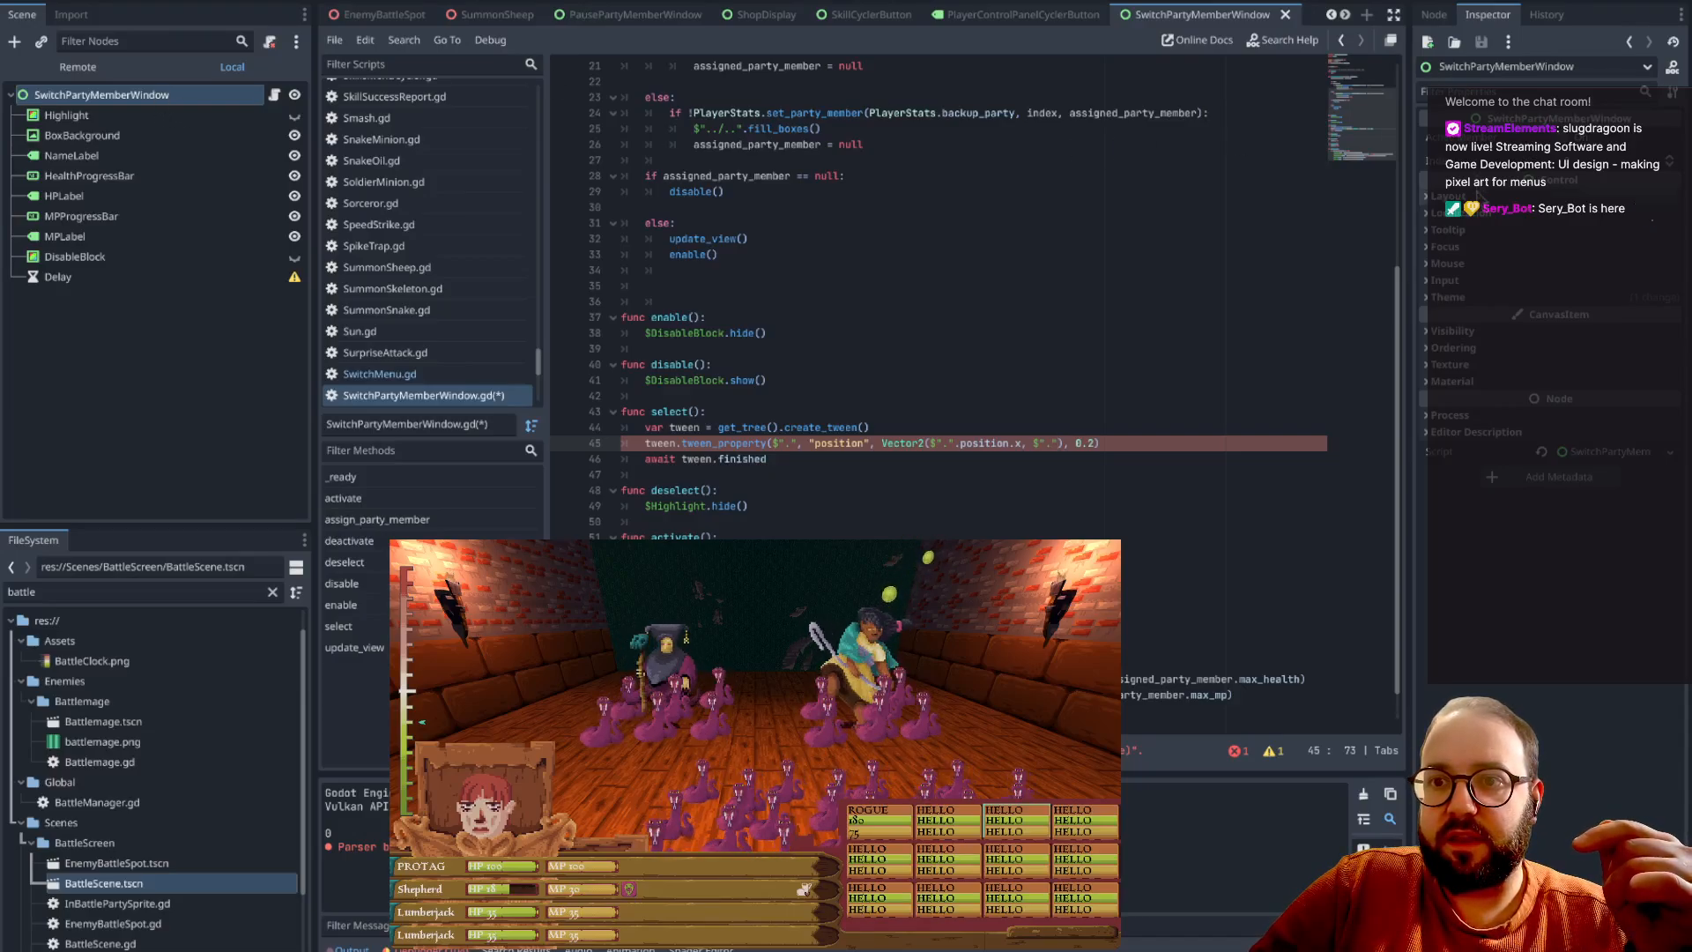
click(1454, 197)
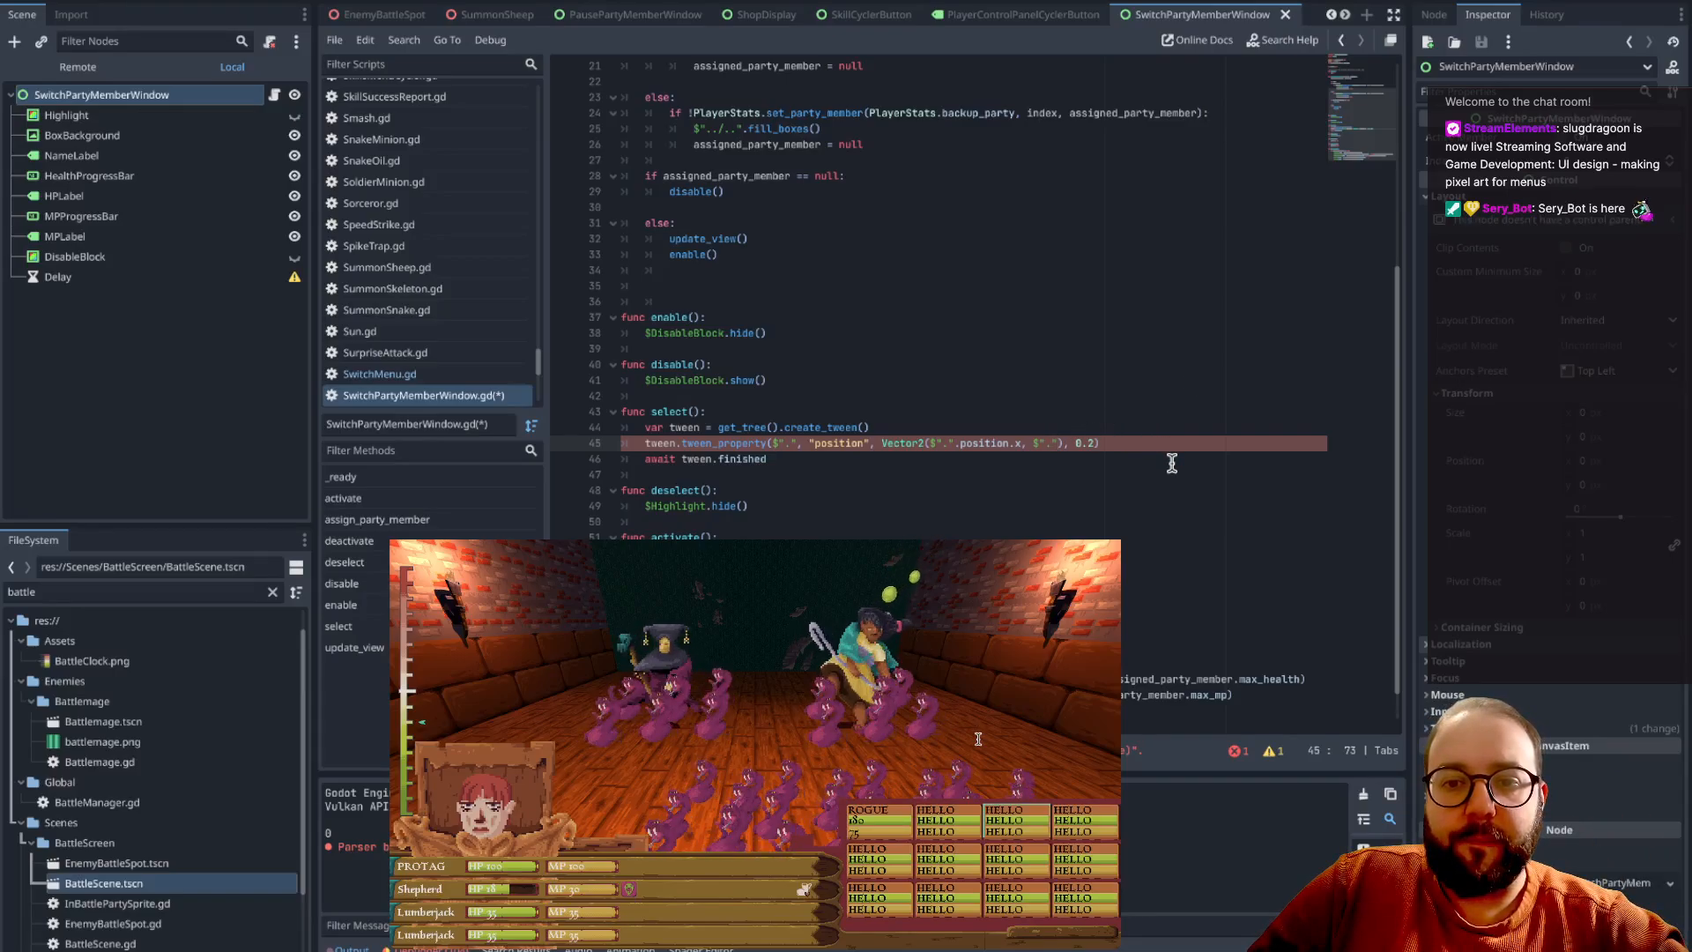
- Change the select() tween's target position to Vector2(0, 20)
click(957, 444)
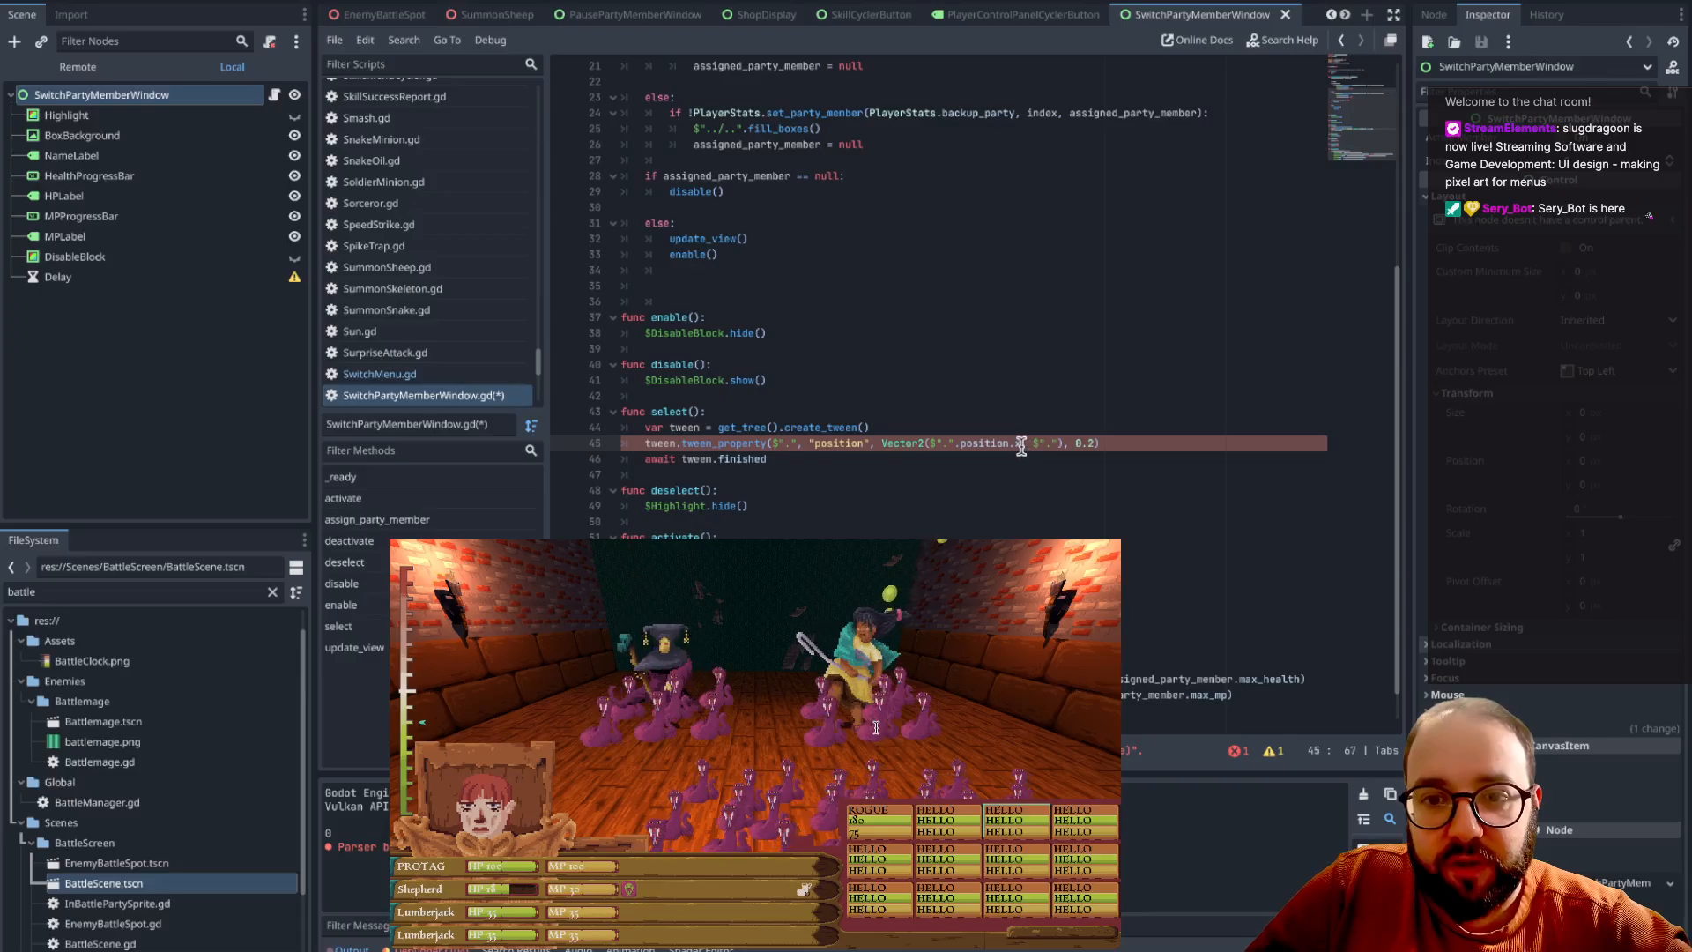
drag(1023, 444, 931, 444)
text(0)
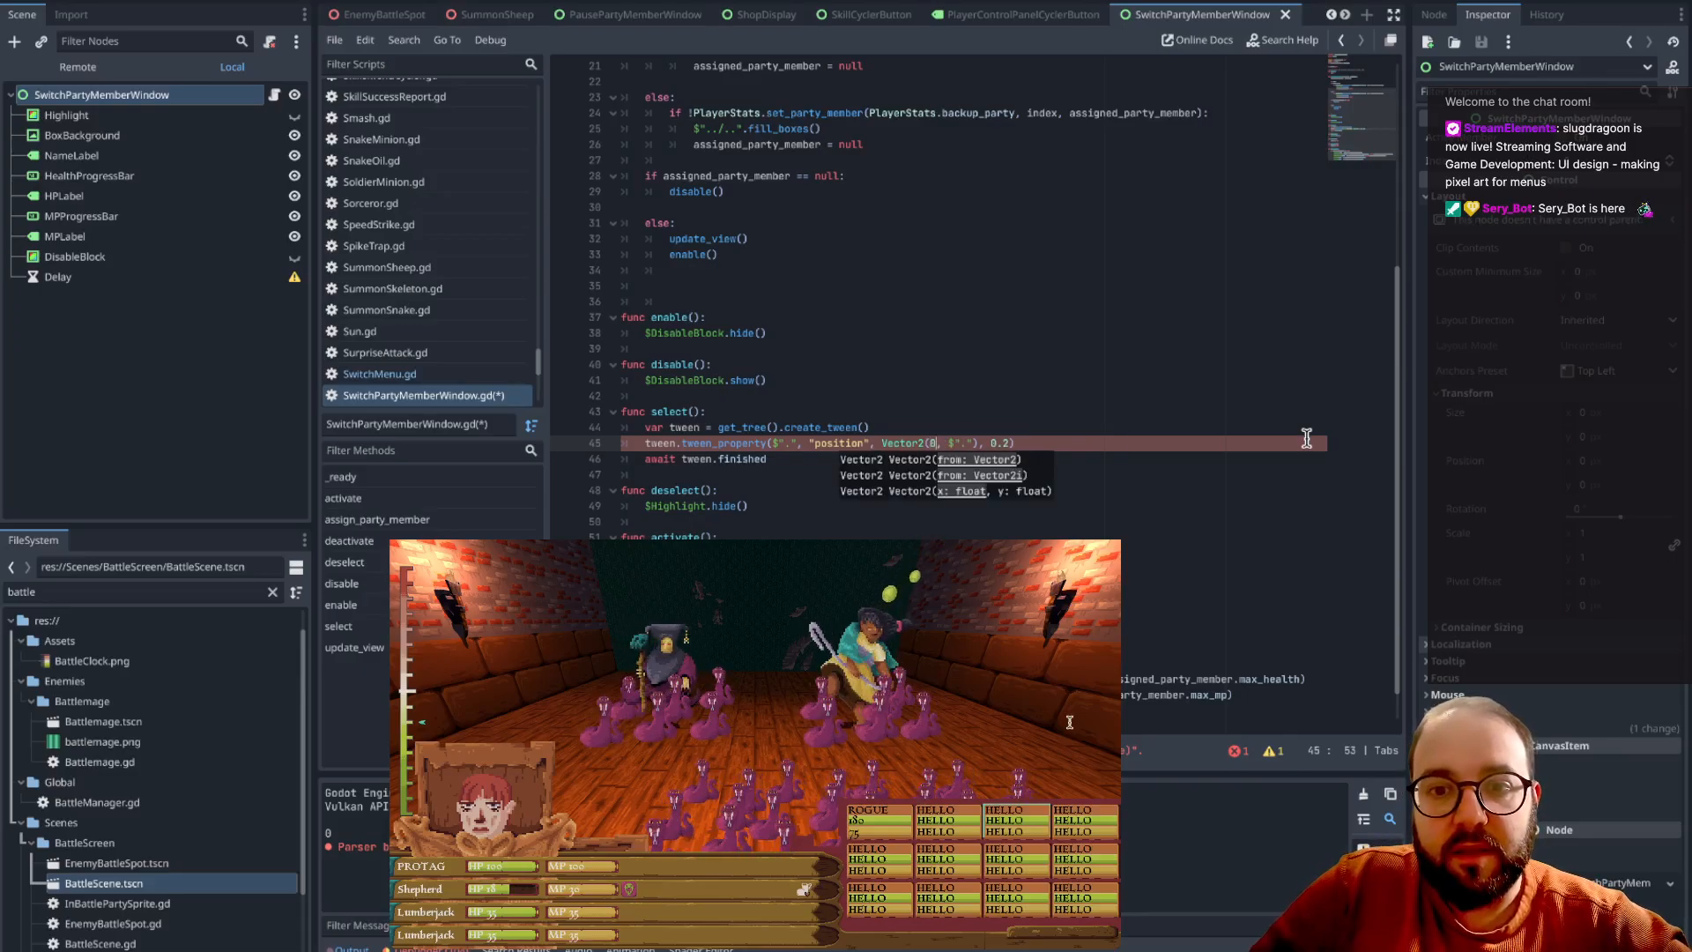
click(961, 430)
drag(948, 443, 973, 443)
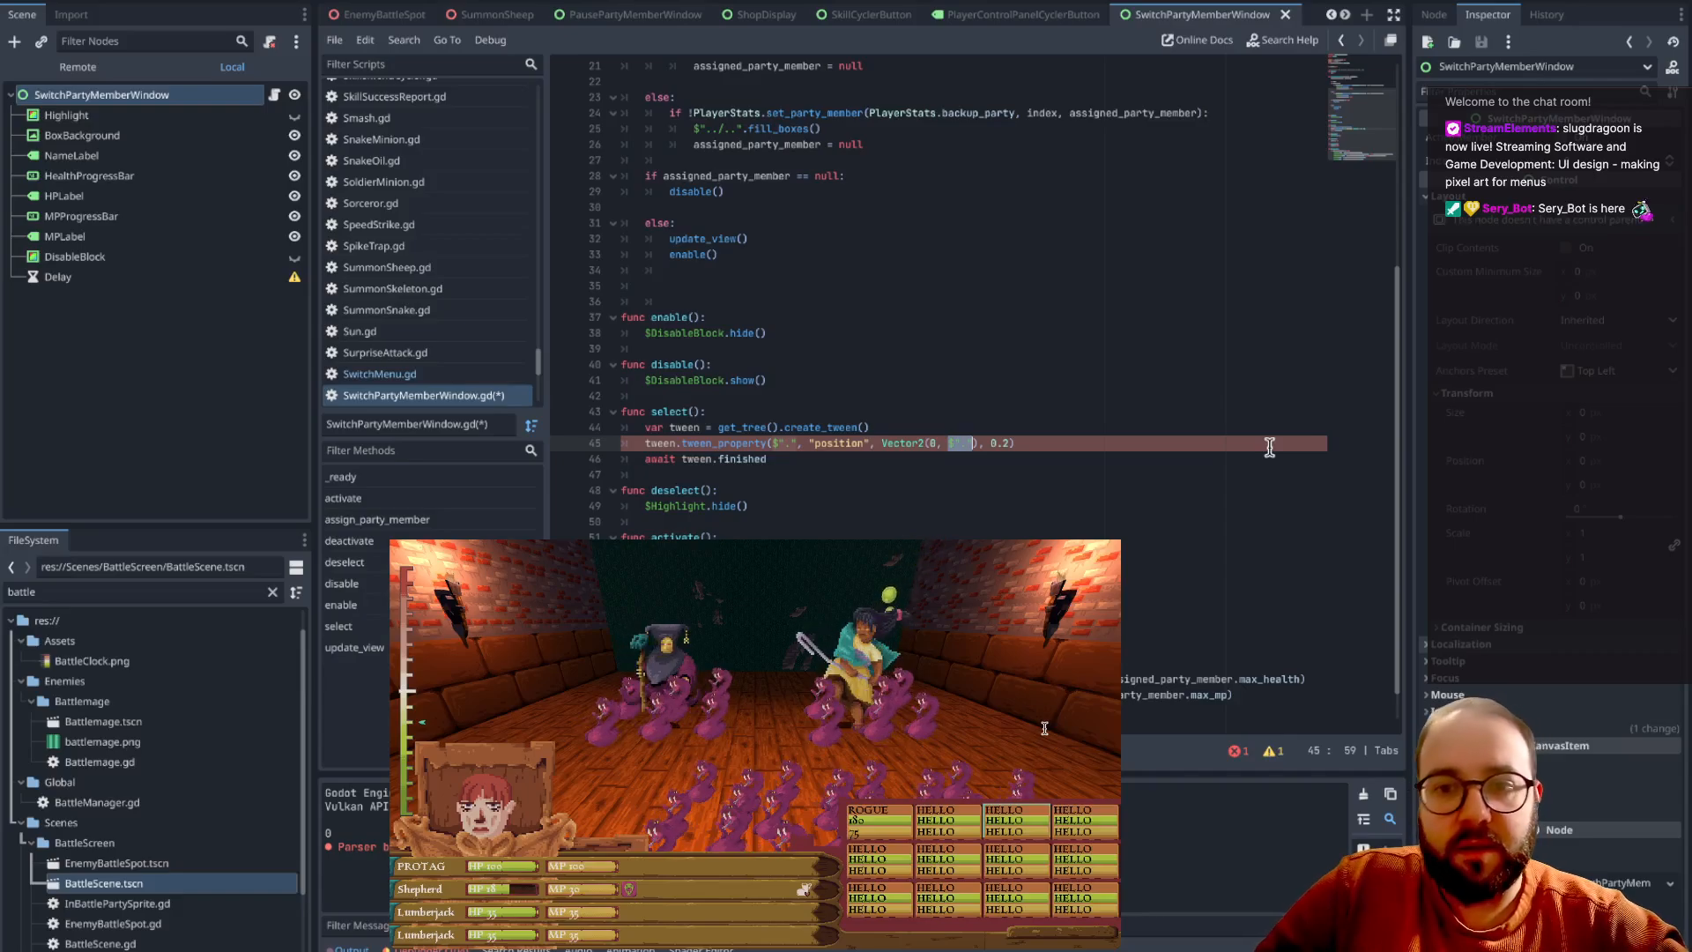
text(20)
- Replace $Highlight.hide() in deselect() with a copy of the three tween lines from select()
click(1080, 506)
drag(804, 460, 646, 429)
key(ctrl+c)
drag(749, 507, 646, 507)
key(ctrl+v)
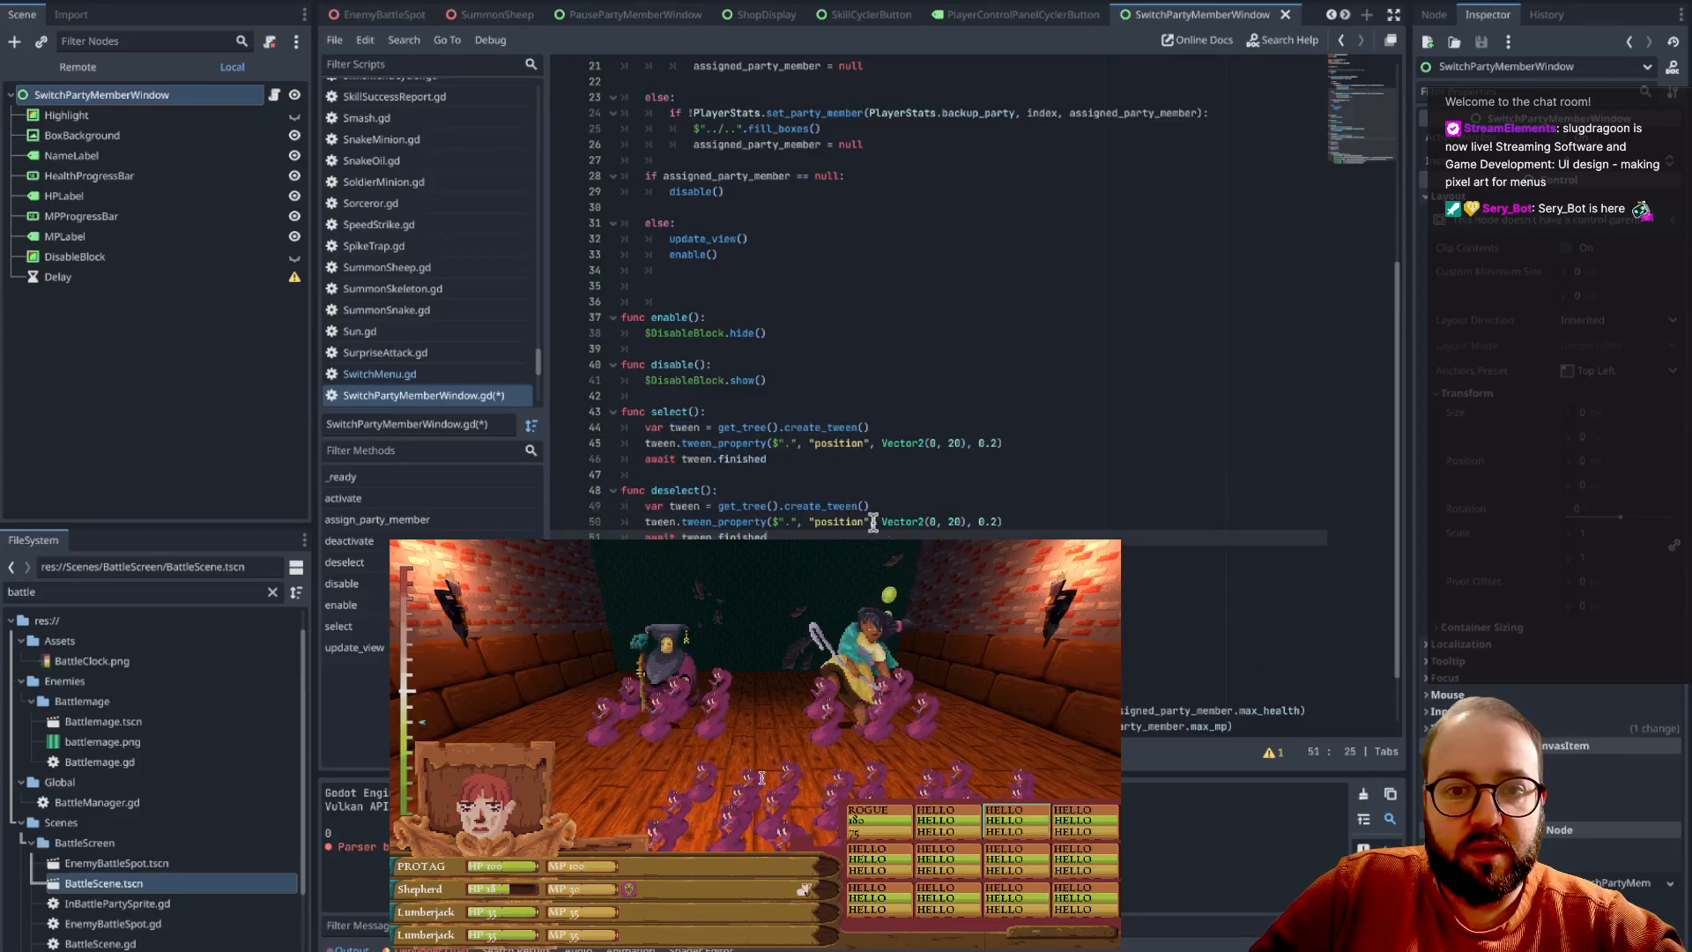
- Set the y argument of the deselect() tween's Vector2 to 0 and save the script
click(961, 522)
key(BackSpace)
key(BackSpace)
text(0)
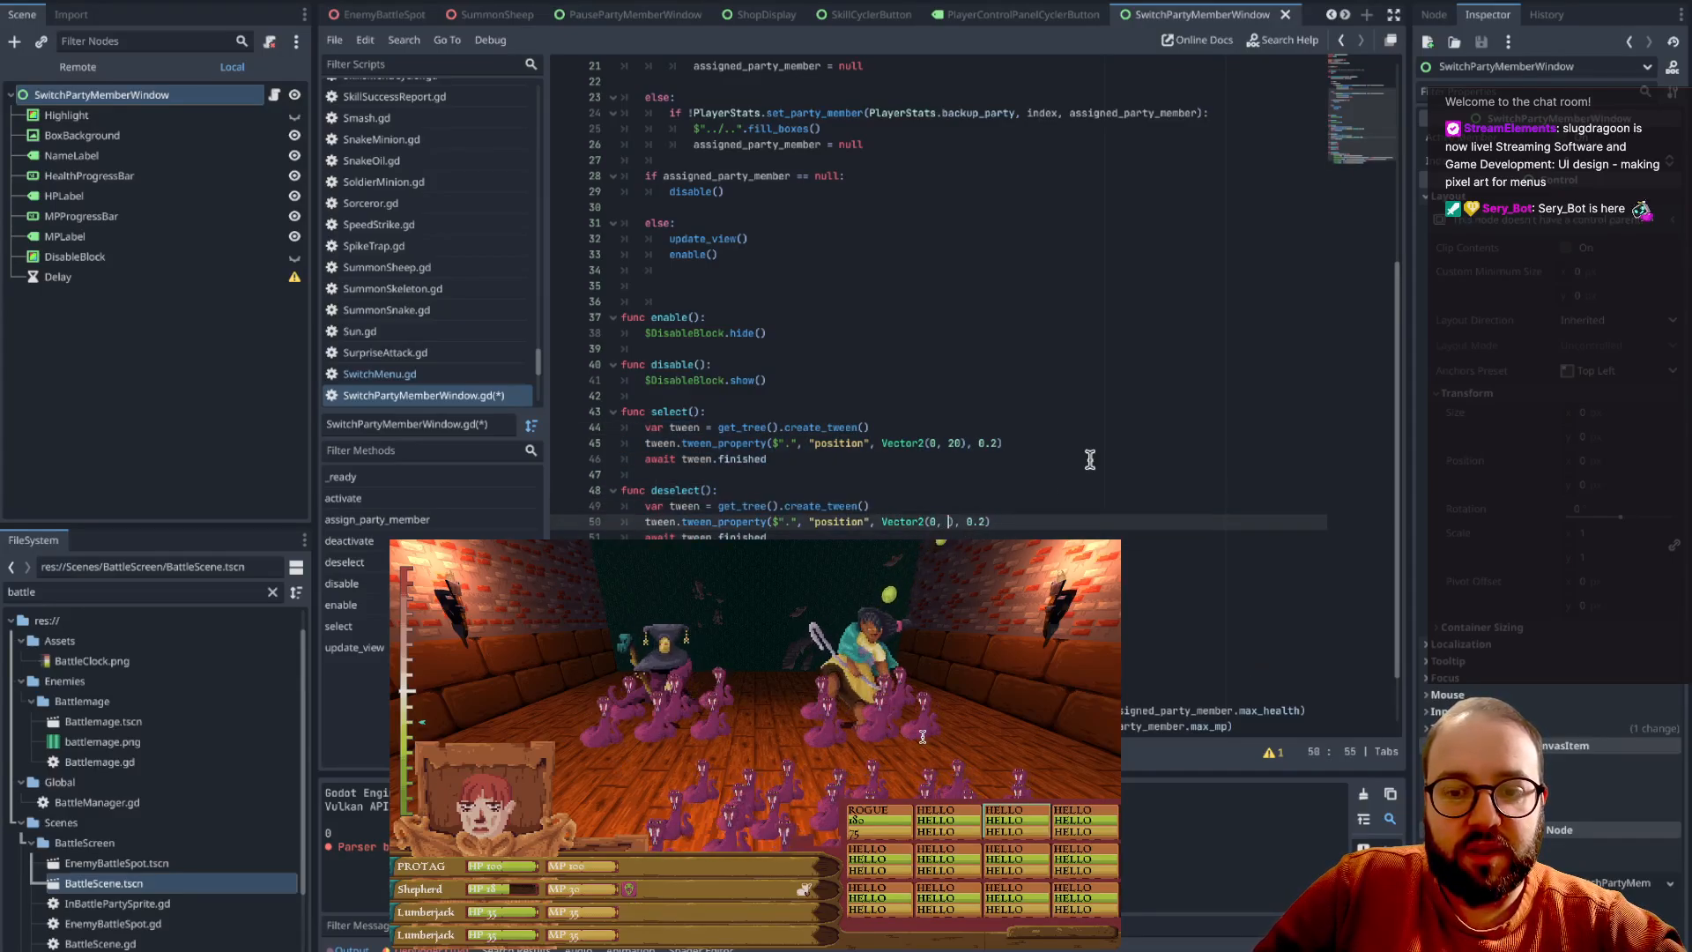
click(1125, 445)
key(ctrl+s)
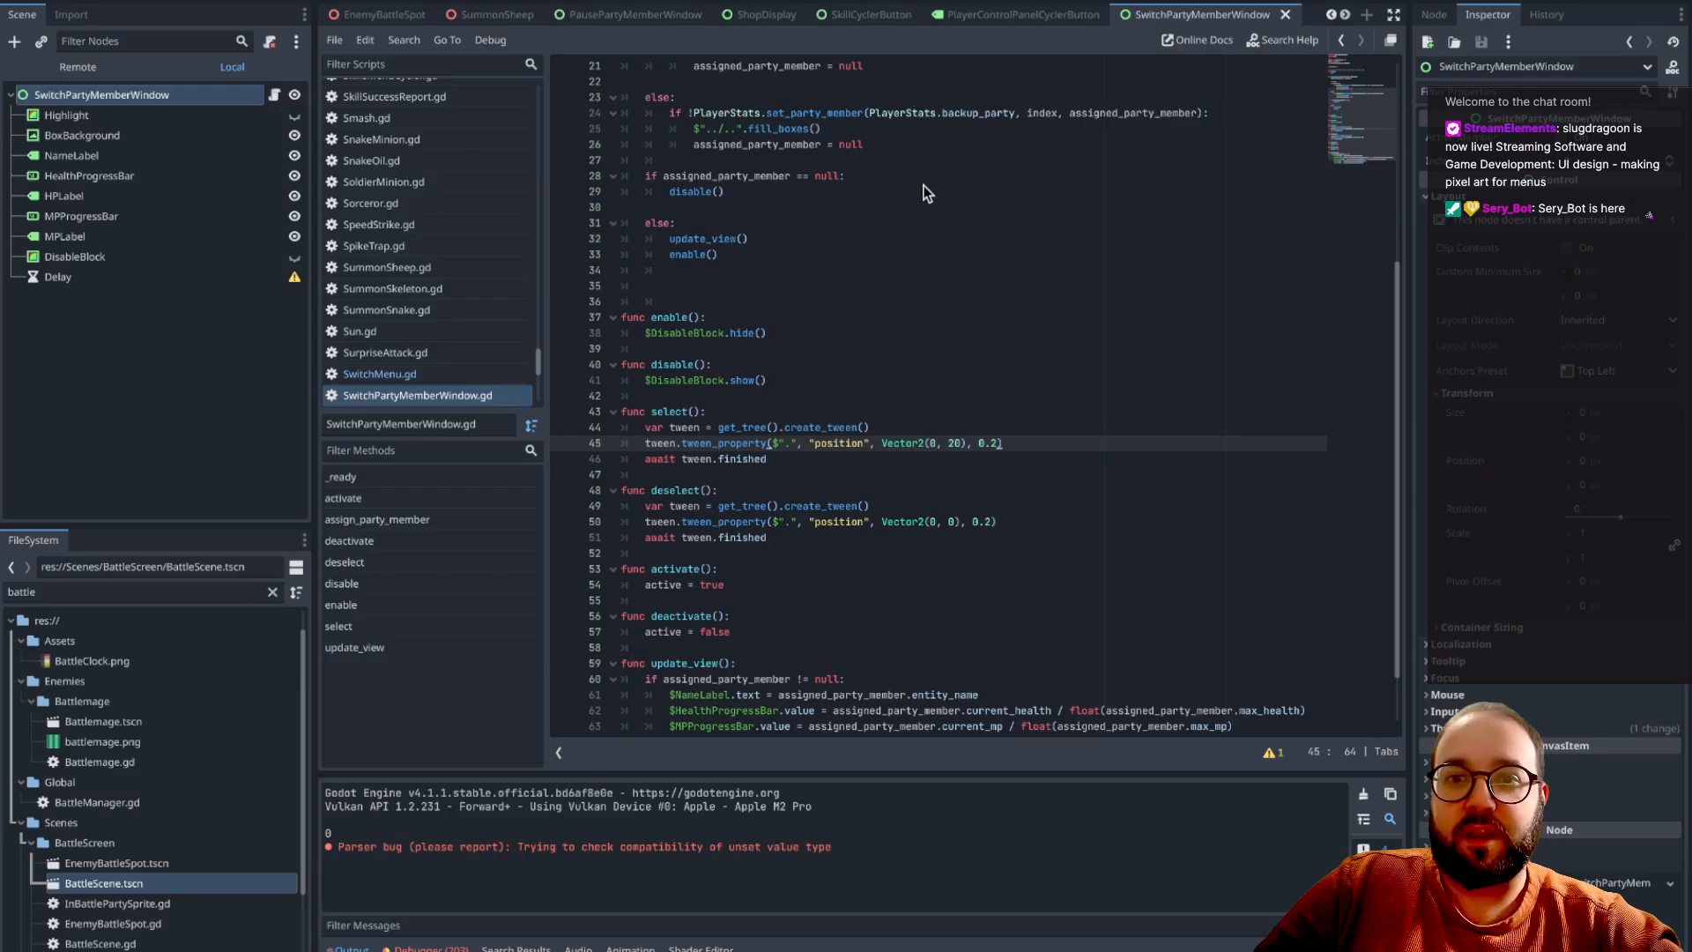
- Replace the x argument 0 in the select() tween's Vector2 with $".".position.x
click(933, 444)
key(Delete)
drag(54, 95, 932, 448)
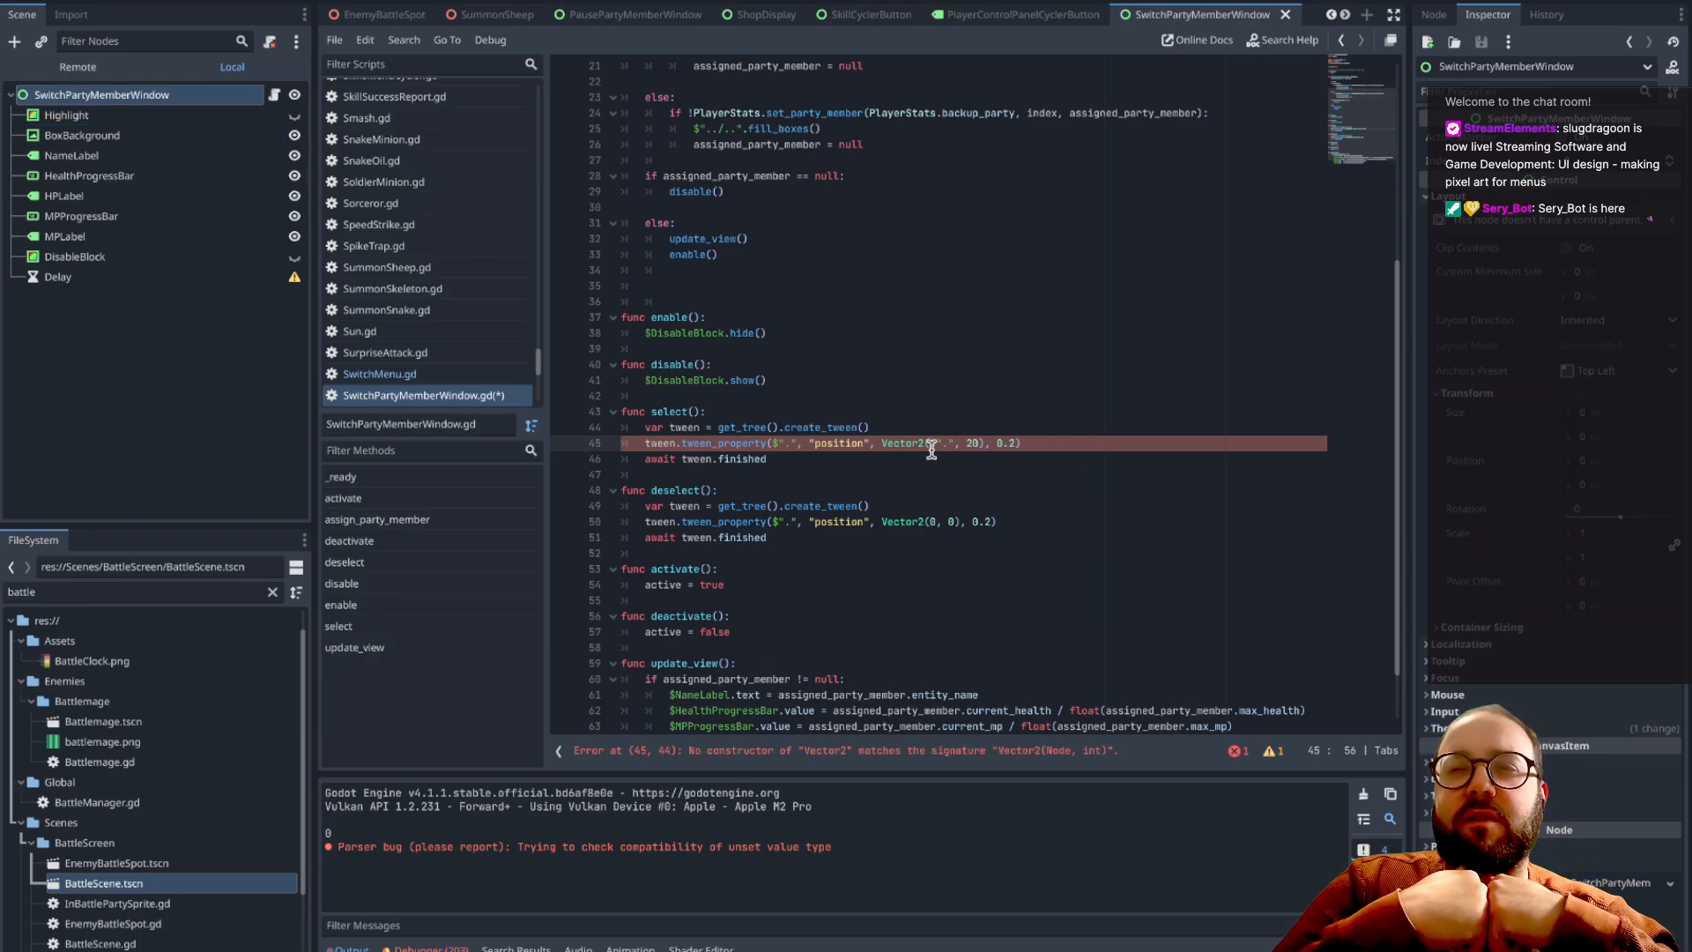
text(.positi)
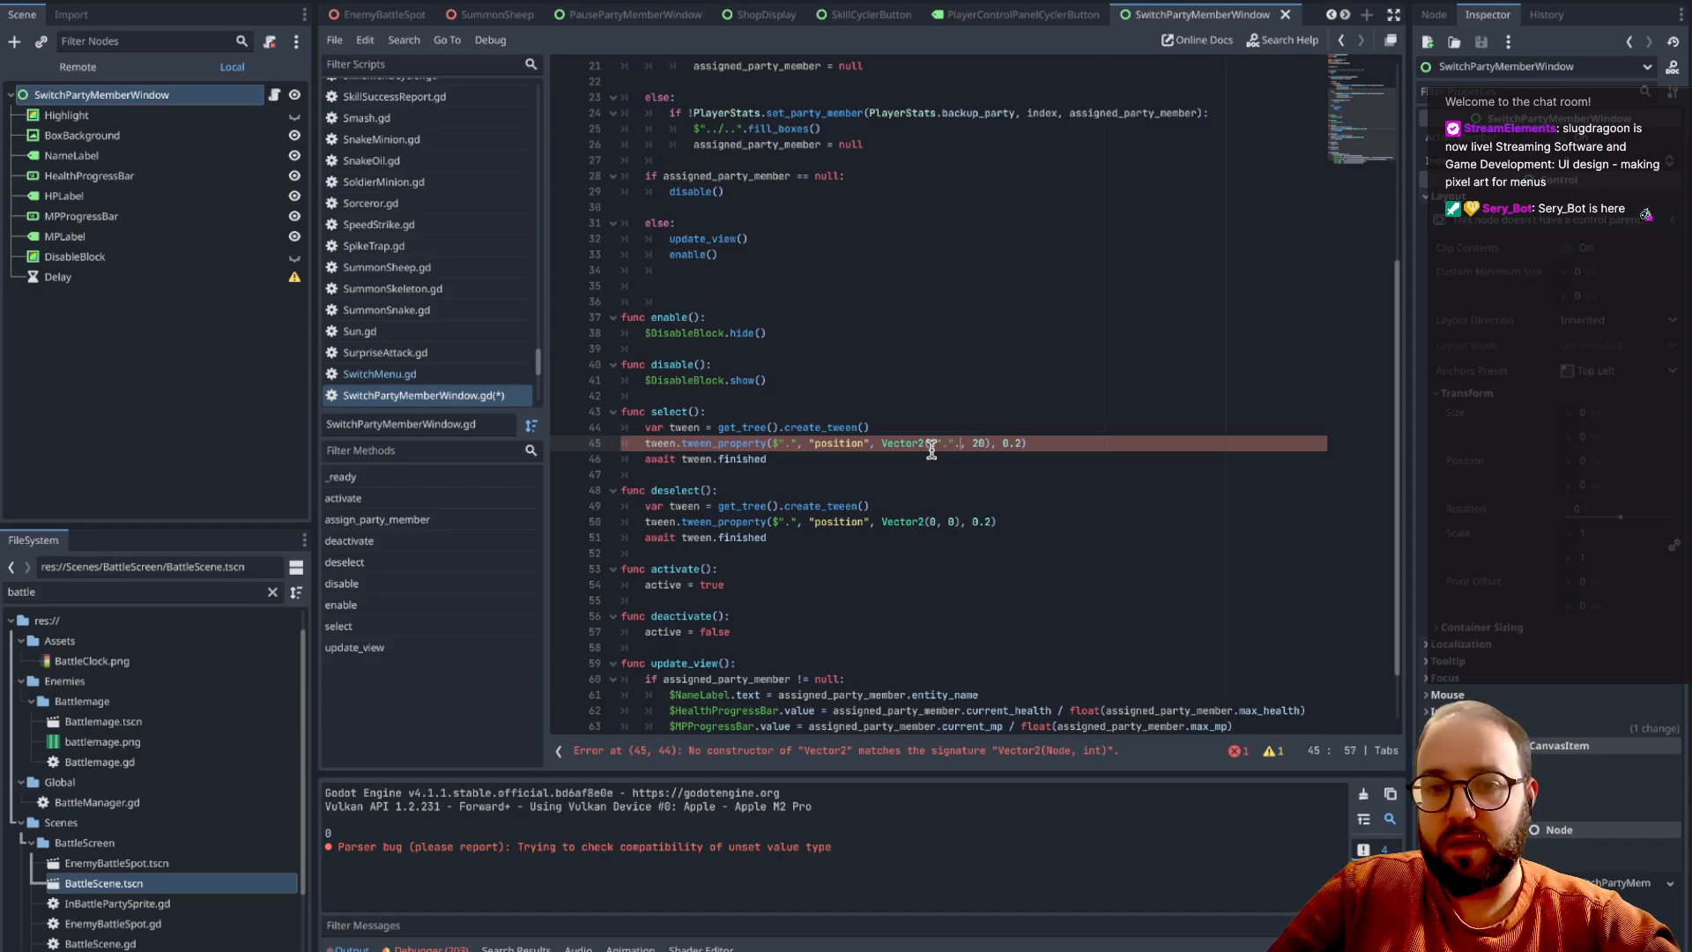
text(on.x)
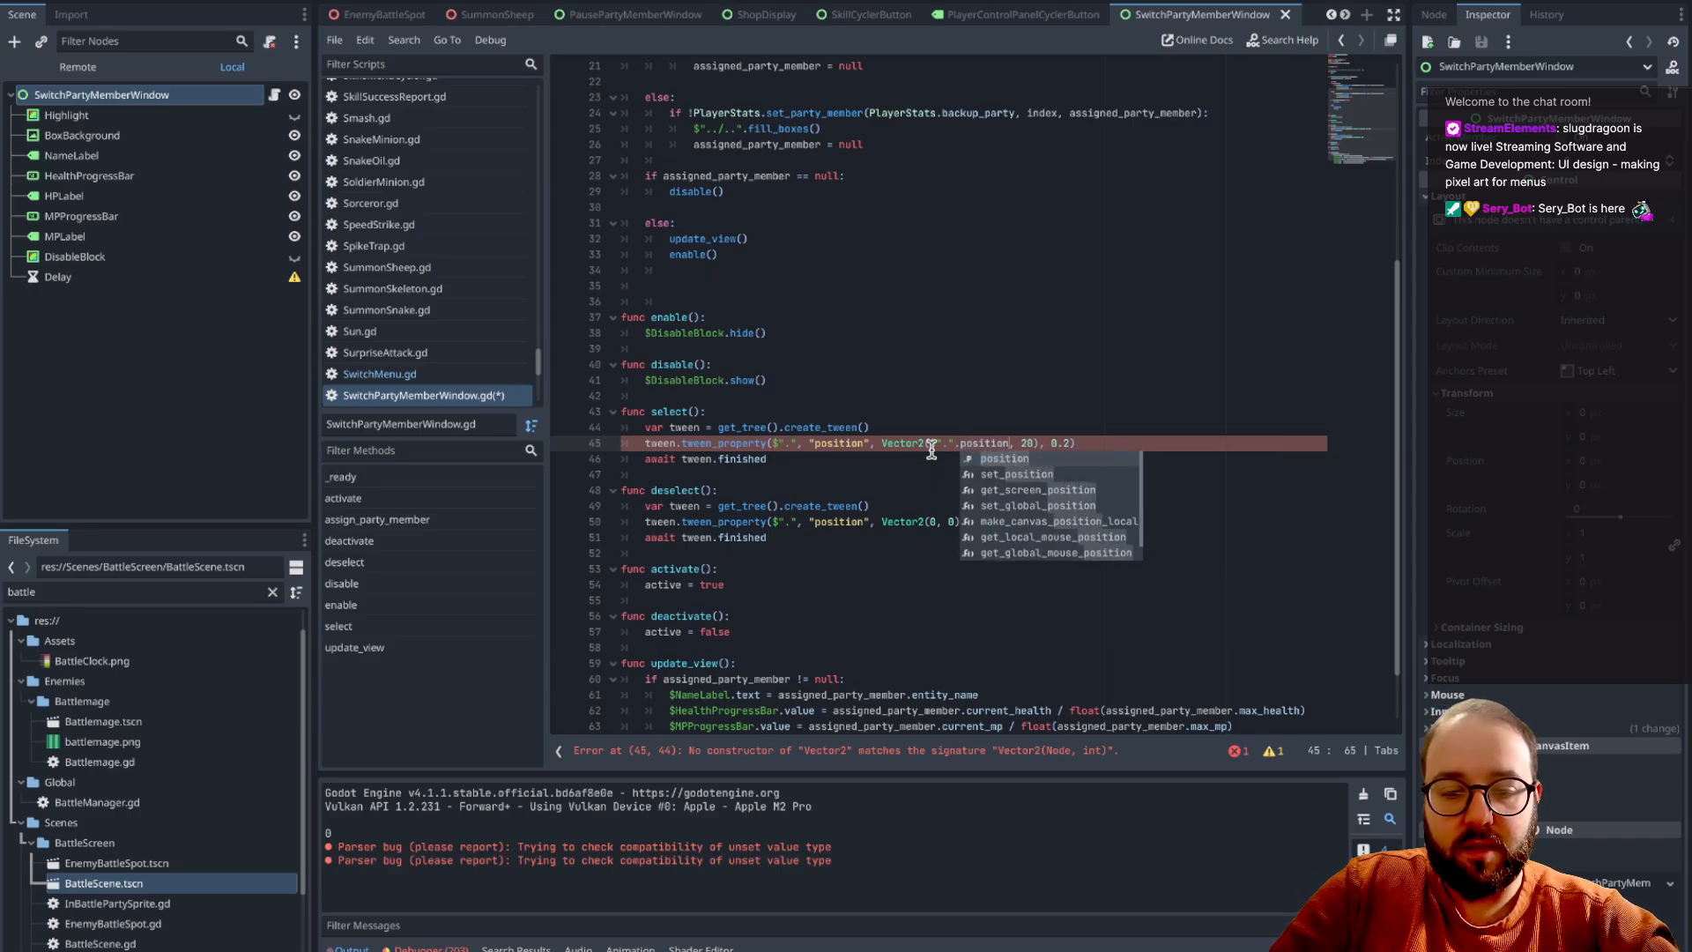
- Copy $".".position.x from select() over the x argument of the deselect() tween's Vector2
double_click(962, 439)
drag(1021, 444, 930, 443)
key(super+c)
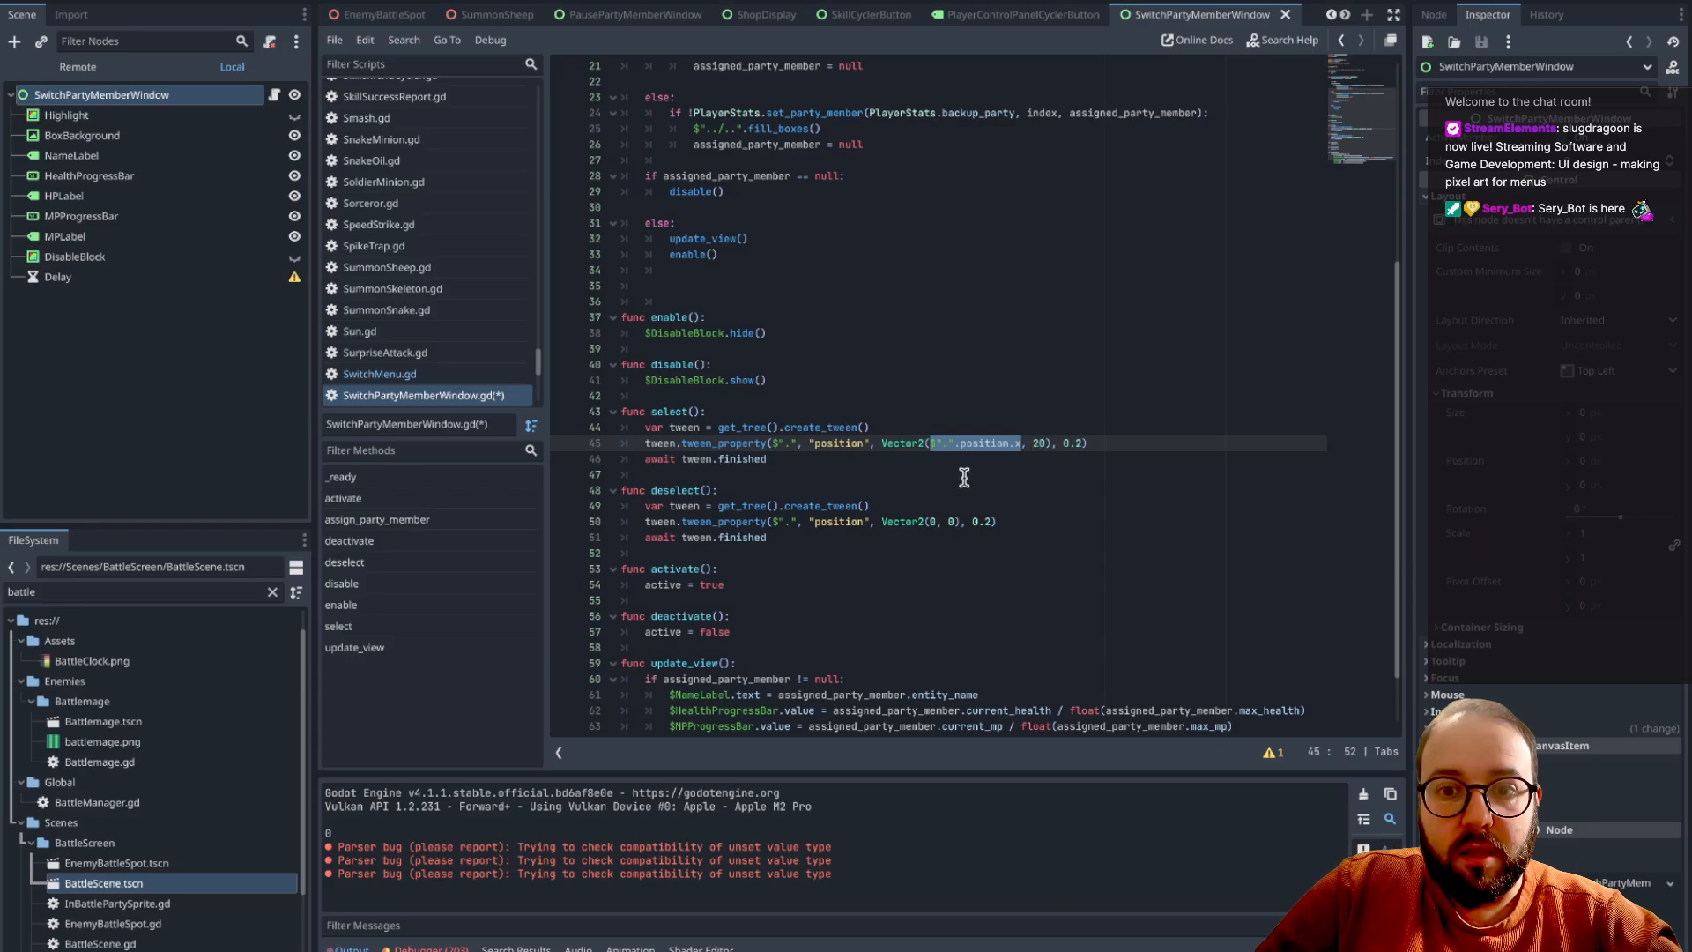
double_click(932, 522)
key(BackSpace)
key(super+v)
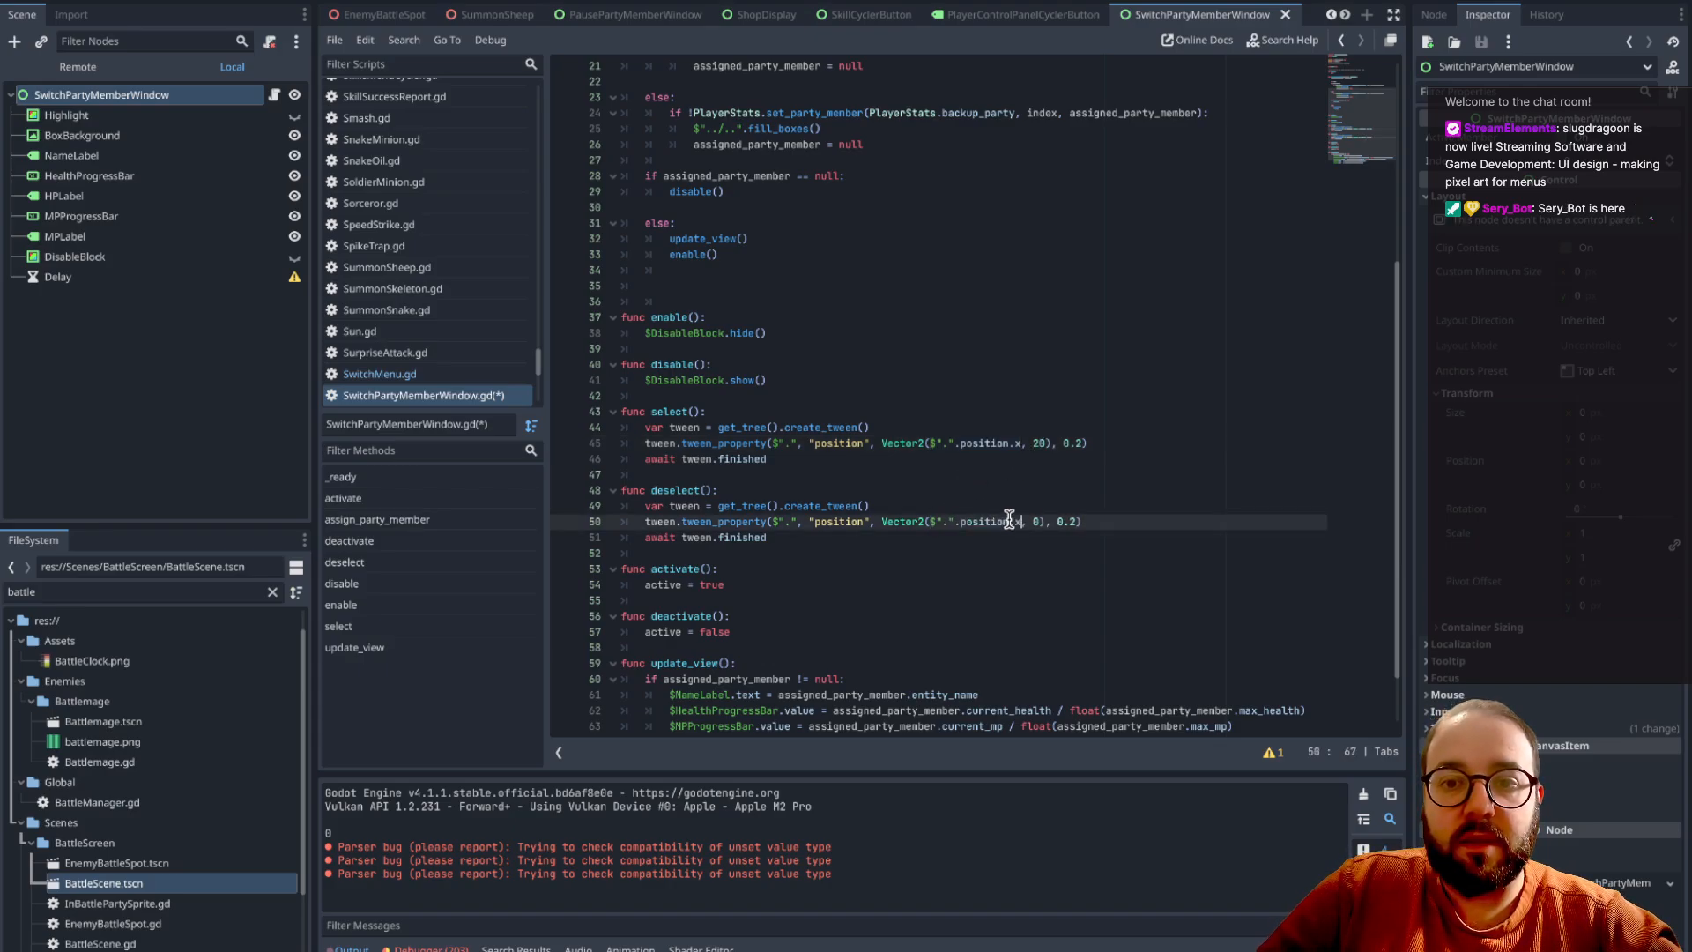
- Change the y argument of the select() tween's Vector2 to $".".position.y + 20
double_click(1040, 442)
key(BackSpace)
key(super+v)
key(BackSpace)
text(y + )
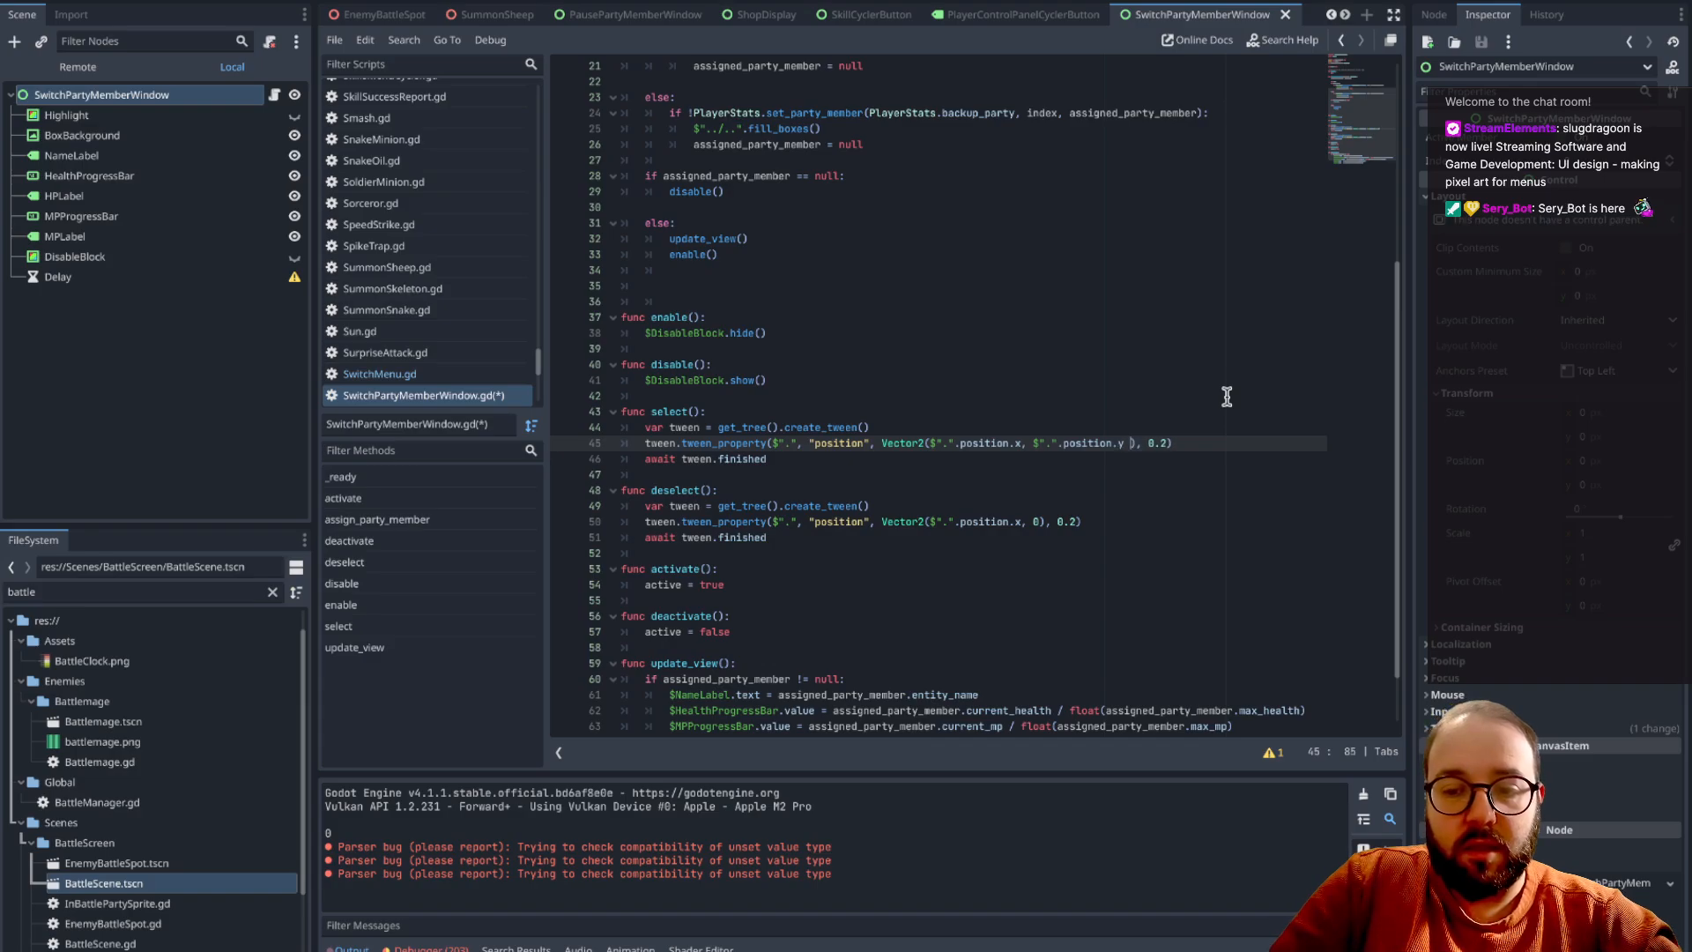
text(20)
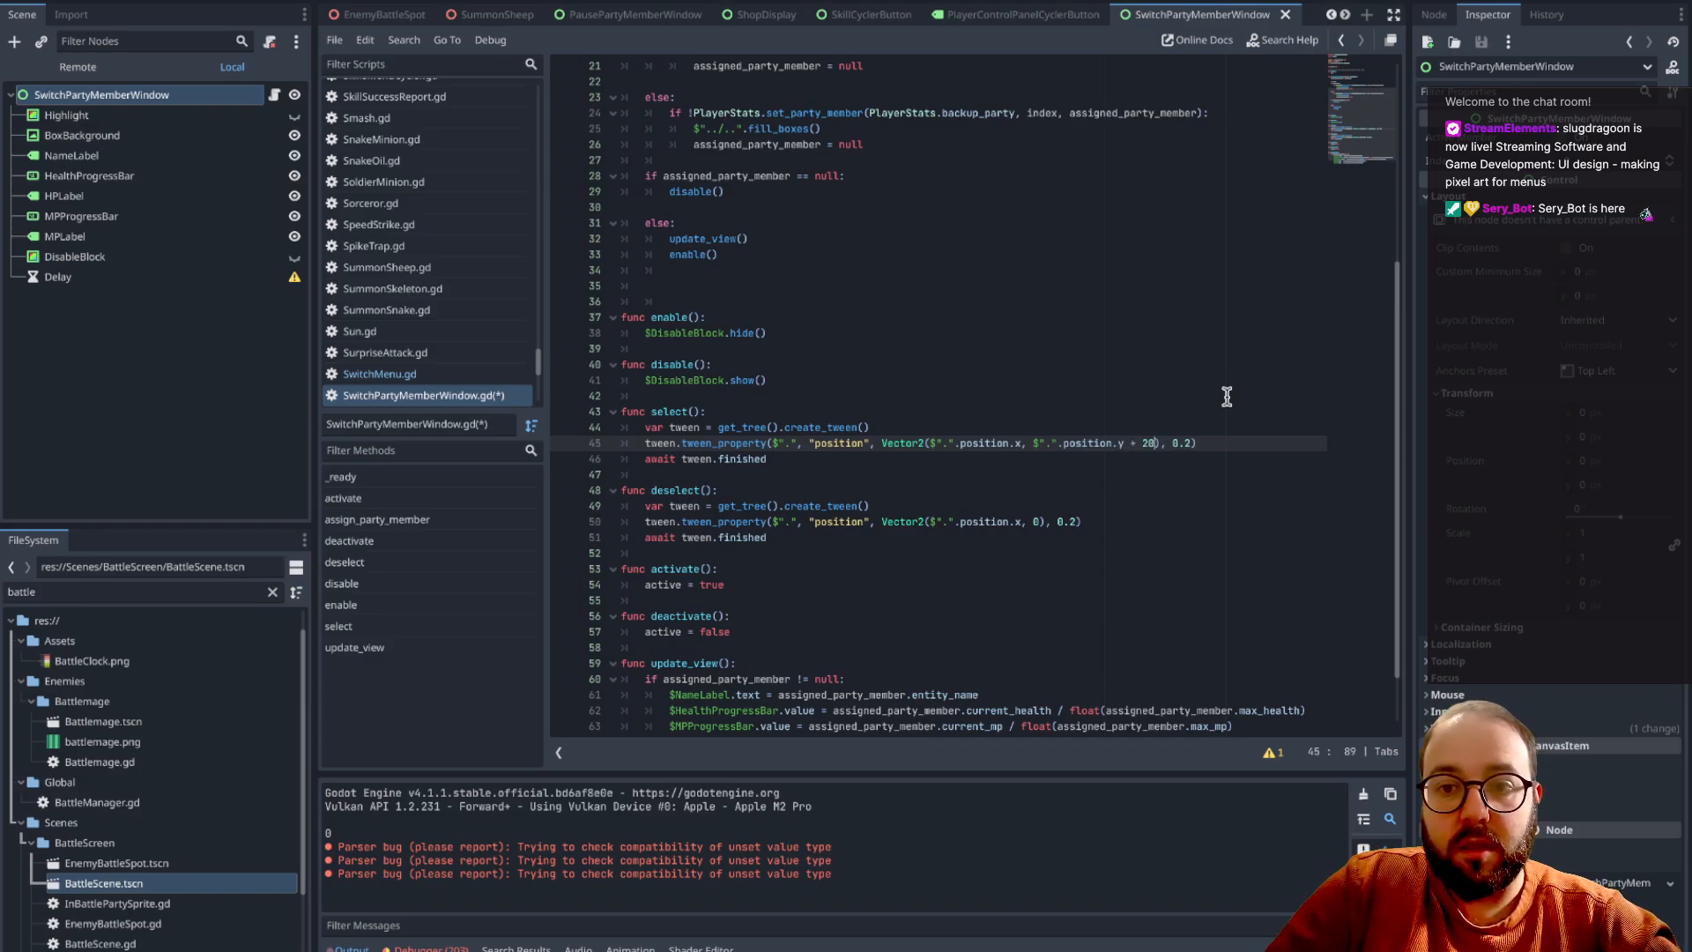
- Change the y argument of the deselect() tween's Vector2 to $".".position.y and save the script
double_click(1038, 522)
key(BackSpace)
key(super+v)
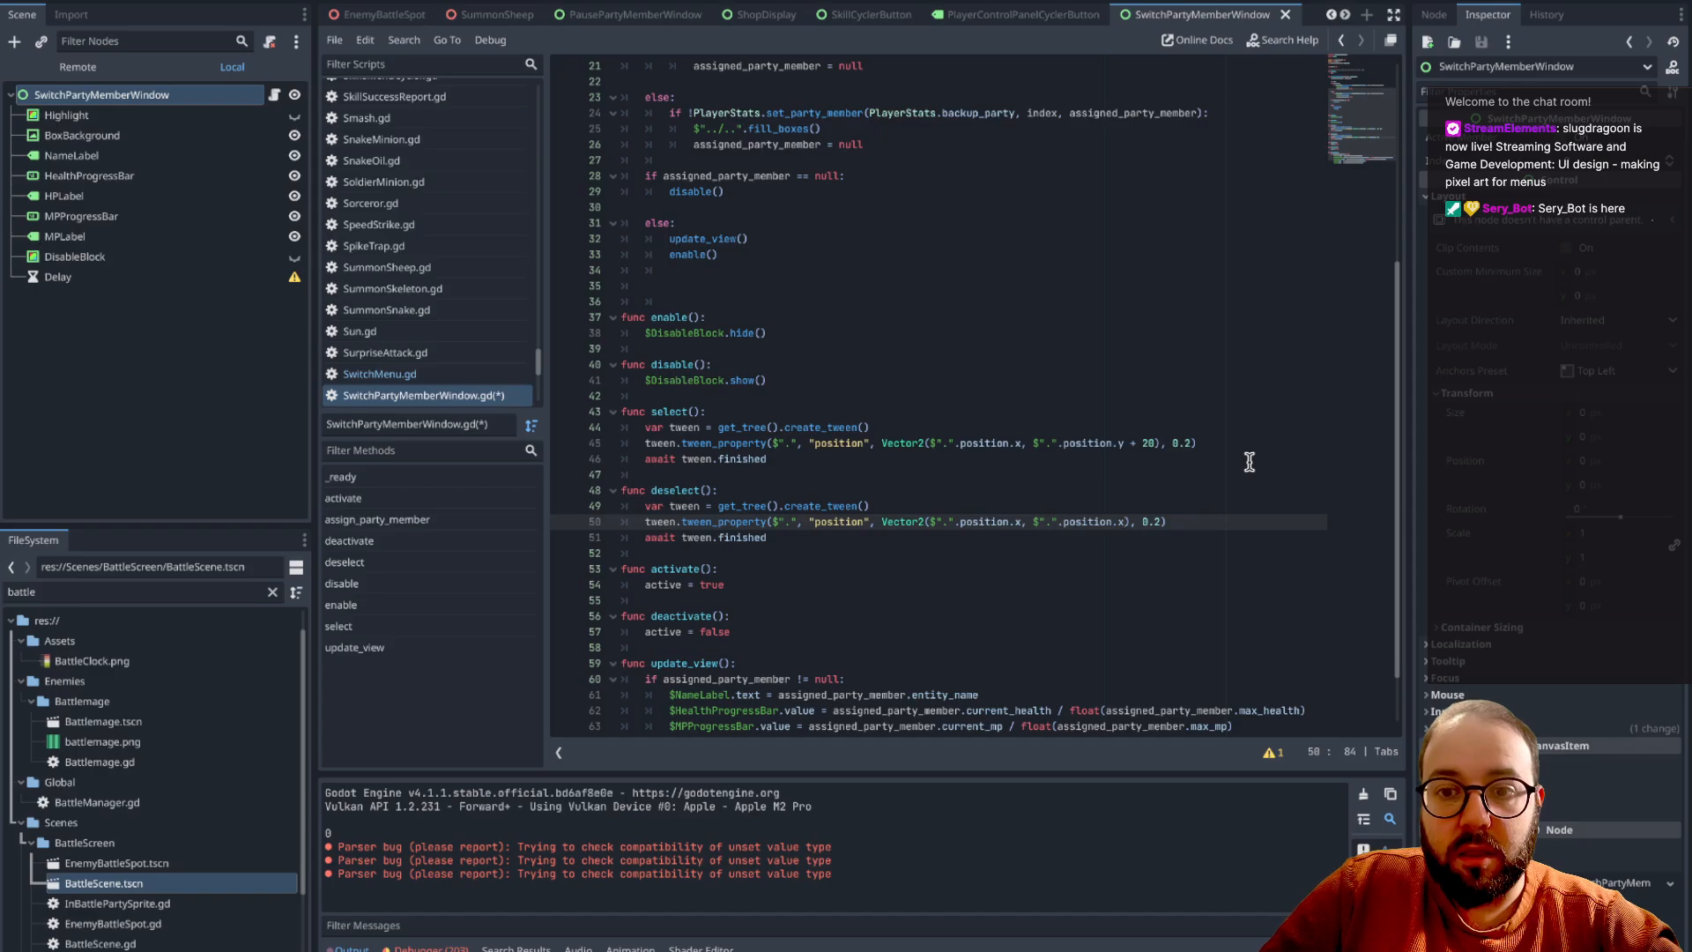
key(BackSpace)
text(y)
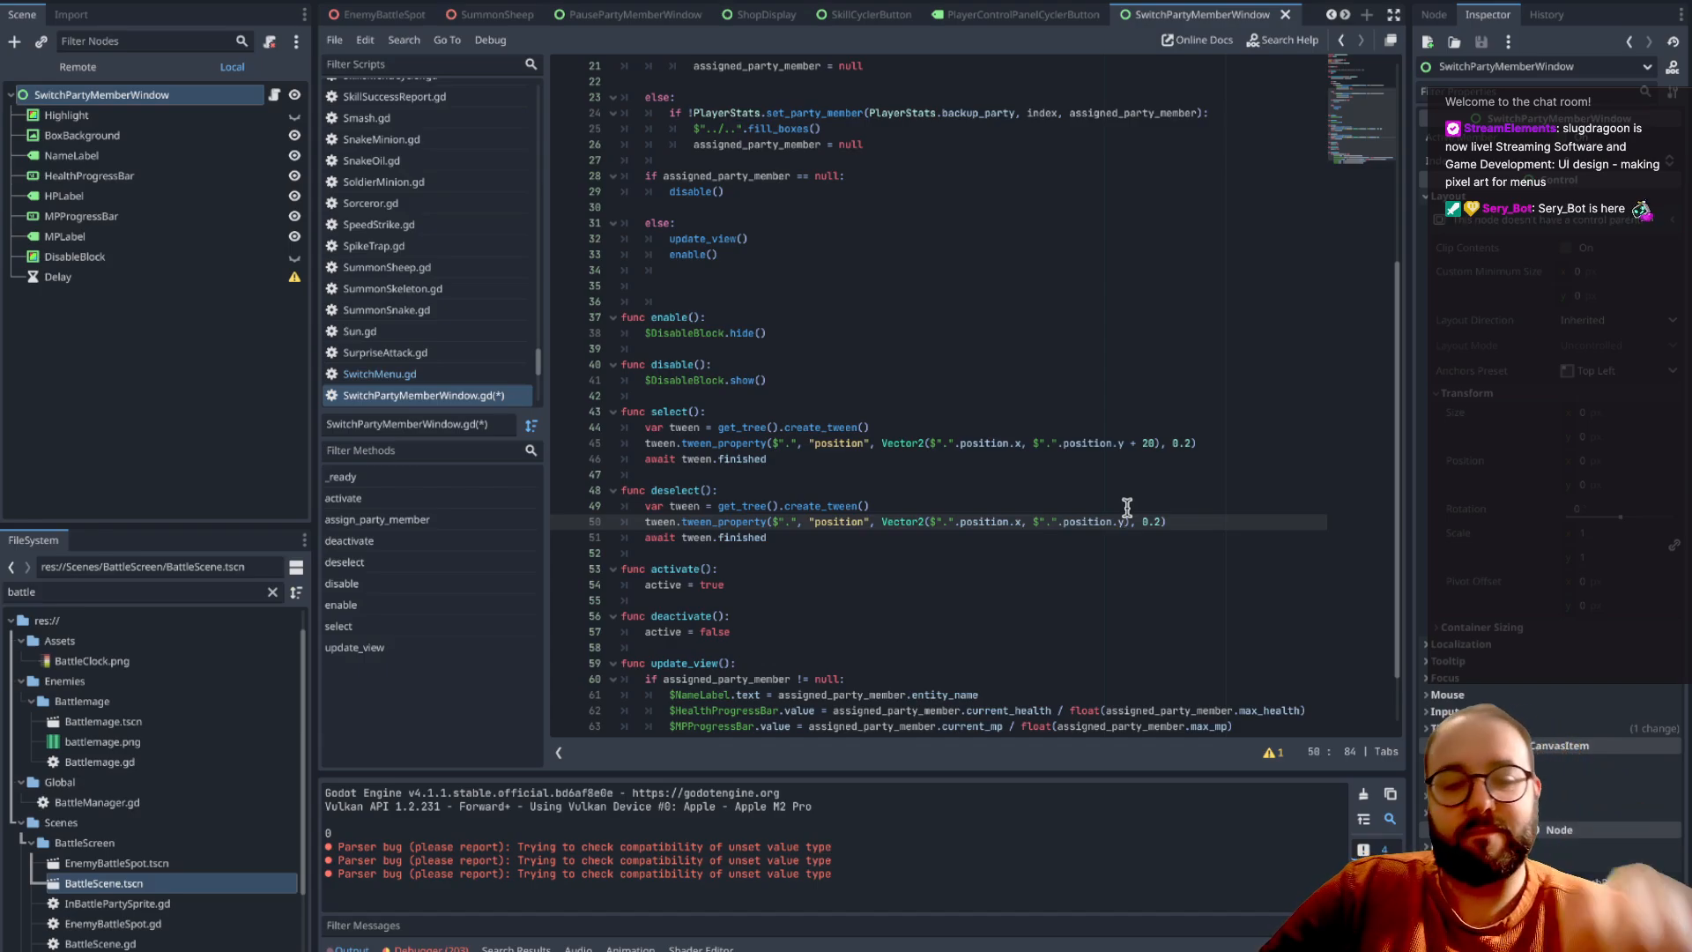
key(super+s)
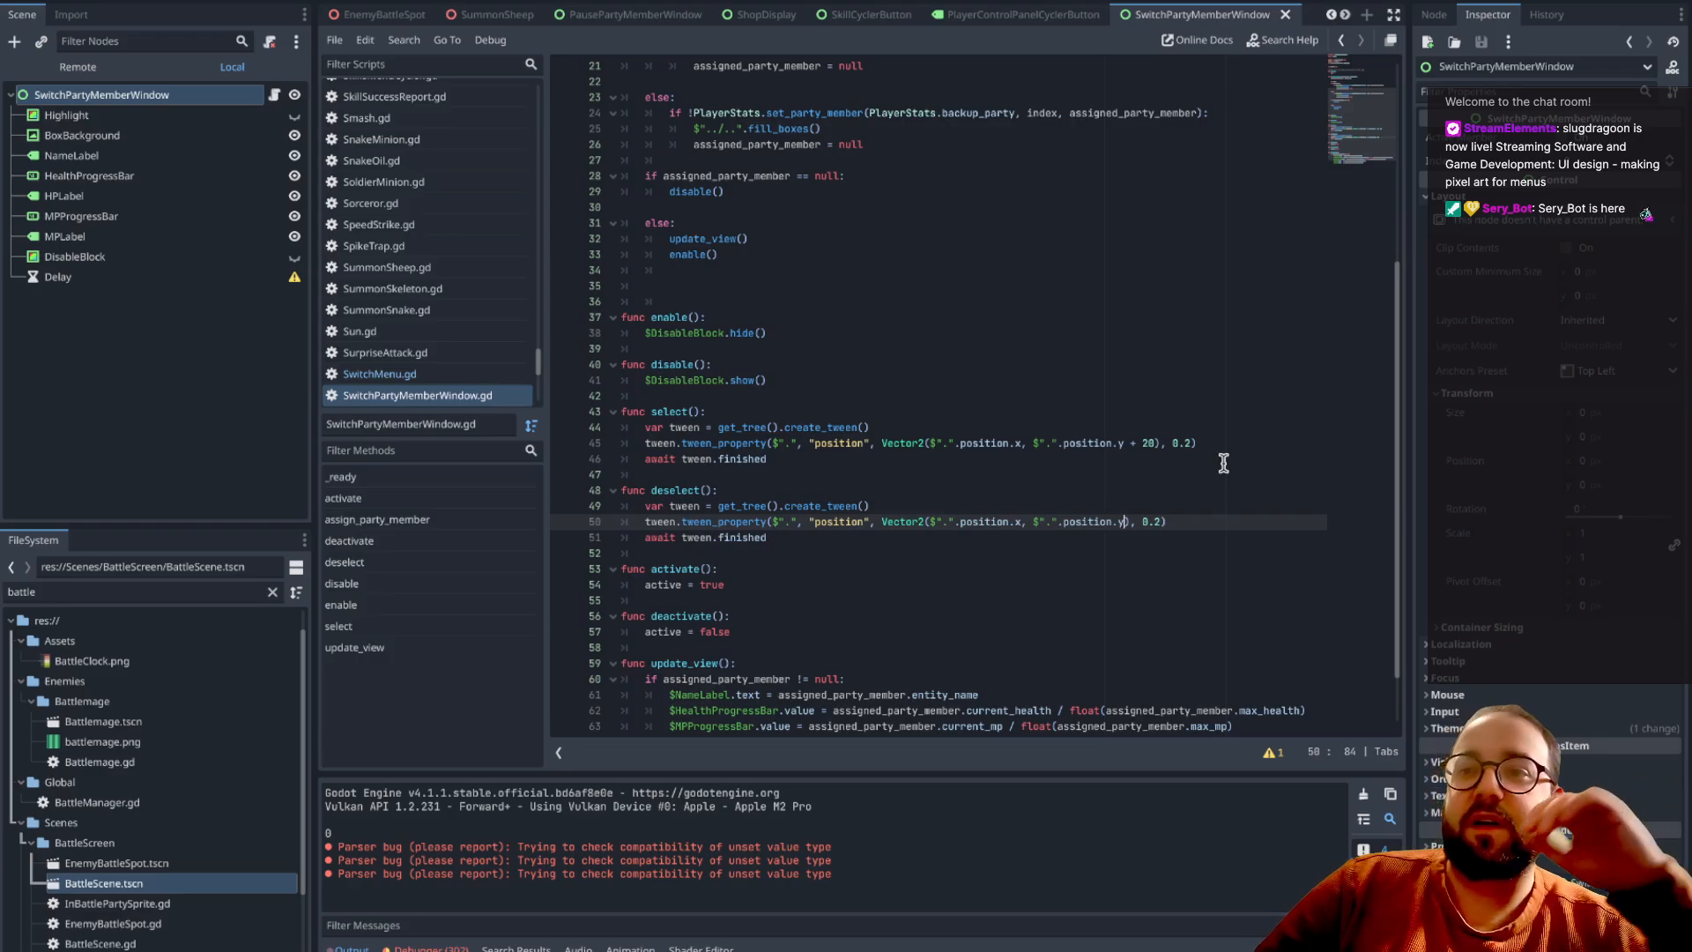
click(1156, 462)
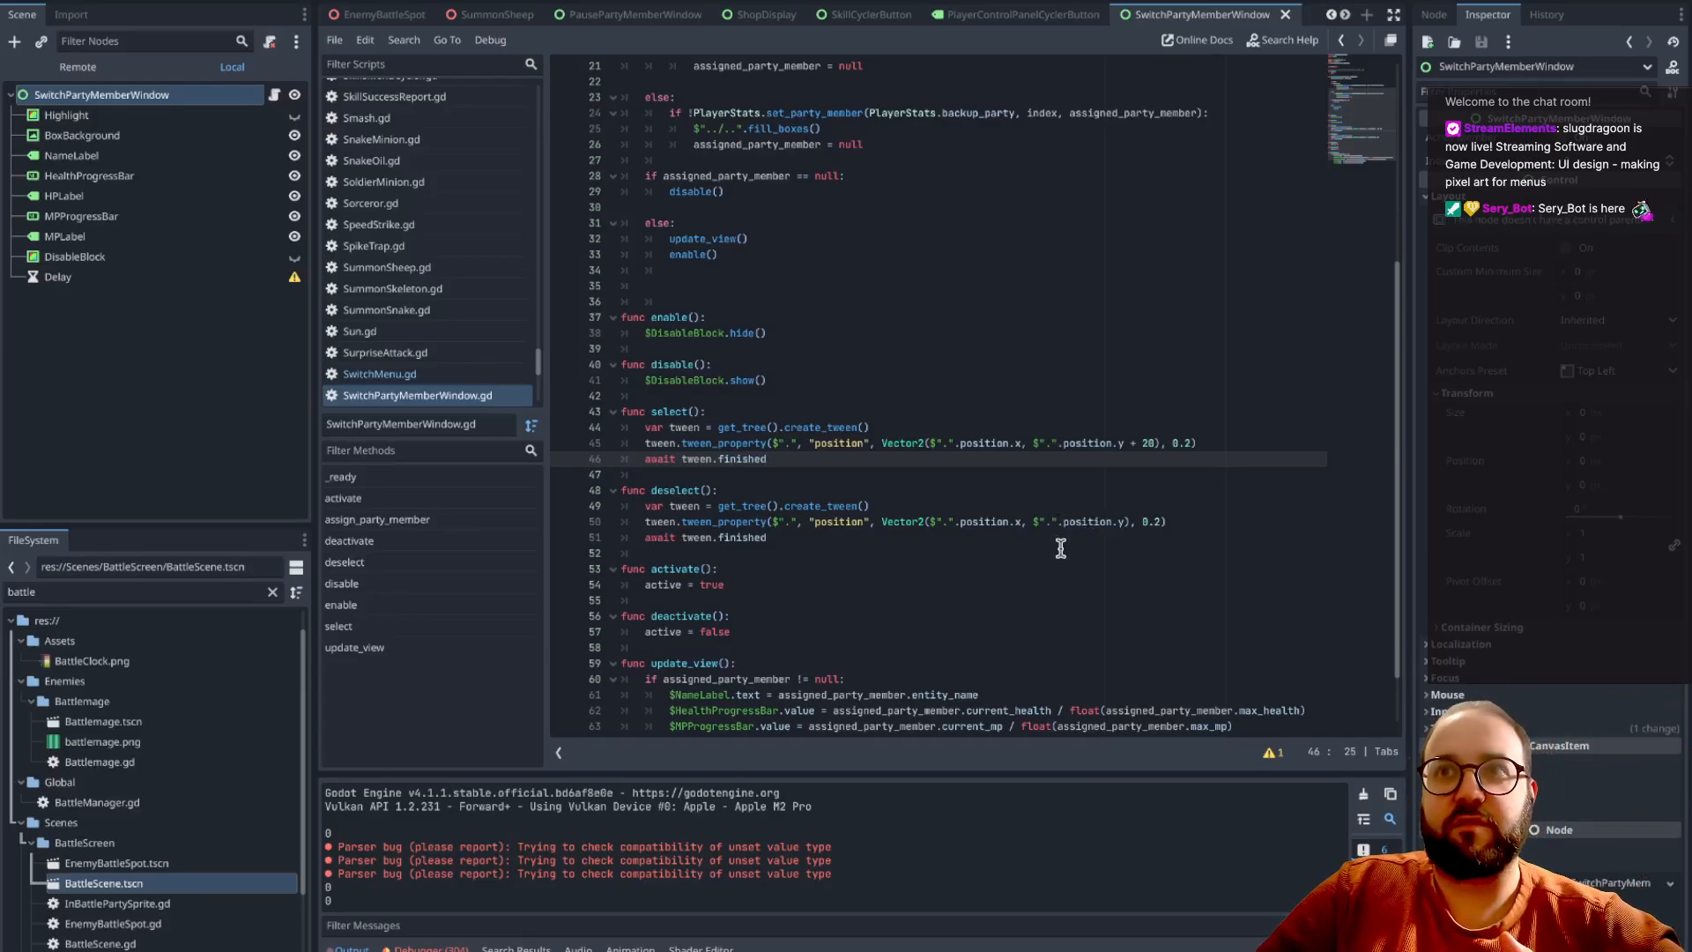
- Change the select() tween's y argument to subtract 20 from the root node's y position instead of adding it
click(1137, 443)
key(BackSpace)
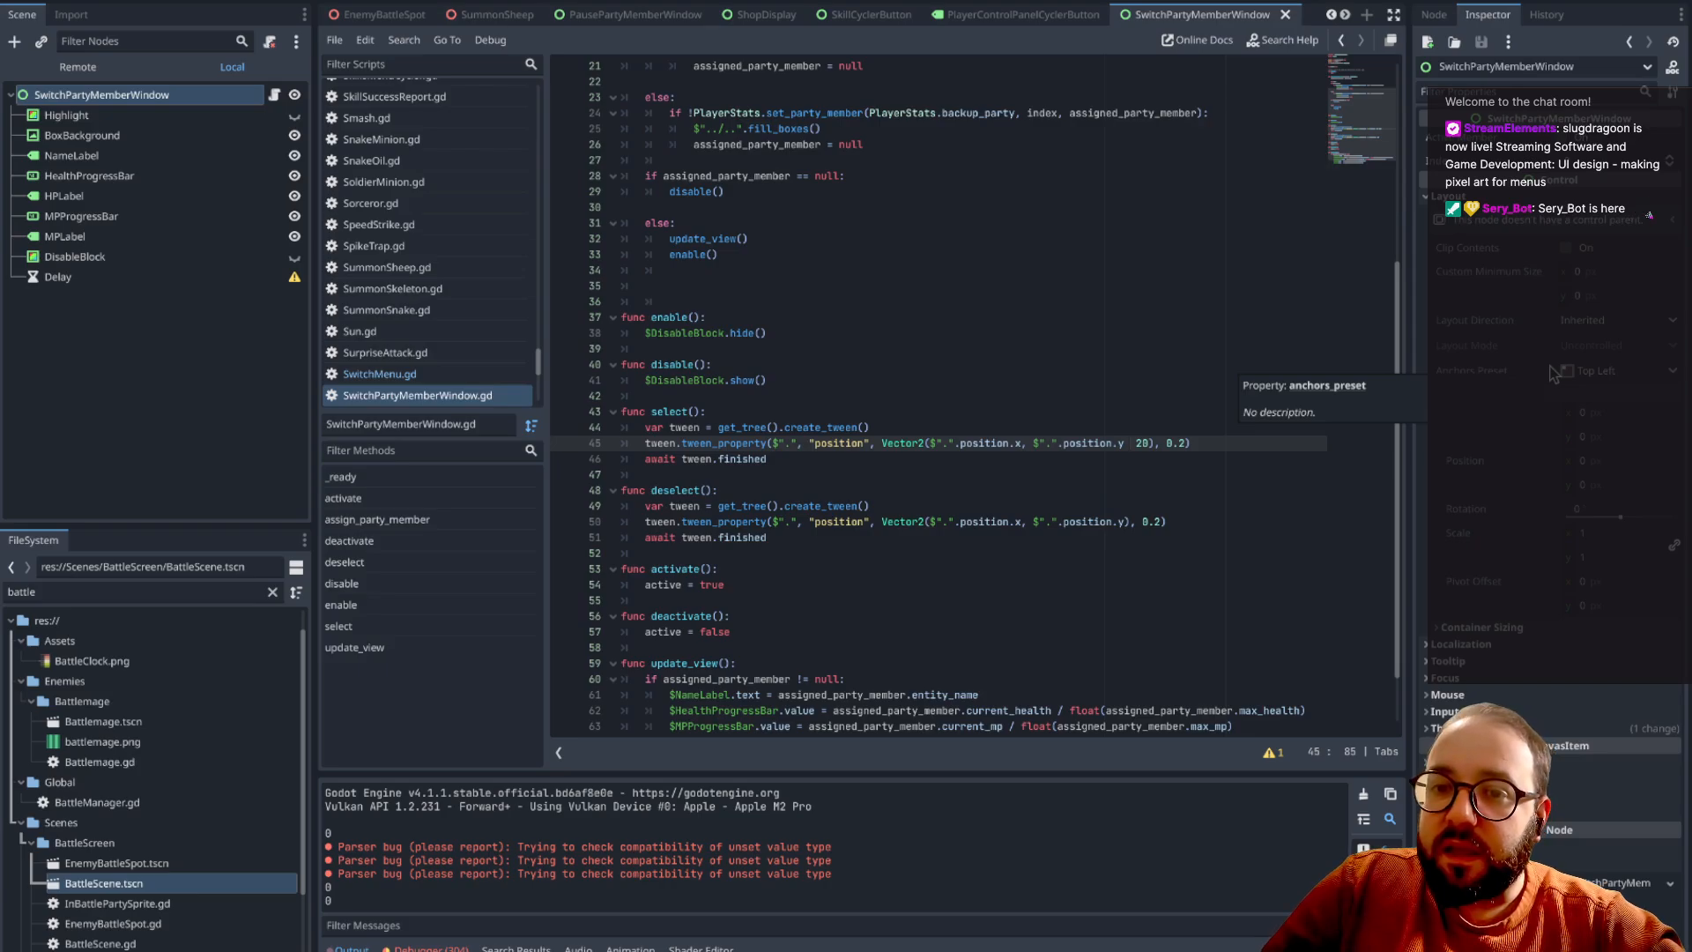
text(-)
click(1277, 488)
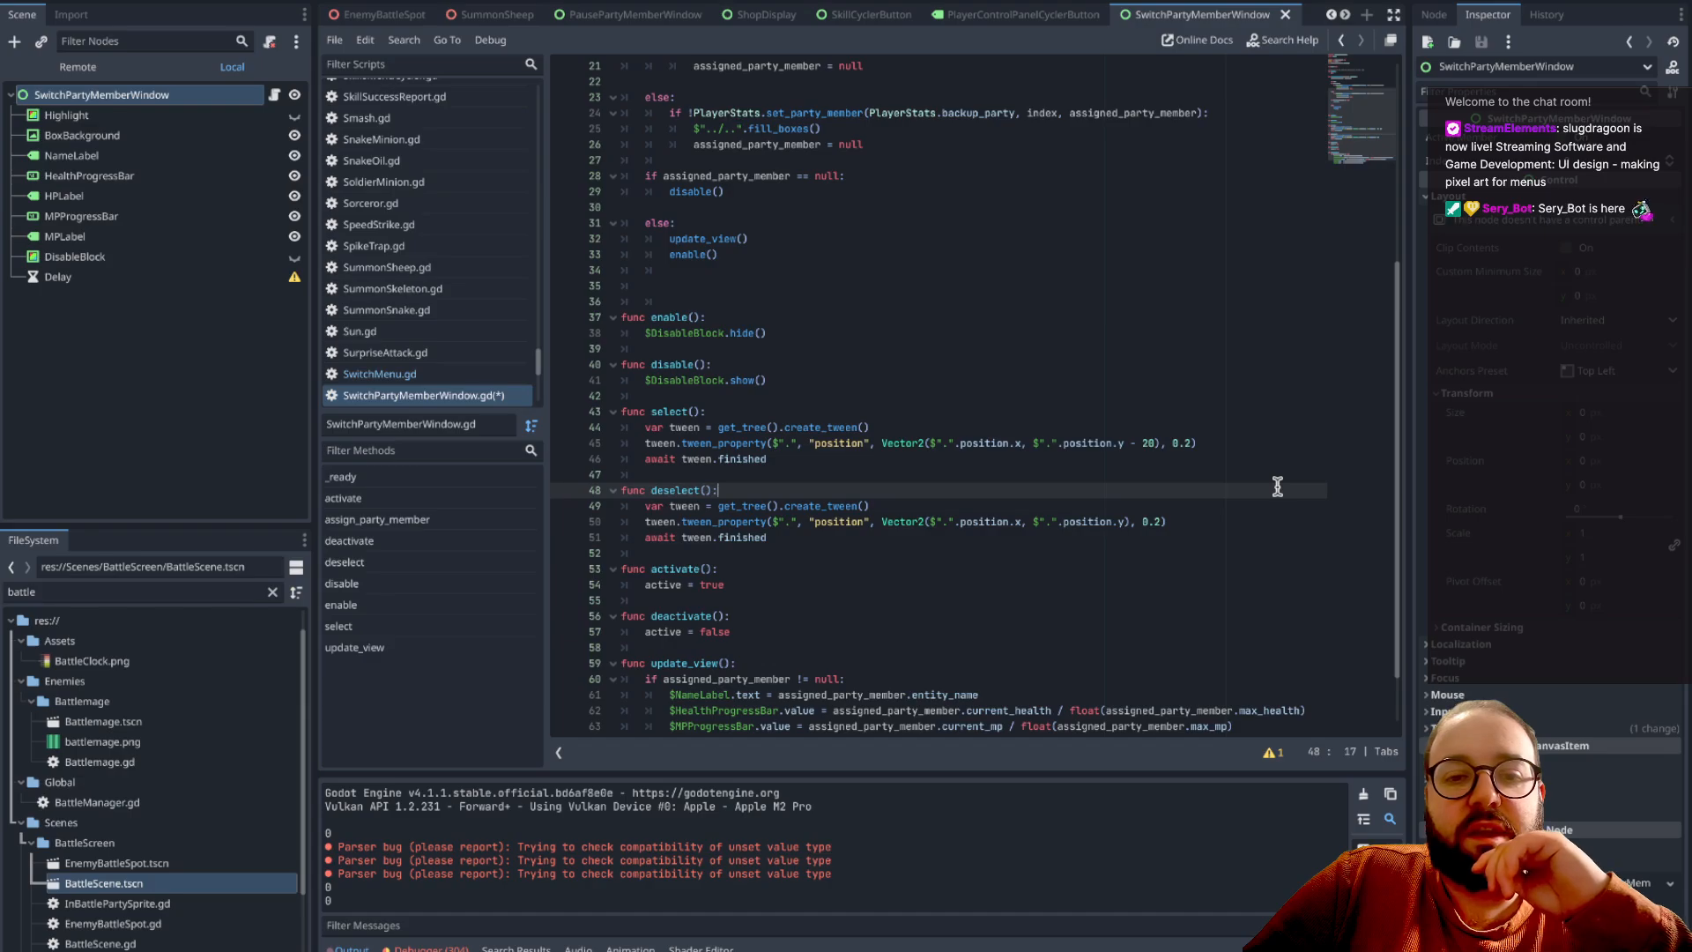
- Declare a new script variable below "var active: bool" as "var base_y_level: int"
scroll(1277, 487, up, 7)
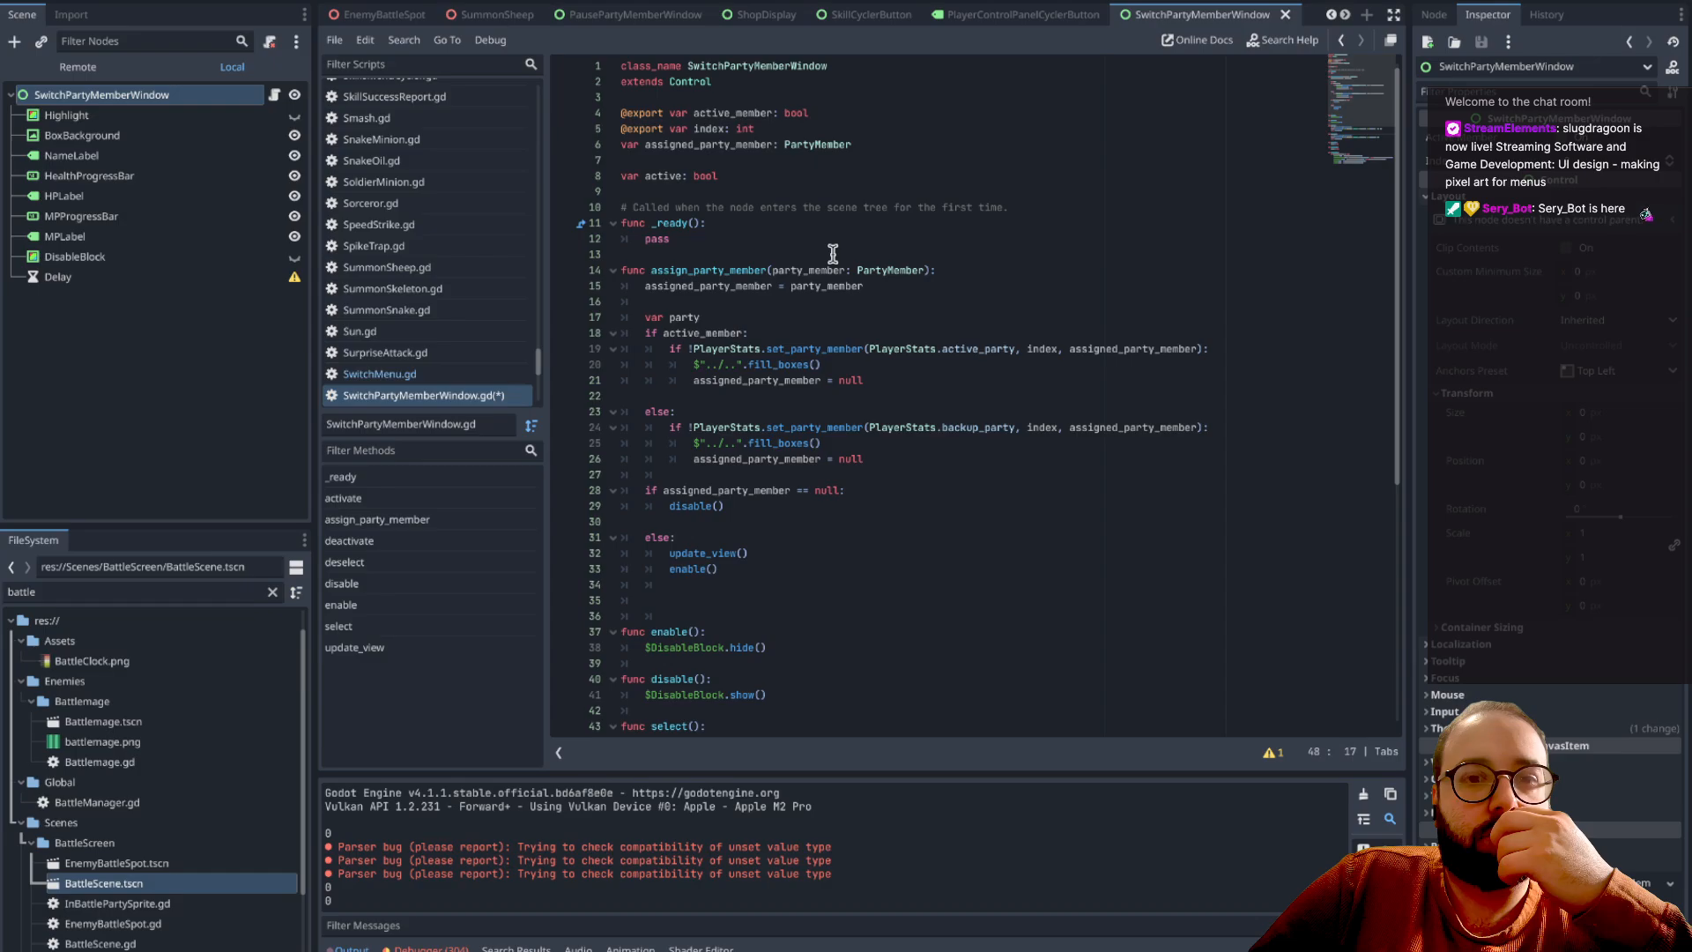
click(749, 180)
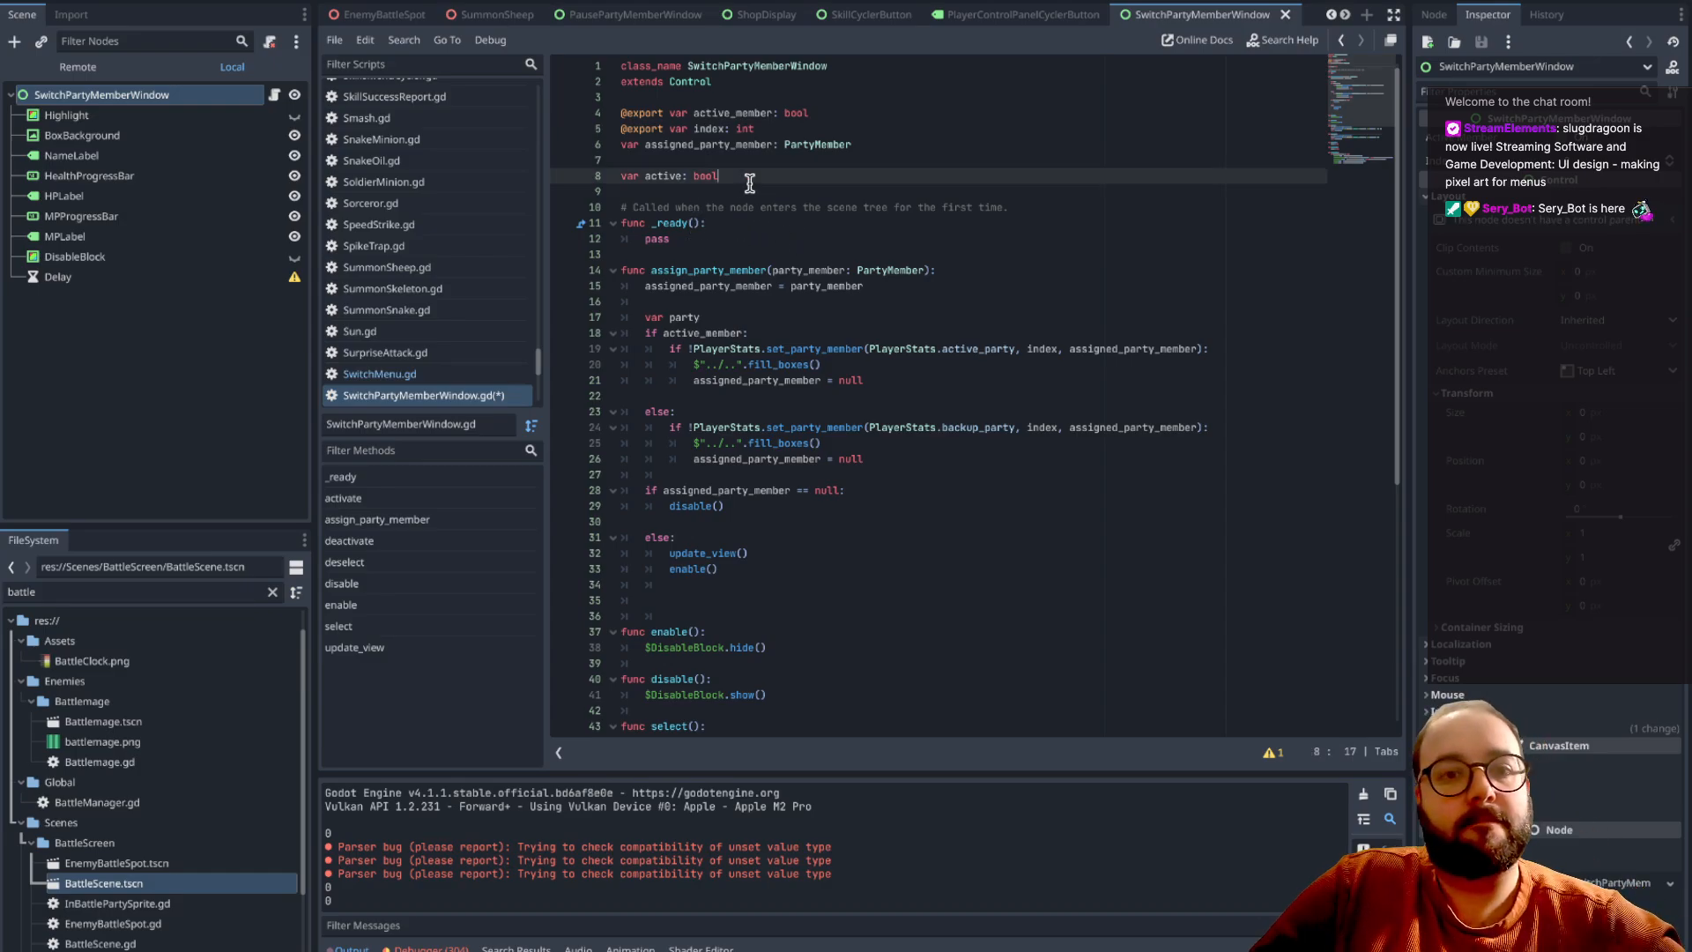
key(Return)
key(Return)
text(vat)
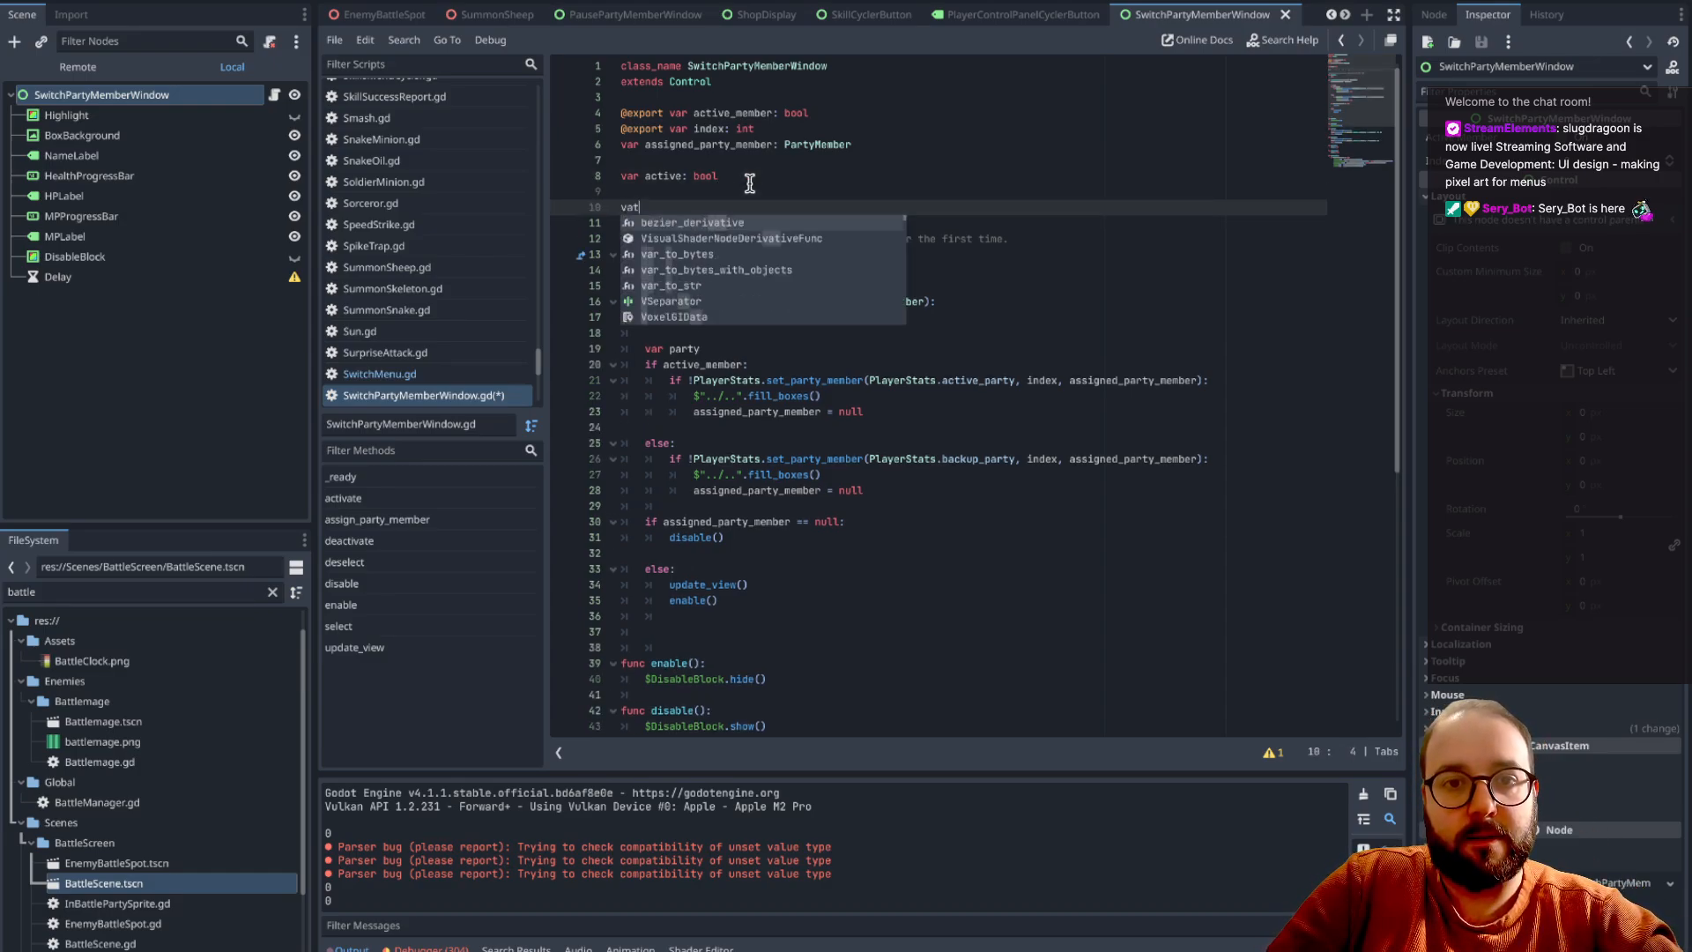
key(BackSpace)
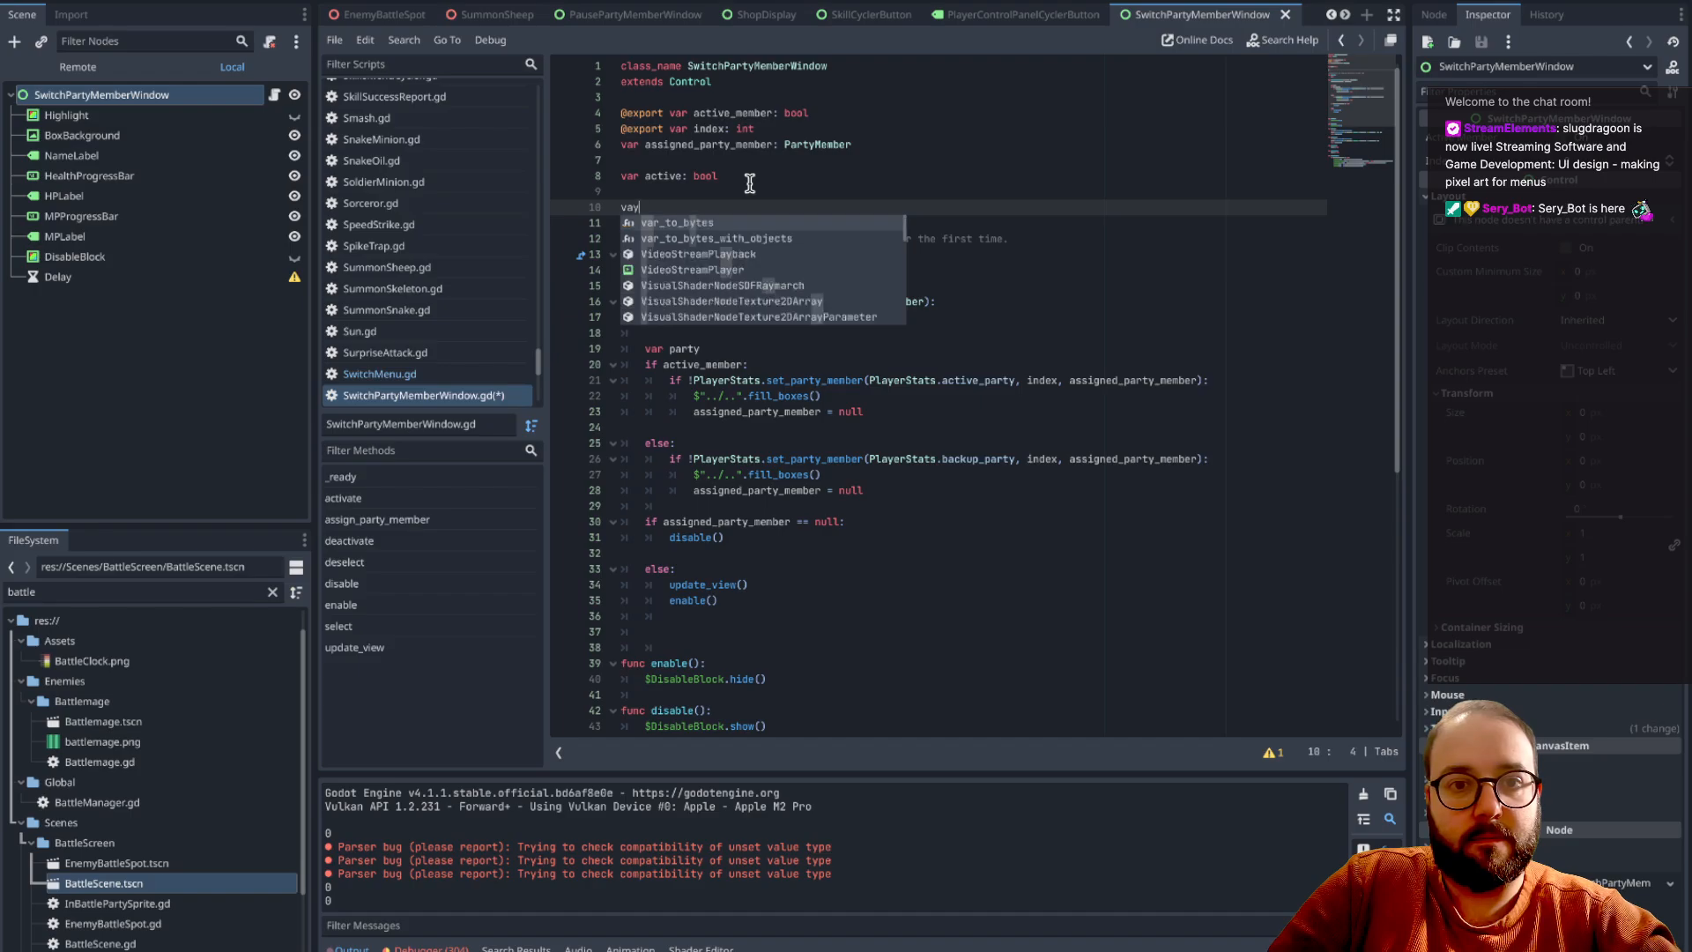
text(r )
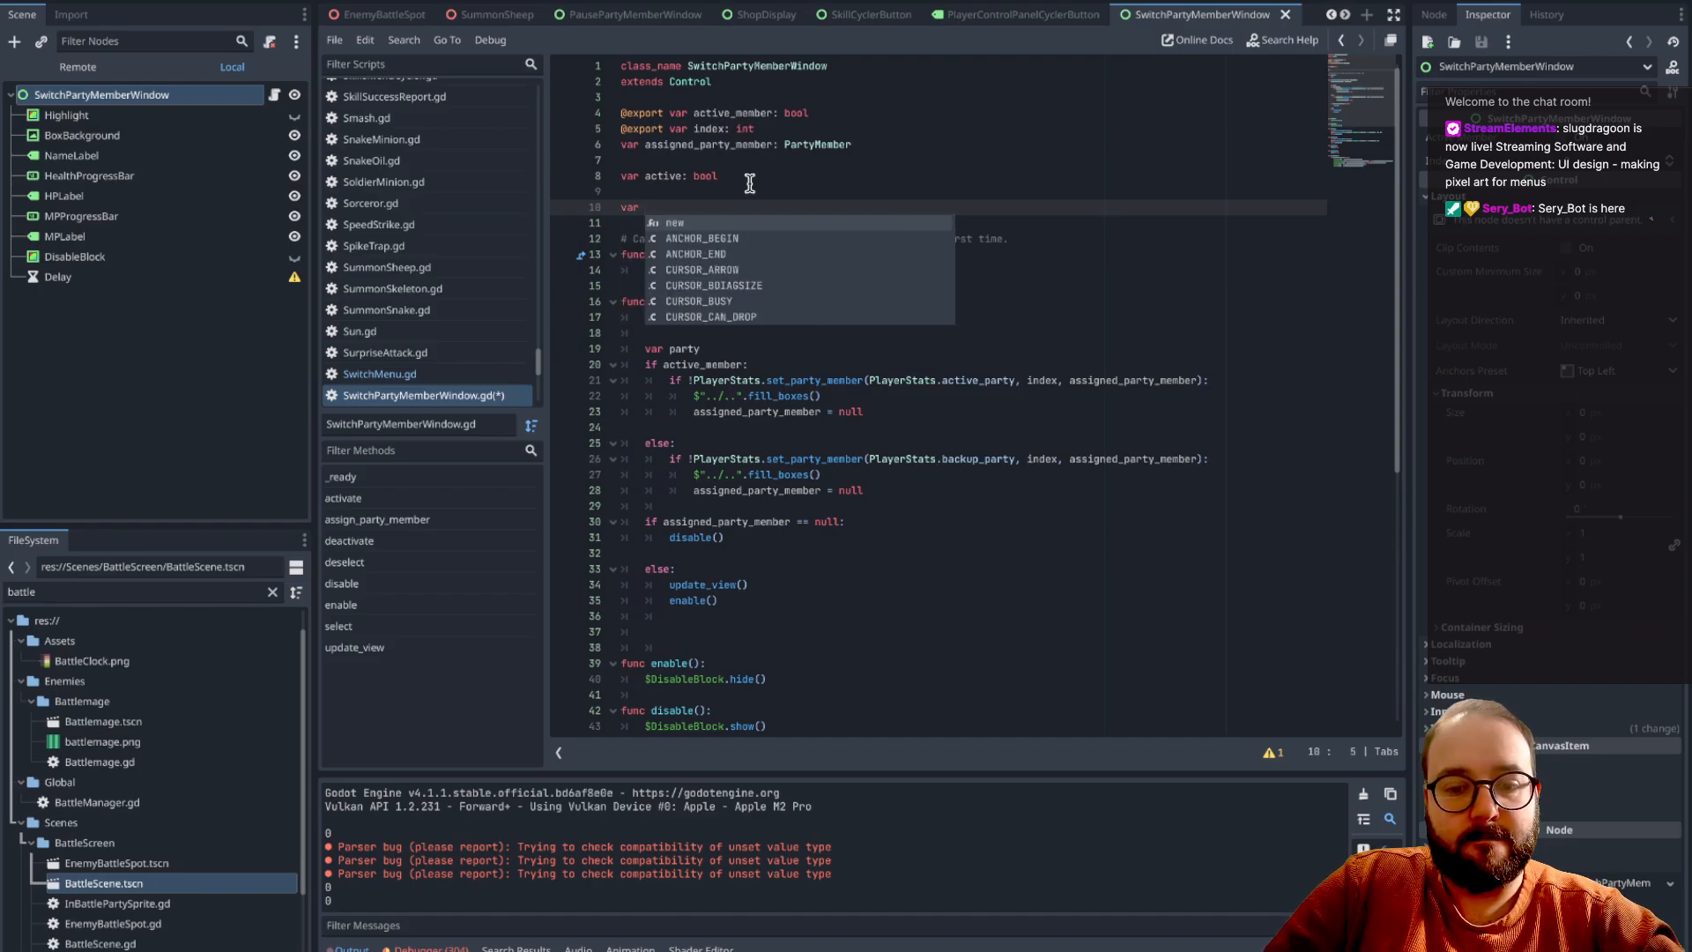
text(base_y)
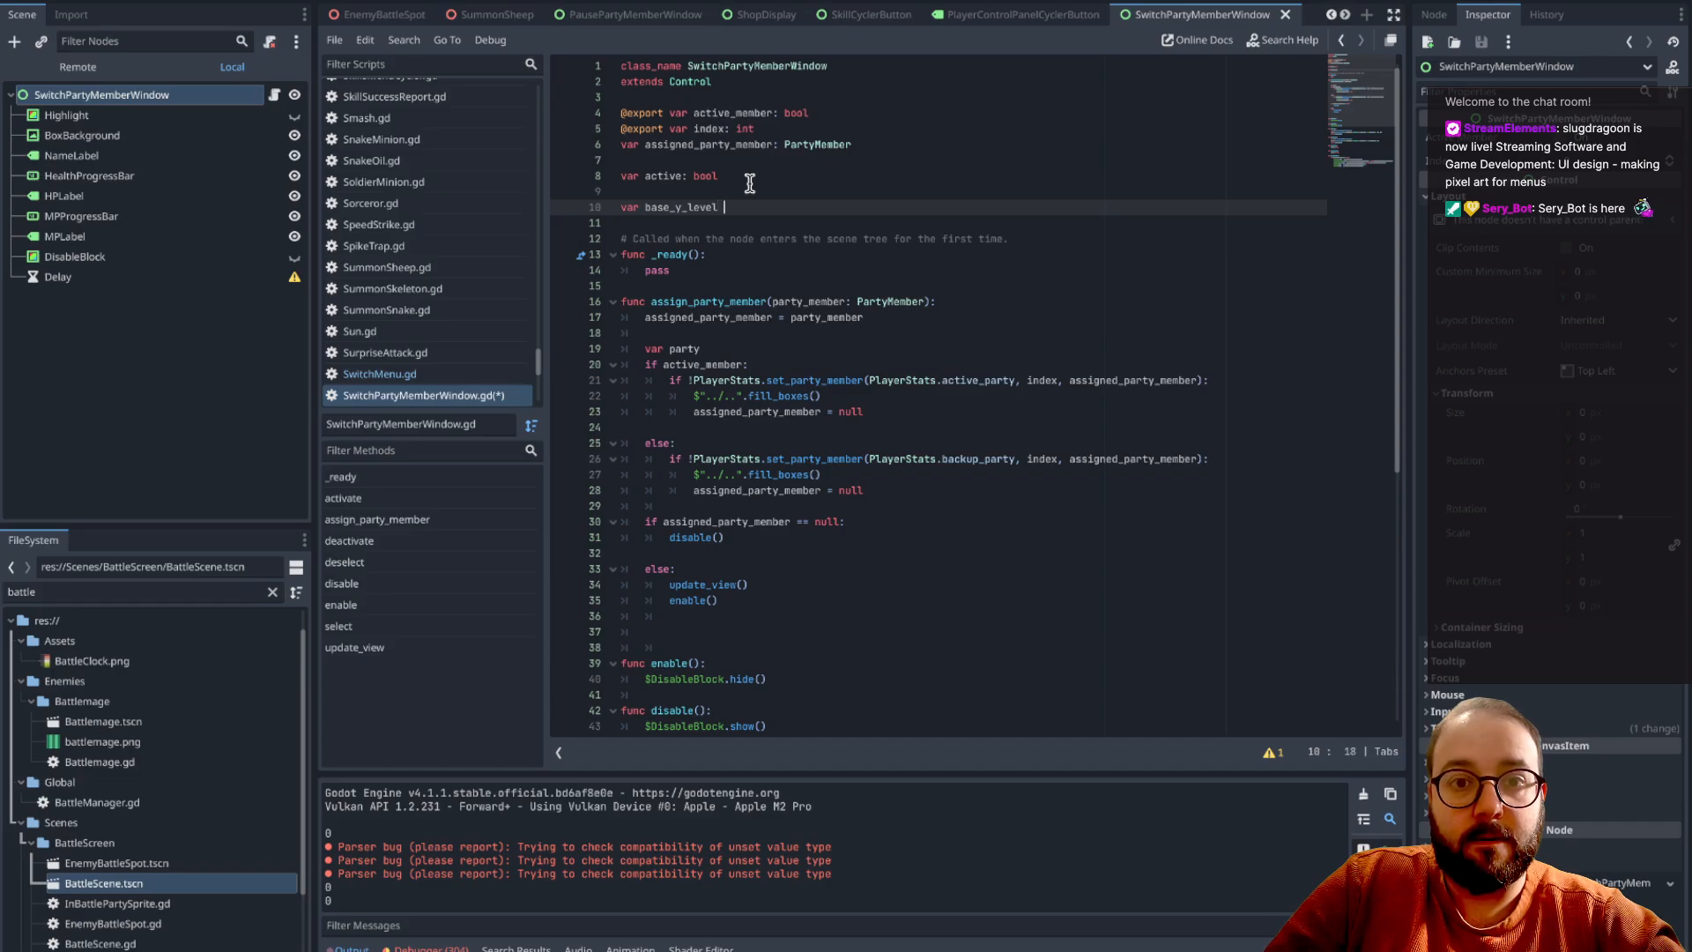
text(_level)
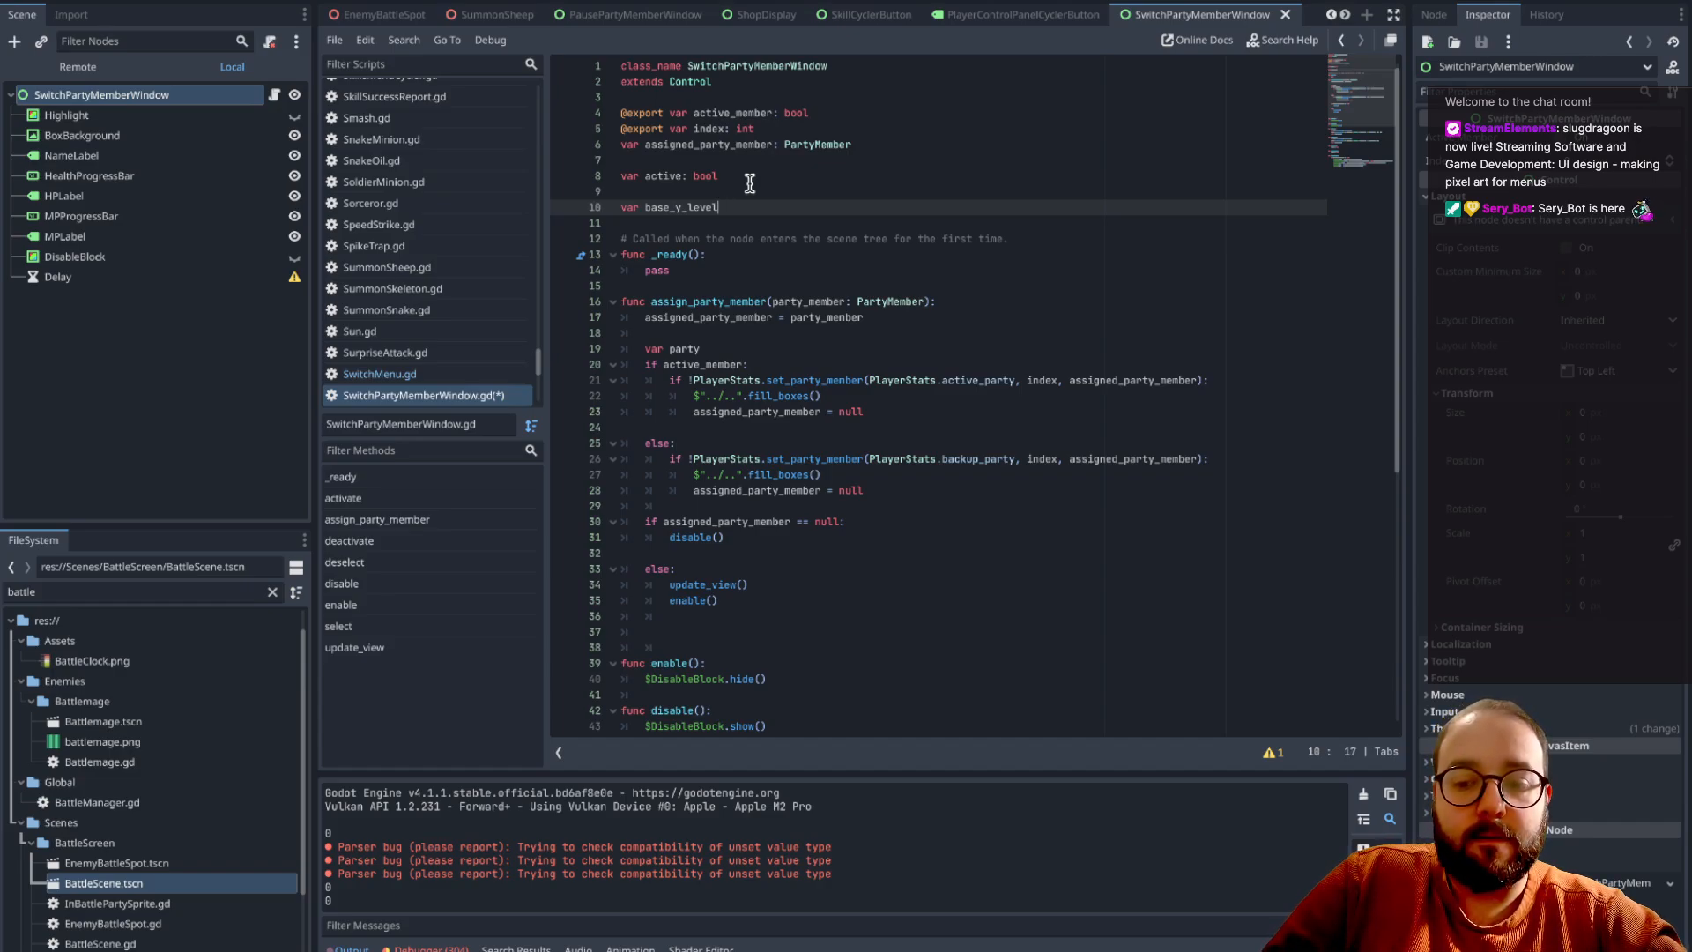
text(:int)
click(723, 206)
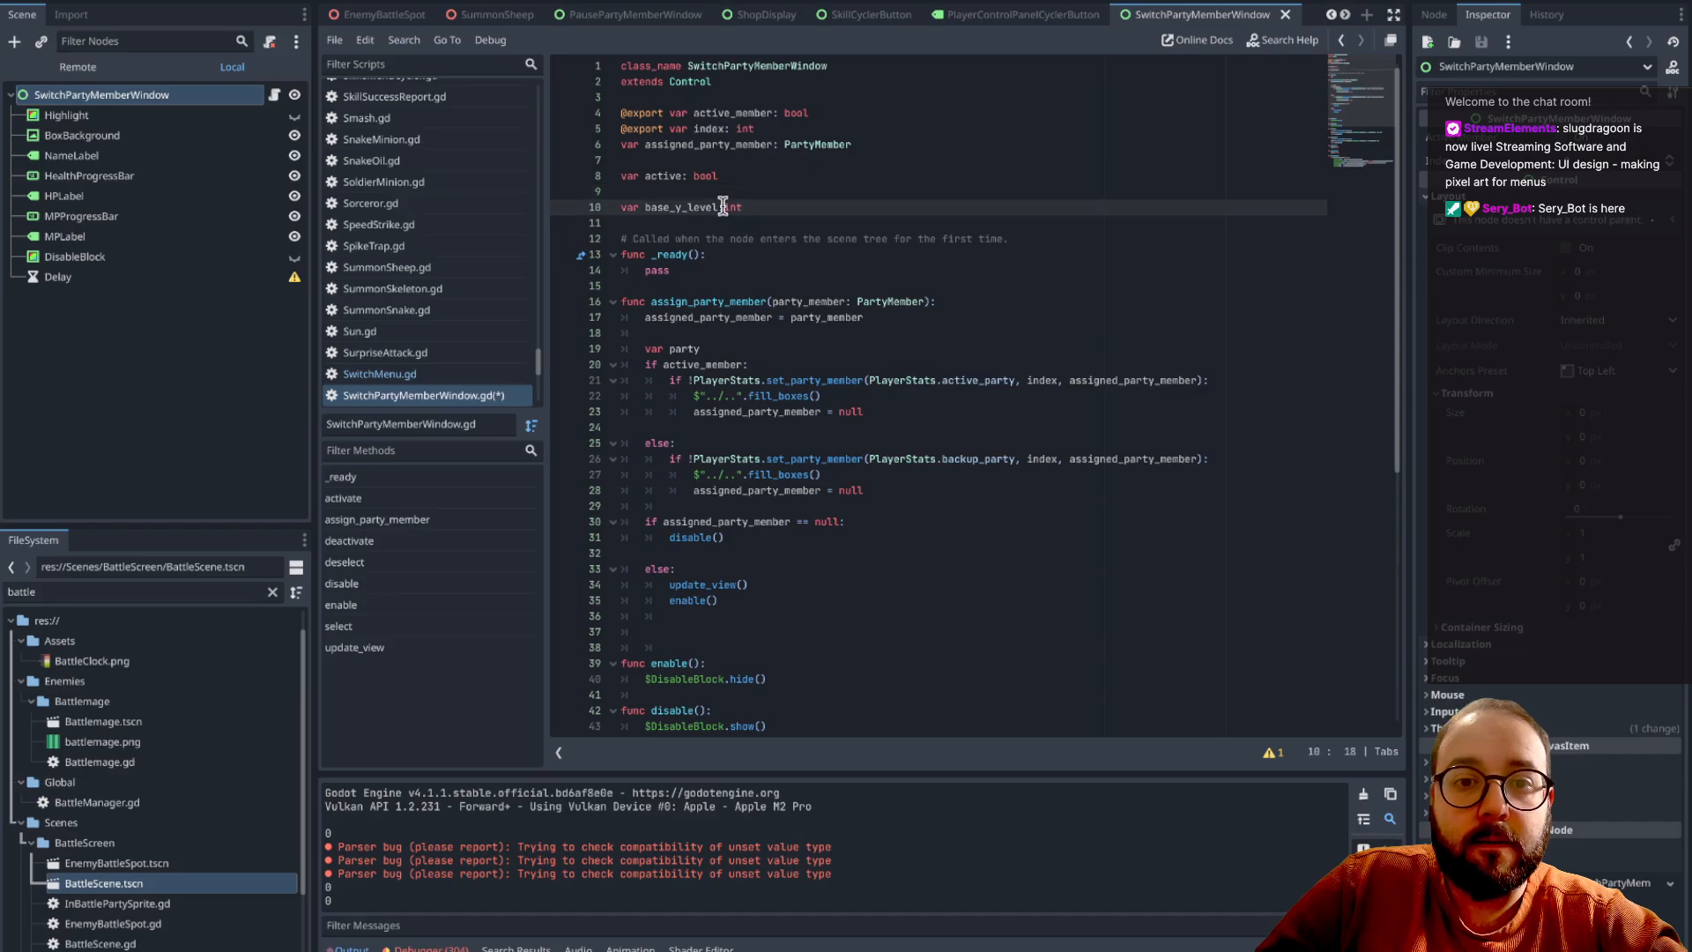
- Replace pass in _ready() with "base_y_level = position.y"
key(Down)
key(Down)
key(Down)
key(Down)
key(shift+Left)
key(shift+Left)
key(shift+Left)
key(shift+Left)
text(base_y_level = posit)
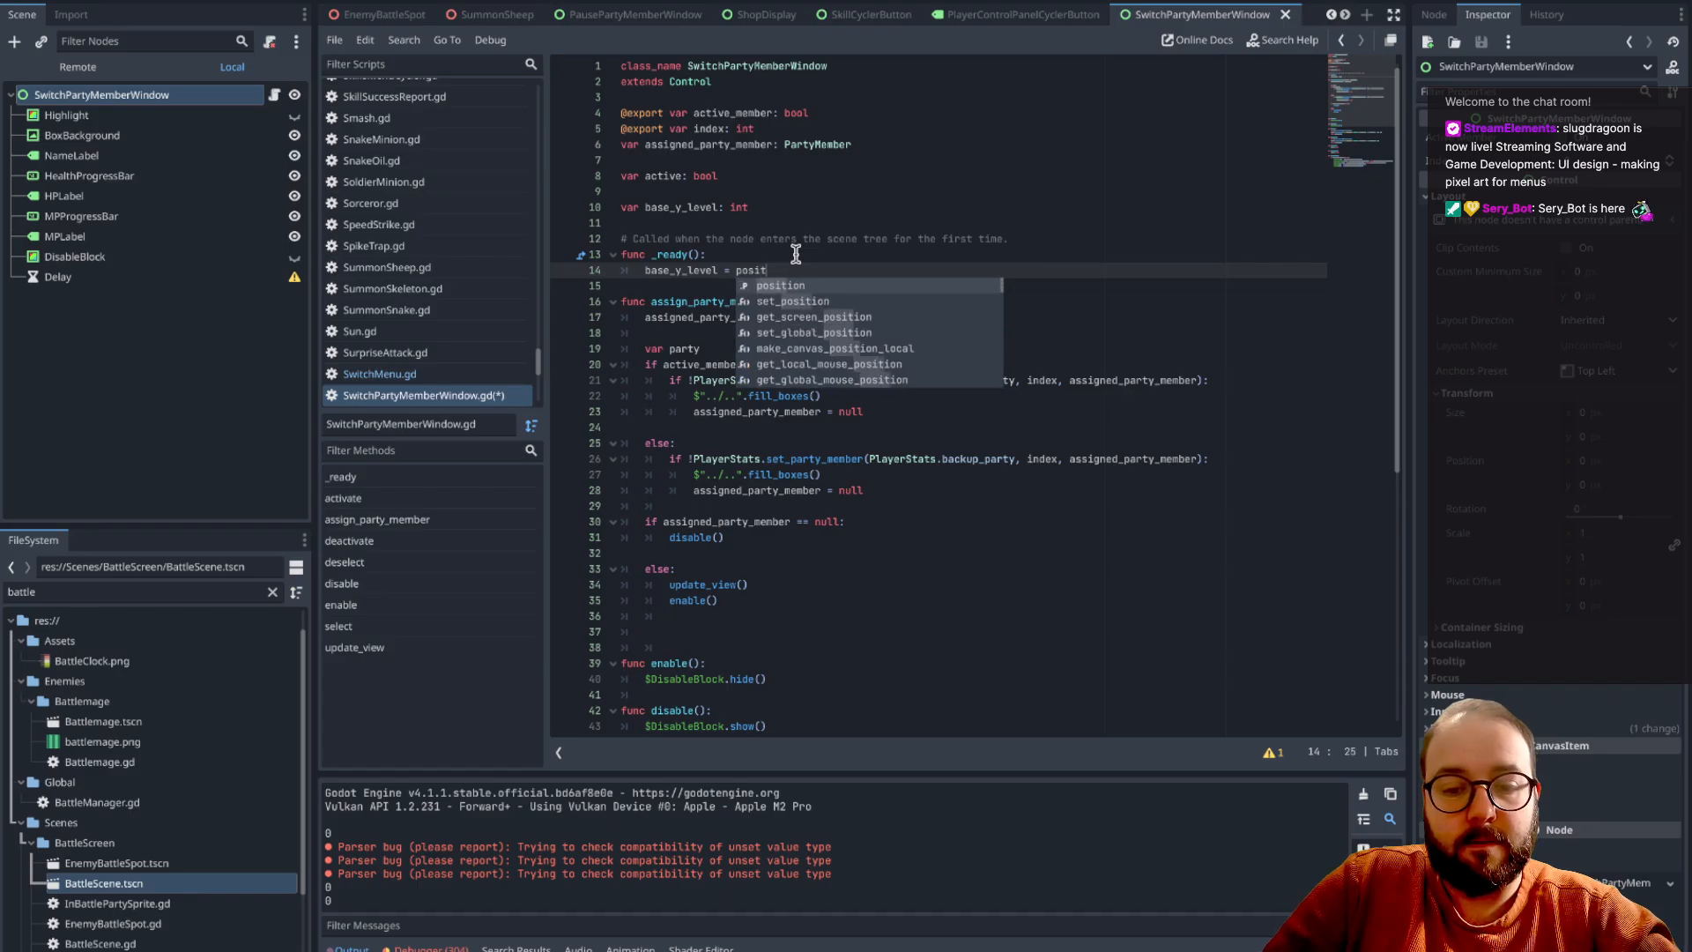
key(Return)
text(.y)
click(888, 254)
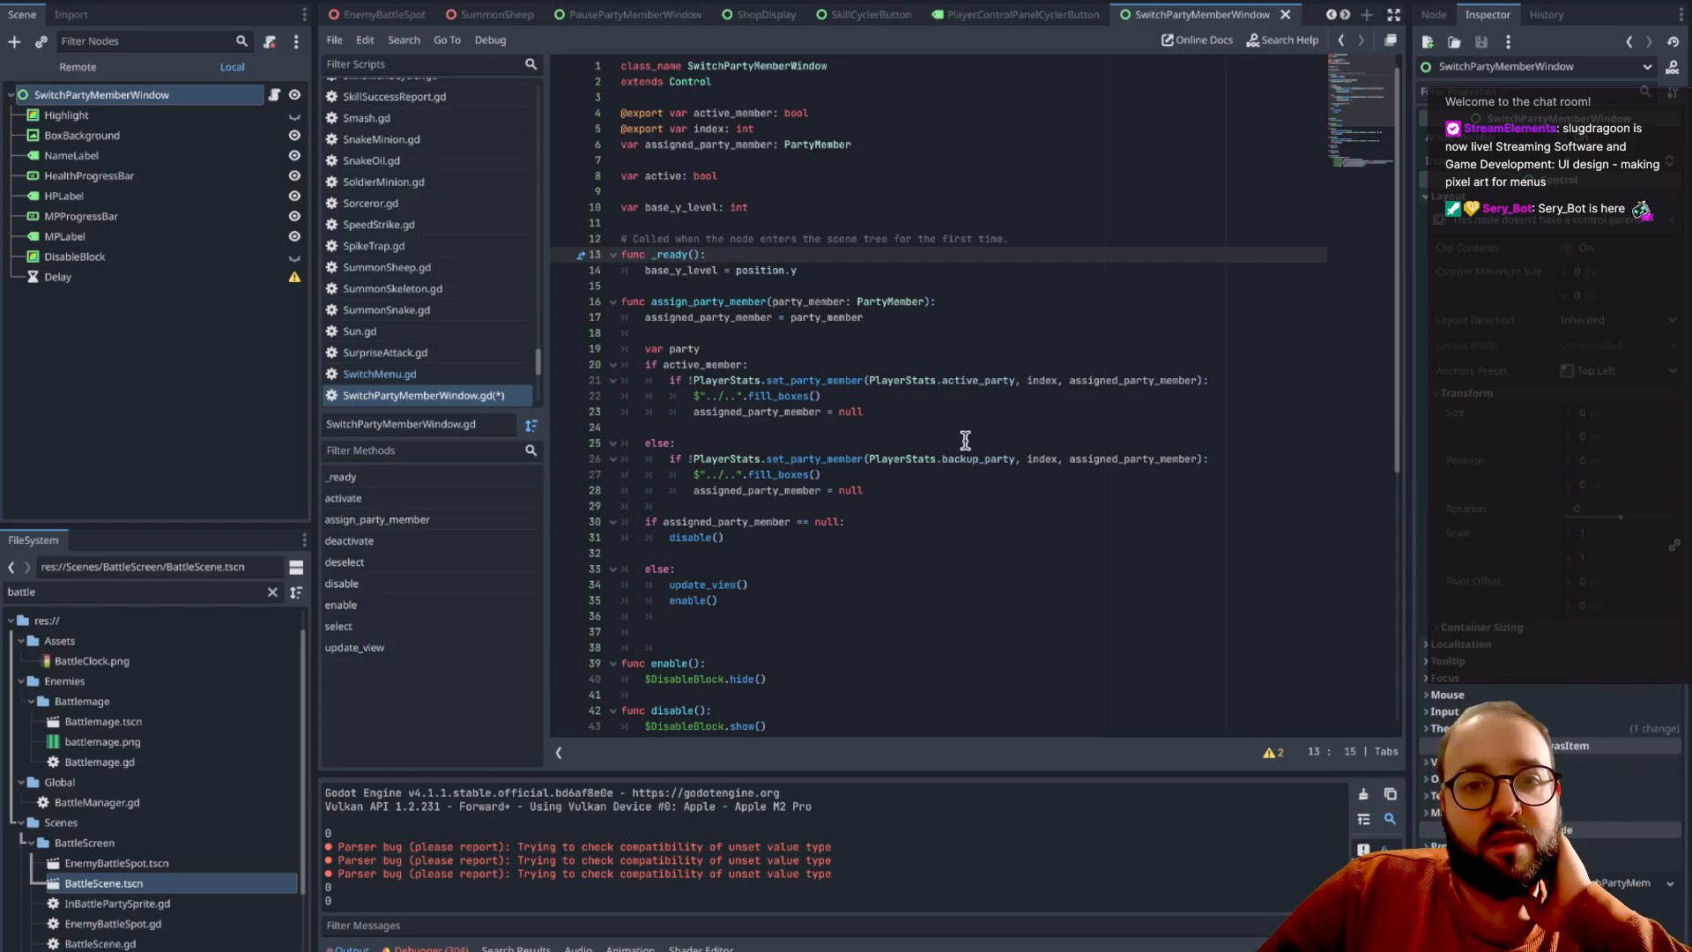
- Replace the root node's y position in the select() tween's Vector2 with base_y_level, keeping the subtraction of 20
scroll(1062, 520, down, 7)
scroll(1015, 506, down, 1)
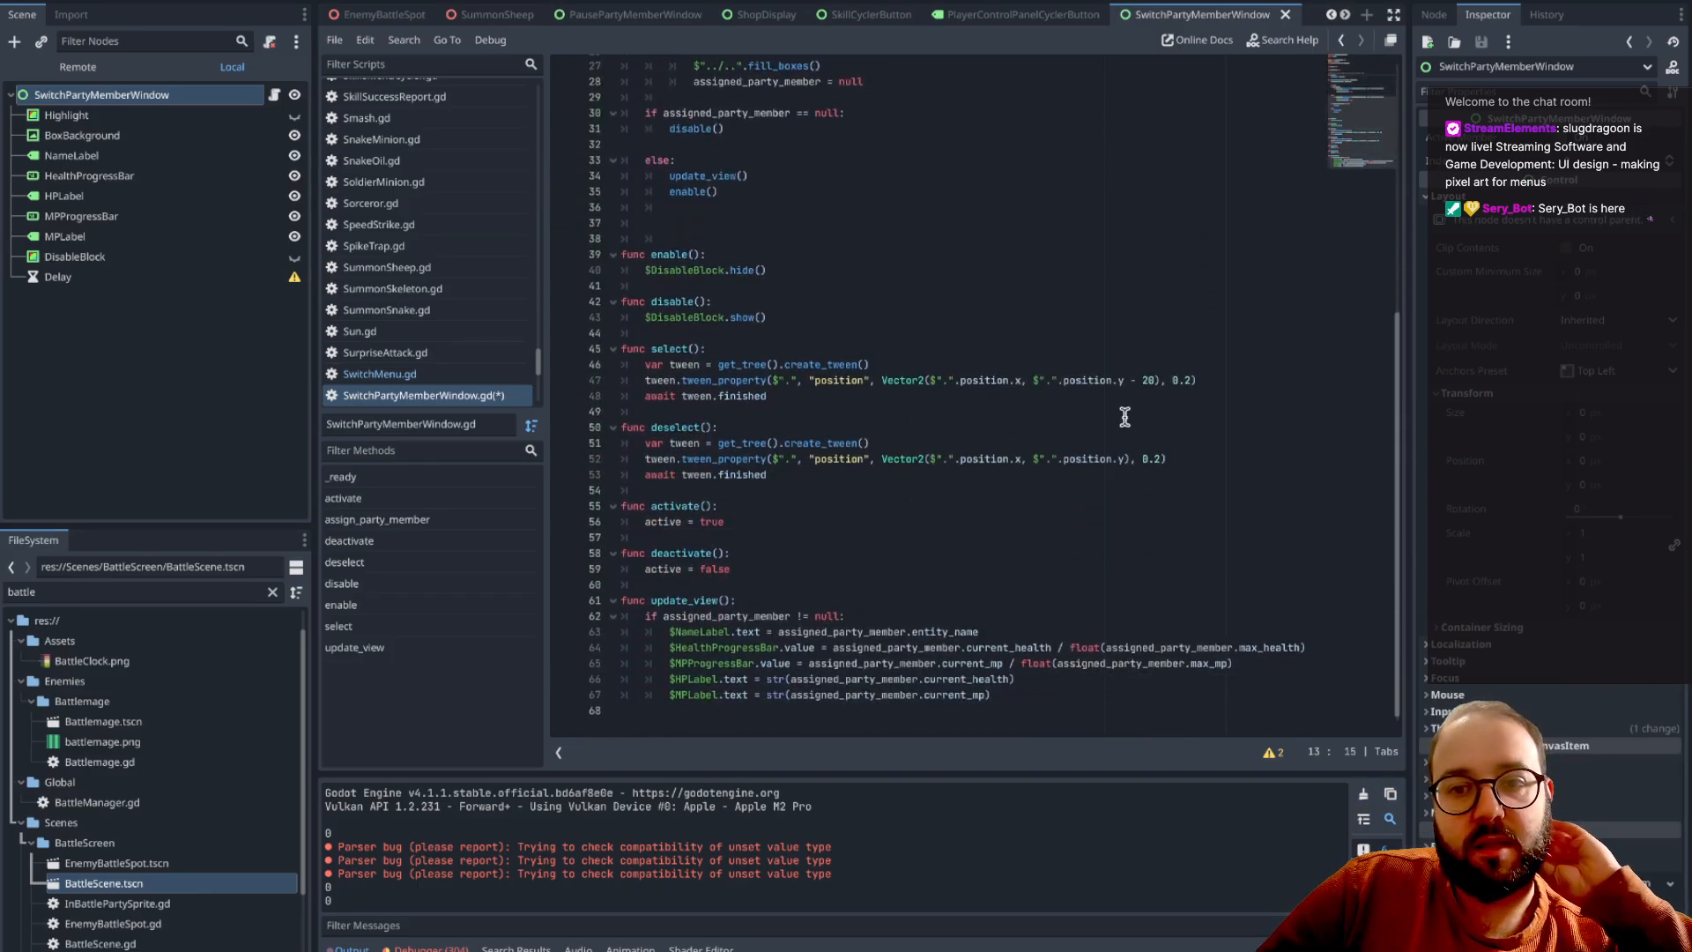
drag(1125, 381, 1033, 382)
text(base)
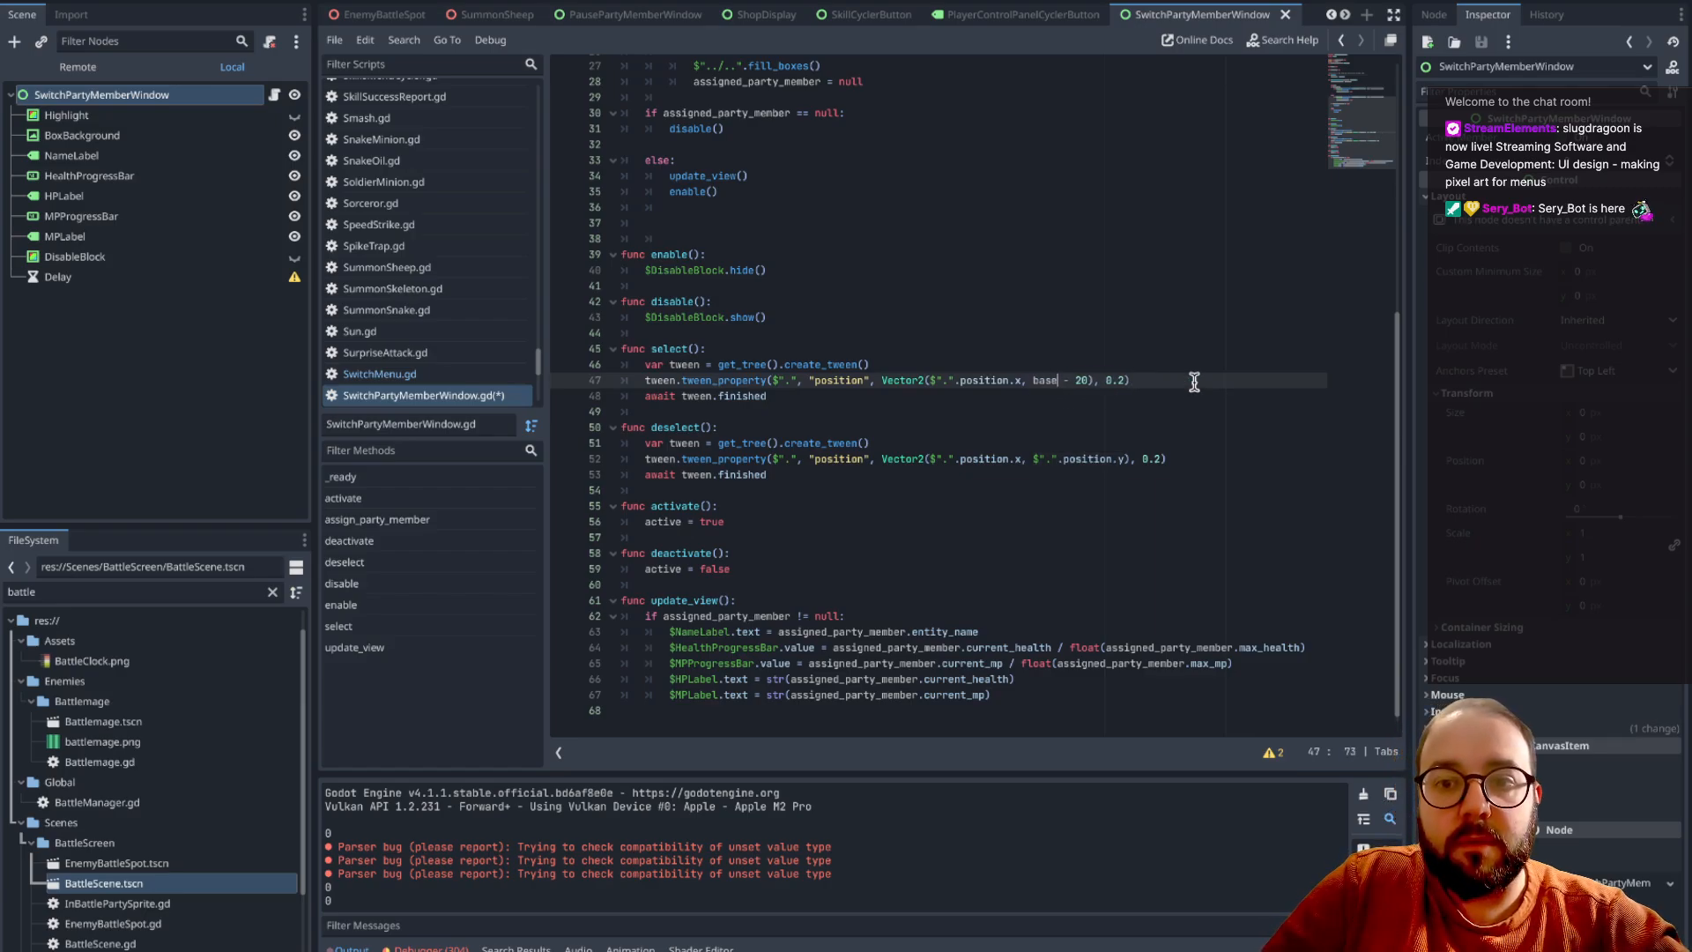
text(_y_l)
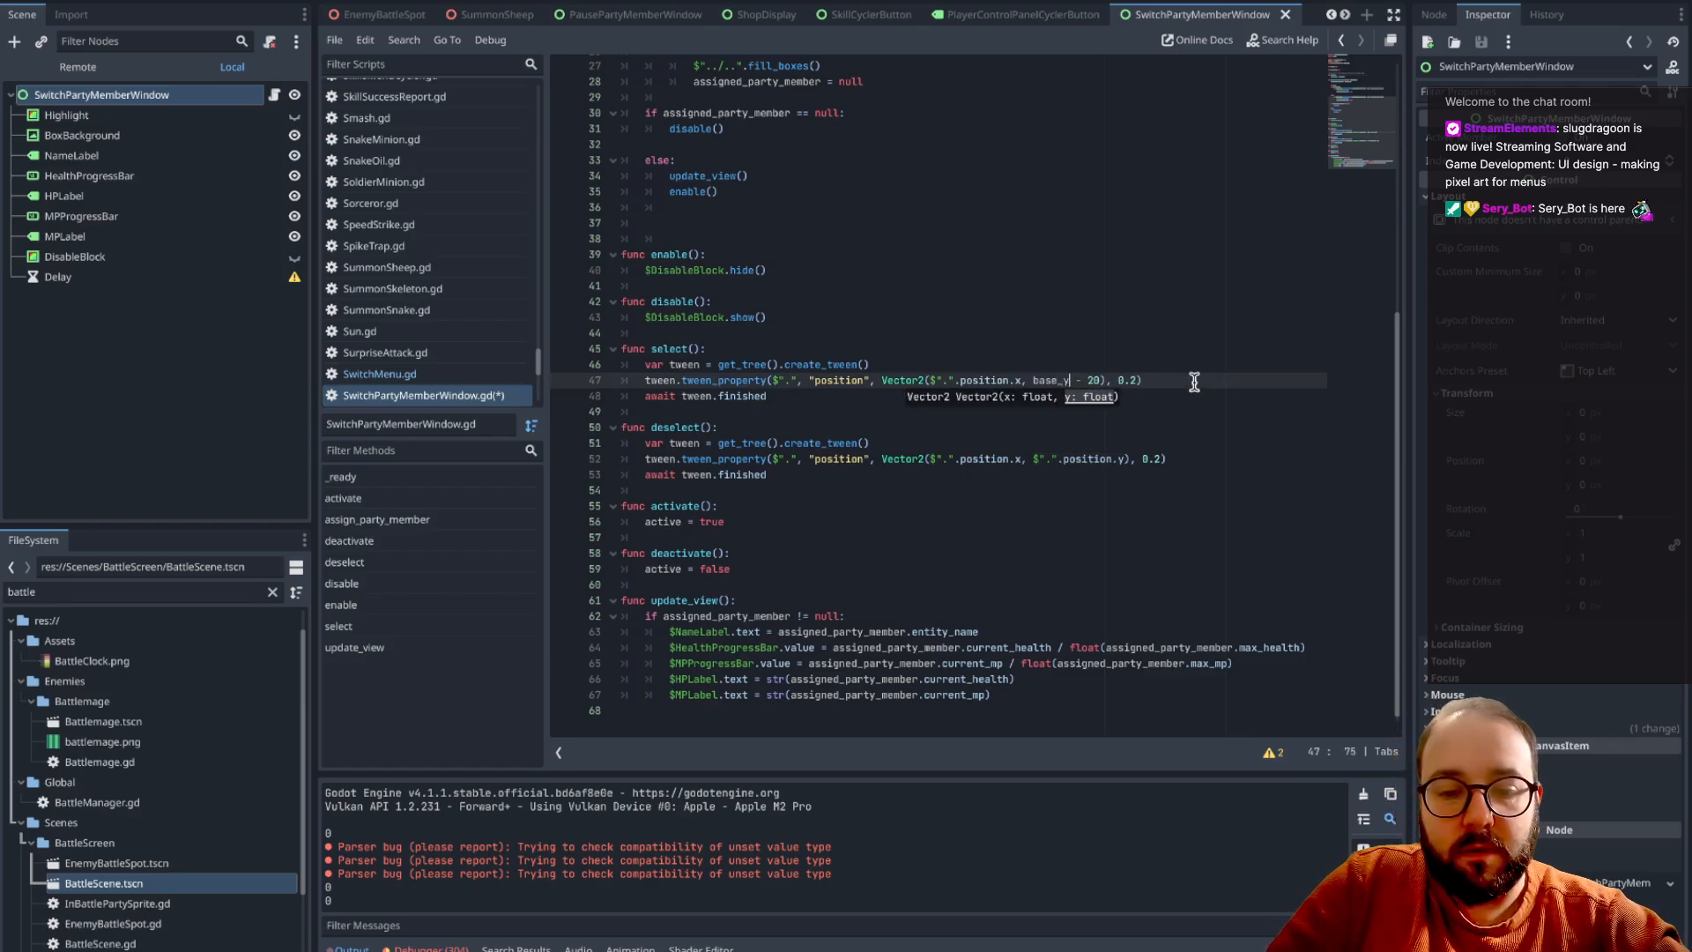
text(evel)
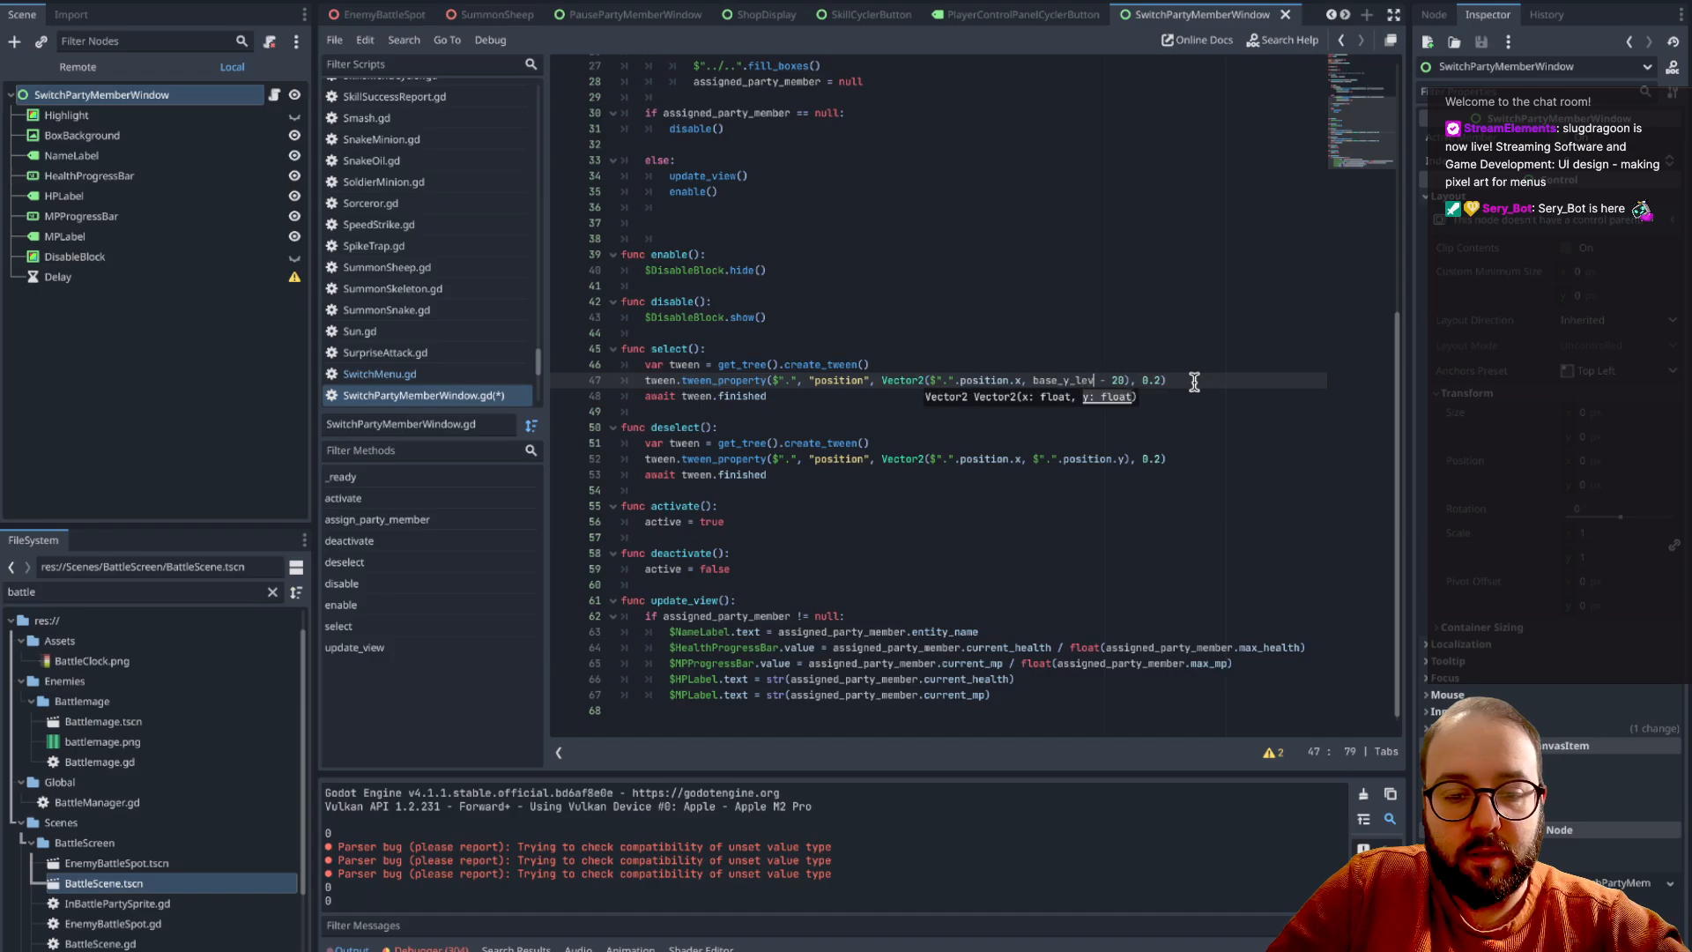
click(1102, 284)
- Copy base_y_level into the y argument of the deselect() tween's Vector2 and save the script
drag(1105, 380, 1033, 380)
key(ctrl+c)
drag(1033, 459, 1125, 465)
key(ctrl+v)
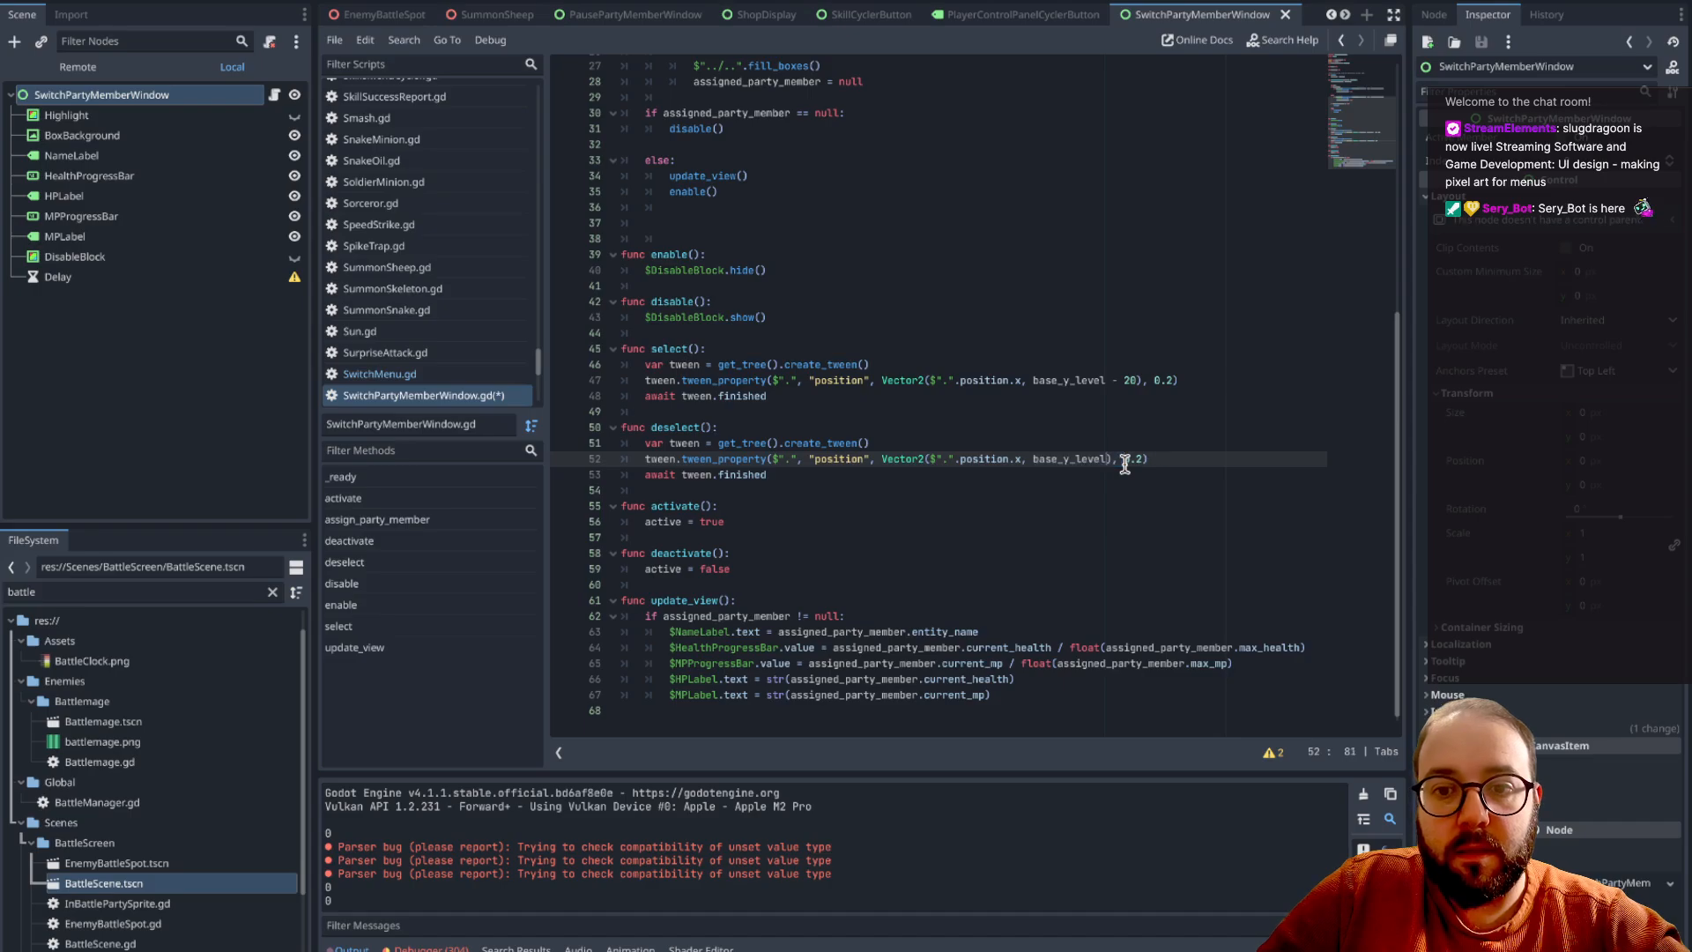
key(ctrl+s)
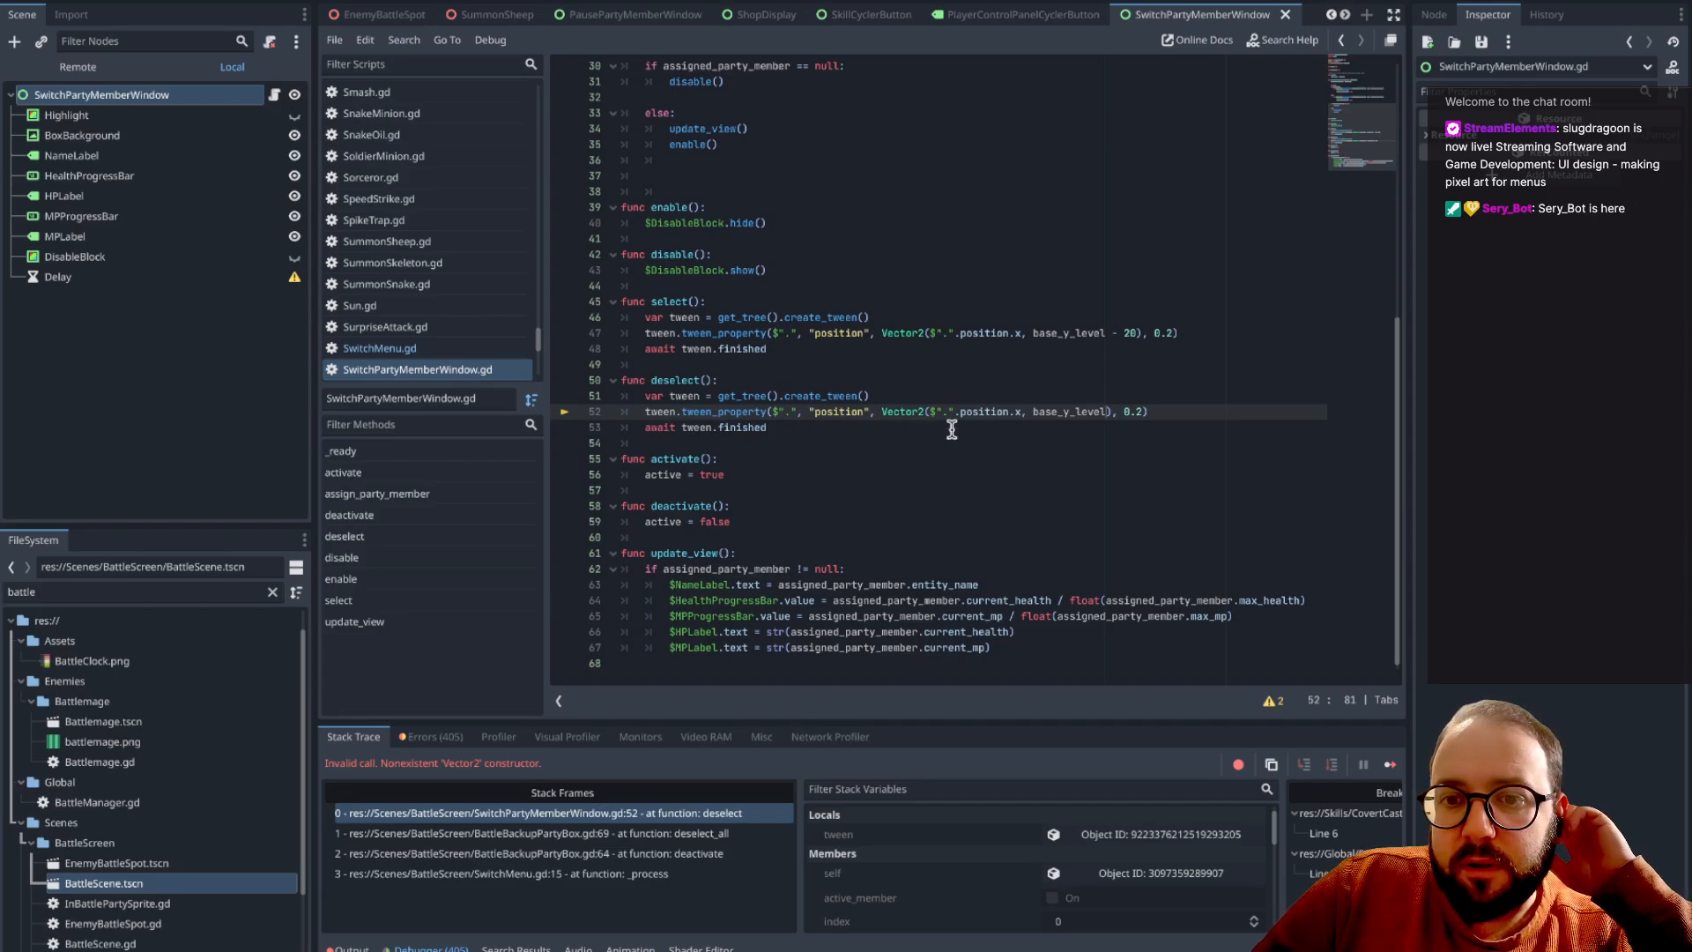
- Examine the base_y_level declaration, its assignment in _ready() and the deselect() tween line where the debugger stopped
click(978, 444)
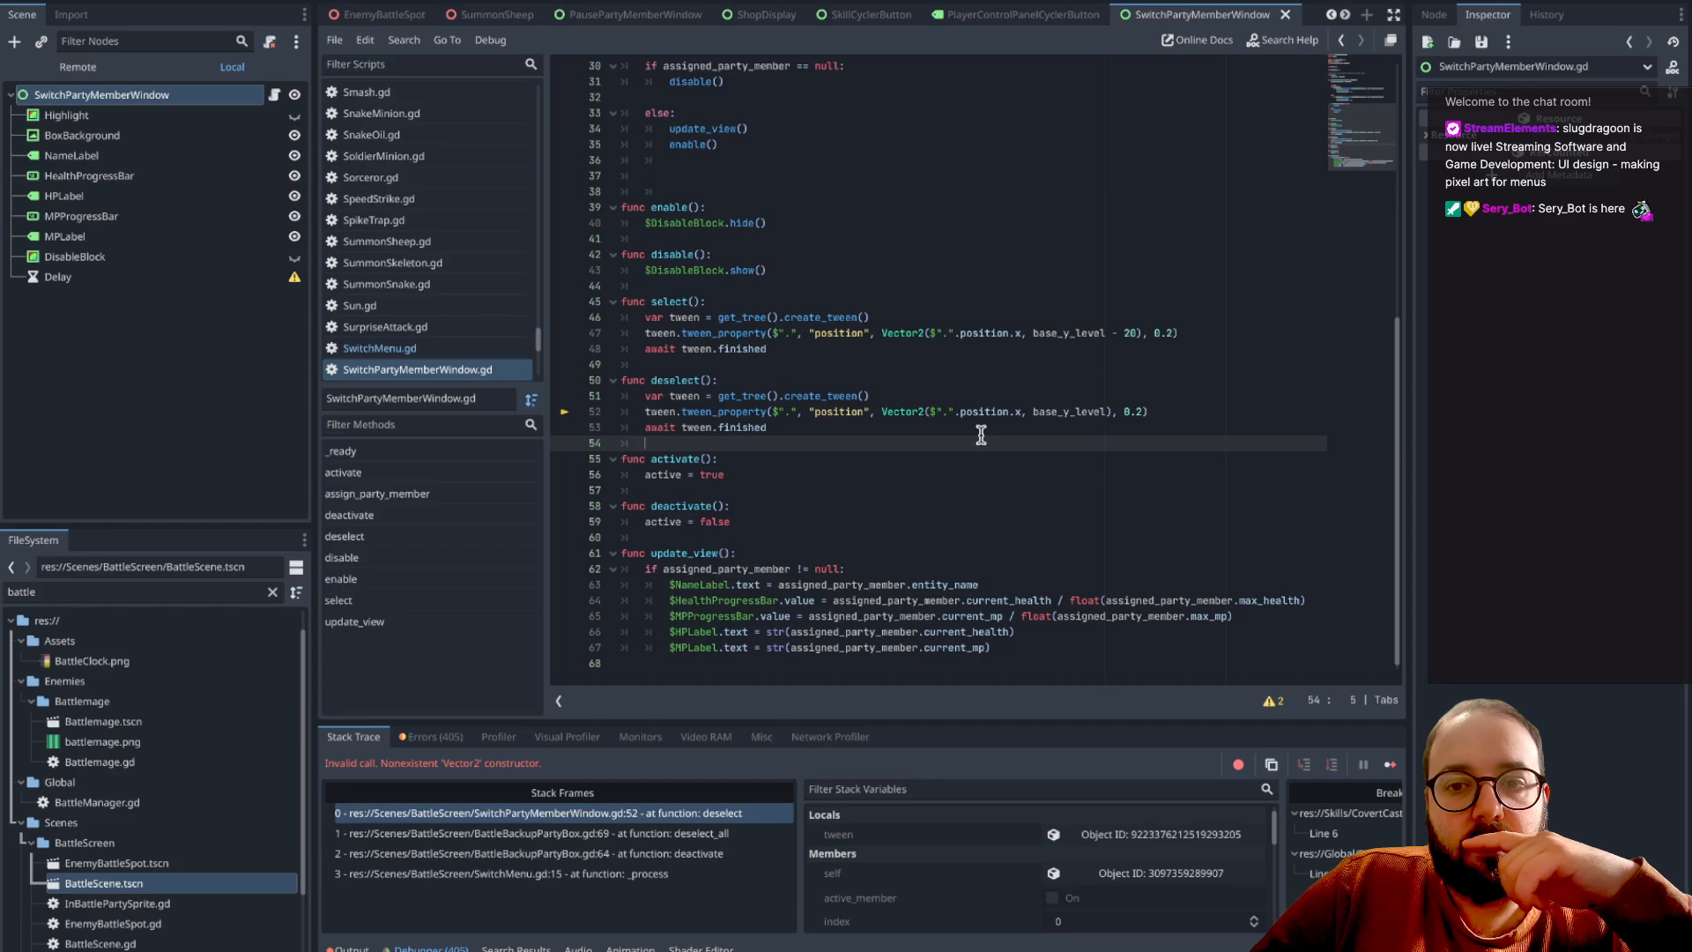
scroll(981, 434, up, 10)
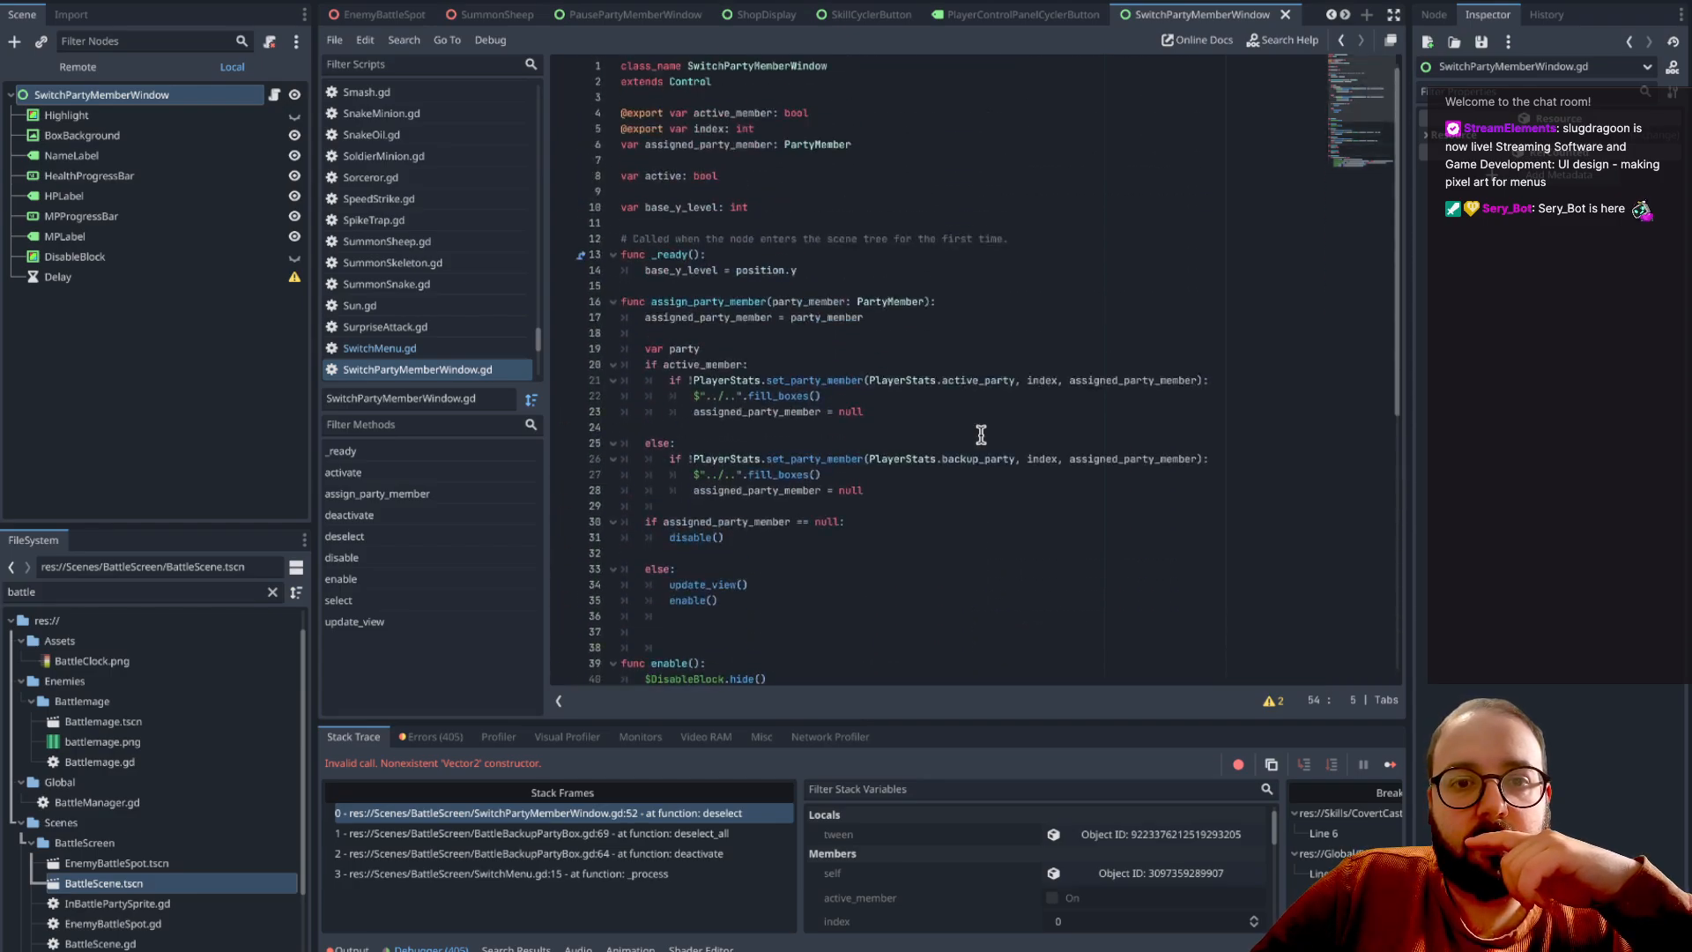
scroll(981, 434, down, 10)
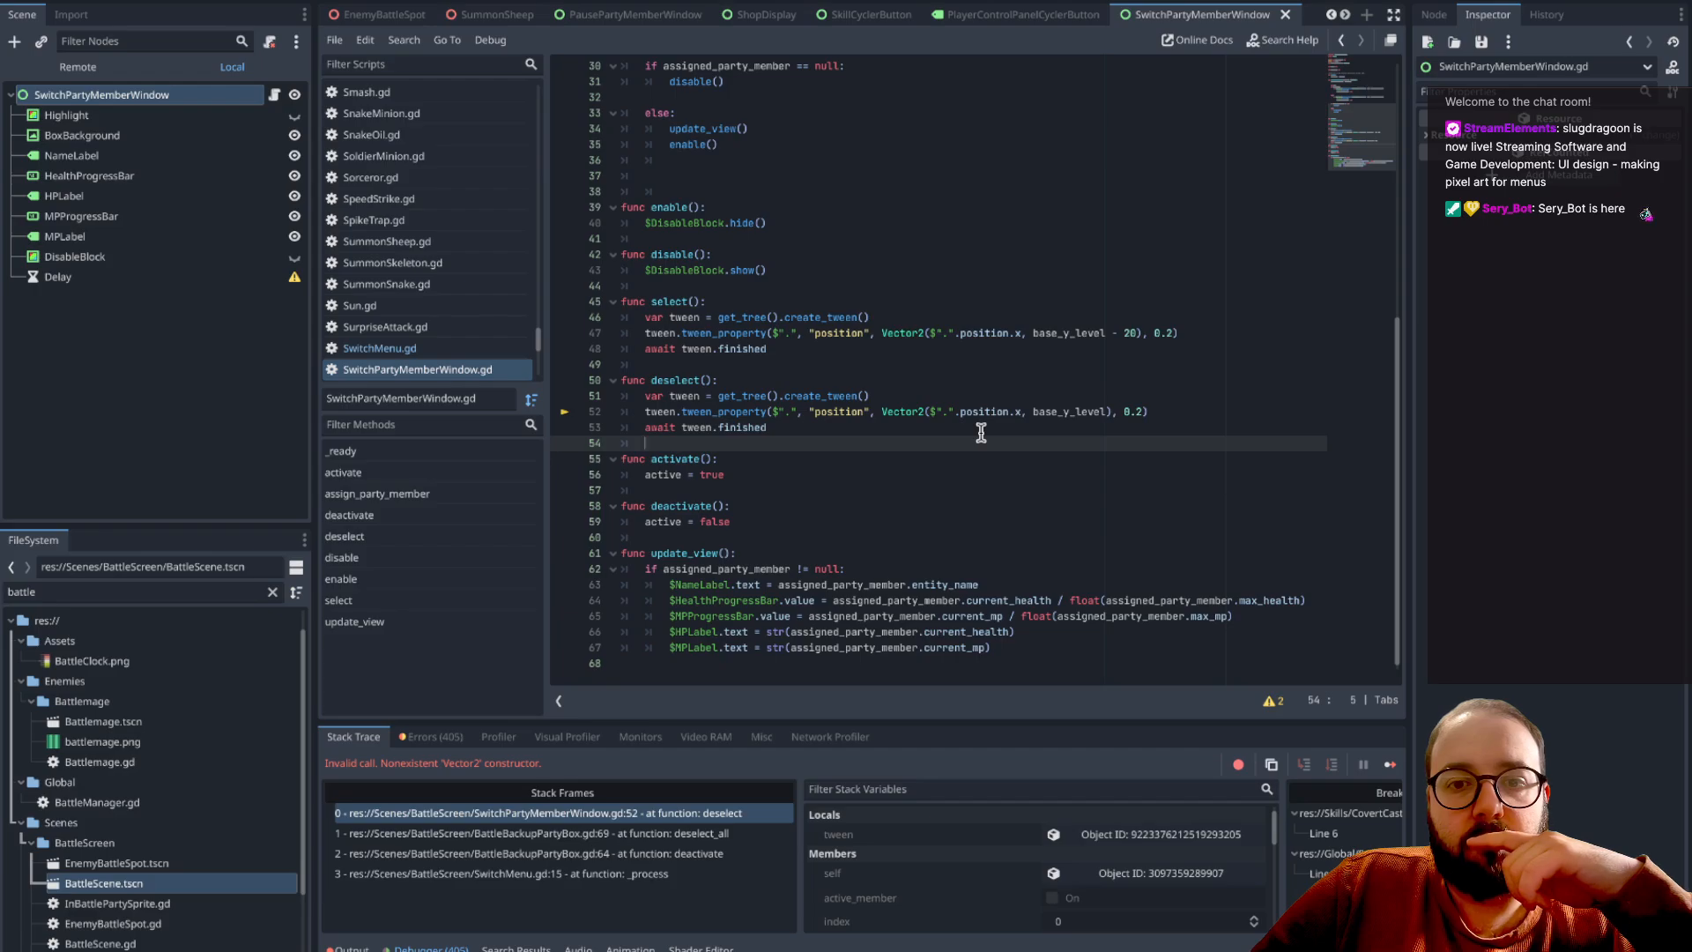
click(989, 412)
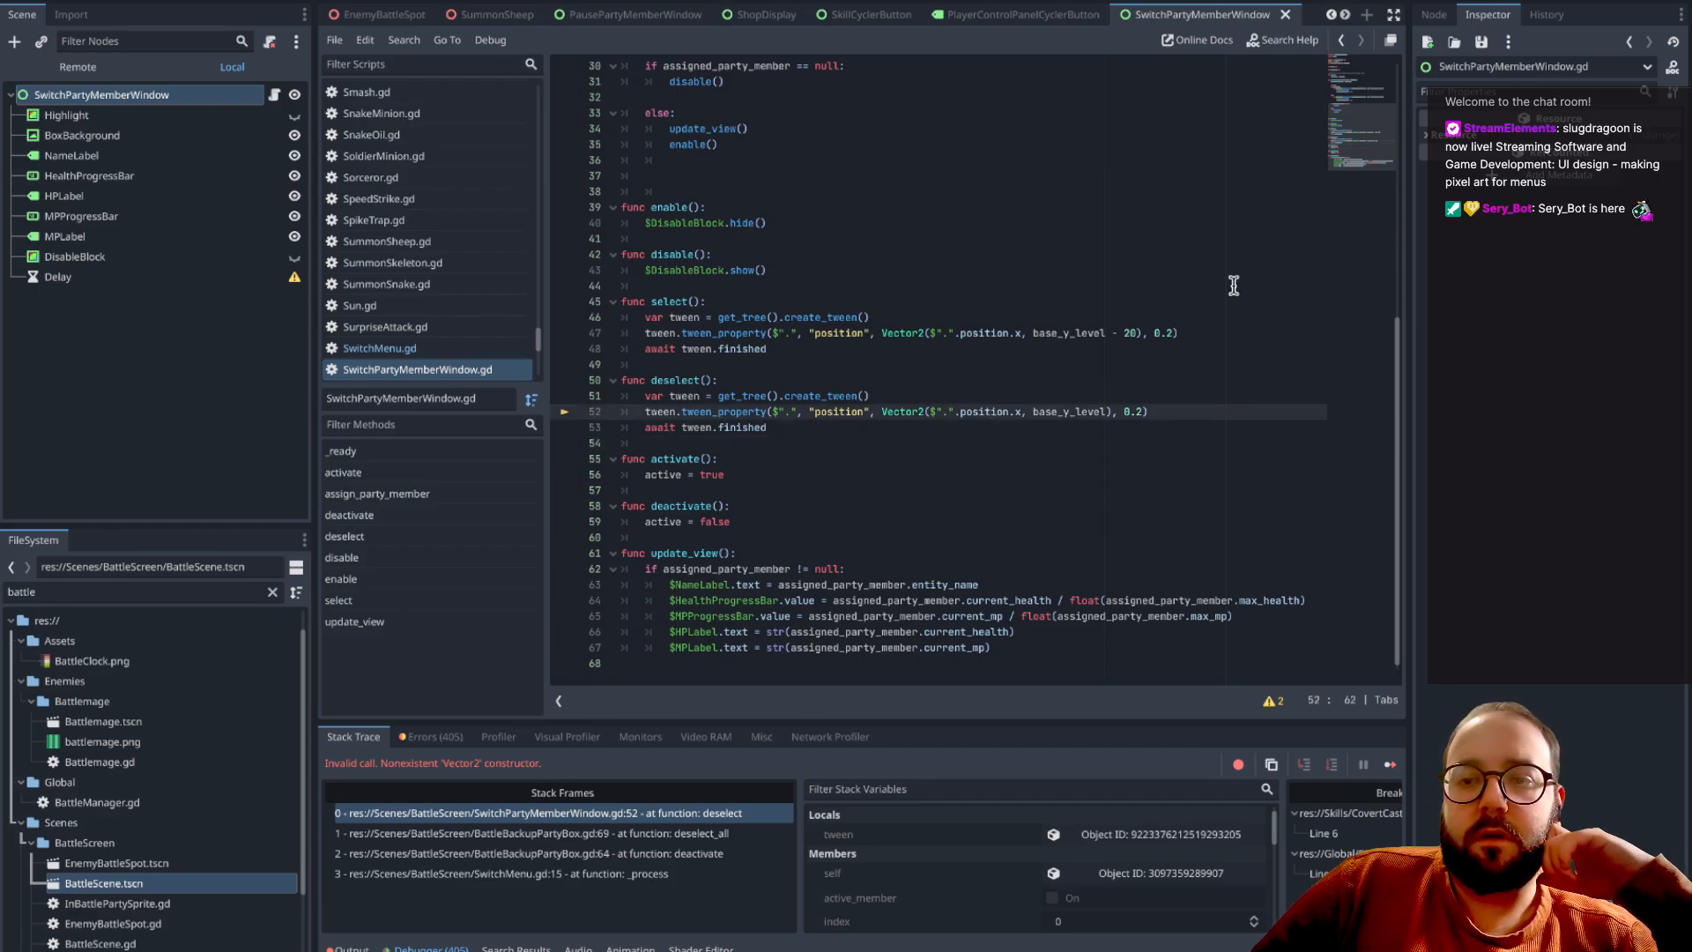
- Set the x position of the SwitchPartyMemberWindow root node to 0
click(146, 113)
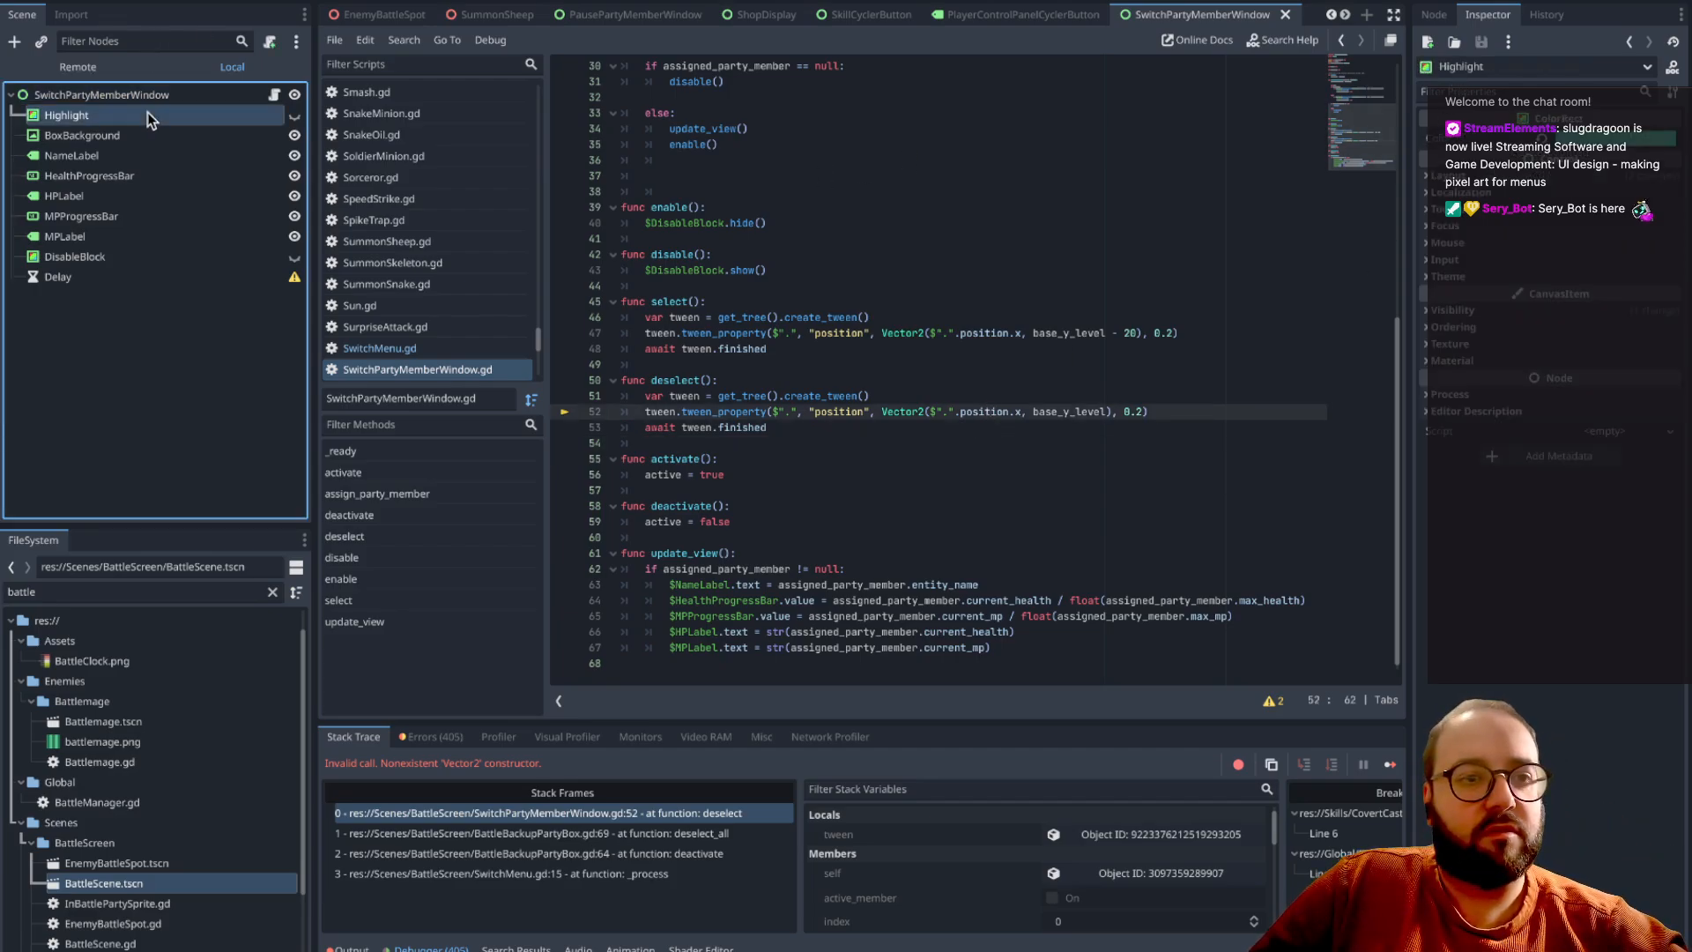
click(132, 94)
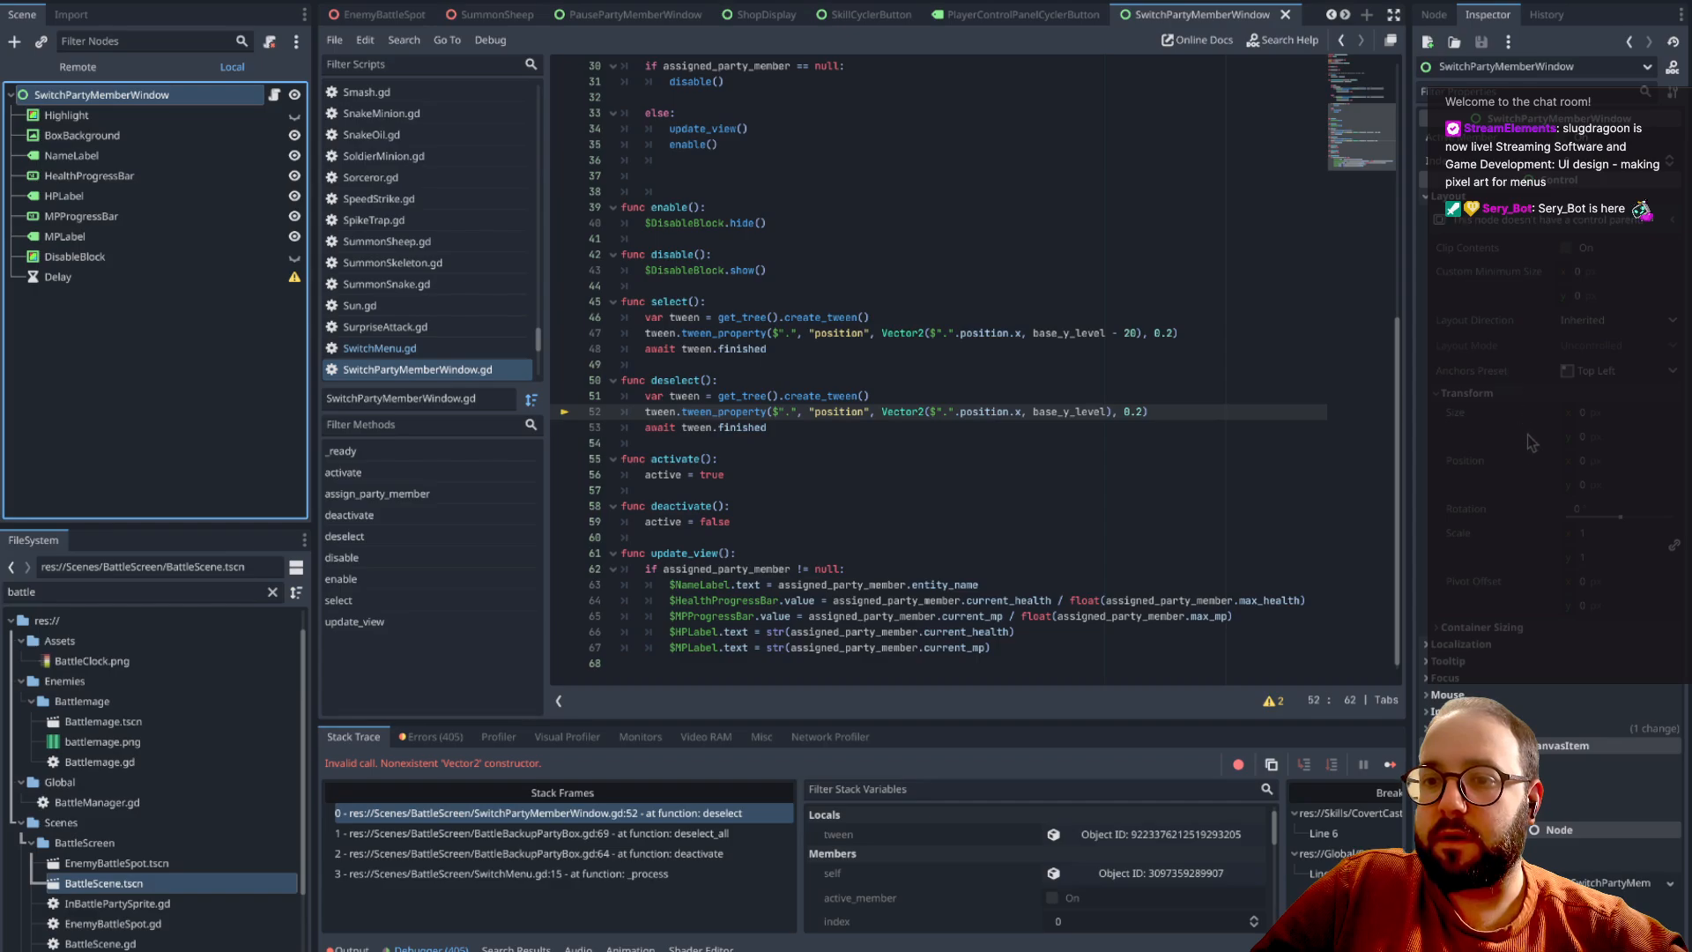
mouse_move(1470, 467)
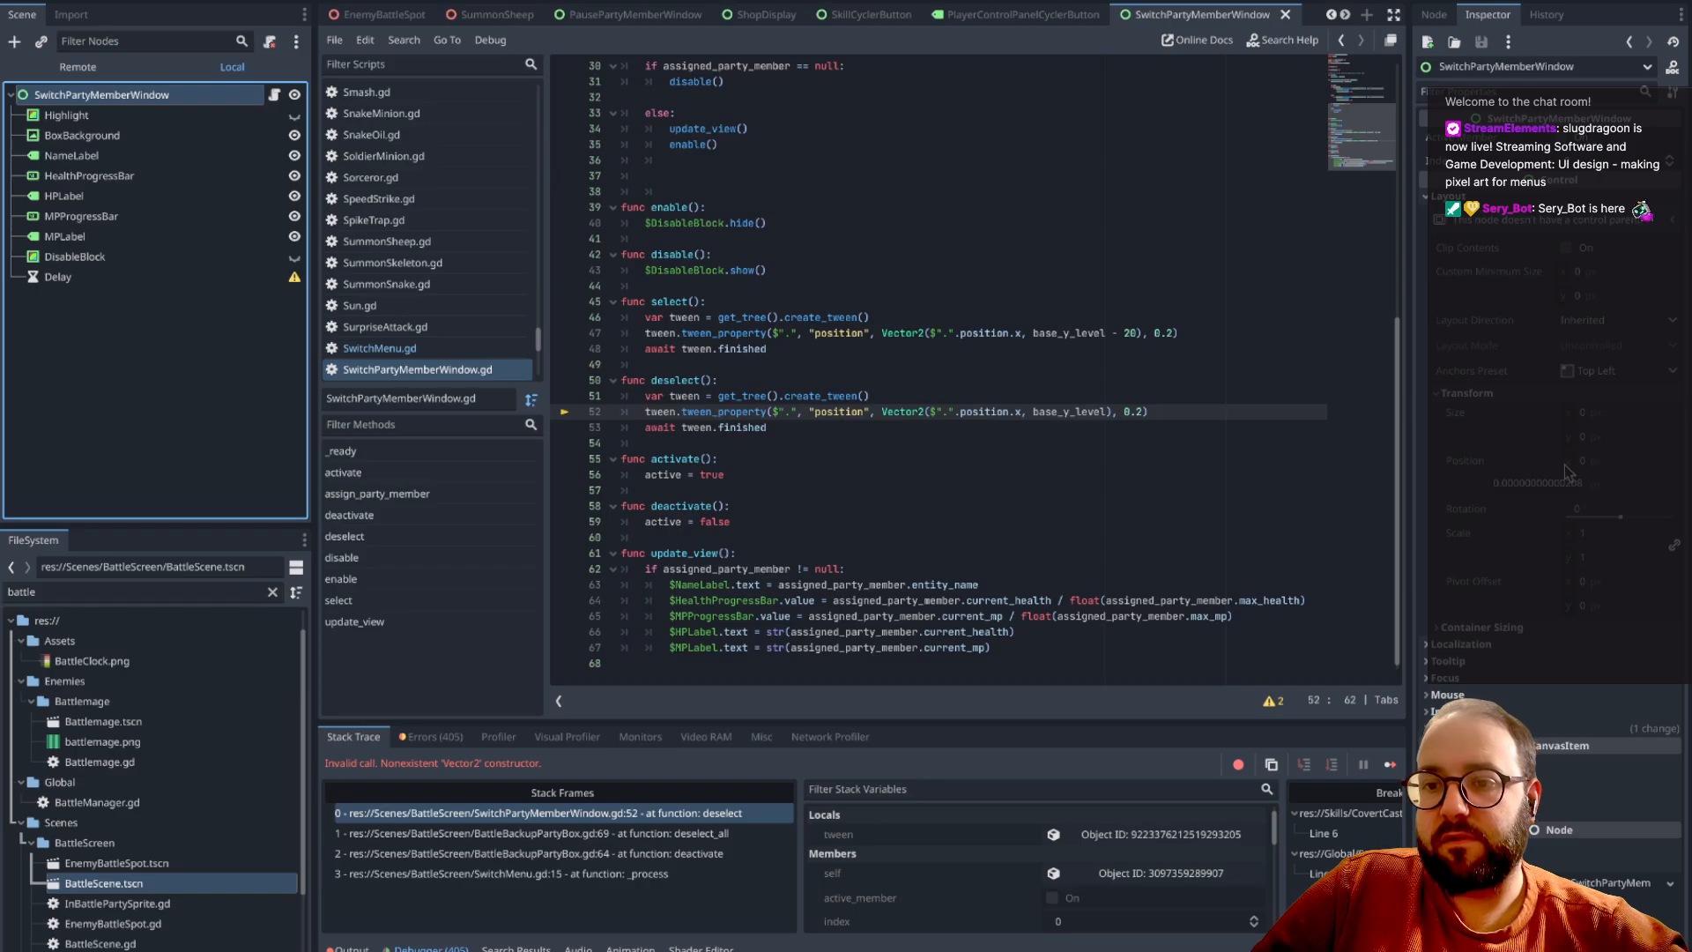
click(1593, 462)
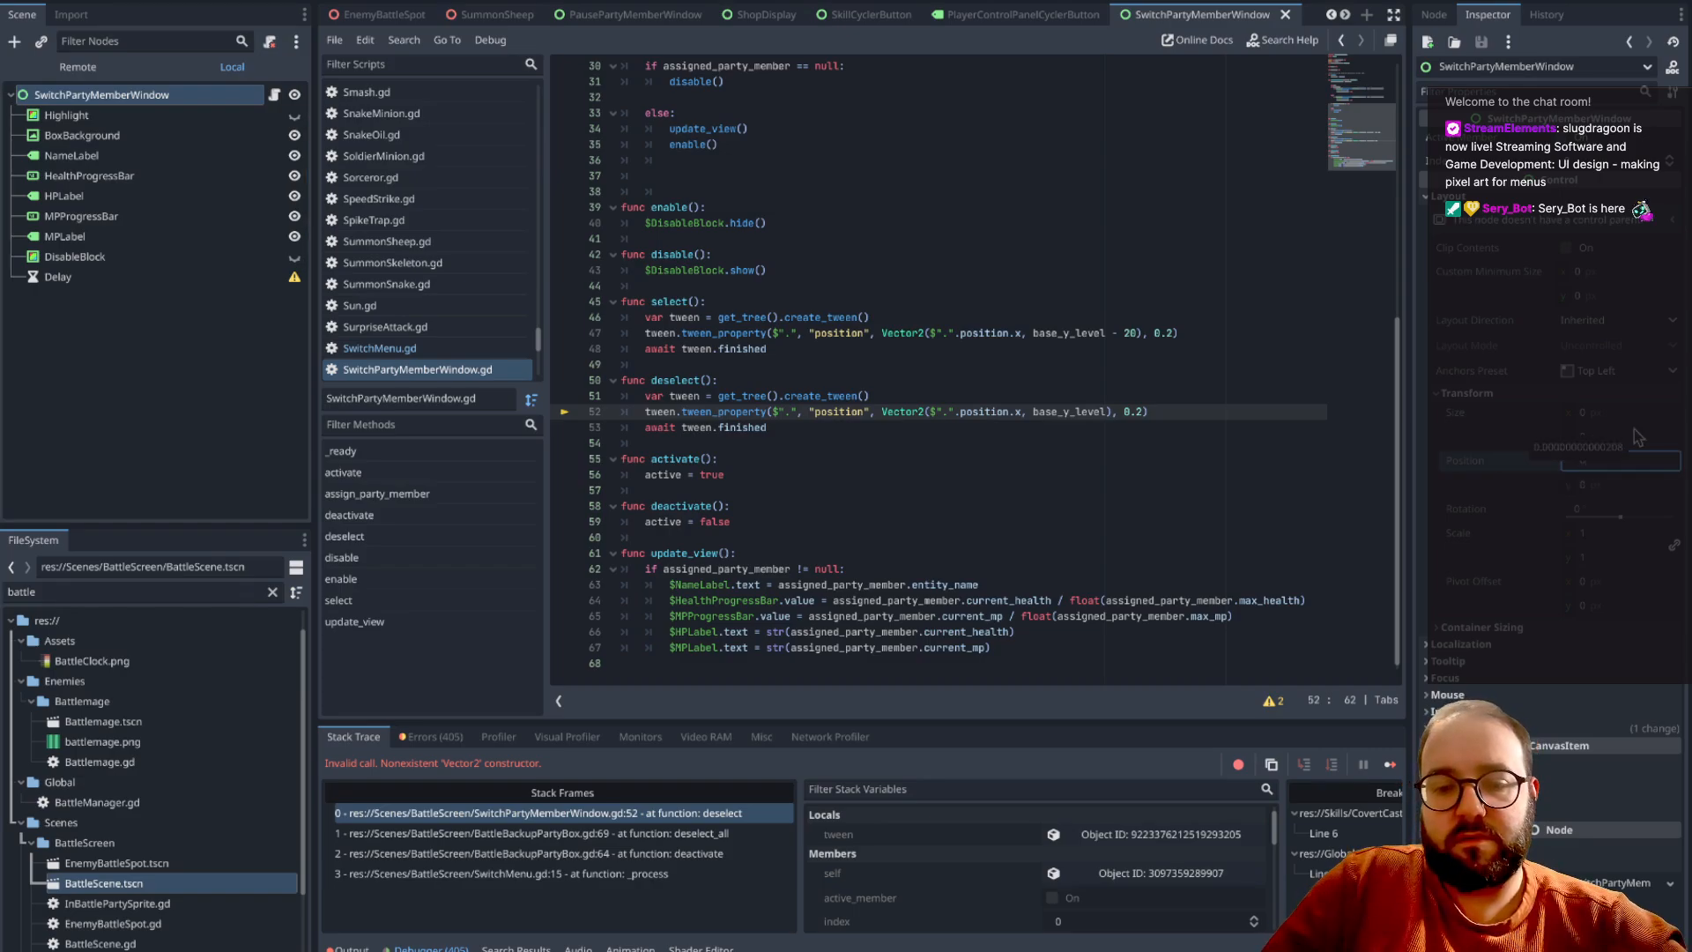
key(Return)
click(1619, 460)
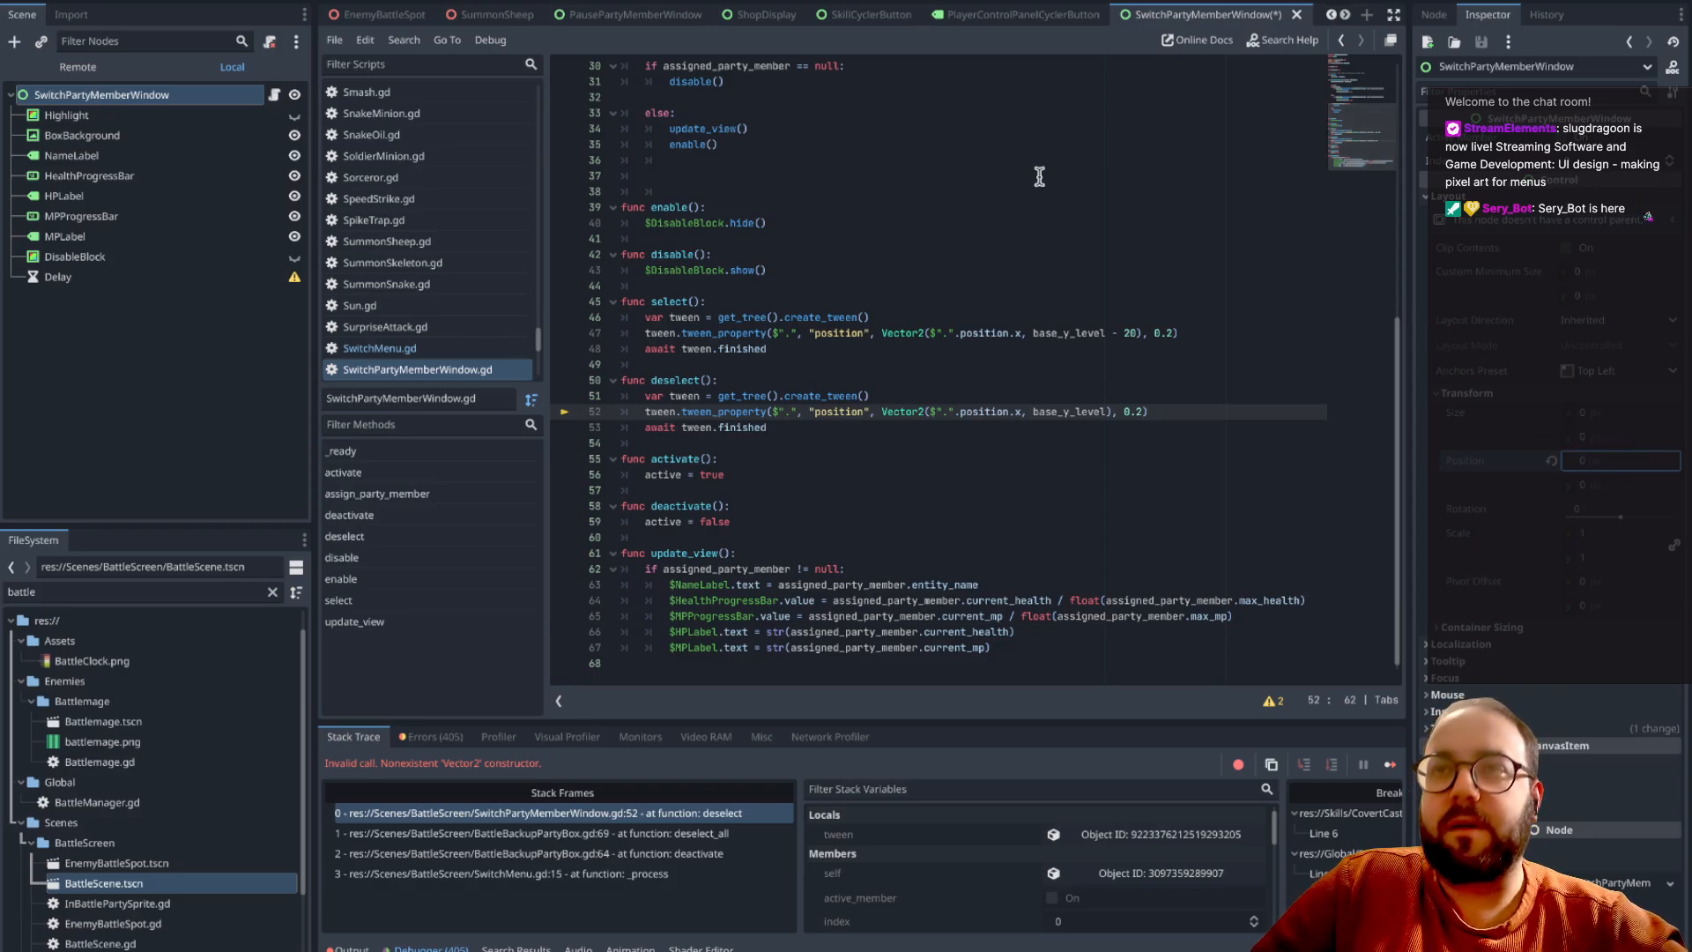
- Try casting base_y_level with a (float) prefix in the select() and deselect() tween lines
click(1048, 429)
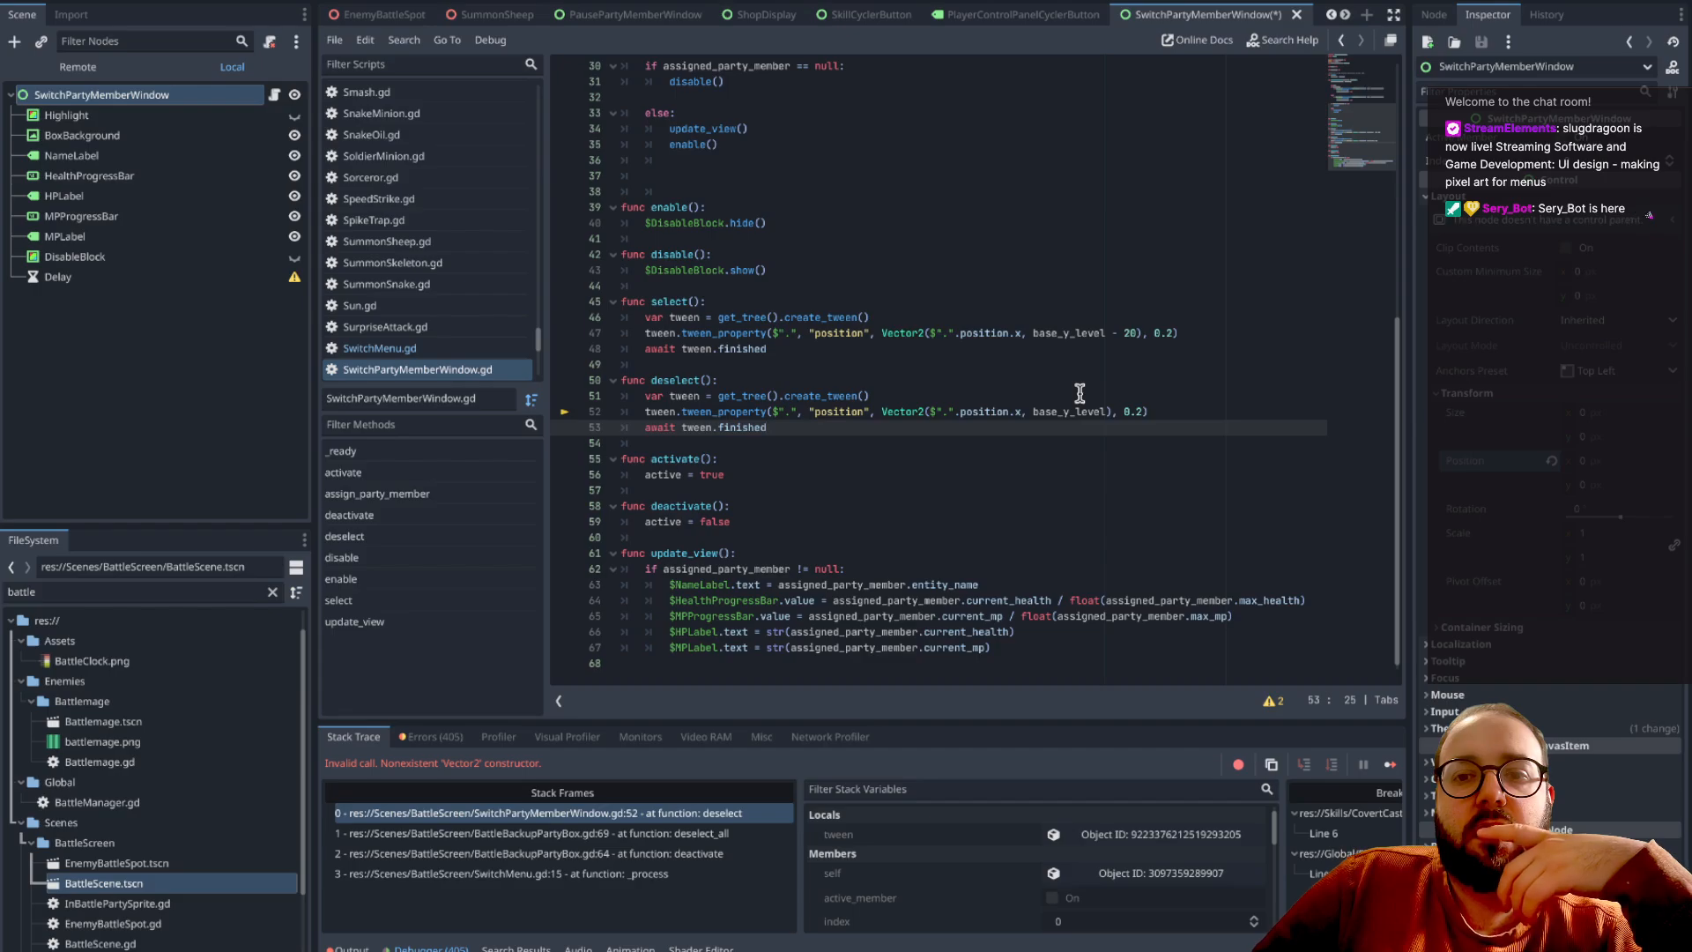
click(1037, 335)
text(()
key(Left)
text(float)
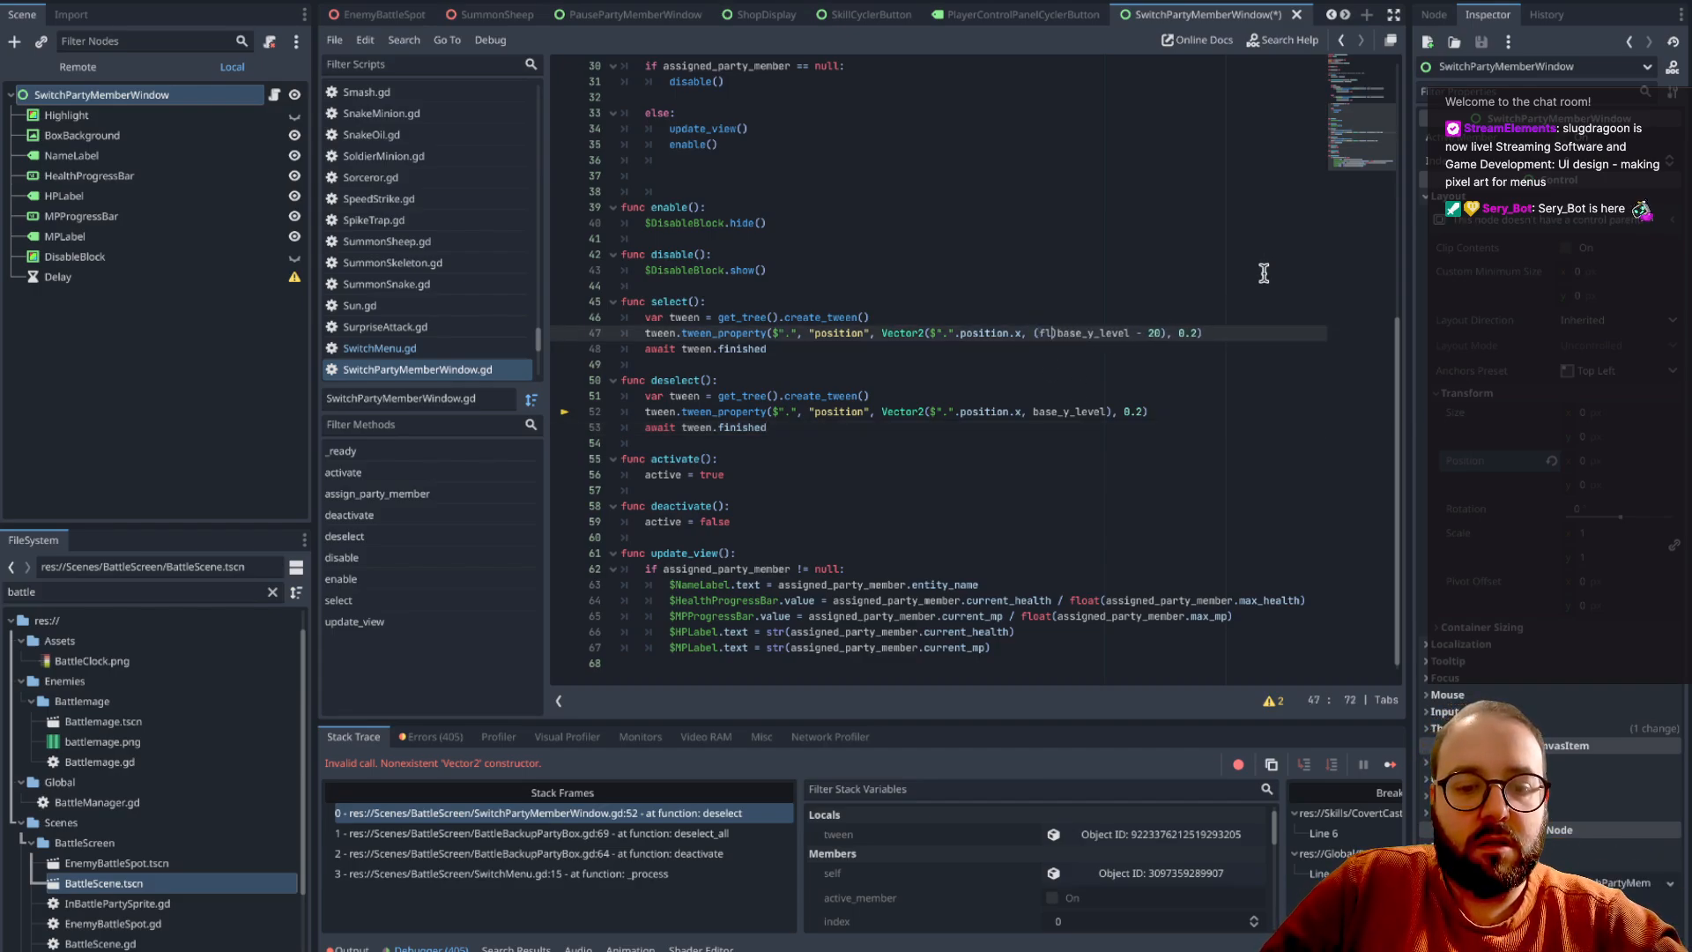
click(990, 407)
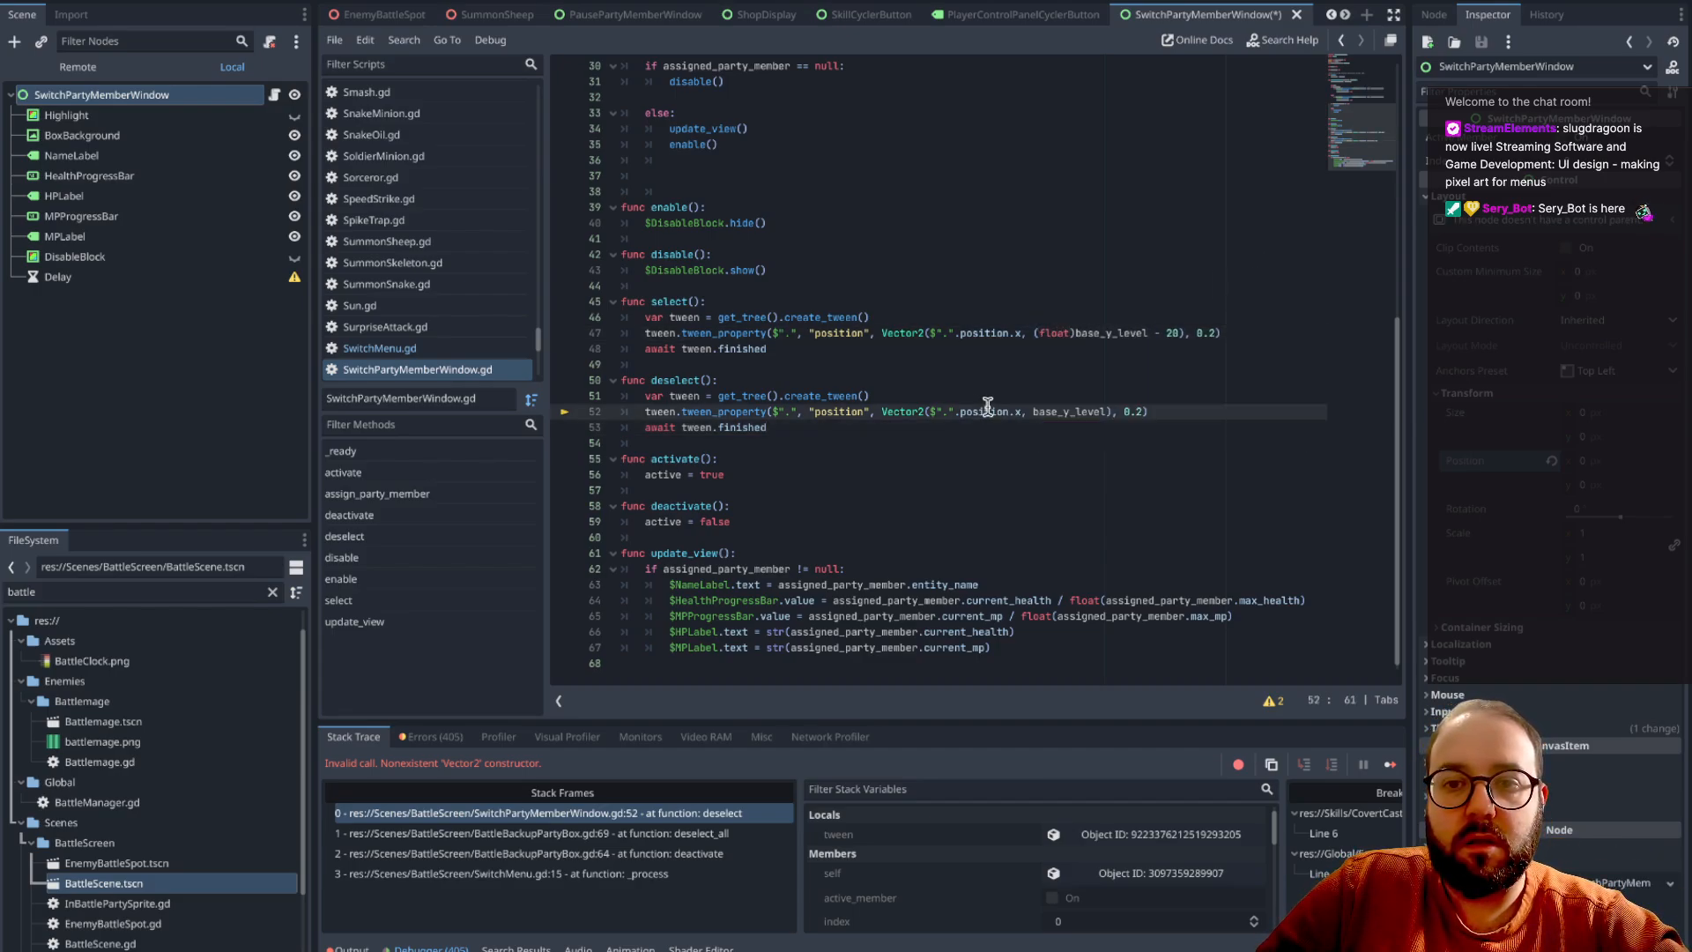
click(1037, 414)
text(())
text(float)
click(1087, 254)
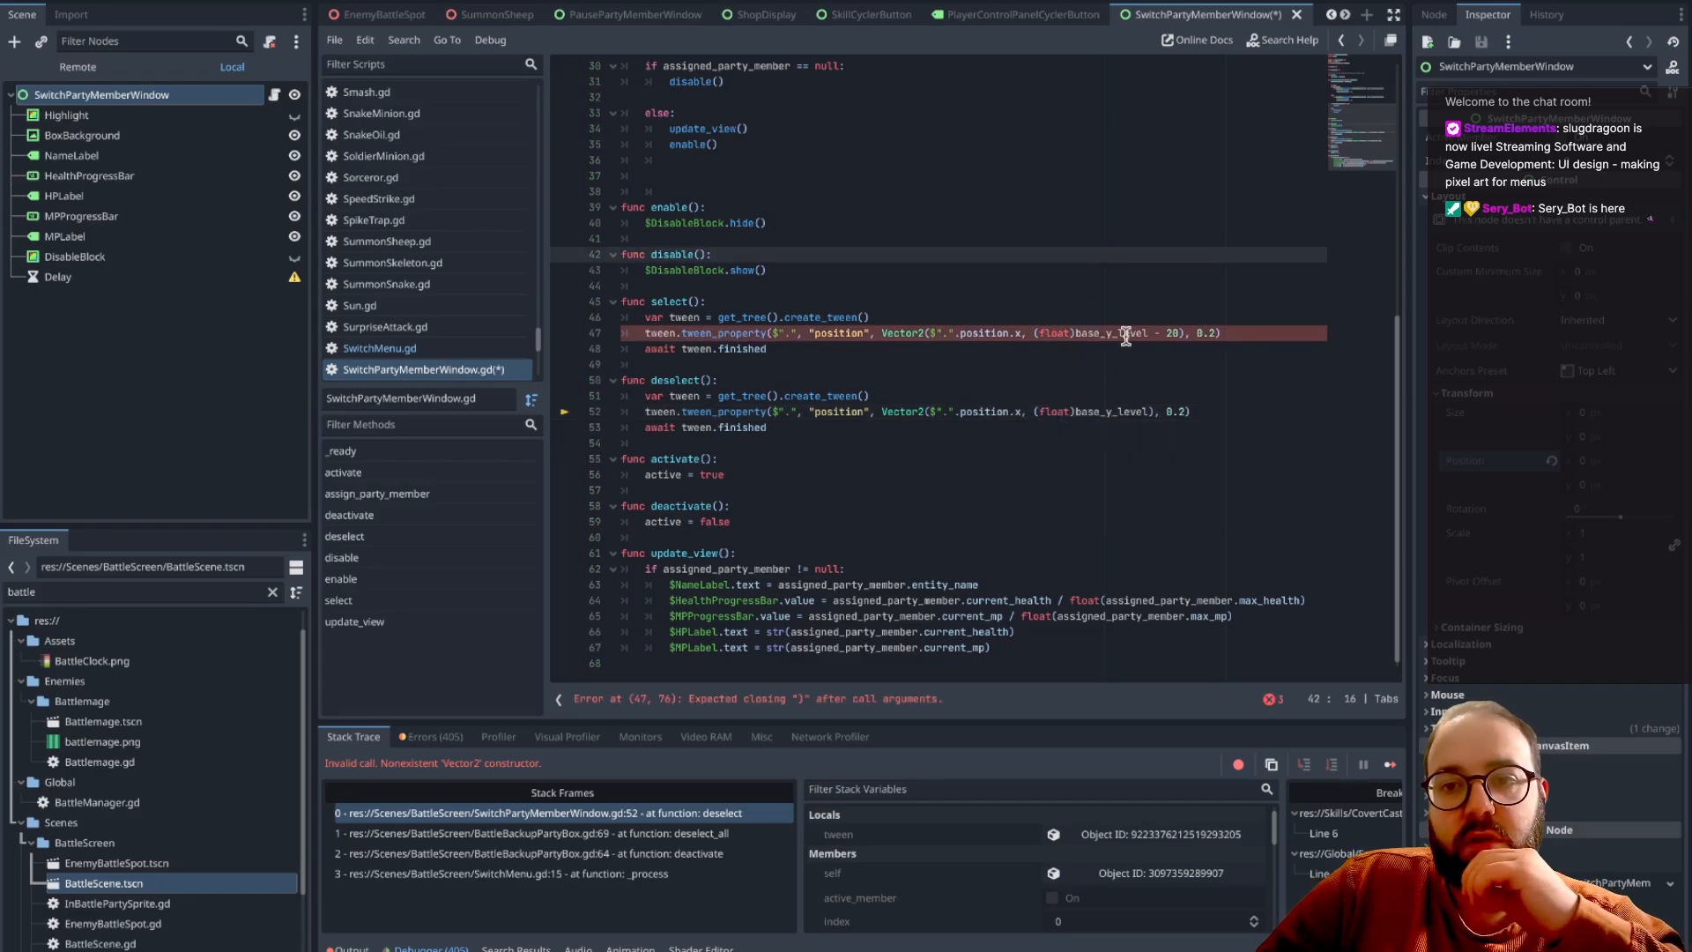
- Remove the (float) prefix from base_y_level in both the deselect() and select() tween lines
click(1073, 411)
key(BackSpace)
key(BackSpace)
key(BackSpace)
key(BackSpace)
key(BackSpace)
key(BackSpace)
key(BackSpace)
click(1074, 333)
key(BackSpace)
key(BackSpace)
key(BackSpace)
key(BackSpace)
key(BackSpace)
key(BackSpace)
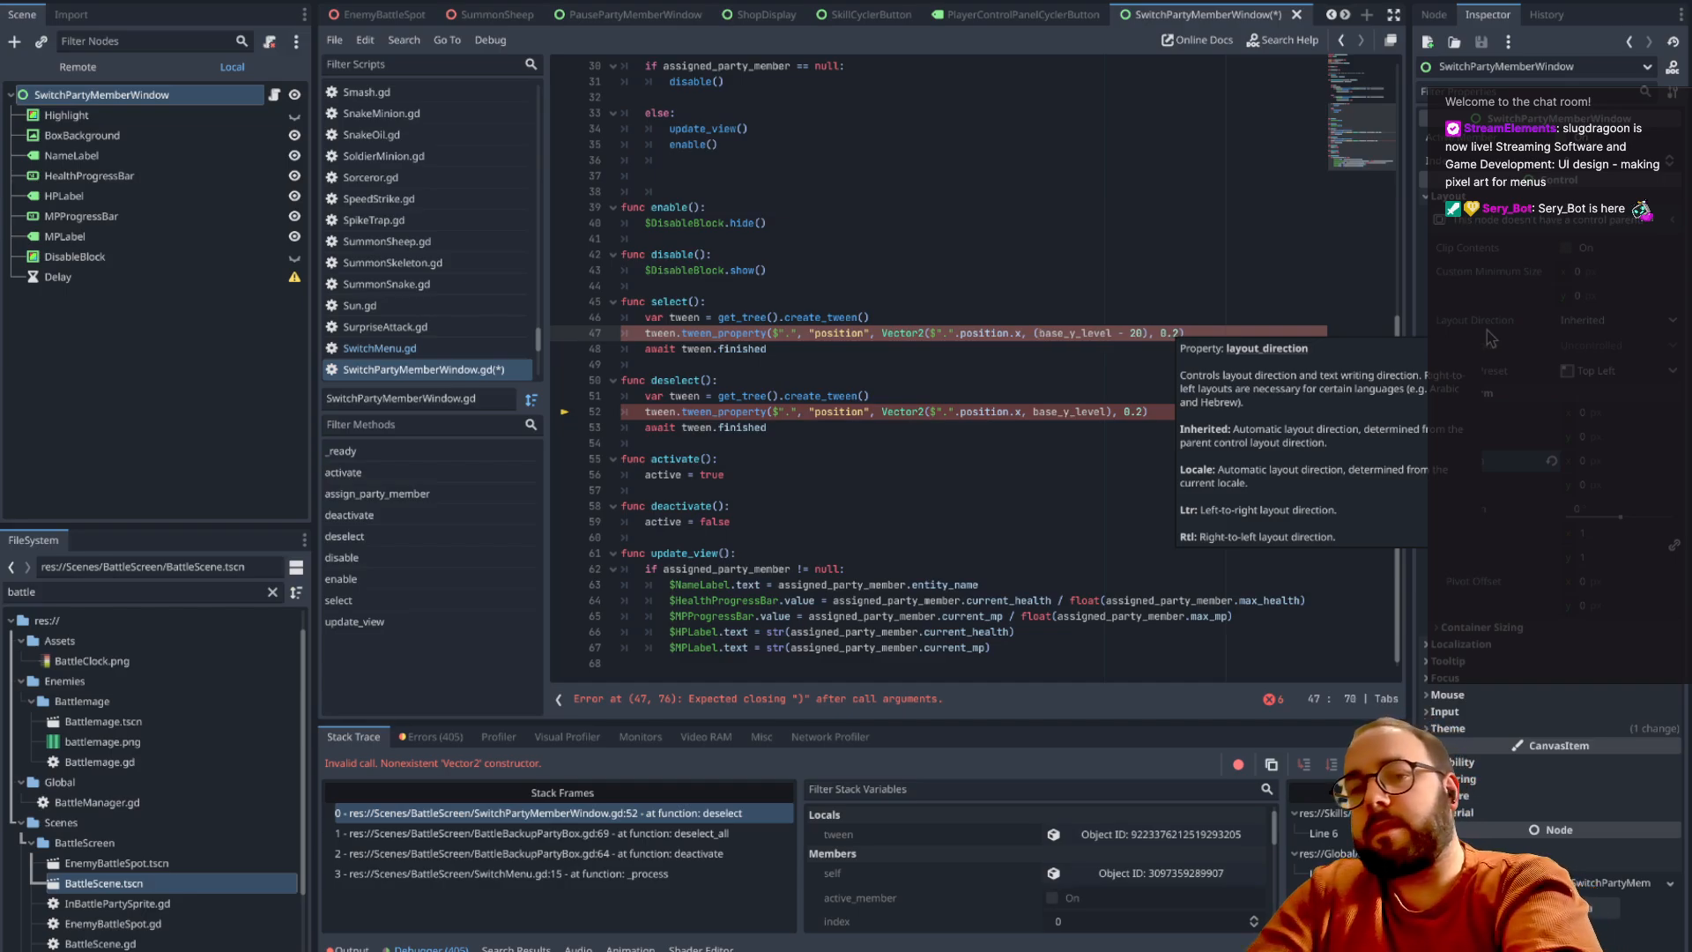
key(BackSpace)
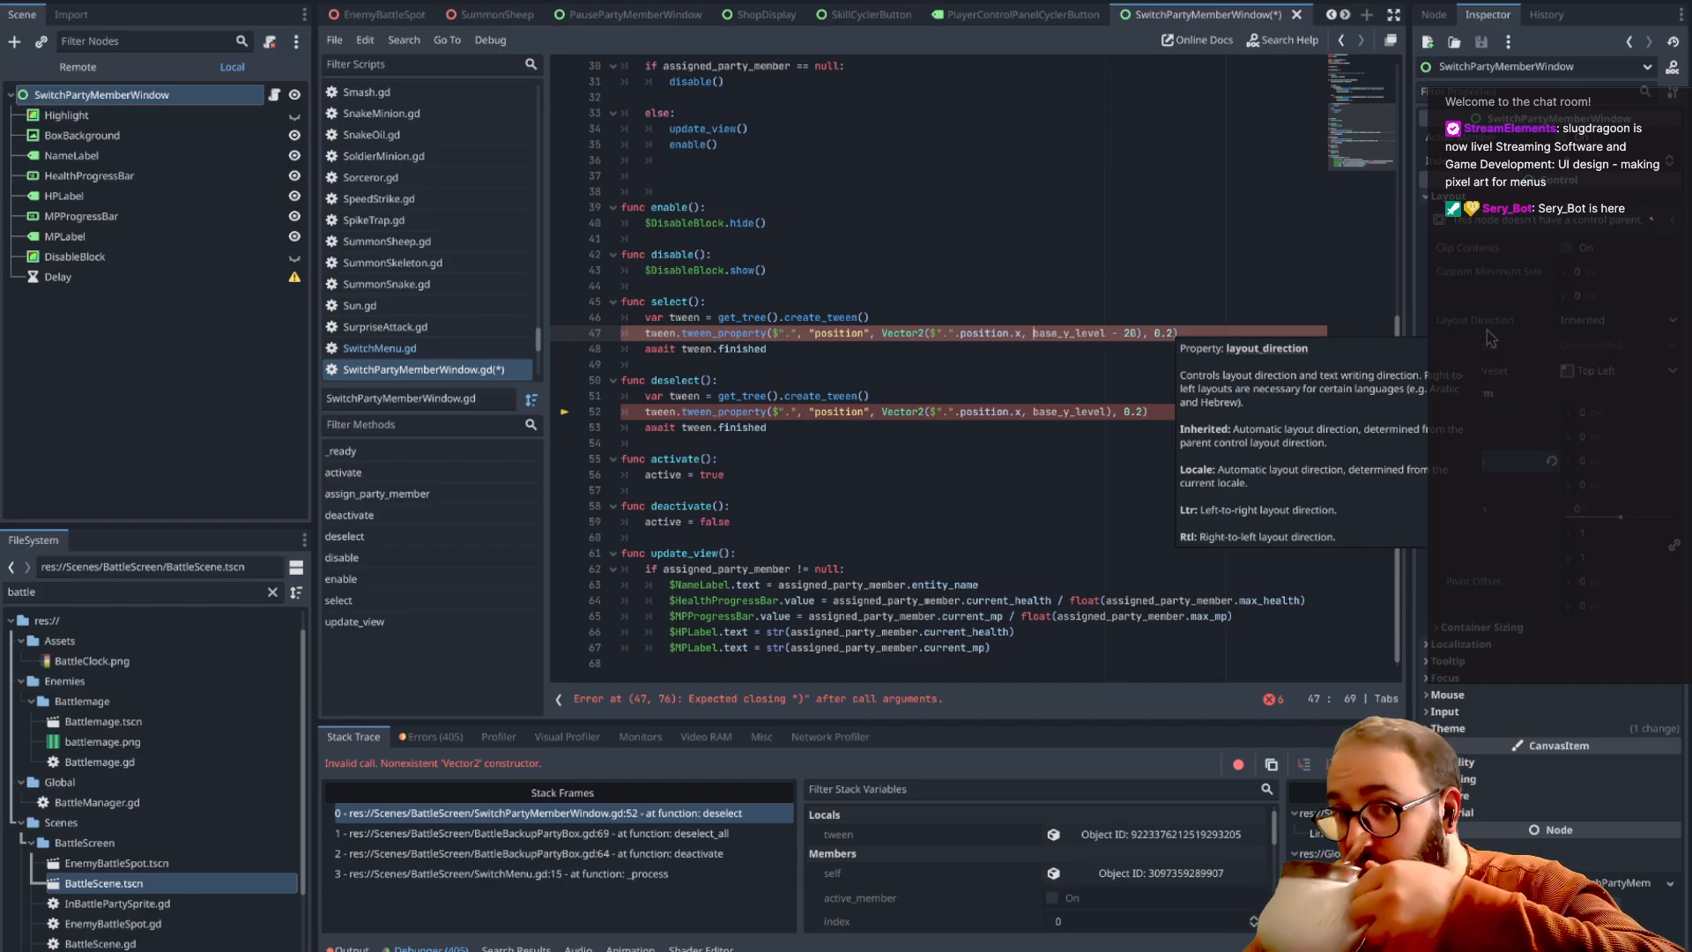
- Run the project again and review how the SwitchPartyMemberWindow script uses base_y_level
click(1491, 0)
click(1434, 0)
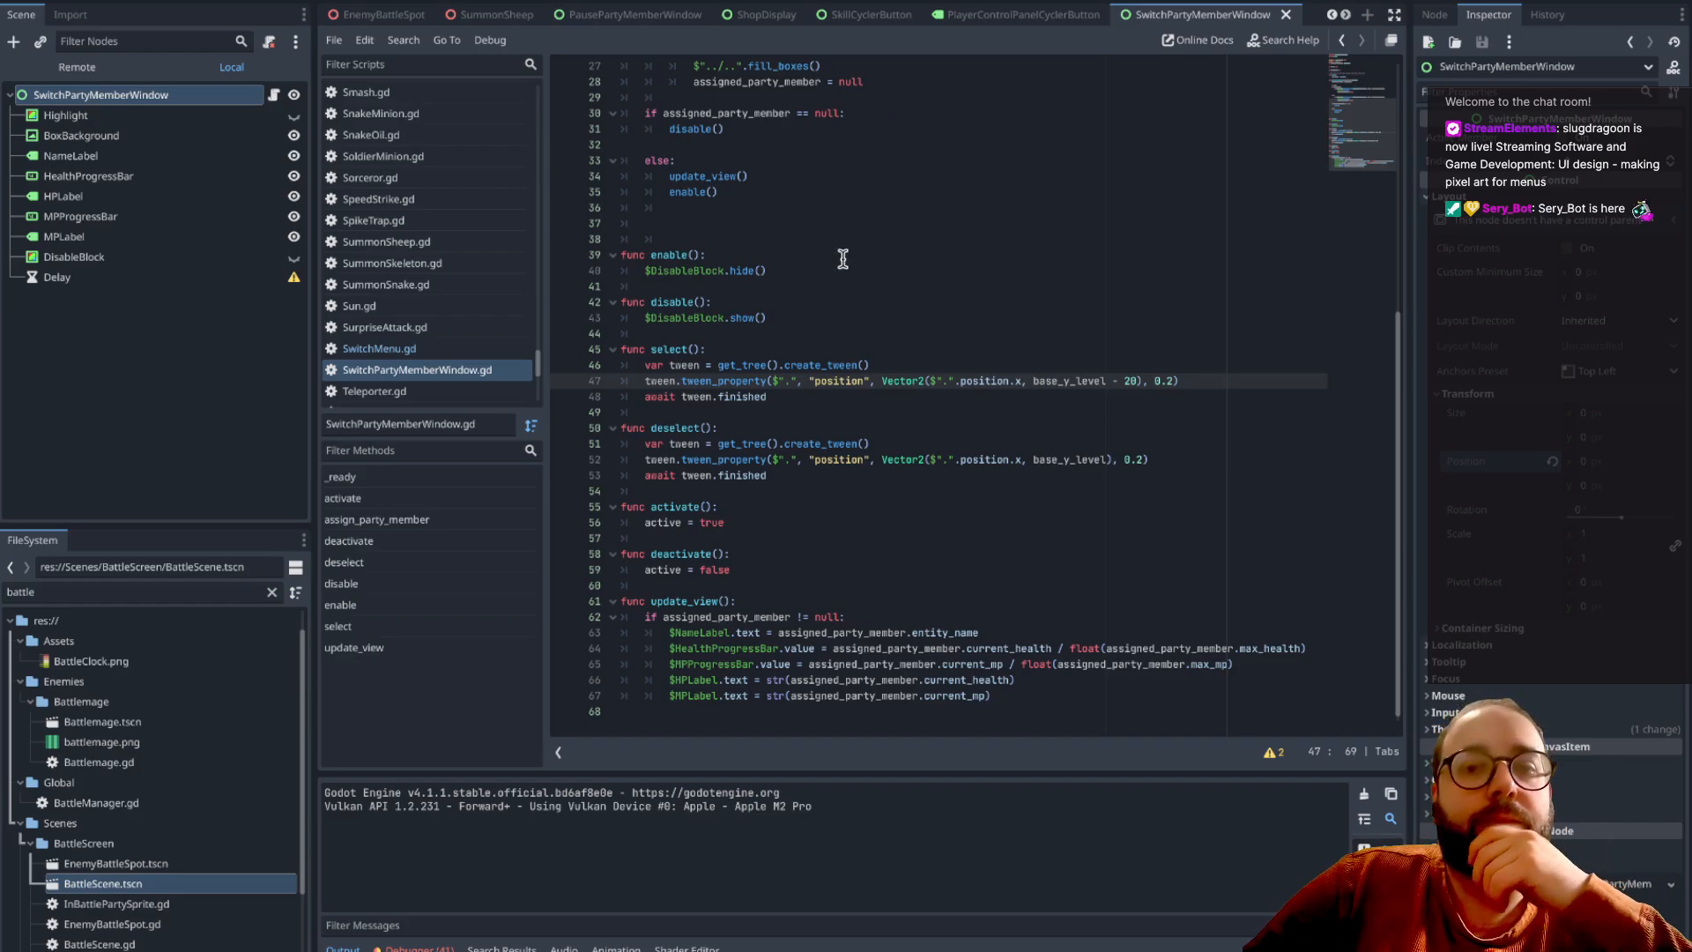
scroll(1043, 362, up, 2)
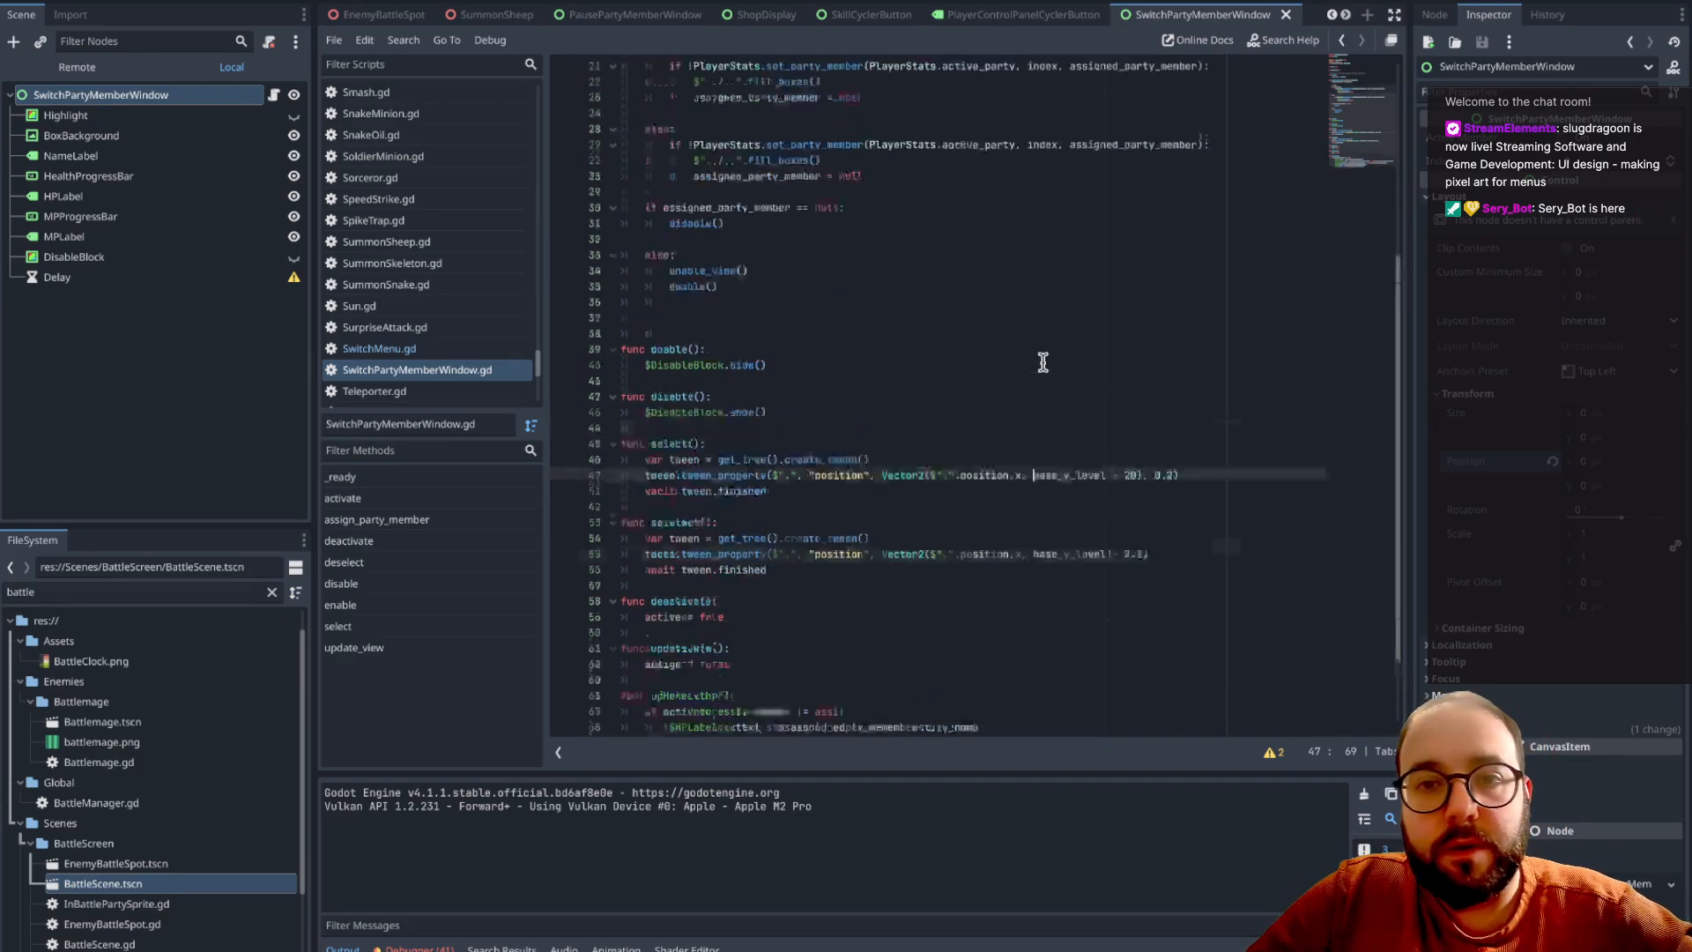
scroll(1042, 362, up, 5)
scroll(1043, 362, down, 5)
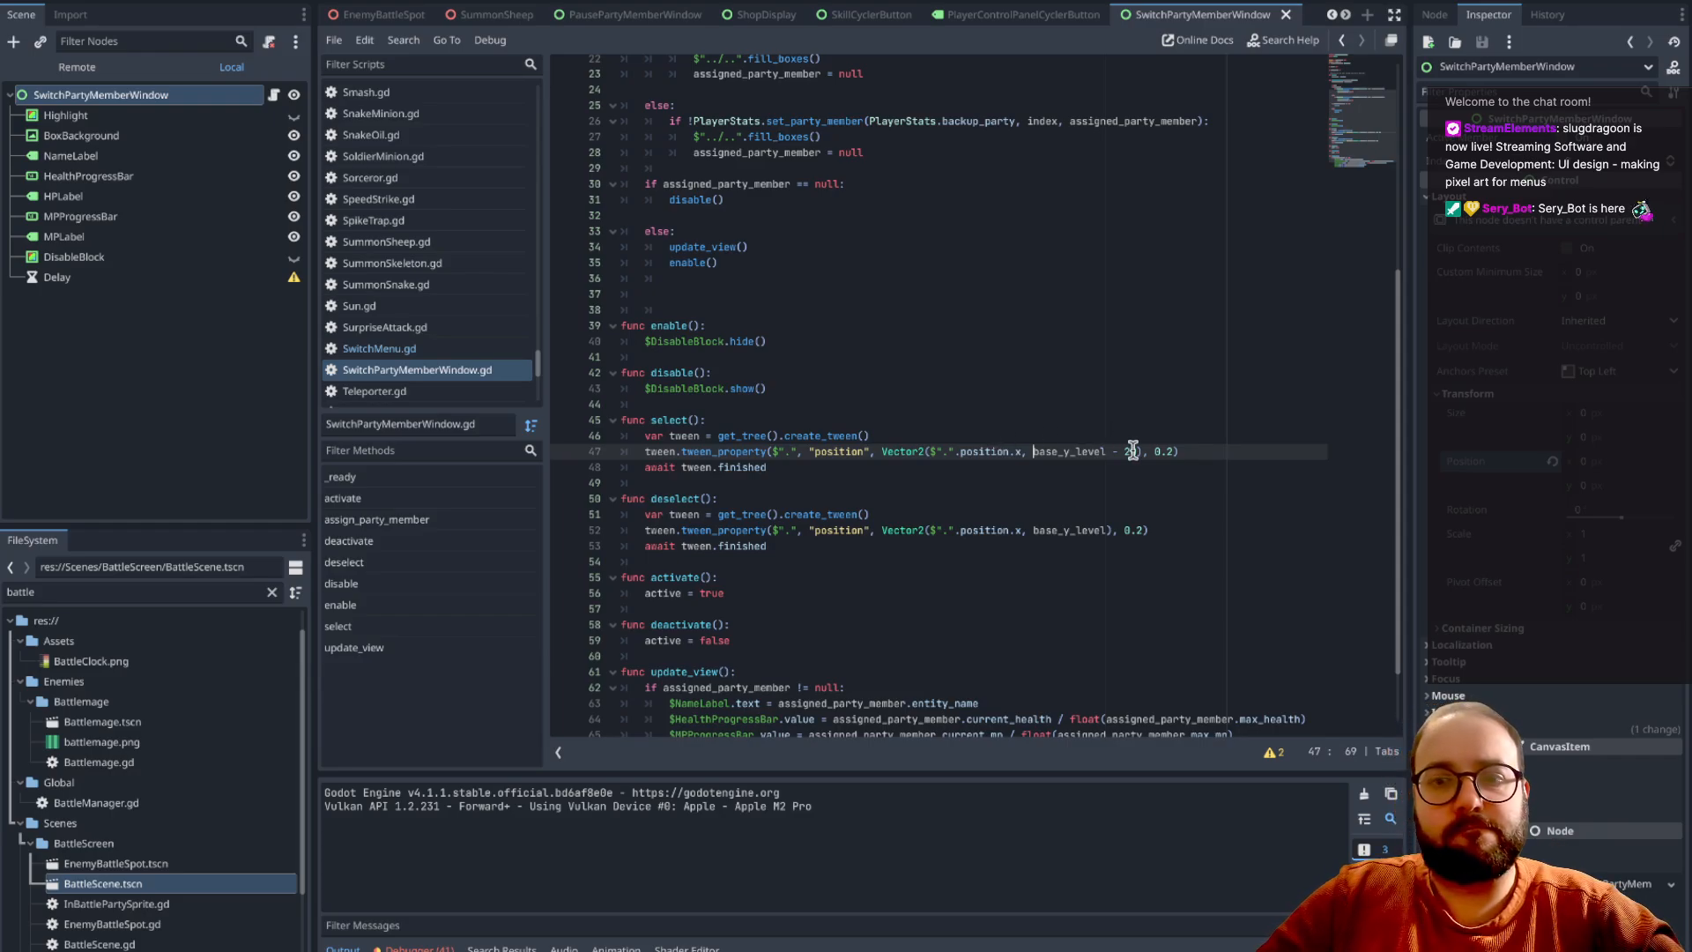
- Try the (float) prefix before base_y_level once more in the select() and deselect() tween lines
text((float)
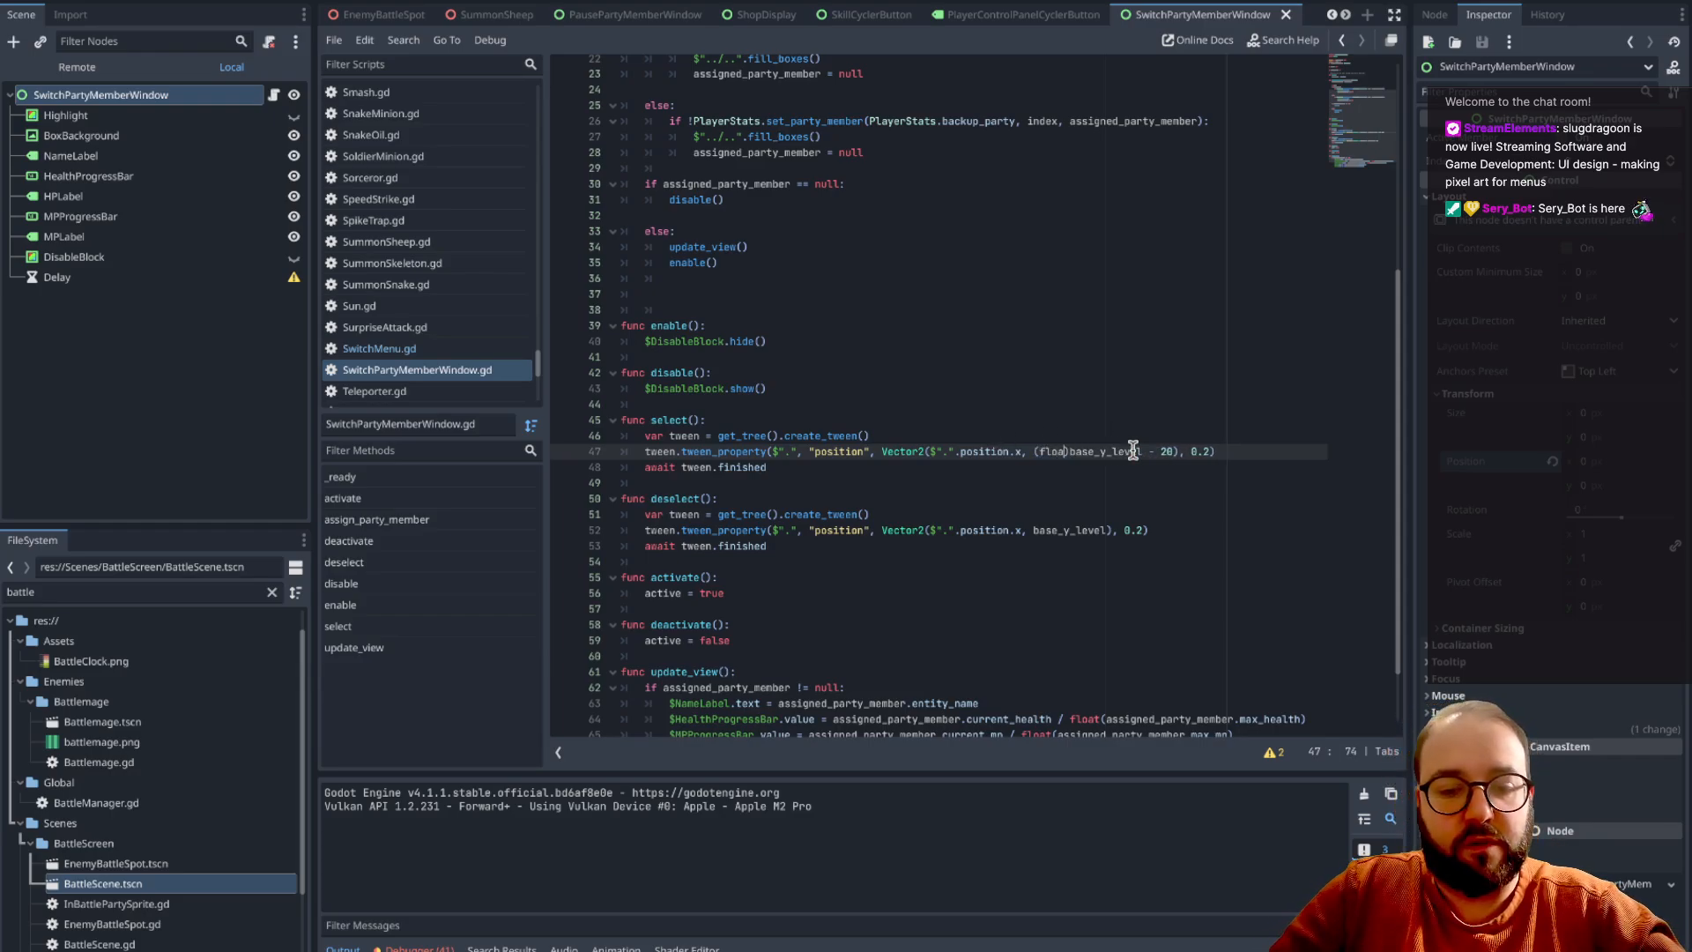
click(1023, 499)
click(1032, 530)
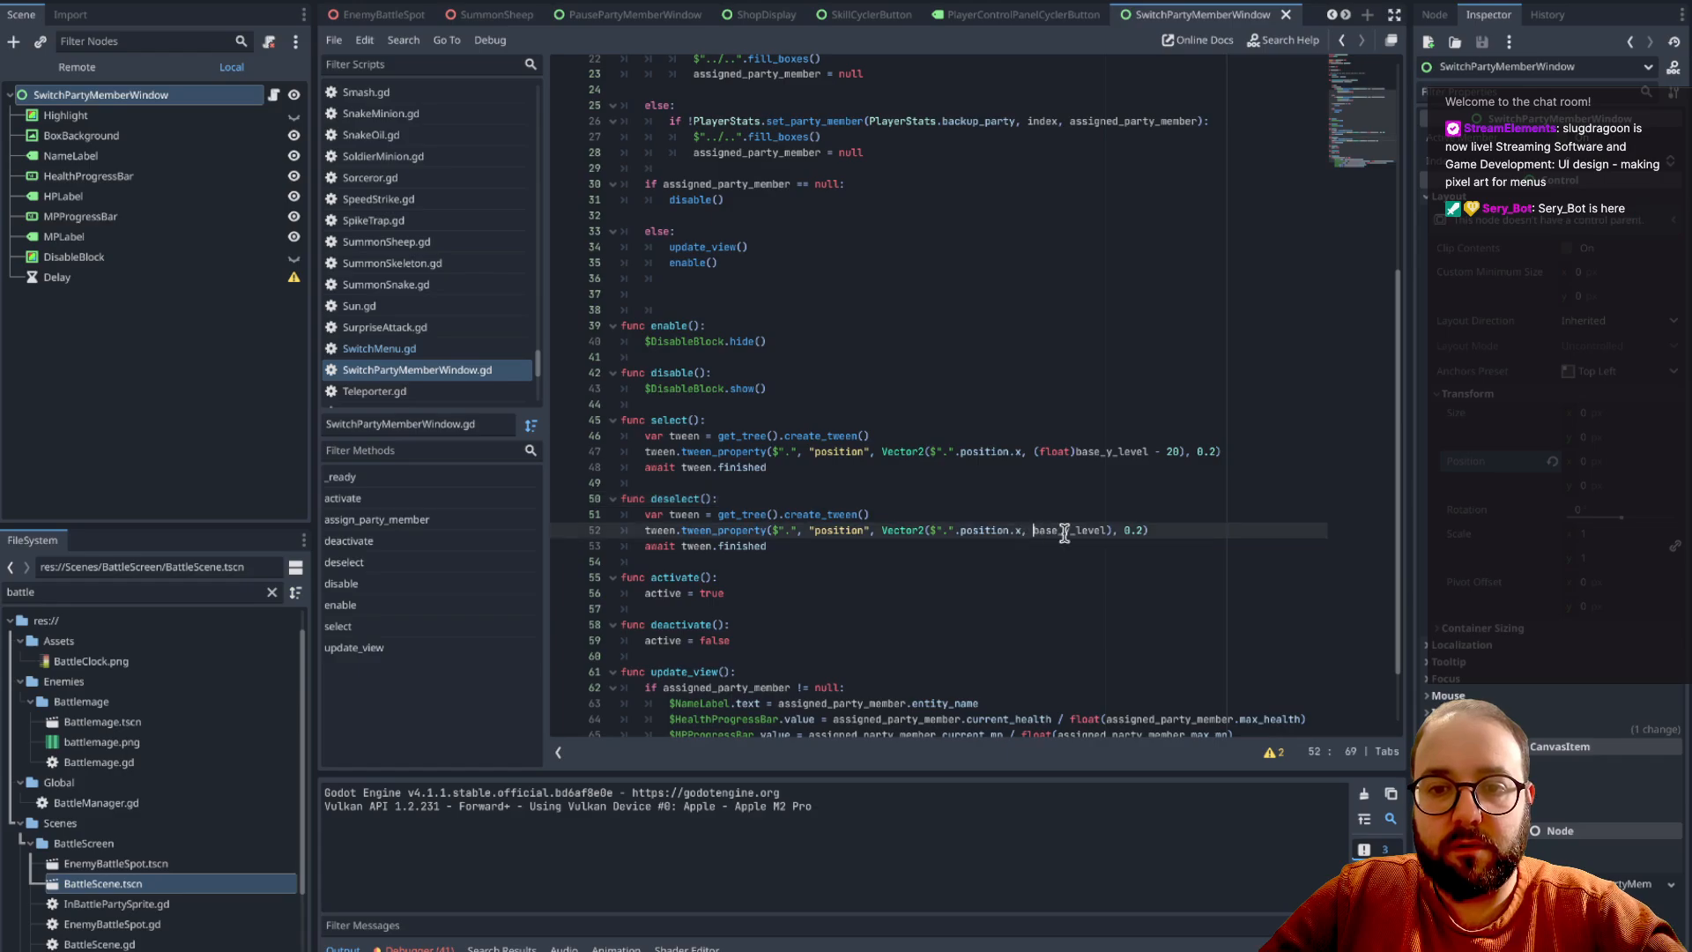
text((floa)
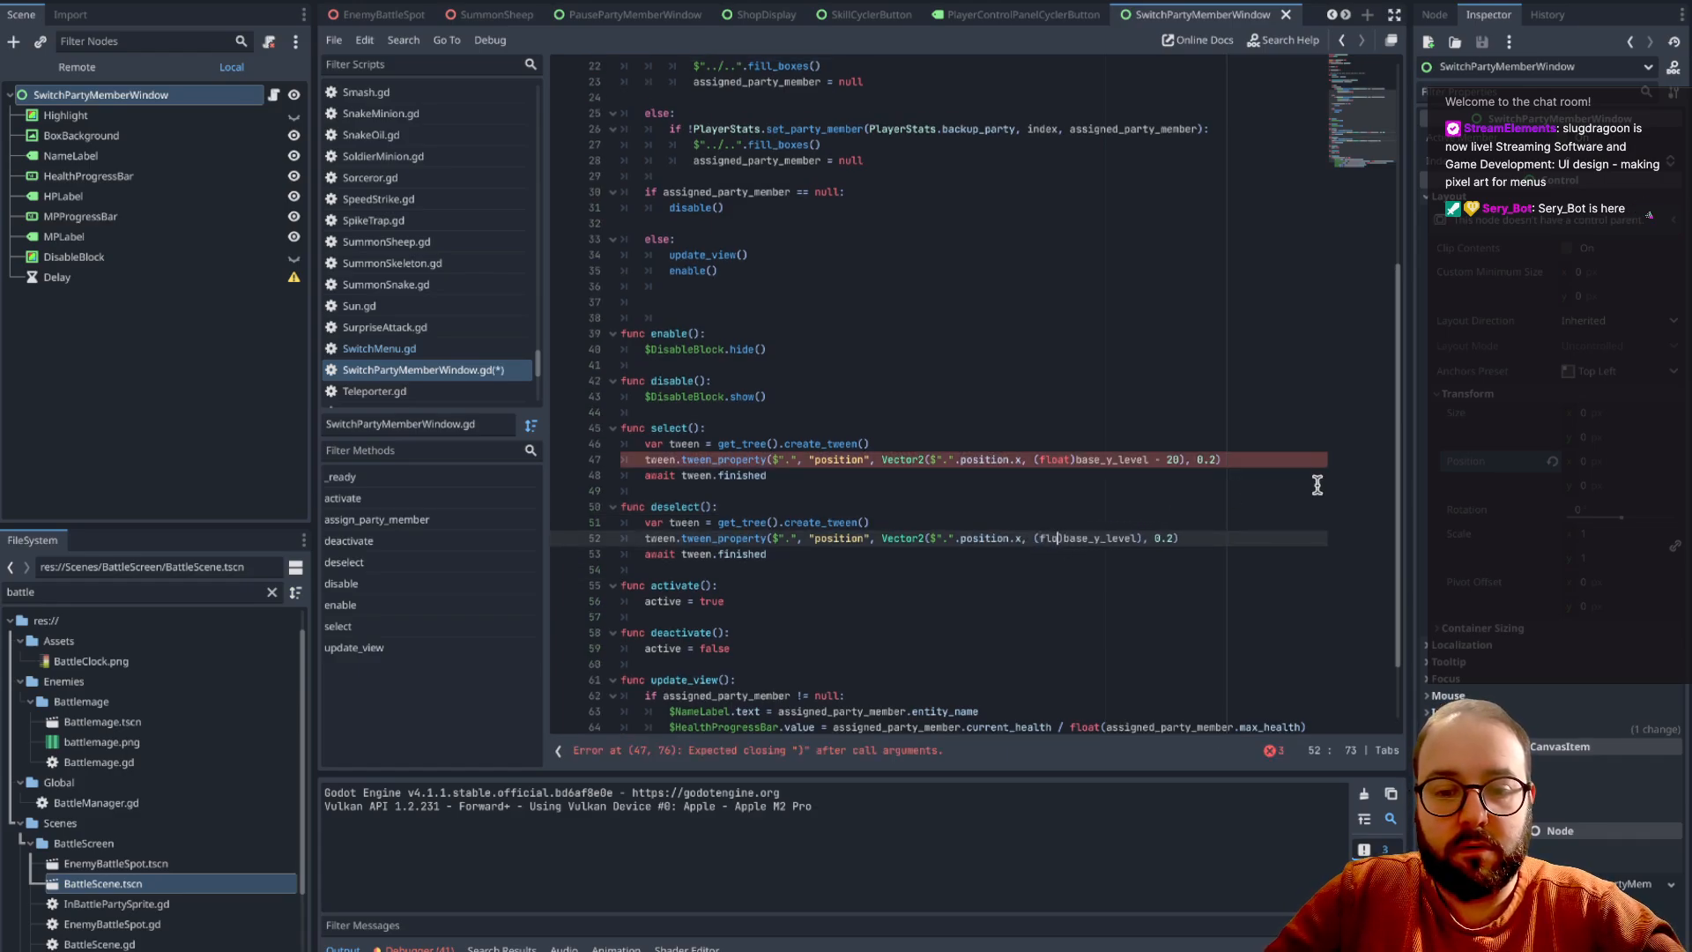
text(t))
click(1185, 335)
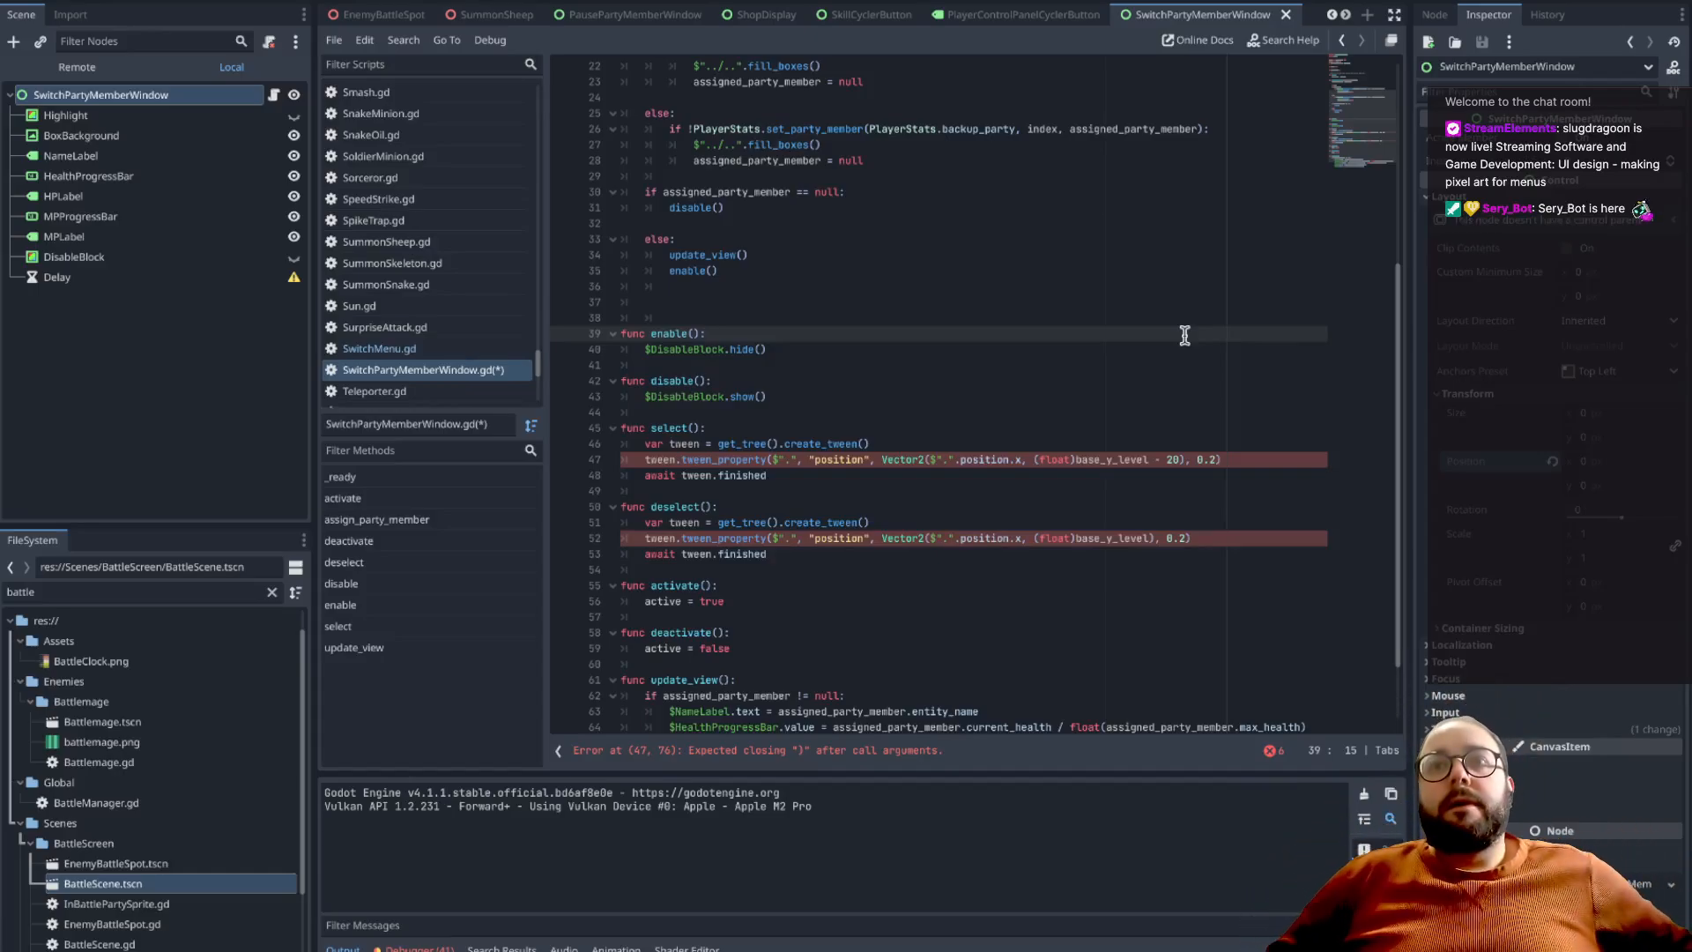
click(1132, 394)
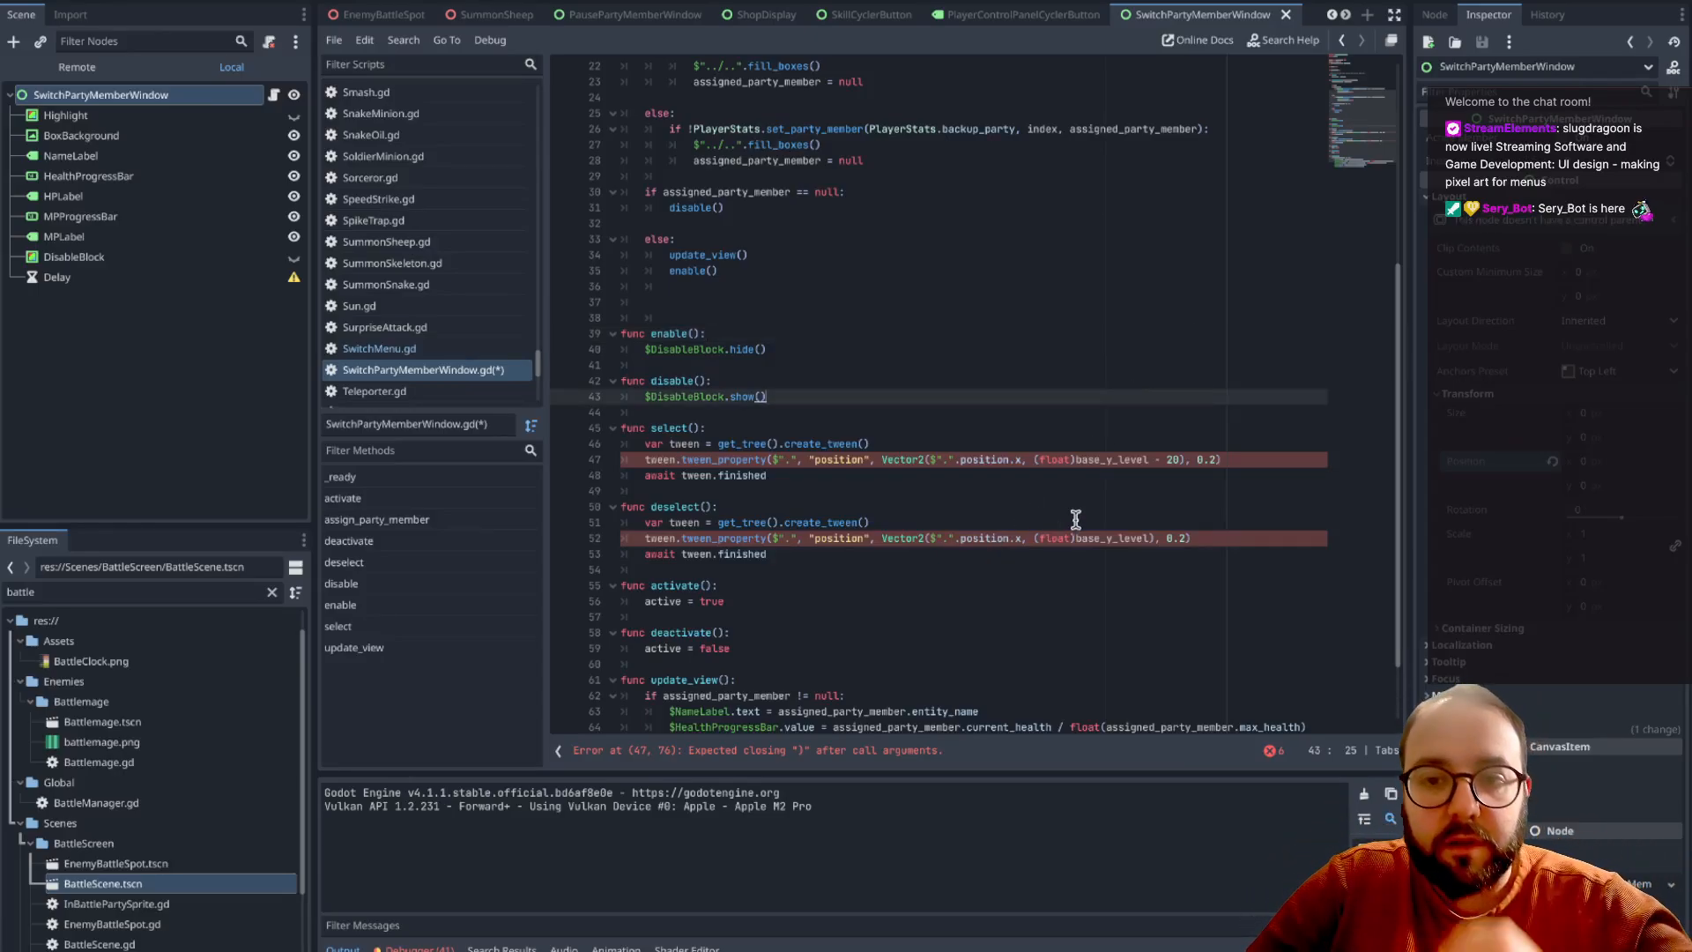
- Rewrite the y argument of the select() tween's Vector2 as float(base_y_level) - 20
click(1075, 461)
key(BackSpace)
key(BackSpace)
key(BackSpace)
key(BackSpace)
key(BackSpace)
key(BackSpace)
key(BackSpace)
text(flao)
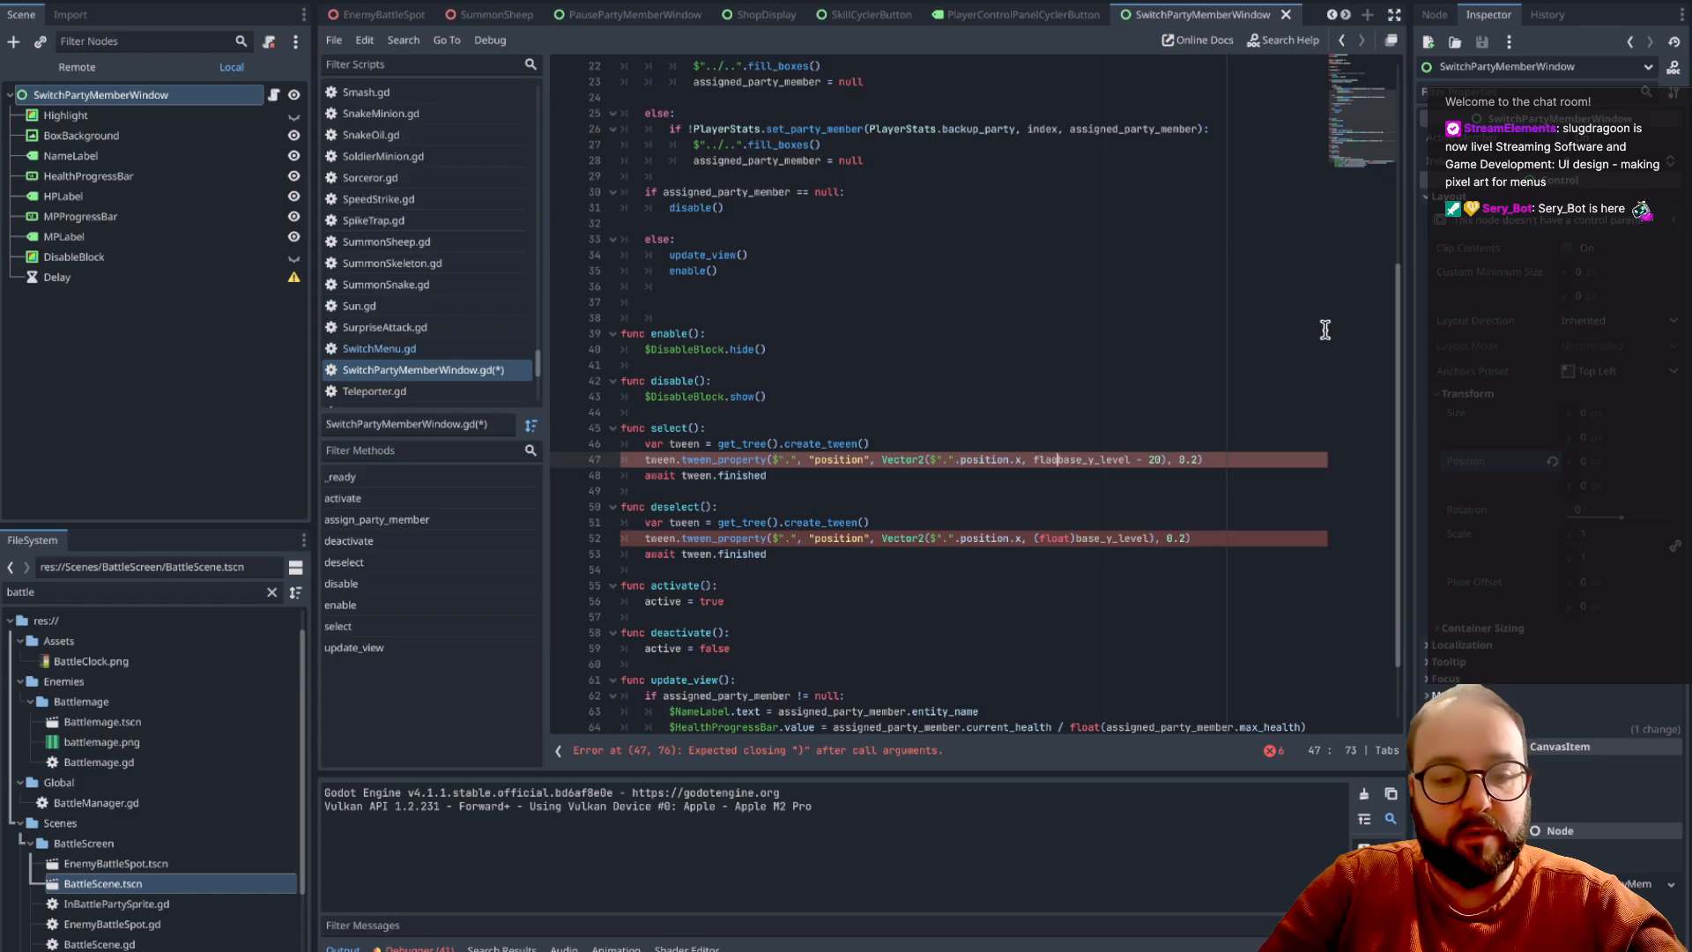
key(BackSpace)
key(BackSpace)
text(oat()
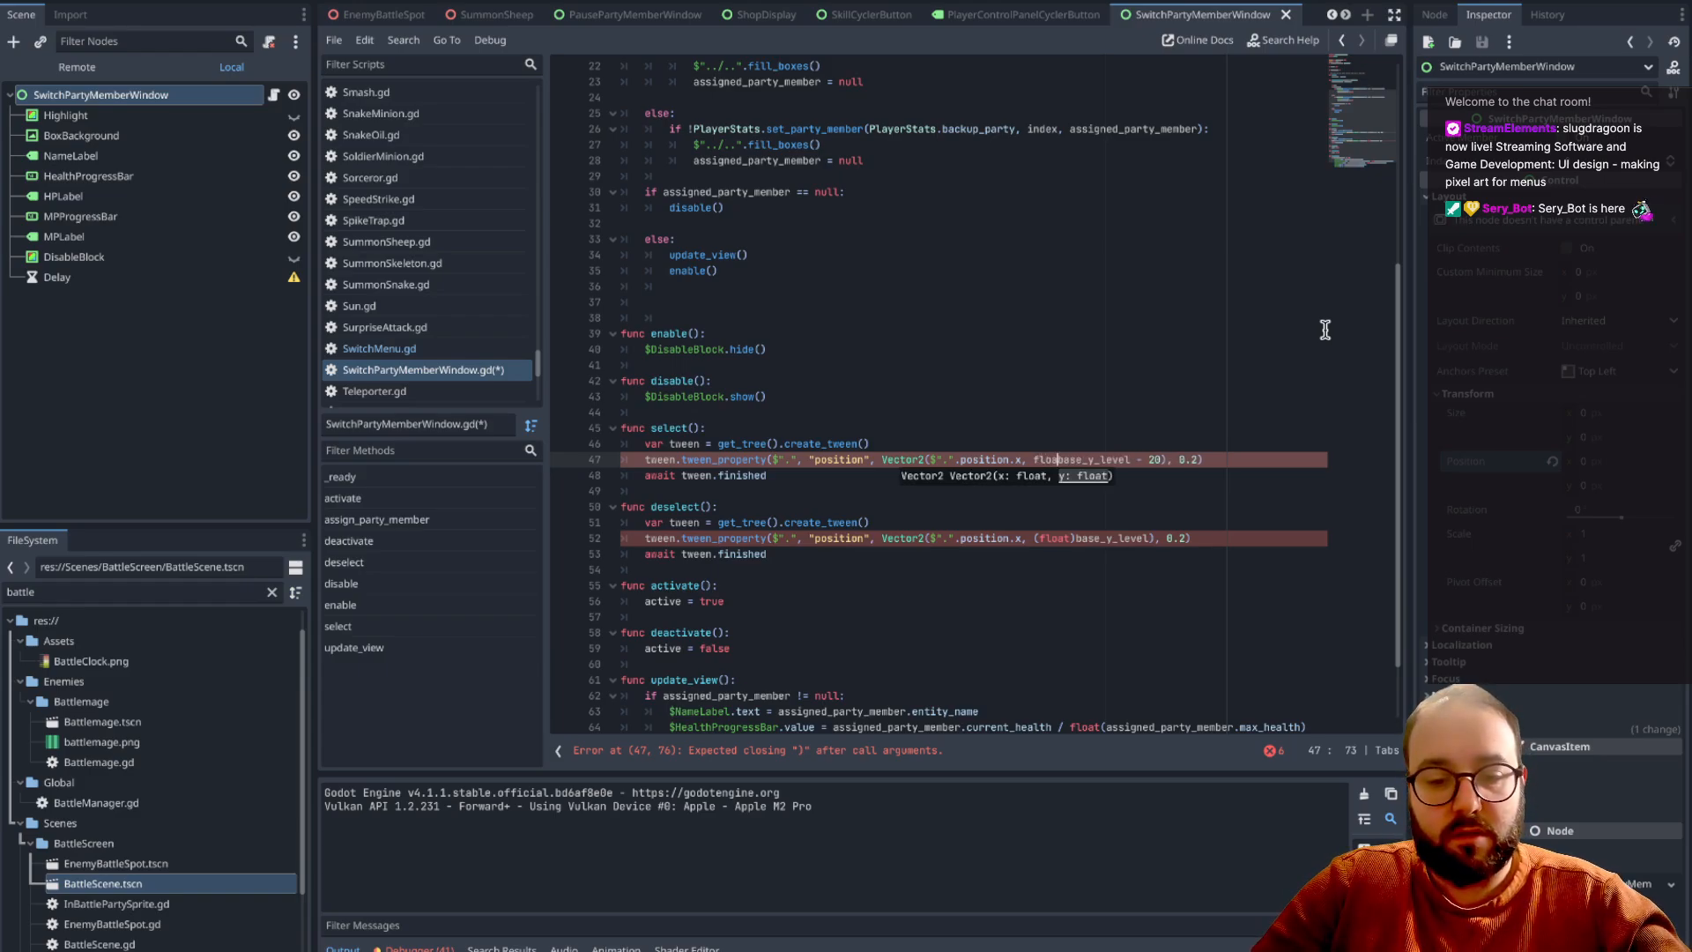
click(1143, 459)
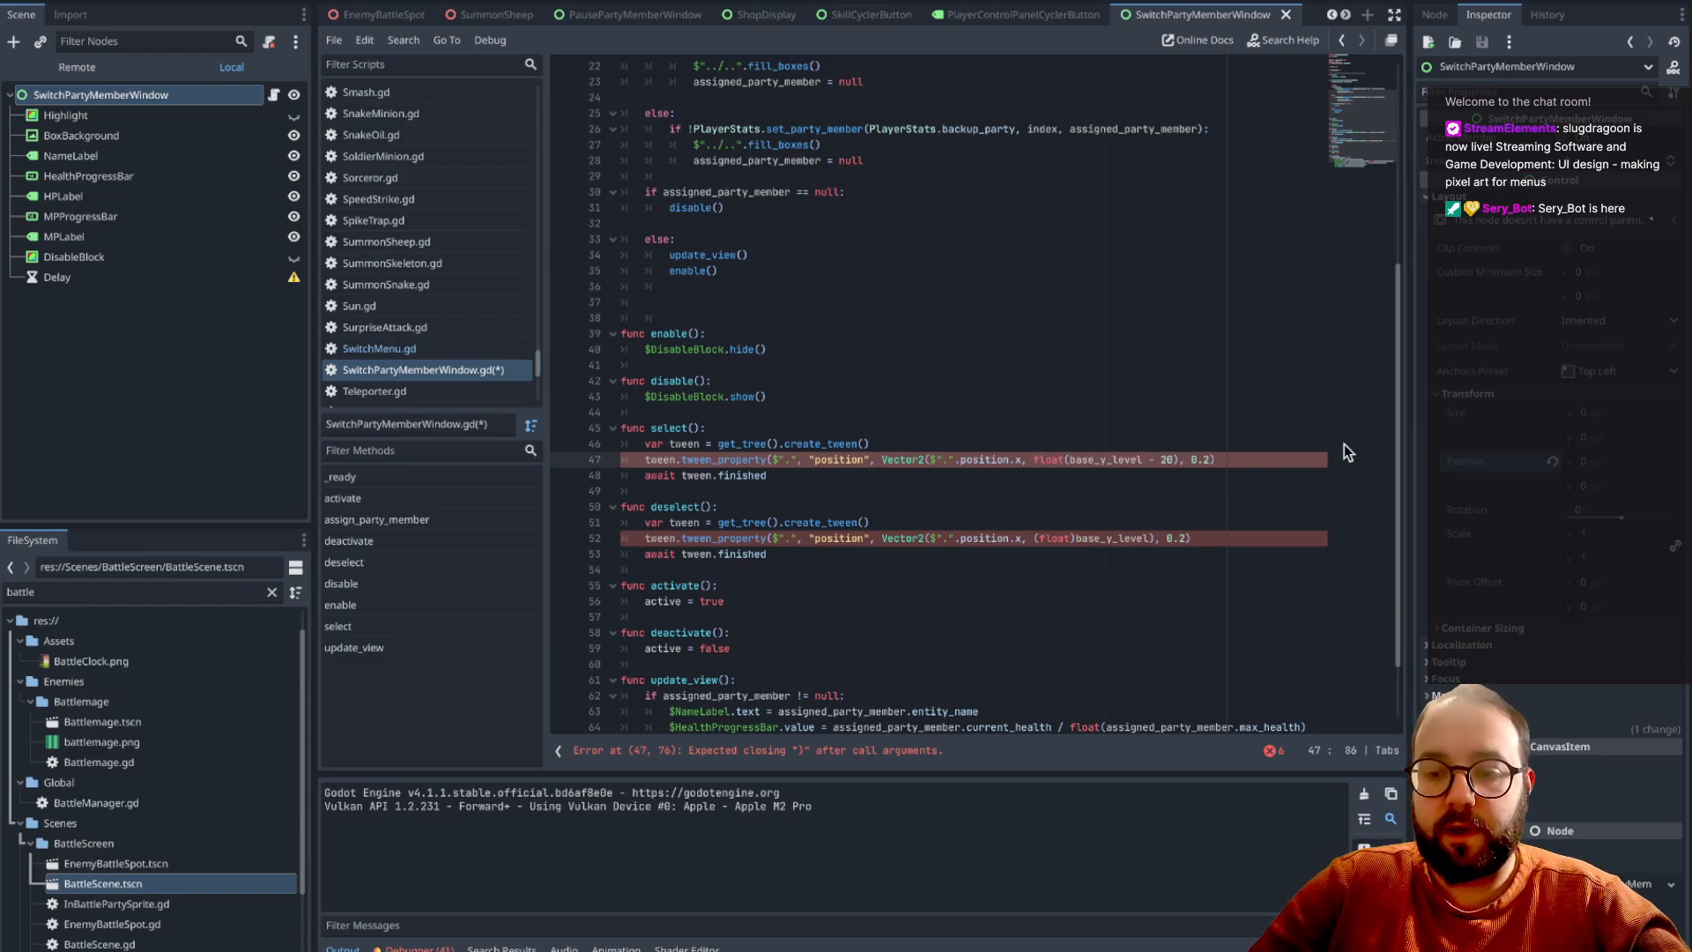
text())
- Rewrite the y argument of the deselect() tween's Vector2 as float(base_y_level) instead of the (float) prefix form
click(1074, 538)
key(BackSpace)
text(()
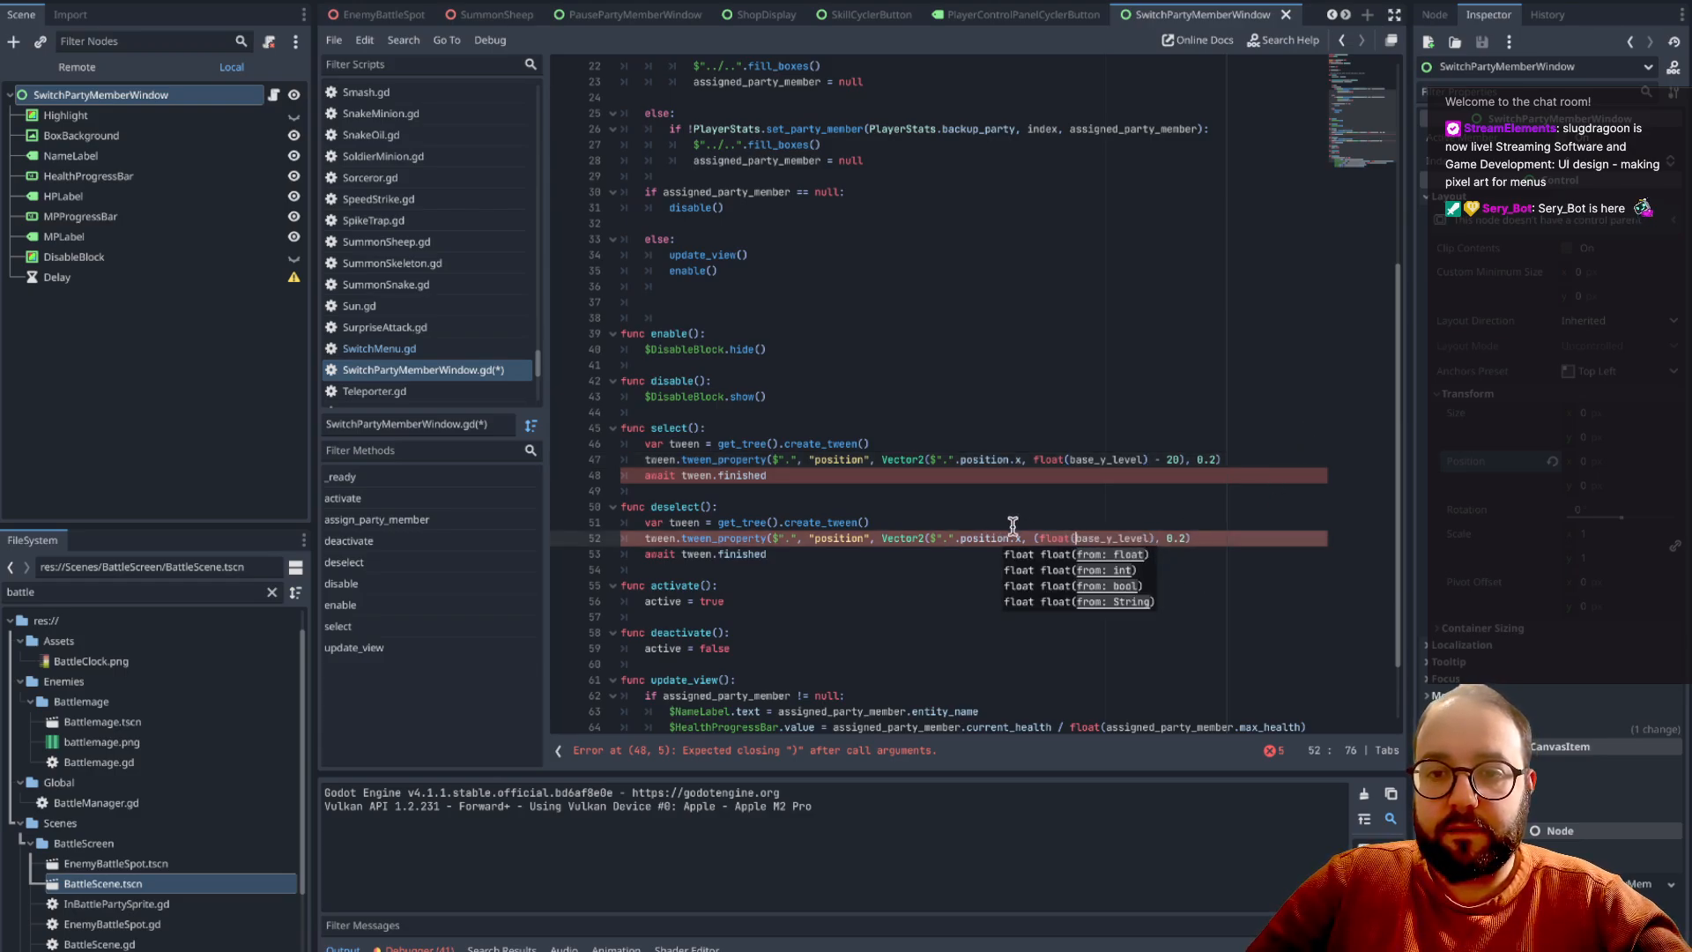
click(1040, 537)
key(BackSpace)
click(1144, 537)
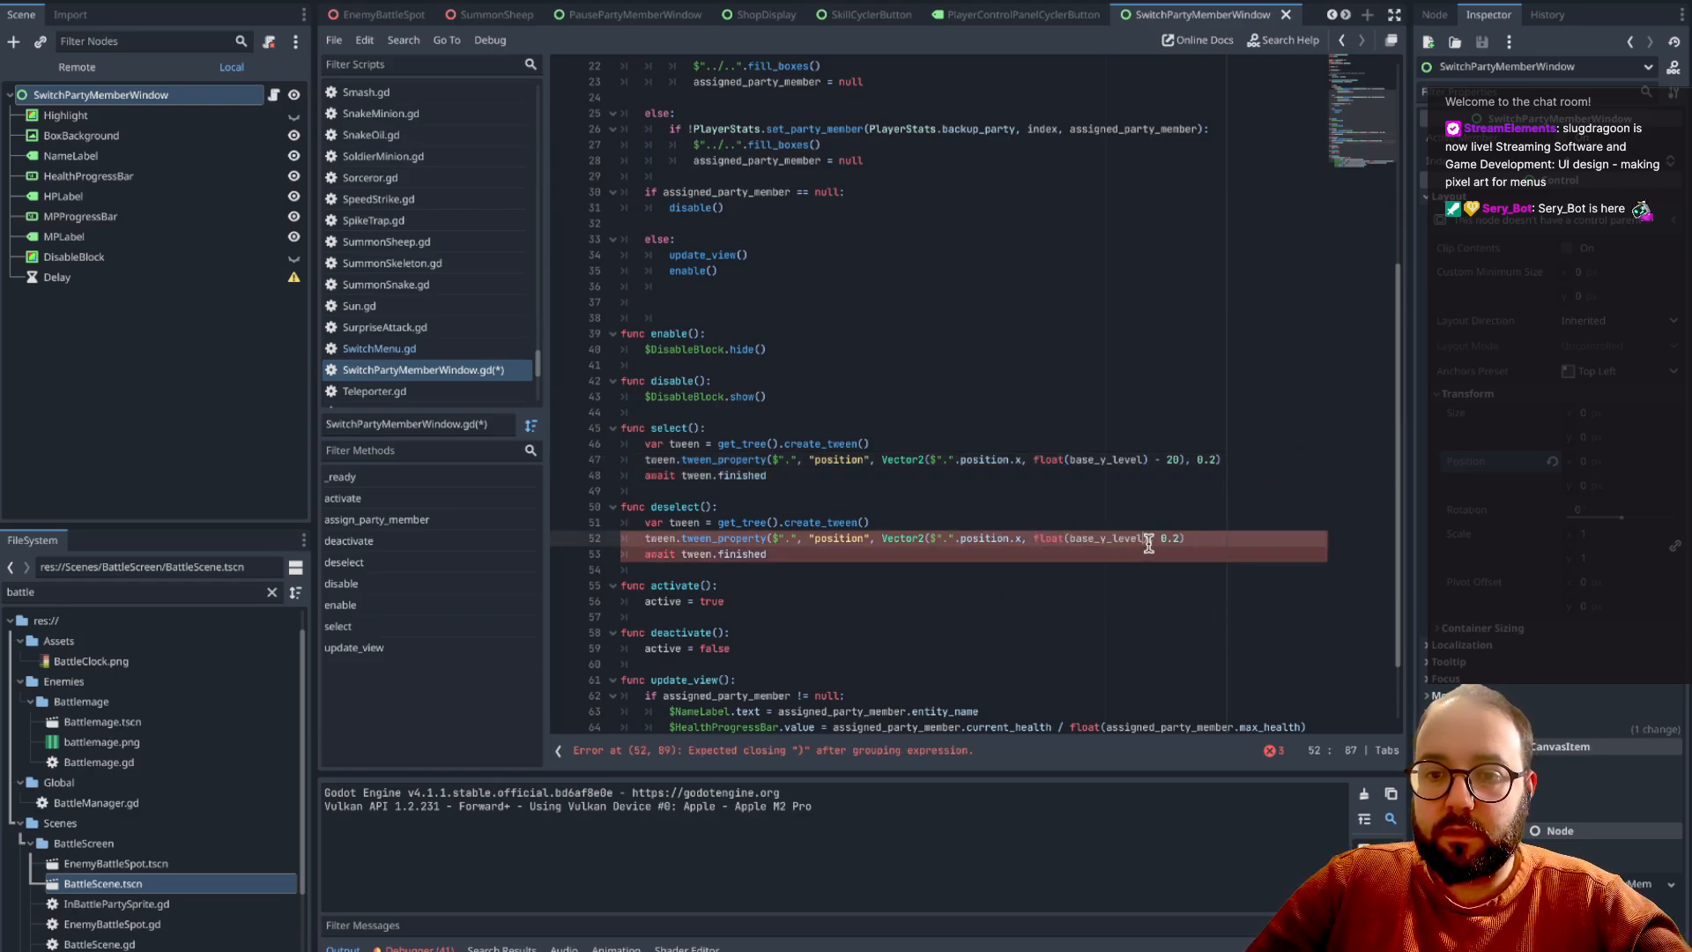
text())
click(1107, 617)
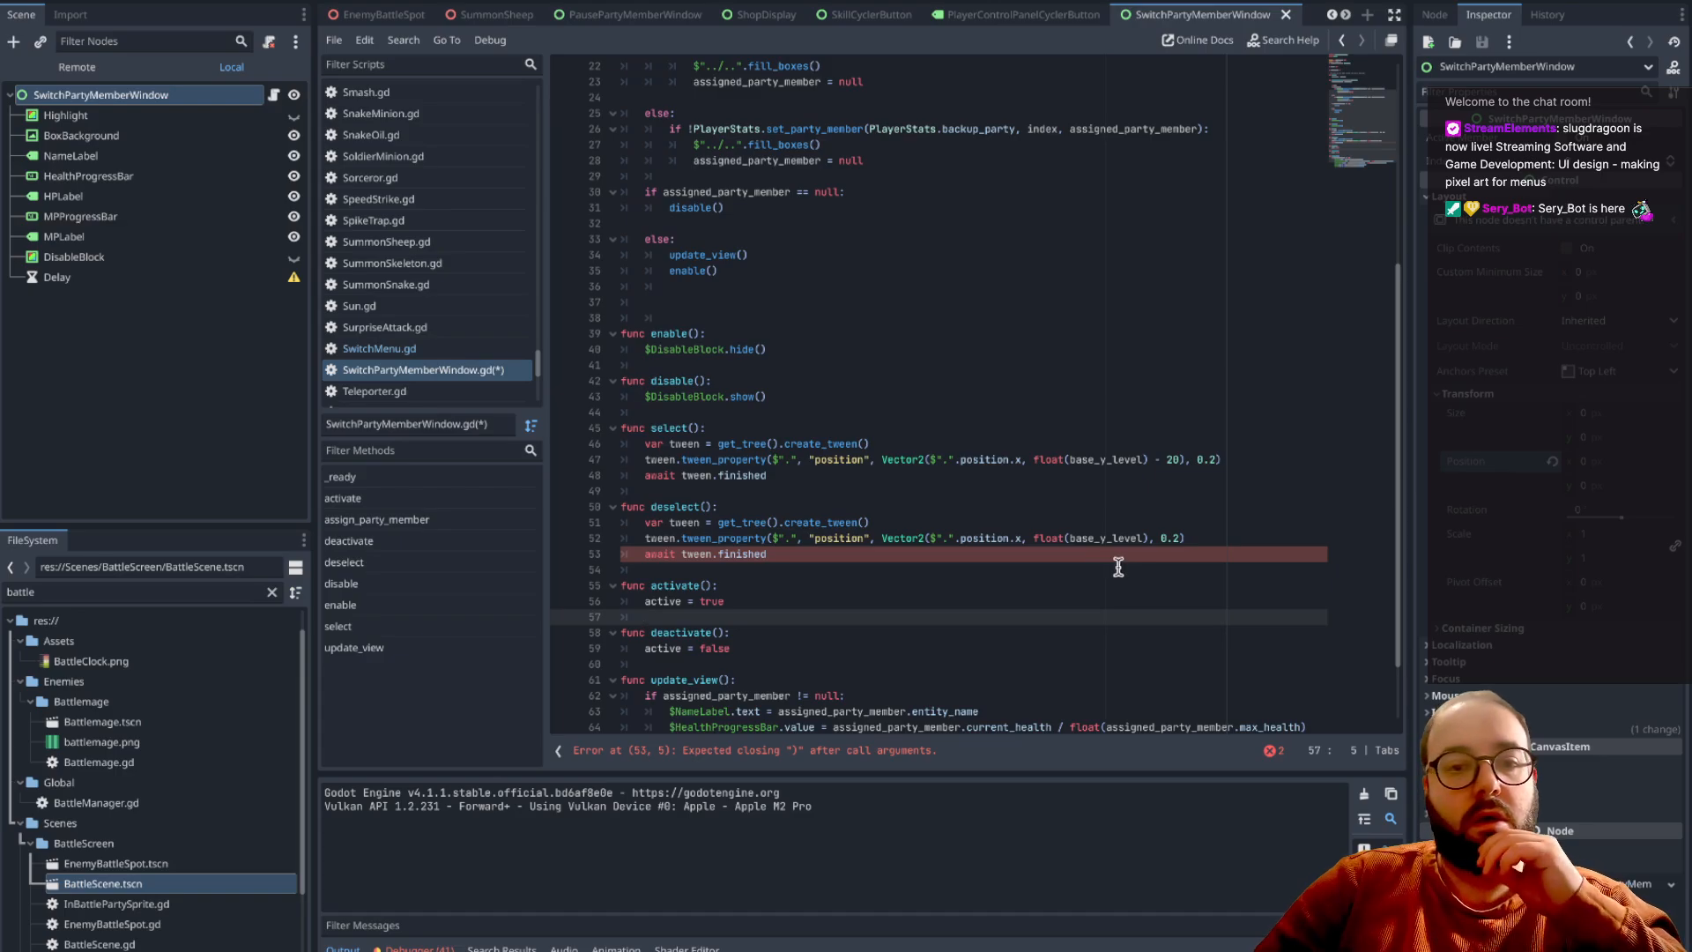
- Add the missing closing parenthesis after float(base_y_level) in the deselect() tween line and save the script
click(1055, 506)
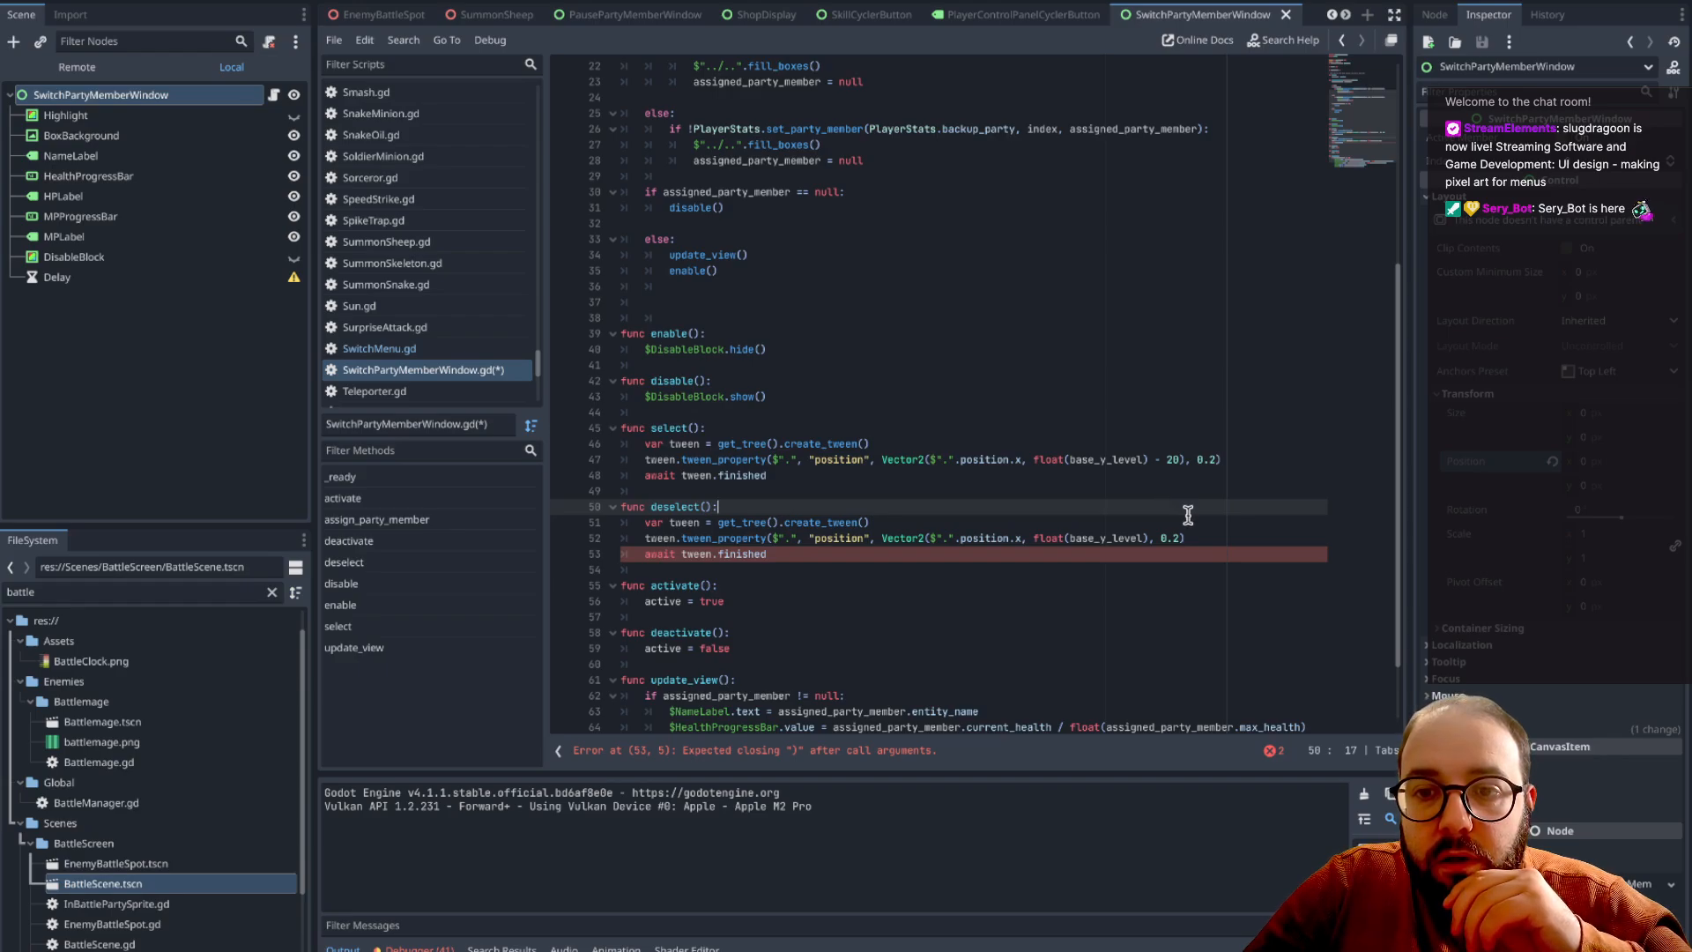
click(1154, 536)
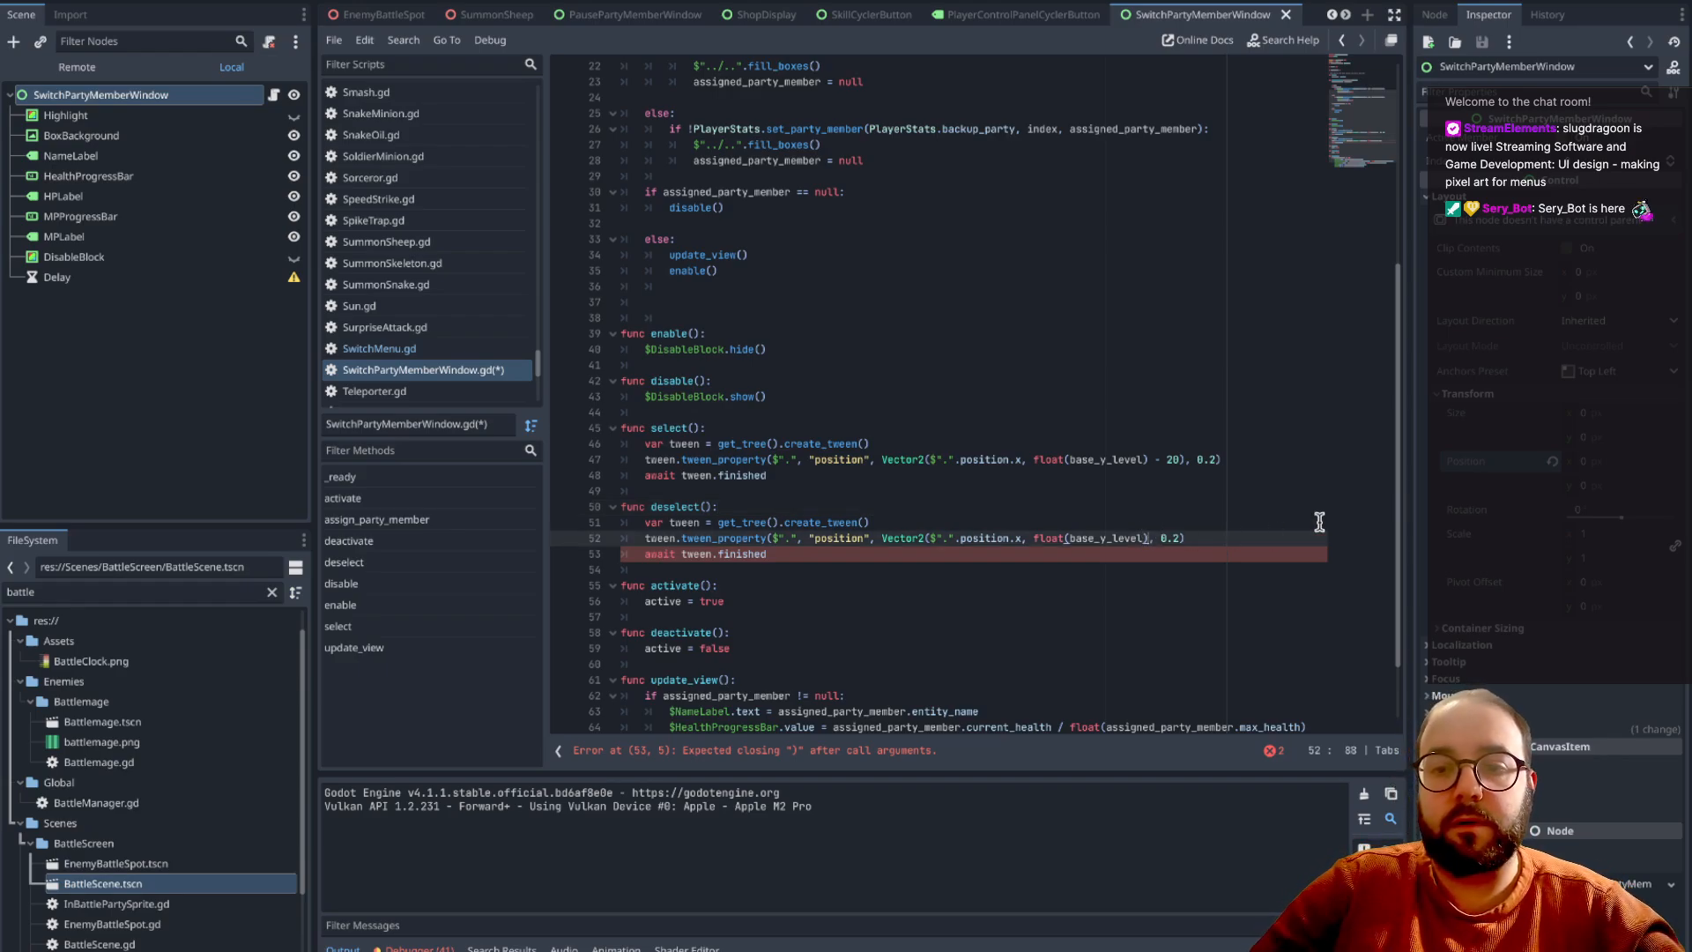
text())
click(1159, 597)
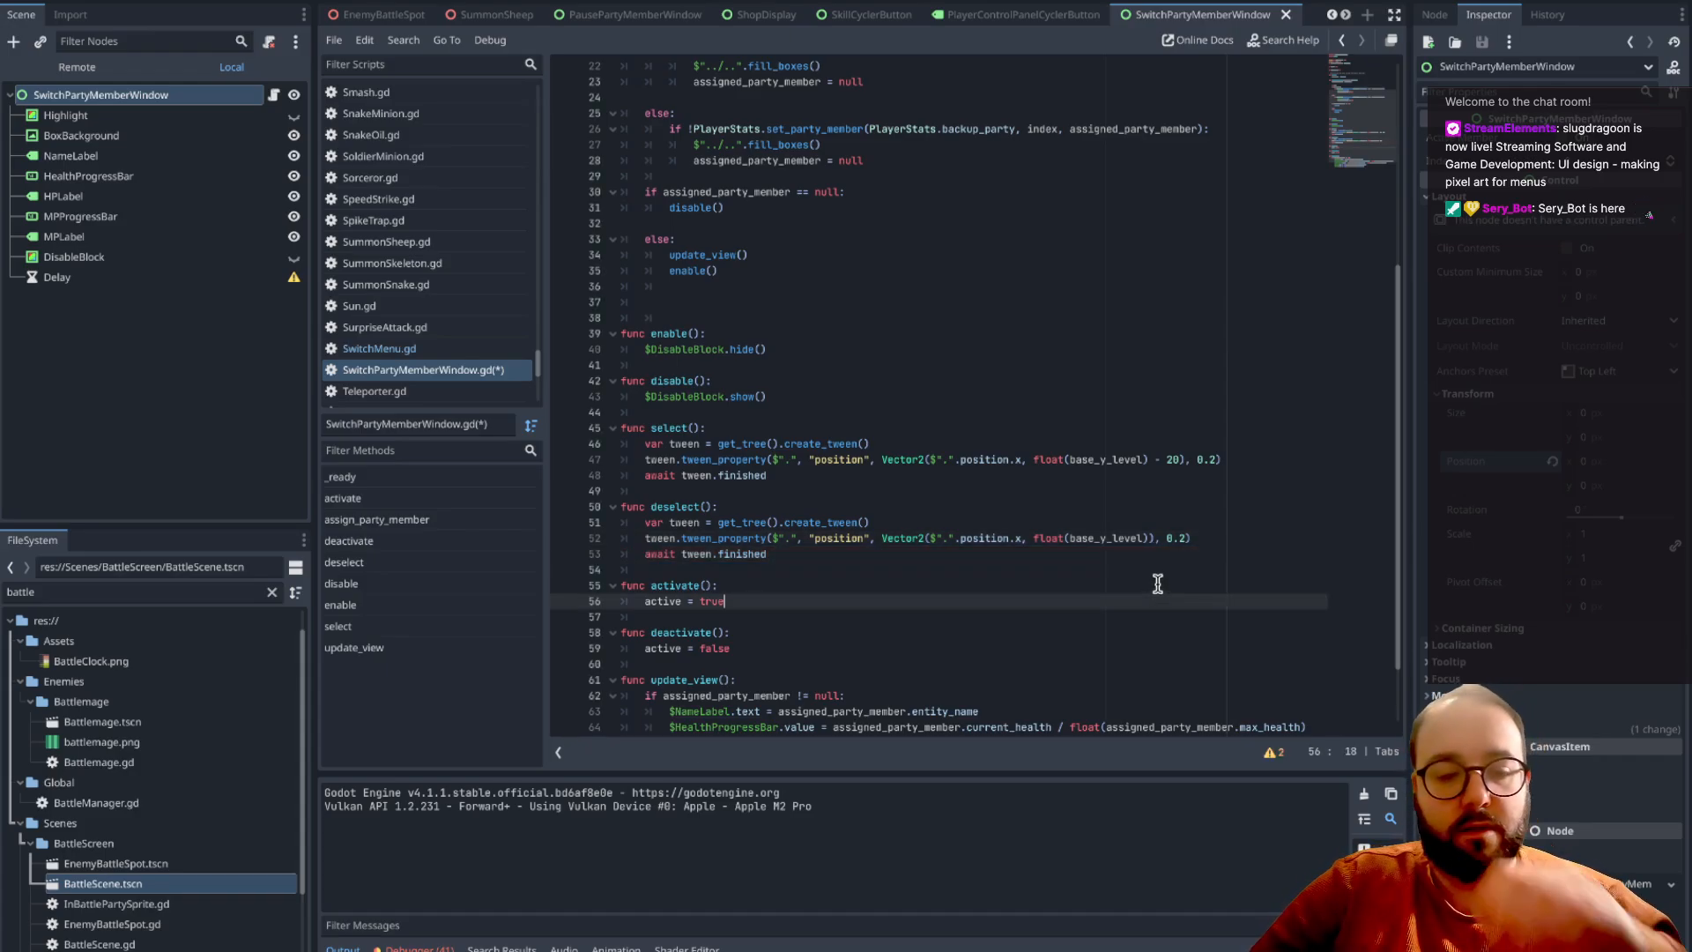
key(super+s)
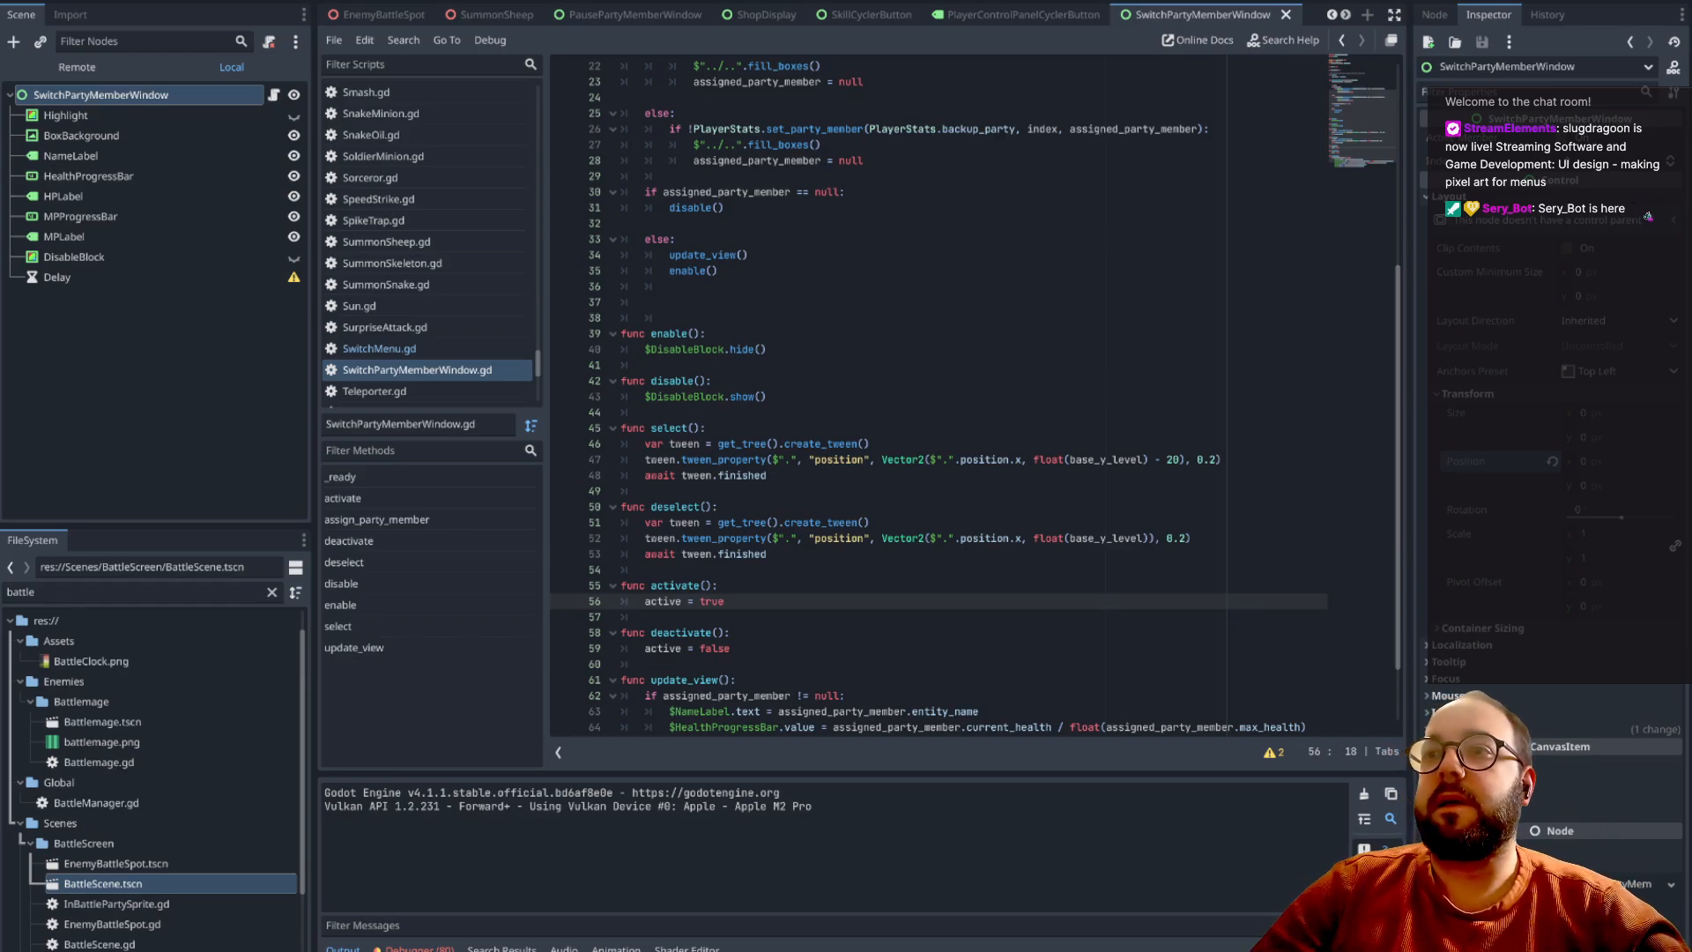
- Run the project, start a new game, walk into a battle and open its Switch menu
key(super+b)
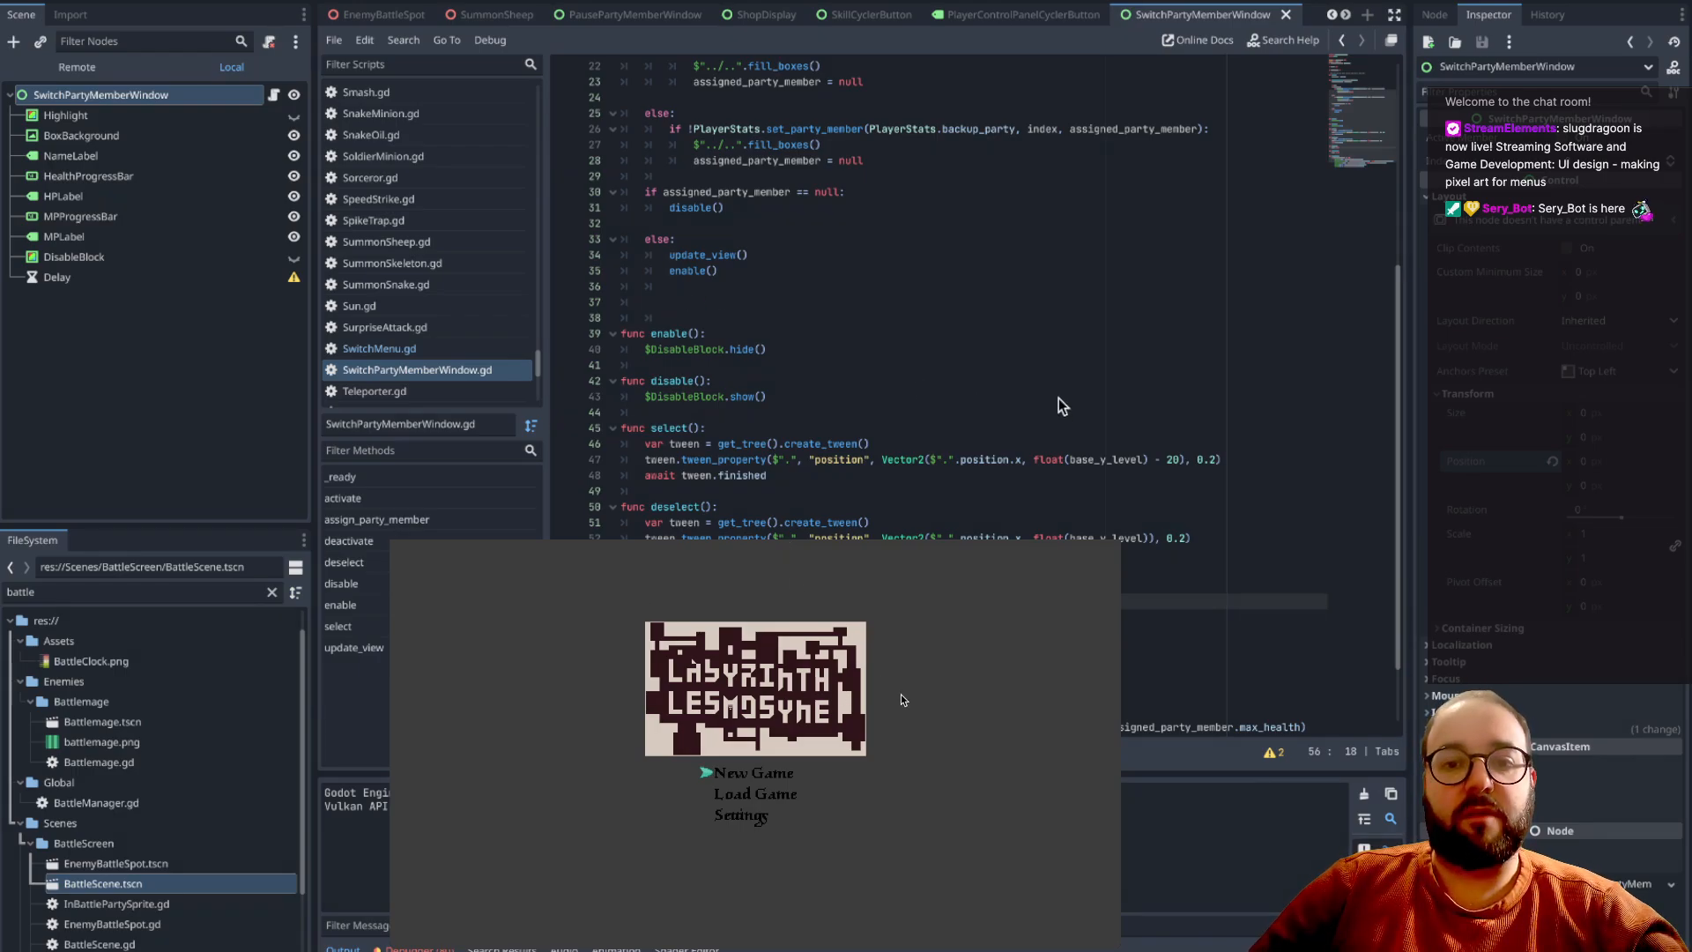
key(Return)
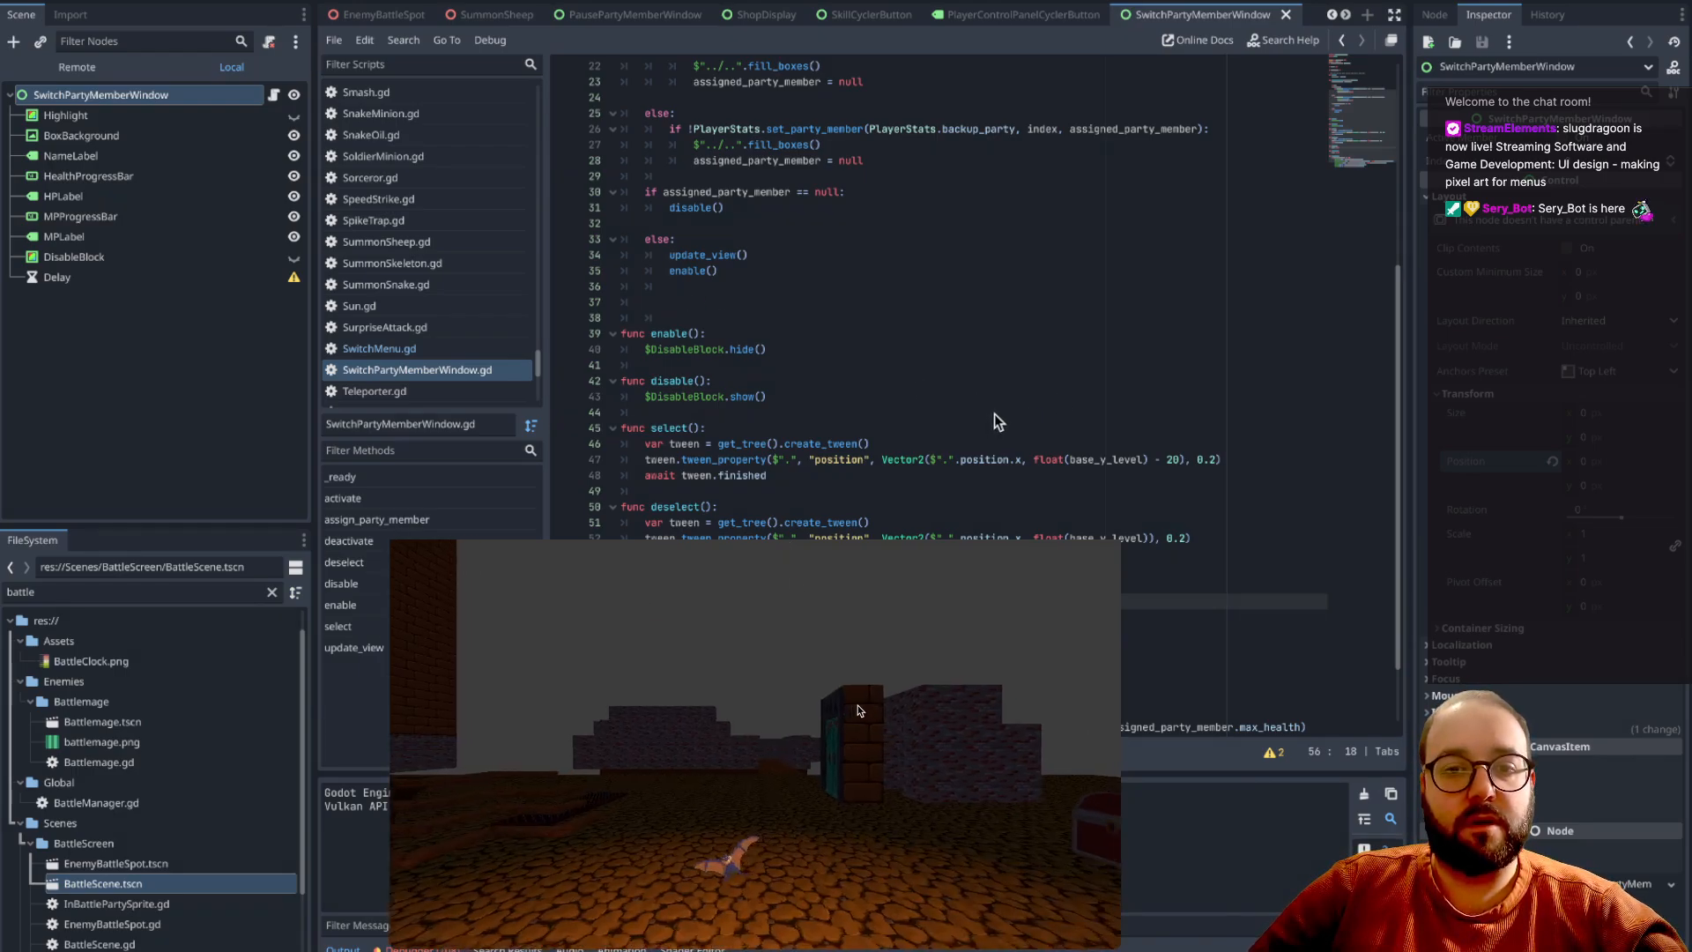
key(w)
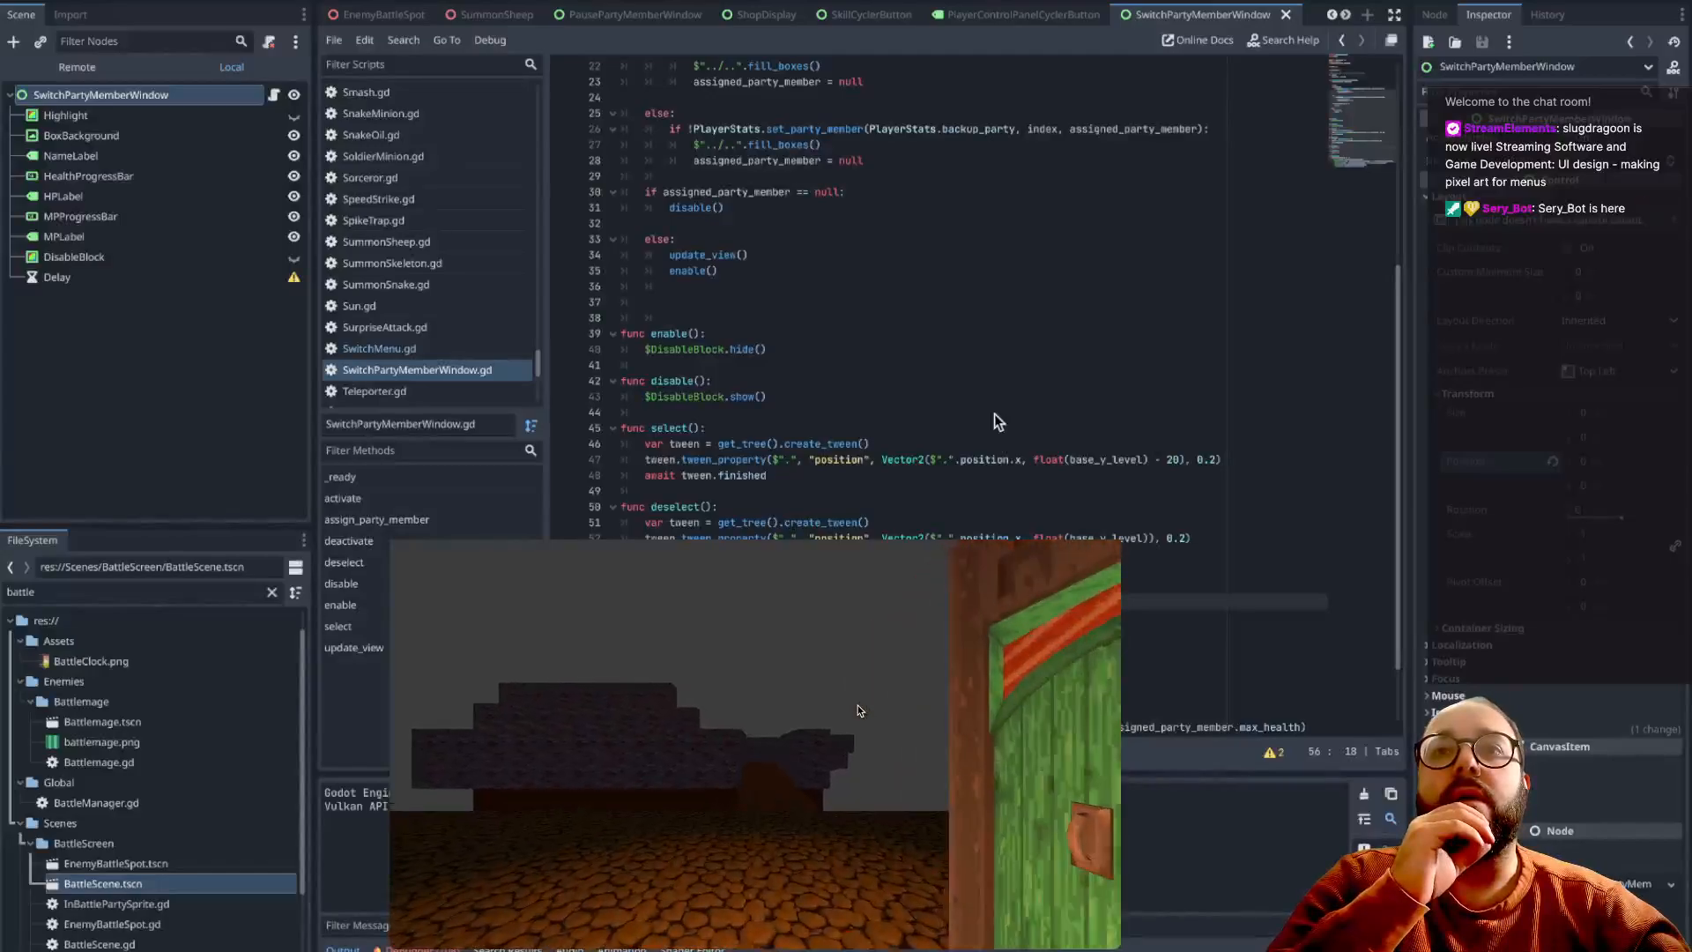
key(w)
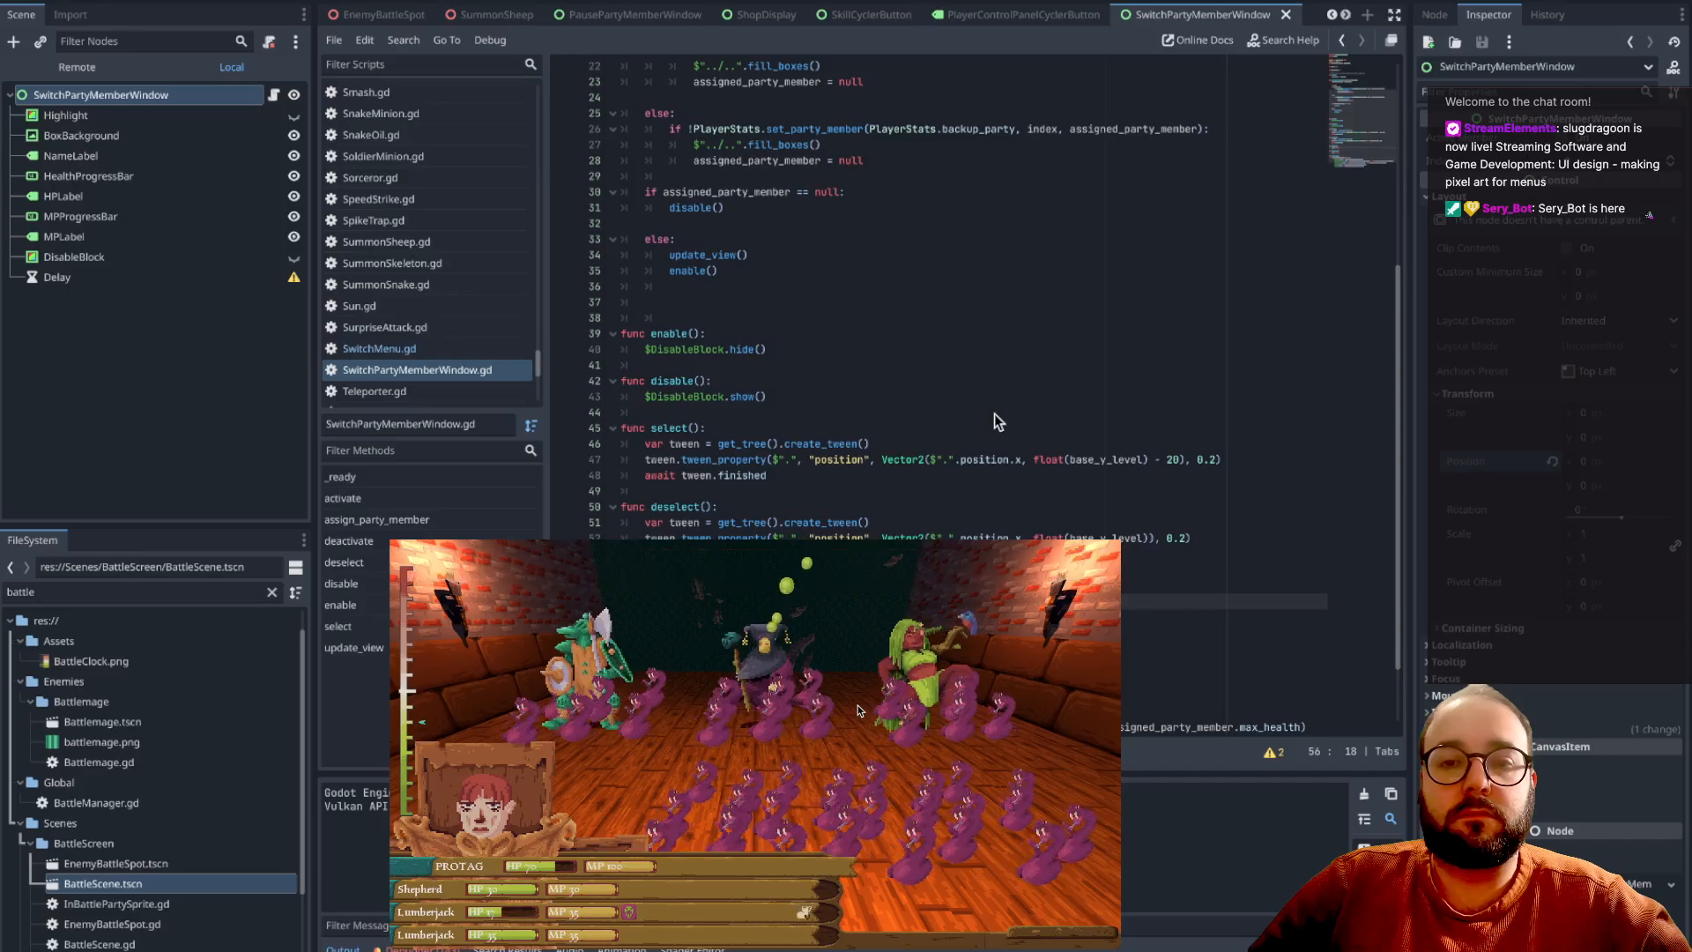
key(Return)
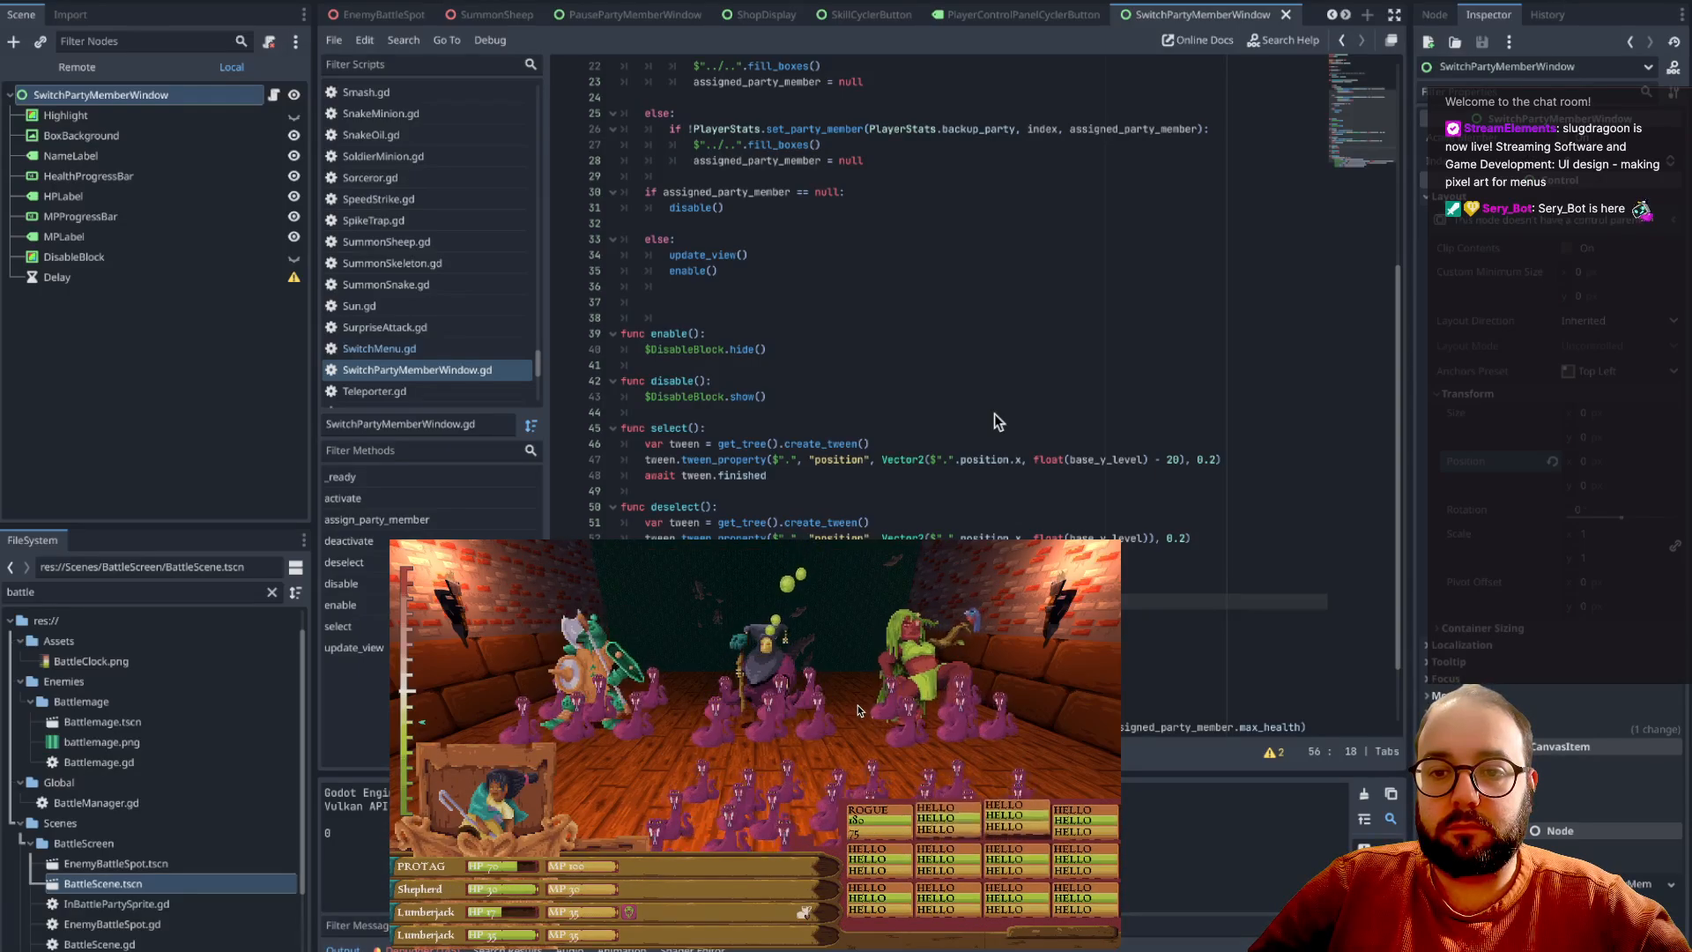
- Test the raise and lower animation by moving the selection across and down the party member windows in the Switch menu
key(Right)
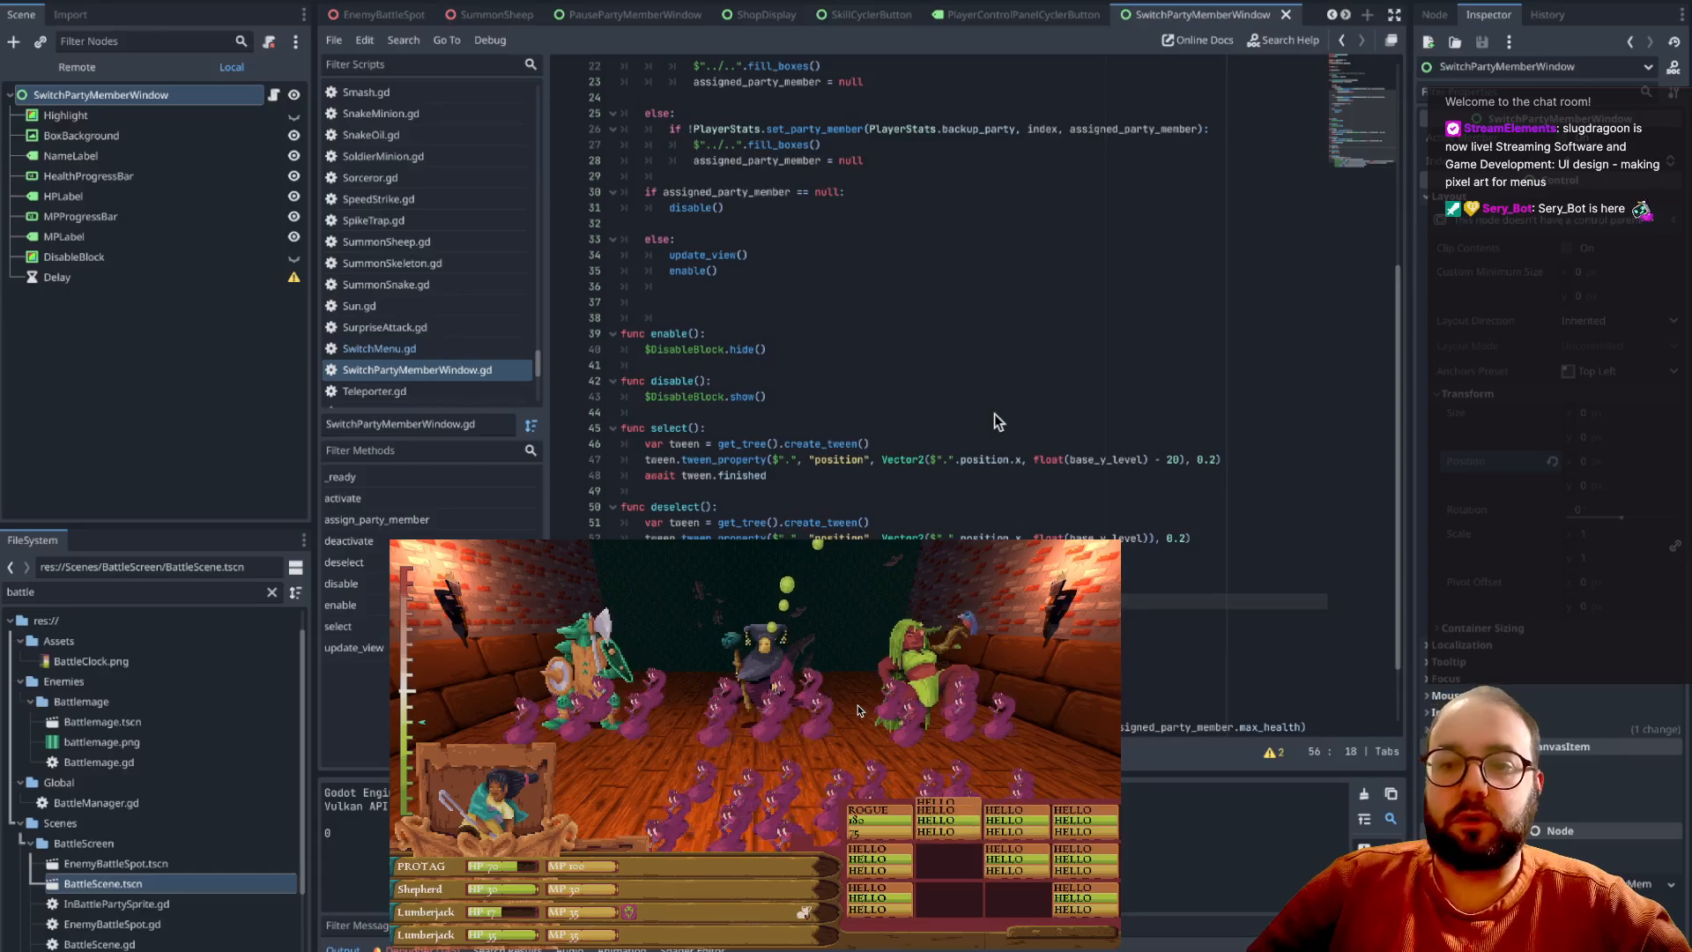
key(Right)
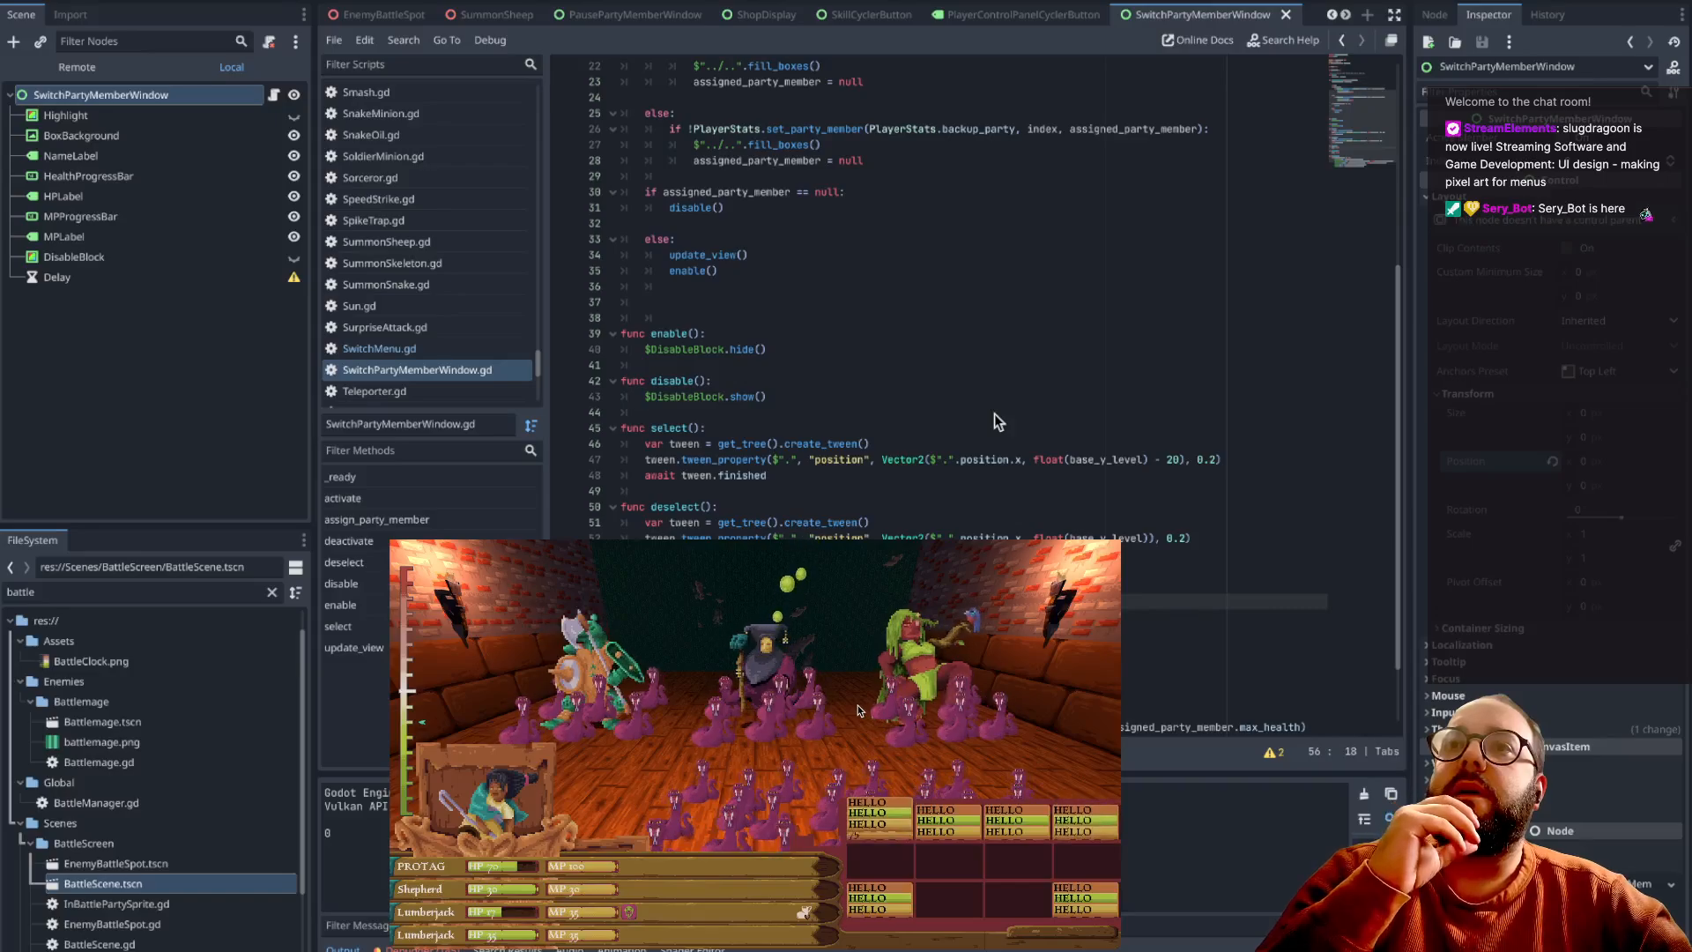
key(Down)
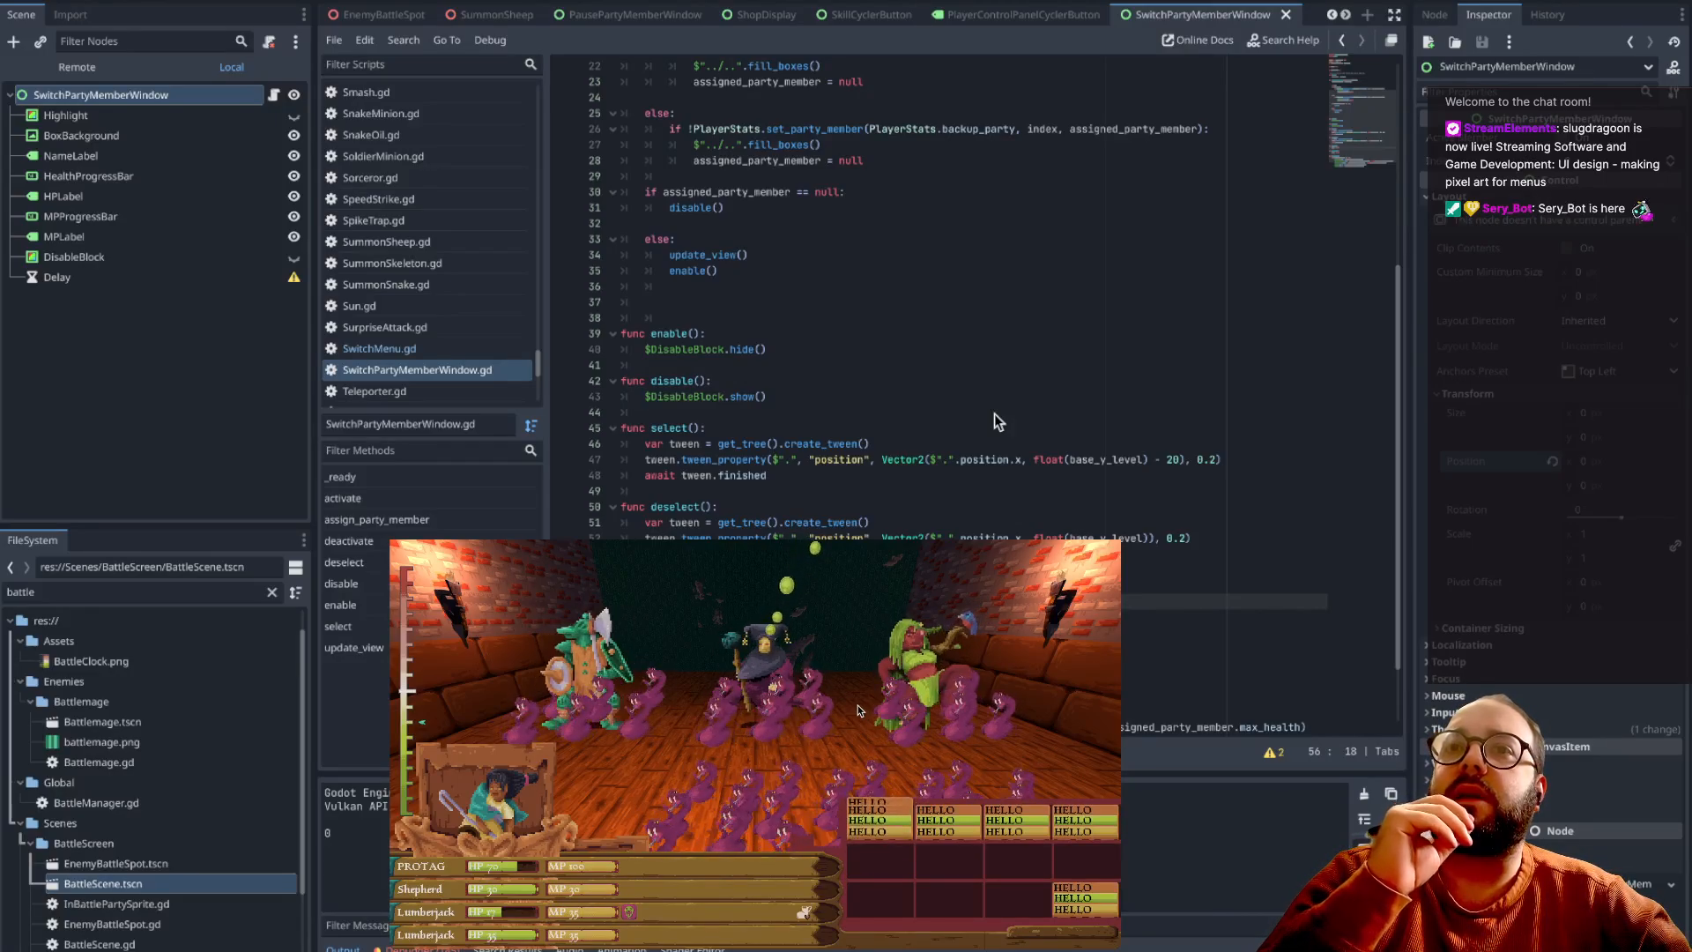
key(Right)
key(Right)
key(Right)
key(Right)
key(Right)
key(Right)
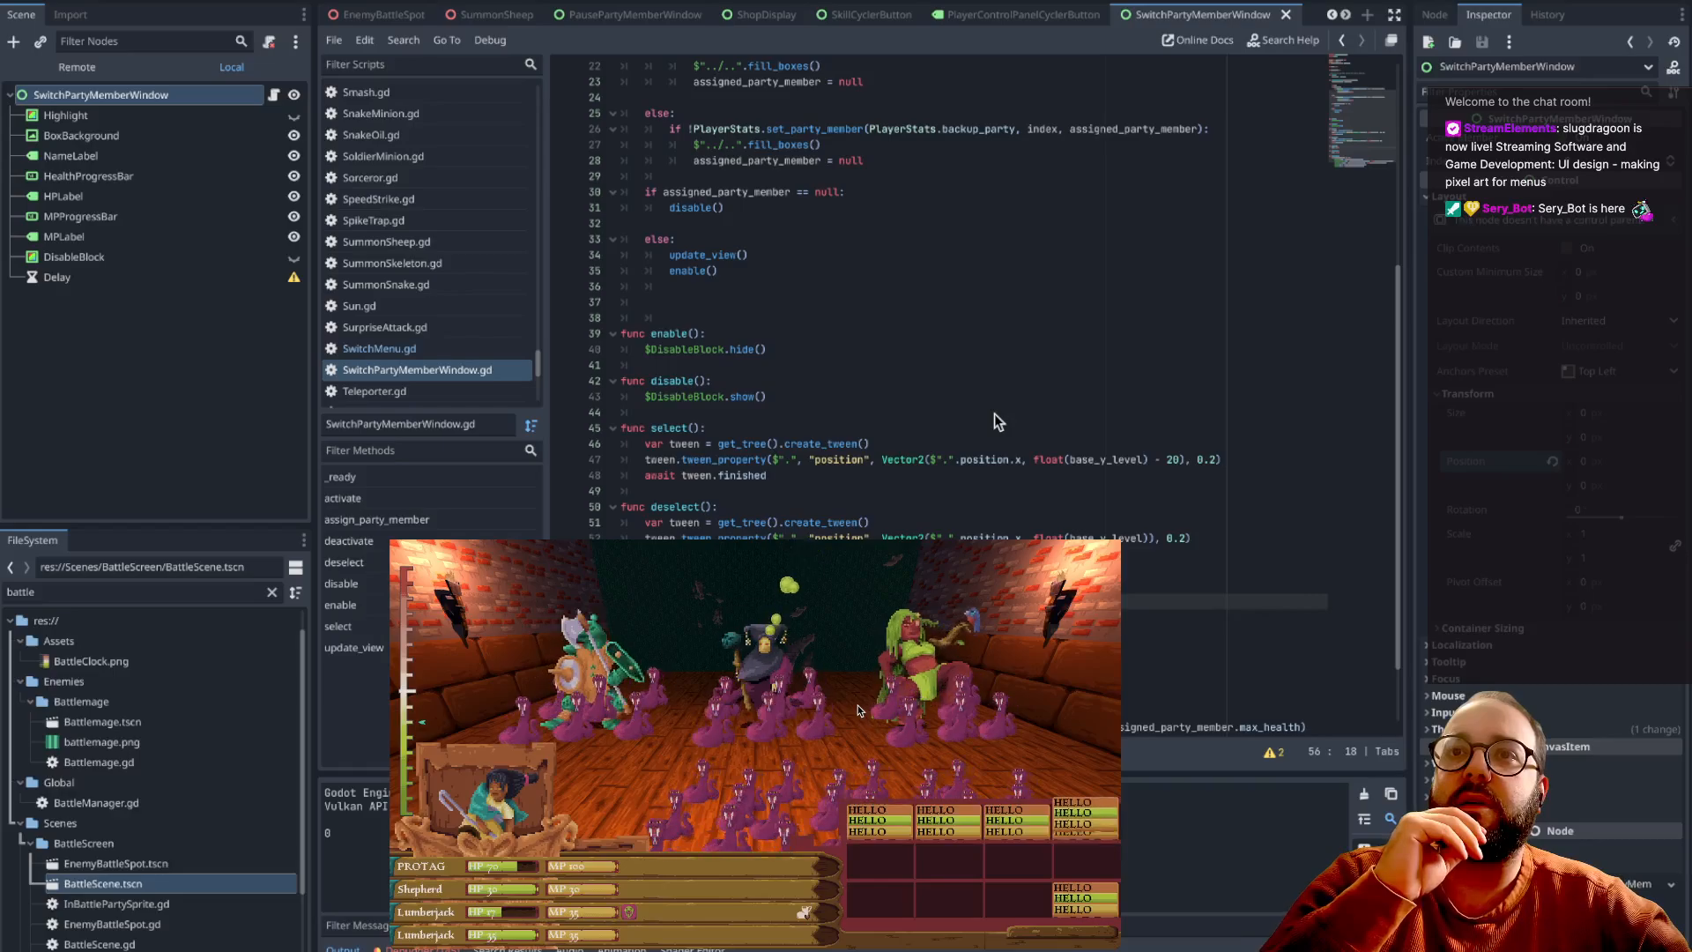
key(Down)
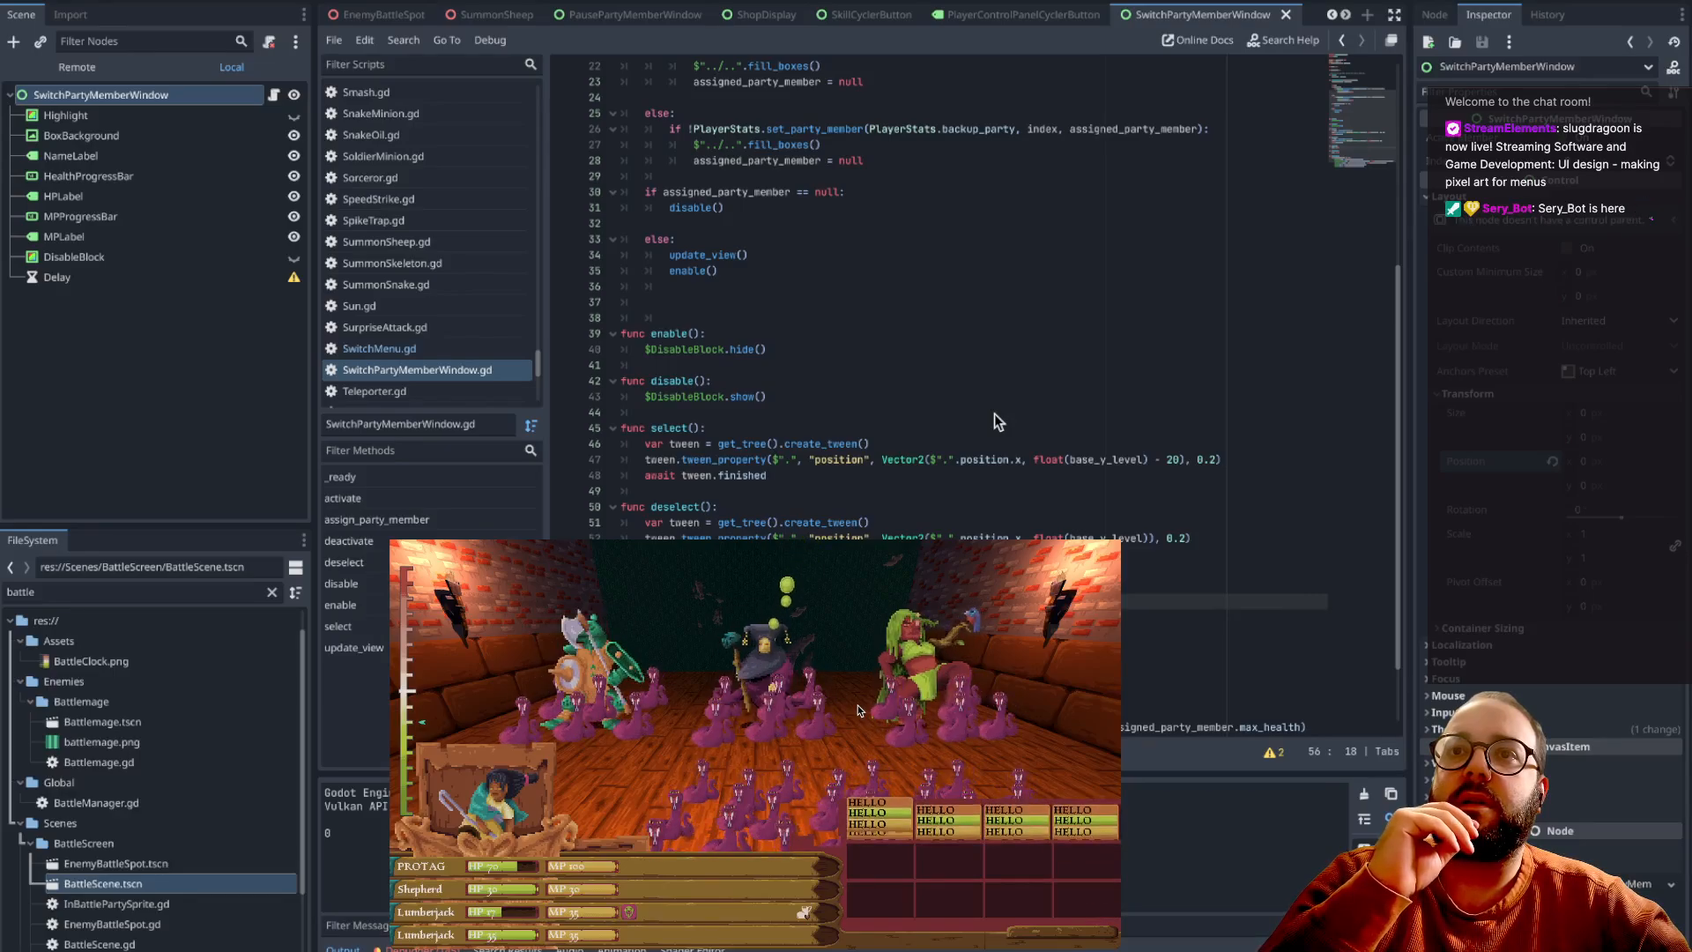
key(Left)
key(Left)
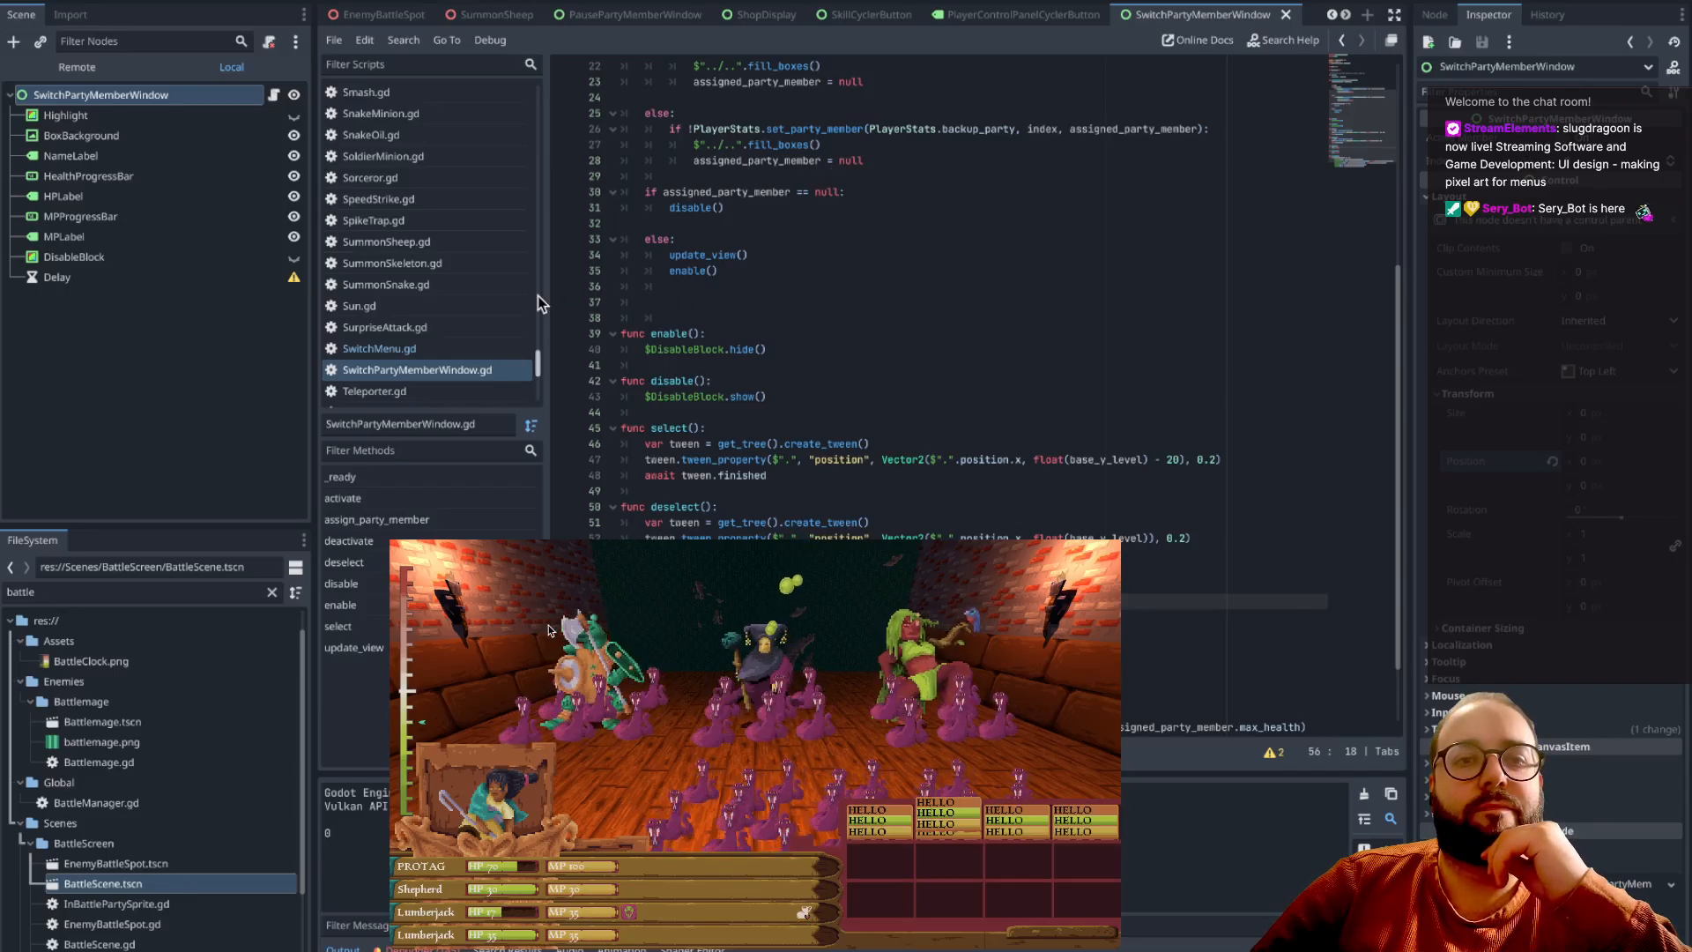
- Review where base_y_level is set, then open BattleScene.tscn and inspect the Transform of SwitchPartyMemberWindow in BackupPartyBox
scroll(872, 374, up, 7)
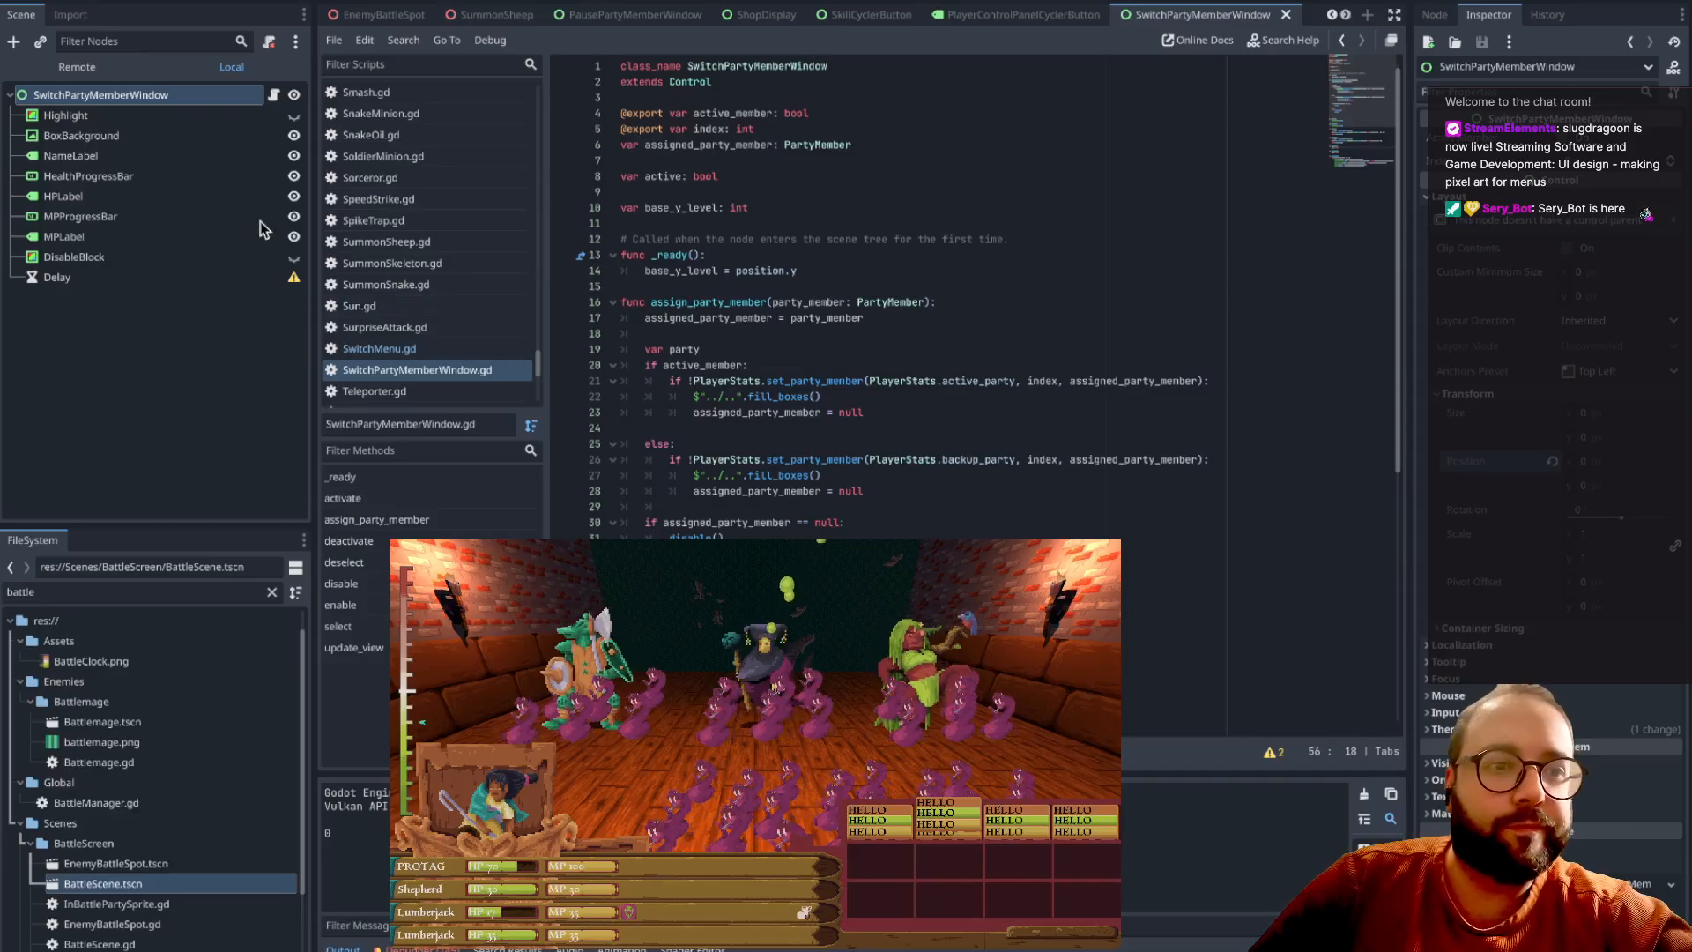
double_click(97, 885)
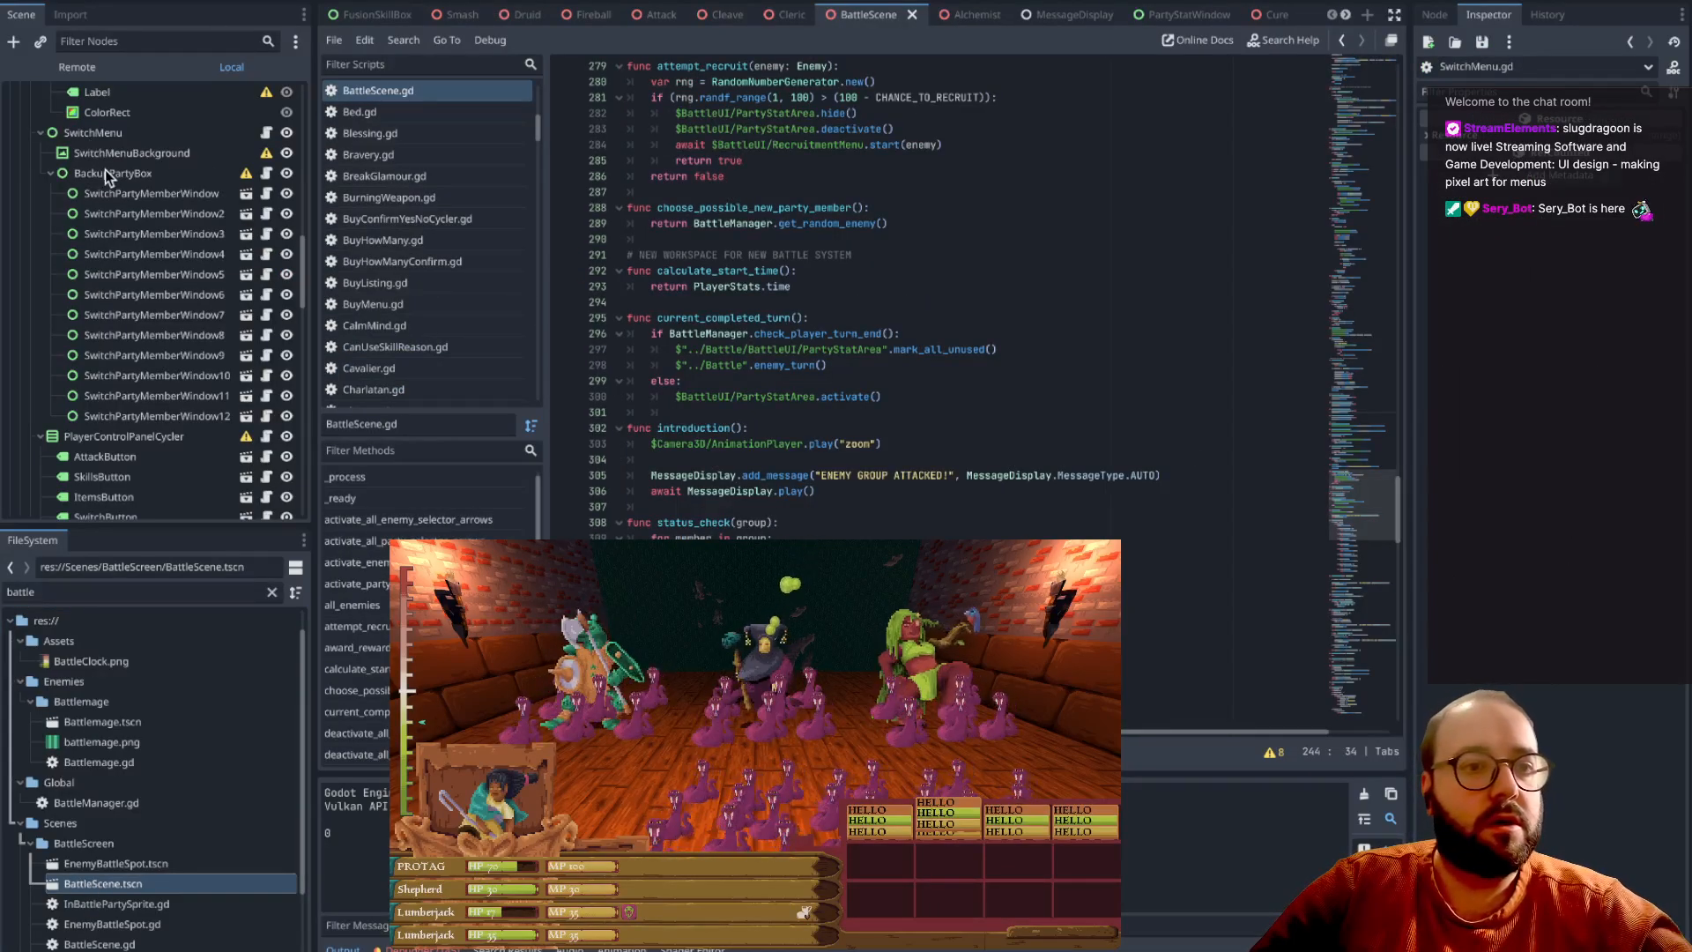
click(104, 172)
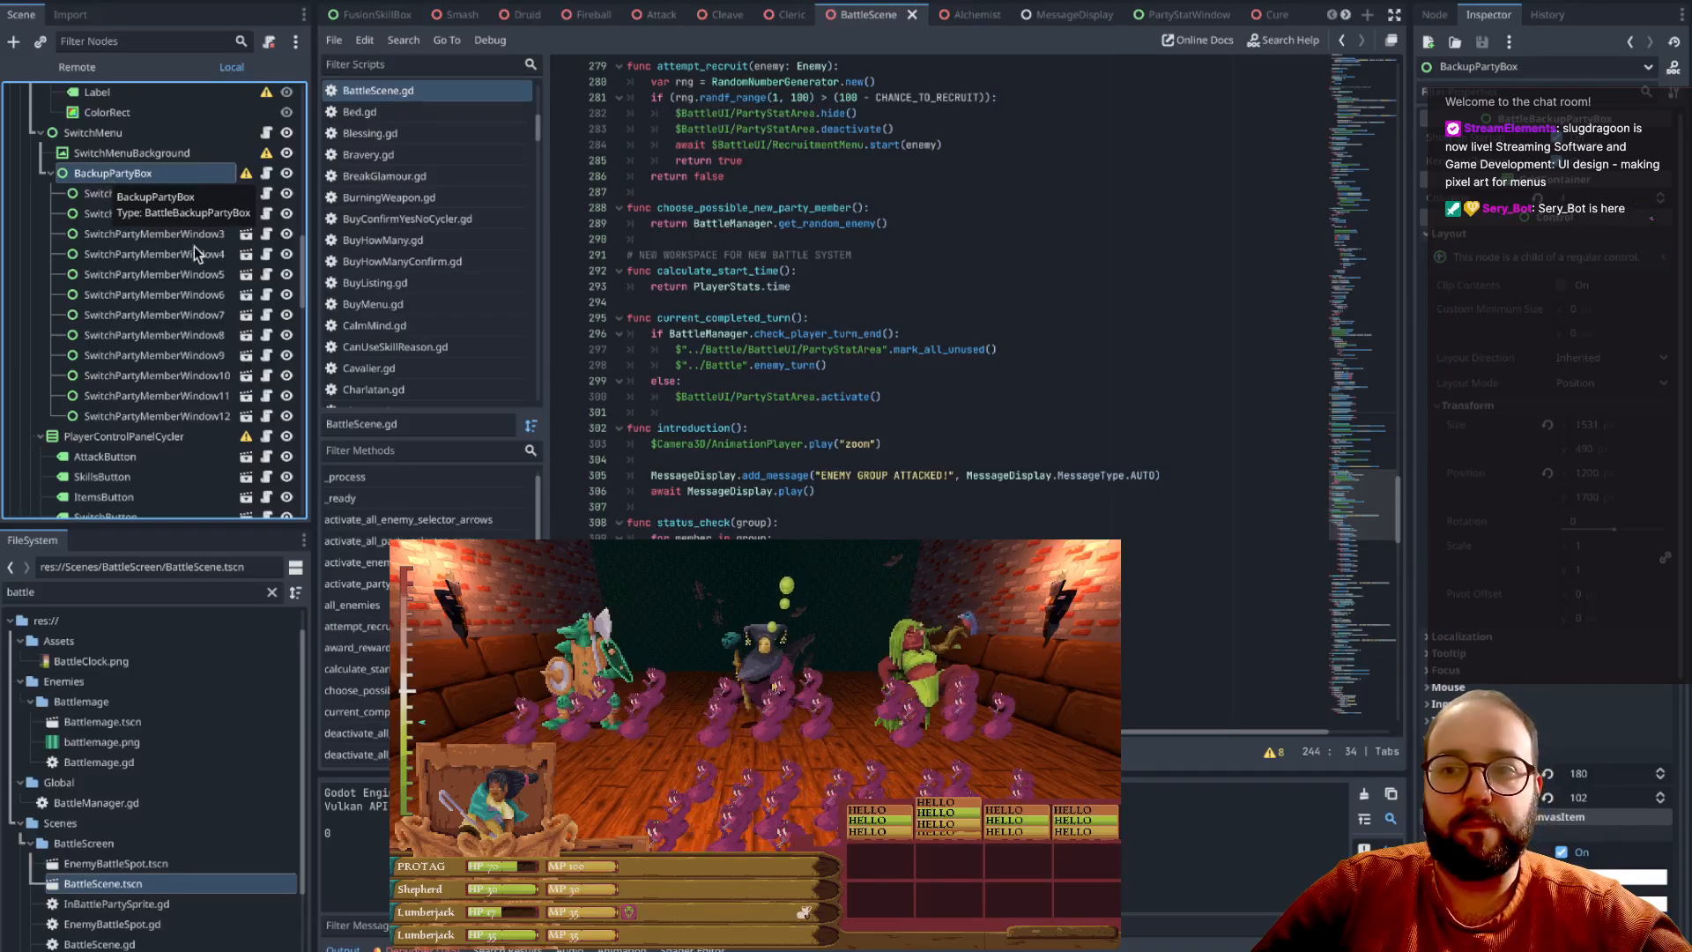
click(124, 196)
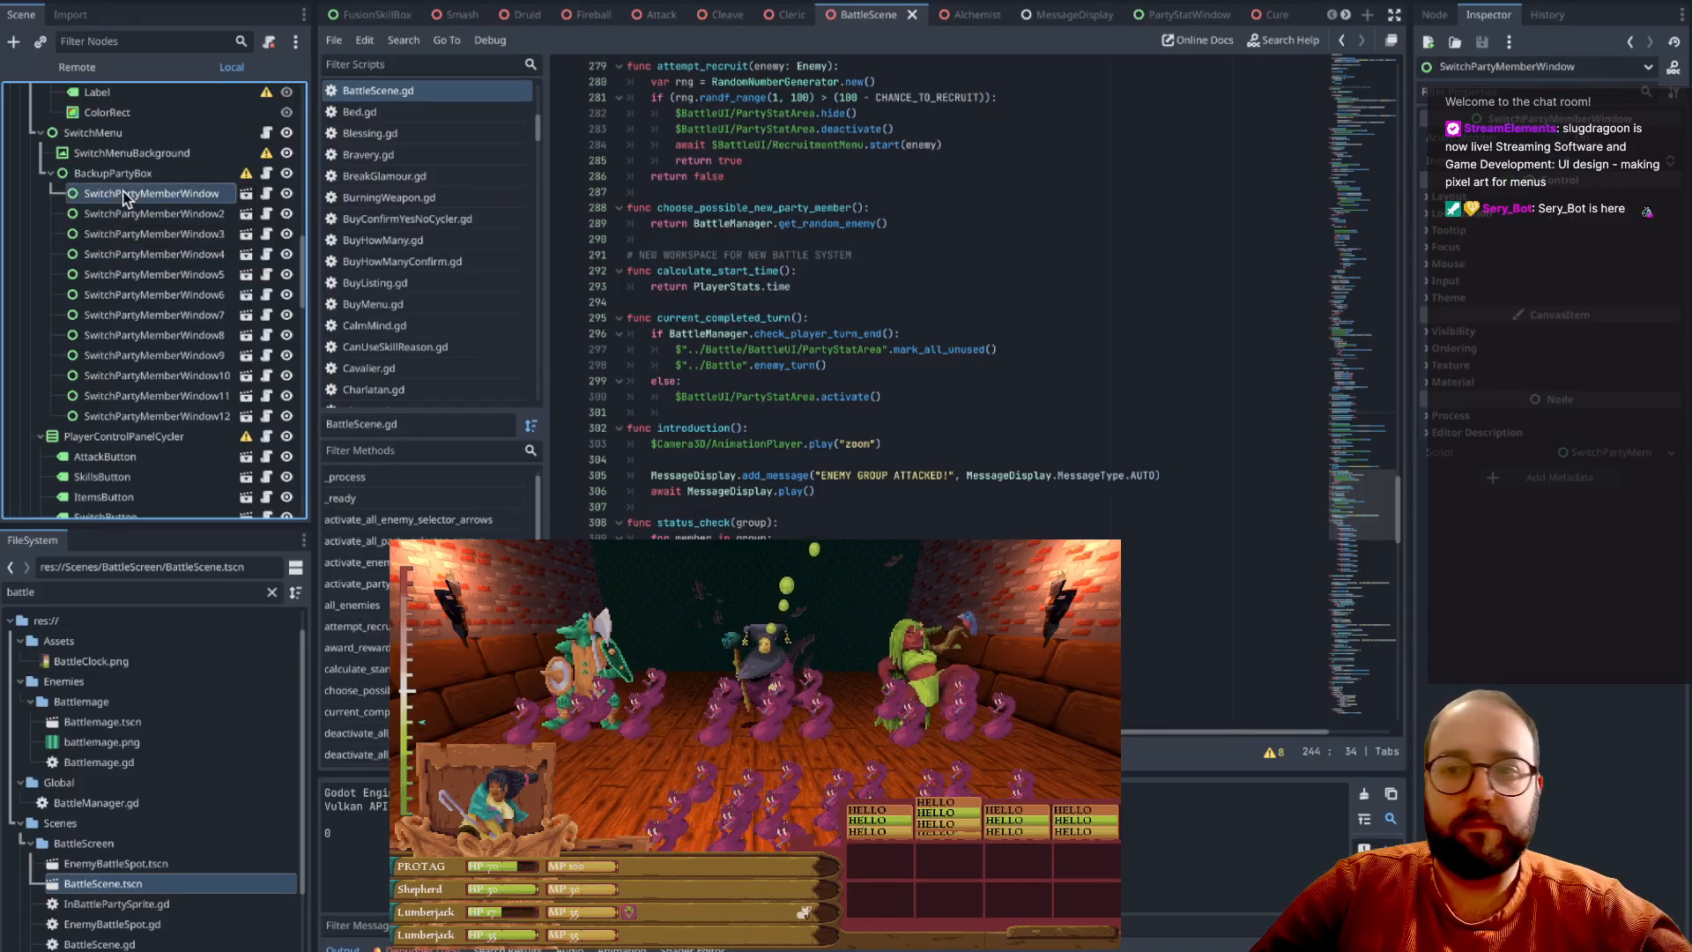
click(1481, 197)
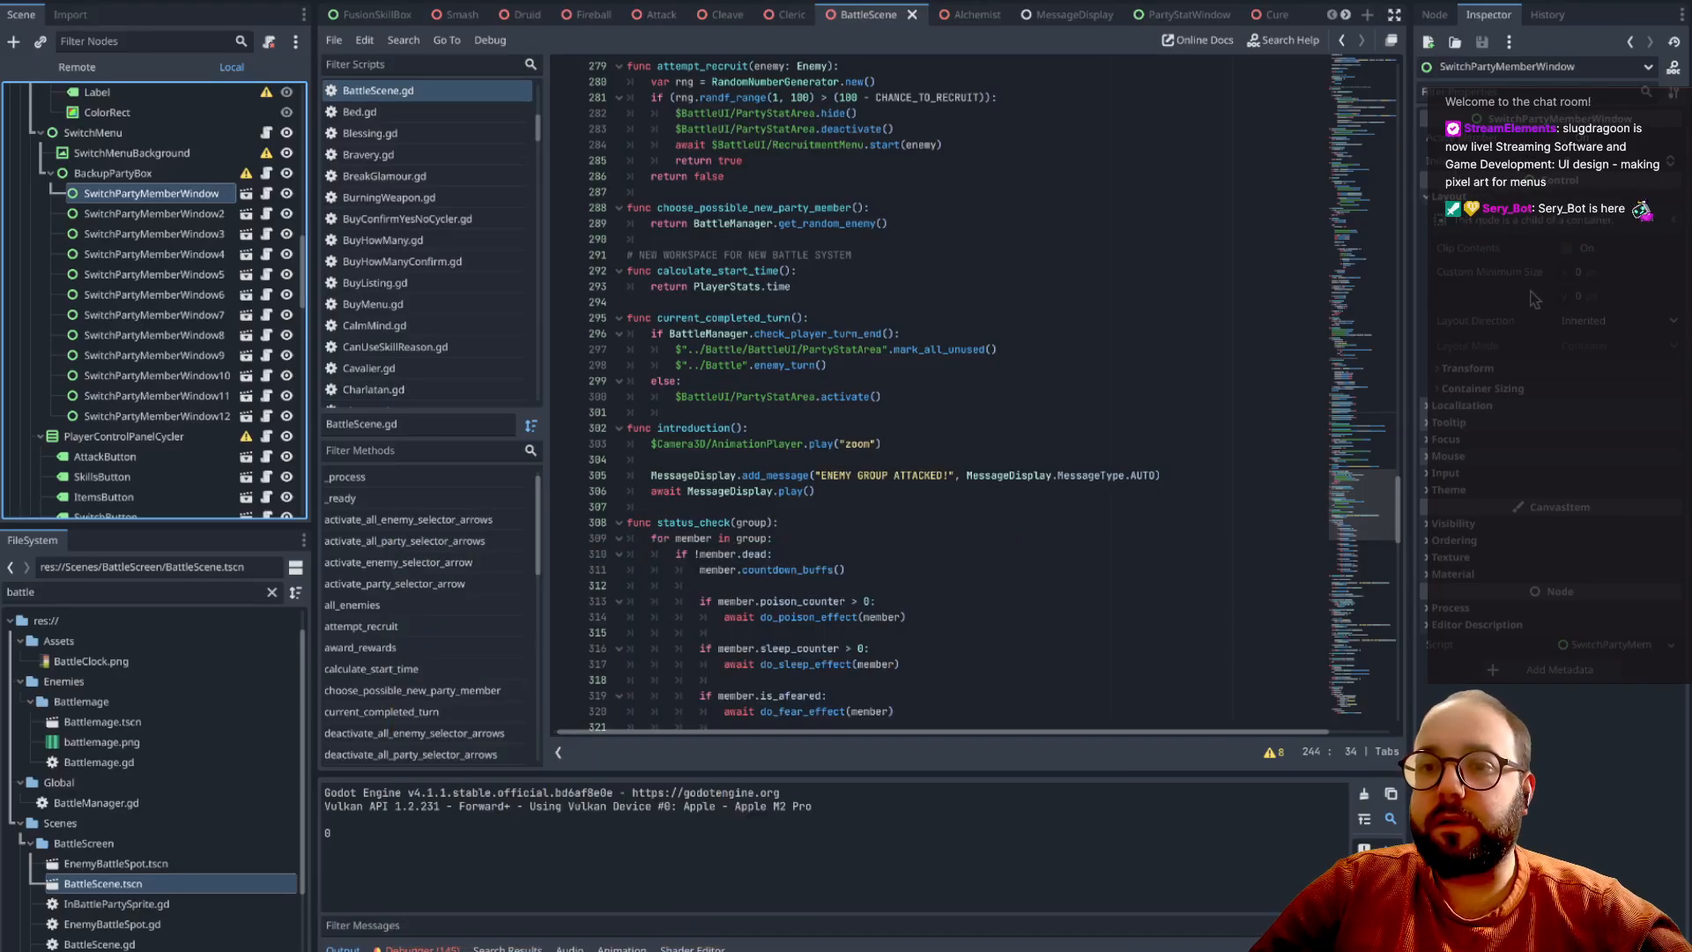
click(1470, 370)
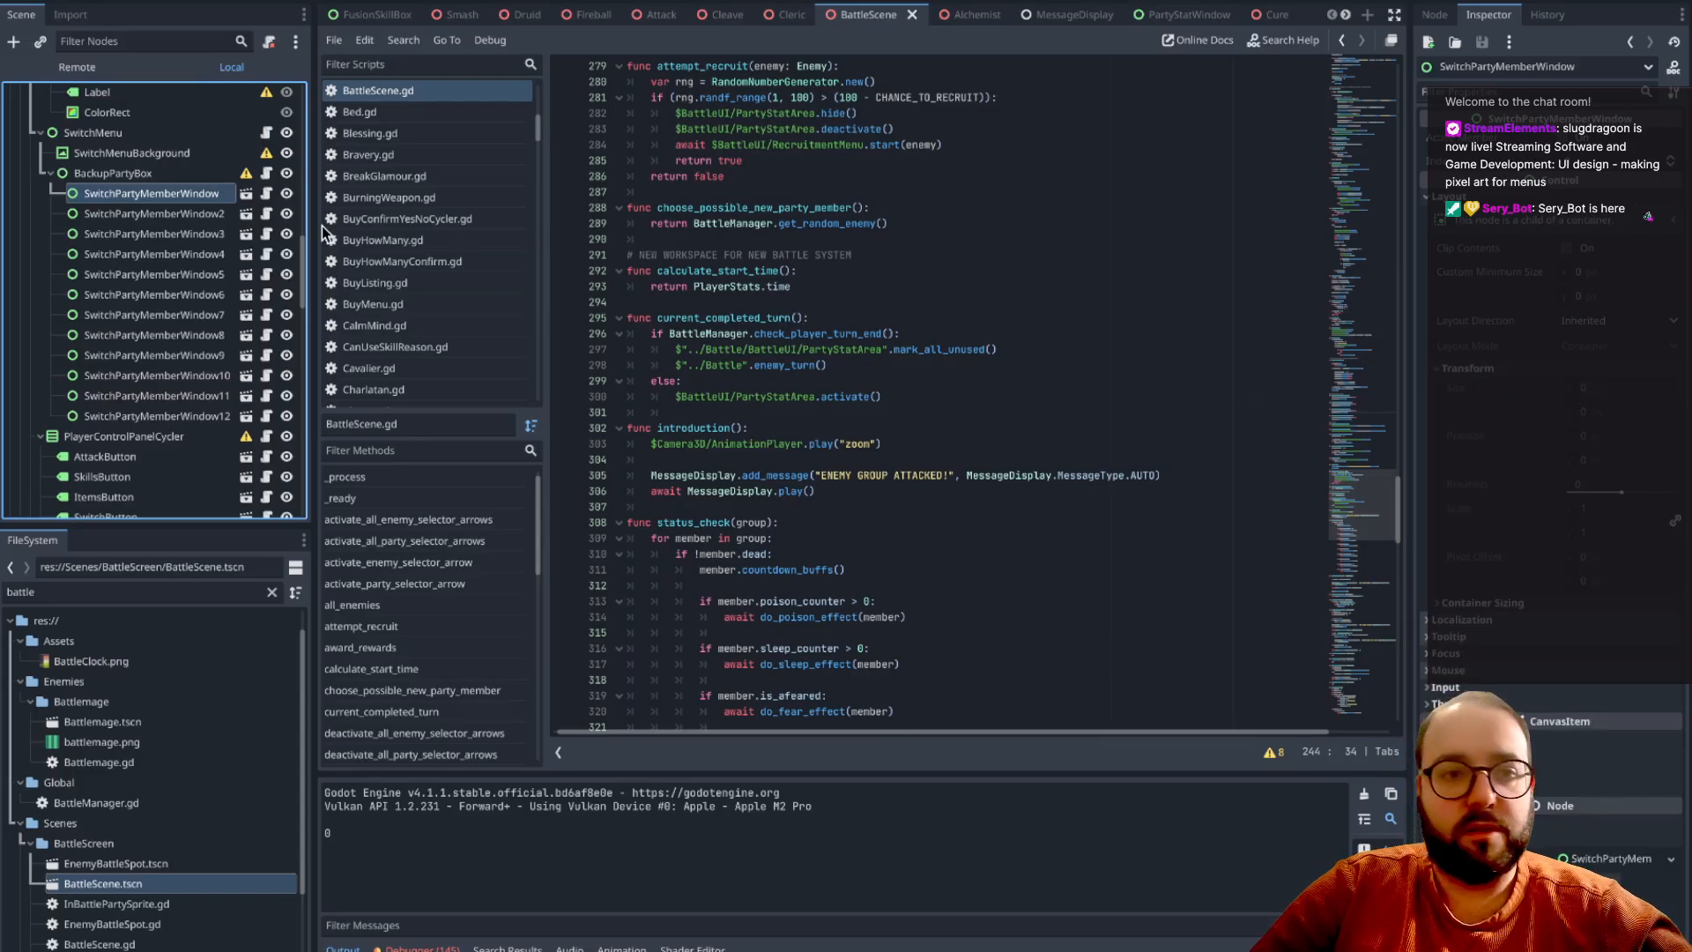
- Inspect the layout and Transform properties of SwitchPartyMemberWindow2 and SwitchPartyMemberWindow7 for comparison
click(205, 213)
click(1465, 216)
click(1464, 199)
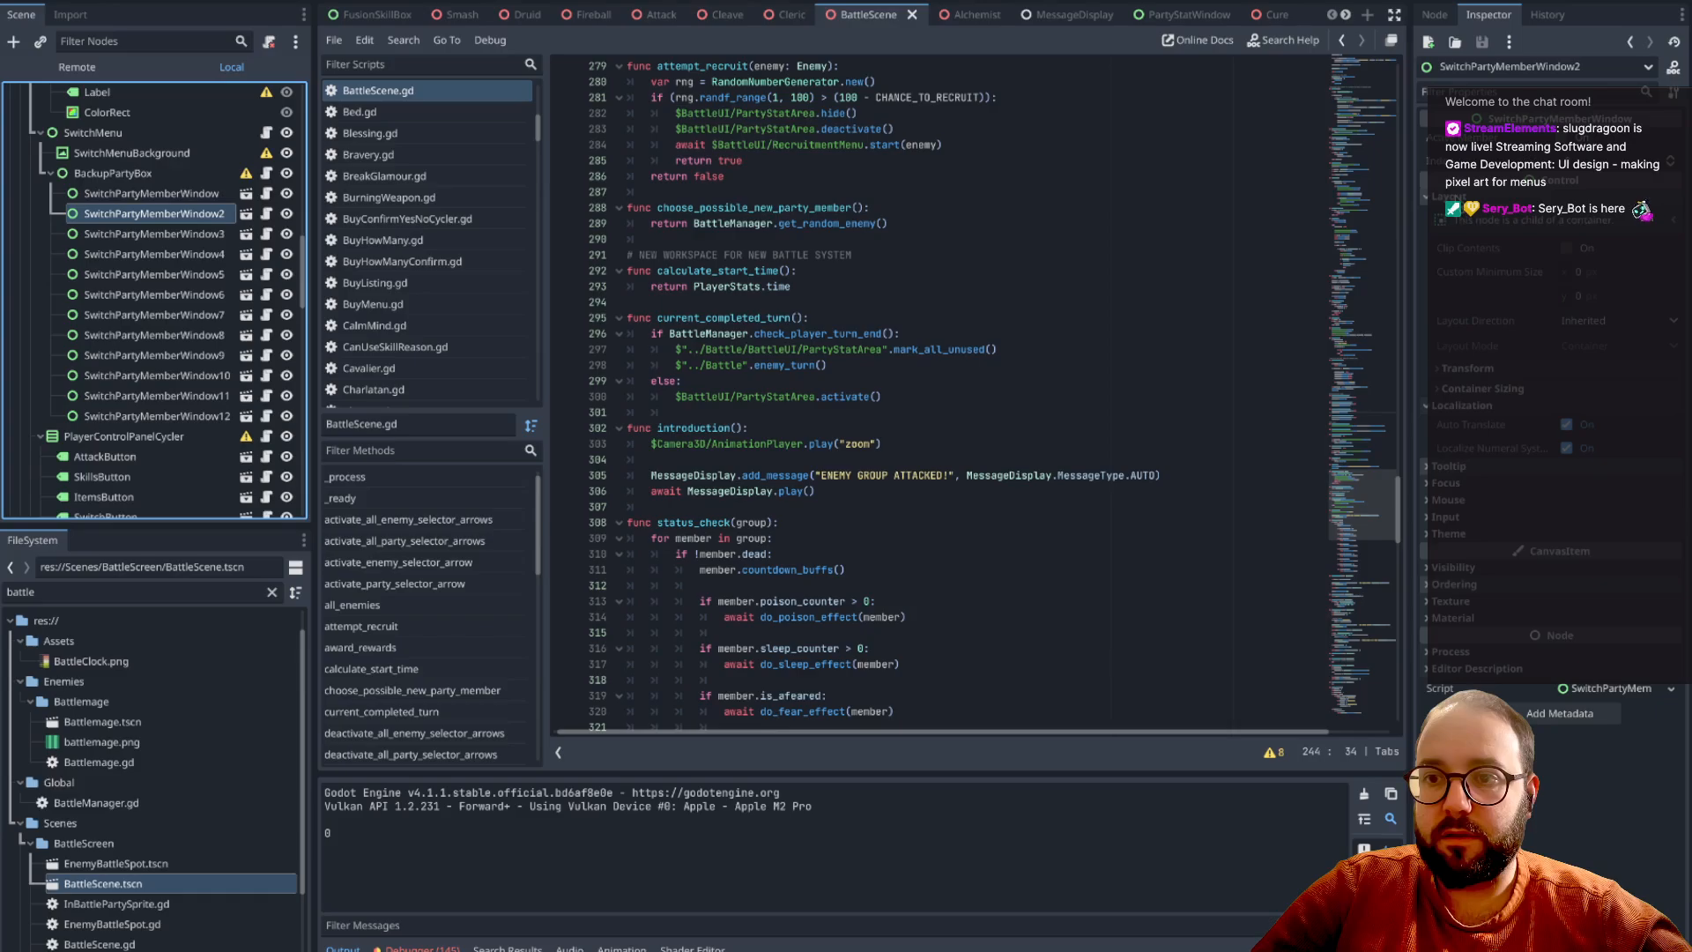
click(216, 314)
click(1459, 198)
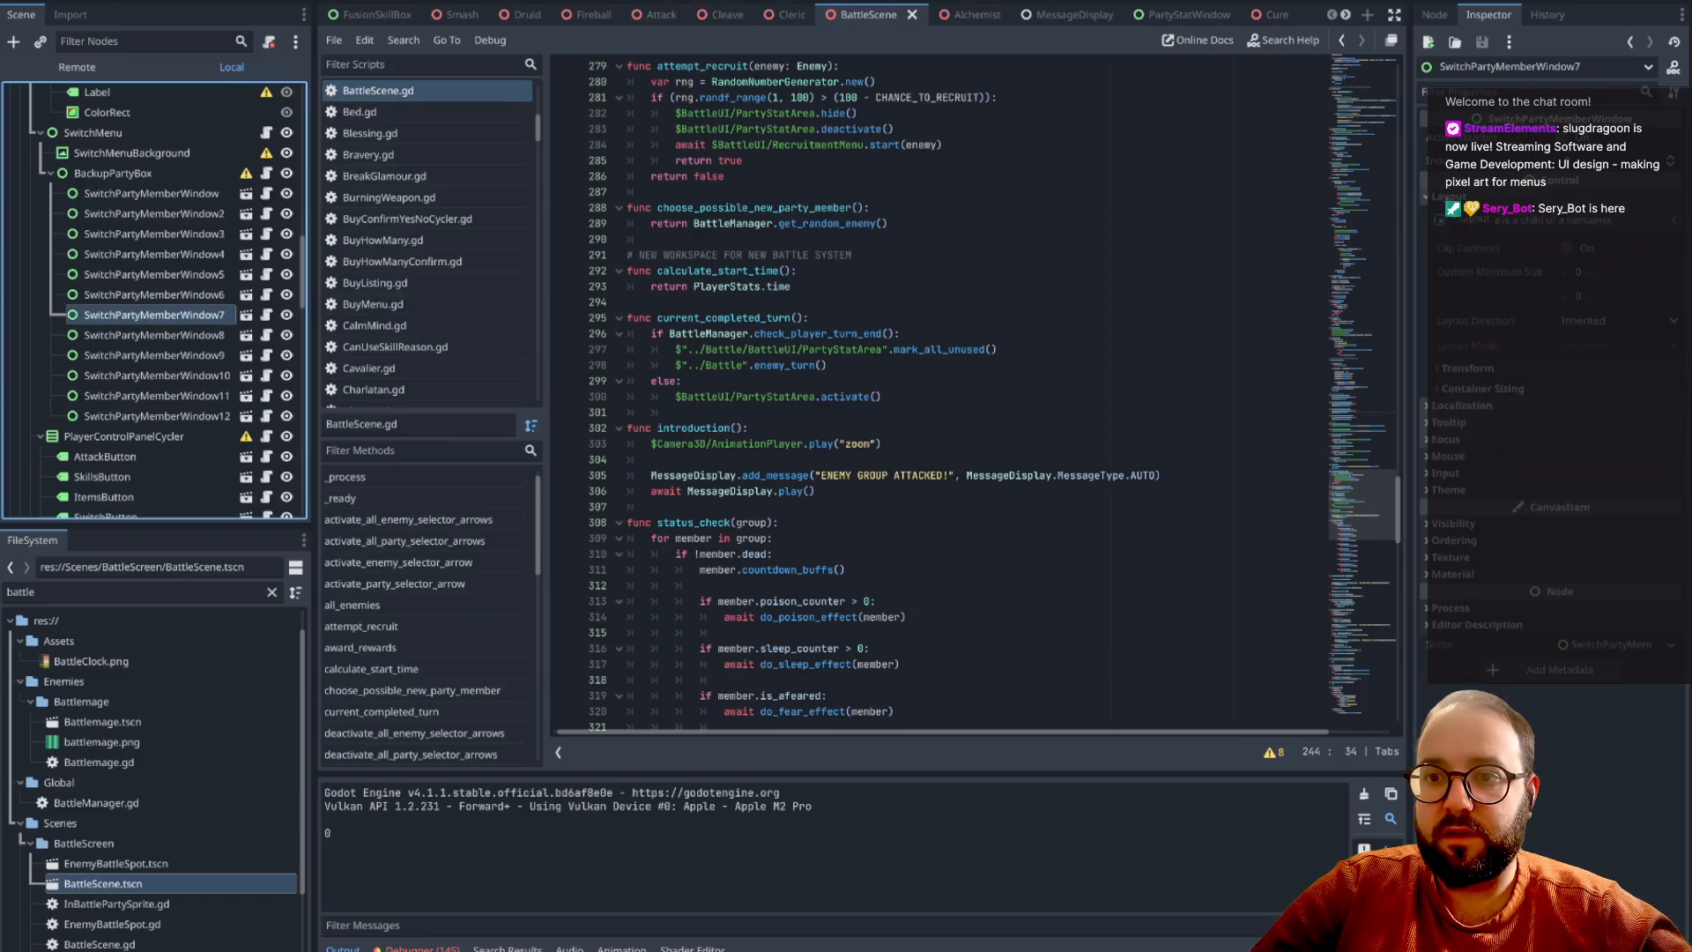
click(1461, 369)
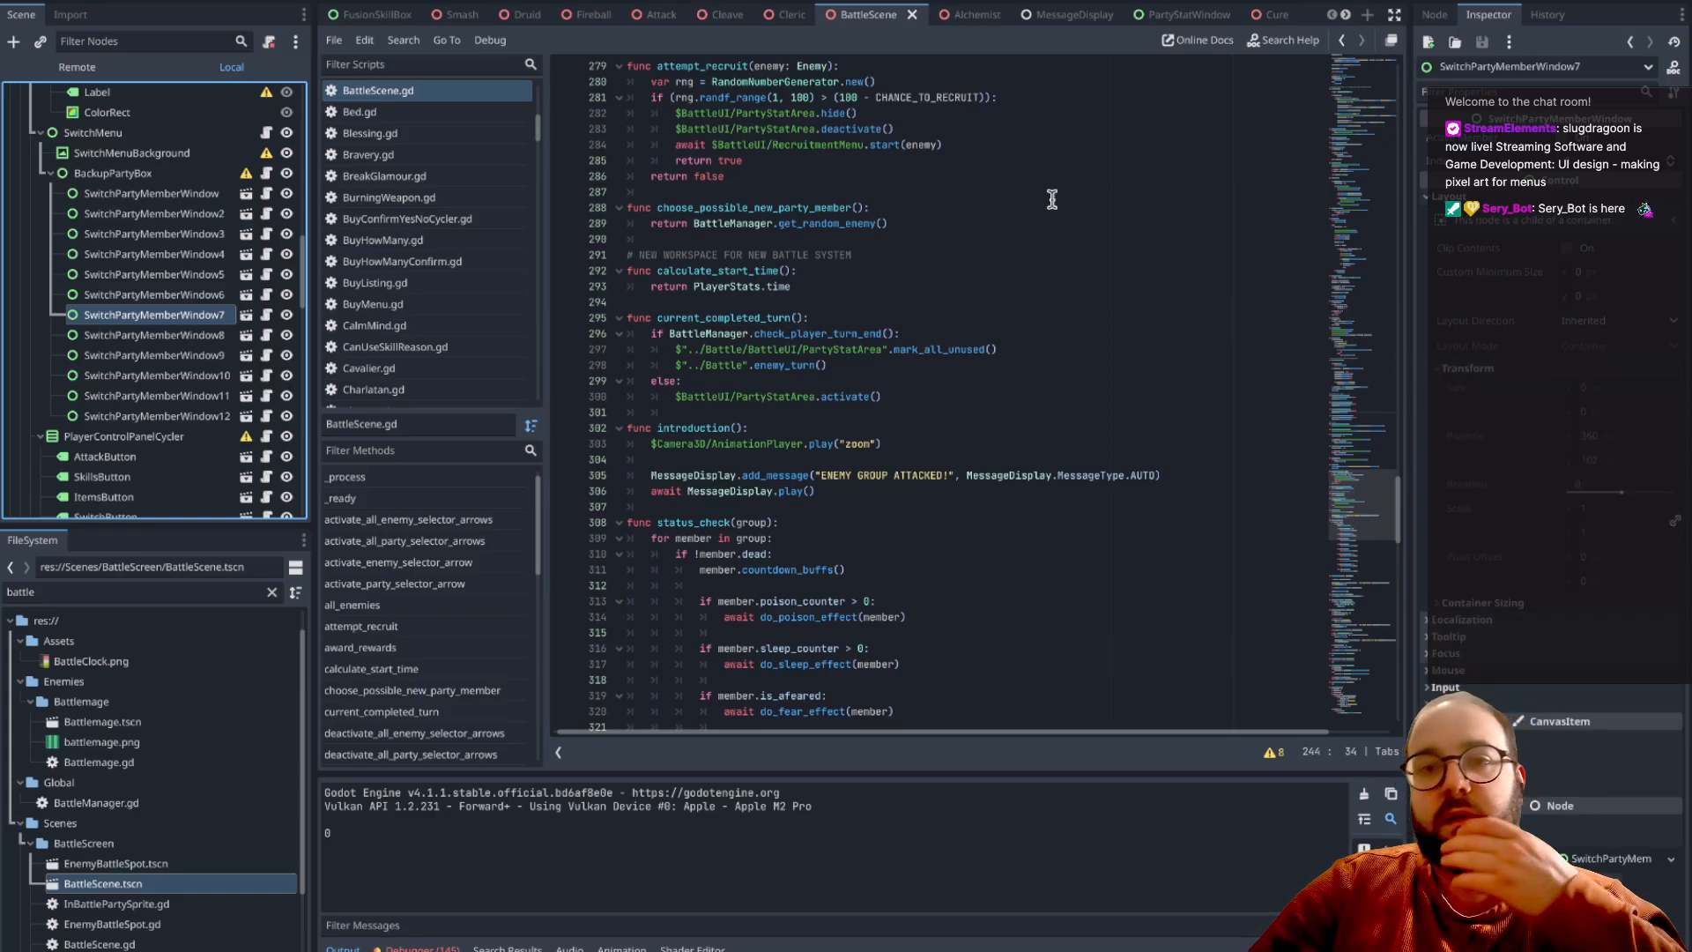
- Switch to the 2D view of BattleScene and compare the Transform properties of SwitchPartyMemberWindow2 and SwitchPartyMemberWindow3
key(alt+1)
click(891, 281)
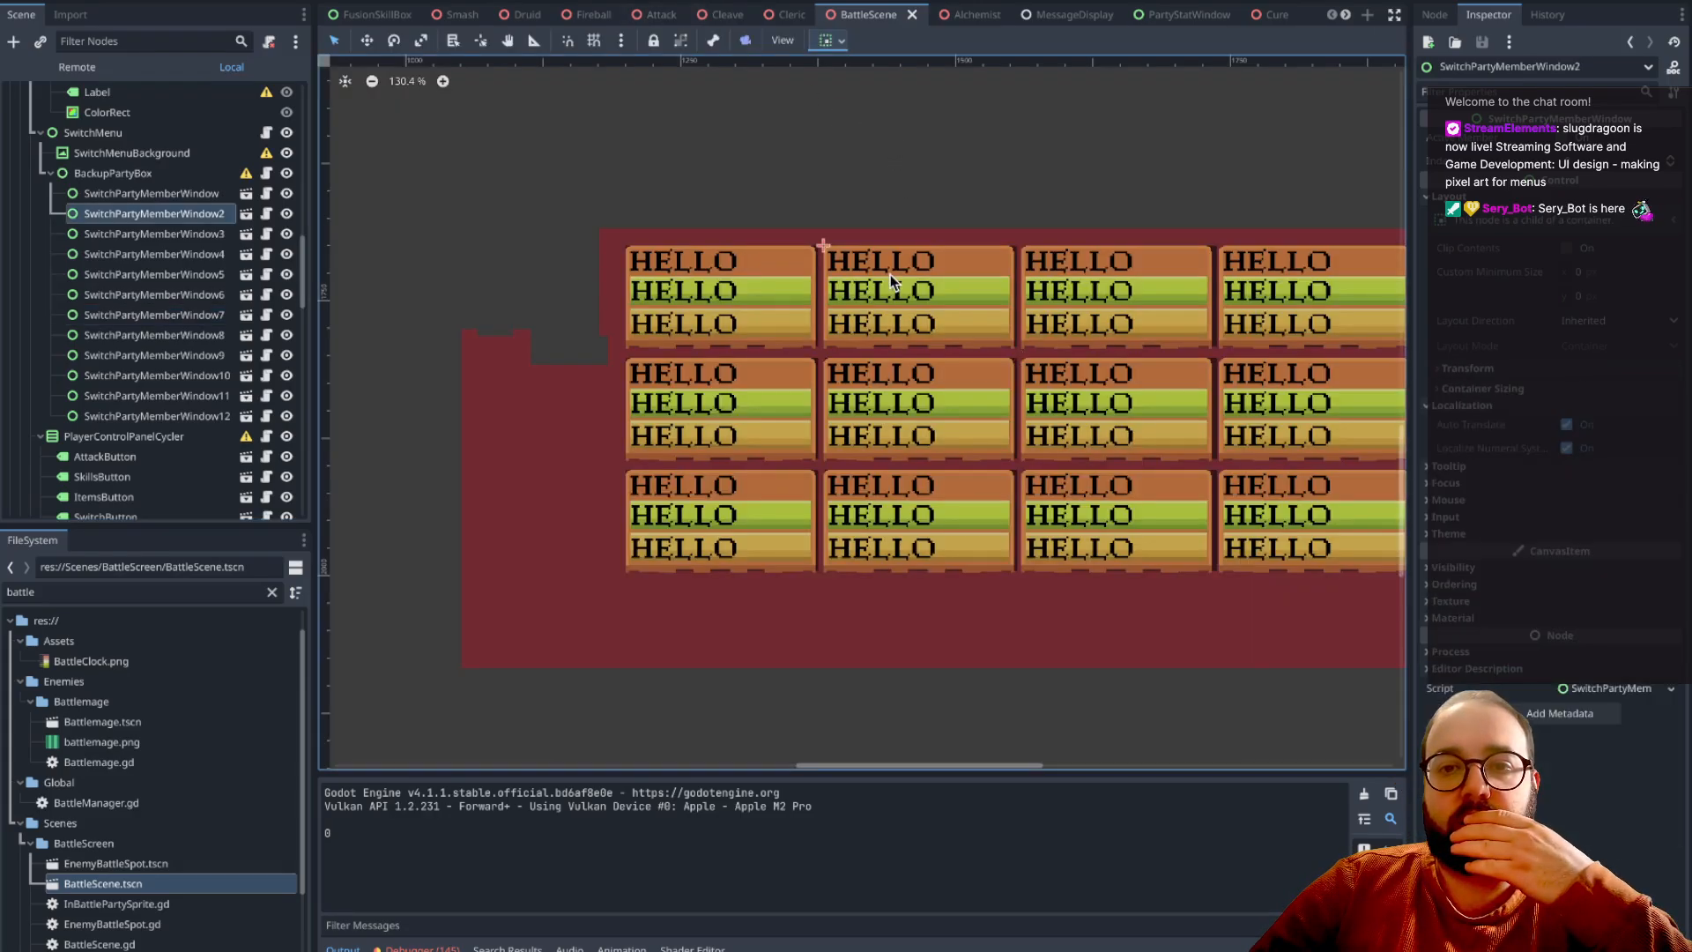
click(1131, 282)
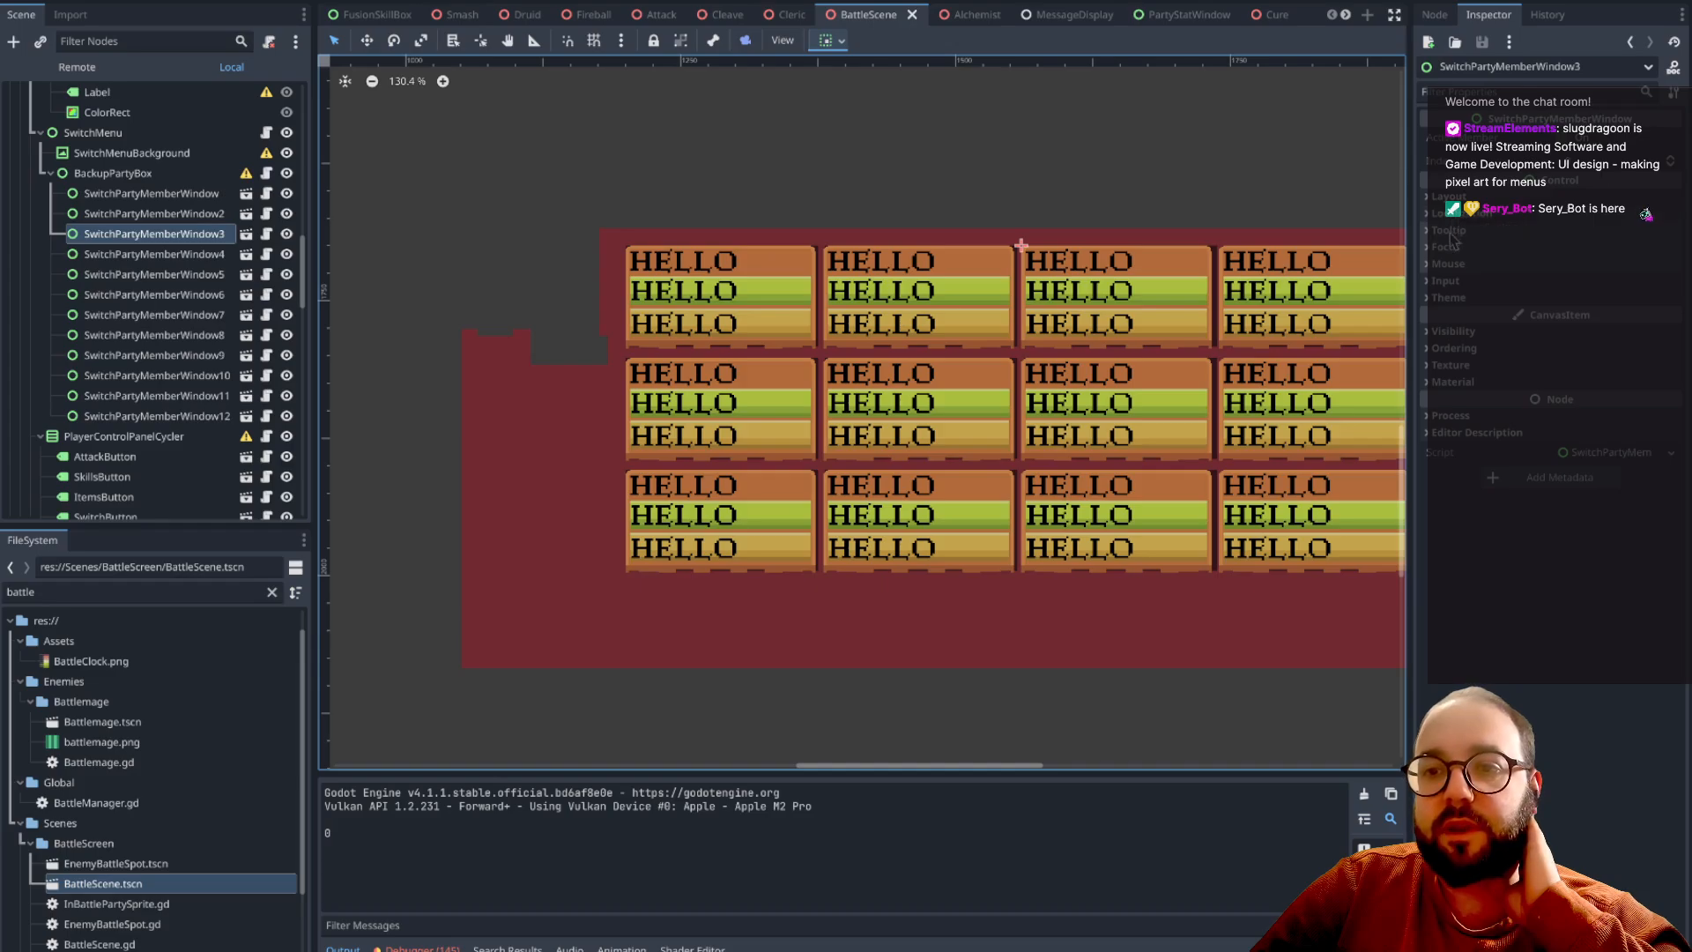
click(1448, 197)
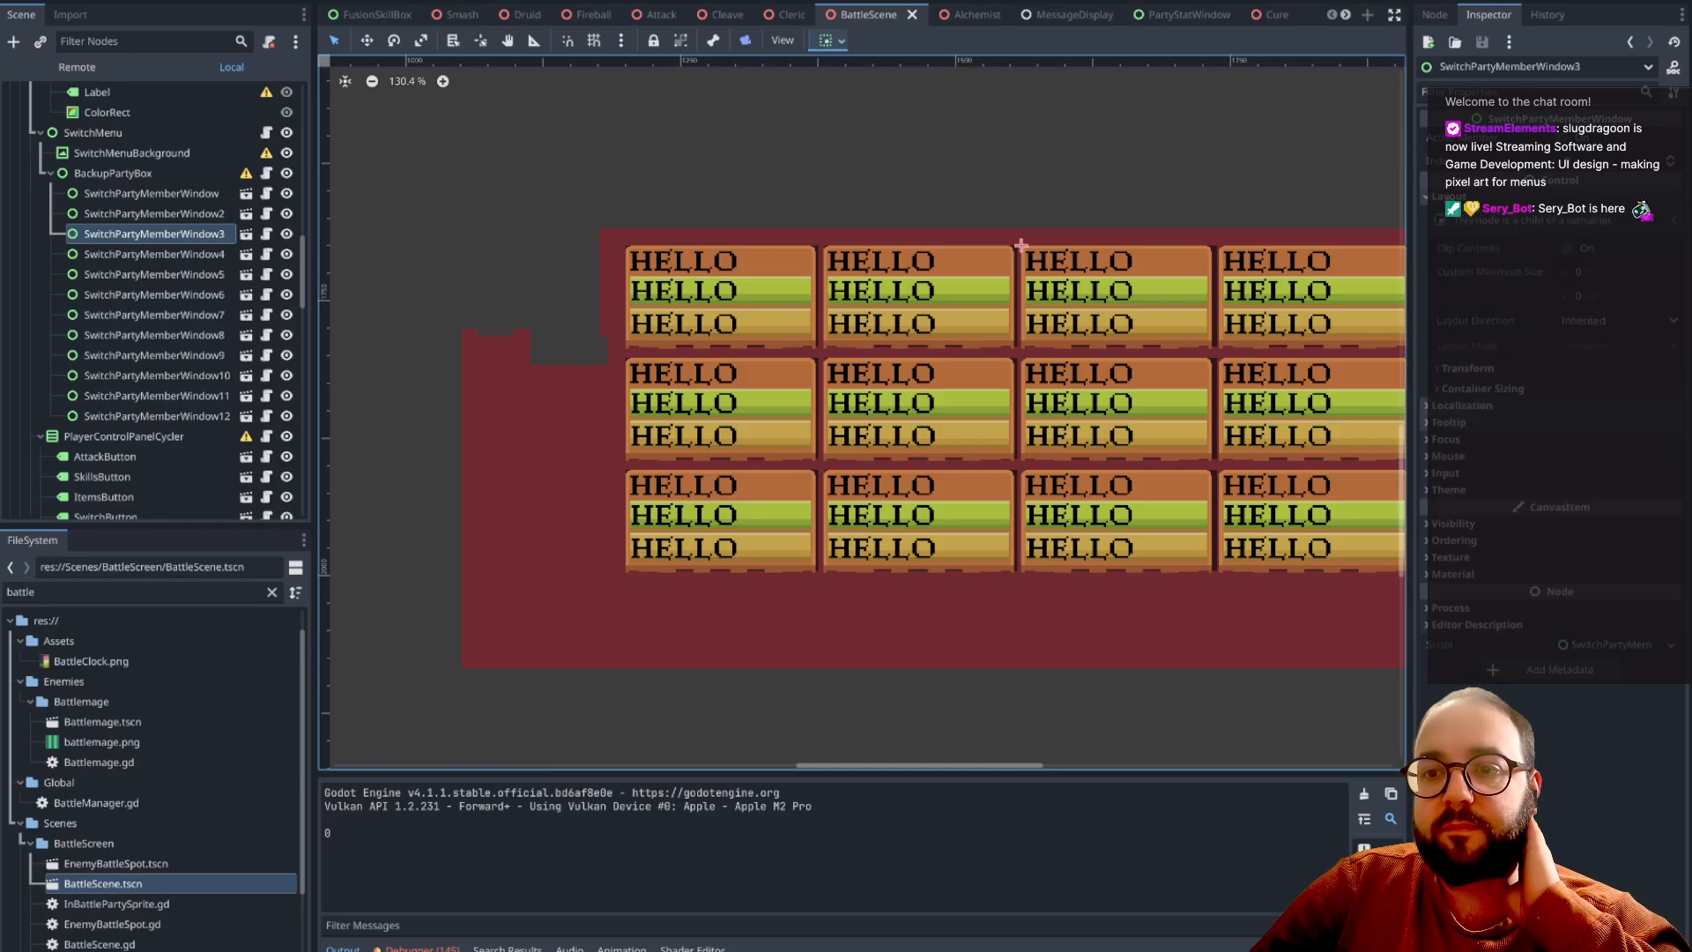
click(1484, 370)
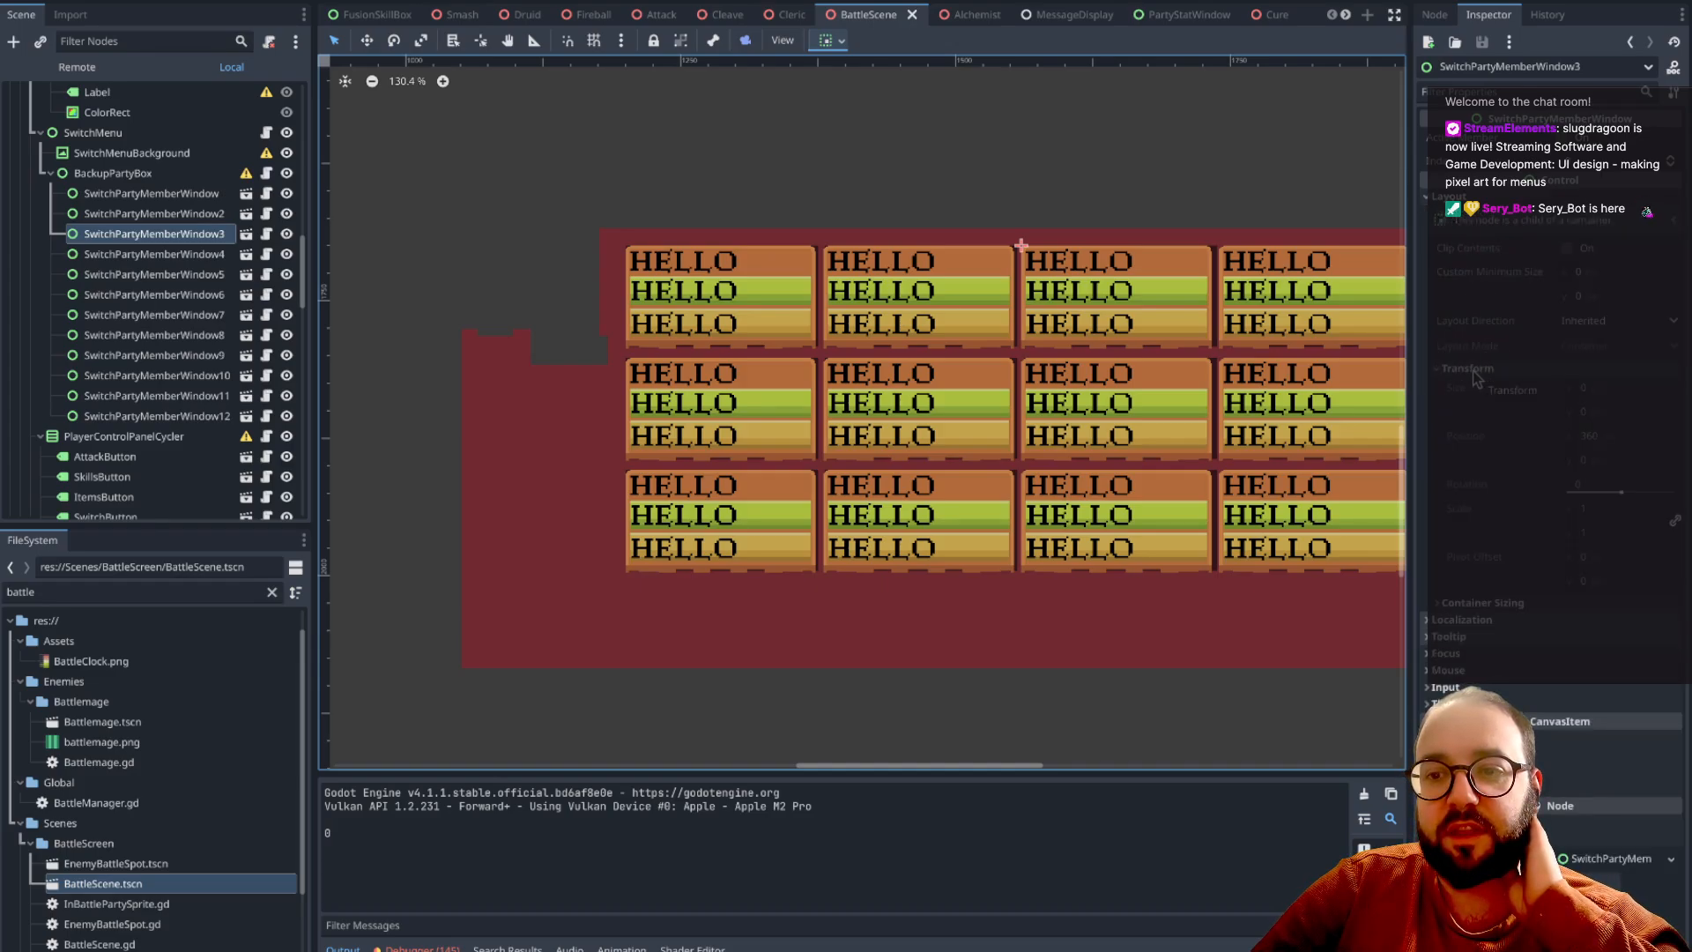
click(985, 269)
click(1475, 371)
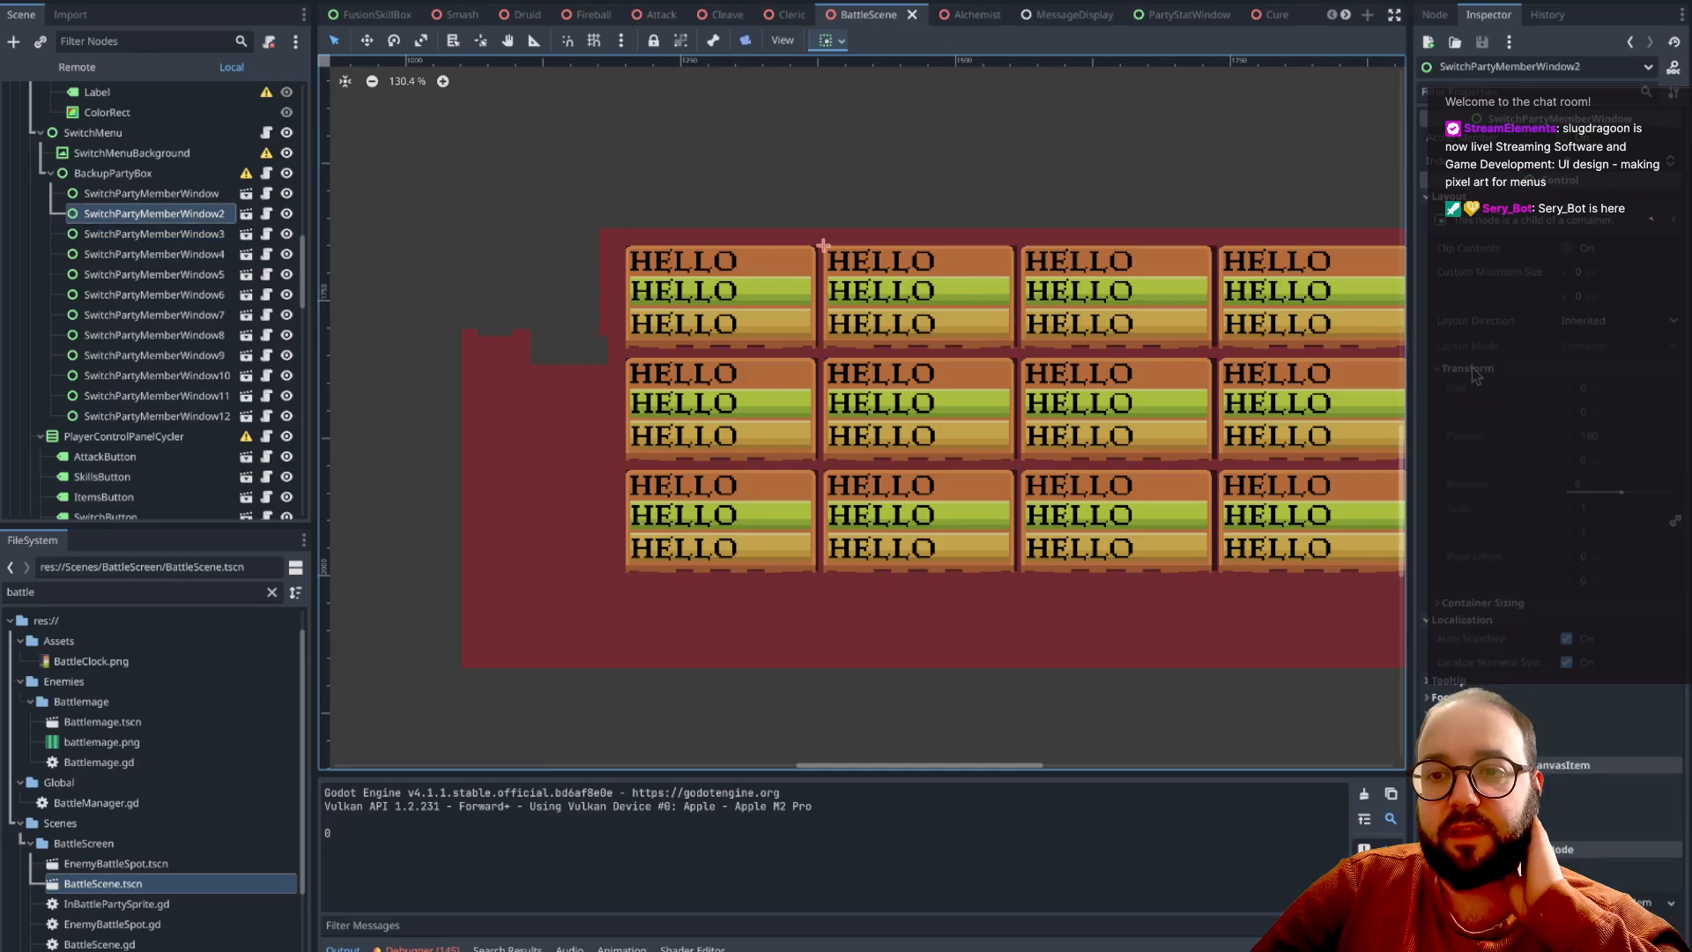
click(1190, 268)
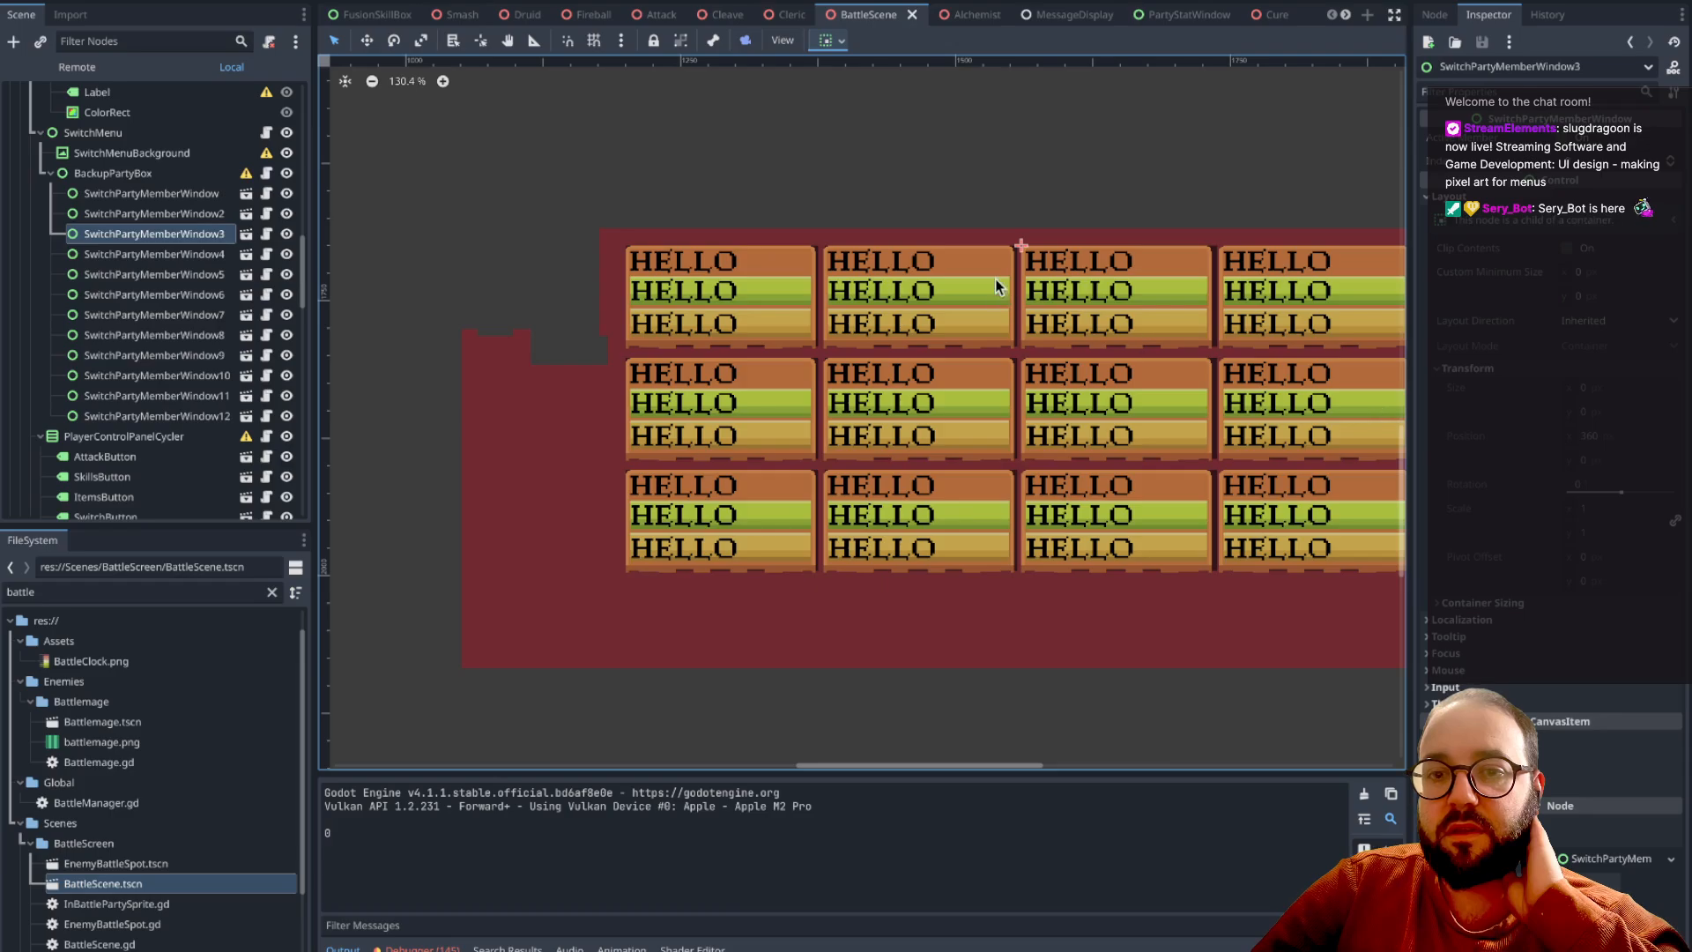
- Check the other windows in the first row, selecting SwitchPartyMemberWindow through SwitchPartyMemberWindow4 and showing the fourth window's Layout properties
click(969, 250)
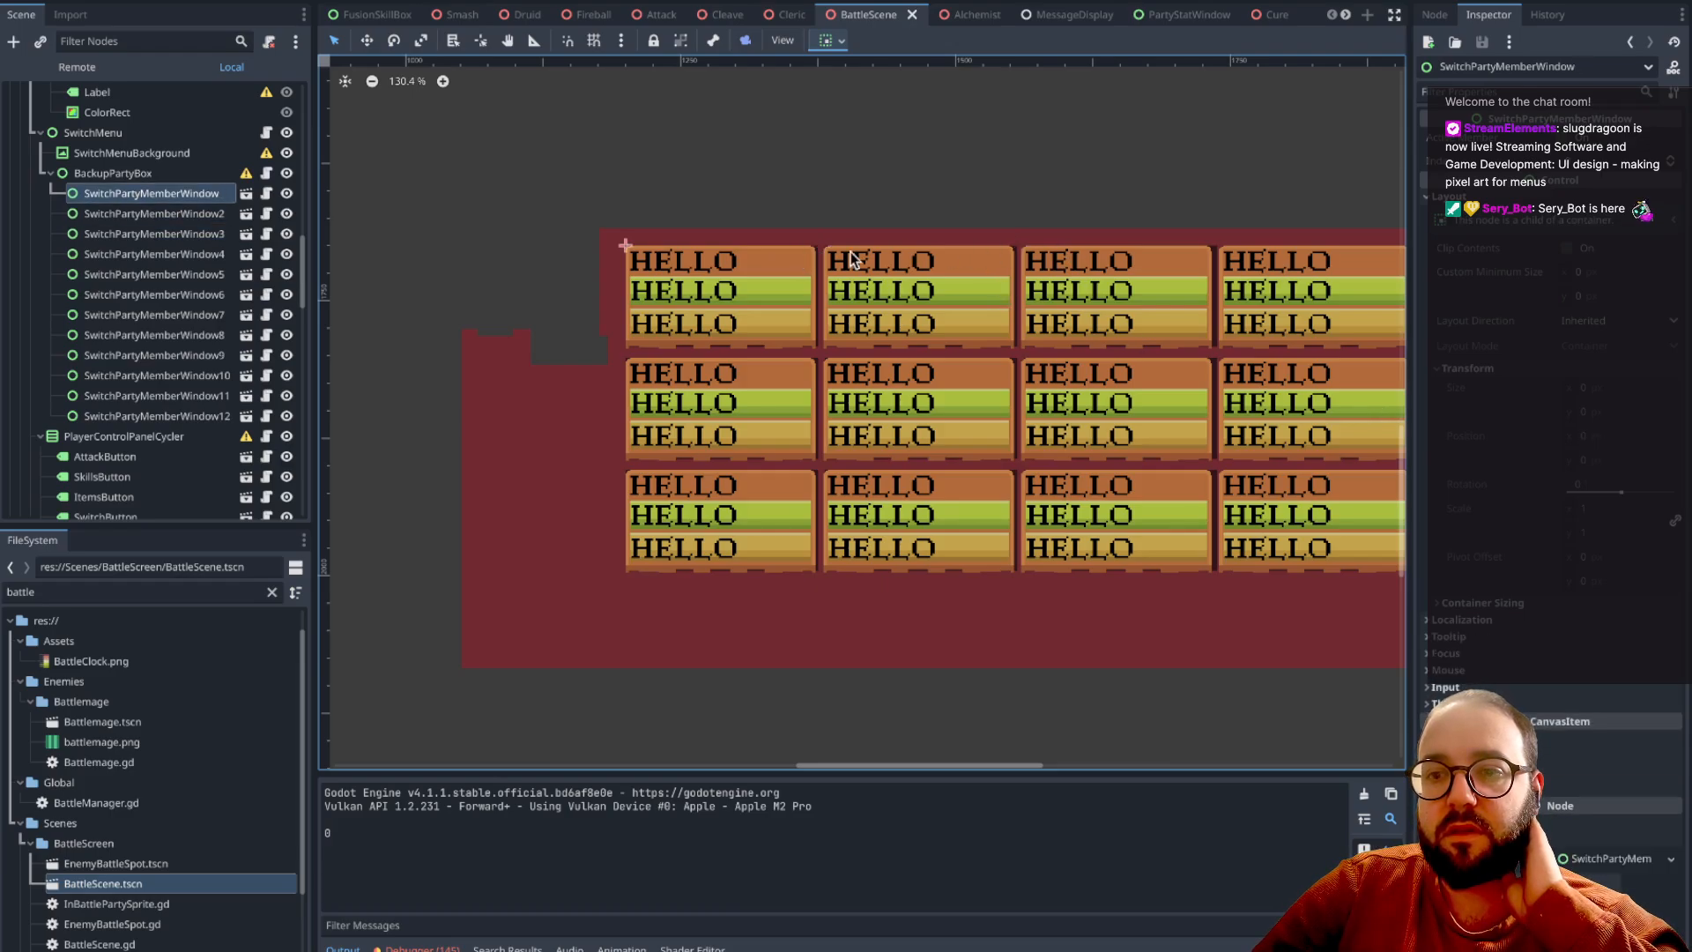
click(1110, 257)
click(1252, 255)
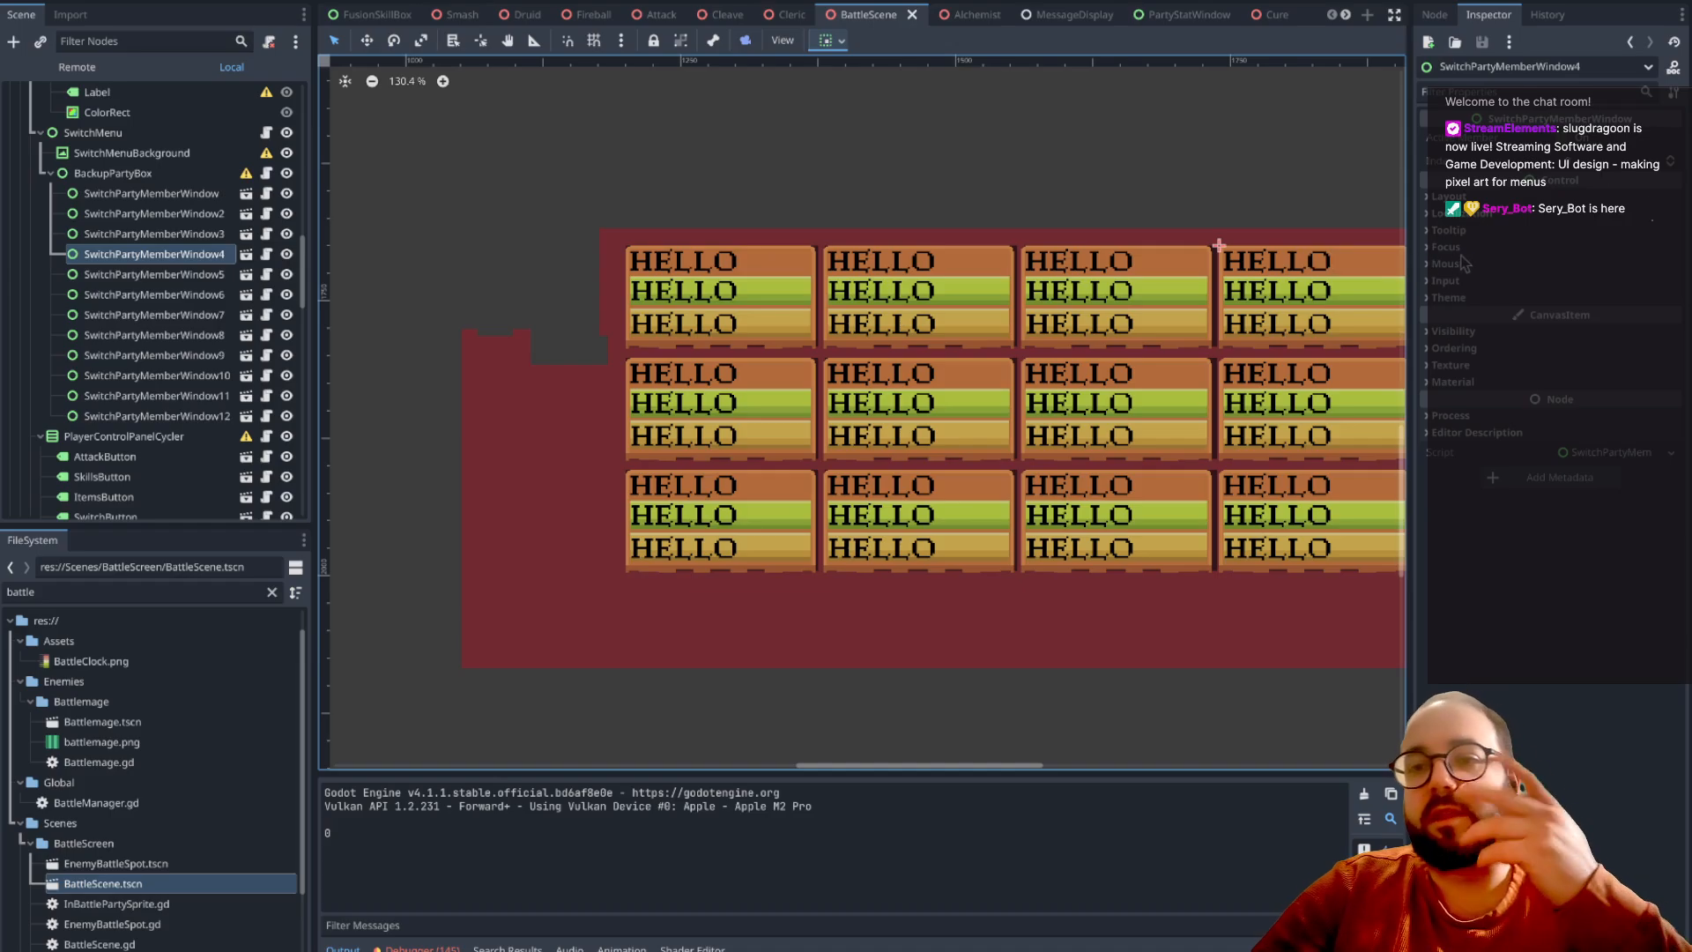
click(1456, 215)
click(1445, 196)
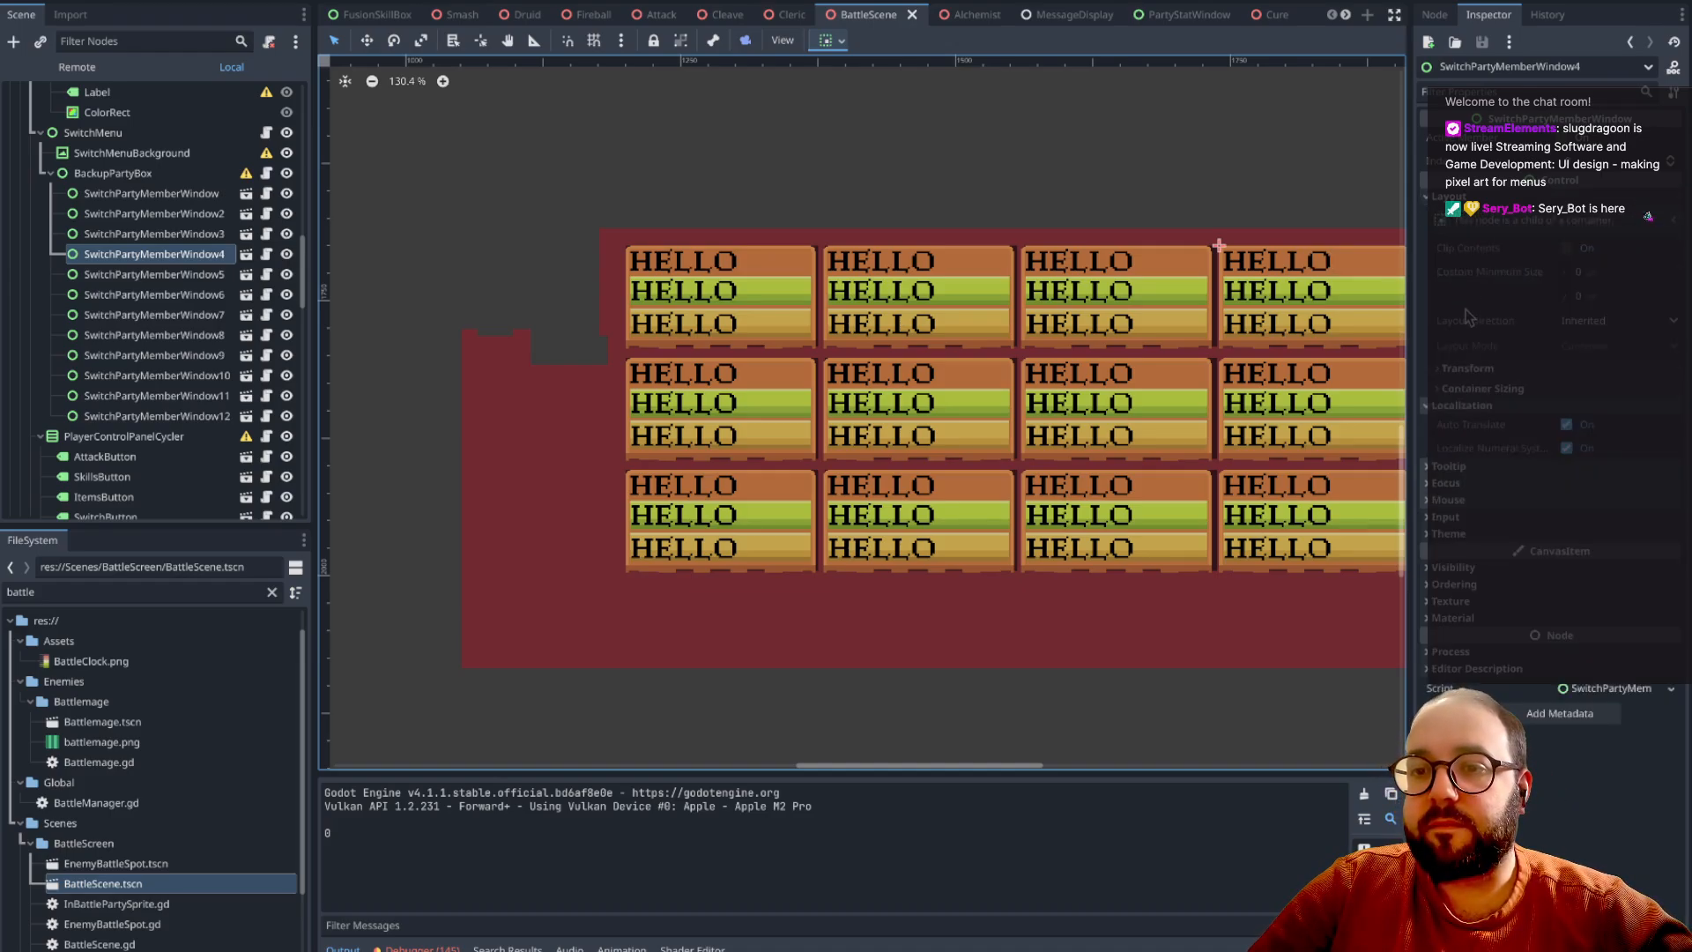
- Inspect the Transform properties of SwitchPartyMemberWindow5, the first window of the second row
click(761, 378)
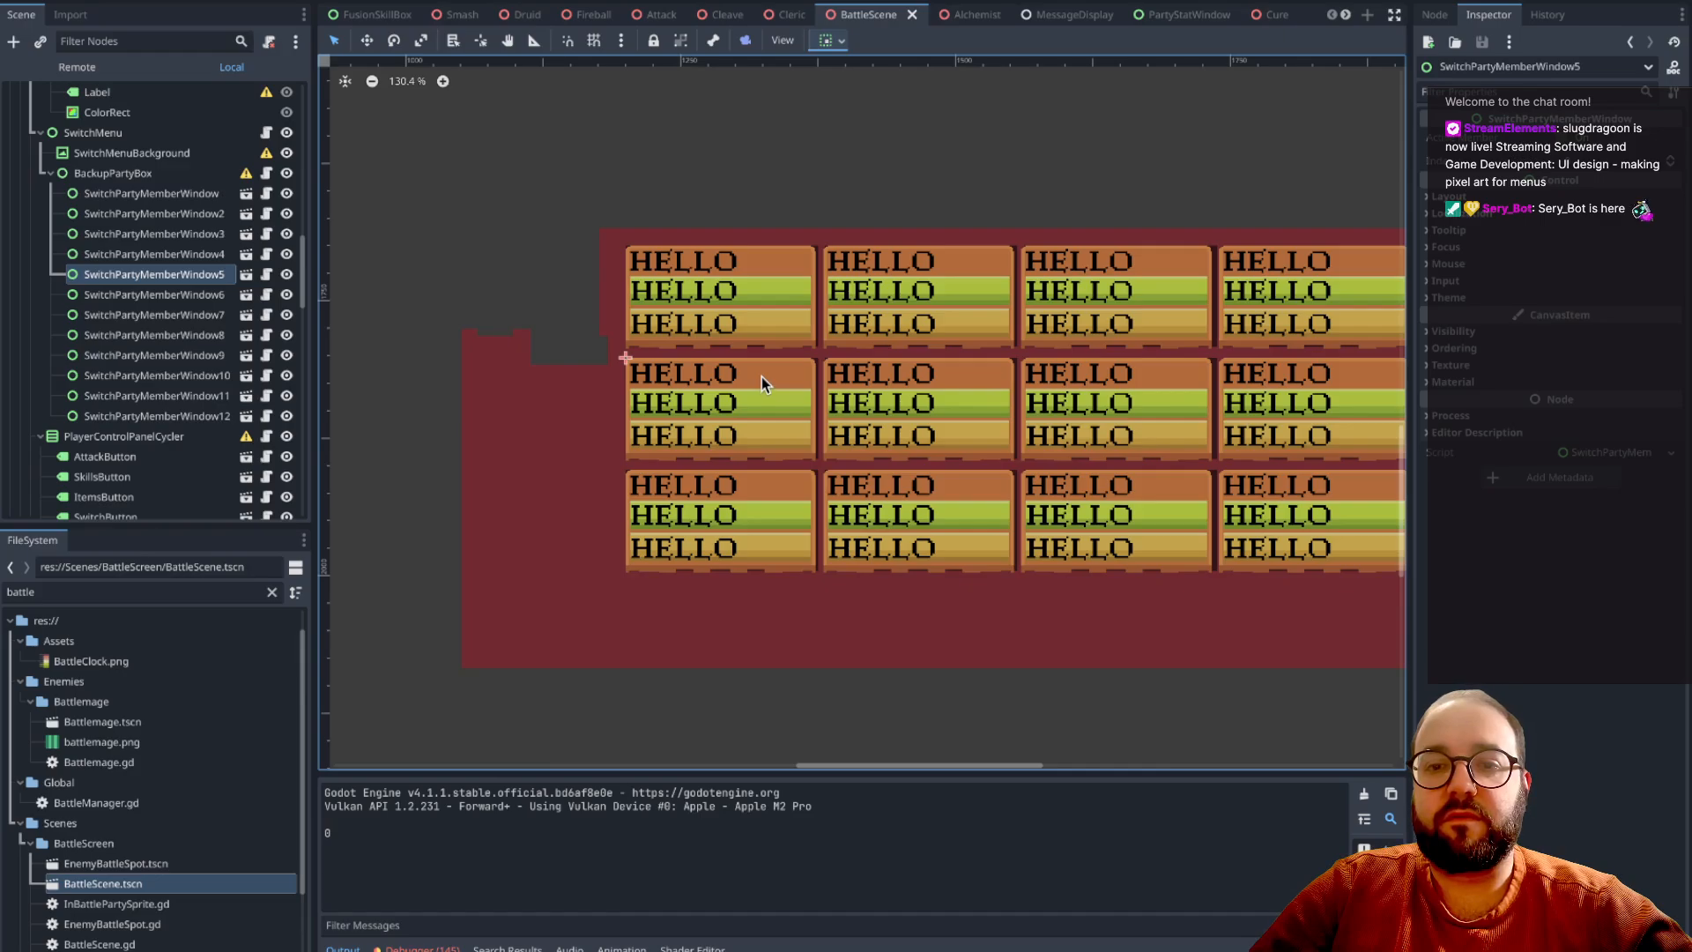
click(791, 253)
click(781, 386)
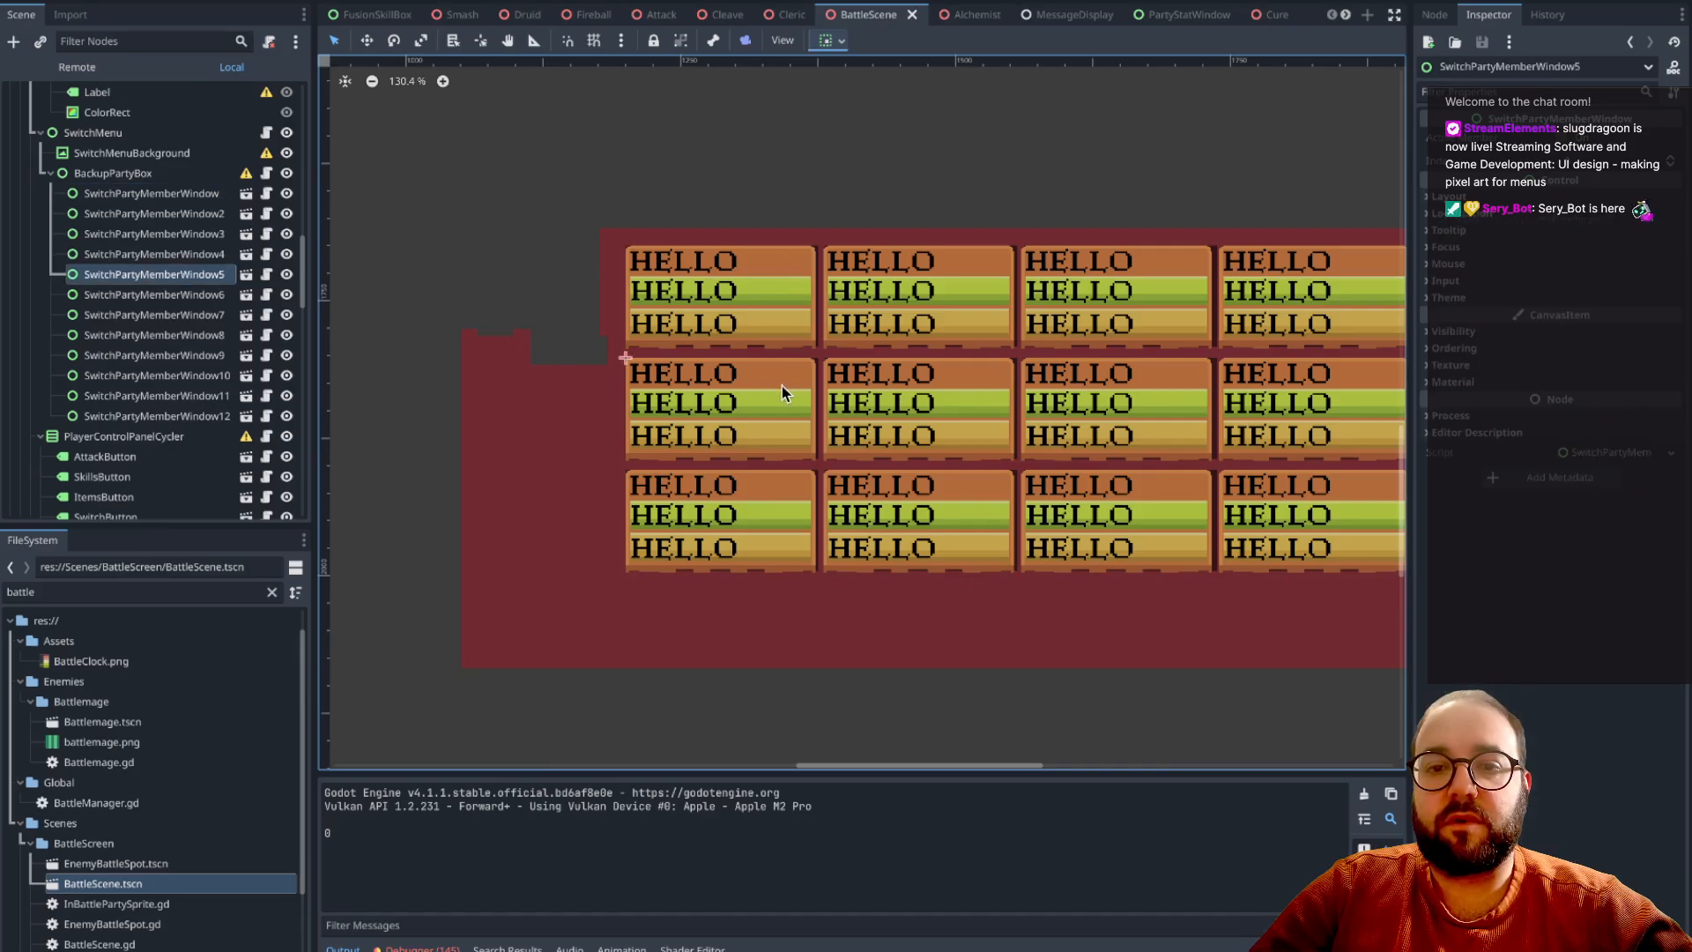
click(1499, 197)
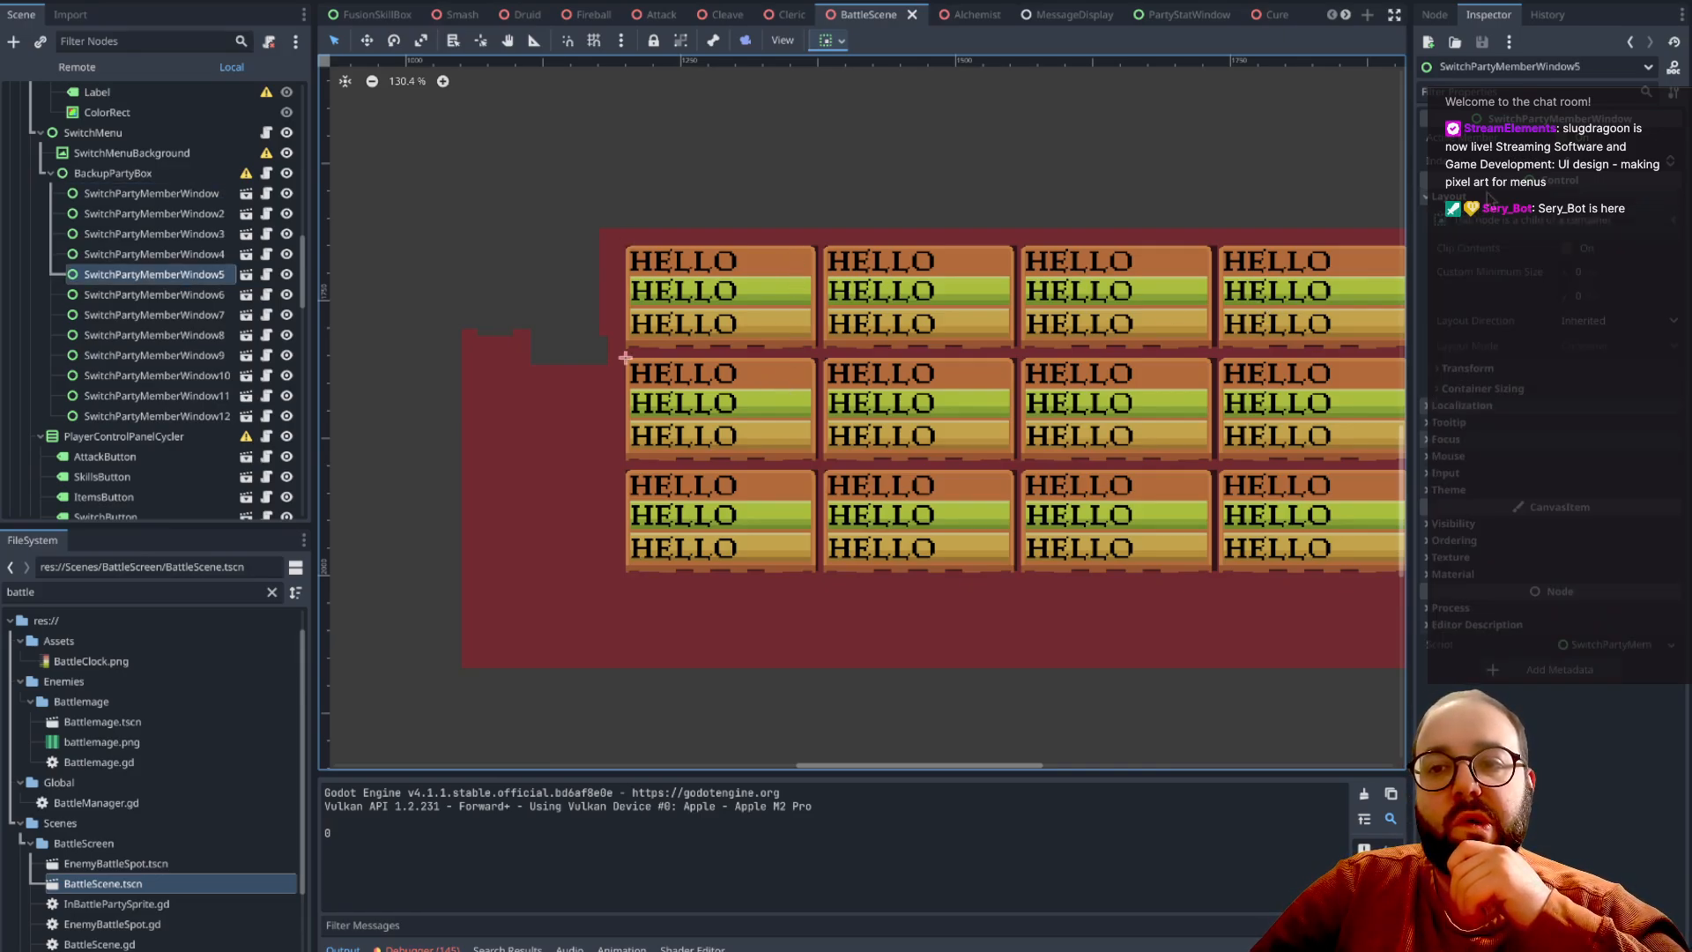
click(1499, 370)
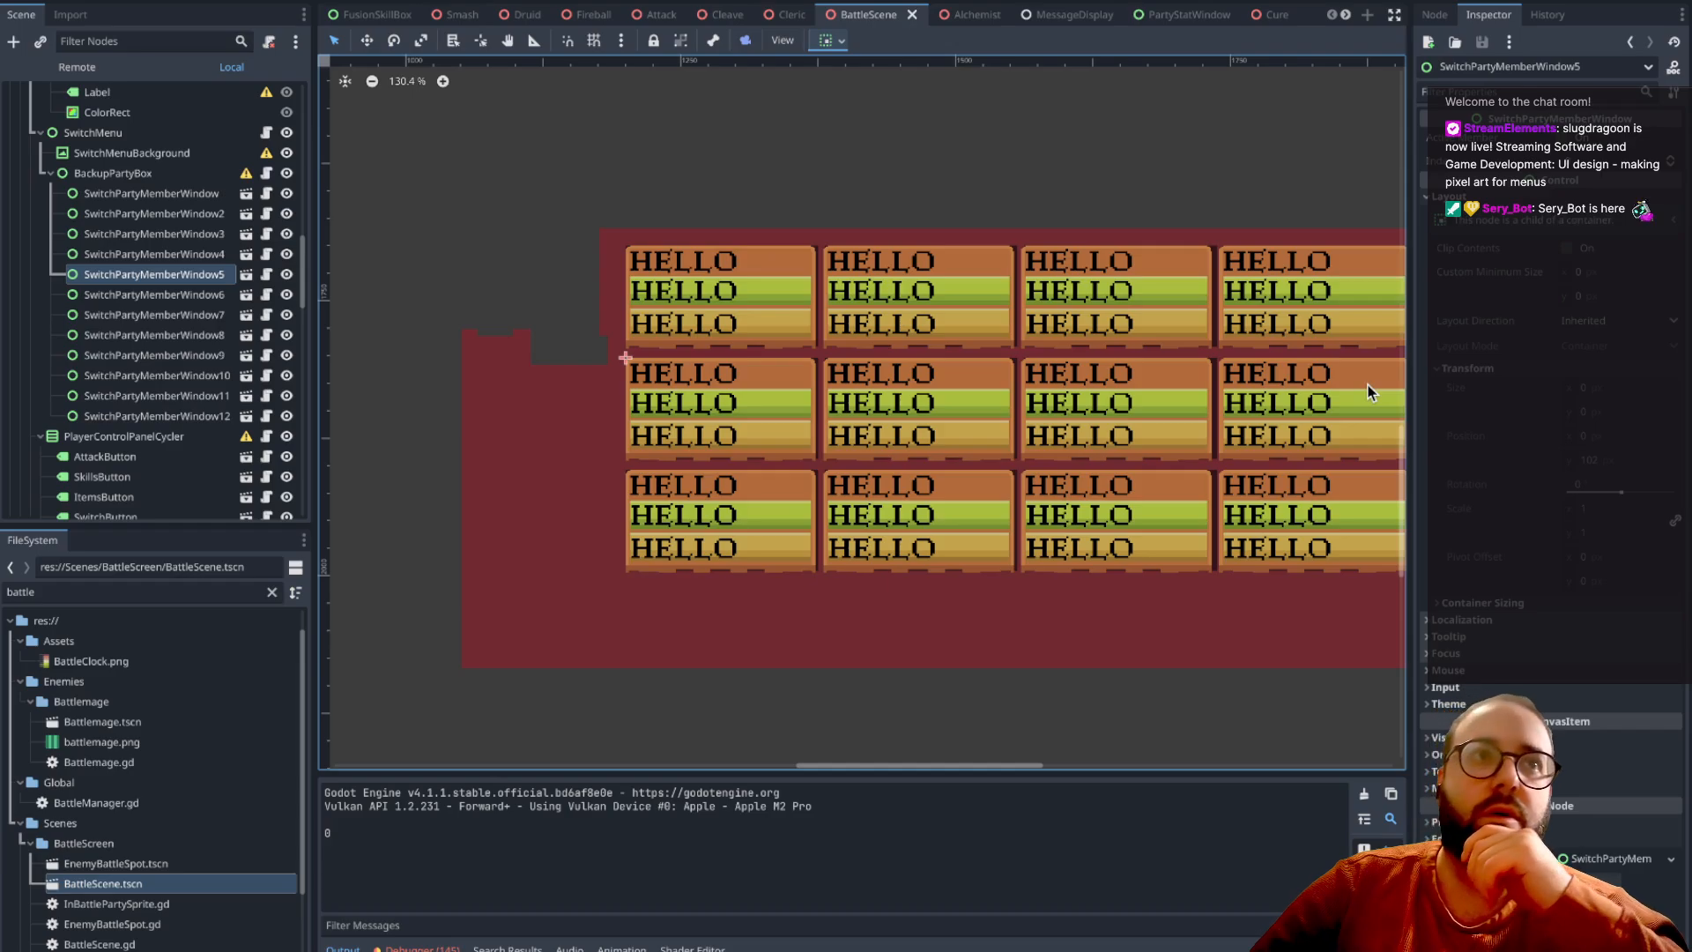
- Inspect the Transform properties of SwitchPartyMemberWindow9, the first window of the third row
click(787, 484)
click(1488, 266)
click(1473, 228)
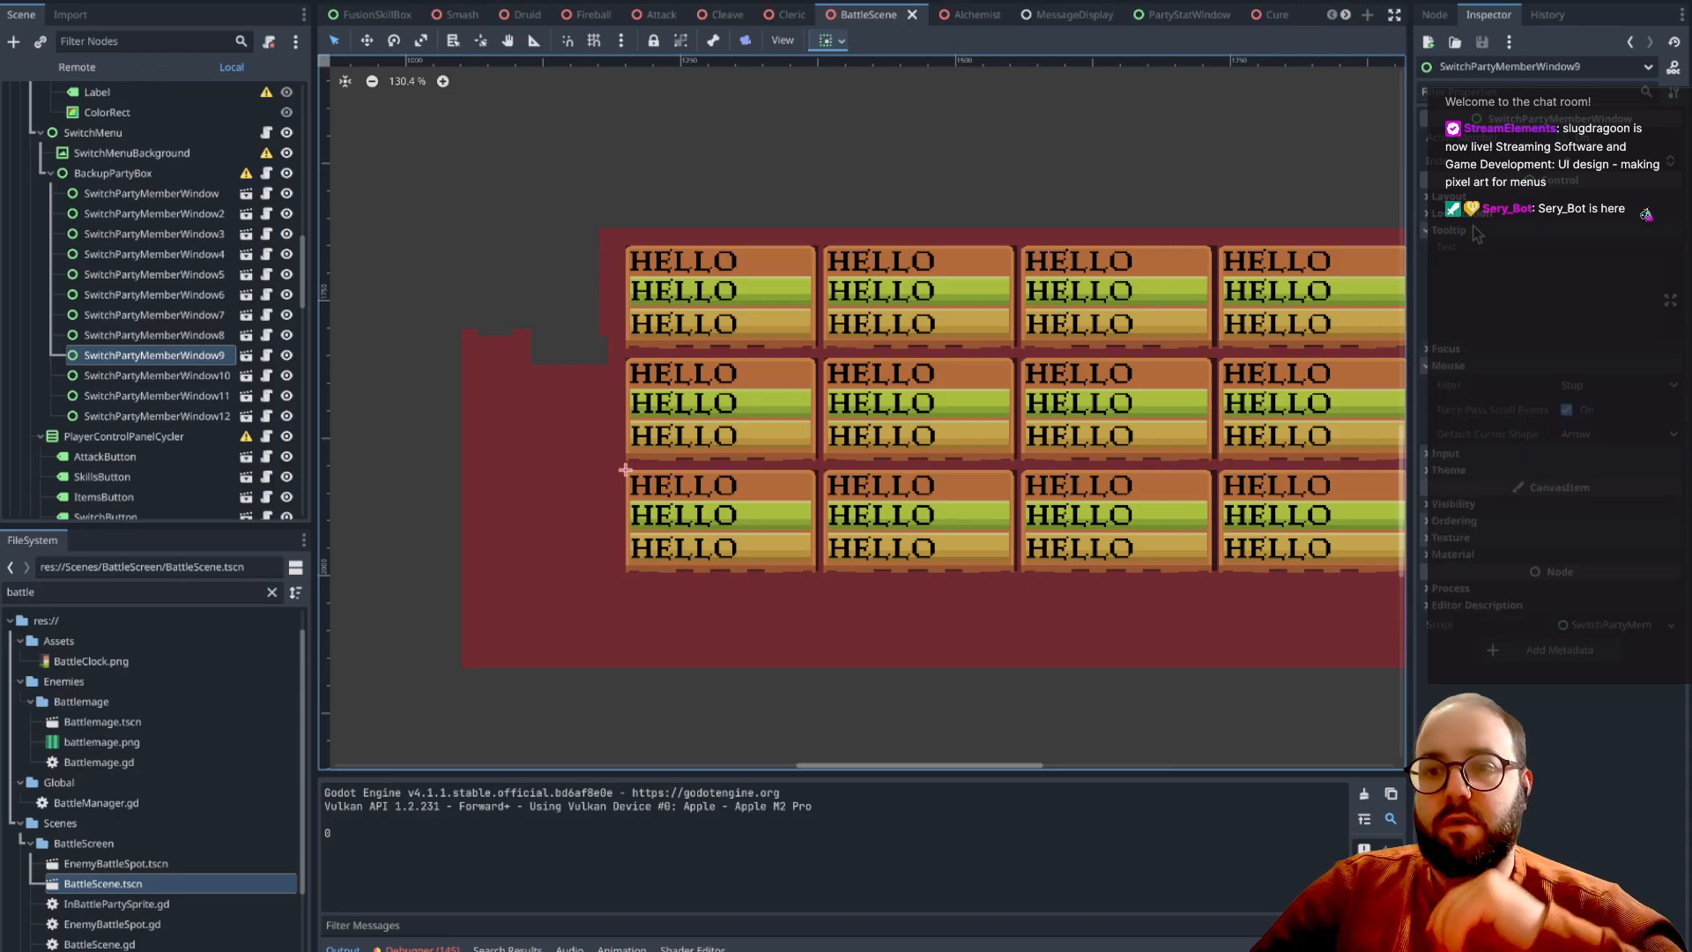
click(1458, 212)
click(1445, 195)
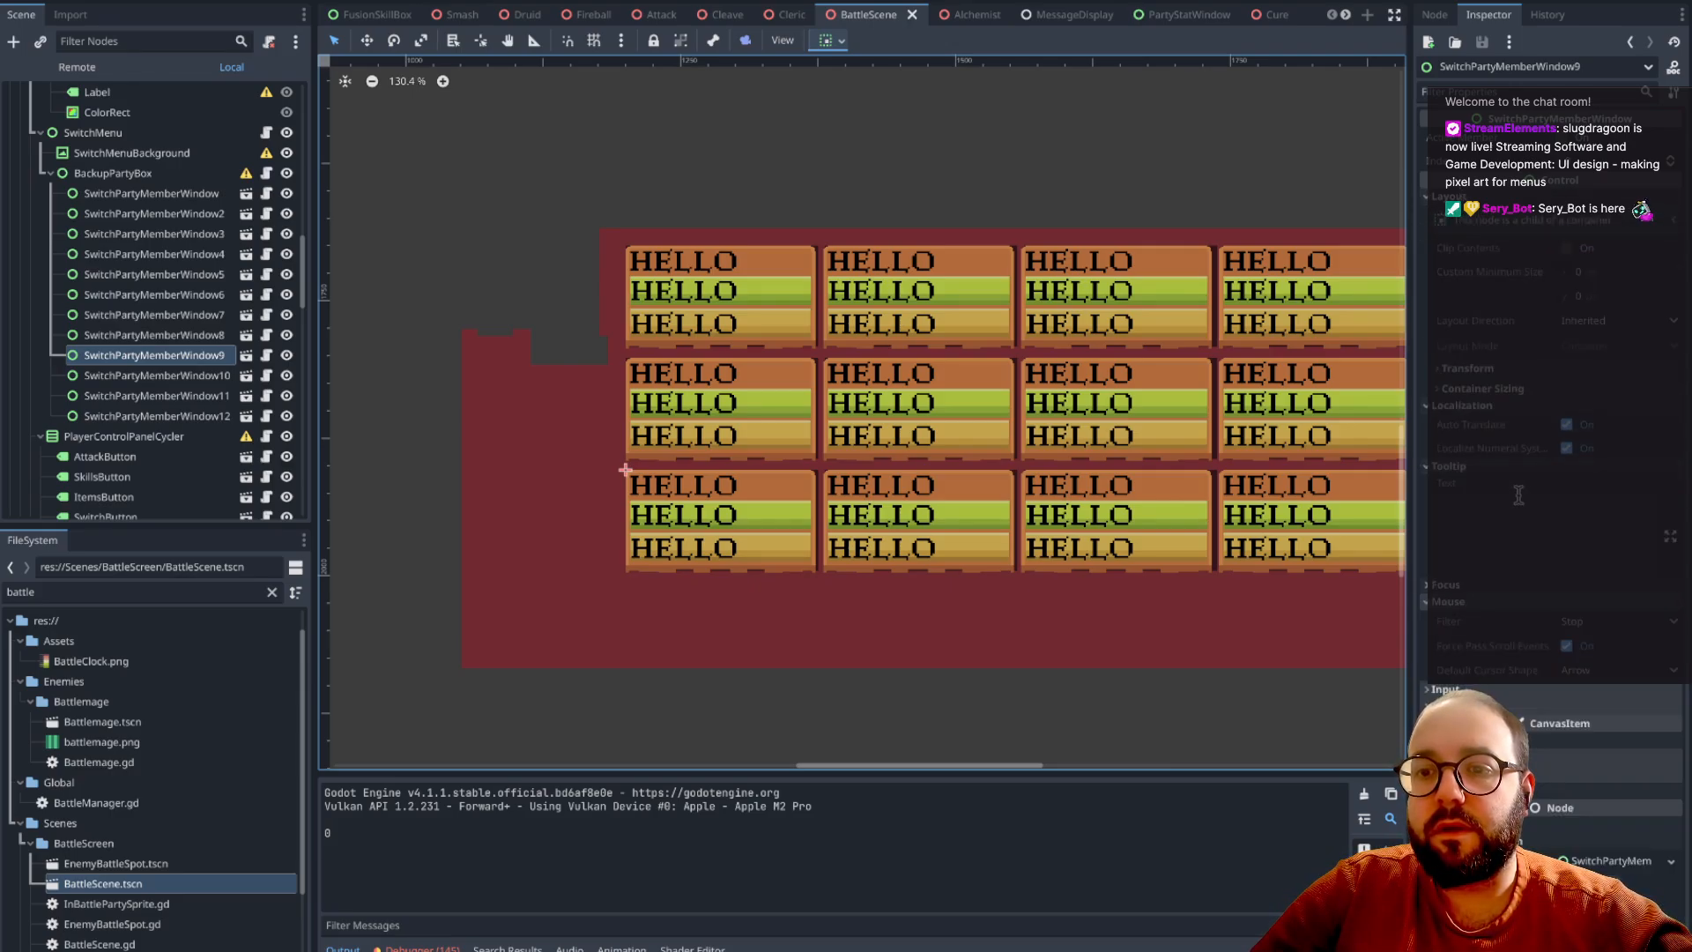
click(1476, 370)
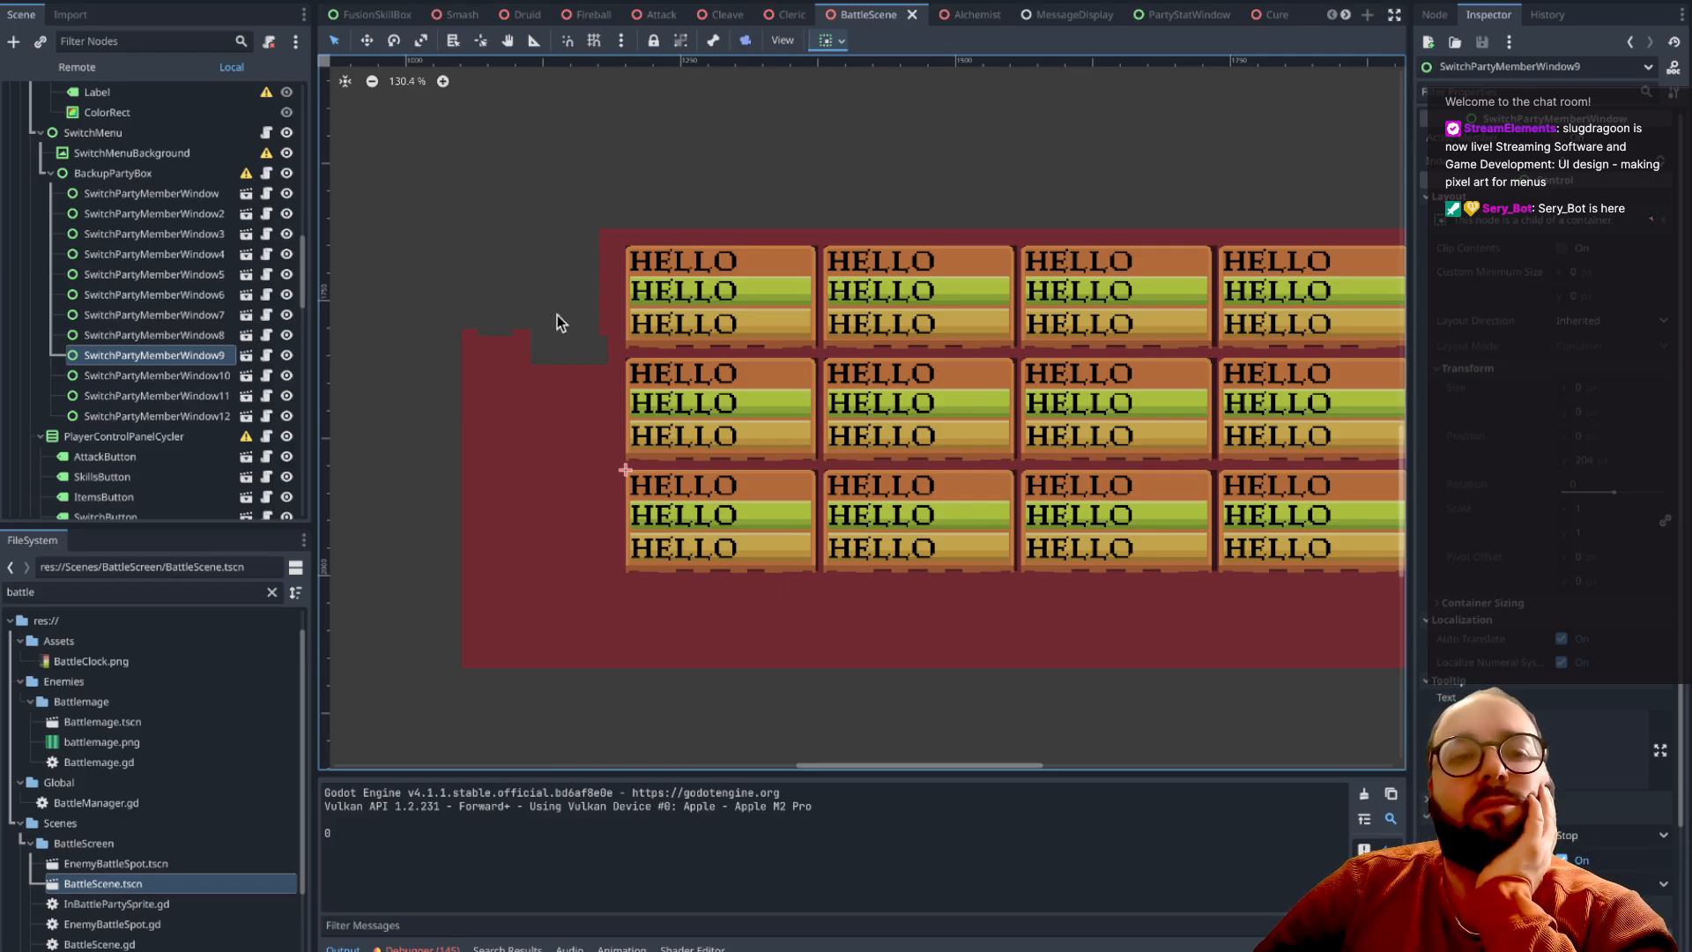
- Open the SwitchPartyMemberWindow script and scene, and review how select and deselect use base_y_level
click(267, 194)
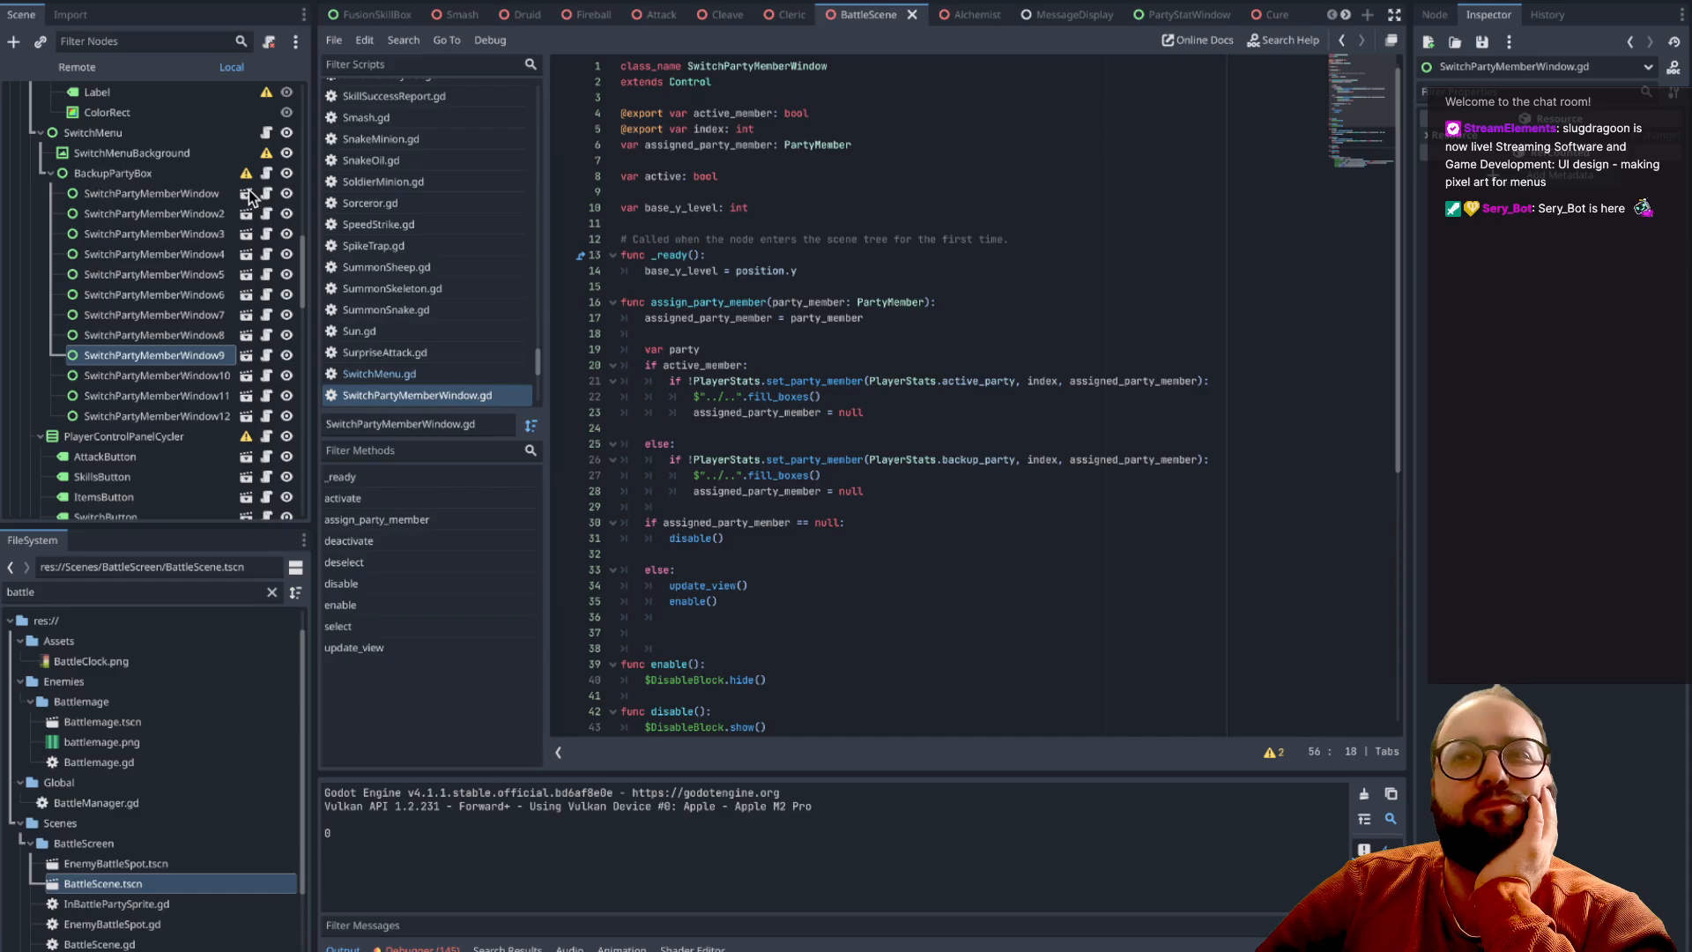
scroll(251, 195, up, 2)
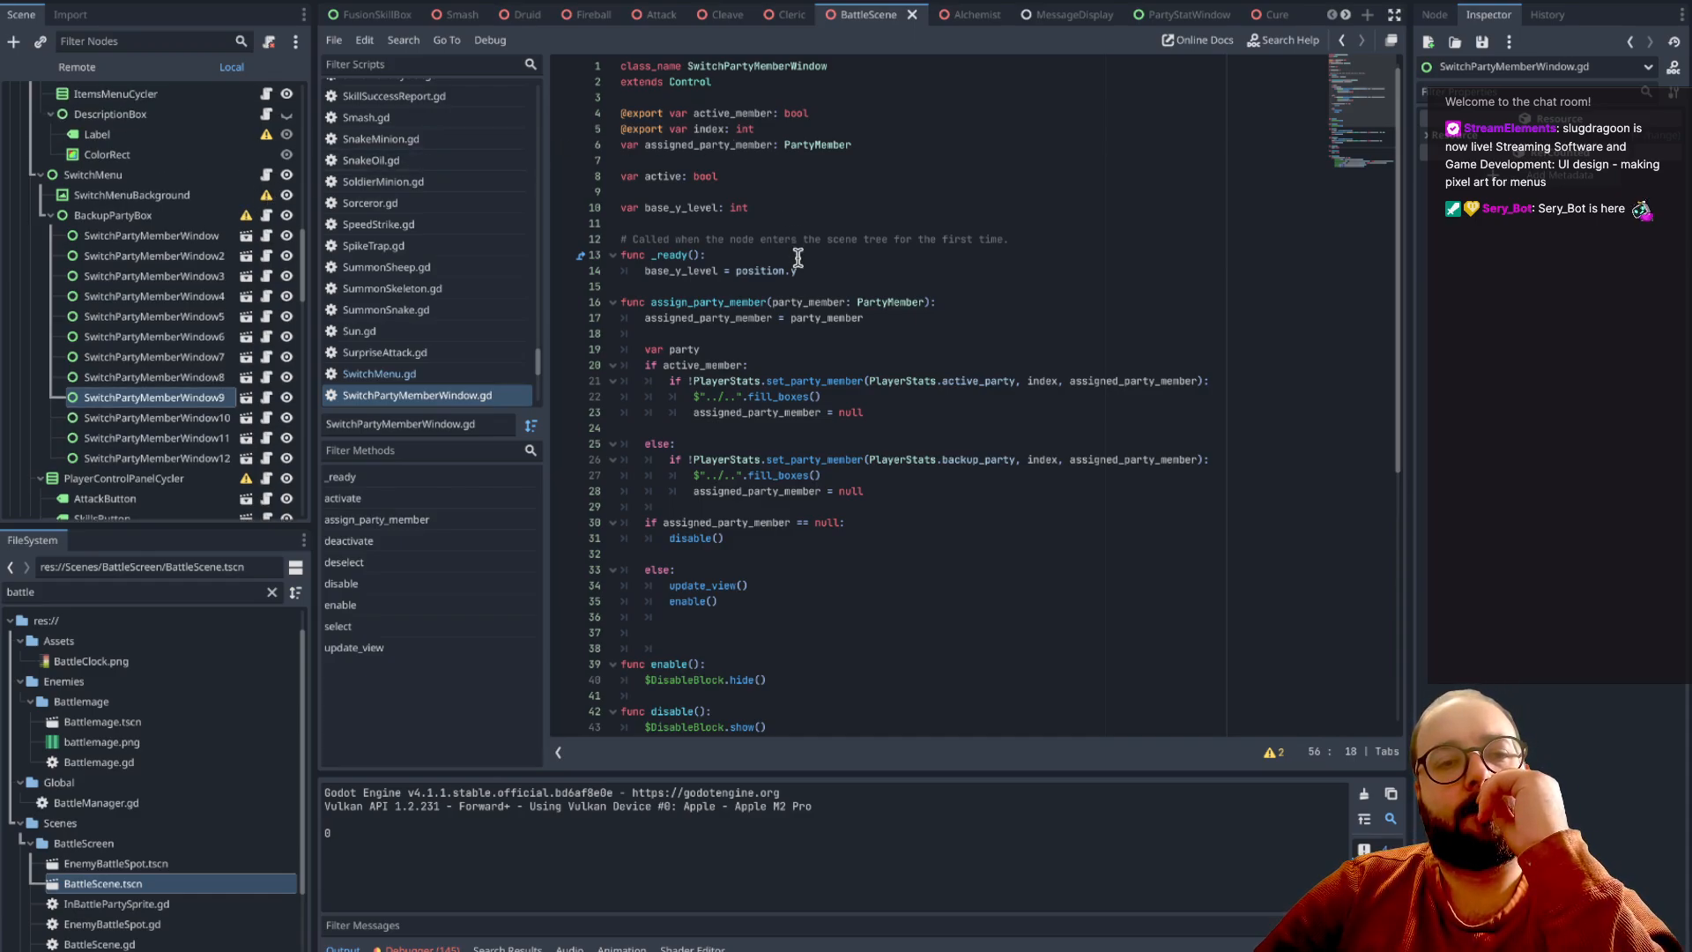
click(246, 256)
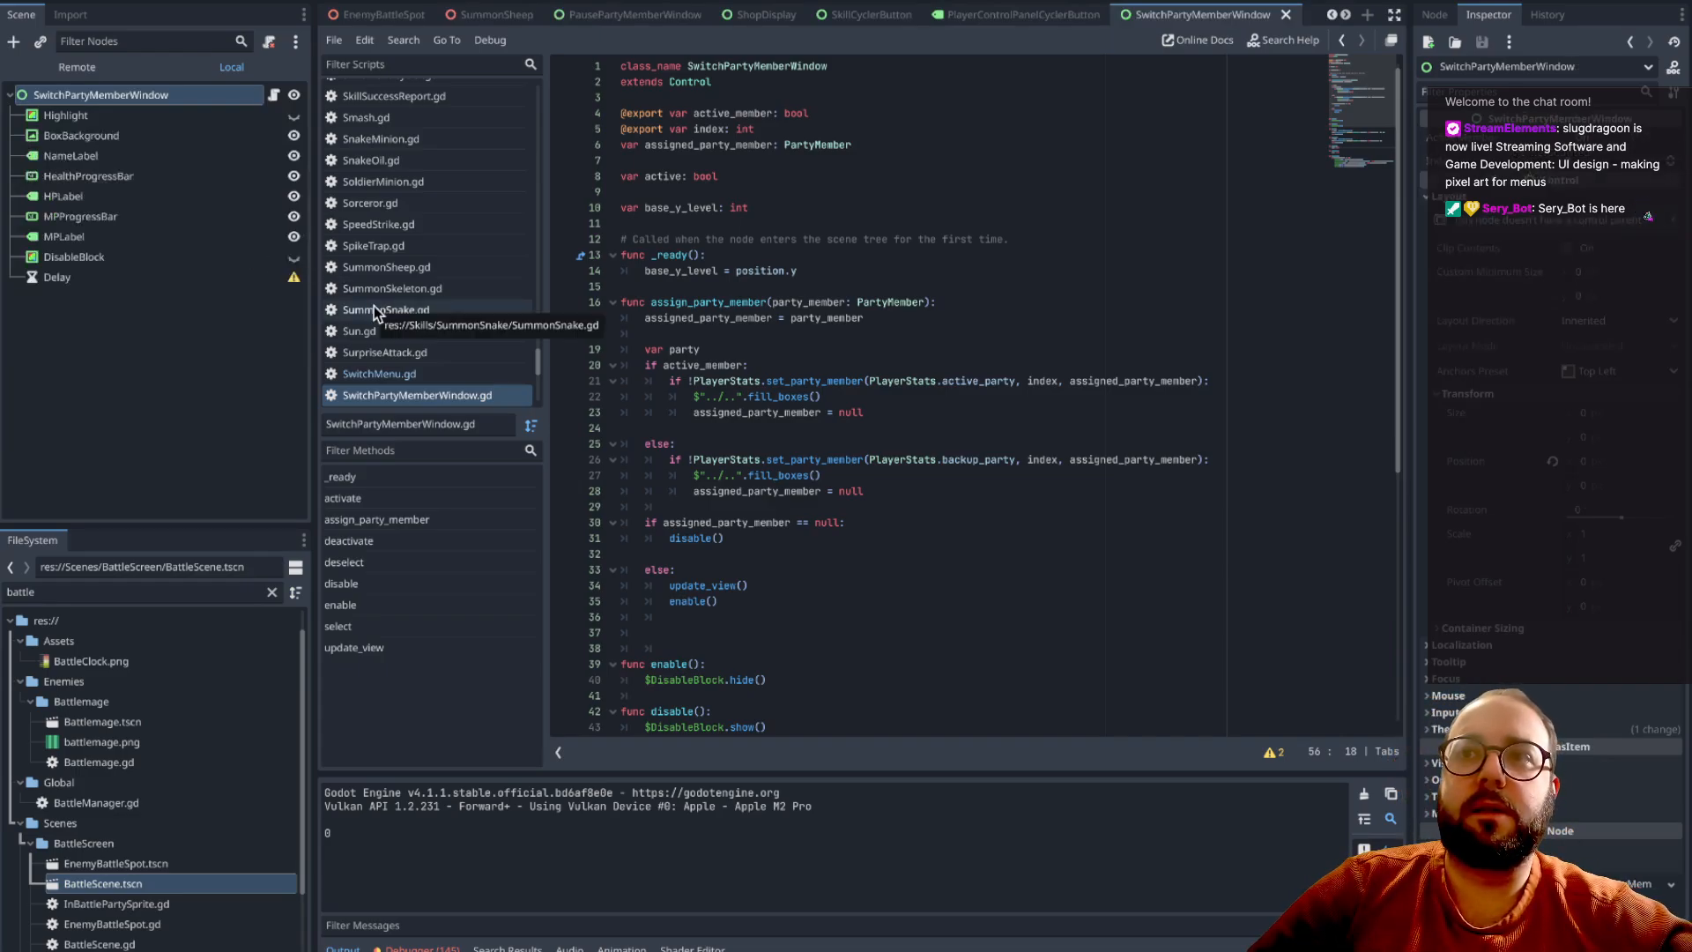
scroll(617, 464, down, 4)
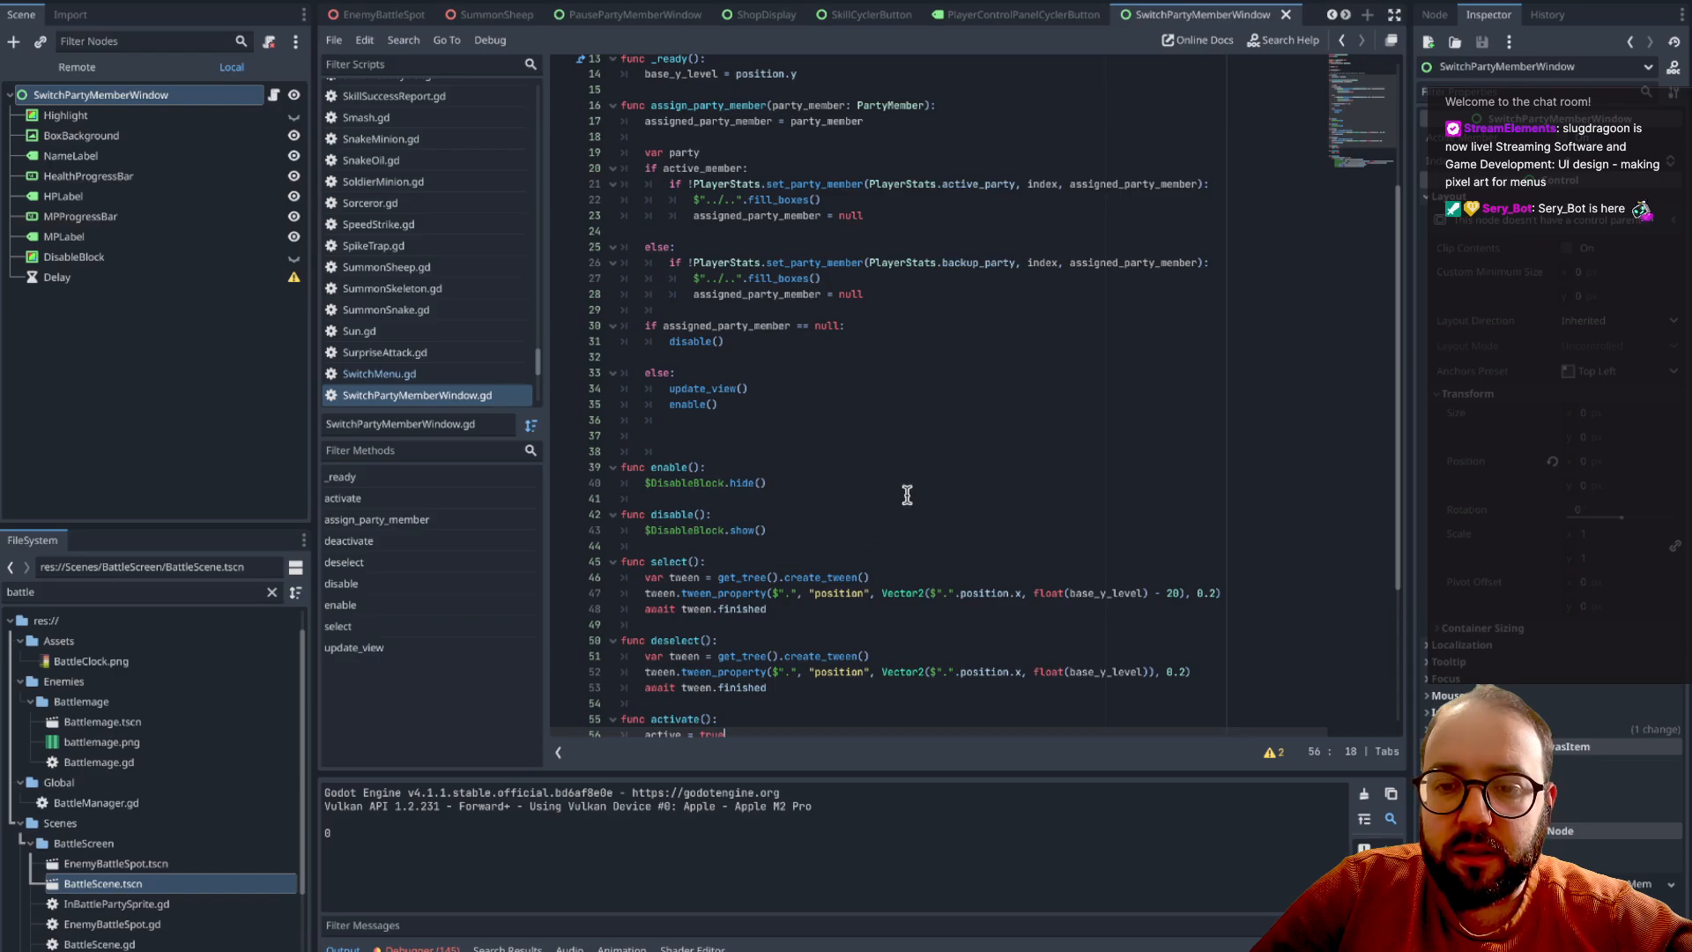
scroll(896, 499, down, 1)
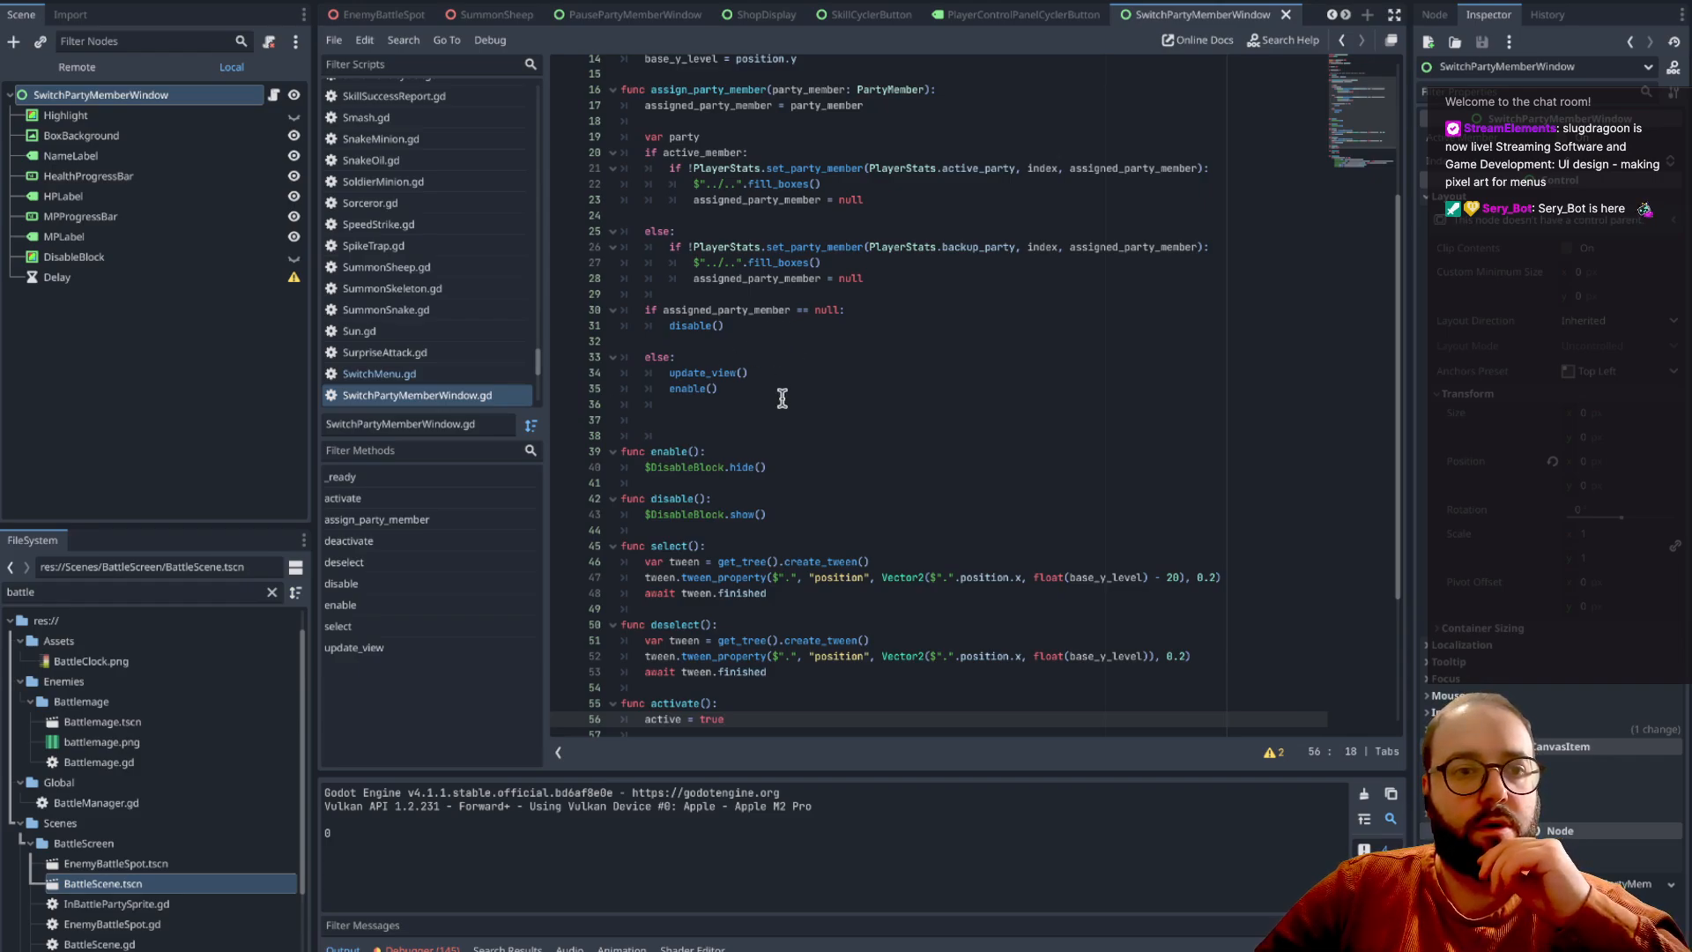
scroll(741, 406, up, 1)
scroll(740, 406, up, 4)
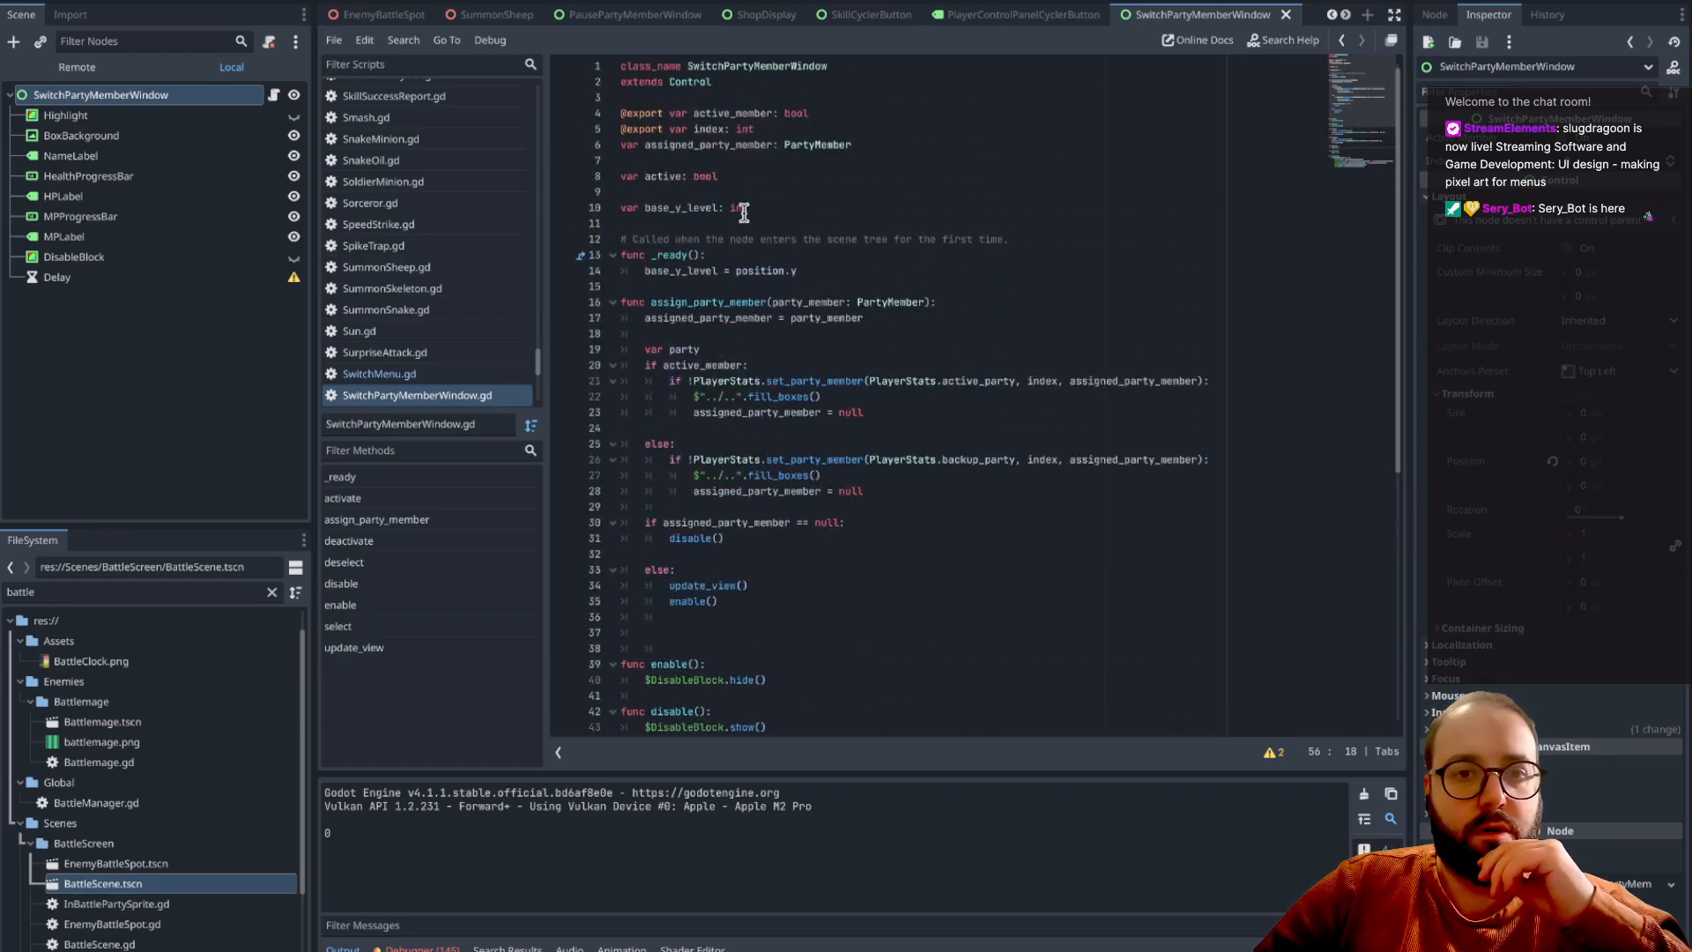
- Add print(index + ": " + position.x + ", " + position.y) below the base_y_level assignment in _ready, and save the script
click(822, 269)
key(Return)
text(print)
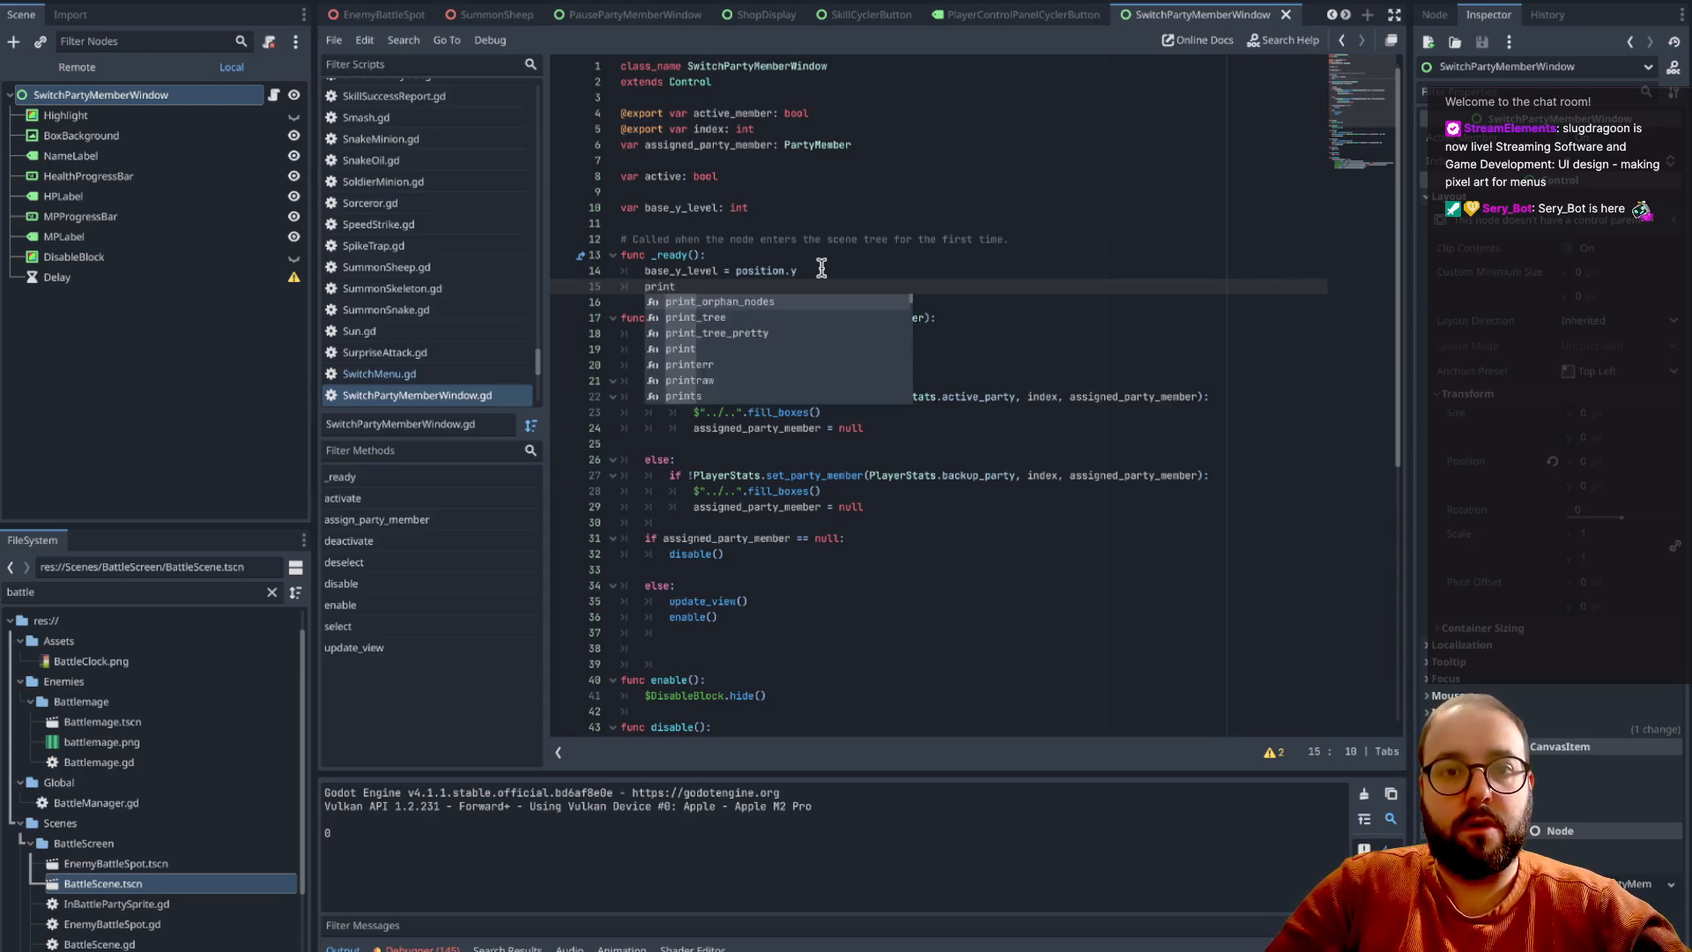
key(BackSpace)
text(())
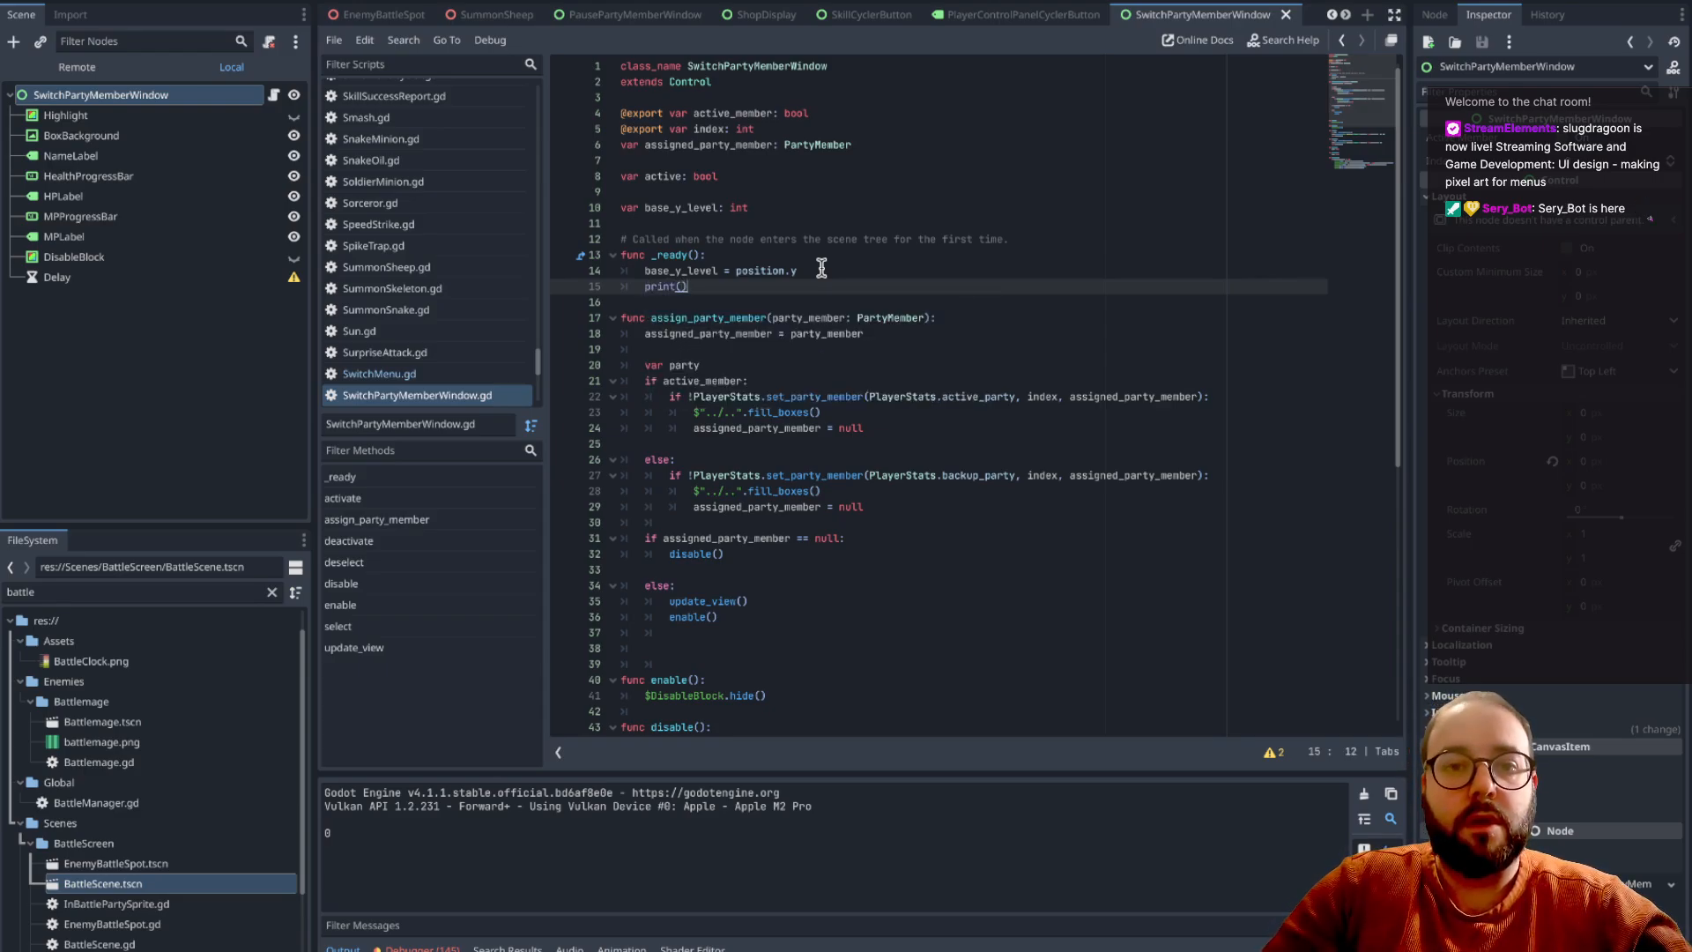
key(Left)
text(i)
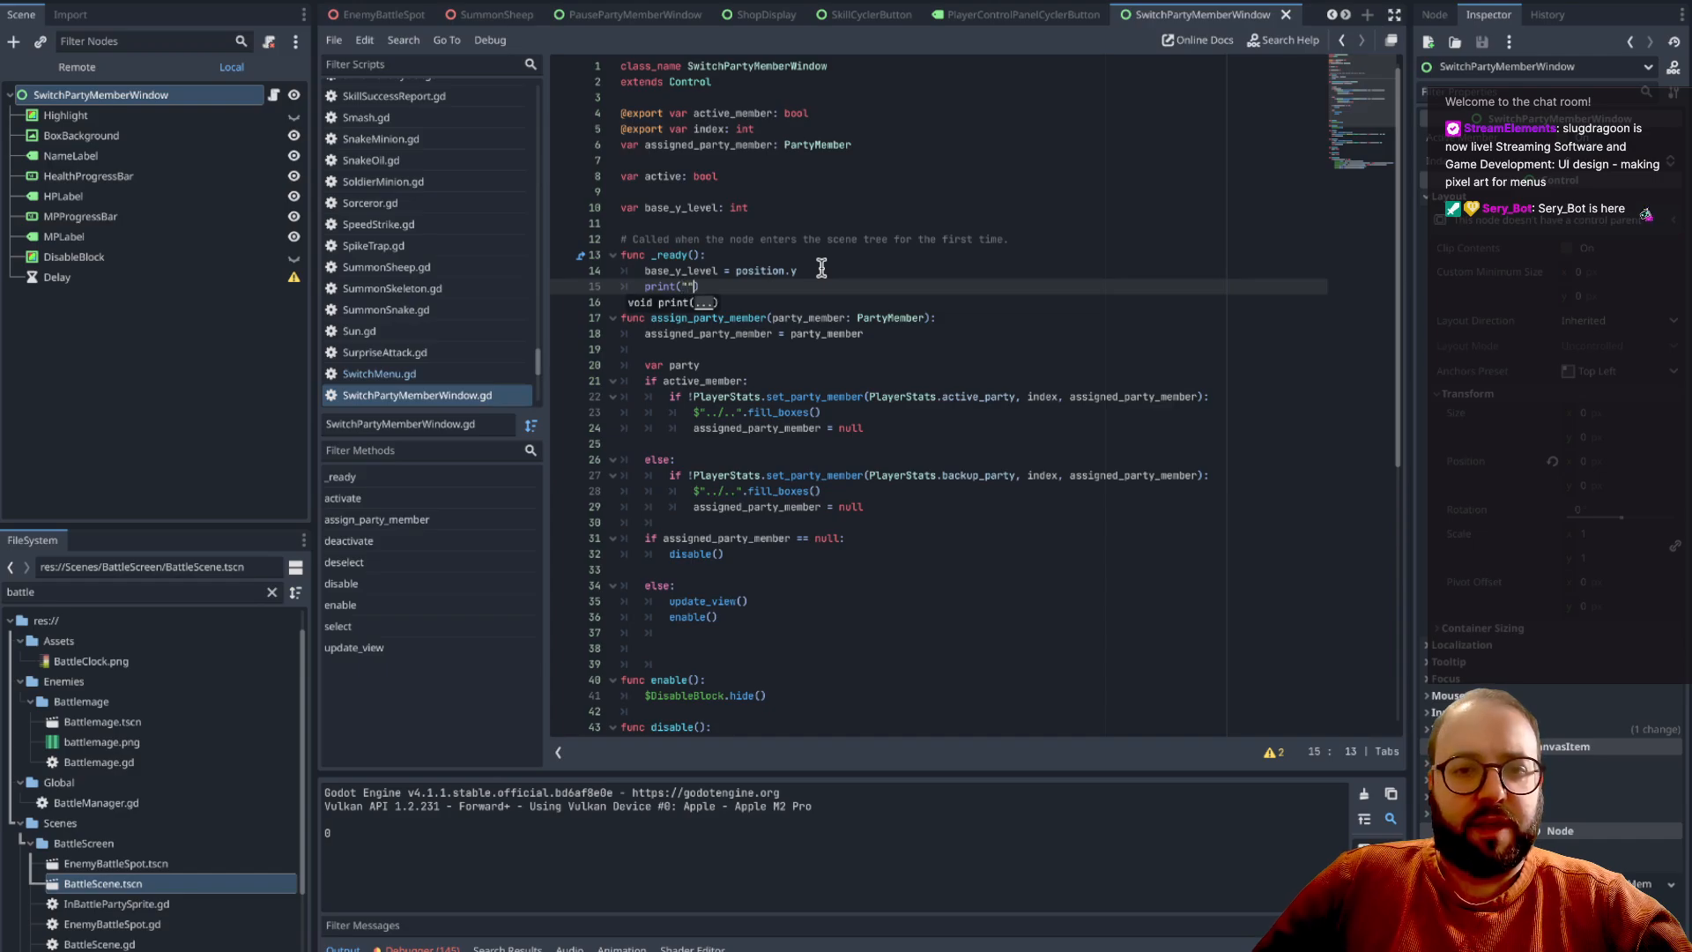
text(ndex )
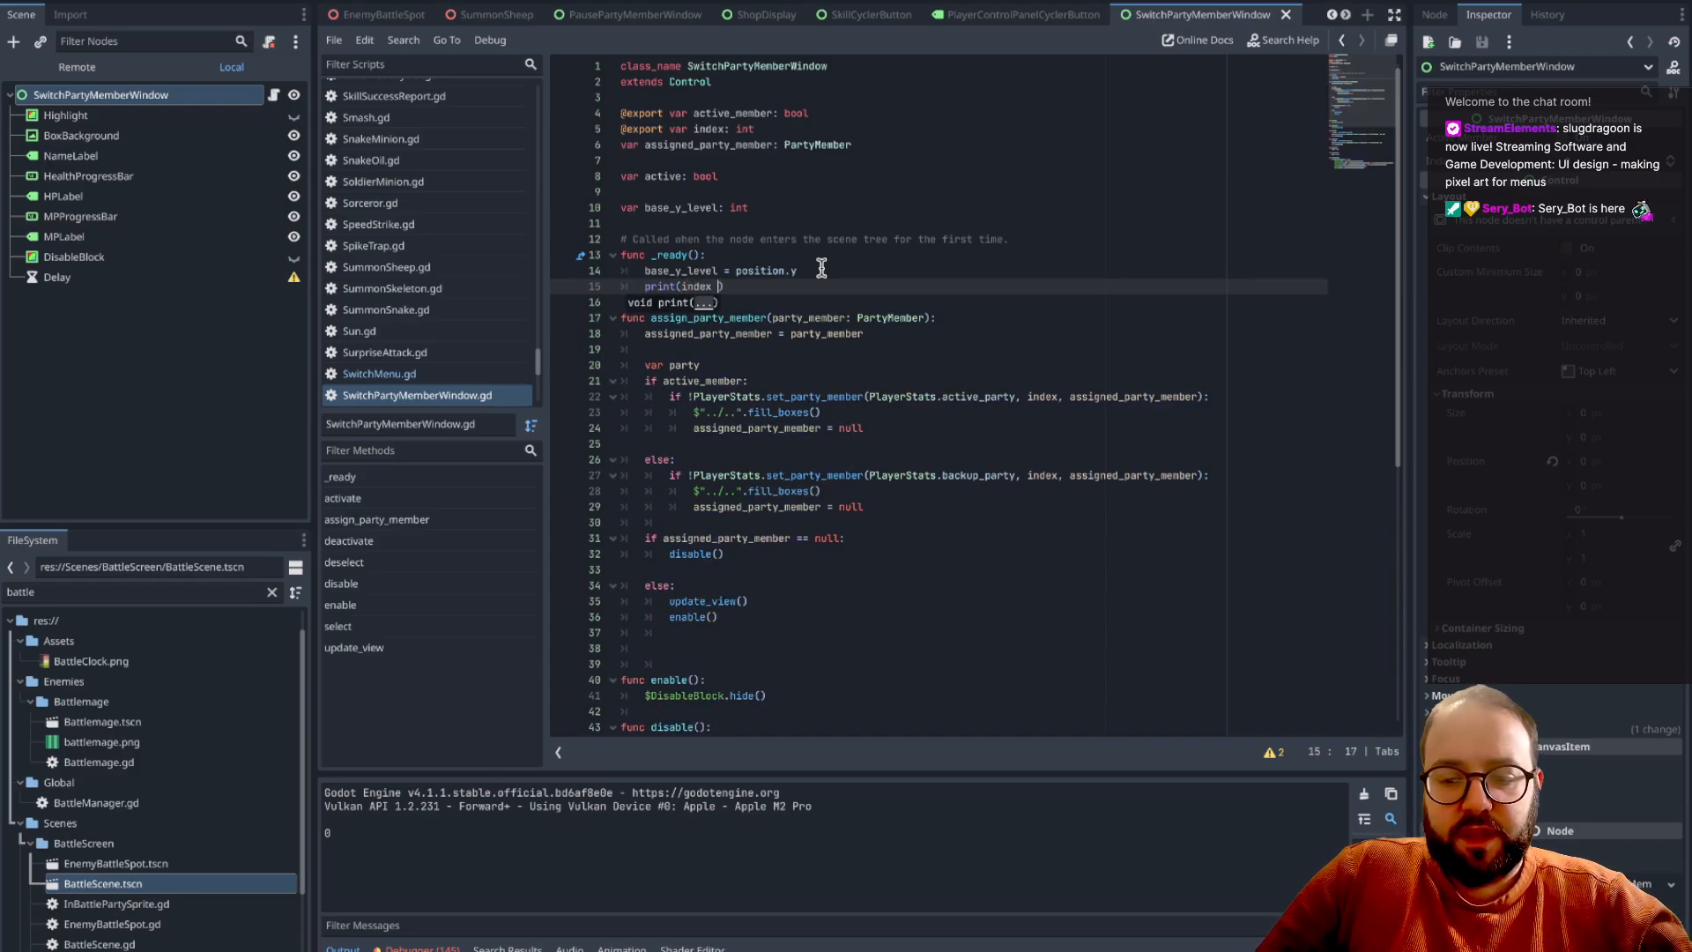
text(+ "")
text(: " + )
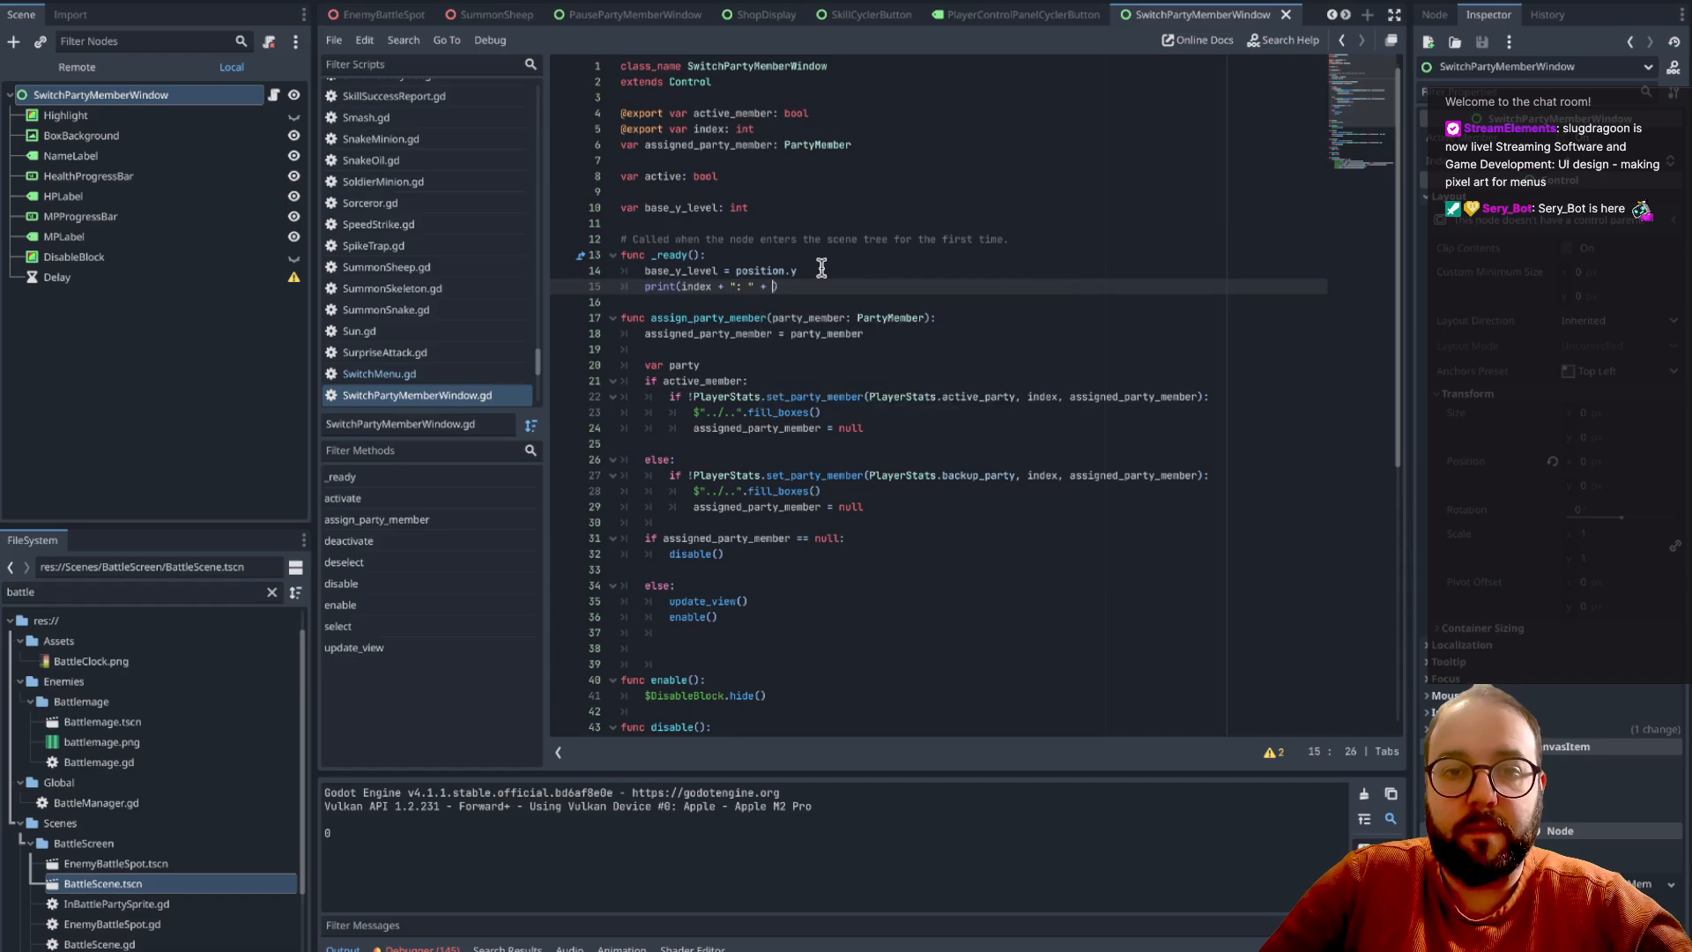
text(positi)
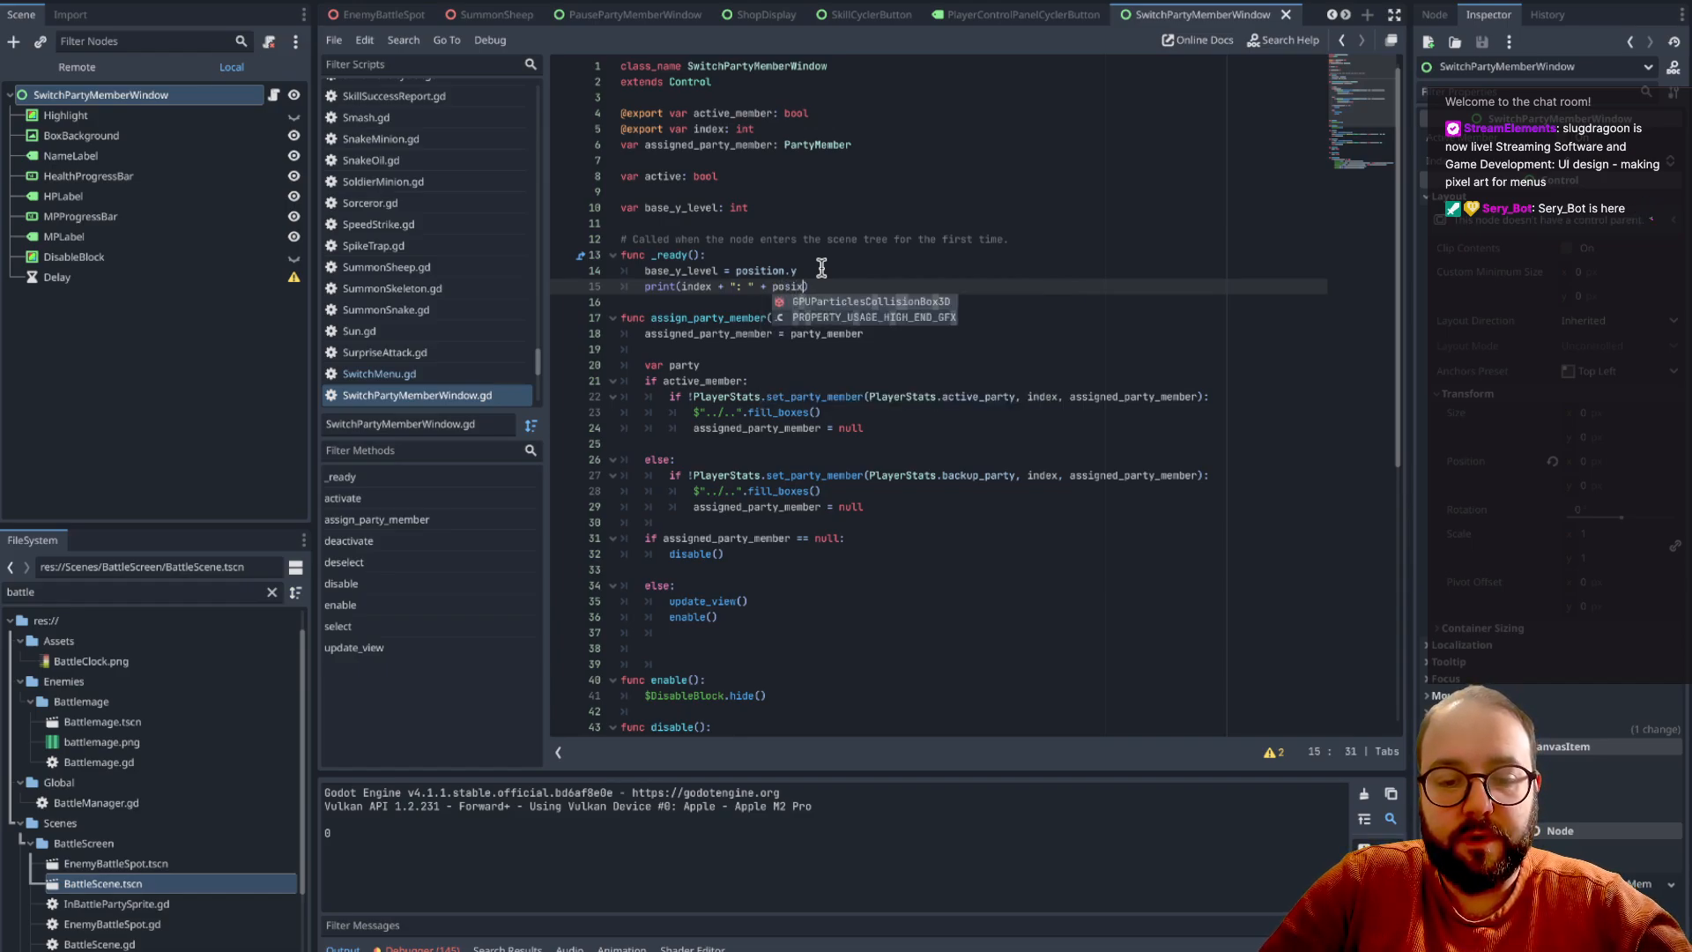
text(on)
text(.x )
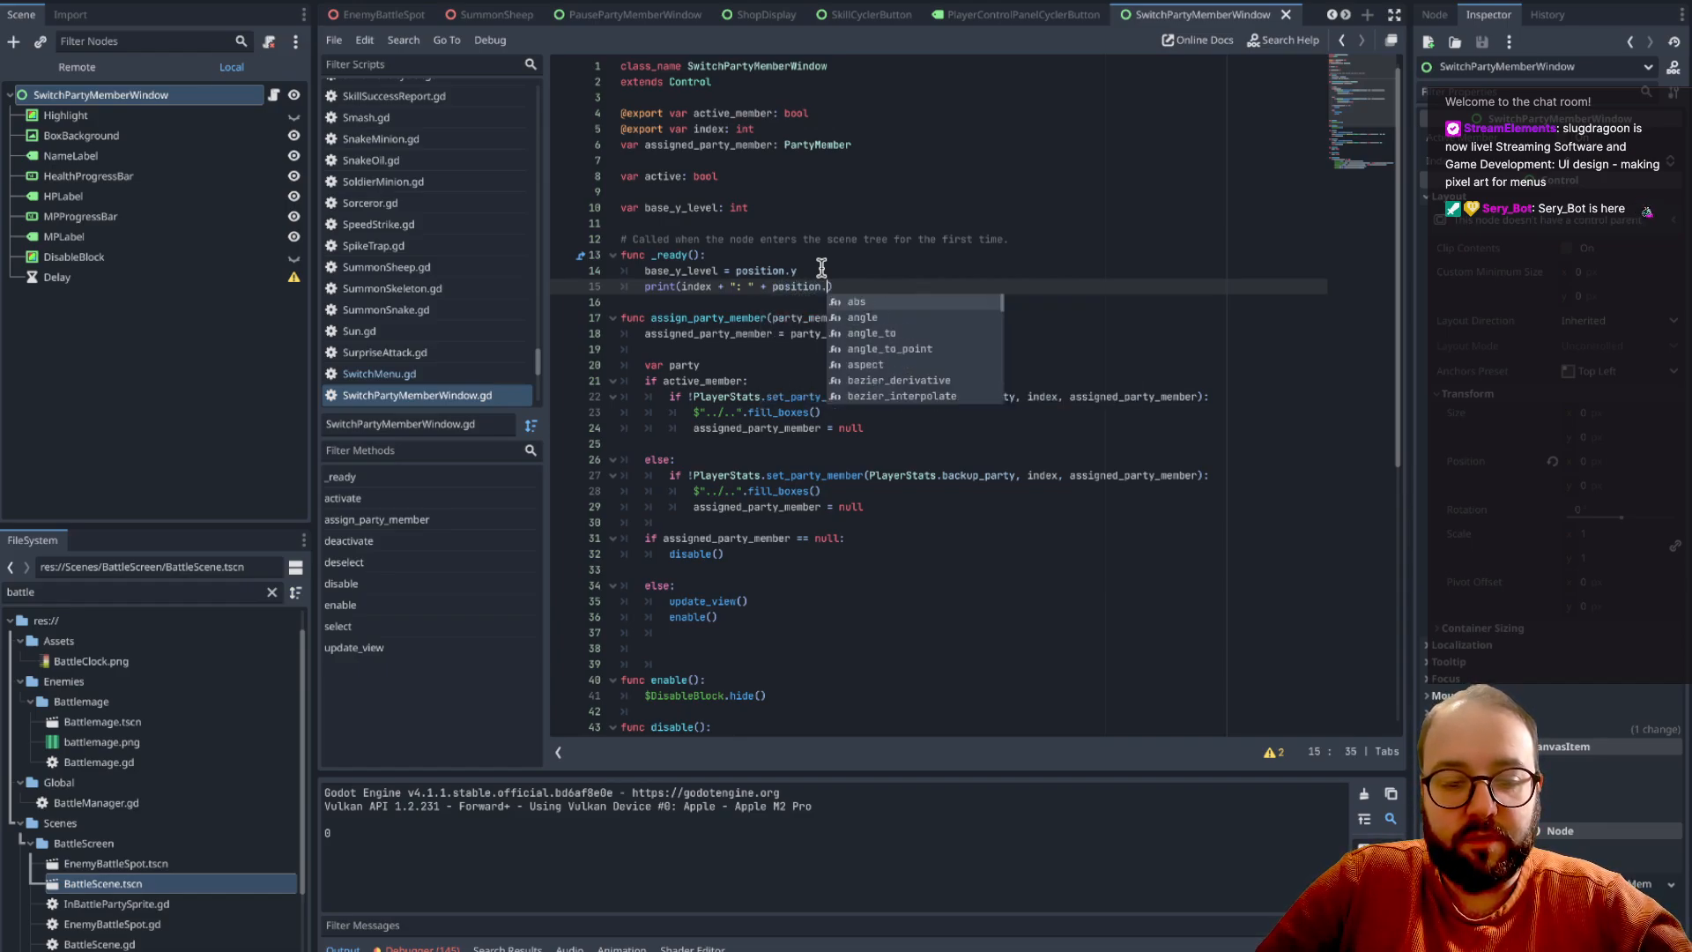
text(+ "")
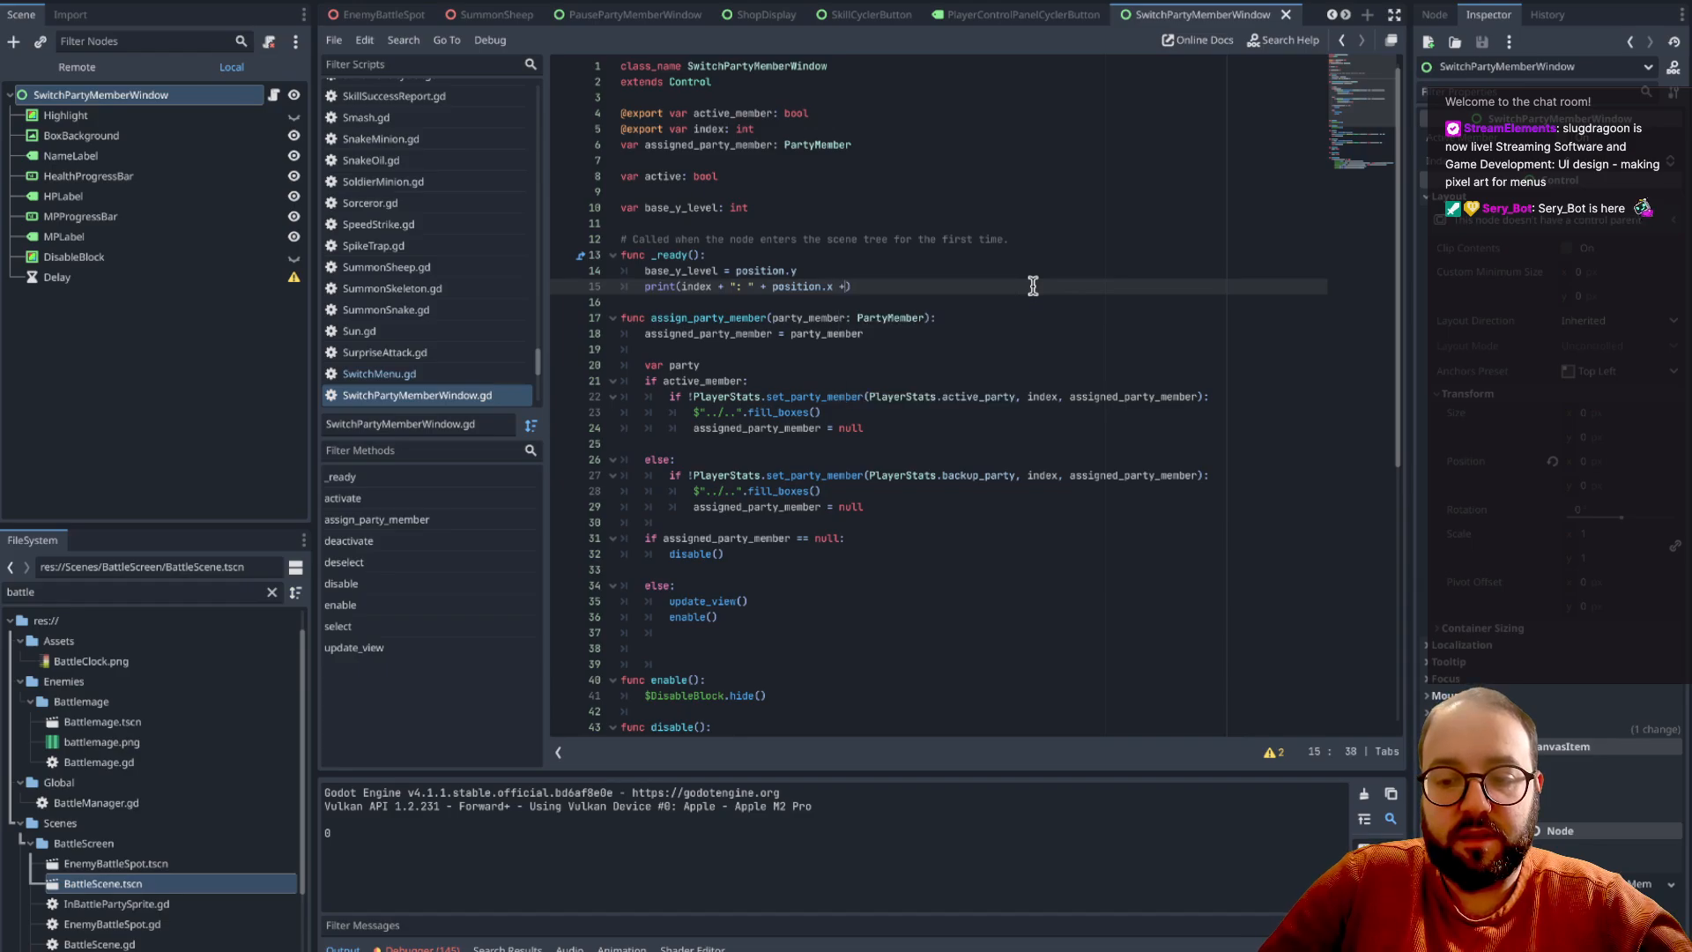
text(,)
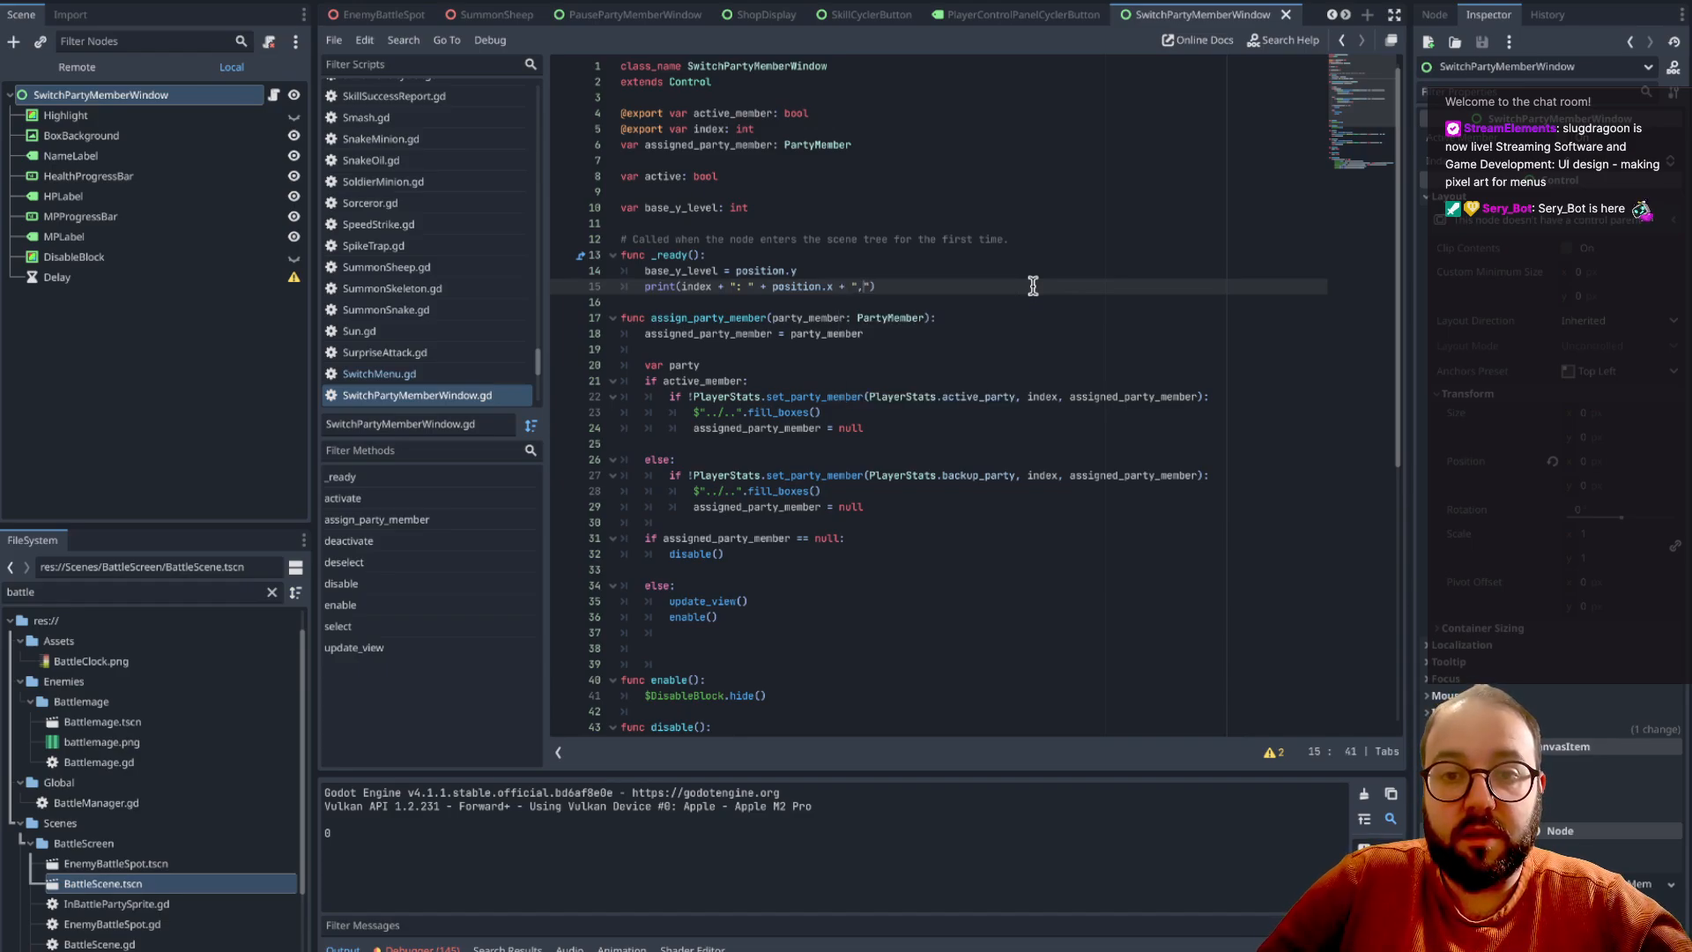
text(  + posit)
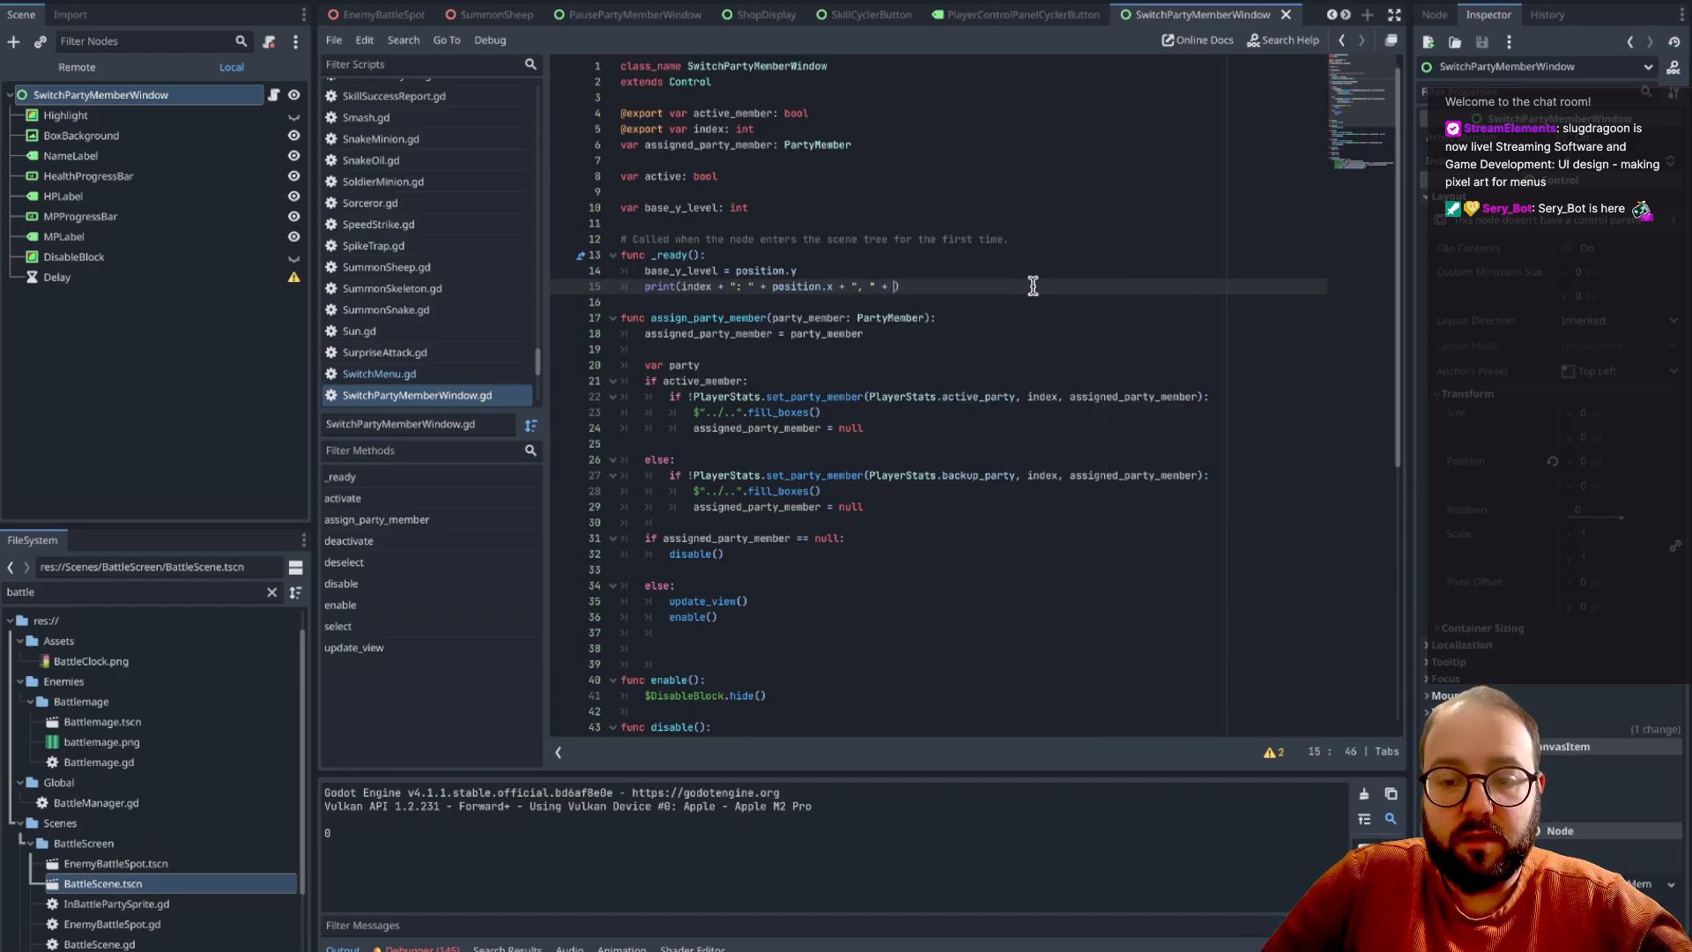
text(ion)
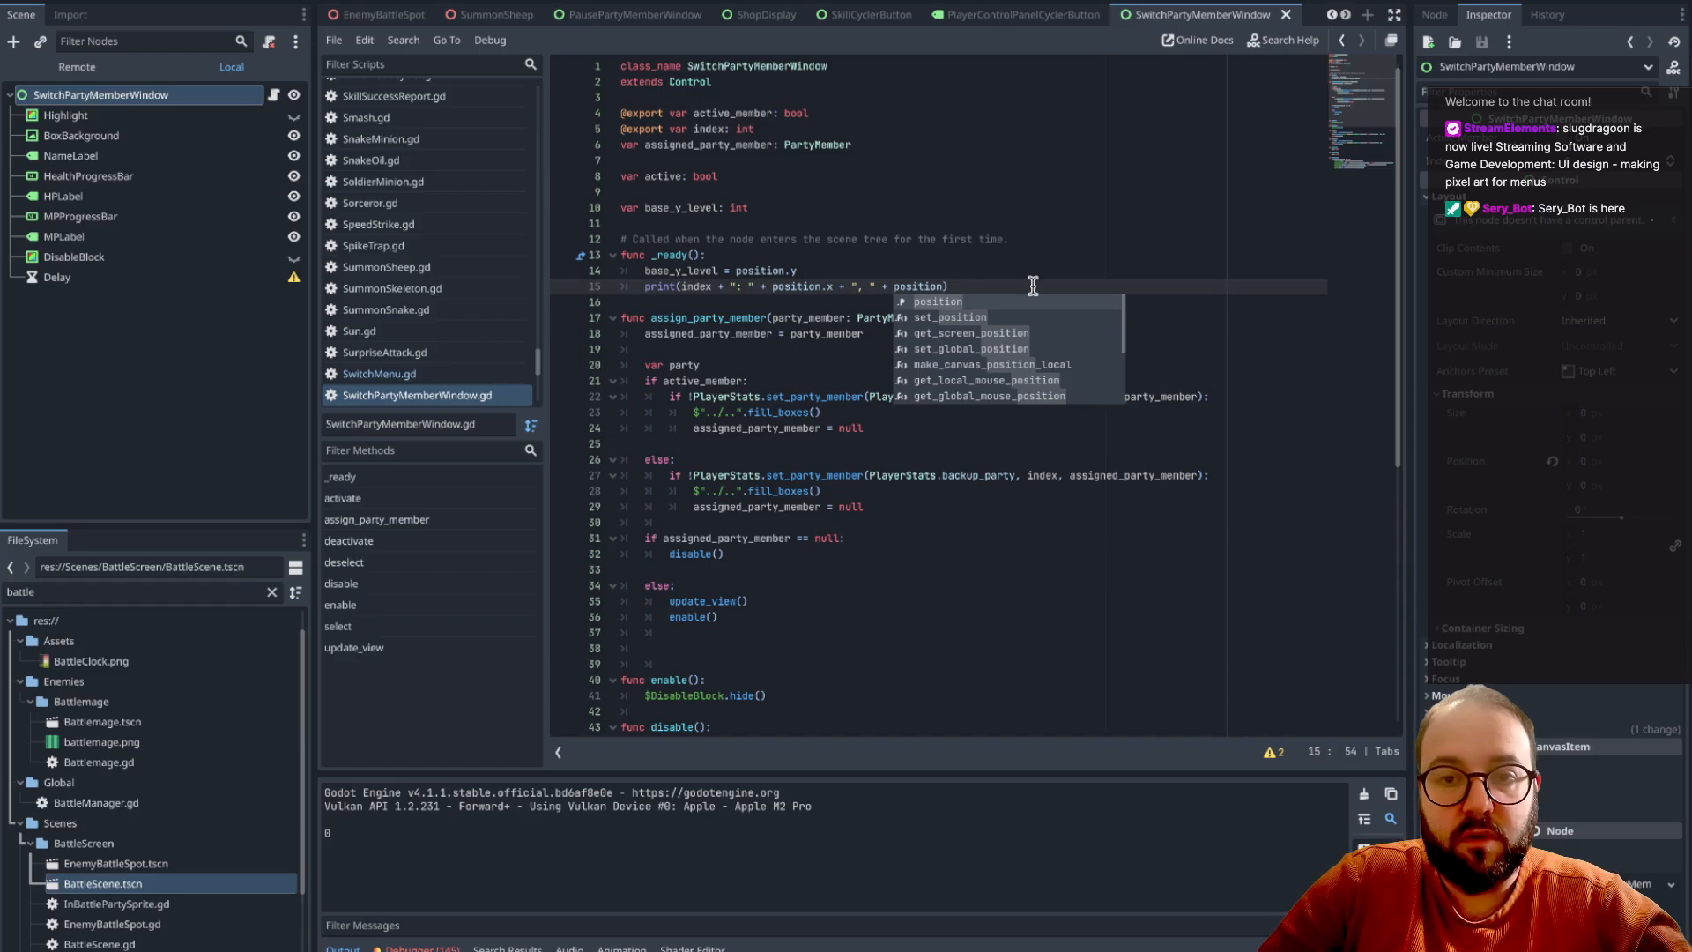
text(.y)
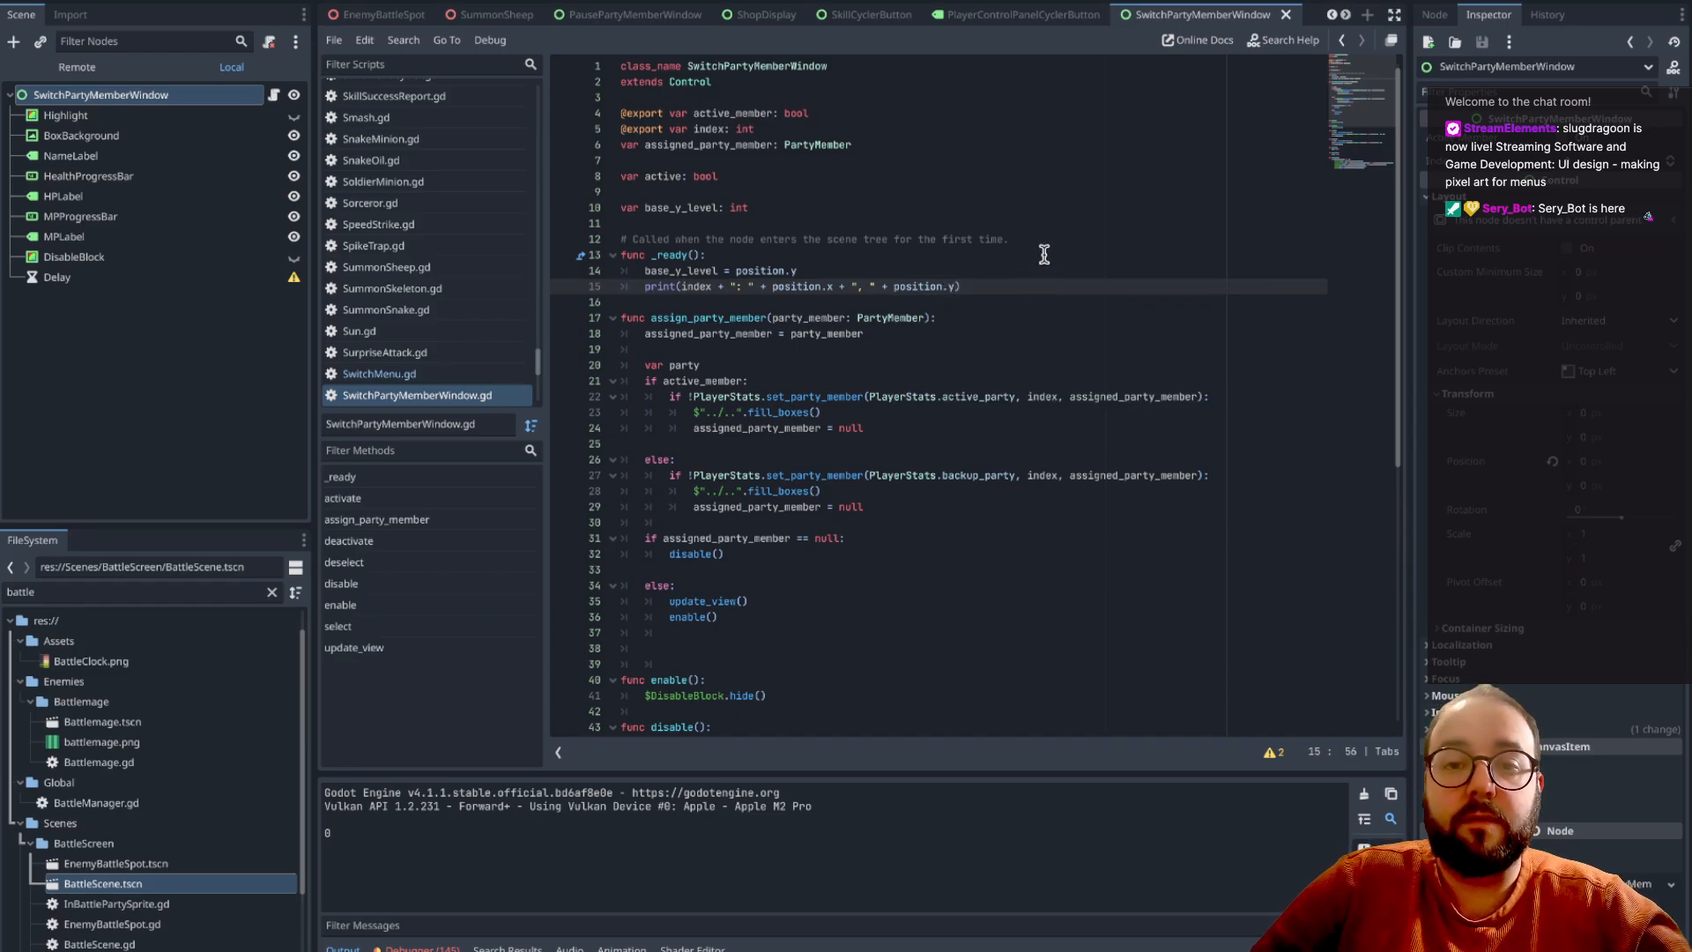
key(super+s)
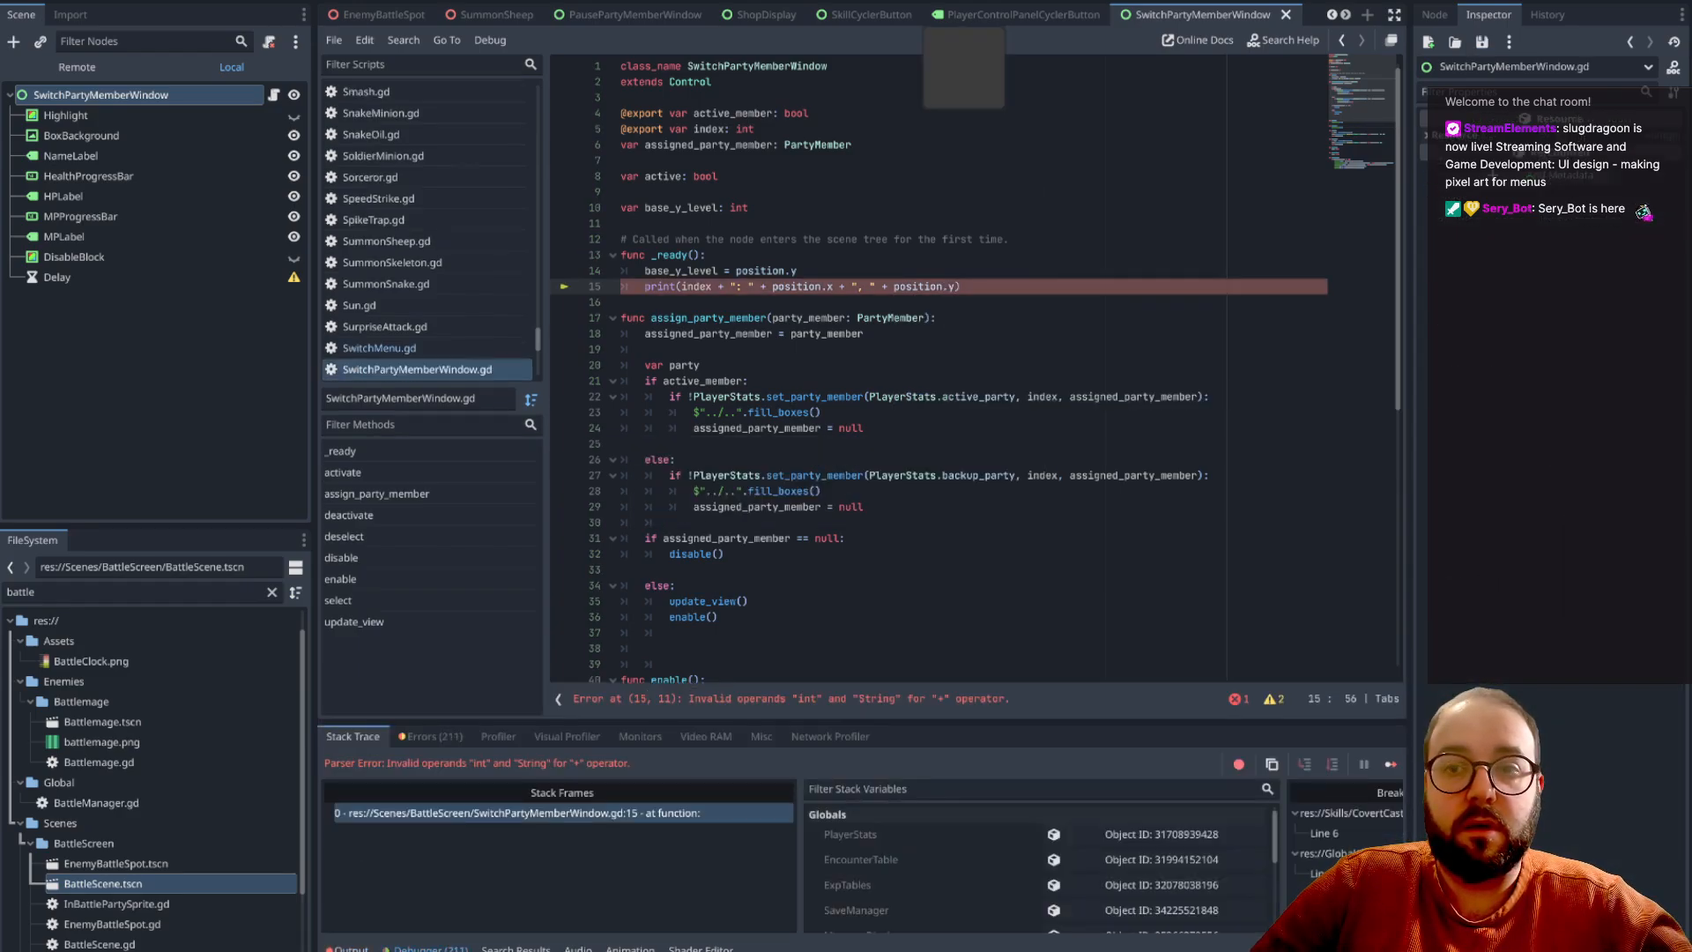
- Wrap position.x, position.y and index each in str() in the print statement of _ready
click(765, 287)
text(str()
click(858, 286)
text())
click(925, 286)
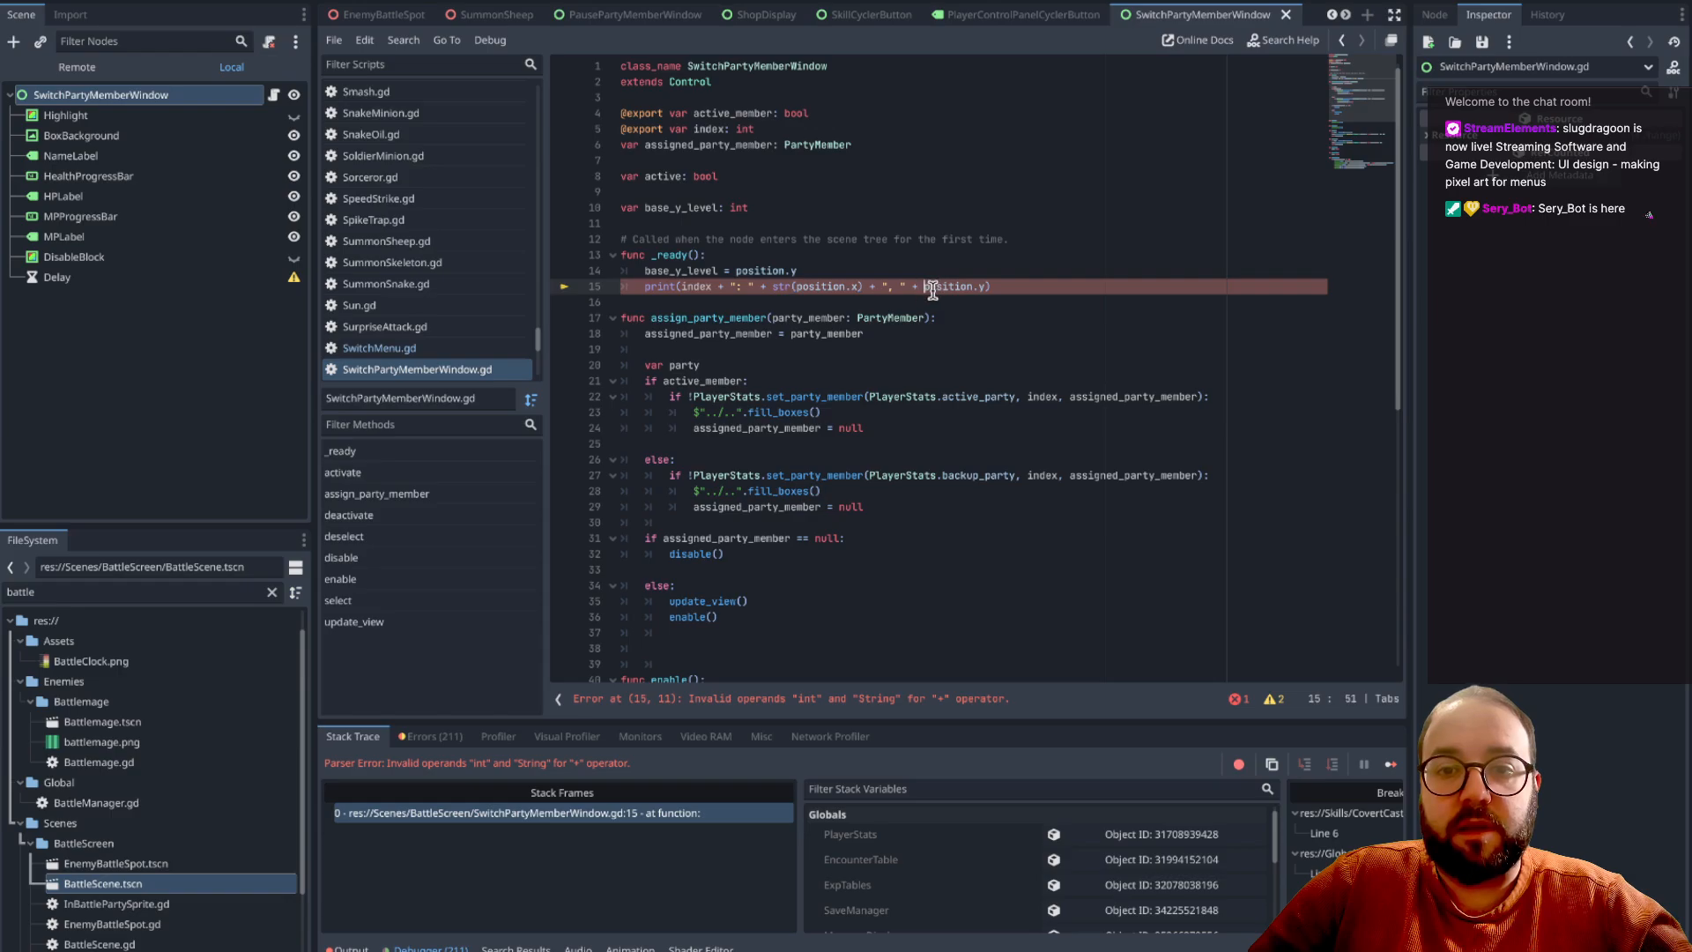
text(str()
key(Right)
key(Right)
key(Right)
key(Right)
key(Right)
key(Right)
key(Right)
key(Right)
key(Right)
key(Right)
click(693, 286)
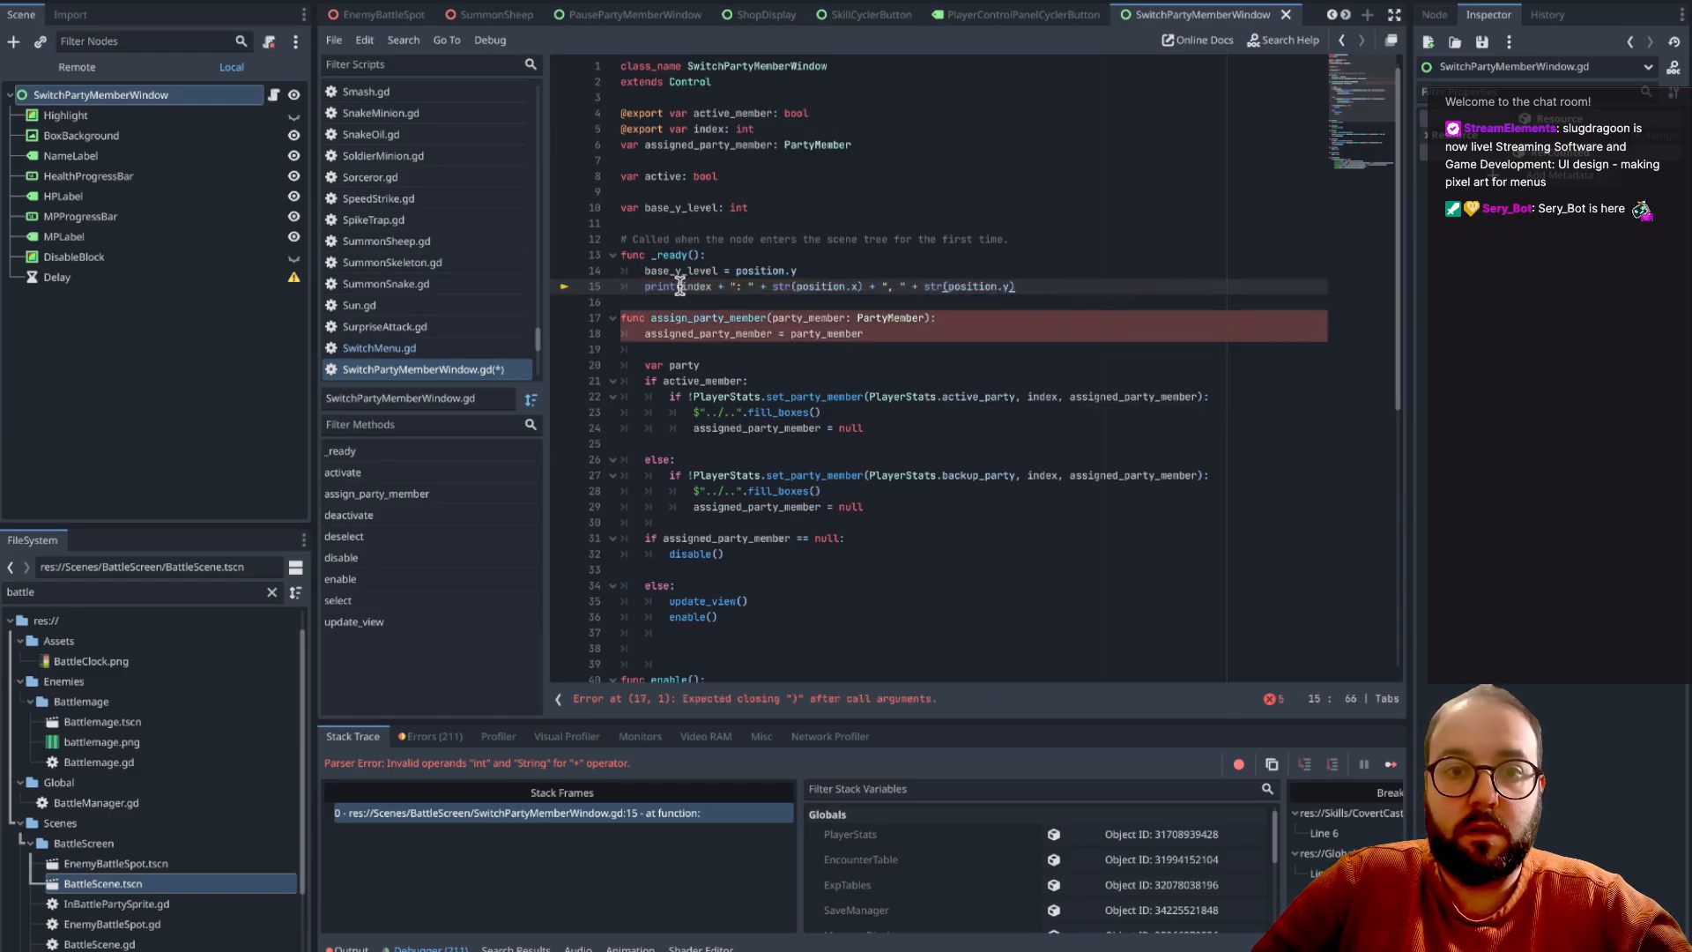
text(str()
key(Right)
key(Right)
key(Right)
text())
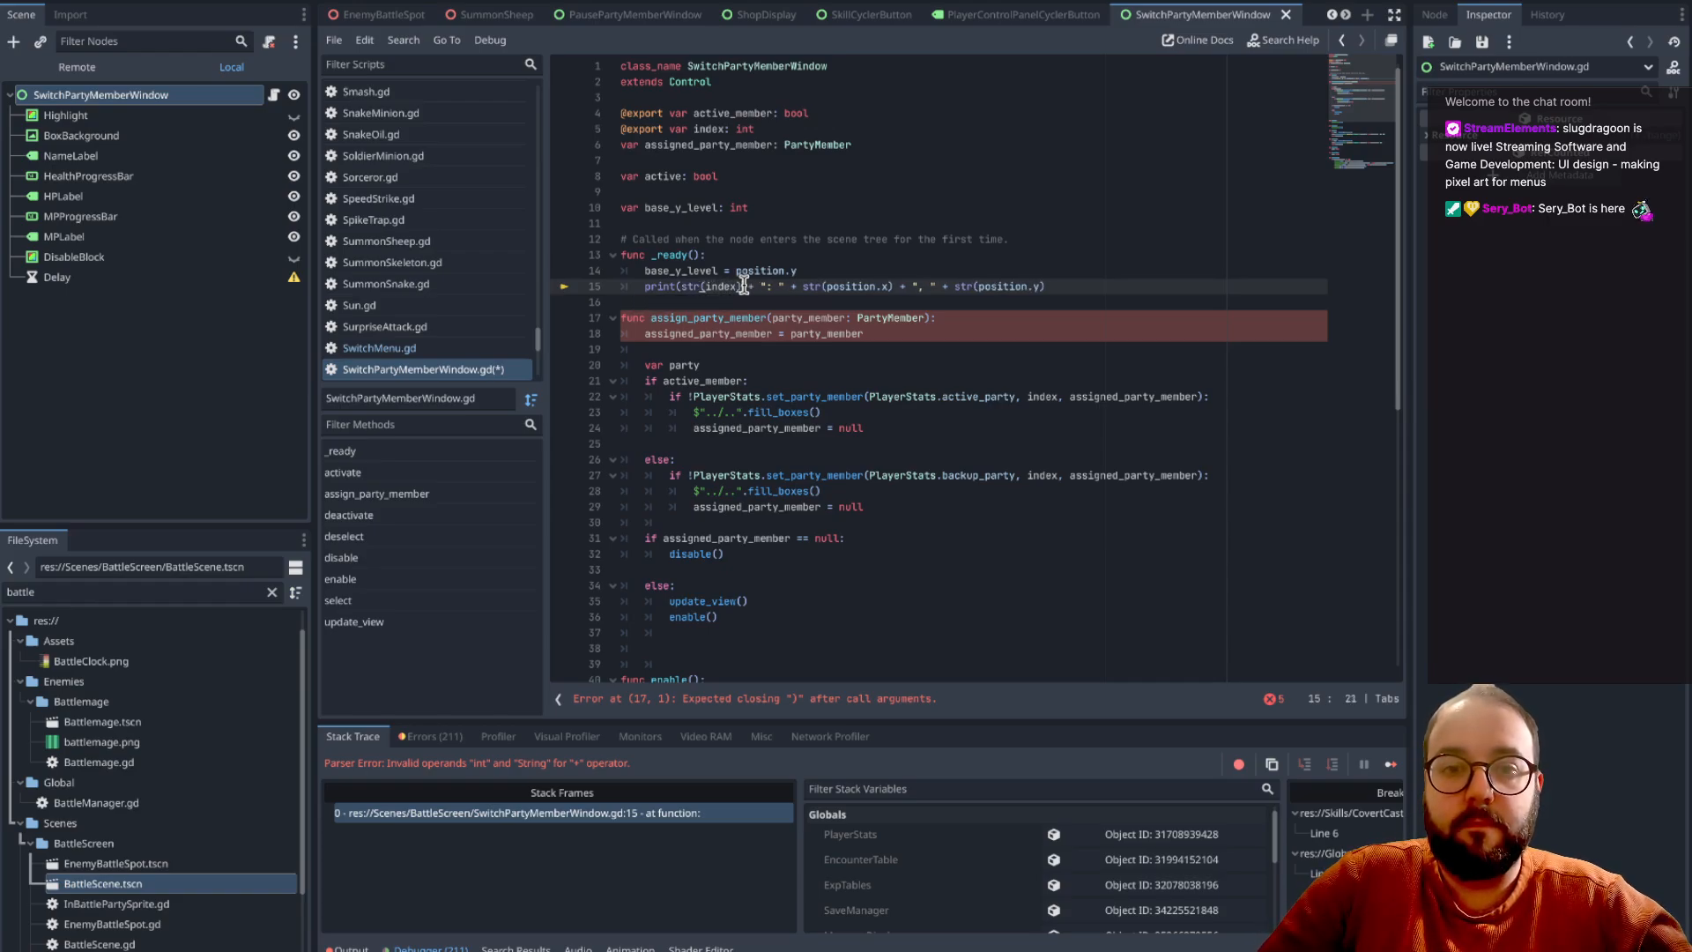
- Add the missing closing parenthesis to the print call, save the script, and run the game to check the printed positions
click(963, 222)
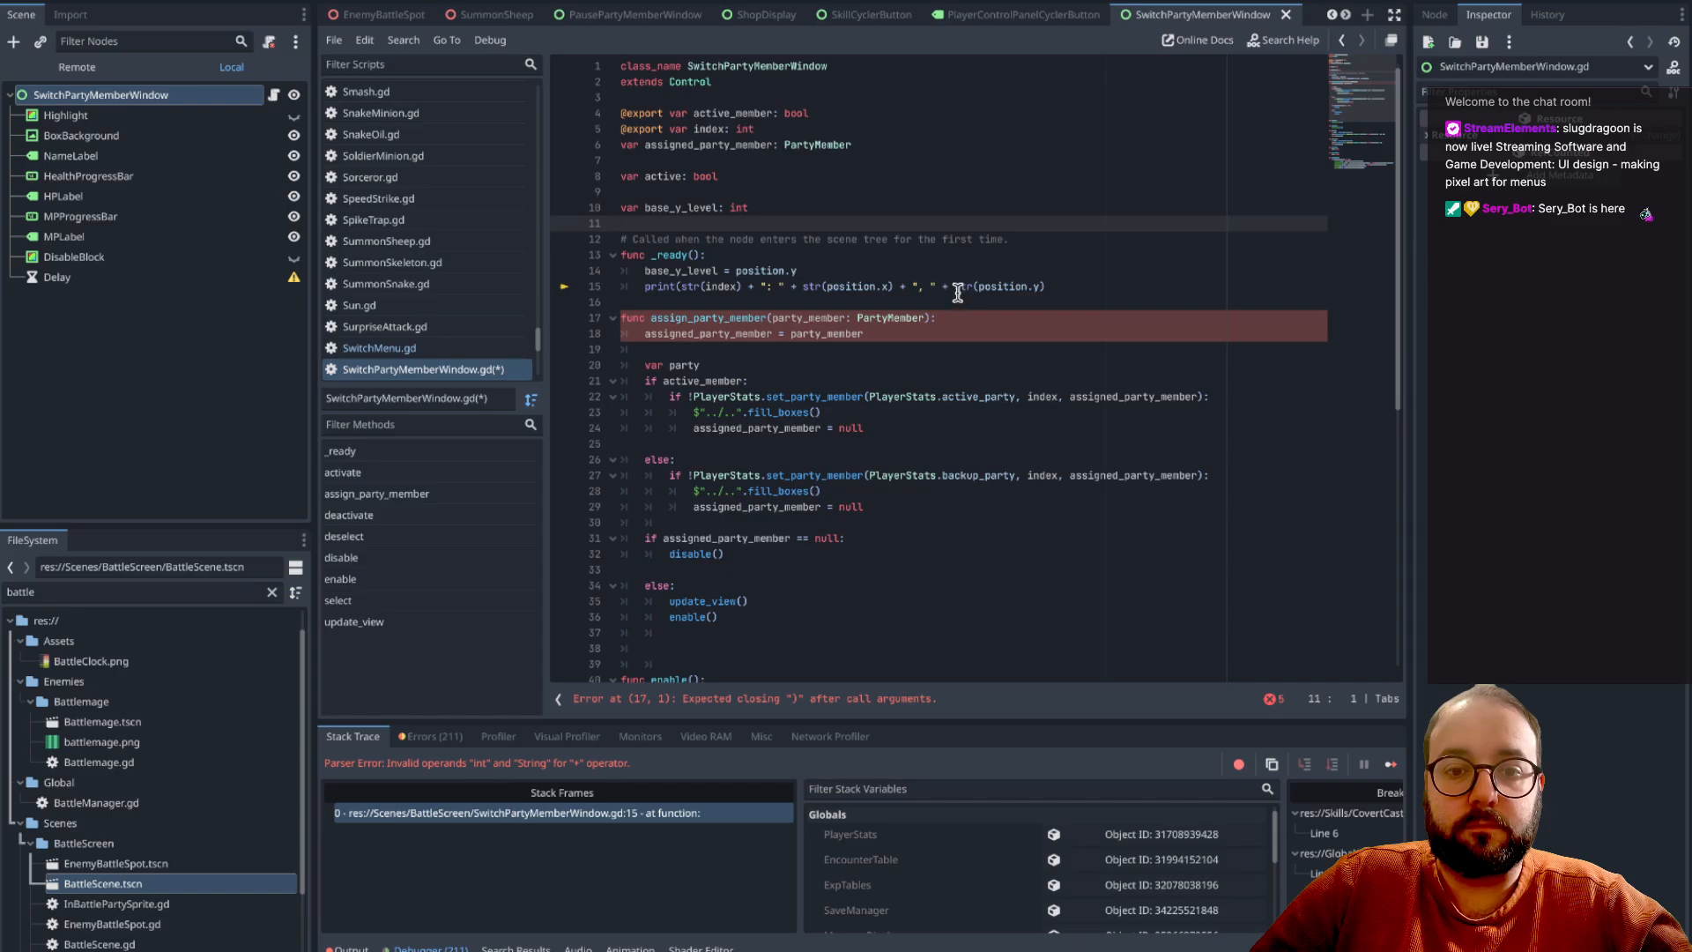
click(1048, 287)
text())
click(1087, 212)
key(ctrl+s)
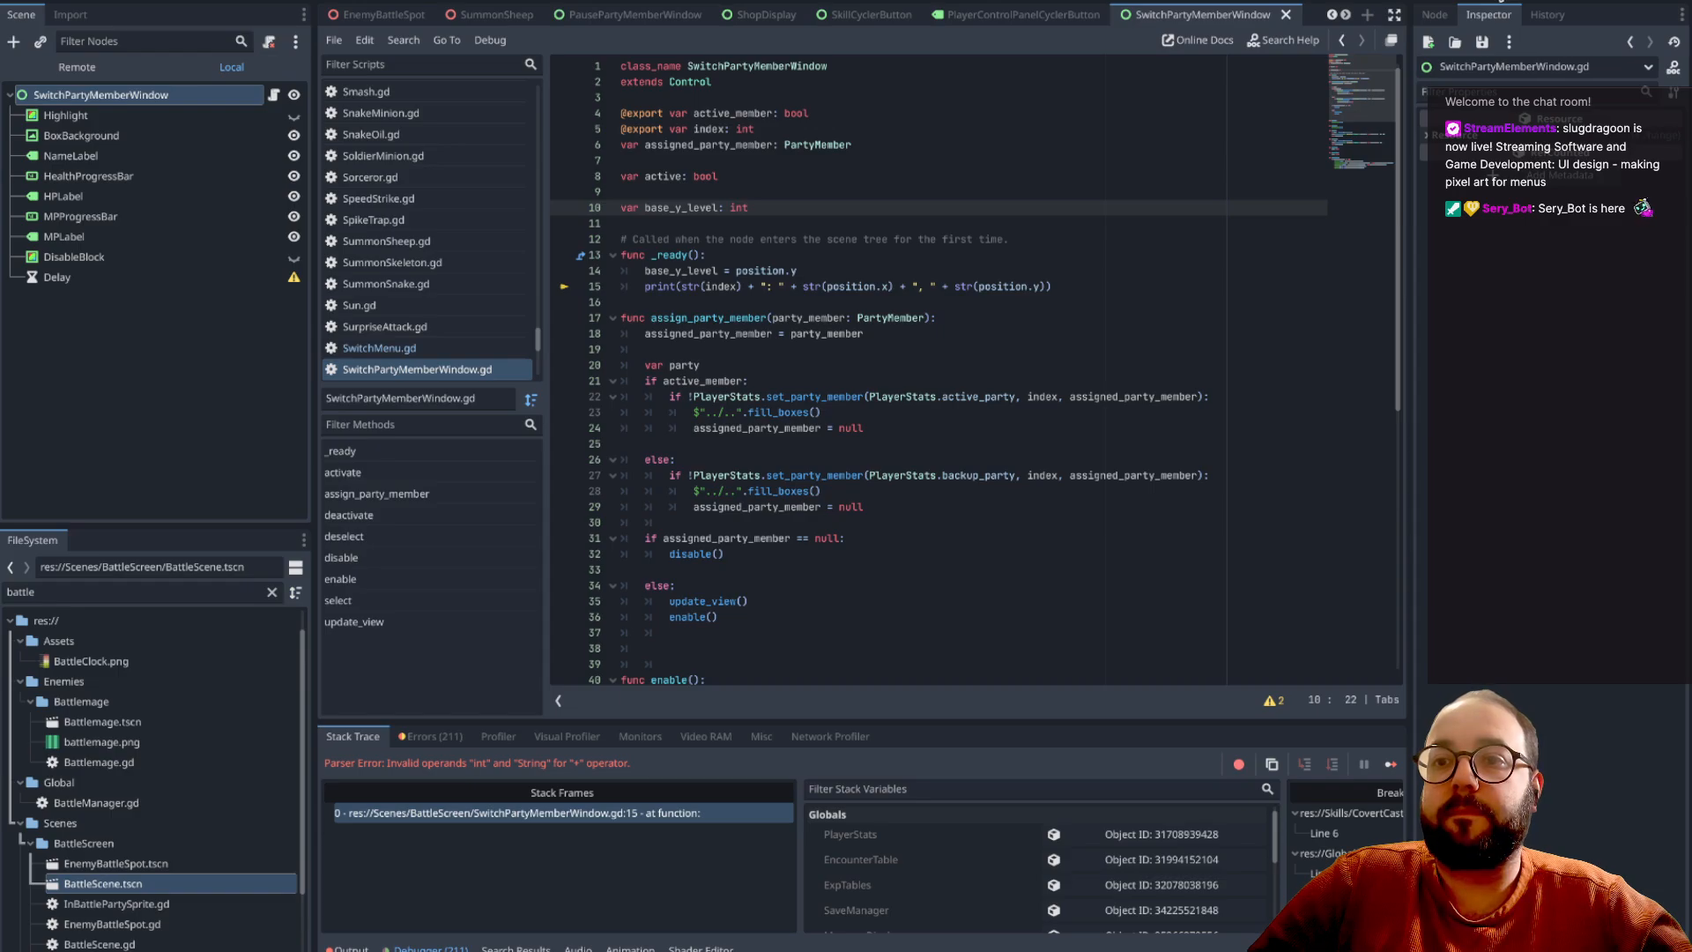
click(1500, 0)
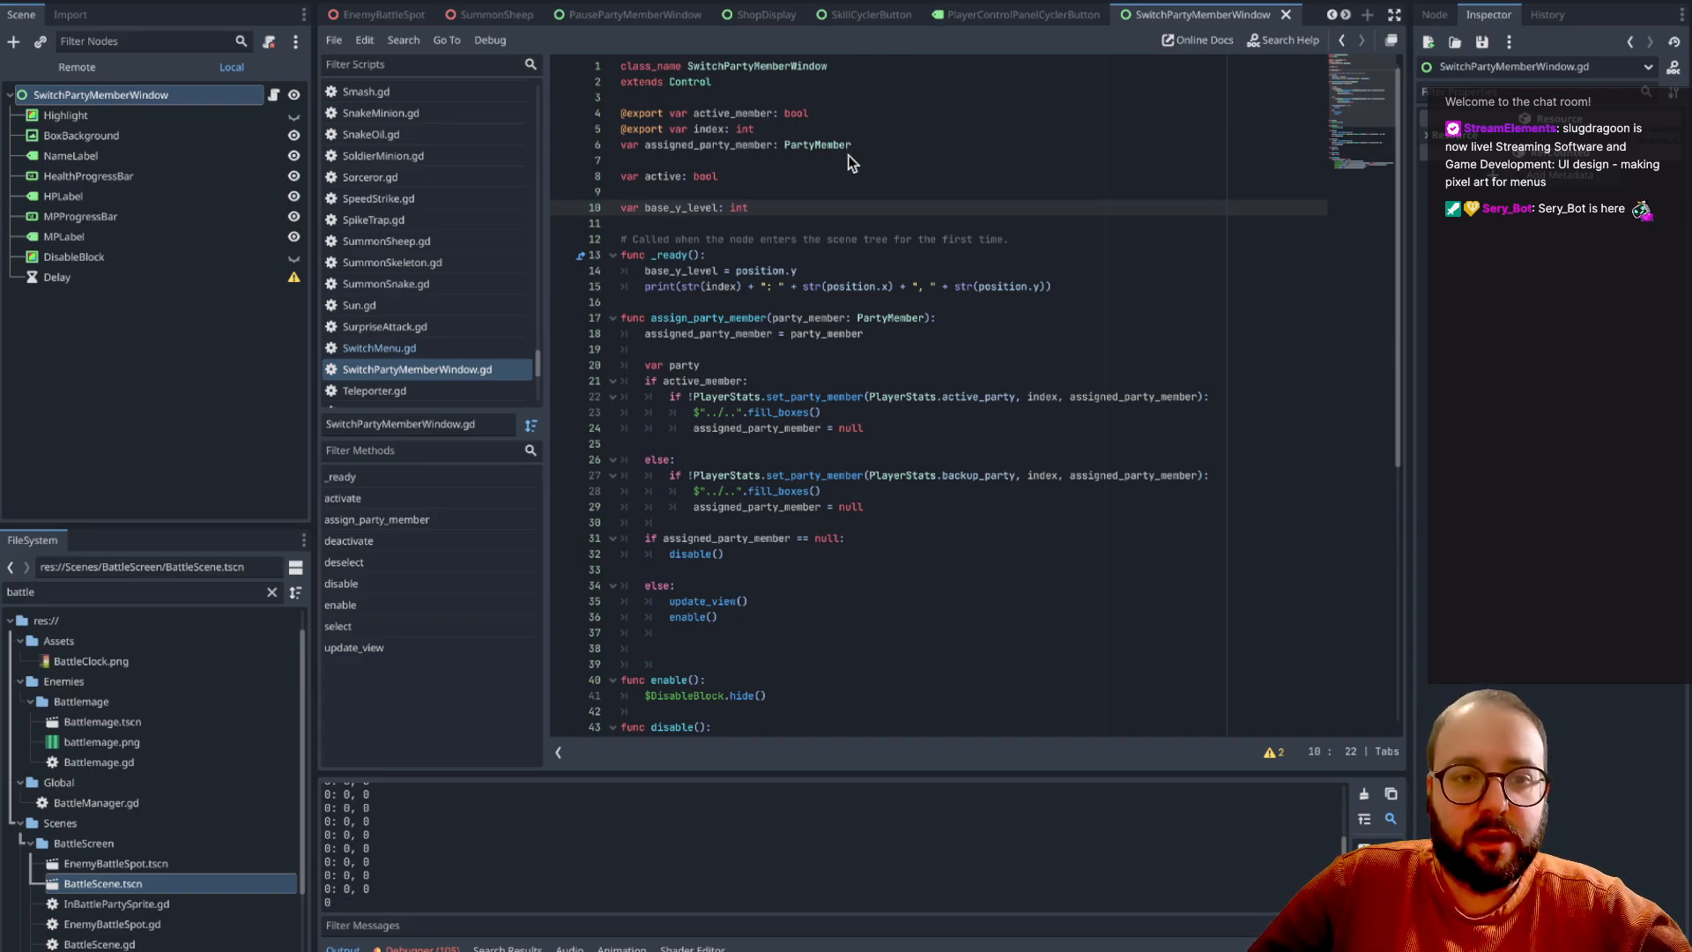
key(F5)
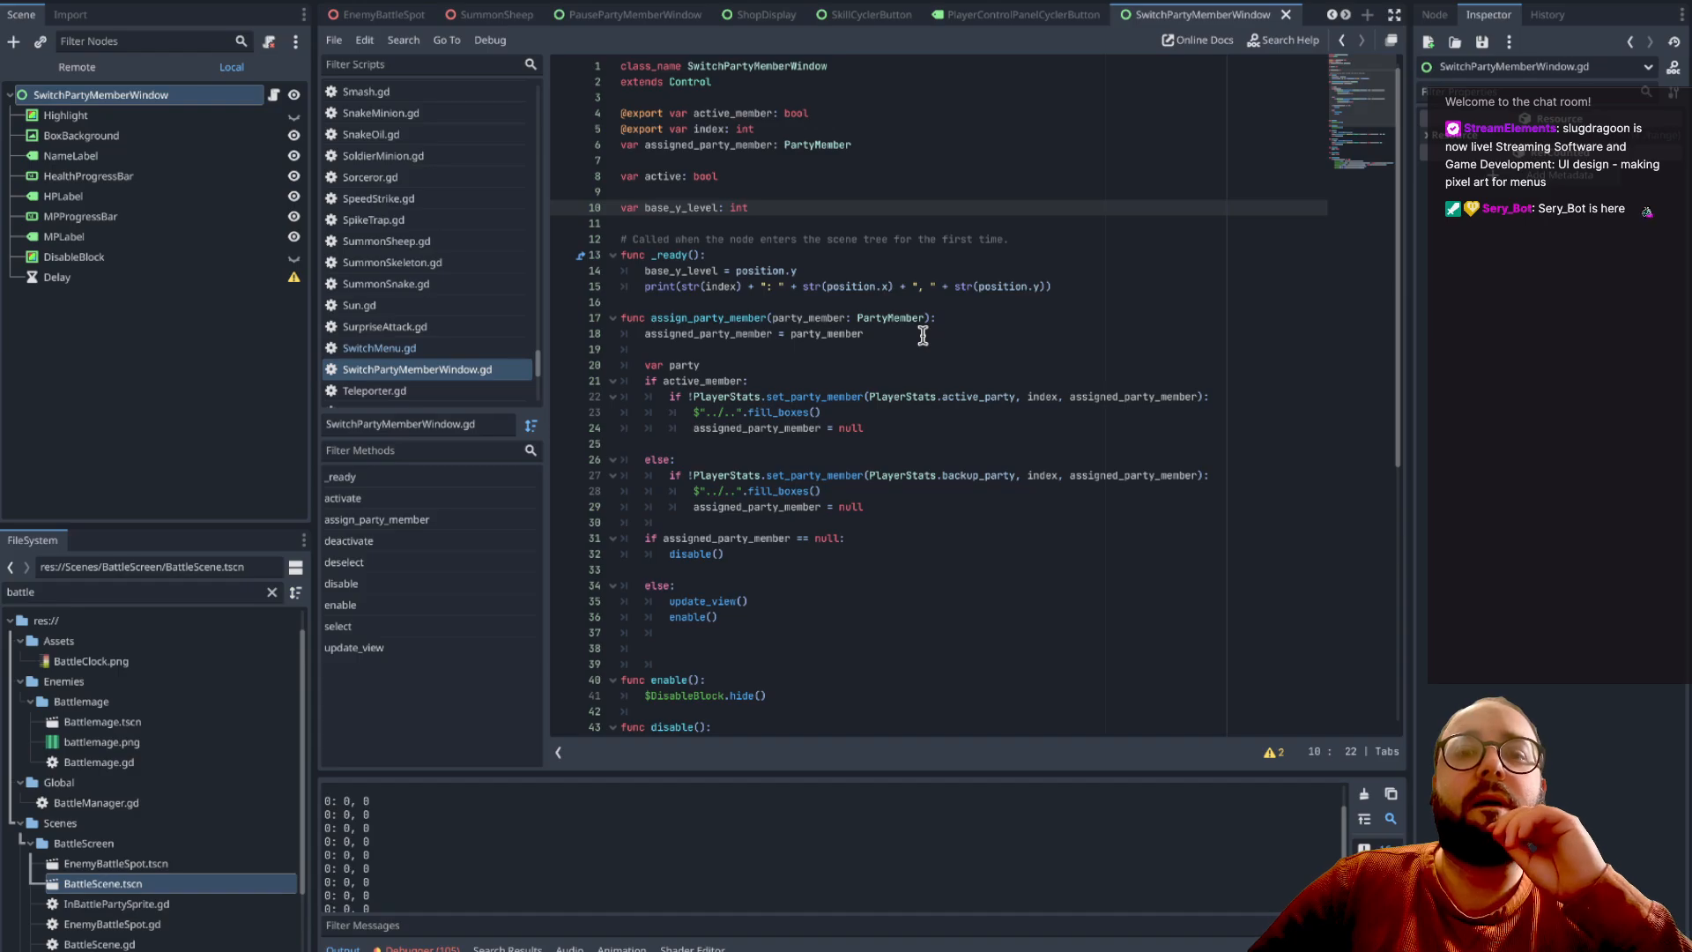
- Delete the debug print line from _ready
drag(1054, 286, 621, 286)
key(BackSpace)
key(BackSpace)
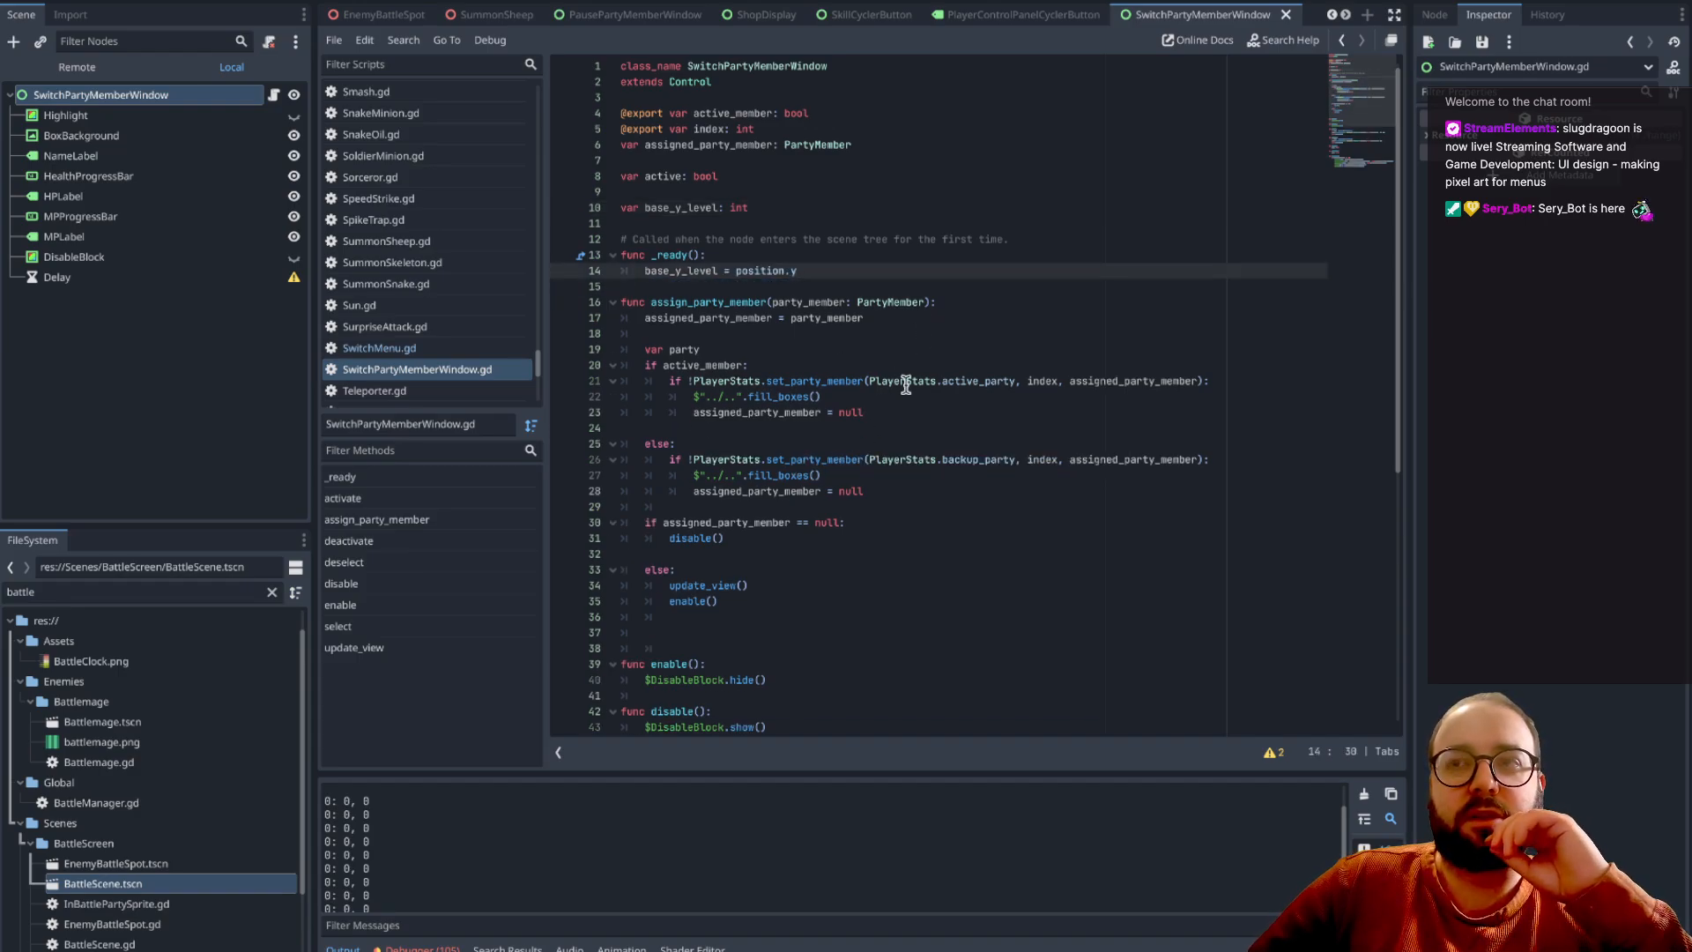
- In select(), replace float(base_y_level) with $".".position.y in the tween's target Vector2, keeping the - 20 offset
scroll(932, 432, down, 5)
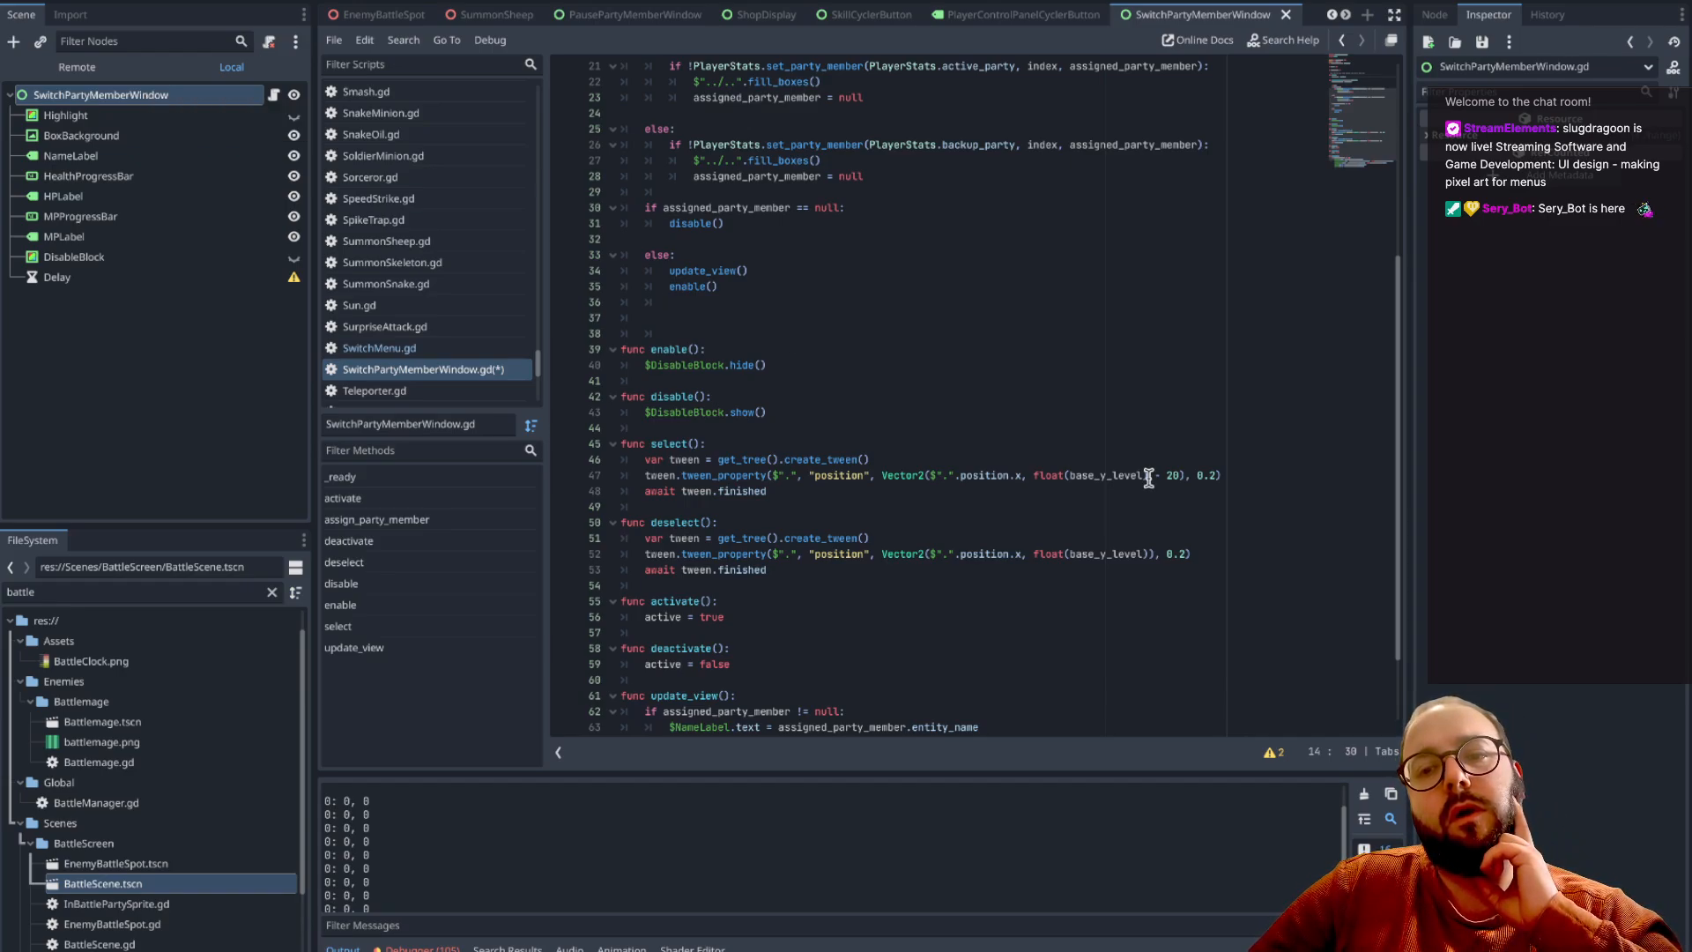
drag(1149, 477, 1064, 477)
shift+click(1035, 477)
key(BackSpace)
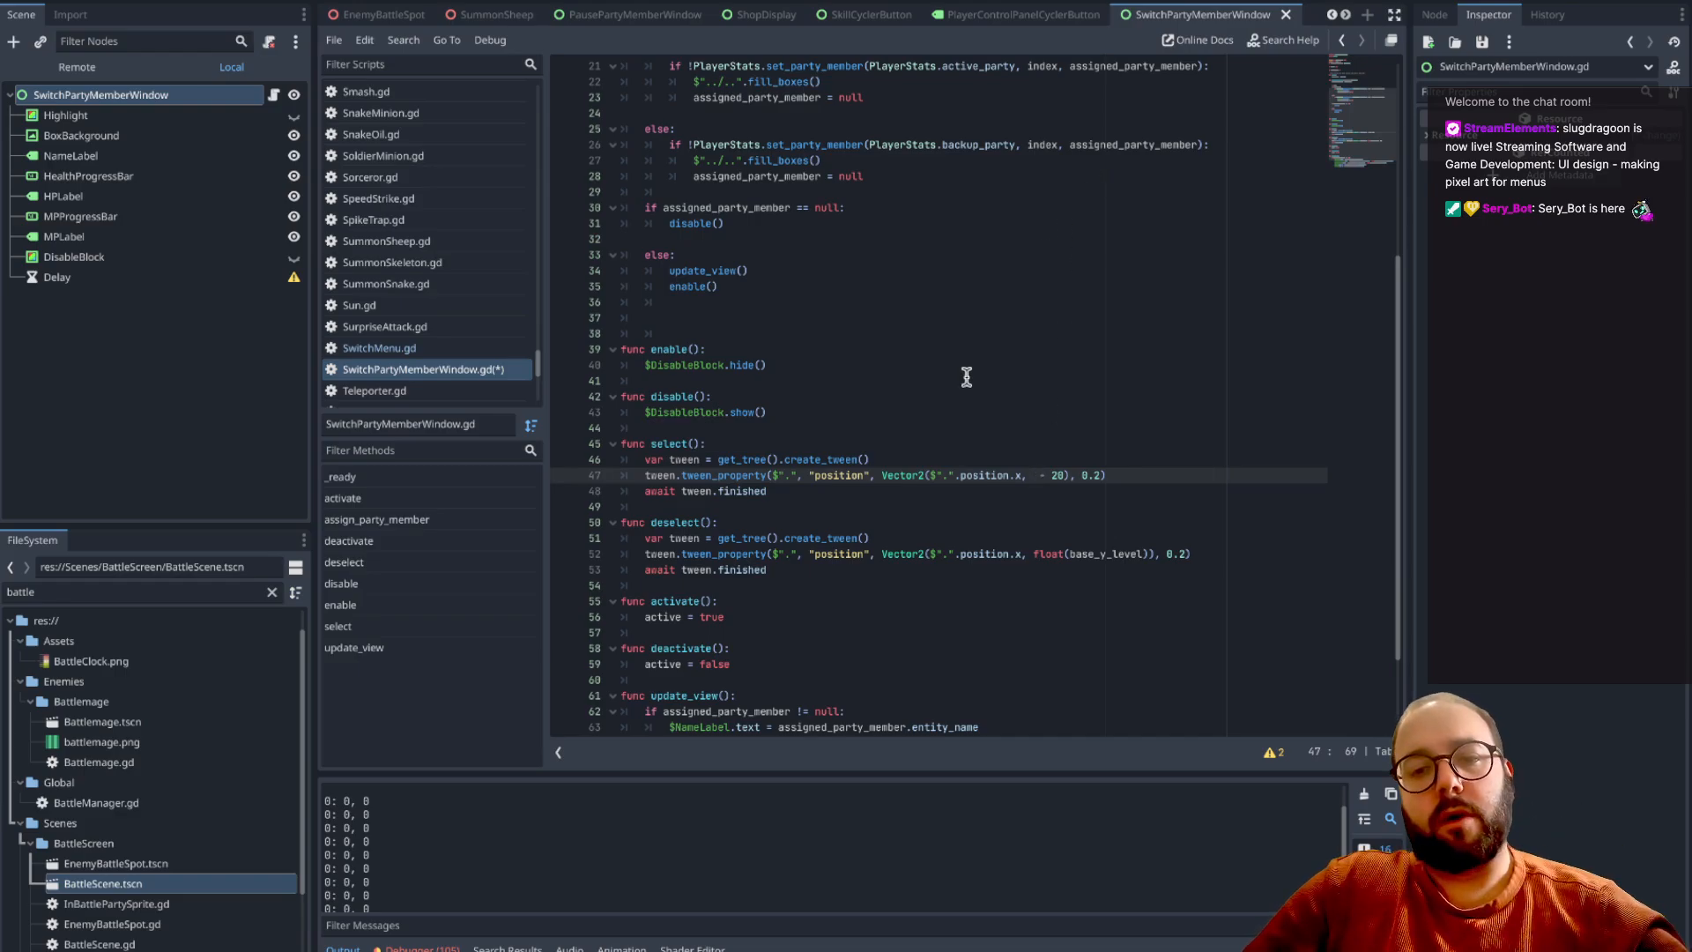
drag(1023, 477, 930, 478)
key(ctrl+c)
click(1034, 479)
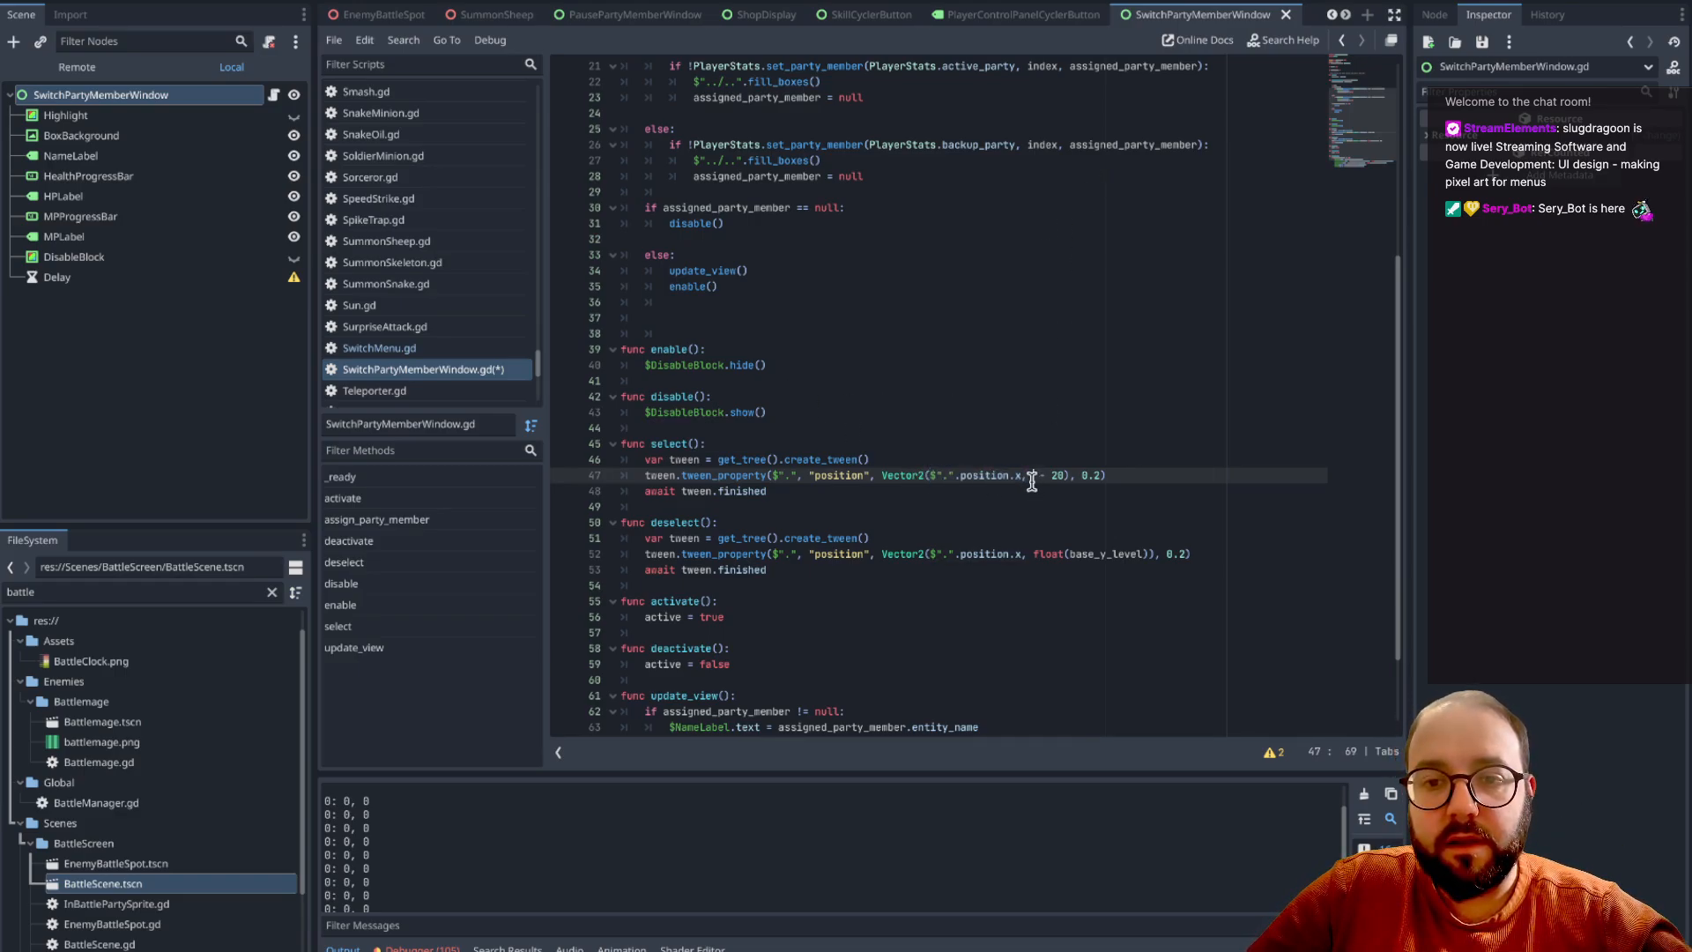
key(ctrl+v)
key(BackSpace)
text(y)
- In deselect(), replace float(base_y_level) with $".".position.y in the tween target, save the script, and run the game
drag(1034, 555, 1150, 561)
key(ctrl+v)
key(BackSpace)
text(y)
click(1237, 491)
key(ctrl+s)
key(F5)
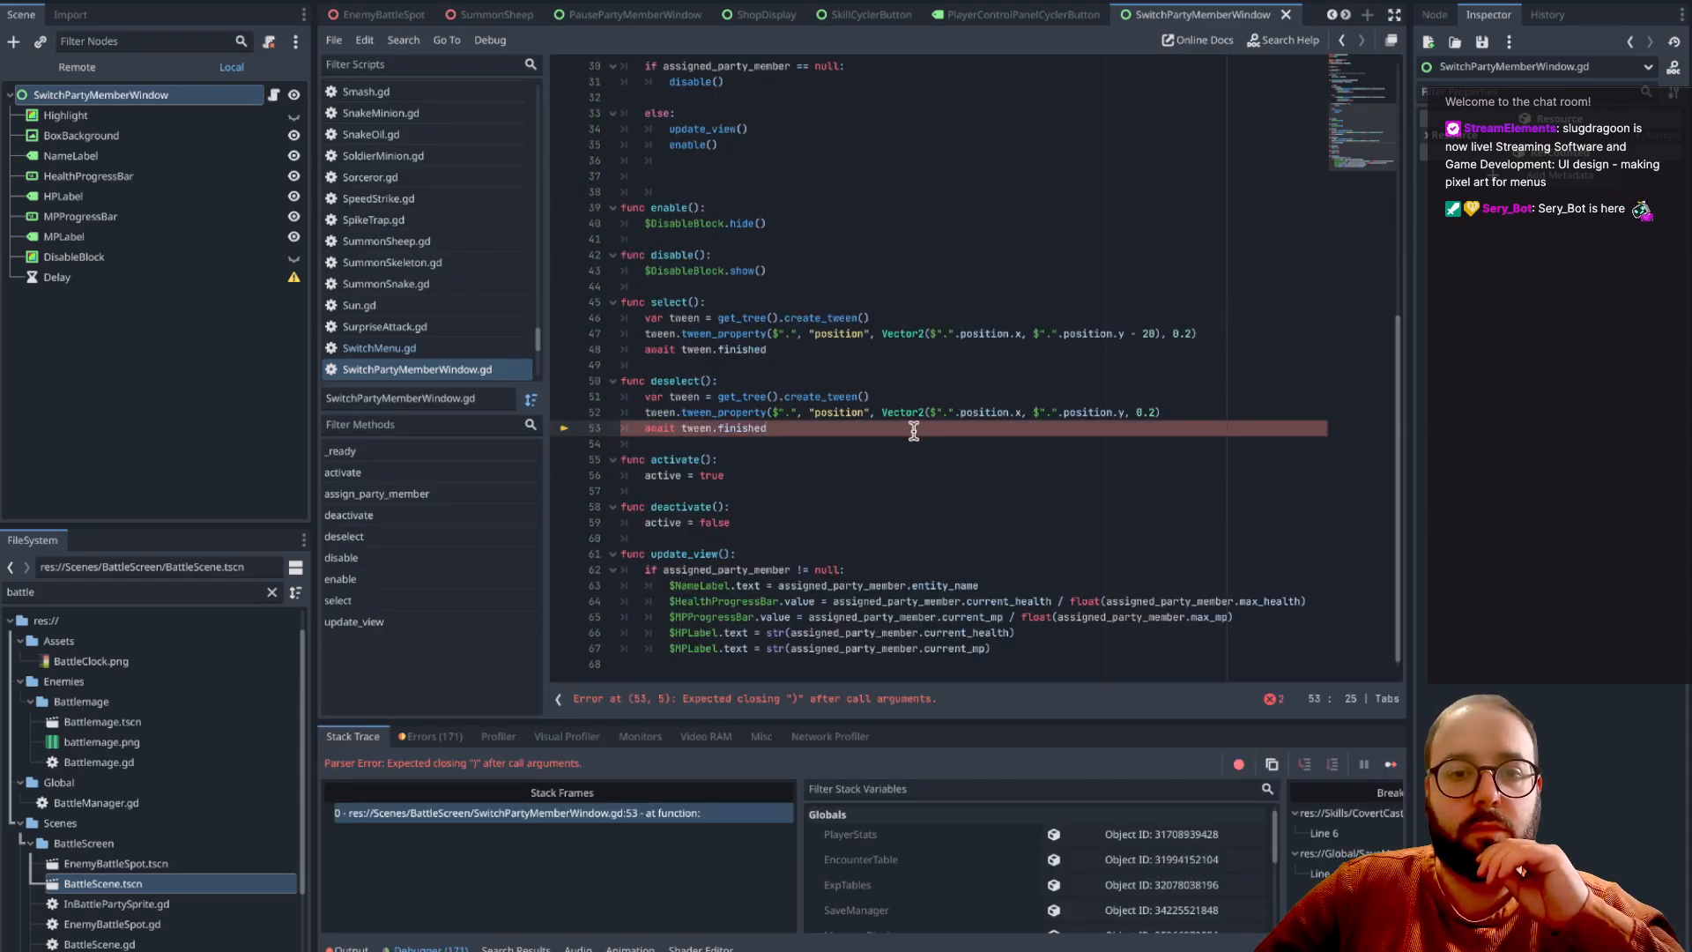
- Try to fix the deselect() tween call by adding a closing parenthesis after 0.2, comparing it with select()
click(1180, 411)
text())
click(1206, 333)
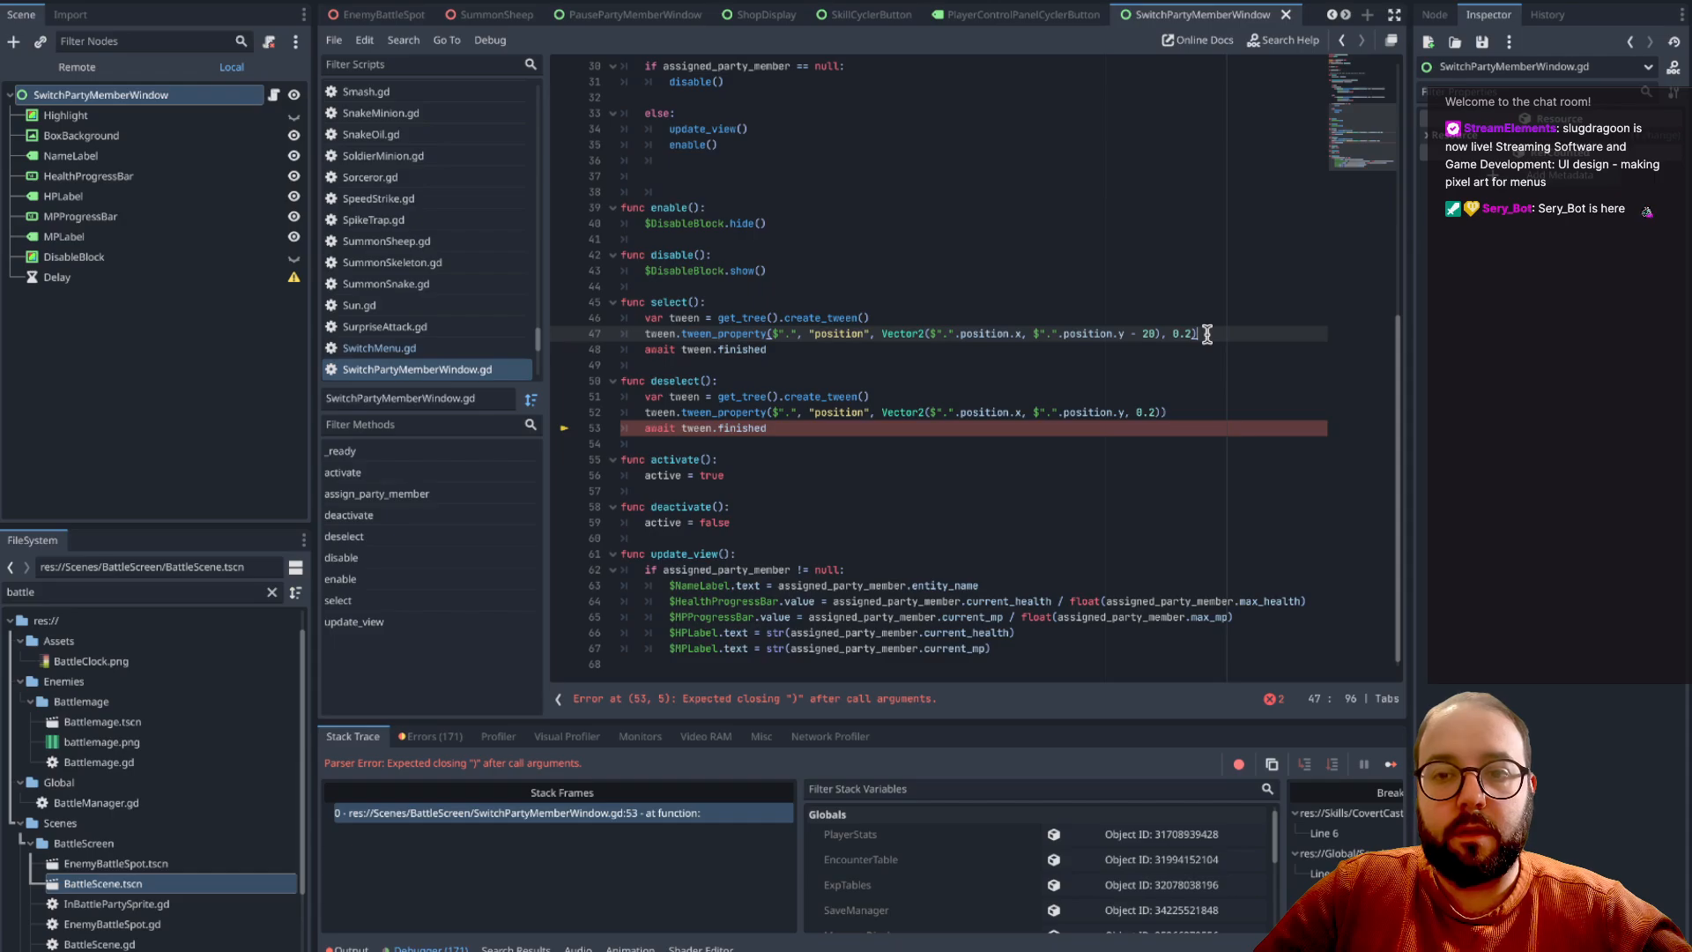
click(1185, 414)
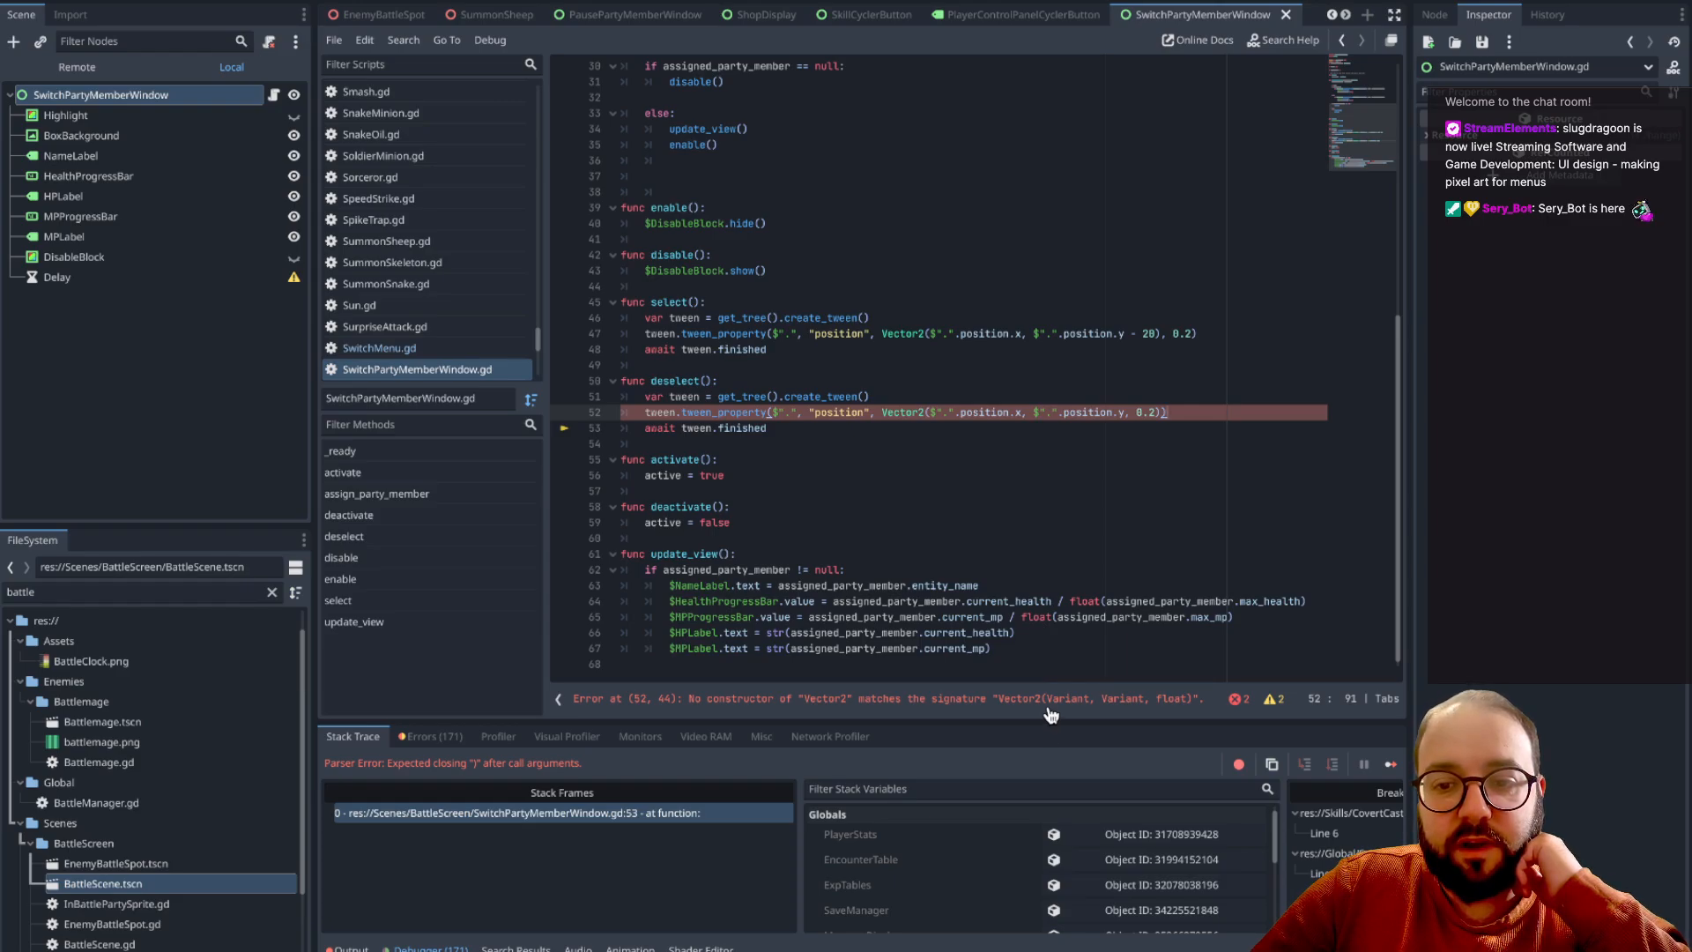
text())
key(Up)
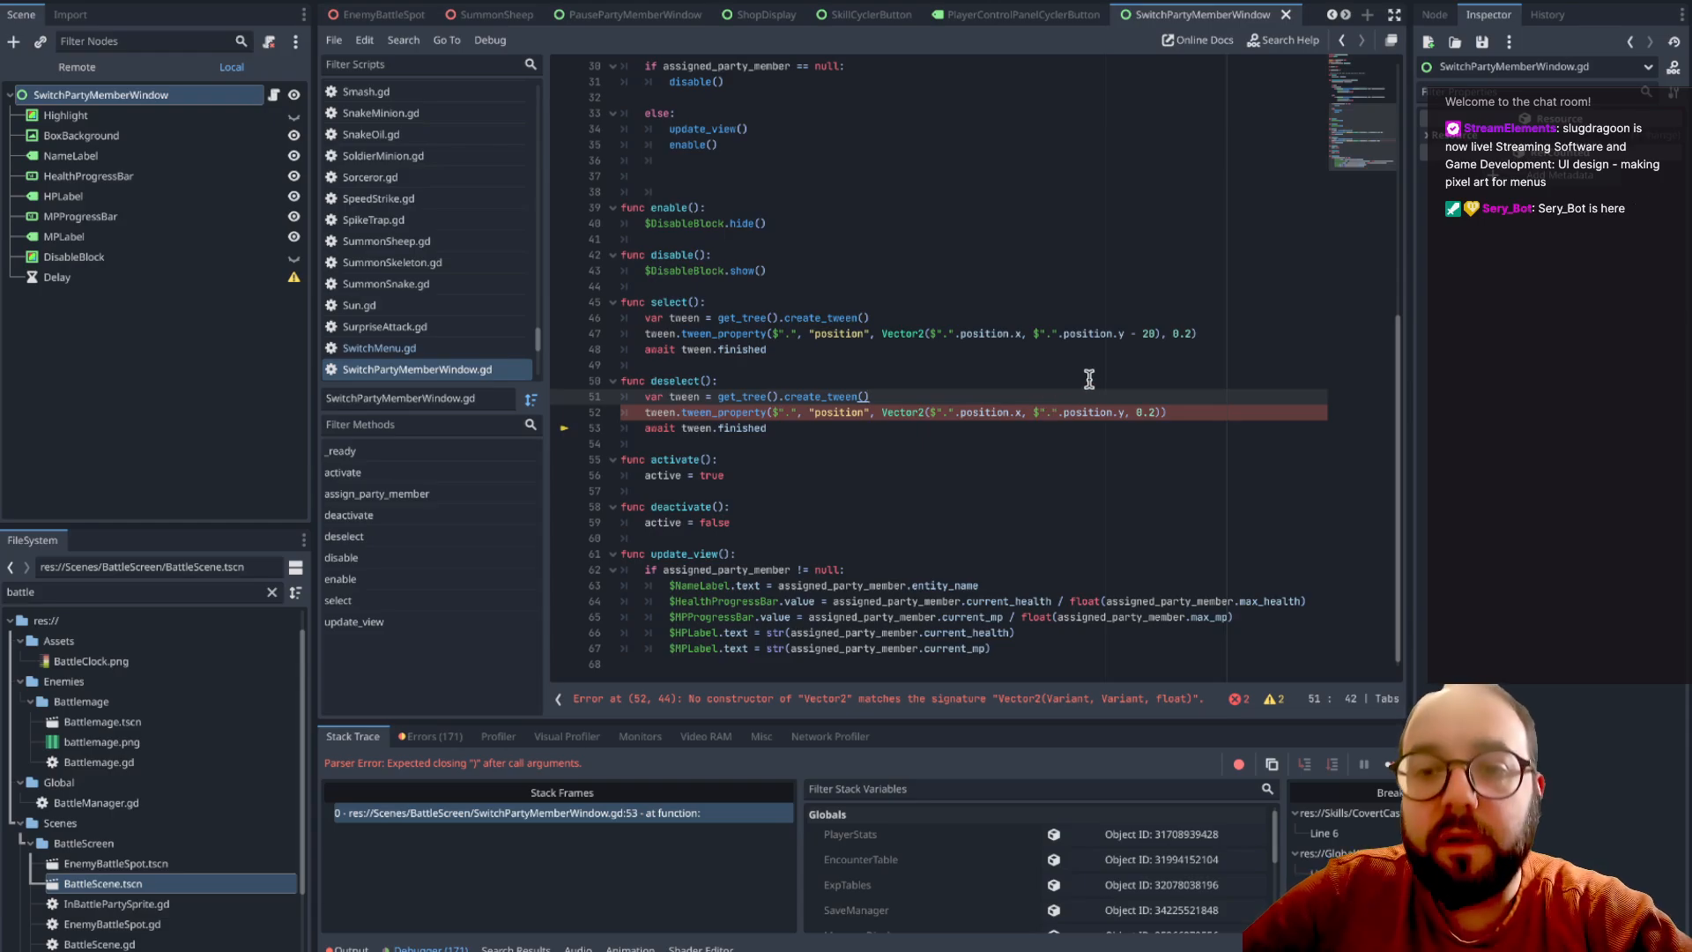
click(1091, 412)
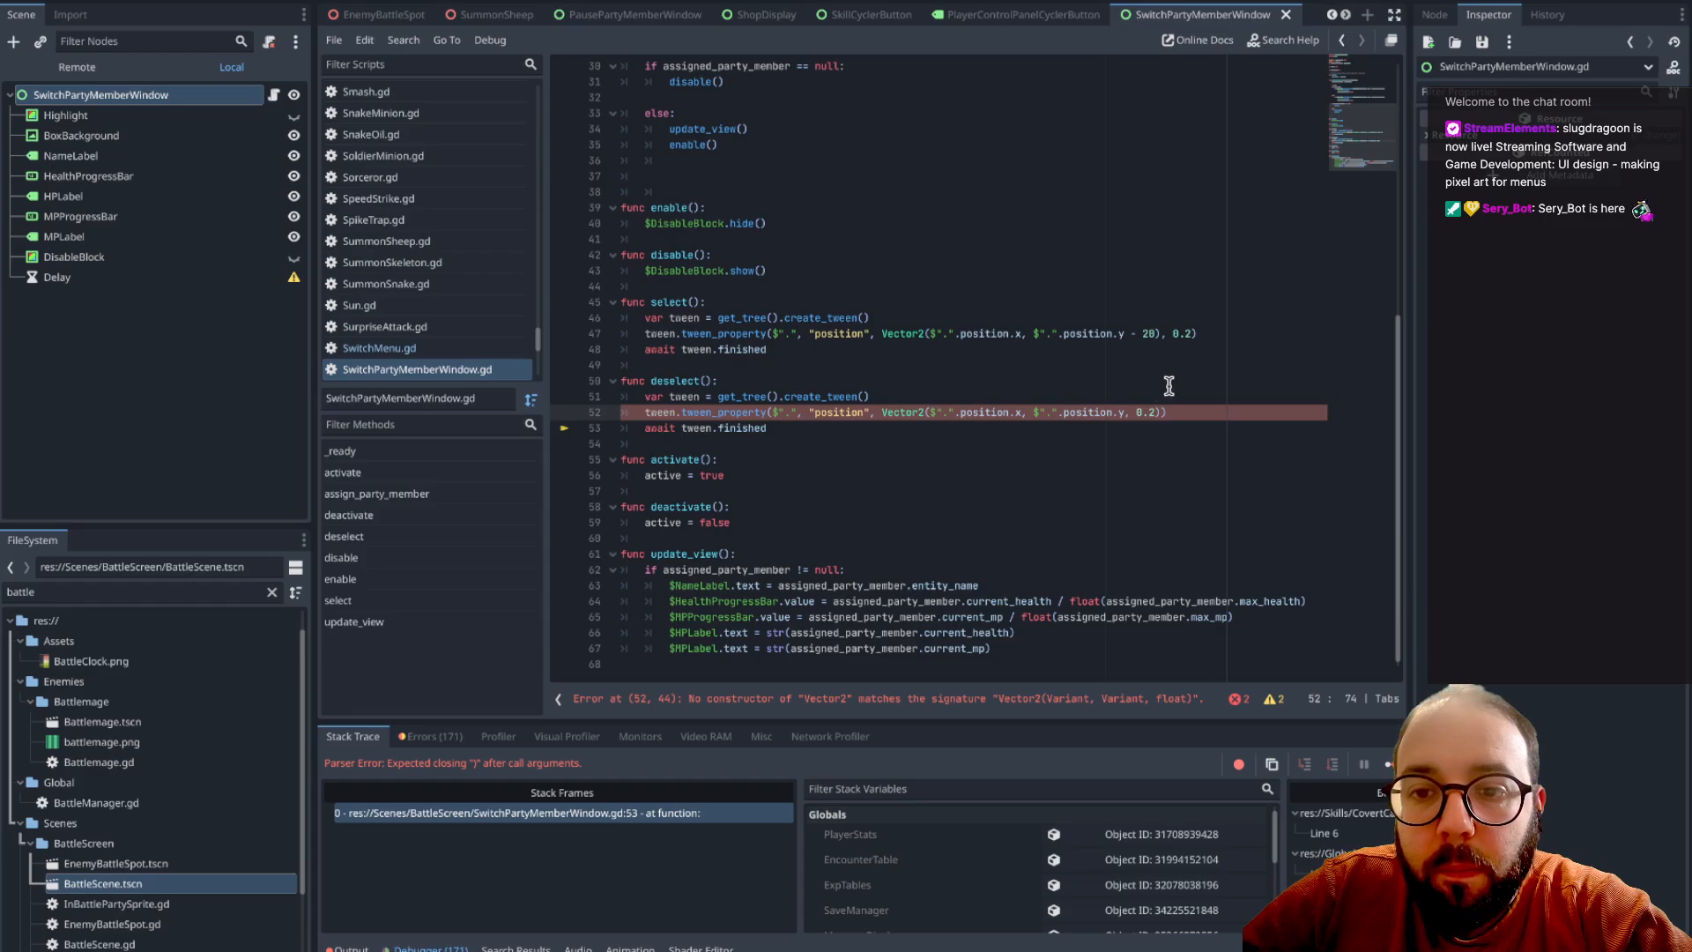
click(1079, 381)
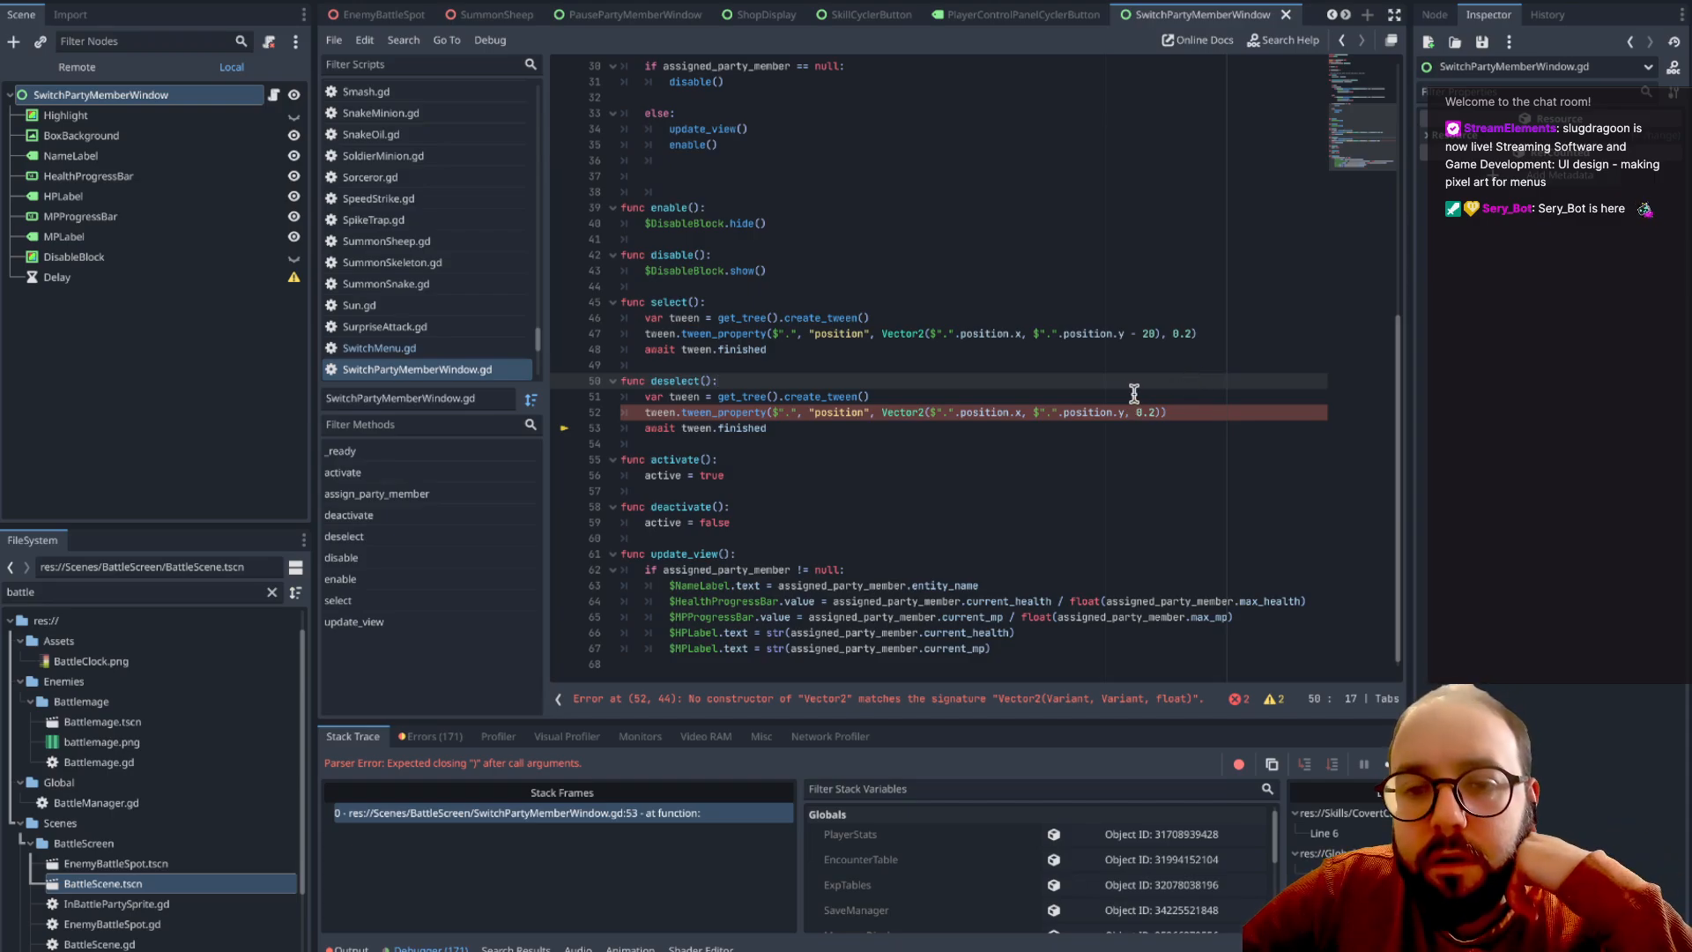
click(860, 412)
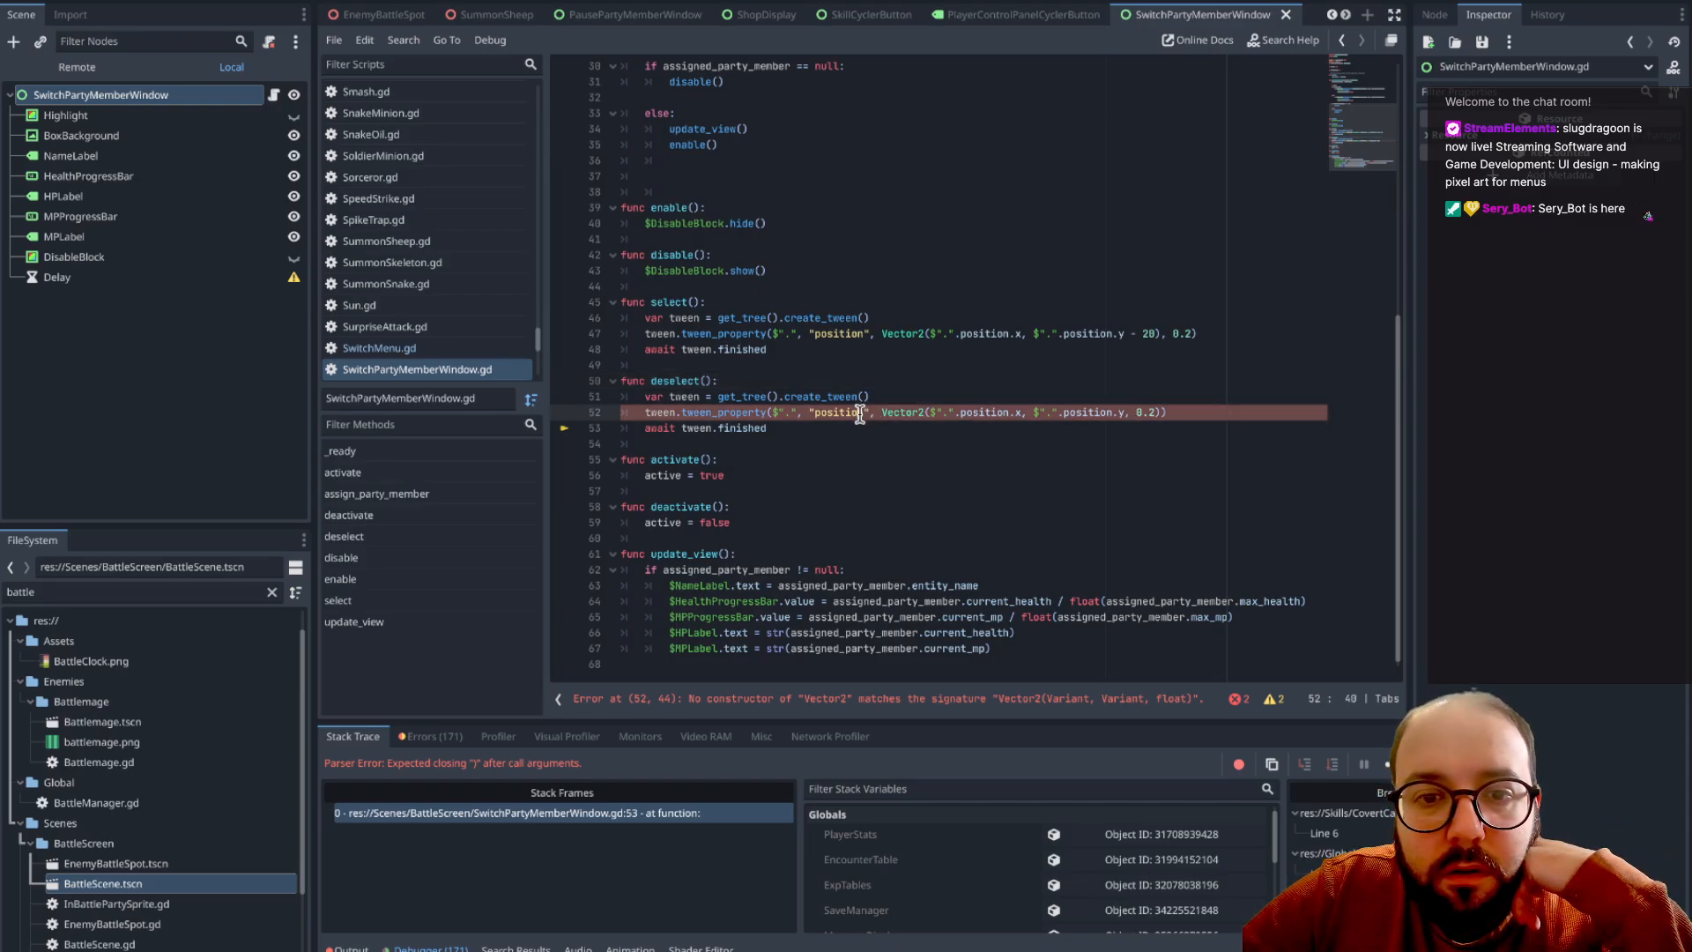
click(796, 411)
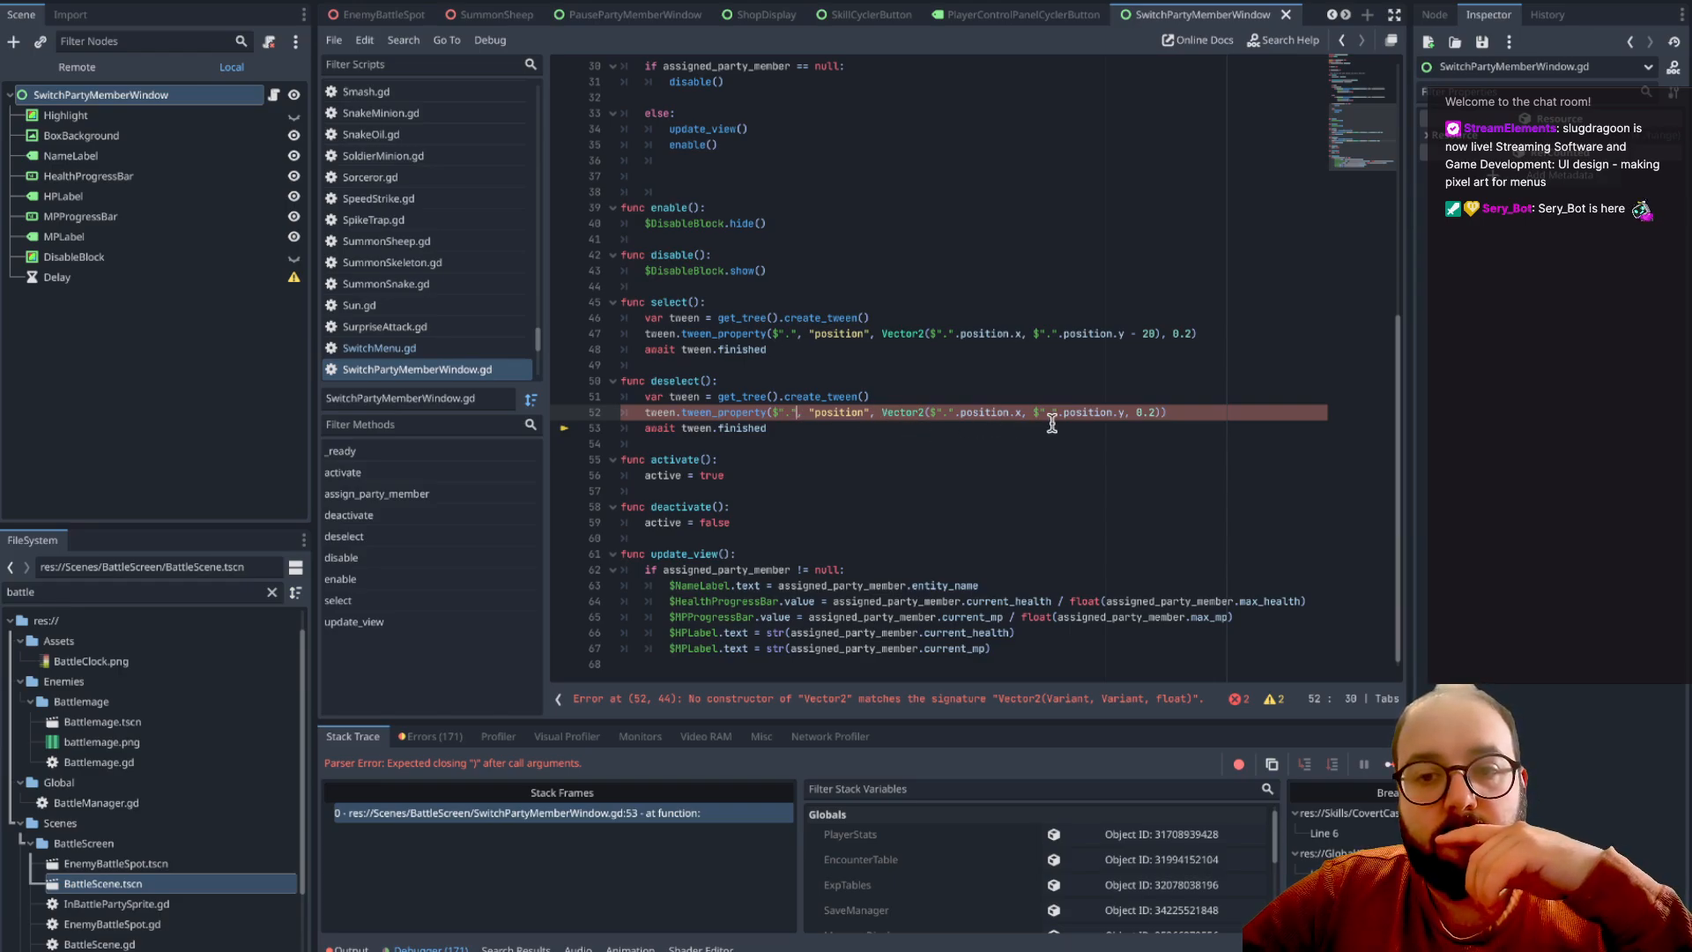
- Try replacing $".".position.y with 0.2 in the deselect() Vector2, and undo the edit
drag(1030, 412, 1123, 417)
text(0.2)
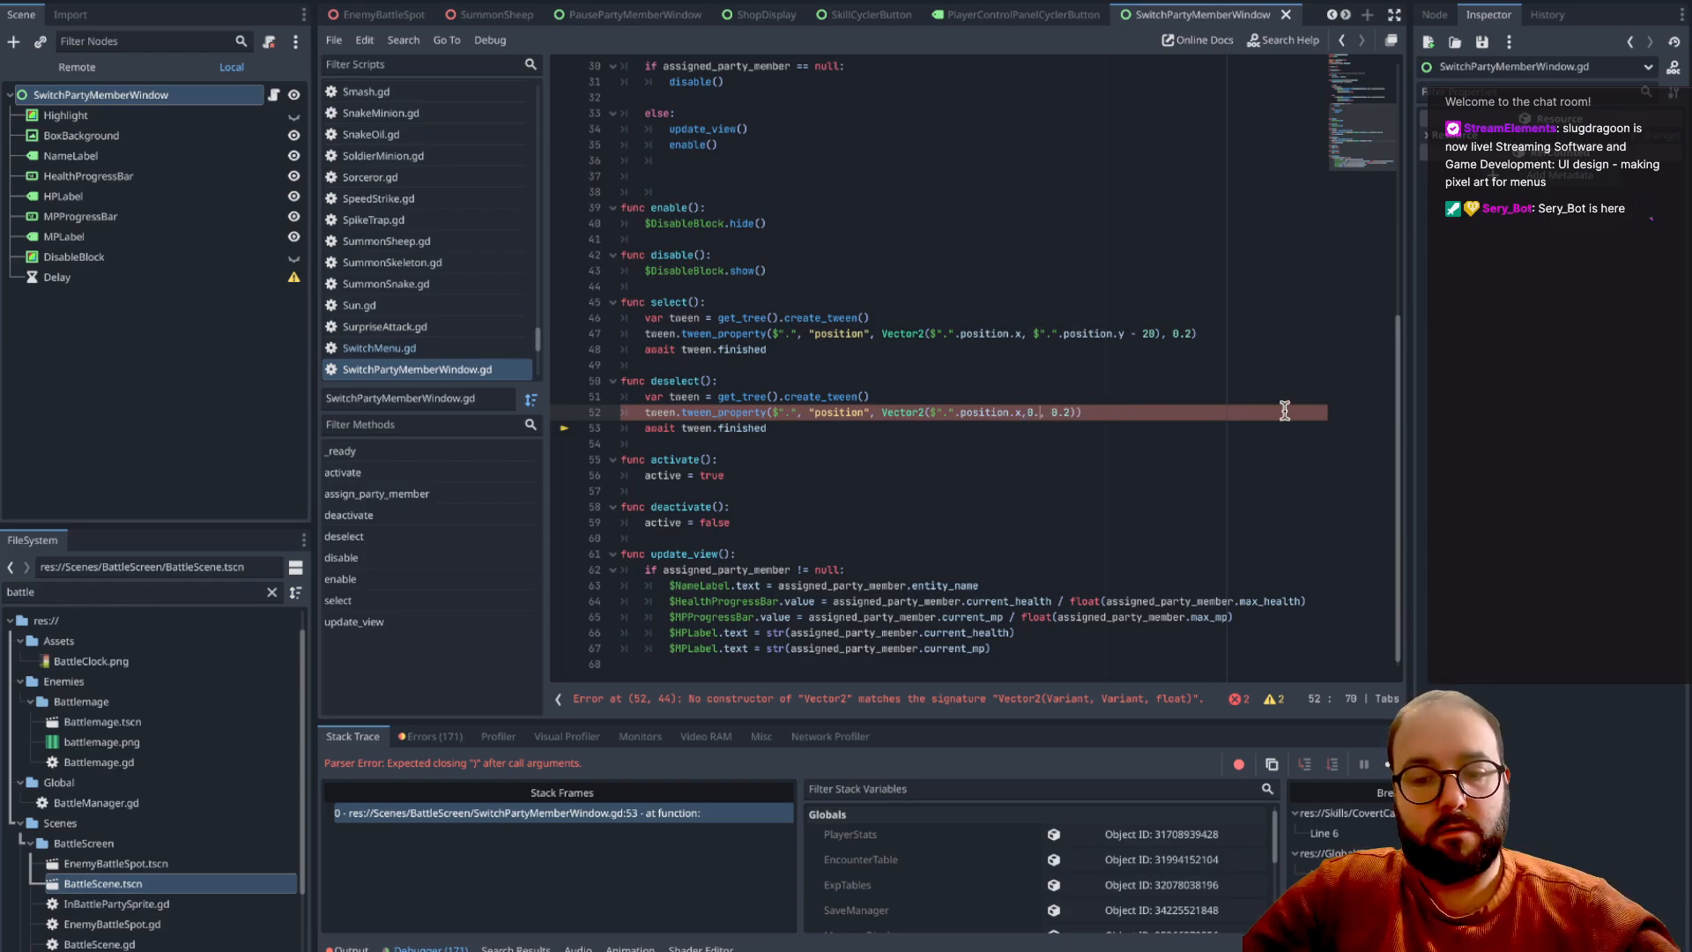
click(1279, 335)
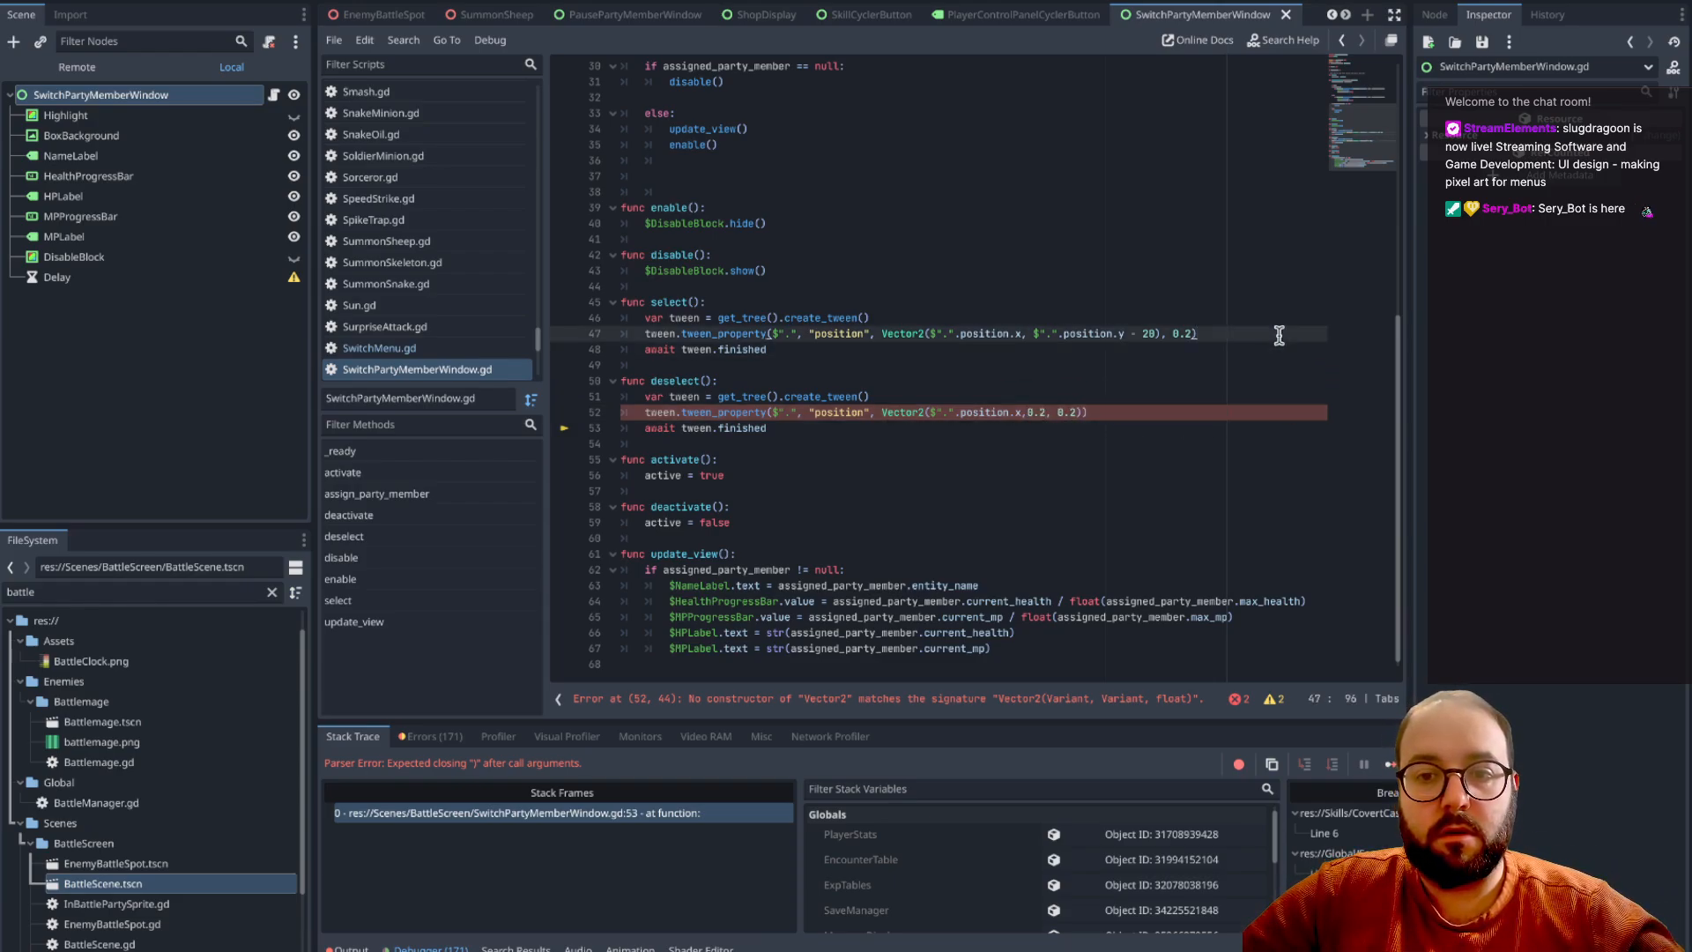
key(ctrl+z)
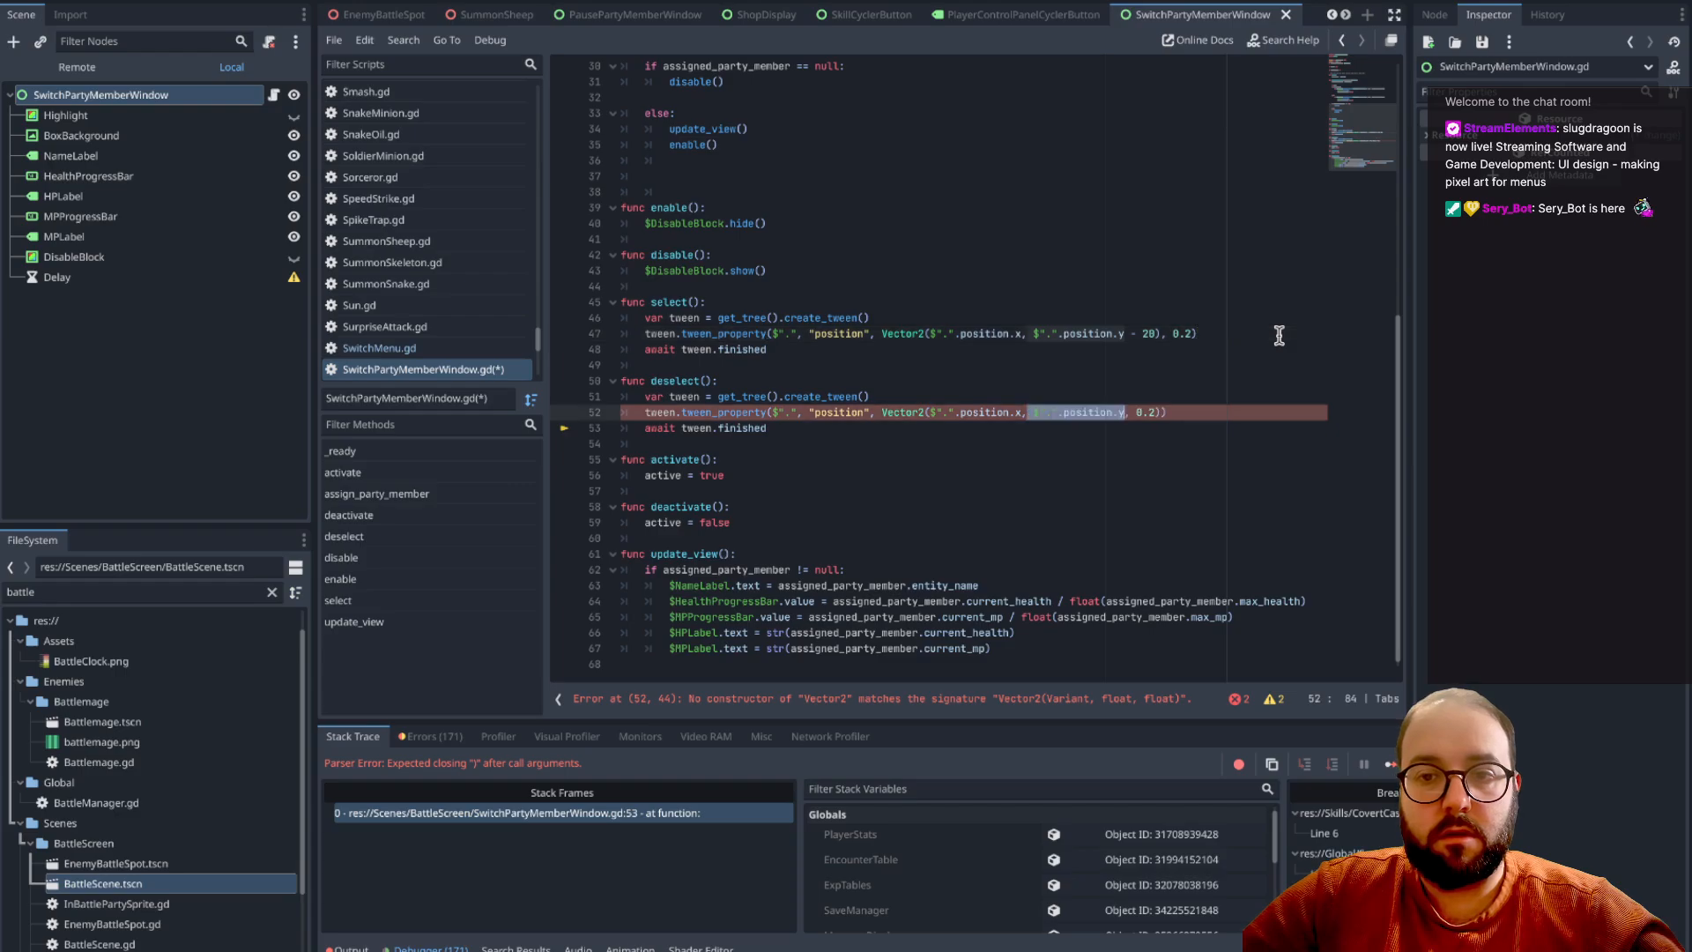
click(1202, 414)
click(1187, 449)
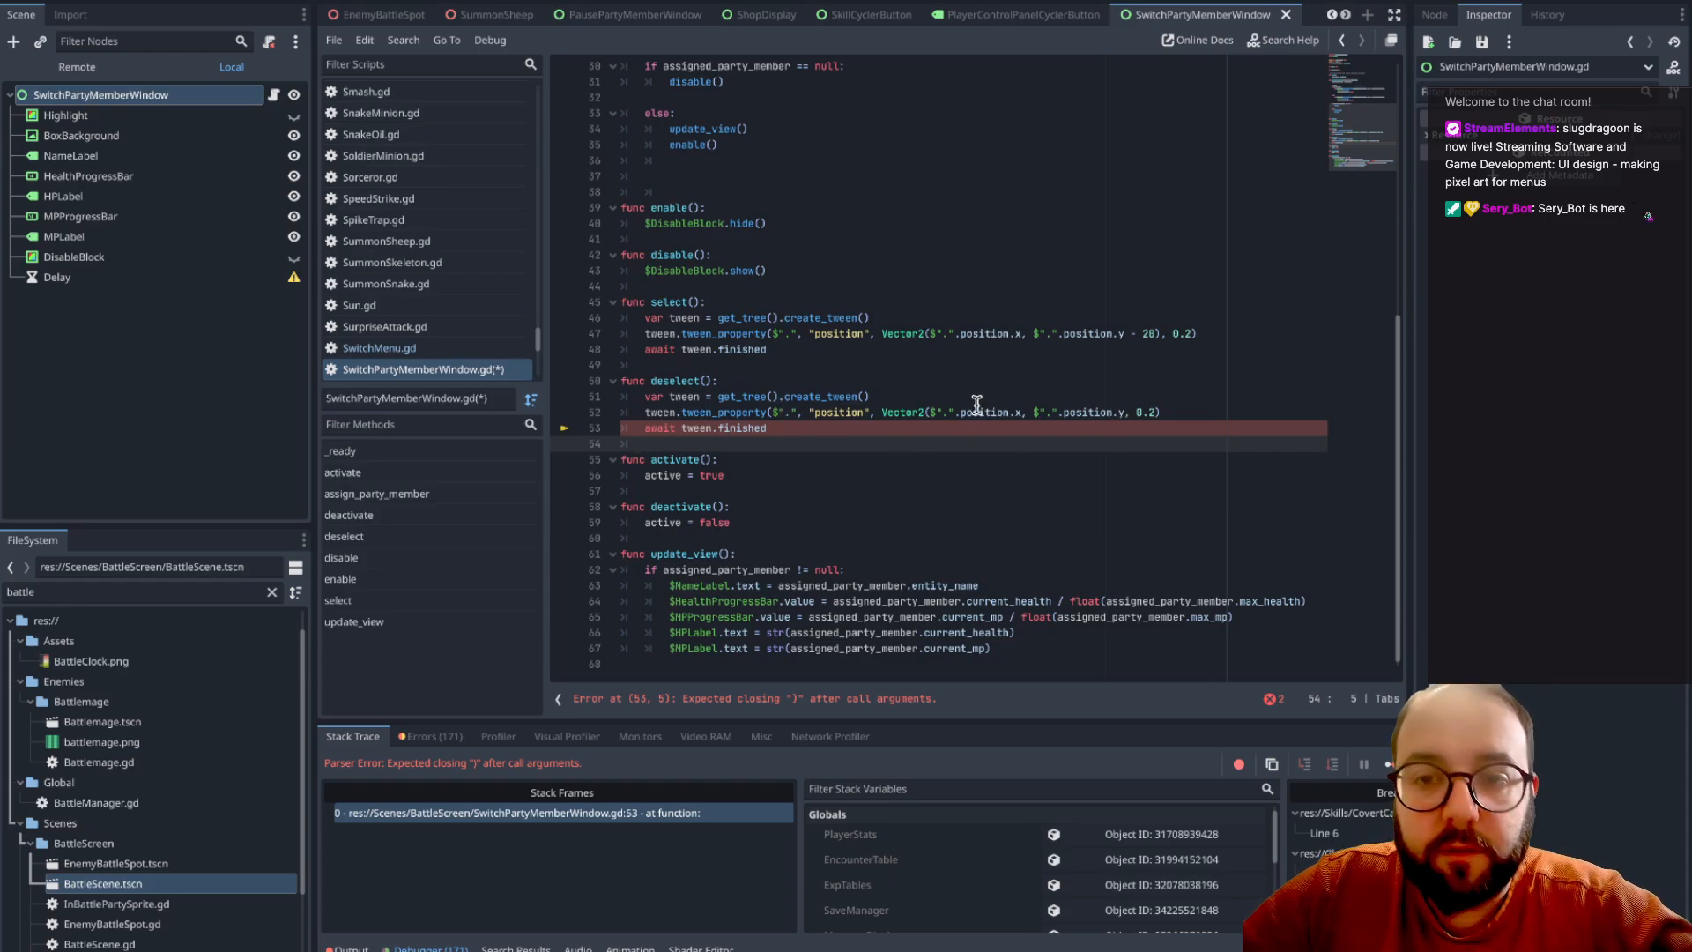
- Close the deselect() Vector2 right after $".".position.y so 0.2 is the tween duration, save the script, and run the game
drag(925, 413, 1197, 414)
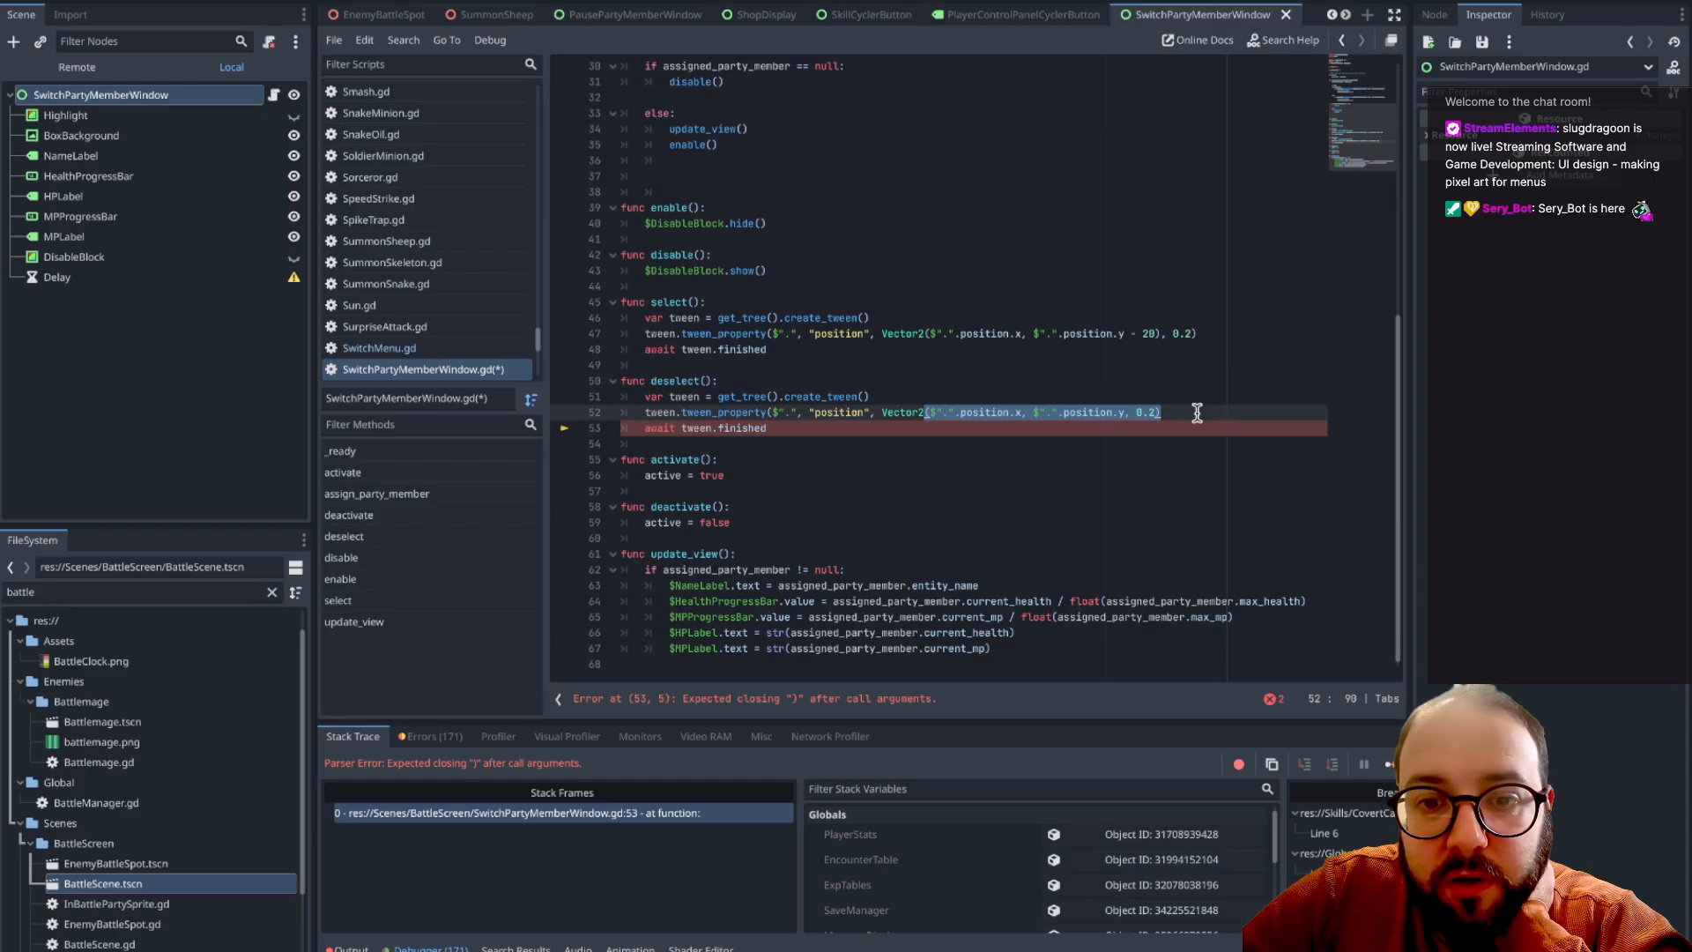
click(1192, 411)
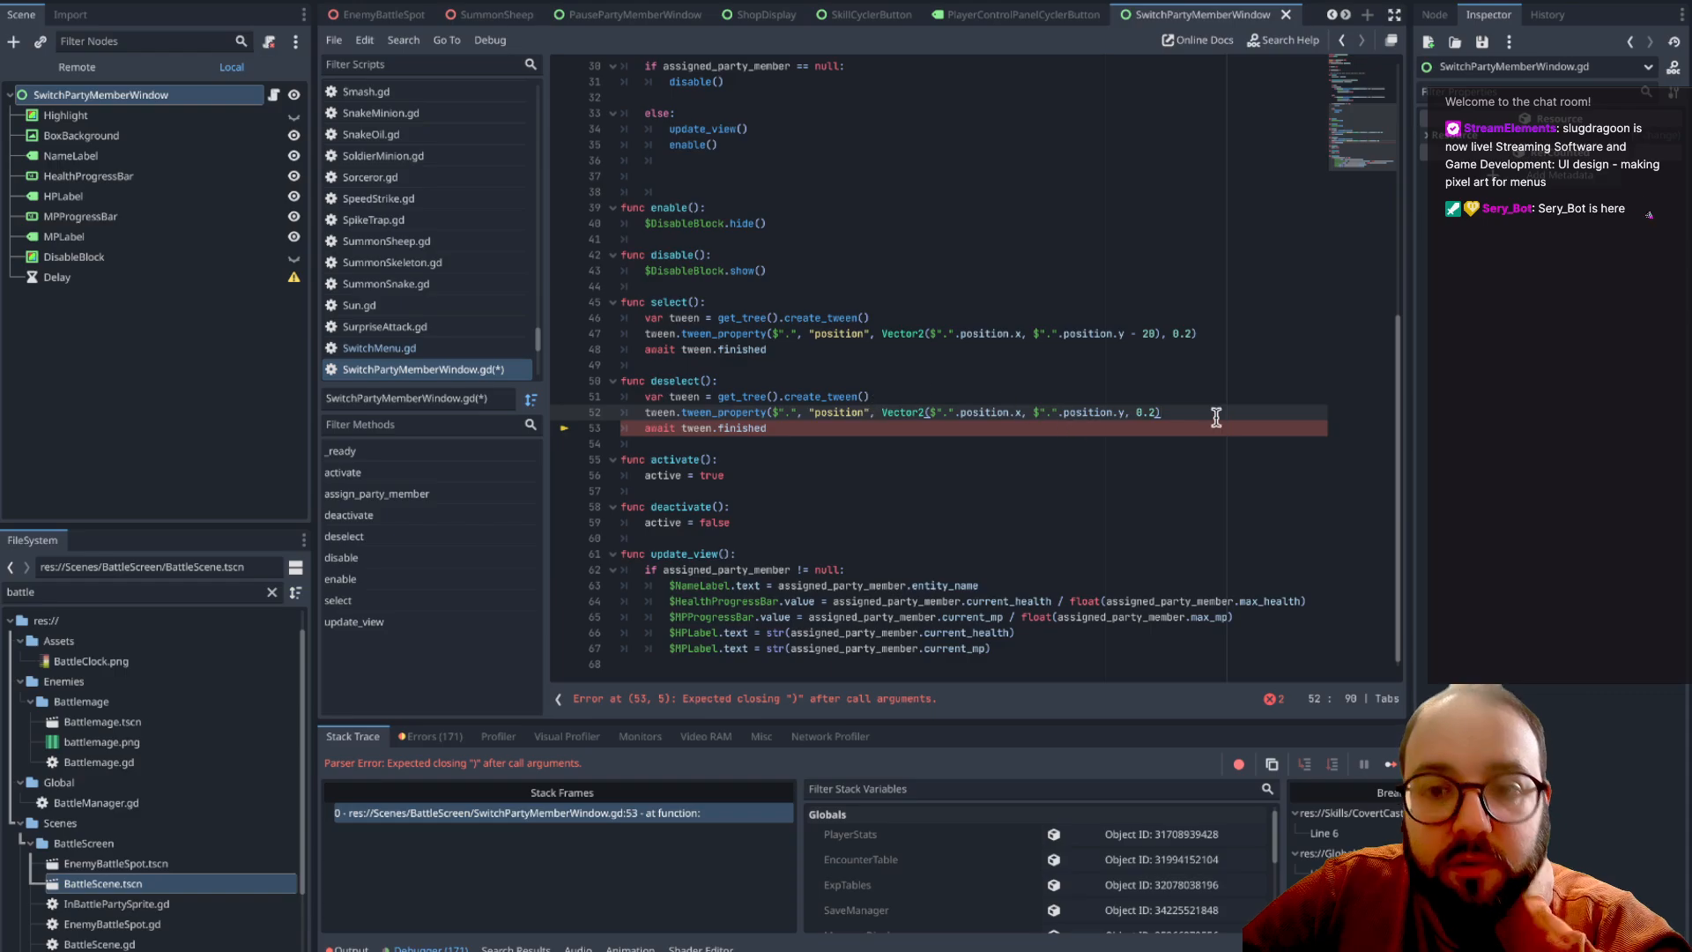
text())
click(1165, 507)
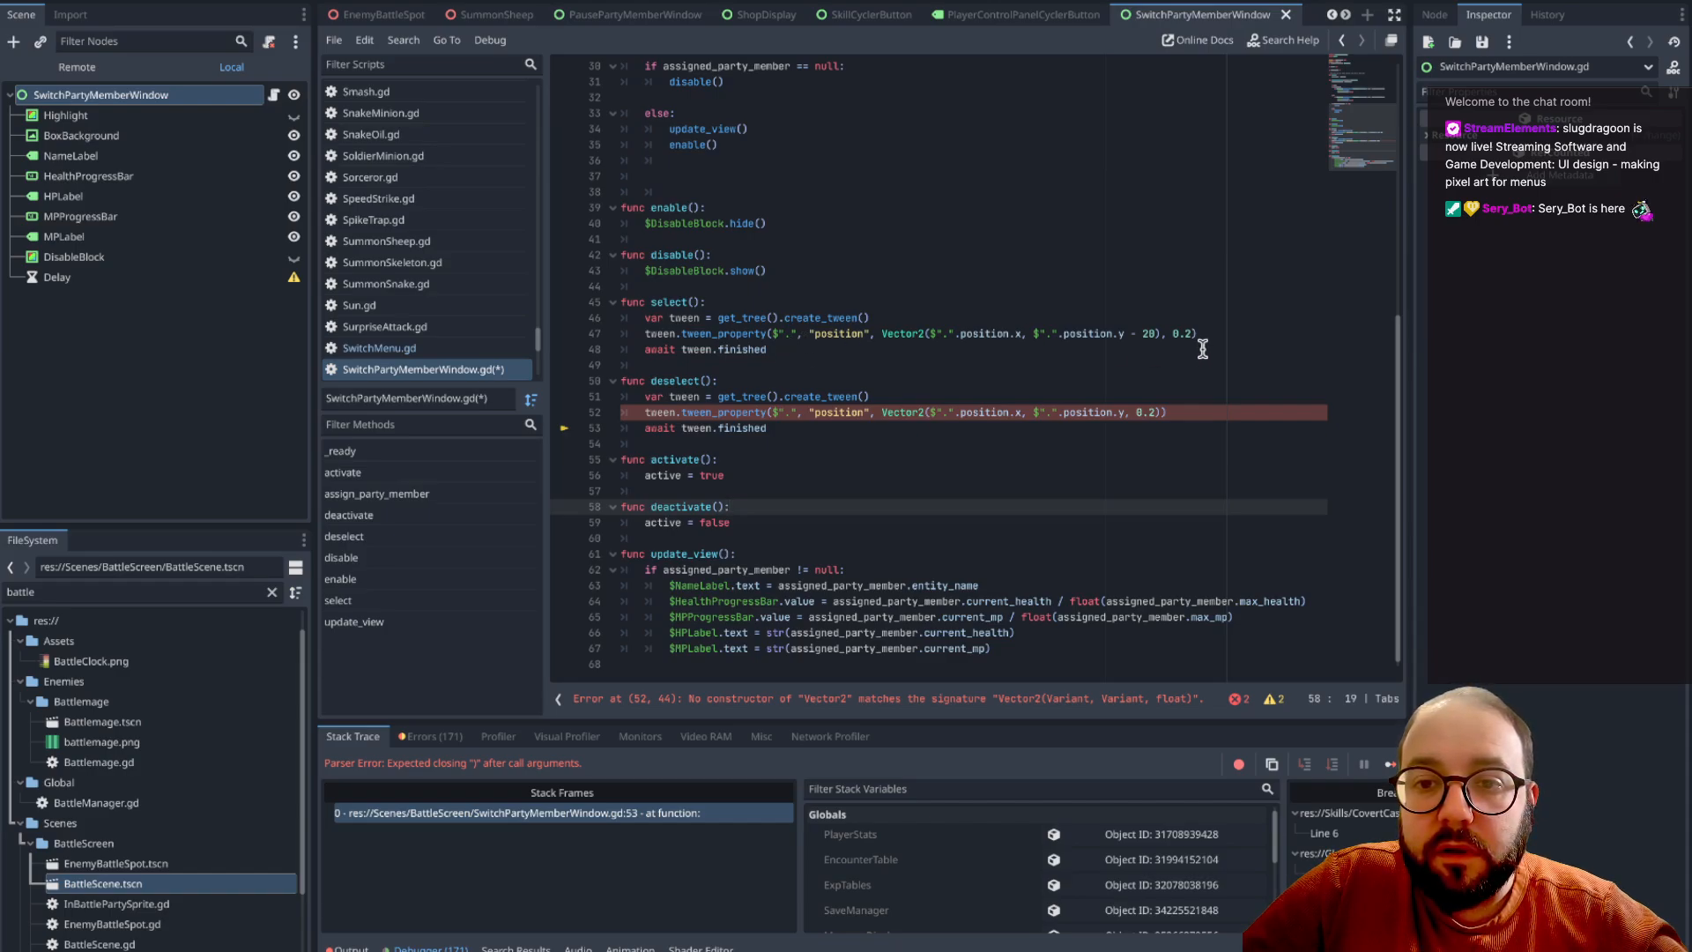
click(1181, 413)
key(BackSpace)
text(),)
click(1224, 457)
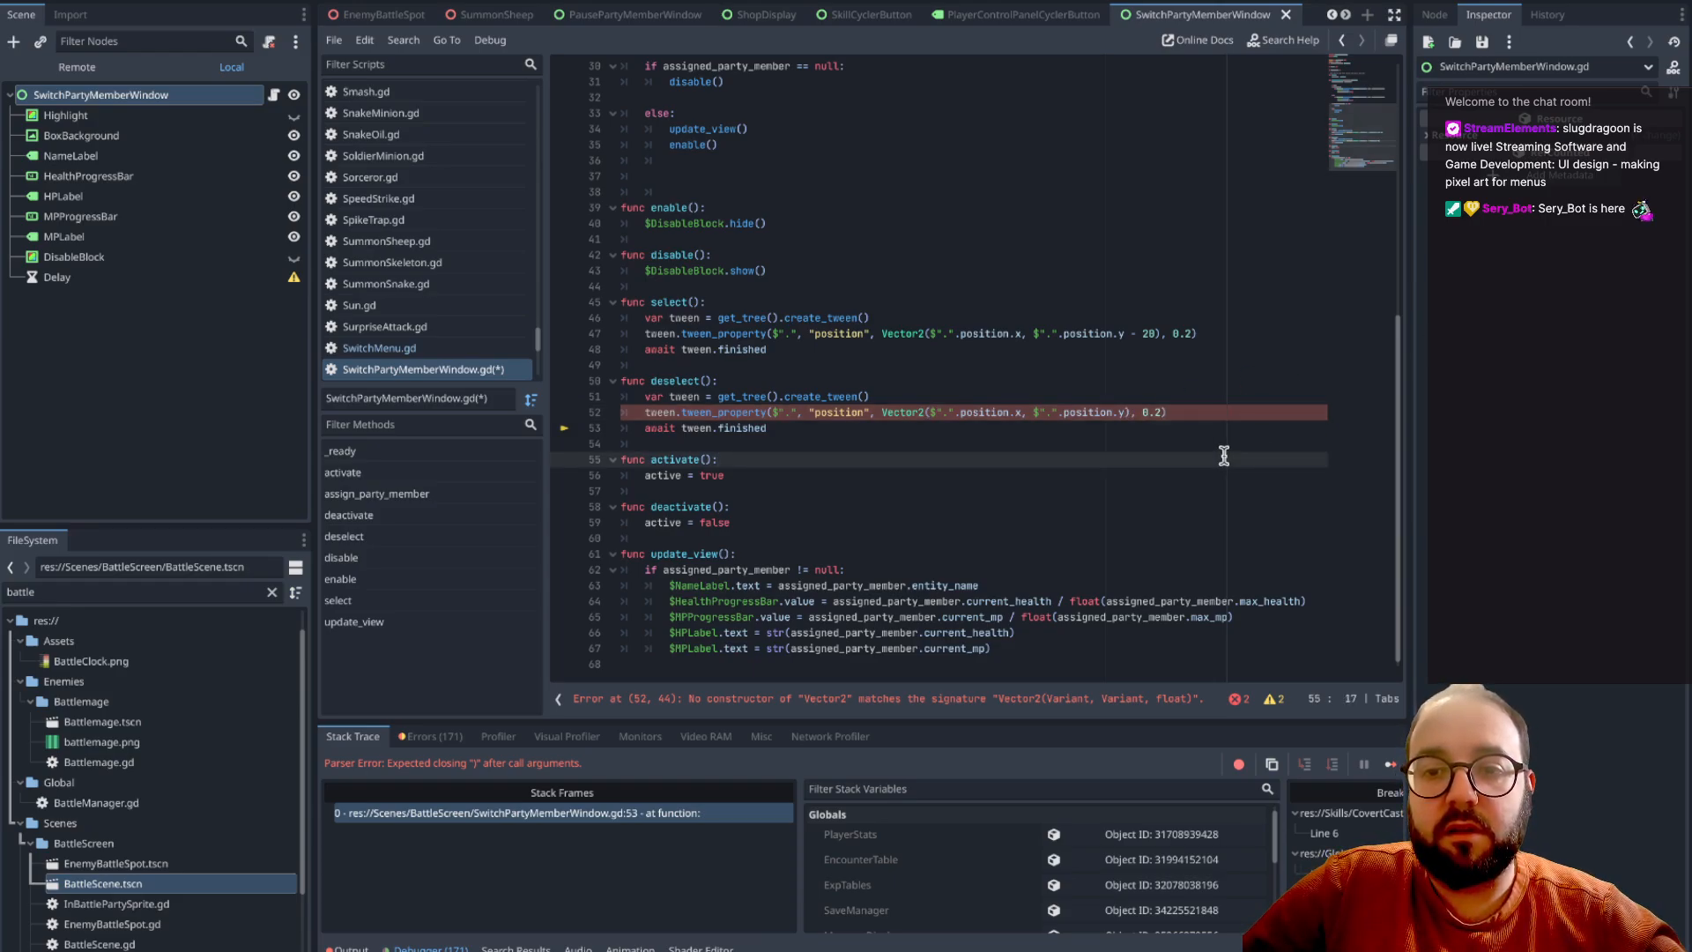
key(ctrl+s)
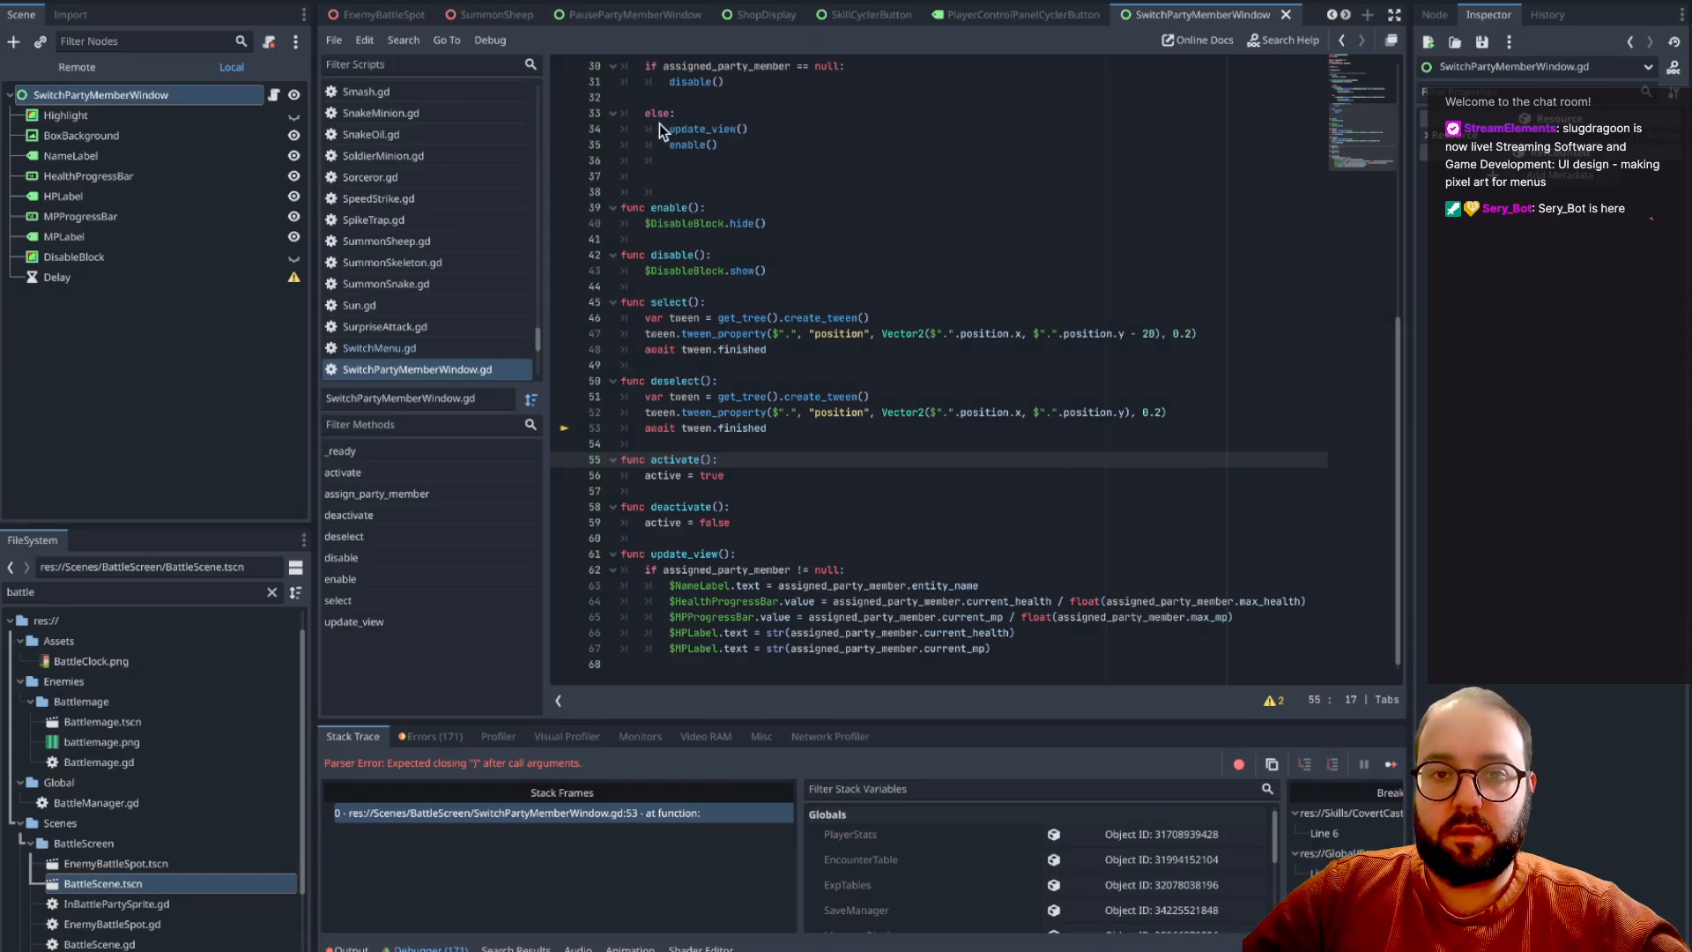
click(1490, 1)
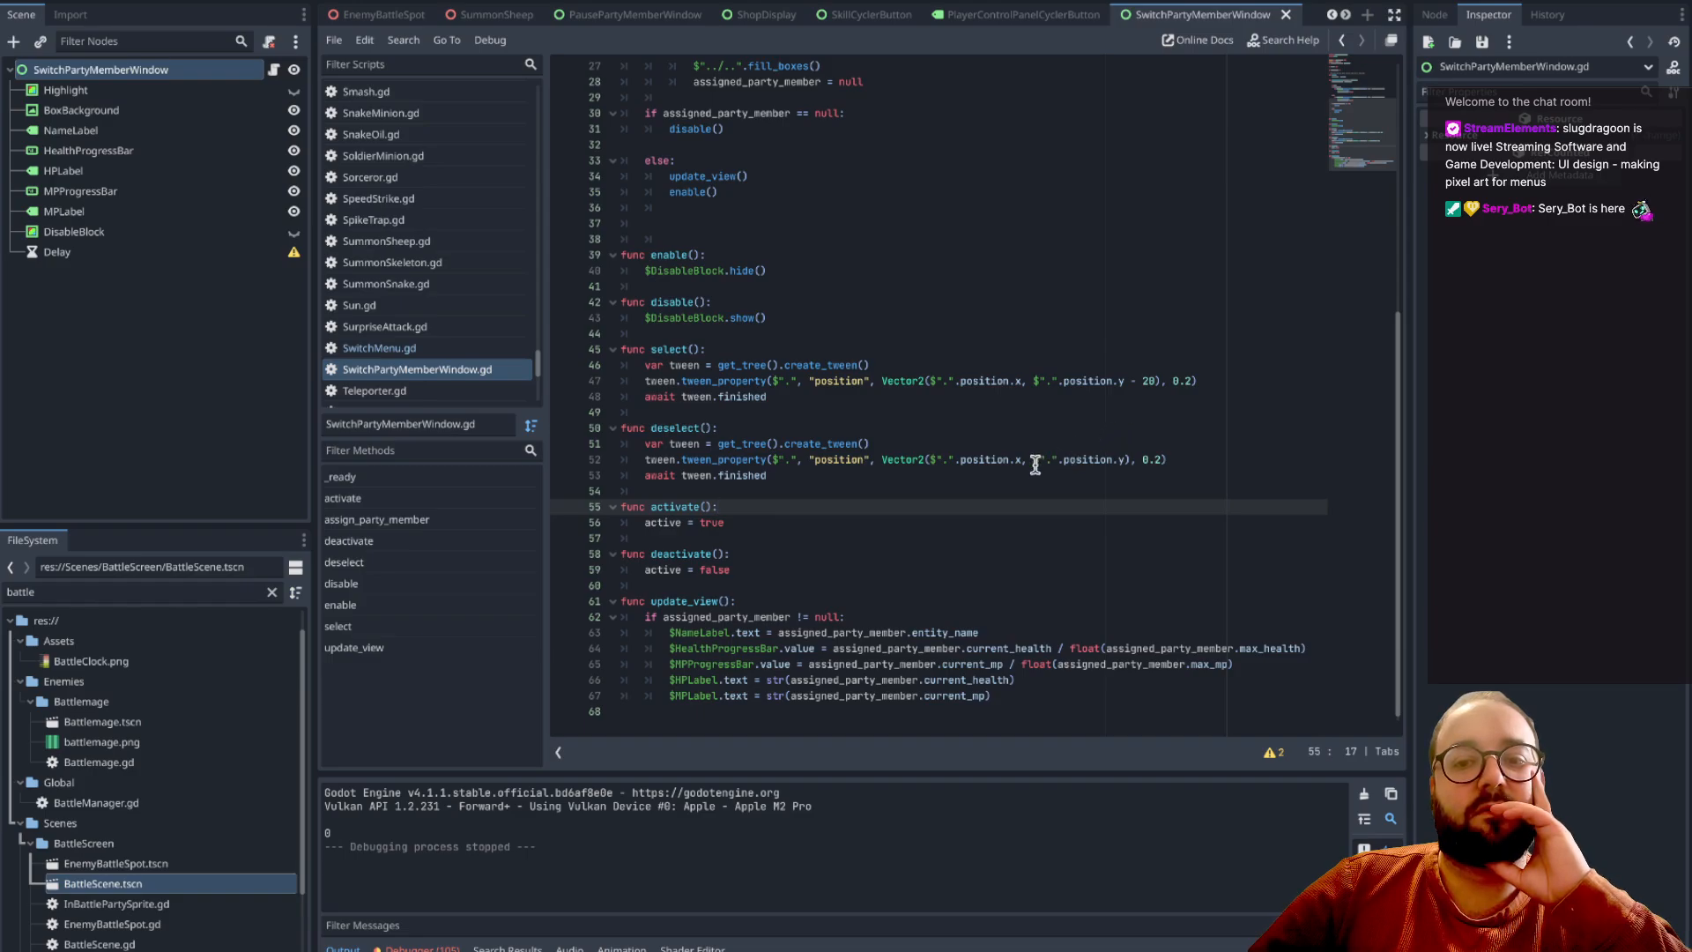
- Replace $".".position.y with 0 in the deselect() tween target and save the script
drag(1034, 461, 1123, 467)
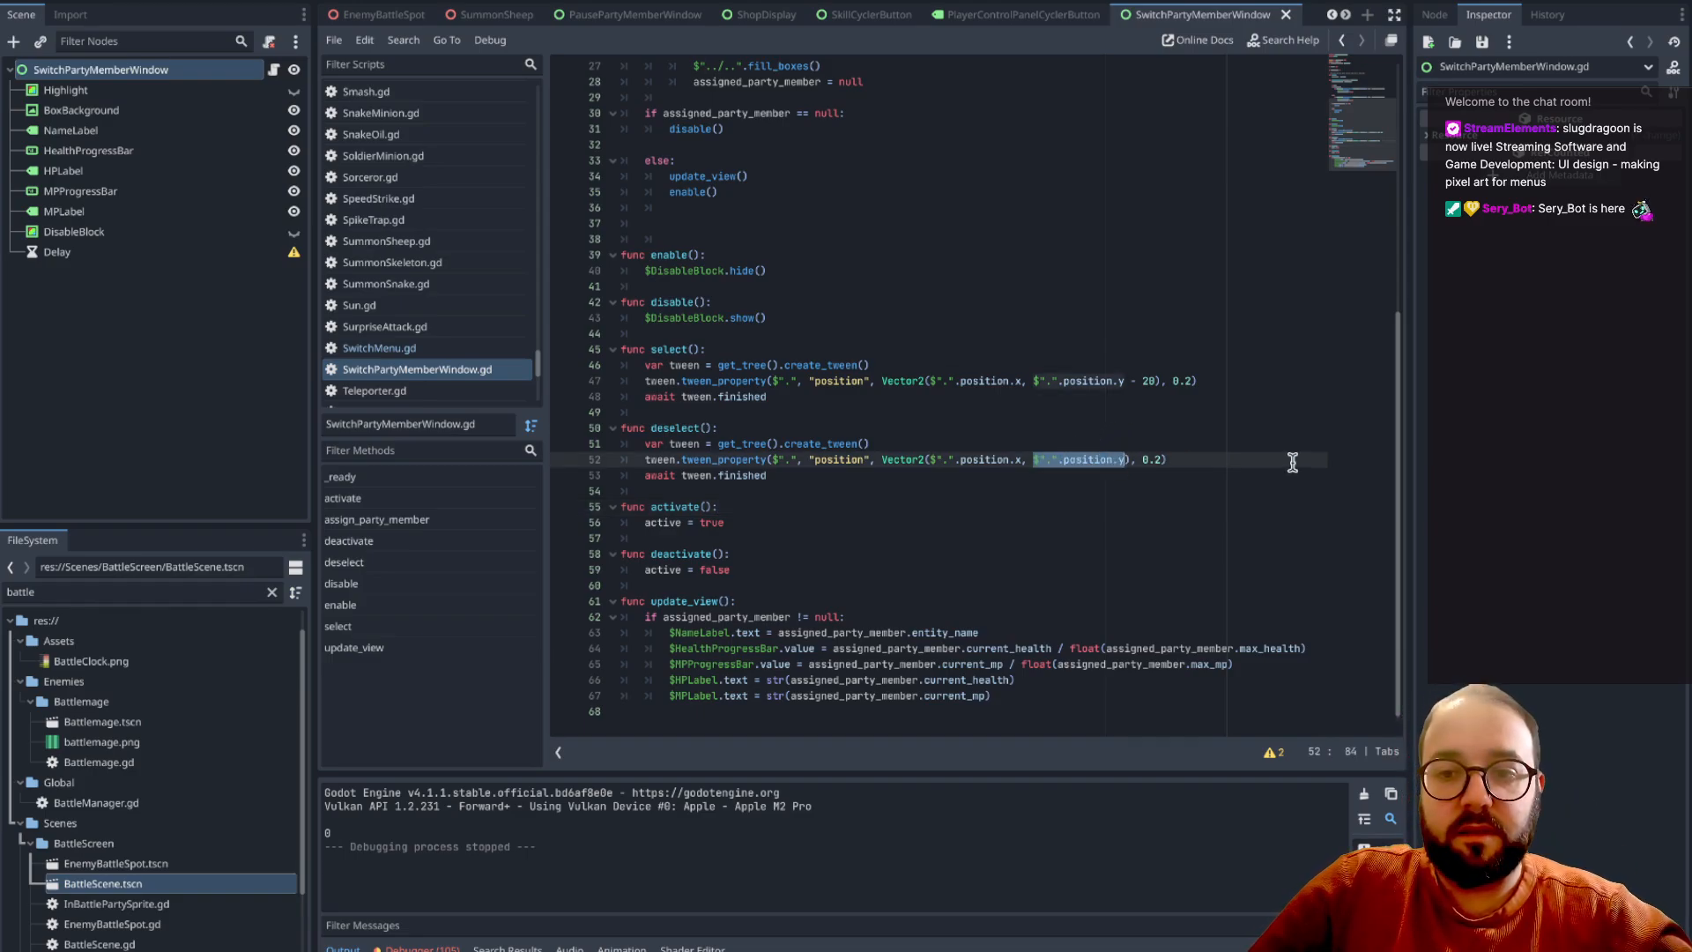
text(0)
click(1224, 410)
key(ctrl+s)
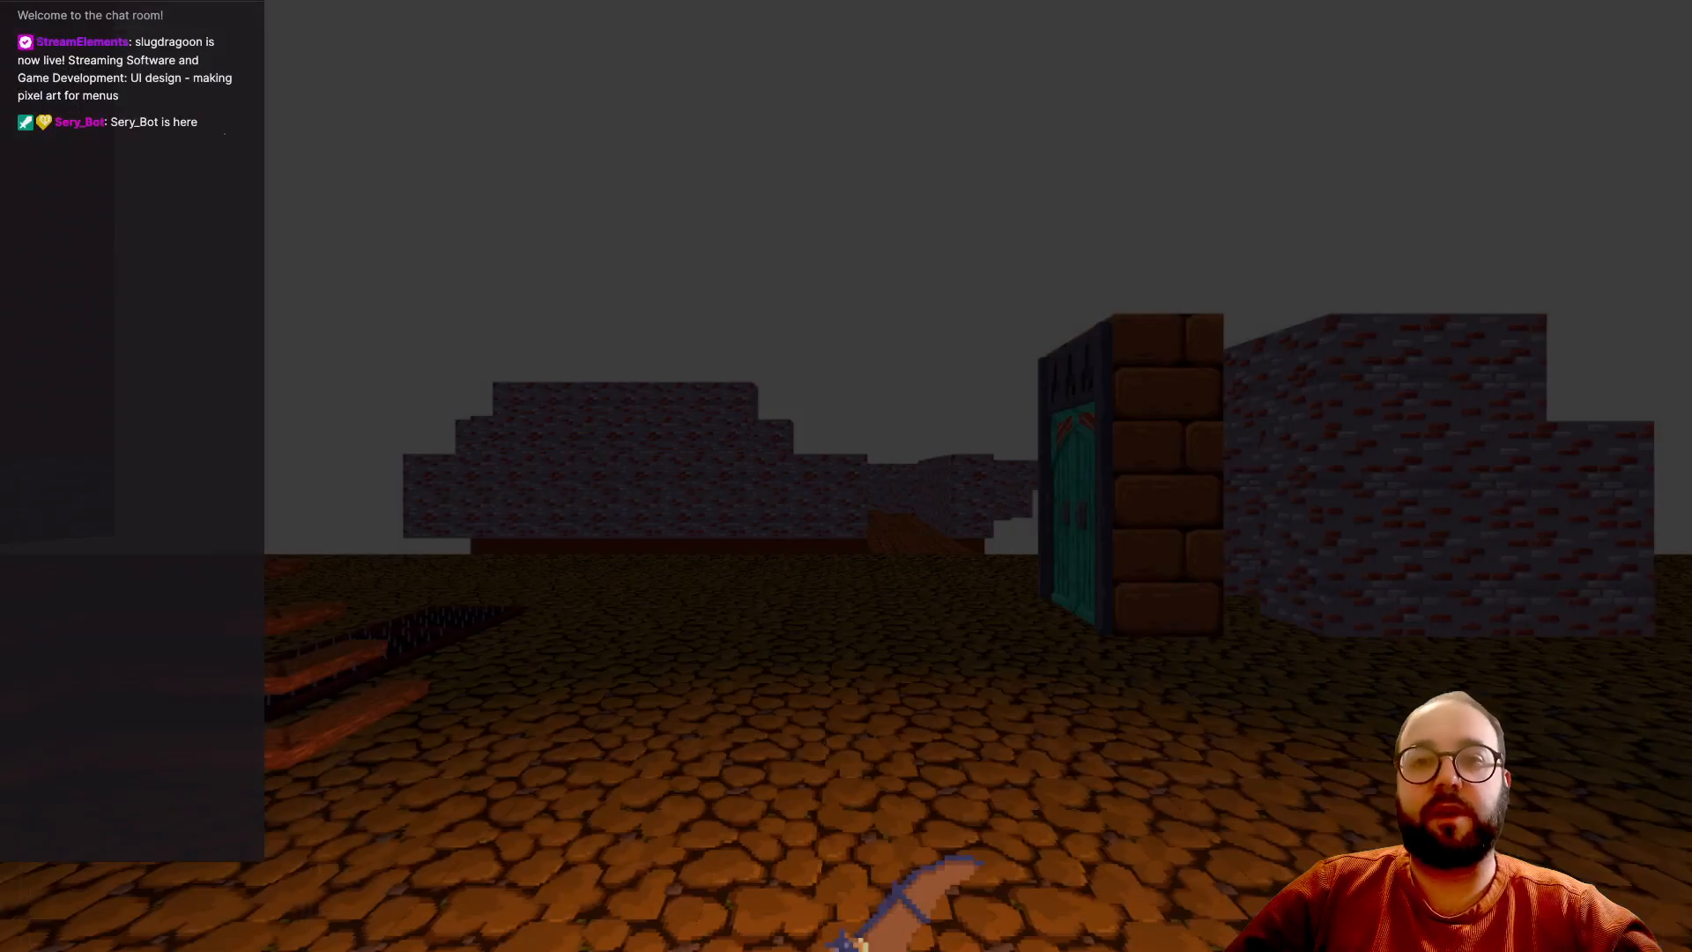
- Walk forward through the level in the running game to reach a battle for testing the Switch menu
key(w)
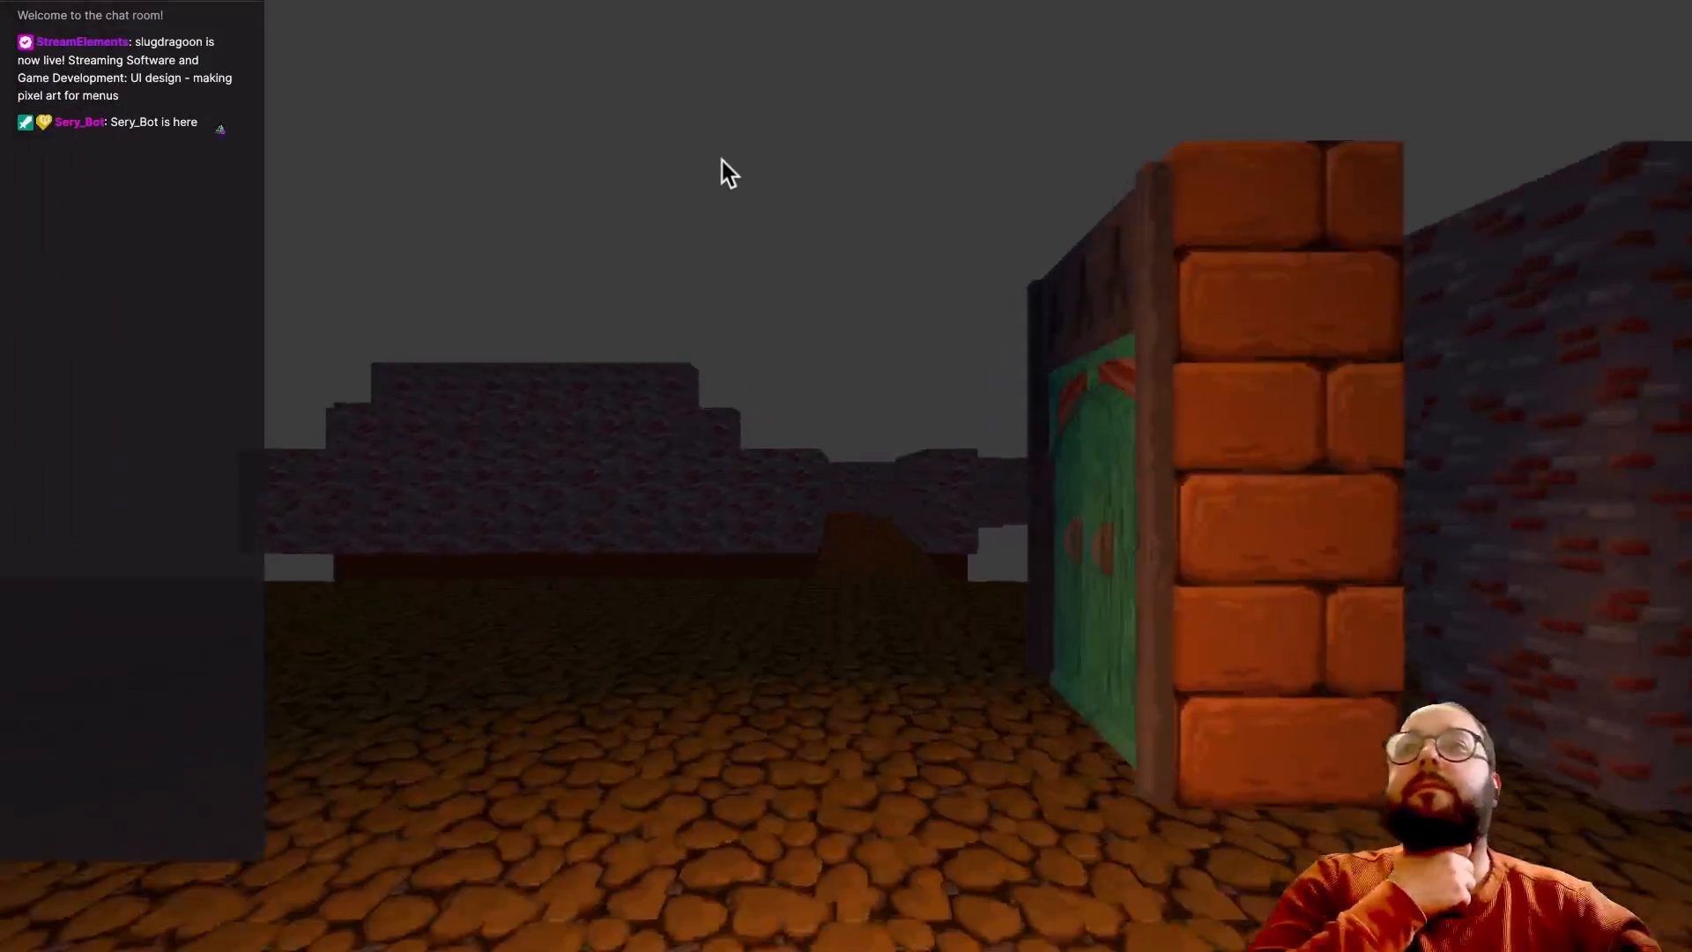
key(w)
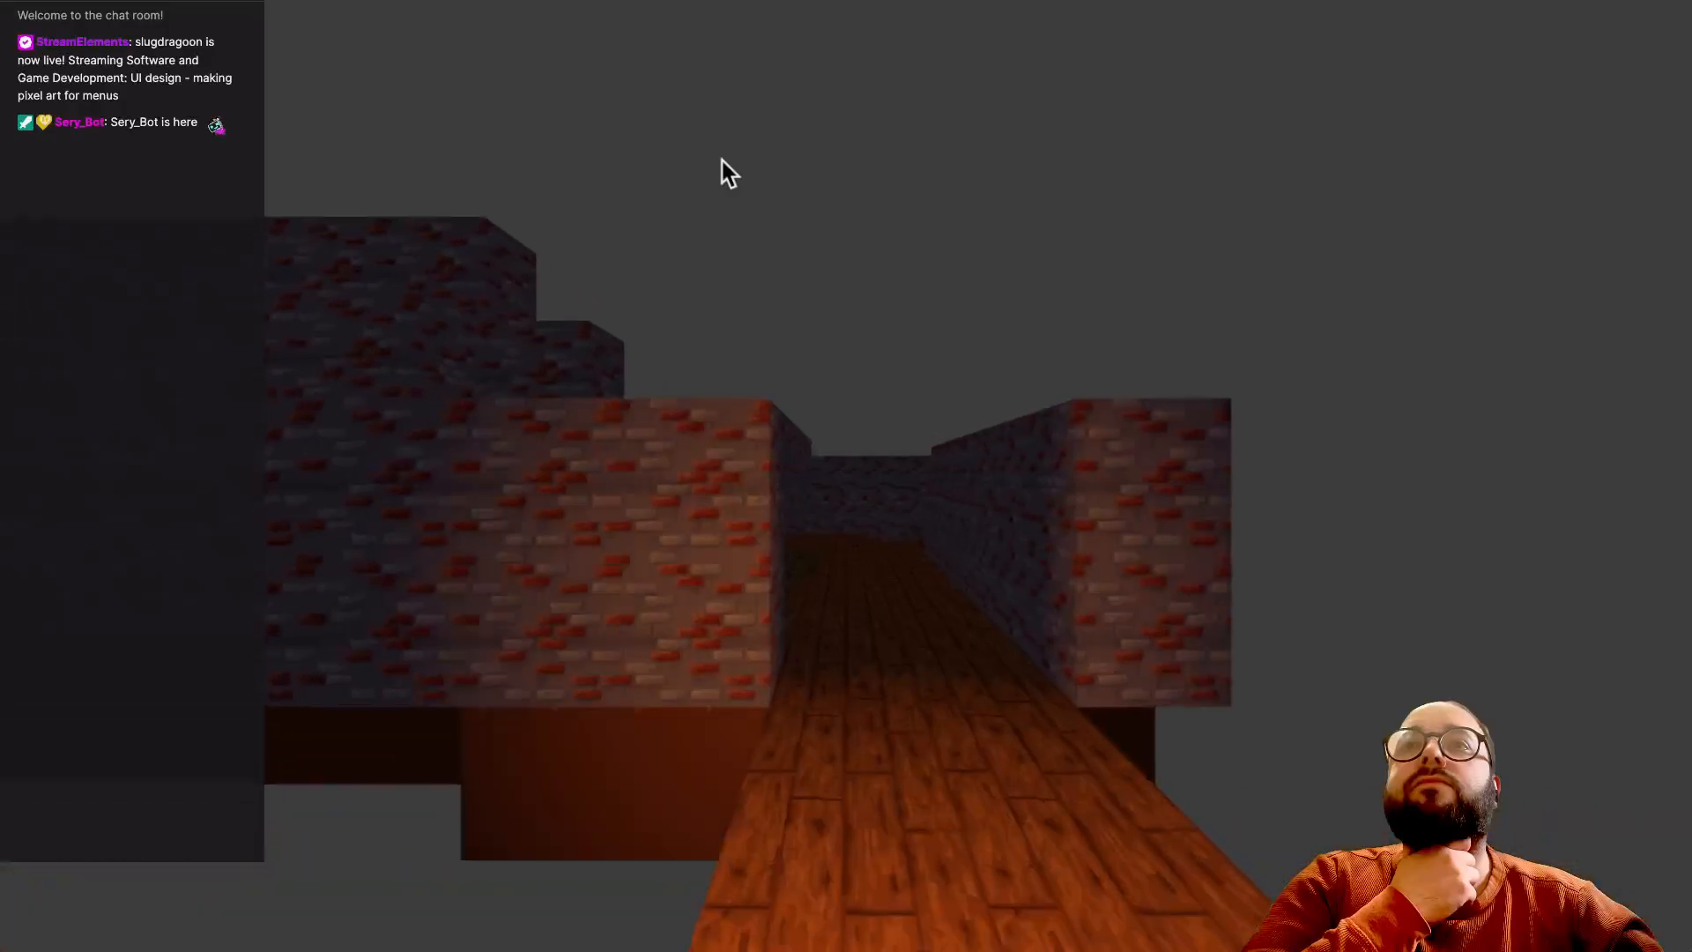
key(w)
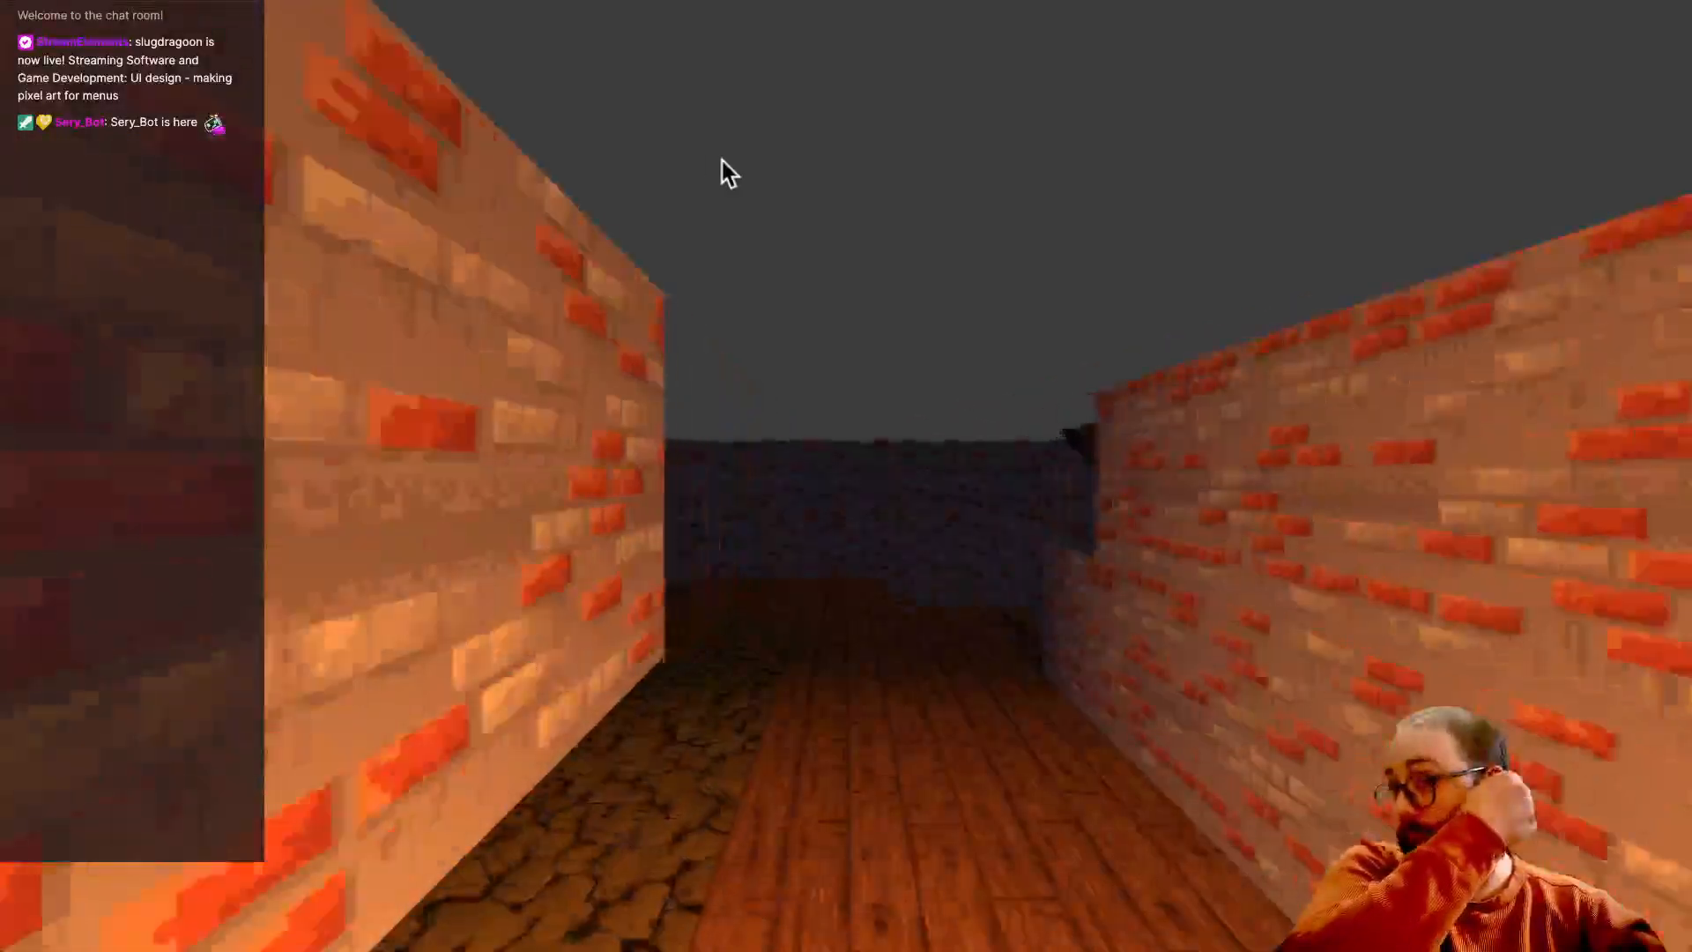
key(w)
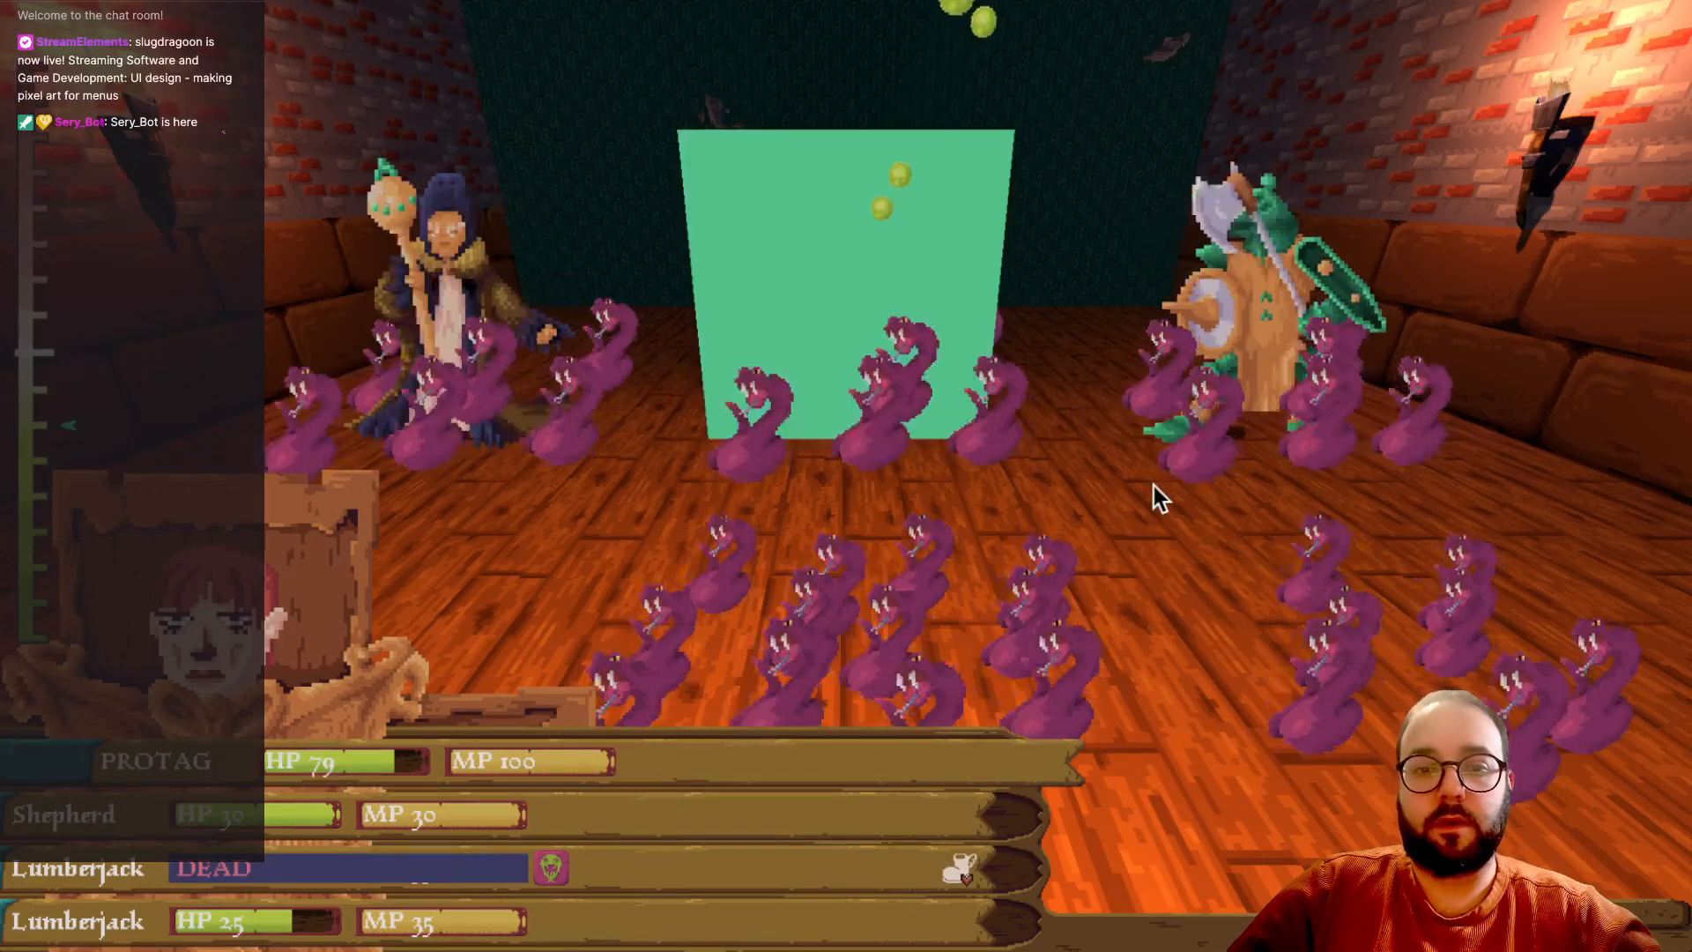
- Open the Switch menu in the running battle and move the selection from the ROGUE window to its neighbour
key(Return)
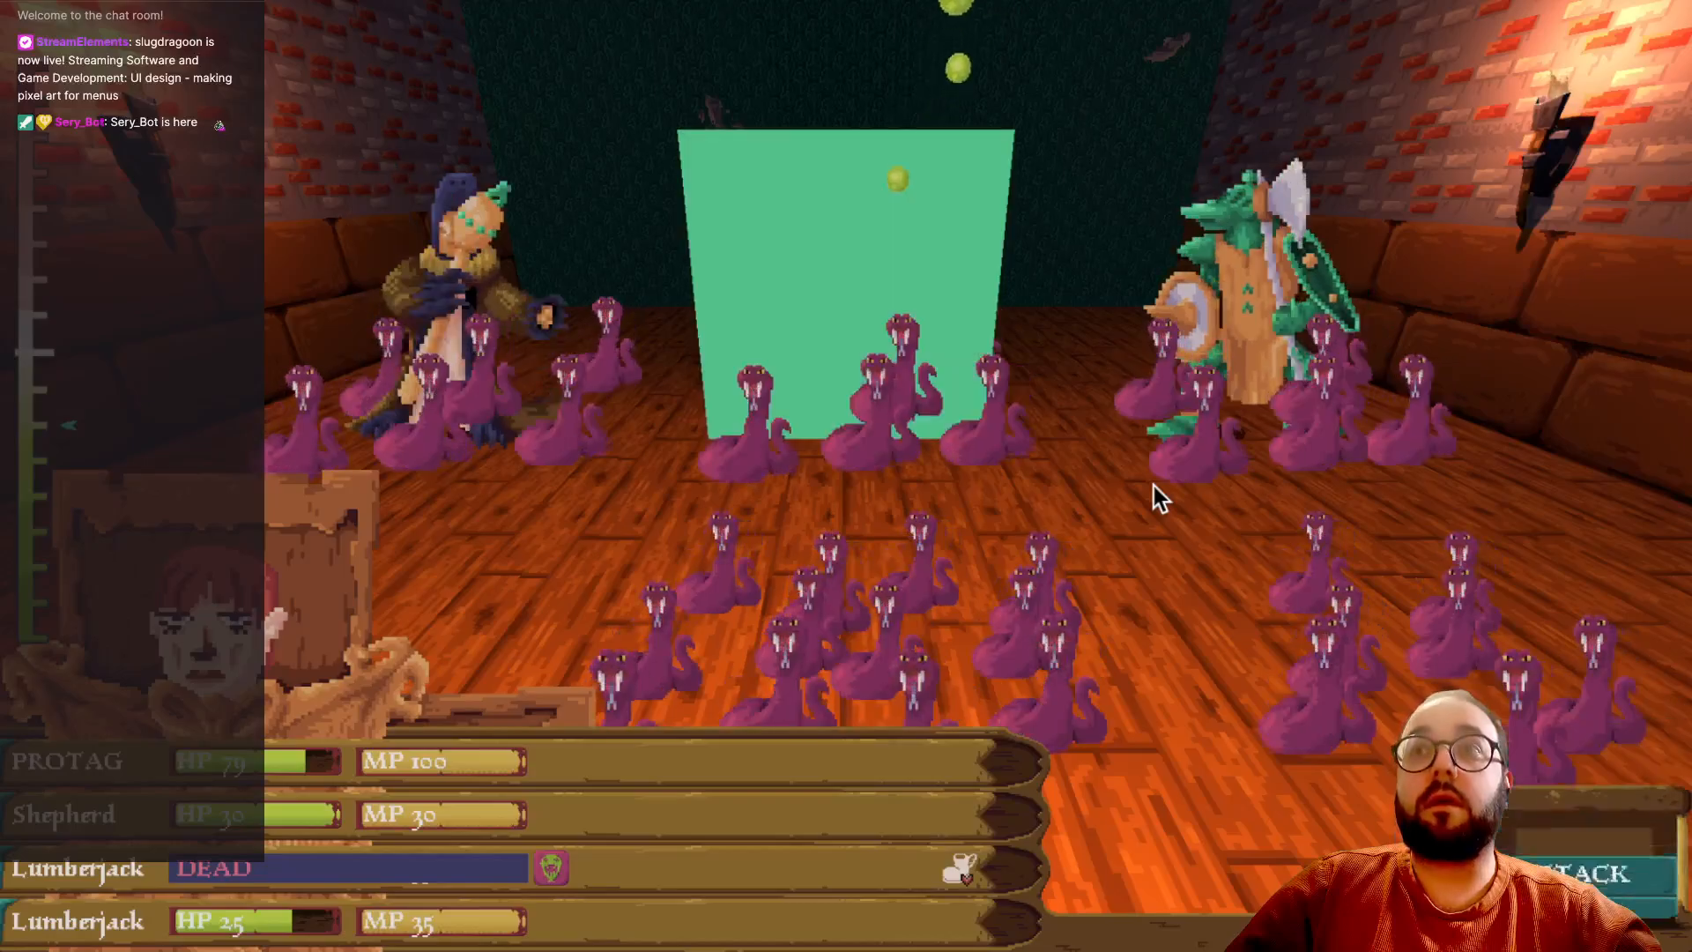
key(Right)
key(Left)
key(Right)
key(Down)
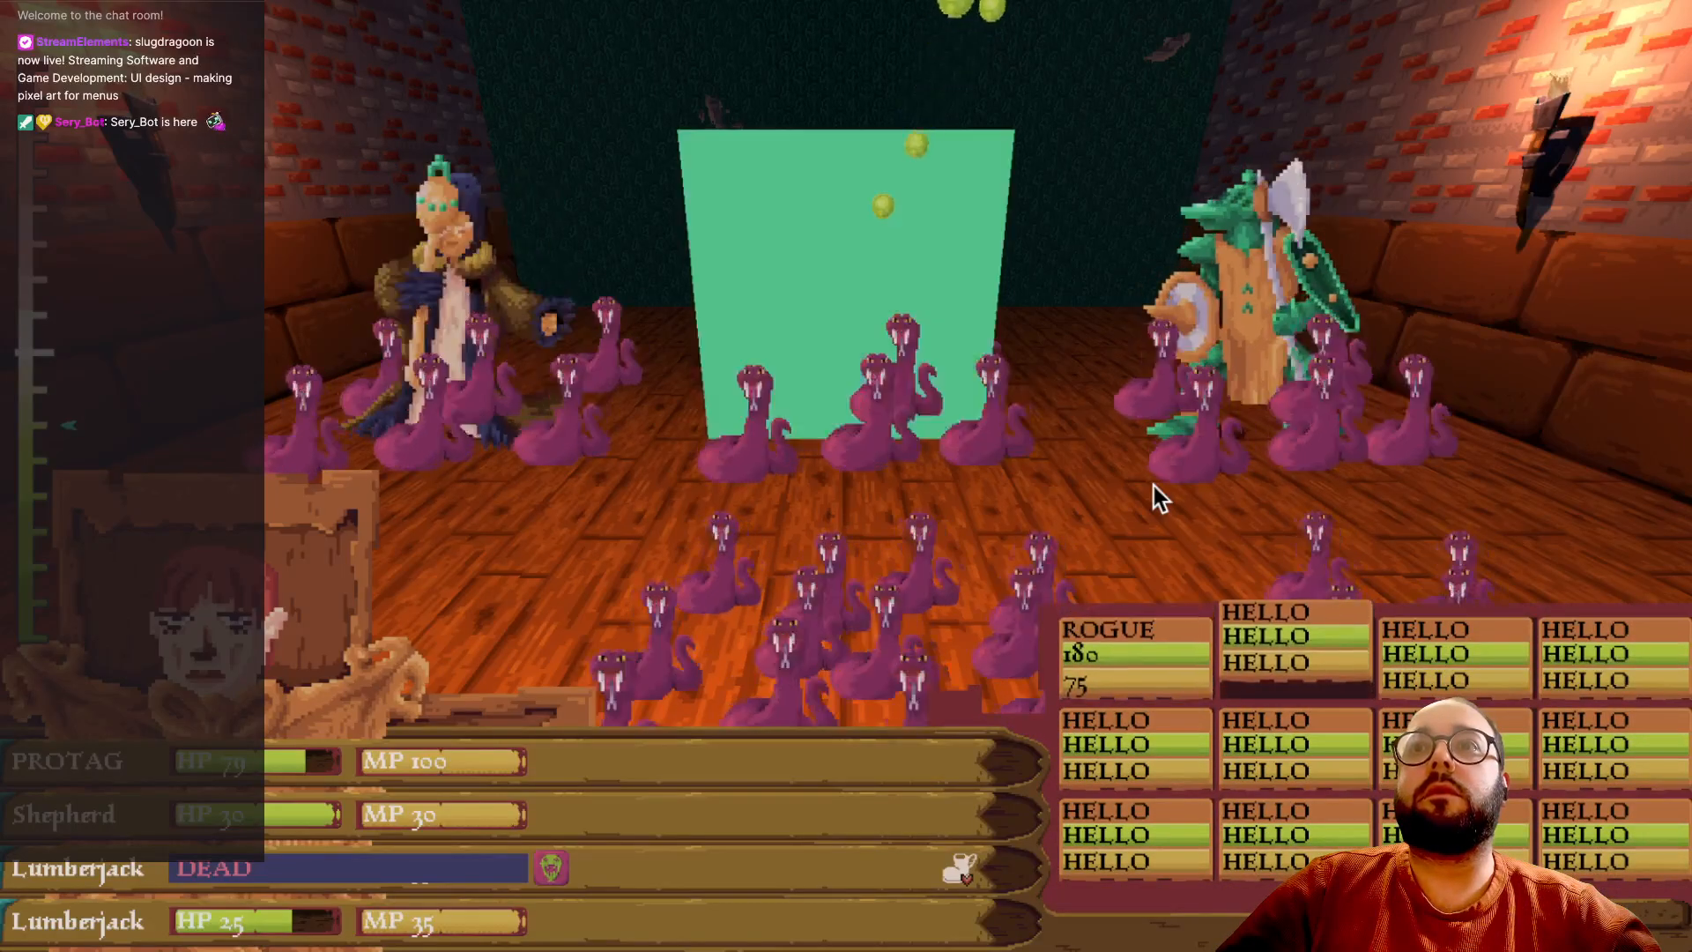
key(Return)
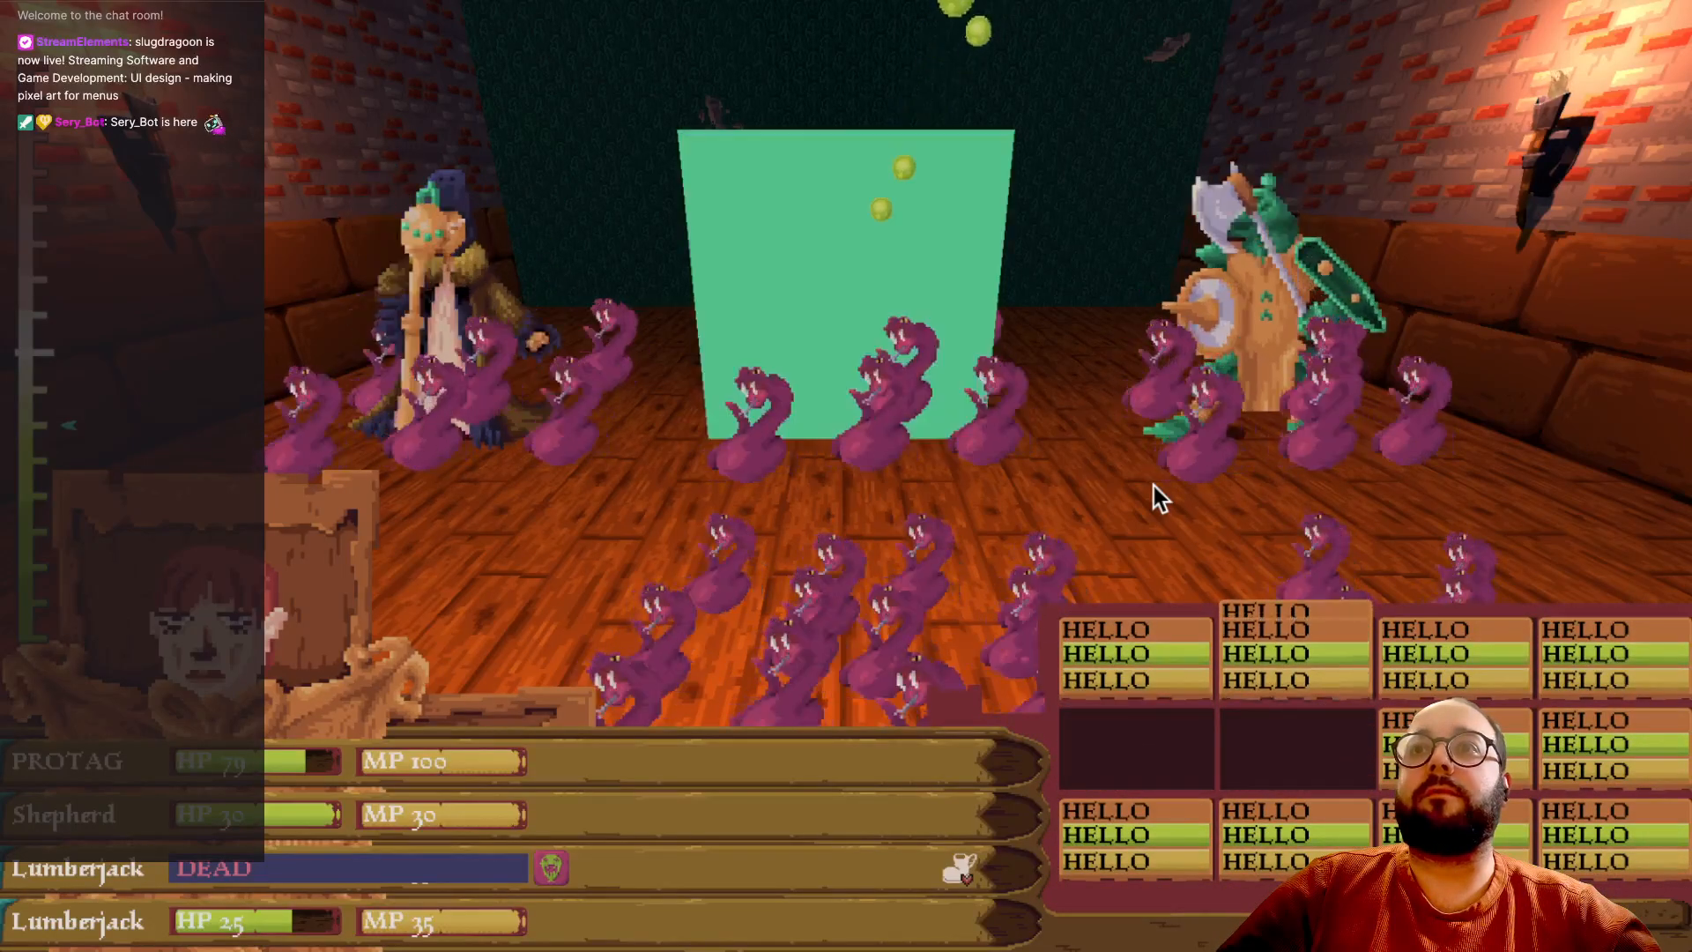
- Move the selection through the middle and lower rows of party member windows to test the deselect() tween
key(Right)
key(Down)
key(Left)
key(Up)
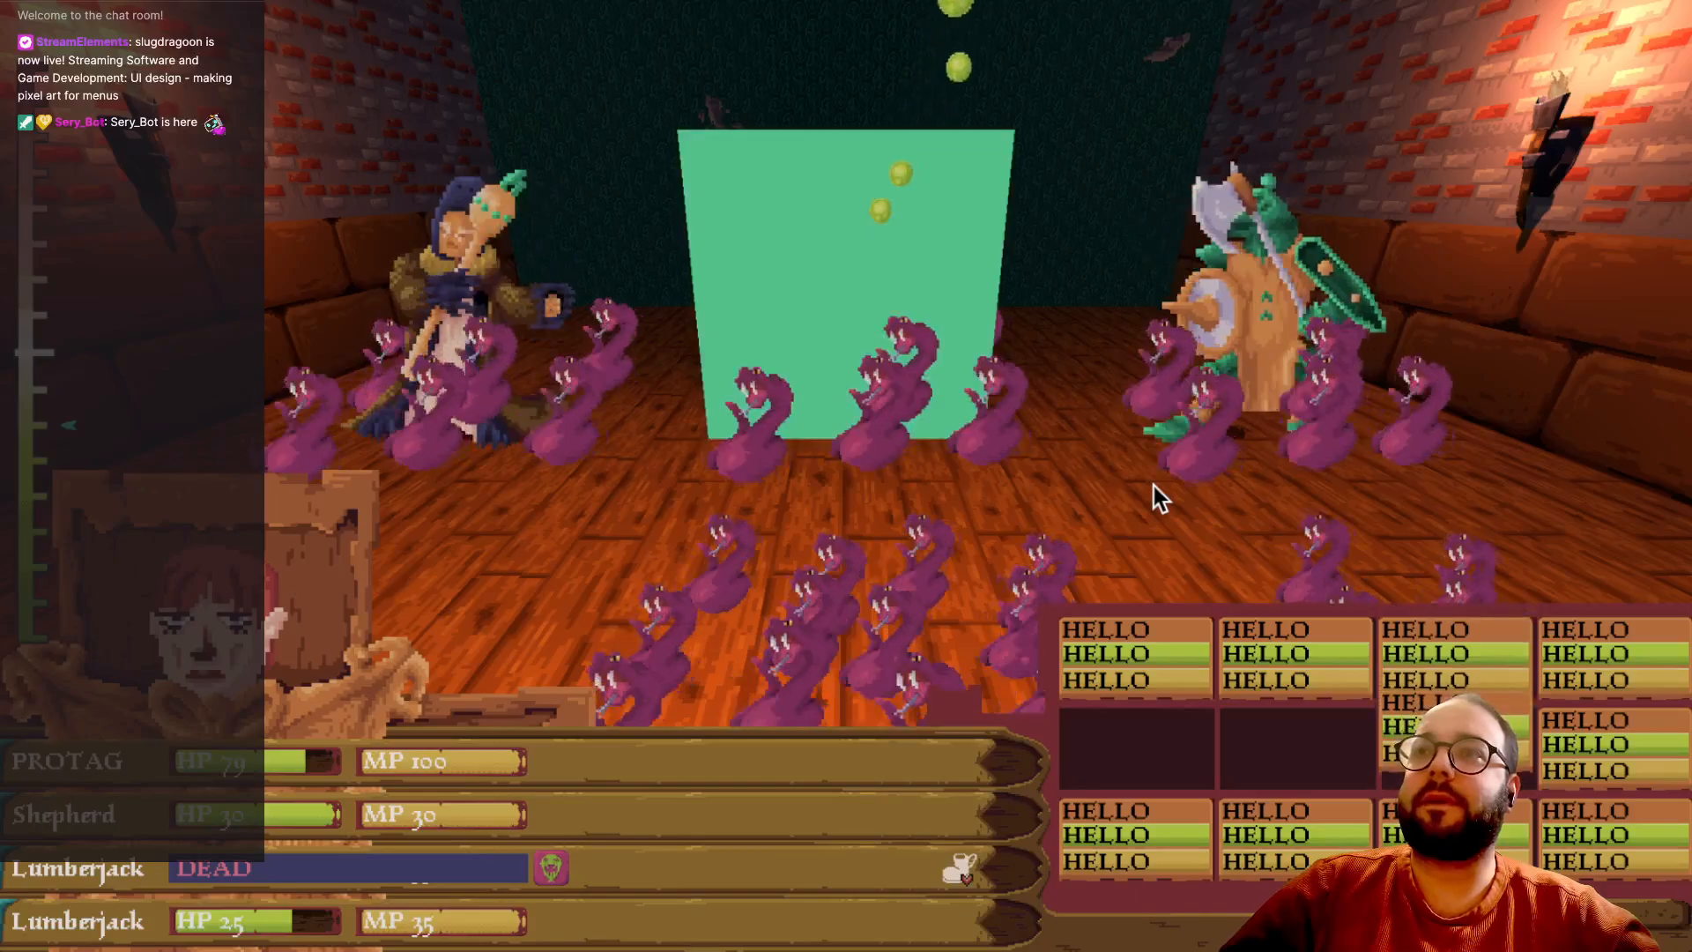
key(Left)
key(Left)
key(Down)
key(Down)
key(Left)
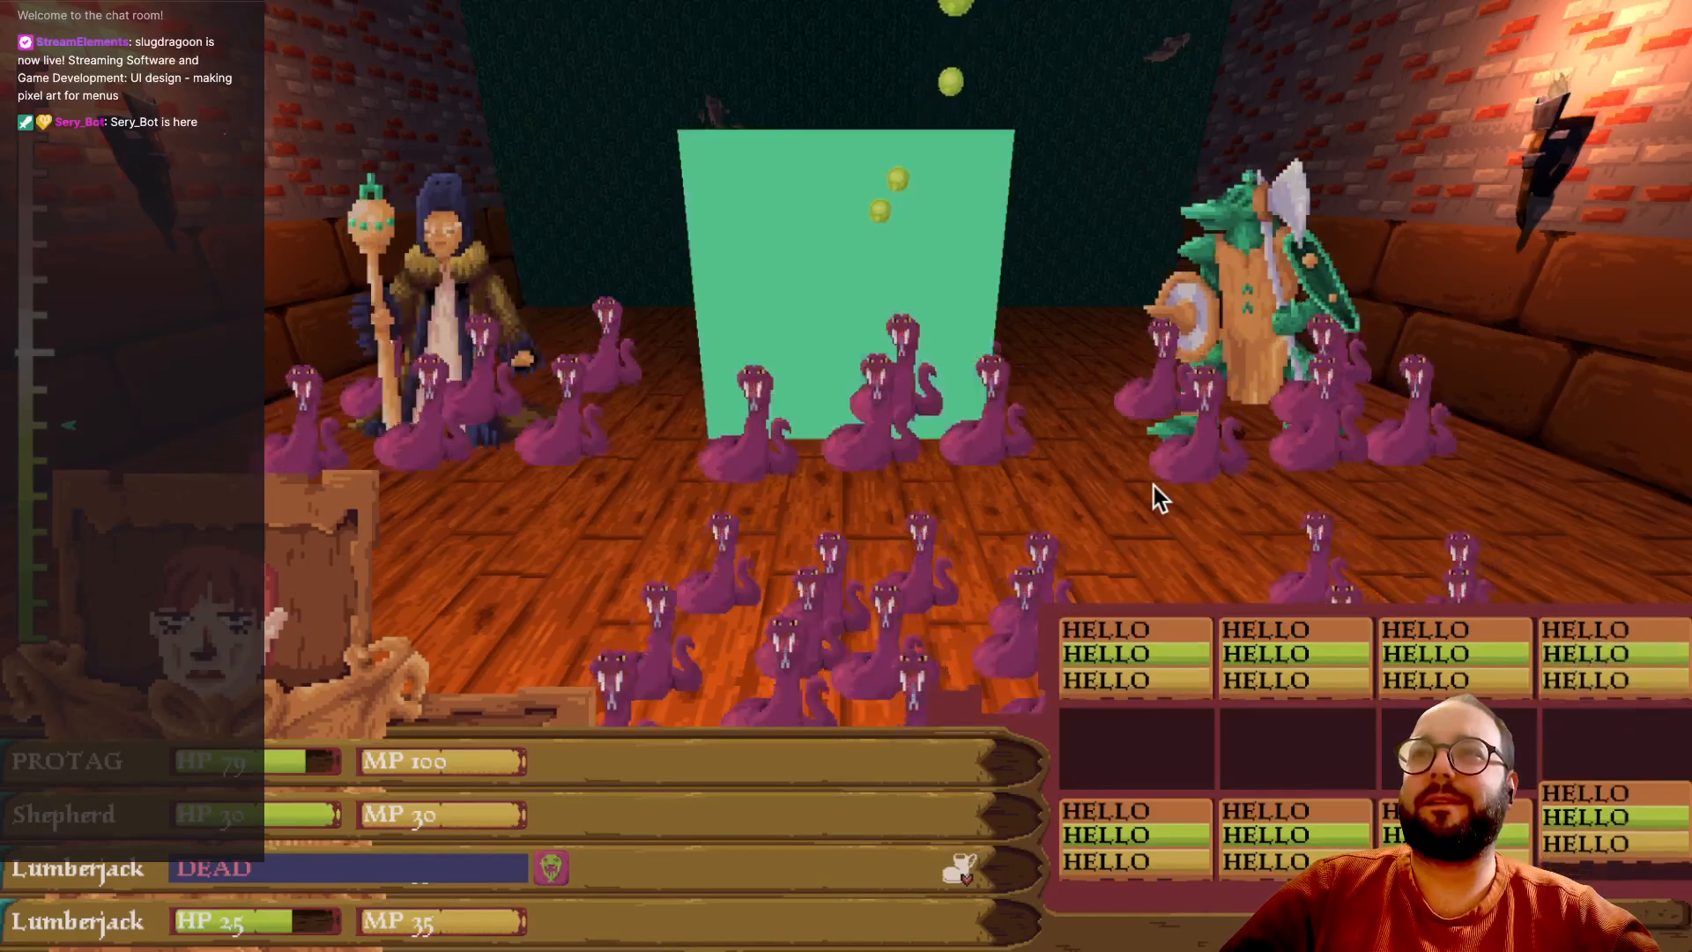
key(Left)
key(Left)
key(Down)
key(Left)
key(Left)
key(Left)
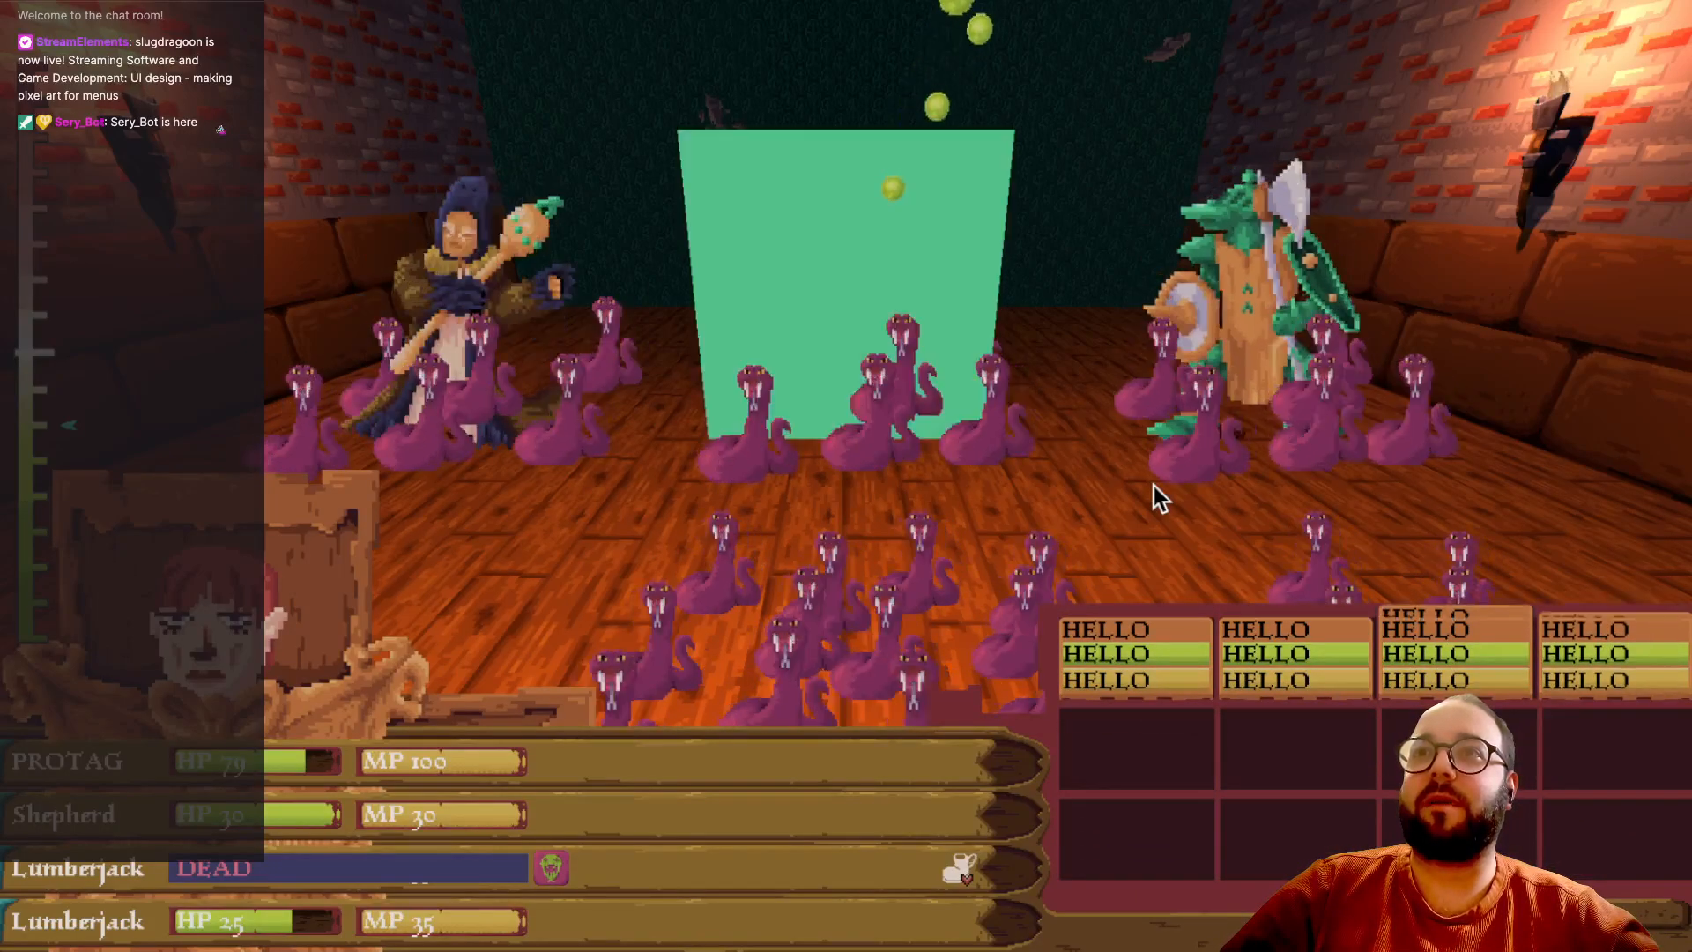
- Move the selection back and forth along the top row of party member windows to check their positions
key(Right)
key(Left)
key(Left)
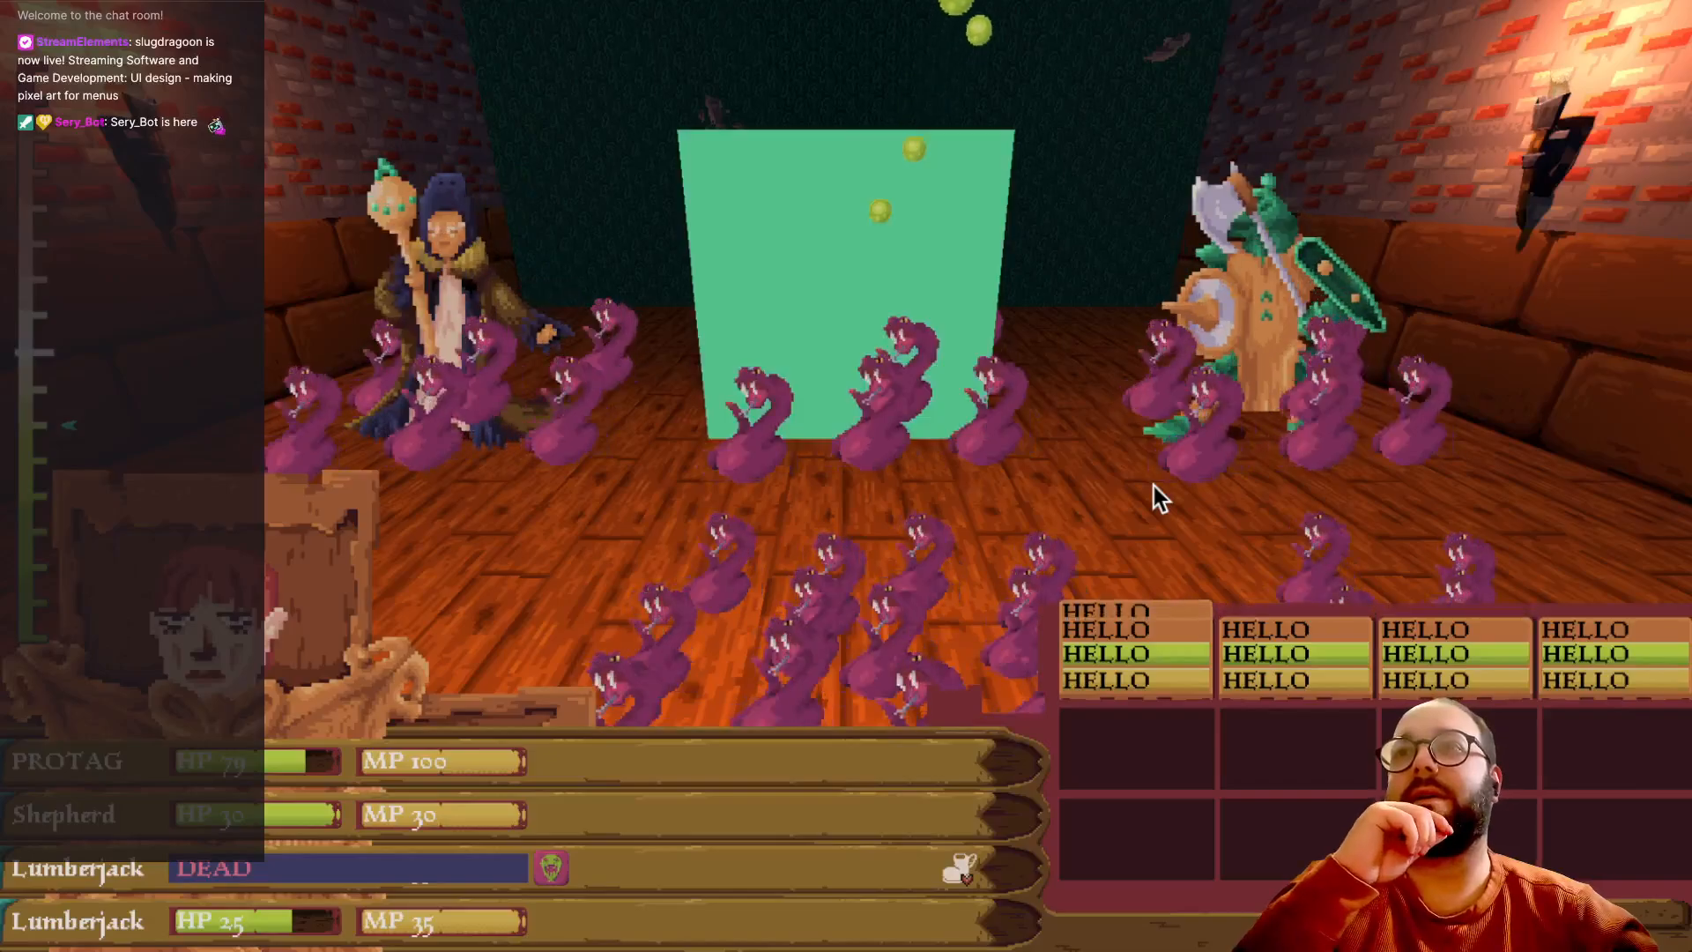
key(Right)
key(Right)
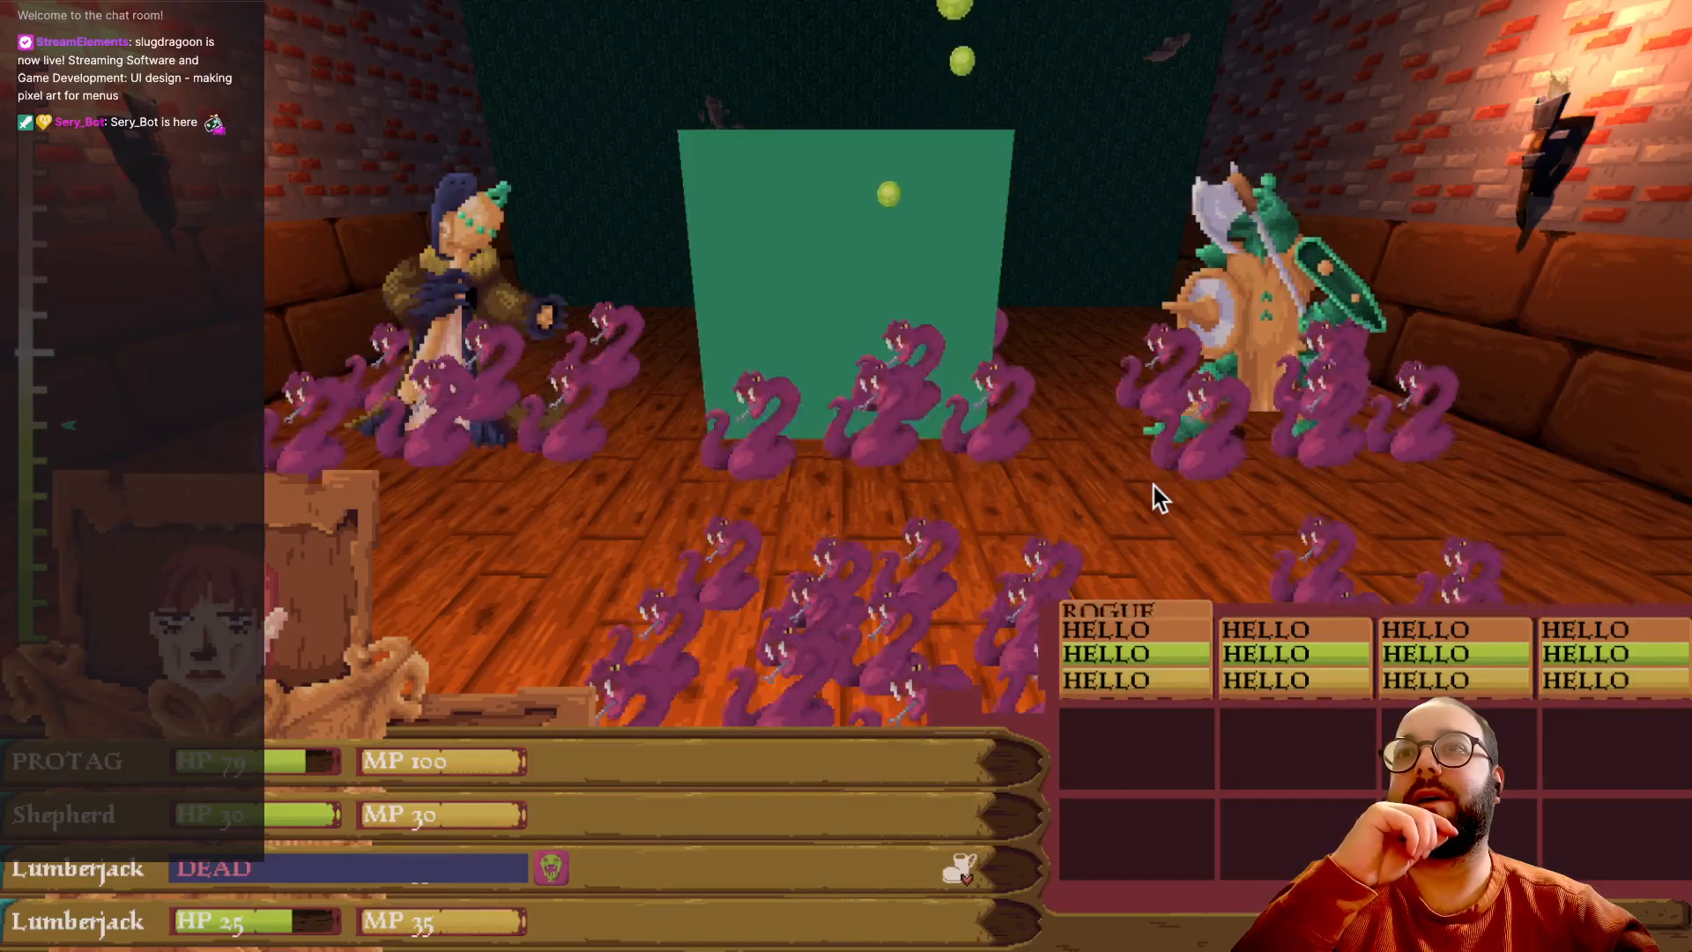
key(Left)
key(Left)
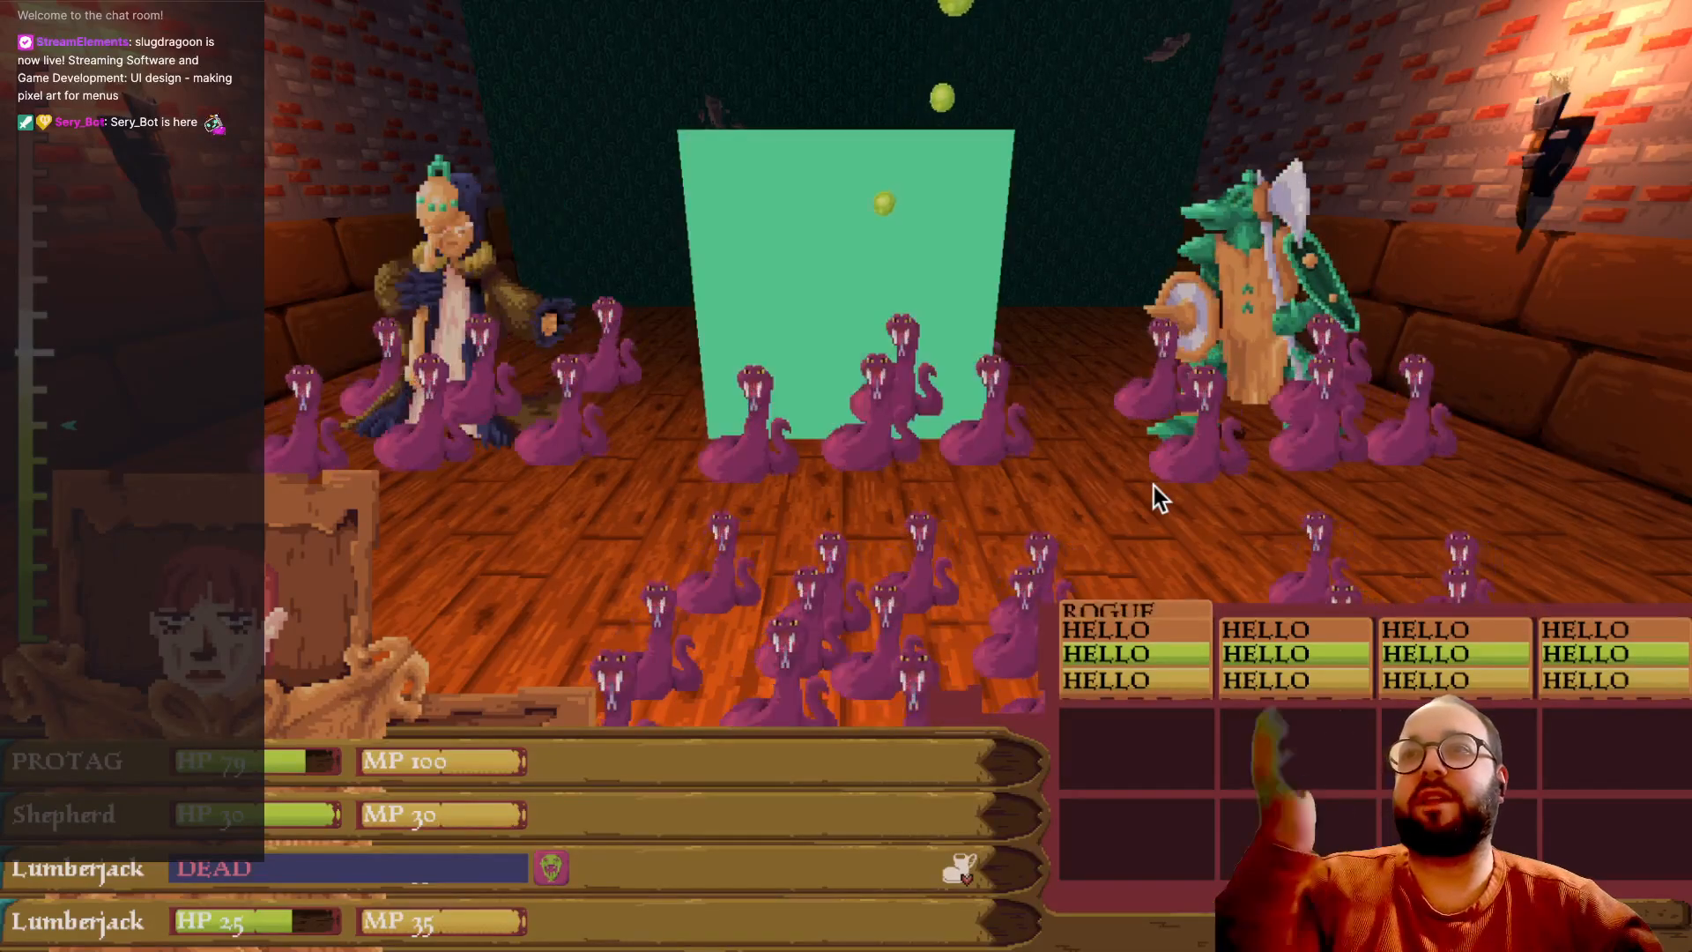
- Close the Switch menu, run from the battle, and walk forward through the level to reach another battle
key(Escape)
key(Down)
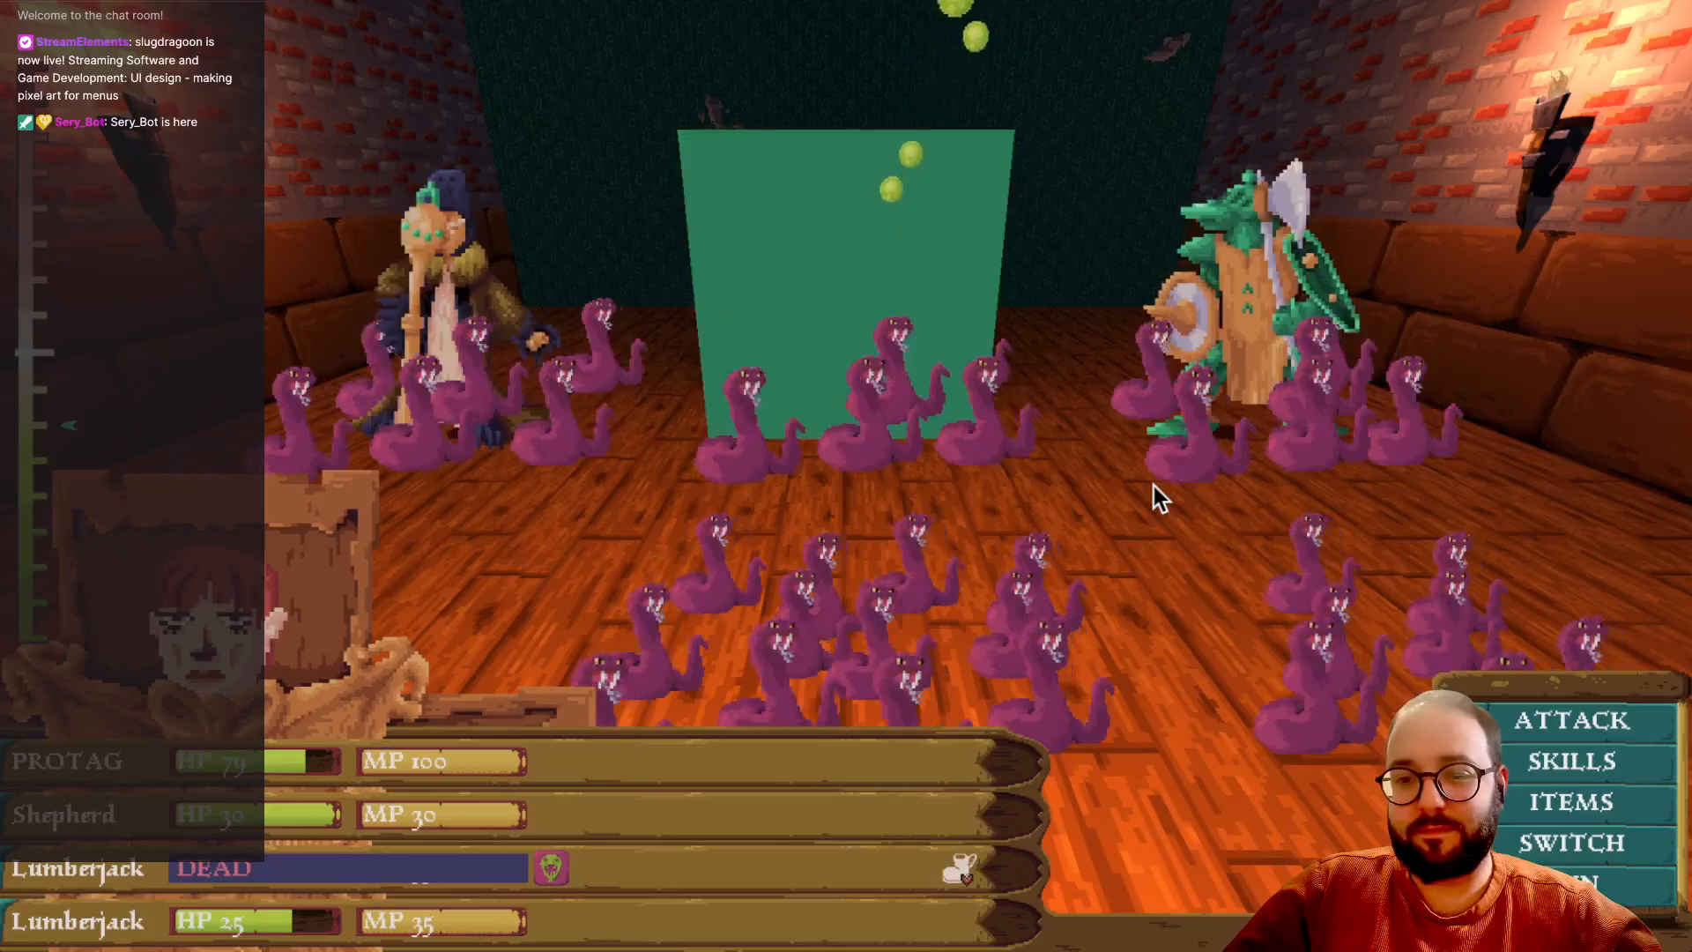
key(Return)
key(Return)
key(Up)
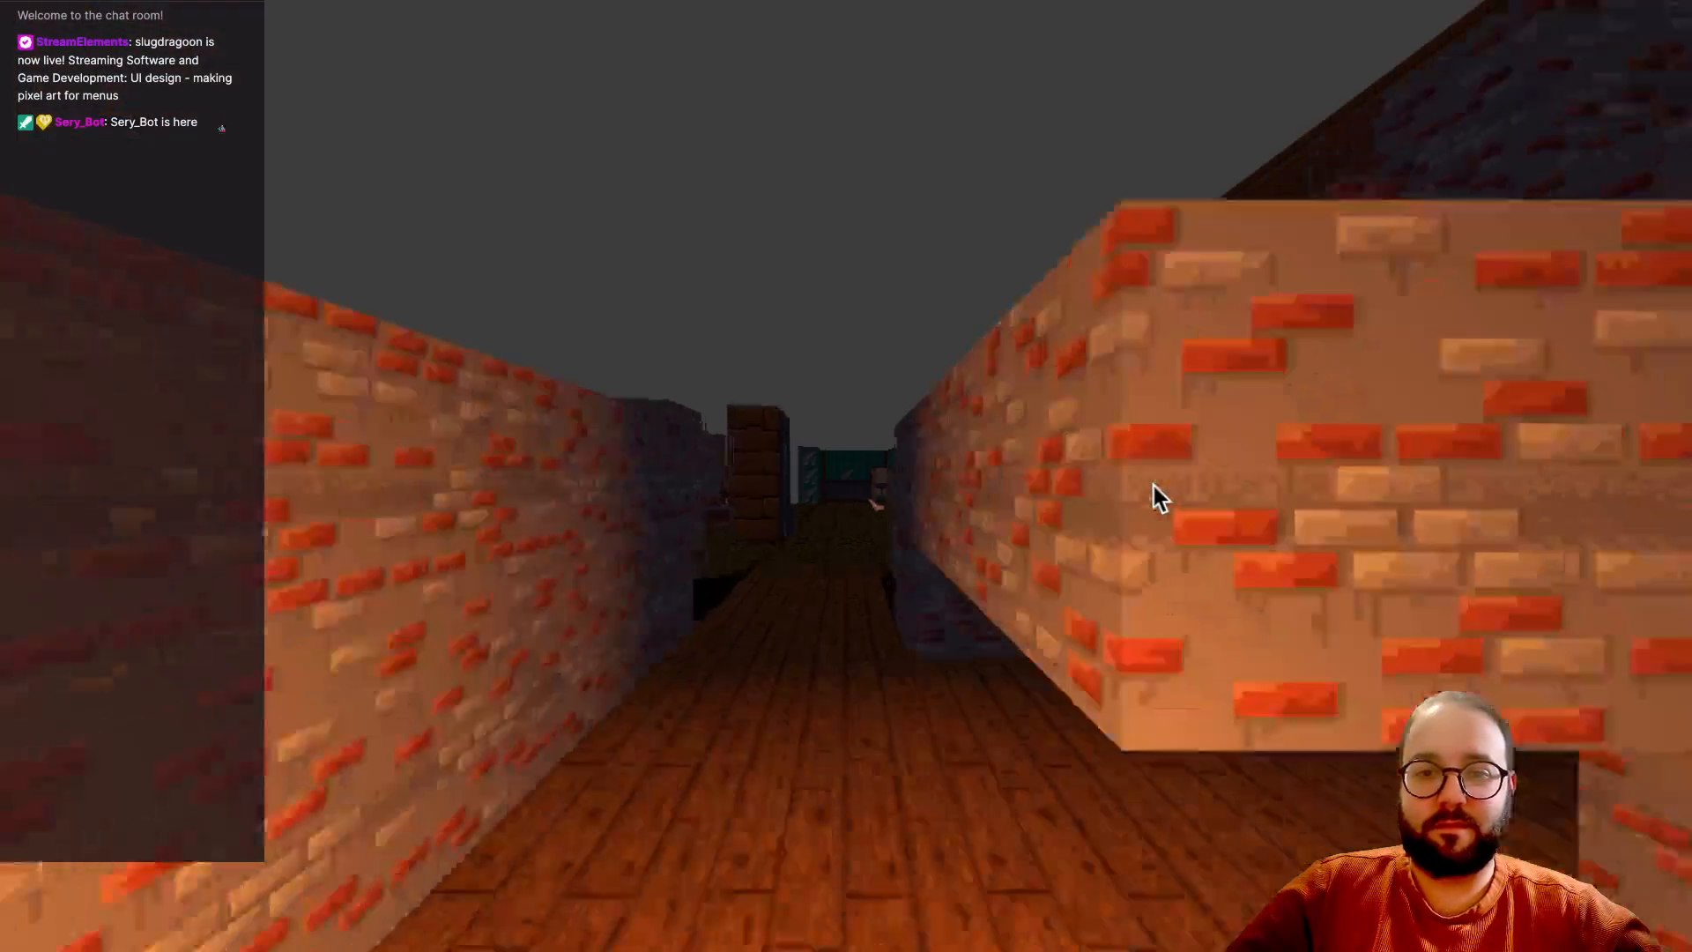
key(Up)
key(Up)
key(Up)
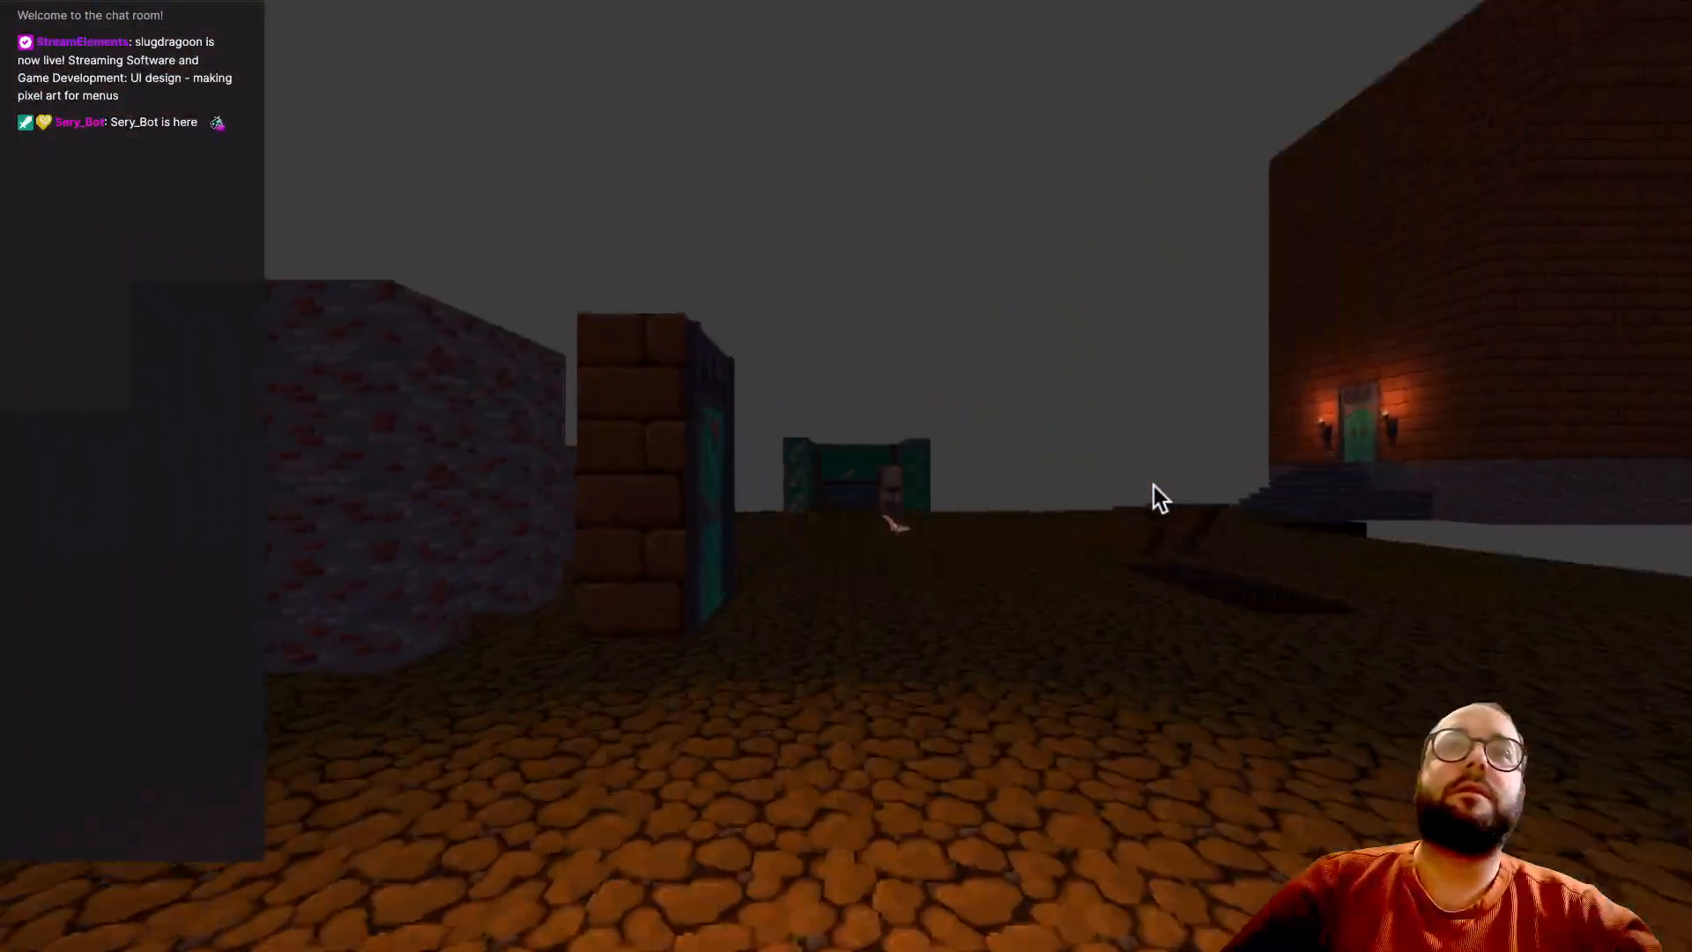
key(Up)
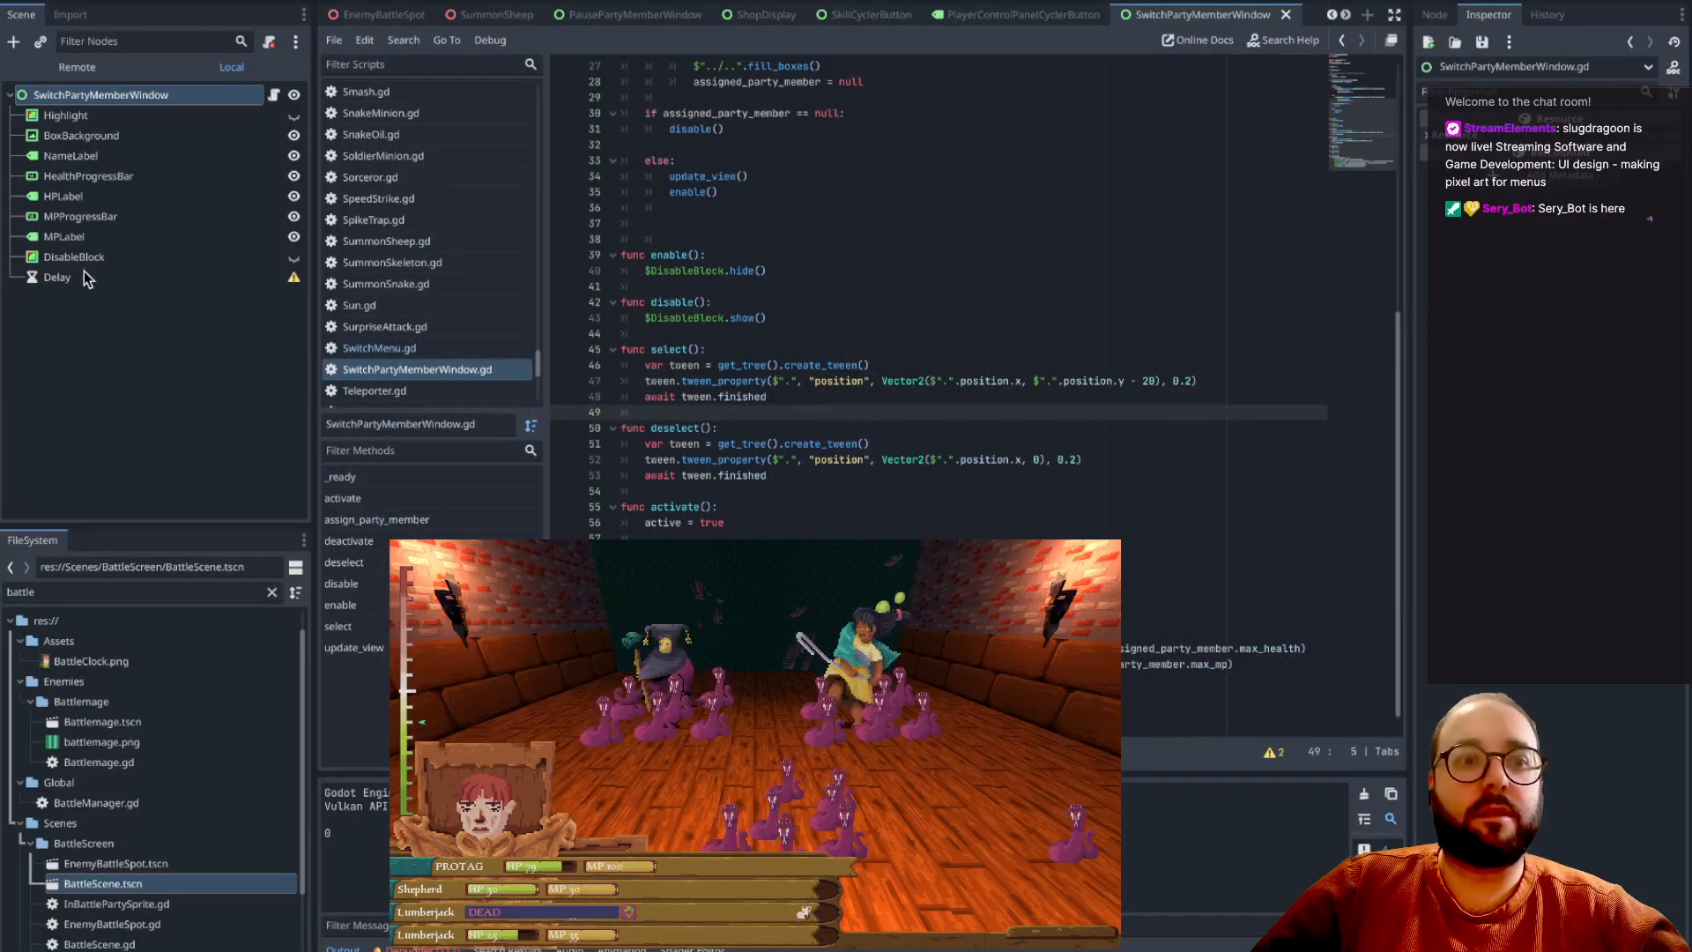
- In the remote scene tree, expand Battle down to SwitchMenu's BackupPartyBox and inspect the first SwitchPartyMemberWindow's live properties
click(78, 68)
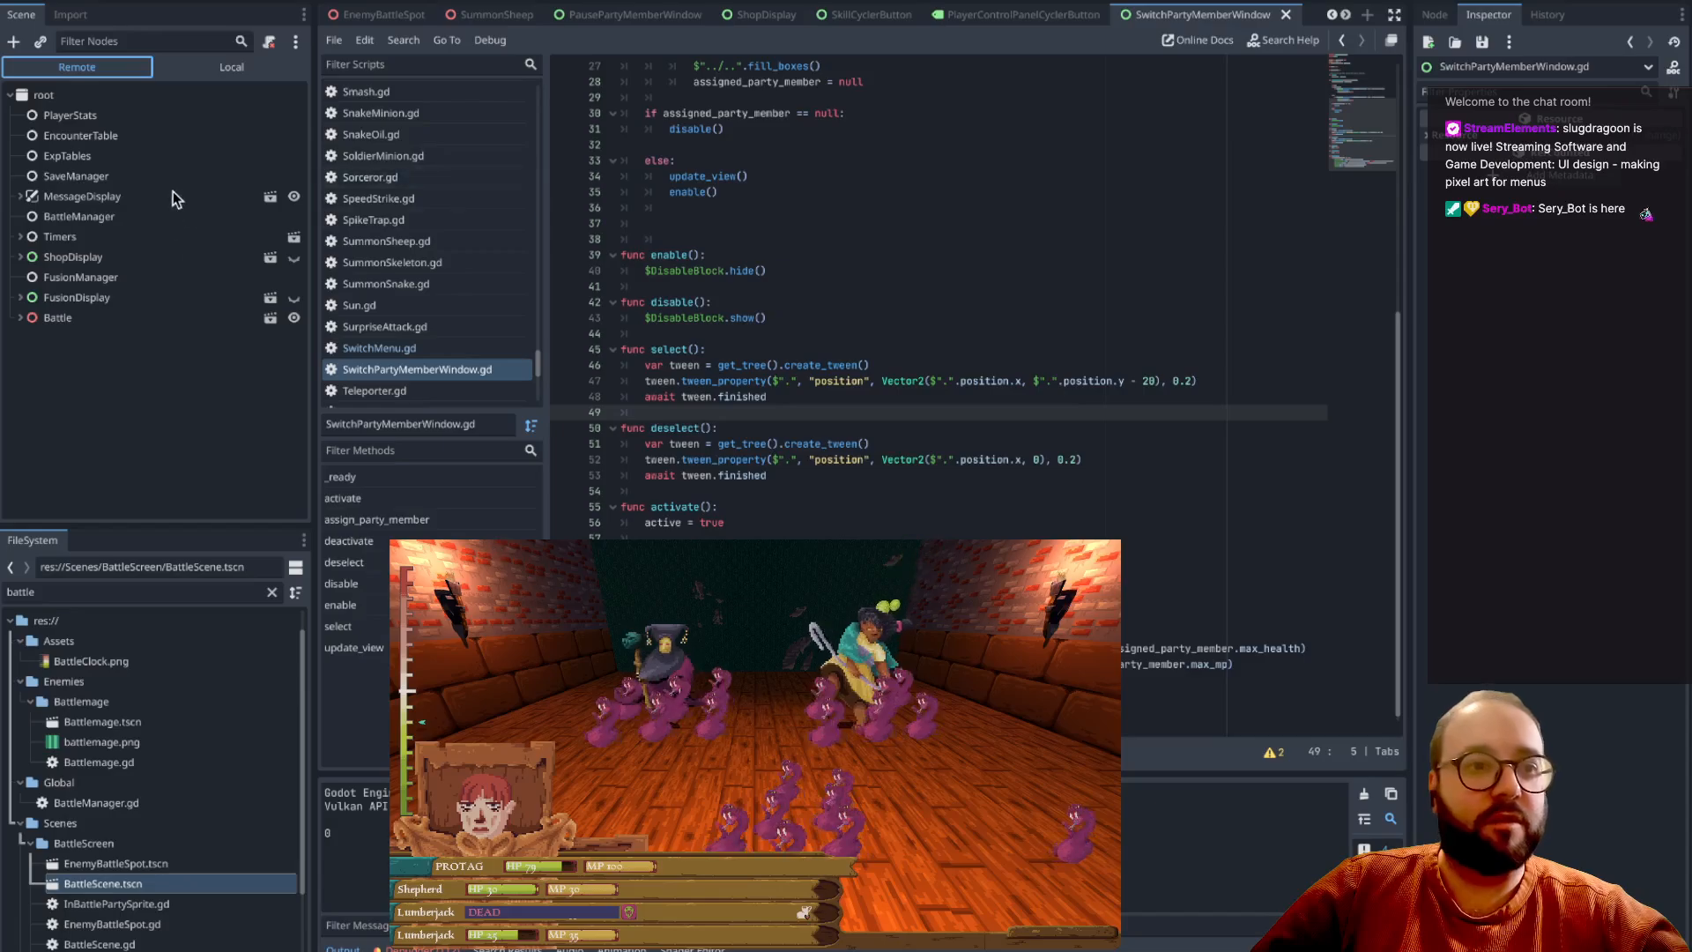
click(20, 319)
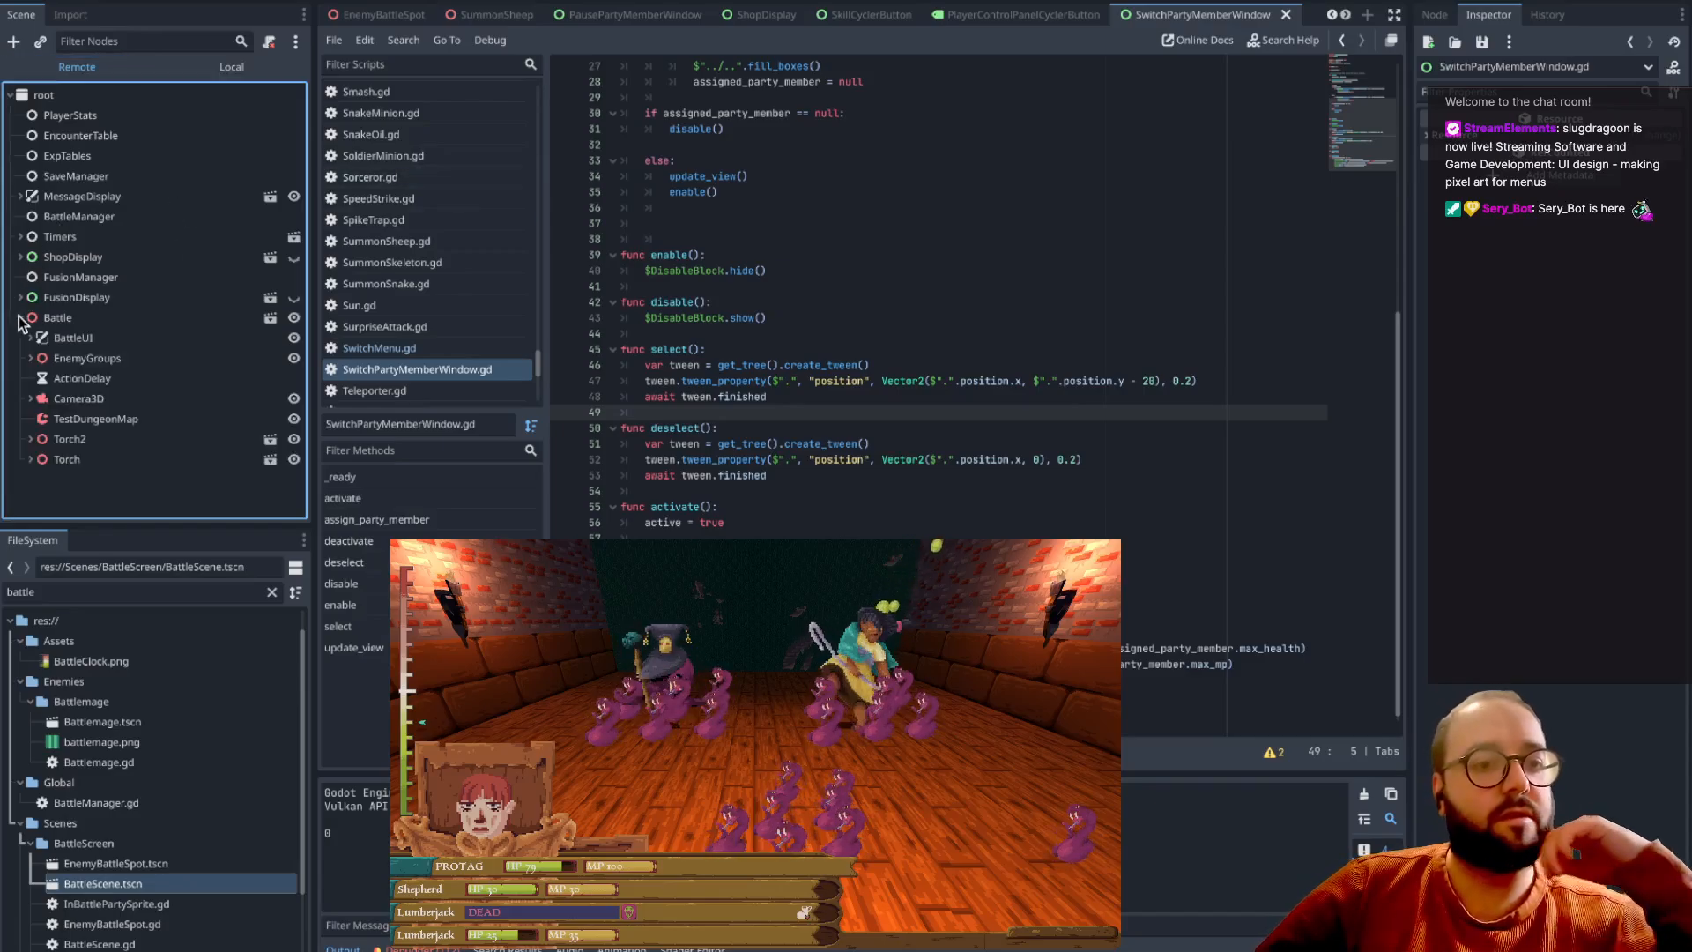
click(31, 339)
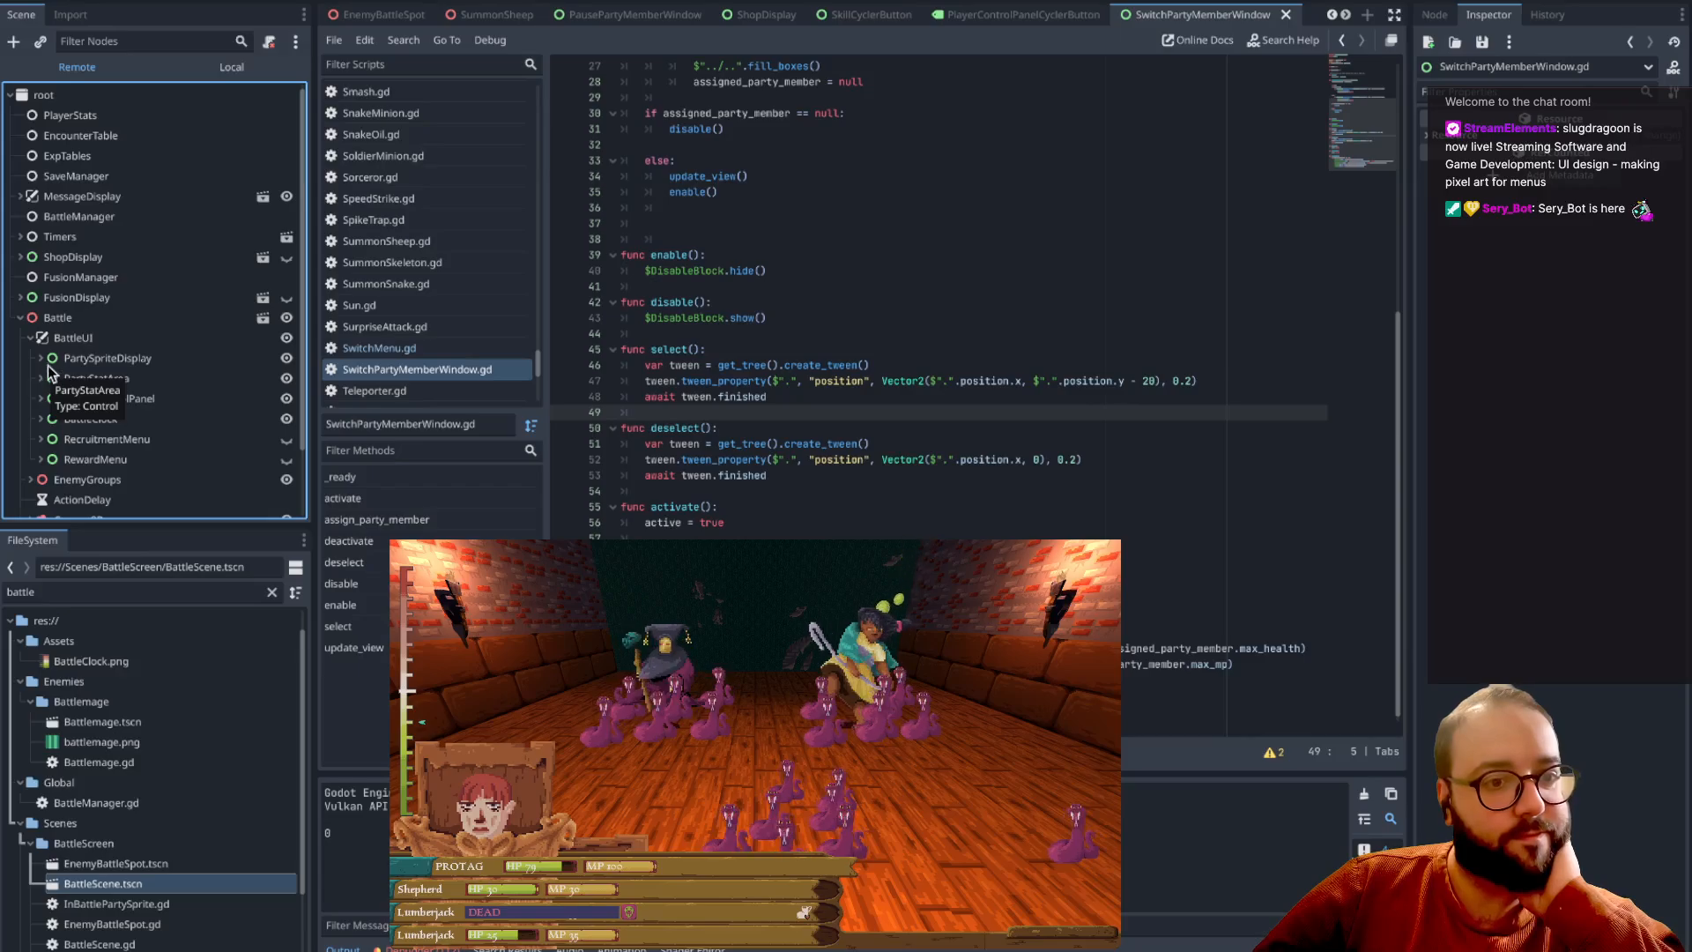
scroll(118, 360, down, 2)
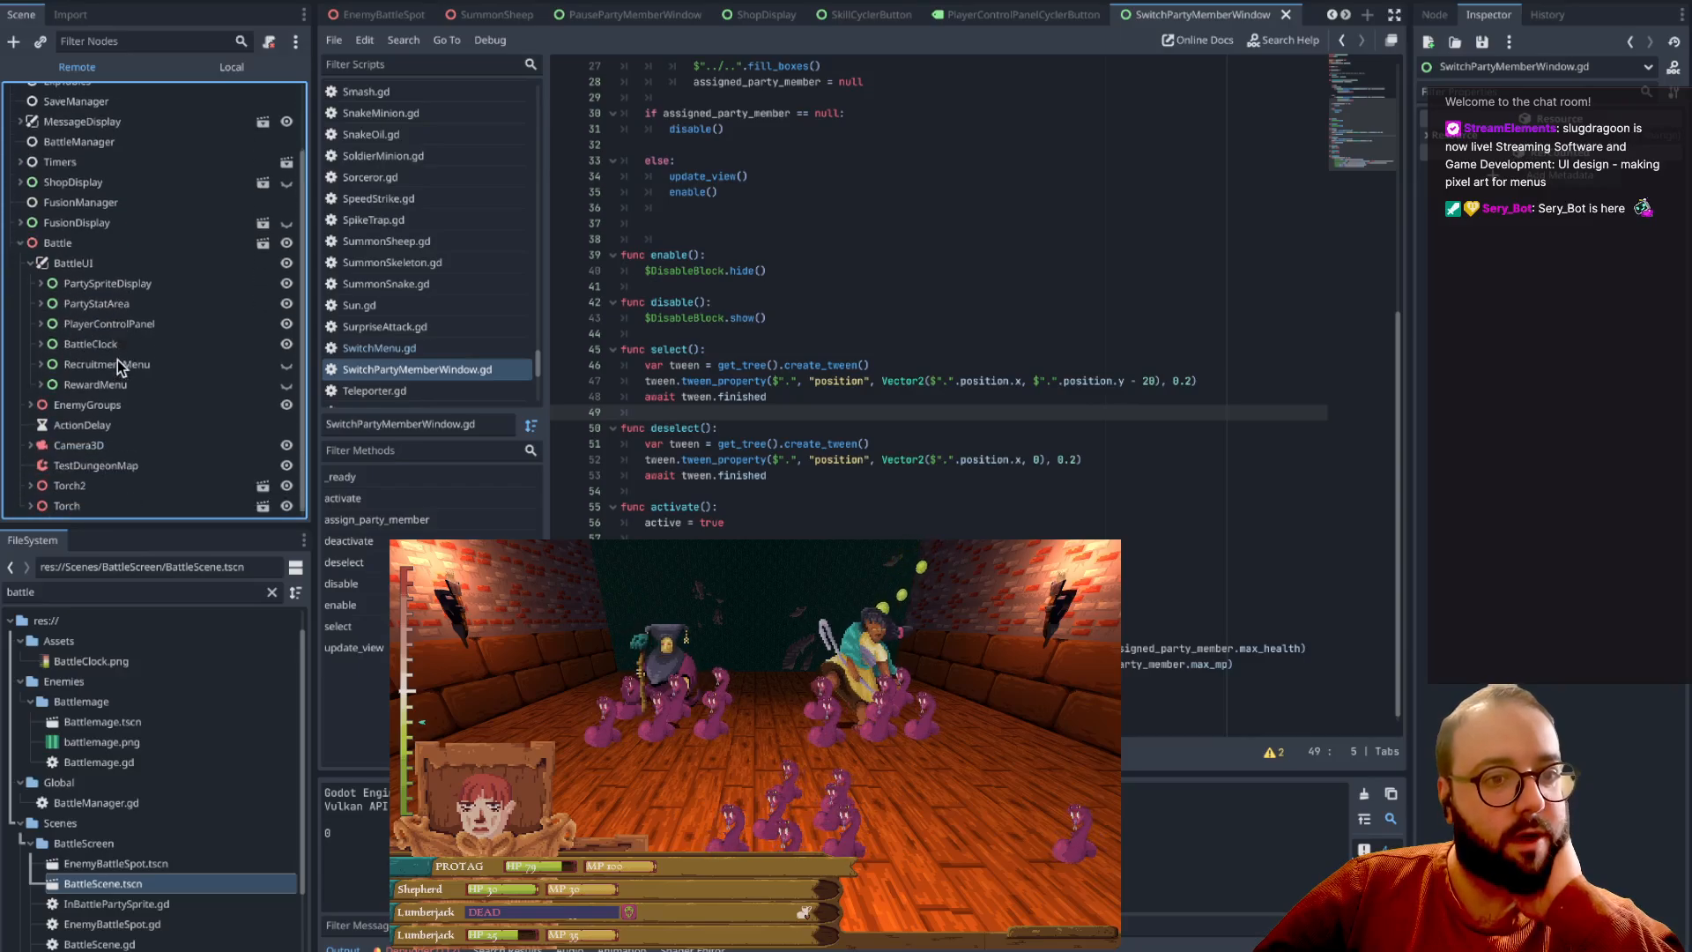
click(41, 324)
click(52, 405)
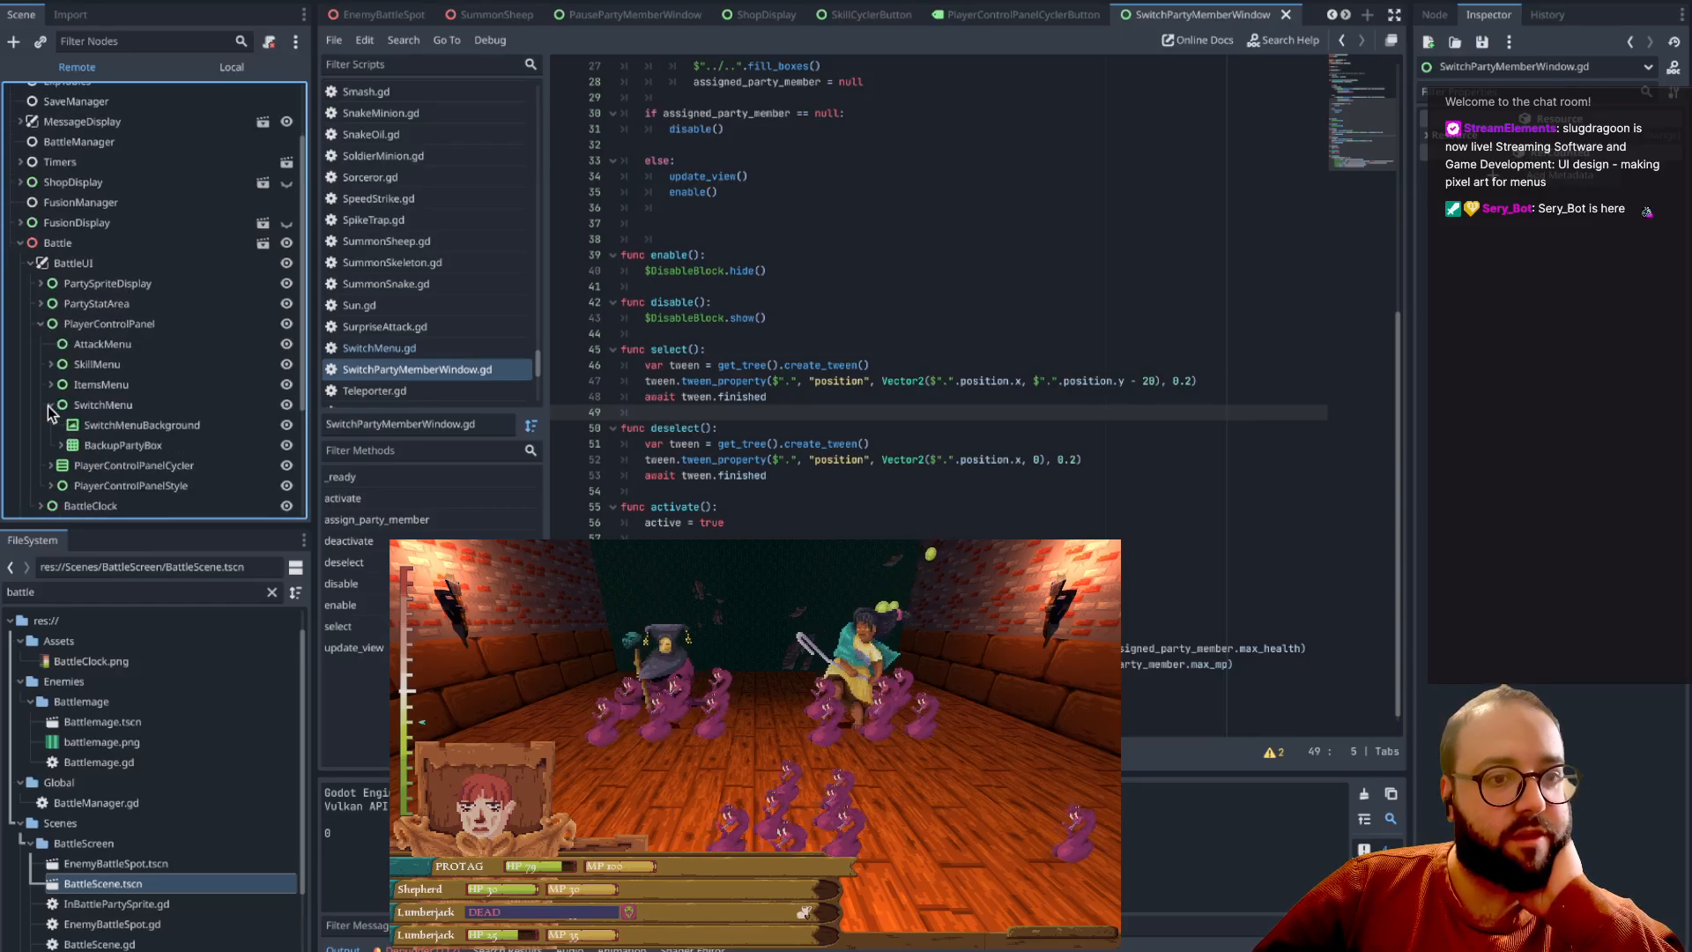
click(61, 445)
scroll(64, 443, down, 6)
scroll(62, 445, down, 1)
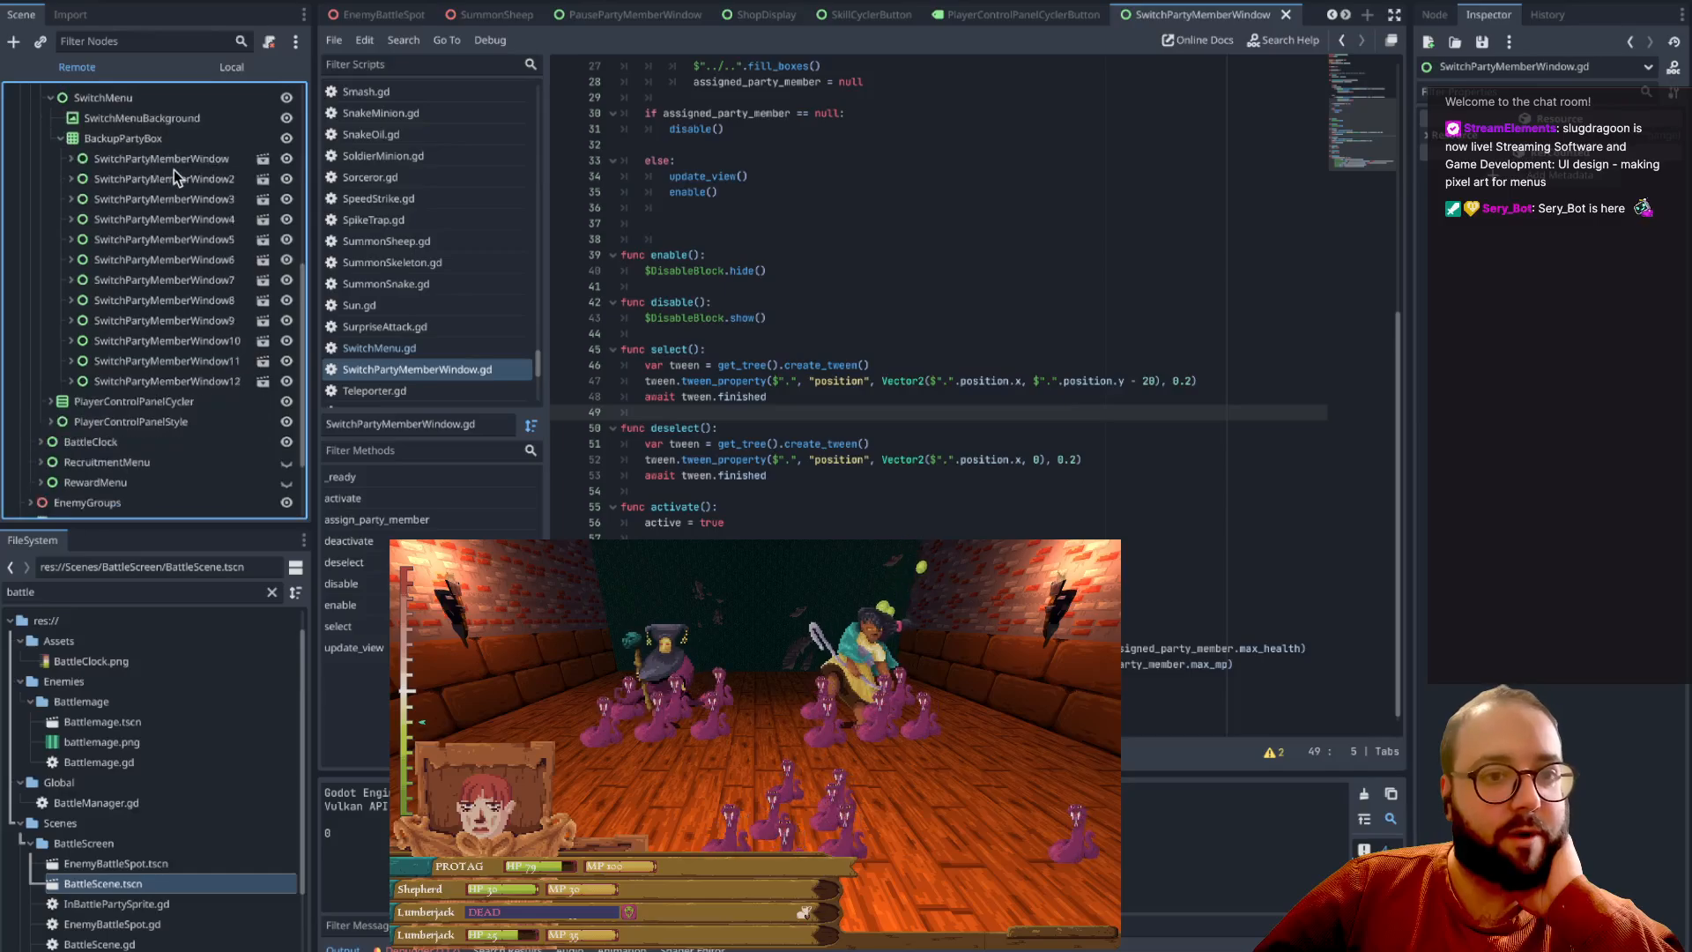
click(175, 162)
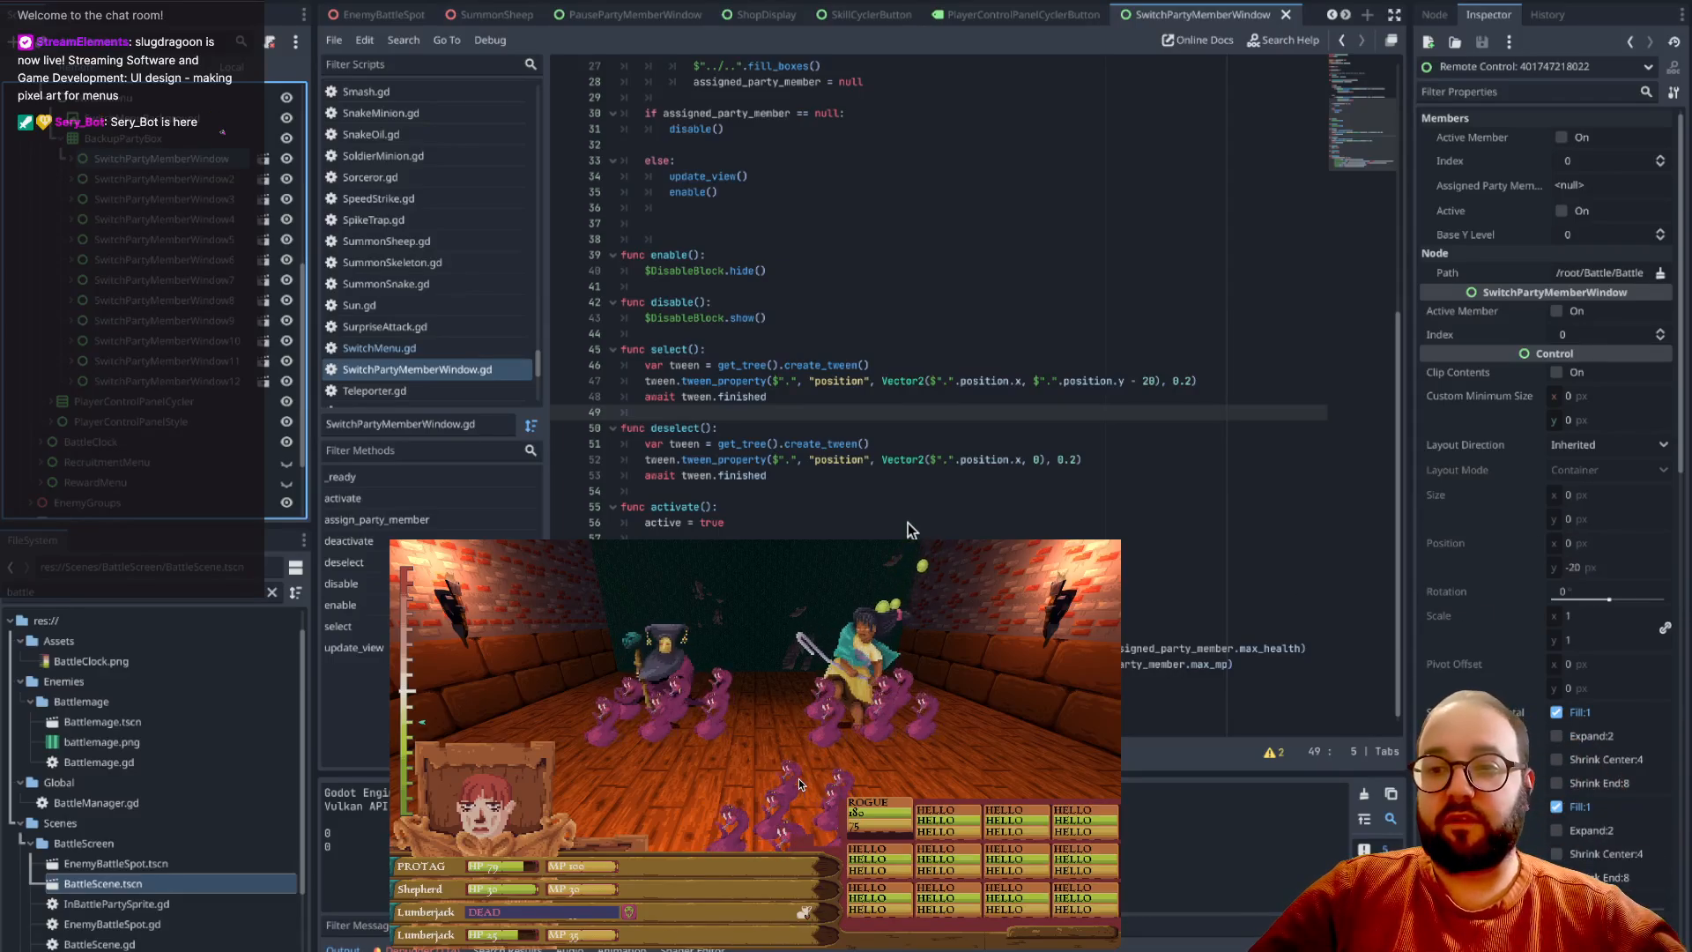
- Inspect the live positions of SwitchPartyMemberWindow2 and SwitchPartyMemberWindow7 while moving the Switch menu selection
key(Right)
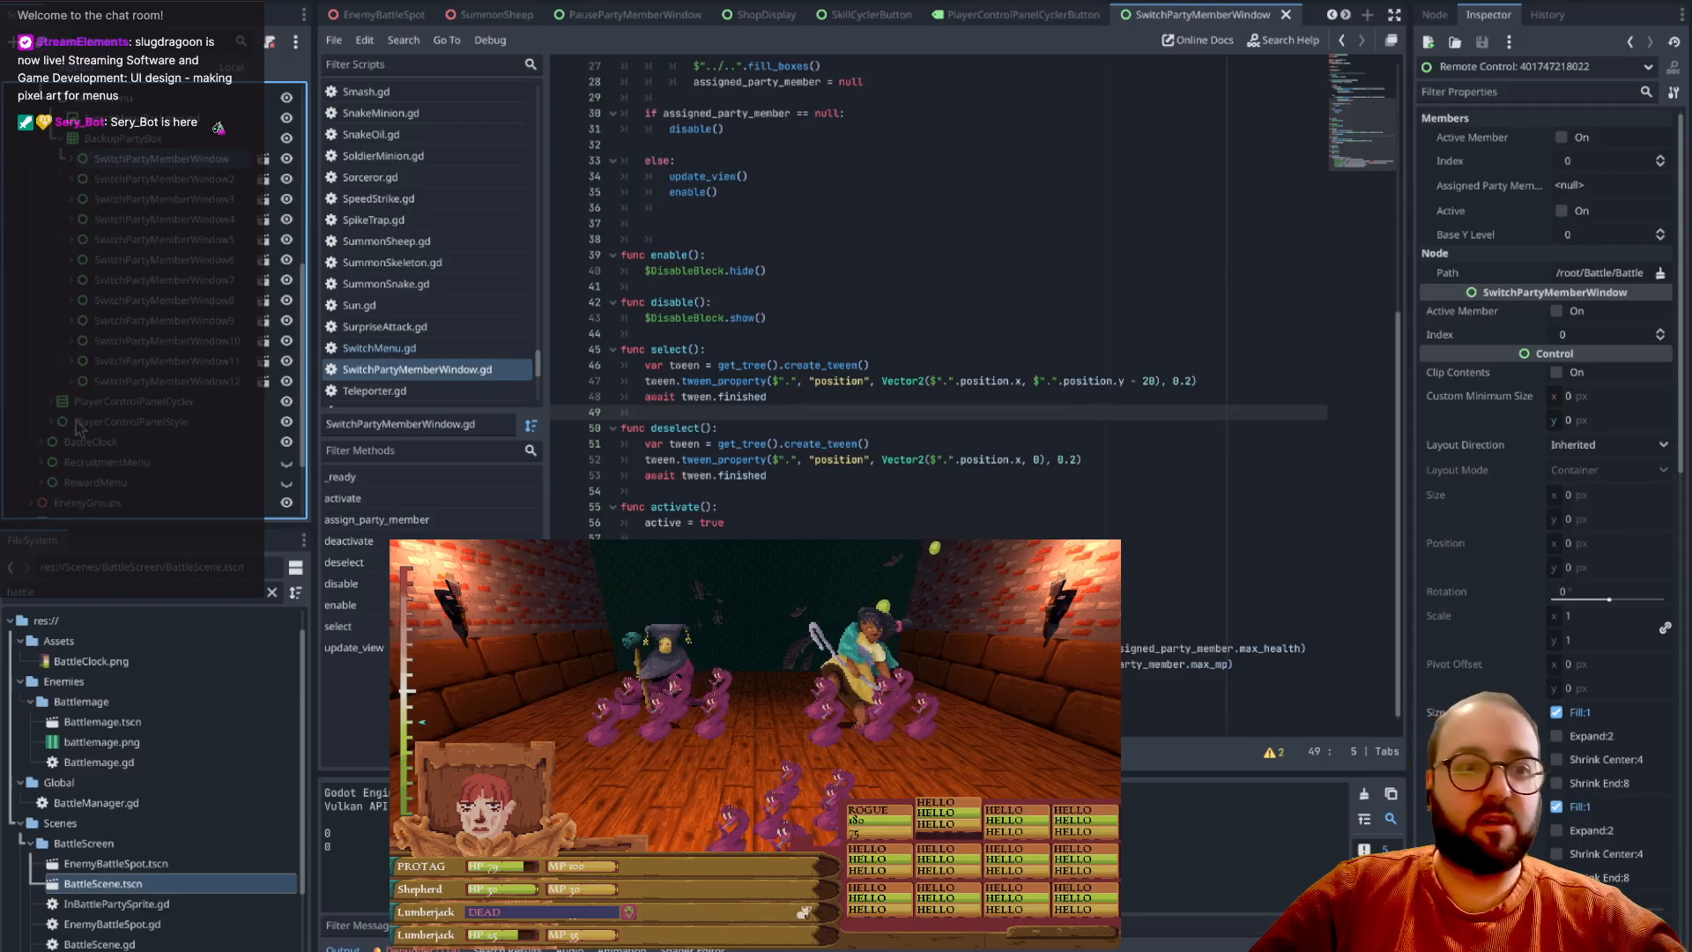
click(125, 181)
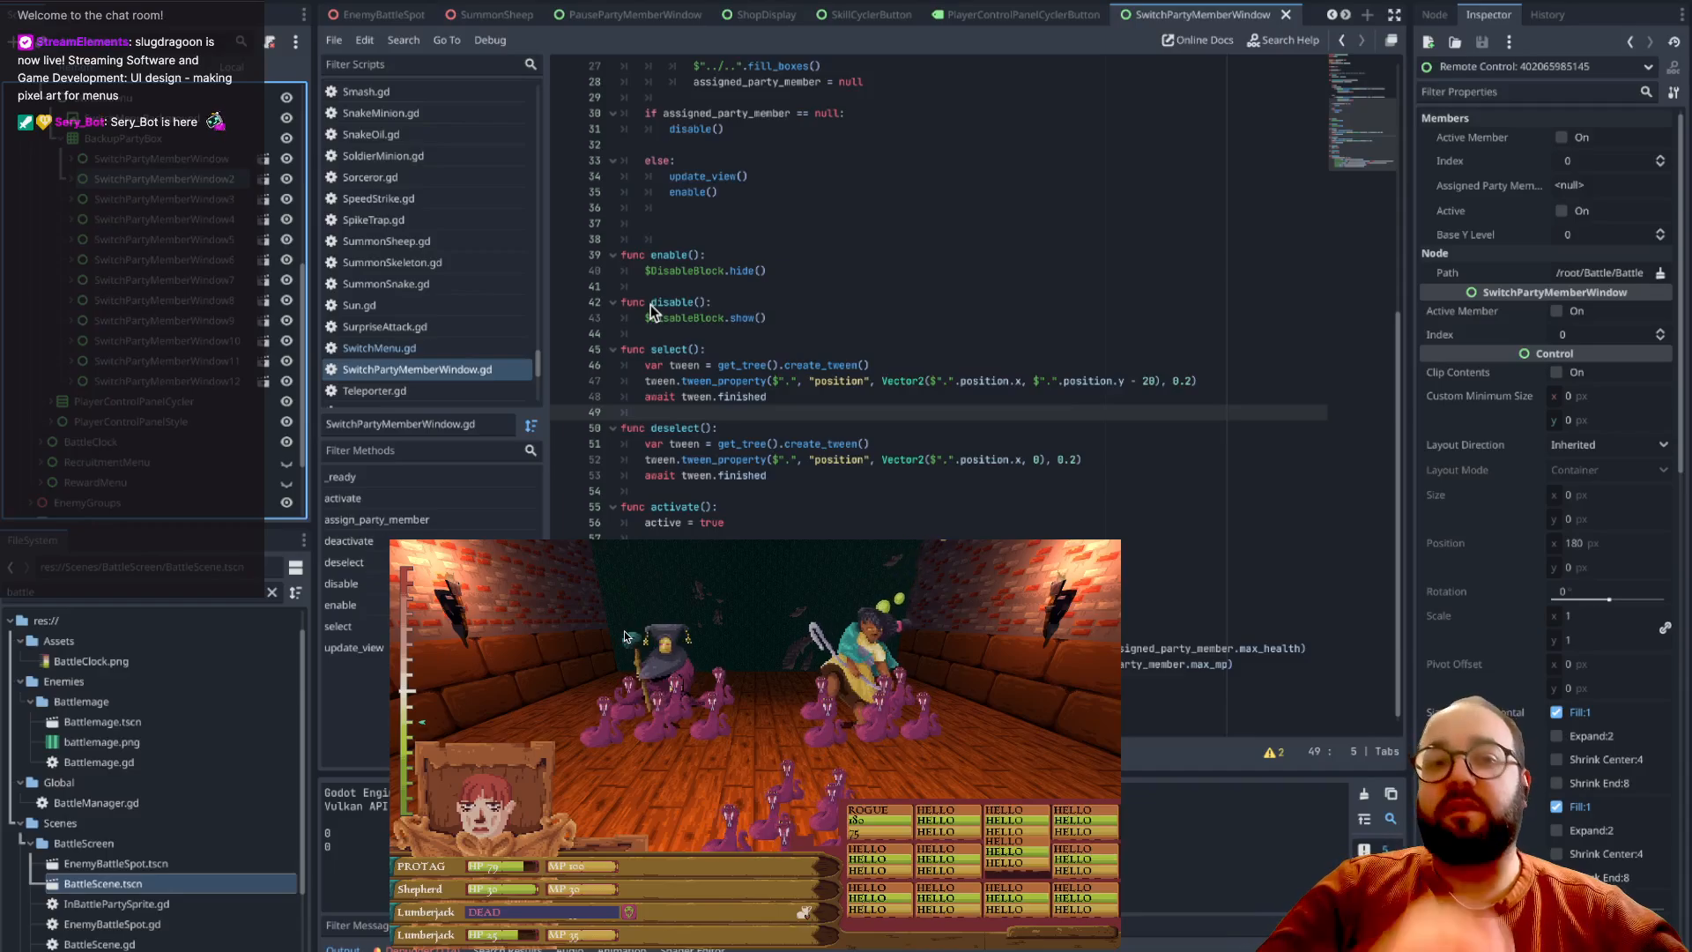
click(213, 280)
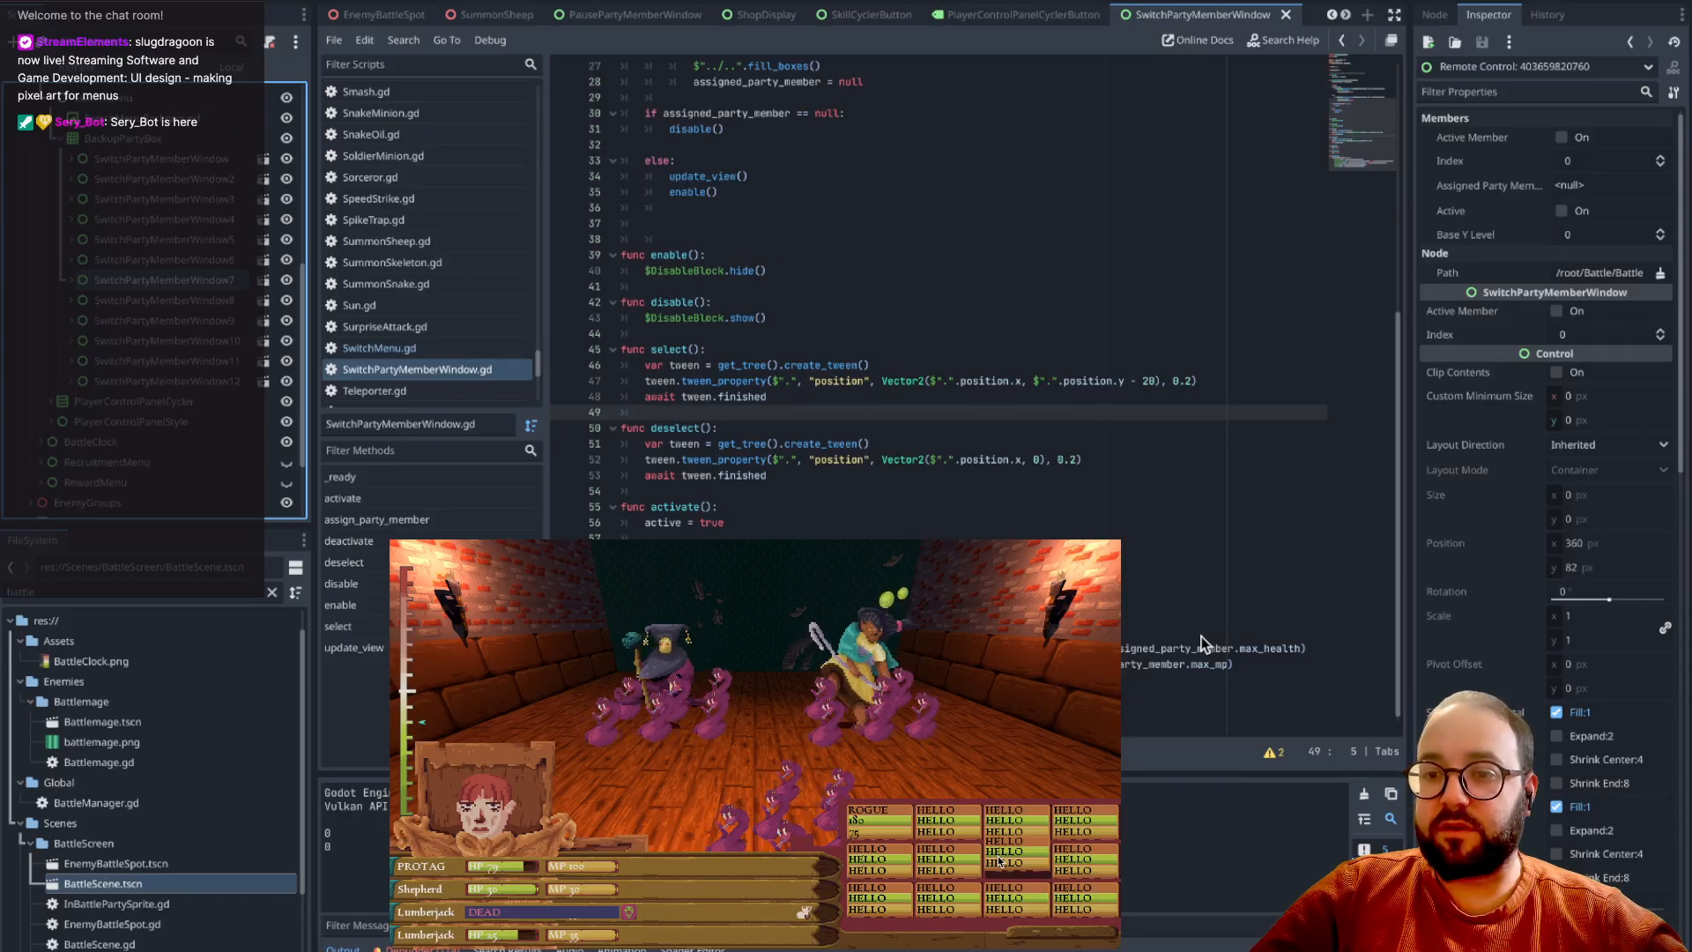
key(Left)
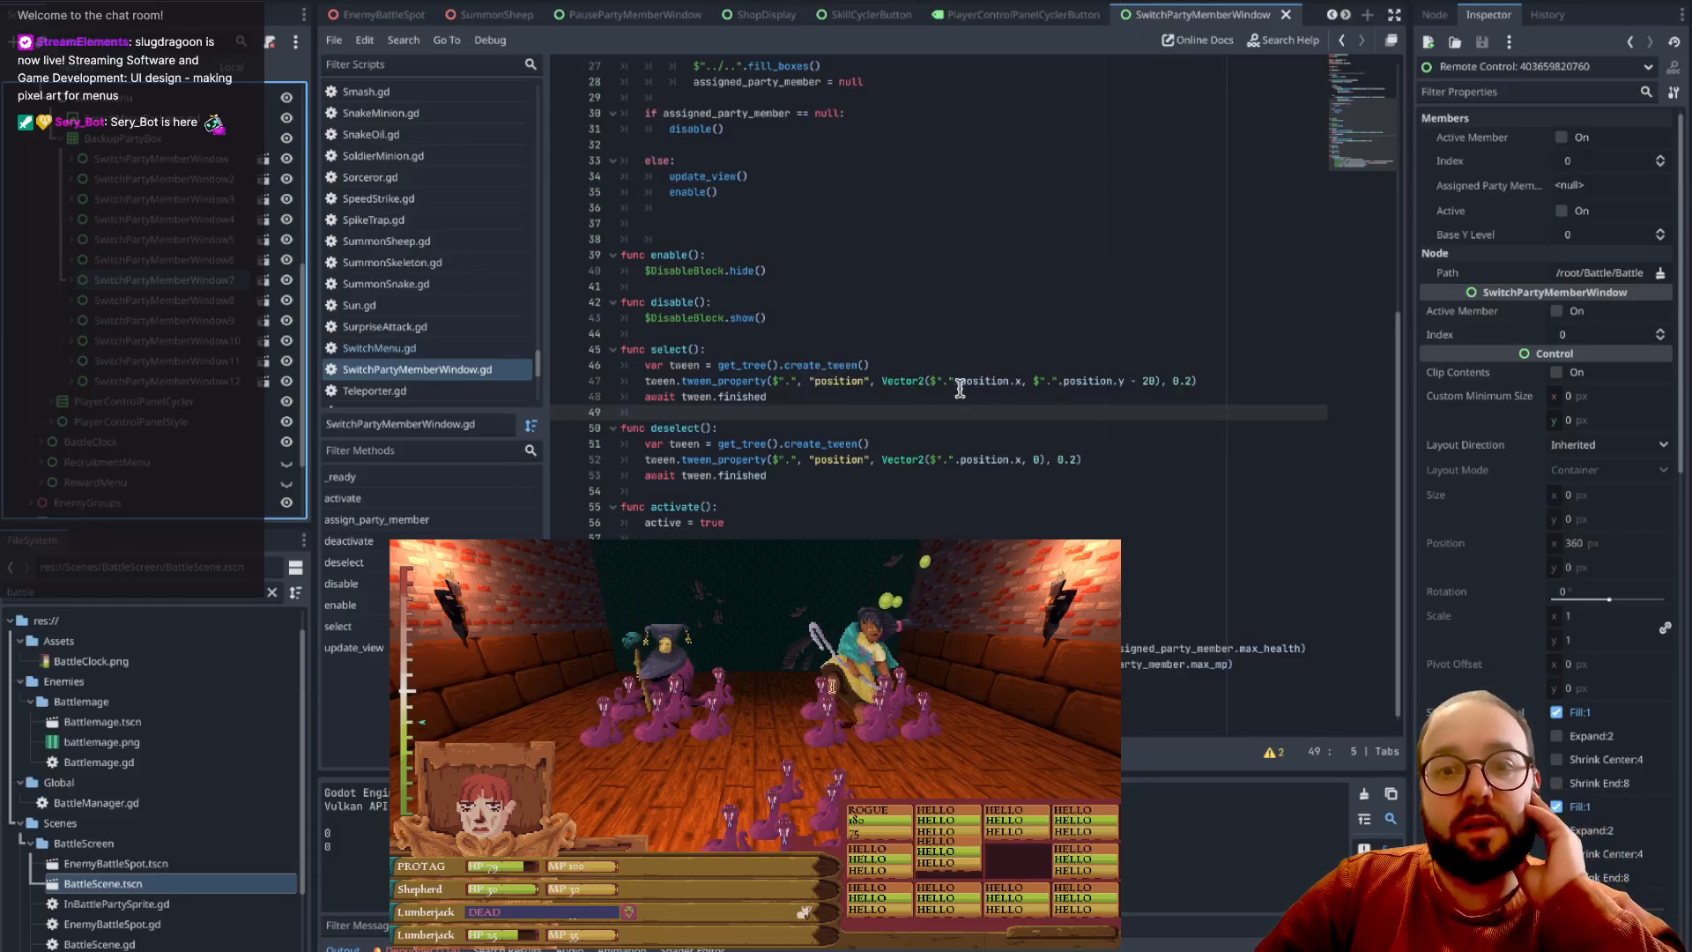
- Replace the 0 in the deselect() Vector2 with the $".".position.y - 20 expression copied from select()
drag(931, 381, 1020, 386)
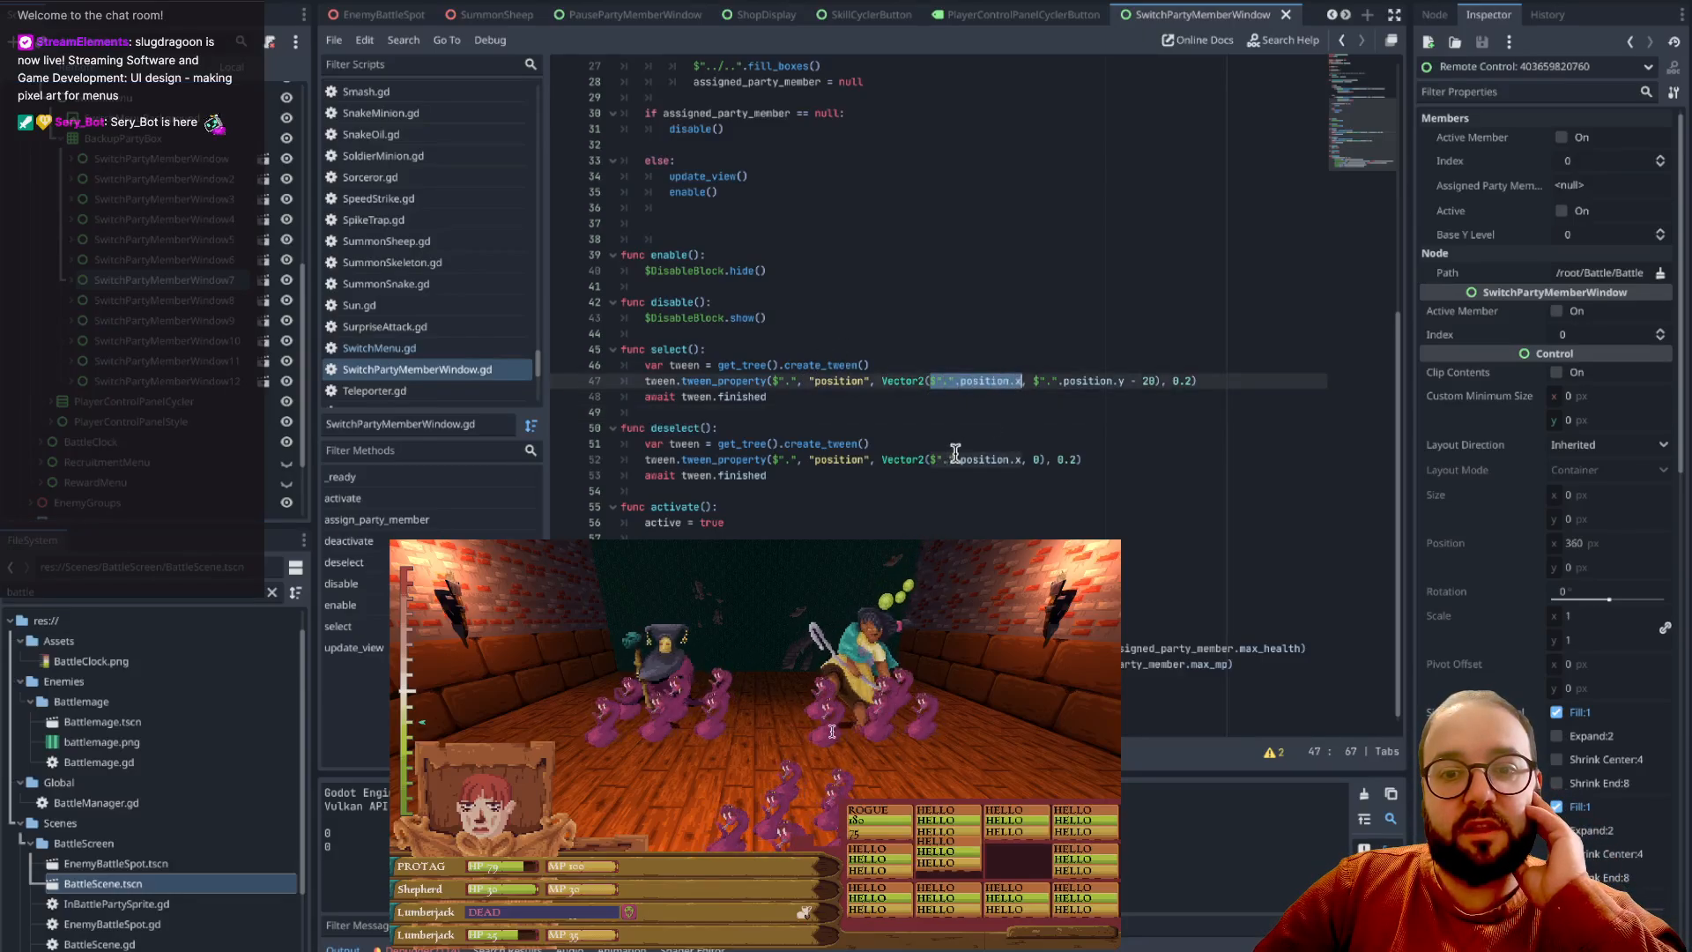
drag(932, 459, 1018, 460)
click(1034, 488)
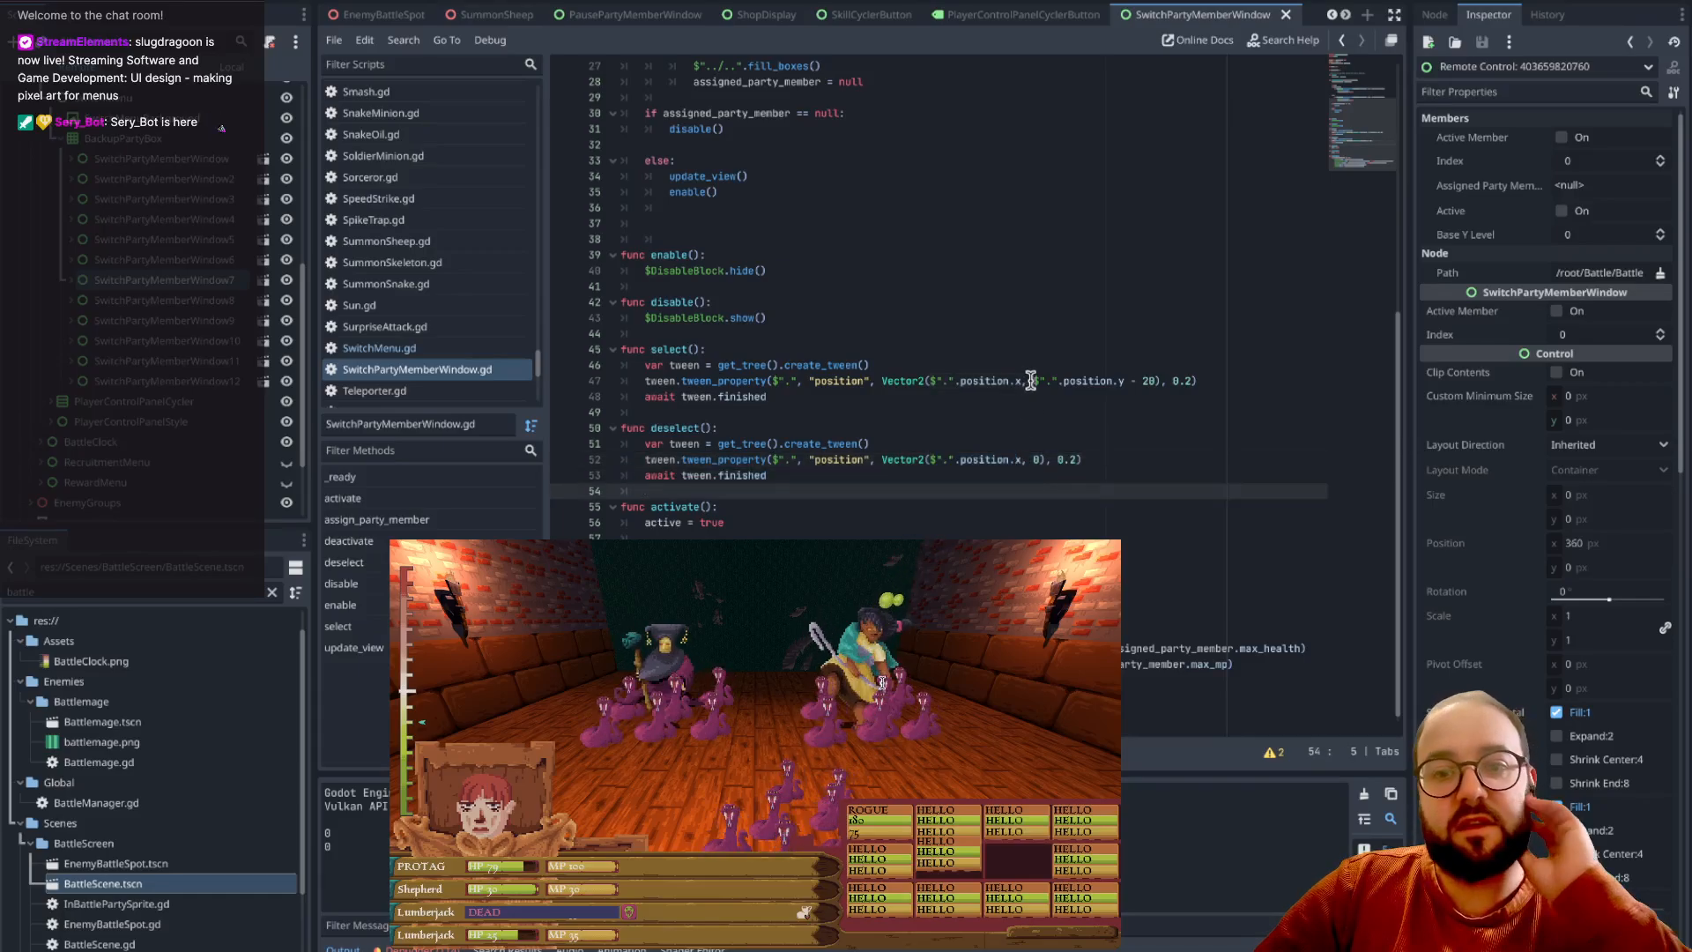
drag(1031, 380, 1157, 381)
key(ctrl+c)
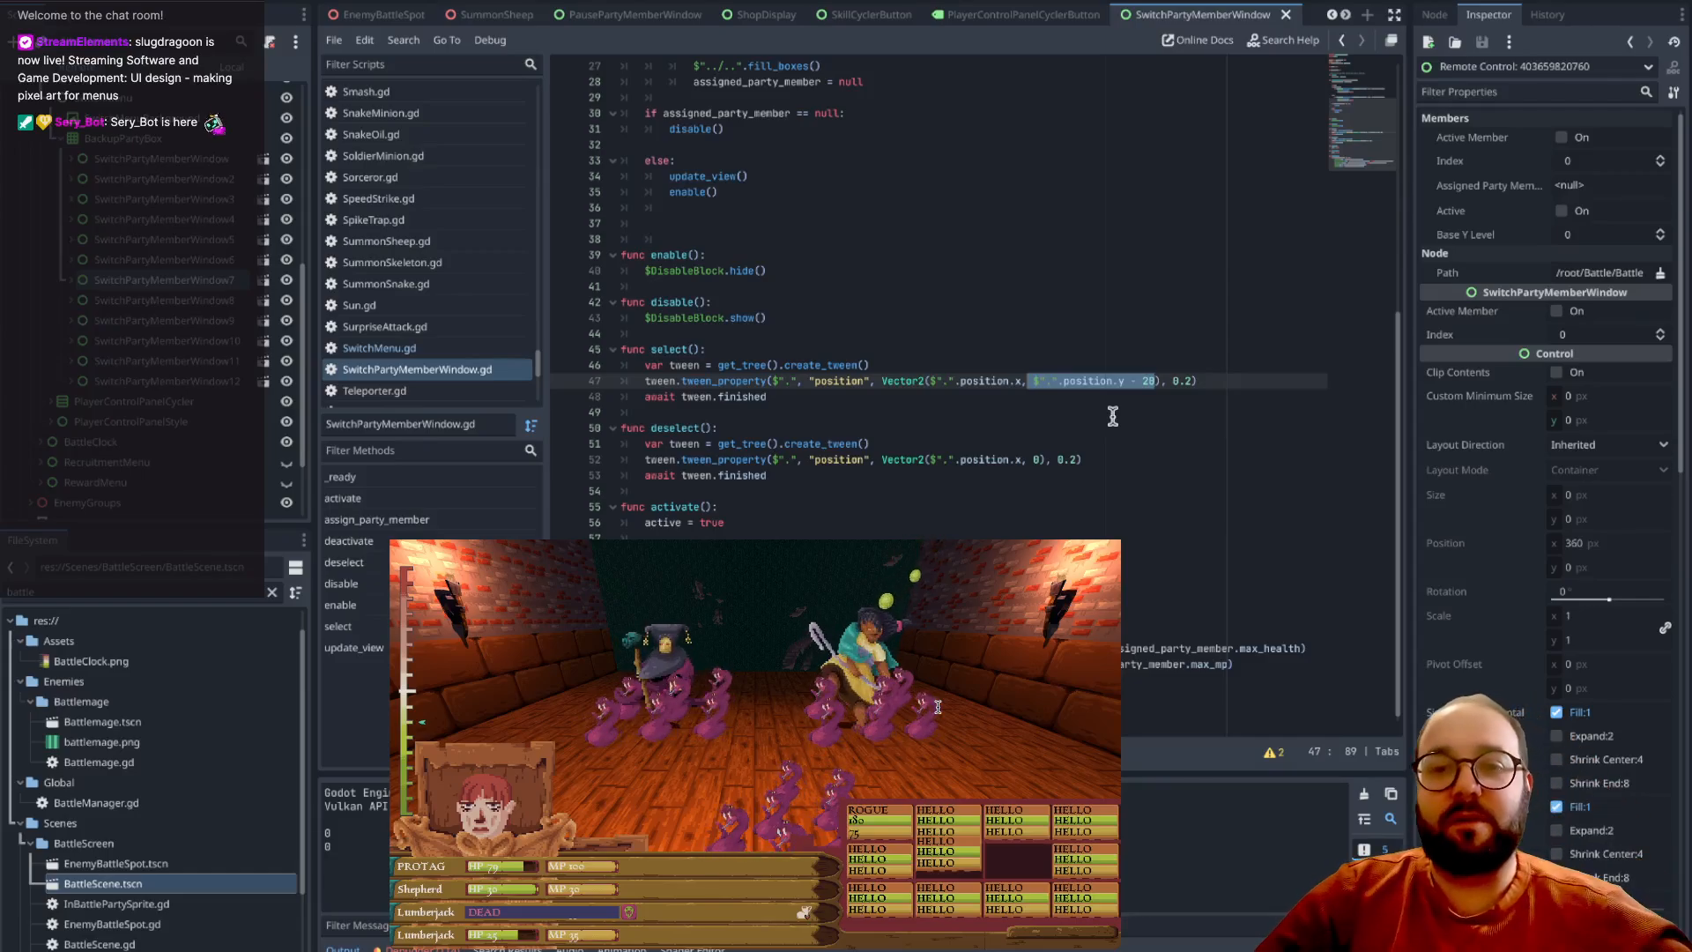
drag(961, 460, 1022, 465)
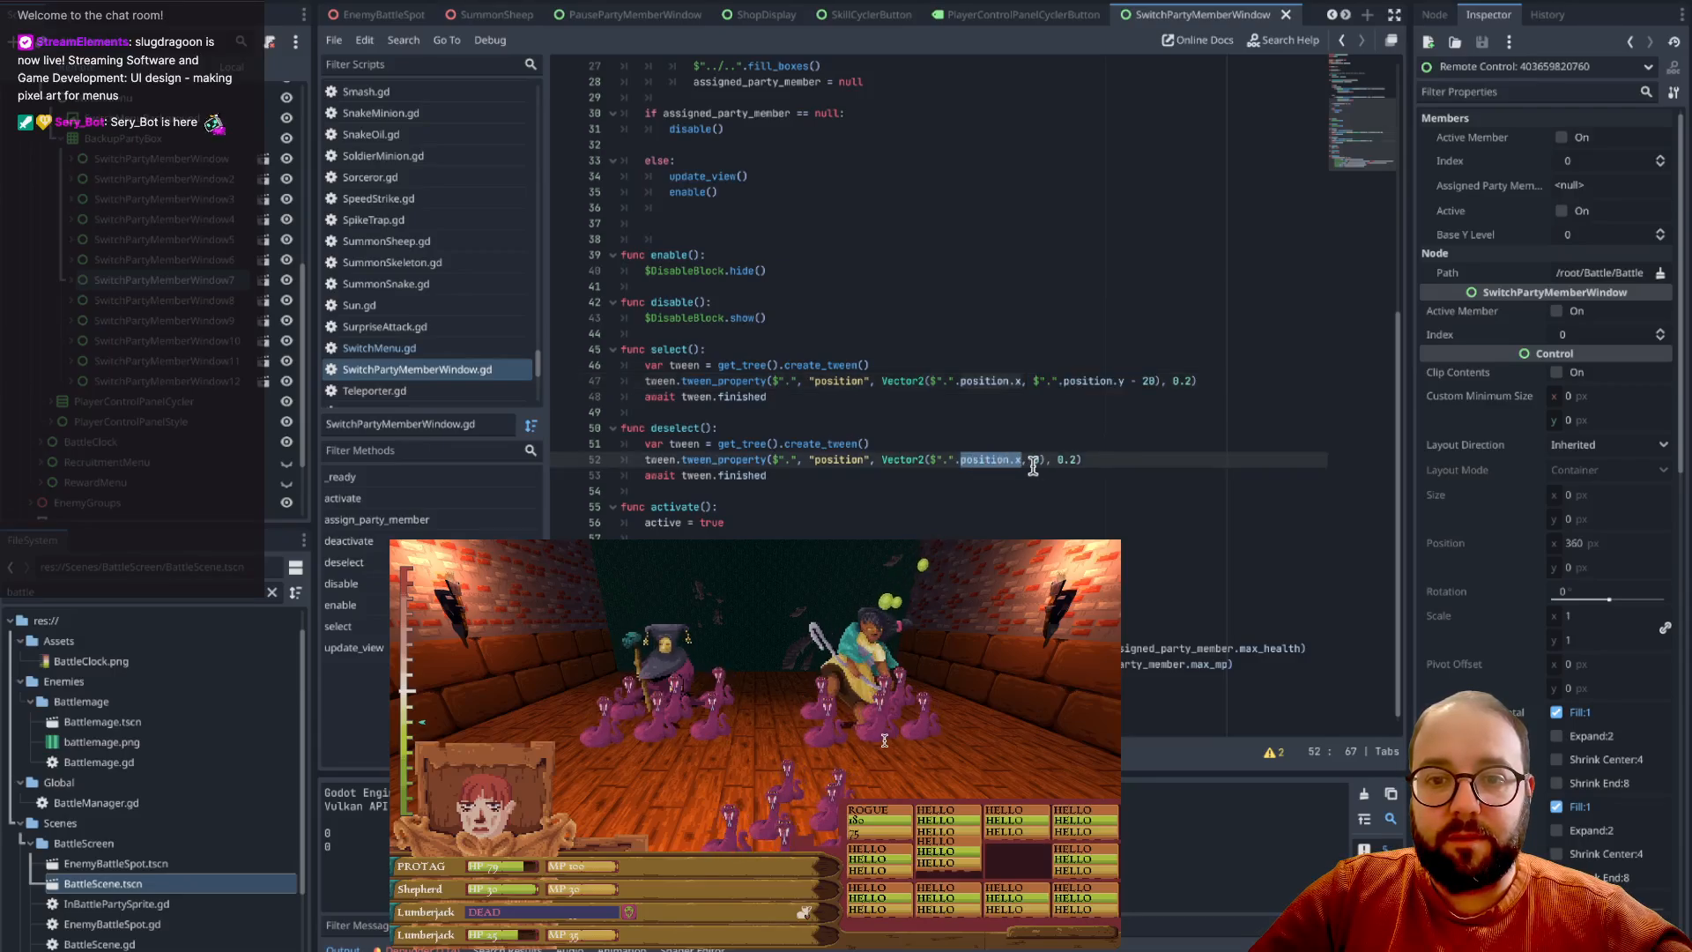
double_click(1037, 458)
key(ctrl+v)
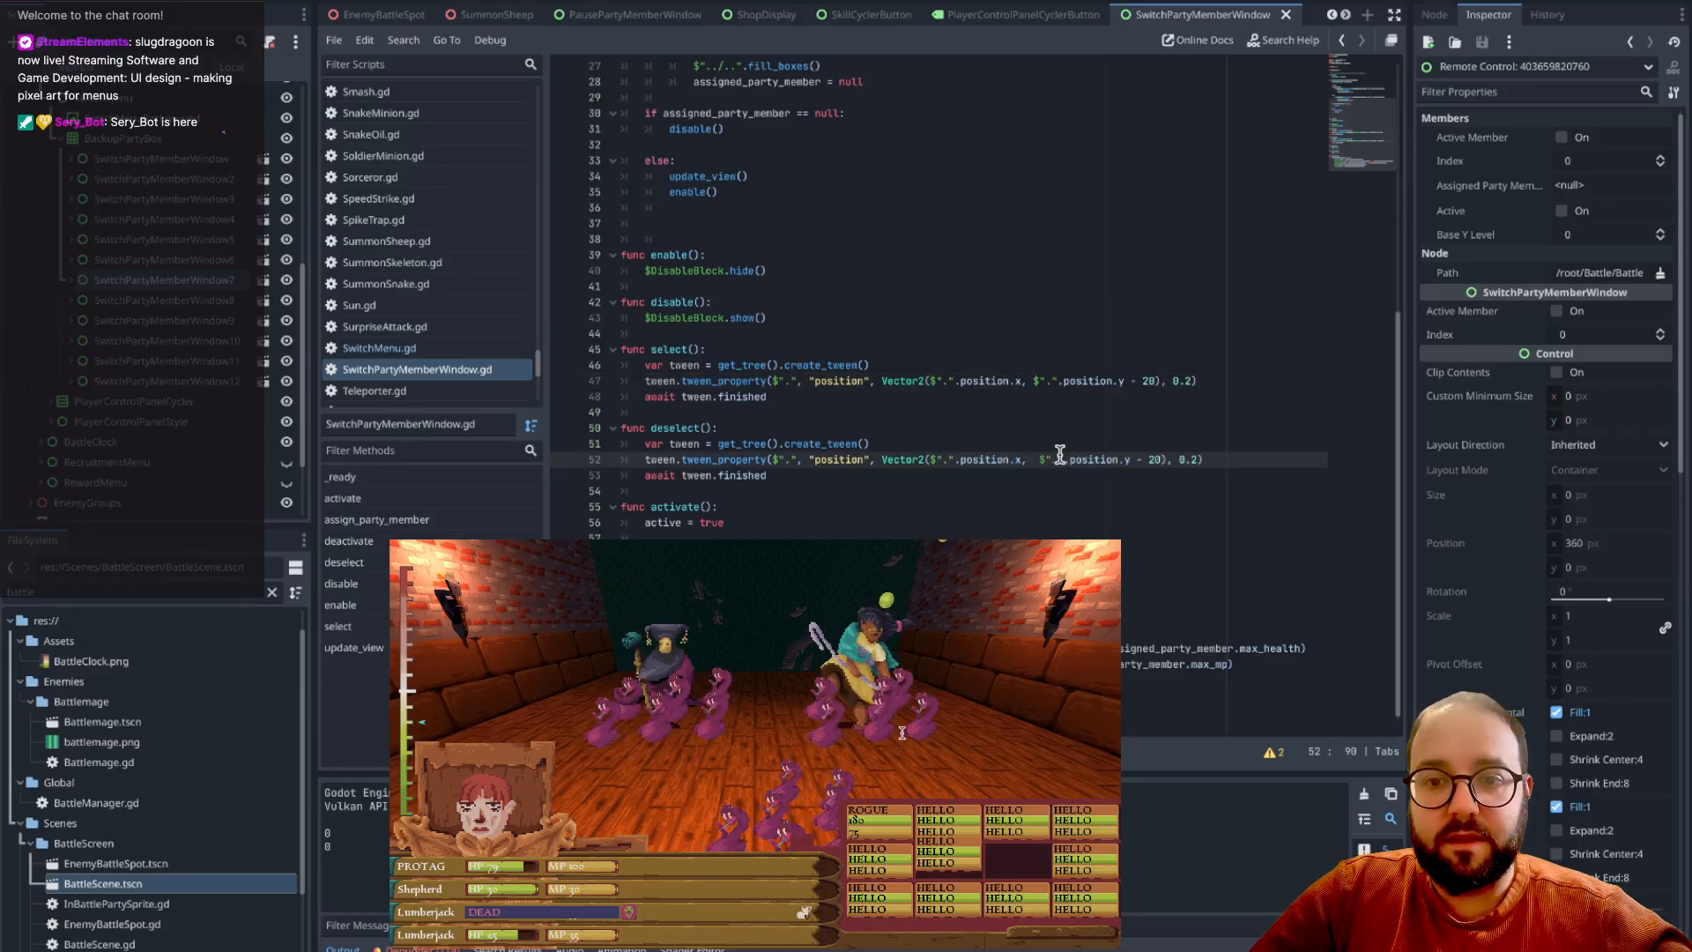
key(BackSpace)
- Change the deselect() y target to $".".position.y + 20 and save the script
click(1147, 460)
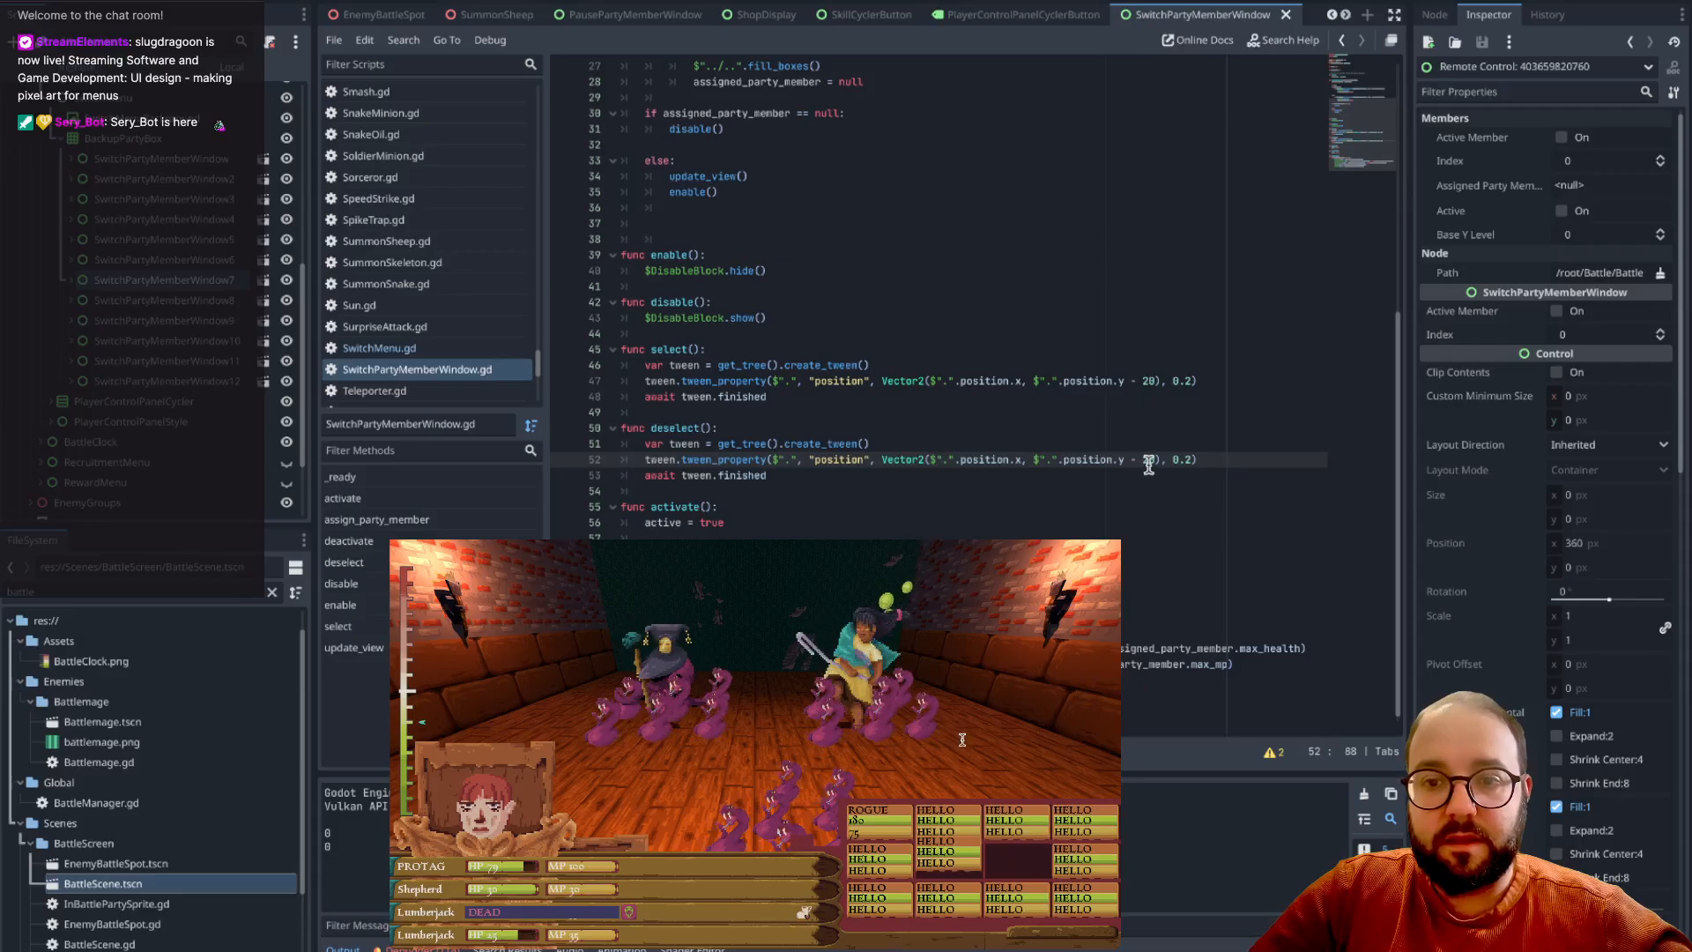
key(BackSpace)
key(BackSpace)
text(+)
key(ctrl+s)
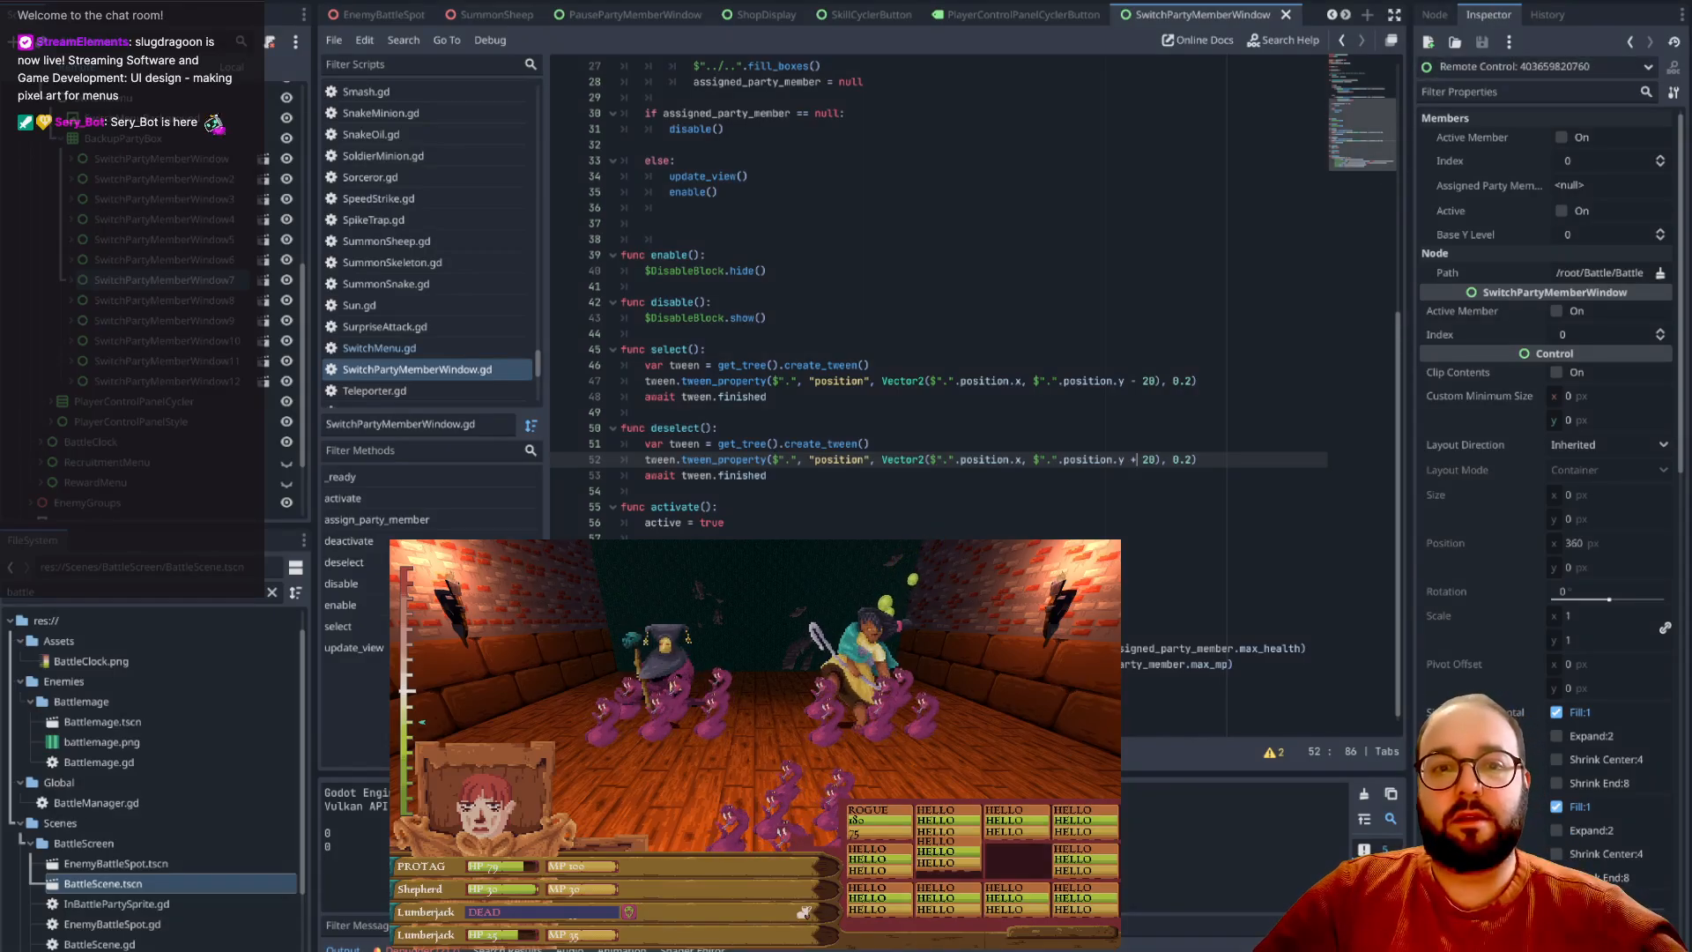
- Close the Switch menu, run from the current battle, and walk through the town until a new battle starts
key(Escape)
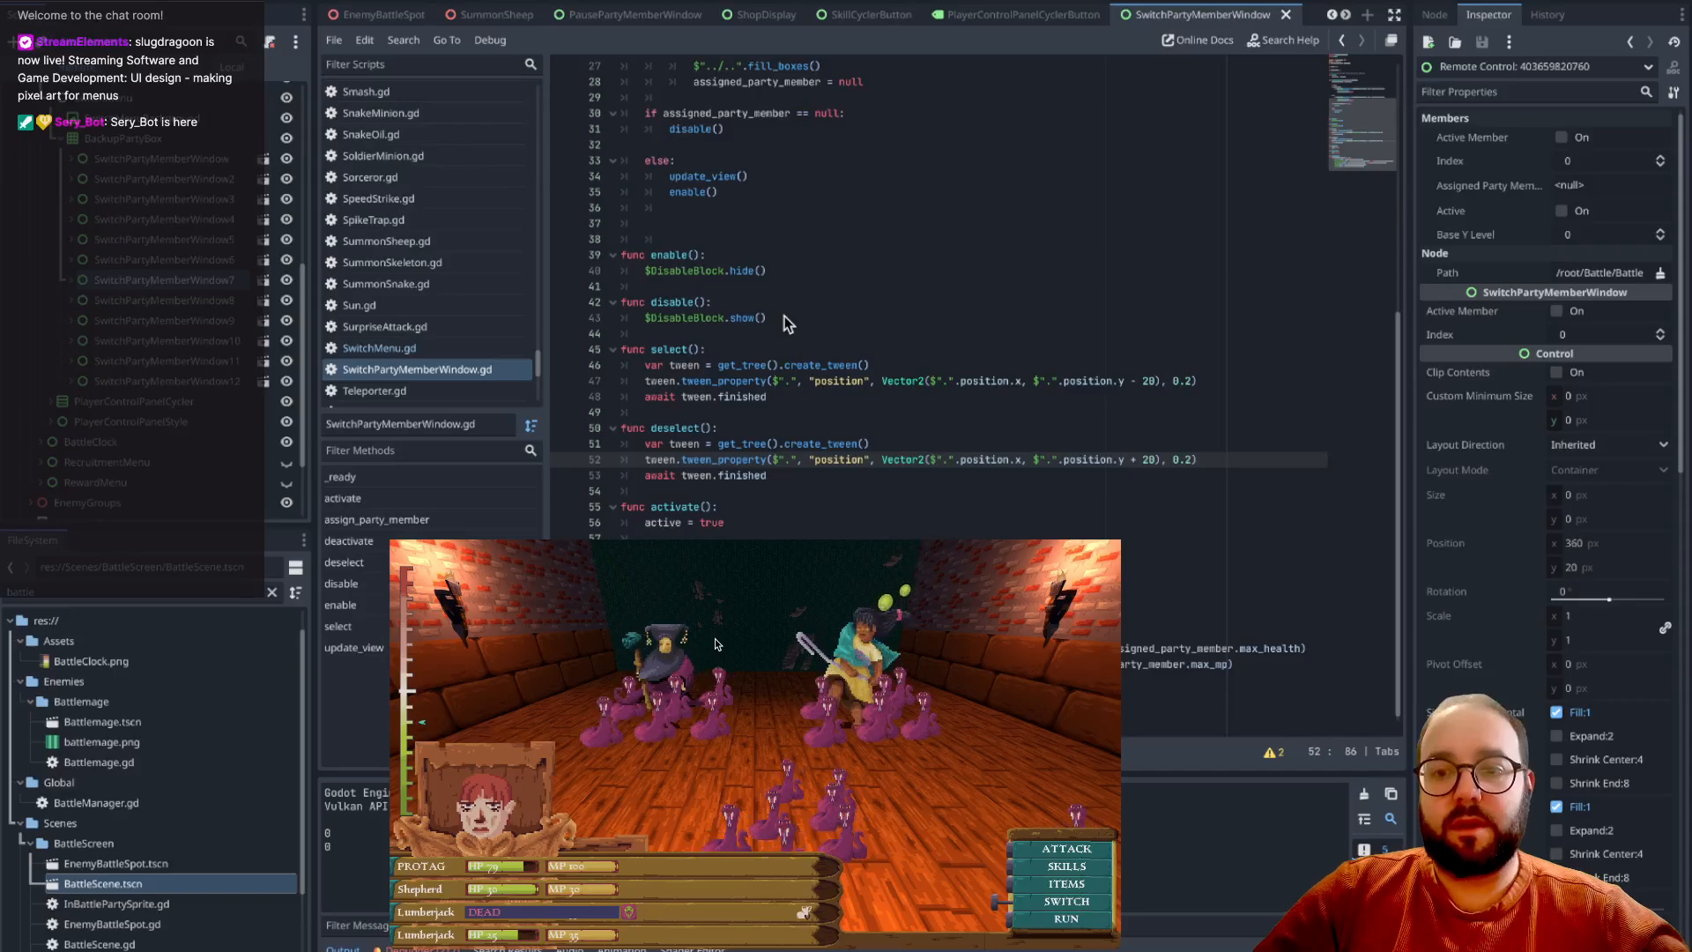
key(Return)
key(w)
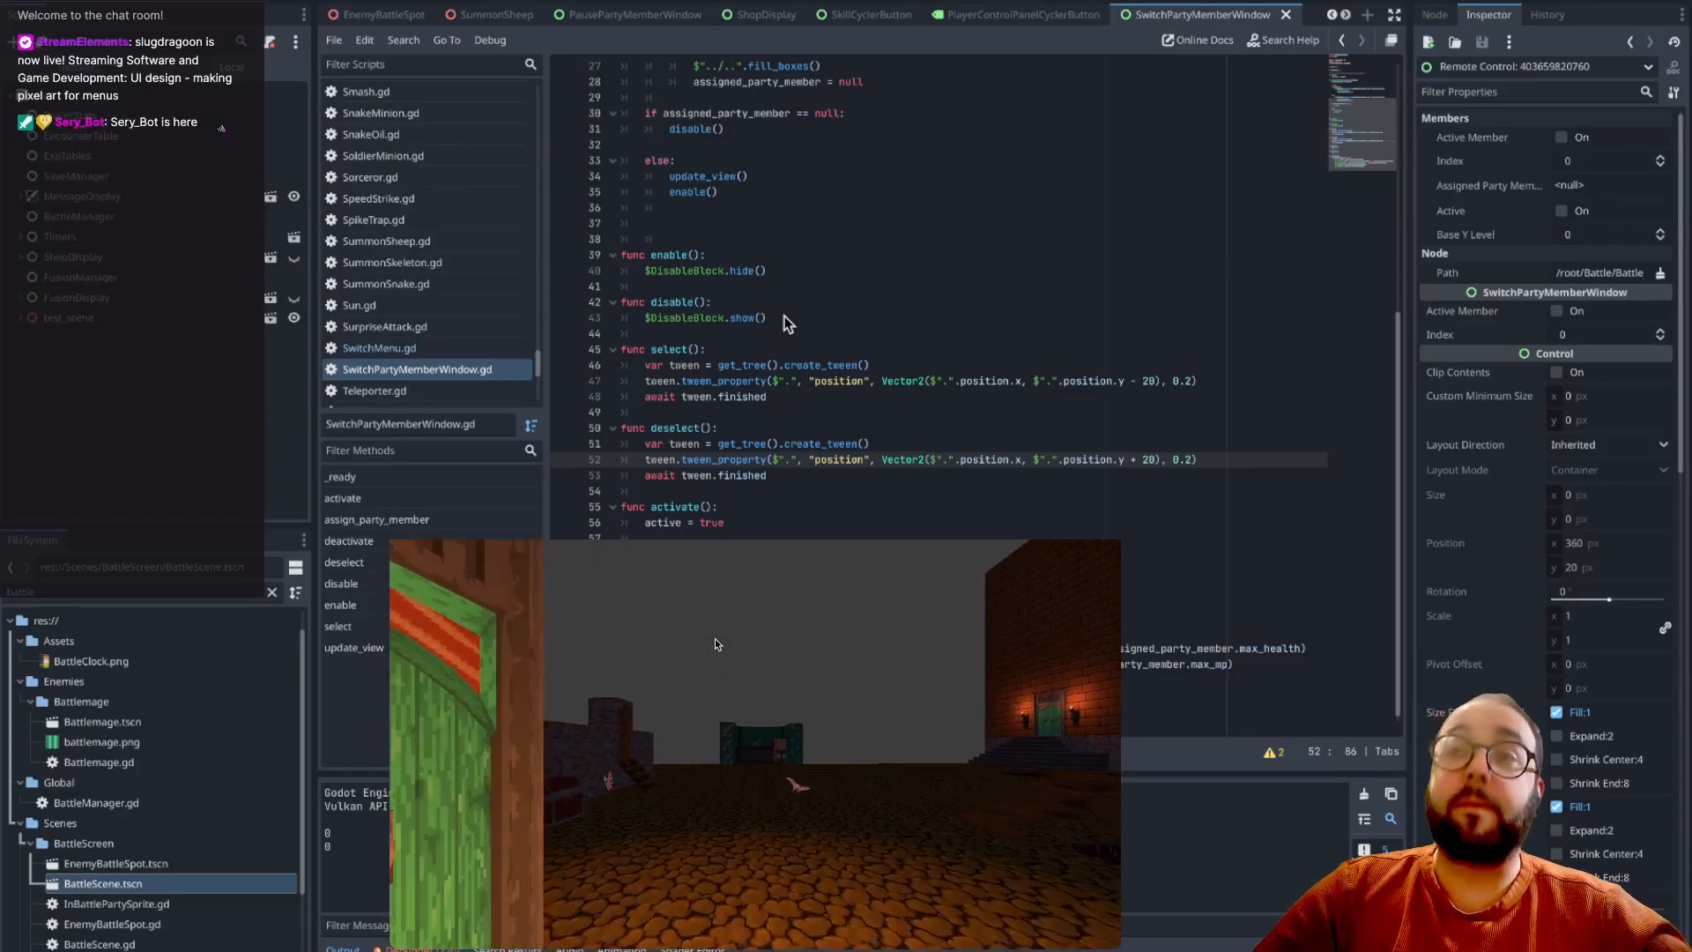
key(w)
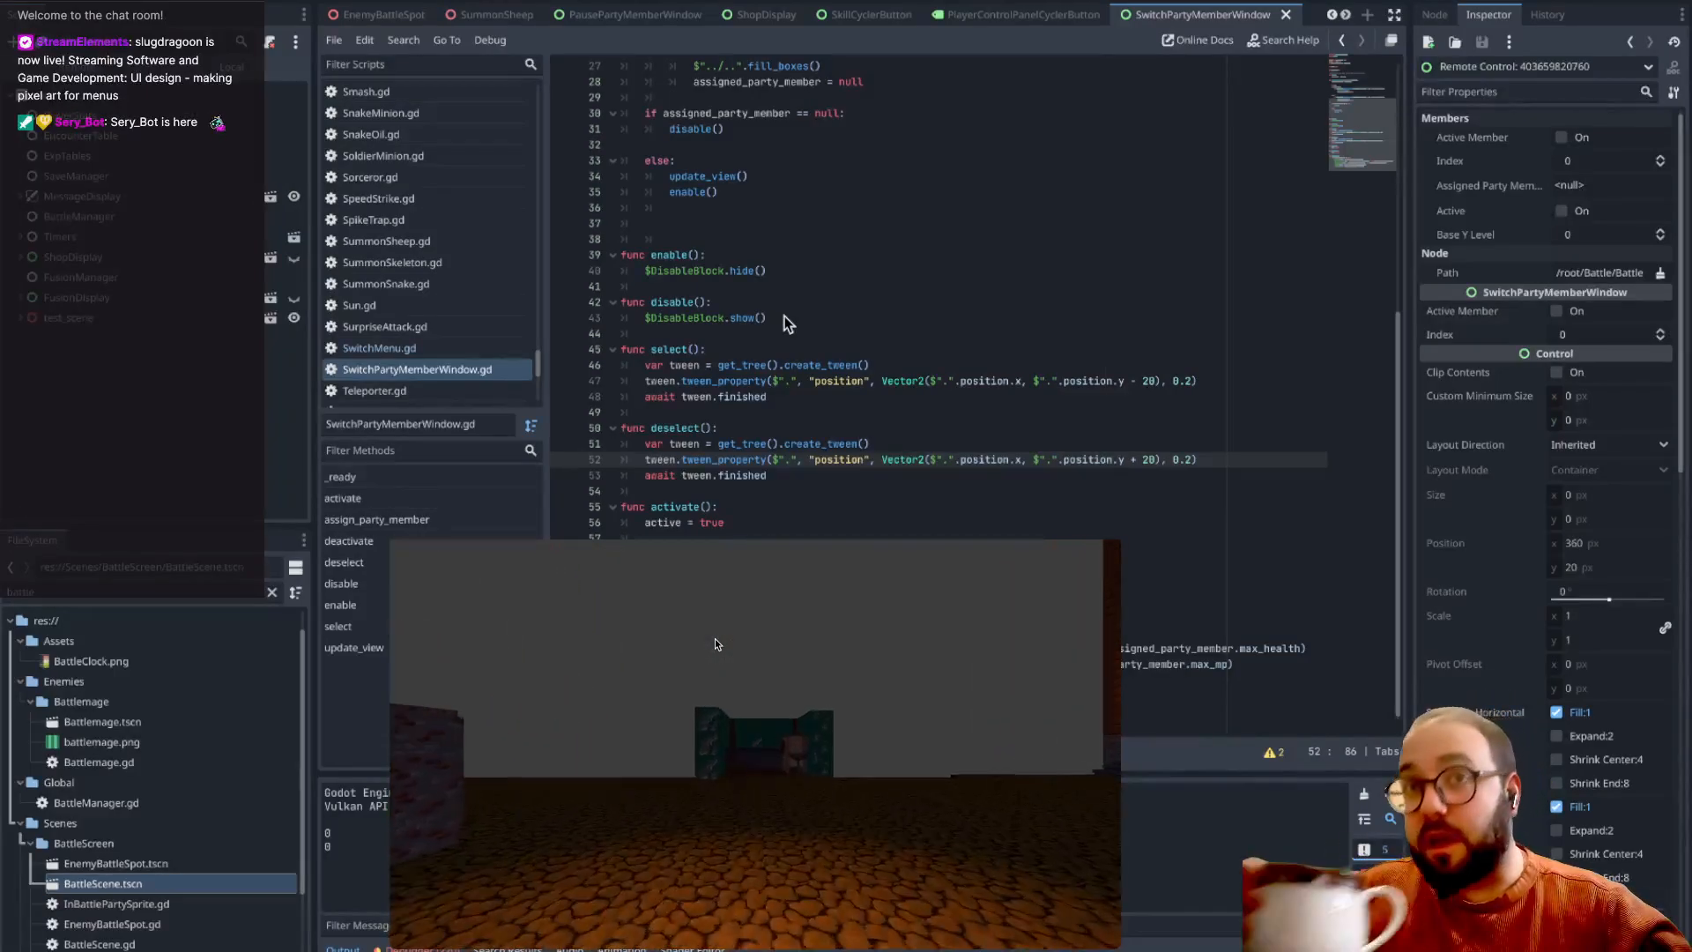
key(w)
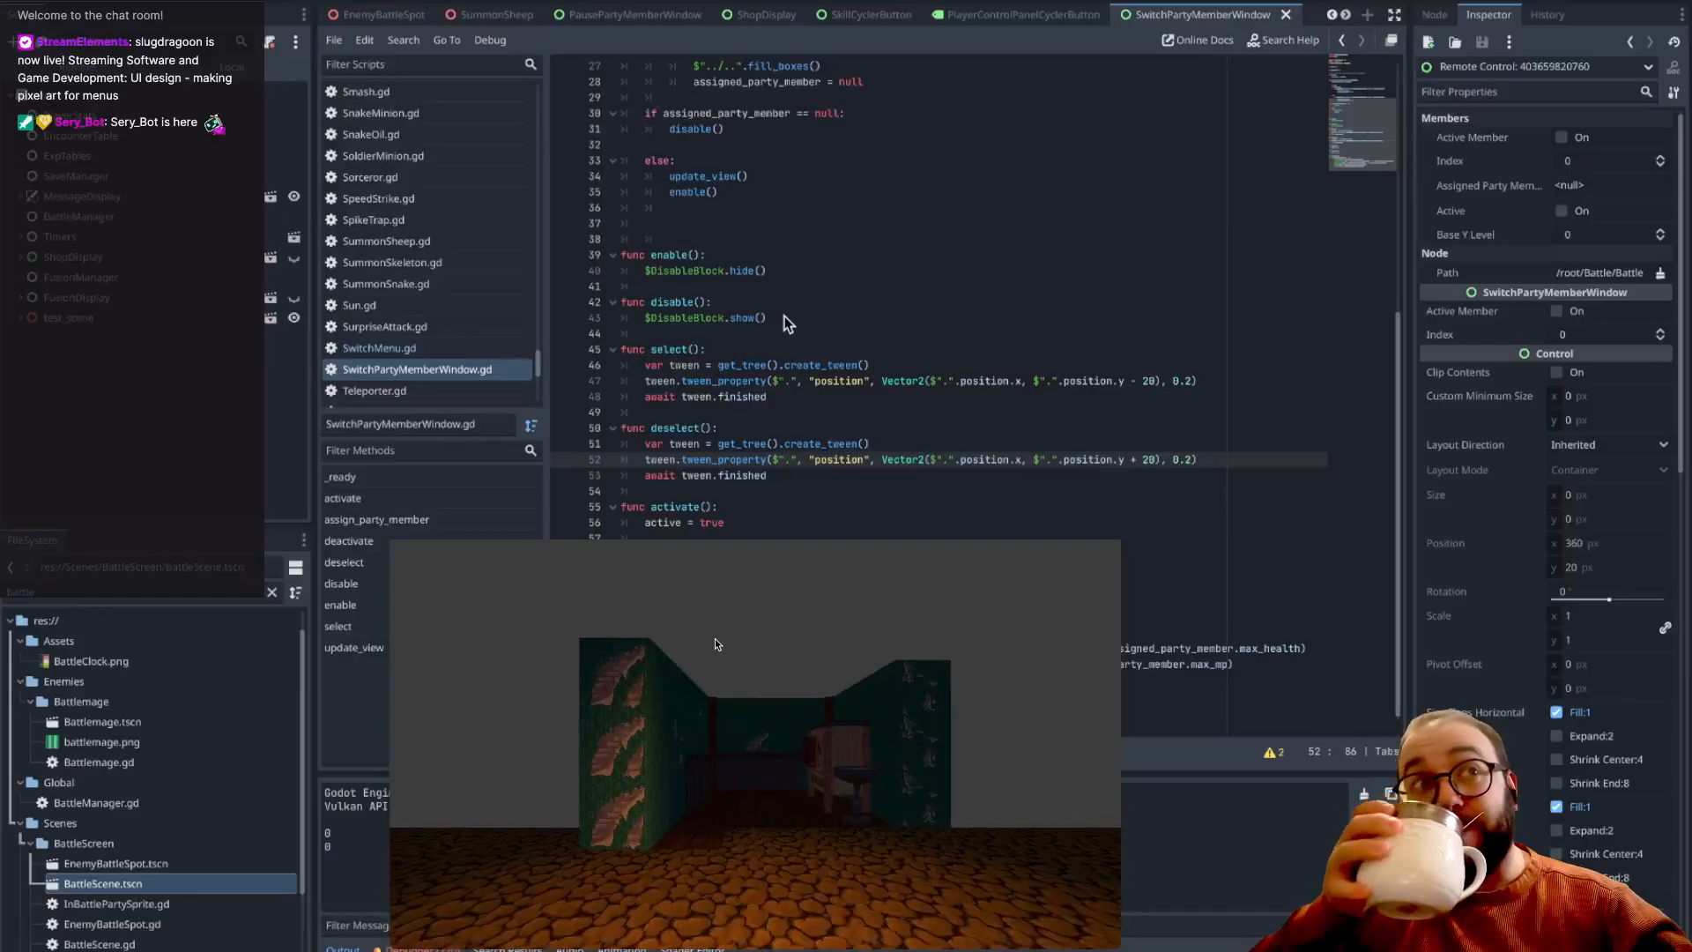
key(w)
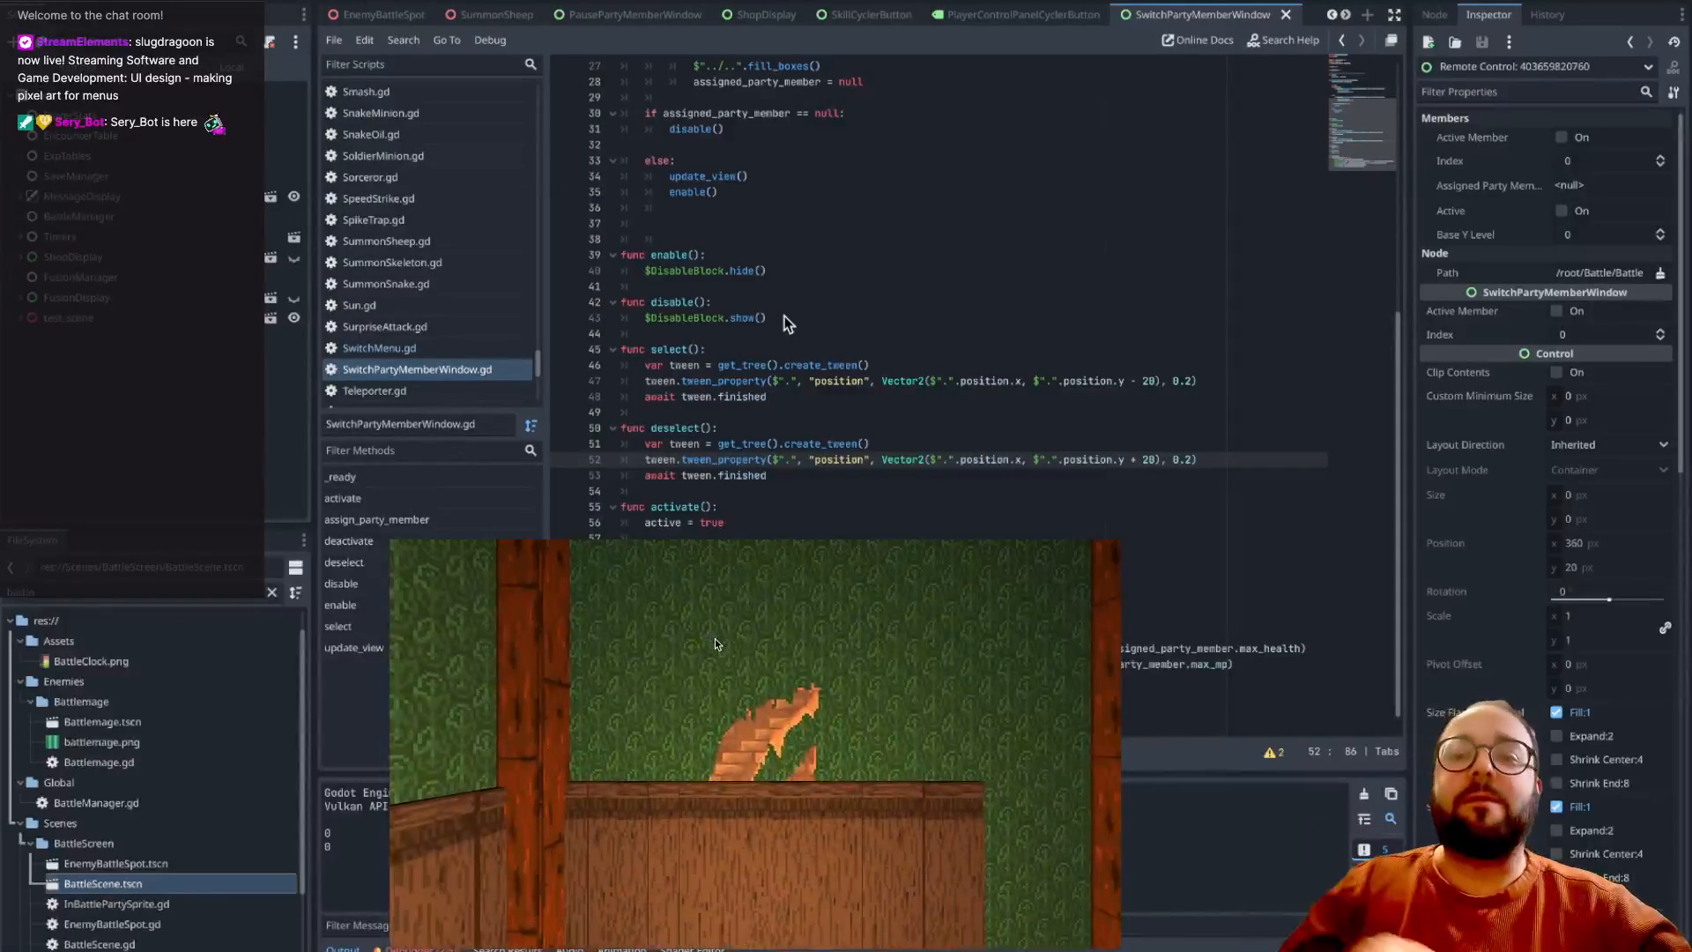
key(d)
key(d)
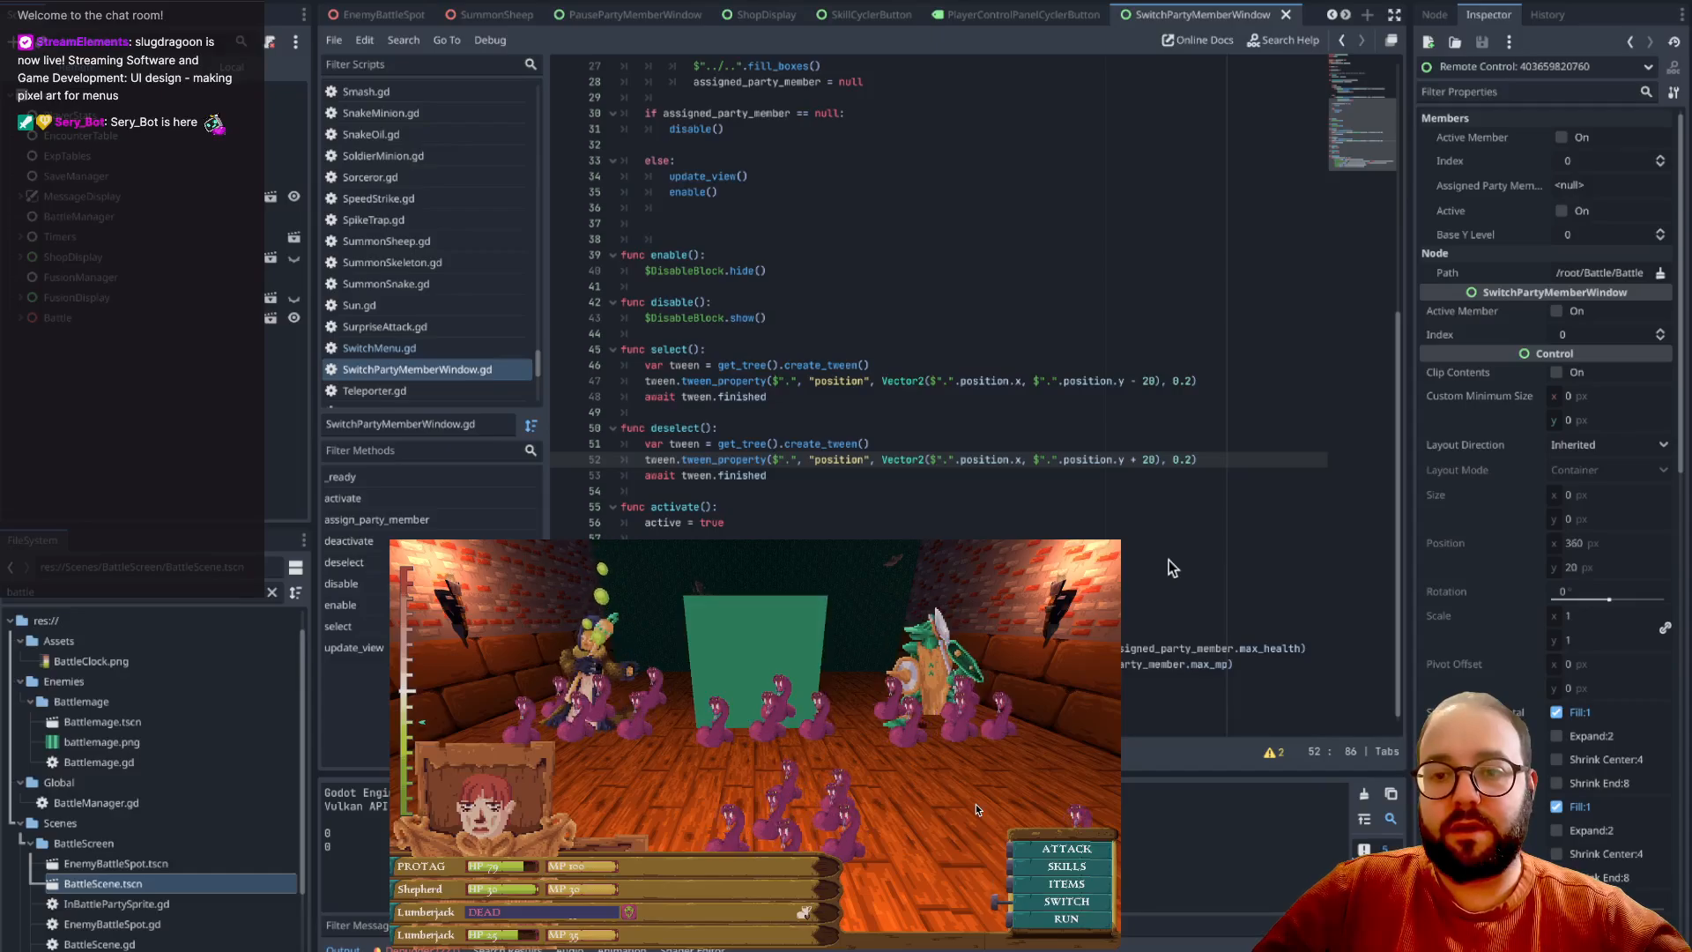
- Open the Switch menu in the new battle and test the selection tween across the top row of windows
key(Return)
key(Right)
key(Right)
key(Right)
key(Left)
key(Left)
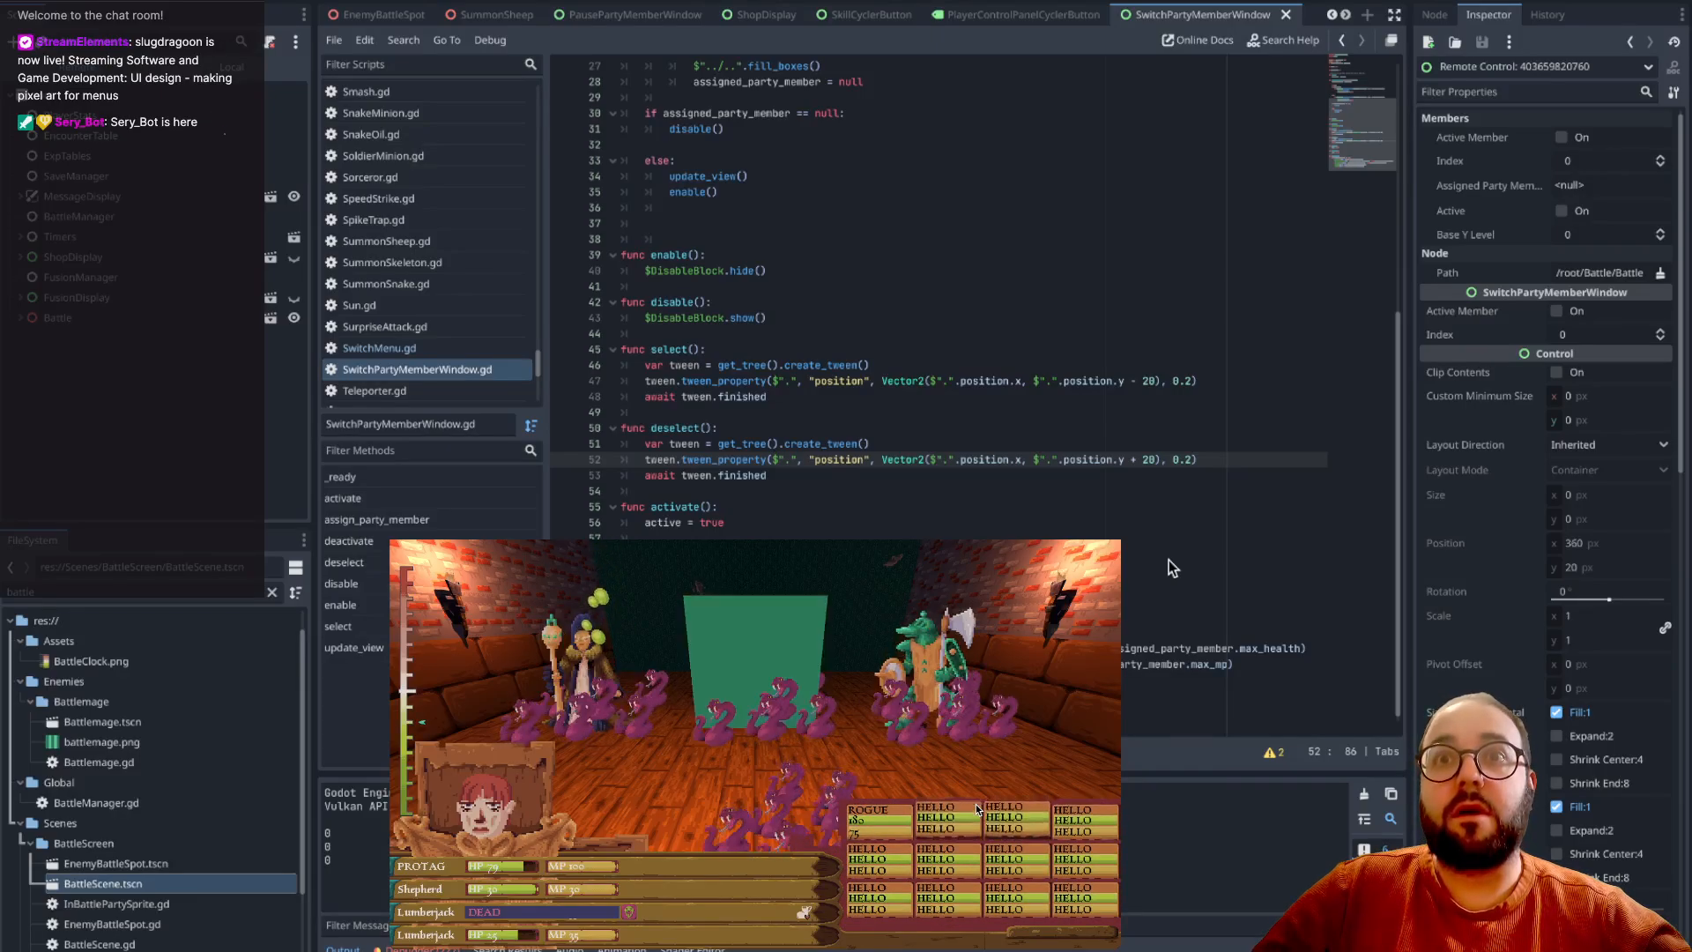
- Test the select and deselect tweens in both directions along the Switch menu's middle row
key(Down)
key(Right)
key(Right)
key(Right)
key(Left)
key(Left)
key(Left)
key(Left)
key(Left)
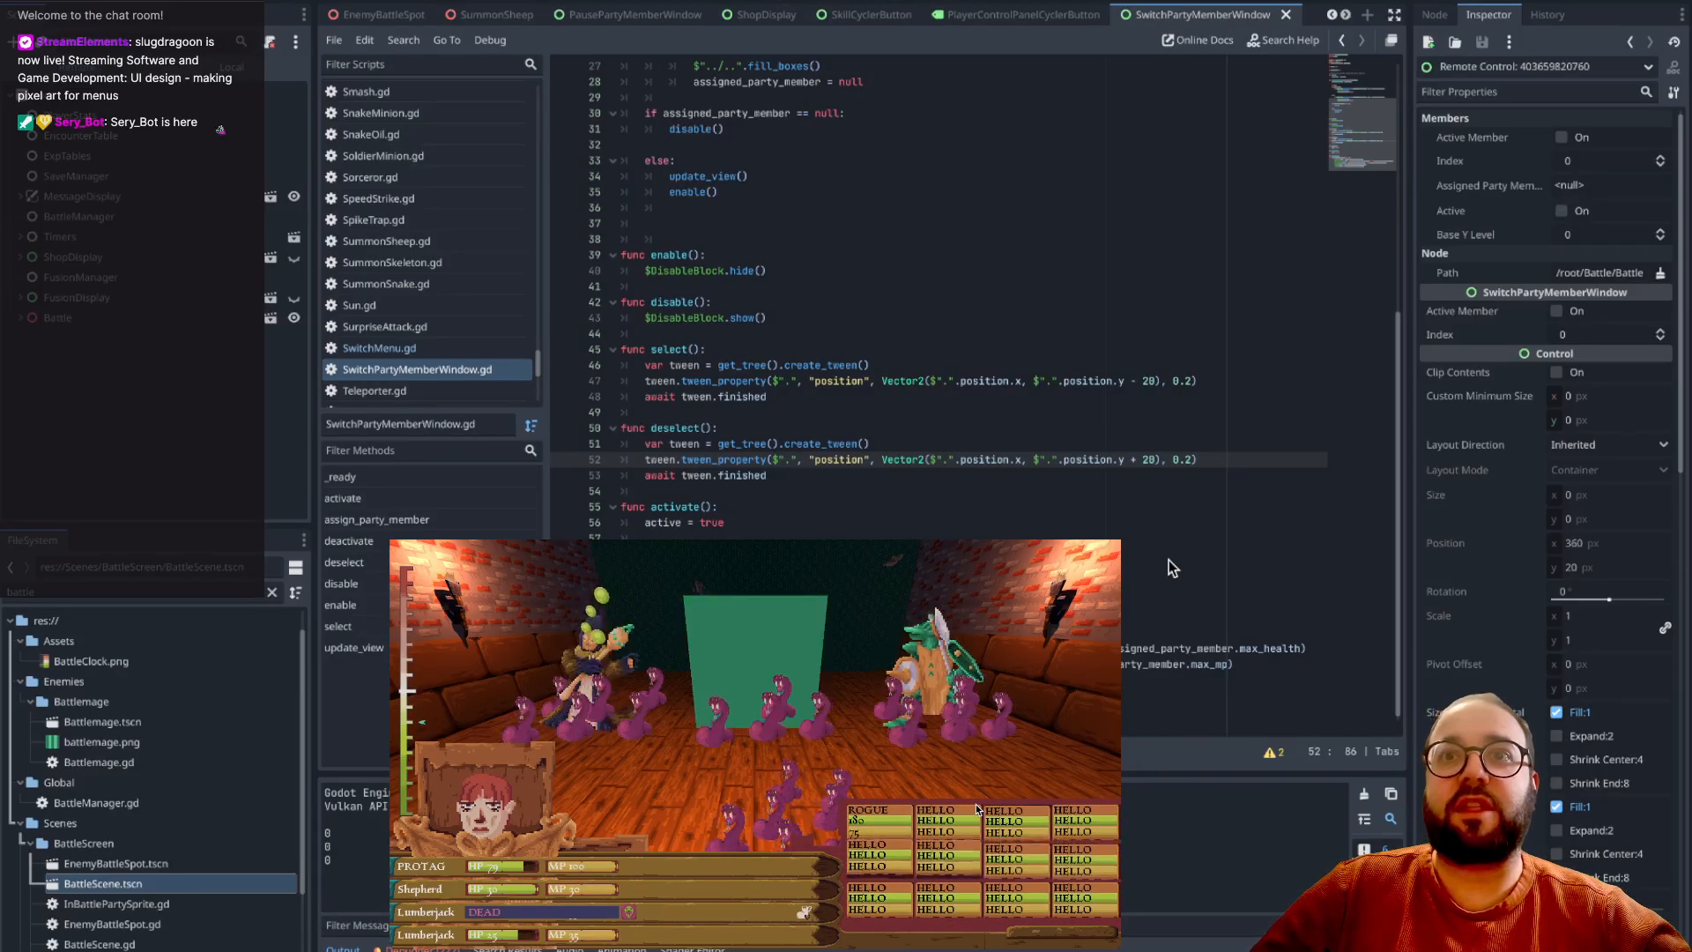
key(Right)
key(Right)
key(Right)
- Cycle the selection repeatedly along the Switch menu's bottom row to check how the window positions shift
key(Down)
key(Left)
key(Left)
key(Left)
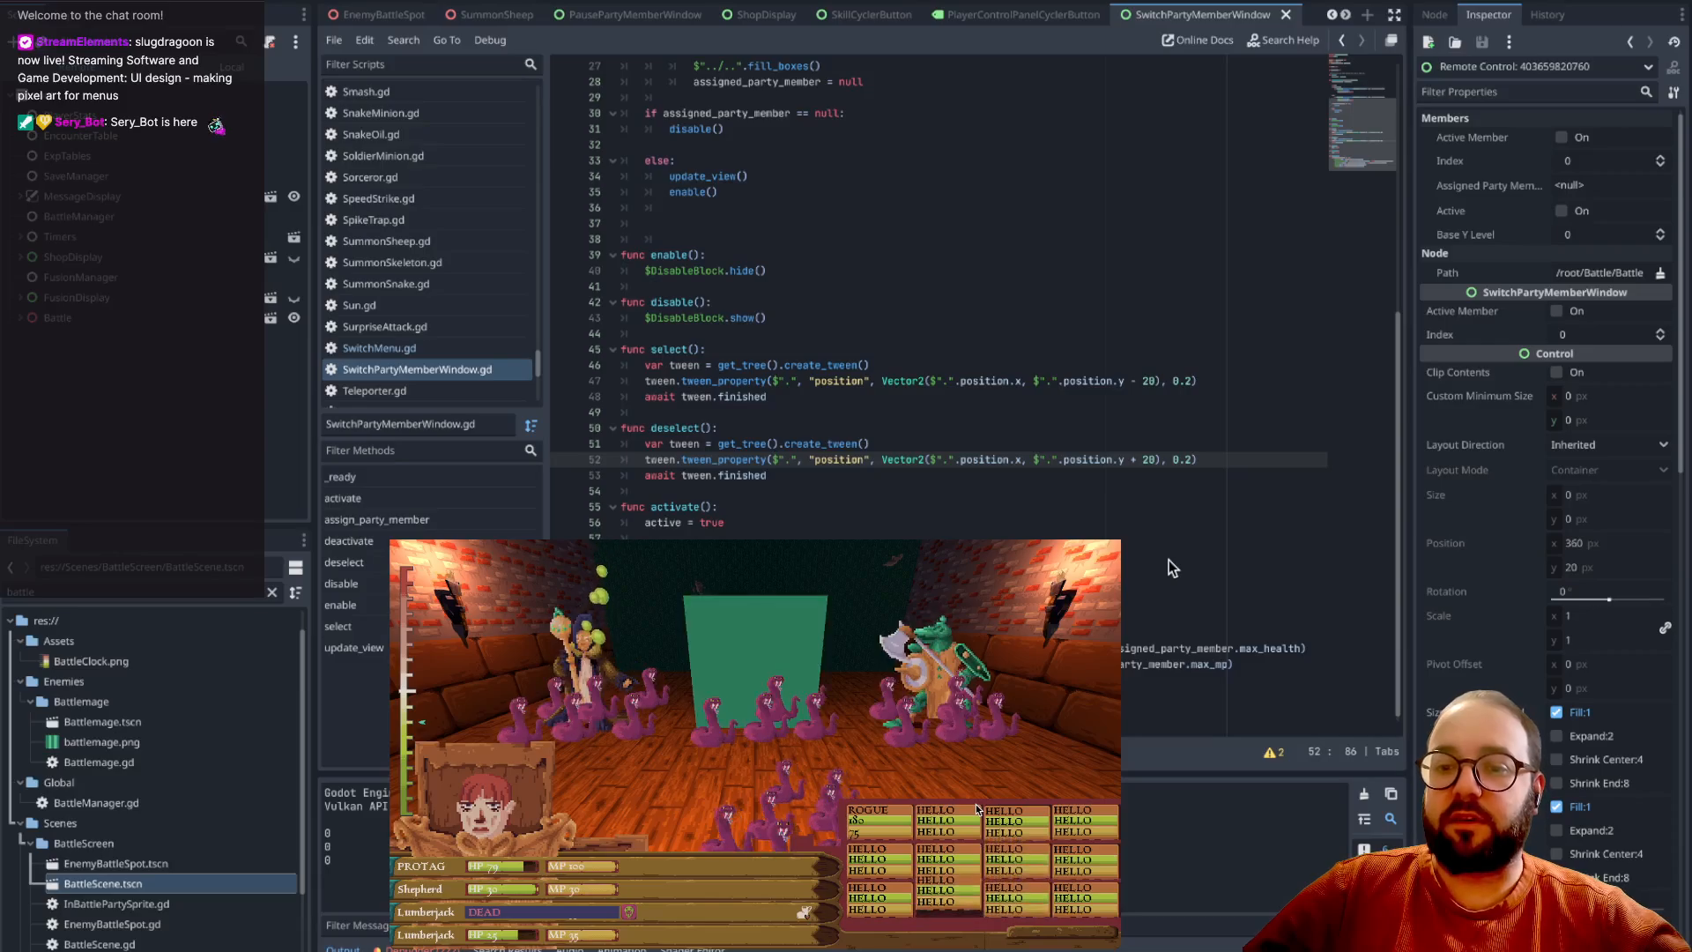
key(Right)
key(Right)
key(Right)
key(Right)
key(Right)
key(Right)
key(Right)
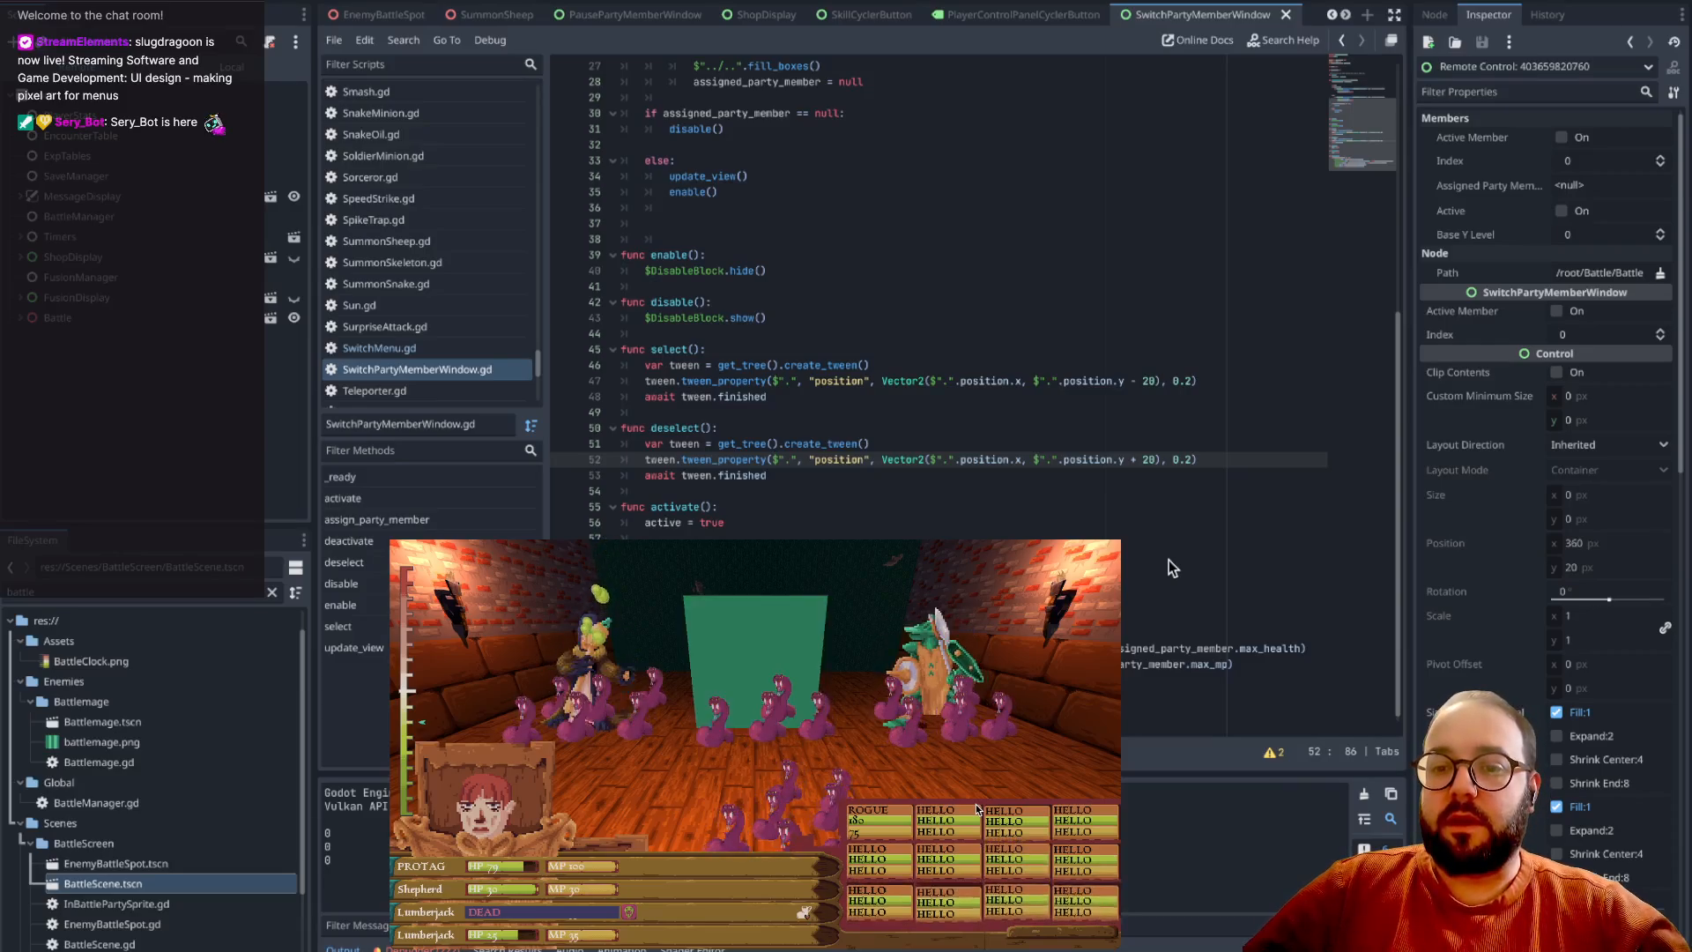
key(Right)
key(Right)
key(Right)
key(Right)
key(Right)
key(Right)
key(Right)
key(Right)
key(Right)
key(Right)
key(Right)
key(Right)
key(Right)
key(Right)
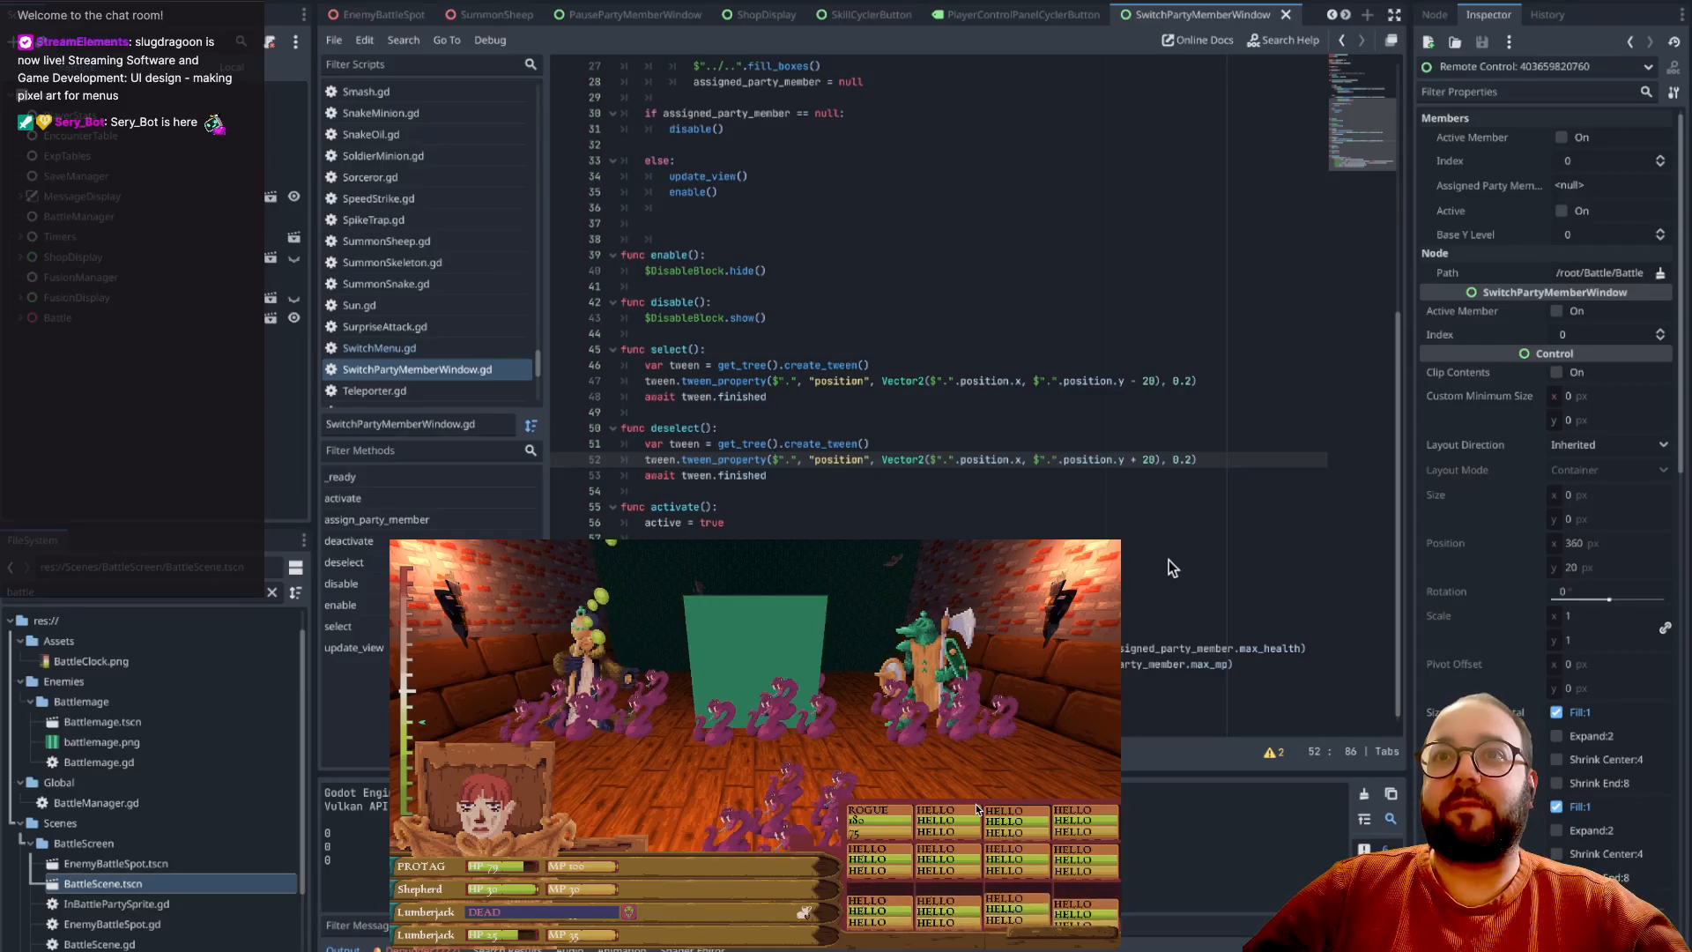
key(Right)
key(Right)
key(Right)
key(Right)
key(Right)
key(Right)
key(Right)
key(Right)
key(Right)
key(Right)
key(Right)
key(Right)
key(Right)
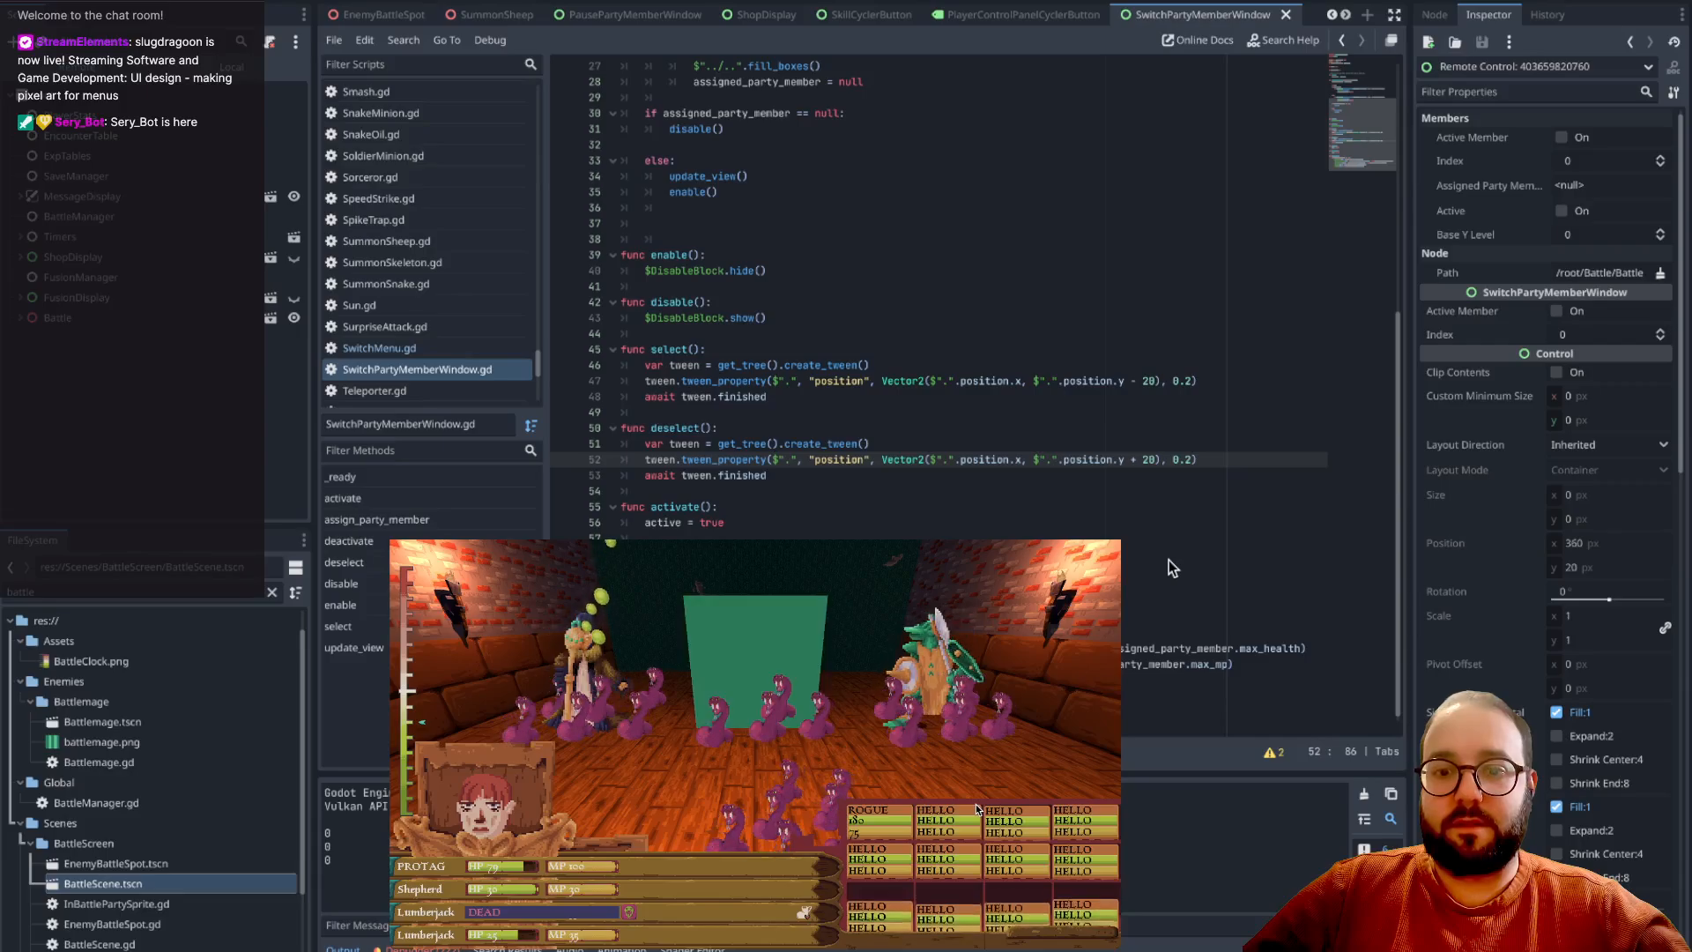
key(Right)
key(Right)
key(Right)
key(Right)
key(Right)
key(Right)
key(Right)
key(Right)
key(Right)
key(Right)
key(Right)
key(Right)
key(Right)
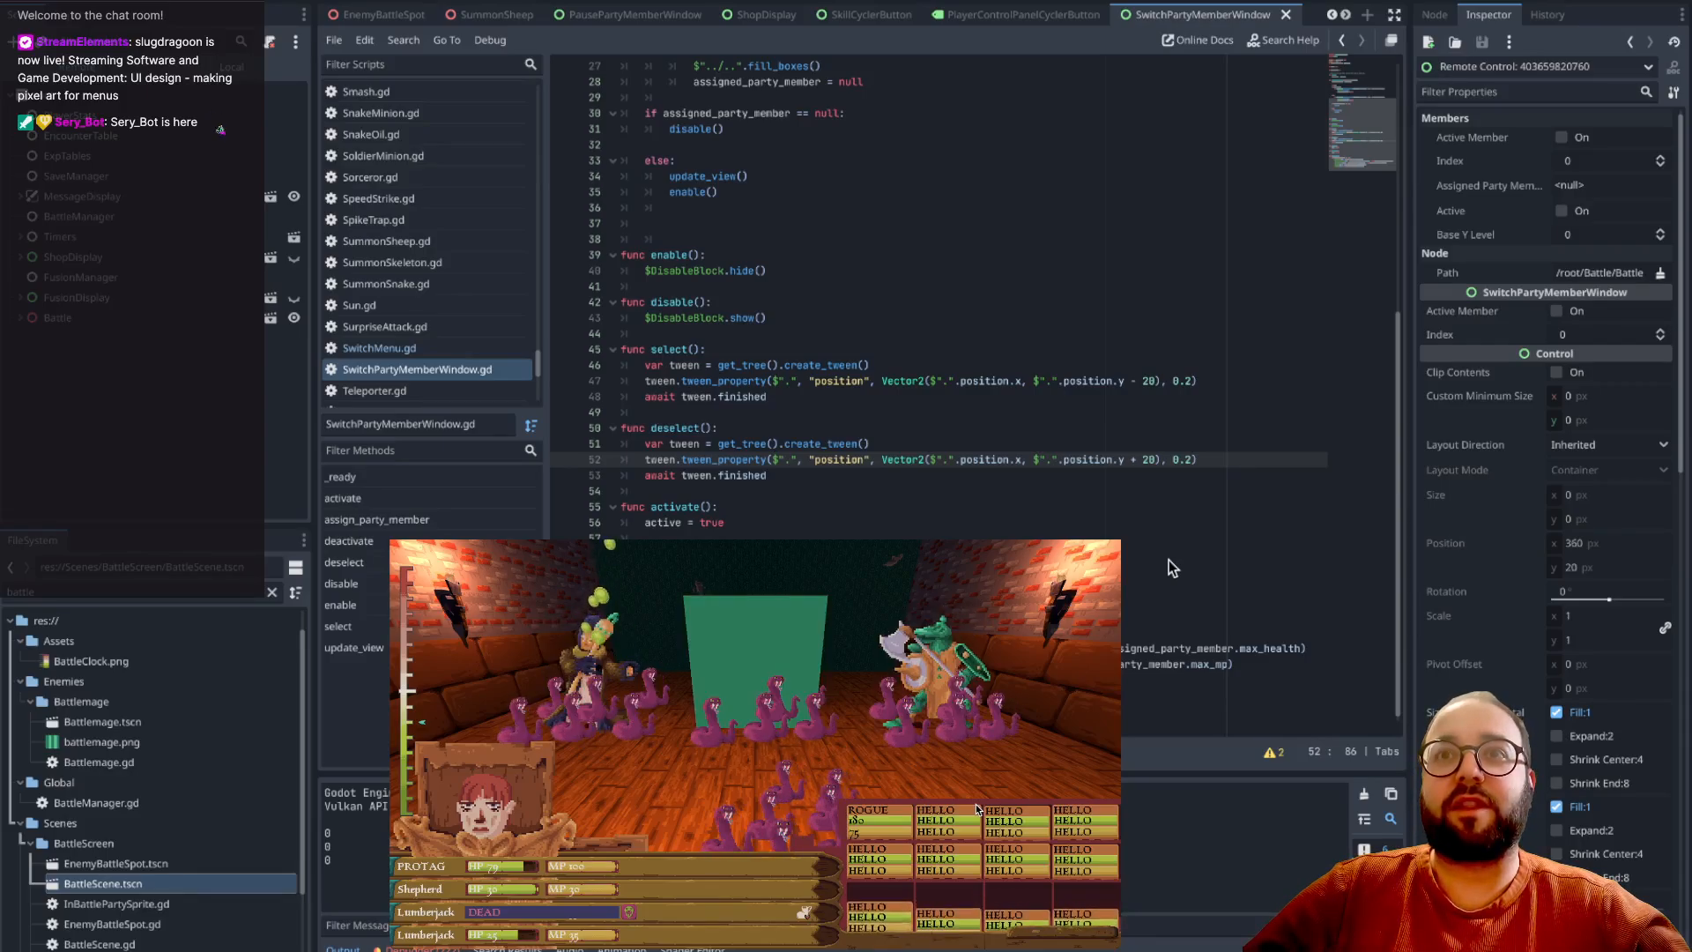
key(Right)
key(Right)
key(Right)
key(Right)
key(Right)
key(Right)
key(Right)
key(Right)
key(Right)
key(Right)
key(Right)
key(Right)
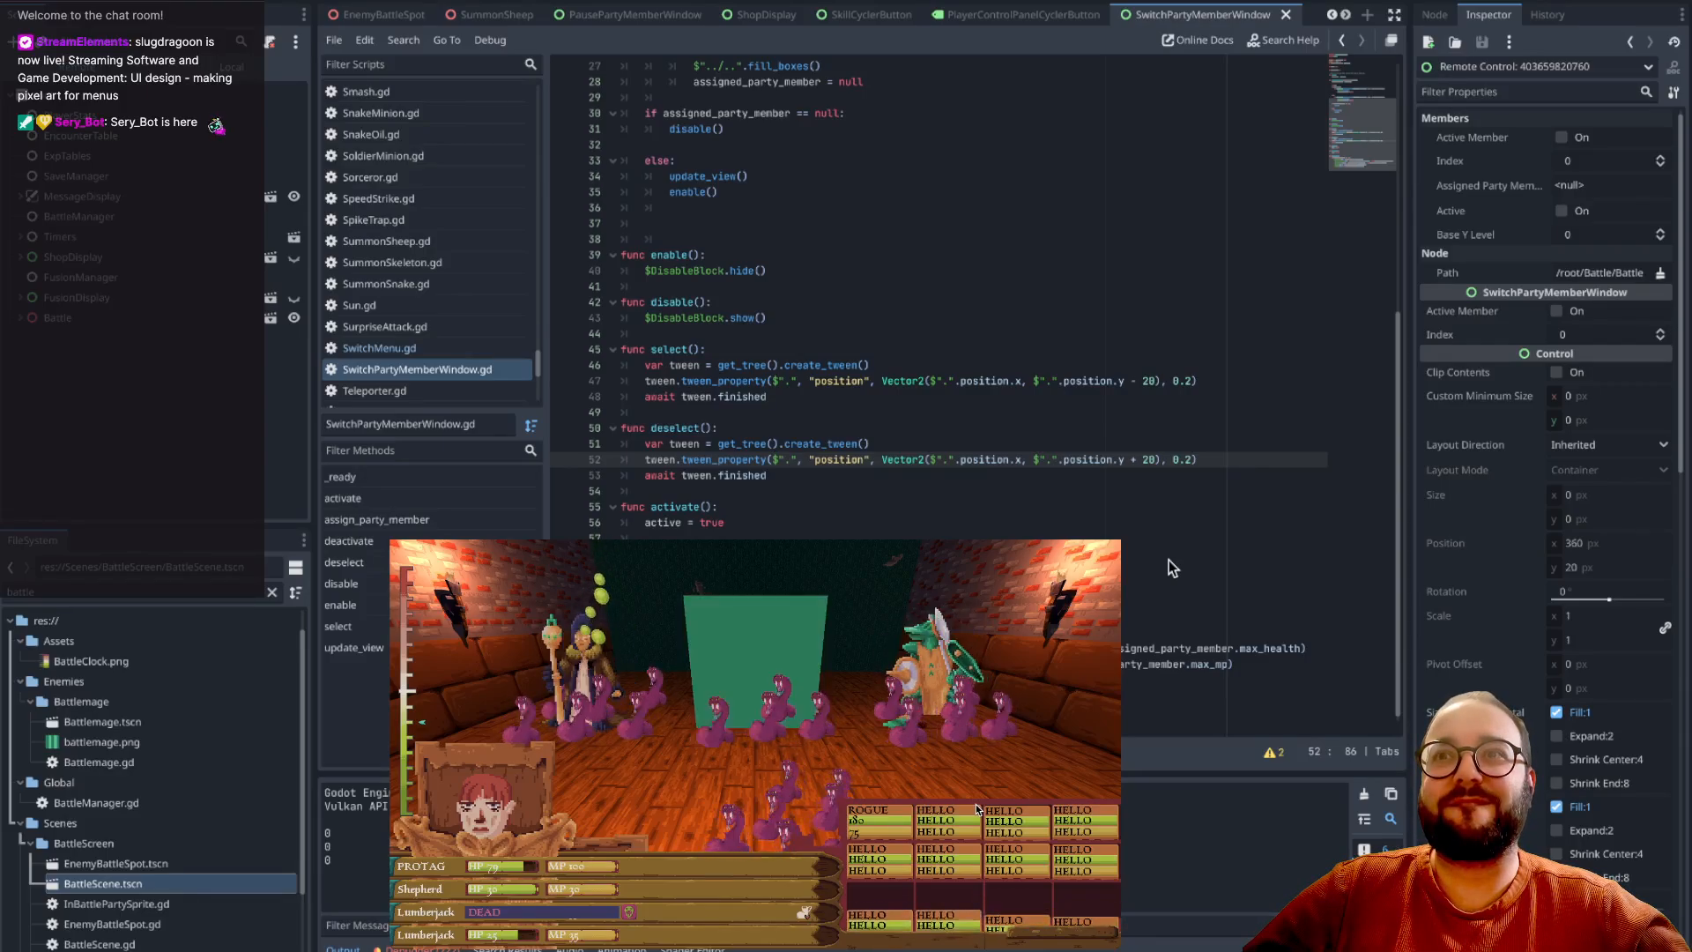
key(Right)
key(Right)
key(Right)
key(Right)
key(Right)
key(Right)
key(Right)
key(Right)
key(Right)
key(Right)
key(Right)
key(Right)
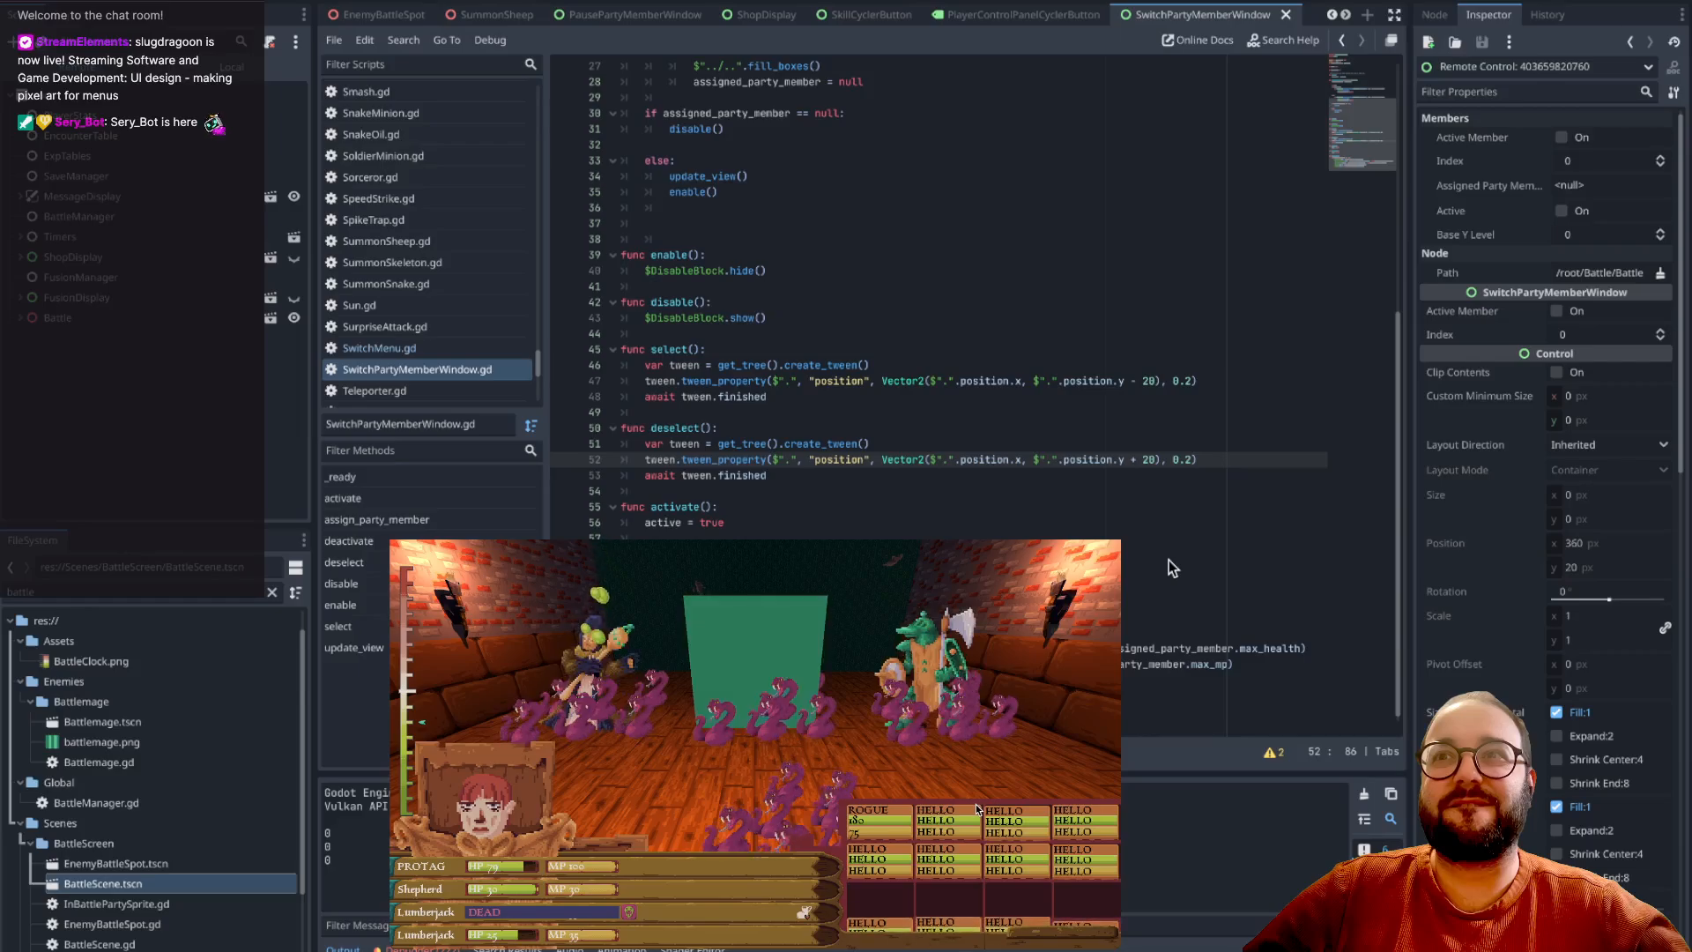
key(Right)
key(Right)
key(Right)
- Return to the middle row and cycle the selection repeatedly, including quick back-and-forth moves, to examine the windows' vertical drift
key(Up)
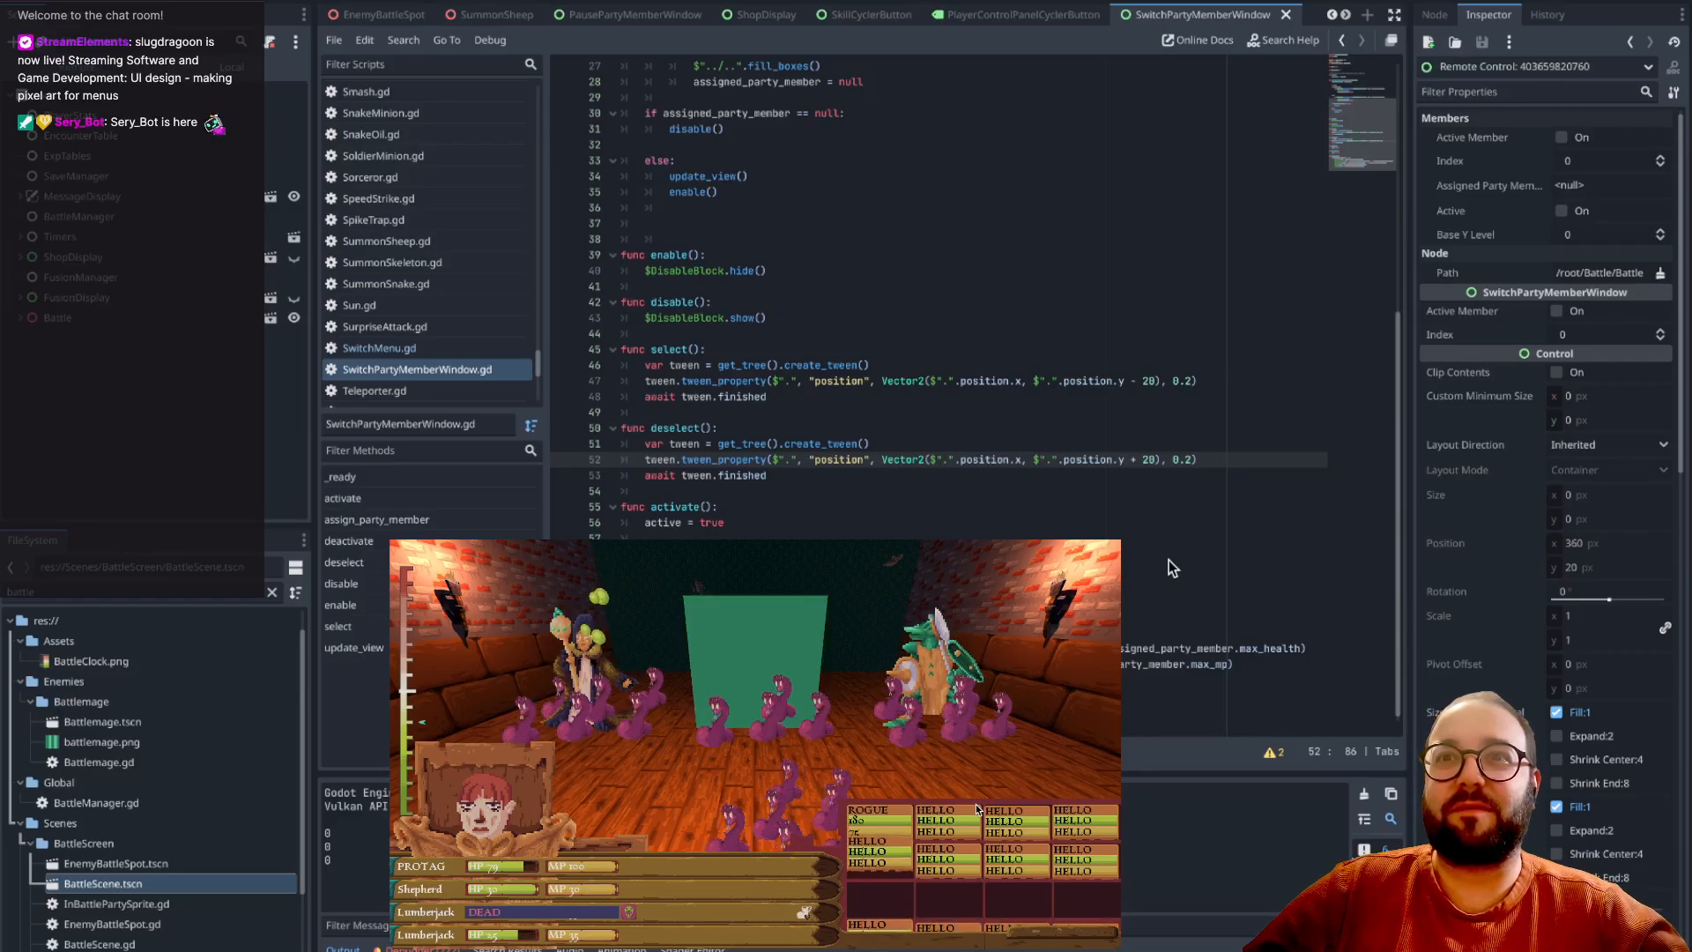
key(Right)
key(Right)
key(Right)
key(Right)
key(Right)
key(Right)
key(Right)
key(Right)
key(Right)
key(Right)
key(Right)
key(Right)
key(Right)
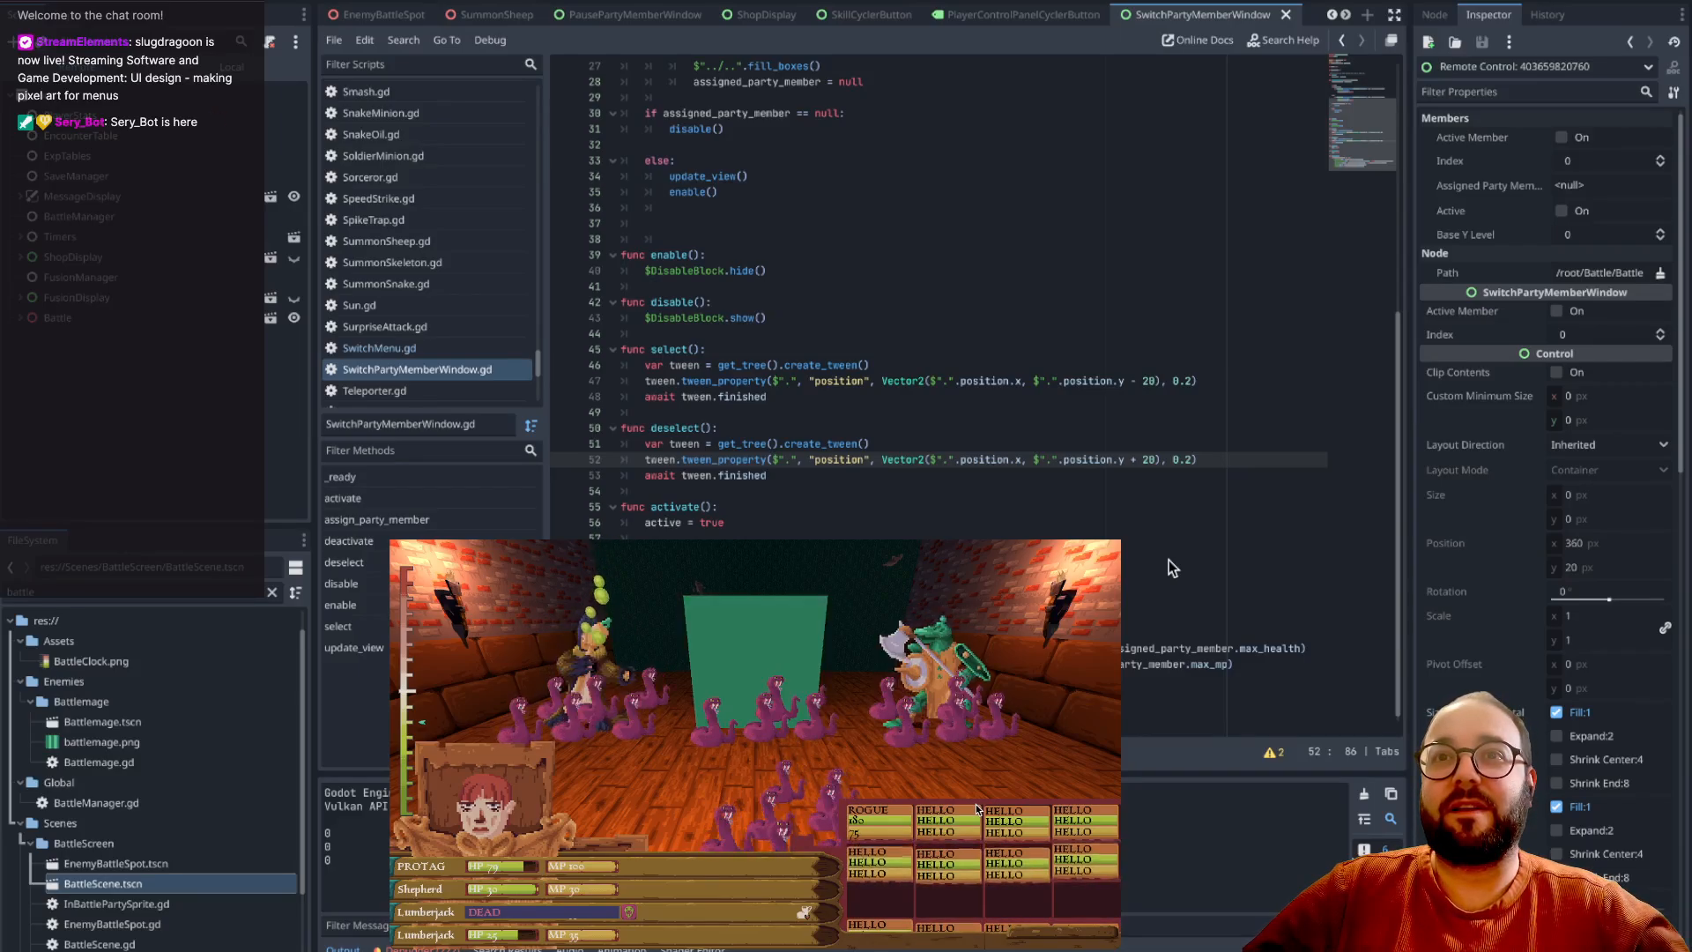
key(Right)
key(Right)
key(Right)
key(Right)
key(Right)
key(Right)
key(Right)
key(Right)
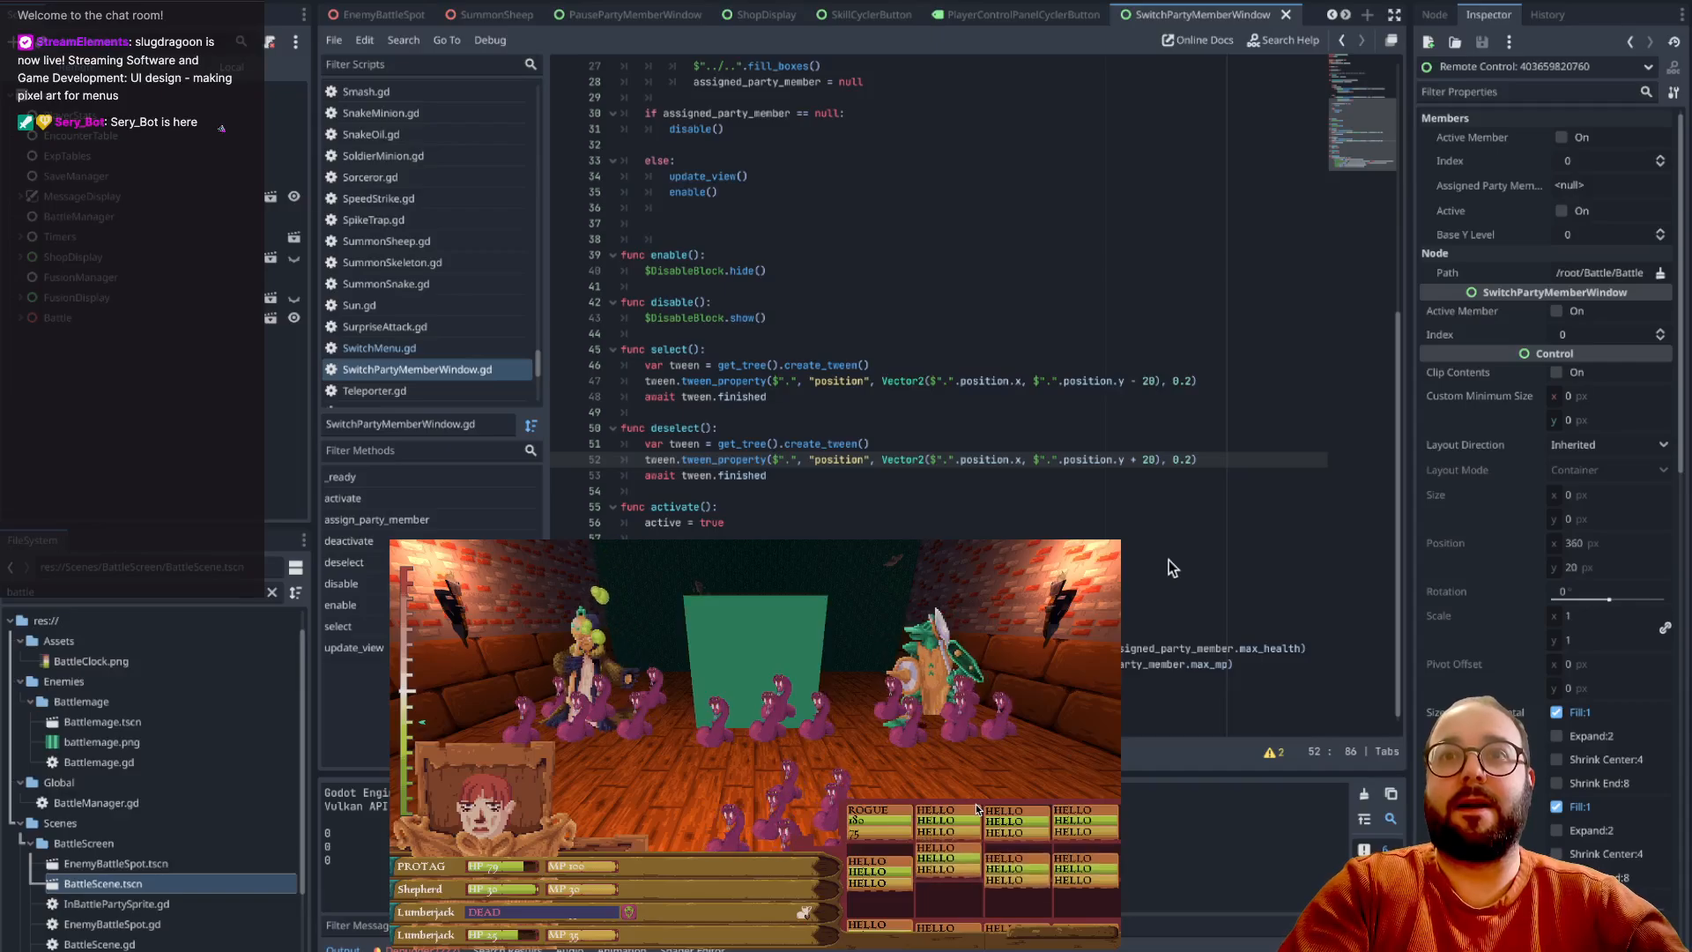
key(Right)
key(Right)
key(Left)
key(Right)
key(Left)
key(Right)
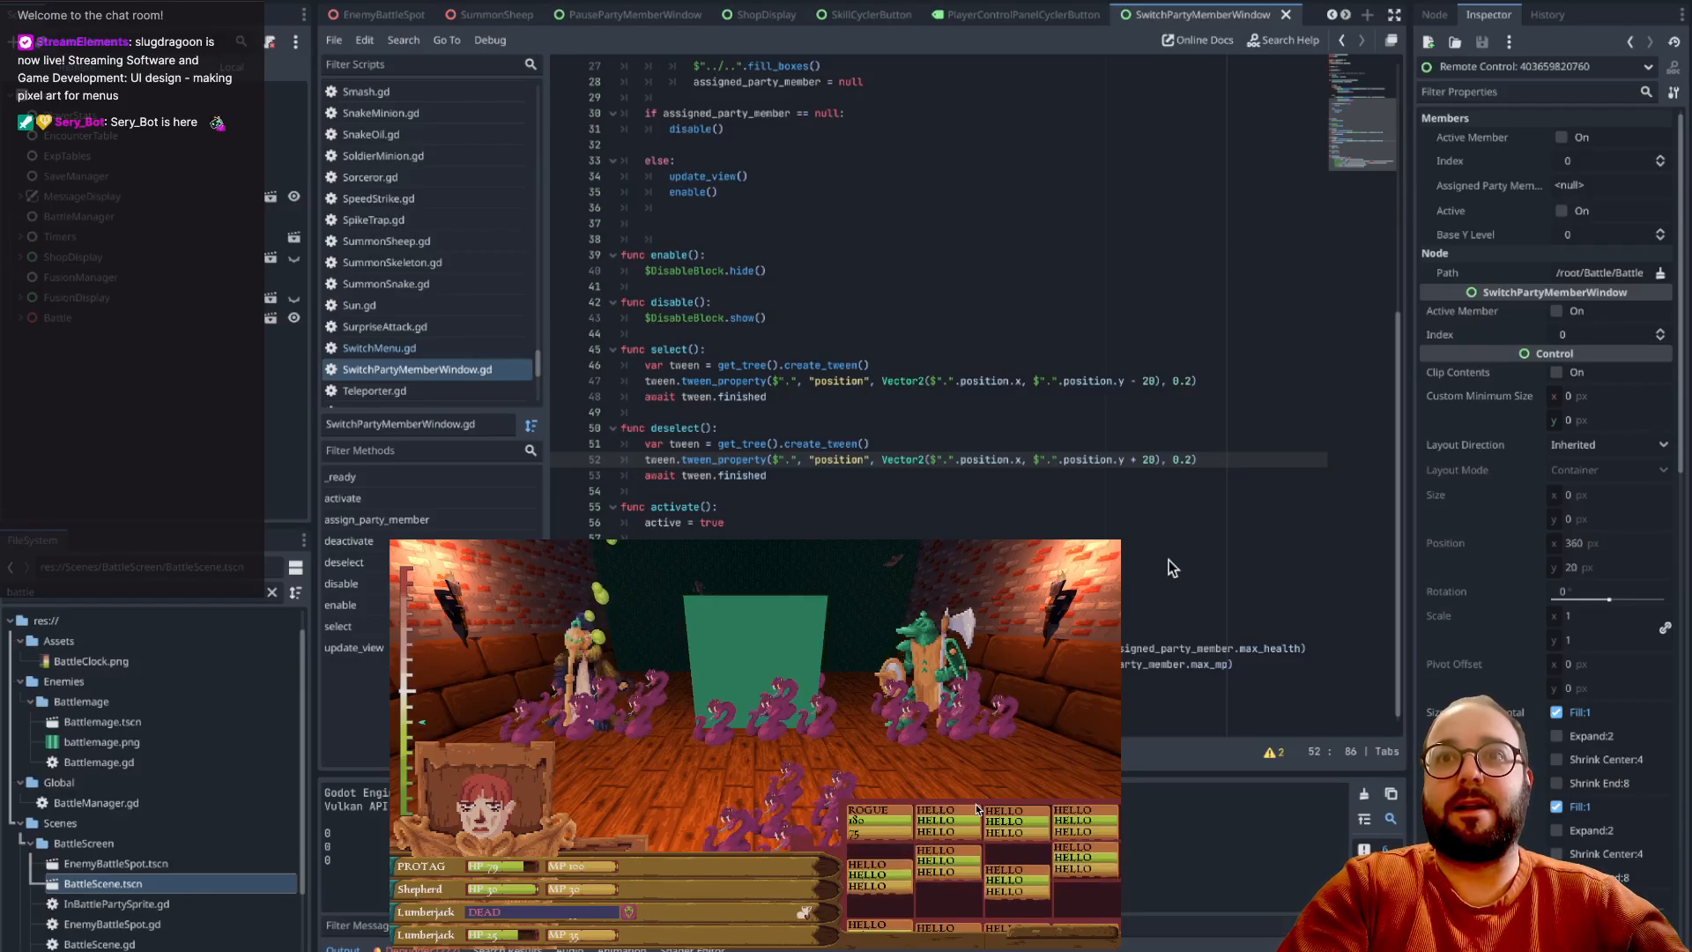
key(Left)
key(Right)
key(Left)
key(Right)
key(Right)
key(Left)
key(Right)
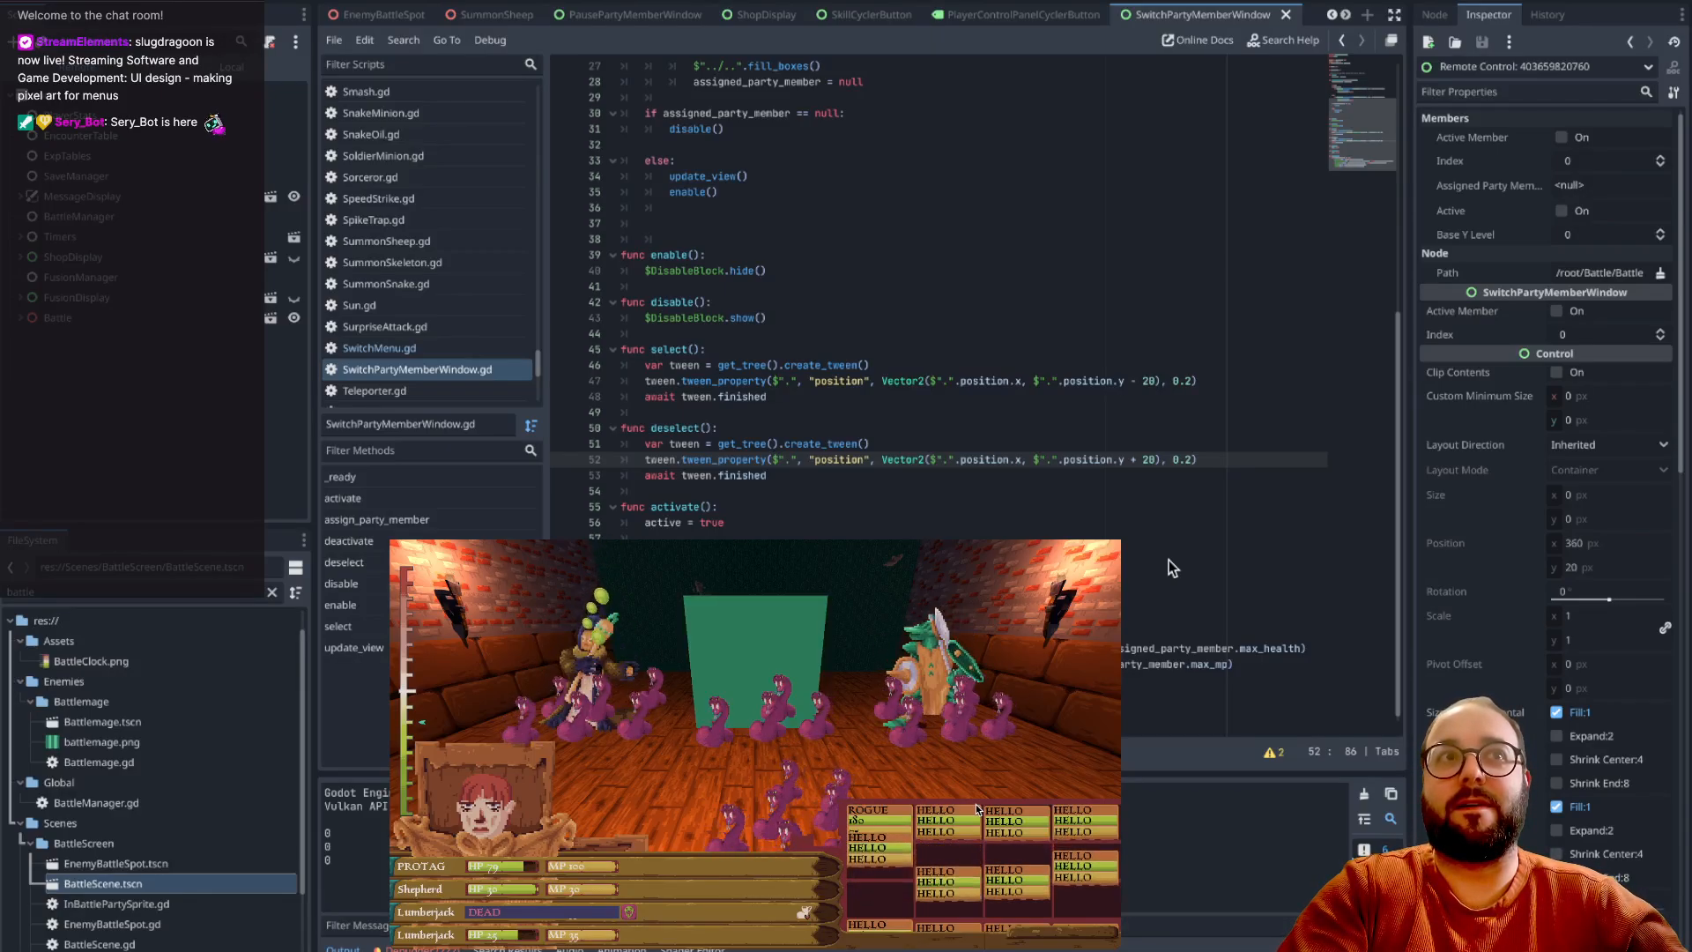
key(Left)
key(Right)
- Move the selection up to the top row and alternate between neighbouring windows to examine their vertical offsets
key(Up)
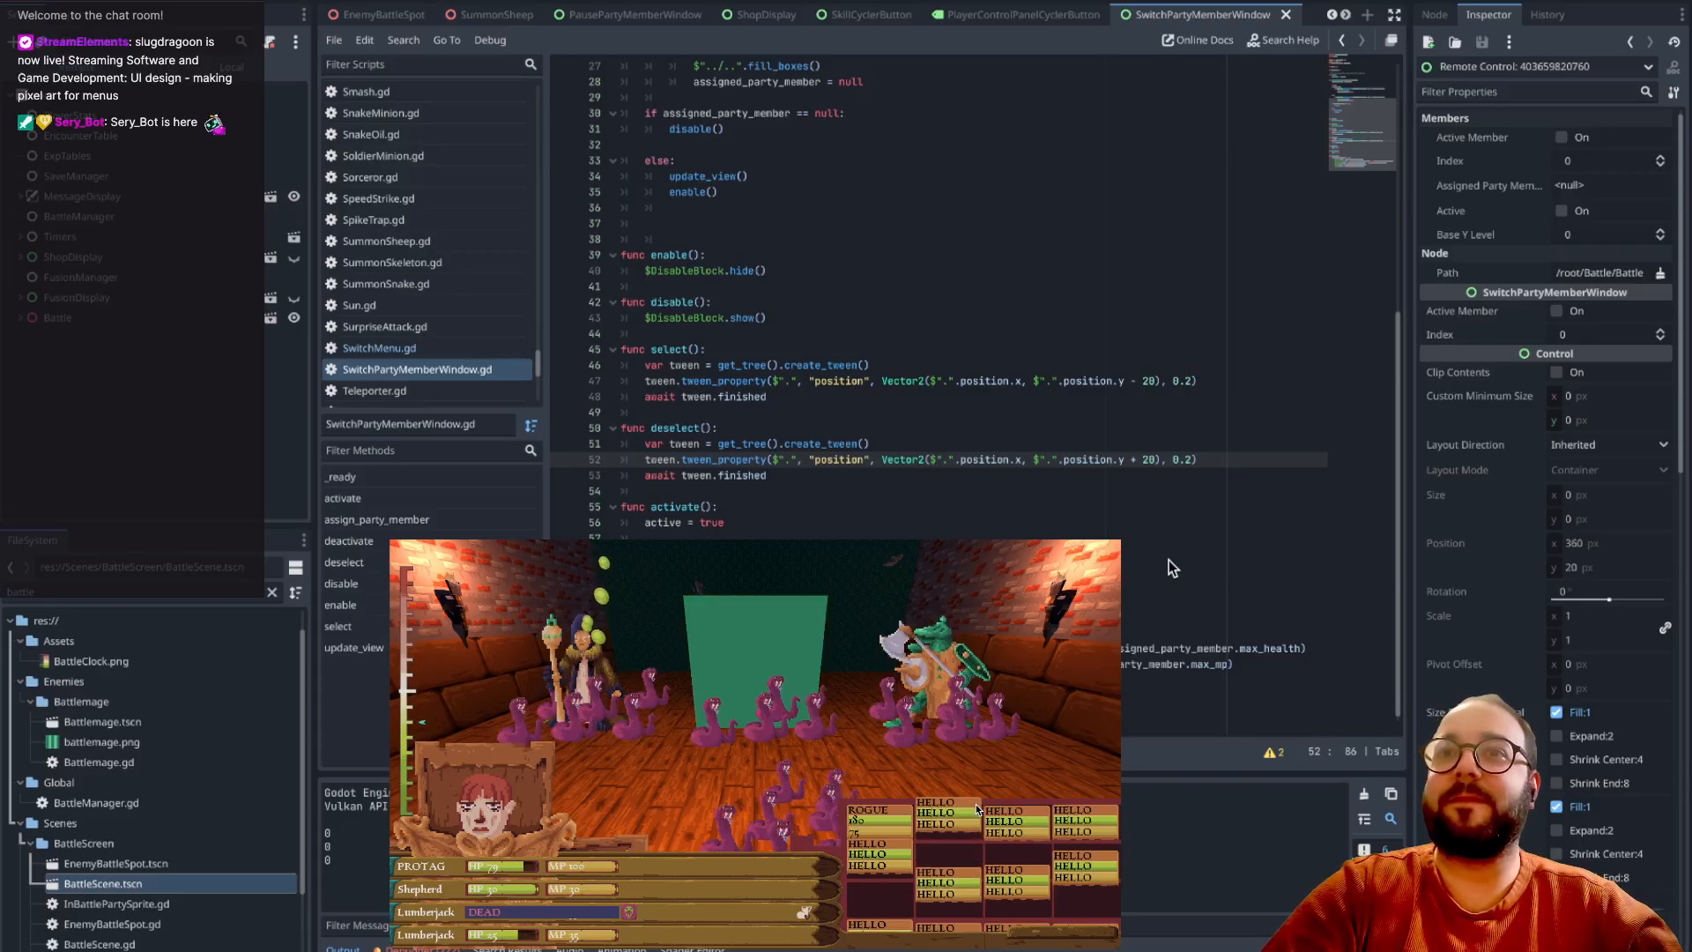
key(Right)
key(Right)
key(Right)
key(Left)
key(Right)
key(Left)
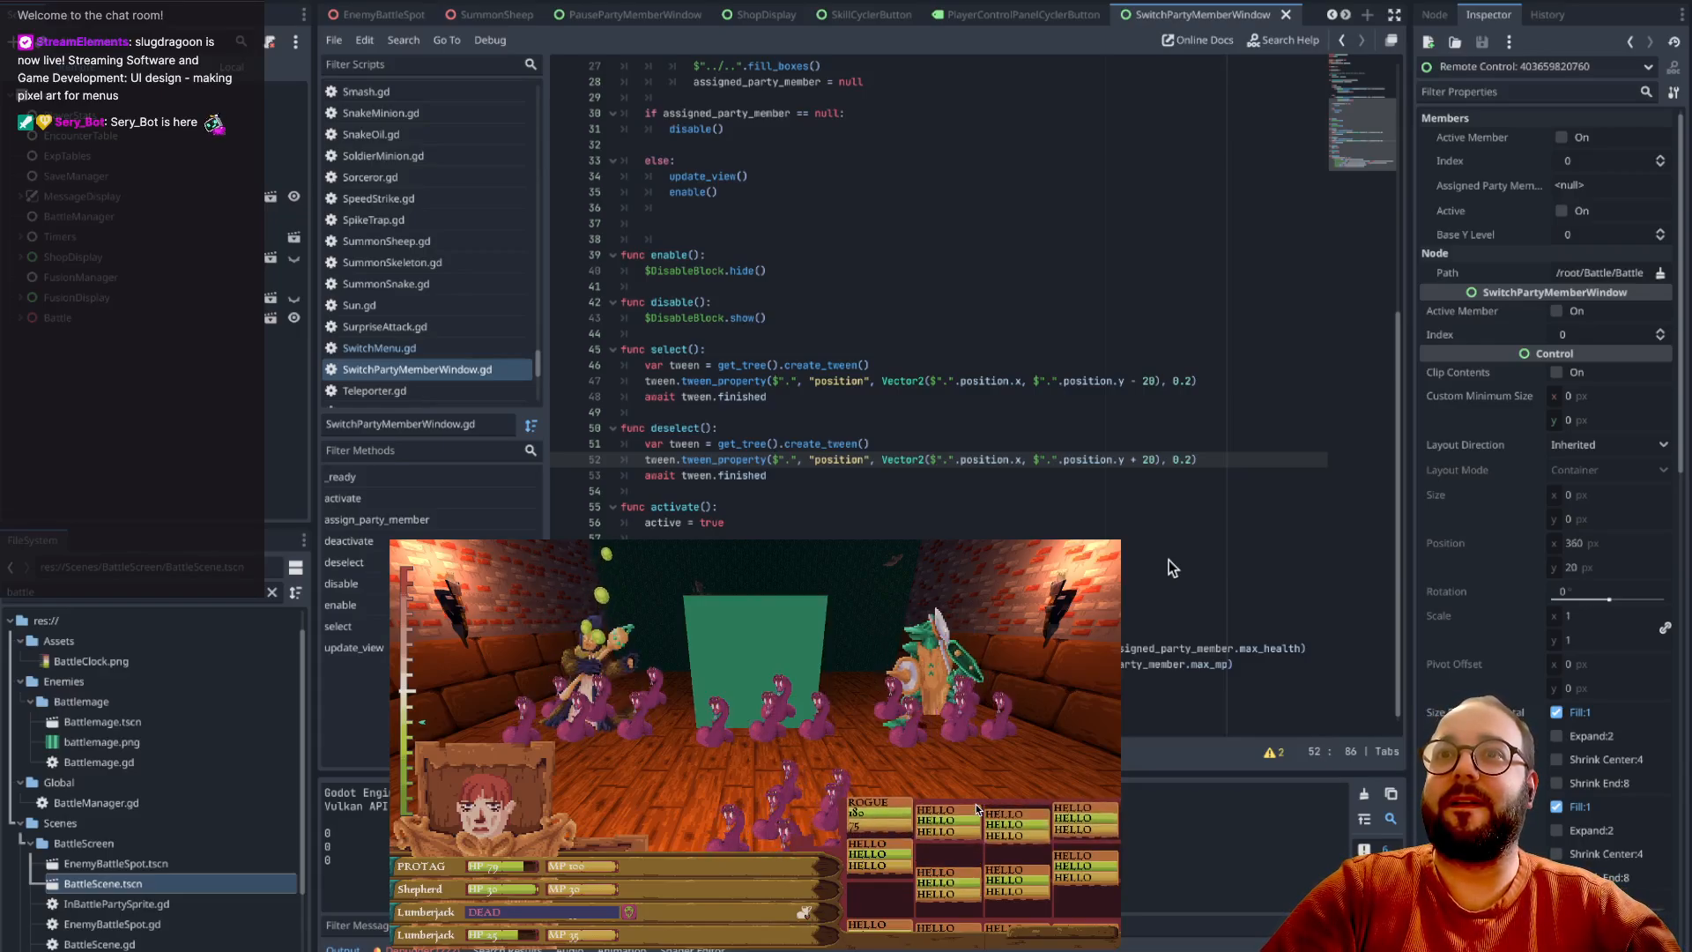
key(Right)
key(Left)
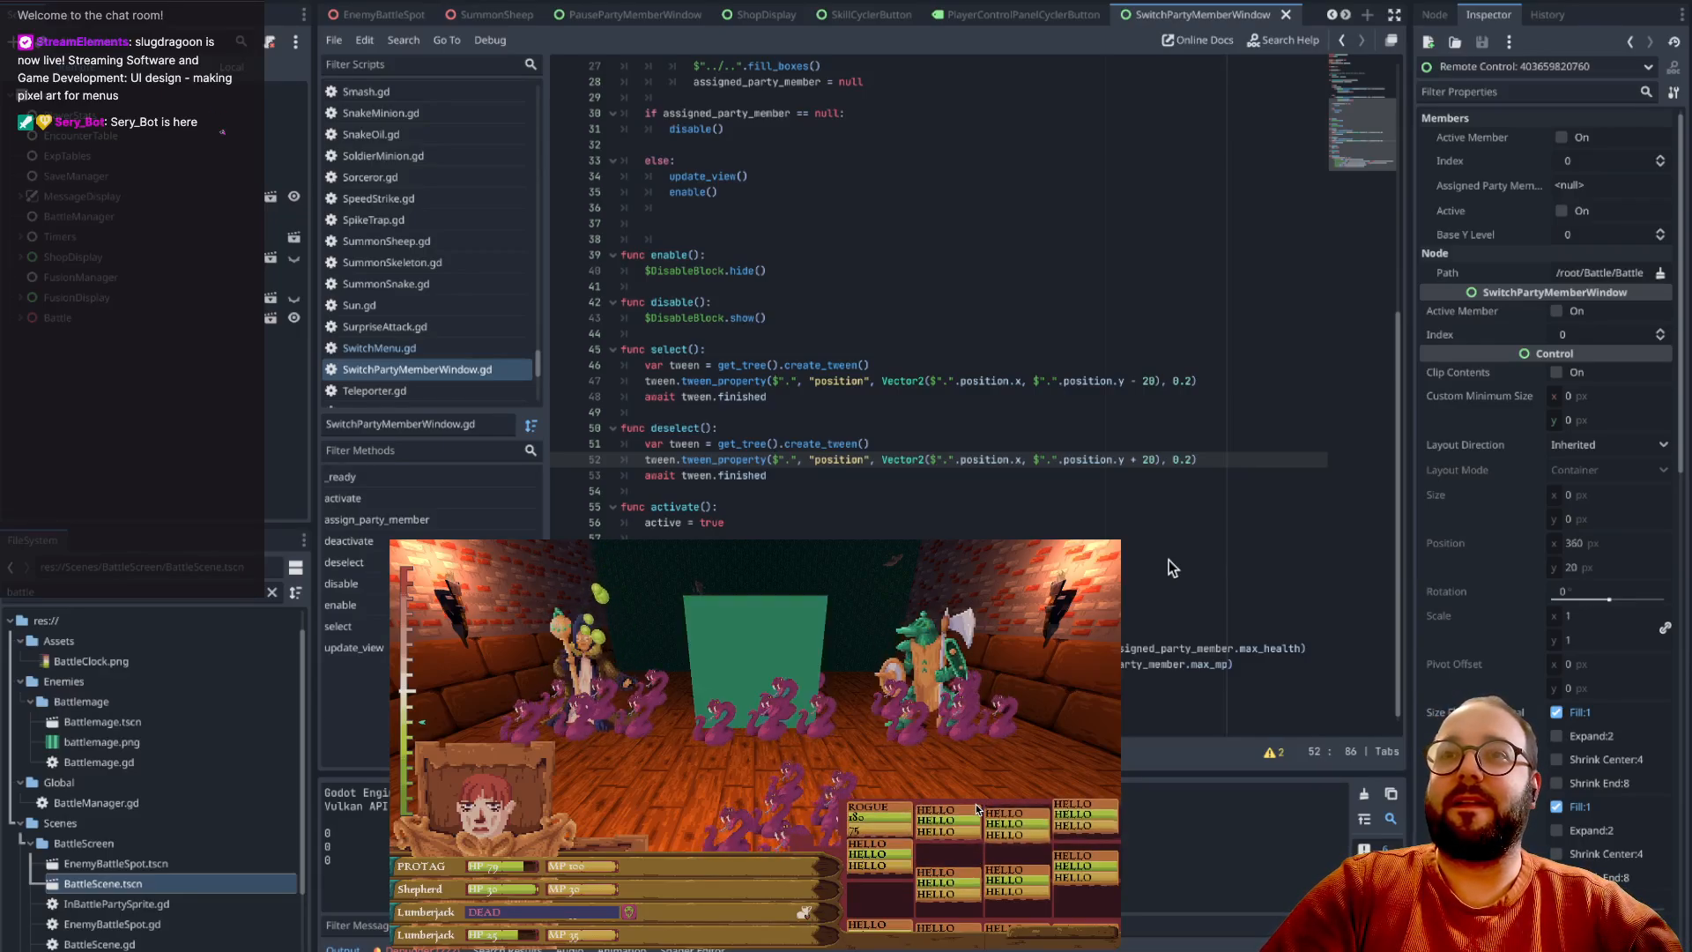
key(Left)
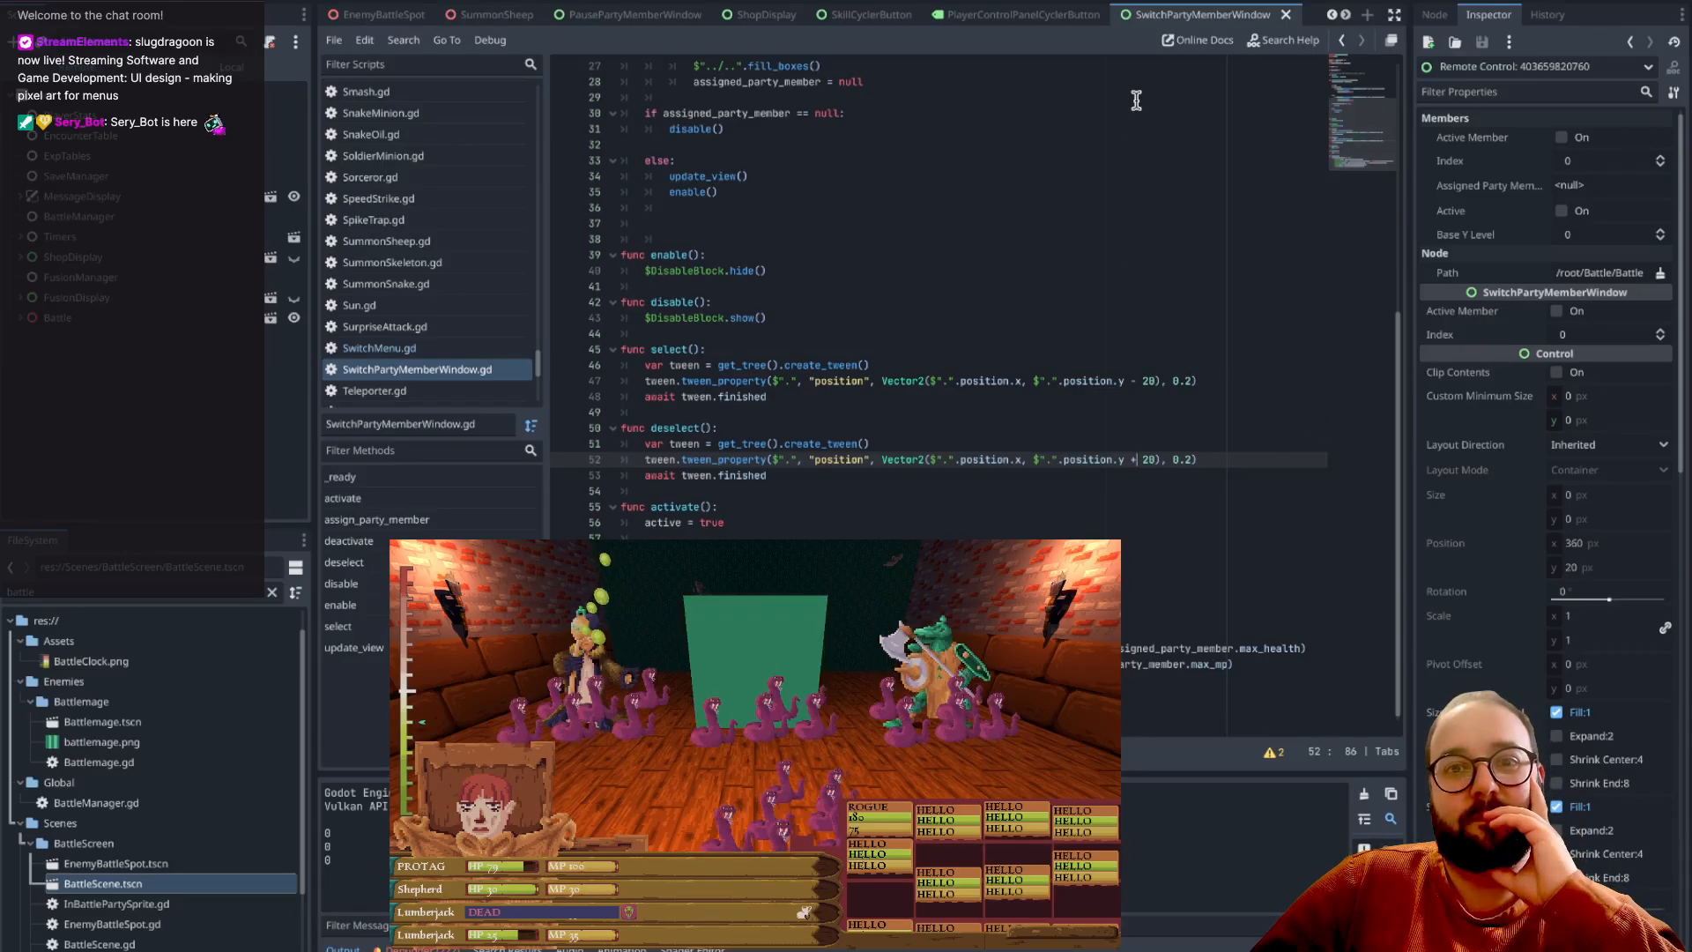
- Stop the running game and go back to the base_y_level assignment in the script's _ready() function
key(super+period)
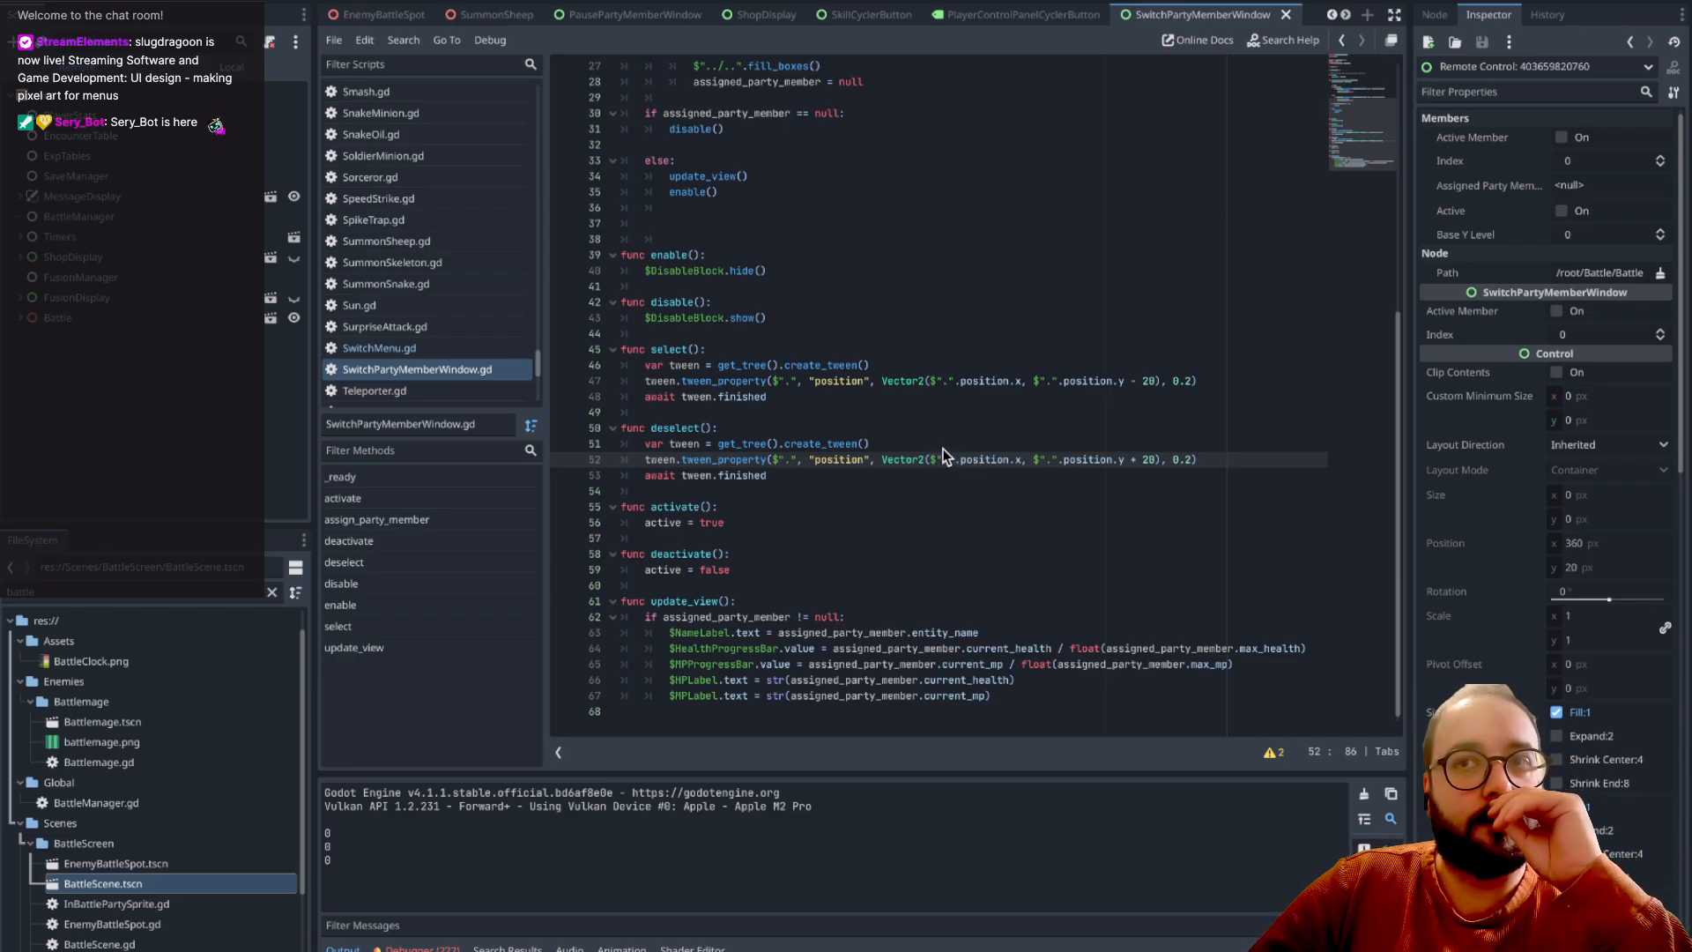
scroll(943, 452, up, 3)
scroll(943, 454, up, 6)
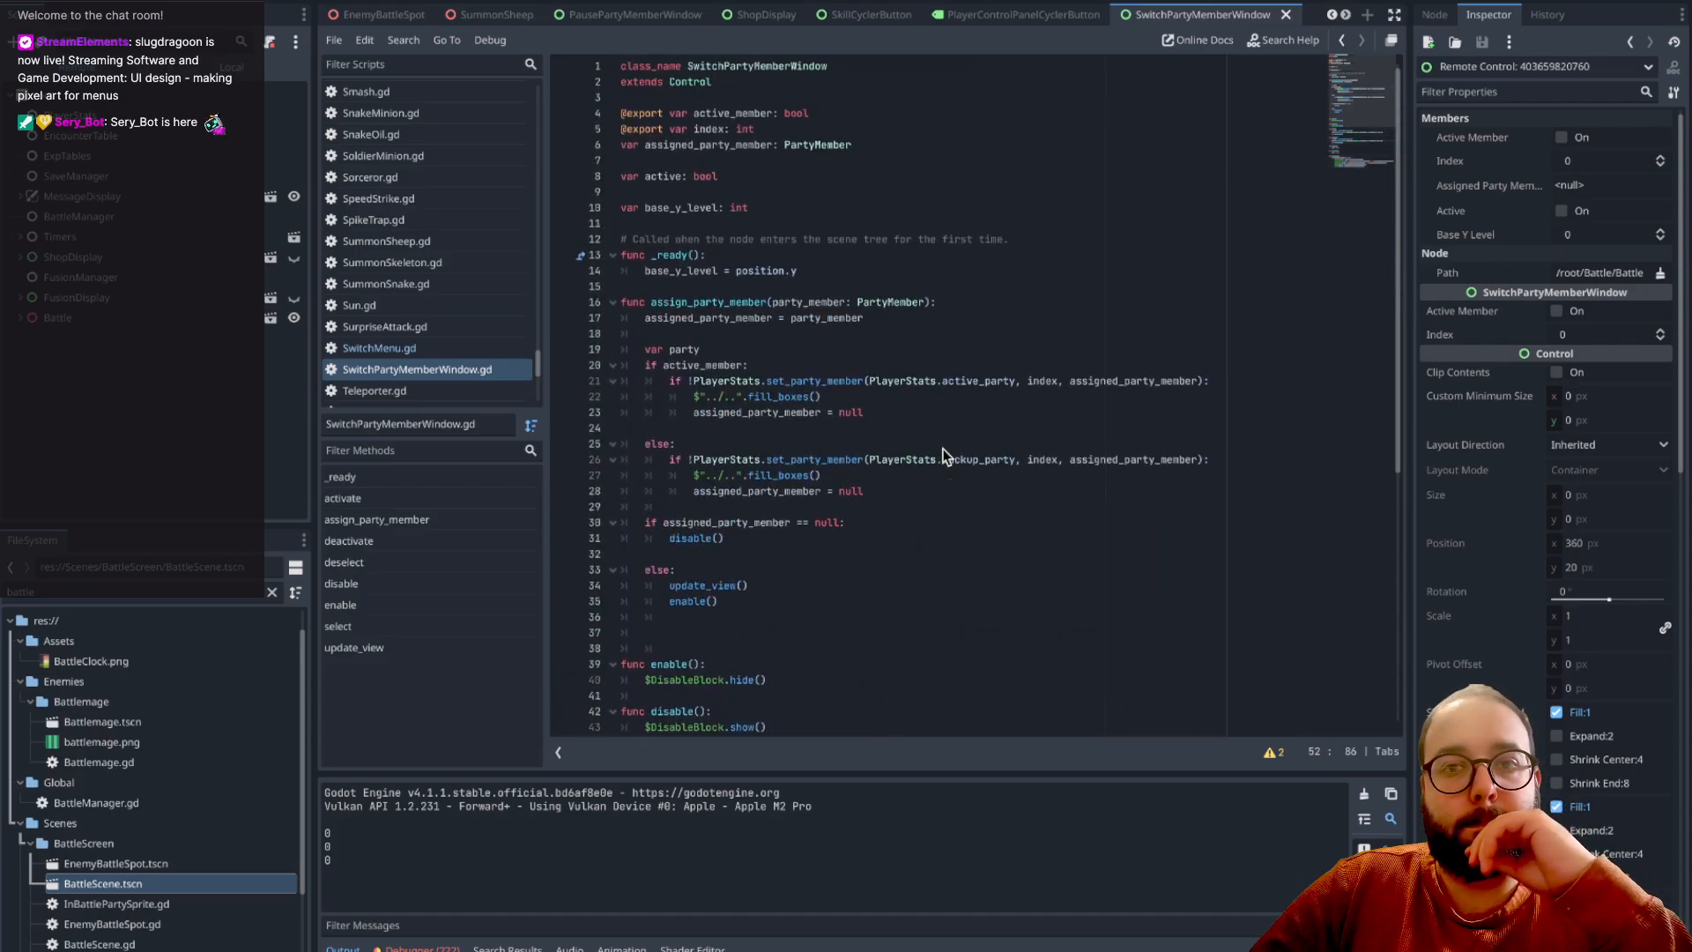
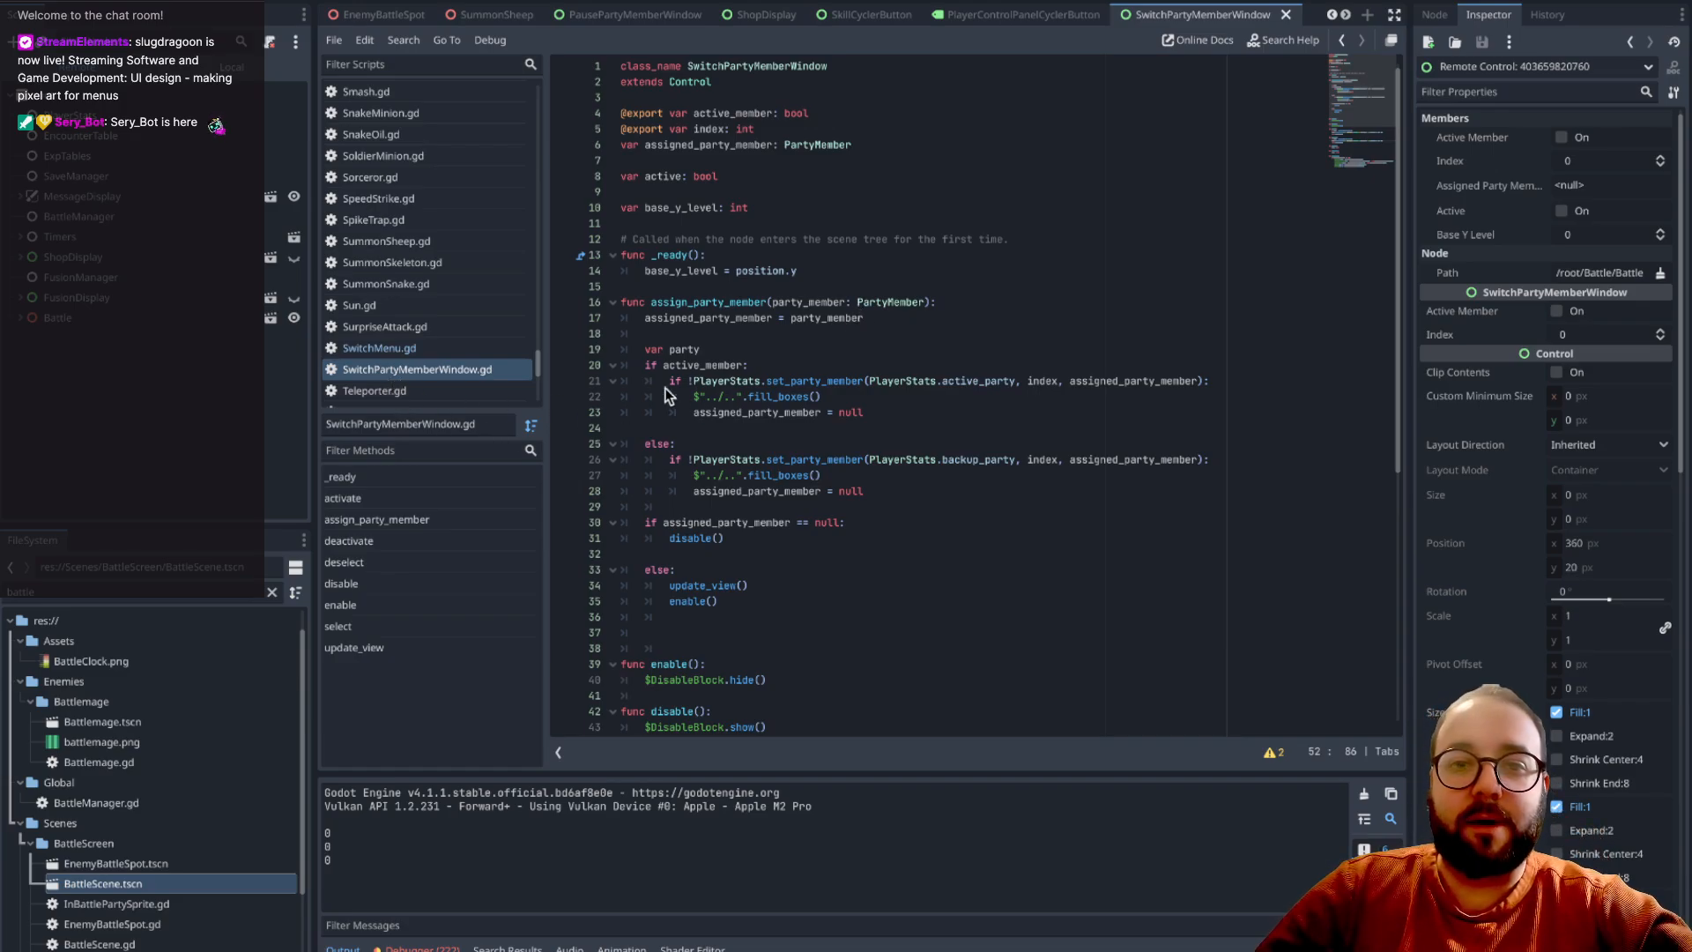
triple_click(818, 271)
click(819, 269)
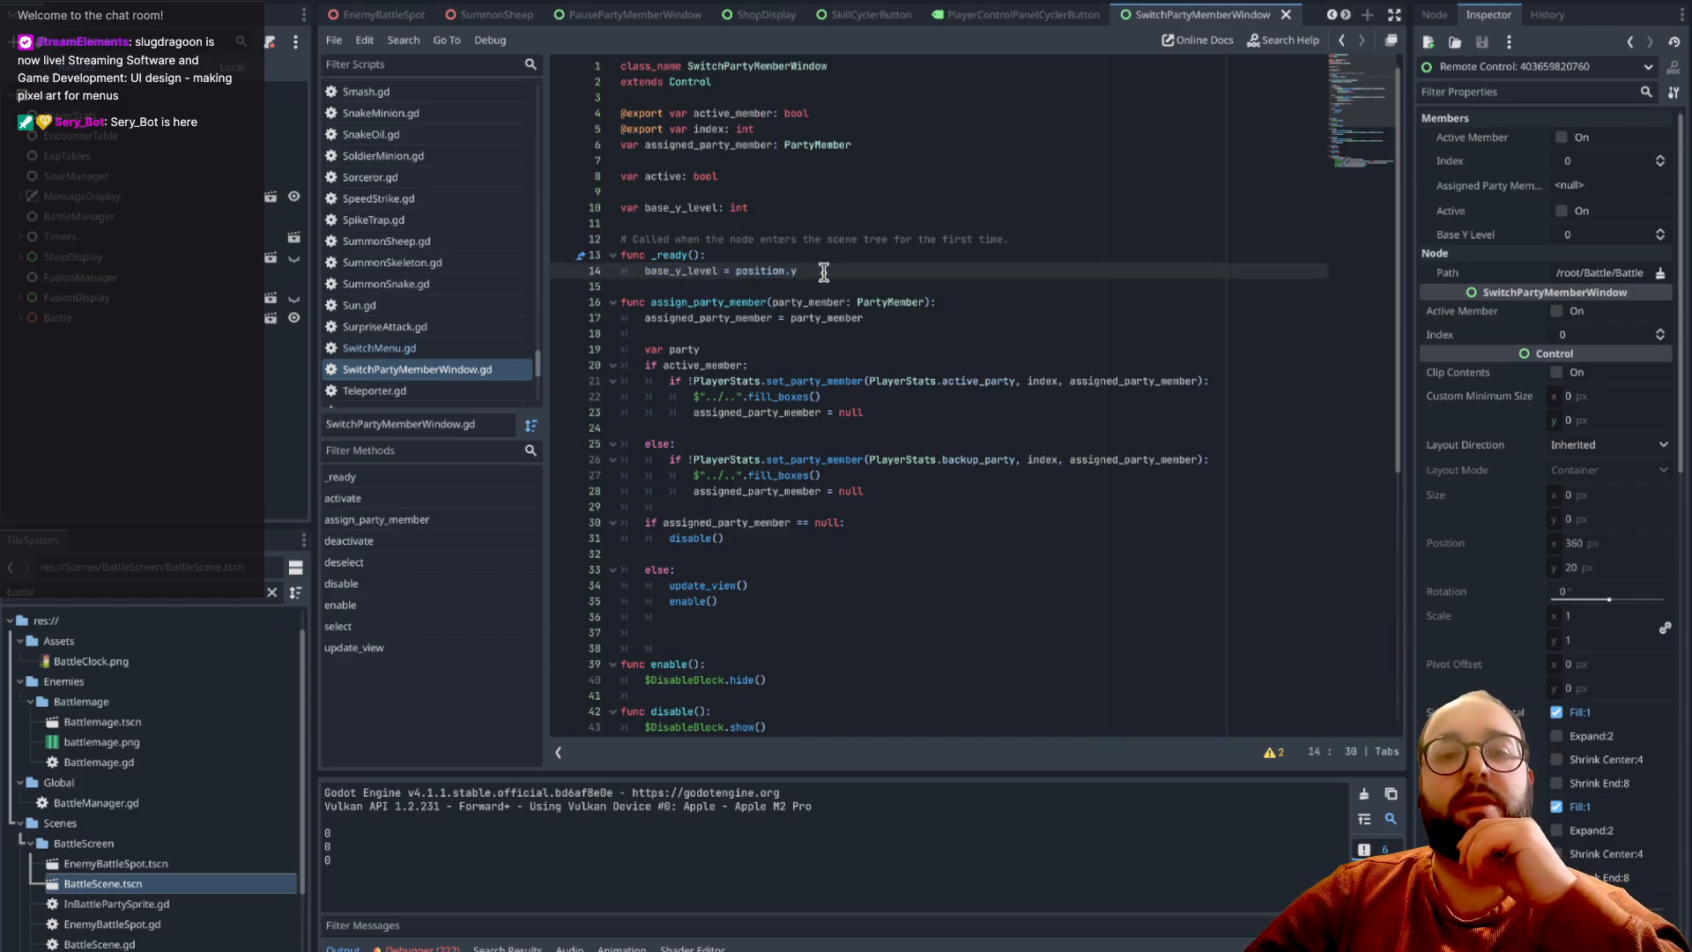
- Below the base_y_level assignment in _ready(), begin a print call containing str(index) + ": " +
key(Return)
text(print()
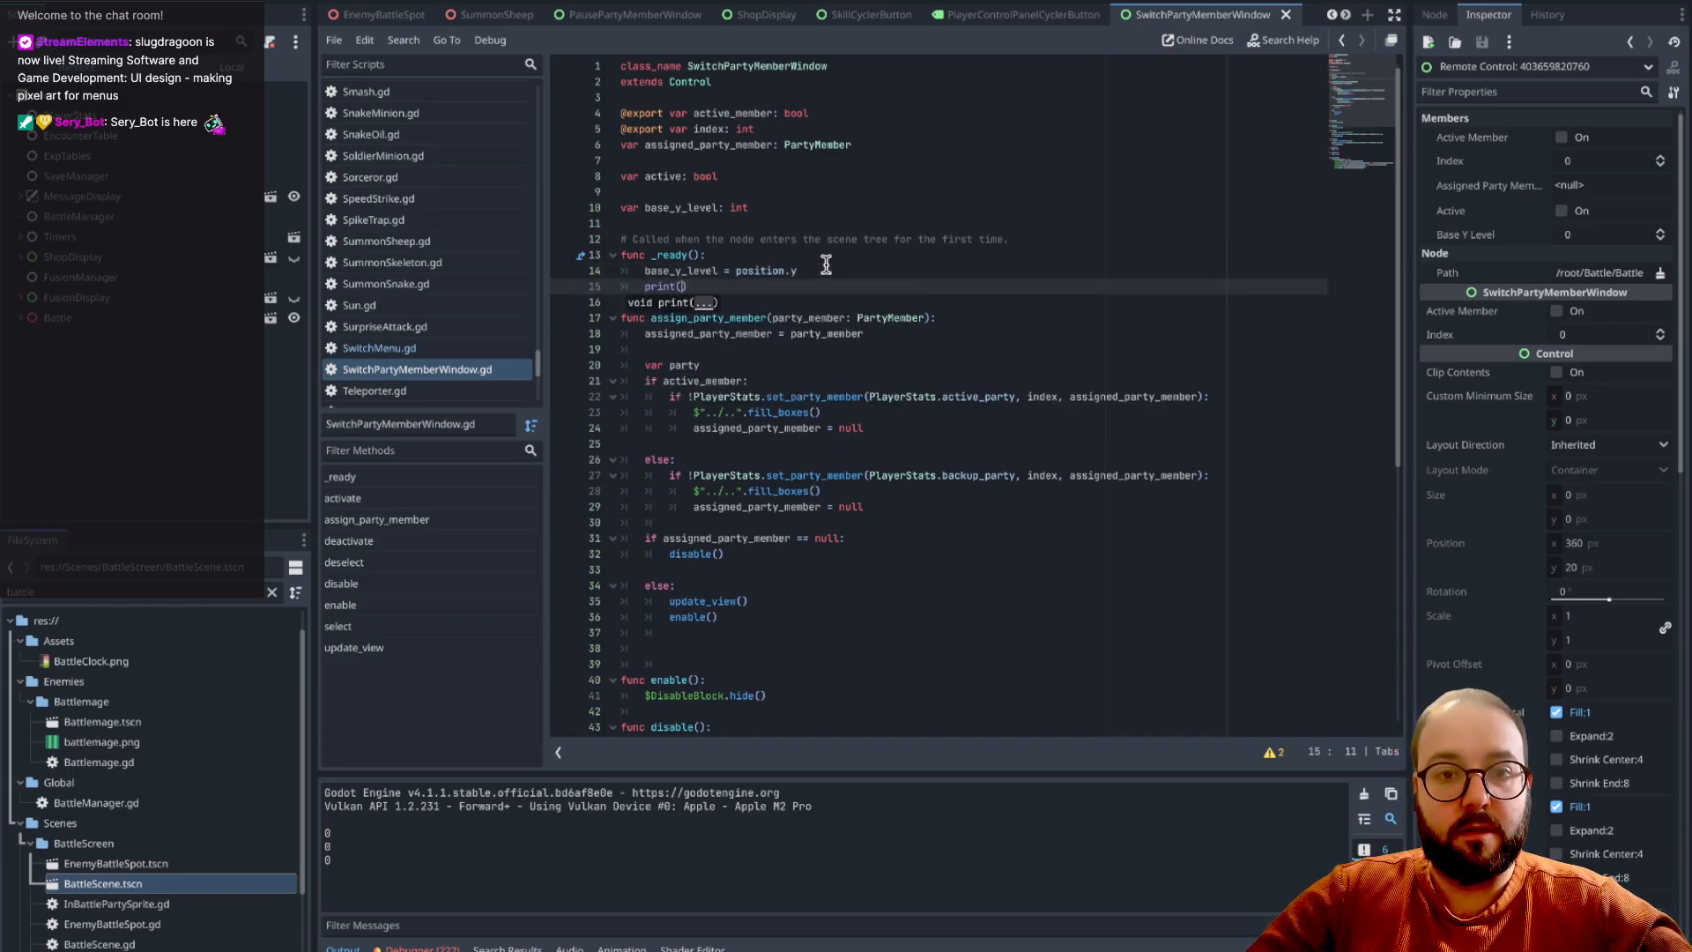
text(str()
text(index) )
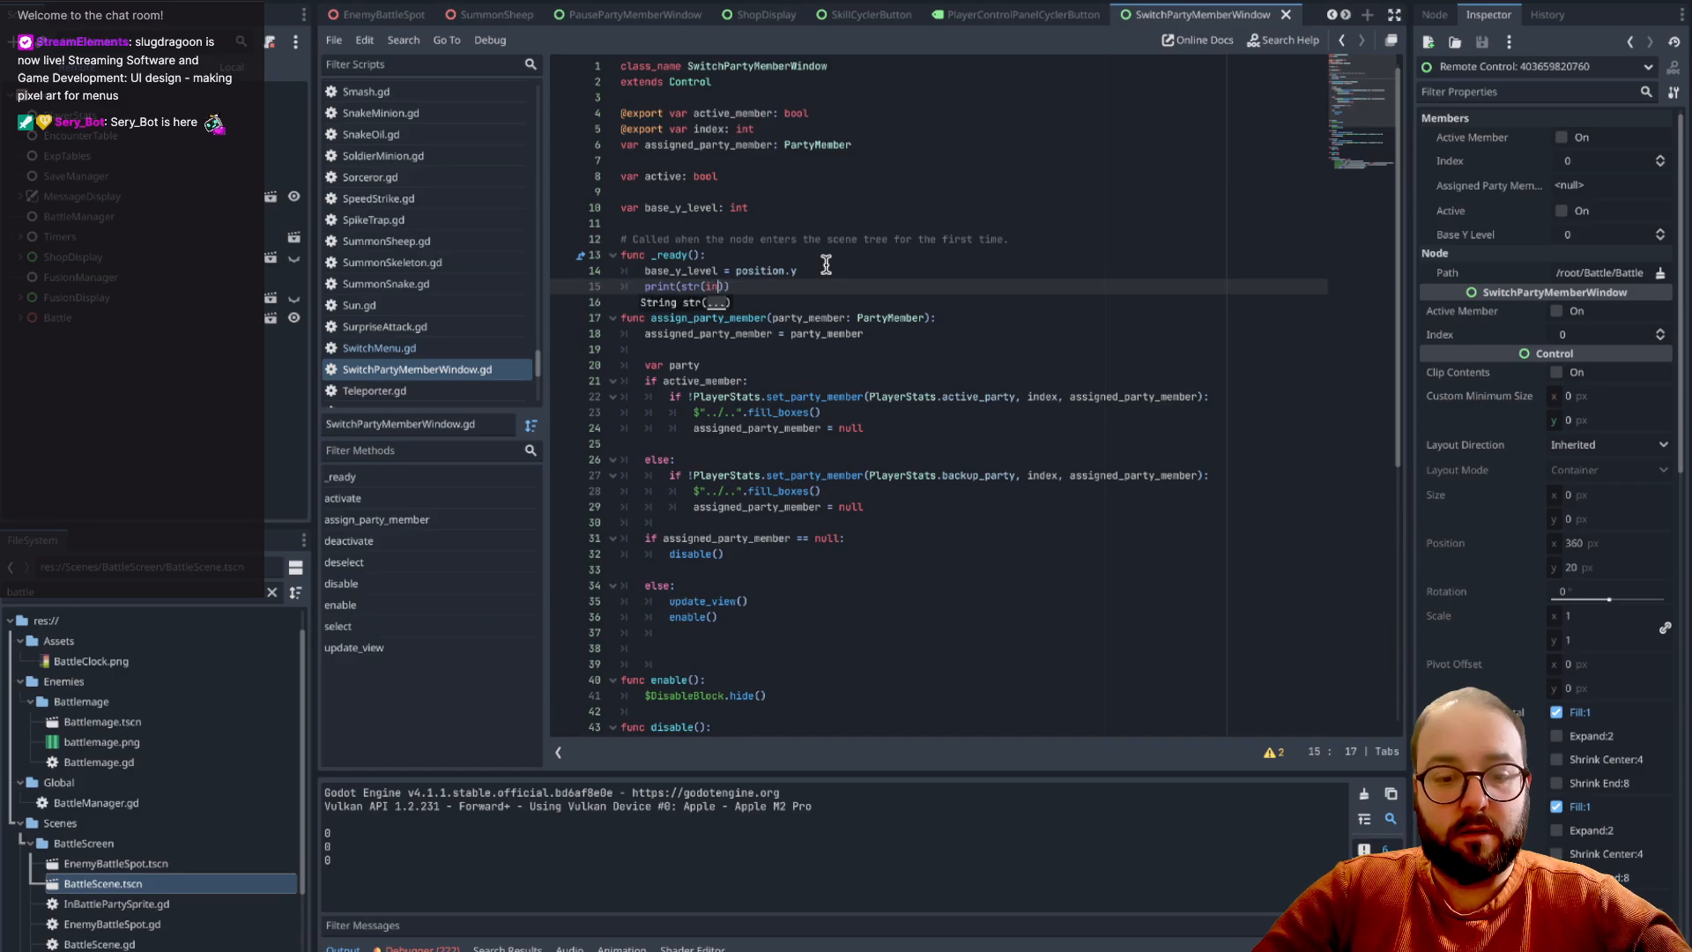
text(+ )
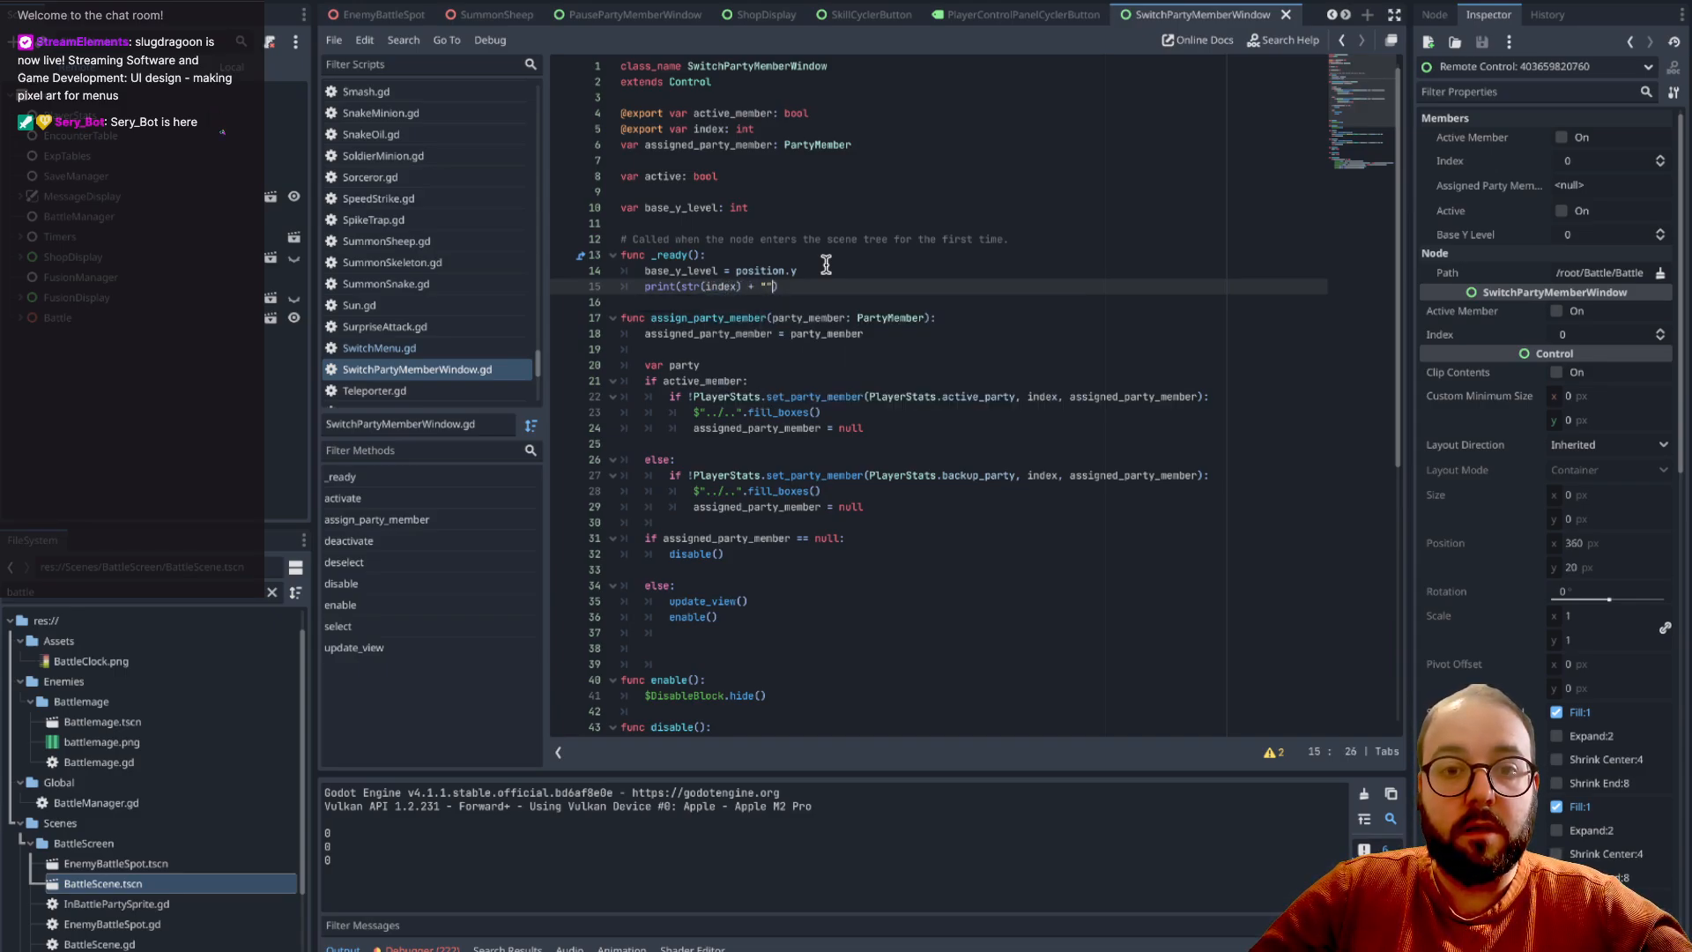
text(": " +)
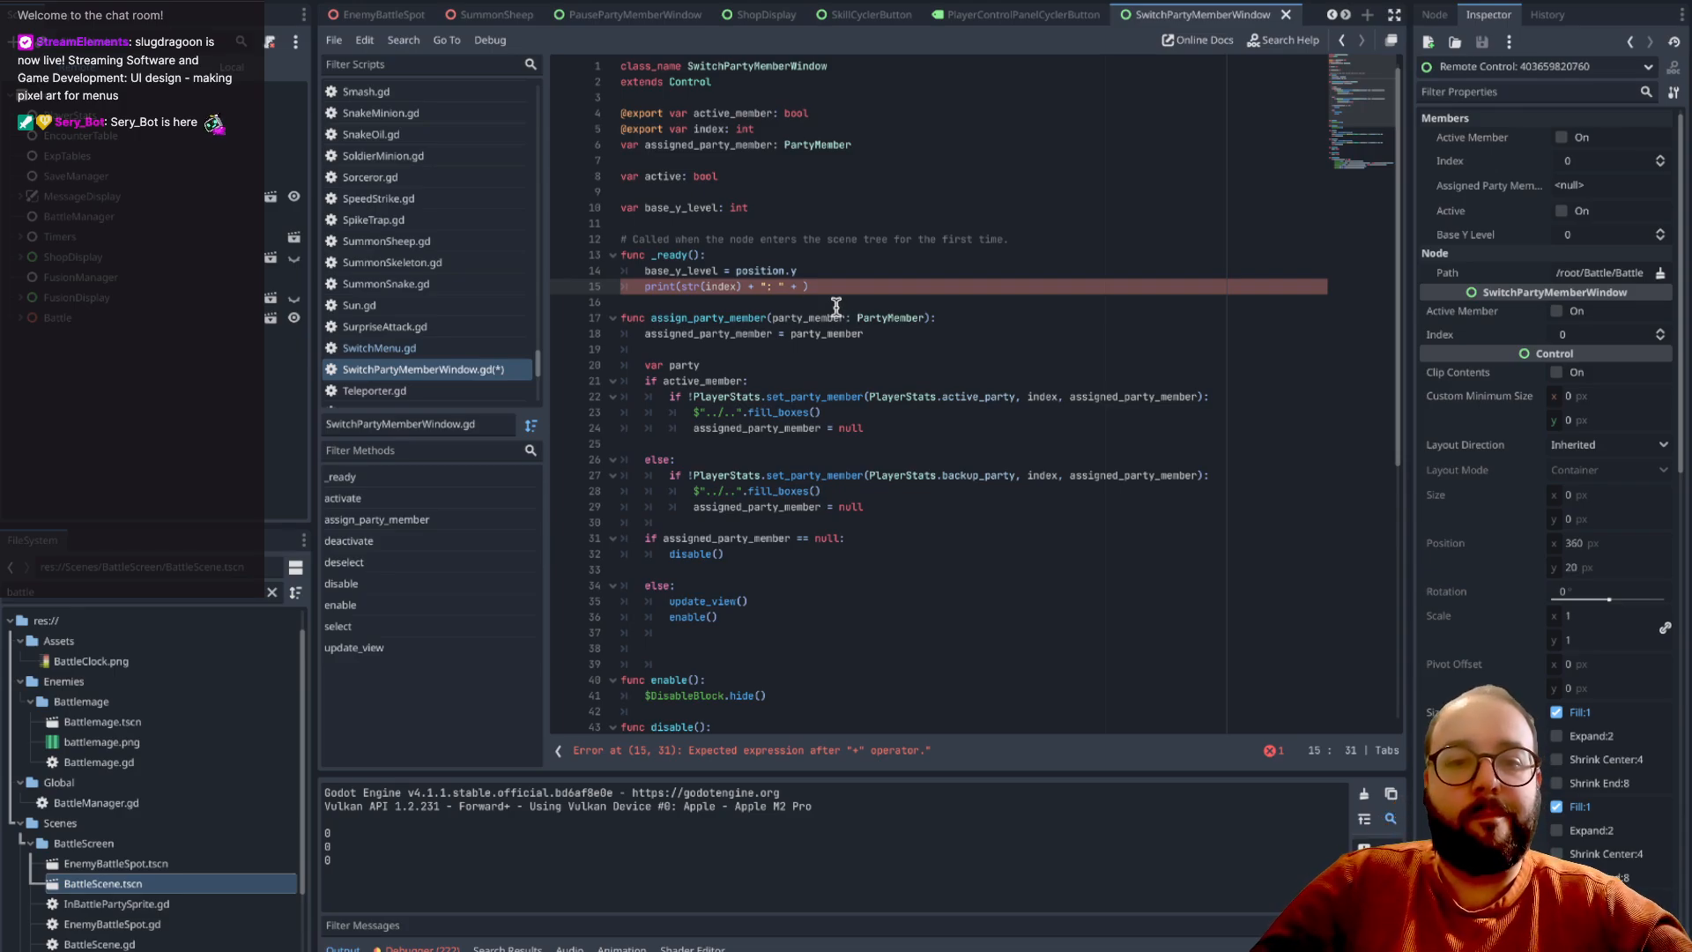
key(ctrl+space)
key(Escape)
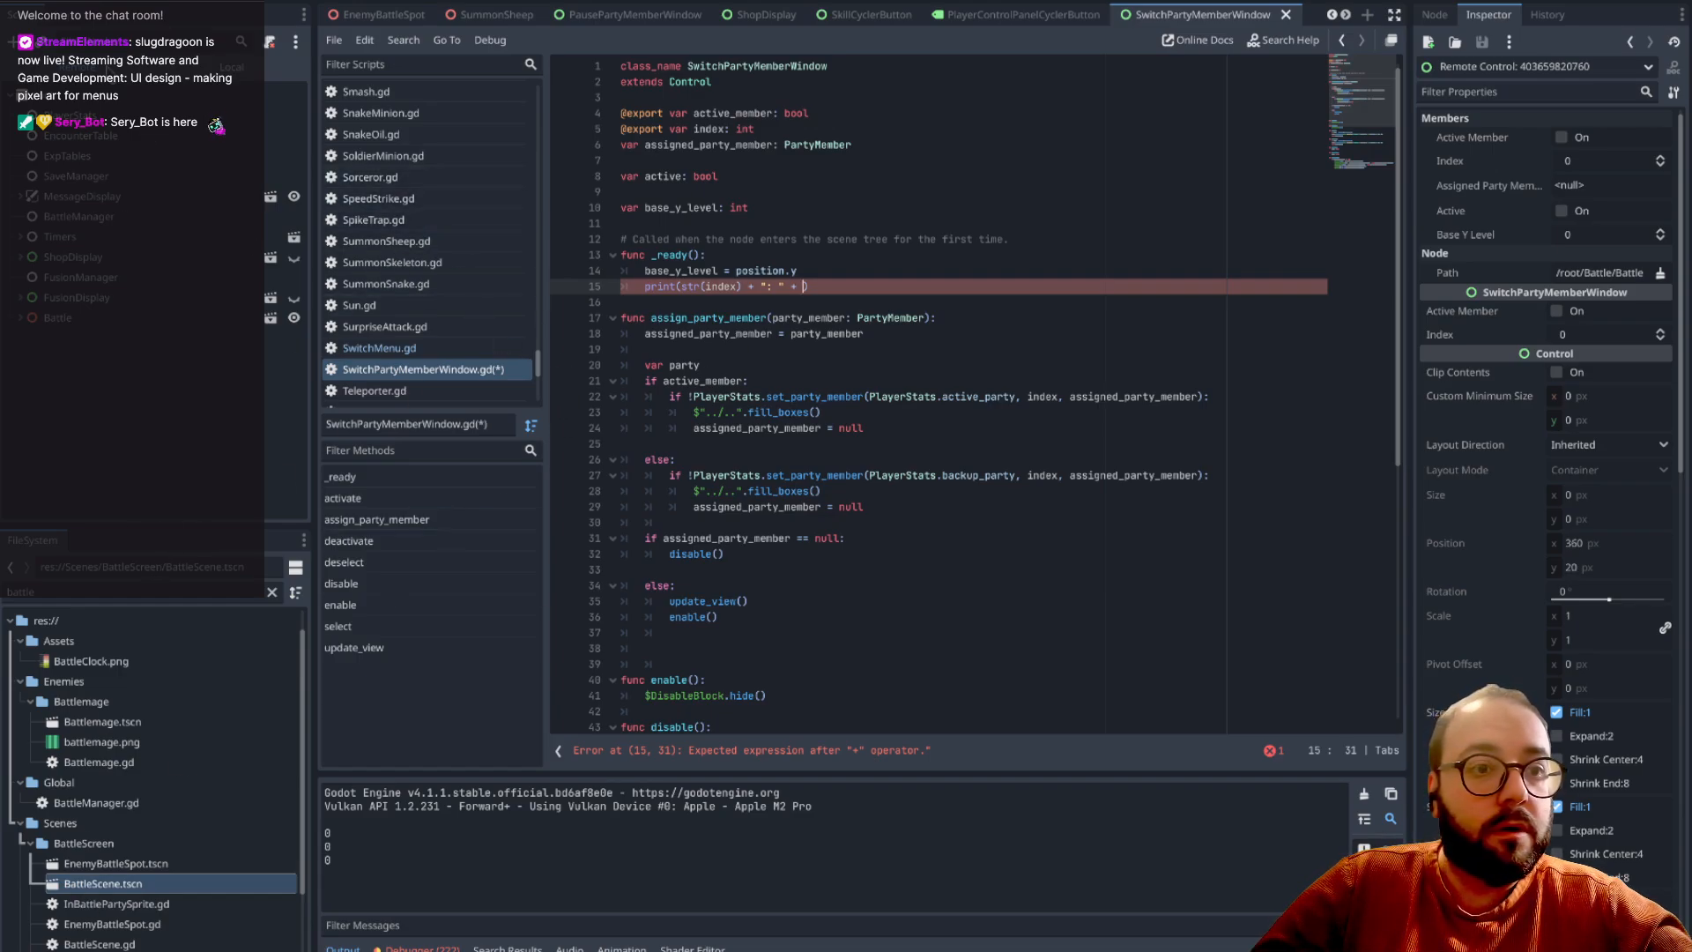
- Filter the project files for "swit" and open the SwitchPartyMemberWindow.tscn scene
click(92, 593)
key(ctrl+a)
text(swit)
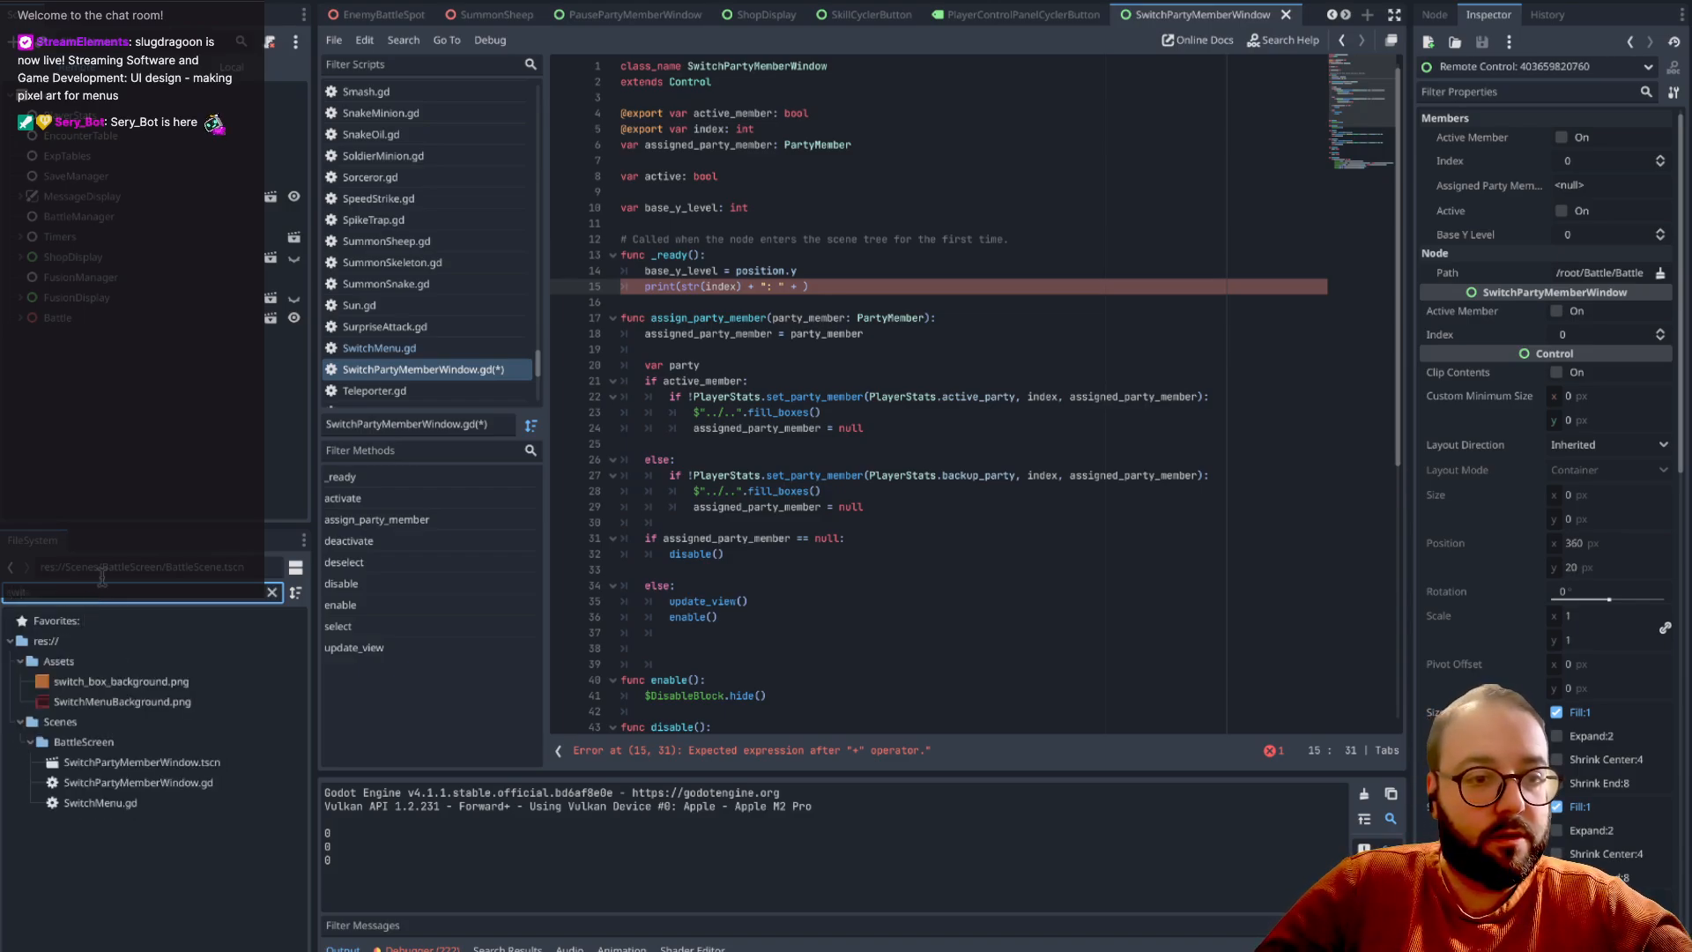
click(115, 763)
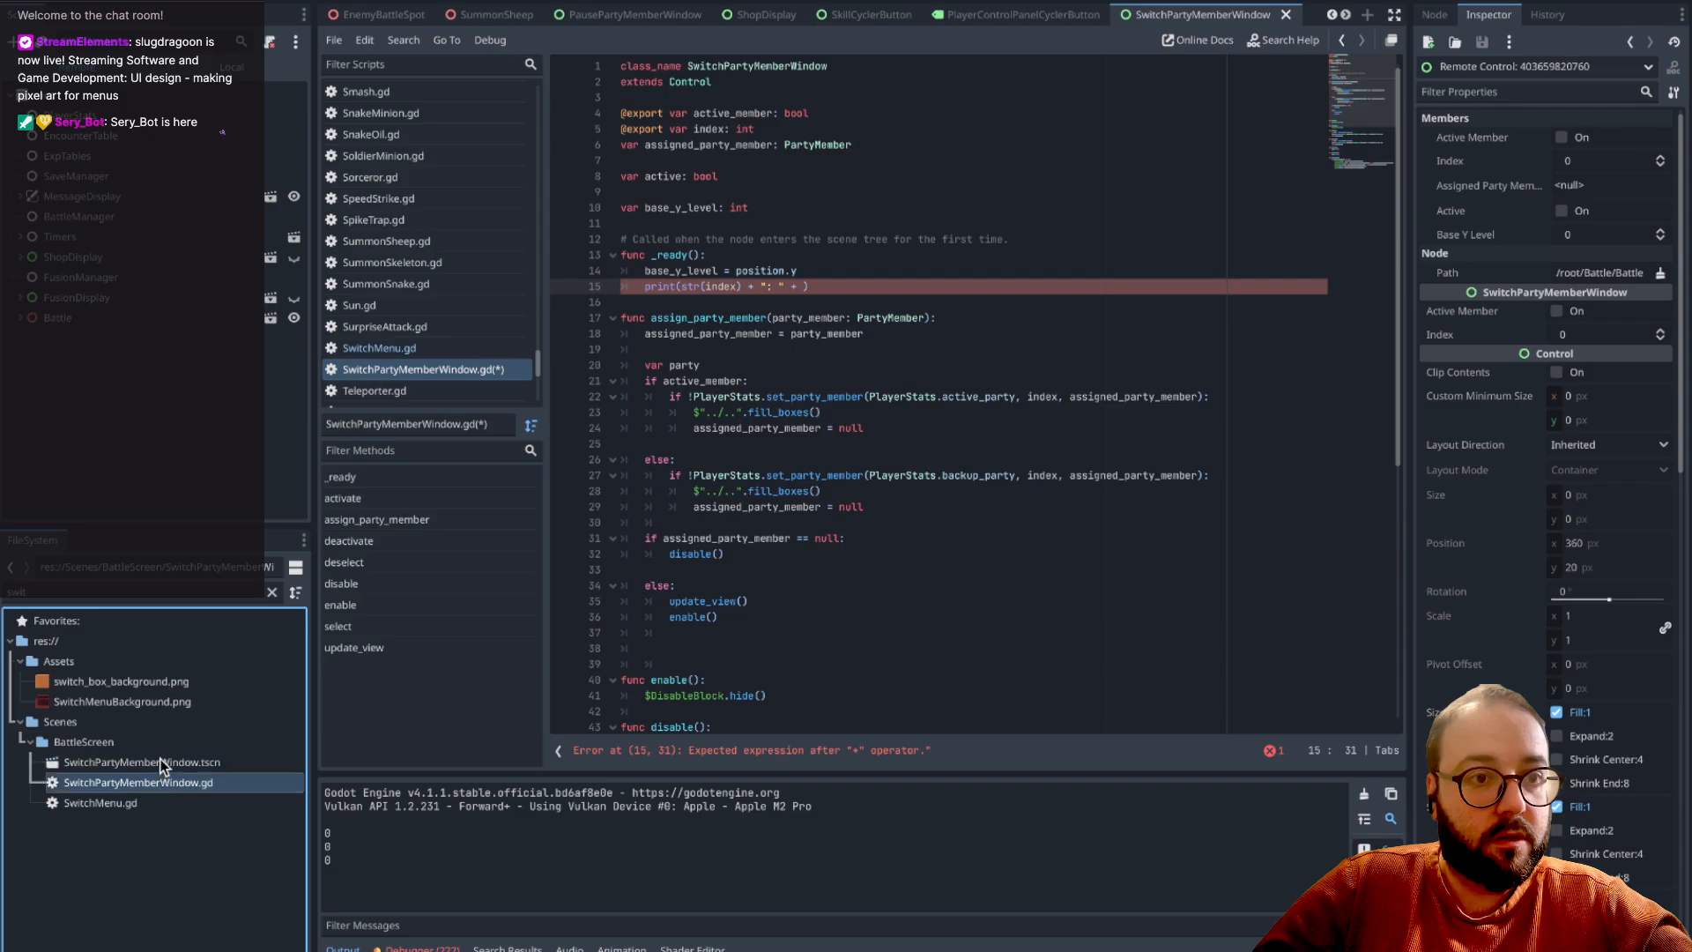
click(233, 67)
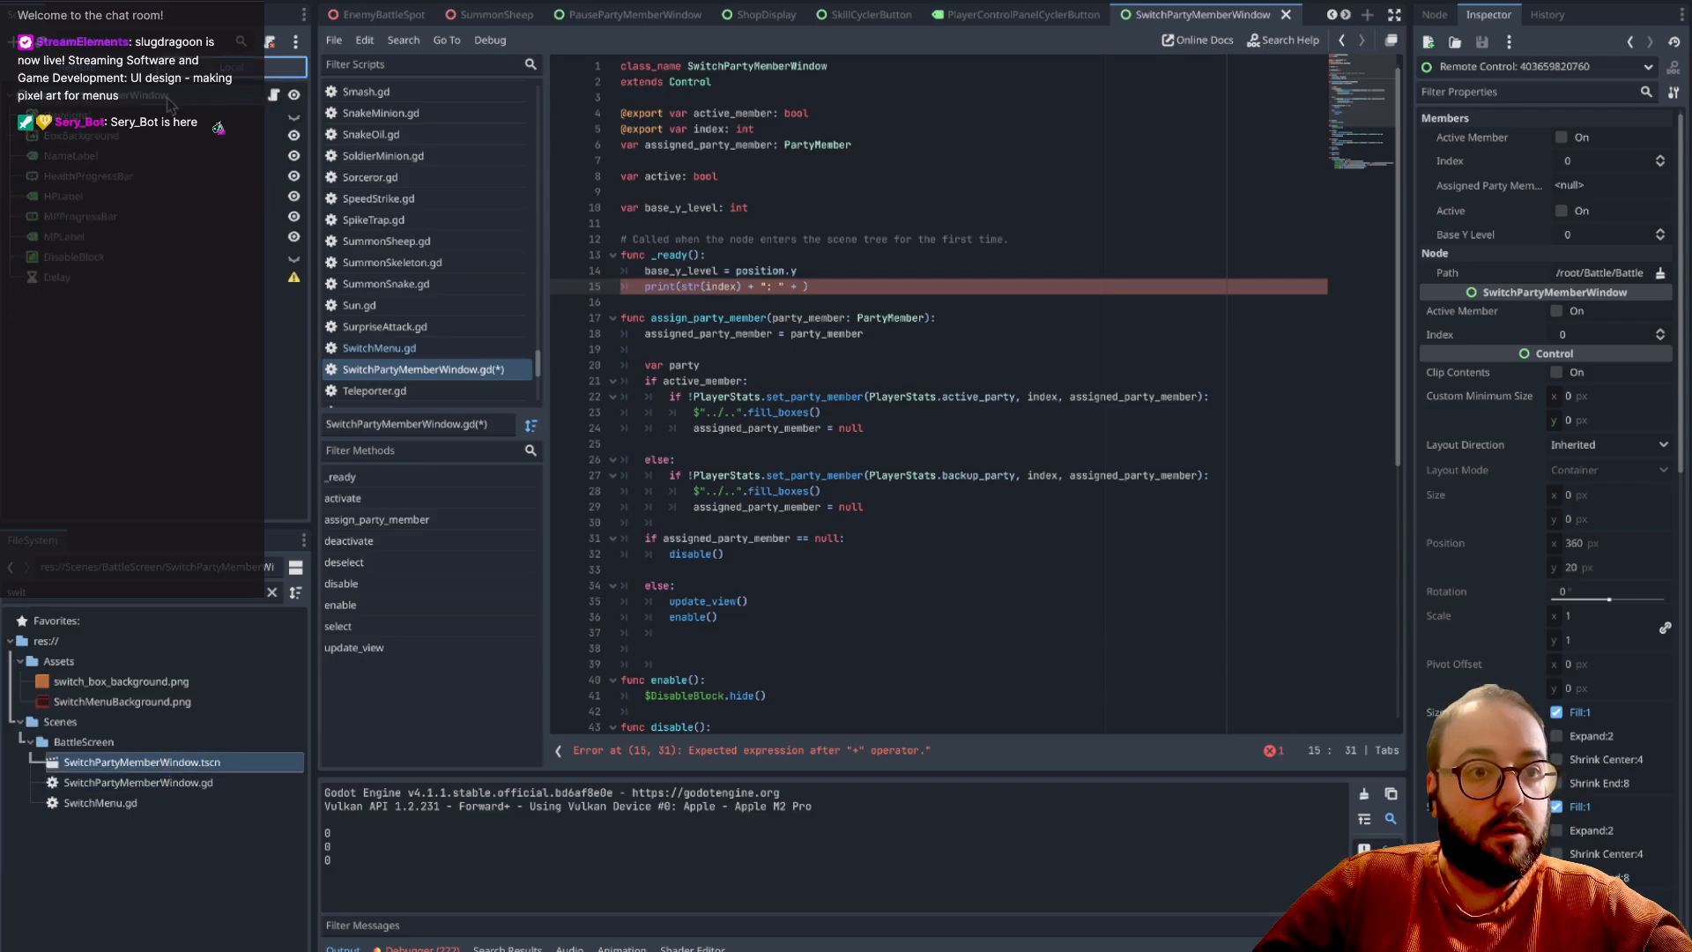
- Append the root window node's position.x and position.y to the print expression, using $"." references joined with +
drag(132, 95, 806, 291)
text(.posi)
text(tion.x)
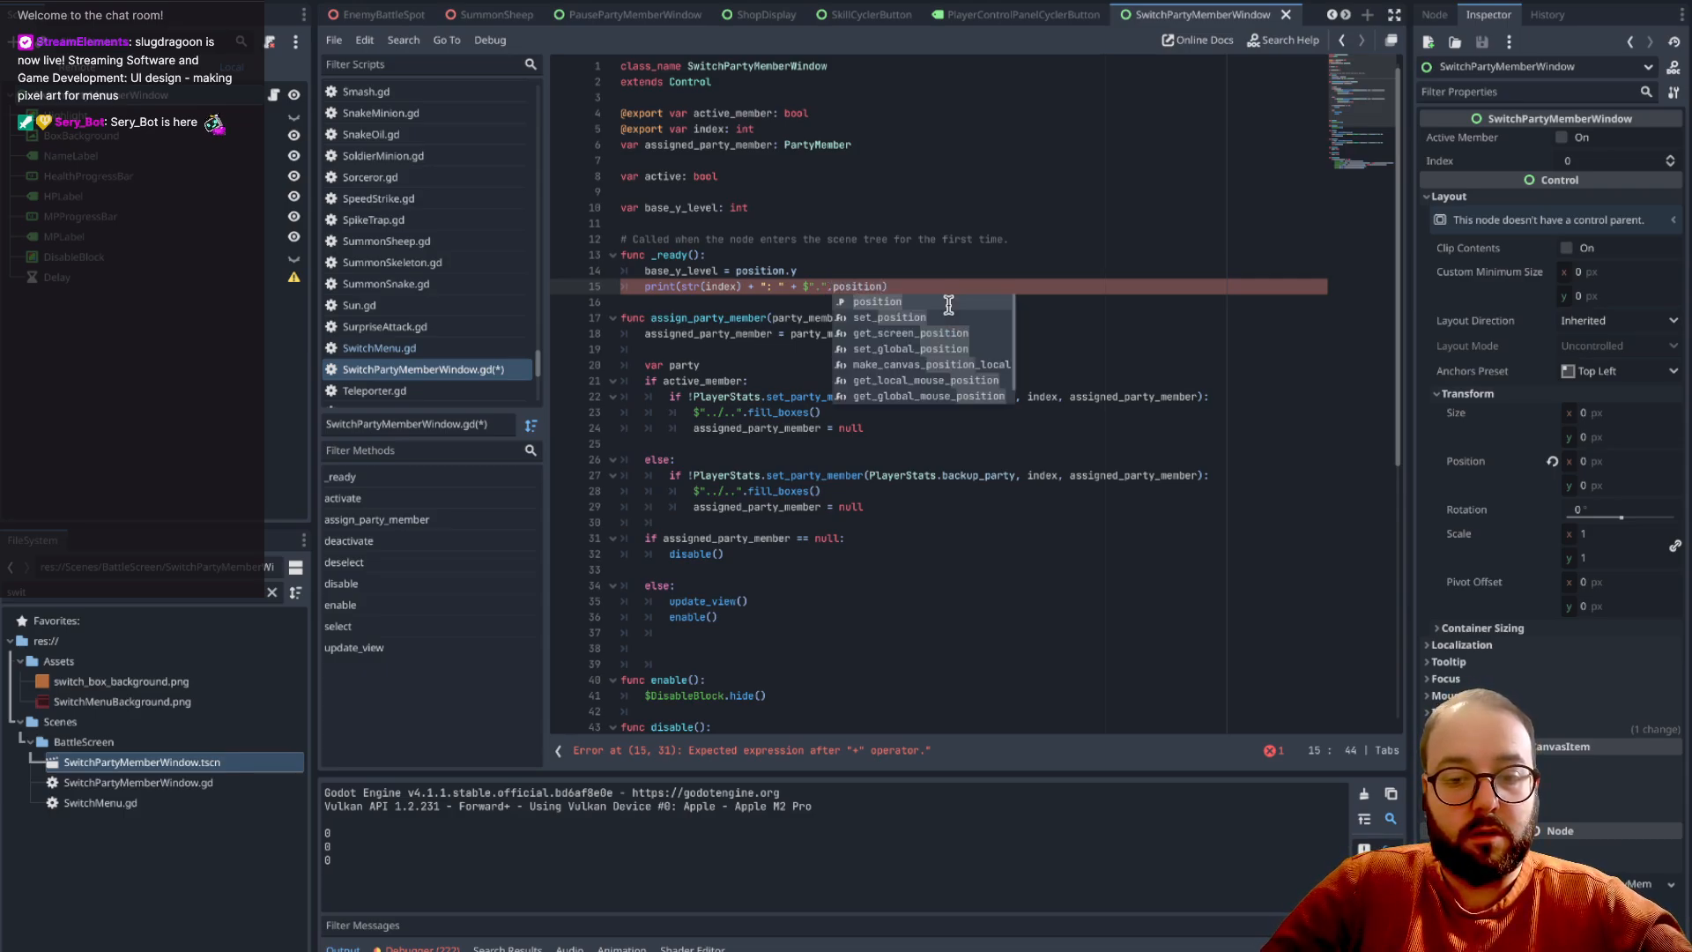
text( +)
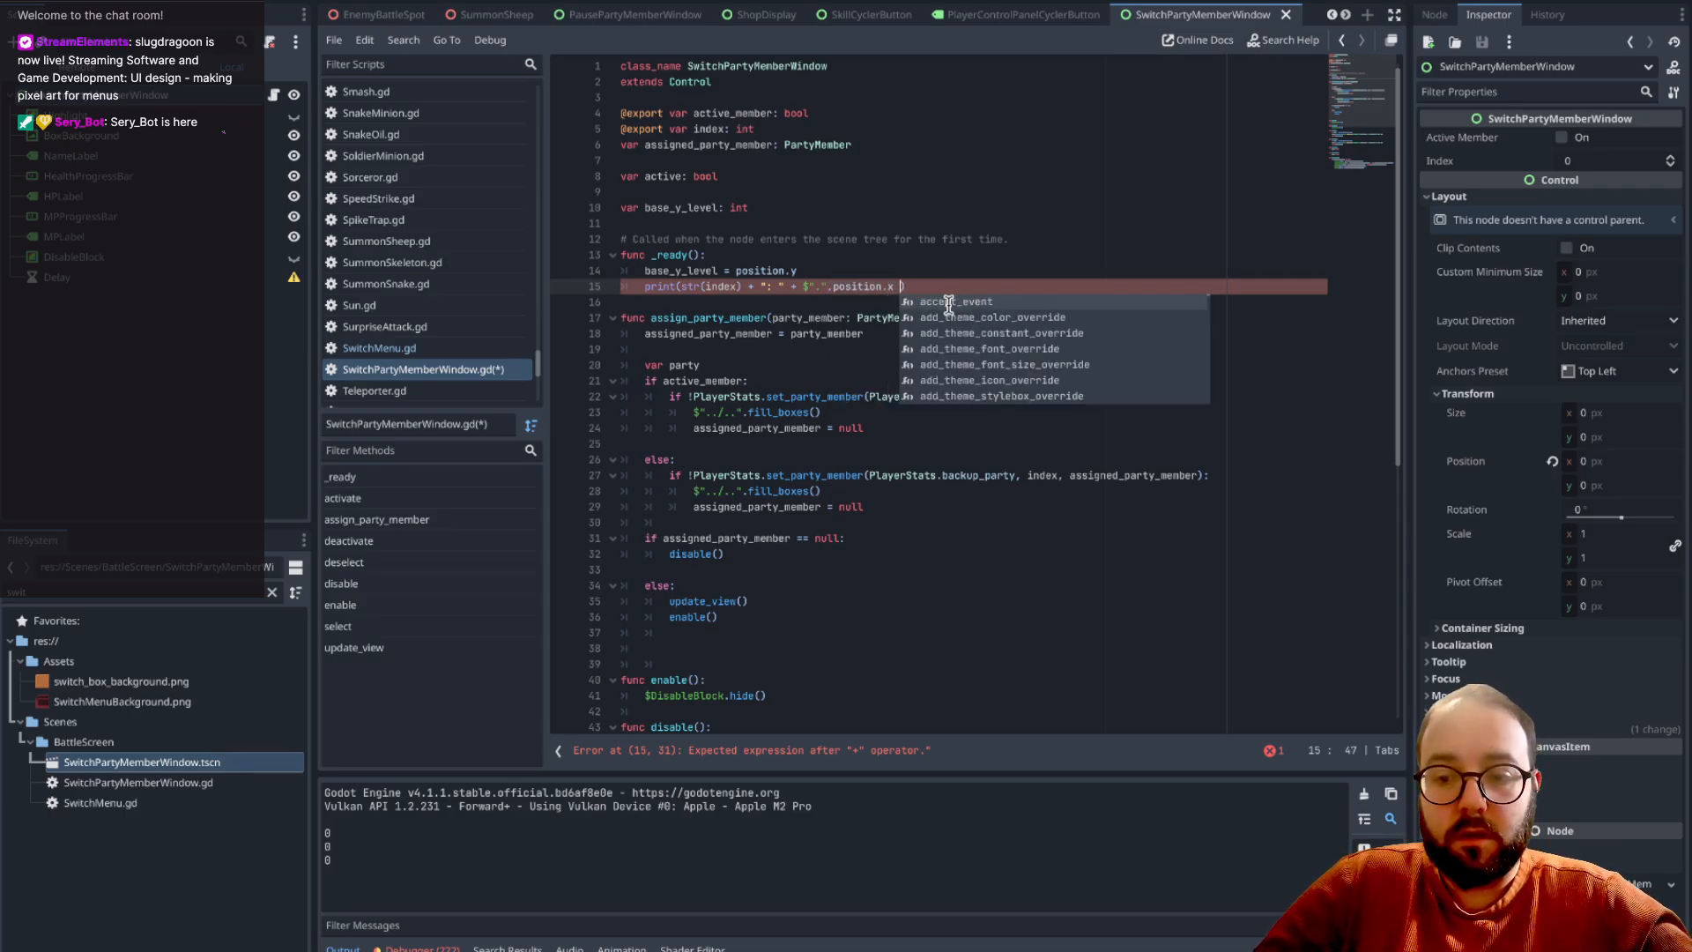
drag(210, 119, 911, 290)
text(.posi)
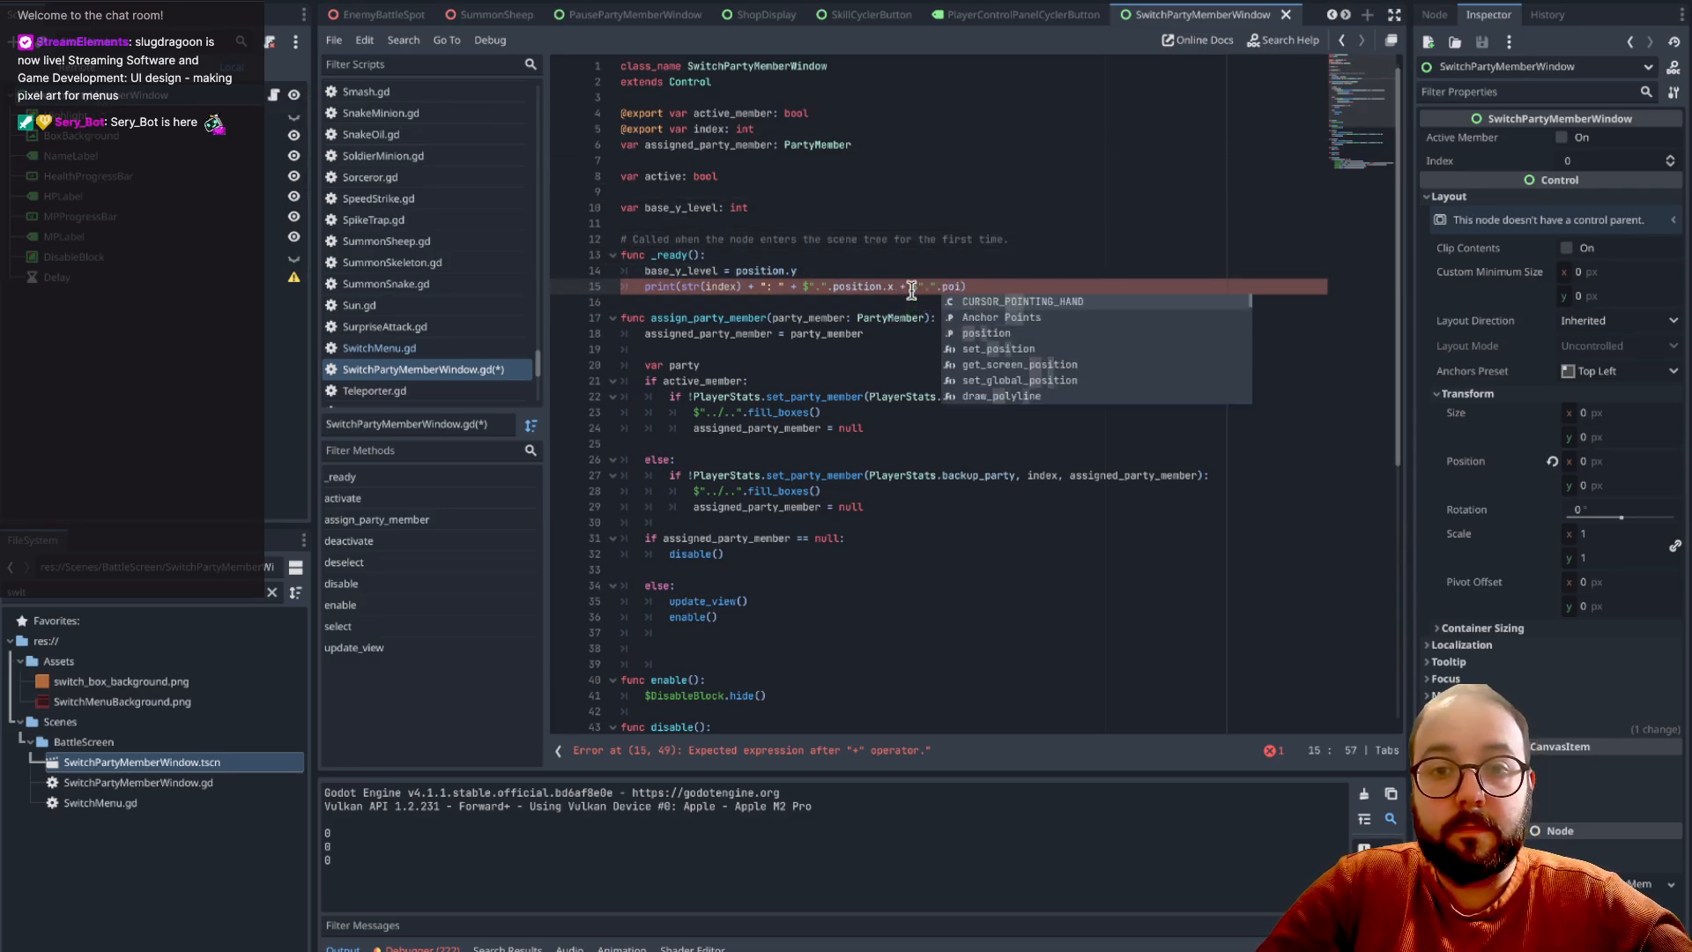
text(tion)
key(Return)
text(.y)
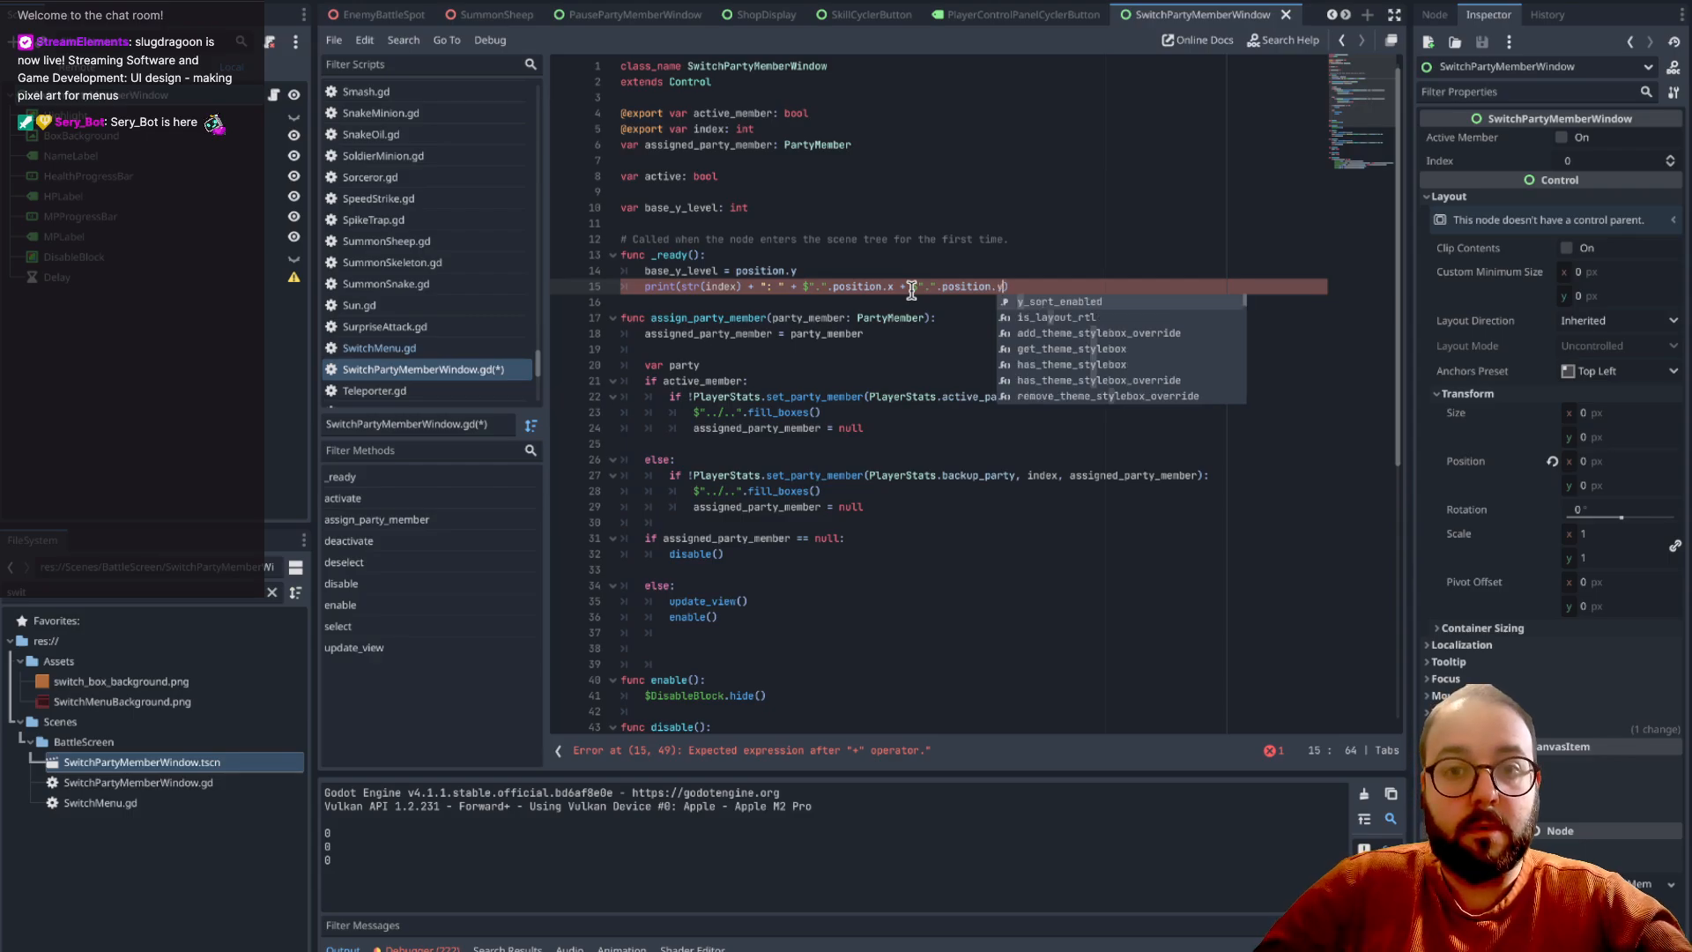
- Wrap both the position.x and position.y references in the print call with str()
click(913, 288)
text(()
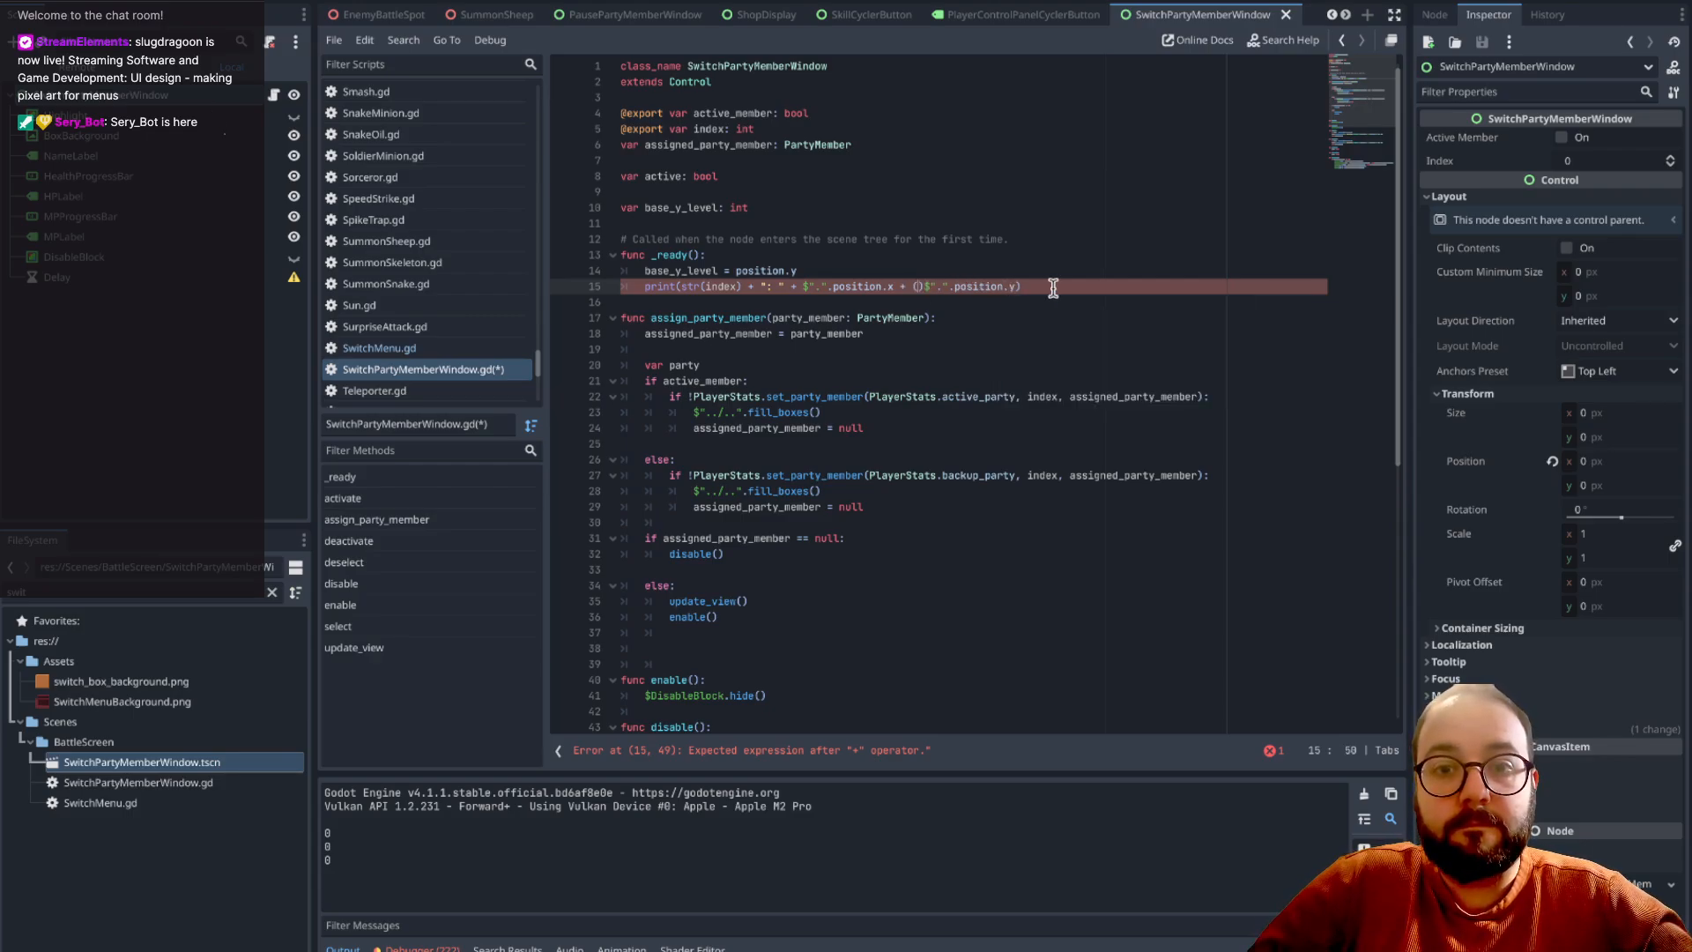
key(Delete)
text(str)
click(1029, 287)
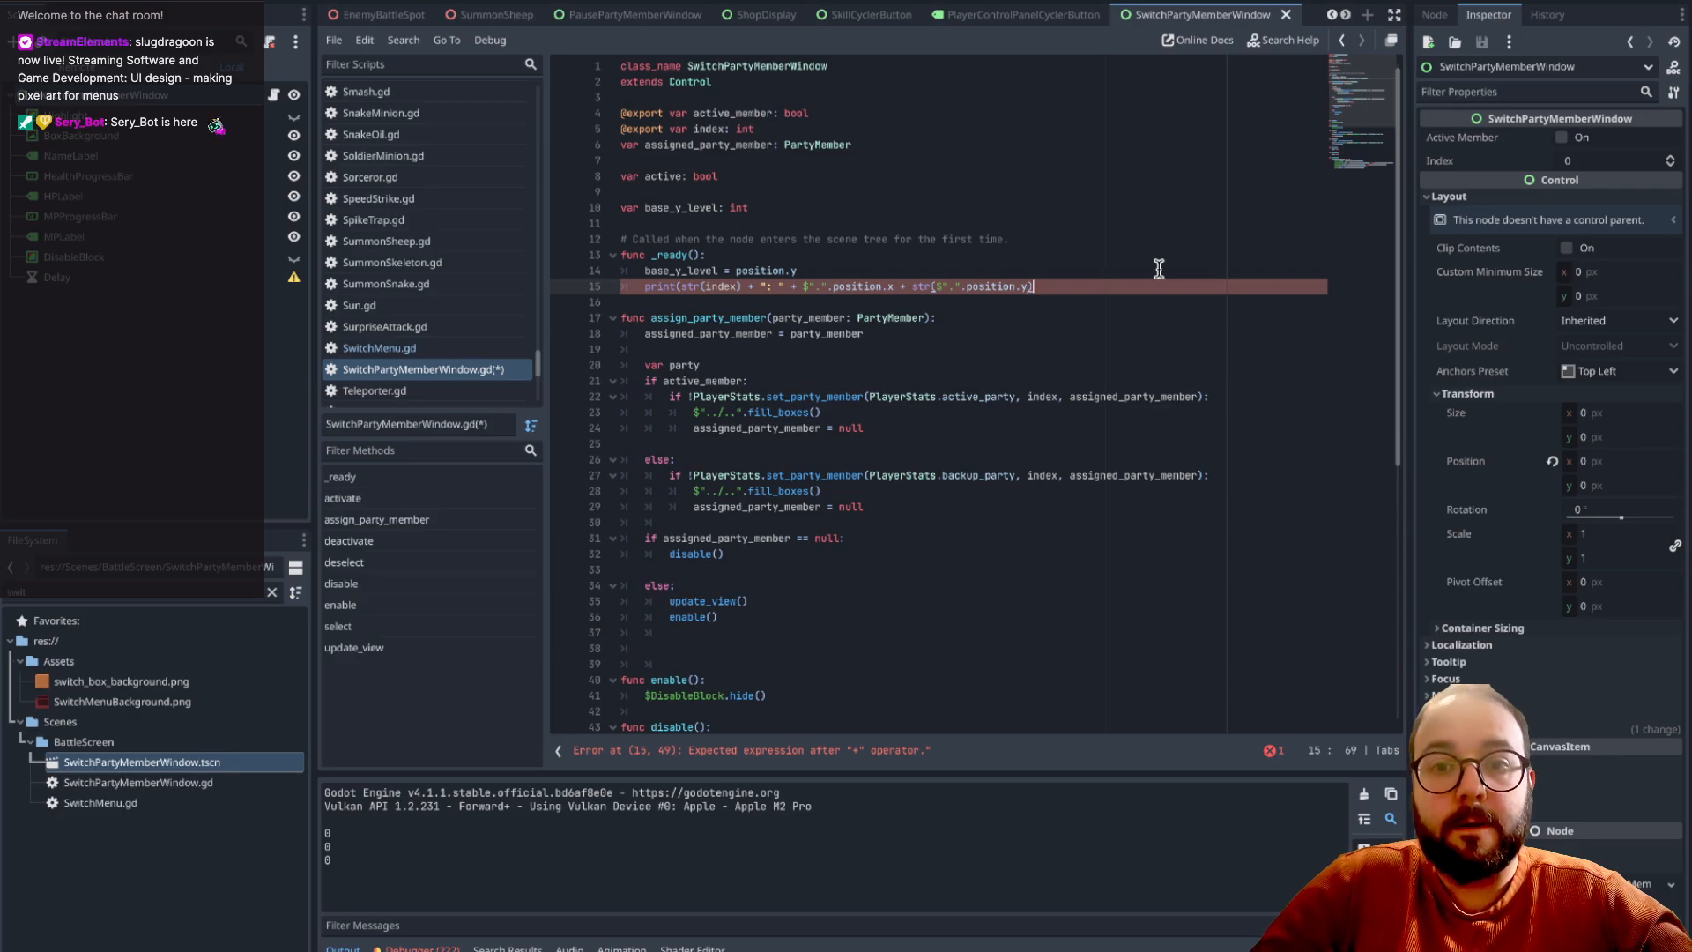
click(893, 286)
text())
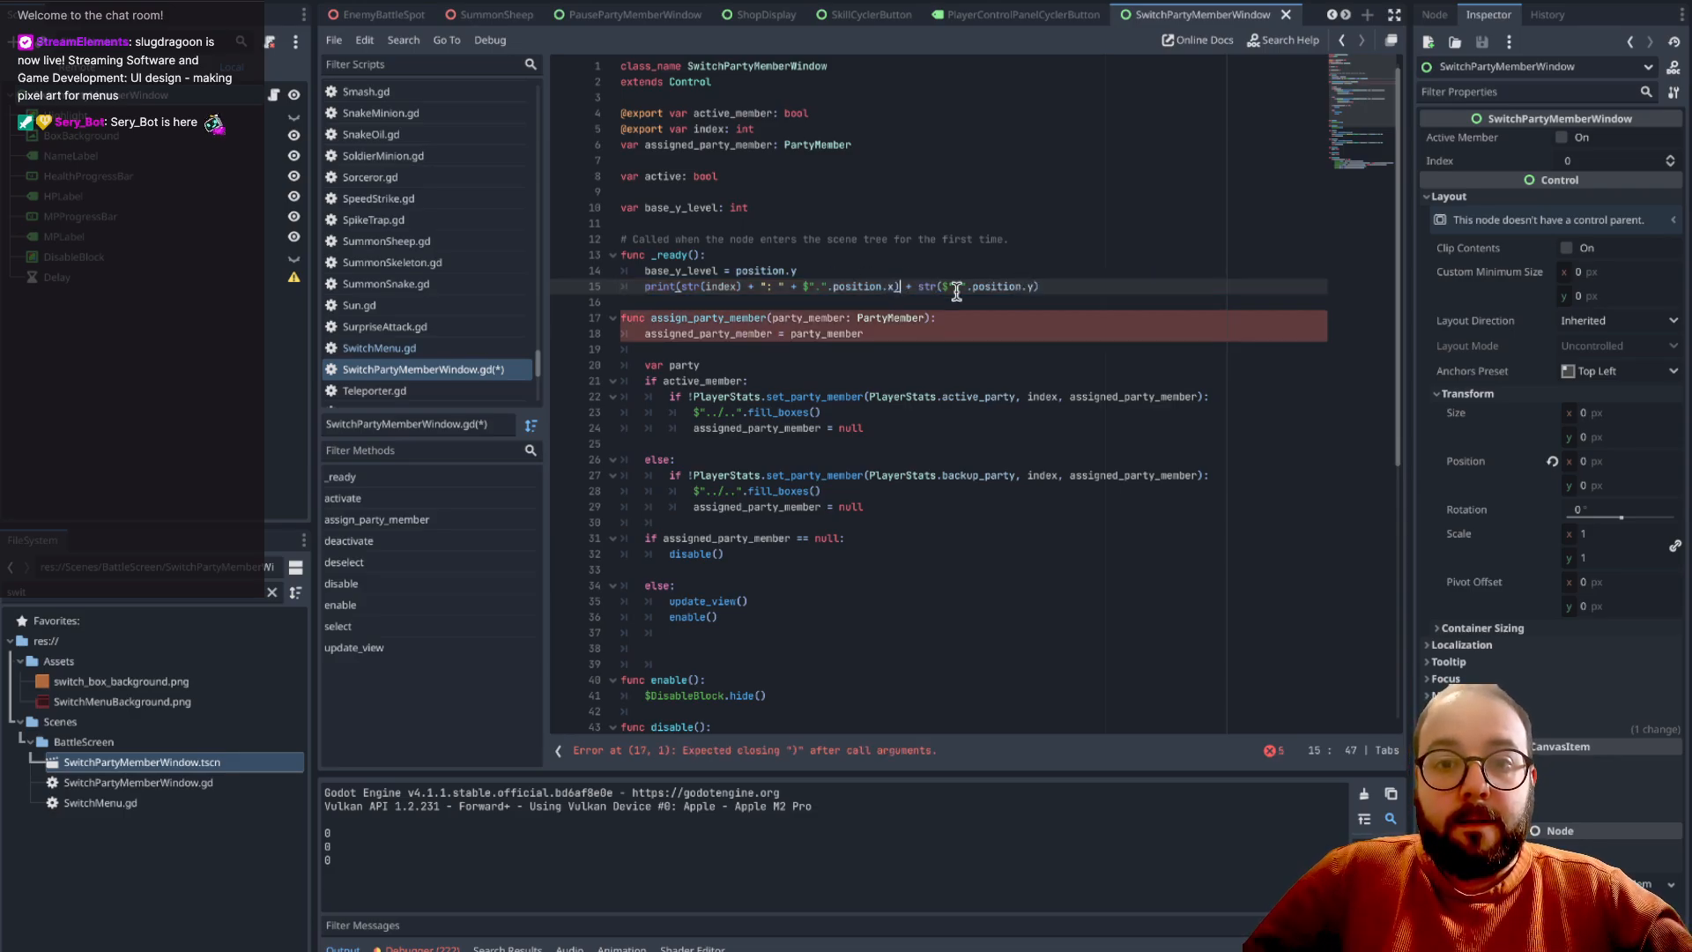
click(803, 286)
text(()
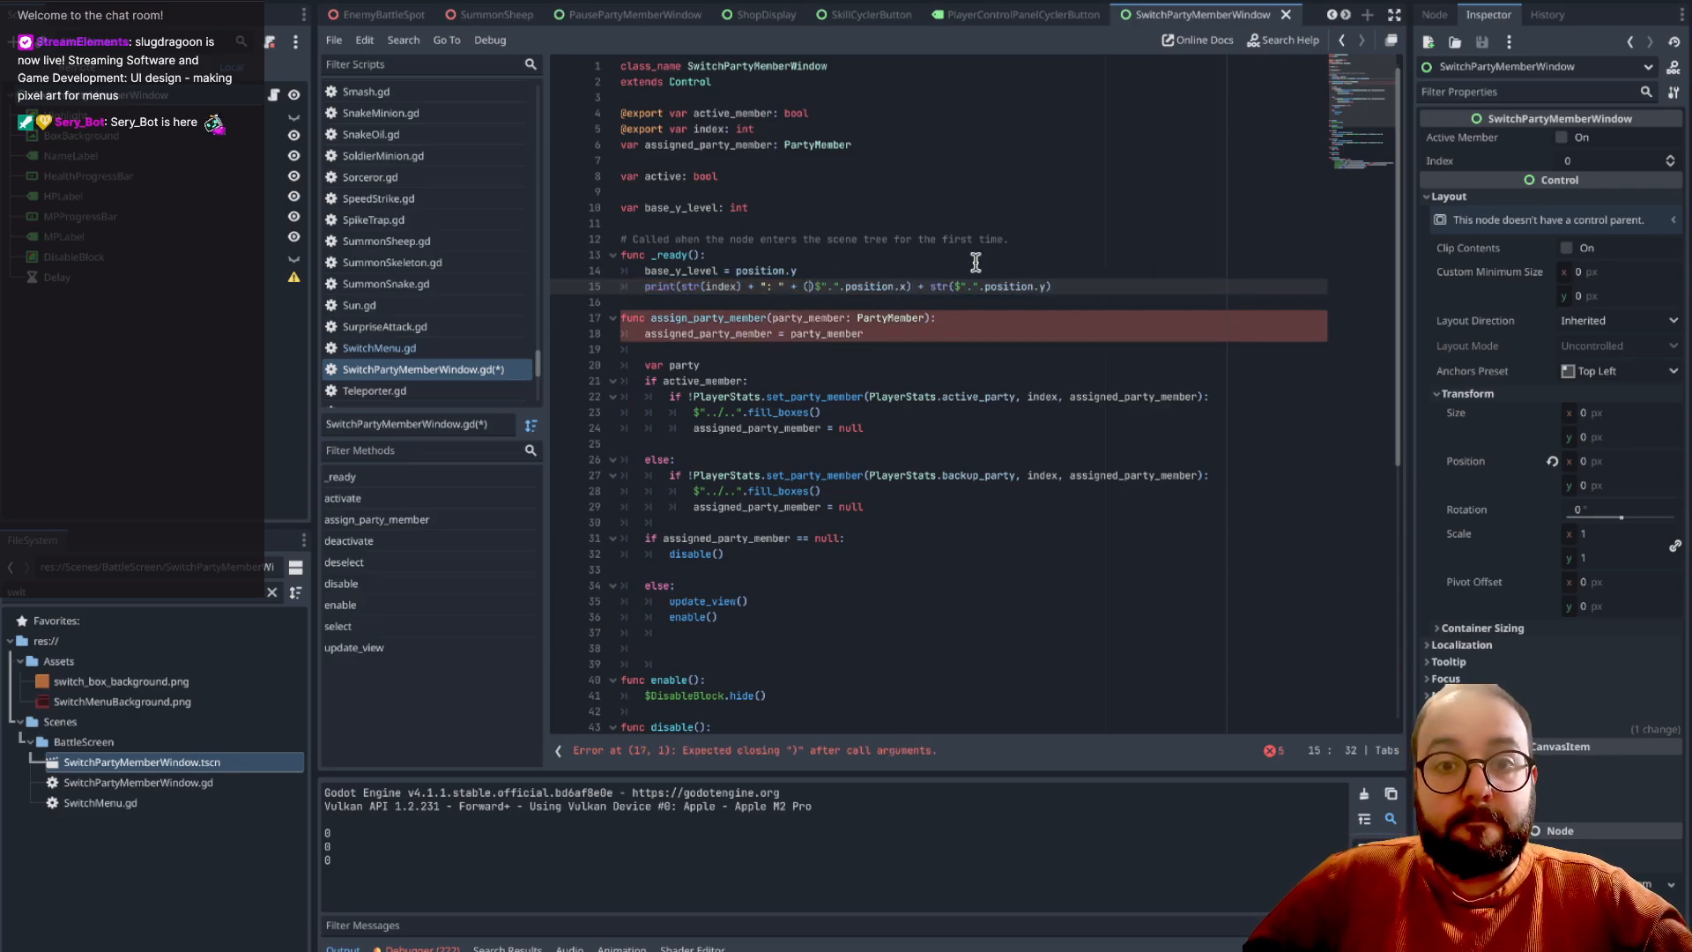
key(Left)
text(str)
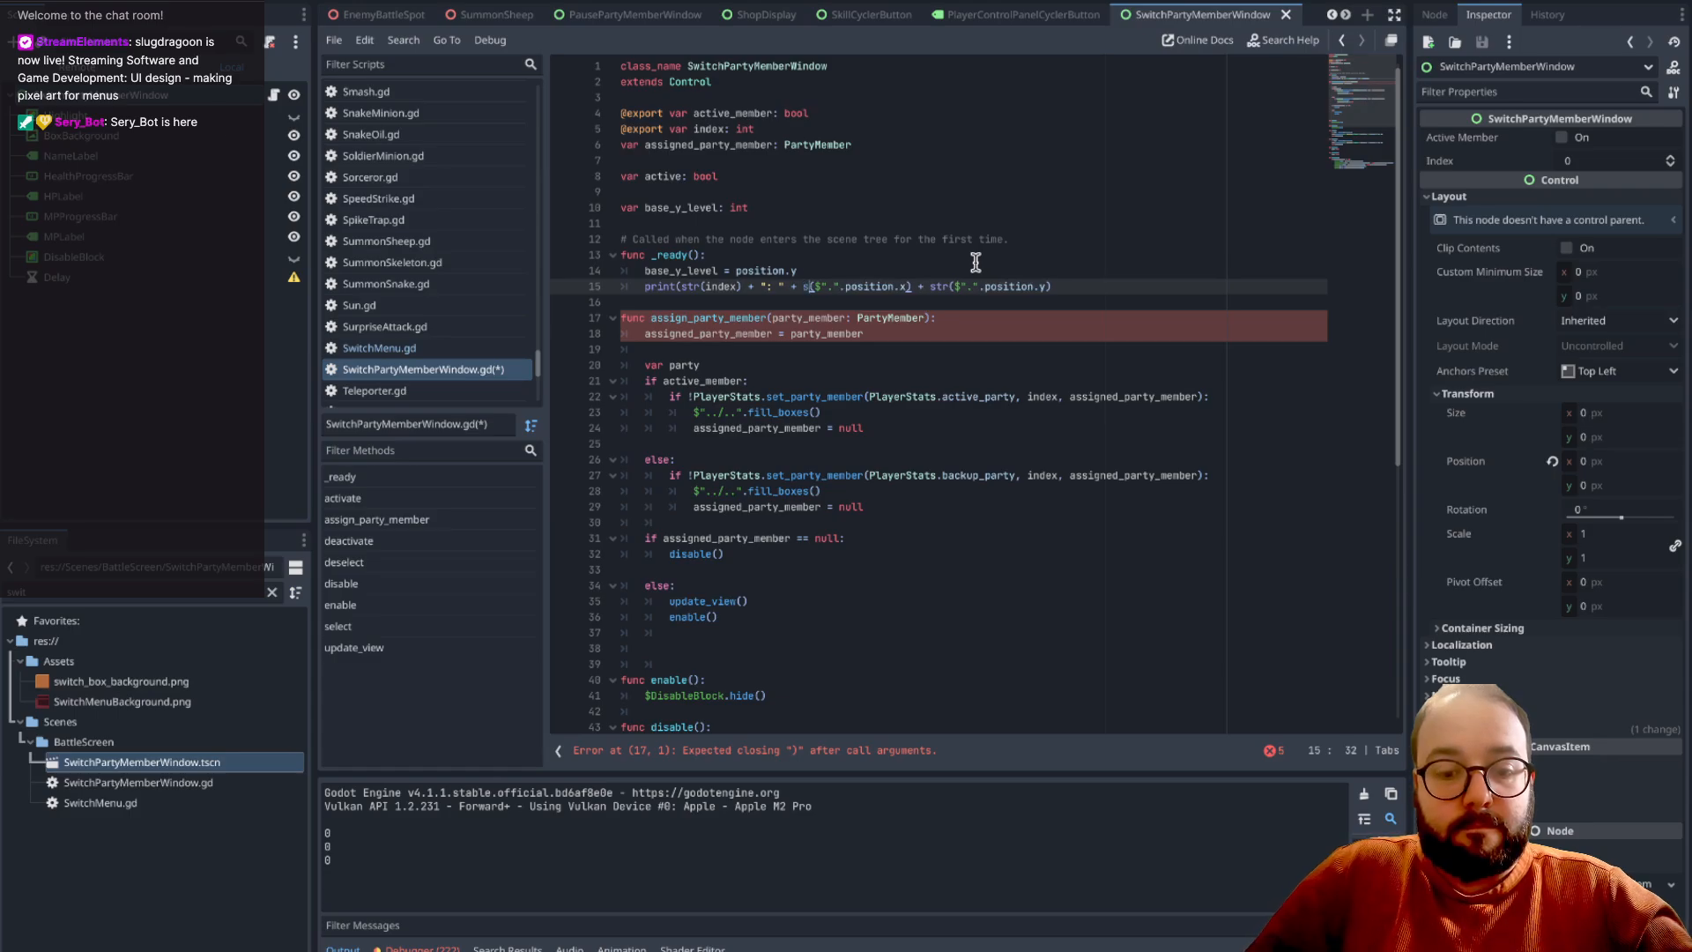
- Insert a ", " separator between the two positions, add the missing closing parenthesis, and save the script
click(929, 286)
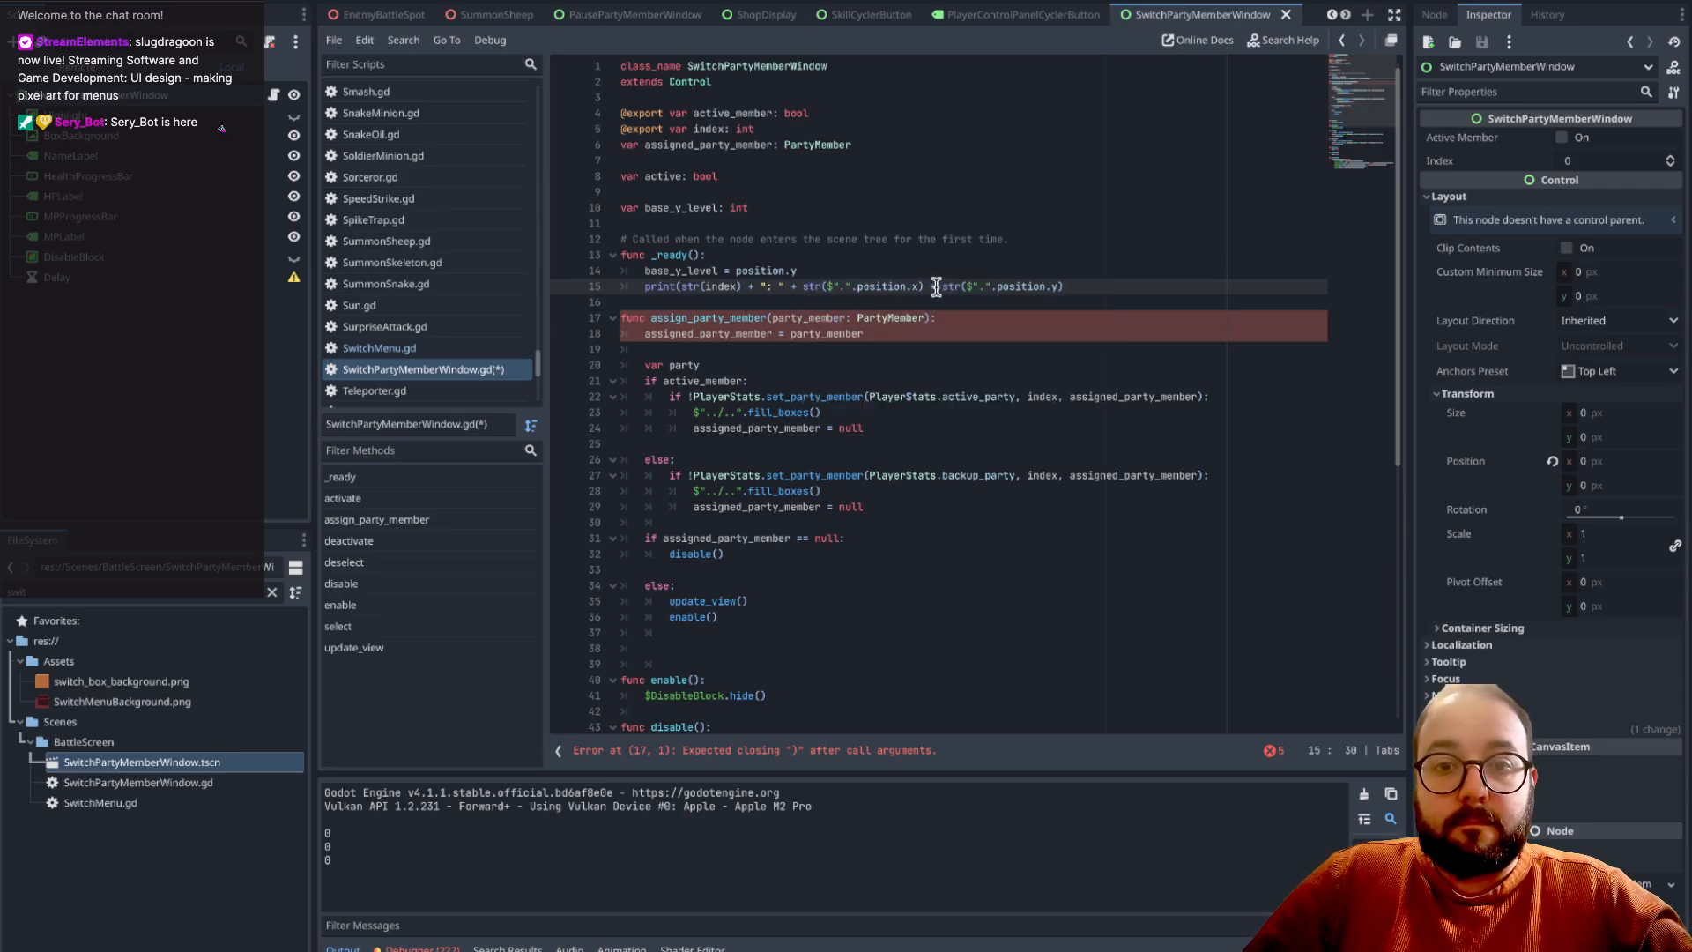
text(+  ",)
click(1098, 176)
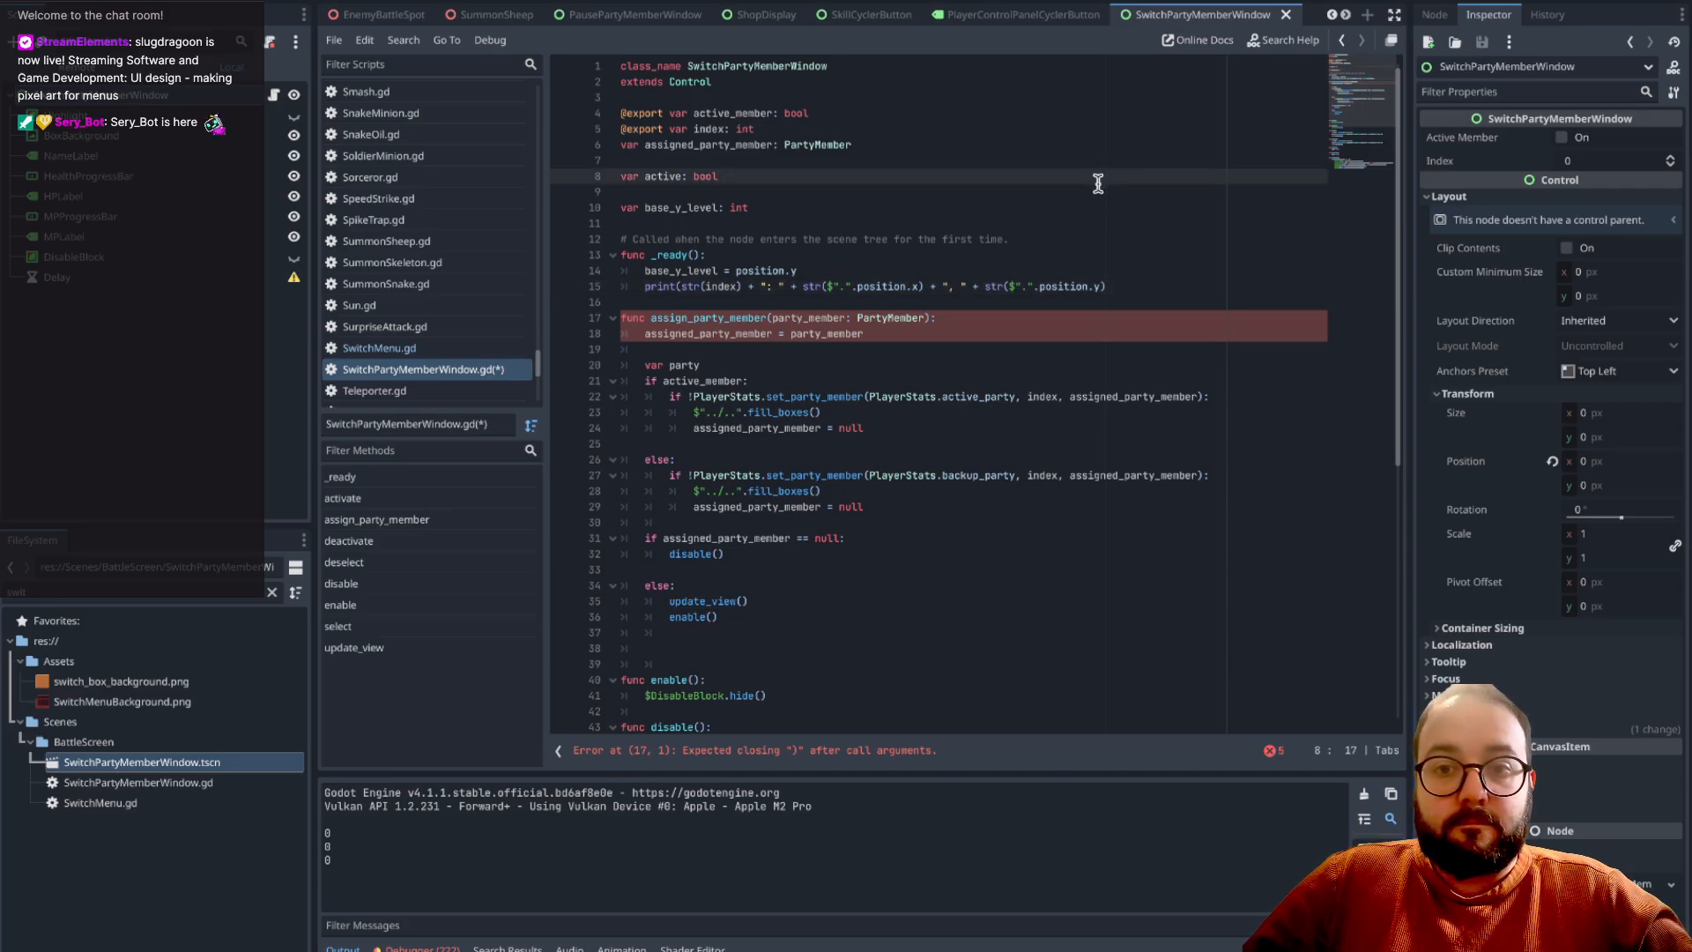
click(1128, 285)
text())
click(1148, 189)
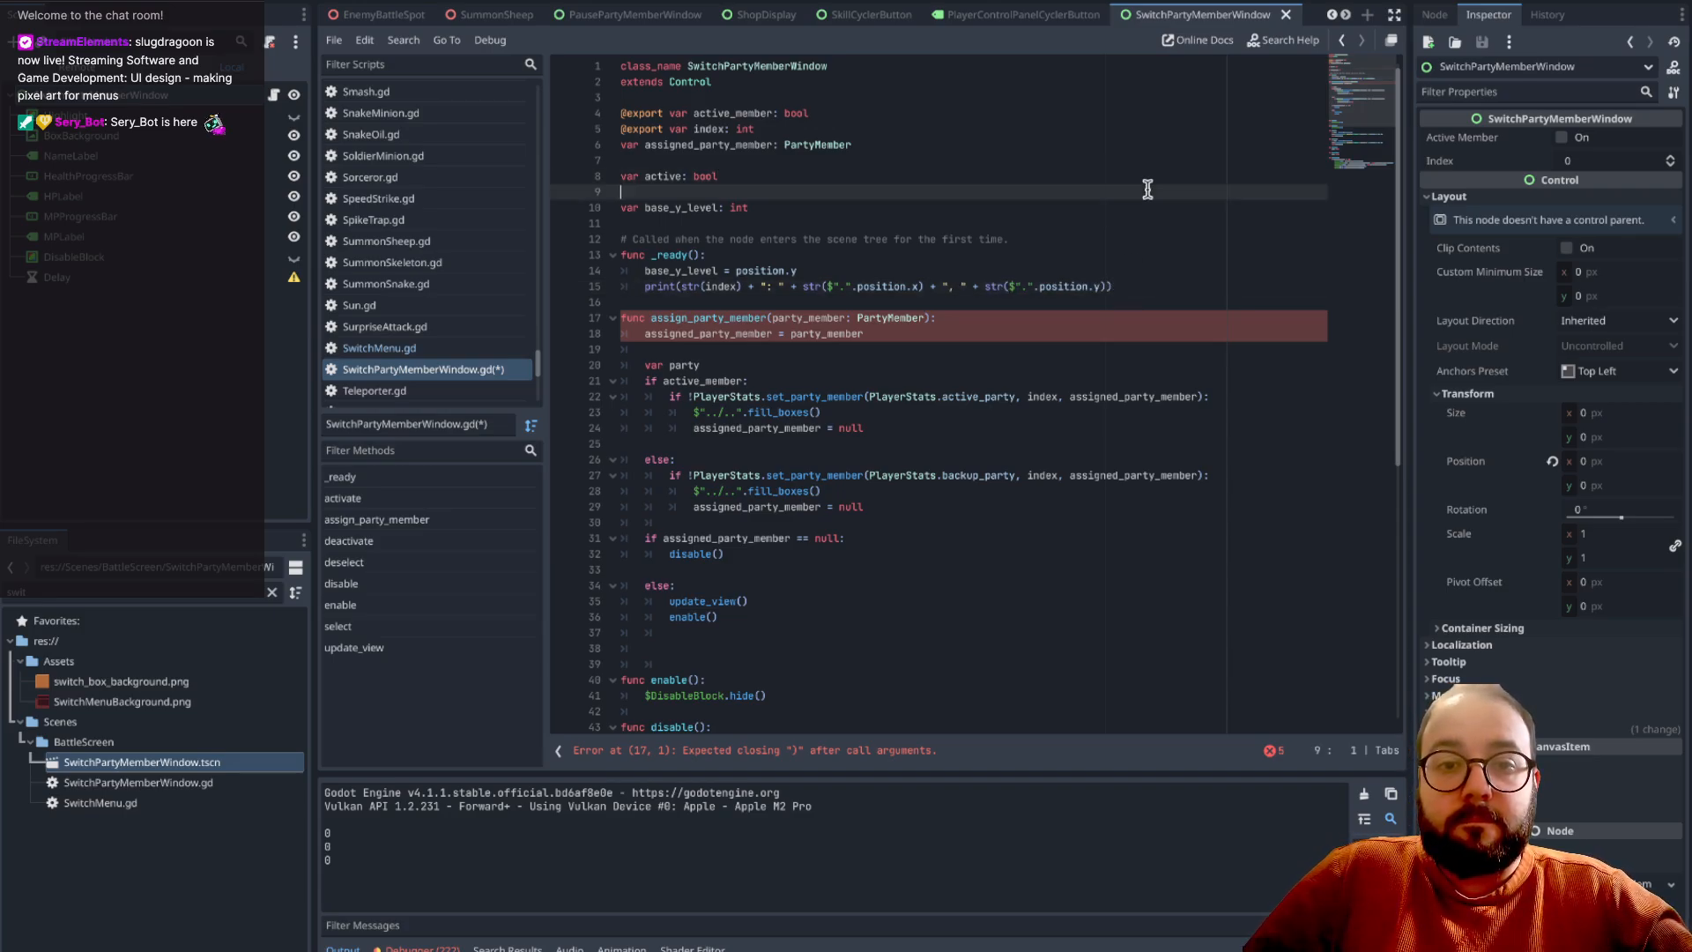
key(super+s)
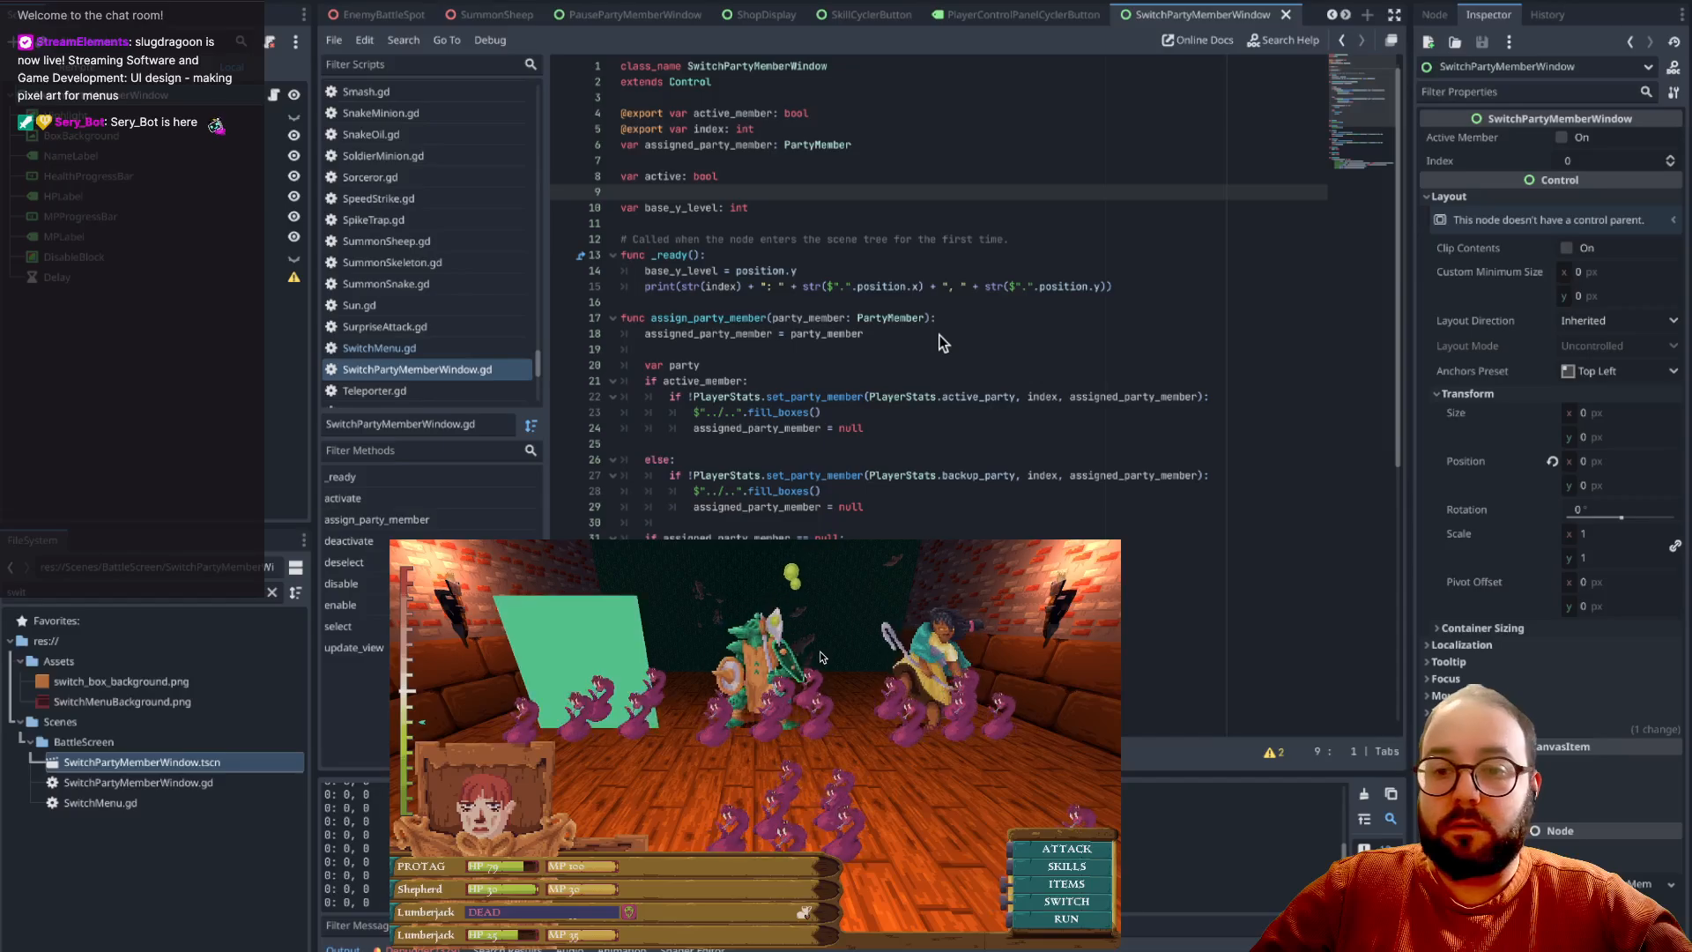
- Open the Switch menu in the running battle, stop the game, and compare the printed indexes and positions with the script
key(Return)
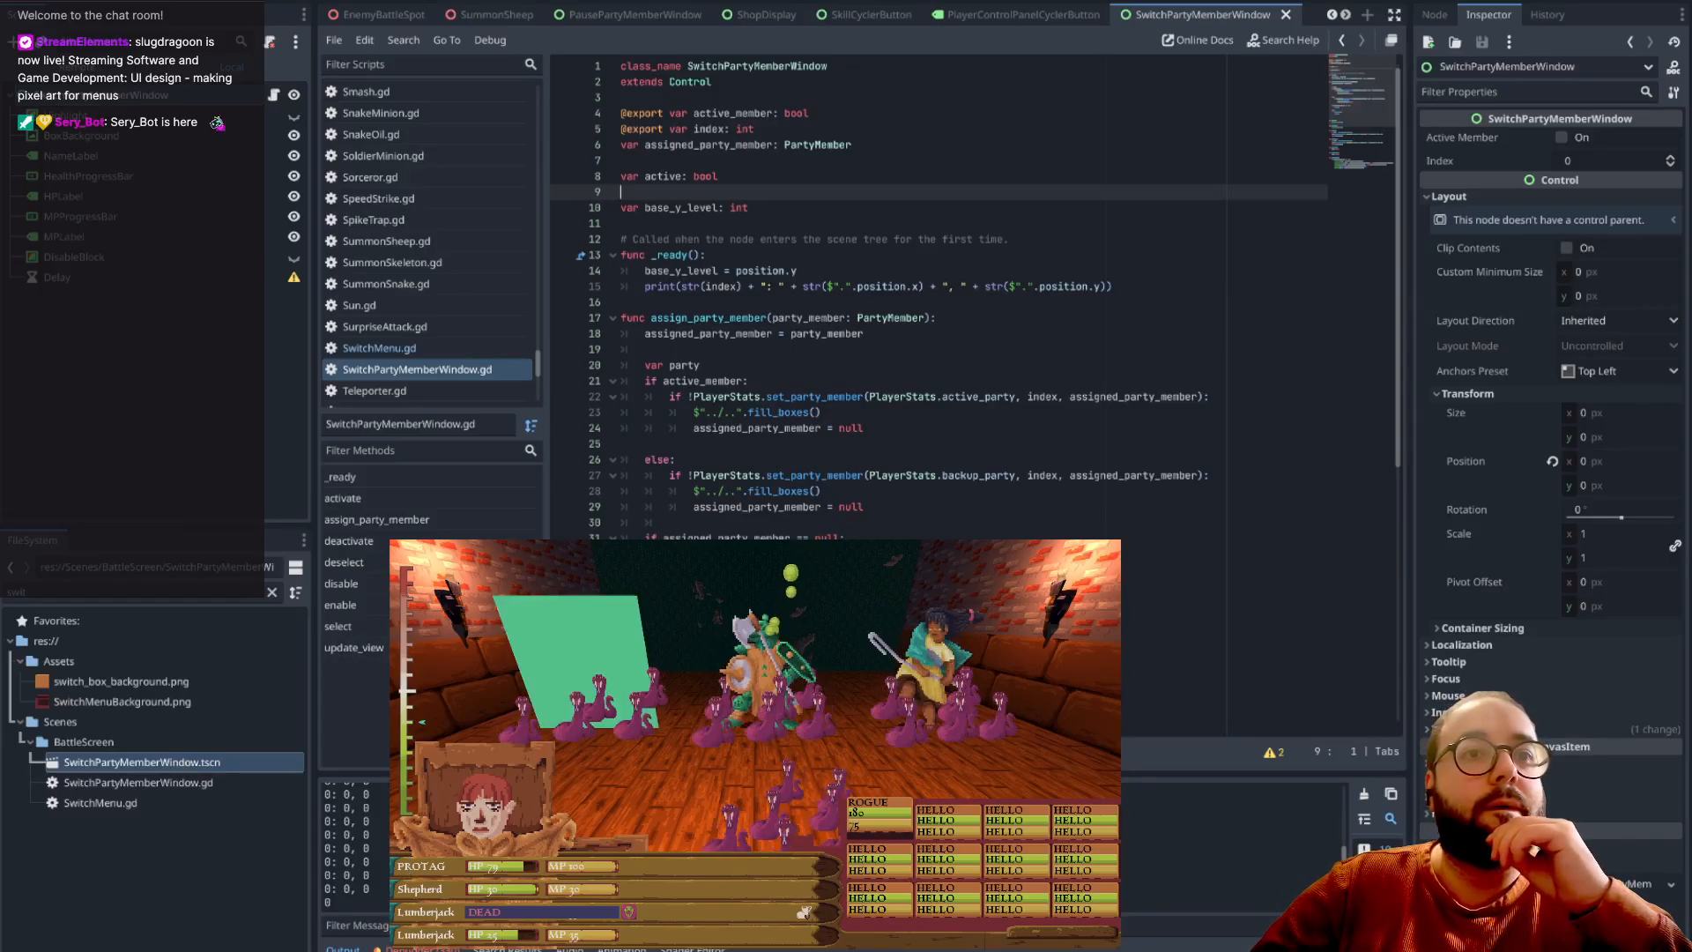
key(F8)
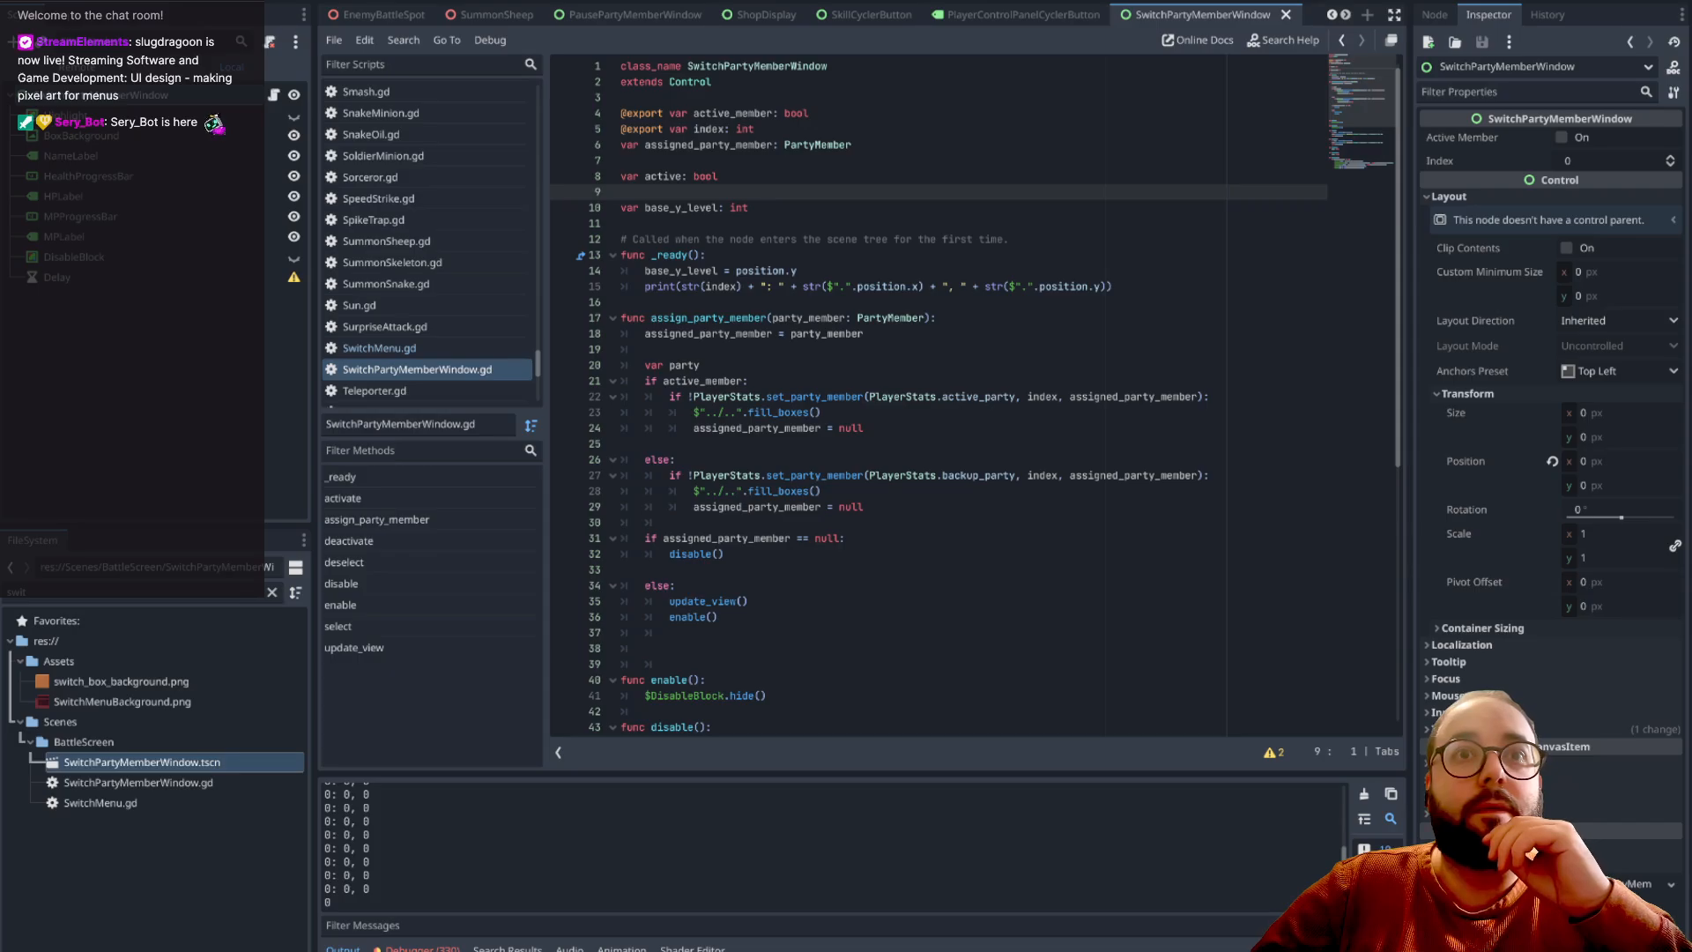
scroll(448, 871, up, 3)
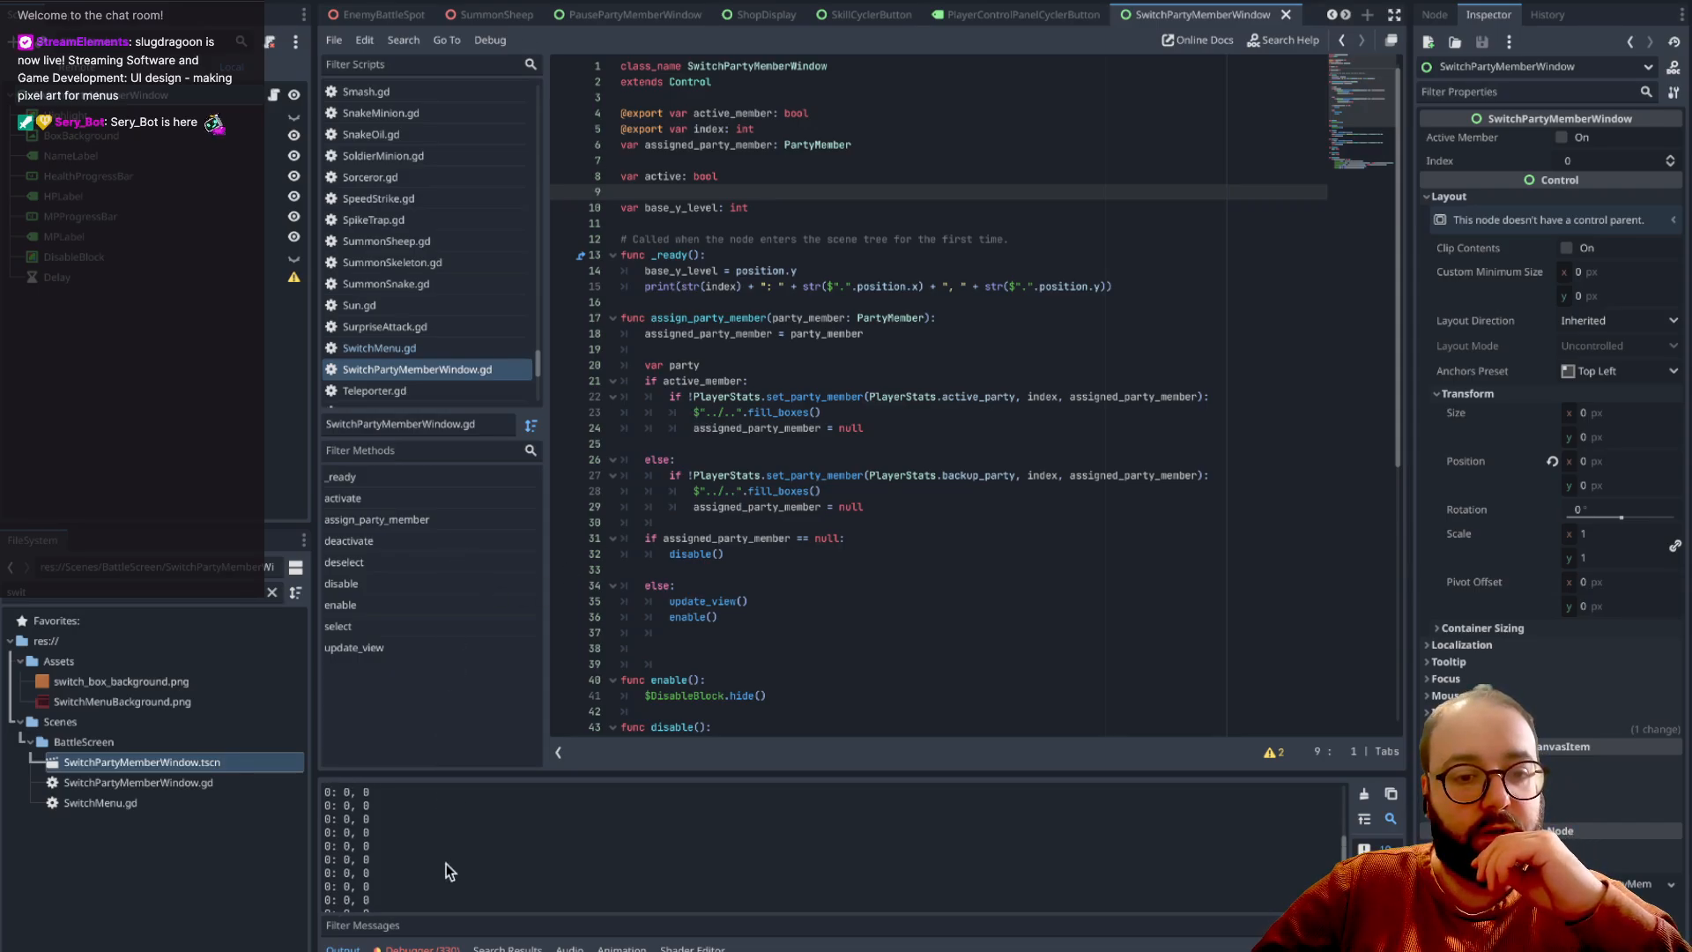
scroll(447, 870, up, 2)
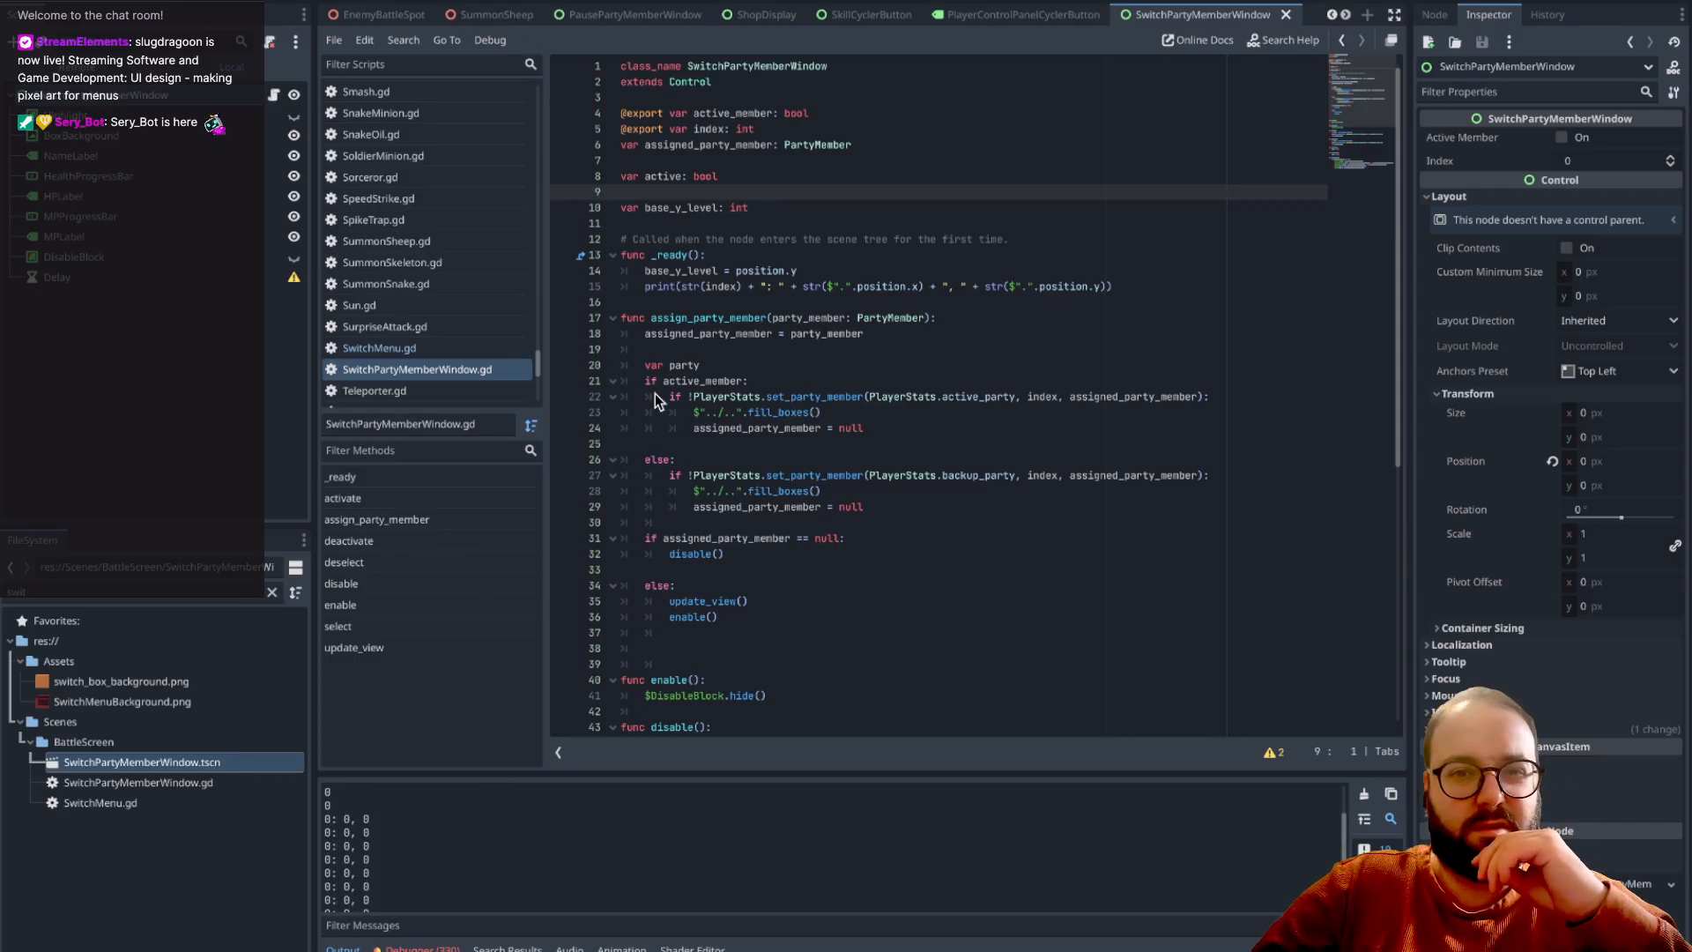
scroll(653, 389, down, 1)
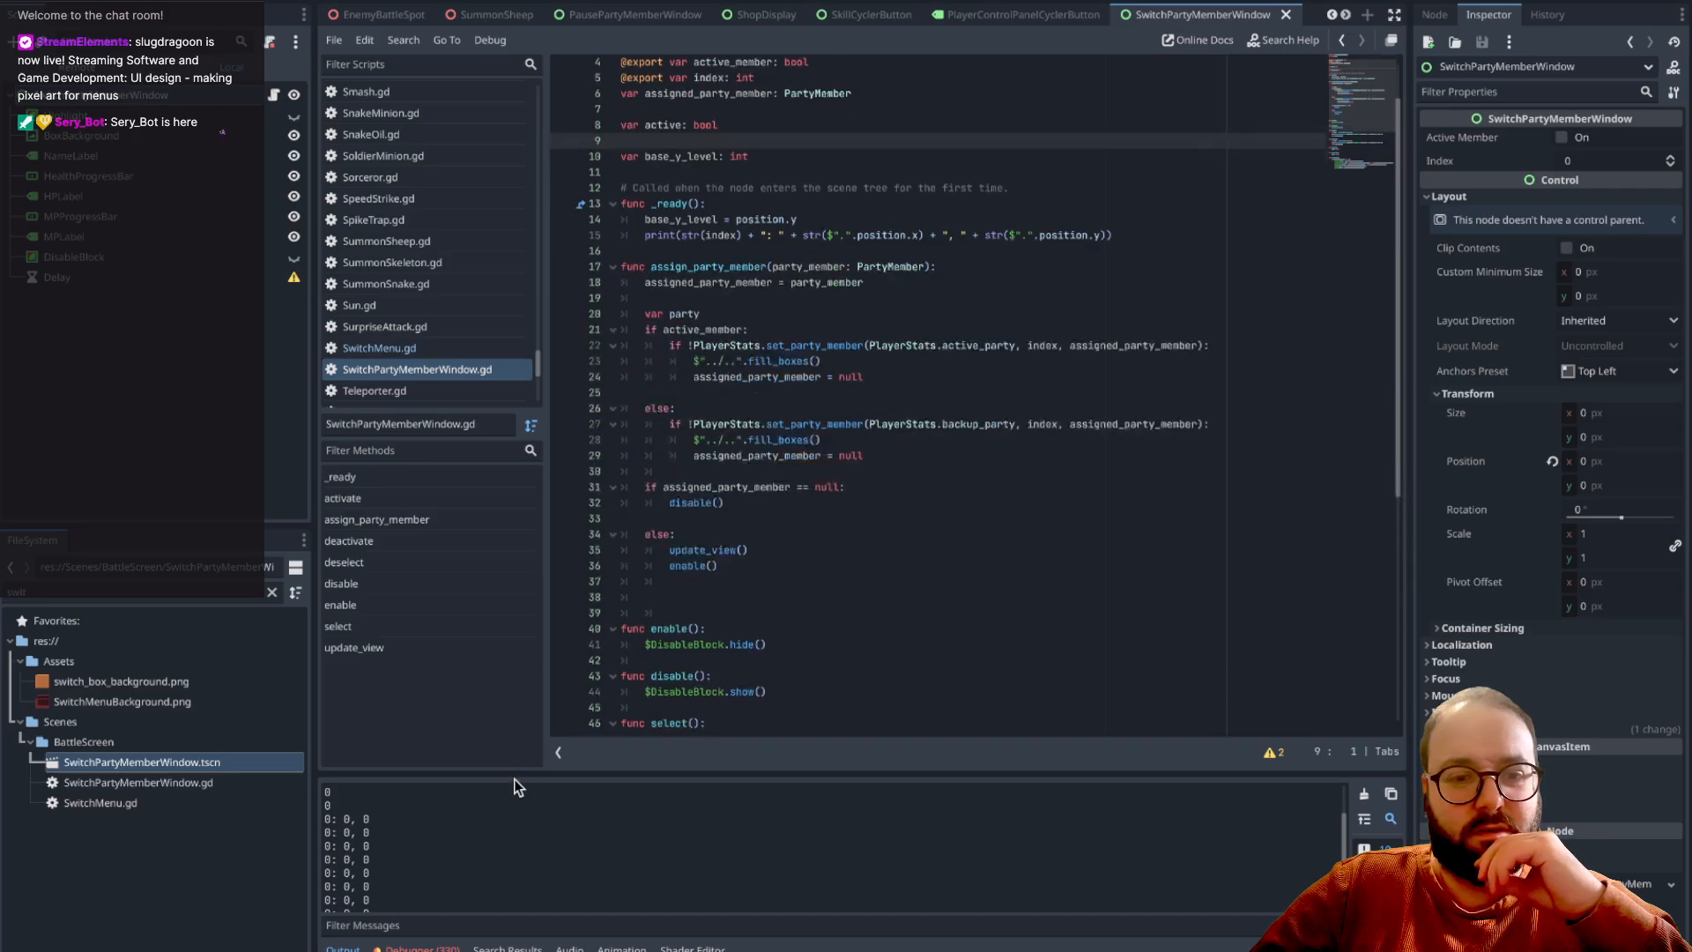
scroll(511, 848, down, 1)
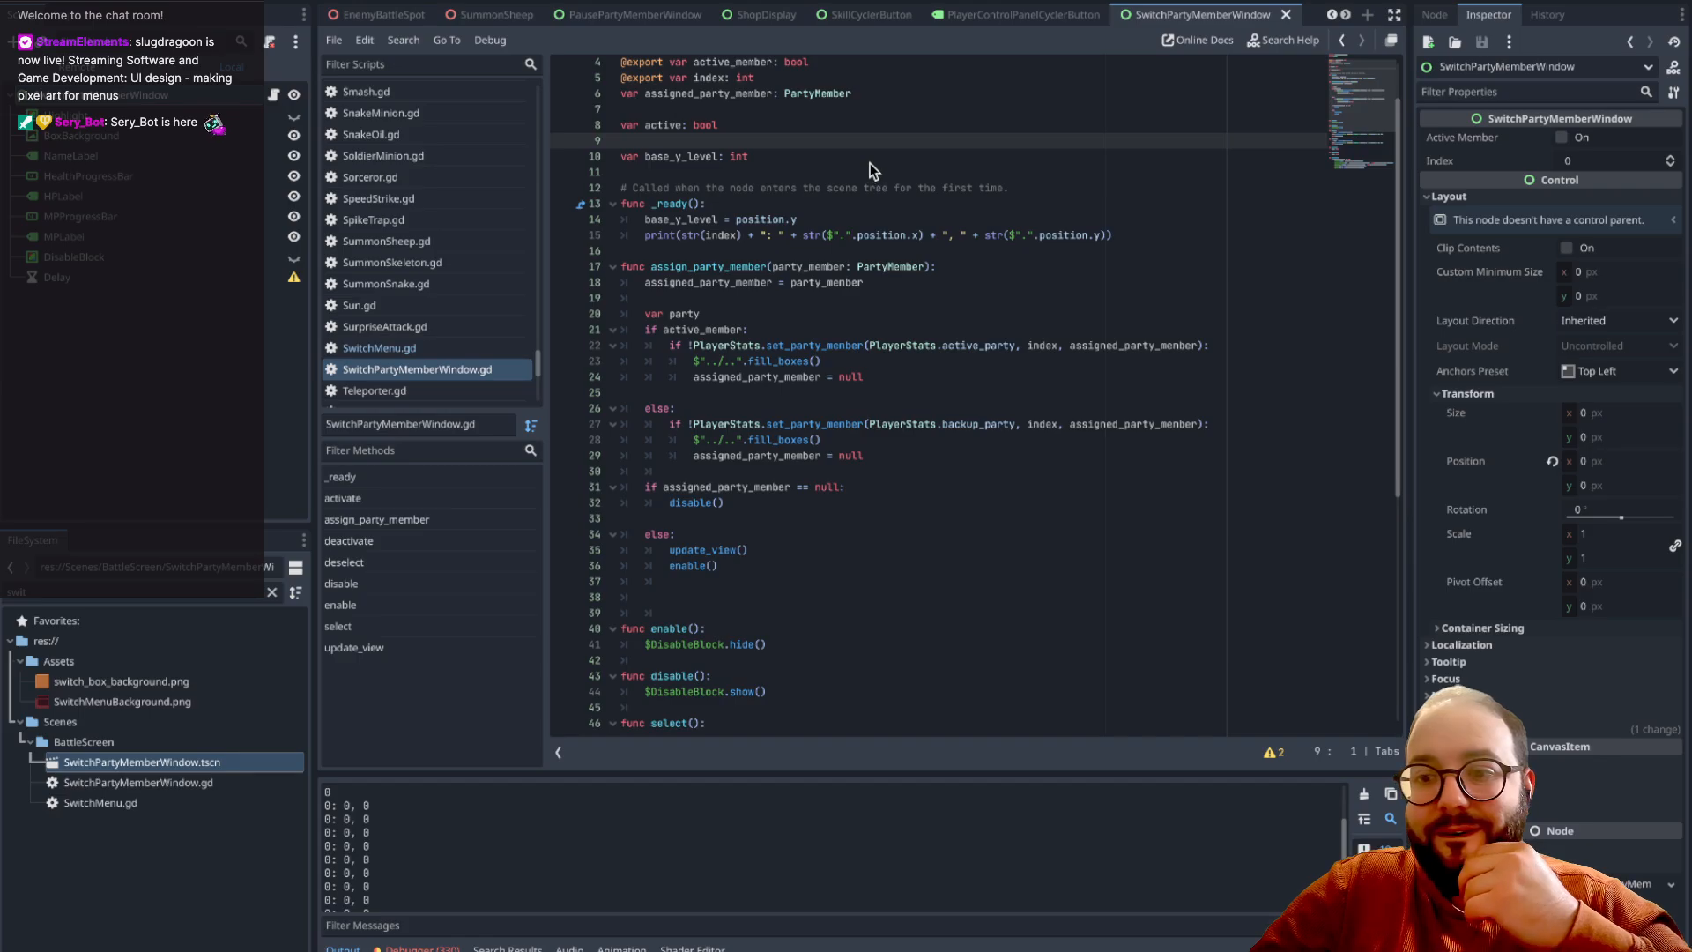
scroll(874, 224, up, 1)
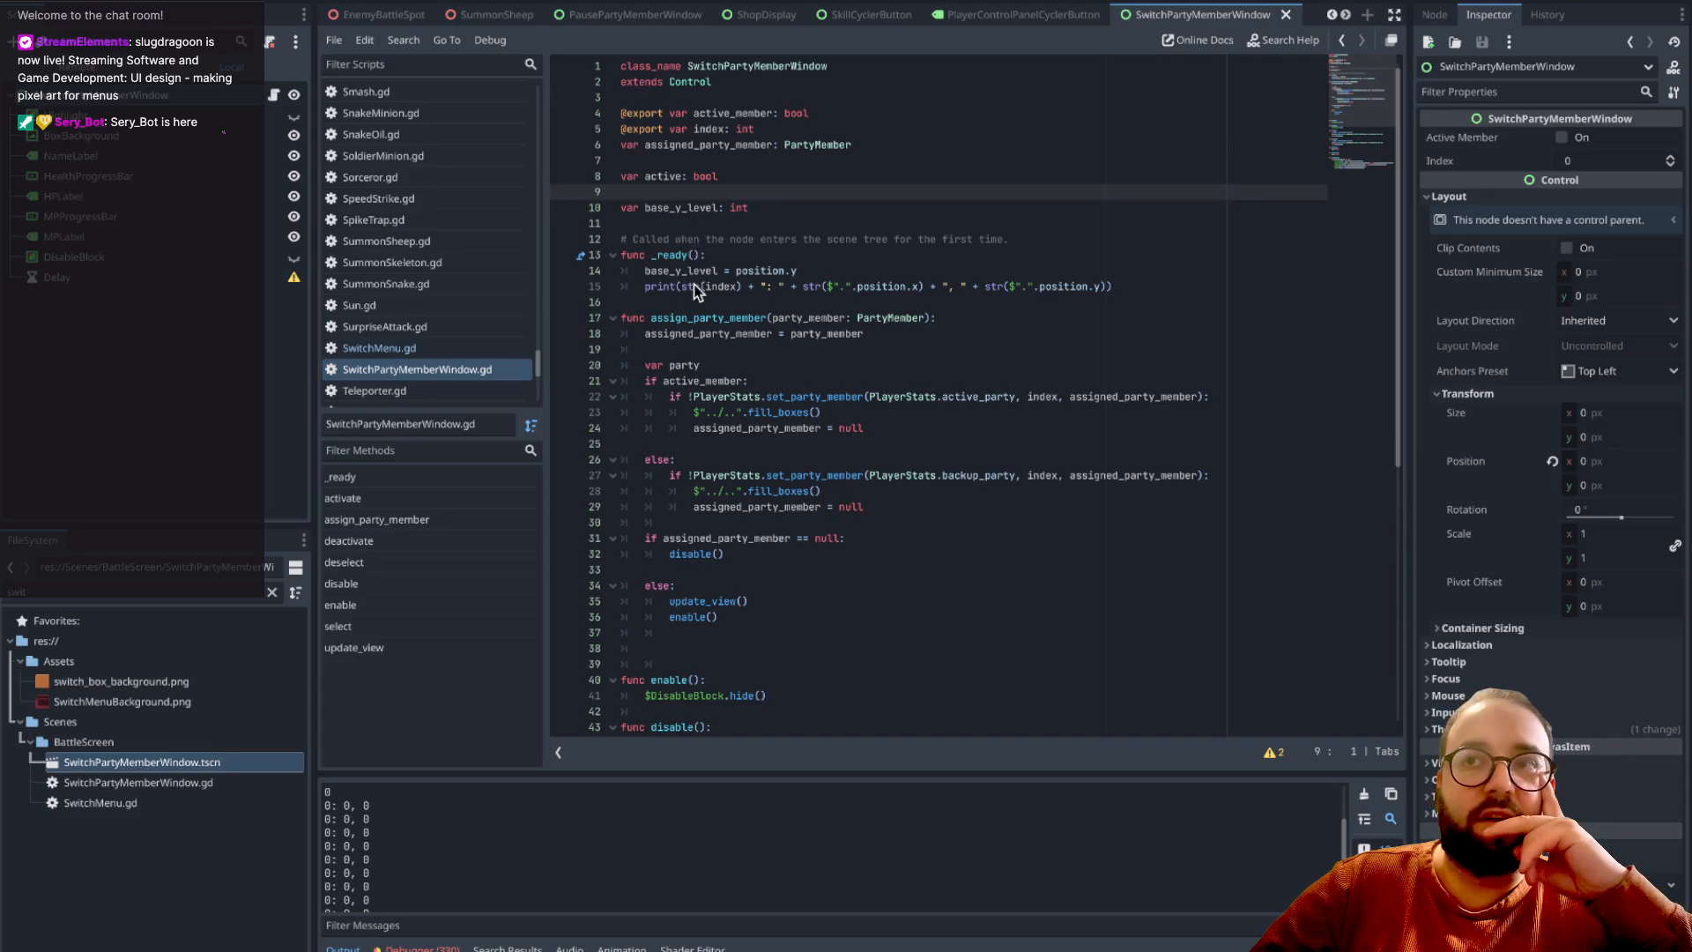
- Switch to the 2D scene view, filter the project files for "battle", and open BattleScene.tscn
click(663, 1)
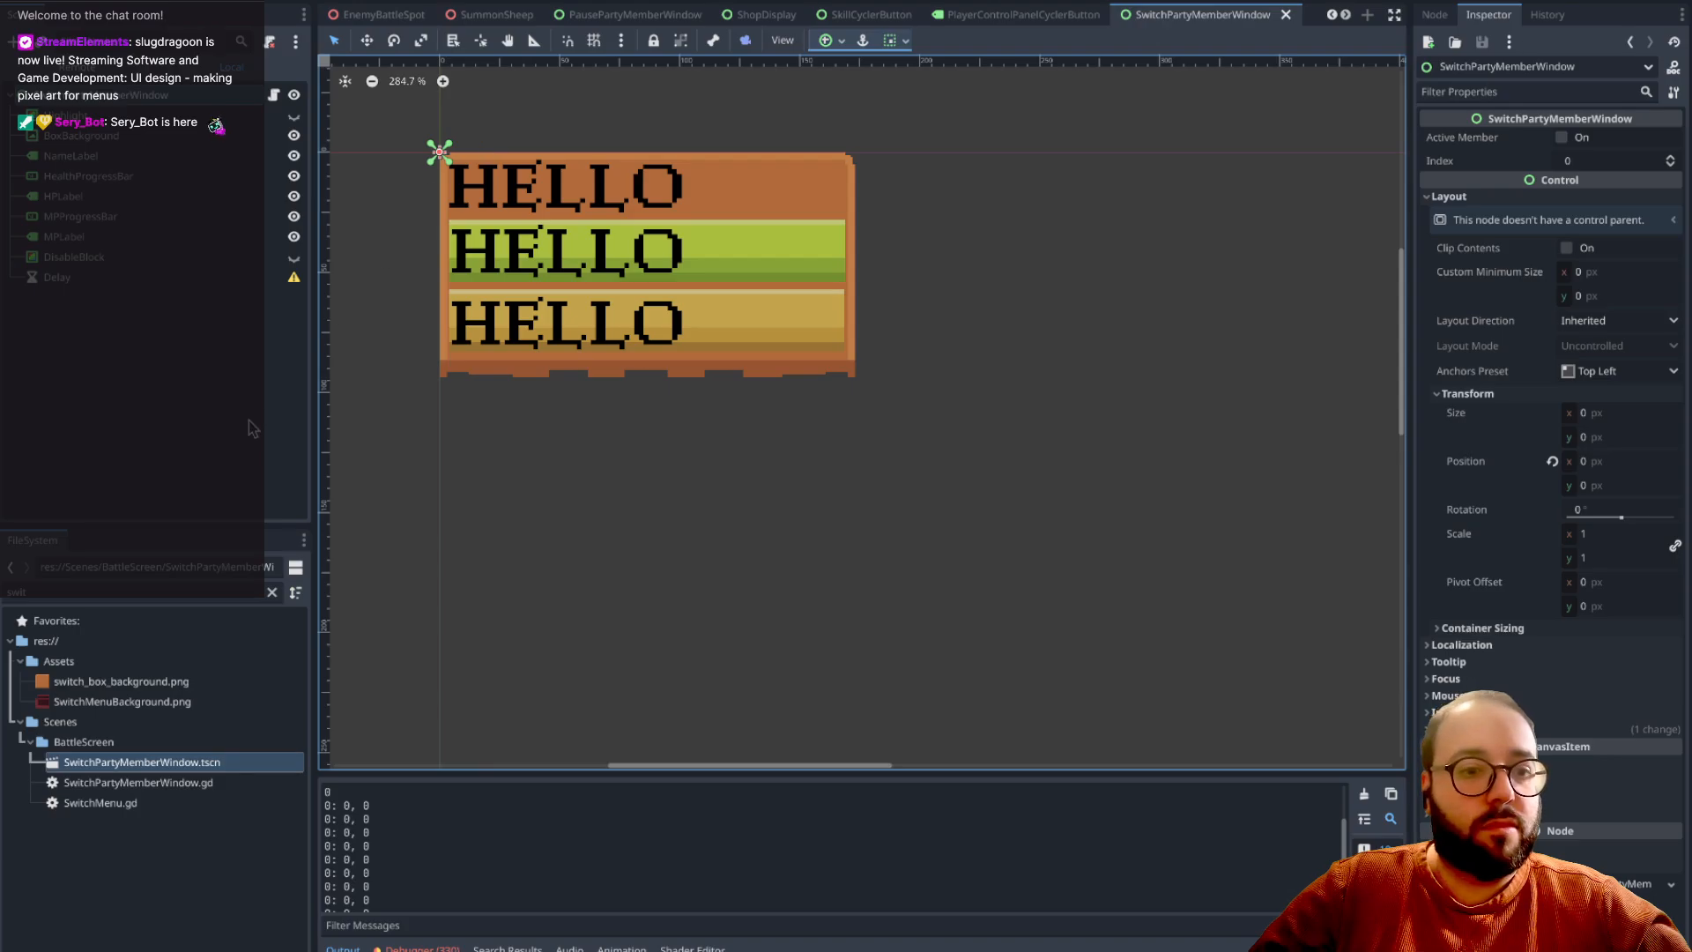
drag(75, 590, 1, 593)
text(battle)
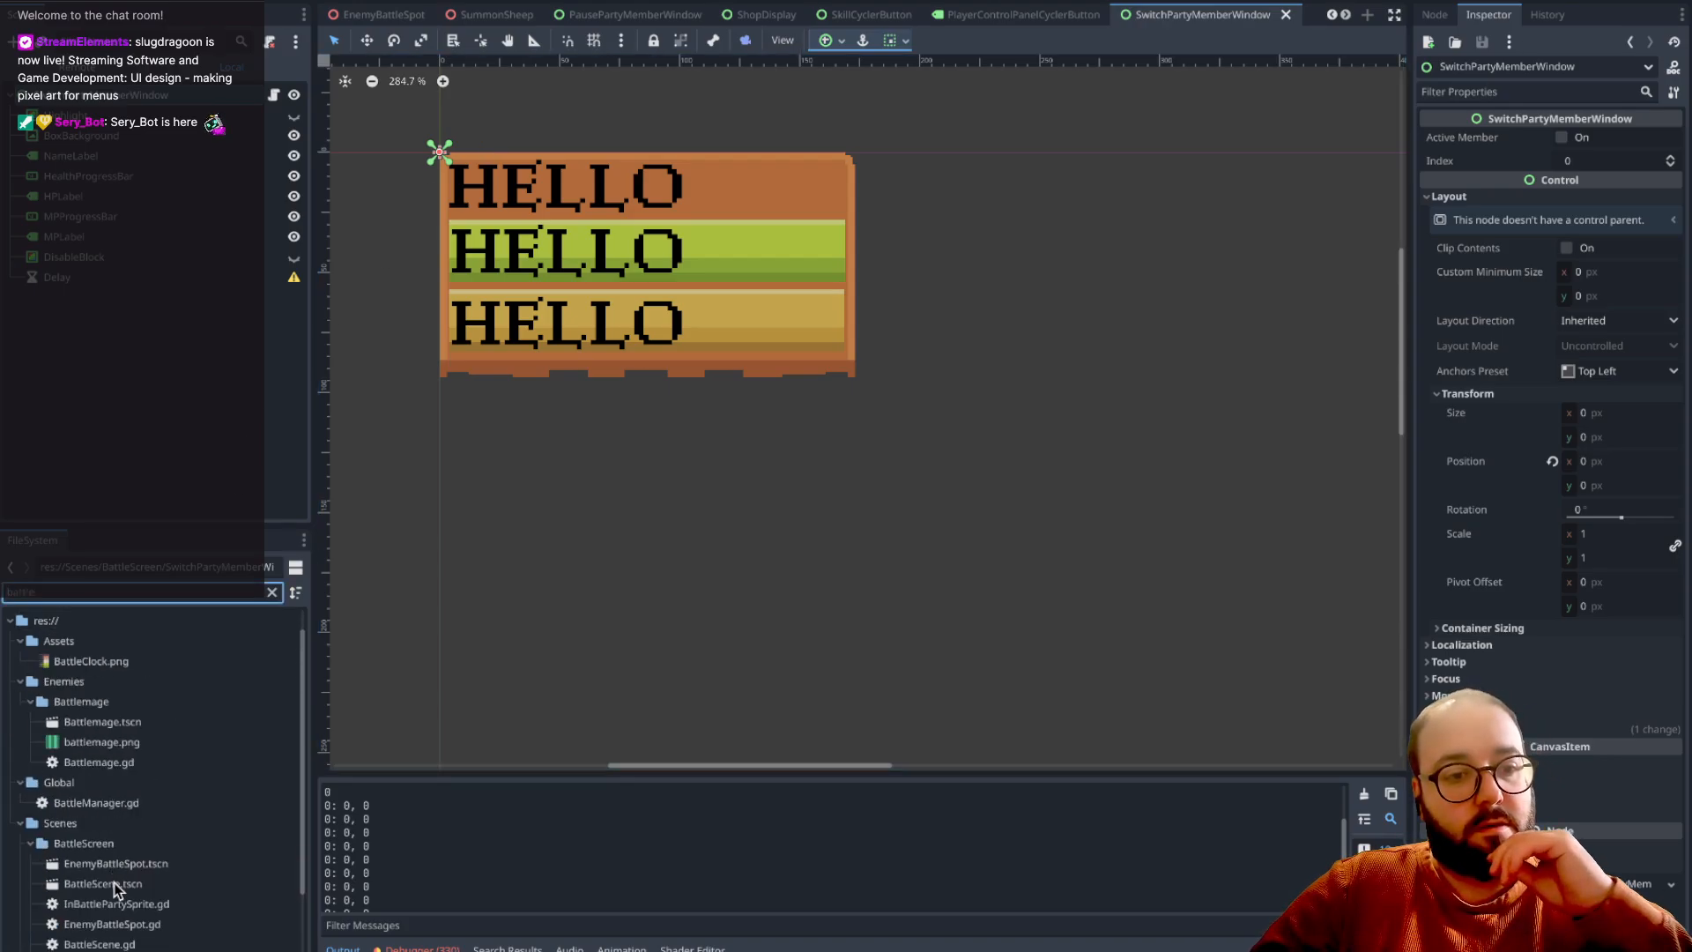
scroll(107, 875, down, 3)
double_click(113, 819)
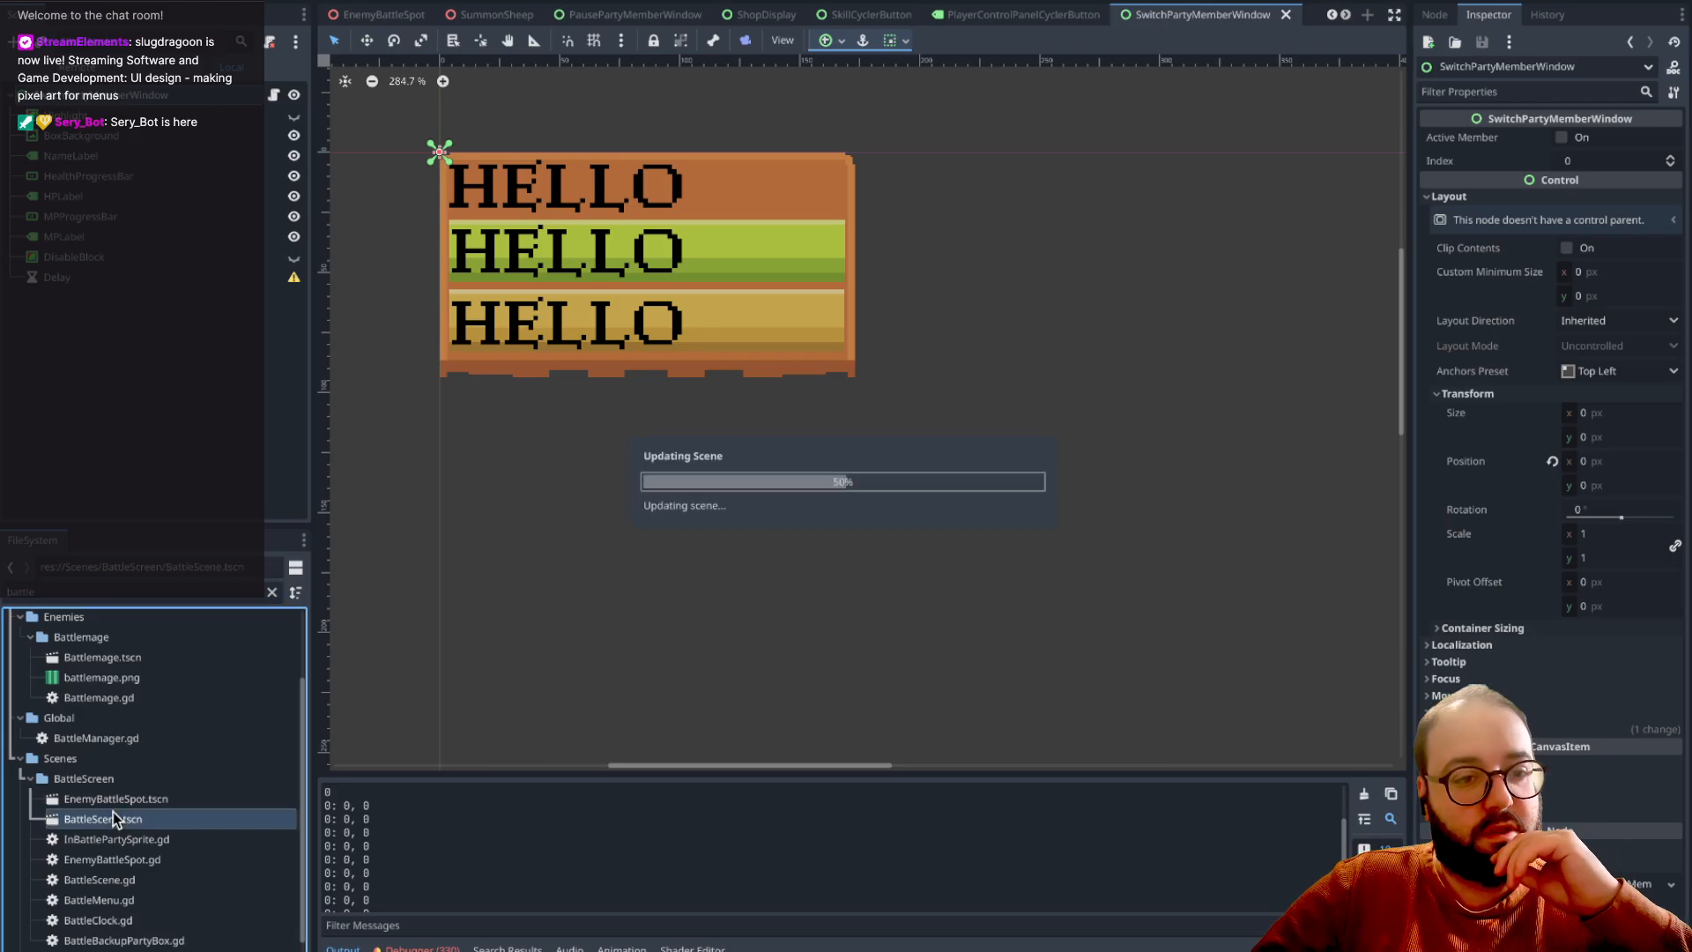
- Inspect the BackupPartyBox grid and the Transform positions of the first three party member windows inside it
click(119, 324)
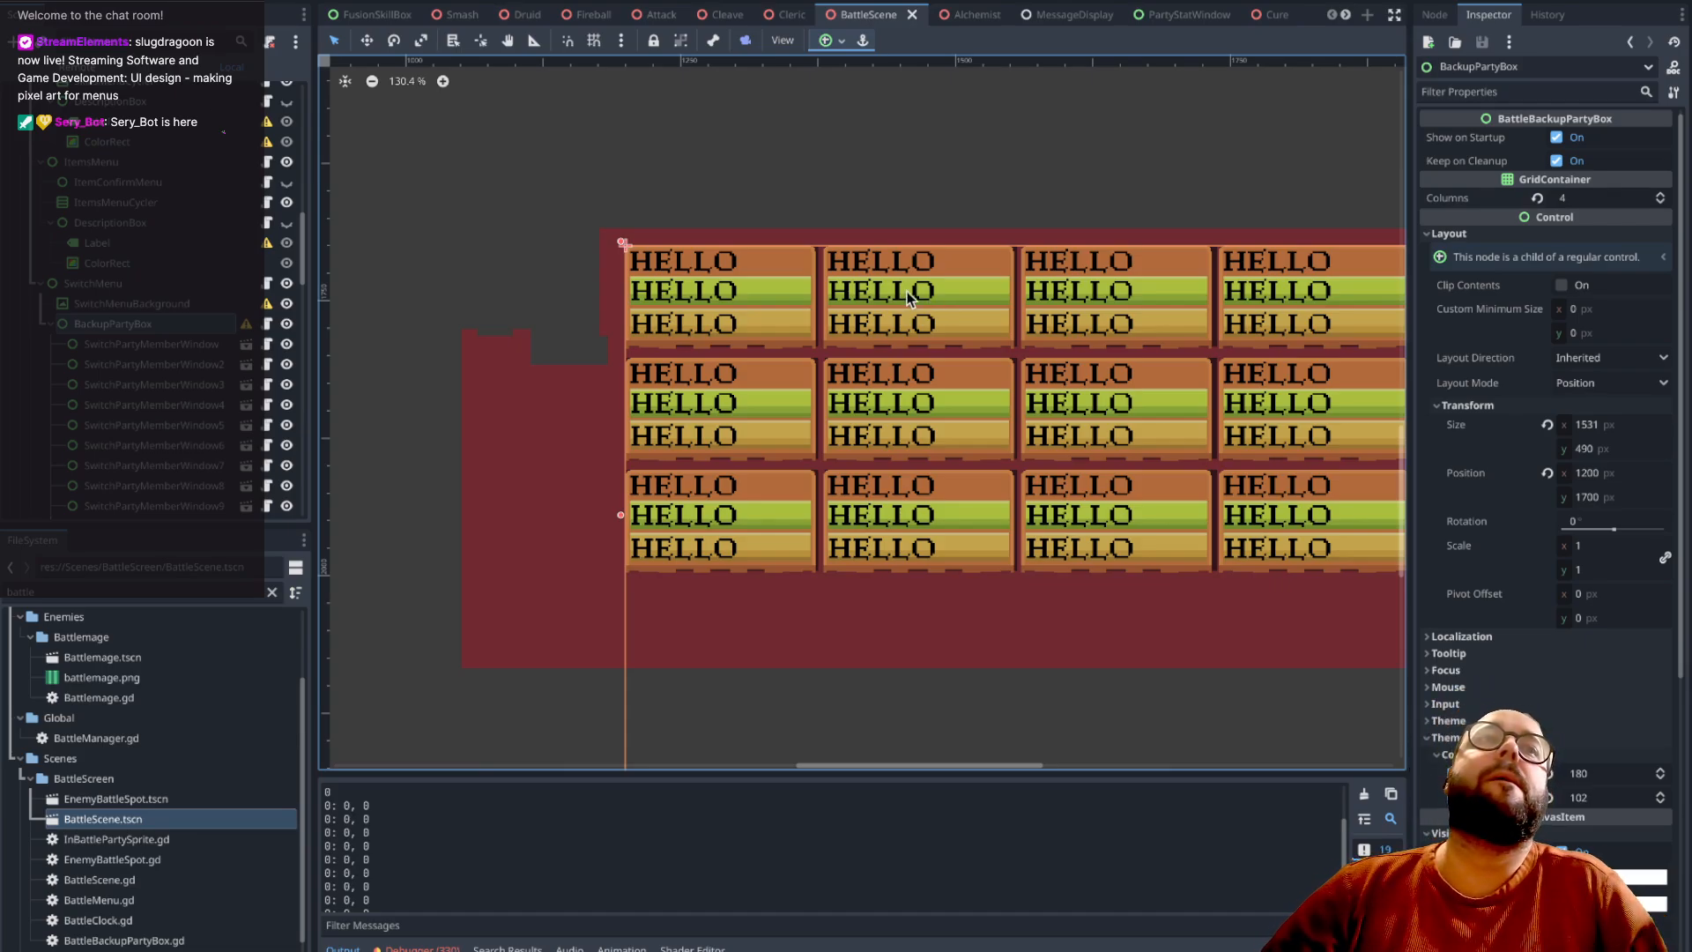
click(201, 348)
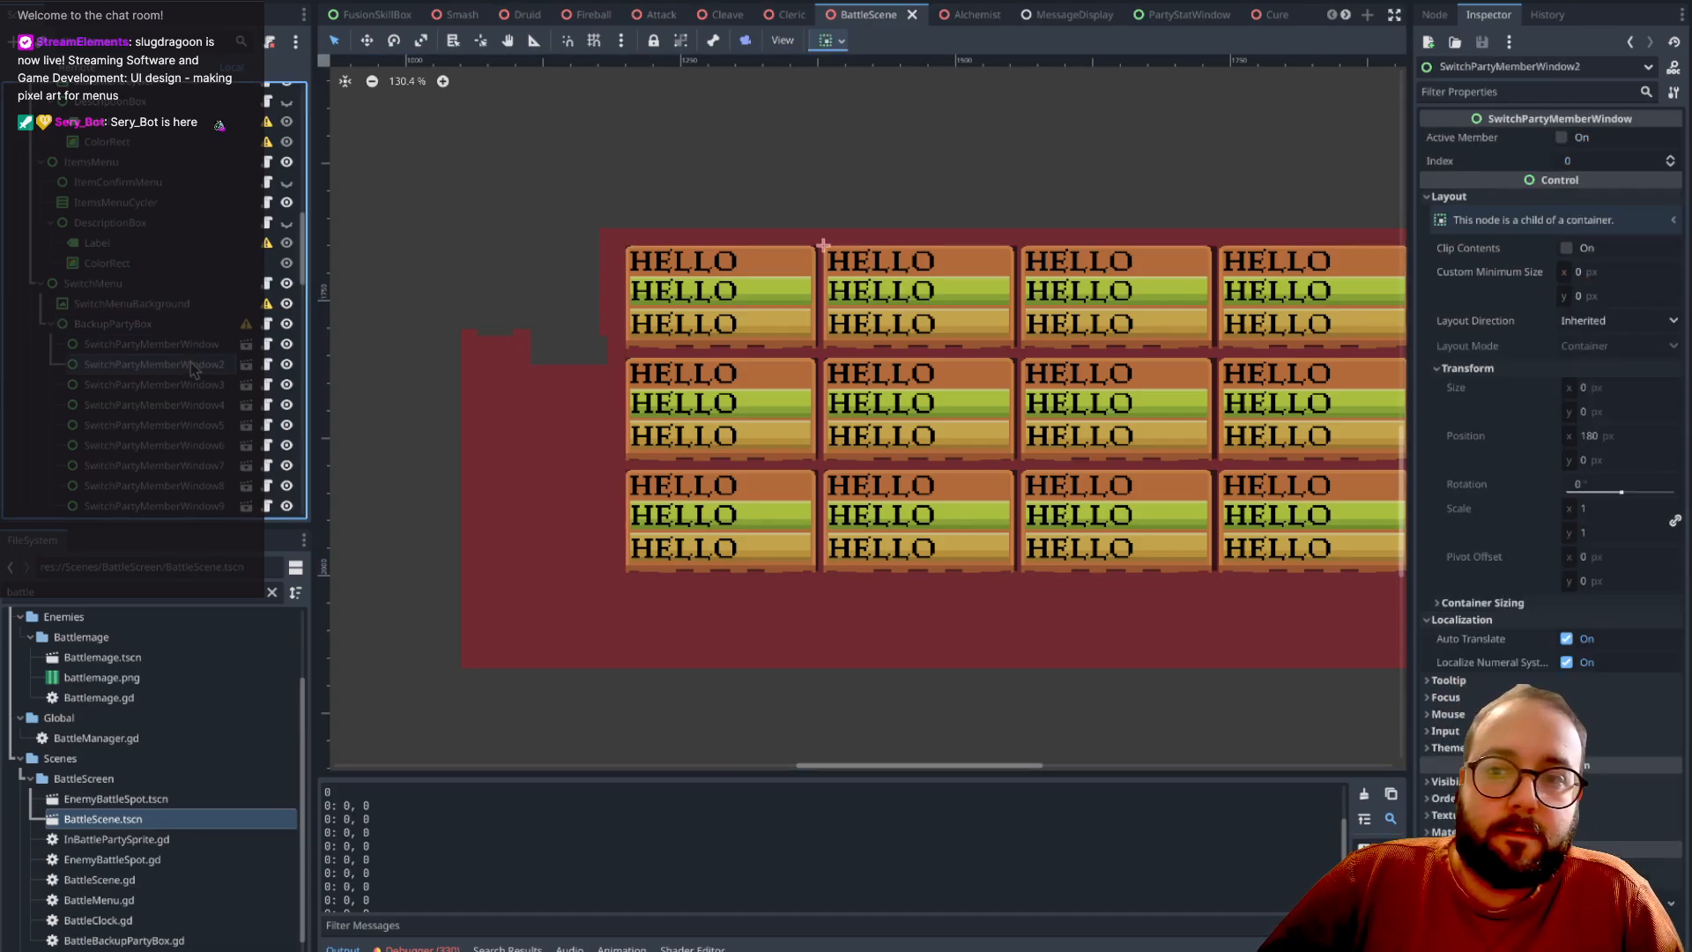
click(196, 366)
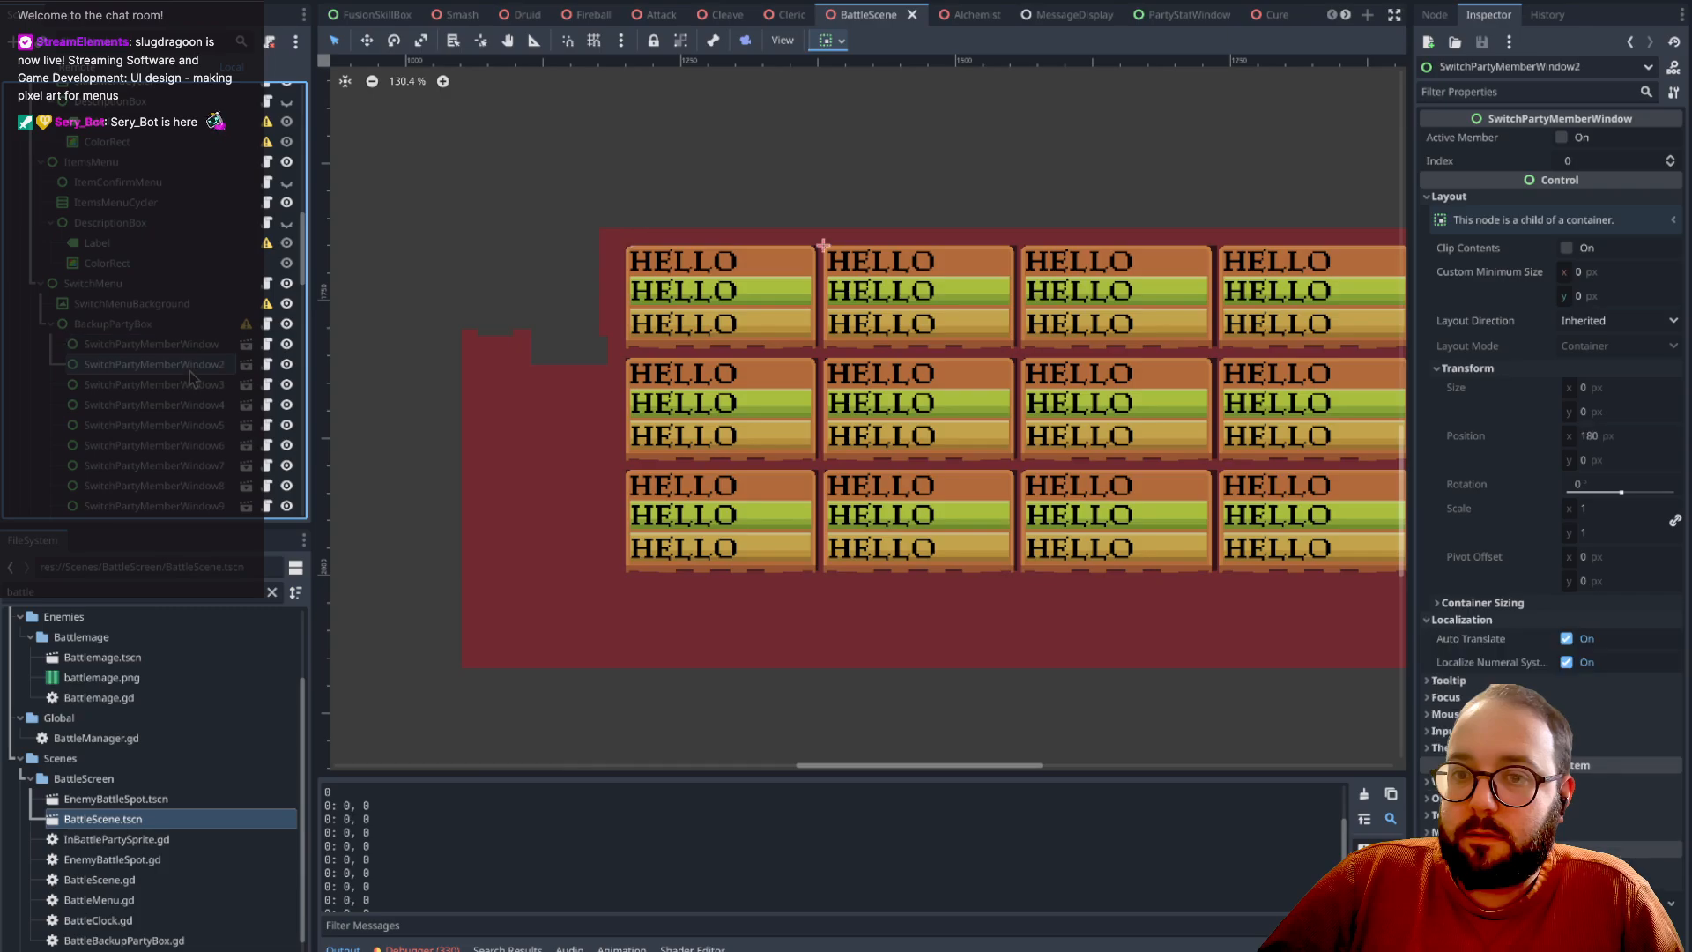
click(161, 388)
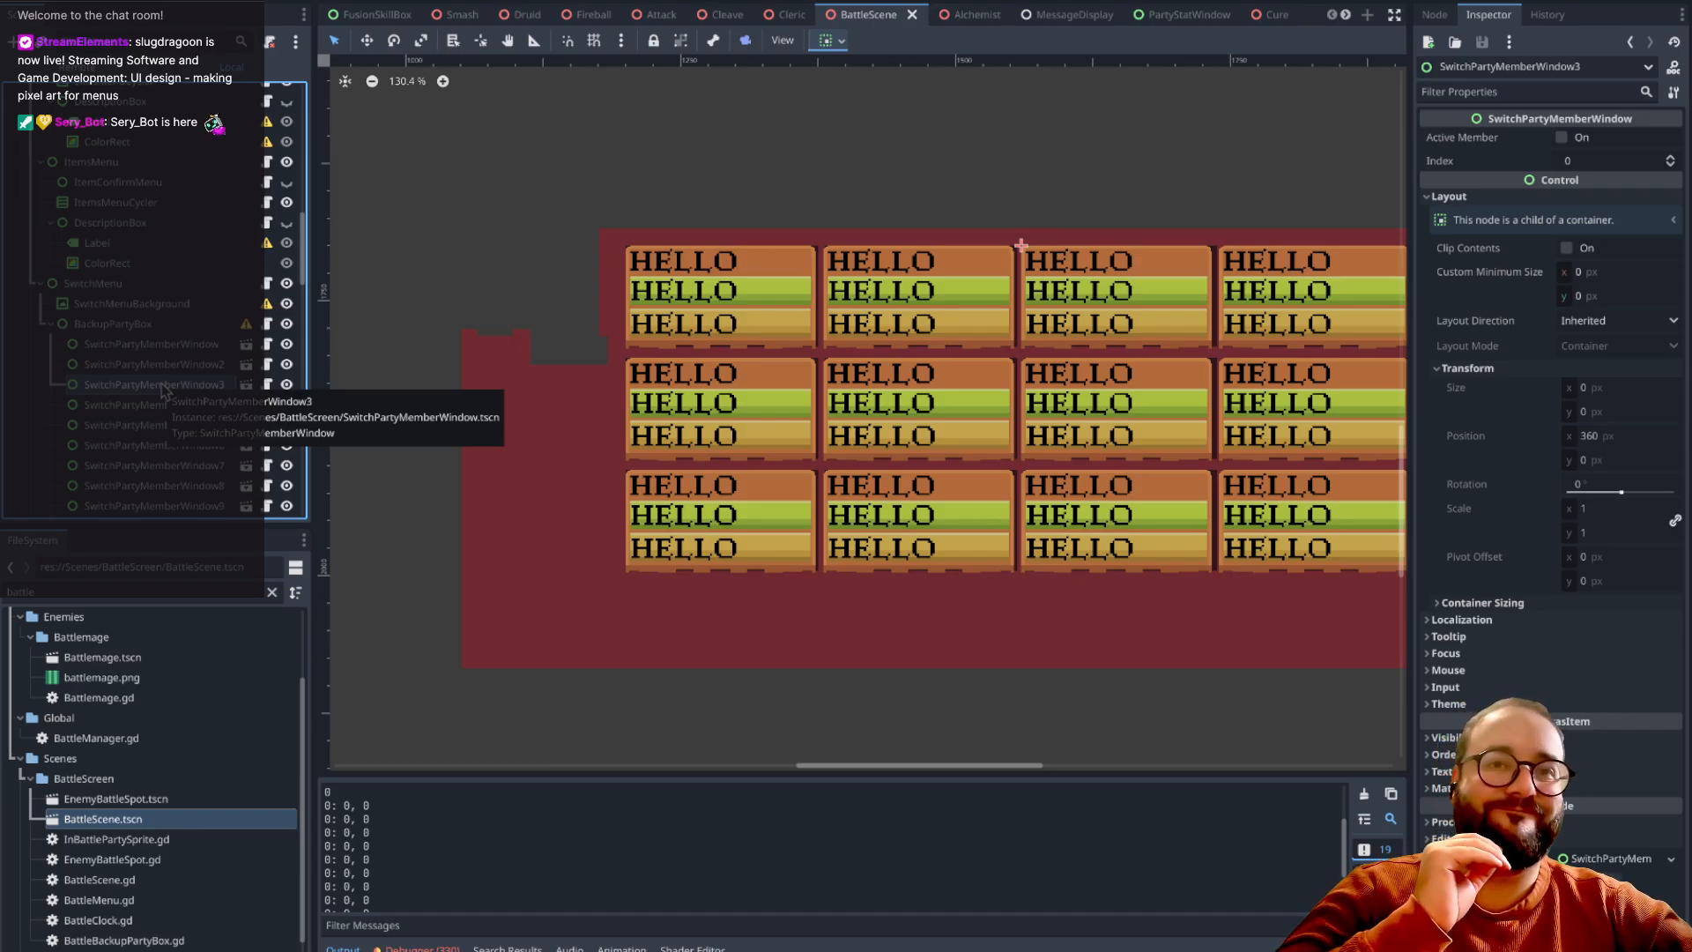
- Open the SwitchPartyMemberWindow script and review the base_y_level variable, _ready(), and the select and deselect tweens
click(268, 344)
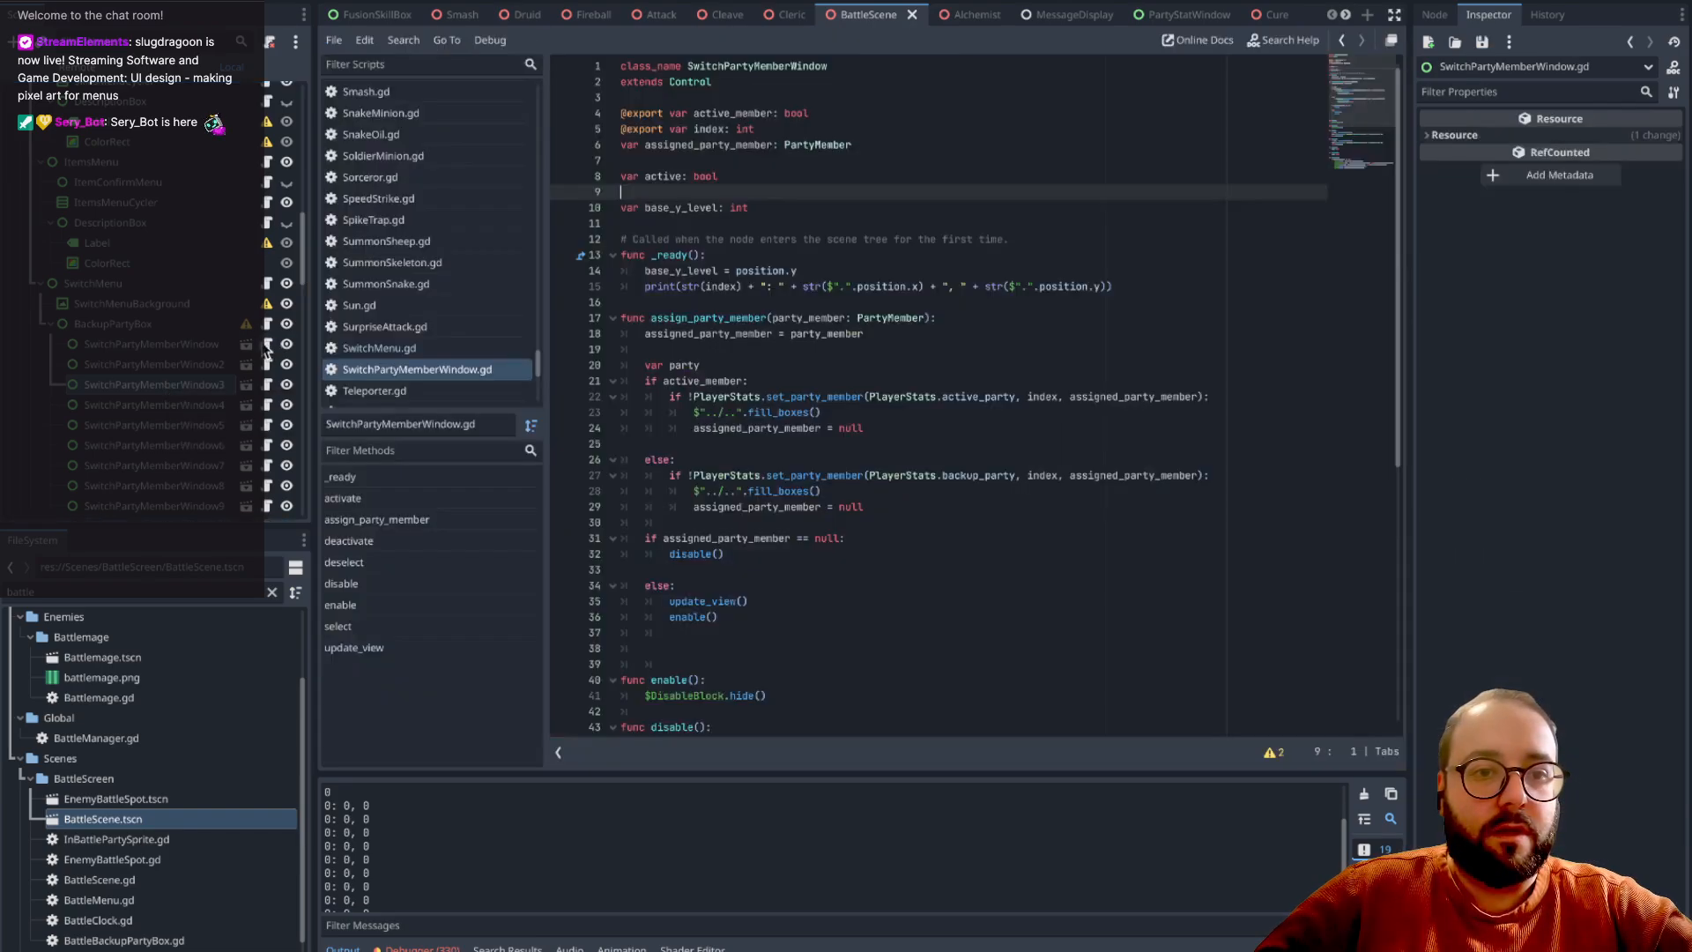
click(915, 541)
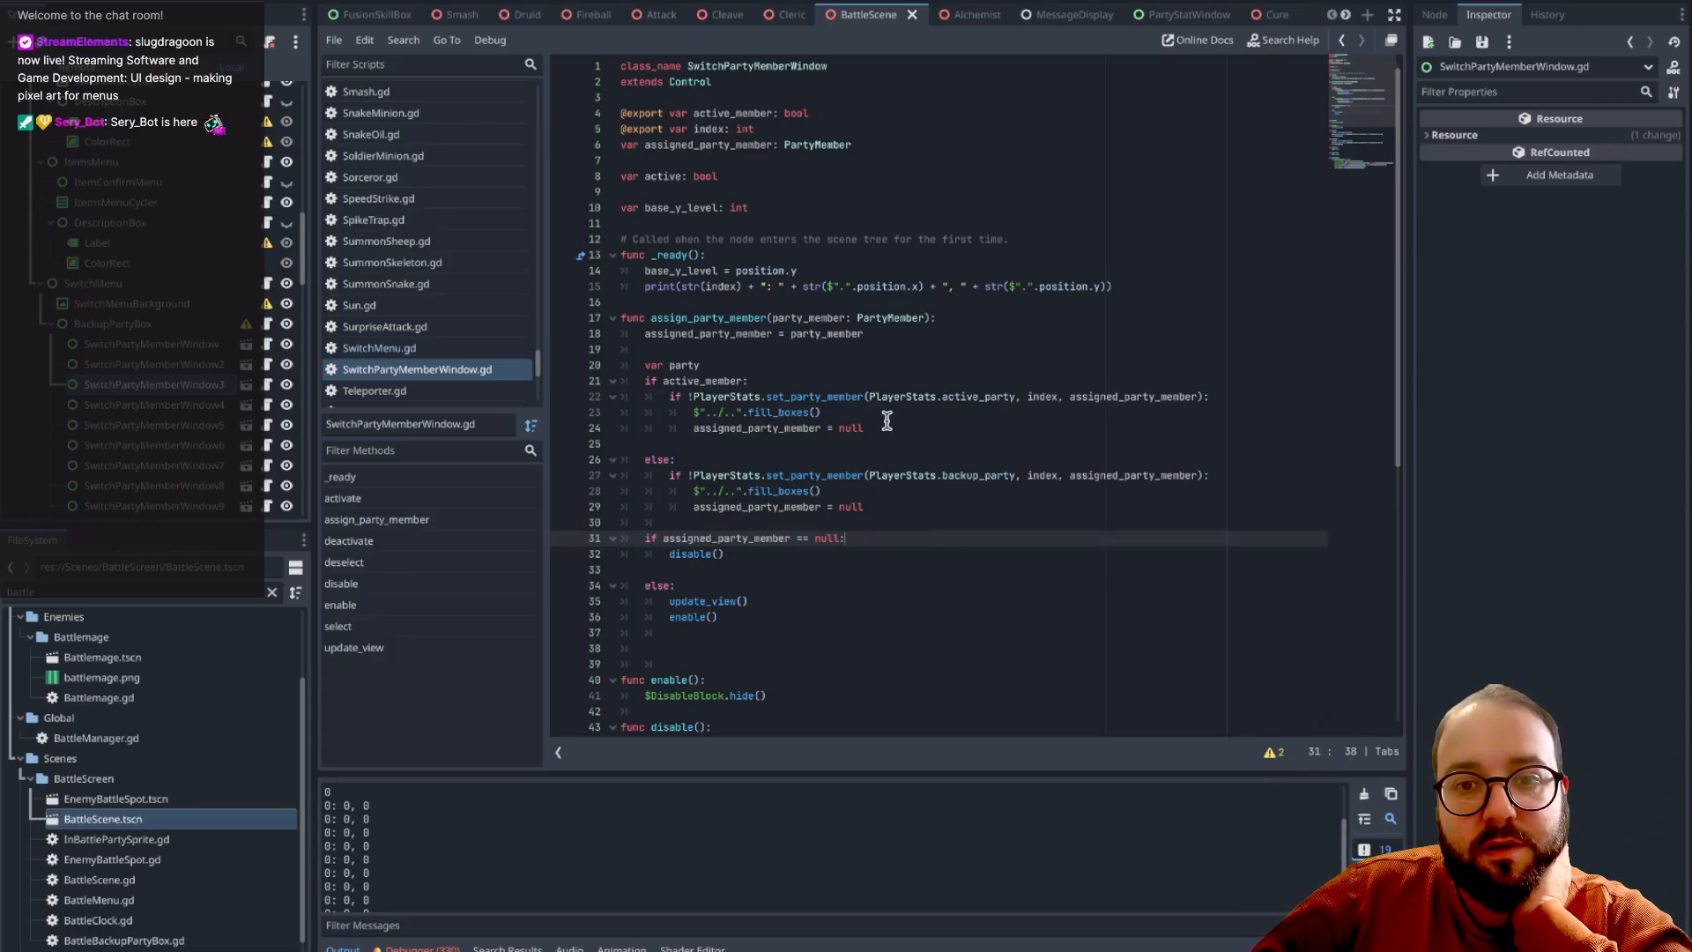
scroll(886, 422, down, 8)
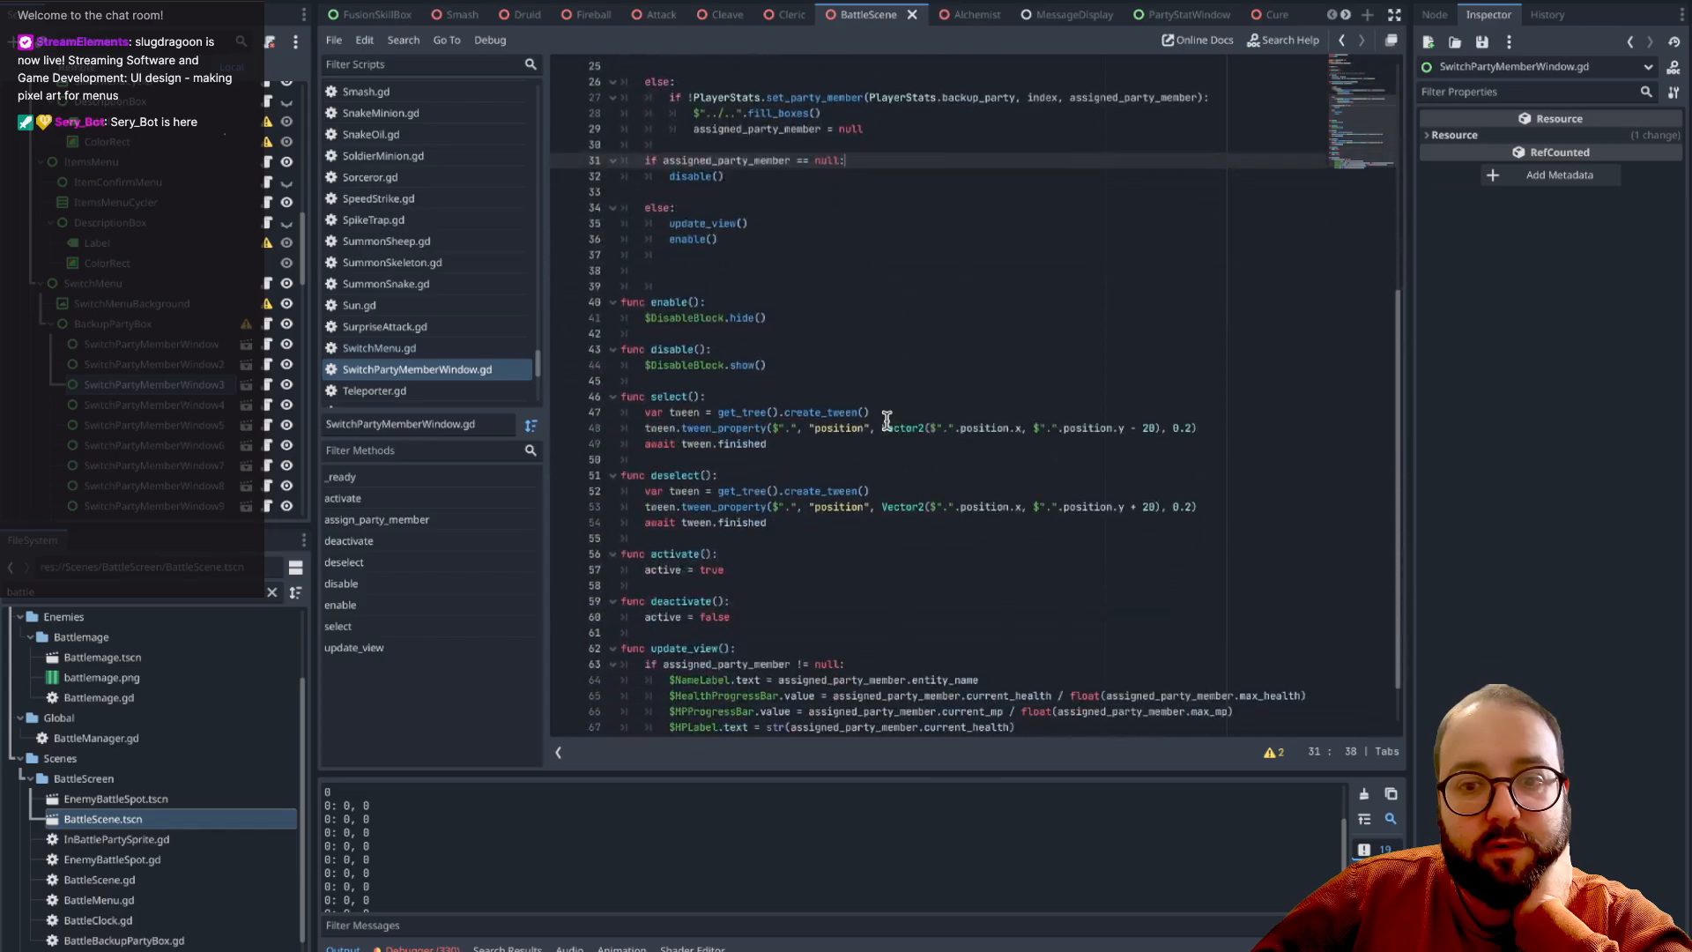
scroll(887, 422, down, 1)
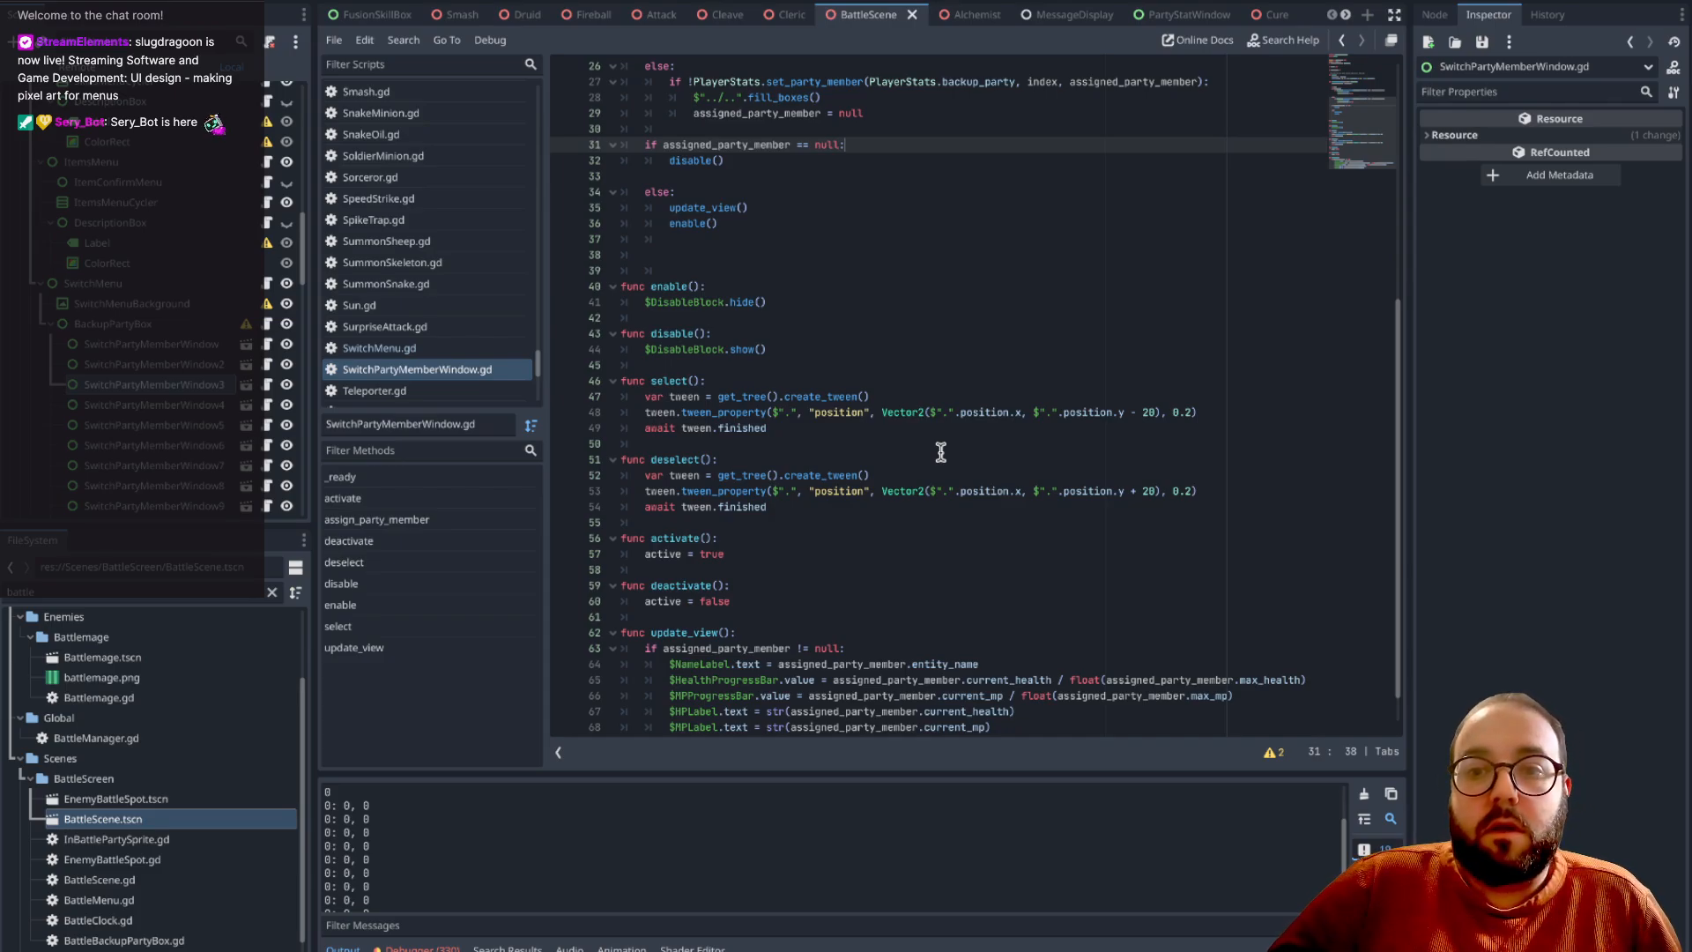
scroll(991, 323, up, 1)
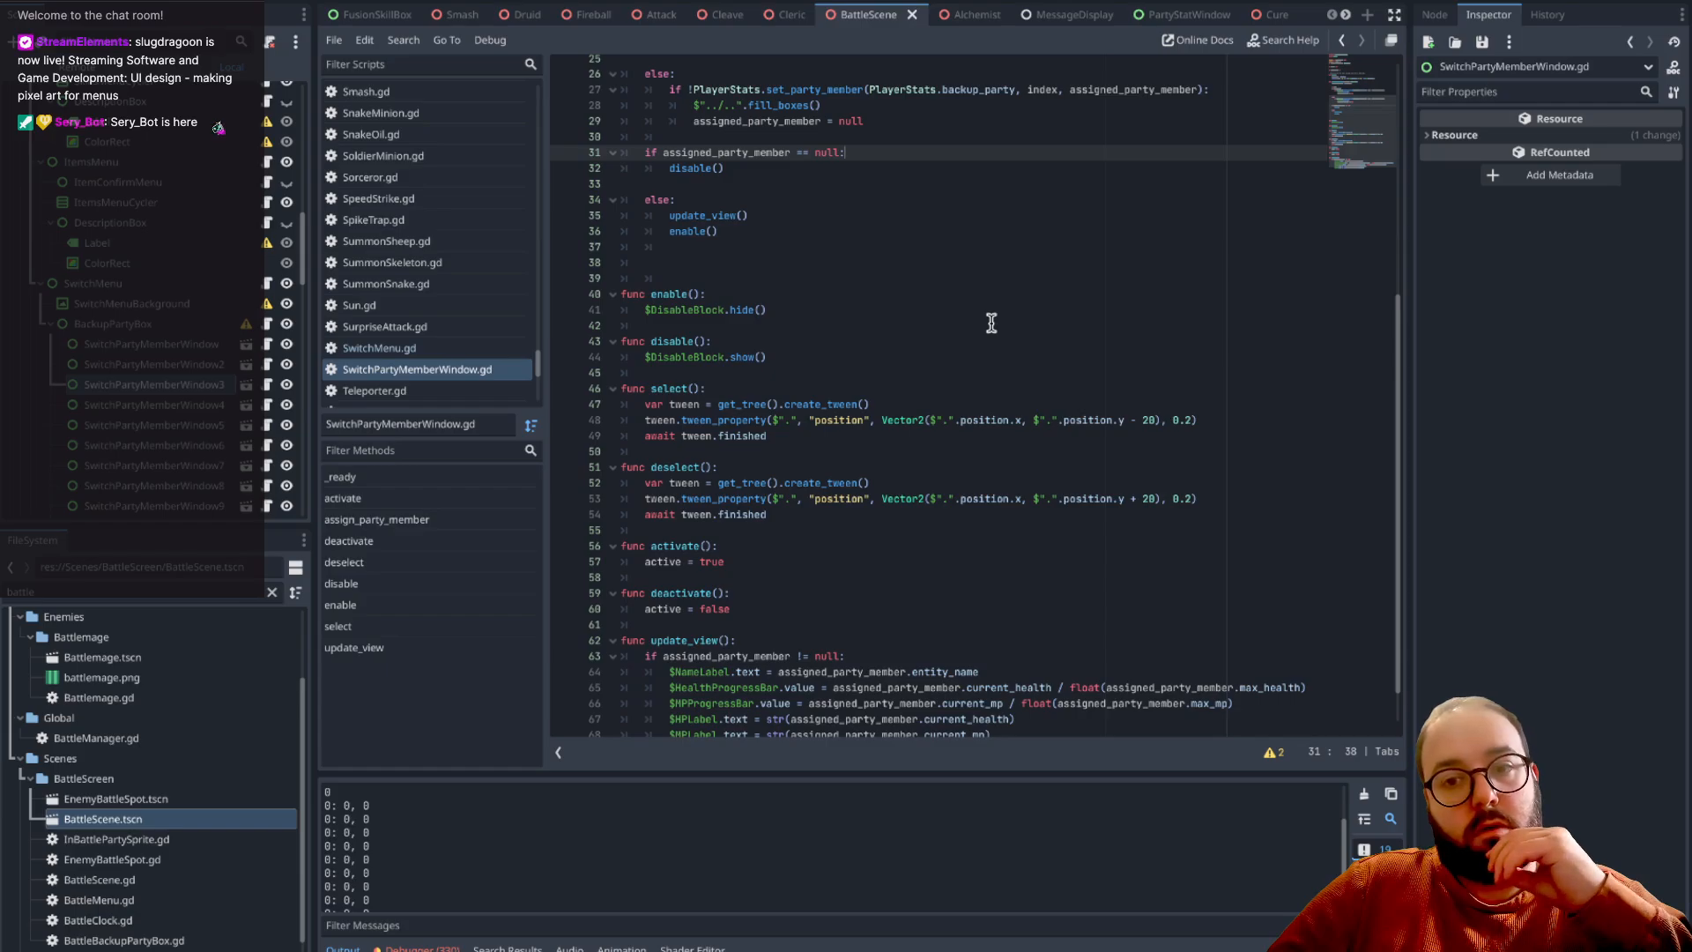
scroll(992, 323, up, 5)
scroll(992, 323, up, 4)
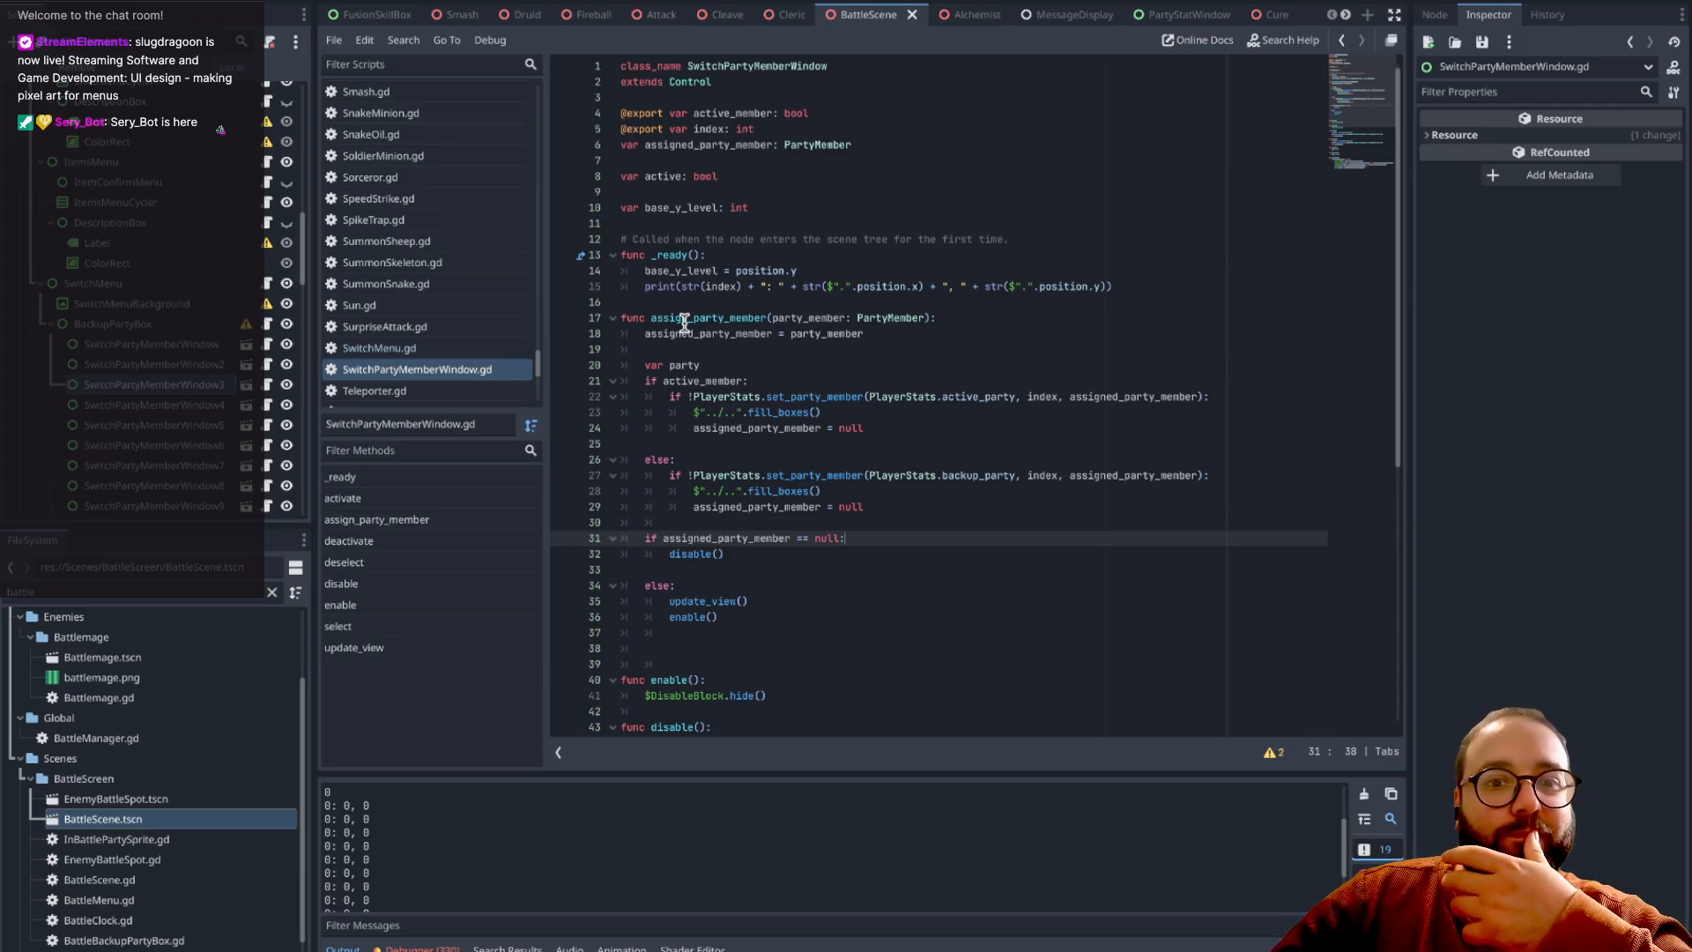
scroll(784, 453, down, 1)
scroll(784, 452, down, 7)
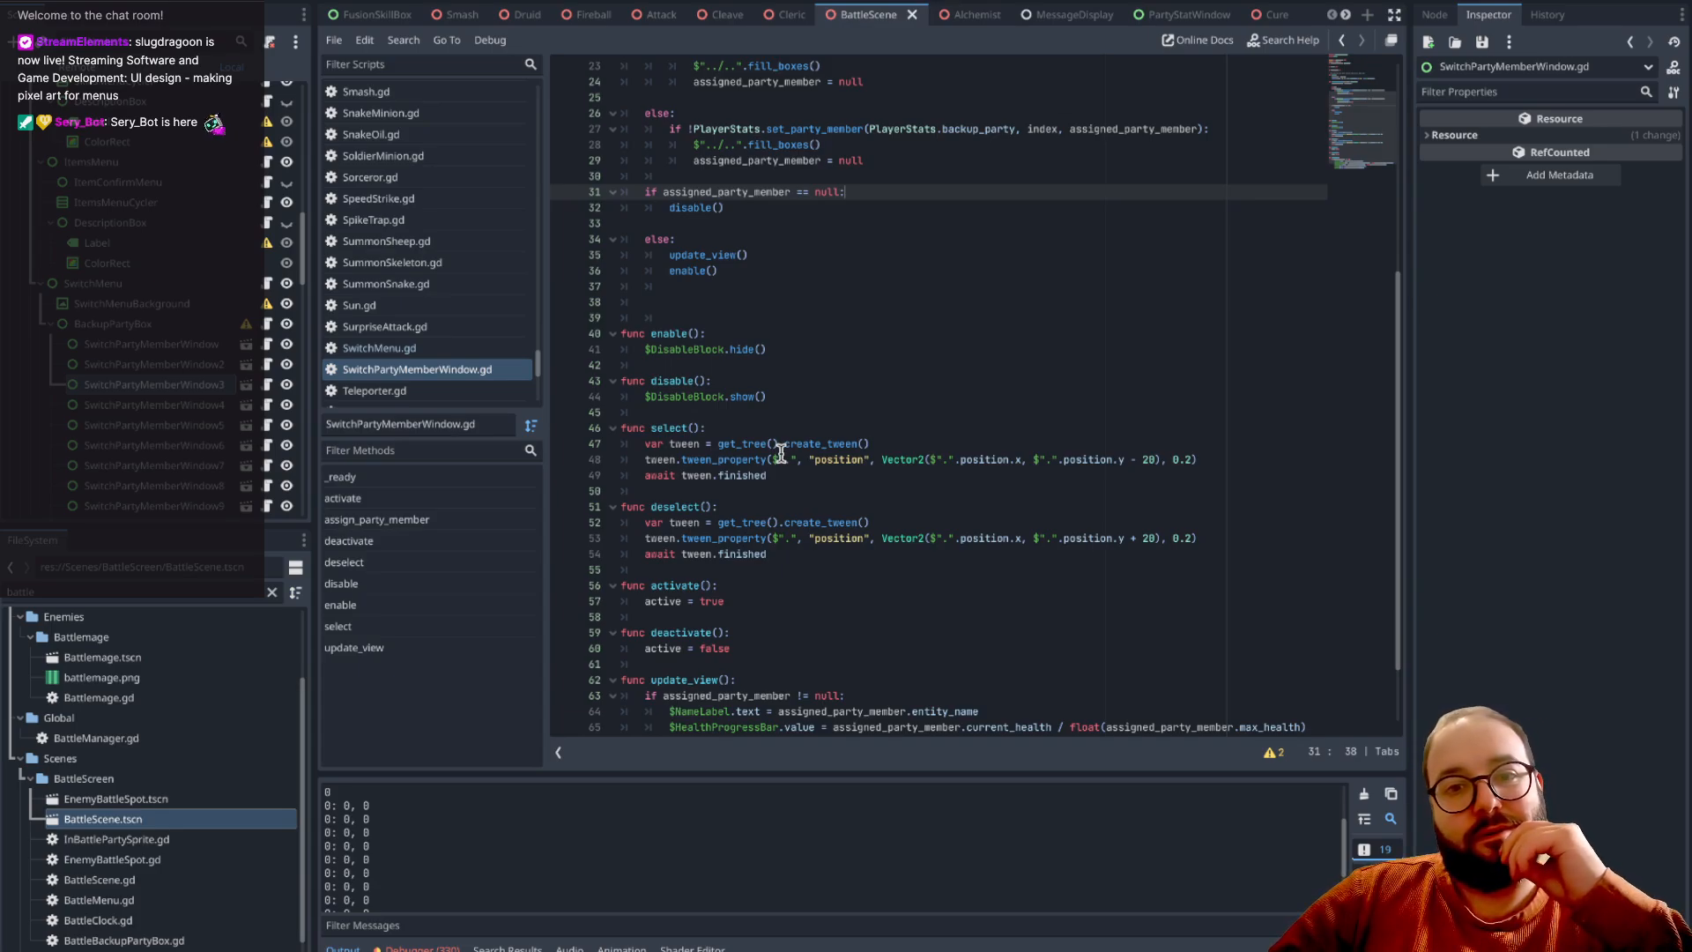
scroll(813, 359, up, 7)
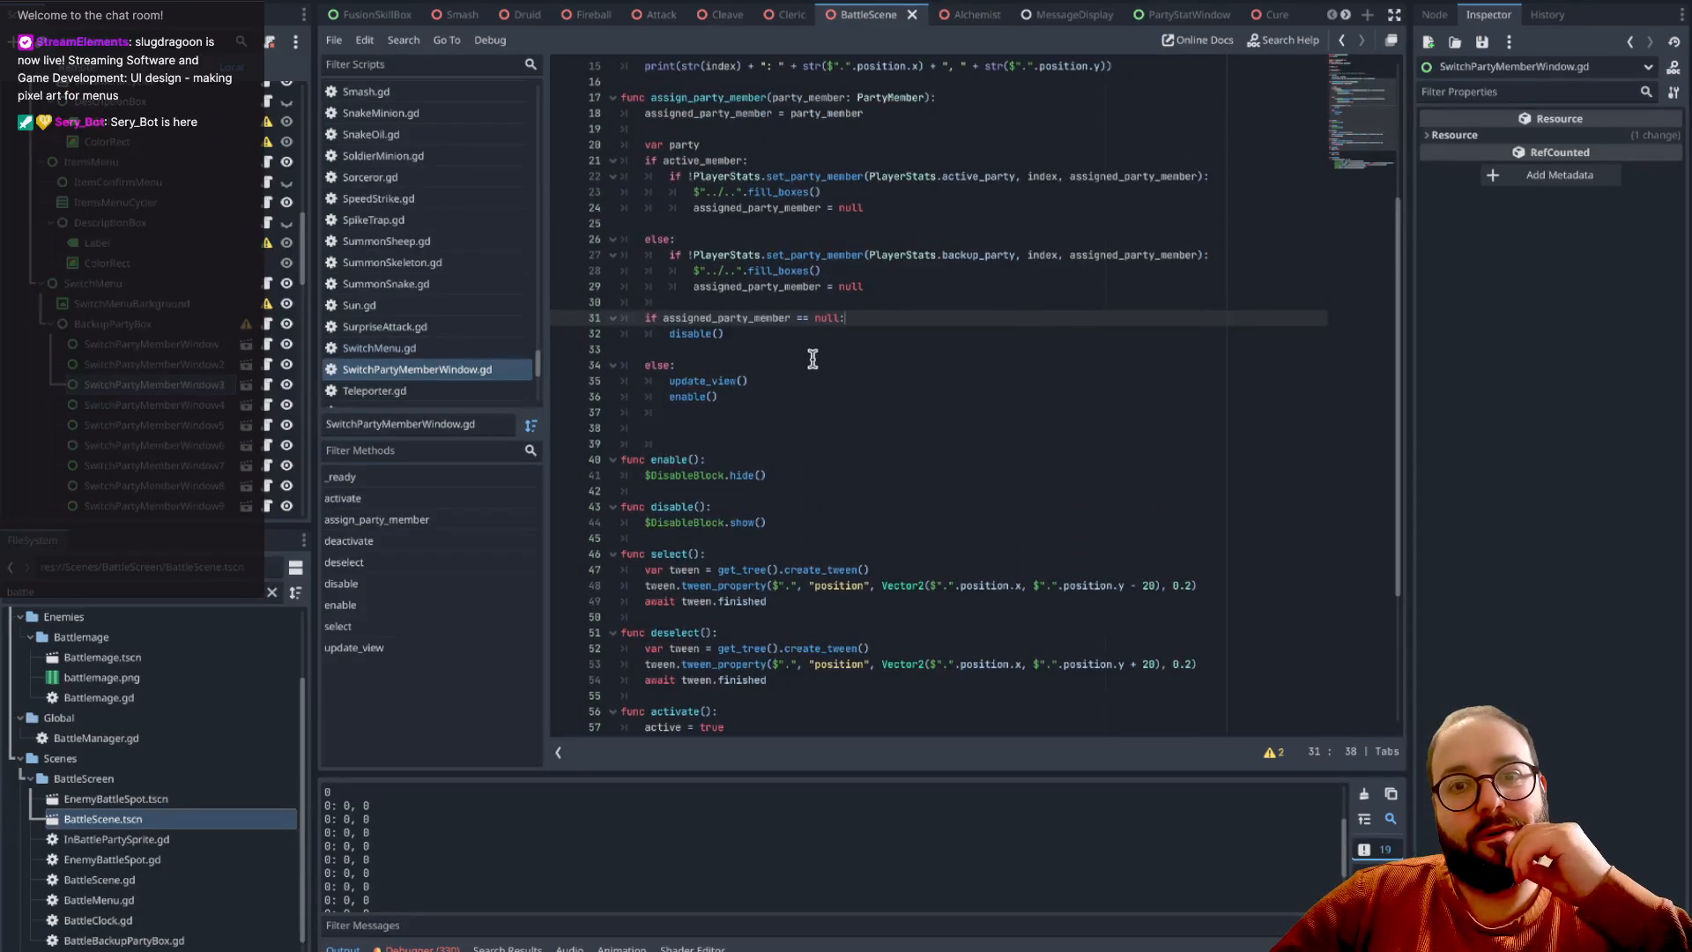
scroll(811, 322, down, 3)
scroll(802, 317, up, 3)
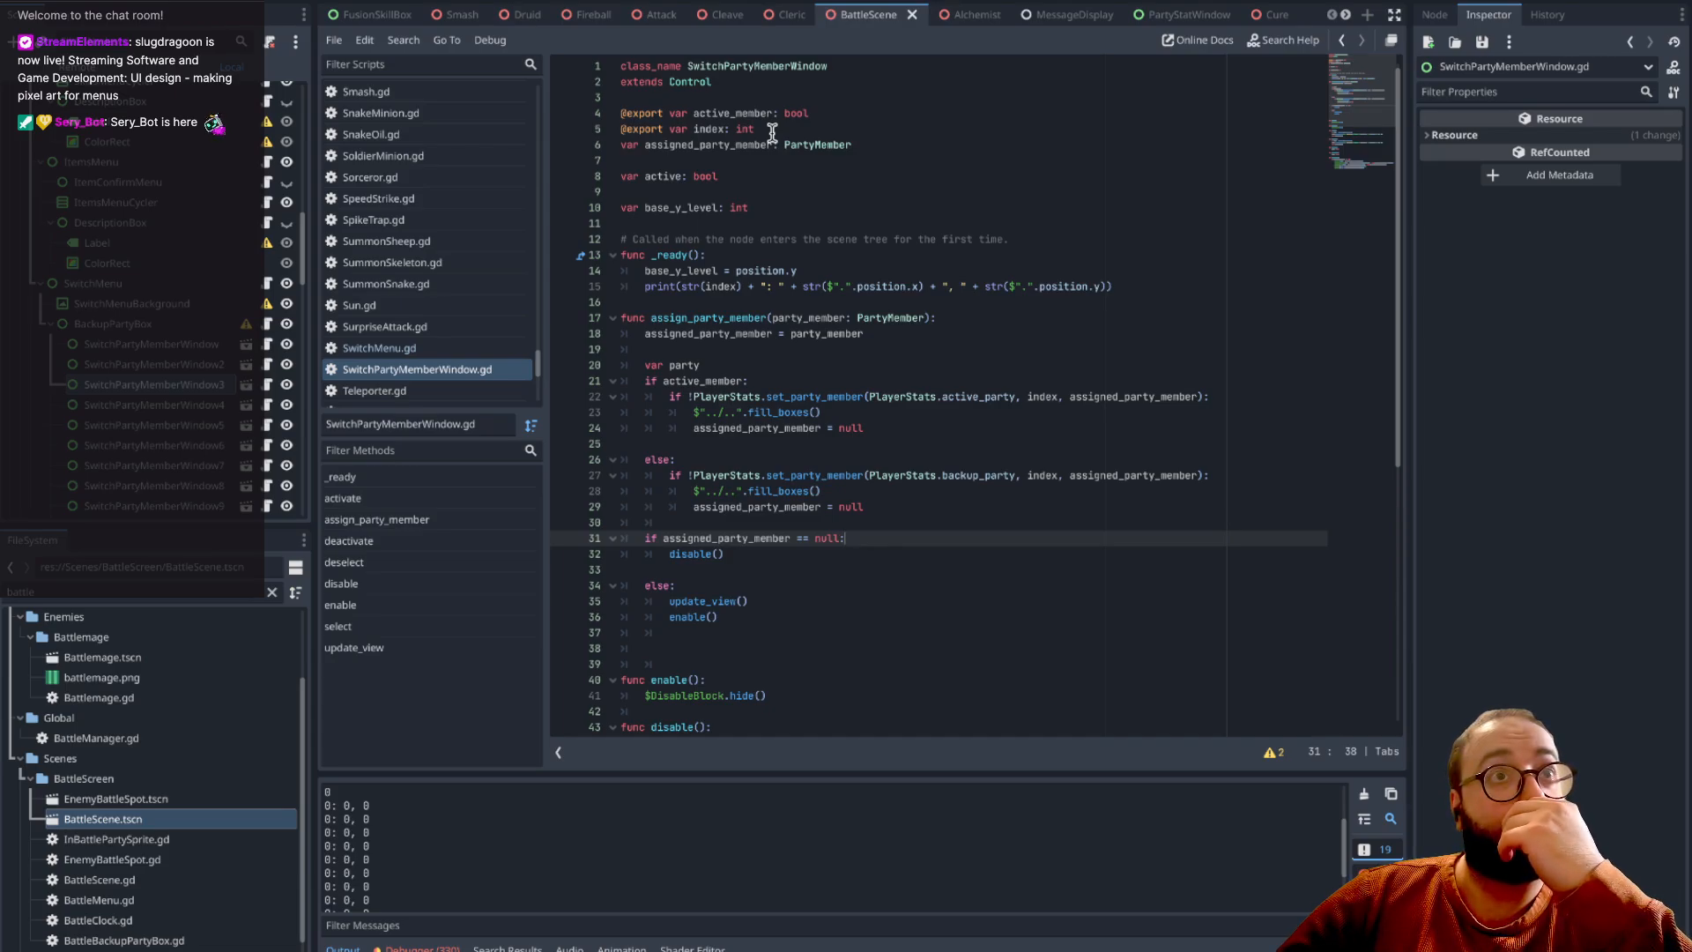
scroll(772, 132, down, 1)
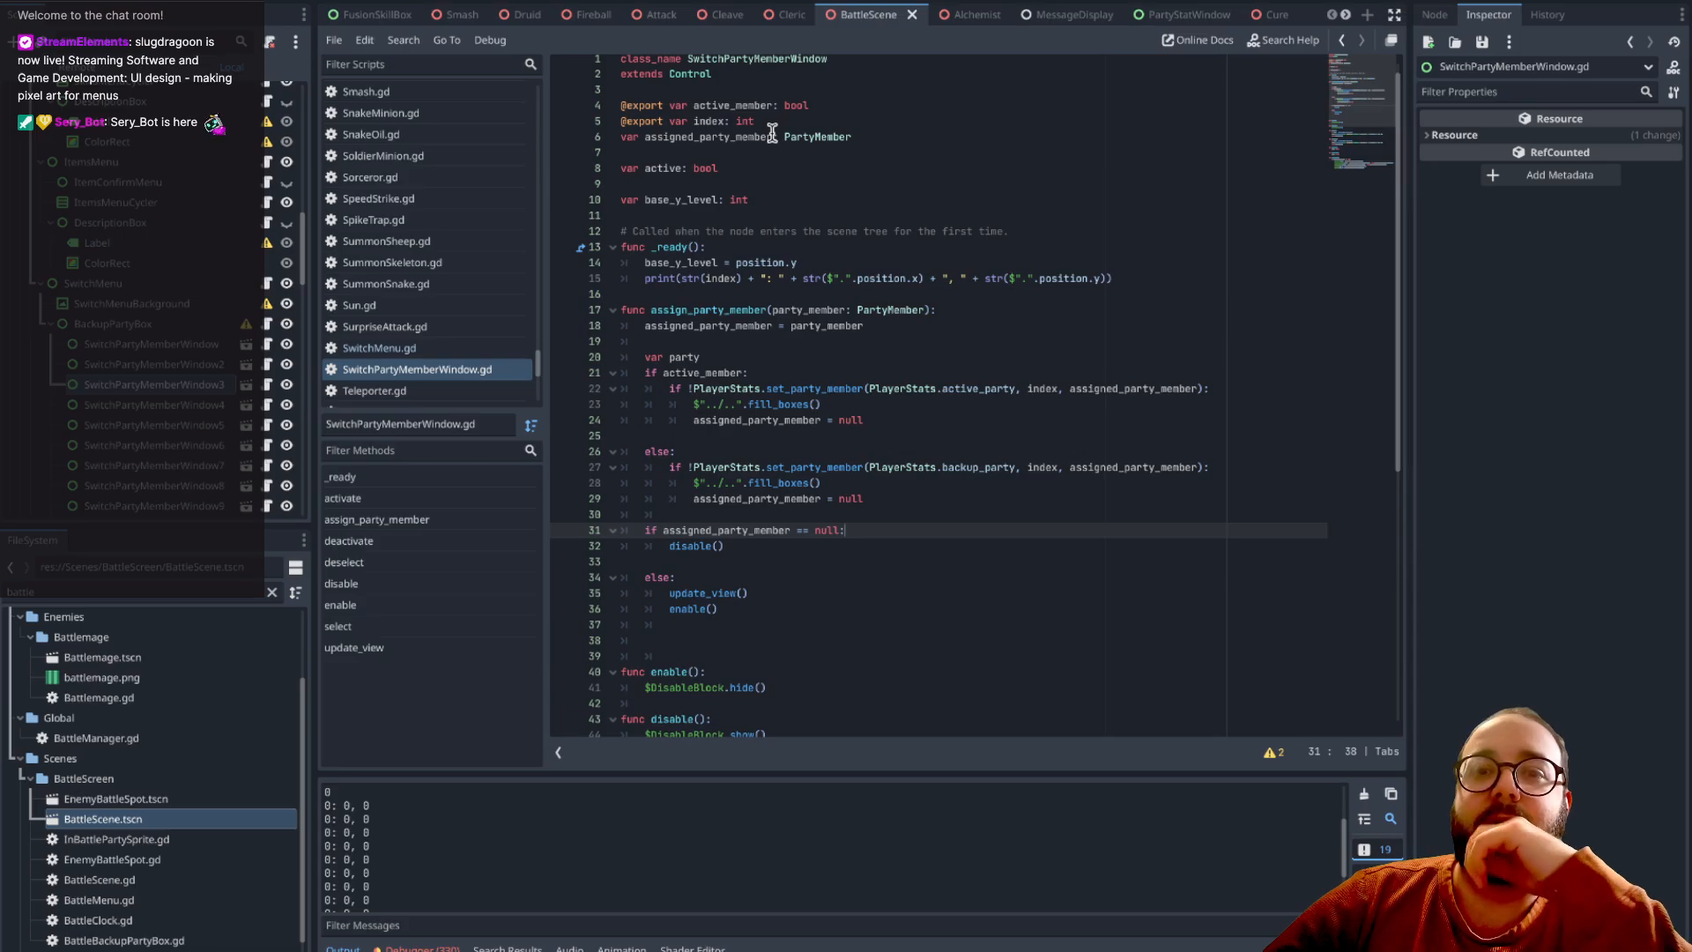
scroll(772, 132, down, 1)
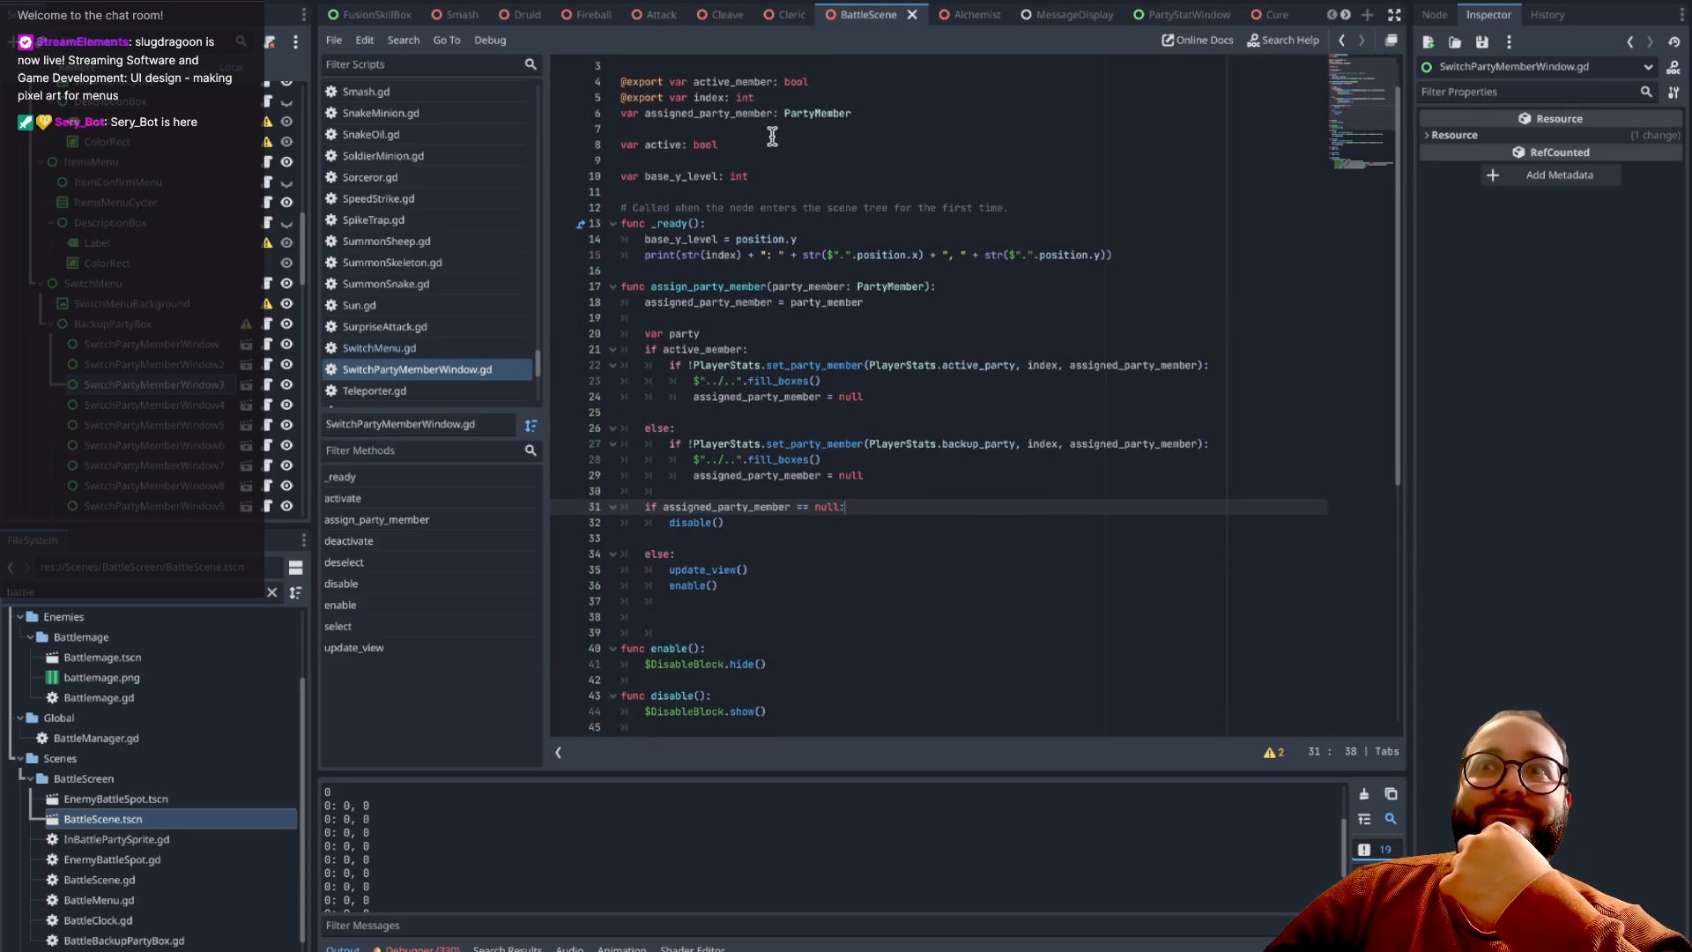
scroll(908, 409, down, 5)
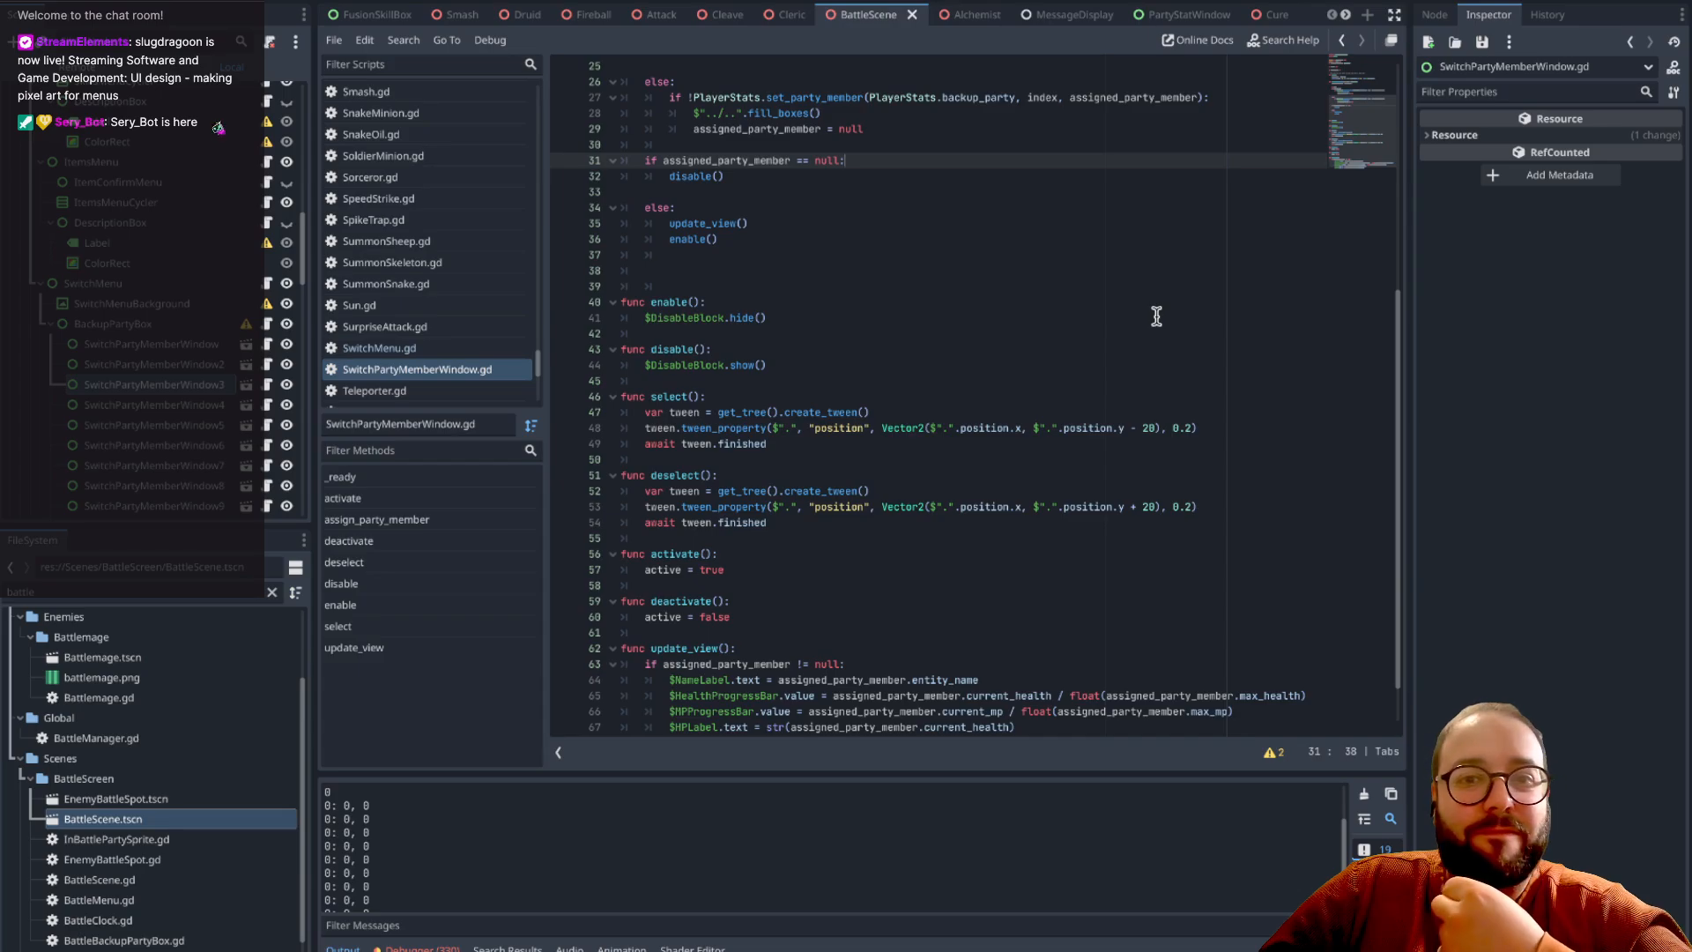
scroll(1156, 316, up, 8)
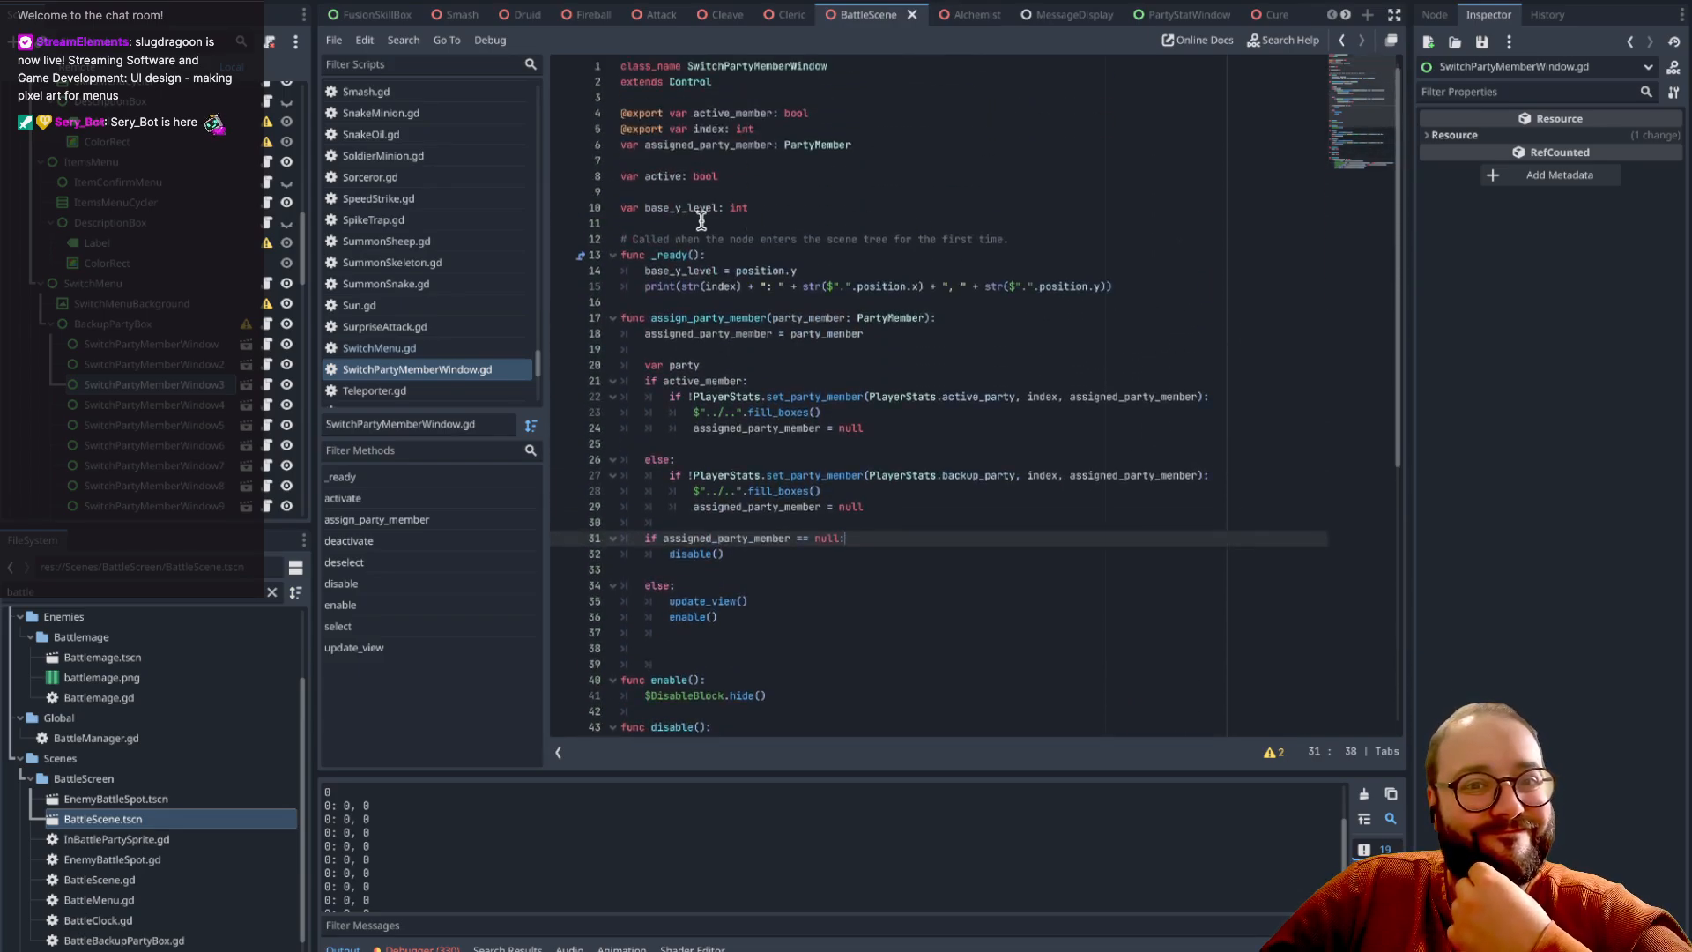
drag(760, 208, 587, 212)
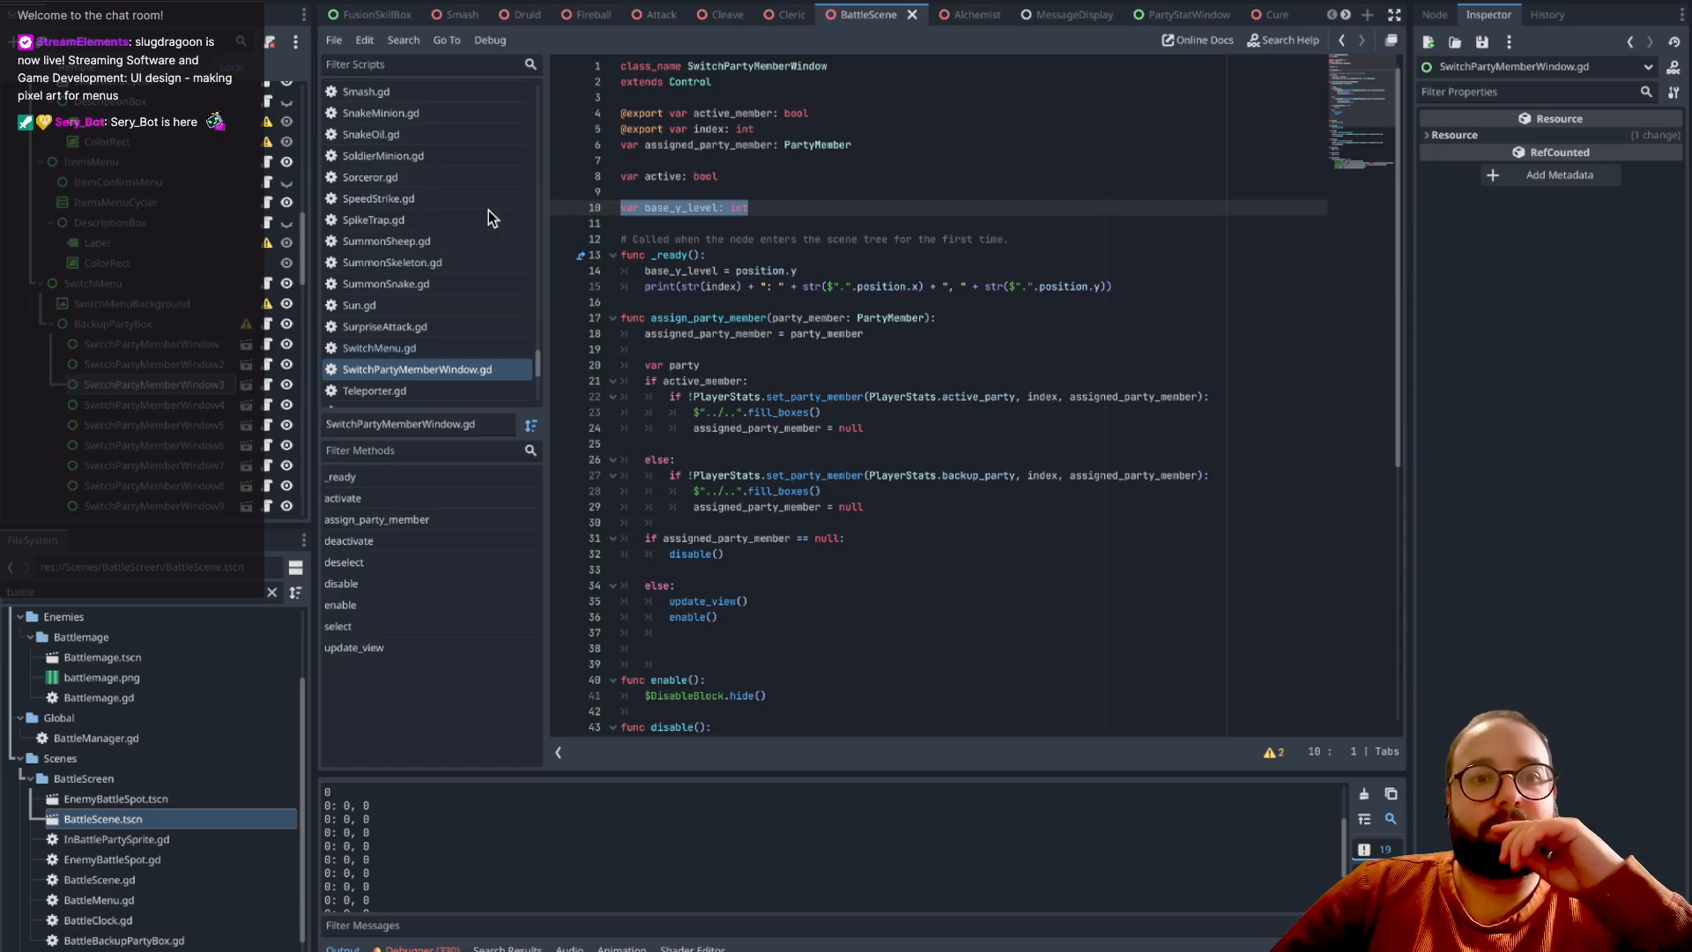
- Compare the Transform positions of SwitchPartyMemberWindow, SwitchPartyMemberWindow4, 9 and 7 with the script's tween code
click(173, 328)
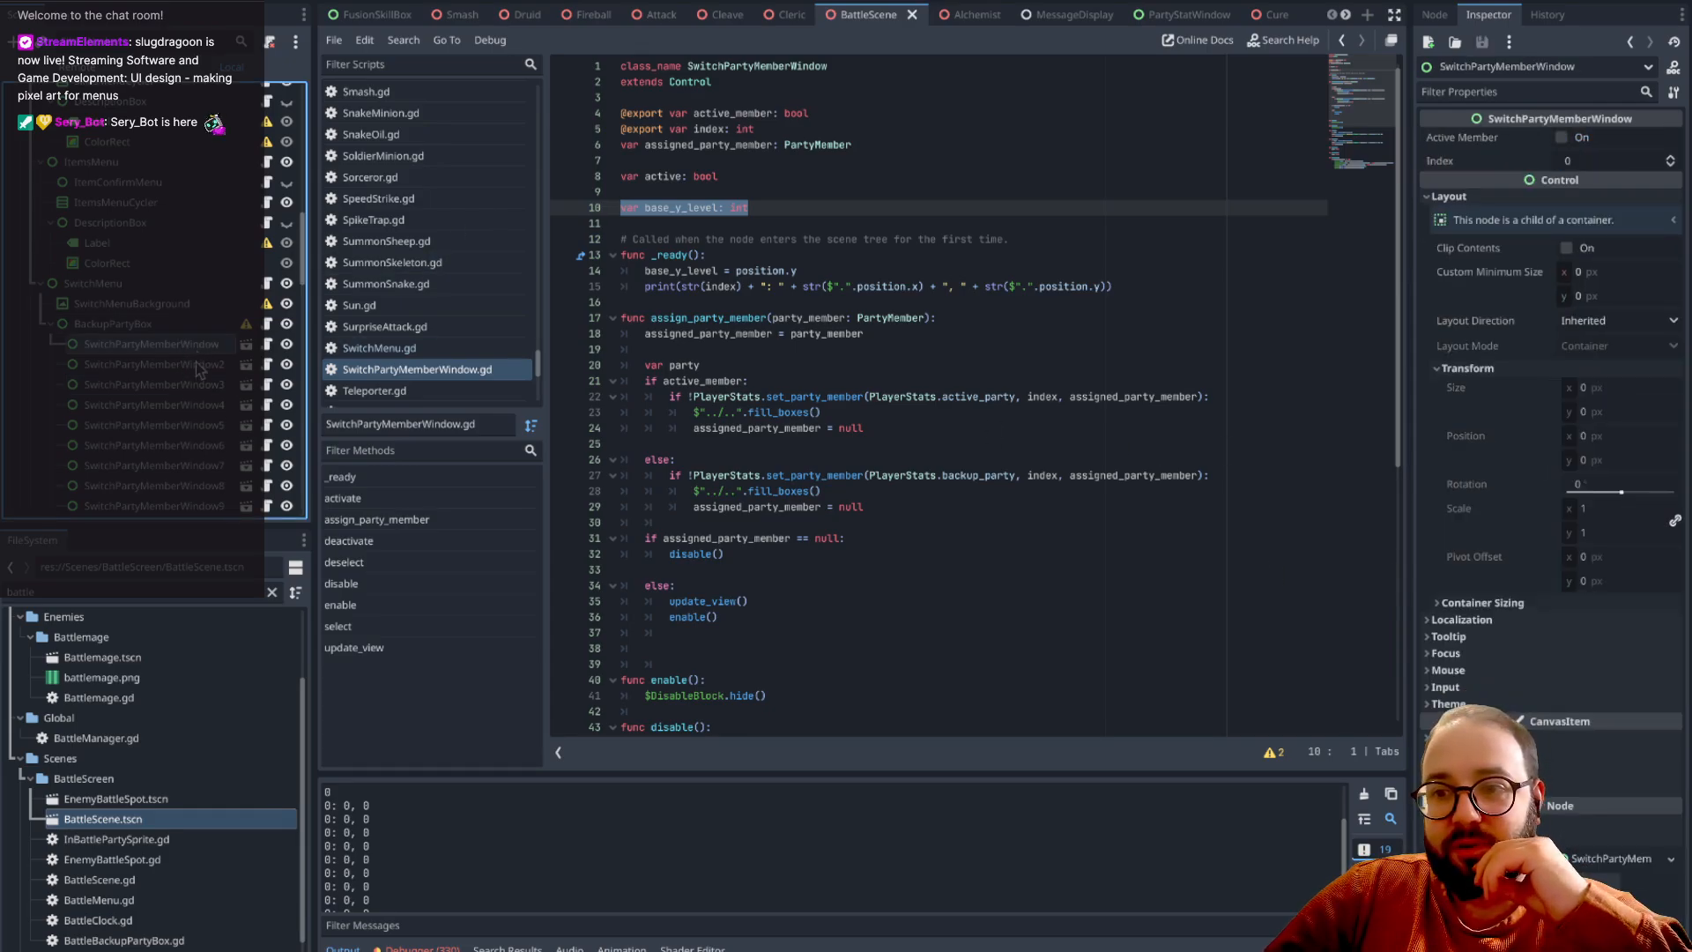
click(189, 407)
click(188, 505)
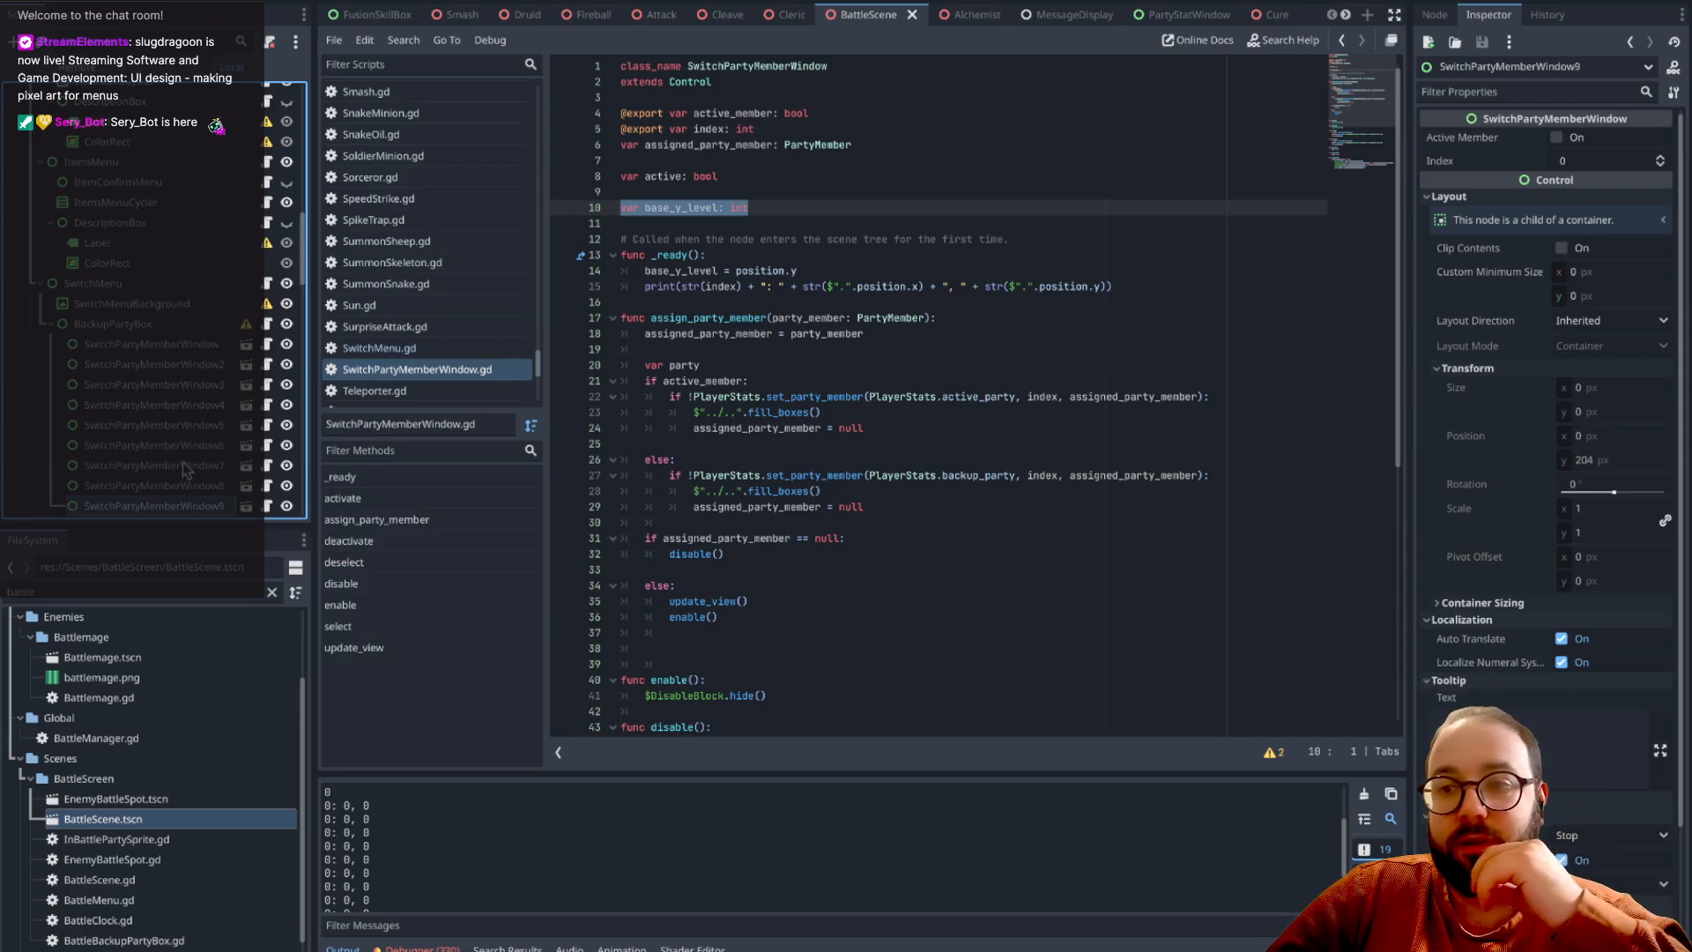
click(186, 467)
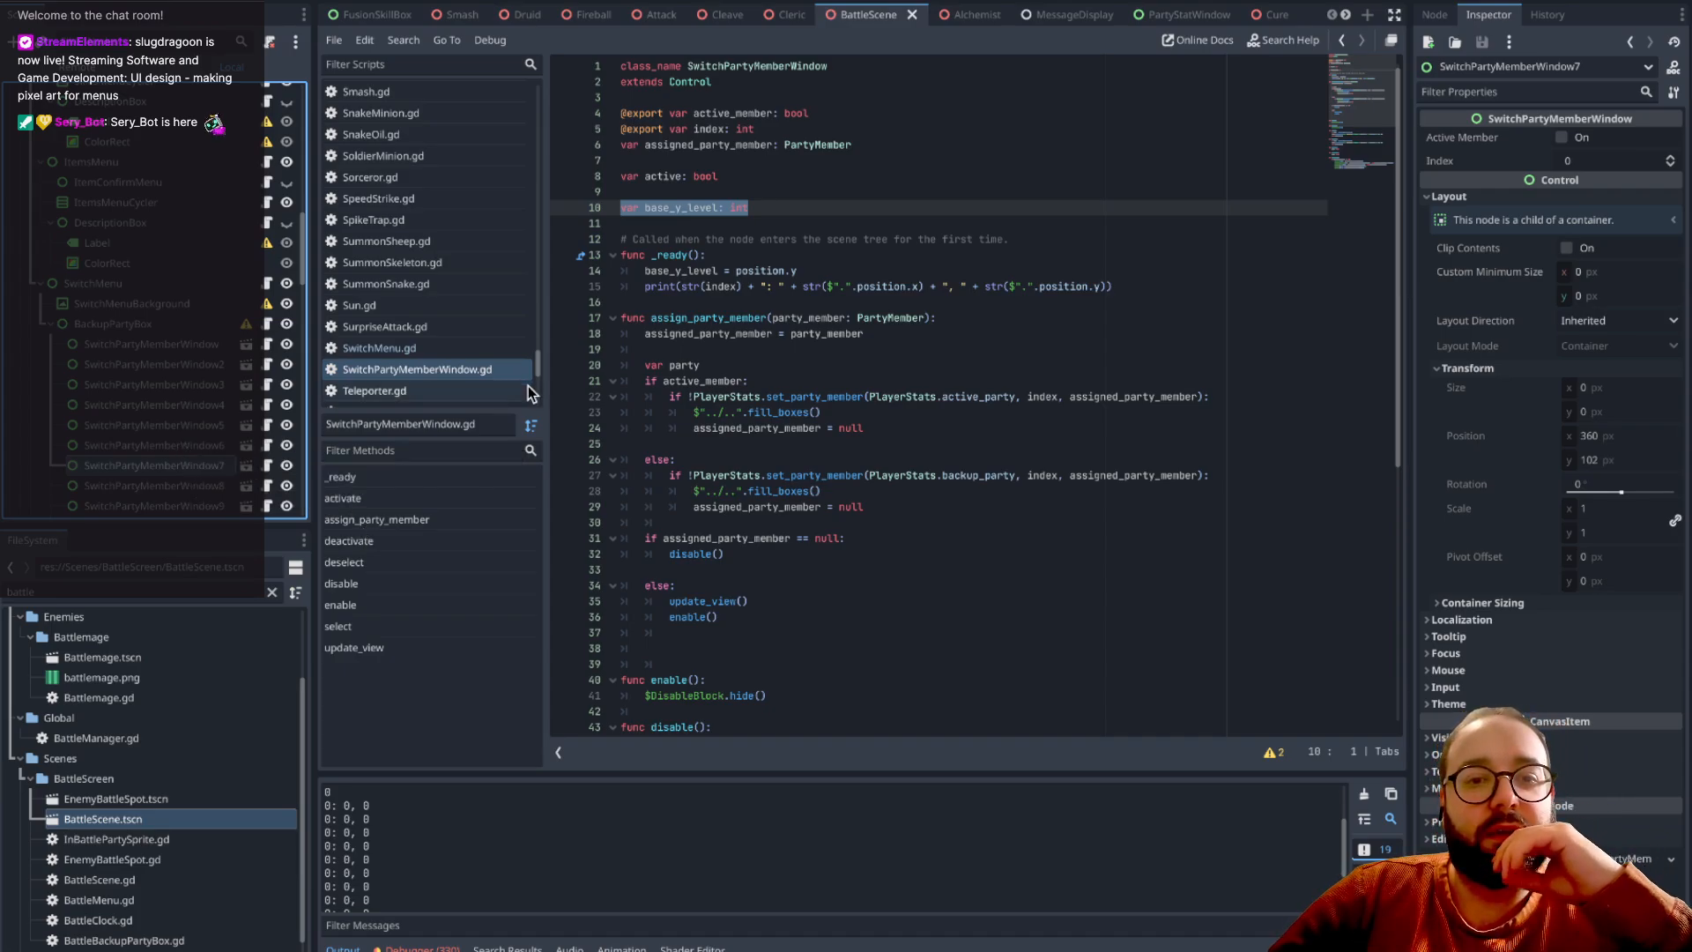
scroll(891, 403, down, 2)
scroll(889, 403, down, 3)
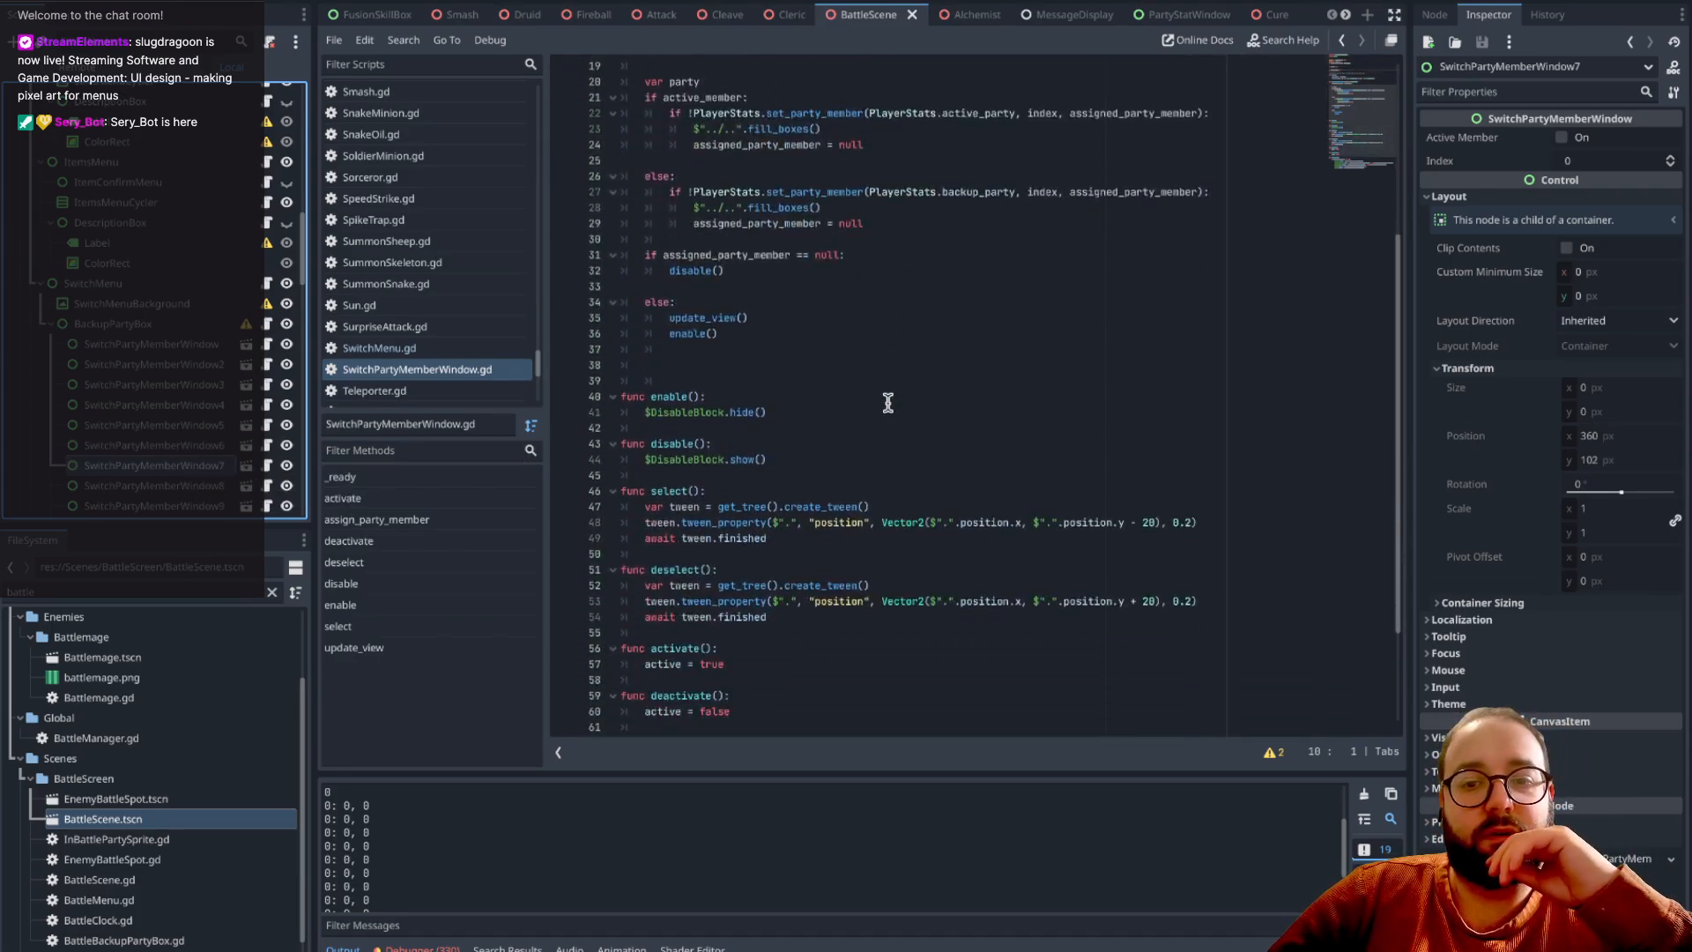
scroll(888, 402, up, 4)
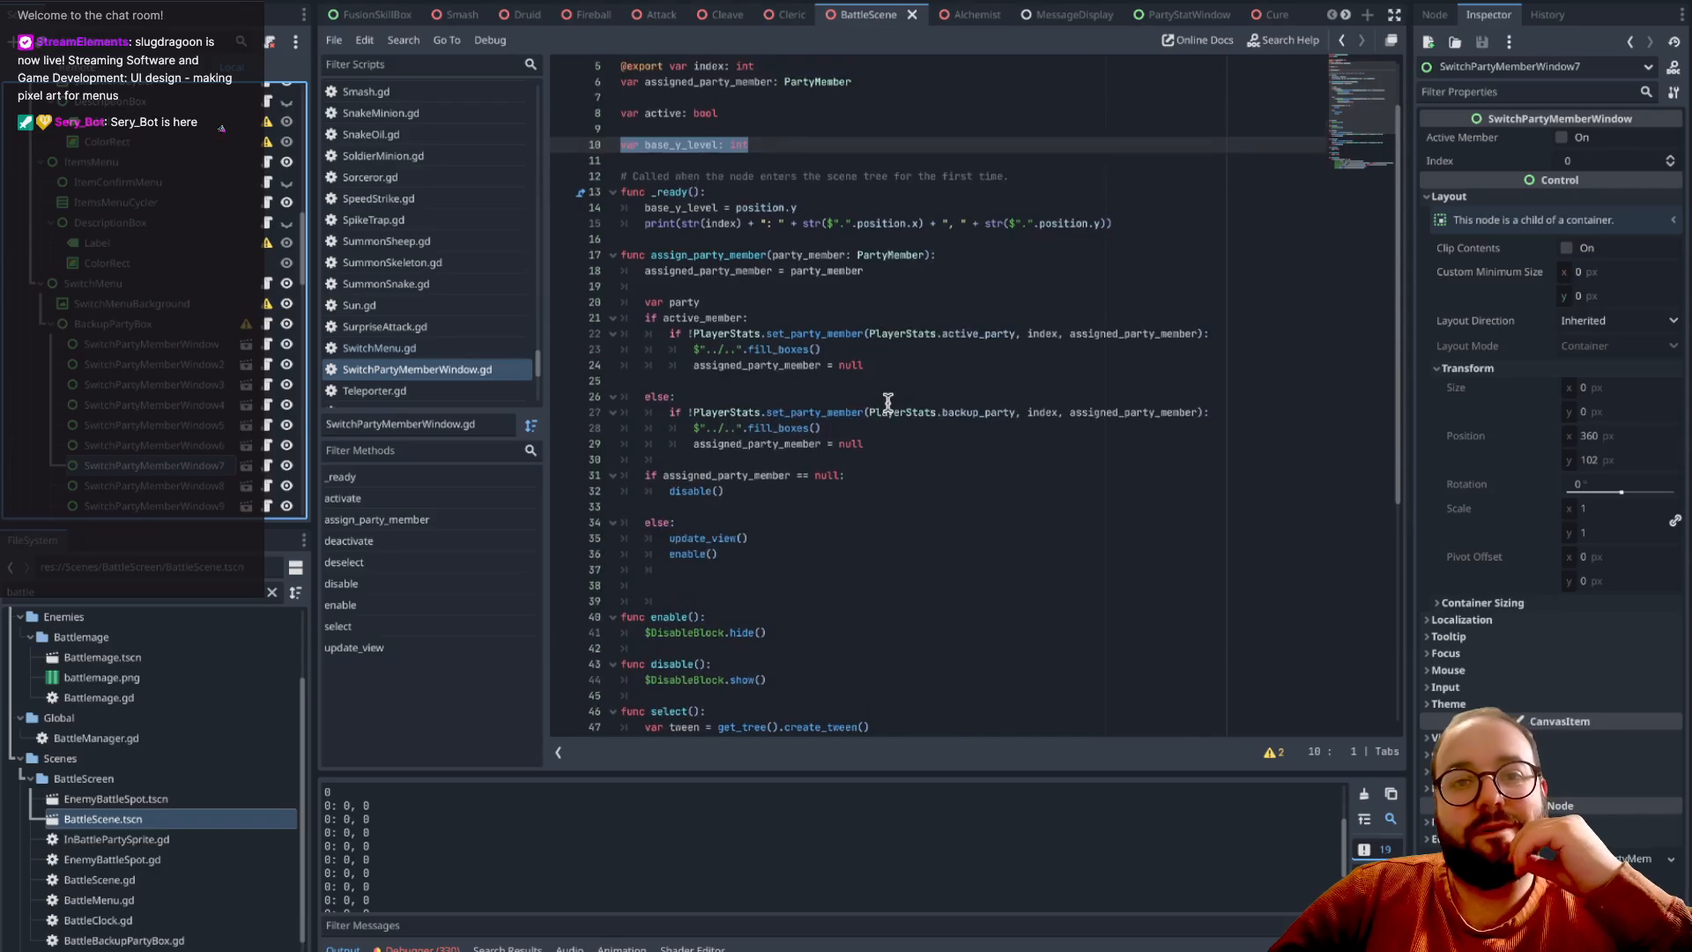
- Delete the debug print line that outputs the index and position from _ready()
click(782, 144)
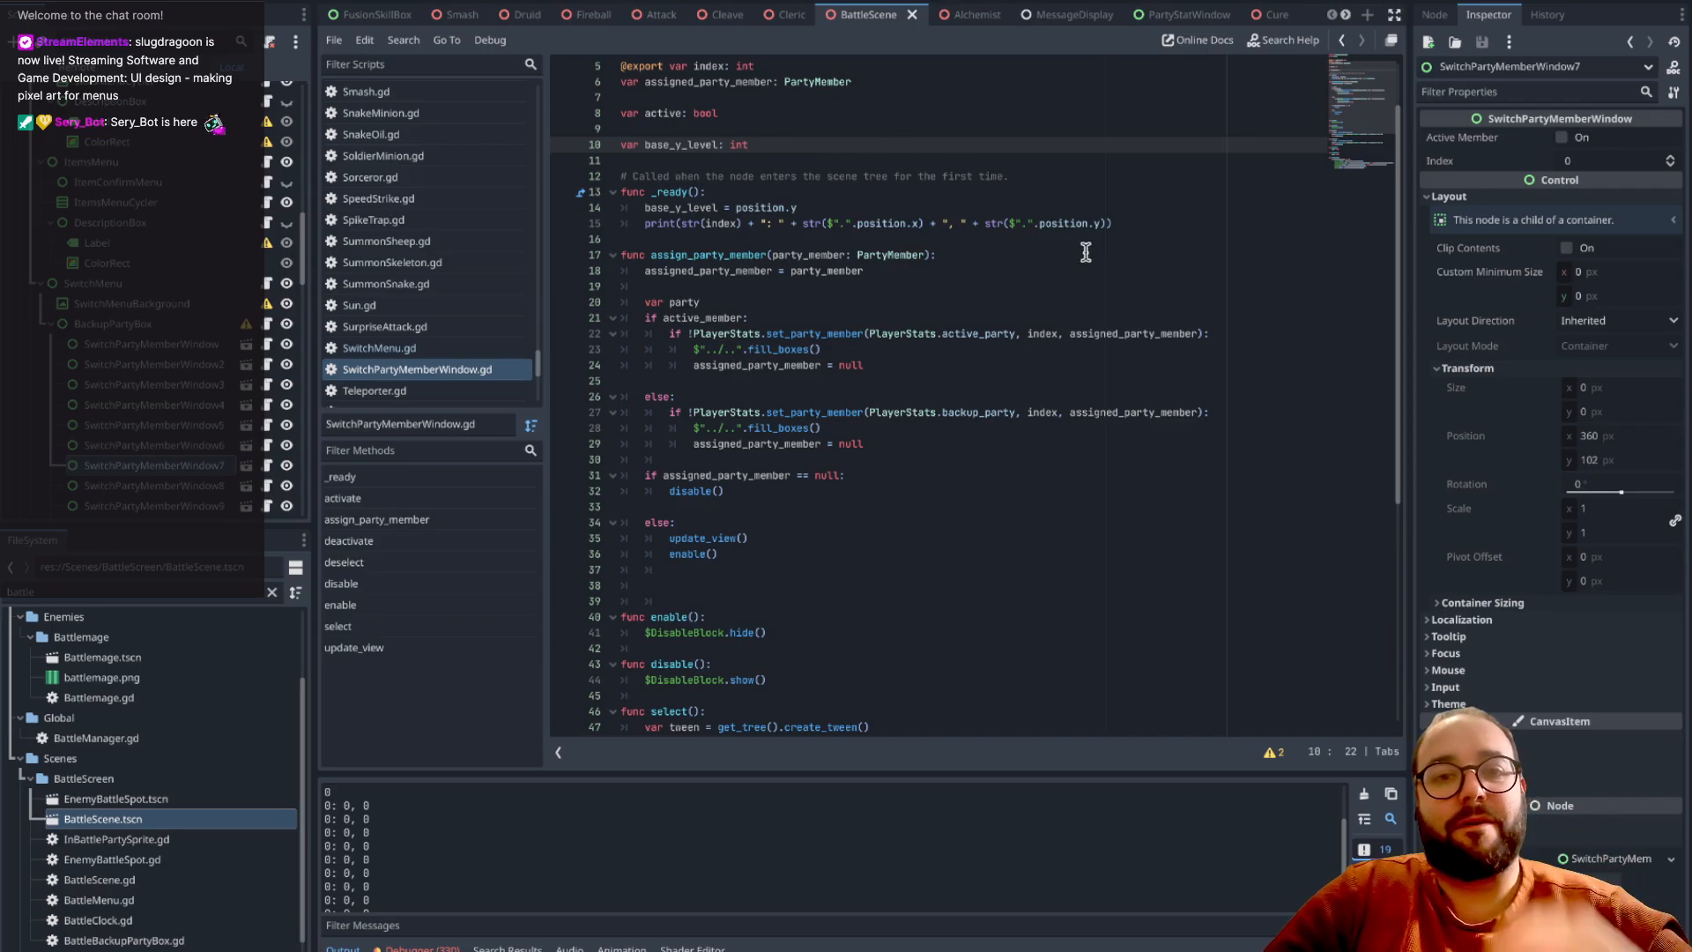
drag(1129, 229, 614, 232)
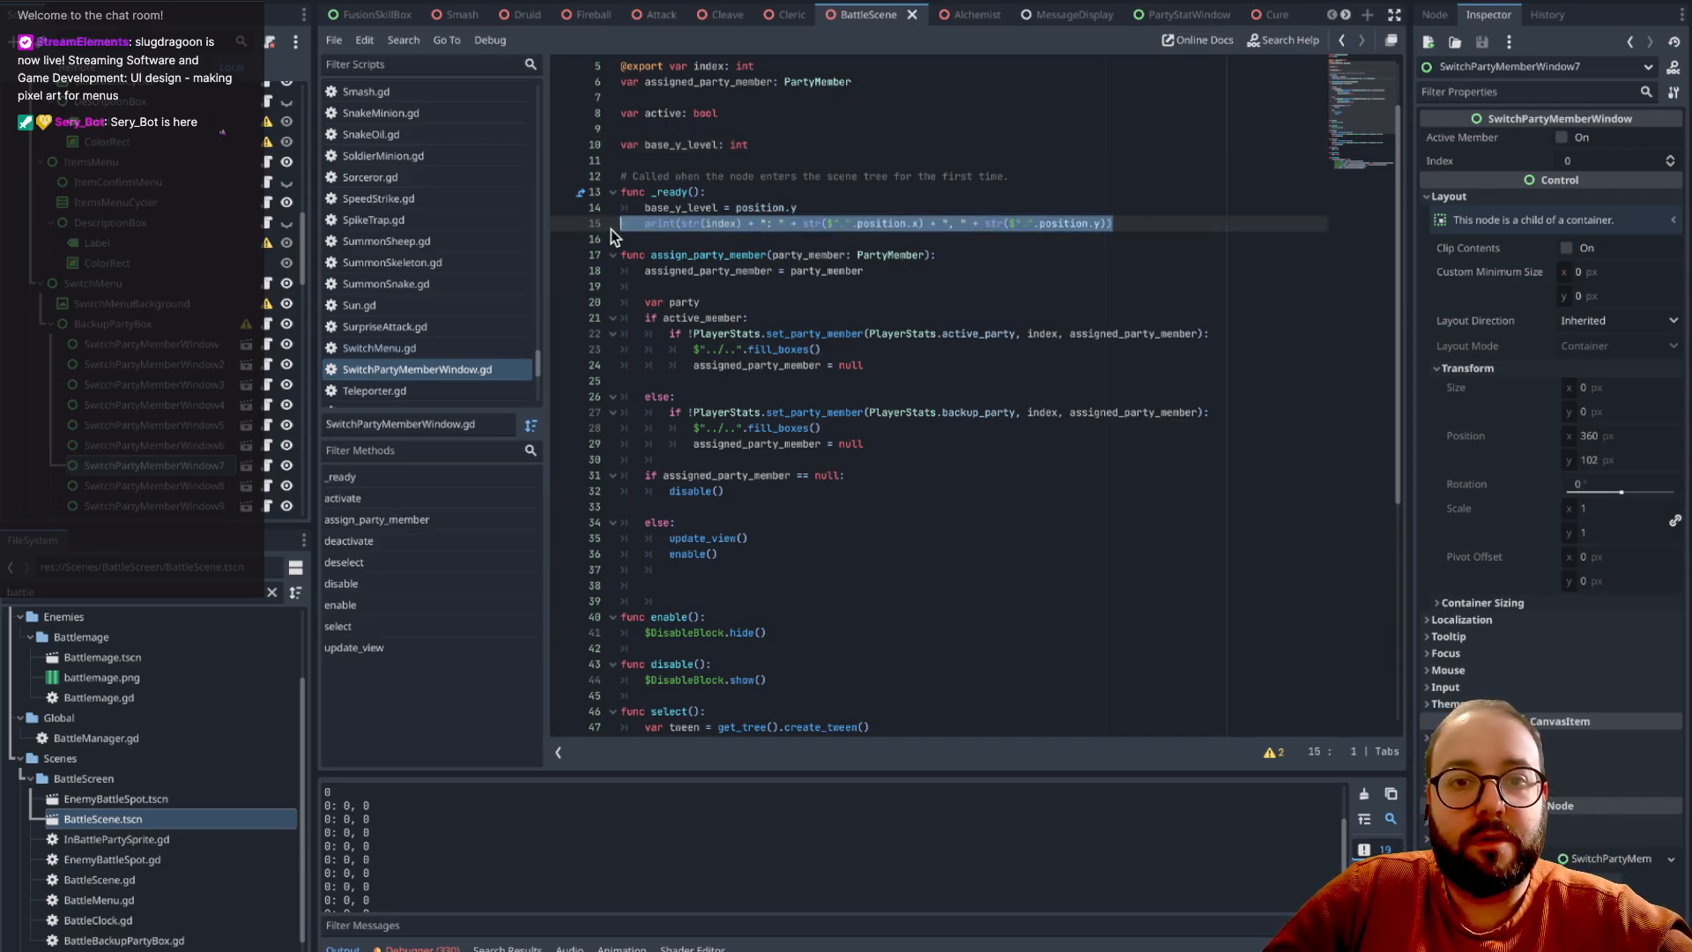
key(BackSpace)
- Replace position.y in the base_y_level assignment in _ready() with 102 * (index % 4)
drag(737, 208, 849, 212)
text(102)
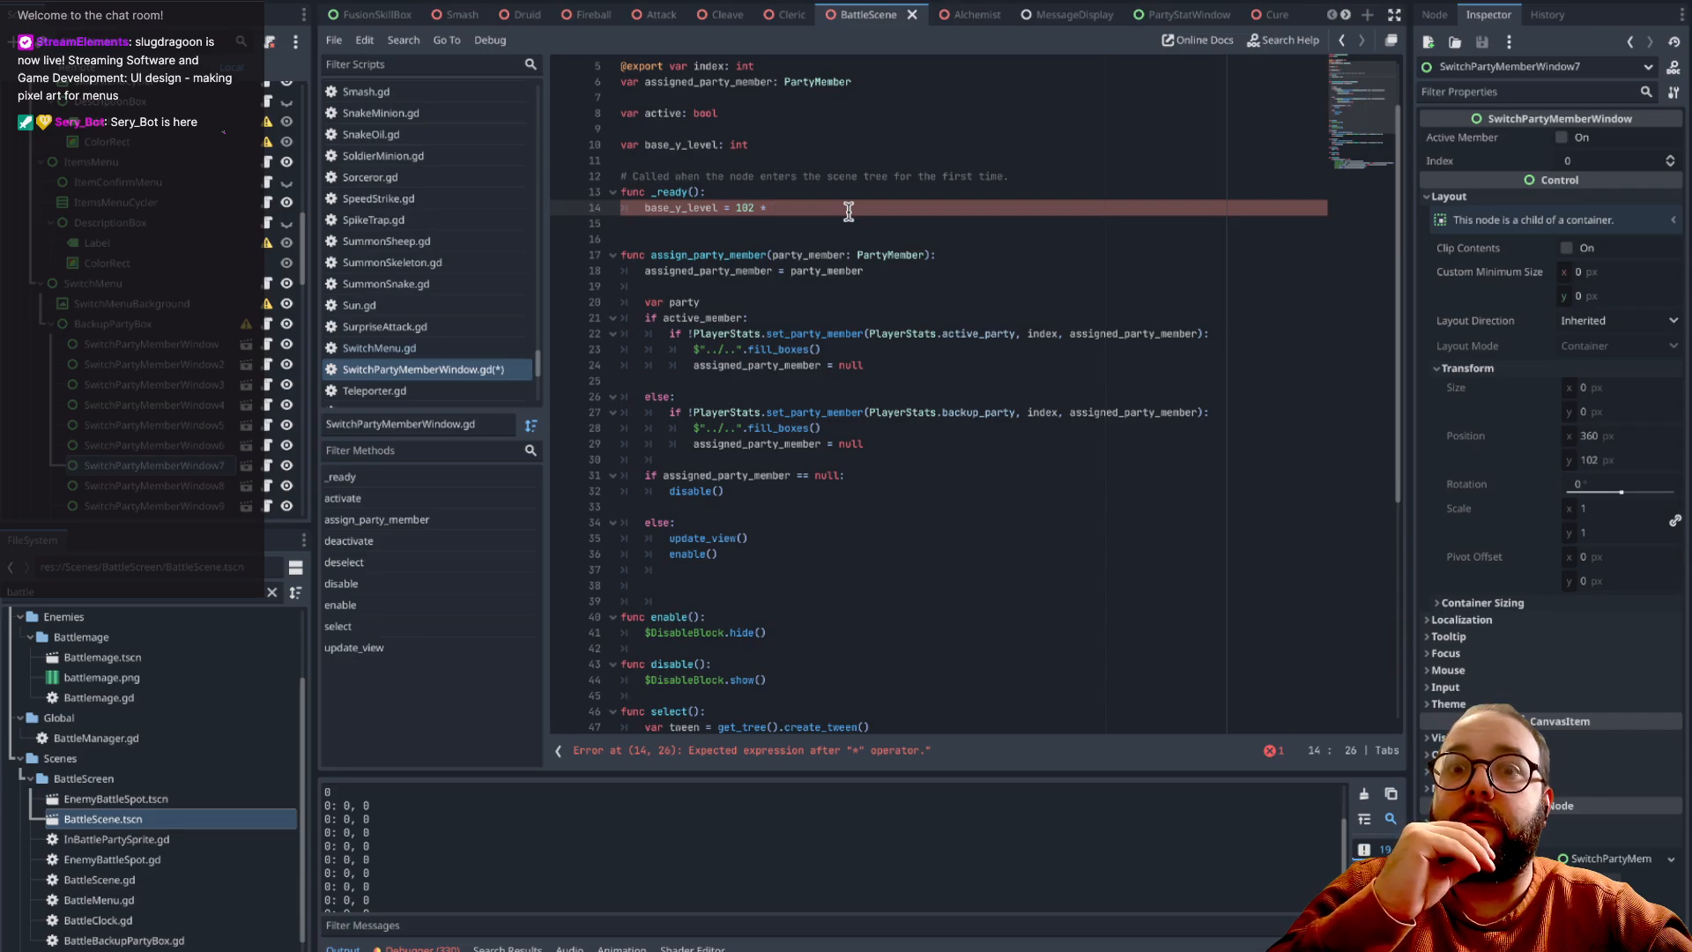
text(* ()
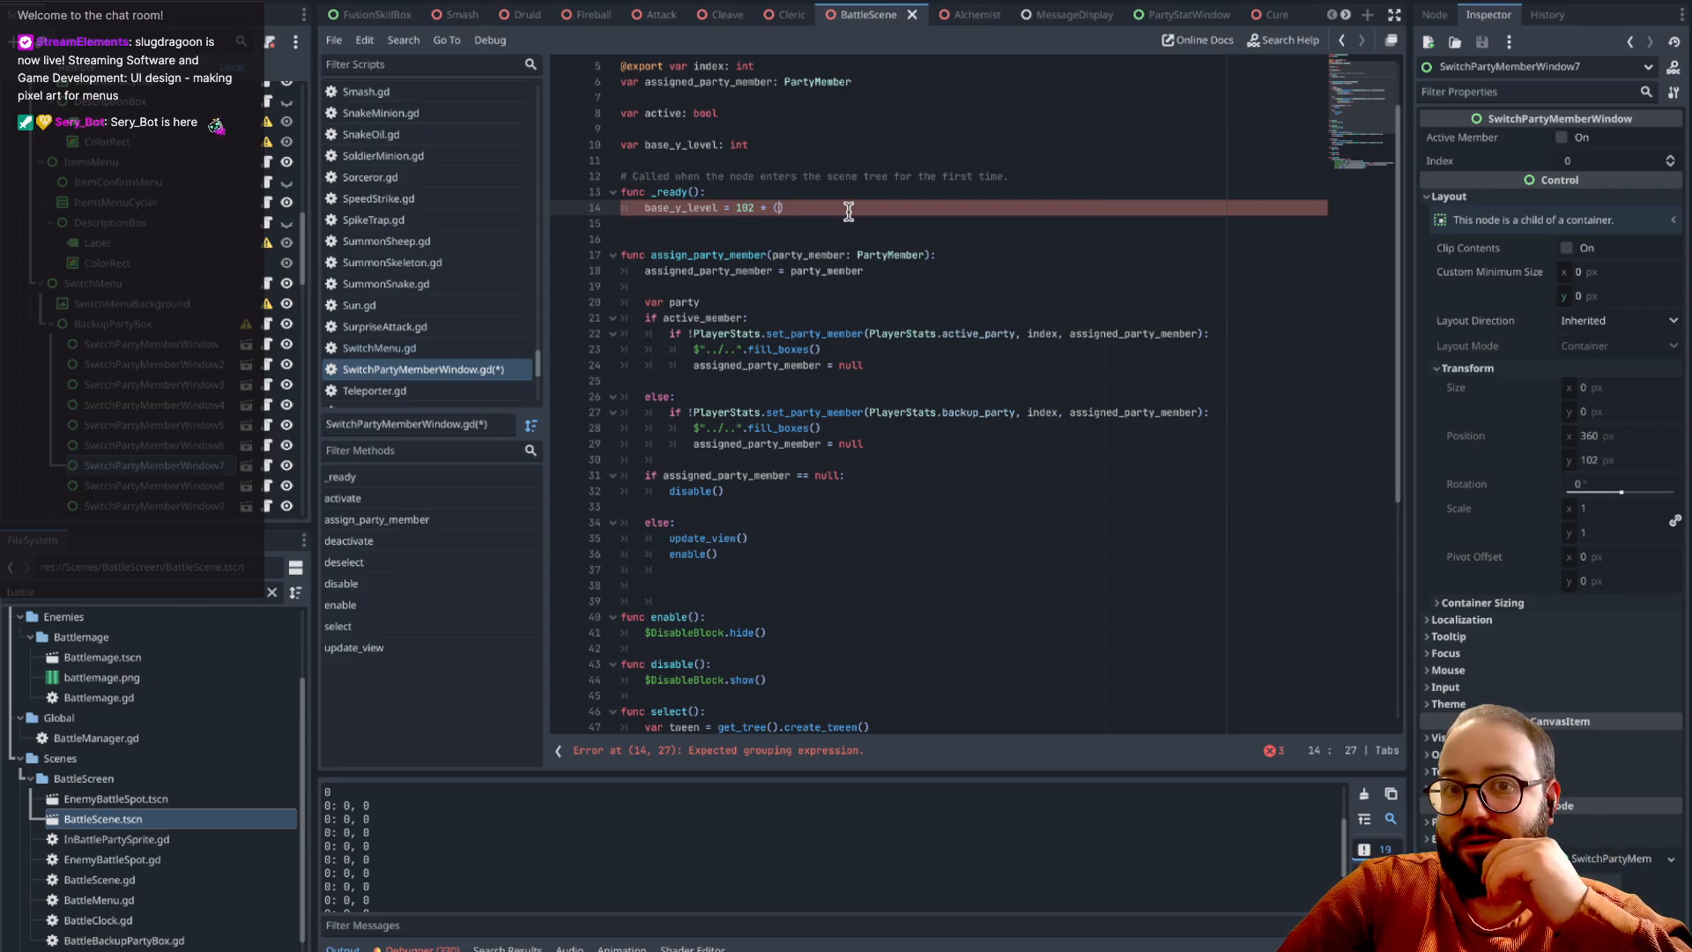
text(index)
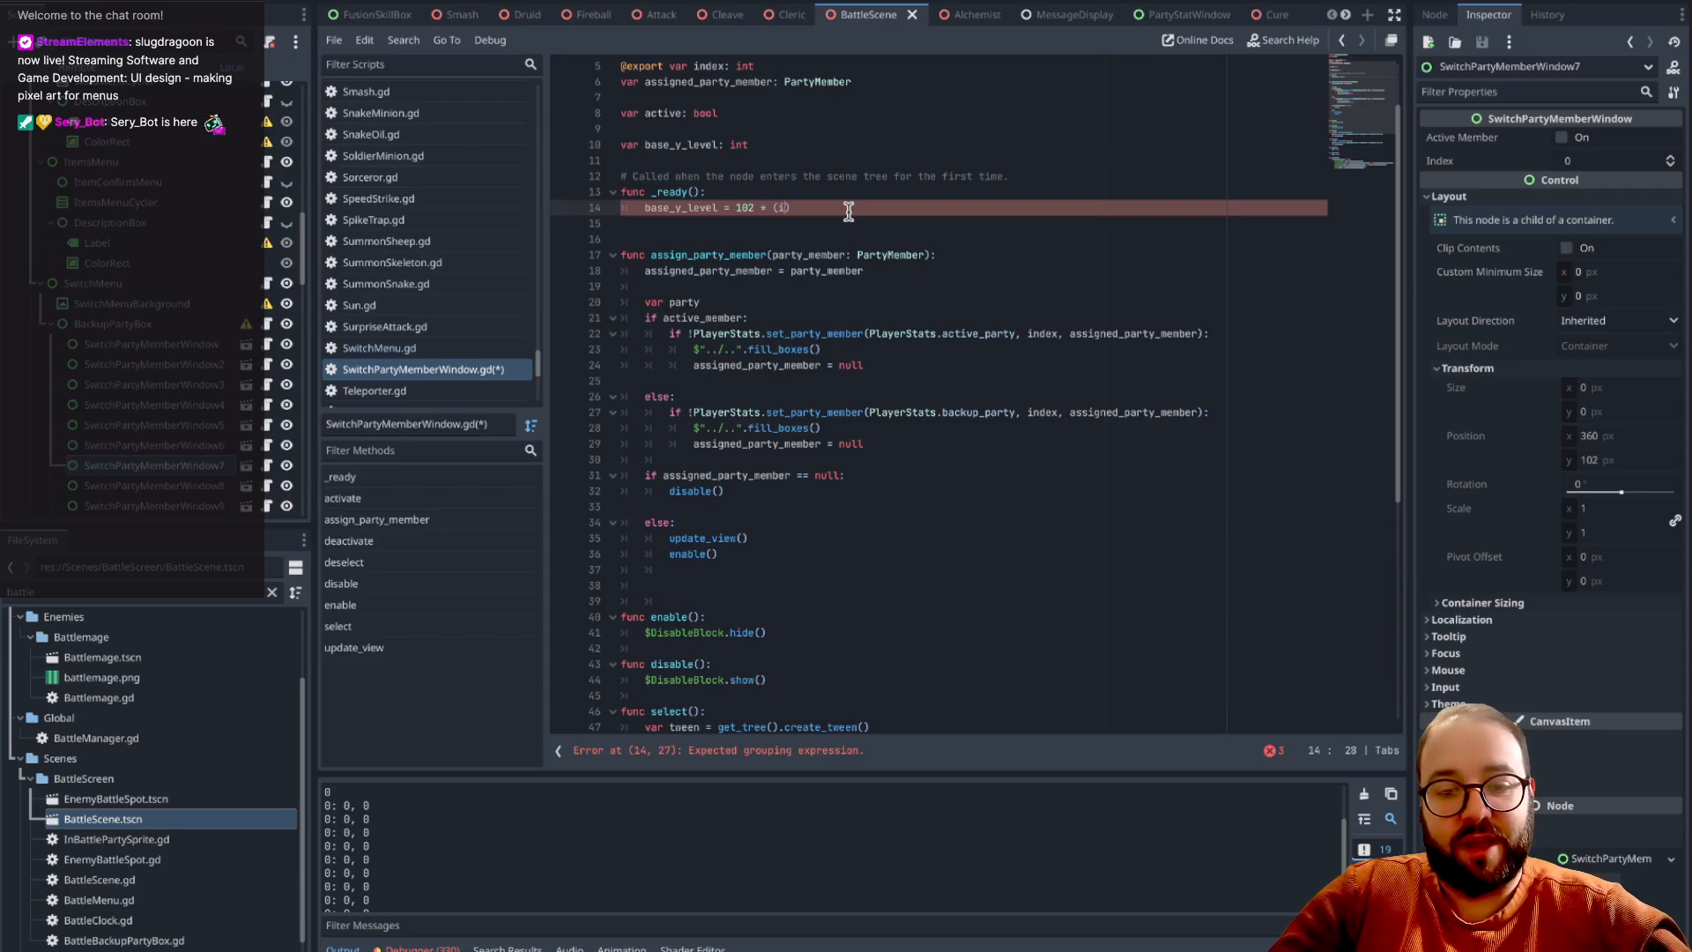
text( / )
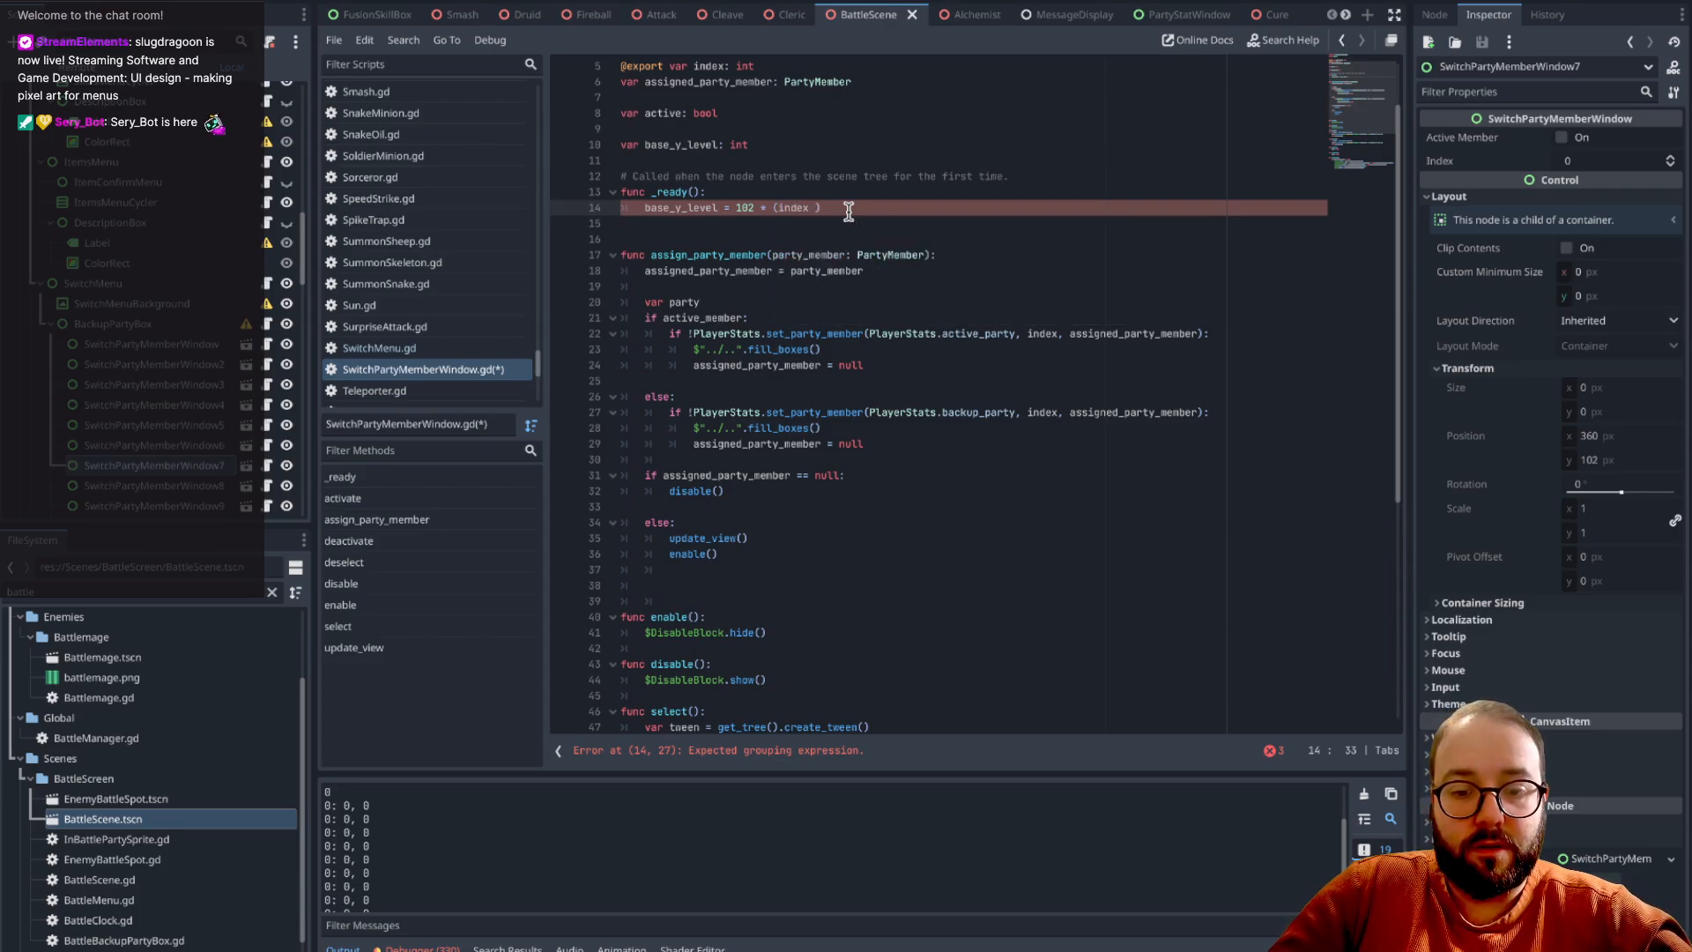
text(% 4)
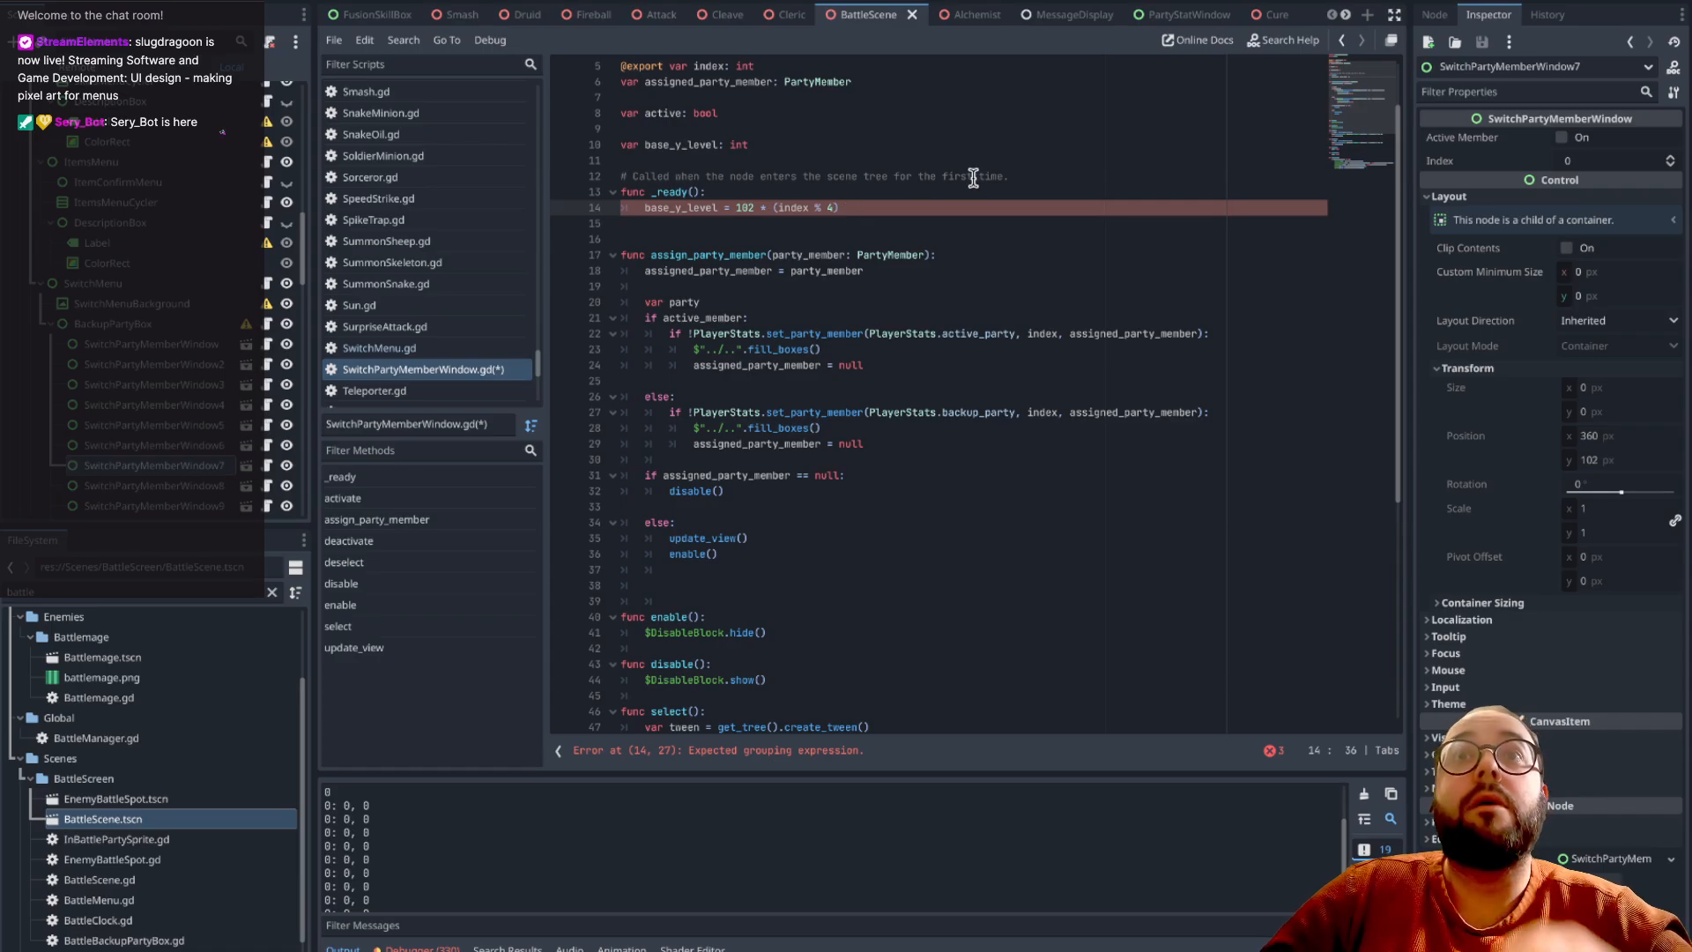
text())
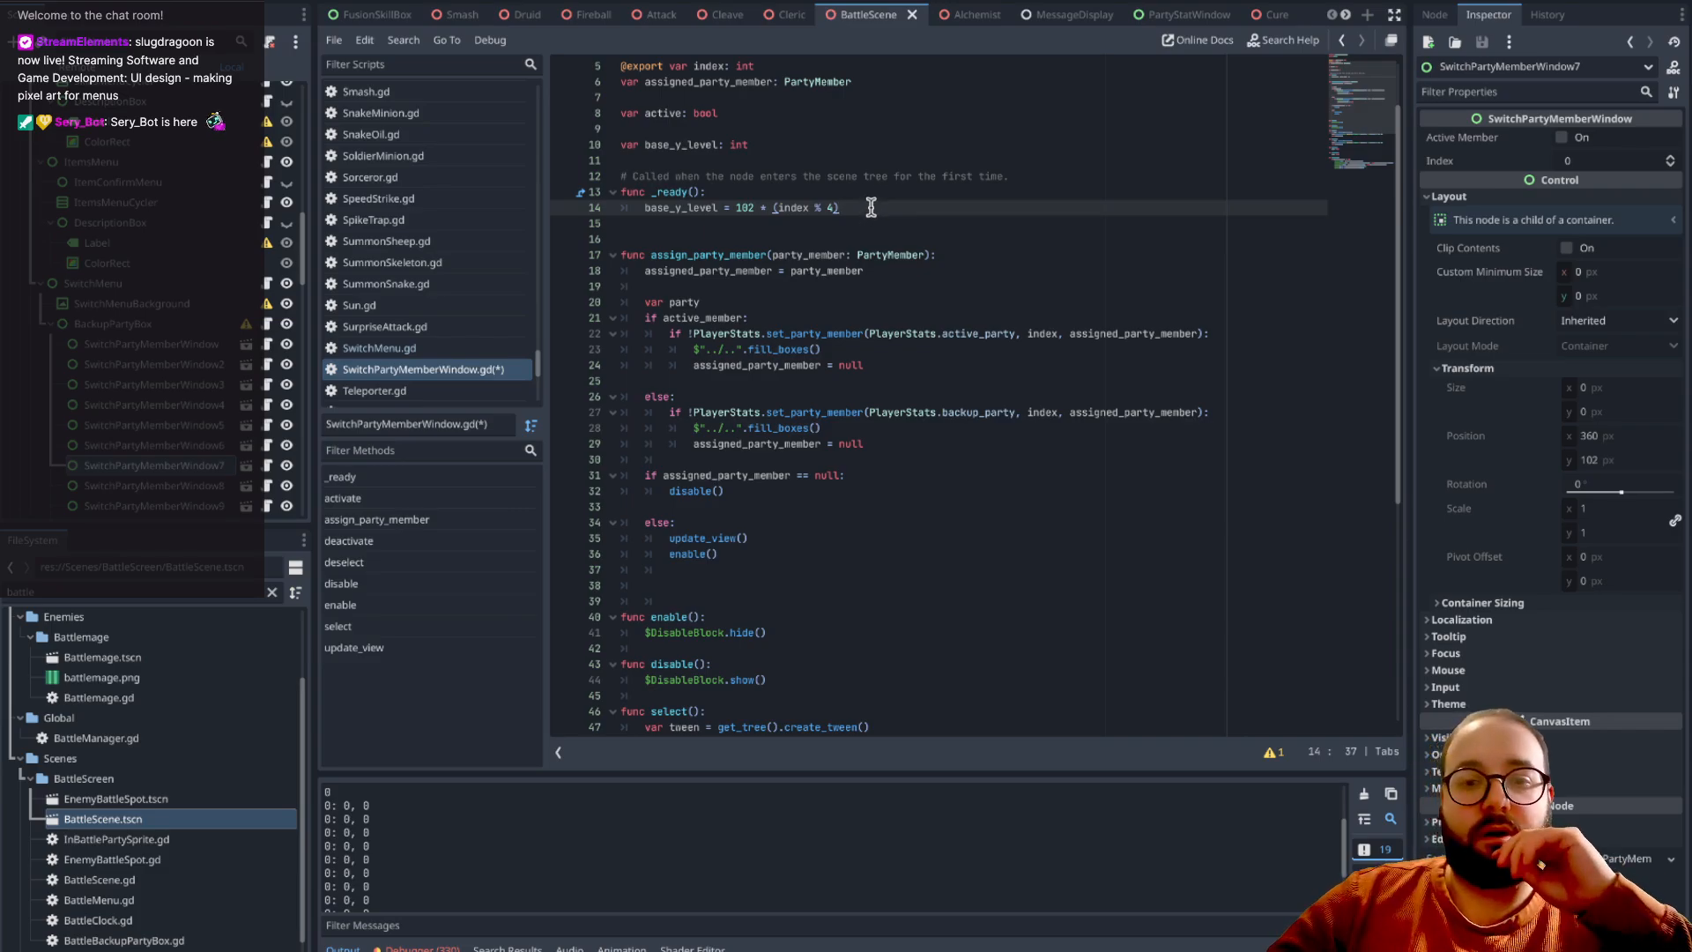
- Remove the extra blank line after _ready() and the one between the active and base_y_level declarations
click(720, 223)
key(BackSpace)
drag(864, 207, 782, 188)
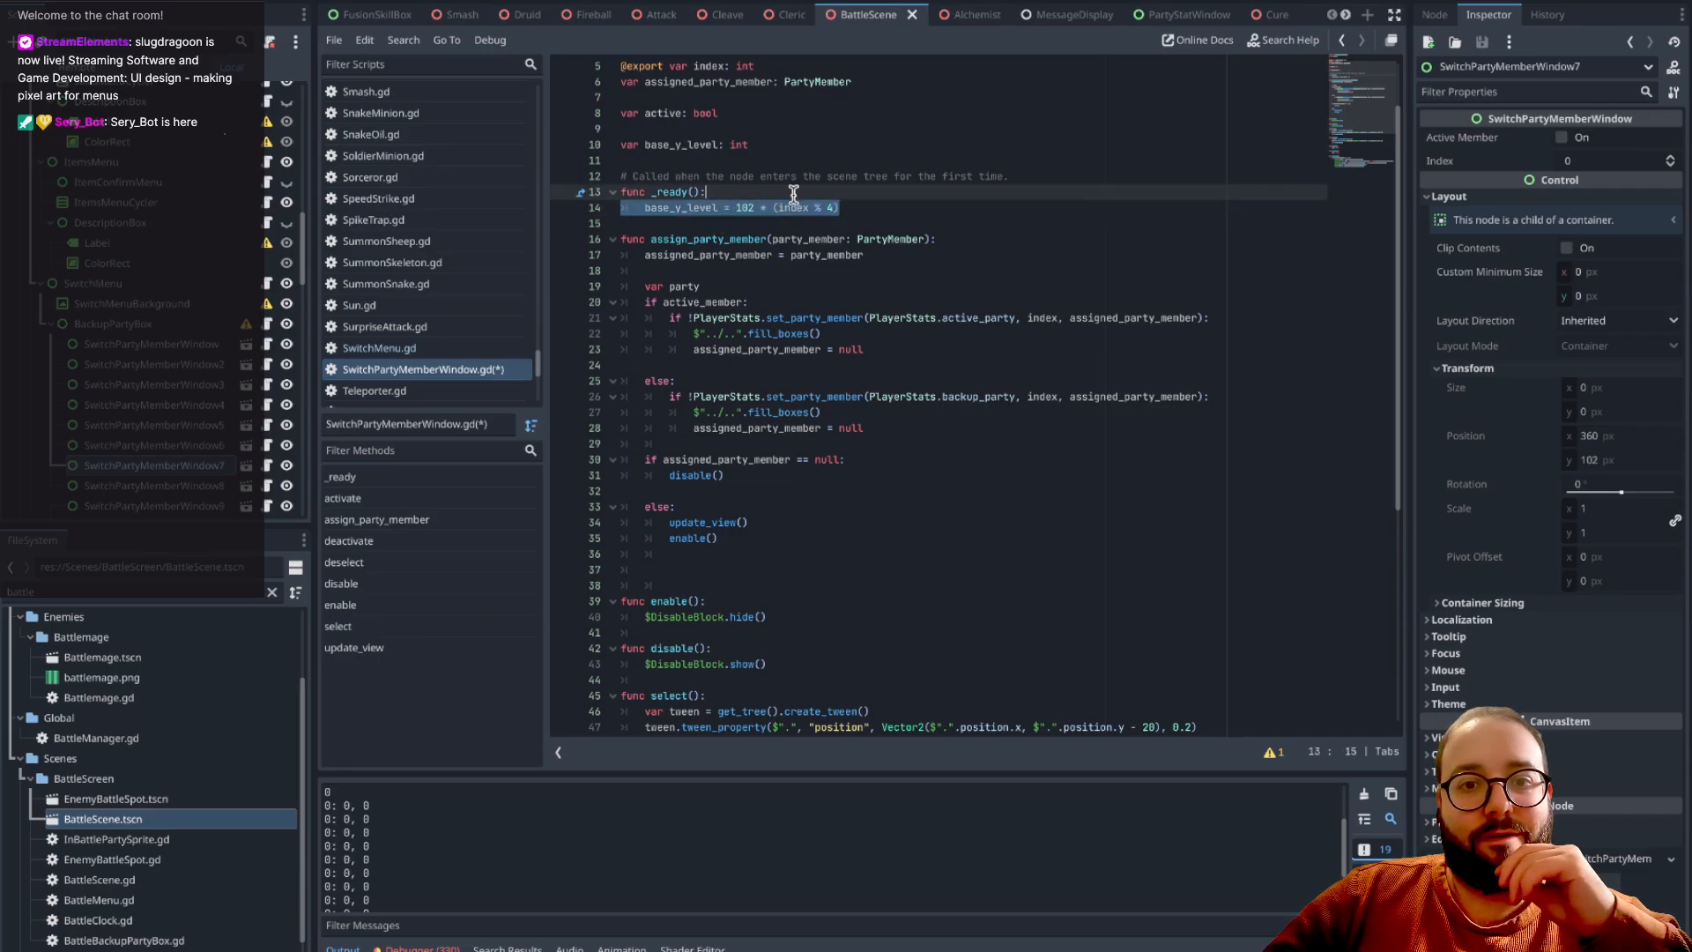
click(930, 221)
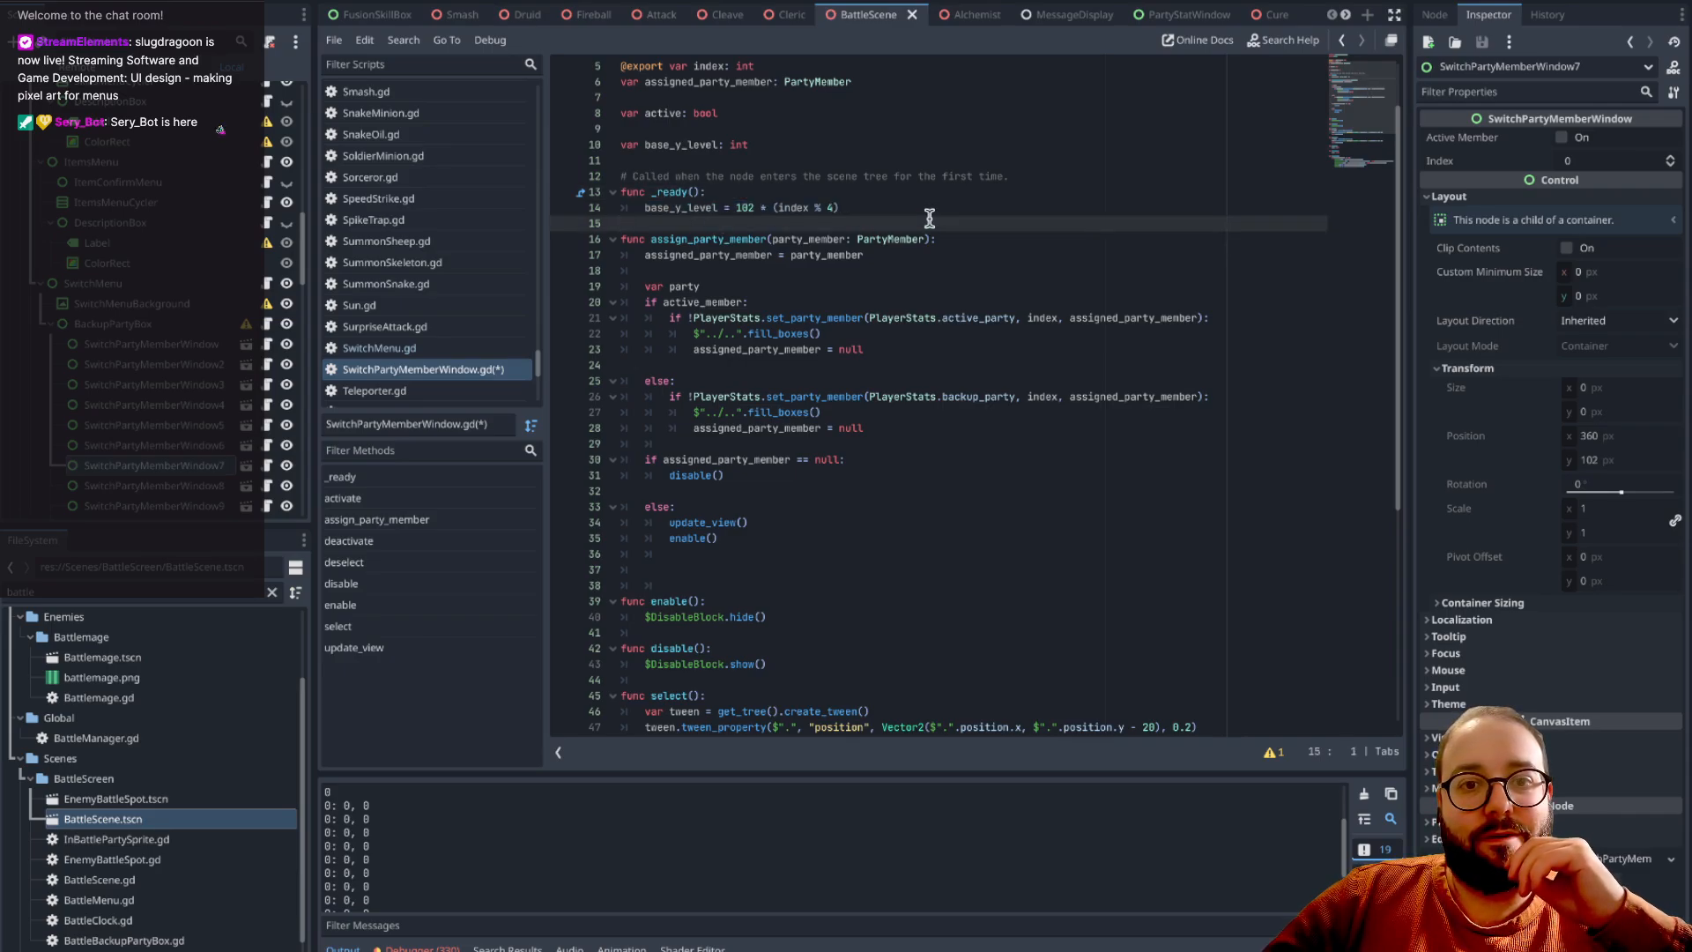
scroll(784, 118, up, 2)
click(701, 190)
key(BackSpace)
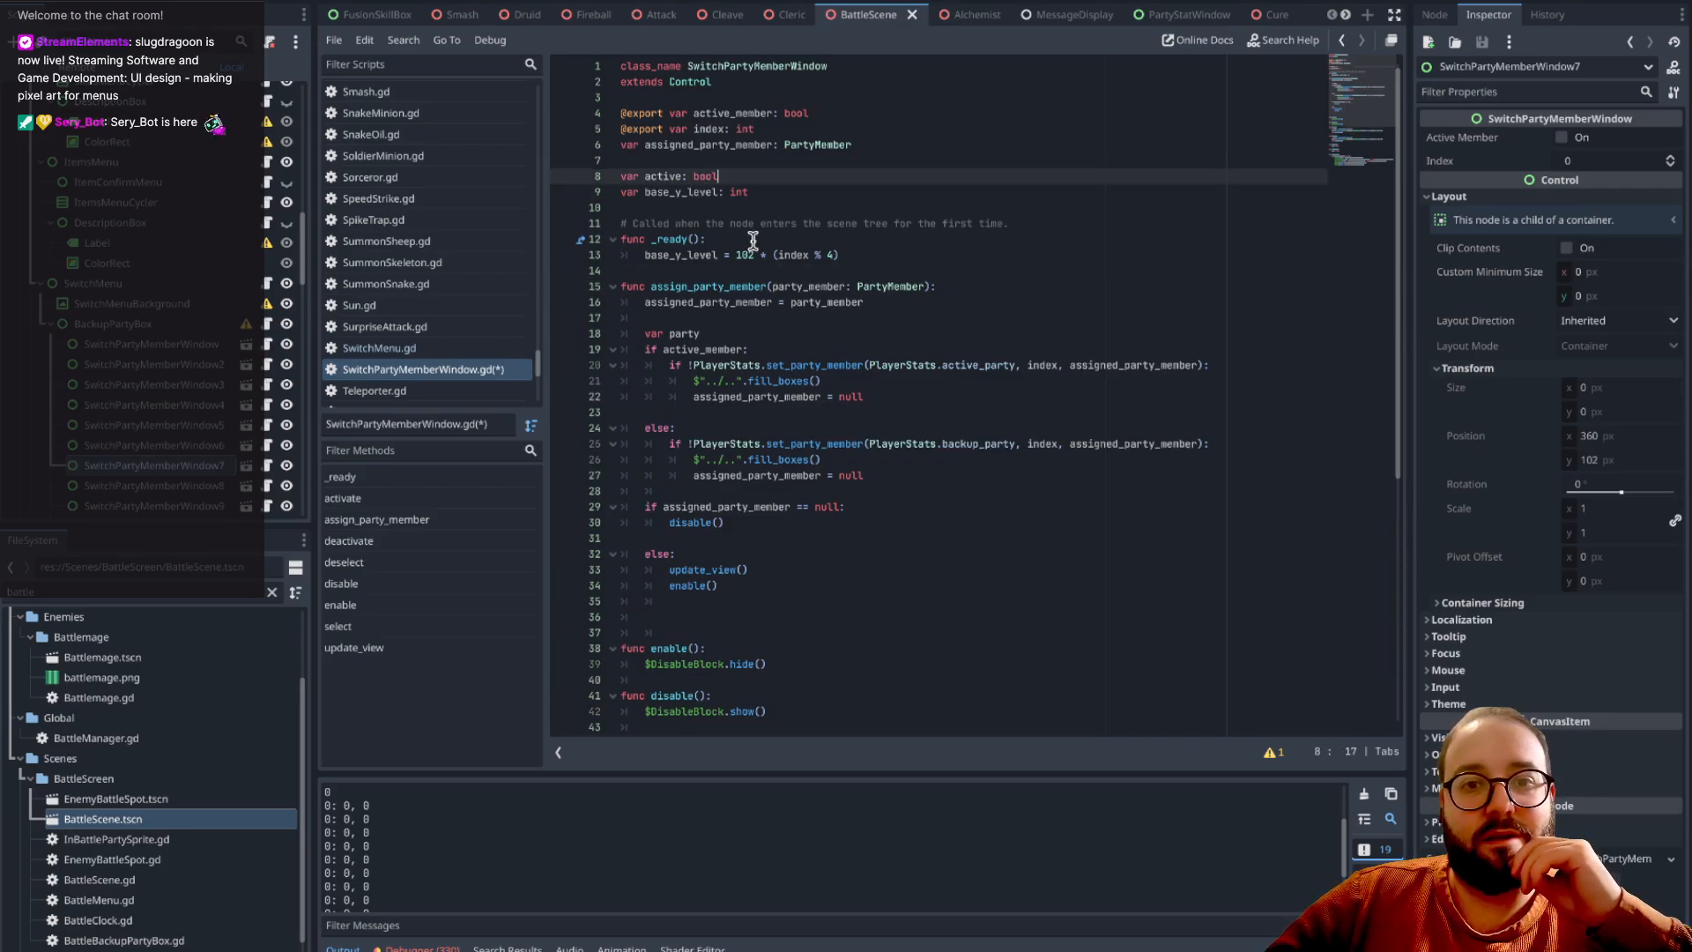
scroll(754, 241, down, 1)
scroll(754, 241, down, 4)
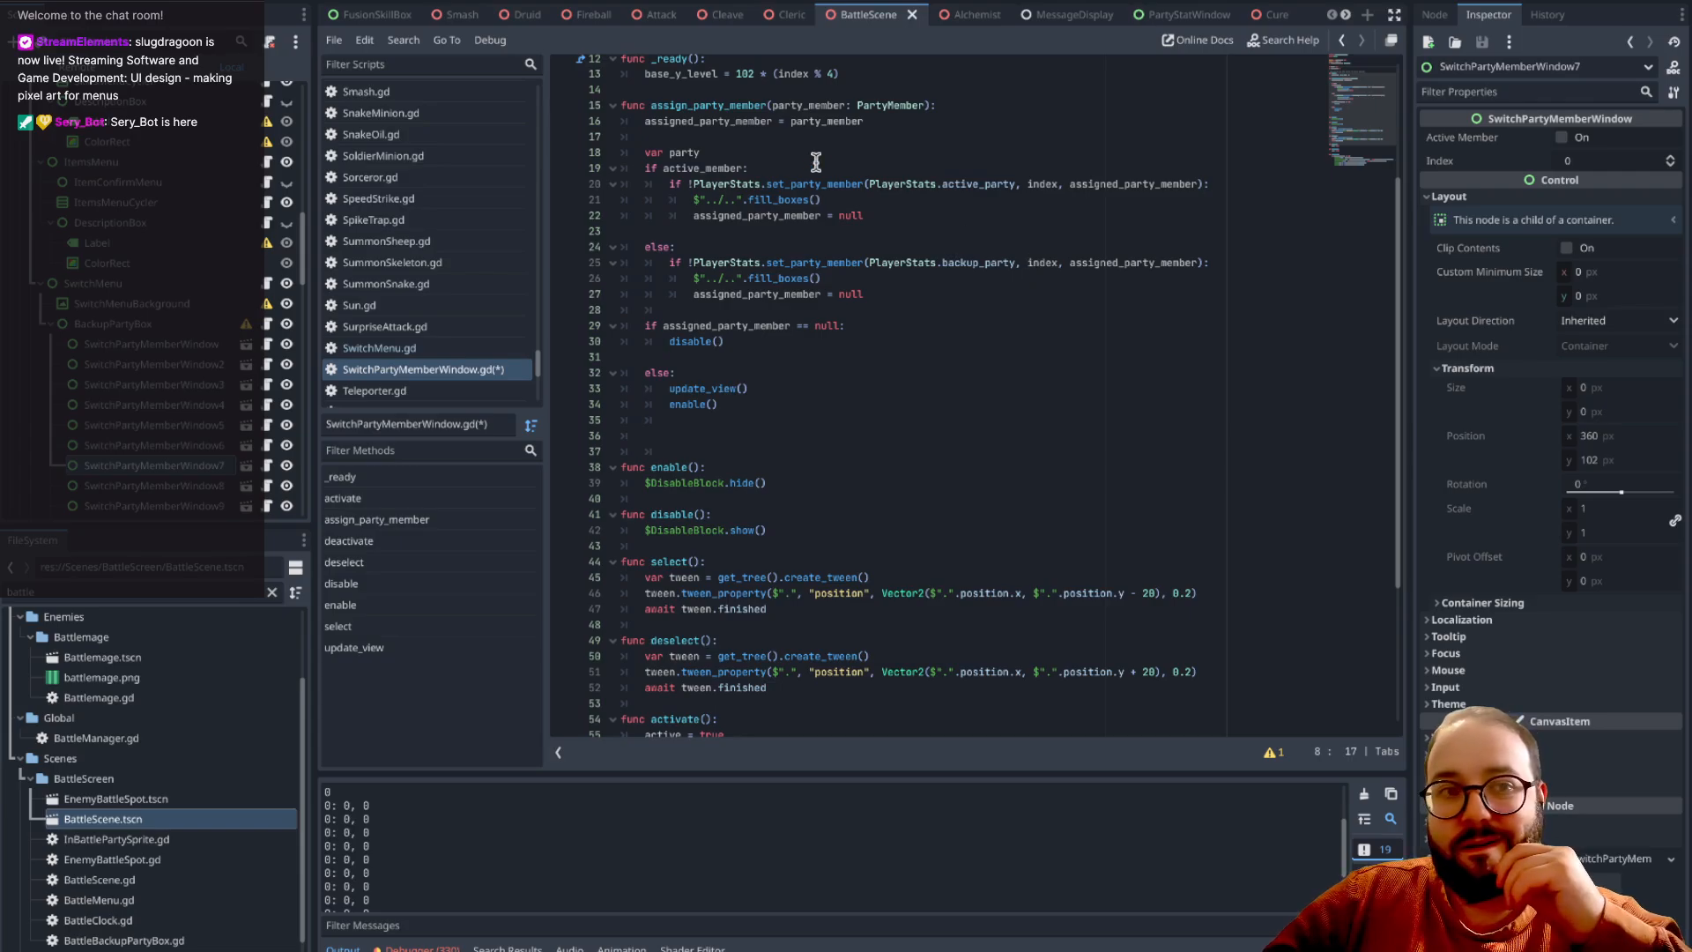
- In the SwitchPartyMemberWindow script, replace the base_y_level assignment in _ready() with pass
click(246, 344)
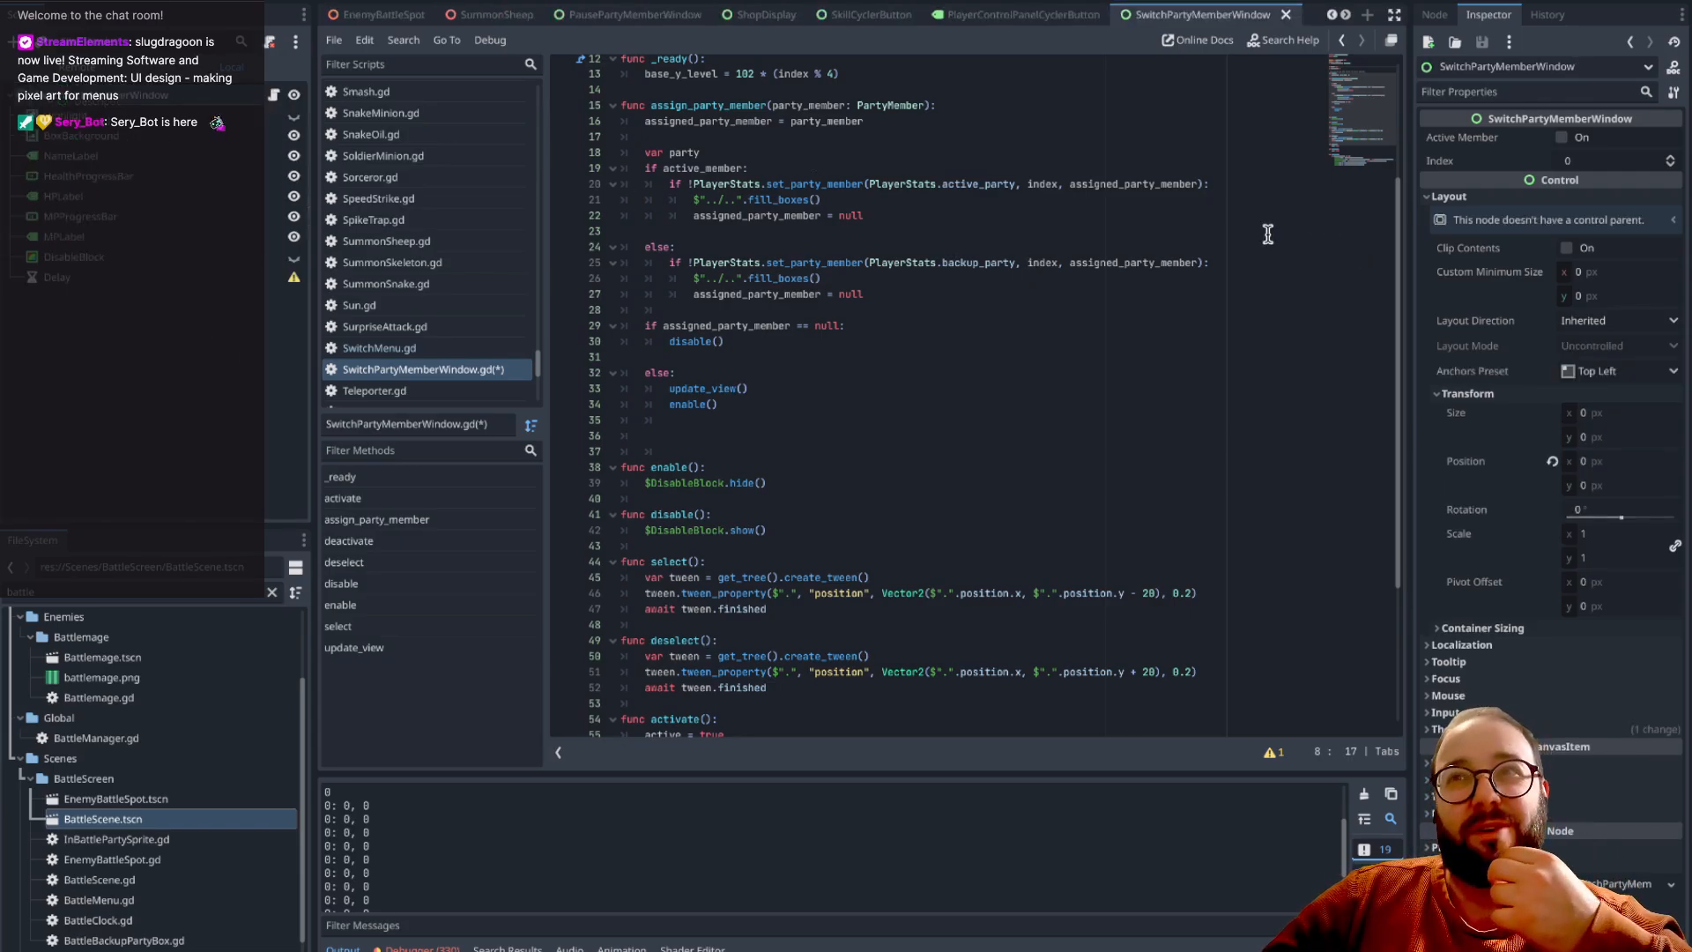
scroll(1071, 238, up, 4)
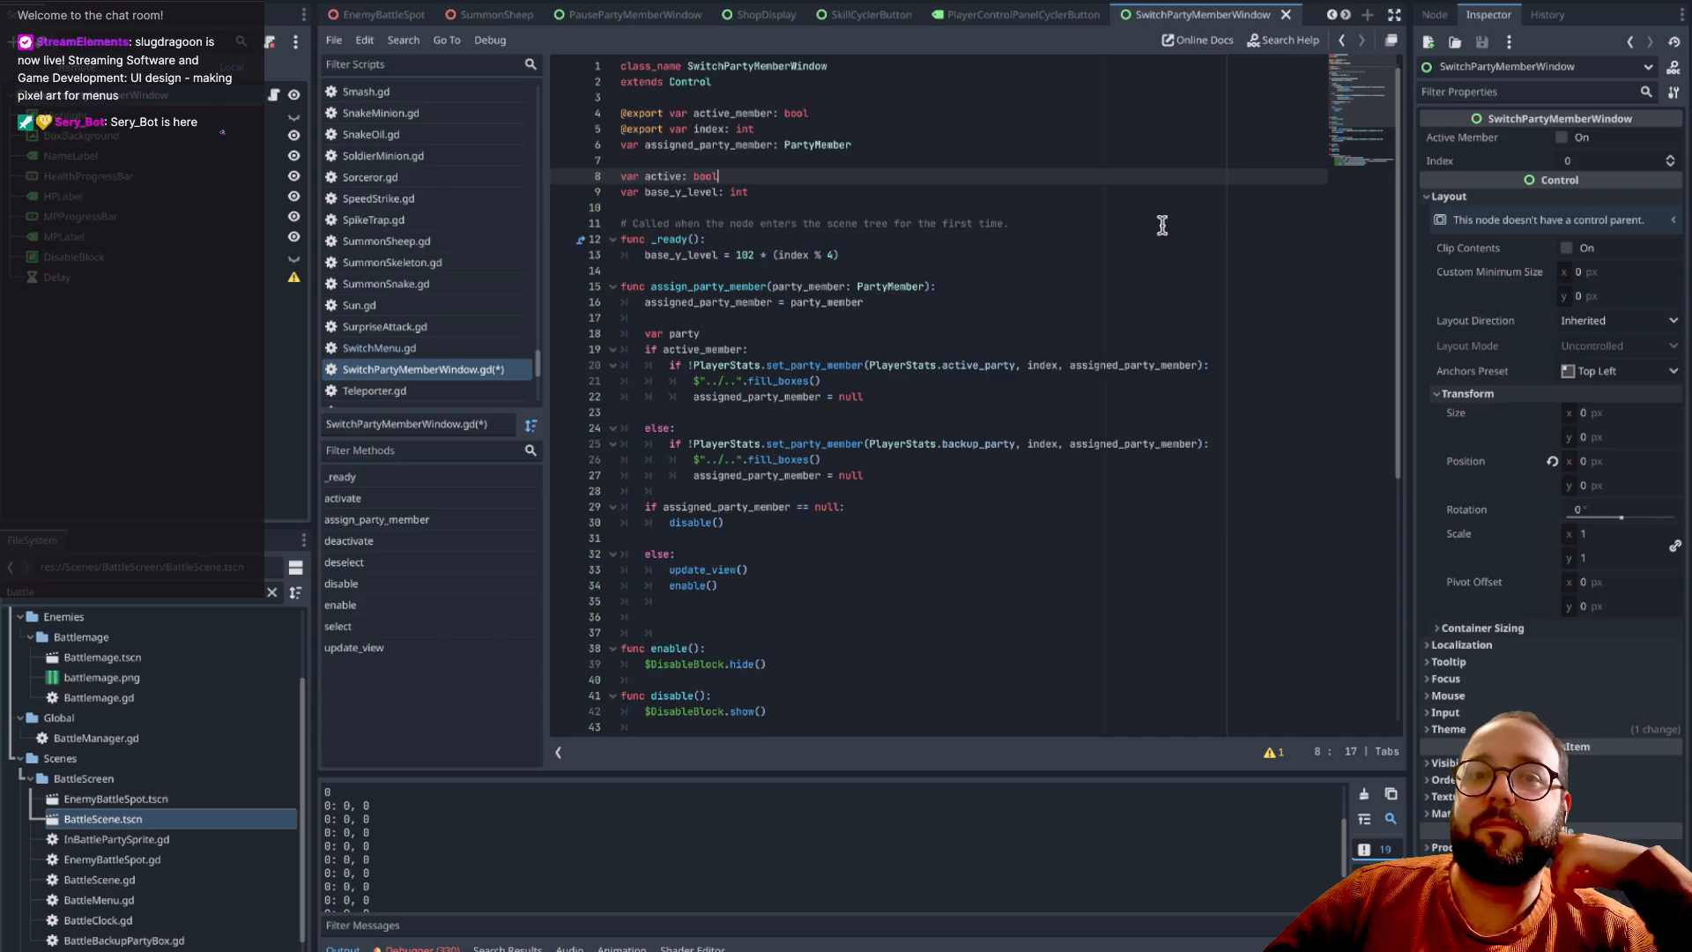
drag(842, 255, 578, 257)
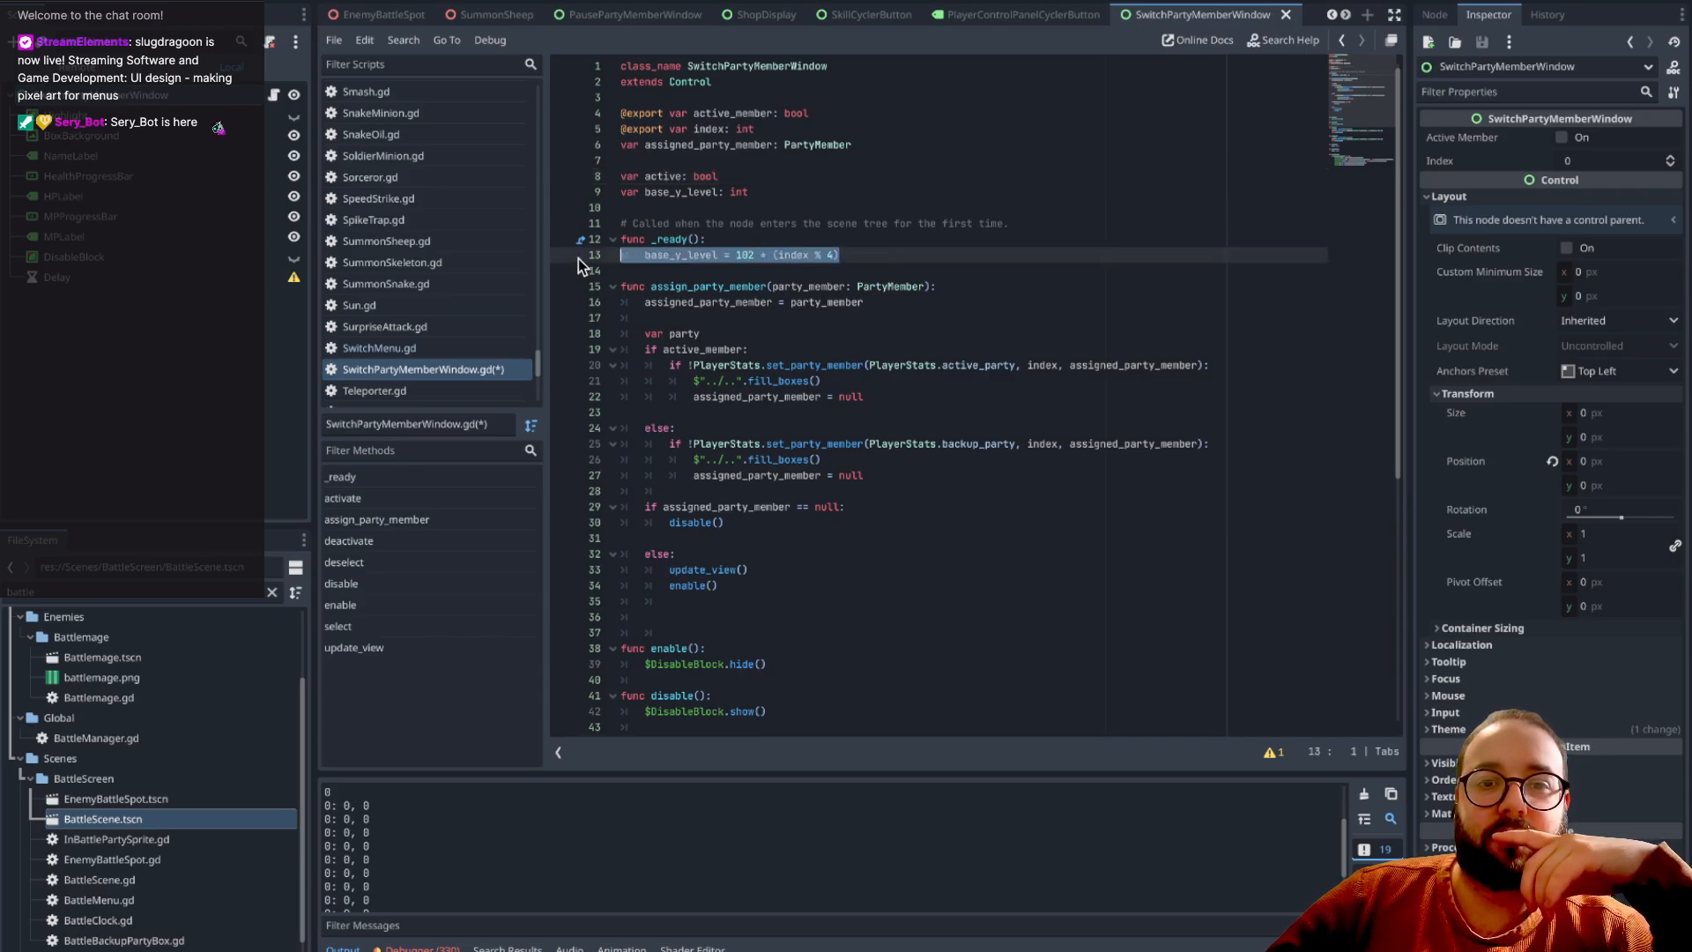
key(BackSpace)
key(Tab)
text(pass)
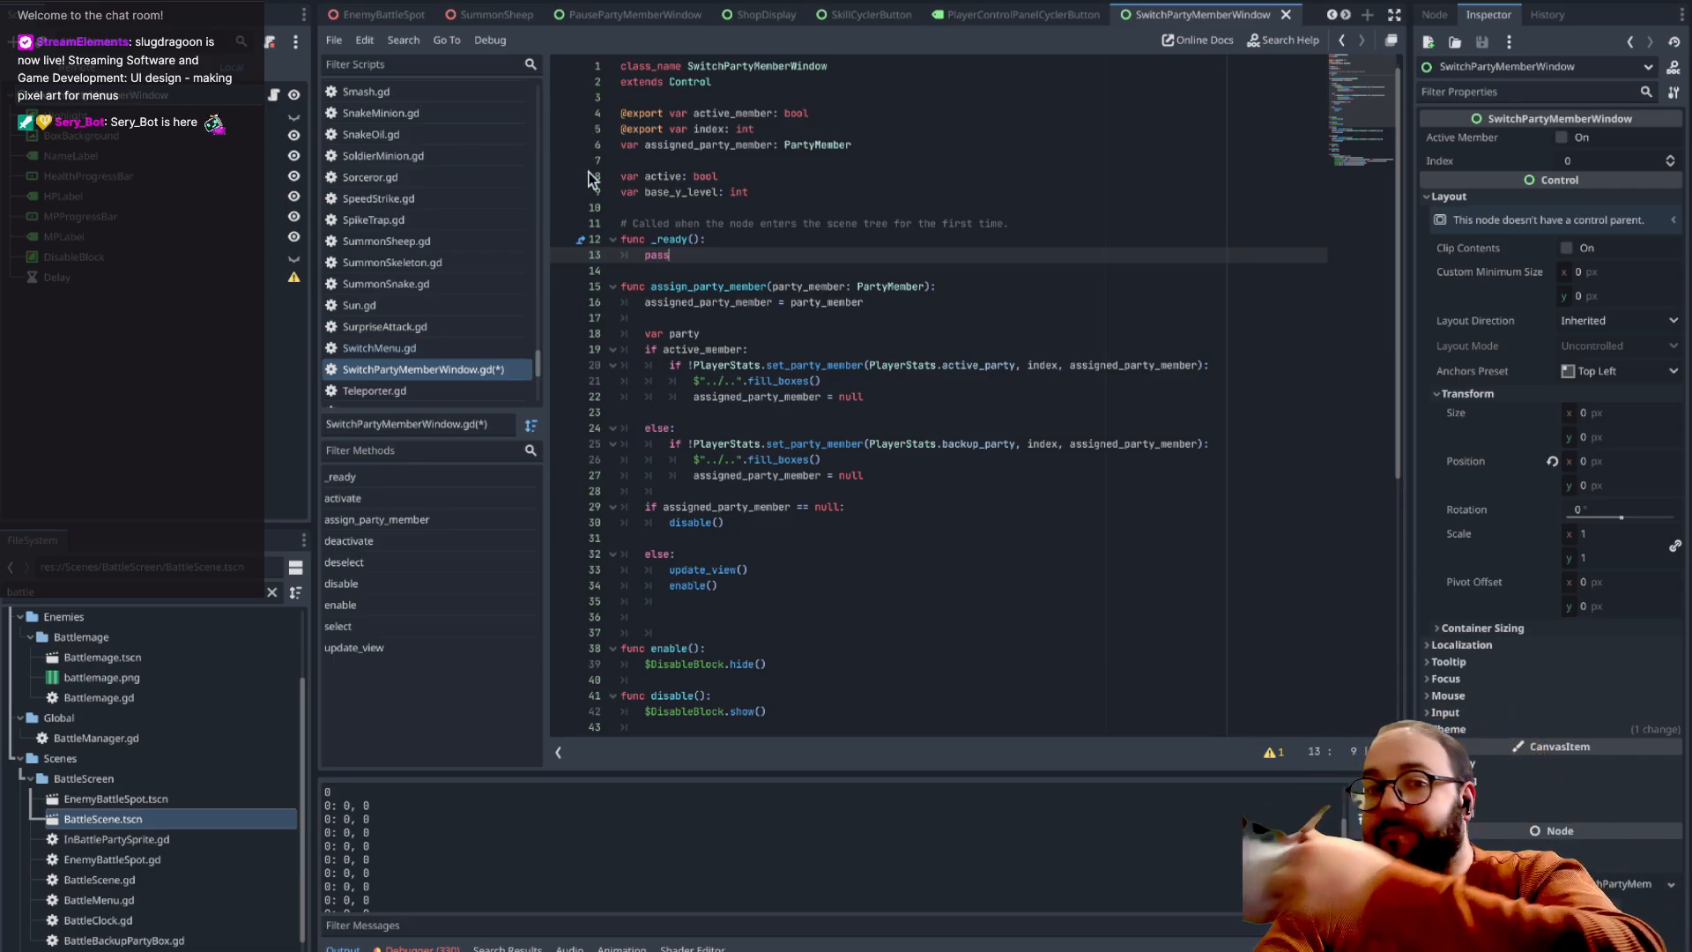
- Examine the window's select() and deselect() tweens and how the BackupPartyBox script in BattleScene calls them on its children
scroll(854, 459, down, 4)
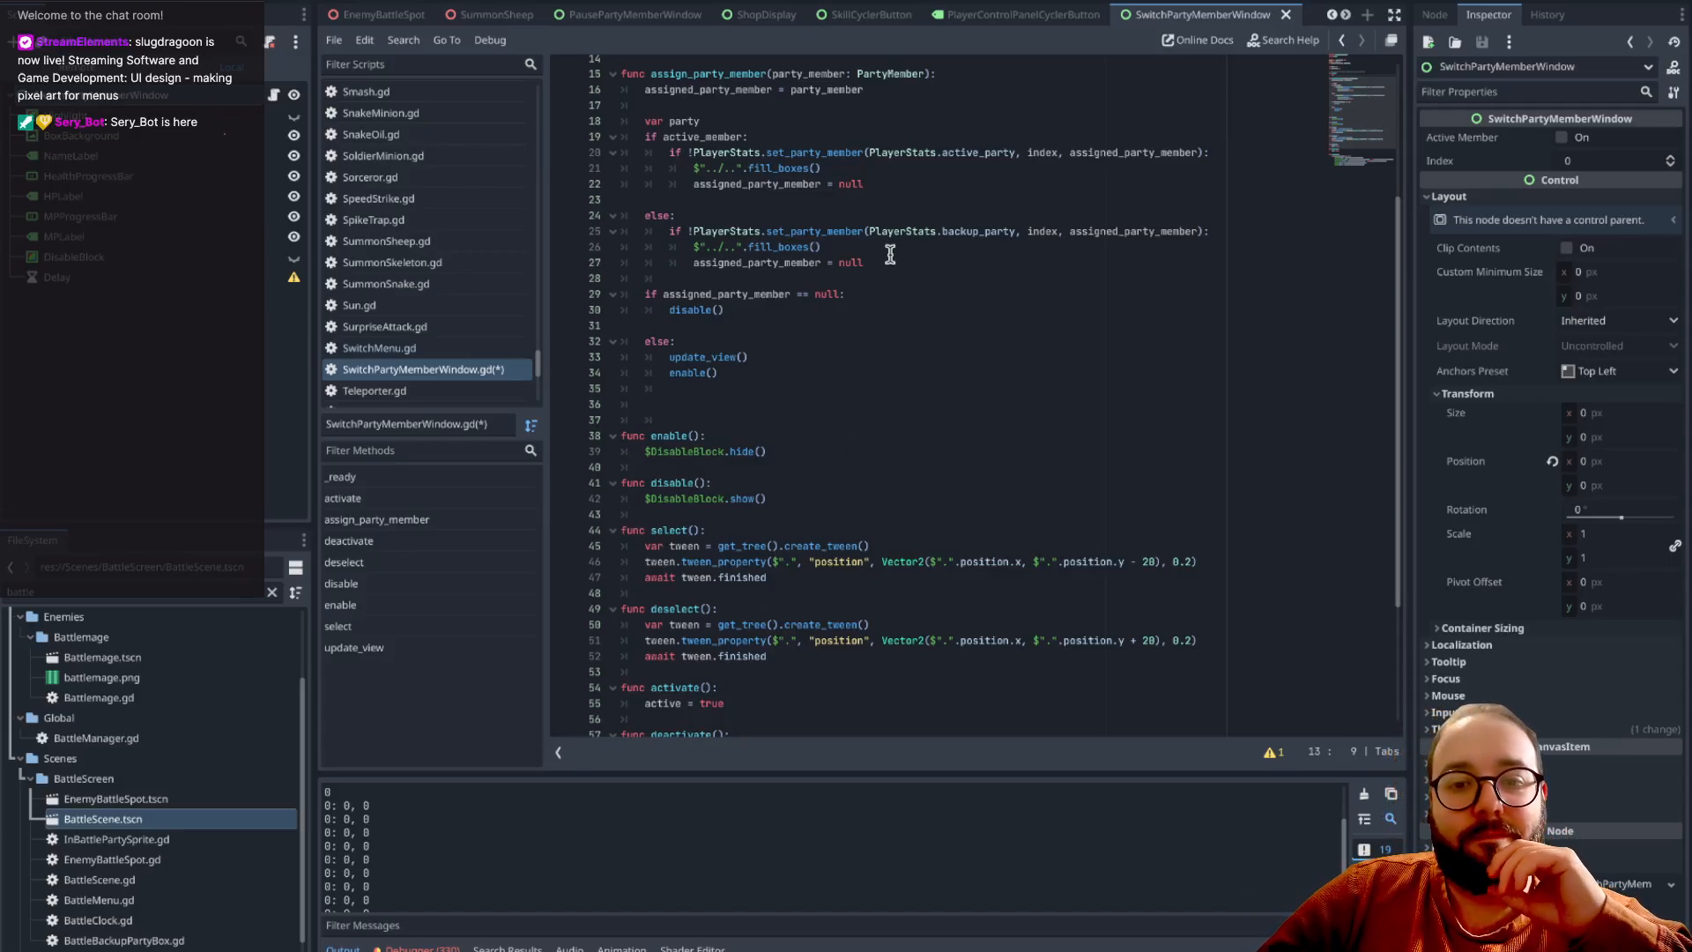
scroll(891, 255, down, 4)
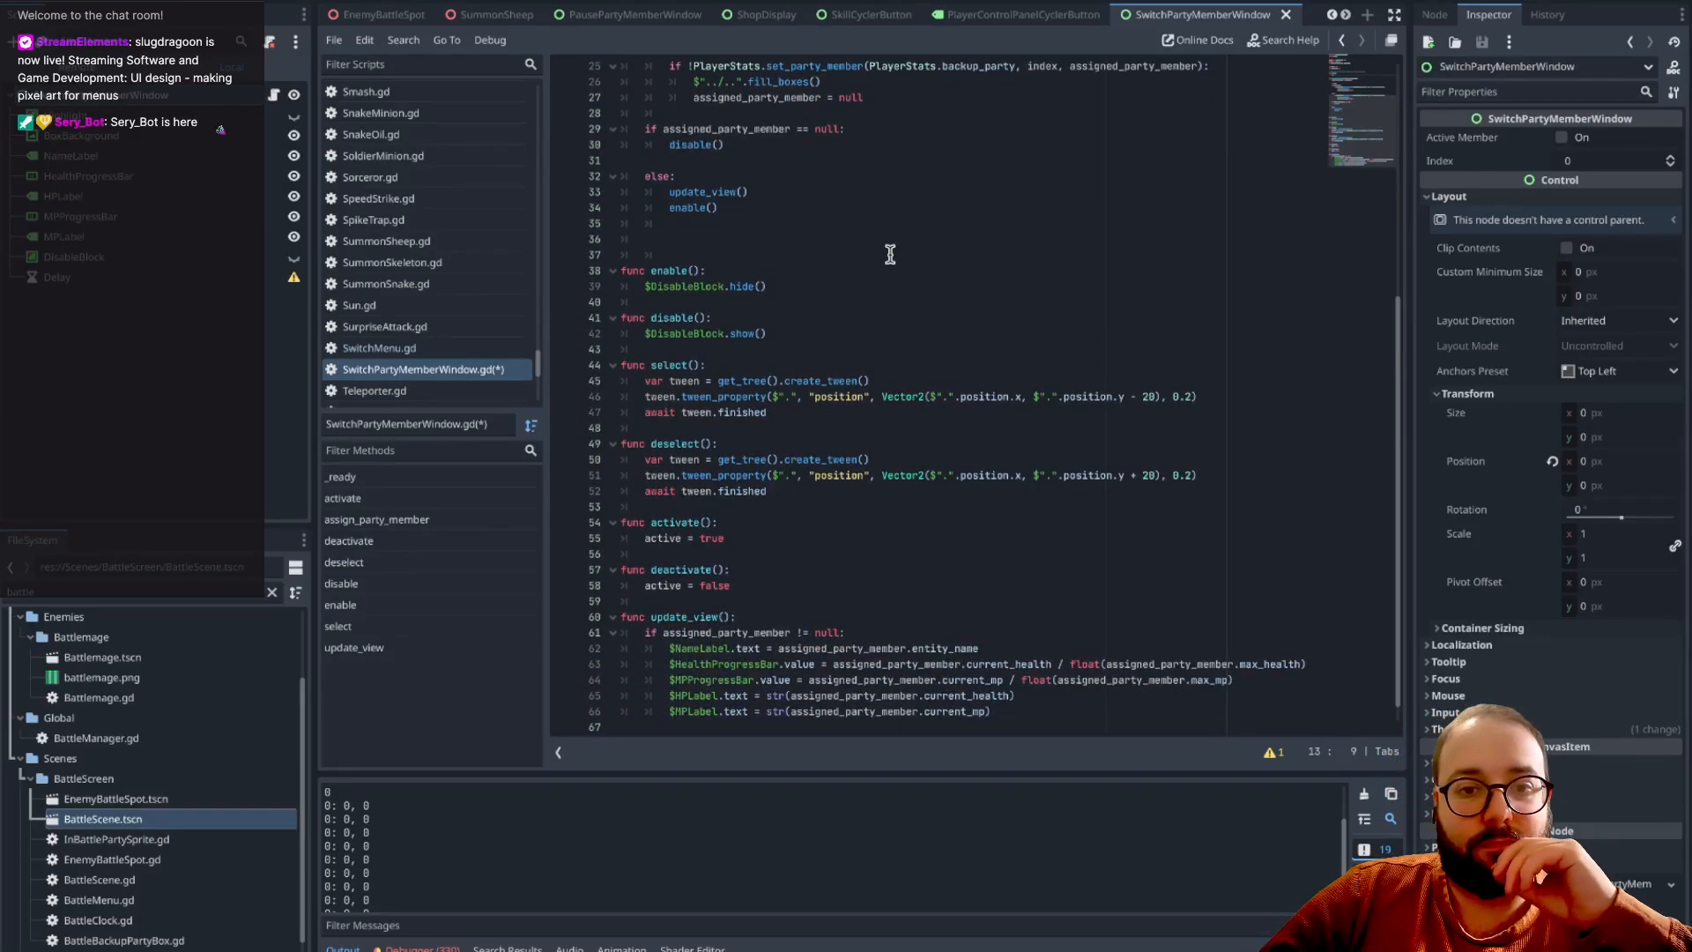
click(694, 365)
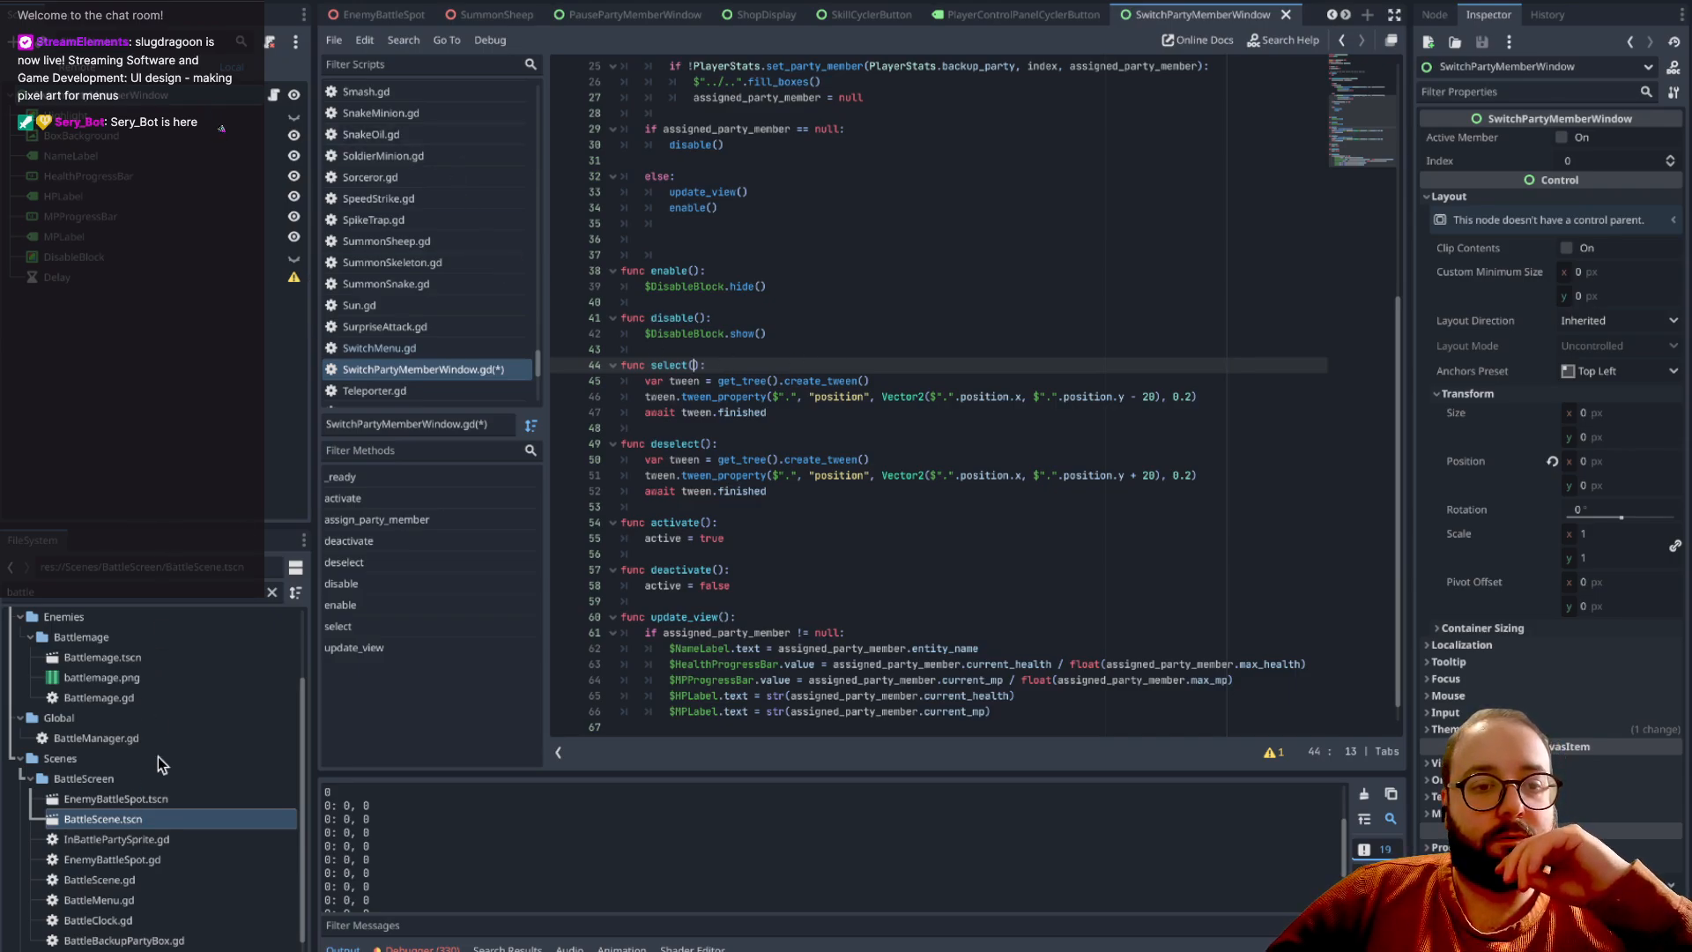
double_click(118, 821)
click(155, 326)
click(266, 326)
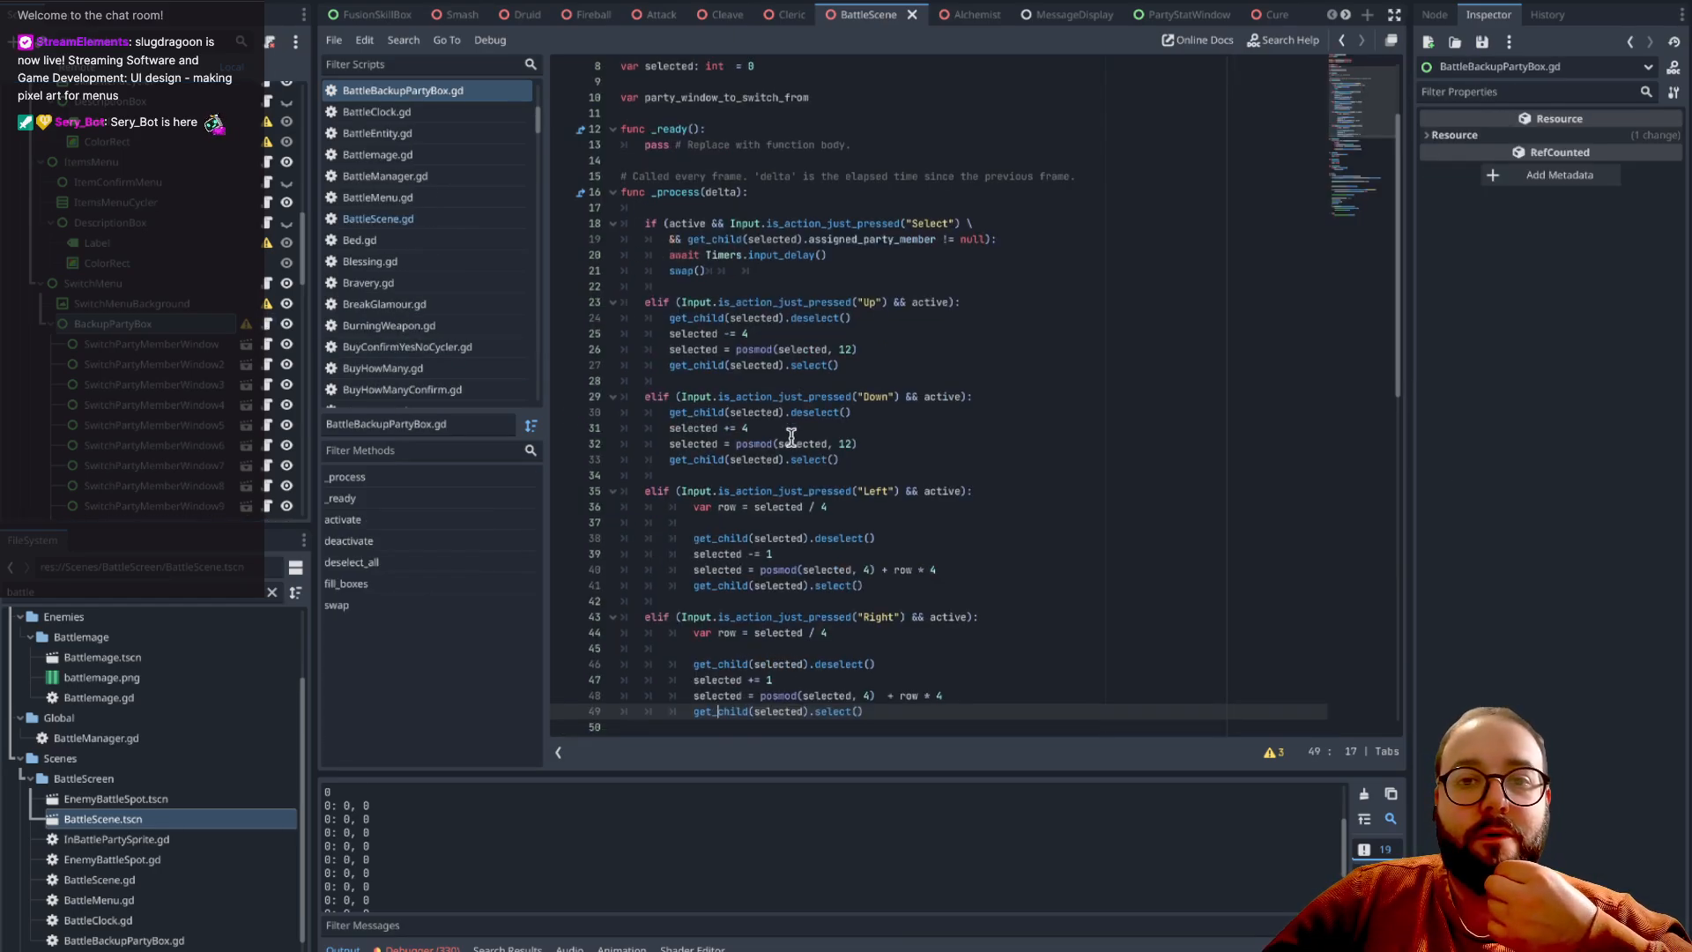
scroll(791, 437, down, 10)
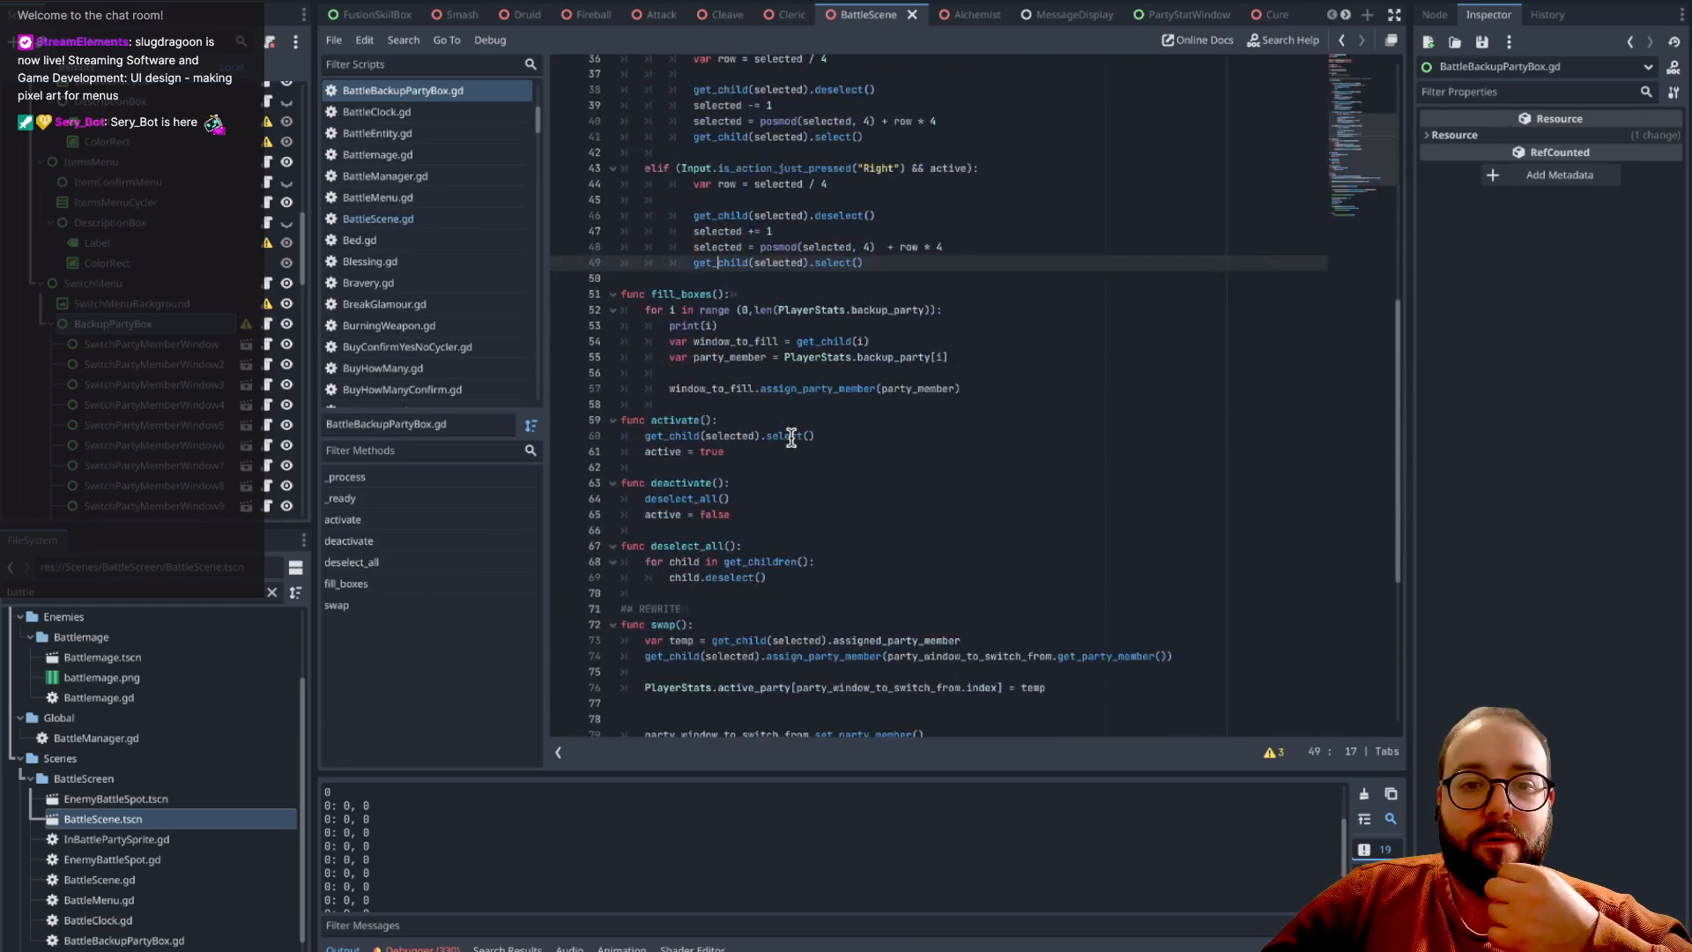
scroll(791, 438, down, 7)
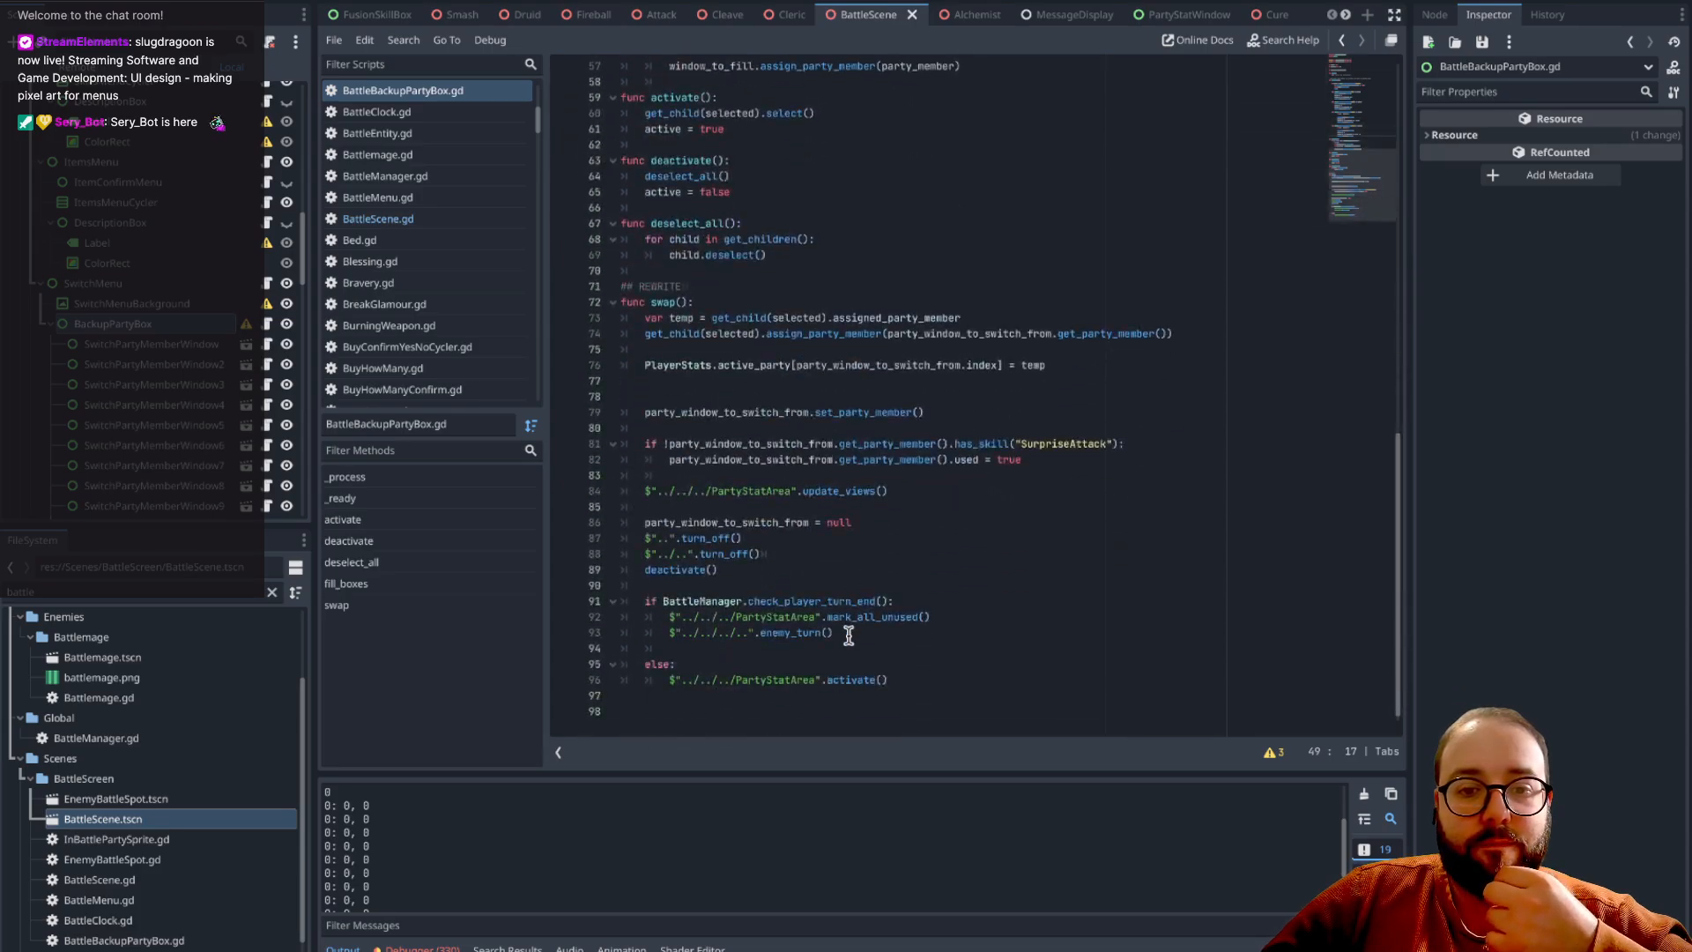
scroll(849, 634, up, 1)
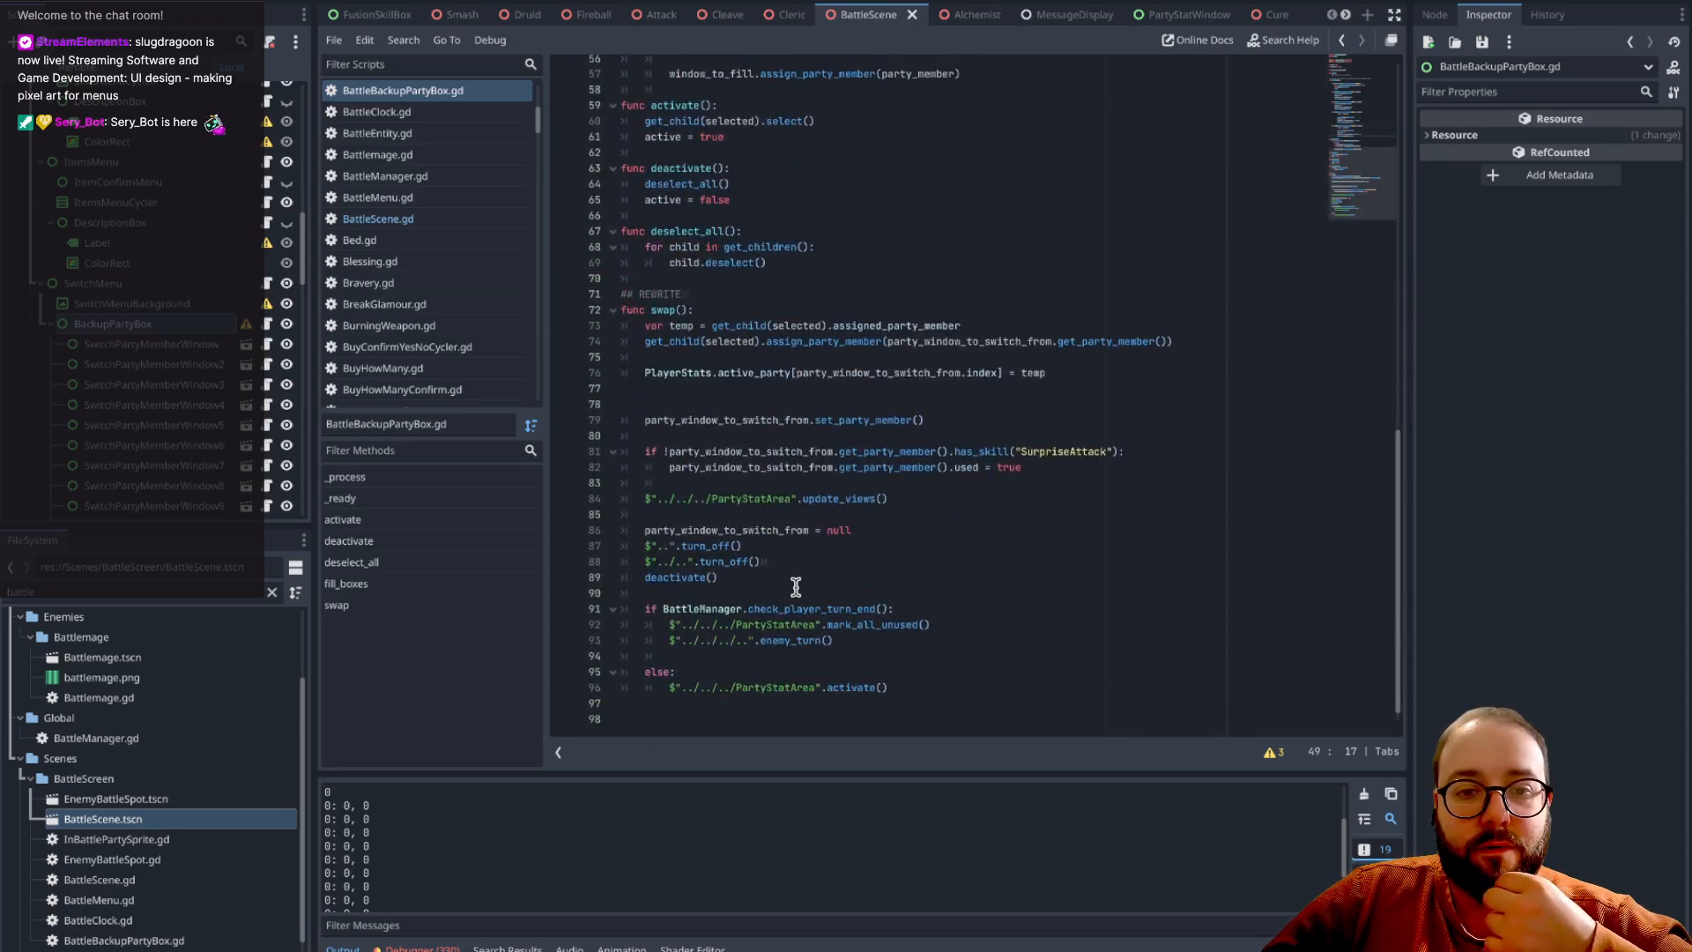
scroll(754, 513, up, 6)
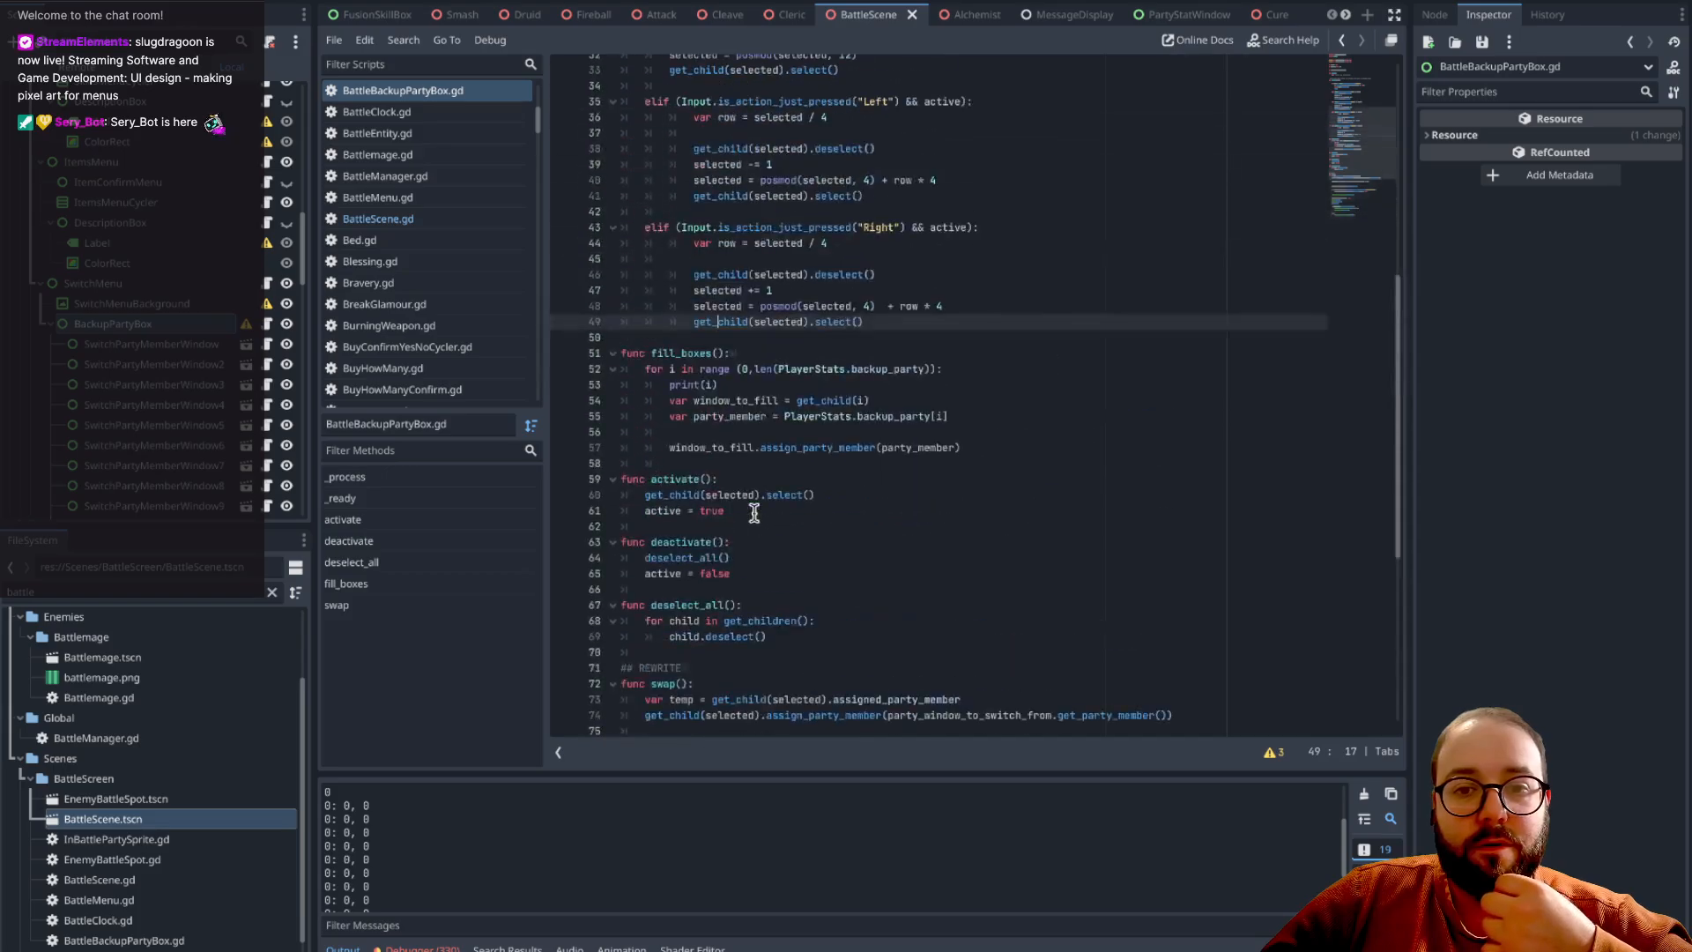
click(856, 323)
scroll(861, 337, up, 7)
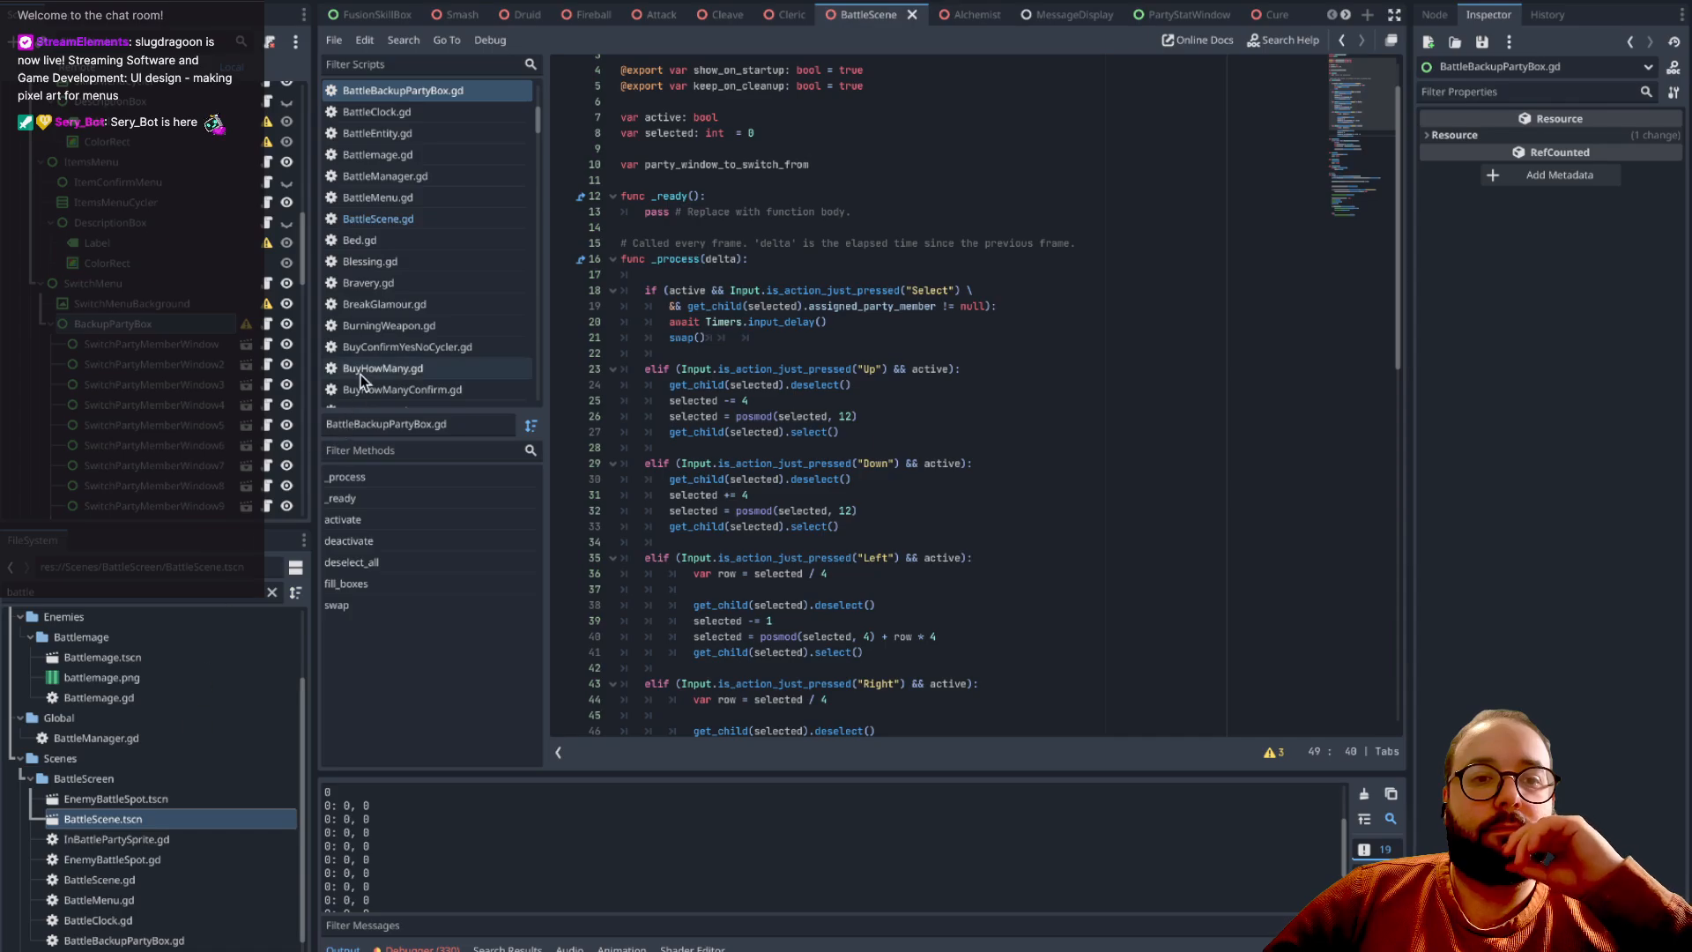
- Read through the SwitchPartyMemberWindow script from its variable declarations to update_view() for a place to set the base y level
click(247, 346)
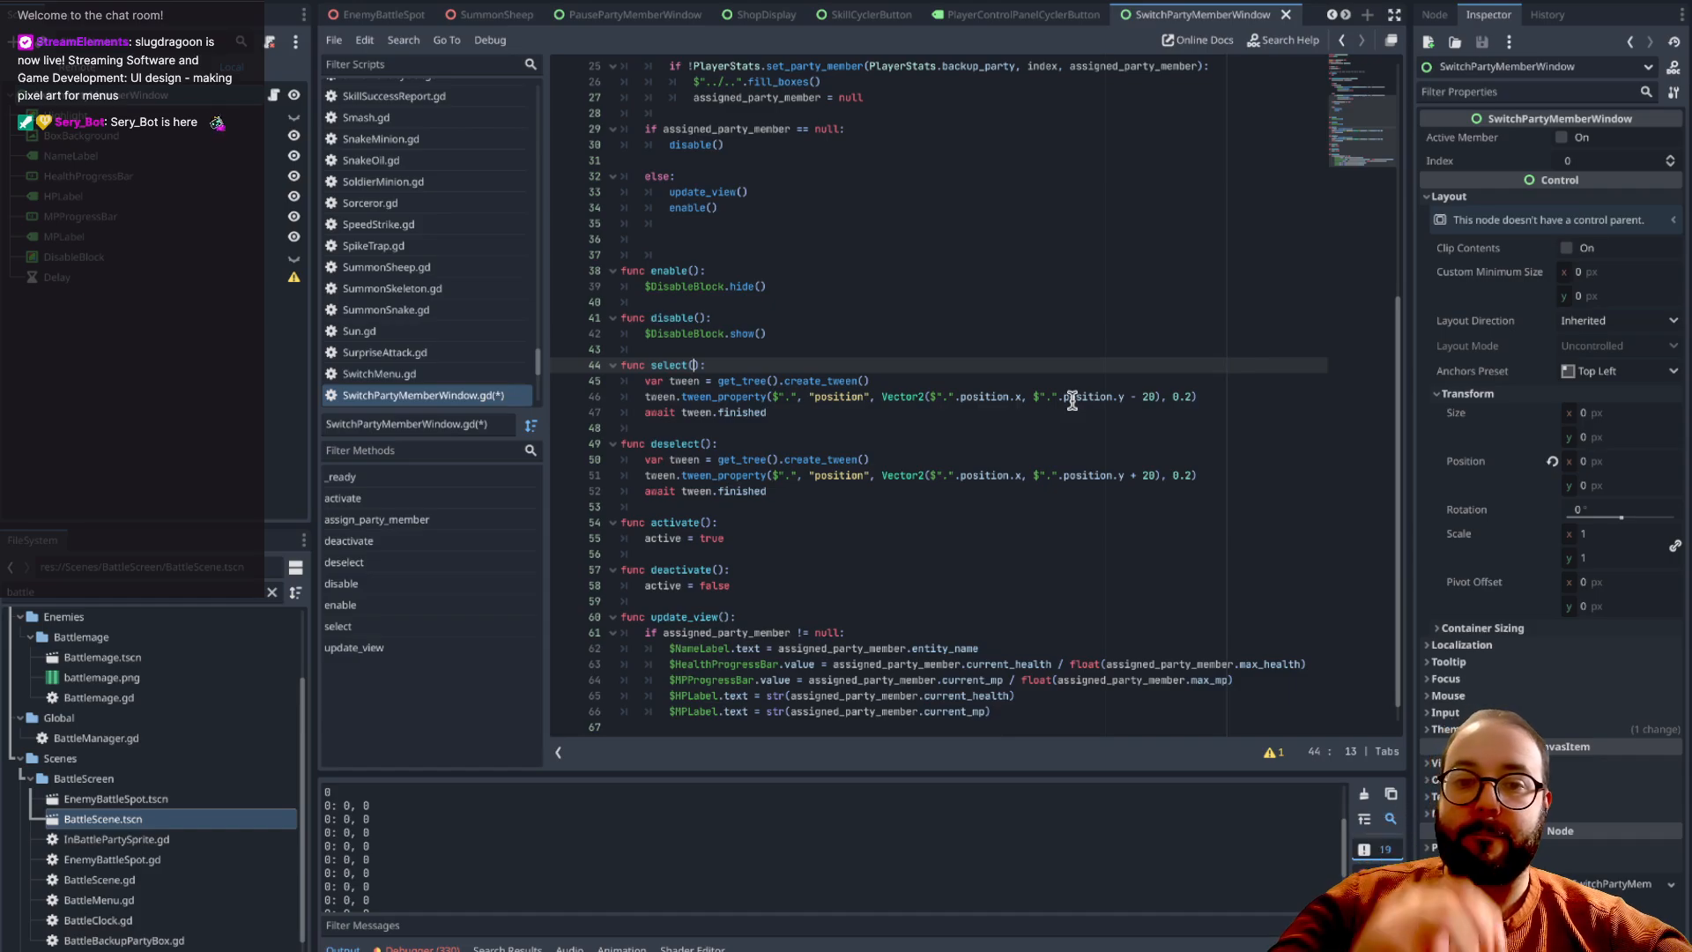
scroll(1072, 400, up, 8)
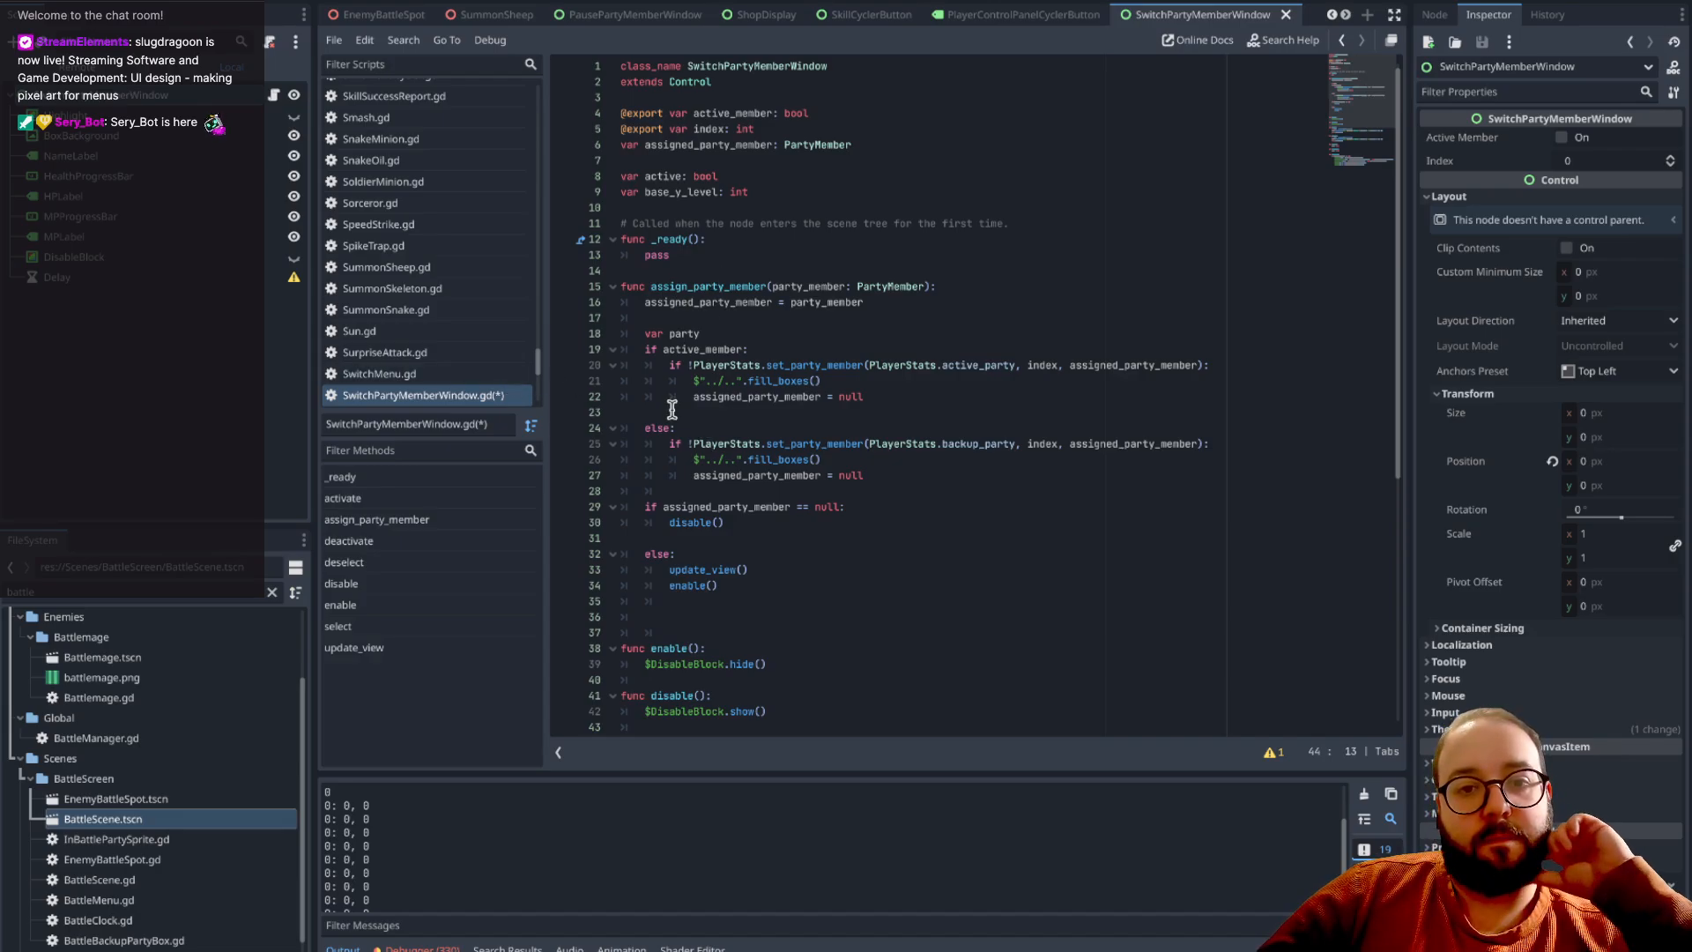
scroll(672, 408, down, 7)
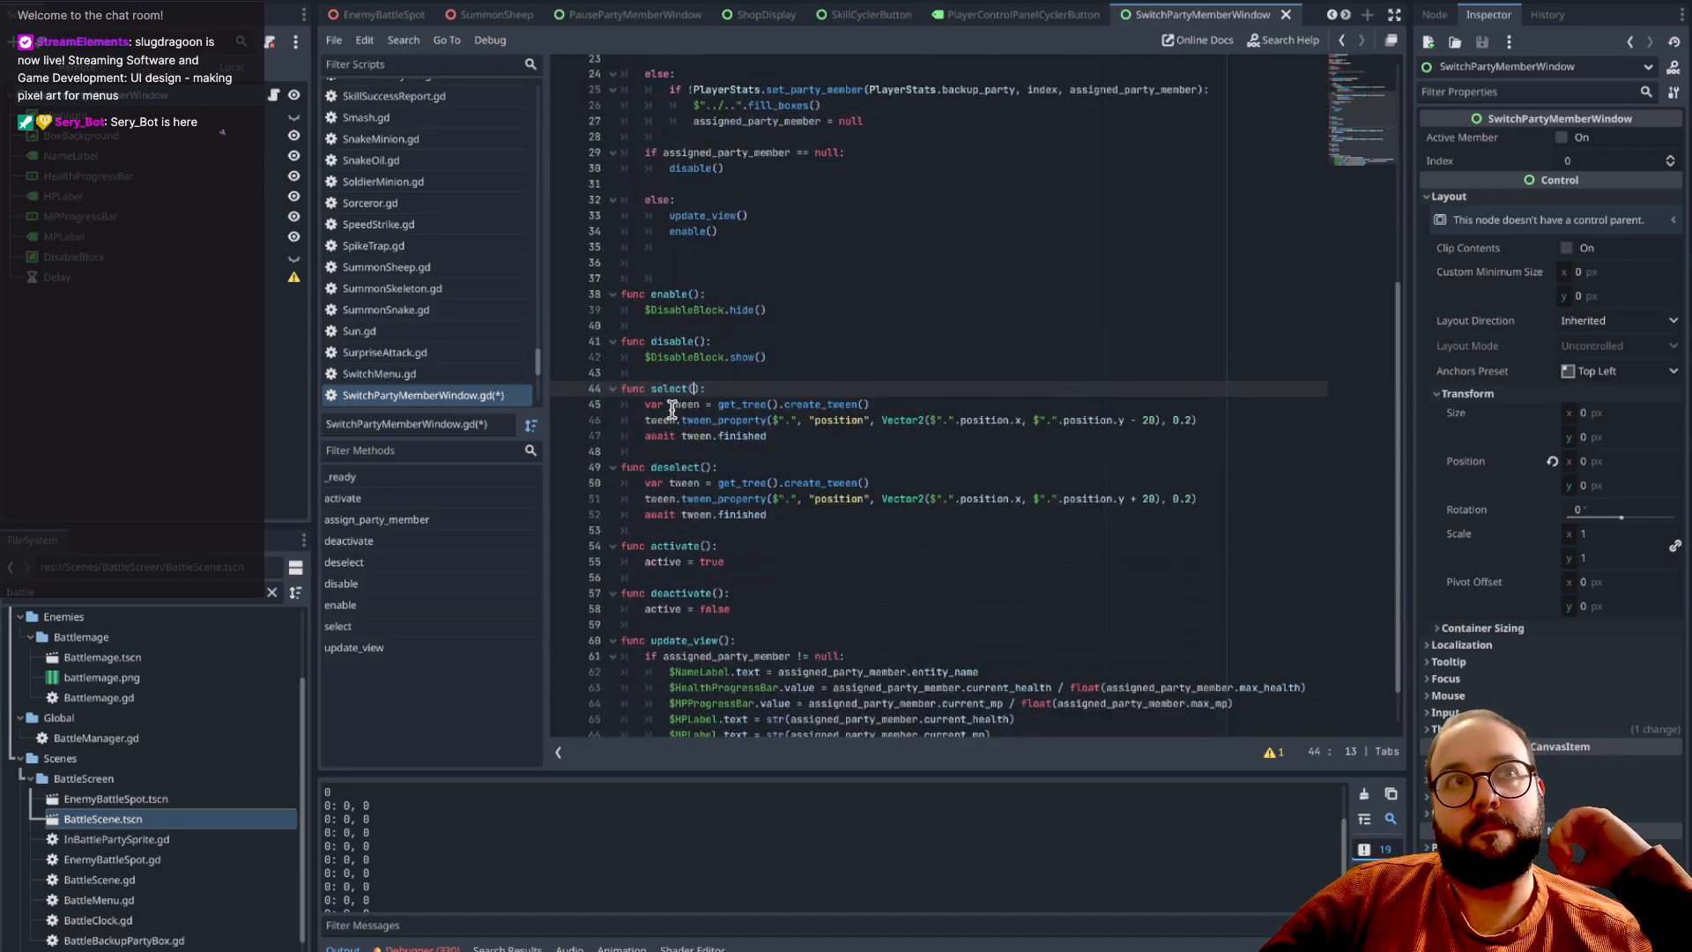
scroll(720, 344, up, 7)
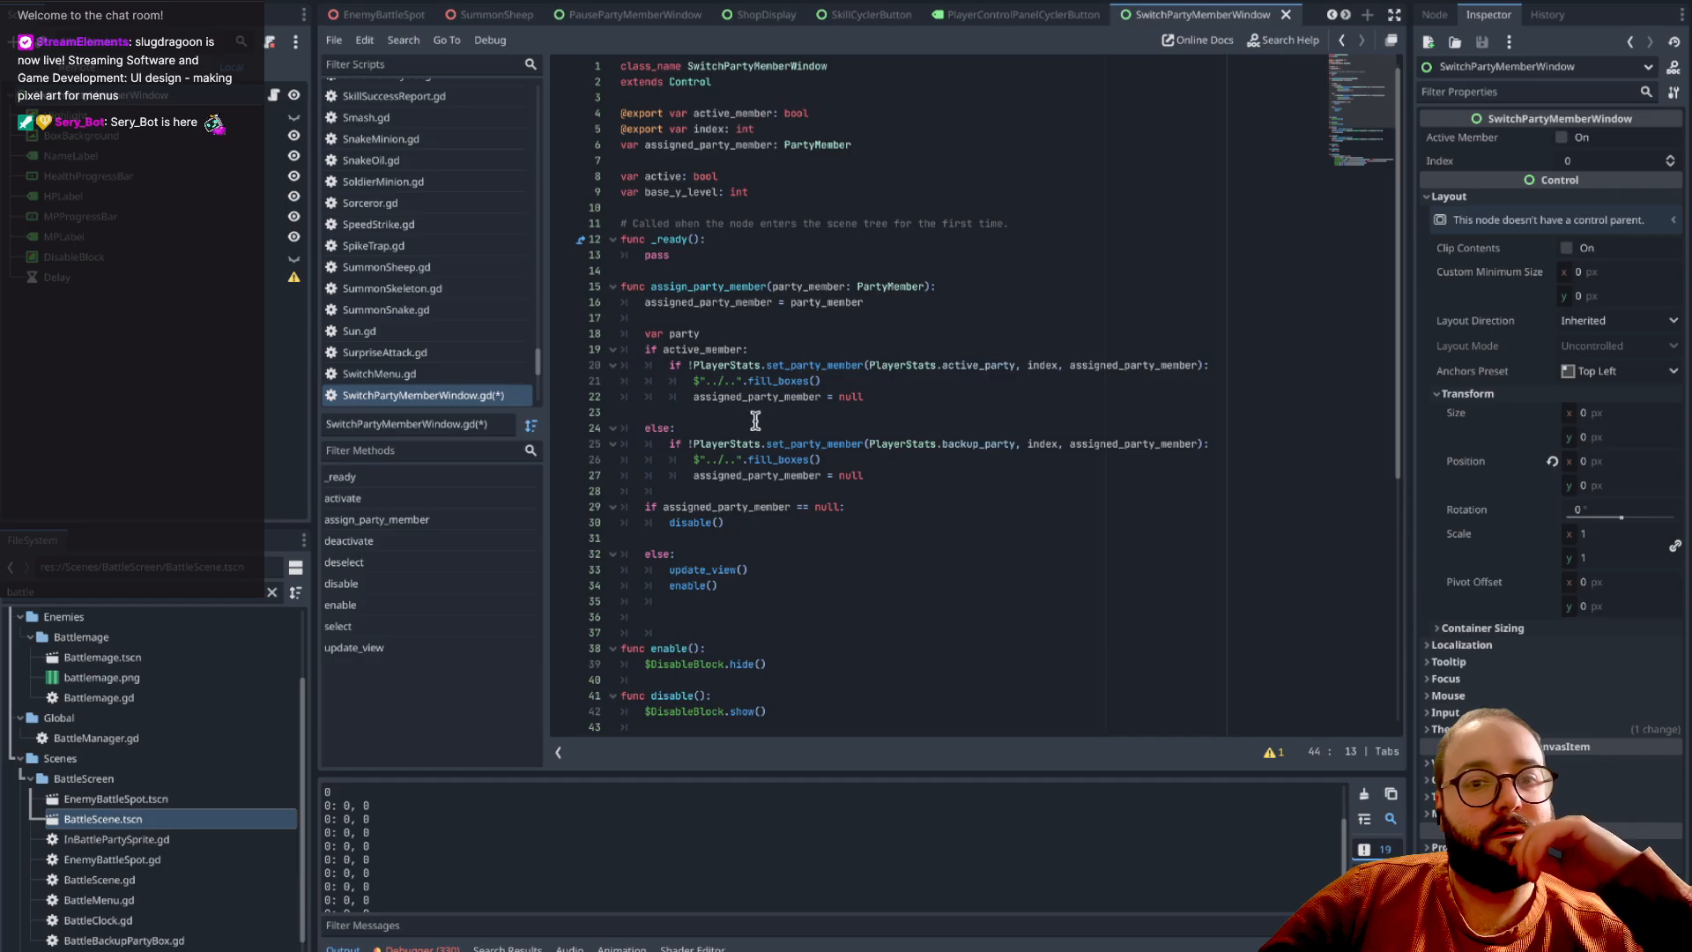
scroll(755, 419, down, 5)
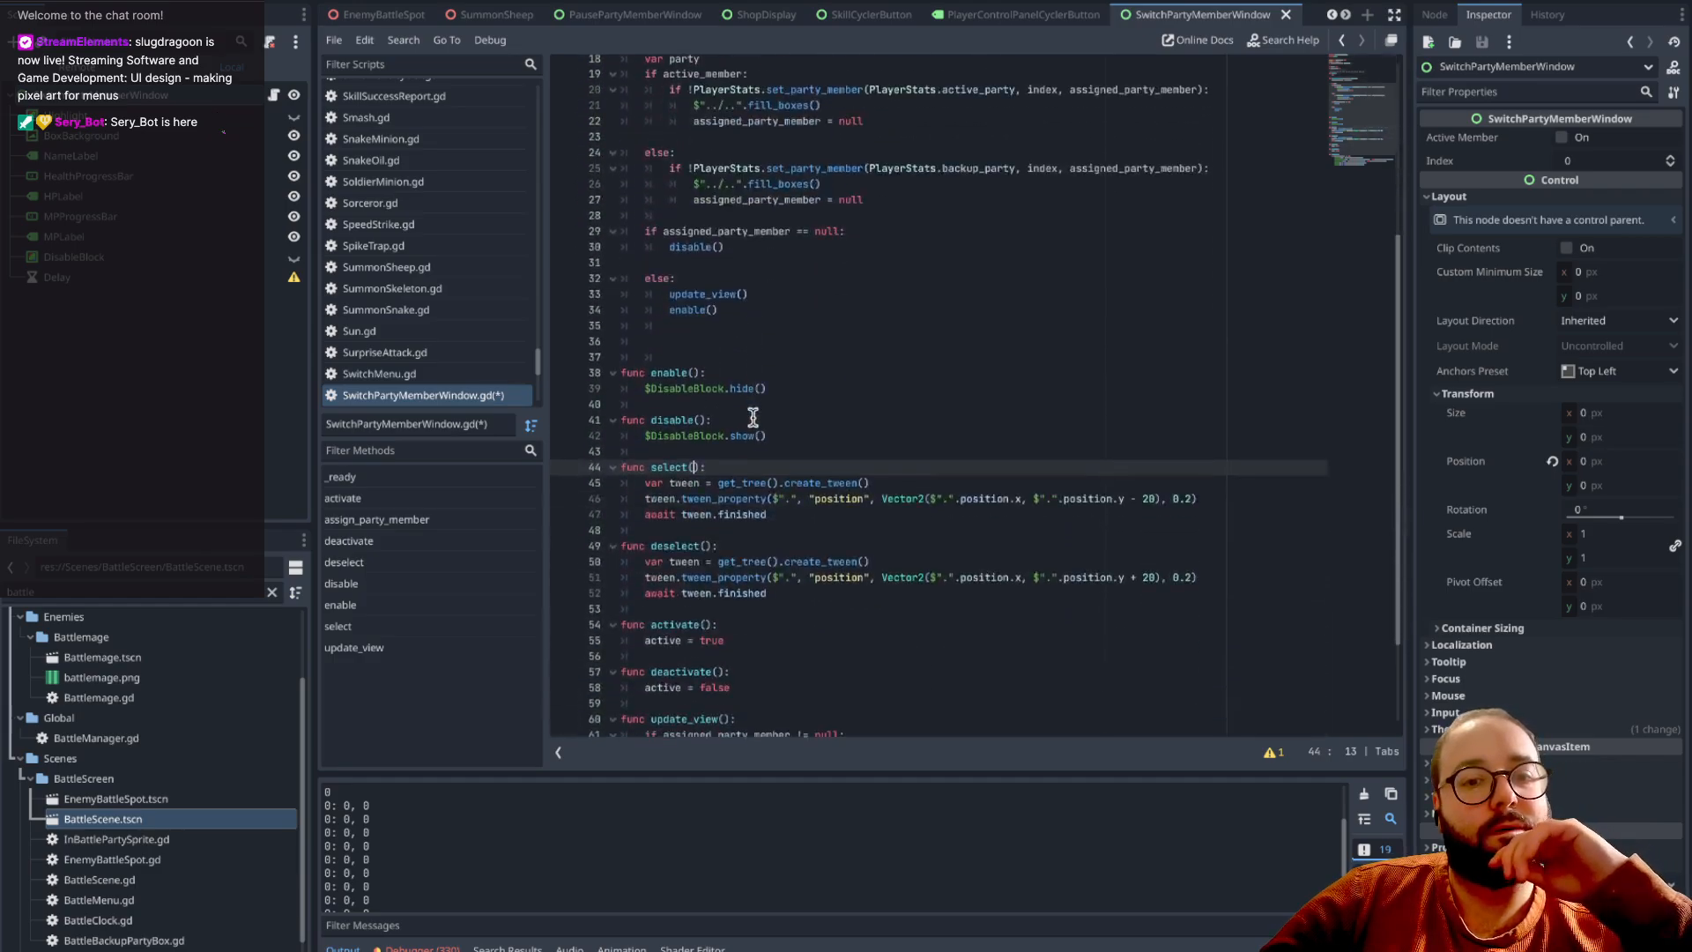
scroll(753, 417, down, 3)
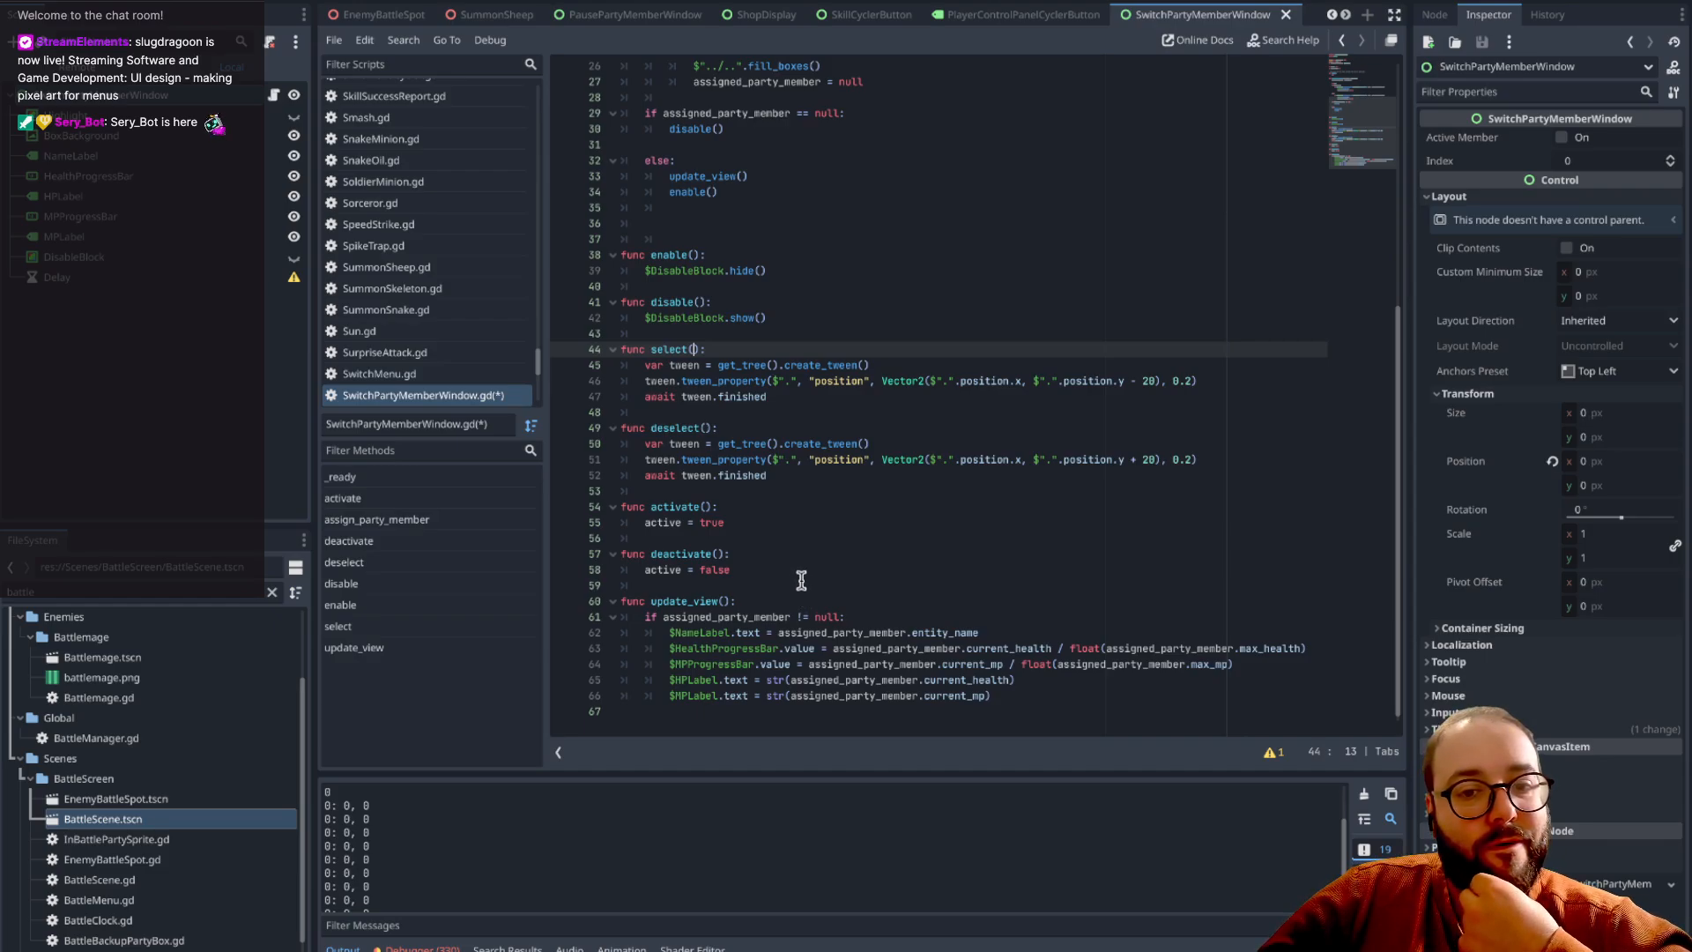
click(746, 601)
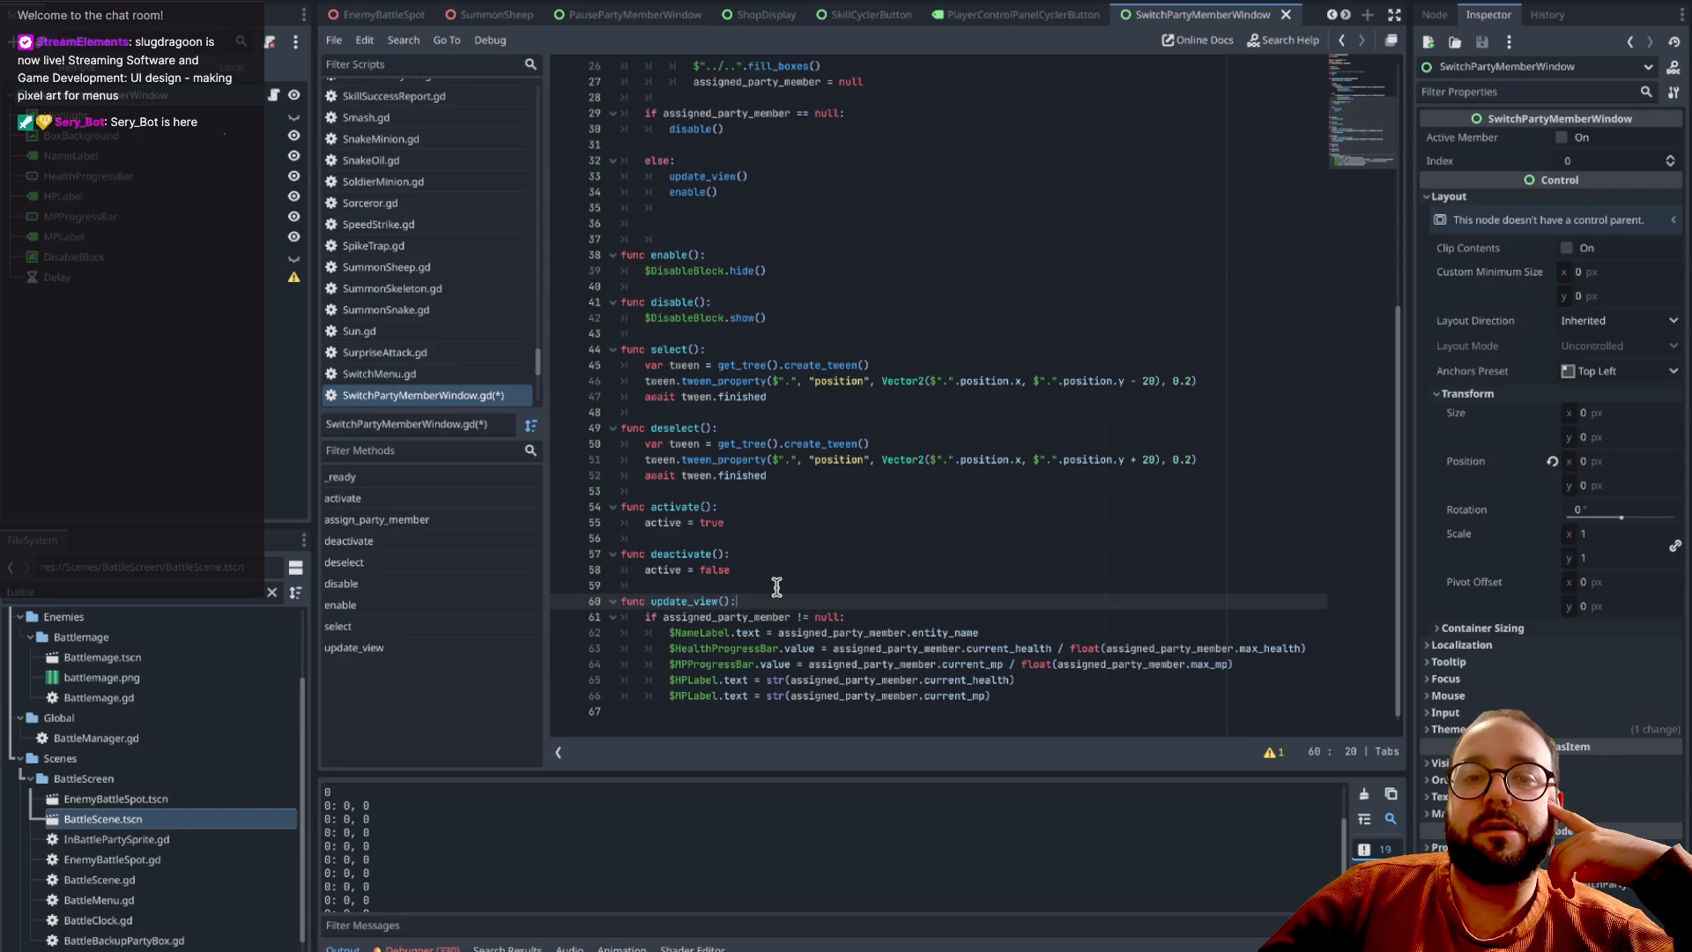
scroll(776, 588, up, 2)
scroll(776, 588, up, 3)
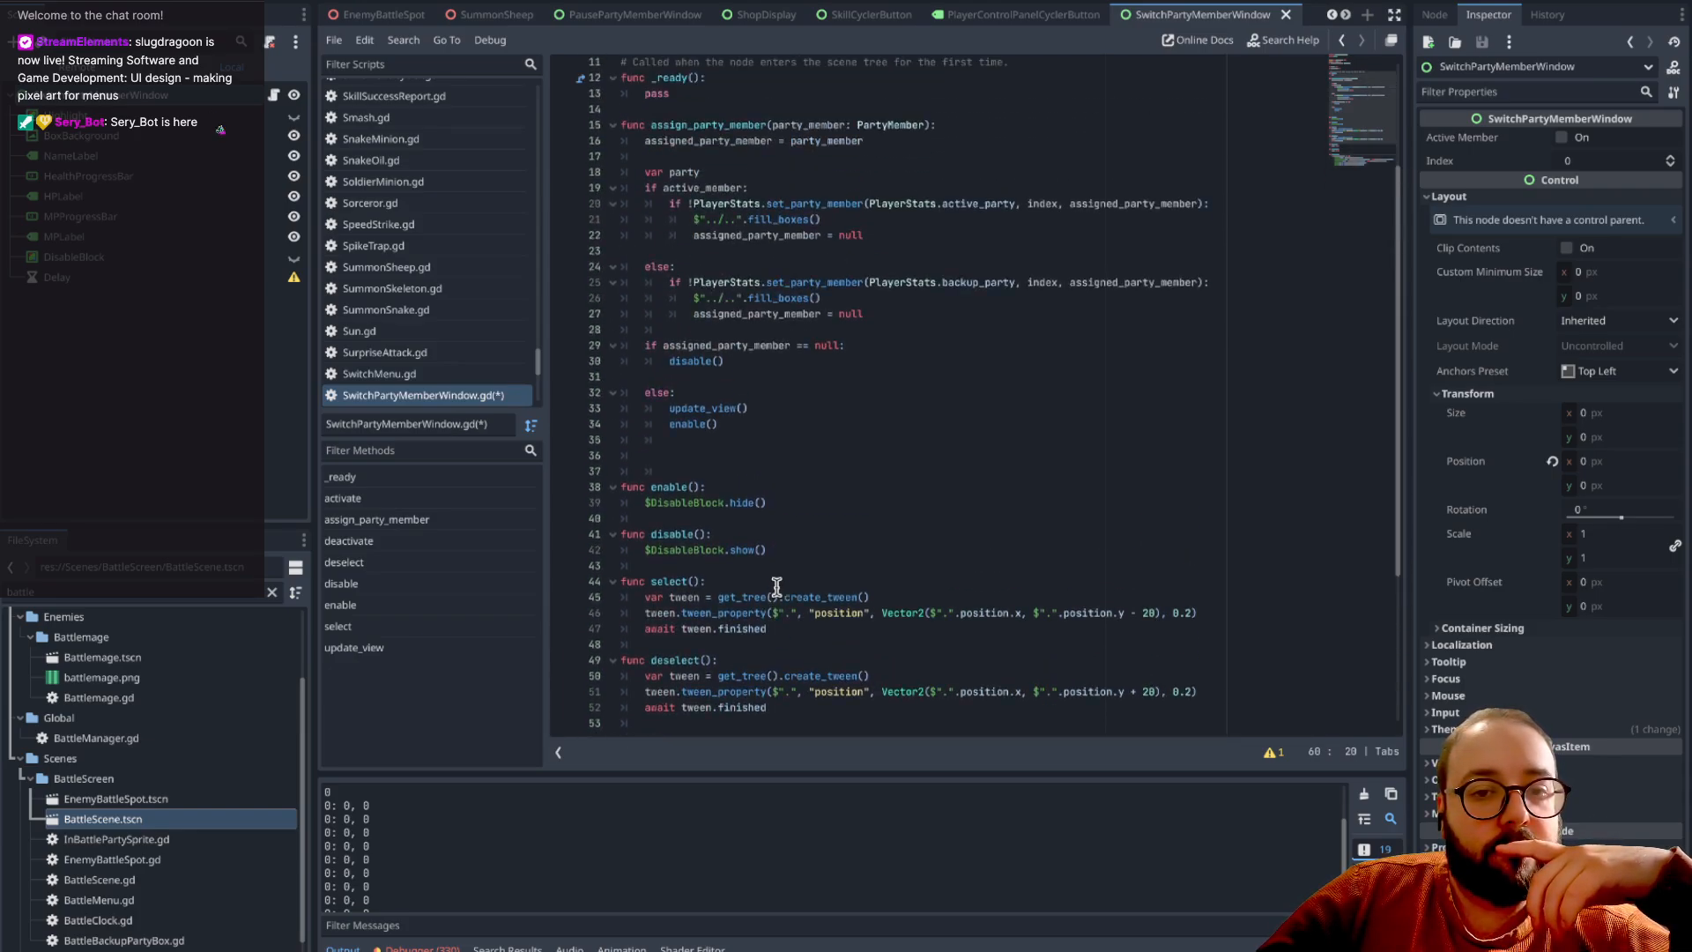
scroll(777, 588, up, 3)
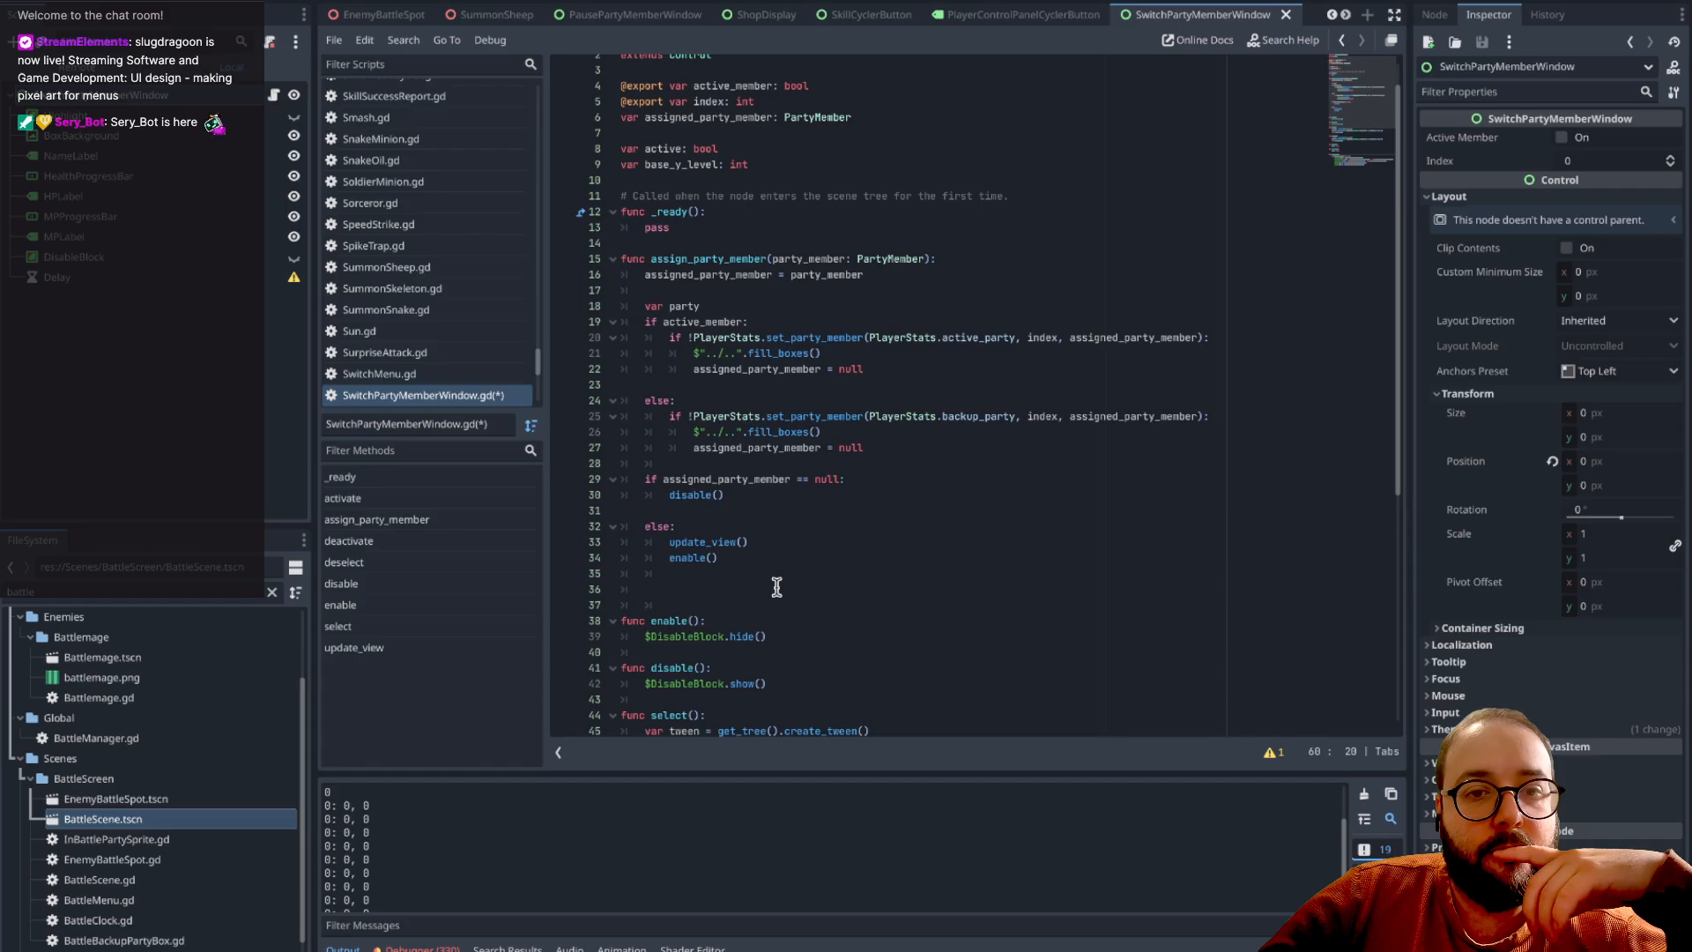
scroll(777, 588, down, 1)
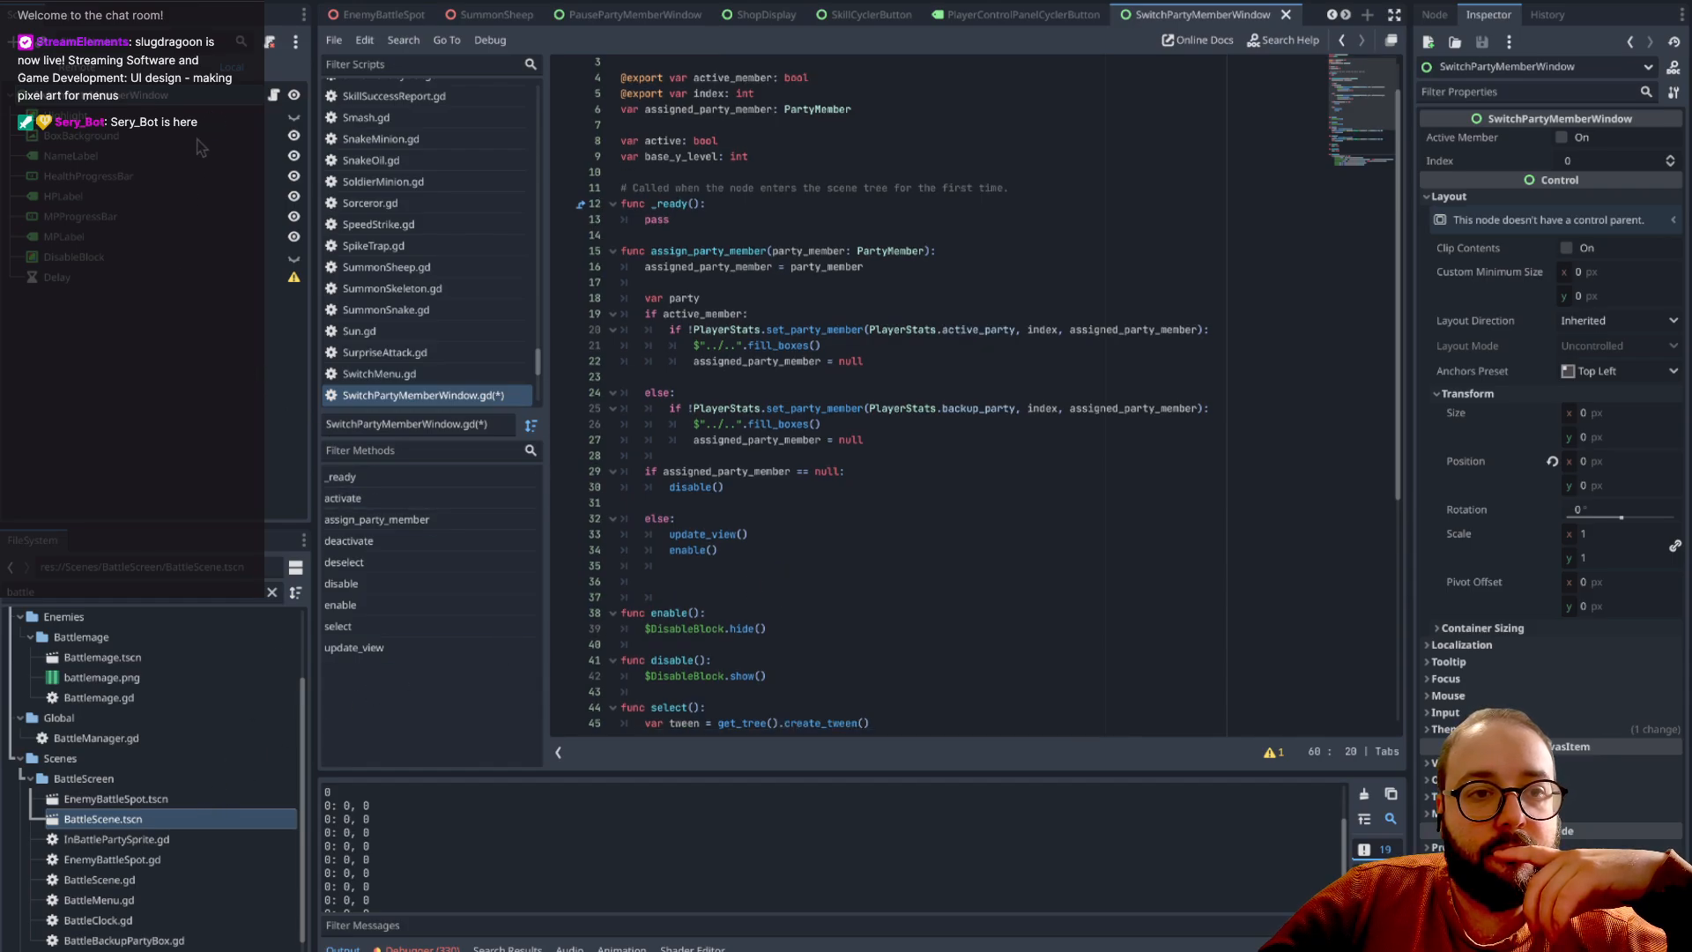
- Examine the SwitchMenu node's script in BattleScene, including its _ready(), turn_on() and turn_off() position tweens
double_click(94, 819)
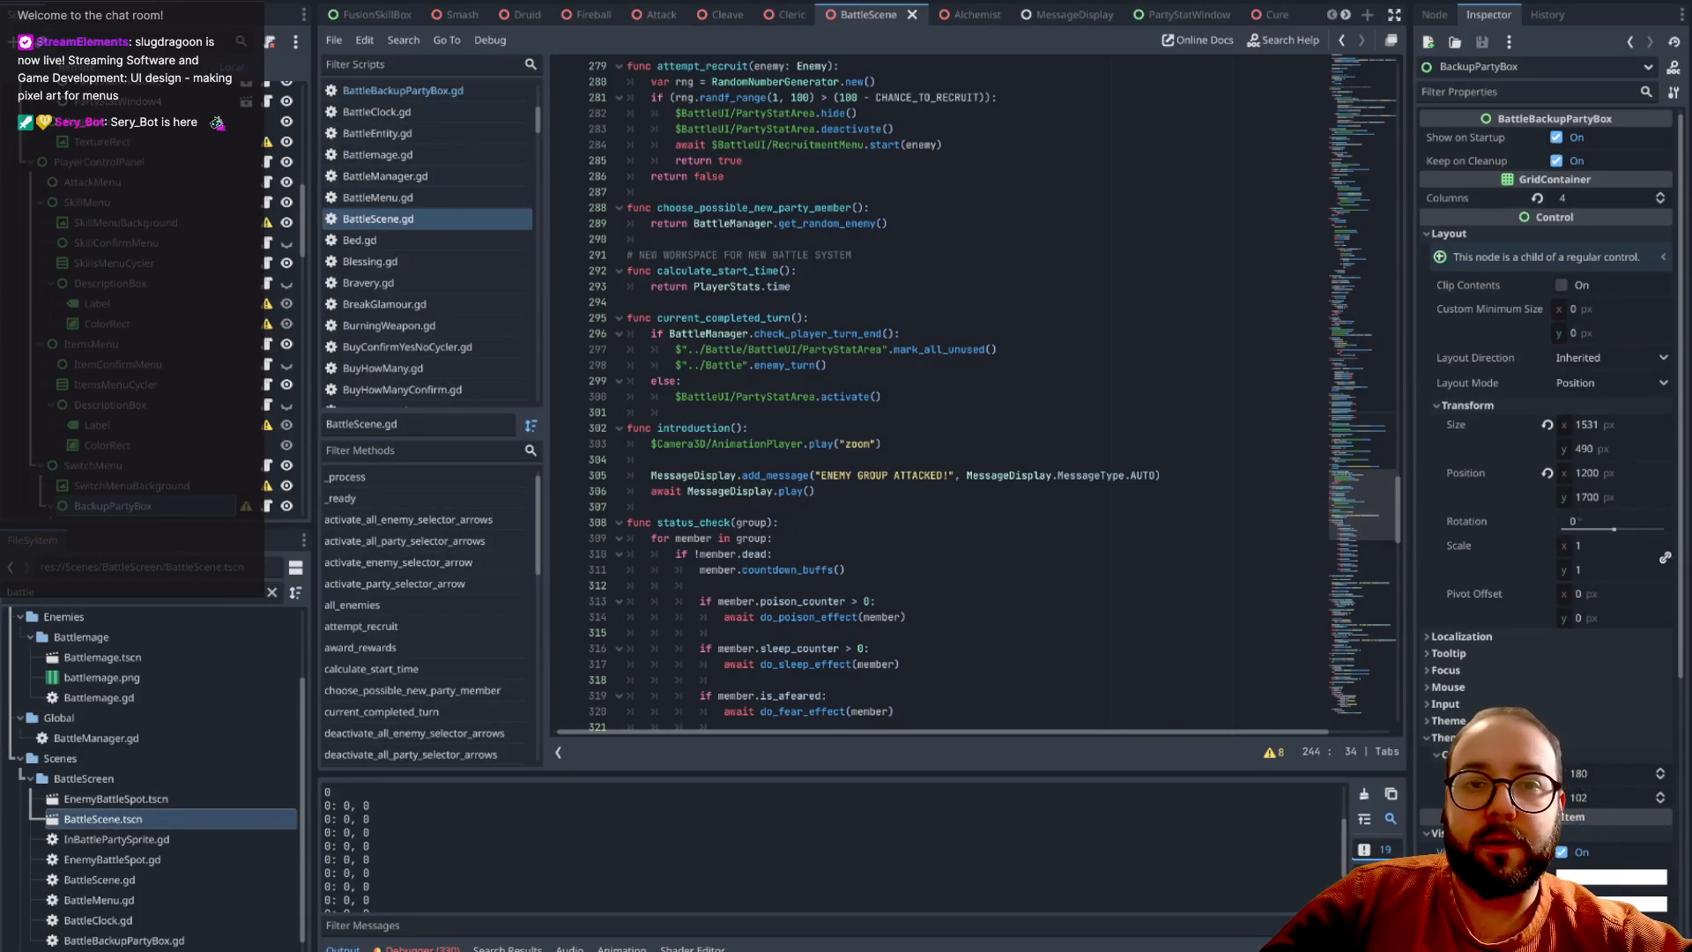
click(713, 2)
click(660, 2)
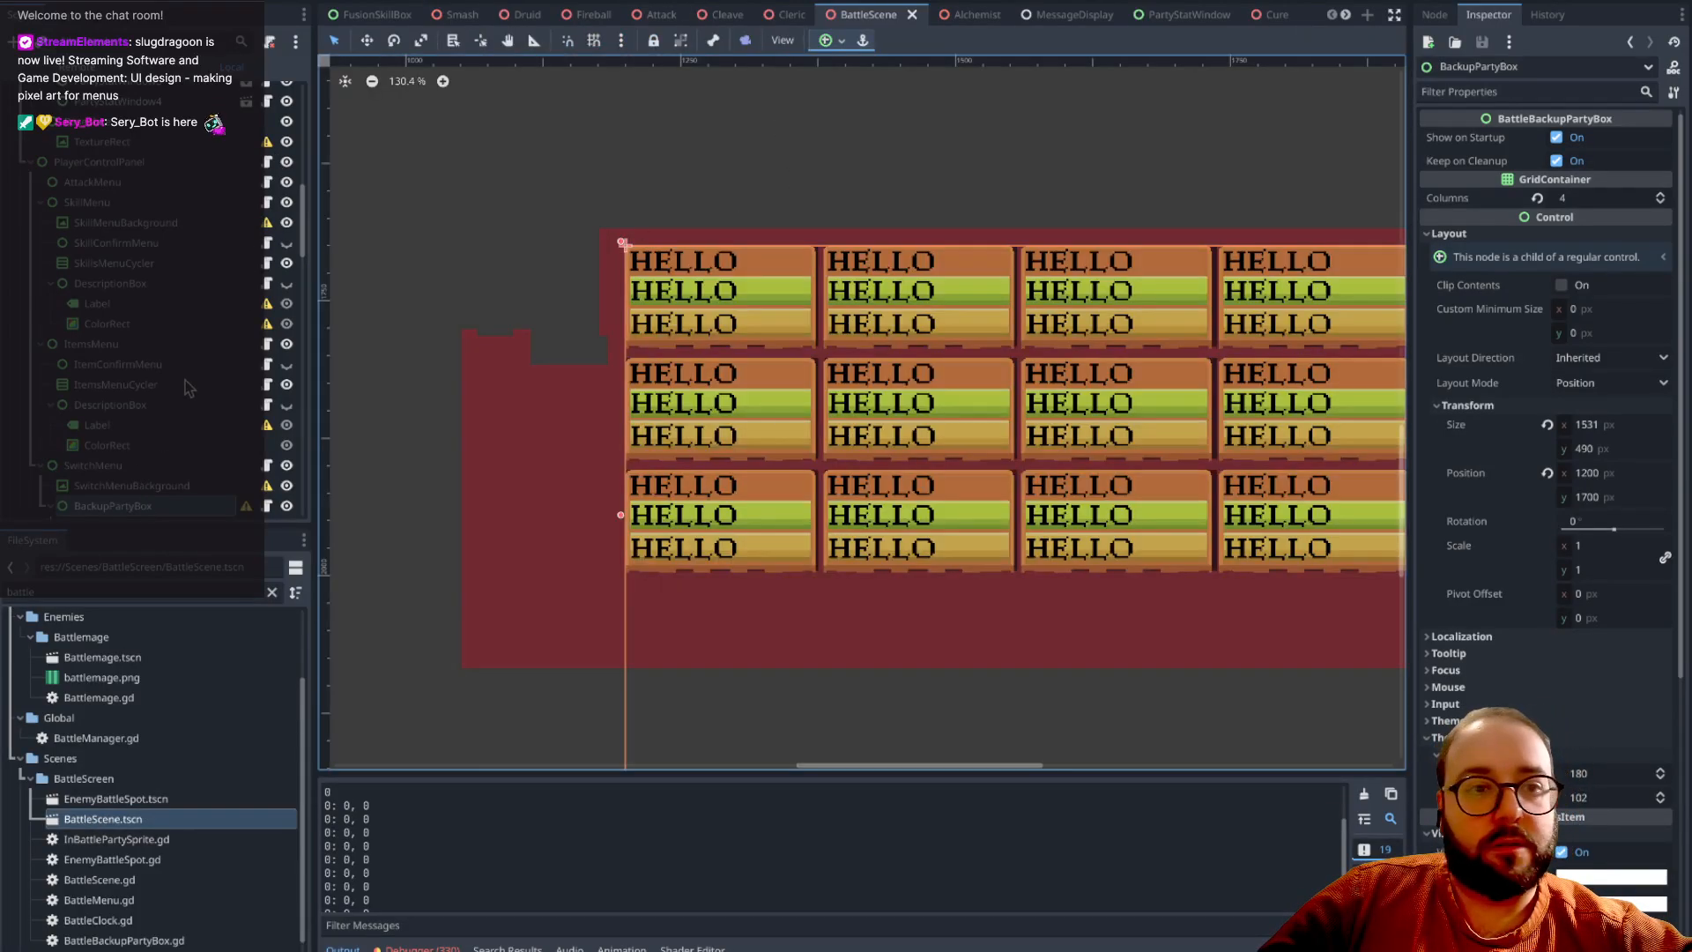
click(97, 466)
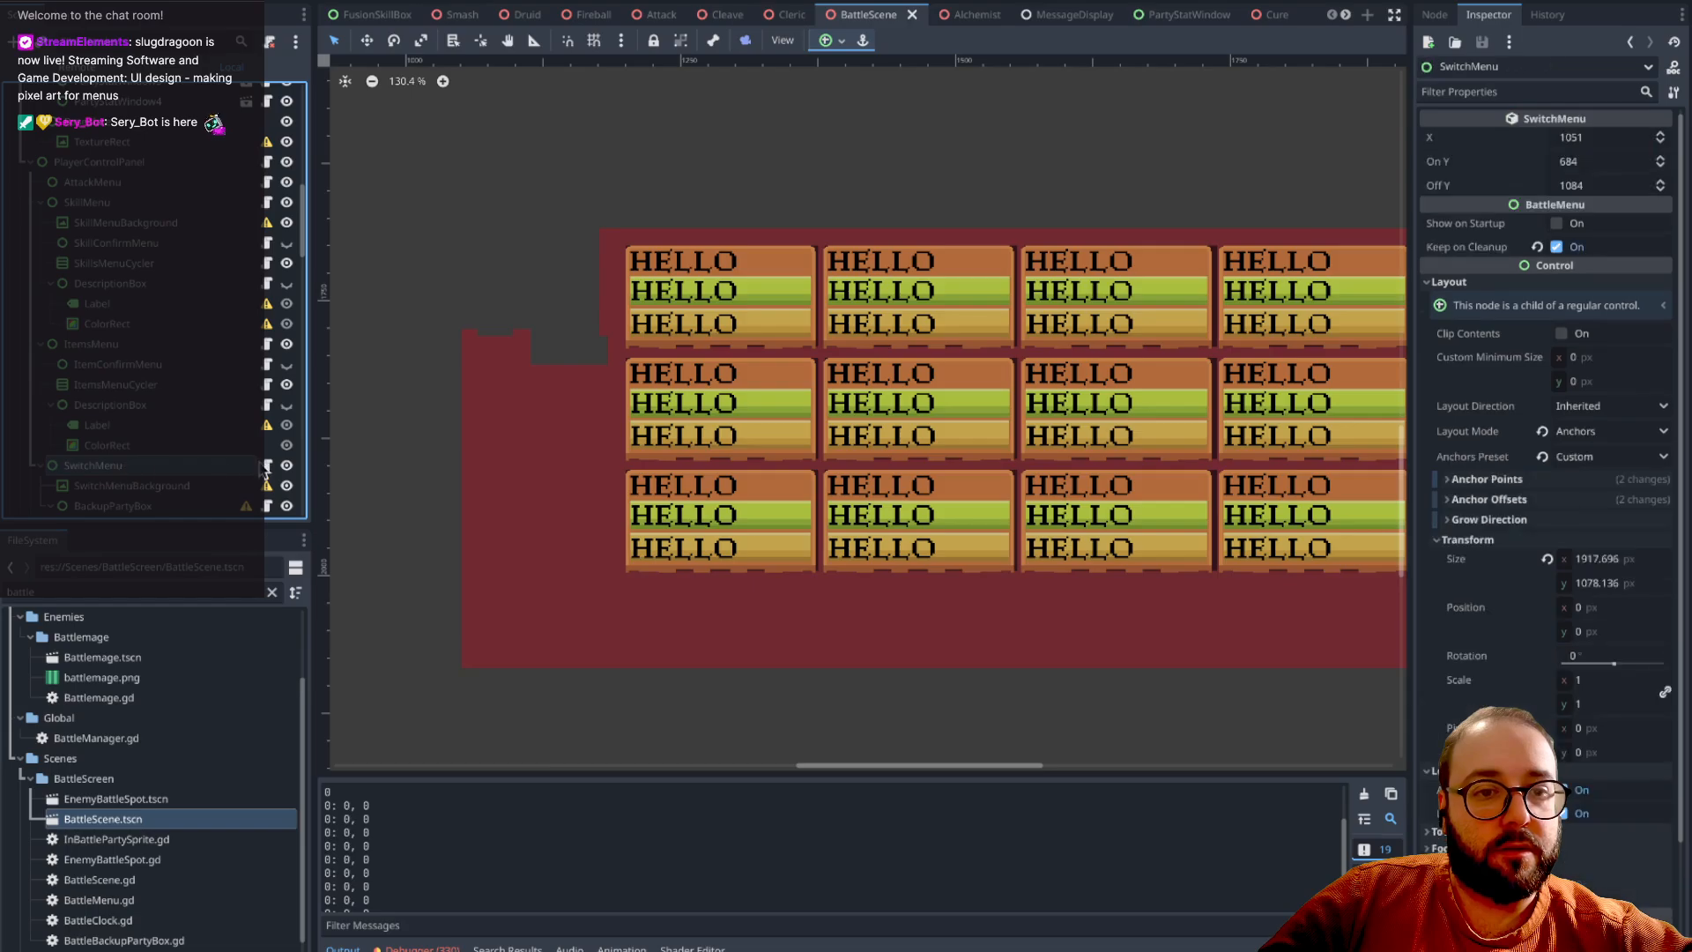
click(267, 466)
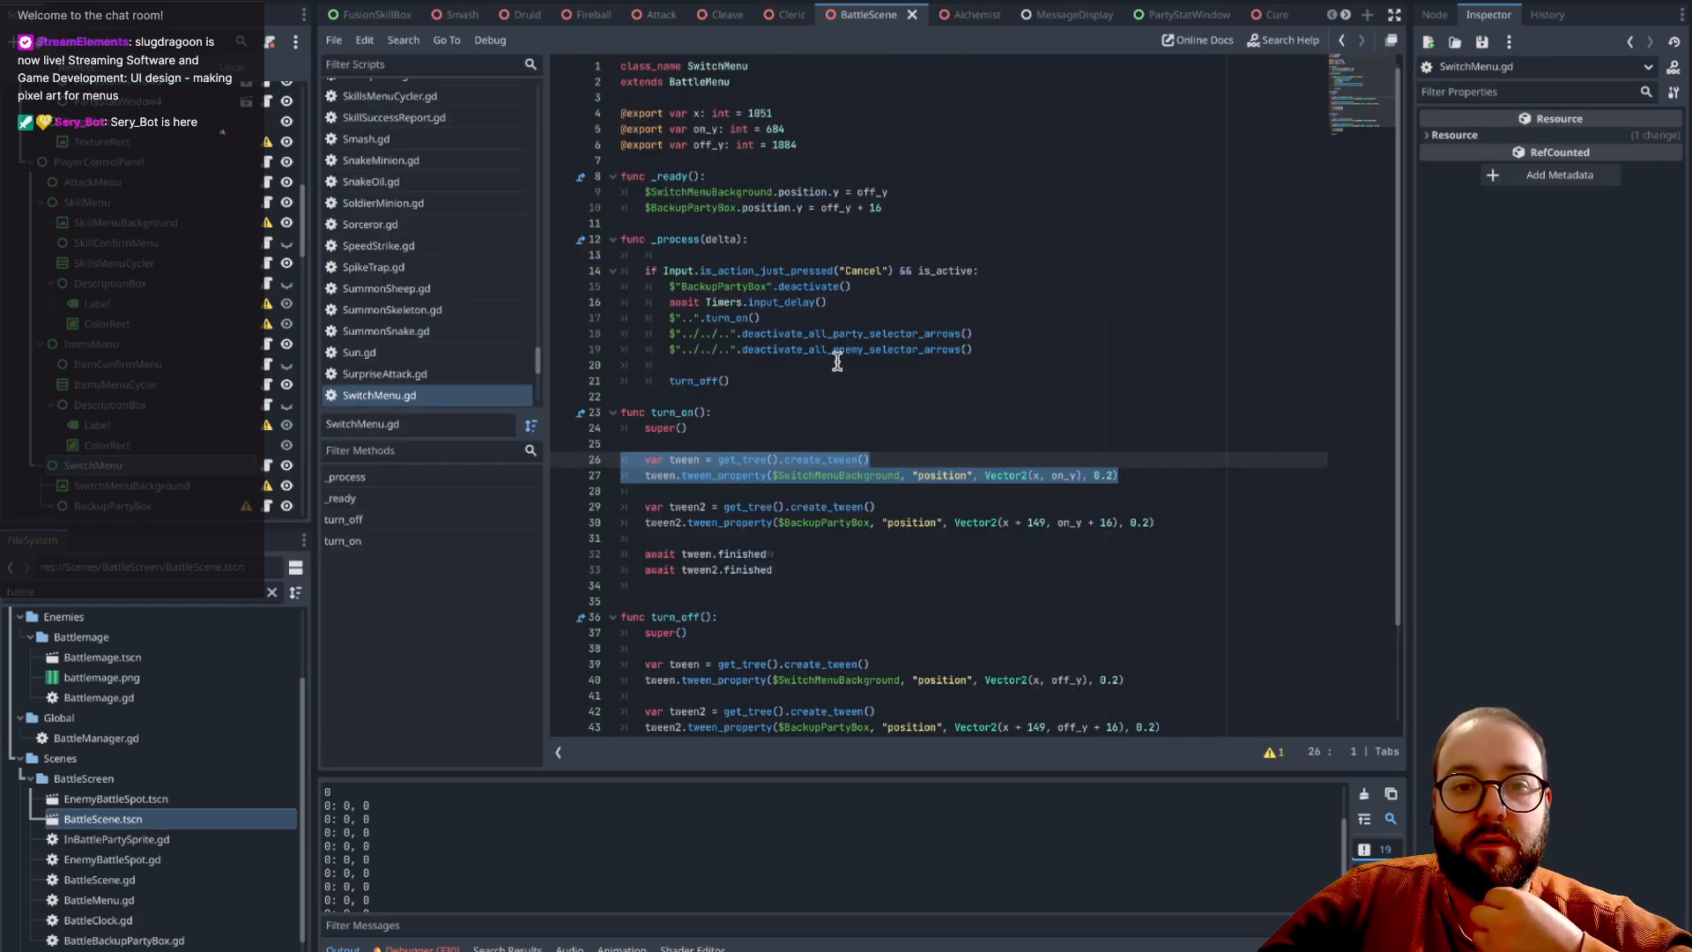
scroll(837, 362, down, 1)
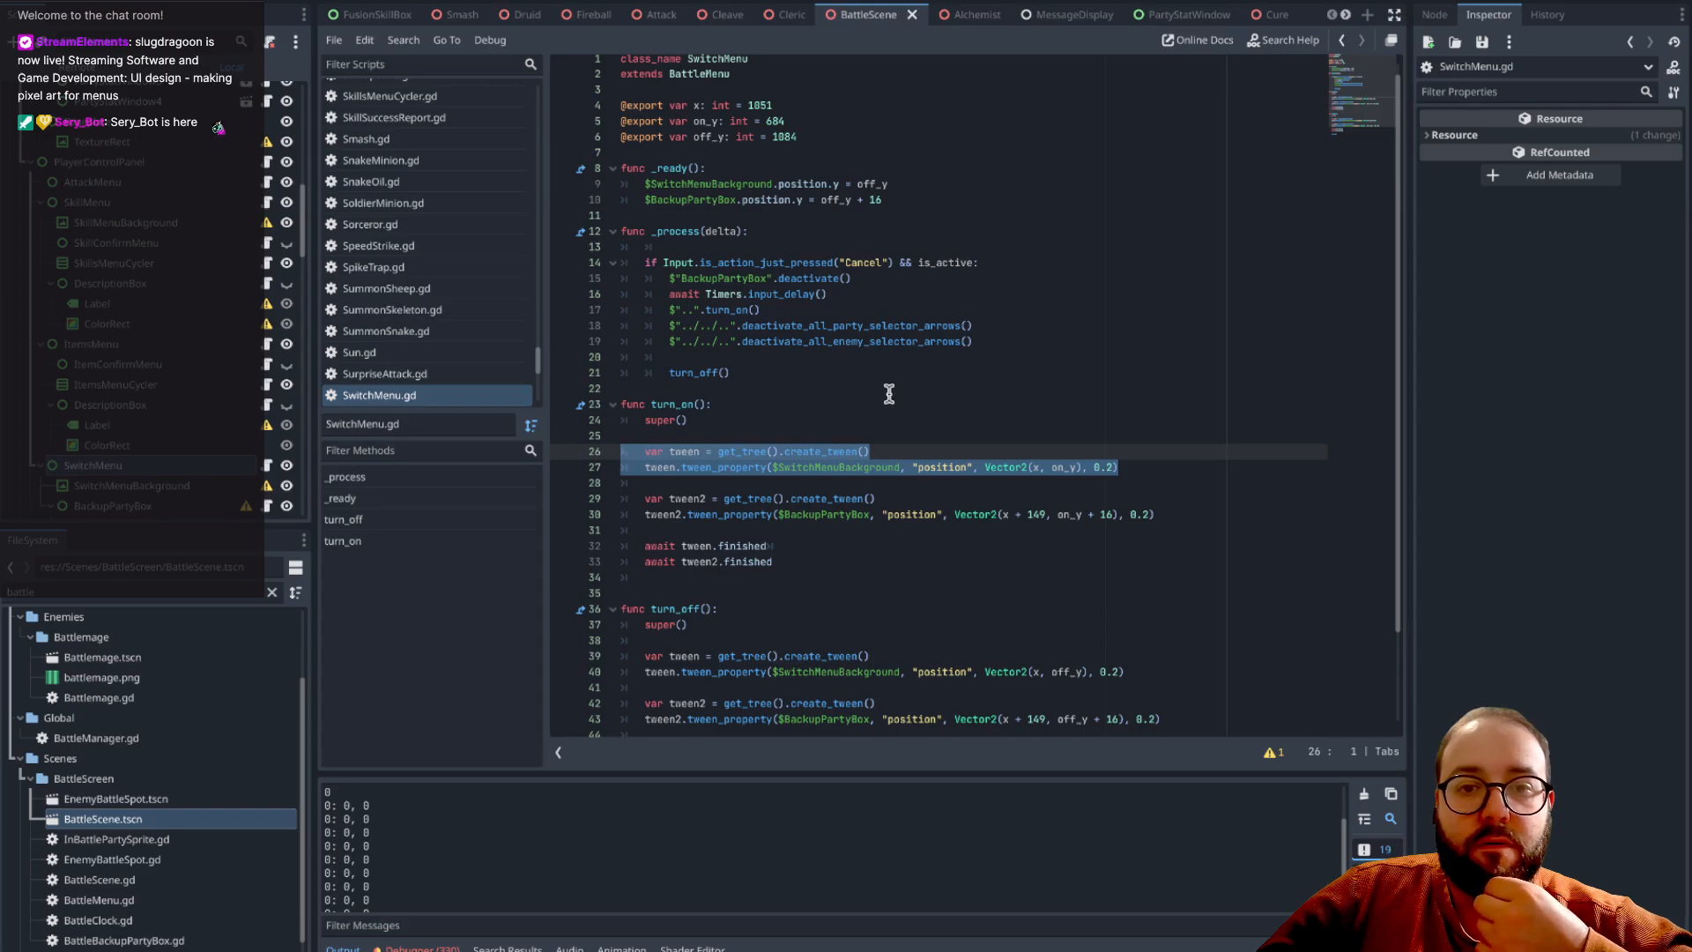
scroll(887, 393, down, 3)
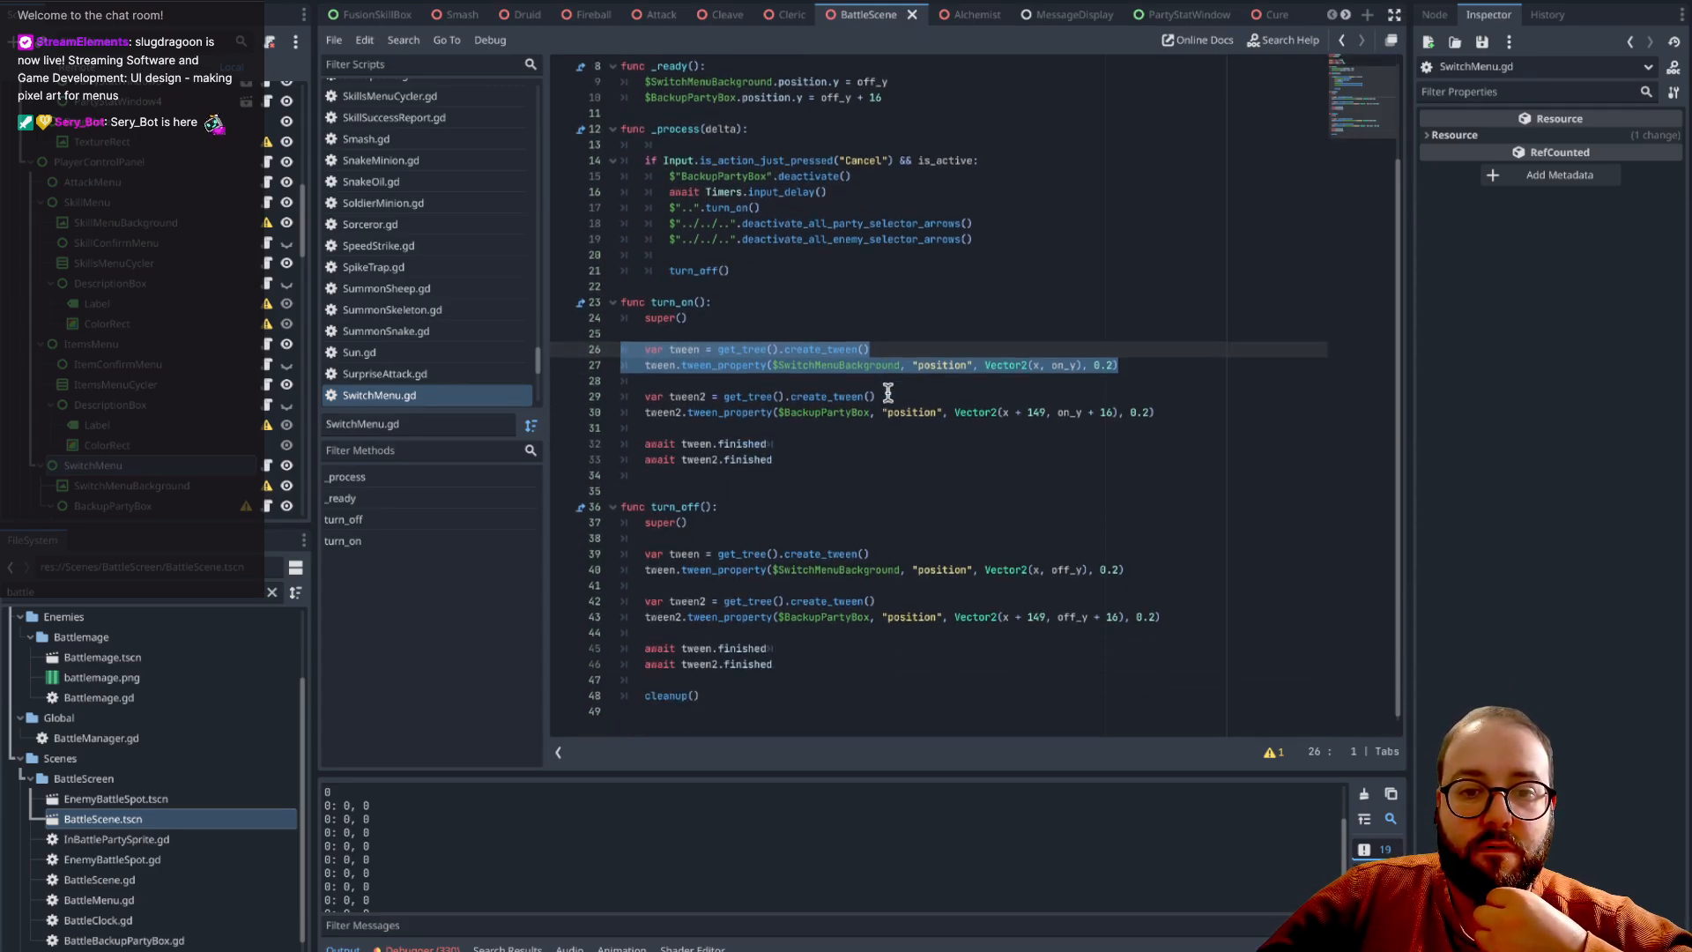
scroll(887, 393, up, 3)
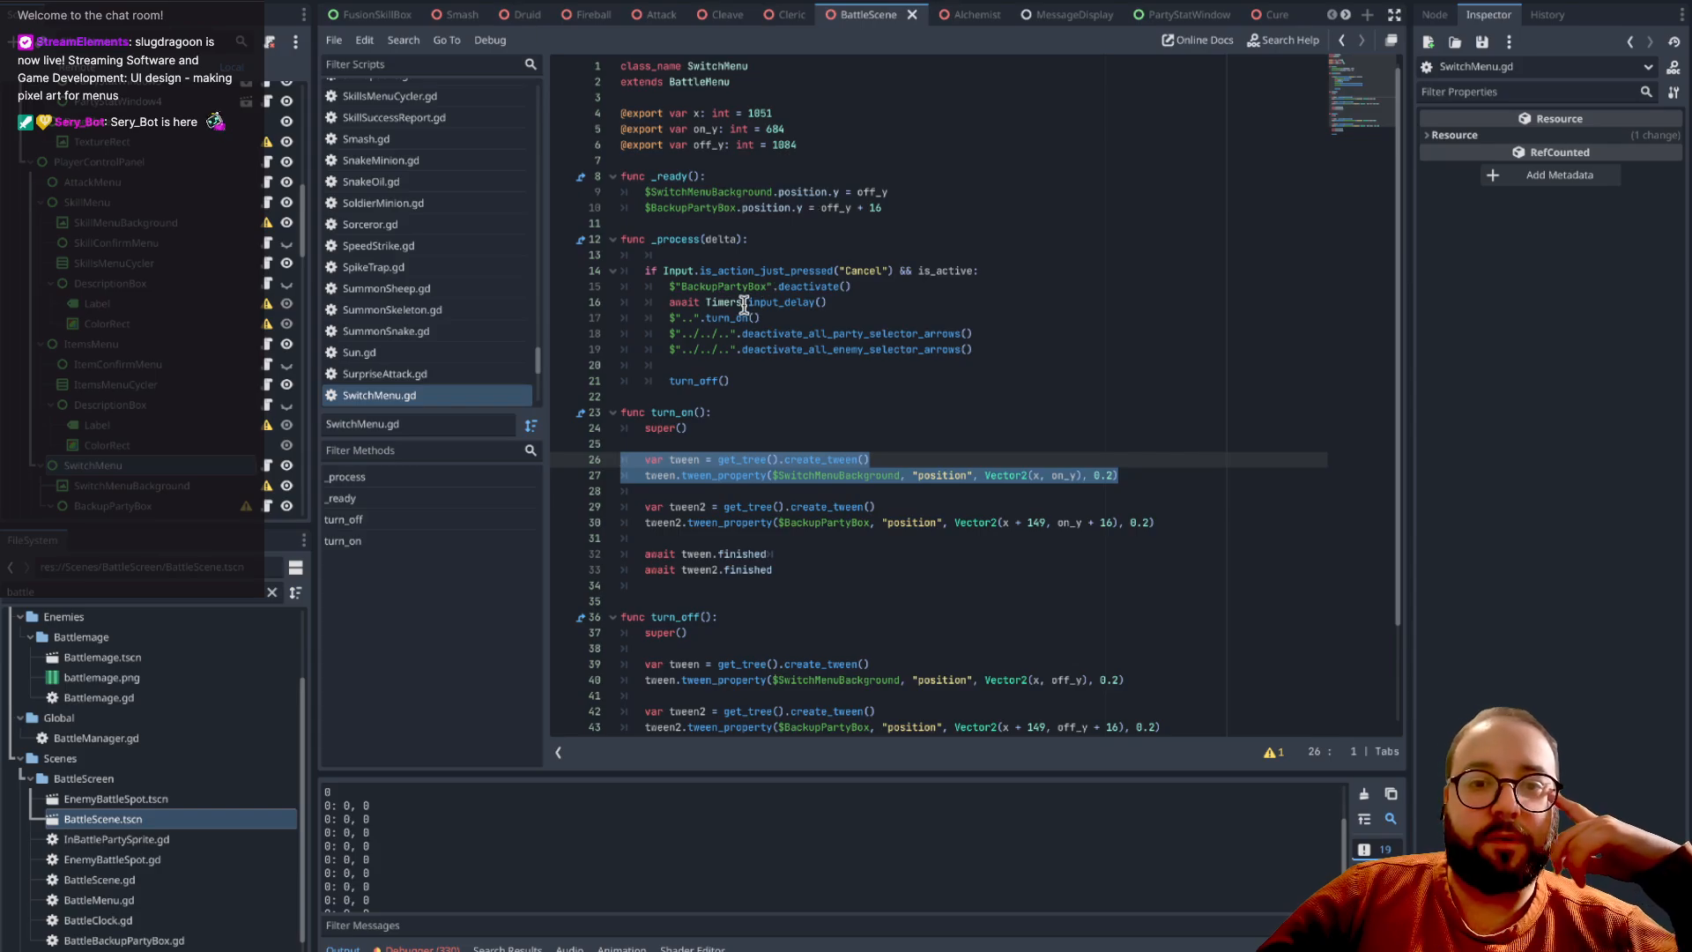
scroll(908, 242, down, 3)
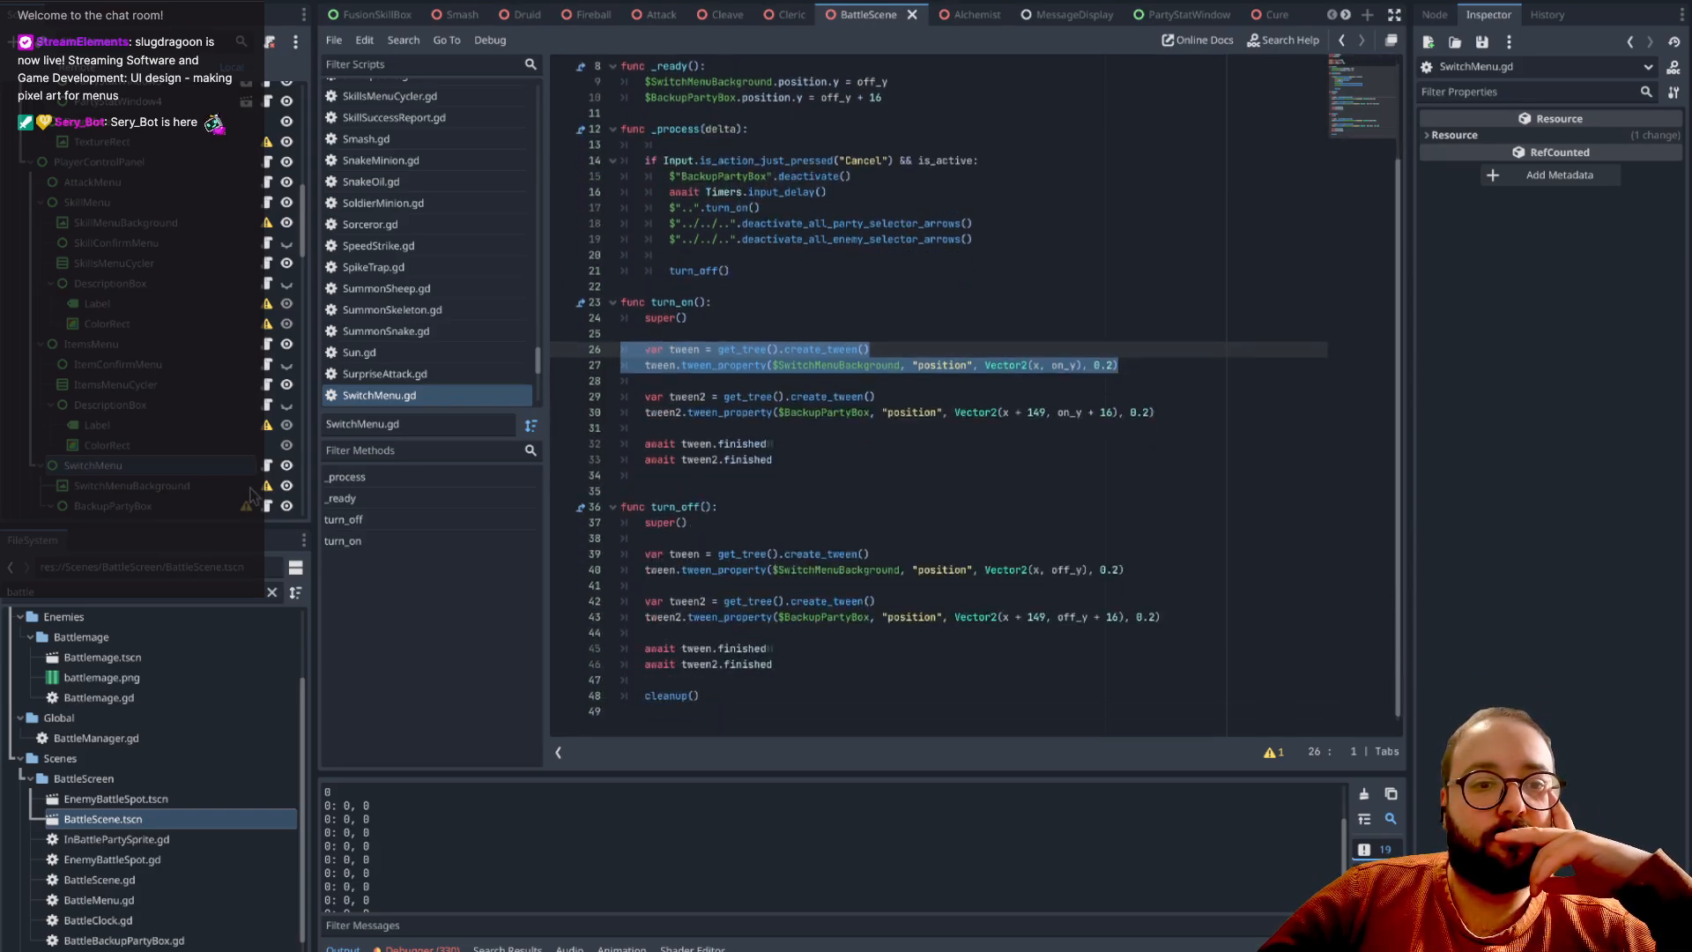
- Examine the BackupPartyBox script in BattleScene, from _ready() and the input handling to its box filling, activation and swap functions
click(194, 465)
scroll(185, 425, down, 5)
click(184, 191)
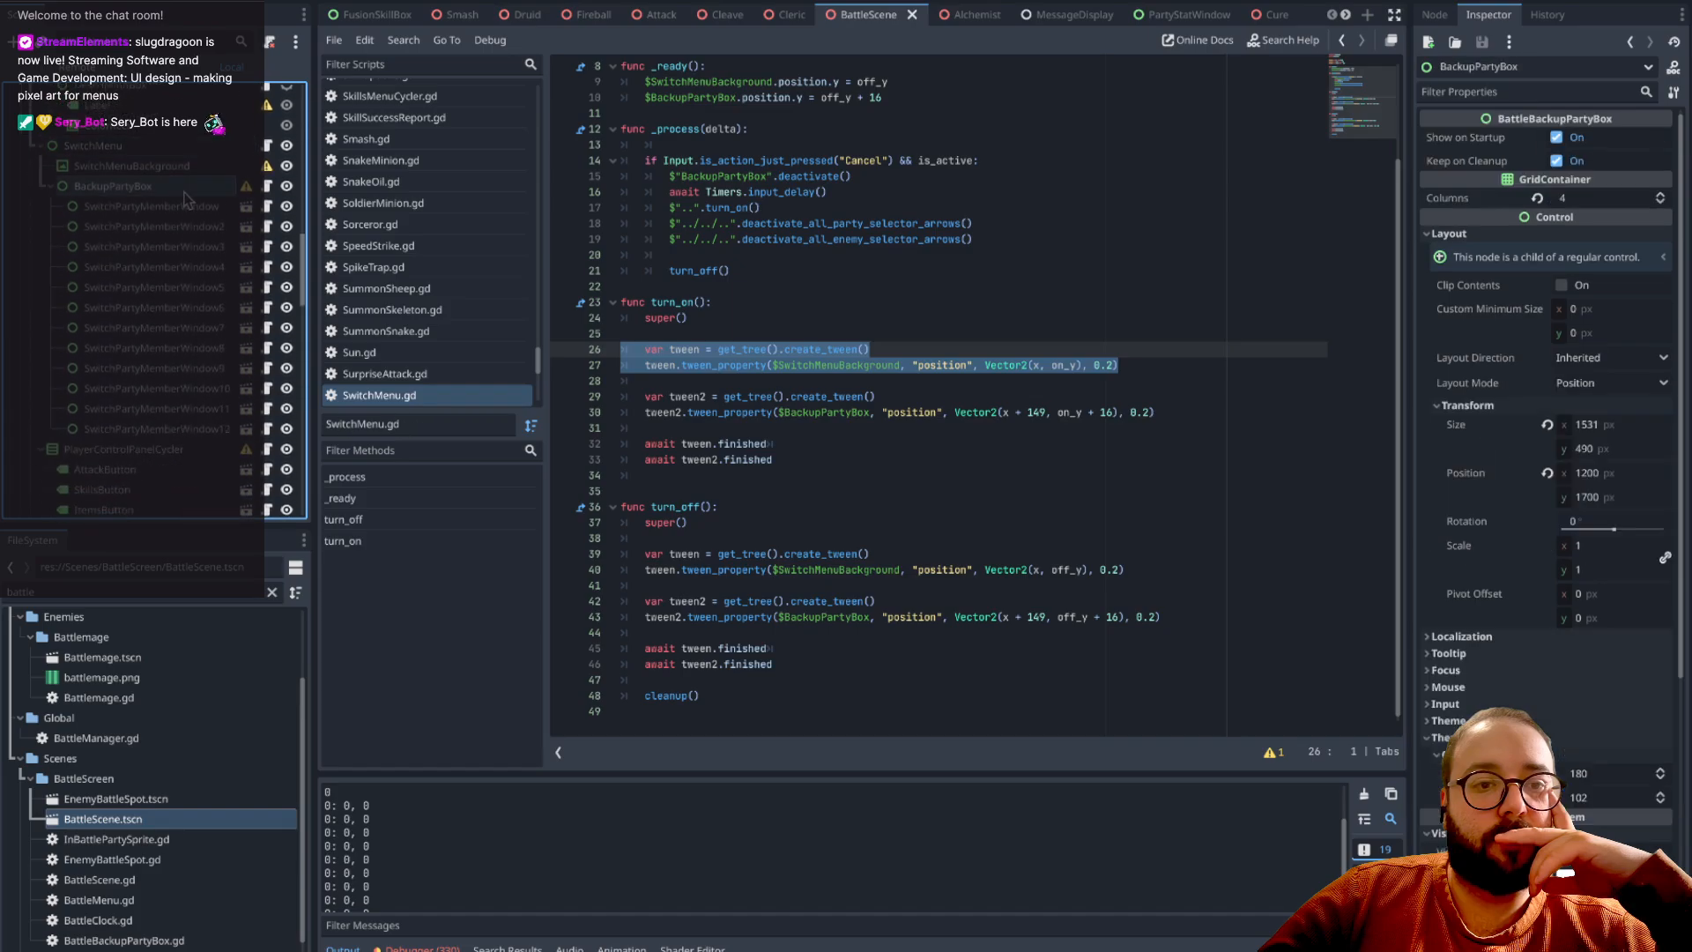
click(268, 186)
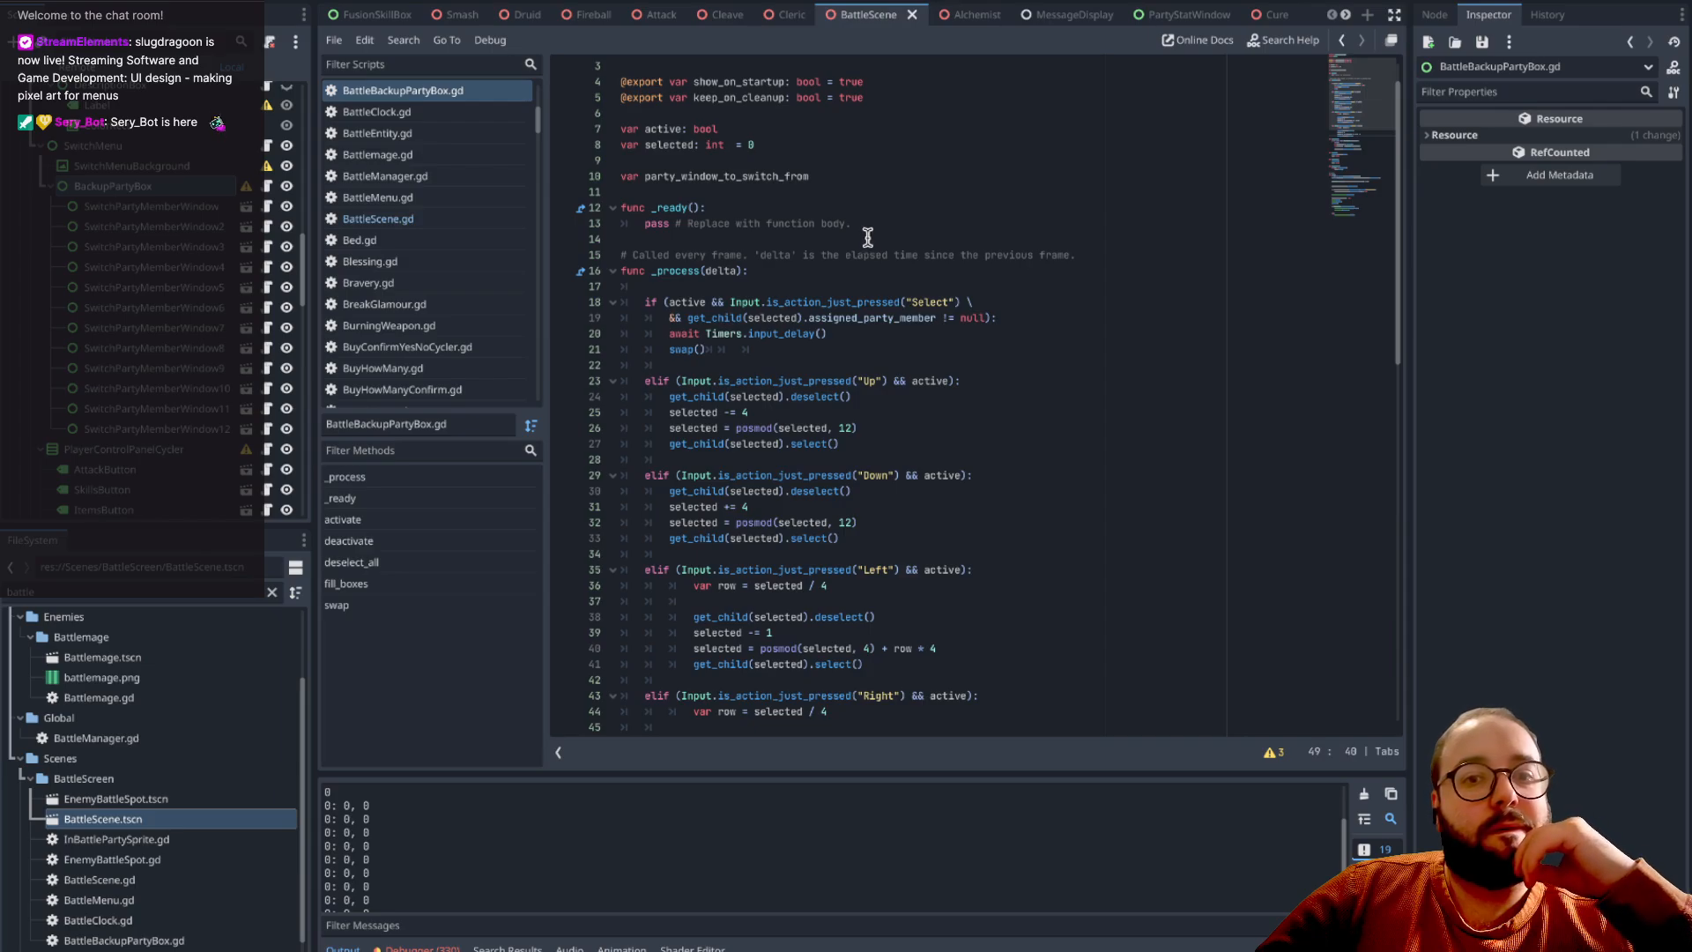
scroll(862, 240, down, 6)
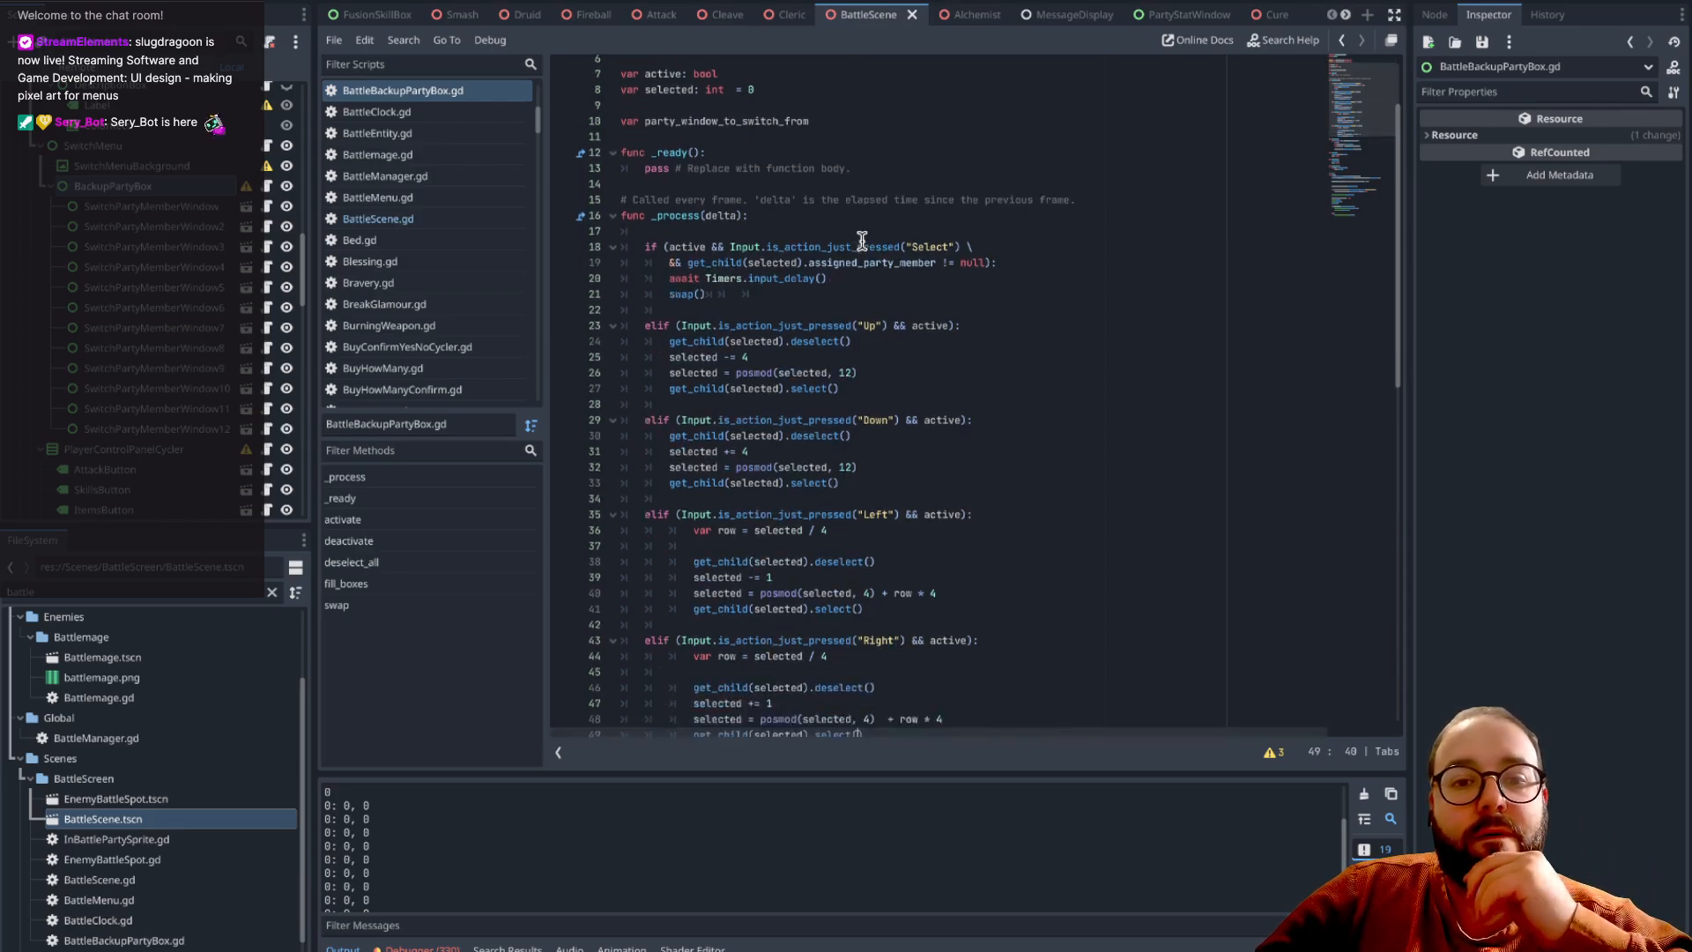
scroll(862, 239, down, 10)
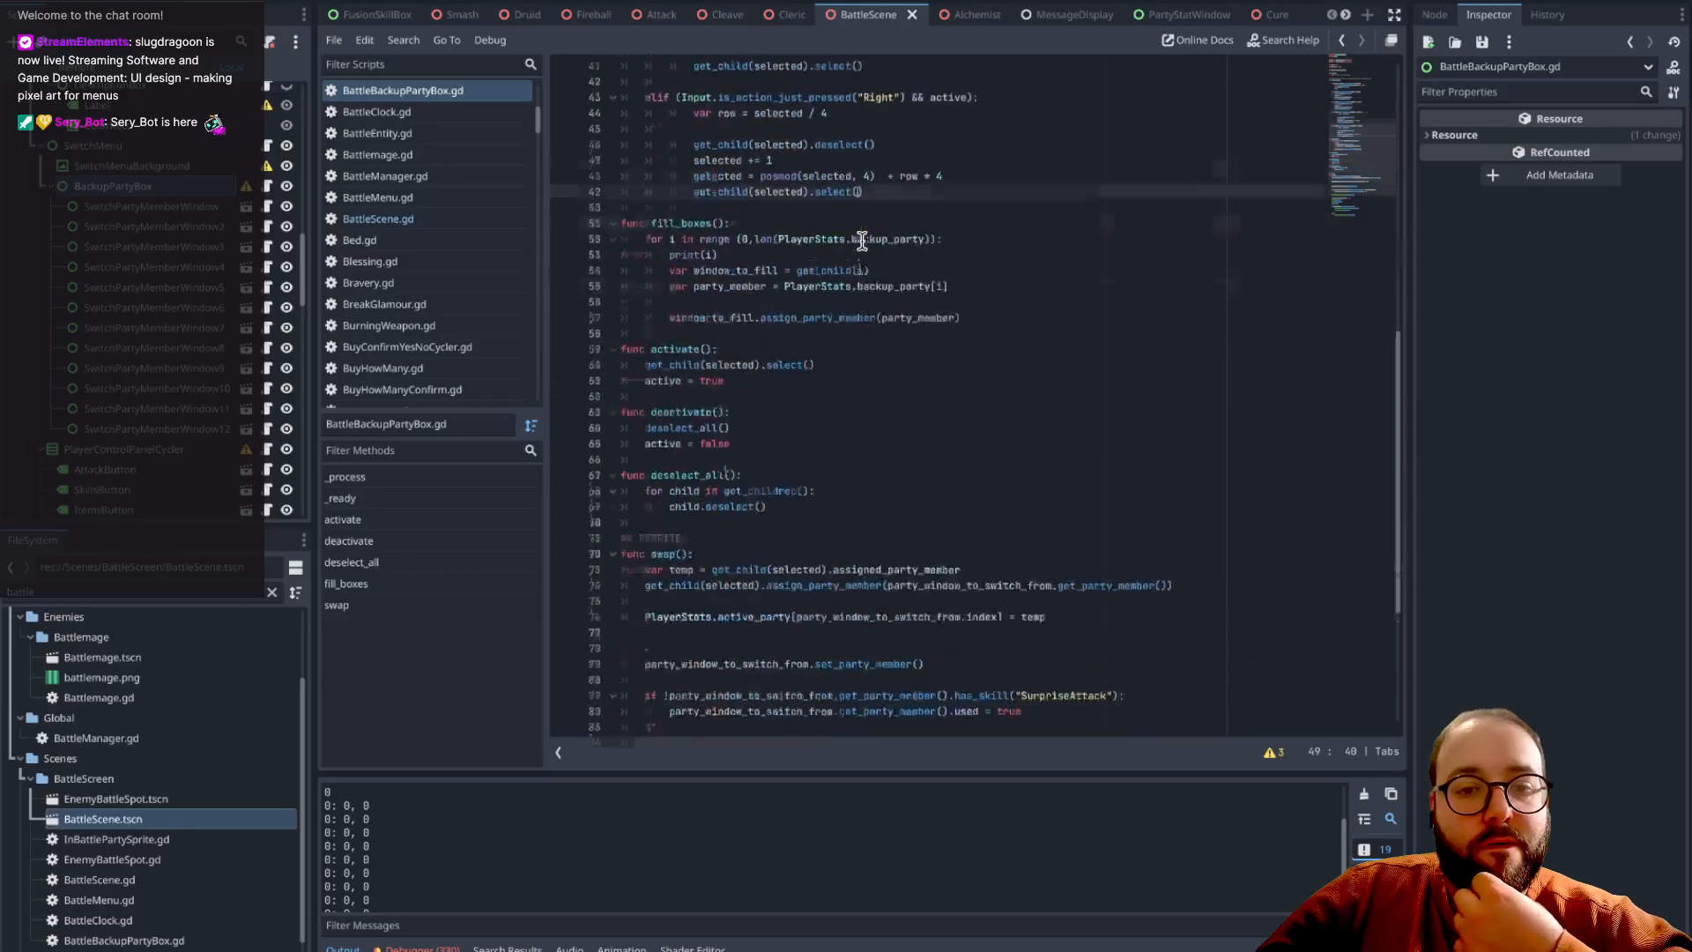
scroll(862, 240, up, 17)
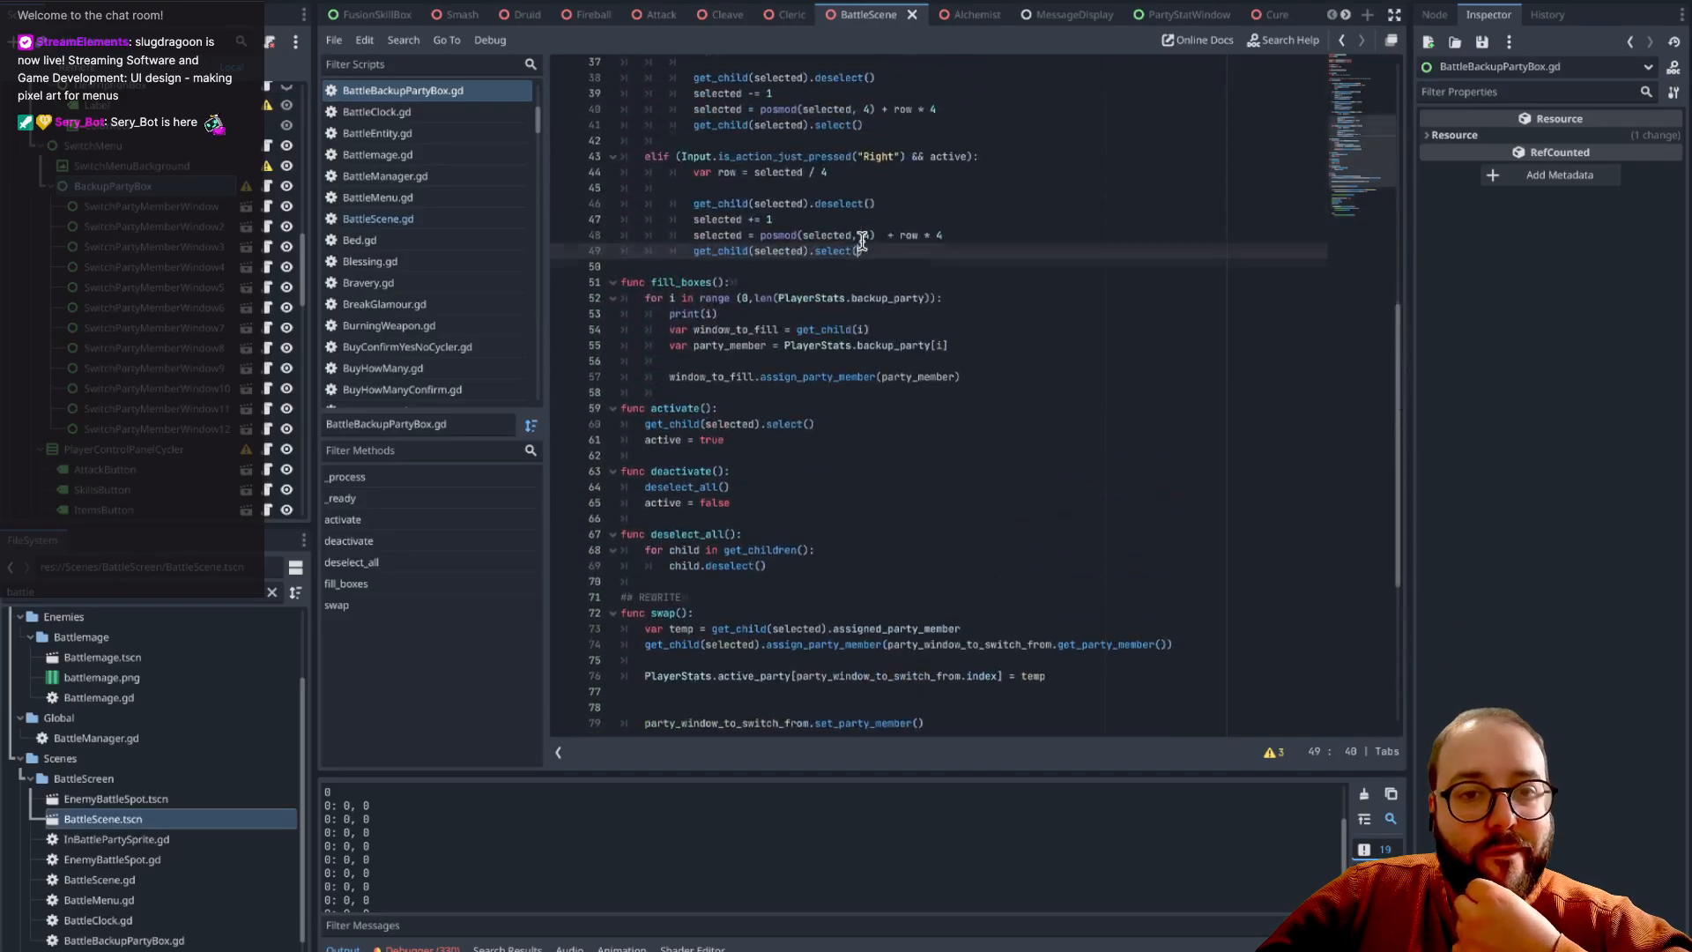
scroll(862, 240, down, 2)
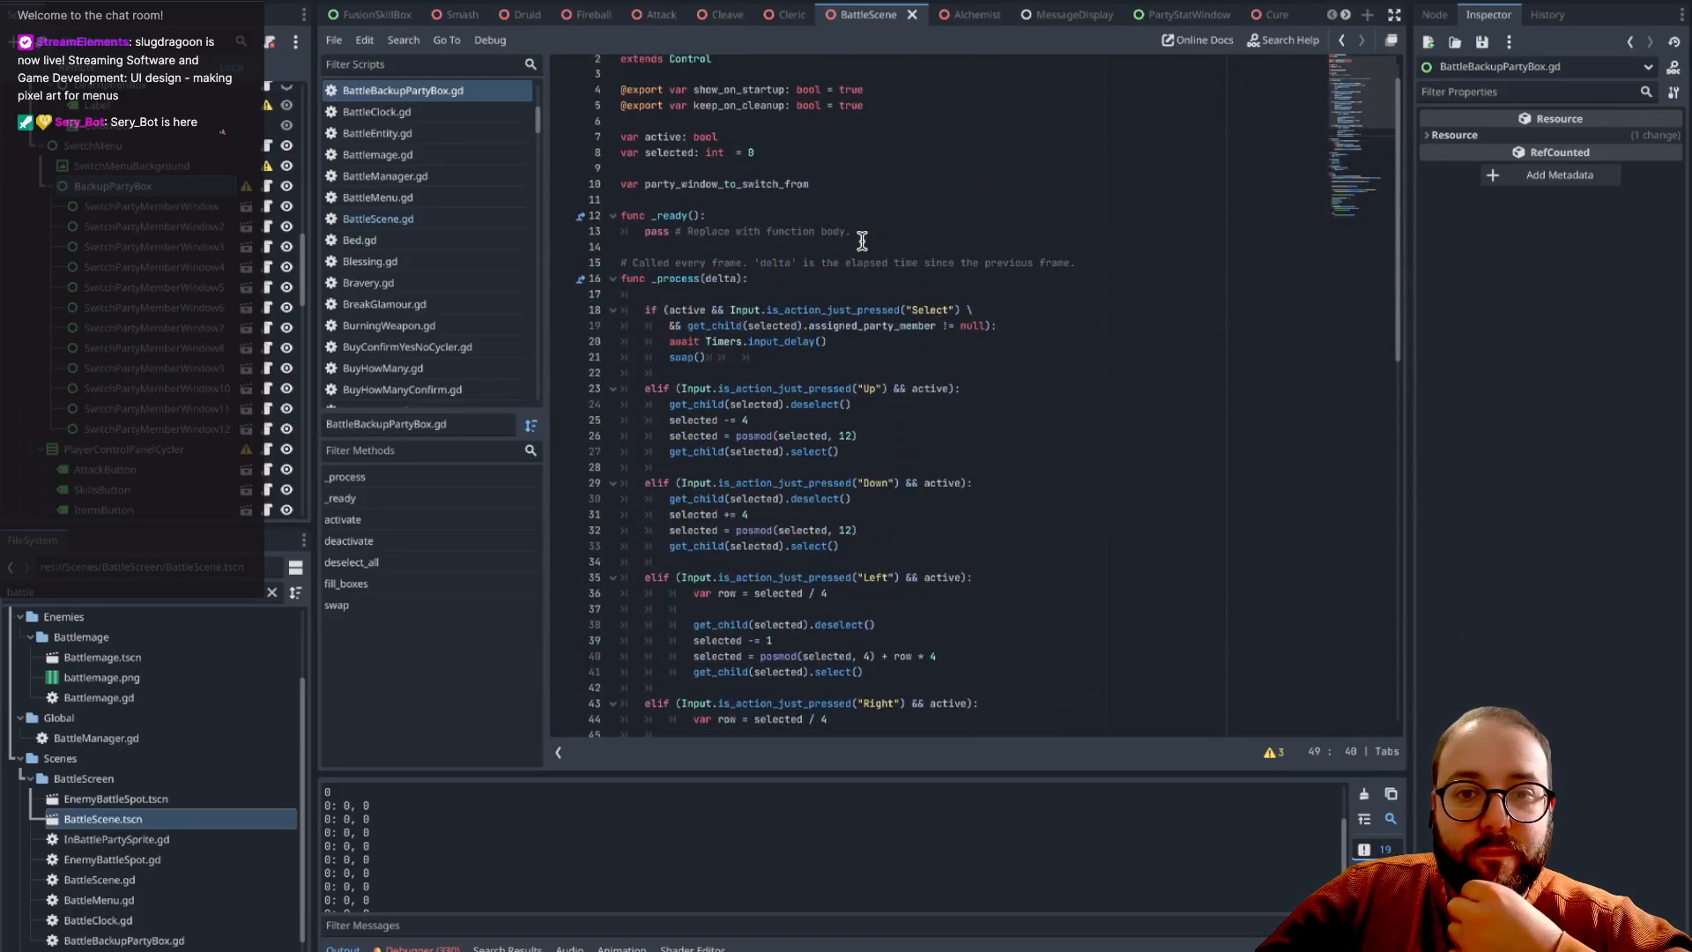
scroll(862, 240, down, 7)
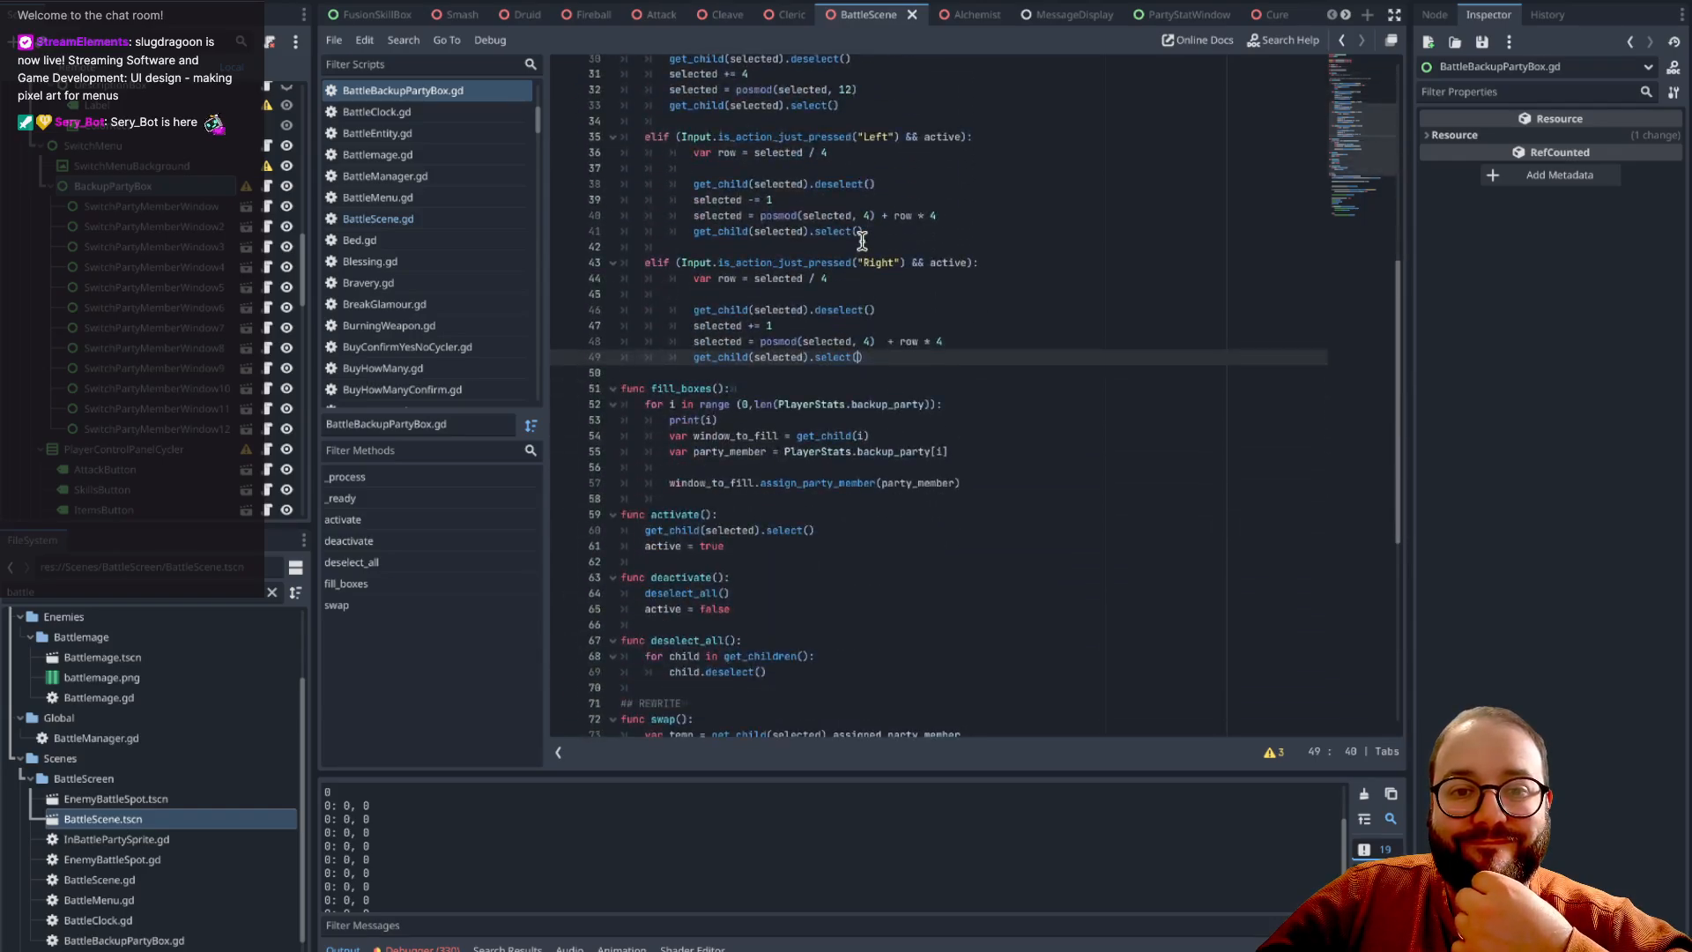
scroll(862, 240, up, 9)
- Replace the placeholder in the BackupPartyBox script's _ready() with a loop header, for child in get_children():
drag(862, 240, 641, 232)
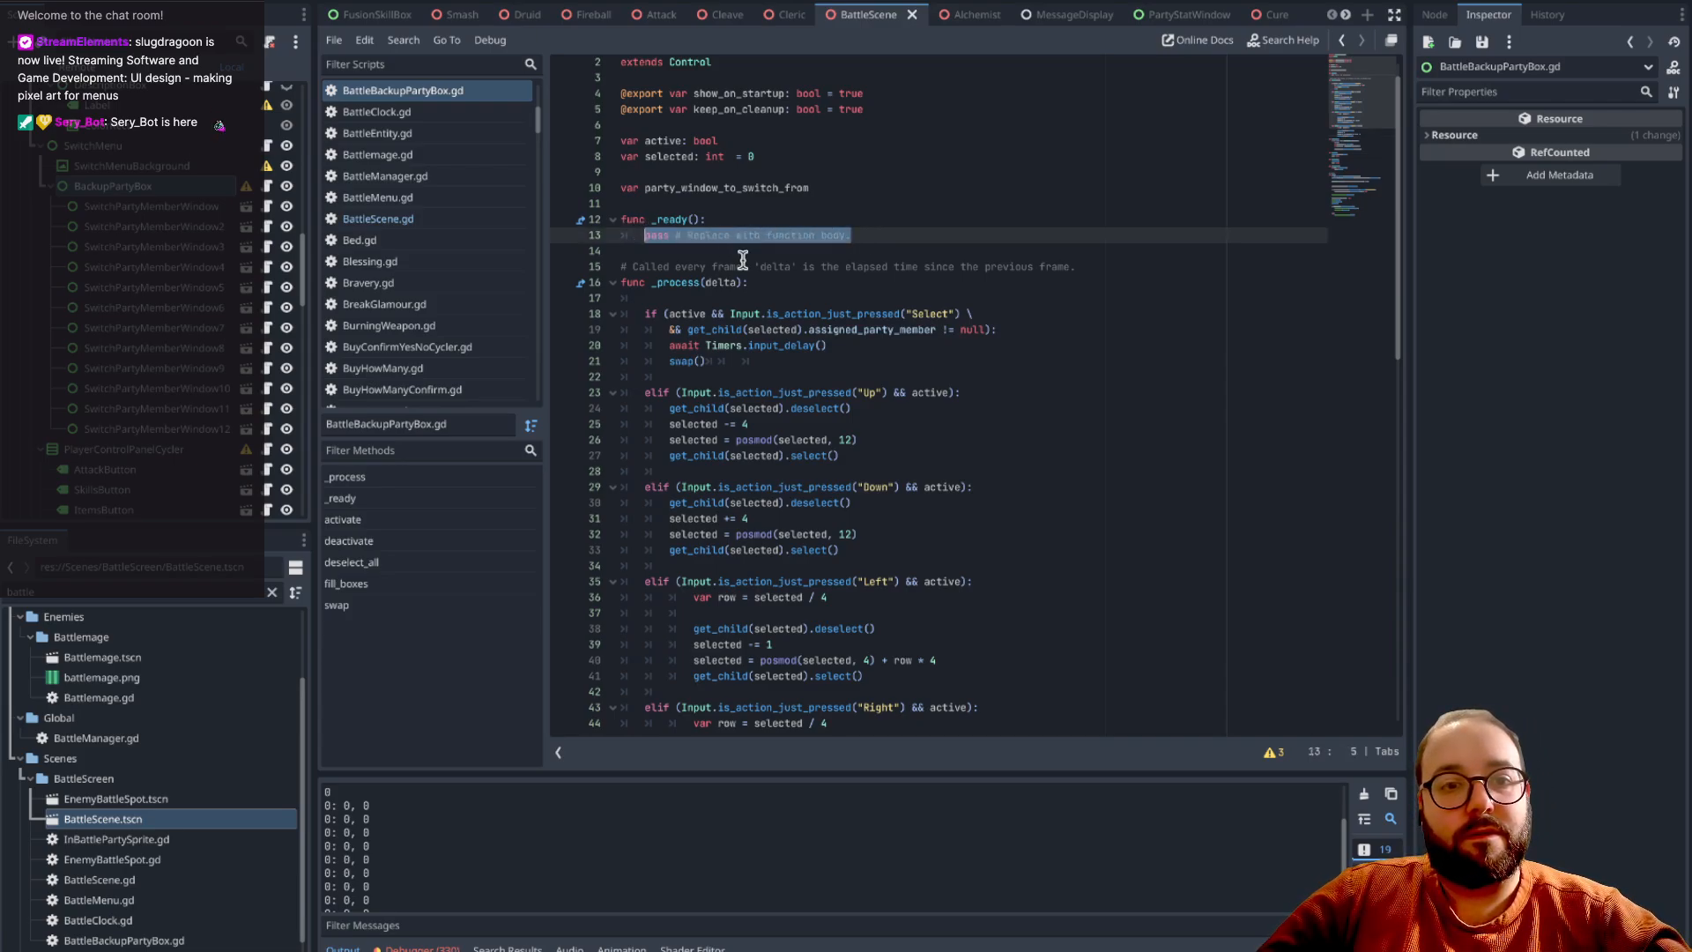
text(for )
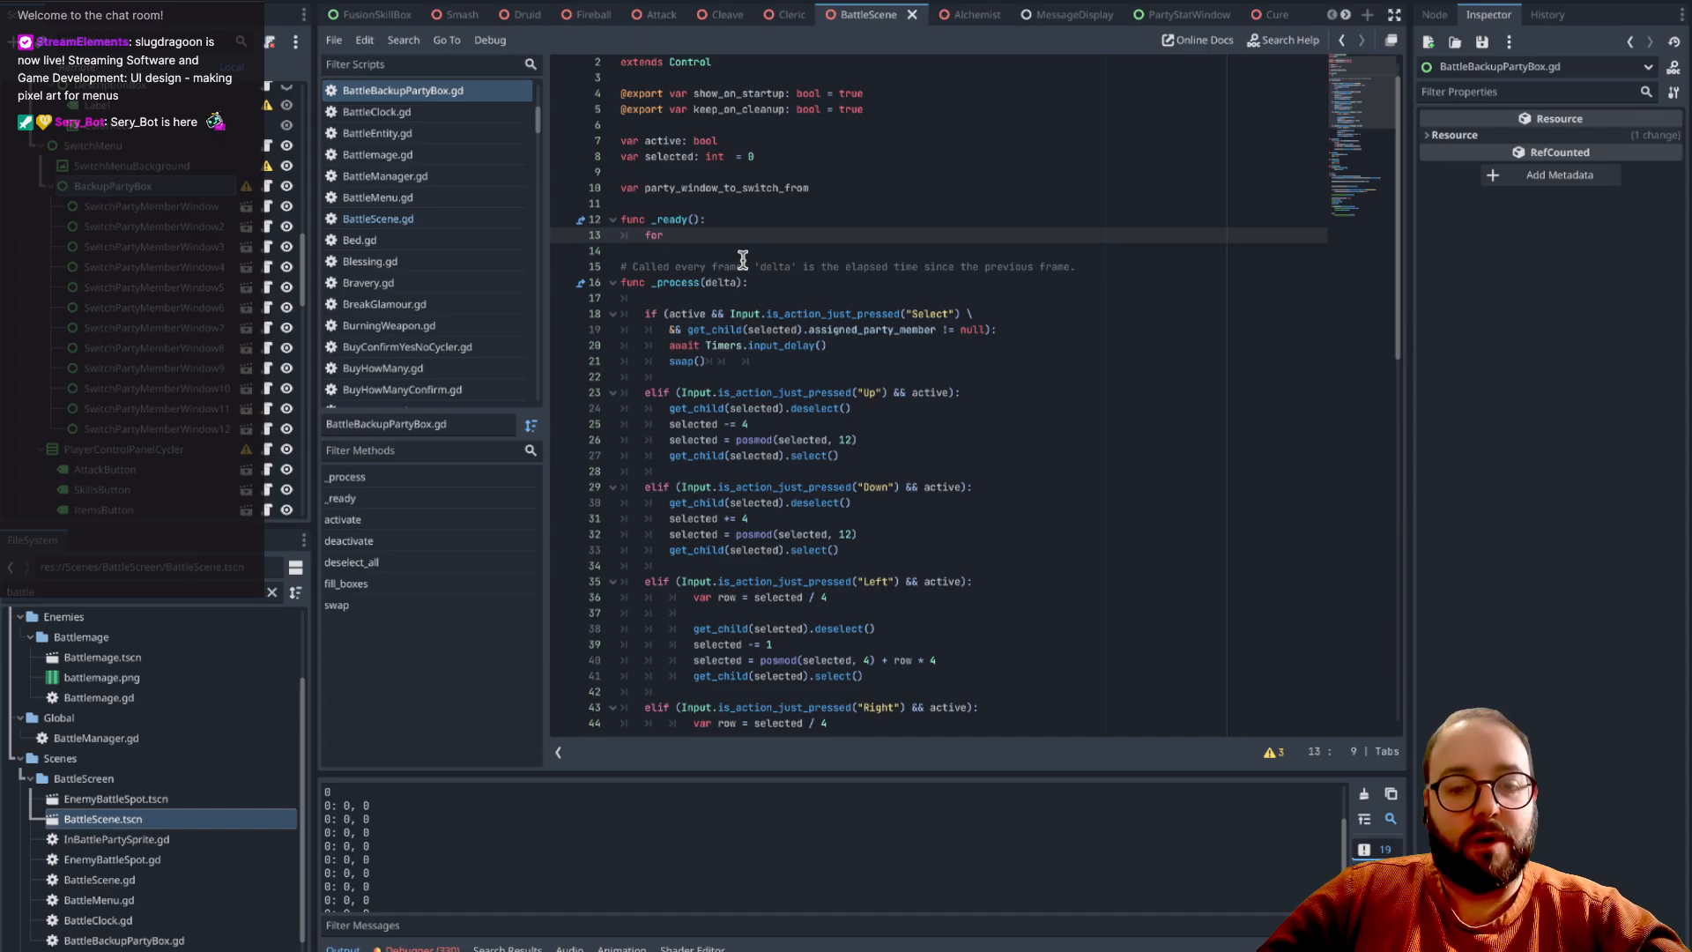
text(childe)
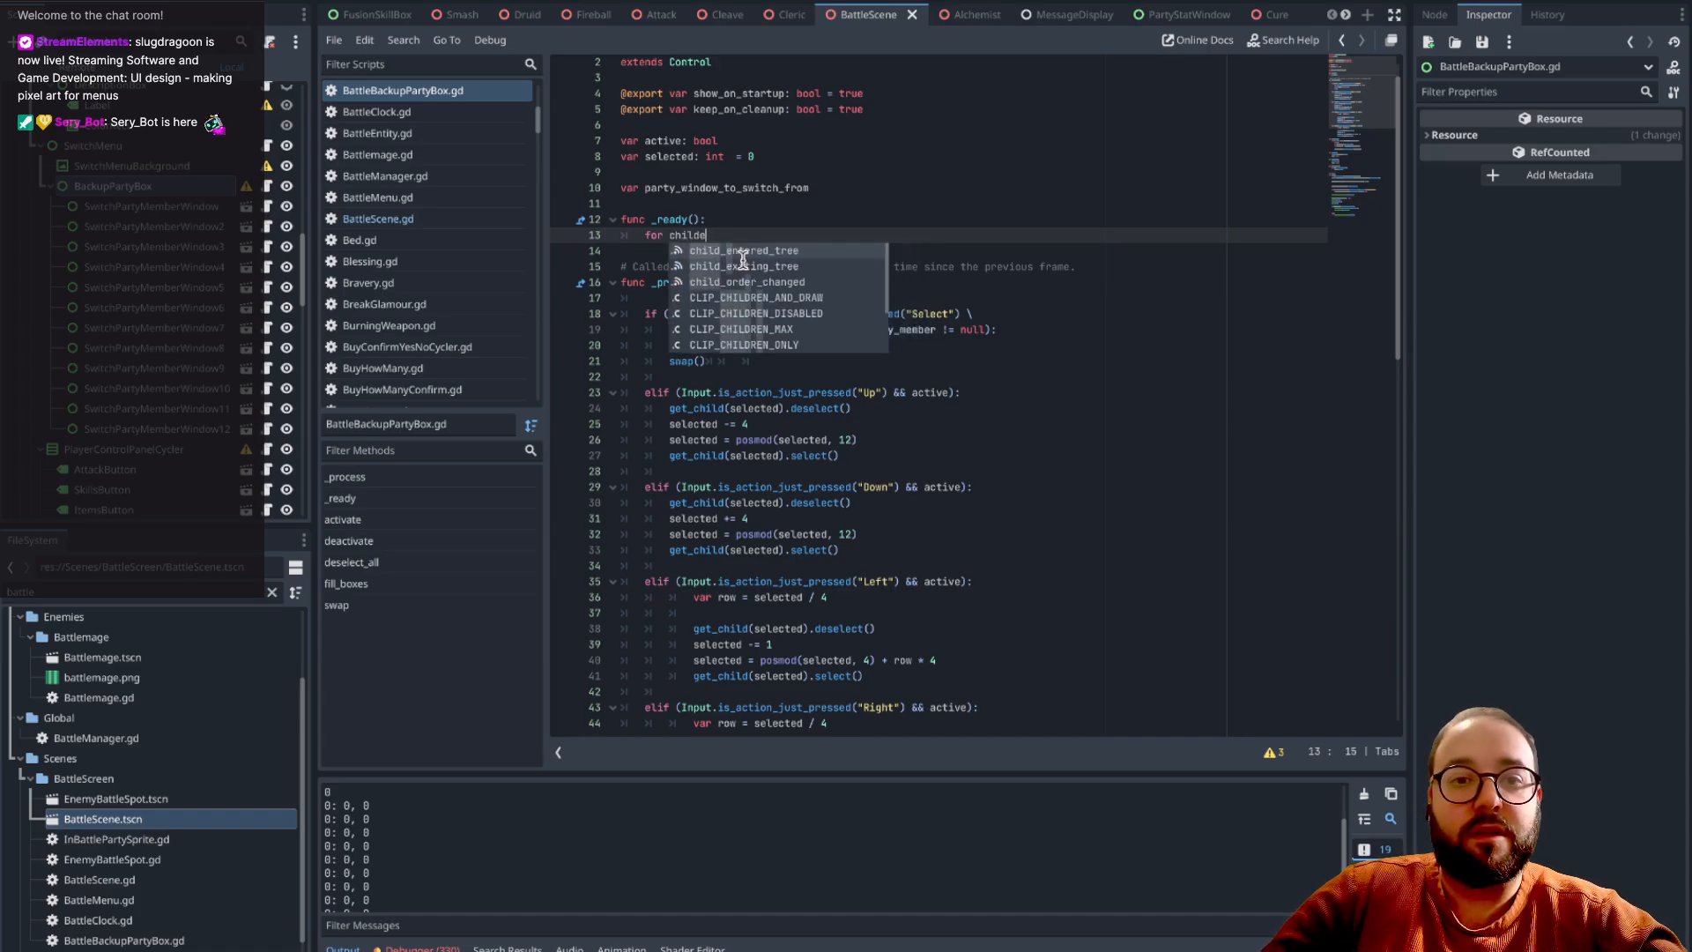
key(BackSpace)
text(in )
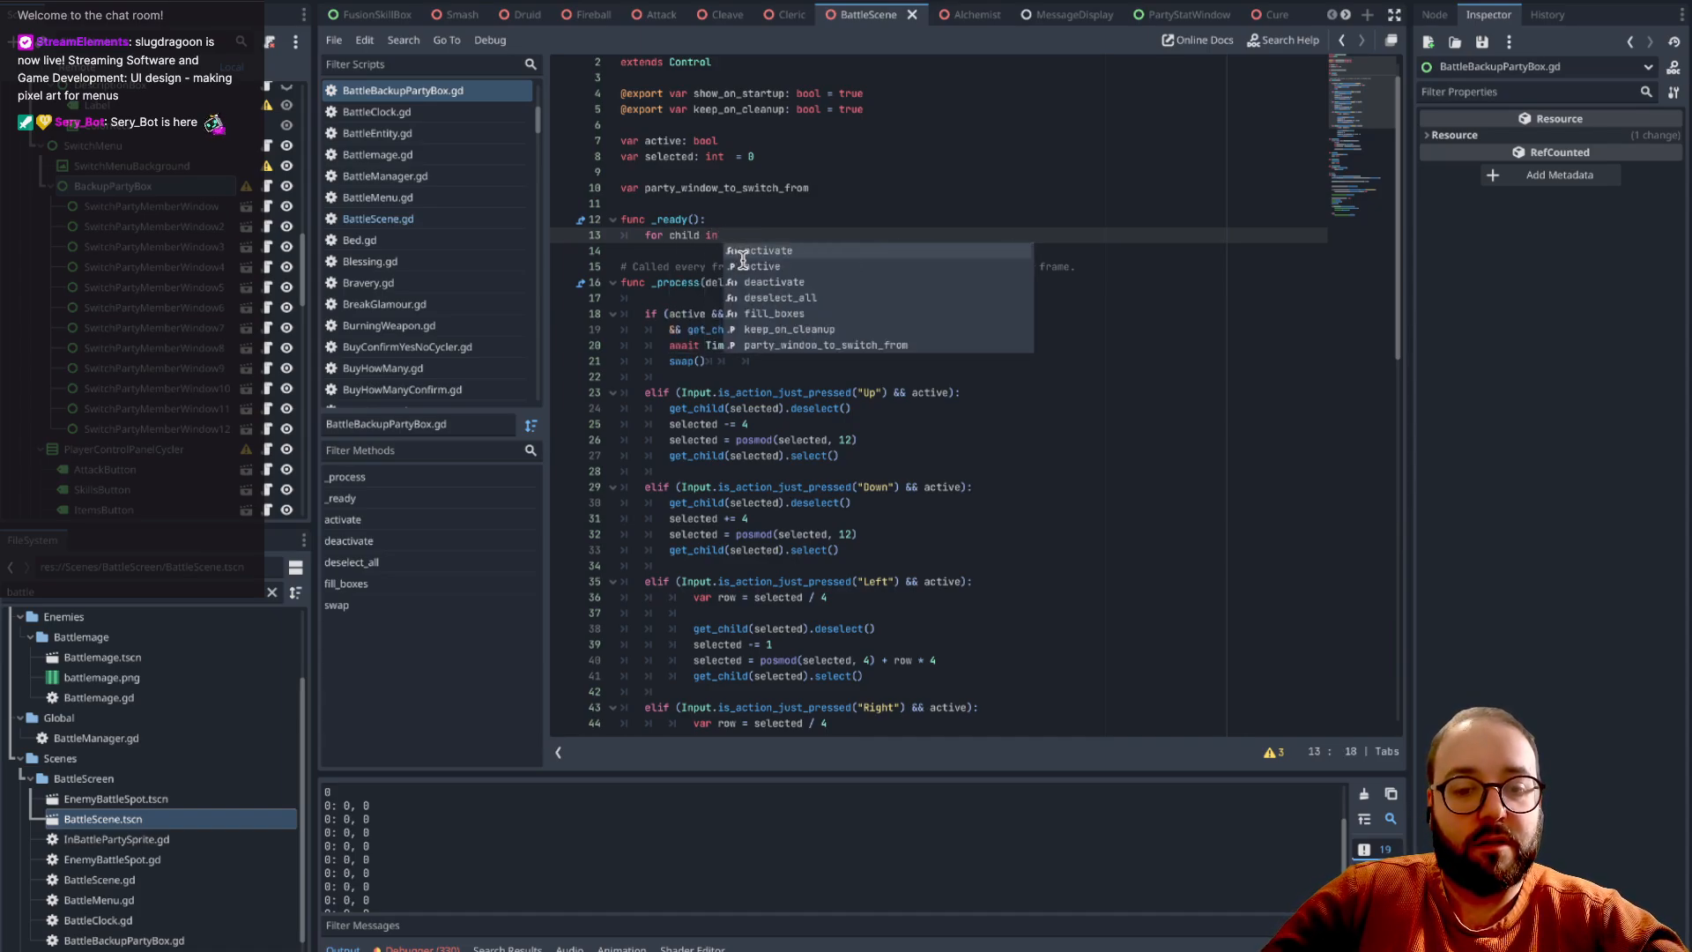
text(get_chil)
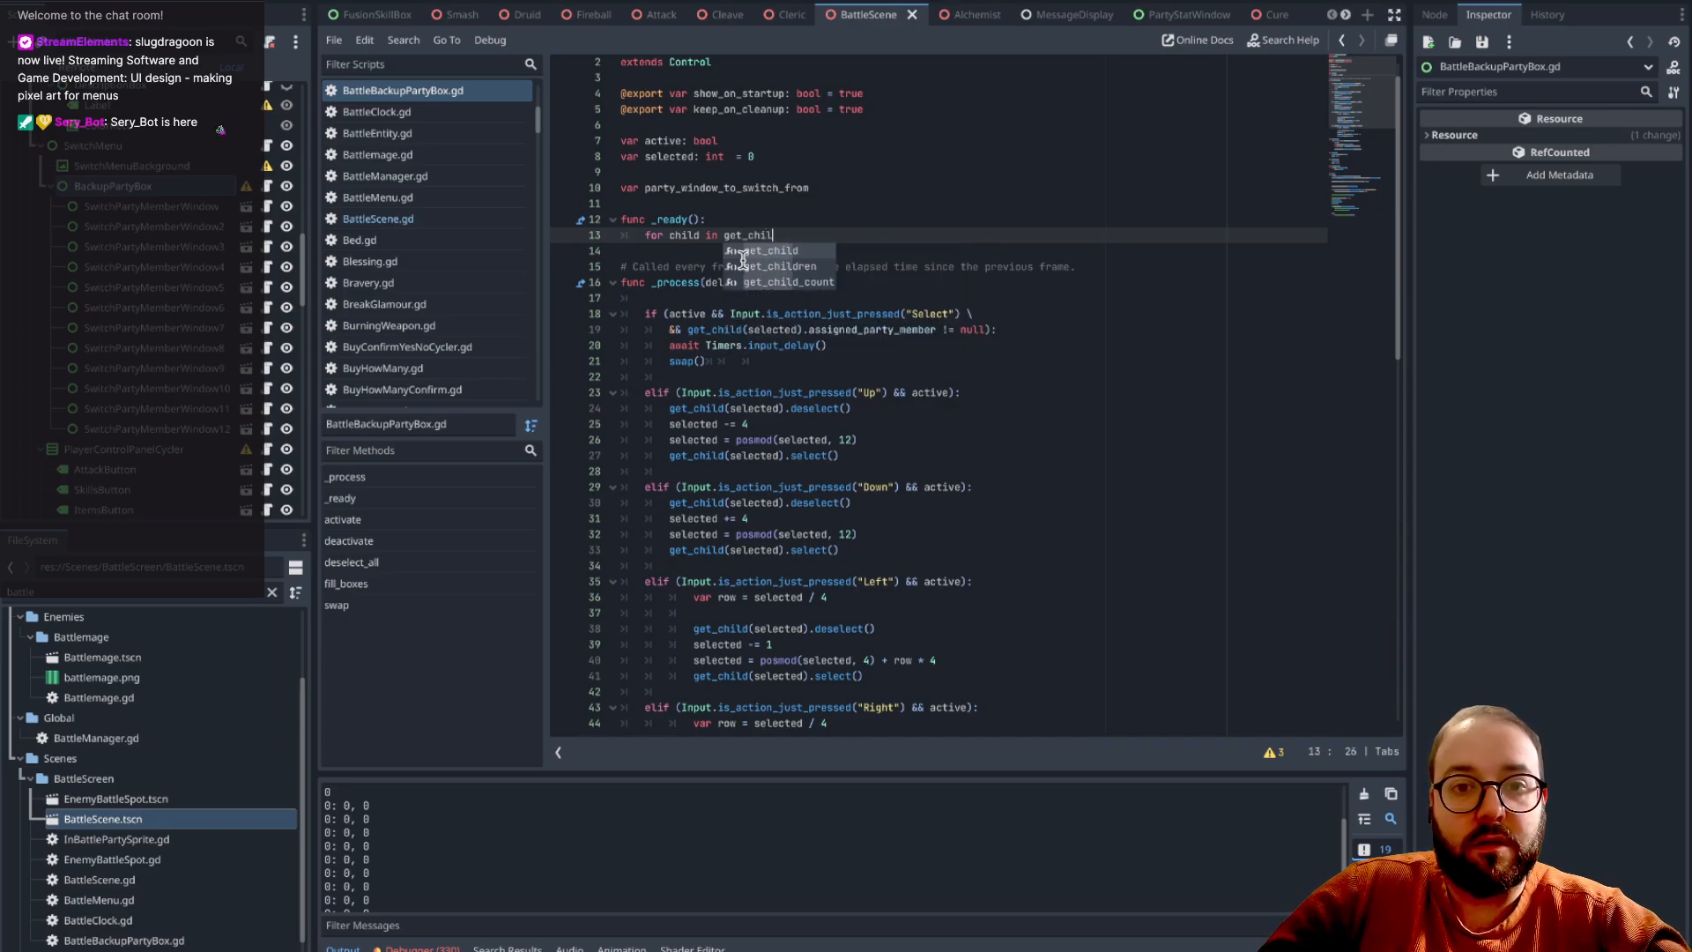
text(dren():)
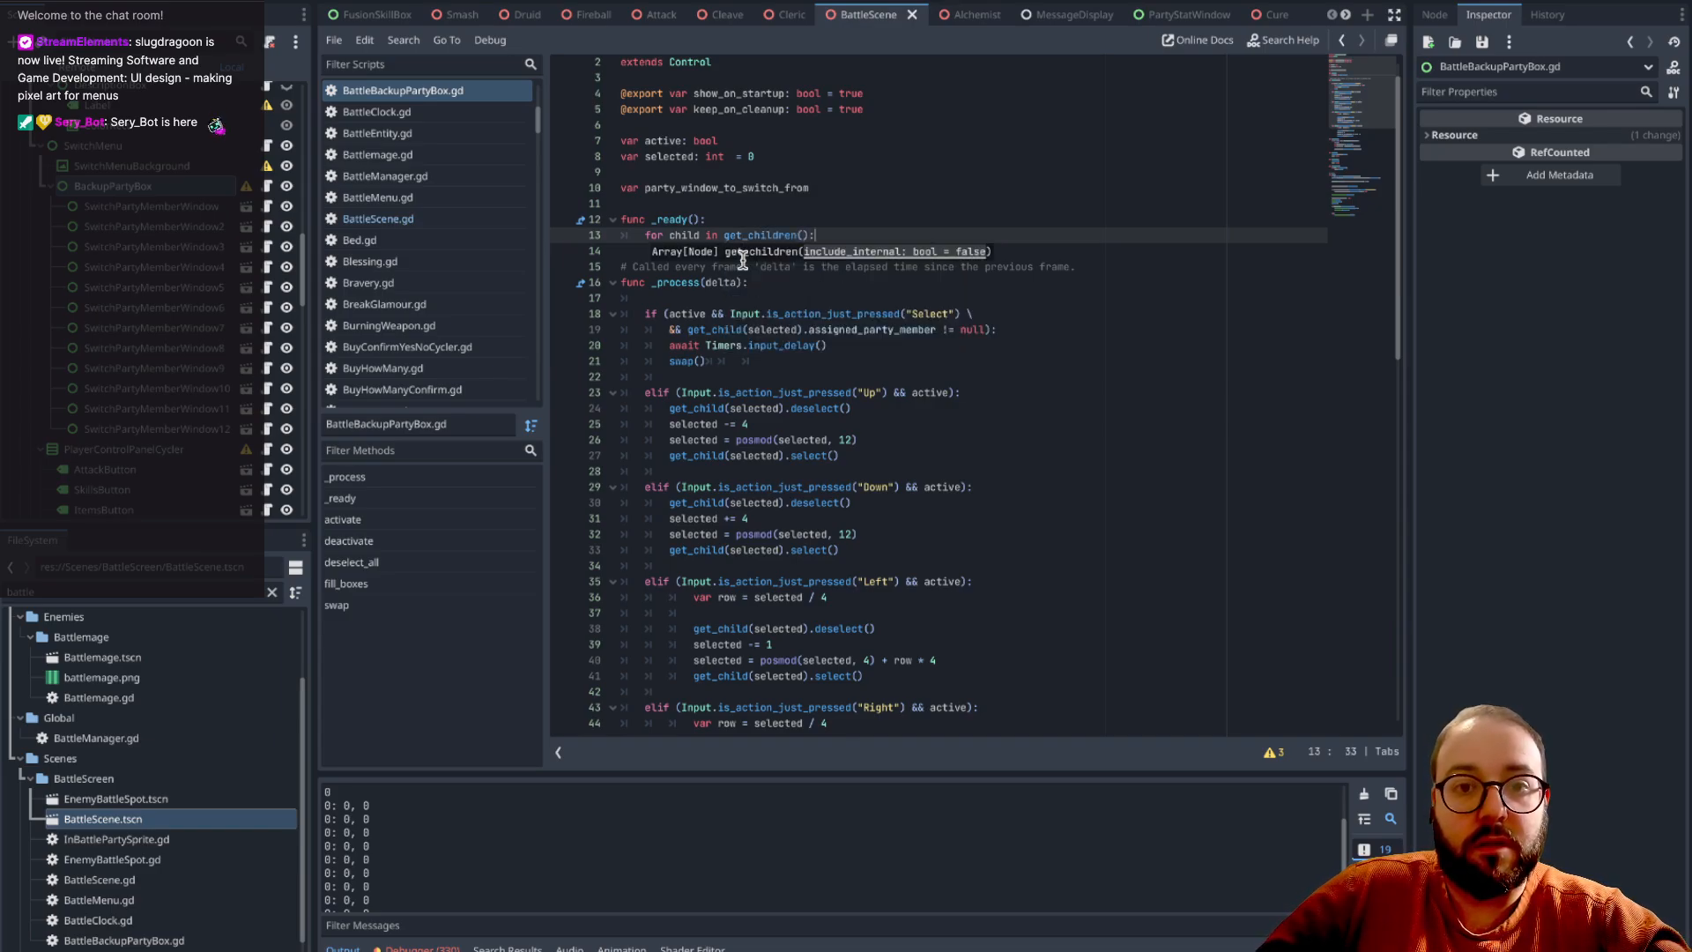
- Add child.base_y_level = child.y as the body of the _ready() loop and save
key(Return)
text(chil)
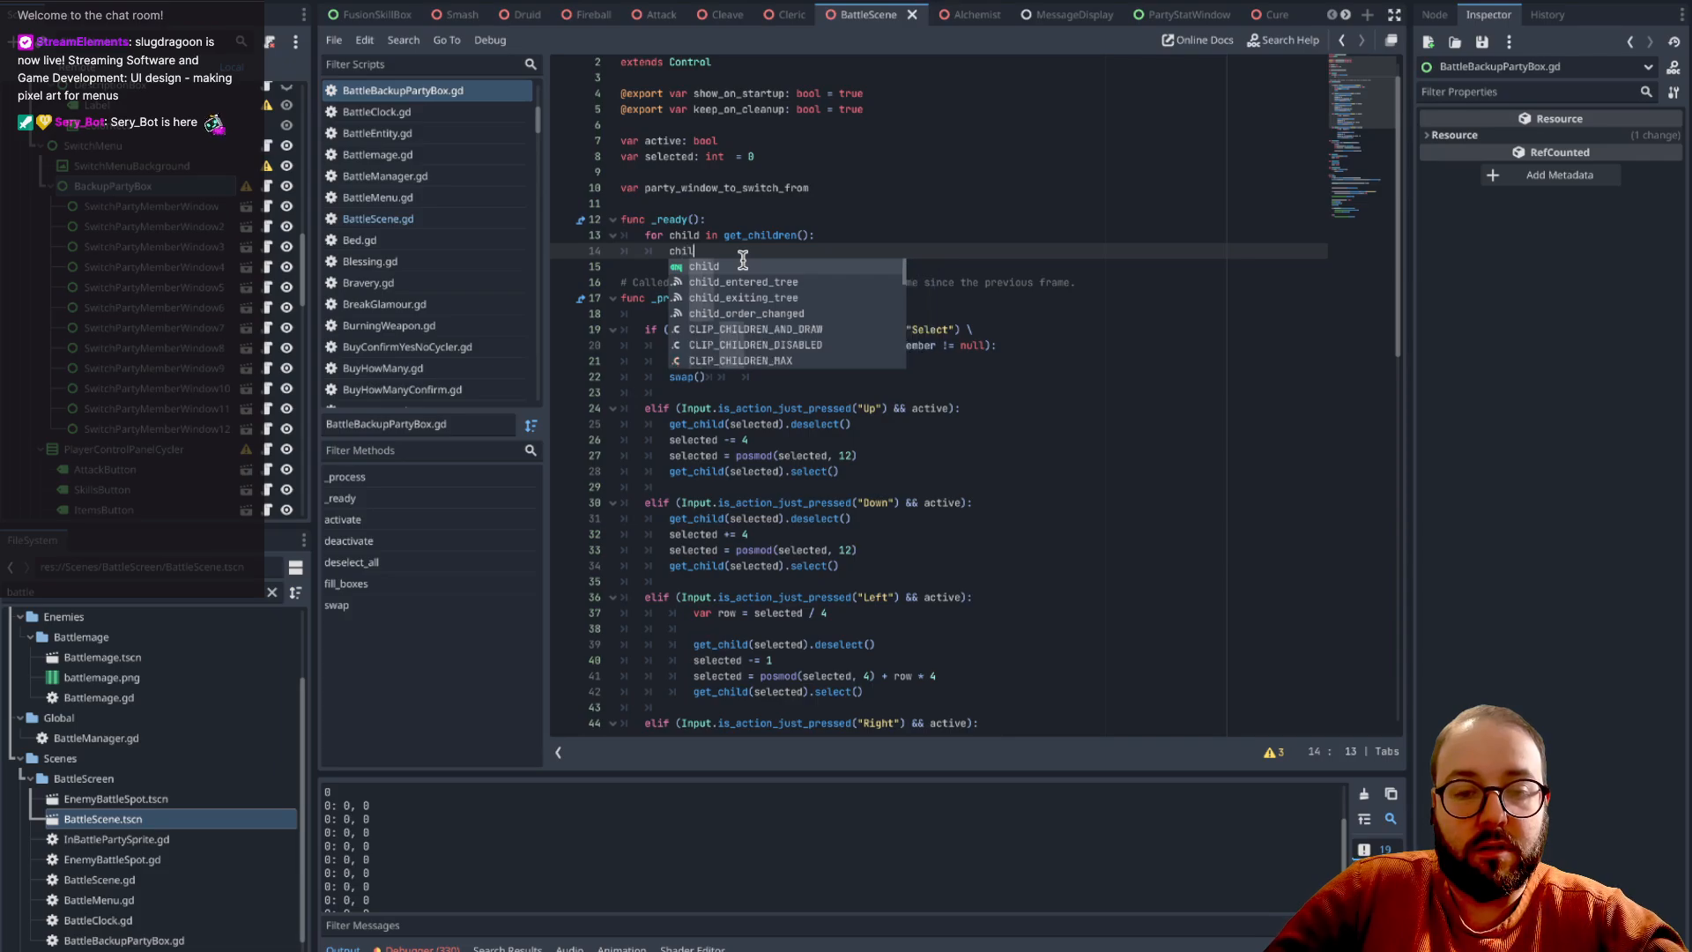
text(d.b)
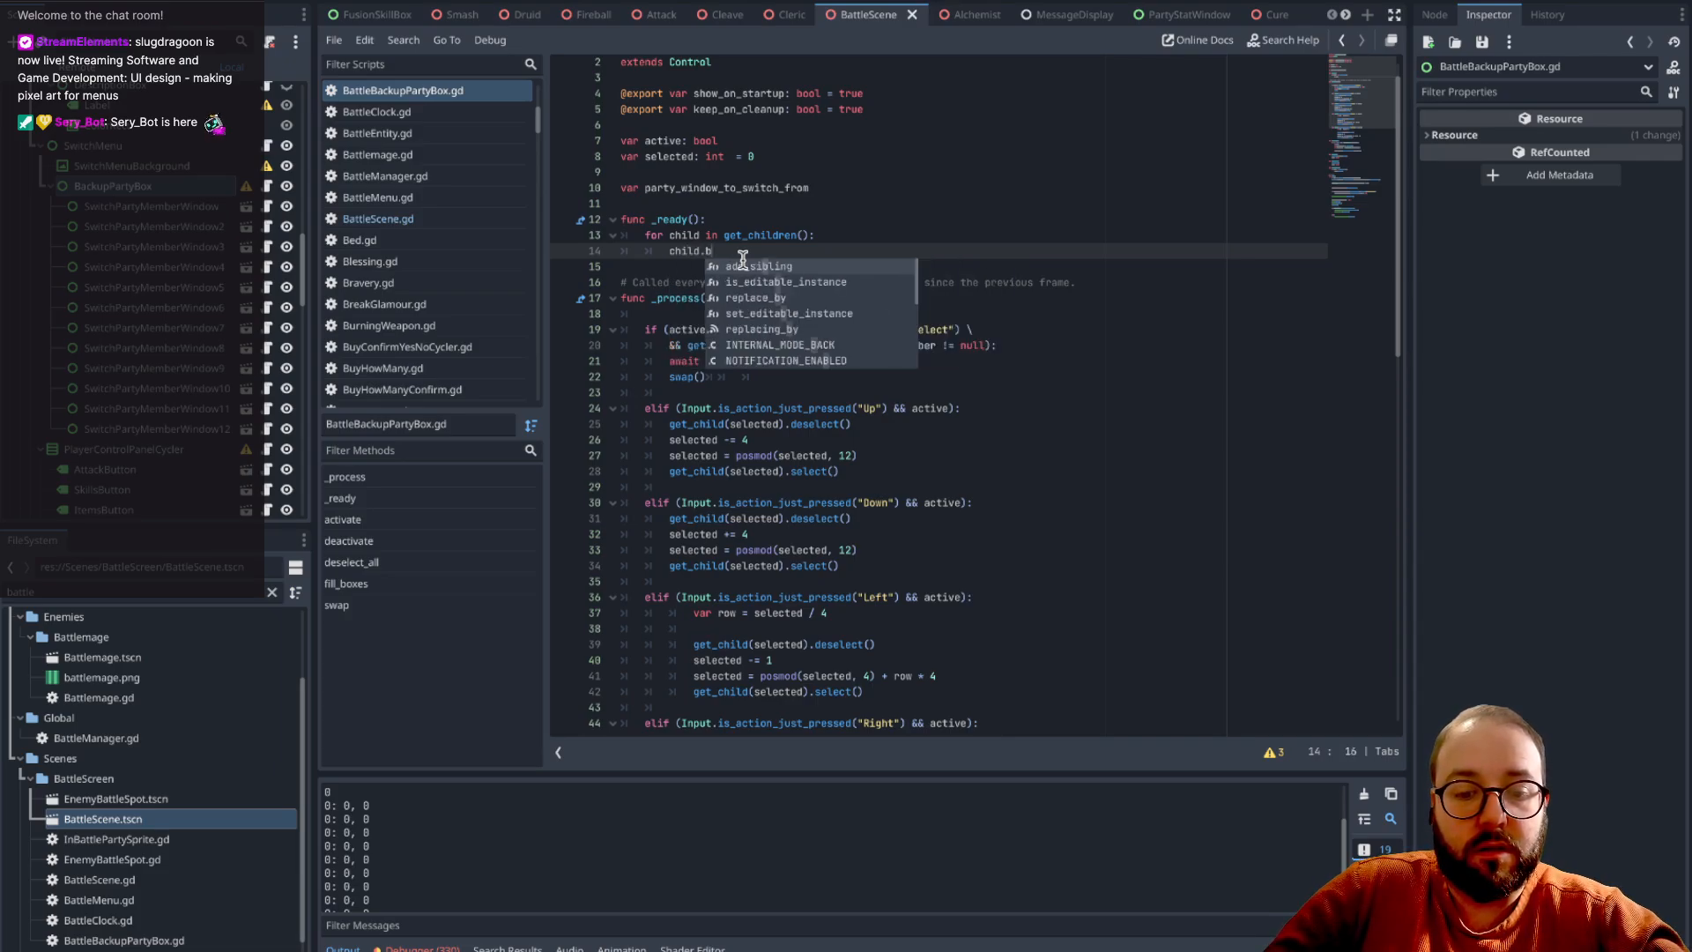
text(ase_selevel)
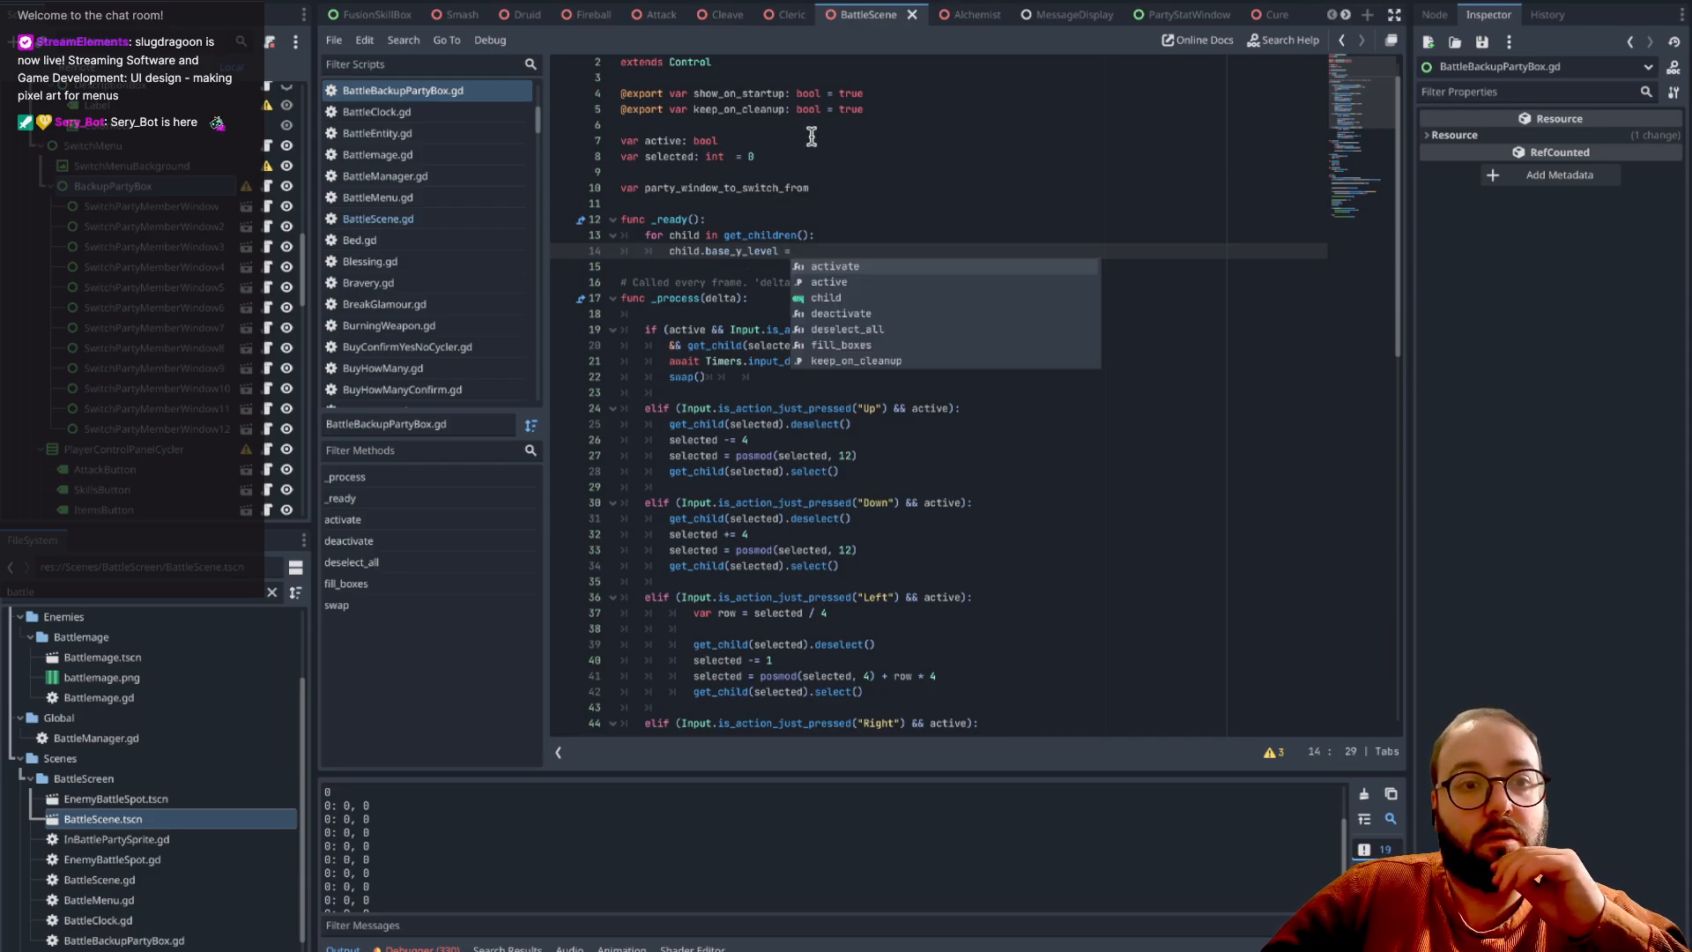
click(814, 221)
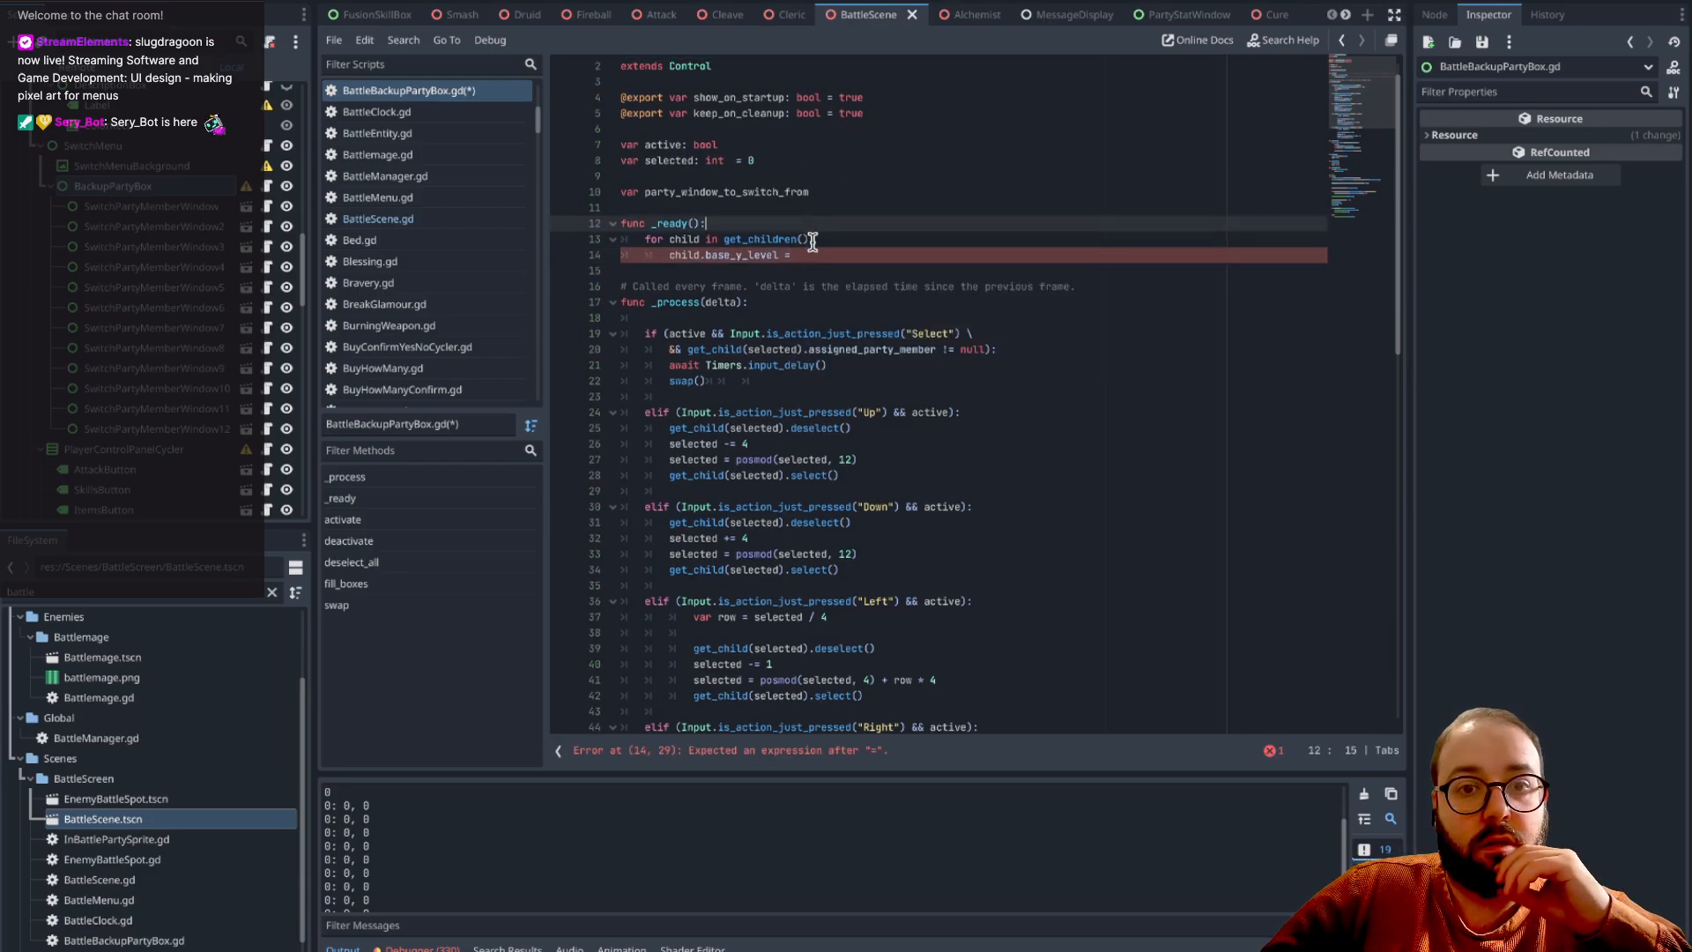
click(813, 255)
text(child.y)
click(878, 203)
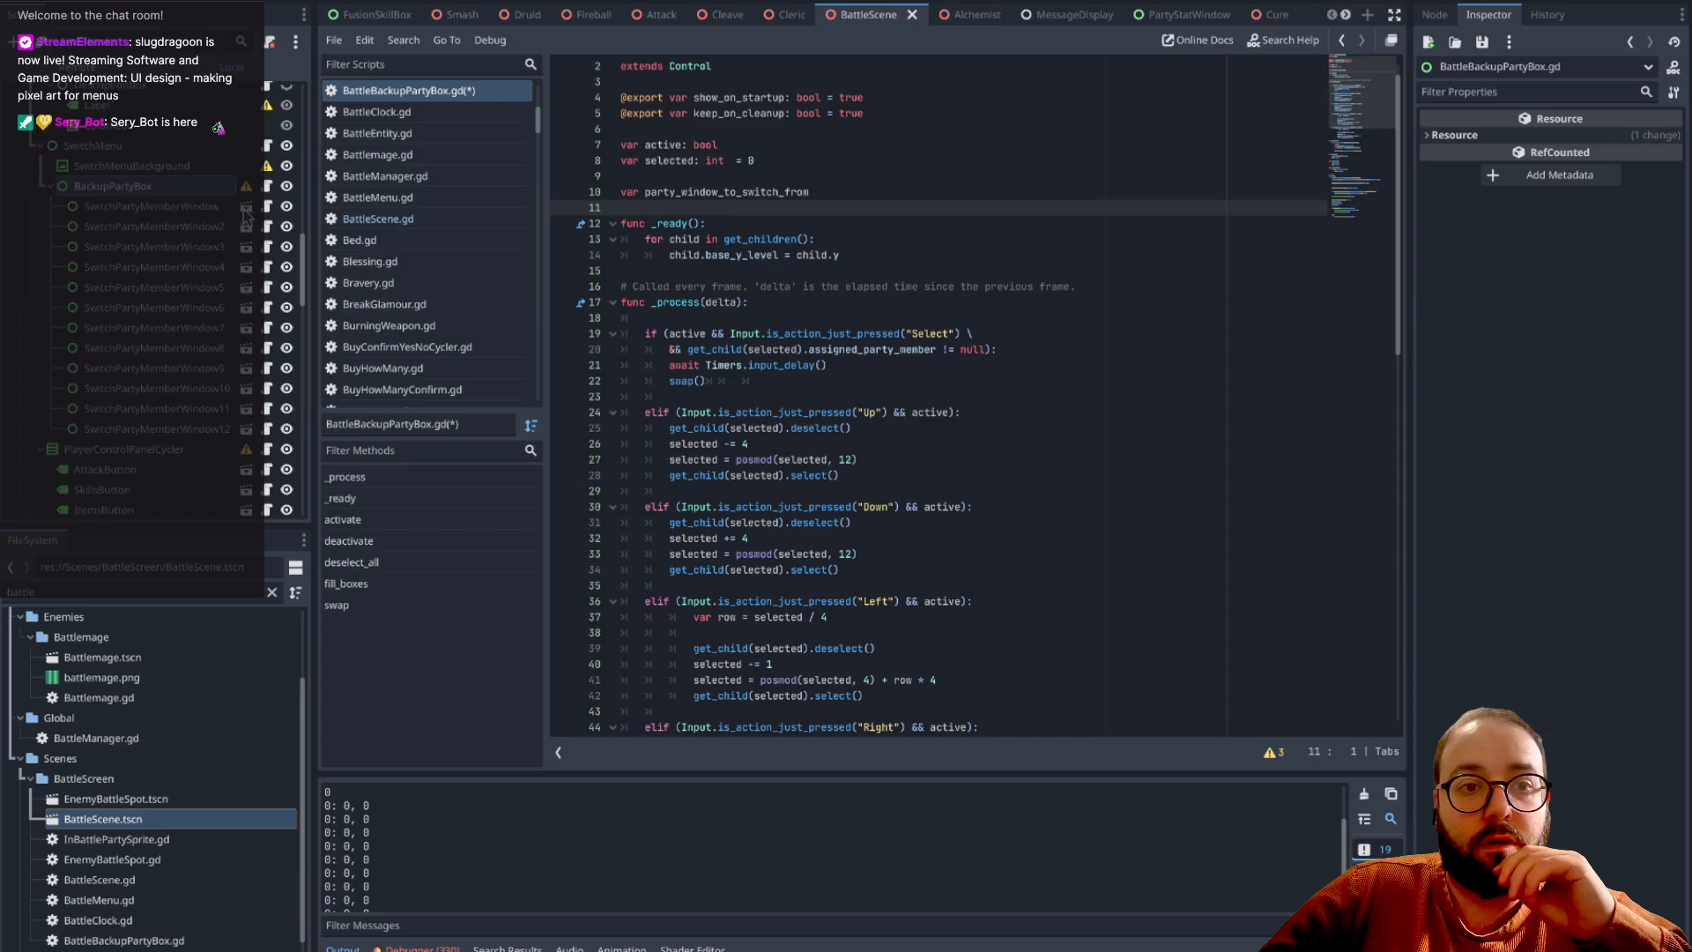
key(ctrl+s)
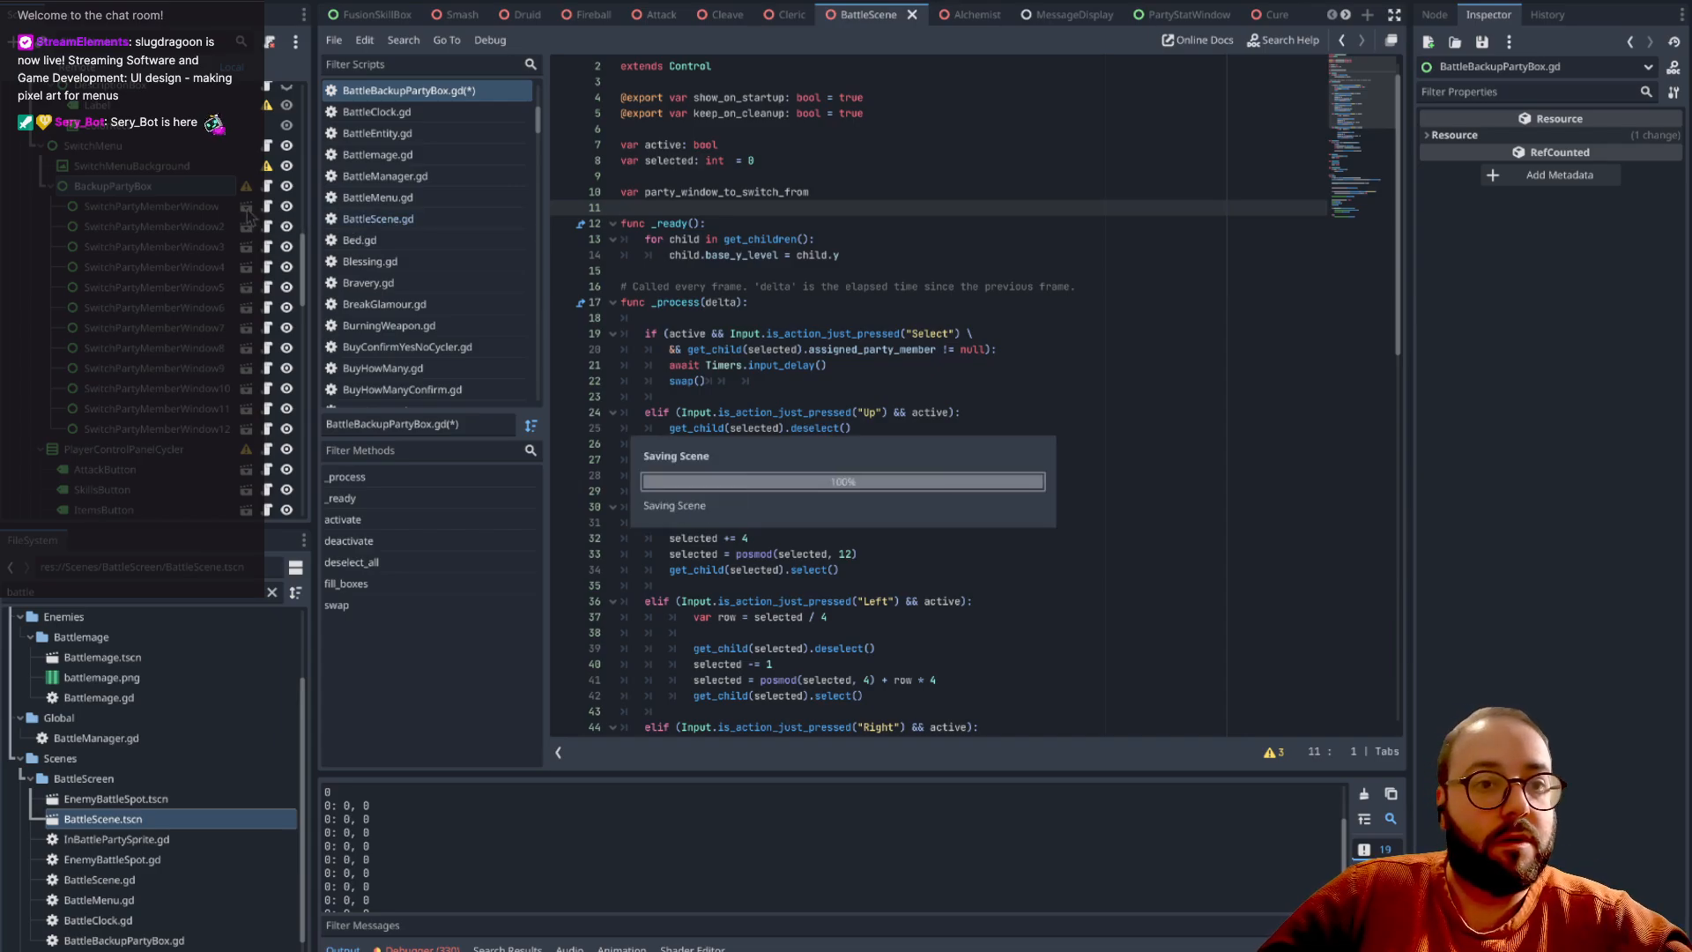
- In the SwitchPartyMemberWindow script, make the select() tween's y target base_y_level - 20
click(247, 210)
scroll(1048, 396, down, 5)
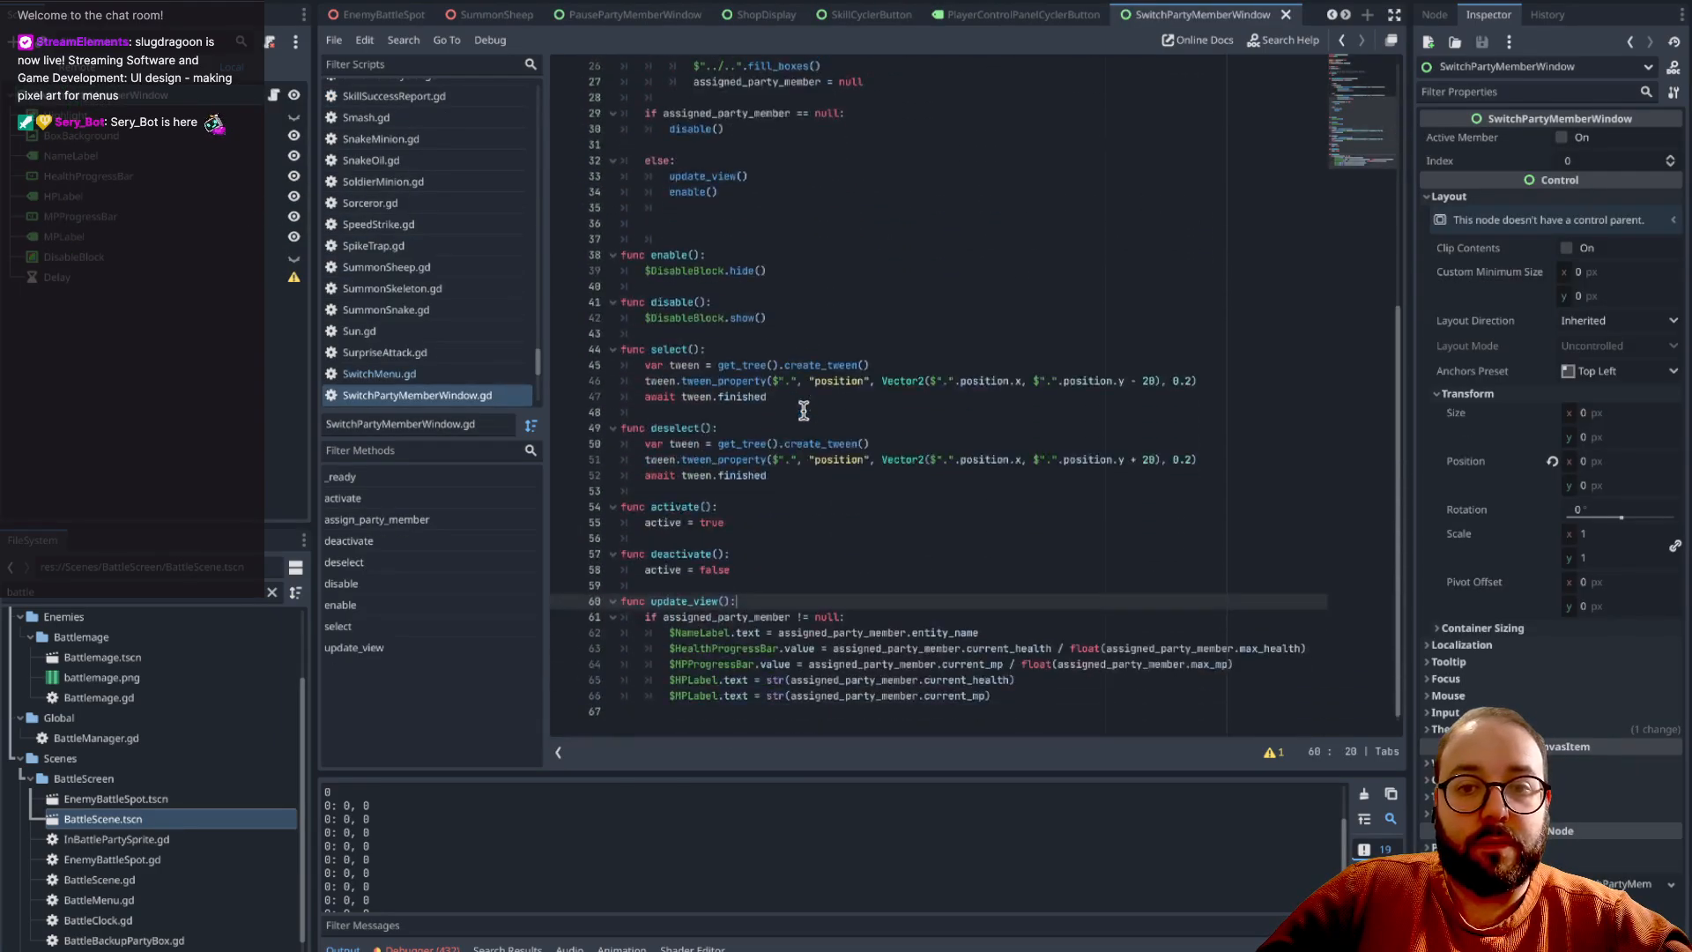
drag(1124, 382, 1034, 382)
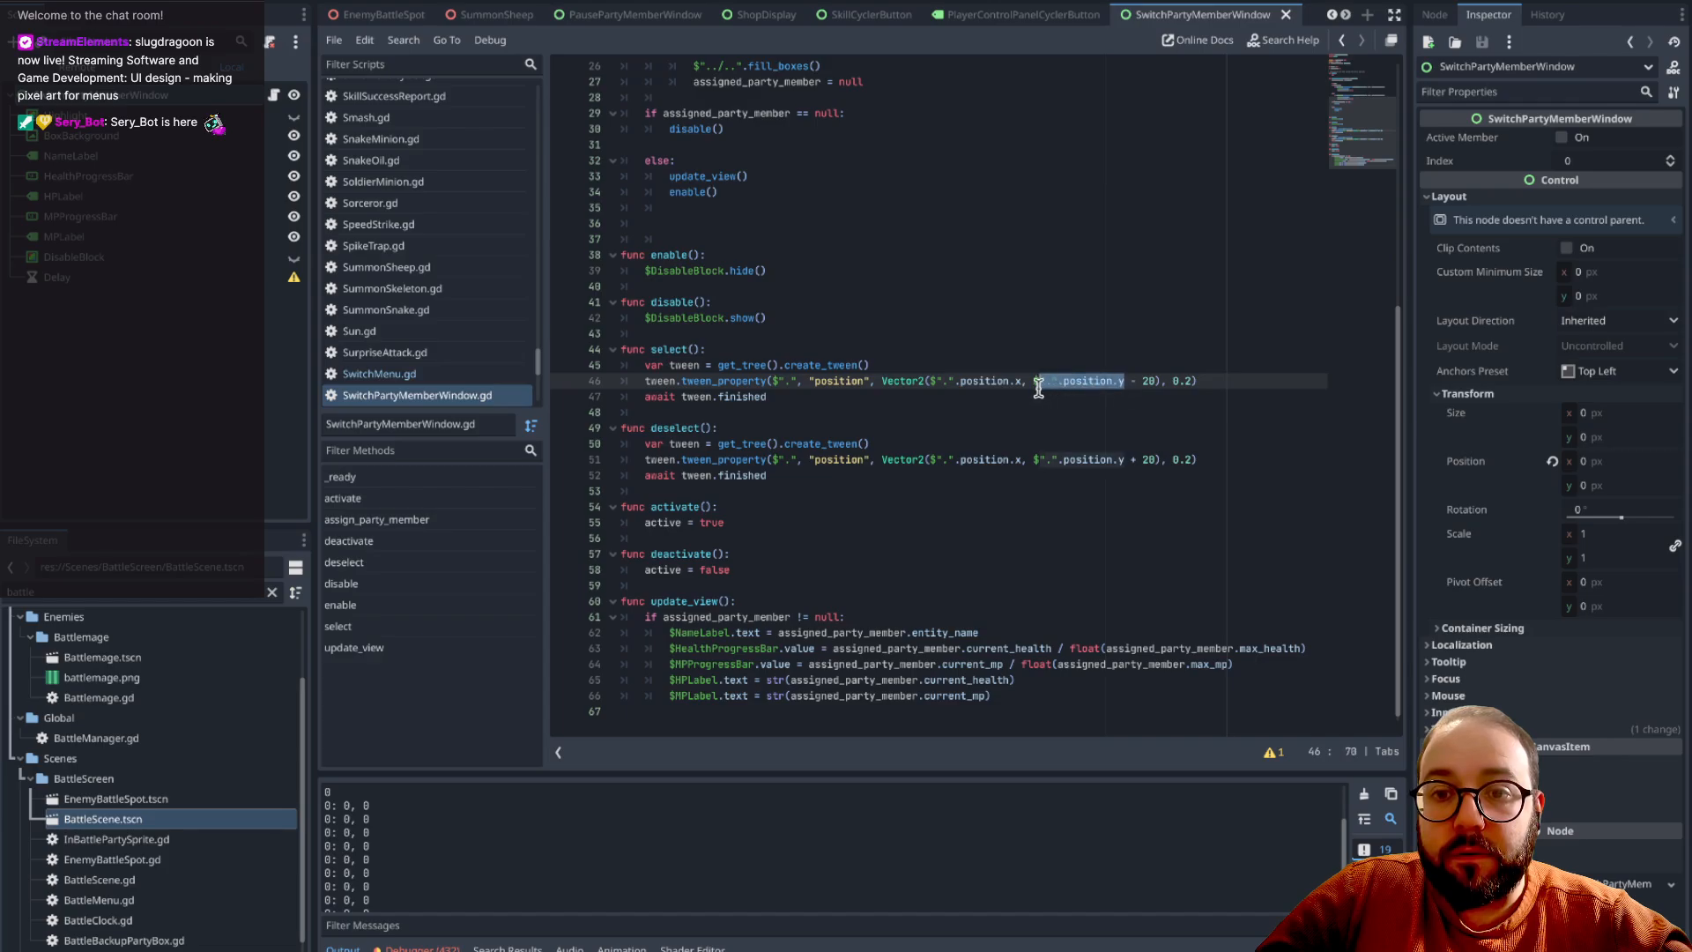
text(base)
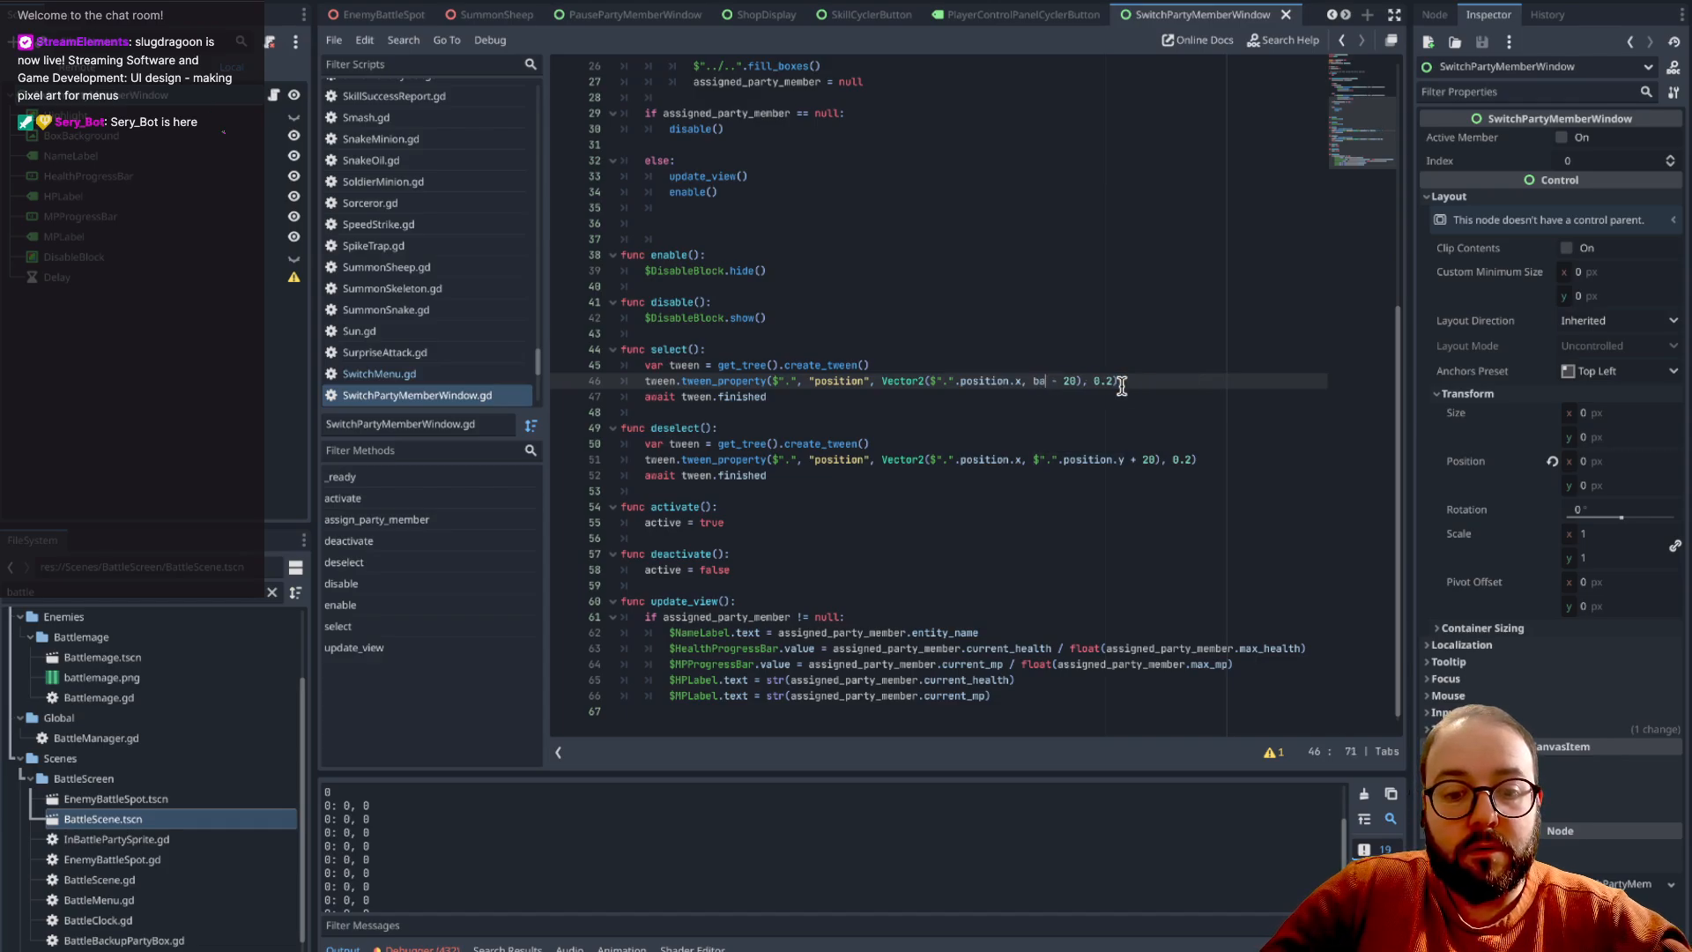
text(__)
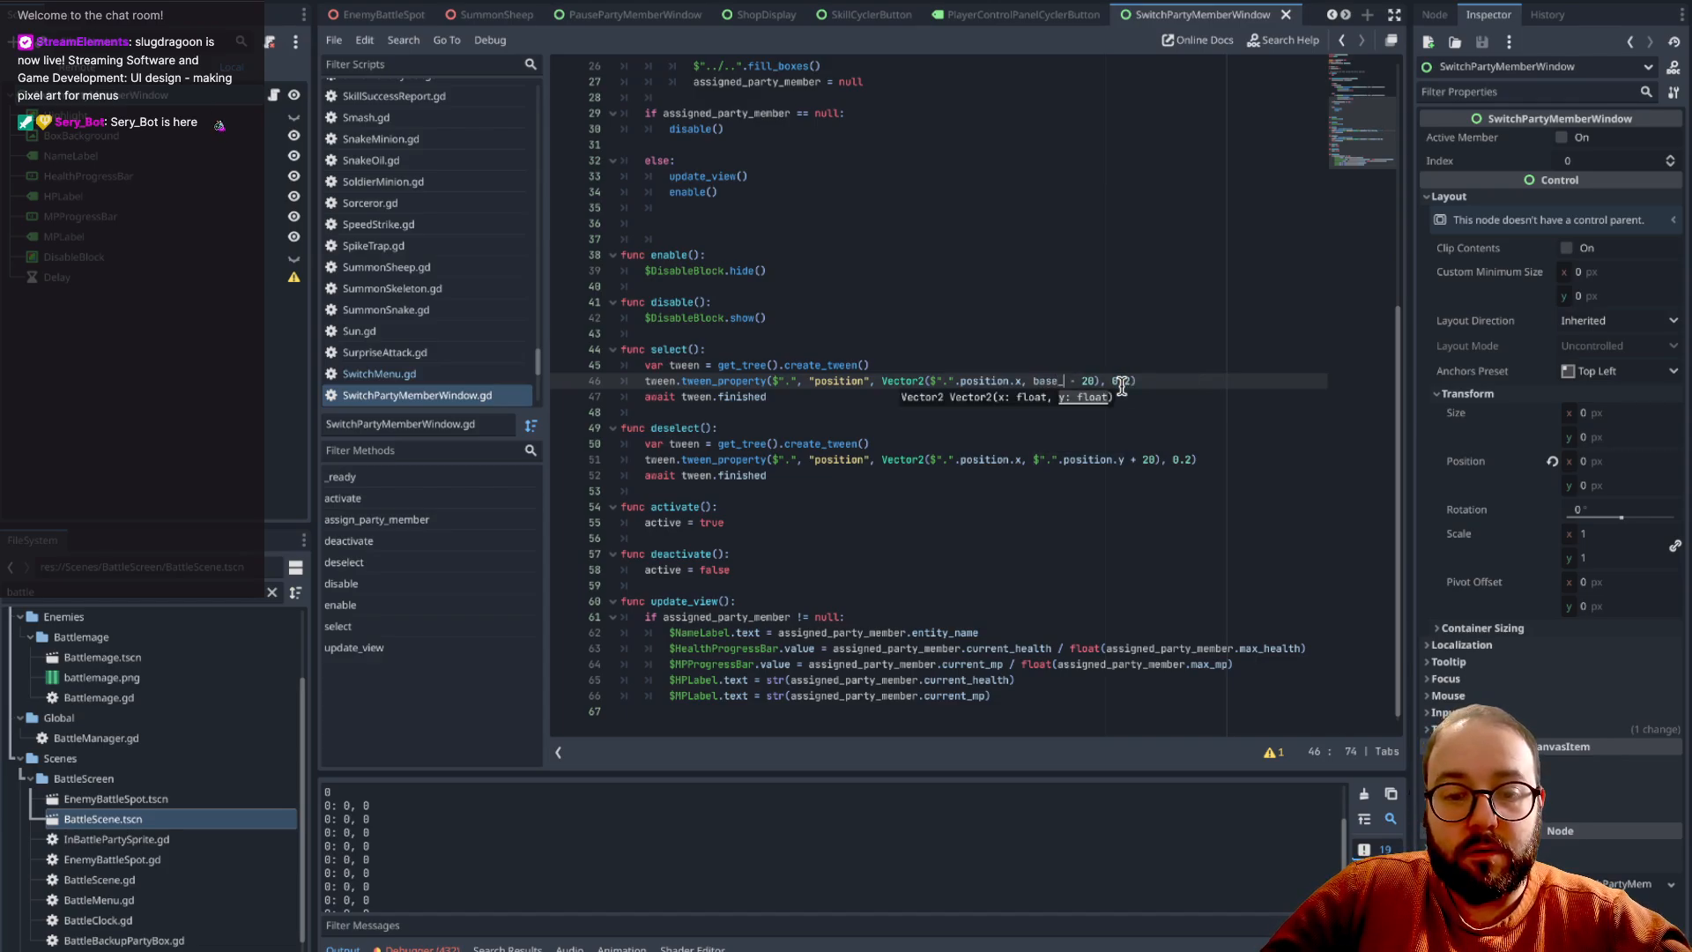
key(BackSpace)
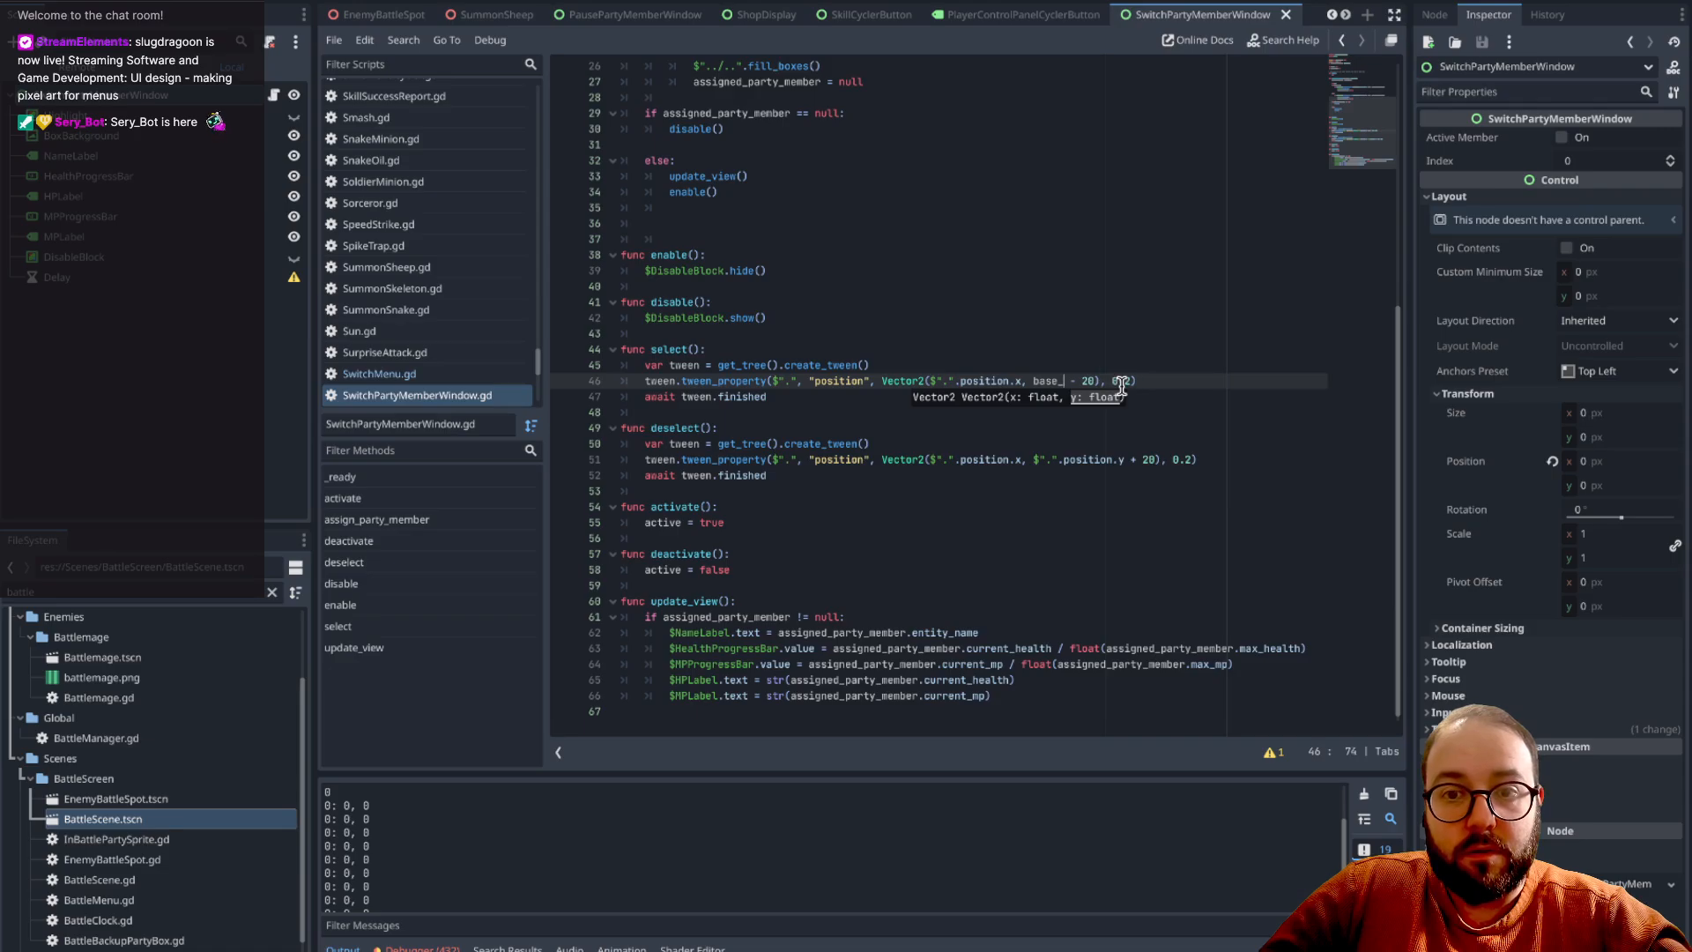
text(y_level)
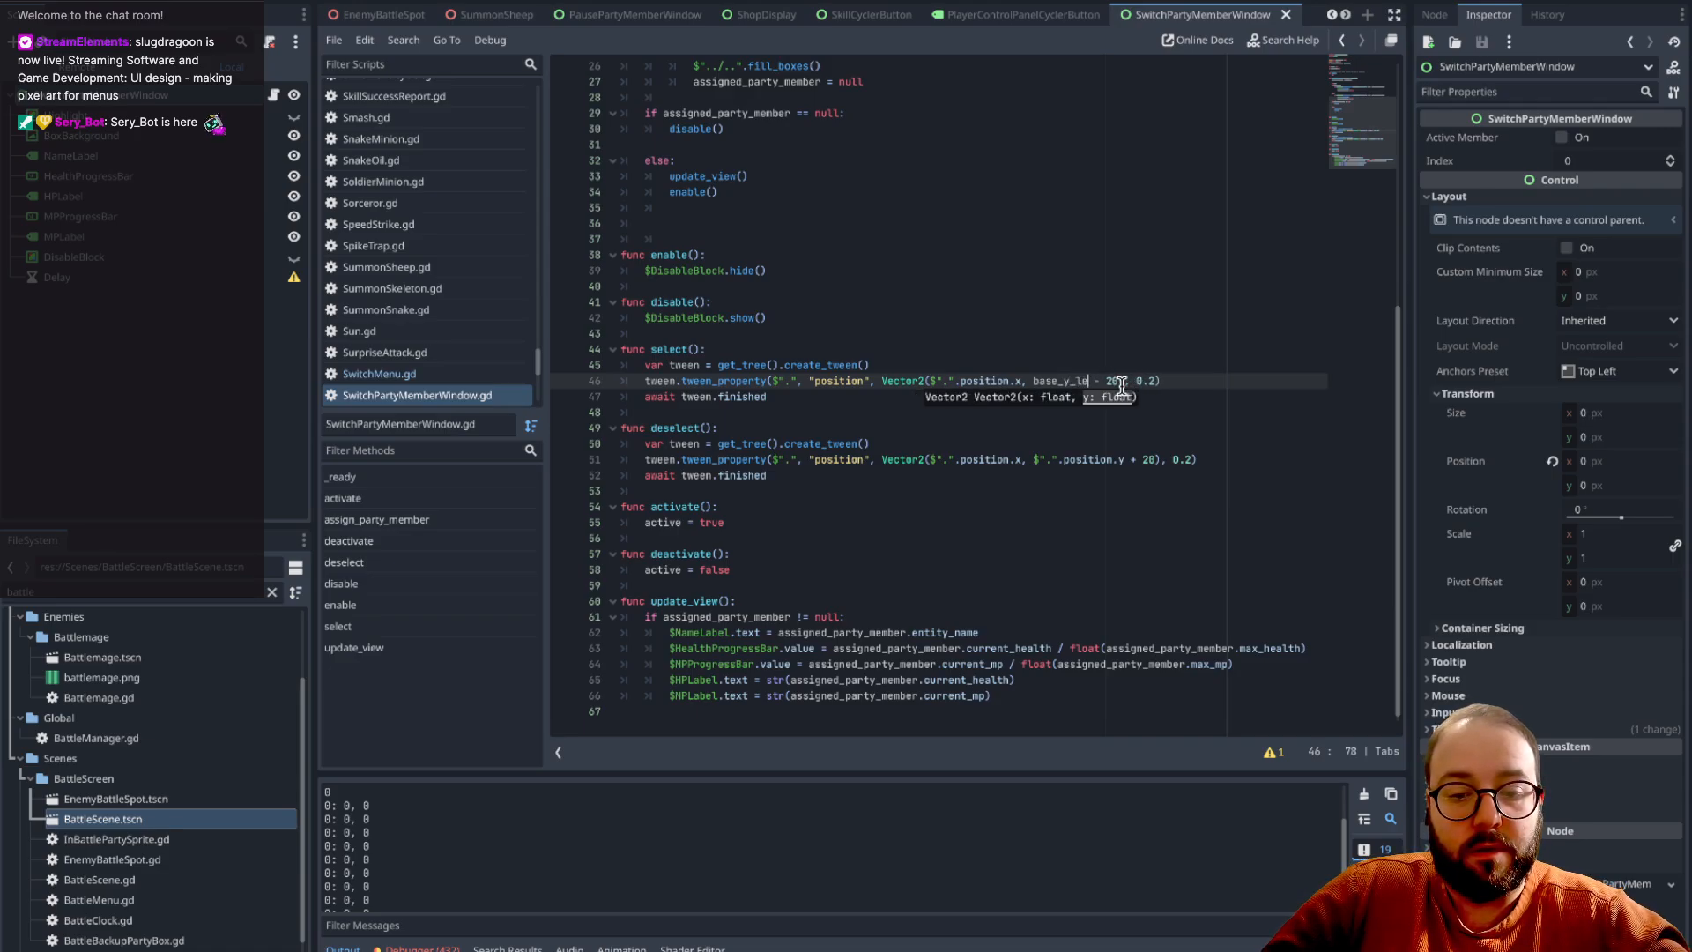
- Make the deselect() tween's y target base_y_level + 20 and save the script
click(1058, 460)
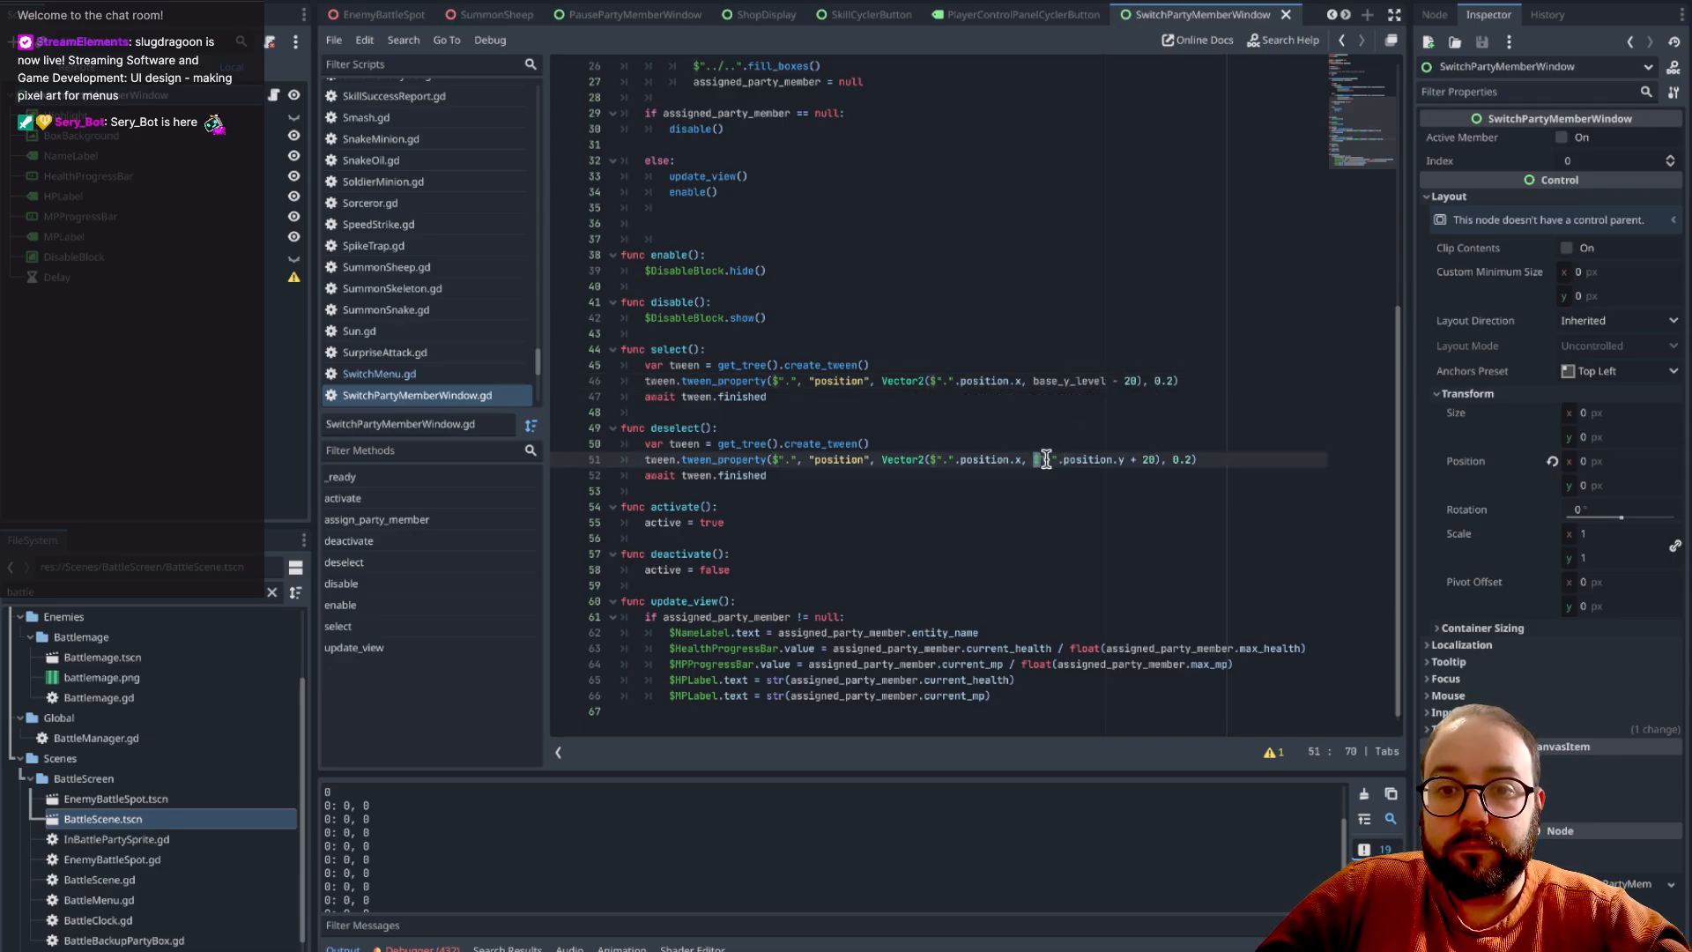
drag(1034, 459, 1129, 460)
text(bas)
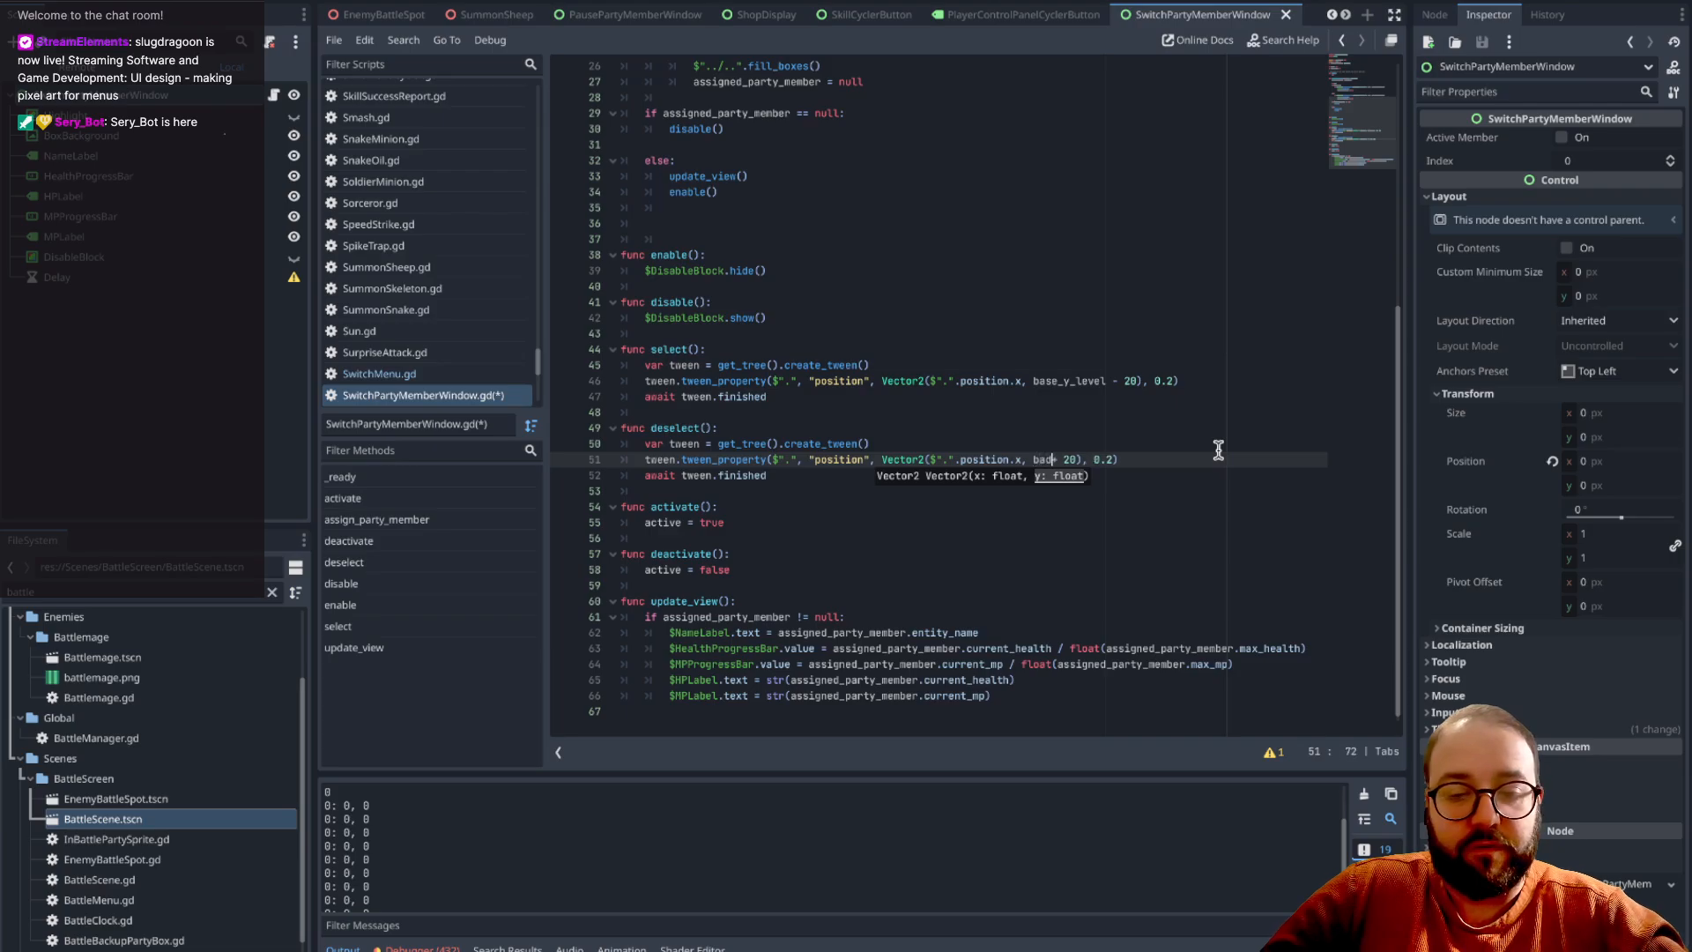
key(BackSpace)
key(BackSpace)
text(se_y_level)
click(1233, 341)
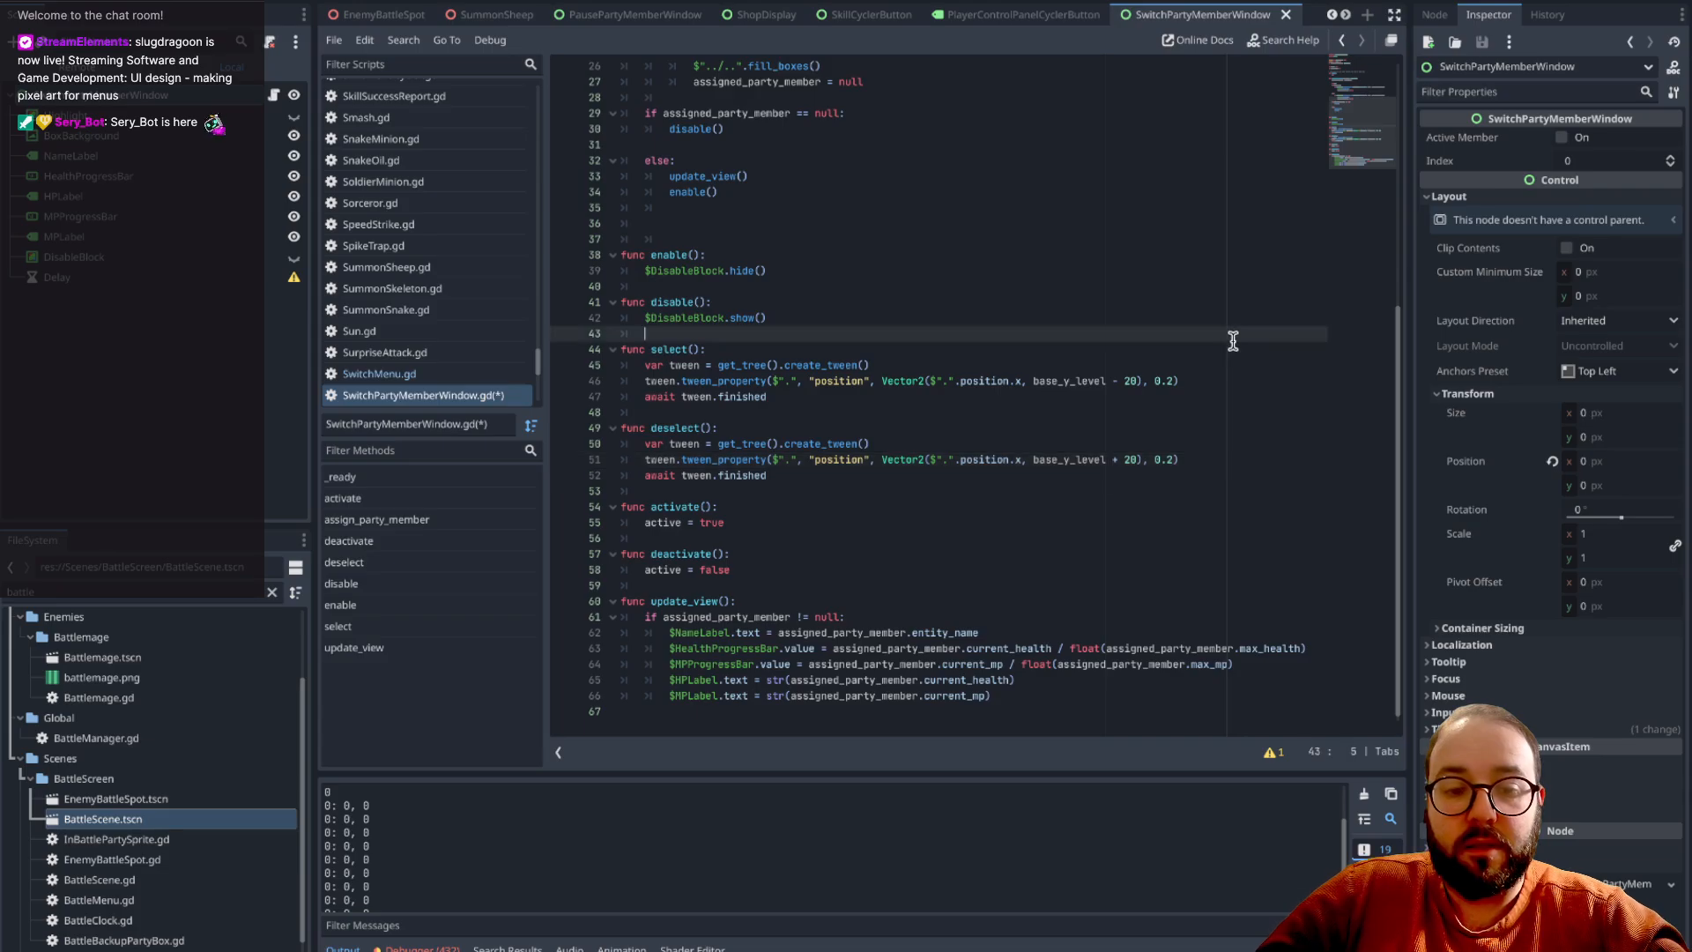
key(ctrl+s)
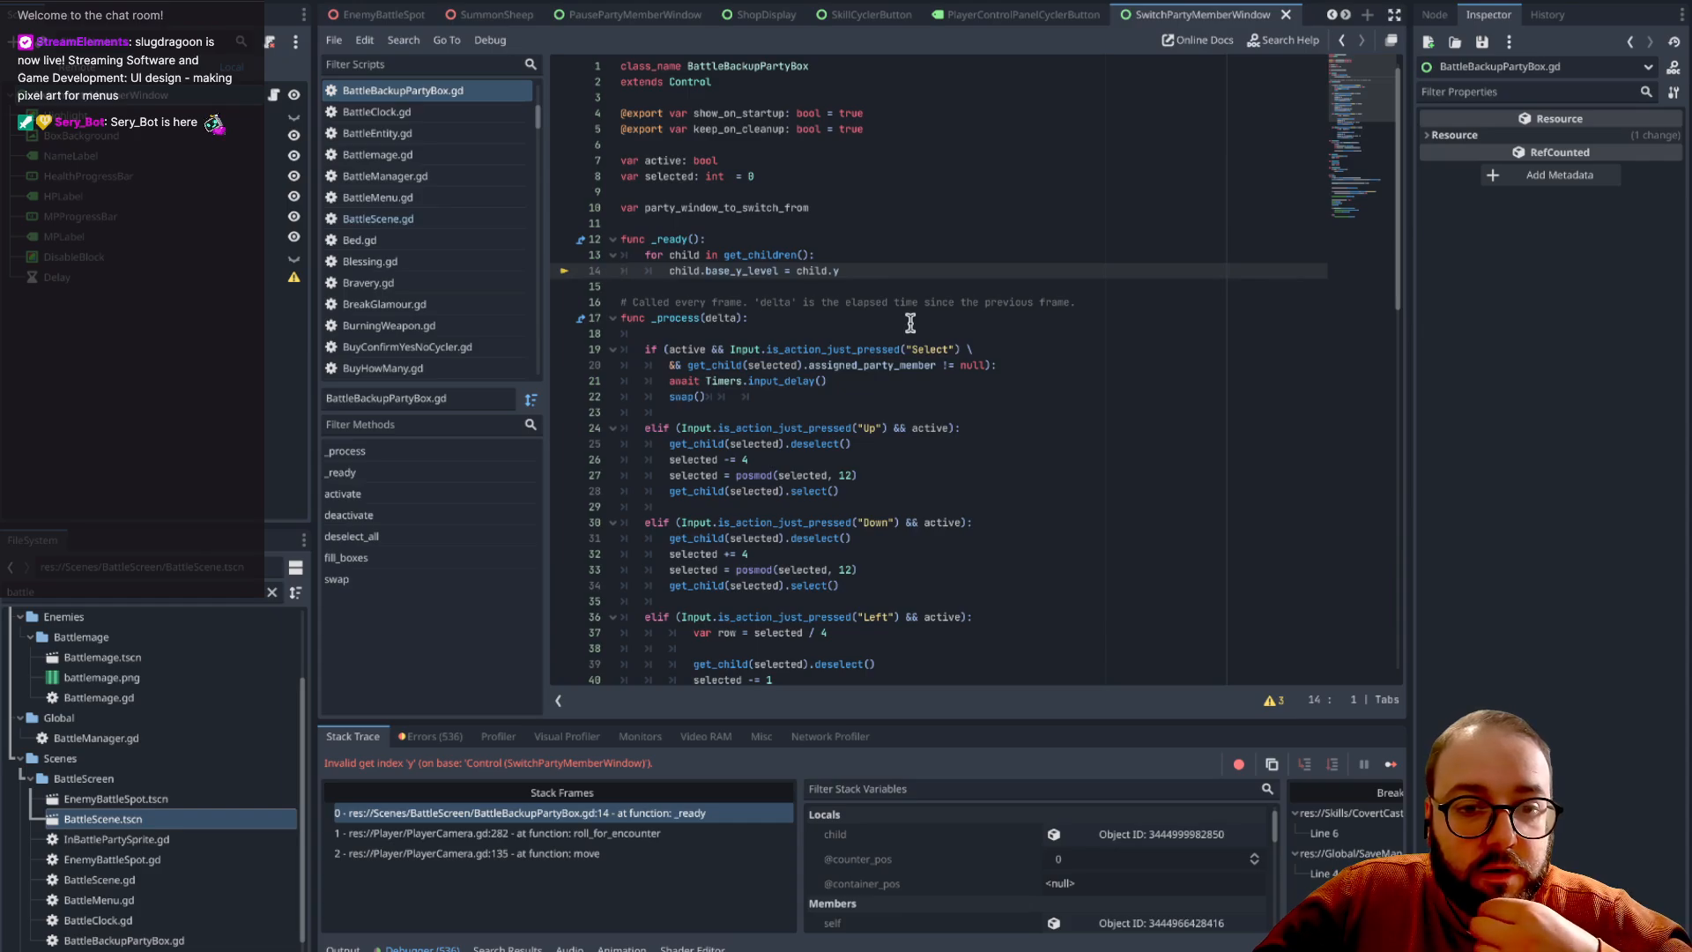
- Change the base_y_level assignment in BackupPartyBox's _ready() loop to child.position.y and try it in the running game
click(844, 272)
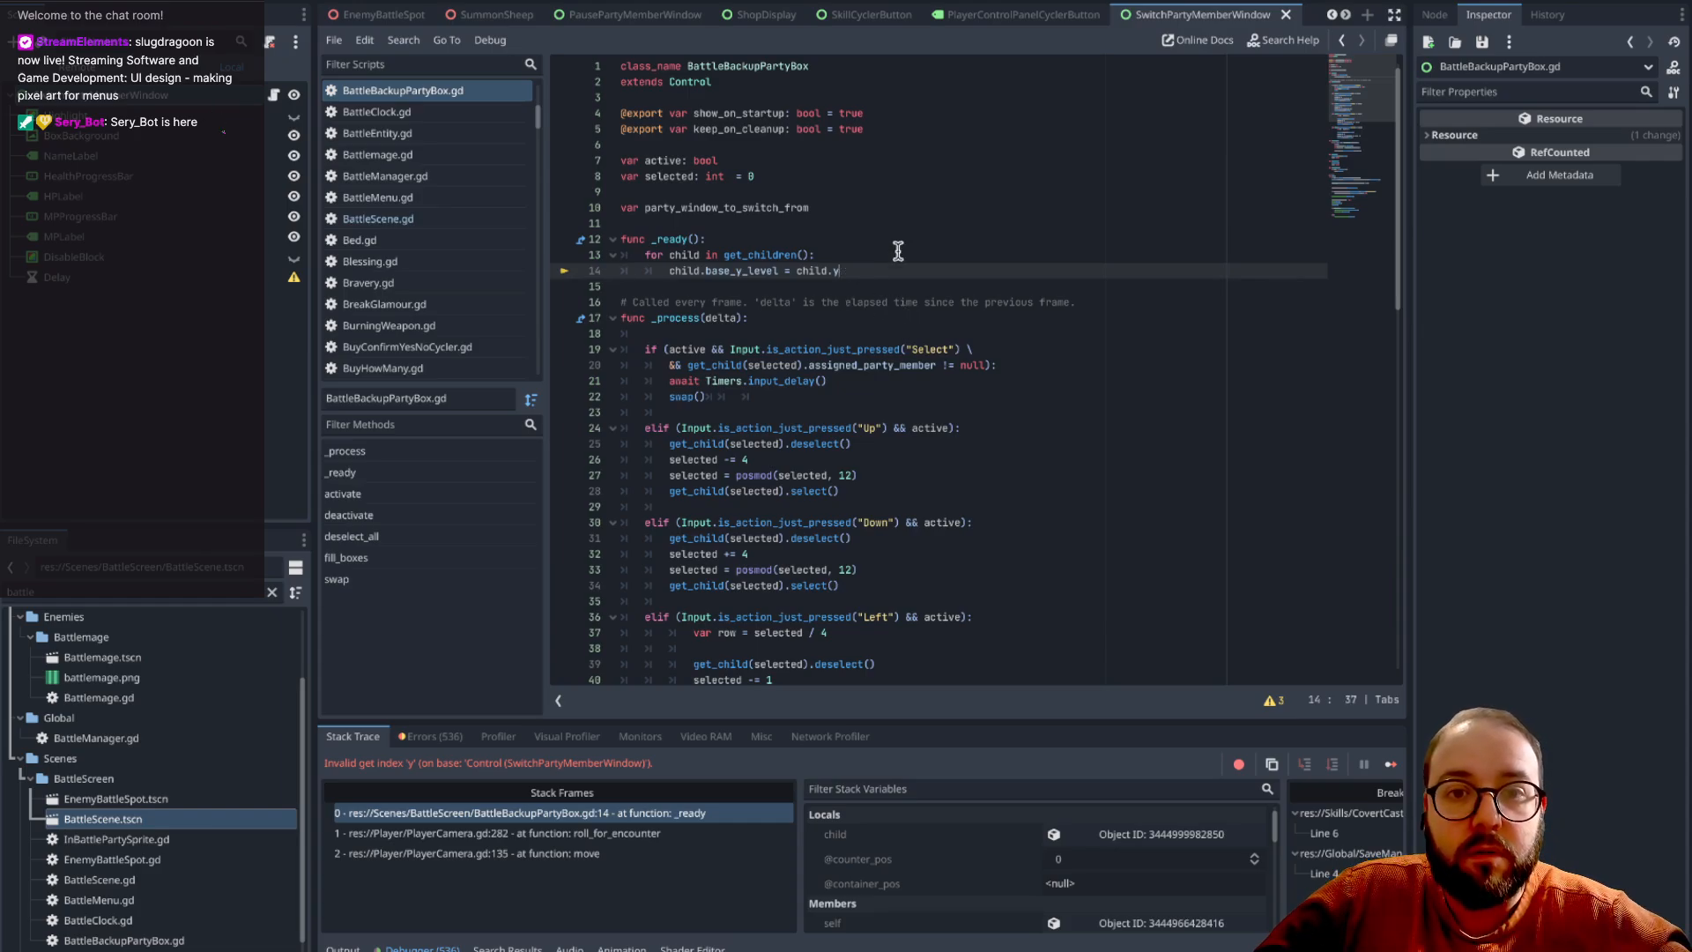
text(position.)
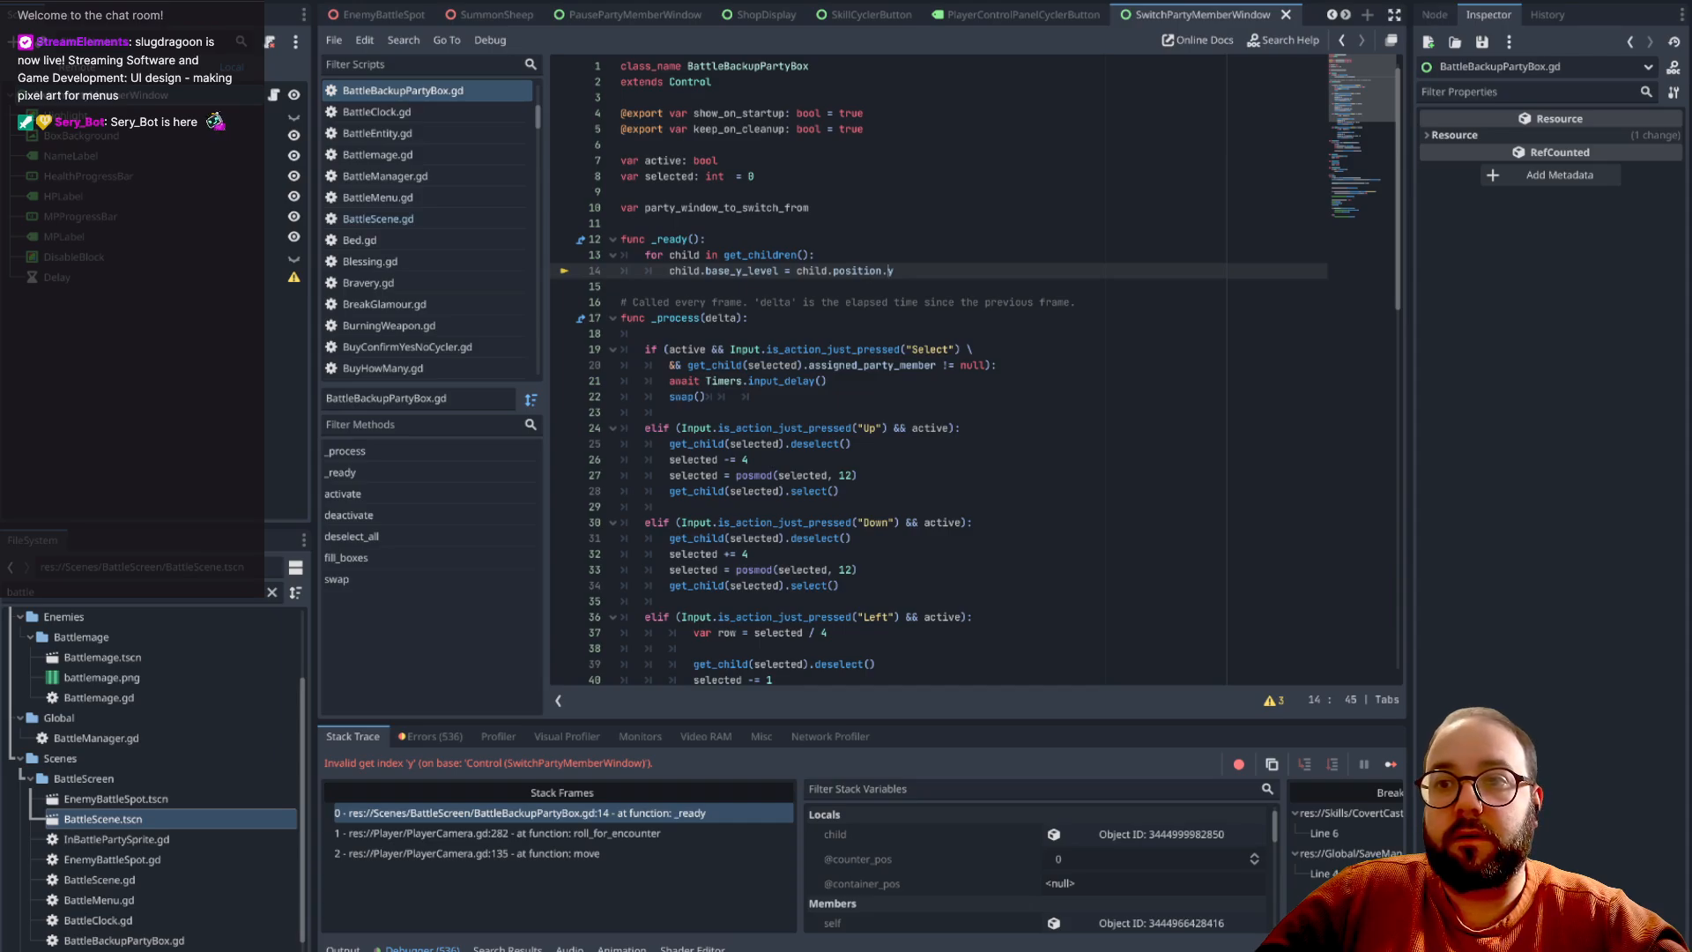
click(1450, 1)
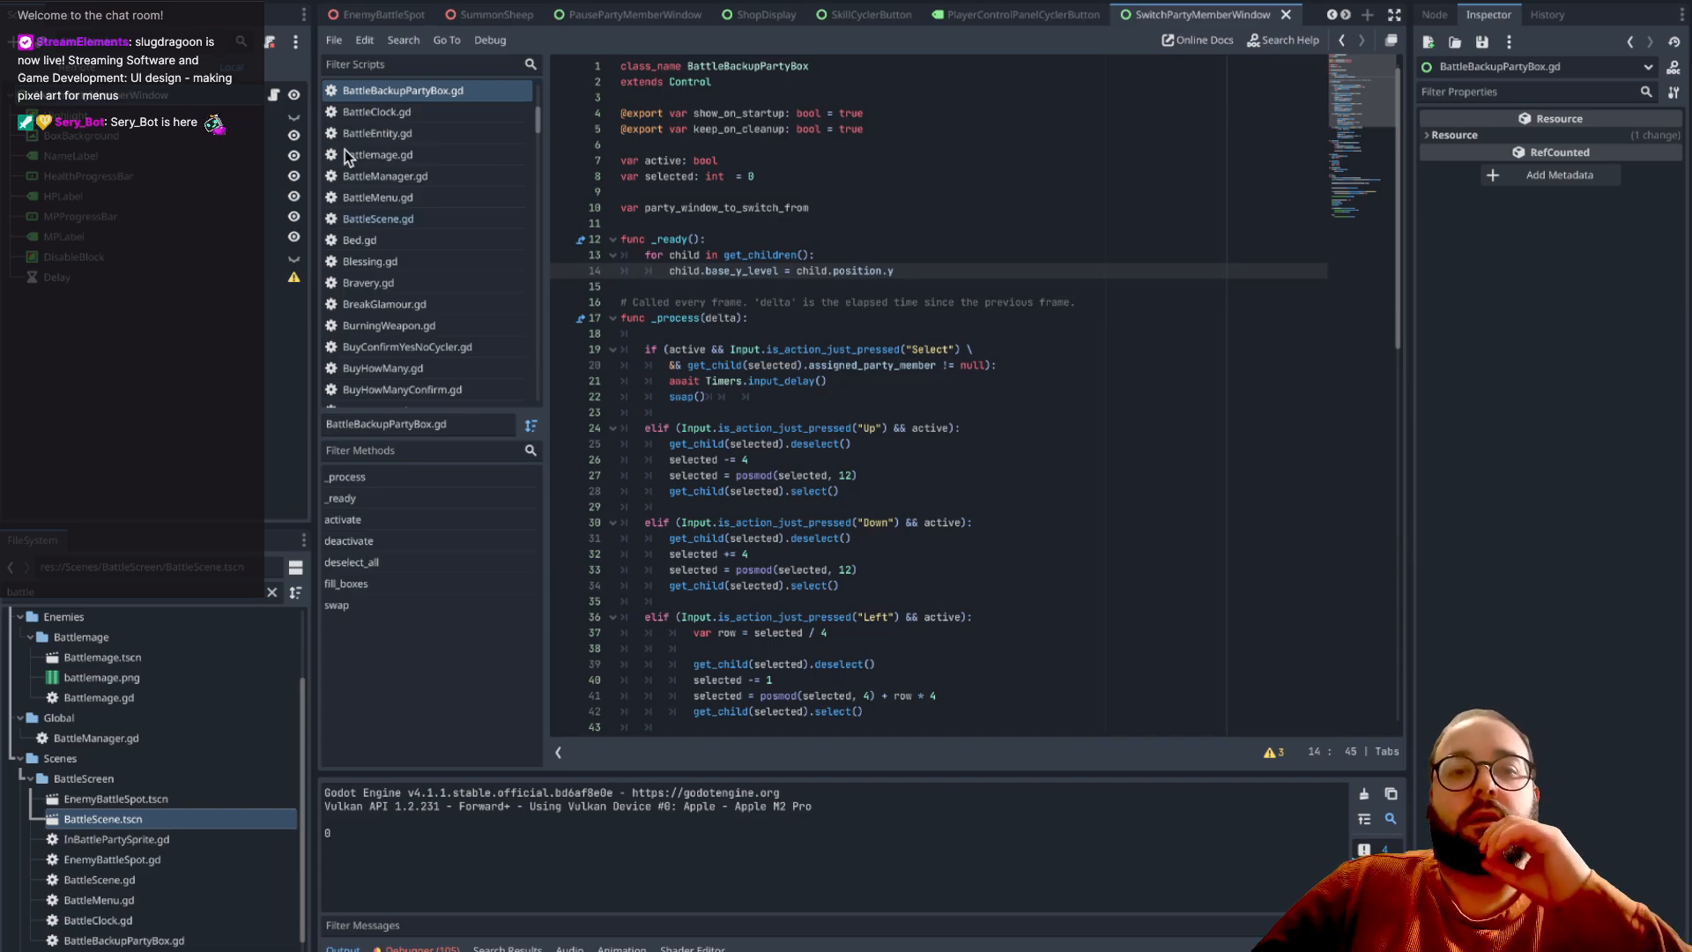
click(316, 150)
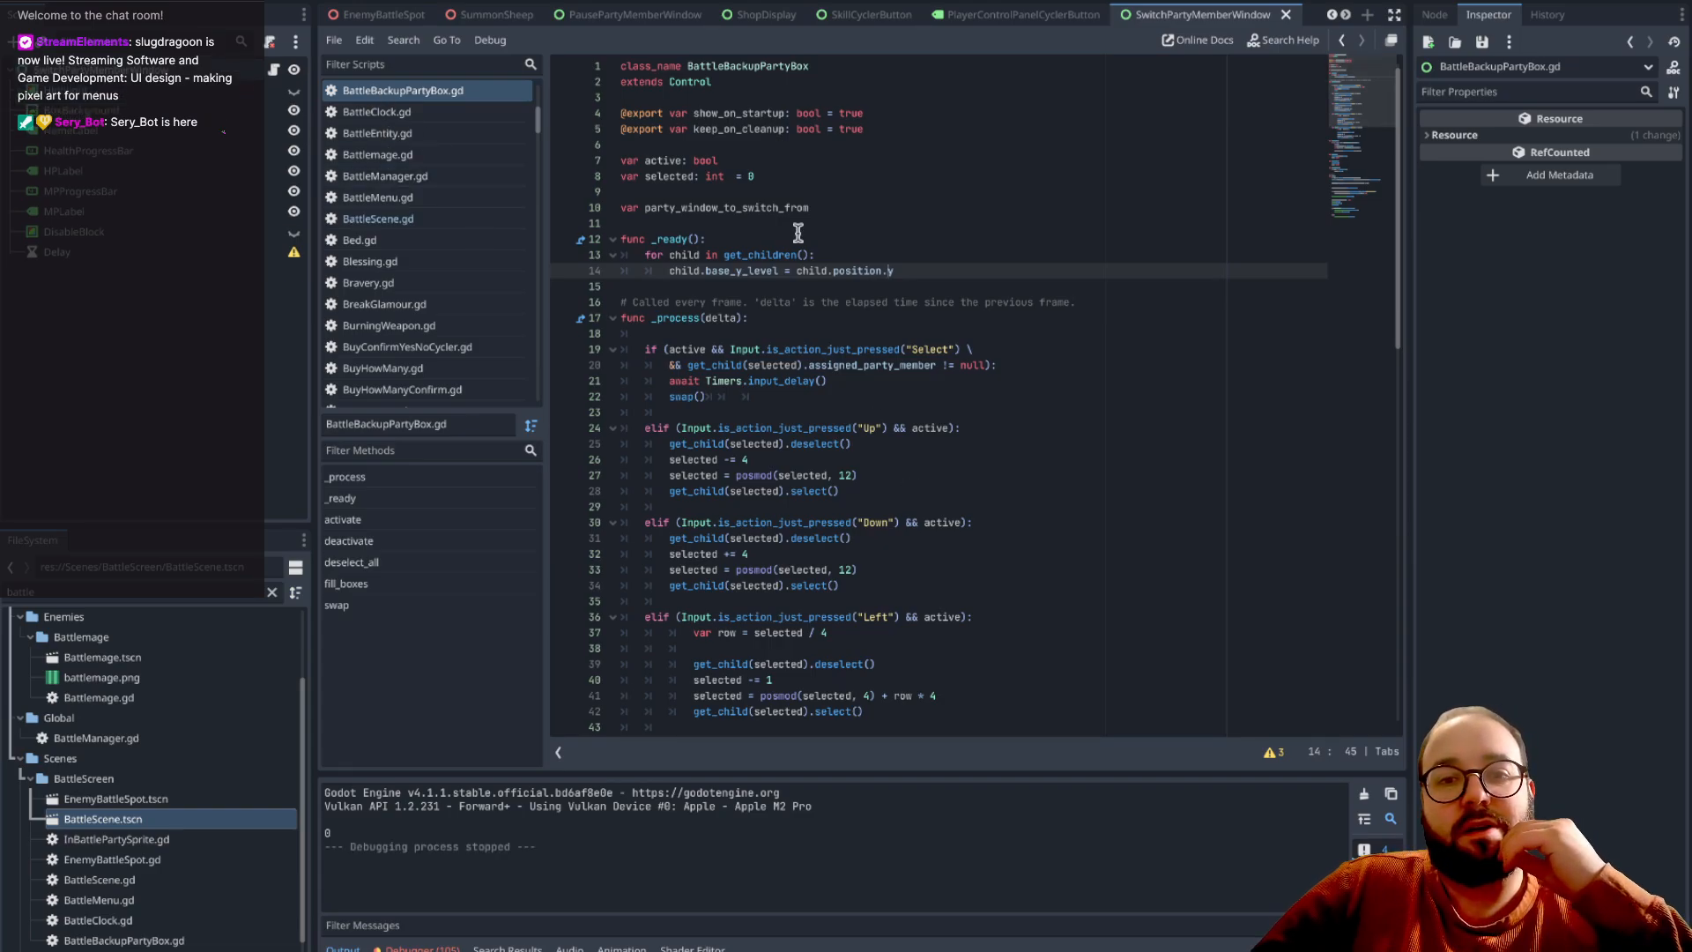
- In the SwitchPartyMemberWindow script, remove the + 20 offset from the deselect() tween so its y target is base_y_level
click(274, 70)
click(1215, 460)
key(Left)
key(Left)
key(Left)
key(Left)
key(Left)
key(Left)
key(Left)
key(BackSpace)
key(BackSpace)
key(BackSpace)
key(BackSpace)
key(BackSpace)
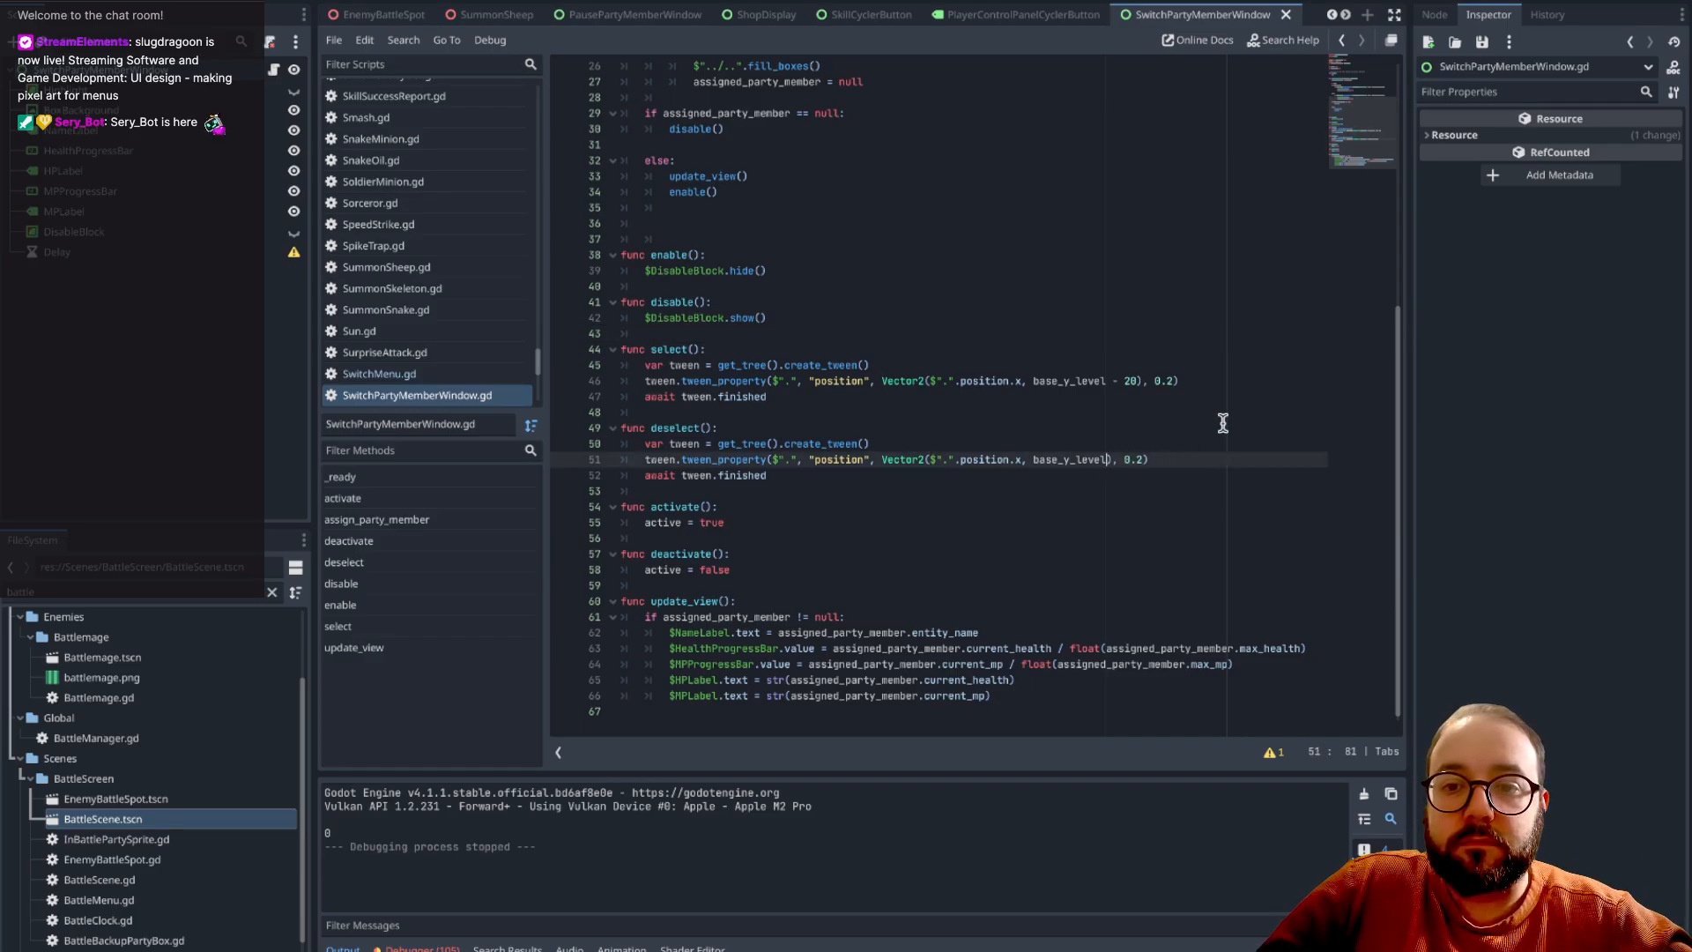
click(1049, 519)
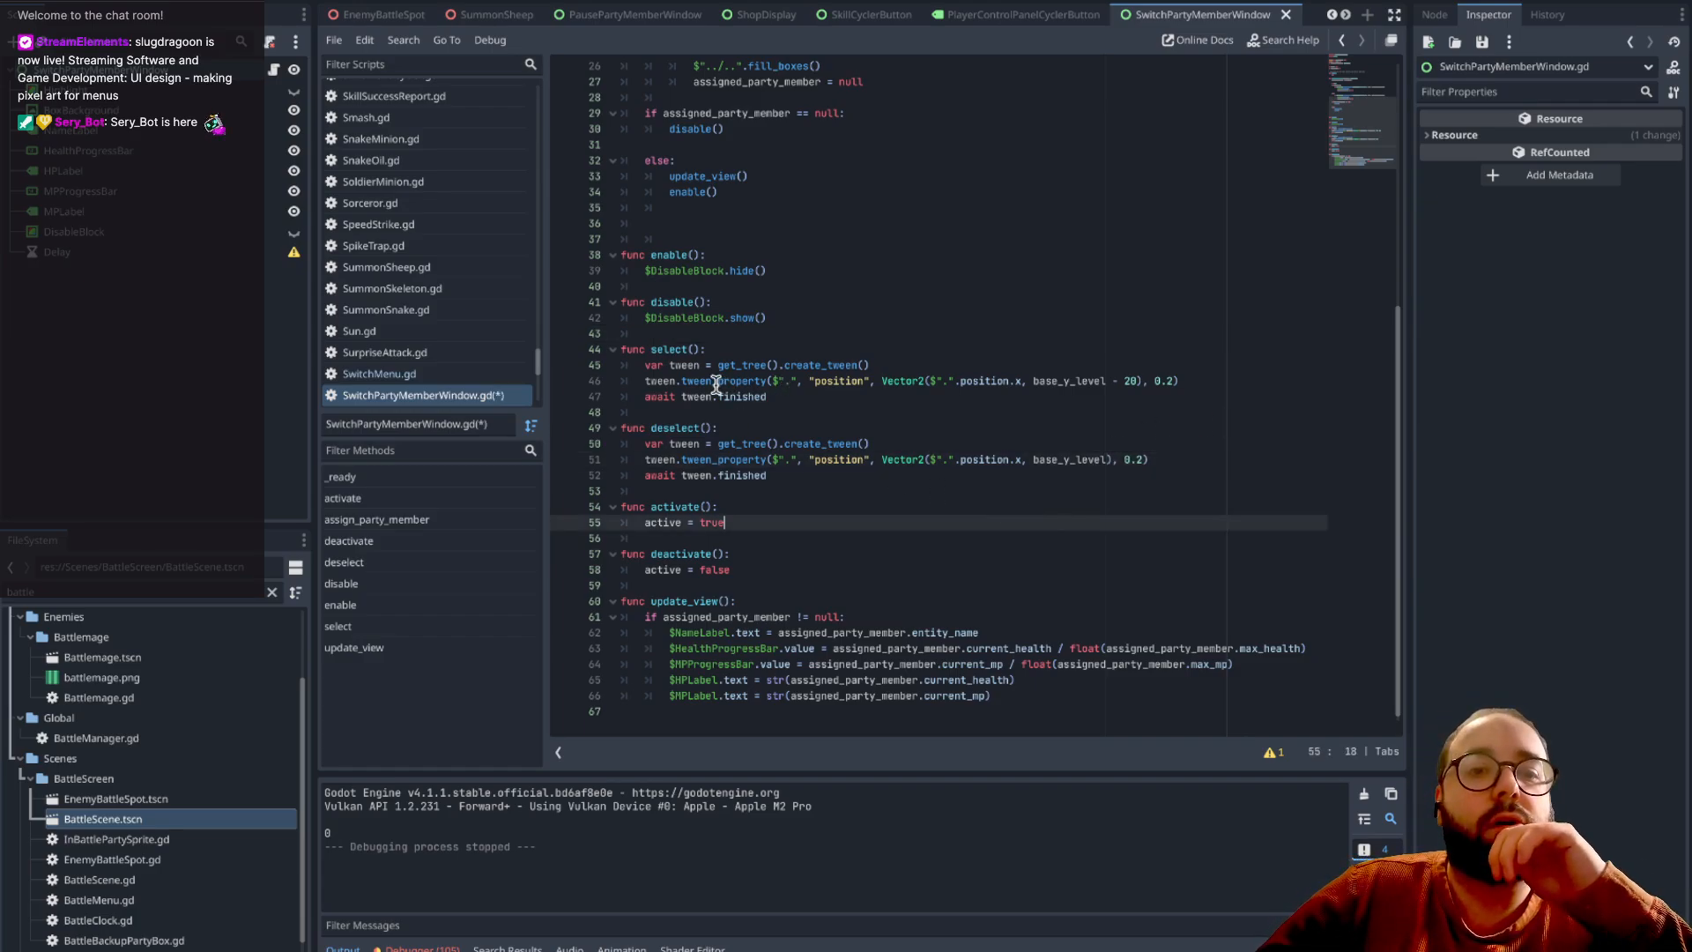
- Replace the base_y_level loop in the _ready() of BattleScene's BackupPartyBox script with pass
double_click(106, 818)
scroll(268, 350, down, 3)
click(267, 338)
click(908, 271)
drag(908, 271, 710, 270)
click(861, 269)
drag(913, 269, 645, 254)
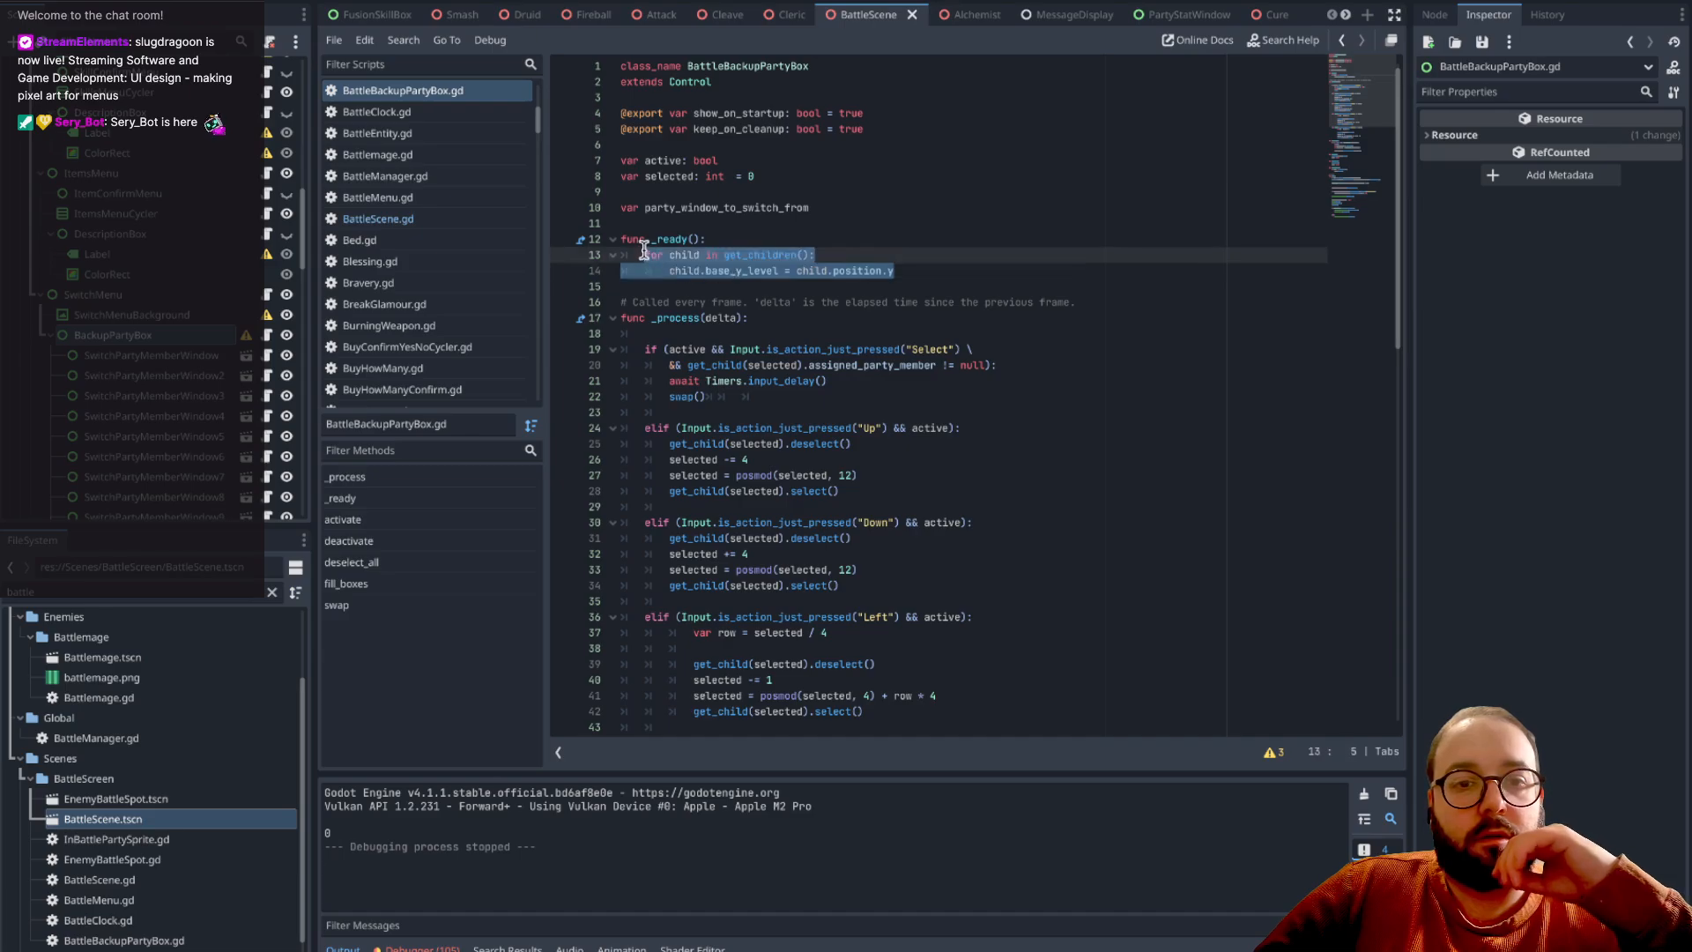
text(pass)
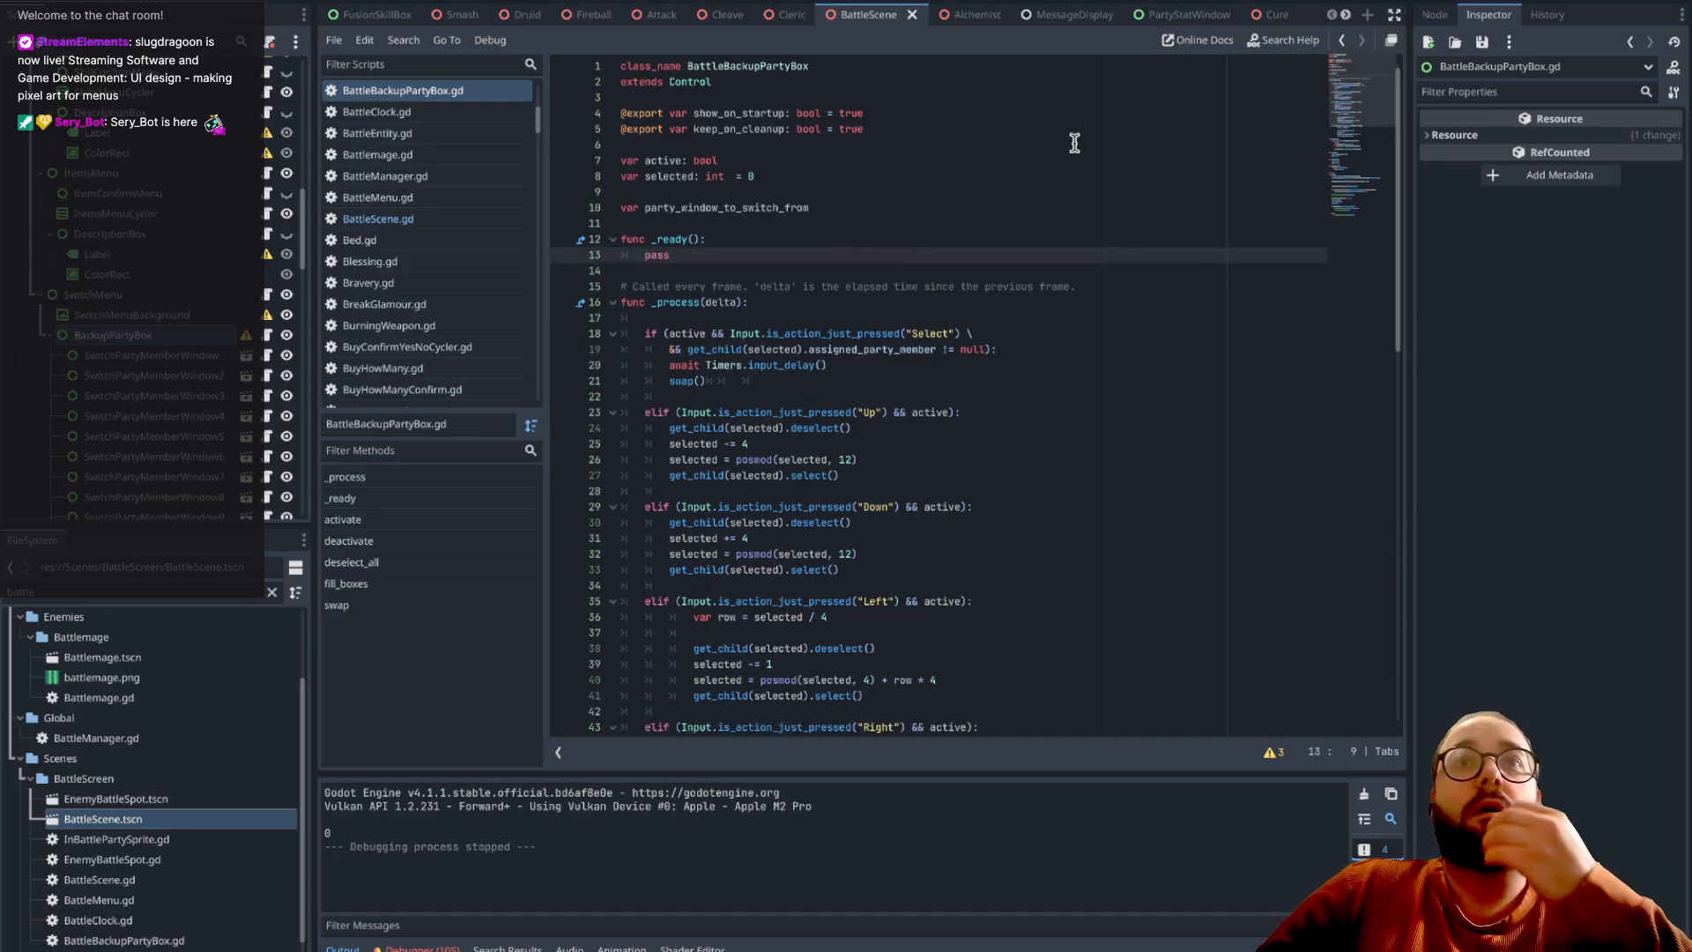
drag(948, 287, 1091, 304)
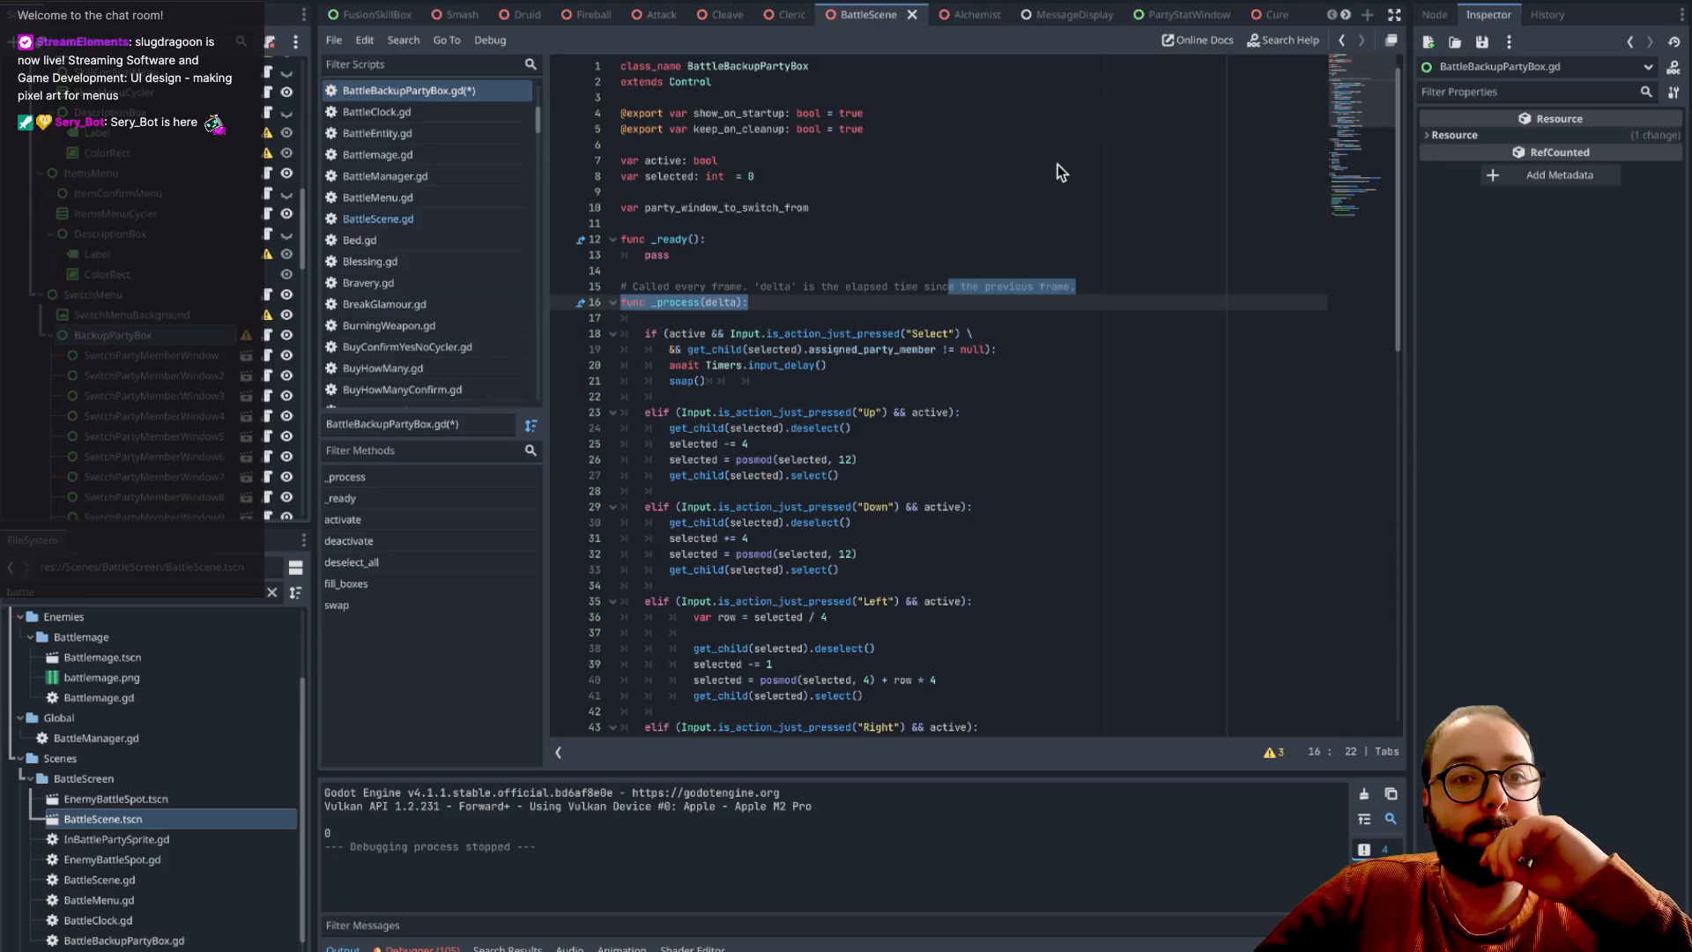
- Examine the input handling, fill_boxes, activate and swap functions in the BattleBackupPartyBox.gd script
click(993, 348)
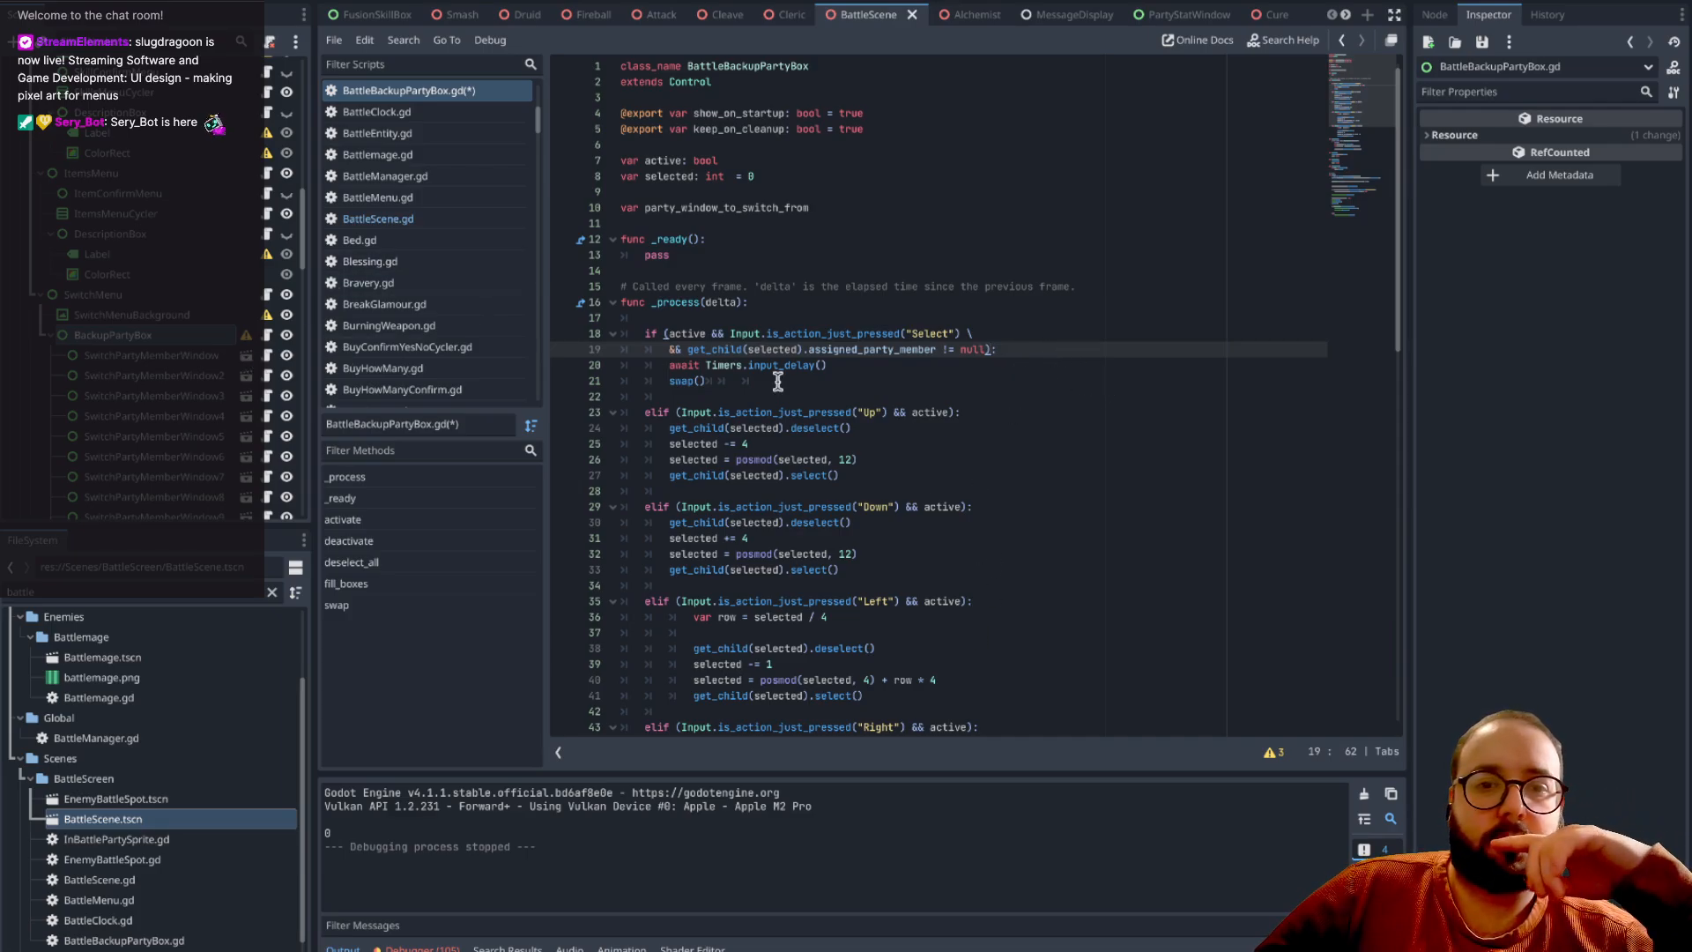
click(840, 303)
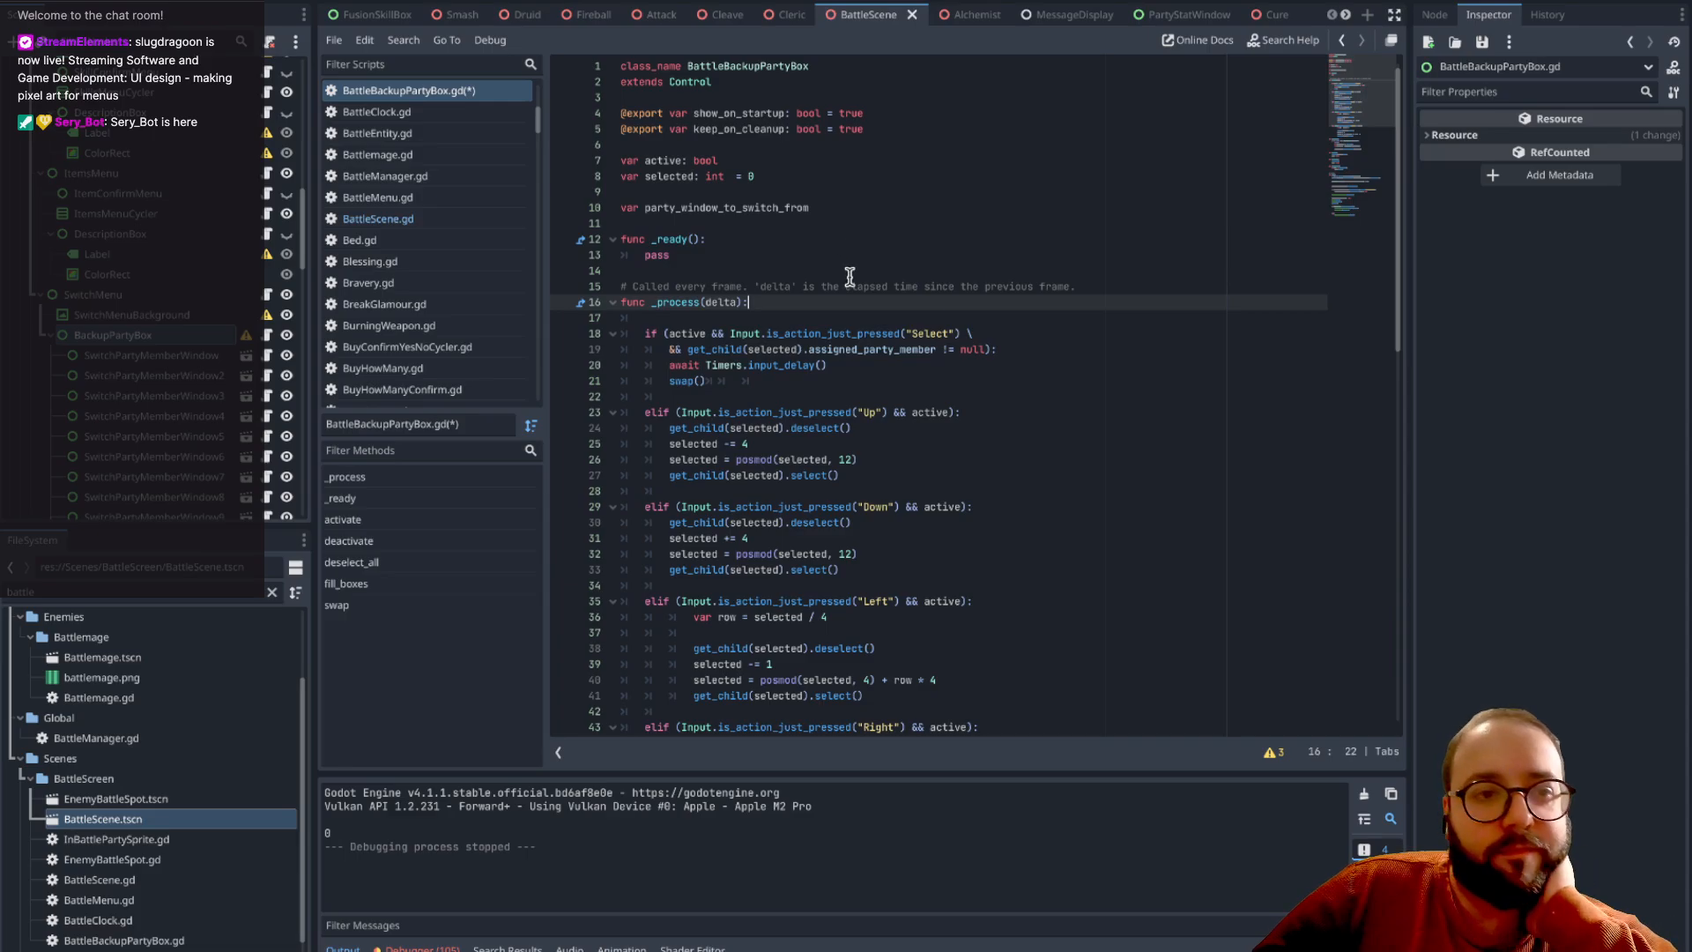
scroll(883, 283, down, 1)
scroll(882, 282, down, 5)
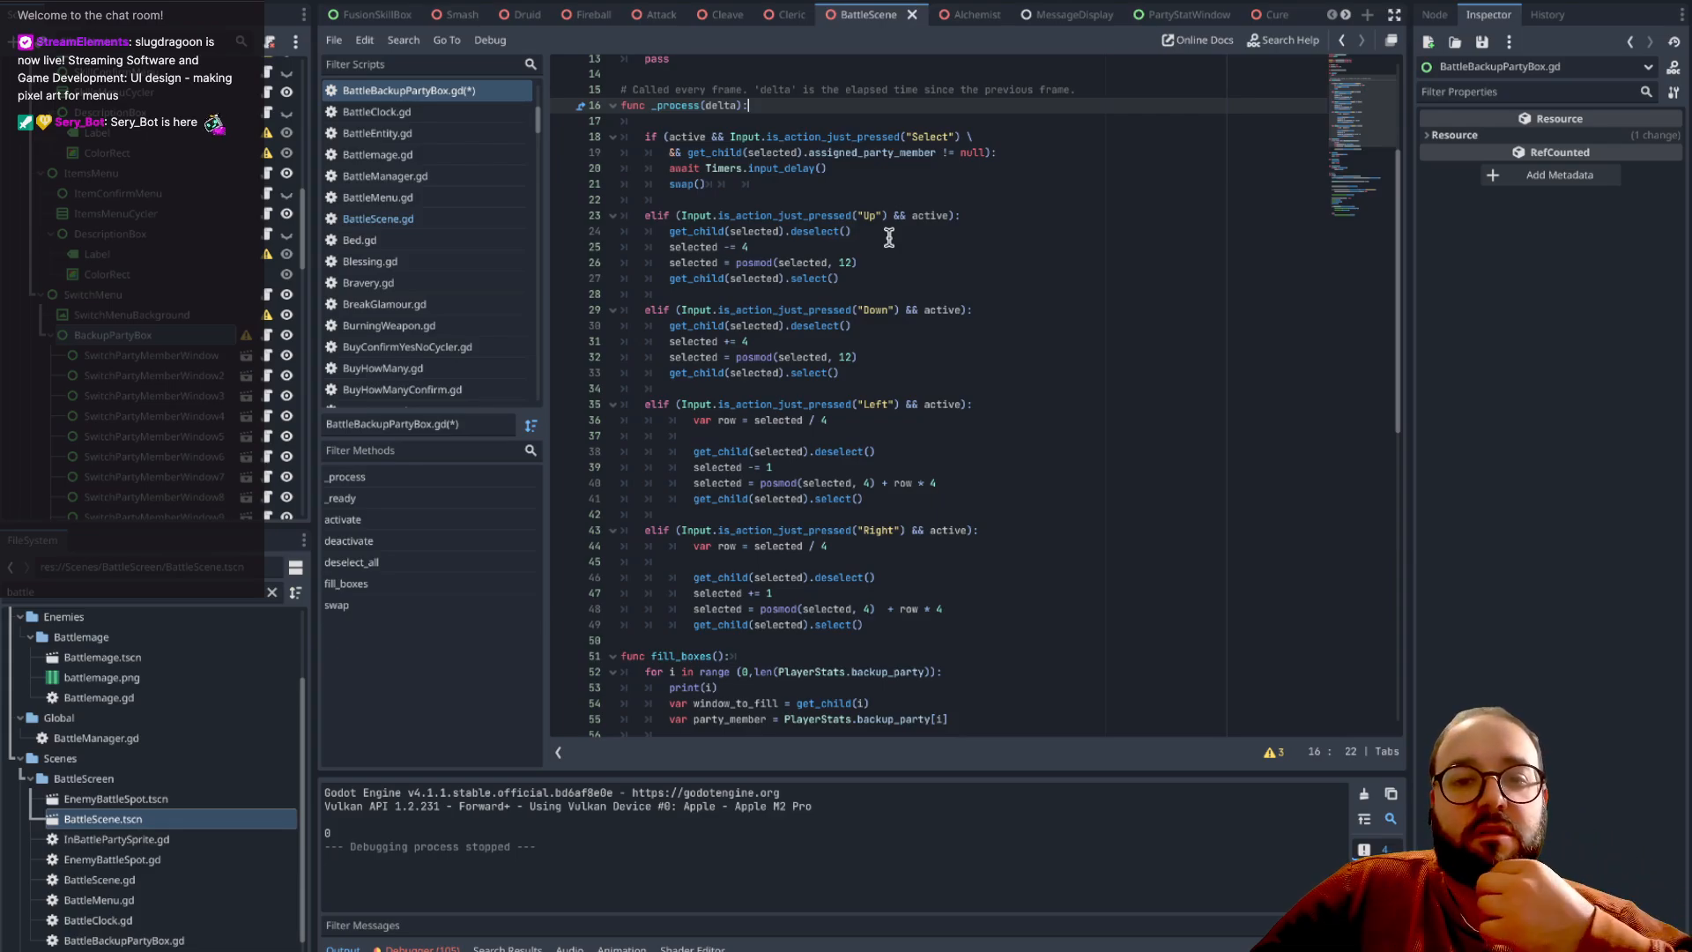
scroll(888, 238, down, 10)
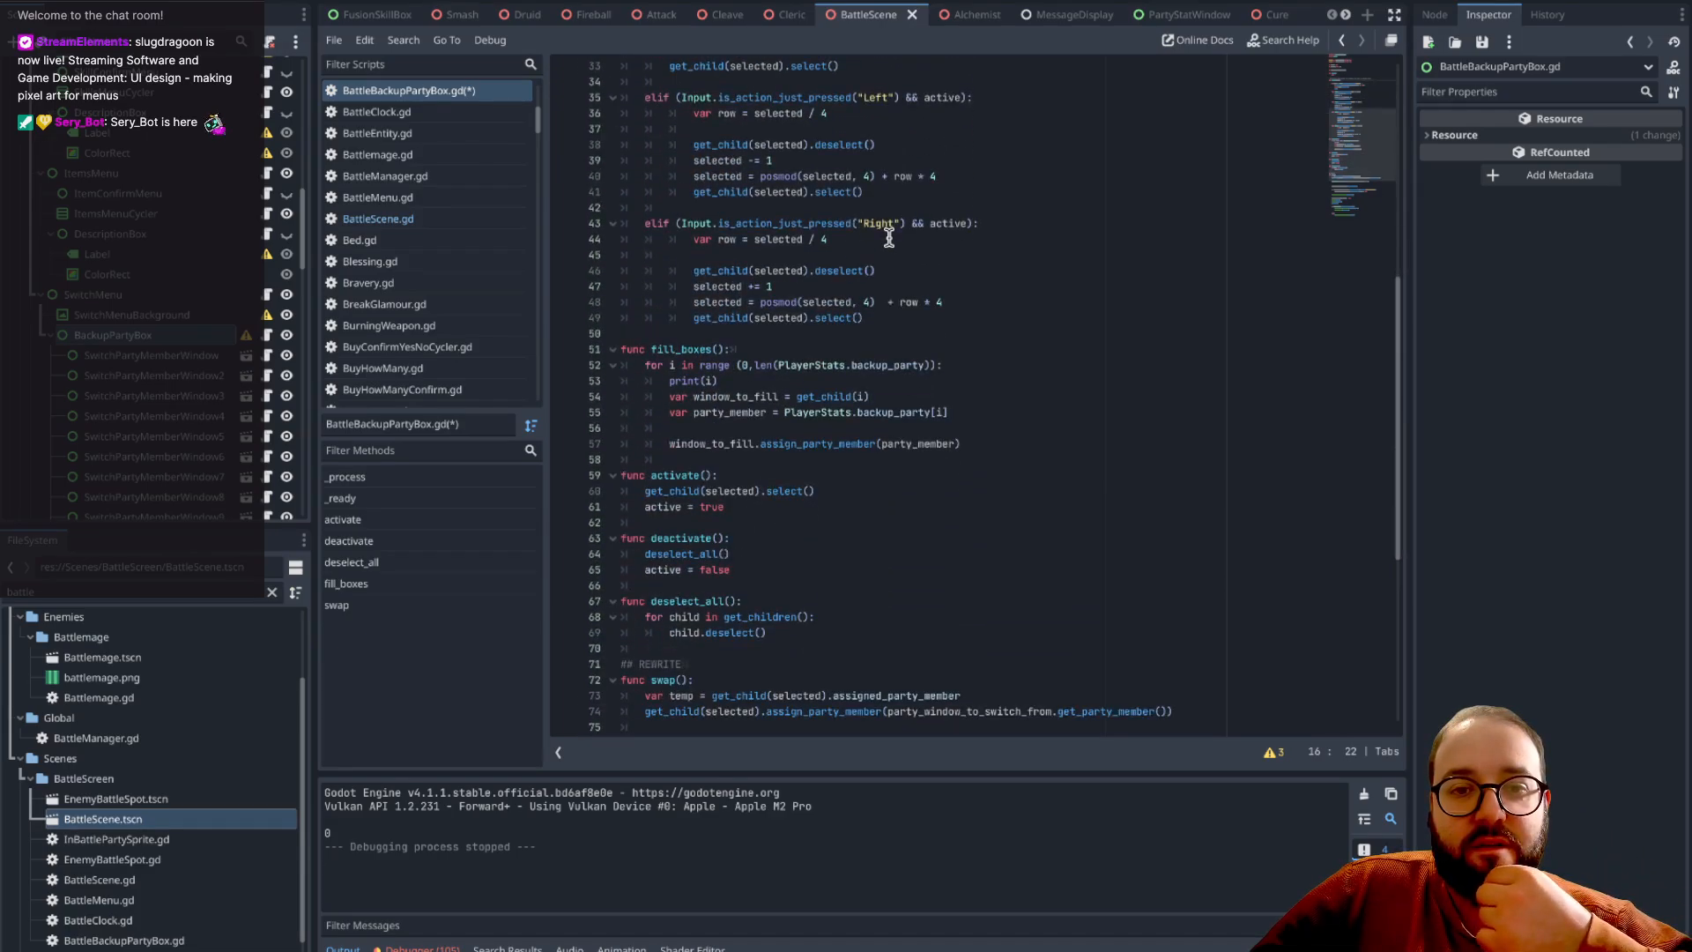
scroll(888, 238, up, 6)
scroll(888, 238, down, 6)
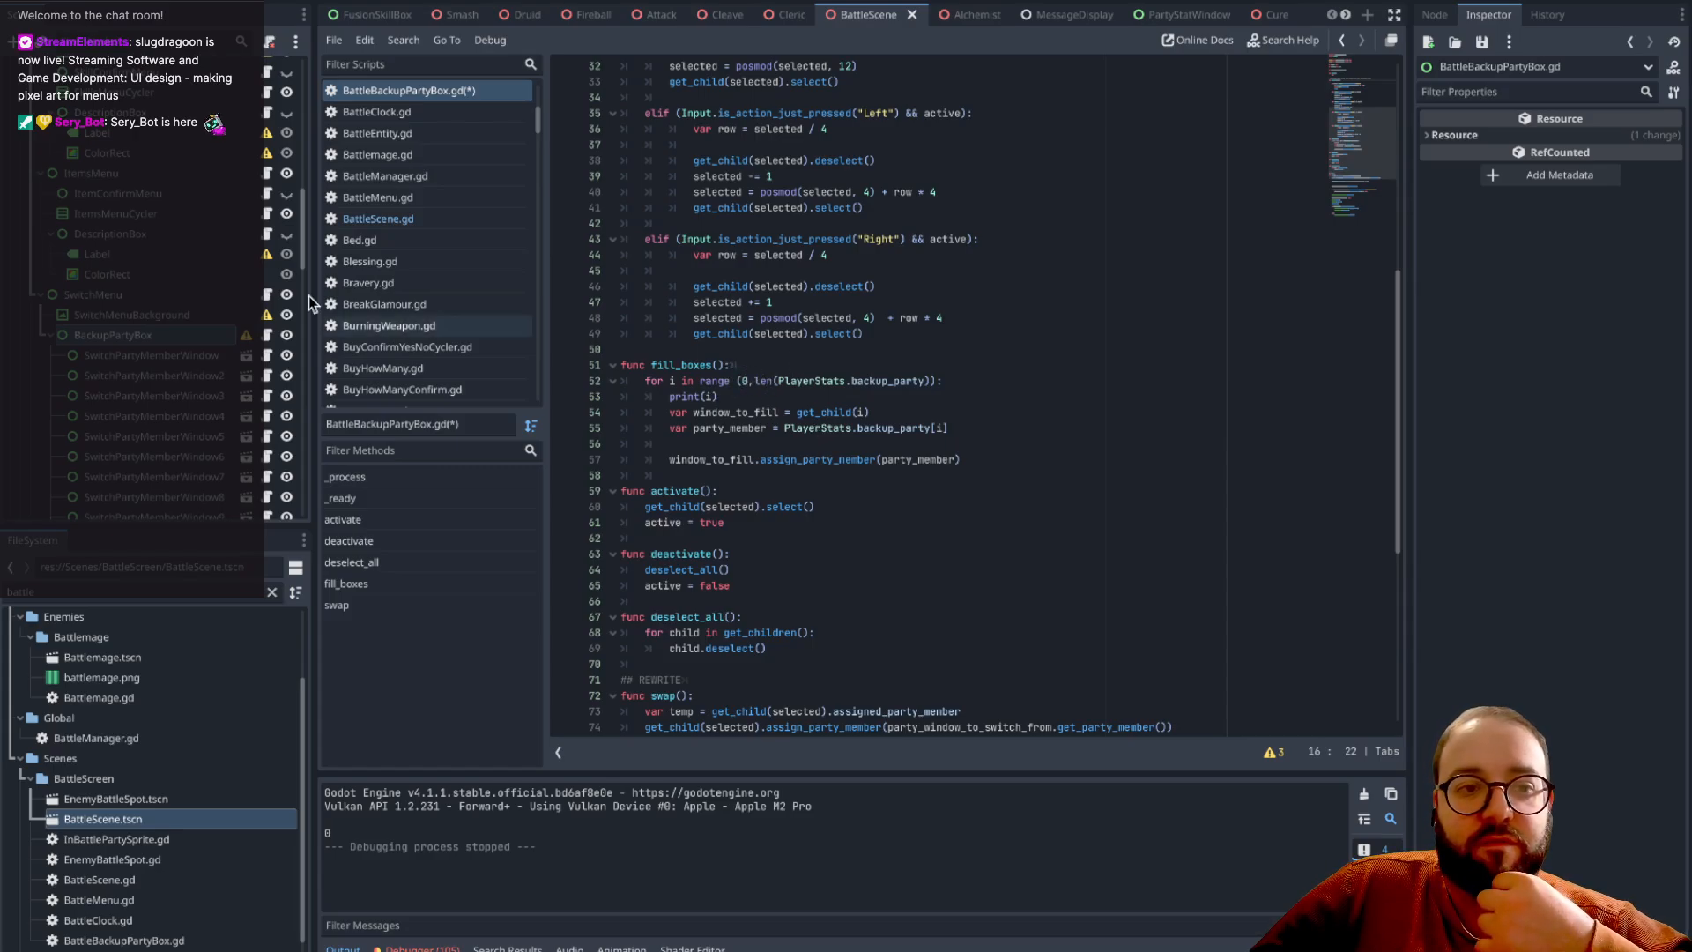
- Open the script of the first SwitchPartyMemberWindow under BackupPartyBox and review its functions
click(244, 355)
scroll(818, 403, up, 5)
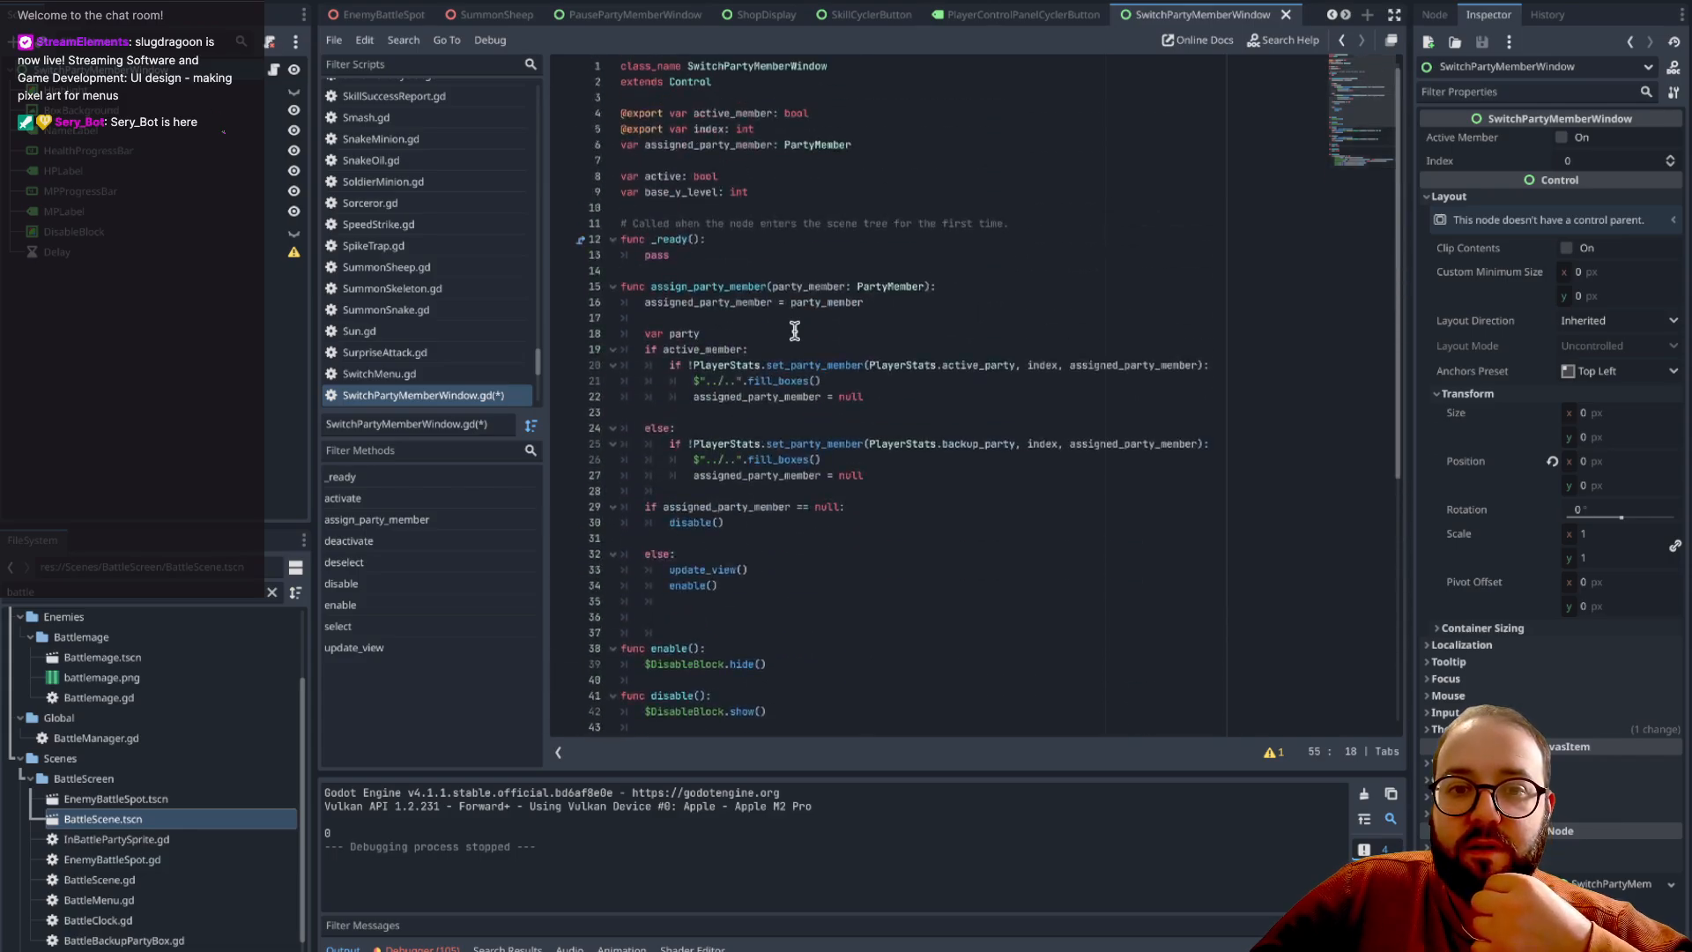
scroll(794, 329, down, 8)
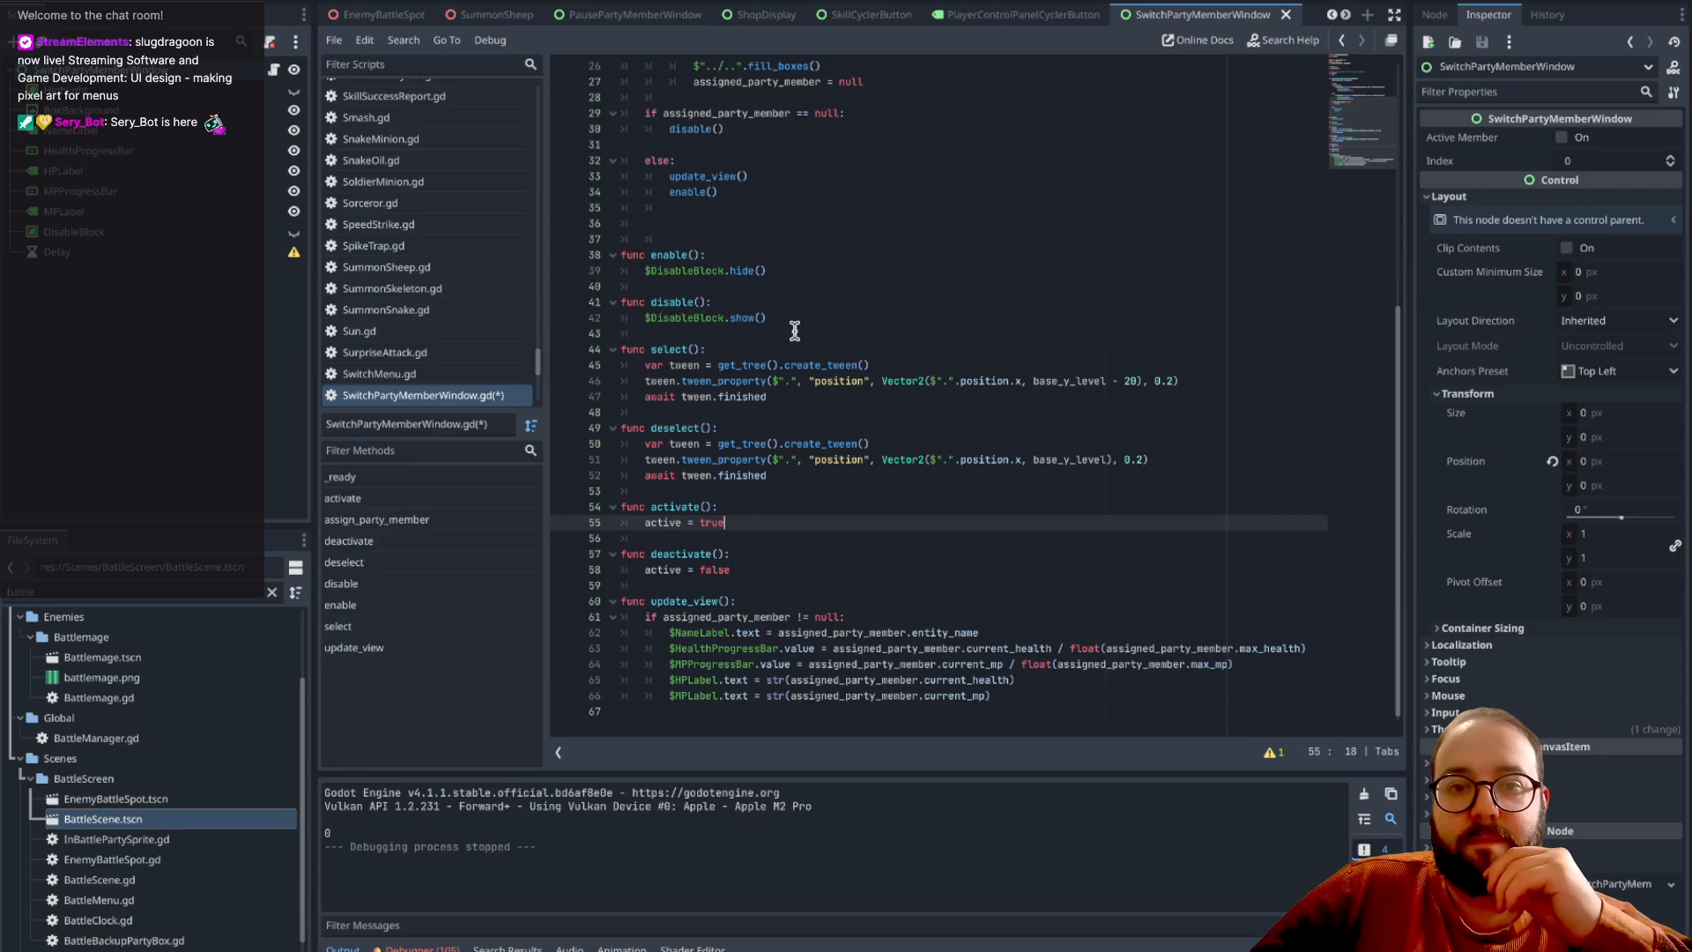
- Add the line base_y_level = position.y at the start of select() in SwitchPartyMemberWindow.gd, followed by a blank line, and save
click(772, 343)
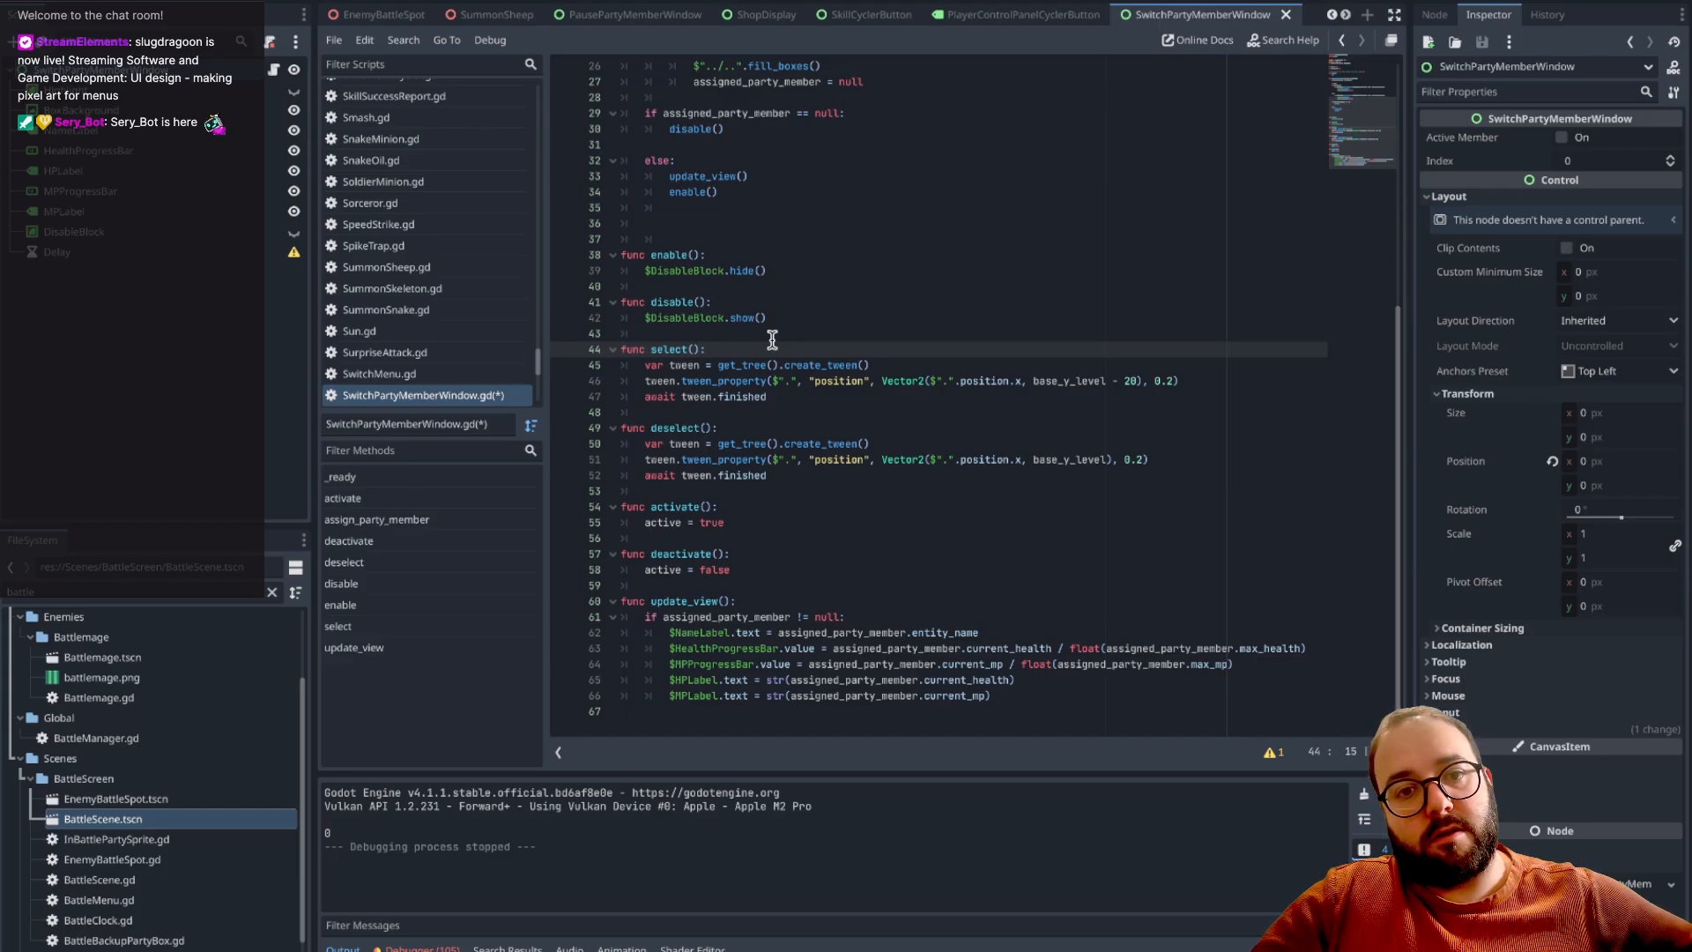
scroll(773, 339, up, 1)
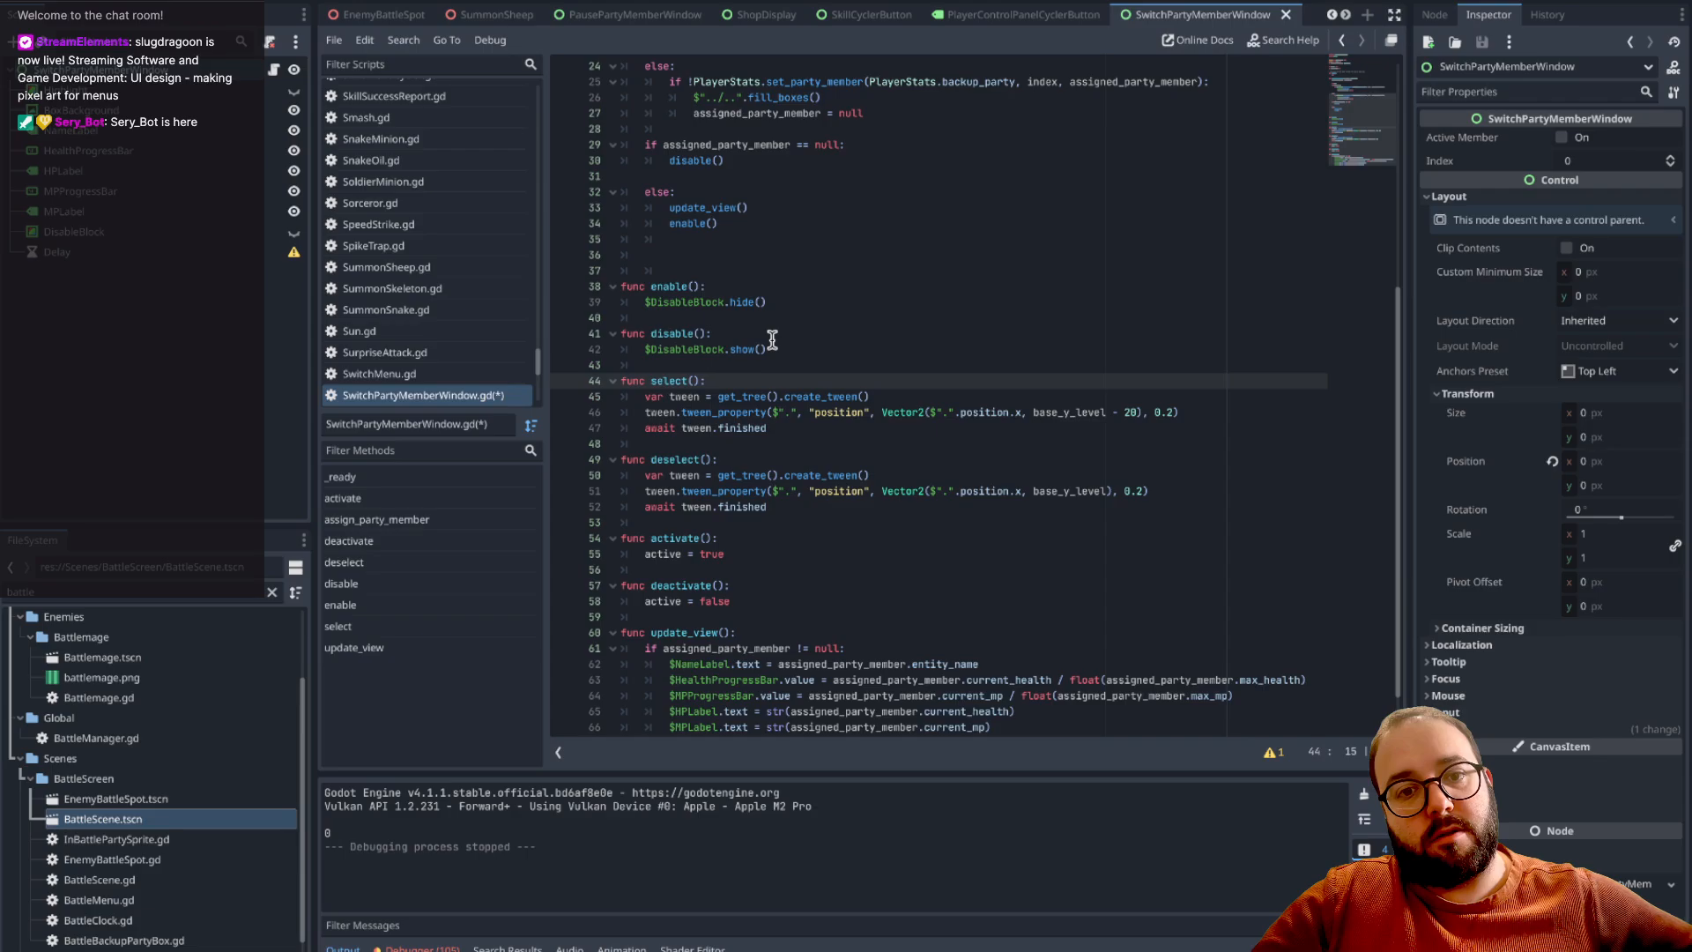
scroll(772, 339, up, 5)
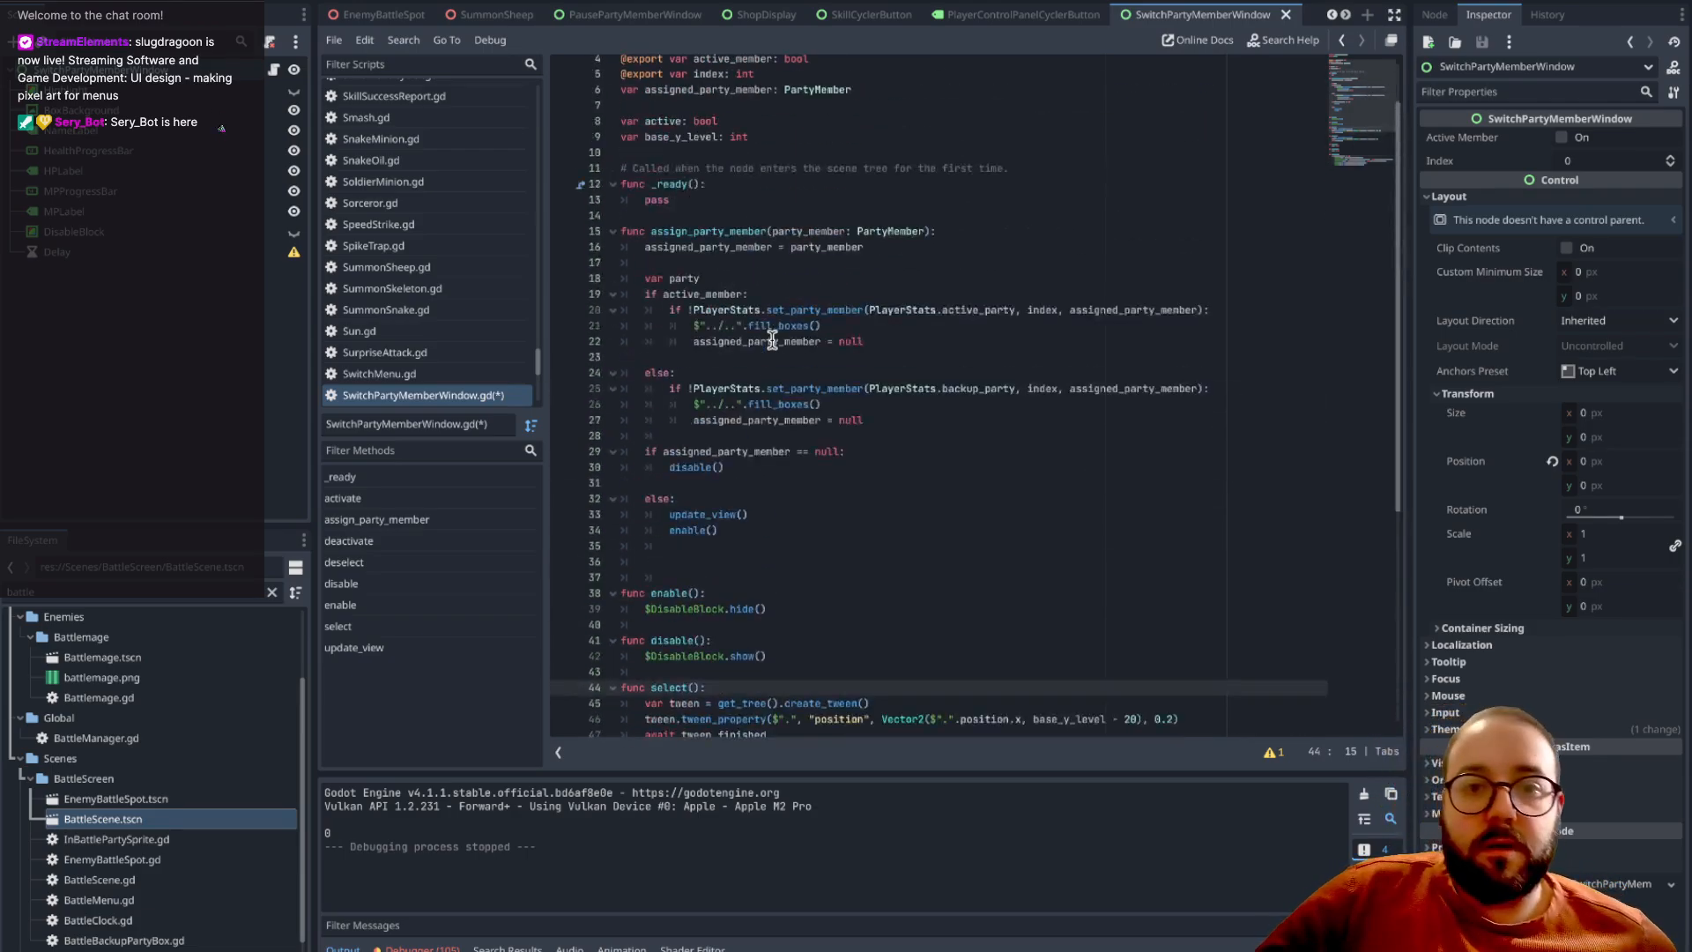
scroll(772, 340, down, 5)
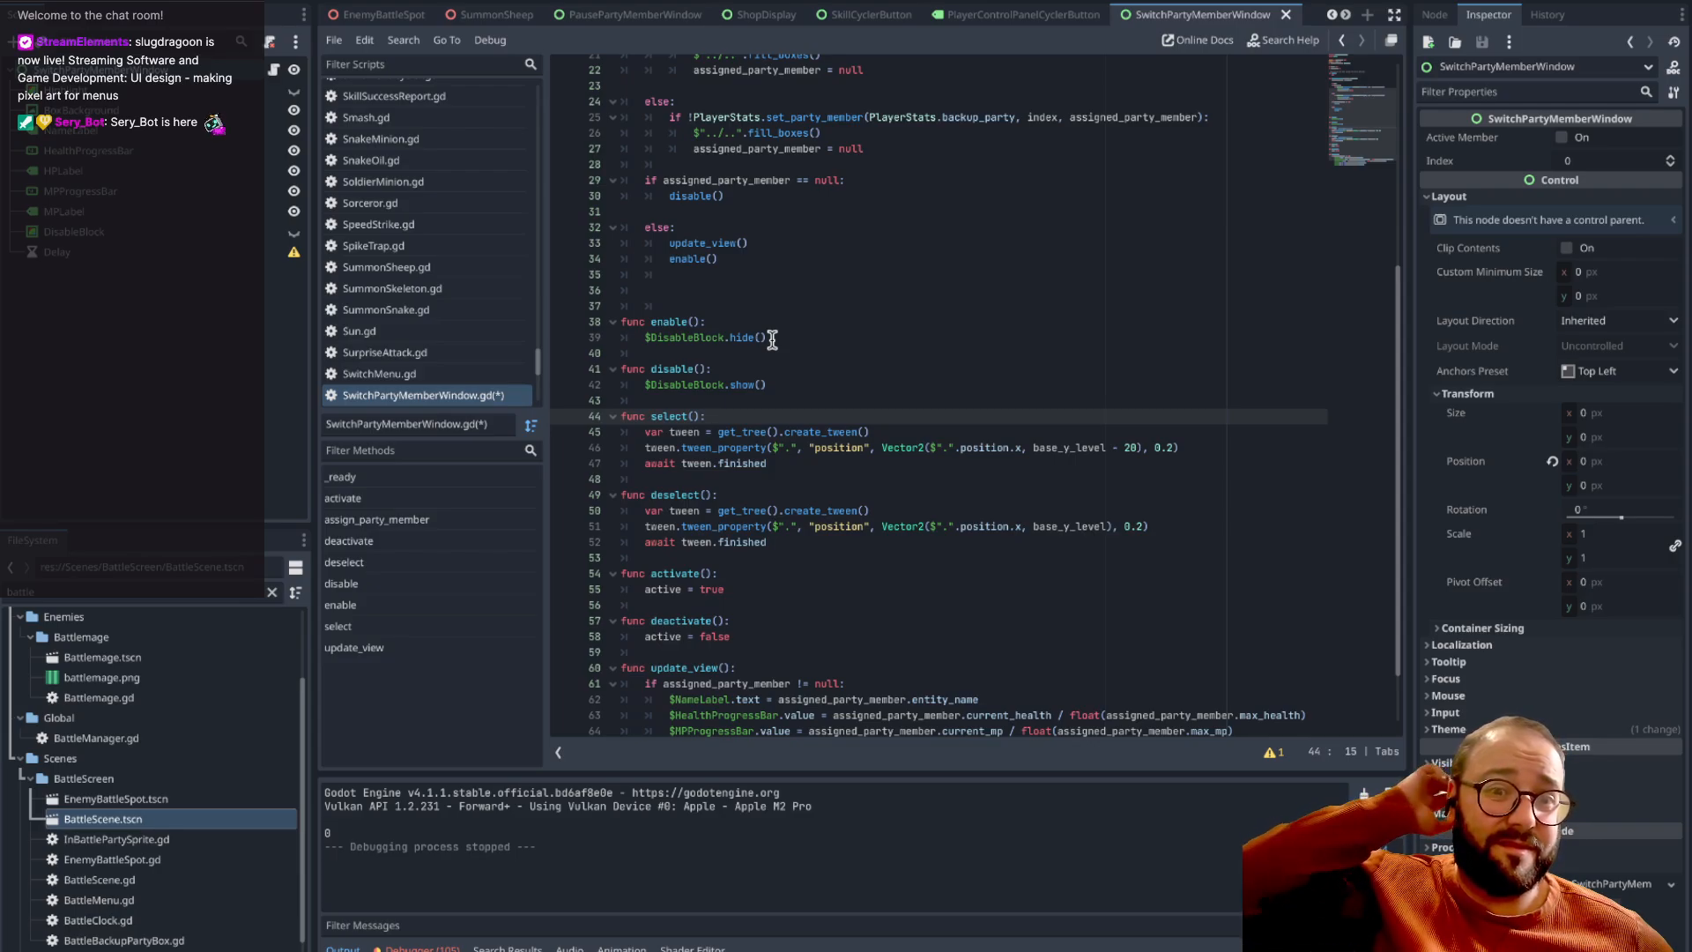
key(Return)
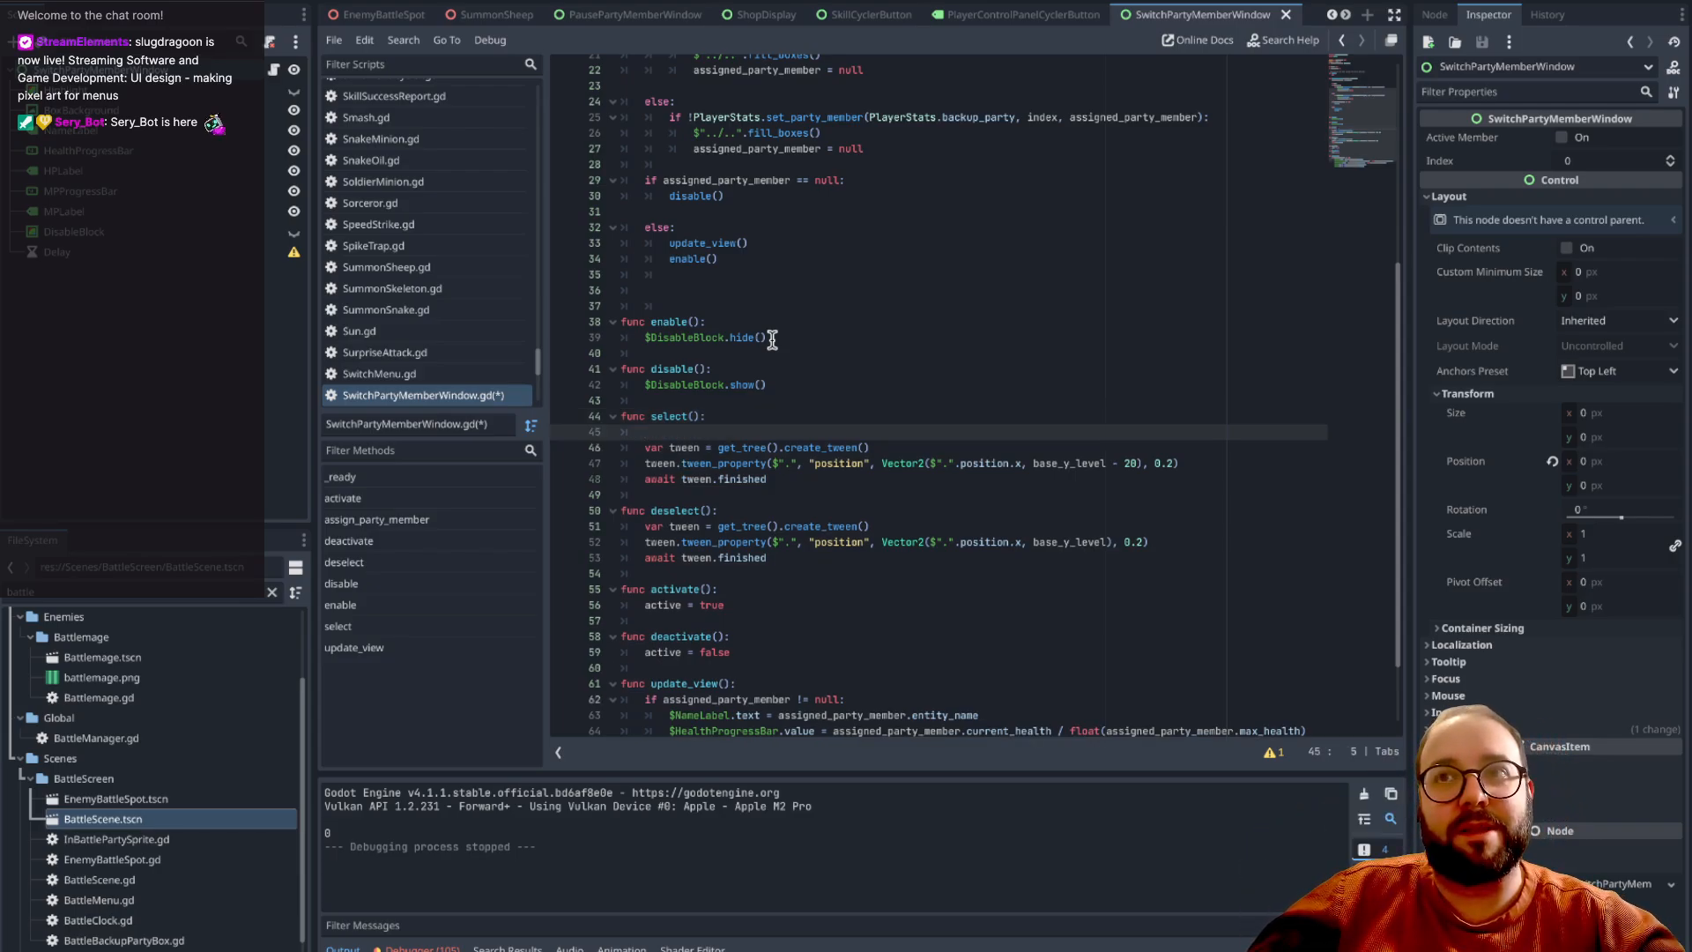
key(Return)
key(Up)
text(b)
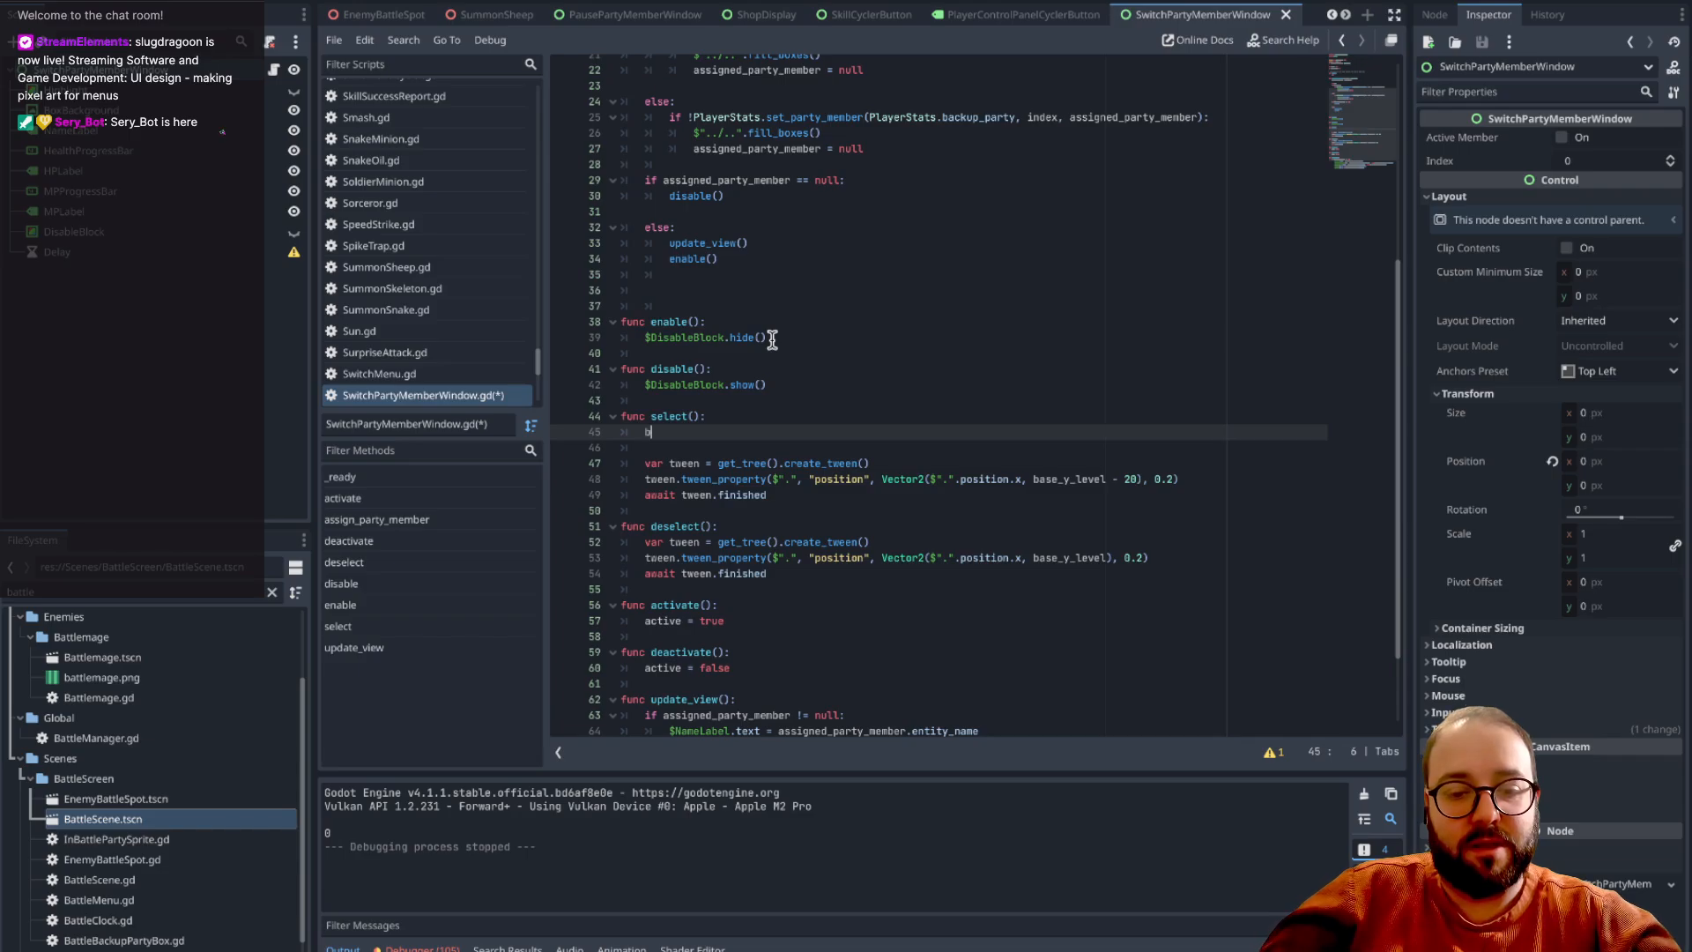
text(ase_y_level)
key(Return)
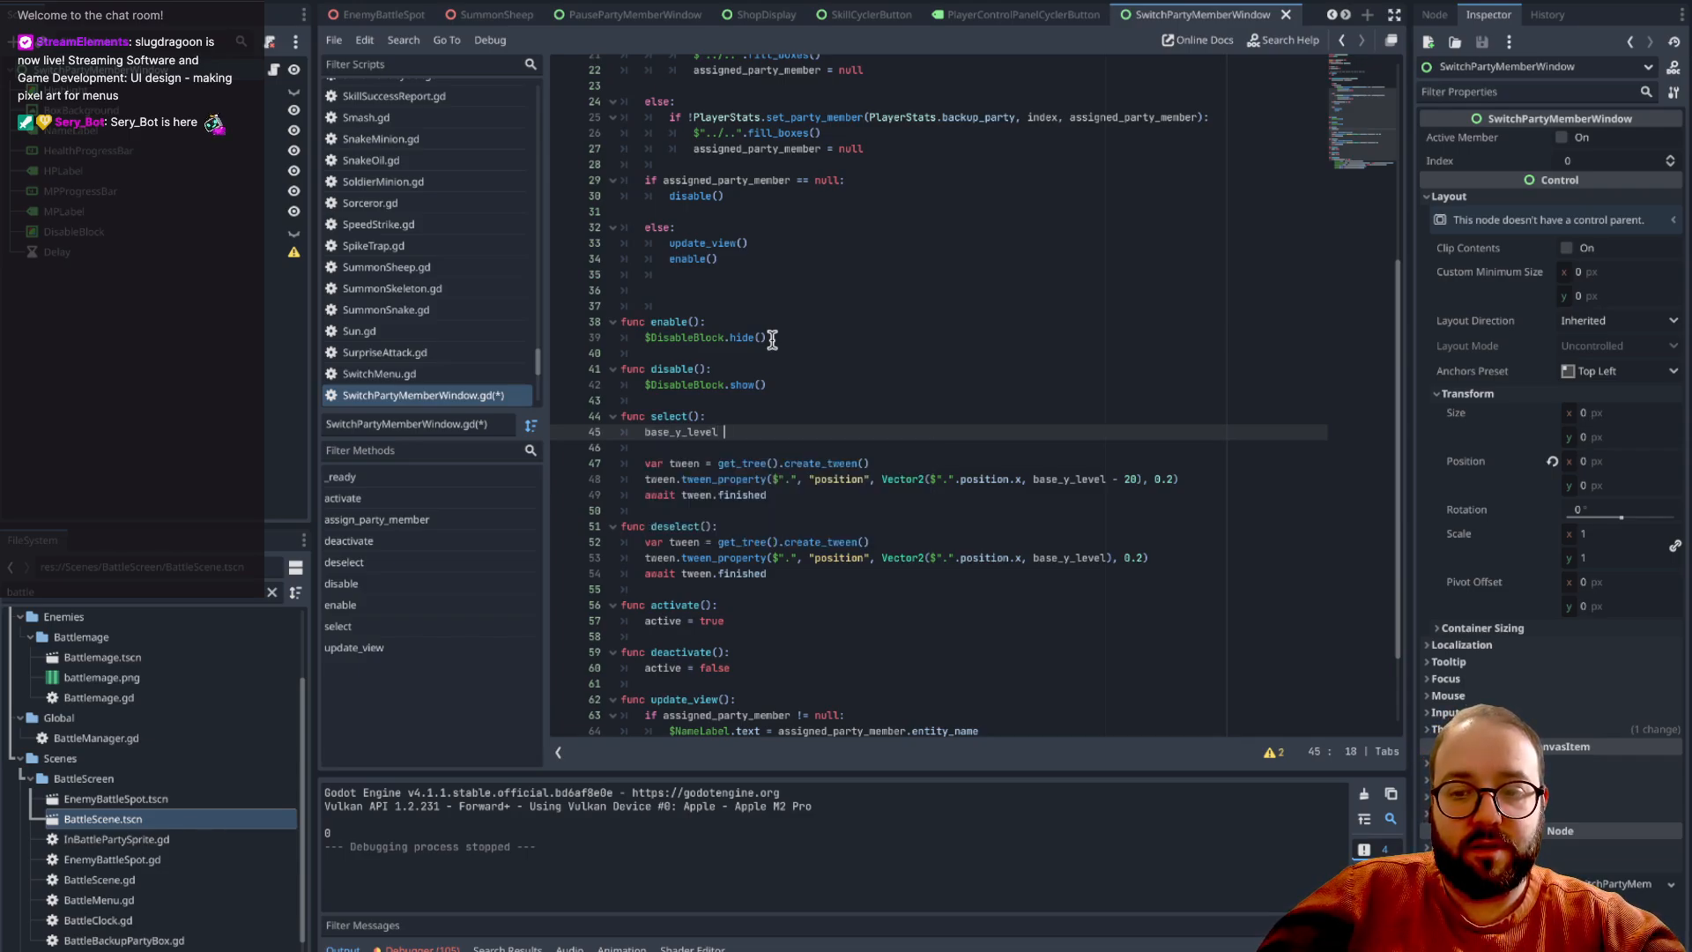
text(= po)
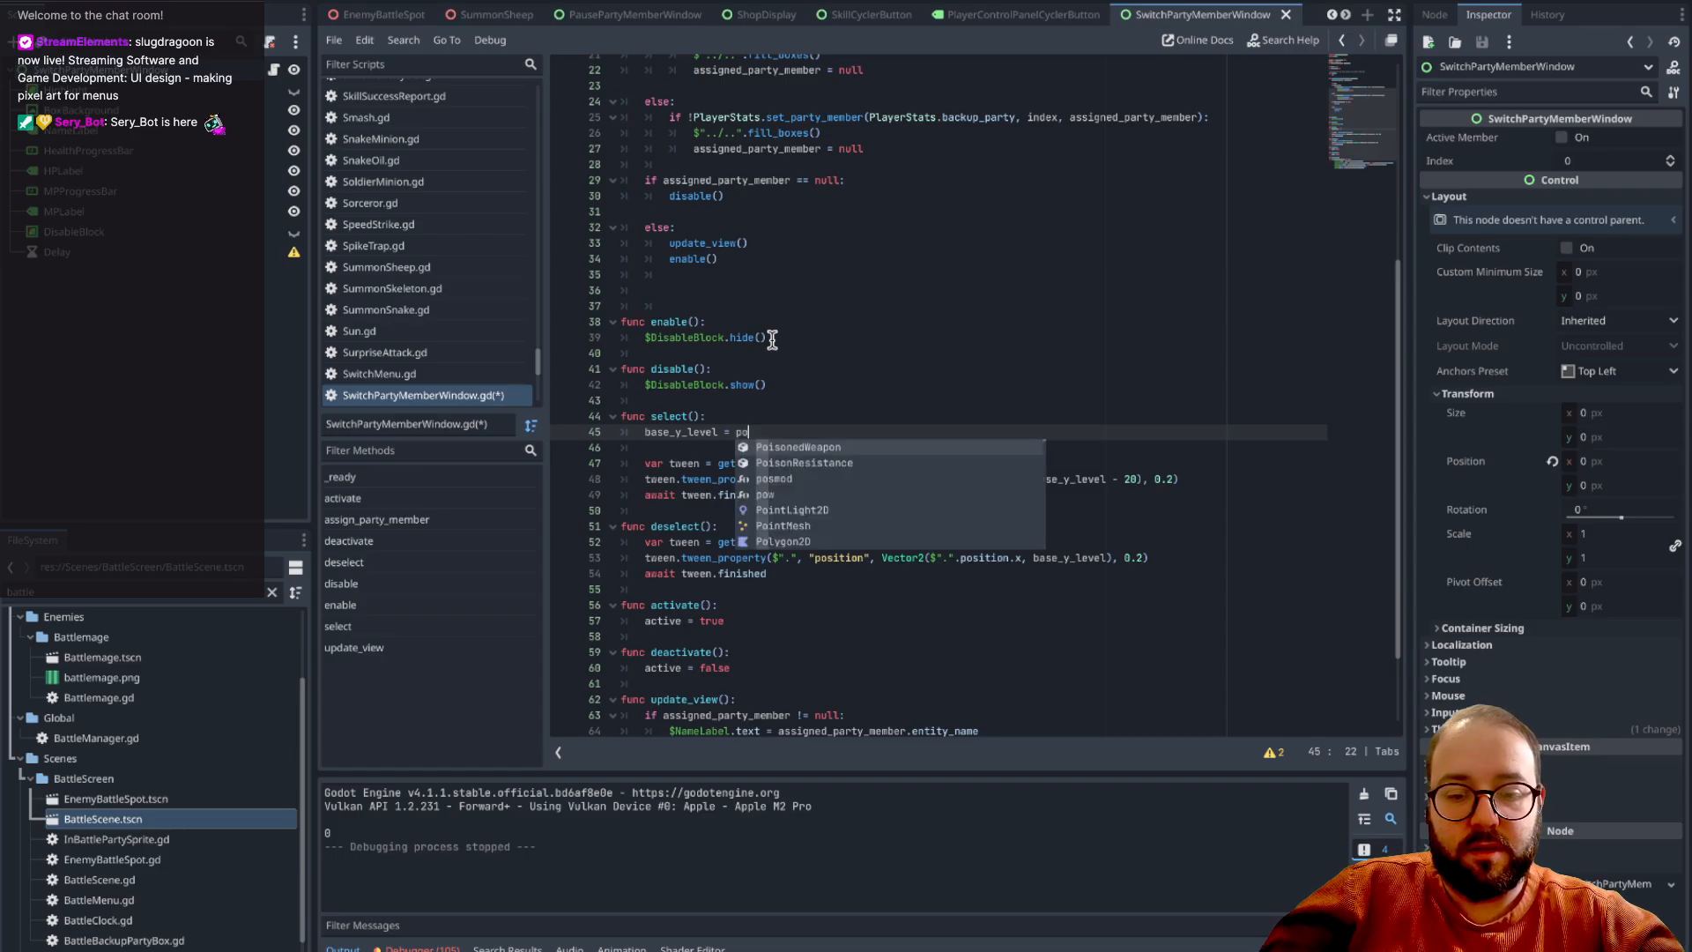
text(sition)
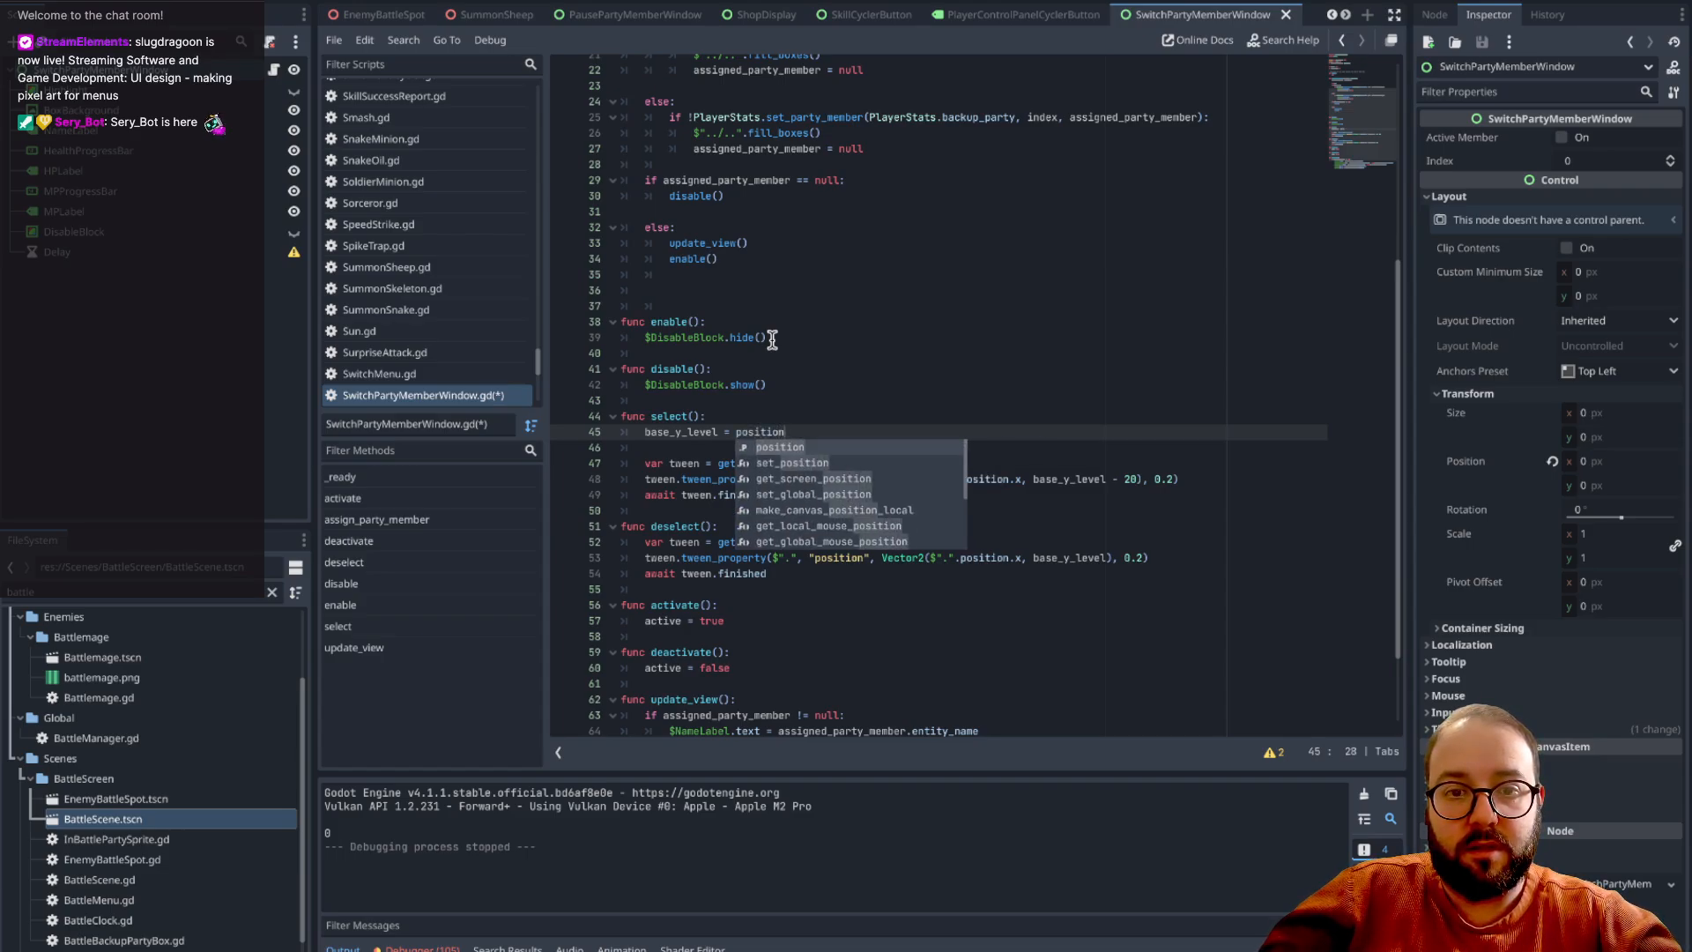
text(.y)
key(BackSpace)
text(y)
click(880, 324)
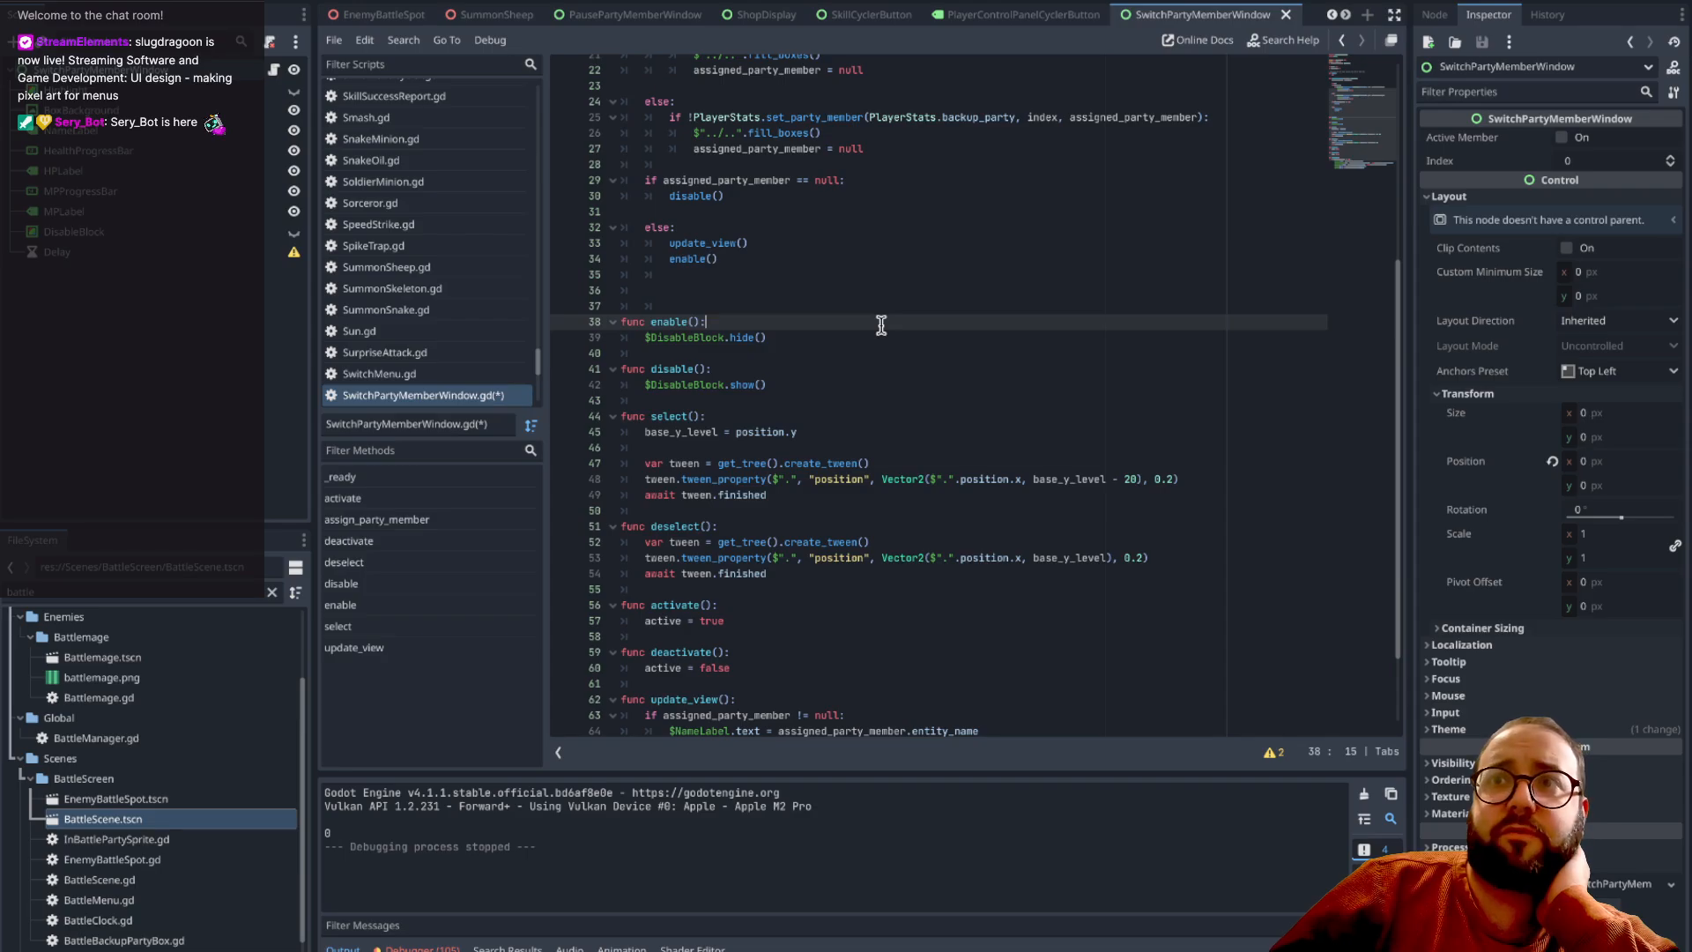
key(super+s)
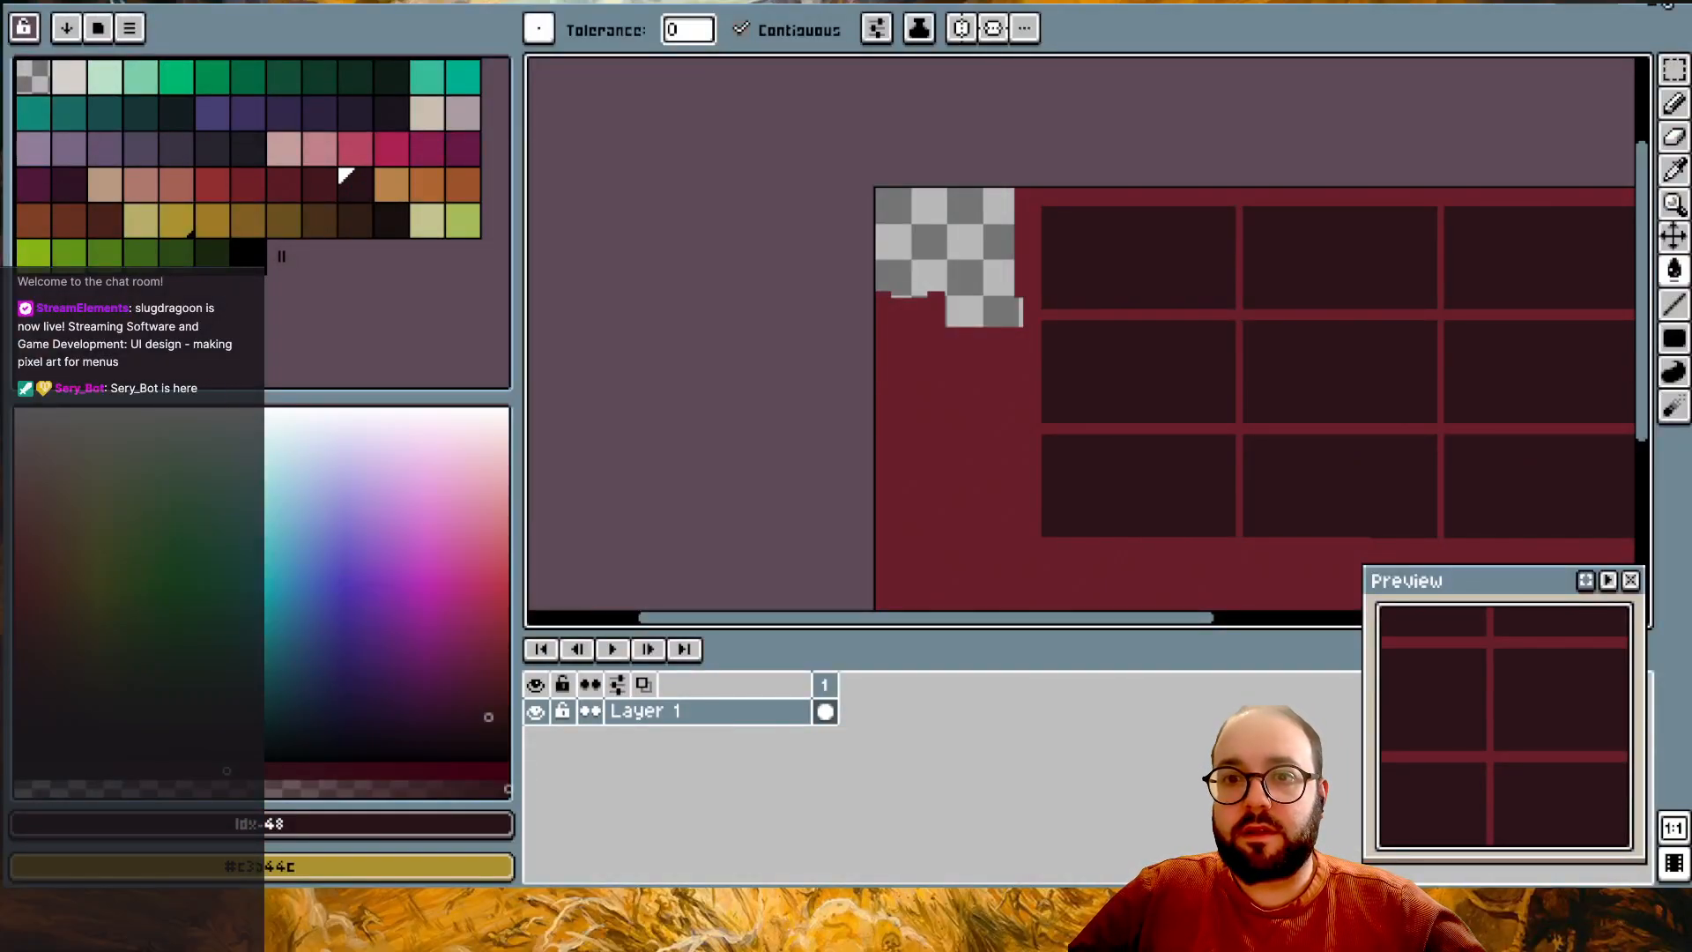
- In the pixel art editor, bucket-fill the orange box's top and side border with the light orange palette colour, index 49
click(1656, 4)
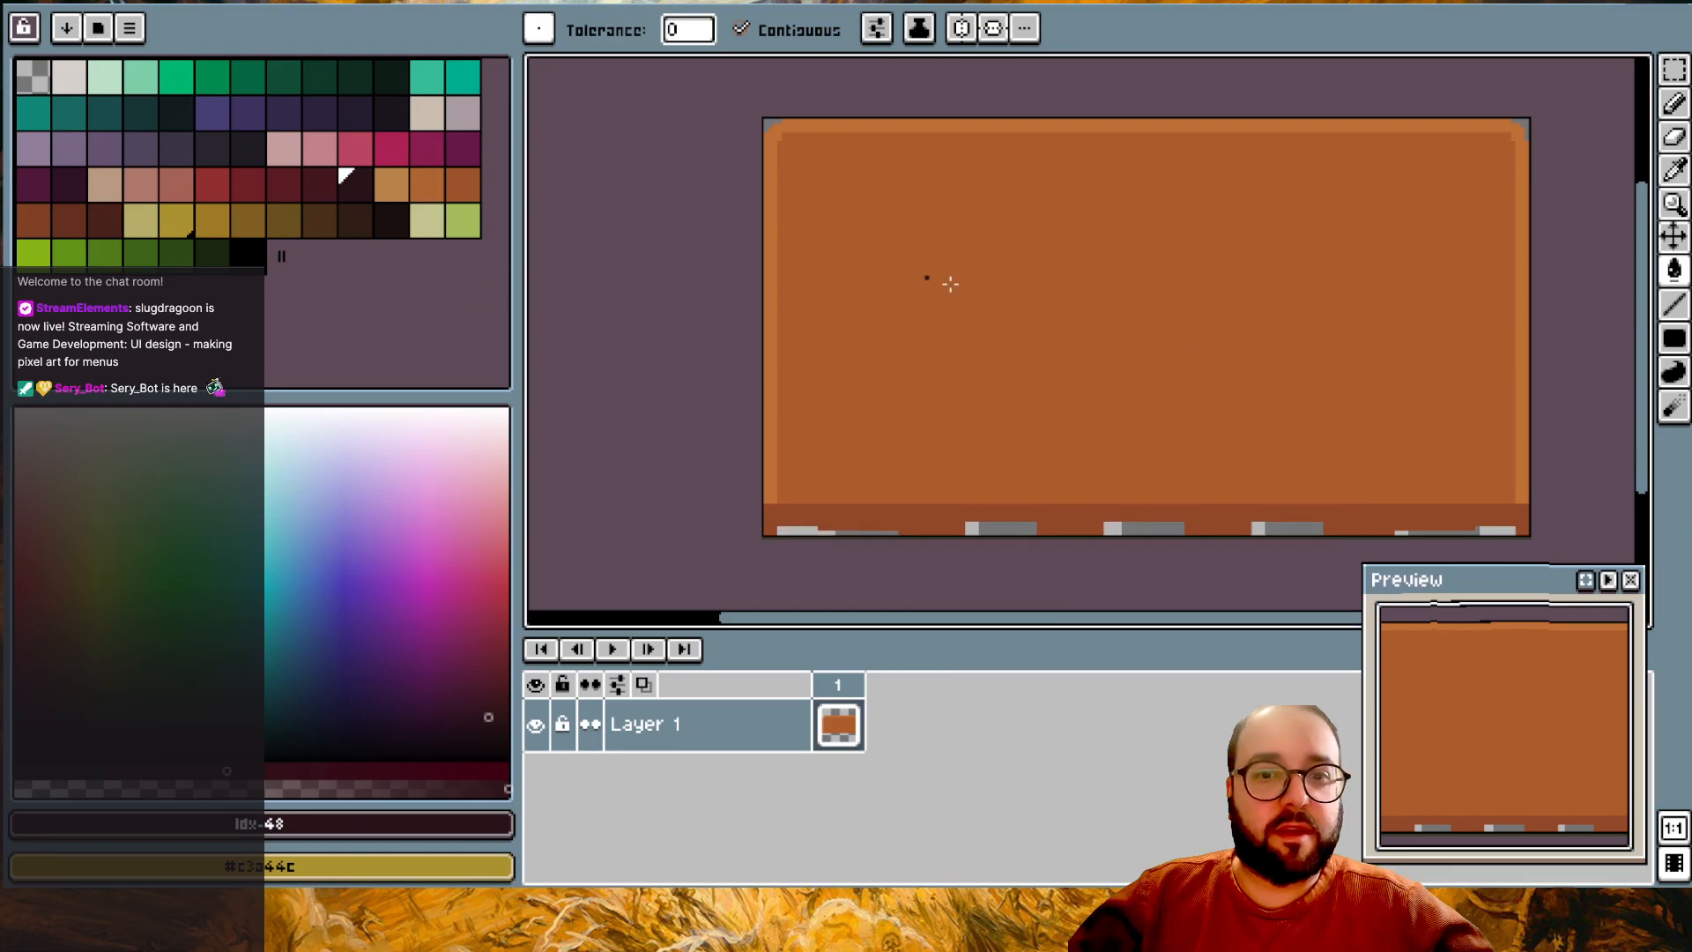
key(i)
click(1007, 280)
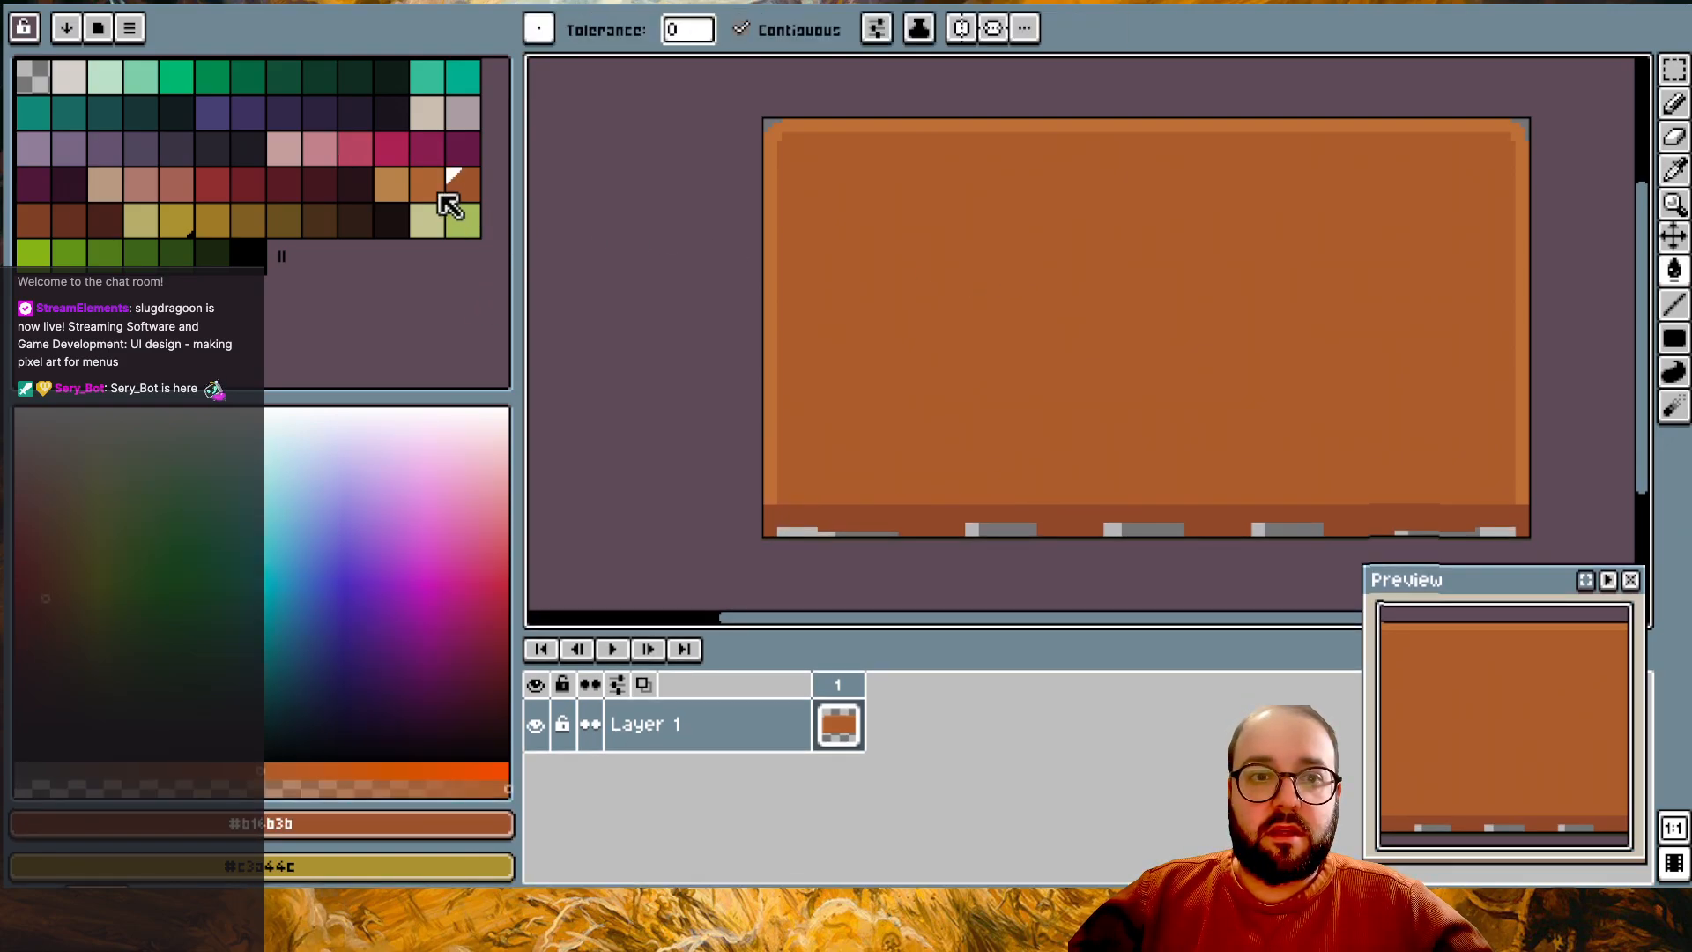
click(438, 186)
click(391, 185)
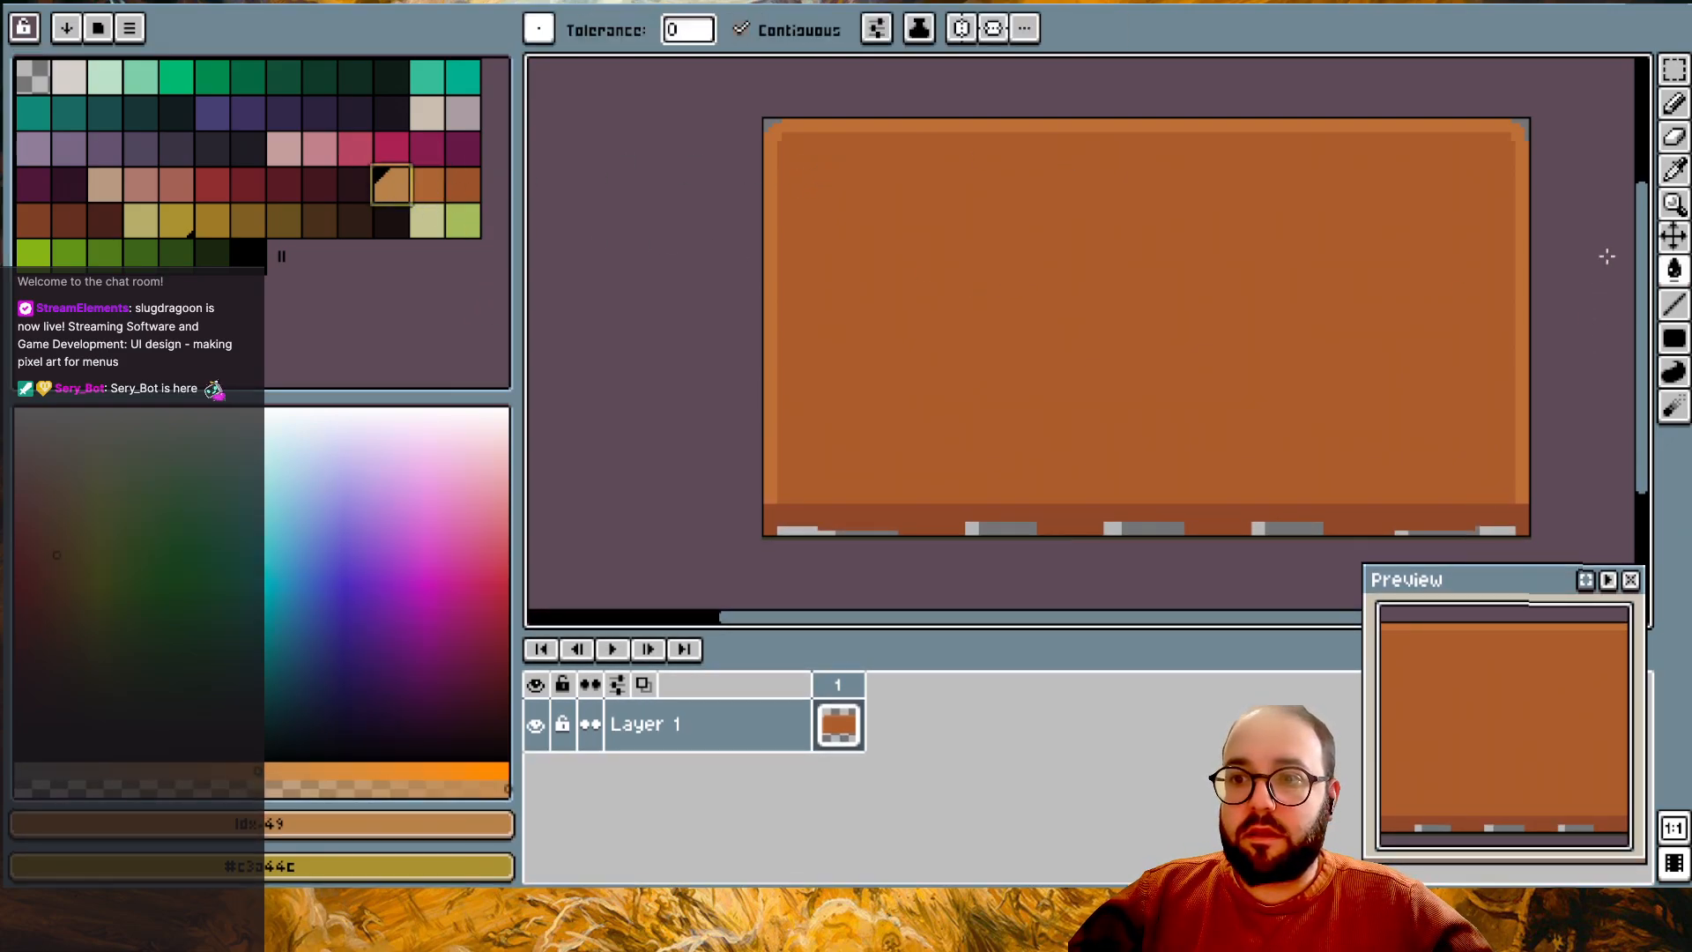
click(1675, 271)
click(1331, 128)
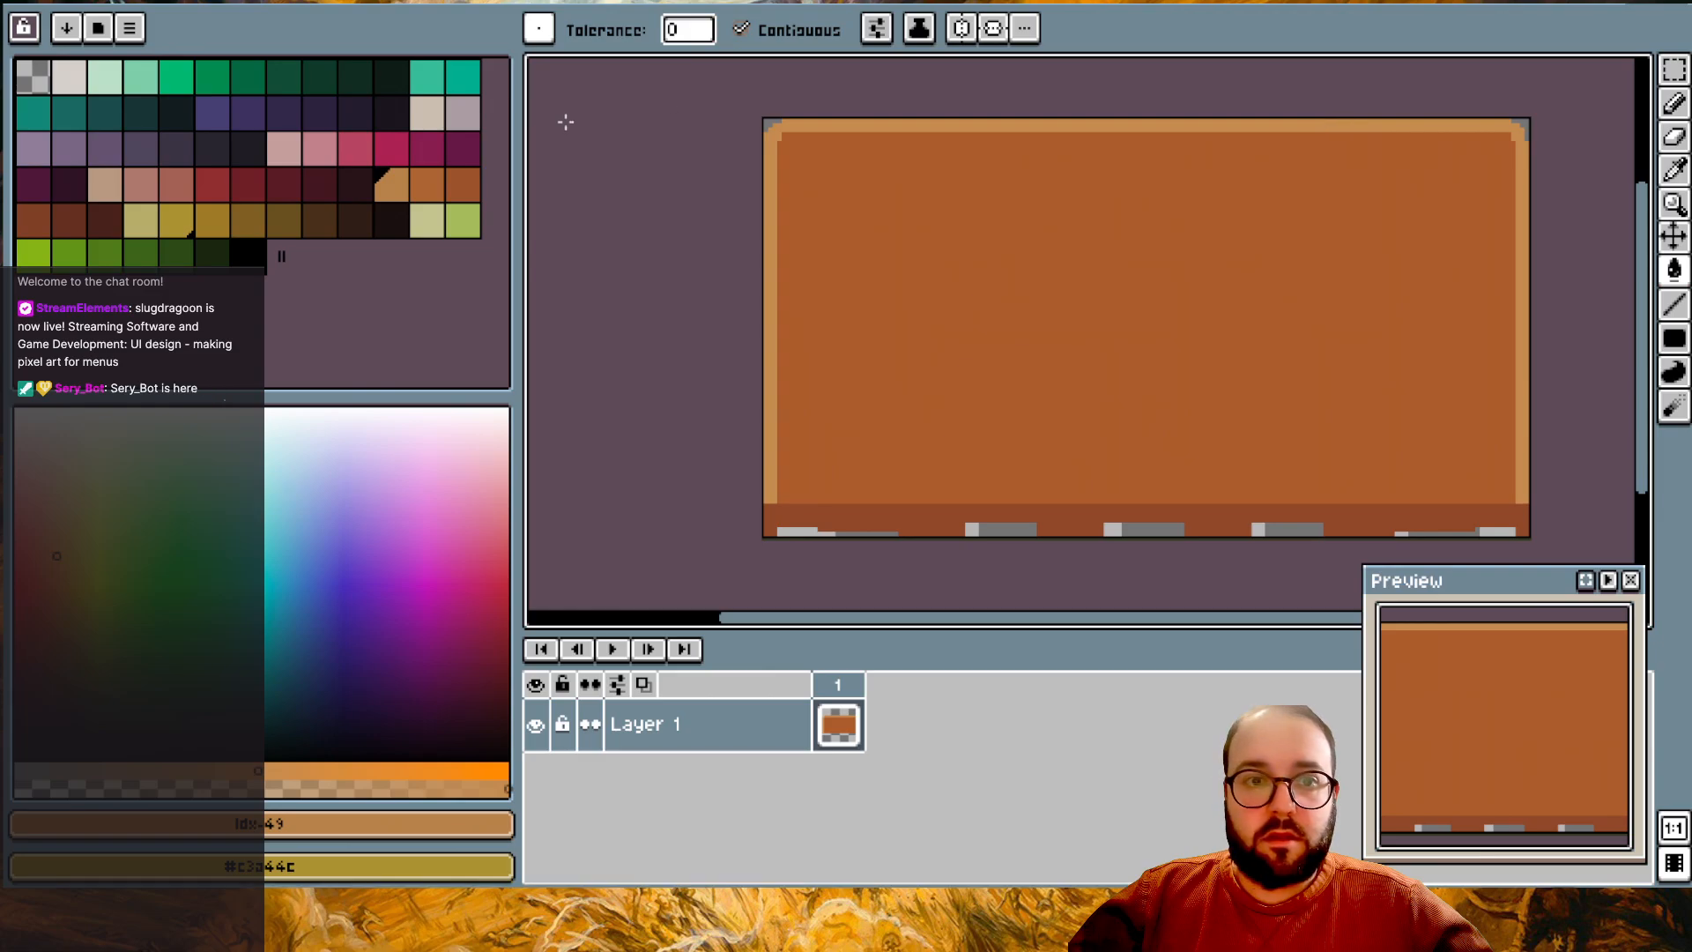
- Fill the box's main area with the medium orange palette colour and its bottom strip with palette colour index 51
click(429, 185)
click(925, 189)
click(462, 185)
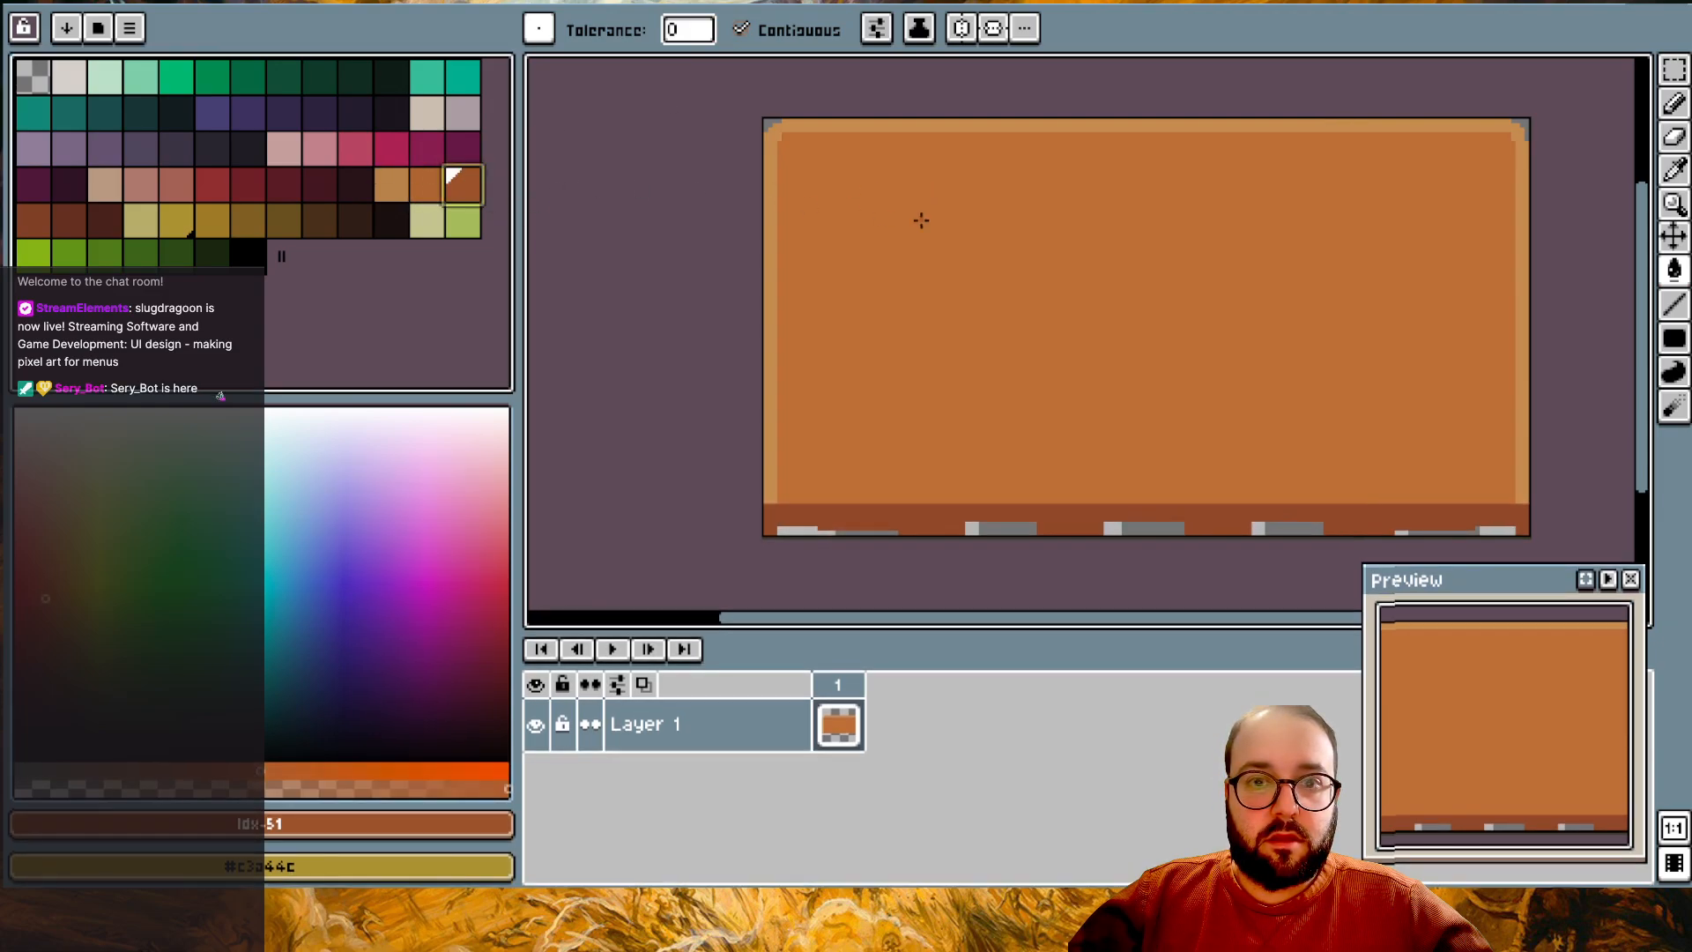
click(937, 520)
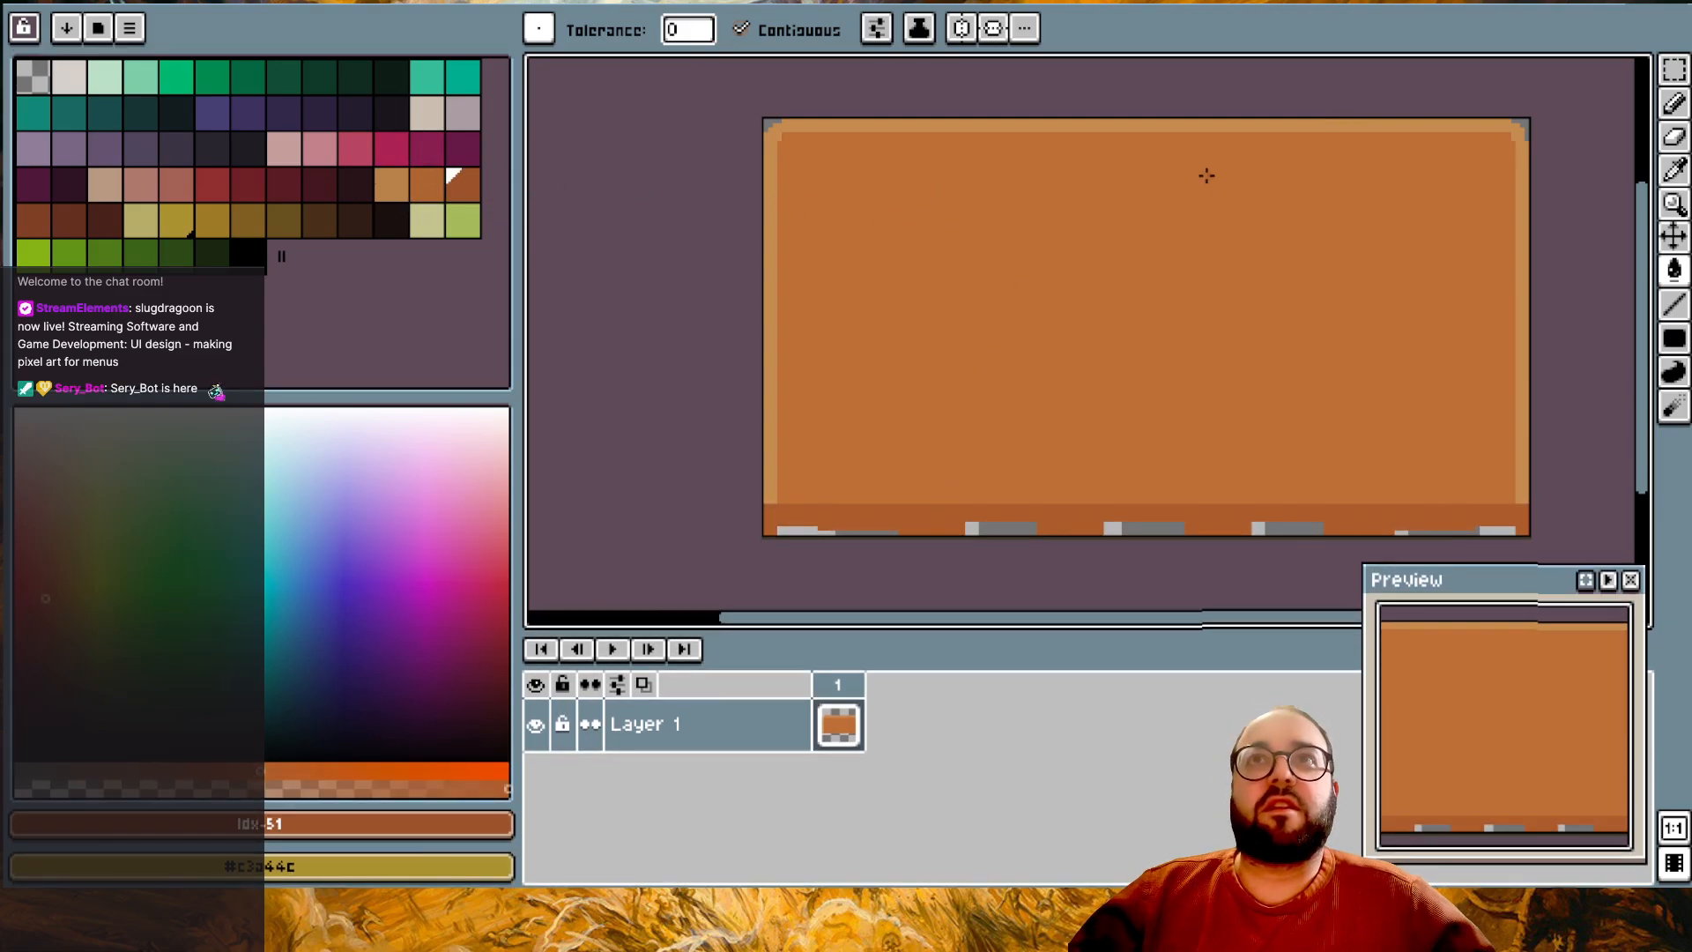
key(ctrl)
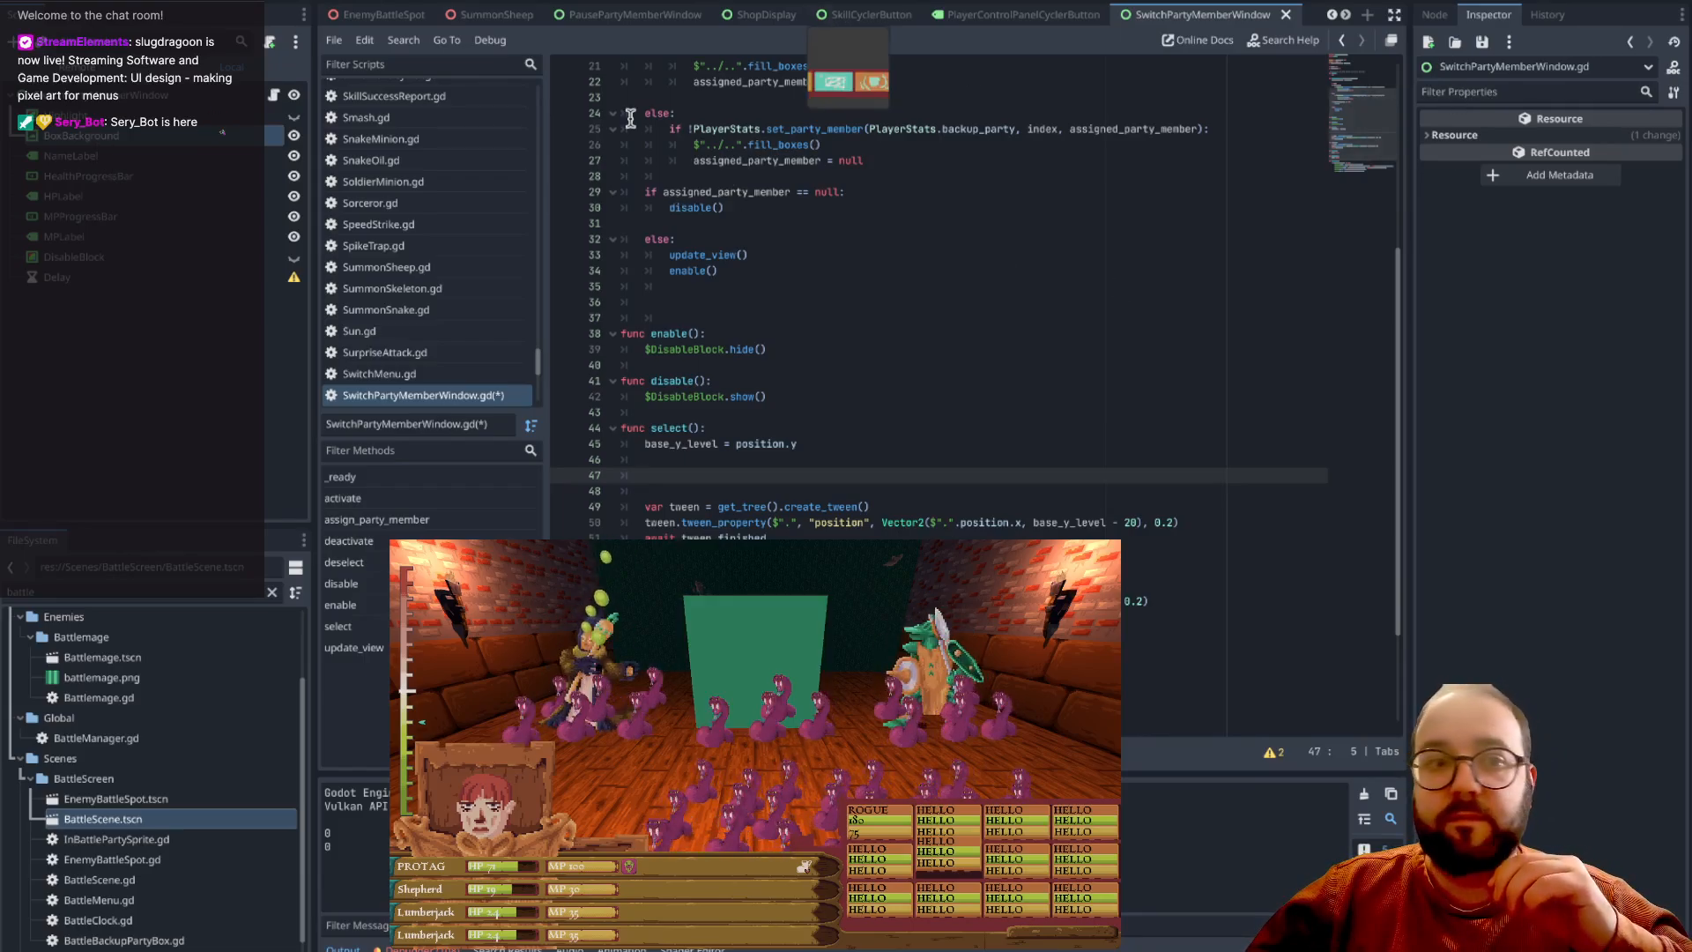
click(119, 135)
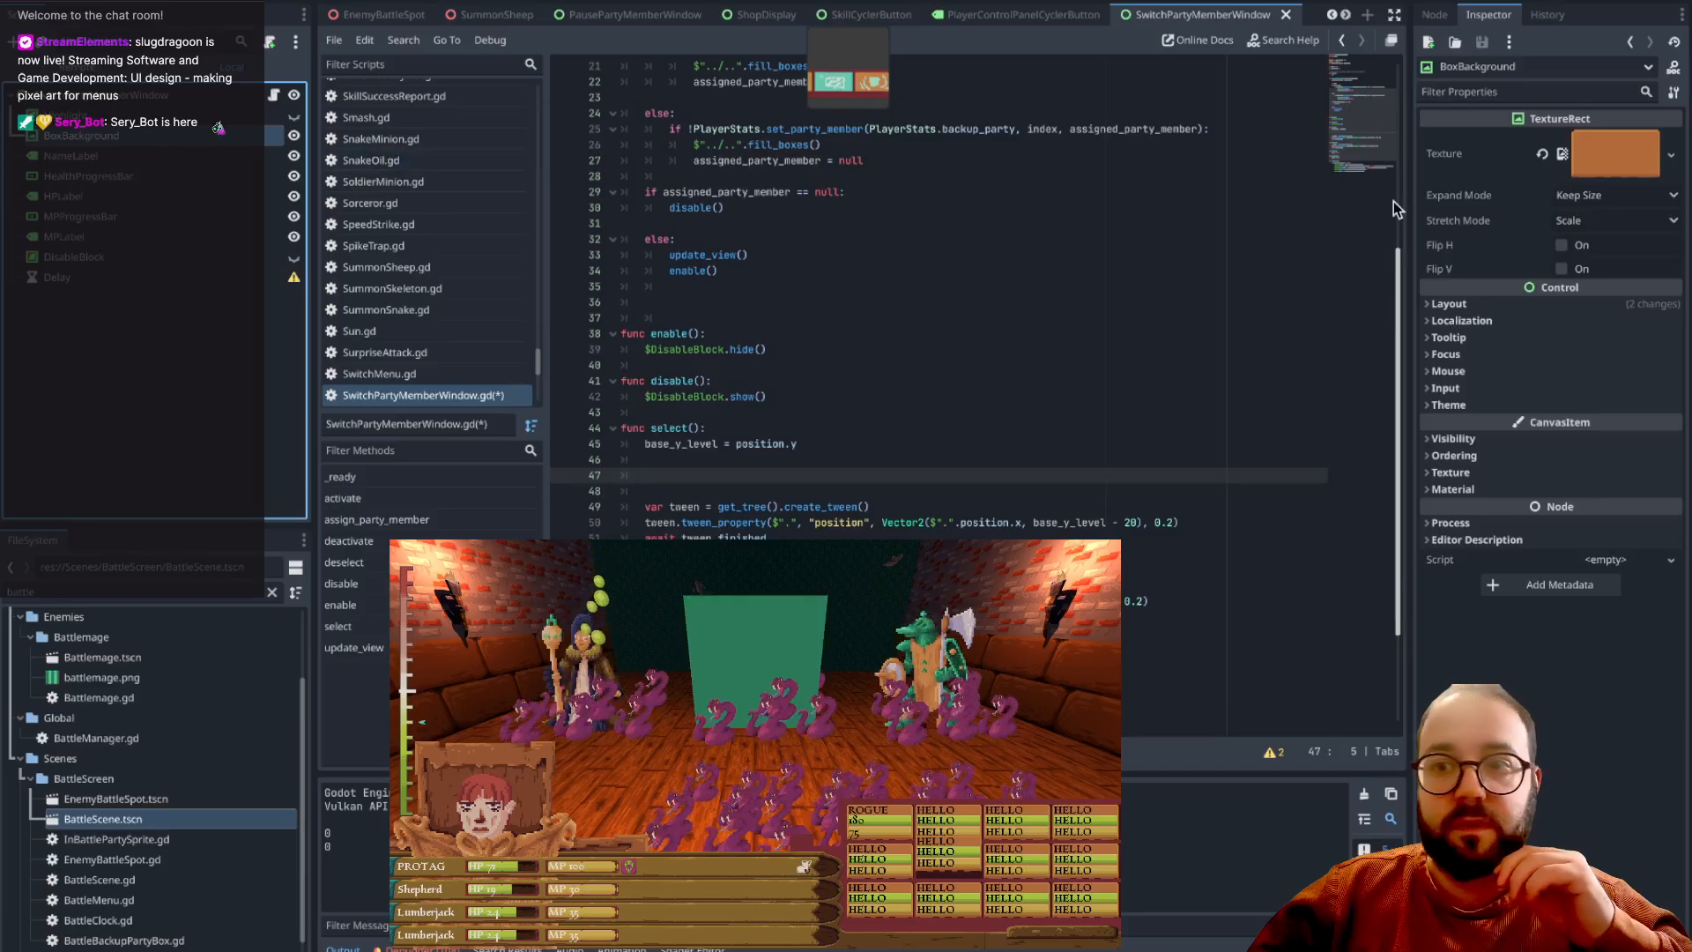
drag(1456, 168, 729, 476)
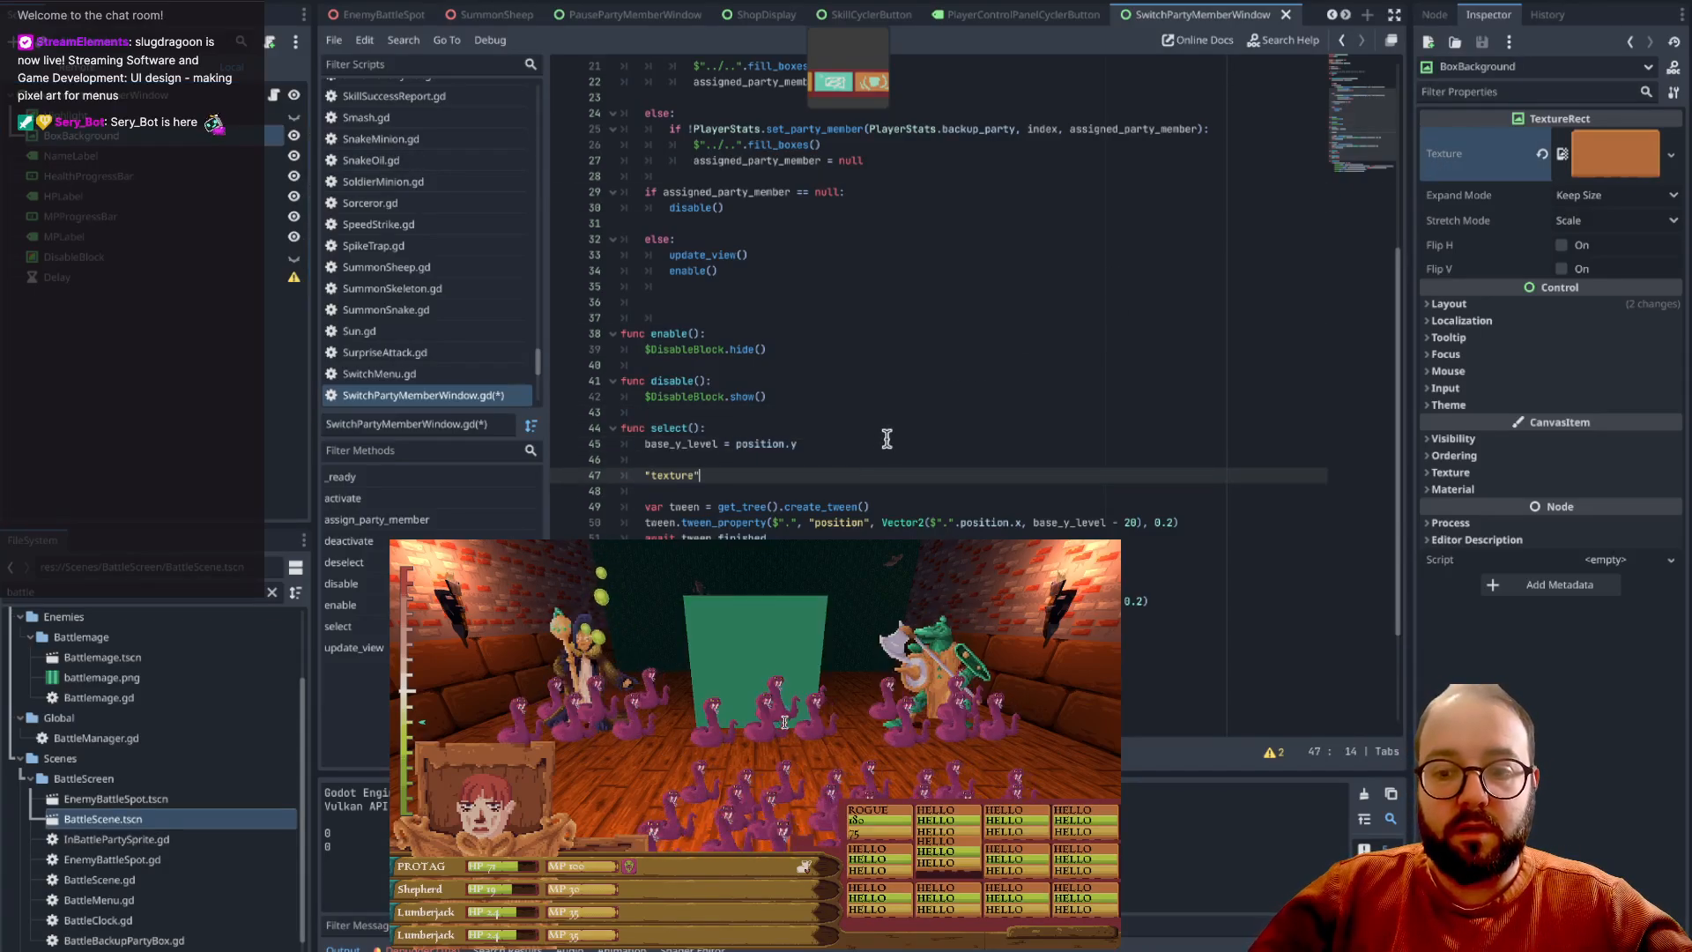
key(BackSpace)
key(BackSpace)
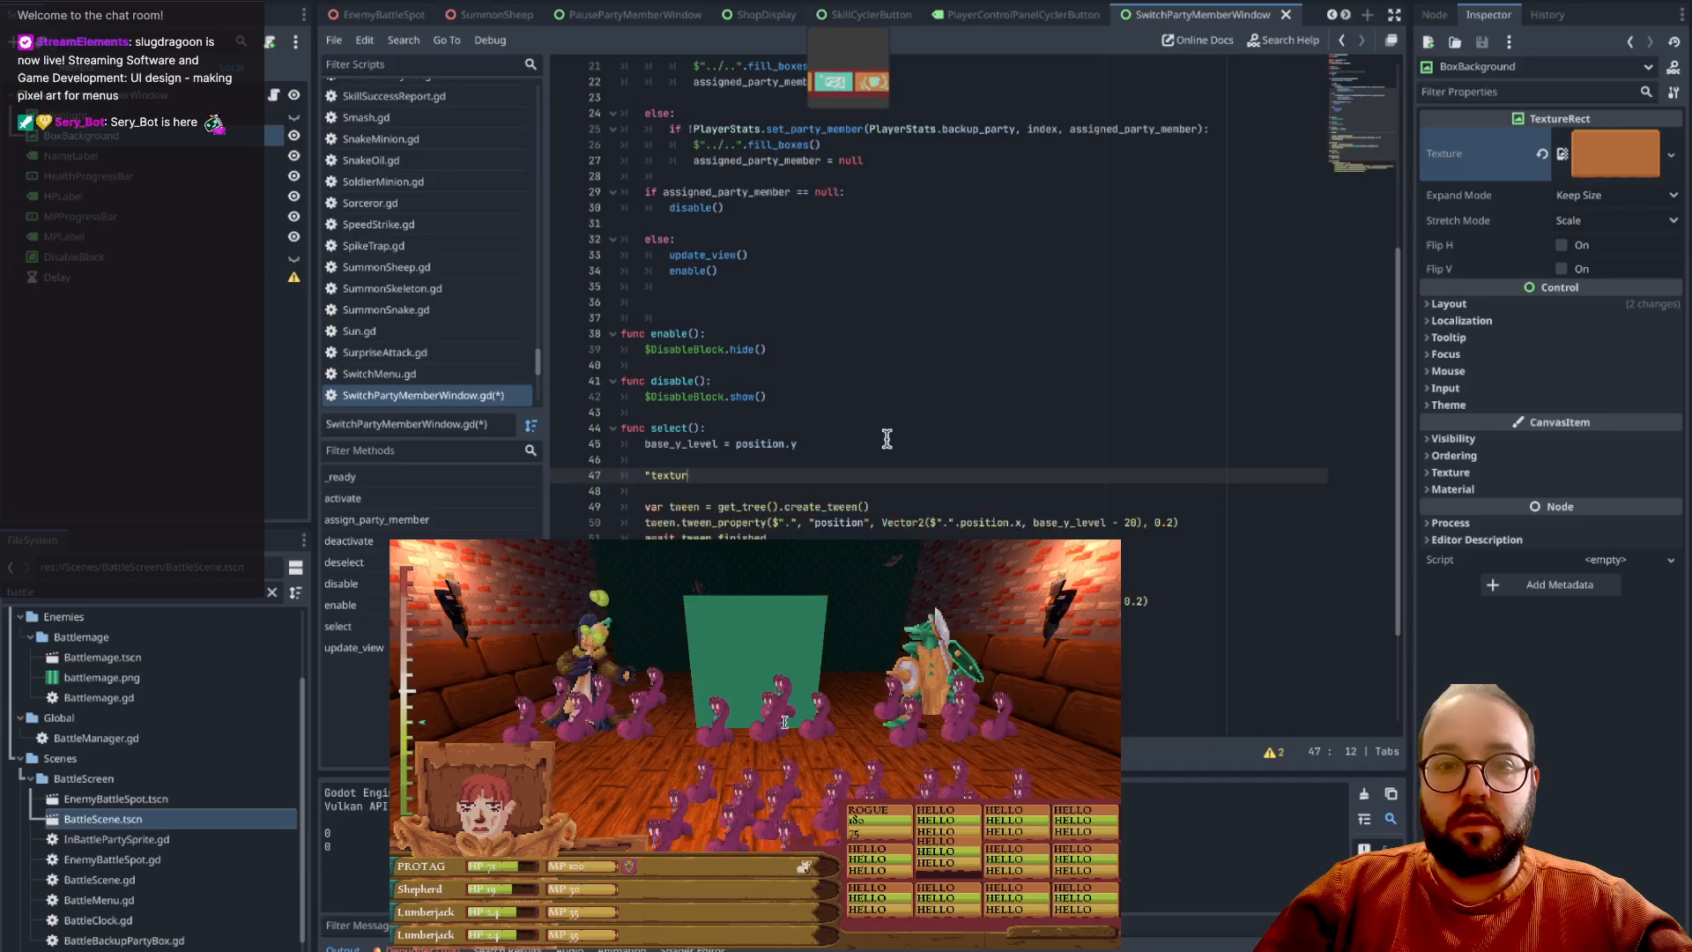
key(BackSpace)
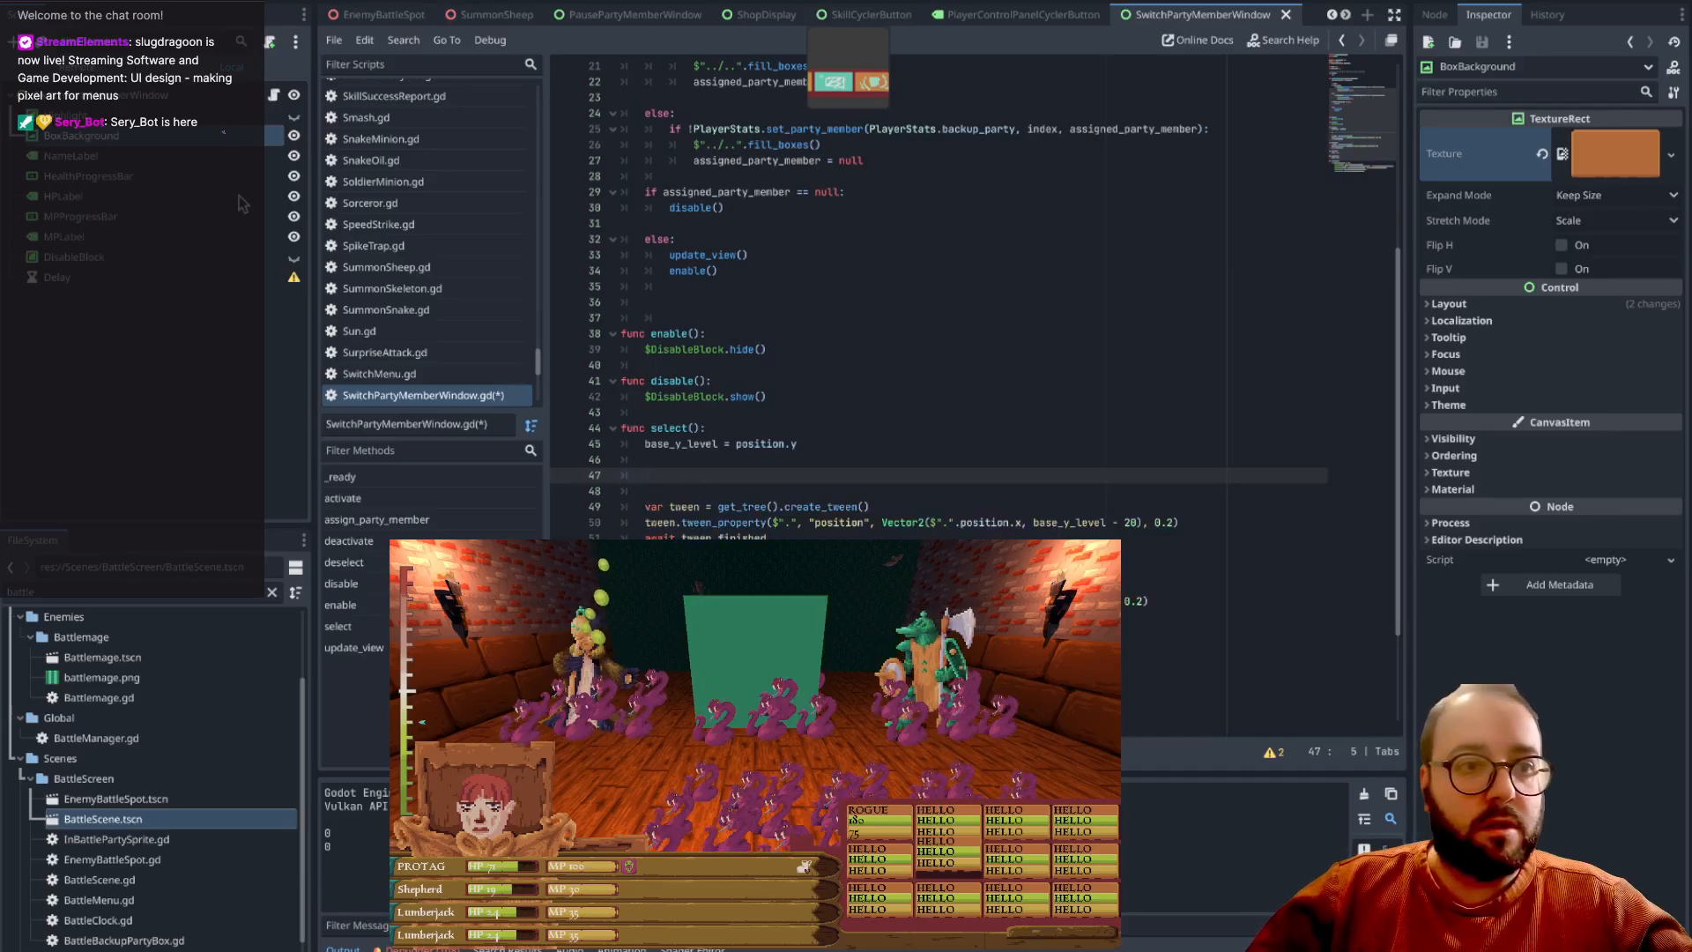
drag(116, 139, 650, 476)
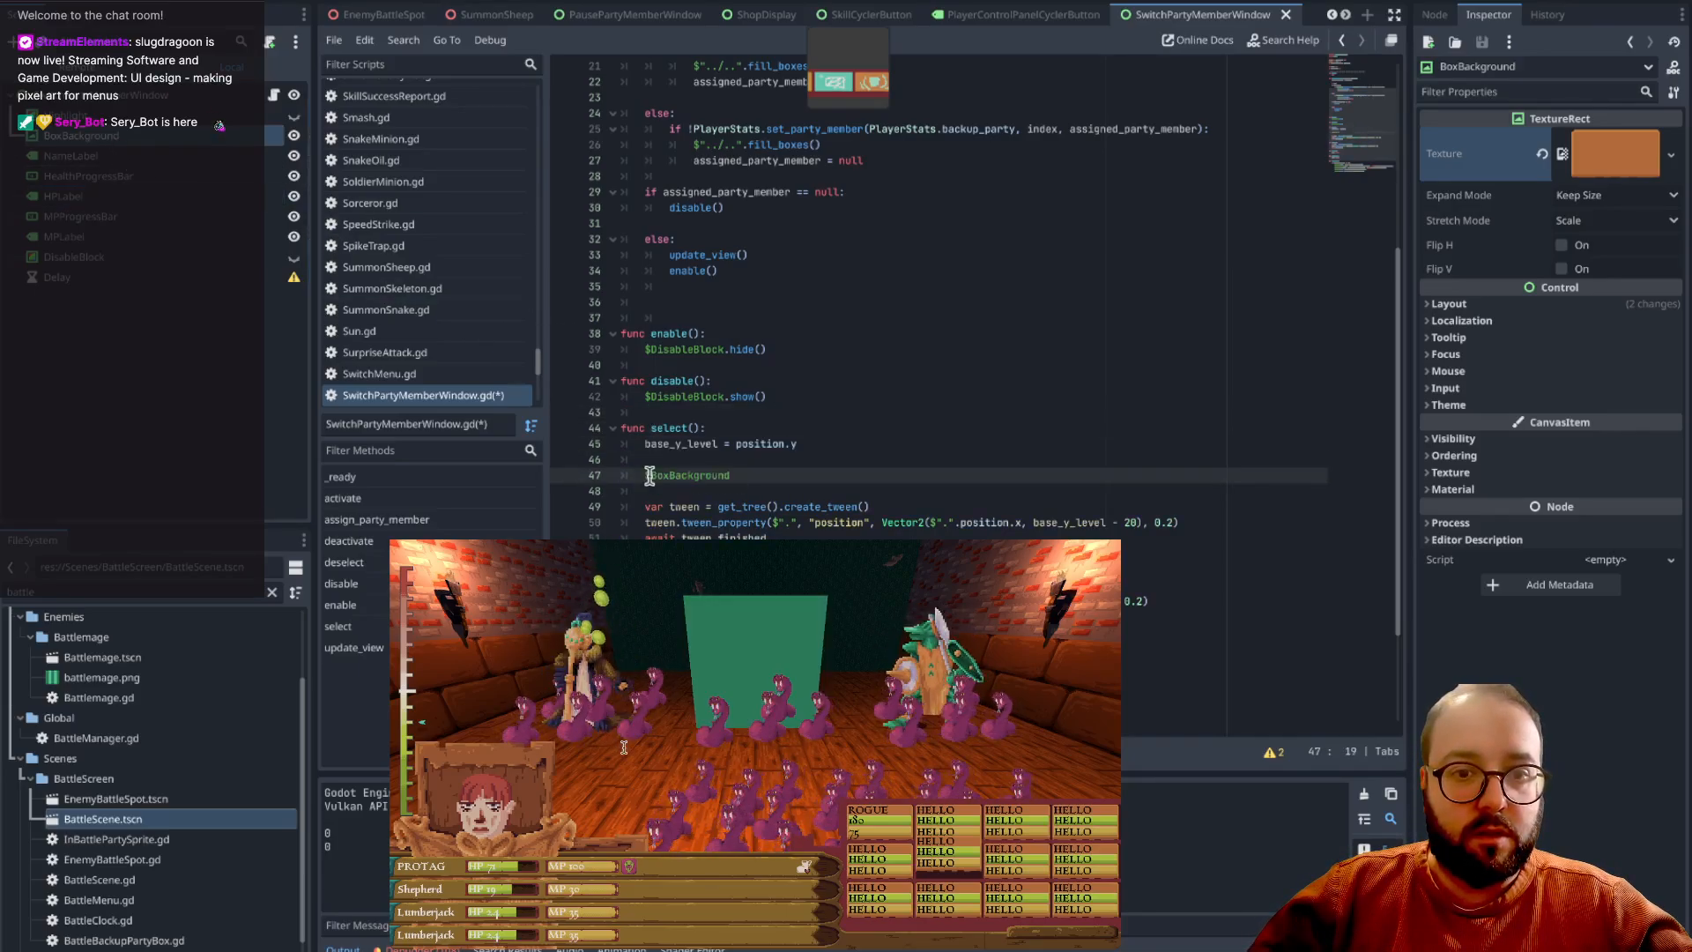
text(.te)
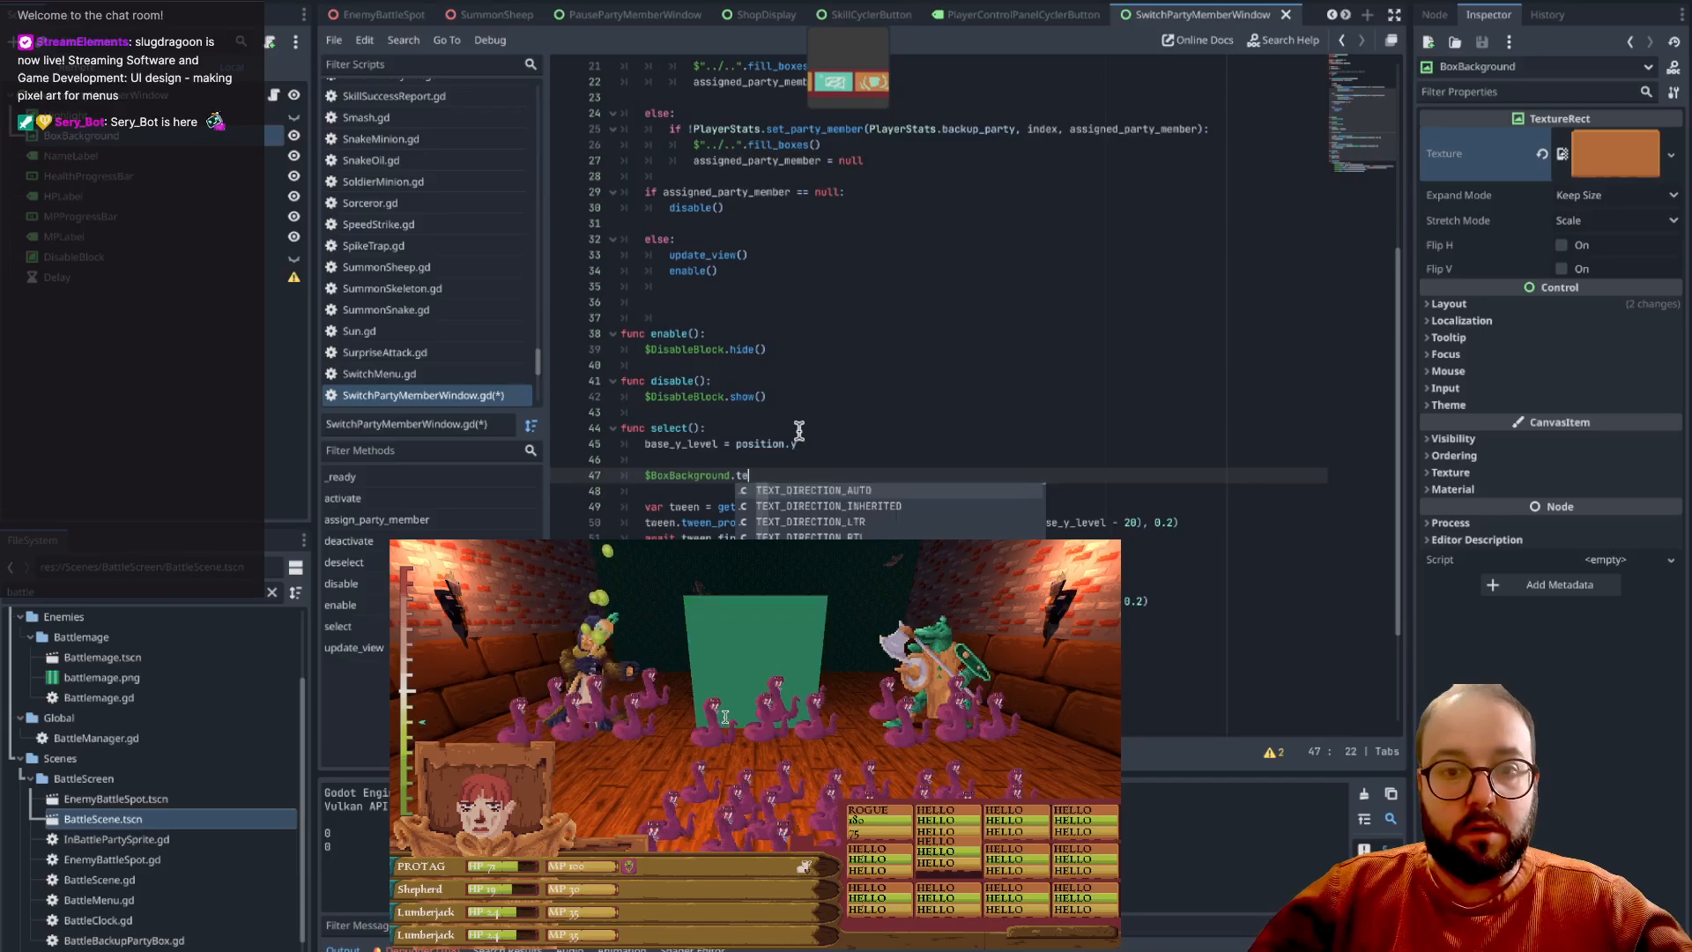
text(xture)
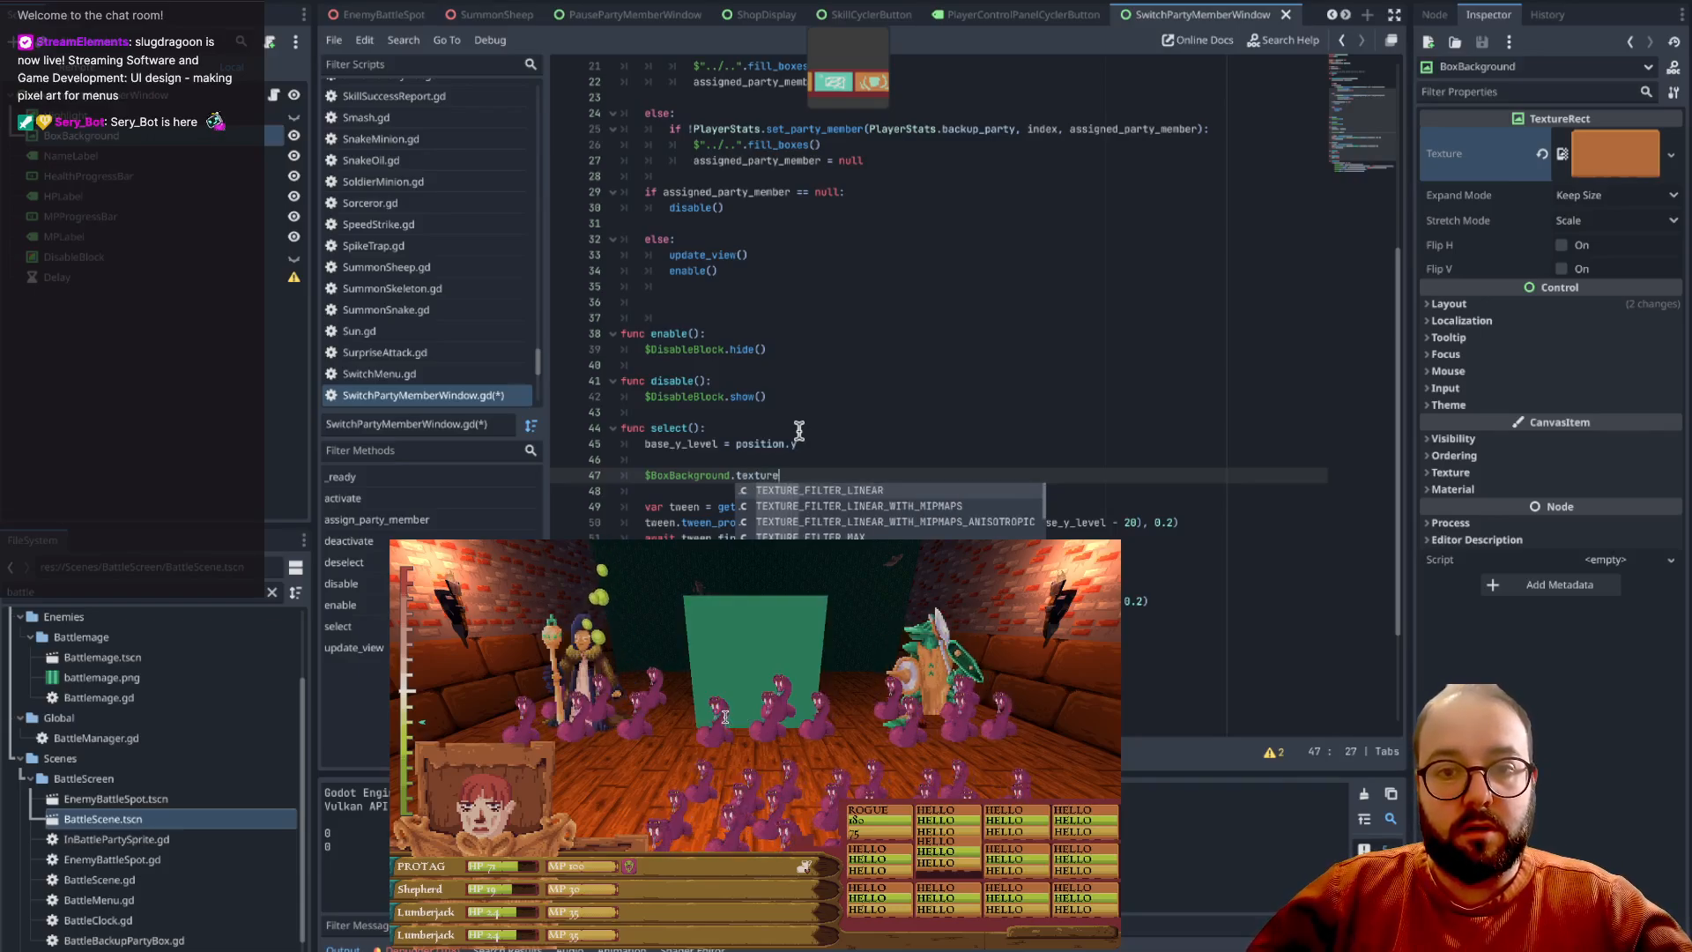
click(896, 430)
click(945, 475)
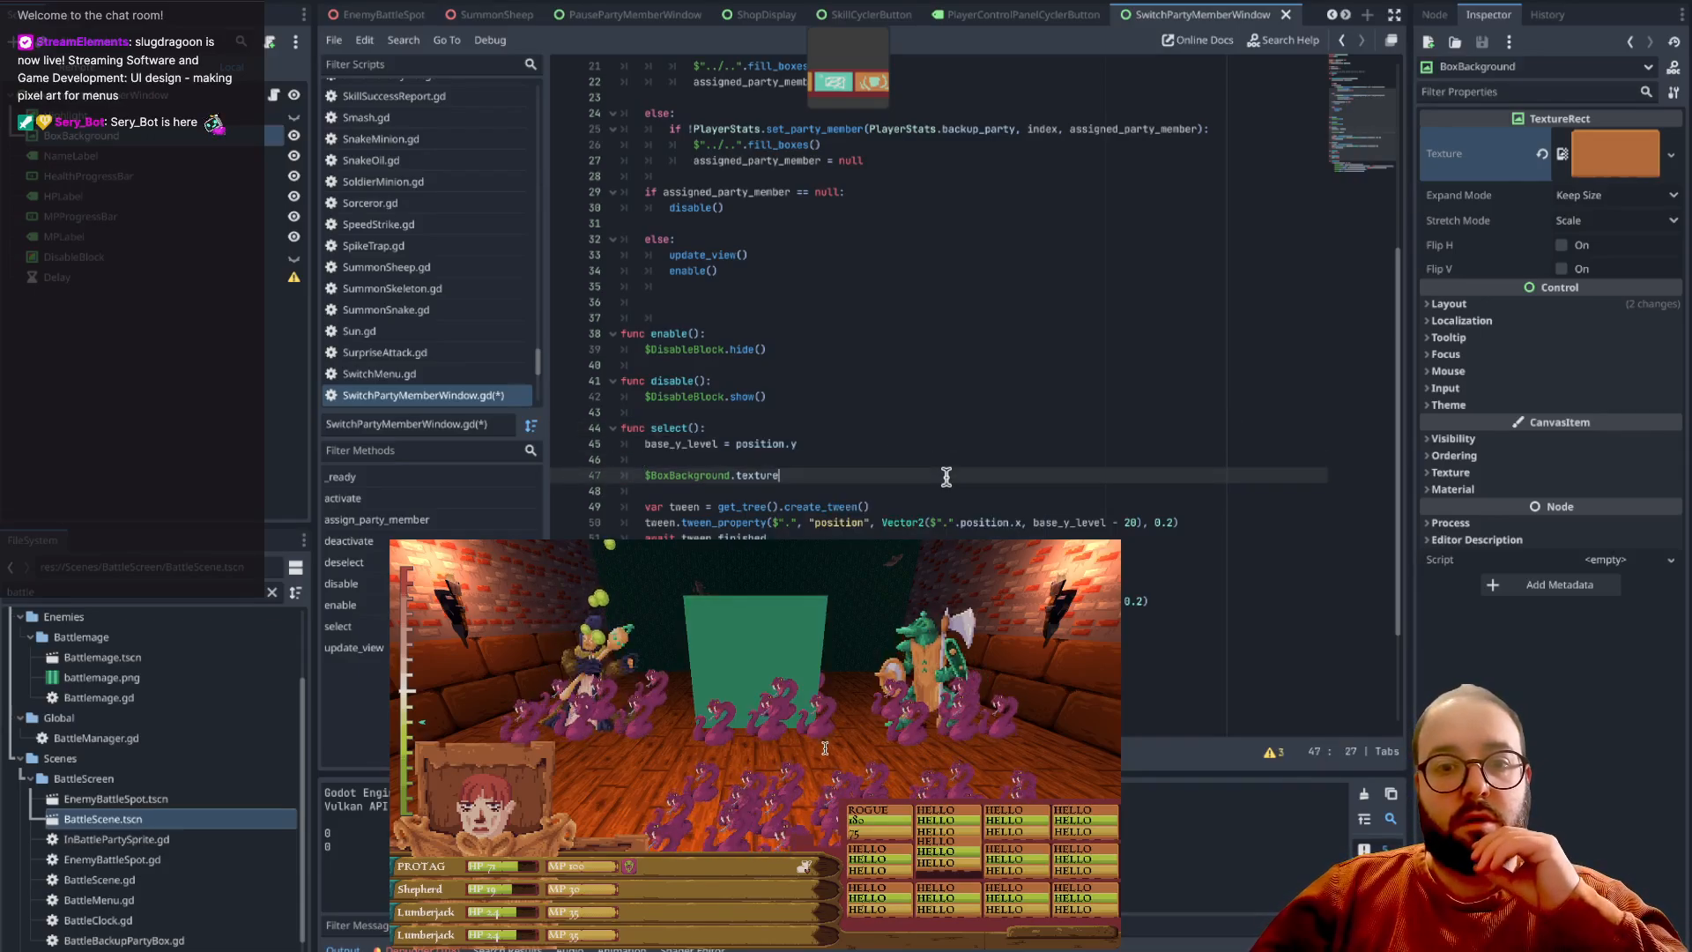
click(1672, 157)
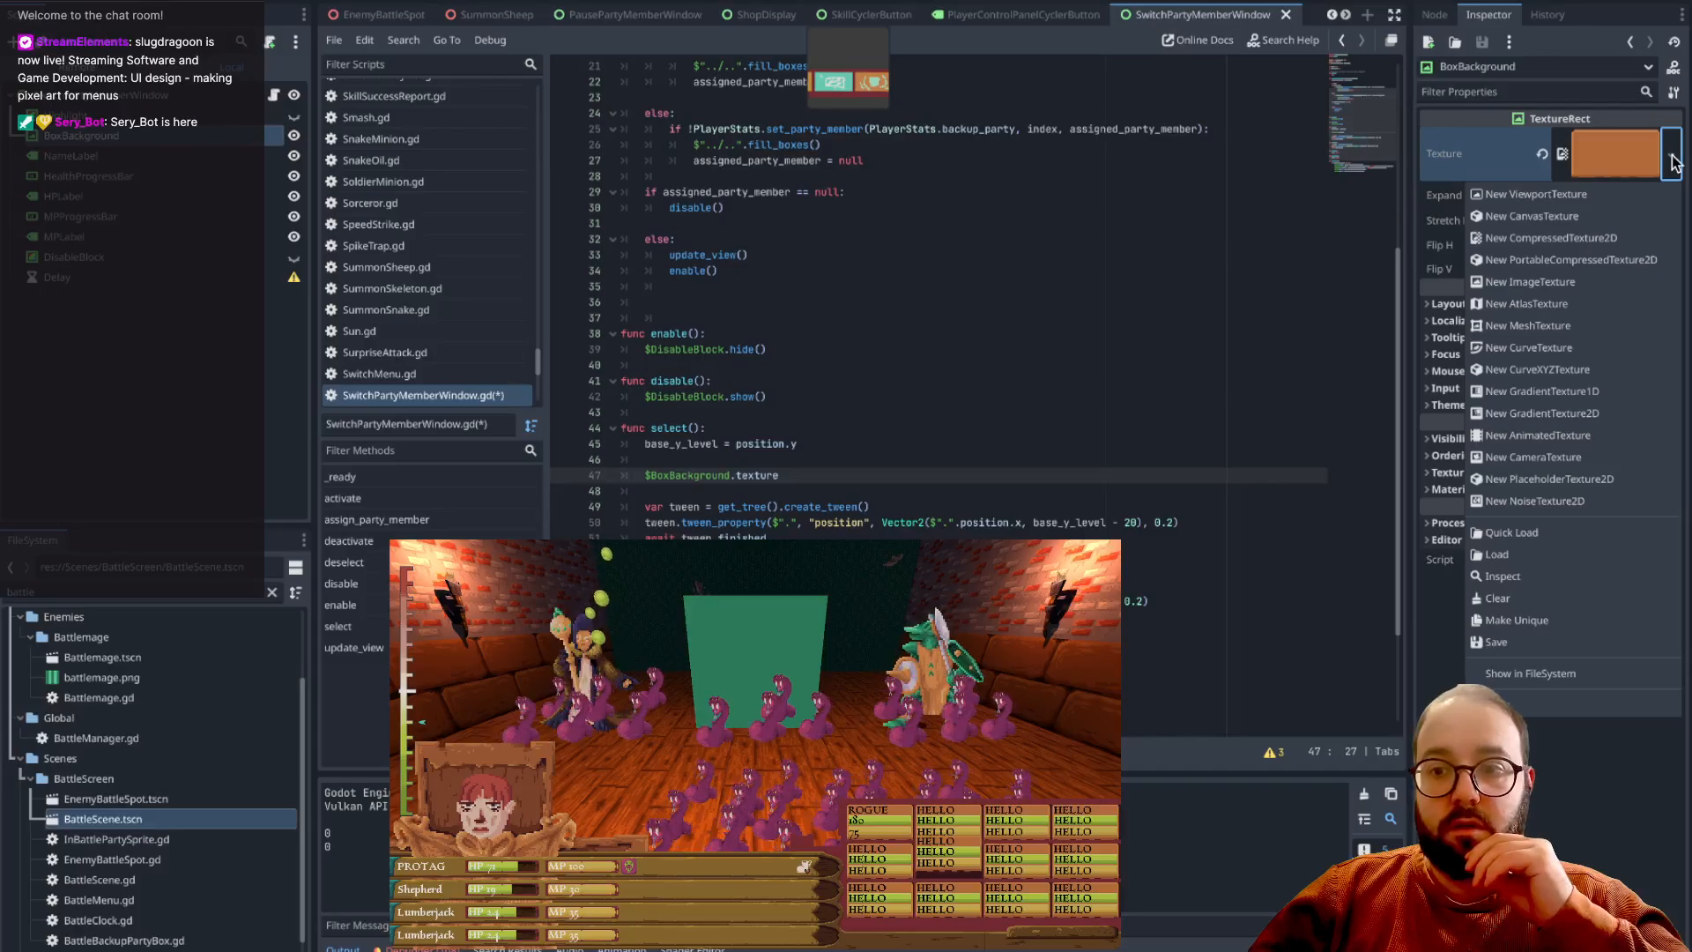
click(830, 454)
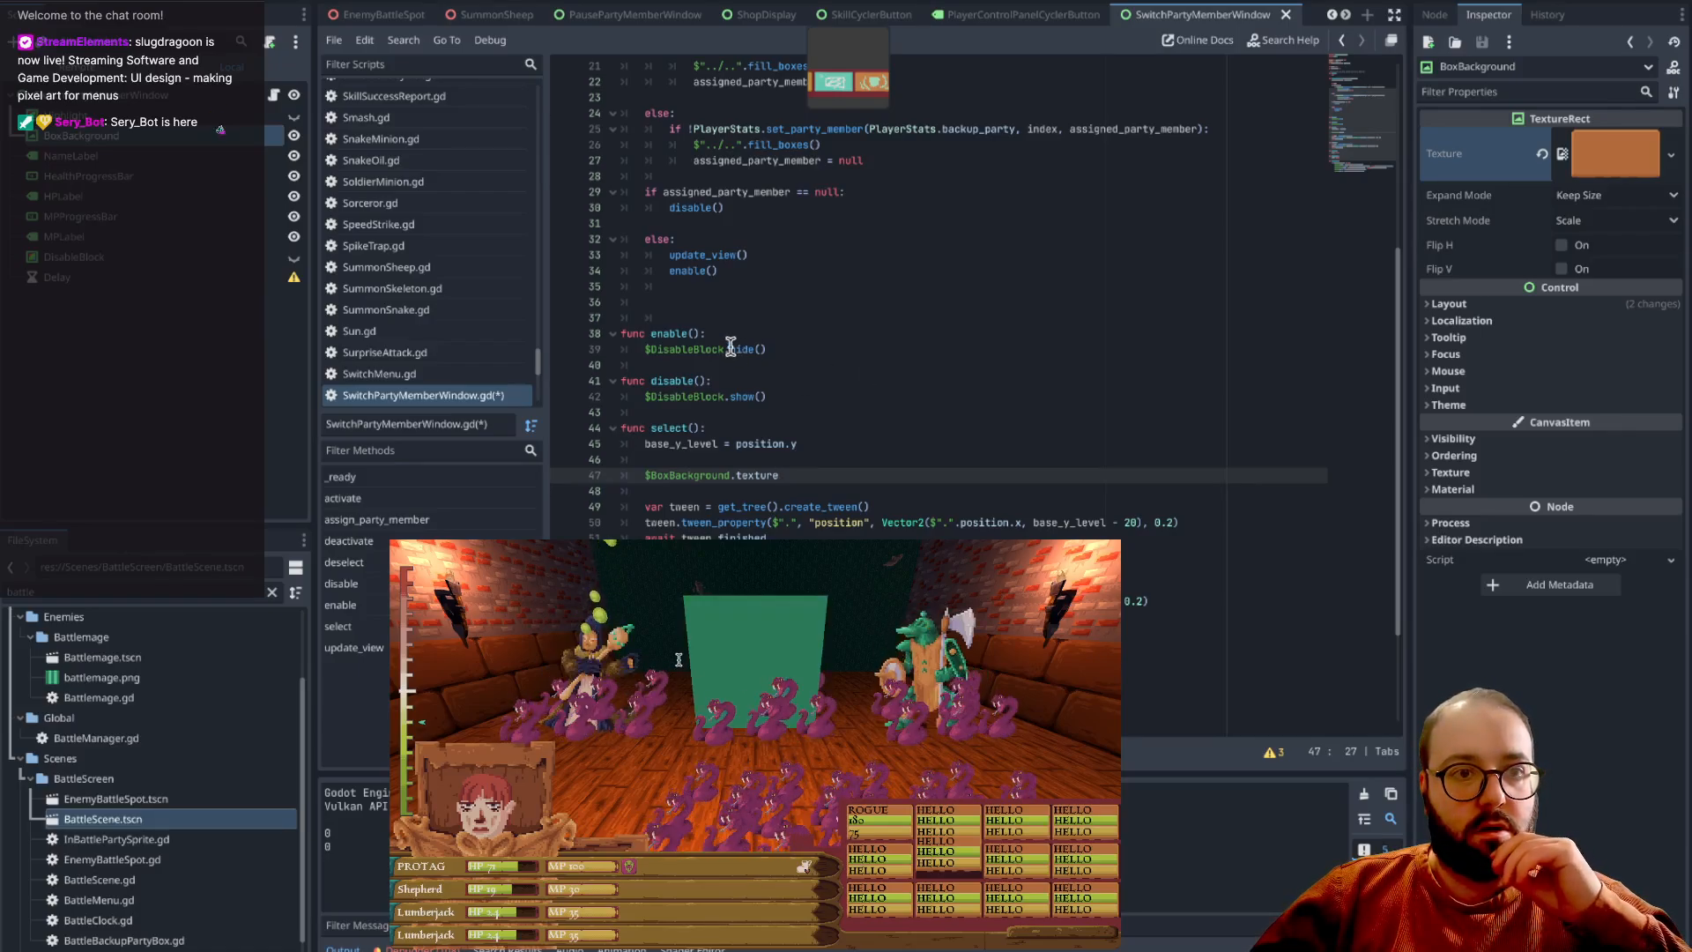
drag(624, 475, 801, 476)
key(BackSpace)
key(BackSpace)
key(Return)
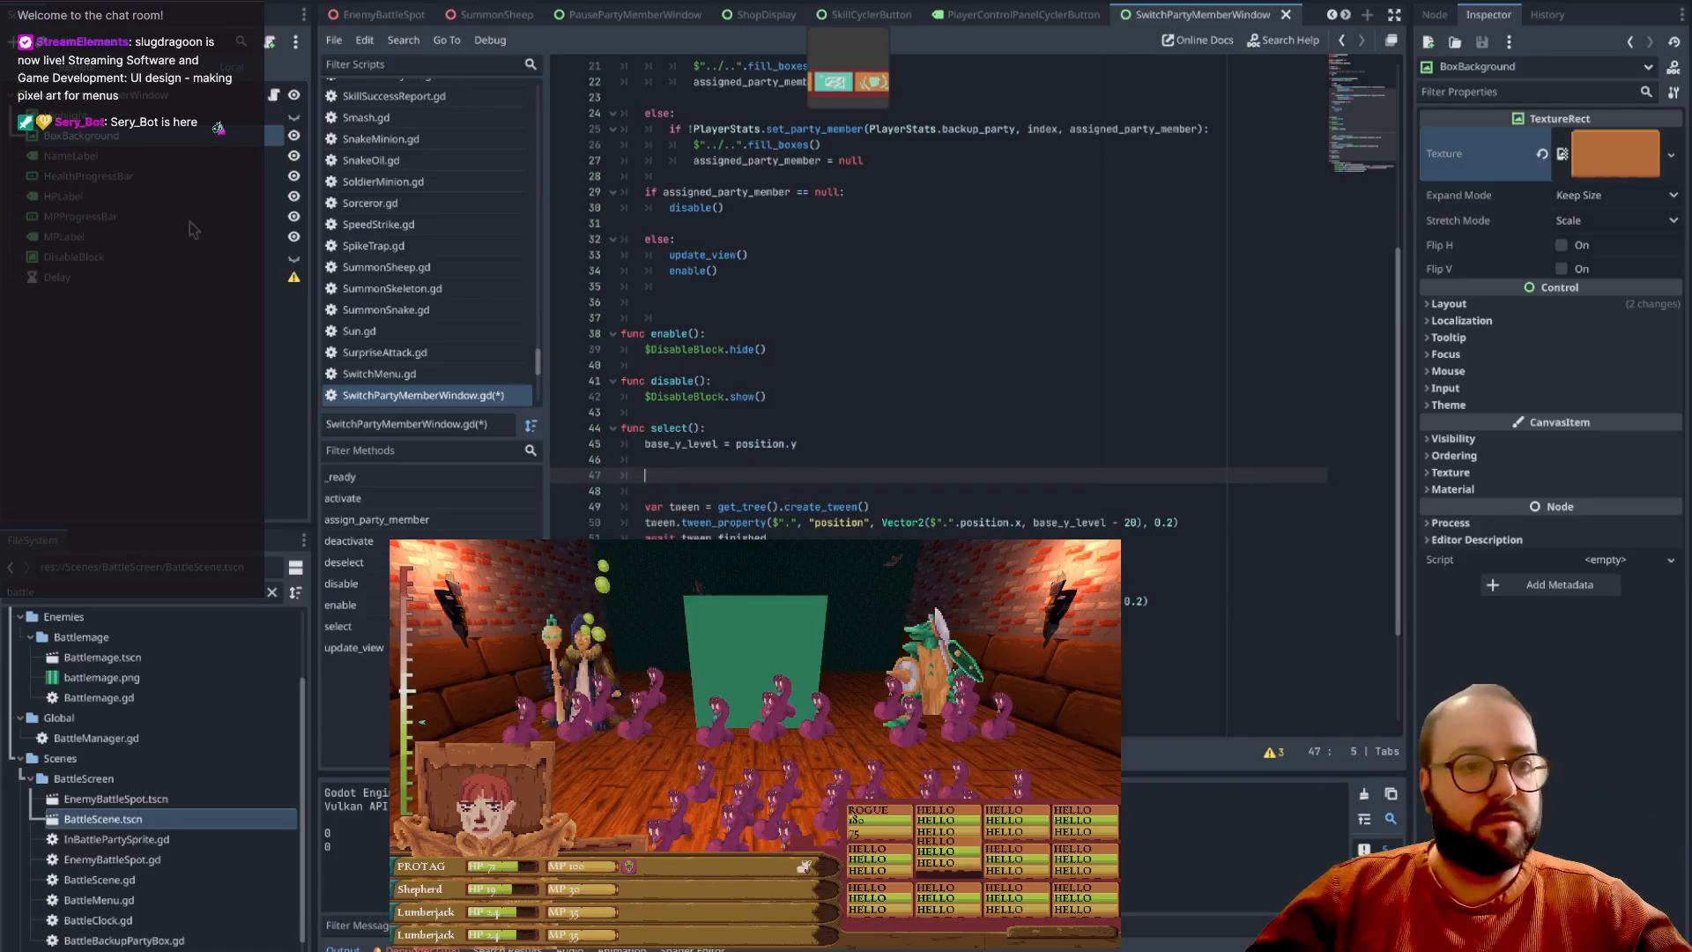
- Duplicate the BoxBackground node, rename the copy BoxBackgroundActive, and hide it in the scene
right_click(94, 138)
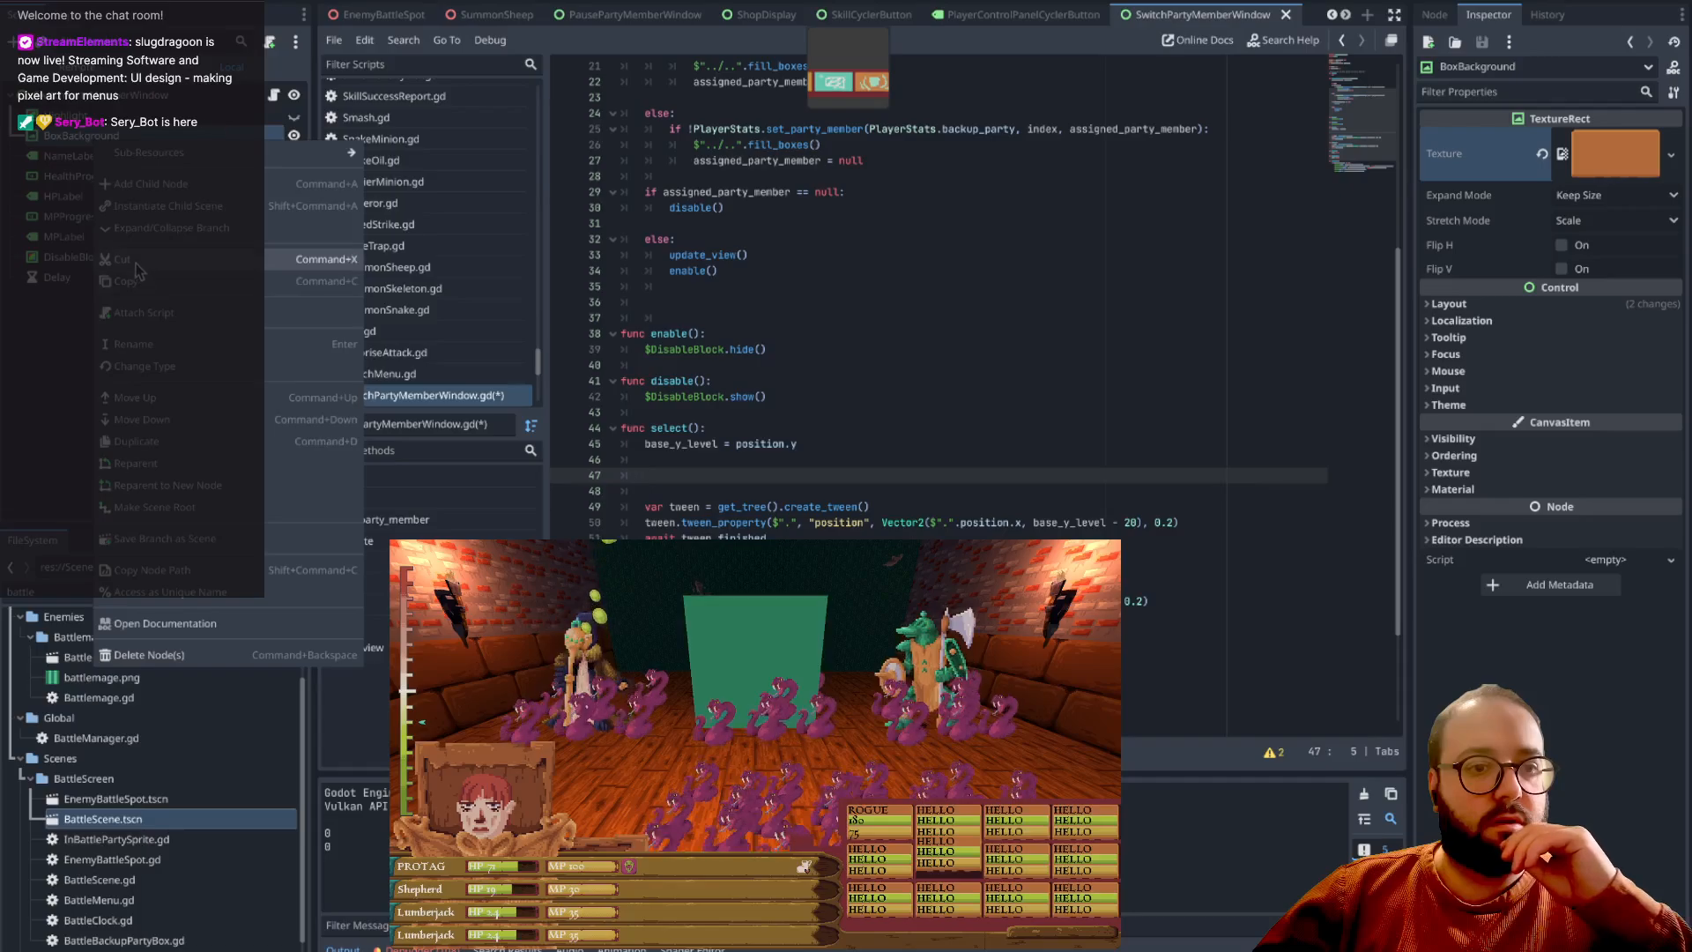
click(149, 442)
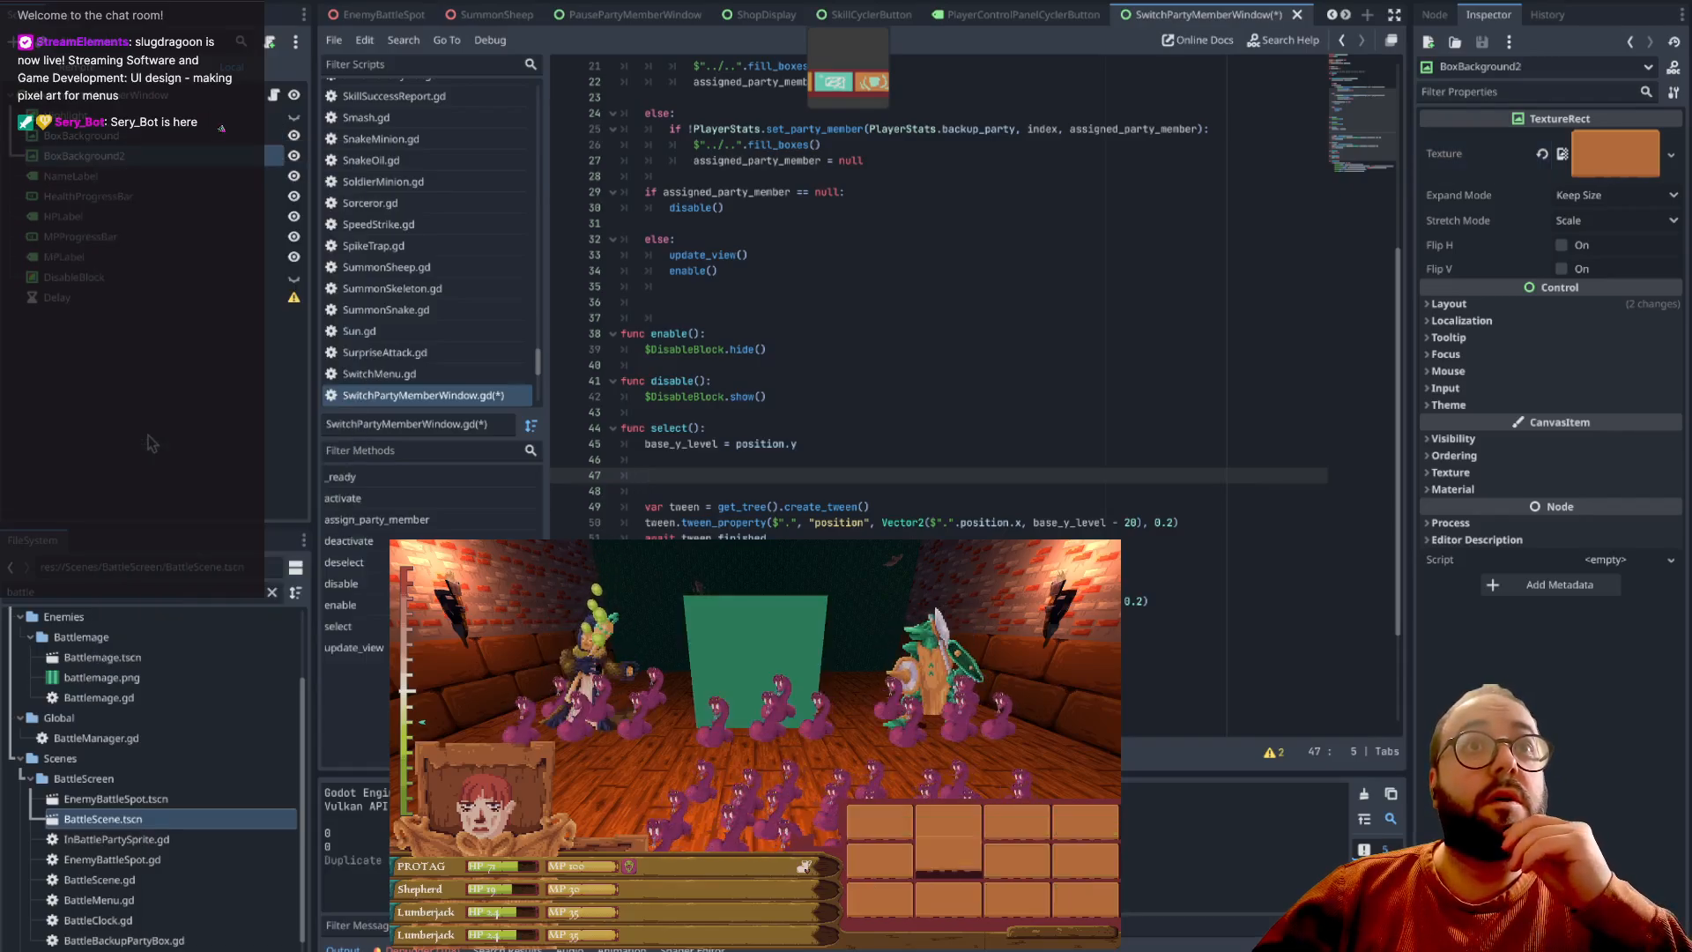
click(115, 161)
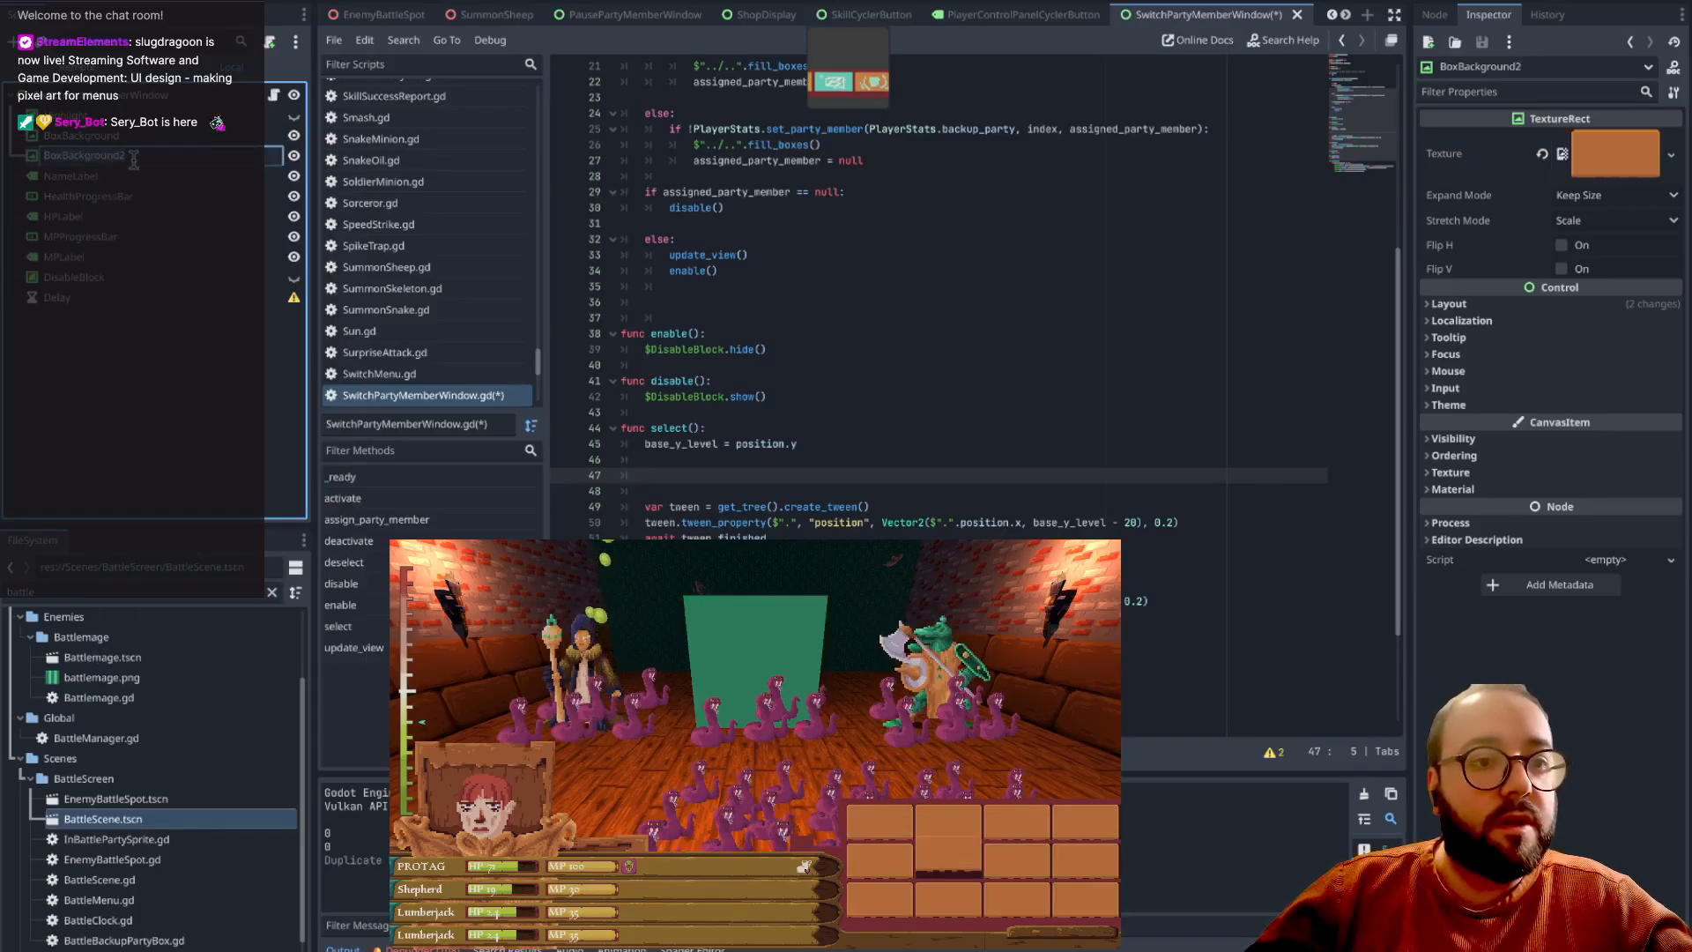
click(135, 160)
key(BackSpace)
text(Active)
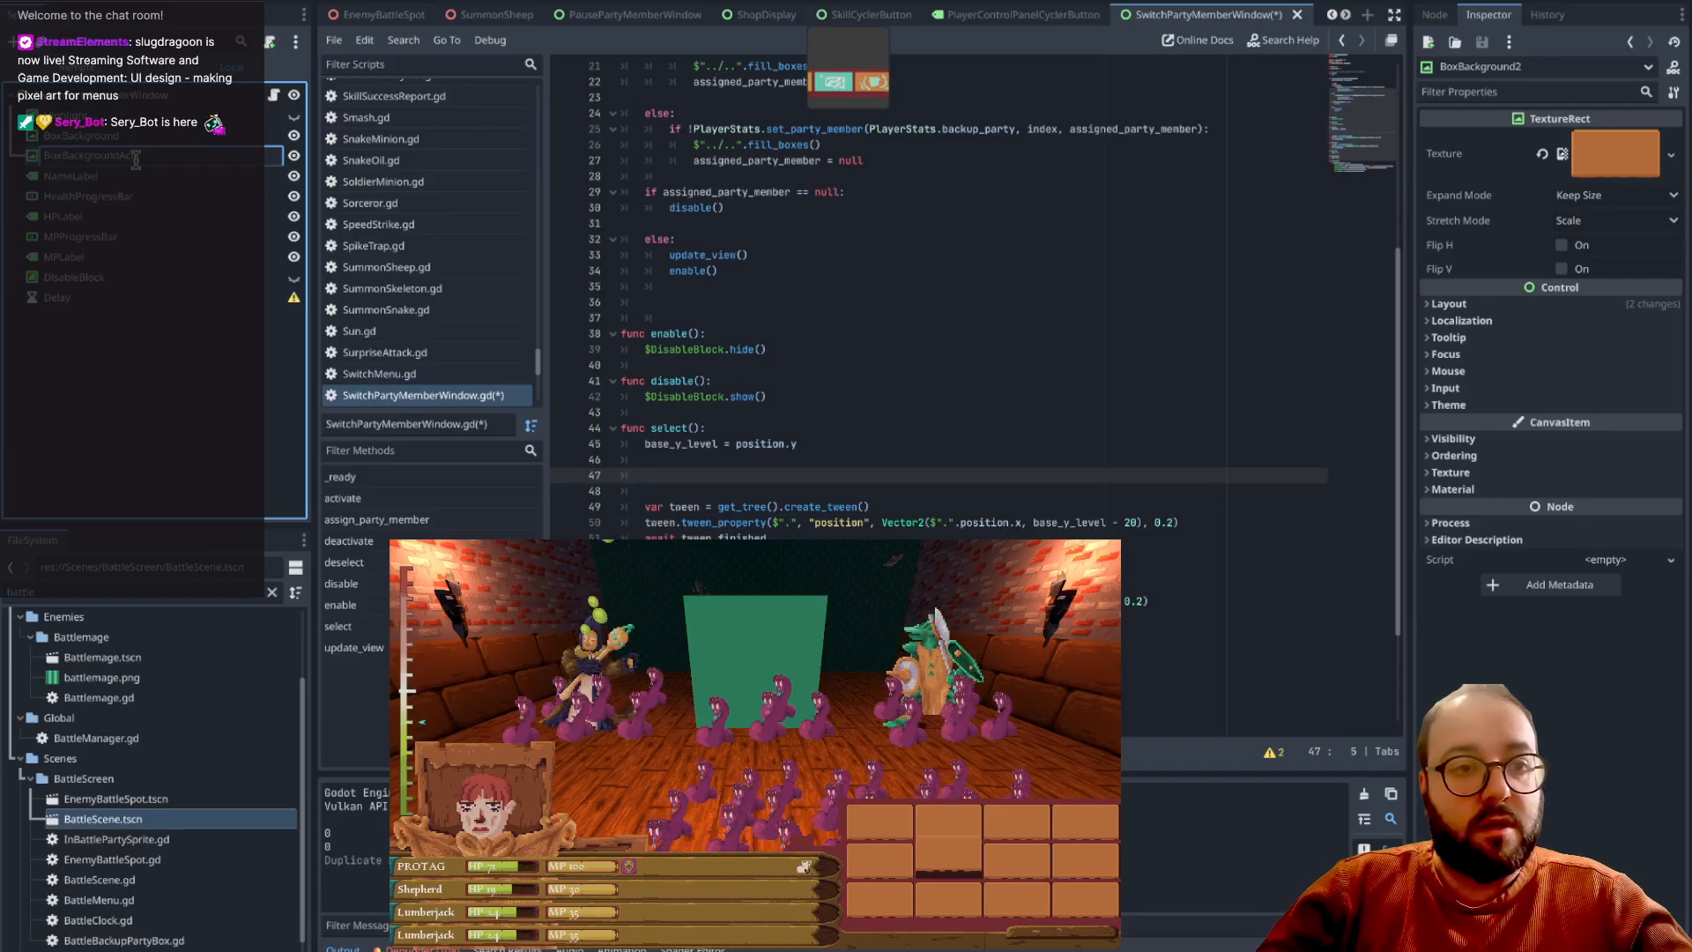
key(Return)
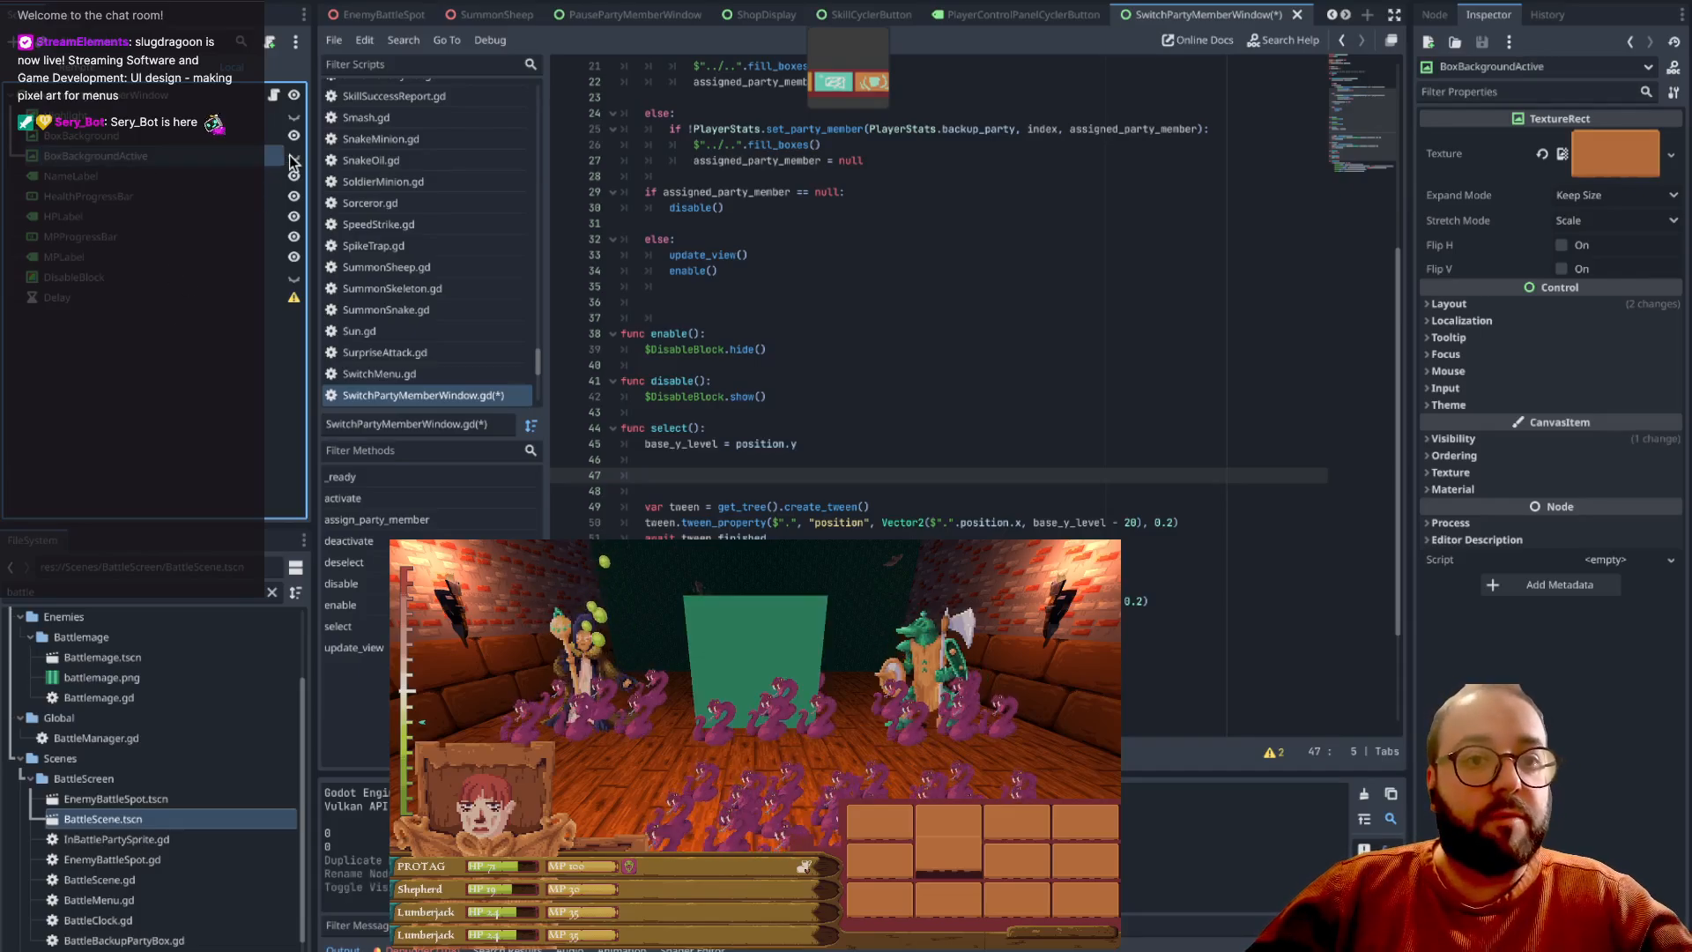
click(294, 156)
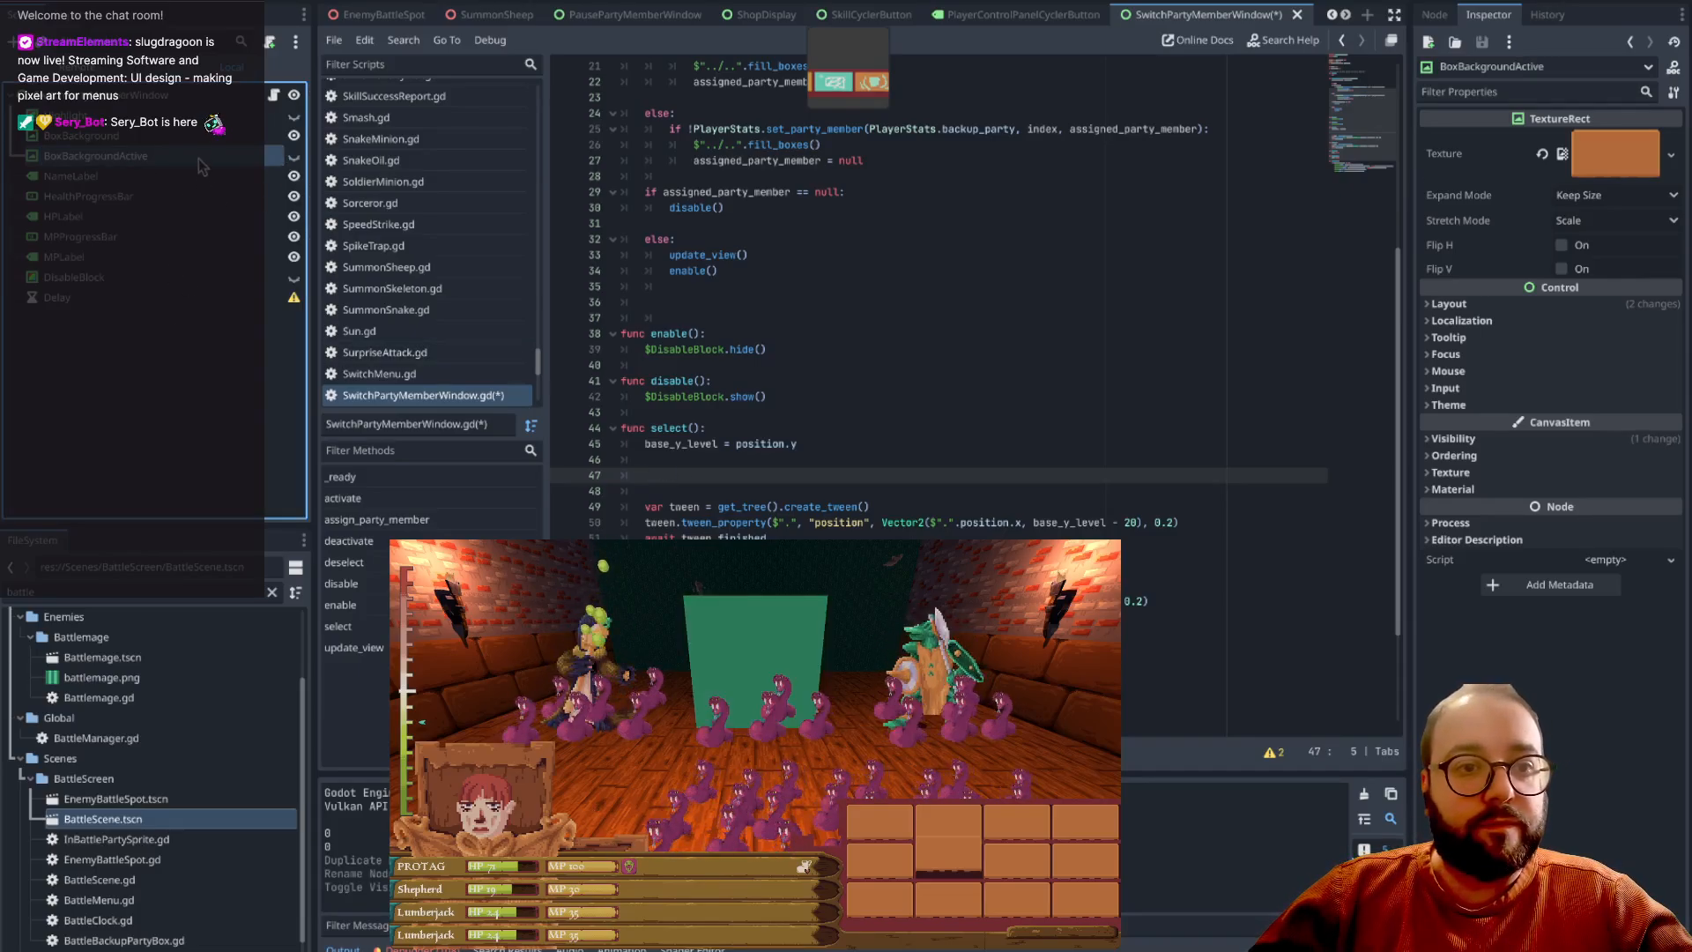
- Load the lighter active box background image from res://Assets as the texture of BoxBackgroundActive
click(1672, 155)
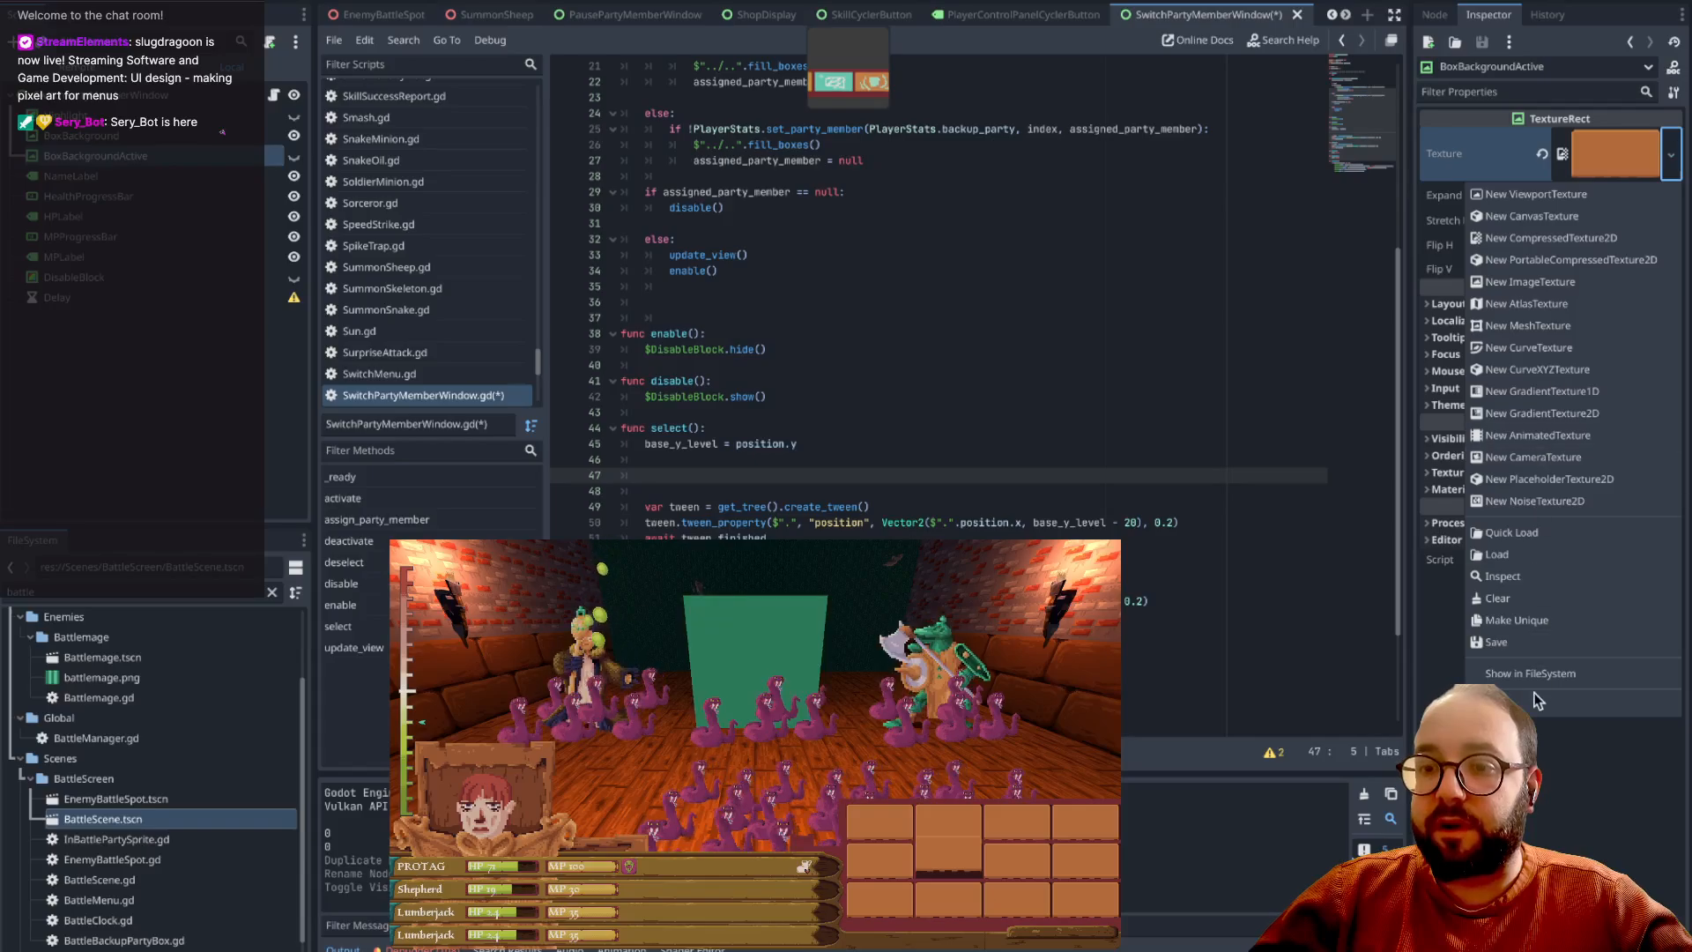
click(1509, 555)
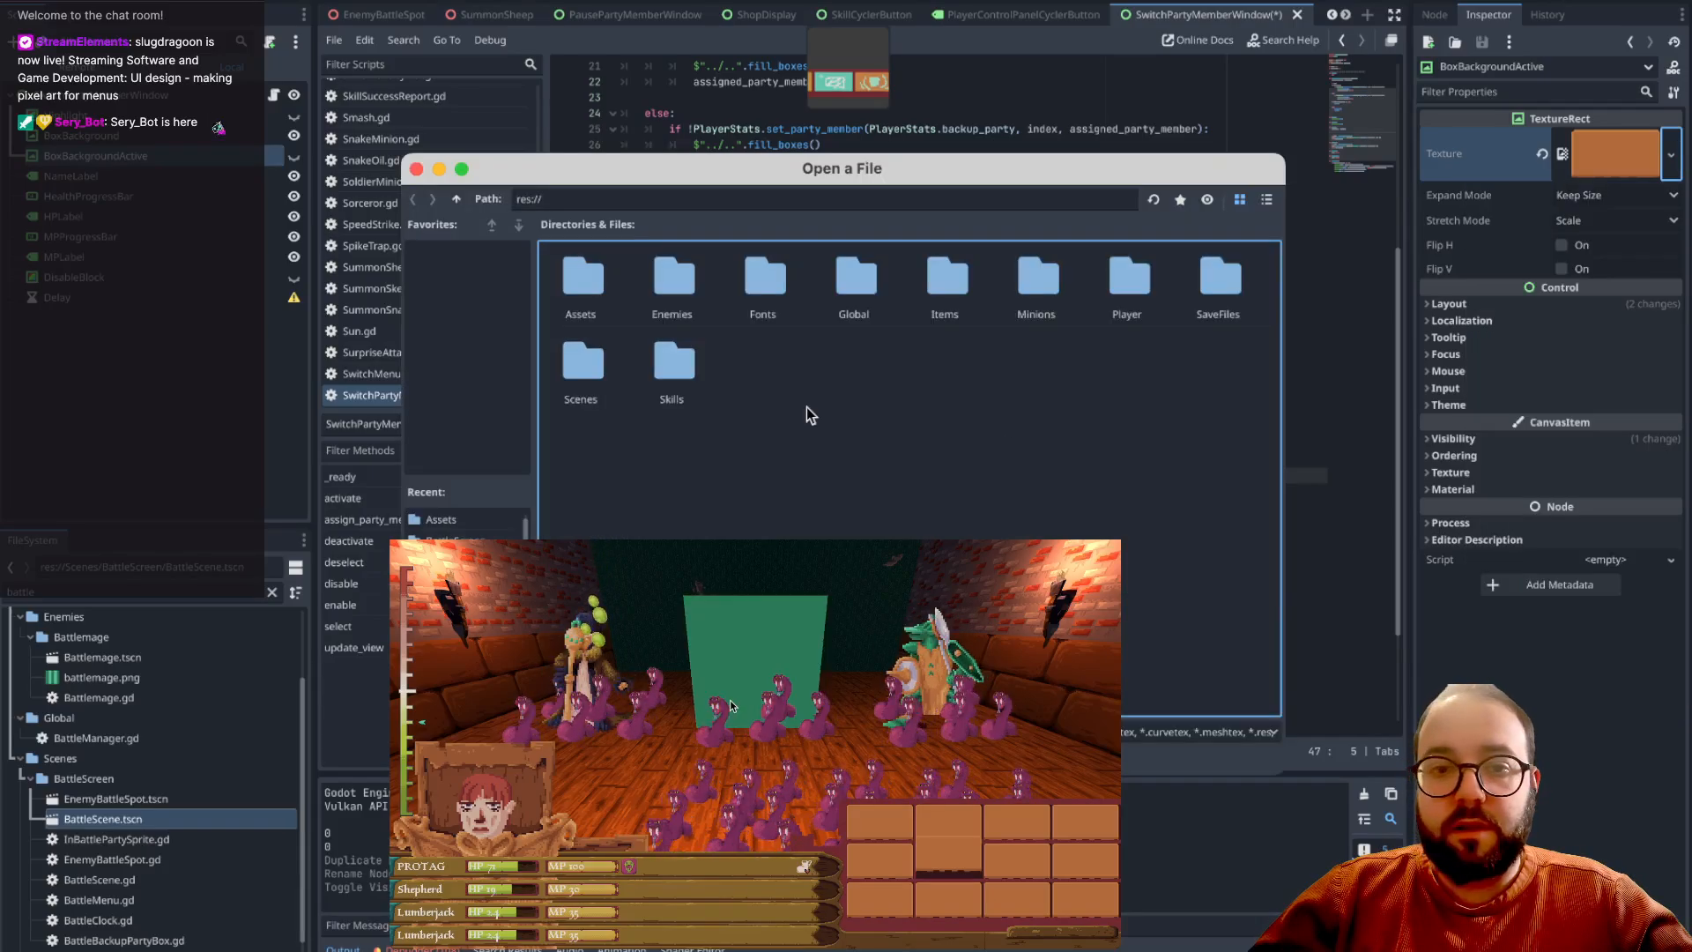
double_click(573, 282)
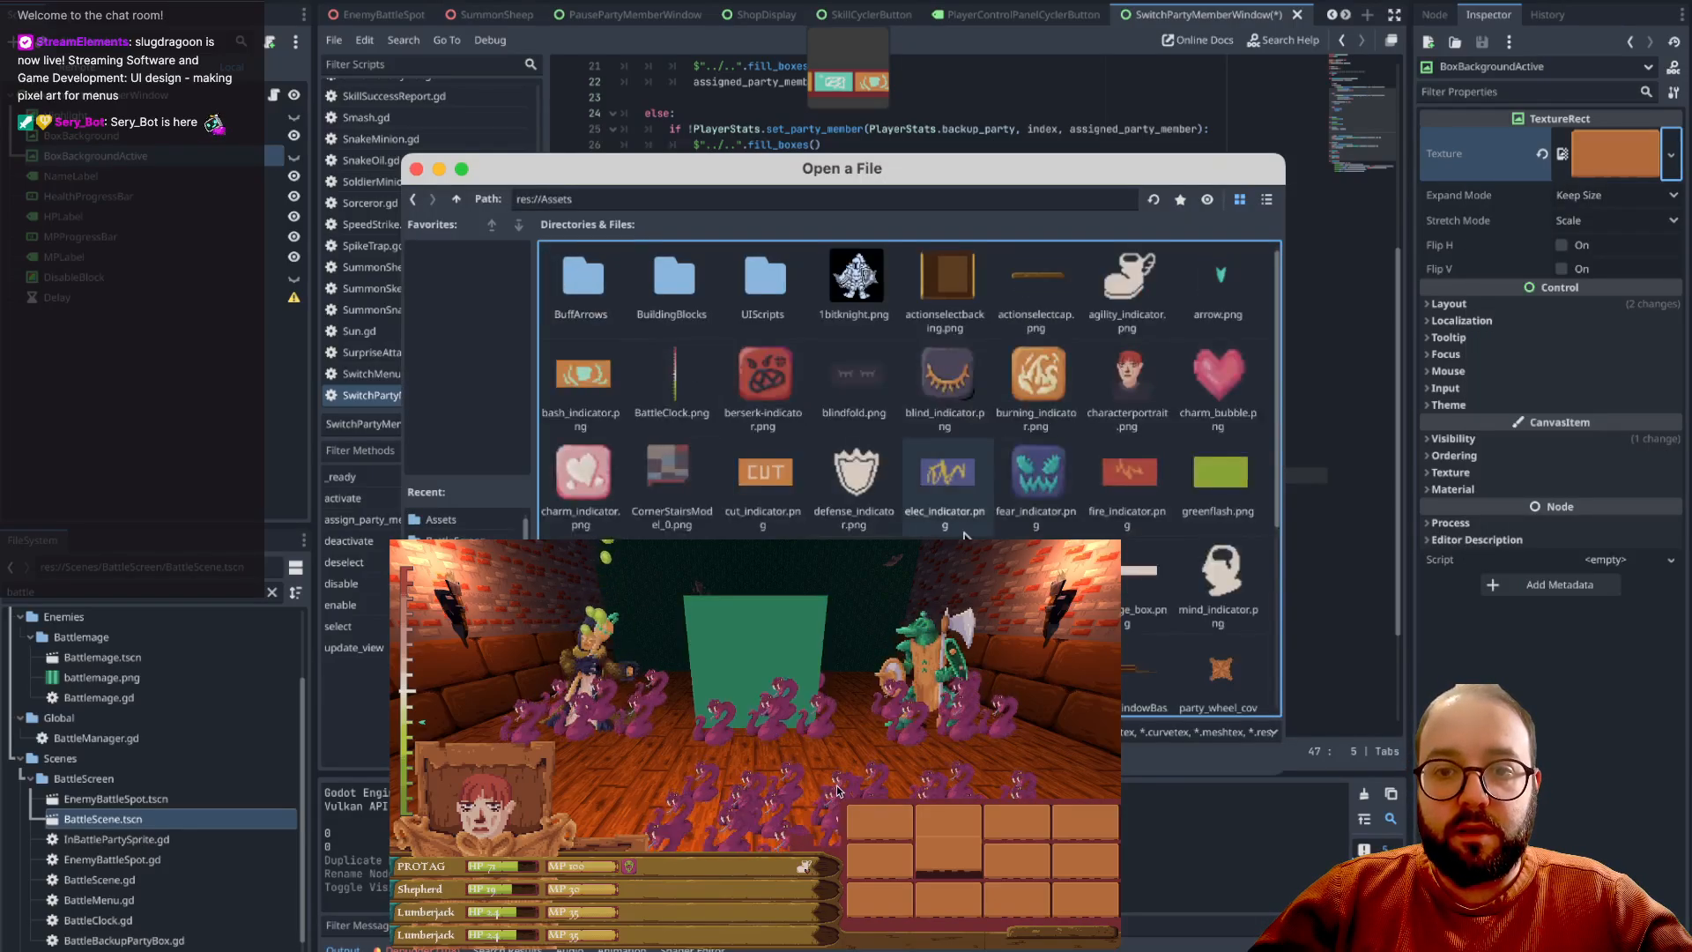
scroll(965, 534, down, 10)
scroll(965, 534, down, 1)
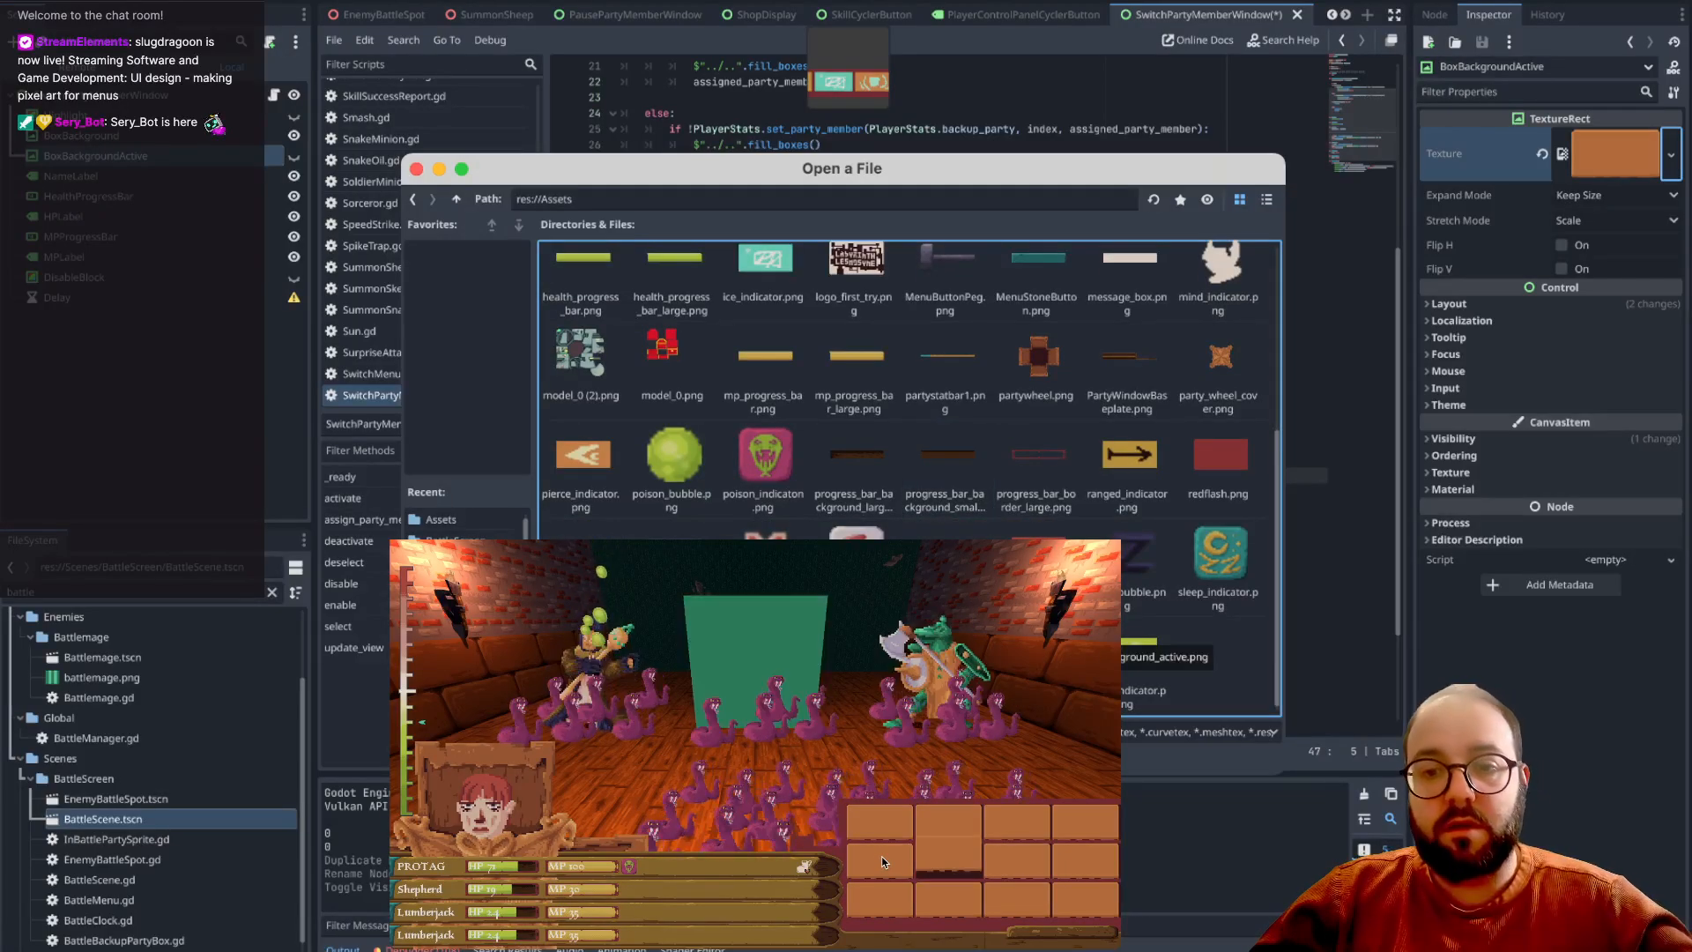
double_click(1018, 633)
drag(1018, 633, 761, 446)
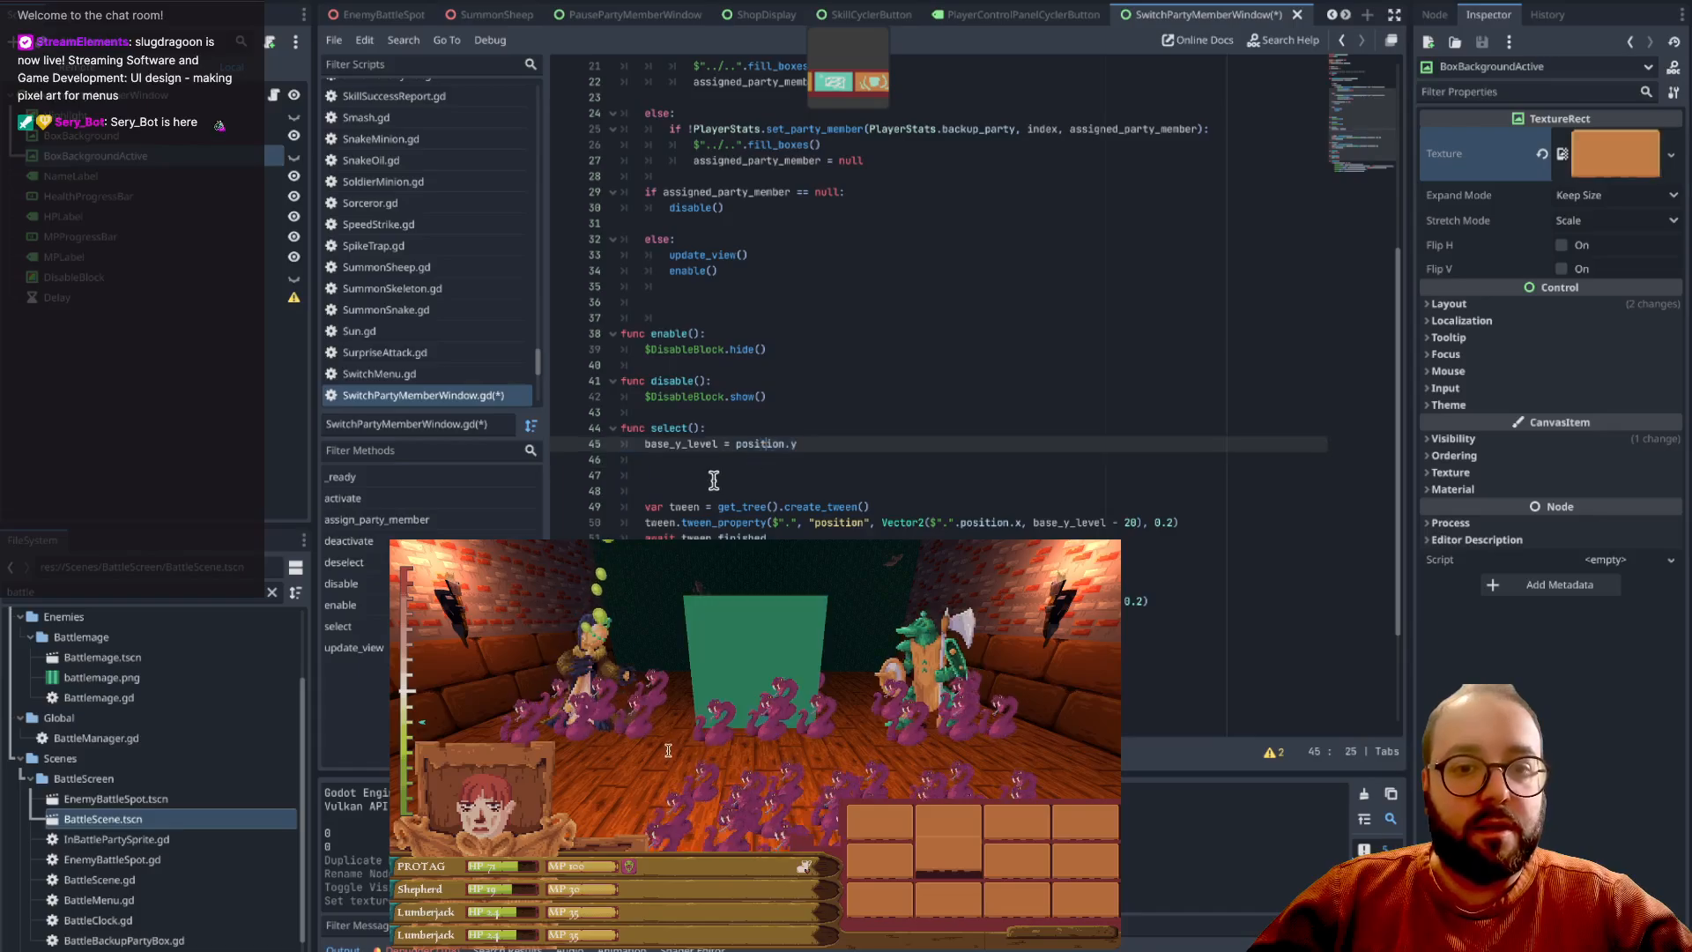
- Add the lines $BoxBackgroundActive.show() and $BoxBackground.hide() to select() above the tween code
click(713, 479)
drag(221, 157, 833, 476)
text(.show())
drag(81, 136, 695, 493)
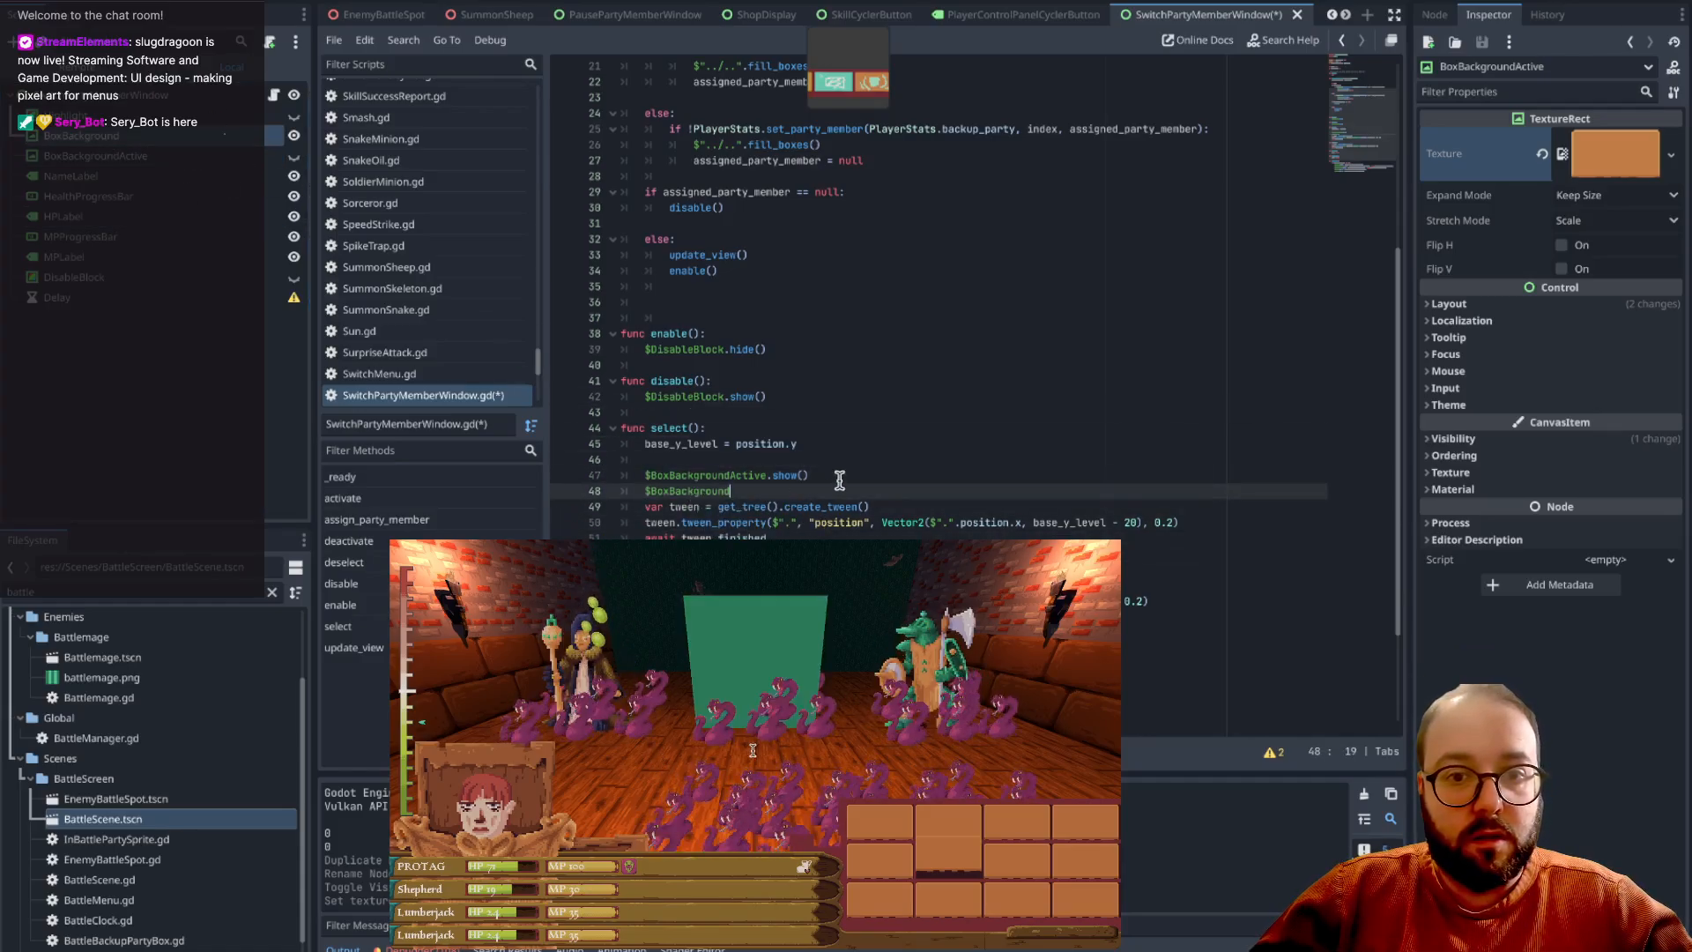
text(.hide)
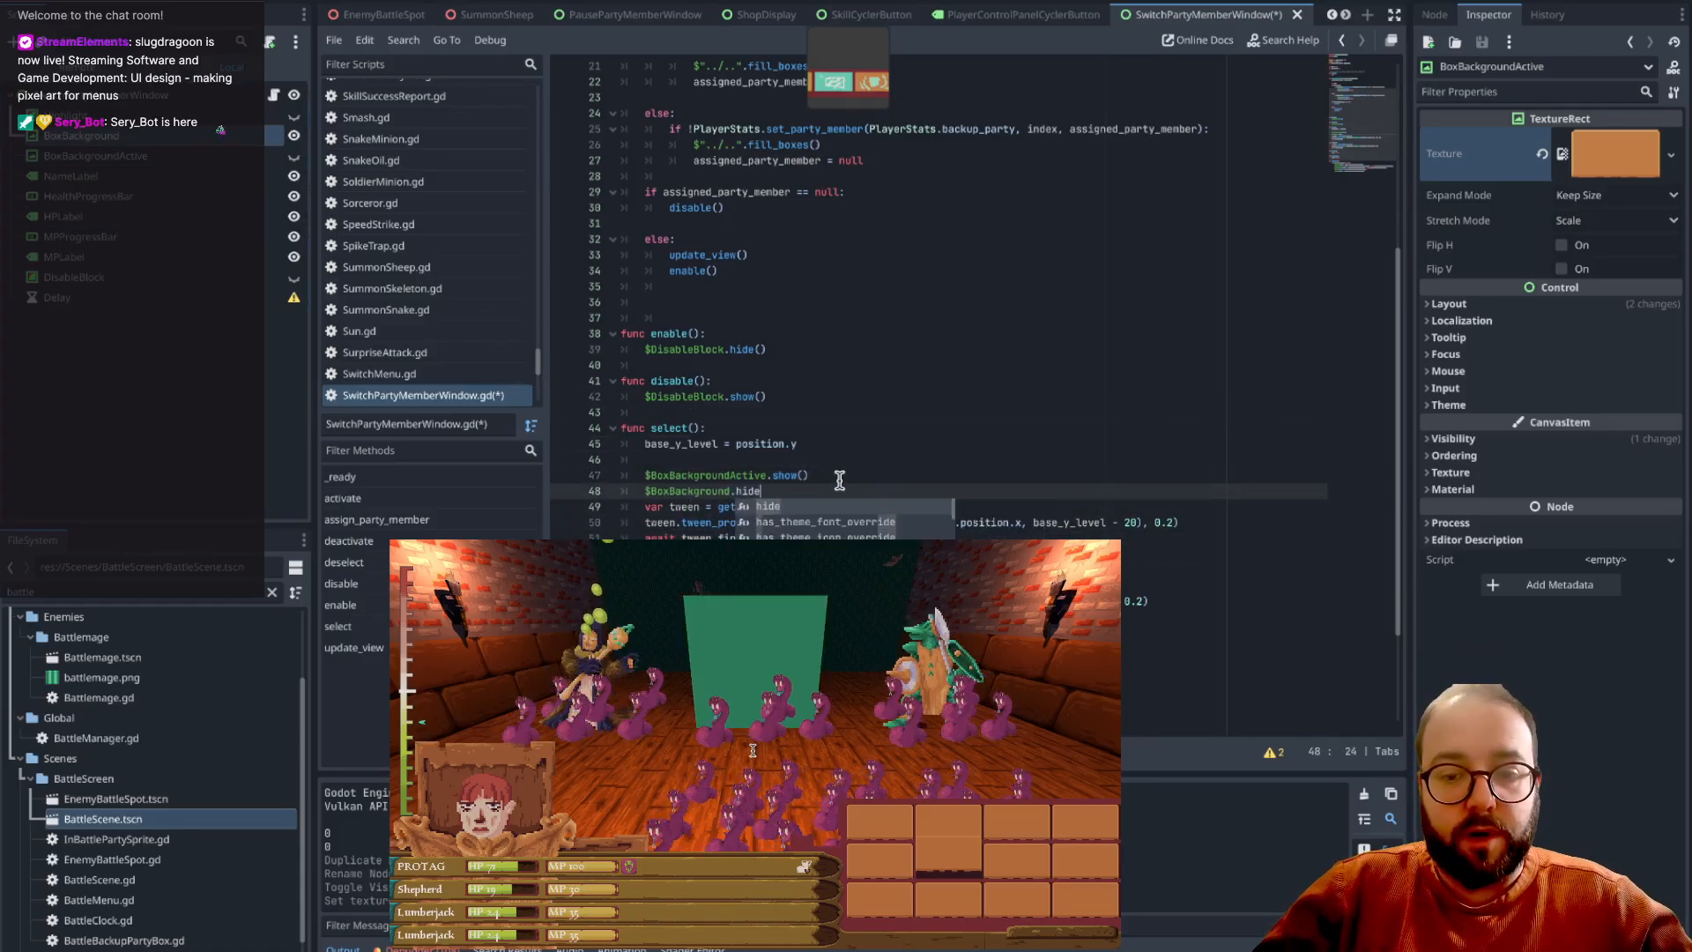
text(())
key(Return)
- Copy the two background show and hide lines from select() to the start of deselect()
key(shift+Up)
key(shift+Up)
key(ctrl+c)
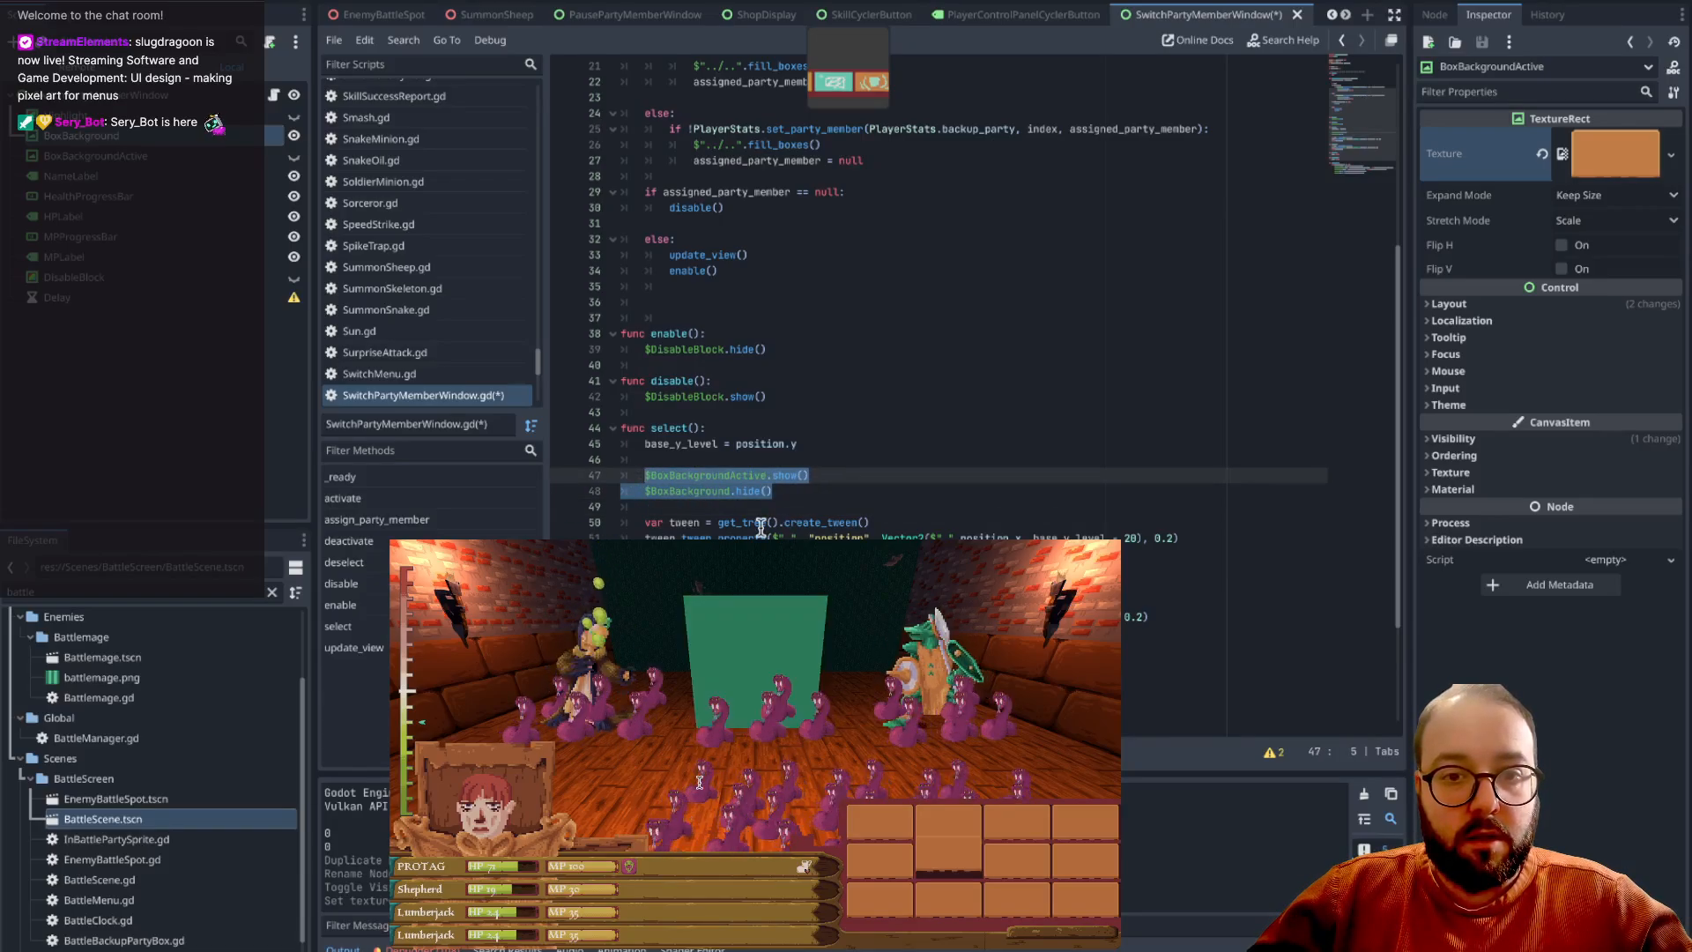
scroll(745, 526, down, 1)
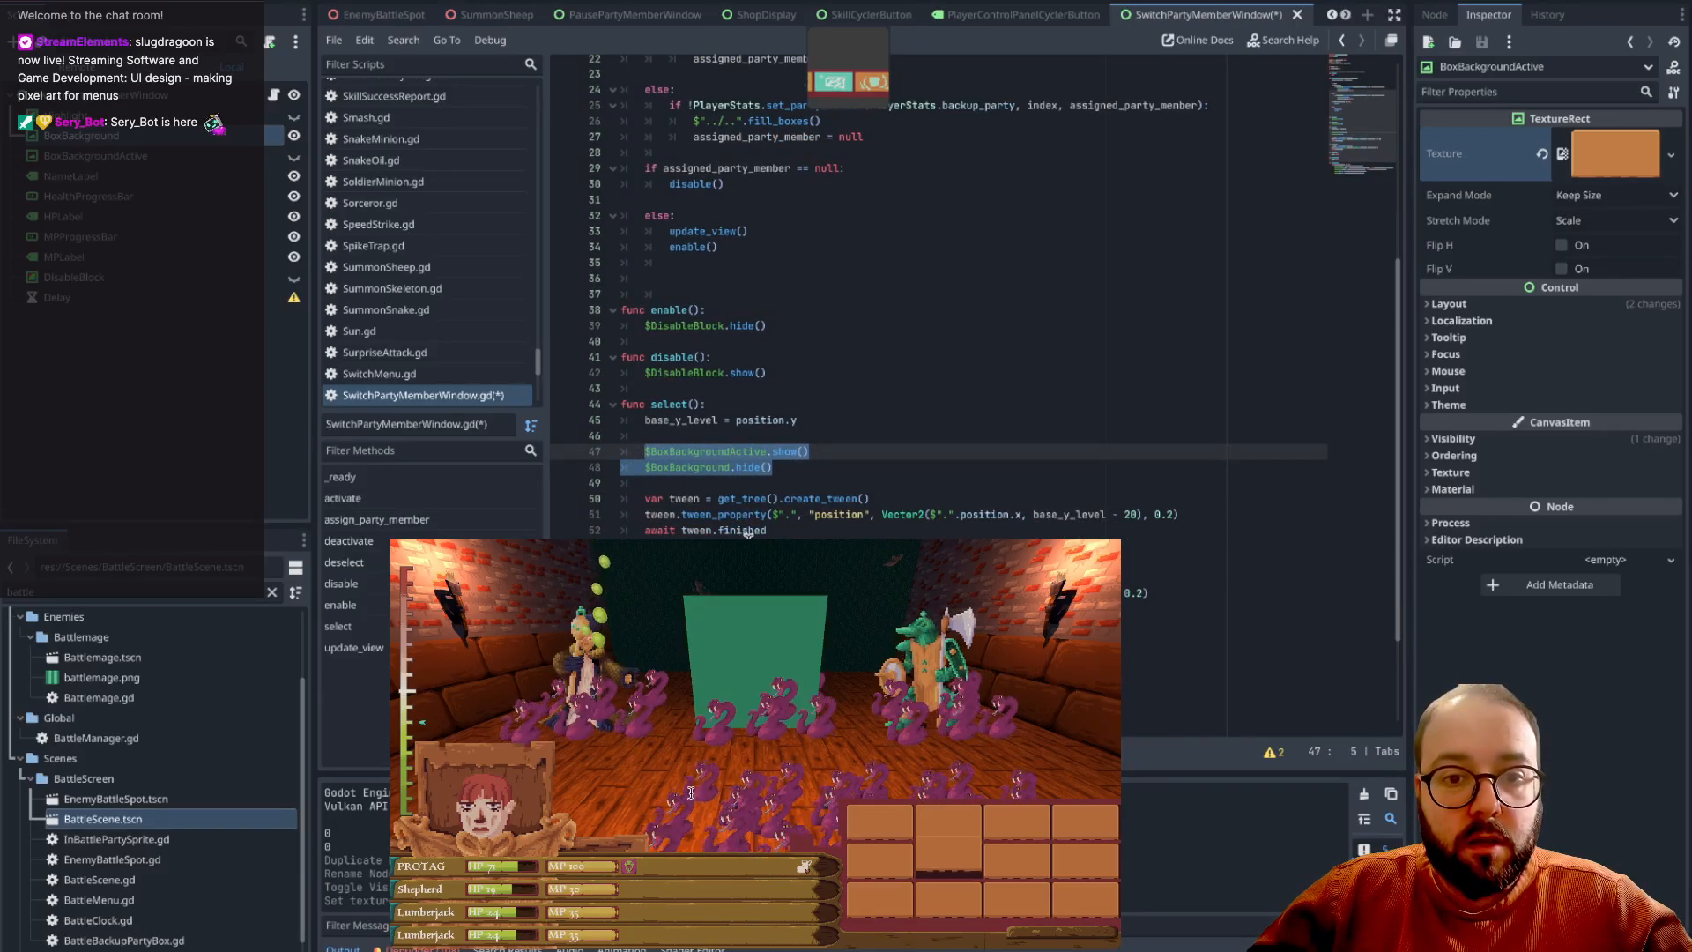
scroll(749, 529, down, 2)
click(743, 466)
key(Return)
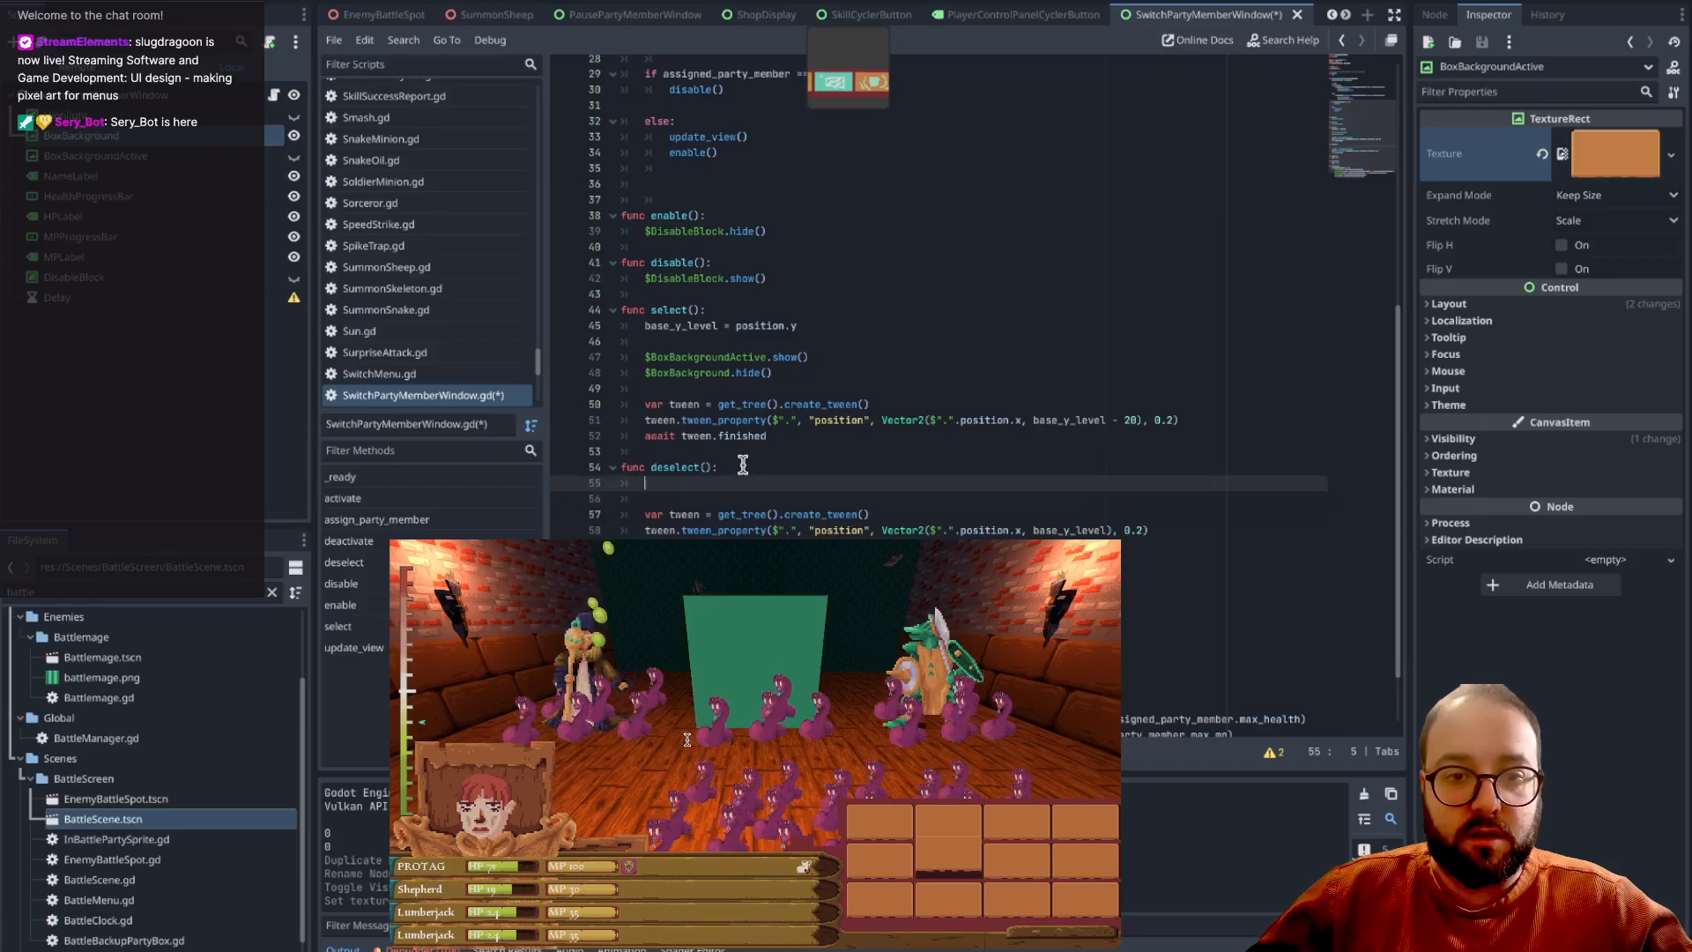
key(ctrl+v)
key(Up)
key(Up)
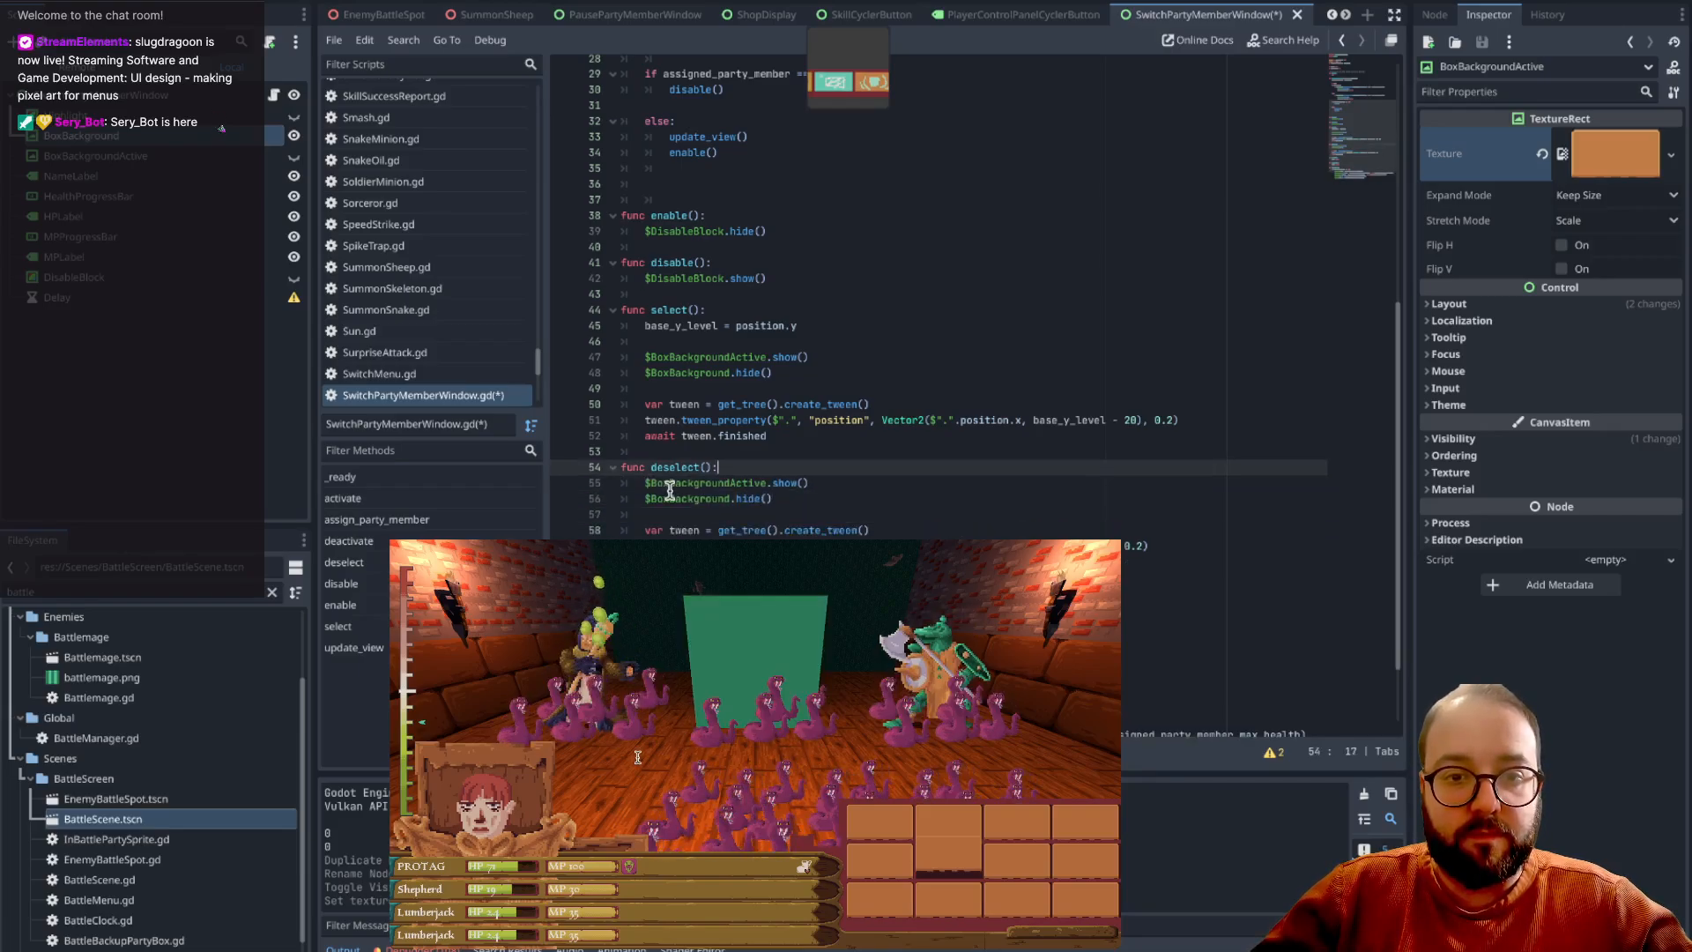
- Change the copied lines in deselect() to $BoxBackground.show() and $BoxBackgroundActive.hide(), and save the script
drag(774, 499, 554, 496)
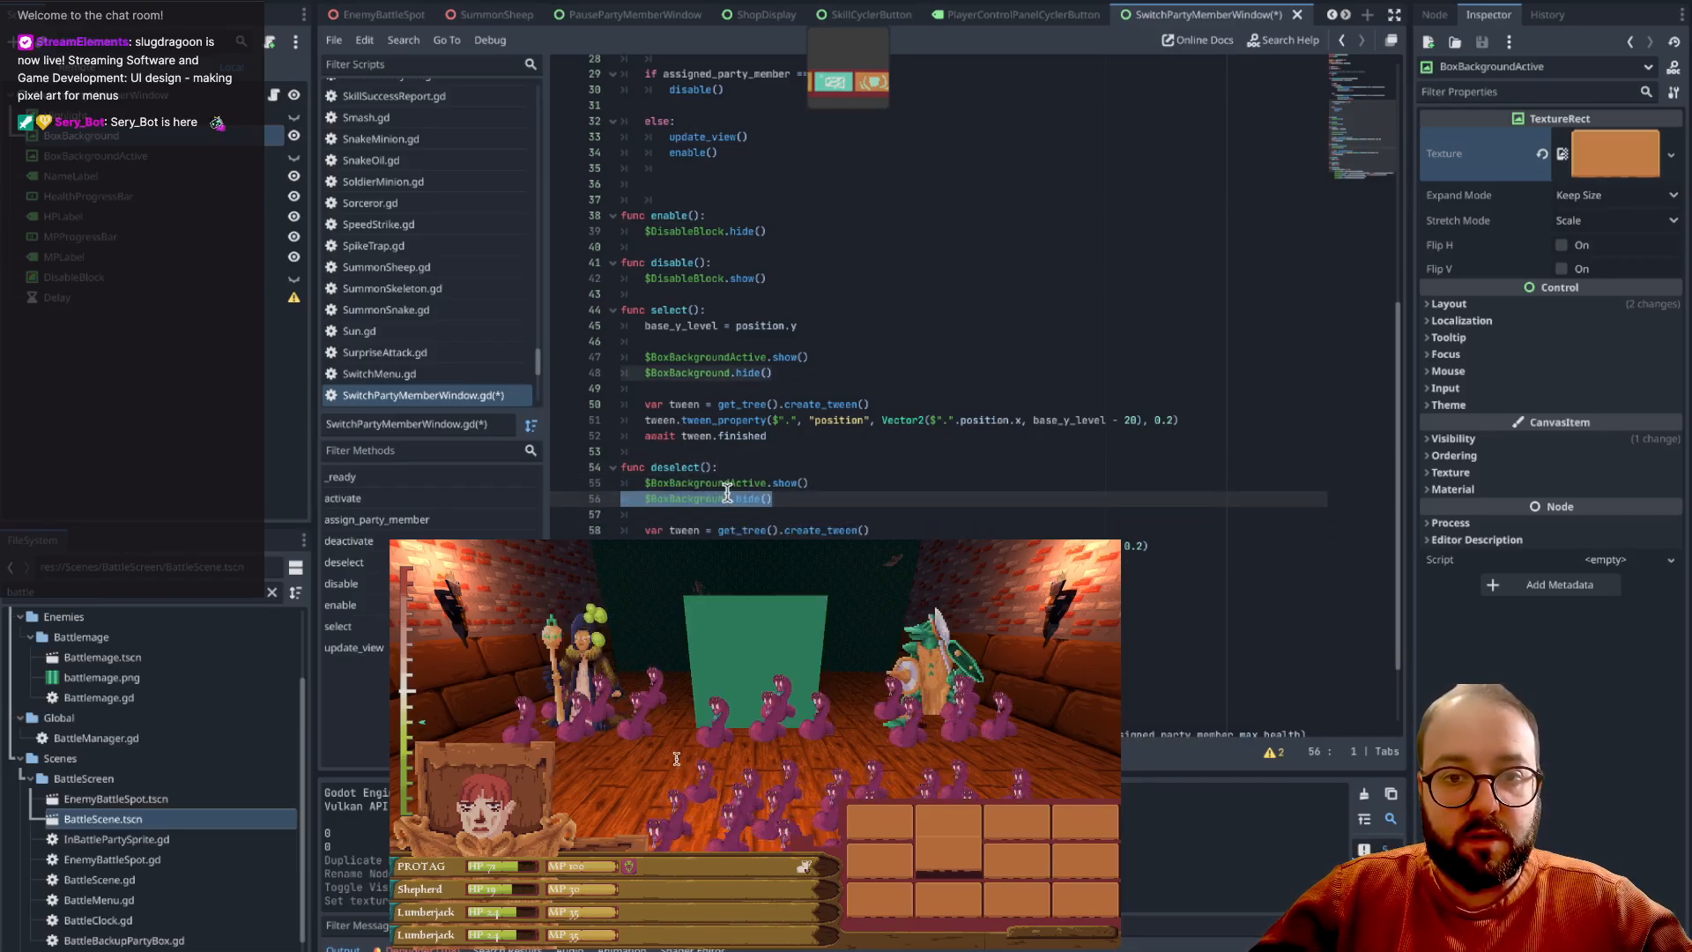
click(756, 482)
key(BackSpace)
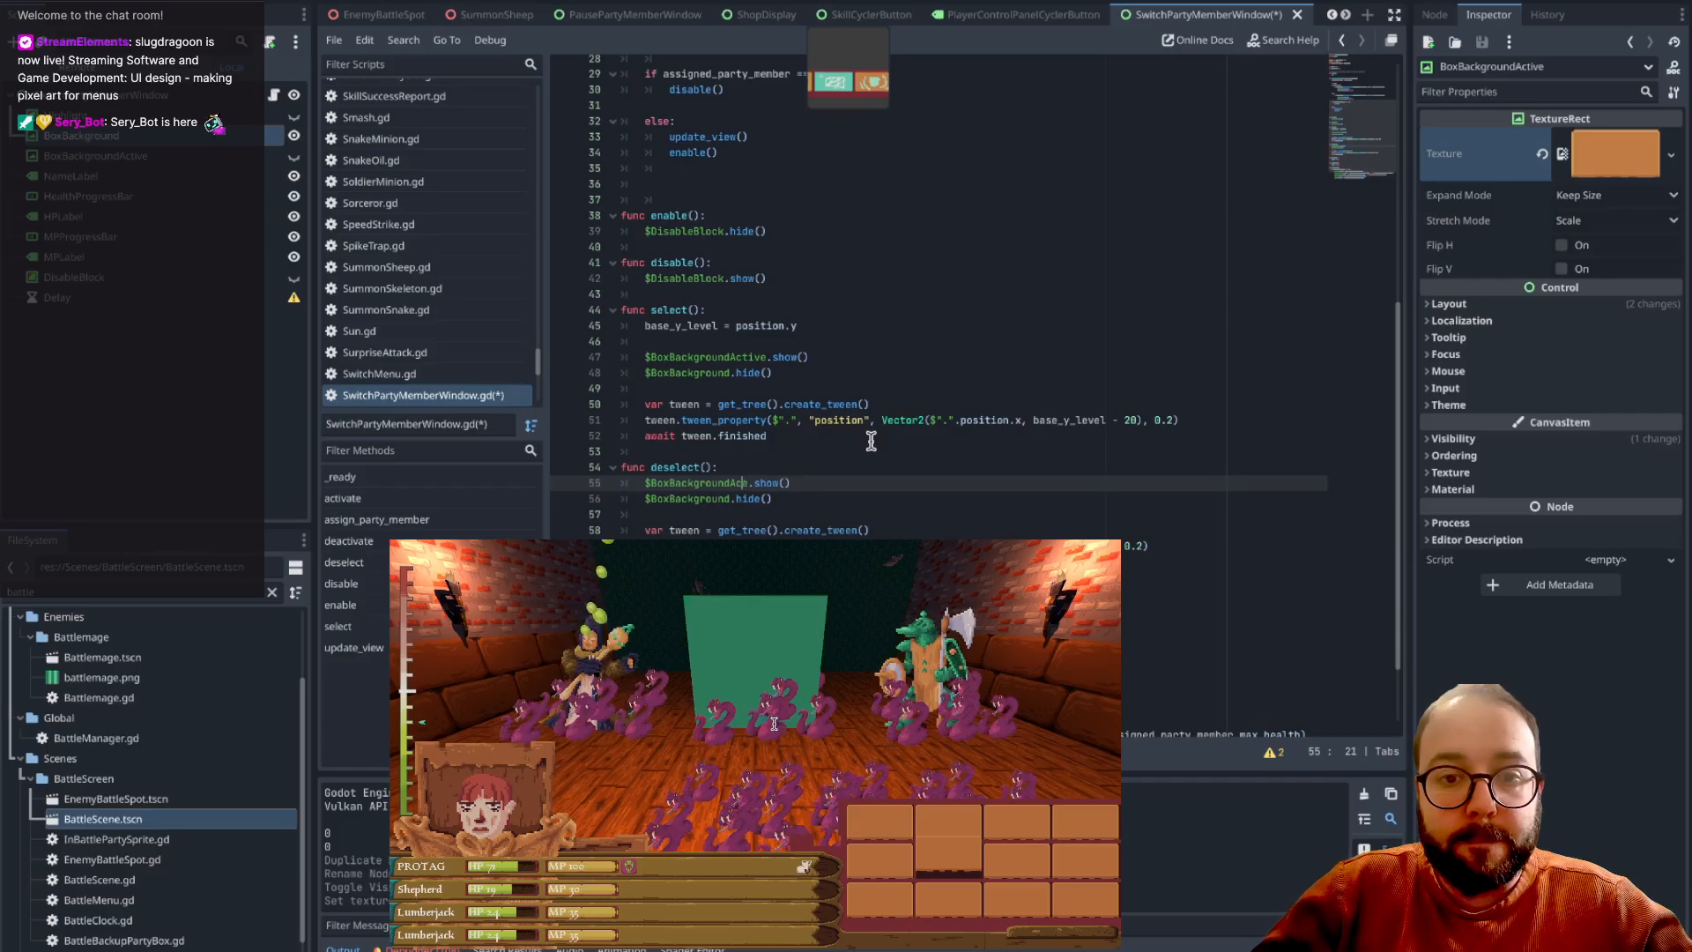
key(Delete)
key(Down)
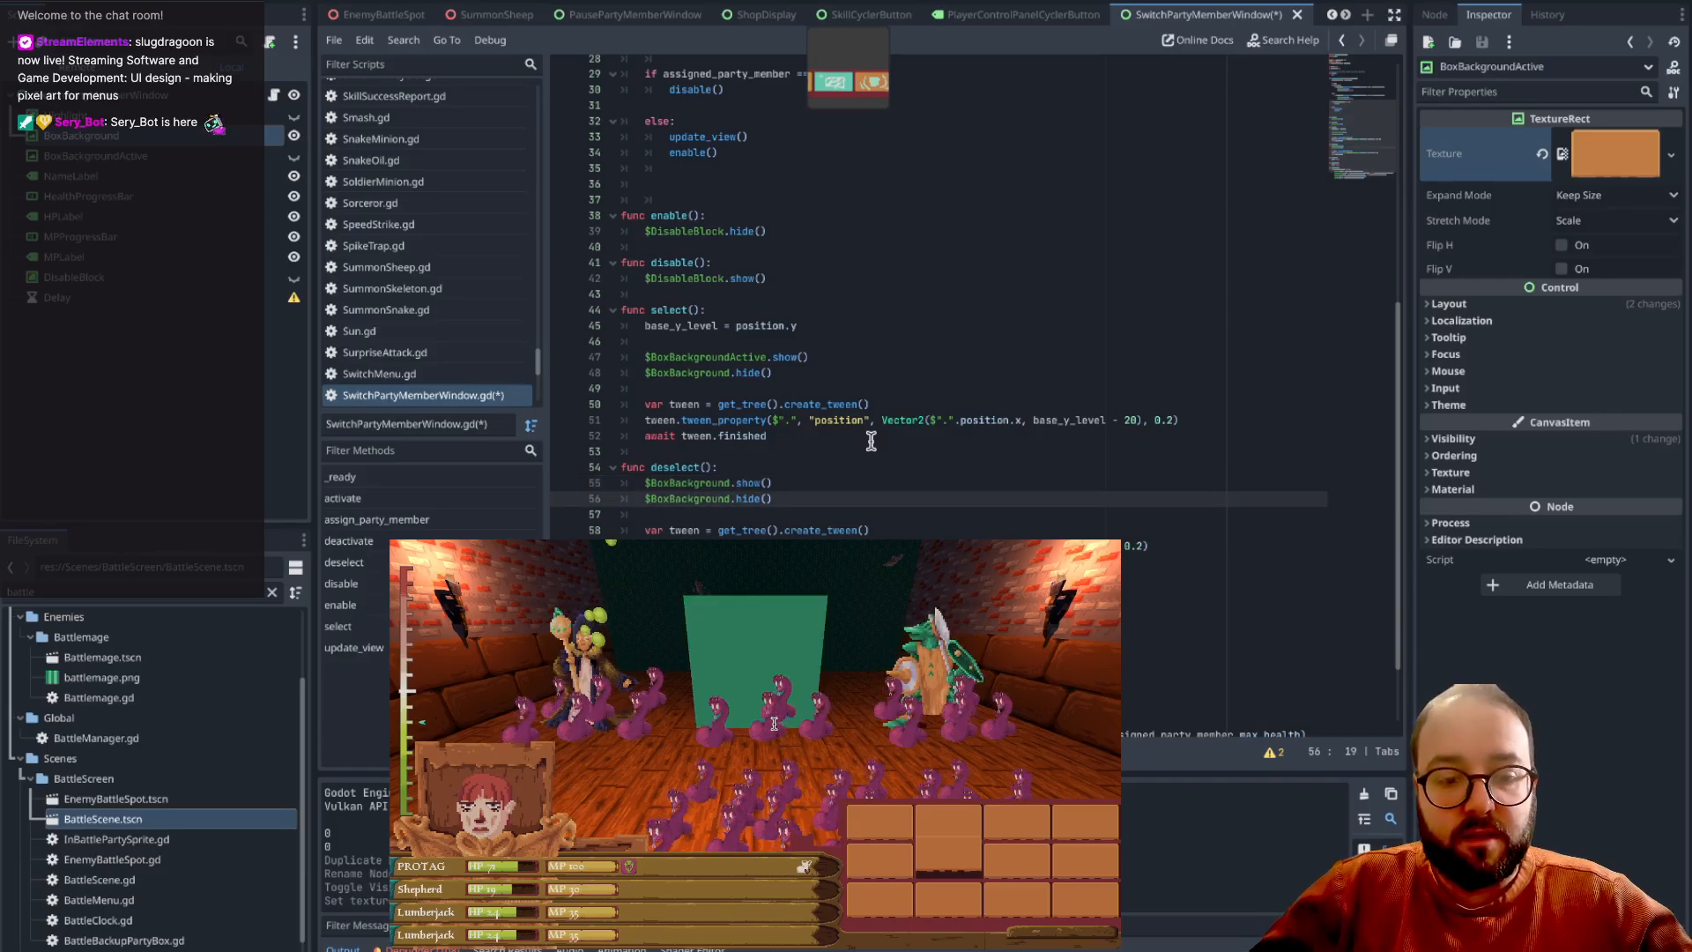
text(ive)
click(873, 468)
key(ctrl+s)
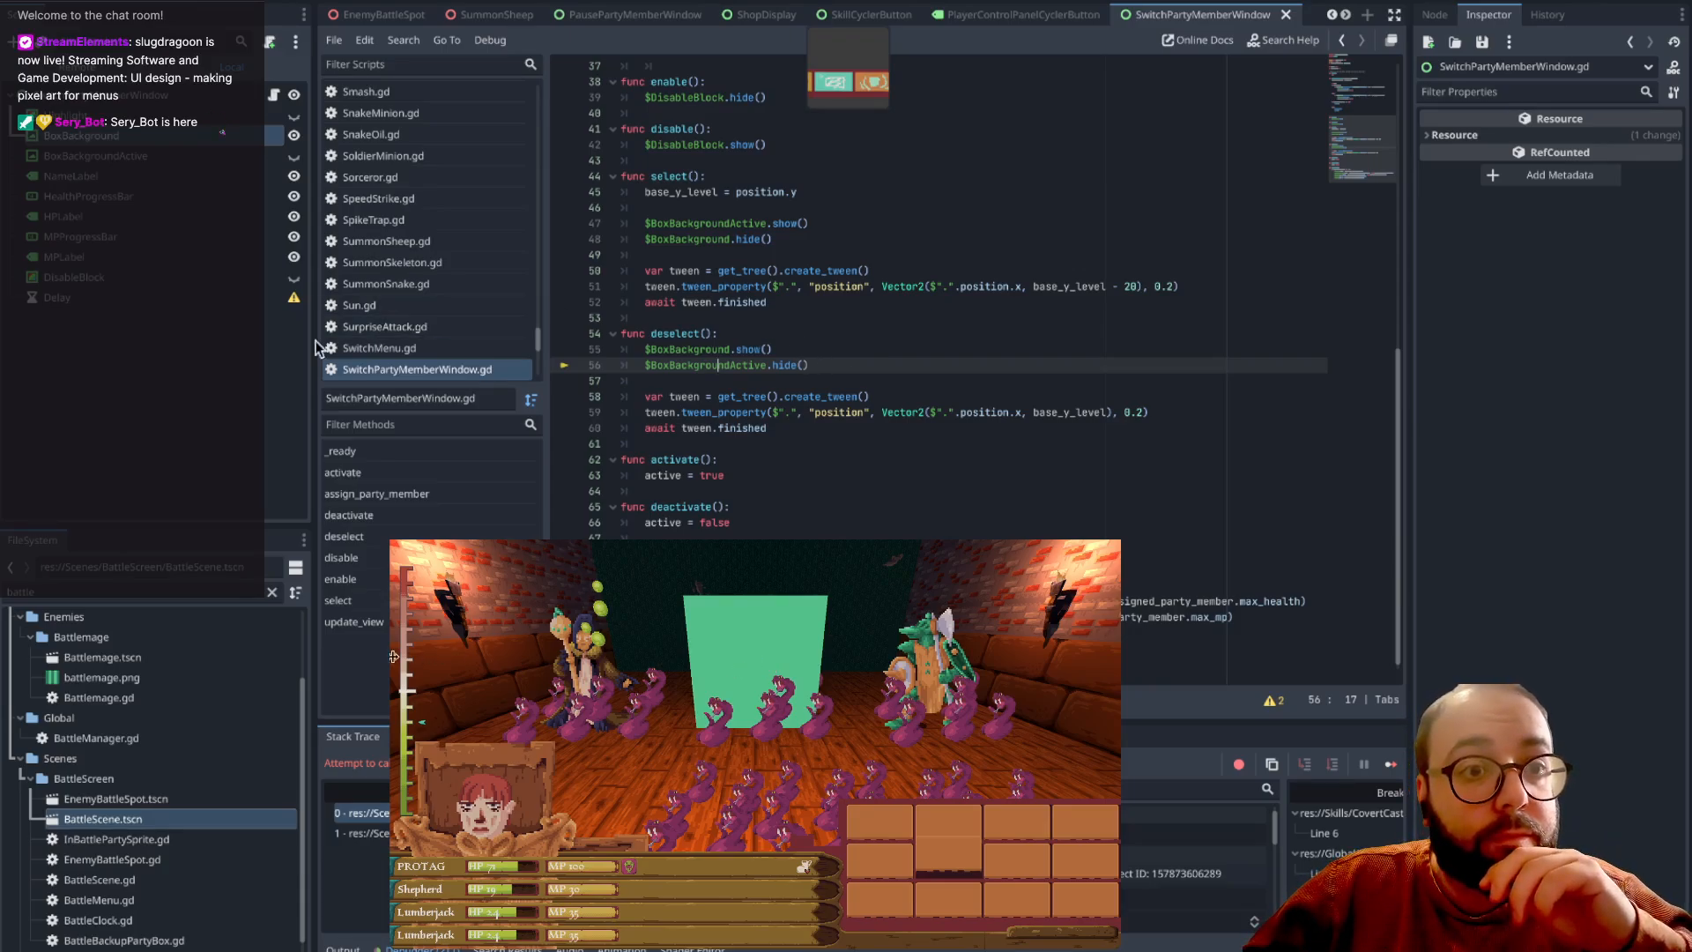
click(238, 355)
right_click(1179, 20)
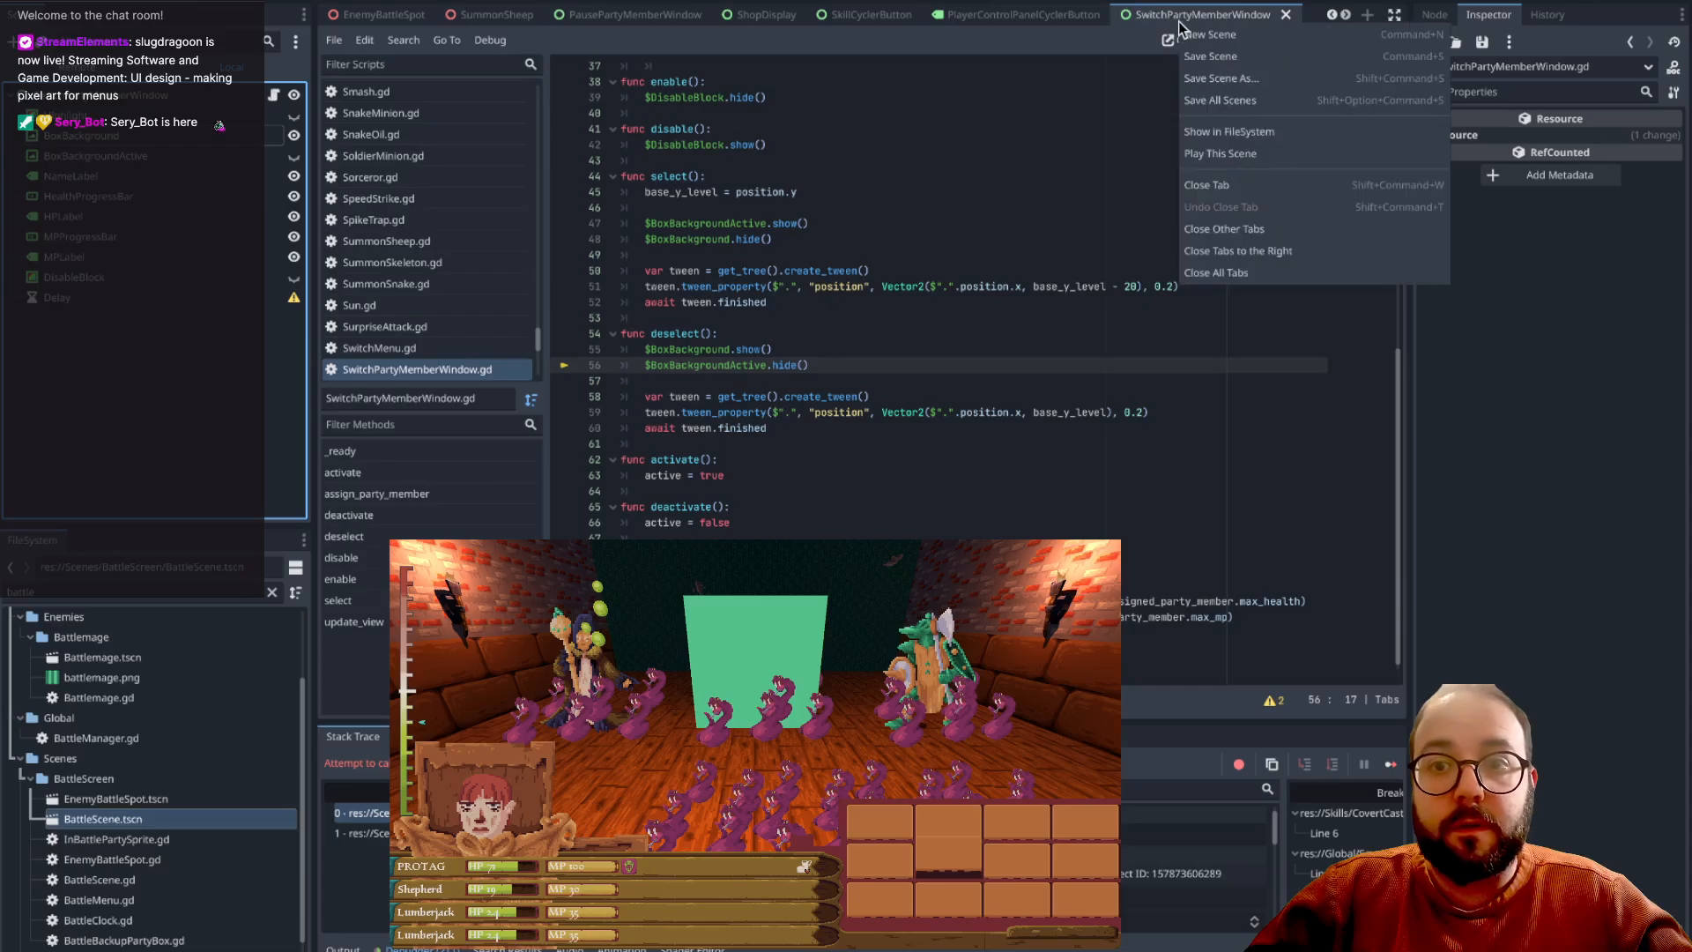
click(1217, 88)
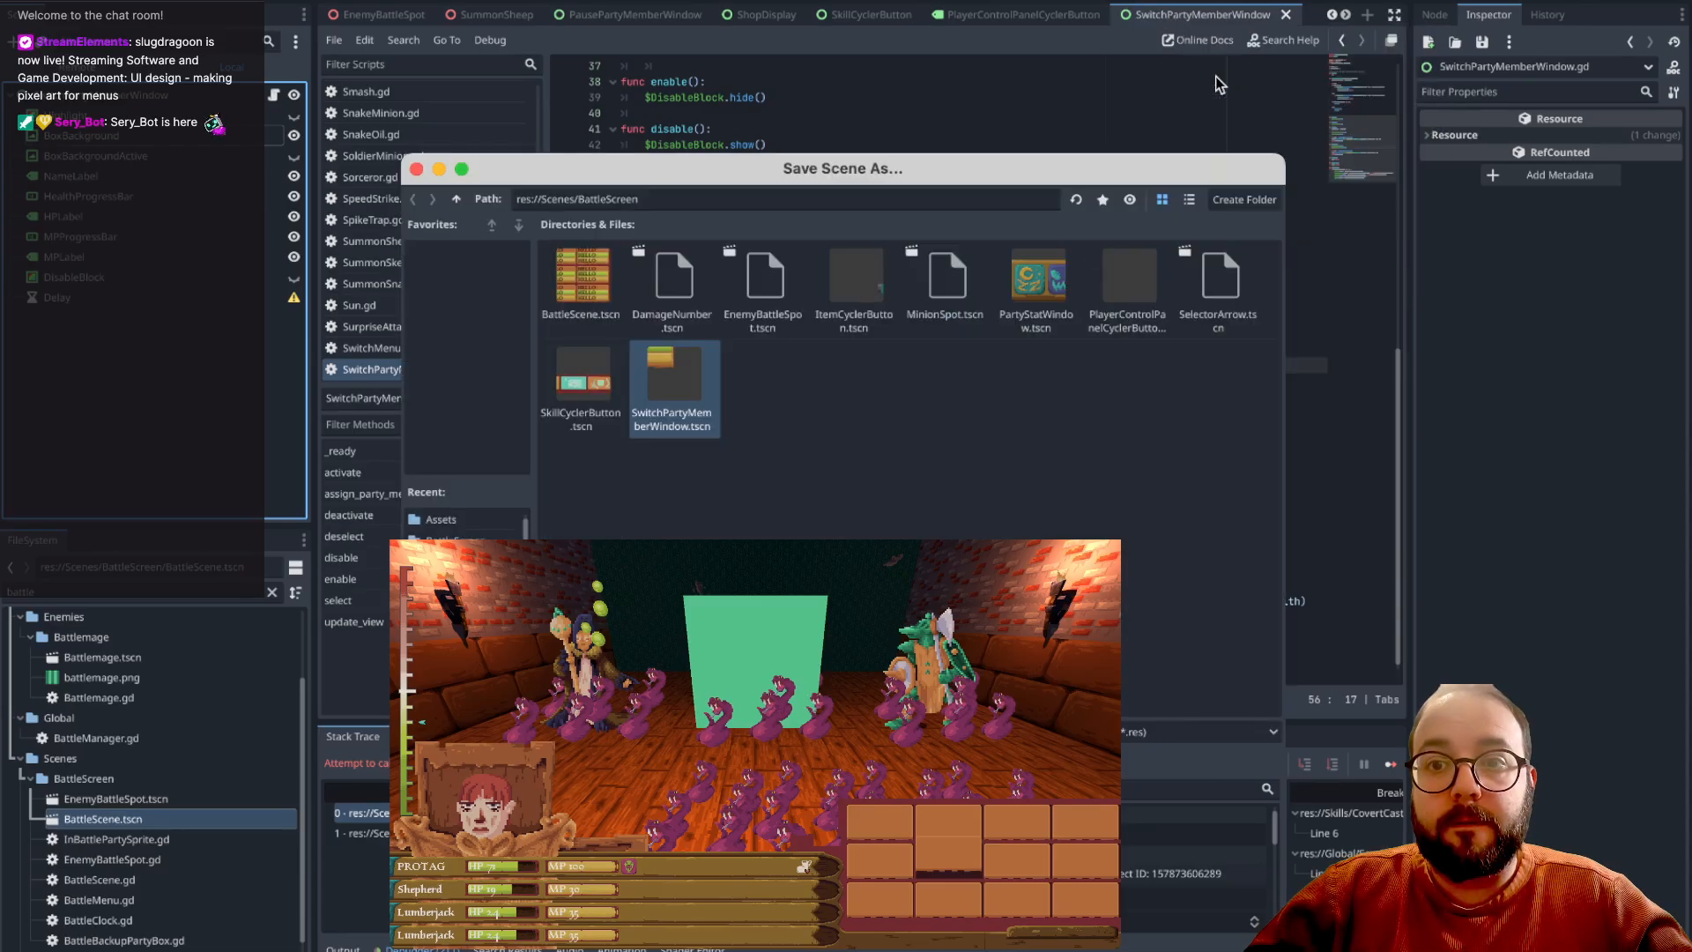
click(416, 169)
- Save the SwitchPartyMemberWindow scene and end the halted debug session
right_click(1147, 21)
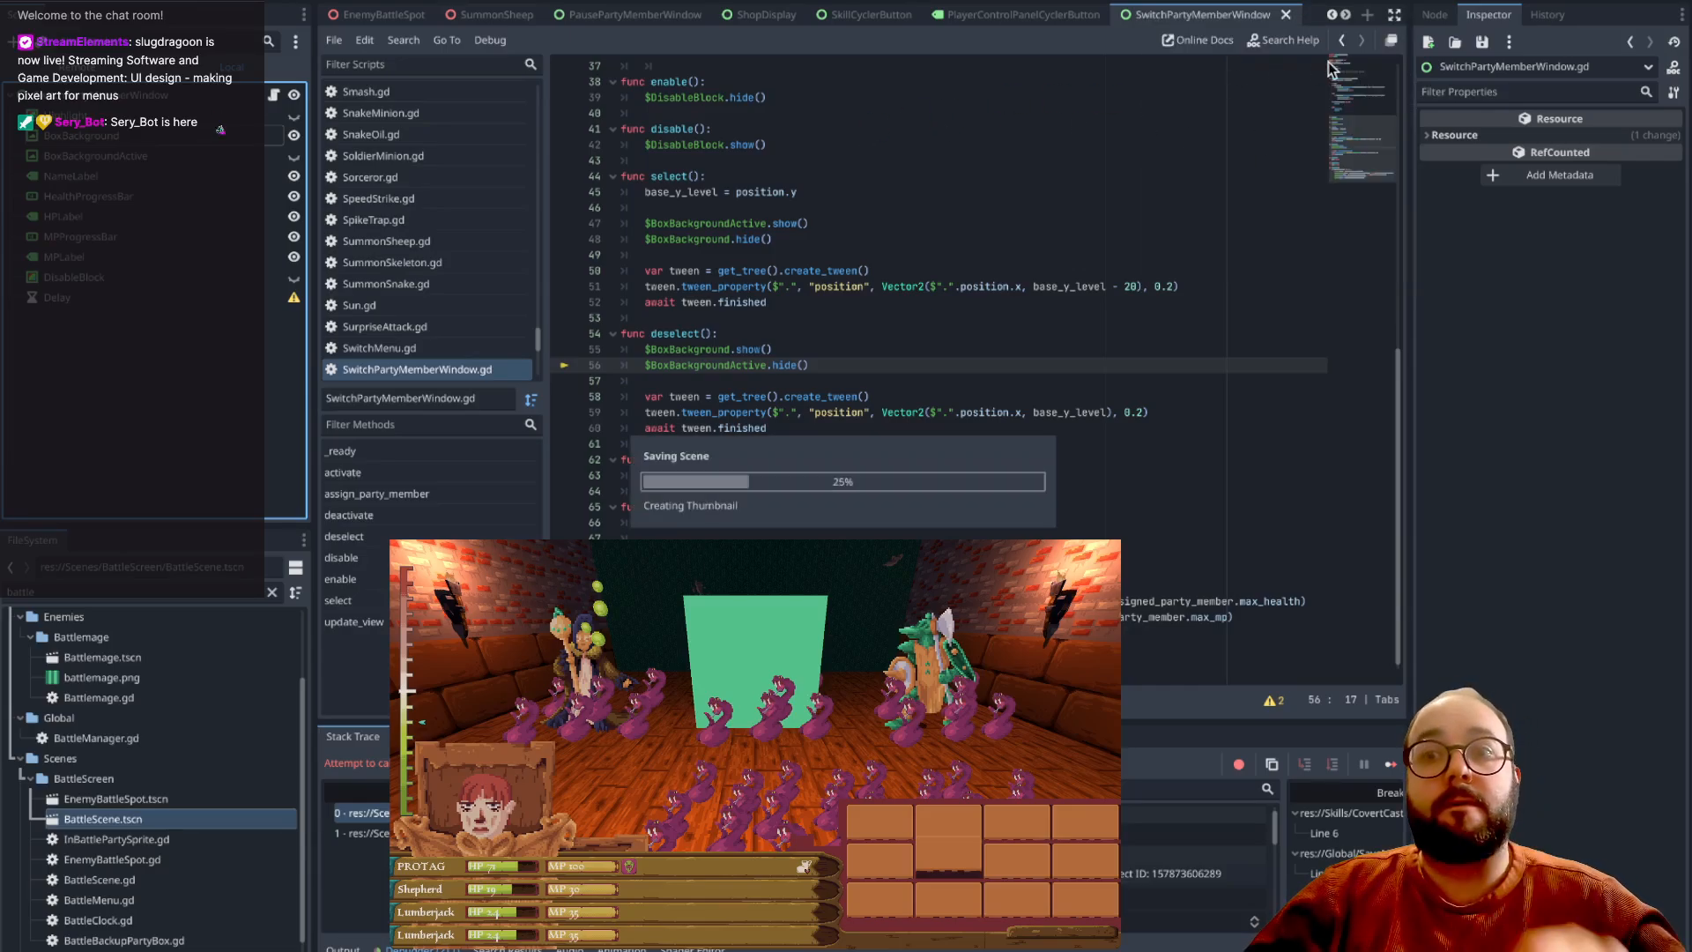
click(1490, 2)
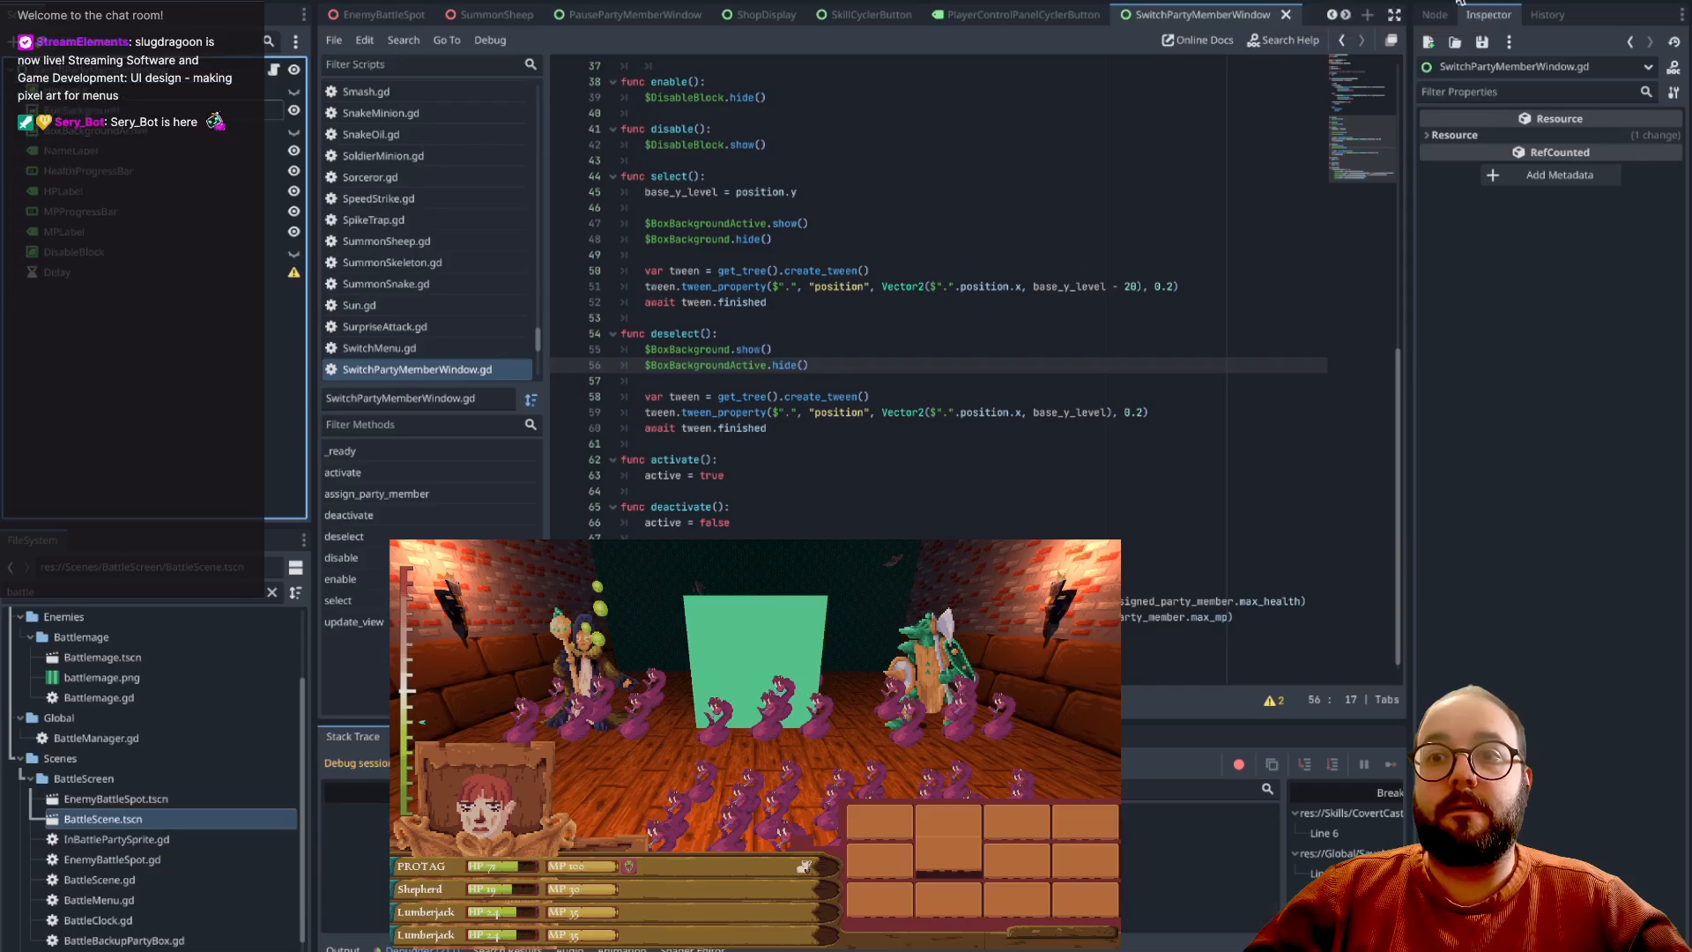
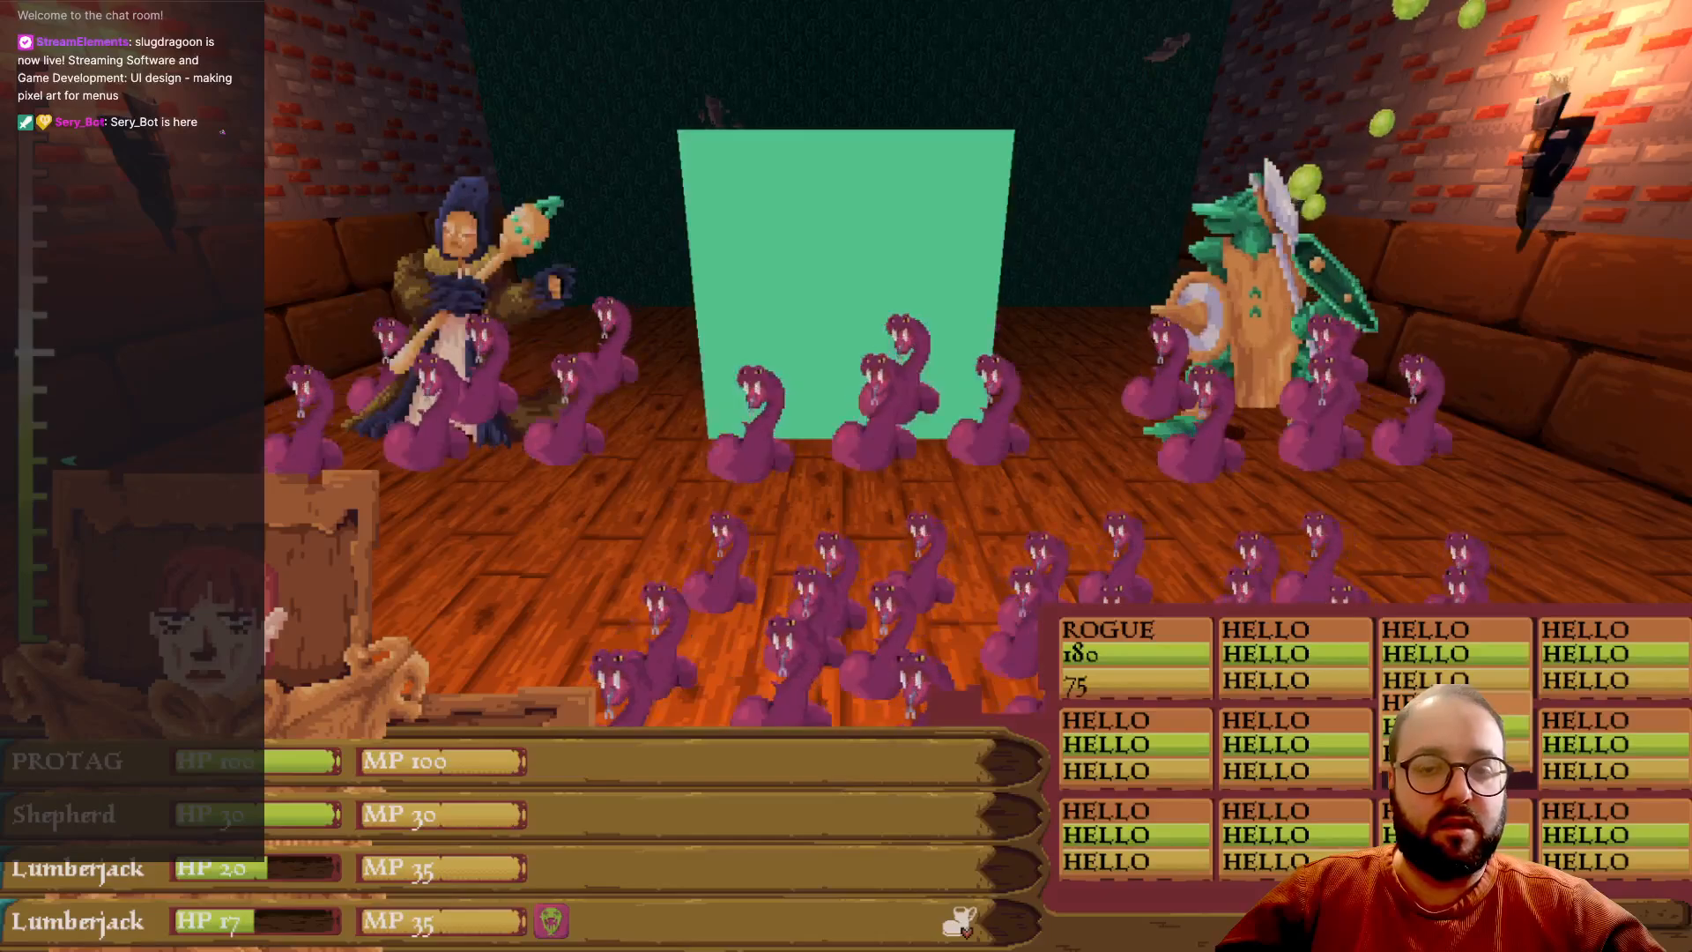
- Leave the party switch menu in the running game and return to the battle action menu
key(Escape)
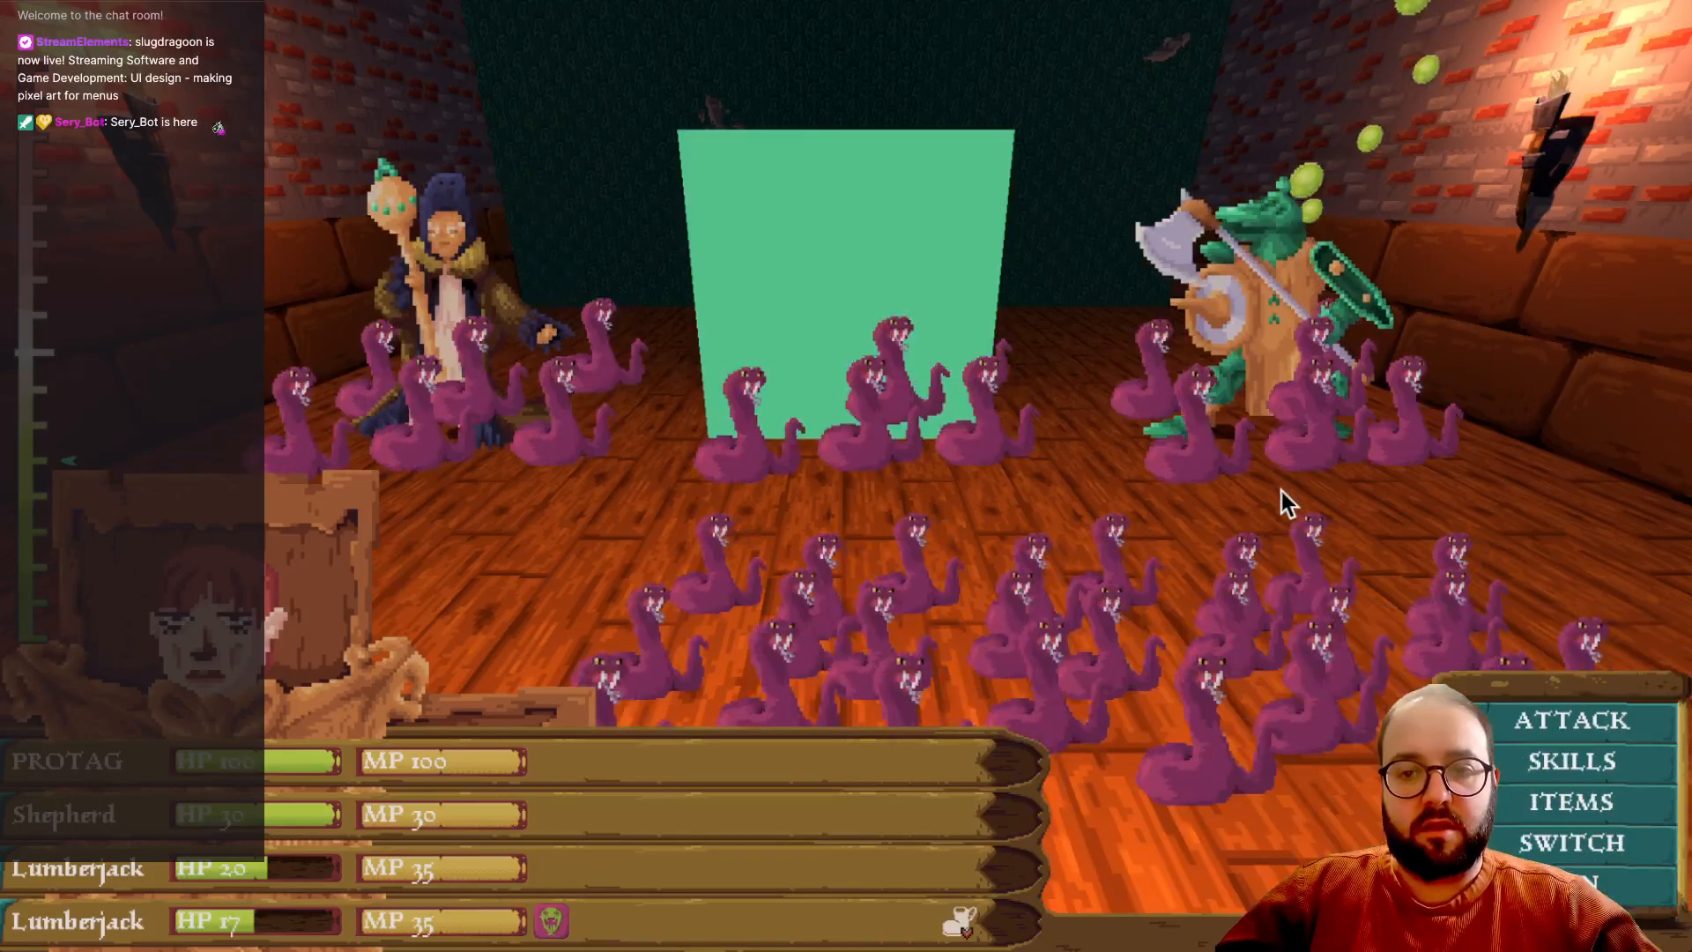
key(Escape)
key(Return)
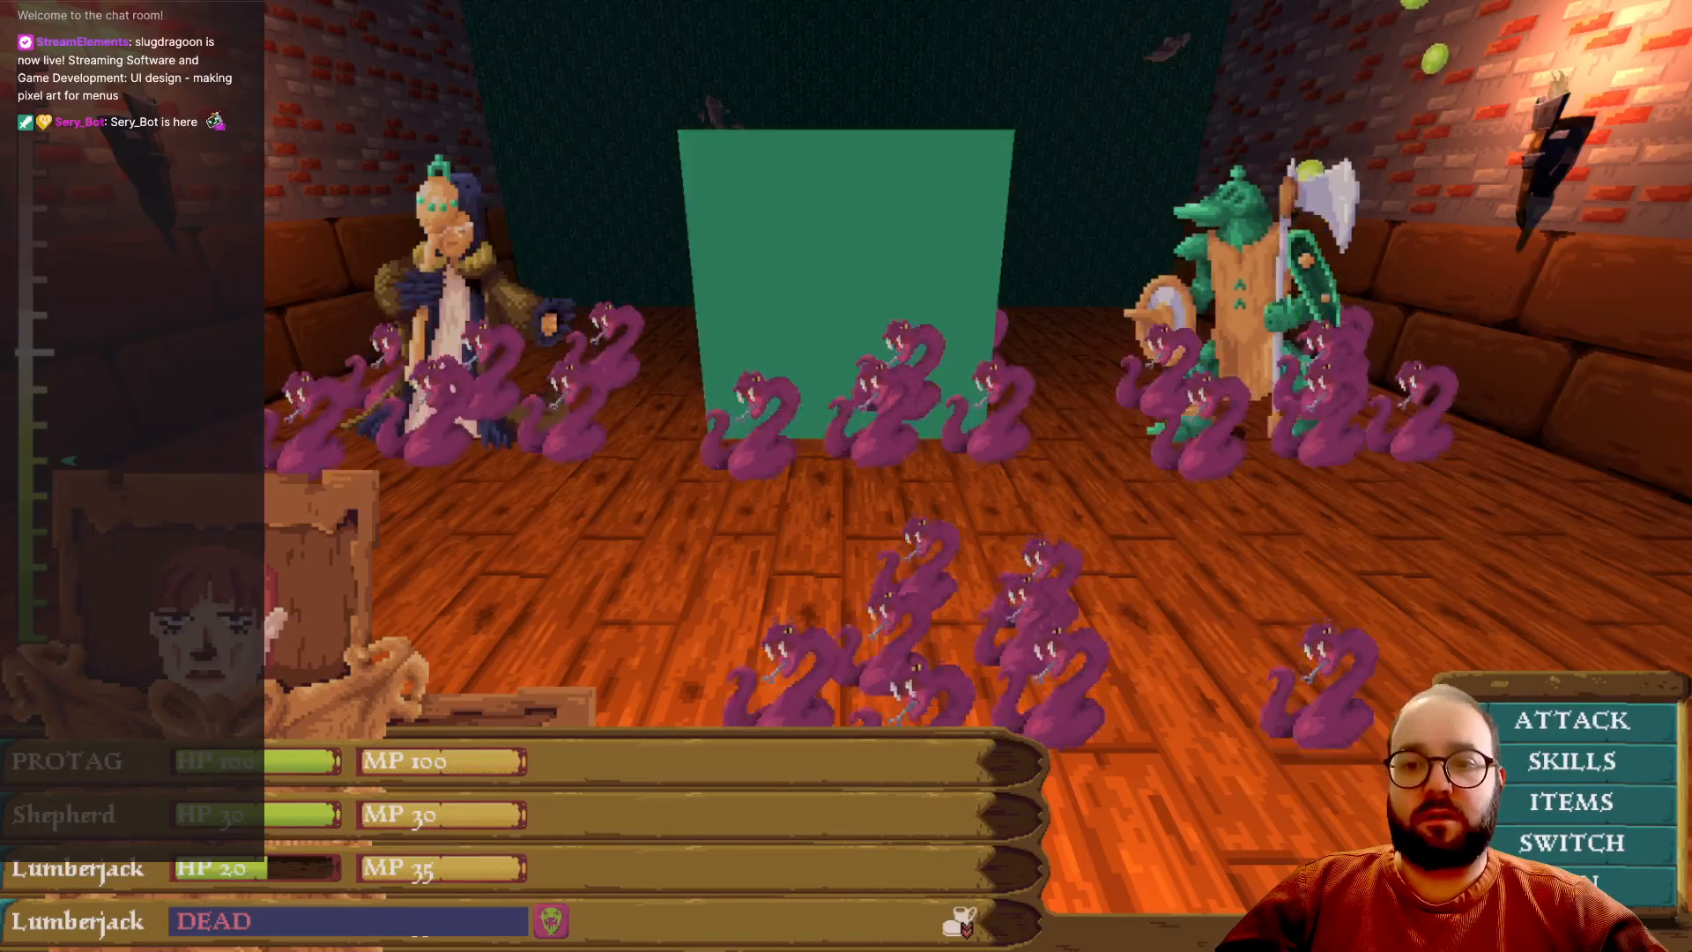
- Open the party switch menu in the running game and move the selection through all window rows to check the active background
key(Return)
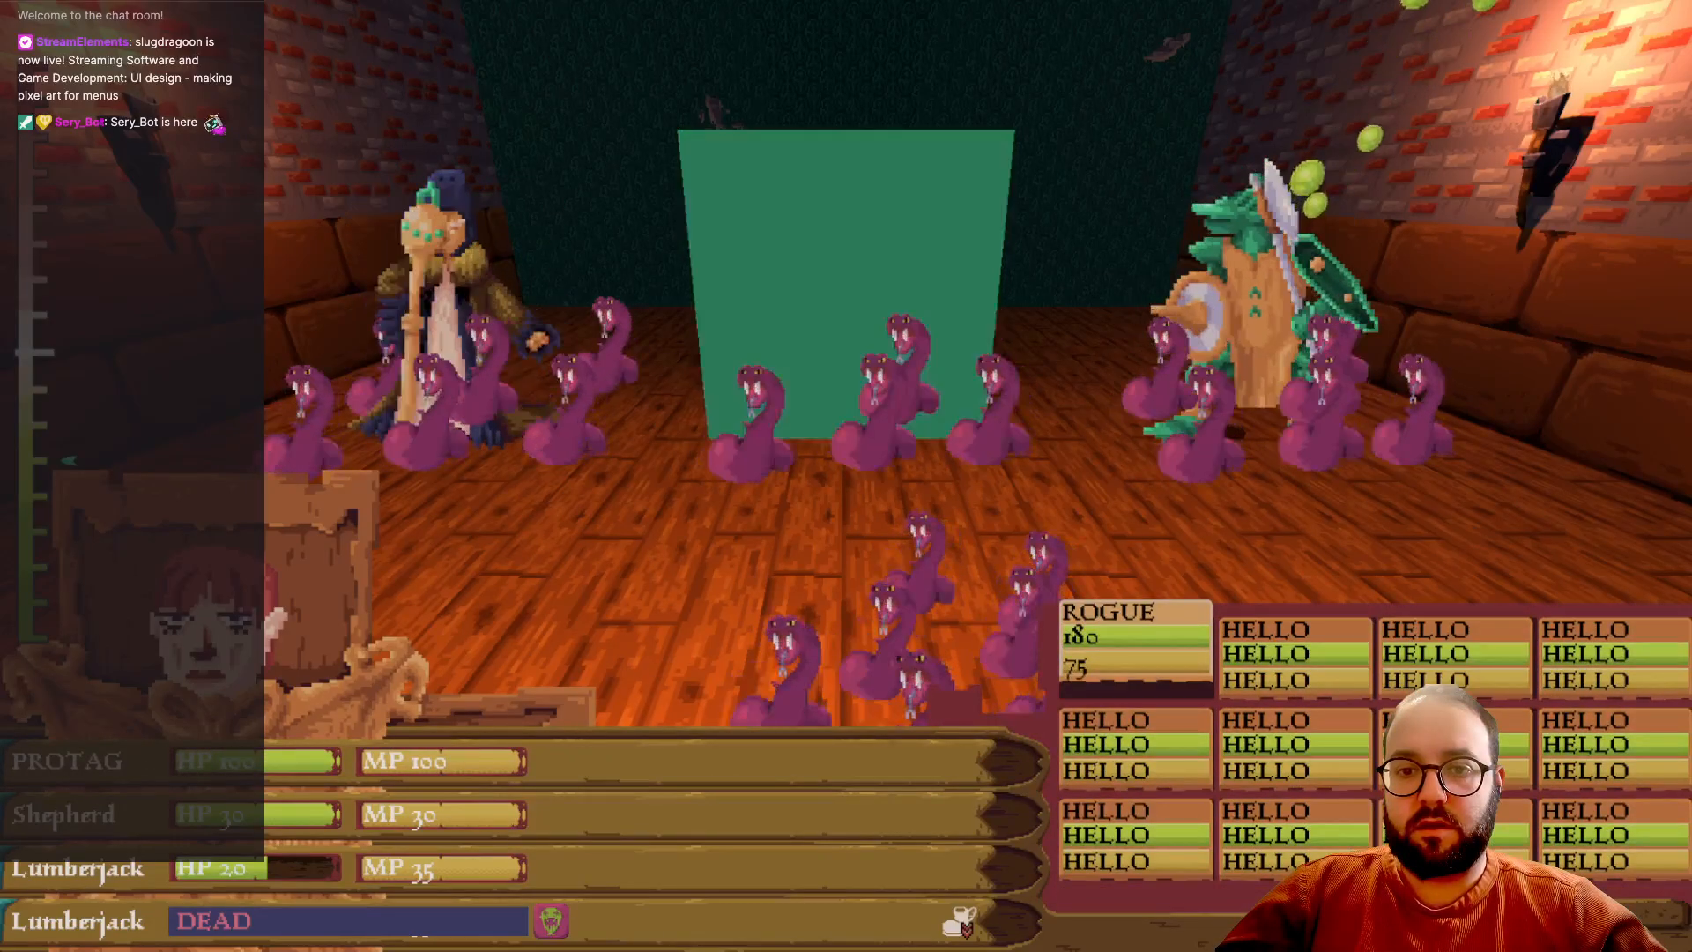
key(Right)
key(Right)
key(Right)
key(Left)
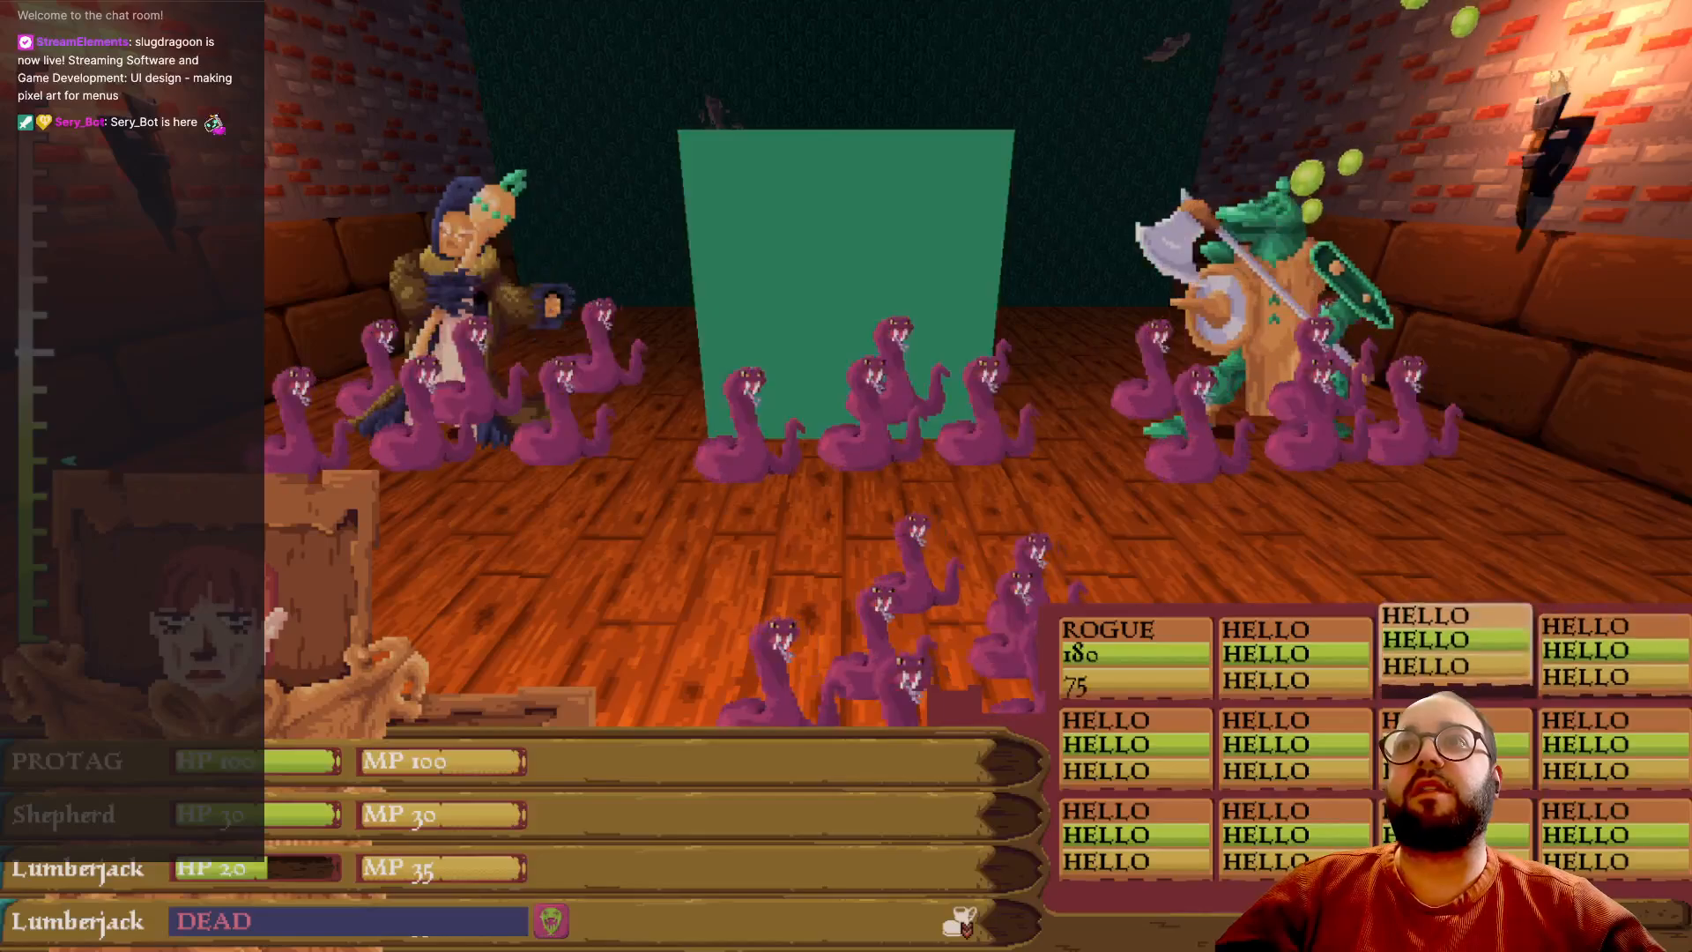
key(Left)
key(Down)
key(Left)
key(Down)
key(Right)
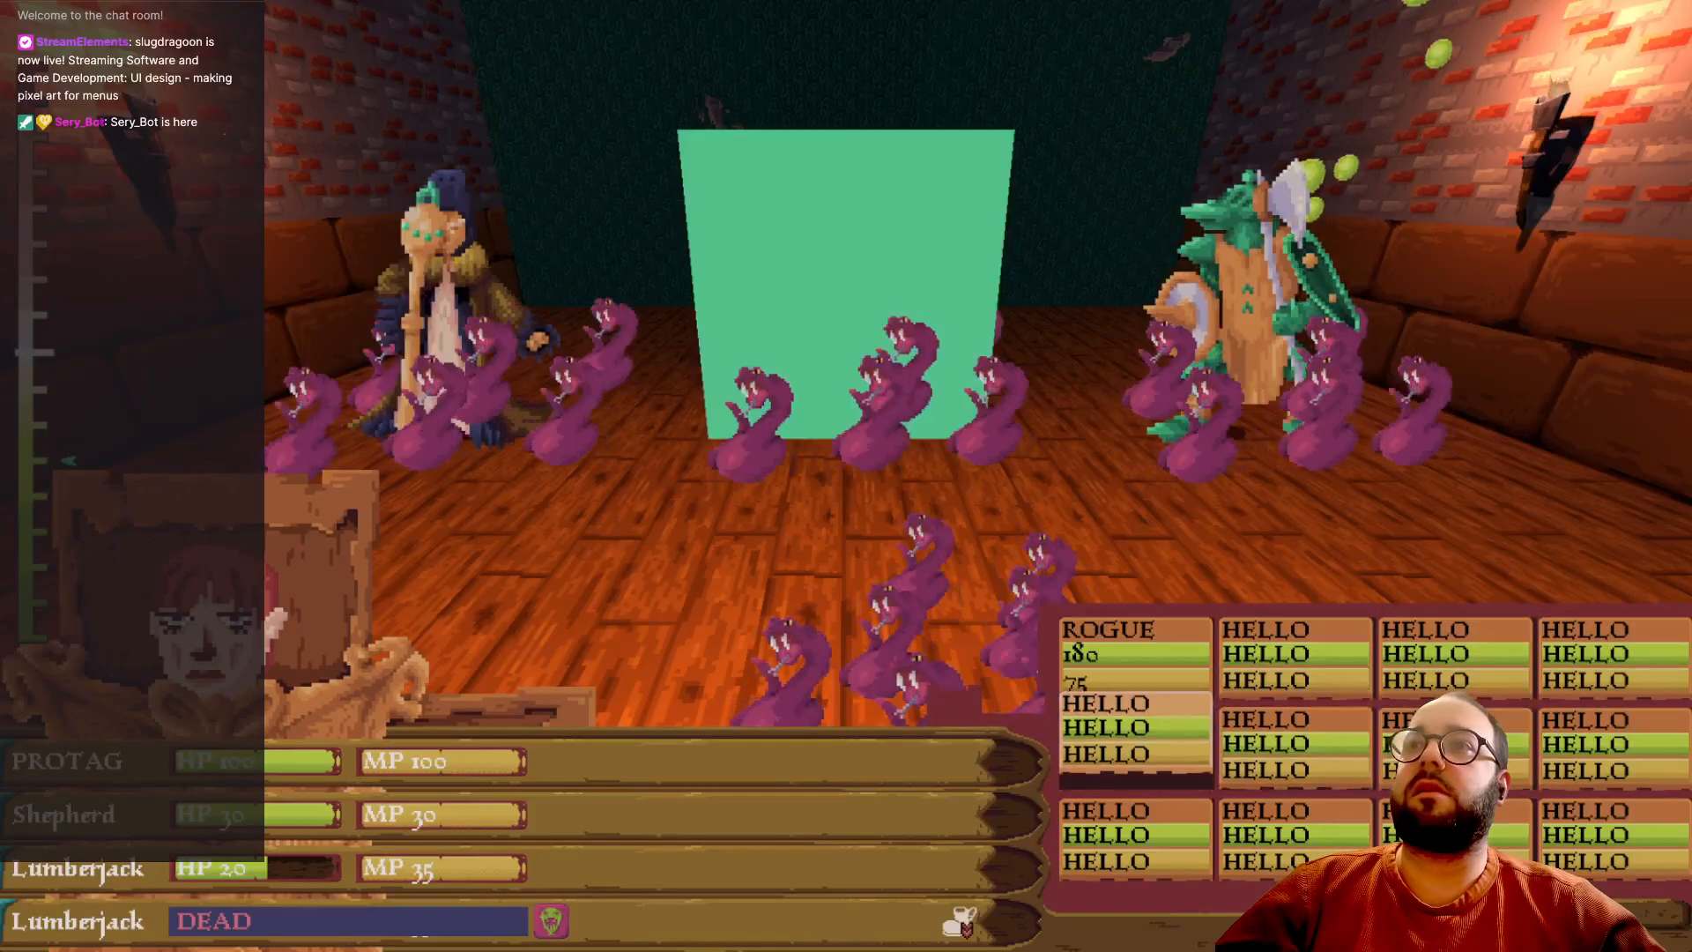
key(Left)
key(Left)
key(Up)
key(Left)
key(Left)
key(Left)
key(Up)
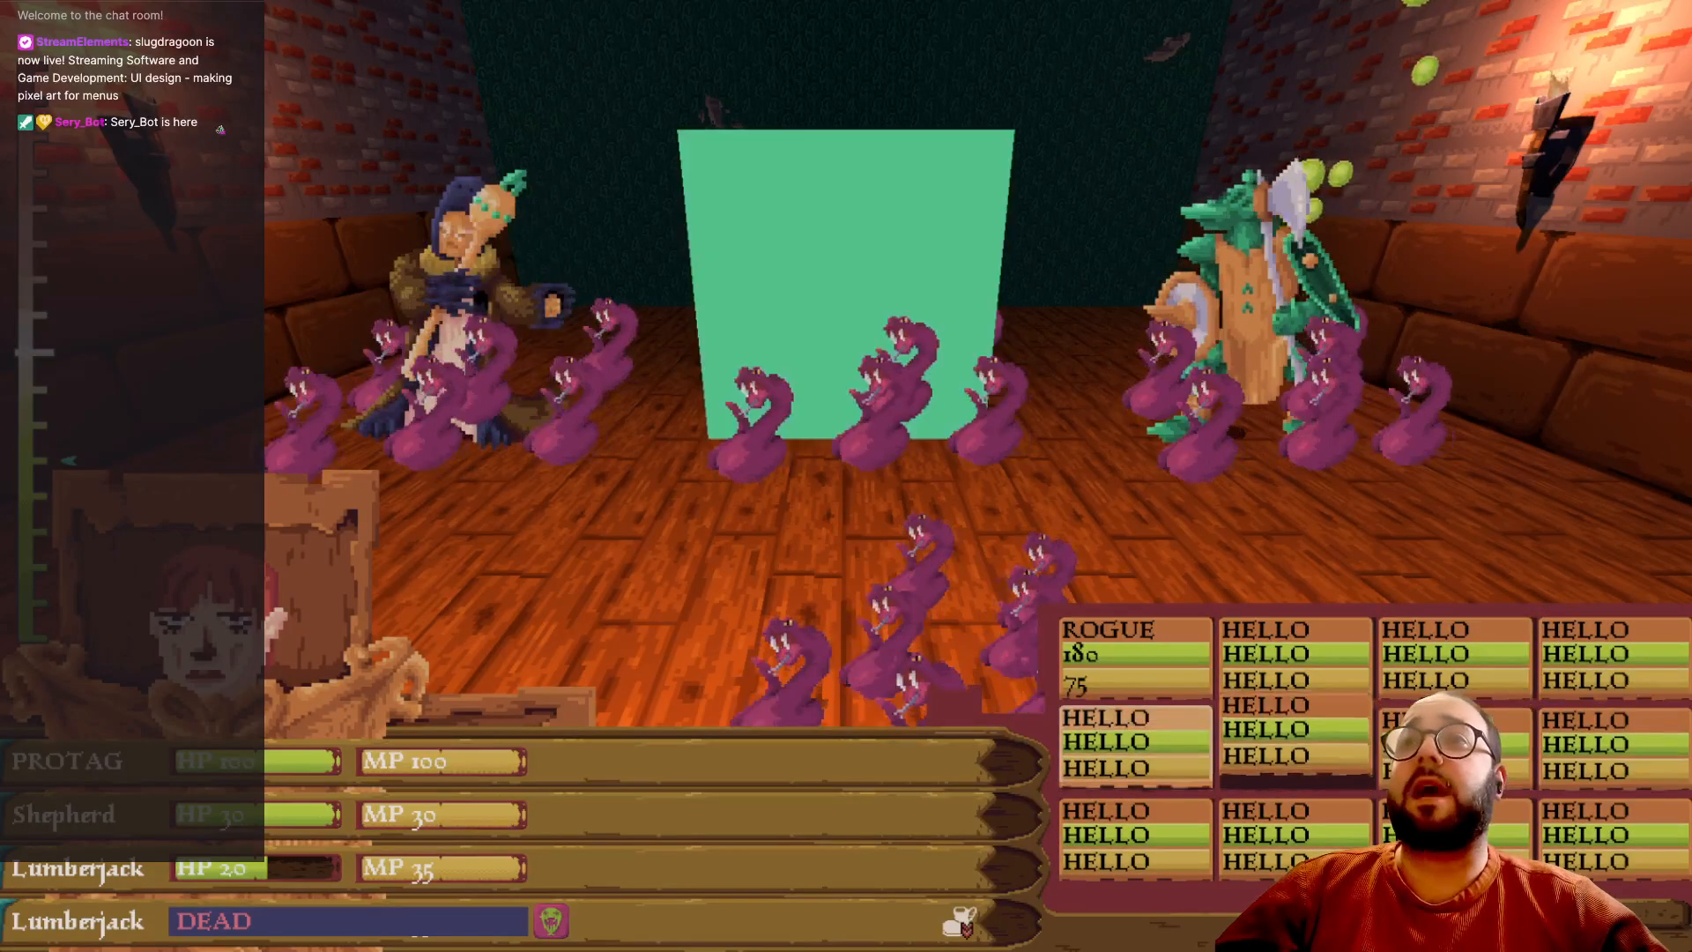
key(Right)
key(Right)
key(Right)
key(Down)
key(Left)
key(Left)
key(Left)
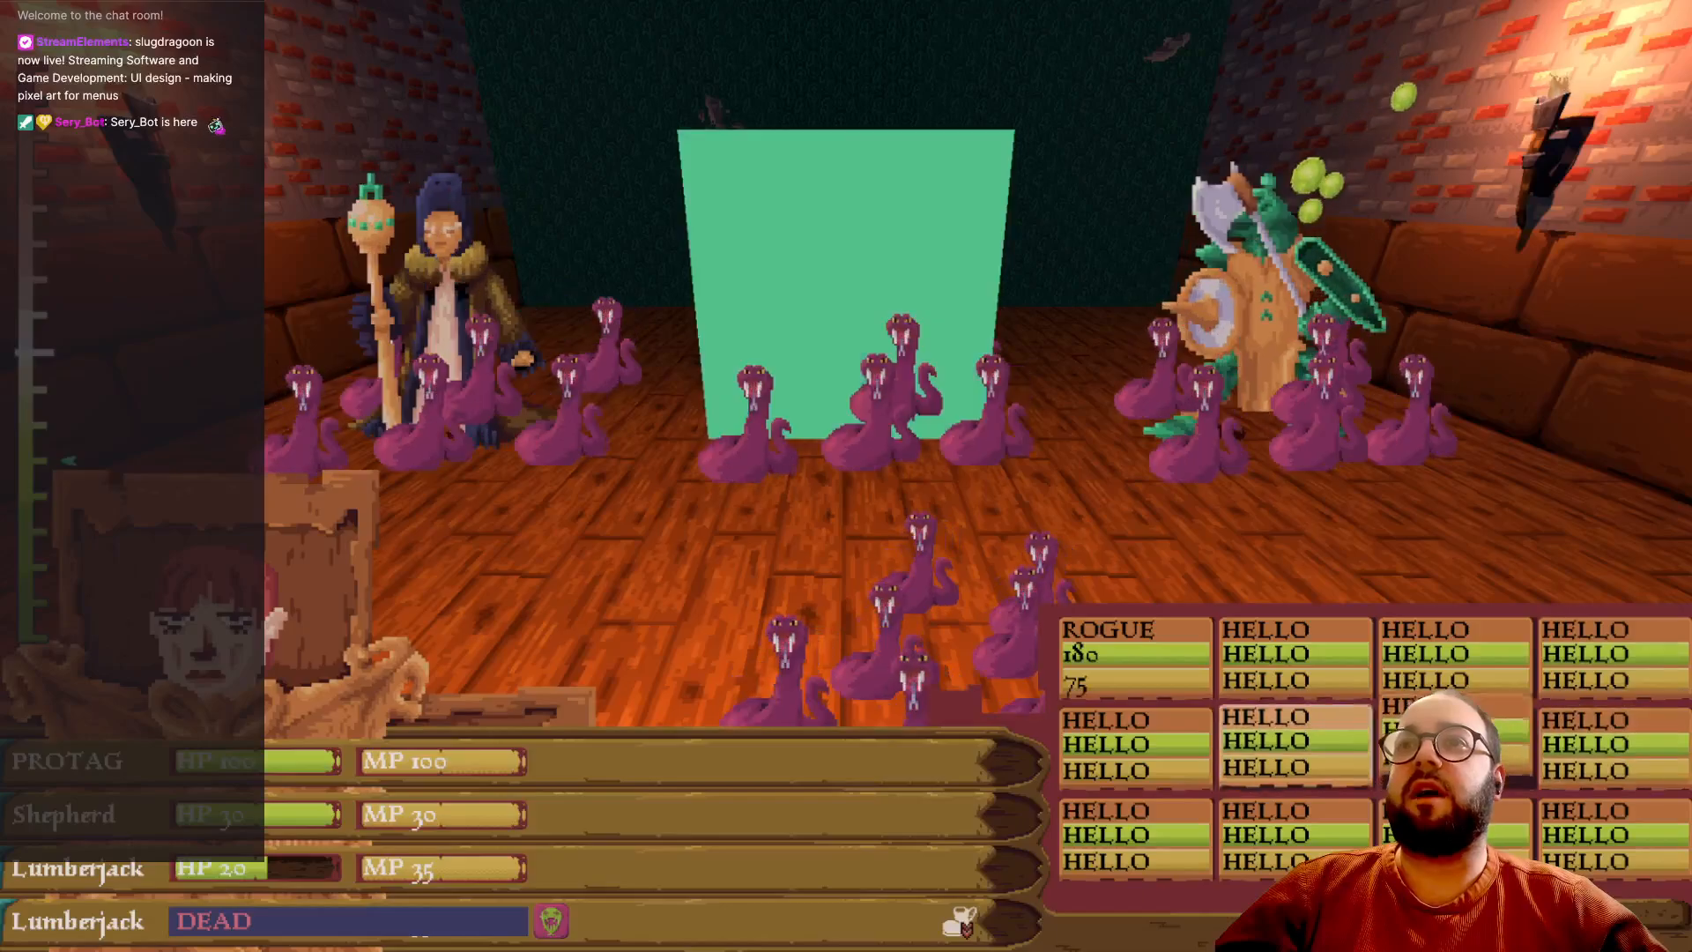
key(Right)
key(Left)
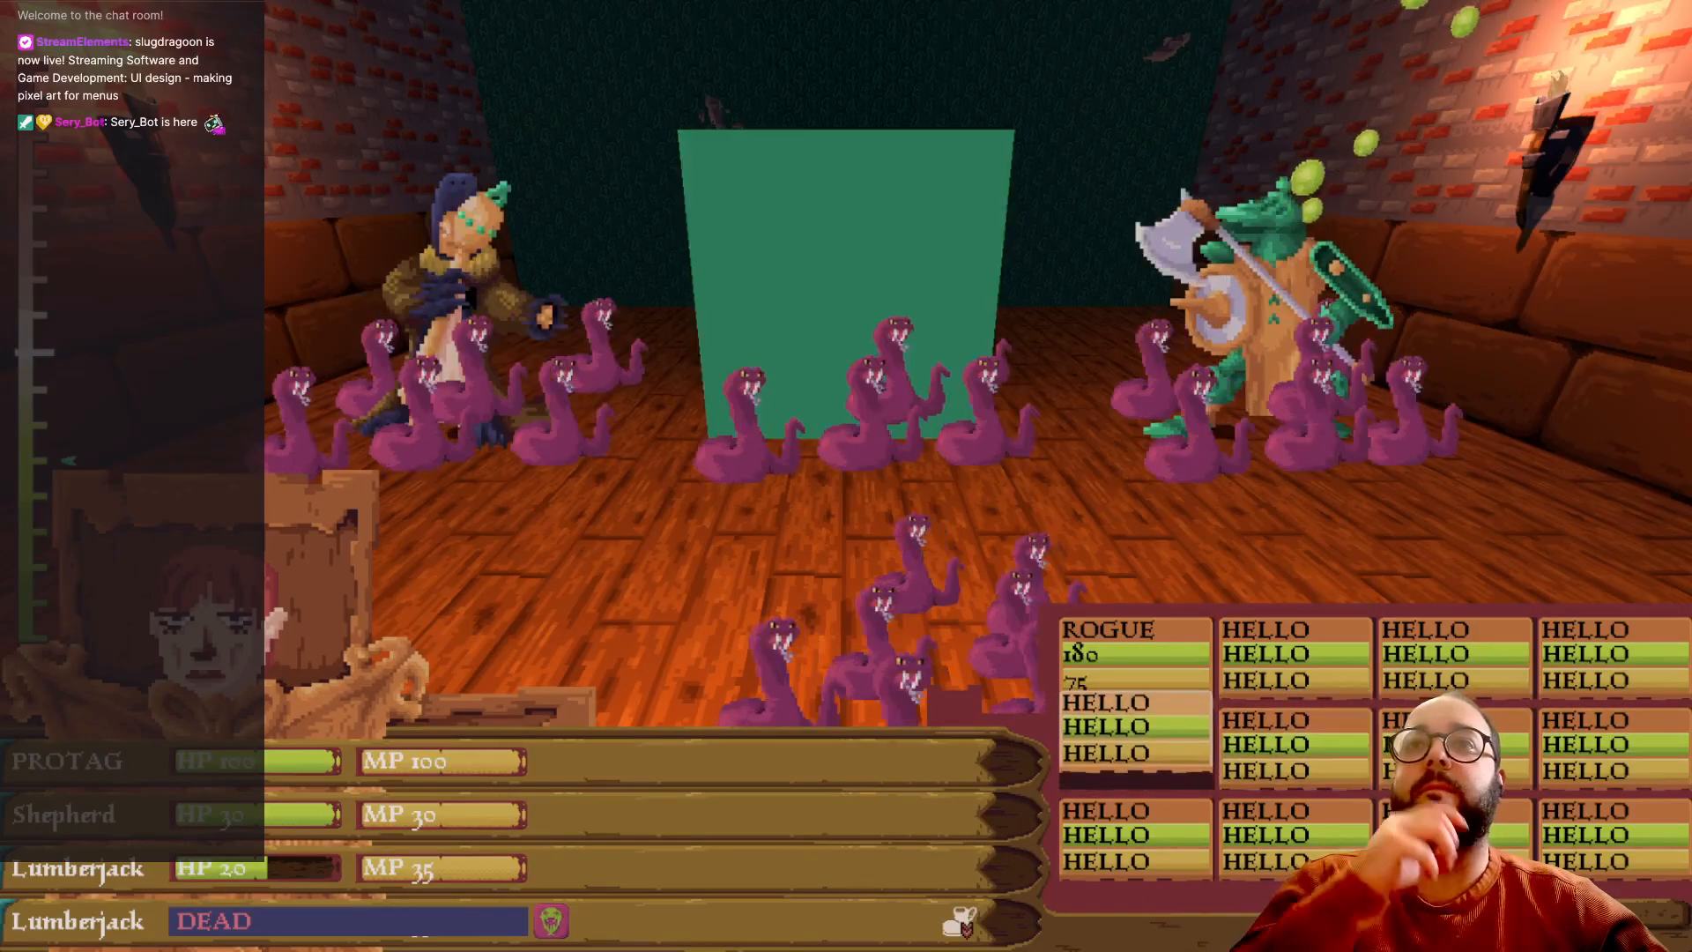
key(Right)
key(Right)
key(Left)
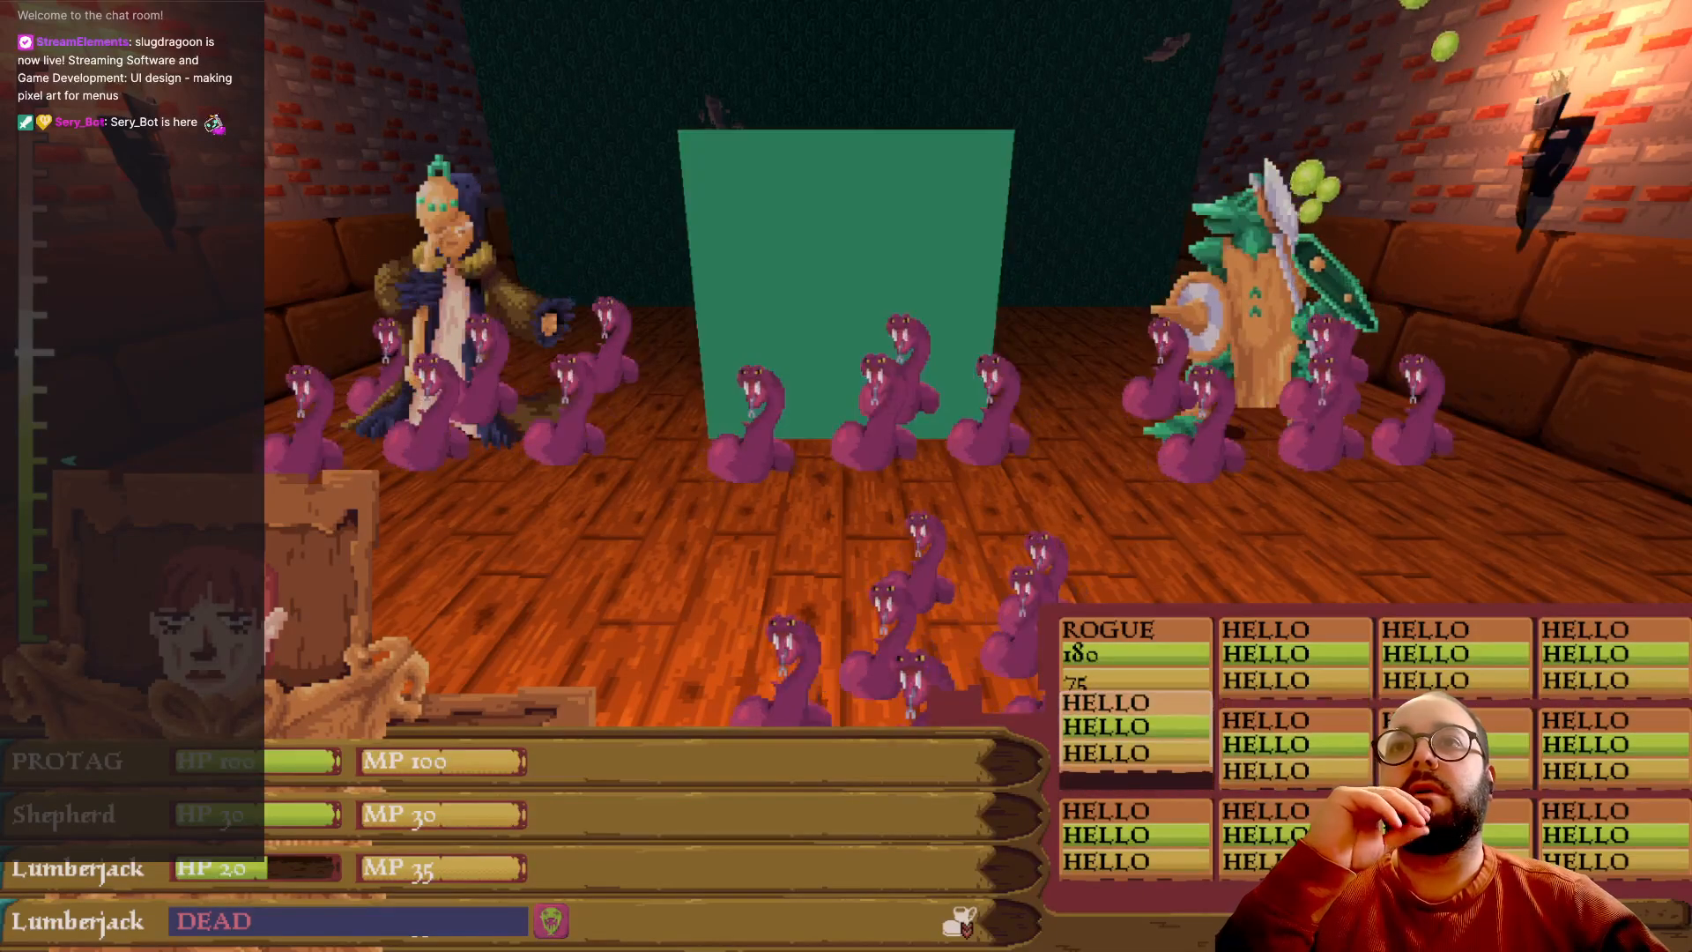
key(Down)
key(Right)
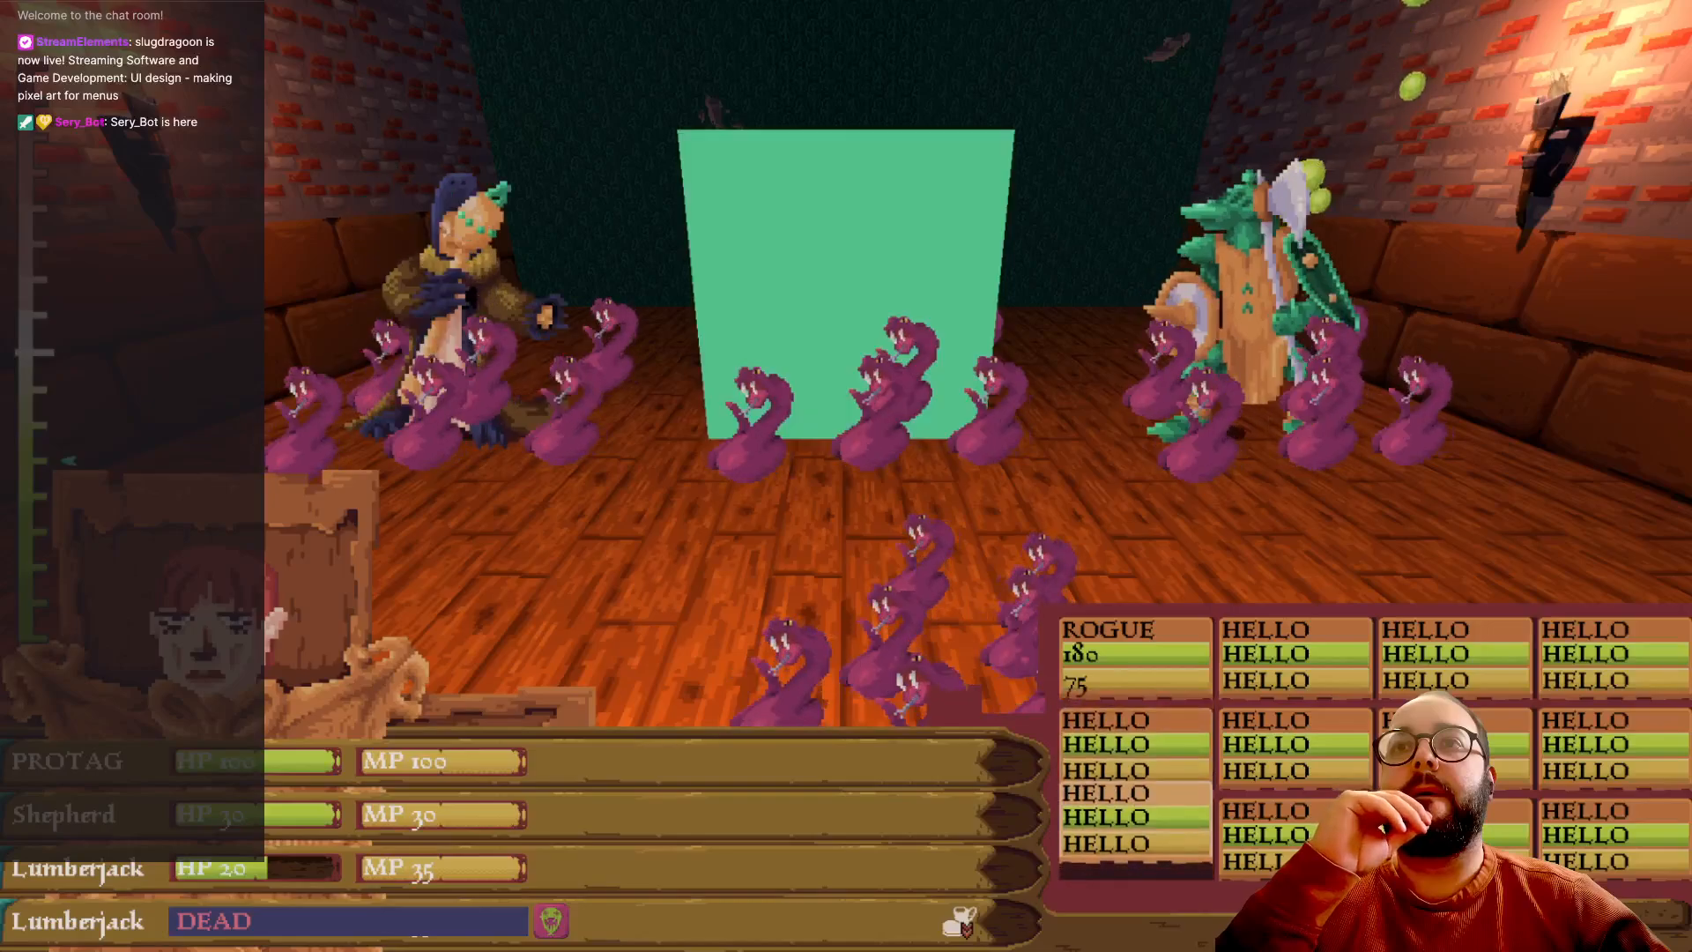
key(Up)
key(Left)
key(Left)
key(Left)
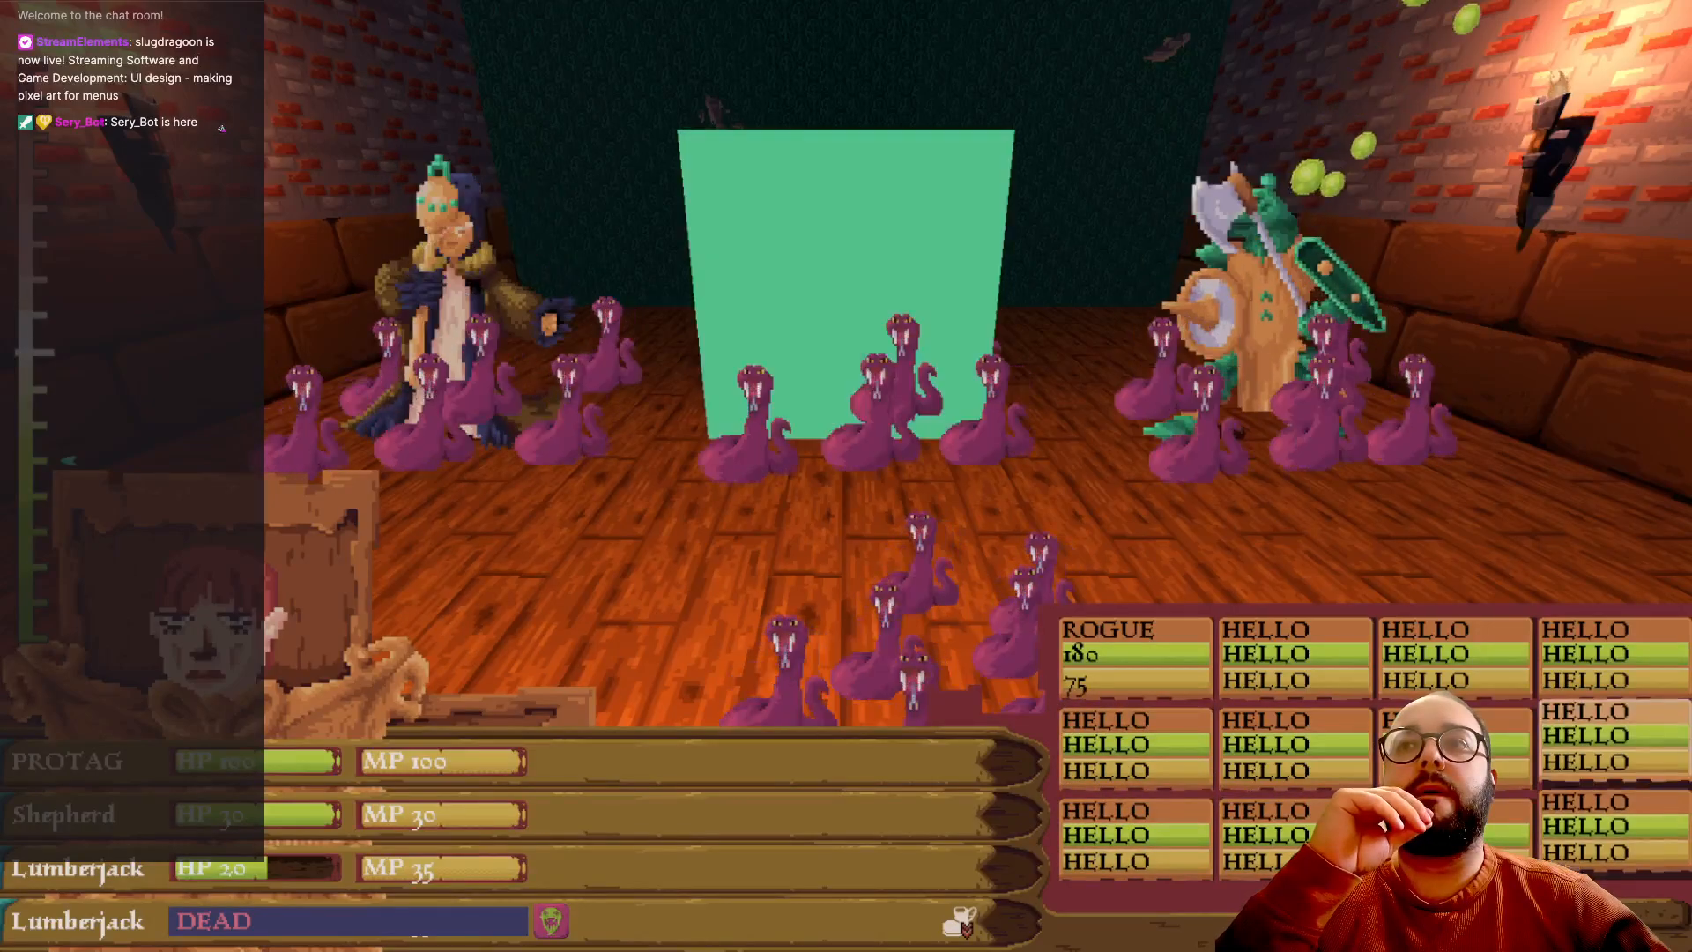
key(Up)
key(Right)
key(Right)
key(Right)
key(Right)
key(Left)
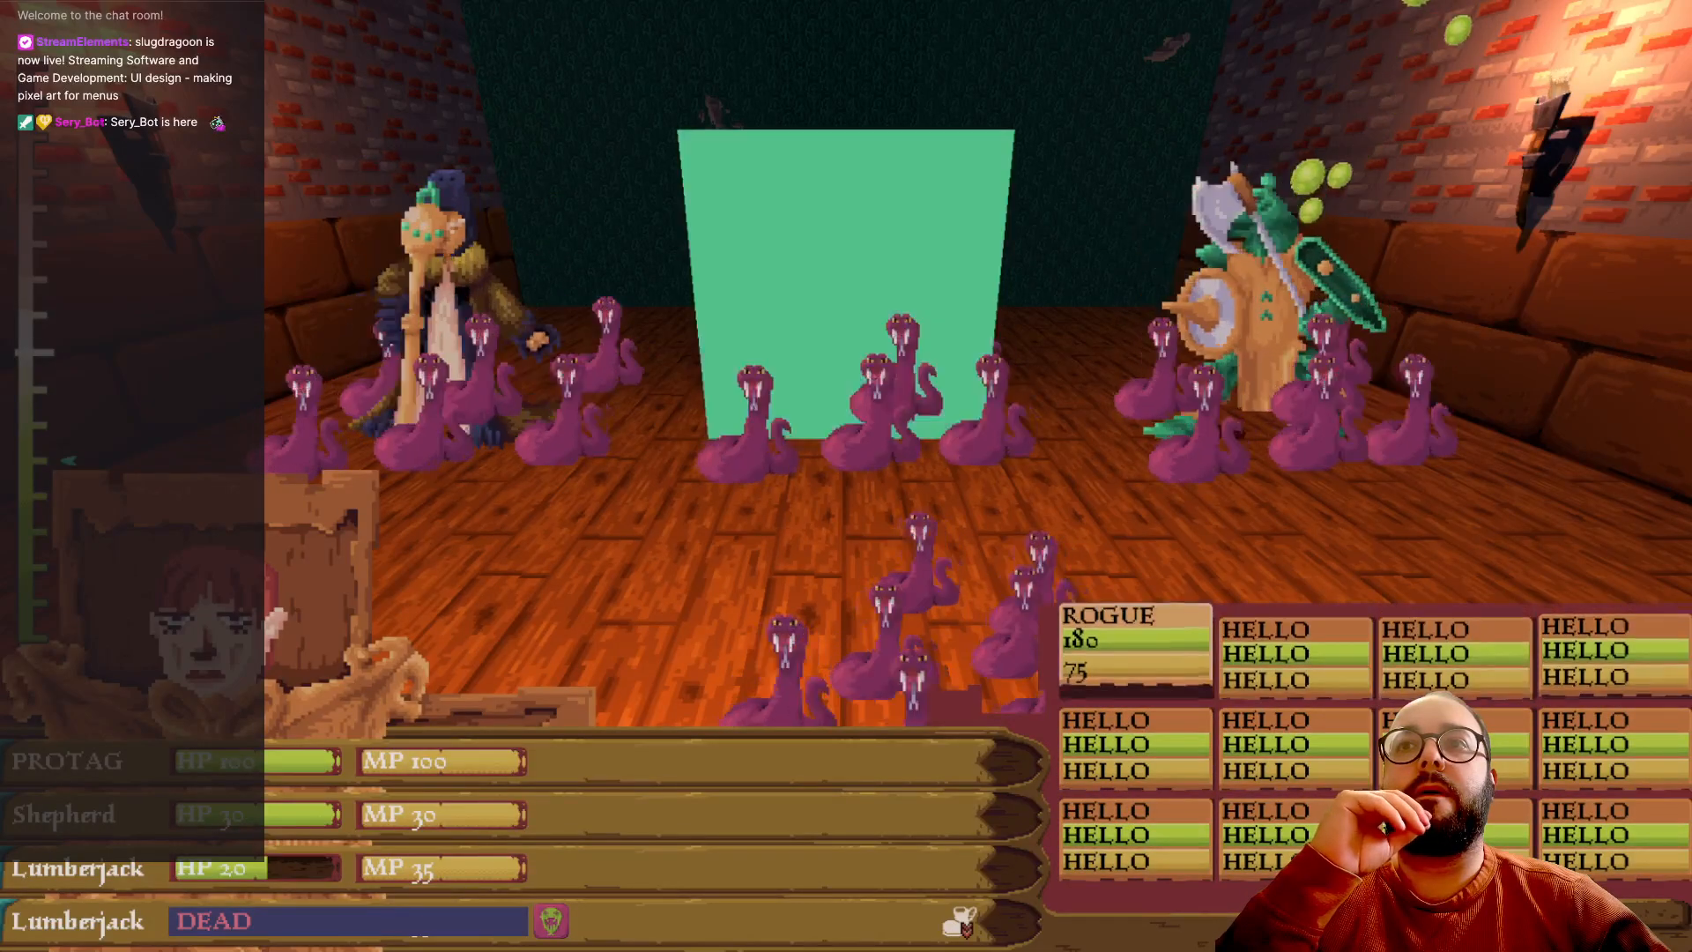
key(Down)
key(Left)
key(Left)
key(Left)
key(Down)
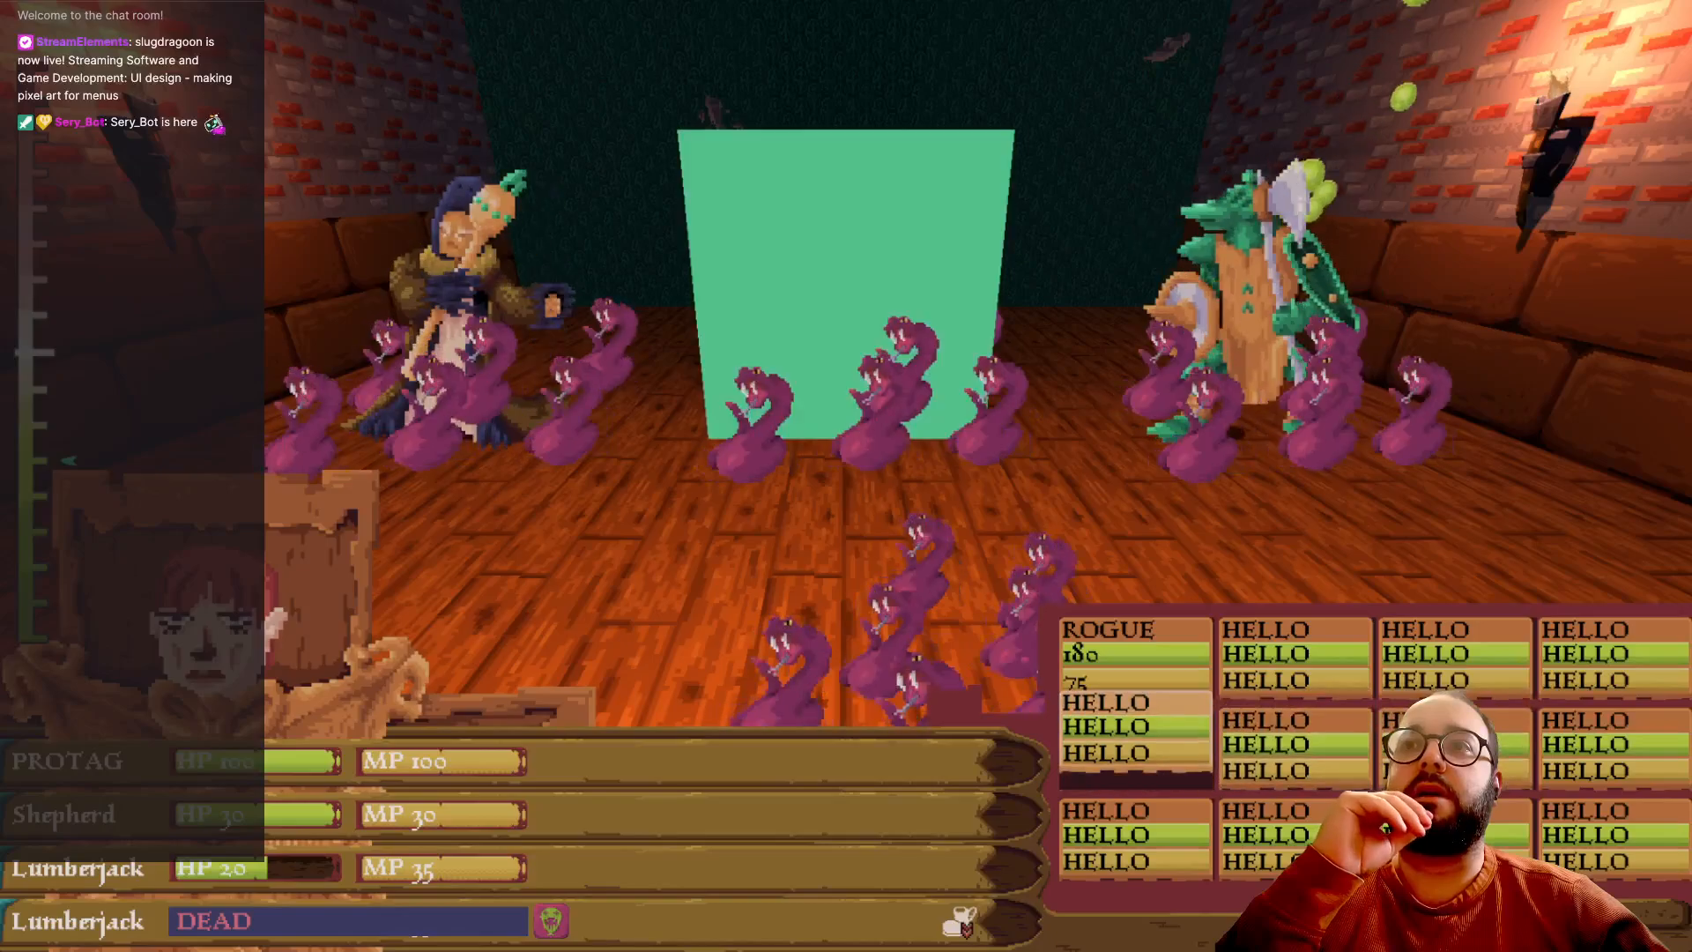
key(Right)
key(Up)
key(Left)
key(Left)
key(Left)
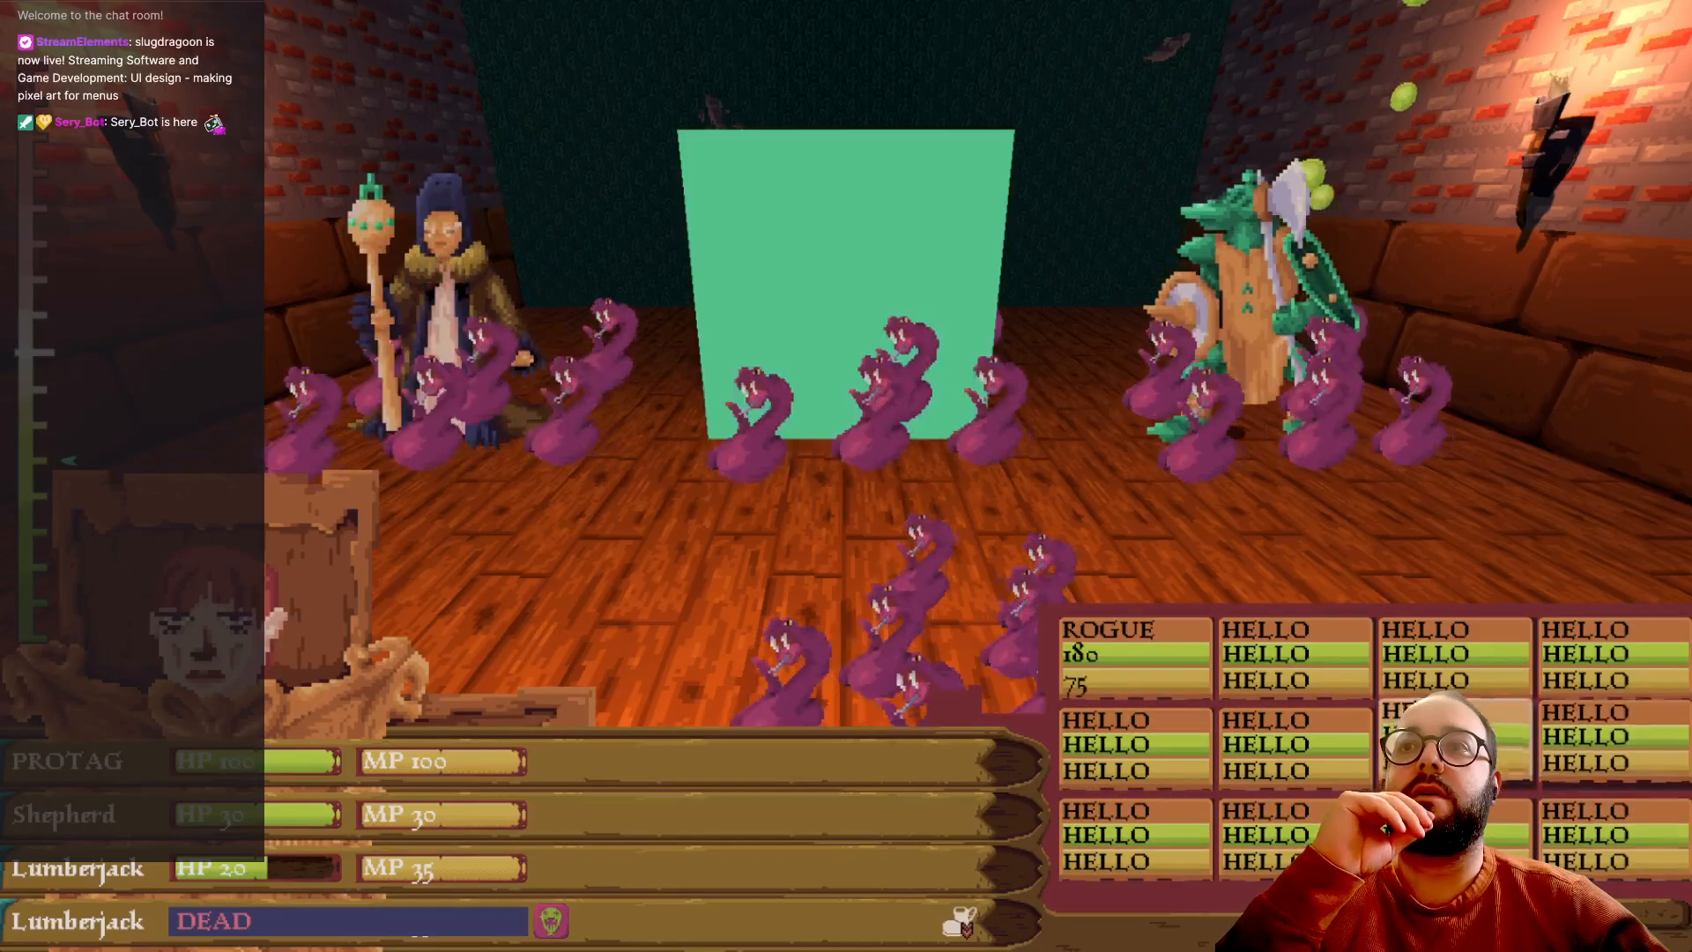
key(Up)
key(Right)
key(Right)
key(Right)
key(Right)
key(Down)
key(Down)
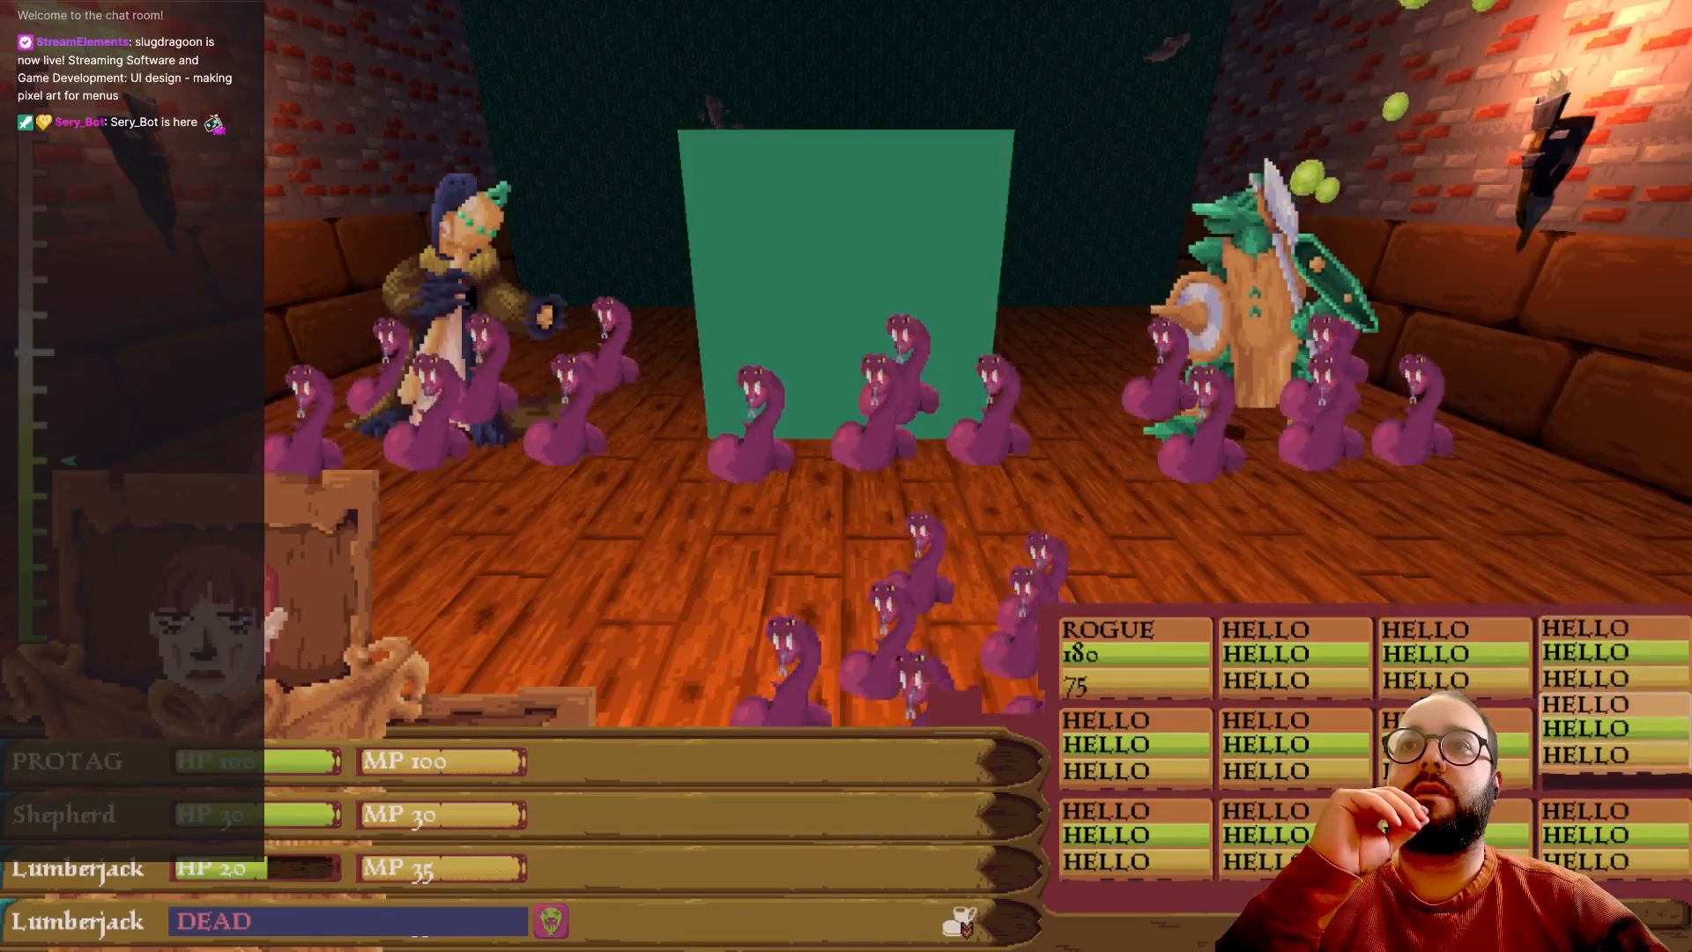
key(Left)
key(Left)
key(Left)
key(Left)
key(Up)
key(Left)
key(Right)
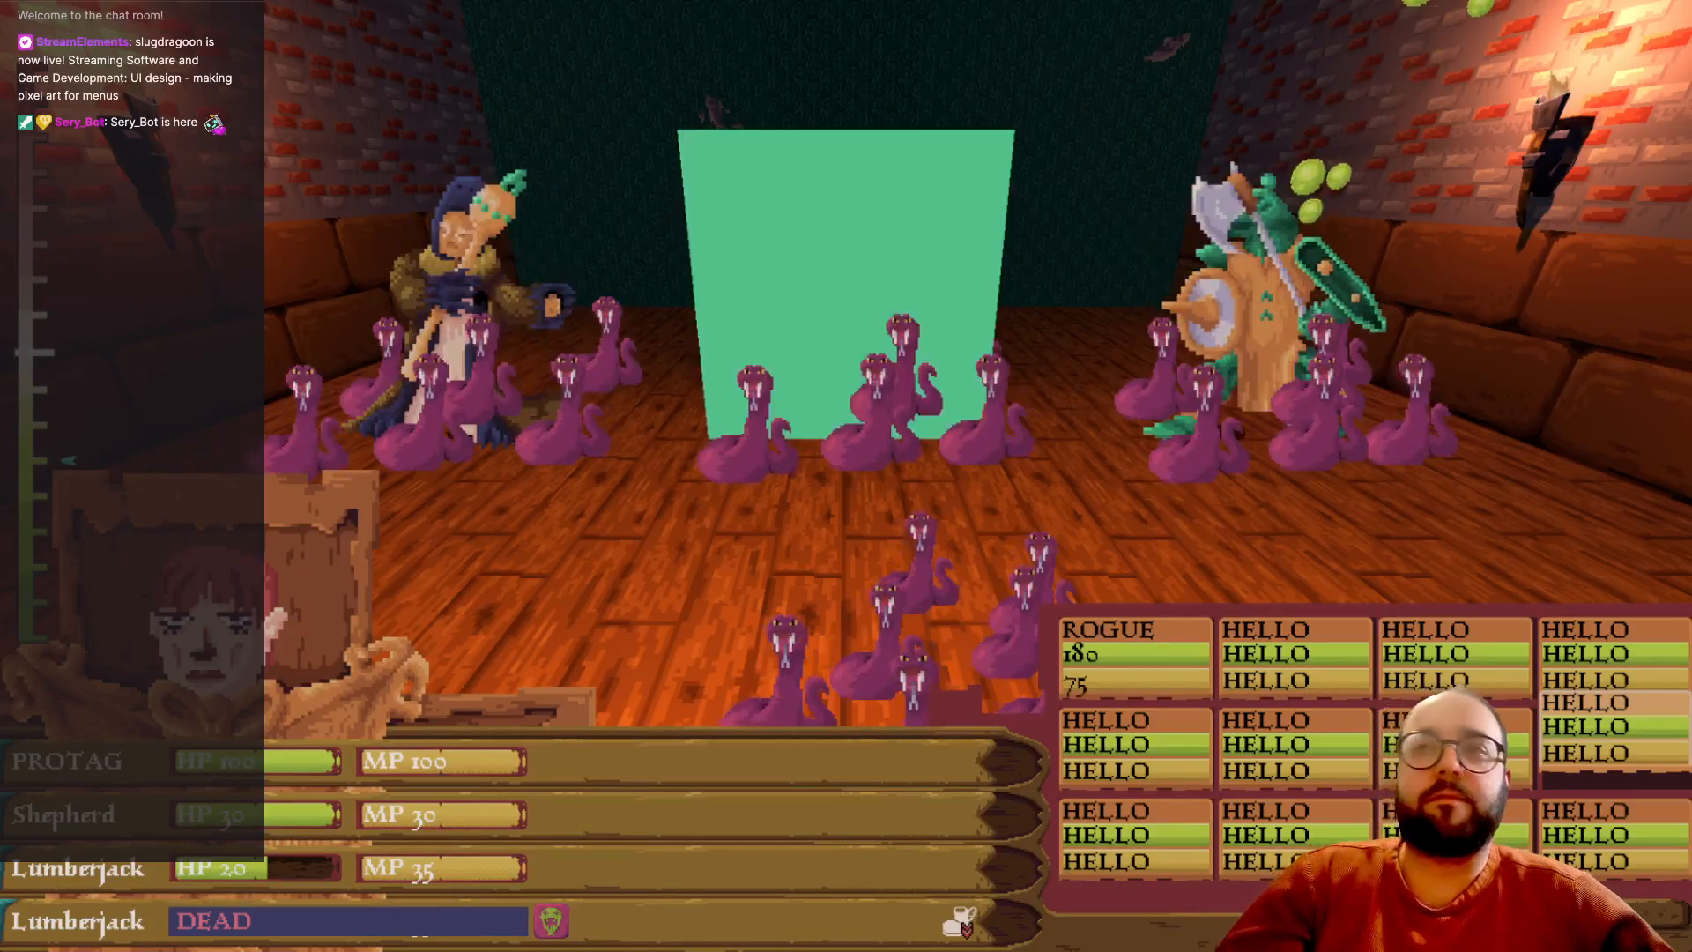
- Check the selected window highlight while moving along the bottom row and back up to the top row of the switch menu
key(Down)
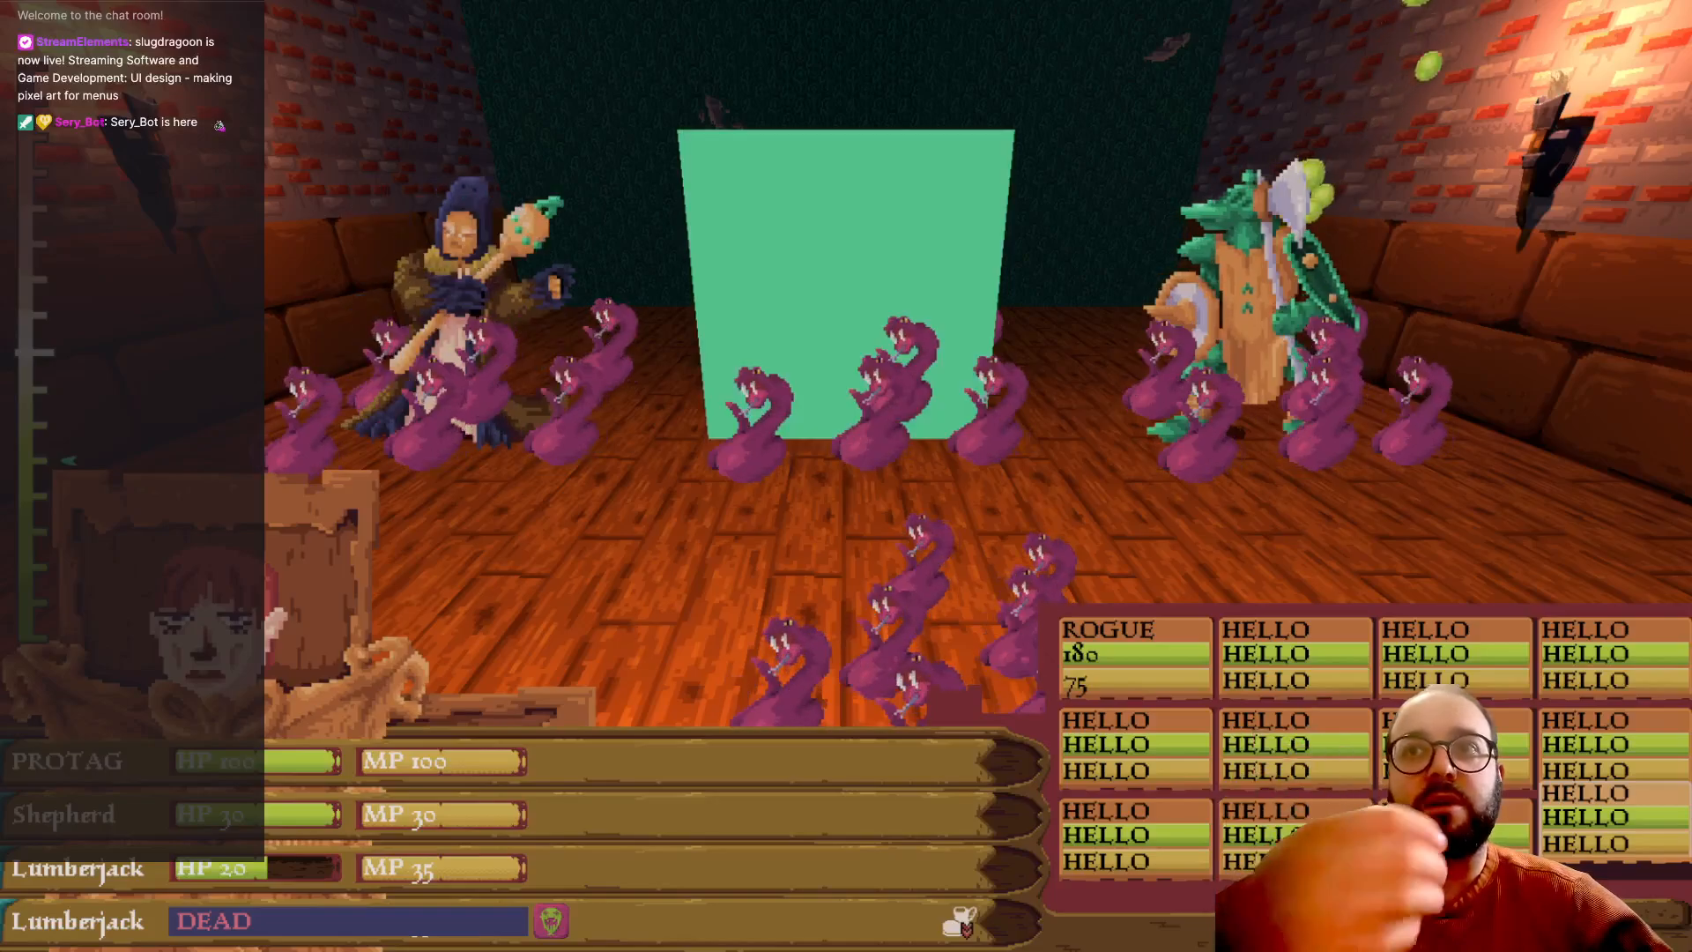
key(Left)
key(Left)
key(Left)
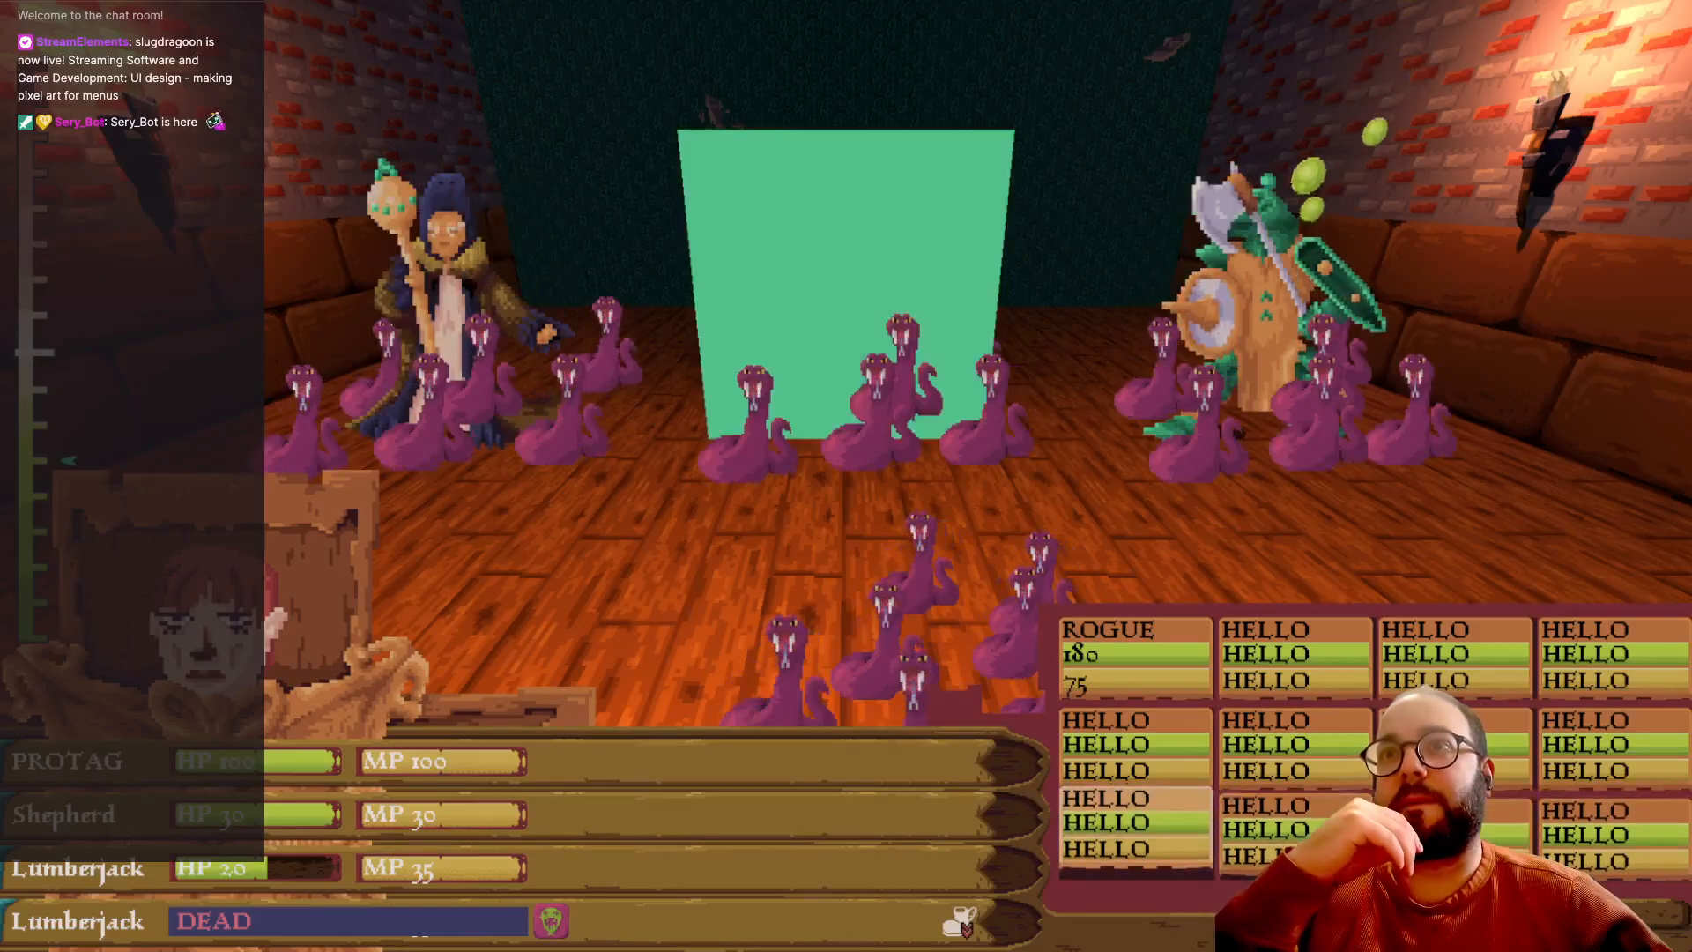
key(Right)
key(Right)
key(Right)
key(Right)
key(Up)
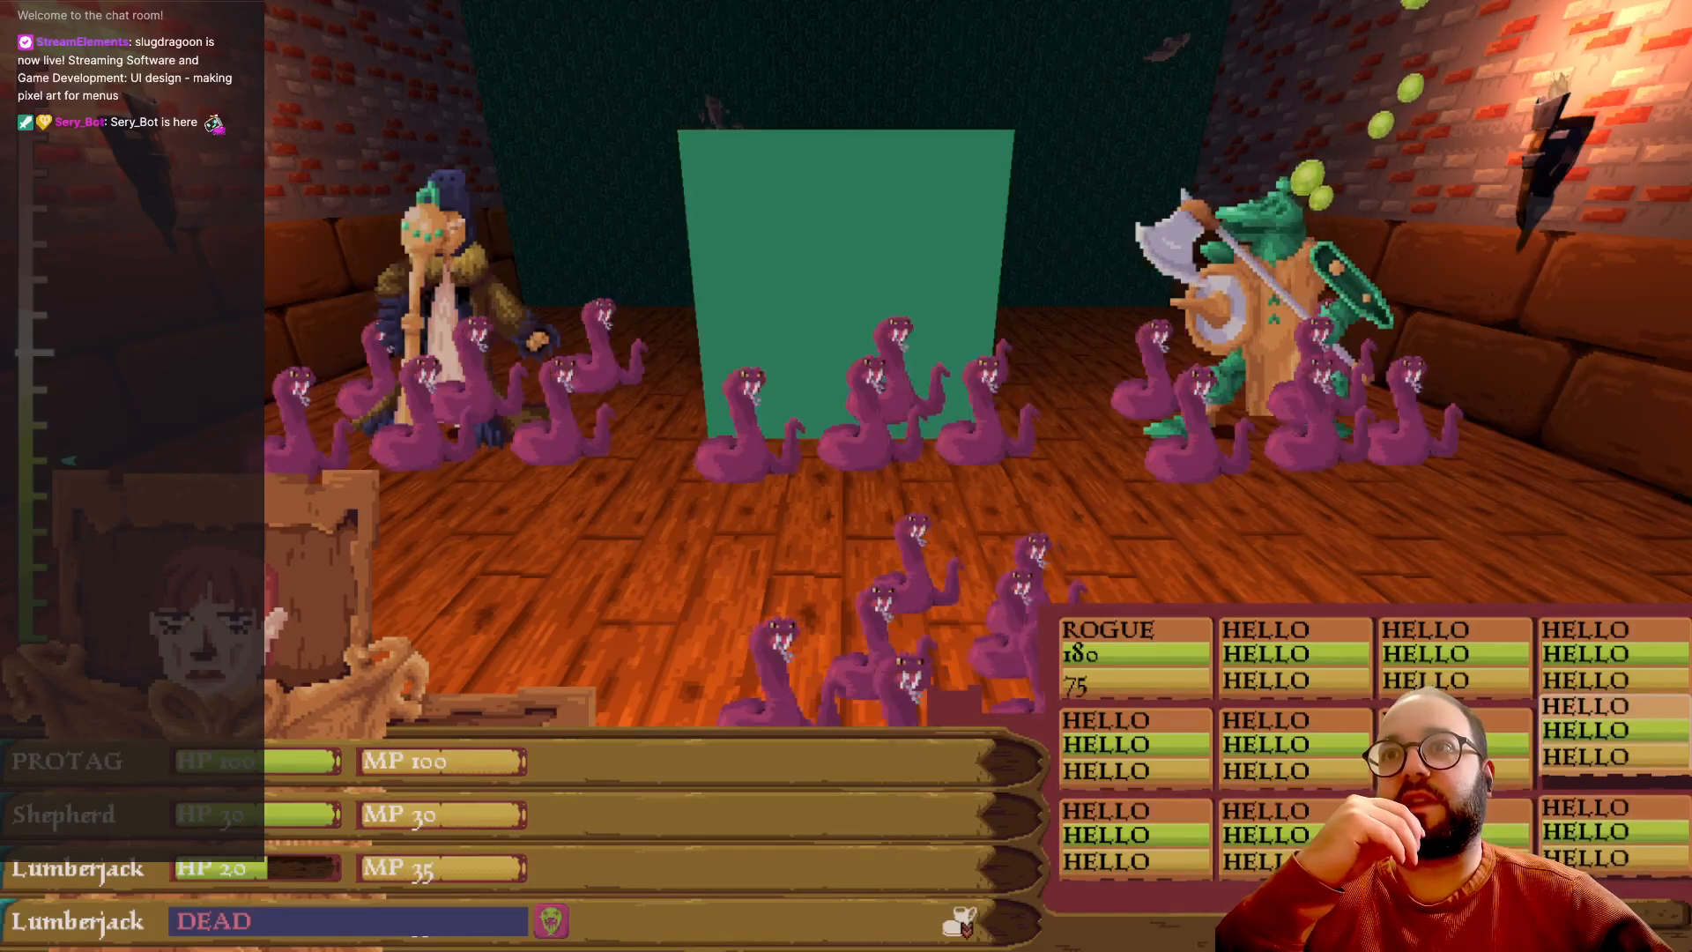
key(Left)
key(Left)
key(Left)
key(Up)
key(Right)
key(Right)
key(Right)
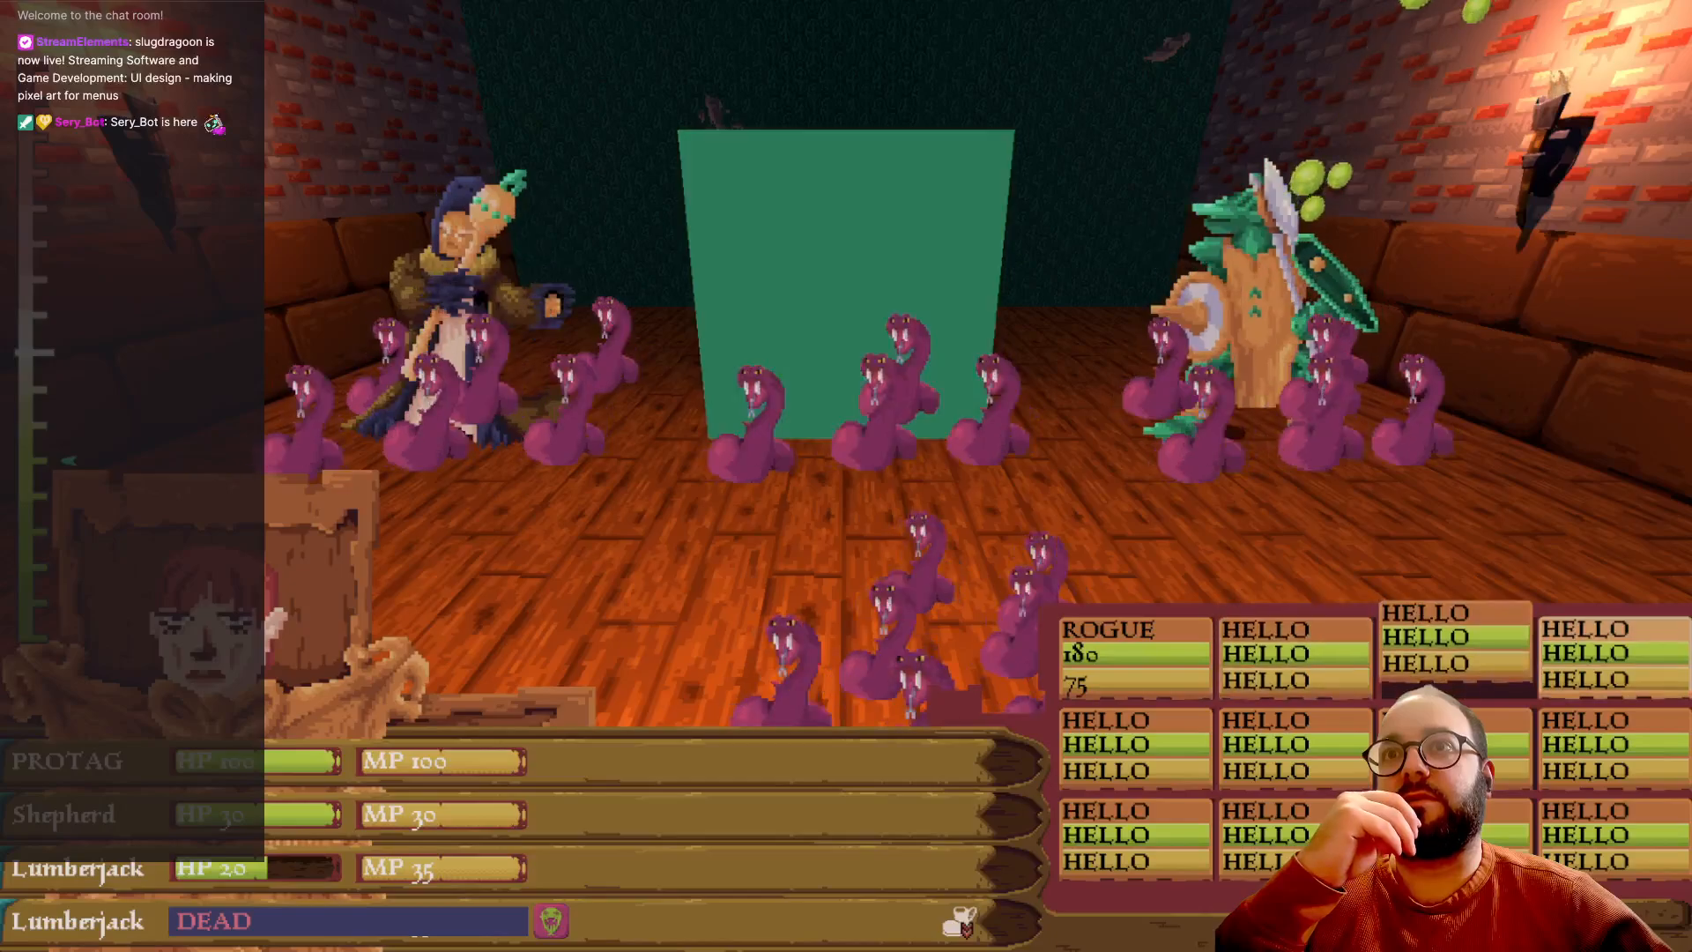
key(Left)
key(Left)
key(Right)
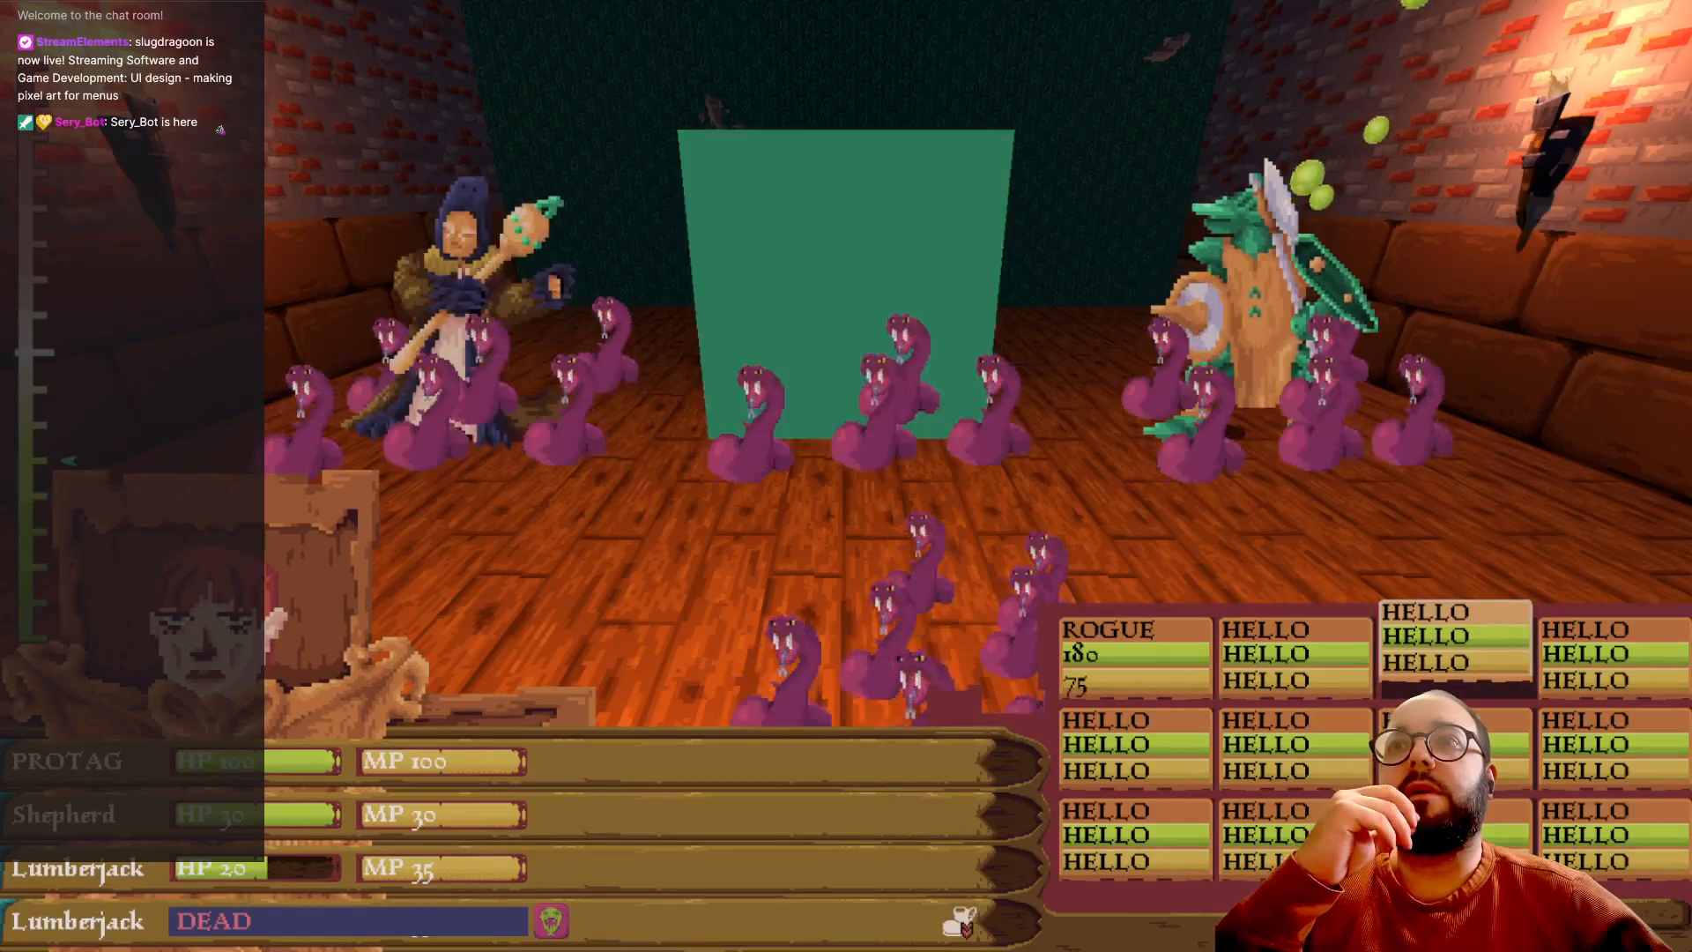
key(Left)
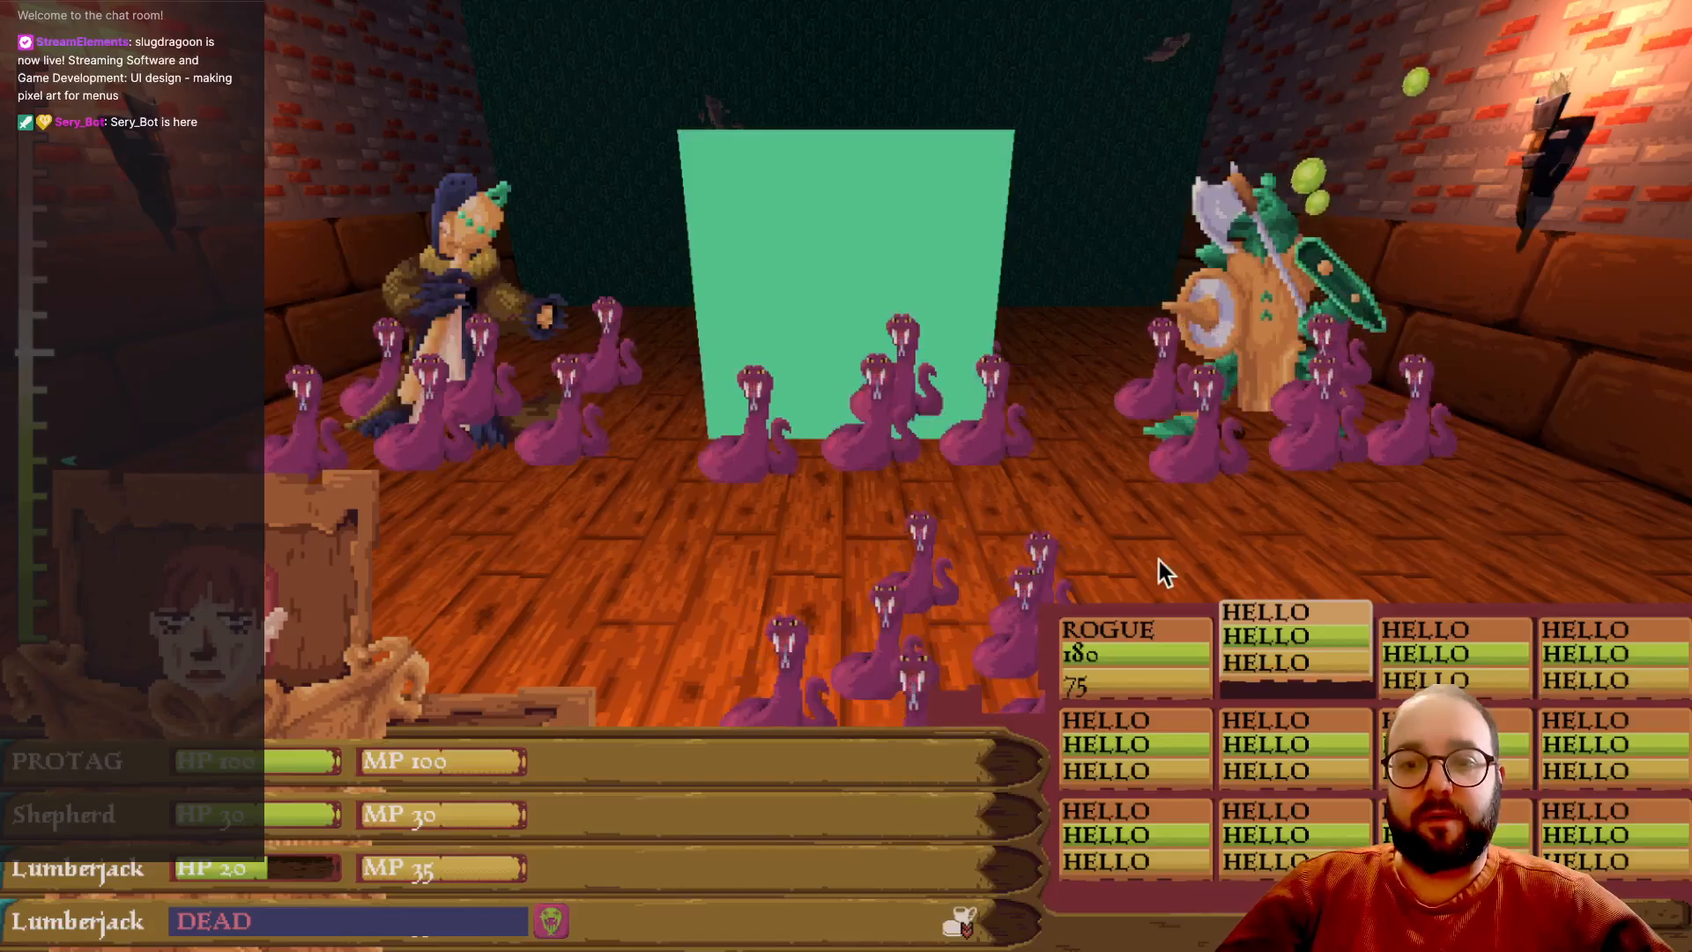
key(Left)
key(Left)
key(Right)
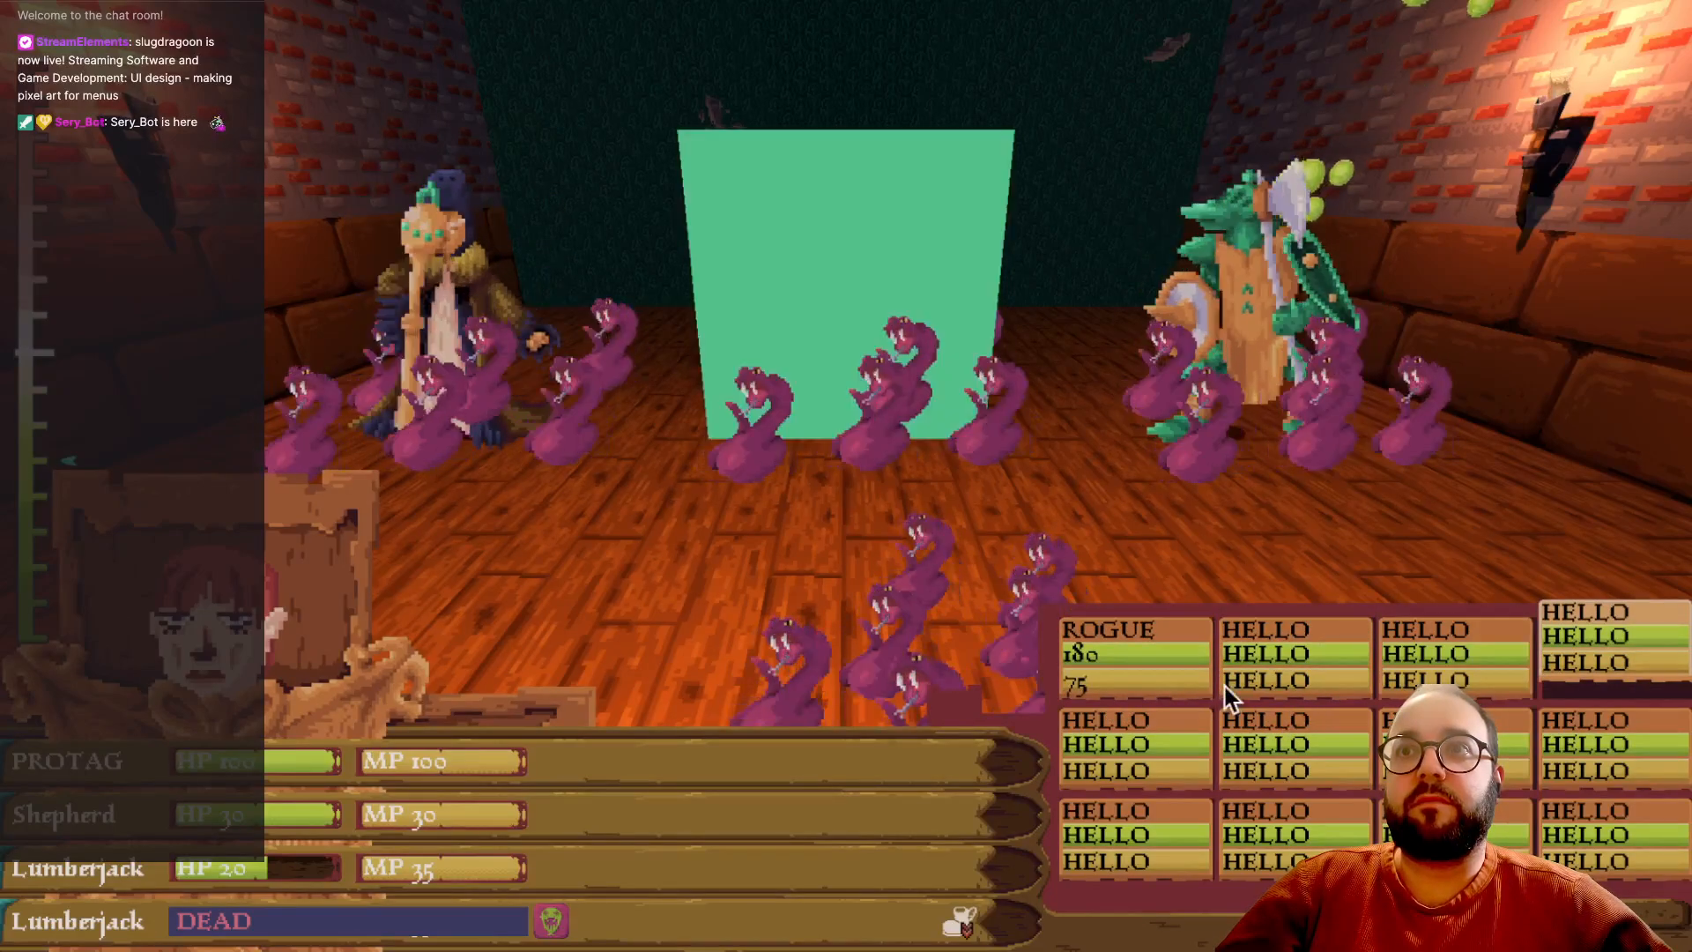
key(Right)
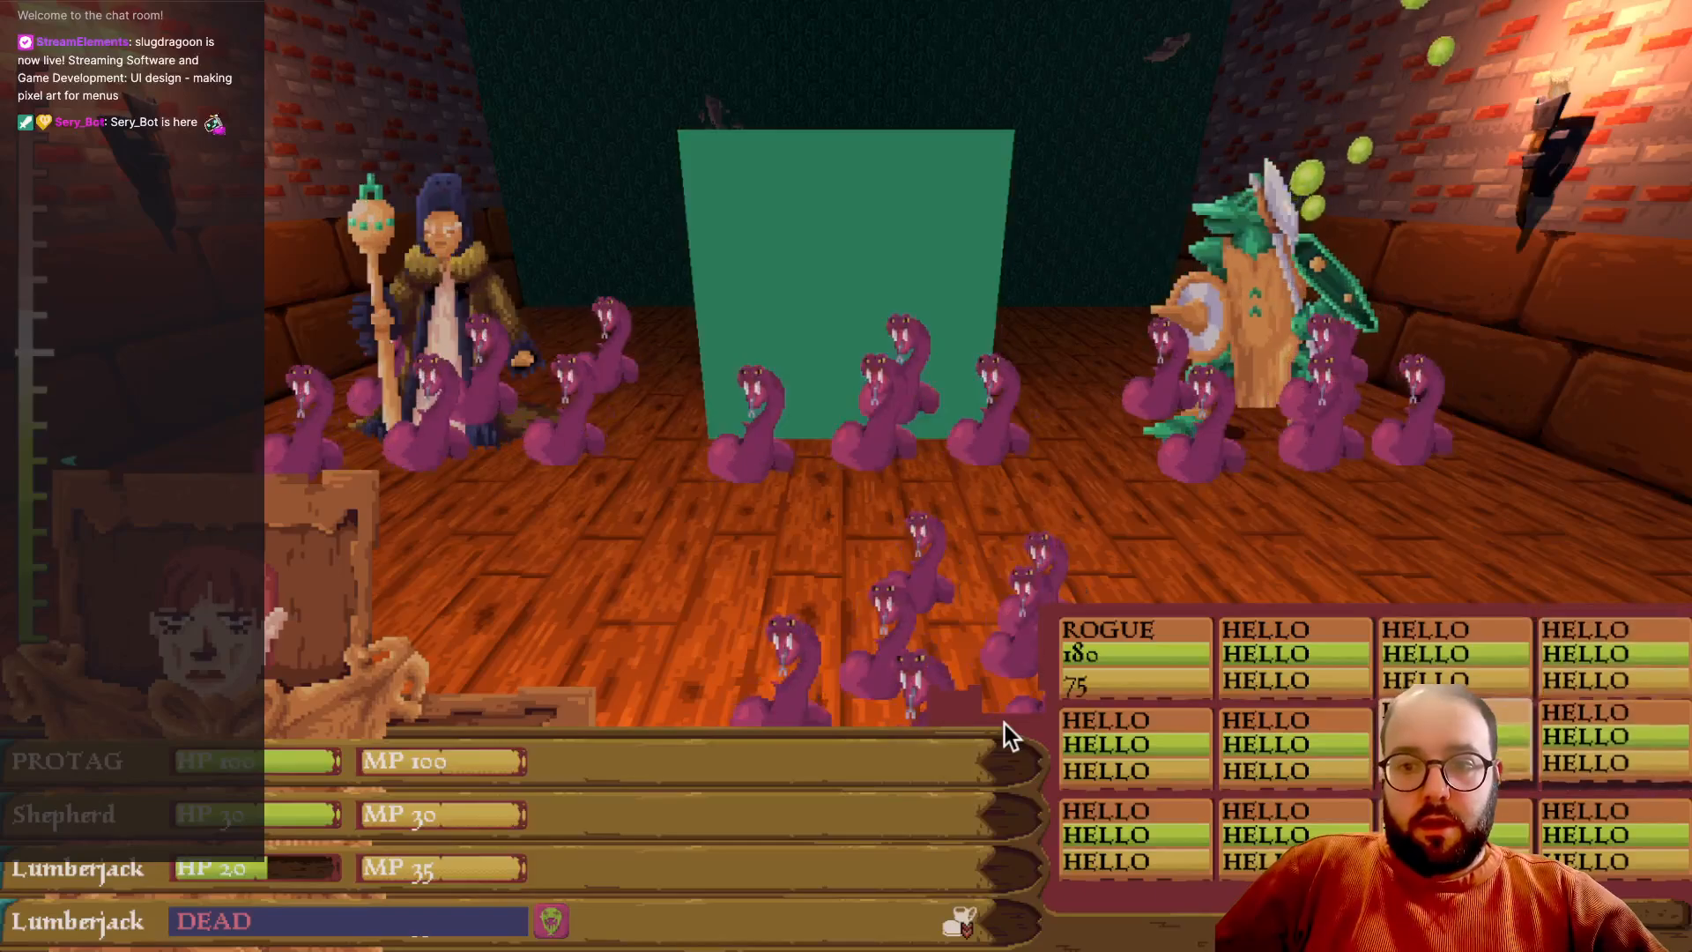
- Check the highlight on a few more party windows, and close the switch menu to return to the battle actions
key(Right)
key(Right)
key(Up)
key(Left)
key(Left)
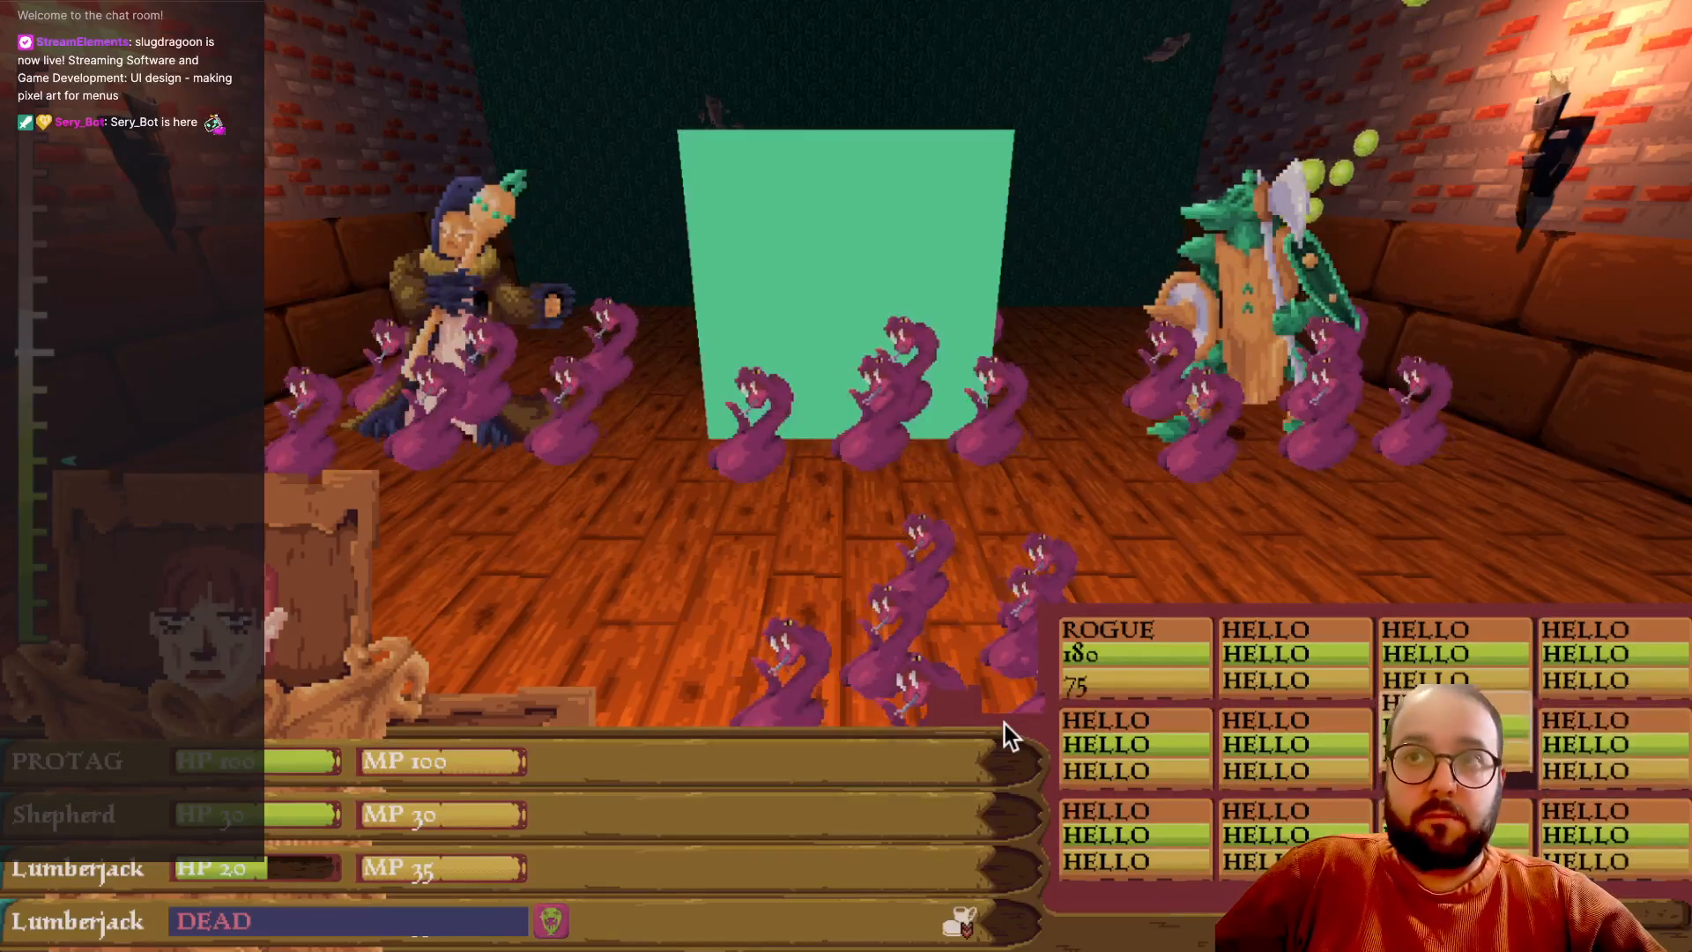
key(Escape)
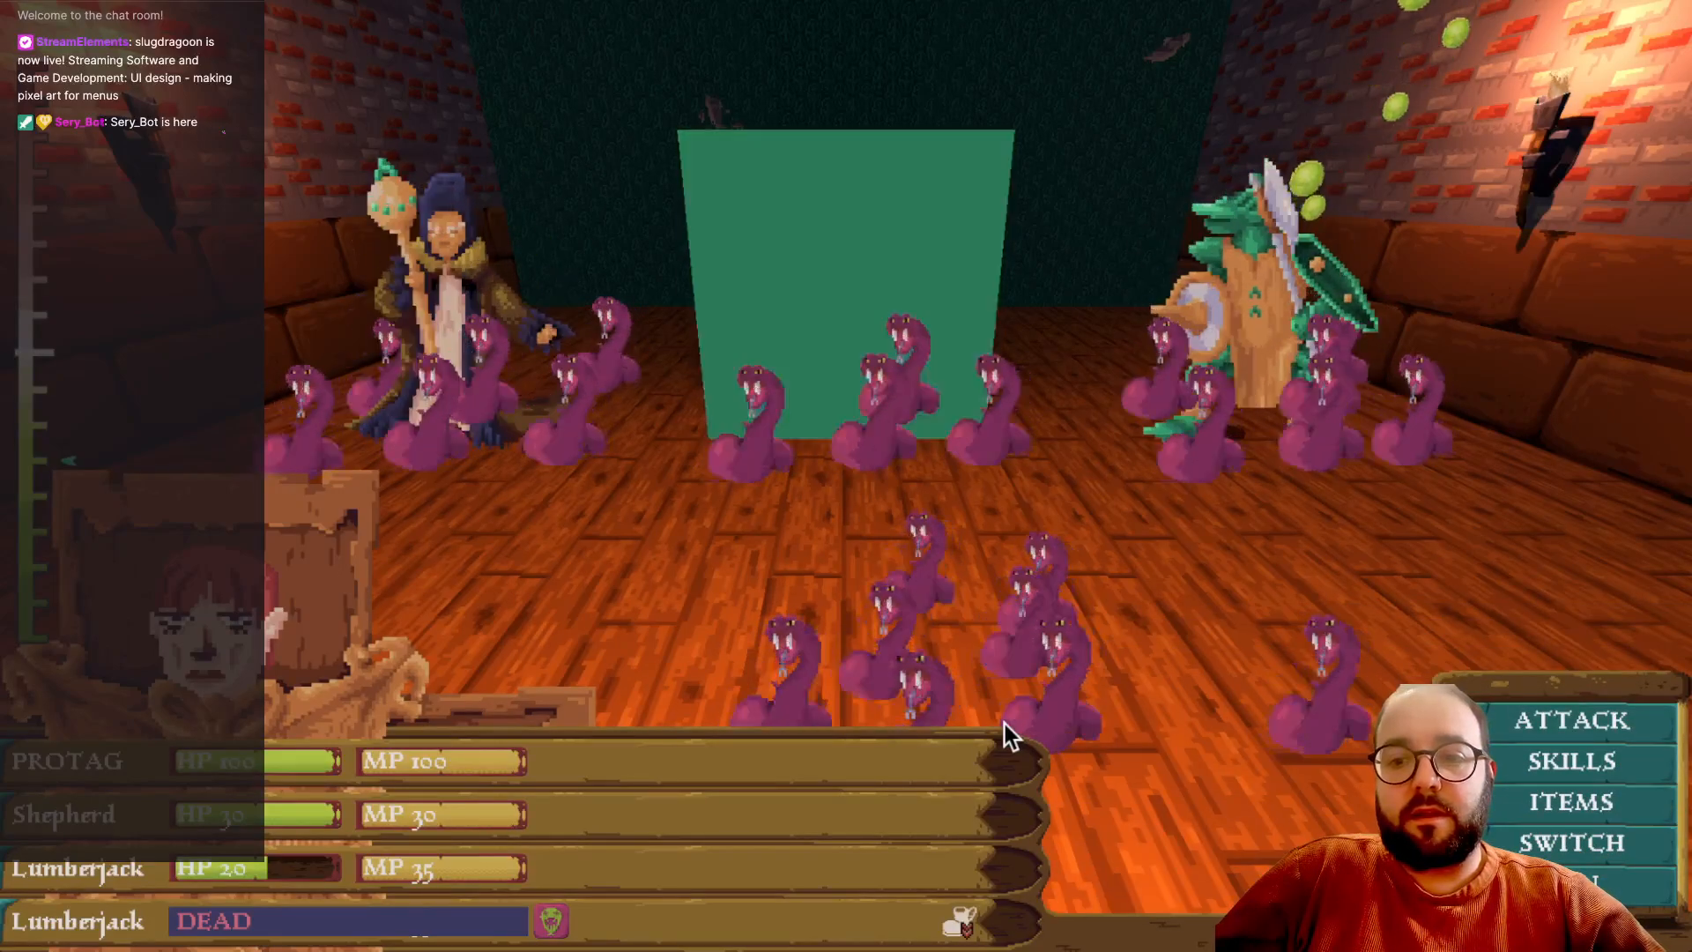
- View the battle items list and the skills list, closing each to return to the action menu
key(Return)
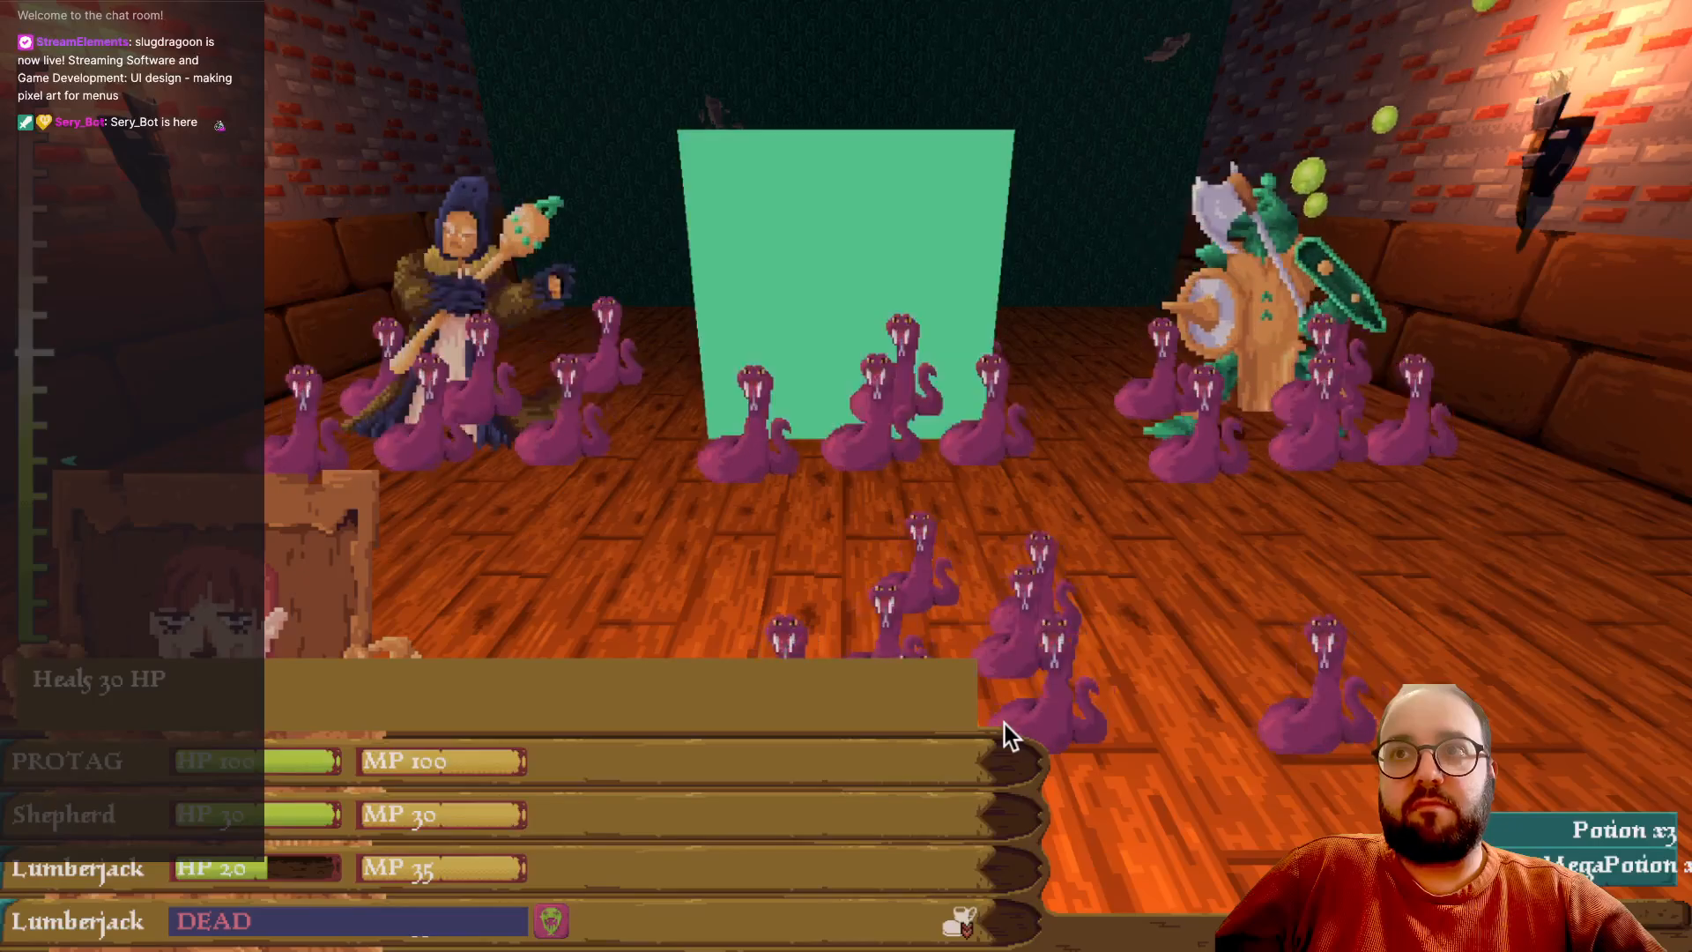
key(Escape)
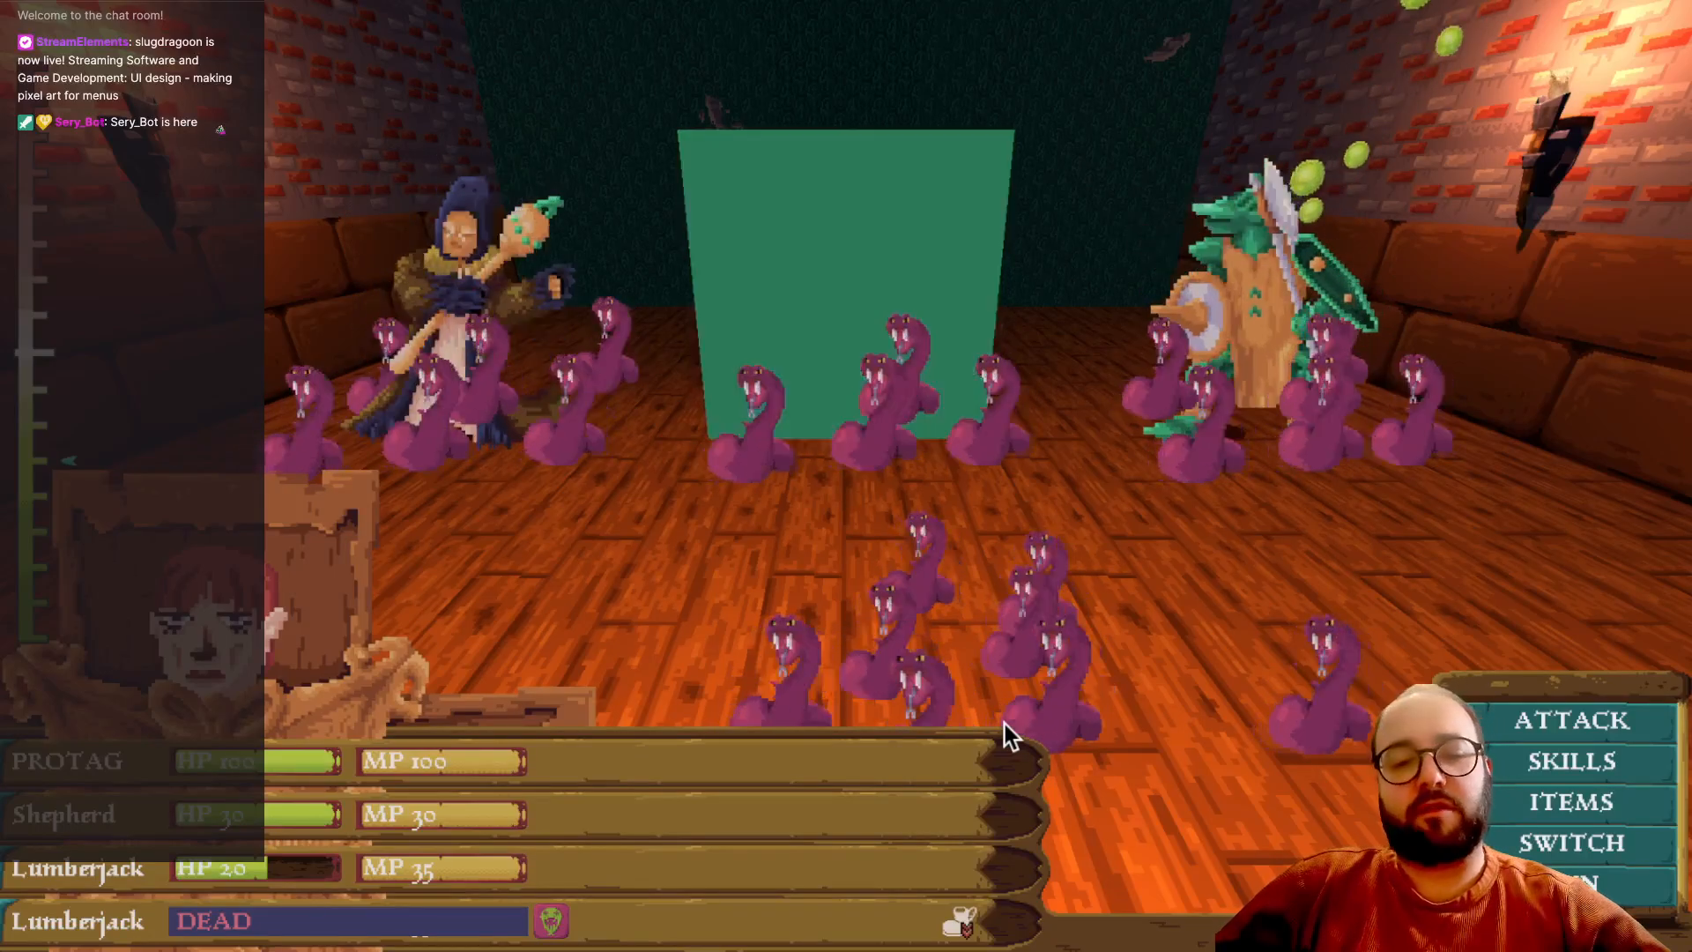
key(Return)
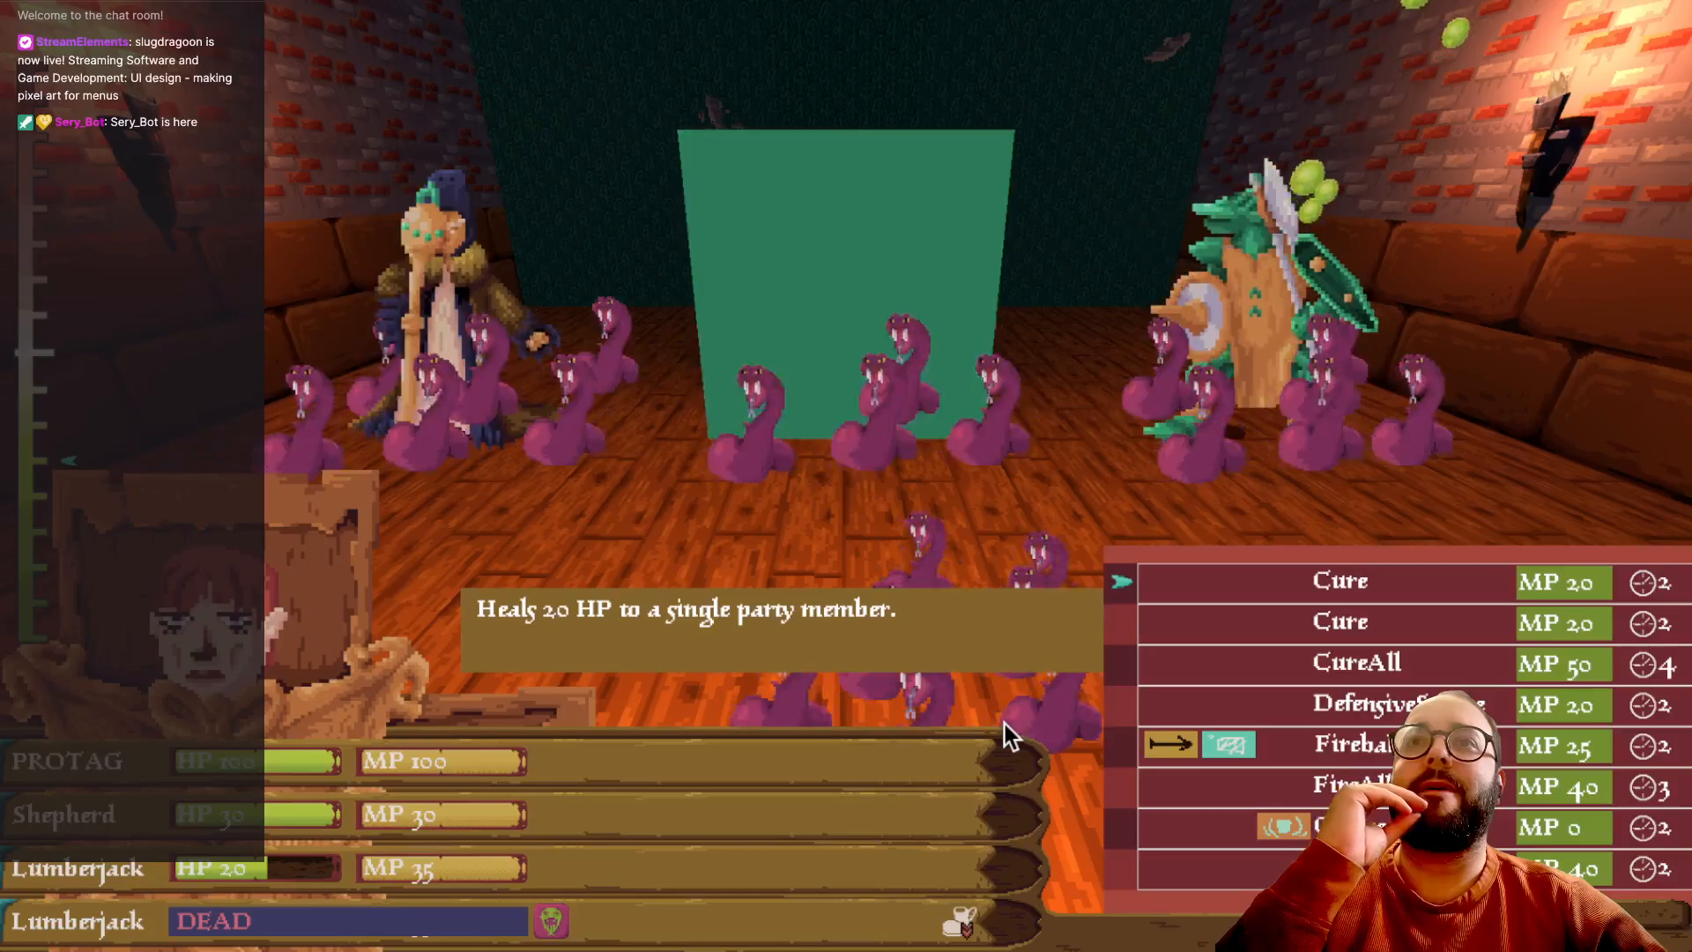
key(Escape)
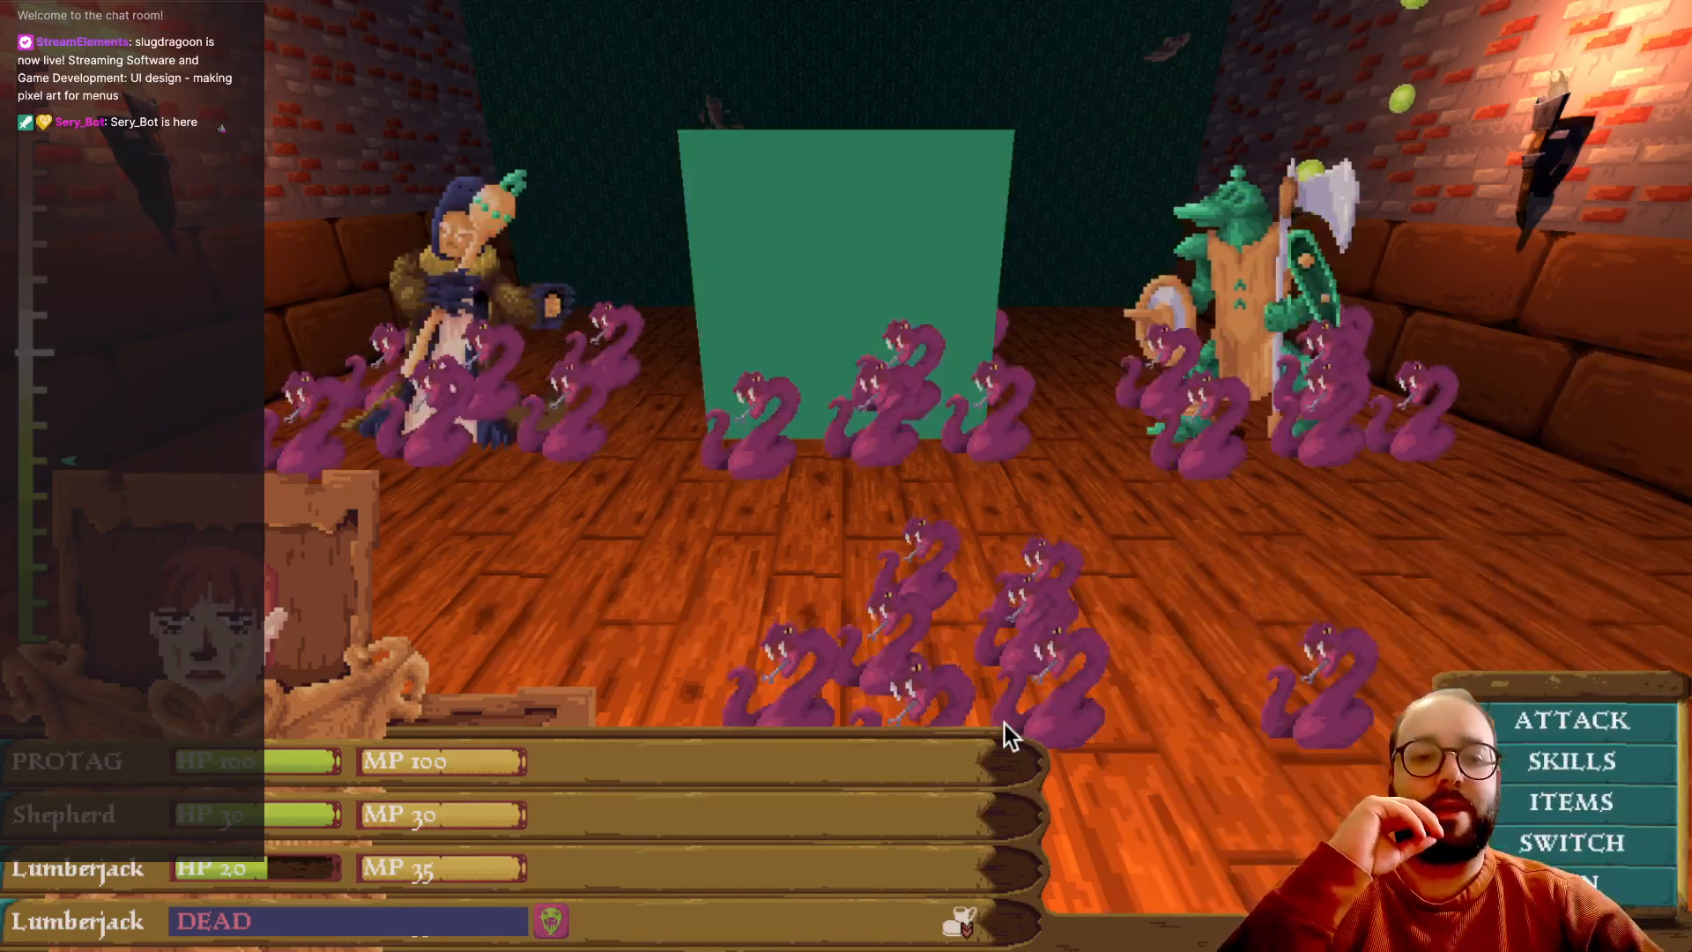
- Change to another active party member, view that character's skills list, and return to the battle actions
key(Escape)
key(Down)
key(Return)
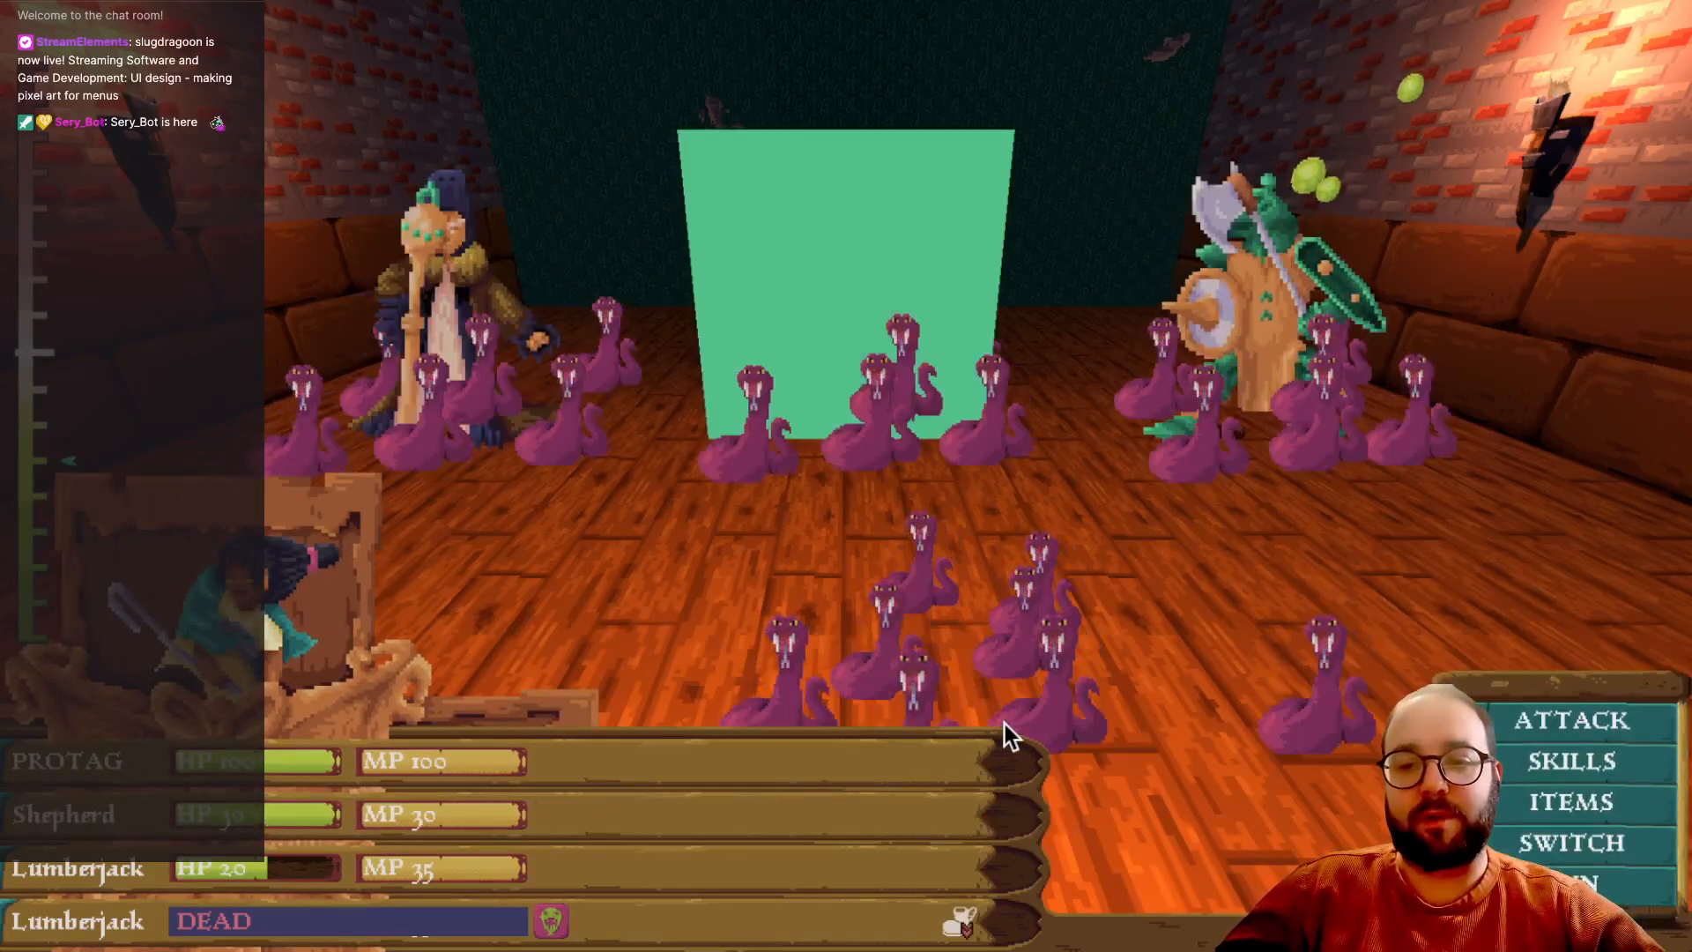
key(Down)
key(Return)
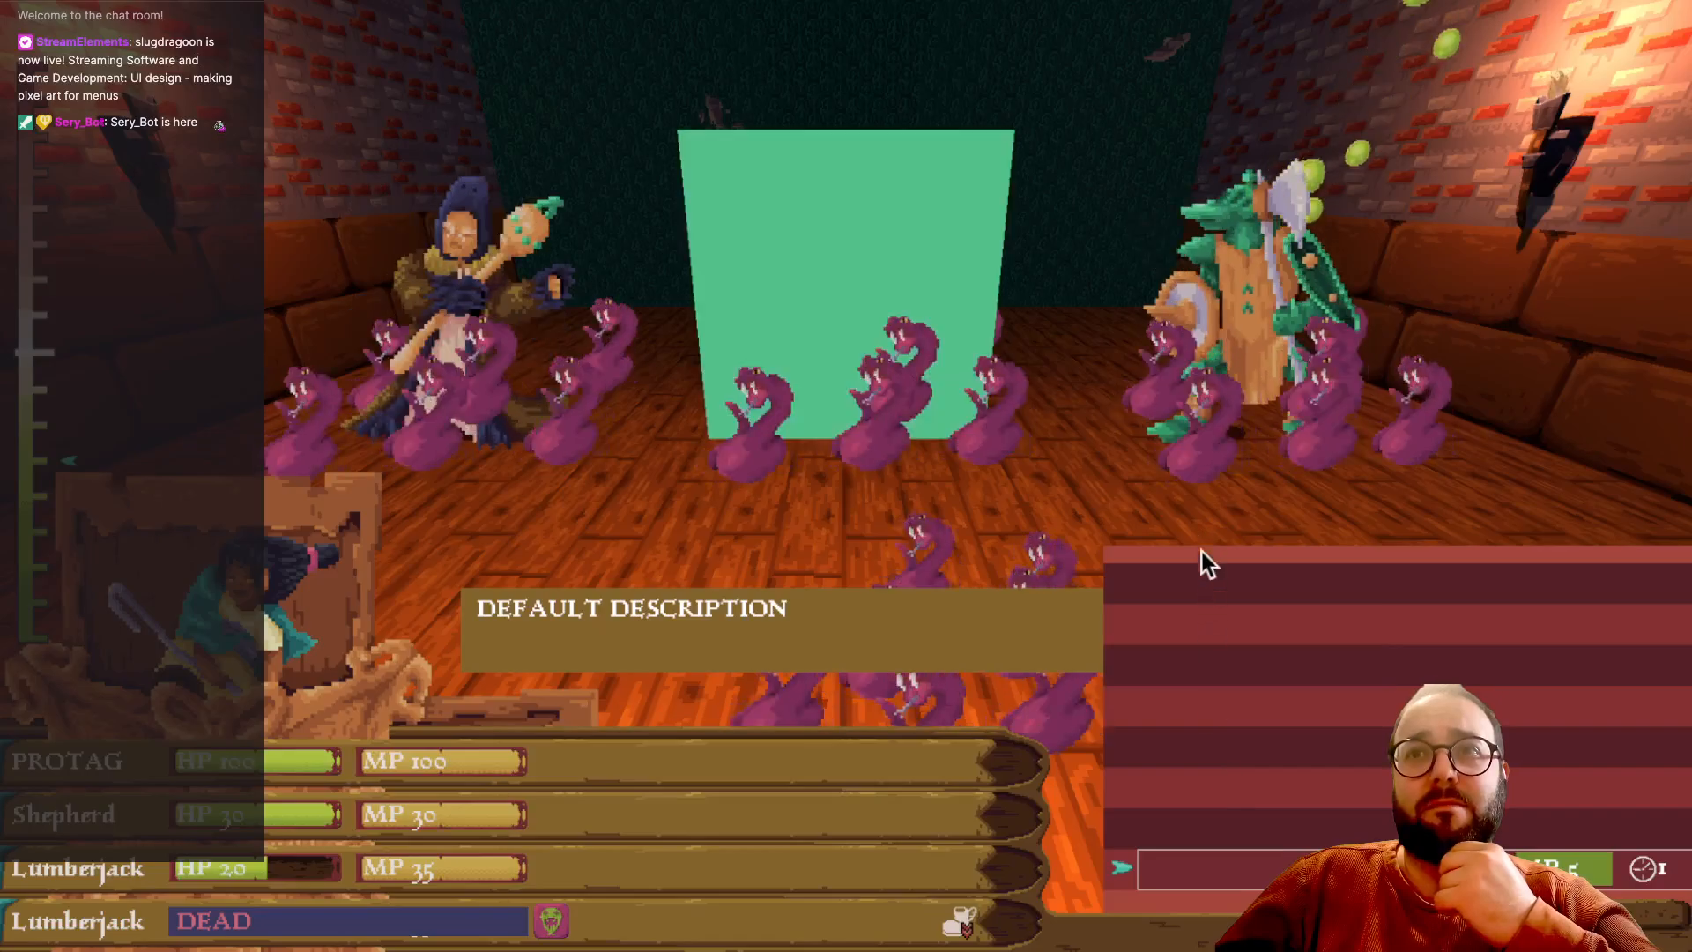
key(Escape)
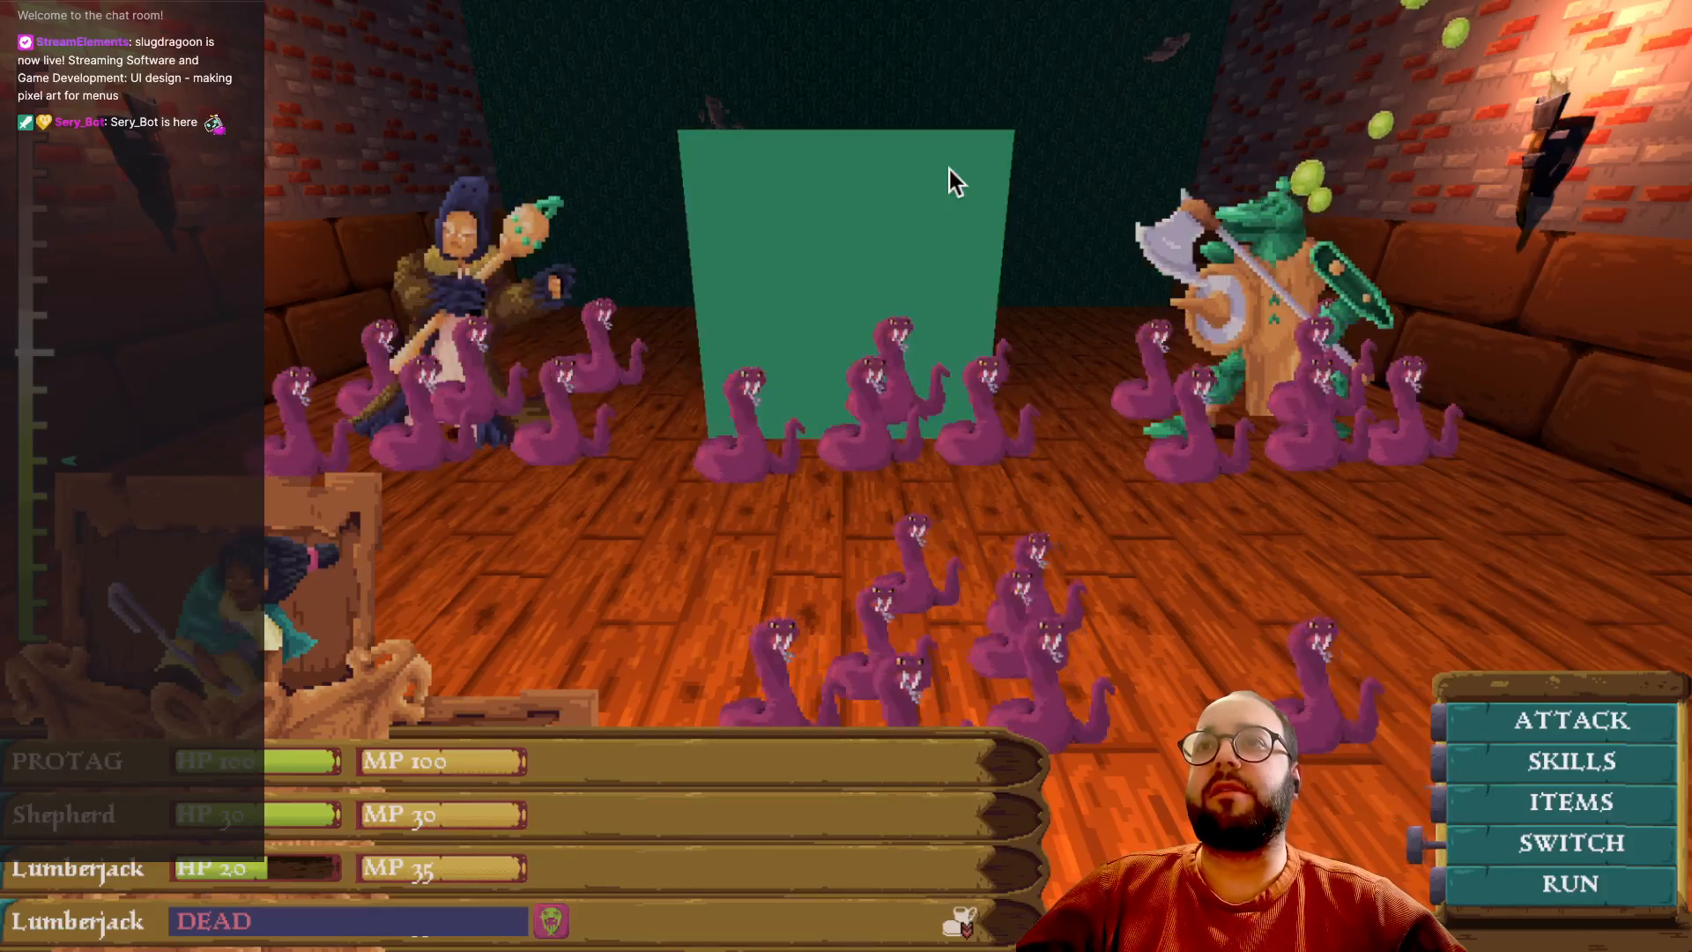
- Move the battle action selection from Switch up to Skills and back down to Items to examine the selection marker
key(Up)
key(Up)
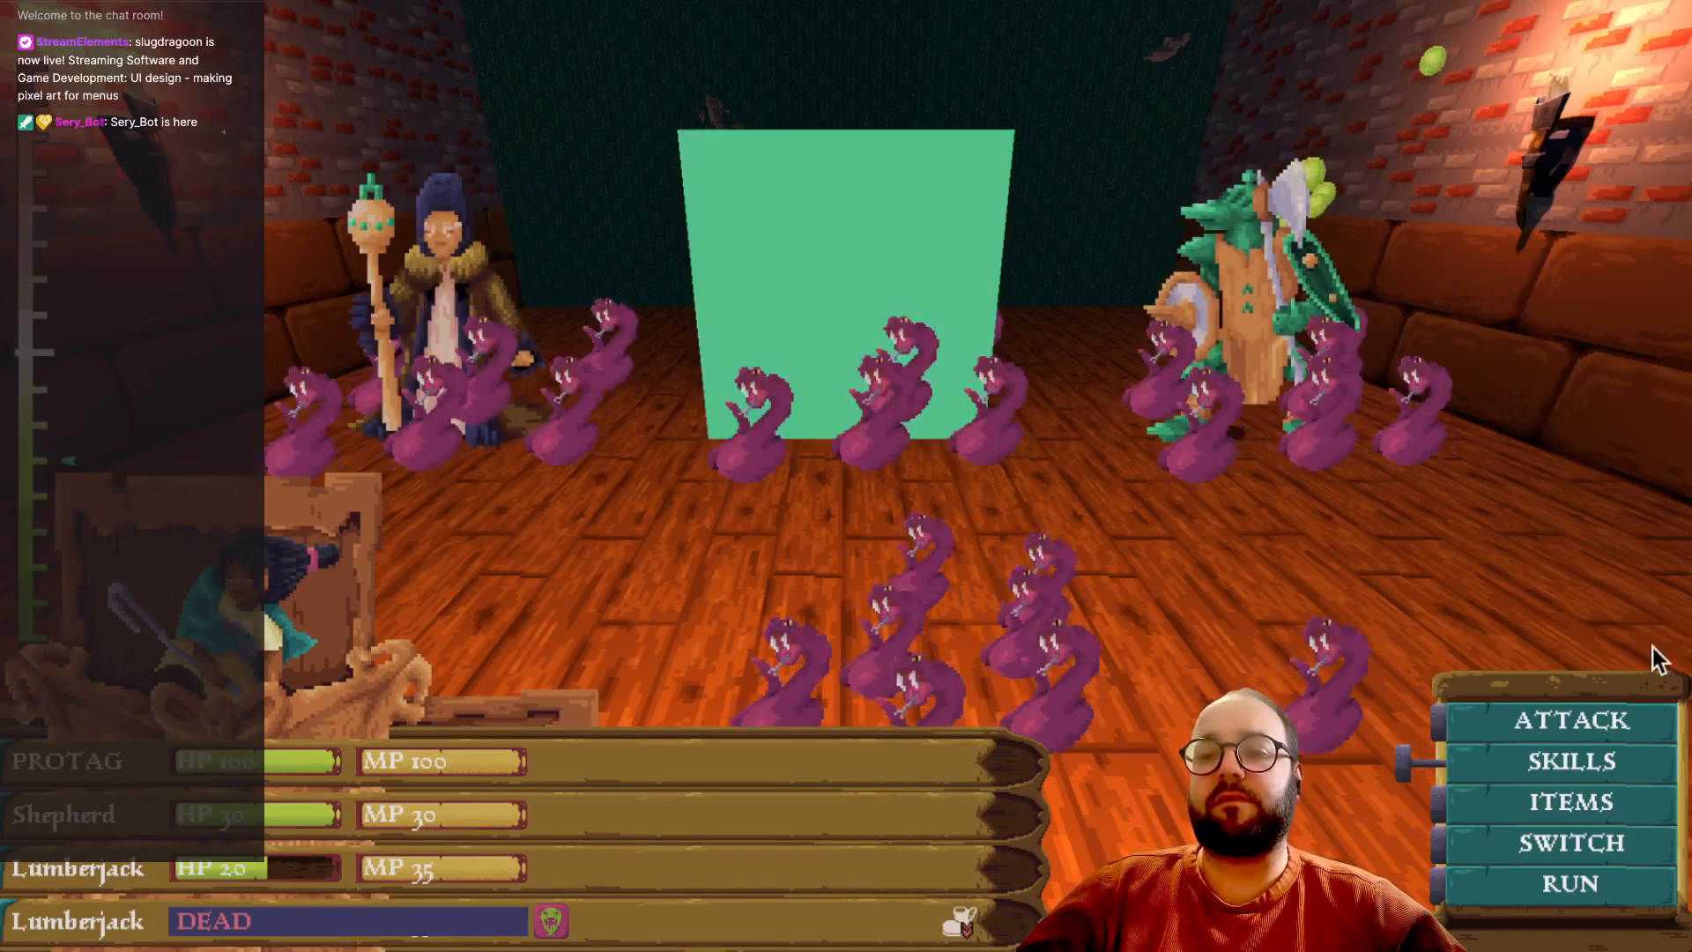
key(Down)
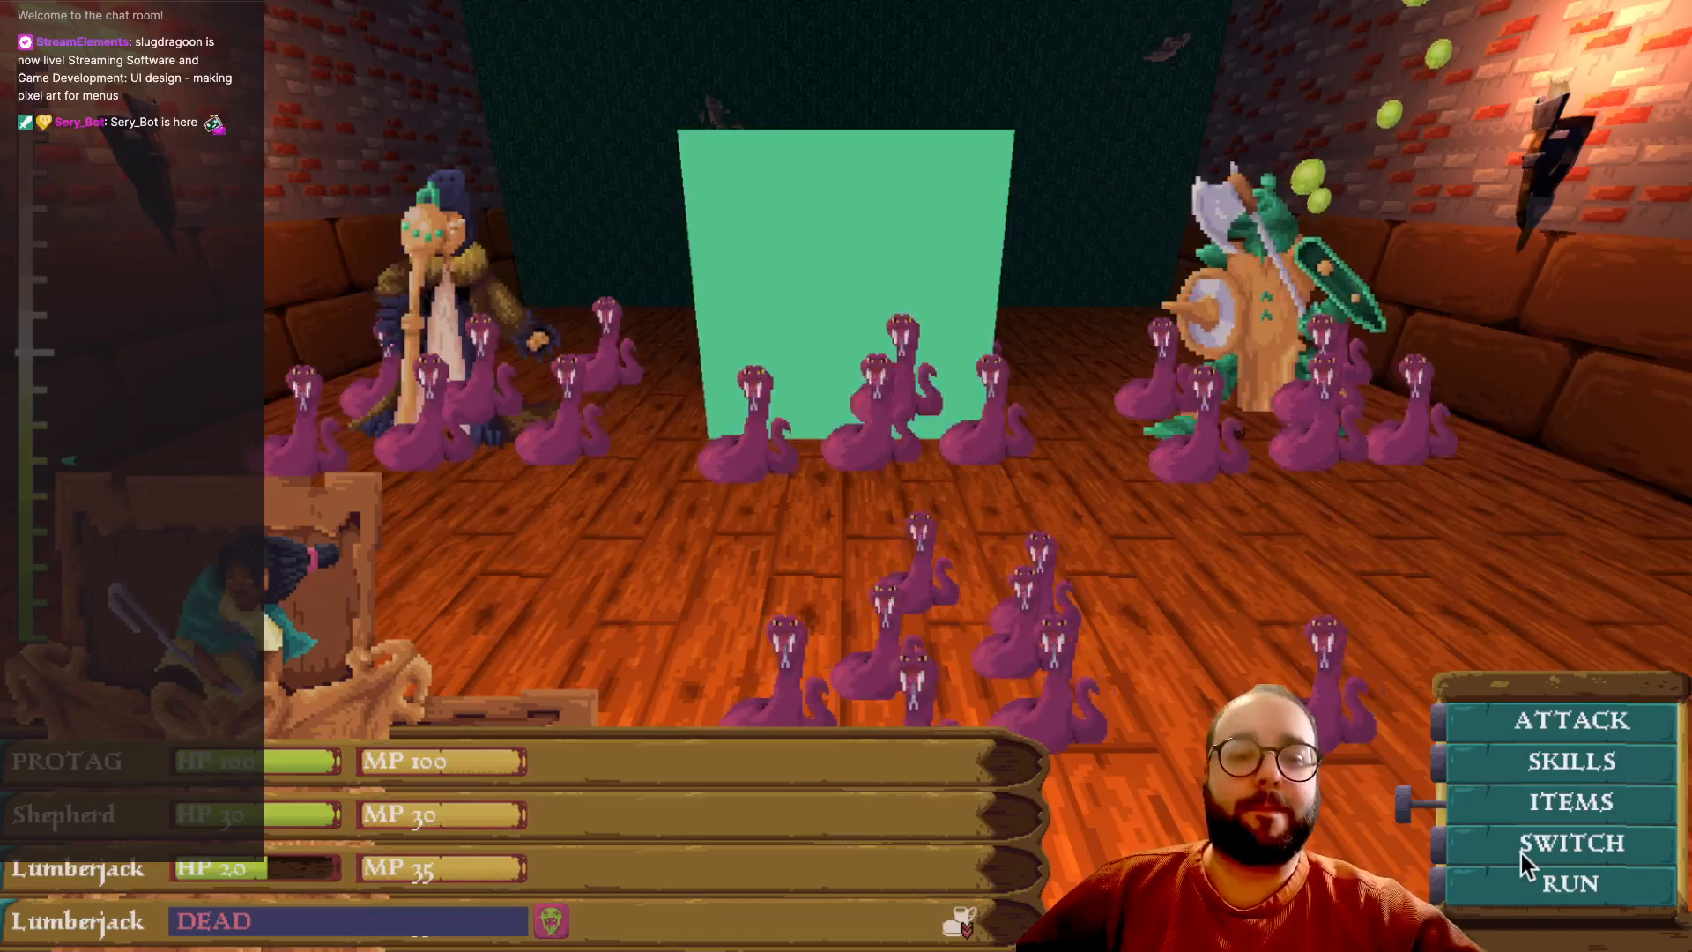
- Back out to party member selection, return to the red-haired character, and open that character's skills list
click(1521, 853)
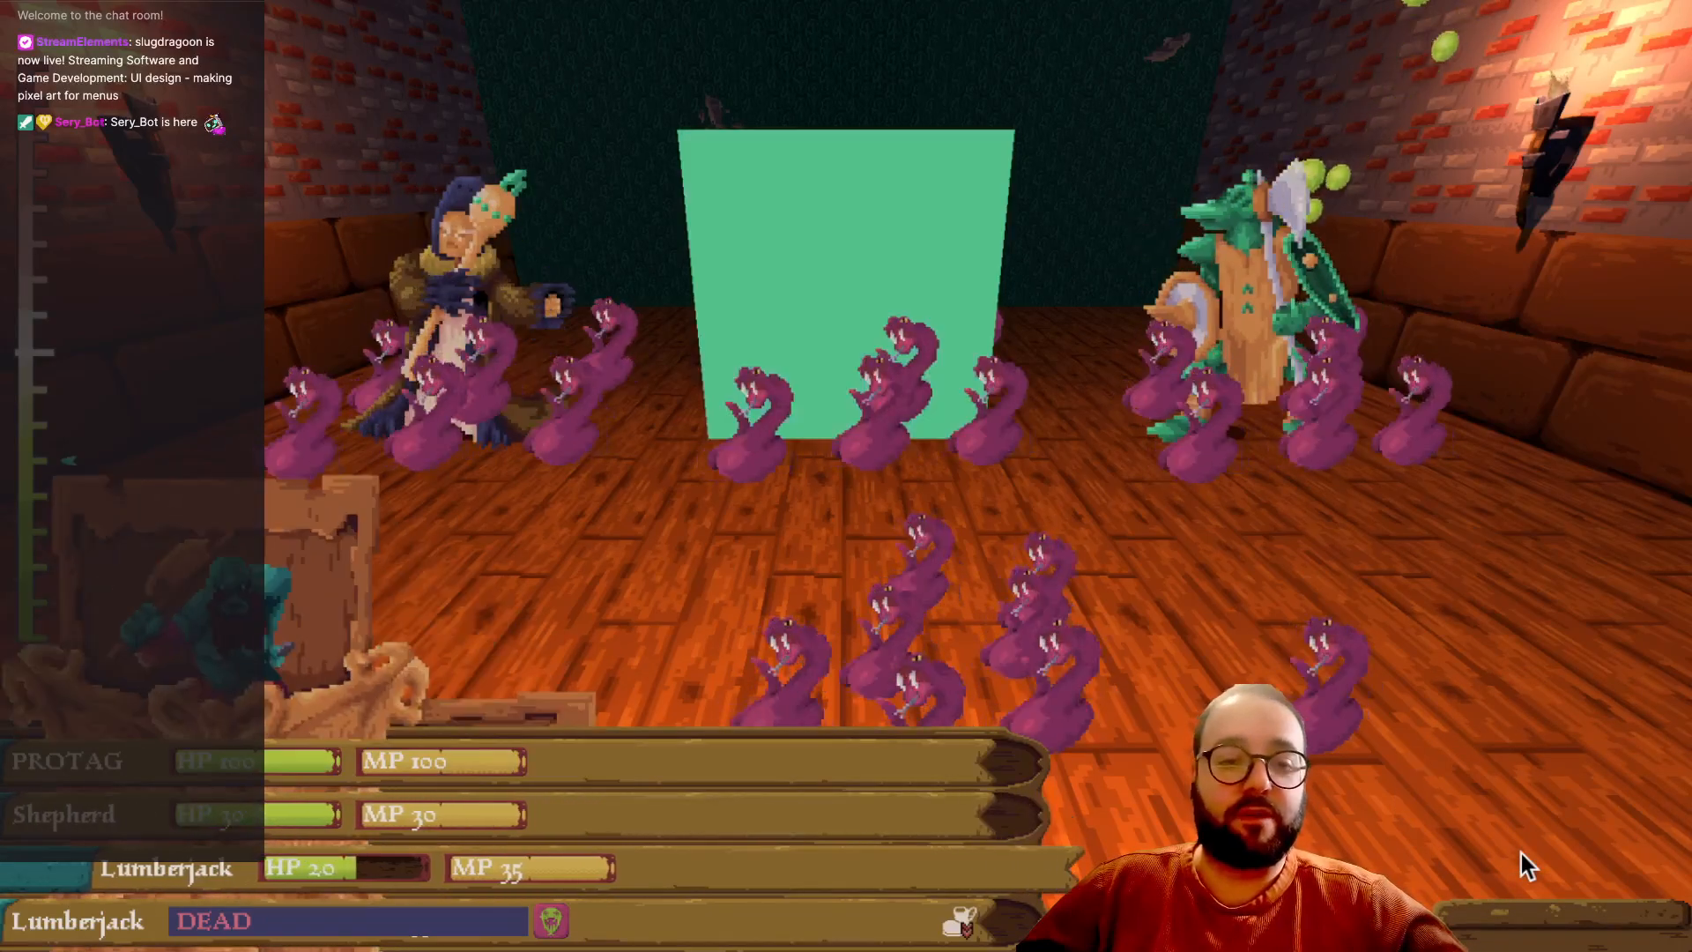
key(Escape)
key(Up)
key(Return)
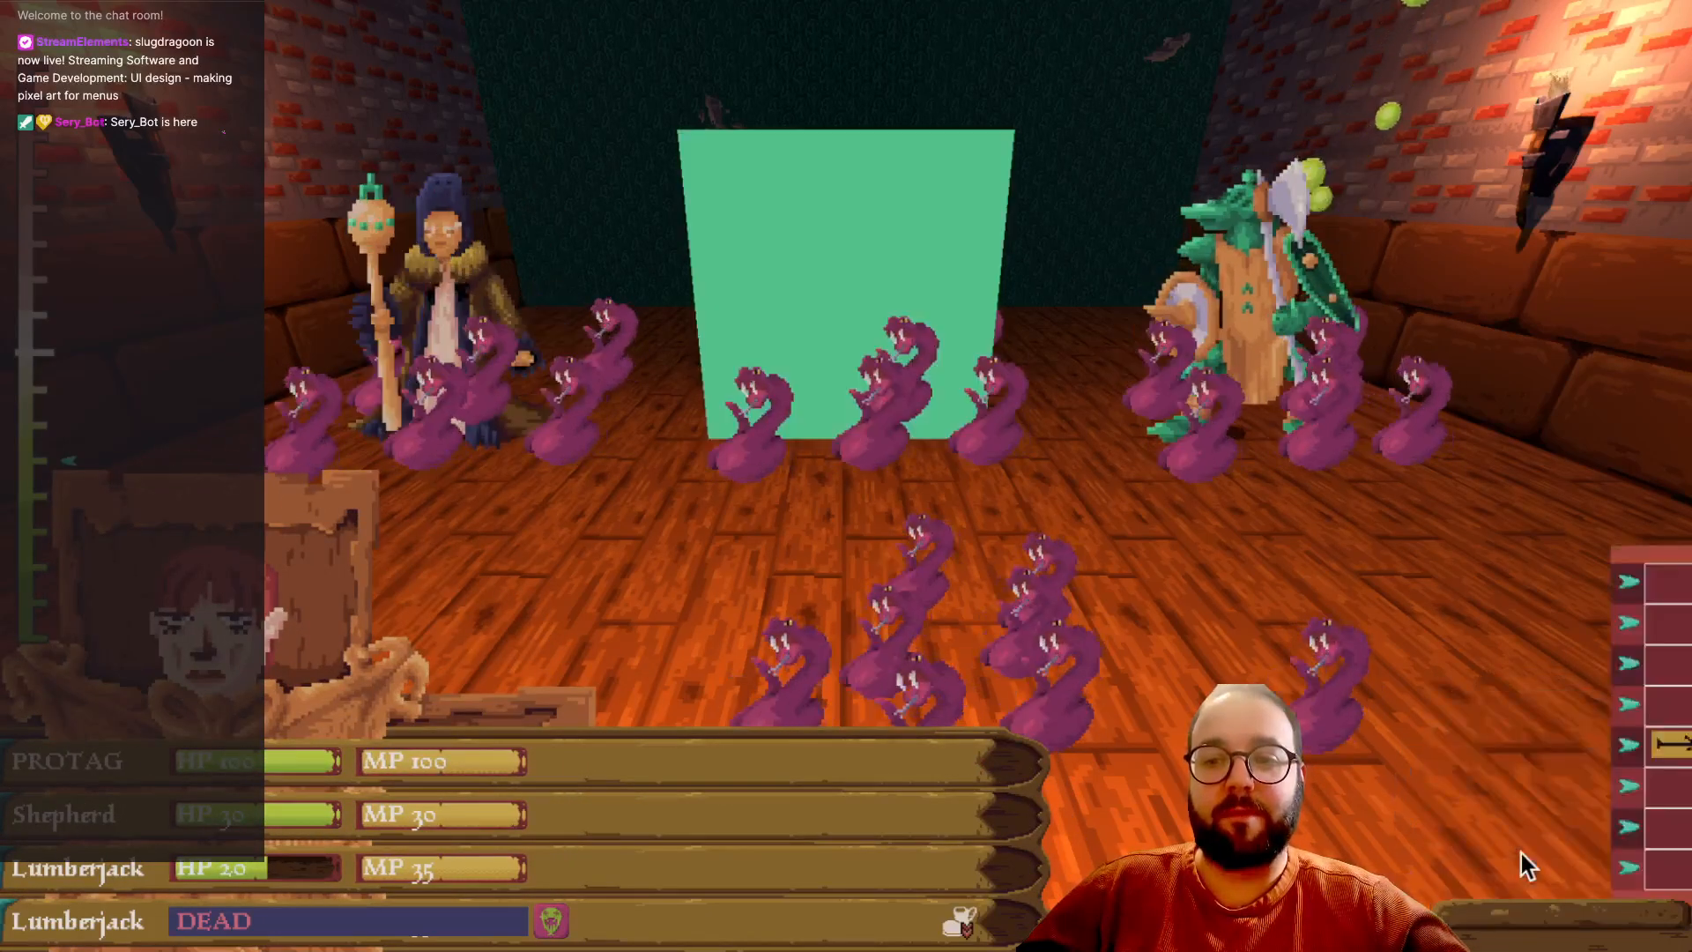
- Move the selection down the skills list to Cleave and read its description
key(Down)
key(Down)
key(Down)
key(Down)
key(Down)
key(Down)
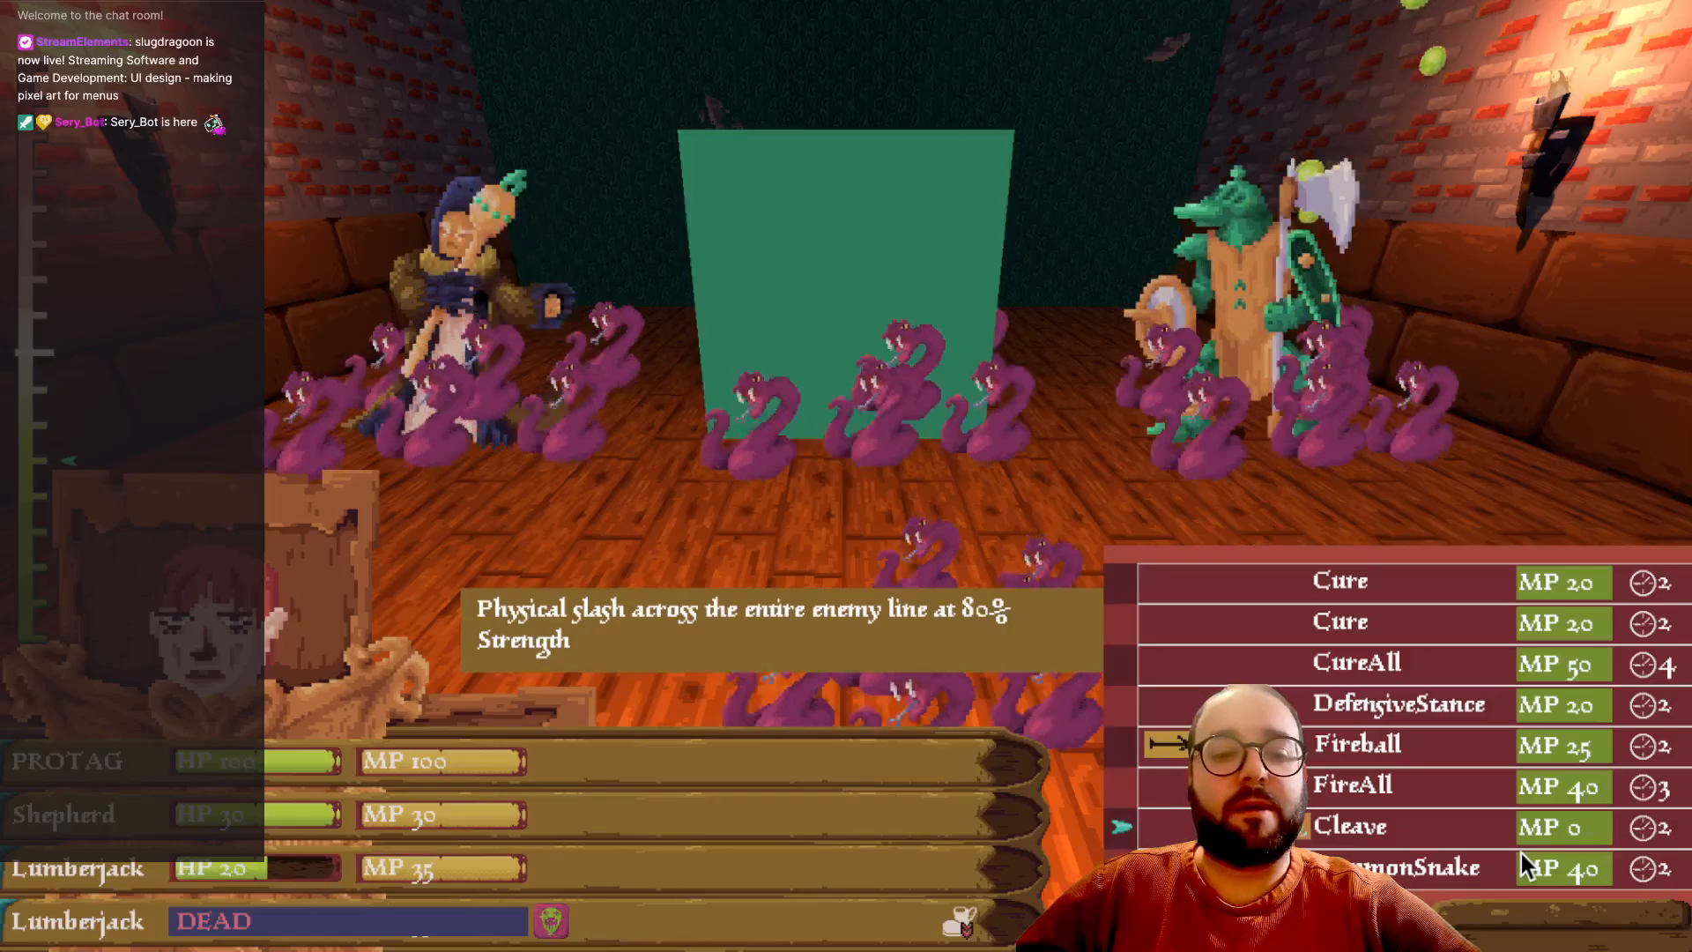
- Return to the battle actions and move the selection around Skills and Items to examine the marker's movement
key(Escape)
key(Down)
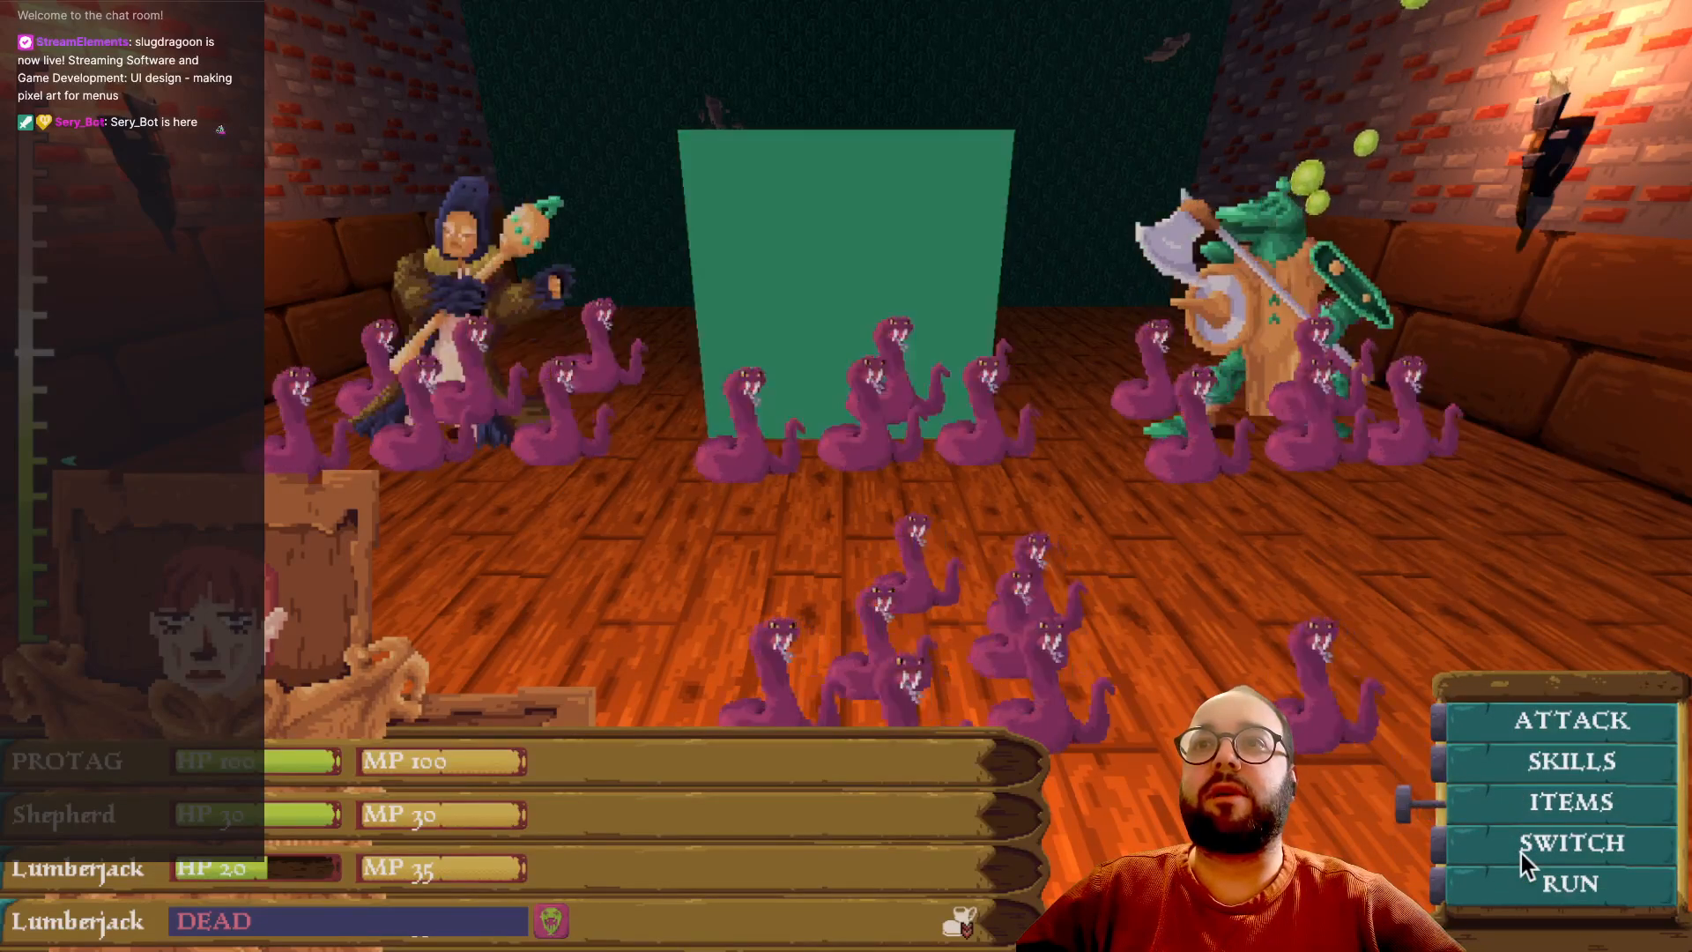
key(Up)
key(Down)
key(Down)
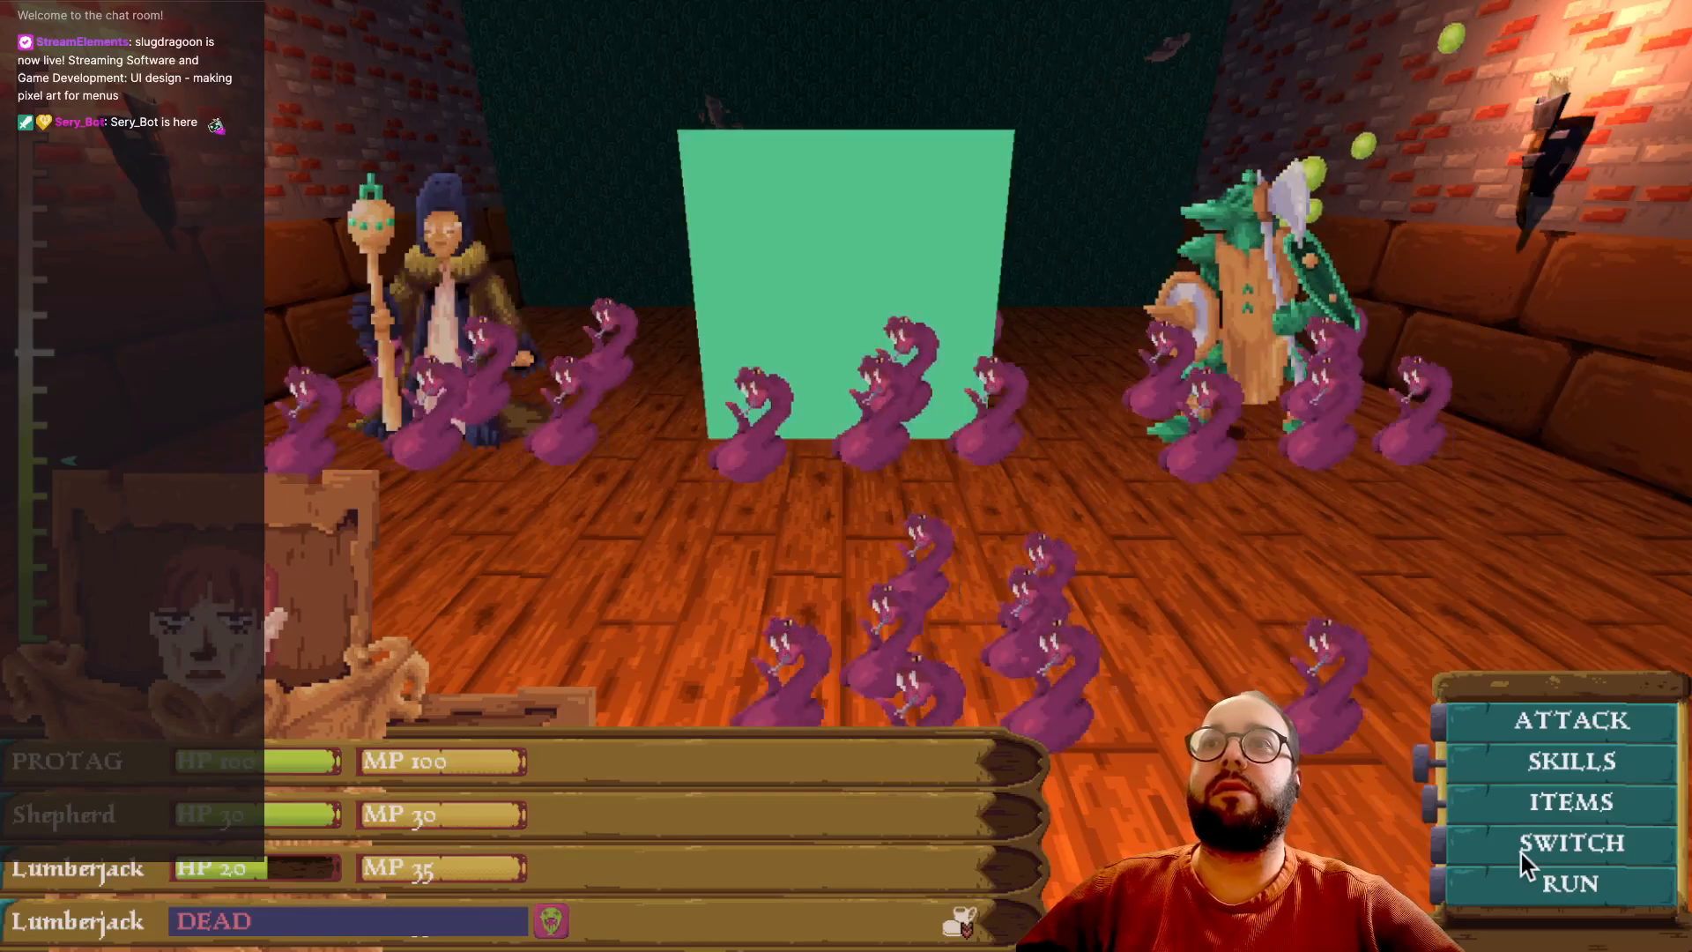
key(Up)
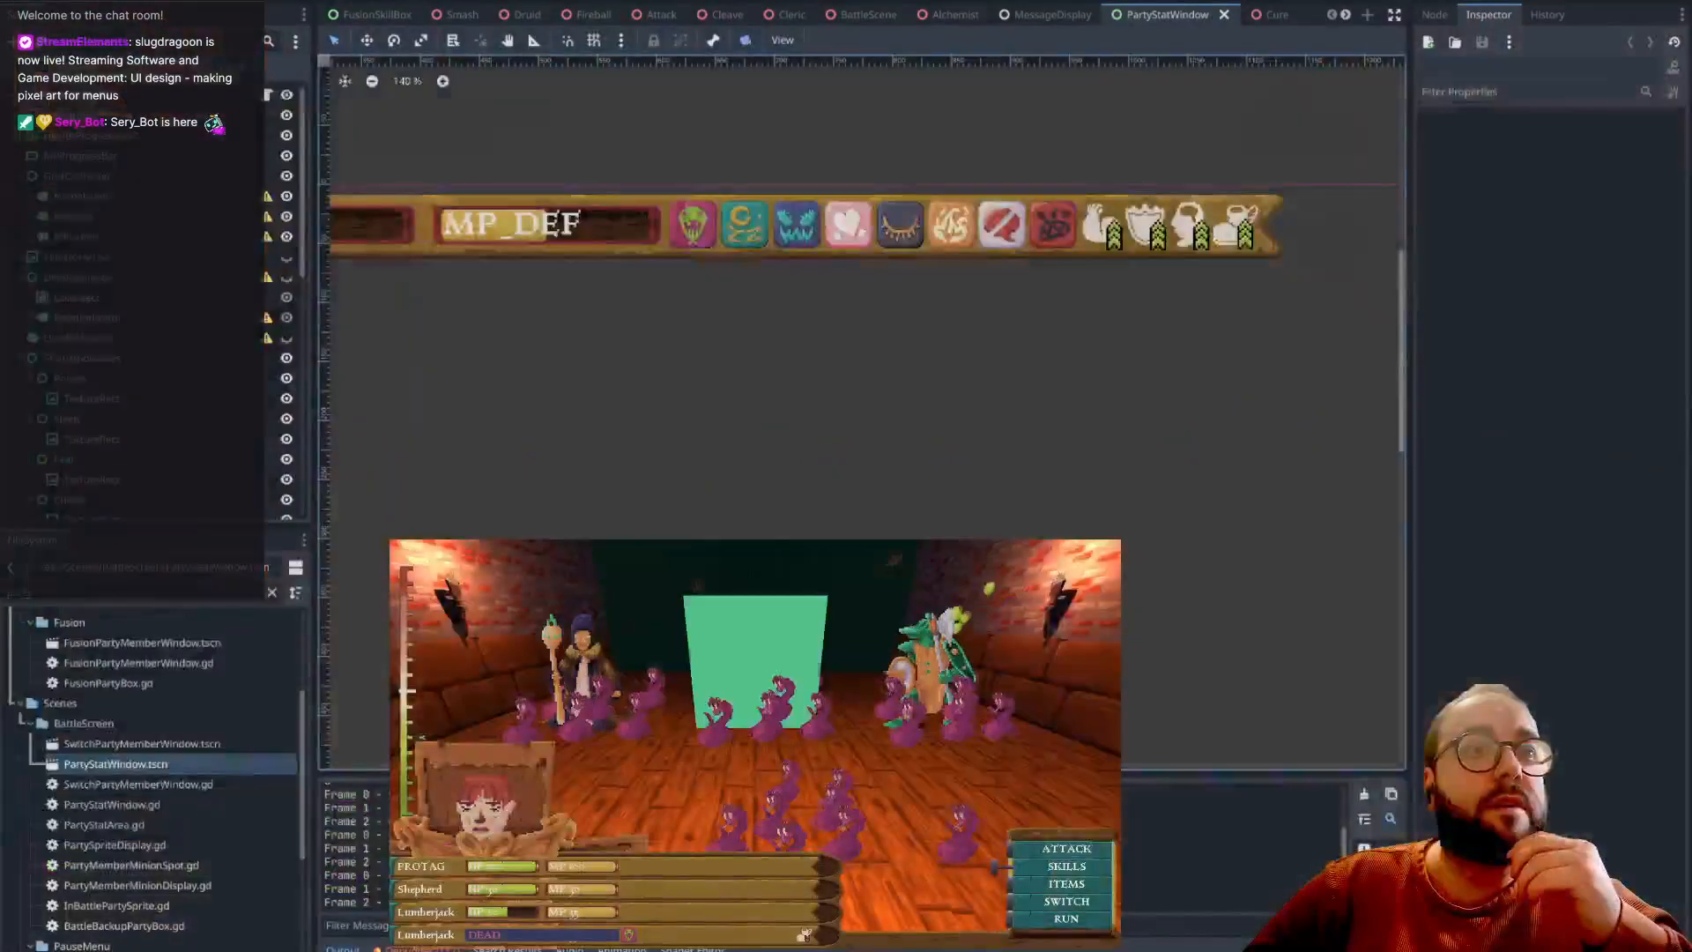
- Zoom in on the PartyStatWindow status icons in Godot and inspect the Poison icon's size and transform properties
middle_drag(694, 198, 754, 270)
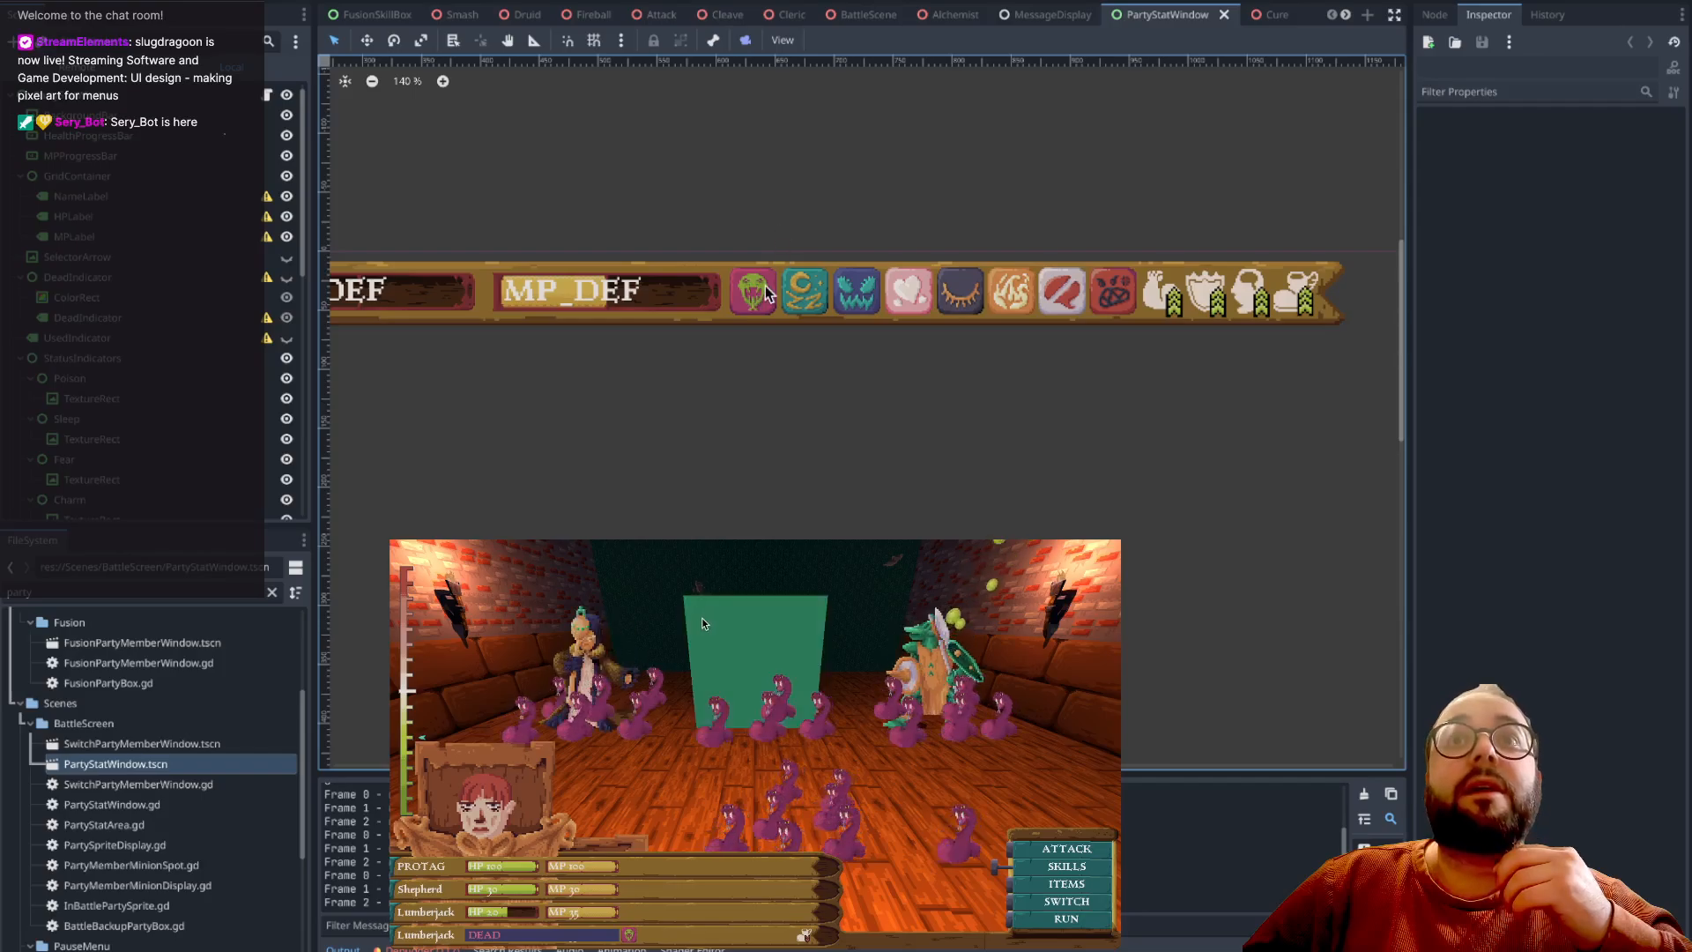
scroll(763, 347, up, 2)
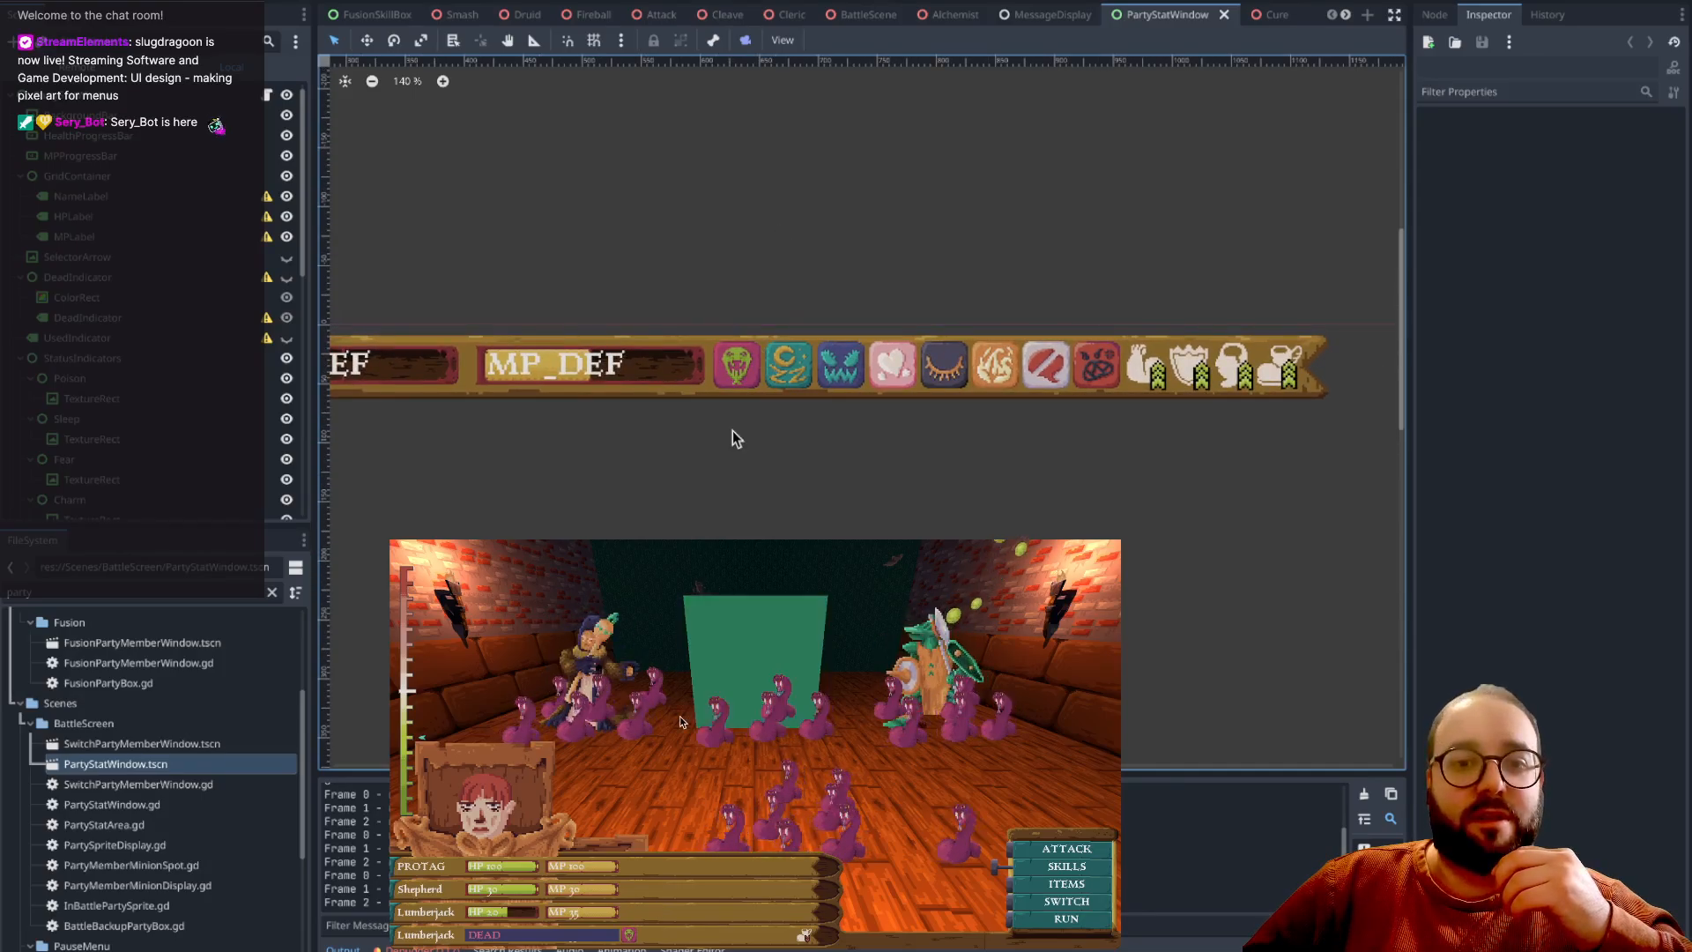
ctrl+scroll(728, 443, up, 5)
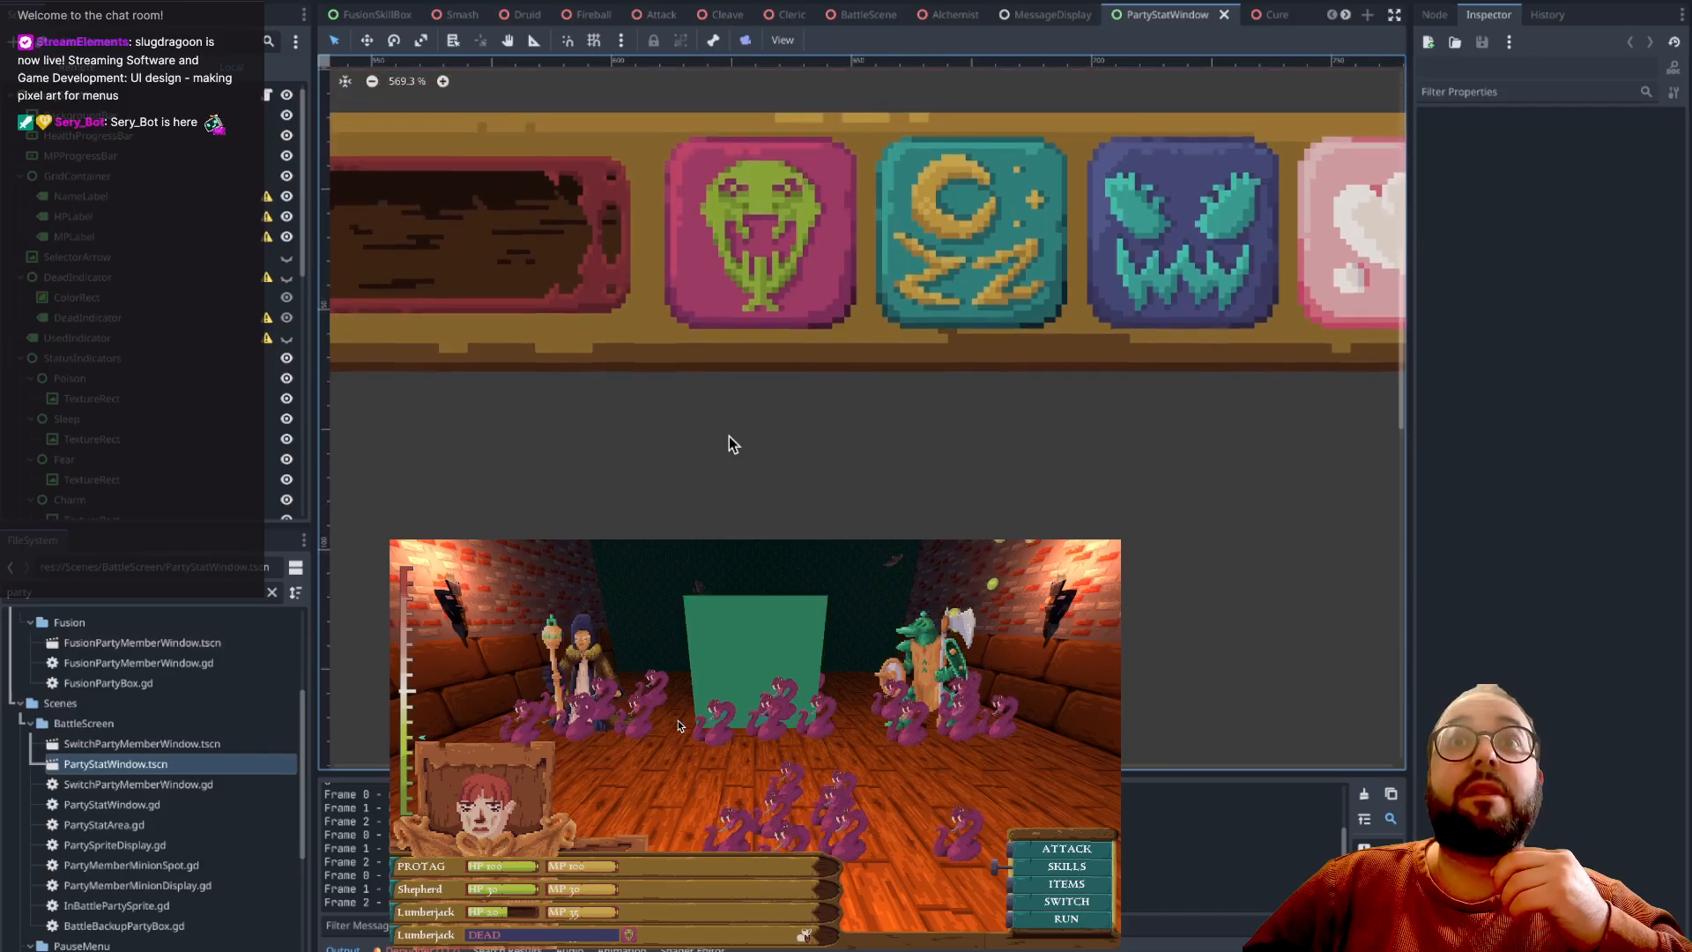
scroll(728, 443, up, 1)
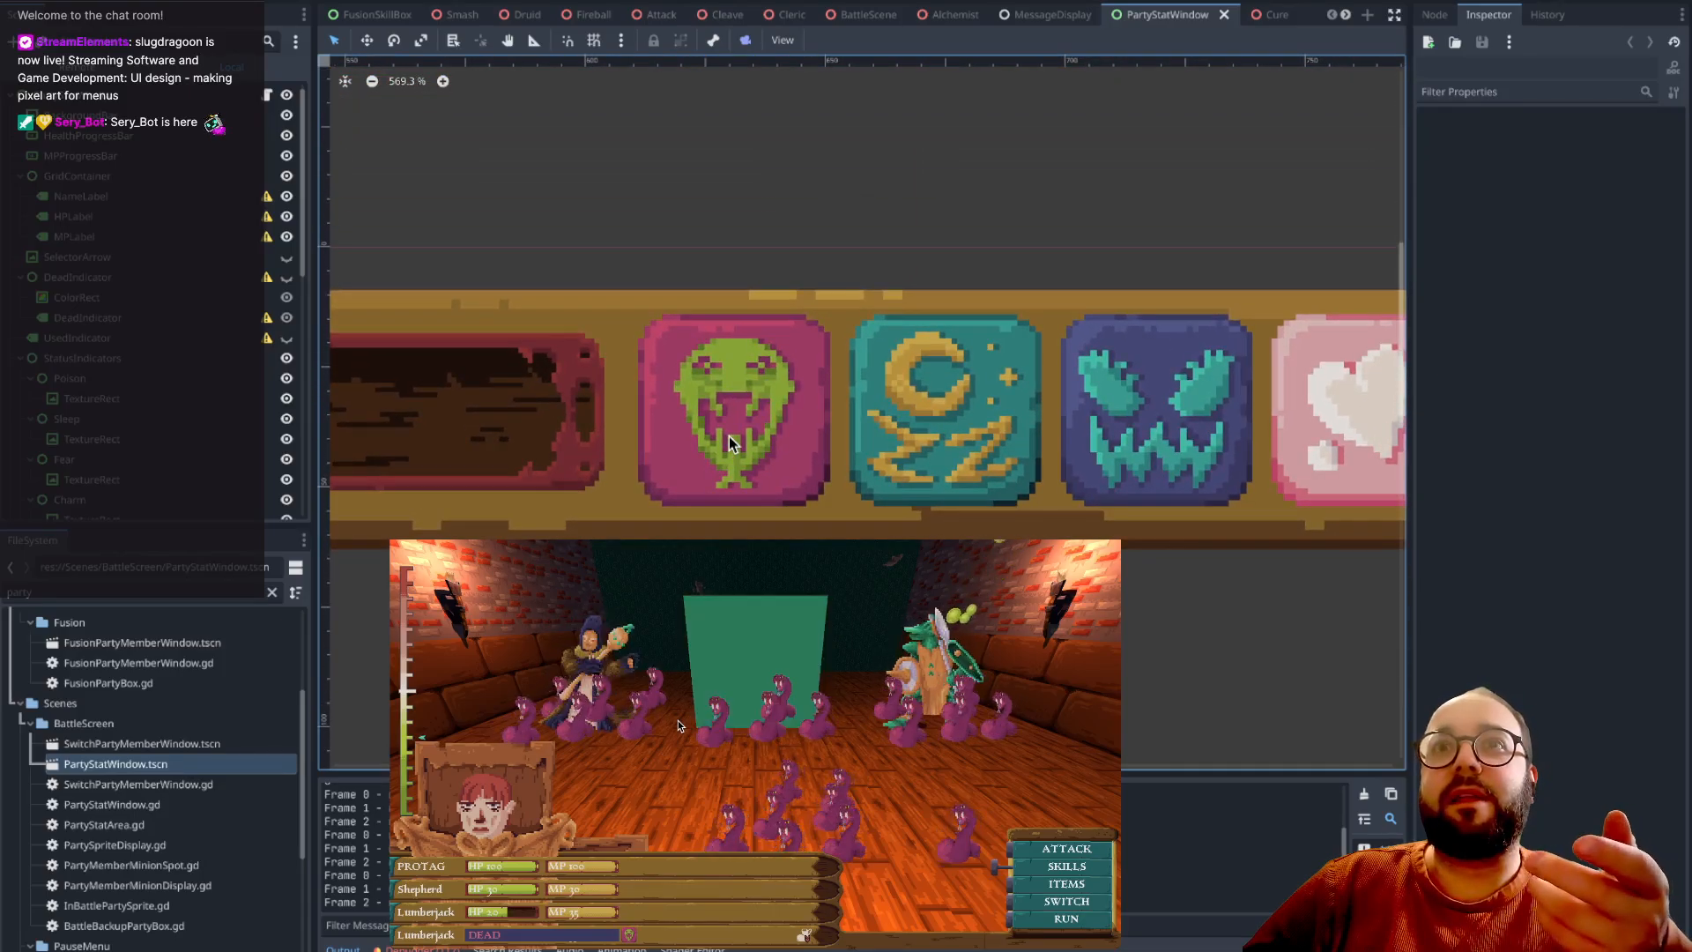
click(729, 439)
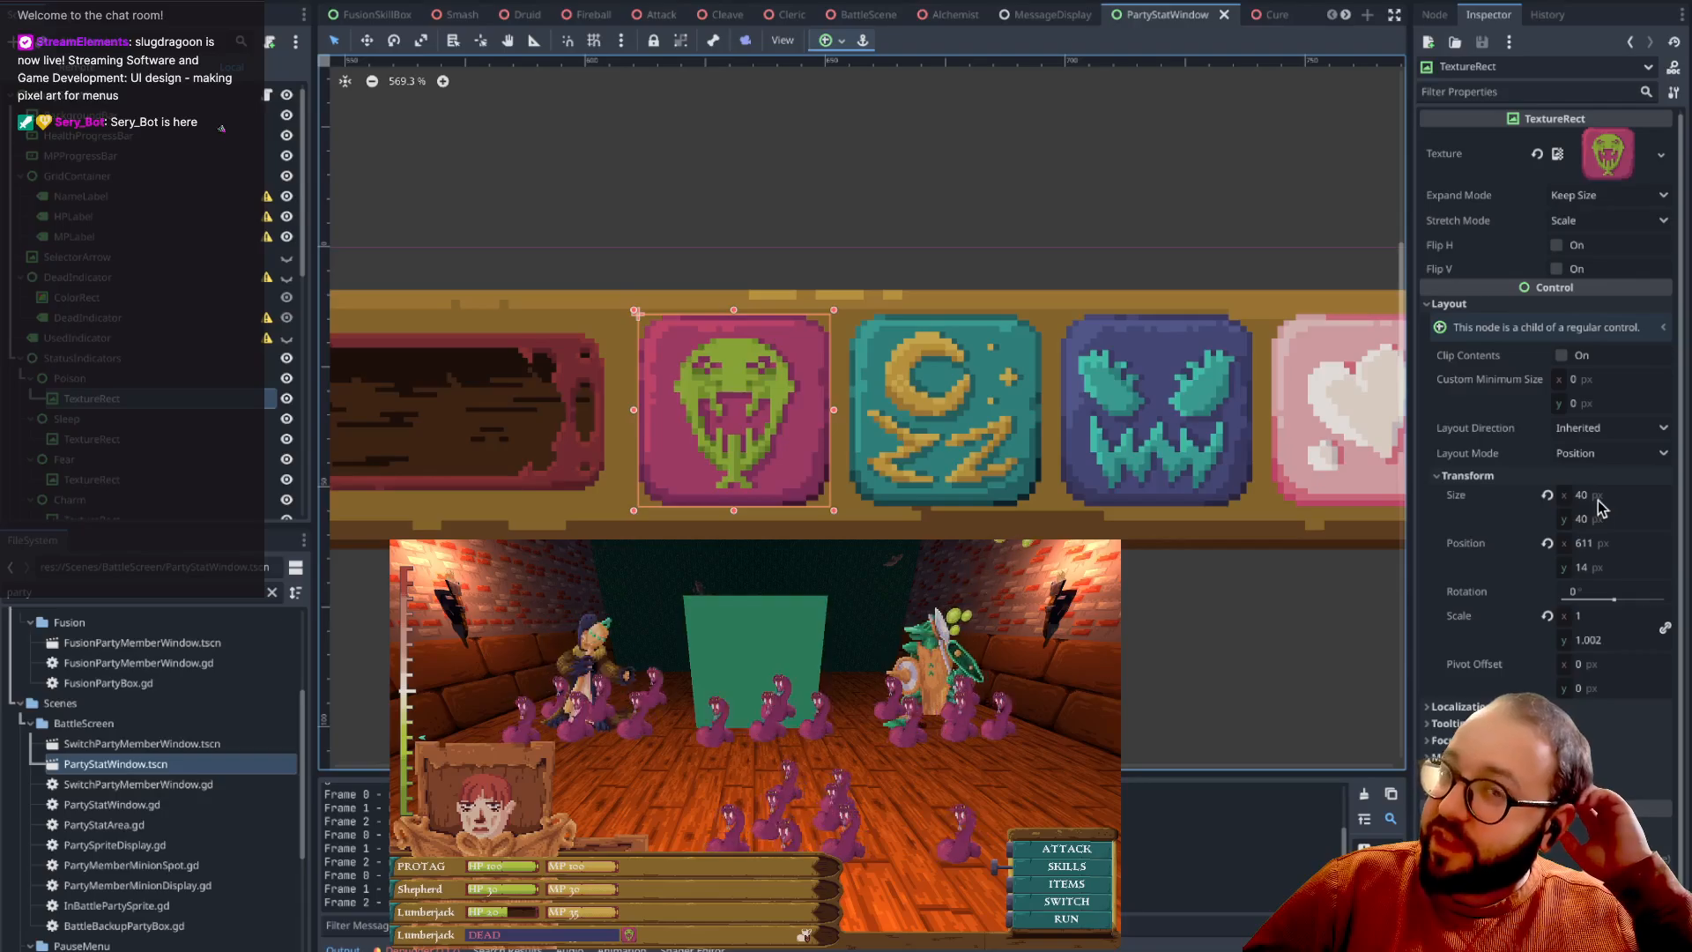
mouse_move(1596, 506)
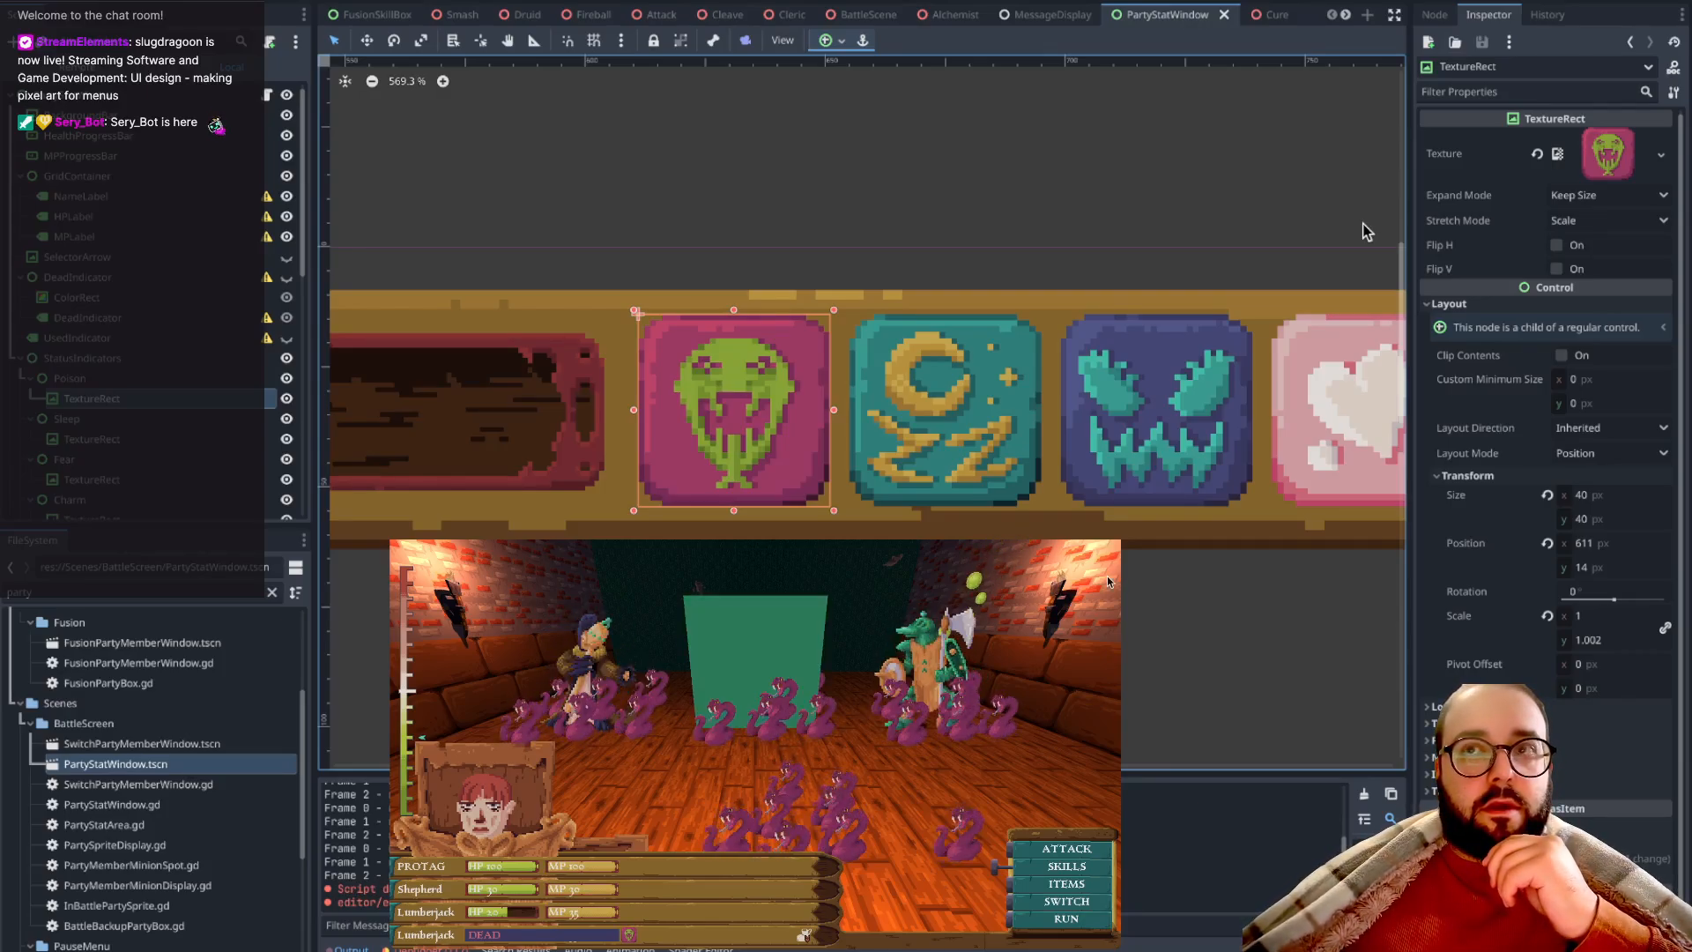
middle_drag(617, 207, 614, 204)
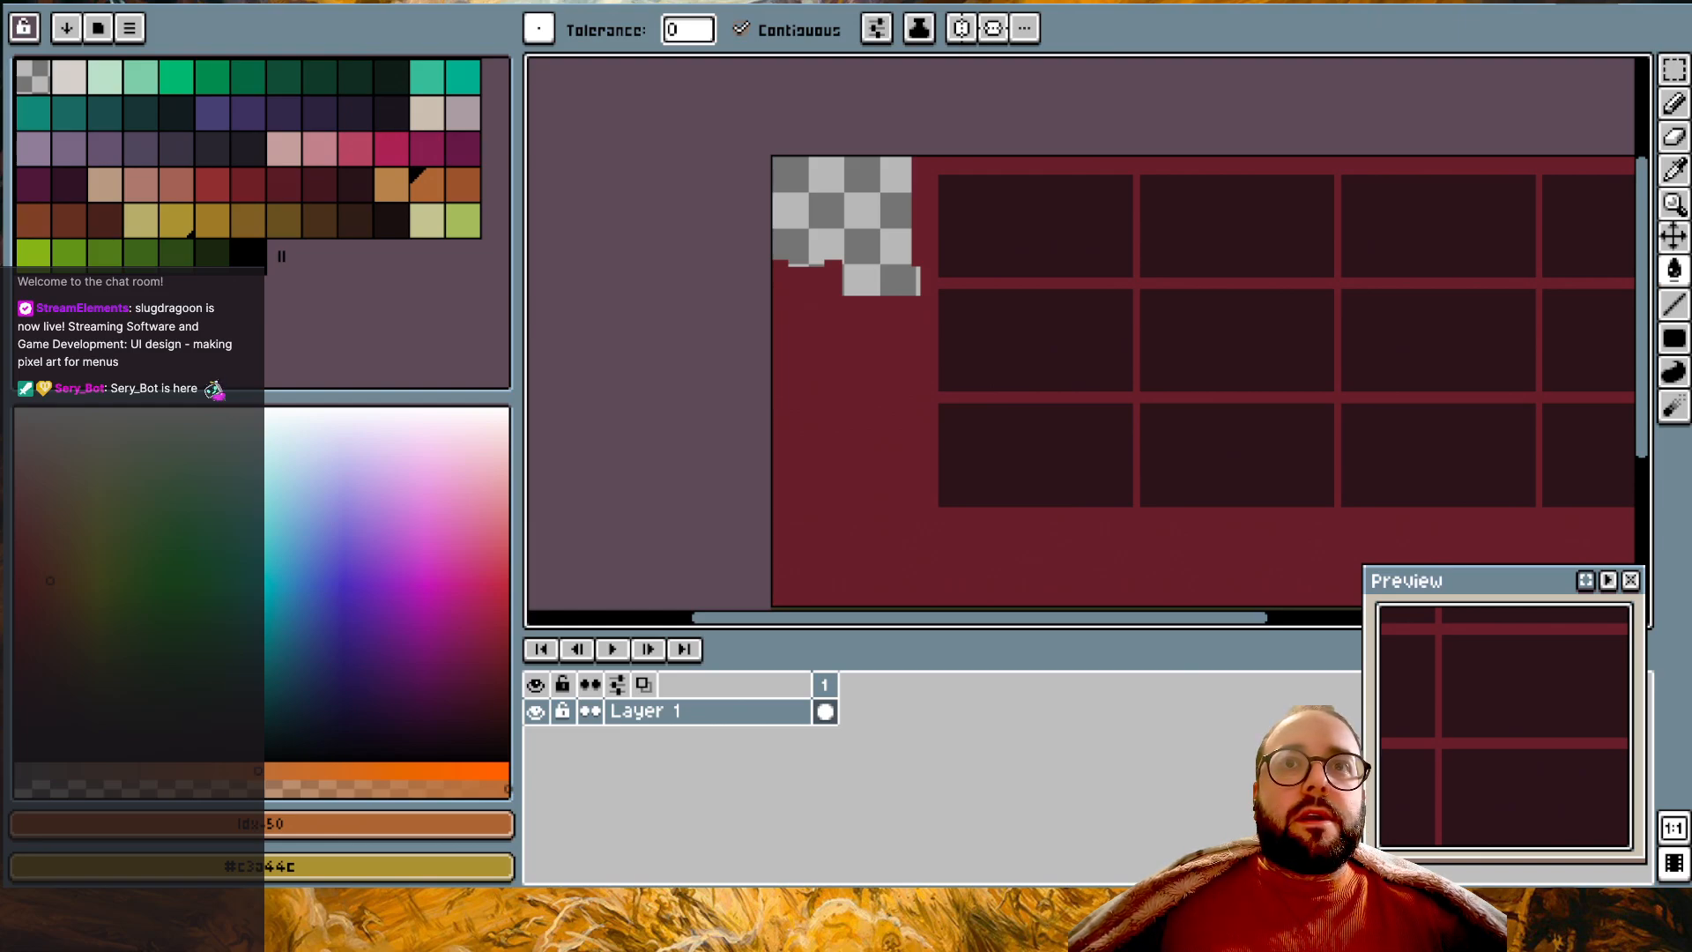
- In Aseprite, draw a vertical line in red palette colour 45 down from the stepped edge of the transparent corner
key(alt+Tab)
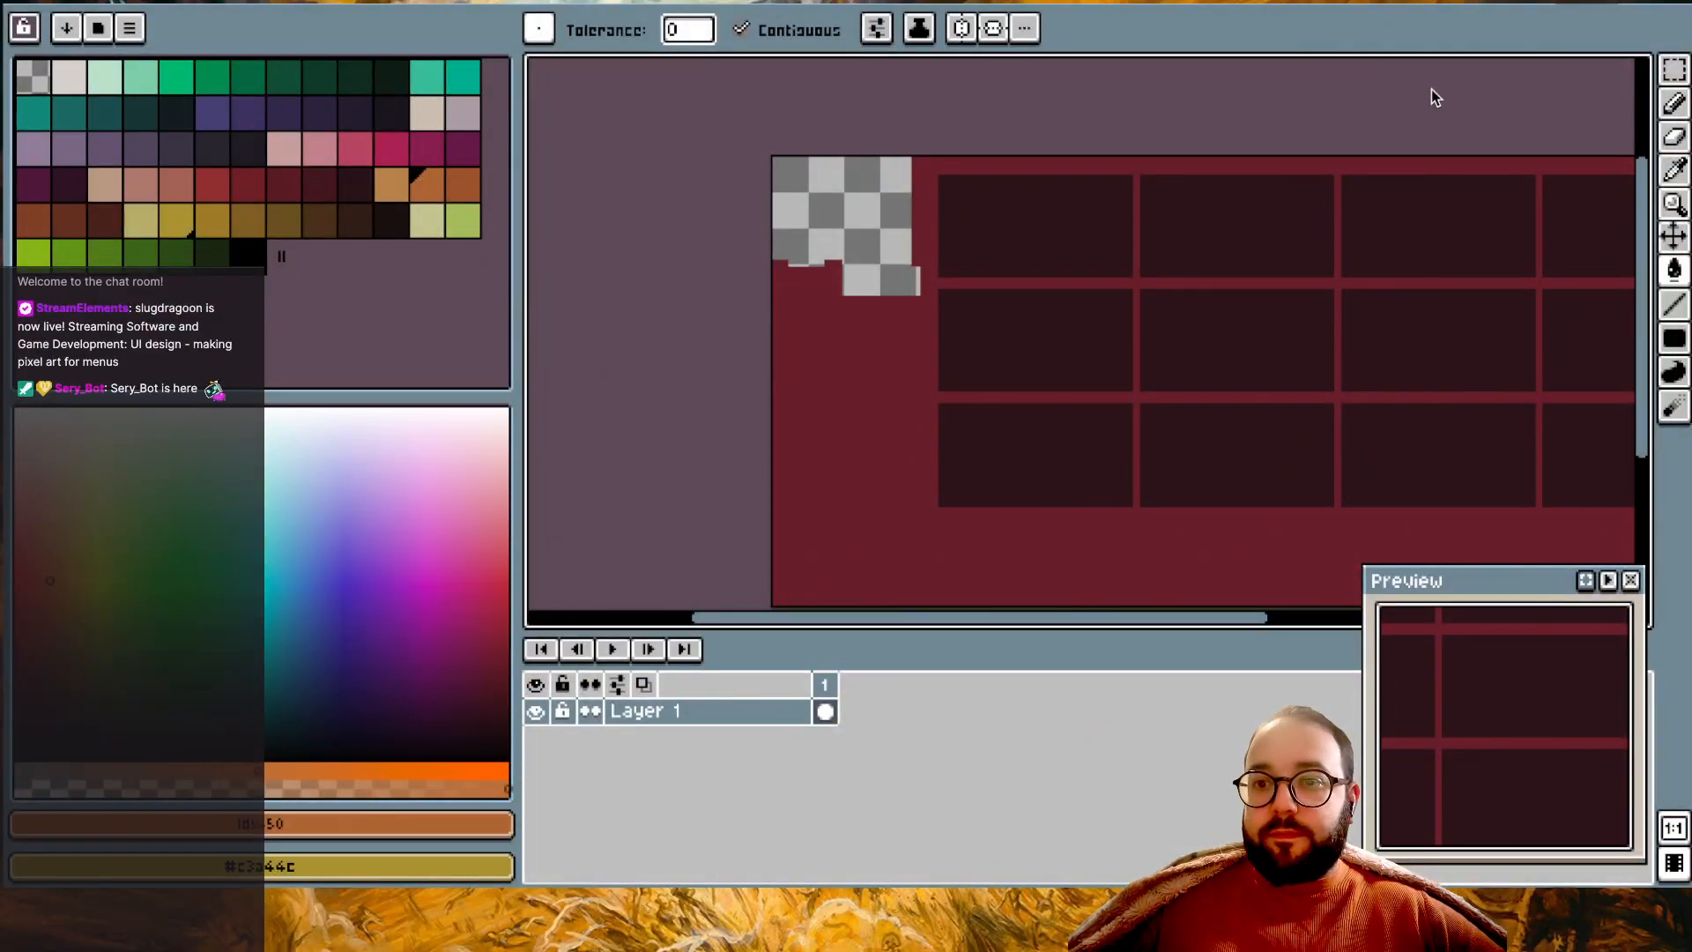
scroll(890, 280, up, 2)
alt+click(796, 441)
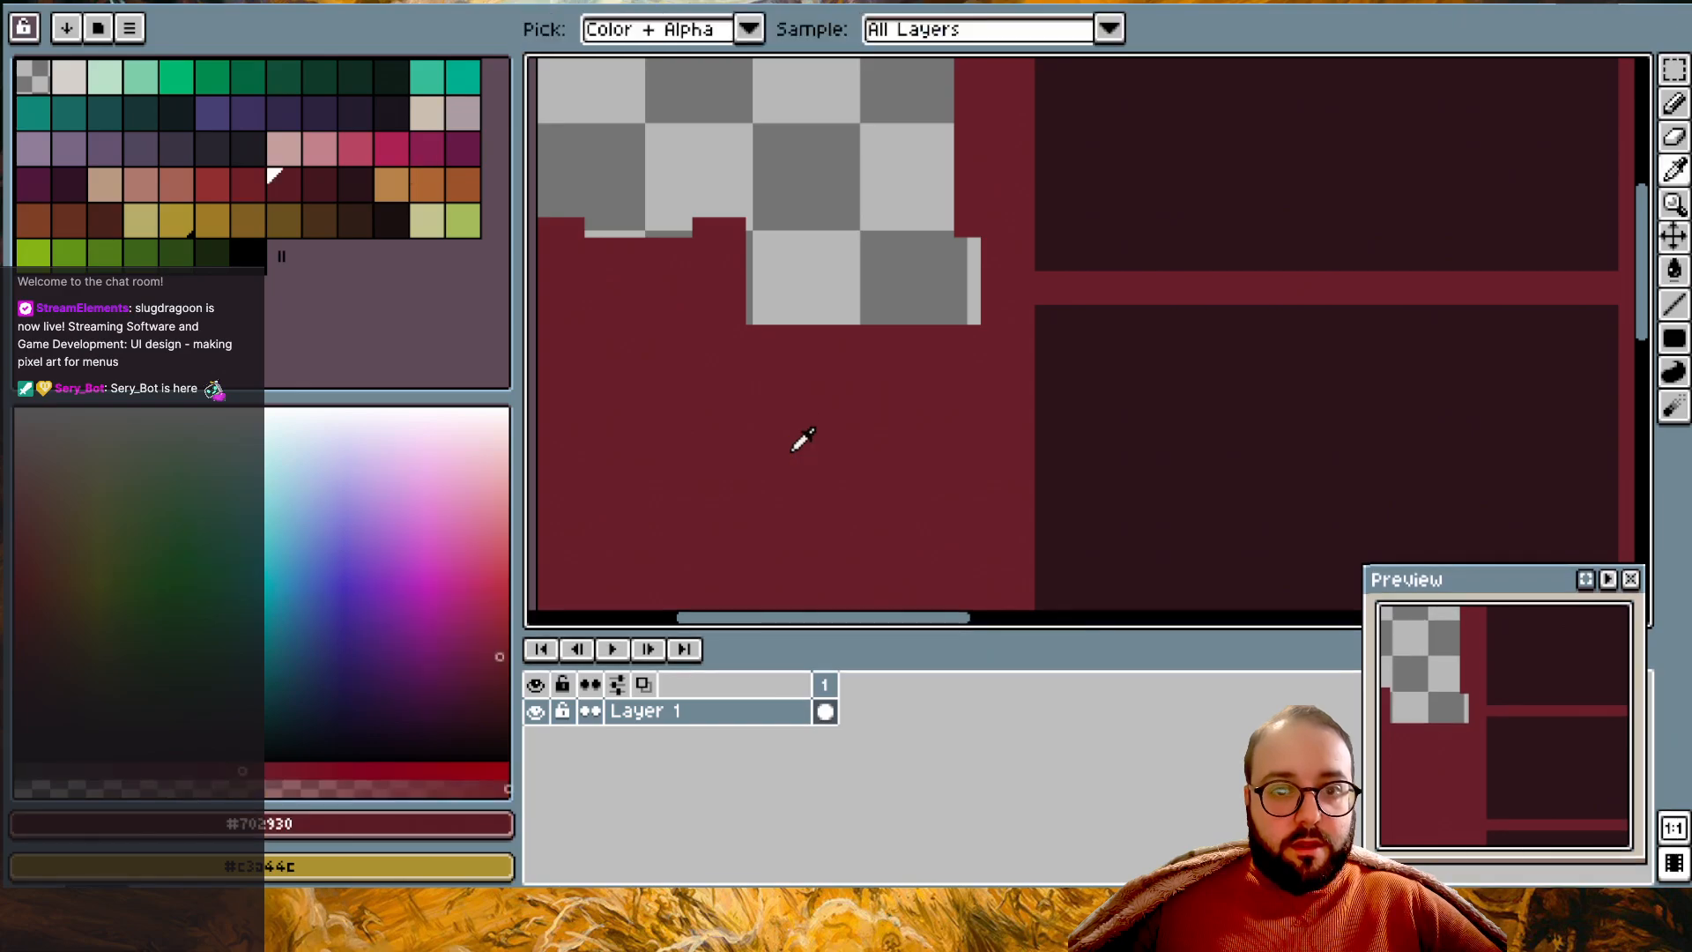
scroll(804, 426, down, 1)
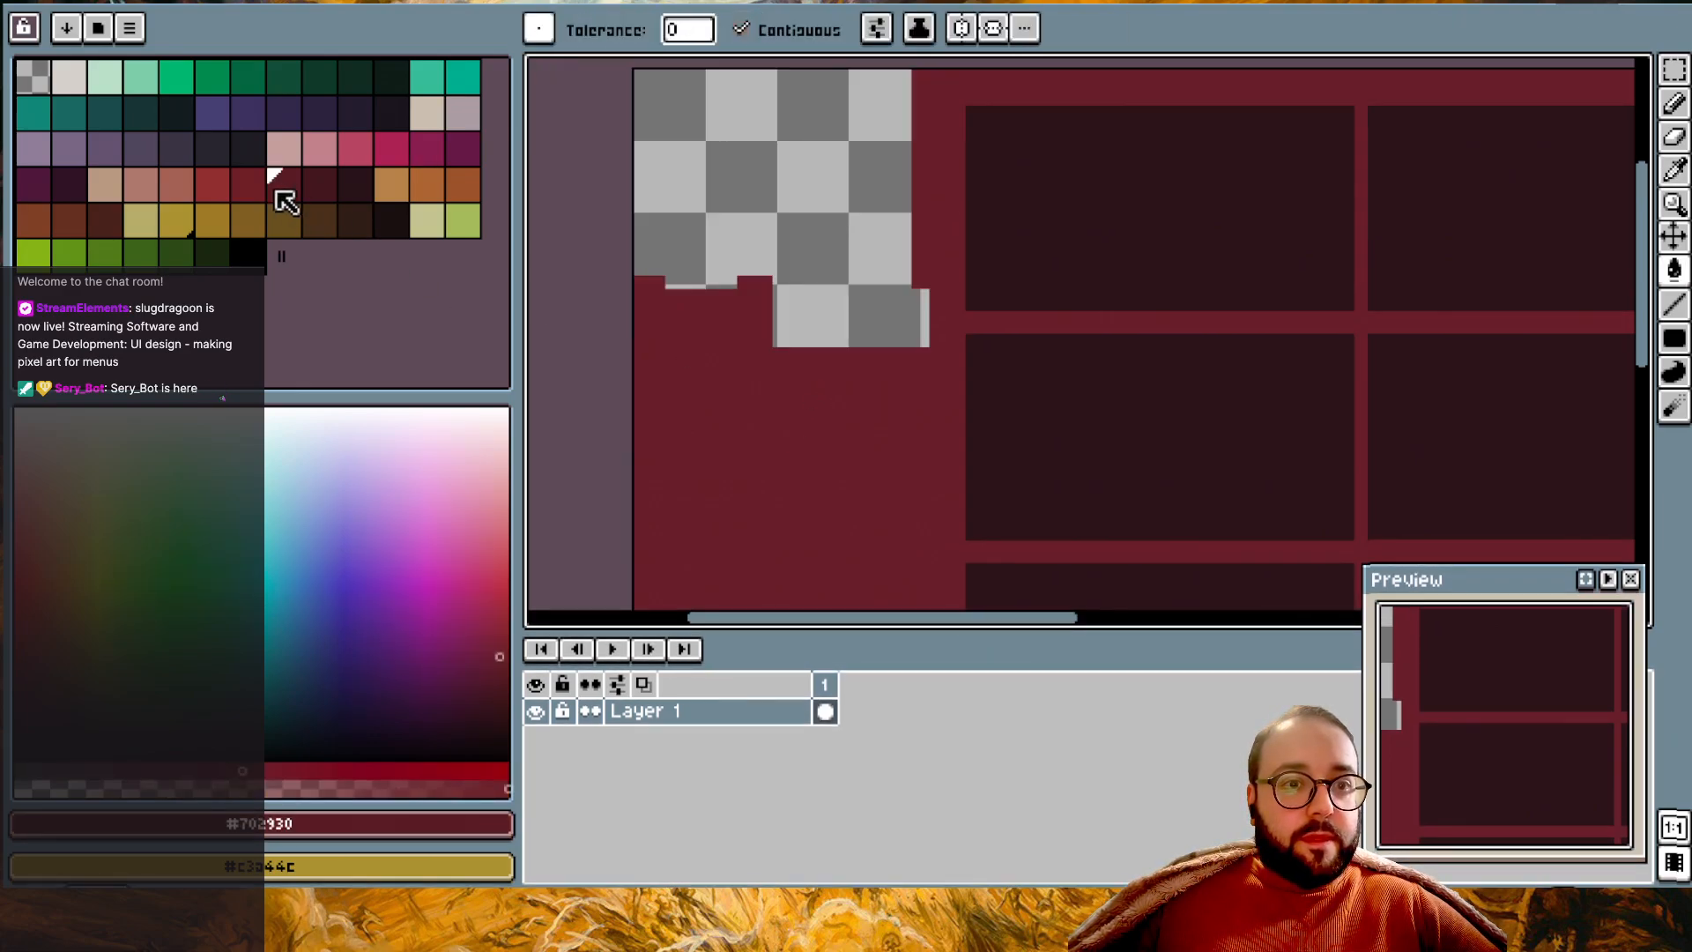
click(247, 184)
key(shift+l)
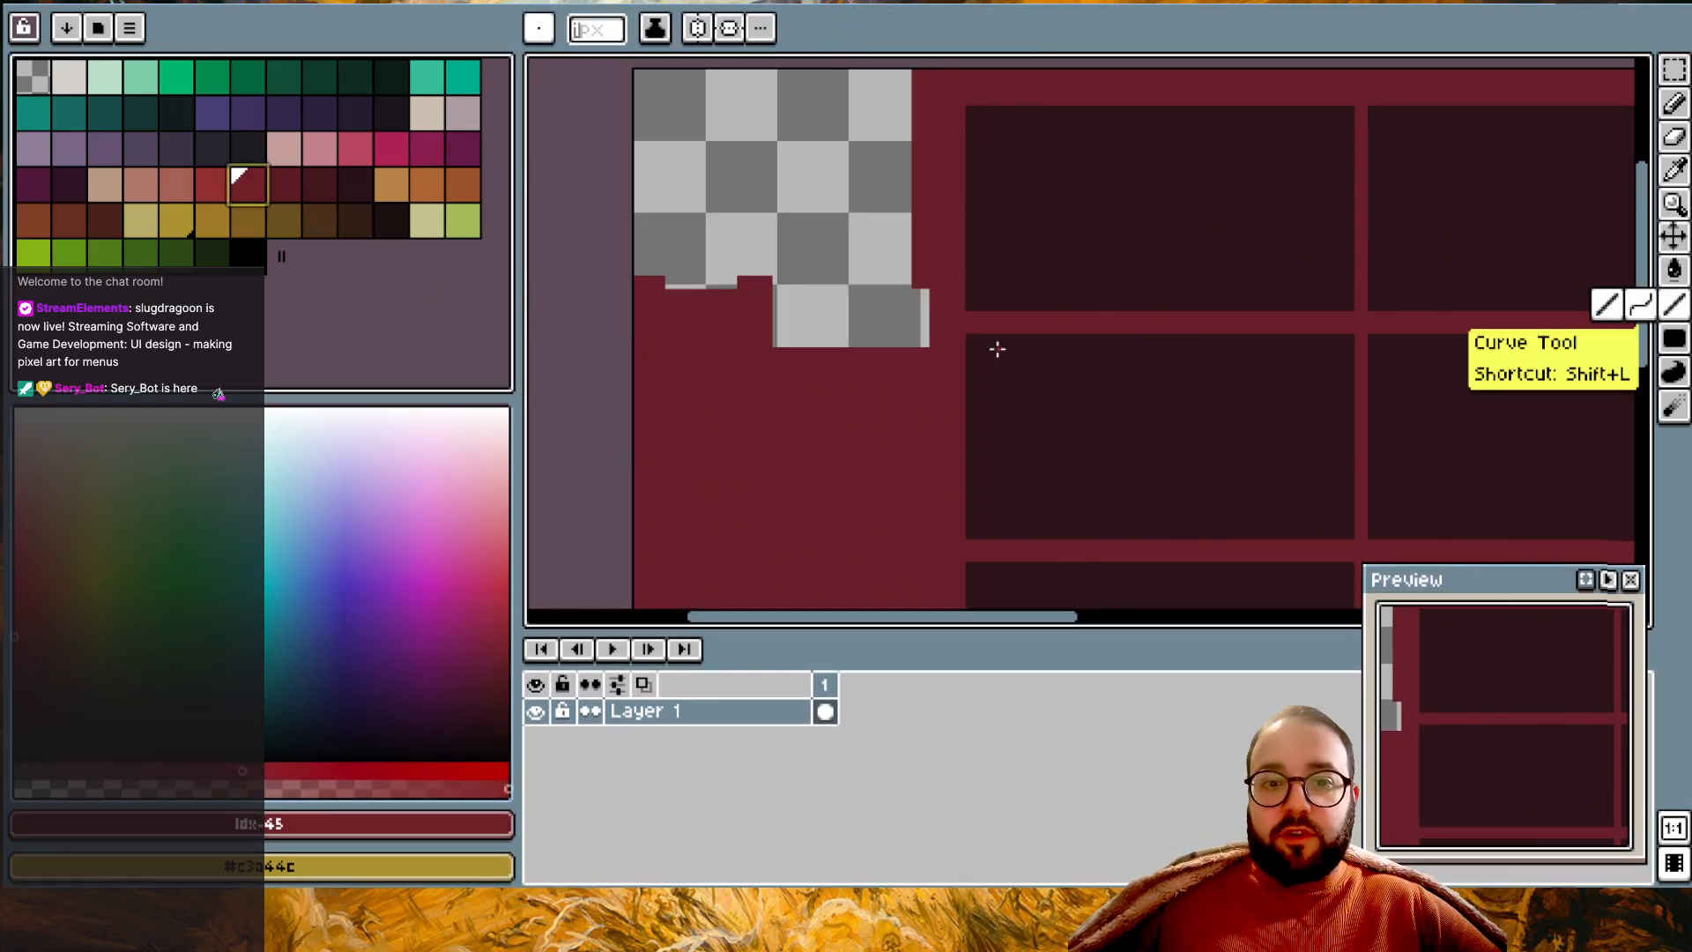
drag(767, 278, 766, 460)
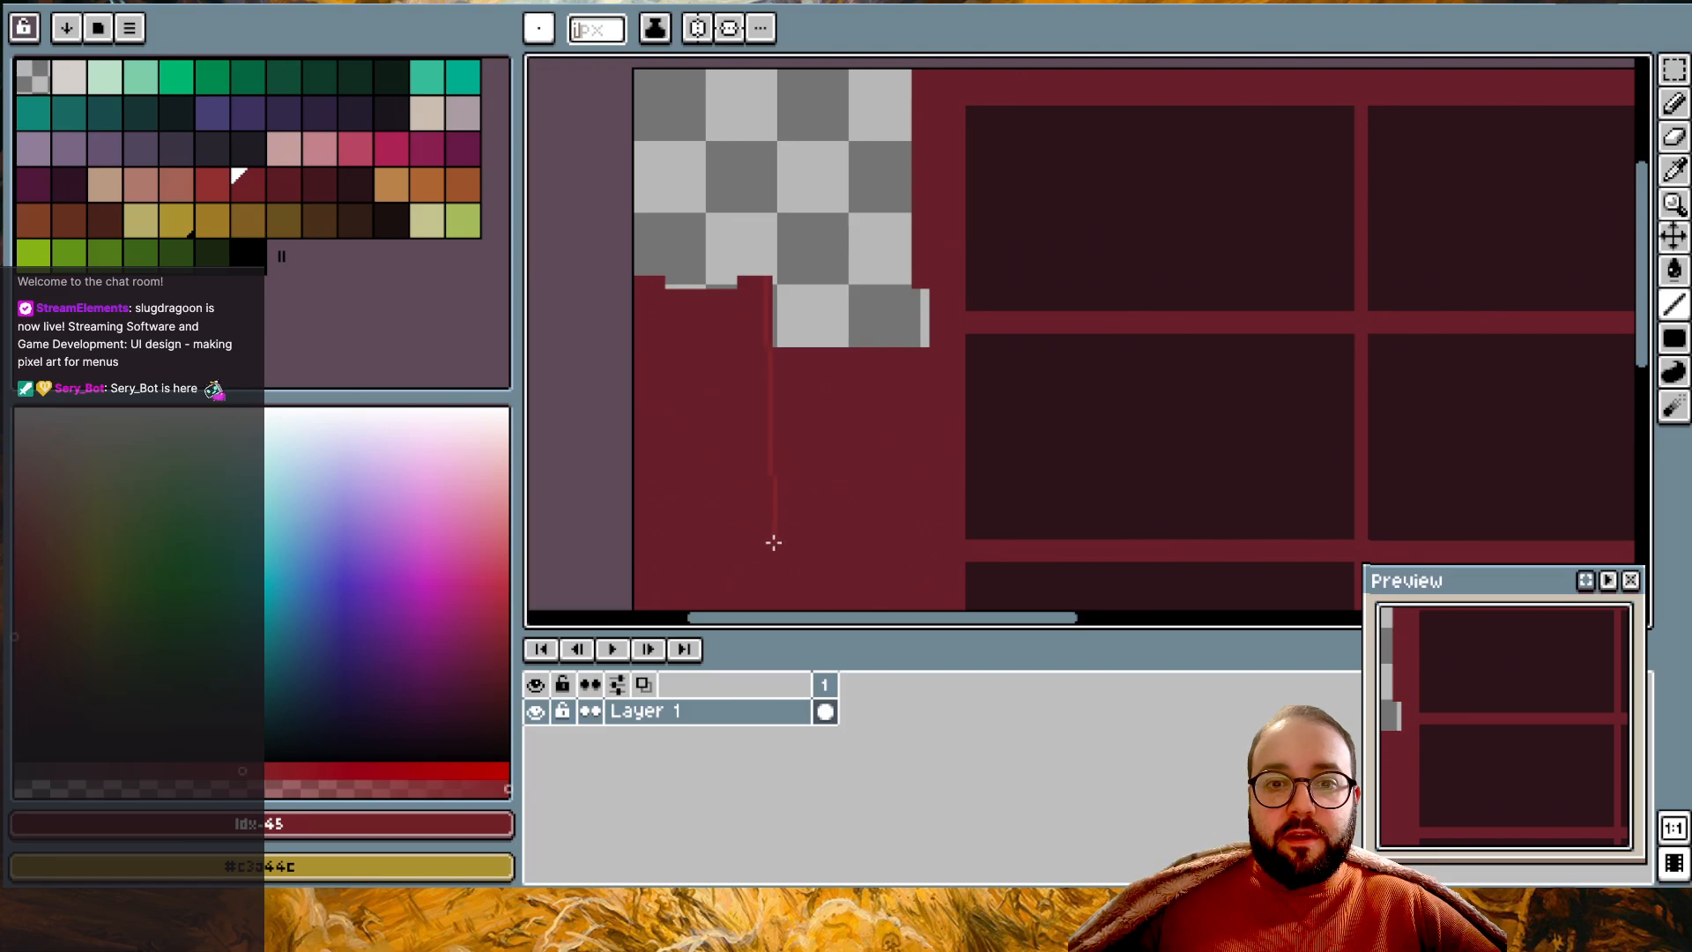
drag(762, 542, 764, 543)
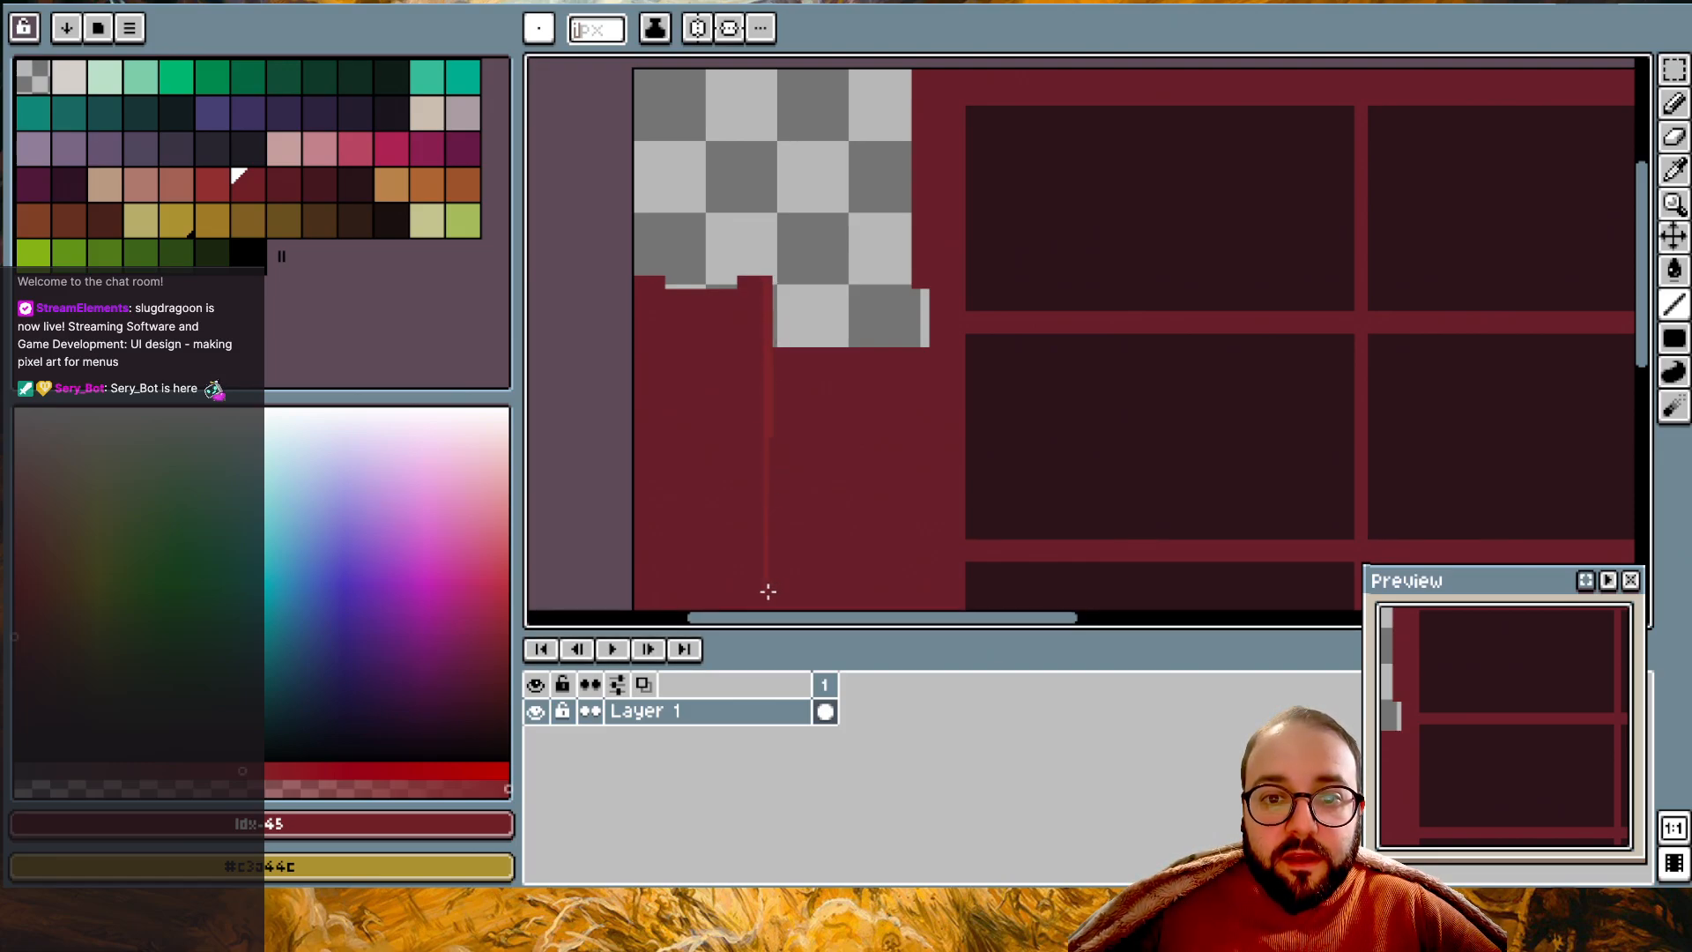
scroll(768, 239, up, 1)
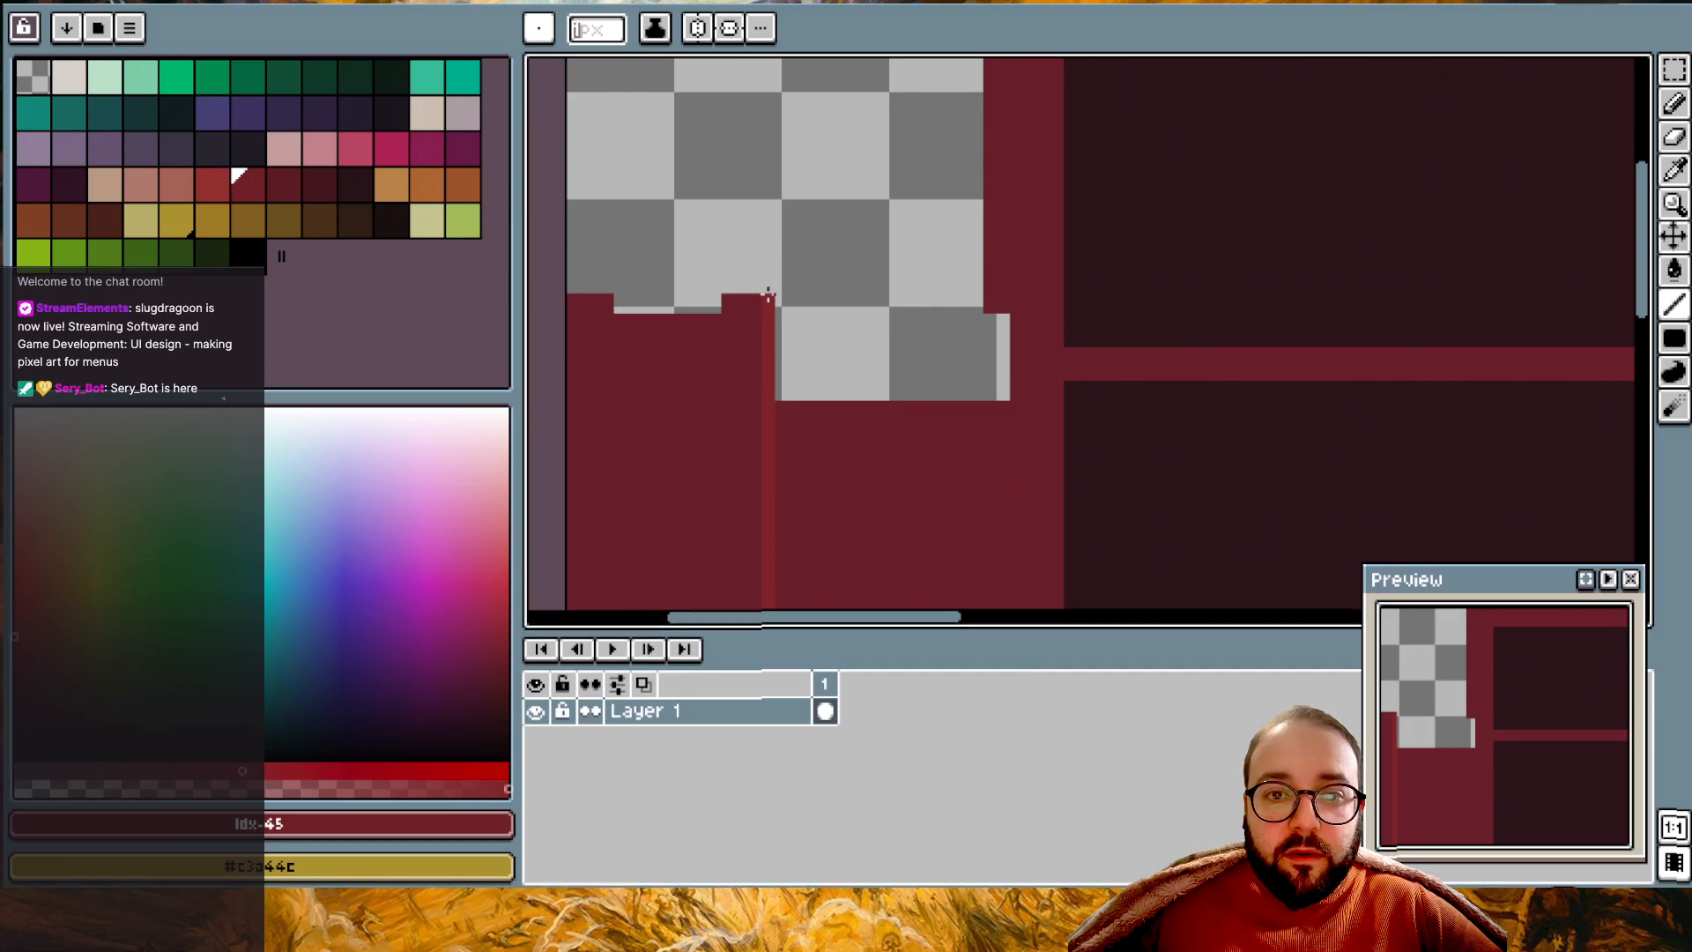
- Extend the vertical red line straight down to the canvas's lower edge
scroll(773, 313, down, 1)
scroll(771, 336, down, 3)
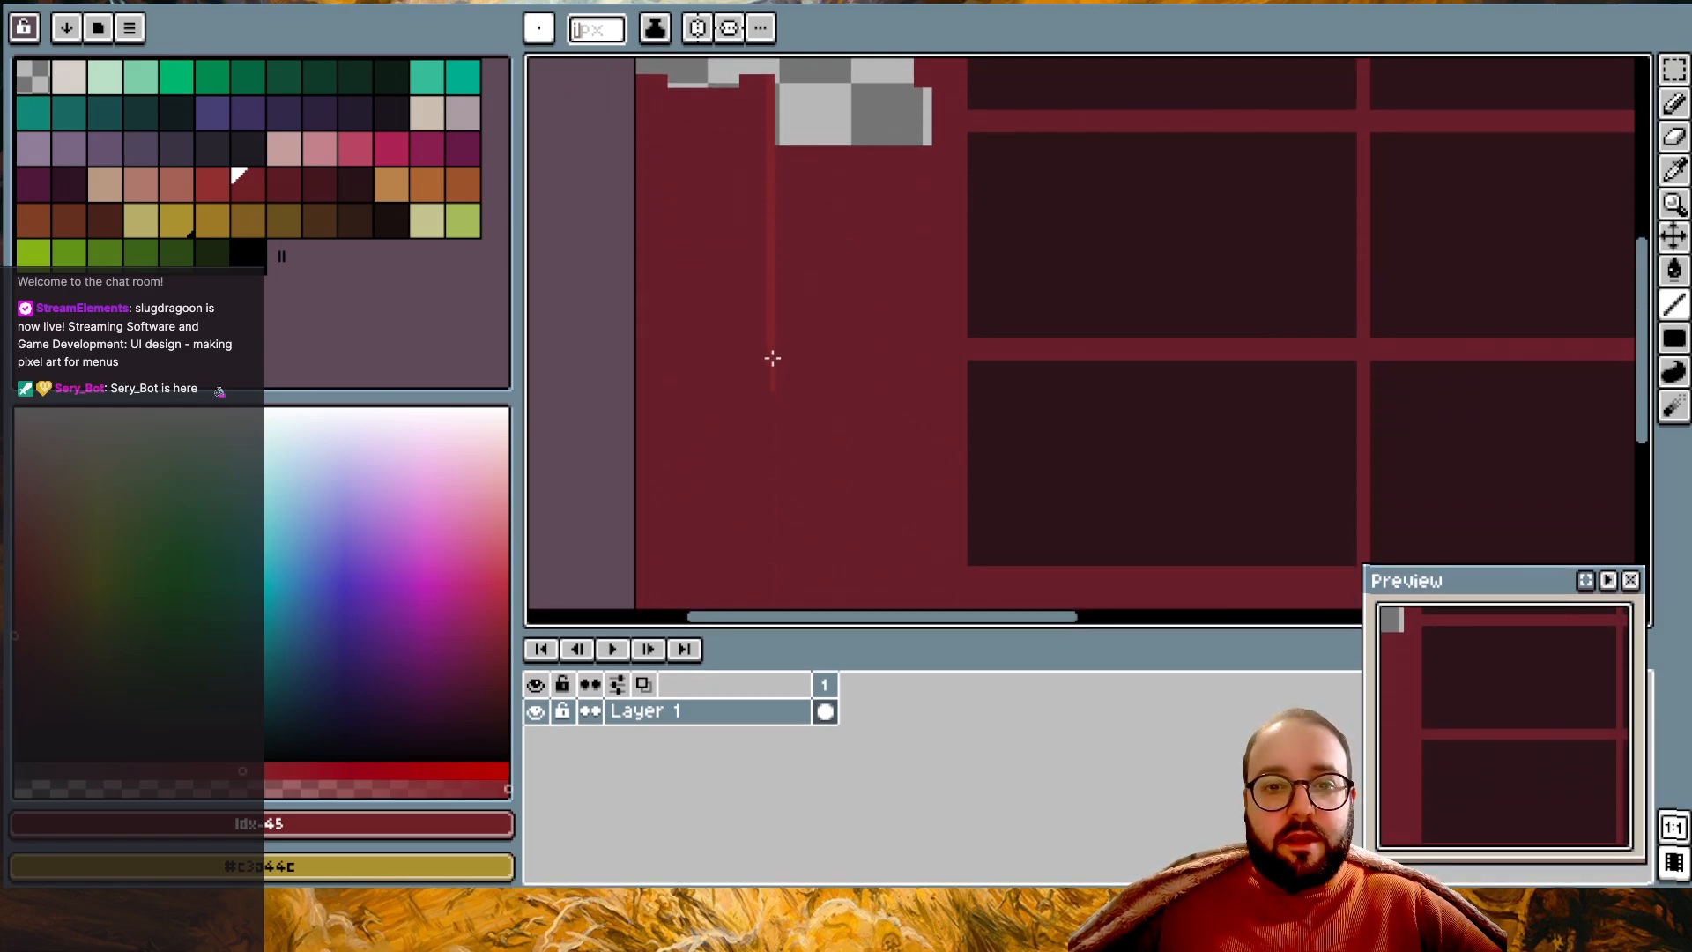
scroll(767, 373, up, 3)
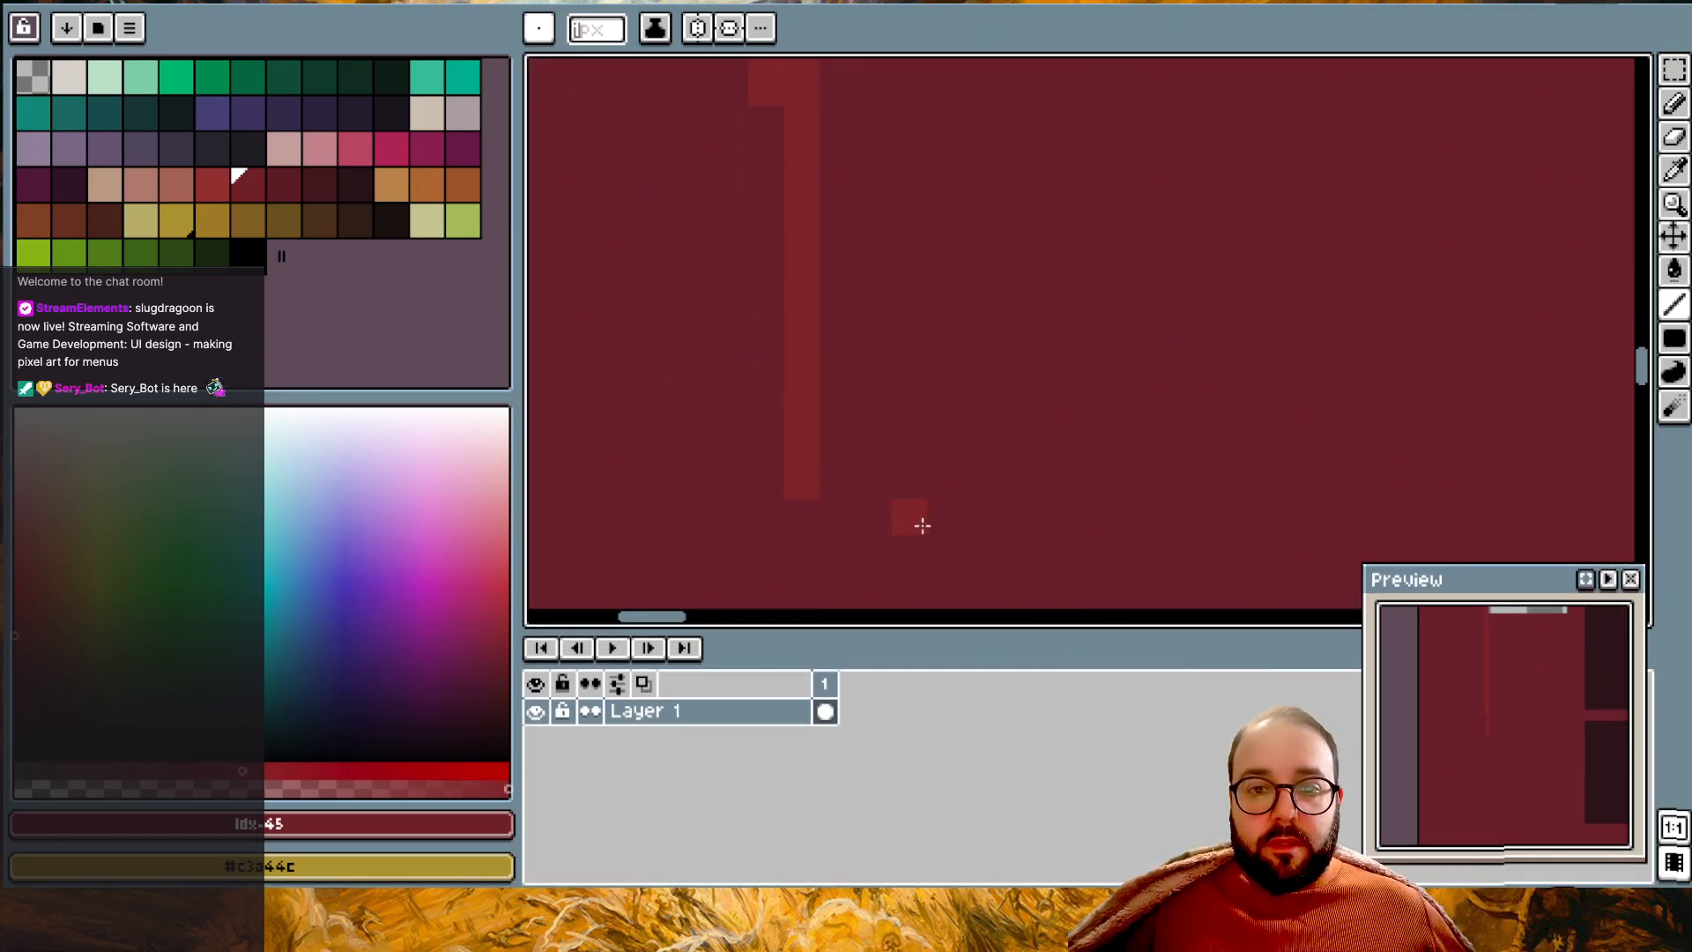
scroll(811, 529, down, 2)
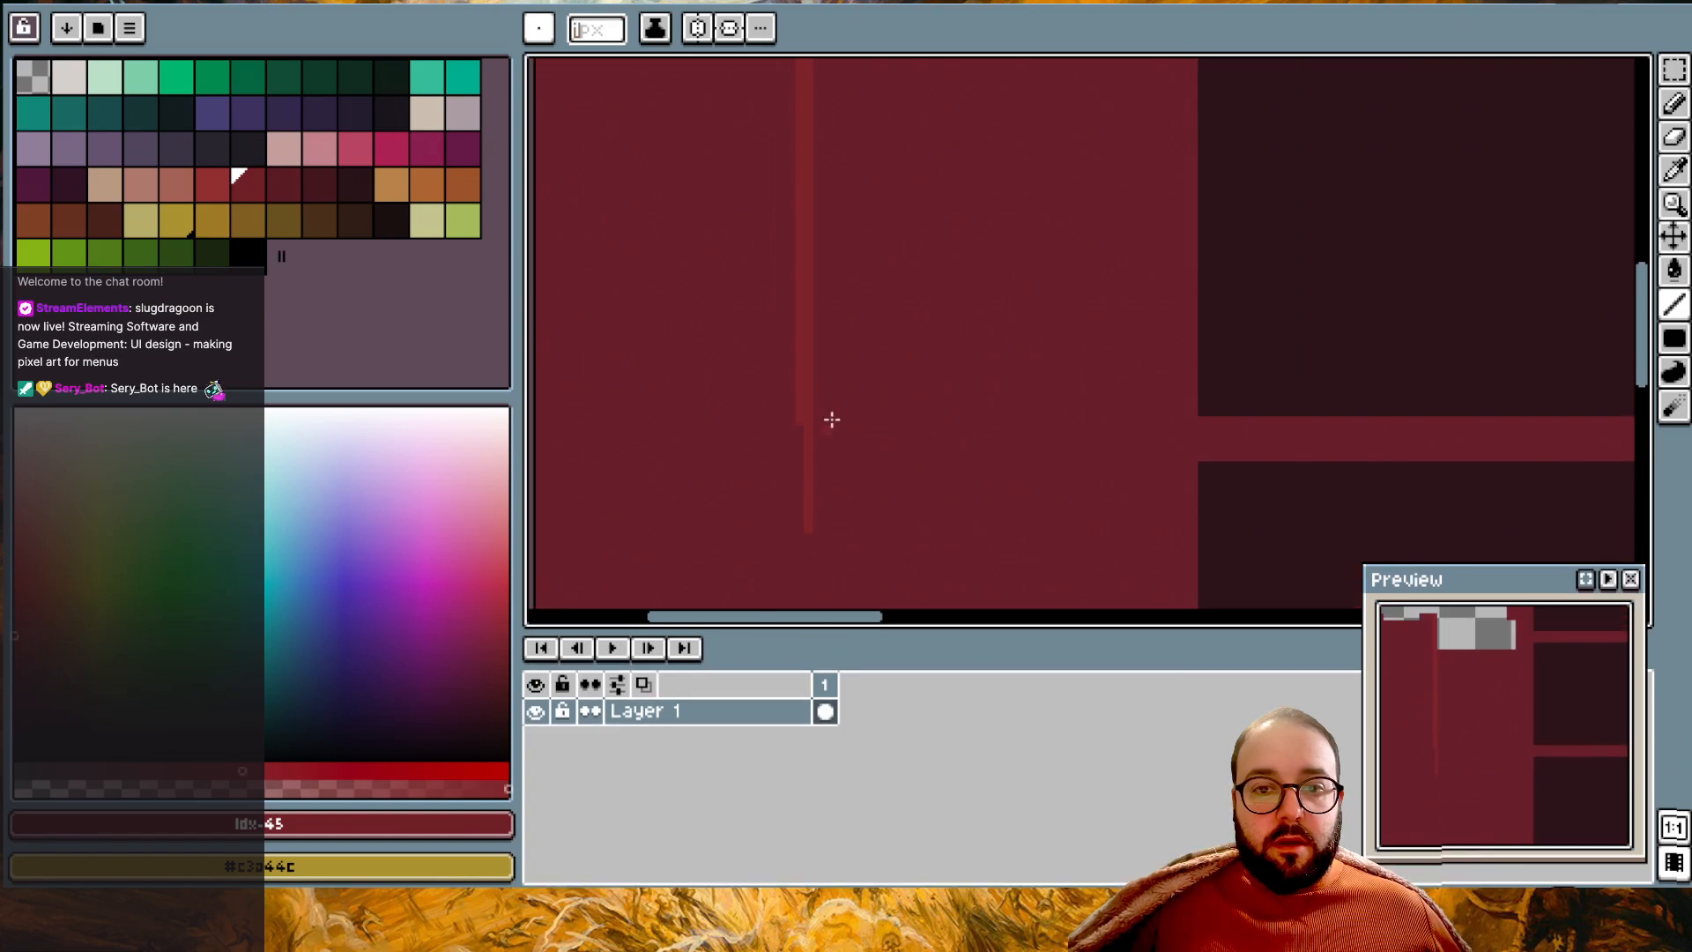
scroll(851, 406, down, 2)
mouse_move(803, 95)
mouse_down()
mouse_move(790, 426)
mouse_move(808, 606)
mouse_up()
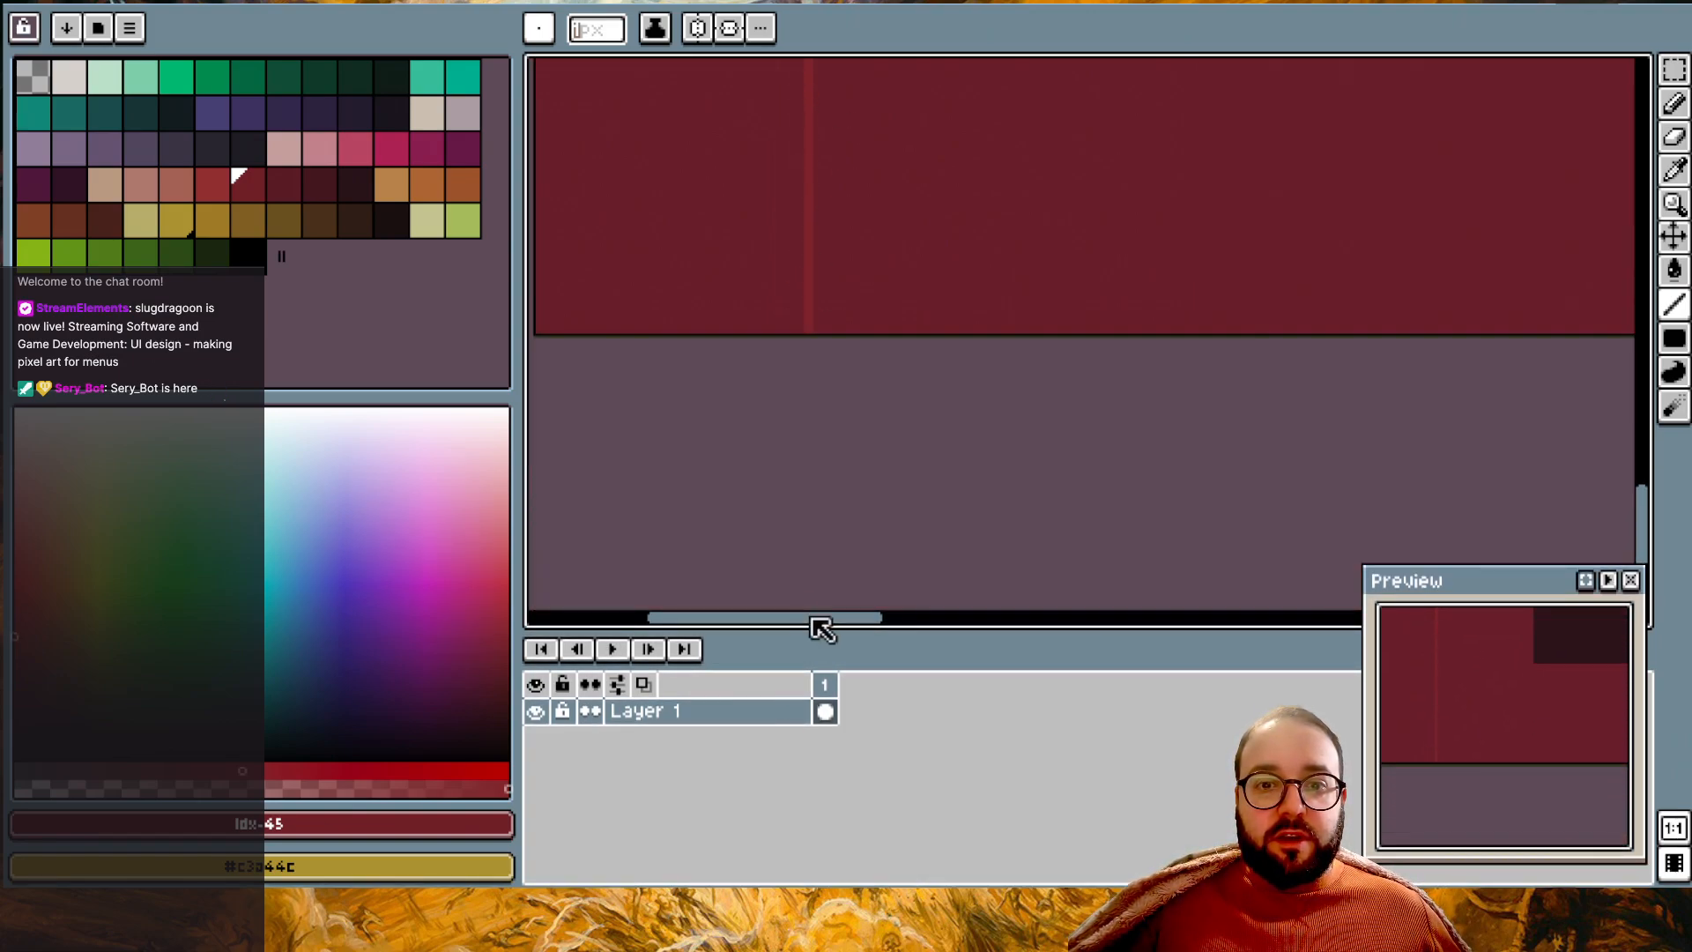
- Fill the outer strip beside the vertical line with red palette colour 45 using the Paint Bucket
scroll(873, 253, down, 2)
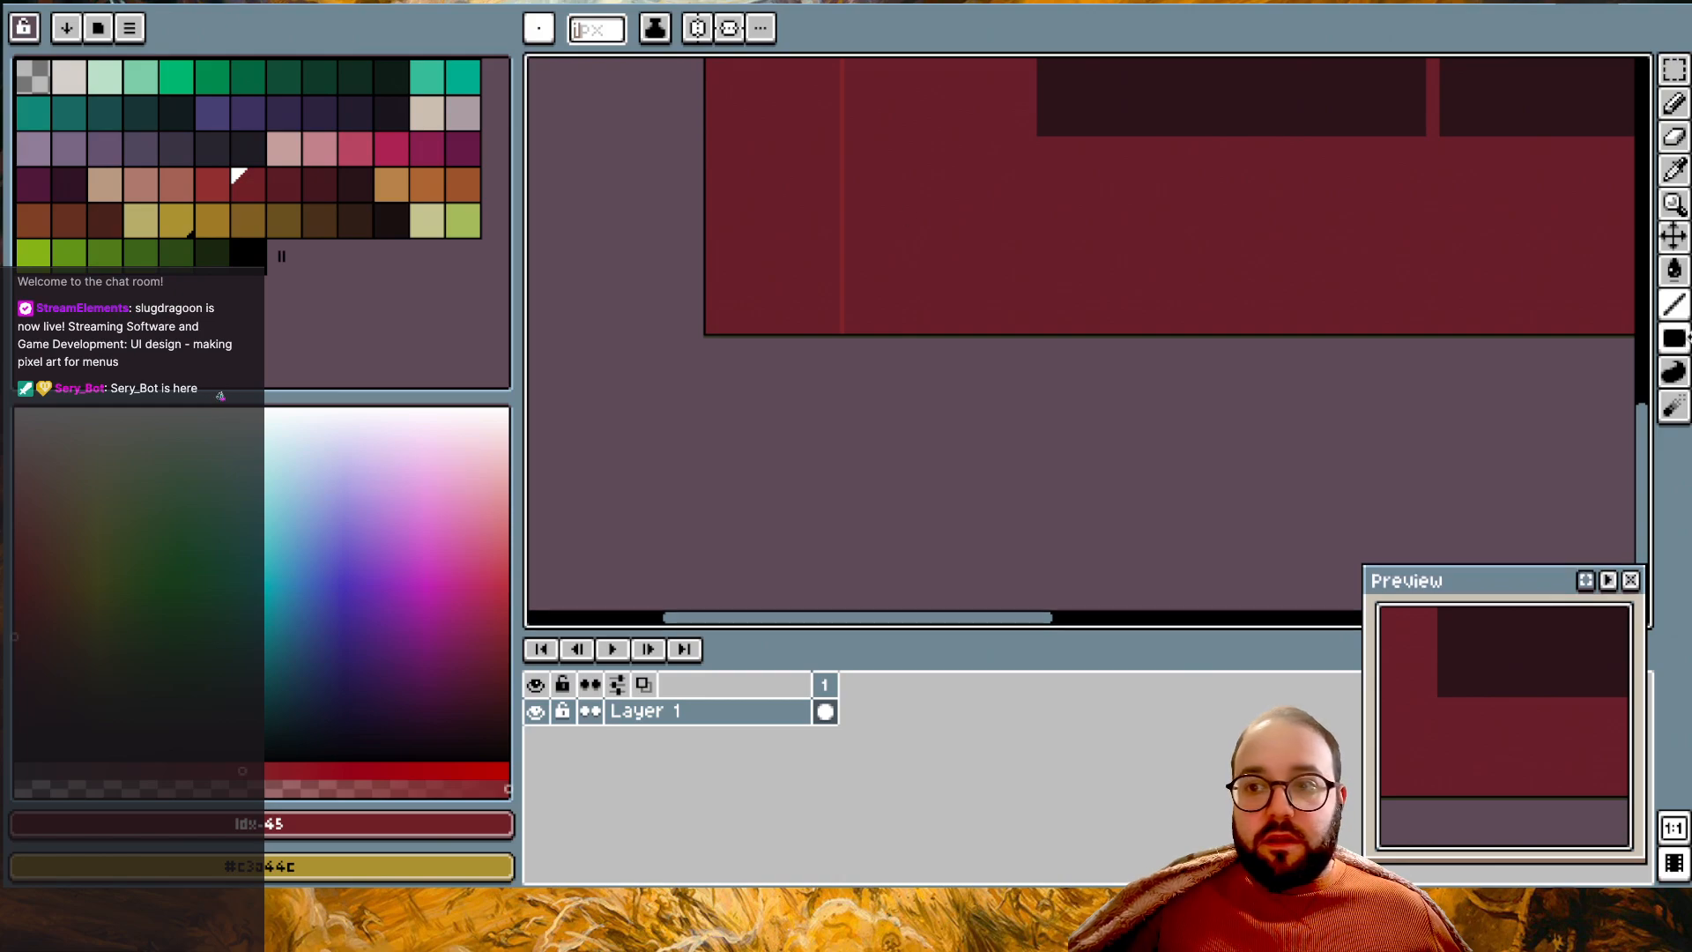
click(1675, 270)
scroll(763, 246, up, 3)
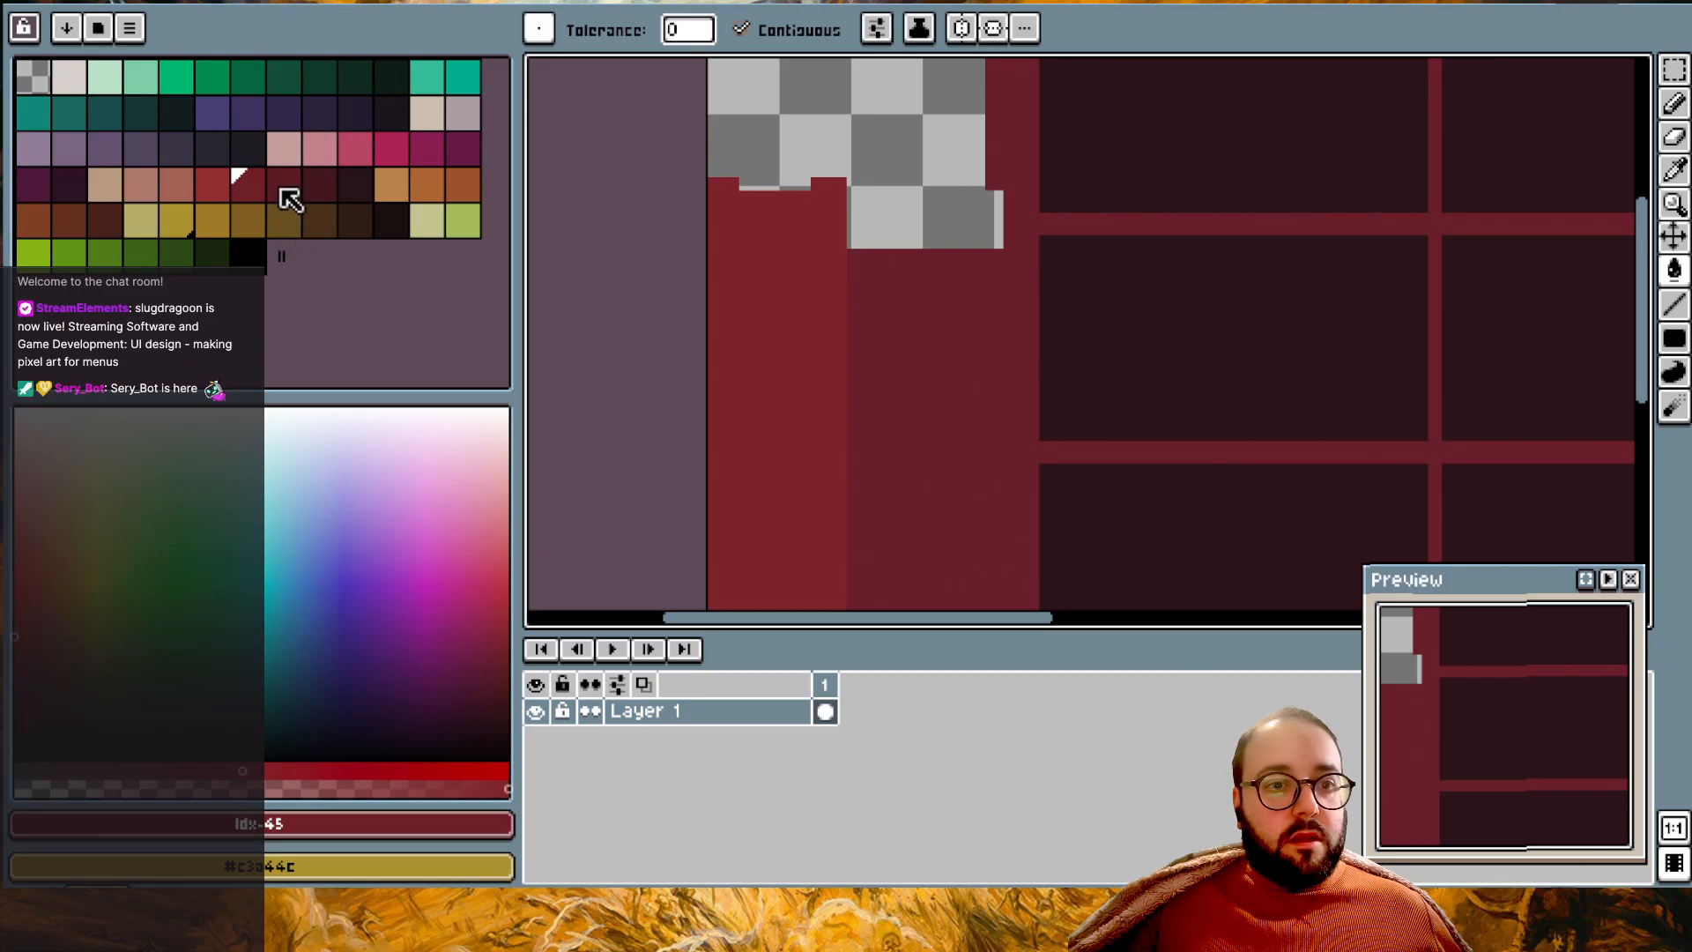
- Draw a filled rectangle in dark red palette colour 47 below the transparent notch, from the bright strip to the grid's border
click(321, 188)
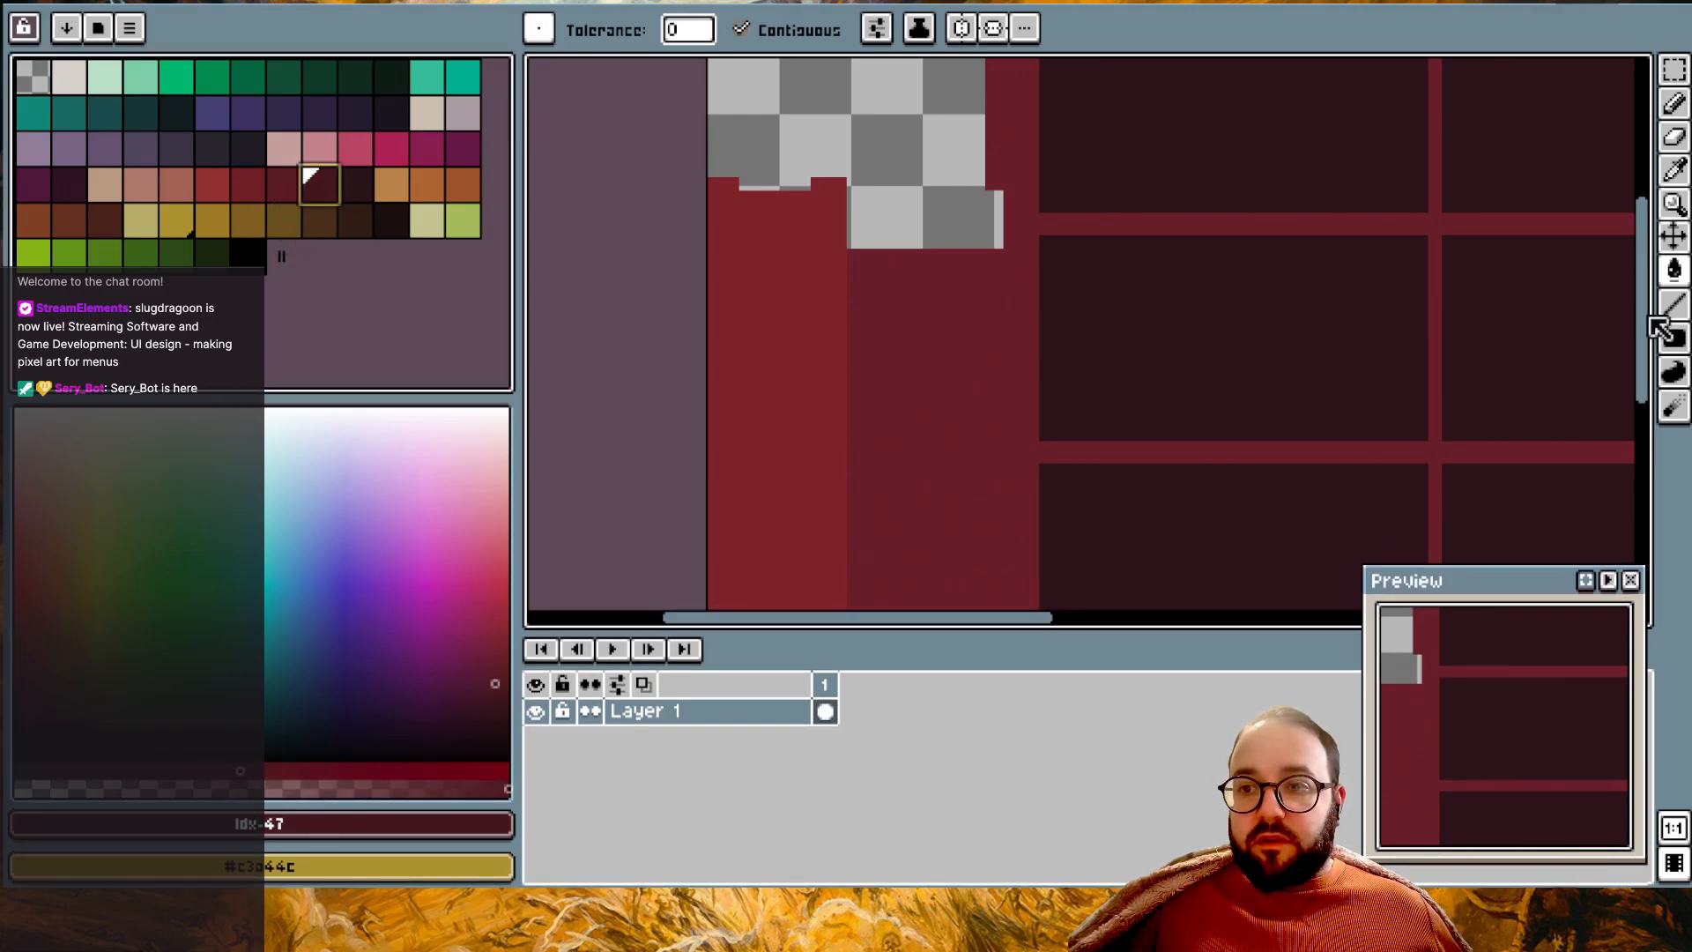
click(1672, 339)
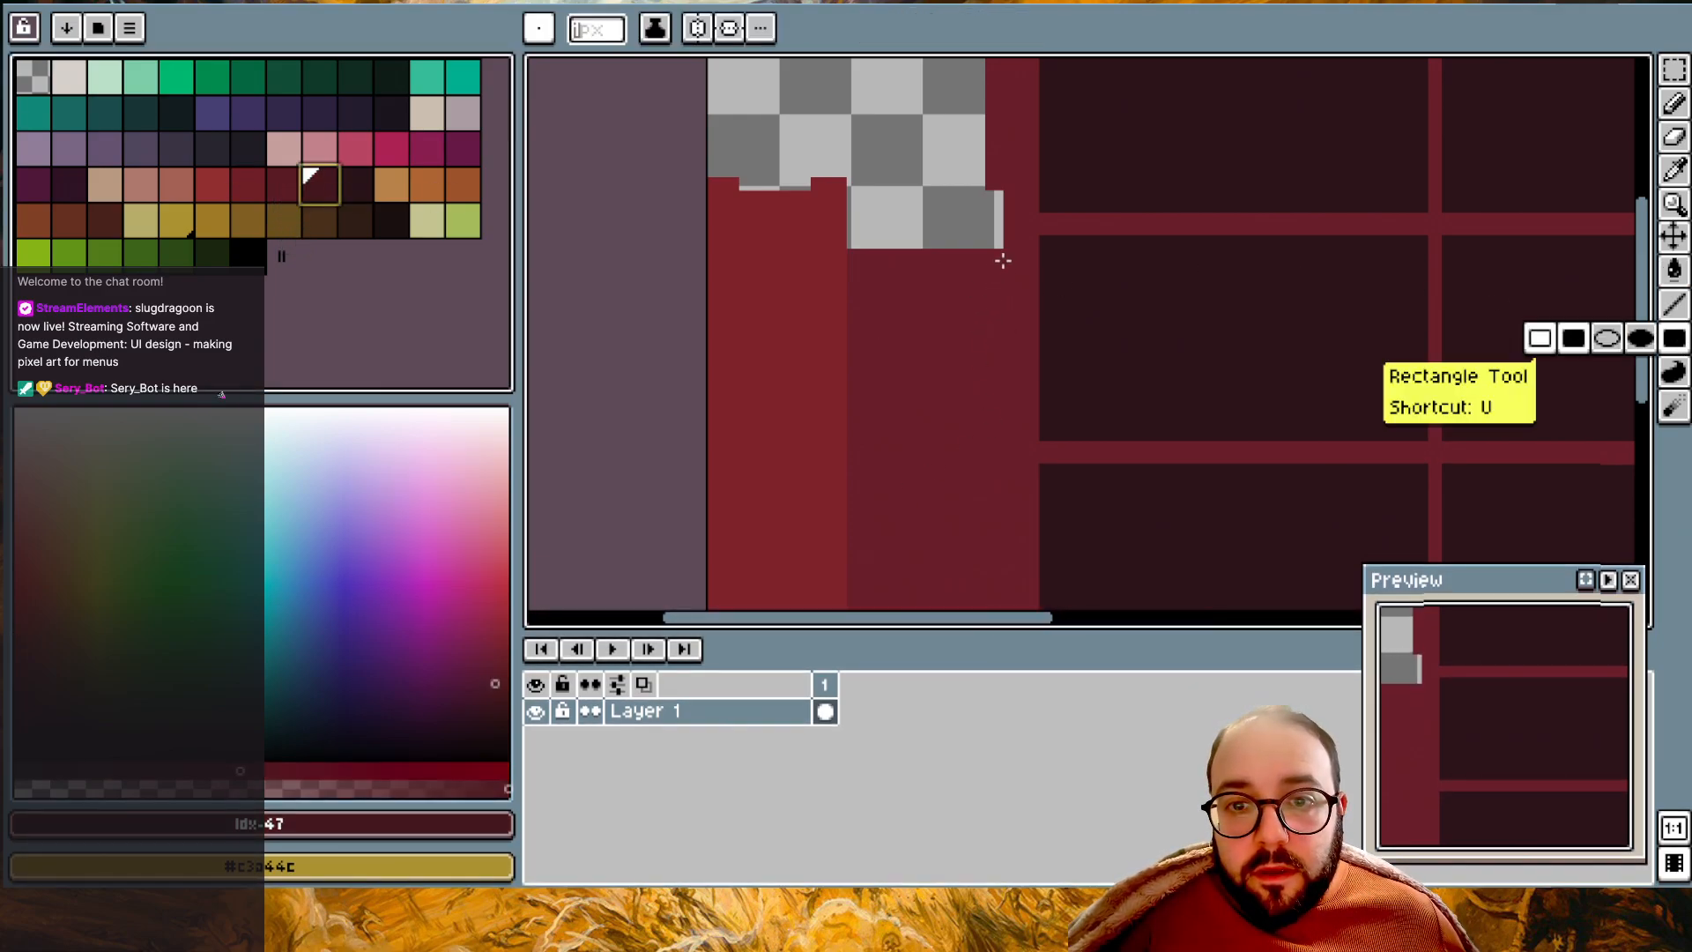
drag(917, 606, 848, 600)
scroll(955, 518, down, 3)
scroll(959, 518, up, 2)
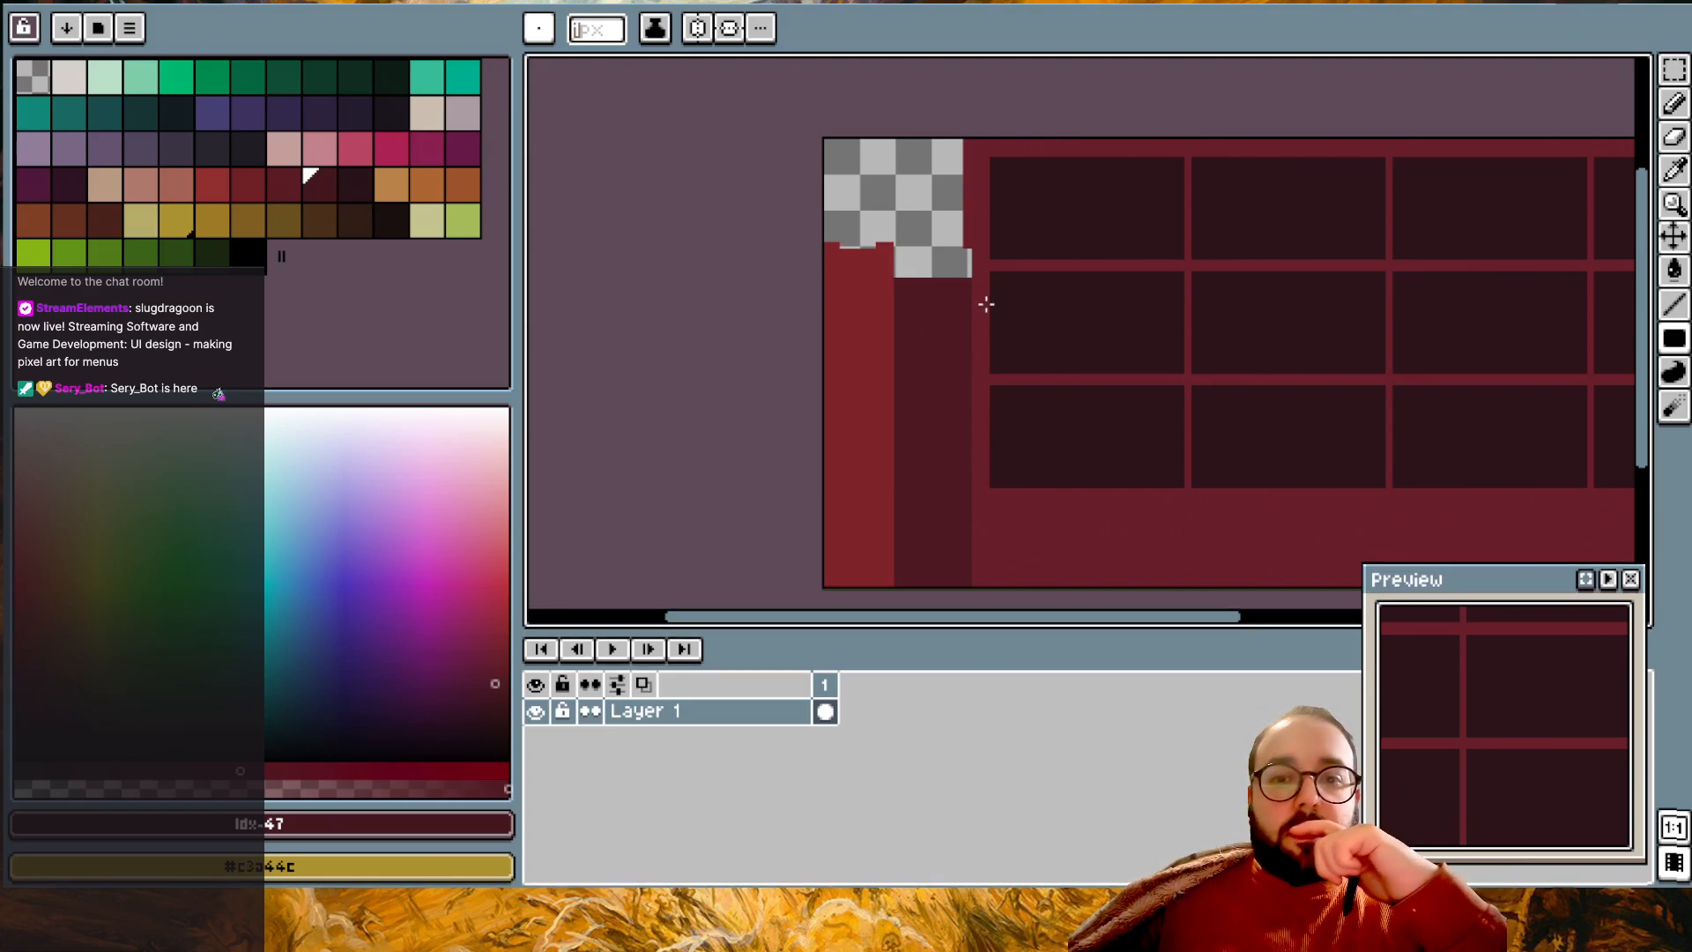
scroll(987, 304, up, 3)
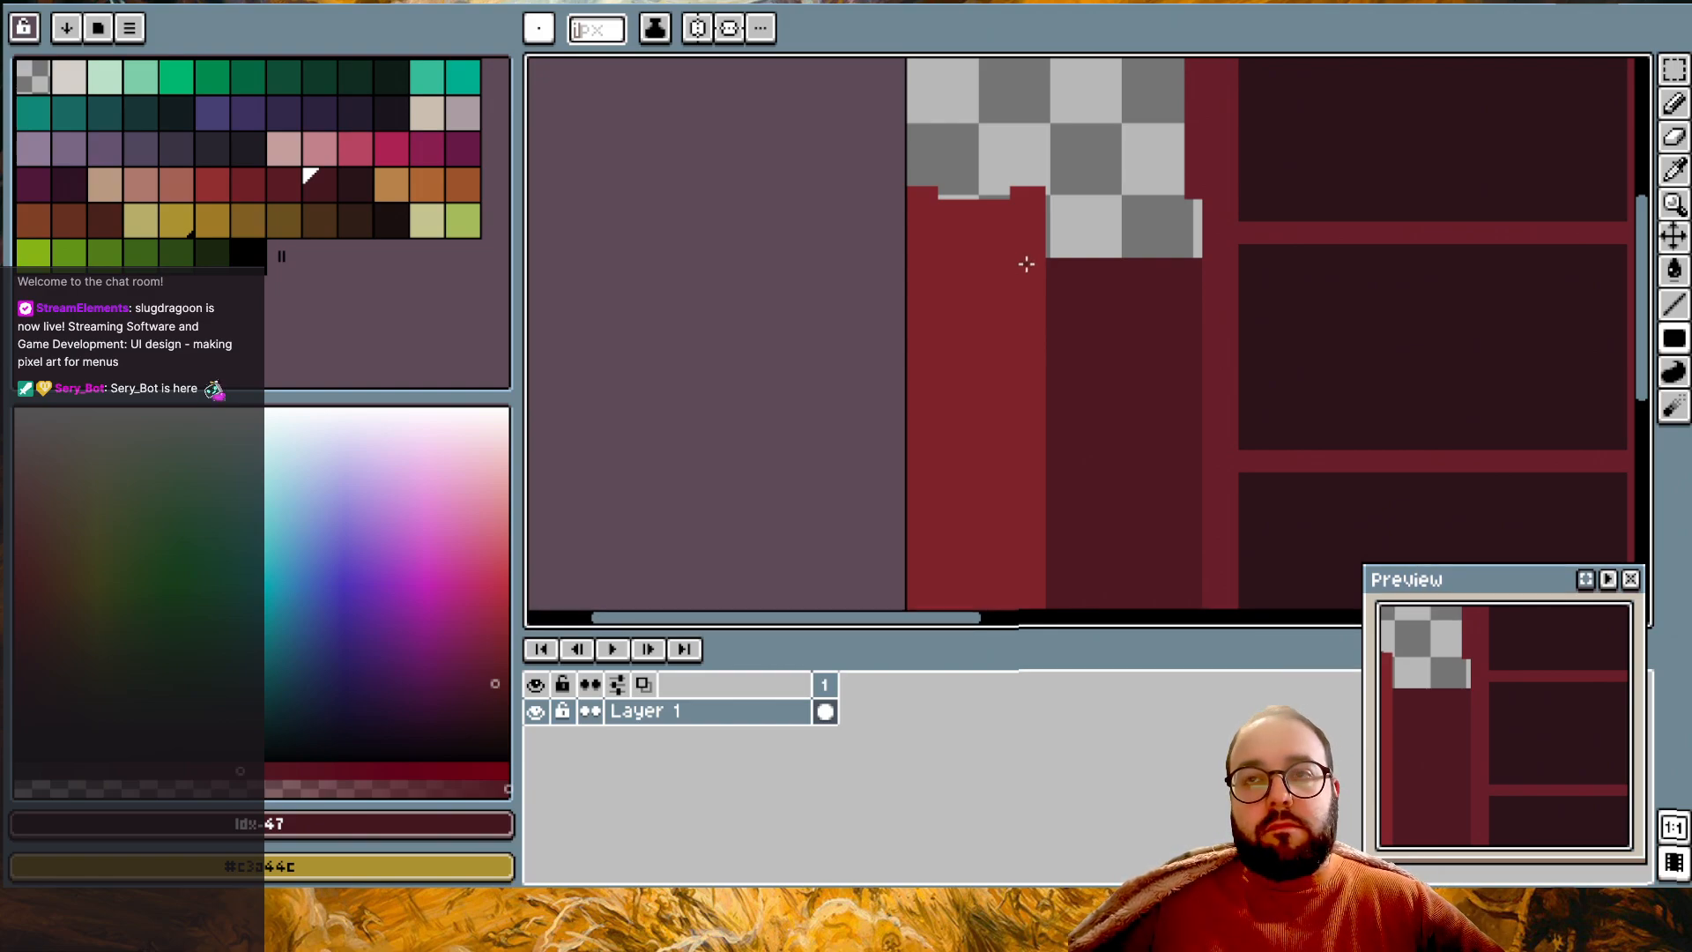
scroll(1114, 265, right, 3)
scroll(1125, 268, down, 2)
scroll(1125, 268, up, 2)
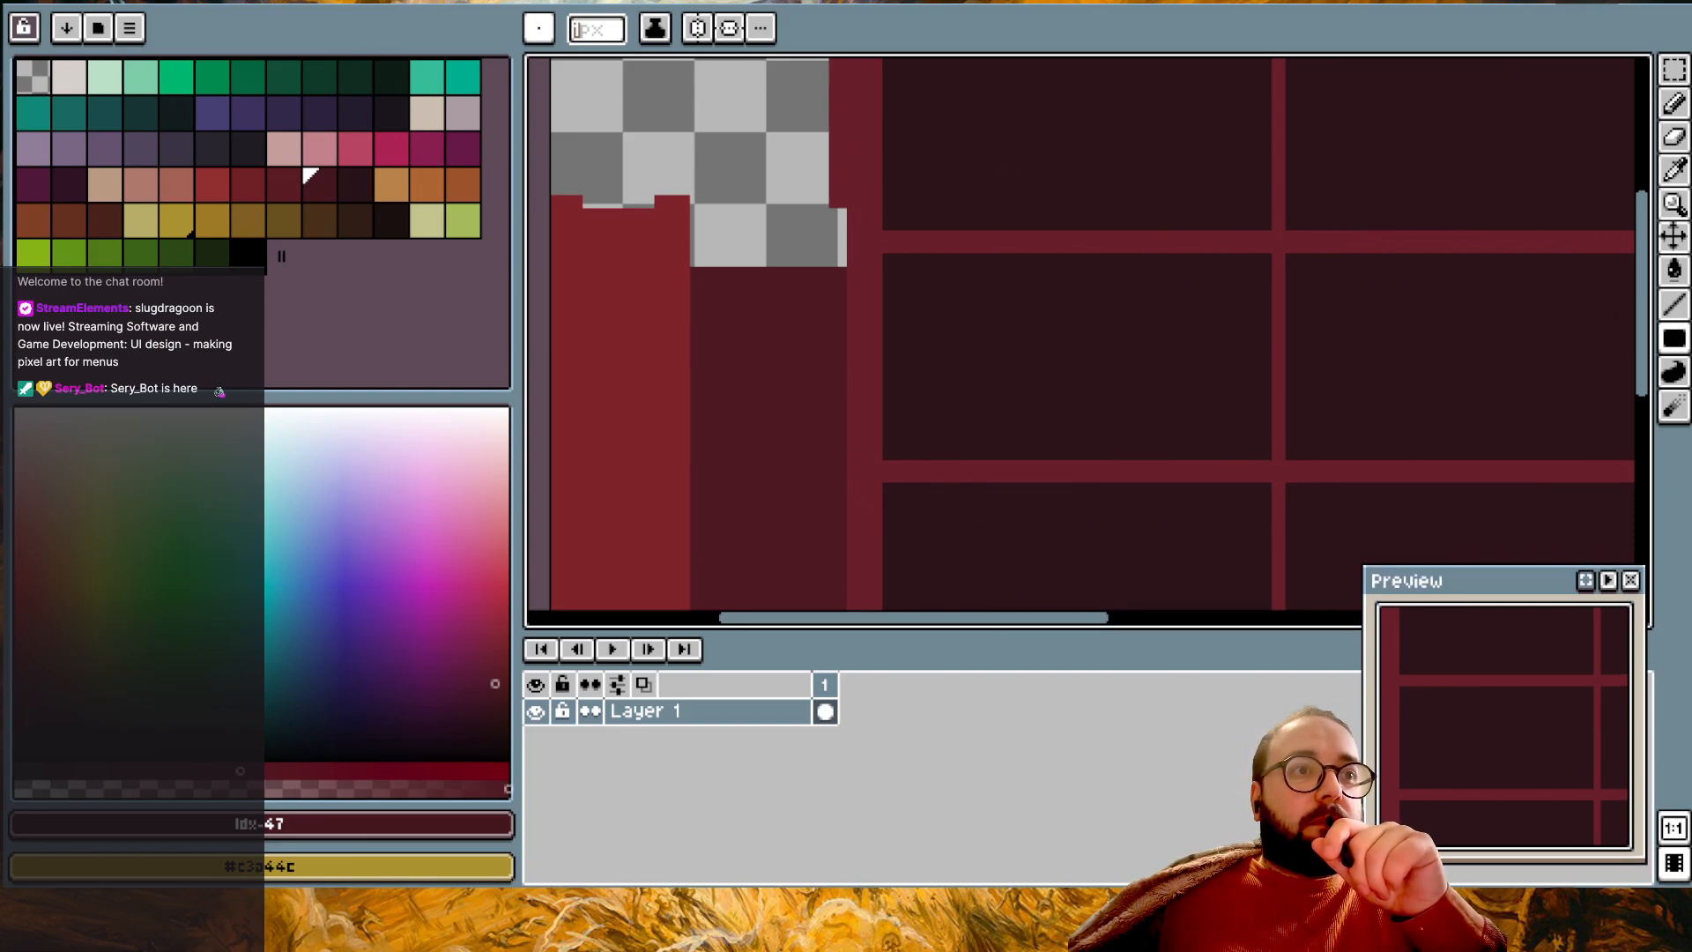
key(alt+Tab)
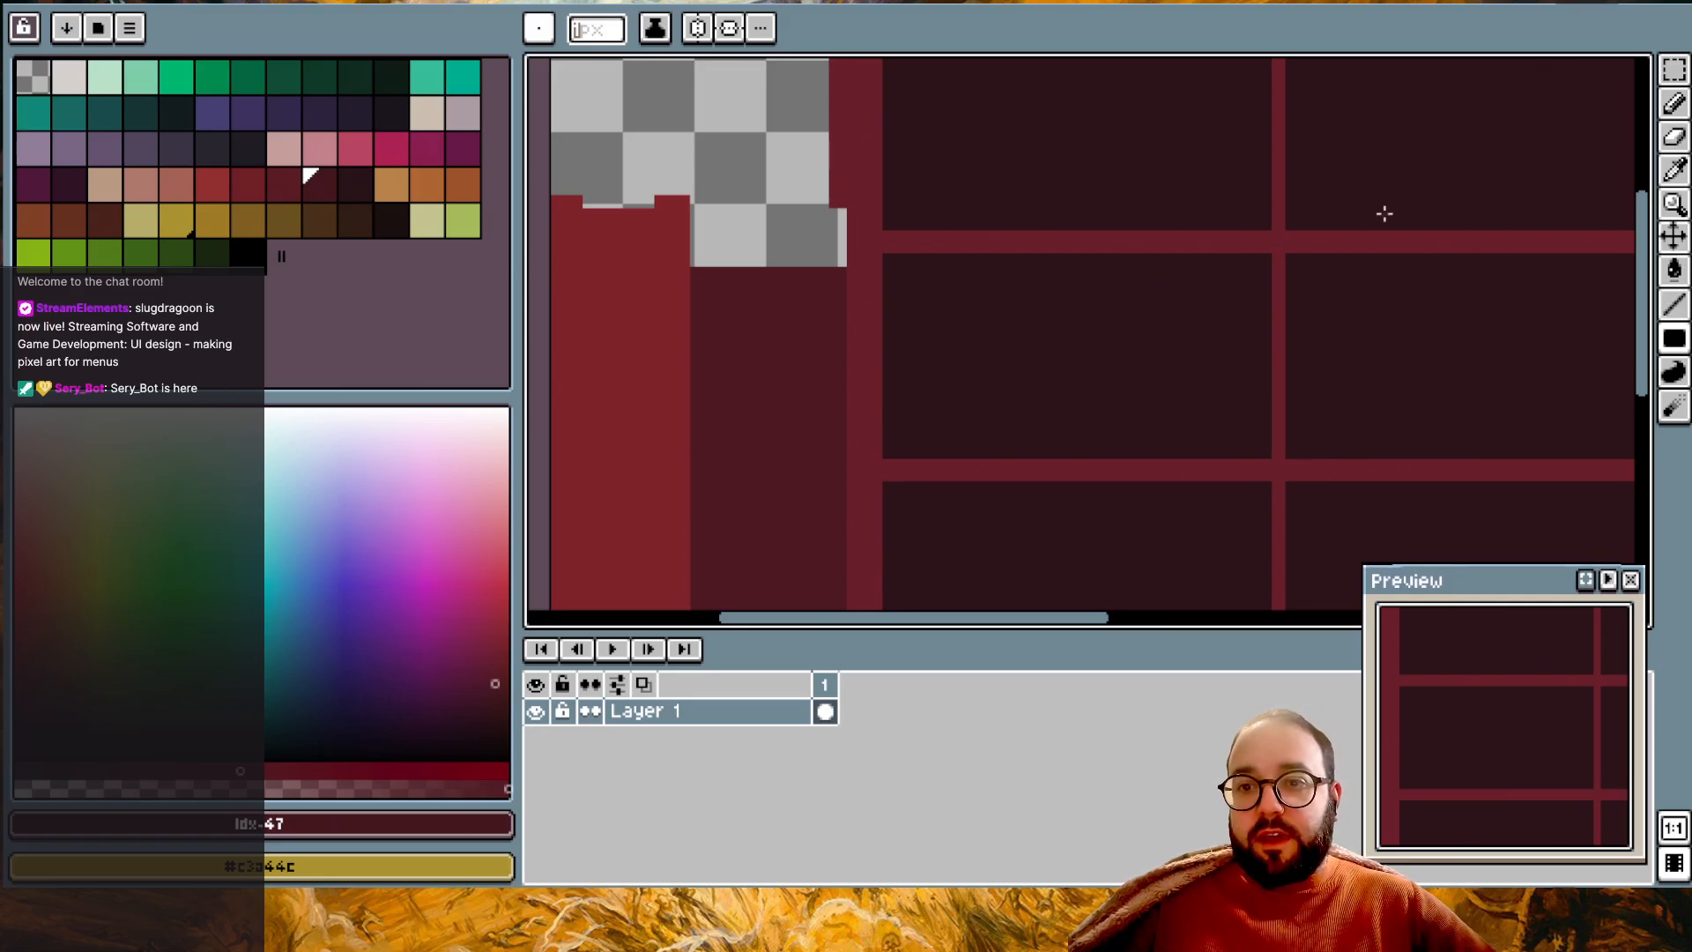
key(alt)
- Set the Pencil's drawing colour to red palette colour 45 for highlighting the grid's dividers
scroll(1312, 156, up, 3)
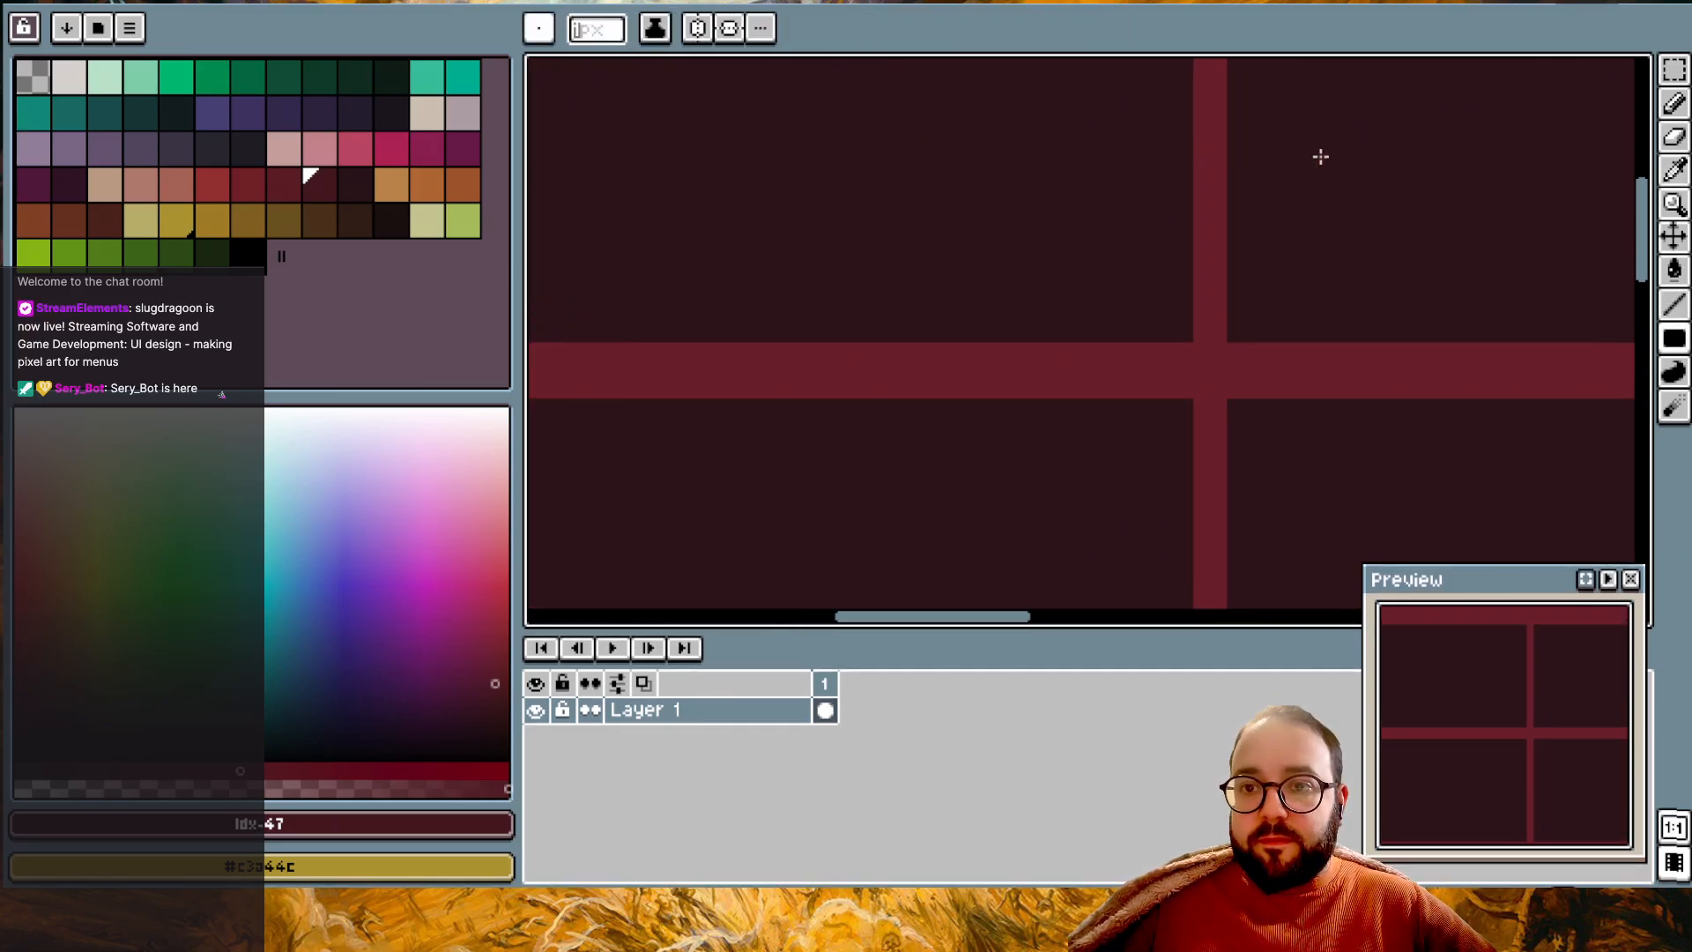
key(b)
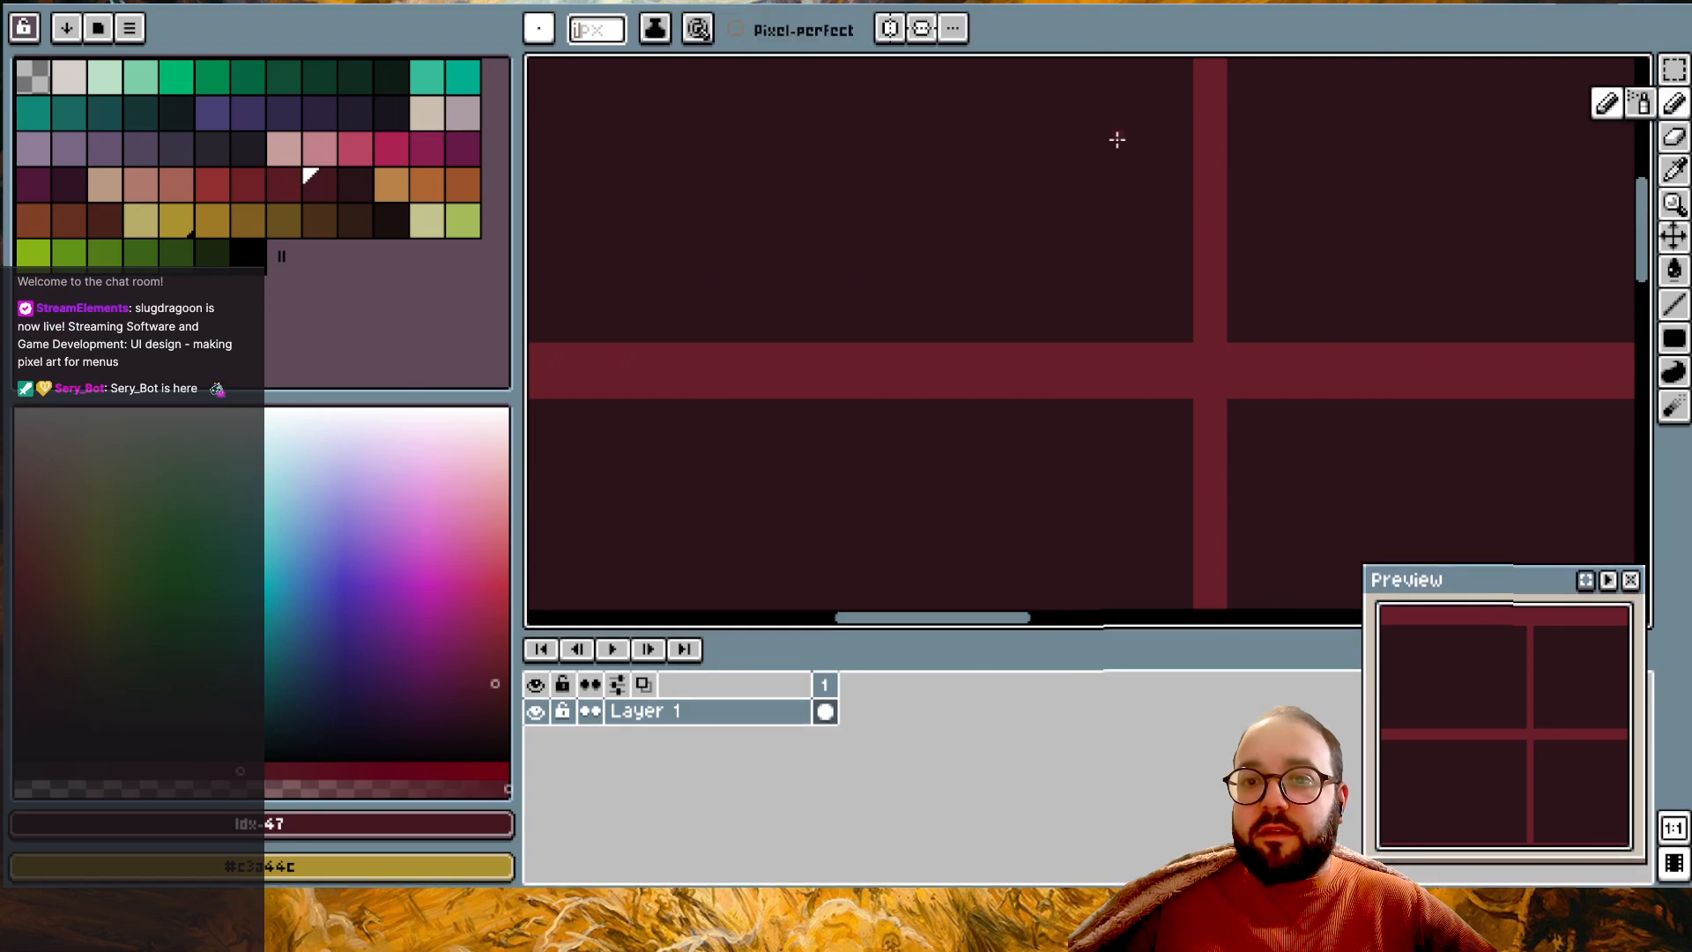
click(1210, 179)
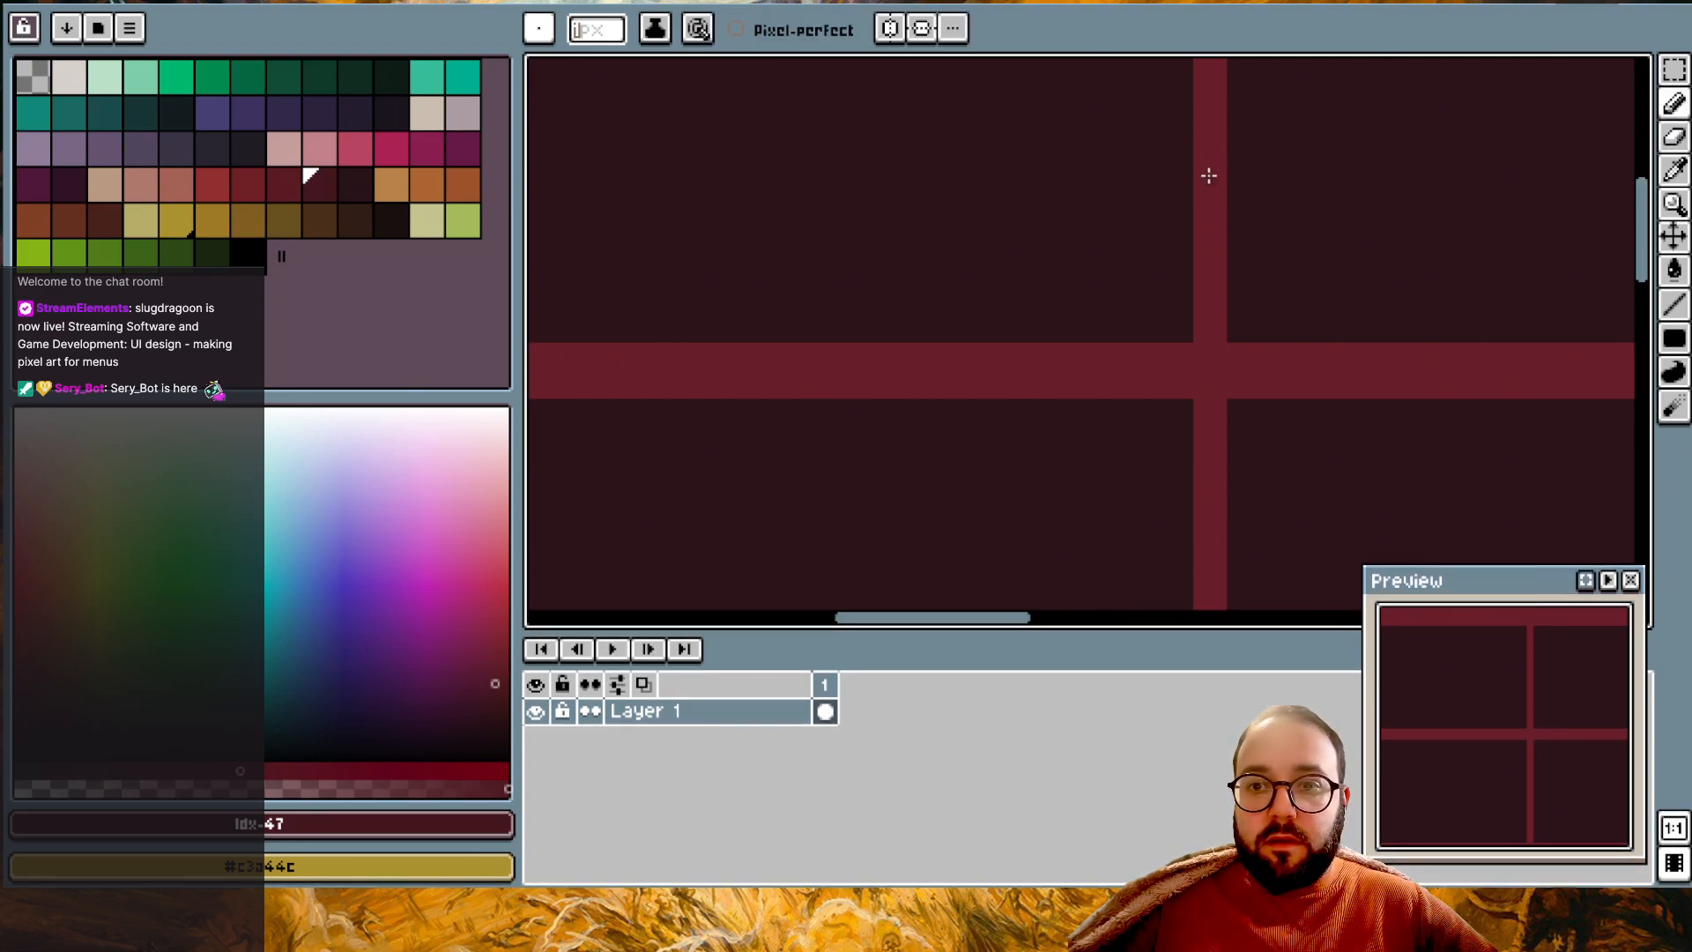
key(v)
key(b)
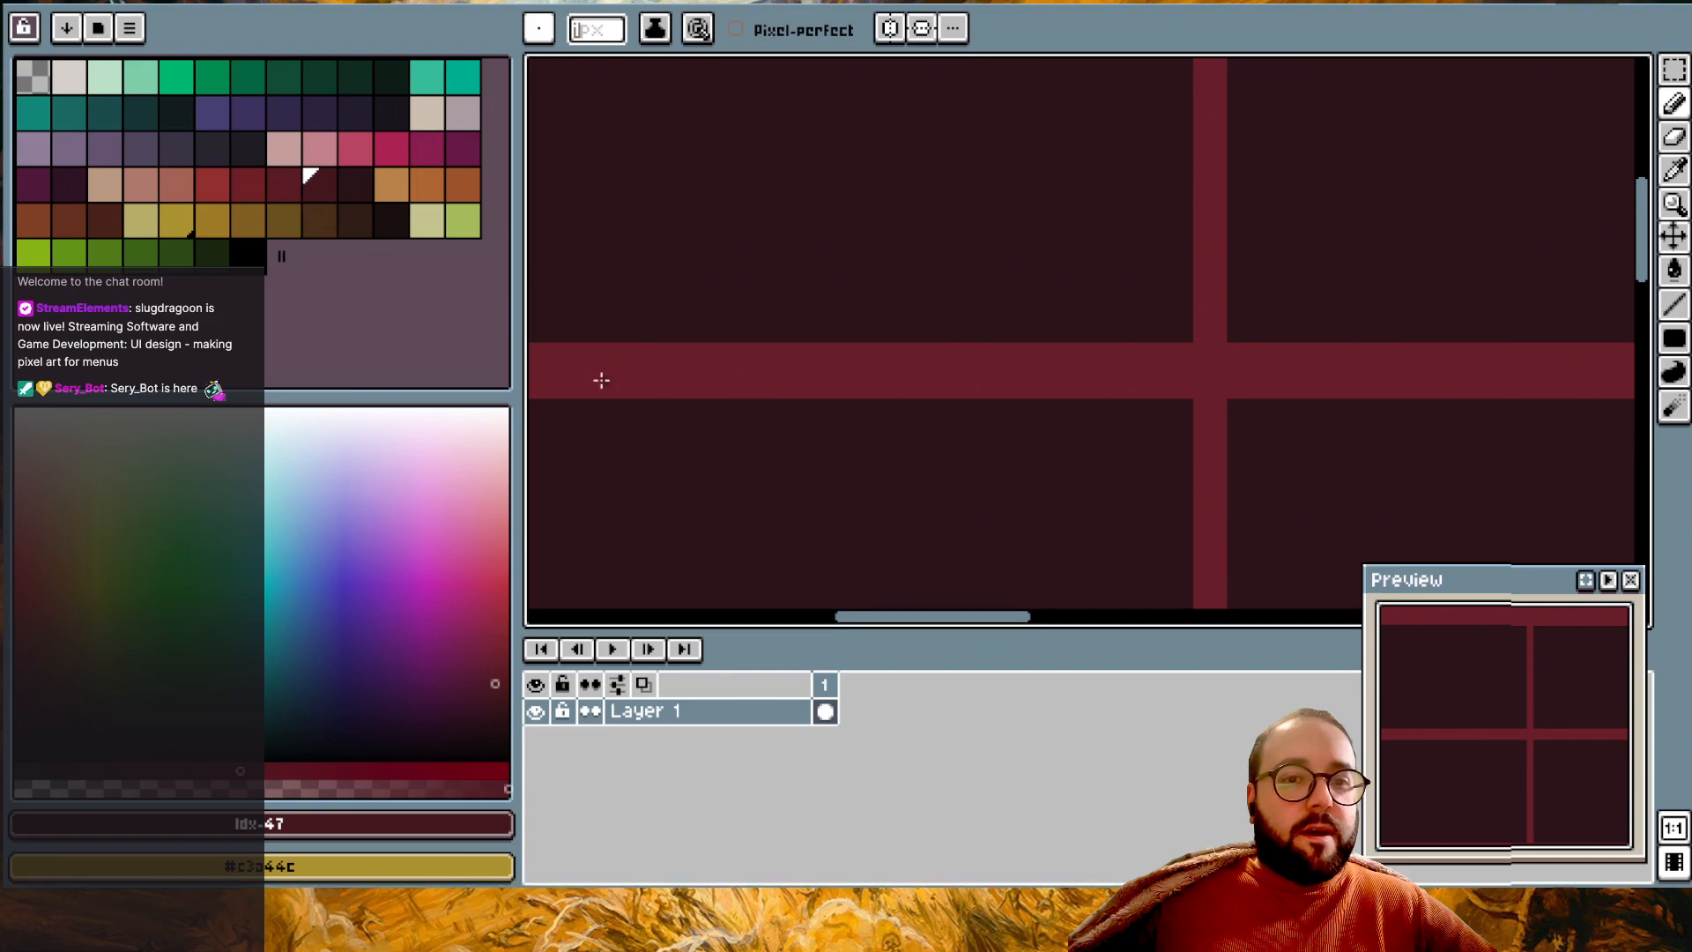
key(i)
click(725, 368)
key(b)
click(248, 184)
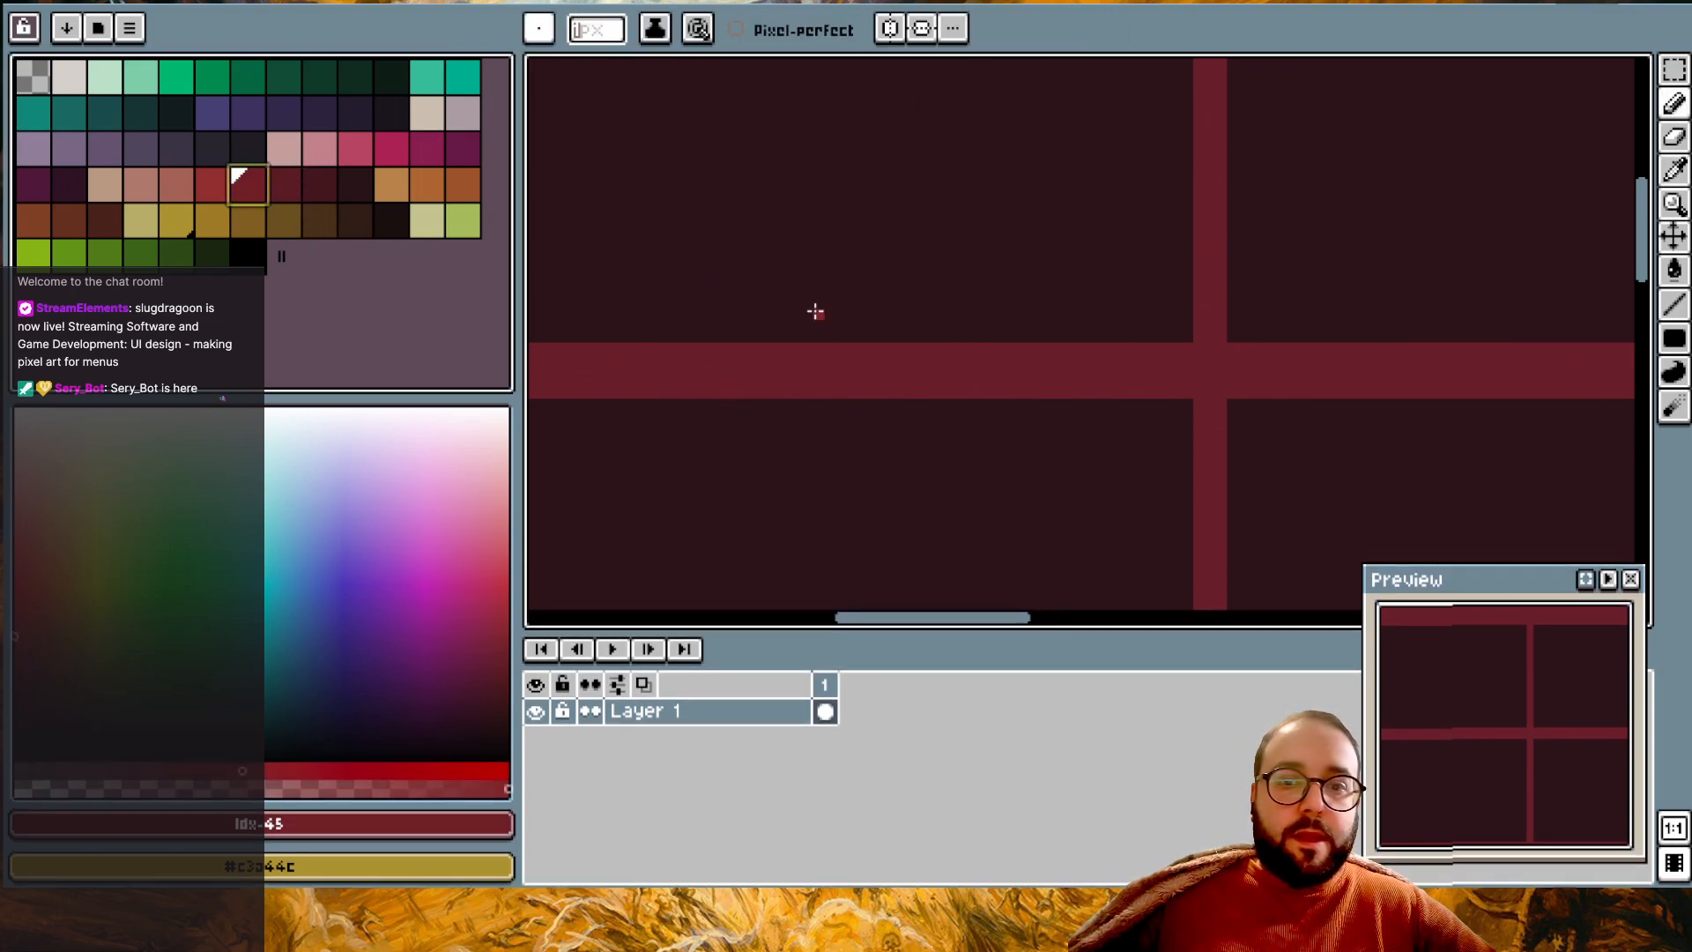
- Draw filled-rectangle highlight strips in palette colour 45 along the top edge of the upper horizontal divider, across the first three columns
scroll(812, 310, down, 2)
scroll(979, 302, left, 3)
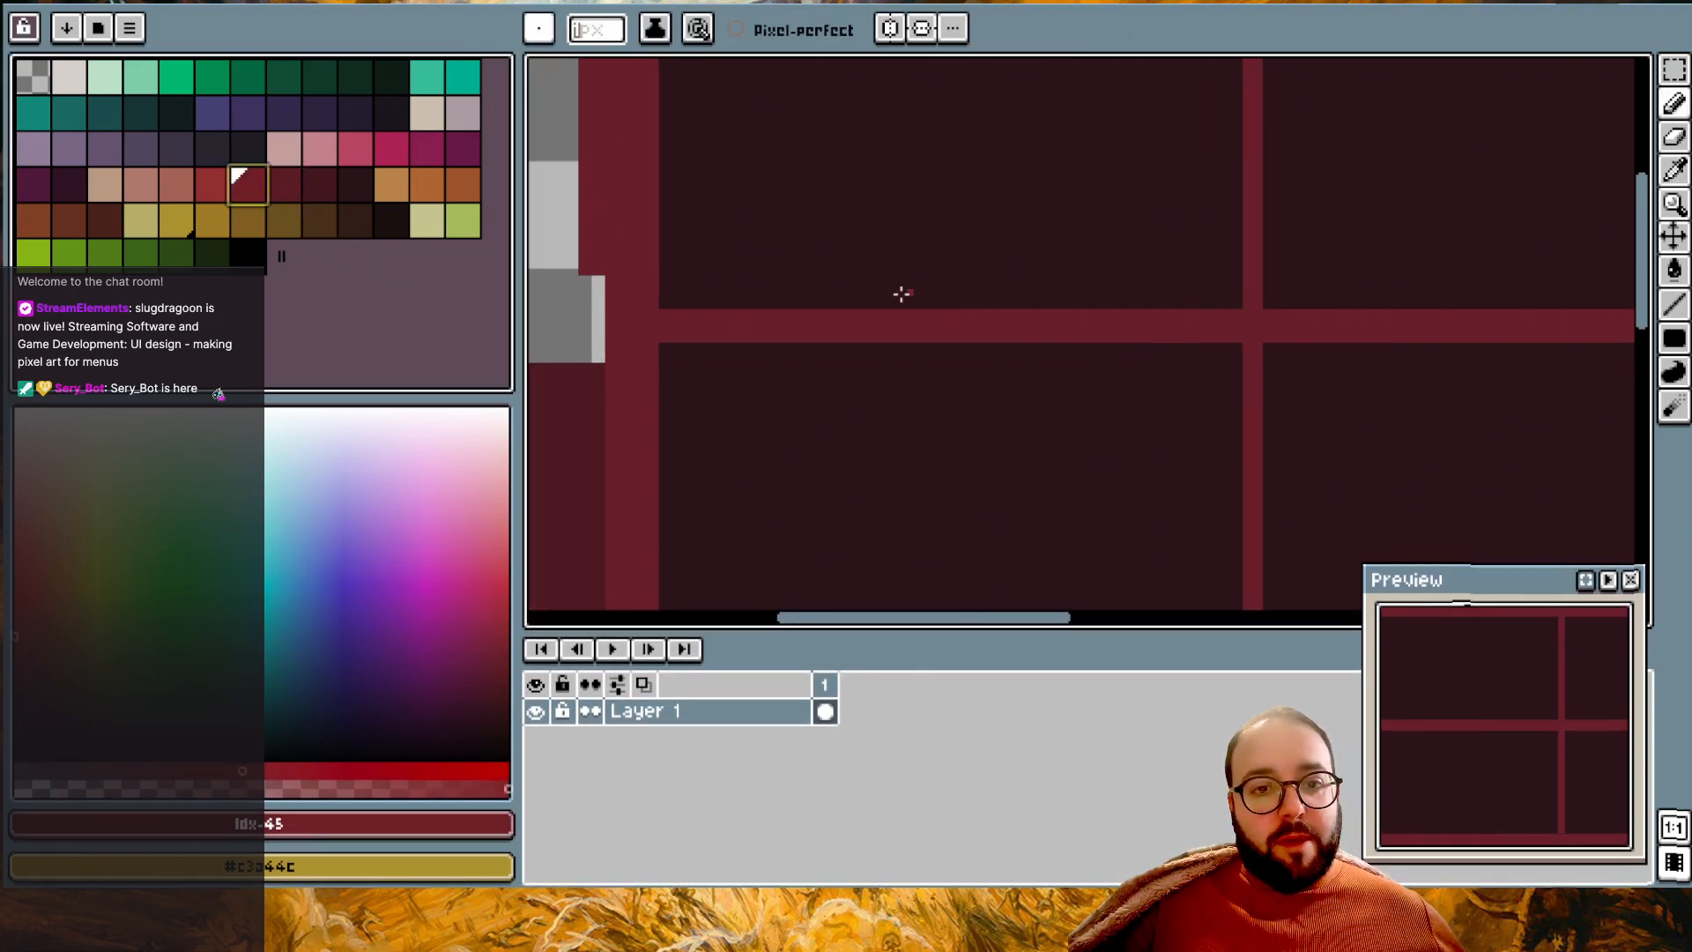
click(1674, 338)
drag(663, 311, 1313, 316)
scroll(1252, 304, right, 5)
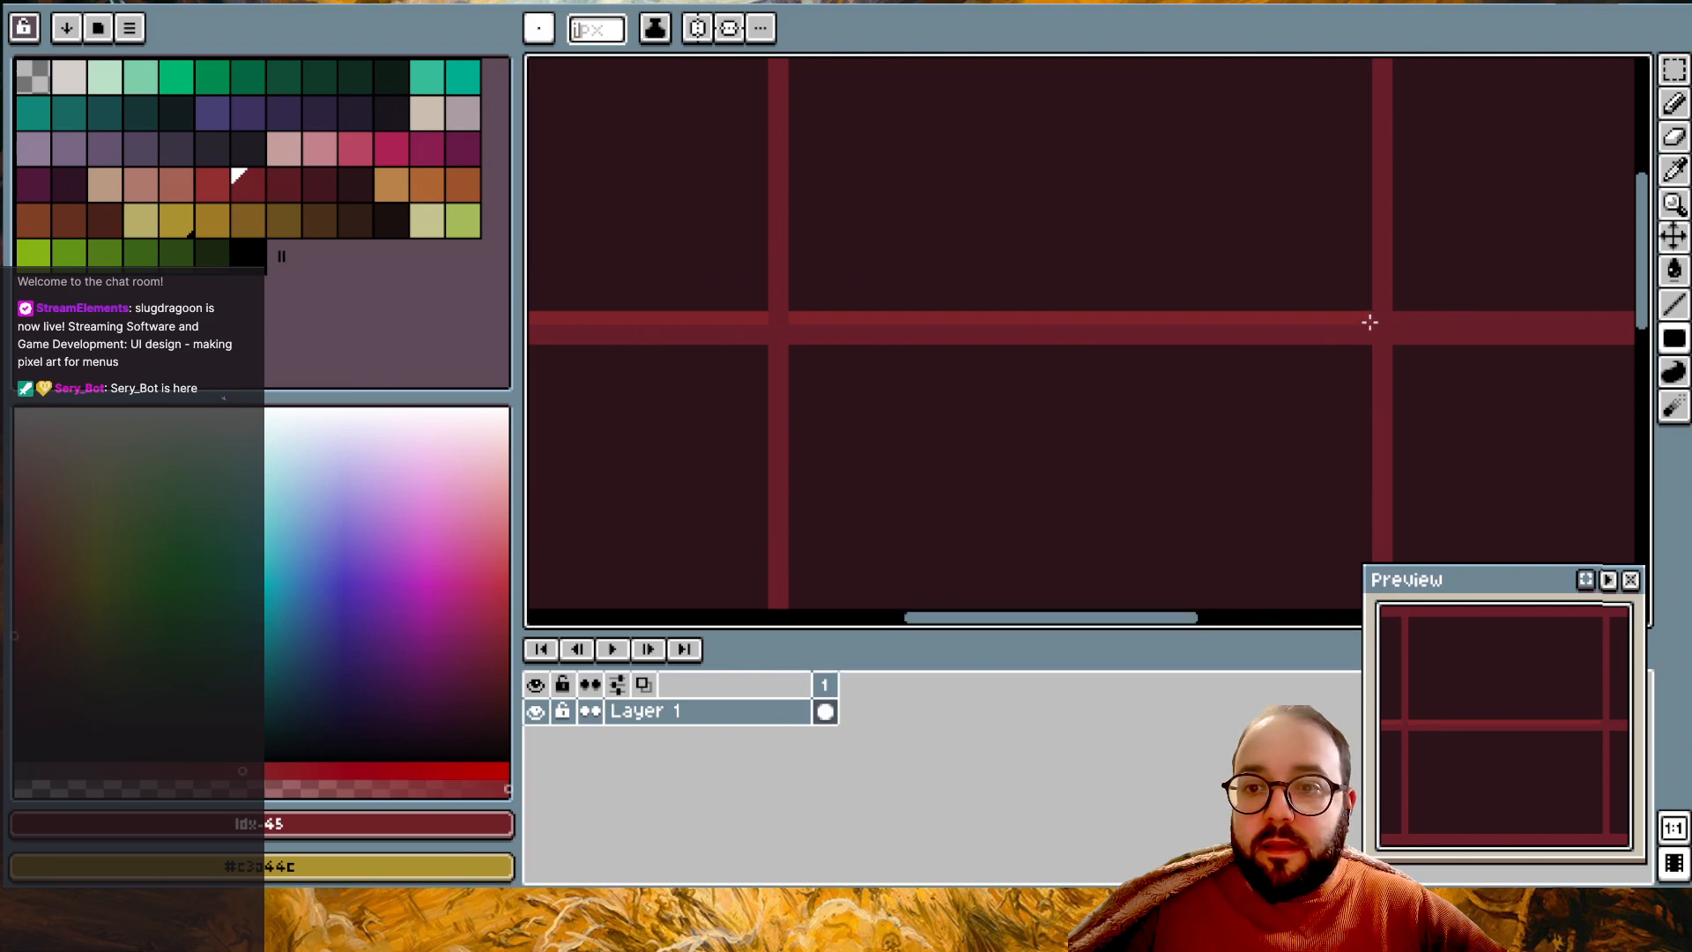
scroll(1383, 300, right, 3)
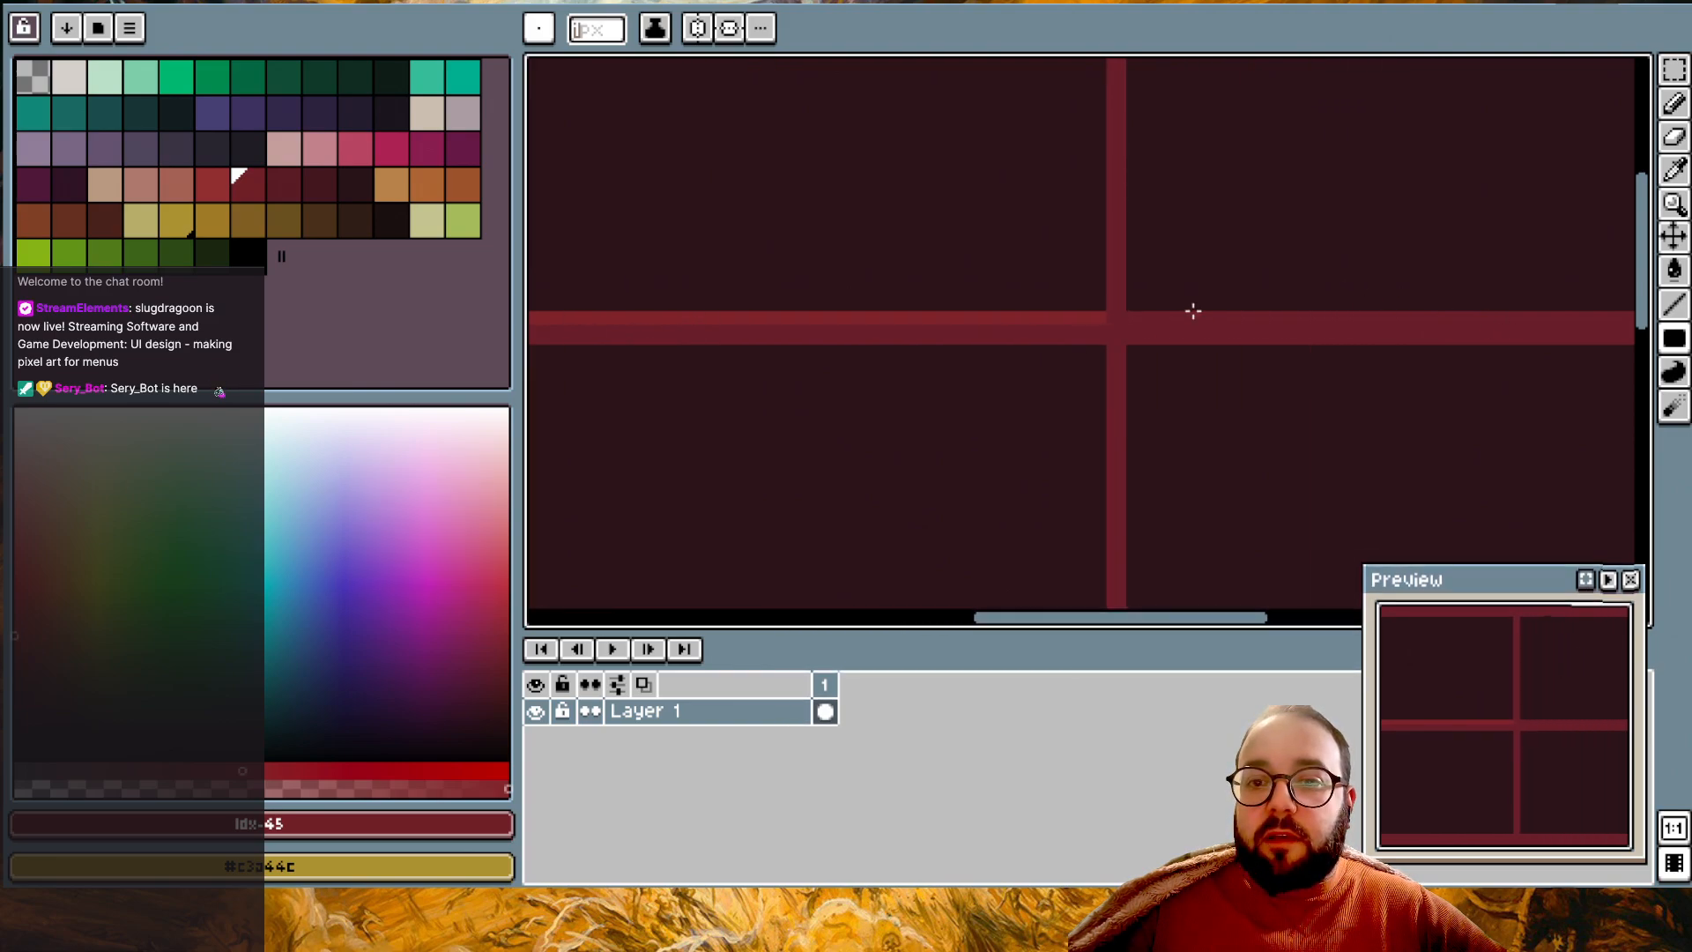
mouse_move(1130, 313)
mouse_down()
mouse_move(1515, 302)
mouse_move(1627, 325)
mouse_move(1632, 343)
mouse_move(1605, 325)
mouse_up()
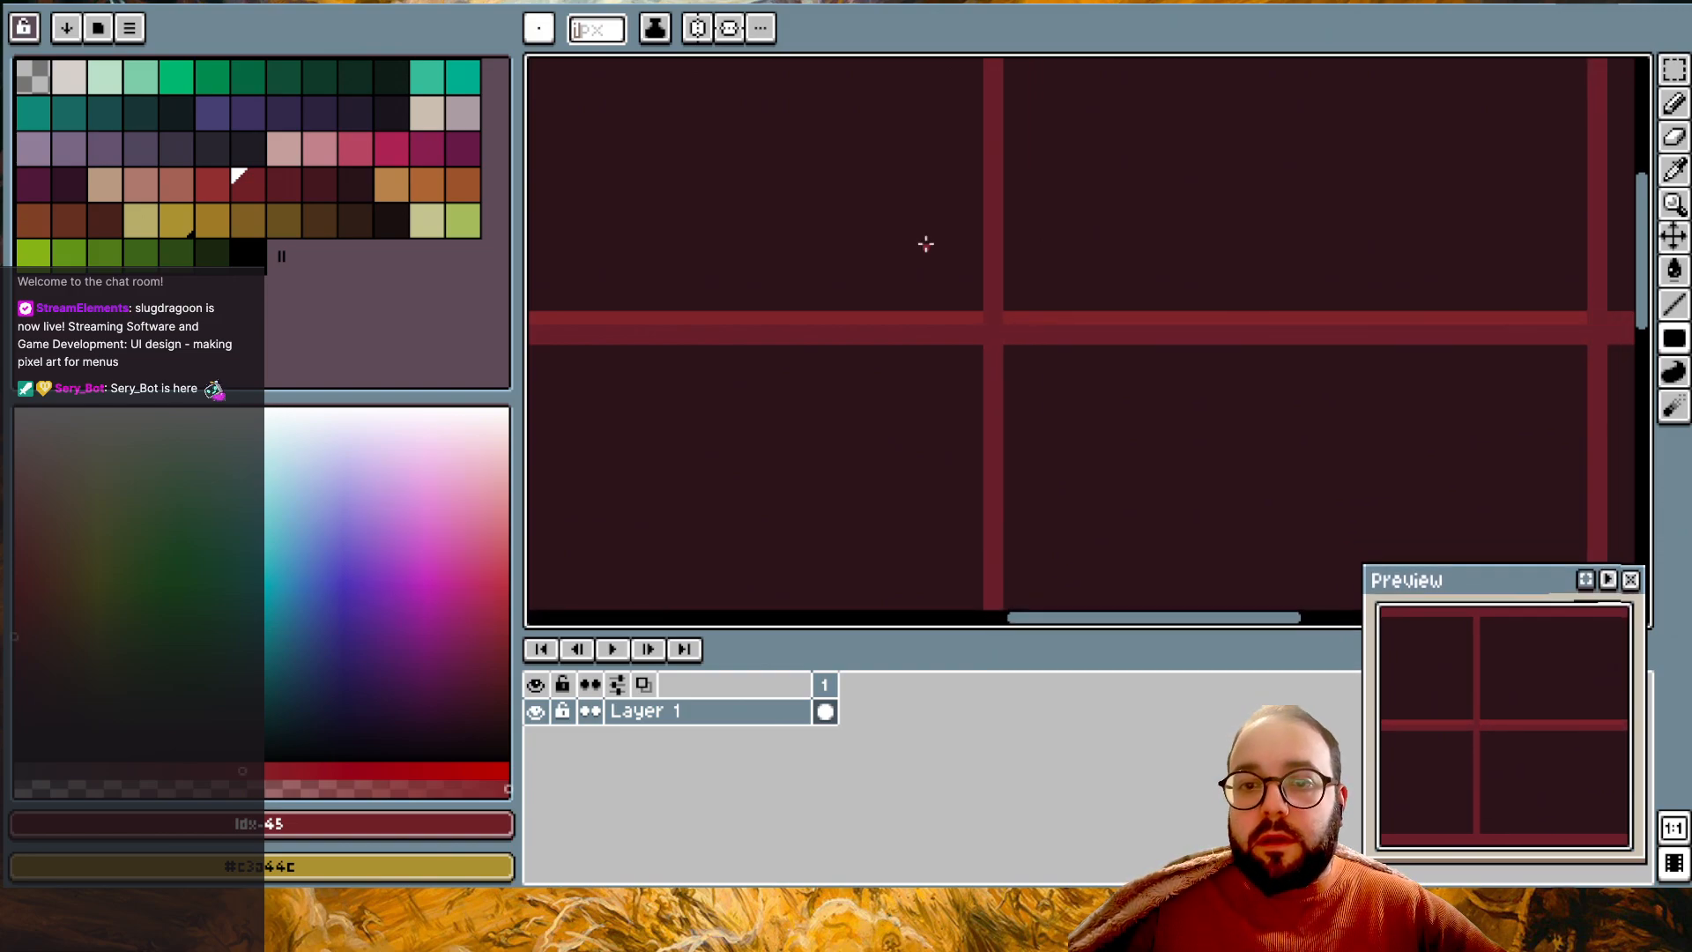
- Add red highlight strips in the last column along the top edges of the upper and lower horizontal dividers
scroll(925, 243, up, 1)
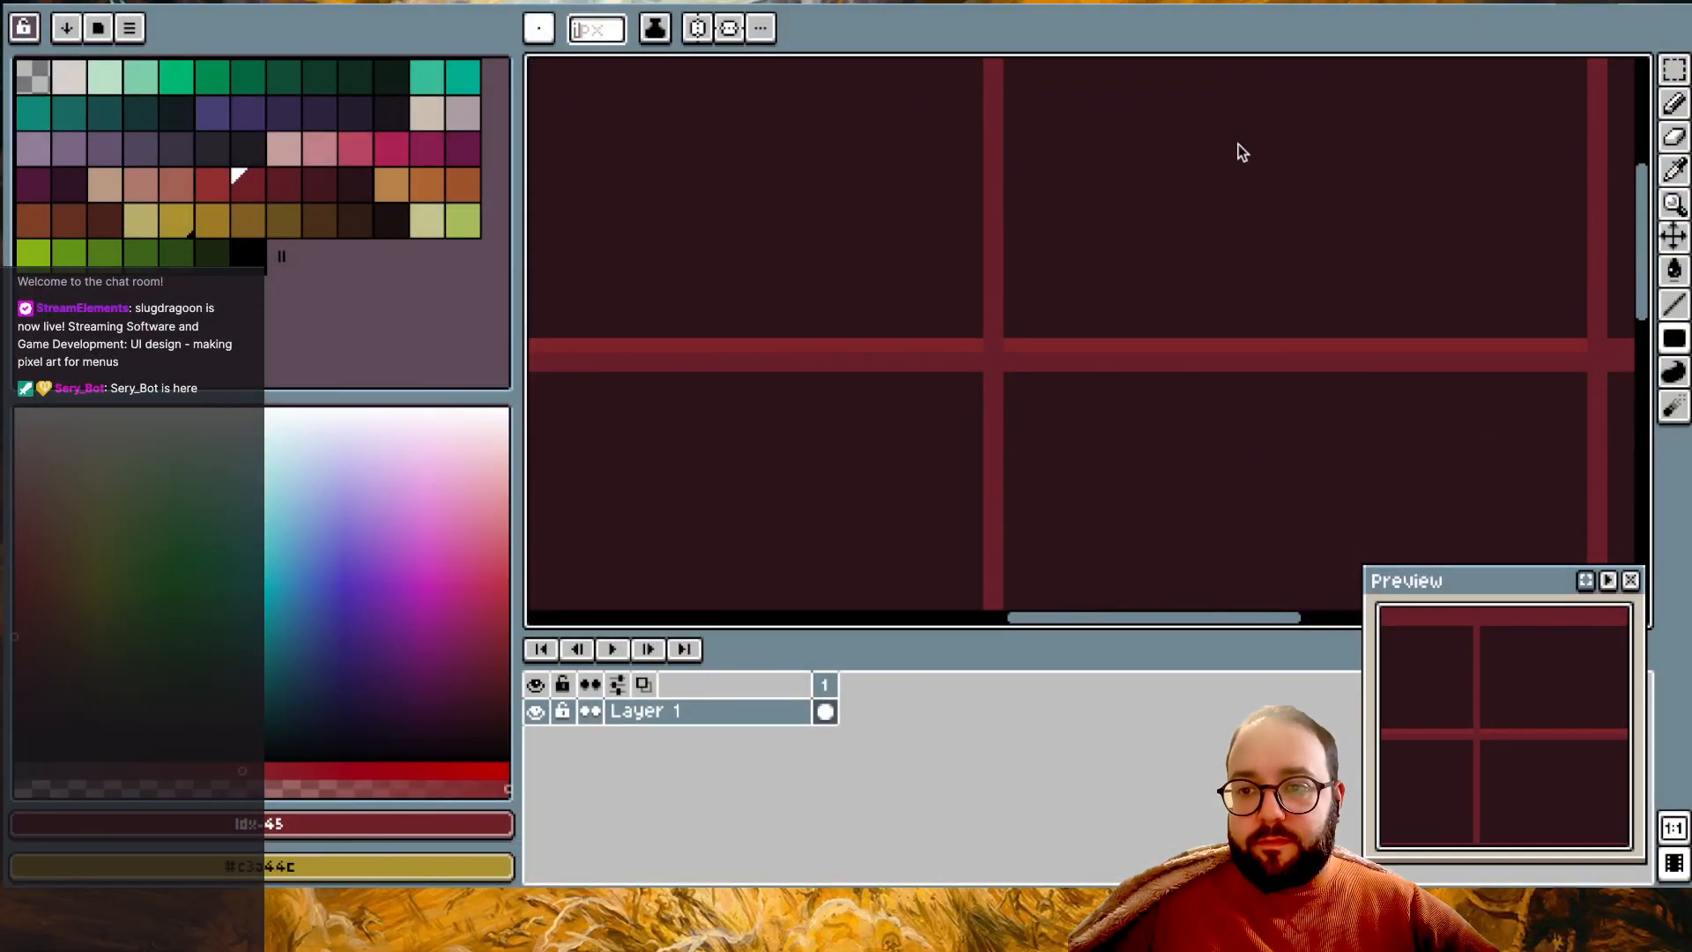
scroll(1349, 325, down, 3)
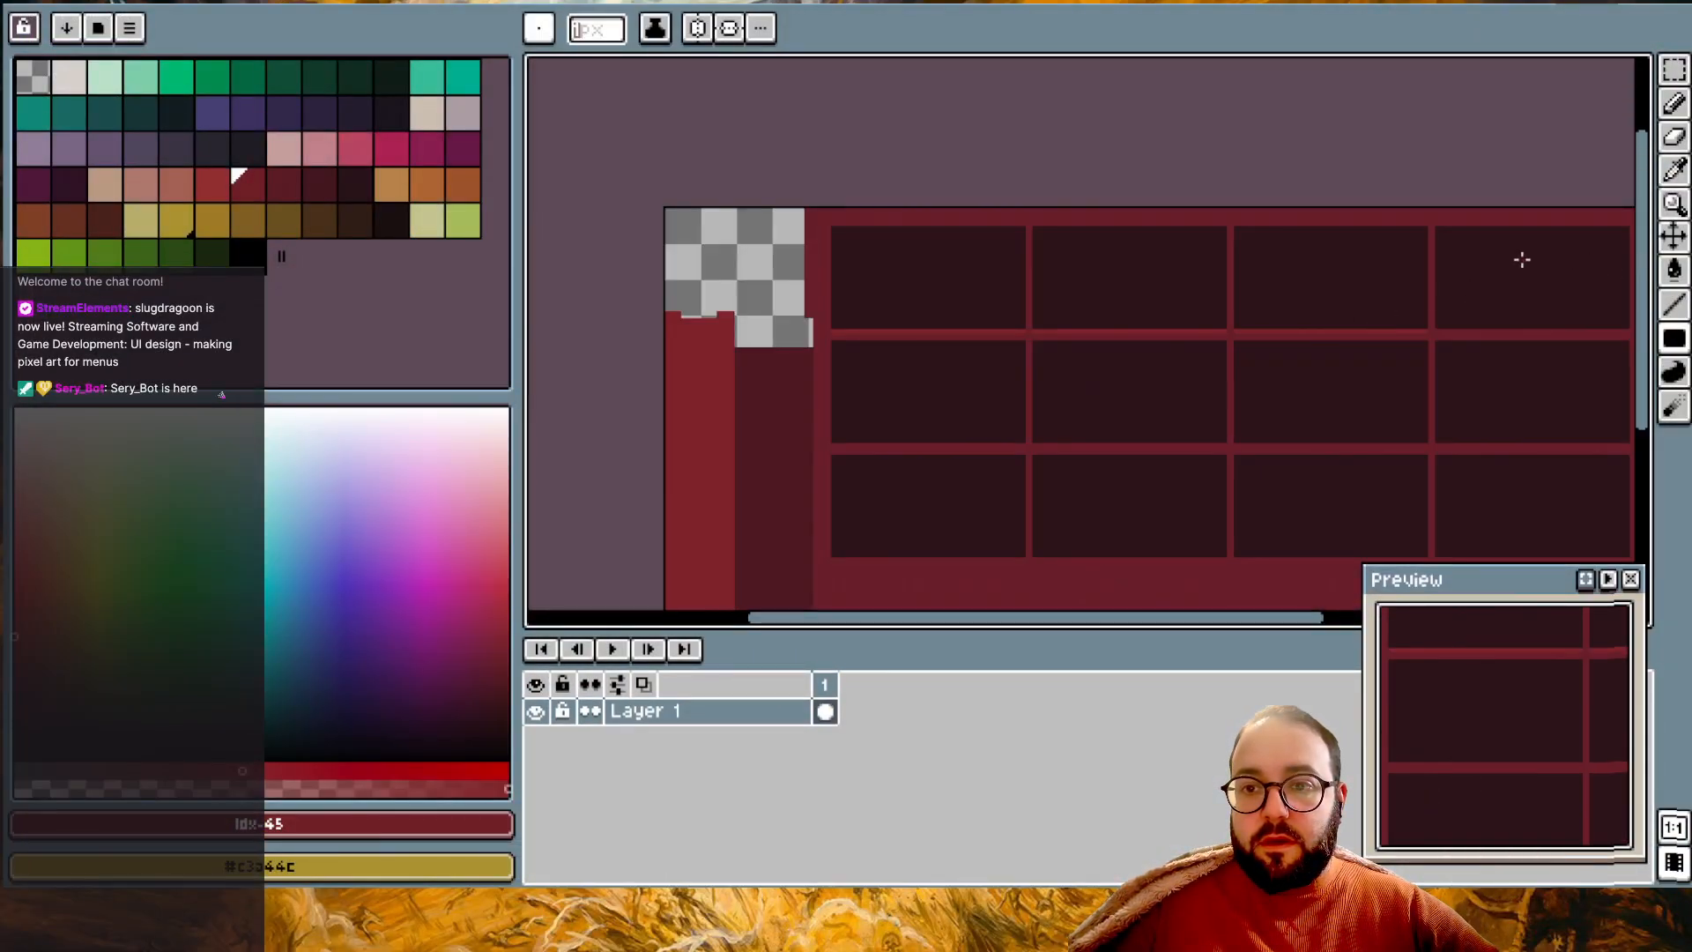
scroll(1514, 293, up, 5)
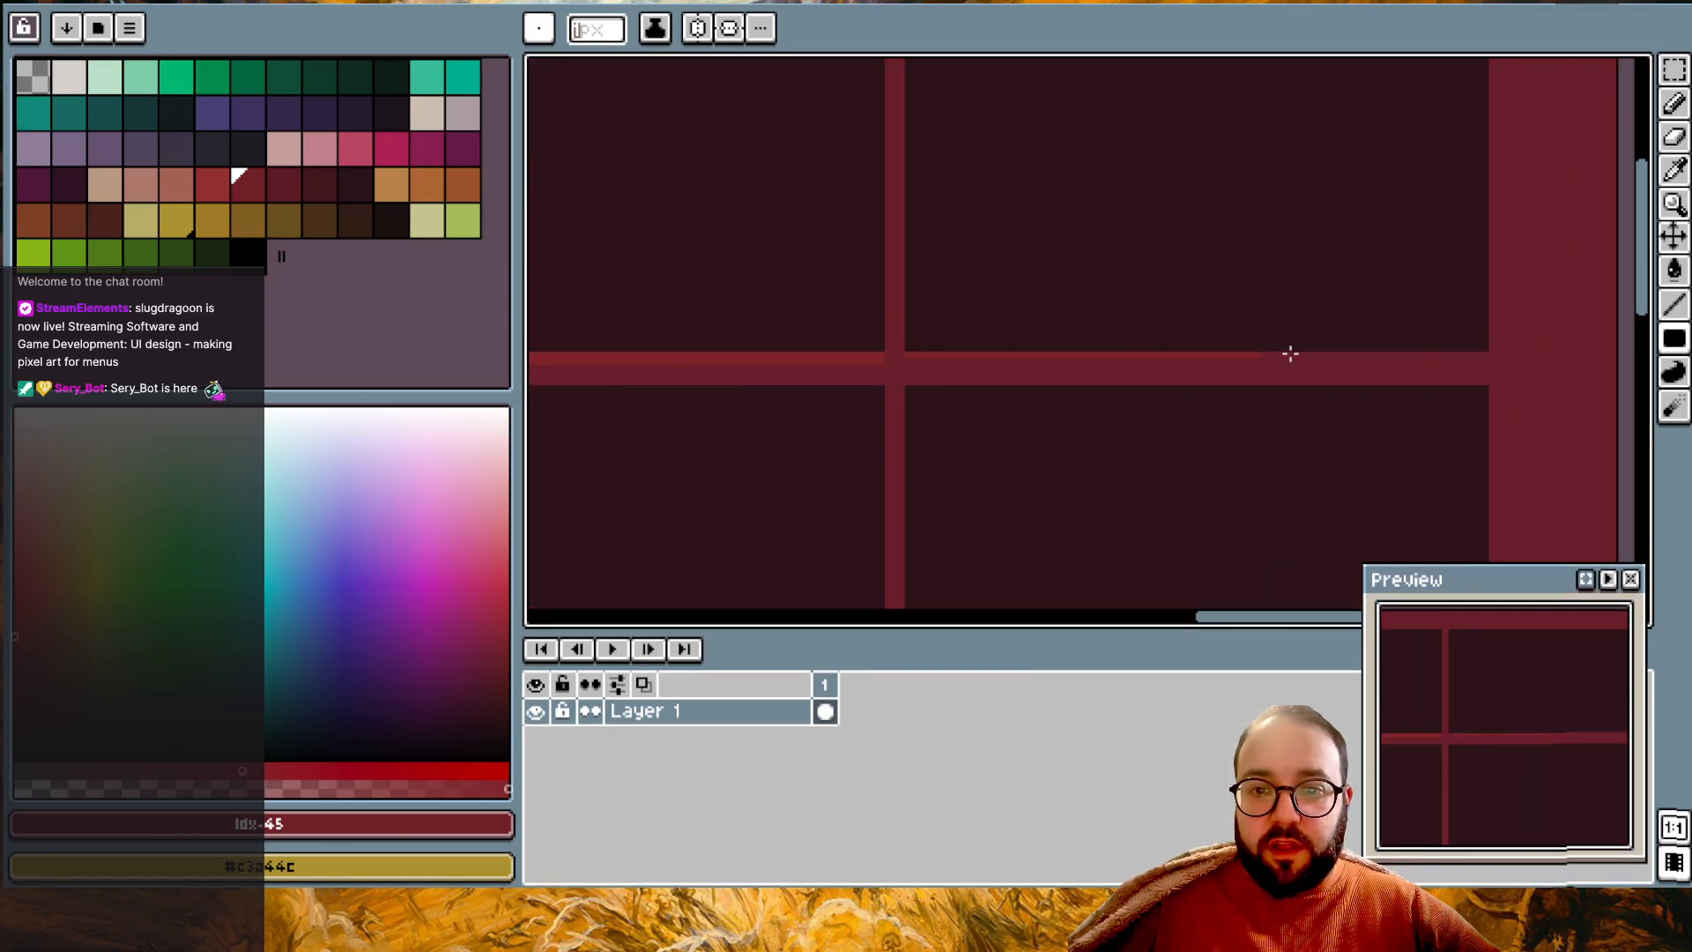
scroll(1133, 405, down, 3)
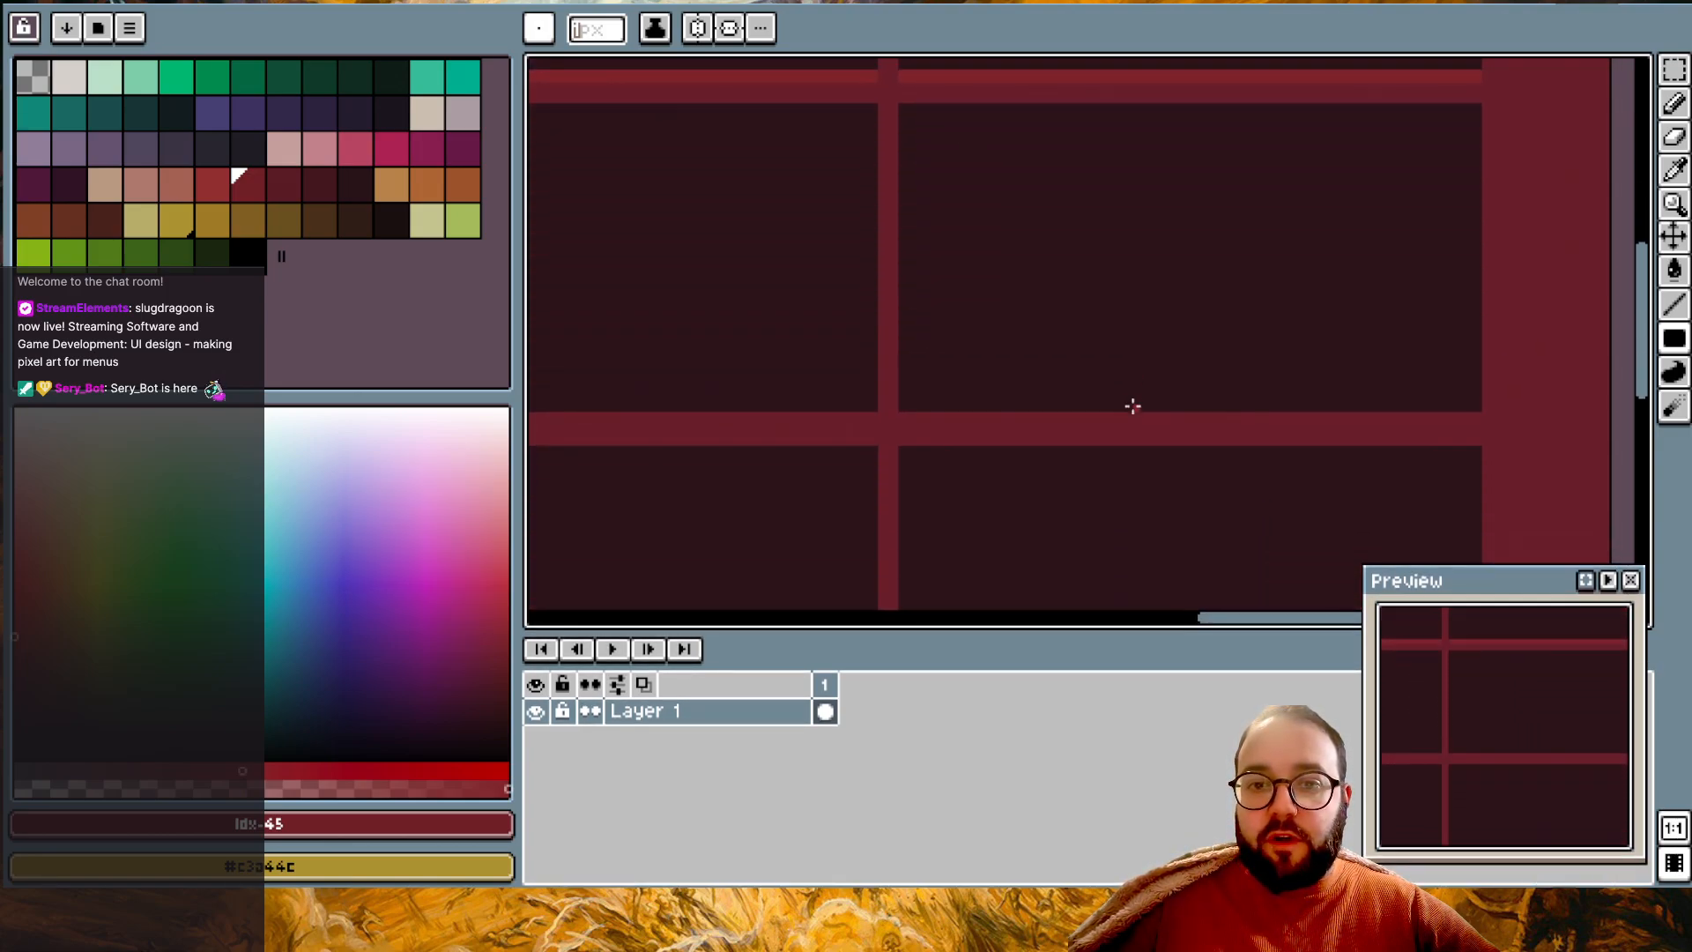
drag(1482, 428, 1479, 421)
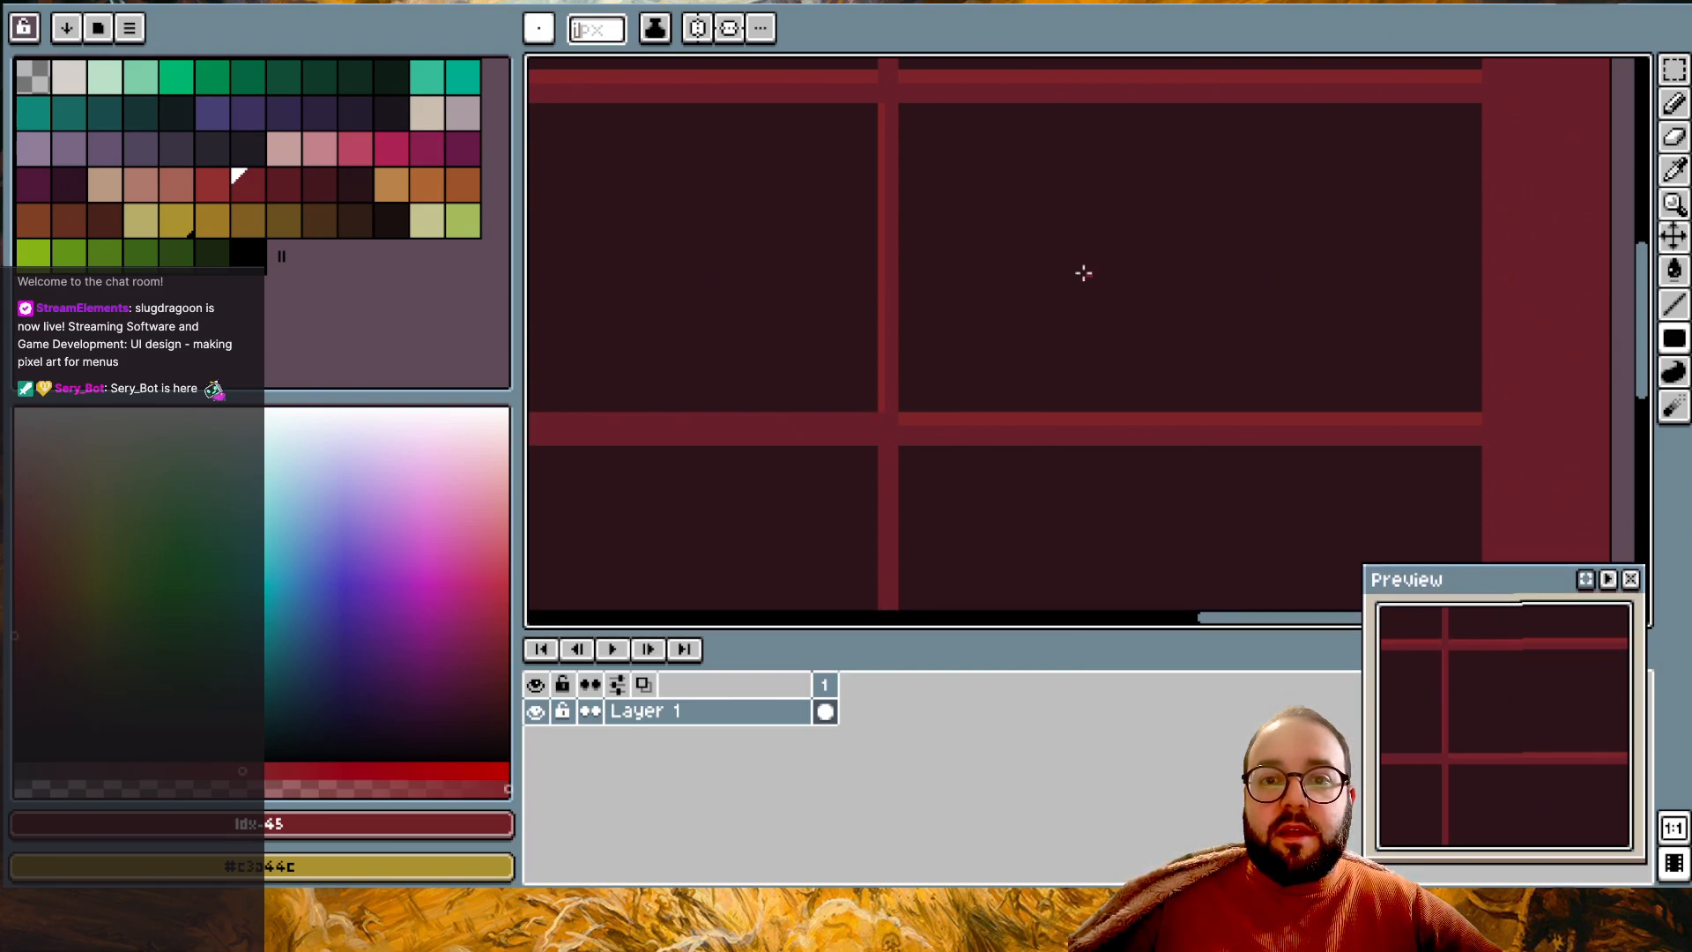
- Draw red highlight strips on the border beneath the third and fourth bottom-row cells, and along the lower divider's third column
scroll(1065, 251, up, 1)
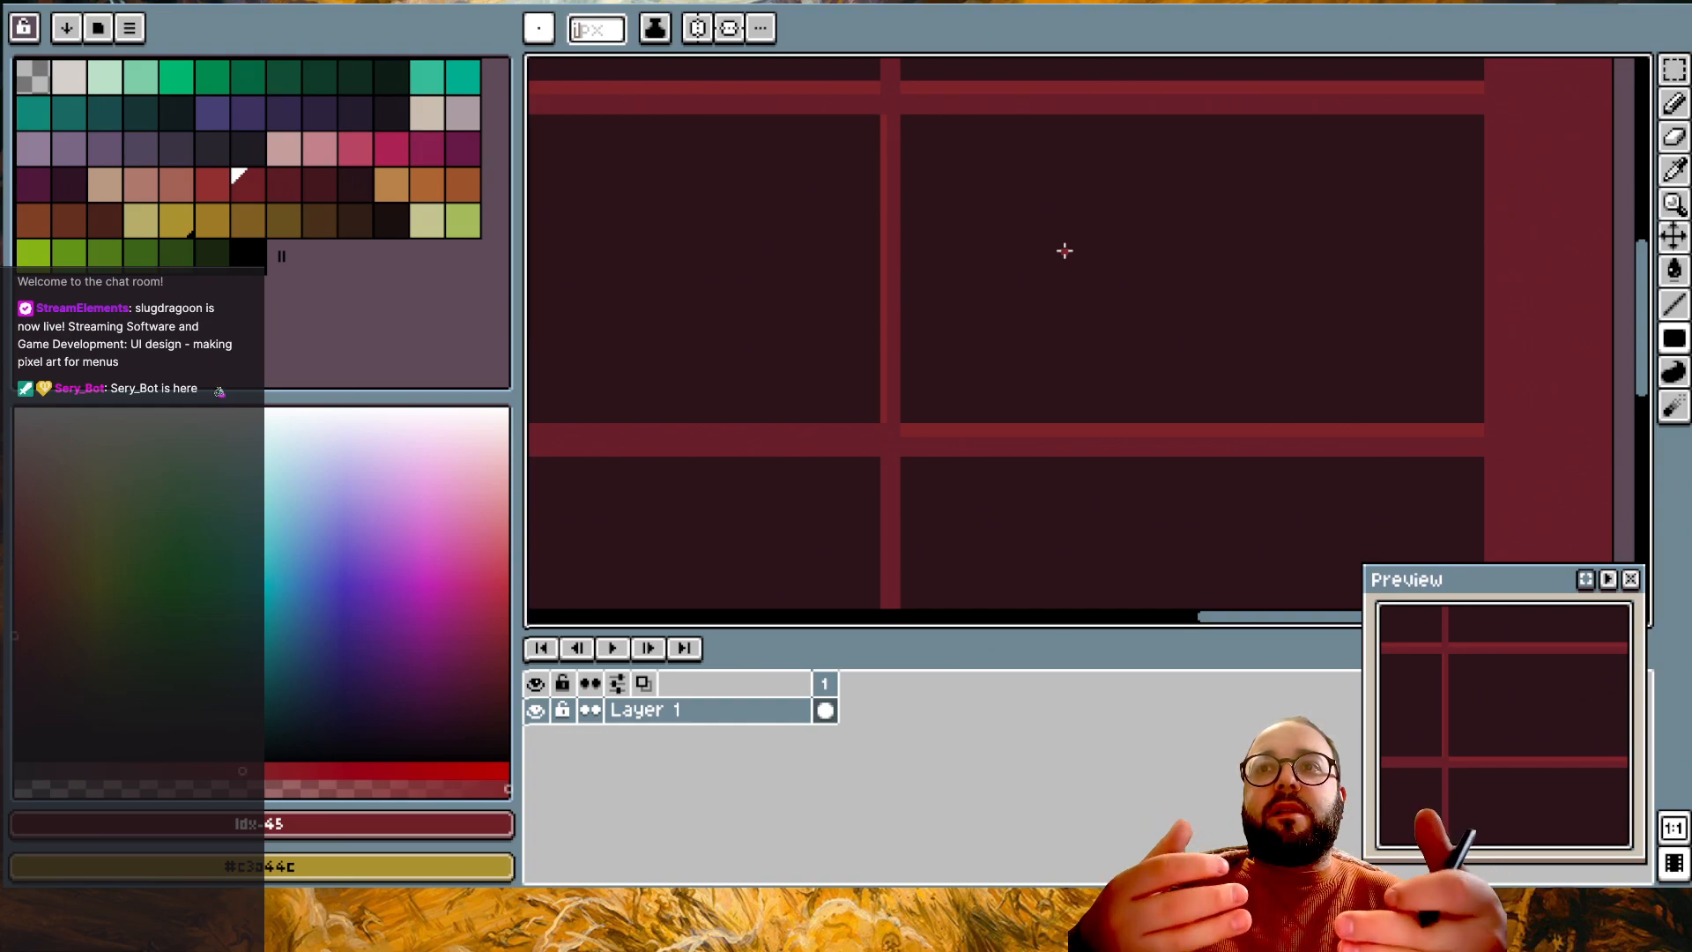
scroll(839, 310, up, 5)
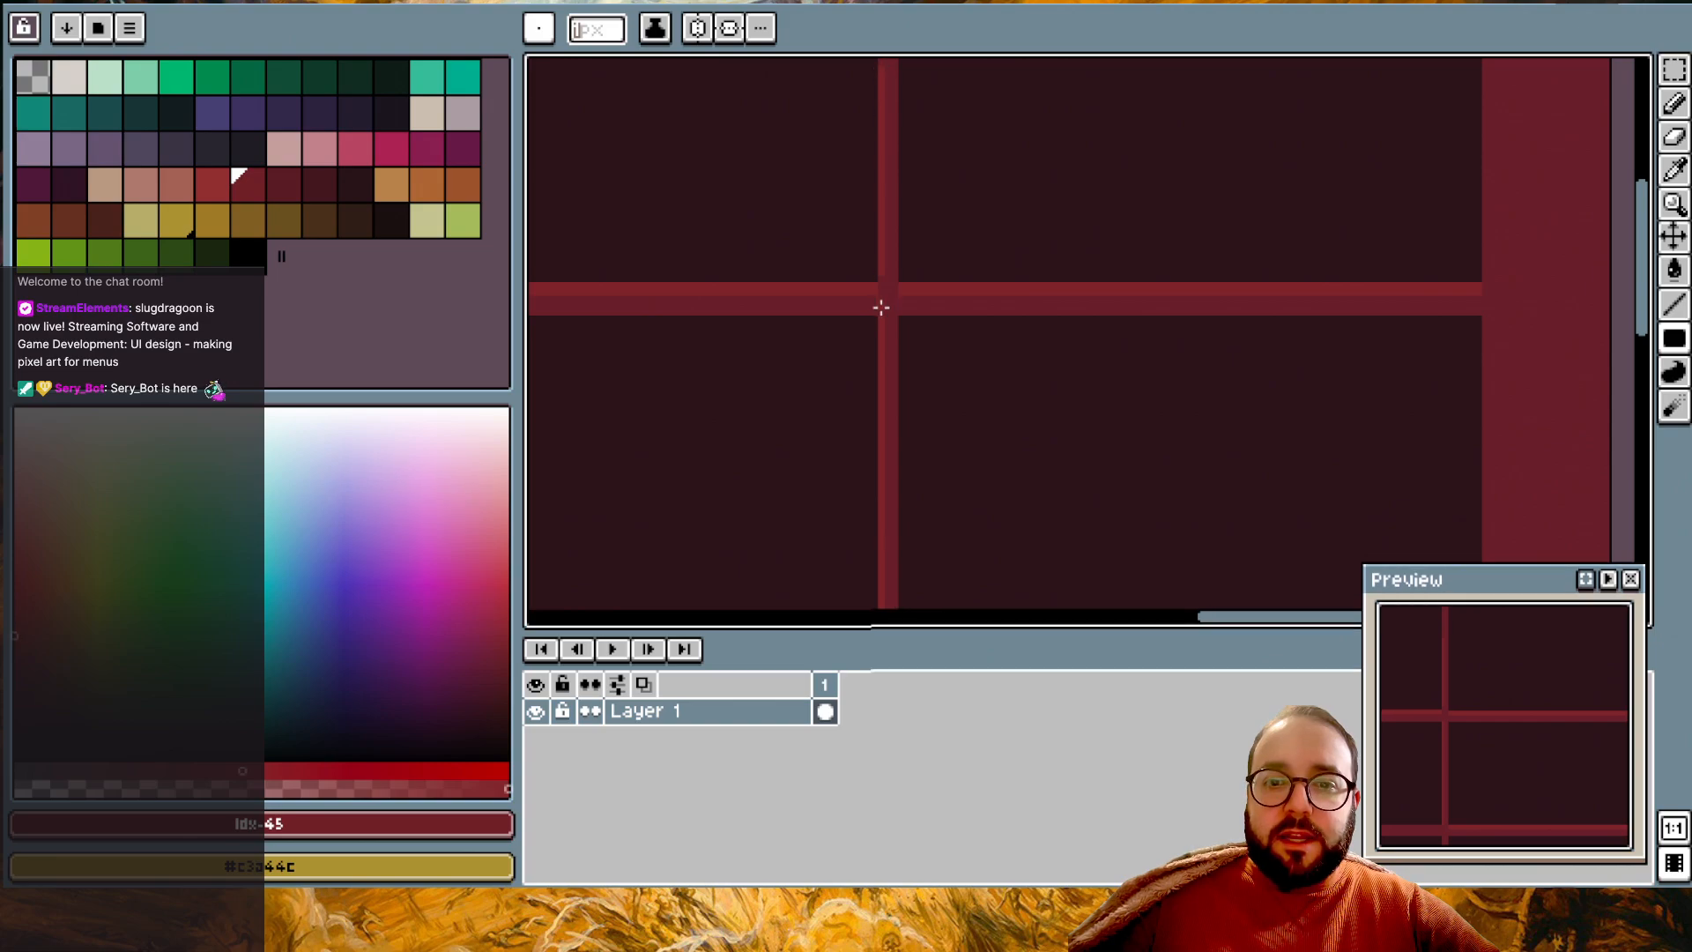
scroll(880, 277, up, 6)
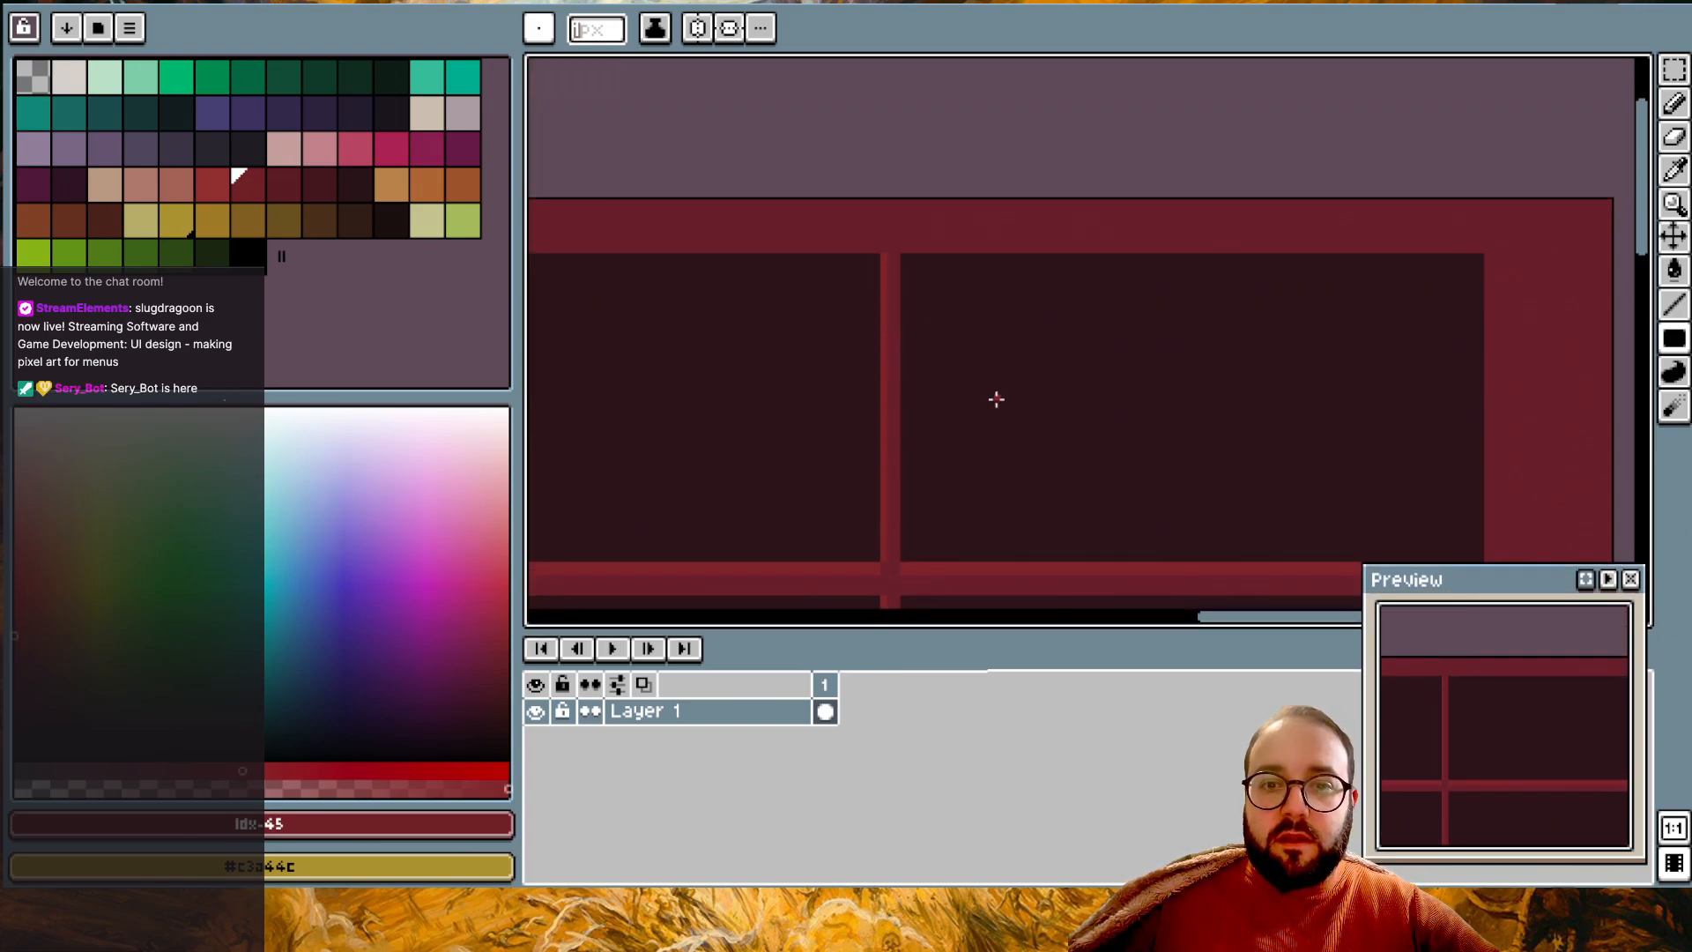
scroll(1041, 347, right, 6)
scroll(1042, 347, down, 4)
ctrl+scroll(1039, 363, down, 4)
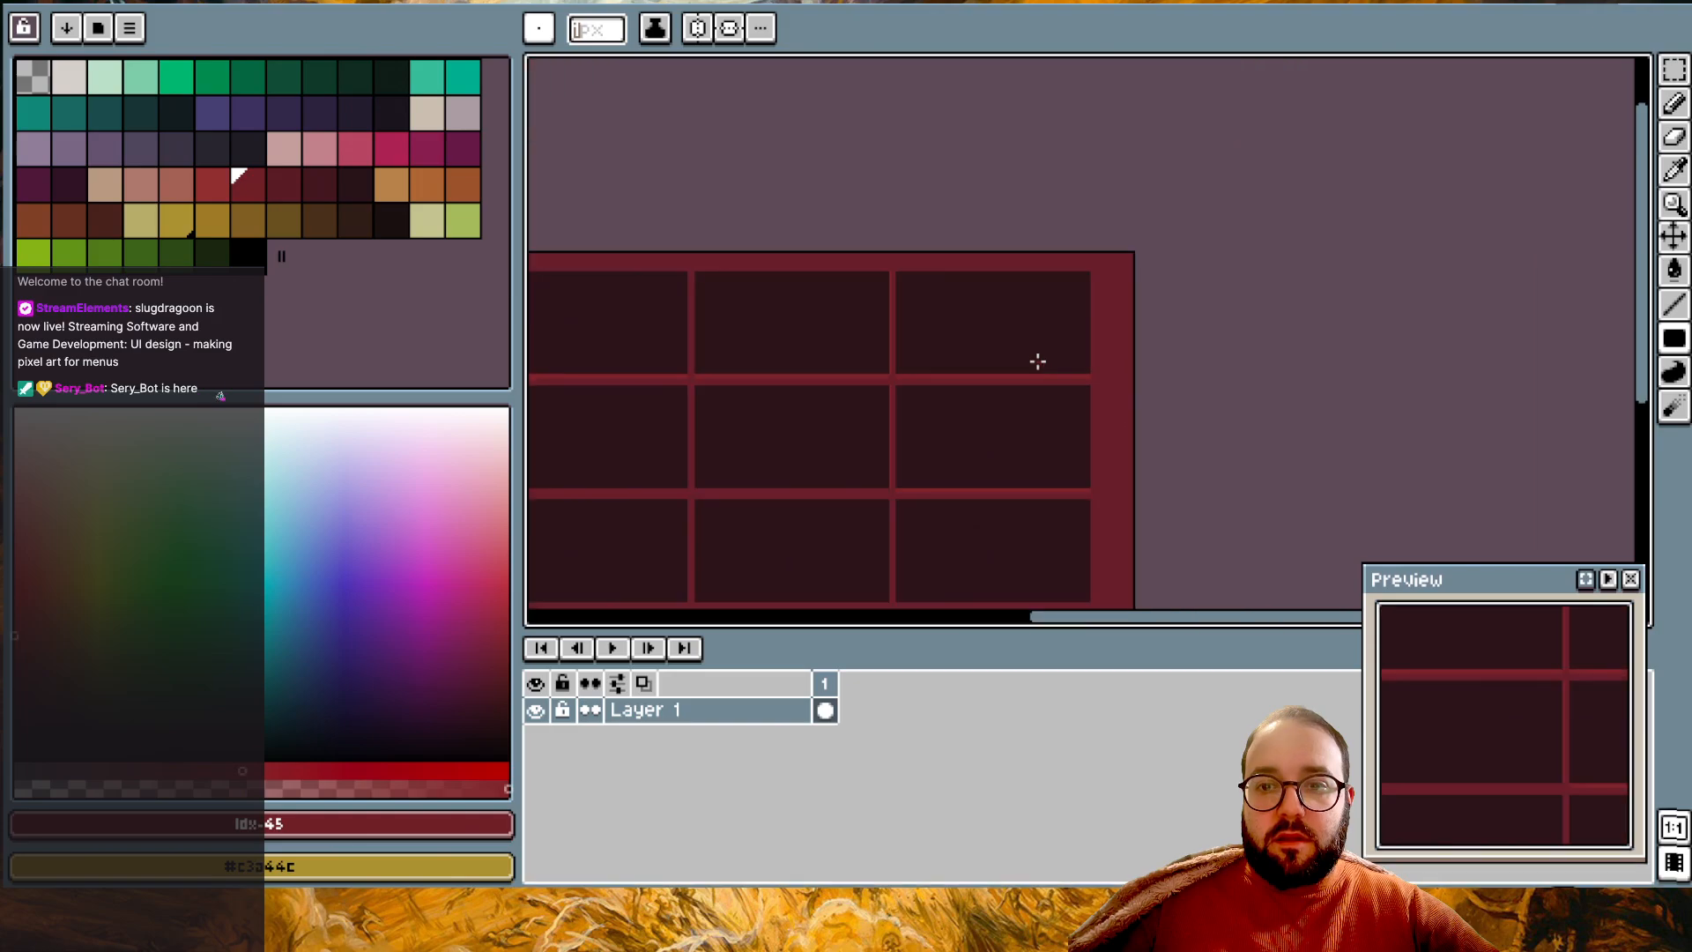
scroll(1038, 362, down, 5)
scroll(969, 243, down, 2)
ctrl+scroll(969, 242, up, 4)
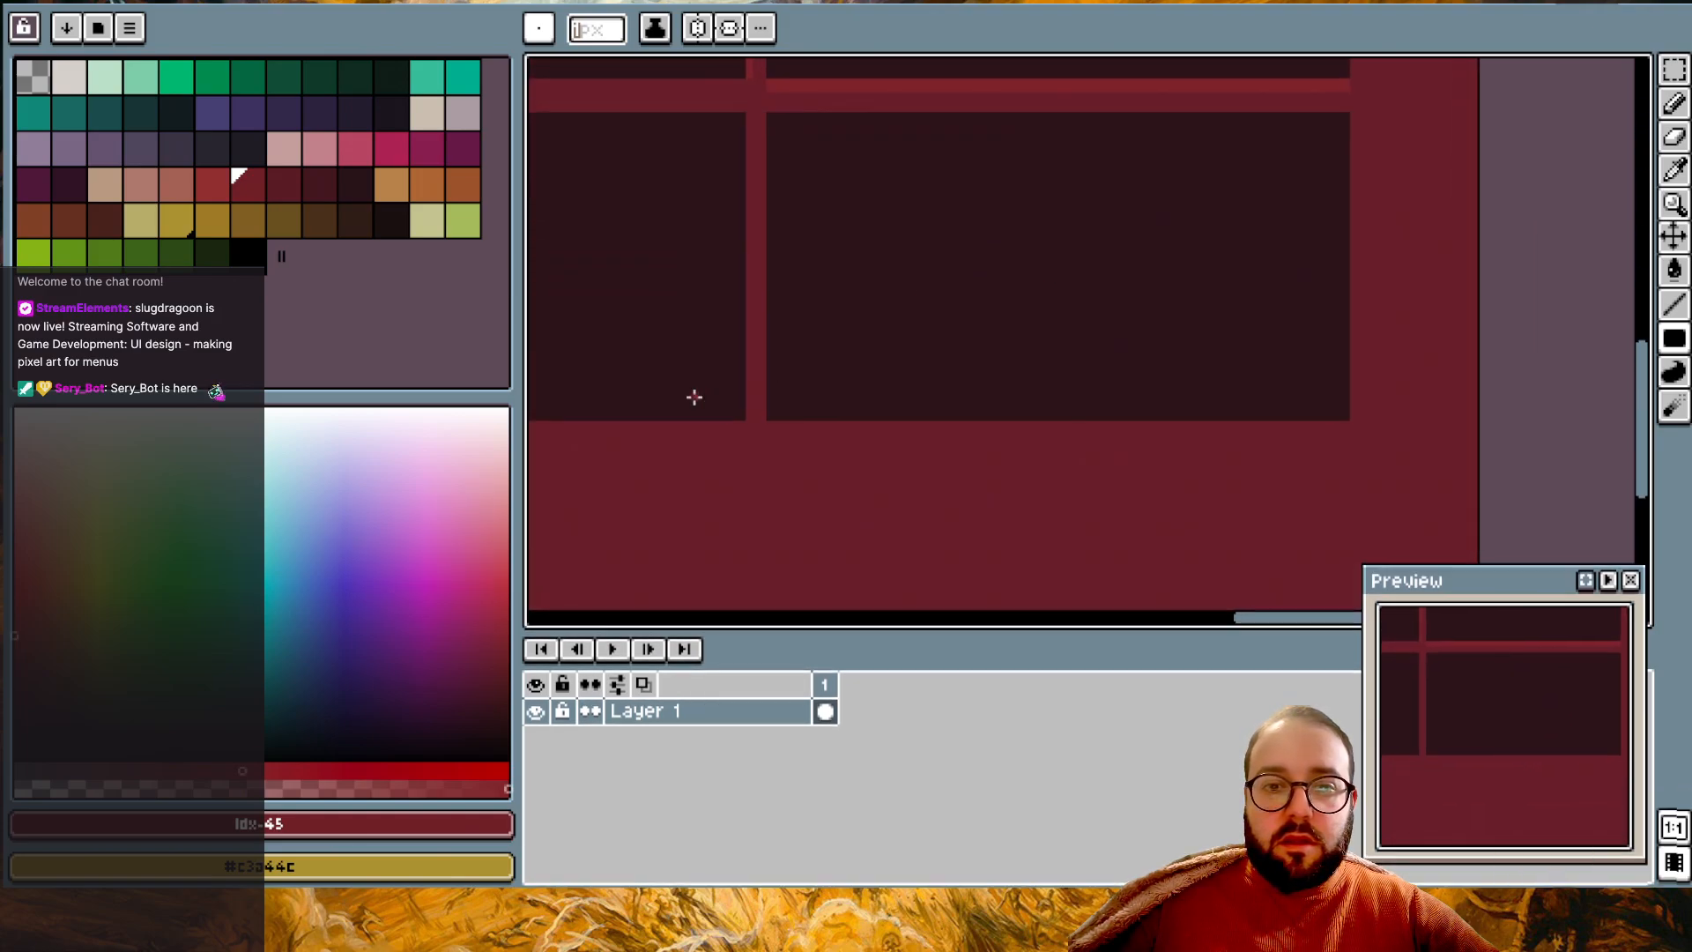
scroll(691, 397, left, 3)
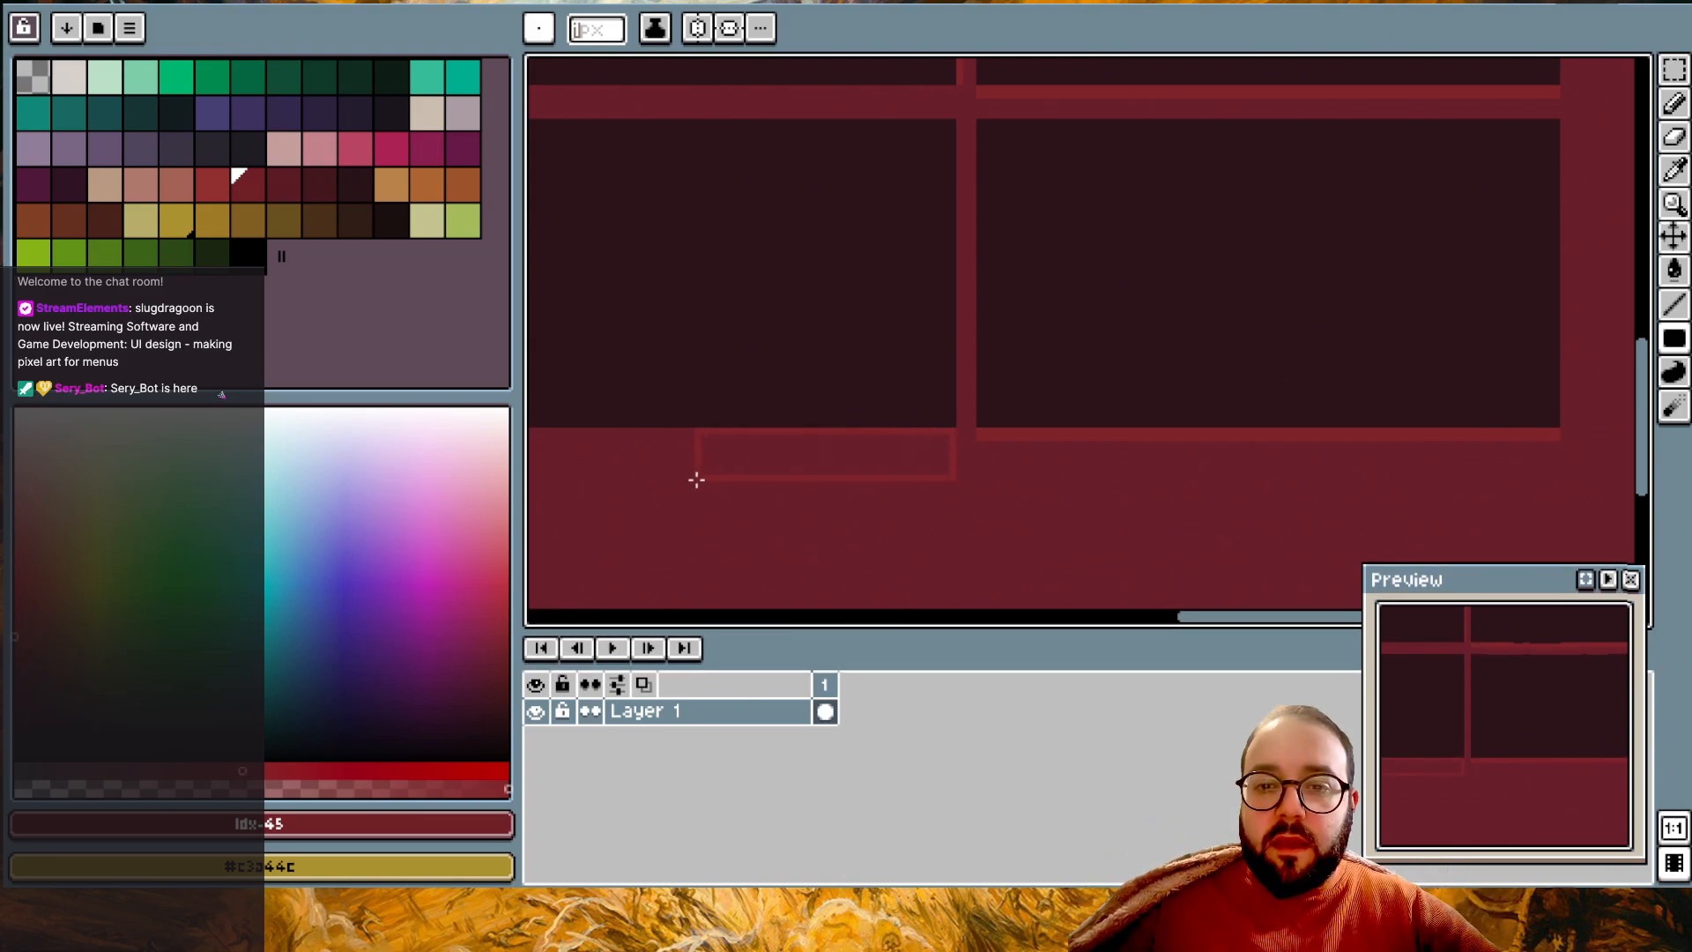
scroll(699, 458, left, 3)
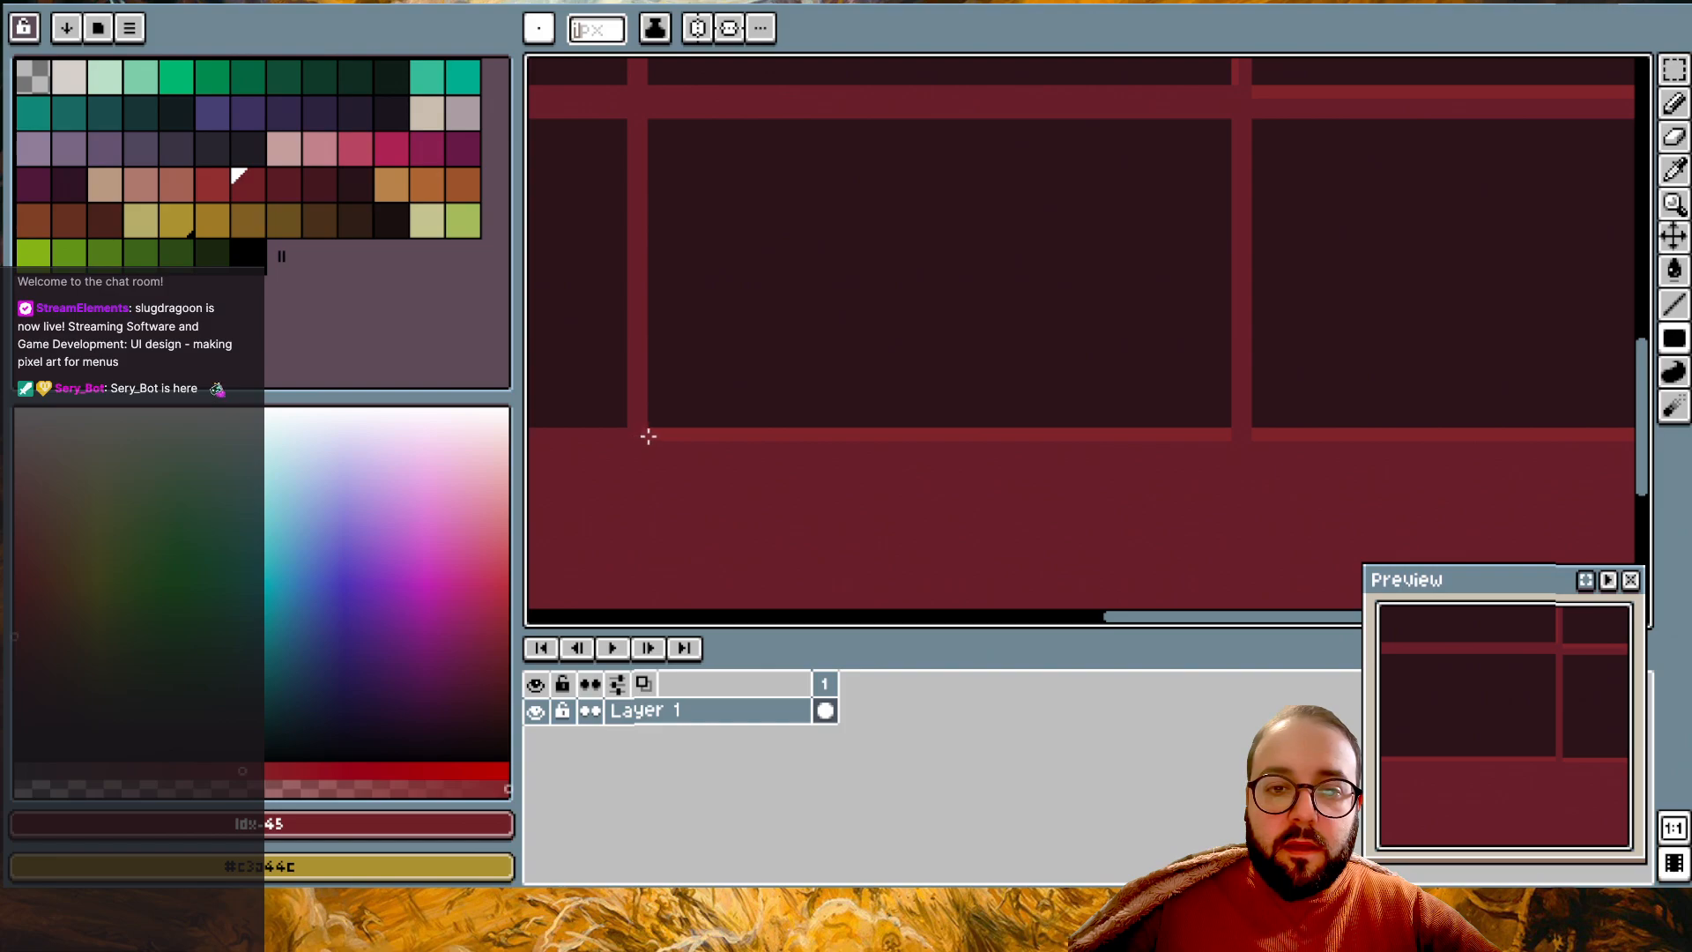
drag(651, 87, 1230, 104)
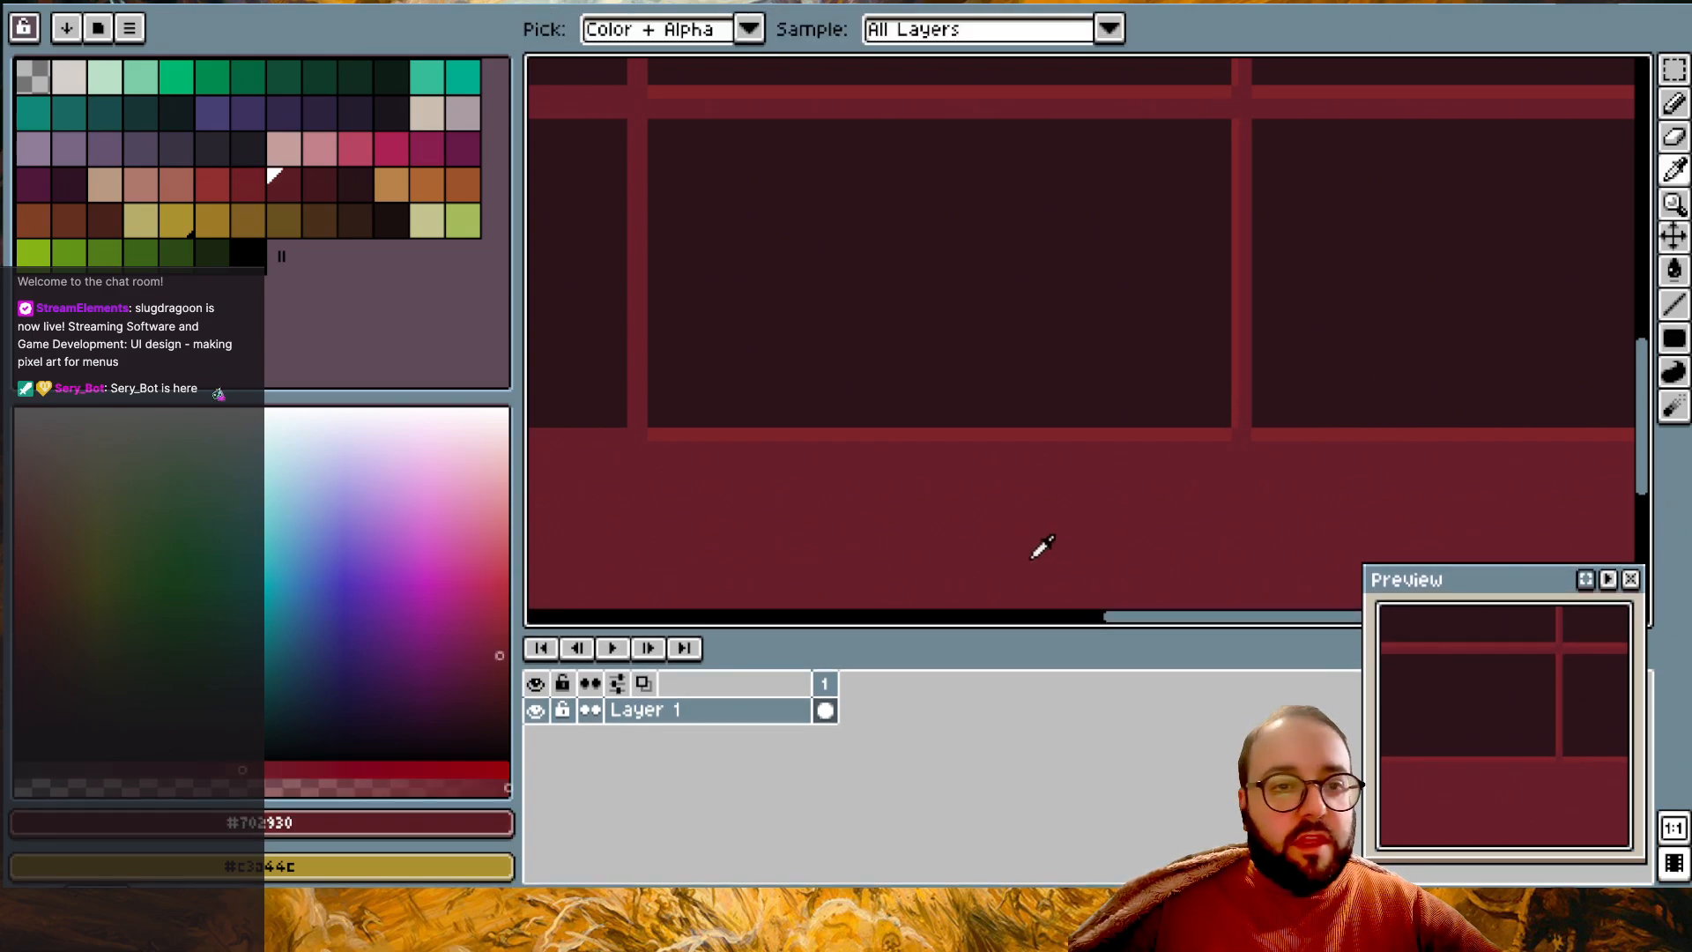
- Try drawing dark red palette colour 47 shadow strips on the grid's lower border and along the divider, undoing the strokes
click(319, 185)
drag(862, 499, 1212, 511)
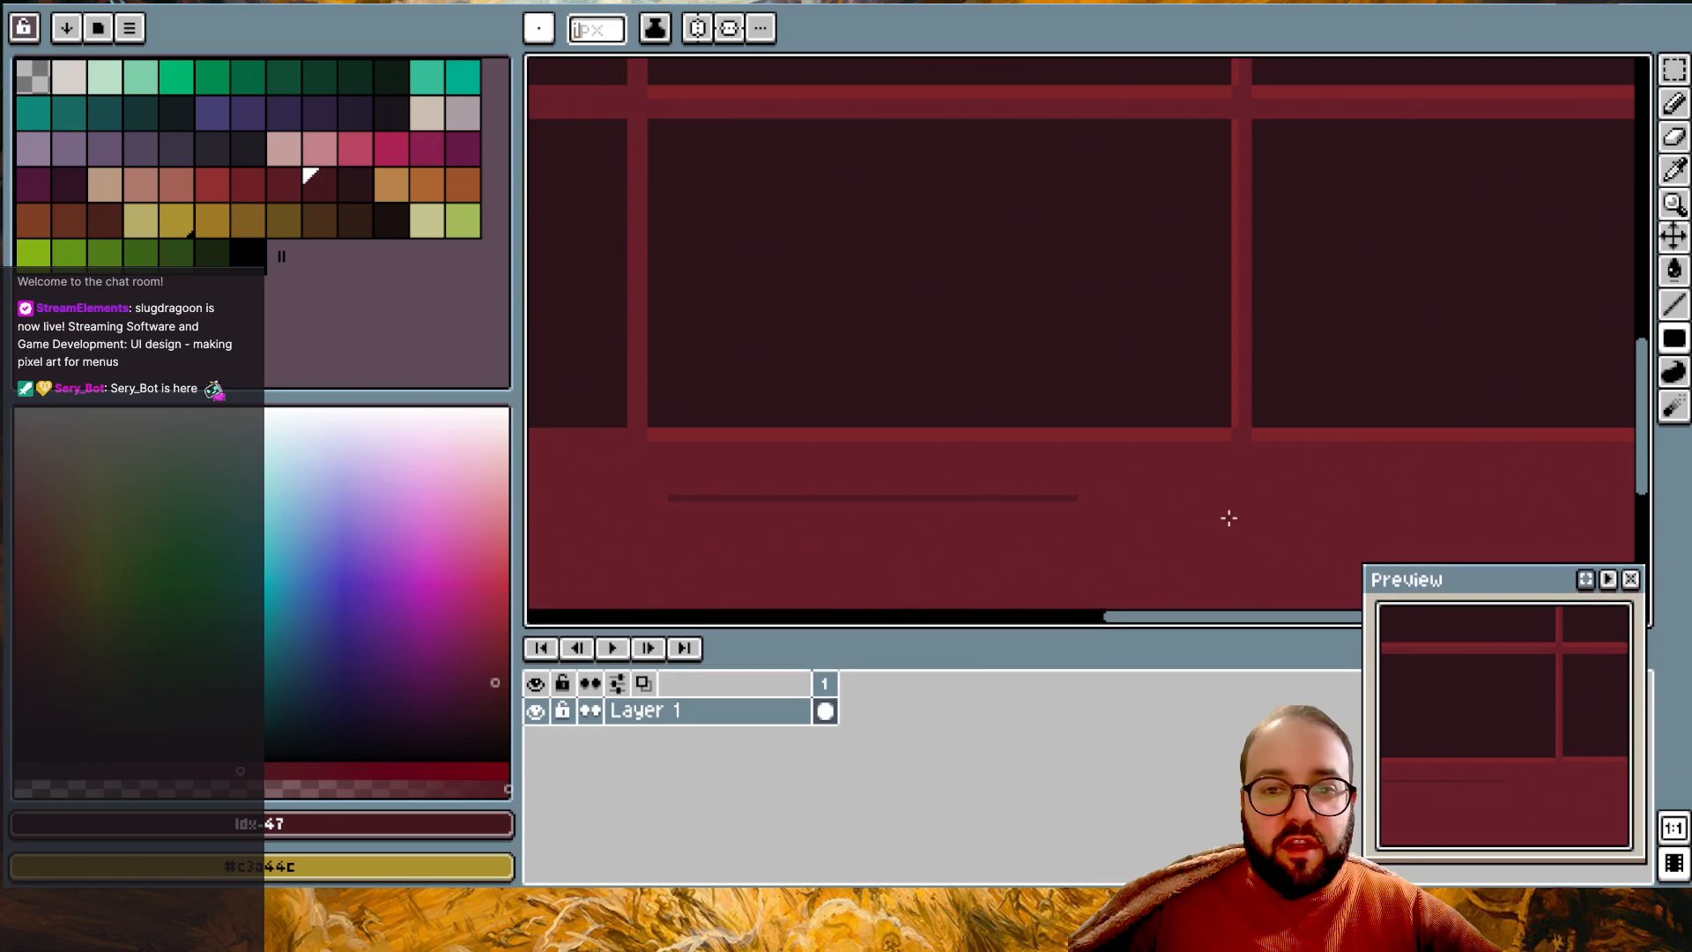
key(ctrl+z)
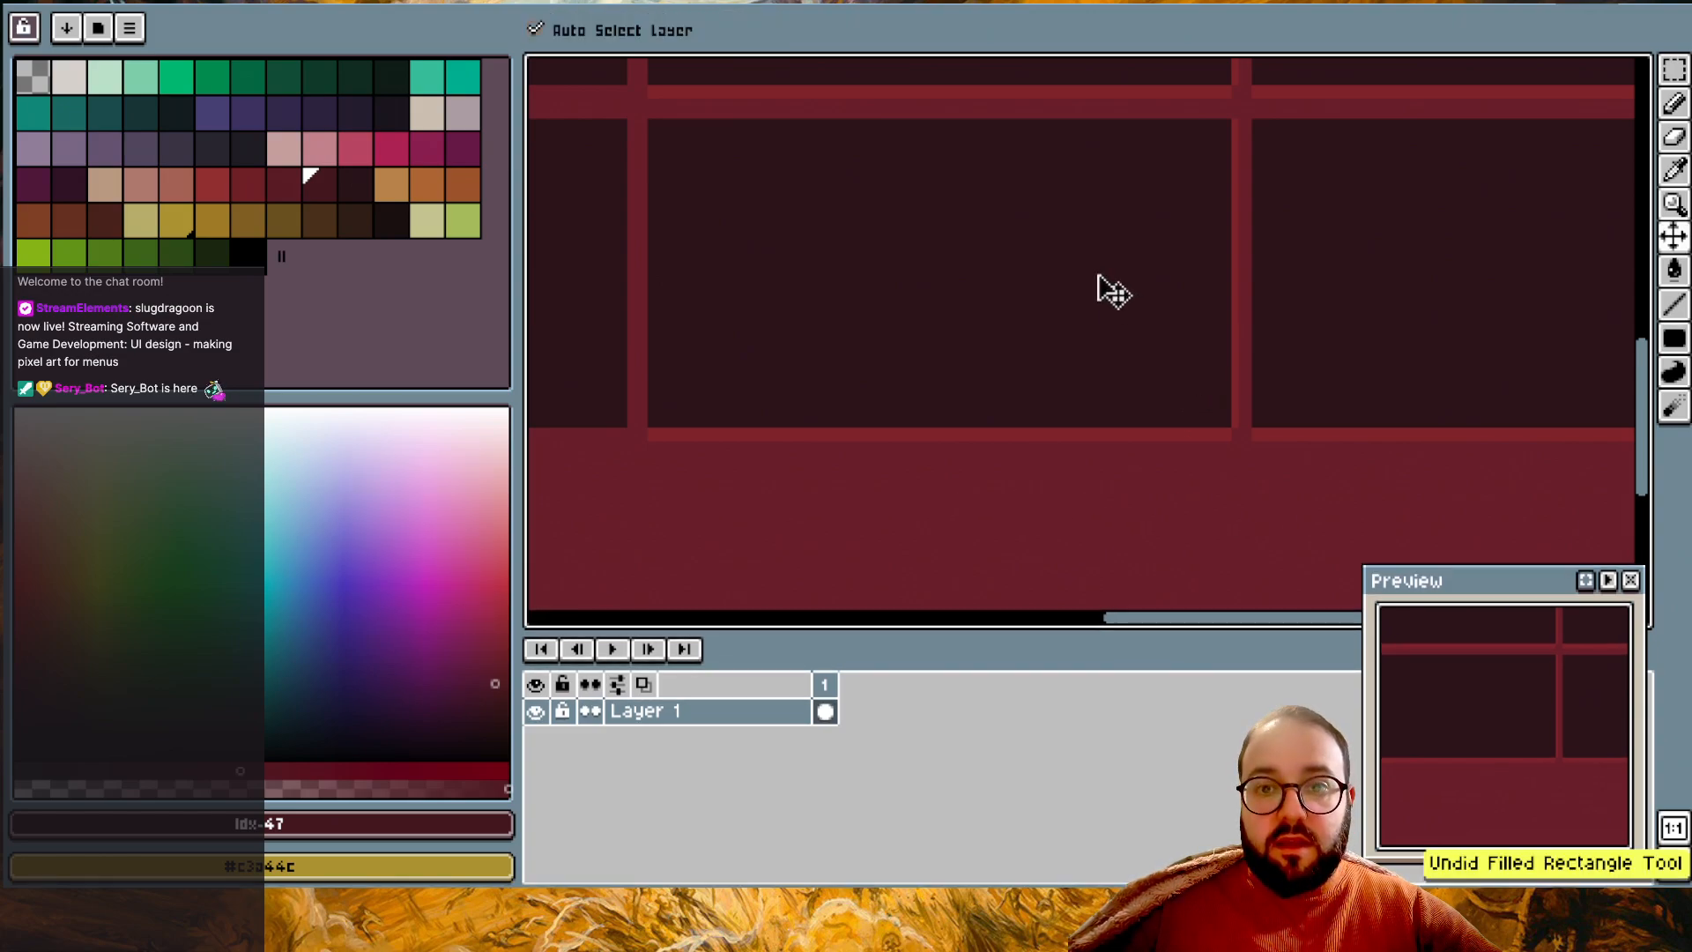
drag(653, 126, 1217, 126)
key(ctrl+z)
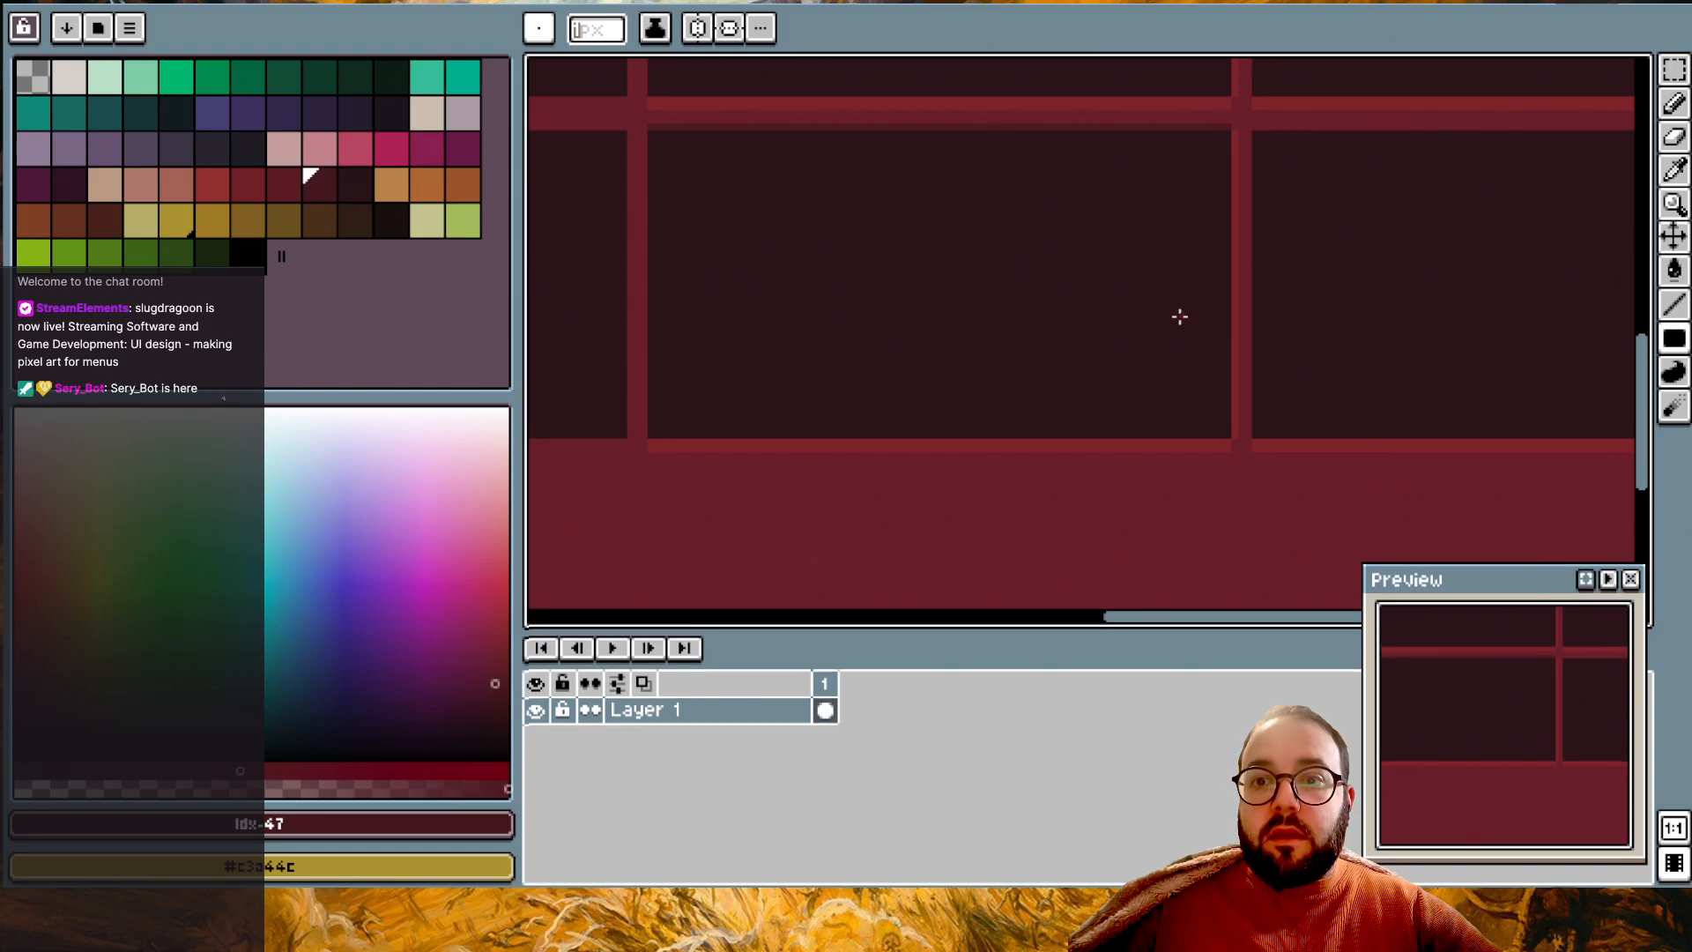
- Sample the highlight red #853131 from a horizontal divider as the drawing colour
scroll(1178, 317, up, 4)
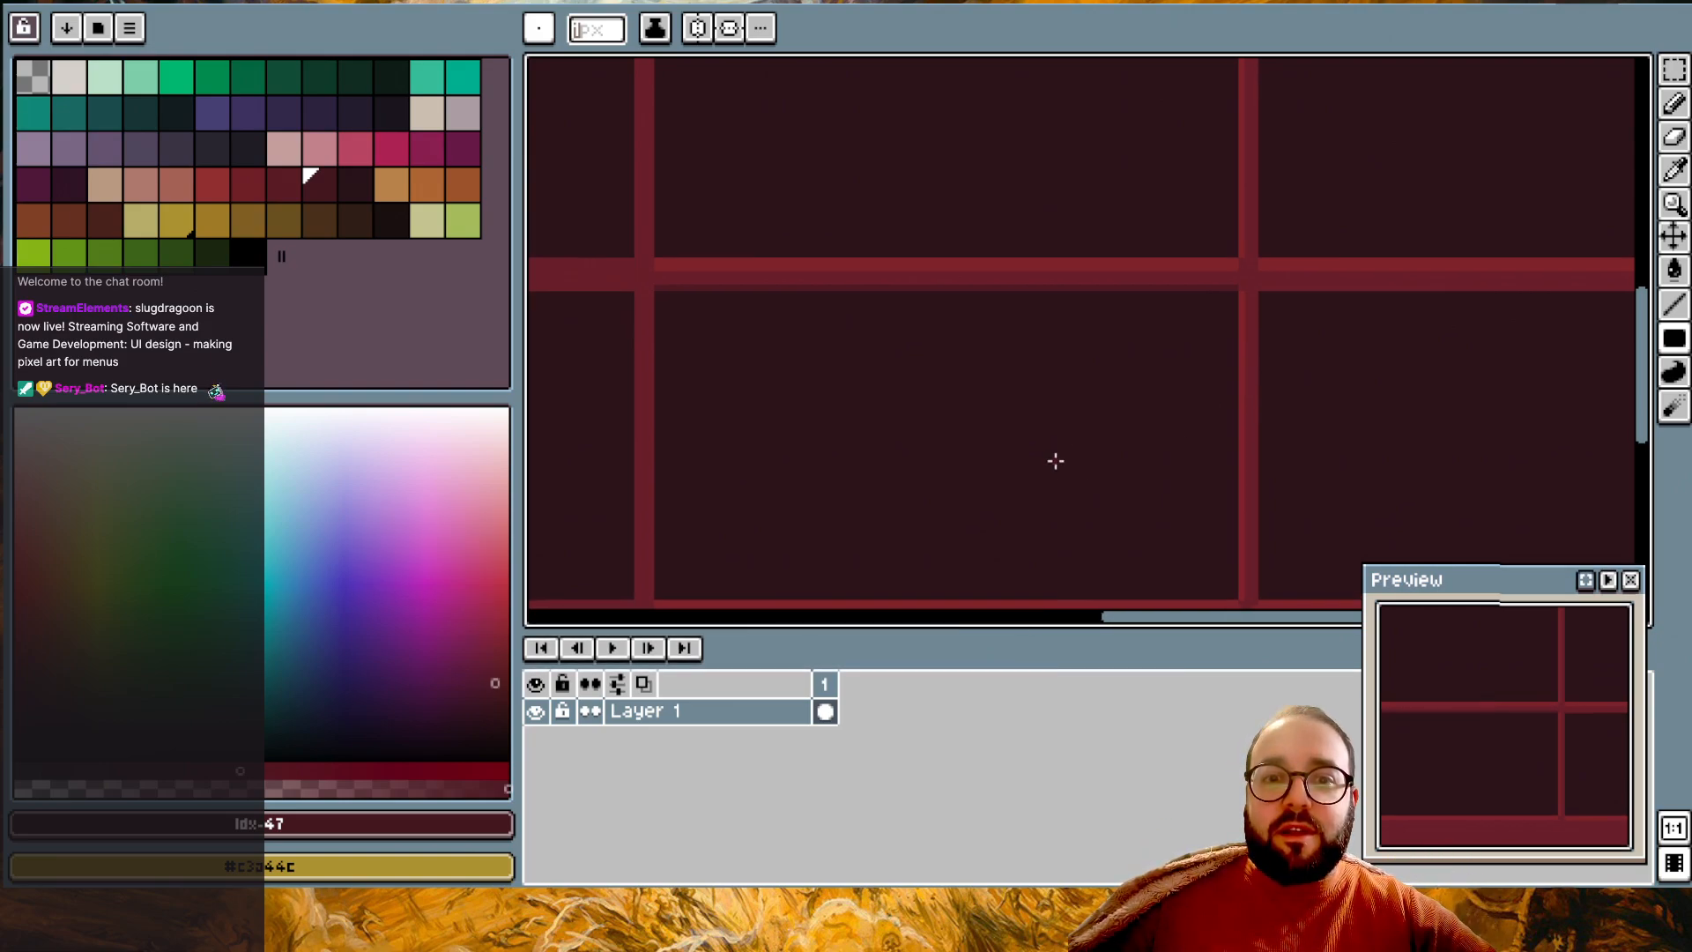
scroll(1058, 458, down, 1)
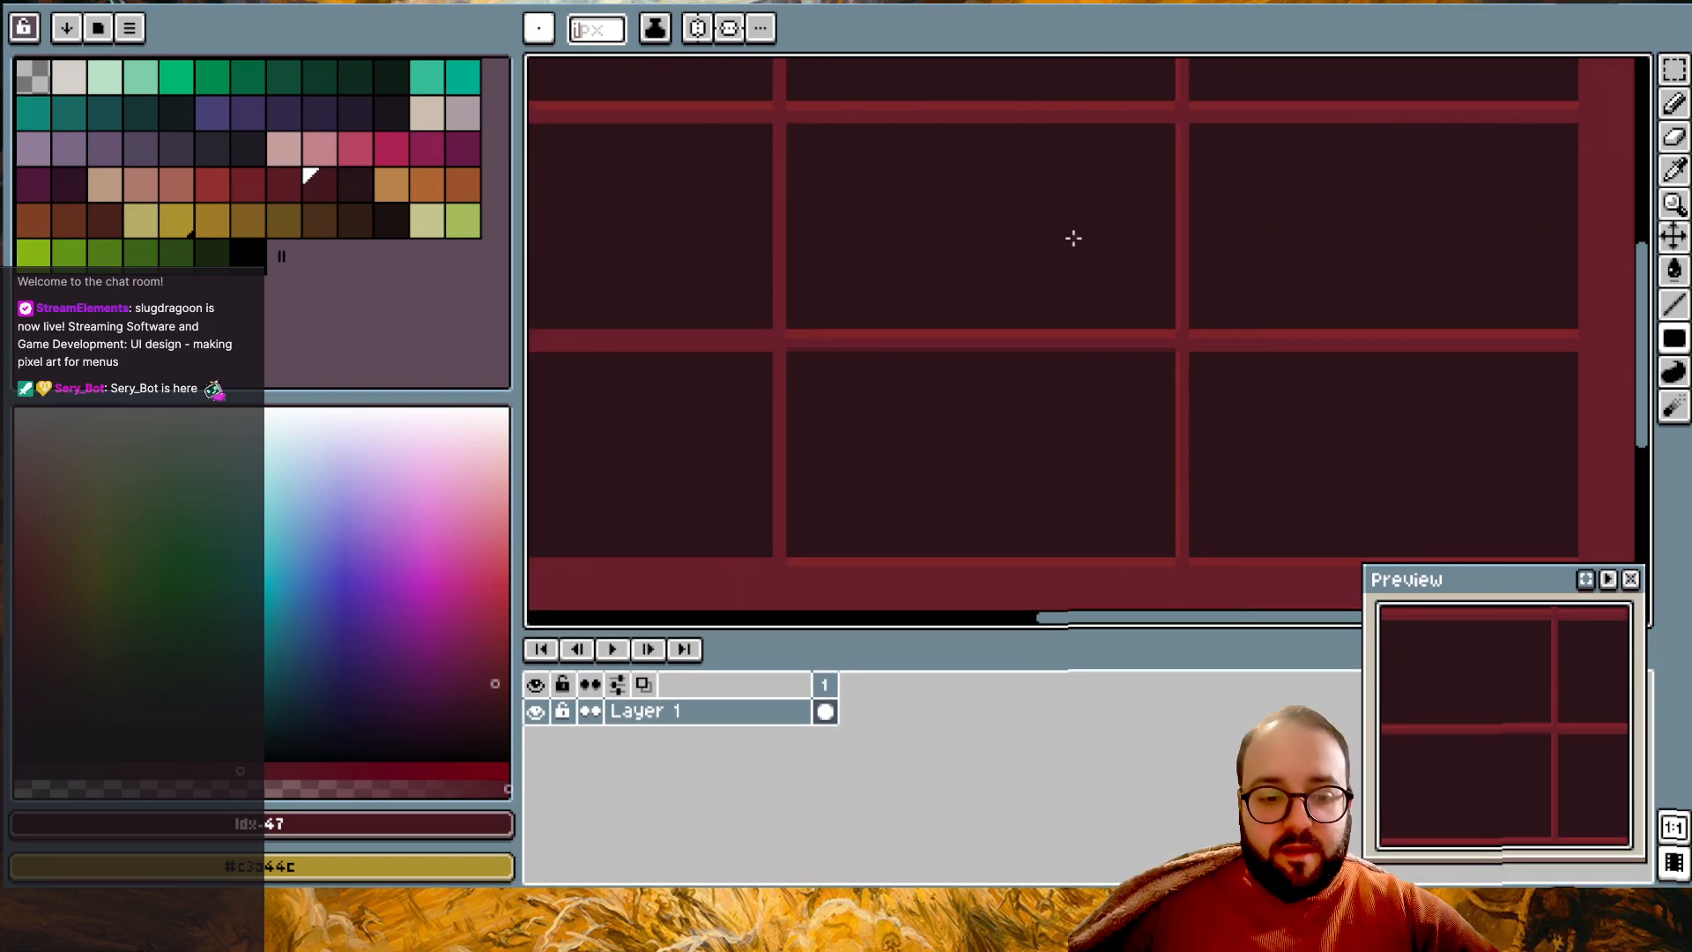
scroll(1027, 170, up, 1)
alt+scroll(1040, 165, up, 1)
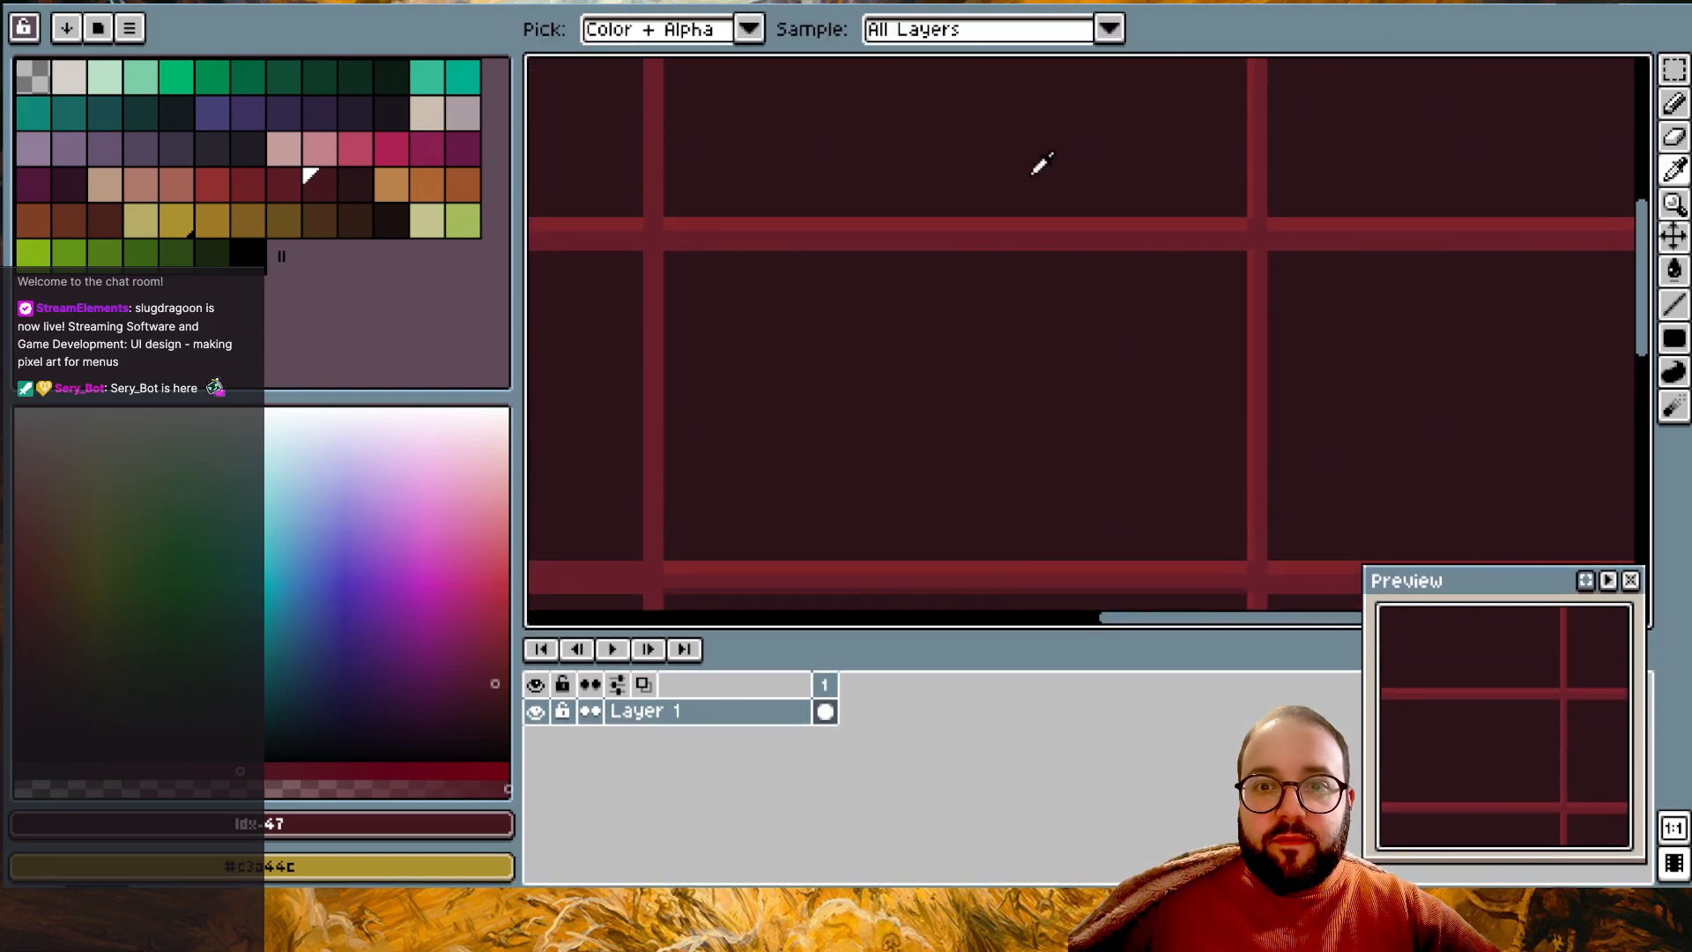
alt+click(1020, 223)
- Draw highlight strips in #853131 along the top edge of the lower horizontal divider, across the second and first columns
scroll(1018, 222, left, 4)
scroll(1046, 266, down, 2)
scroll(1045, 266, right, 1)
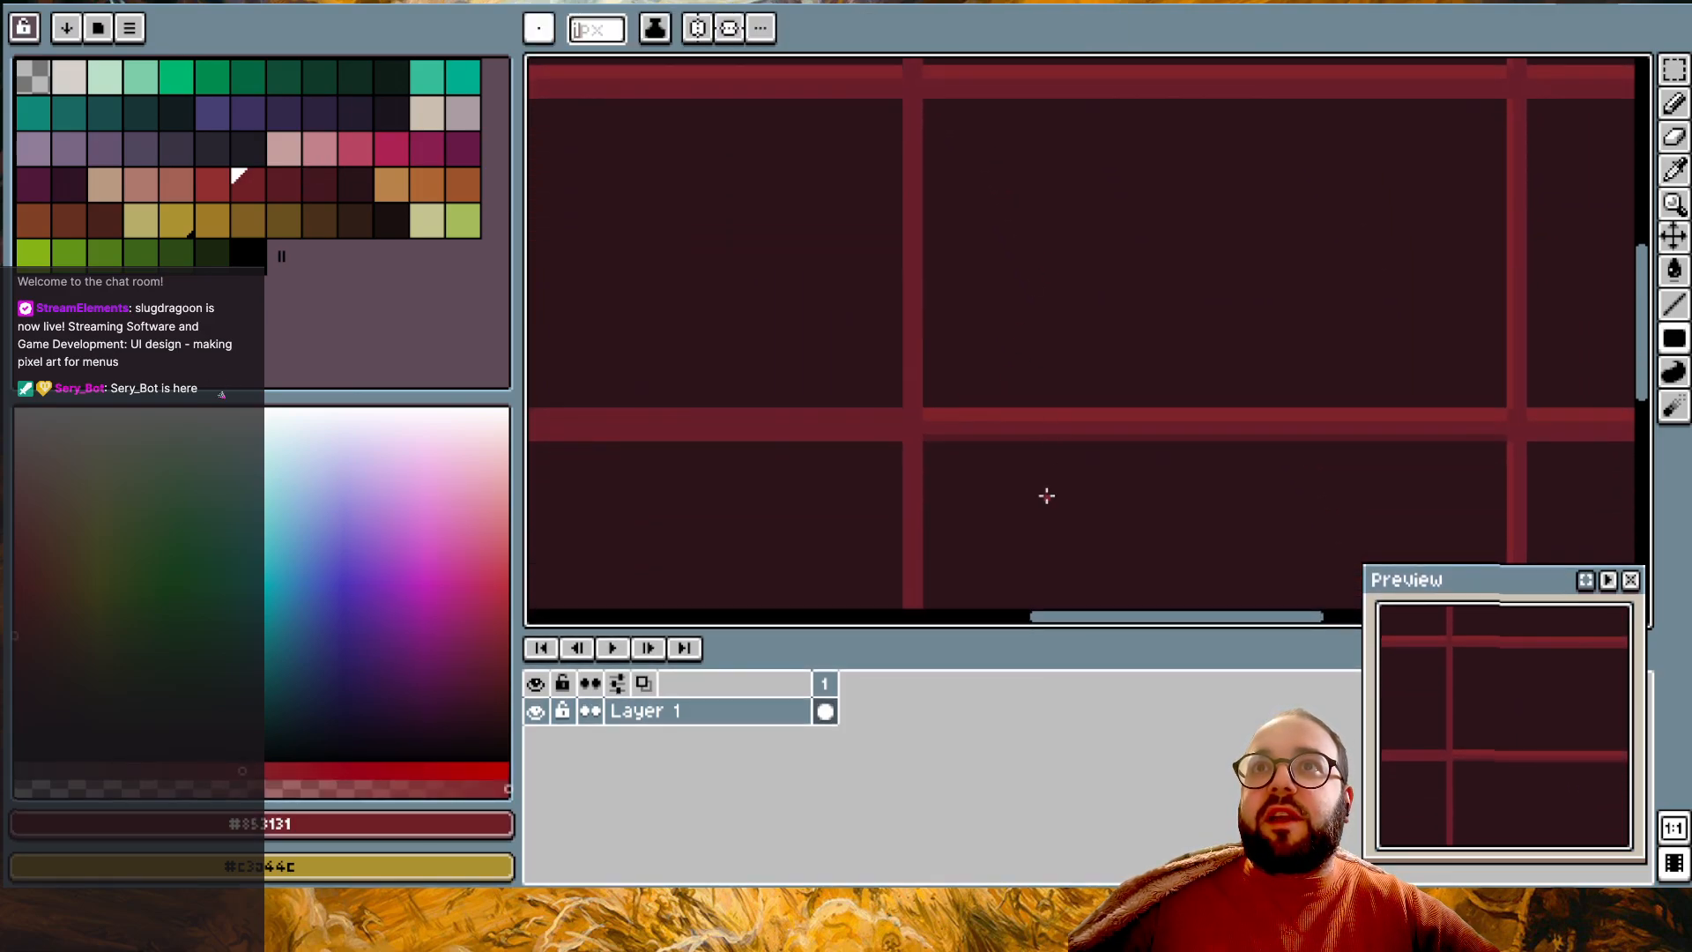
scroll(1039, 496, left, 3)
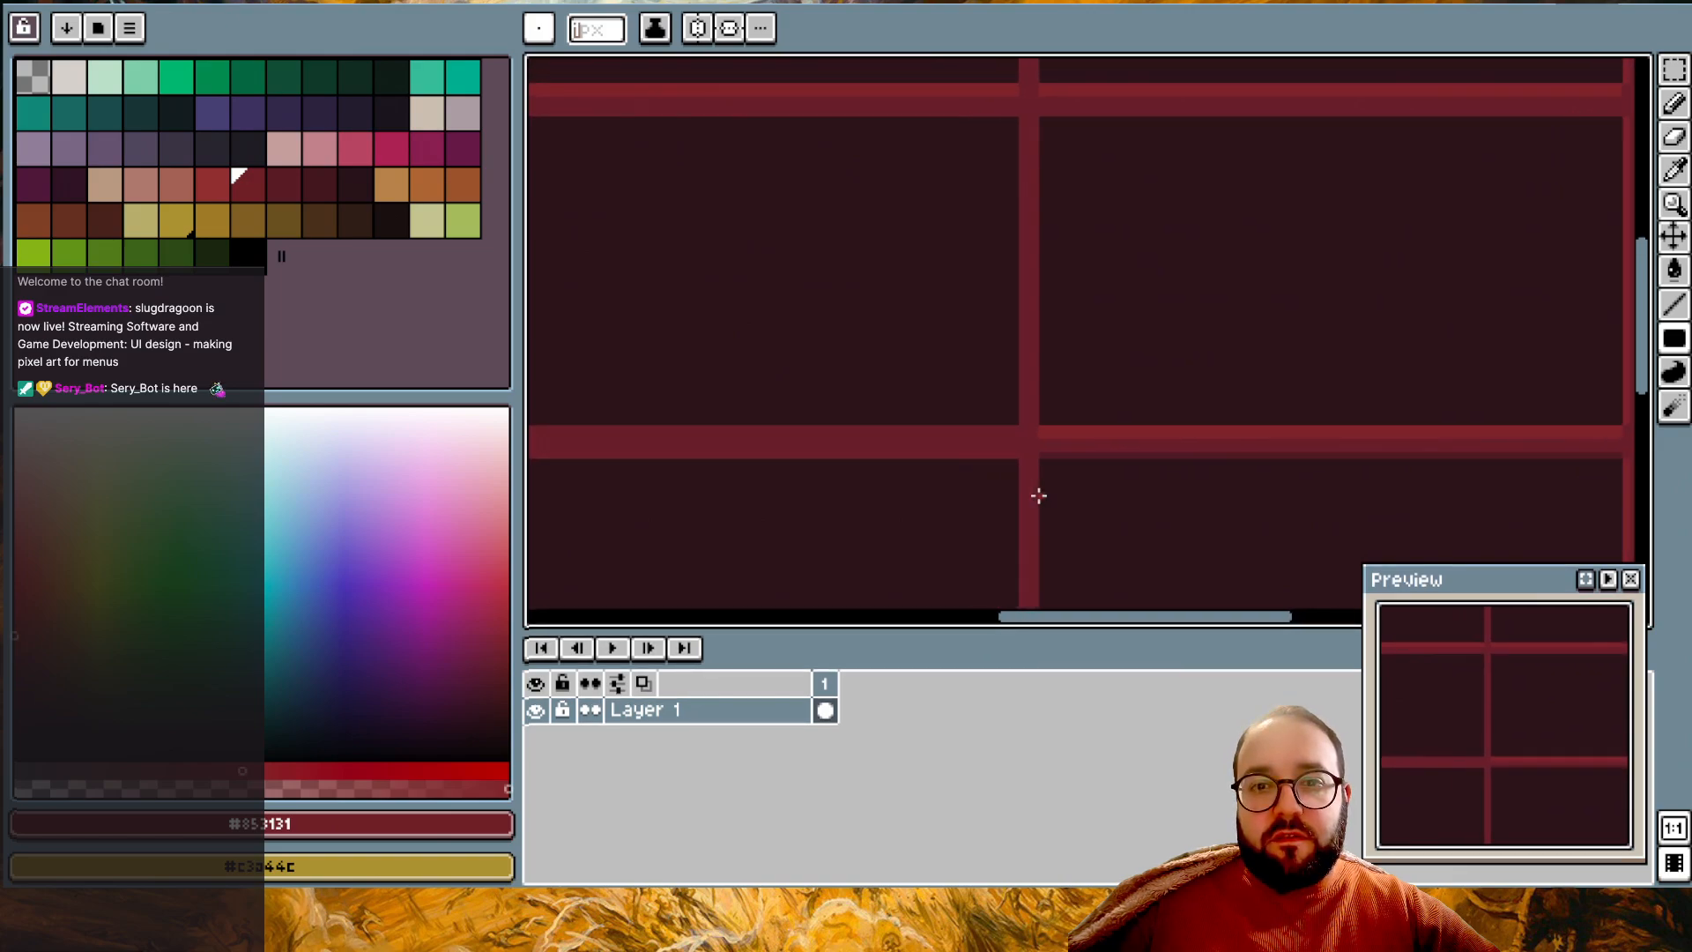
scroll(1039, 496, up, 3)
scroll(1006, 334, down, 4)
scroll(1006, 334, left, 4)
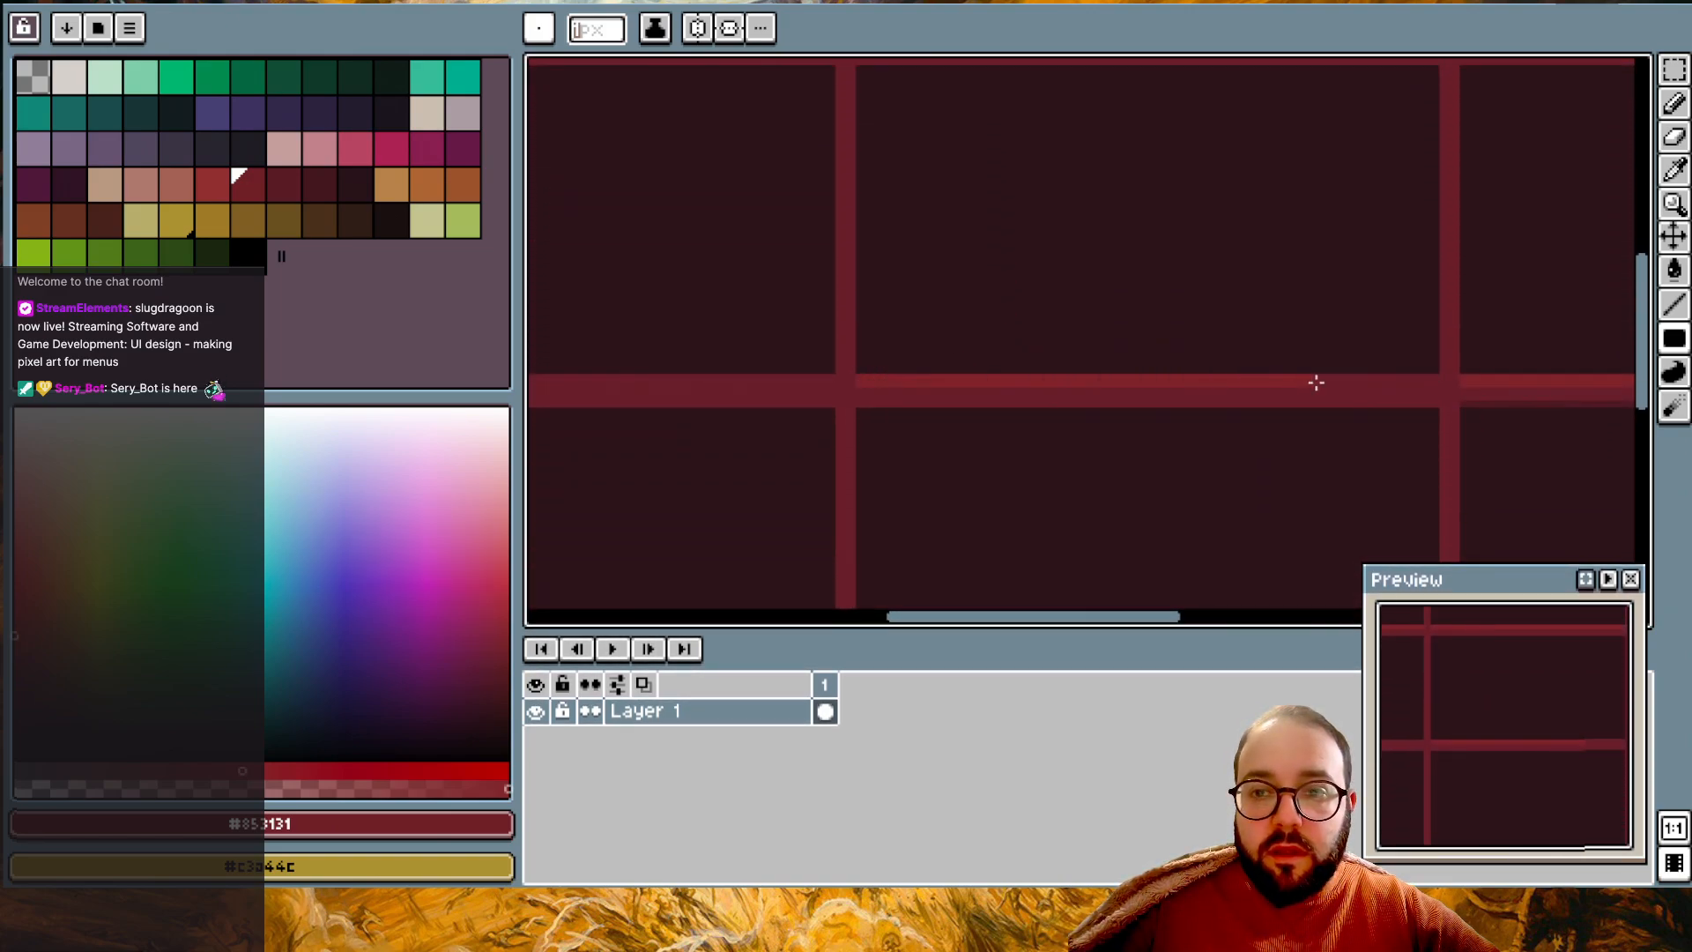
scroll(623, 359, left, 4)
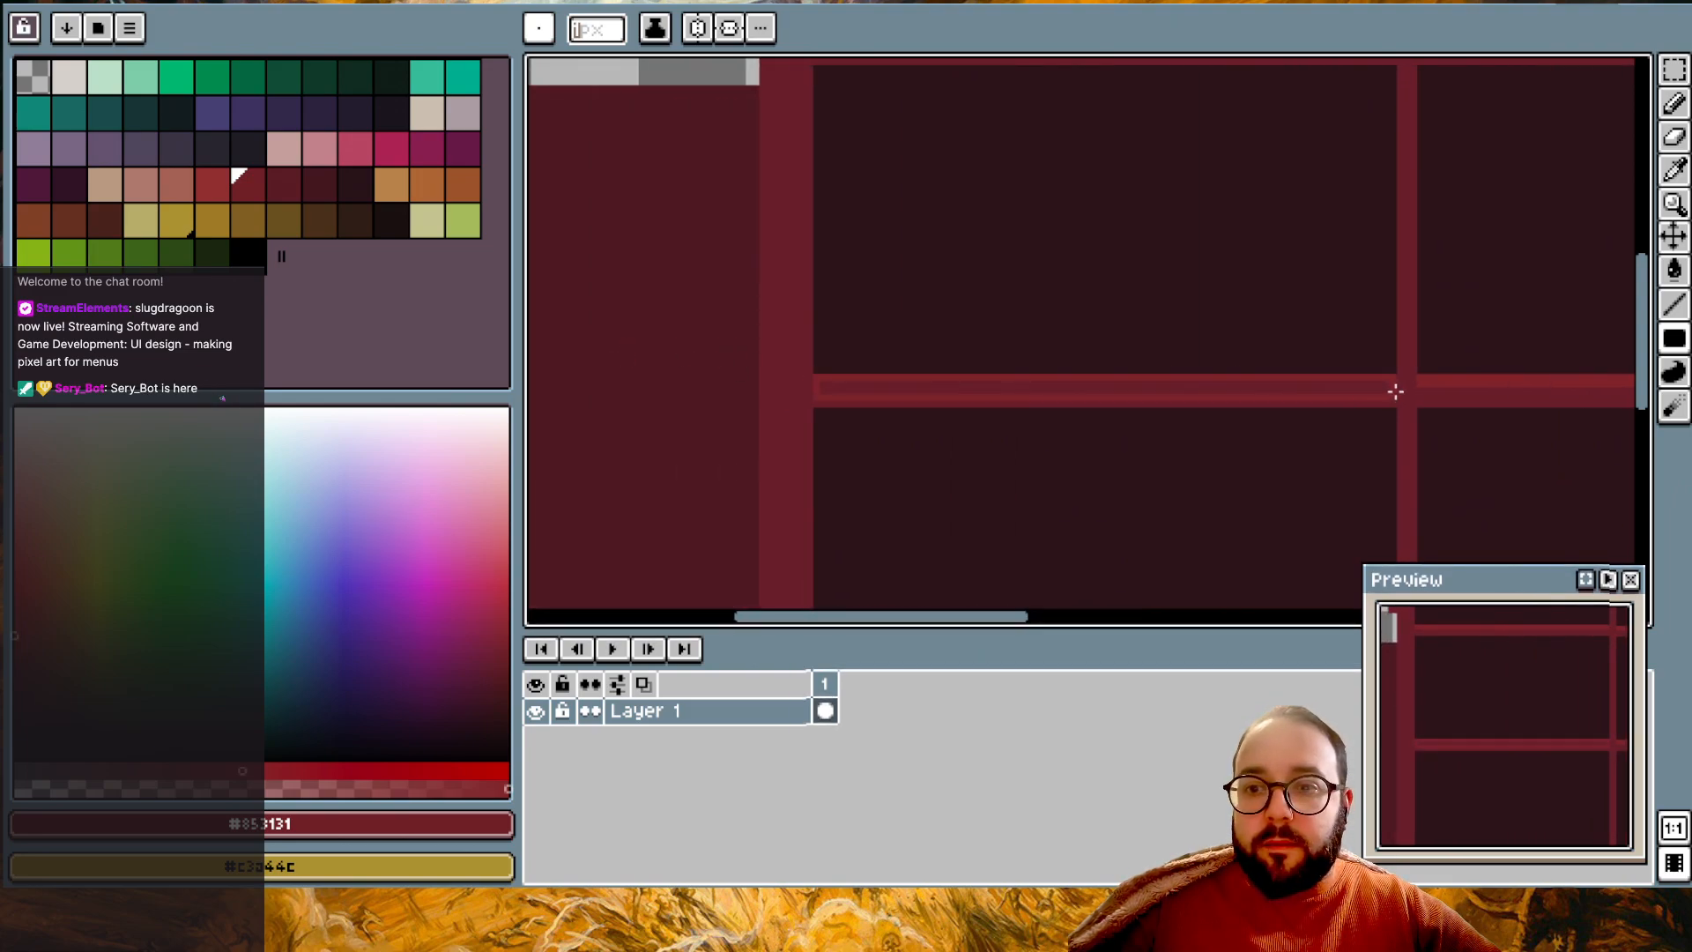
- Resample the highlight red #853131 and draw strips on the border directly beneath the first two bottom-row cells
scroll(1227, 478, down, 2)
scroll(1227, 478, down, 1)
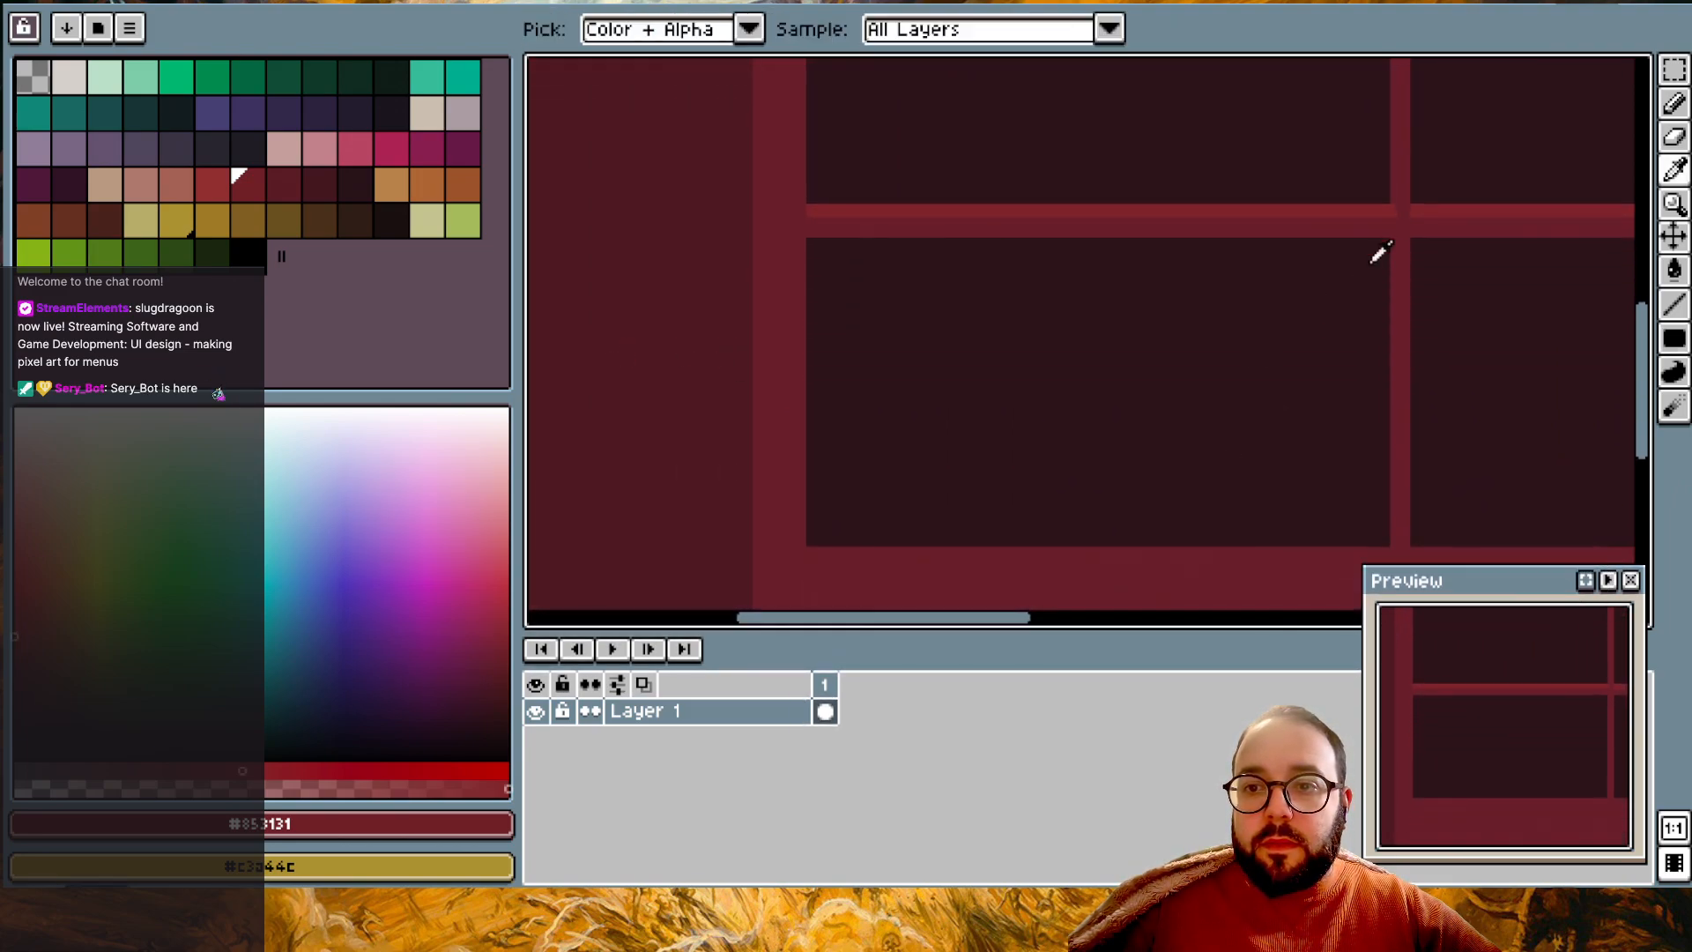
alt+click(1405, 167)
alt+click(1386, 215)
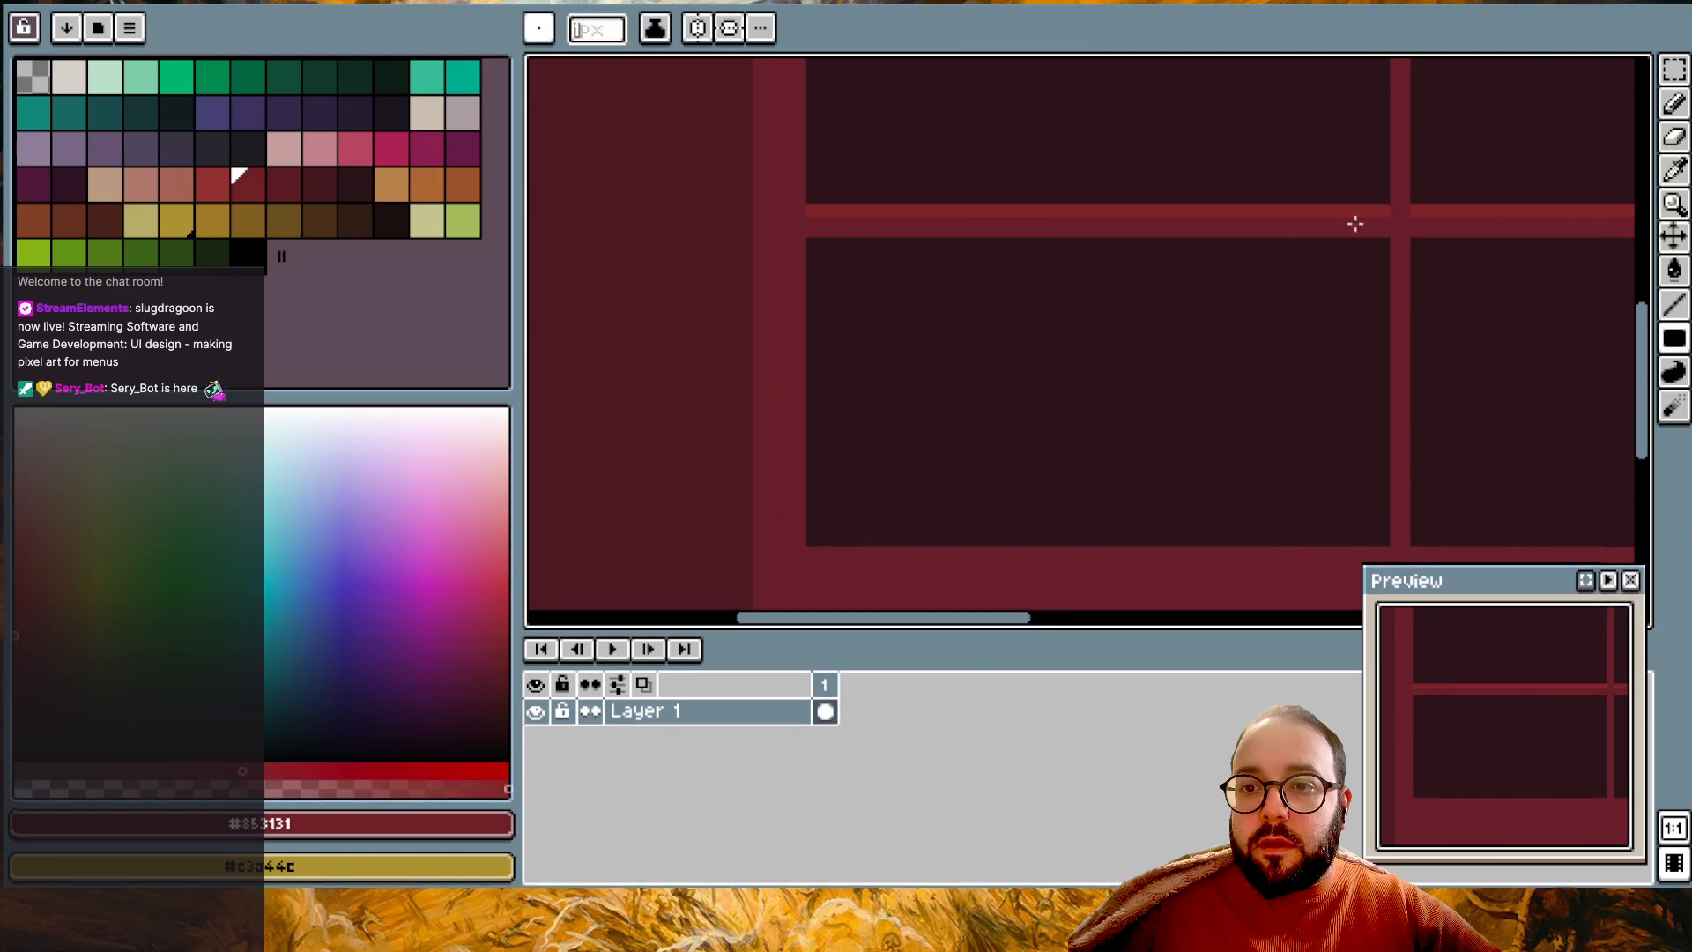
scroll(1340, 231, down, 4)
mouse_move(809, 308)
mouse_down()
mouse_move(1405, 295)
mouse_move(1383, 316)
mouse_move(1629, 317)
mouse_move(1630, 266)
mouse_move(1598, 320)
mouse_up()
scroll(1375, 318, right, 4)
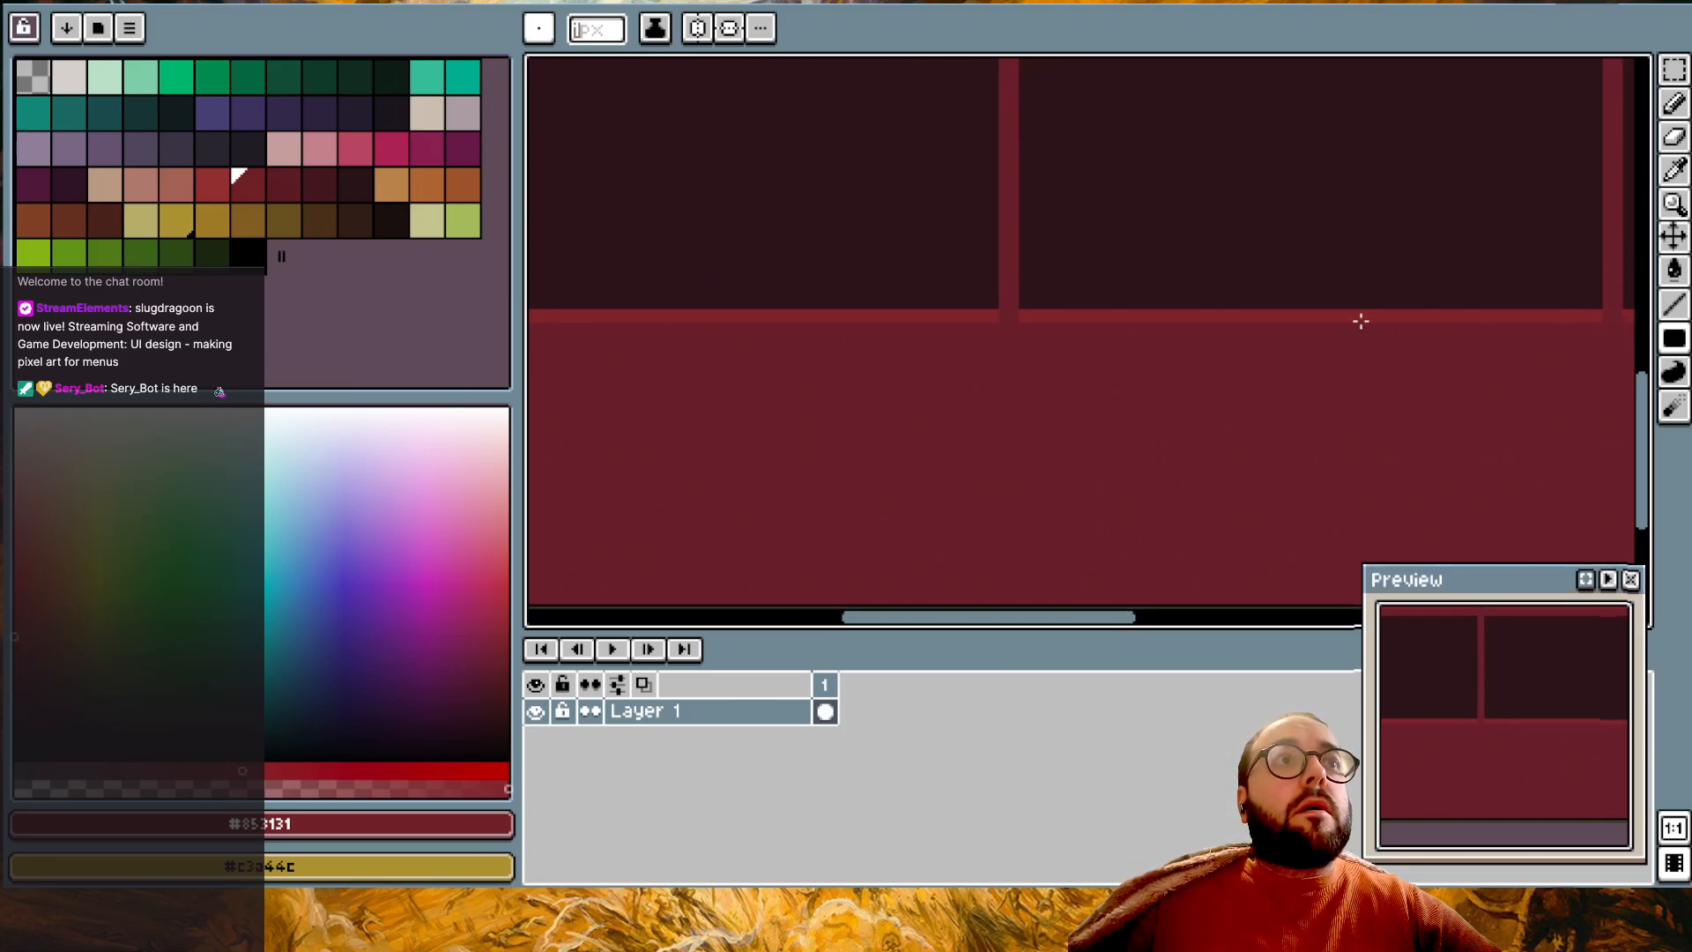
- Continue the #853131 highlight strips on the lower border directly beneath the third and fourth bottom-row cells
key(ctrl+z)
key(ctrl+z)
key(ctrl+z)
key(ctrl+z)
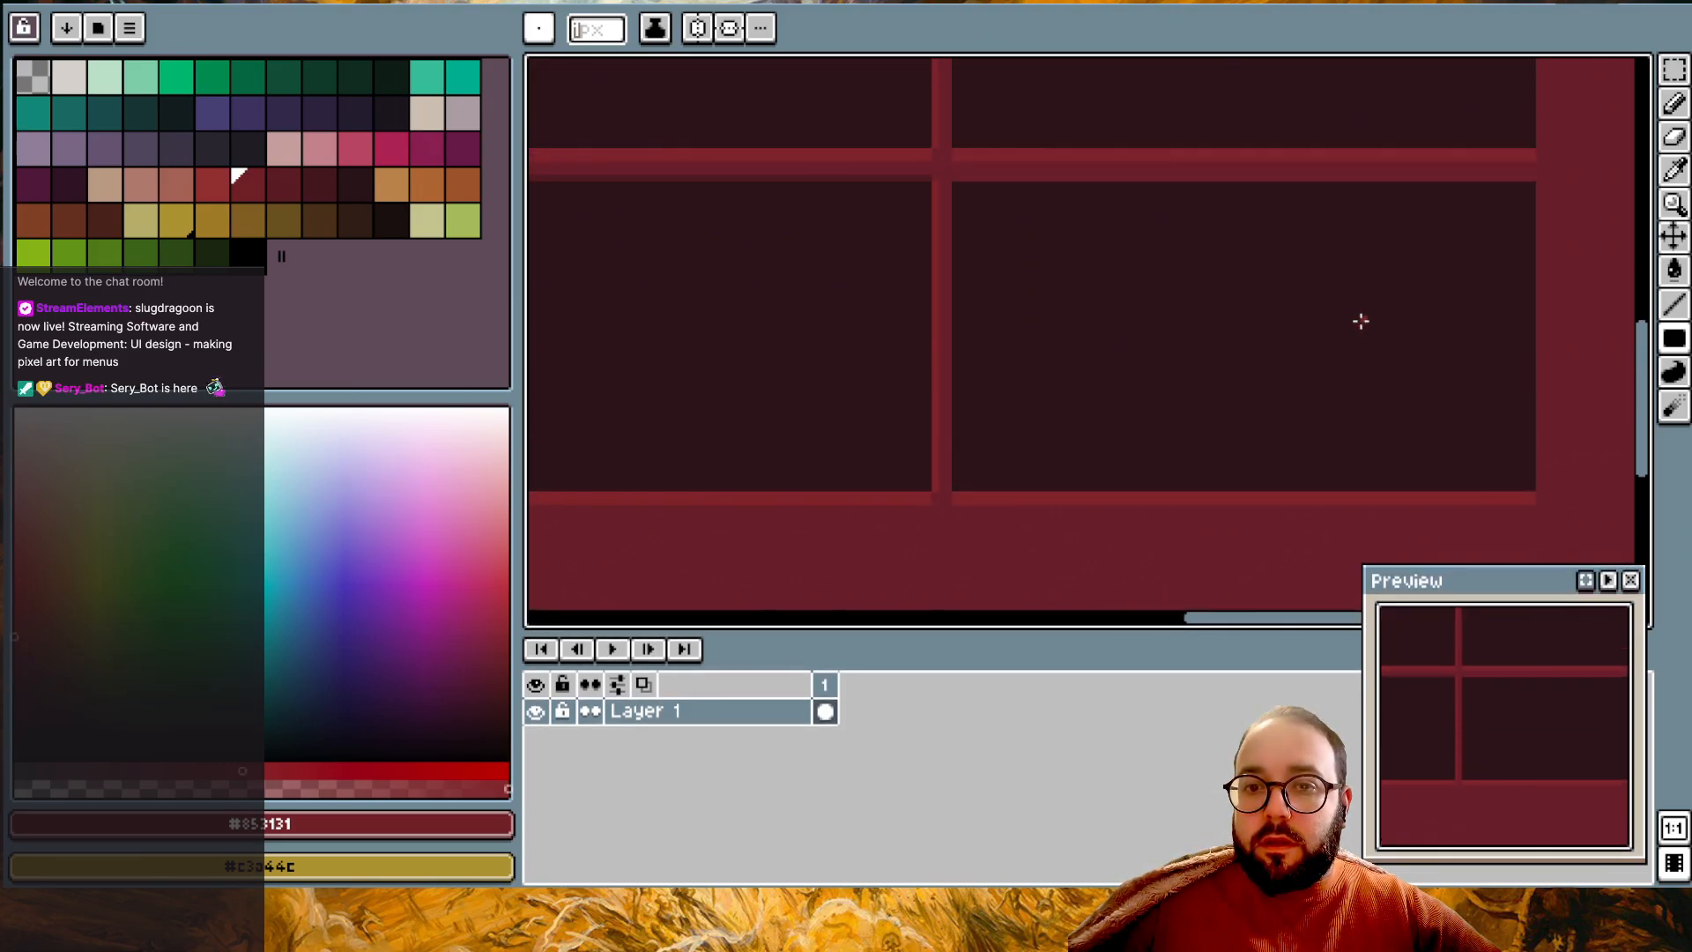
scroll(1361, 320, down, 1)
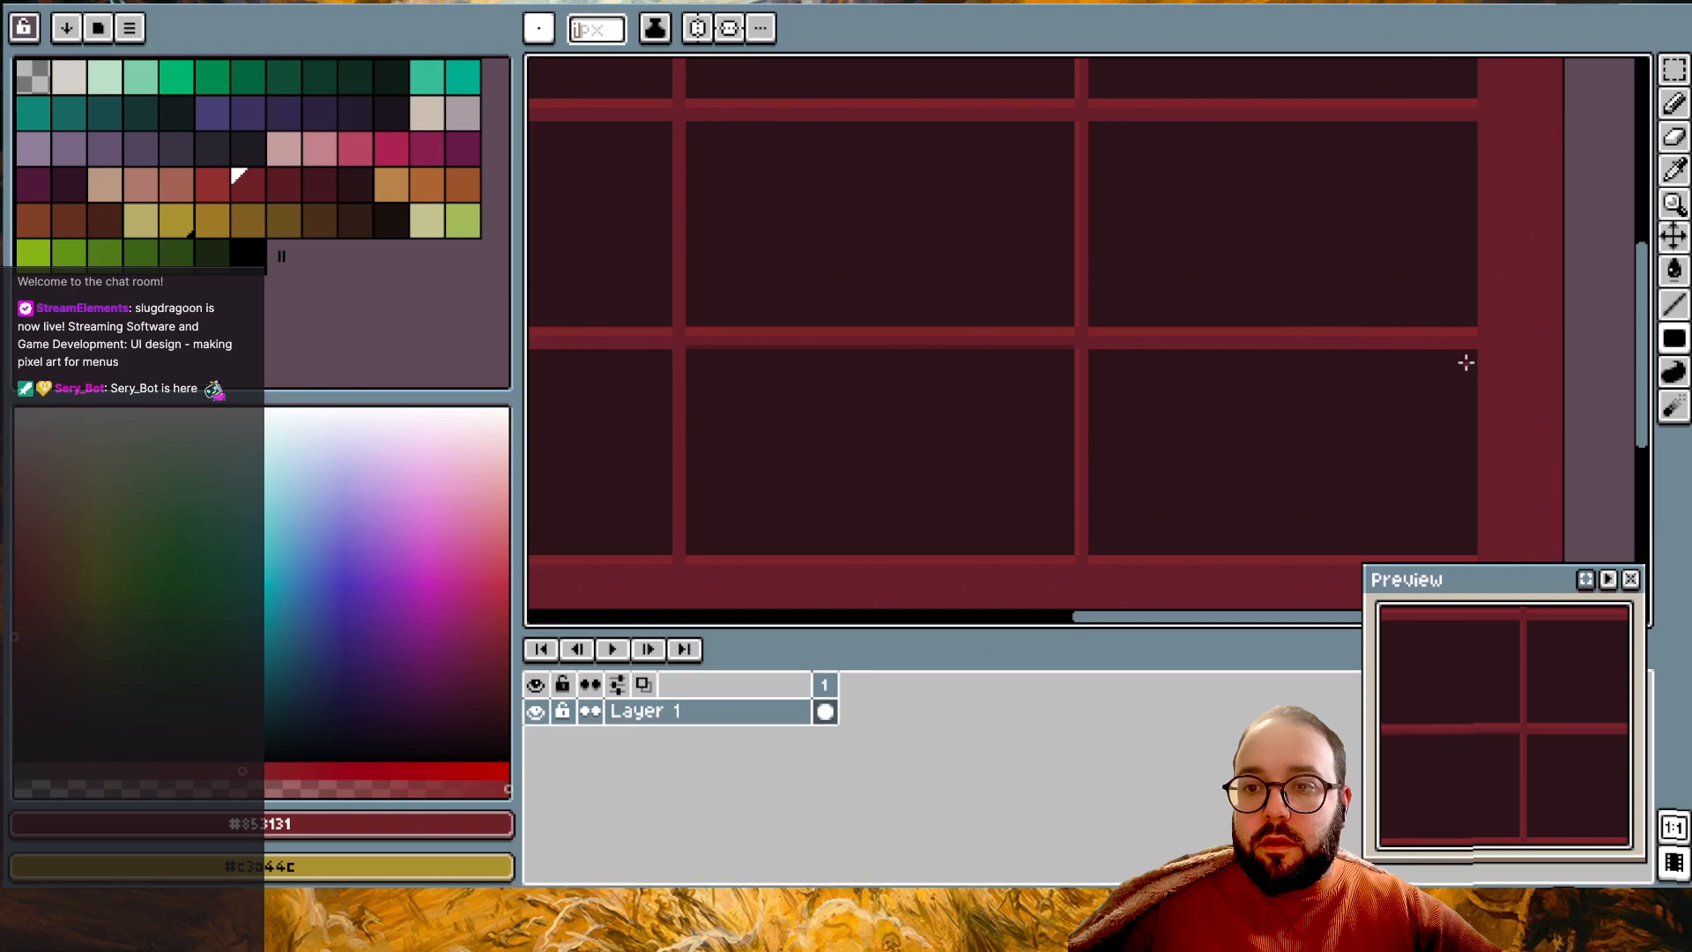
- Draw #853131 highlight strips on the grid's right border beside the fourth column's cells, from the bottom row to the top row
scroll(1465, 362, up, 3)
scroll(1466, 362, down, 3)
scroll(1466, 362, right, 1)
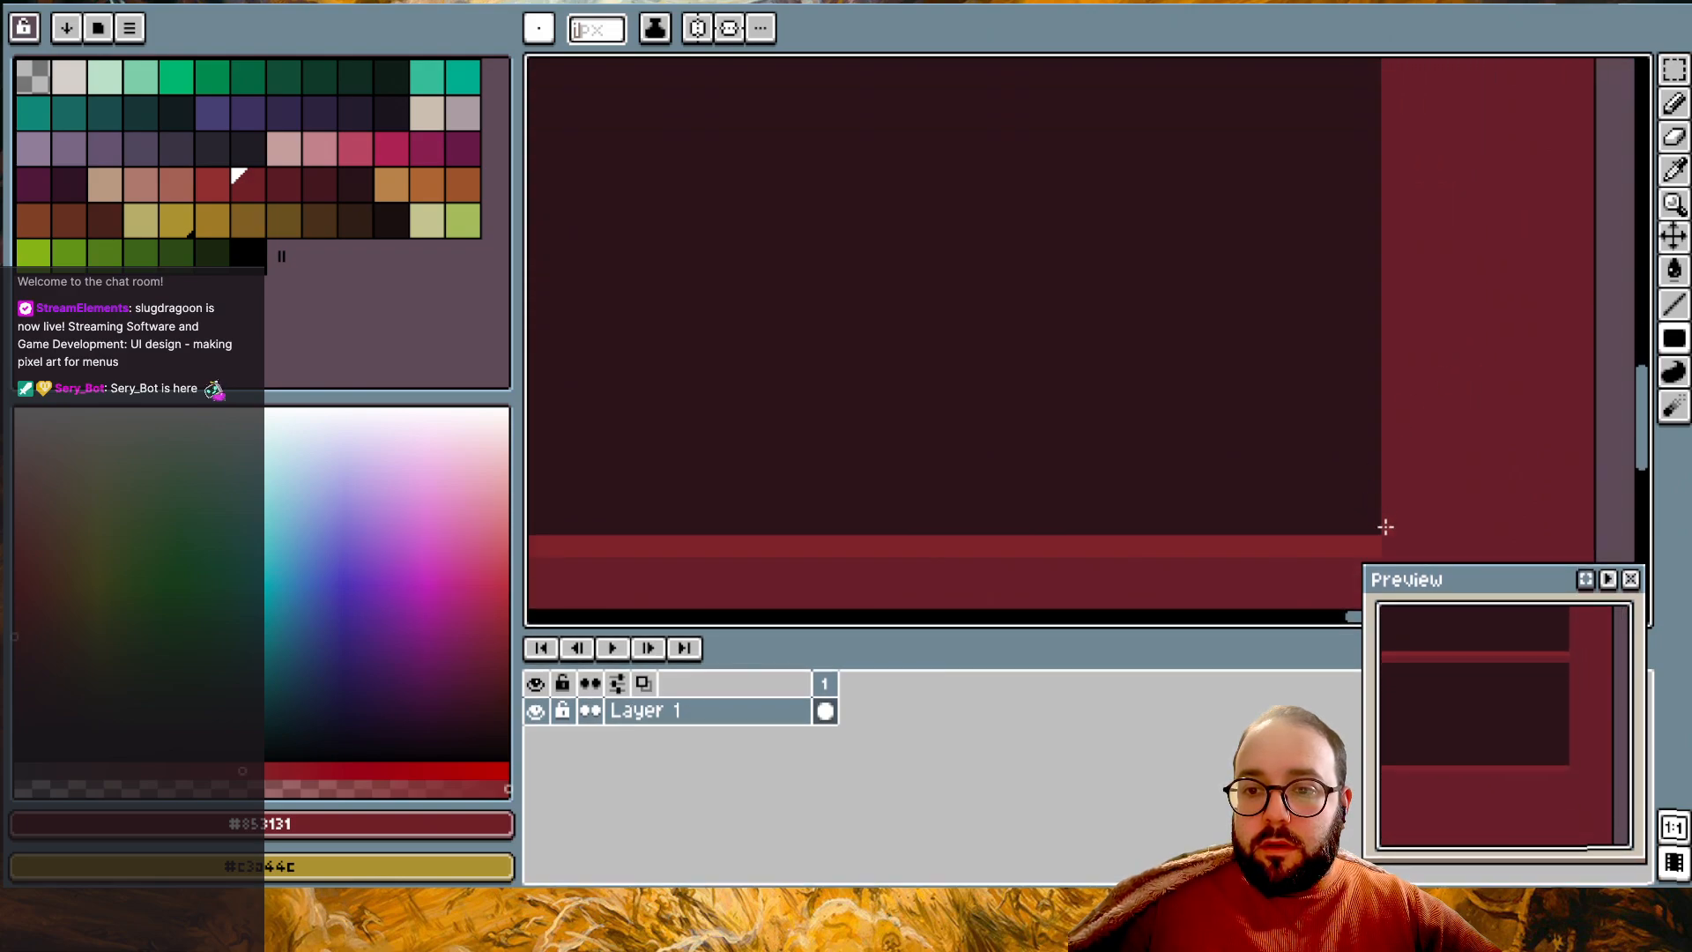
scroll(1375, 75, down, 3)
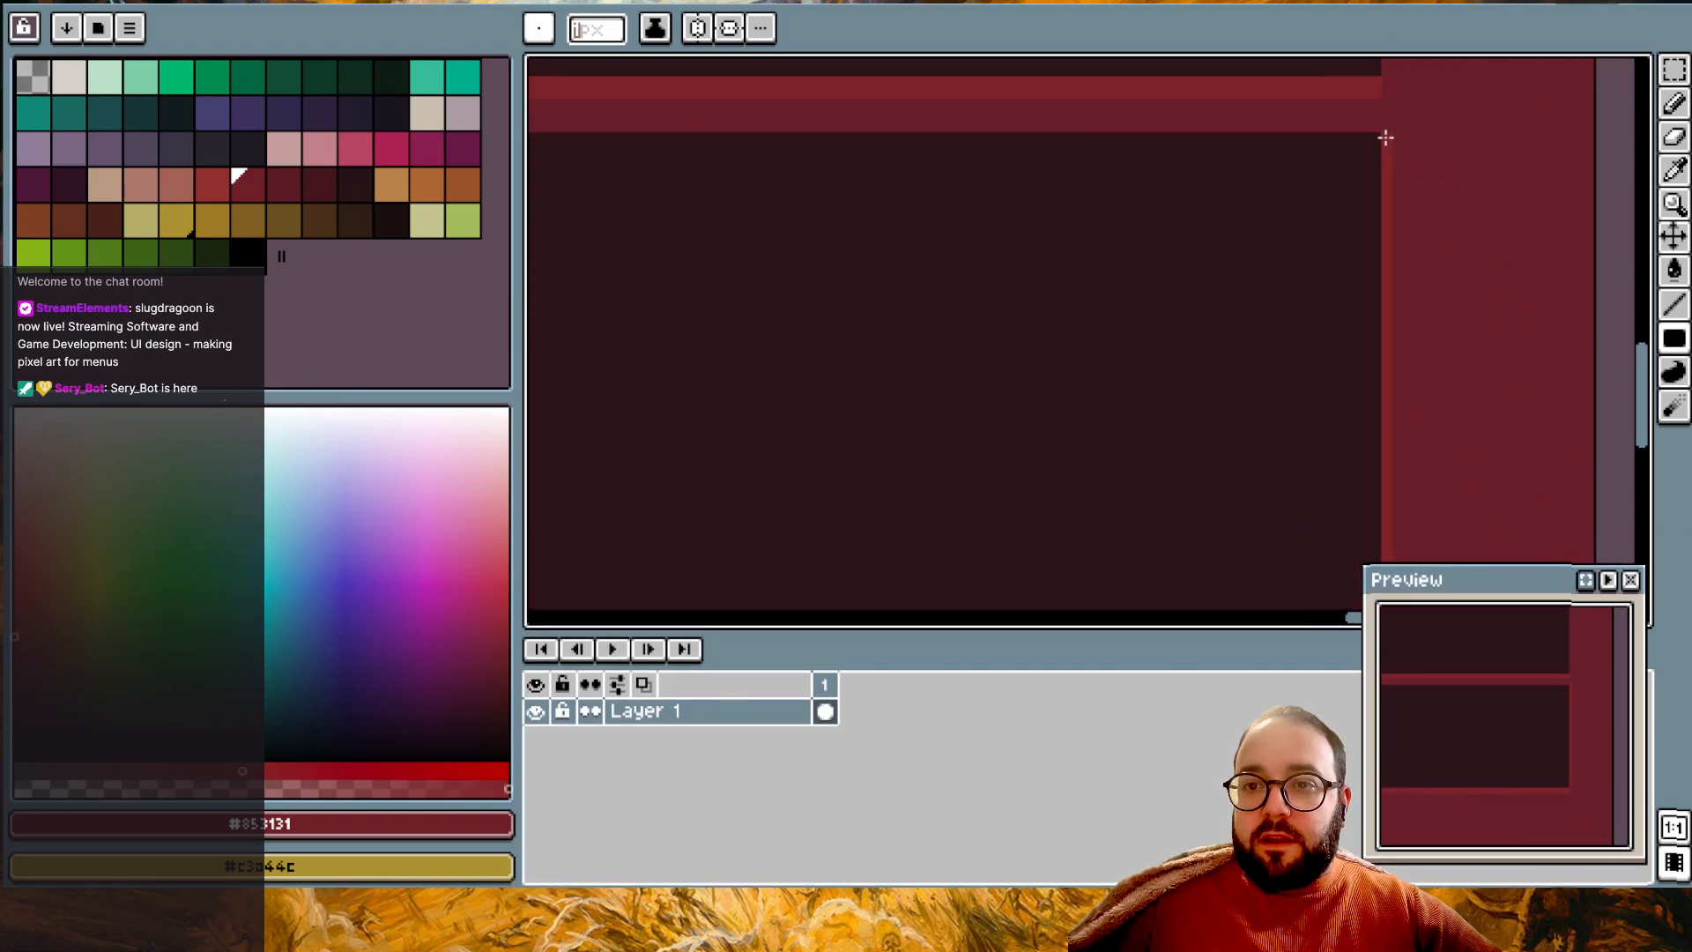
scroll(1387, 137, up, 2)
scroll(1385, 250, up, 5)
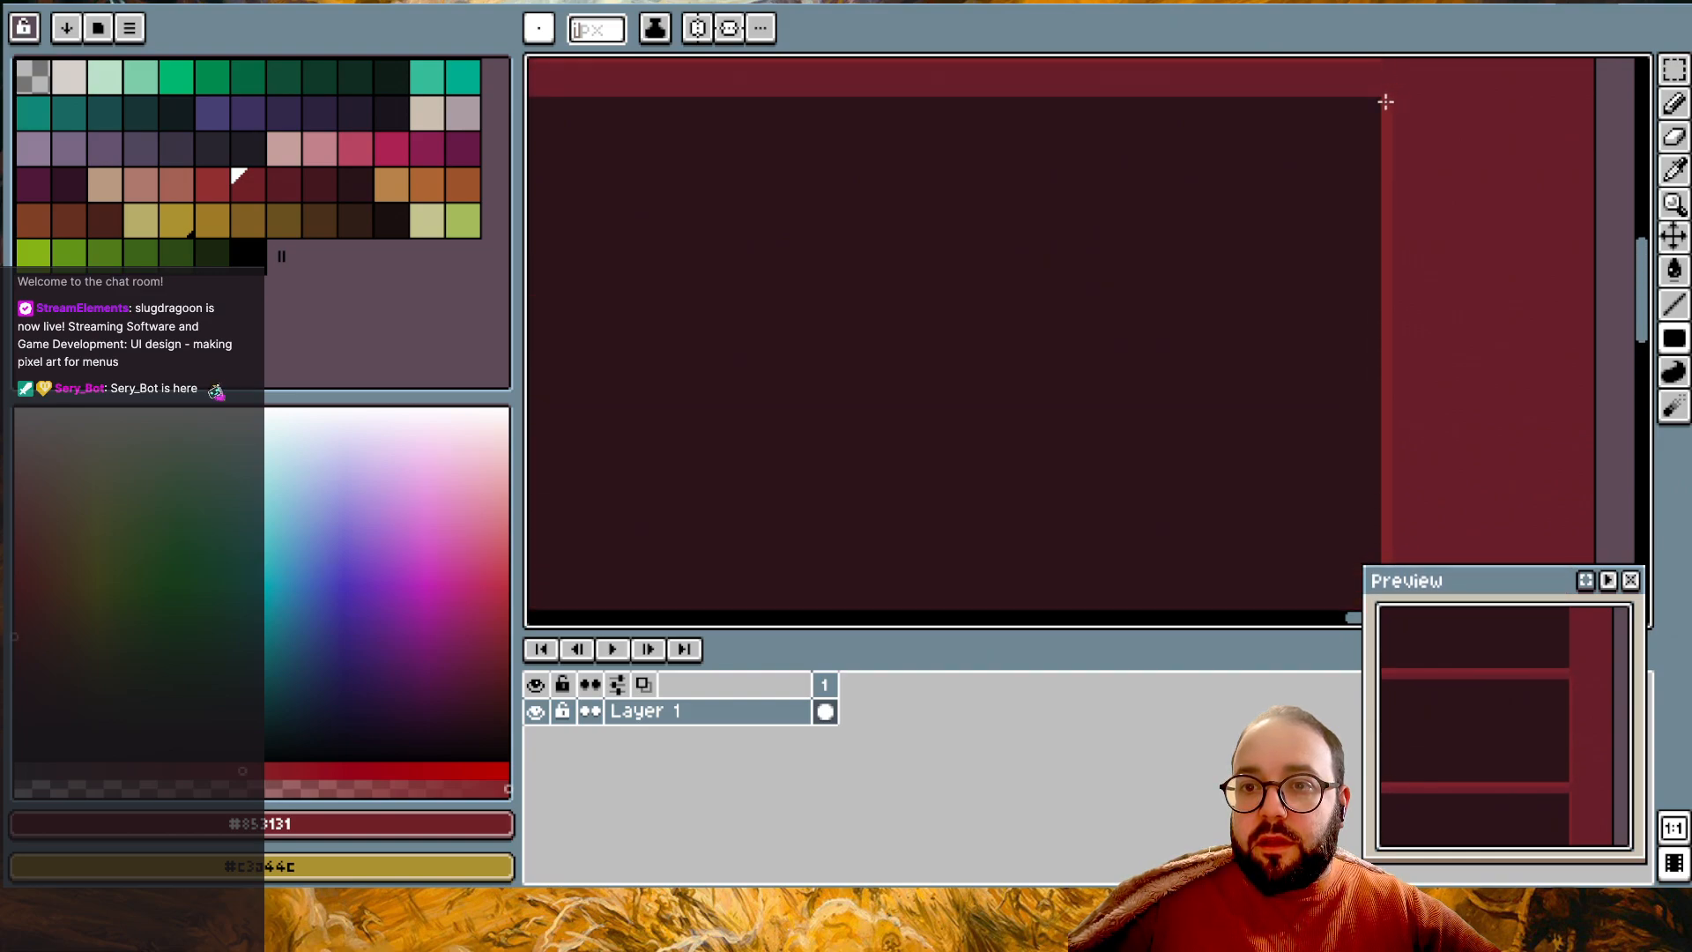
scroll(1395, 159, up, 3)
scroll(1392, 296, up, 3)
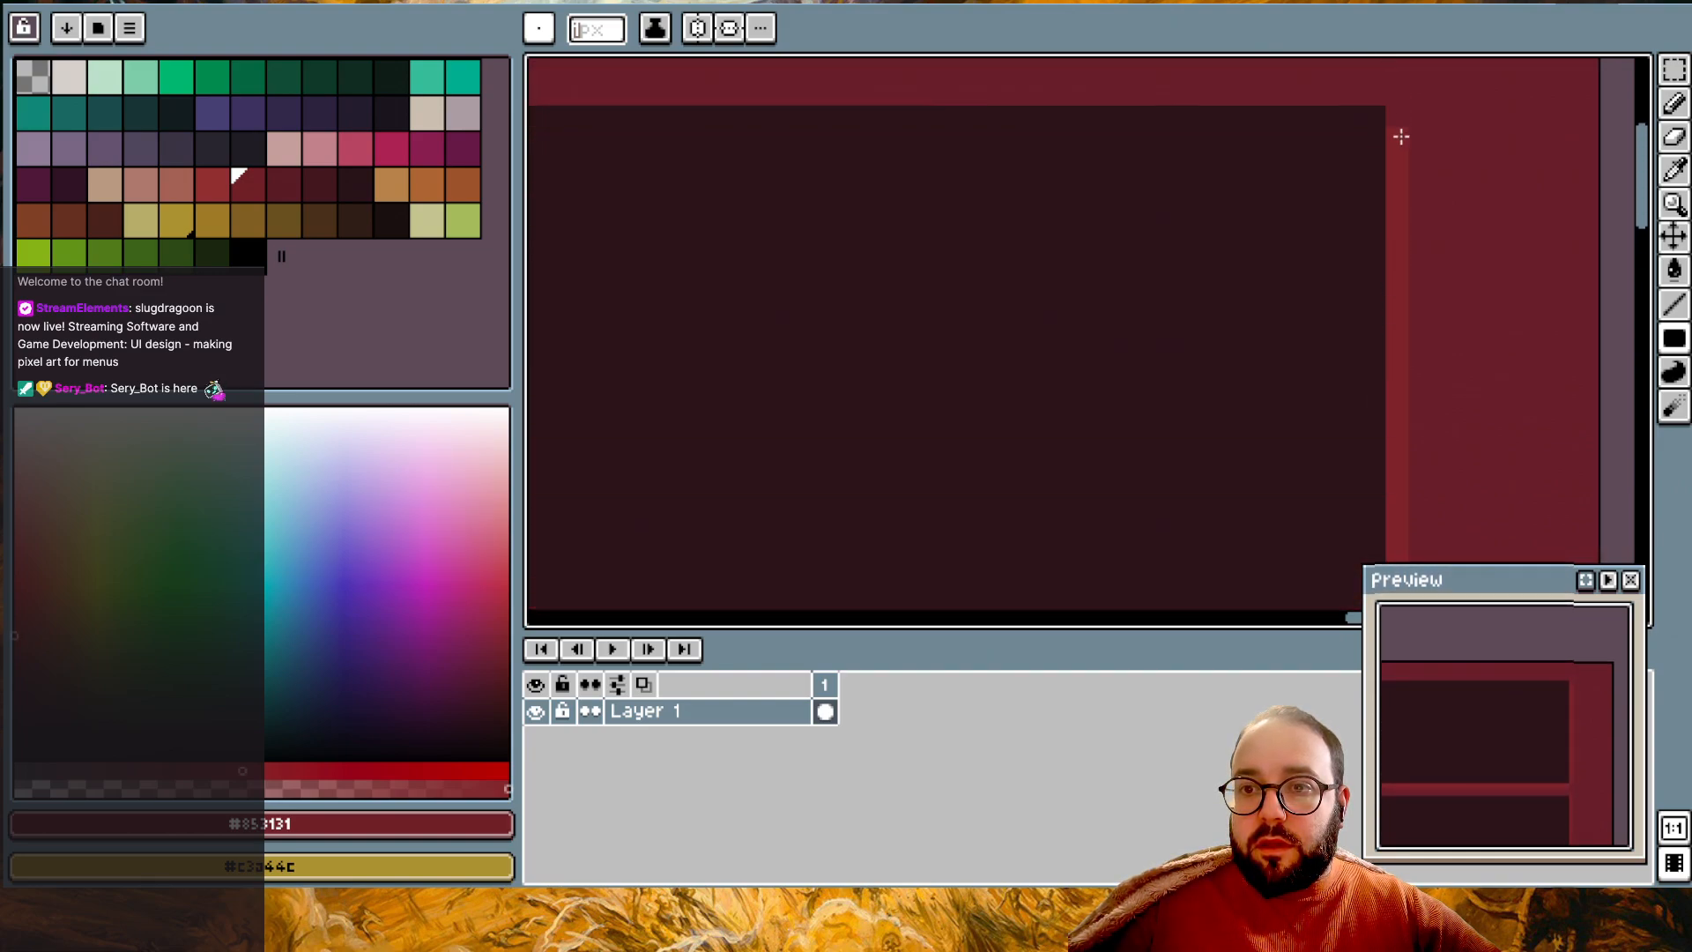
- Draw #853131 highlight strips along the left edge of the second and first vertical dividers in the top row
scroll(1455, 272, left, 5)
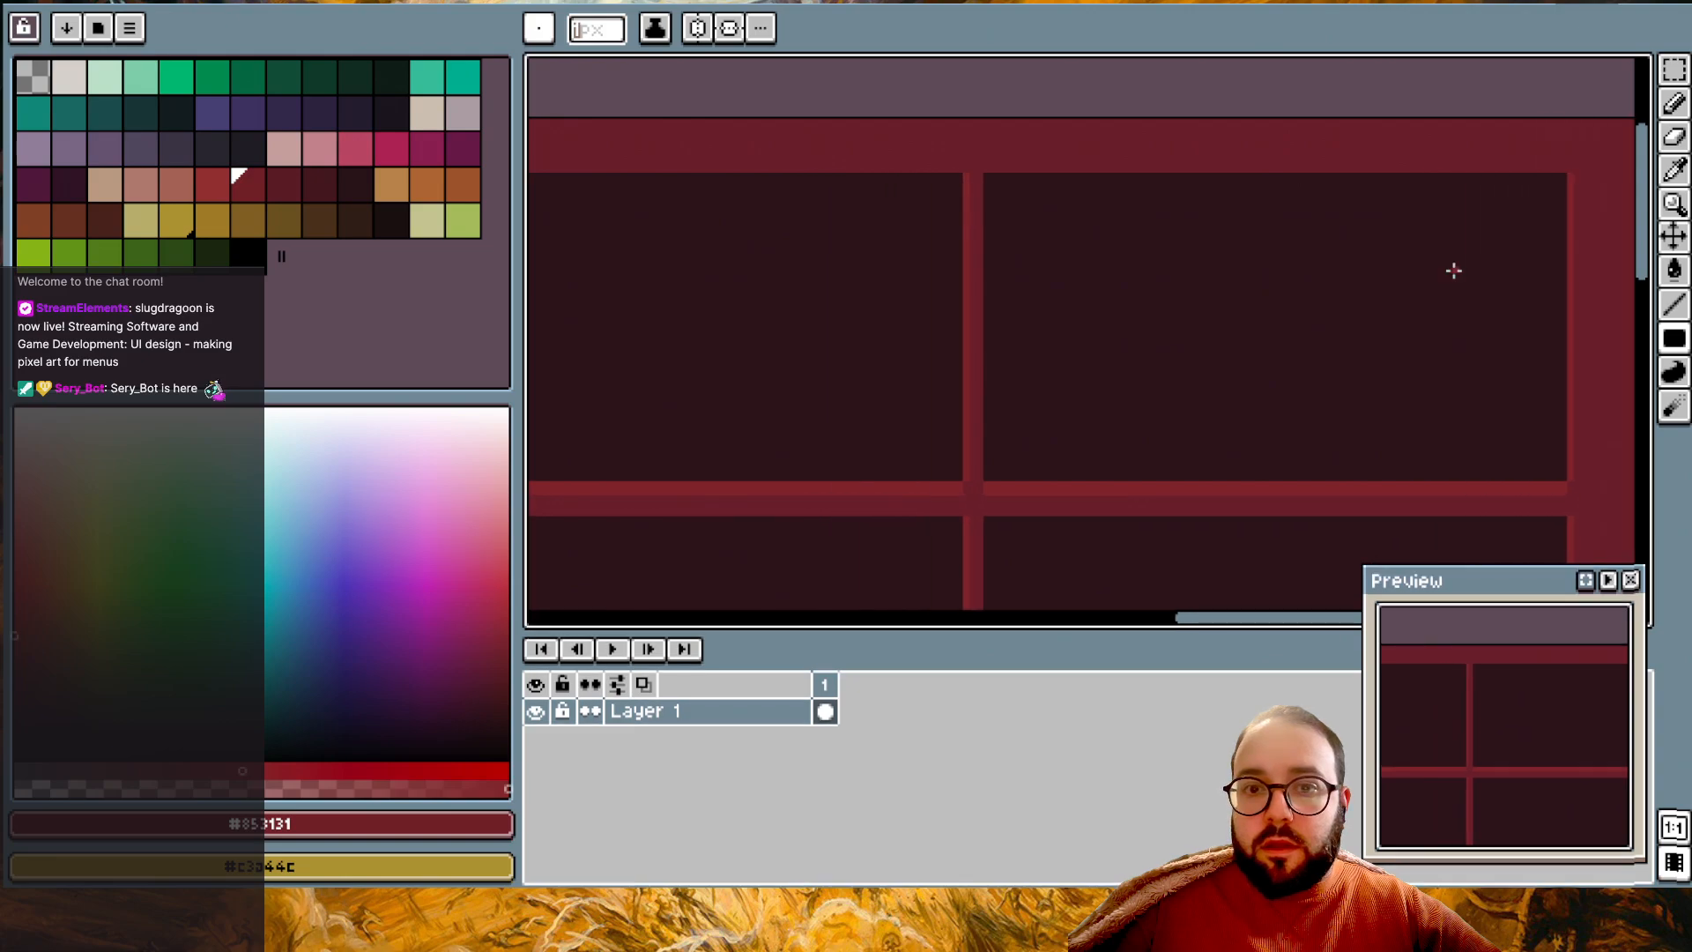
scroll(1146, 326, left, 4)
ctrl+scroll(1055, 363, up, 1)
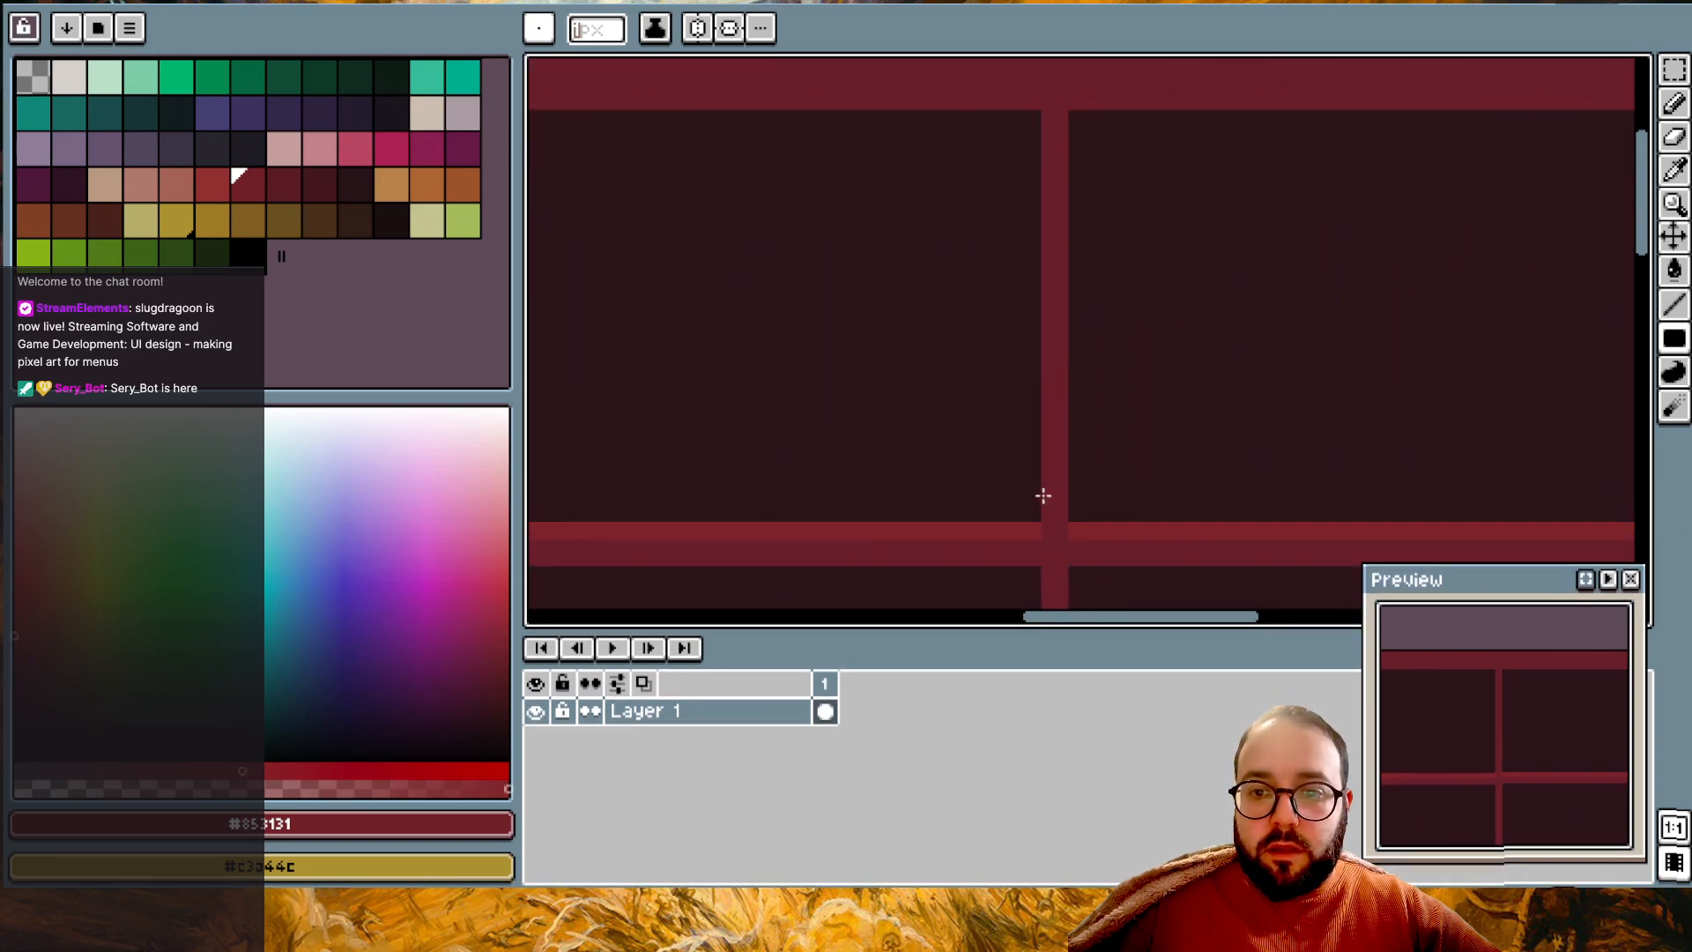
drag(1044, 514, 1045, 116)
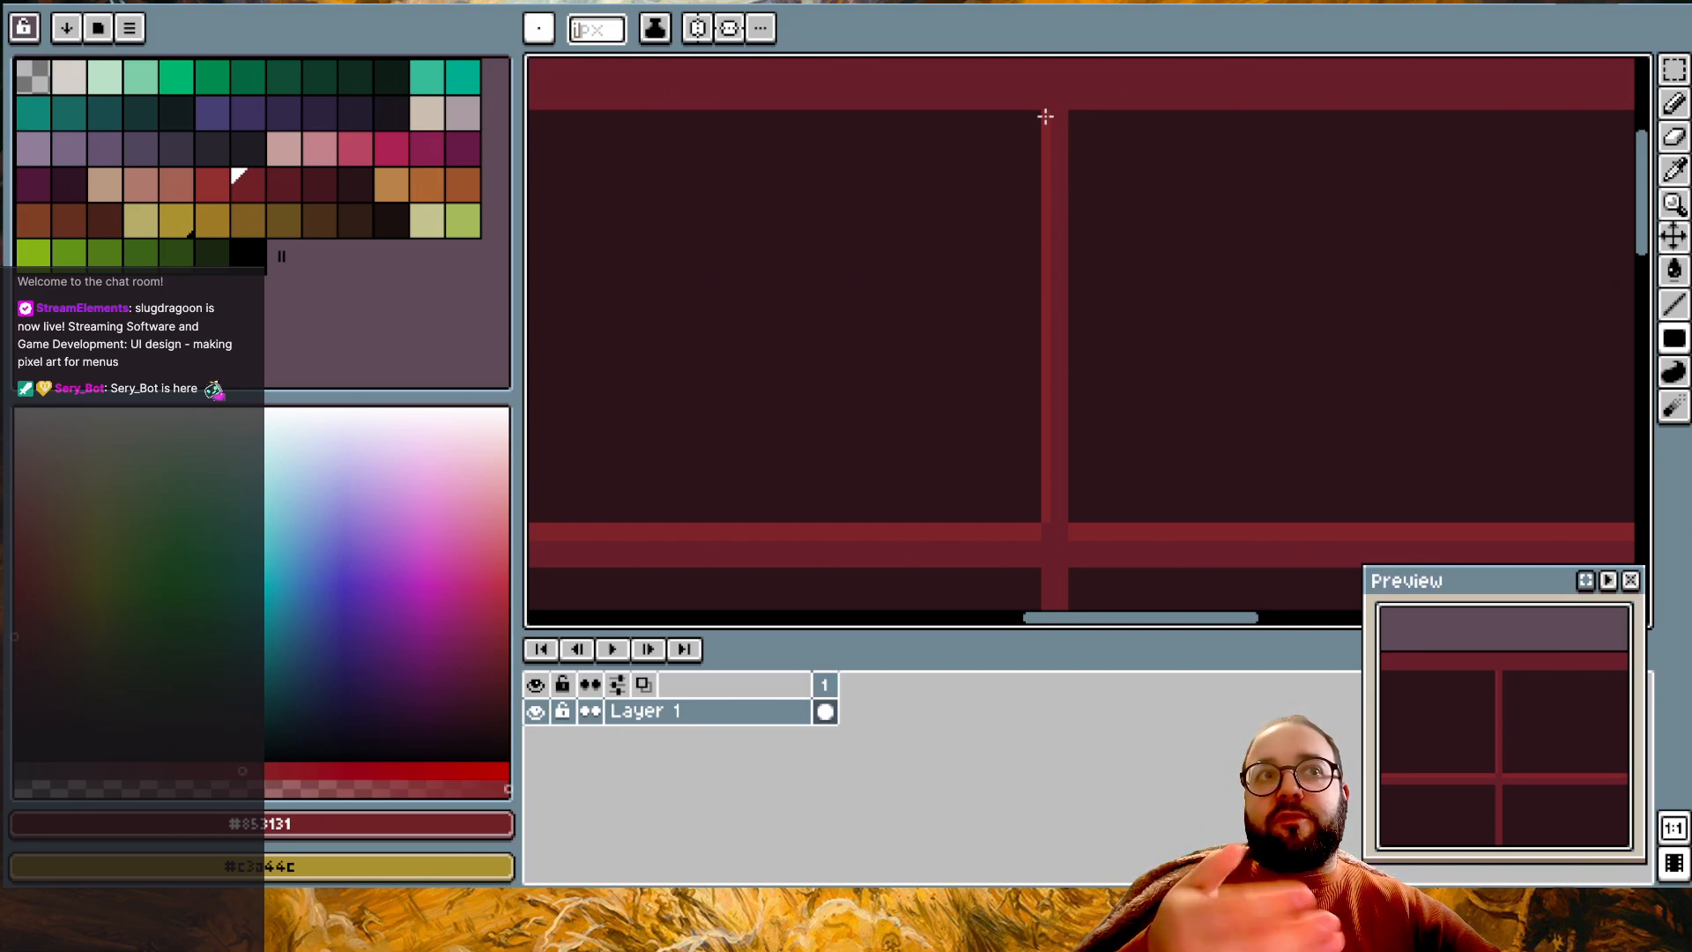
scroll(1014, 122, left, 3)
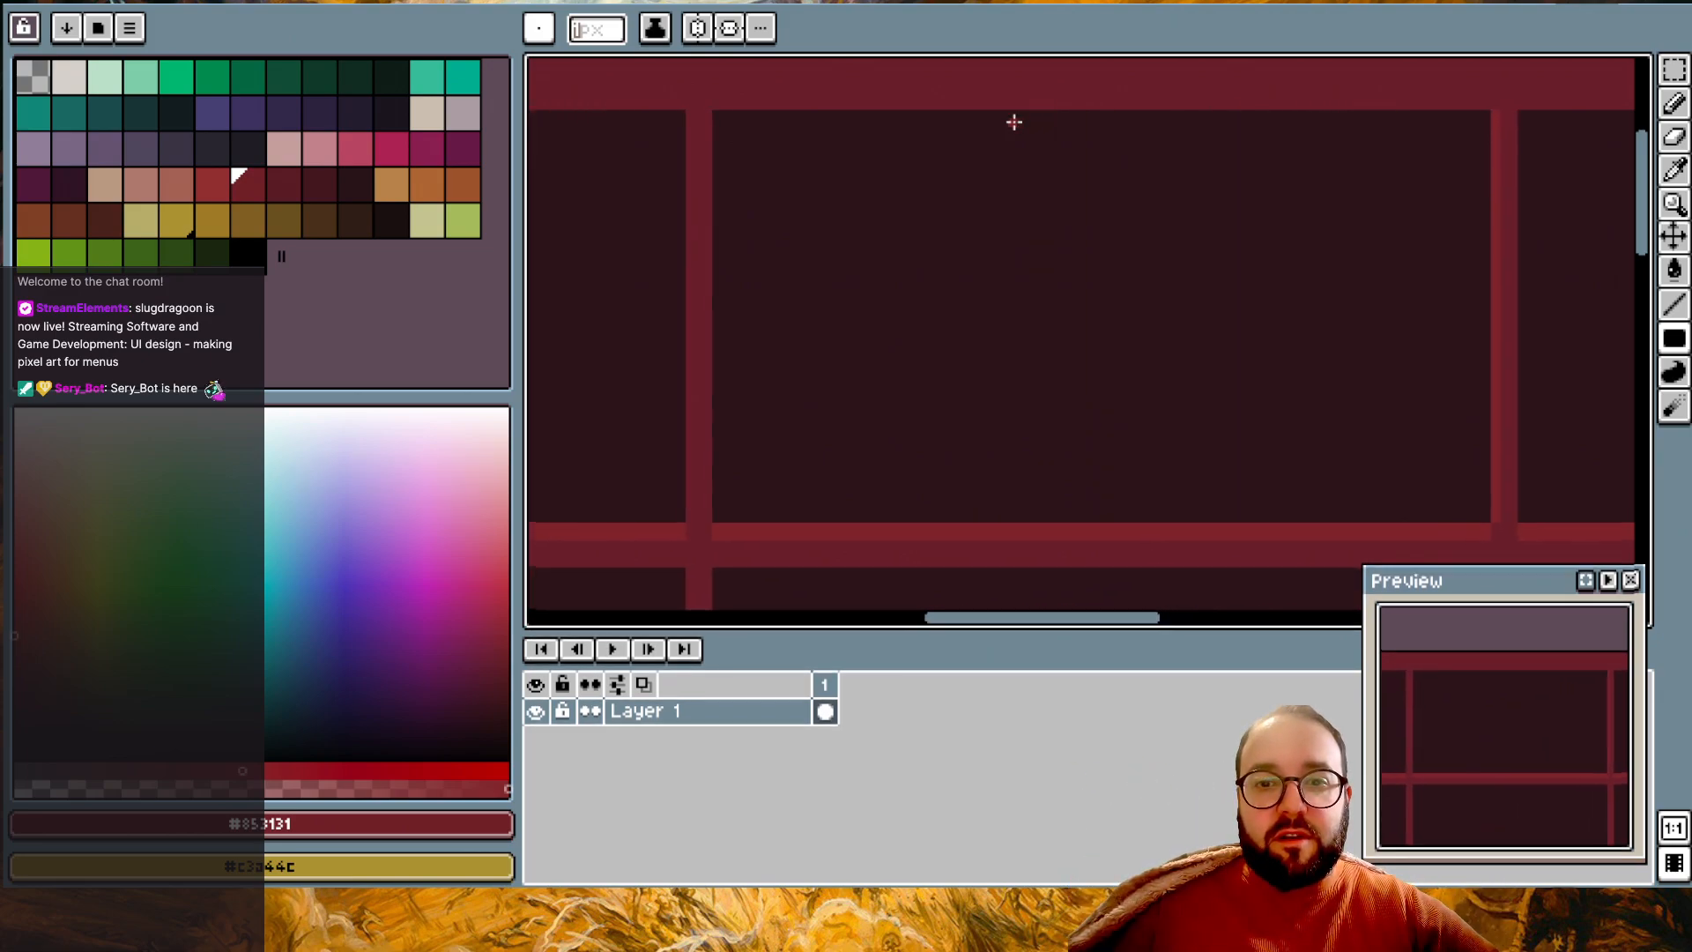
scroll(1014, 122, left, 2)
drag(864, 108, 862, 396)
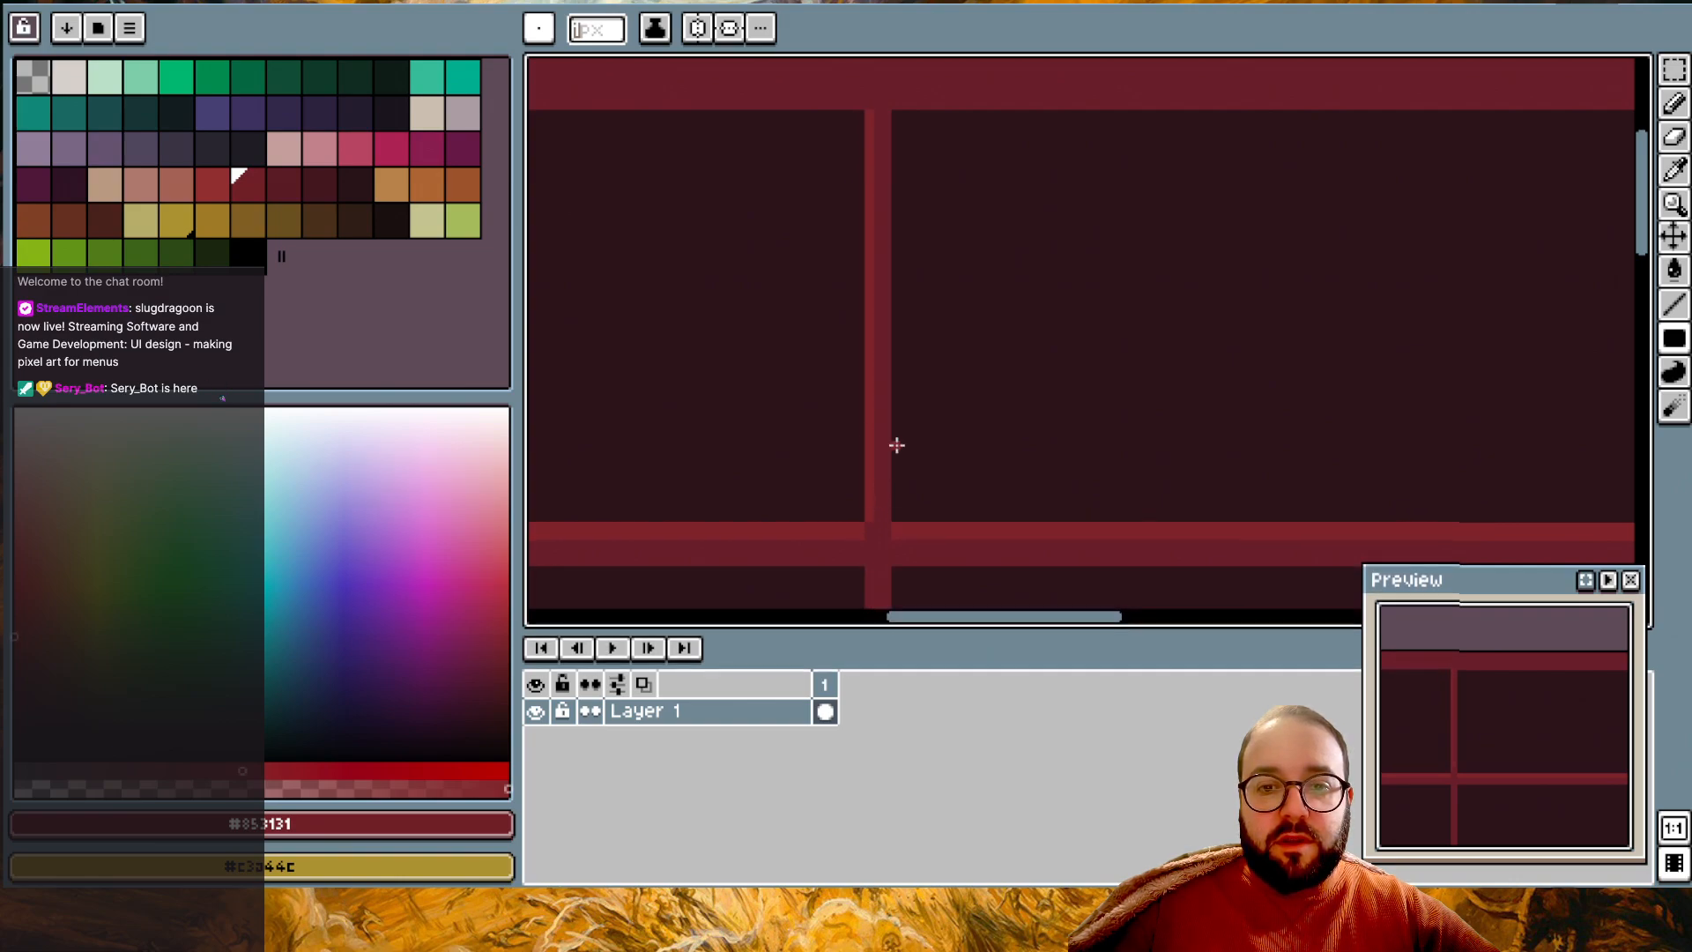
- Extend the #853131 highlight along the left edge of the first vertical divider through the bottom and middle rows
scroll(958, 360, left, 1)
scroll(958, 360, left, 2)
scroll(958, 360, down, 3)
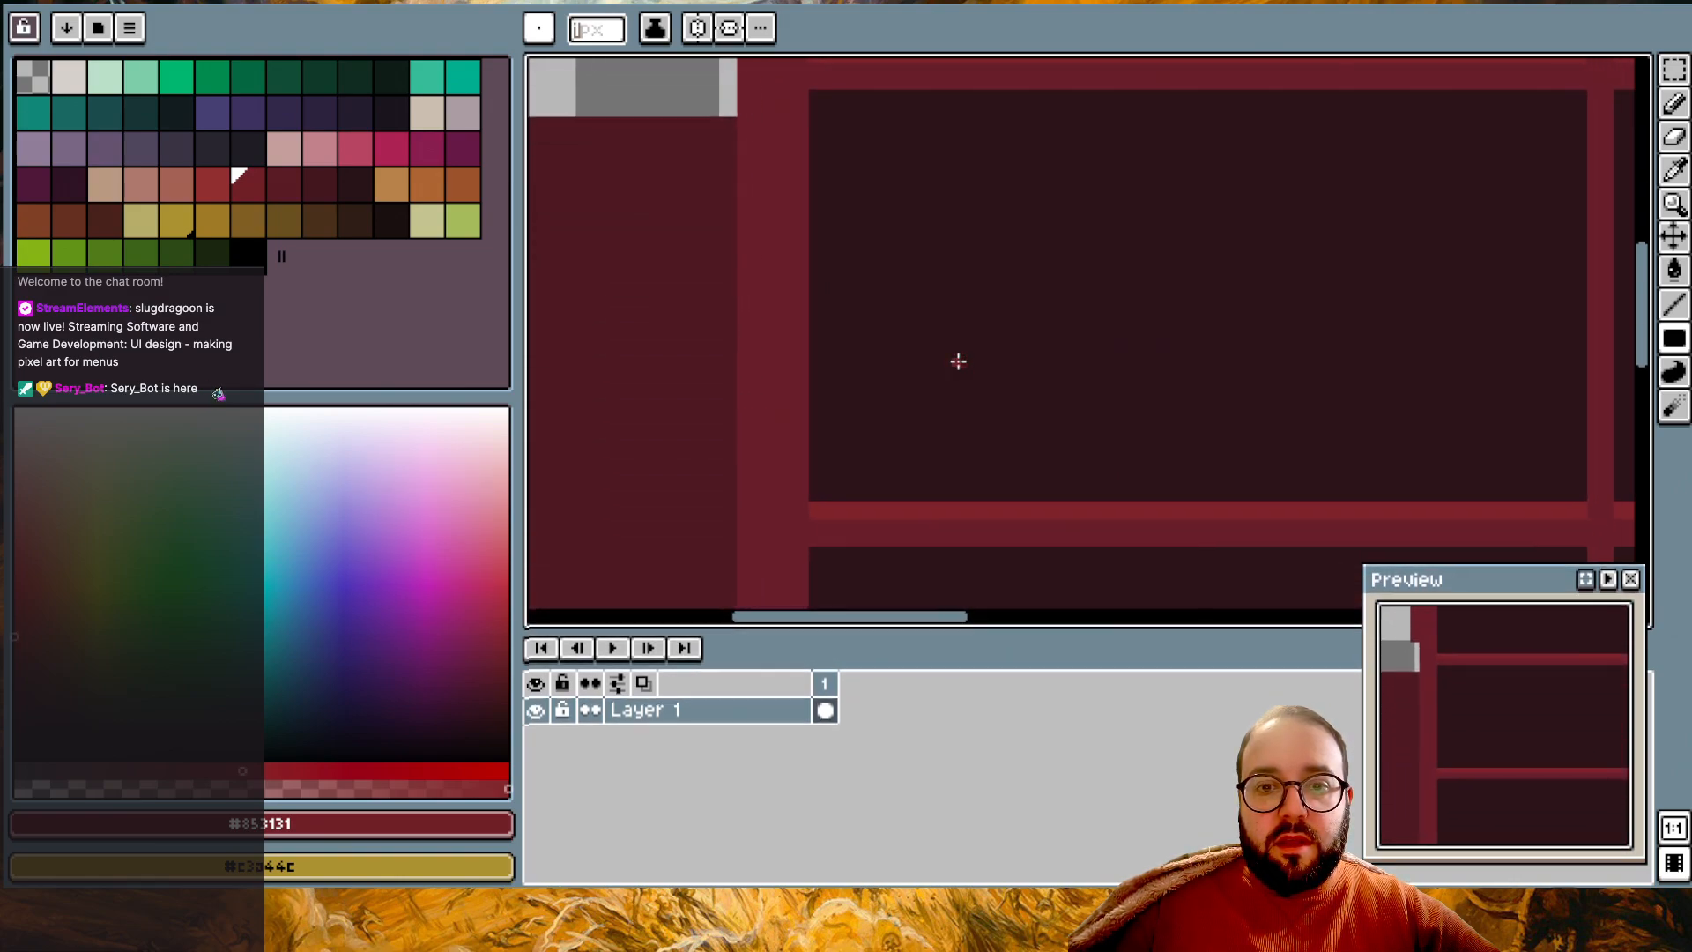
scroll(958, 360, down, 2)
scroll(961, 360, right, 3)
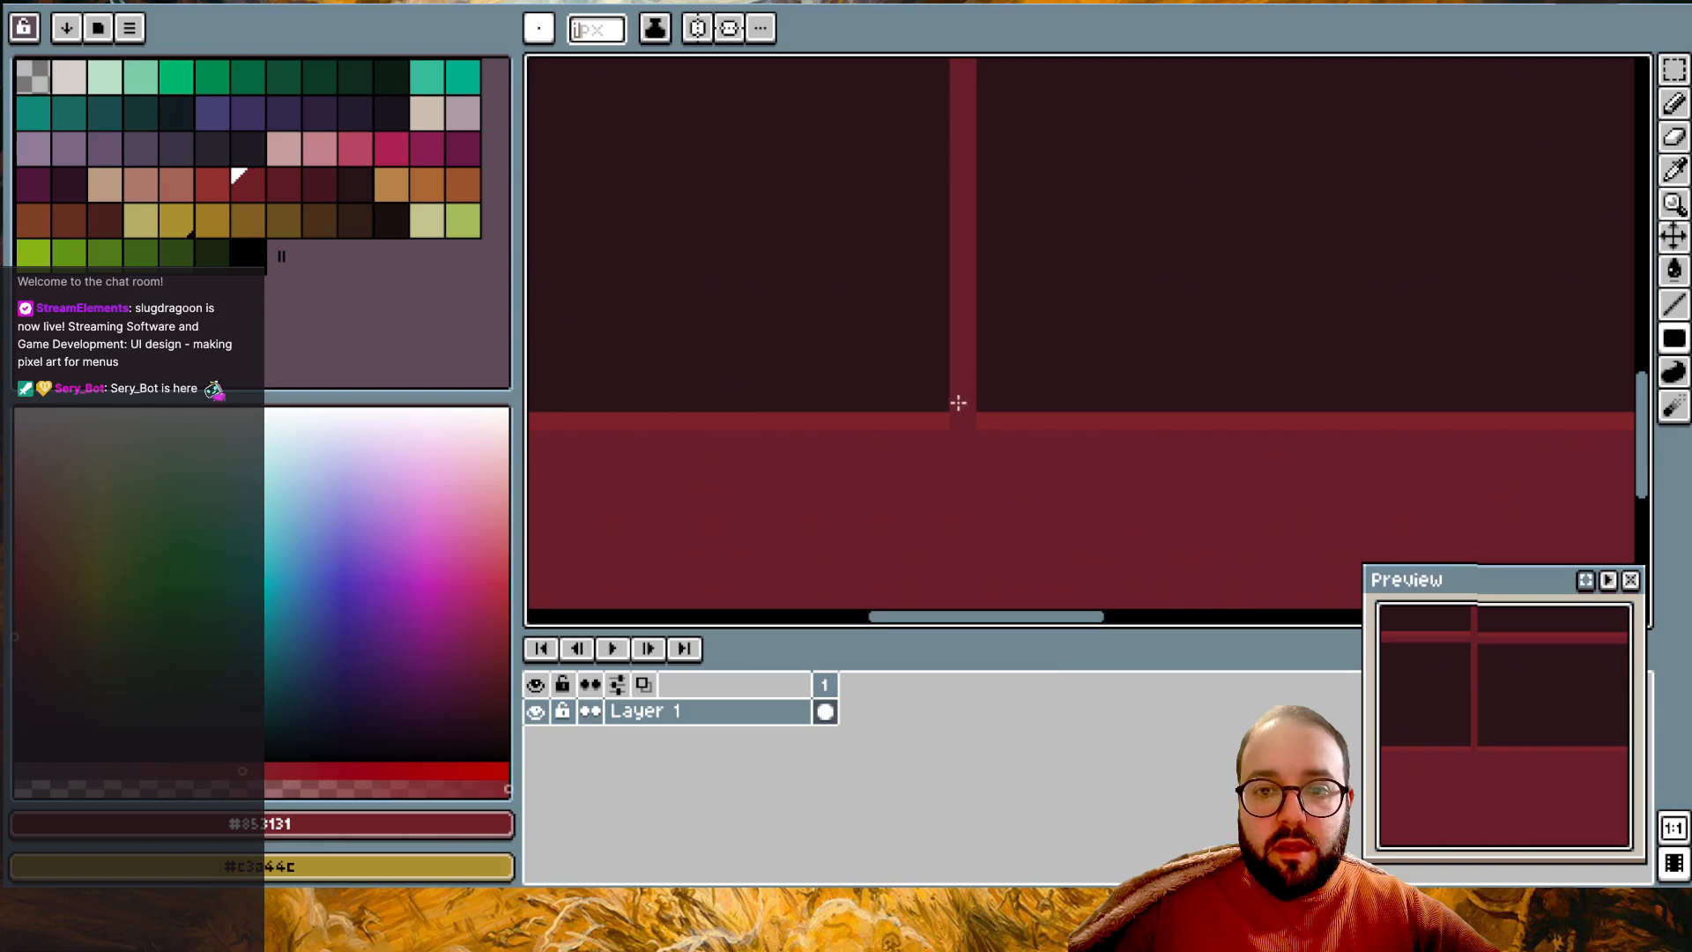
scroll(953, 396, up, 3)
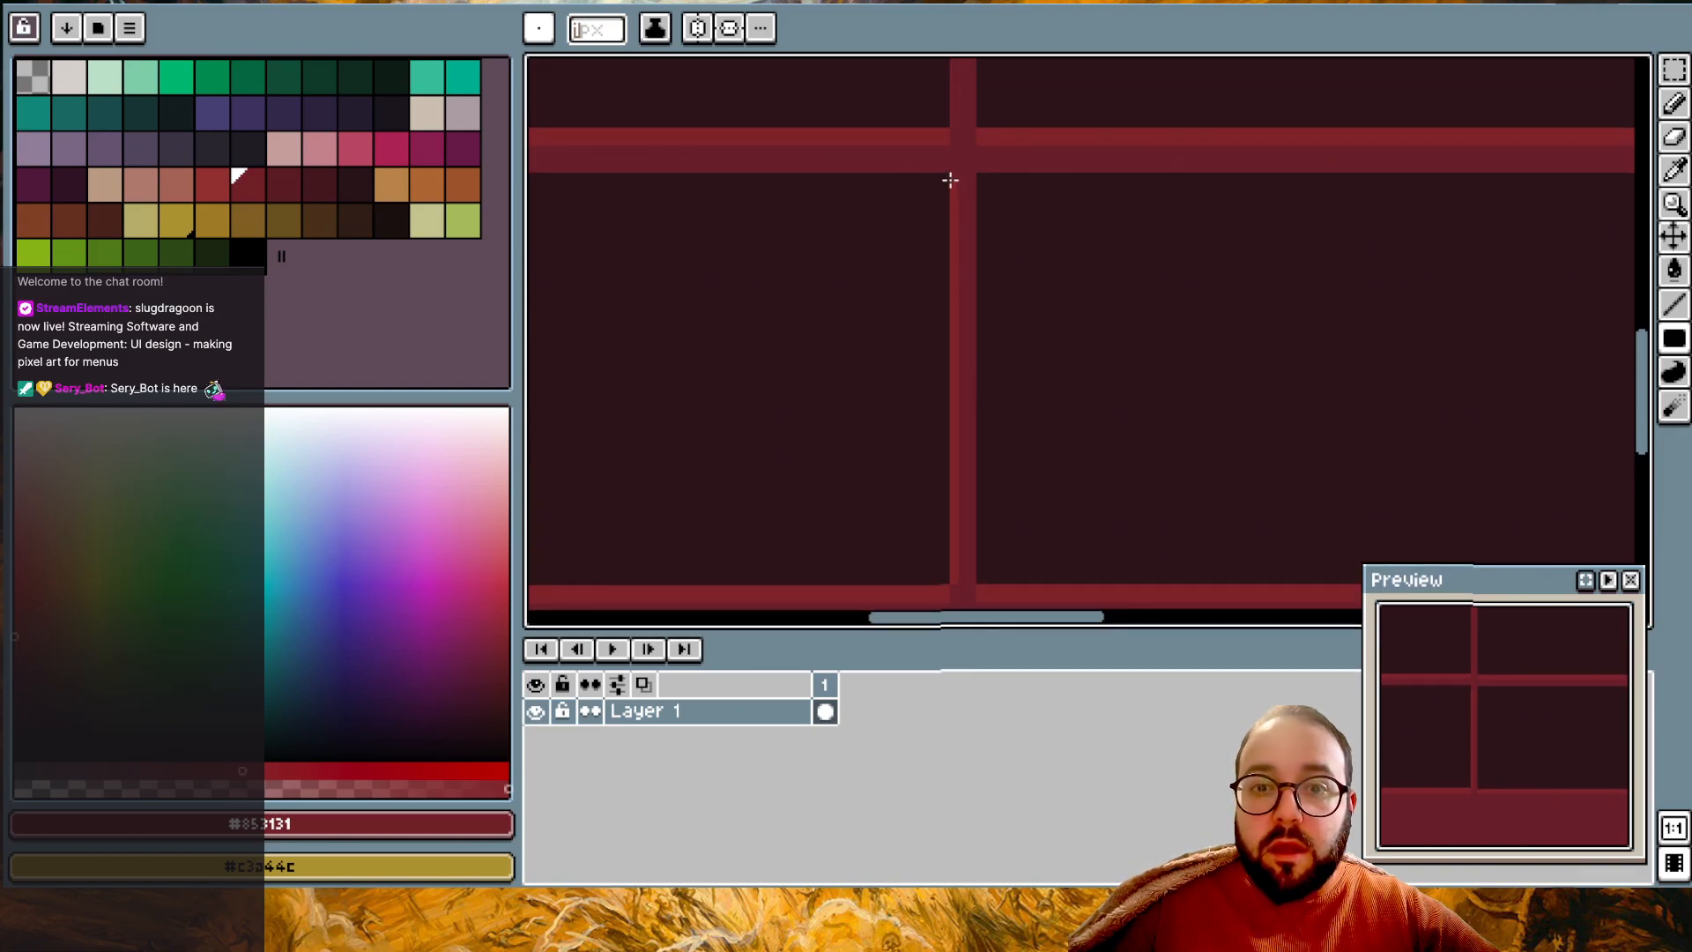
ctrl+scroll(1054, 64, down, 1)
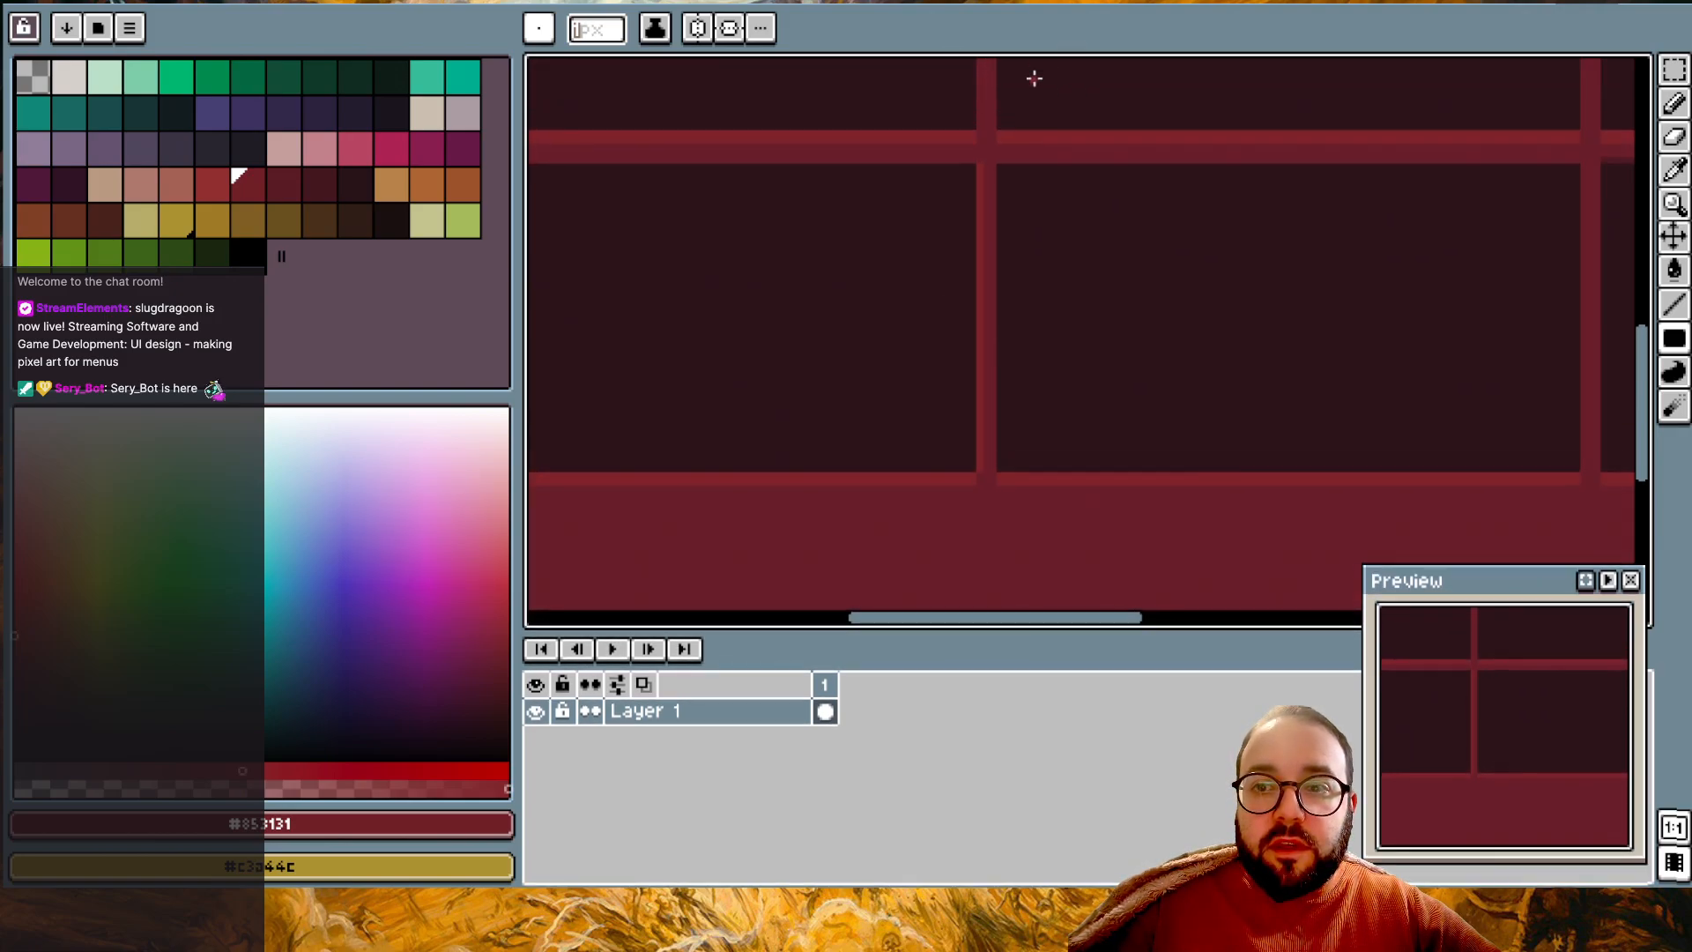
scroll(974, 249, up, 5)
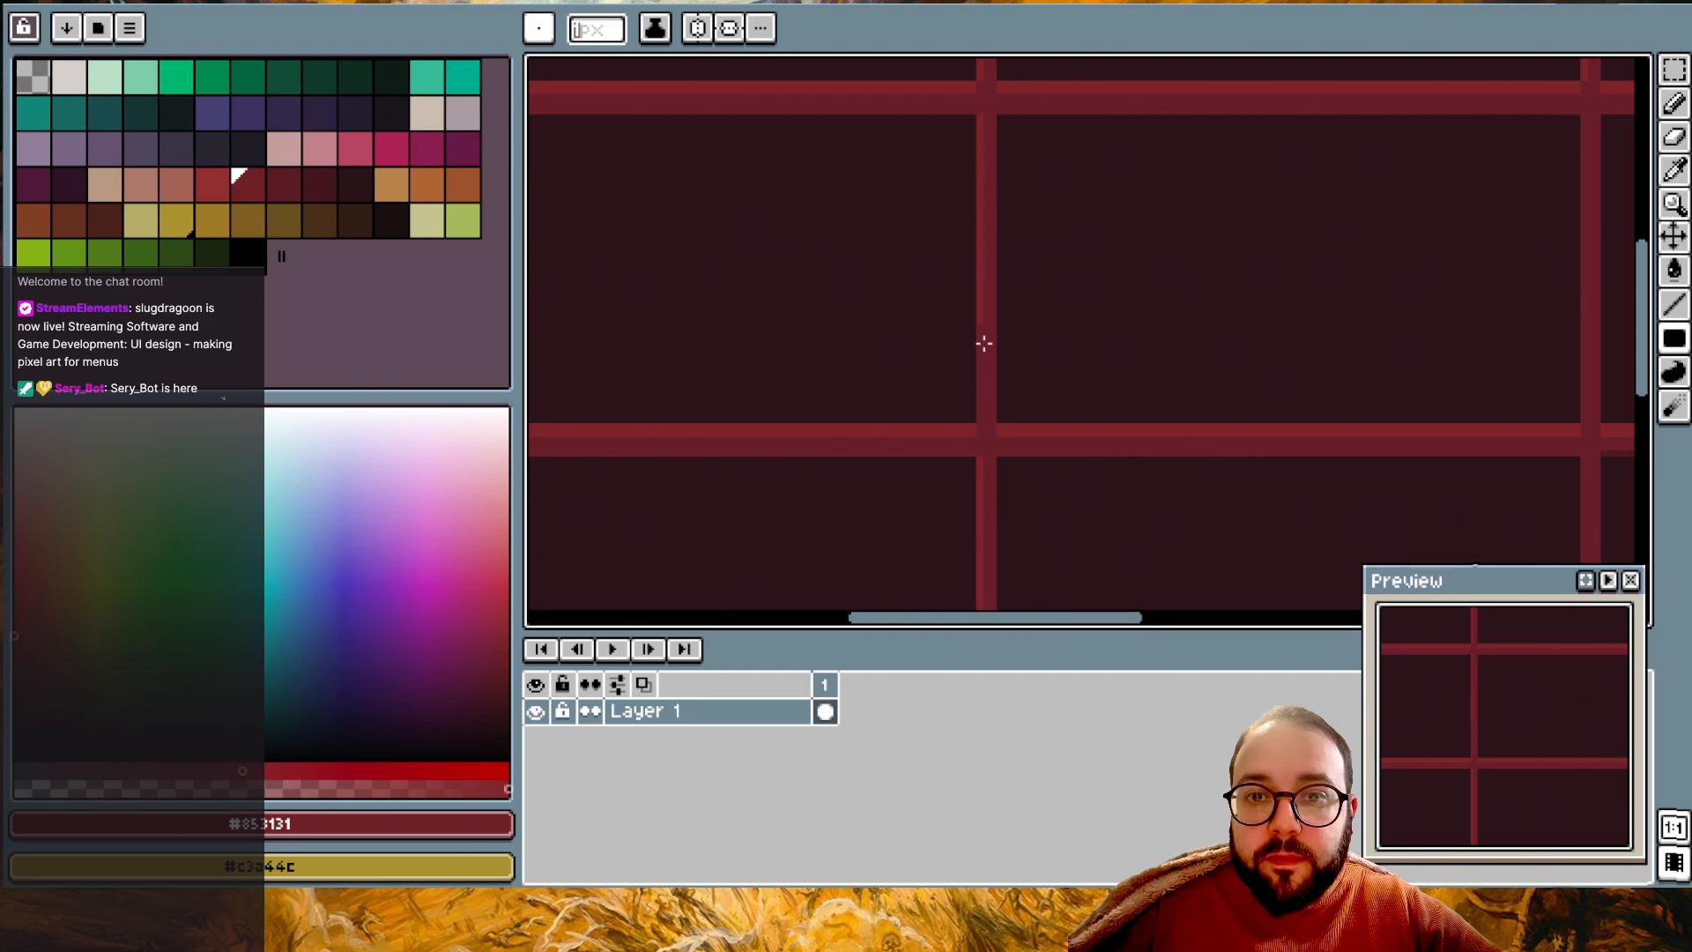
- Draw #853131 highlight strips along the left edge of the second vertical divider in the middle and bottom rows
scroll(1278, 370, right, 4)
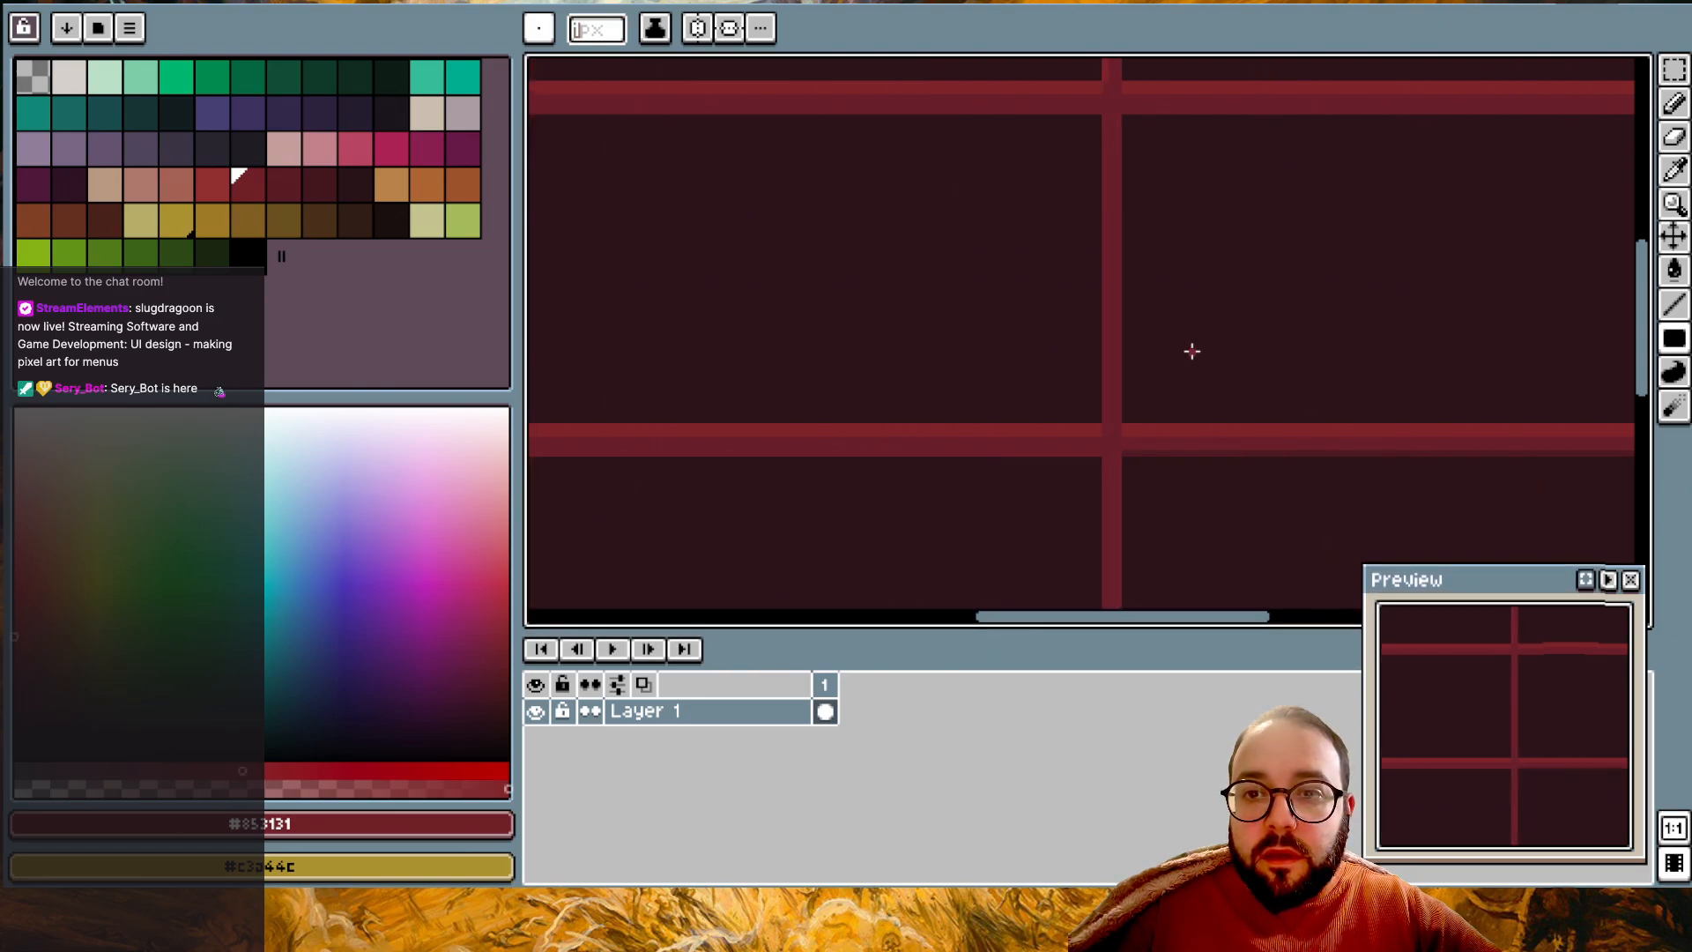
alt+click(1110, 440)
alt+click(1110, 441)
middle_drag(1114, 450, 1096, 295)
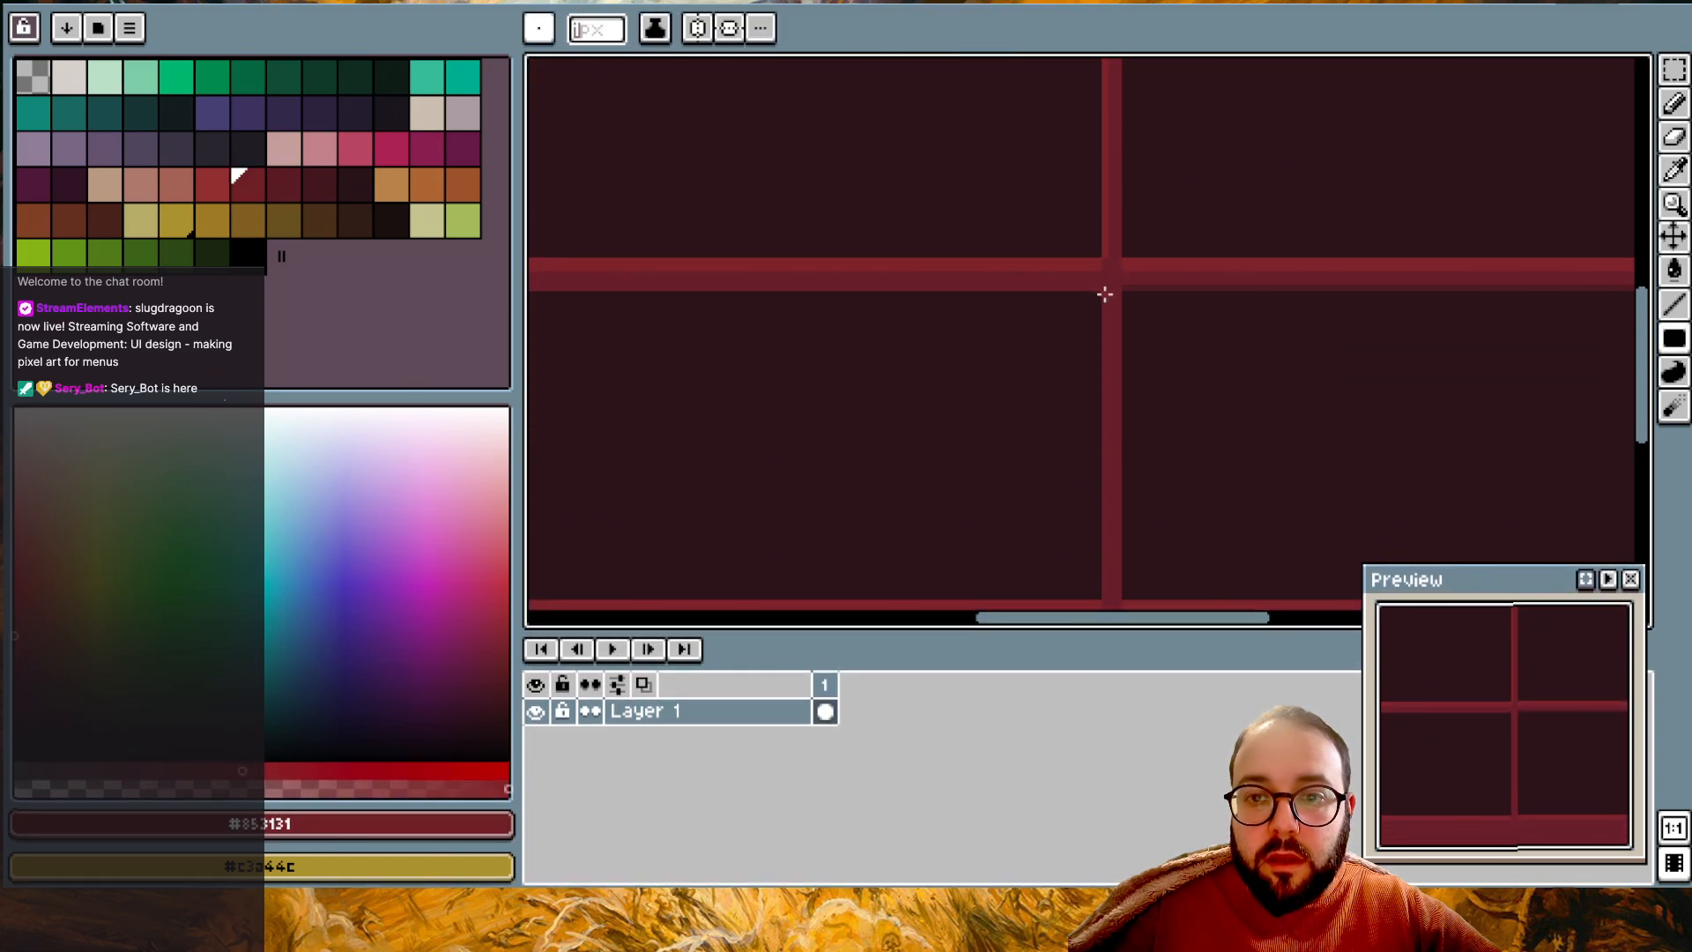
scroll(1103, 575, down, 2)
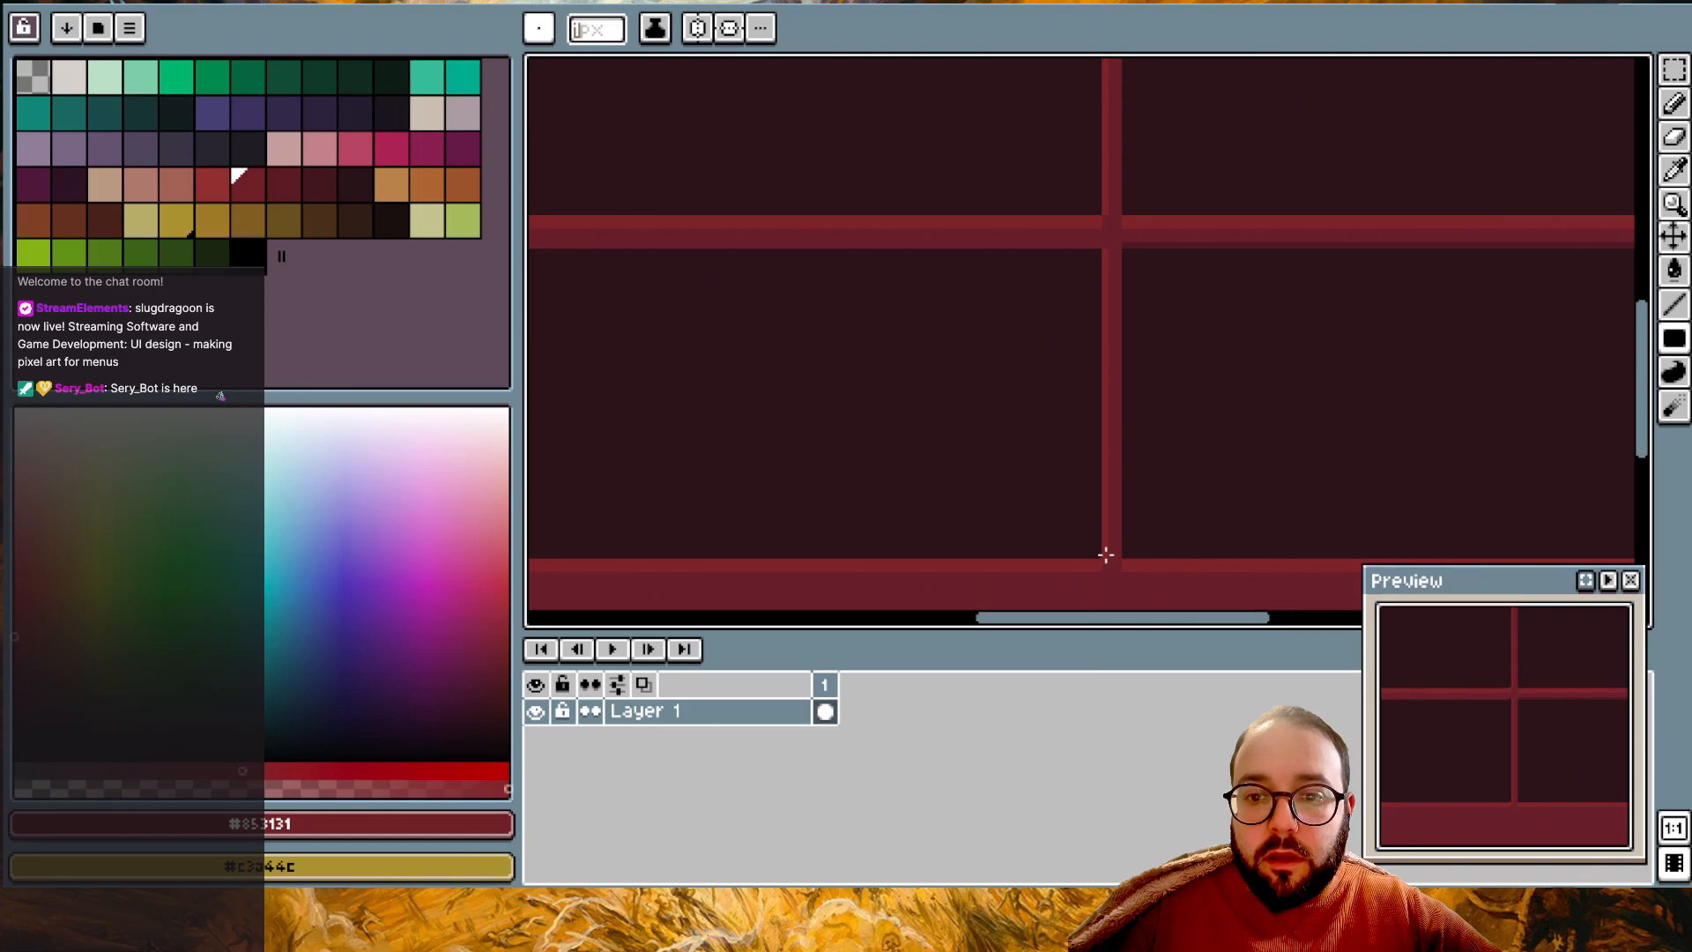
scroll(1247, 502, right, 5)
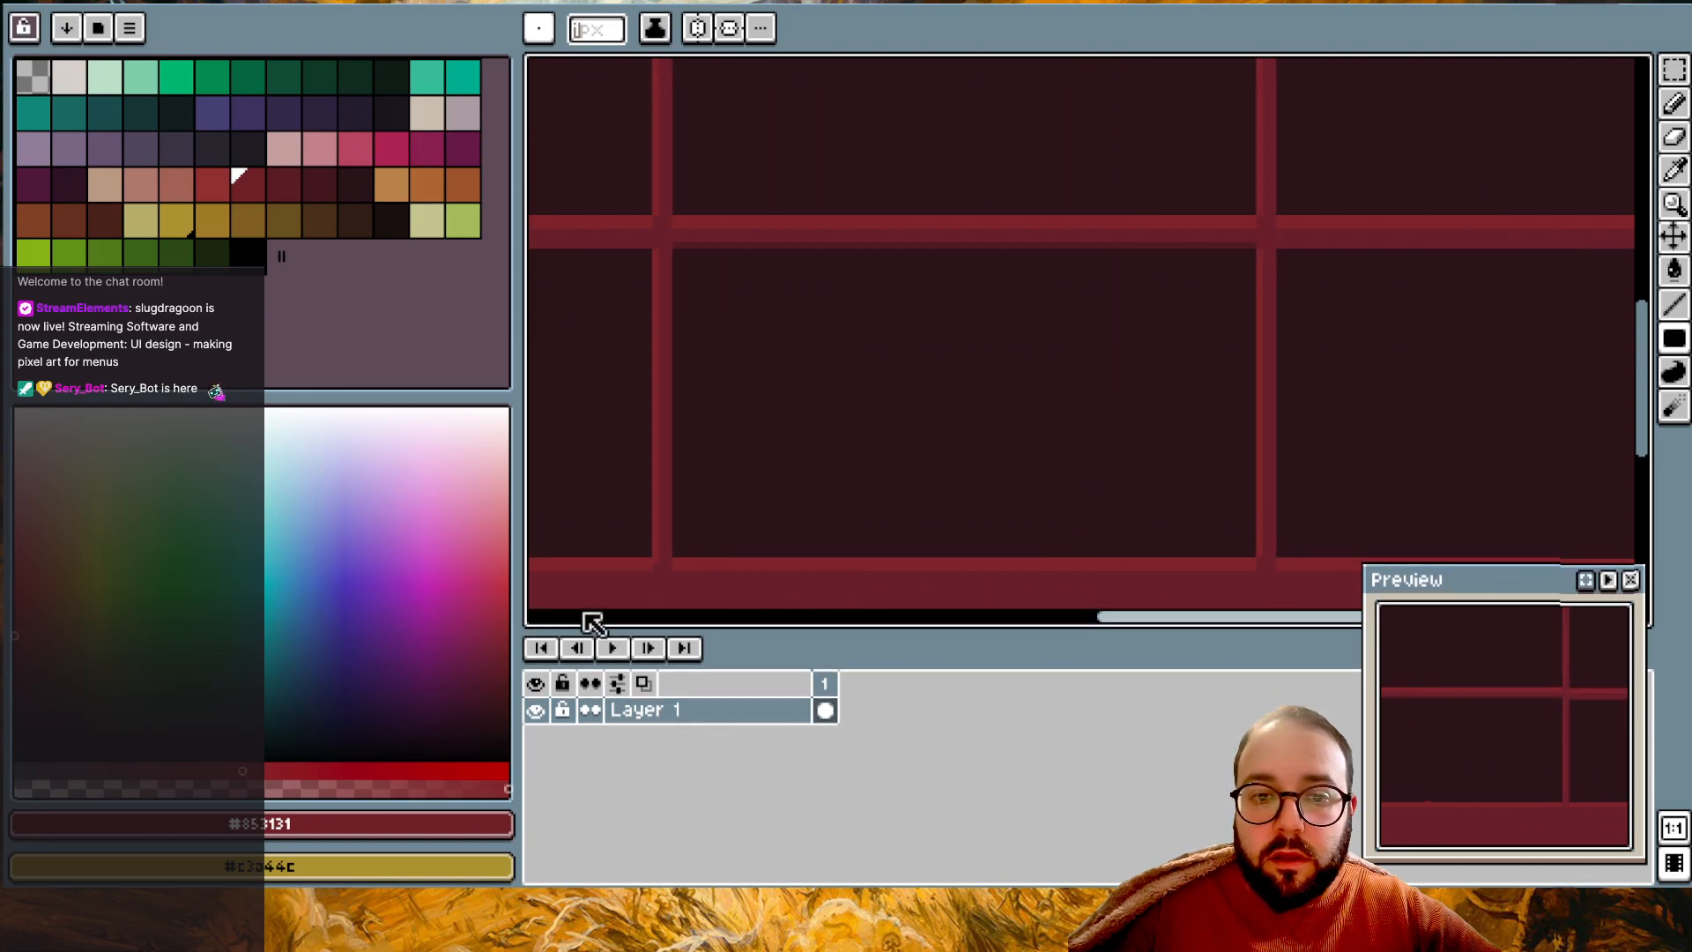
alt+click(648, 575)
alt+click(634, 555)
- Sample the shadow red #541F27 from the lower divider and draw a strip along the upper horizontal divider's bottom edge across the first column
scroll(1334, 525, down, 1)
scroll(1334, 525, down, 1)
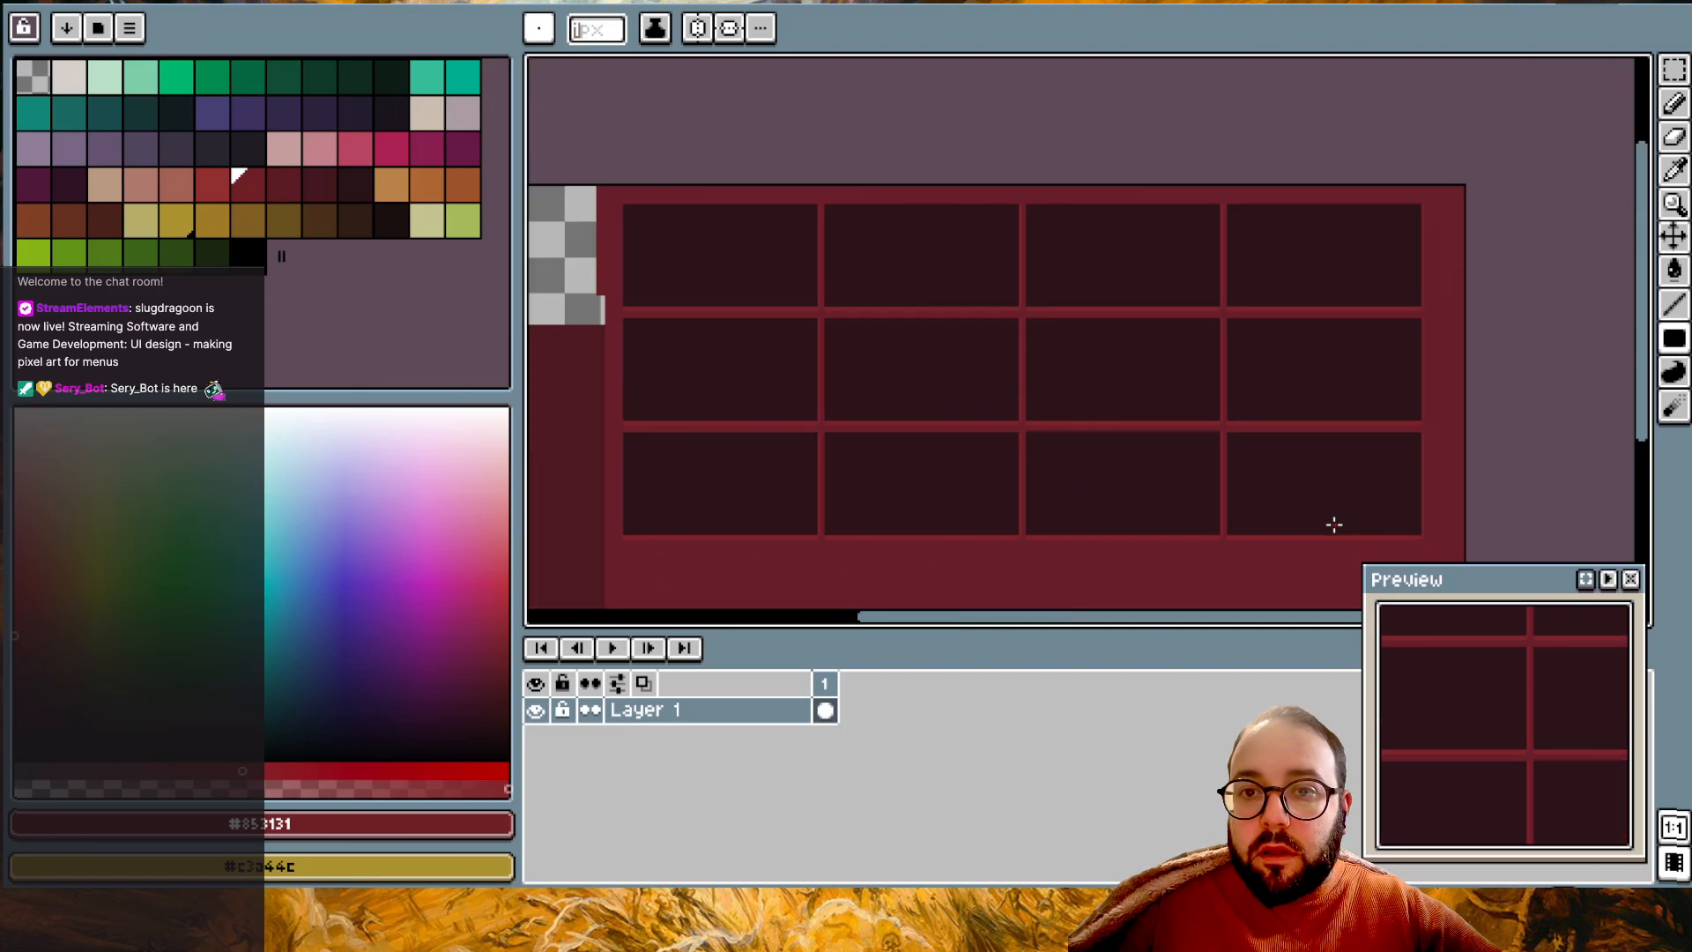
scroll(1208, 460, up, 1)
scroll(1194, 453, down, 1)
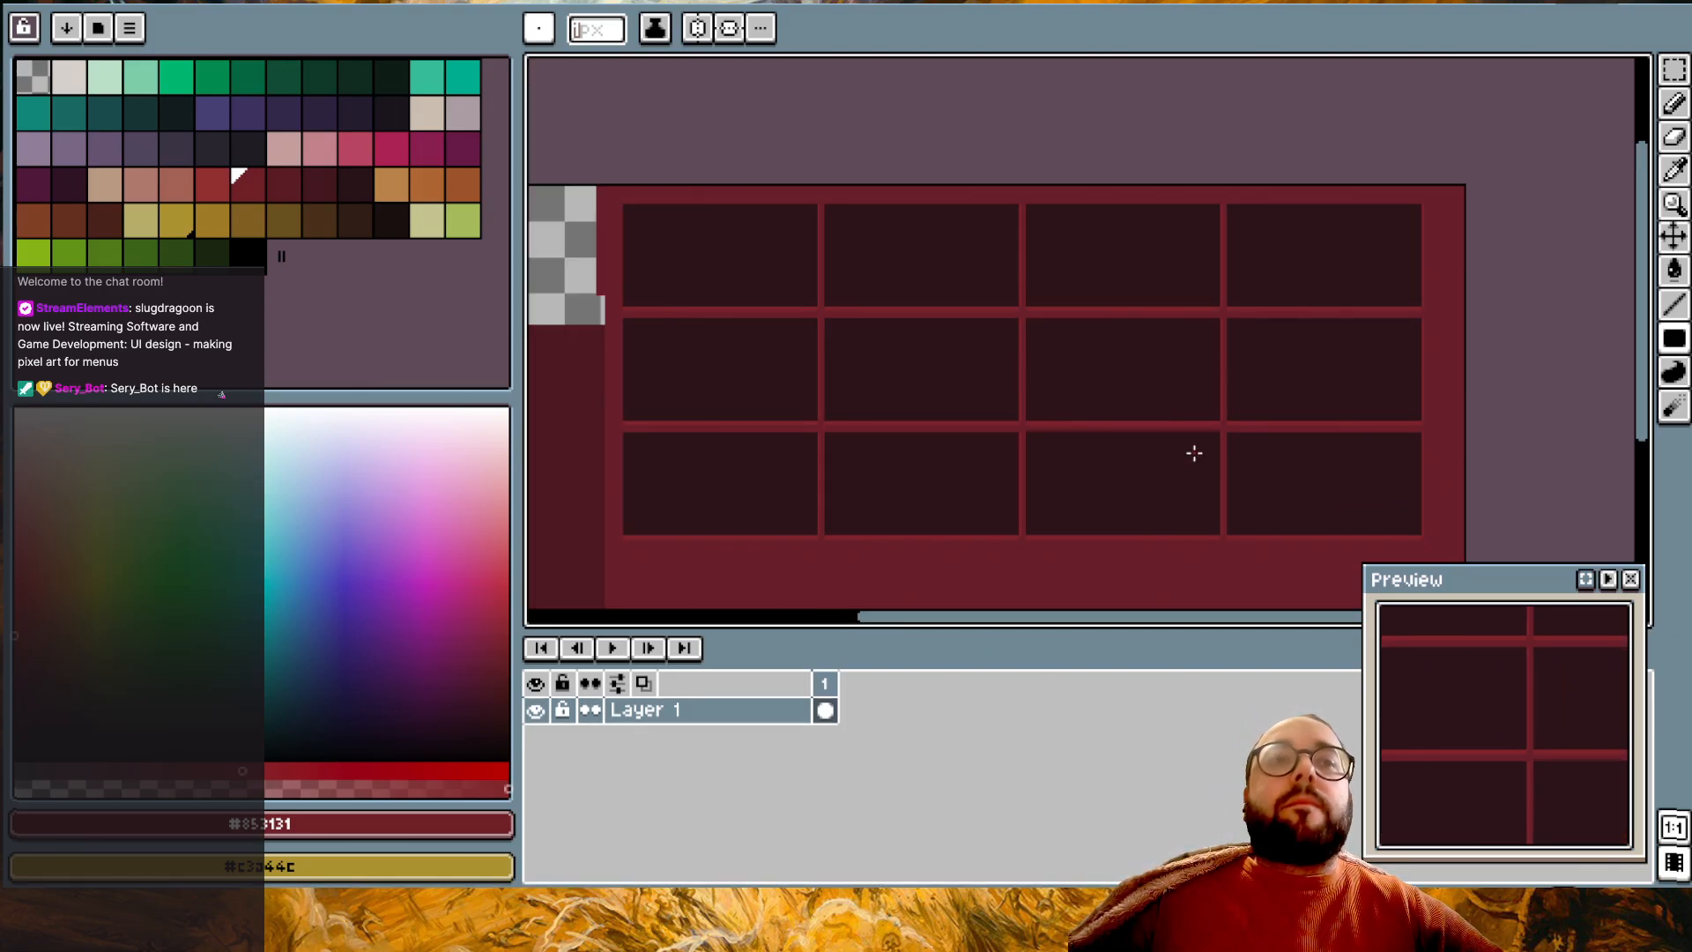
scroll(1217, 478, up, 2)
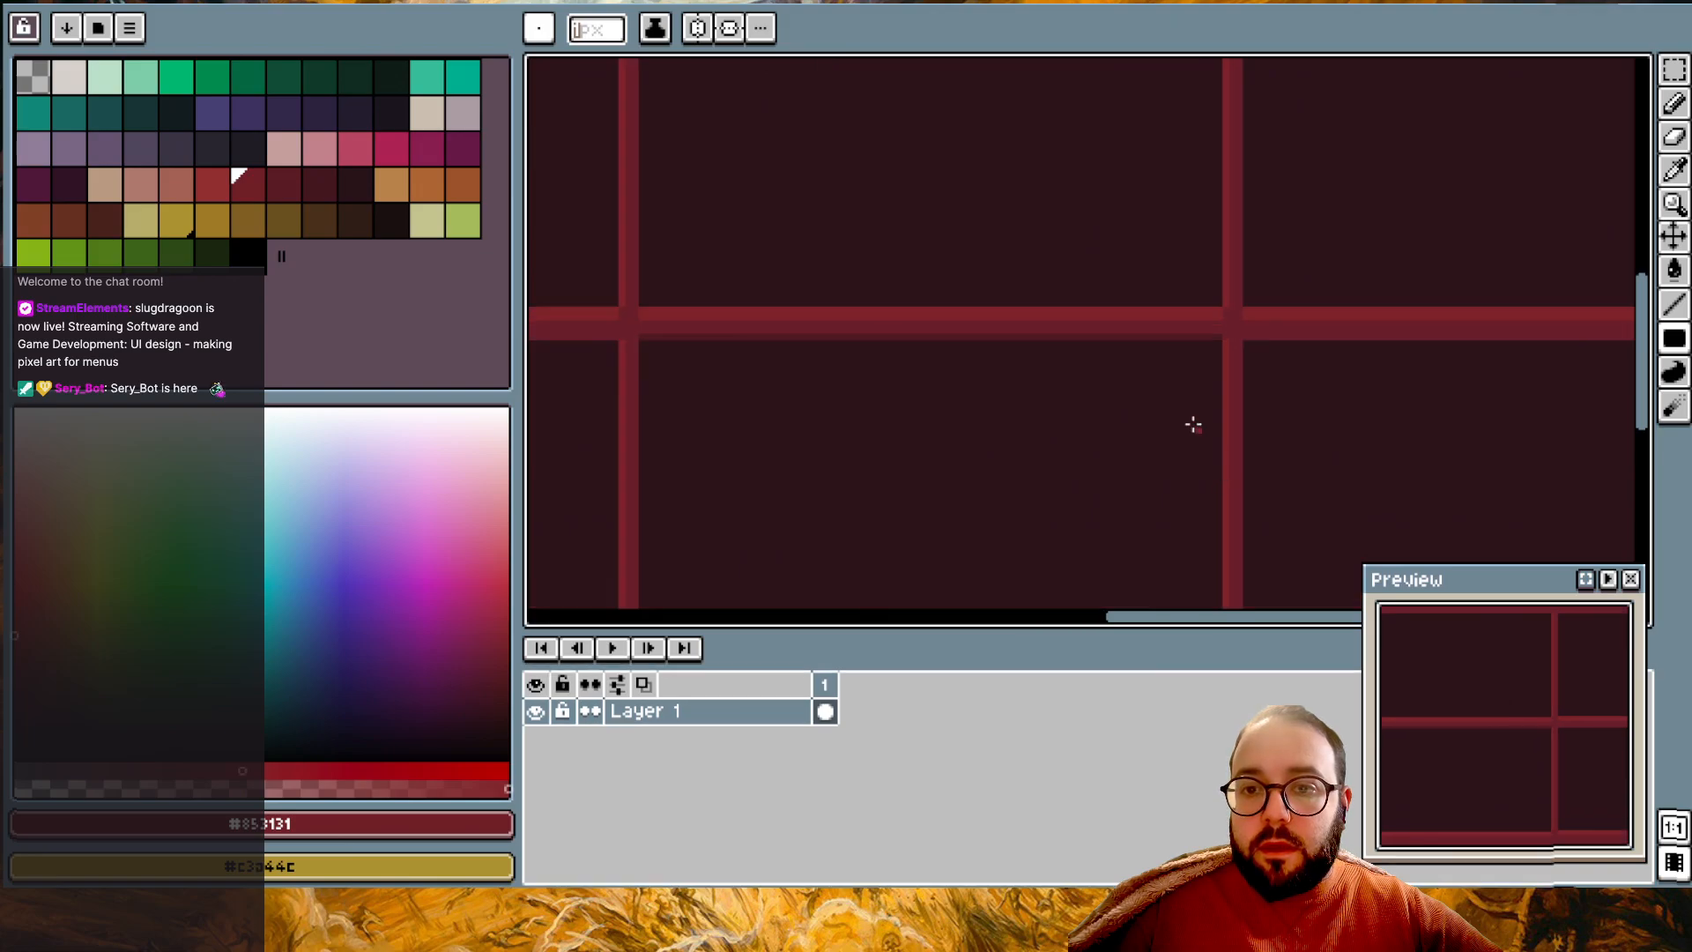
alt+click(1183, 335)
scroll(1180, 338, up, 8)
scroll(1180, 337, left, 15)
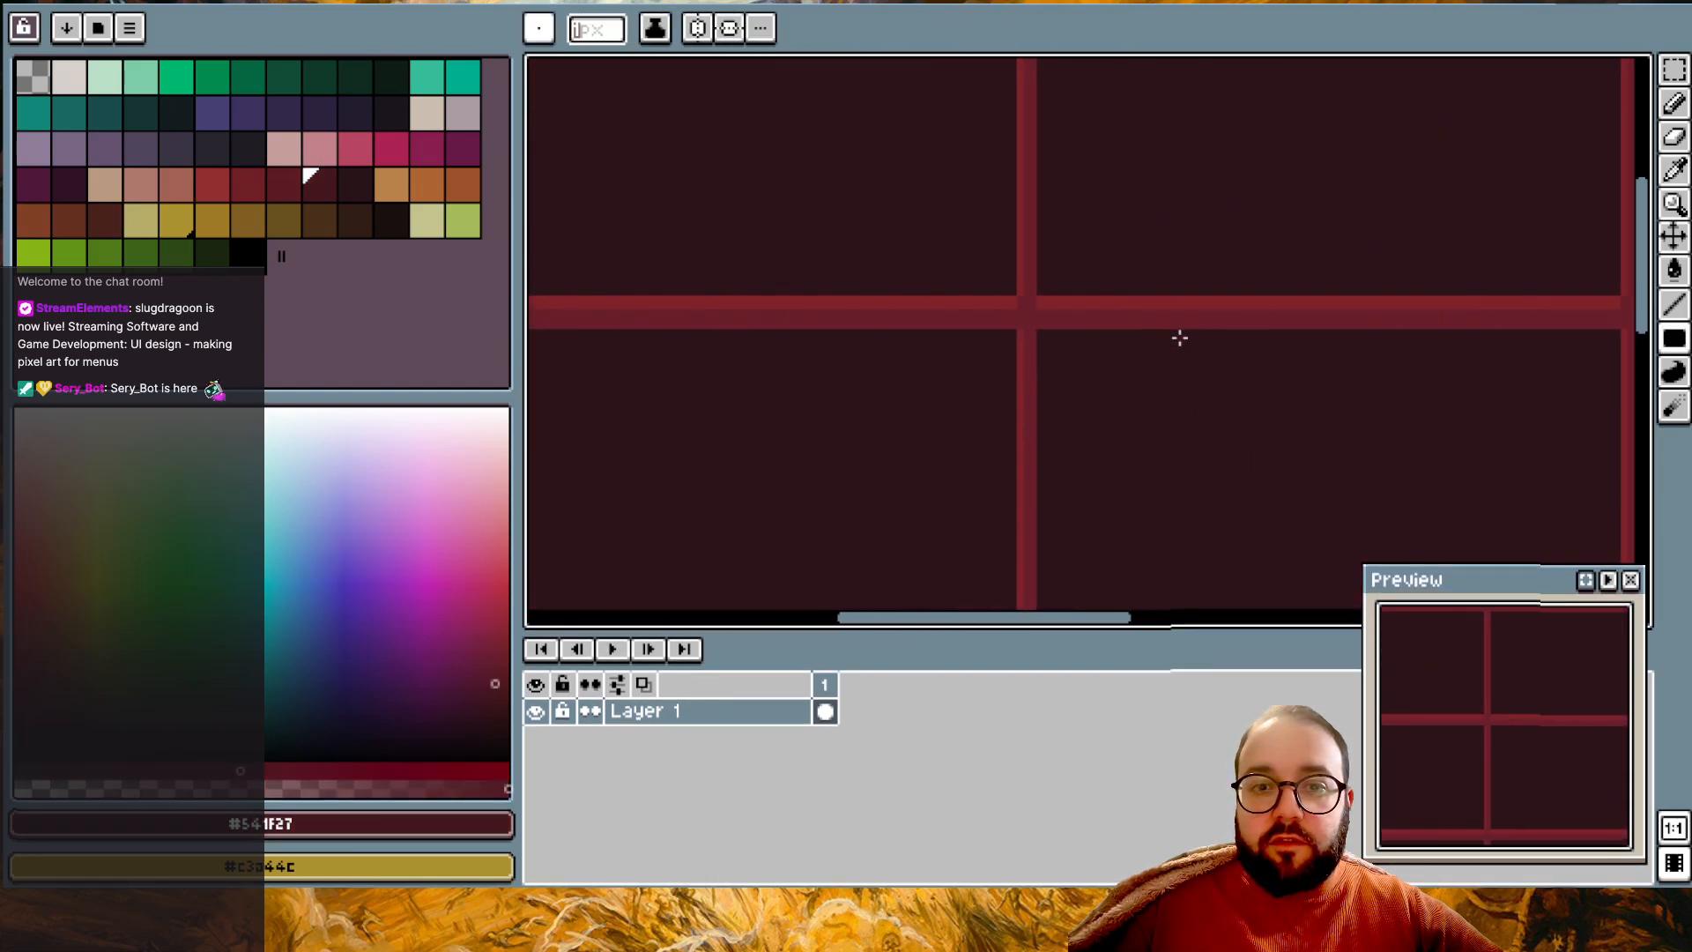
scroll(1180, 338, down, 3)
scroll(787, 390, down, 1)
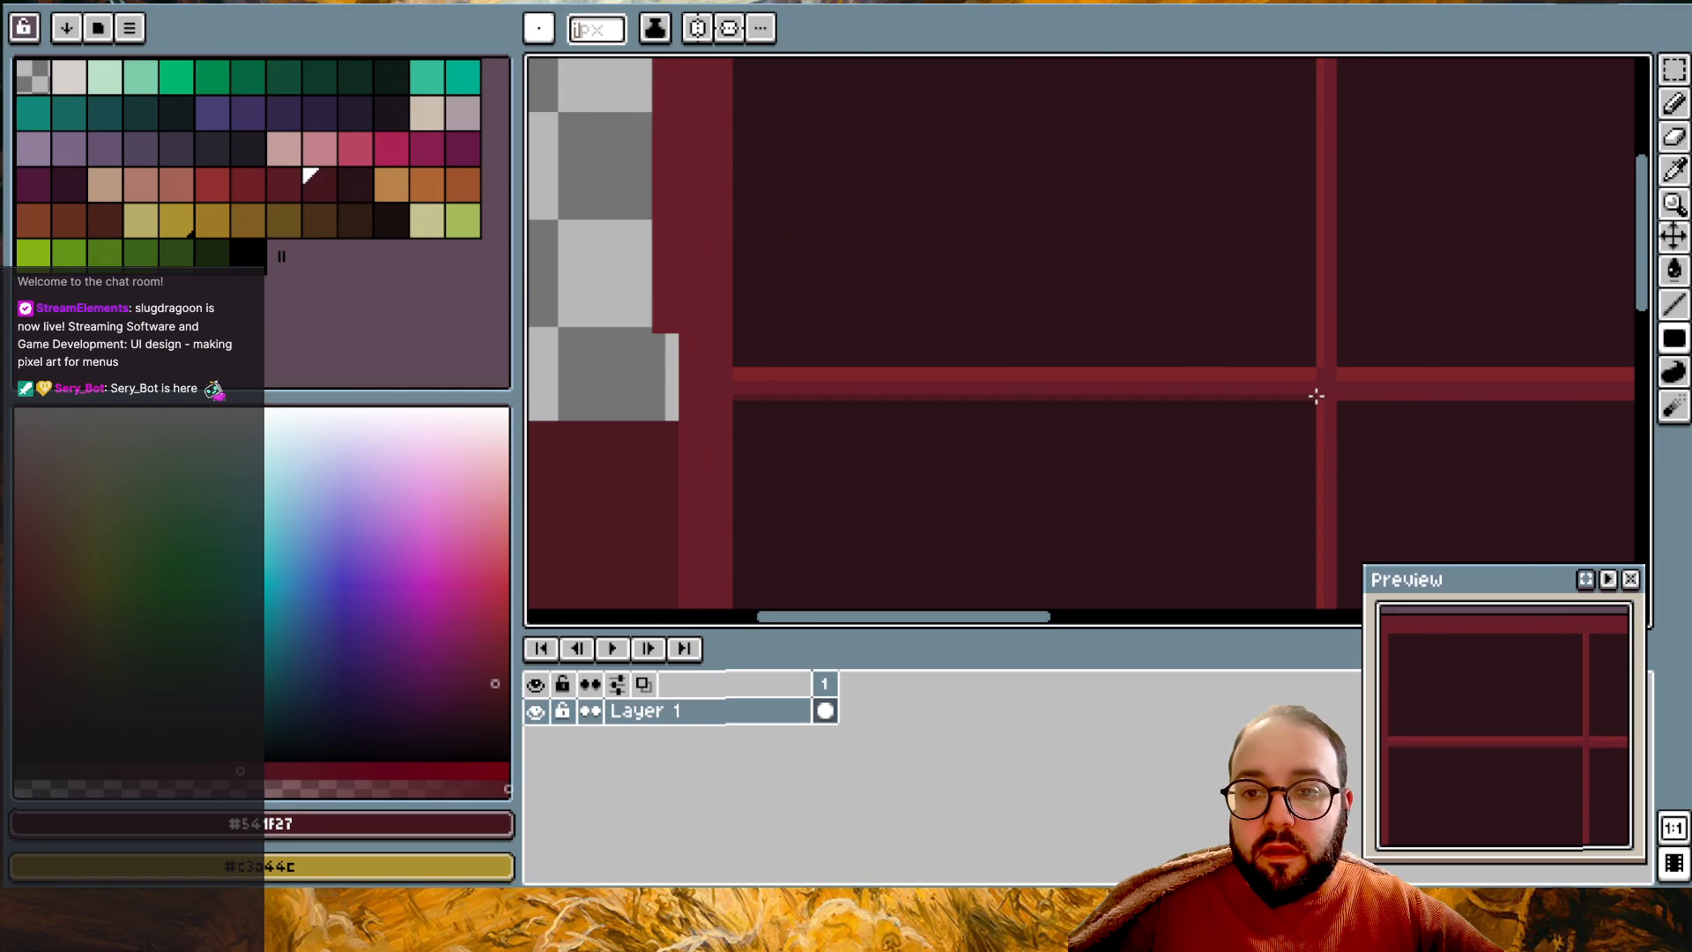
- Sample #702930 and then #541F27 to touch up the shadow strip's end where it meets the first vertical divider
alt+click(1358, 385)
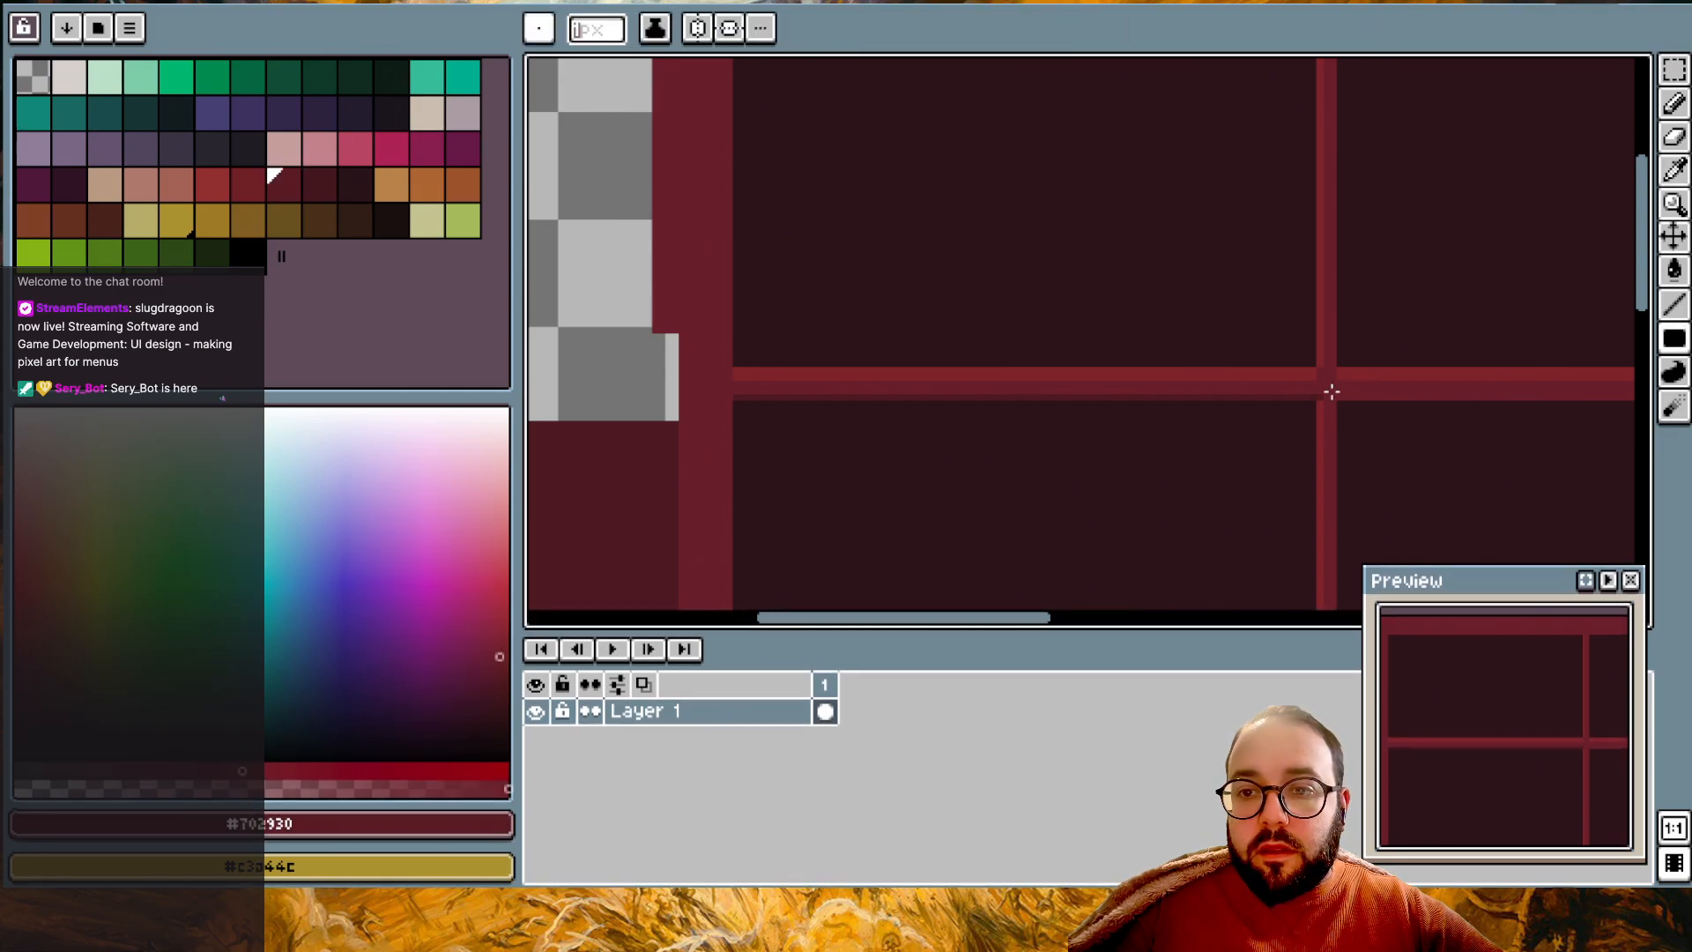
alt+click(1318, 385)
scroll(1342, 394, up, 1)
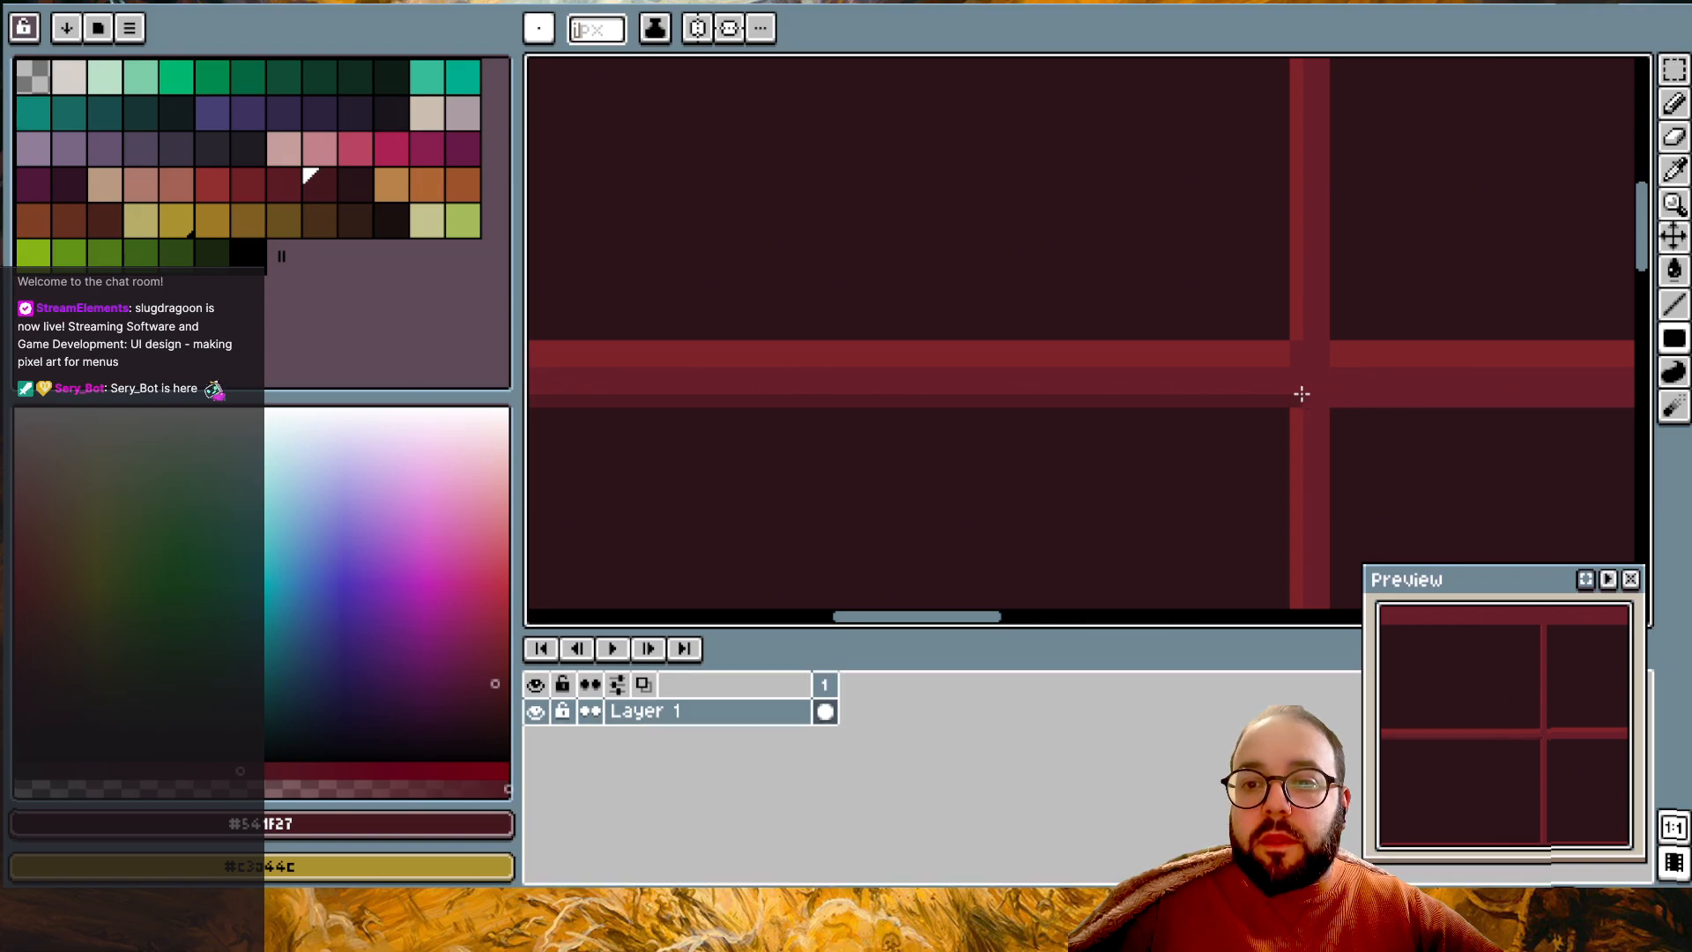
scroll(1440, 383, down, 2)
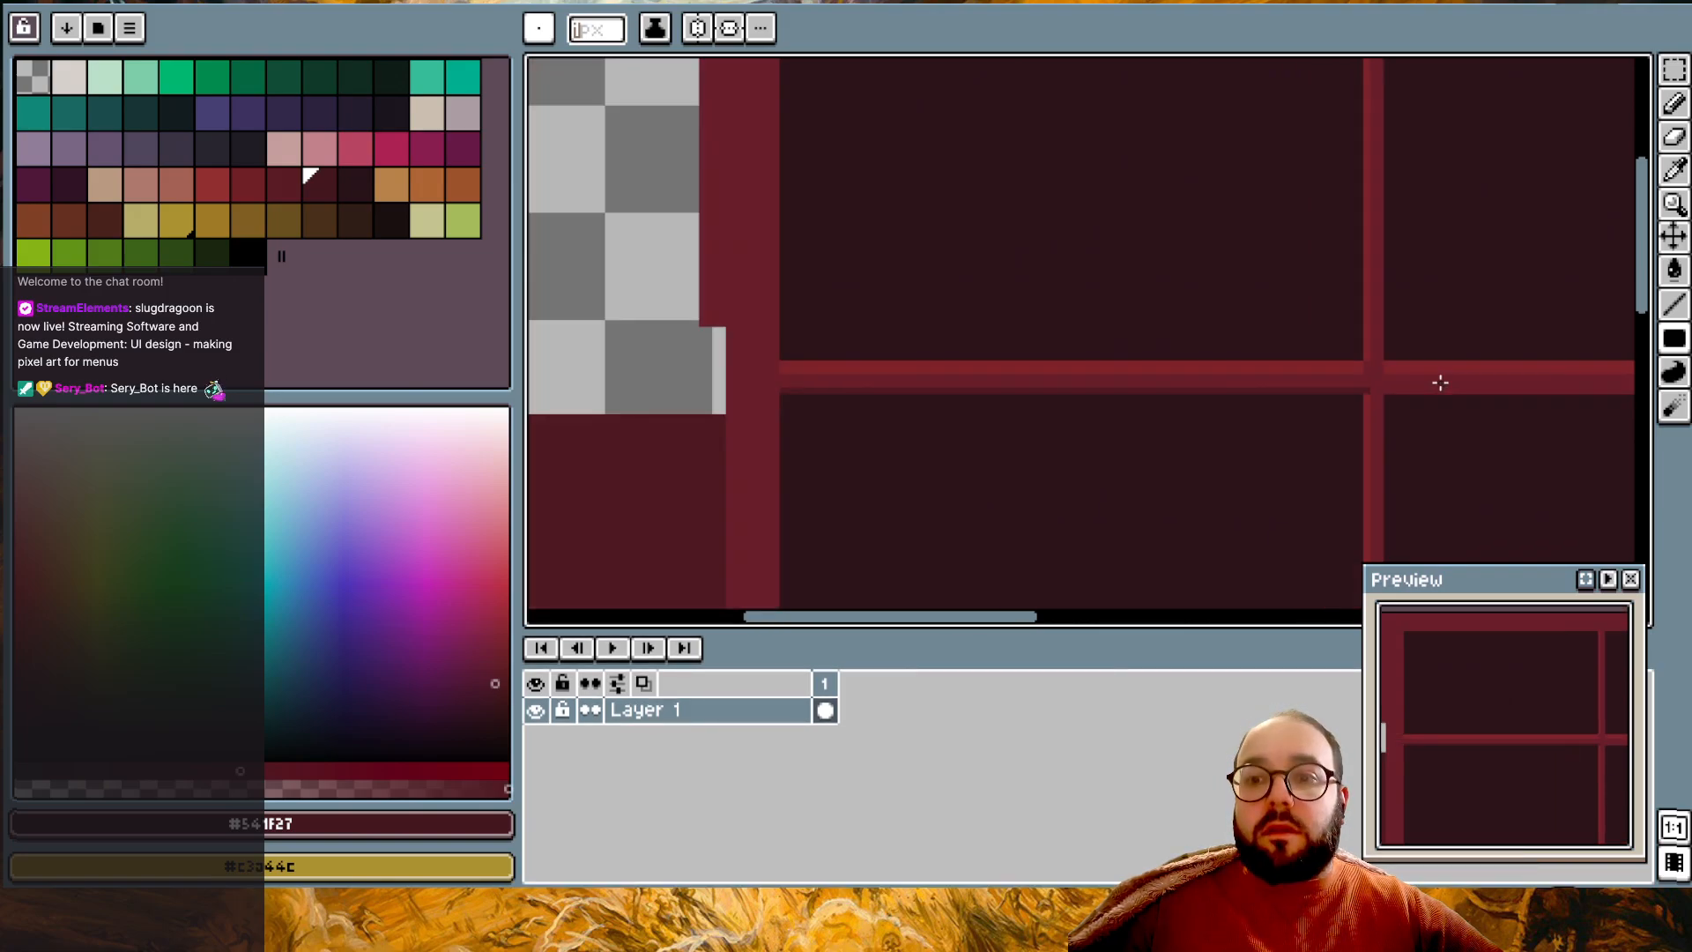
scroll(1441, 380, up, 1)
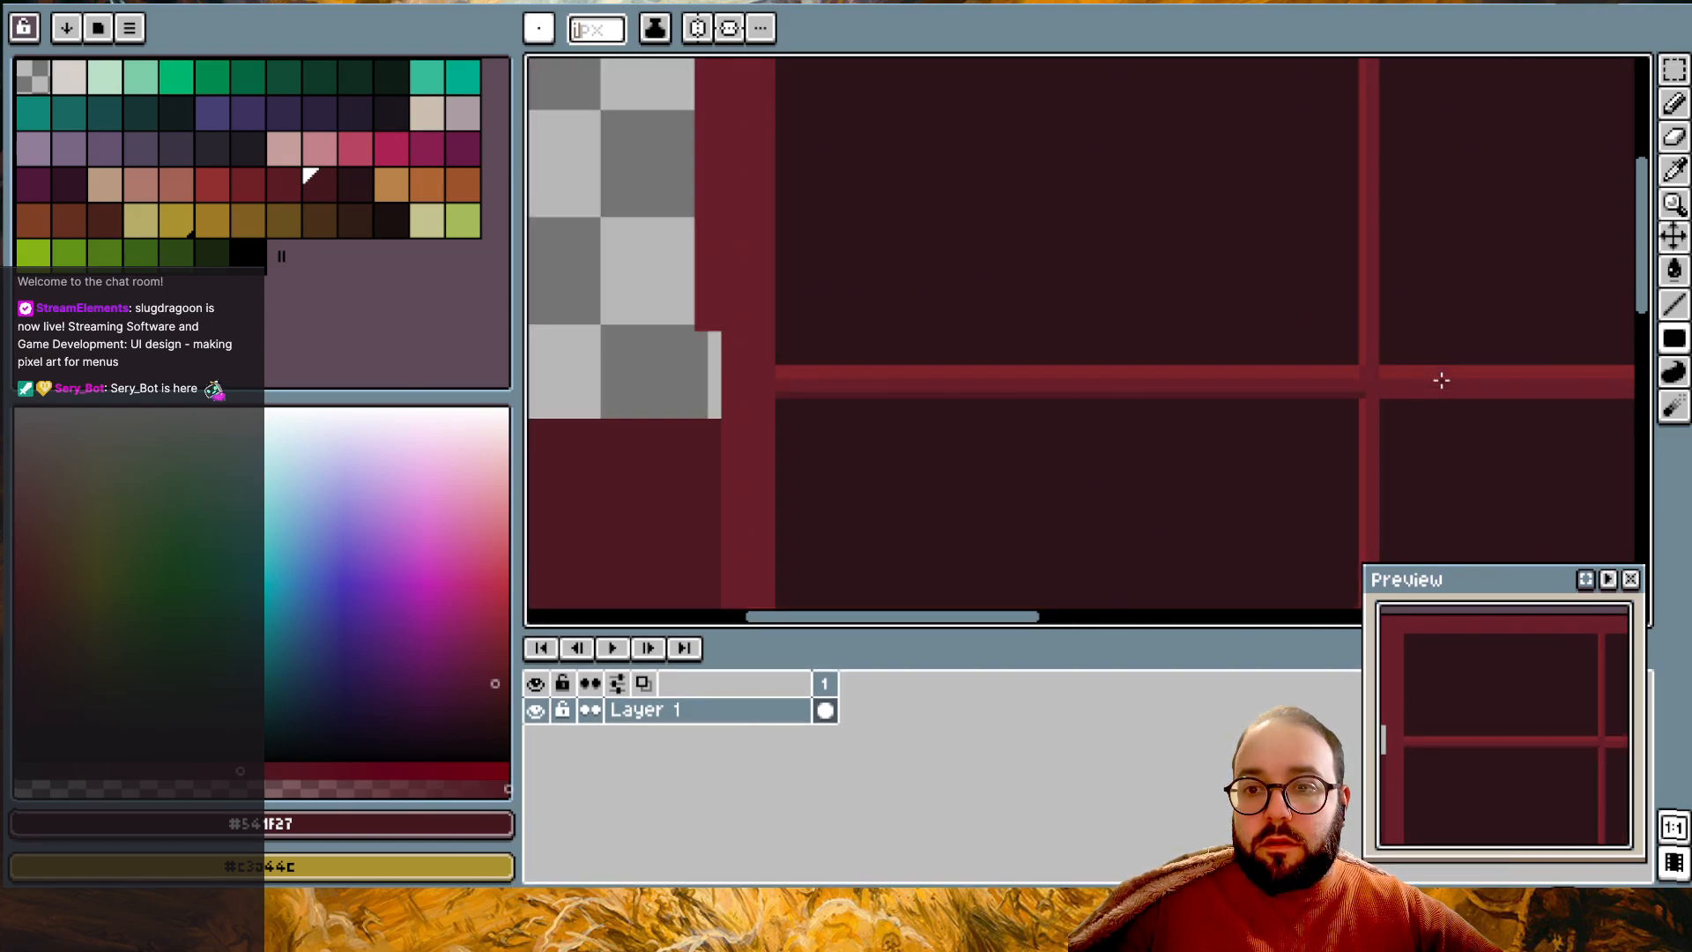
- Draw a #541F27 shadow strip along the top border's bottom edge above the first column
scroll(1322, 404, up, 3)
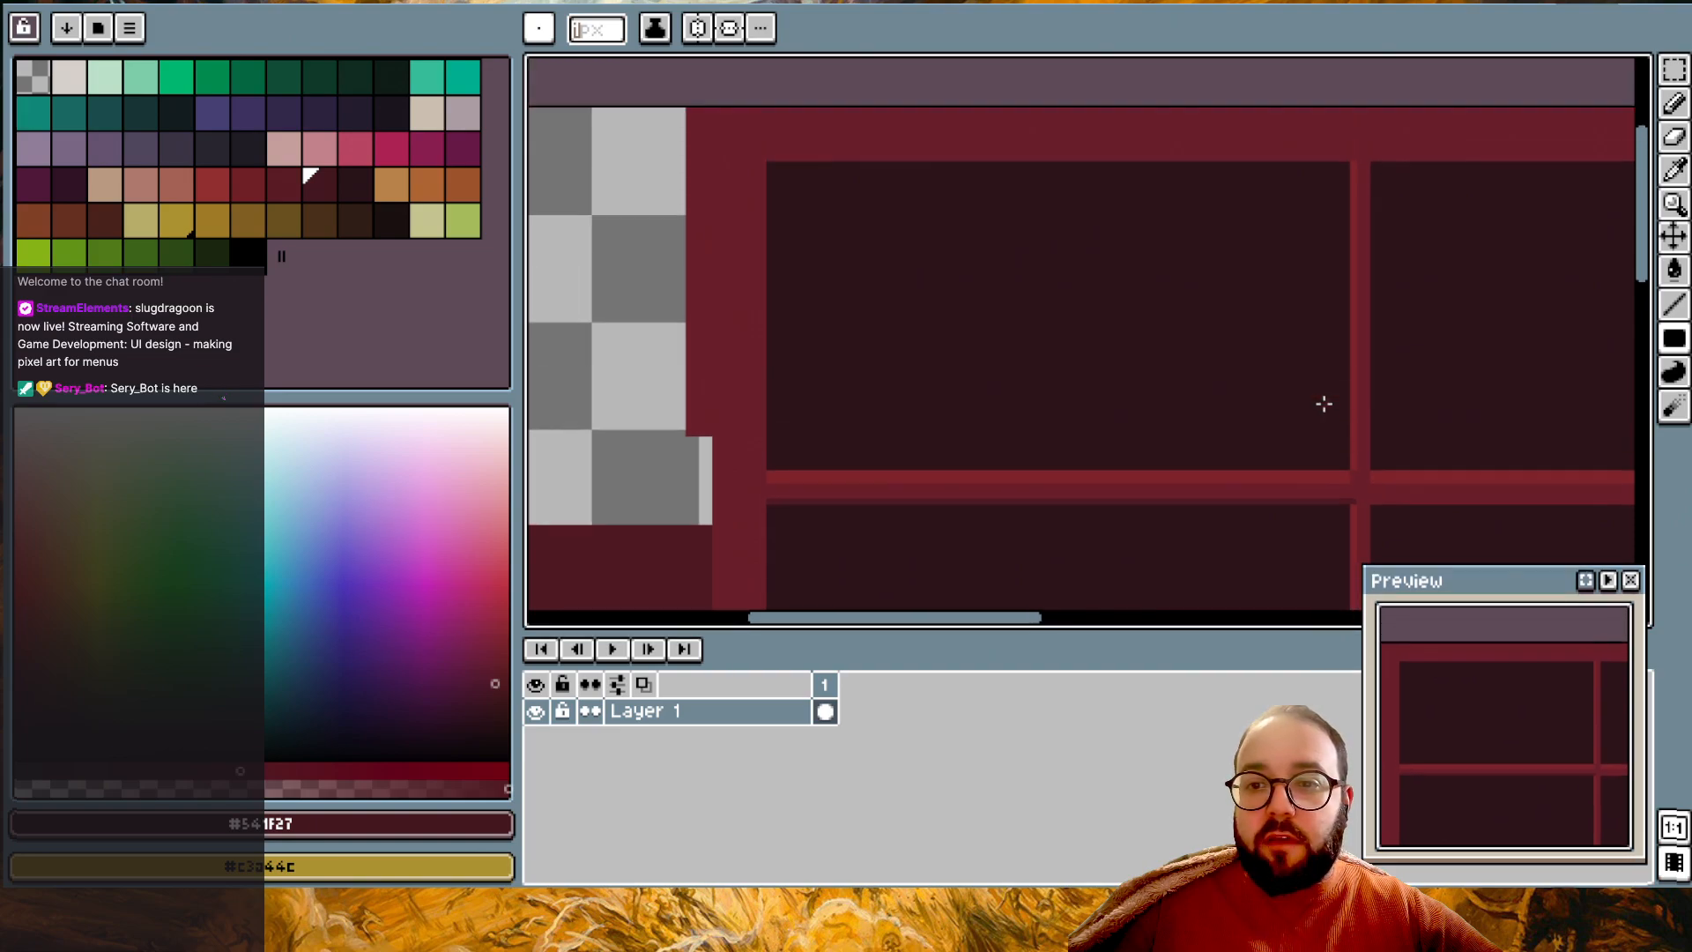
drag(1317, 278, 944, 292)
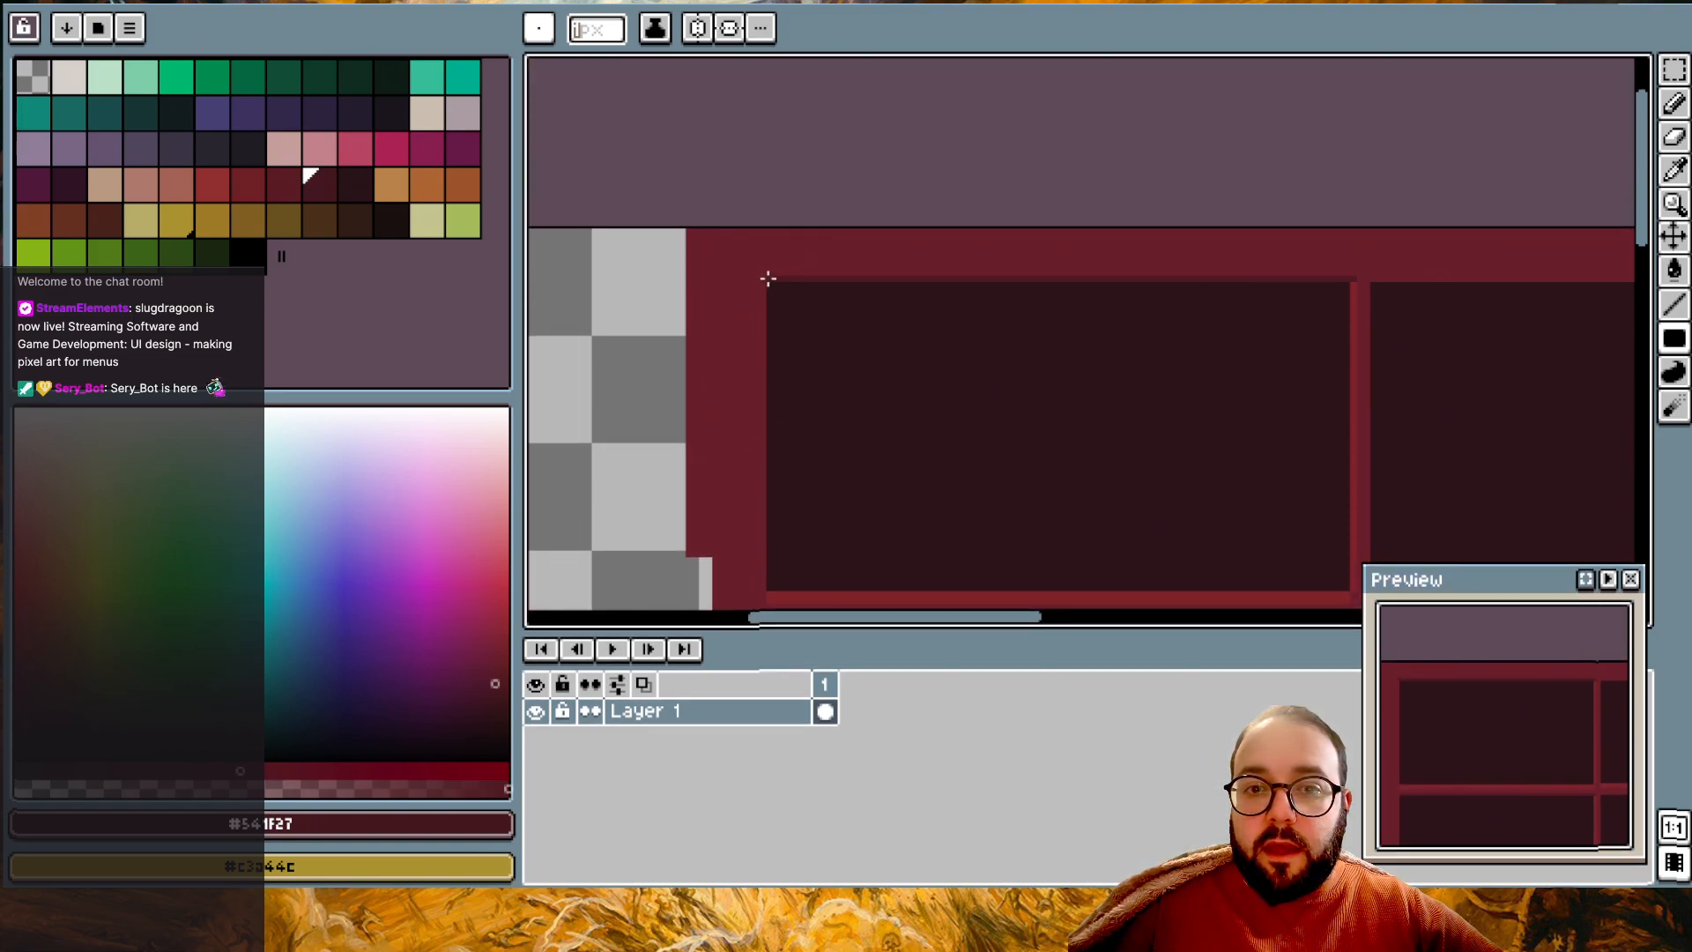
scroll(1454, 317, right, 5)
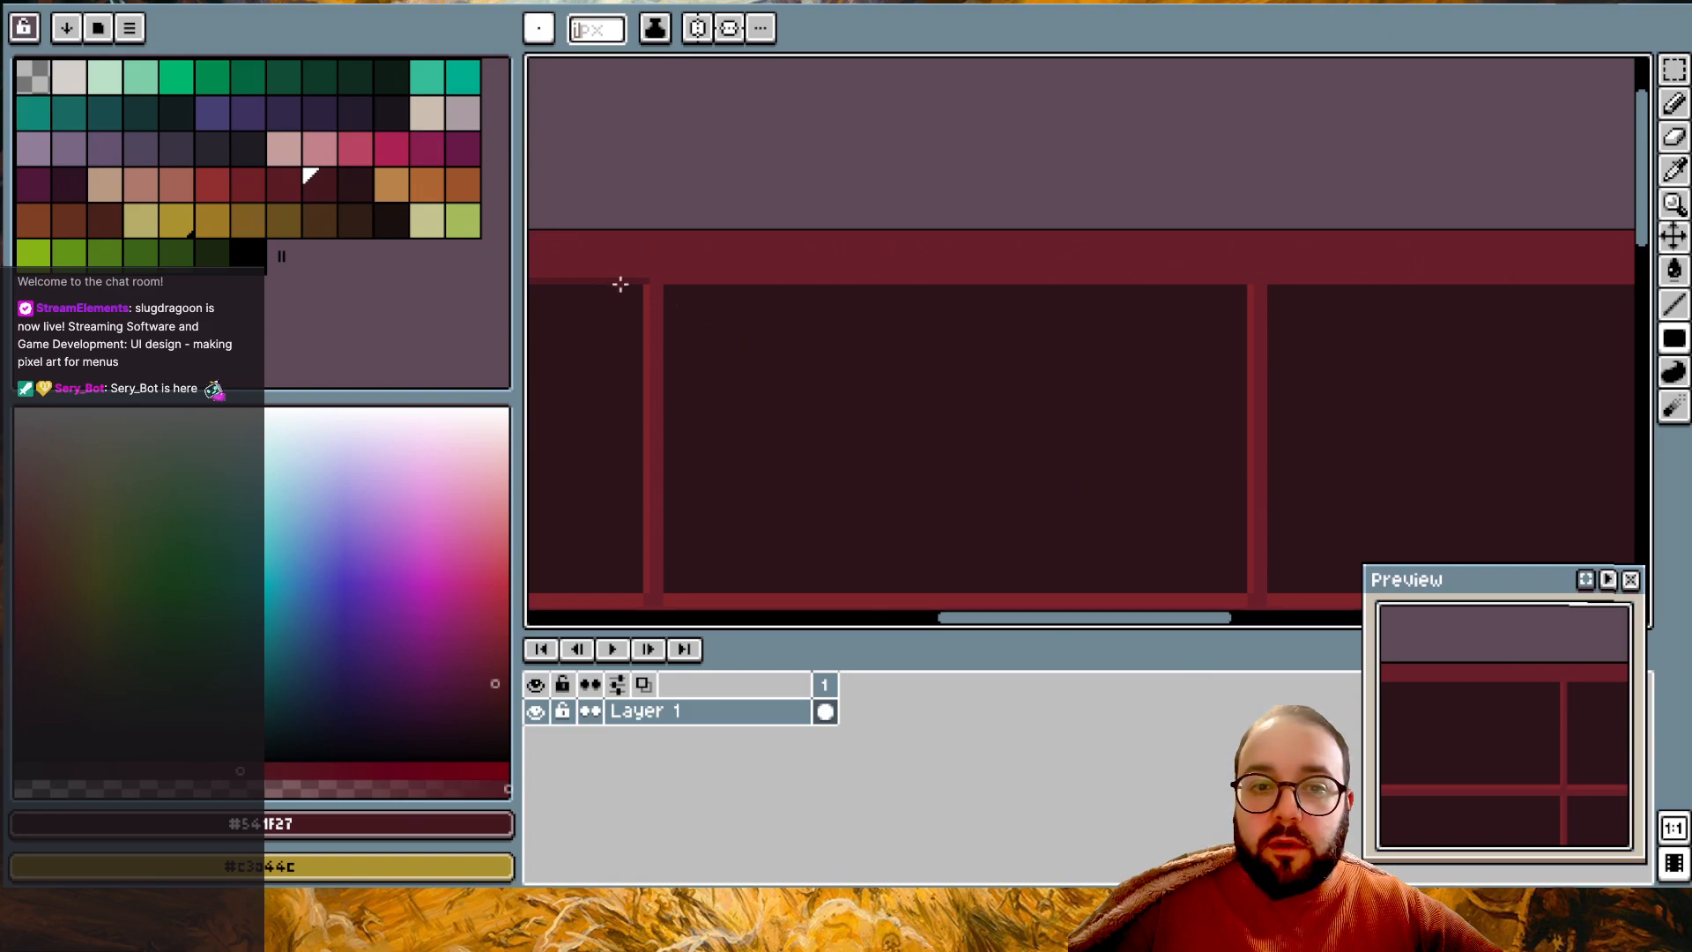
scroll(621, 283, up, 2)
middle_drag(617, 283, 760, 245)
scroll(831, 264, down, 2)
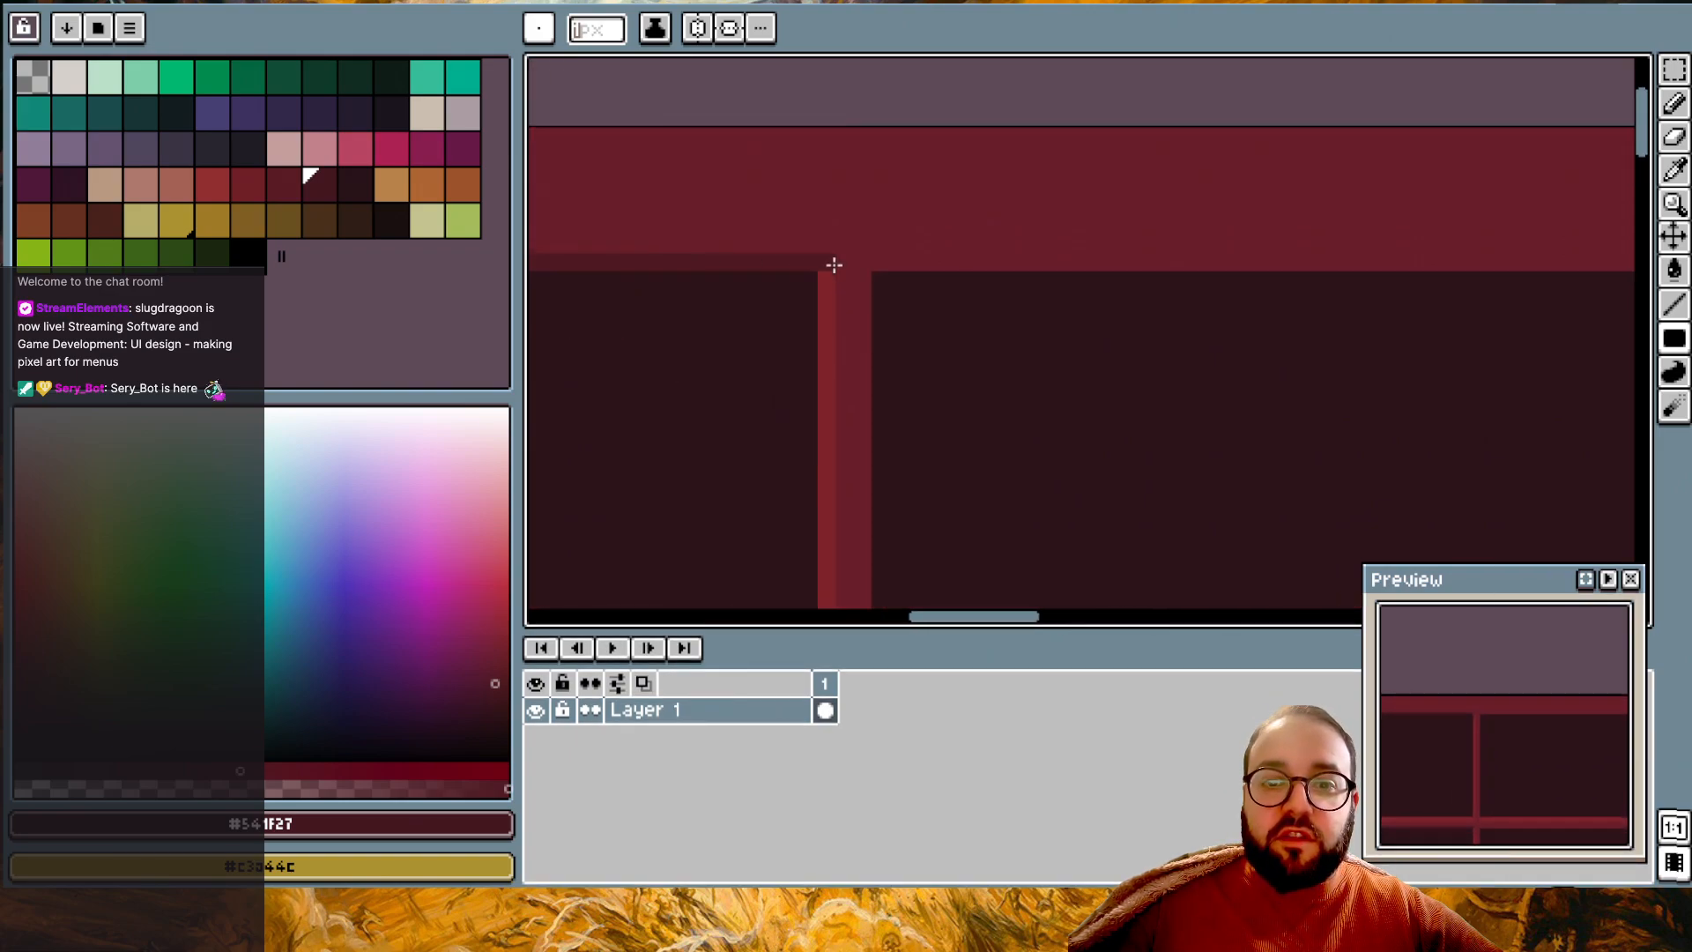
- Continue the #541F27 shadow along the top border's bottom edge above the second and third columns
scroll(1302, 259, right, 5)
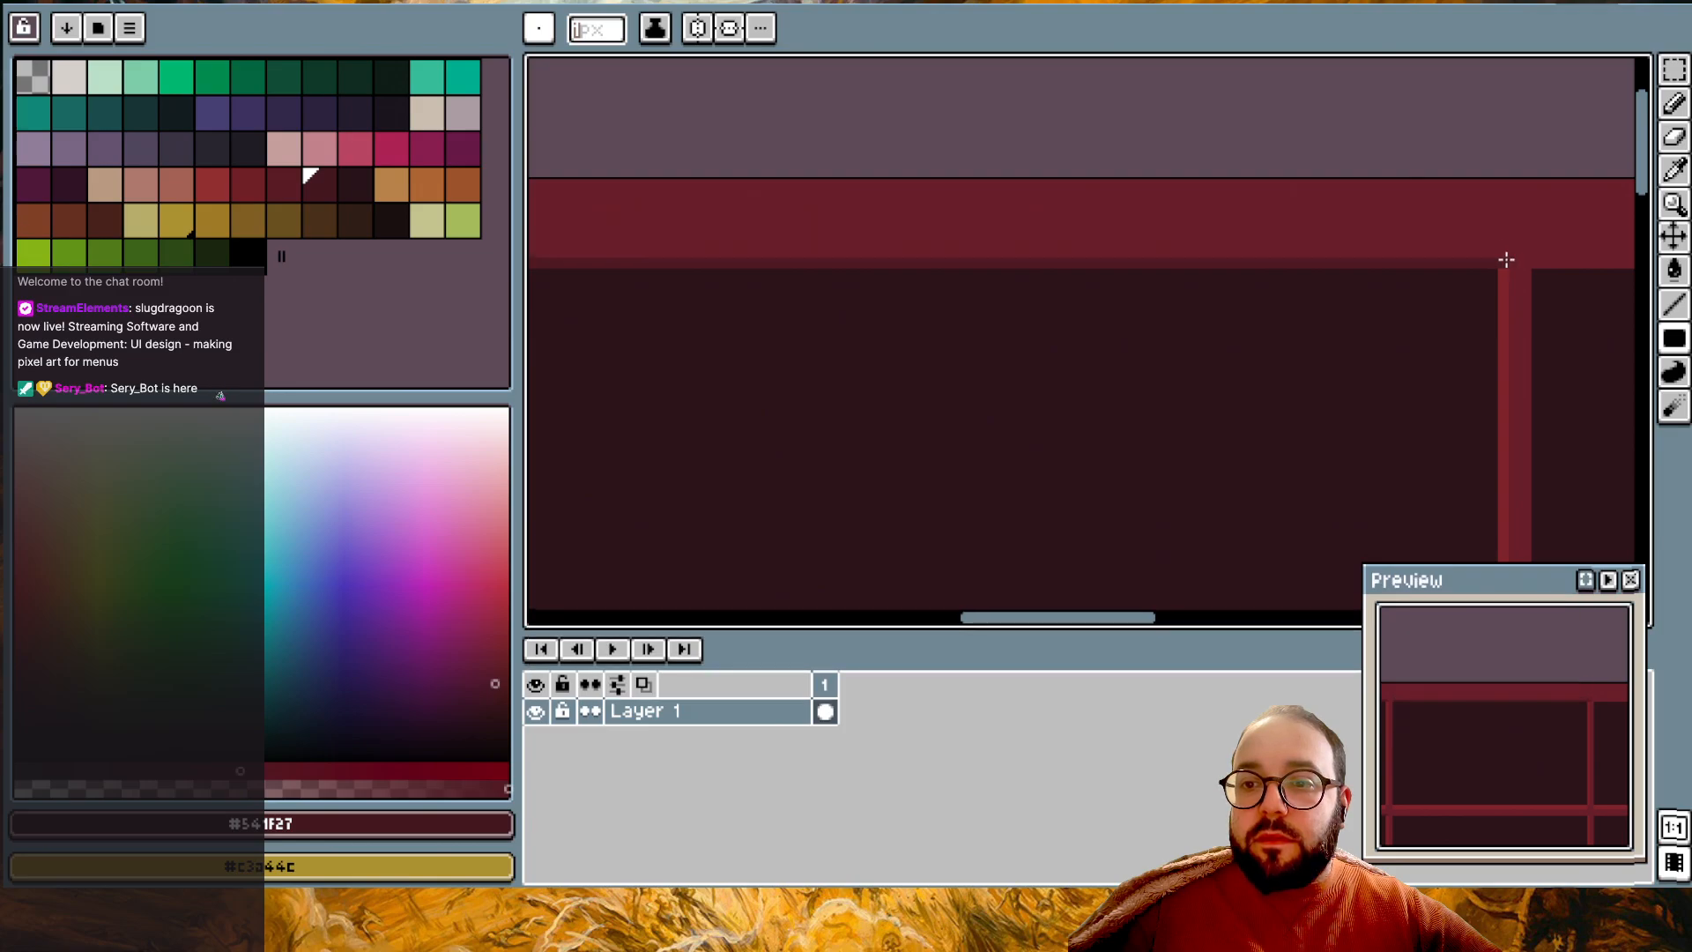
scroll(1501, 261, right, 5)
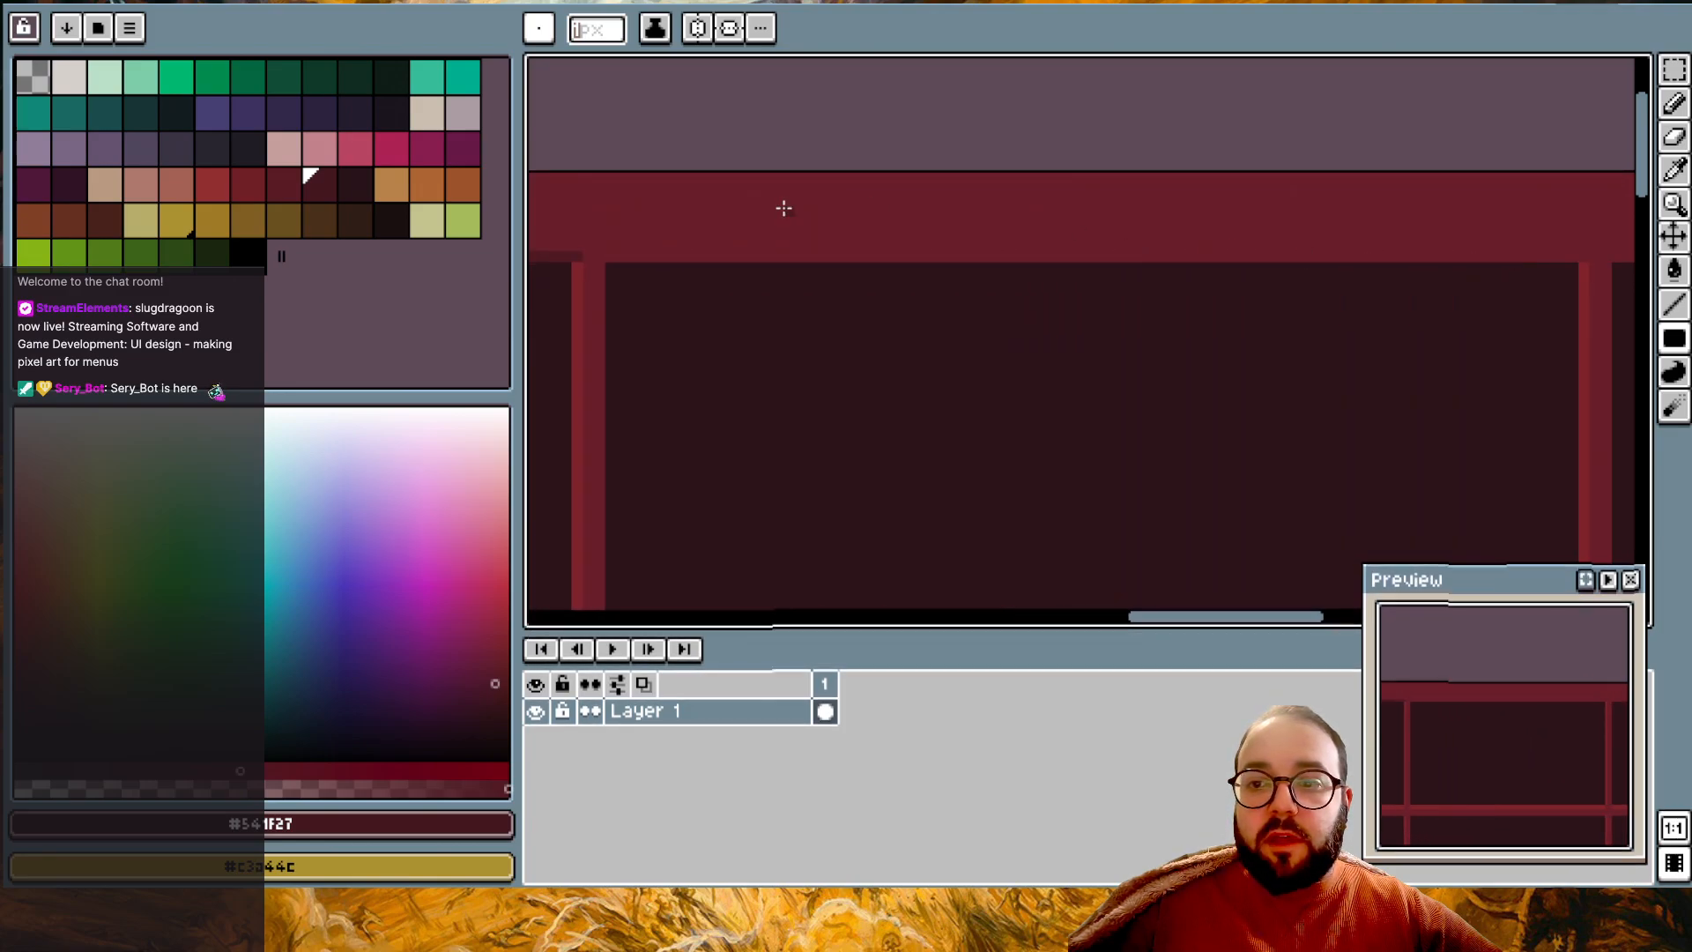
mouse_move(609, 255)
mouse_down()
mouse_move(1590, 275)
mouse_move(1581, 251)
mouse_up()
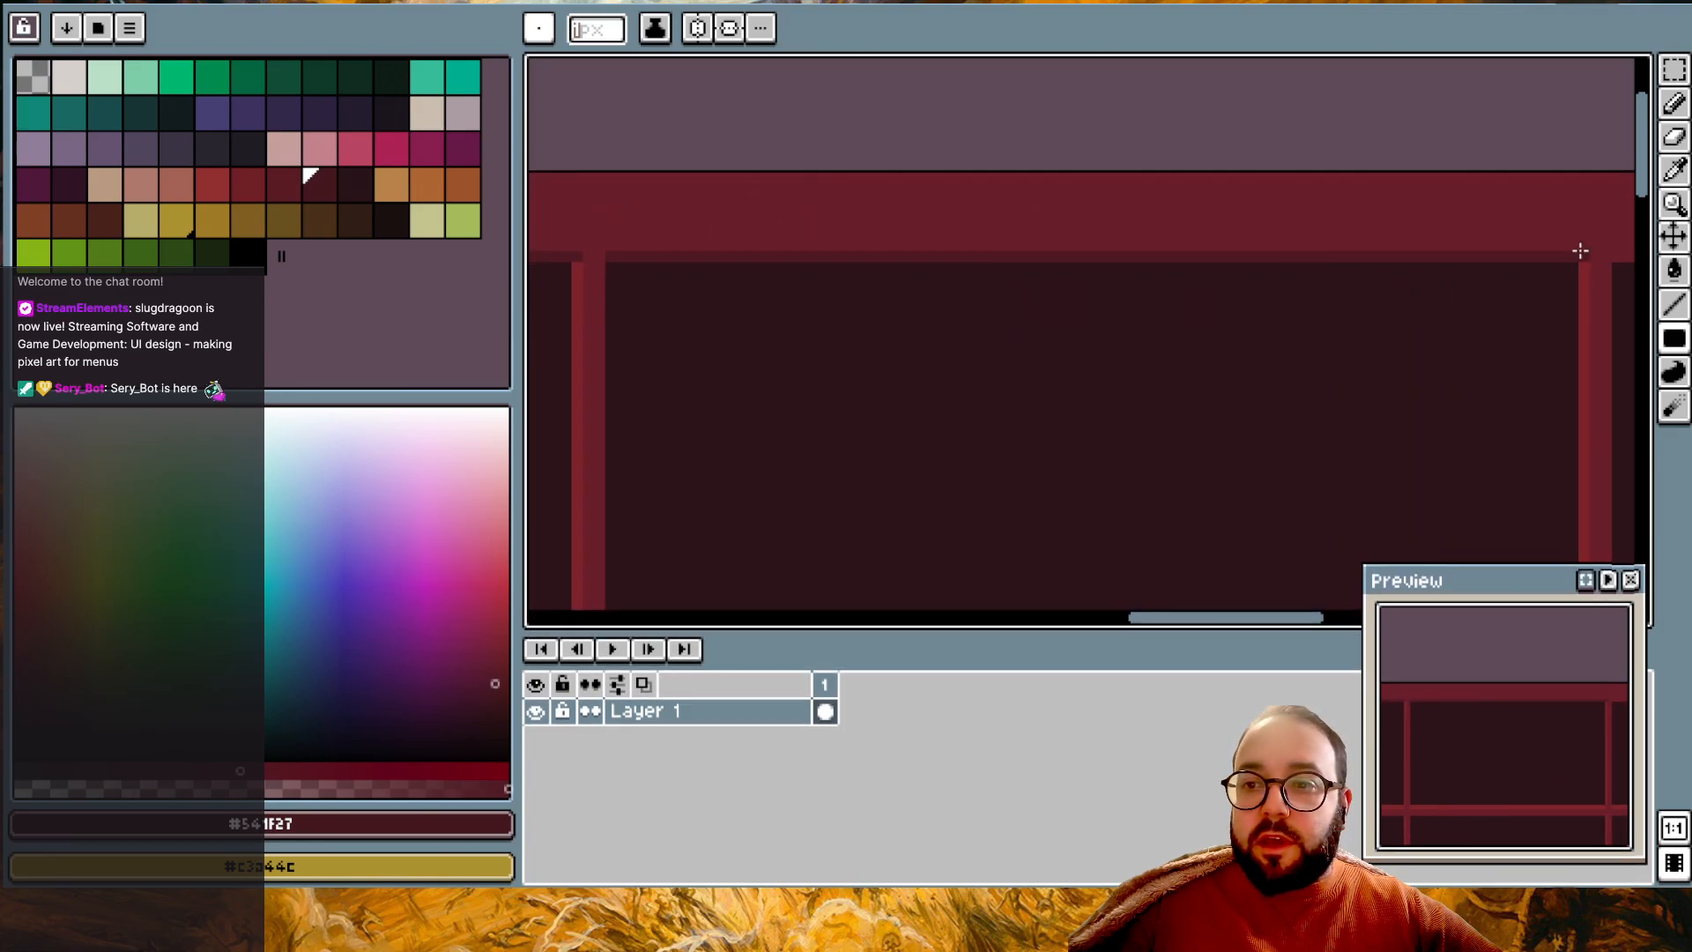
- Sample #702930 and then #541F27 at the third vertical divider, and continue the top border's shadow strip above the fourth column
alt+click(1591, 247)
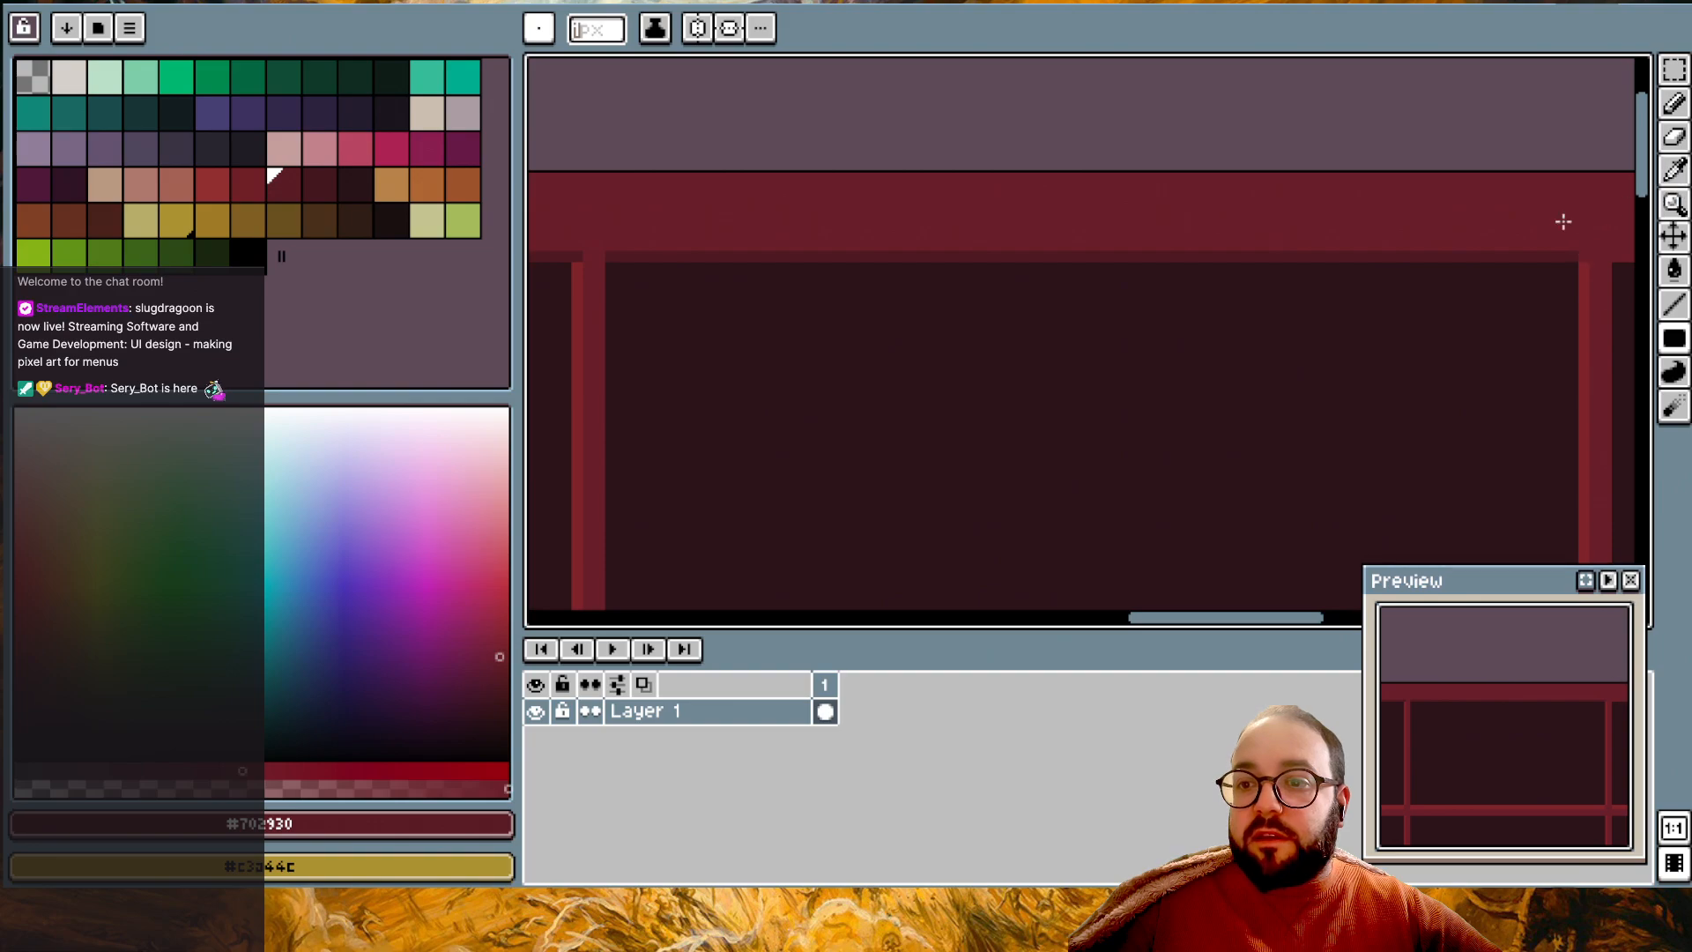
scroll(1578, 213, right, 3)
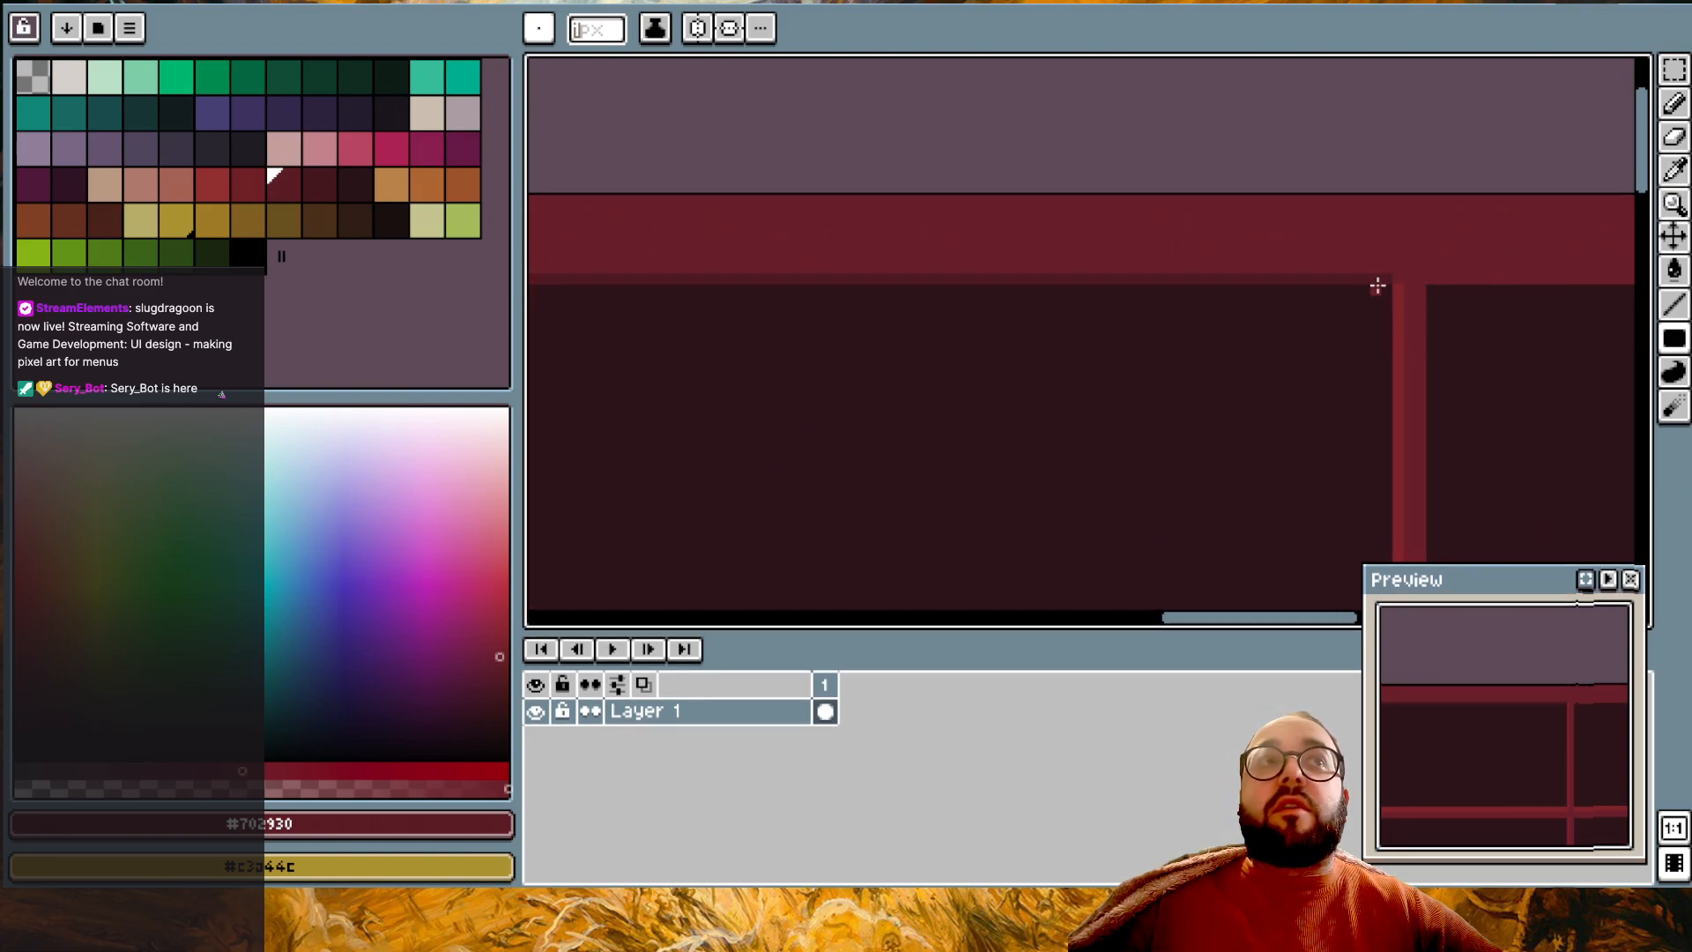
key(alt)
alt+click(1338, 275)
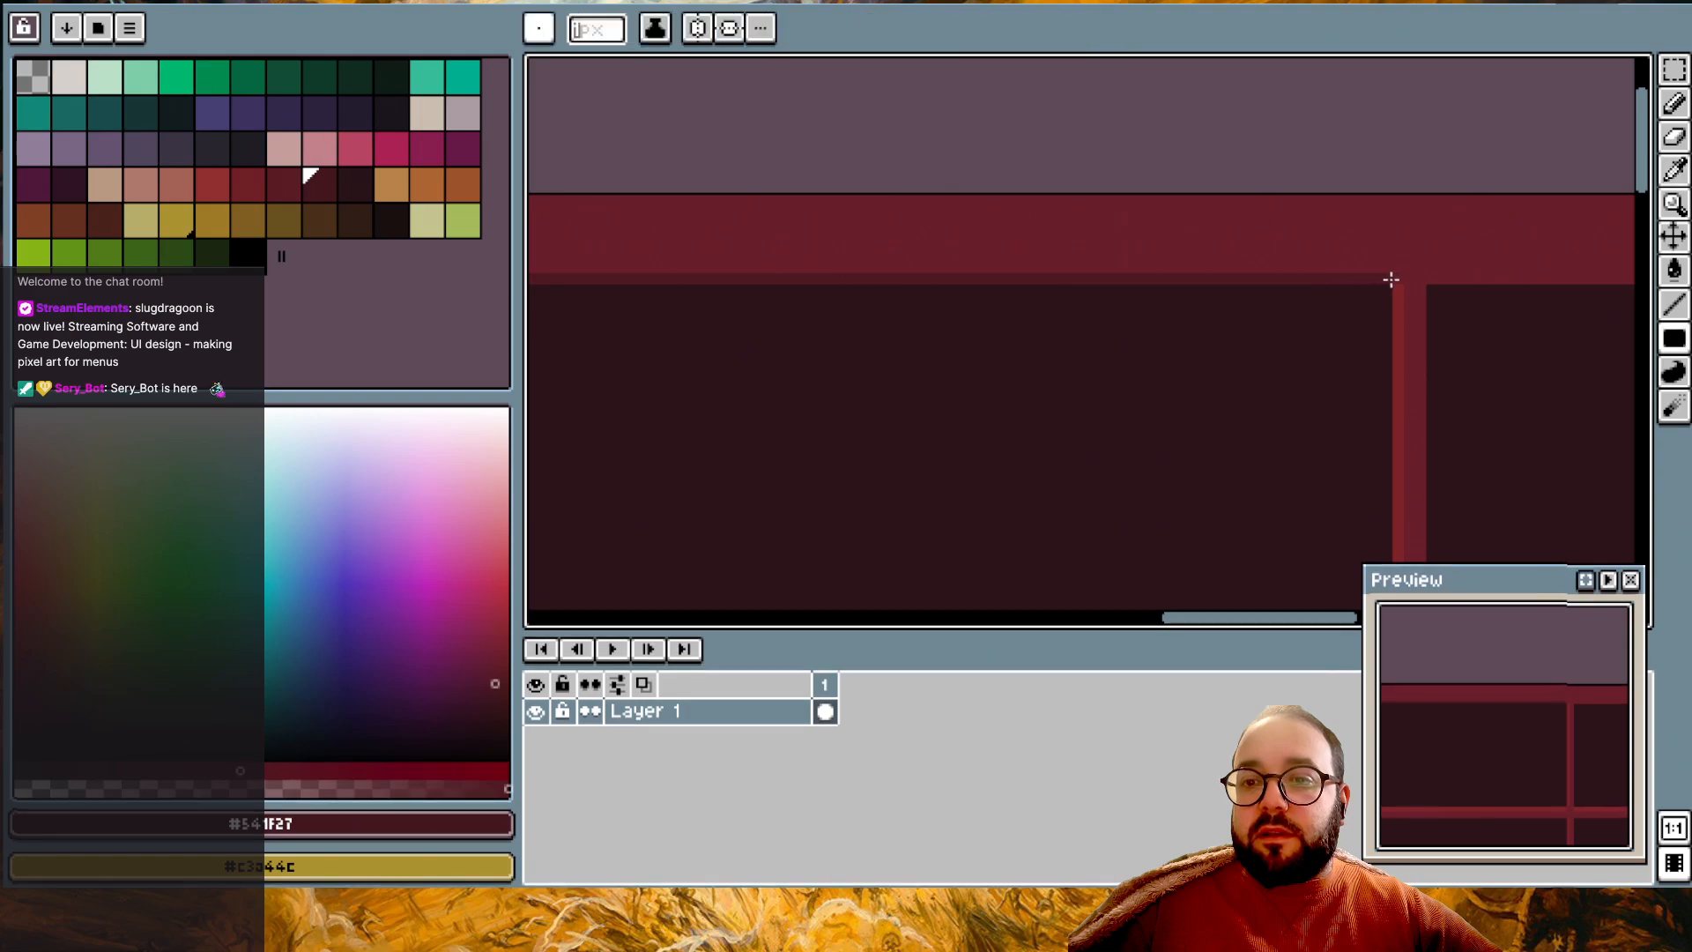
scroll(1397, 279, right, 15)
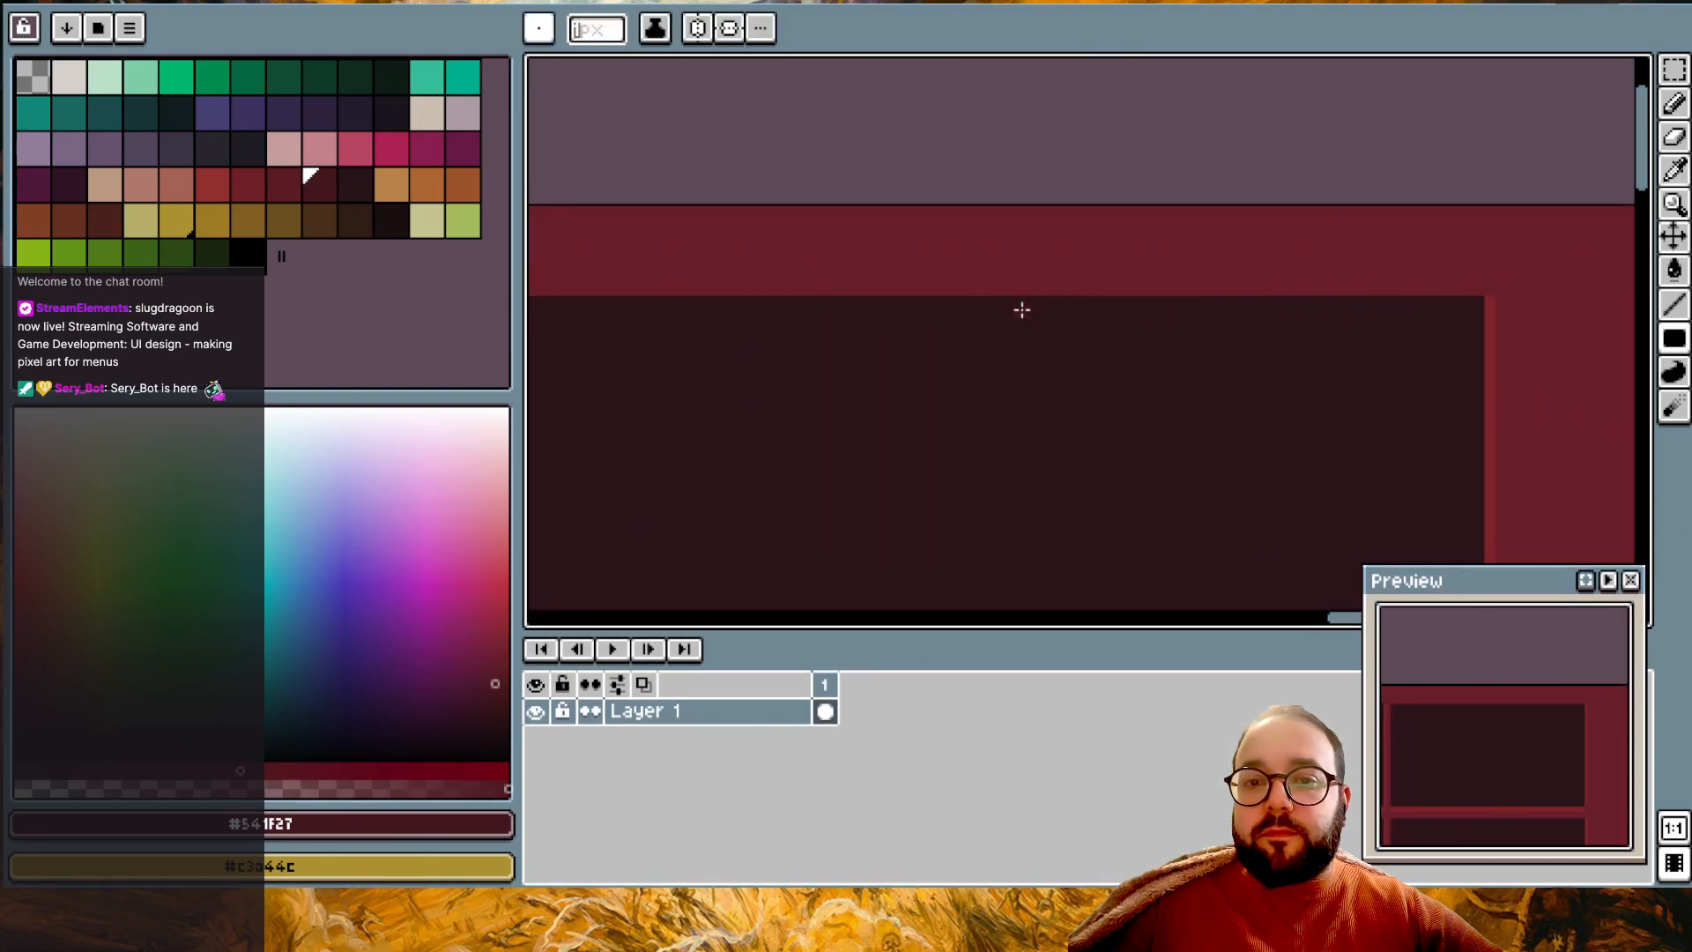
scroll(966, 306, left, 2)
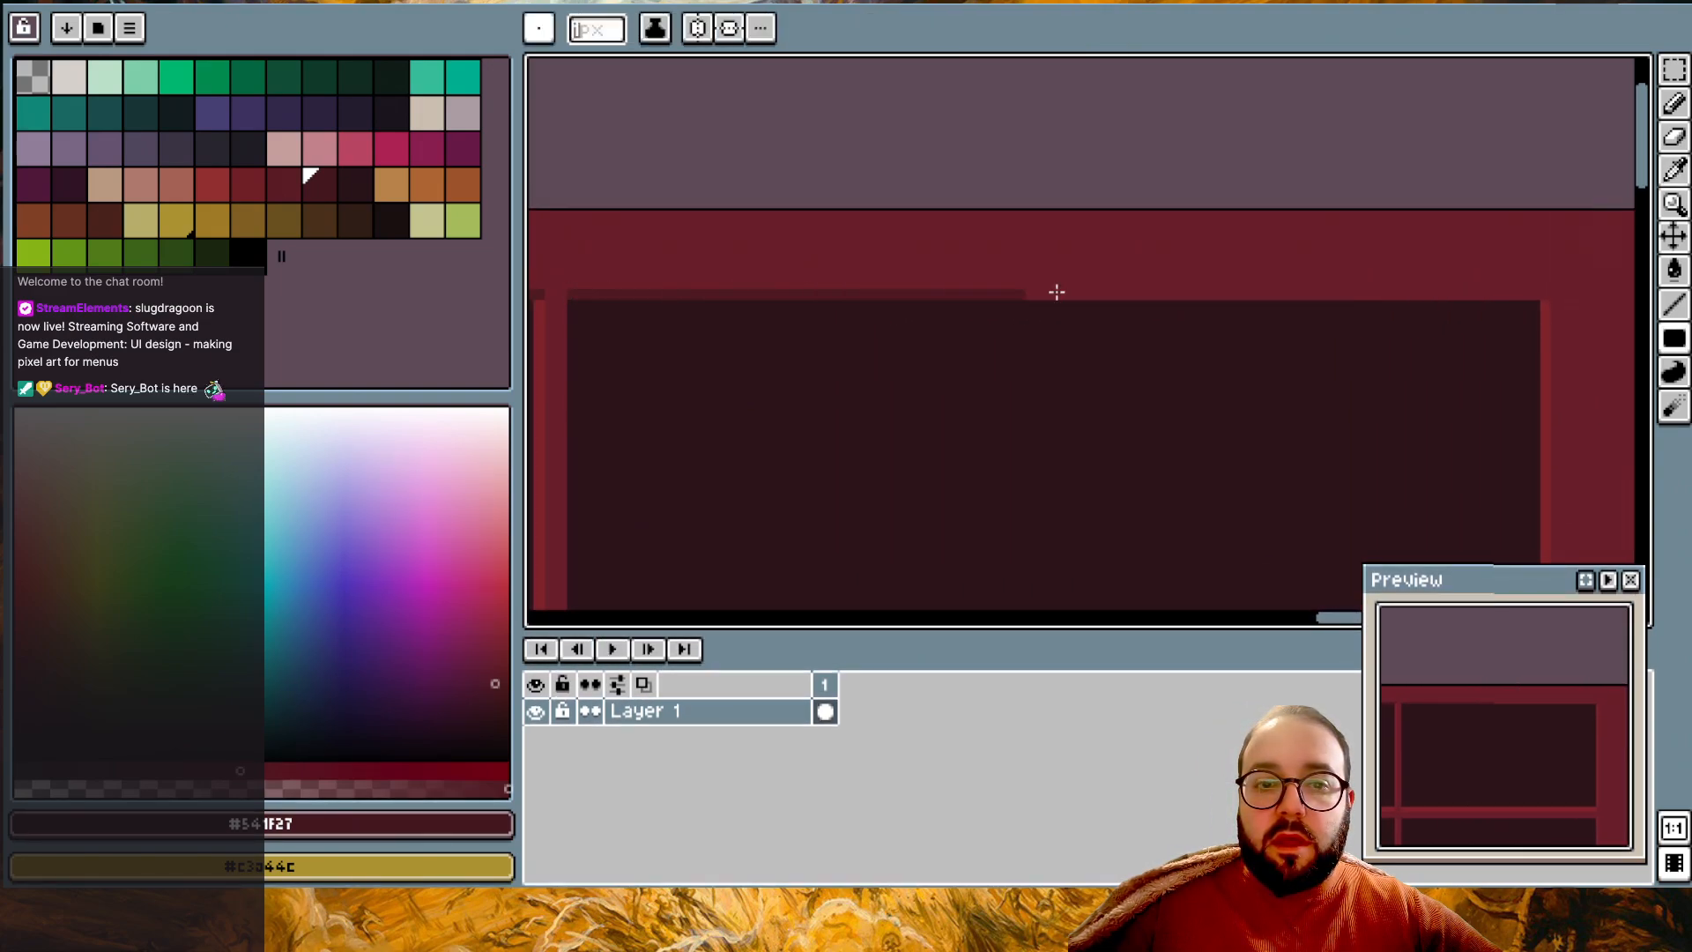
- Draw #541F27 shadow strips along the upper horizontal divider's bottom edge in the fourth and third columns
scroll(1540, 297, down, 10)
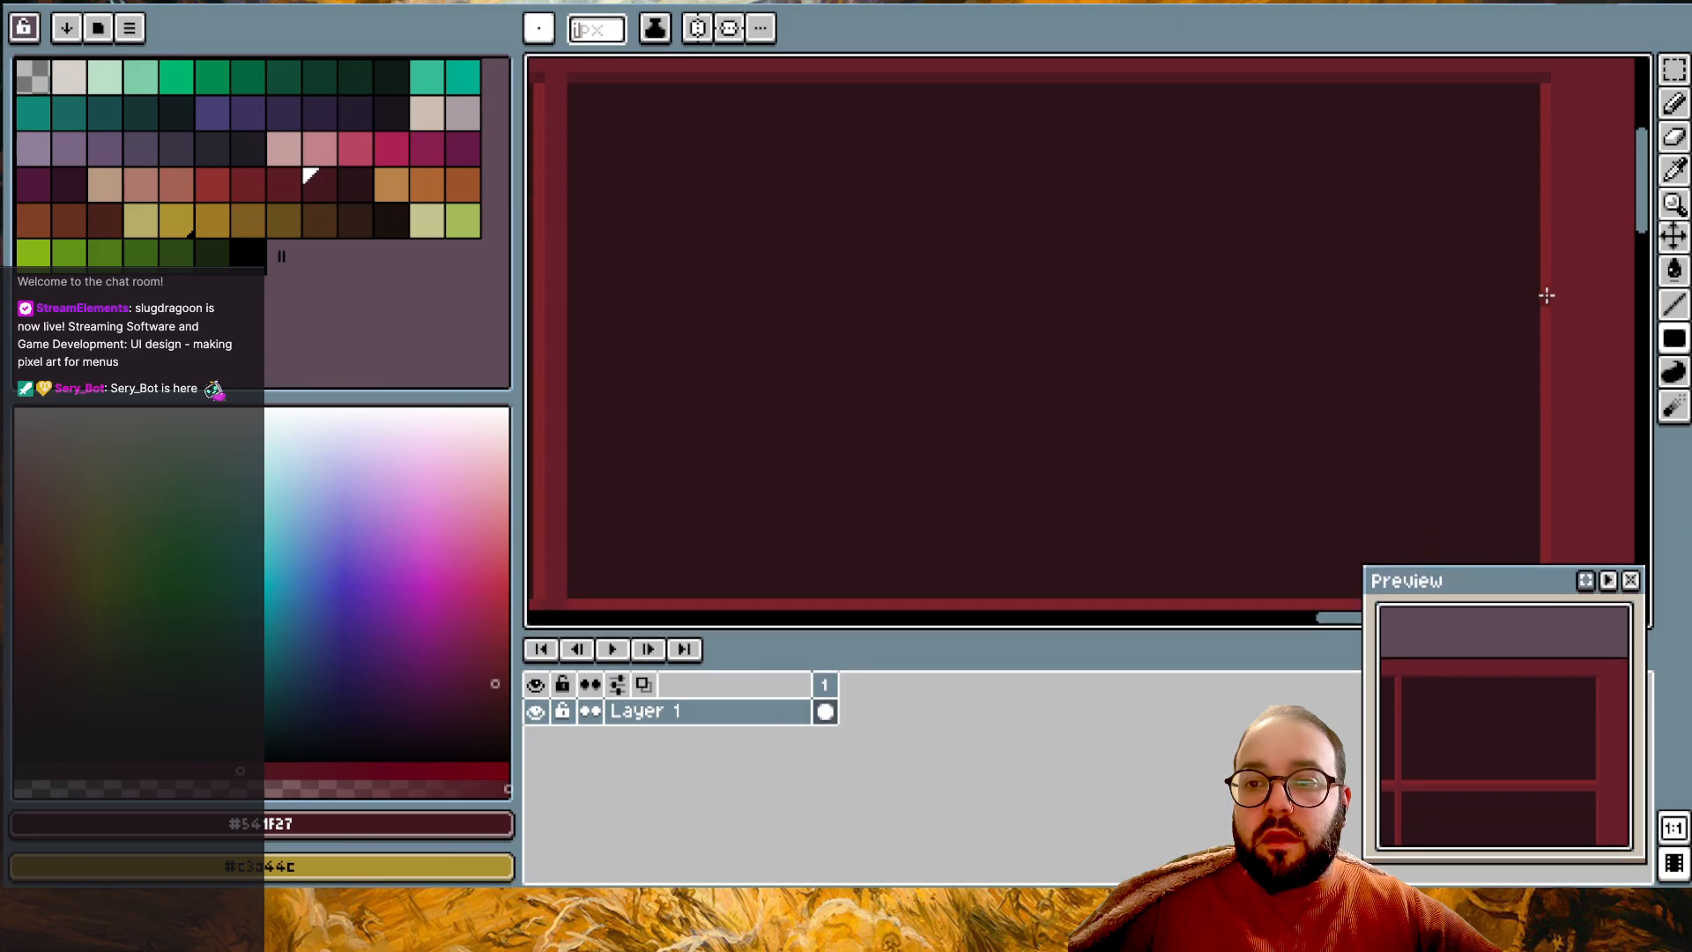
mouse_move(1546, 361)
mouse_down()
mouse_move(722, 385)
mouse_move(567, 356)
mouse_up()
scroll(817, 366, left, 5)
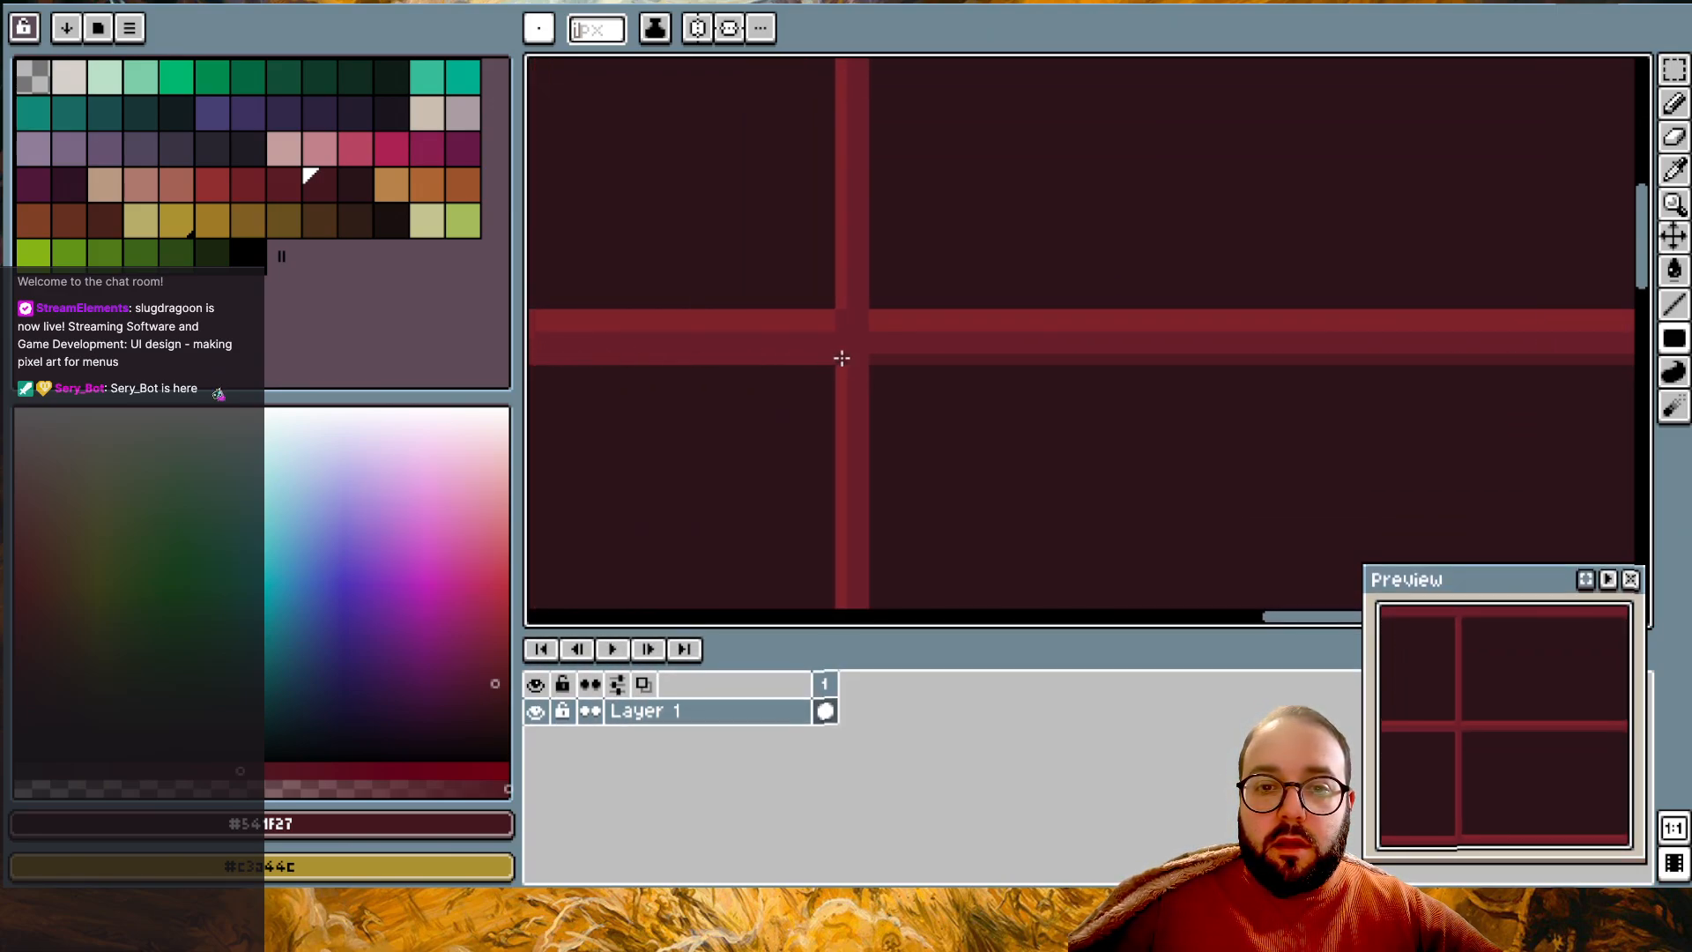
scroll(842, 357, left, 13)
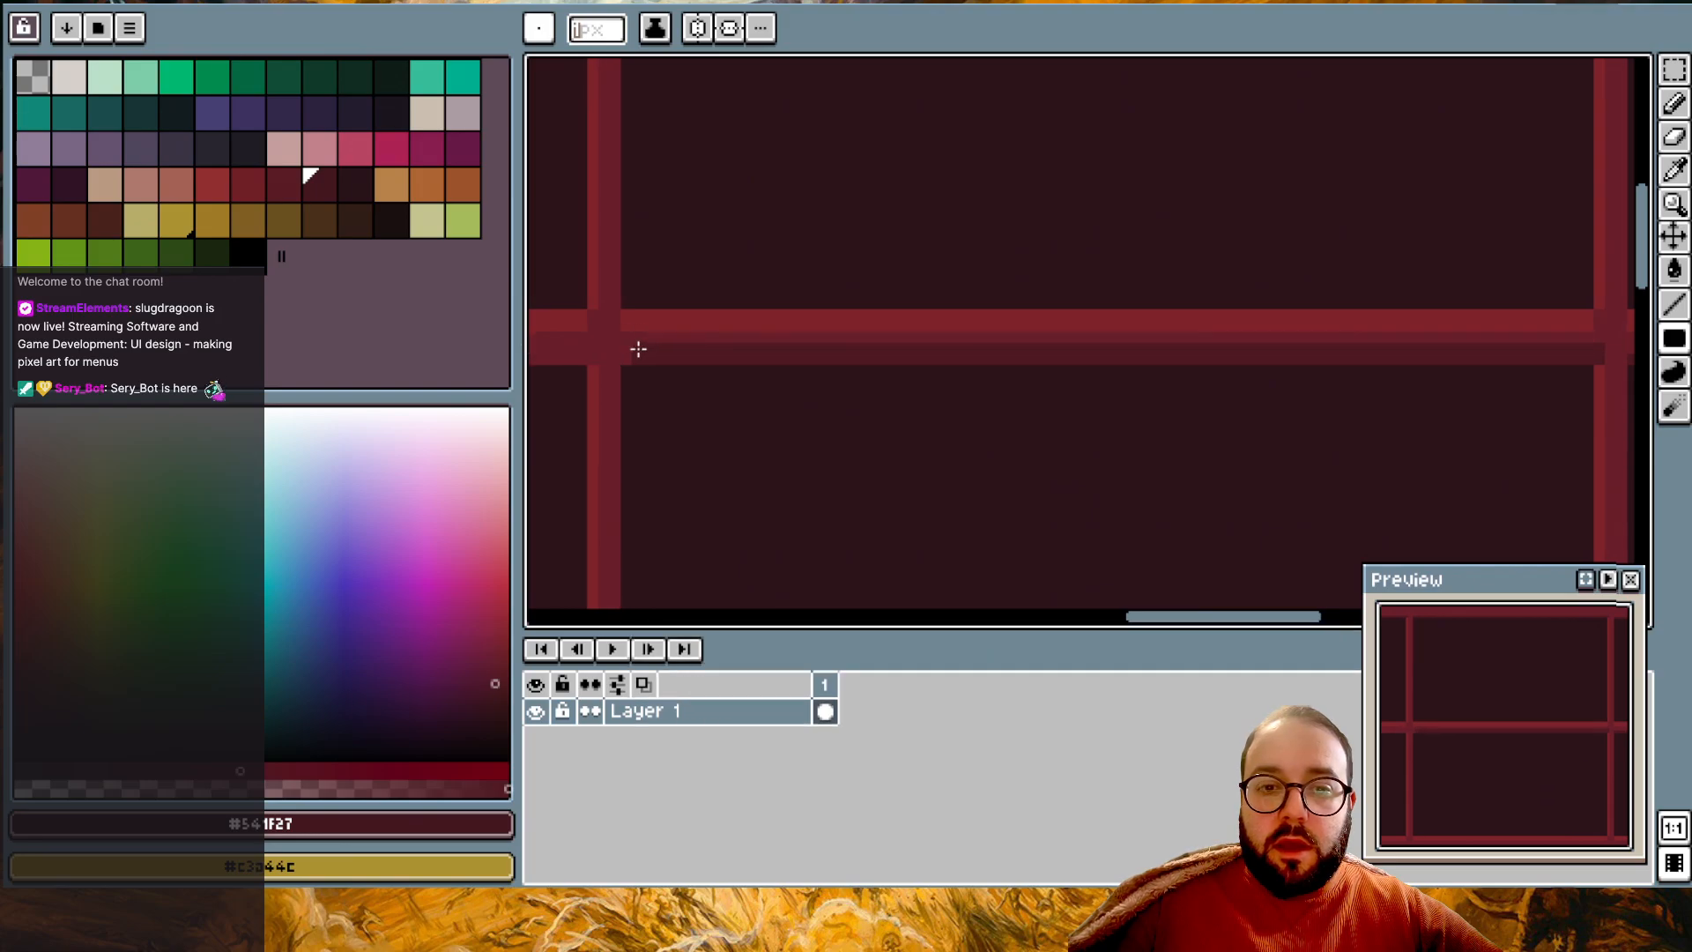
scroll(623, 355, left, 2)
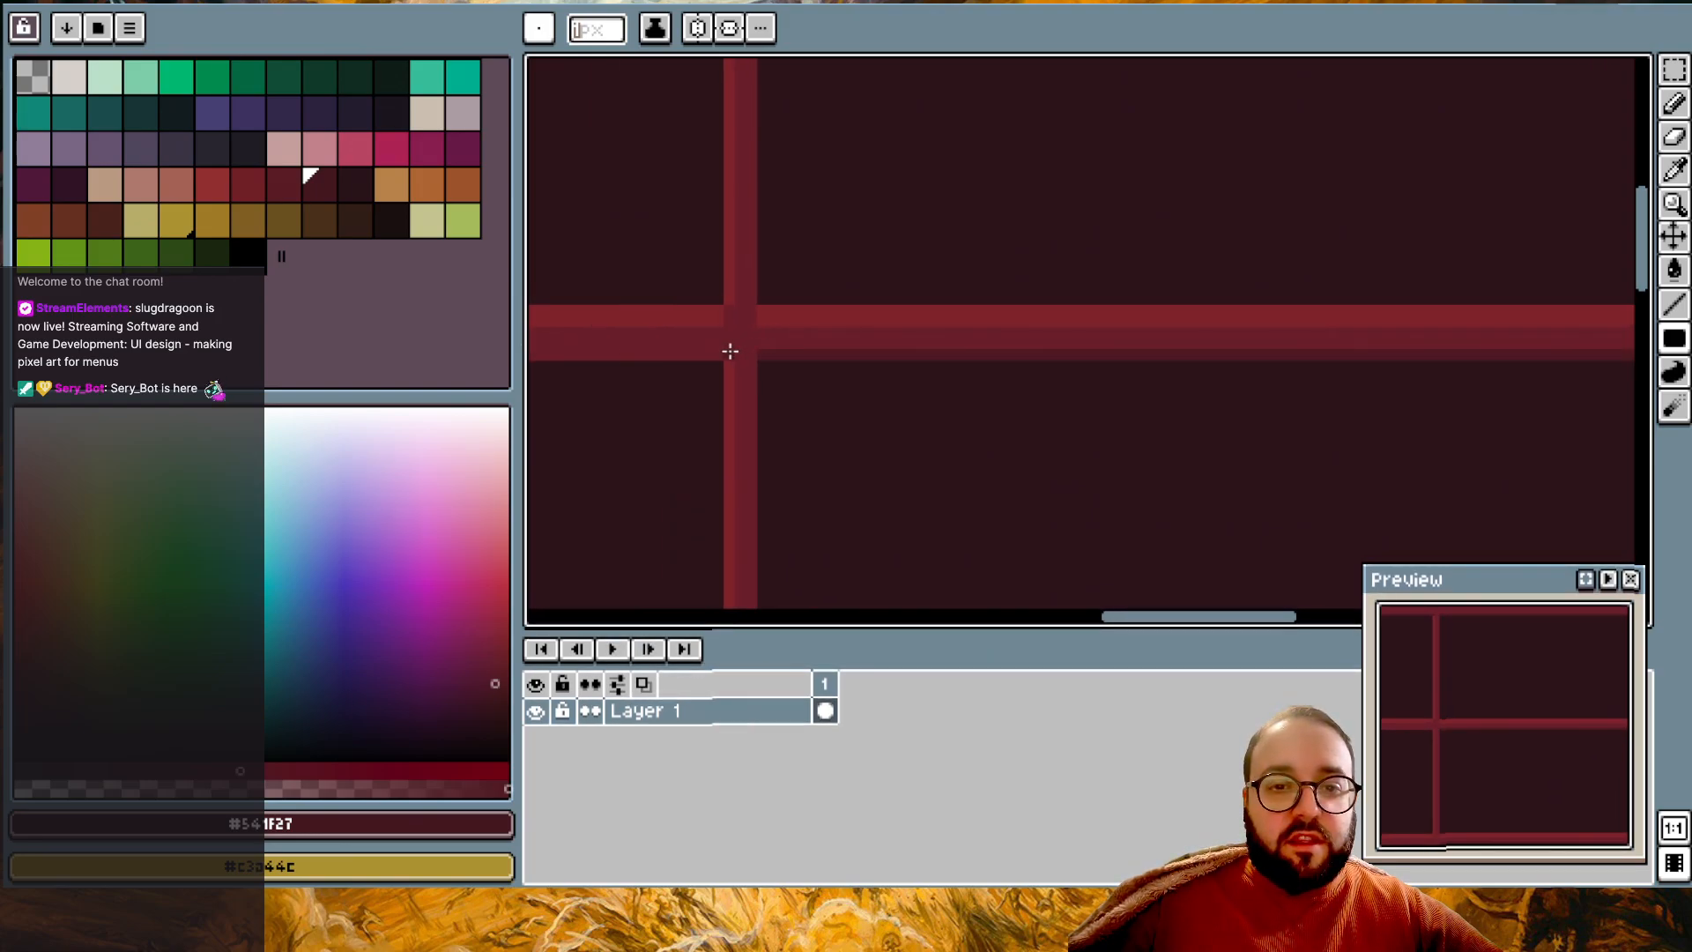
- Undo the misplaced shadow strip on the upper horizontal divider's second column and redraw it along the bottom edge between the vertical dividers
scroll(730, 351, left, 14)
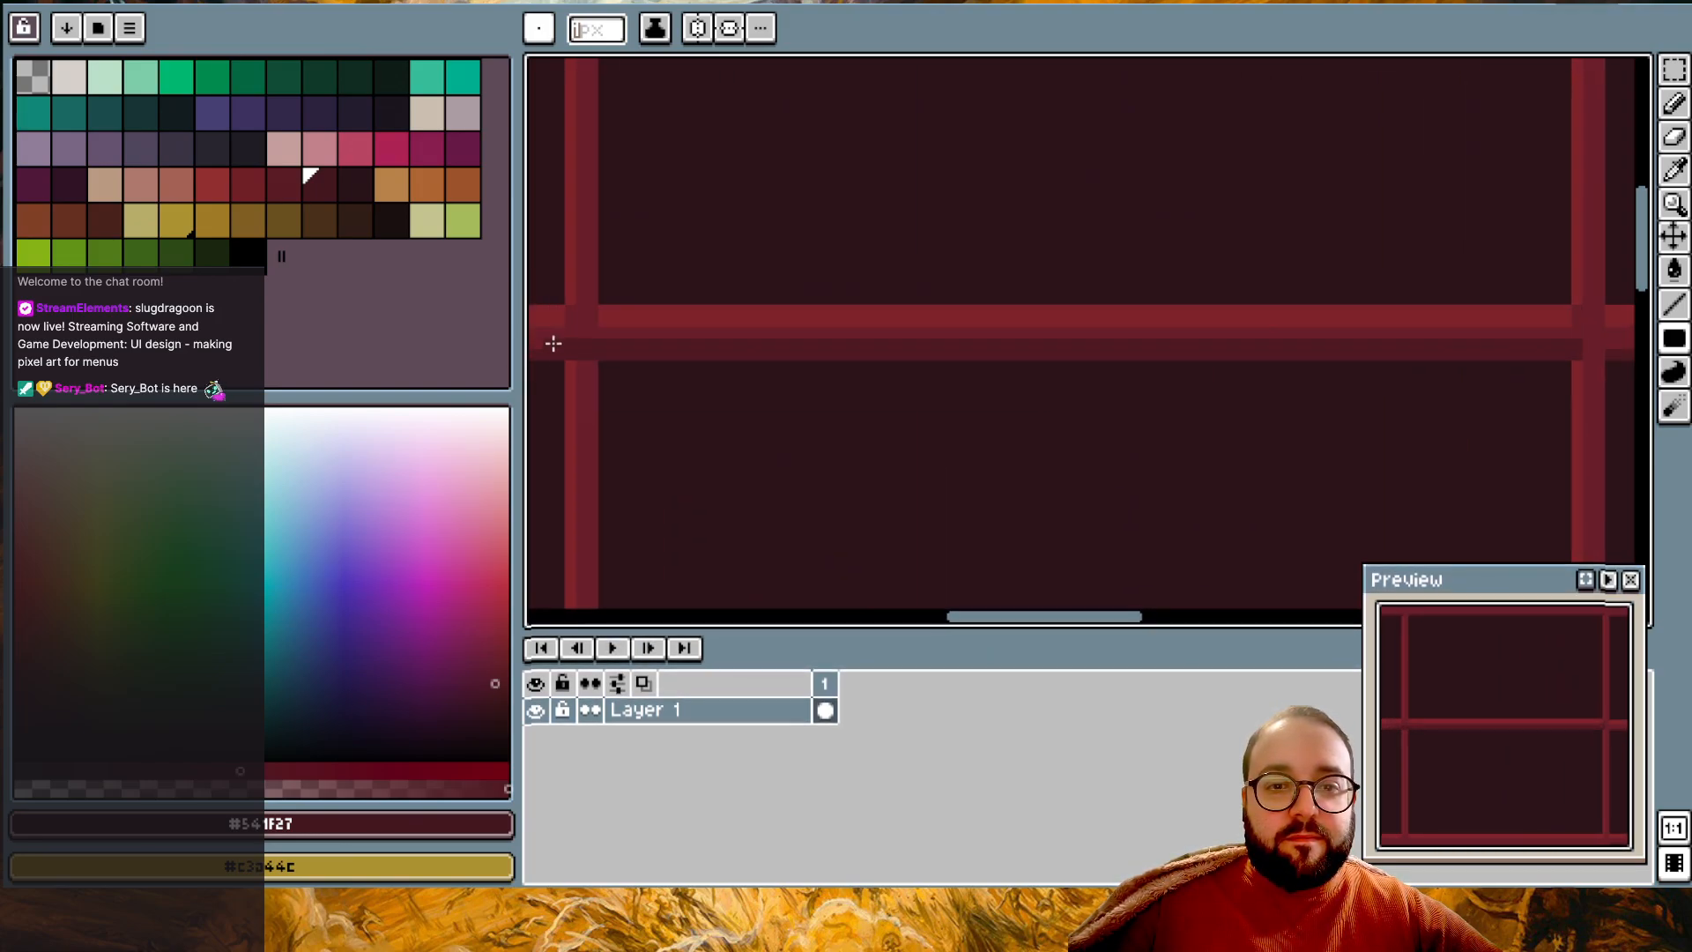
key(ctrl+z)
drag(605, 354, 1575, 351)
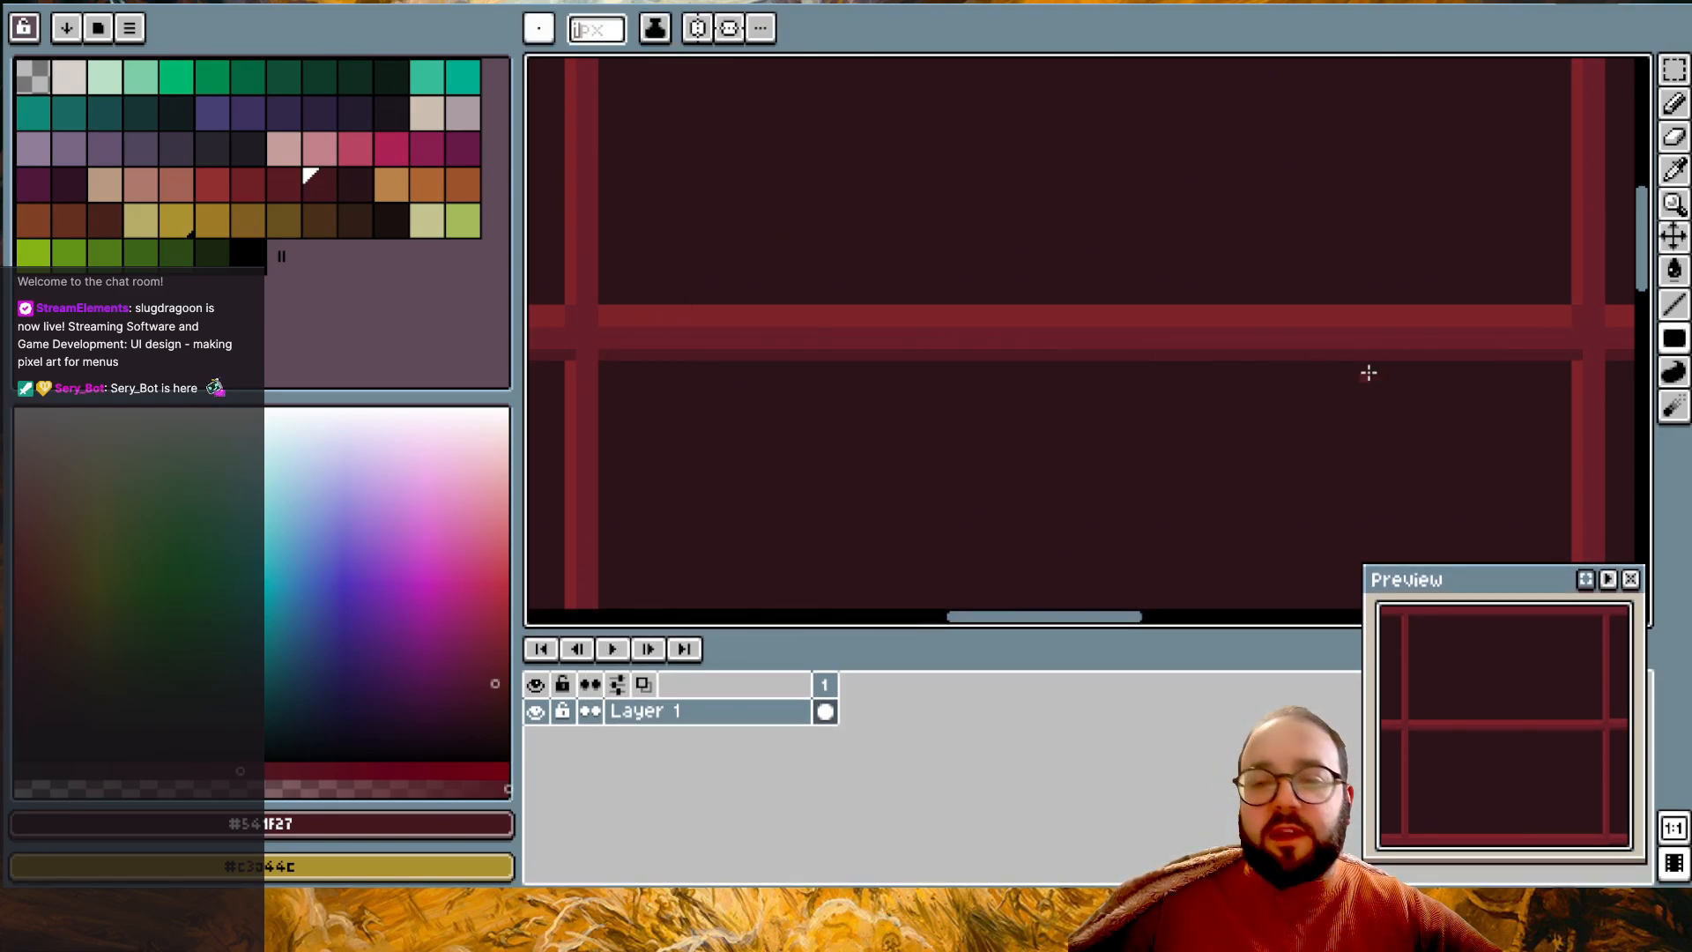
- Draw a #541F27 shadow strip along the lower horizontal divider's bottom edge in the first column
scroll(1369, 373, down, 2)
scroll(1369, 372, left, 8)
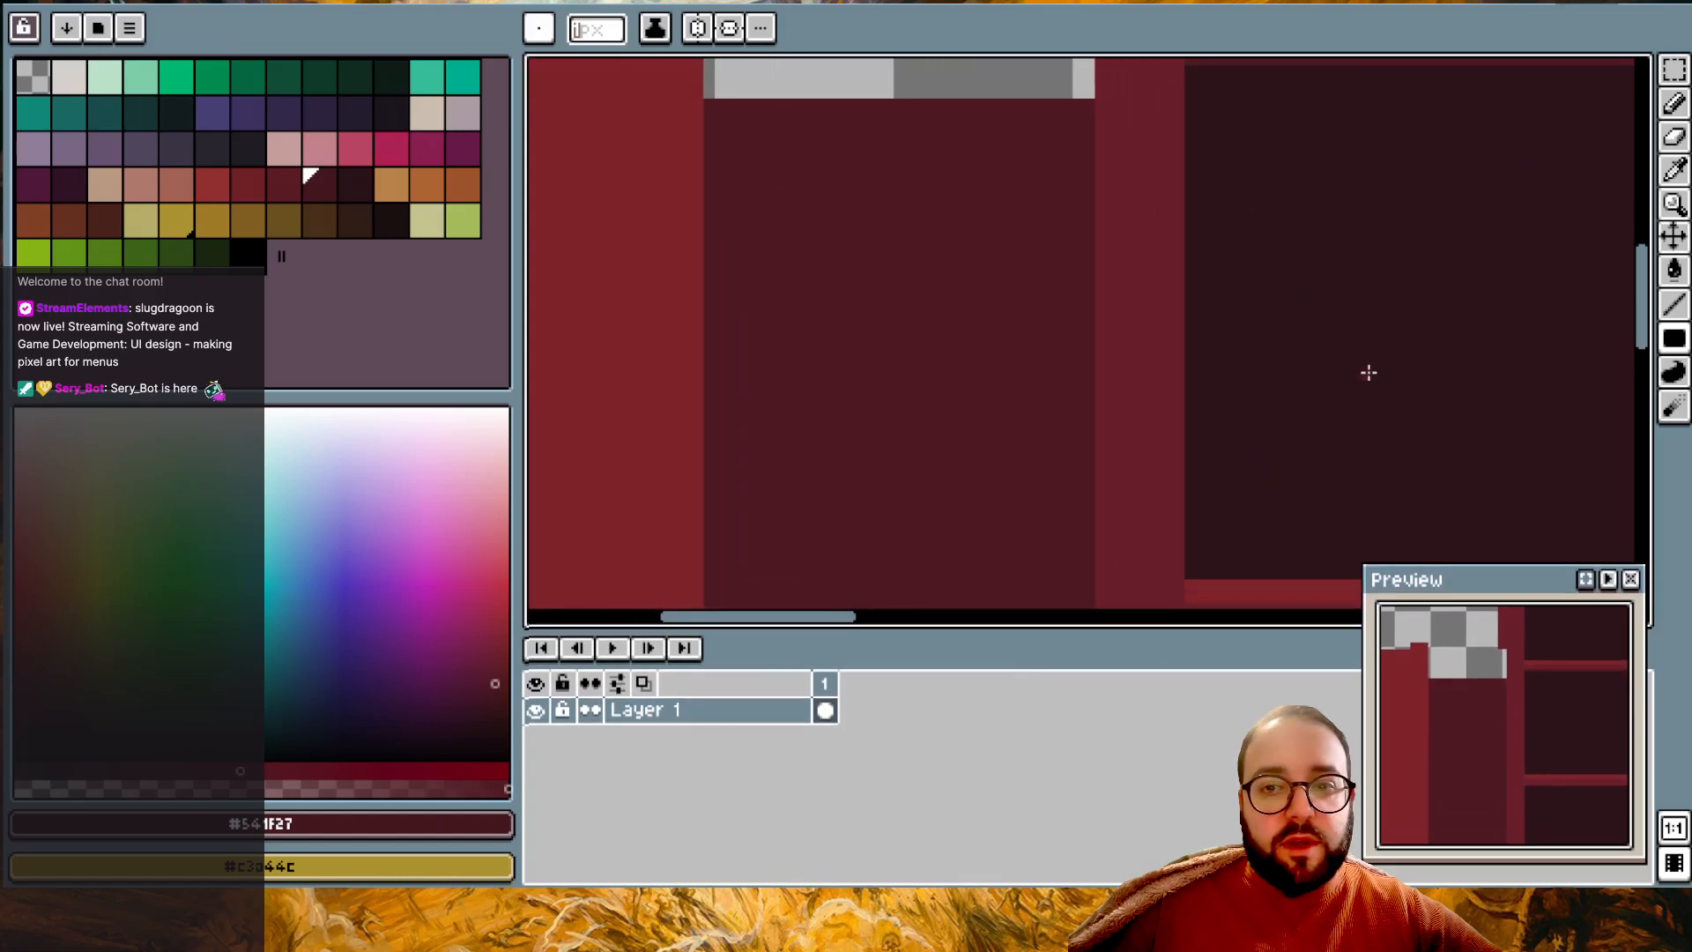
scroll(1369, 373, down, 2)
scroll(1369, 373, right, 3)
scroll(771, 314, right, 2)
mouse_move(700, 308)
mouse_down()
mouse_move(1605, 321)
mouse_move(1624, 303)
mouse_move(1538, 301)
mouse_up()
- Continue the #541F27 shadow along the lower horizontal divider's bottom edge through the second, third and fourth columns
scroll(1536, 304, right, 5)
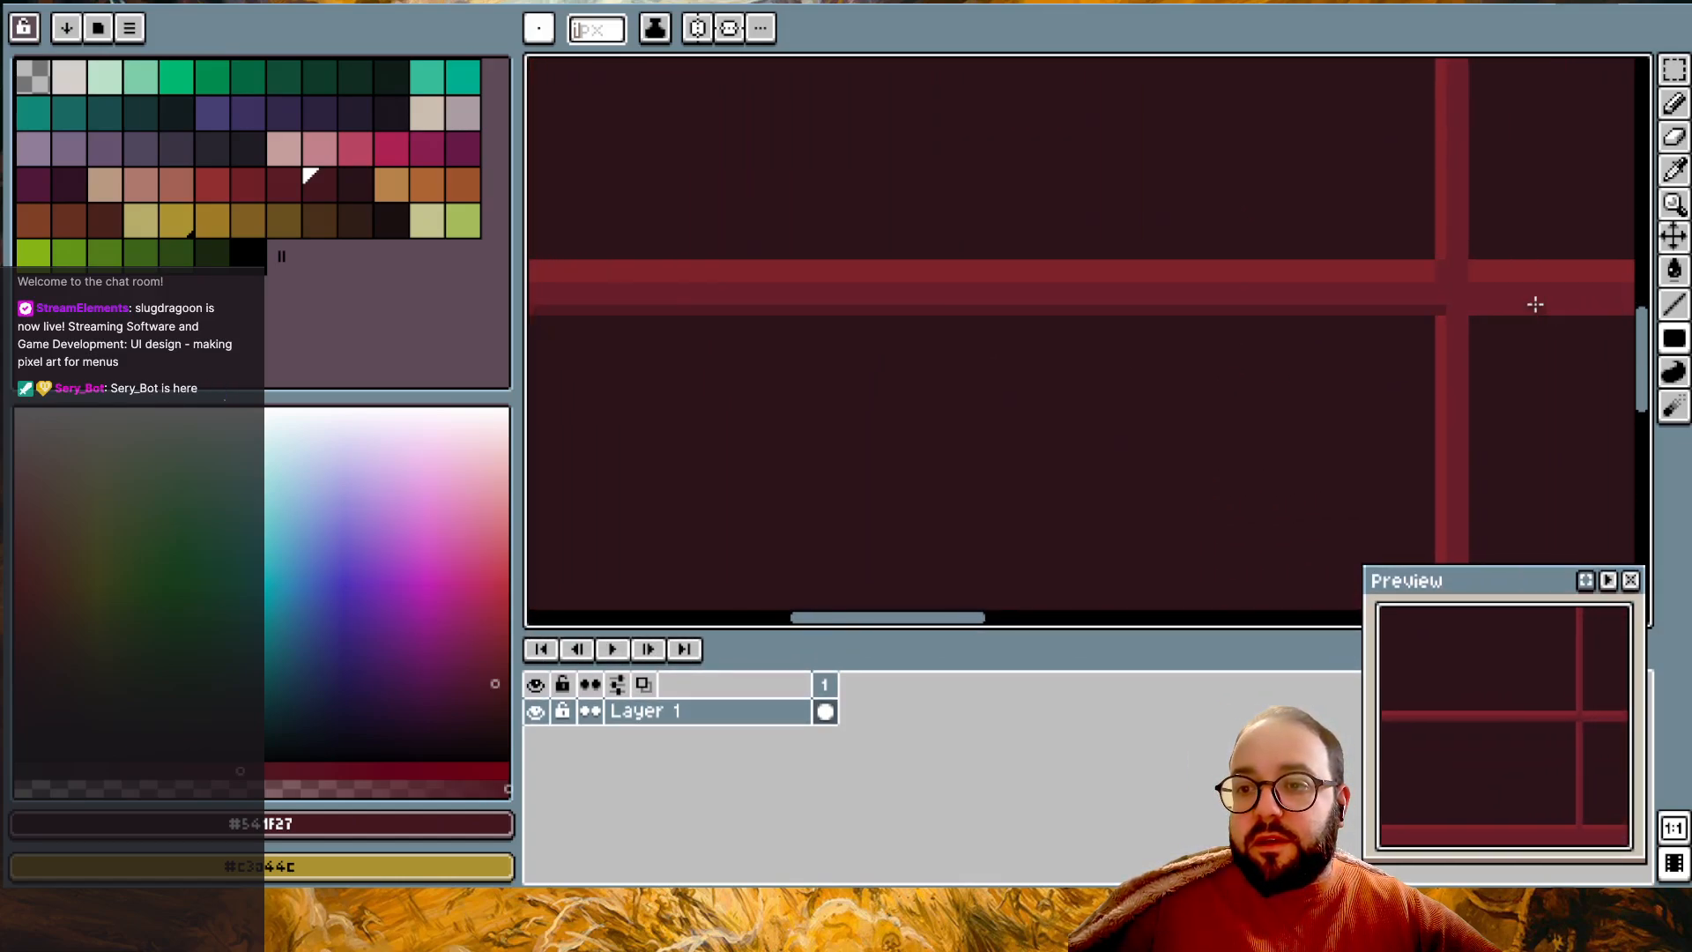
drag(1096, 305, 1590, 310)
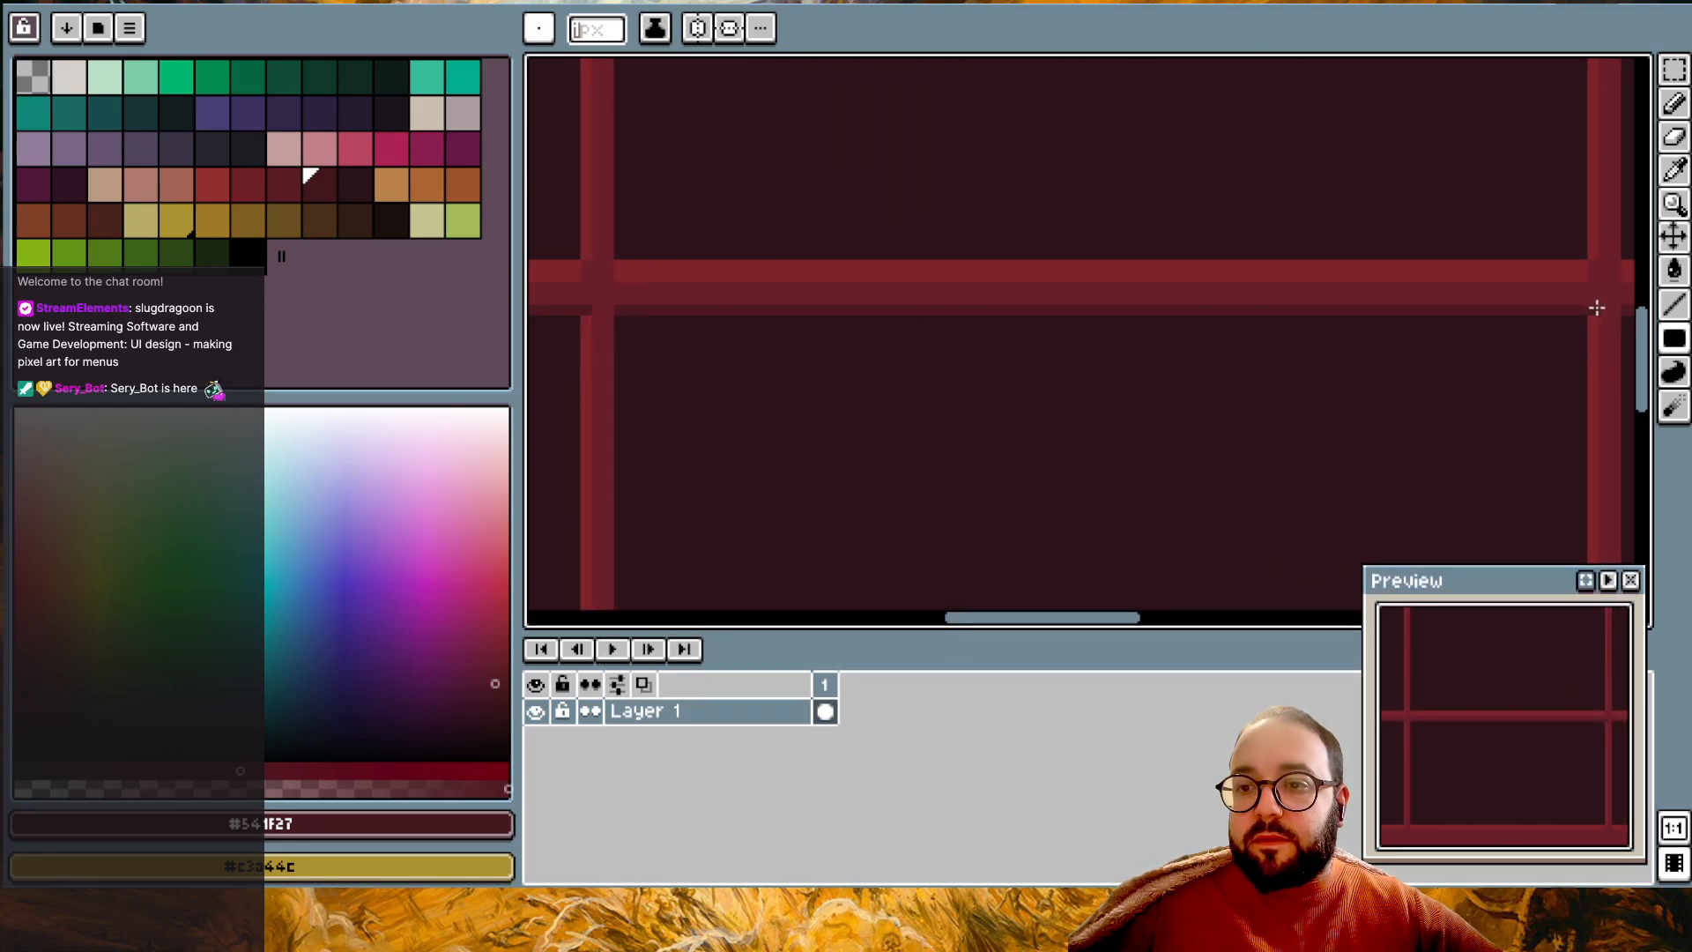
scroll(1216, 321, right, 5)
mouse_move(1082, 309)
mouse_down()
mouse_move(1631, 304)
mouse_move(1630, 231)
mouse_move(1579, 234)
mouse_move(1553, 283)
mouse_move(1560, 309)
mouse_up()
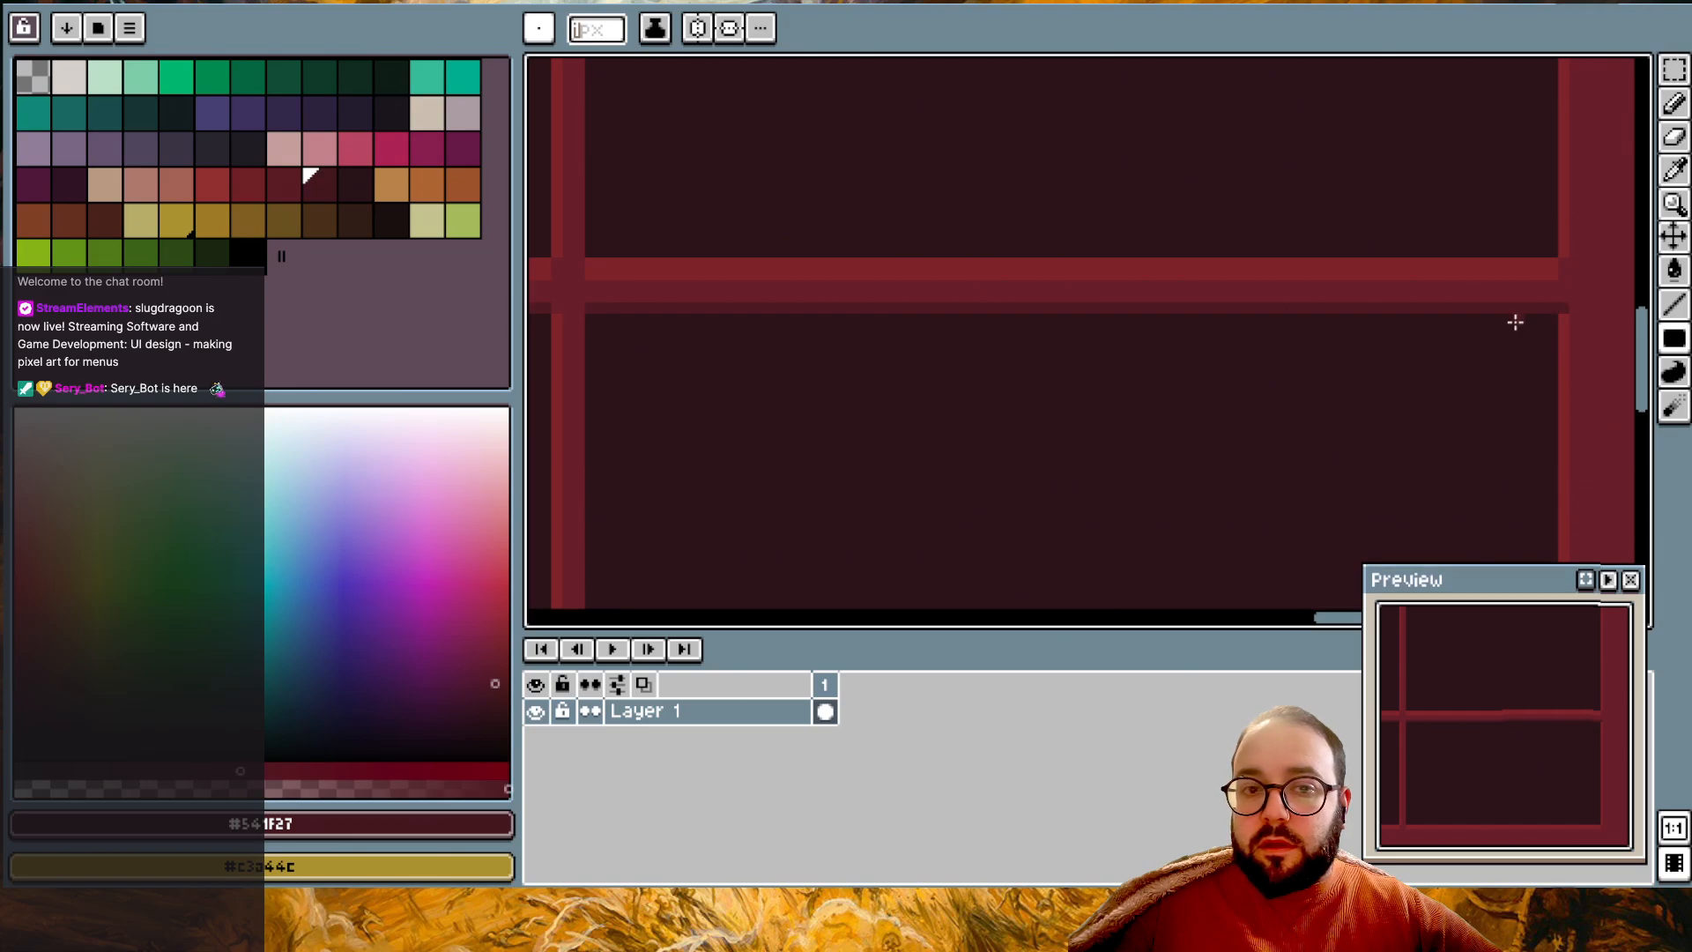
- Examine the shading of the whole grid panel, checking the dividers and outer borders
scroll(1484, 396, down, 3)
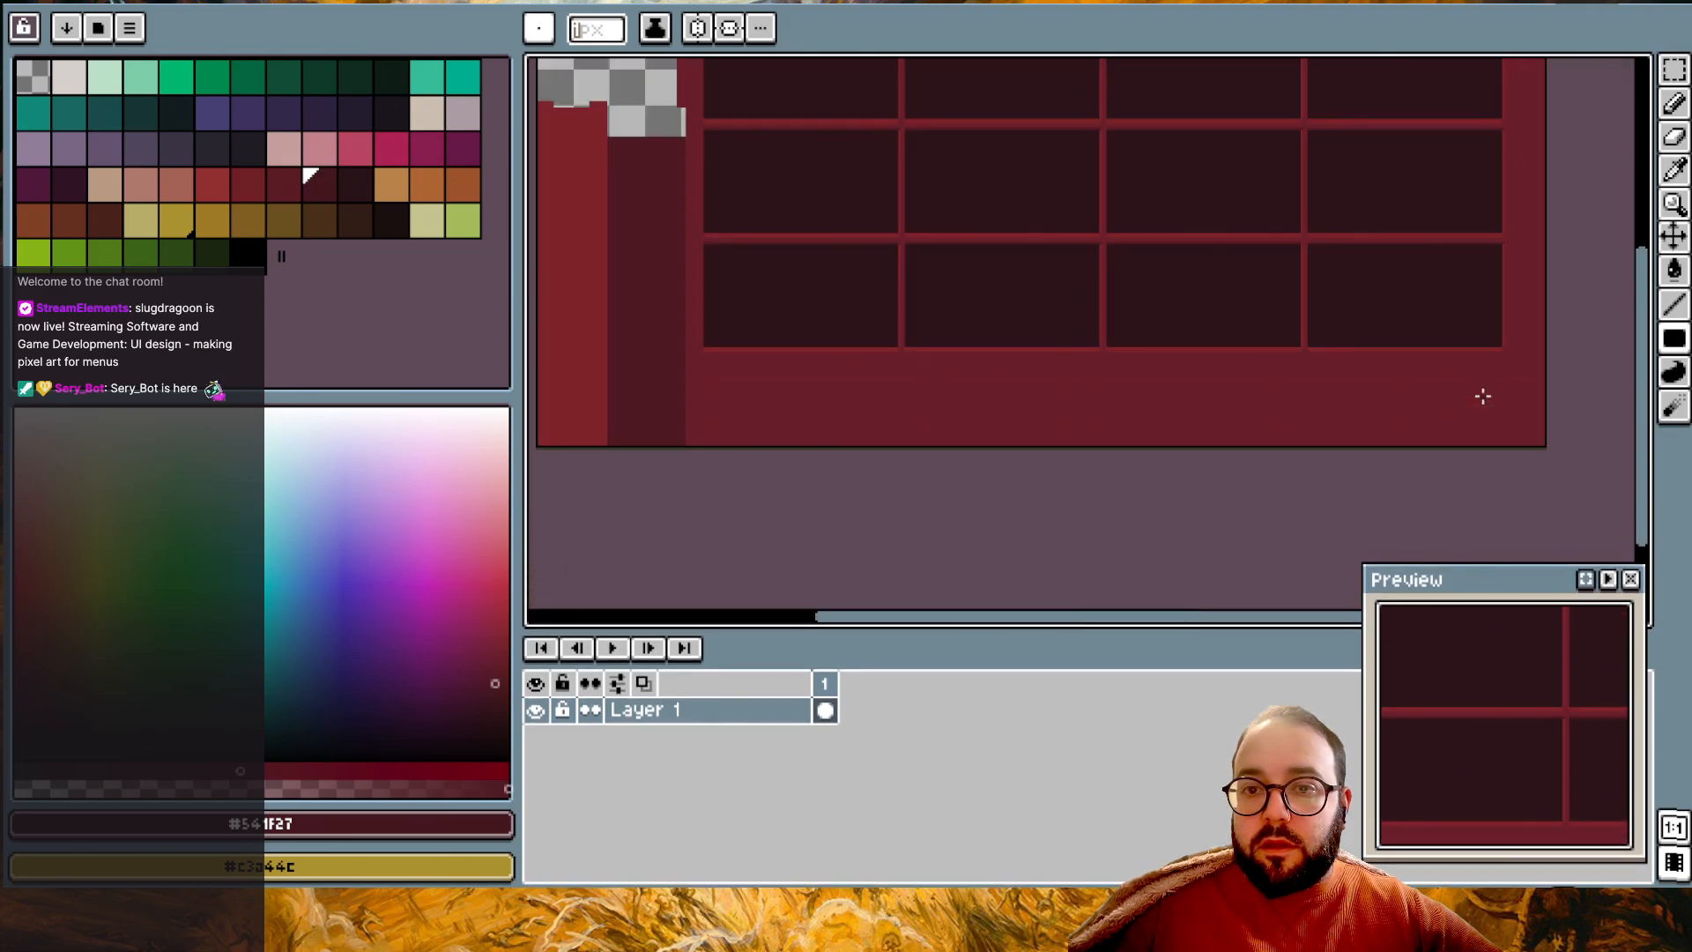
scroll(1483, 395, up, 3)
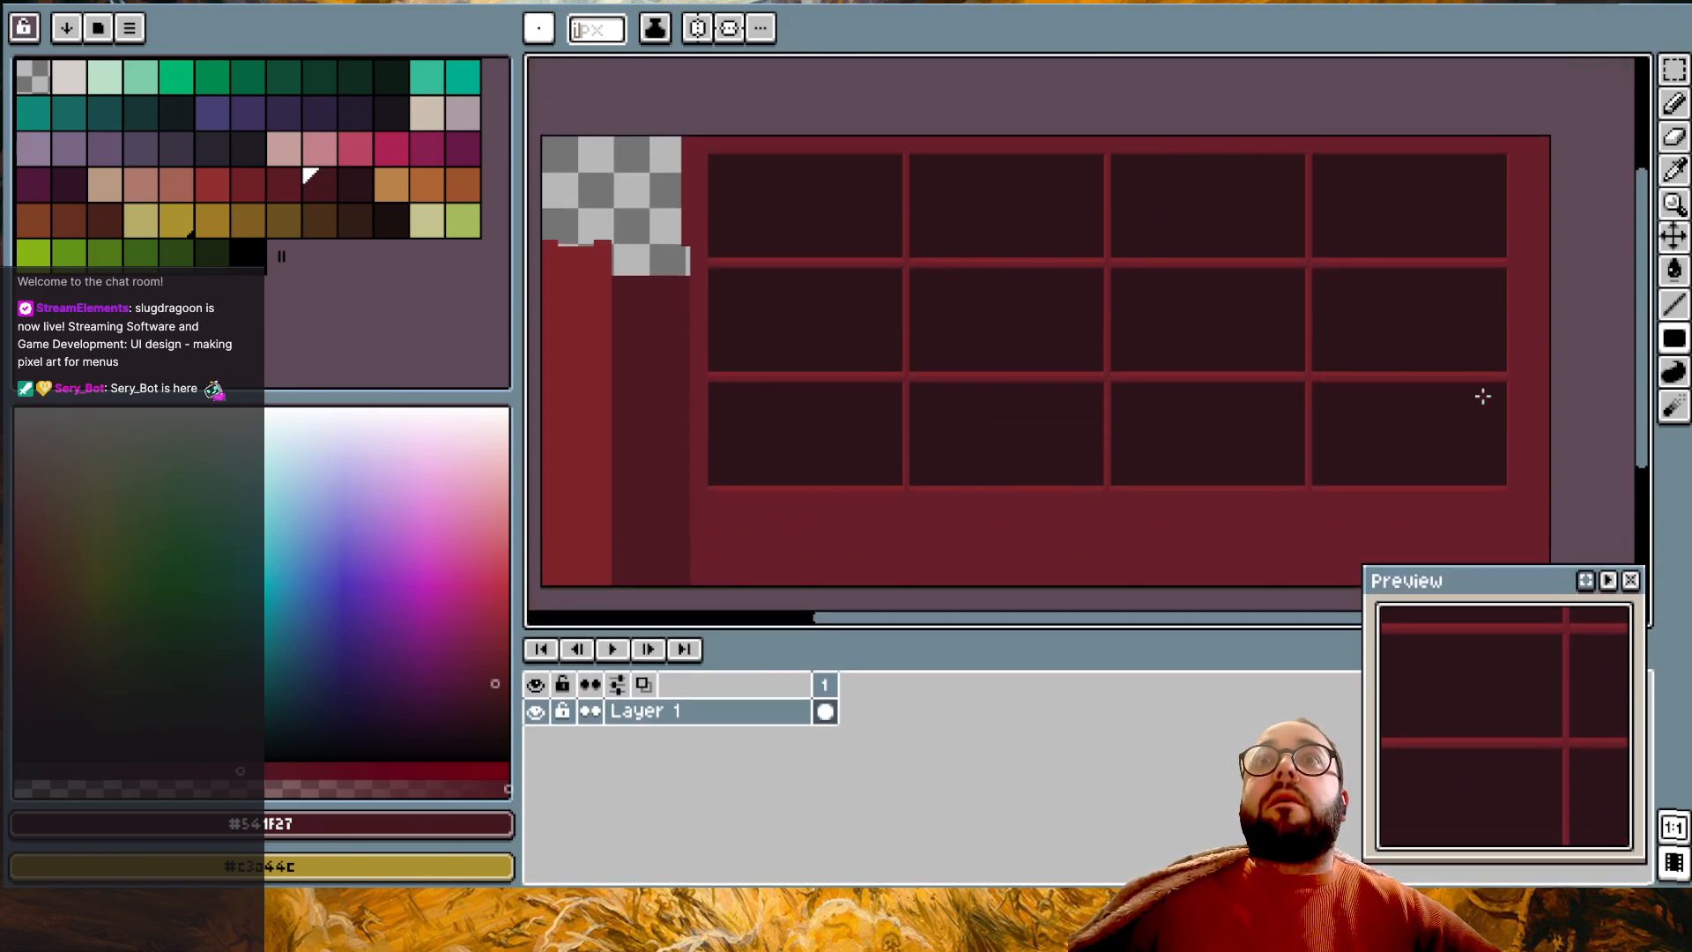
scroll(1484, 394, up, 2)
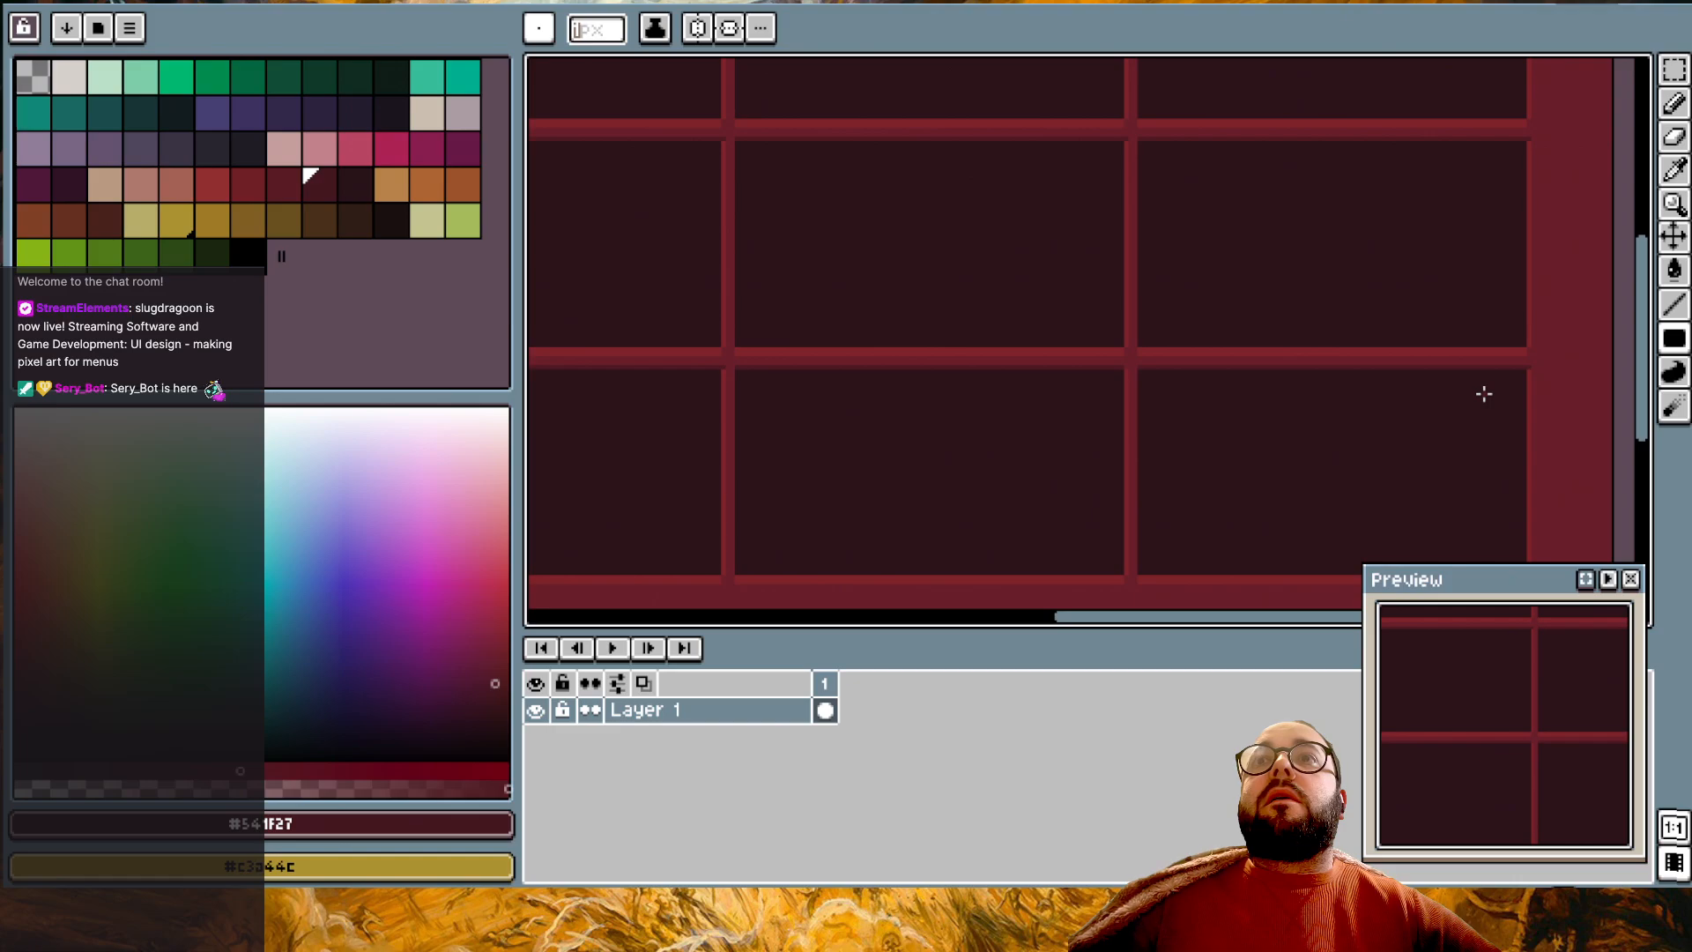
shift+scroll(1484, 394, left, 4)
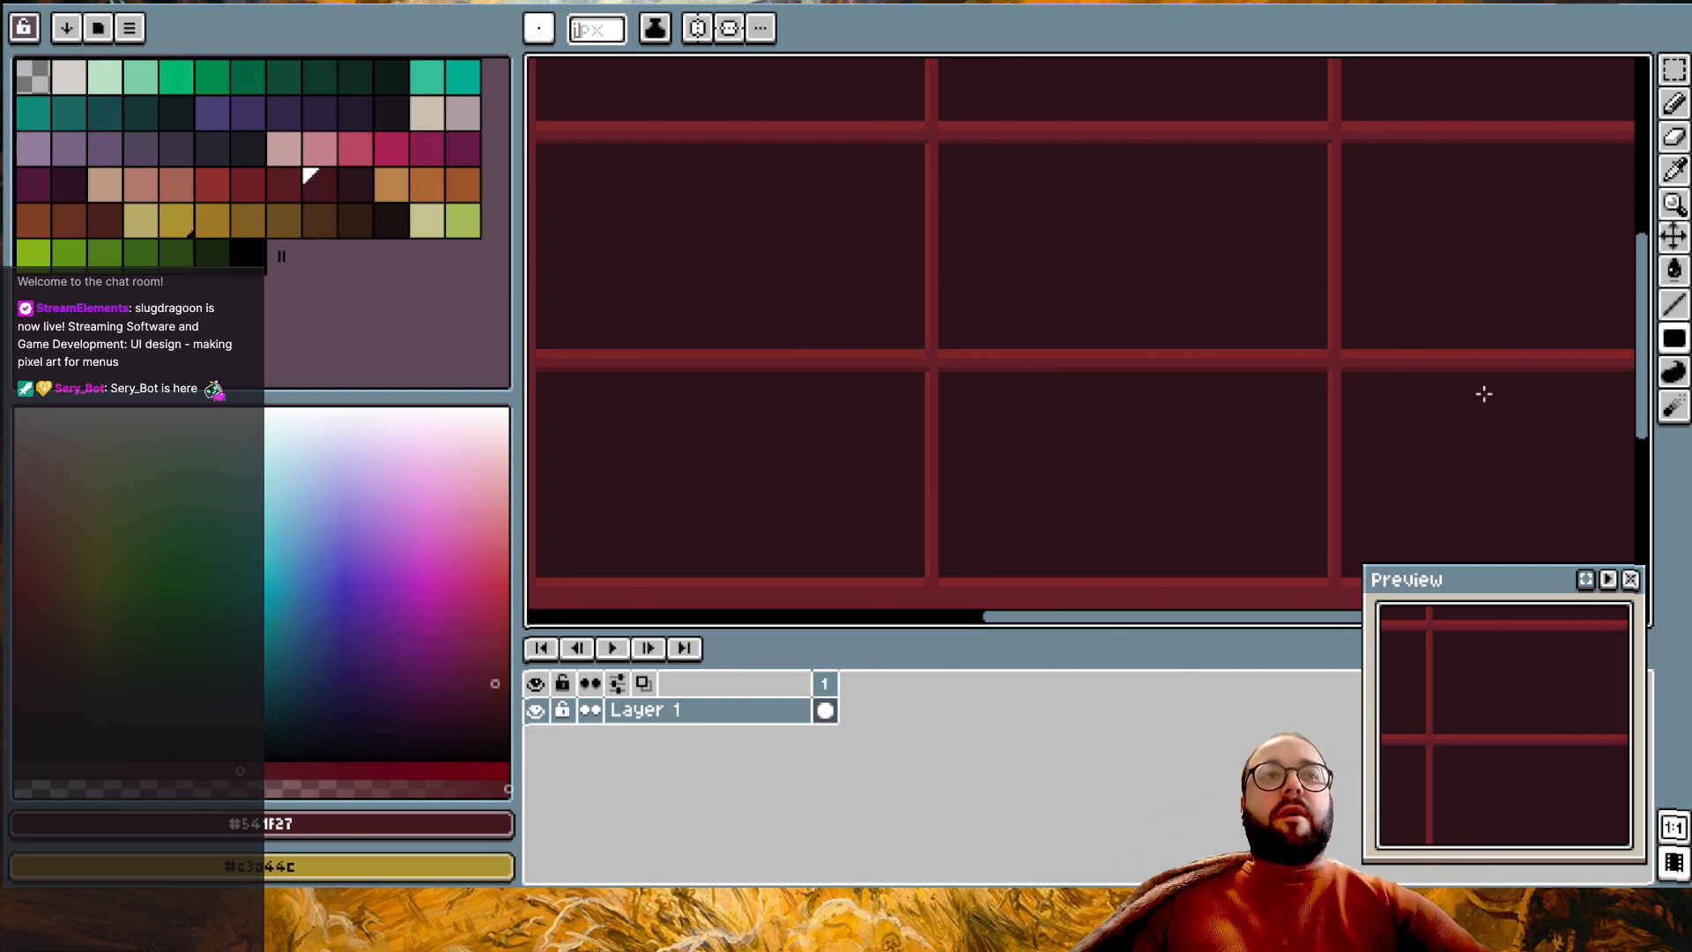
shift+scroll(1275, 499, left, 2)
scroll(1275, 499, down, 3)
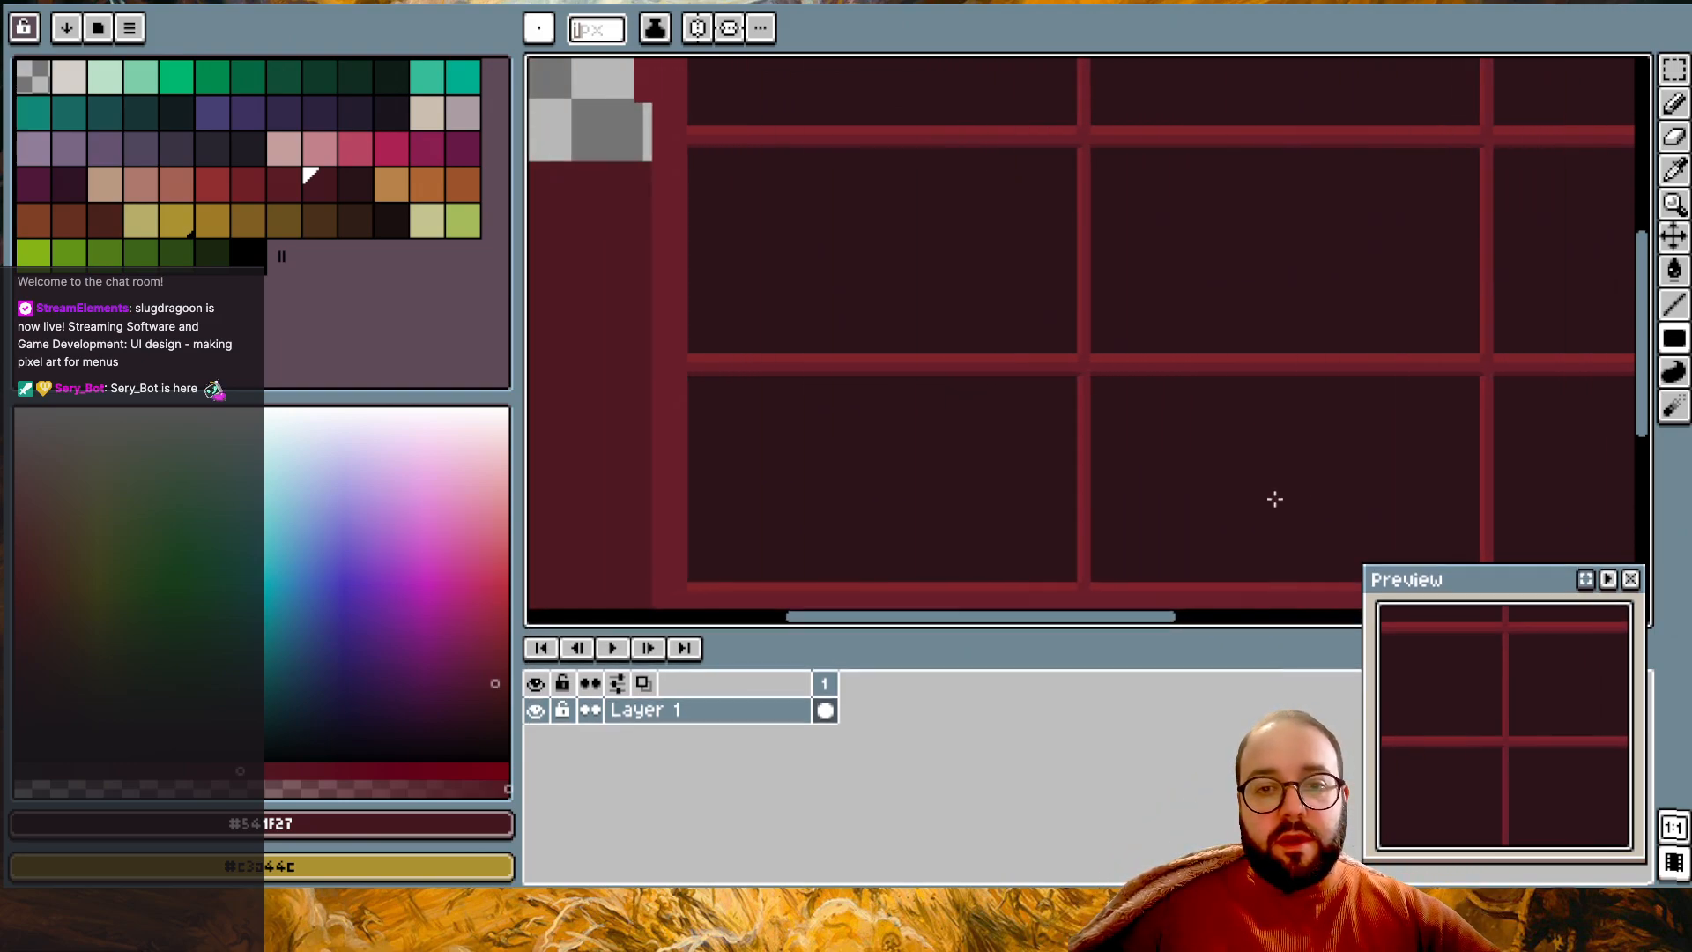
shift+scroll(1275, 499, right, 2)
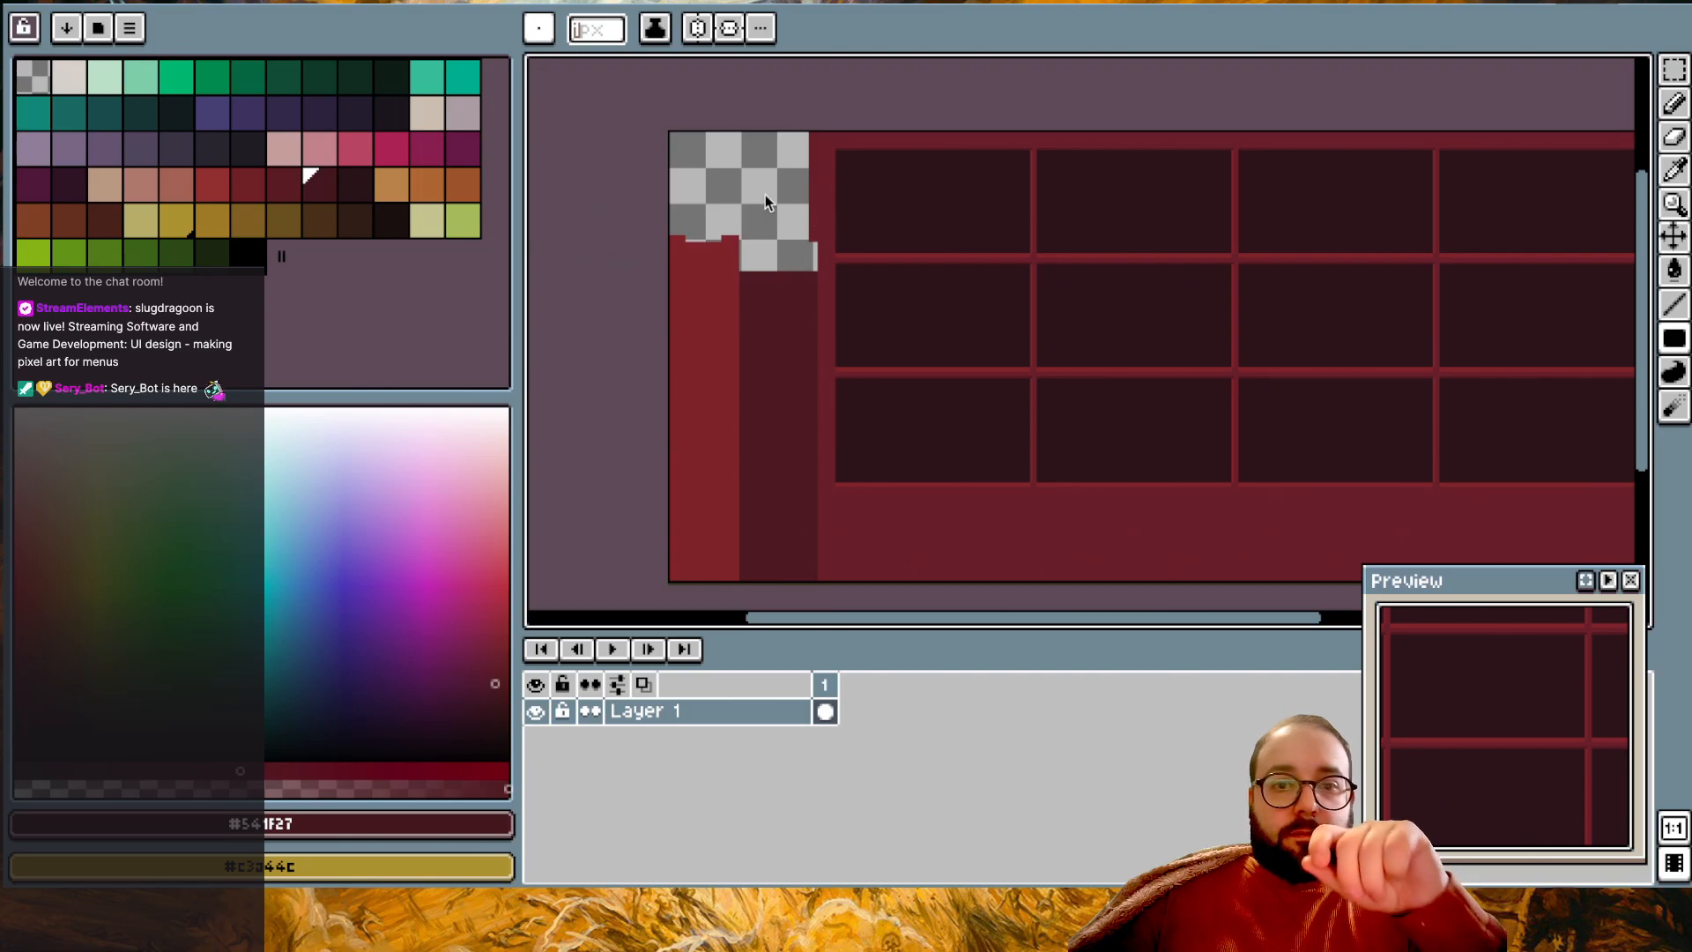
- Choose the dark red palette colour Idx-47 and paint shadow pixels at the left border's stepped corner beside the transparent notch
scroll(829, 216, up, 4)
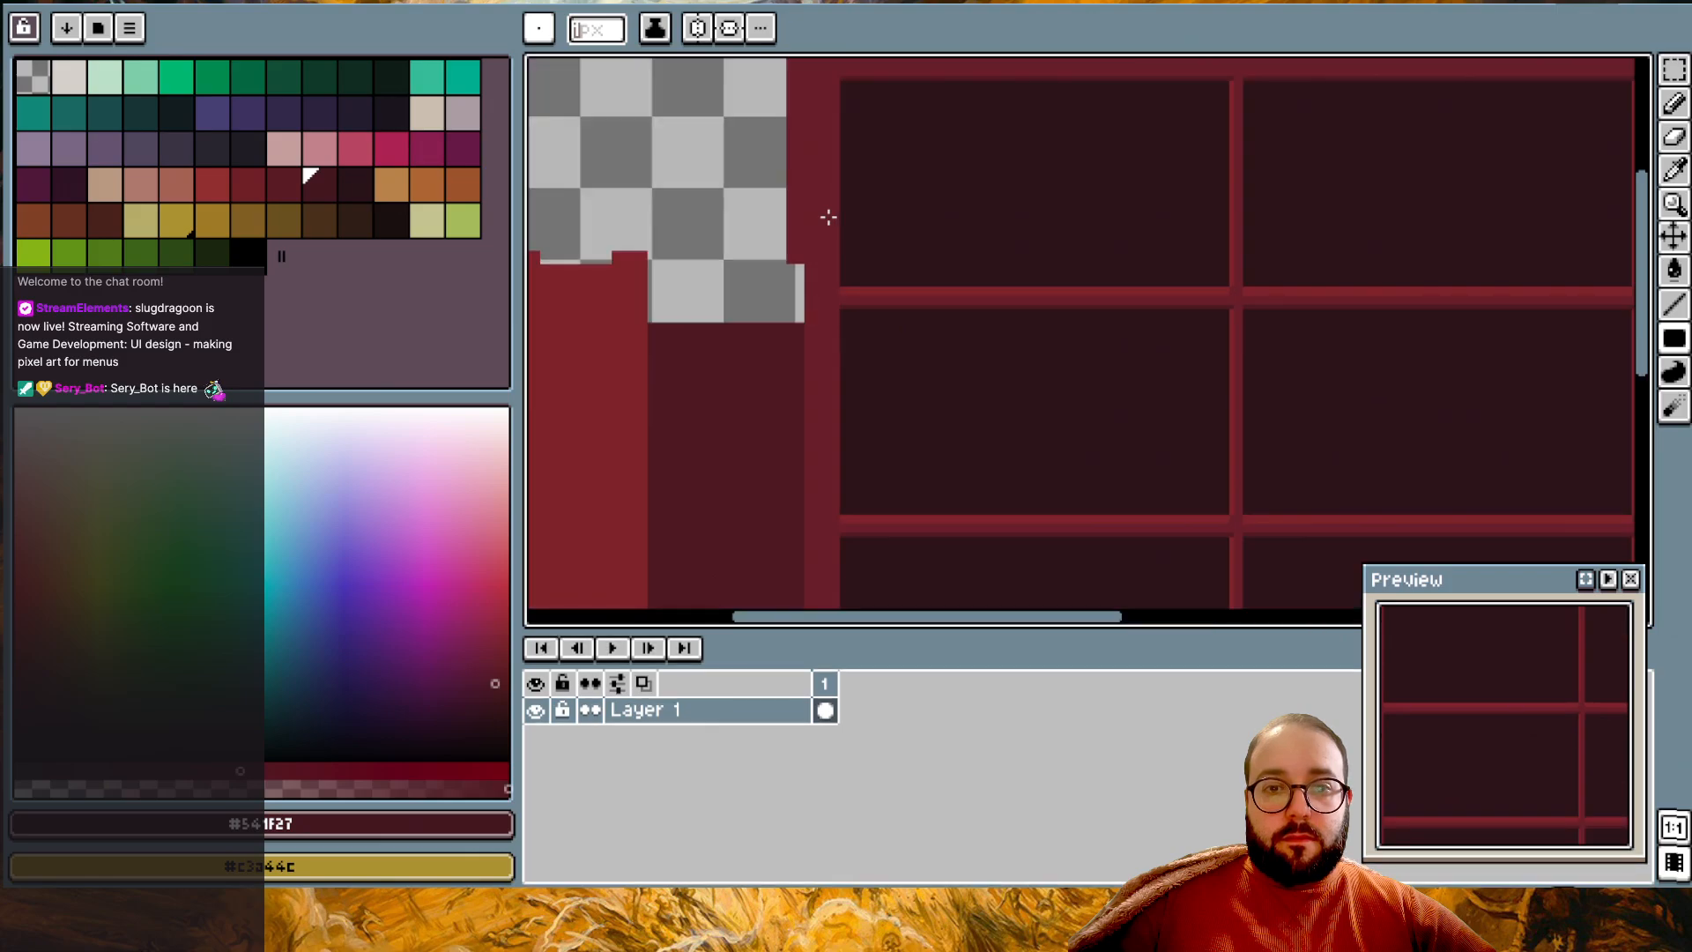
alt+click(798, 223)
click(319, 186)
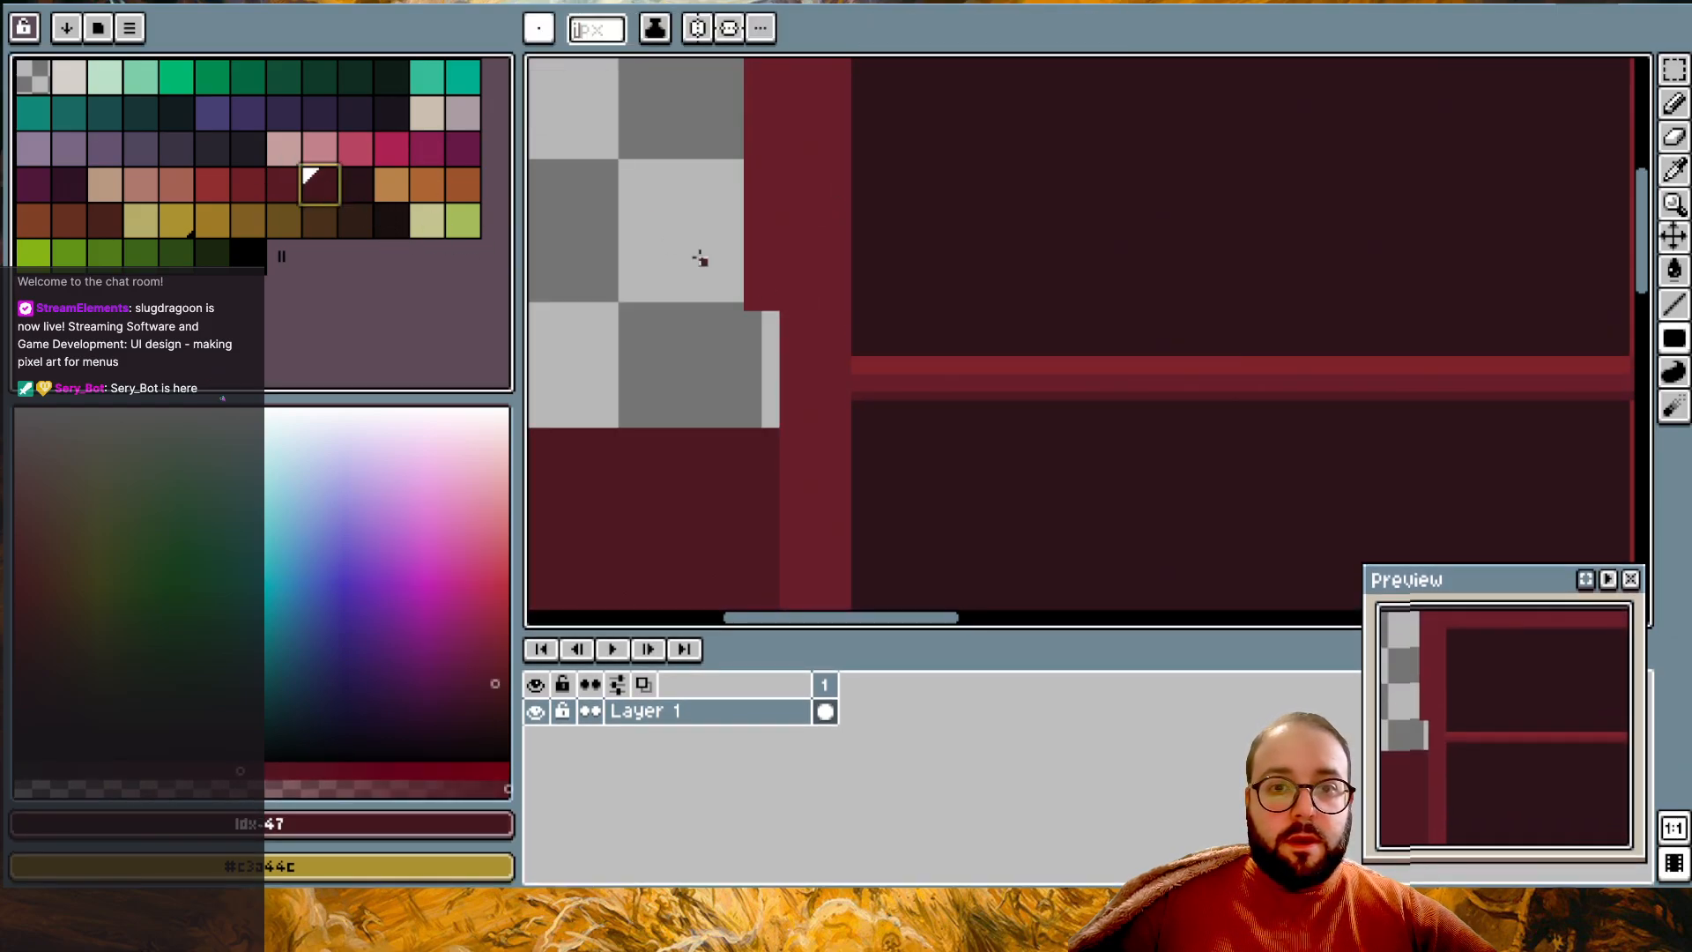
click(760, 300)
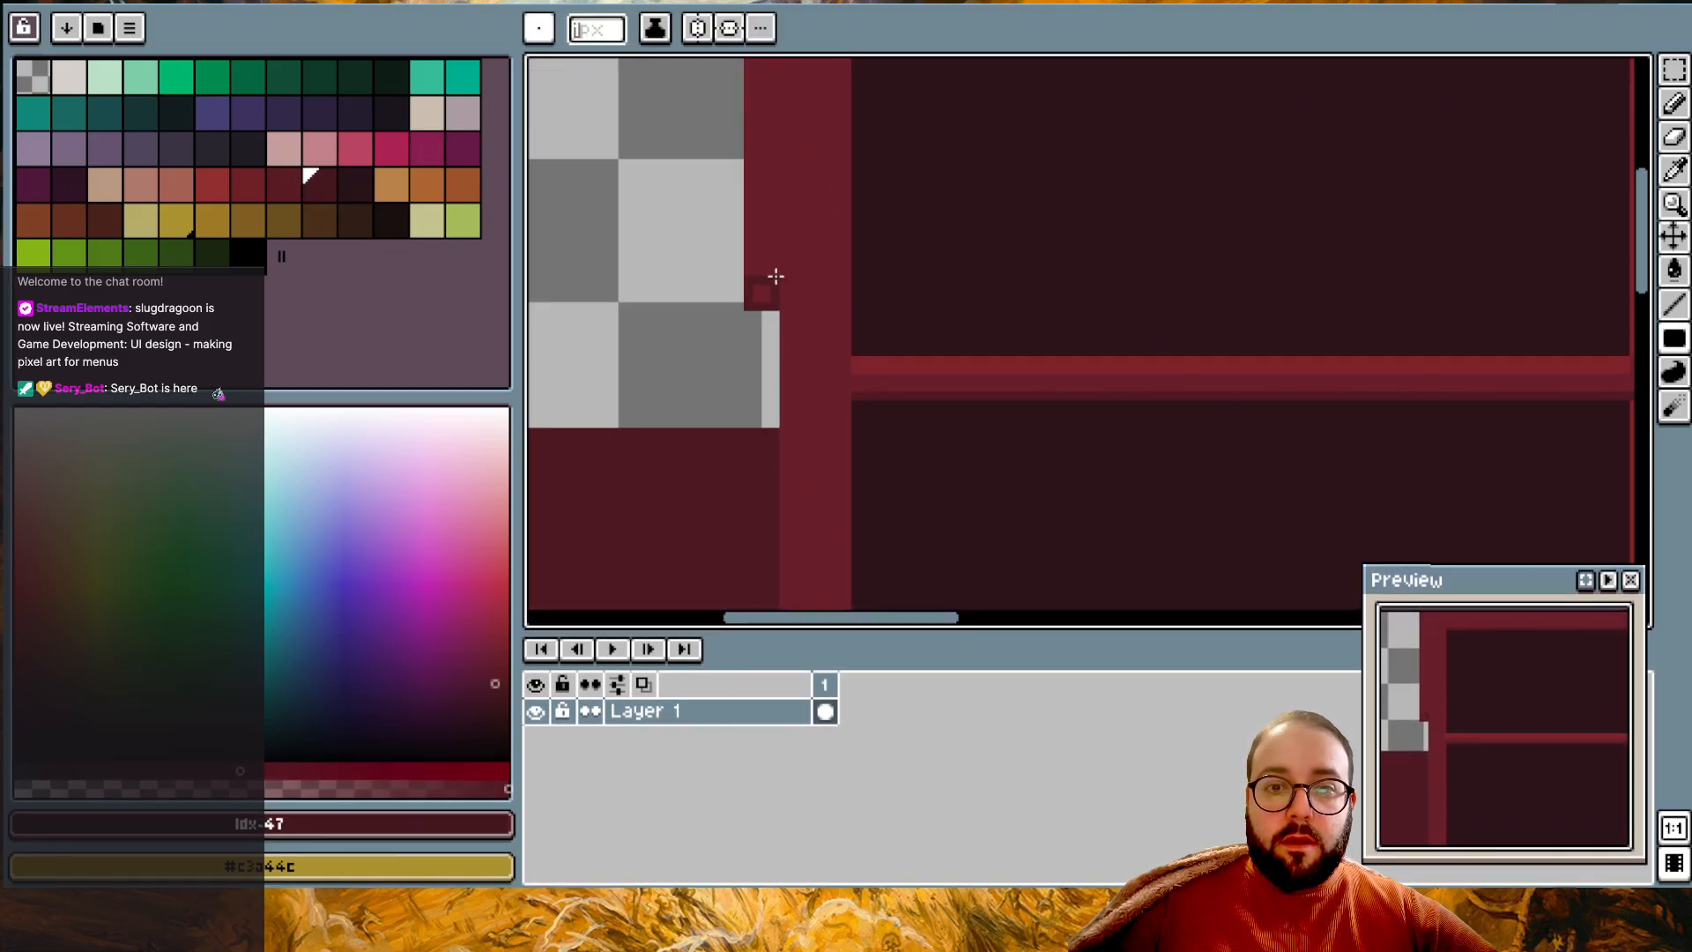
scroll(719, 291, down, 2)
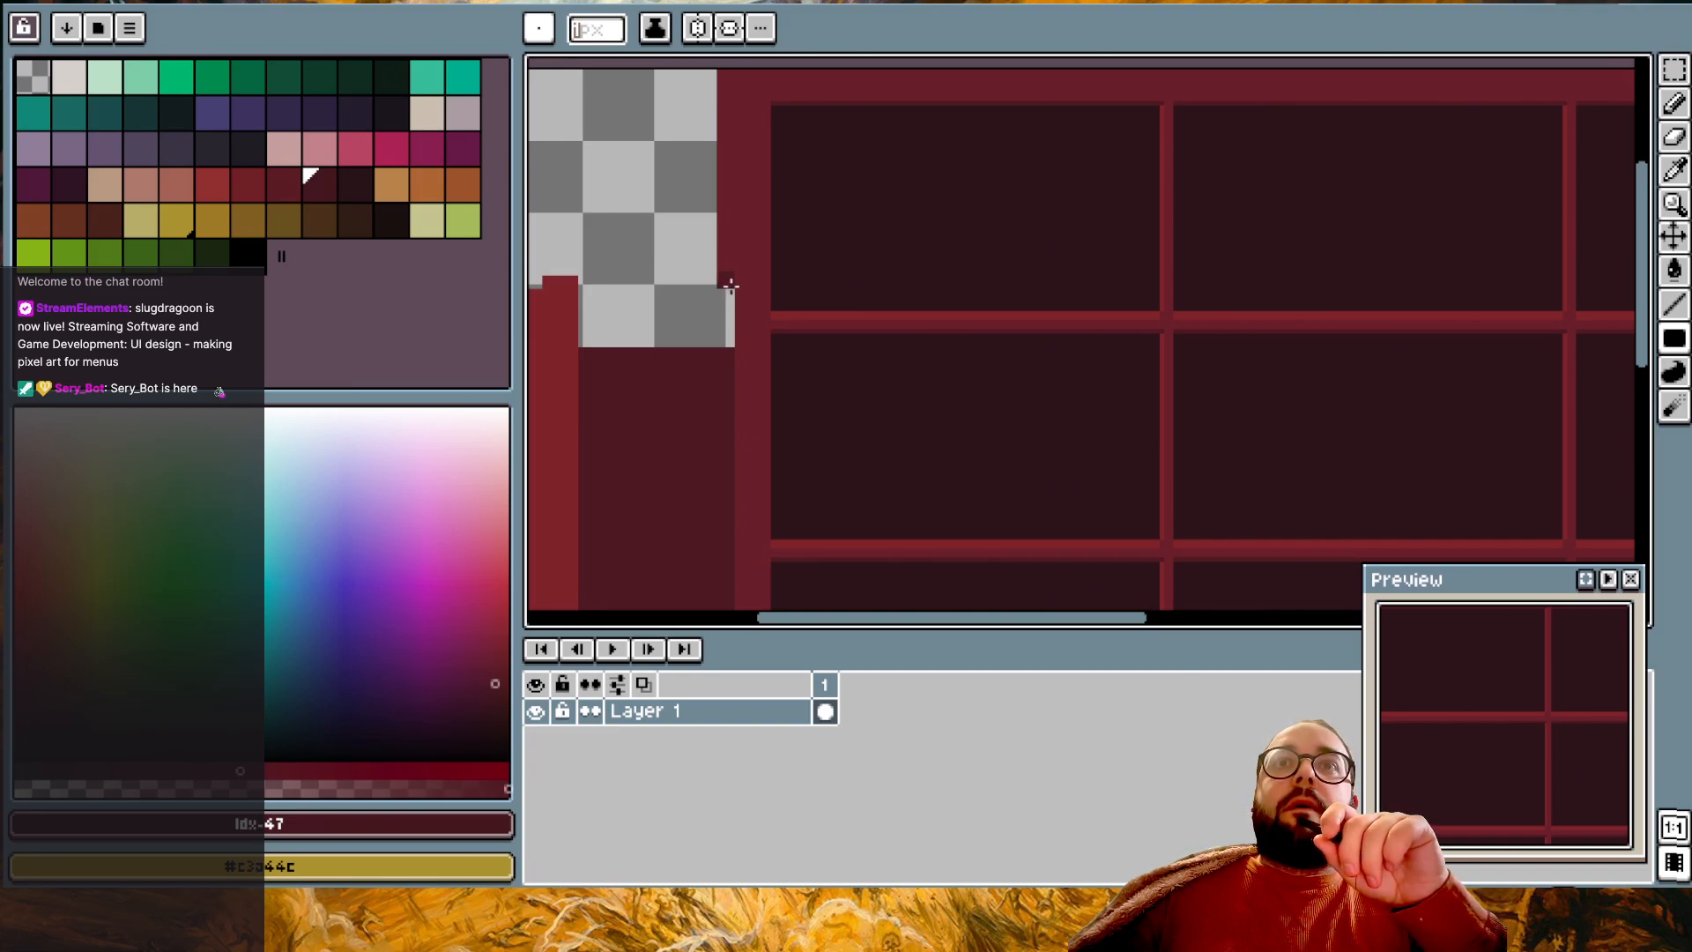
scroll(725, 272, down, 2)
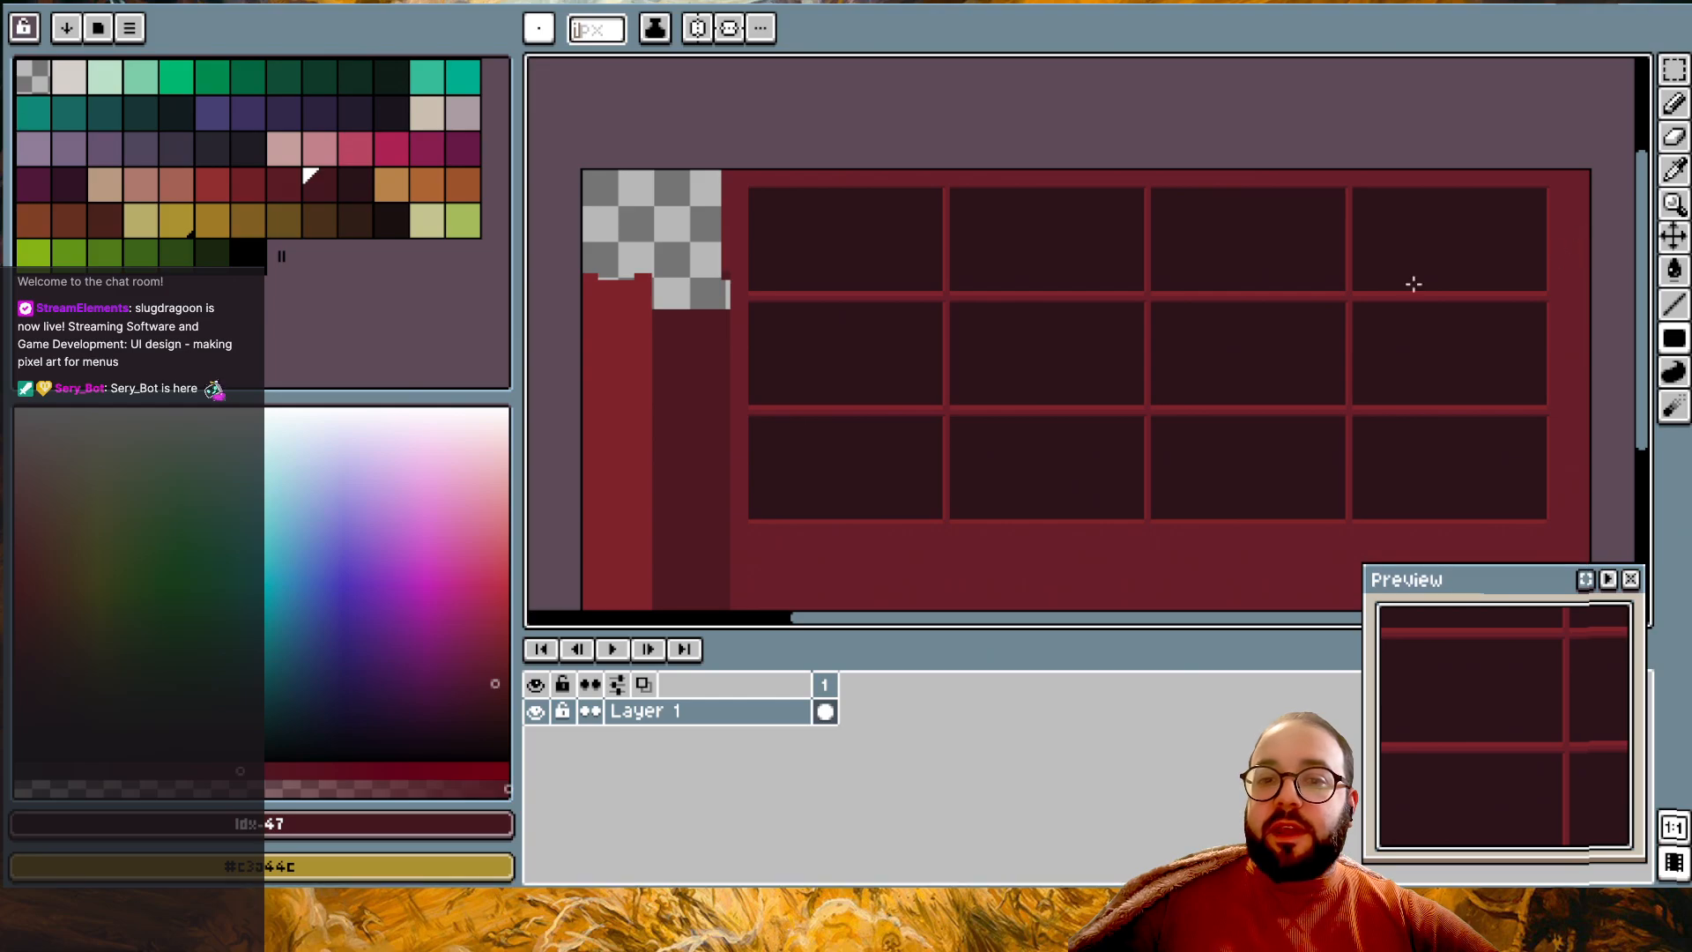
scroll(802, 246, up, 2)
scroll(803, 246, up, 2)
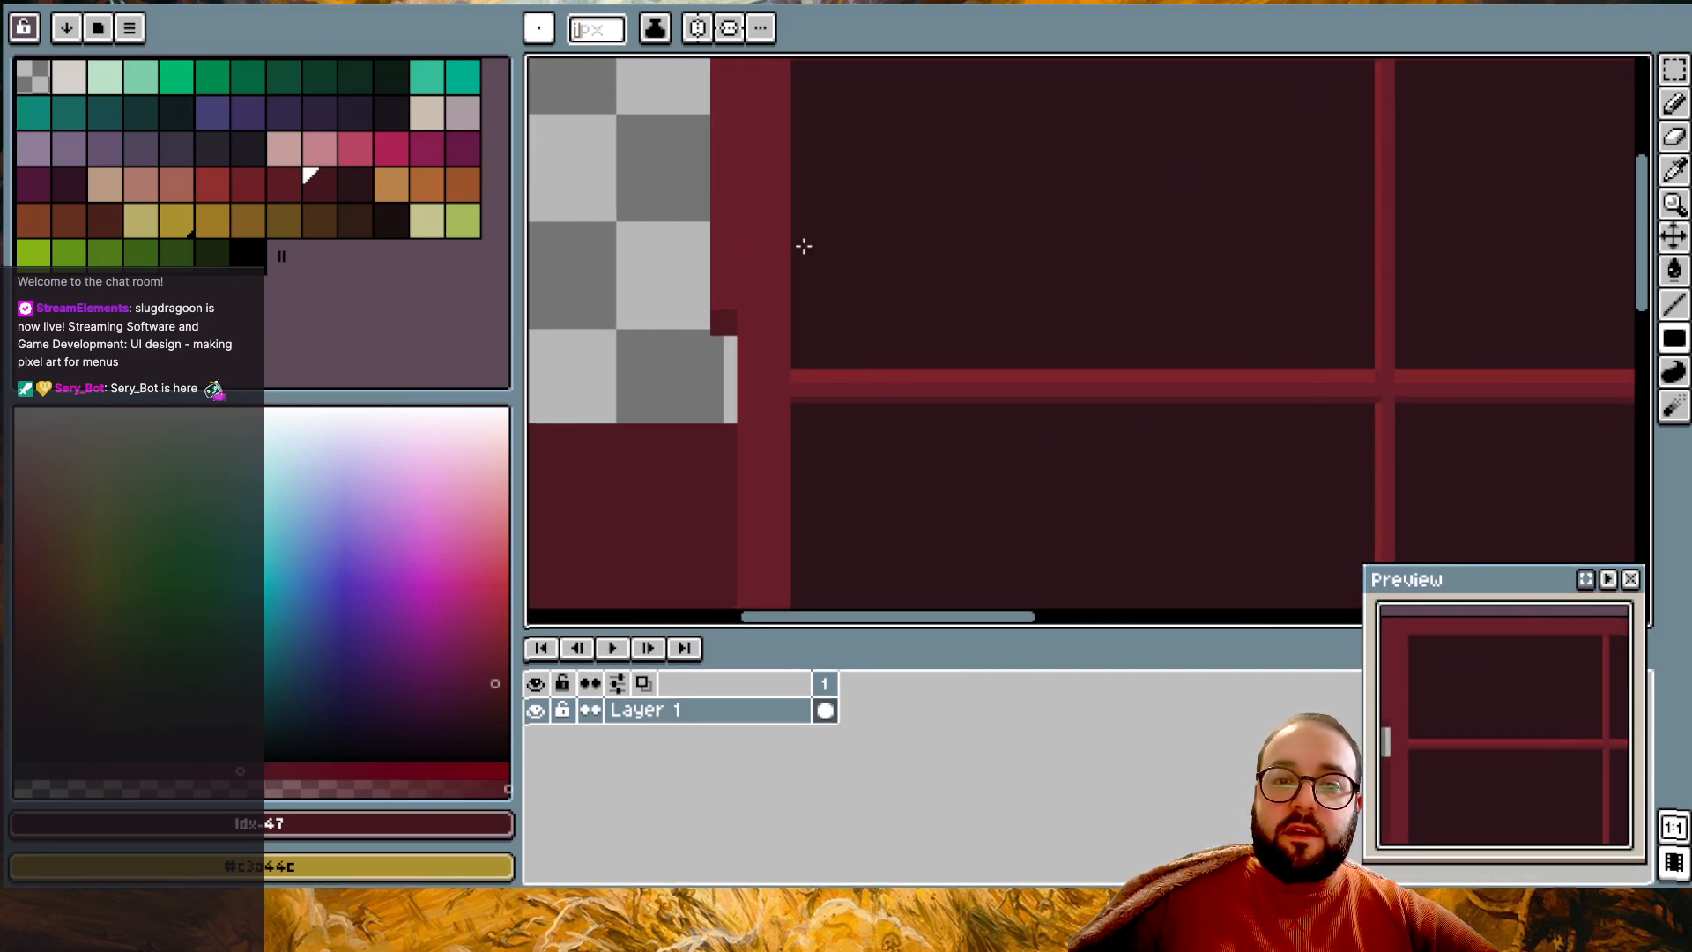
click(757, 319)
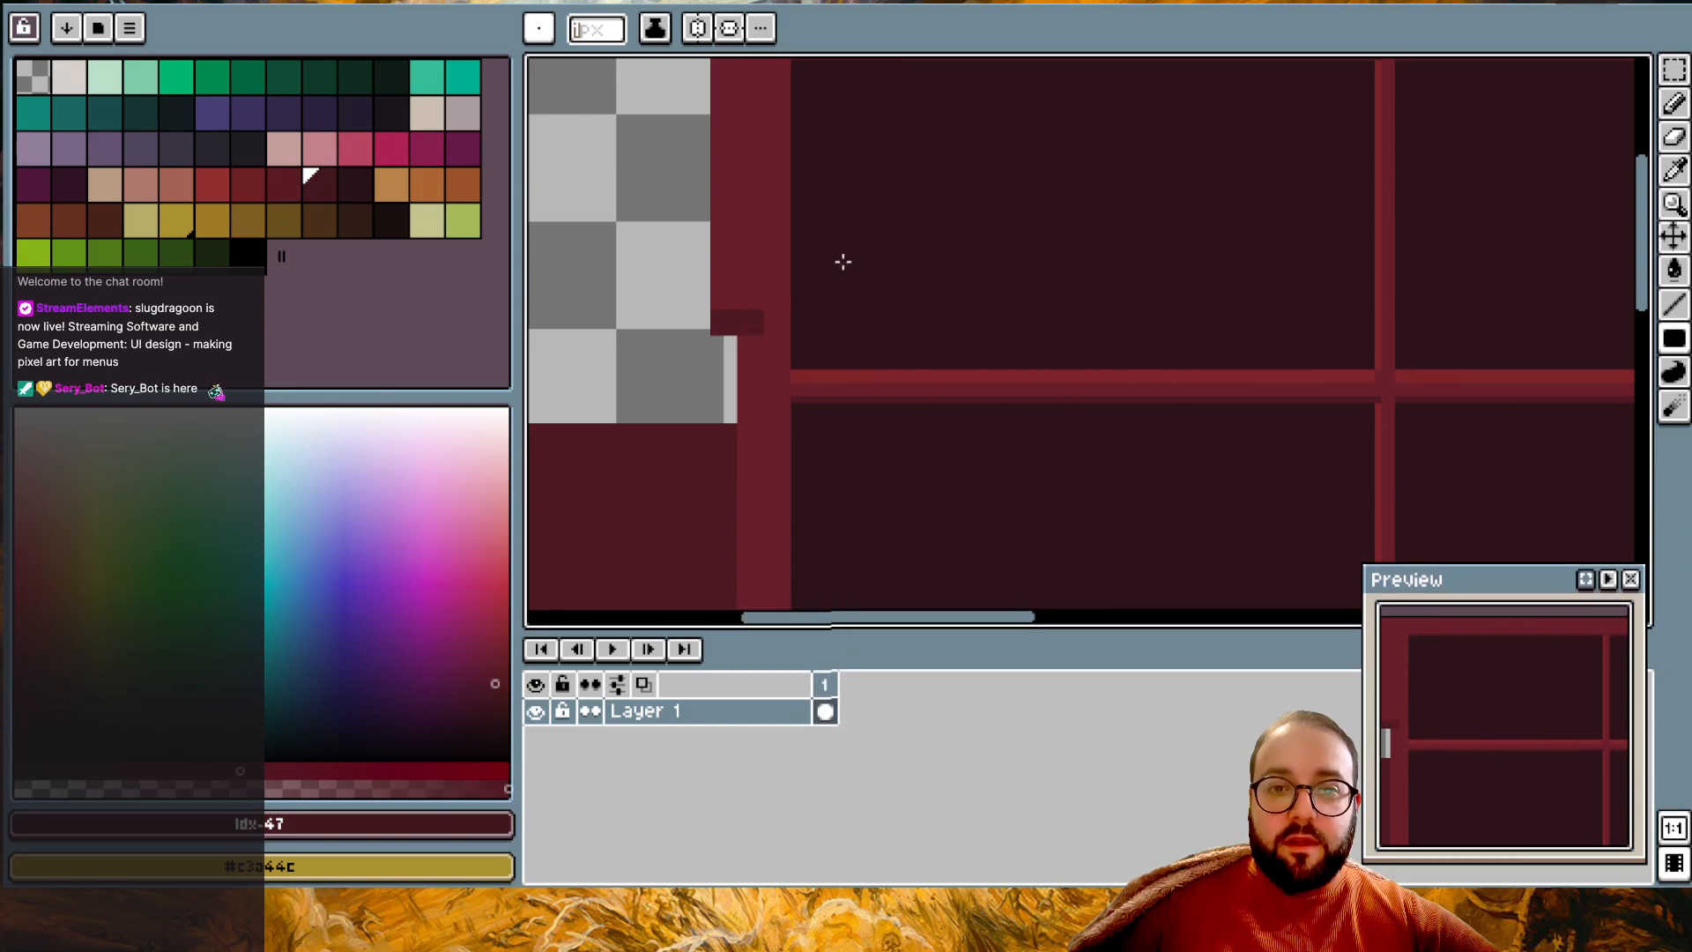
- Undo the stray dark rectangle across the first vertical divider, just above the upper horizontal divider
scroll(952, 144, down, 1)
scroll(951, 143, down, 1)
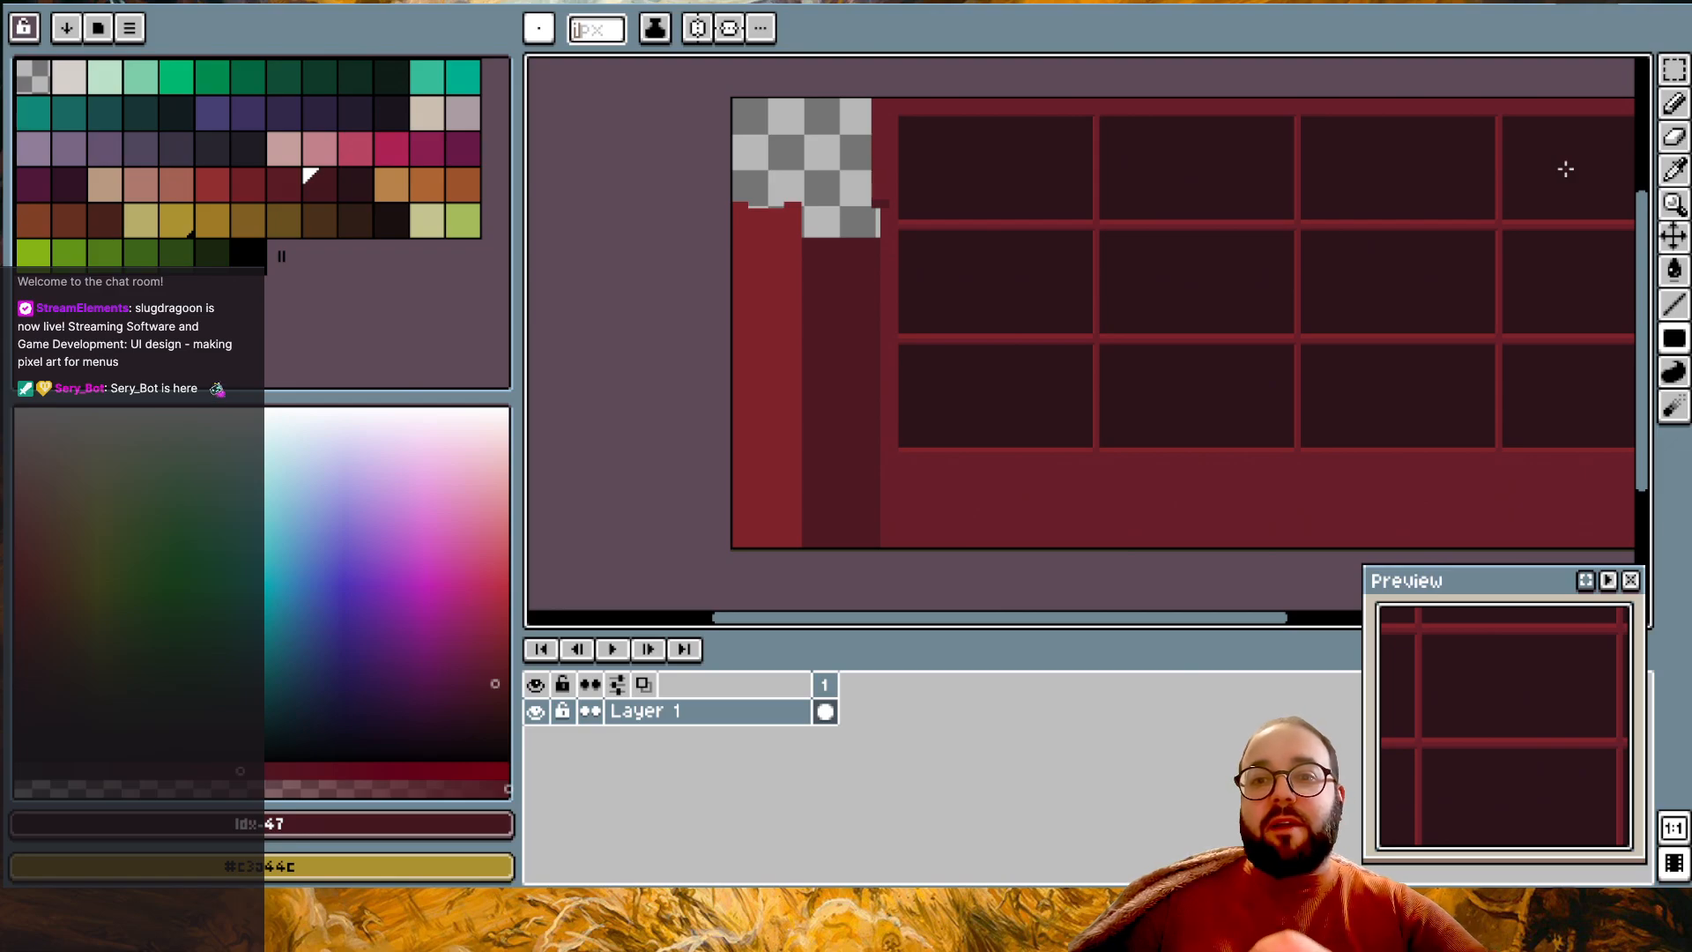
scroll(1469, 215, right, 3)
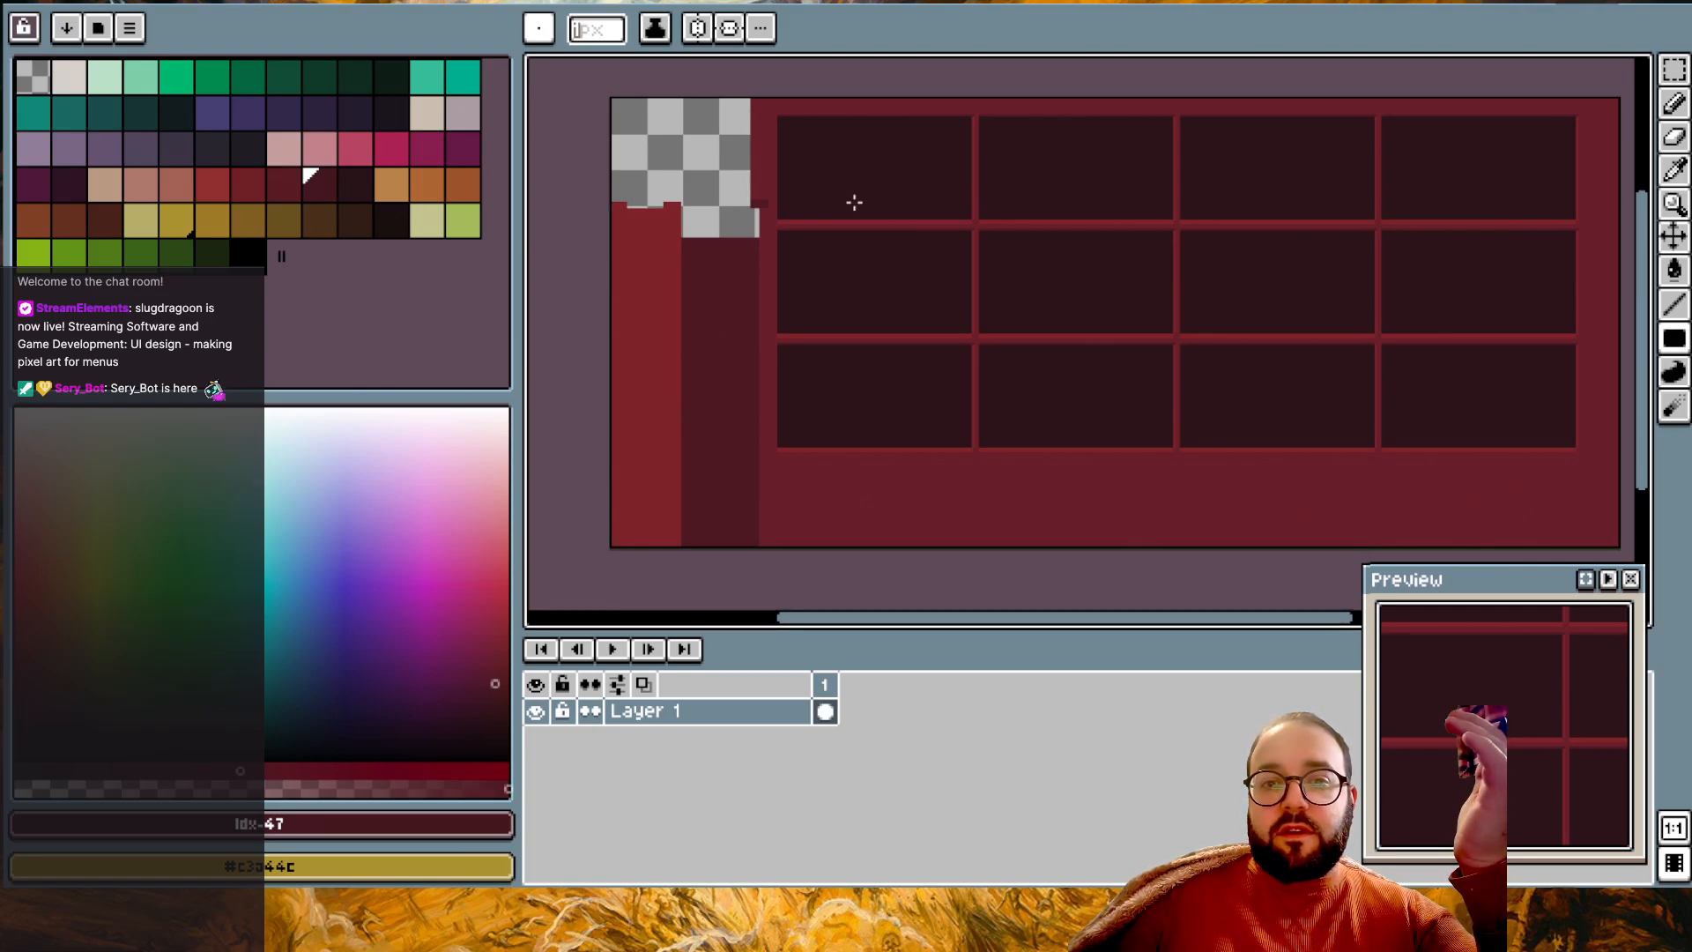
scroll(842, 205, up, 1)
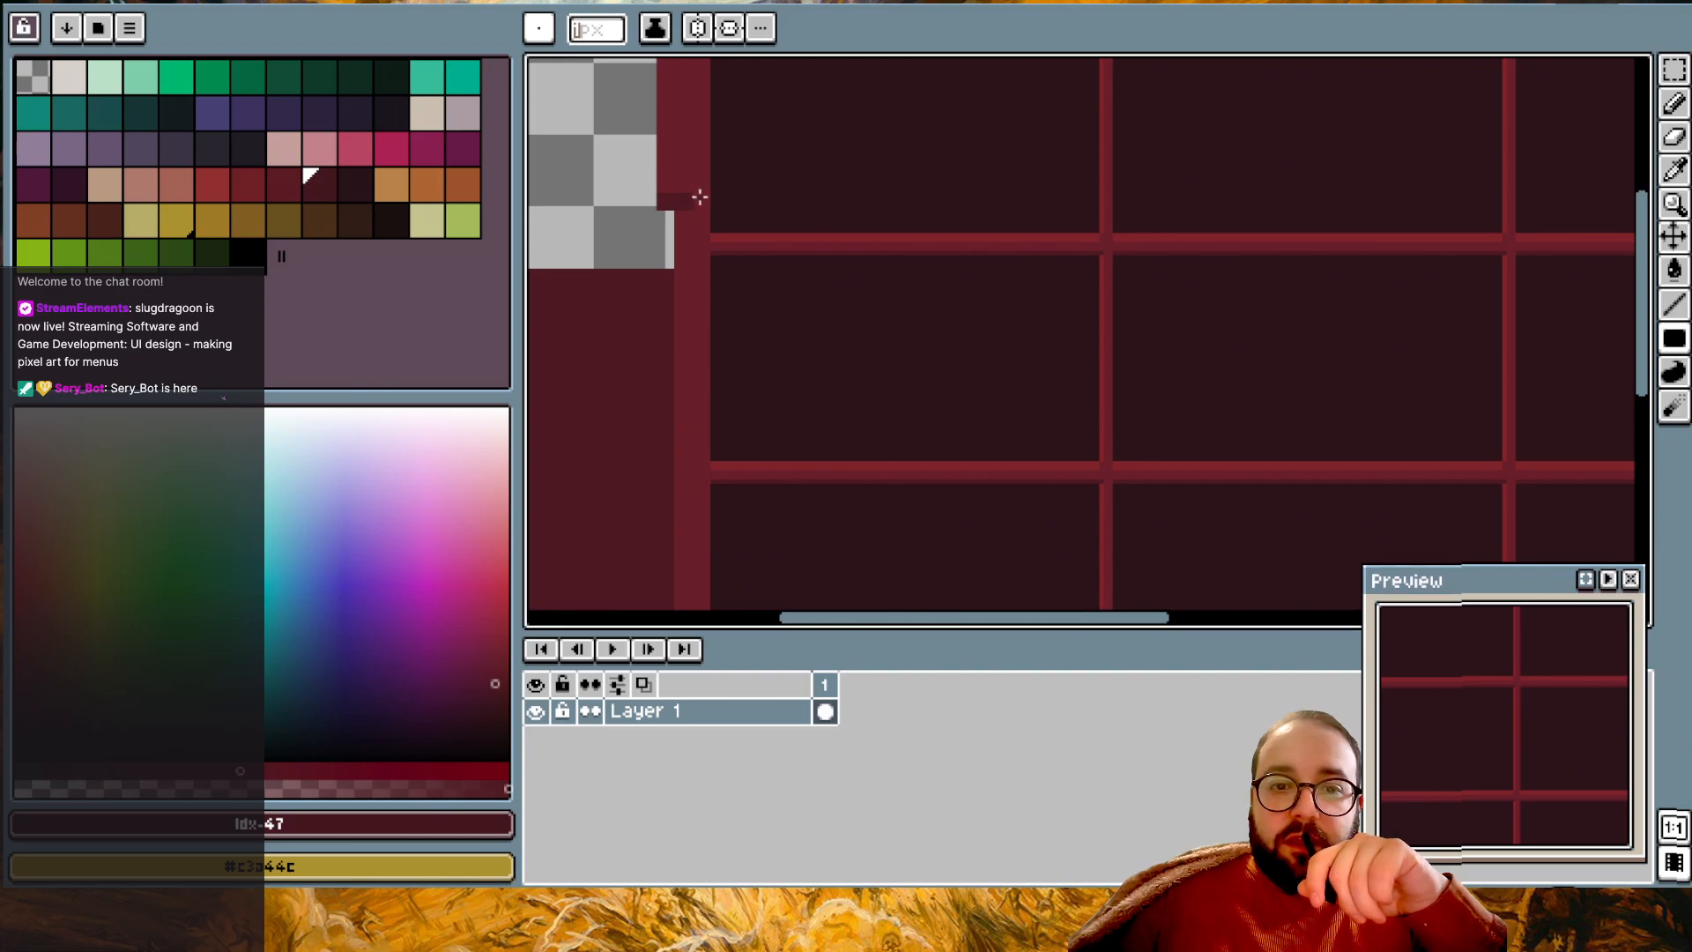
scroll(1099, 200, up, 1)
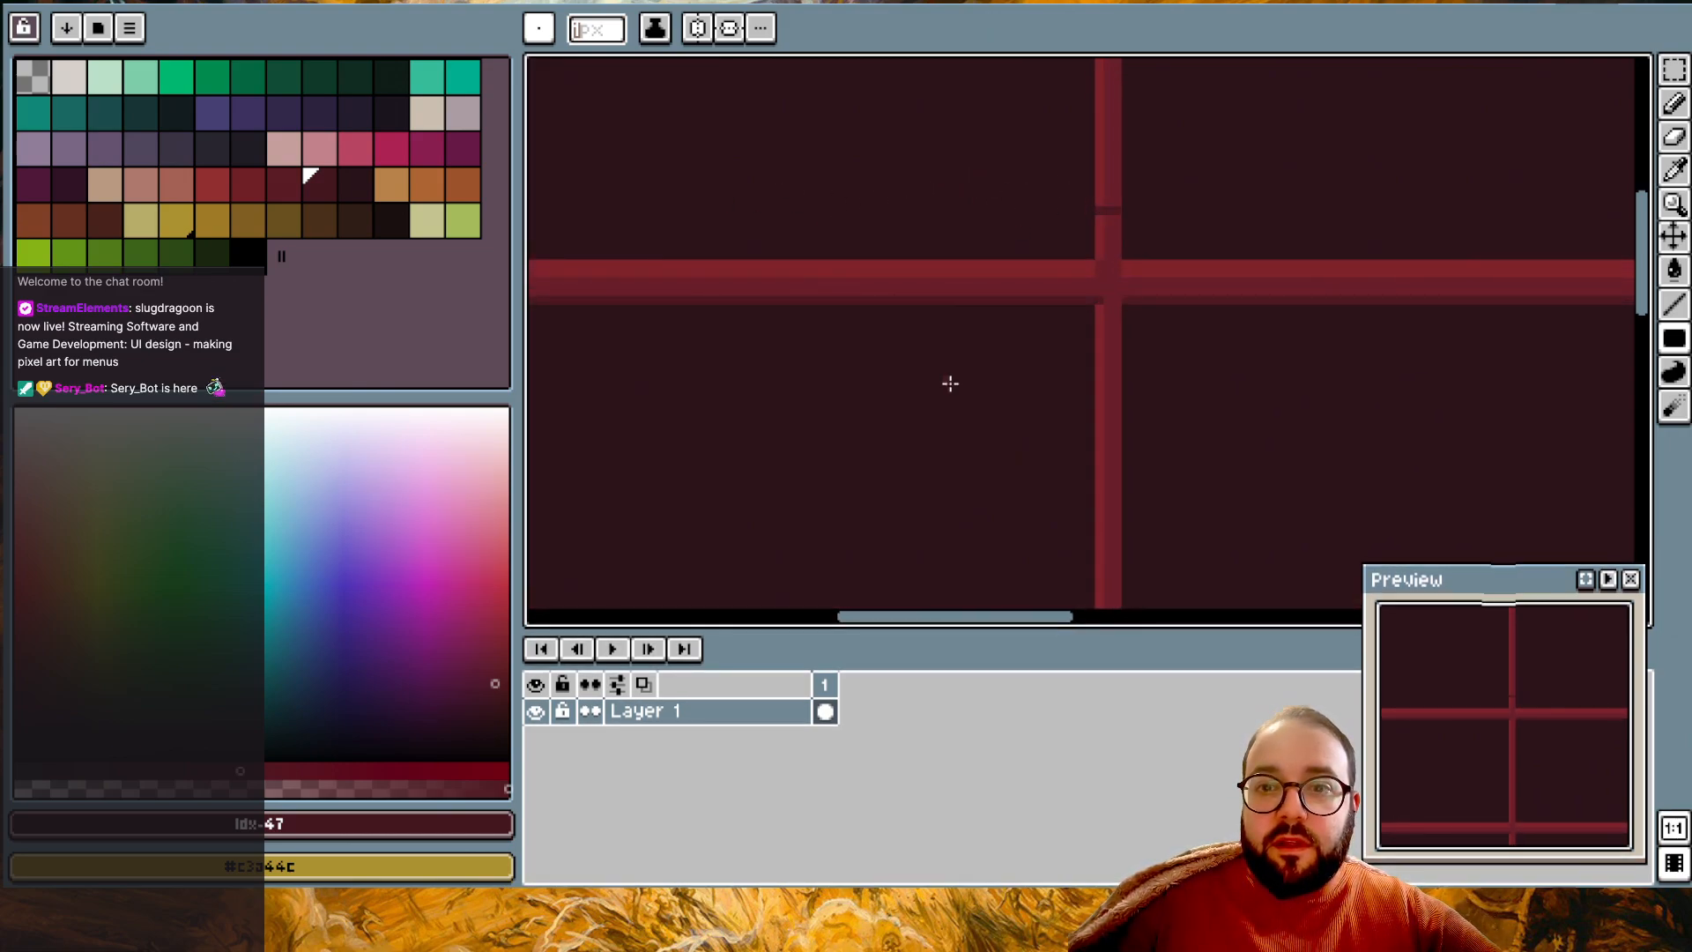
scroll(950, 384, down, 1)
scroll(951, 384, down, 1)
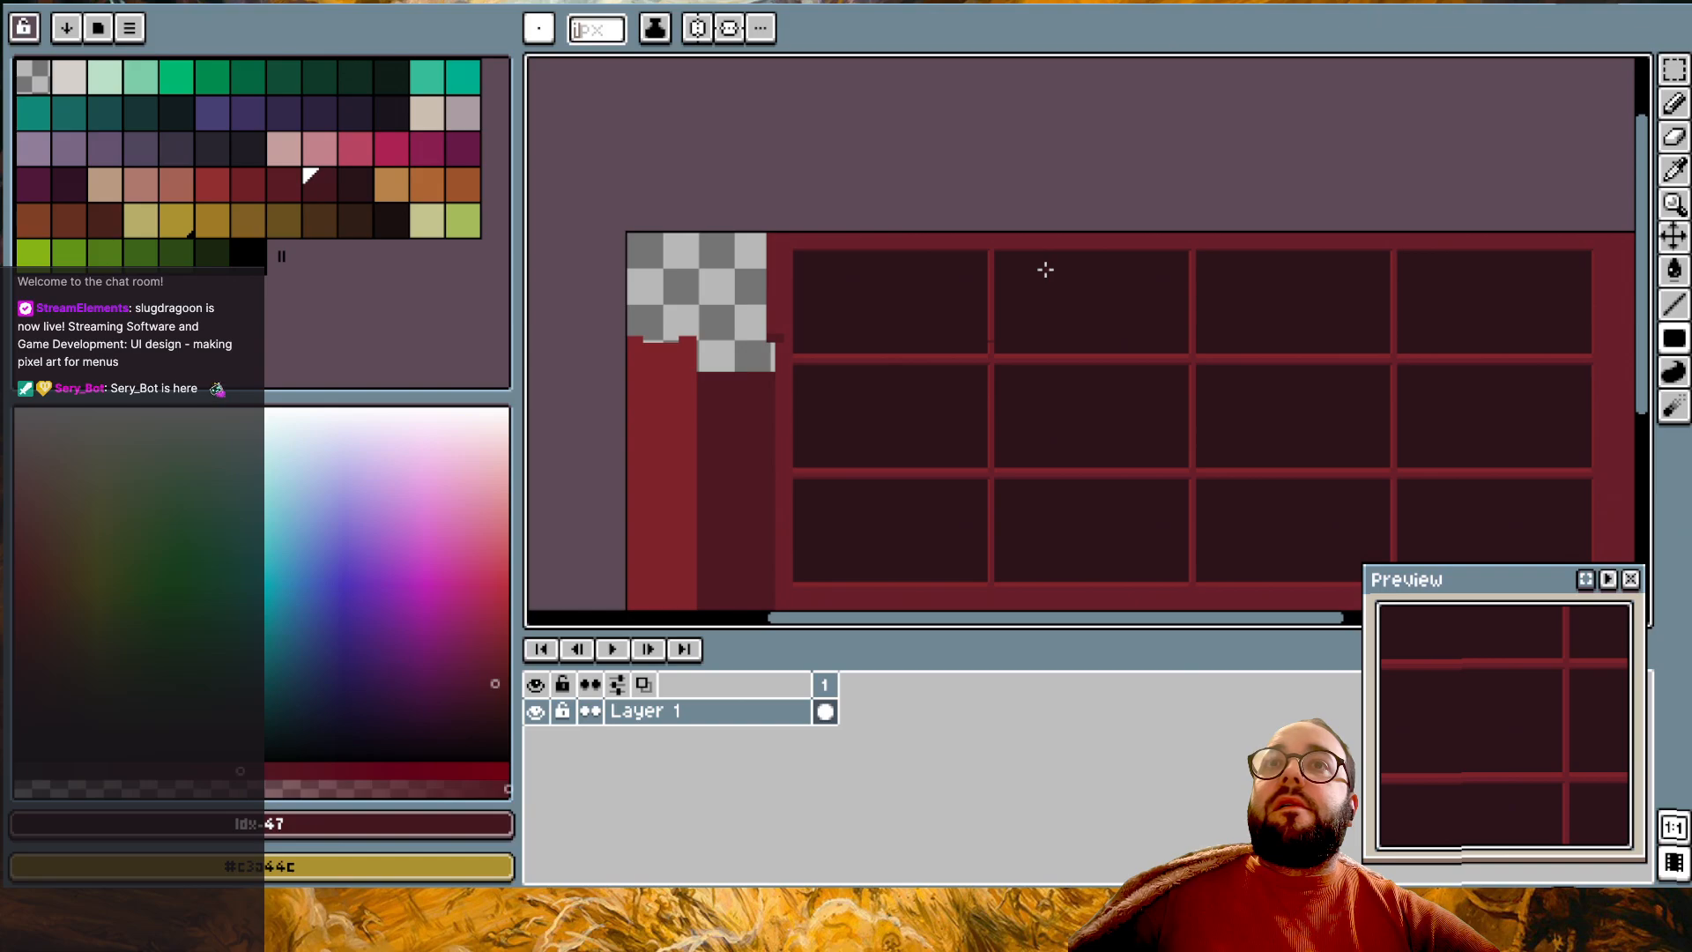
key(ctrl+z)
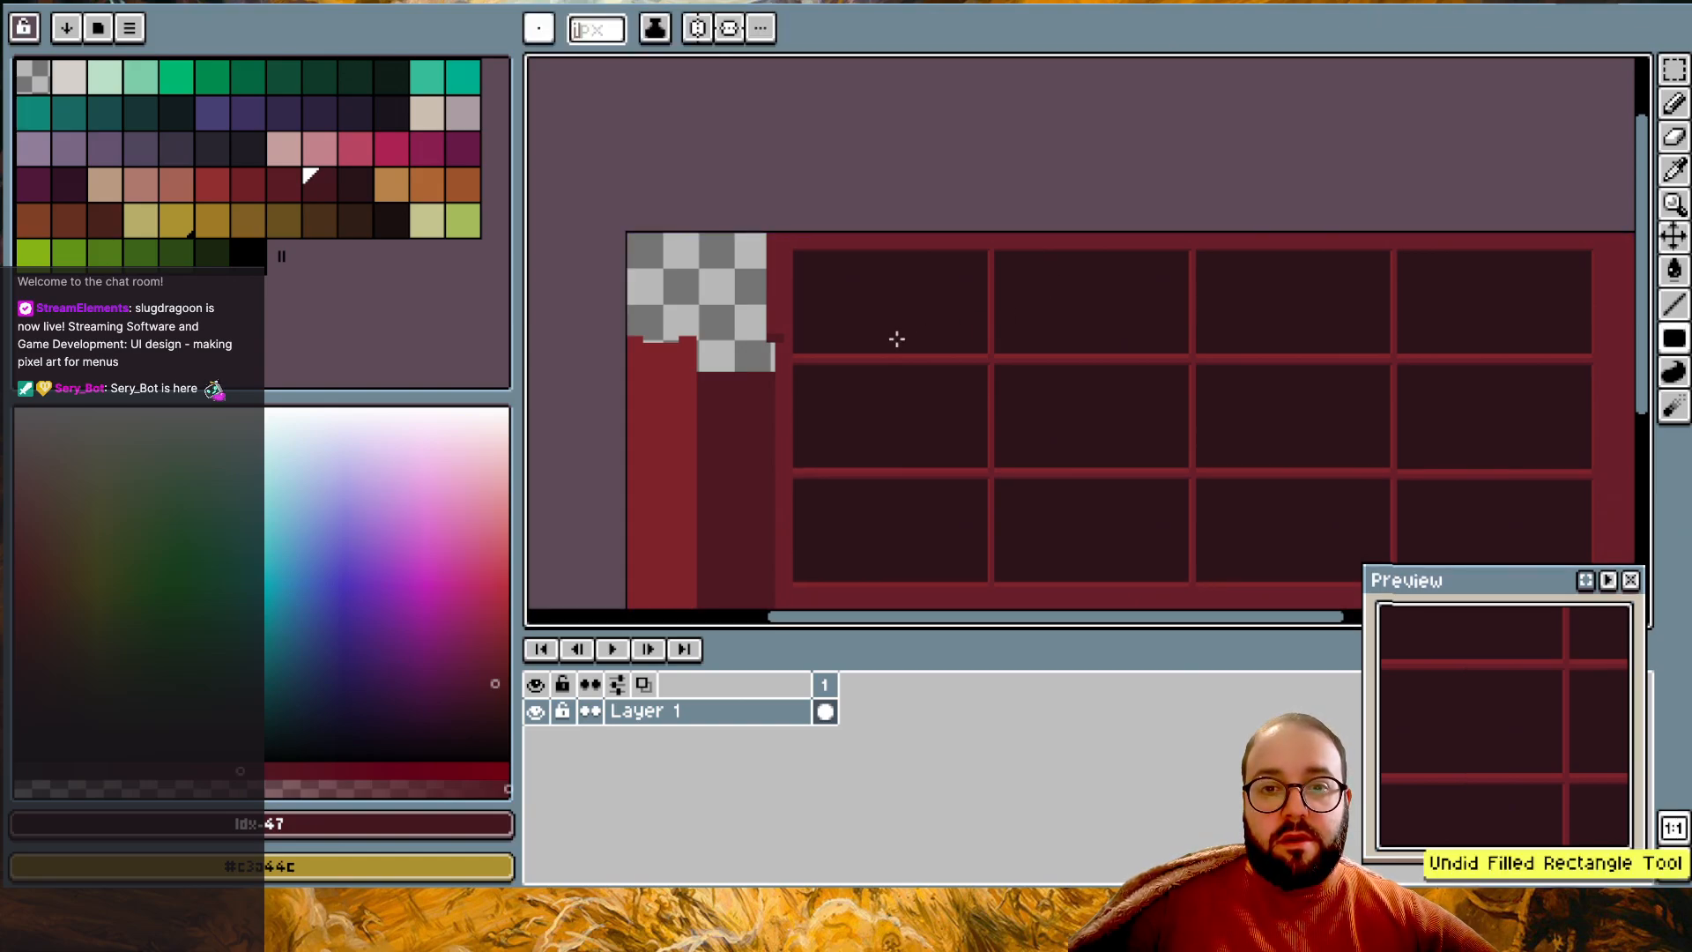
- Sample the lighter red #853131 and draw a highlight along the outer edges of the panel's left notch border and full top border
scroll(883, 341, up, 3)
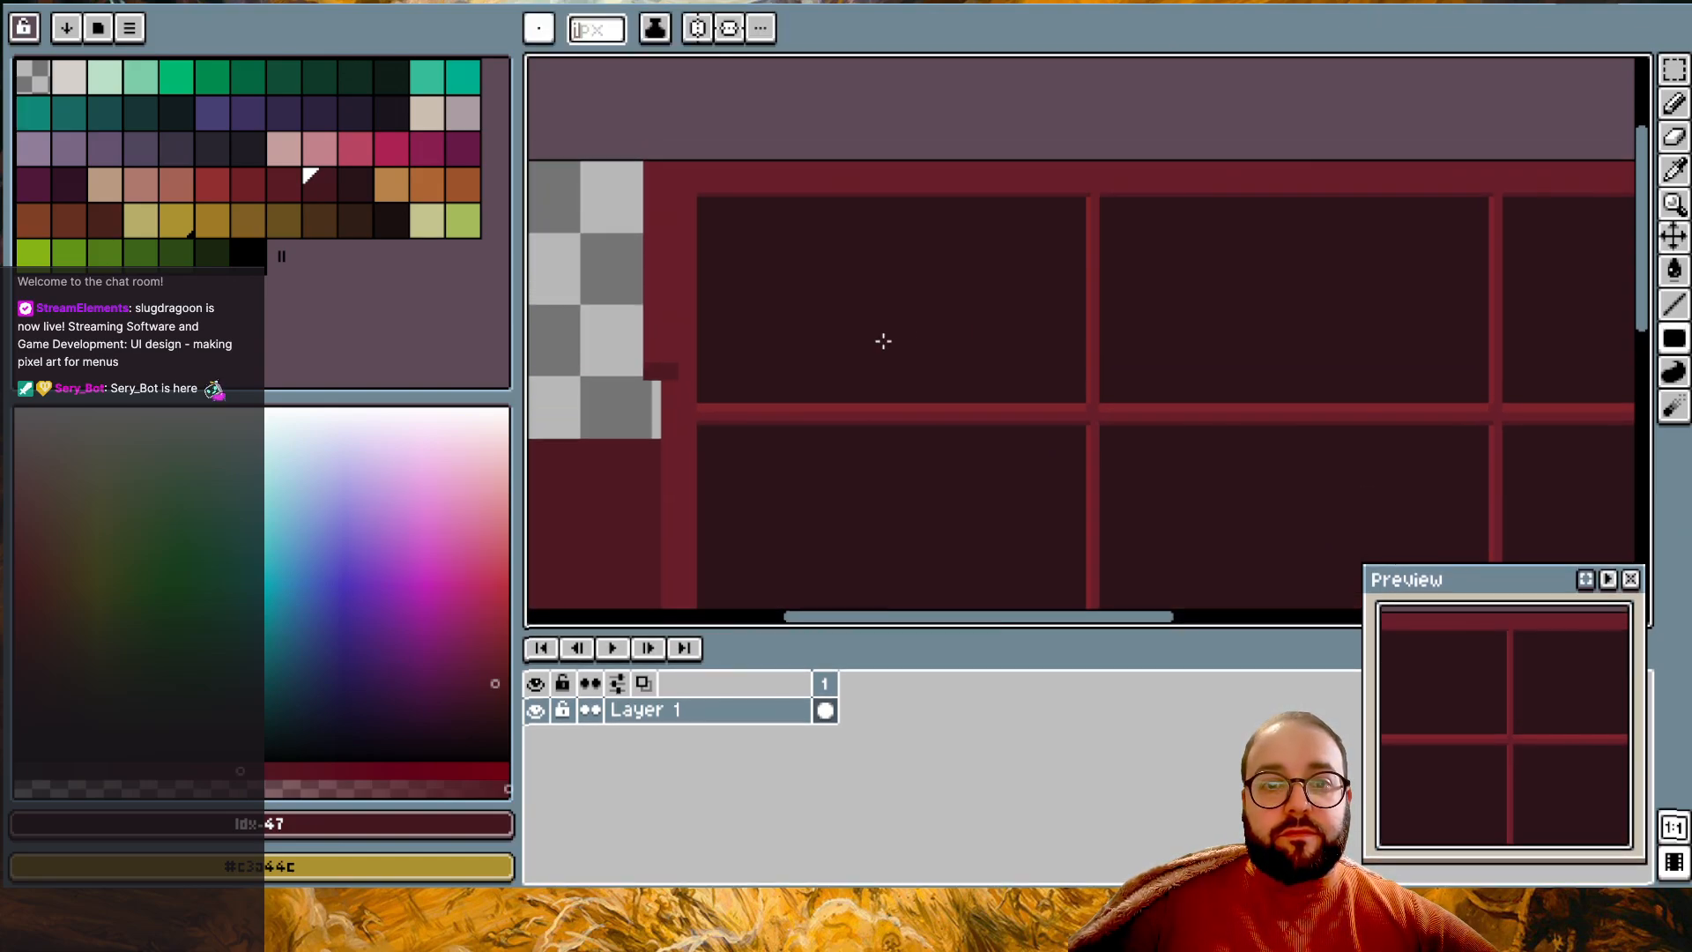
alt+click(843, 404)
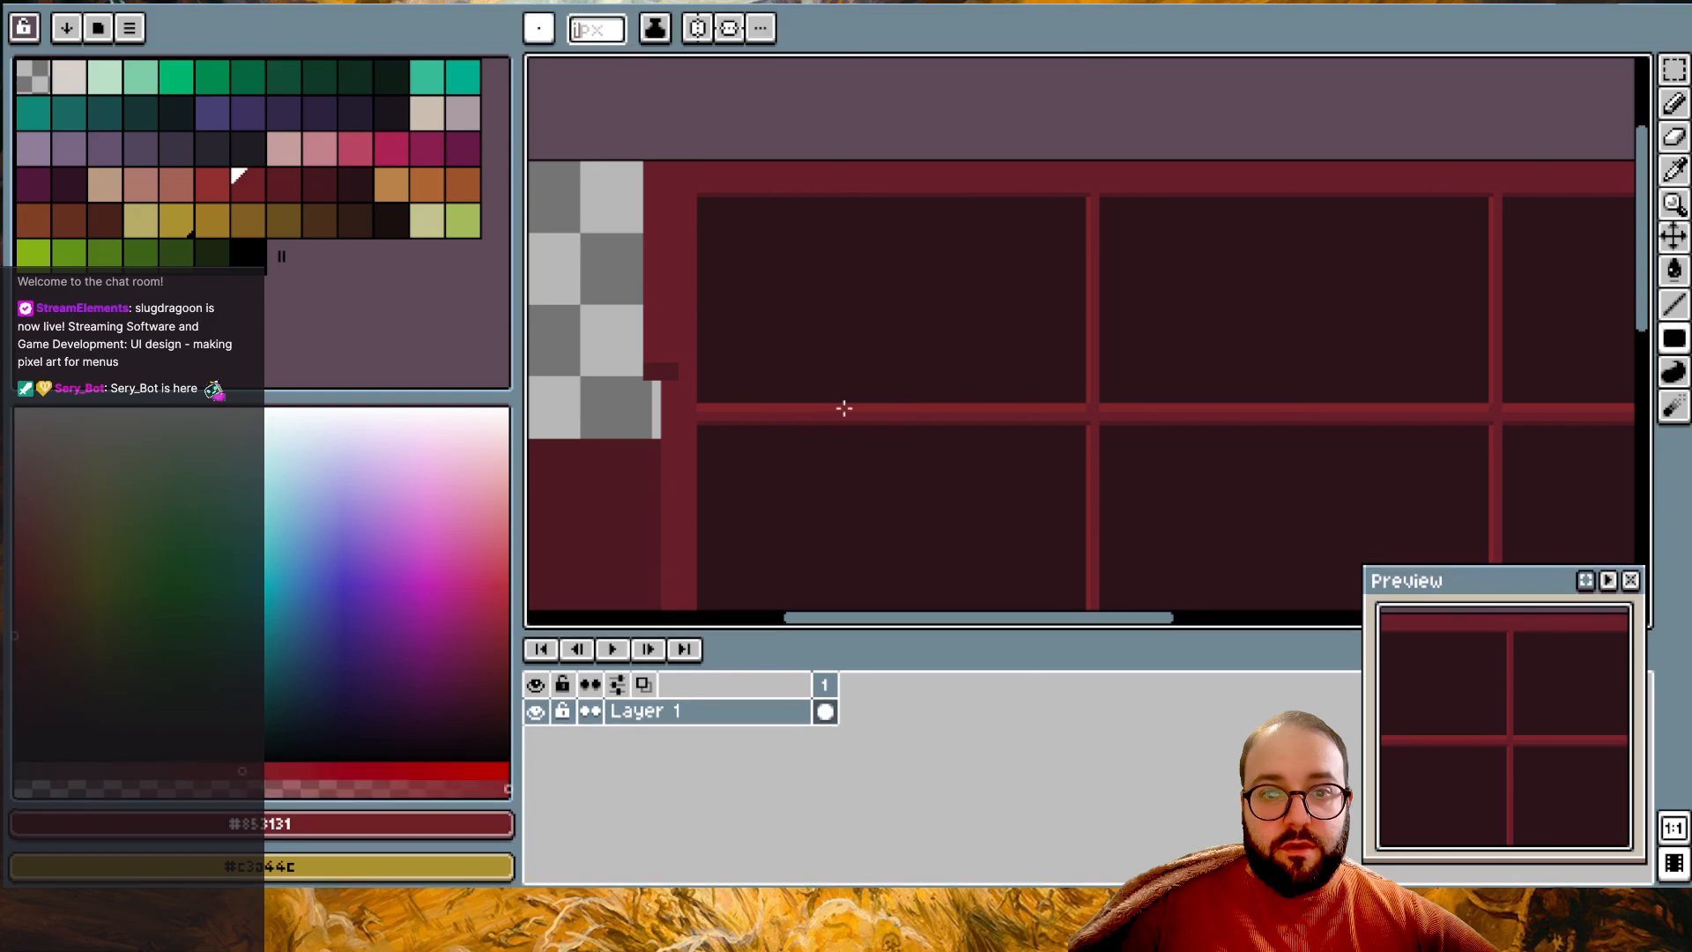
scroll(615, 159, up, 1)
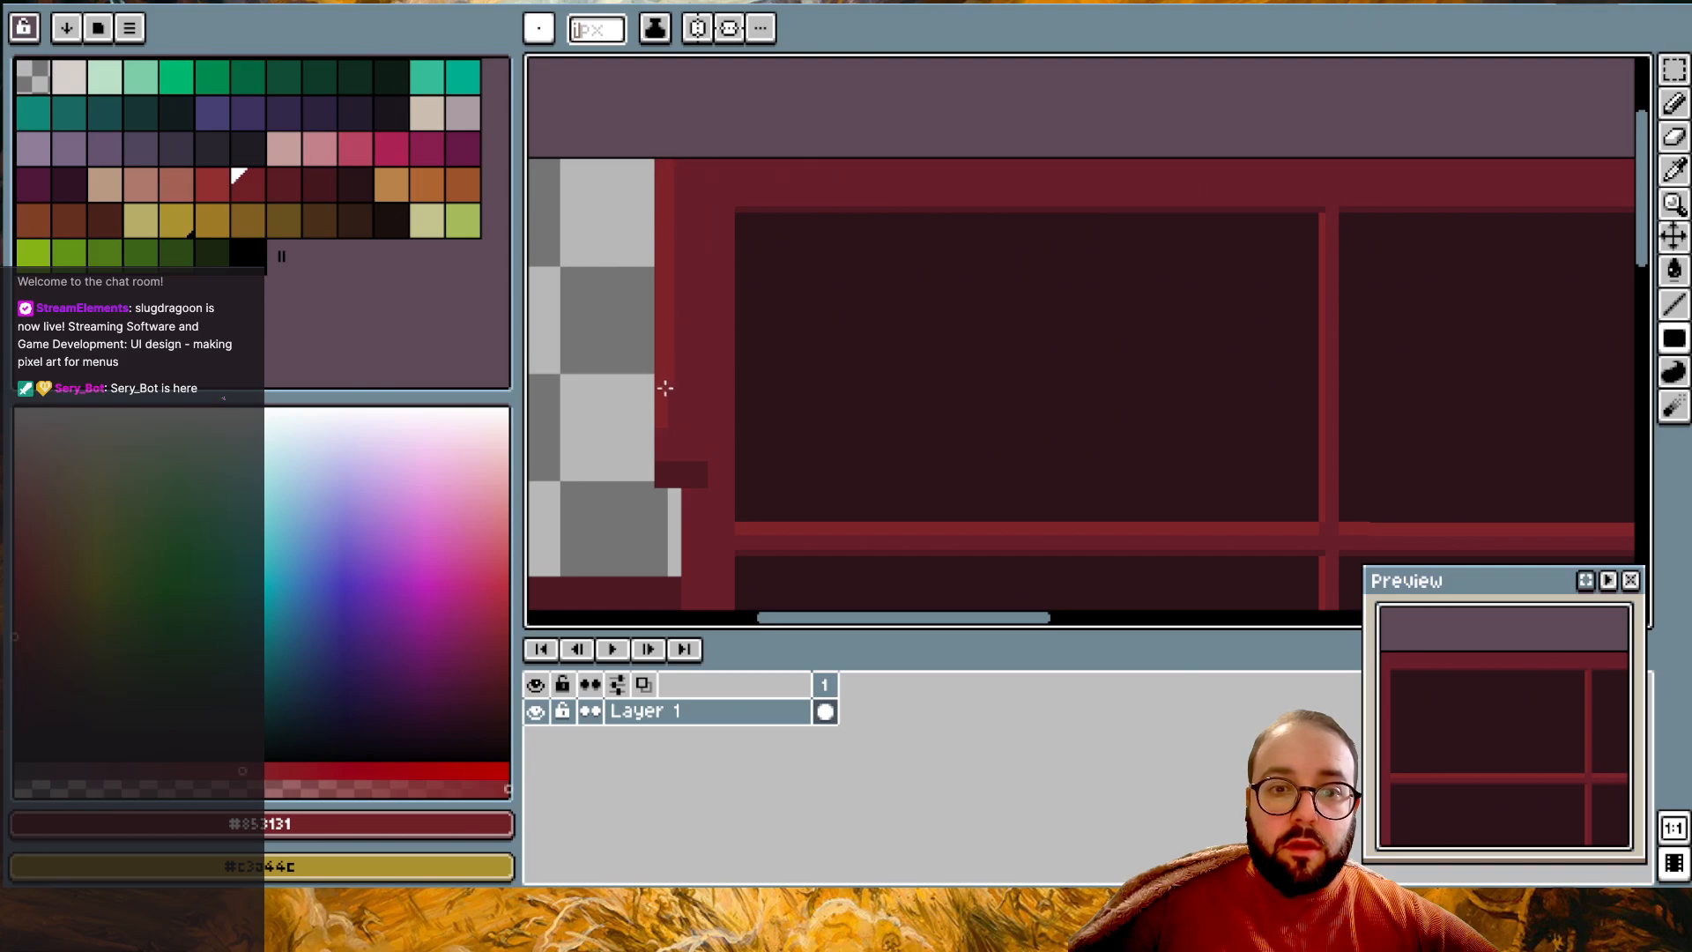
scroll(744, 242, down, 3)
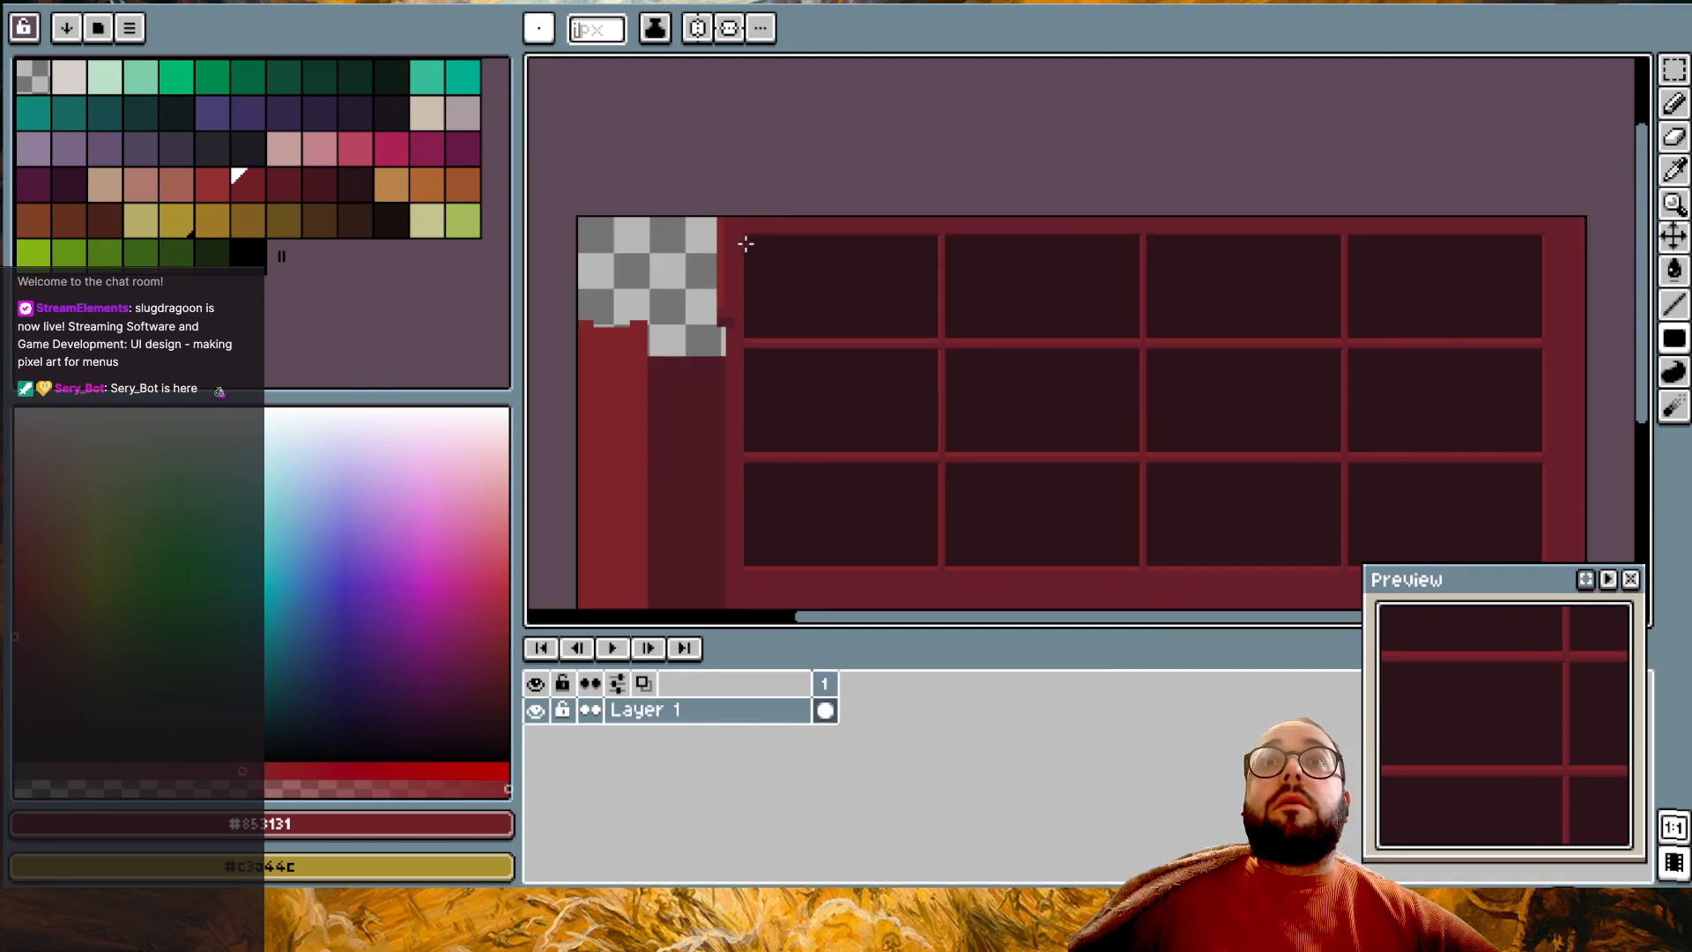
scroll(817, 220, up, 2)
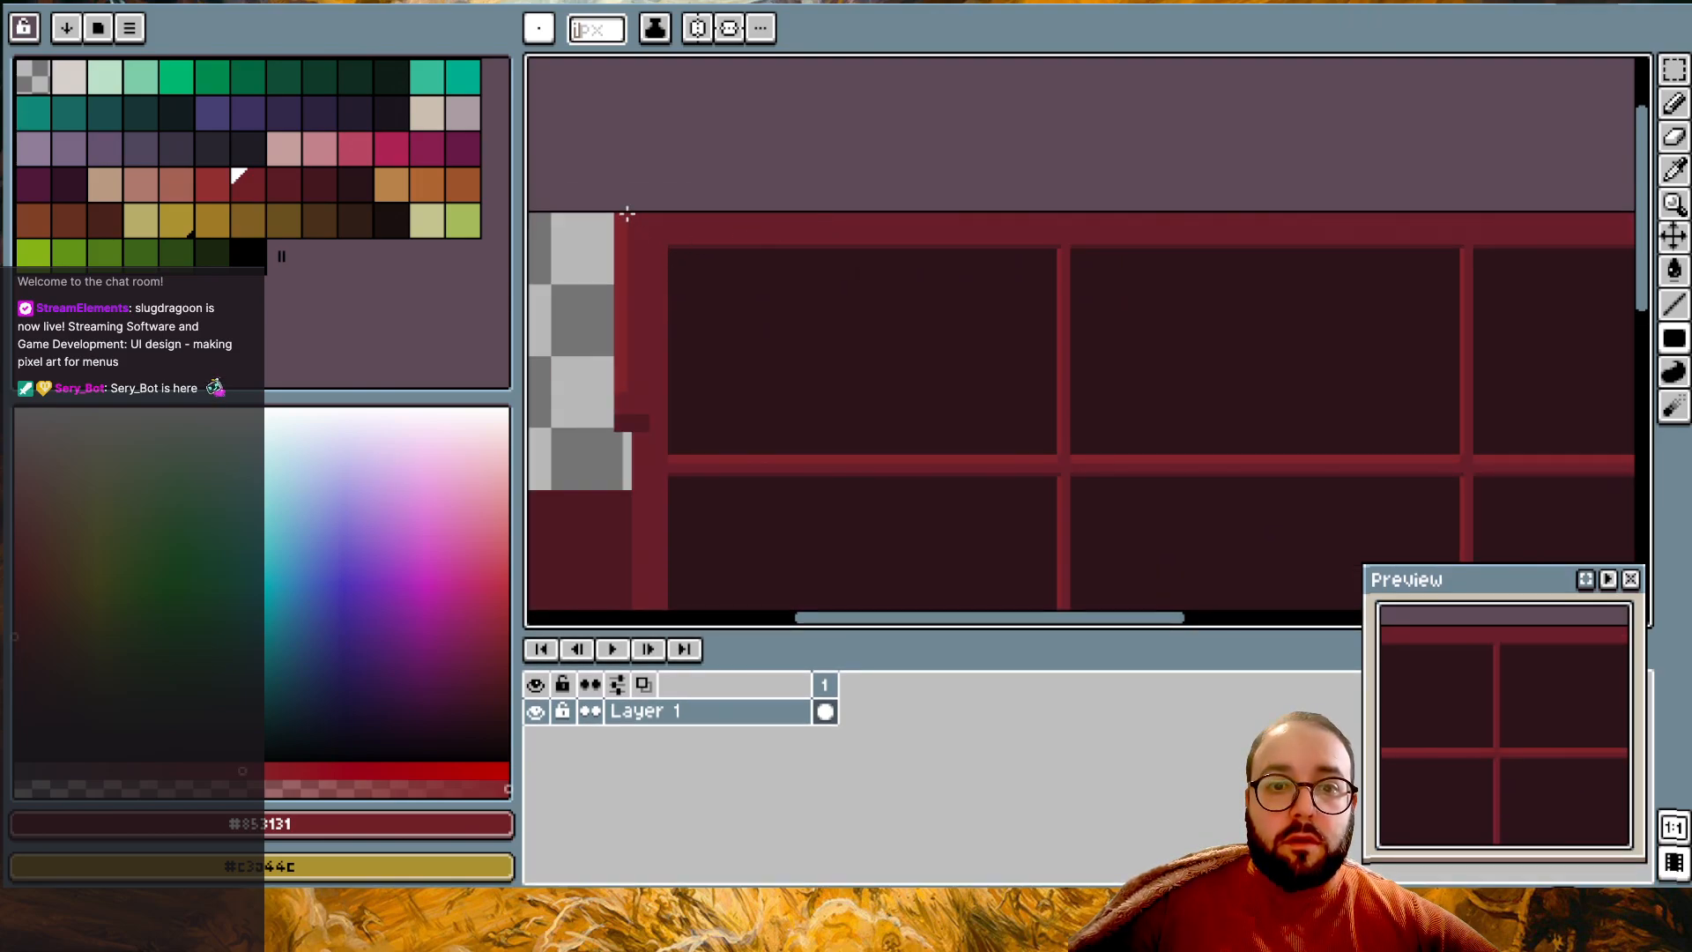
shift+scroll(1473, 261, right, 4)
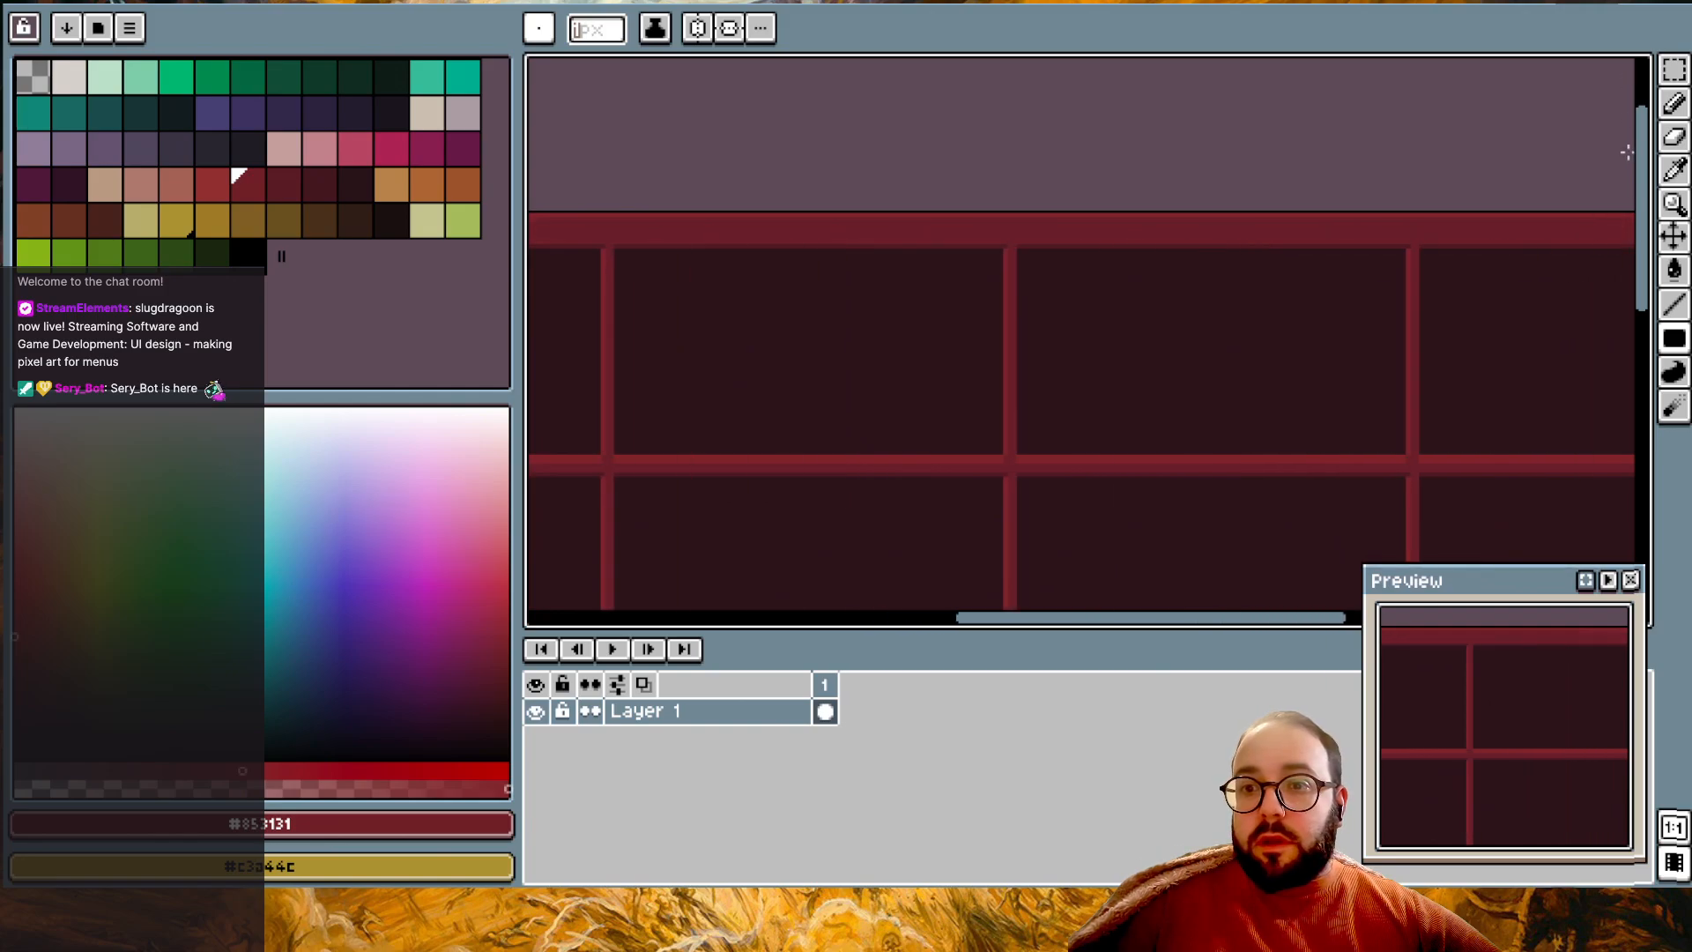
shift+scroll(1633, 234, right, 1)
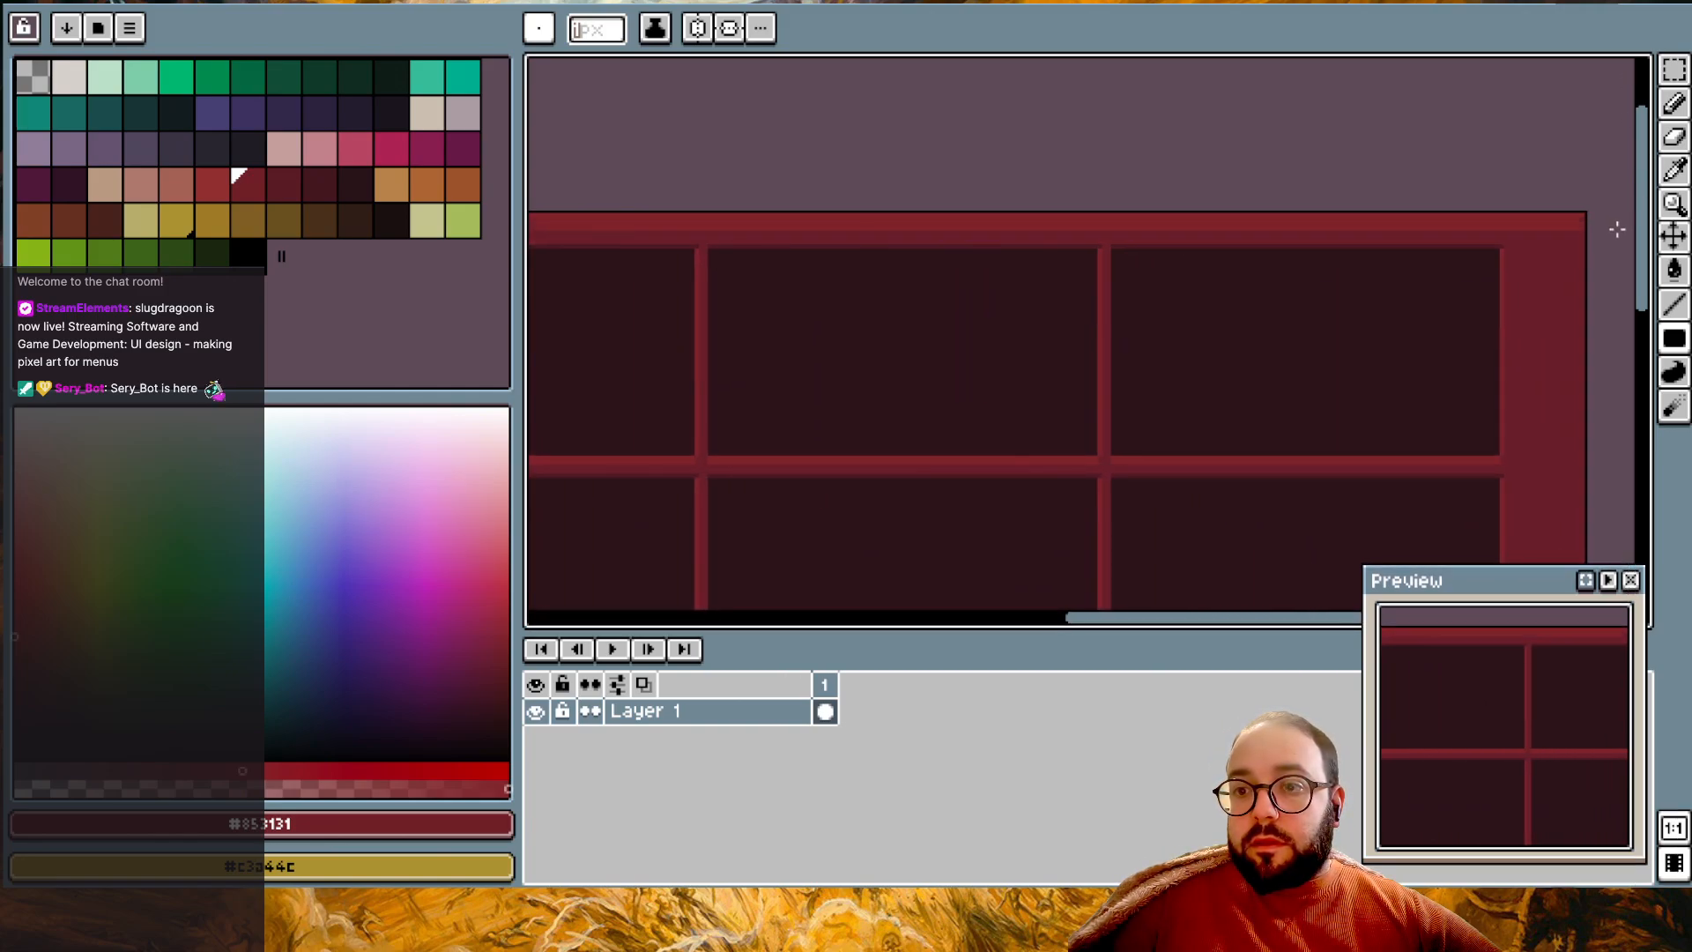
- Sample the border red #702930 and fill the bright red column at the panel's far left with it
scroll(1551, 267, down, 3)
scroll(1551, 267, up, 2)
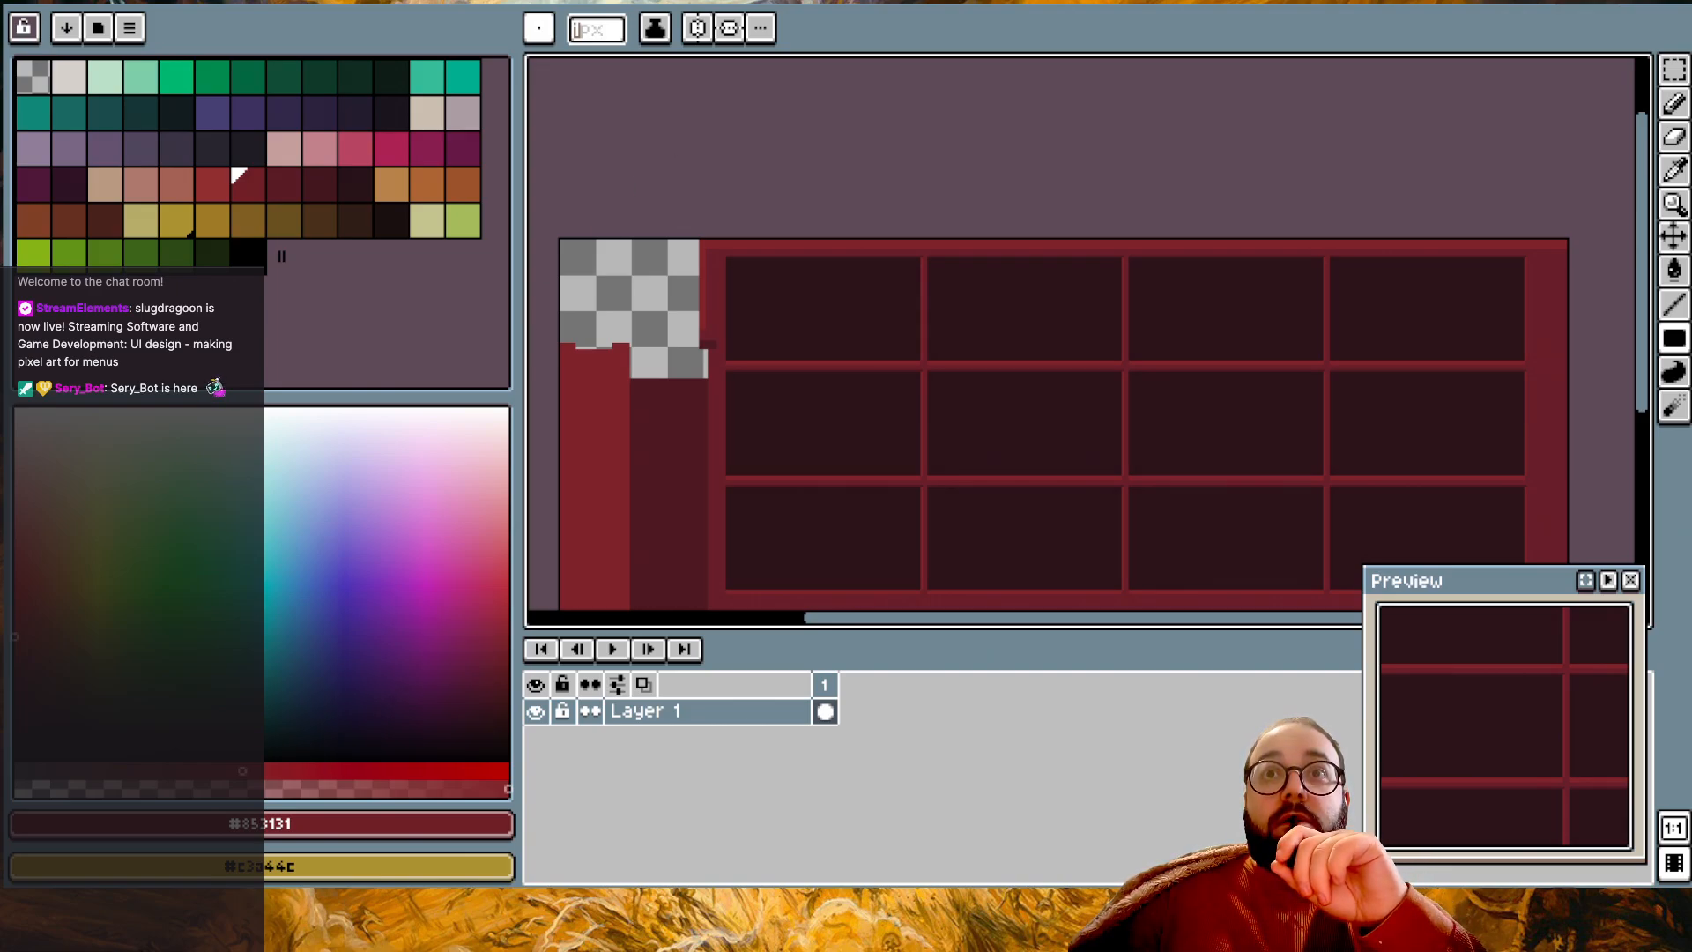
scroll(1498, 137, down, 5)
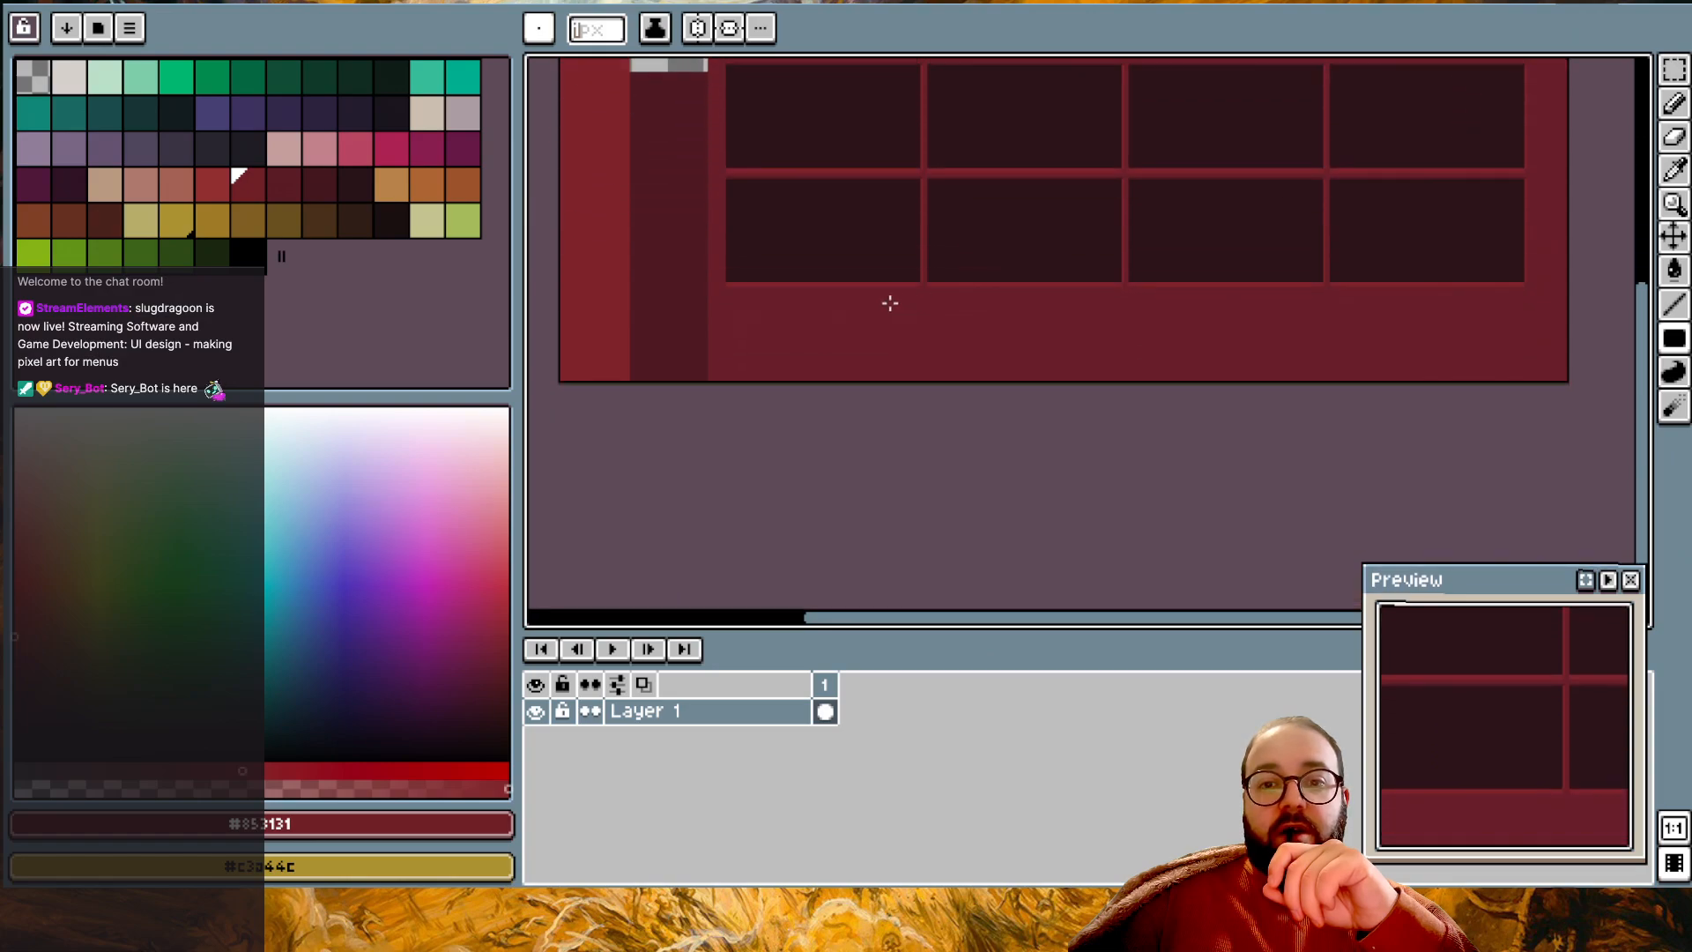
middle_drag(661, 141, 860, 205)
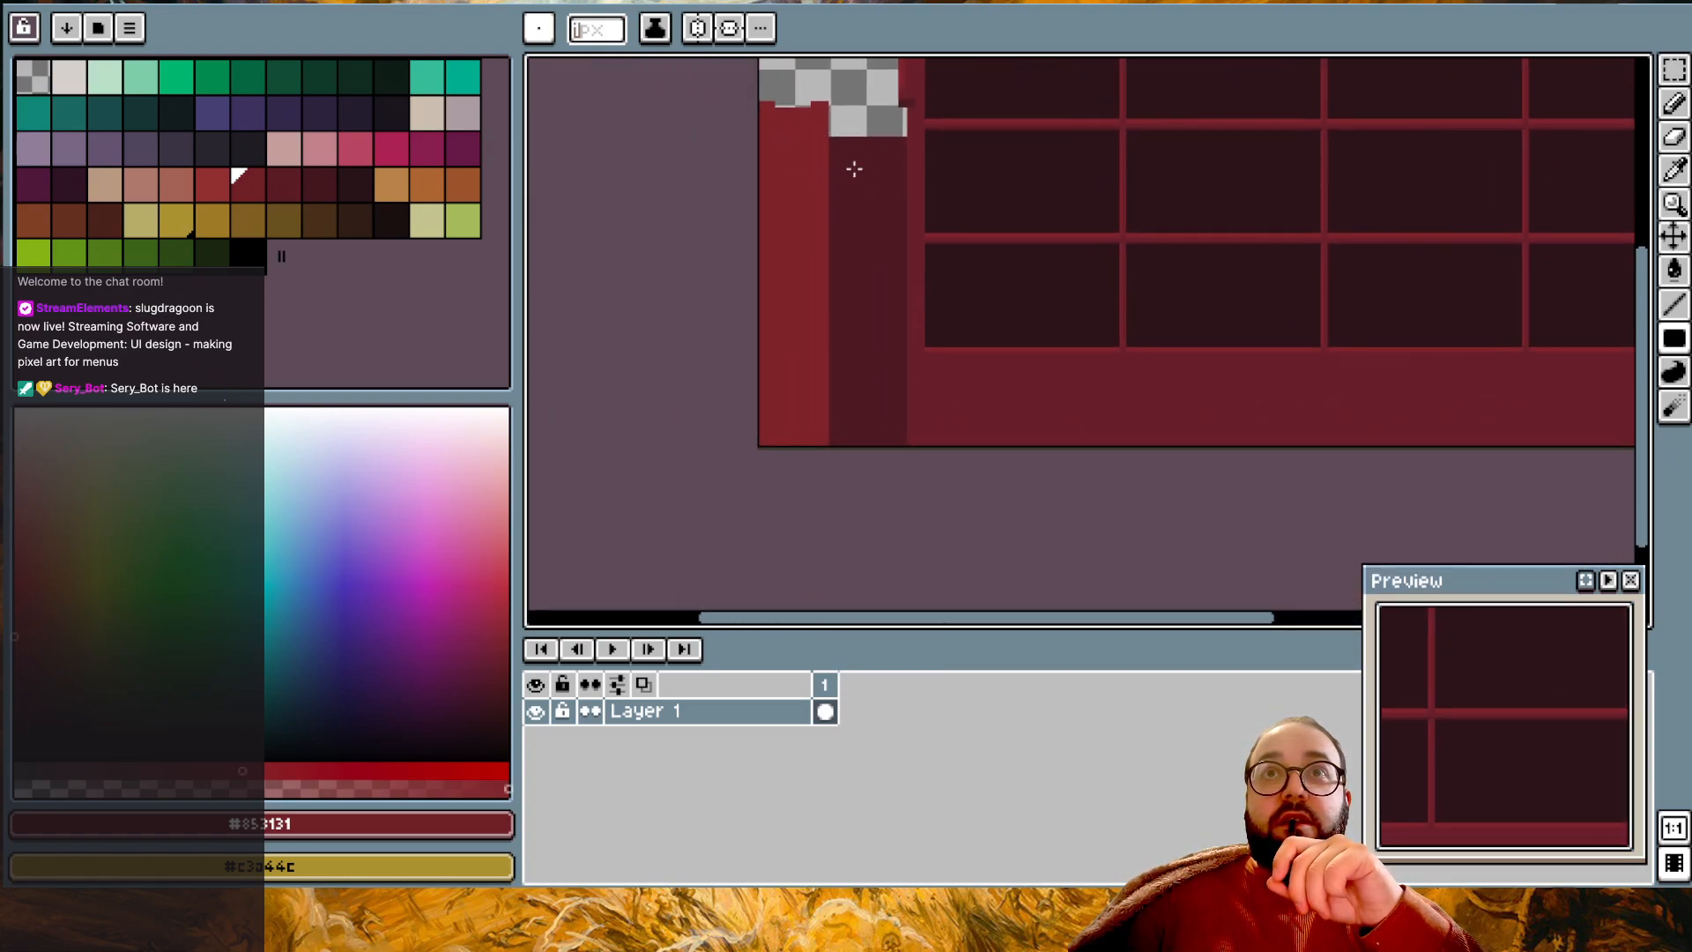
scroll(933, 289, up, 1)
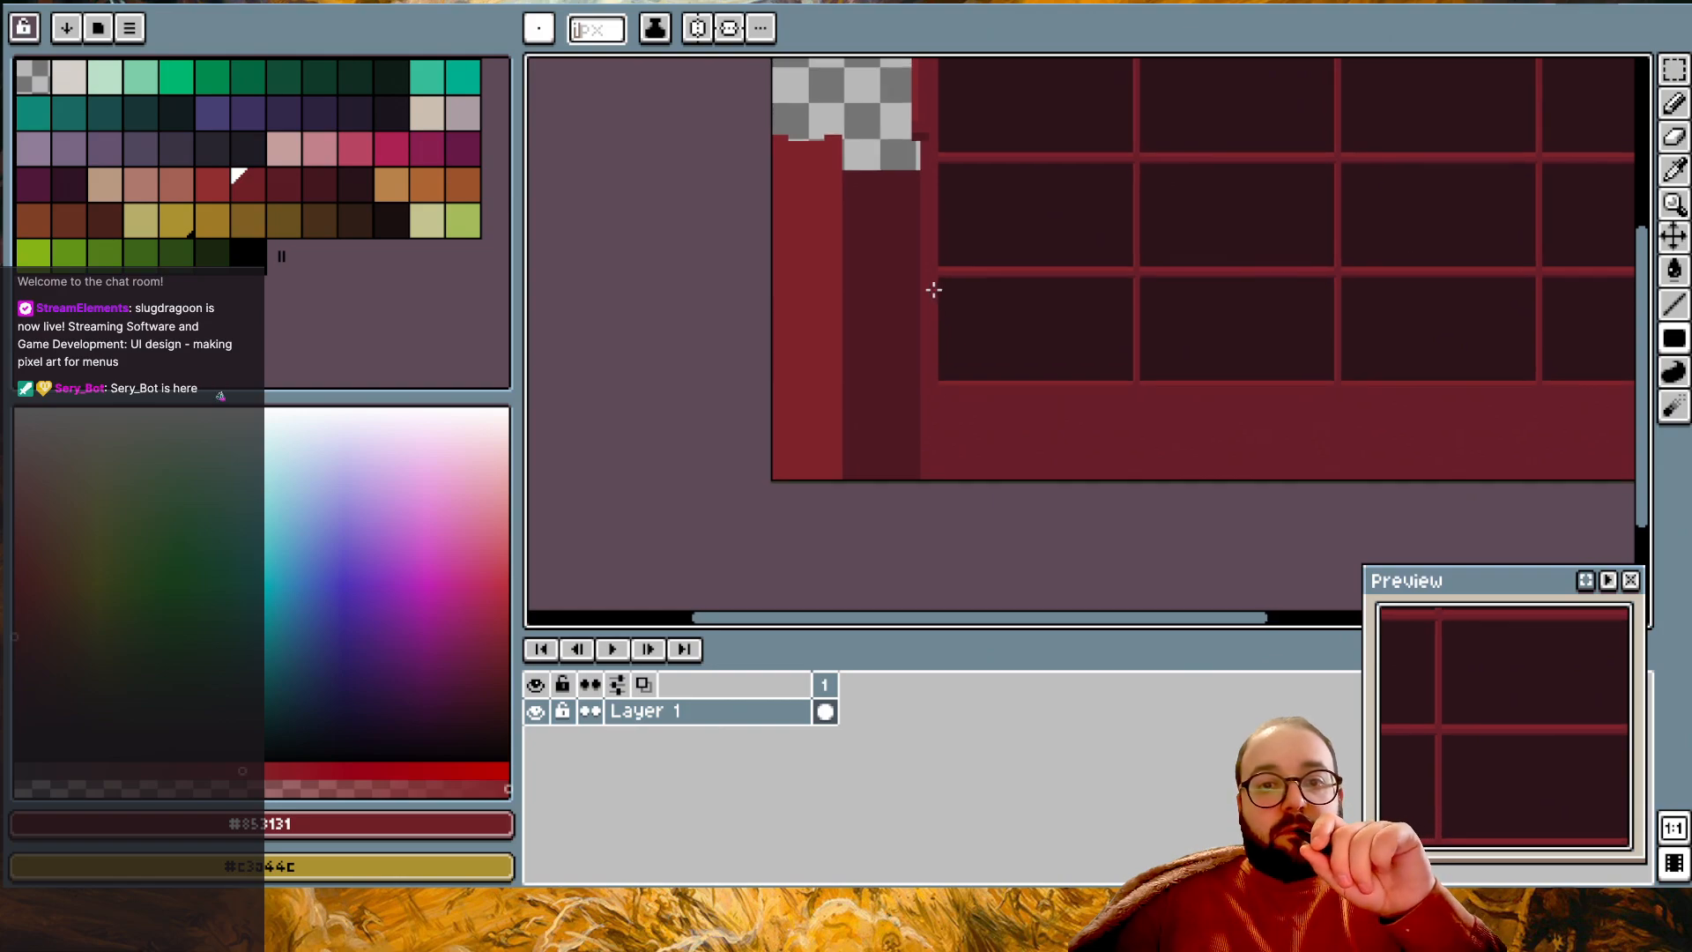
scroll(786, 195, up, 4)
alt+click(934, 179)
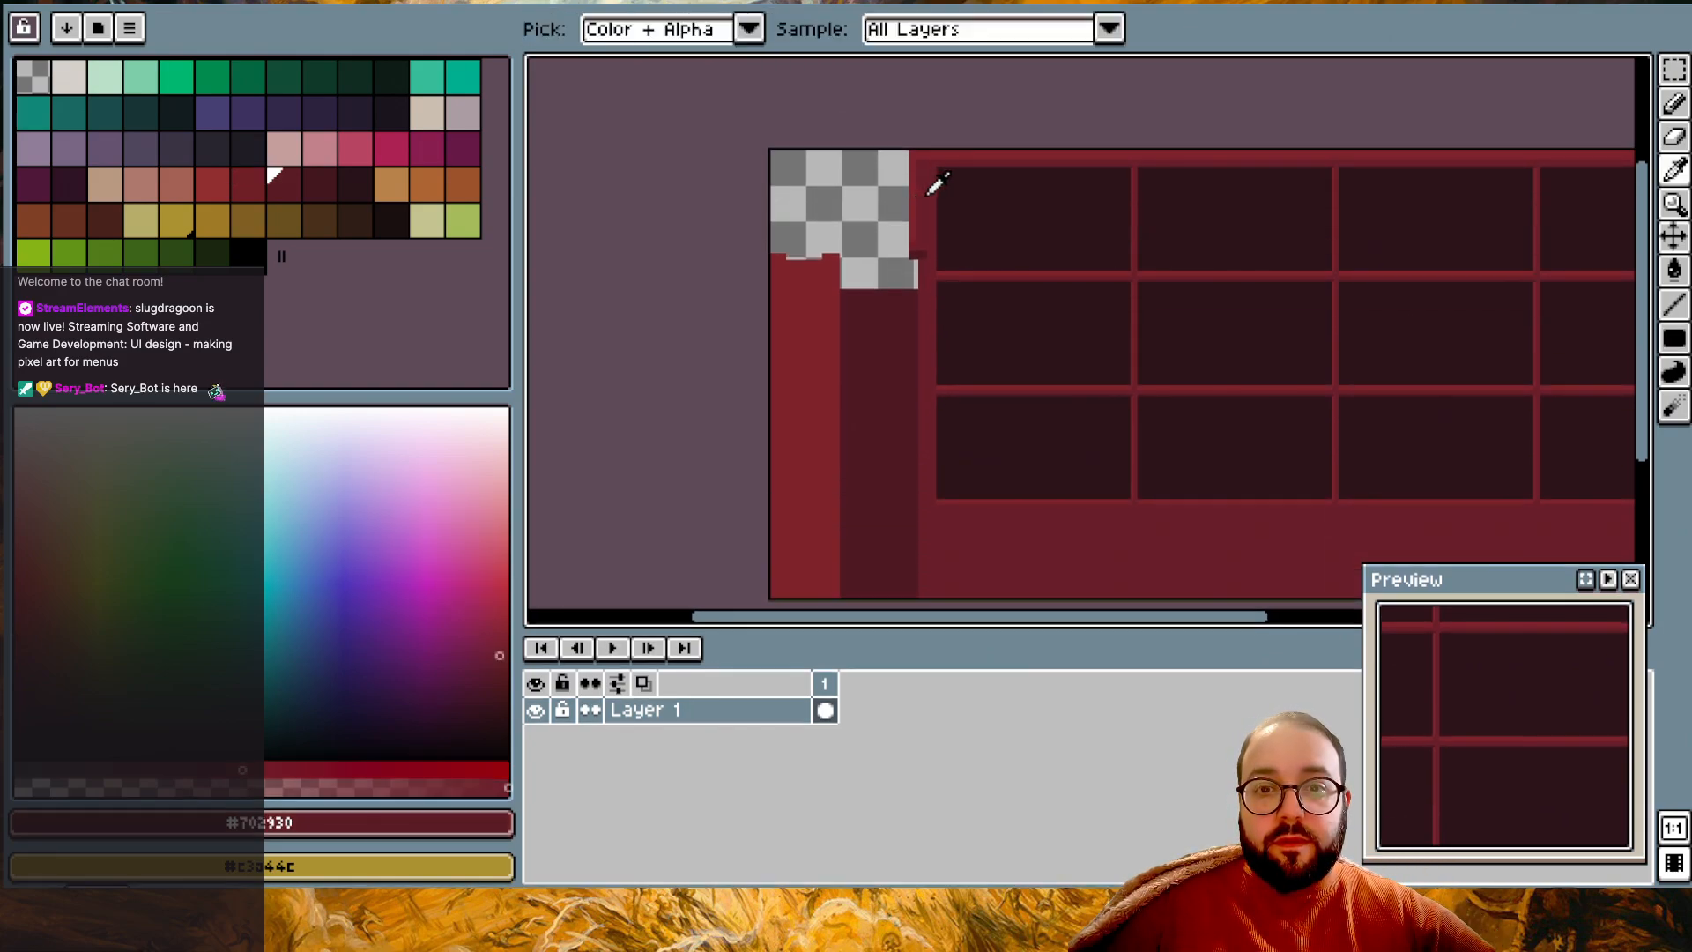
click(1675, 269)
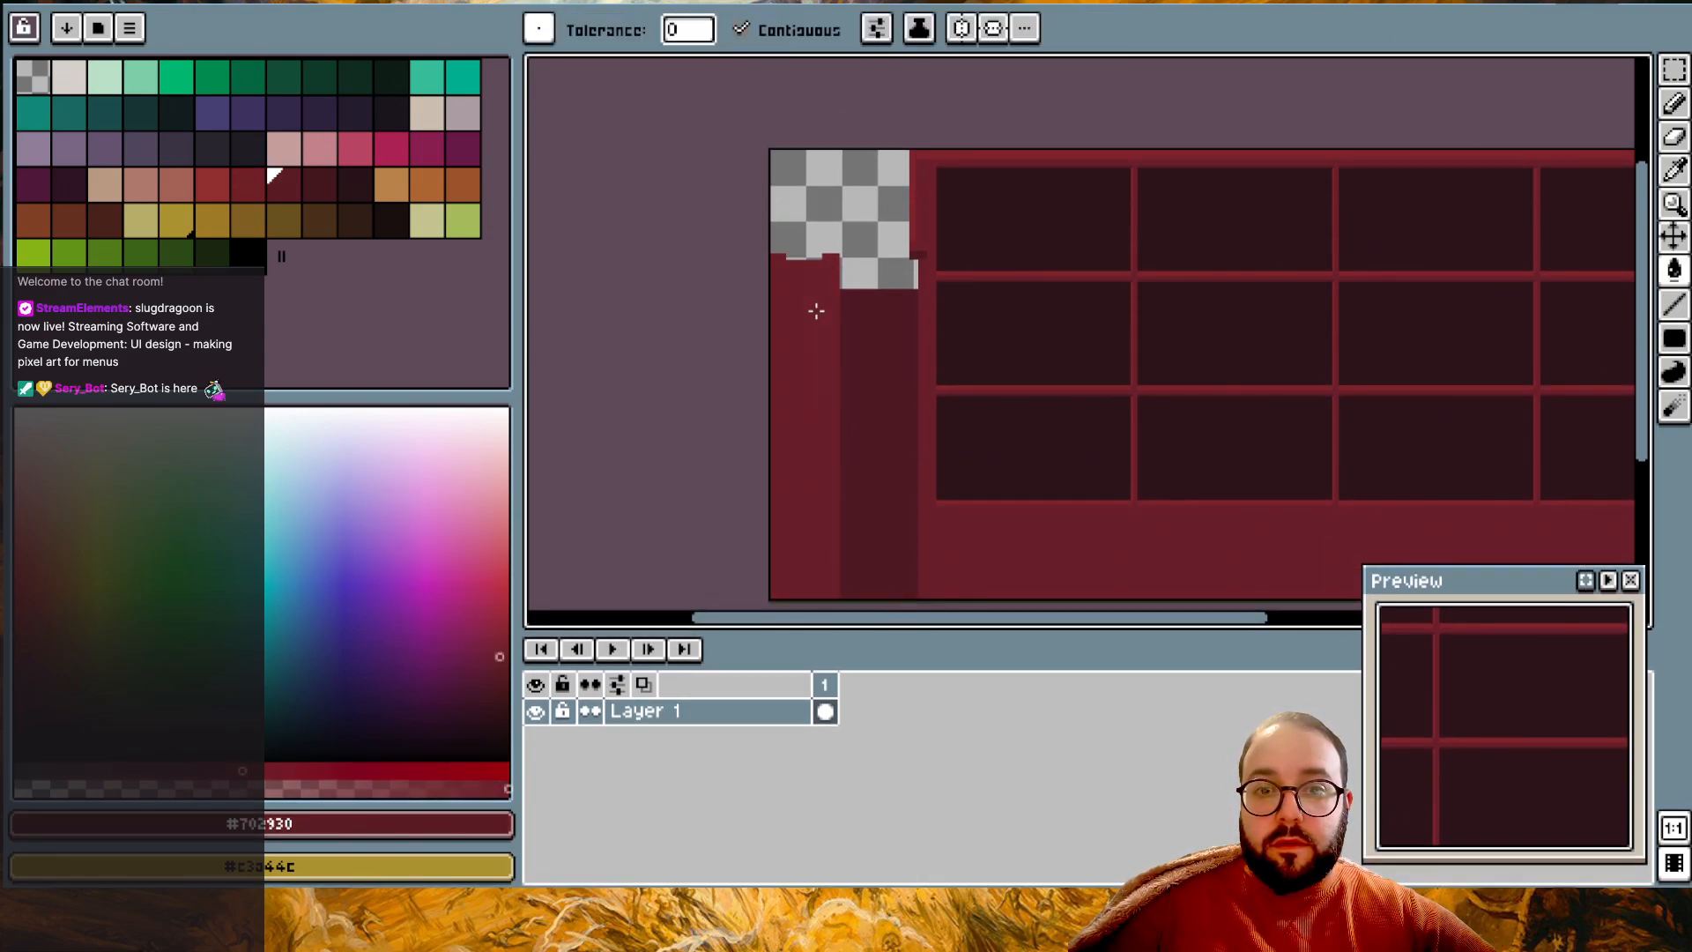
- Pick the transparent Mask colour and cut two progressively shorter rows into the dark second column's top edge with the Filled Rectangle tool
scroll(829, 299, up, 1)
scroll(829, 299, up, 2)
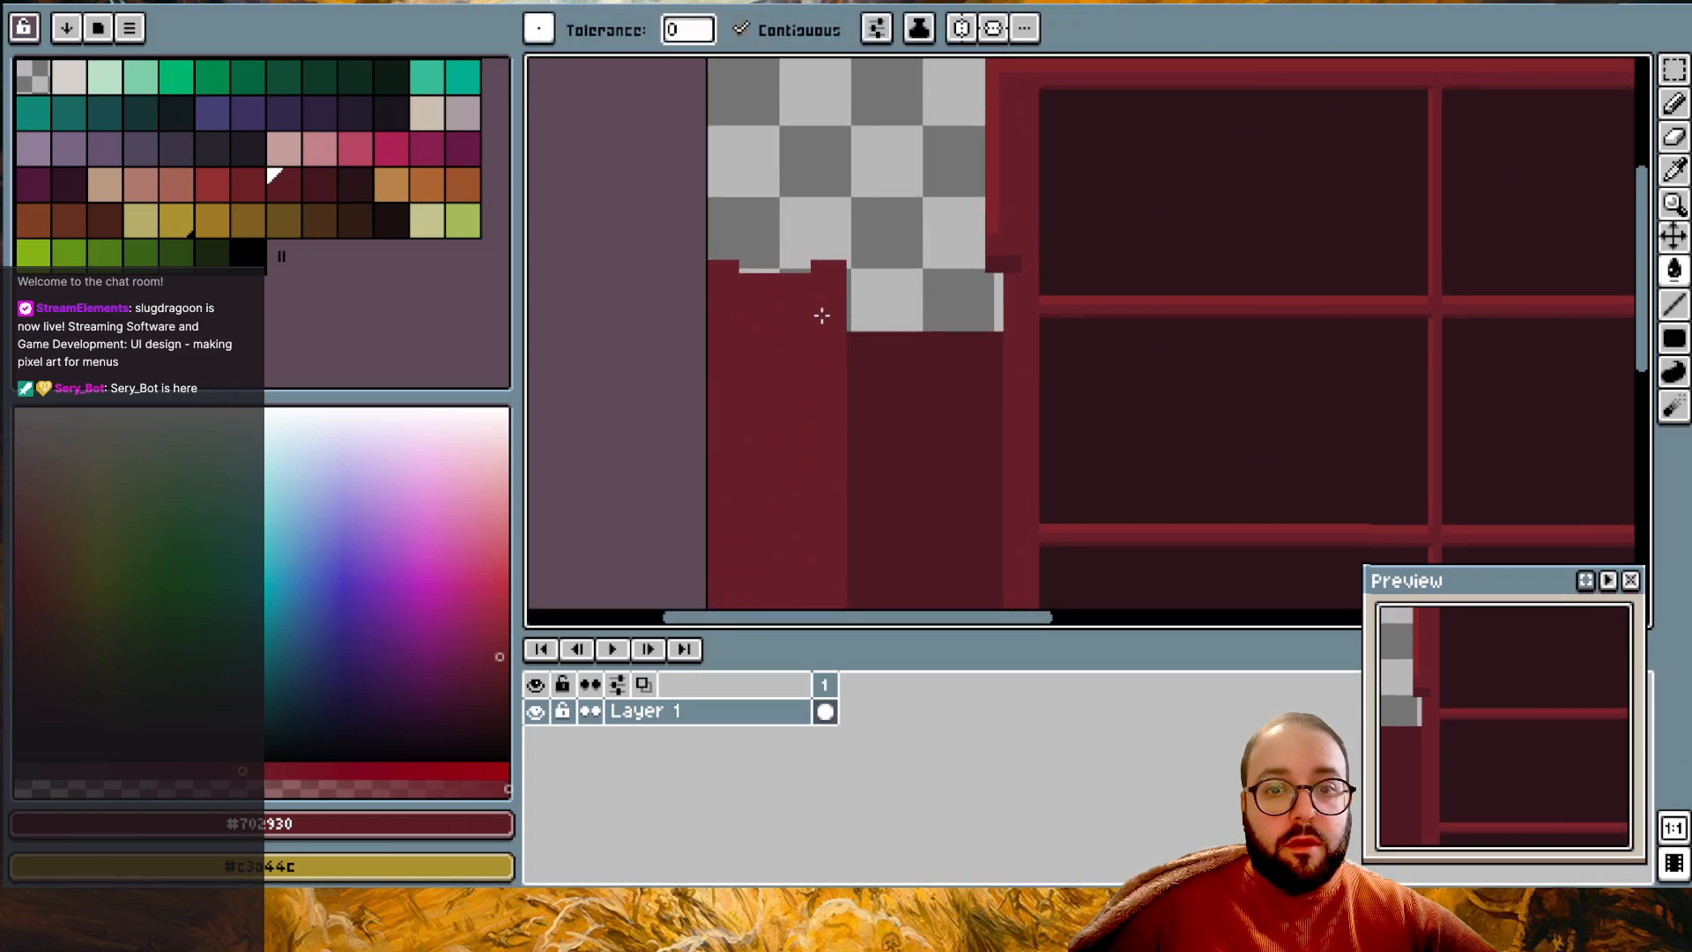
alt+click(881, 347)
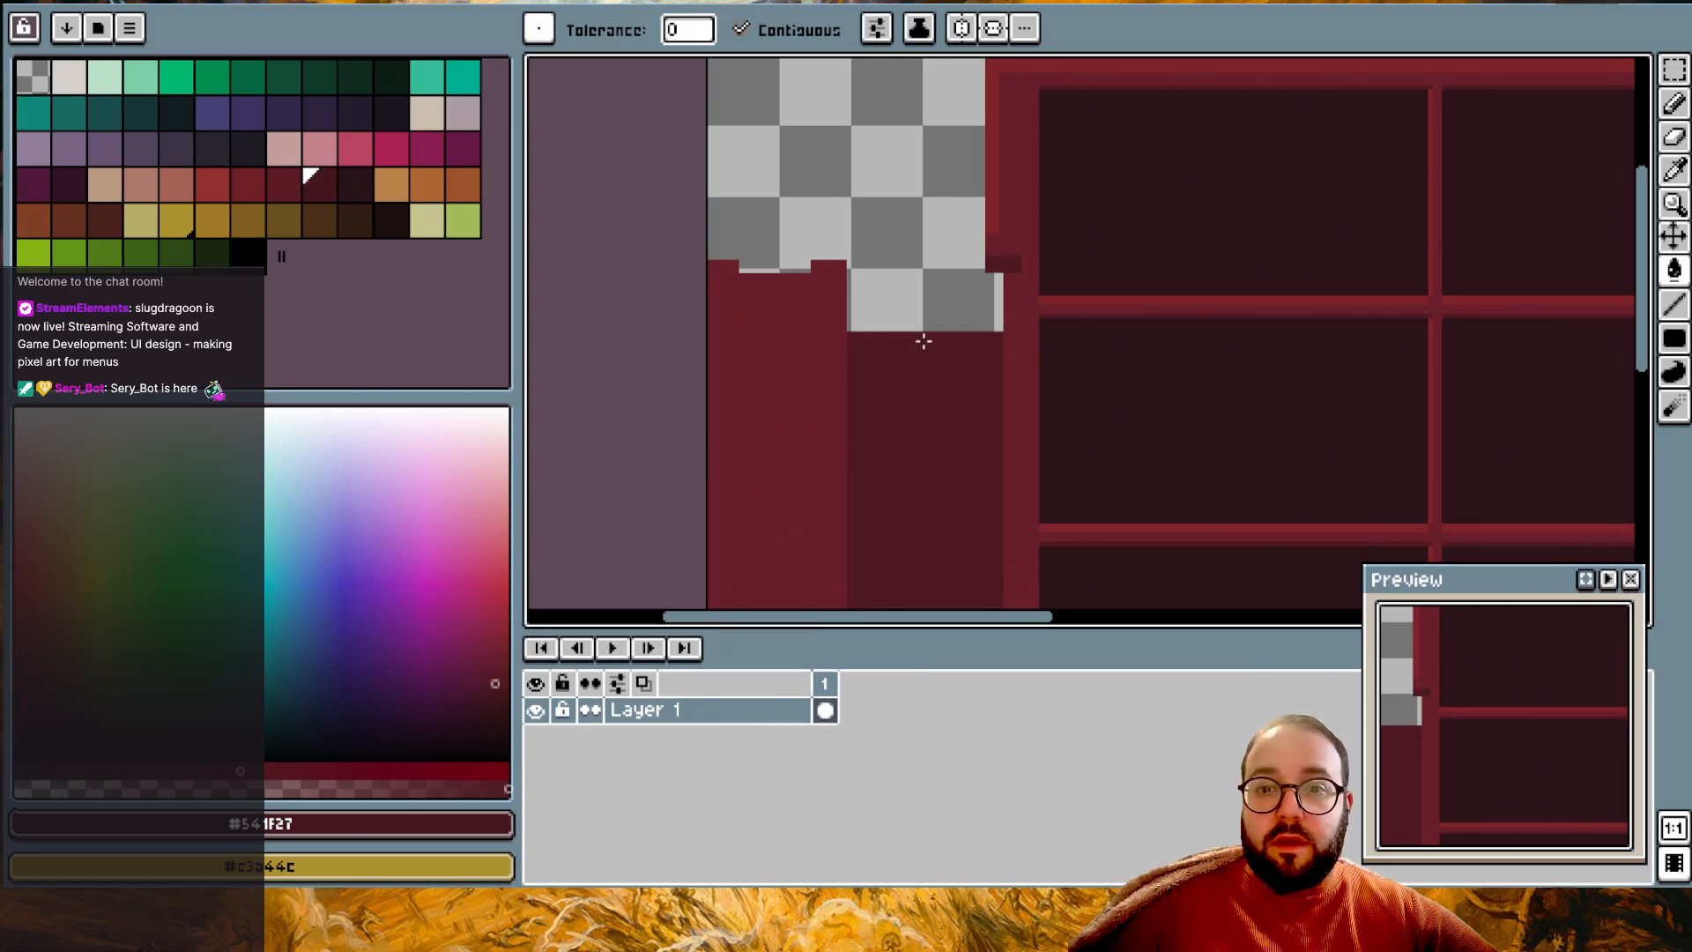
scroll(922, 340, up, 2)
click(1675, 350)
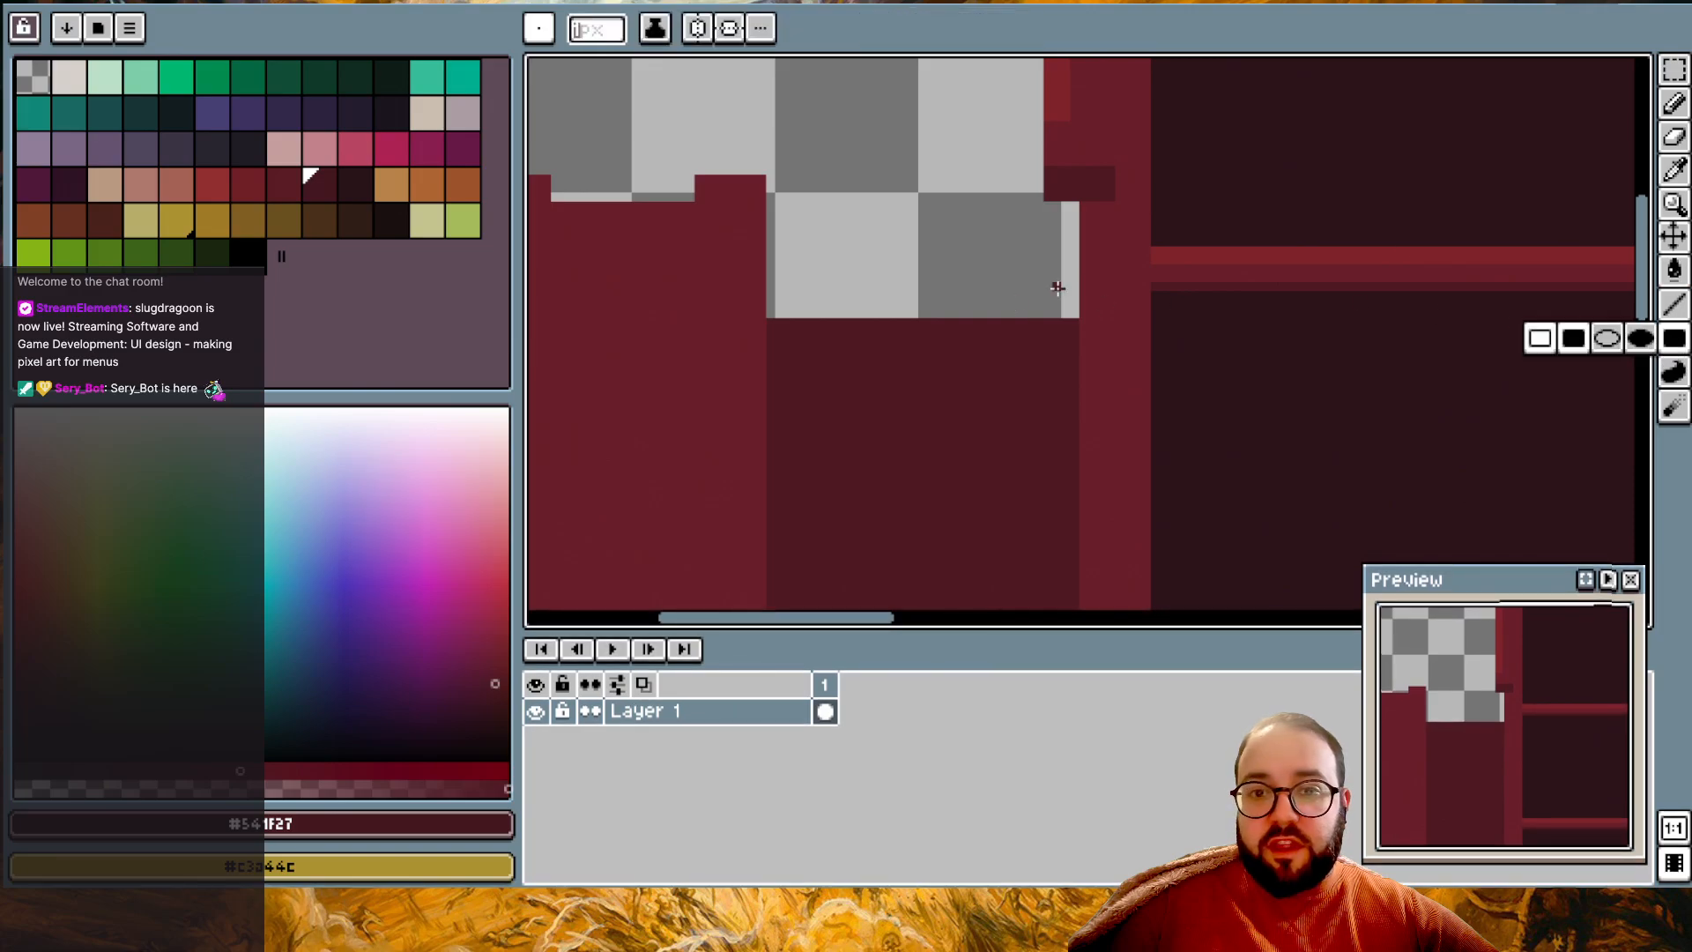
alt+click(846, 151)
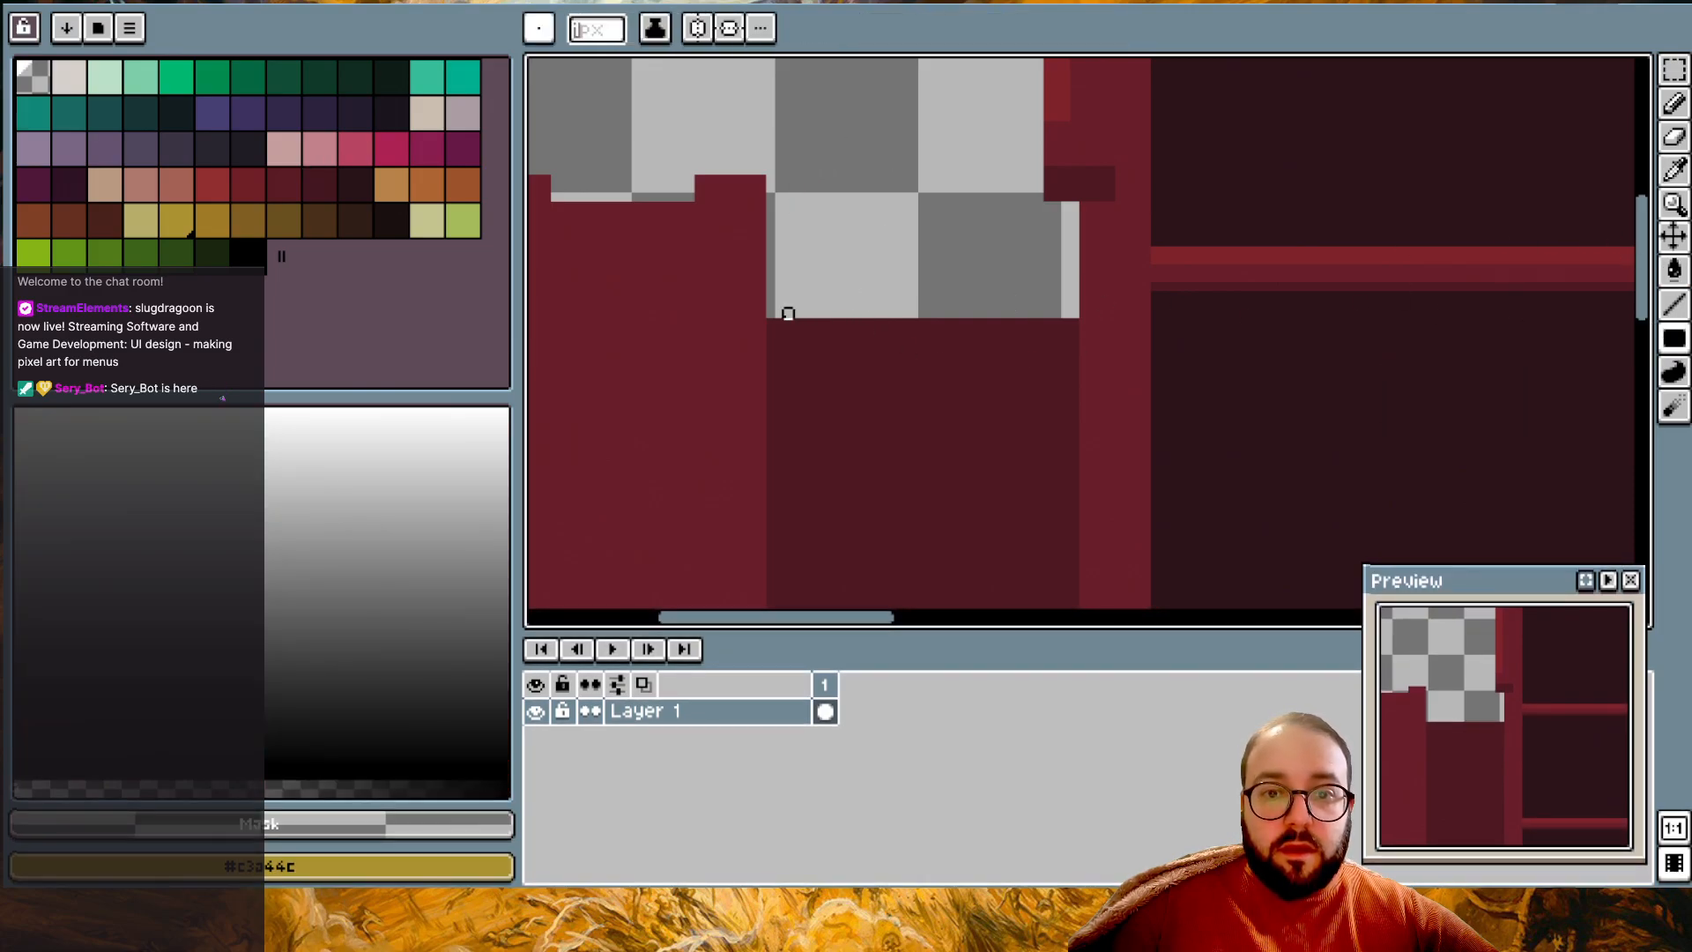
drag(788, 322, 1020, 332)
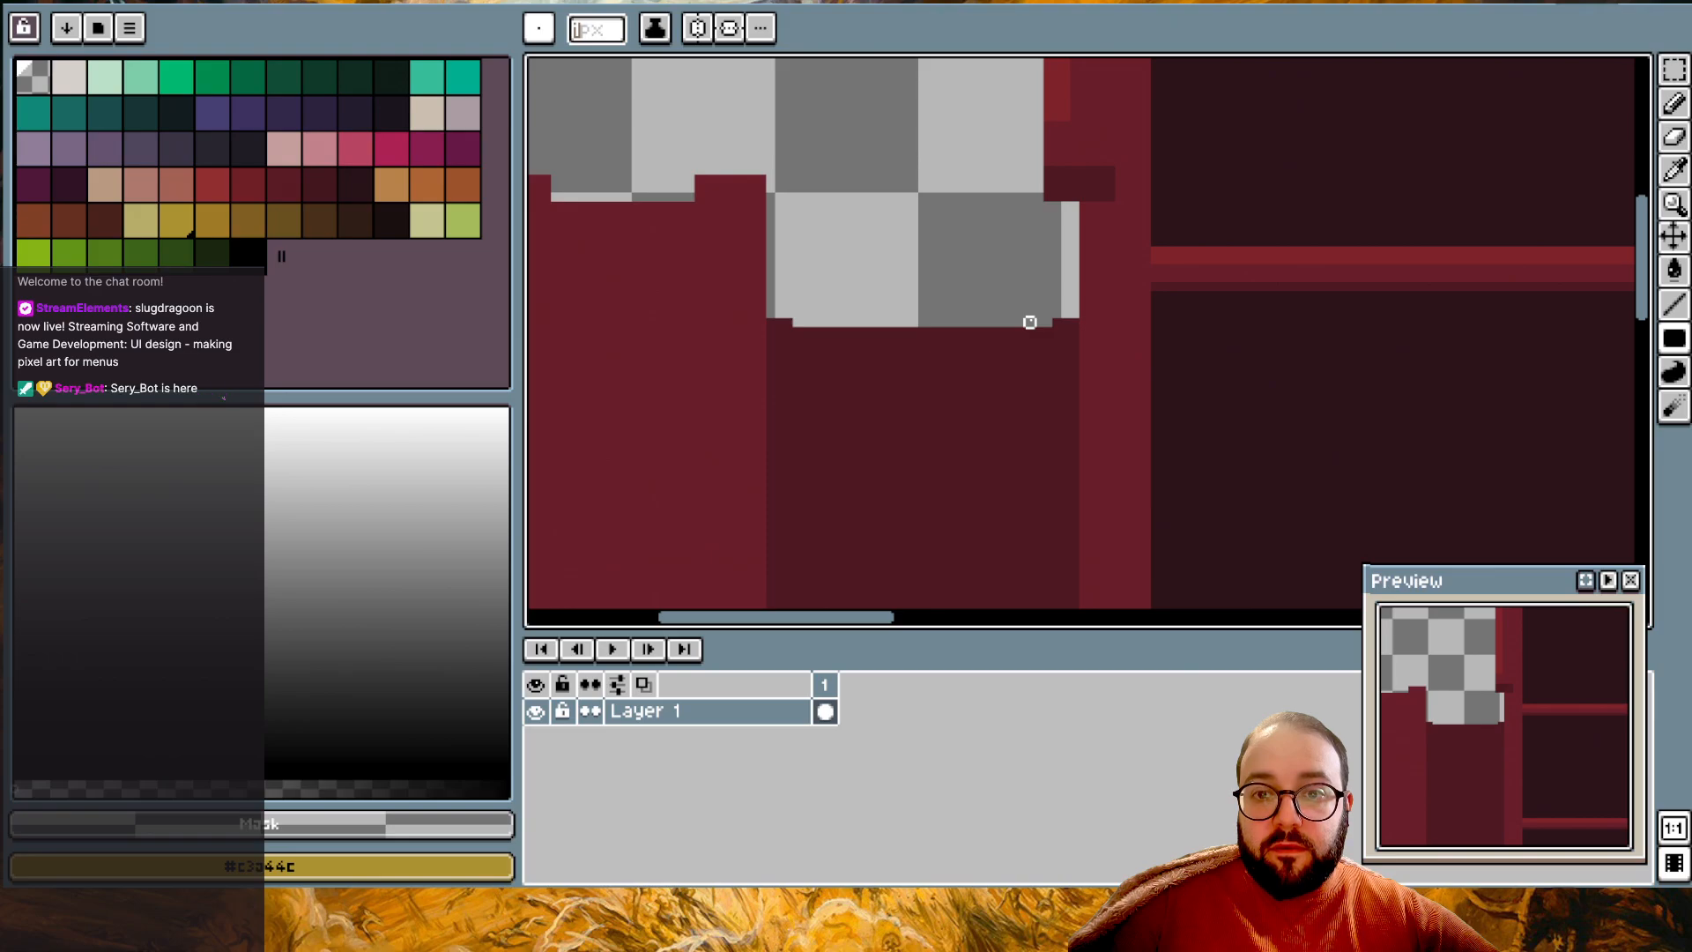
click(1012, 330)
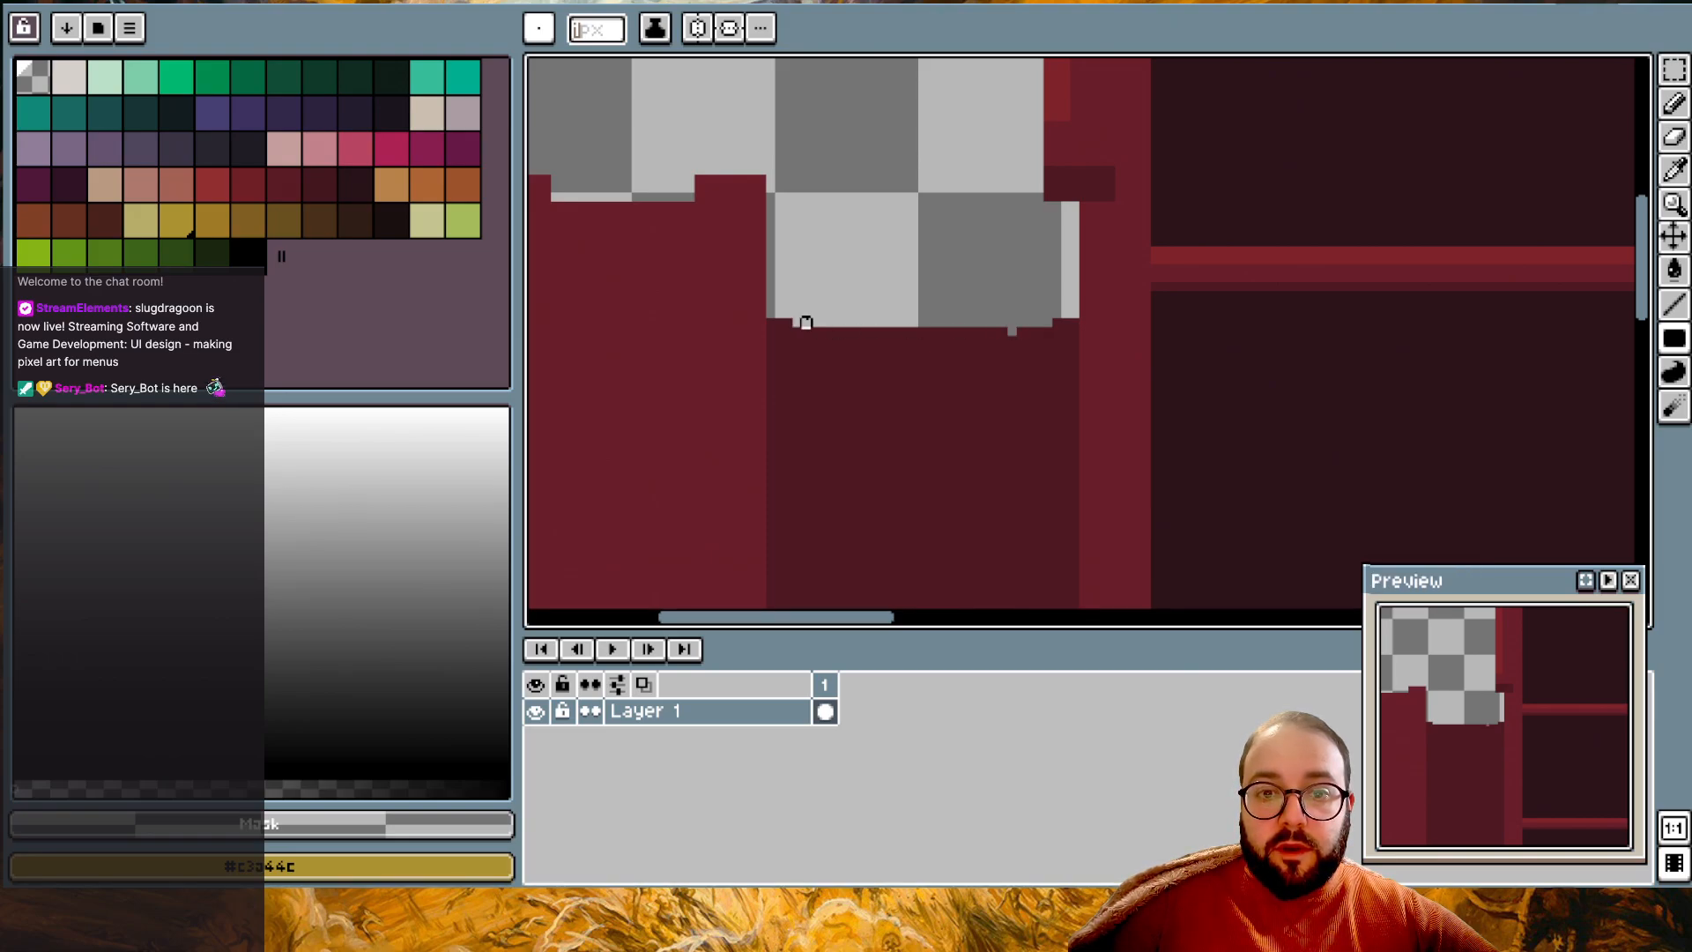
click(841, 331)
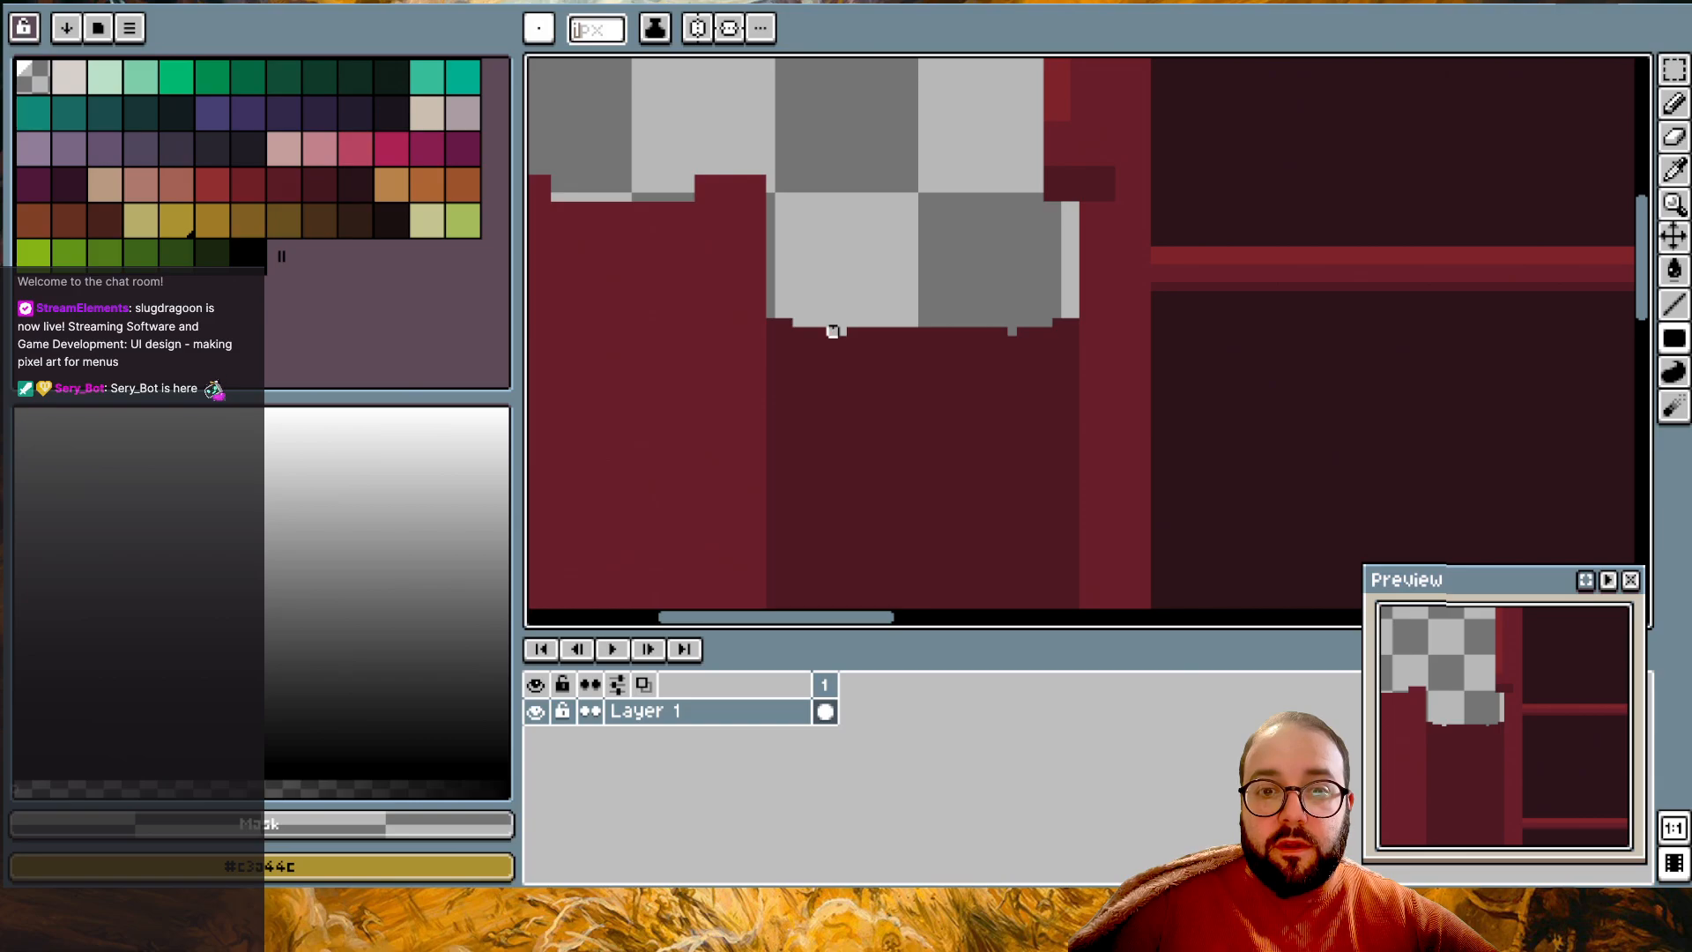
drag(832, 330, 1012, 330)
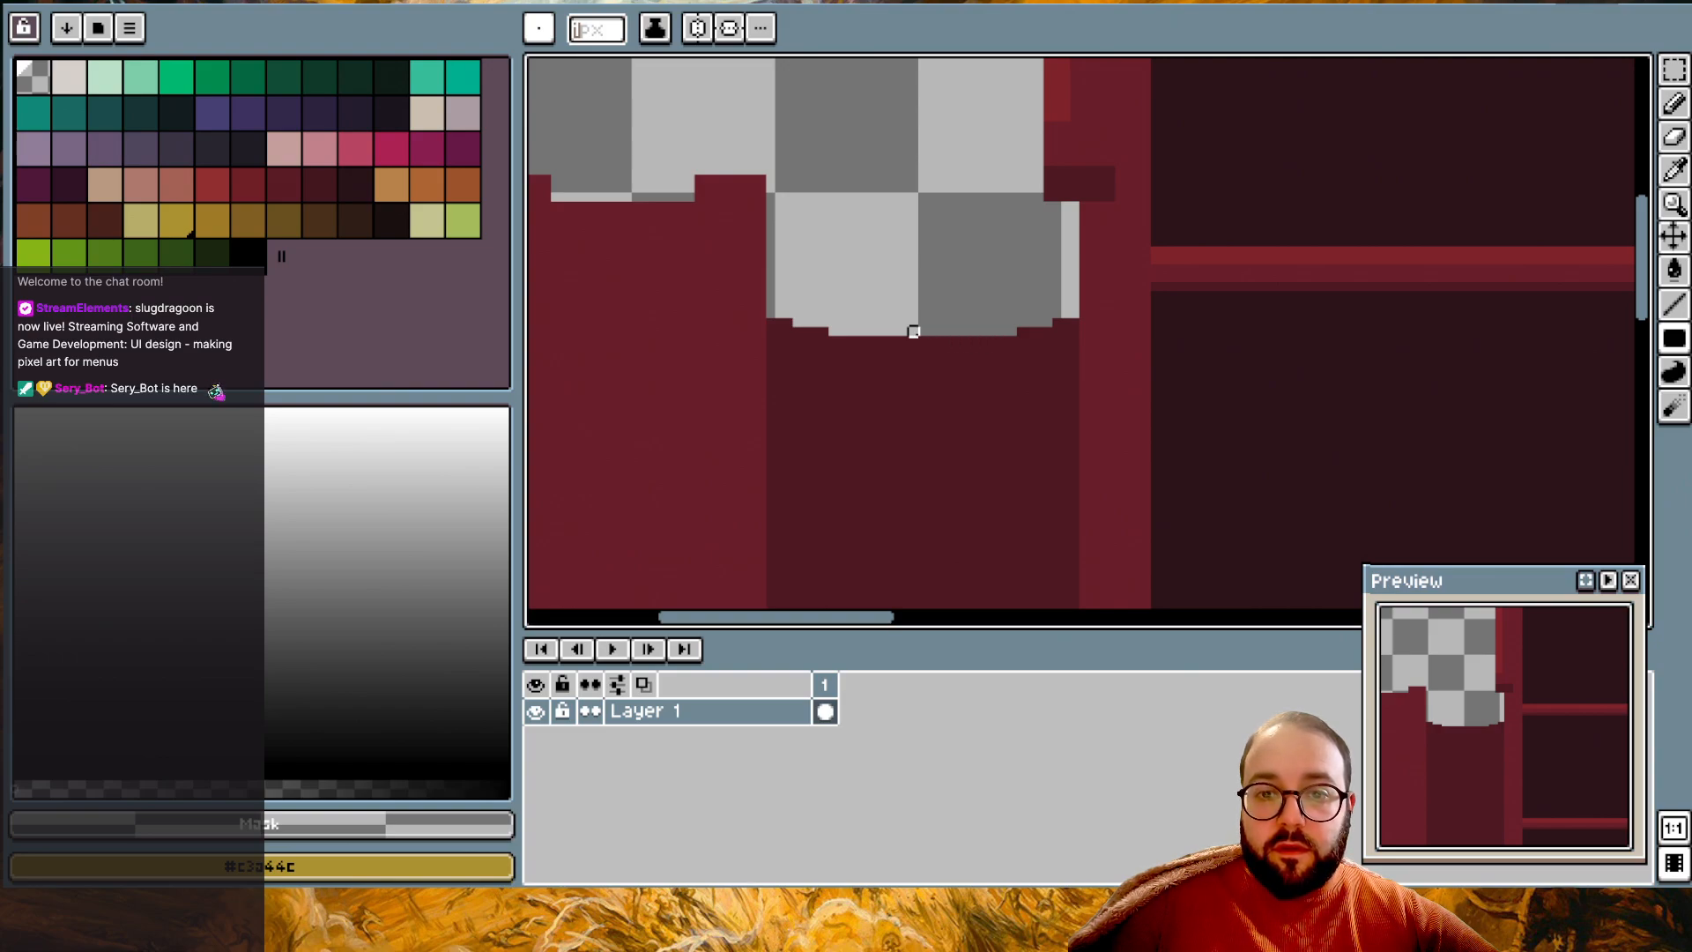
drag(896, 340, 951, 340)
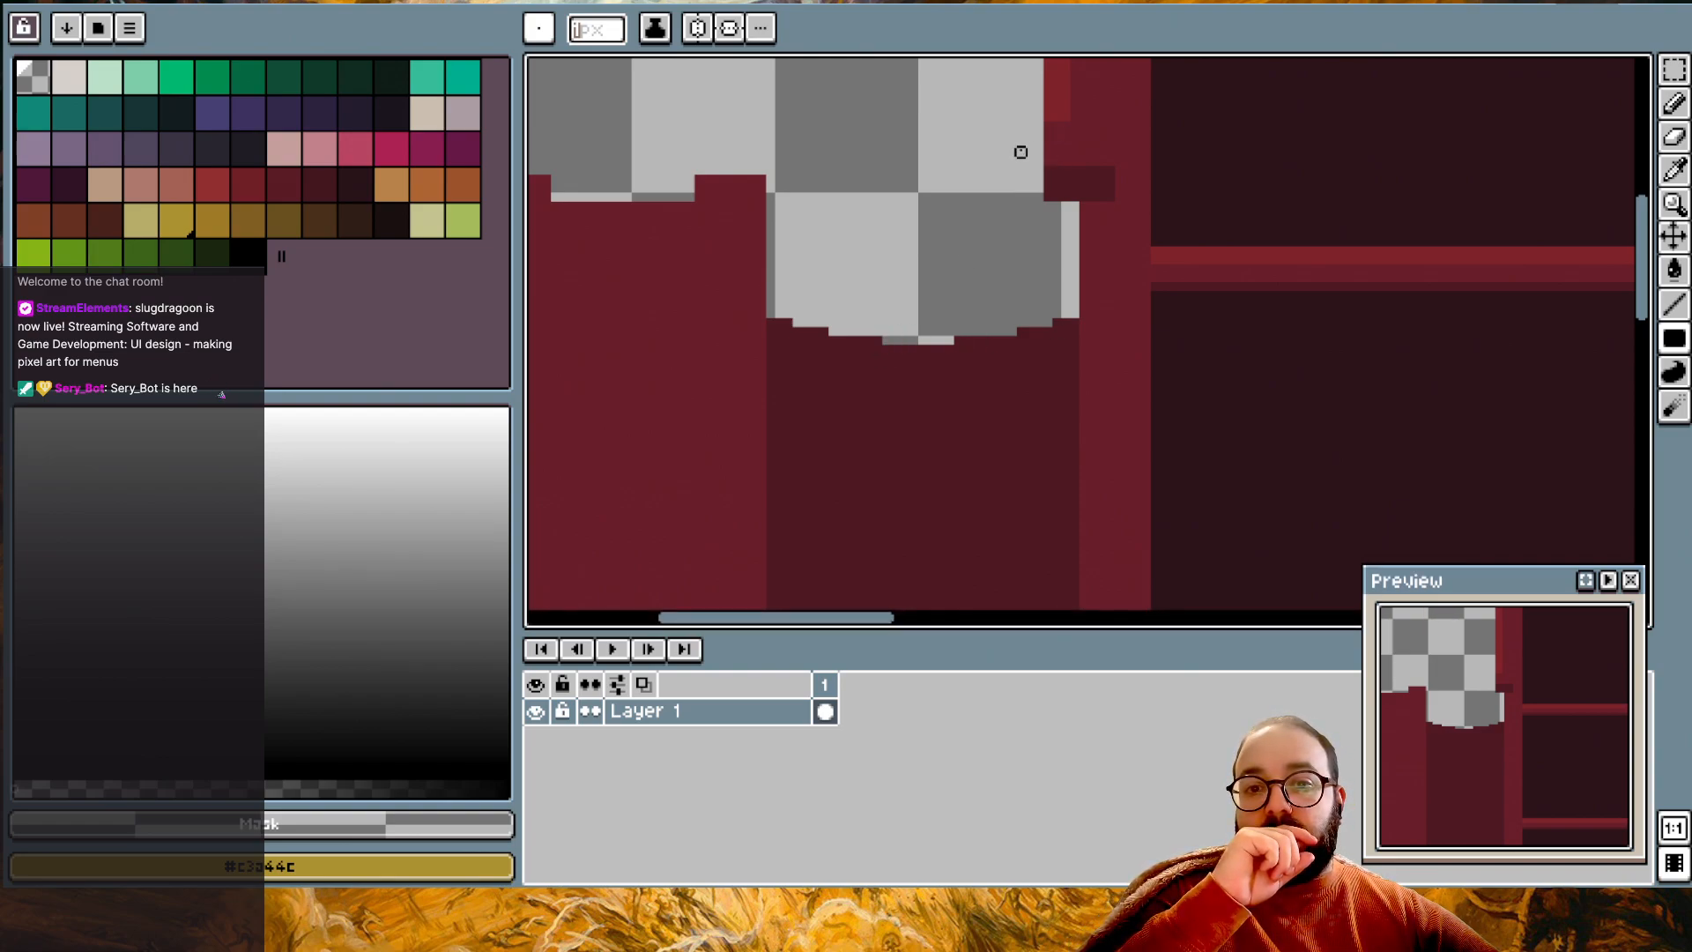
click(957, 340)
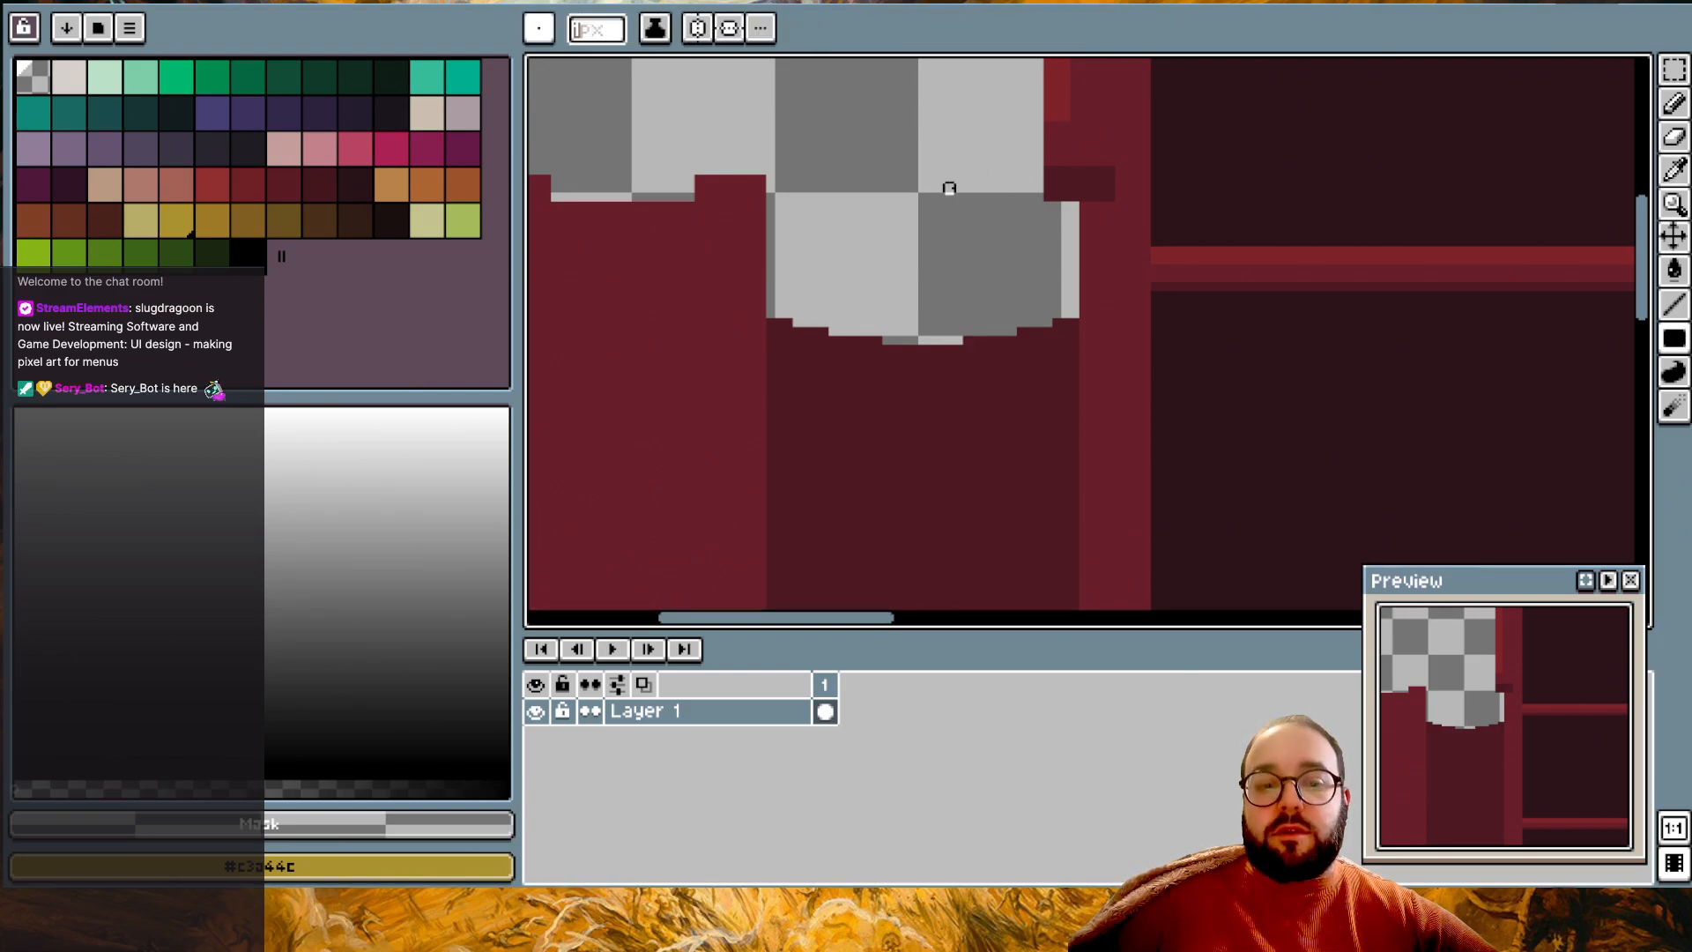
key(ctrl+z)
key(b)
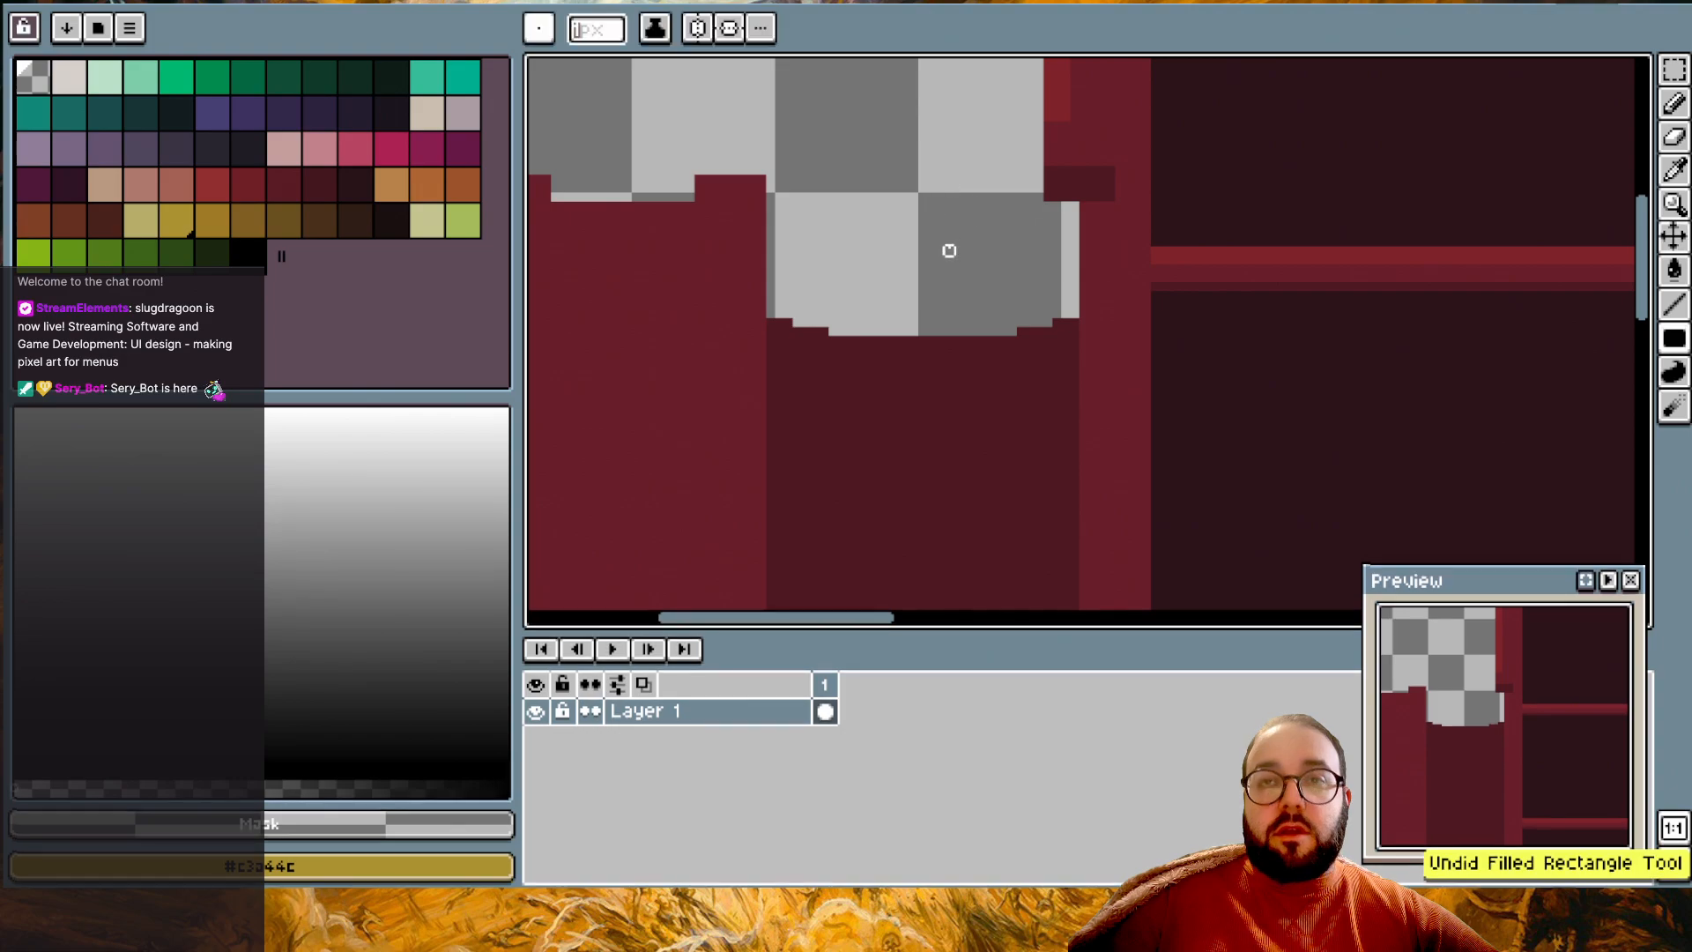
- Select a 47 by 45 pixel area around the tops of the two left columns and move it slightly upwards
scroll(955, 362, down, 2)
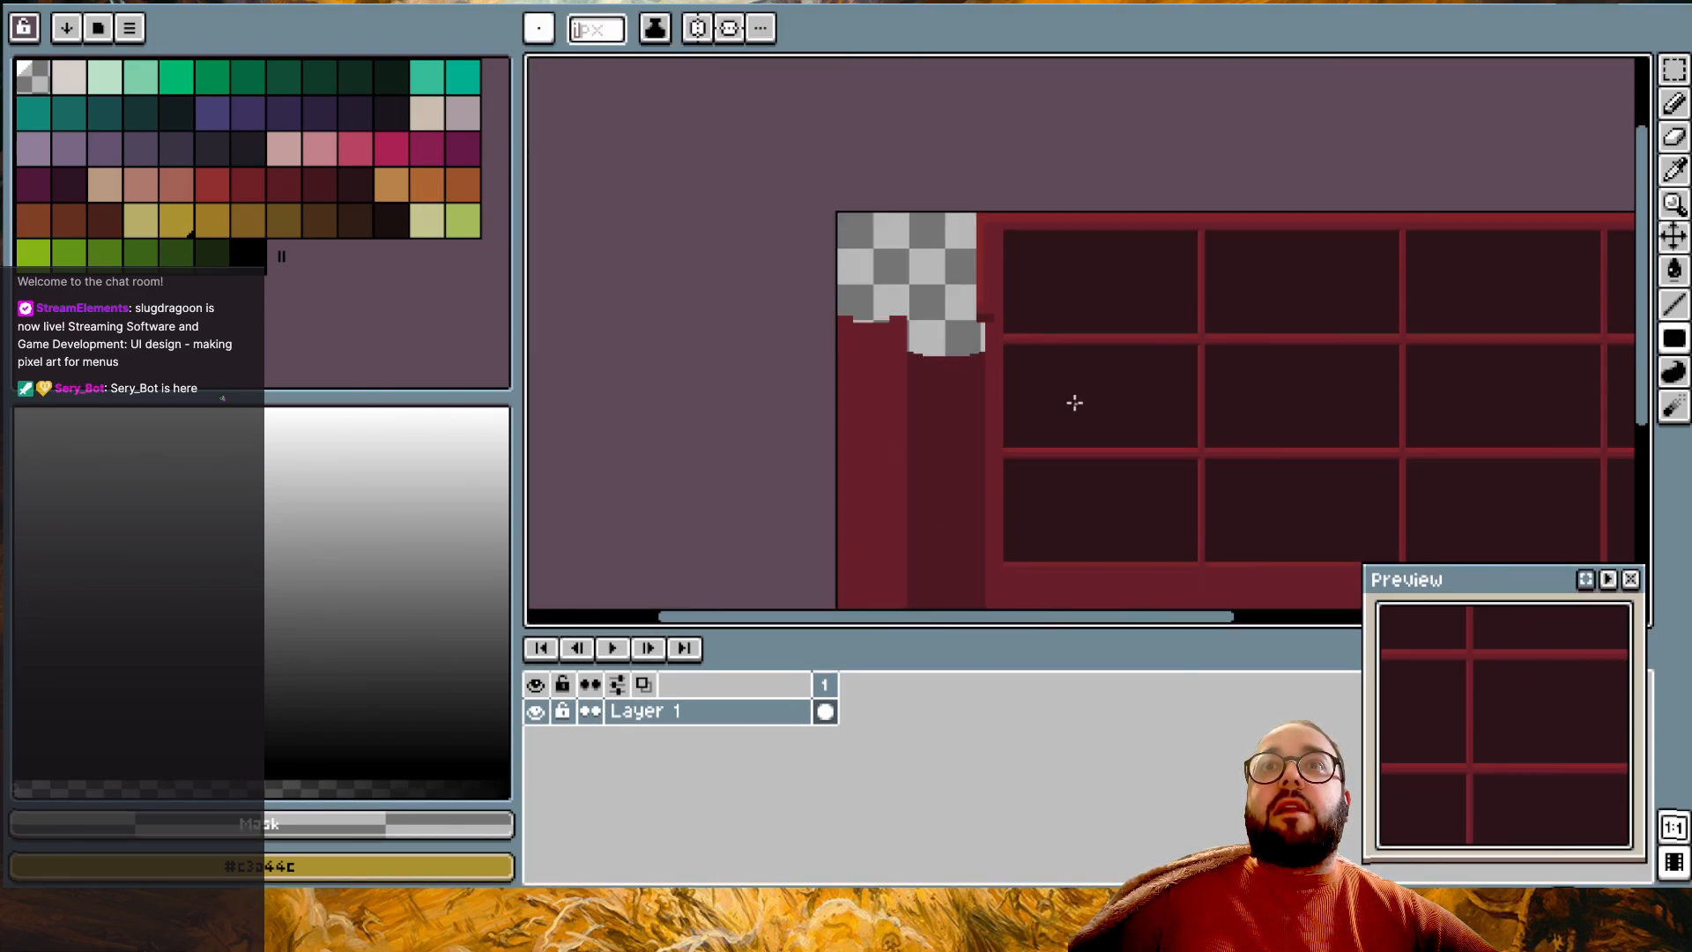
scroll(937, 369, up, 2)
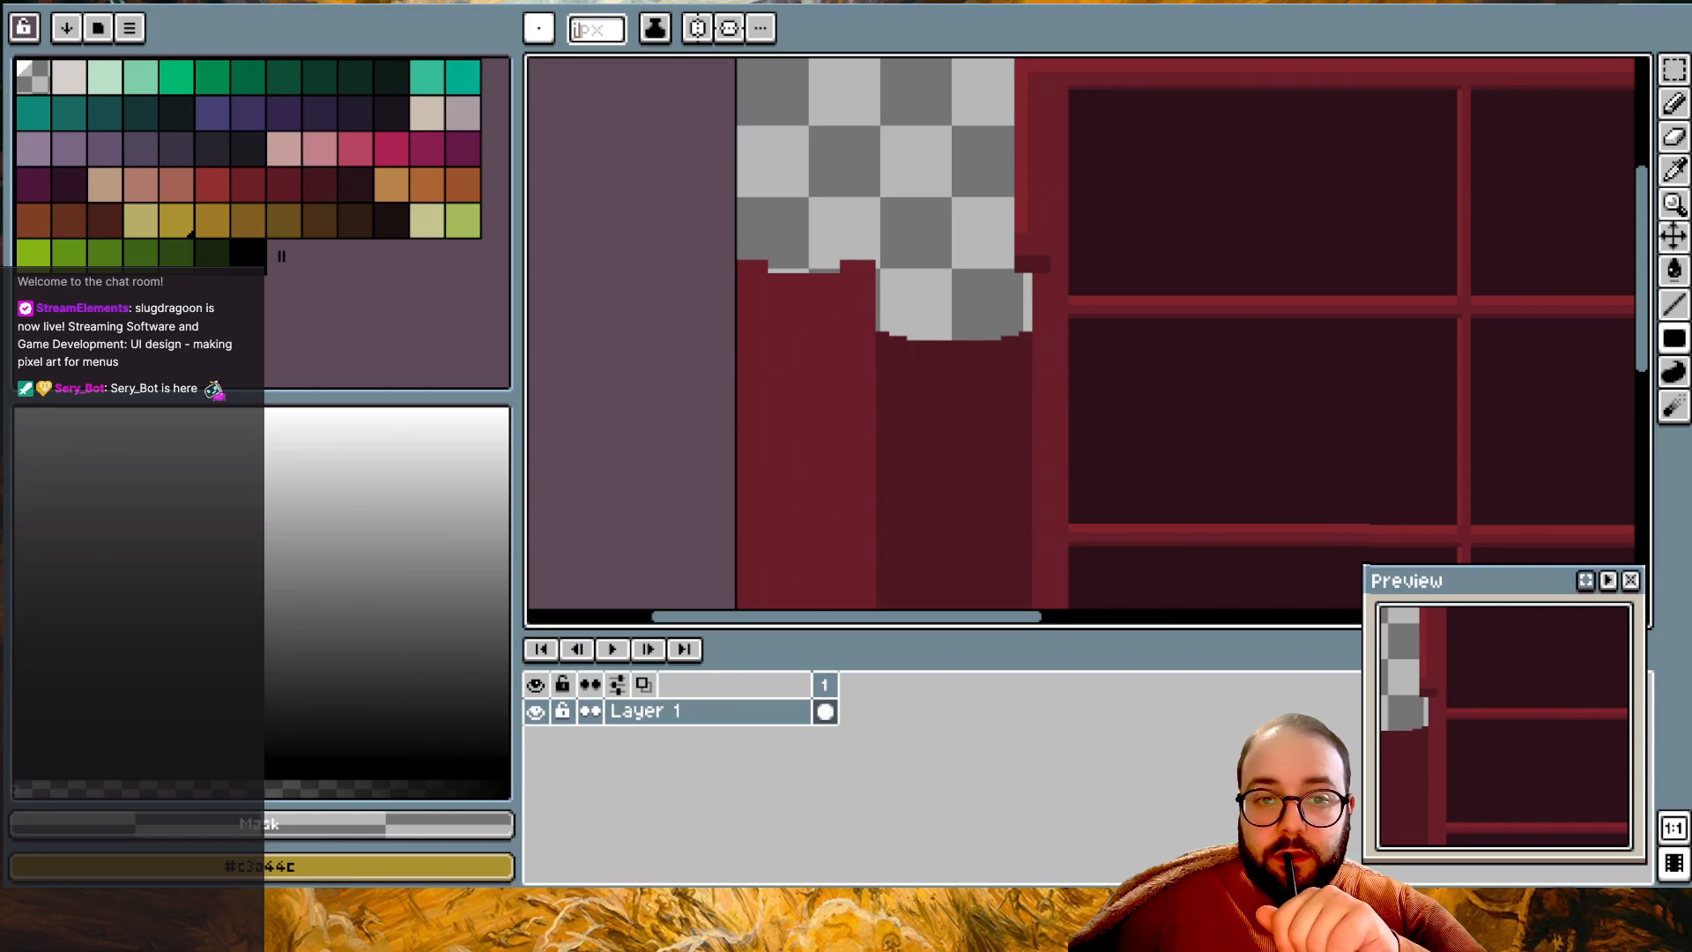
key(w)
drag(927, 195, 724, 399)
drag(817, 354, 817, 342)
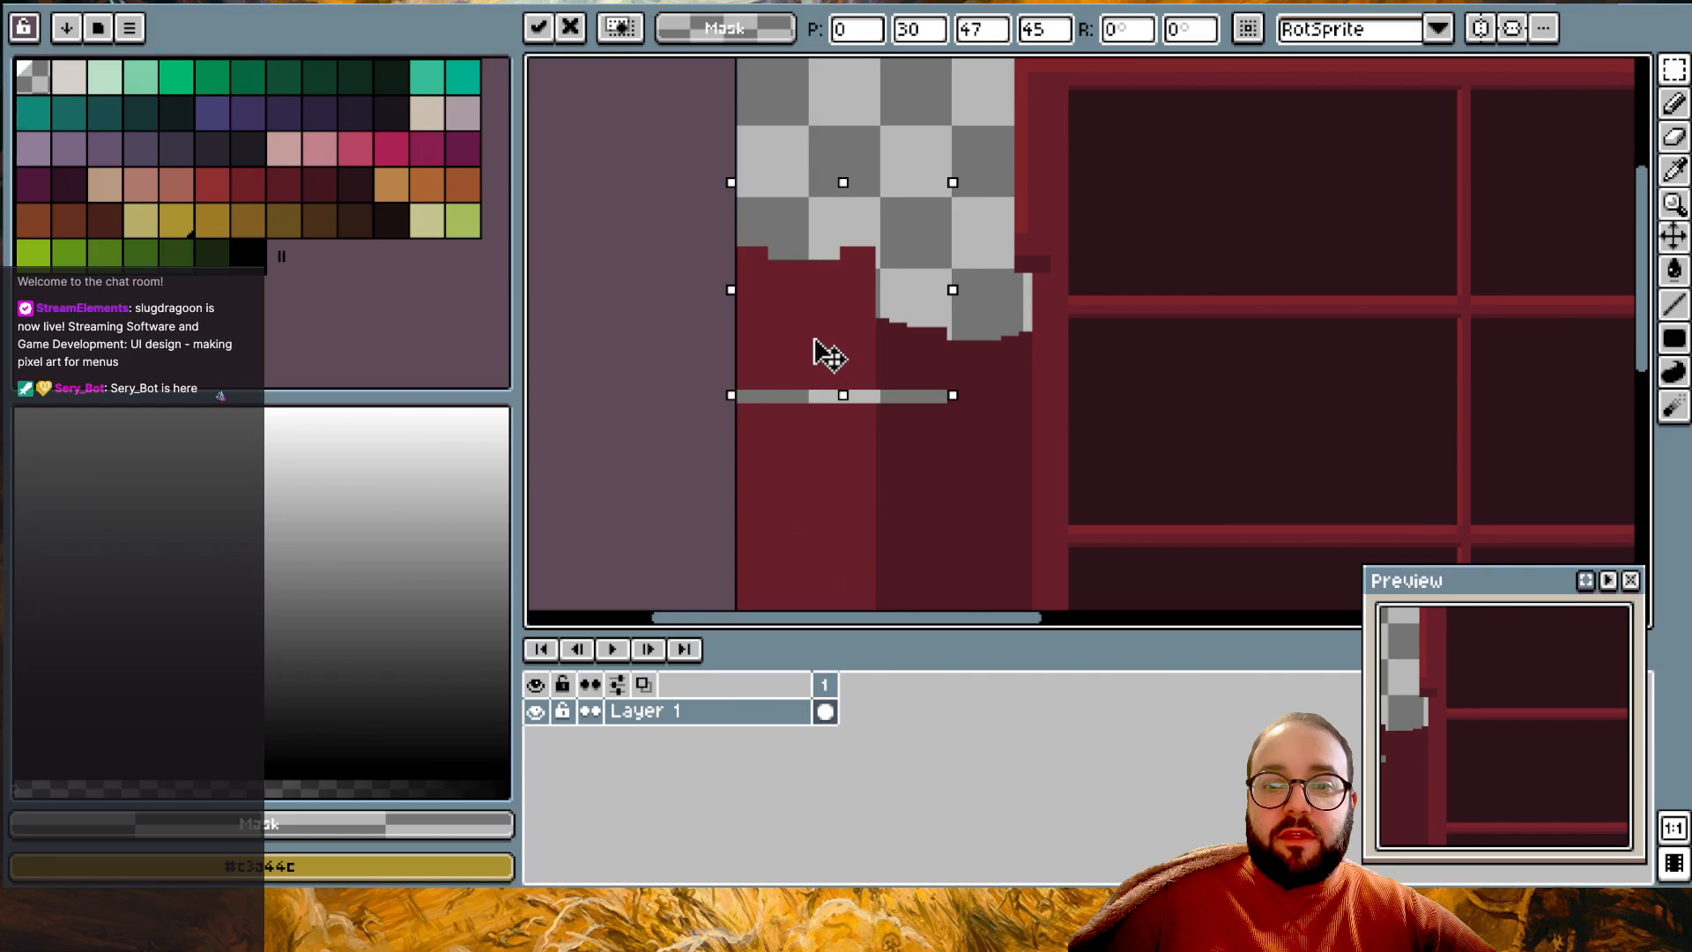
click(864, 84)
scroll(953, 271, up, 1)
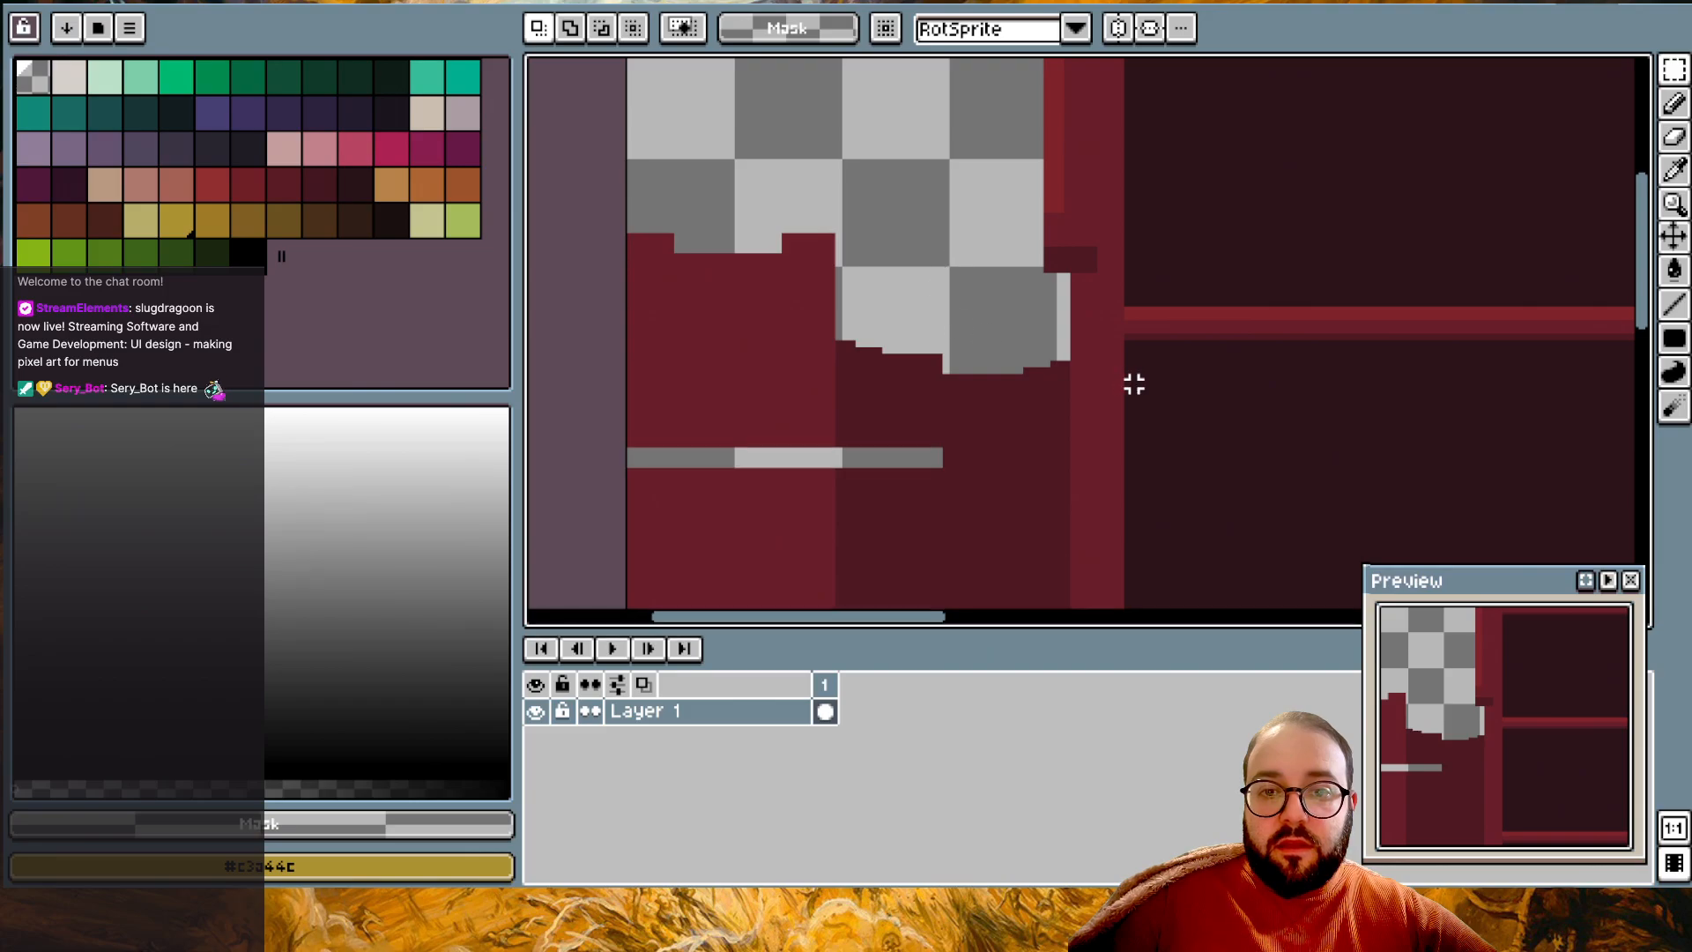
- Patch the transparent gap across the two left columns, using #541F27 in the dark second column and #702930 in the first
click(310, 173)
click(1674, 103)
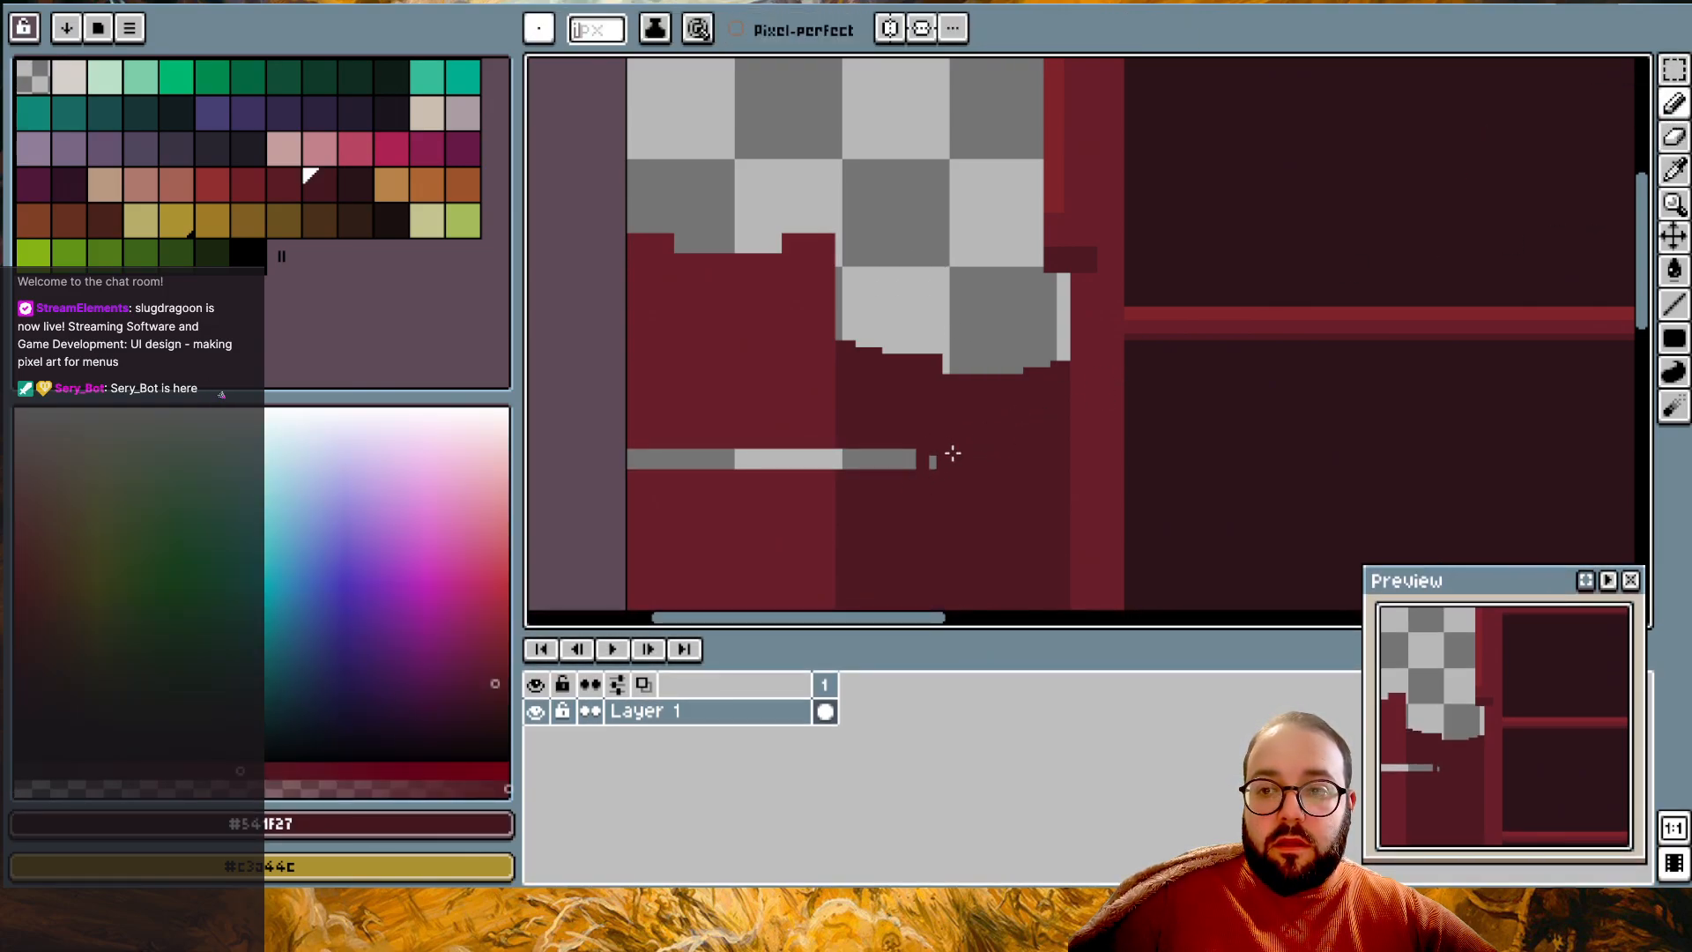
key(u)
mouse_move(967, 442)
mouse_down()
mouse_move(860, 449)
mouse_move(642, 537)
mouse_move(582, 537)
mouse_up()
alt+click(800, 438)
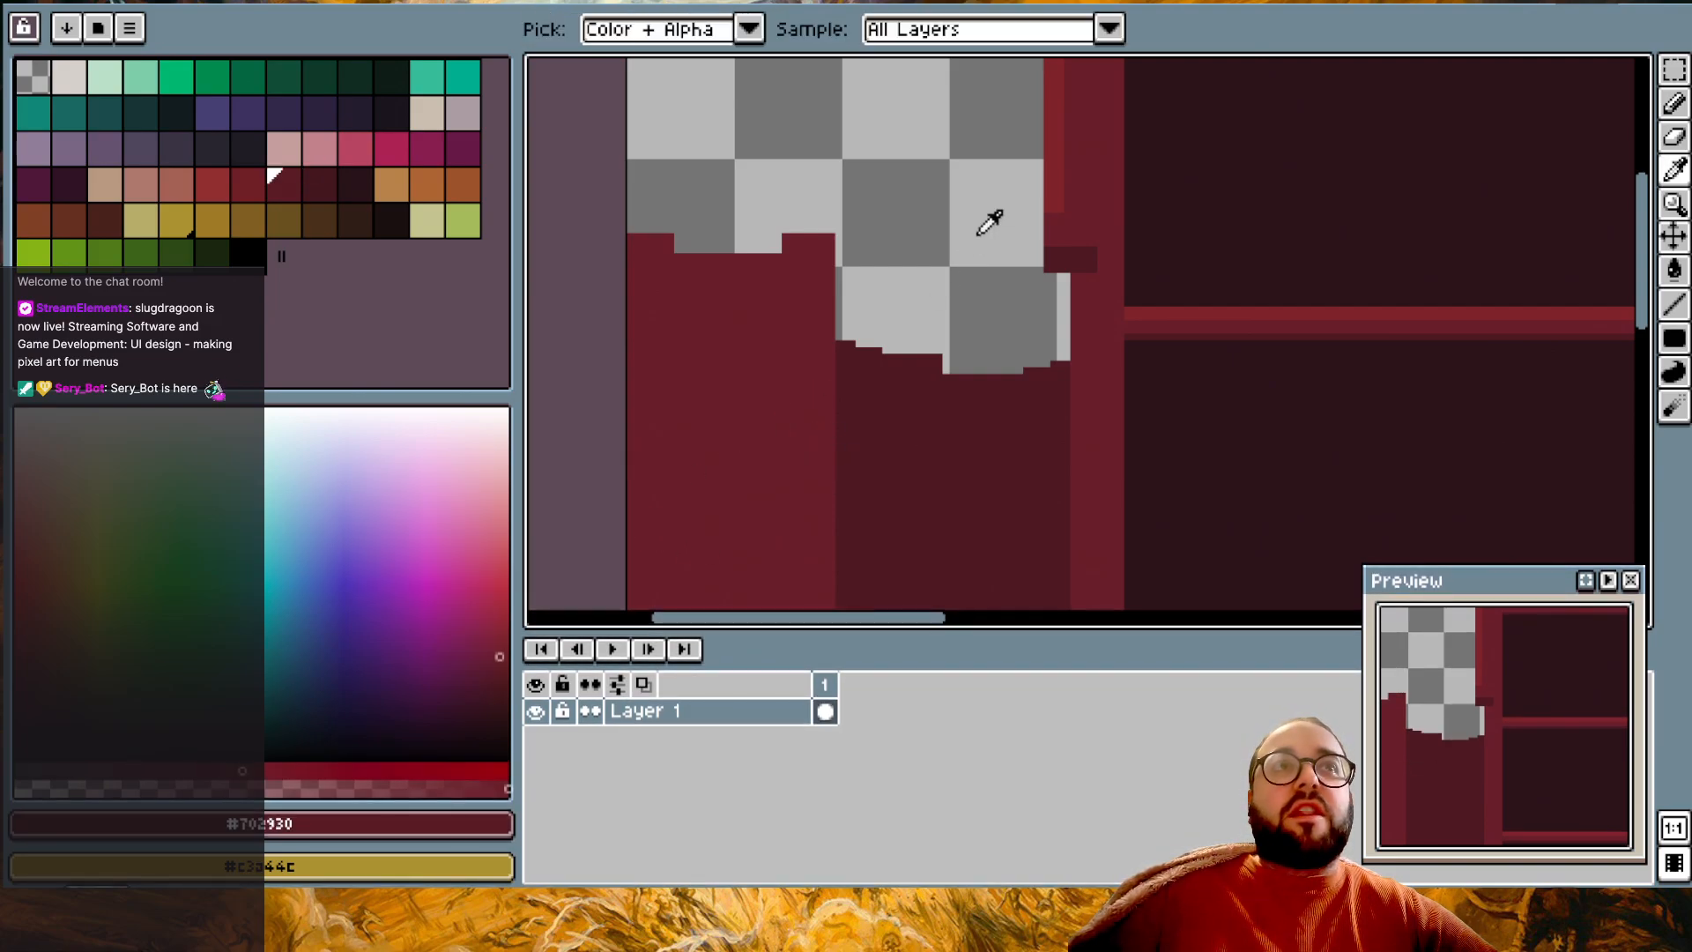
- Smooth the second column's top edge into a finely stepped curve by alternating the transparent Mask colour with #541F27, and save the file
alt+click(989, 222)
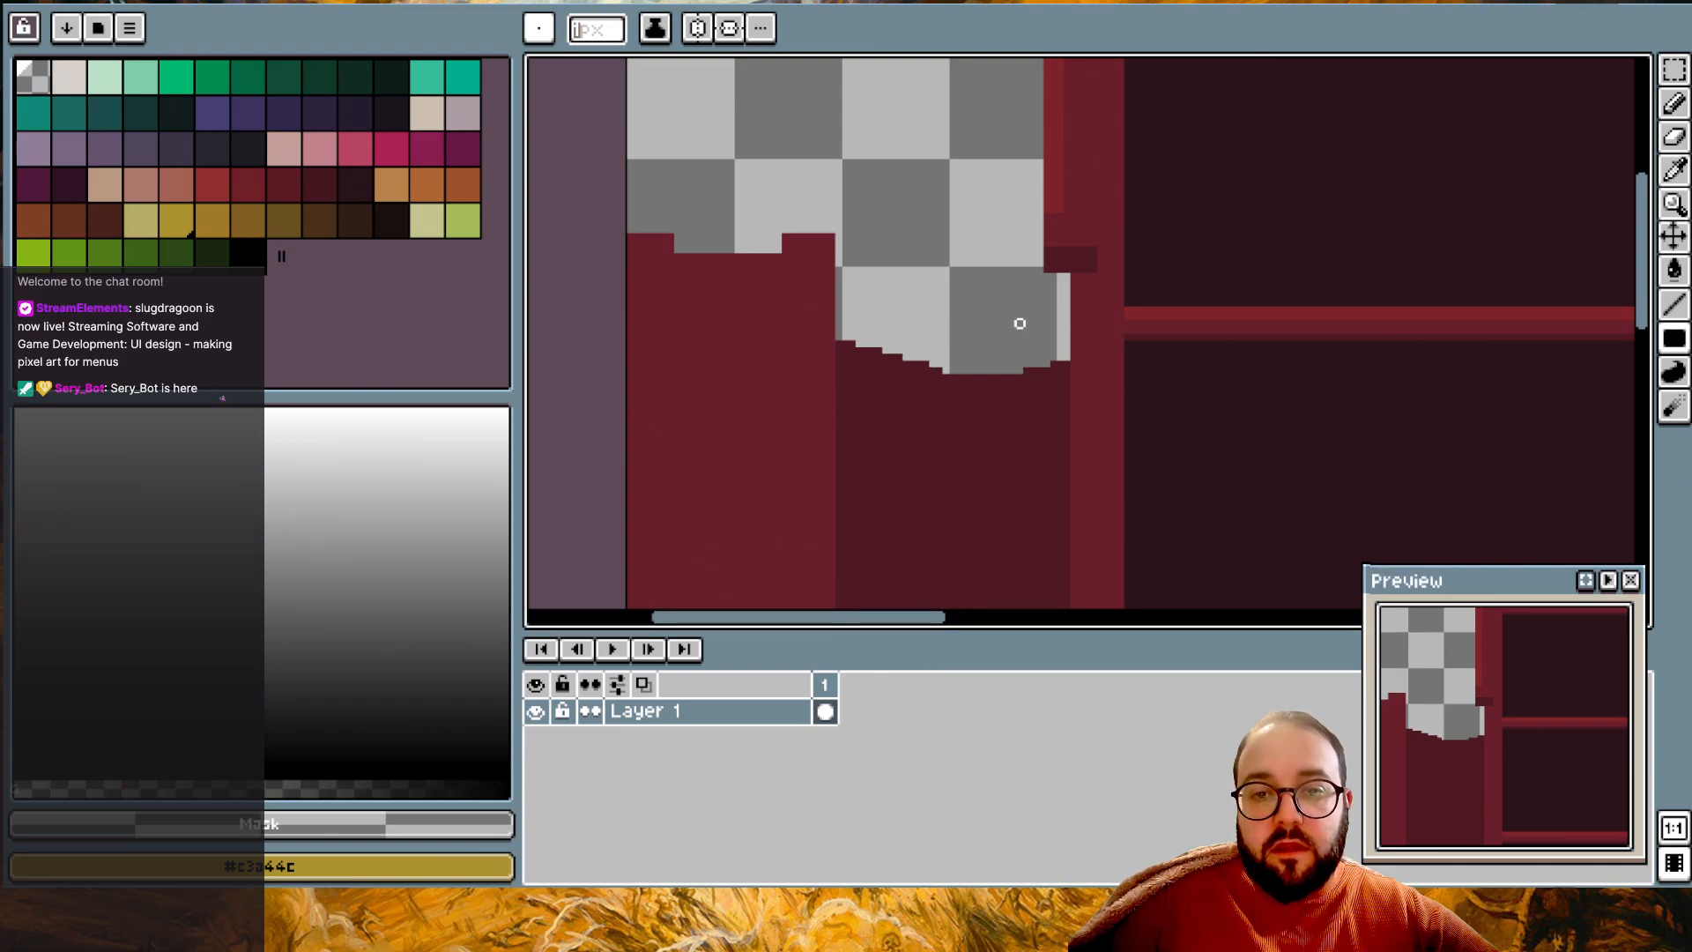
key(alt)
alt+click(882, 359)
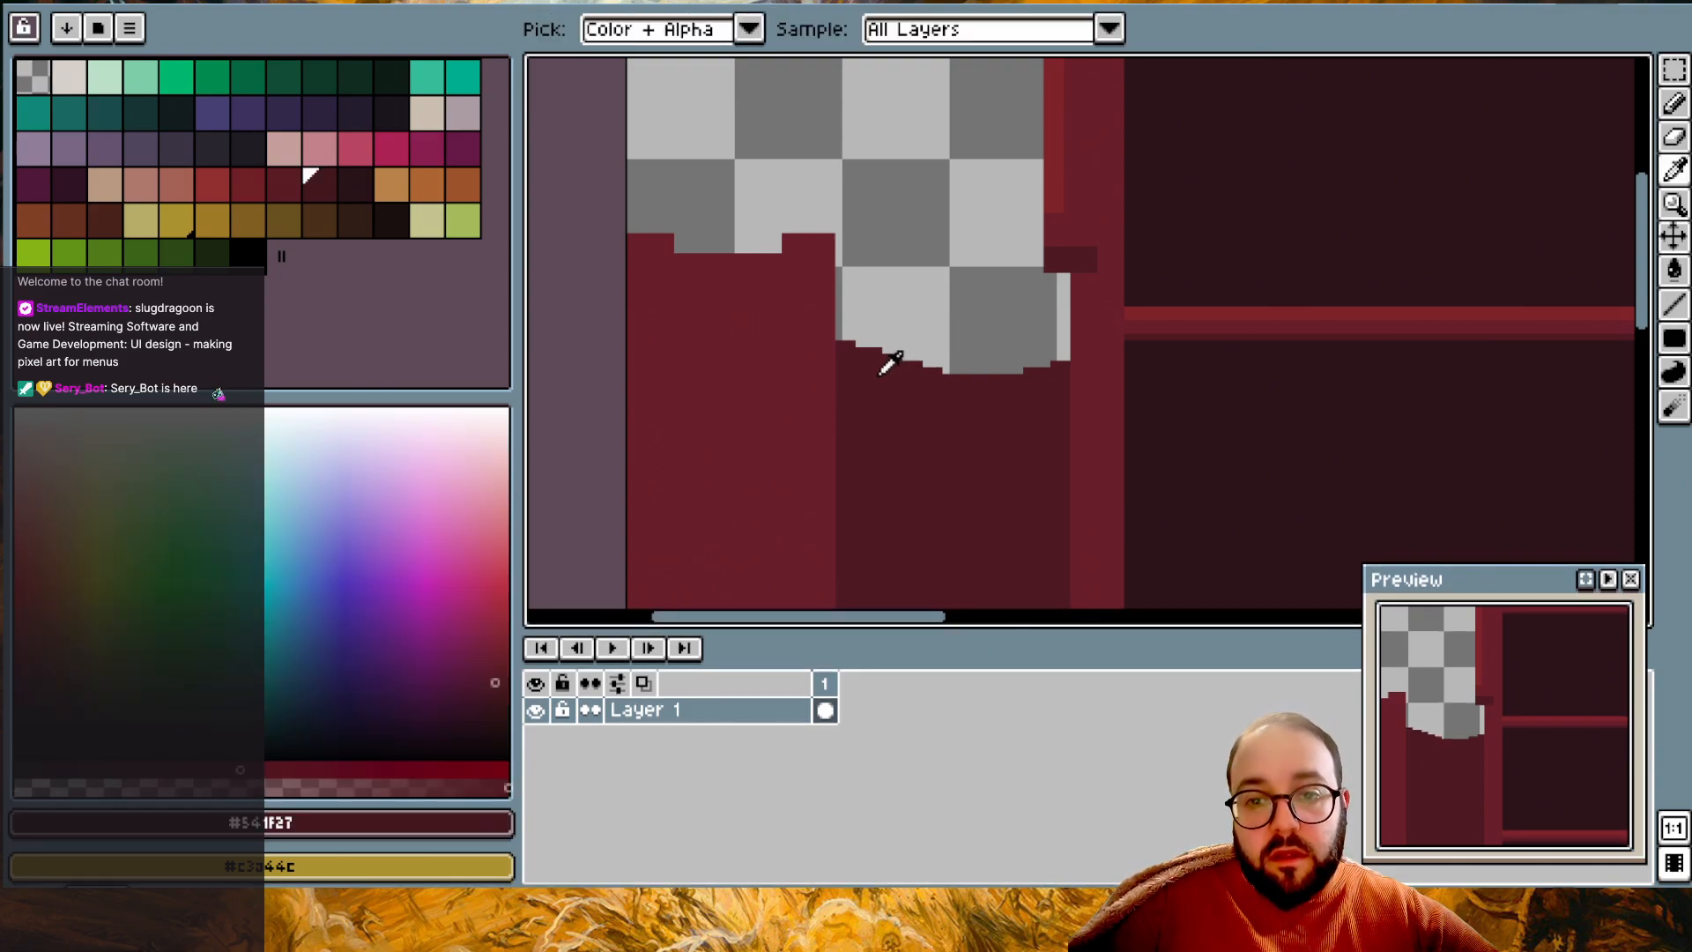
key(alt)
scroll(970, 357, up, 2)
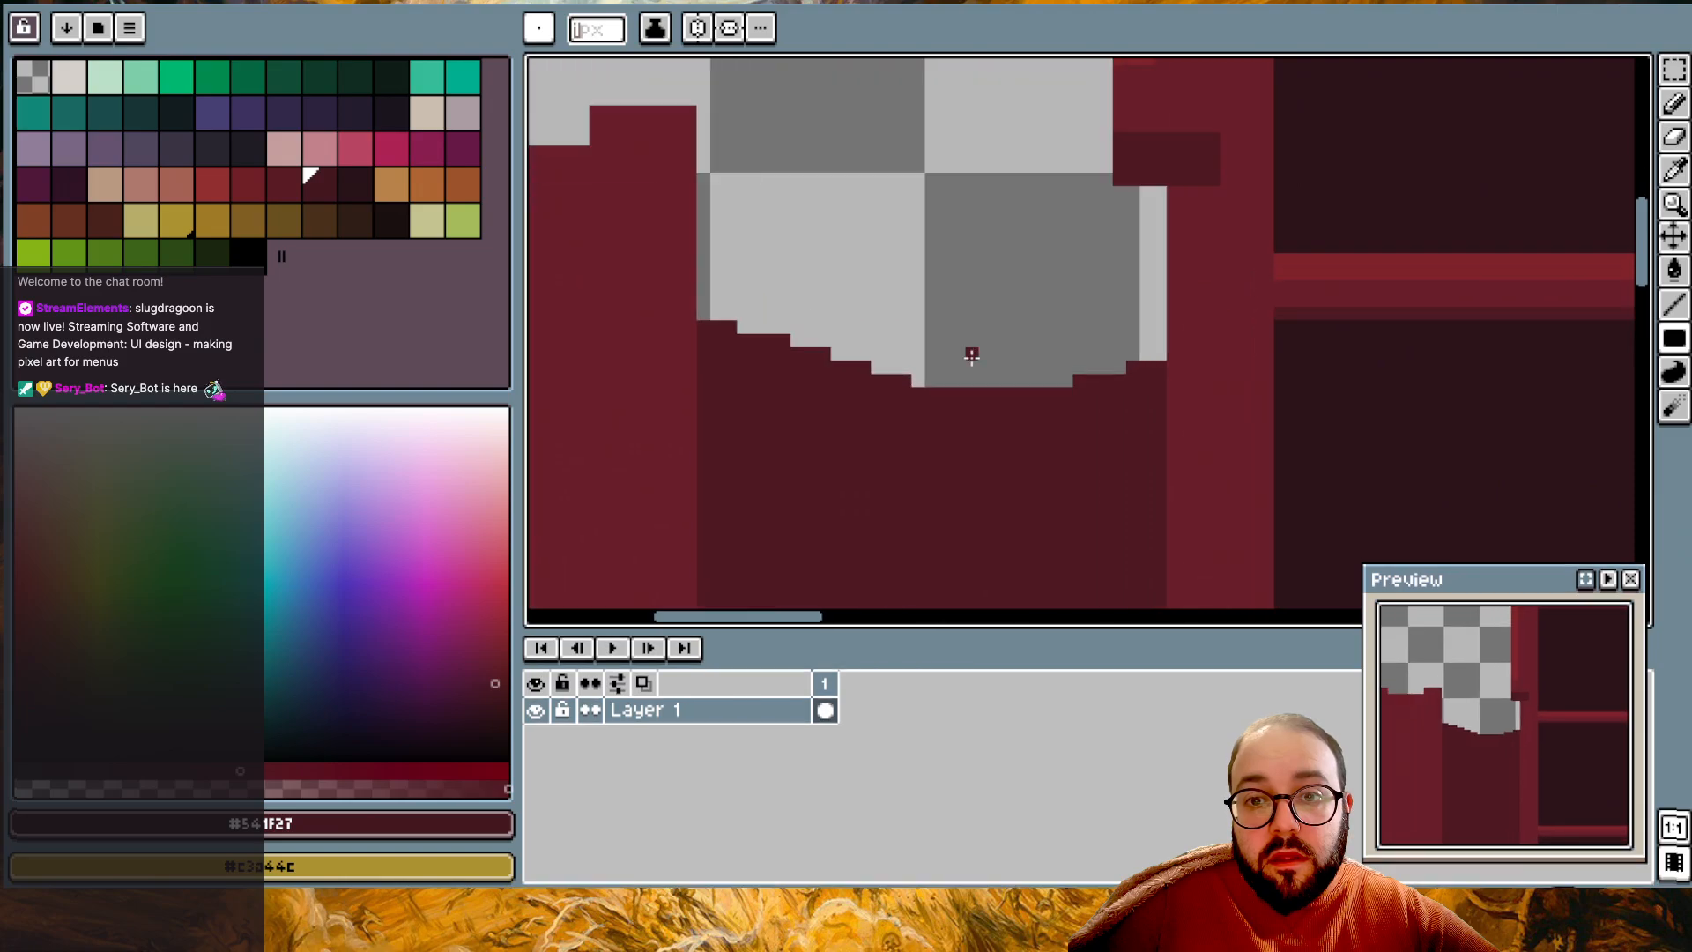
alt+click(865, 353)
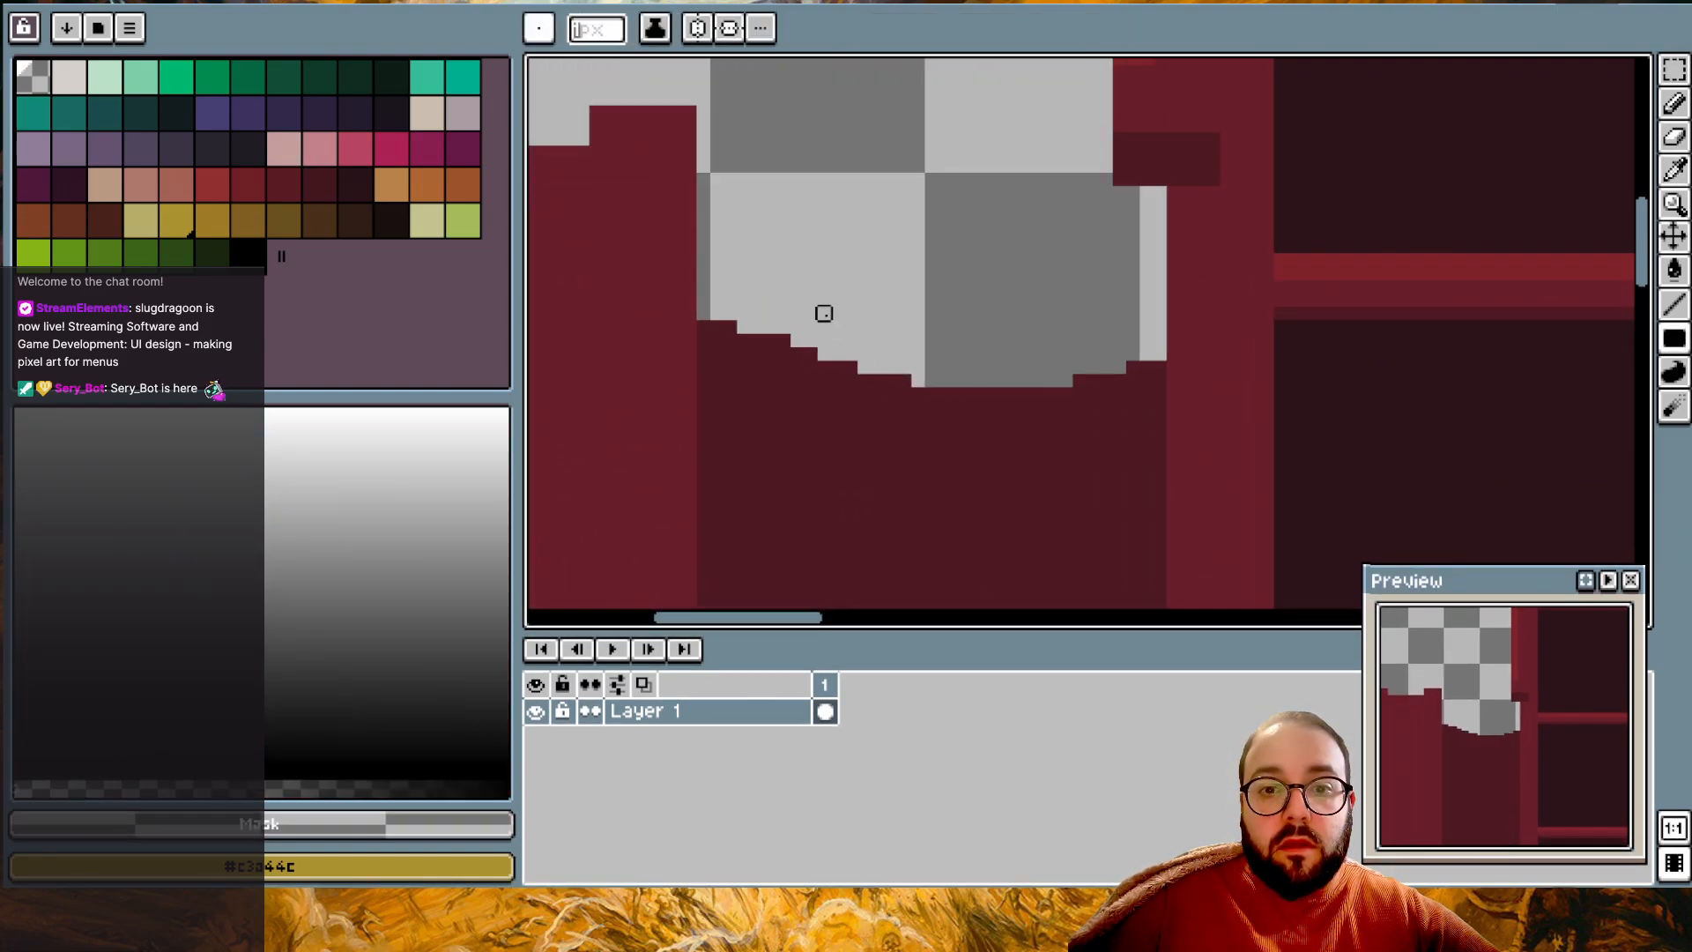
alt+click(739, 335)
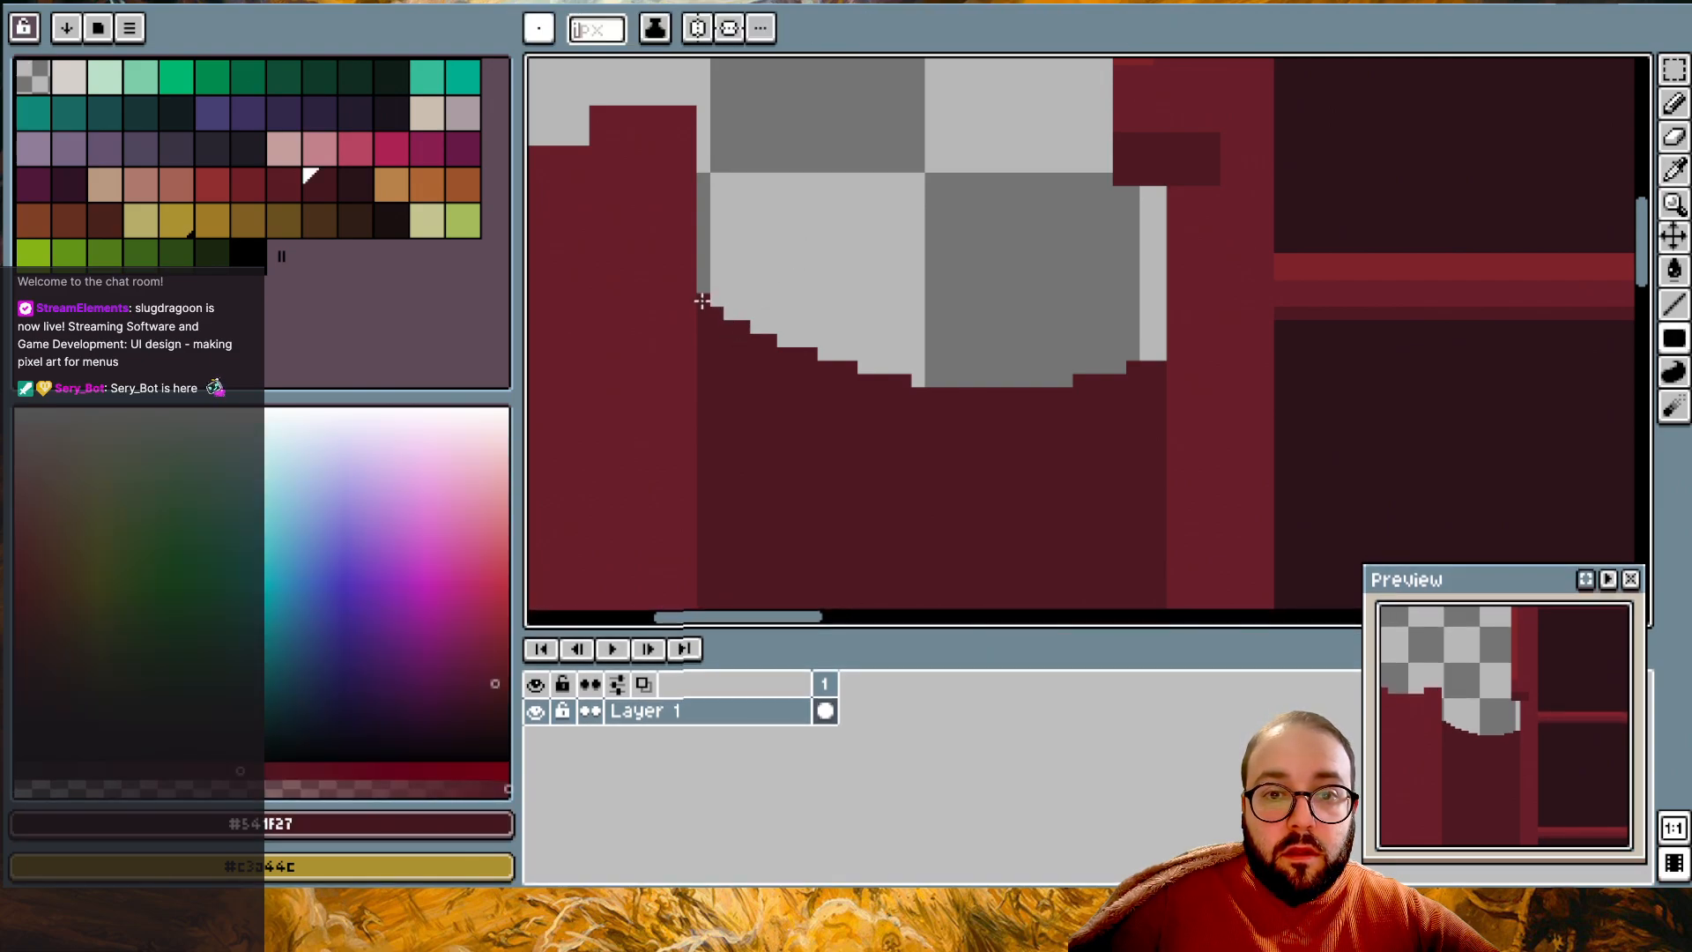
scroll(853, 196, down, 4)
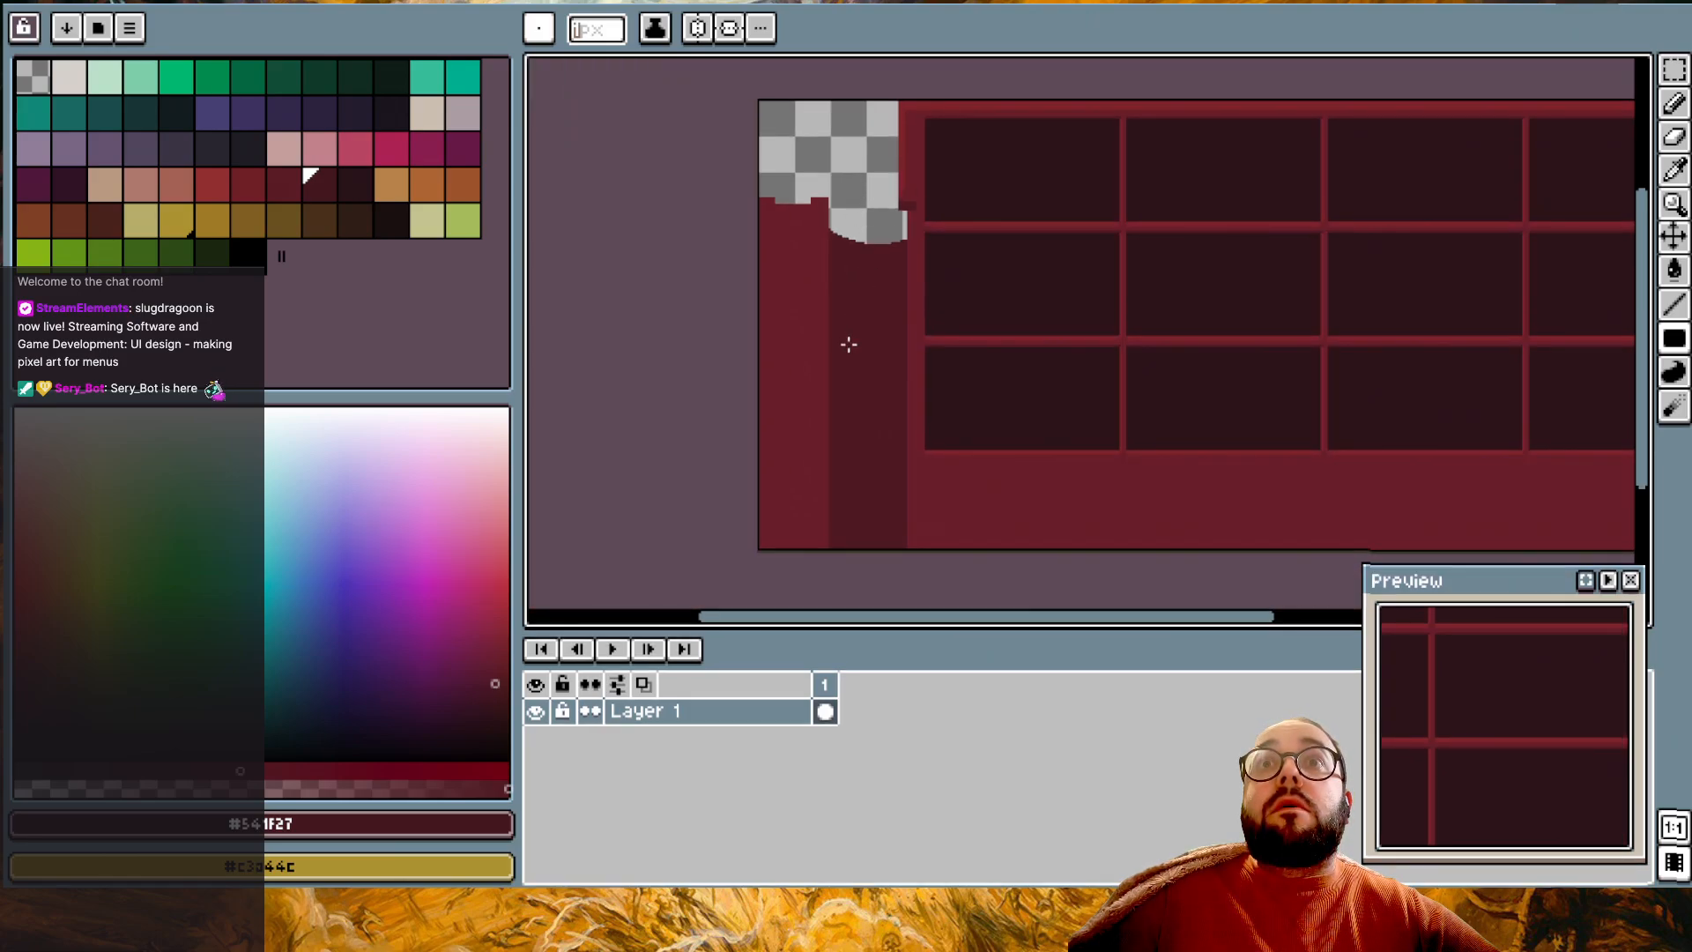
key(ctrl+s)
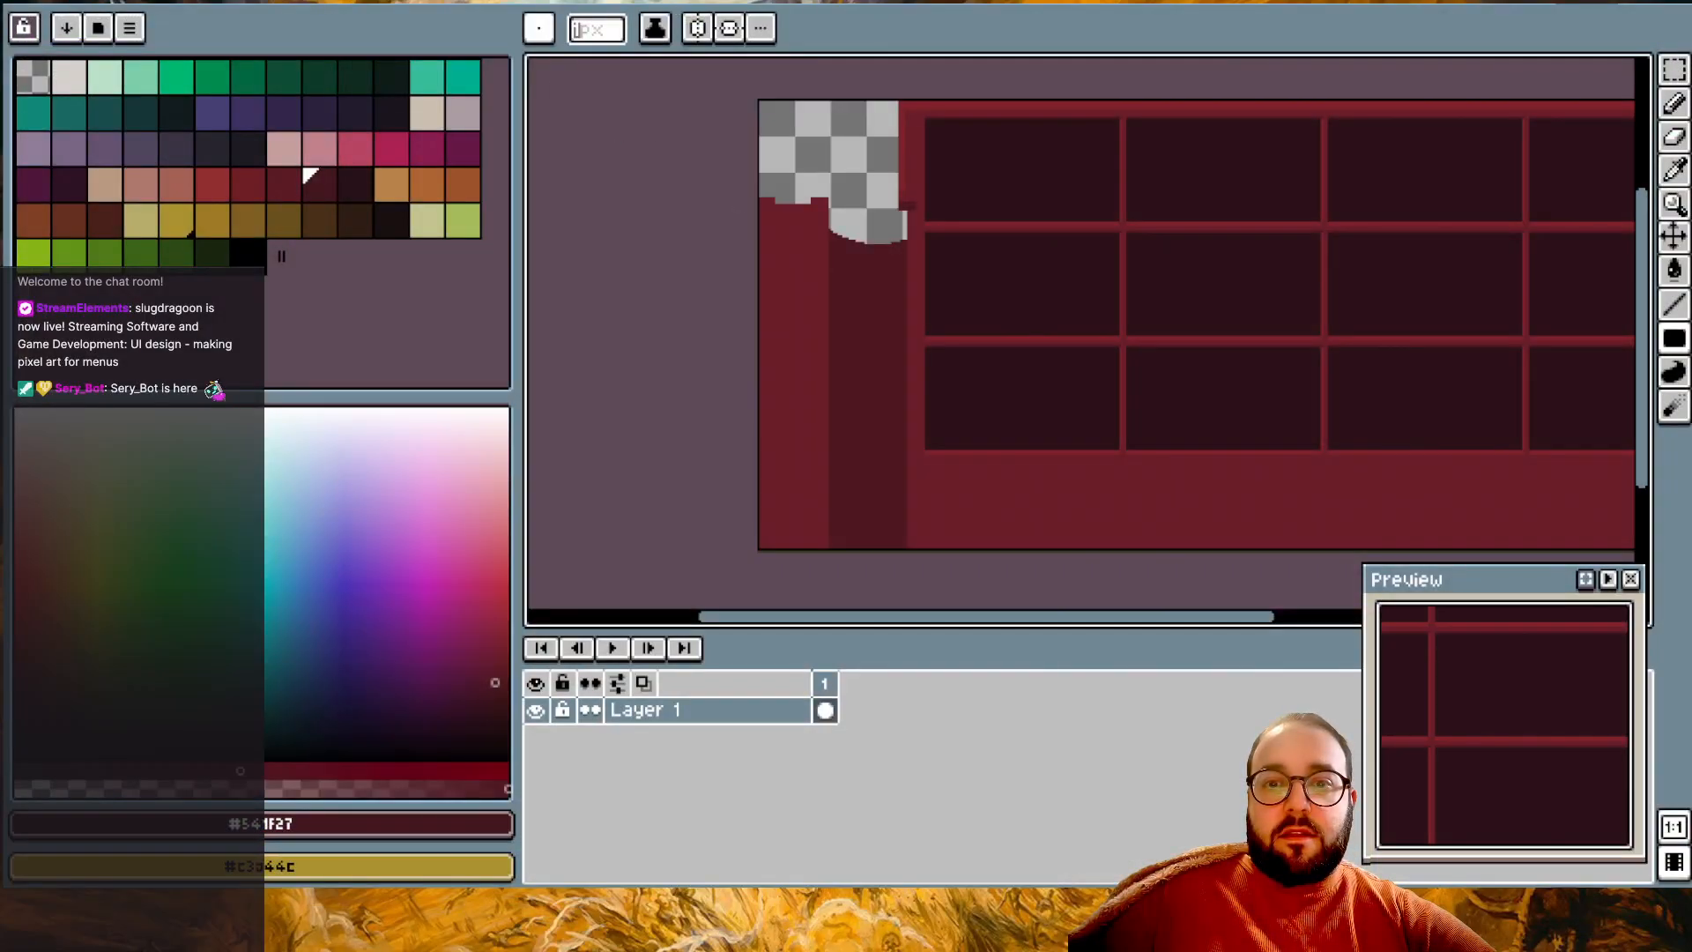
- Draw a #541F27 shadow two rows deep beneath the notch in the first column's top, and extend it up the notch's sides
scroll(786, 264, up, 2)
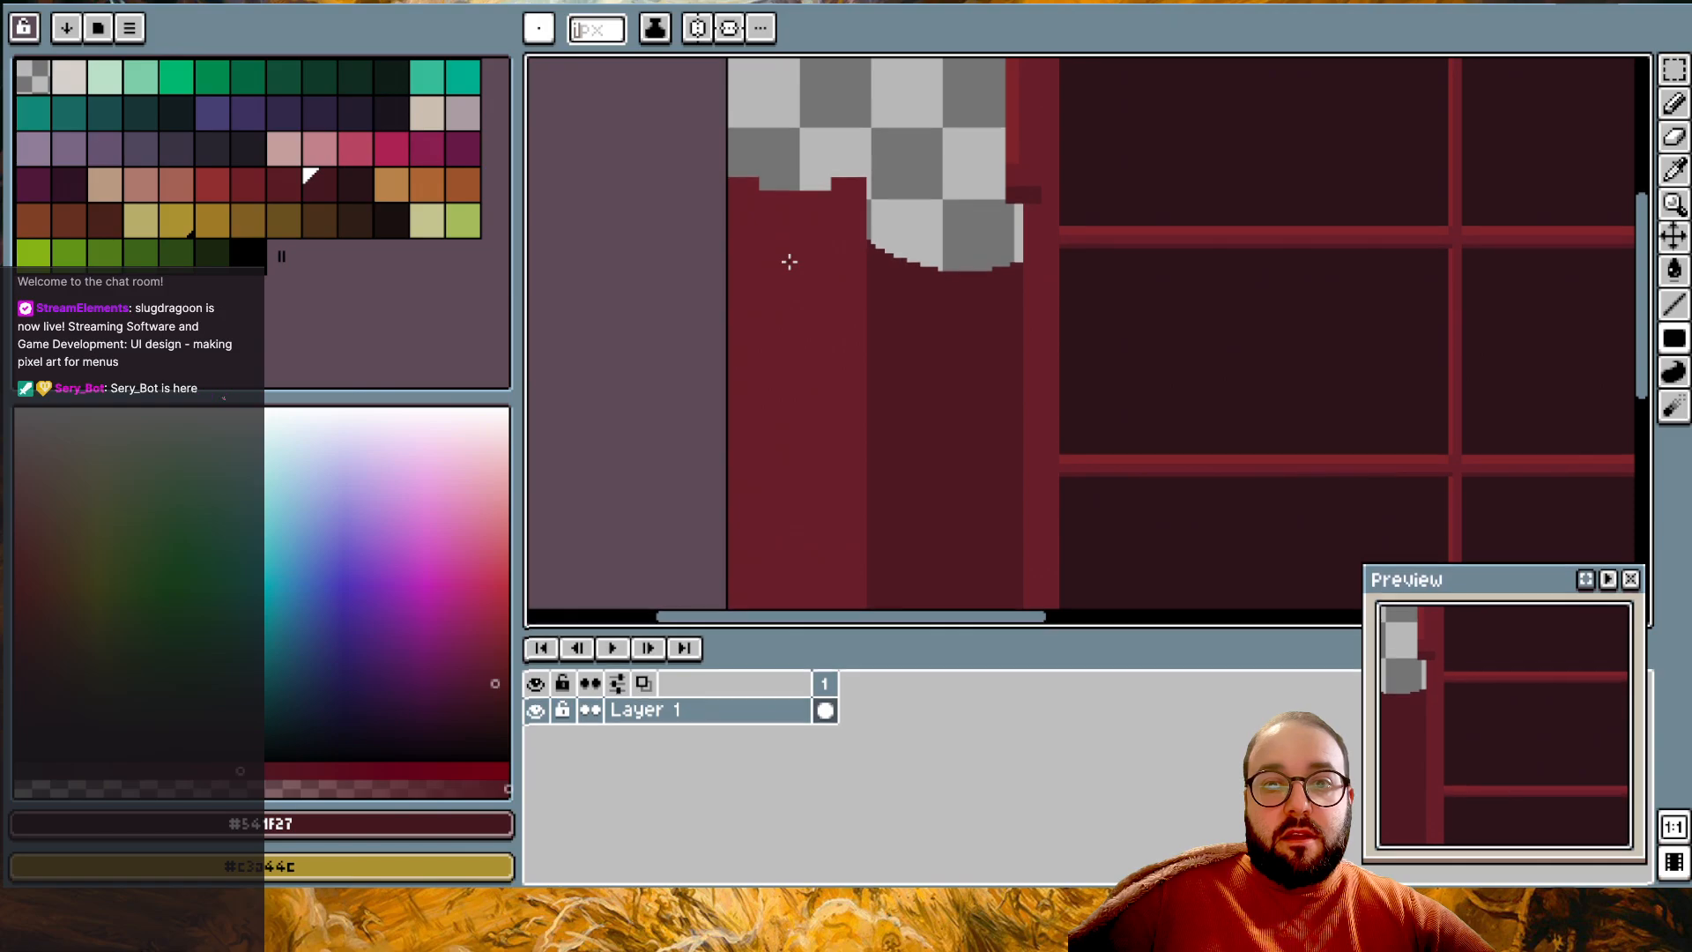
scroll(789, 261, up, 1)
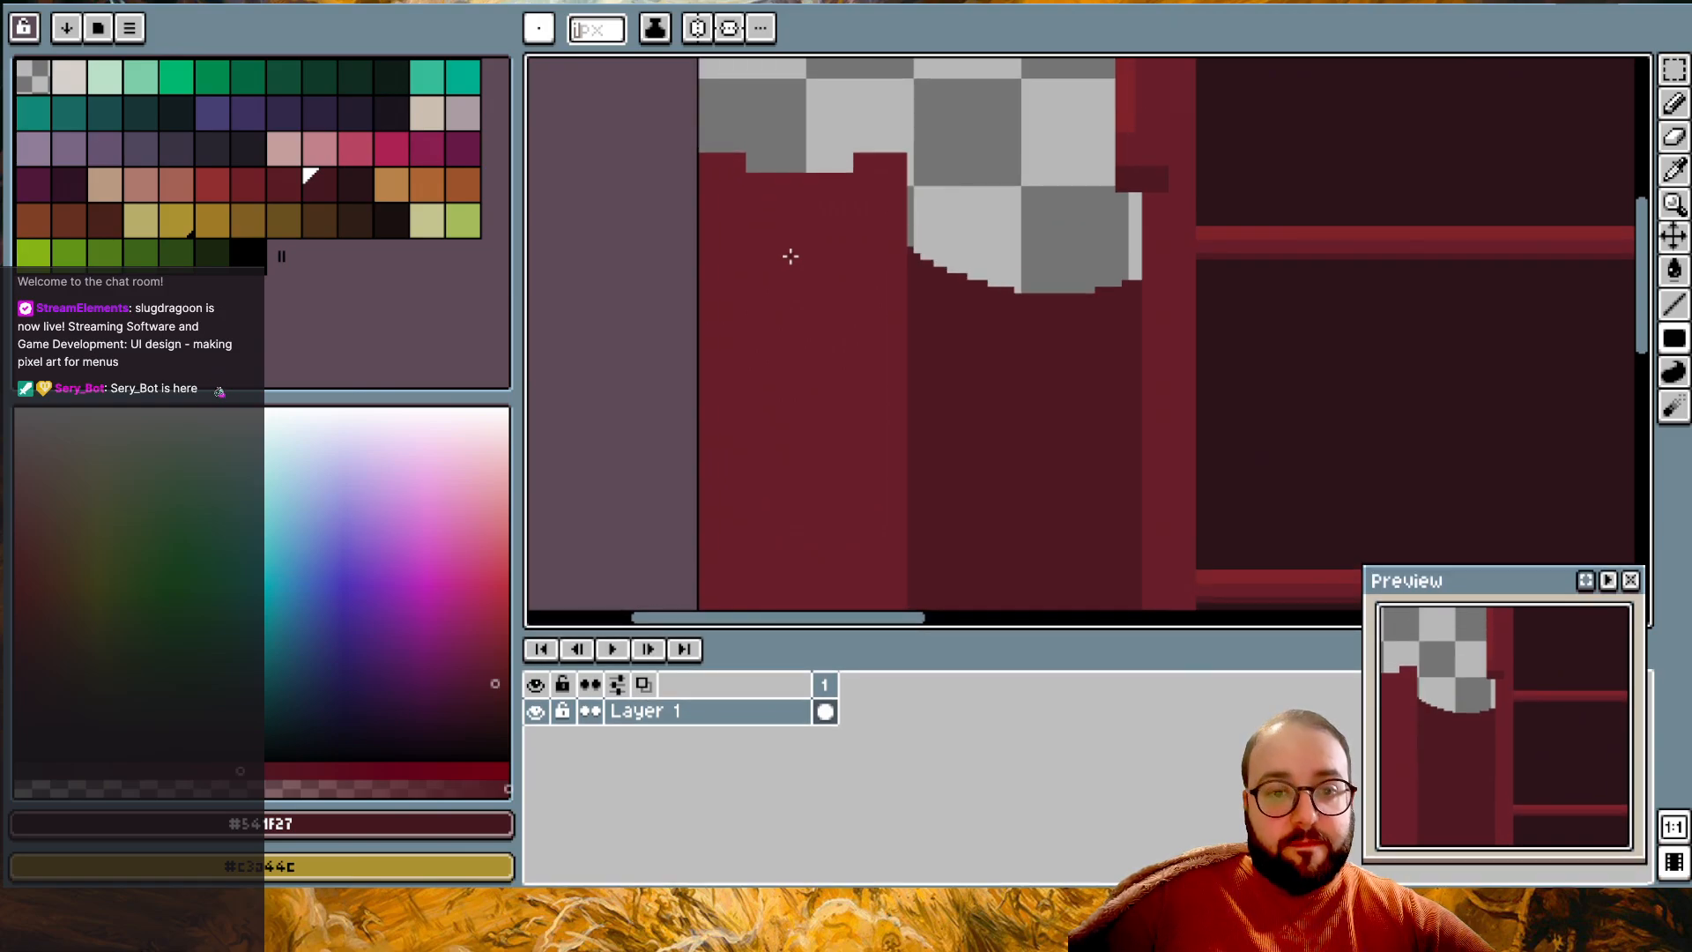
key(i)
key(b)
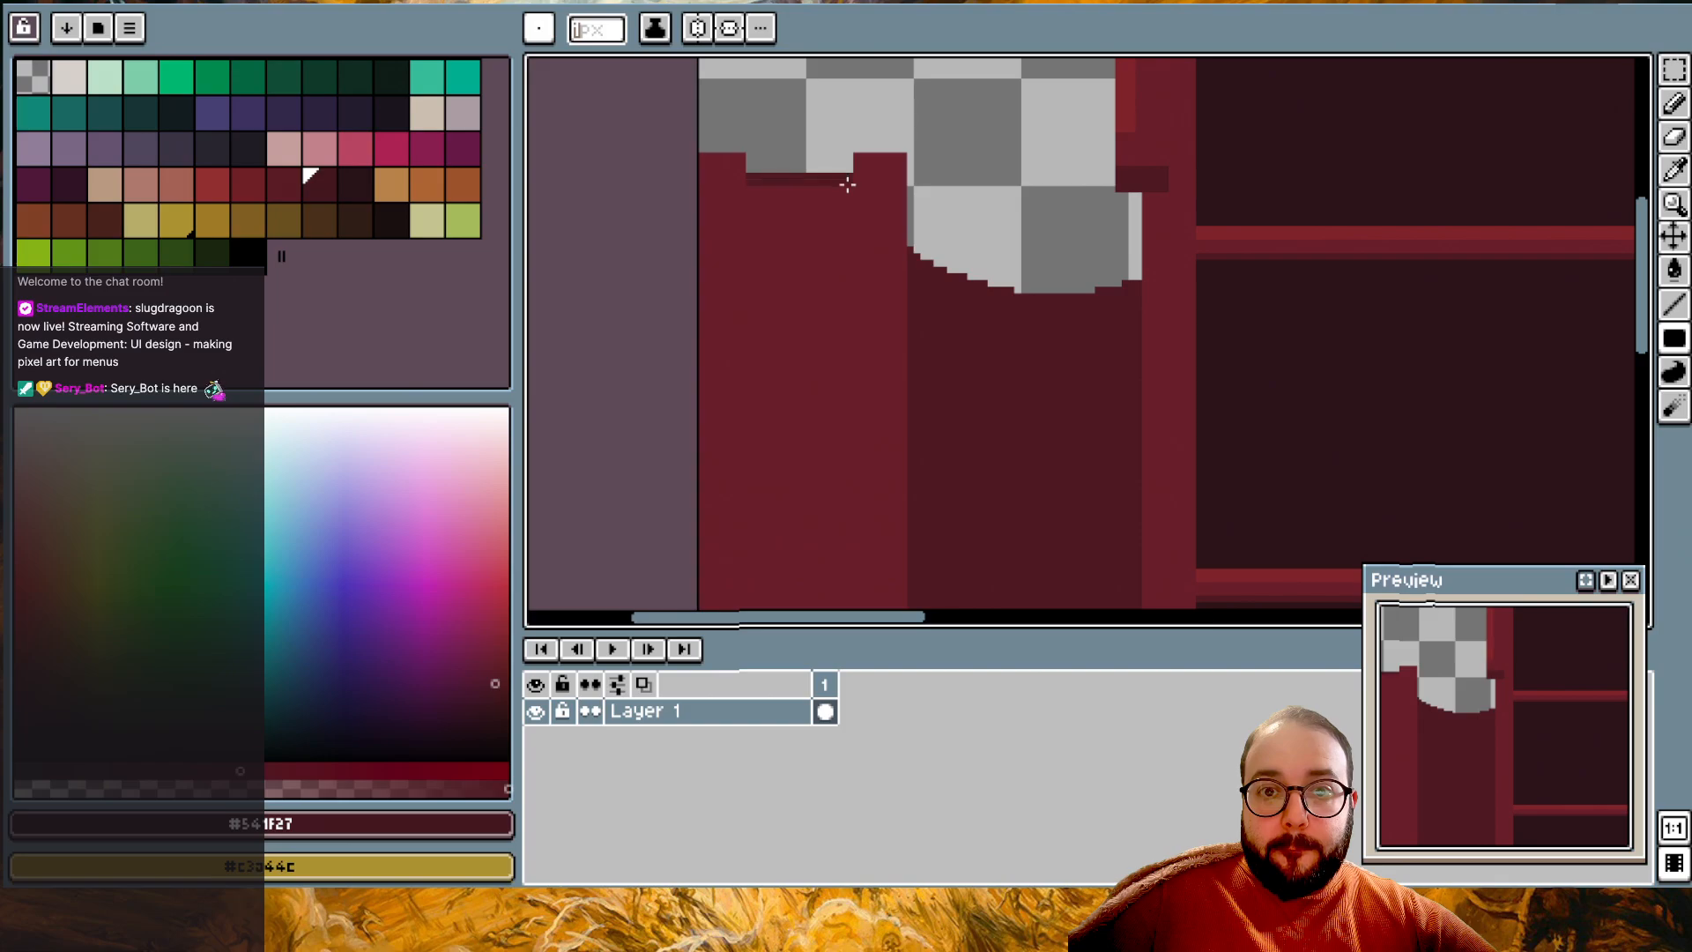
drag(838, 187, 758, 186)
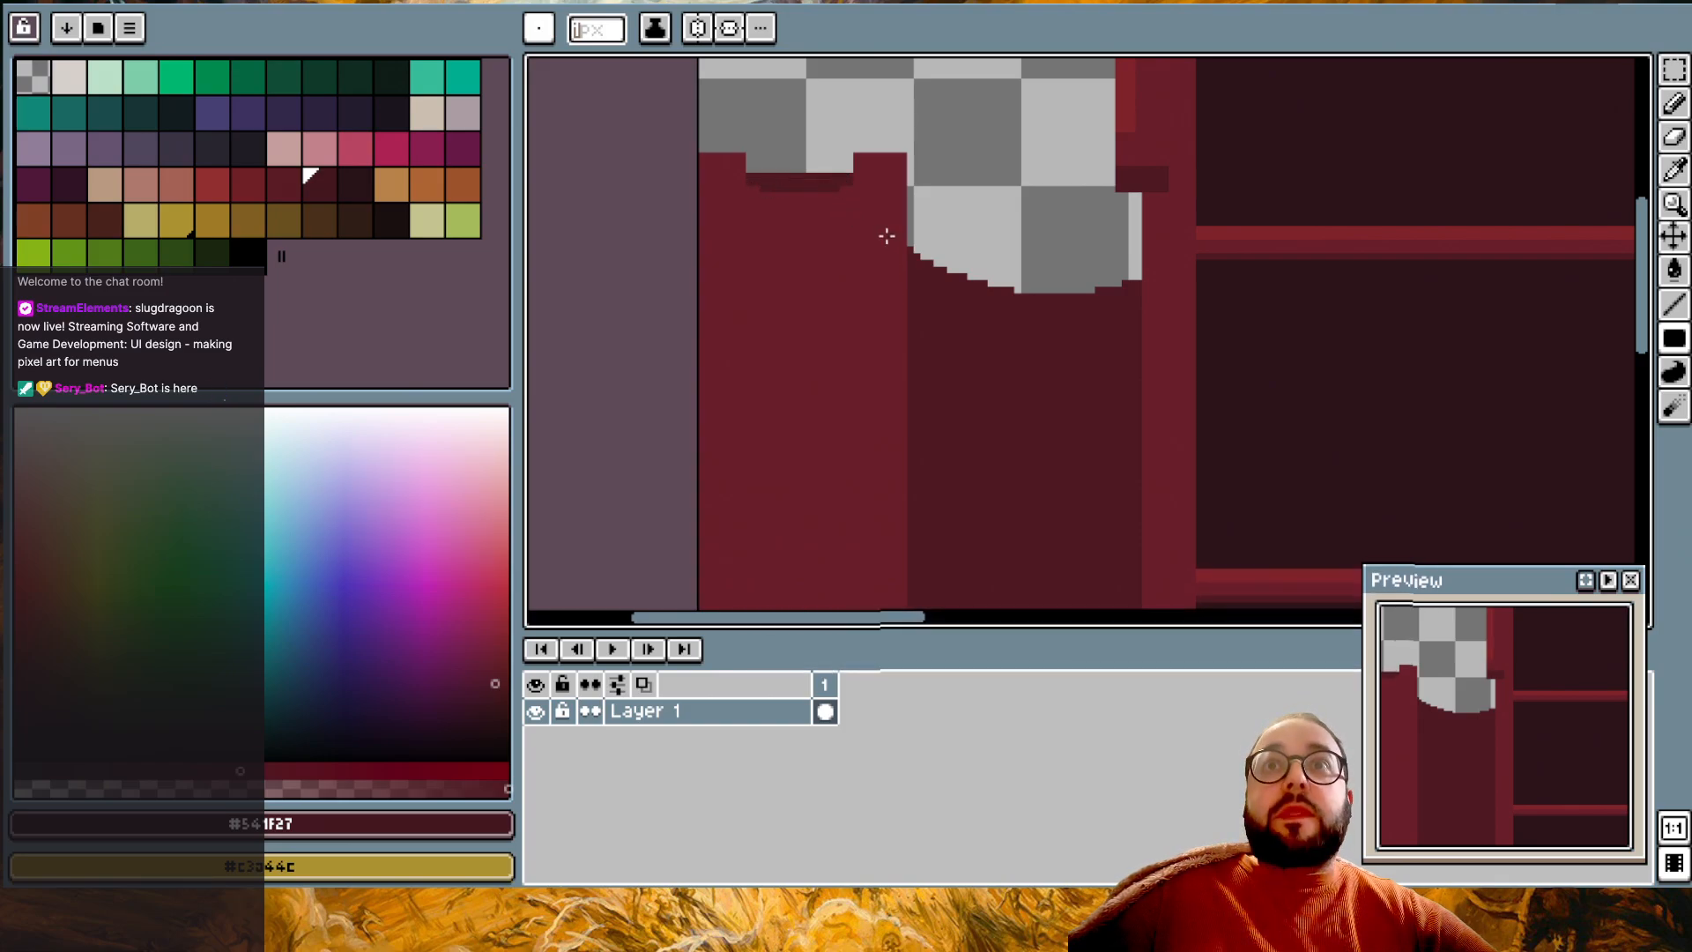
scroll(888, 234, up, 2)
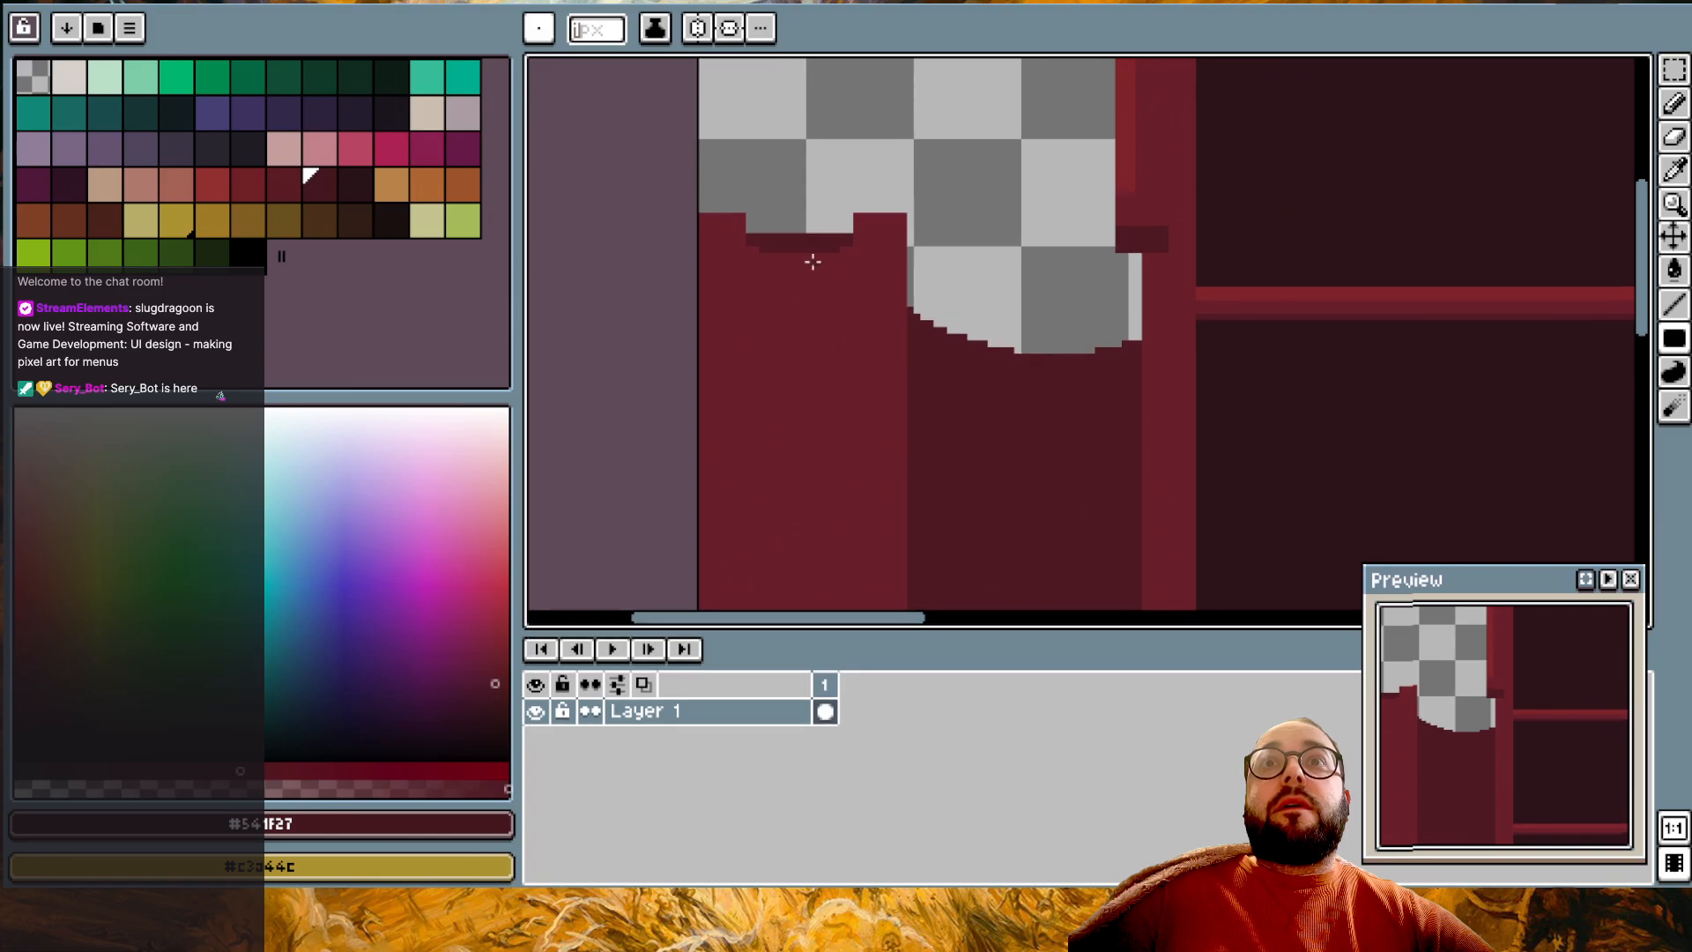
scroll(795, 155, up, 1)
click(716, 280)
click(883, 281)
- Pick the lighter red palette colour 45 and draw a 3-pixel highlight down the first column's full outer left edge
key(alt)
alt+click(942, 320)
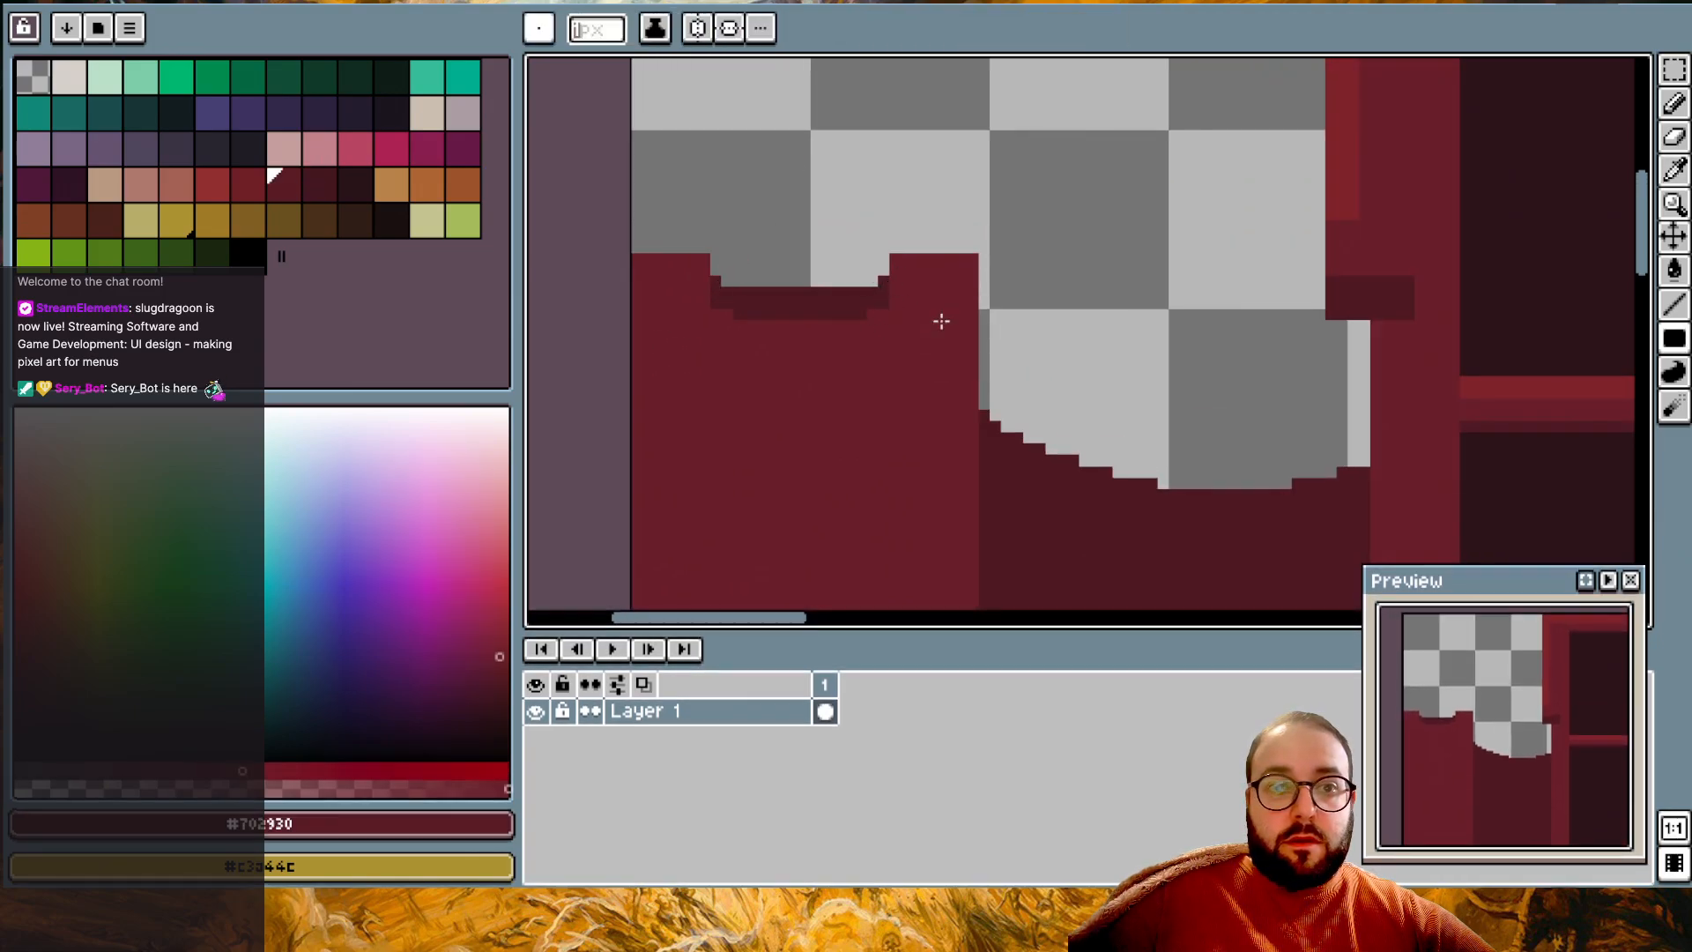
click(256, 187)
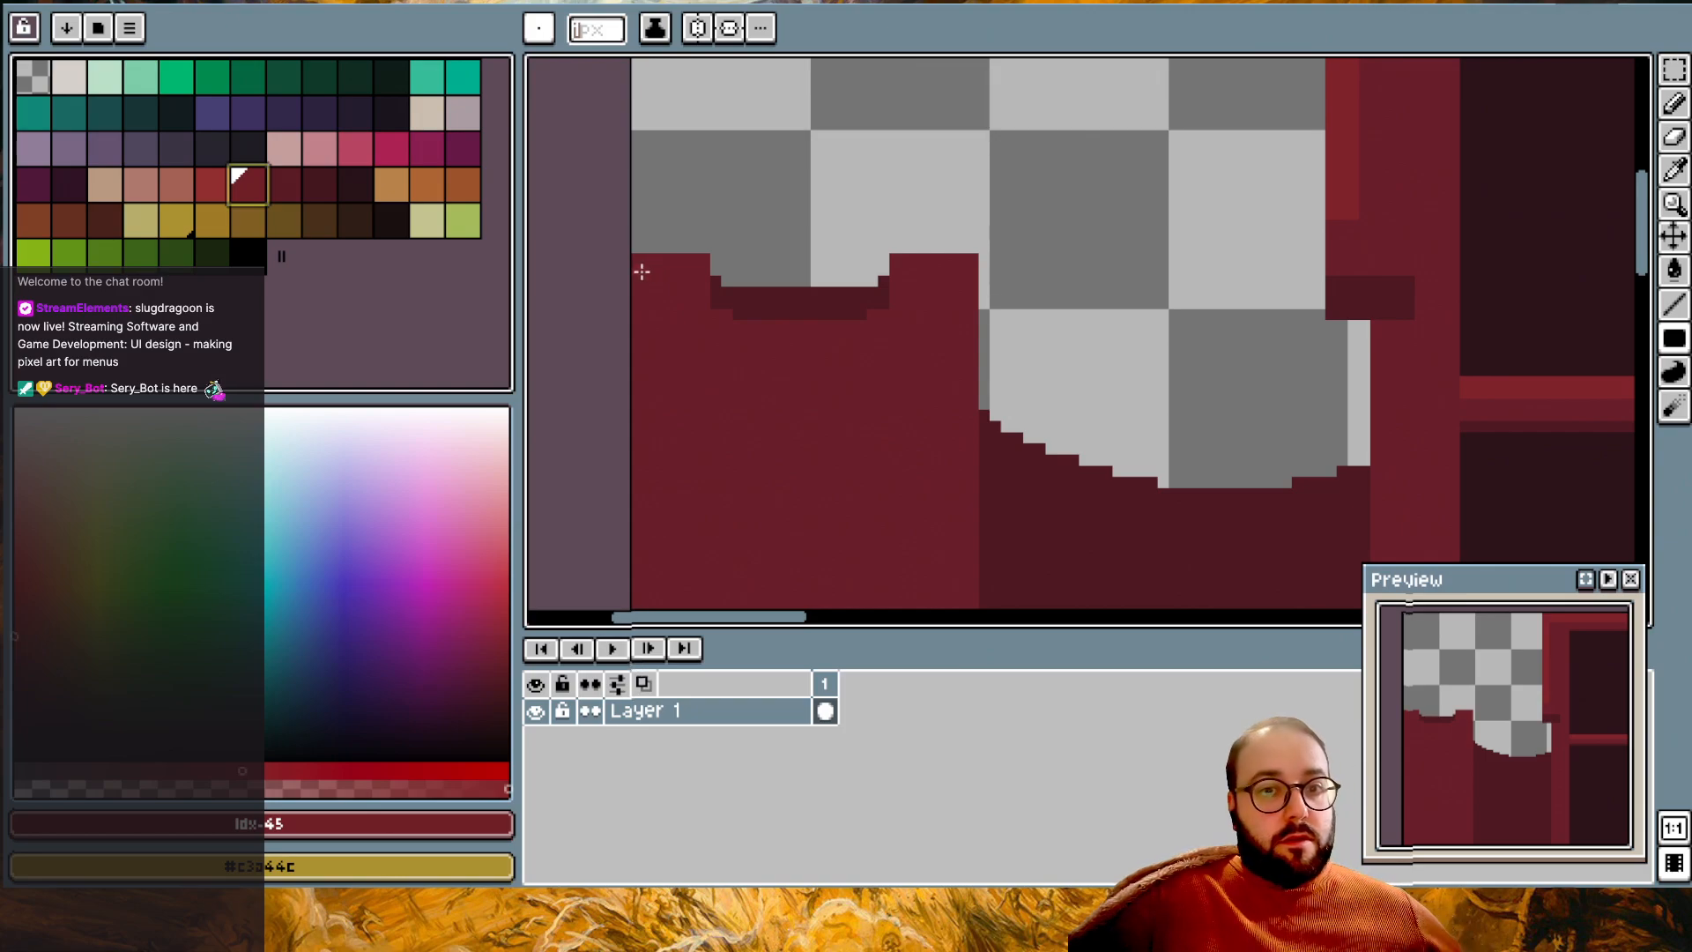
scroll(641, 269, down, 1)
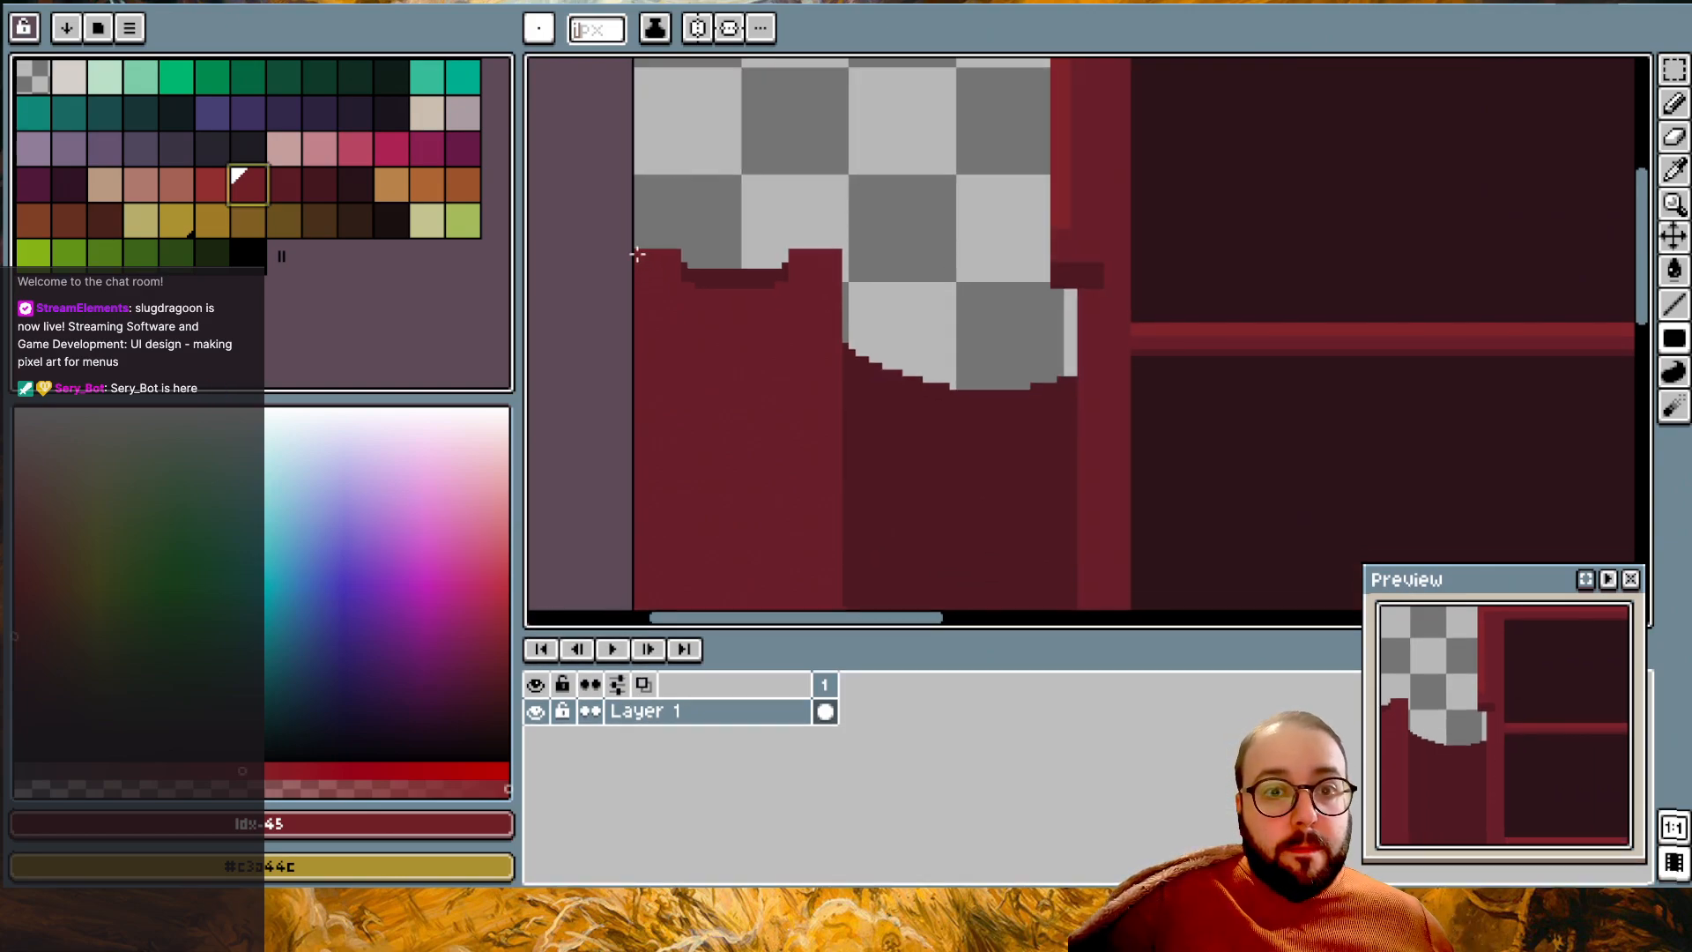
scroll(642, 450, down, 5)
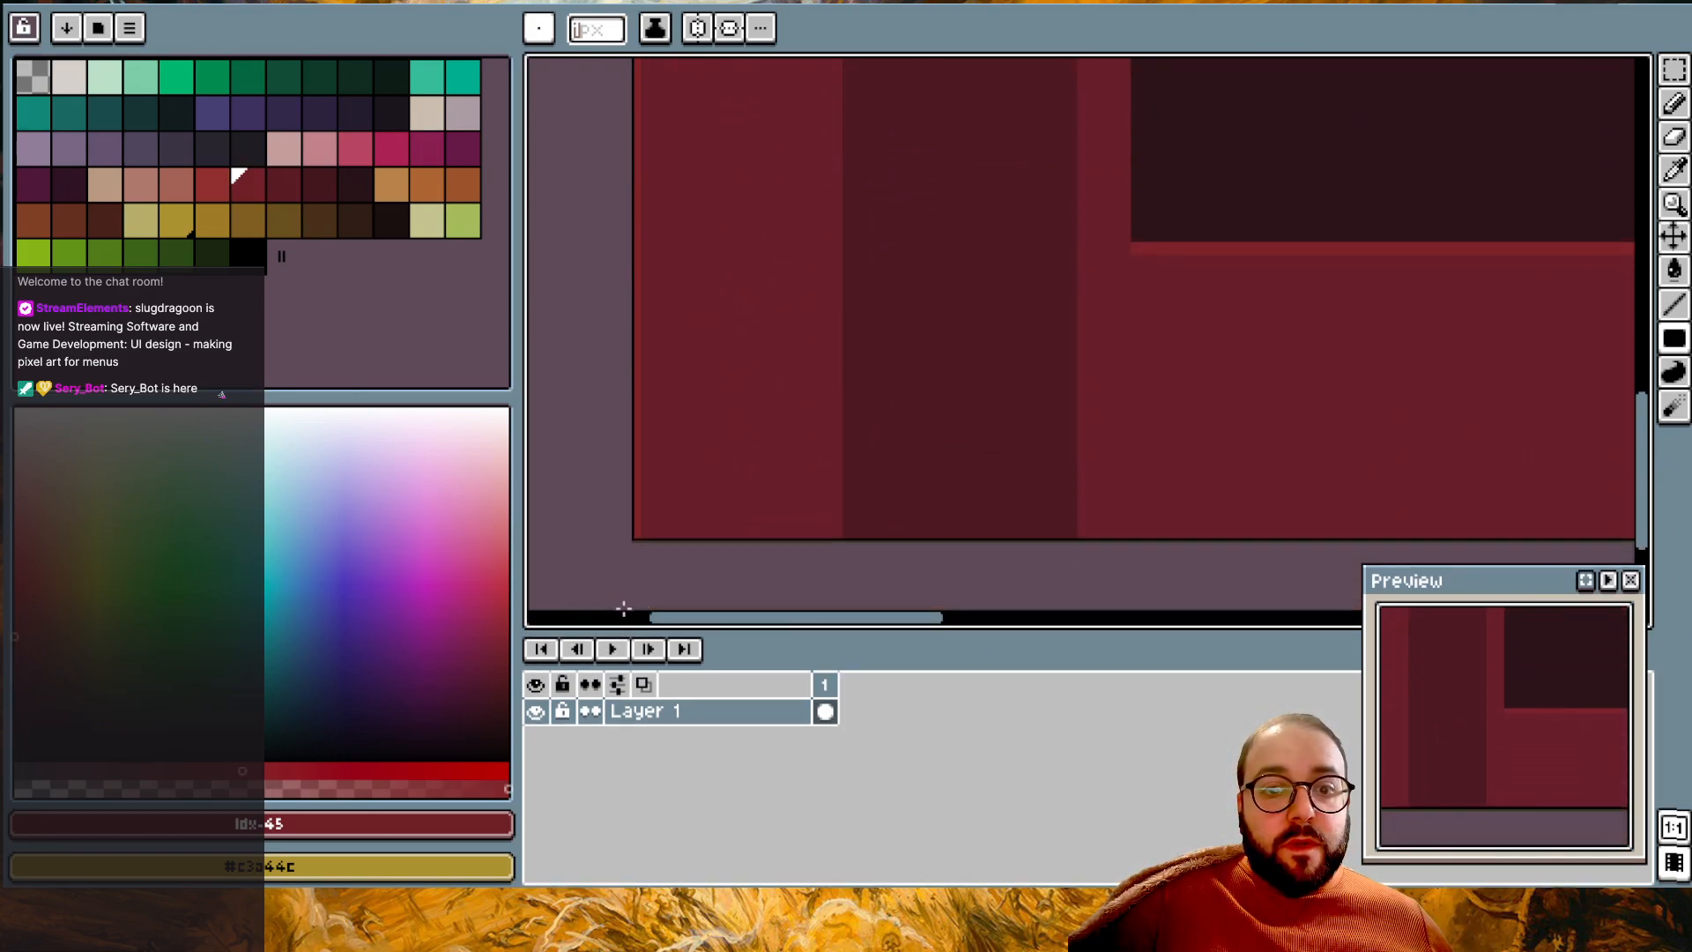
scroll(656, 553, down, 1)
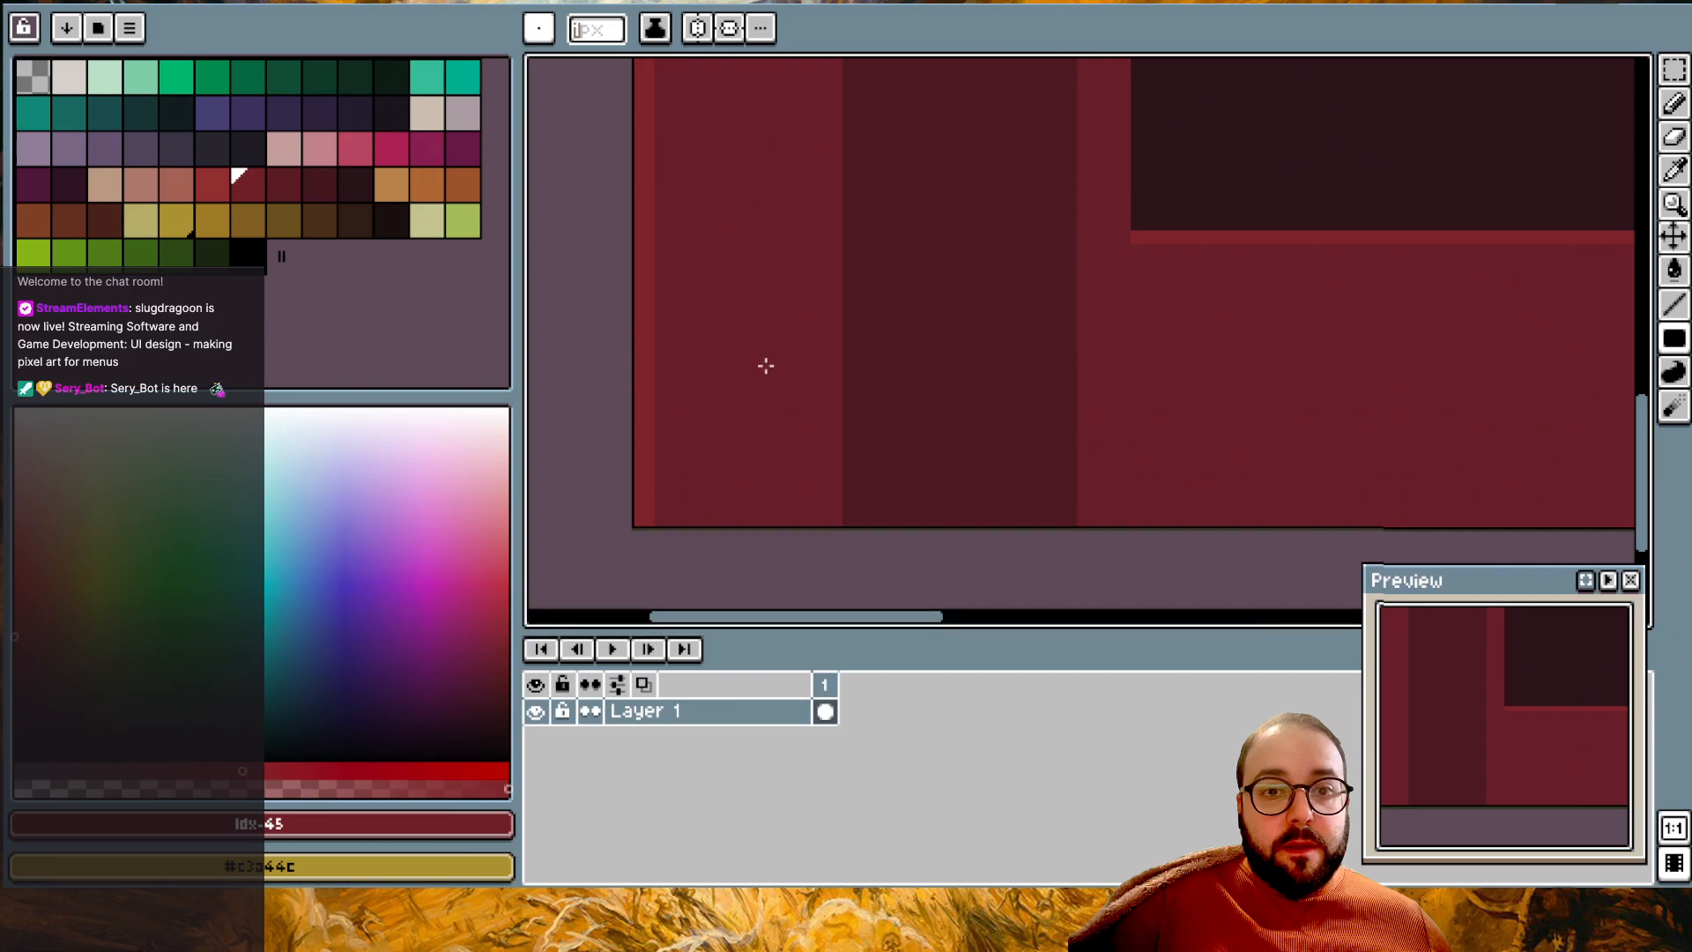
scroll(765, 363, up, 5)
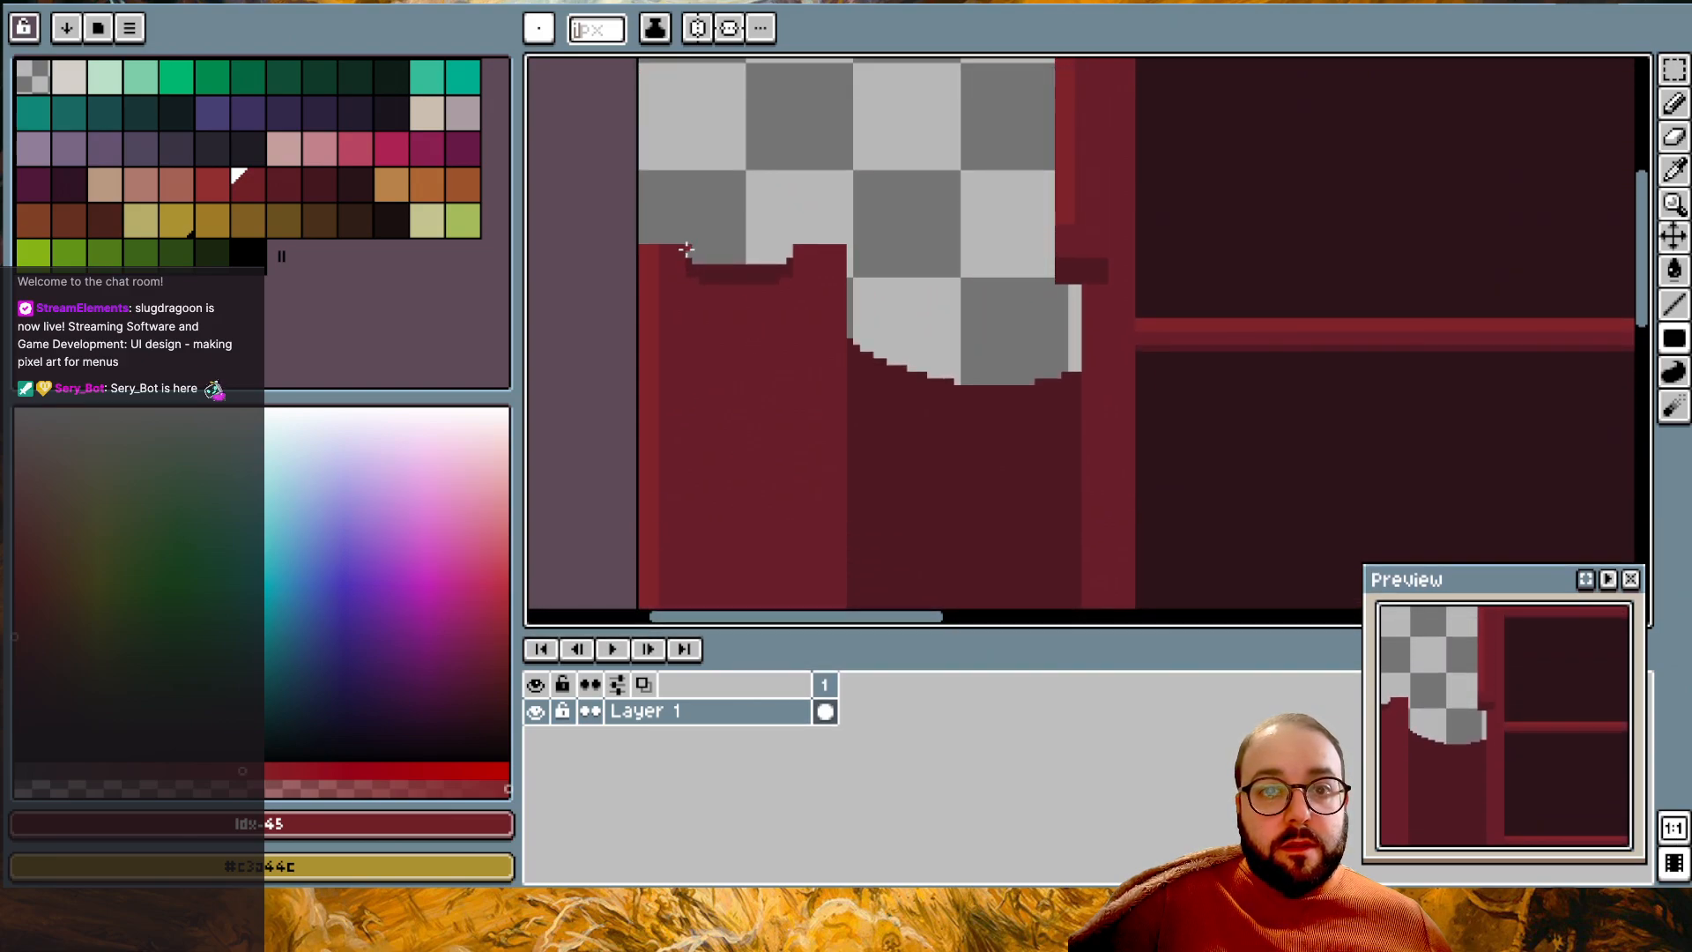
- Add 2-pixel-high highlights in palette colour 45 along the tops of the first column's two raised corners
ctrl+scroll(686, 251, up, 2)
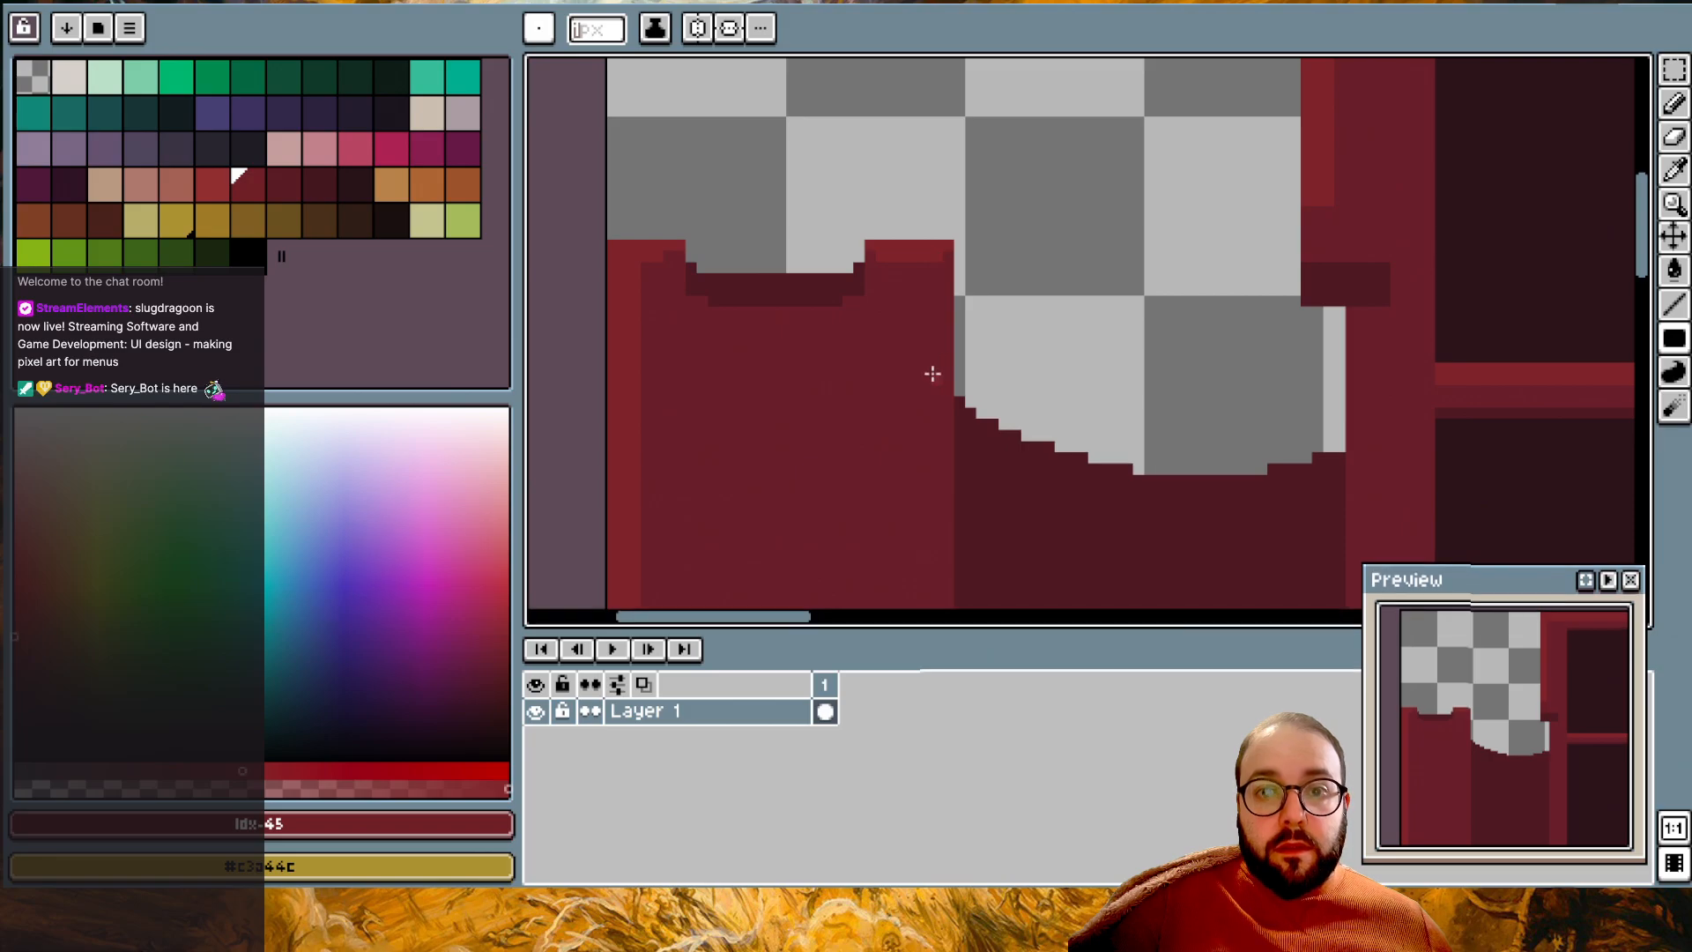
scroll(932, 375, down, 3)
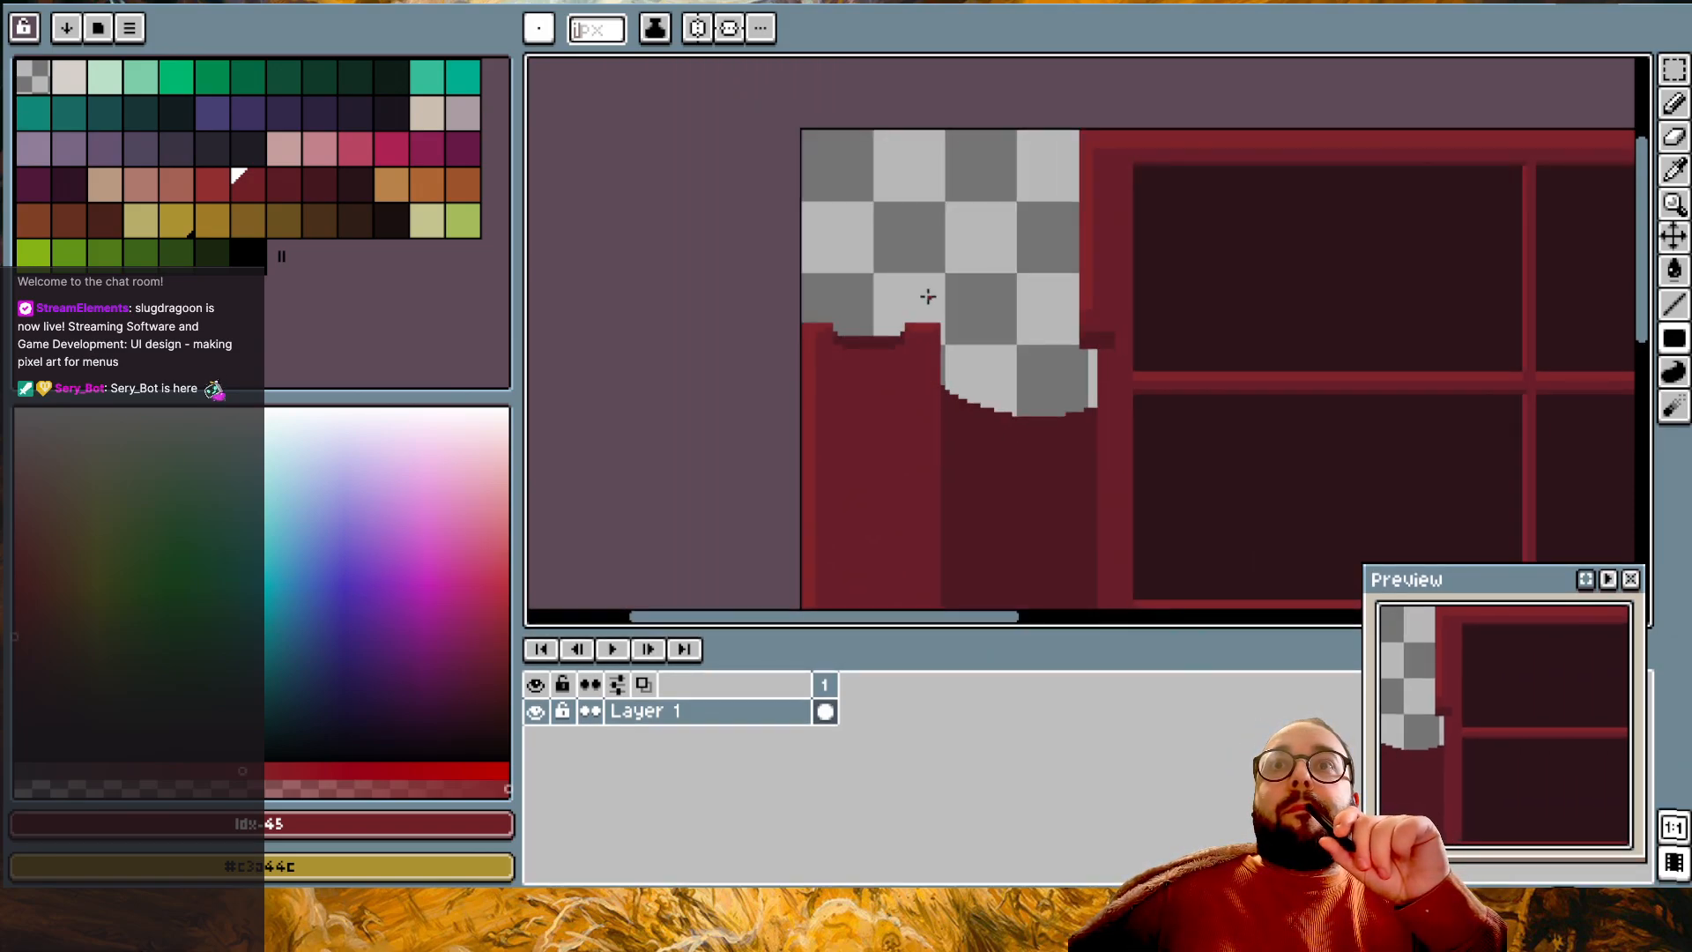
scroll(928, 297, up, 1)
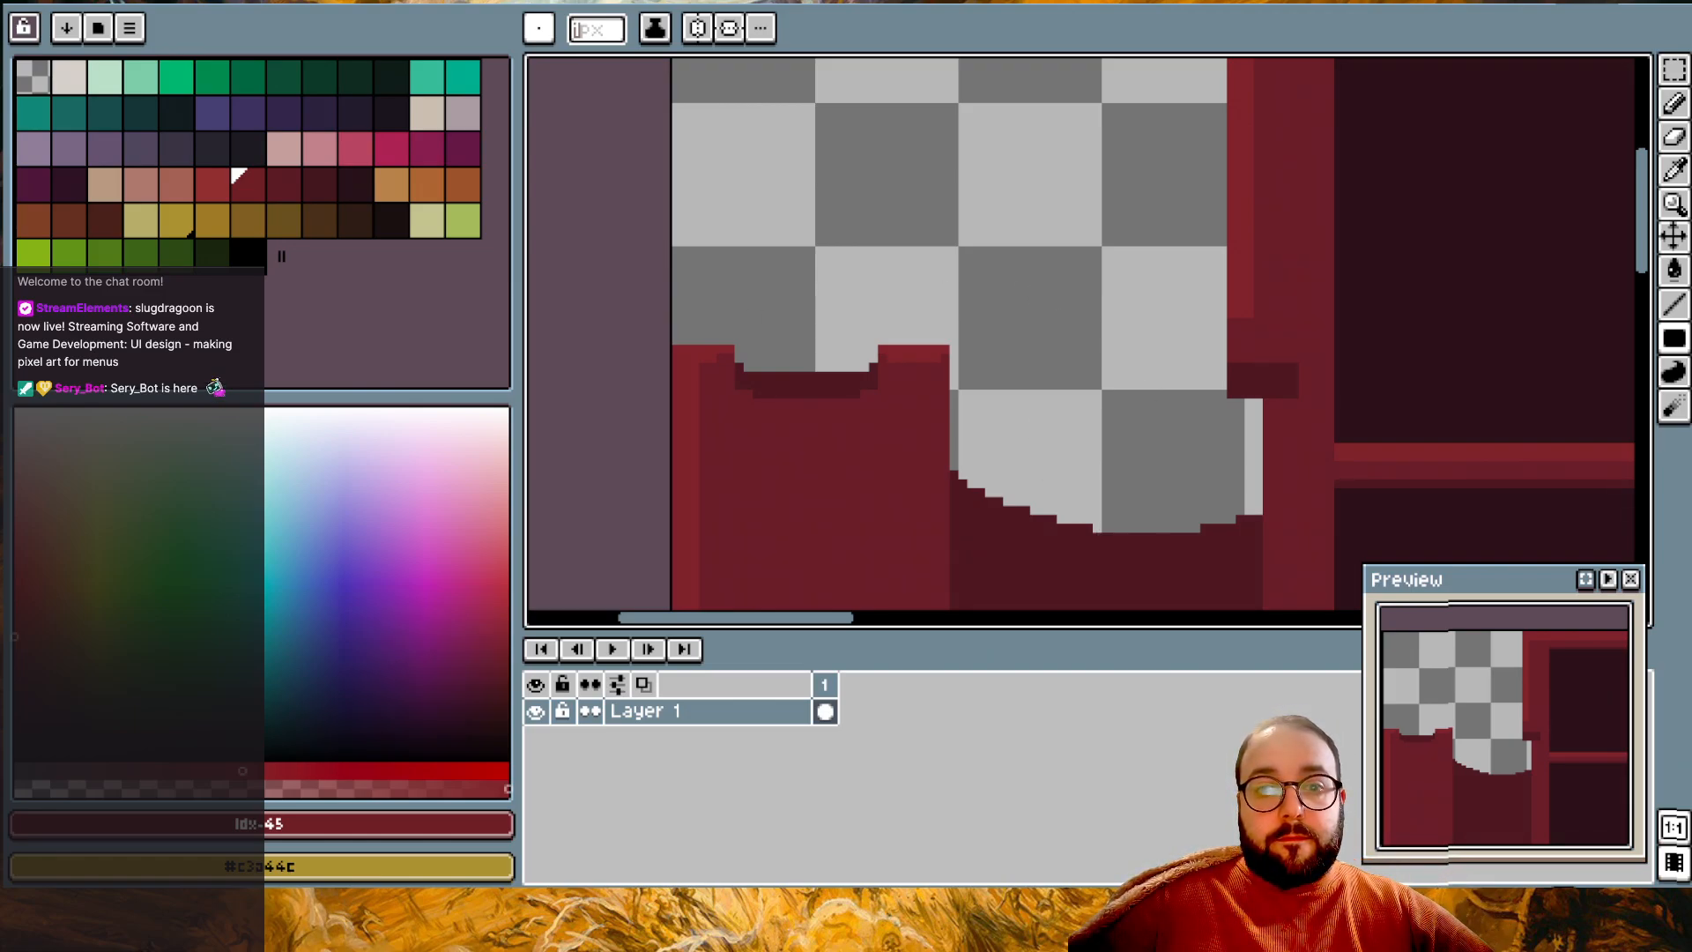
scroll(896, 388, down, 1)
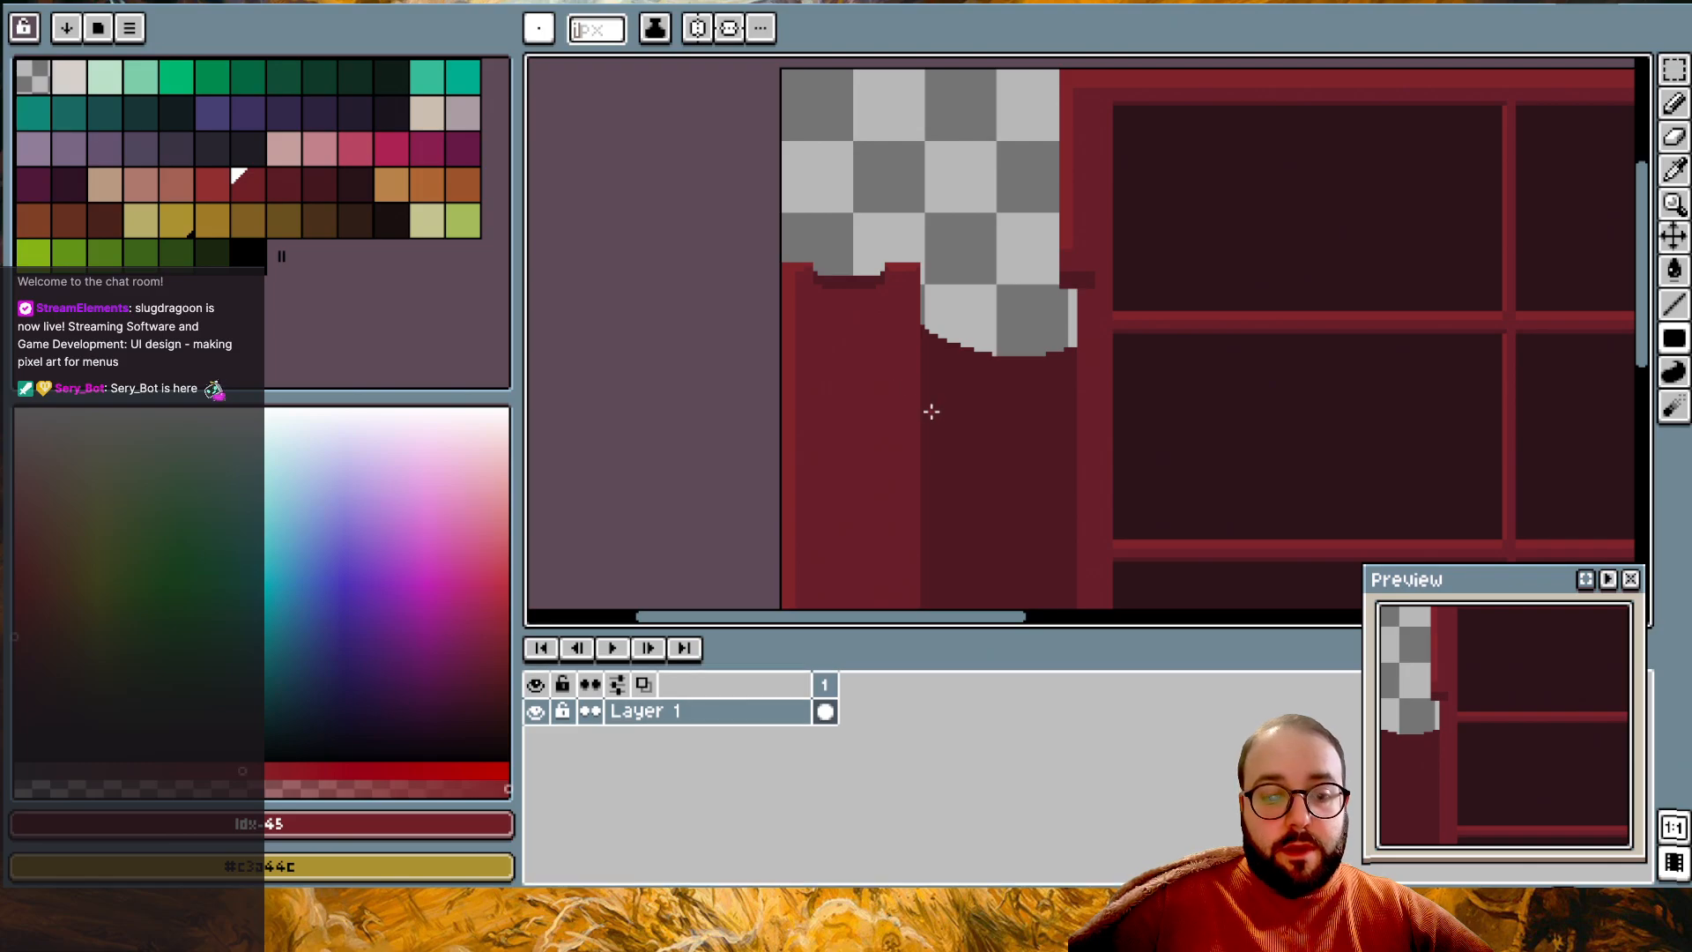
- Try a dark shadow along the first column's right edge in palette colour 47, and undo the stroke
alt+click(969, 388)
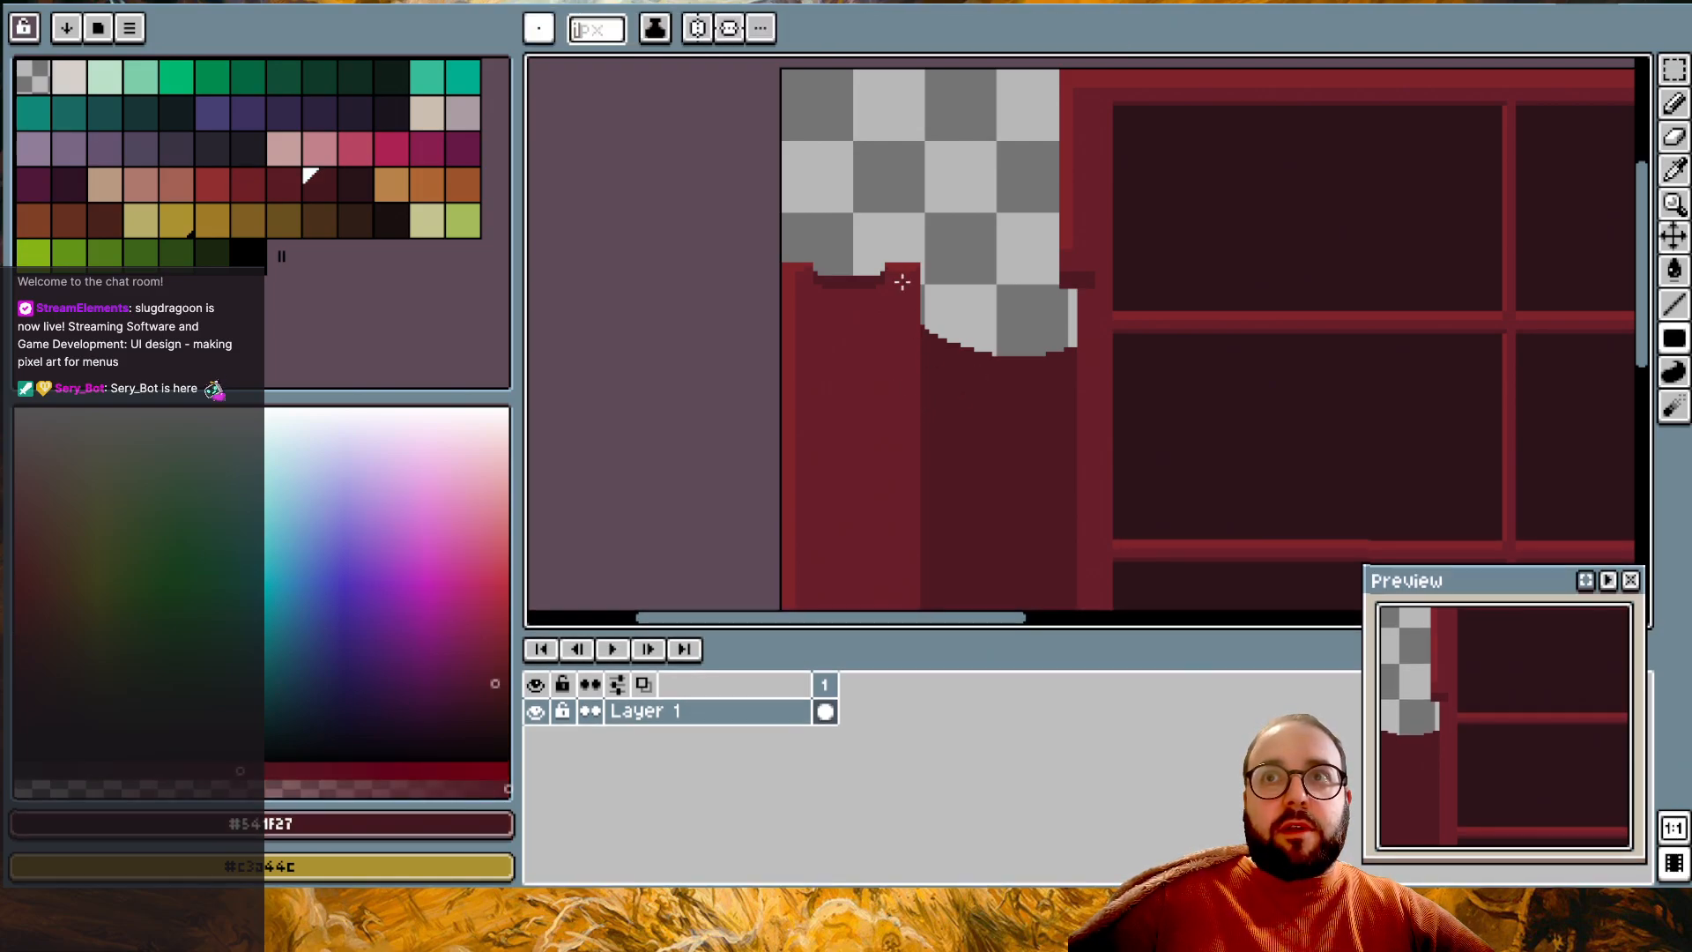
scroll(907, 335, up, 1)
click(319, 188)
click(330, 190)
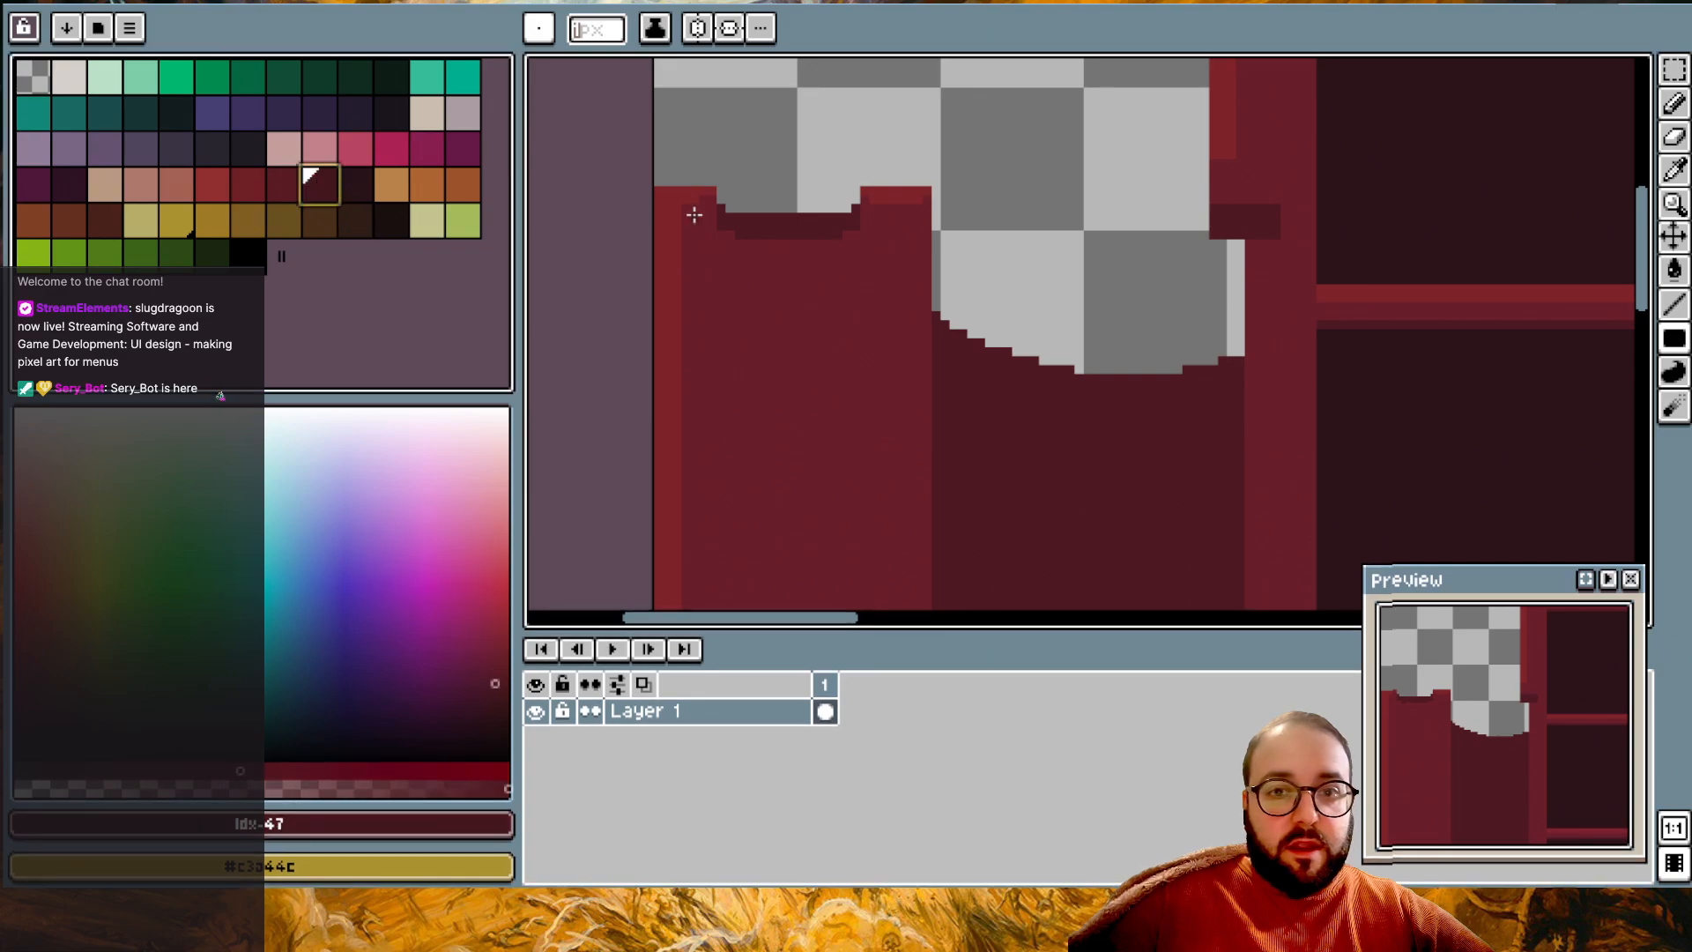
drag(917, 285, 939, 516)
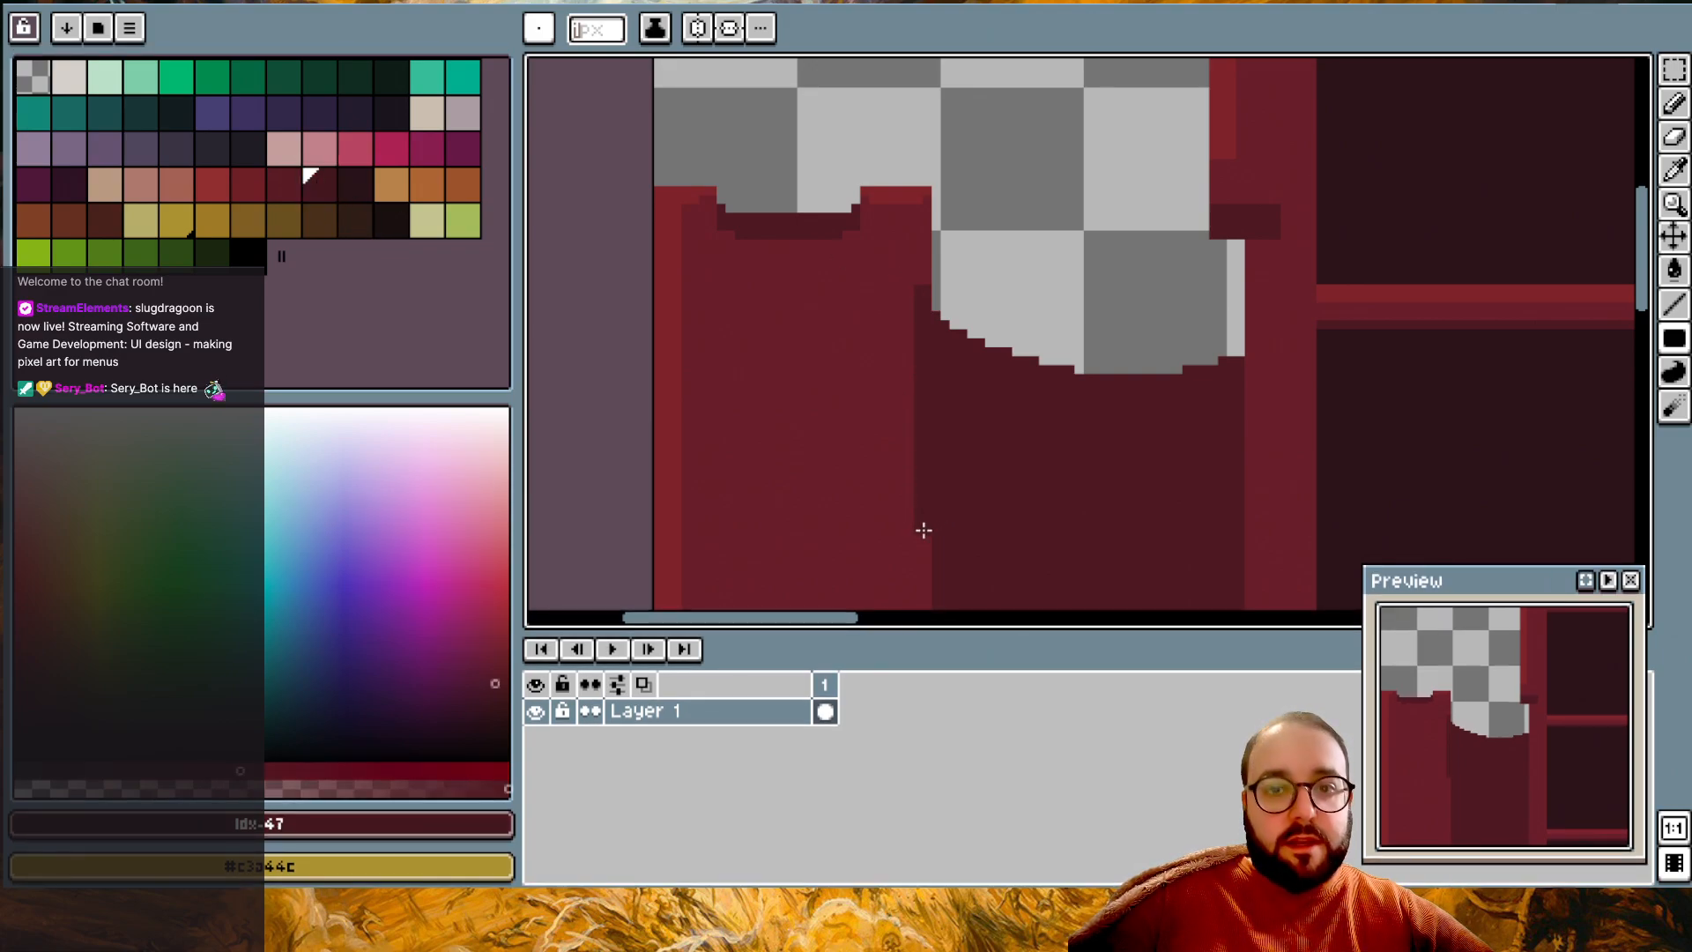
key(ctrl+z)
- Pick the darkest red palette colour 48 and draw a 2-pixel shadow down the second column's left edge to the canvas bottom
click(355, 183)
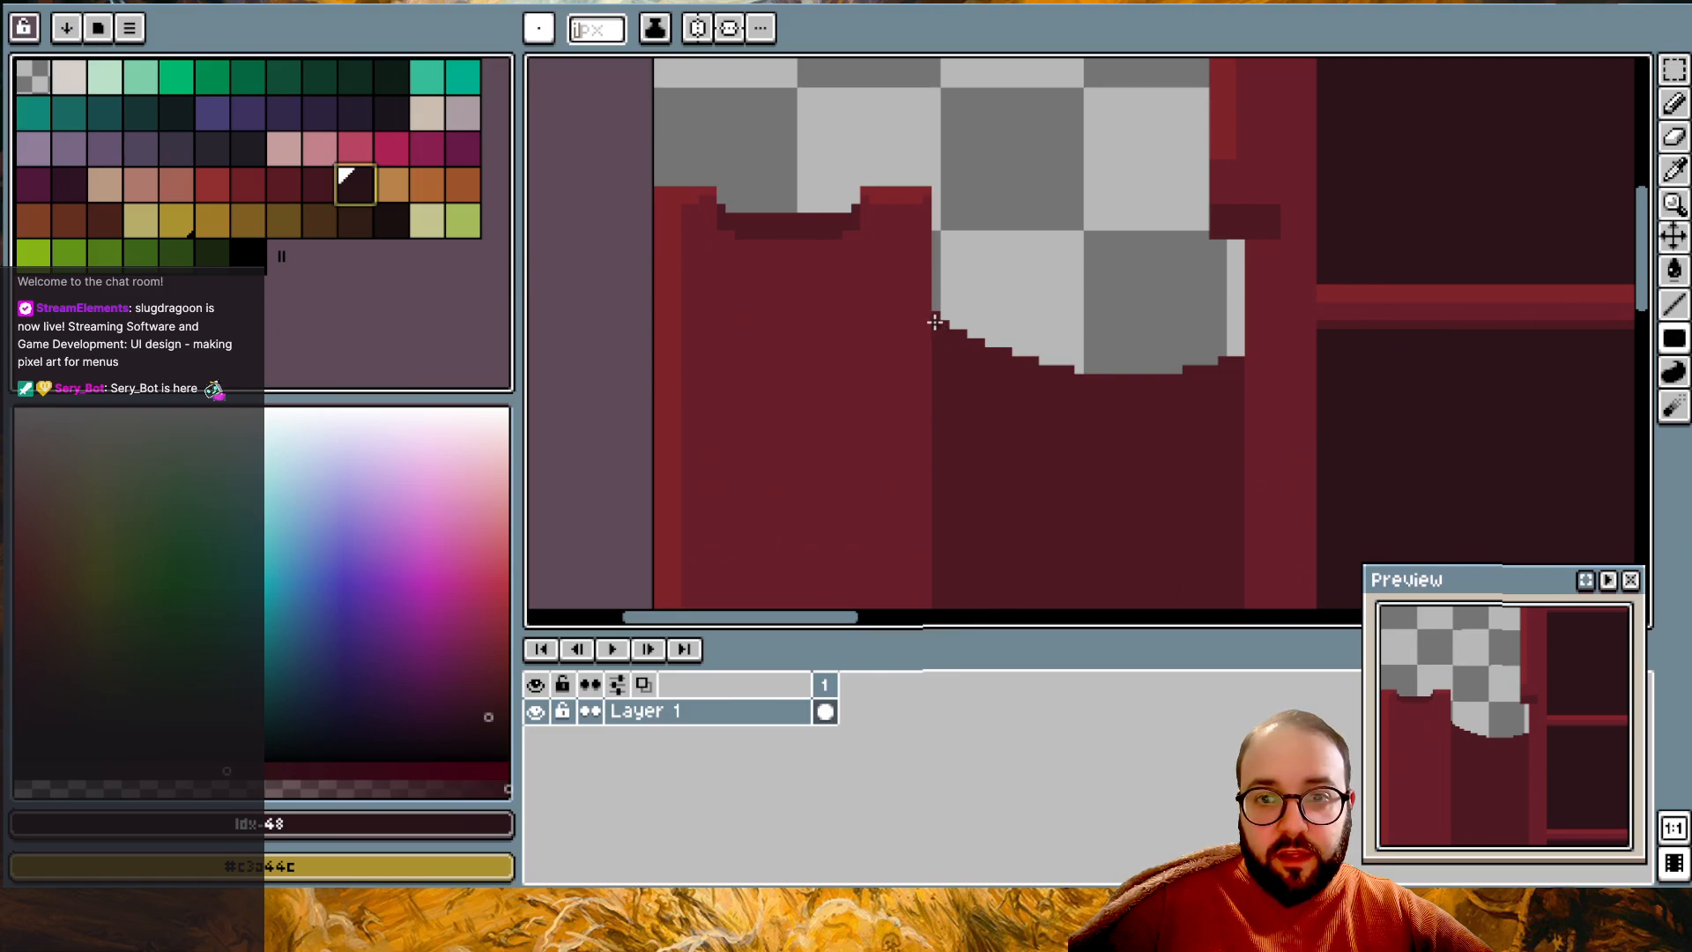
drag(933, 319, 935, 355)
scroll(959, 607, down, 10)
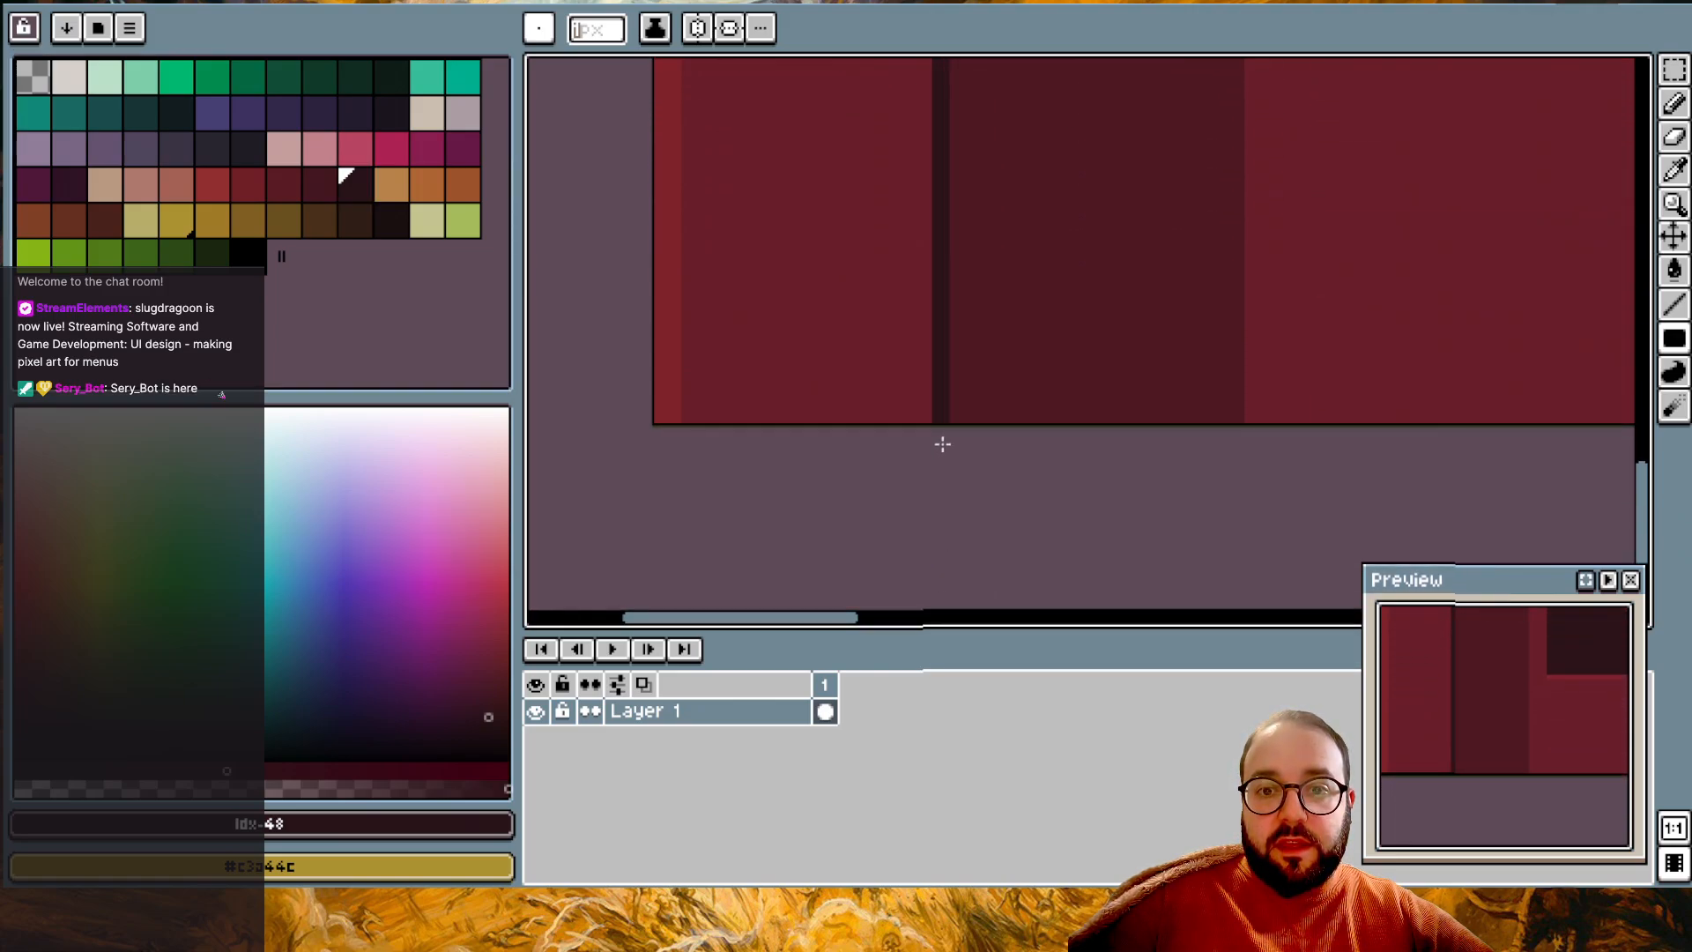
scroll(942, 423, up, 10)
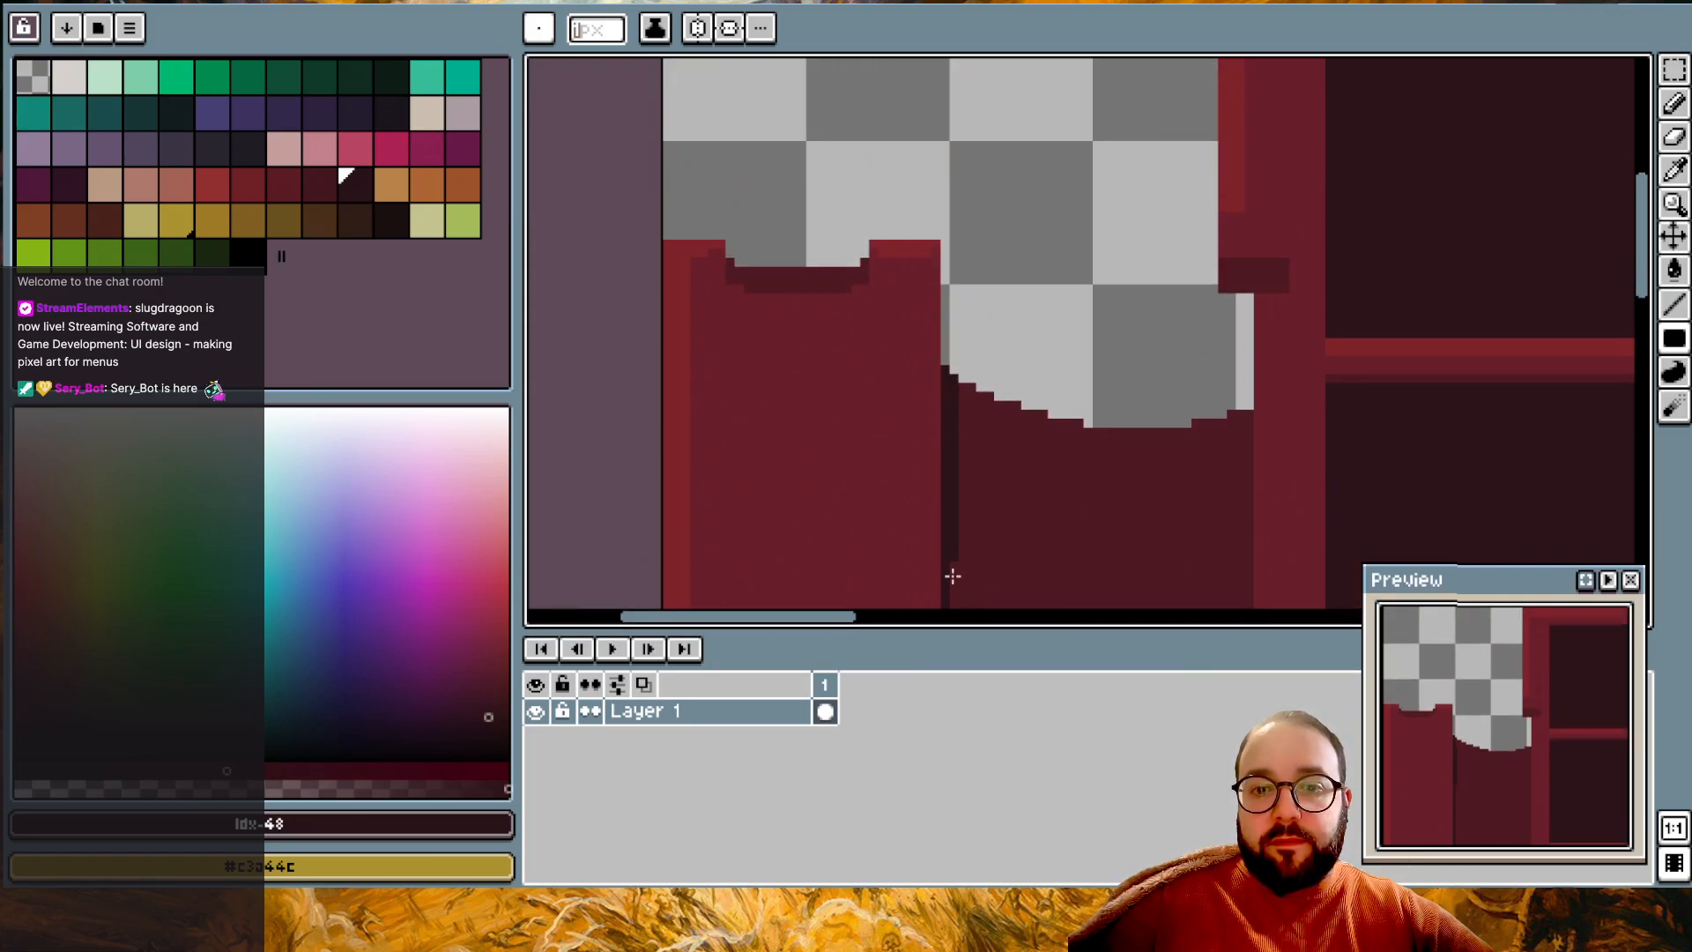
- Widen the dark shadow strip along the second column's left edge to about 4 pixels over its full height
scroll(963, 608, down, 6)
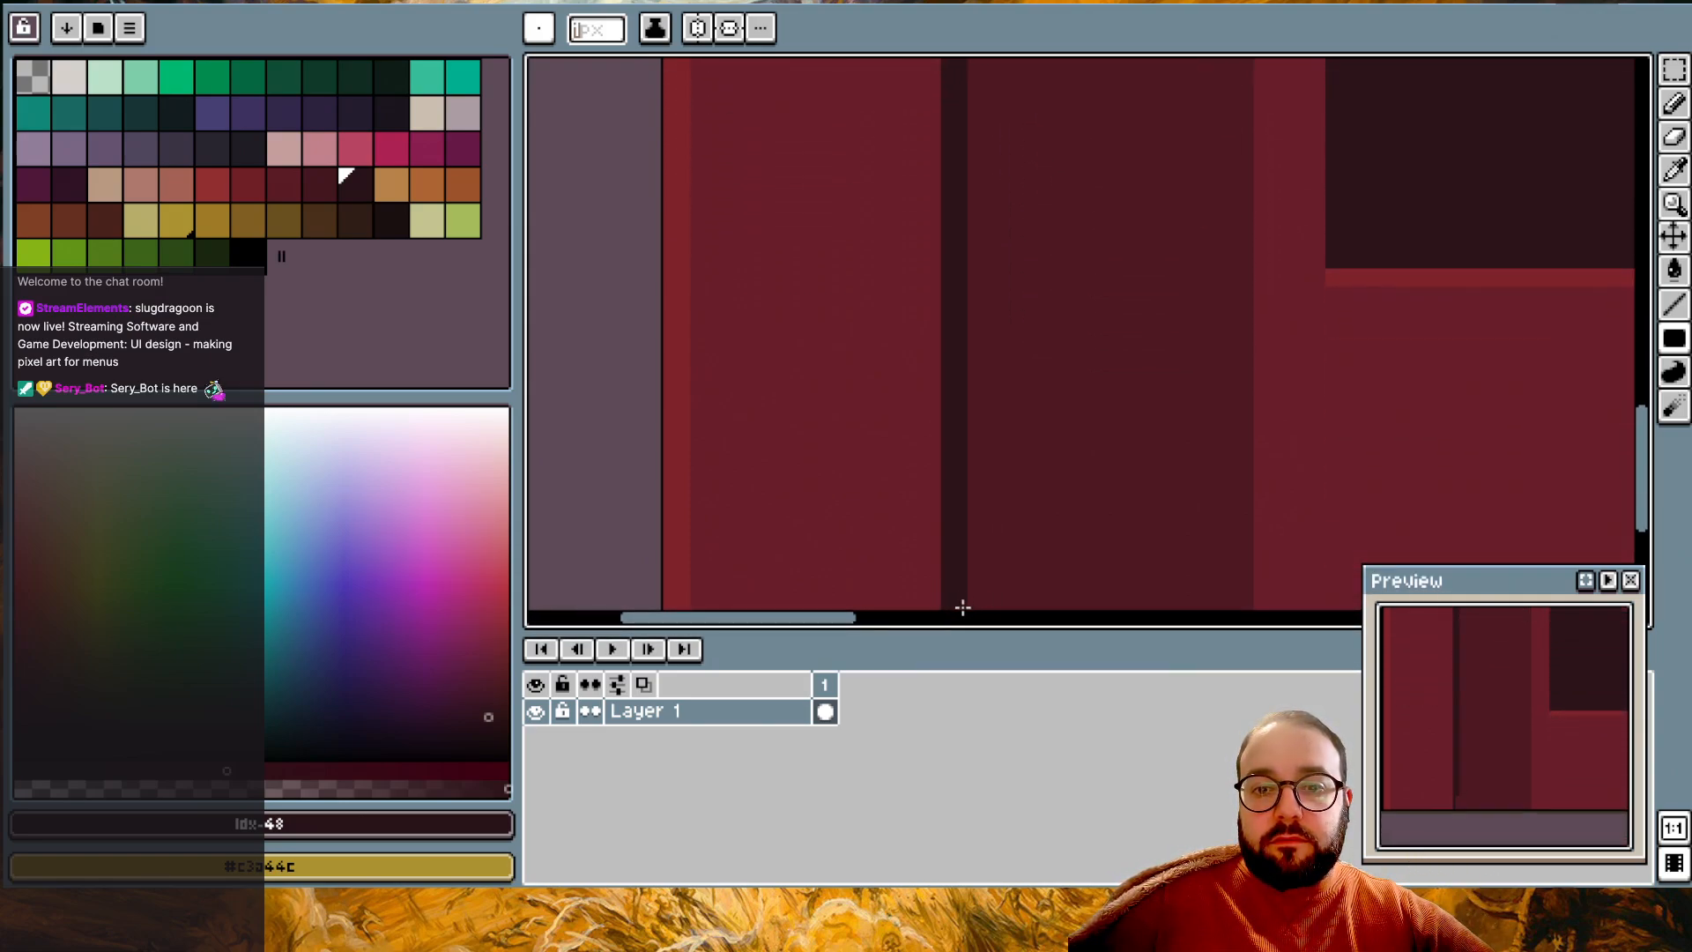
scroll(962, 608, down, 3)
scroll(1009, 305, up, 8)
ctrl+scroll(1008, 305, down, 2)
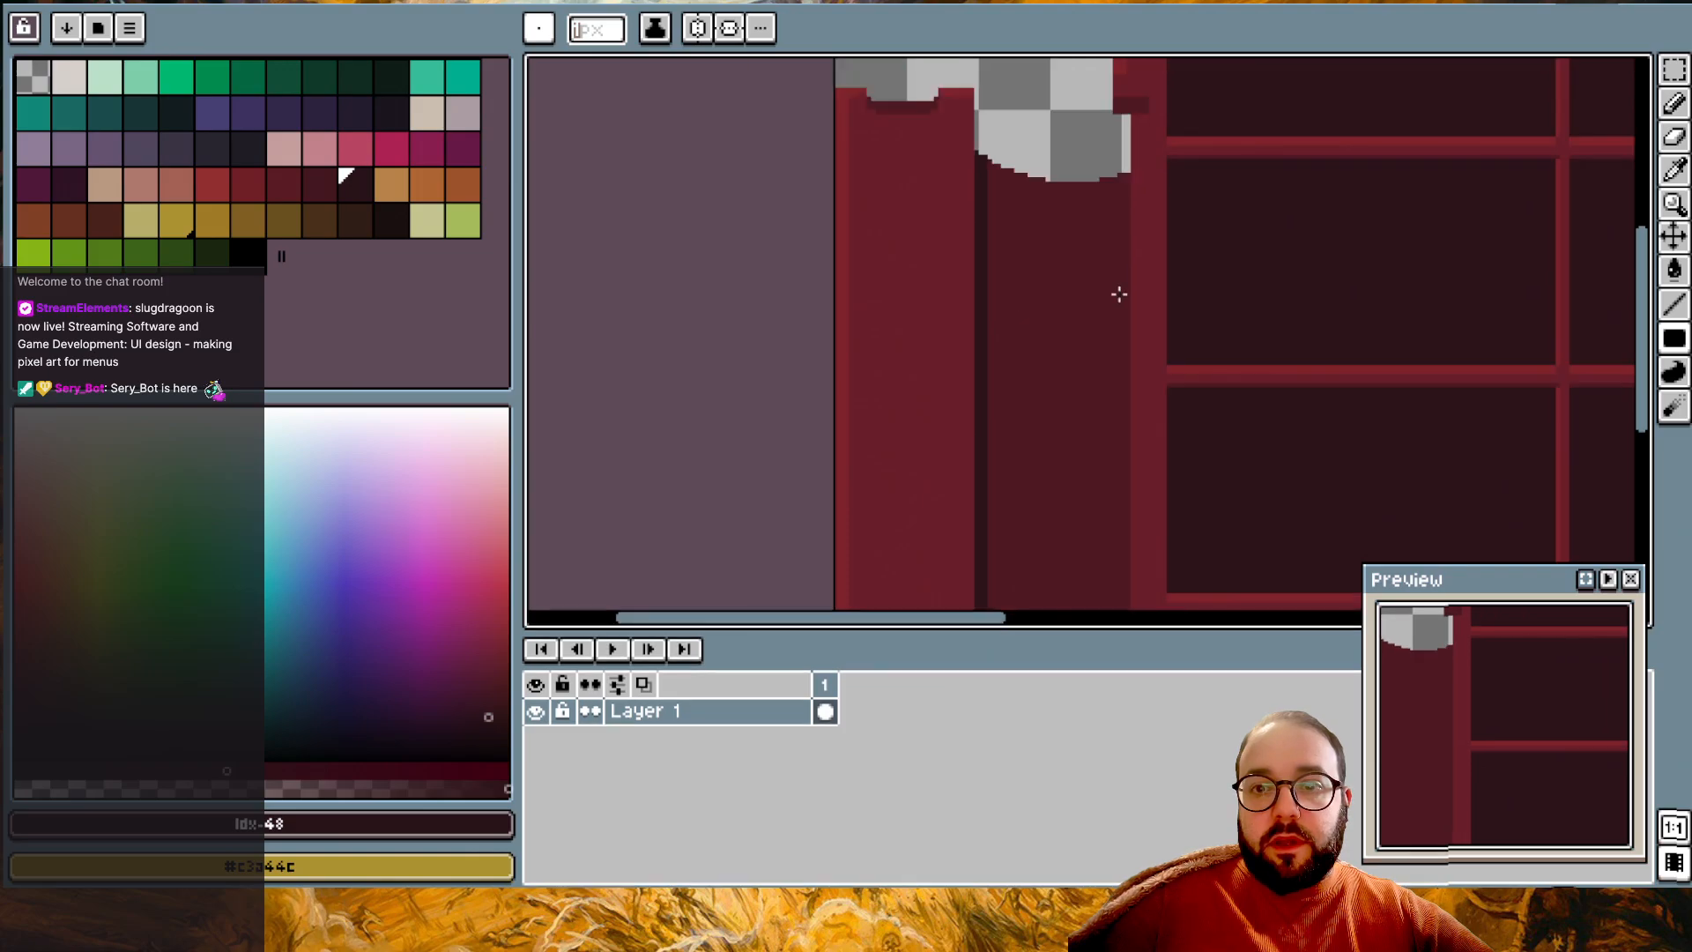
ctrl+scroll(1028, 261, up, 1)
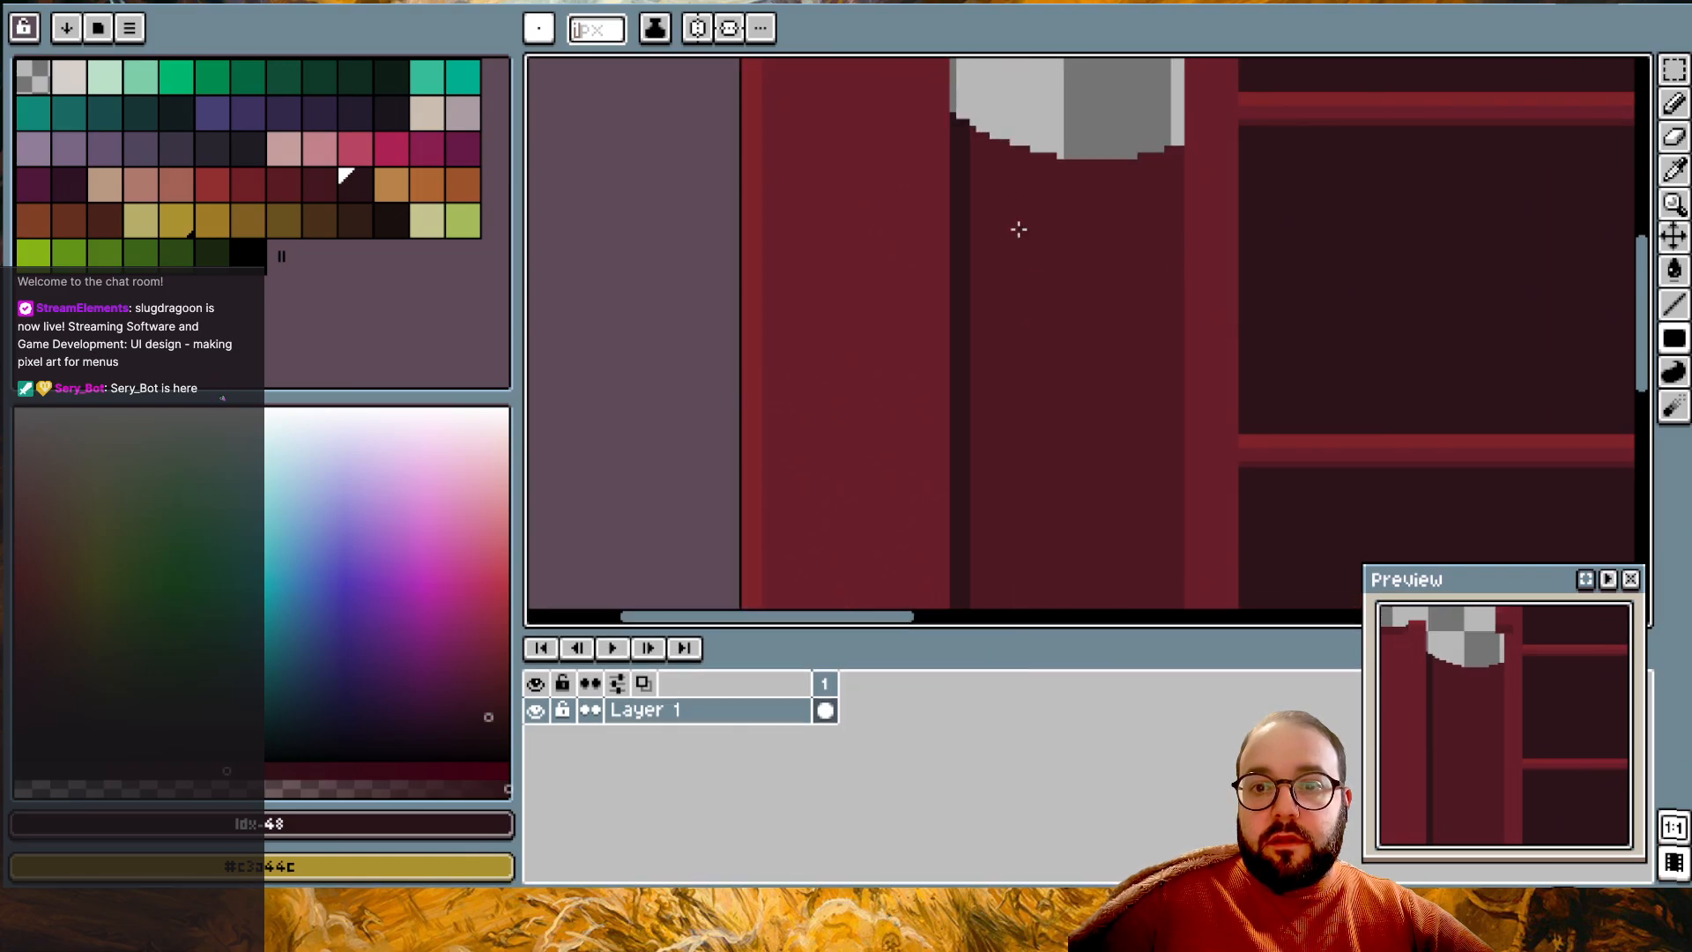
scroll(970, 604, down, 6)
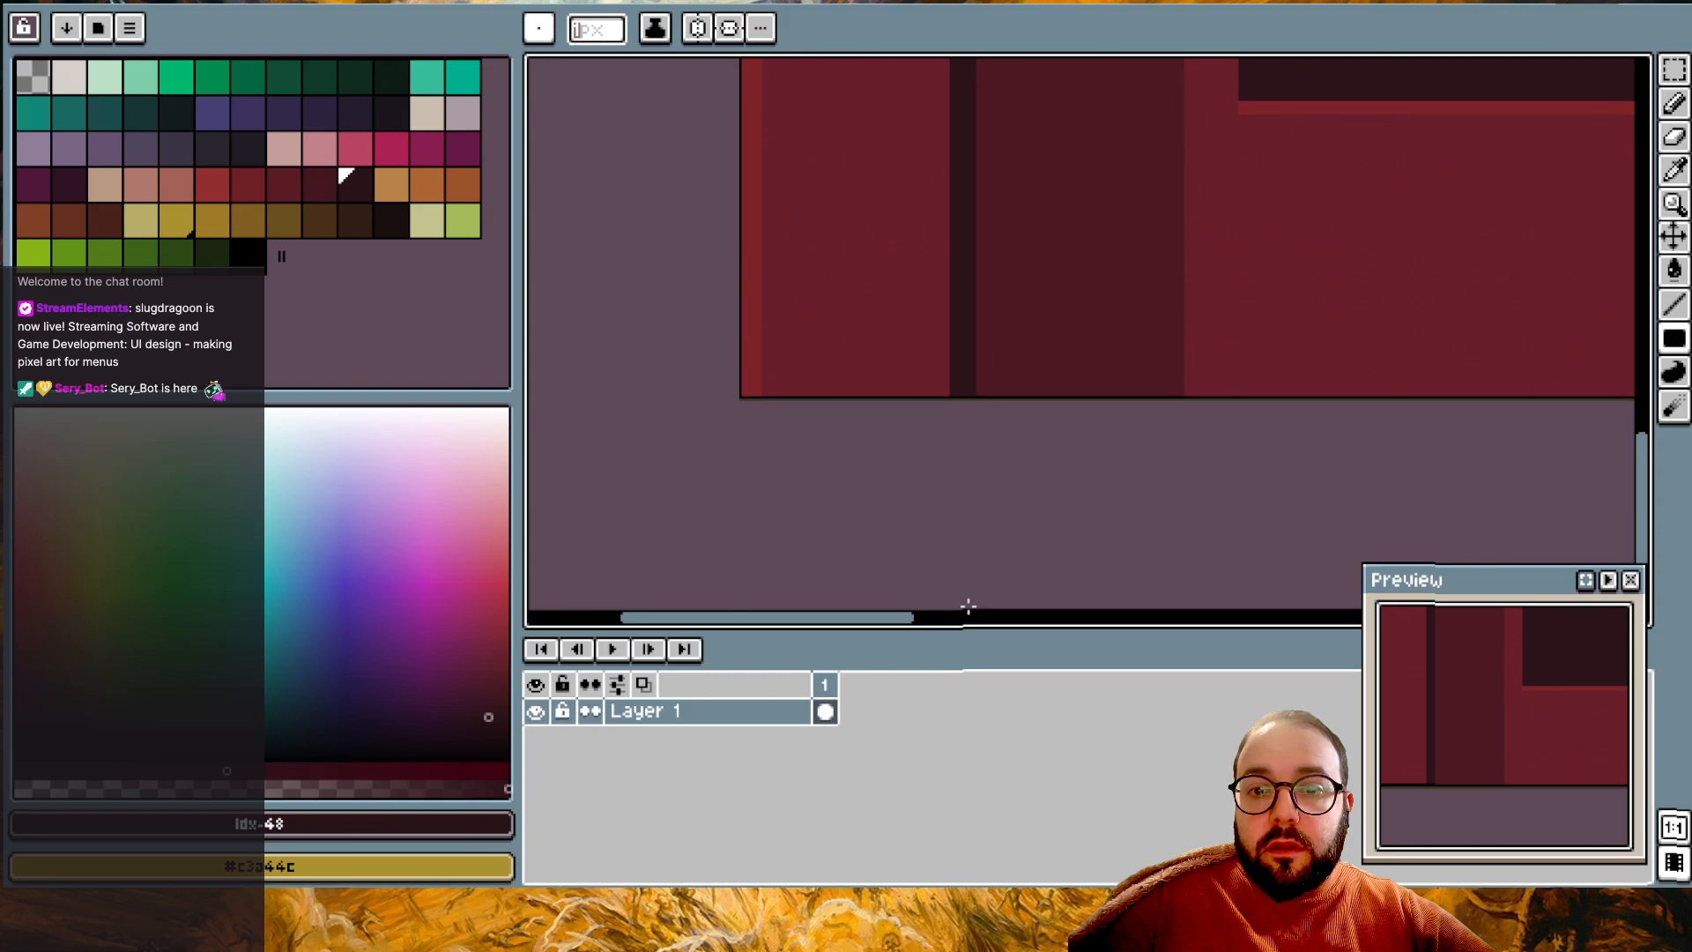
scroll(1005, 370, up, 6)
scroll(996, 472, down, 2)
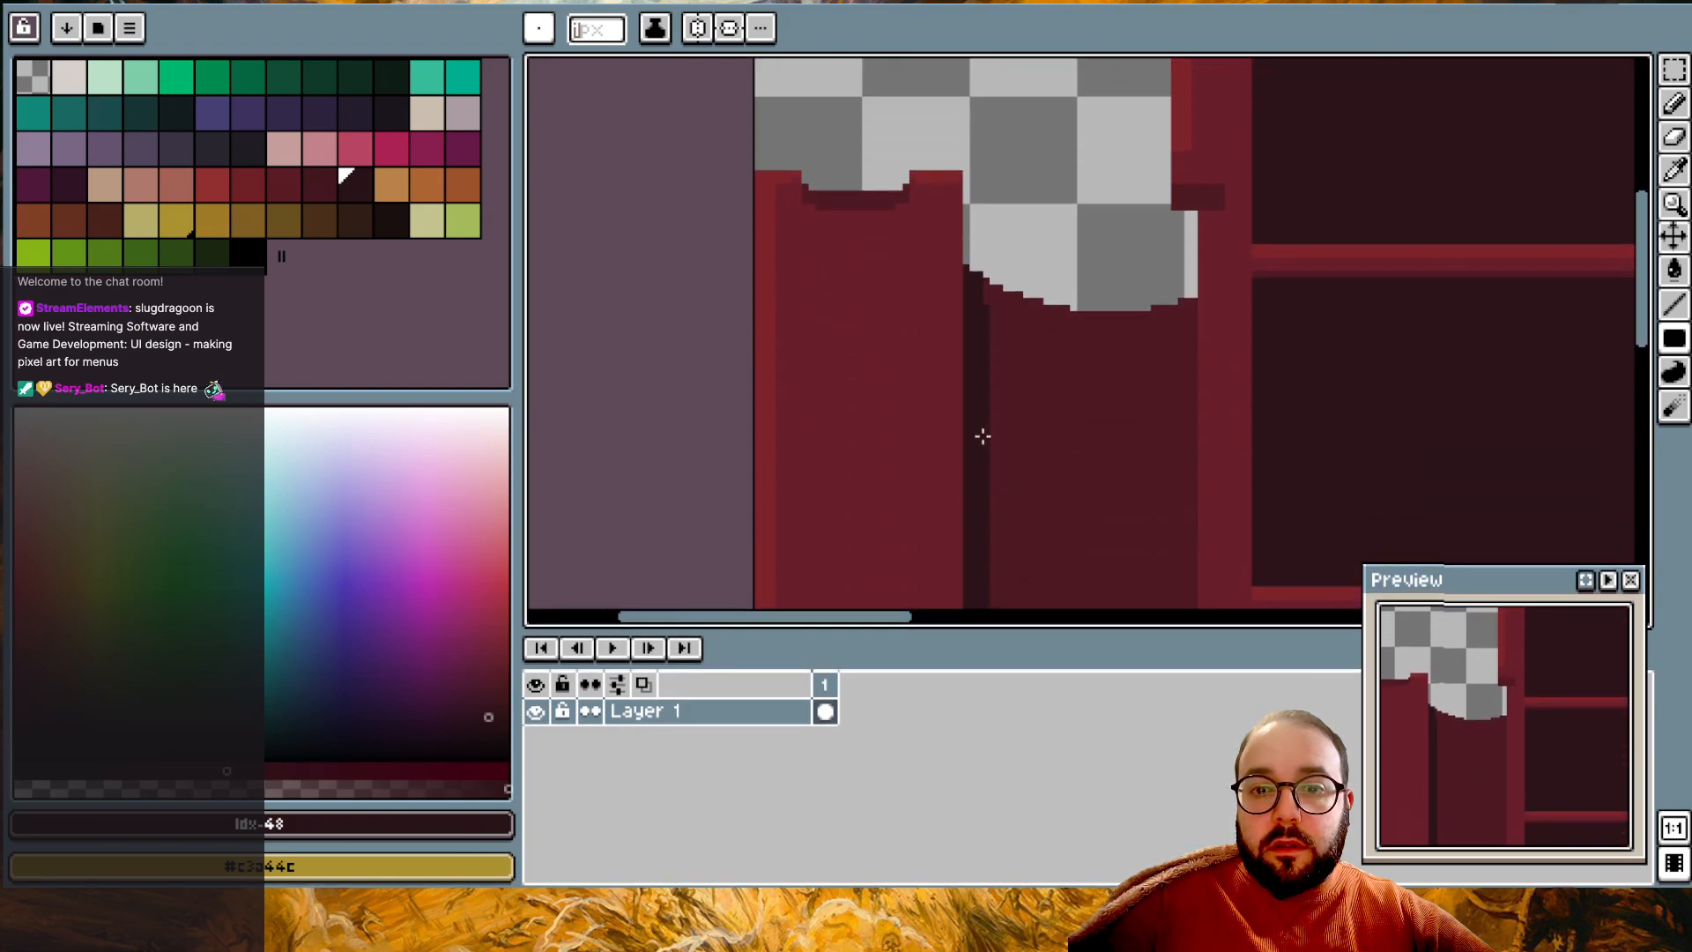
- Widen the dark shadow strip along the second column's left edge to about 5 pixels, down to the canvas bottom
scroll(978, 424, up, 1)
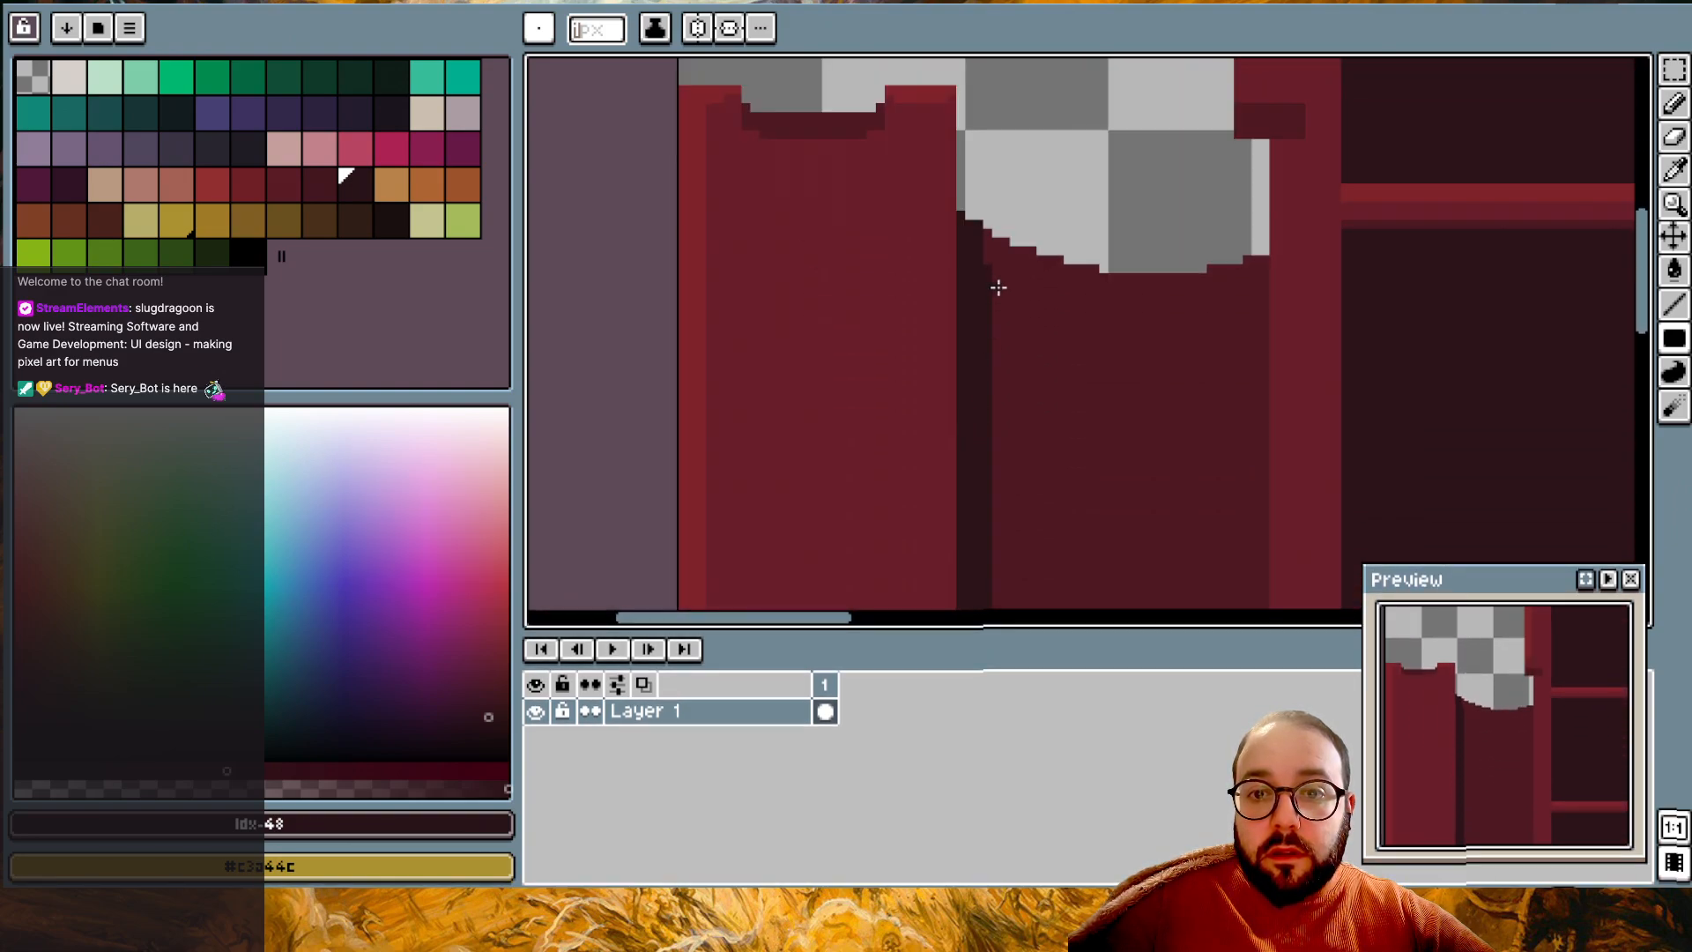
scroll(993, 590, down, 5)
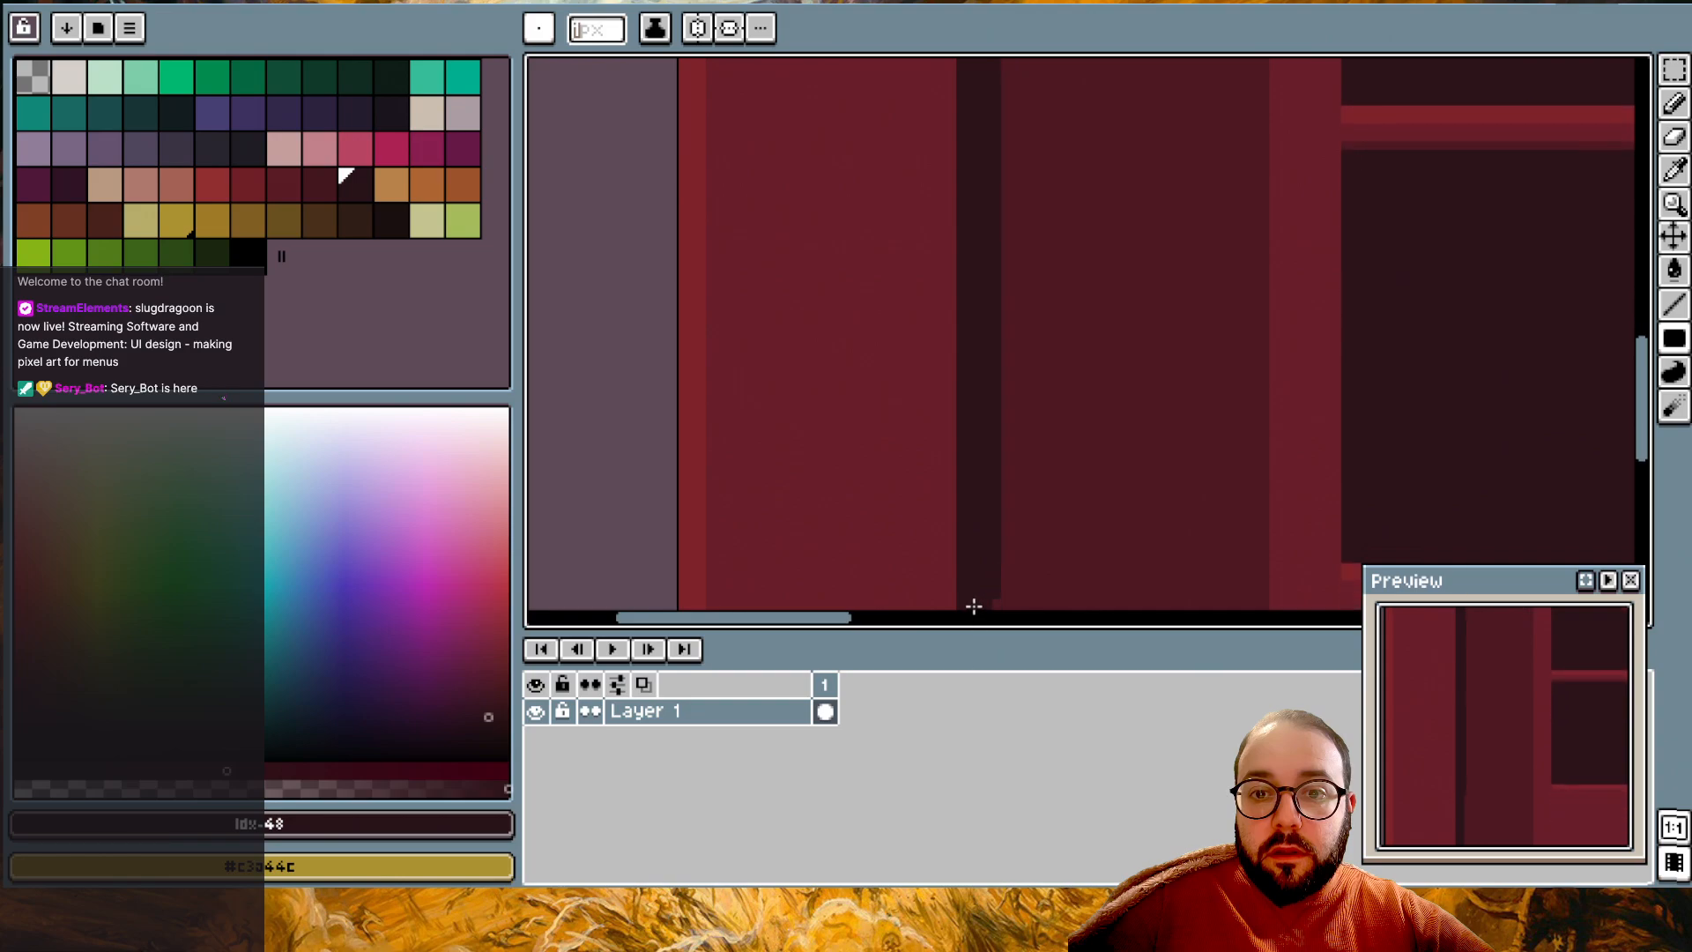
scroll(1022, 605, up, 3)
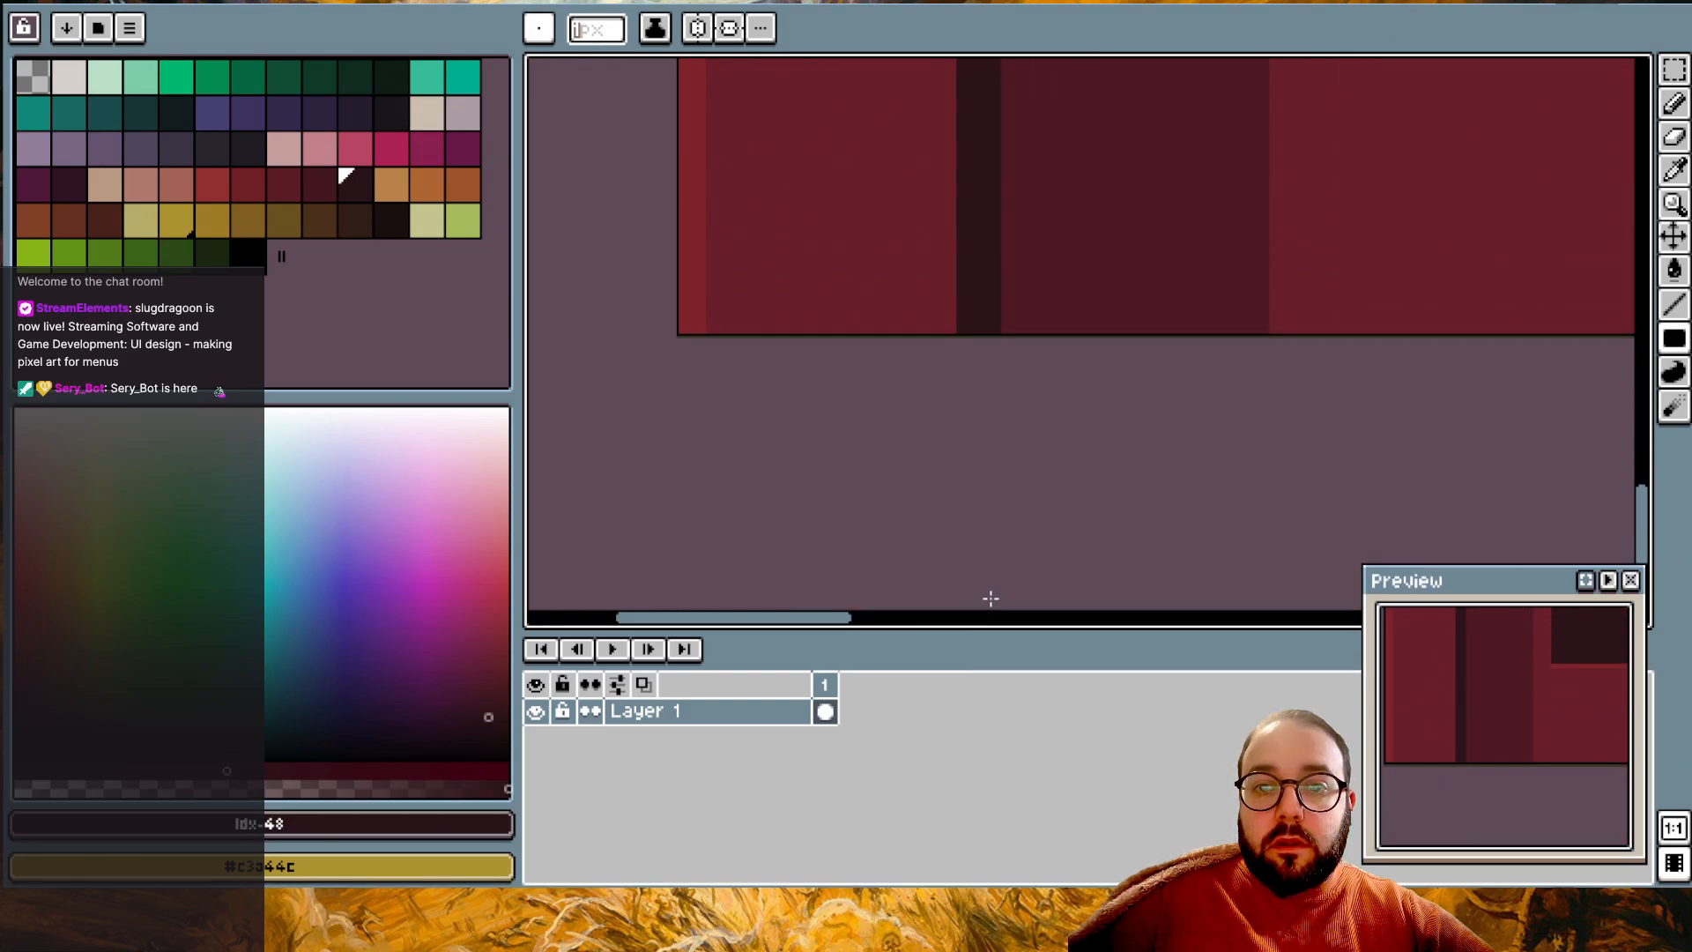
scroll(988, 601, up, 2)
scroll(991, 598, down, 1)
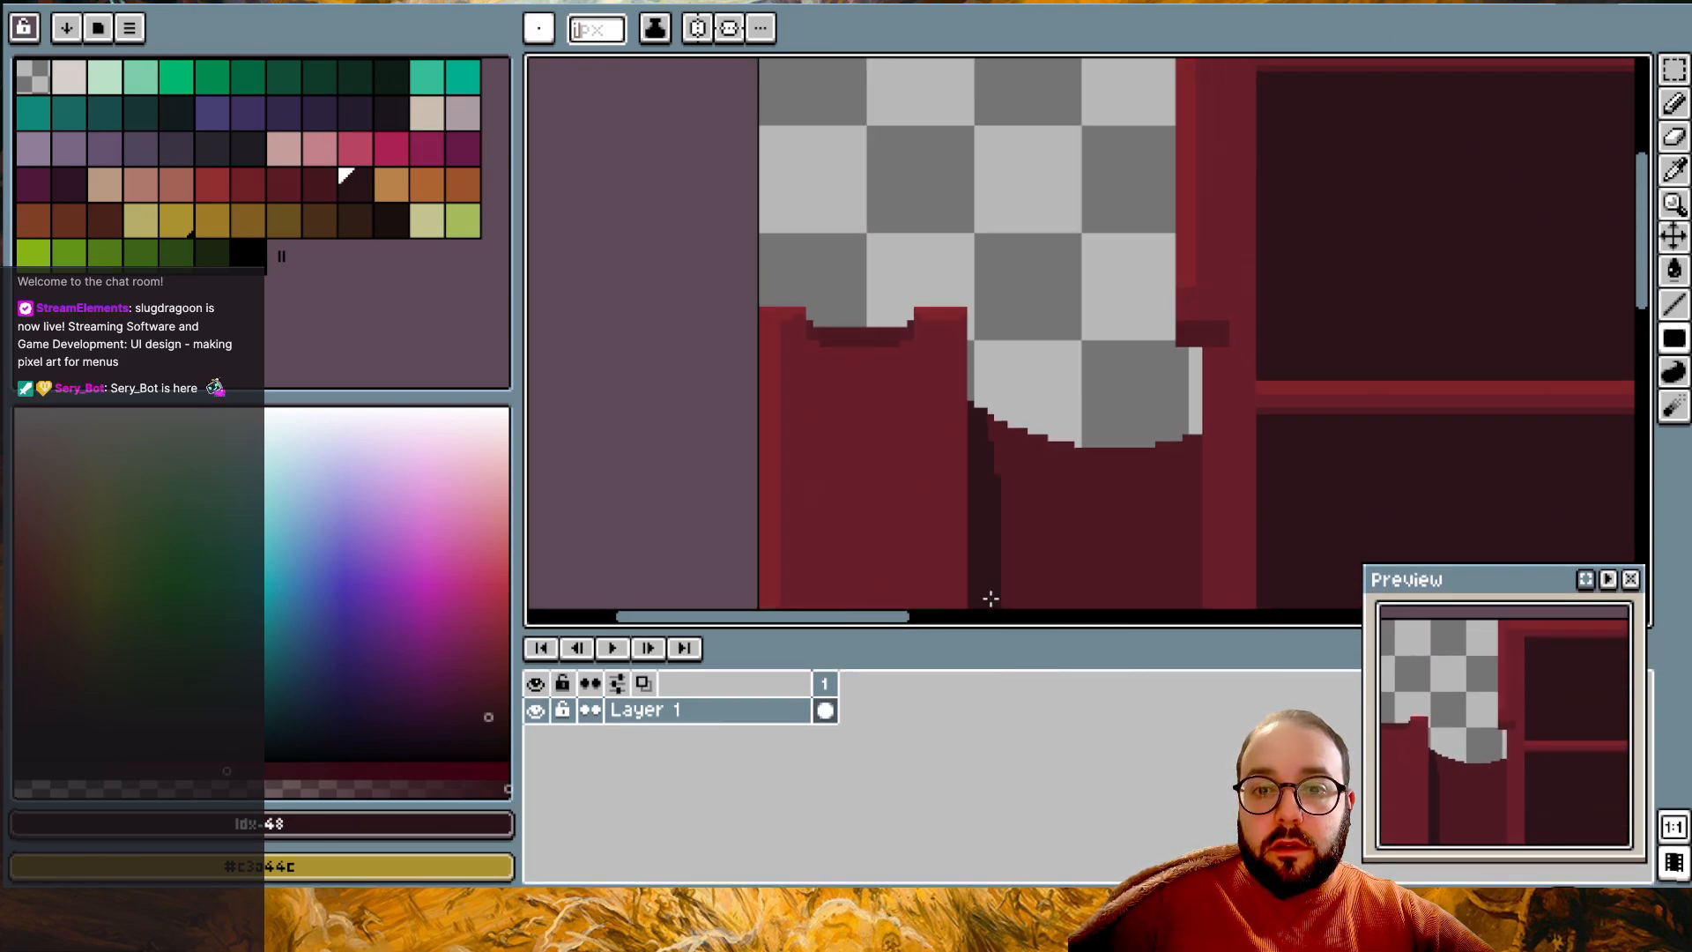
scroll(1005, 577, up, 1)
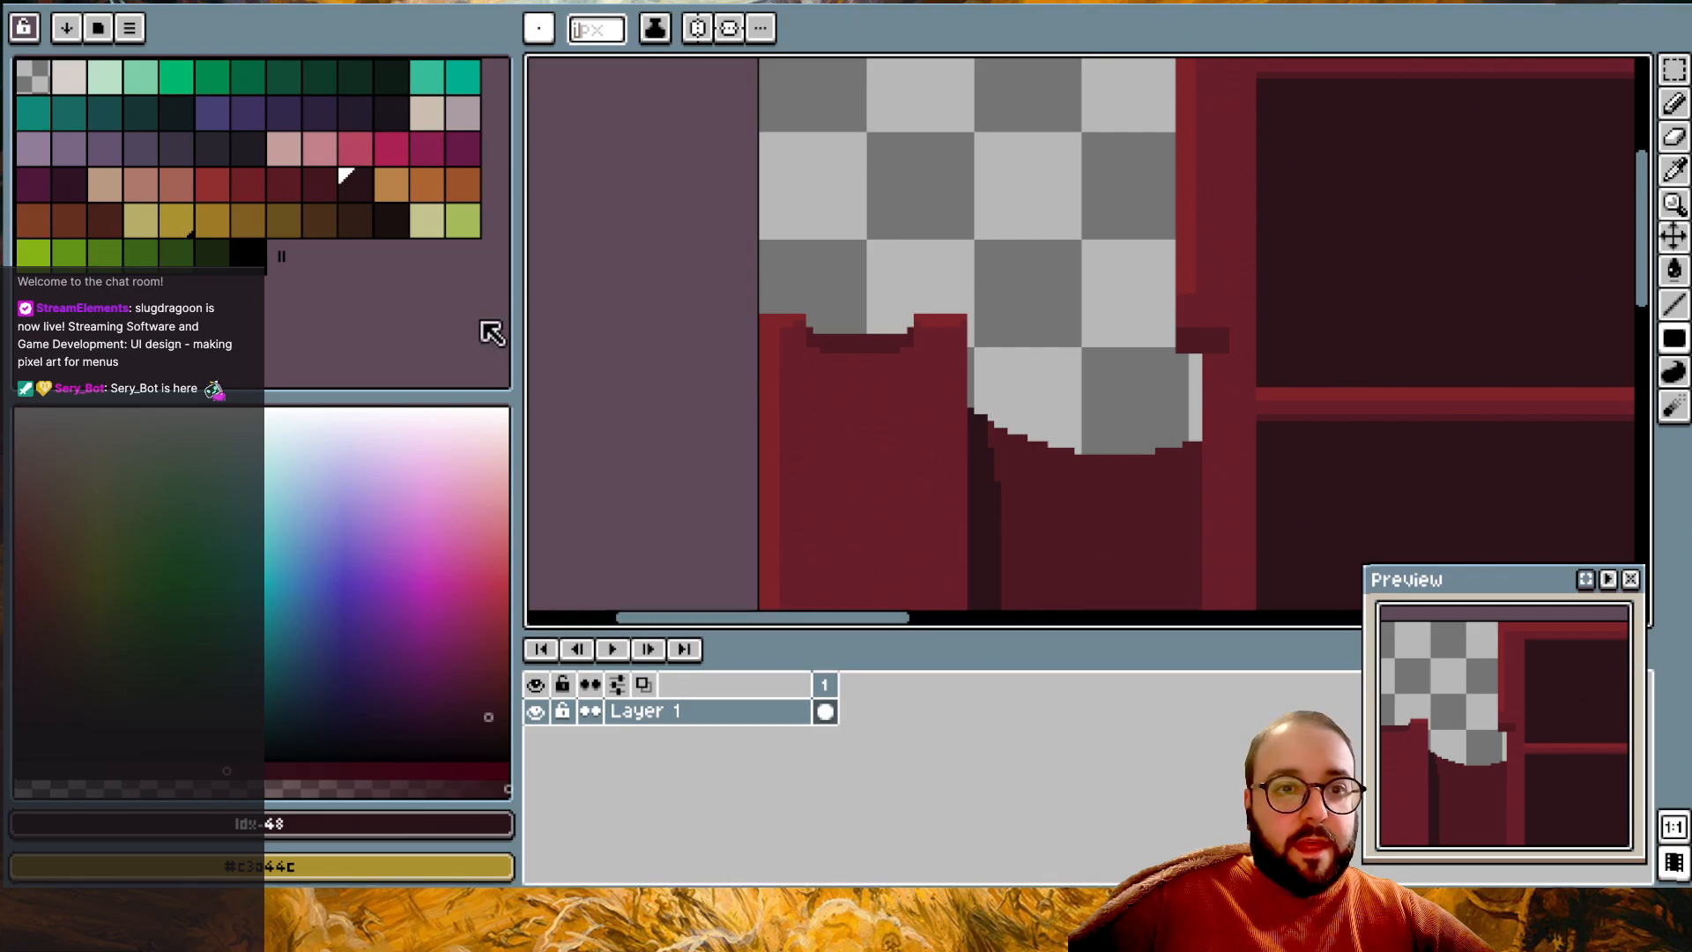
- Shade the first column's right edge with a strip about 6 pixels wide in palette colour 47, down to the canvas bottom
click(319, 183)
scroll(999, 404, up, 2)
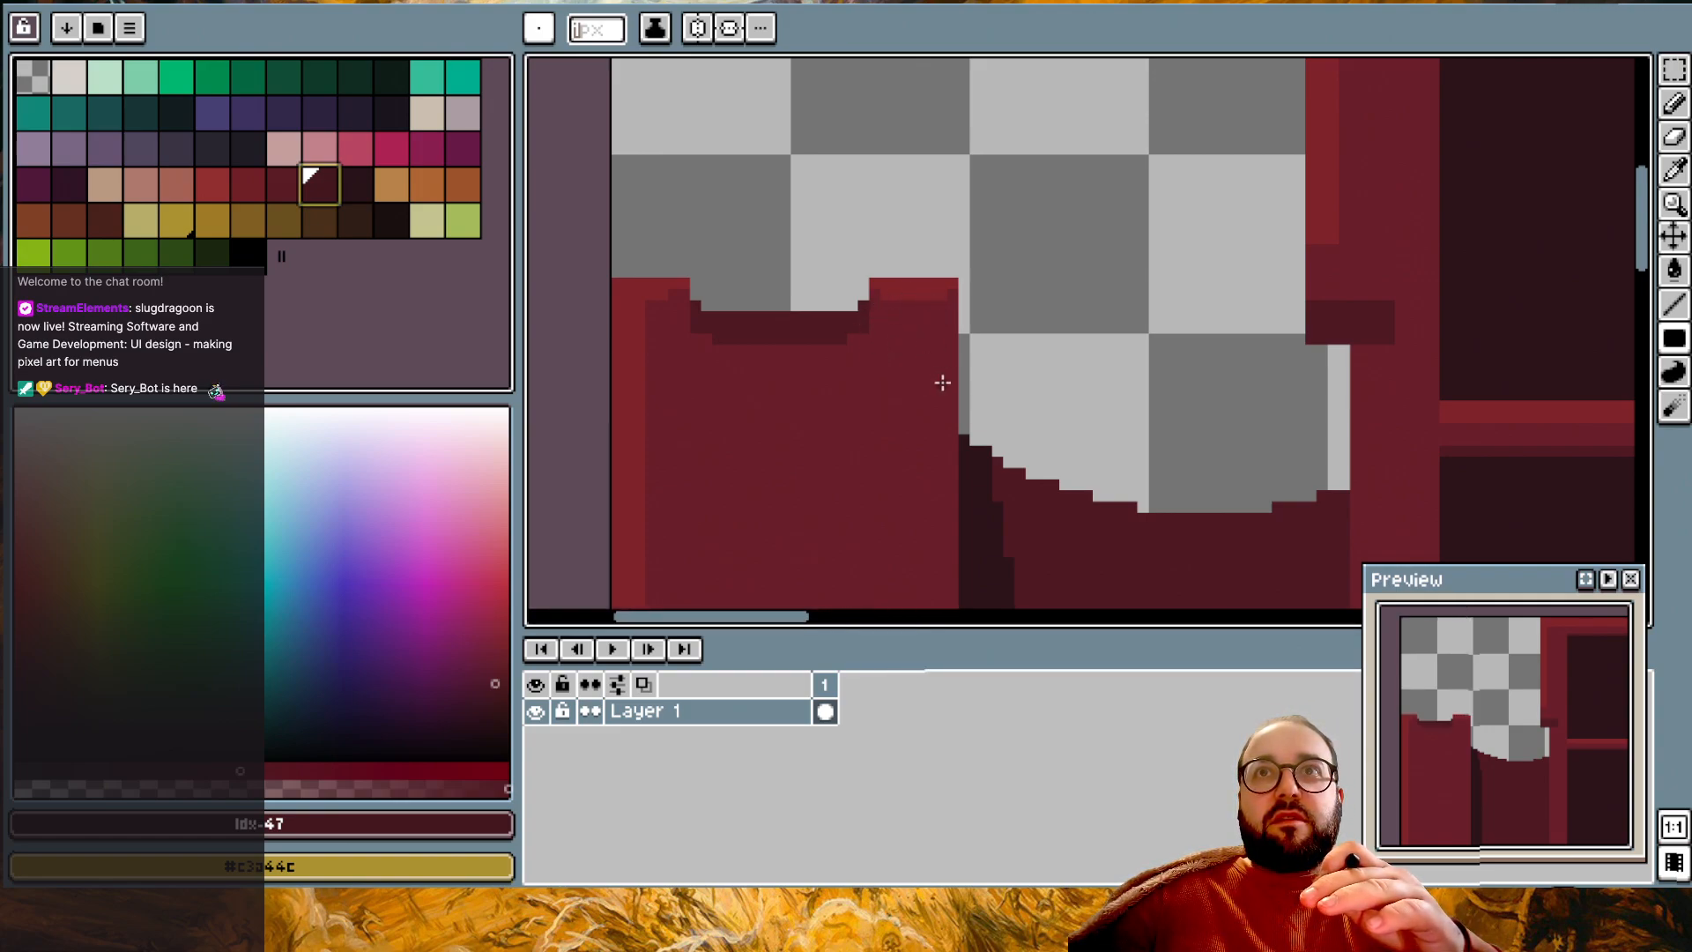
scroll(872, 605, down, 10)
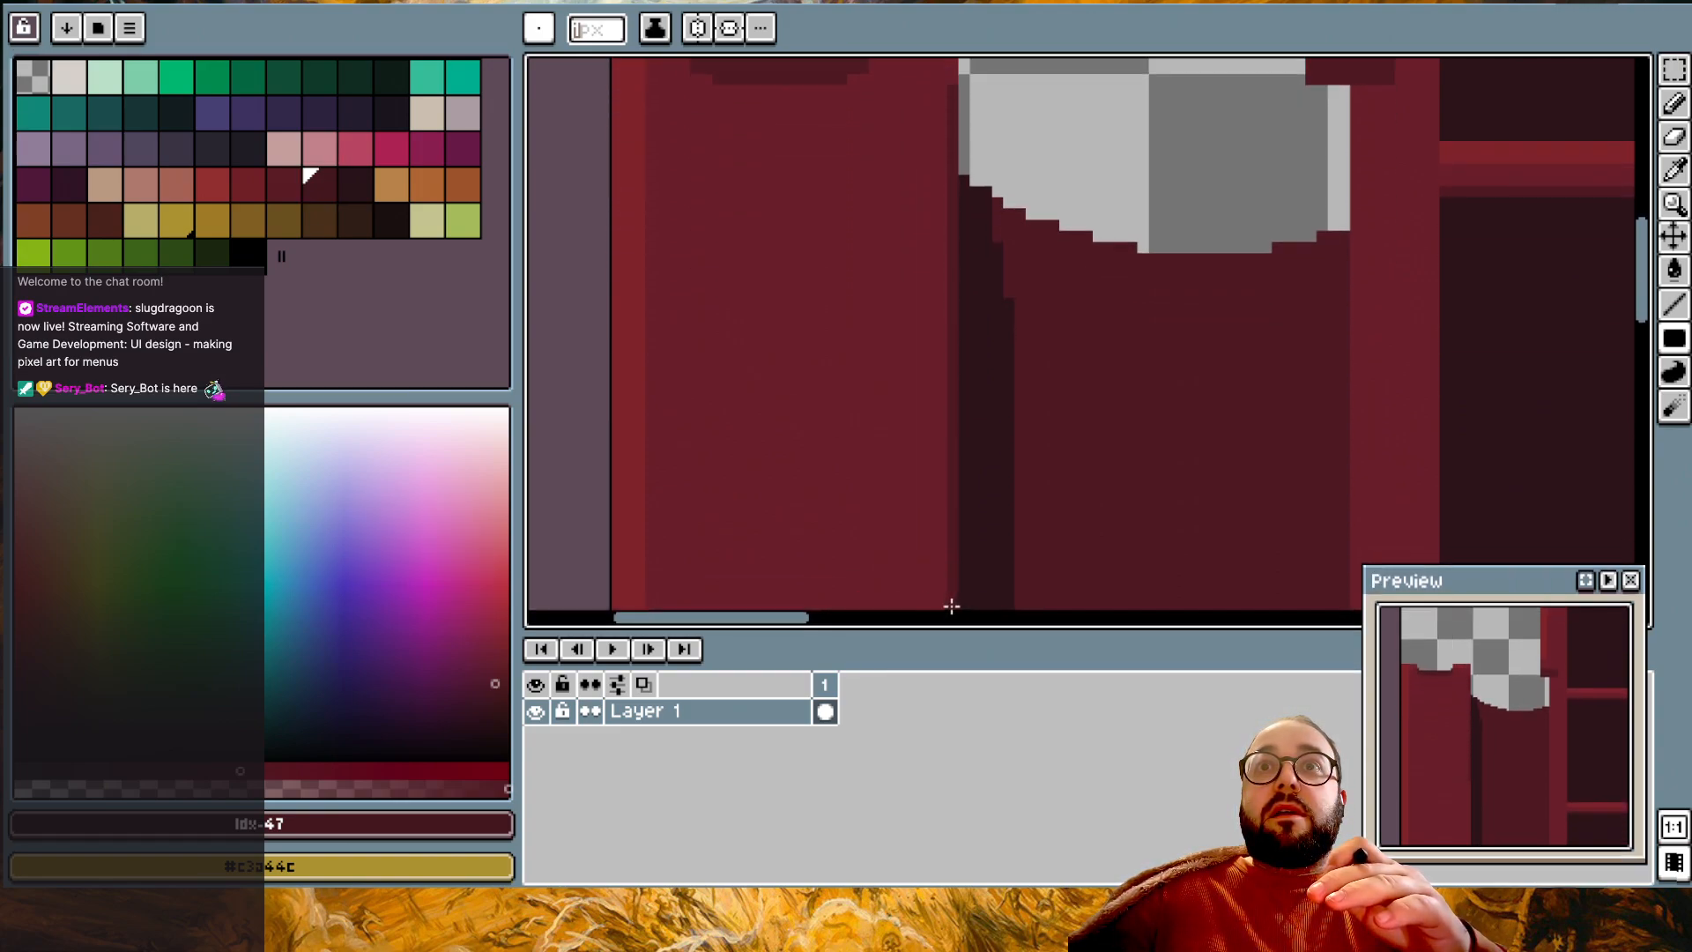
scroll(907, 606, down, 5)
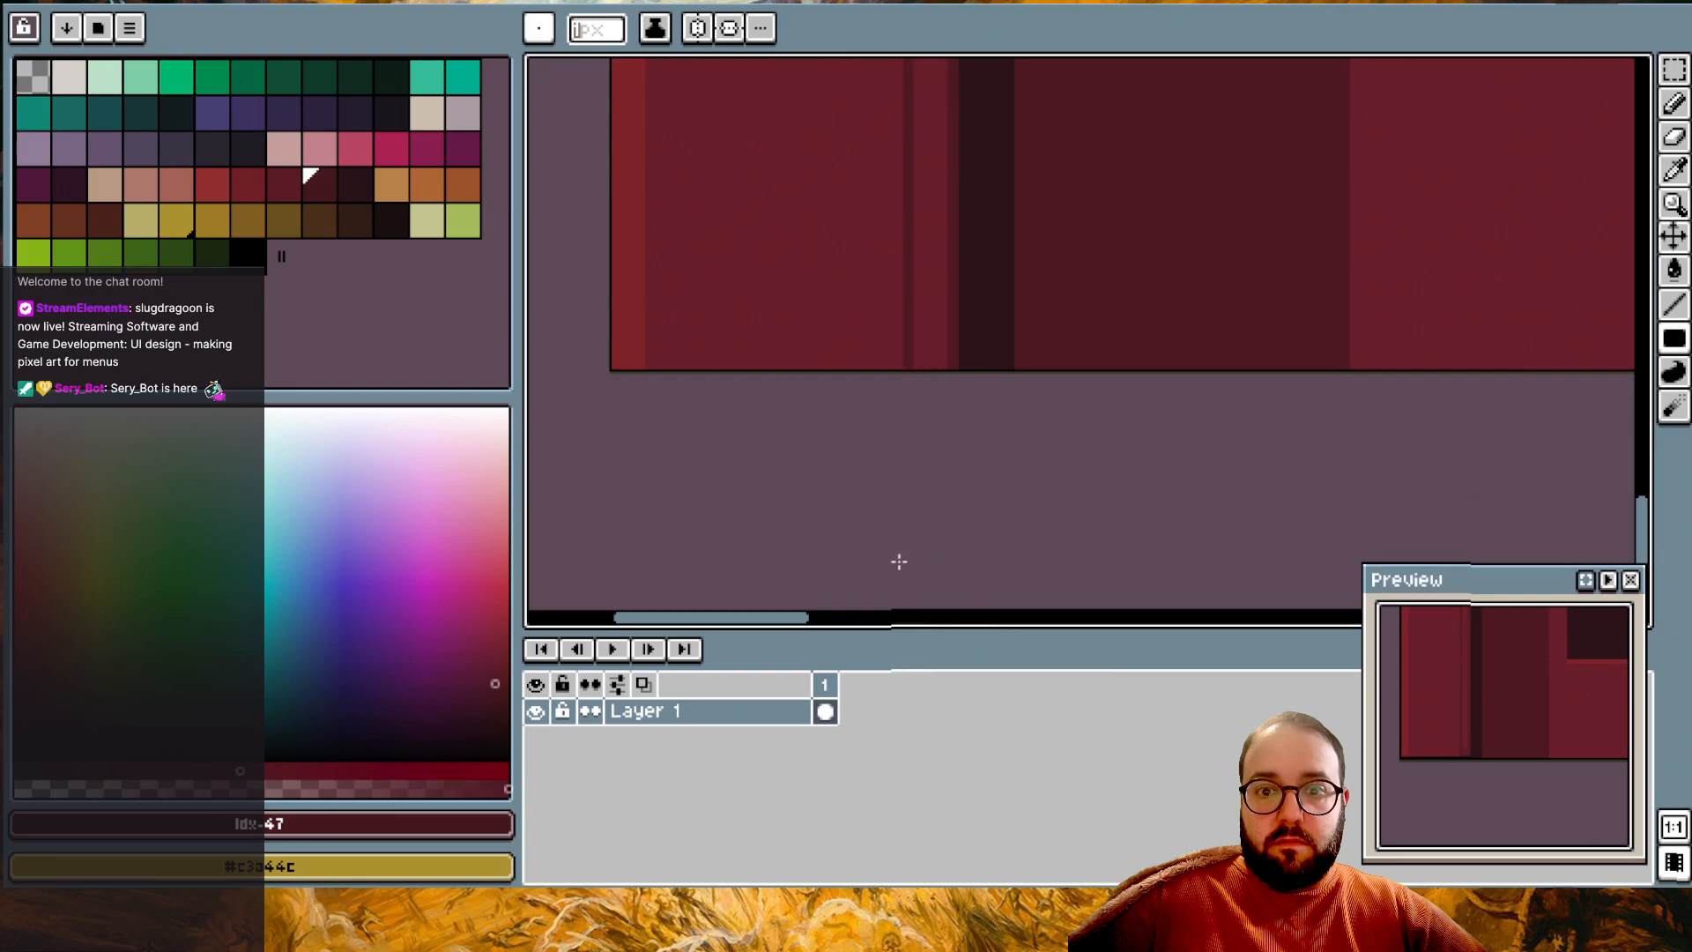
ctrl+scroll(907, 341, down, 3)
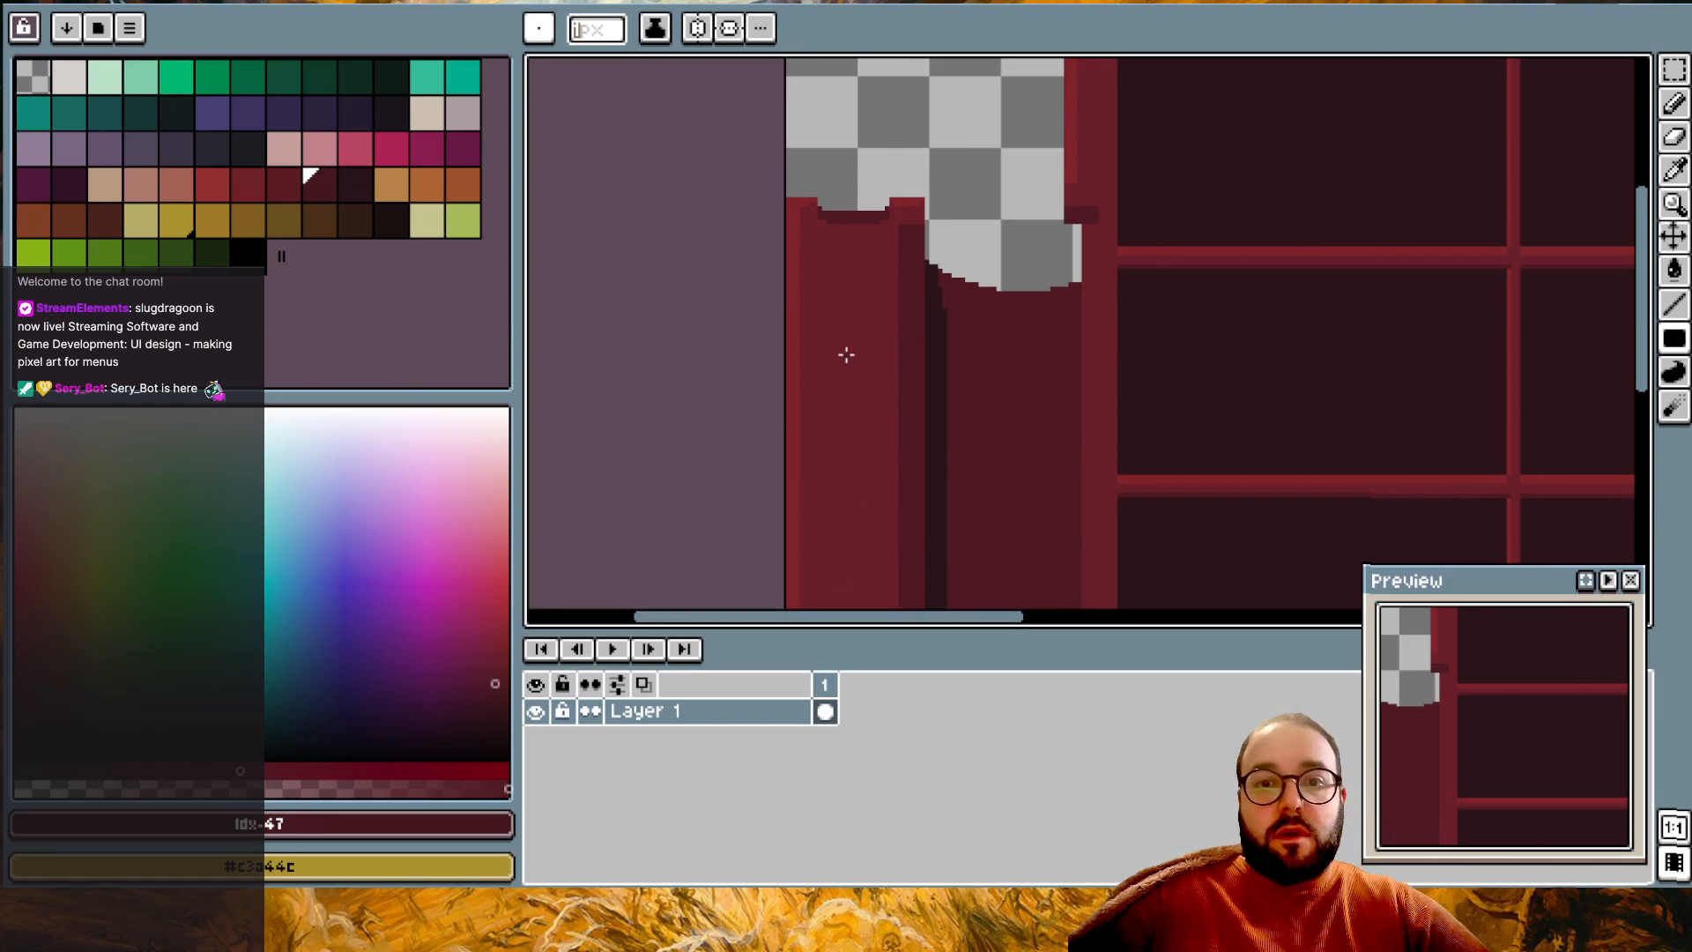
ctrl+scroll(846, 352, up, 1)
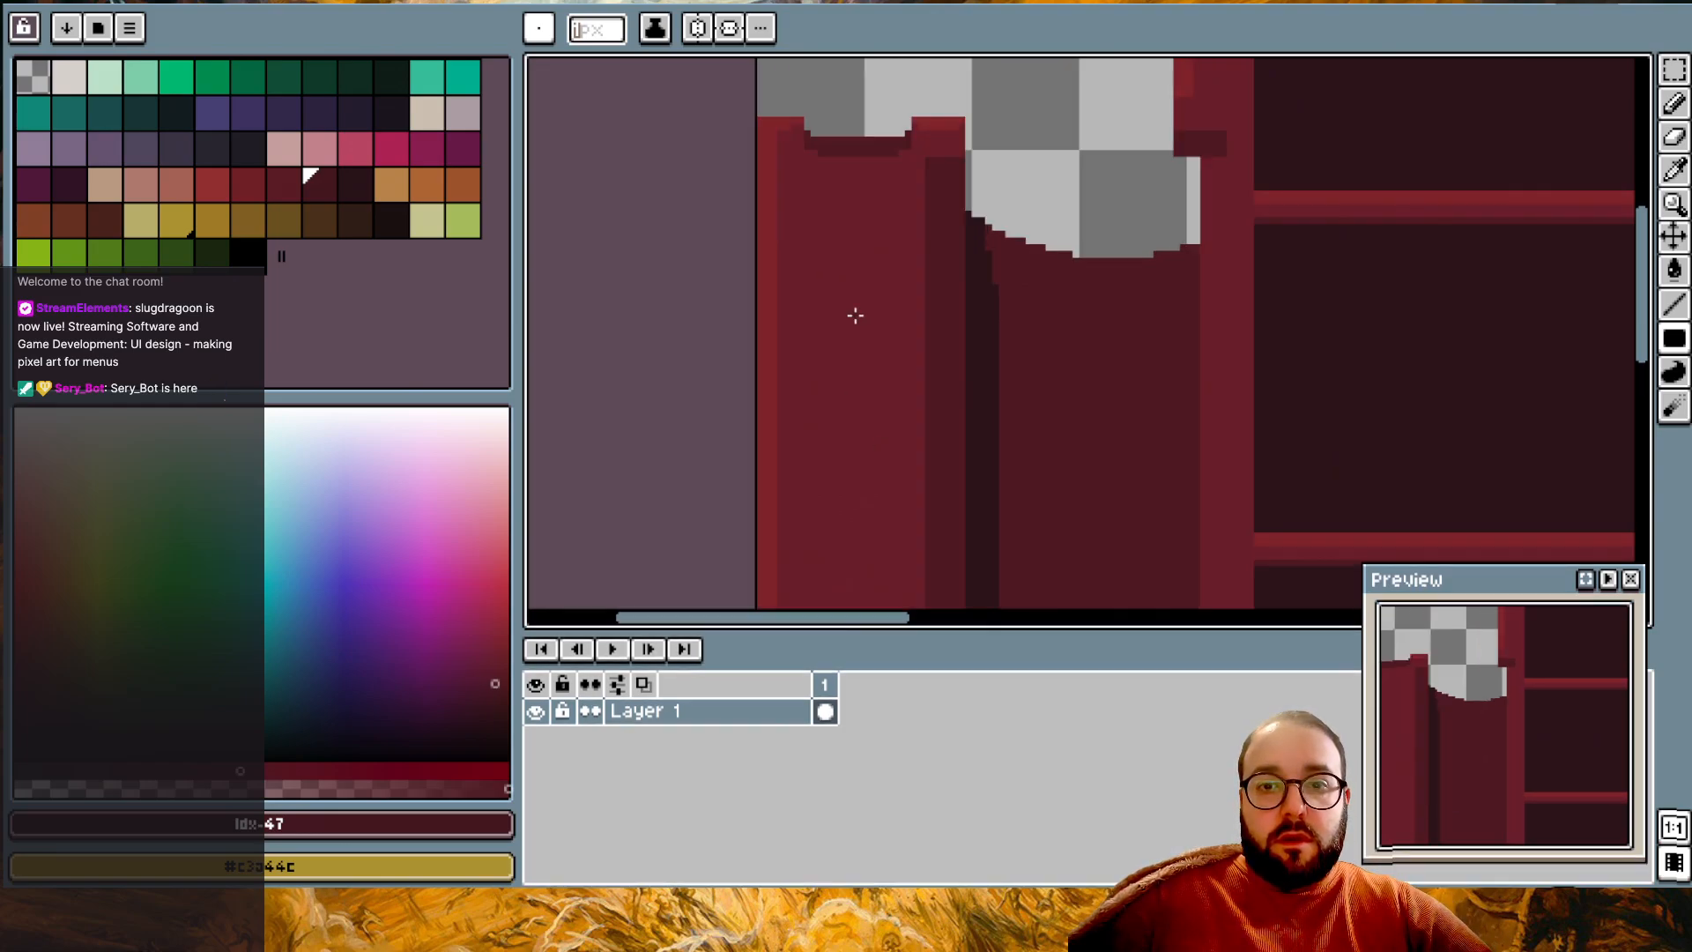
- Sample the shadow red #541F27 and draw a 1-pixel line curving downward across the first column below its notch
alt+click(936, 190)
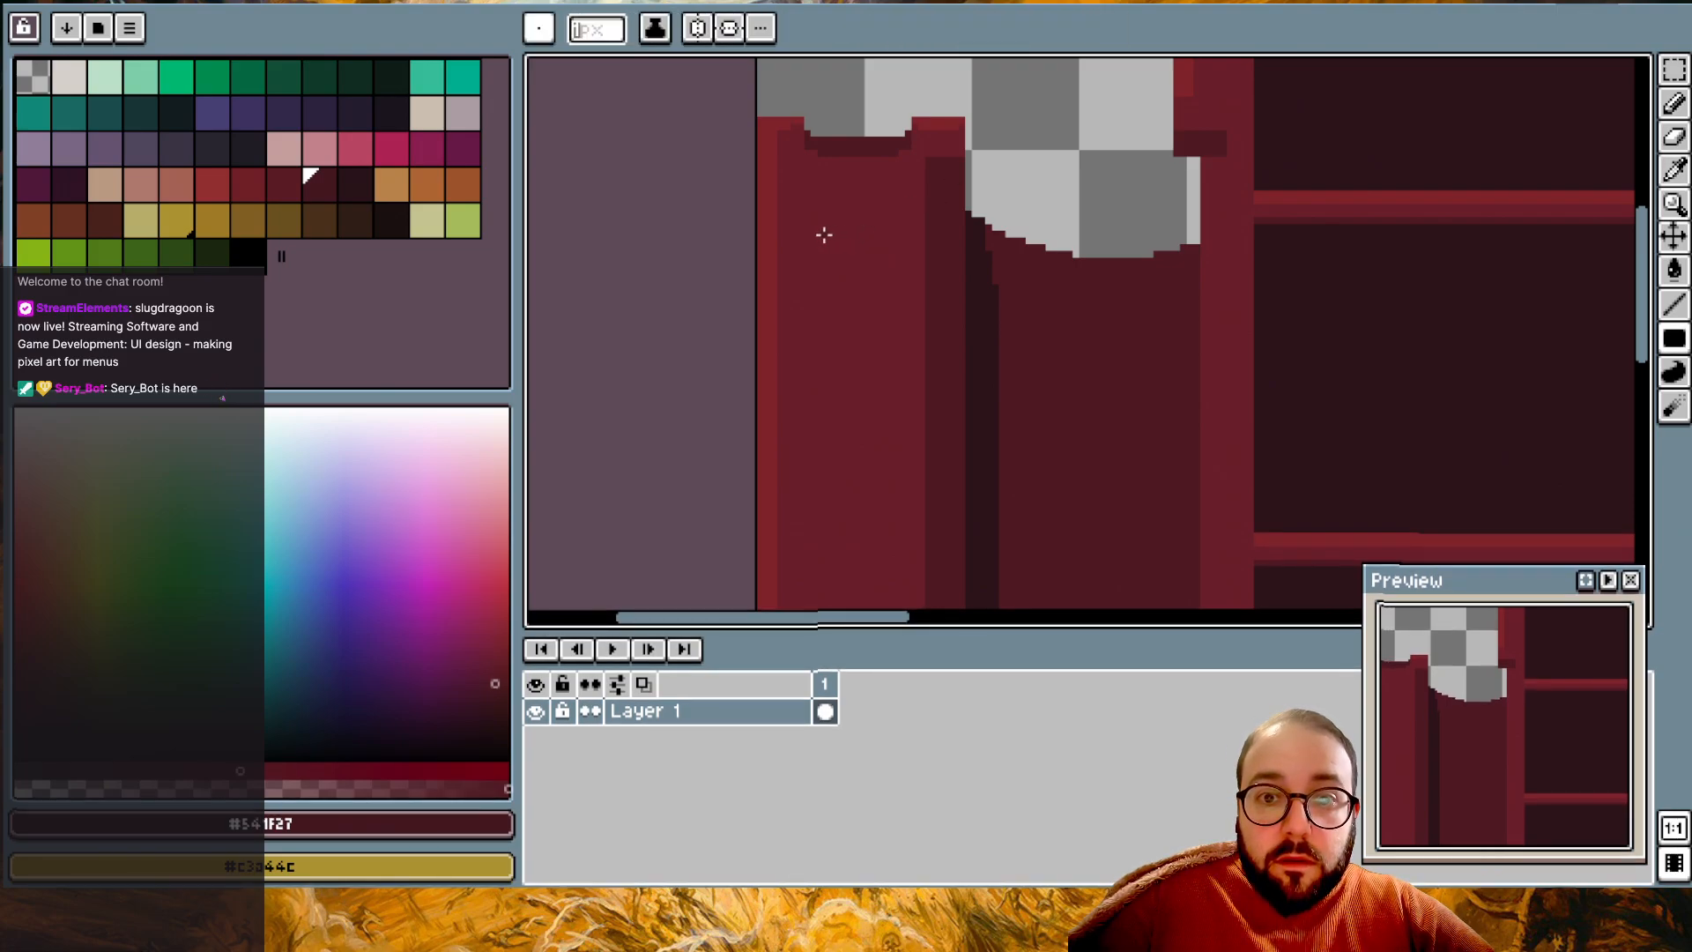
click(891, 233)
ctrl+scroll(908, 203, up, 1)
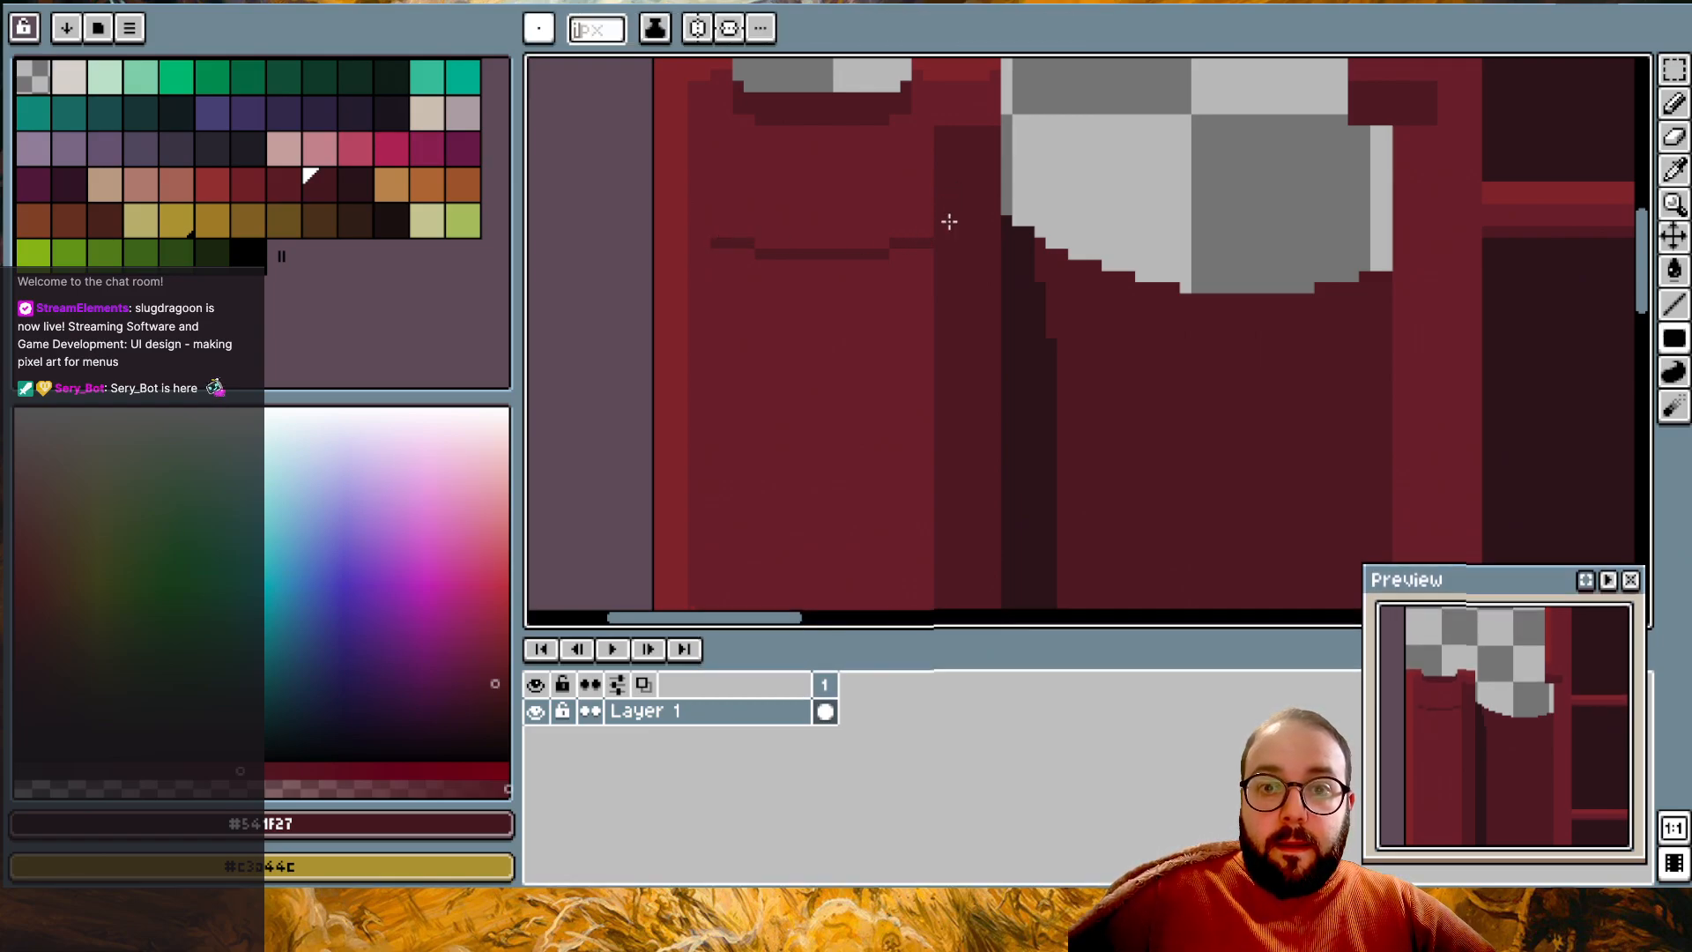
- Extend the curved line to both column edges, using palette colour 48 over the right shadow strip and #702930 over the left highlight
click(357, 183)
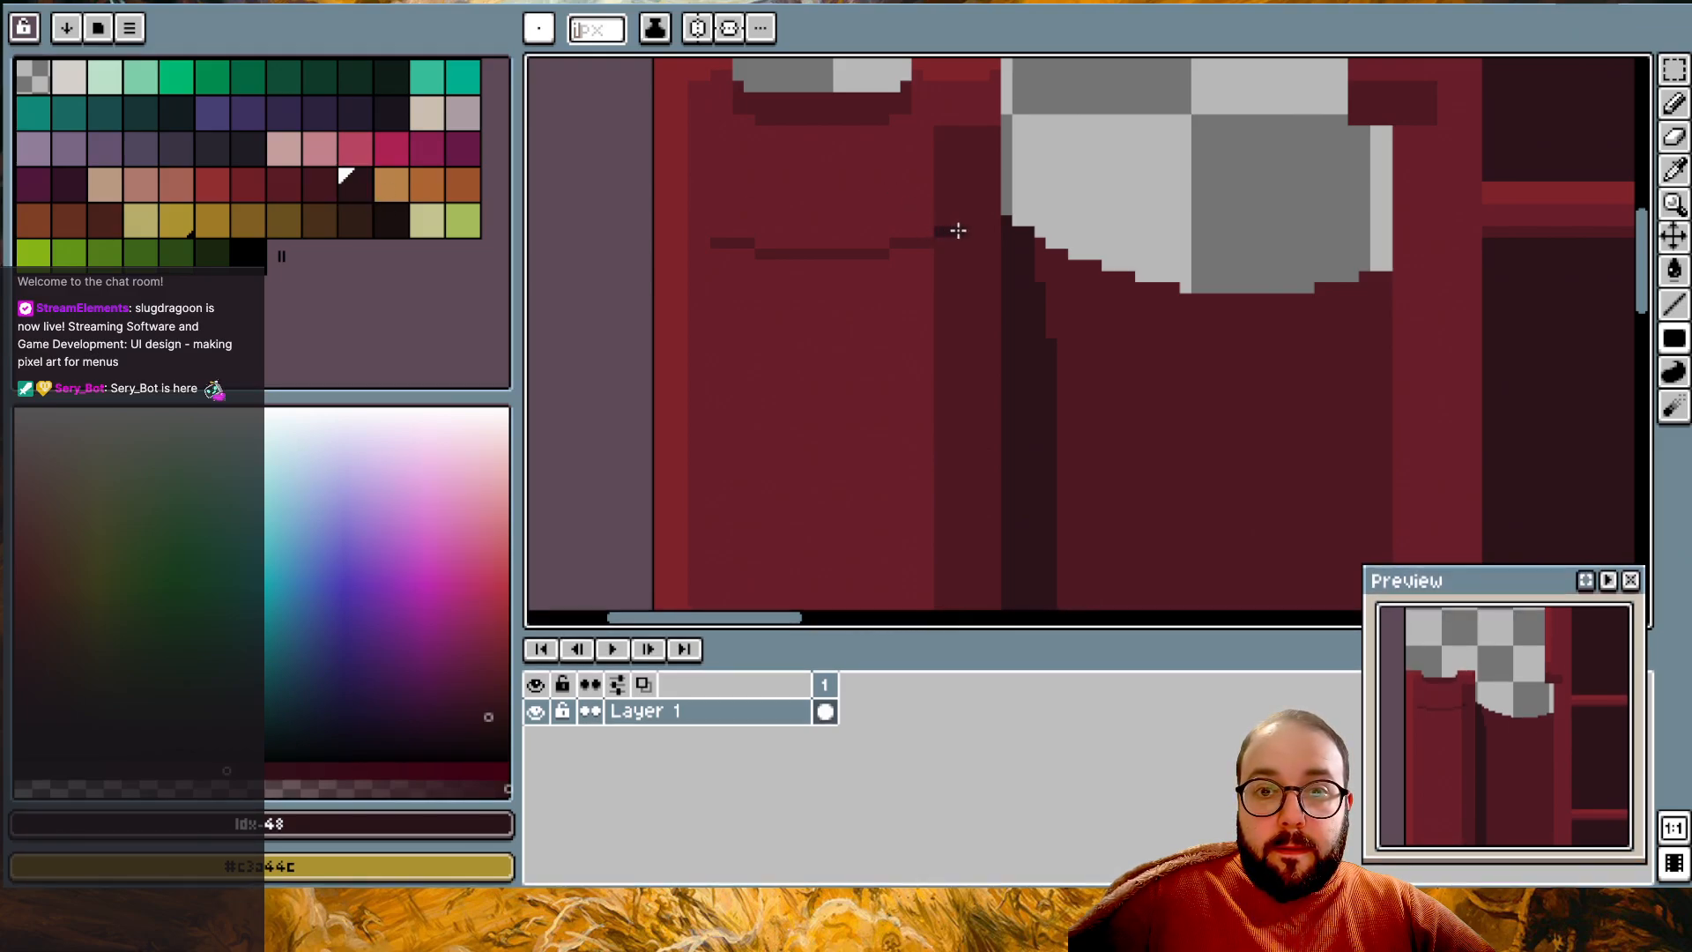
click(982, 219)
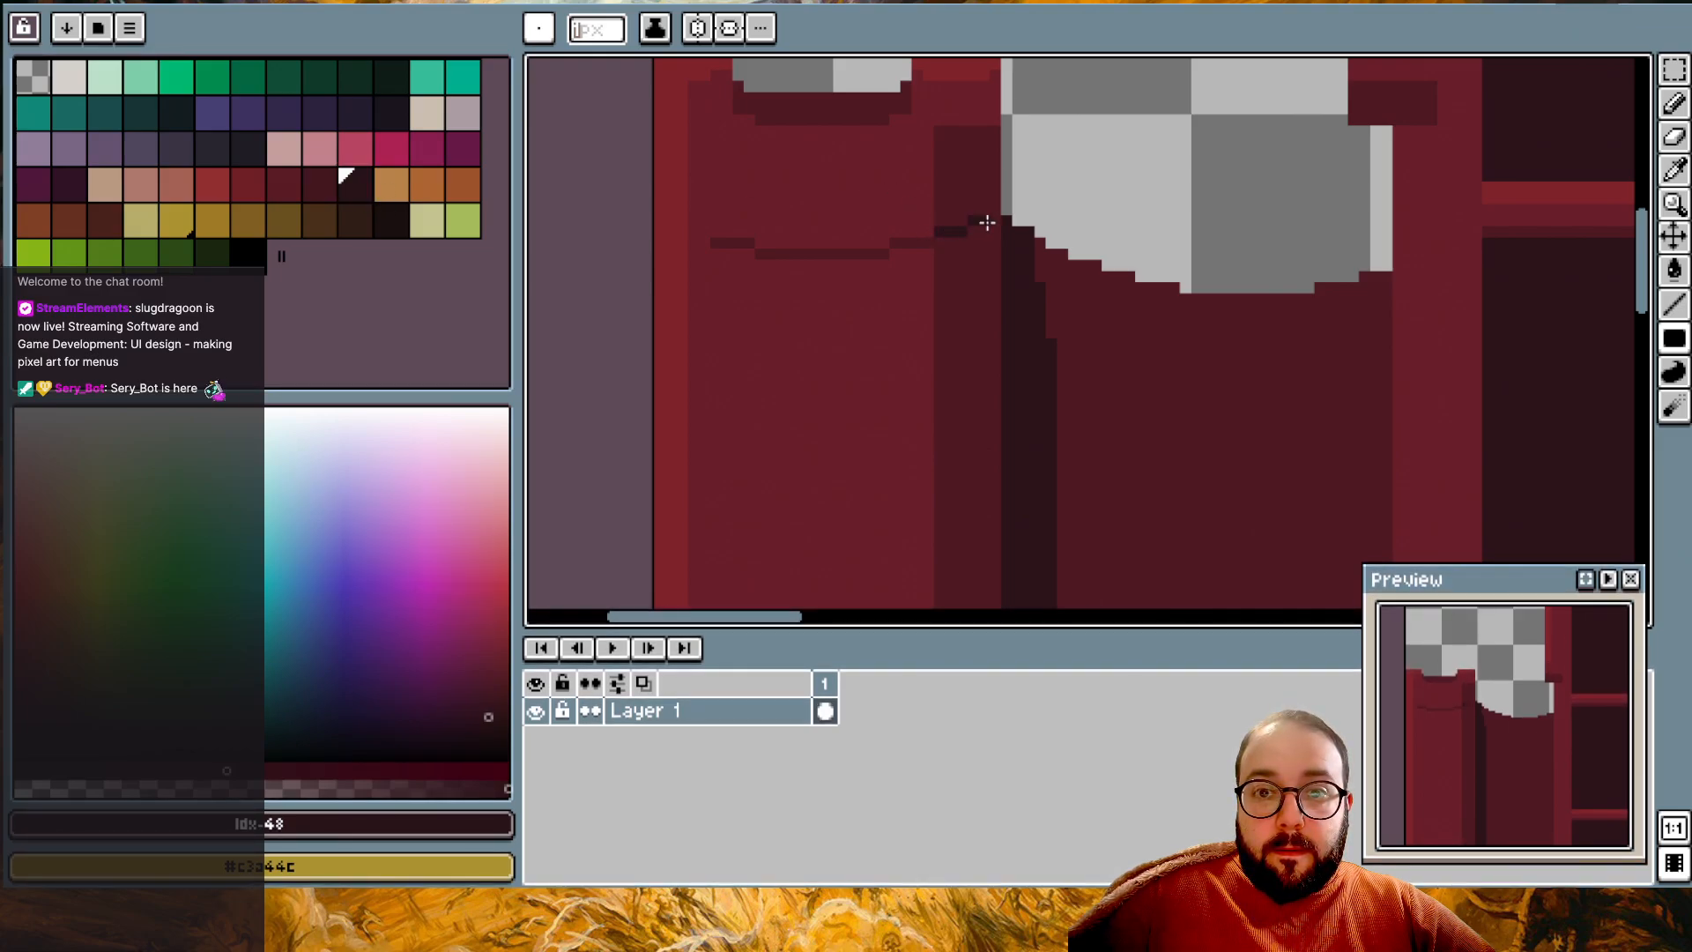
alt+click(848, 248)
click(699, 231)
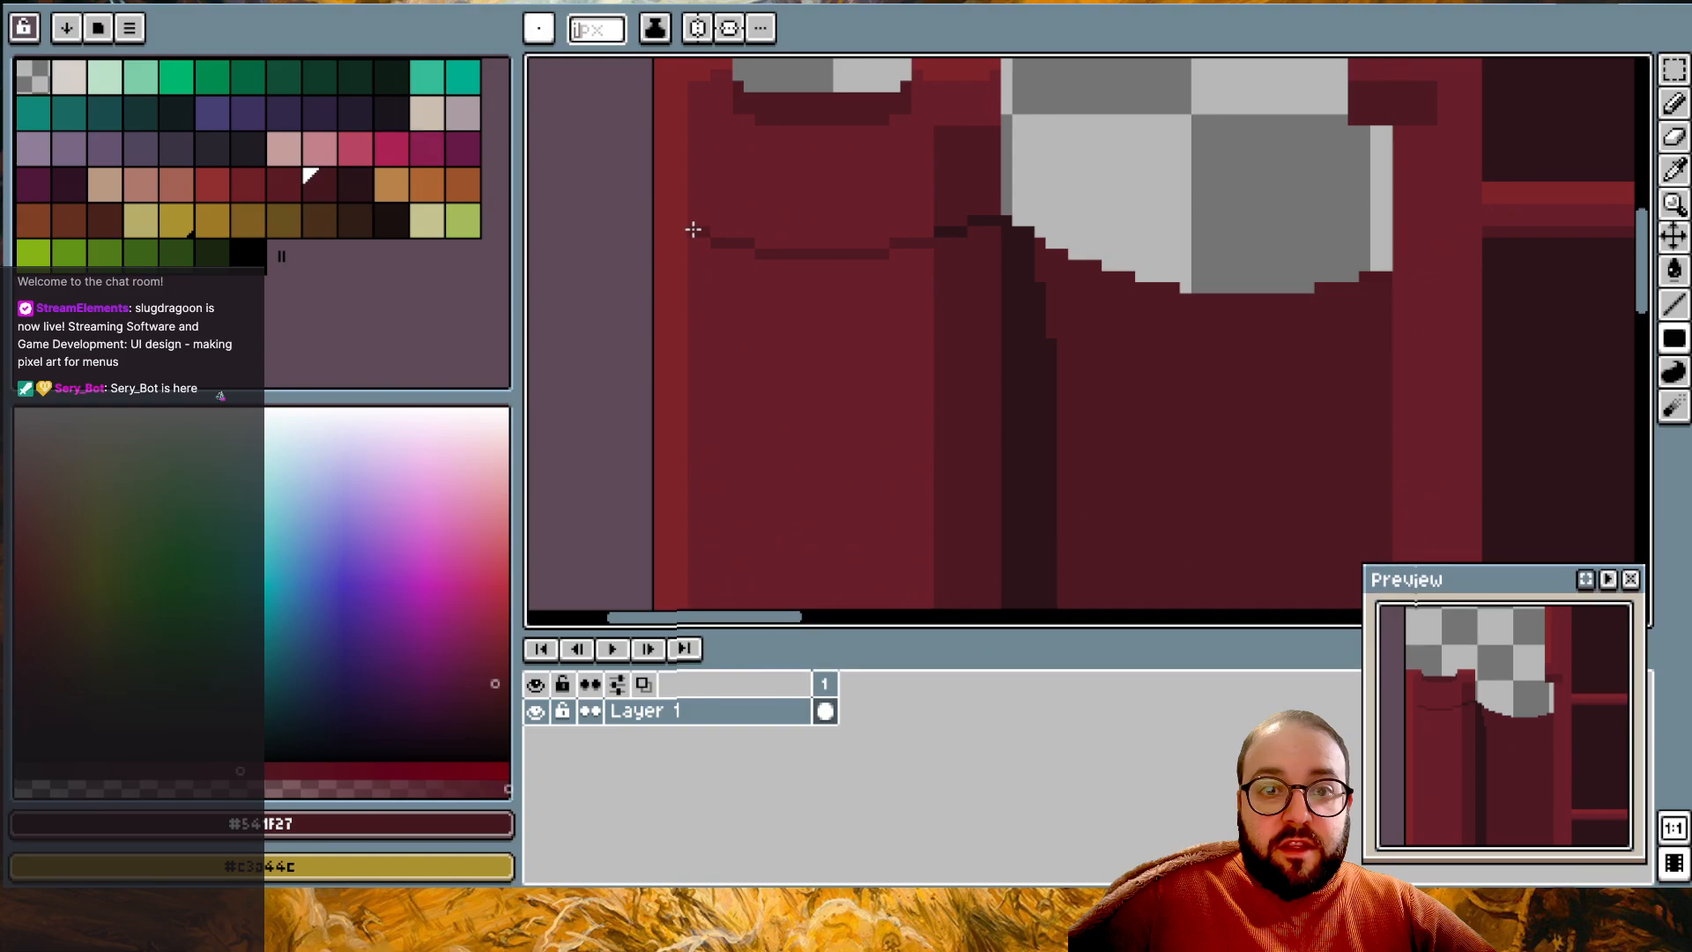
key(alt)
alt+click(686, 216)
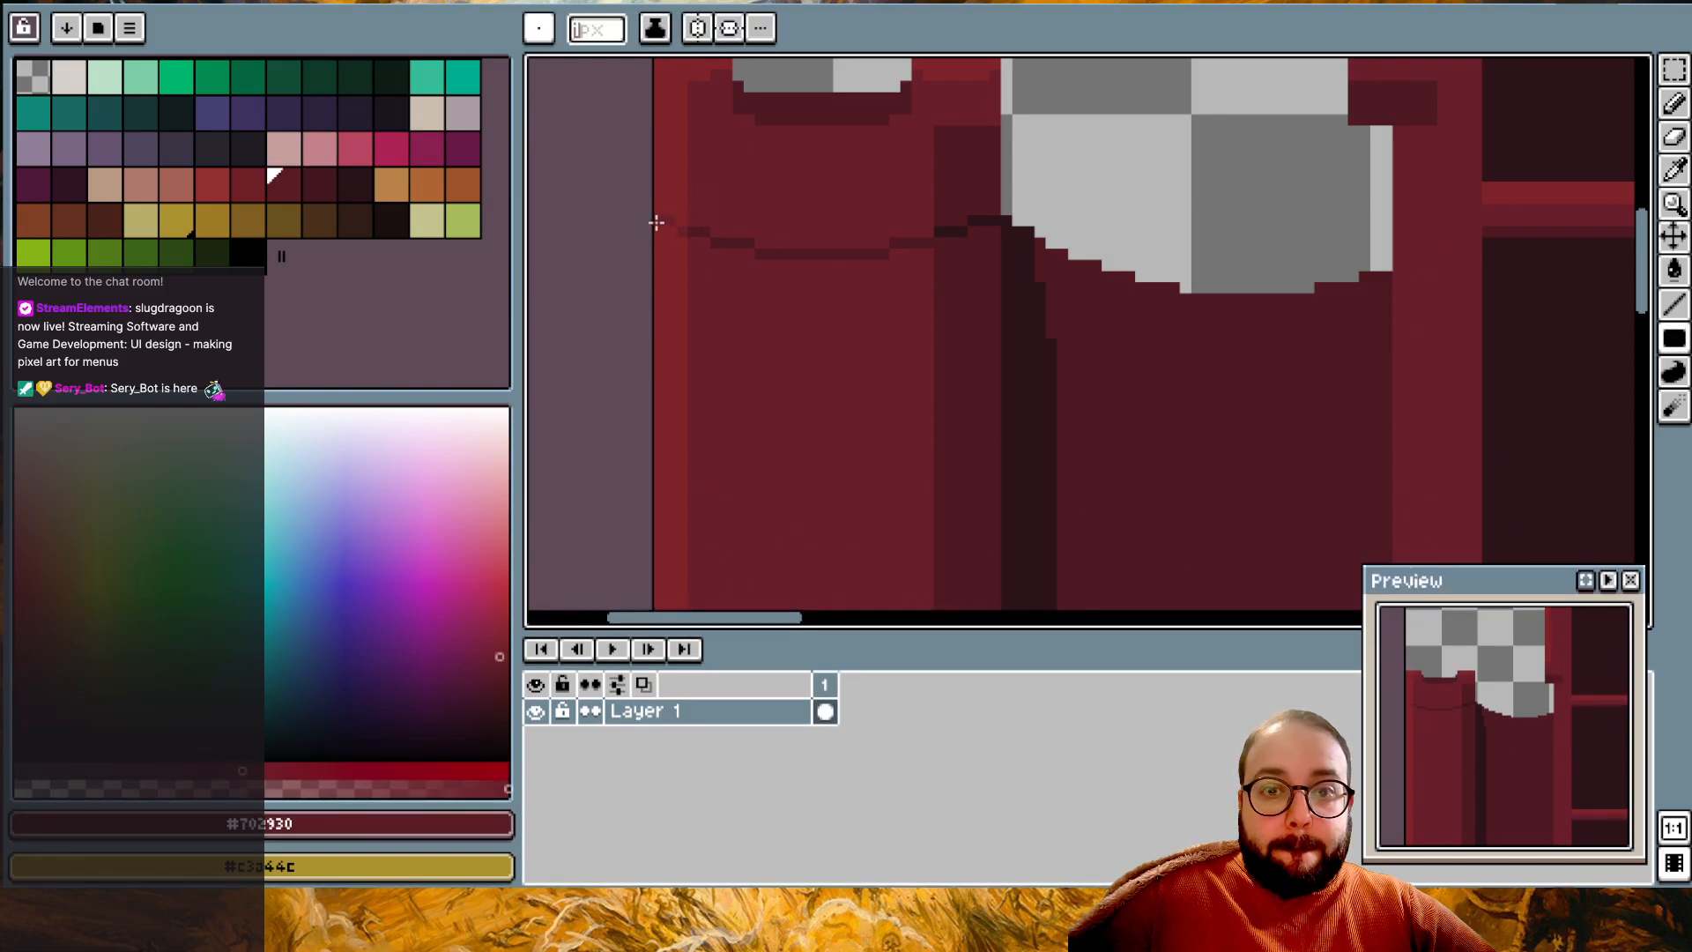
- Thicken the first column's curved line to about 2 pixels, matching the colour to each section it crosses
scroll(710, 187, down, 2)
scroll(710, 188, up, 1)
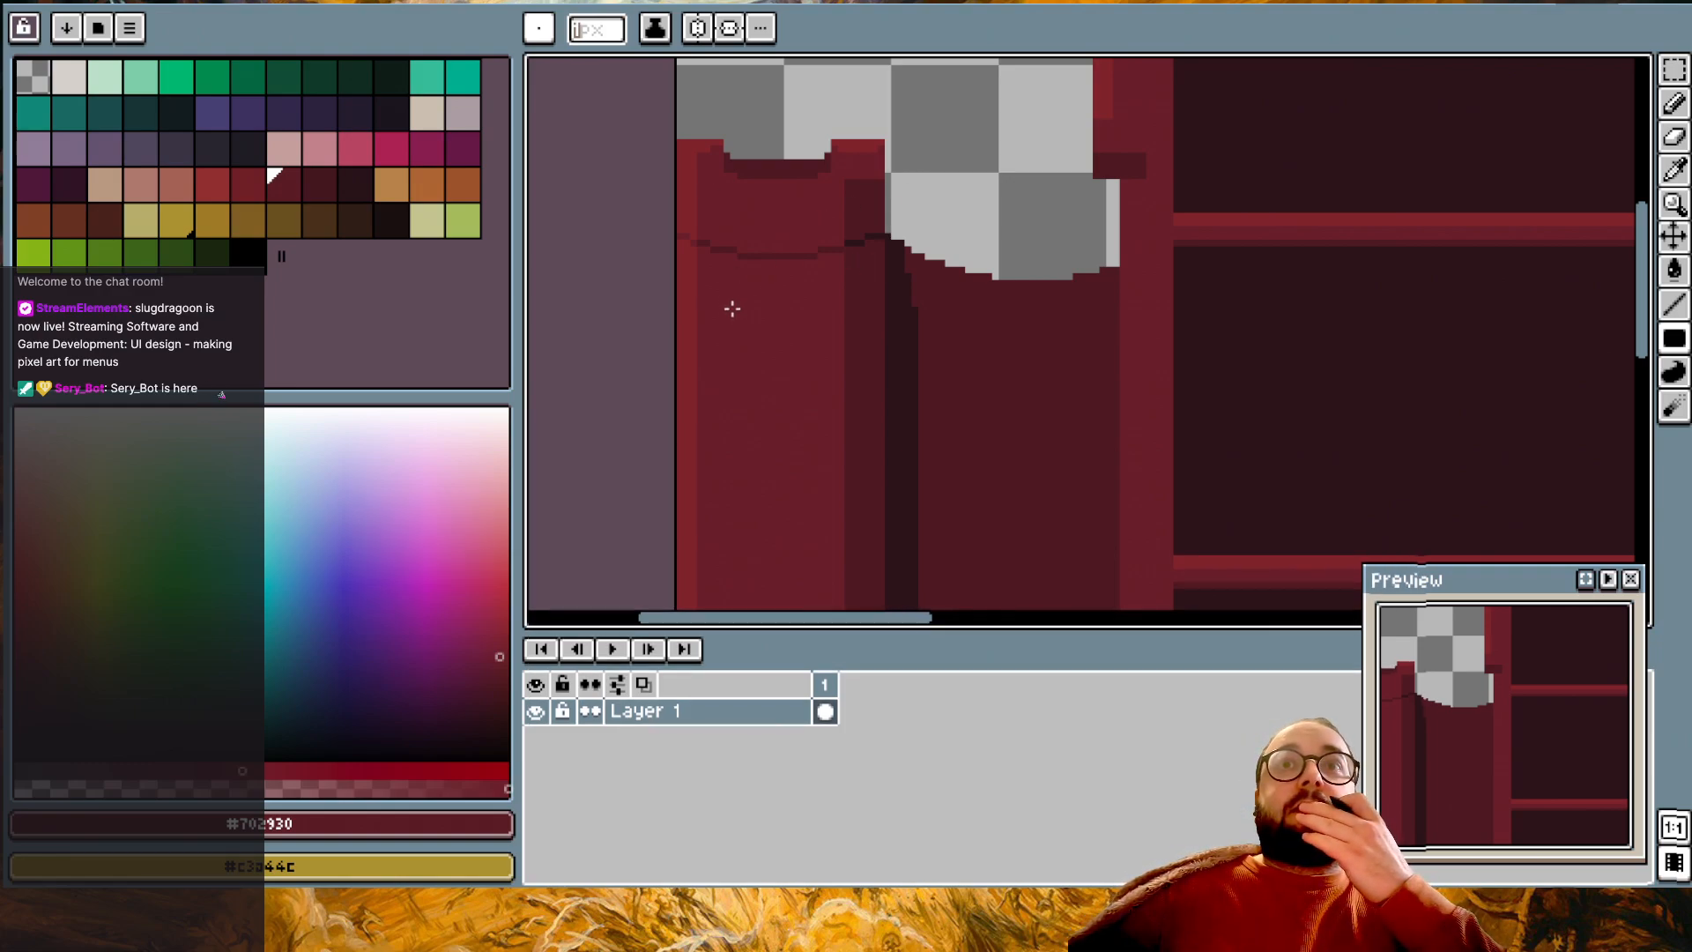
scroll(736, 313, up, 2)
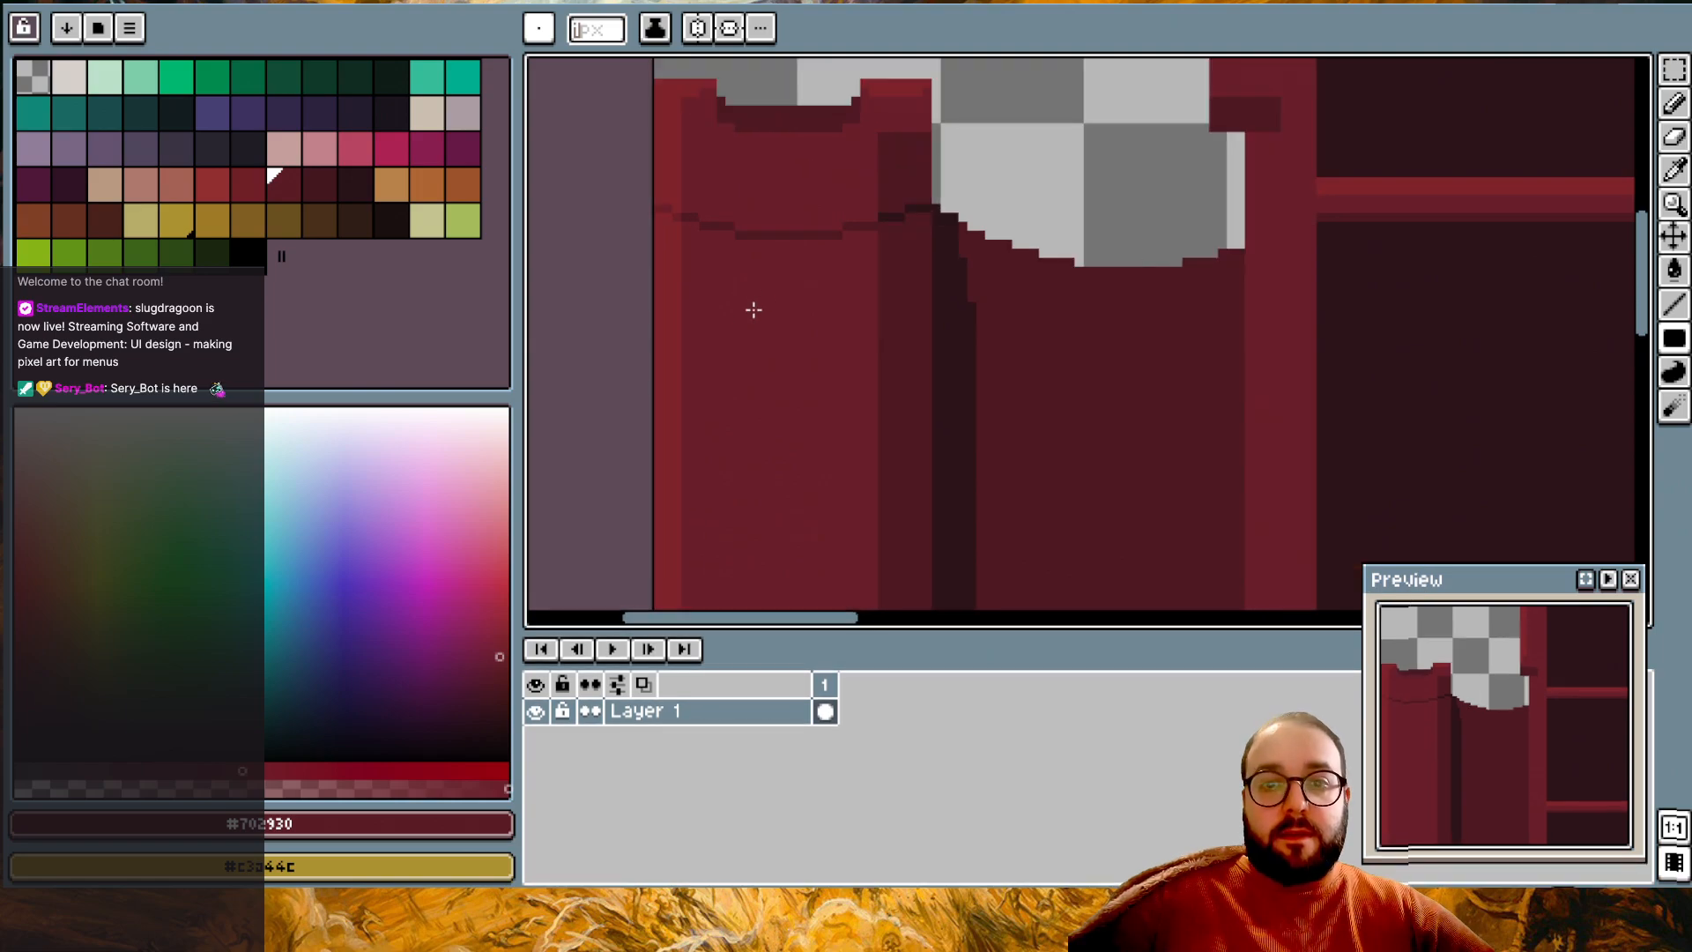
key(alt)
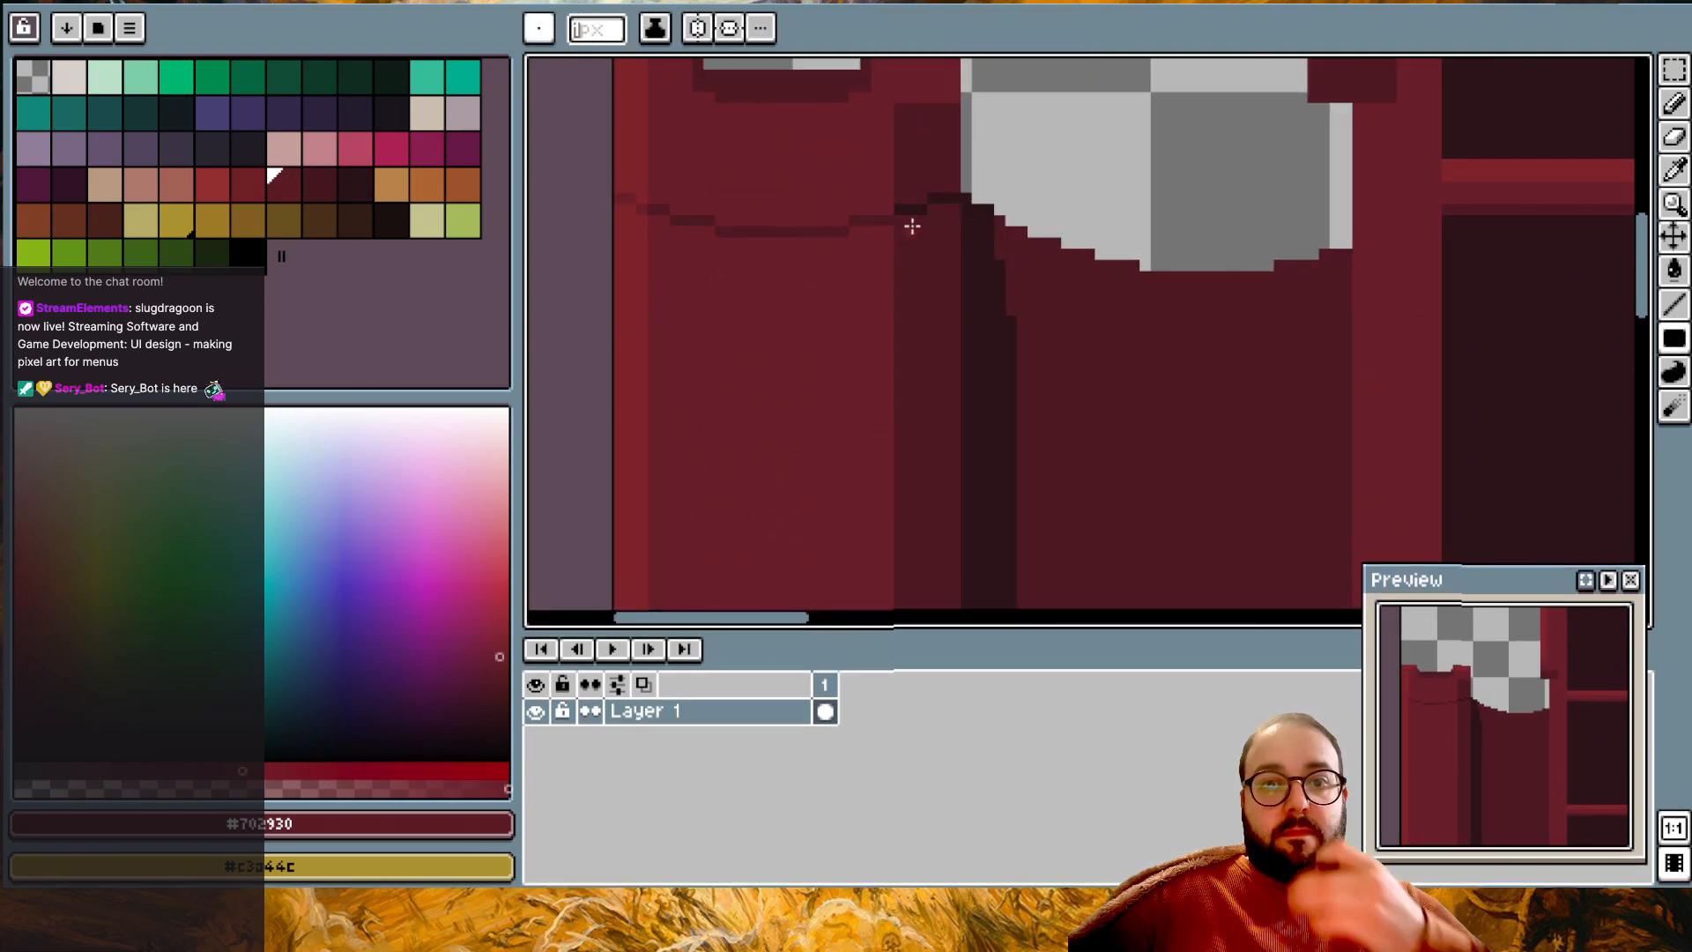
alt+click(899, 215)
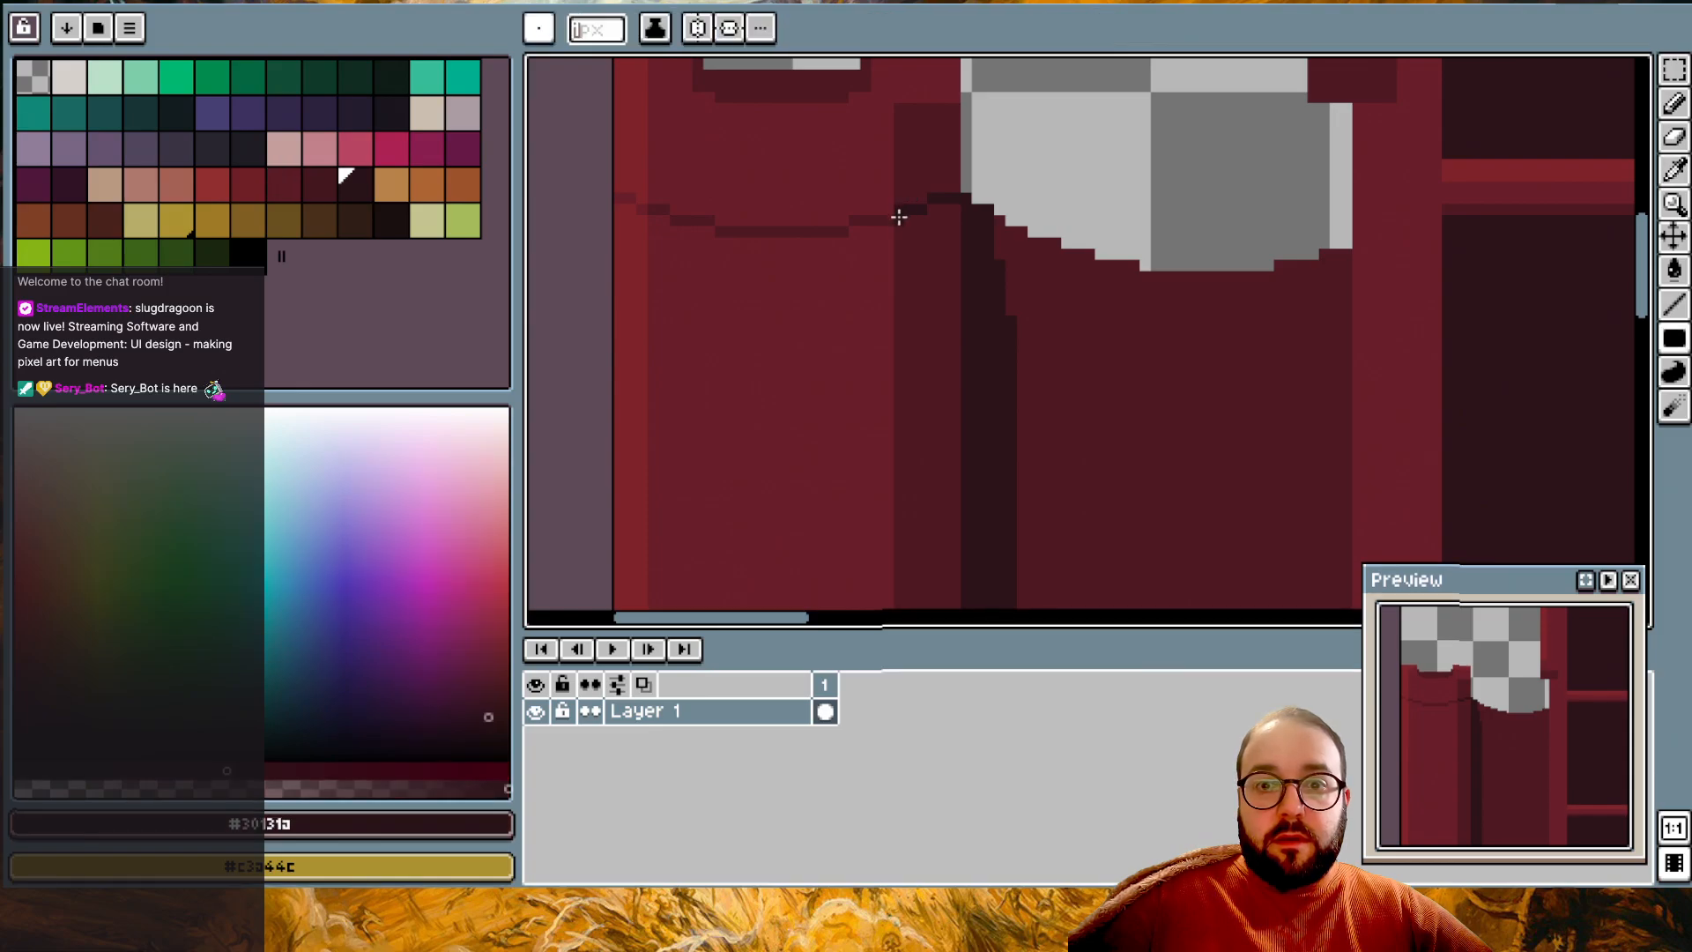
click(913, 216)
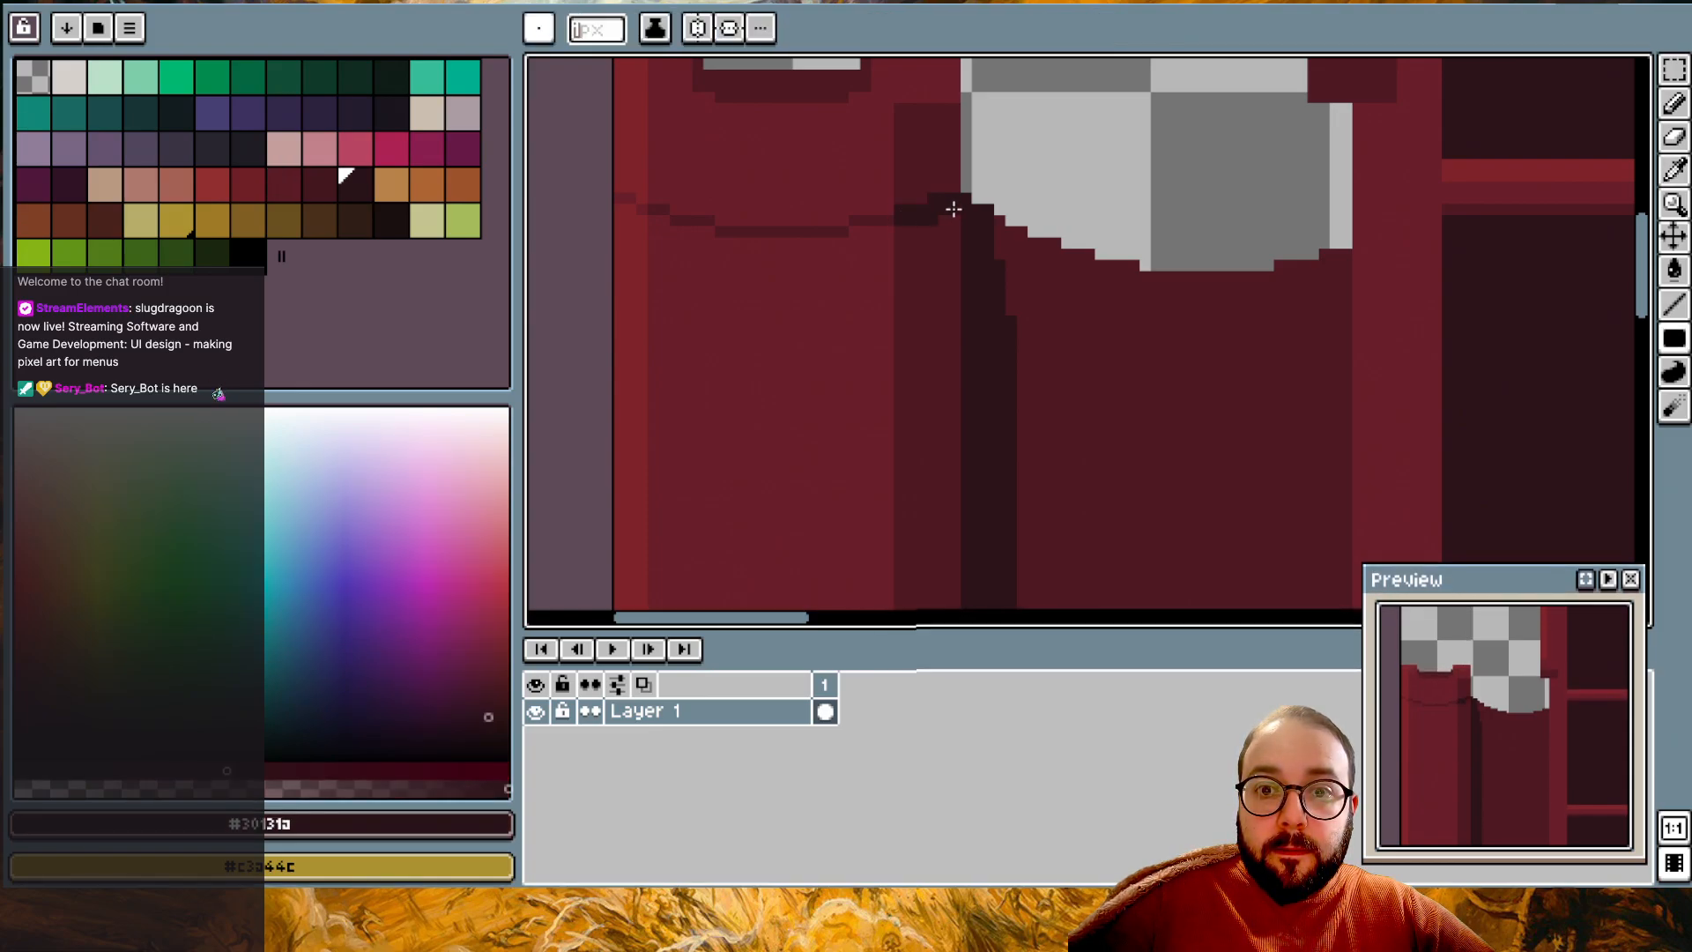
key(alt)
alt+click(881, 220)
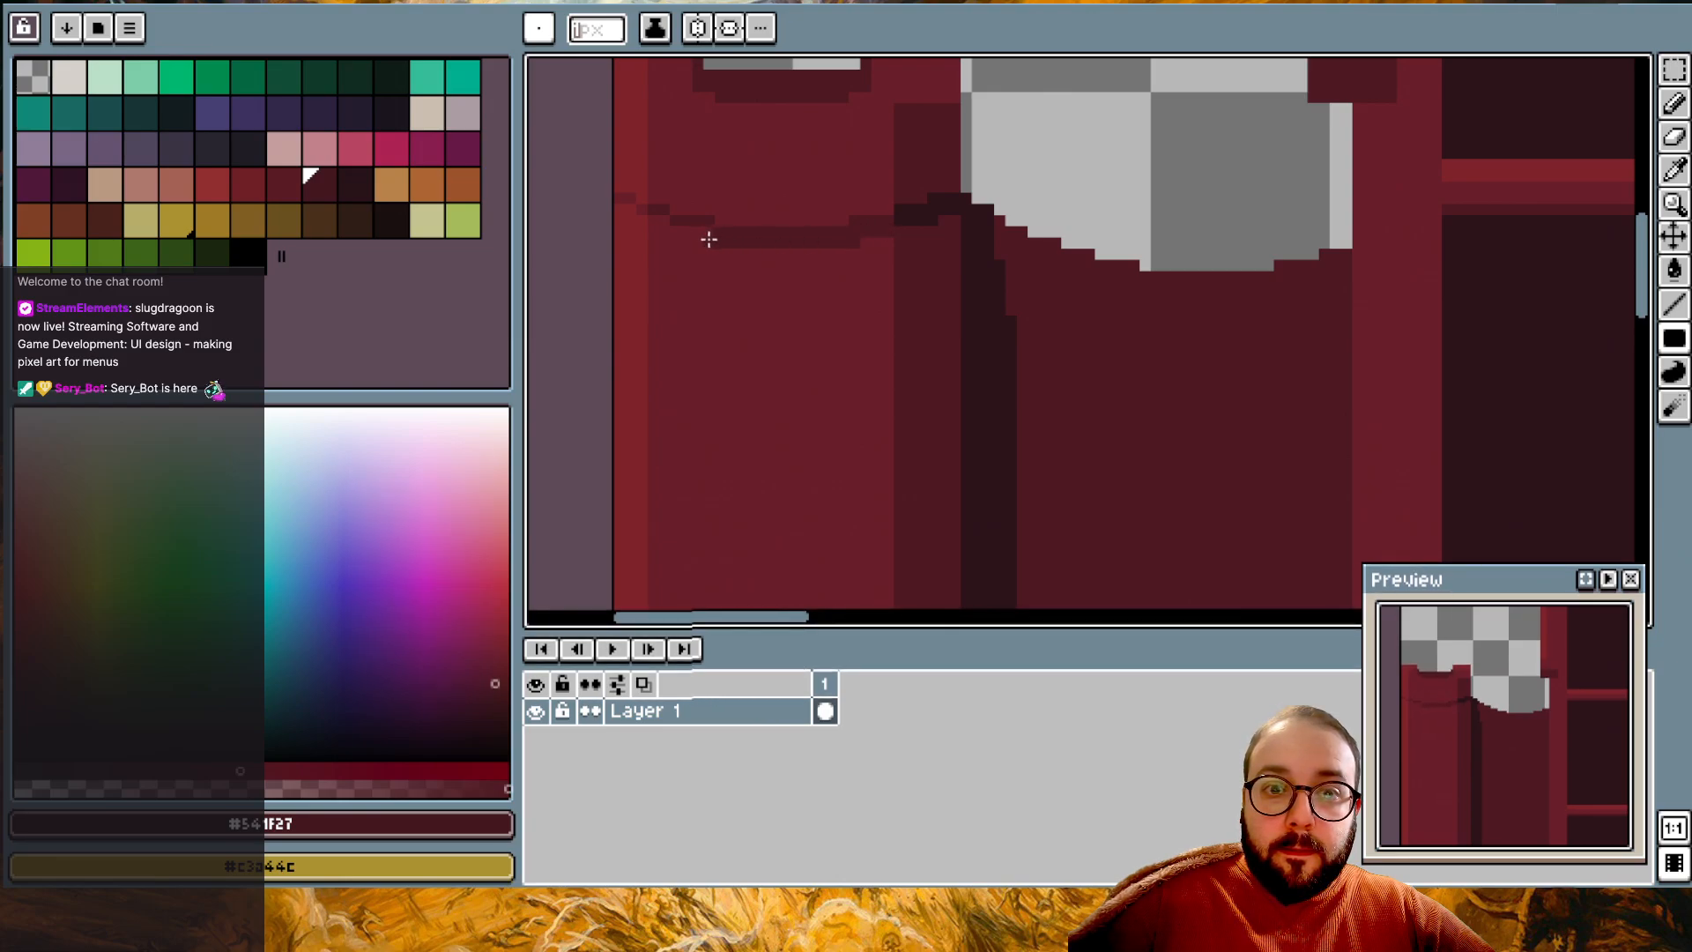
alt+click(640, 213)
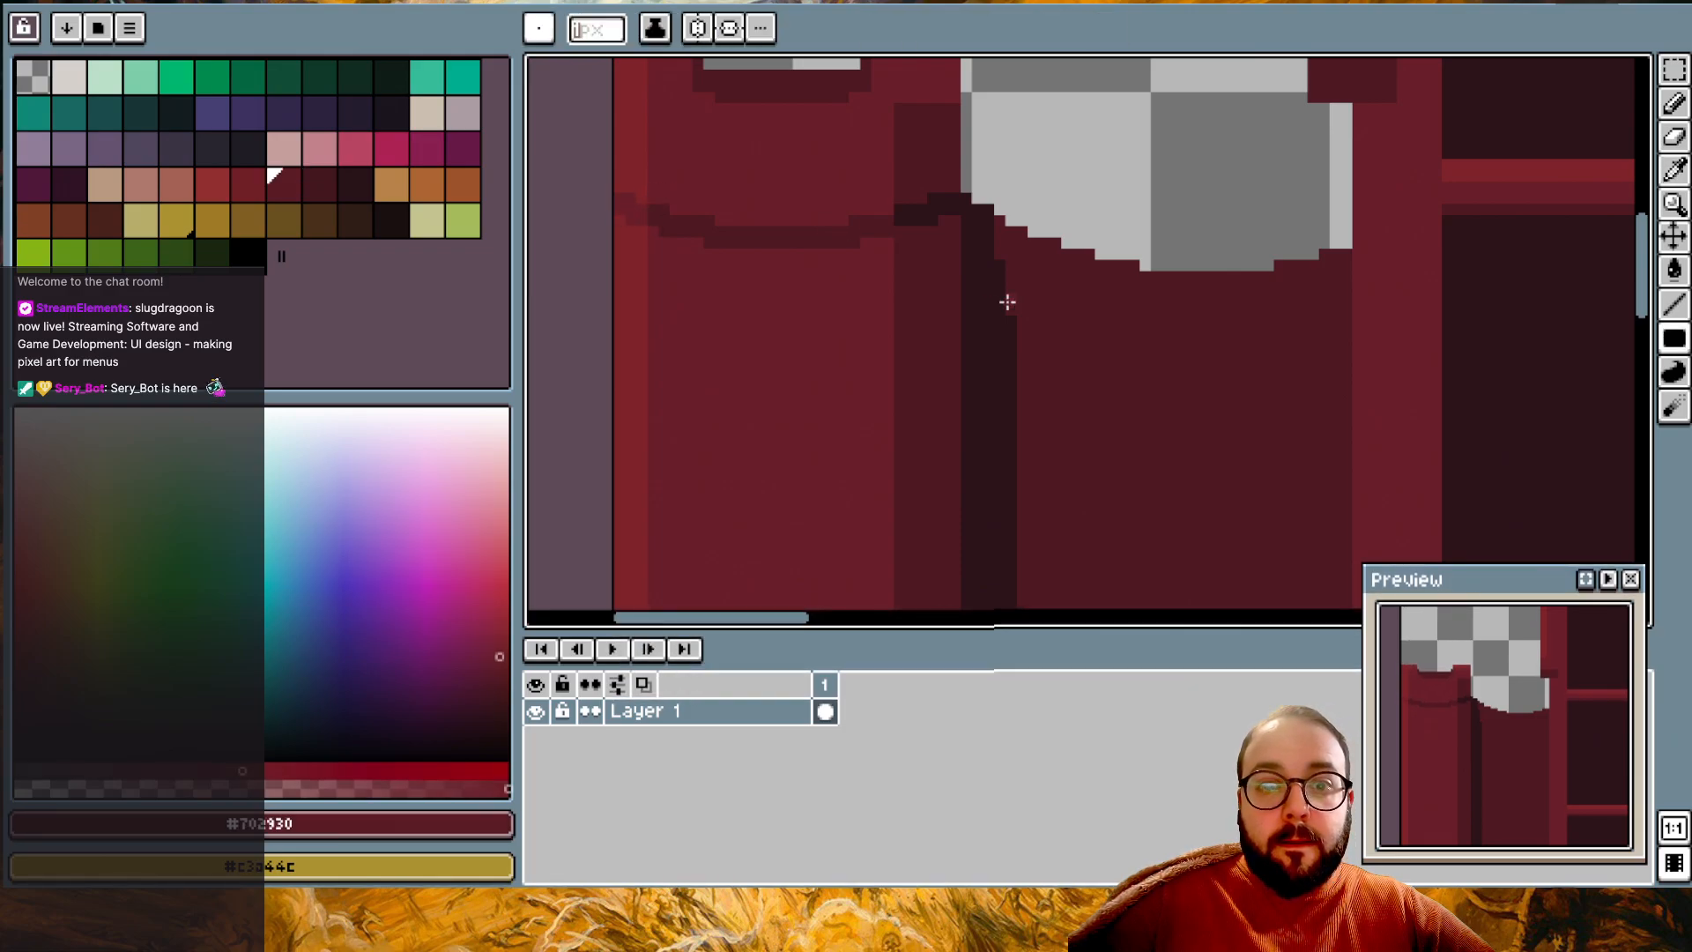
- Line the sides and lower edge of the first column's top notch with a darker shadow in palette colour 48
scroll(1005, 294, down, 3)
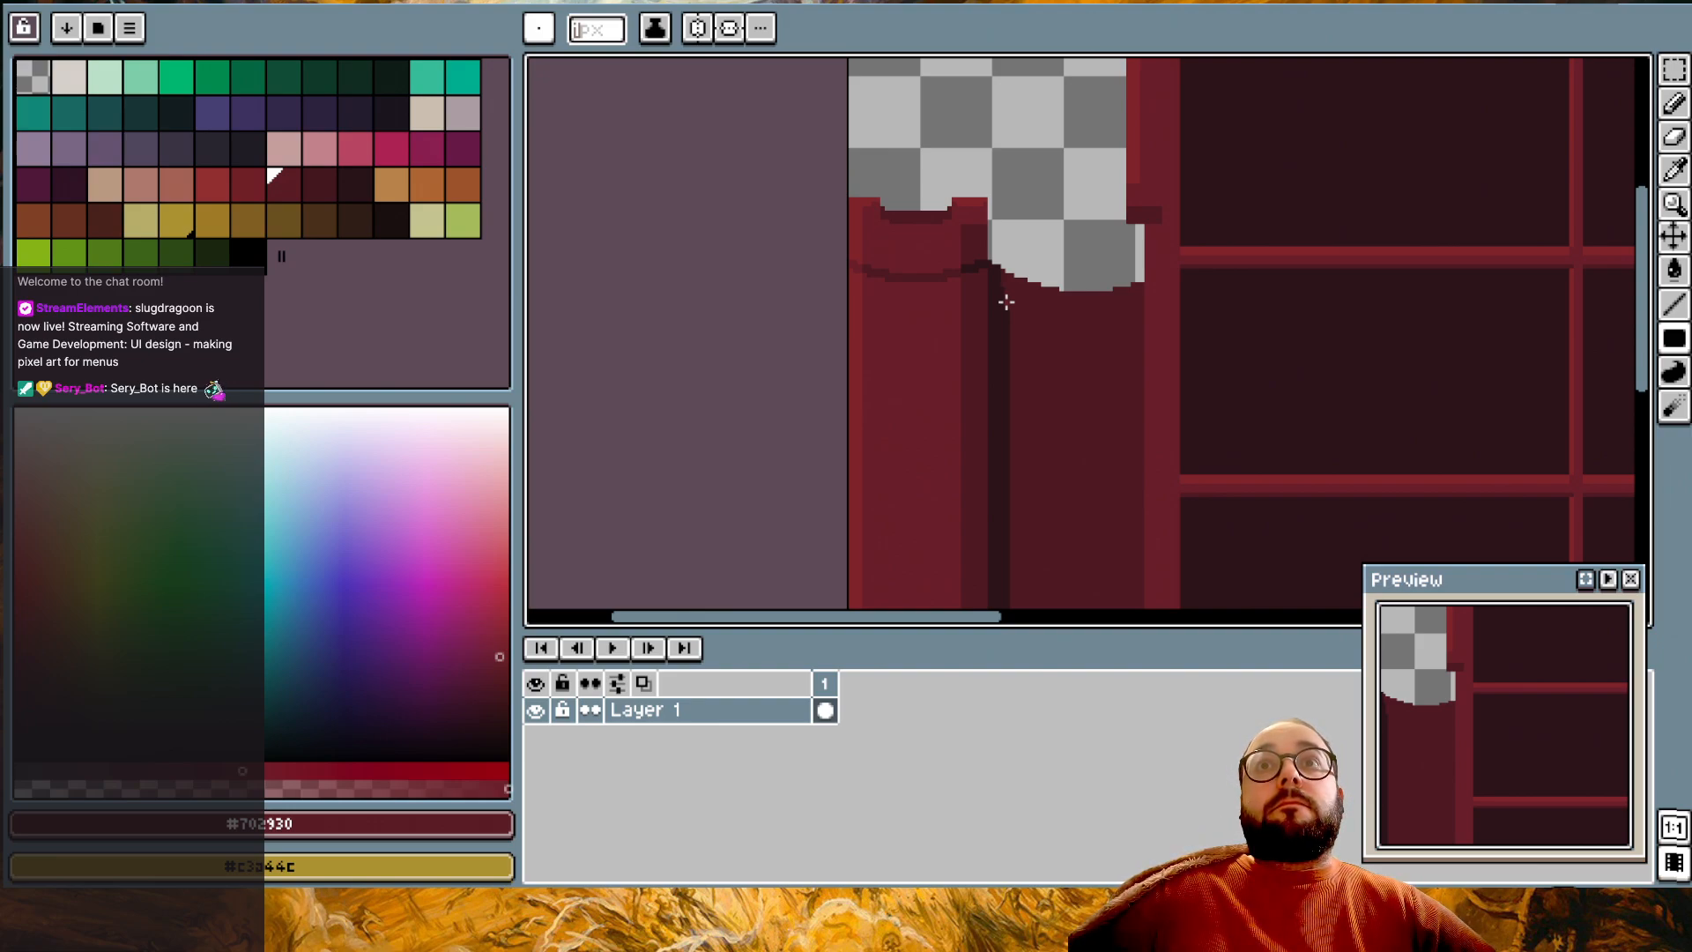
scroll(907, 279, up, 3)
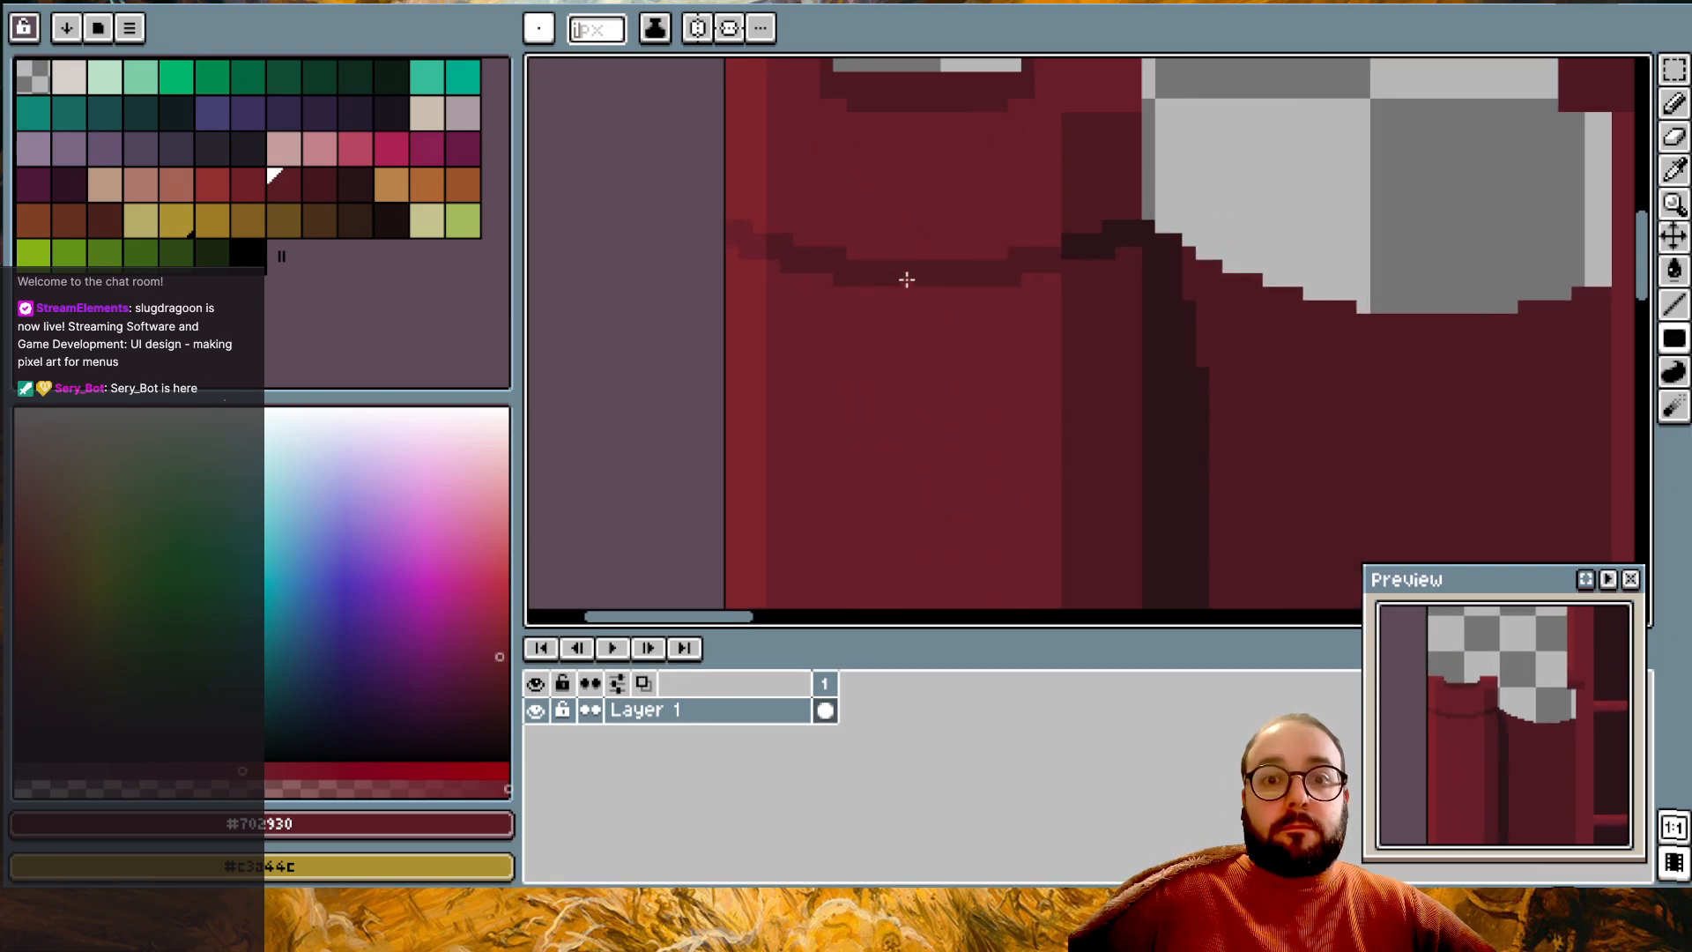
scroll(907, 279, up, 3)
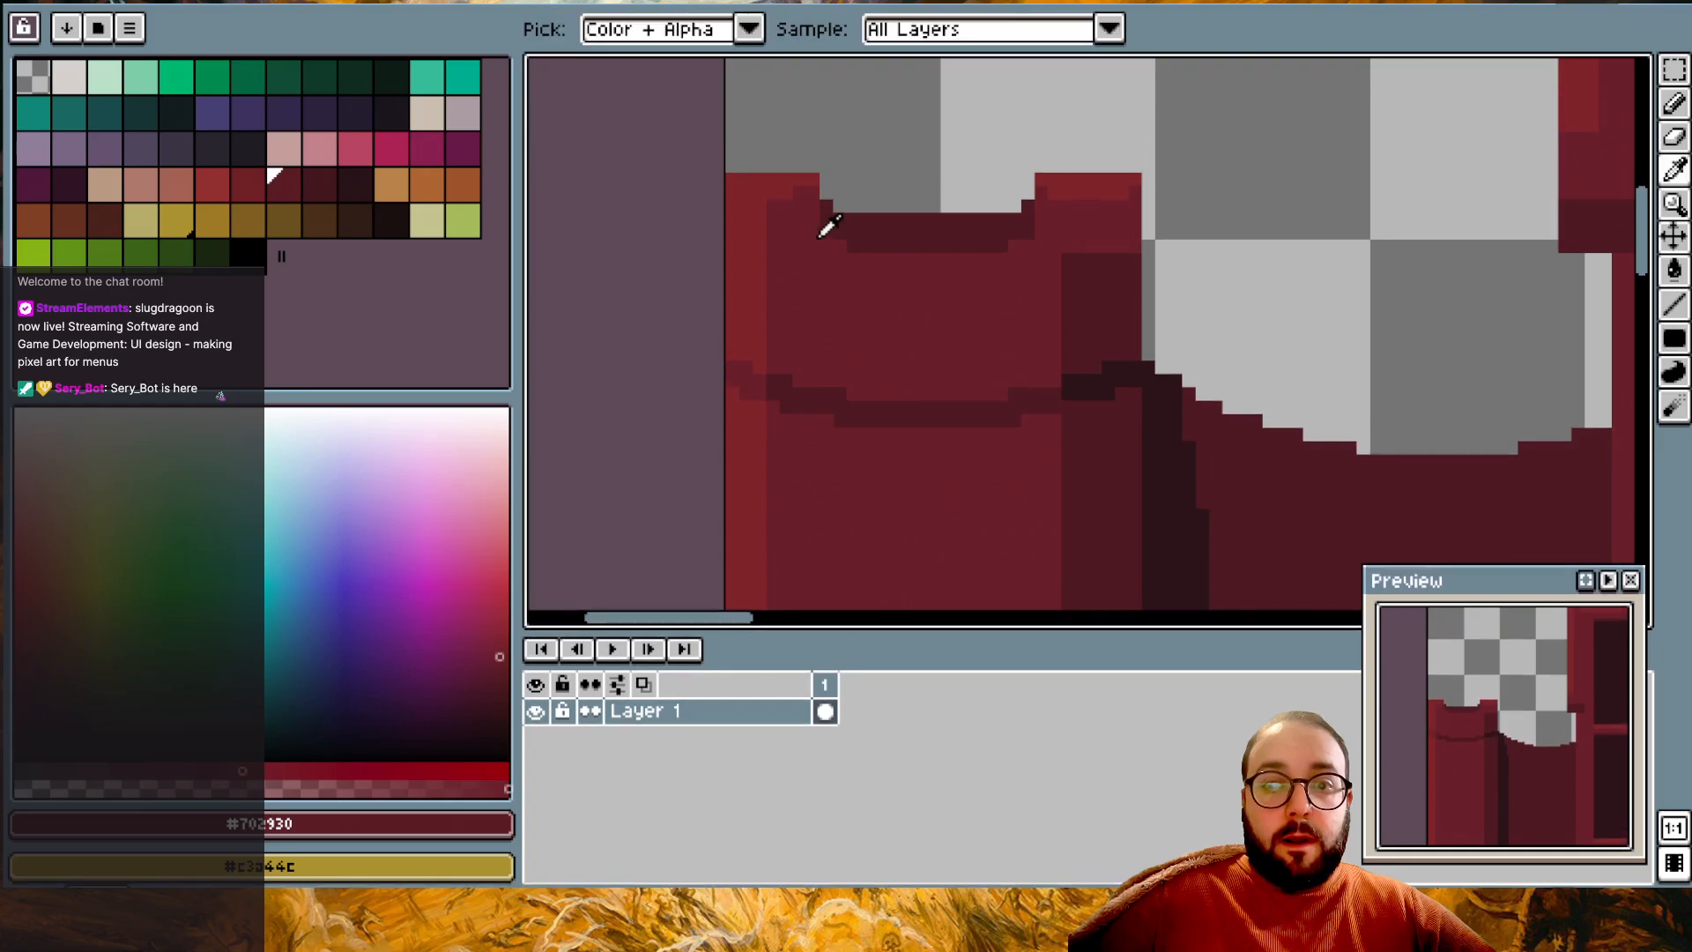
alt+click(848, 224)
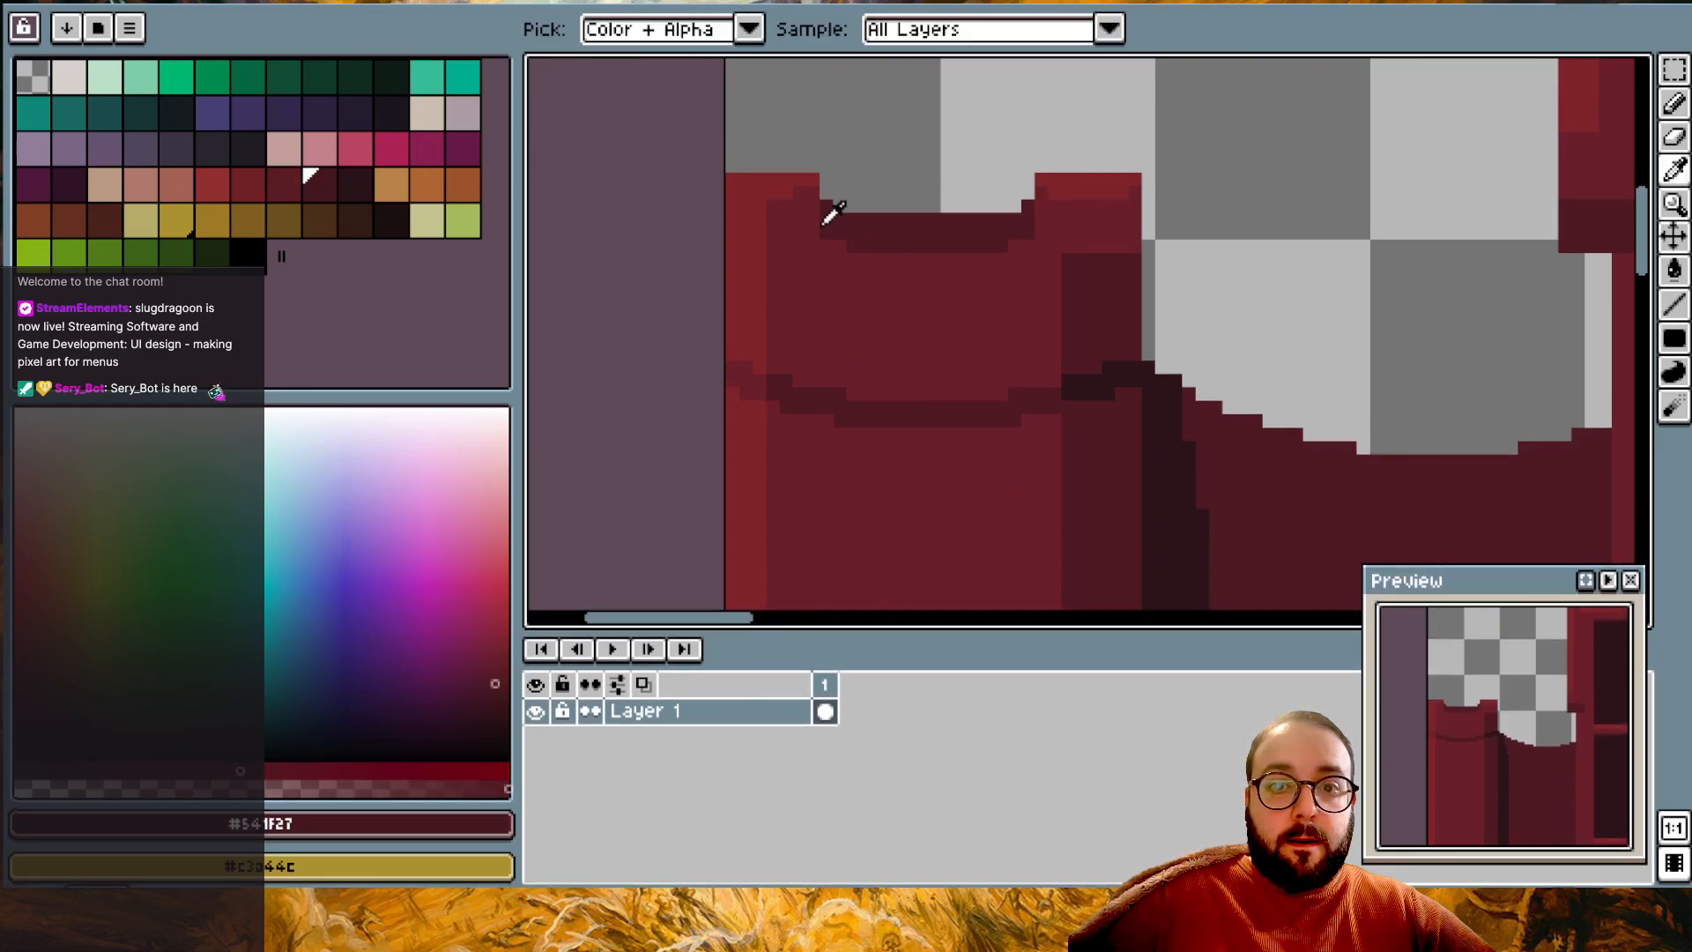
click(363, 196)
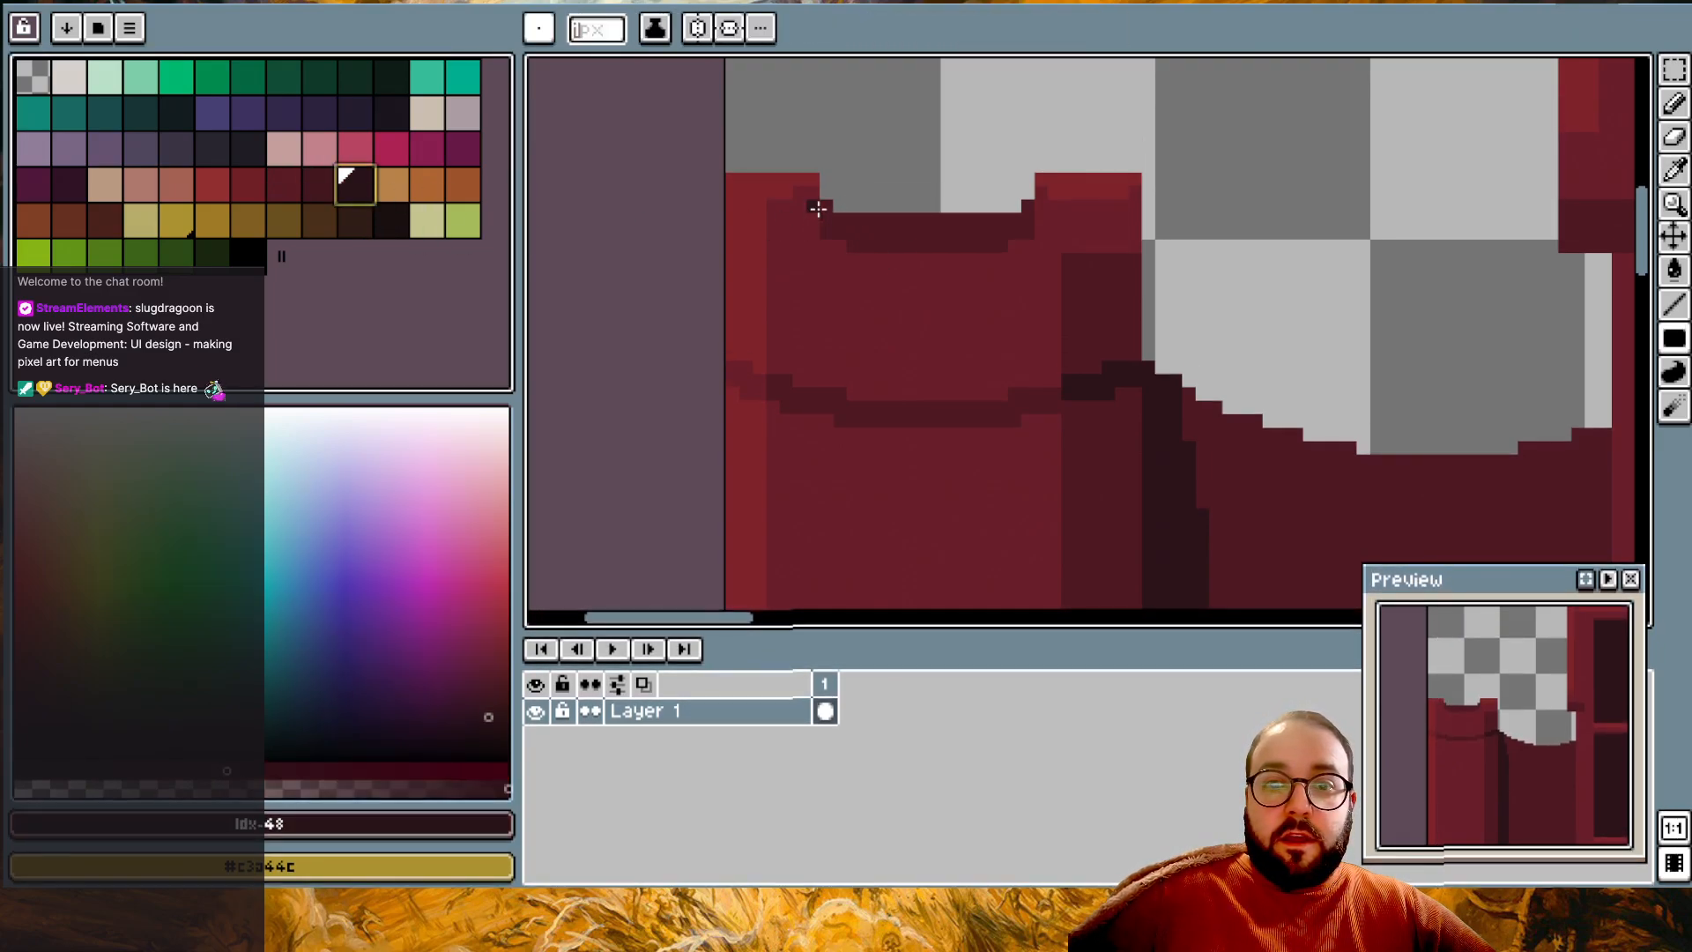
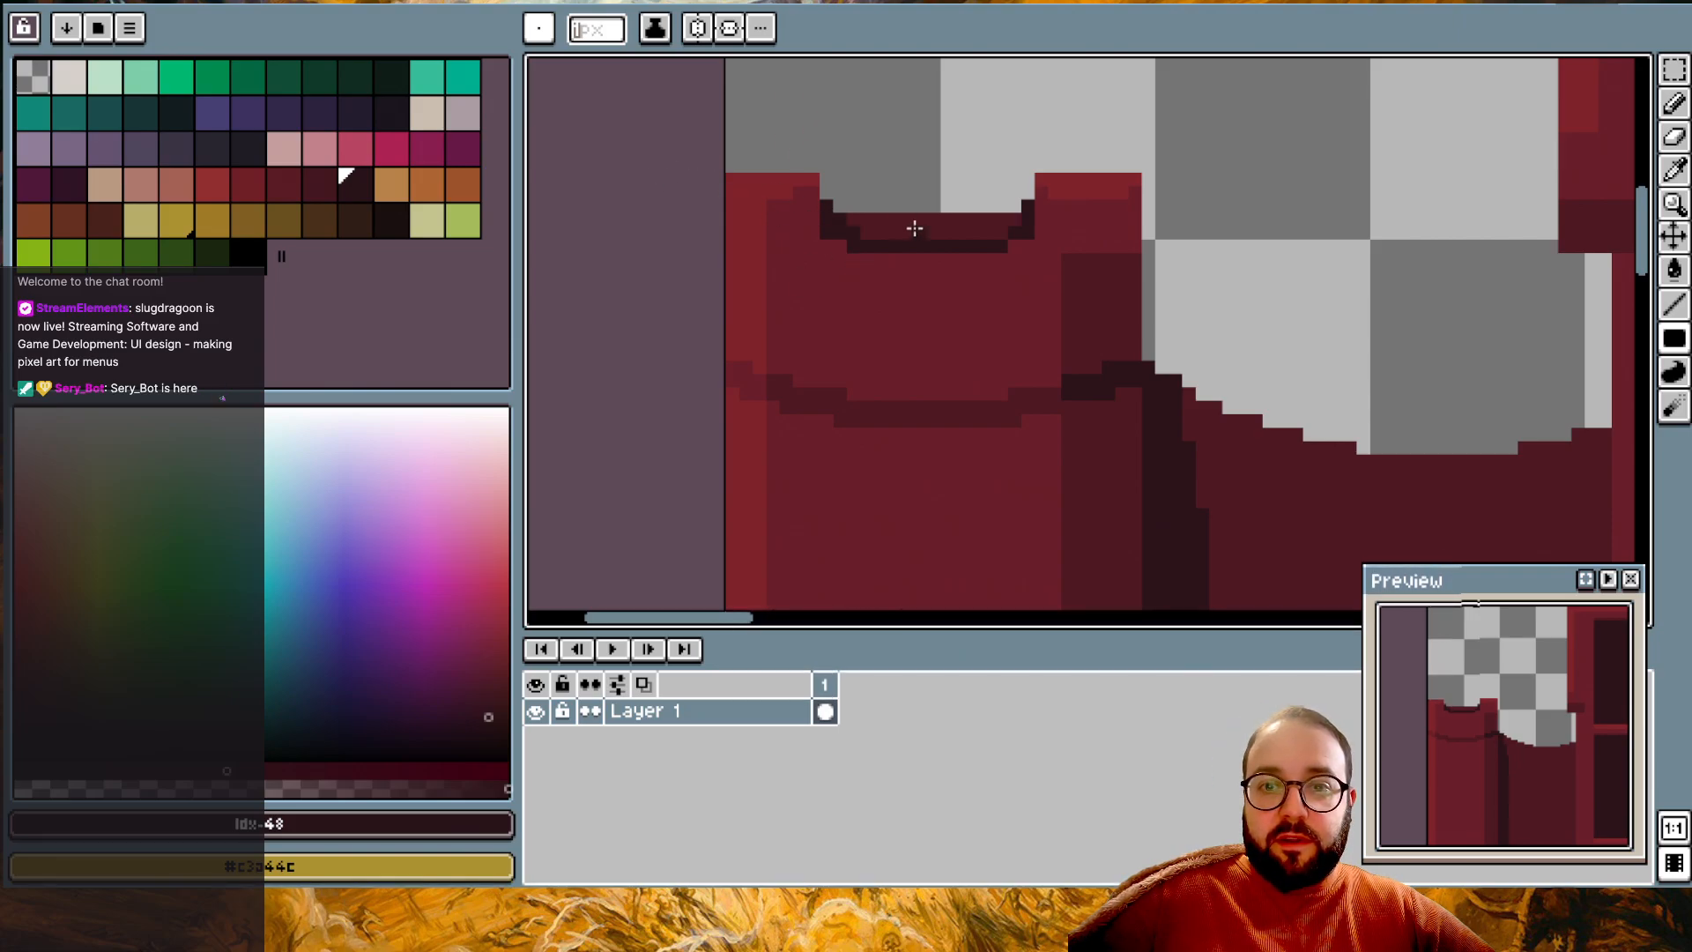
alt+click(985, 221)
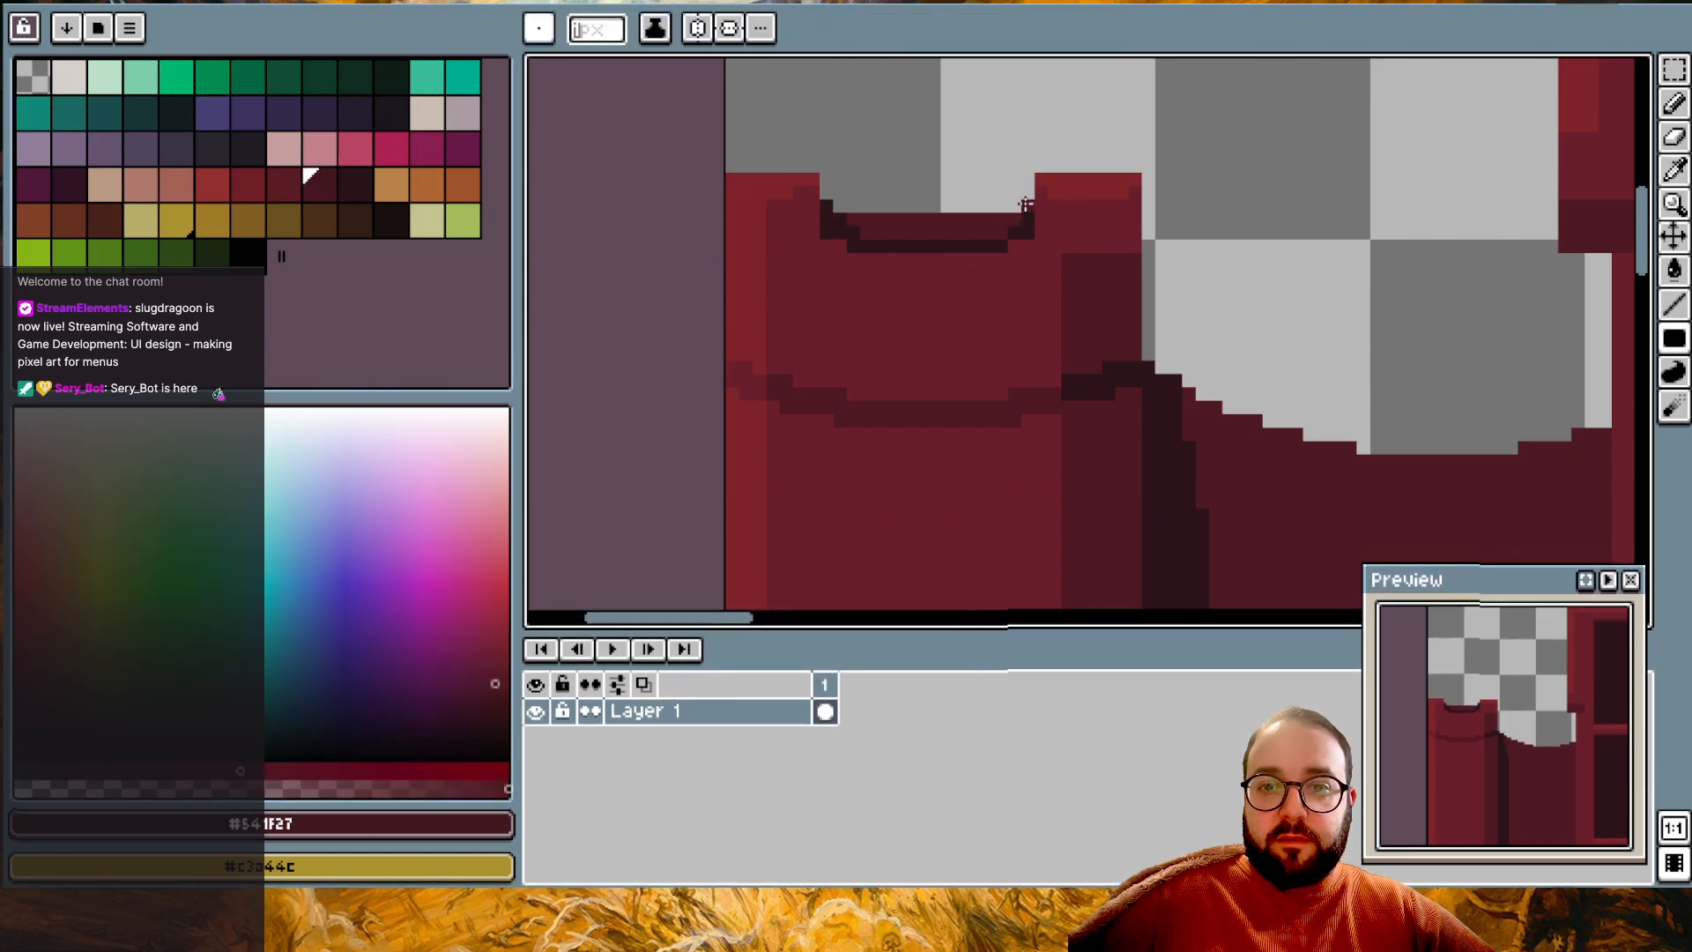
alt+click(983, 227)
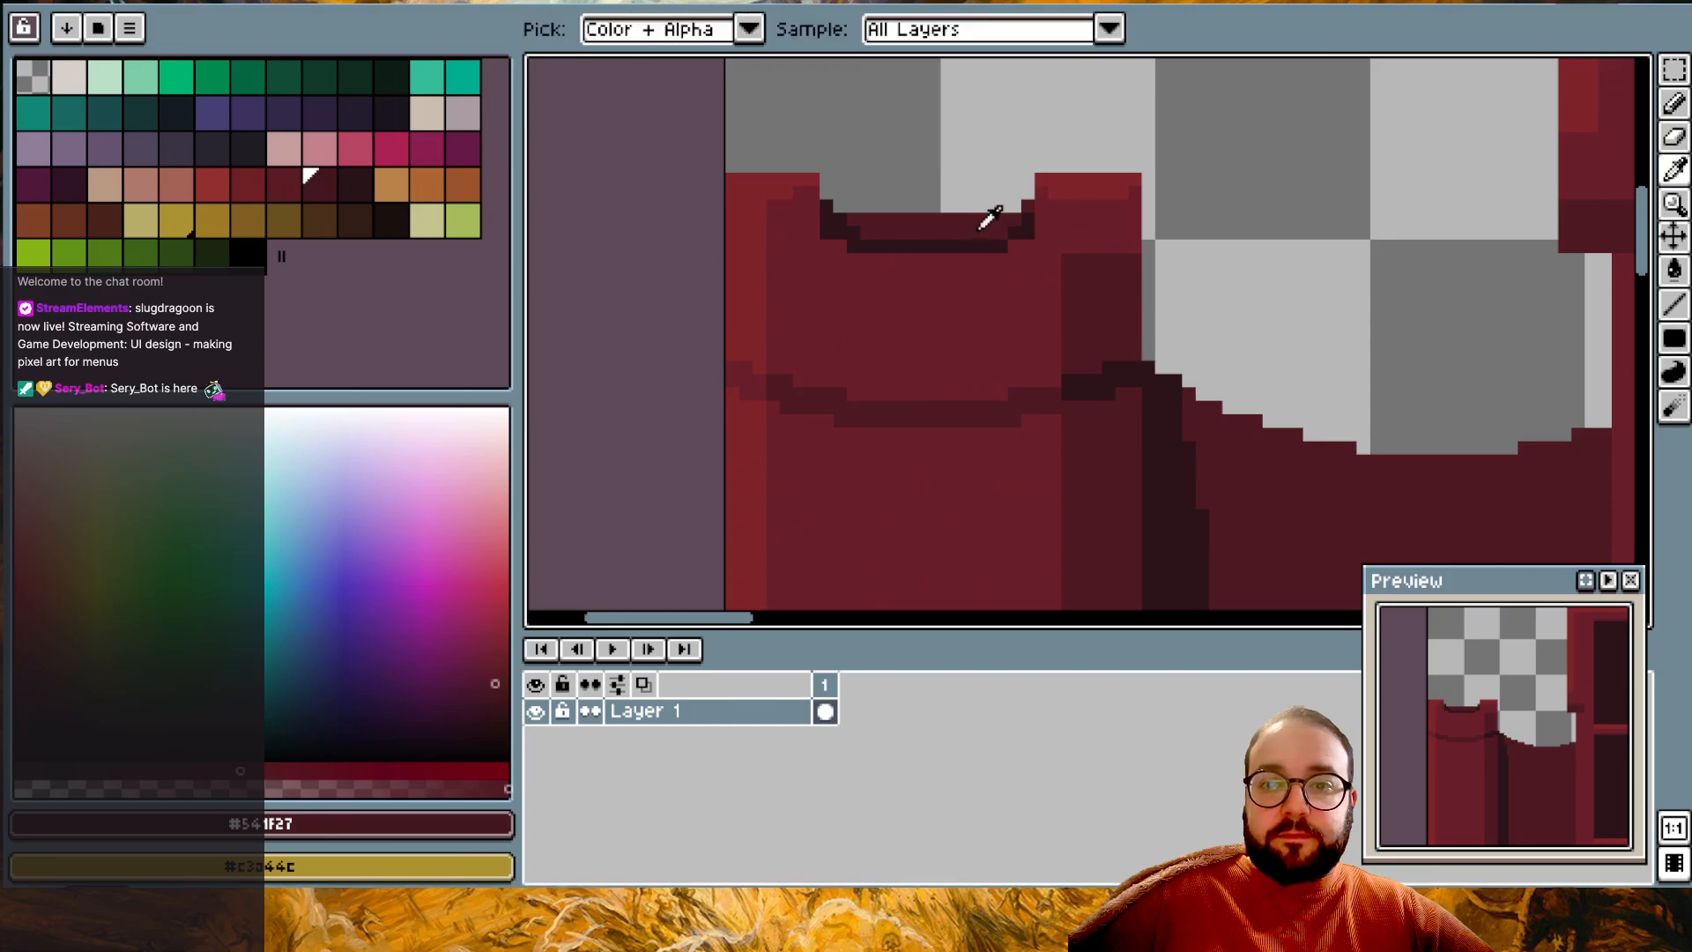
alt+click(983, 227)
alt+click(1002, 233)
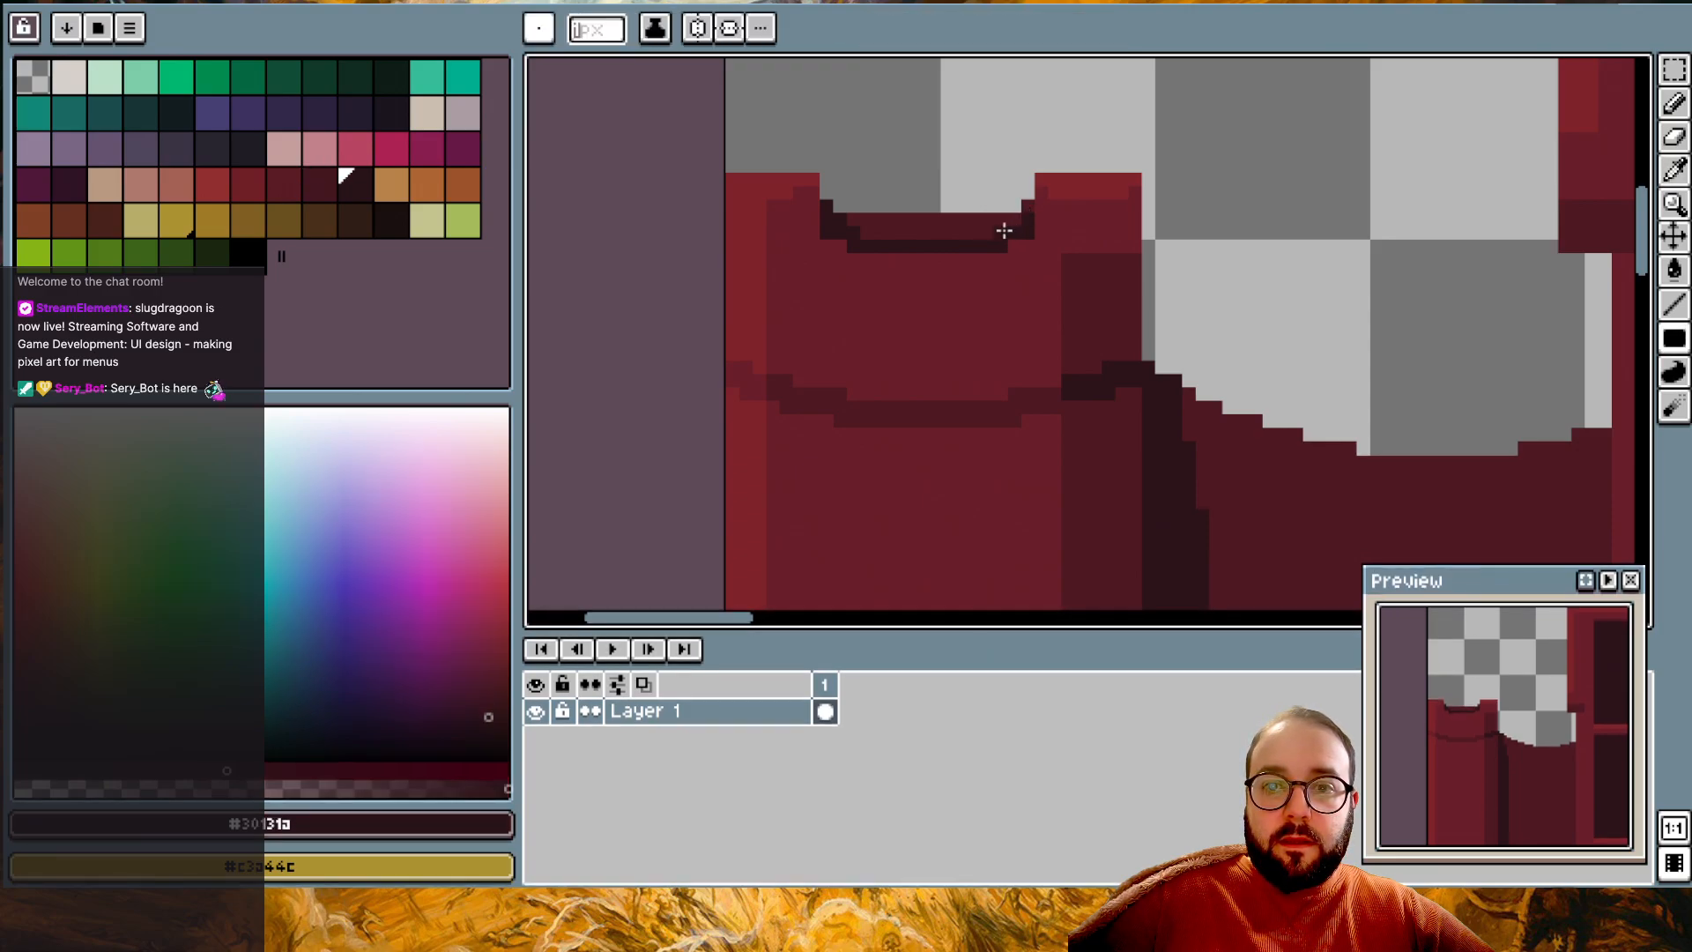
scroll(803, 356, down, 2)
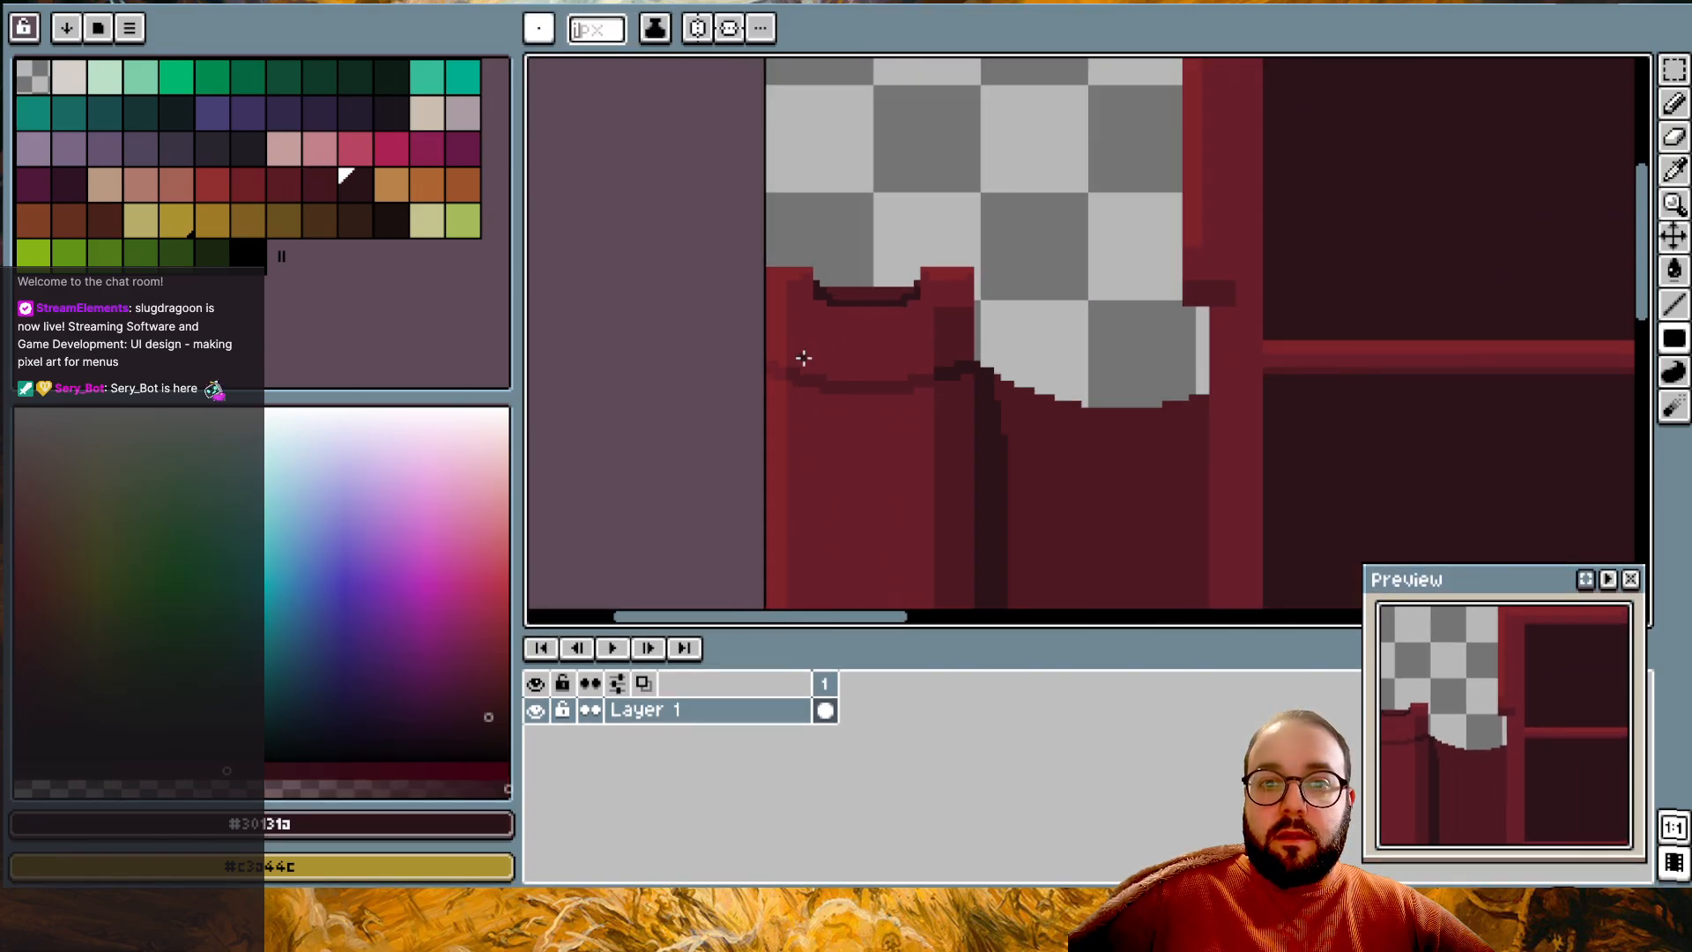
scroll(803, 356, up, 3)
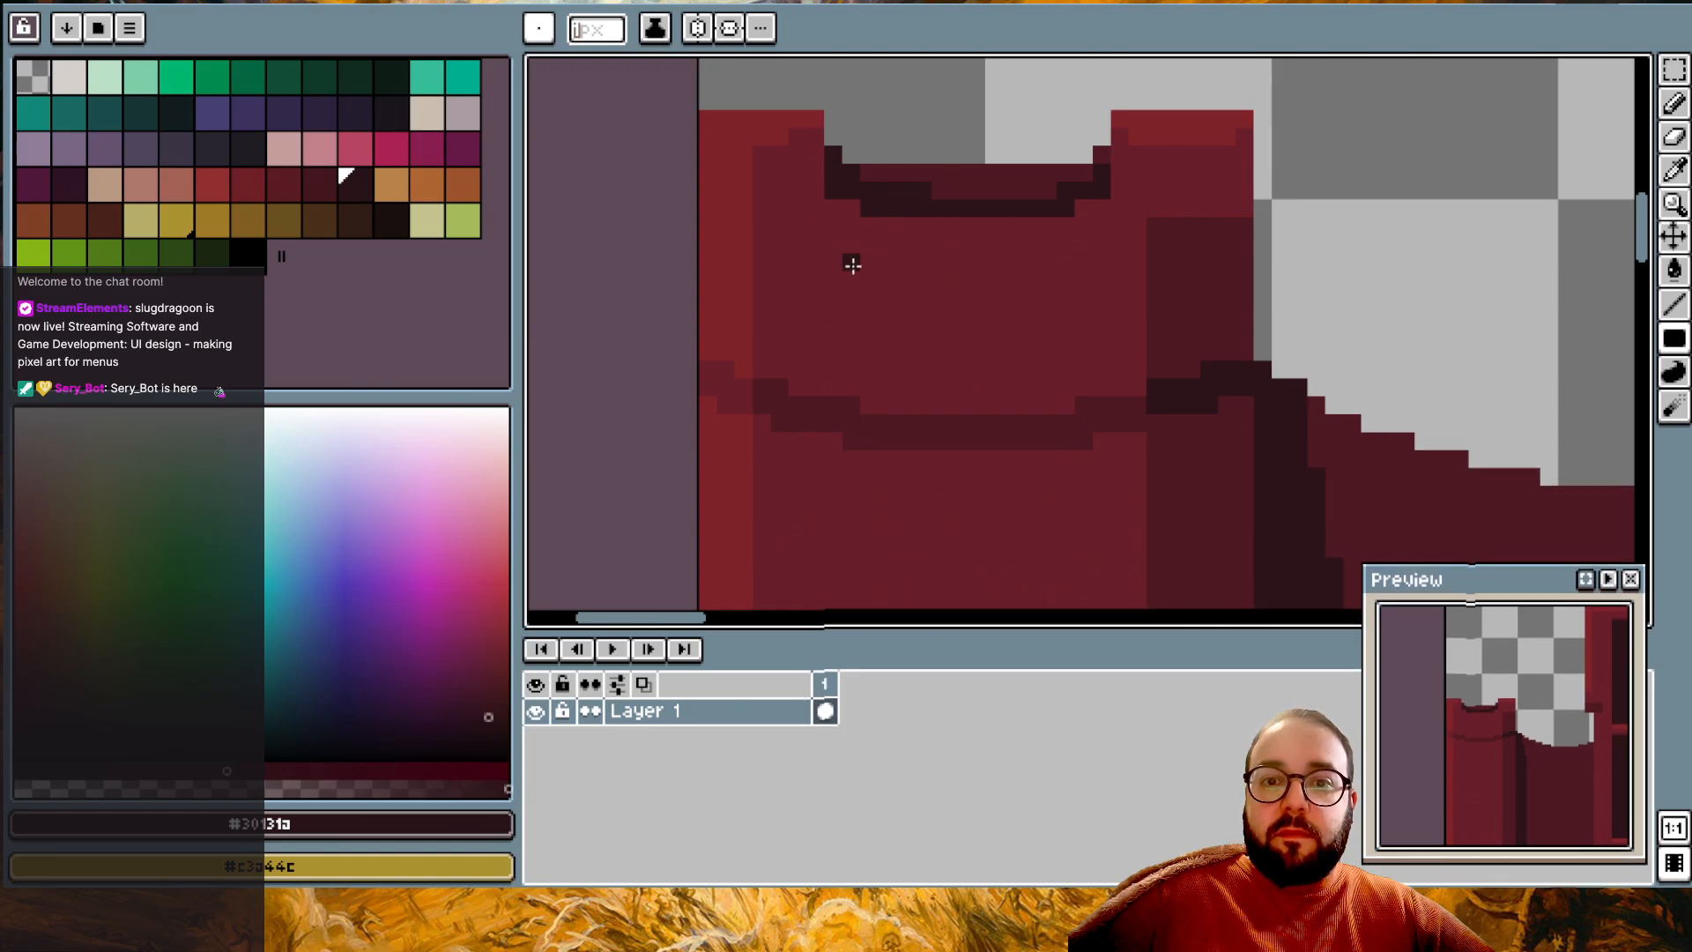
scroll(854, 265, down, 2)
key(i)
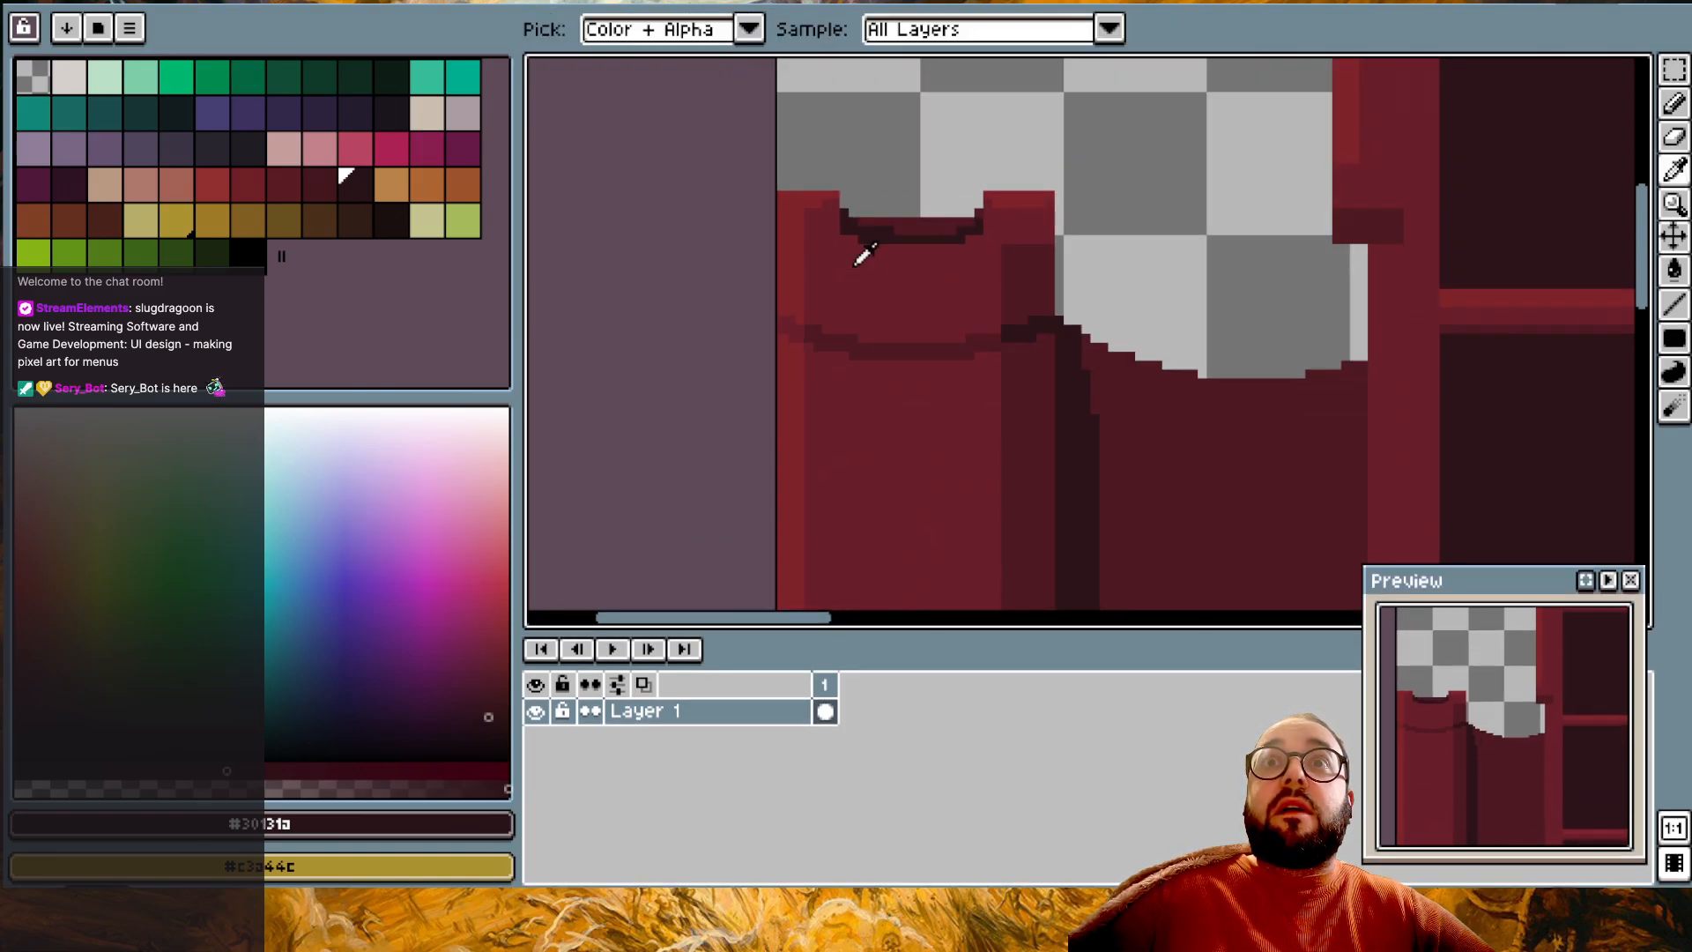
- Shade the left prong's inner edge down to the curved line with a 2-pixel #541F27 strip, and narrow its outer highlight using #702930
click(832, 249)
click(1020, 265)
key(b)
scroll(789, 246, up, 2)
drag(880, 150, 873, 423)
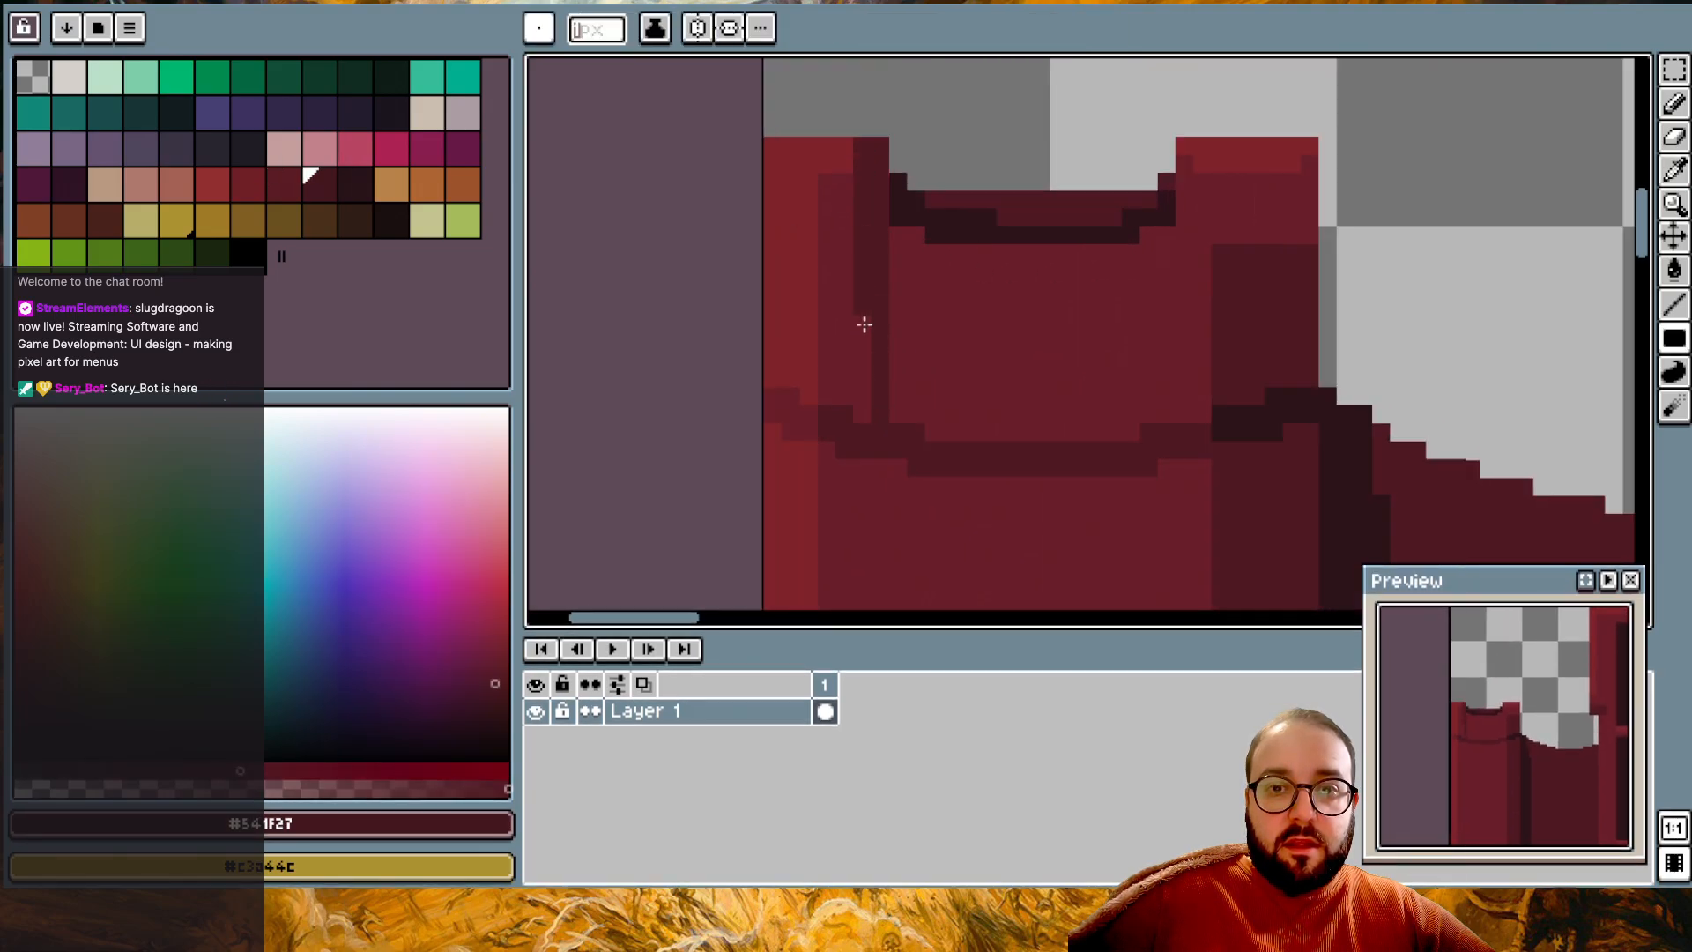
key(i)
click(842, 295)
key(b)
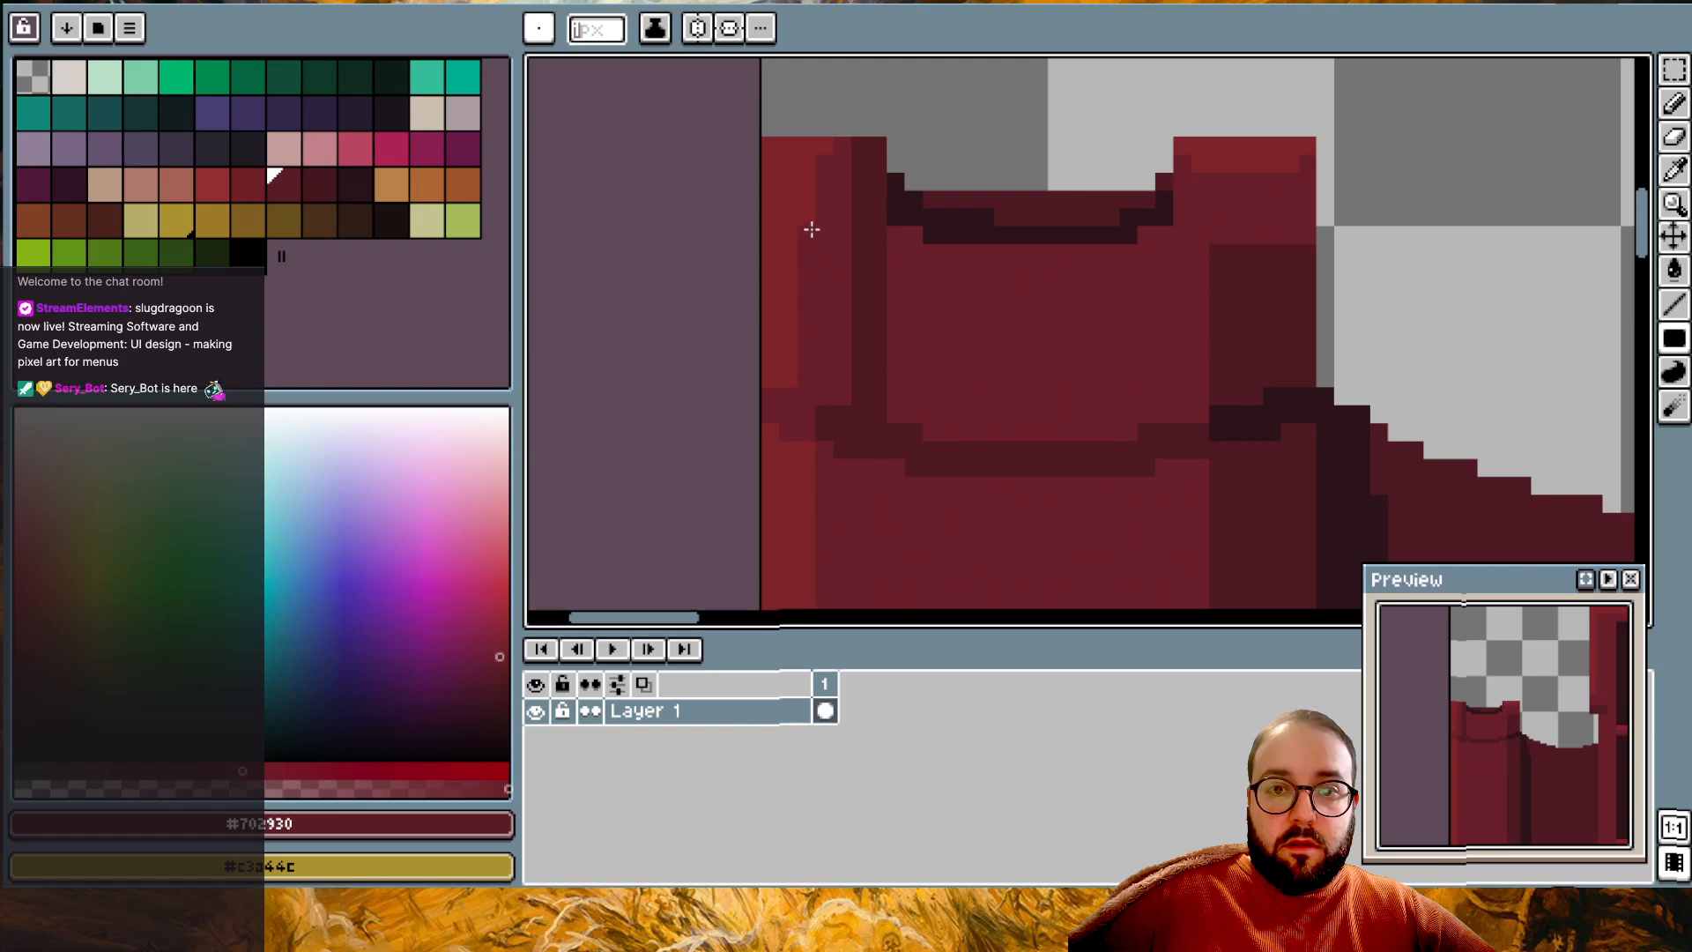
- Refine the stepped corner of the left prong's upper highlight using #853131 and #702930
alt+click(816, 163)
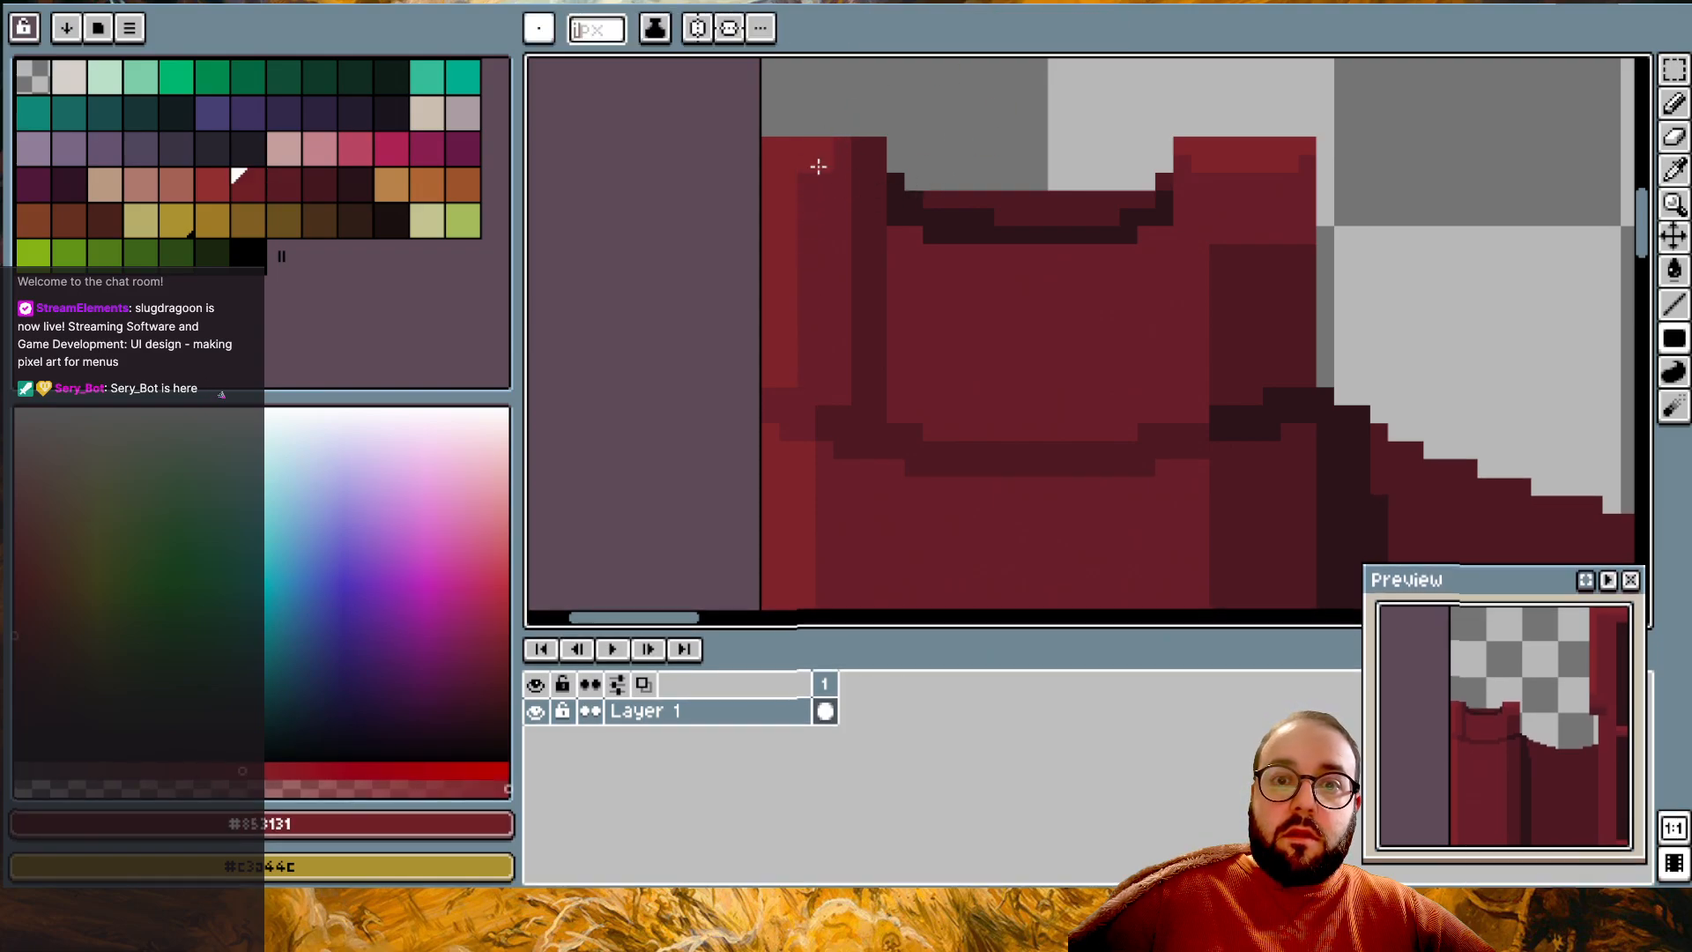
alt+click(820, 178)
click(816, 163)
alt+click(826, 143)
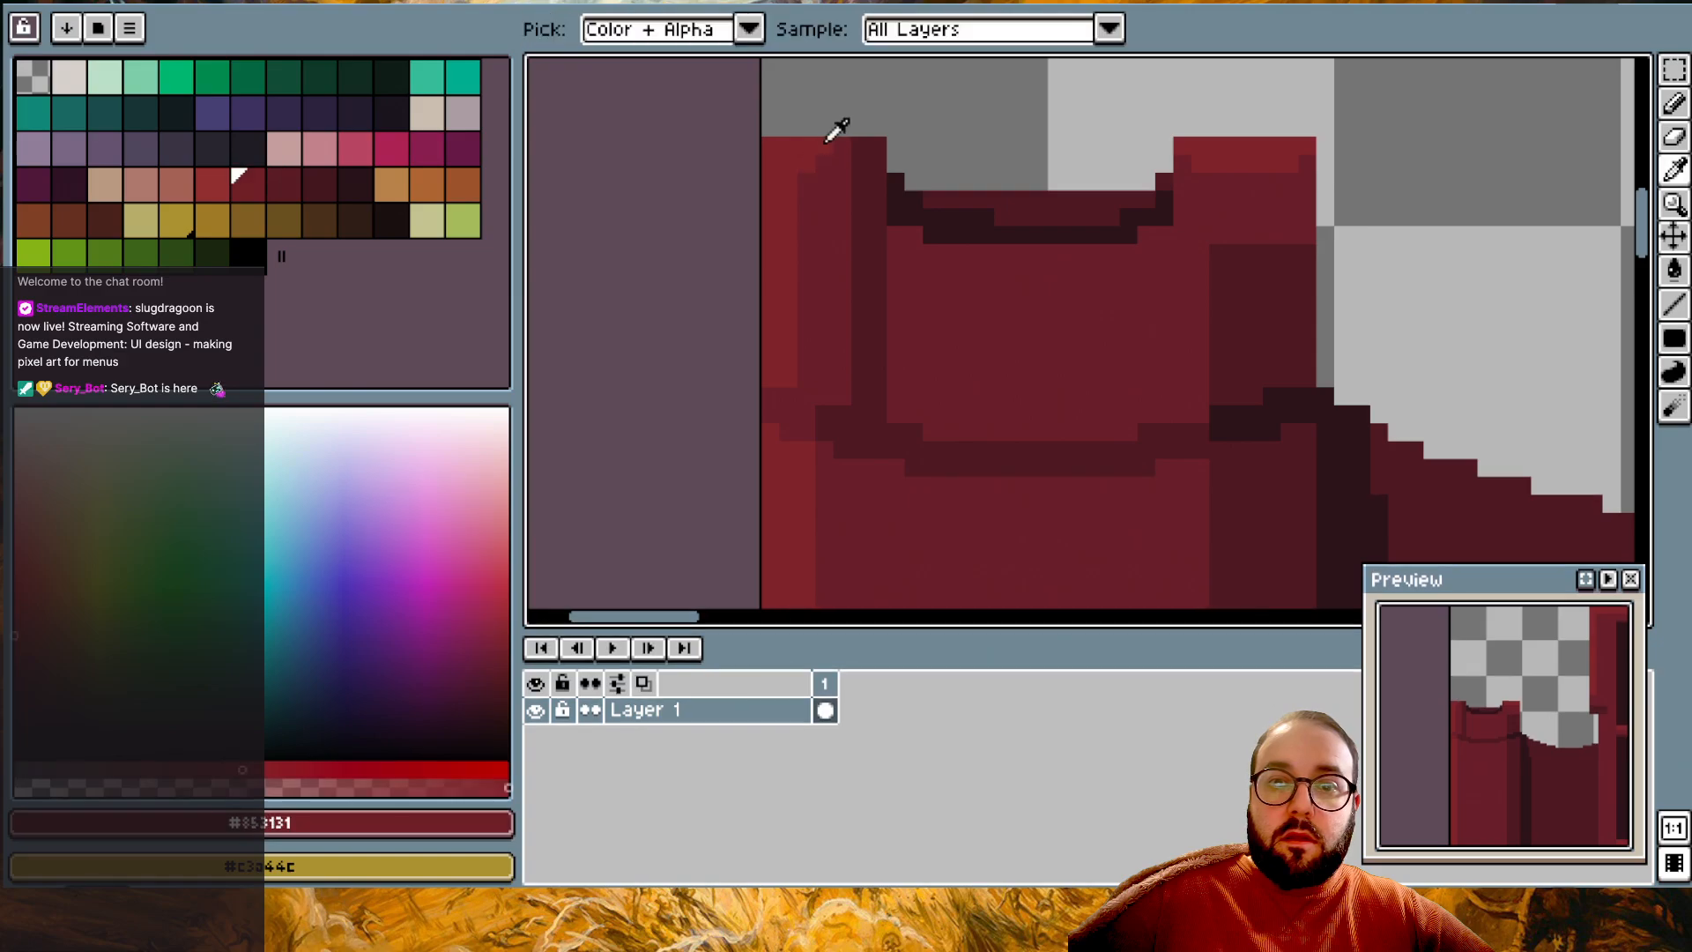
scroll(964, 162, down, 1)
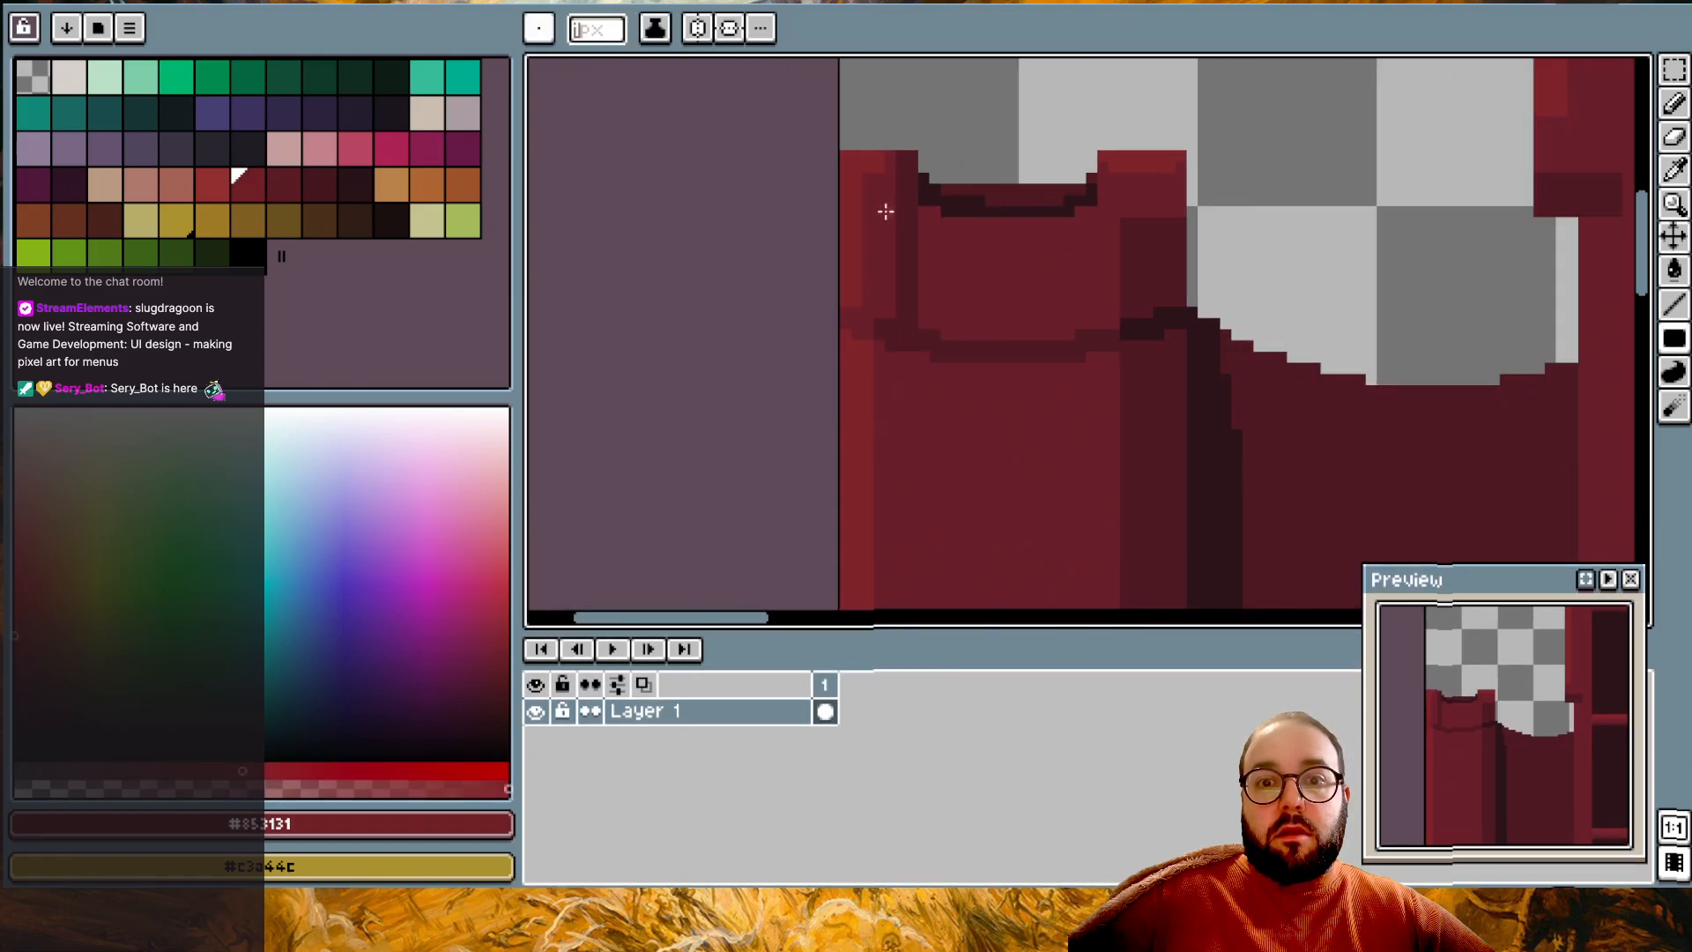
key(alt)
key(alt)
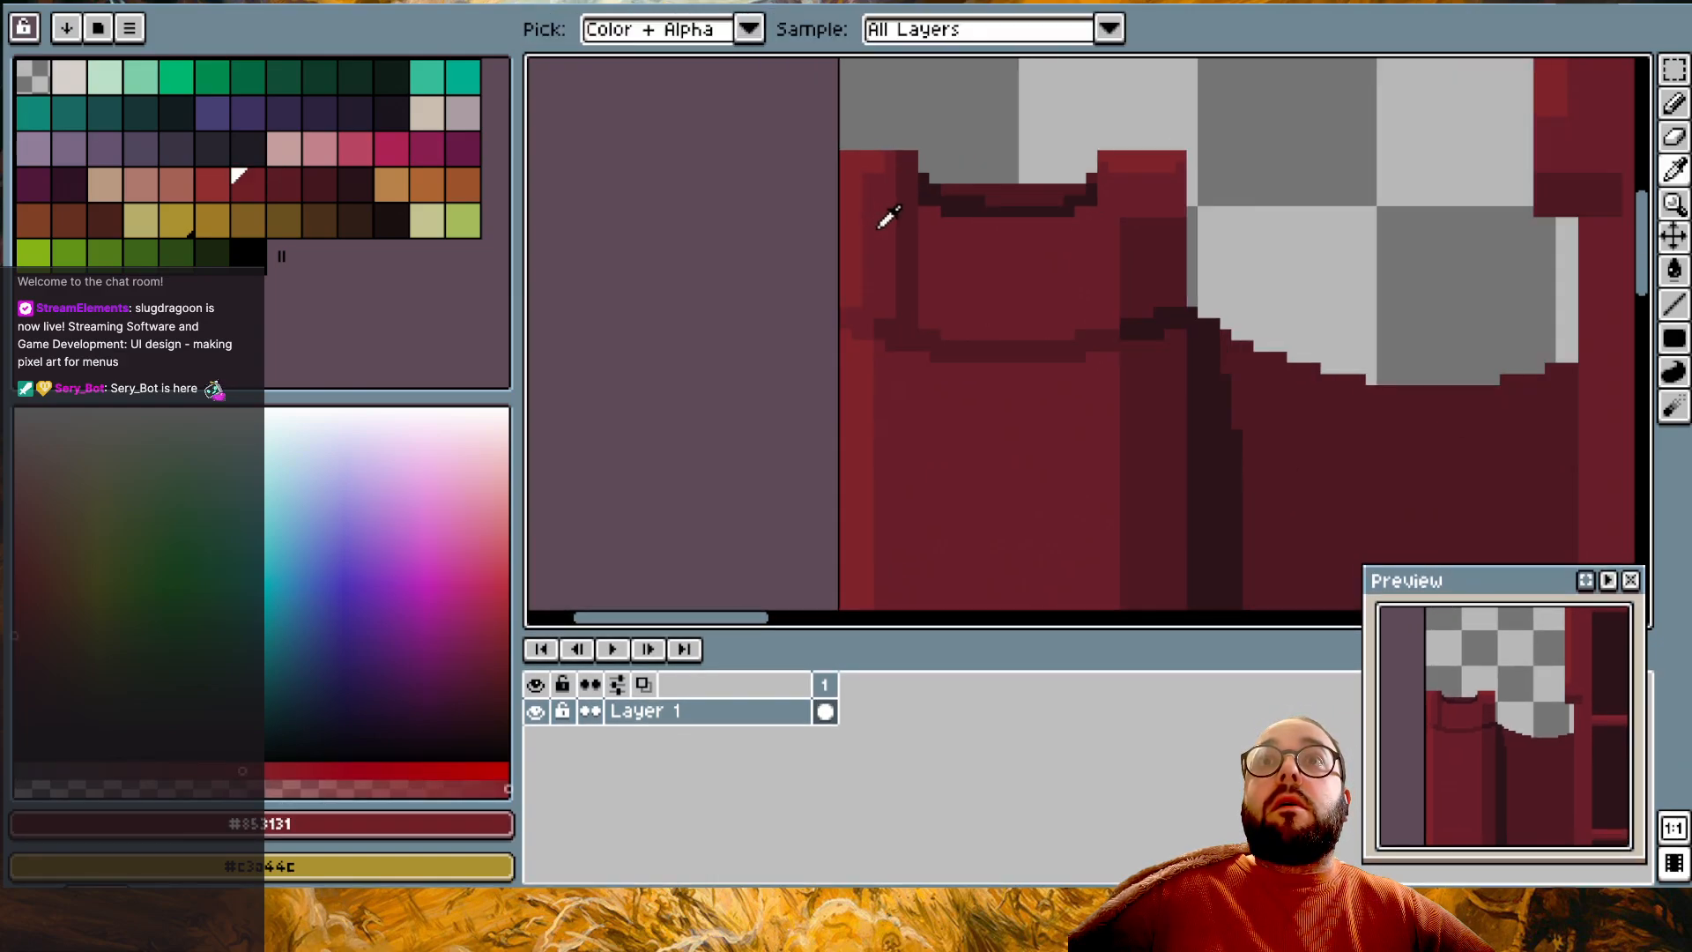
scroll(1073, 189, up, 1)
key(alt)
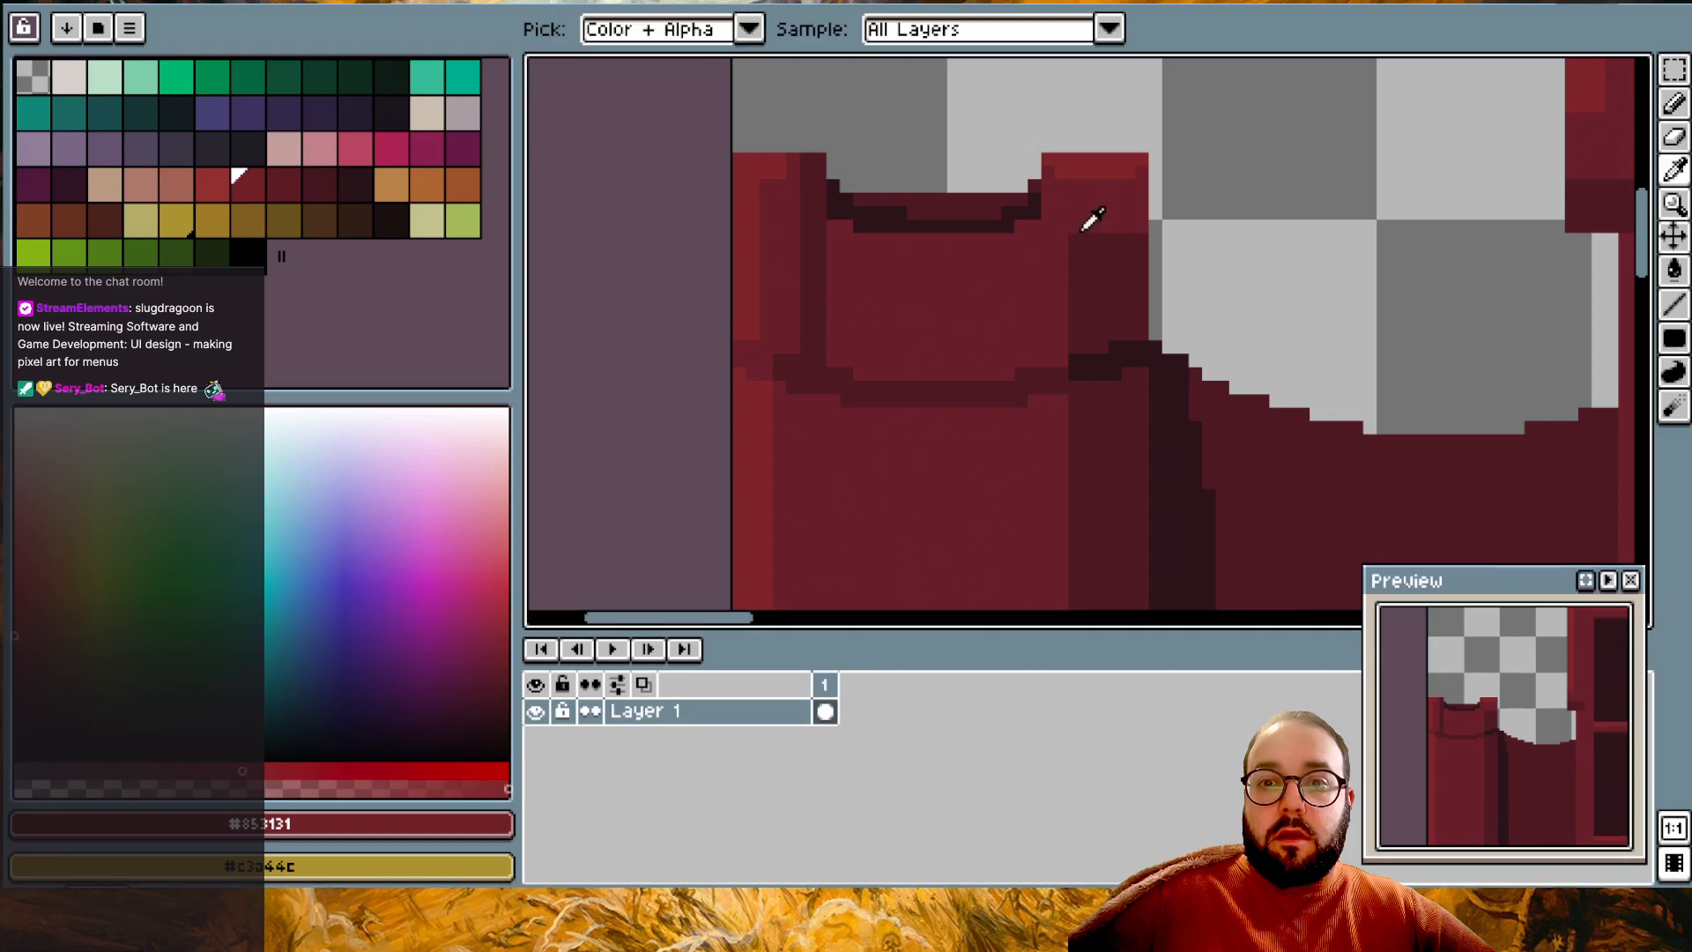
- Extend the #541F27 shadow up the right prong's outer edge and reshape the prong's top highlight with #702930
alt+click(1110, 236)
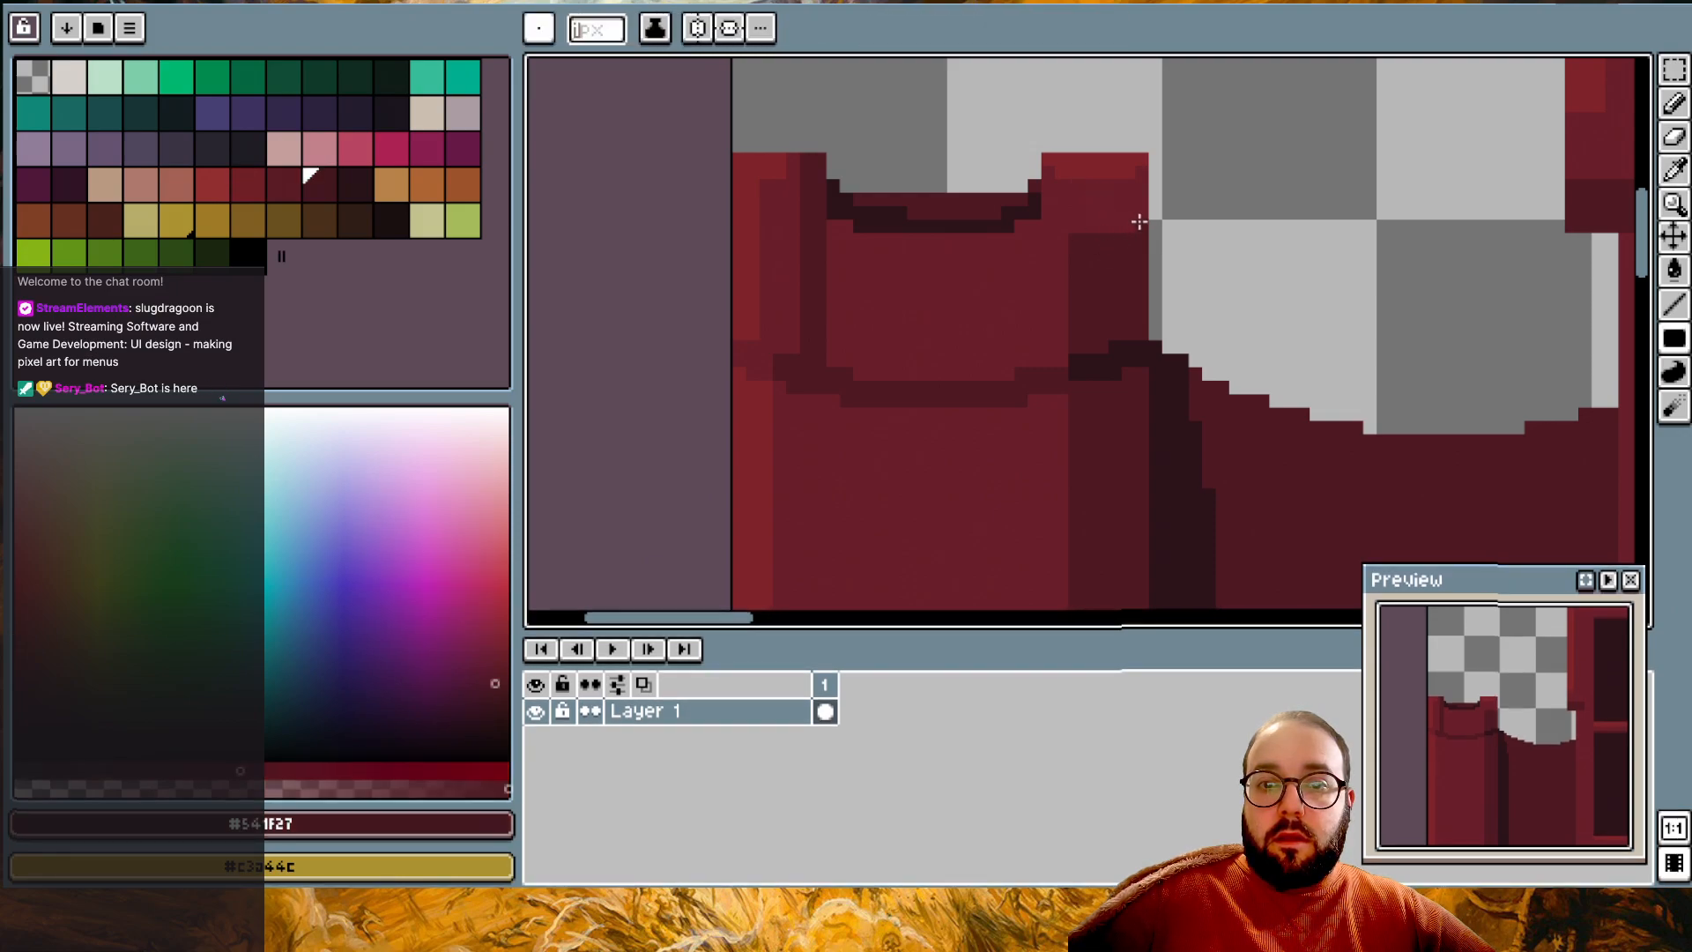
alt+click(1113, 166)
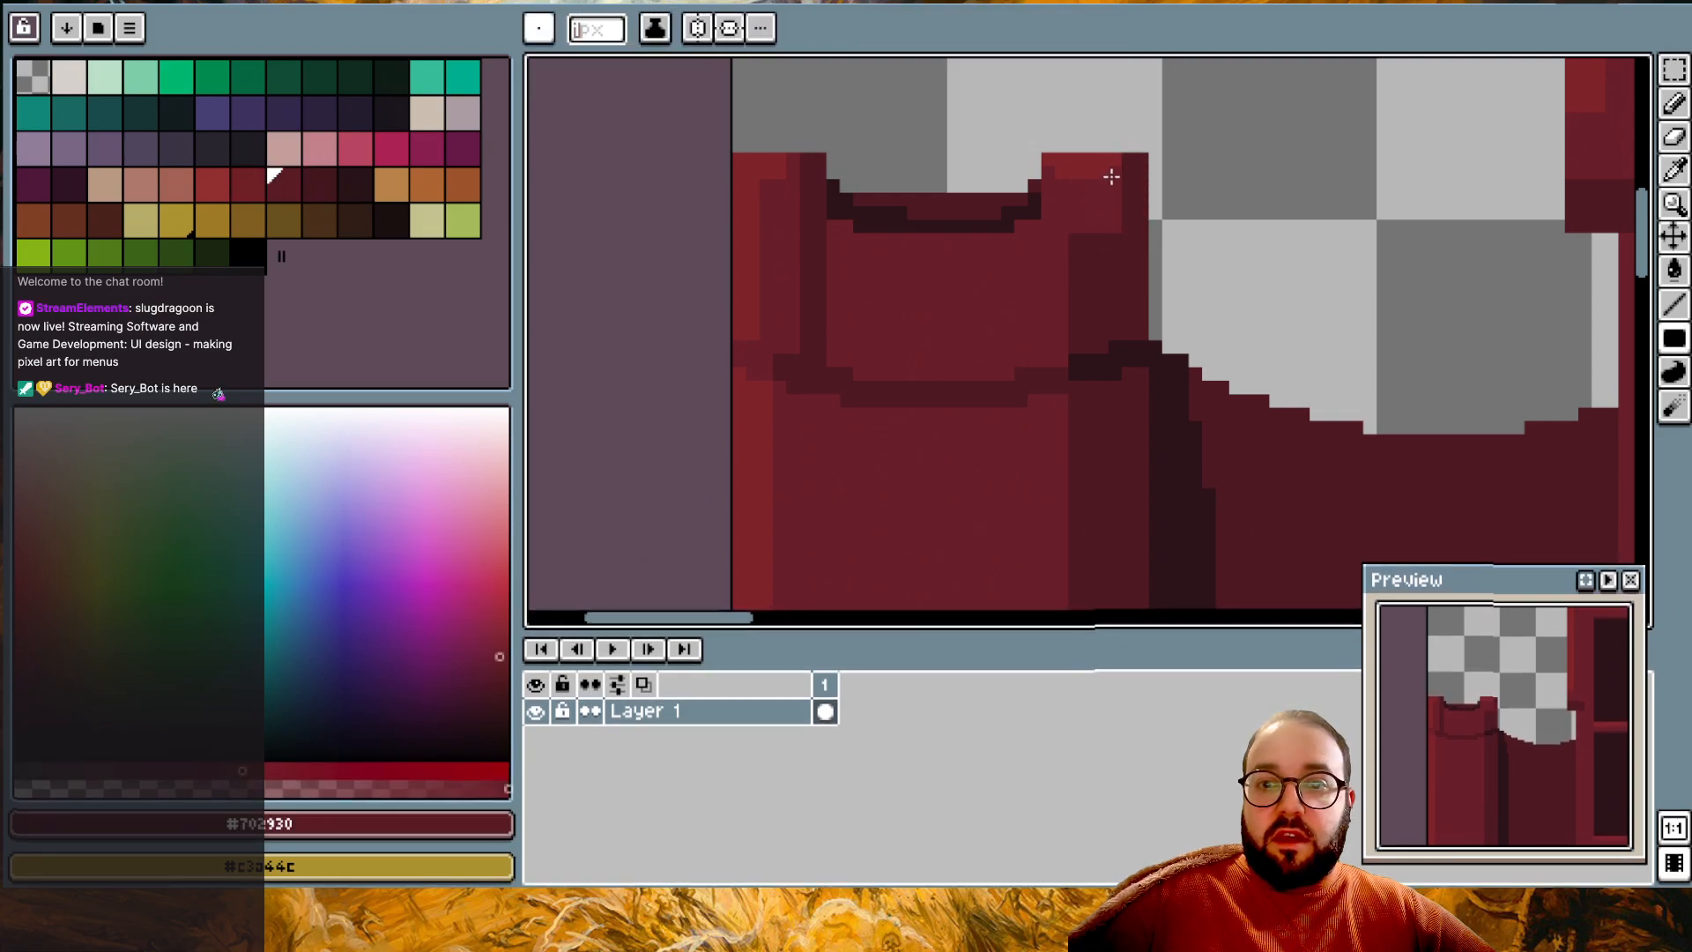
alt+click(1114, 109)
key(alt)
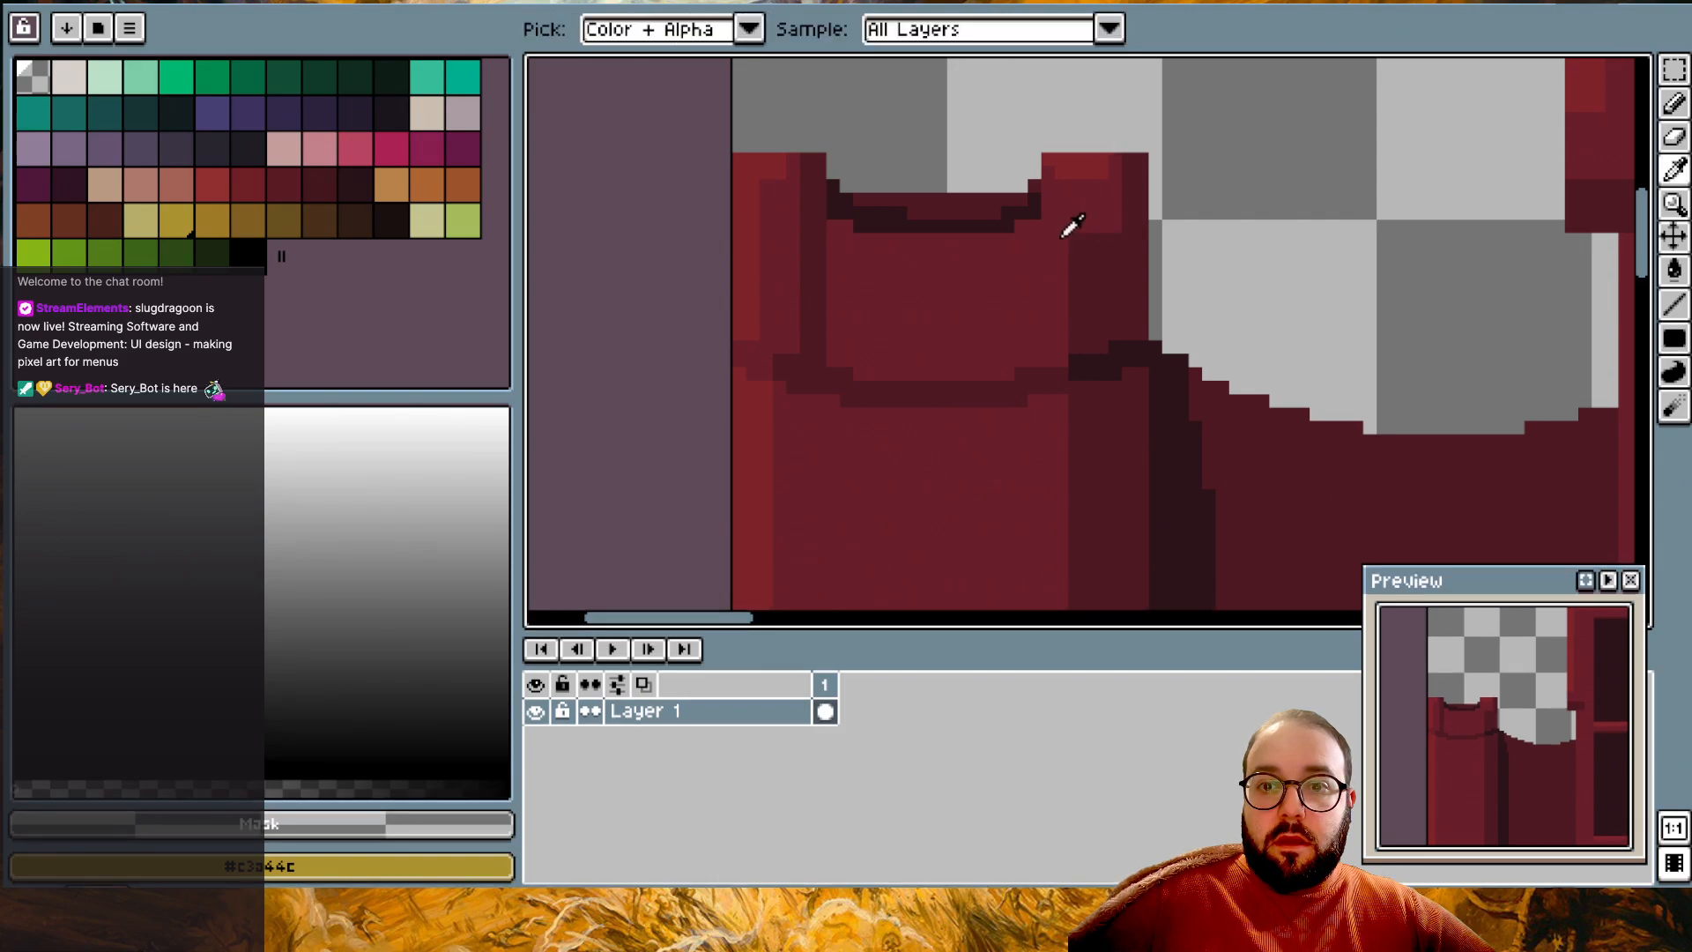
scroll(1065, 247, down, 2)
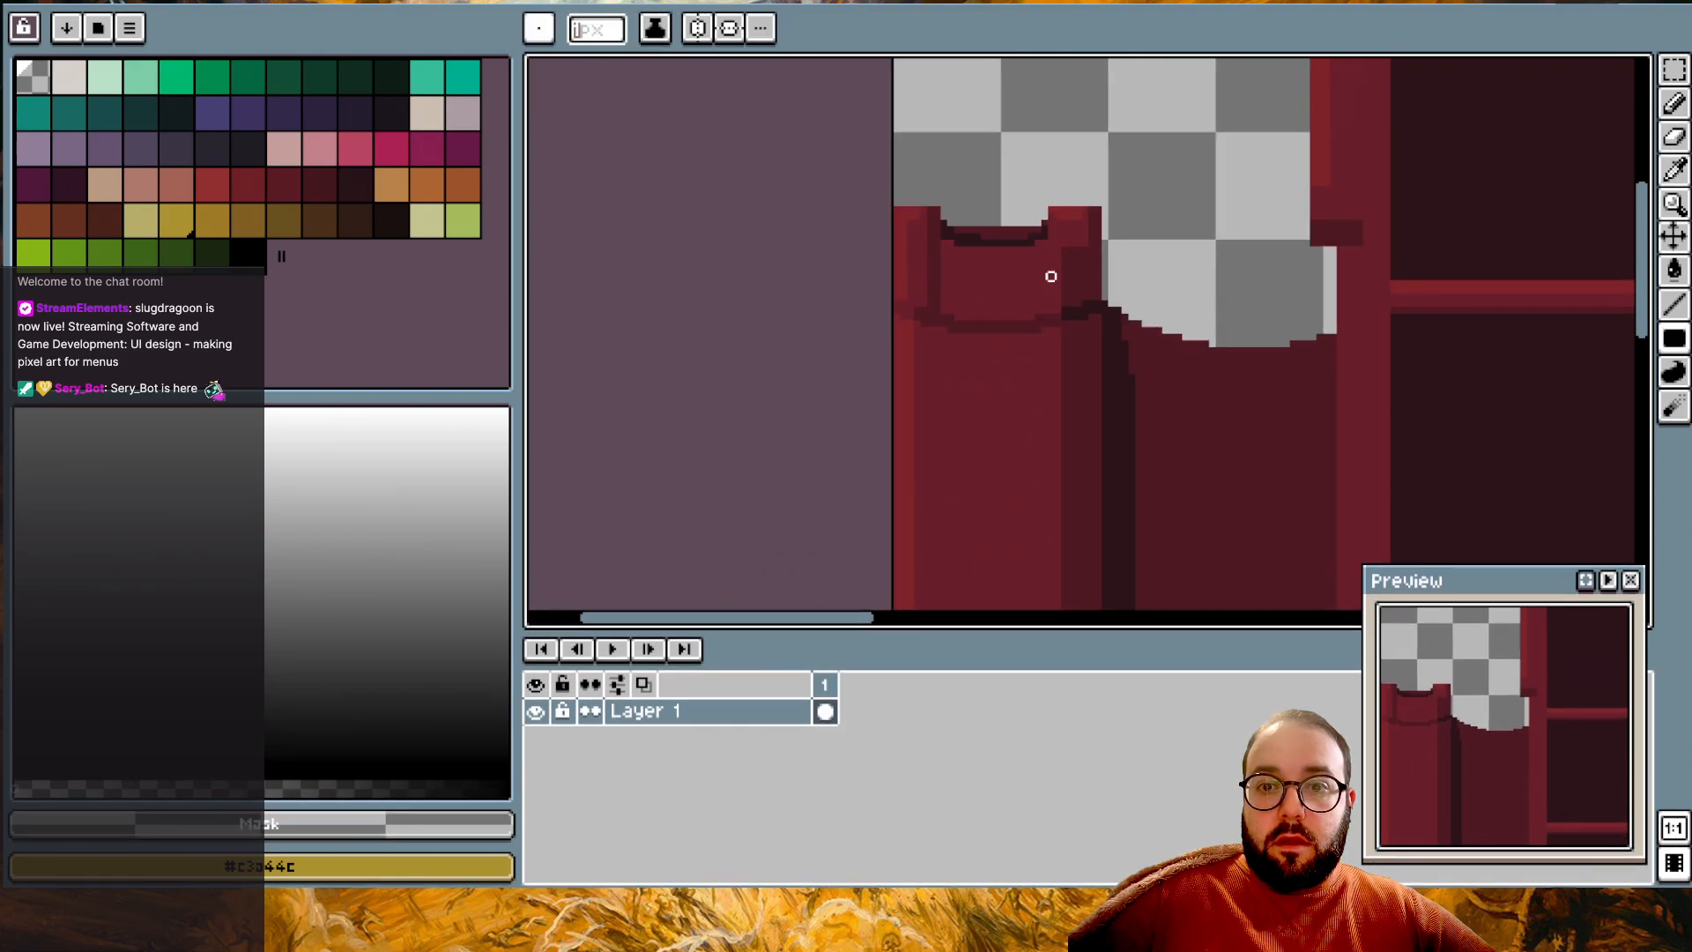
scroll(1065, 262, up, 2)
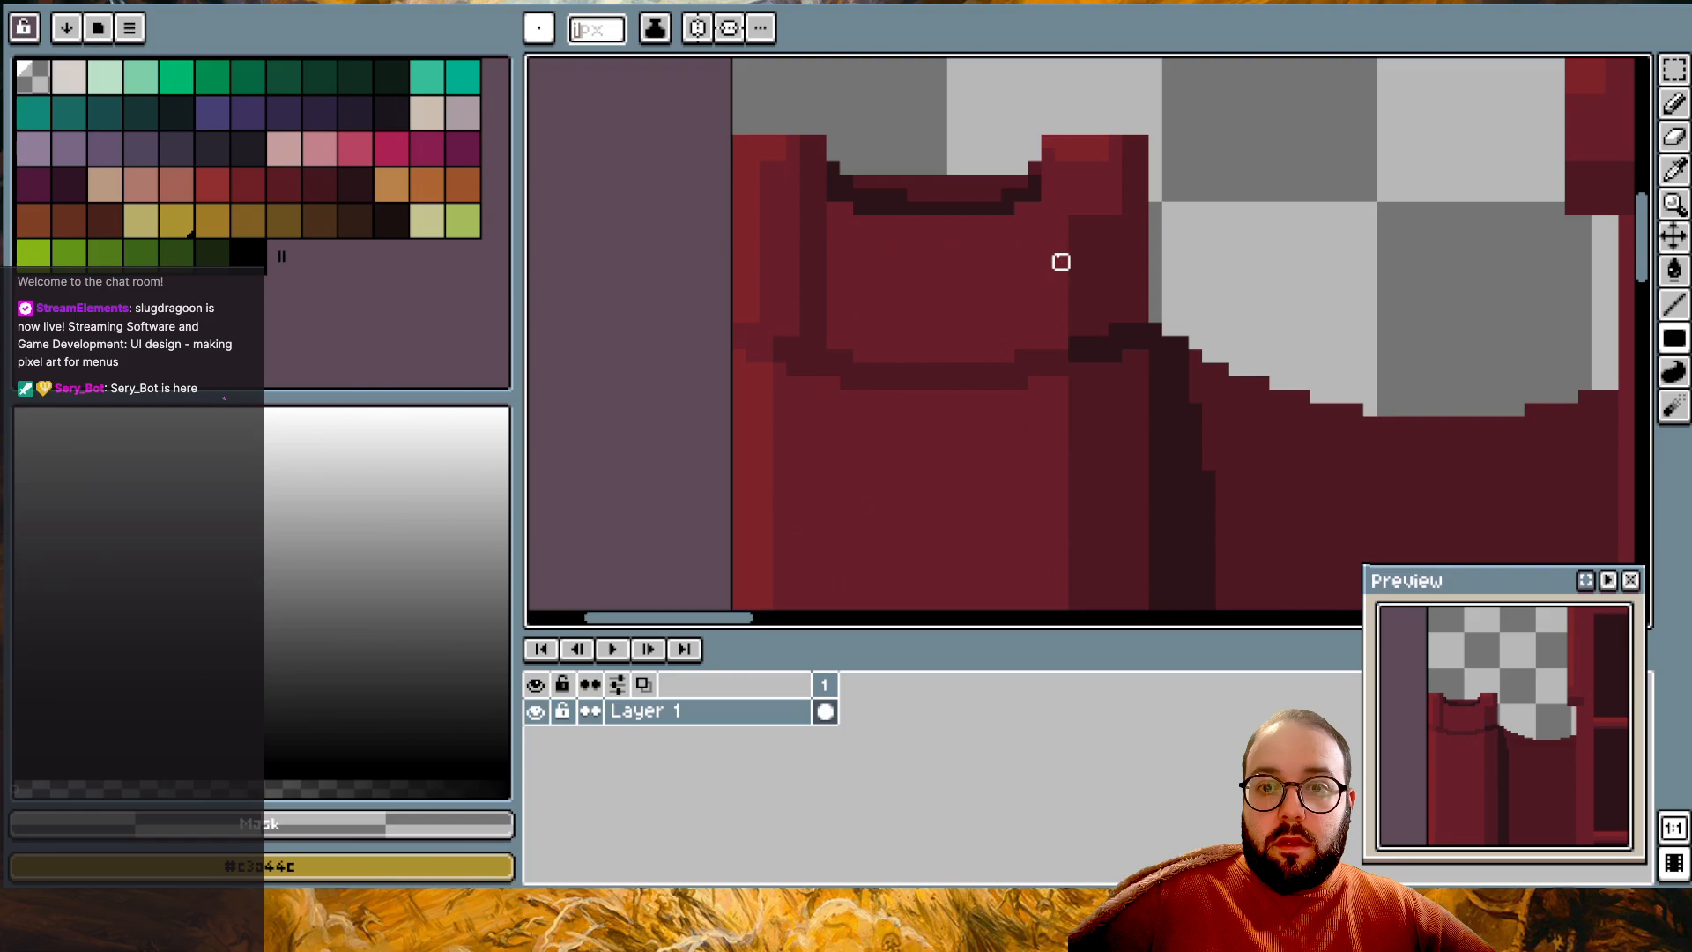
- Draw a 2-pixel vertical shadow strip in palette colour 48 against the right prong's inner side, from the notch to the curved line
scroll(1061, 262, down, 1)
alt+click(1059, 259)
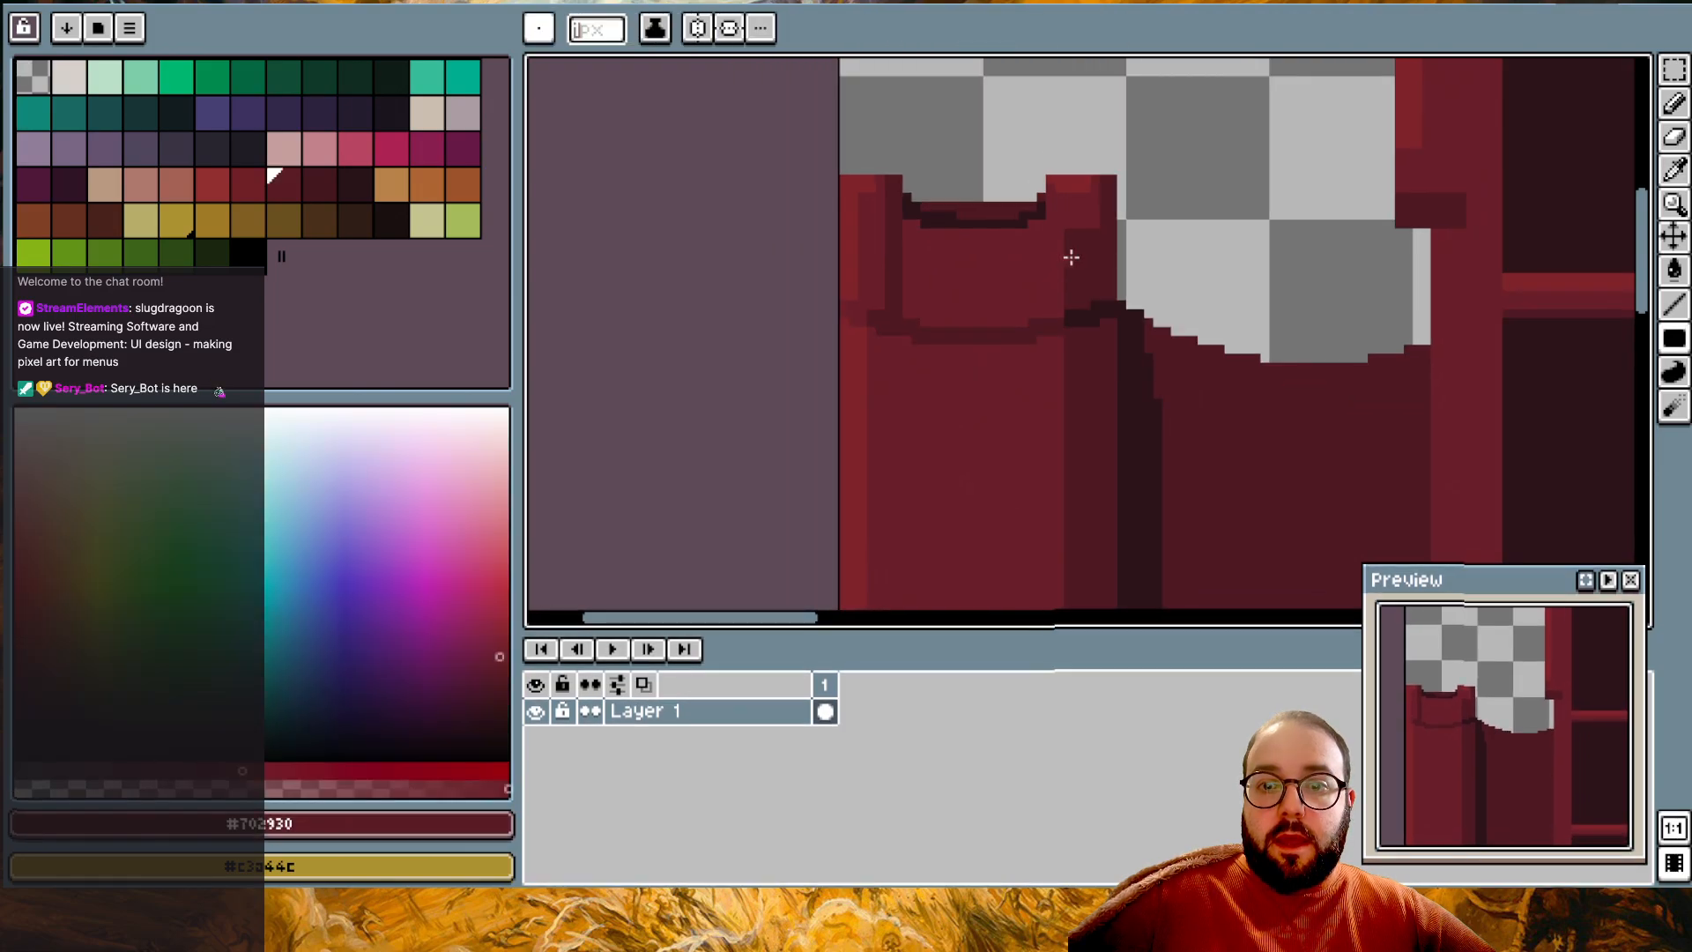
scroll(1027, 275, down, 2)
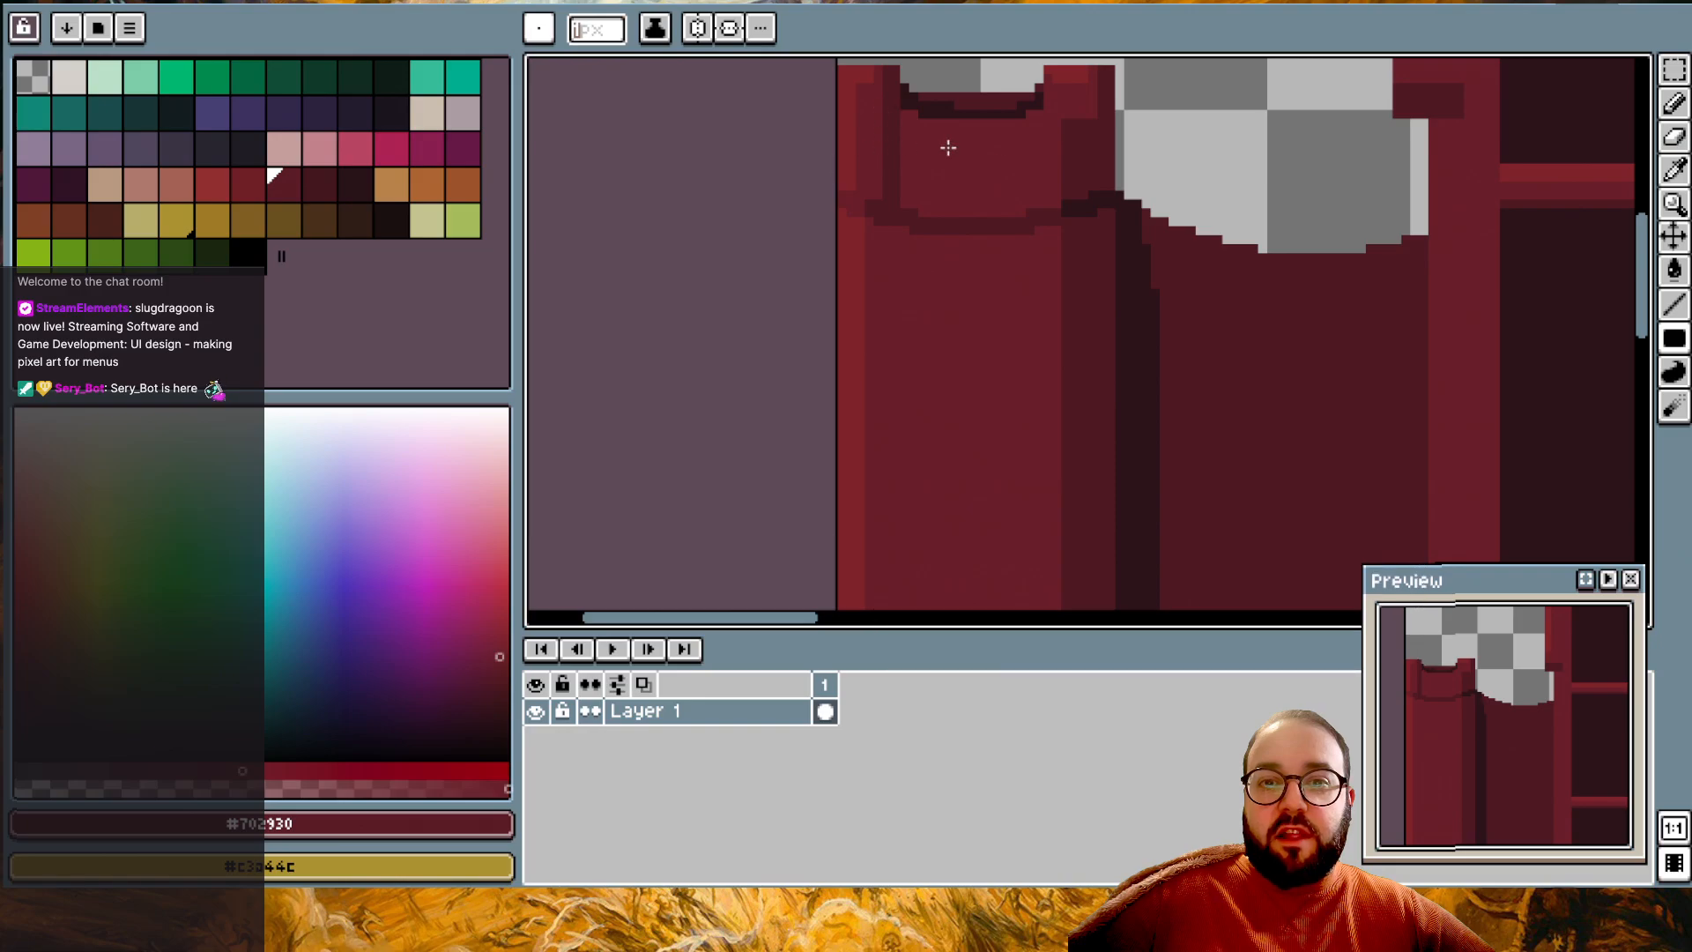
scroll(1053, 141, up, 1)
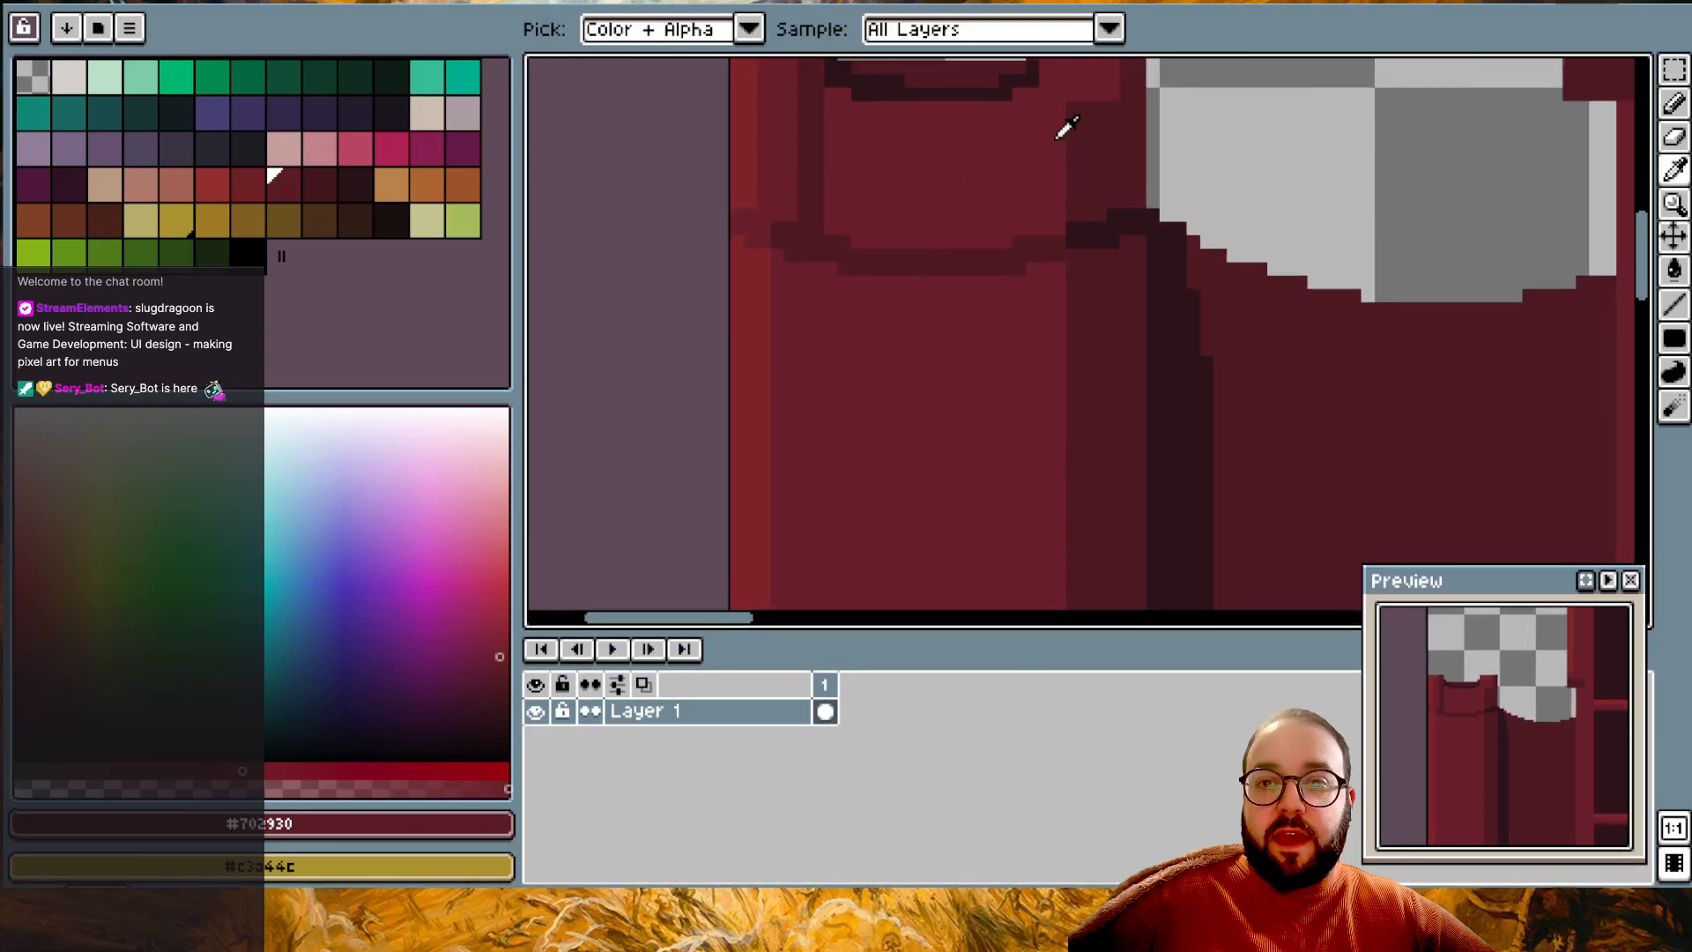
scroll(1064, 115, up, 1)
key(alt)
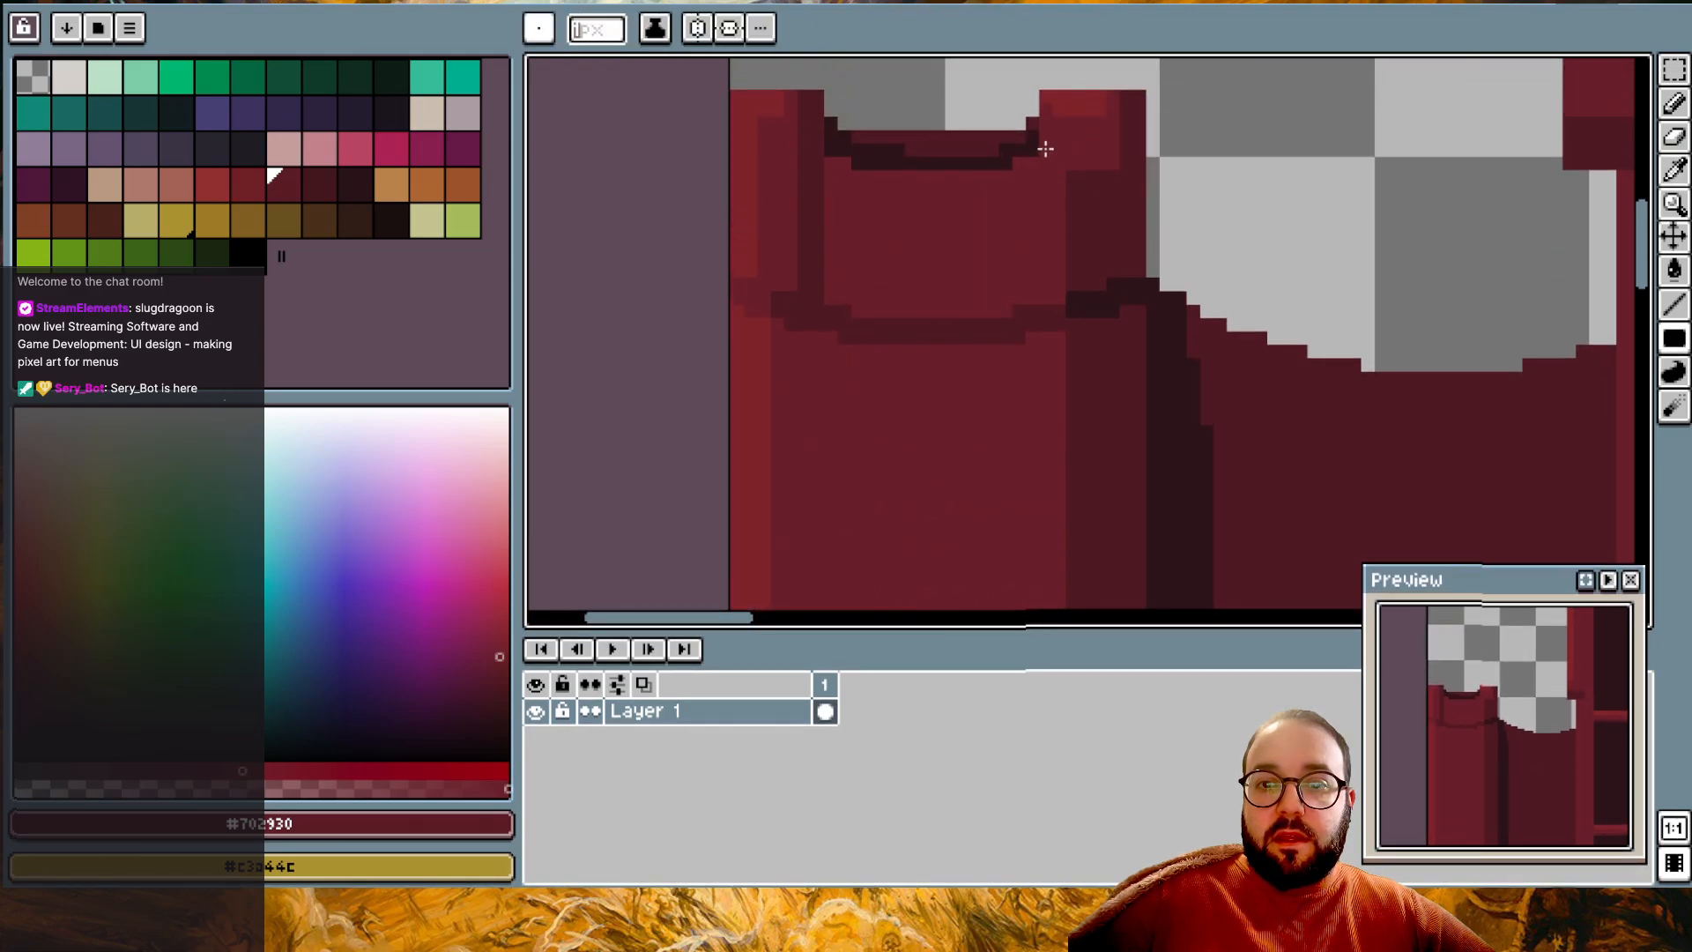
alt+click(1084, 189)
click(1029, 163)
shift+click(1030, 296)
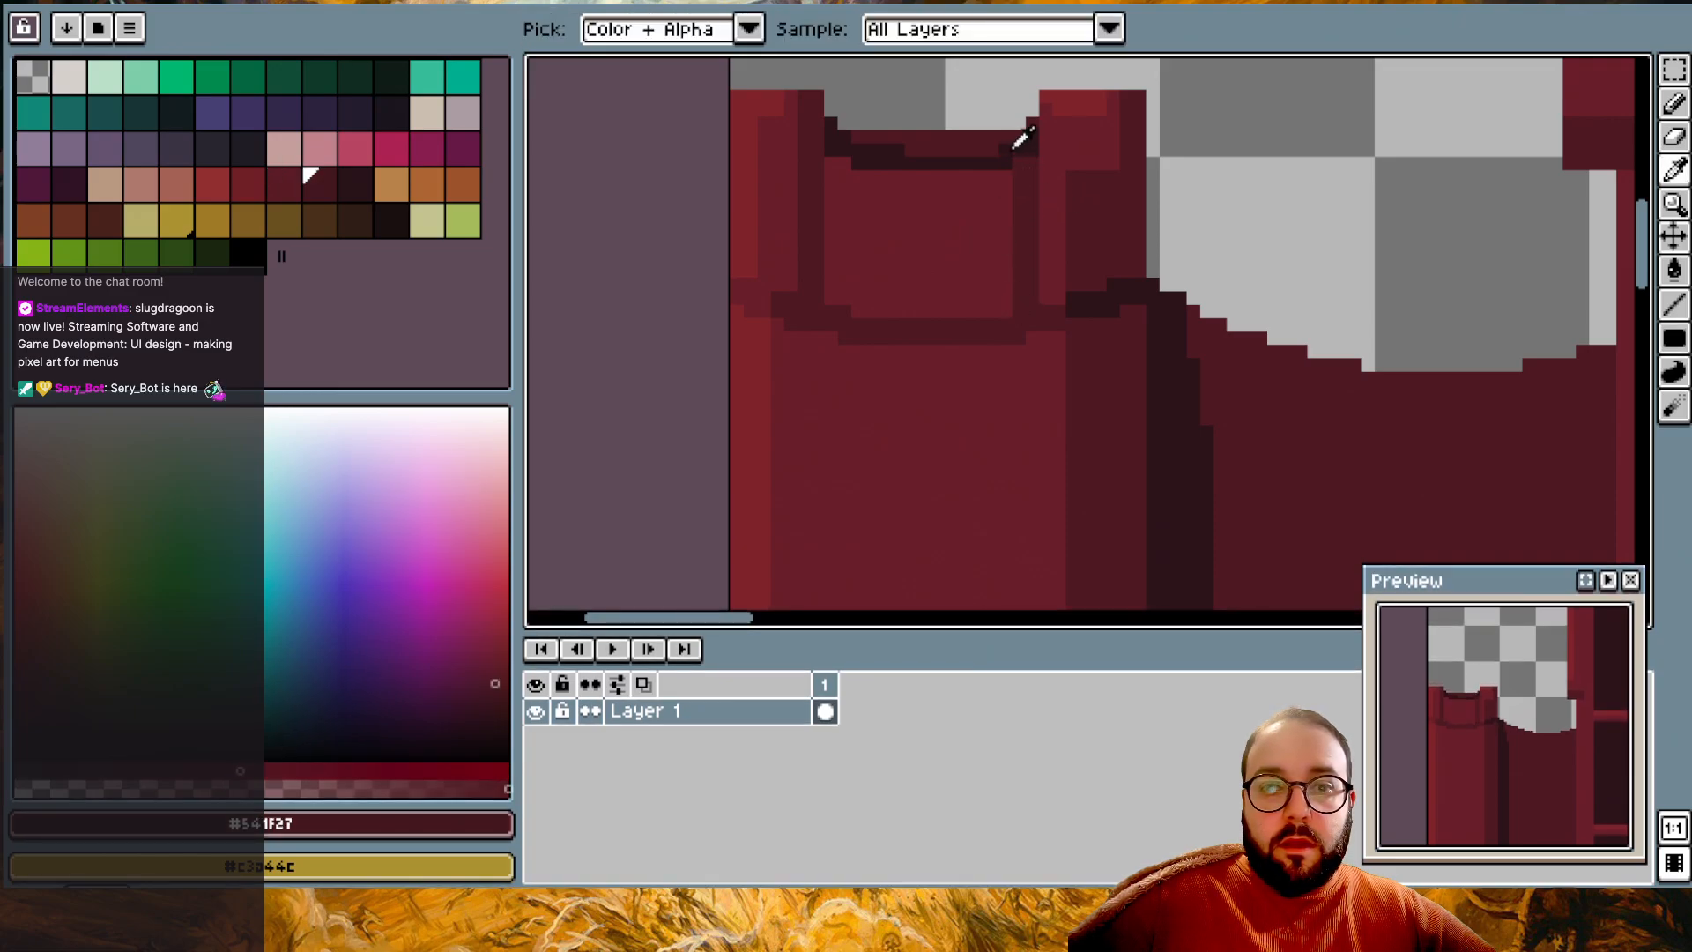
click(319, 183)
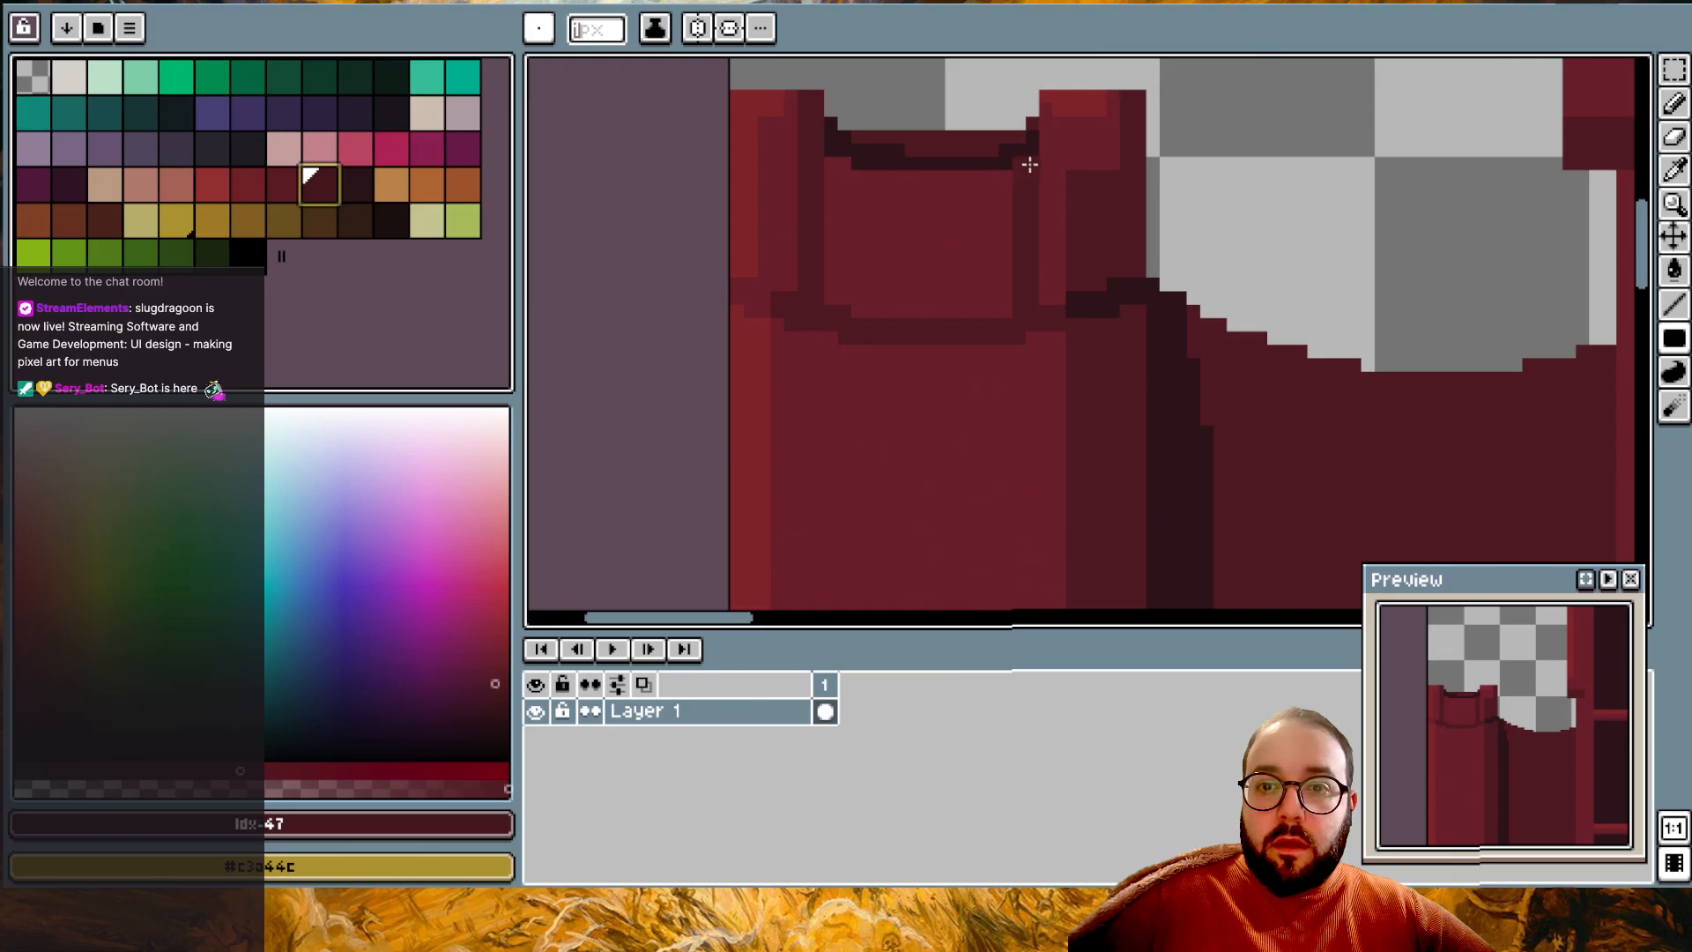
click(357, 187)
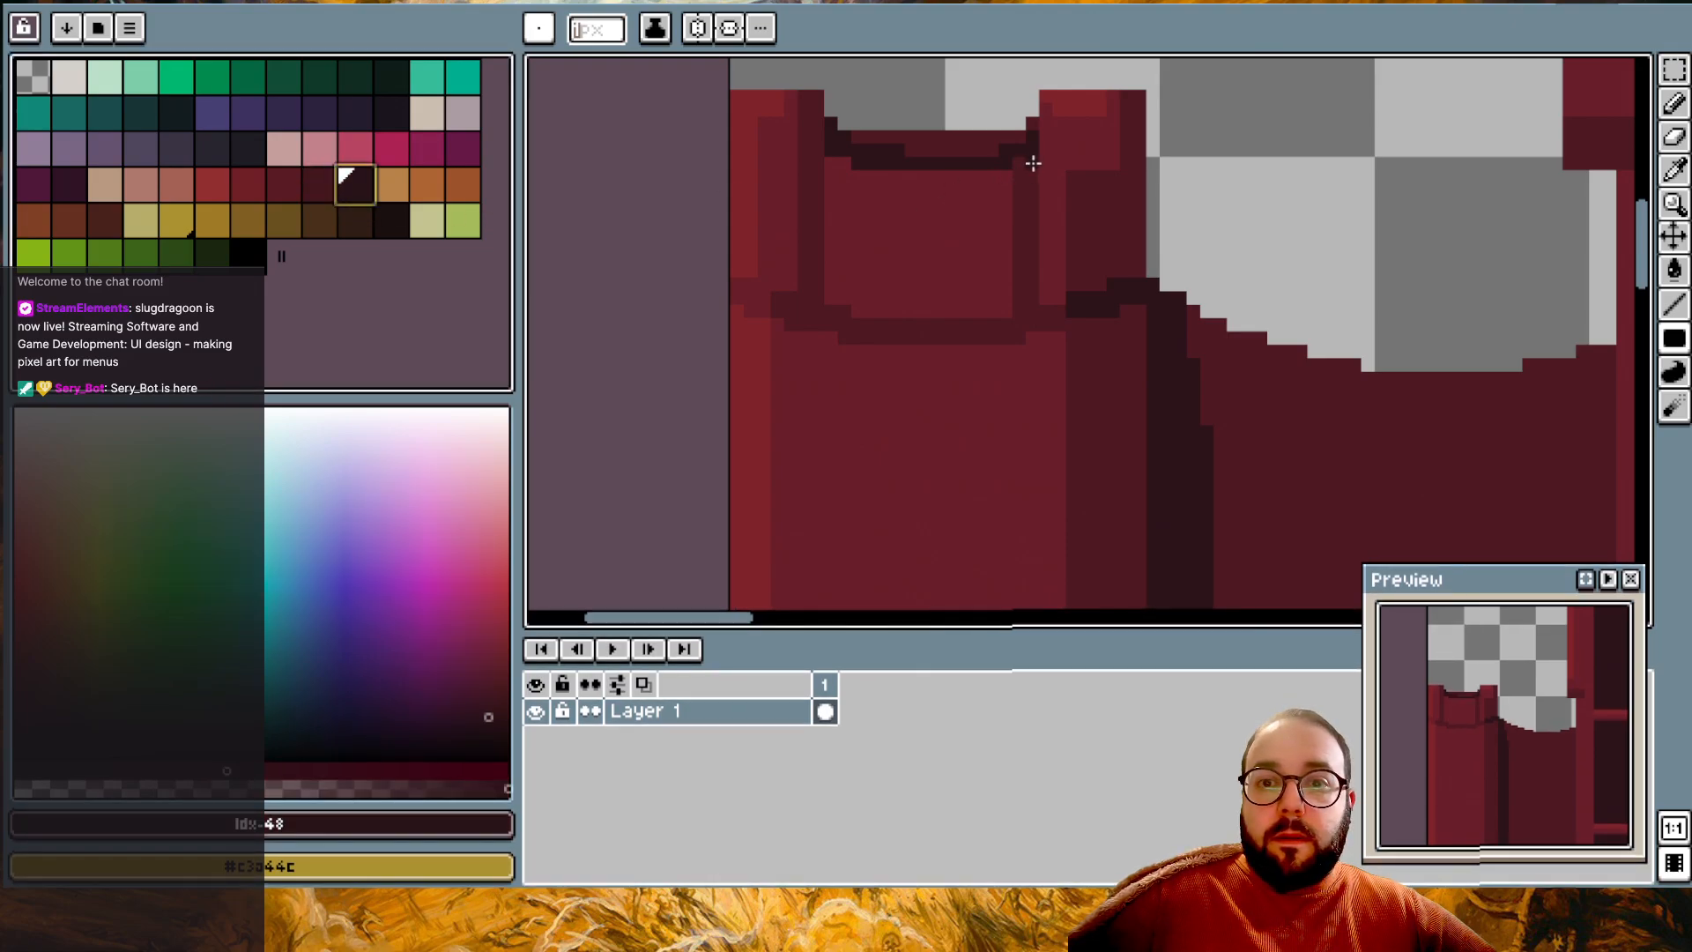
drag(1035, 212, 1035, 298)
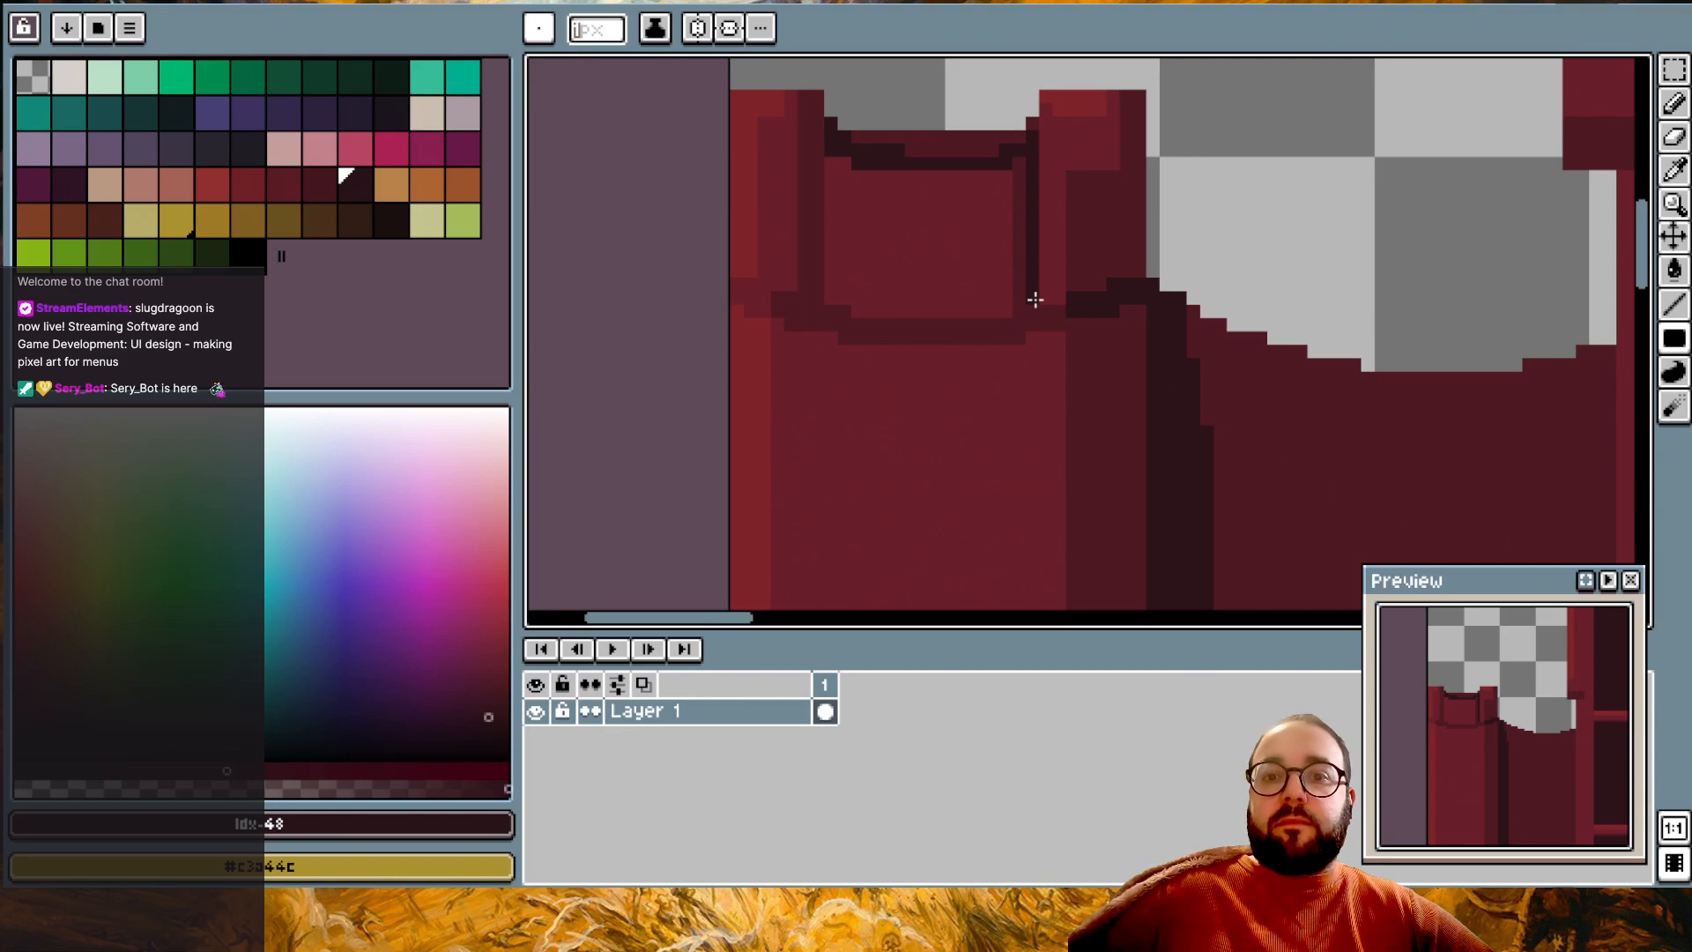
drag(1021, 167, 1016, 310)
key(alt)
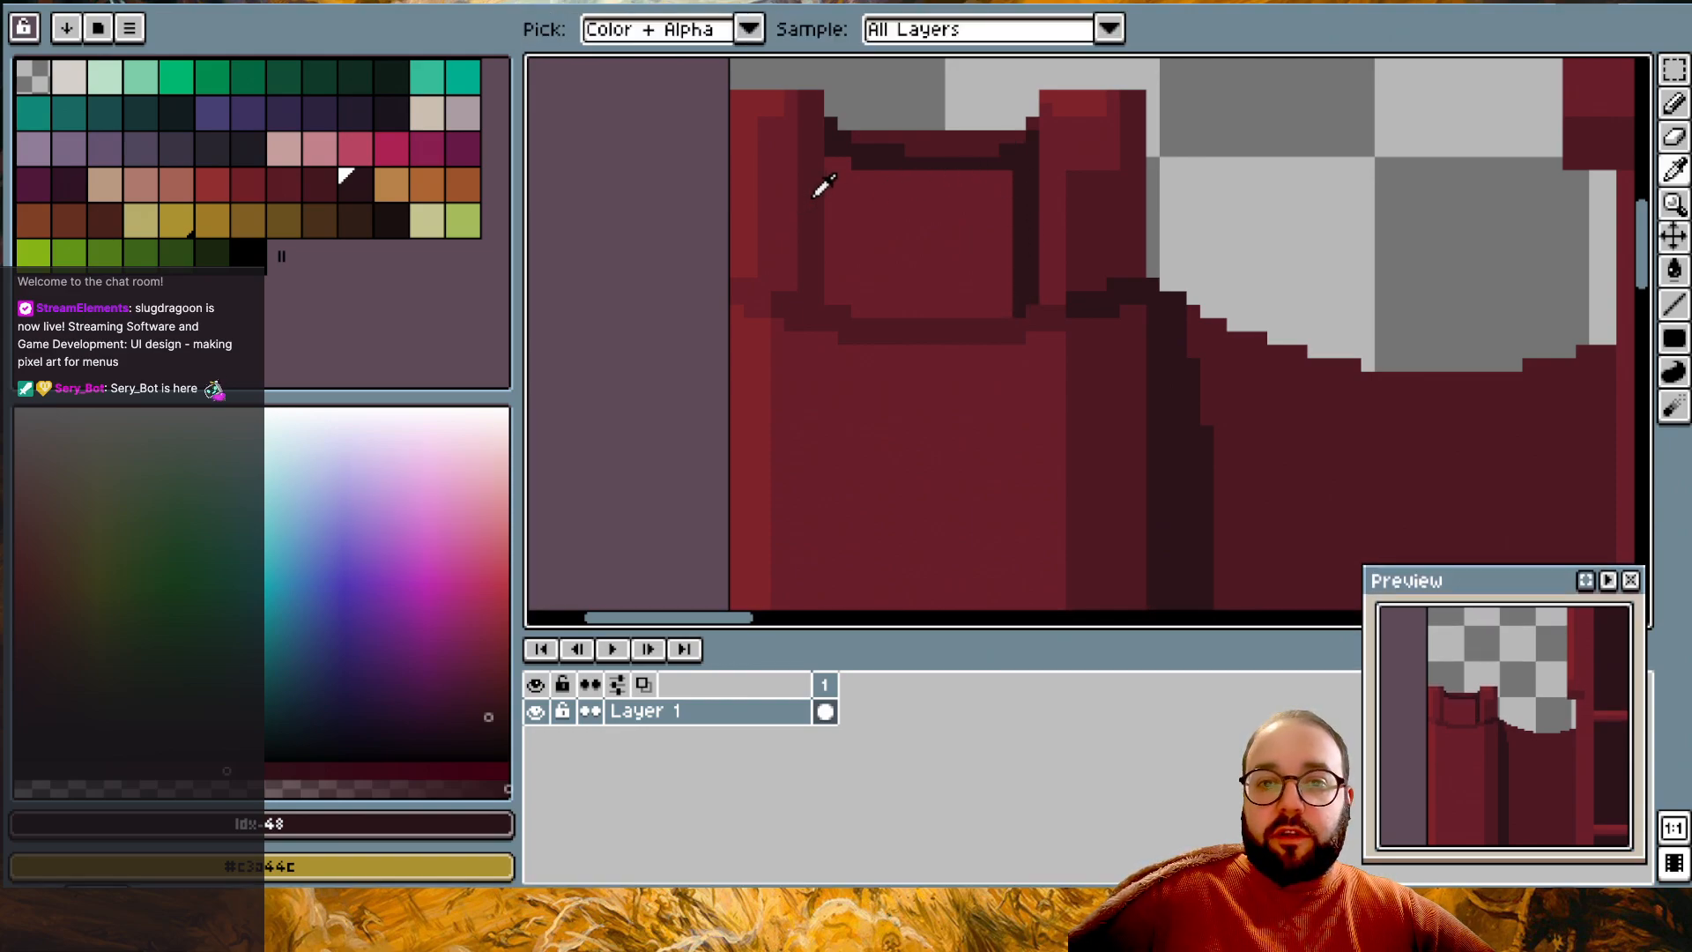
- Add a softer #541F27 shadow strip about 3 pixels wide beside the dark strip on the recessed panel
alt+click(822, 185)
click(1005, 170)
shift+click(977, 310)
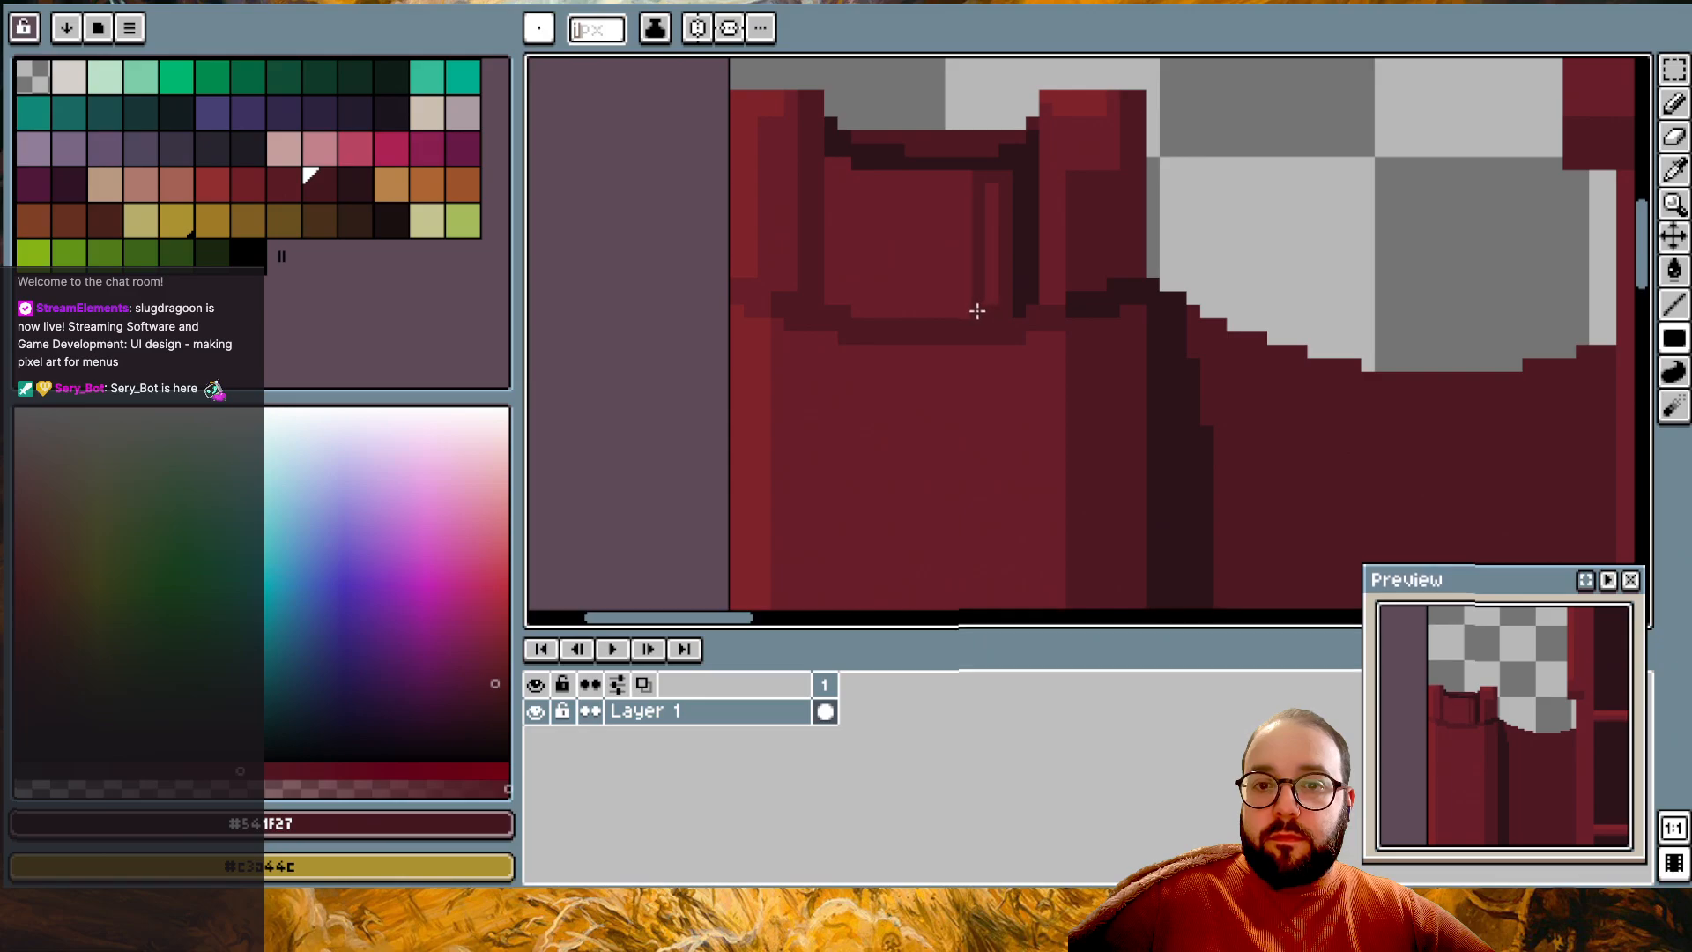
scroll(1151, 212, down, 2)
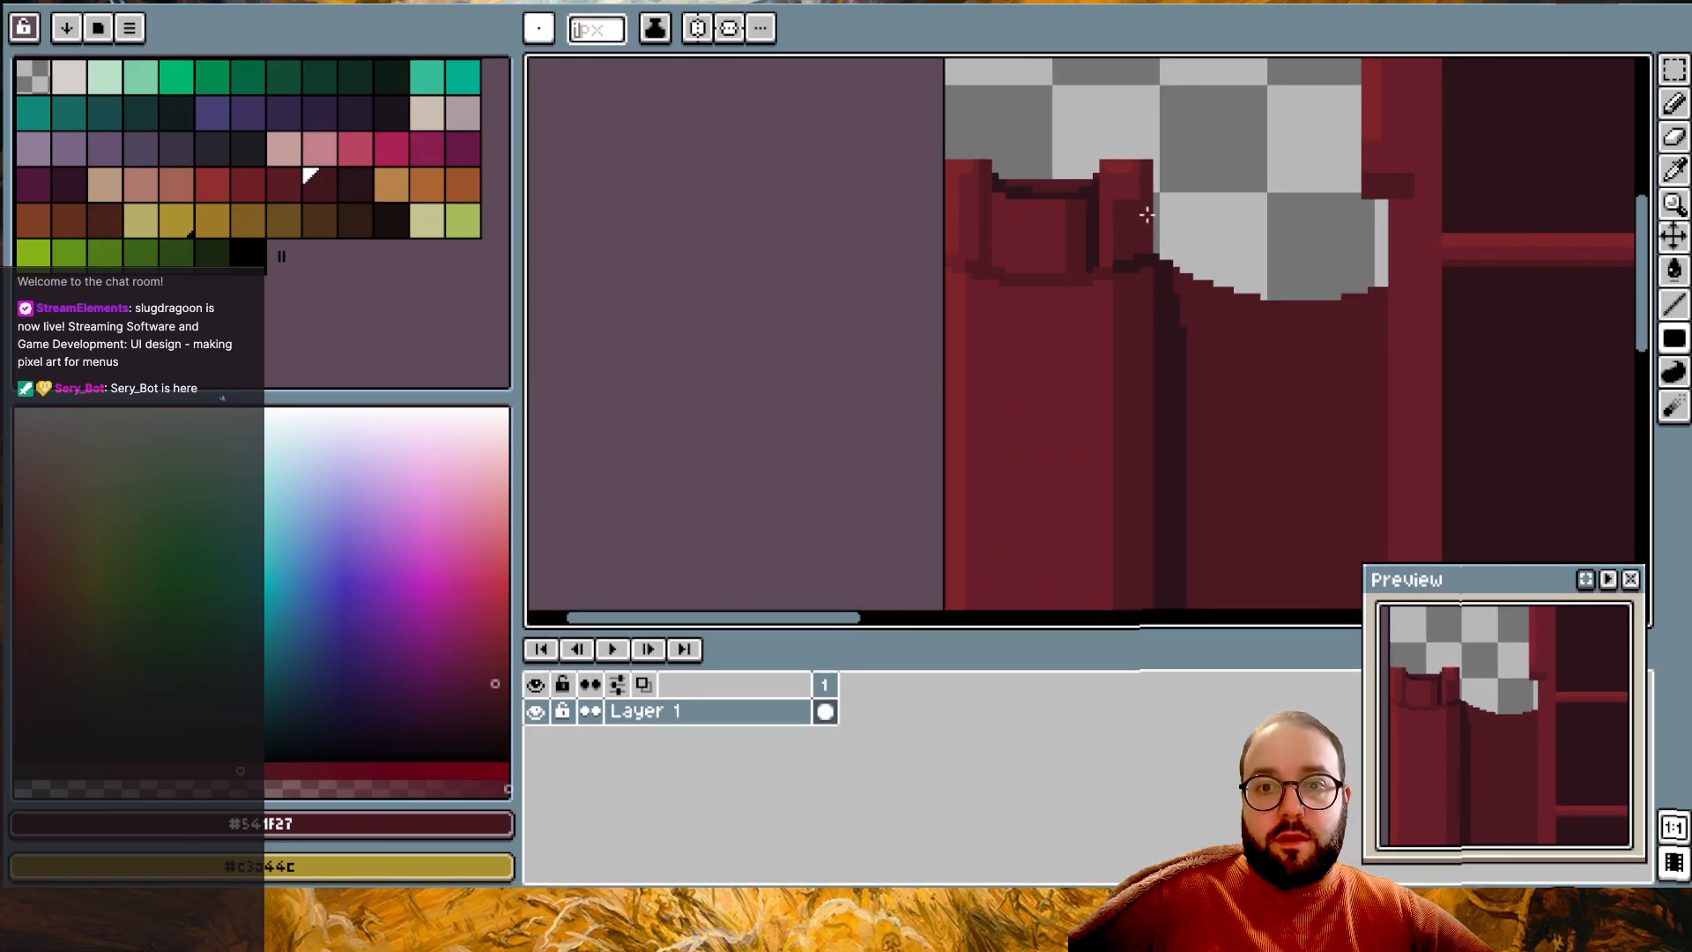
- Narrow the right prong's lower shadow with #702930 and extend the narrowed shadow upward in #541F27
scroll(1151, 221, up, 2)
alt+click(1098, 159)
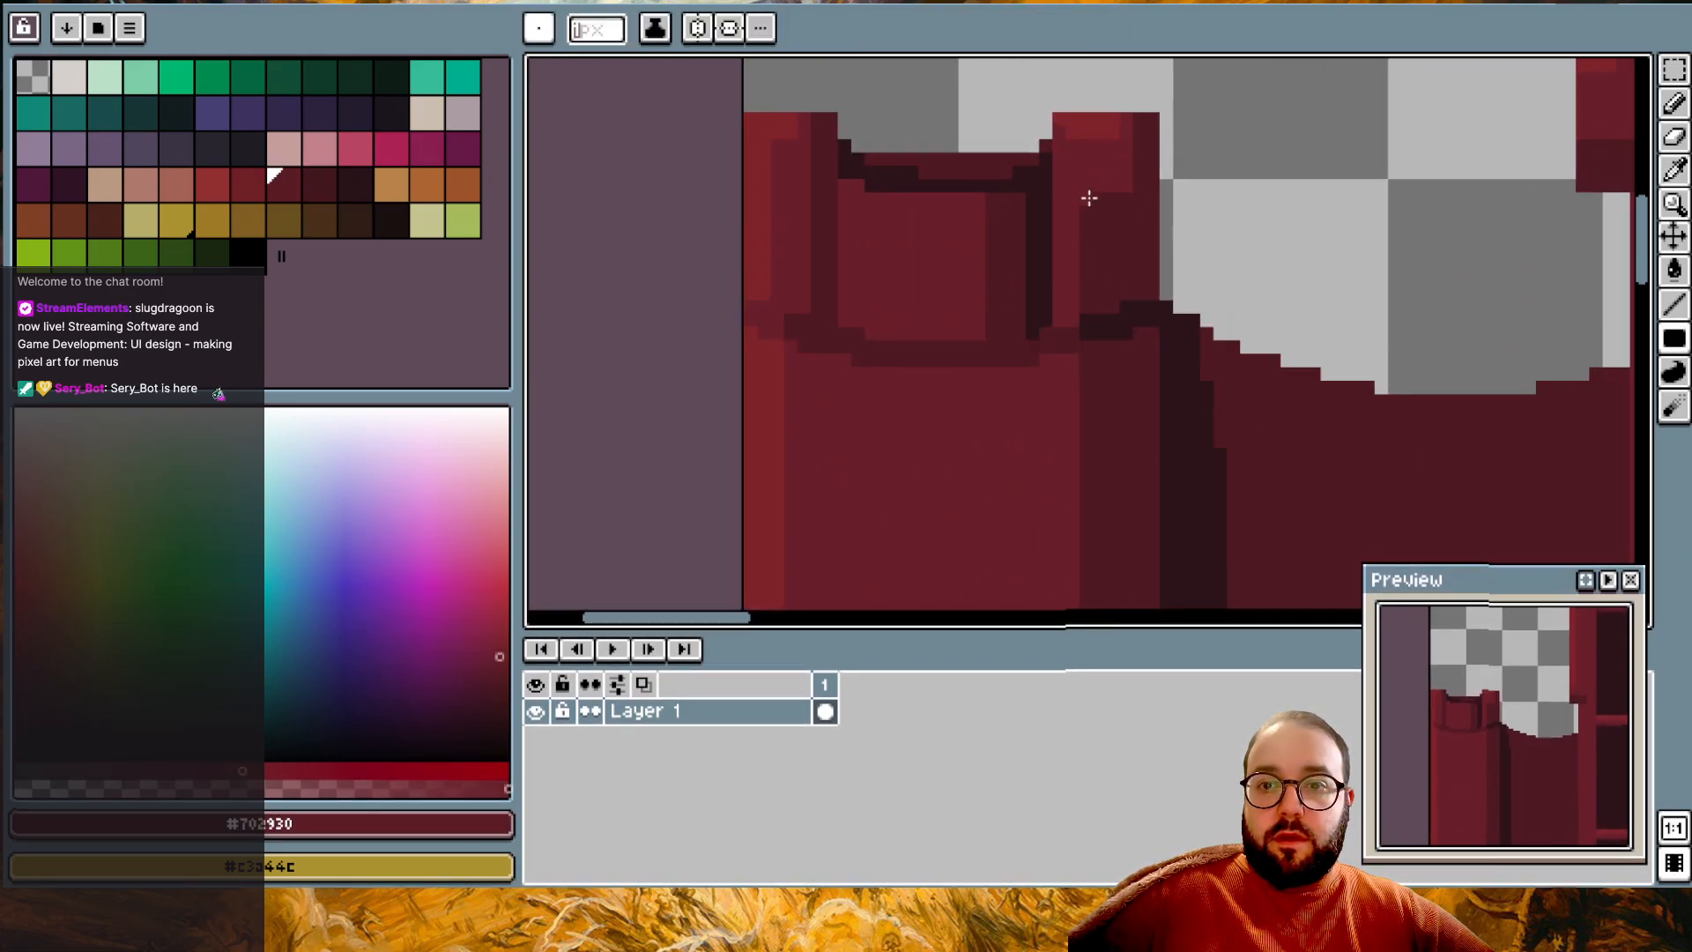
click(1087, 196)
shift+click(1100, 305)
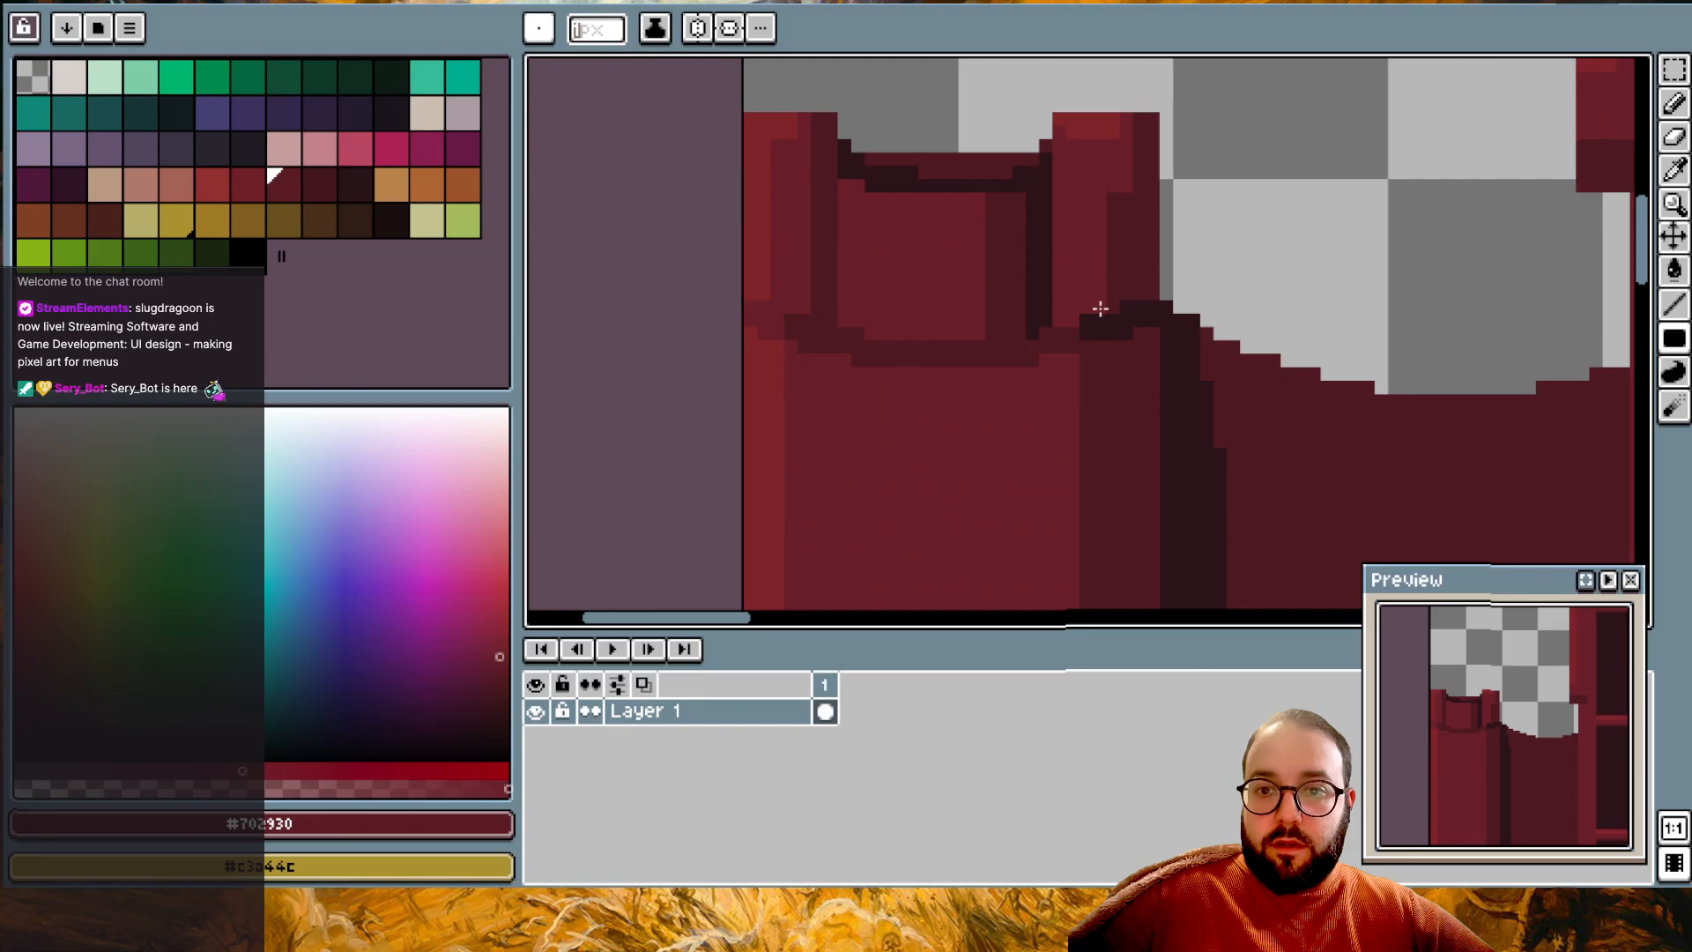
alt+click(1123, 176)
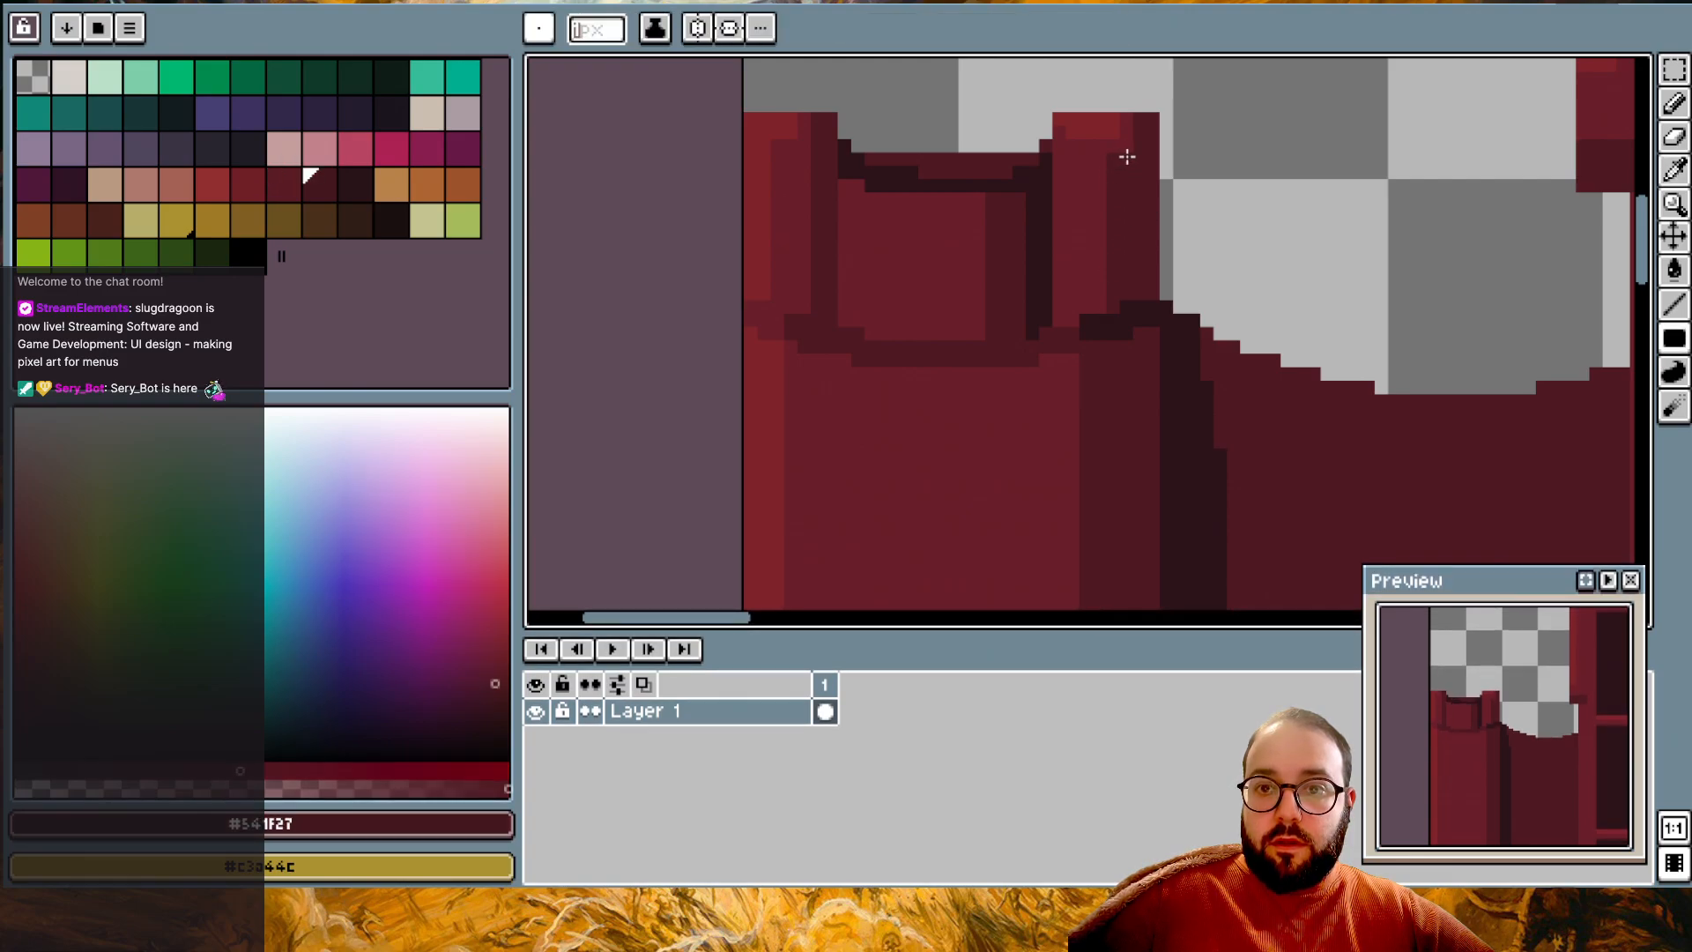
scroll(1128, 157, down, 2)
scroll(1127, 156, up, 2)
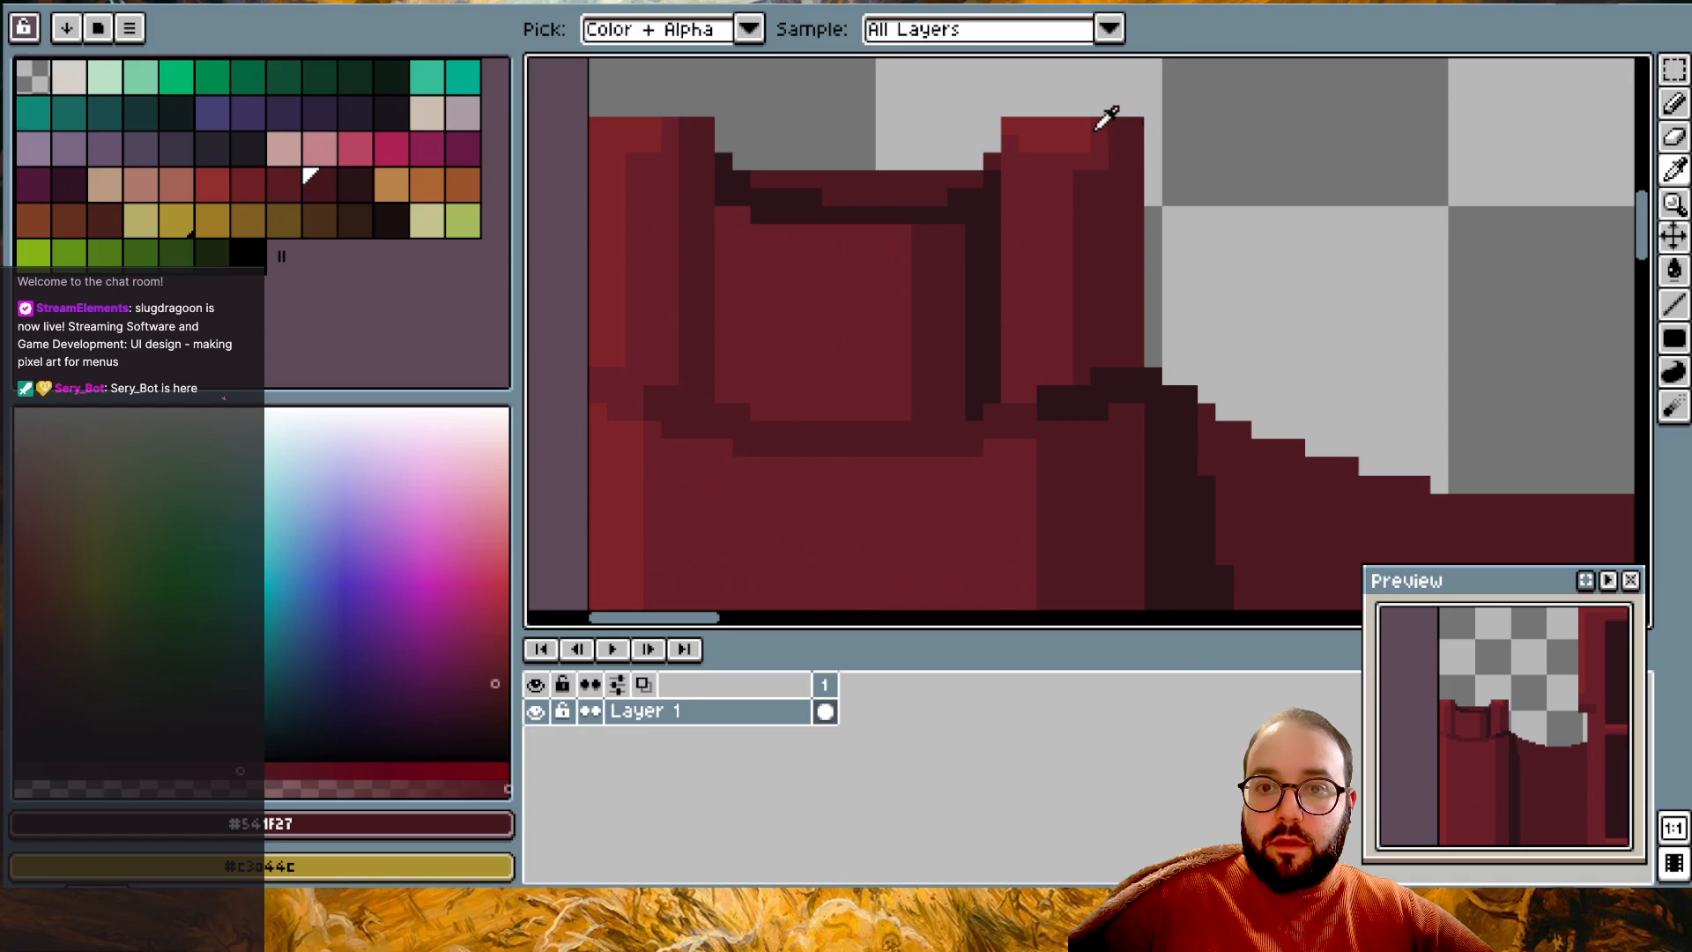
- Draw a 1-pixel horizontal line in #702930 just above the notch's lower edge, between the two prongs
scroll(1137, 150, down, 4)
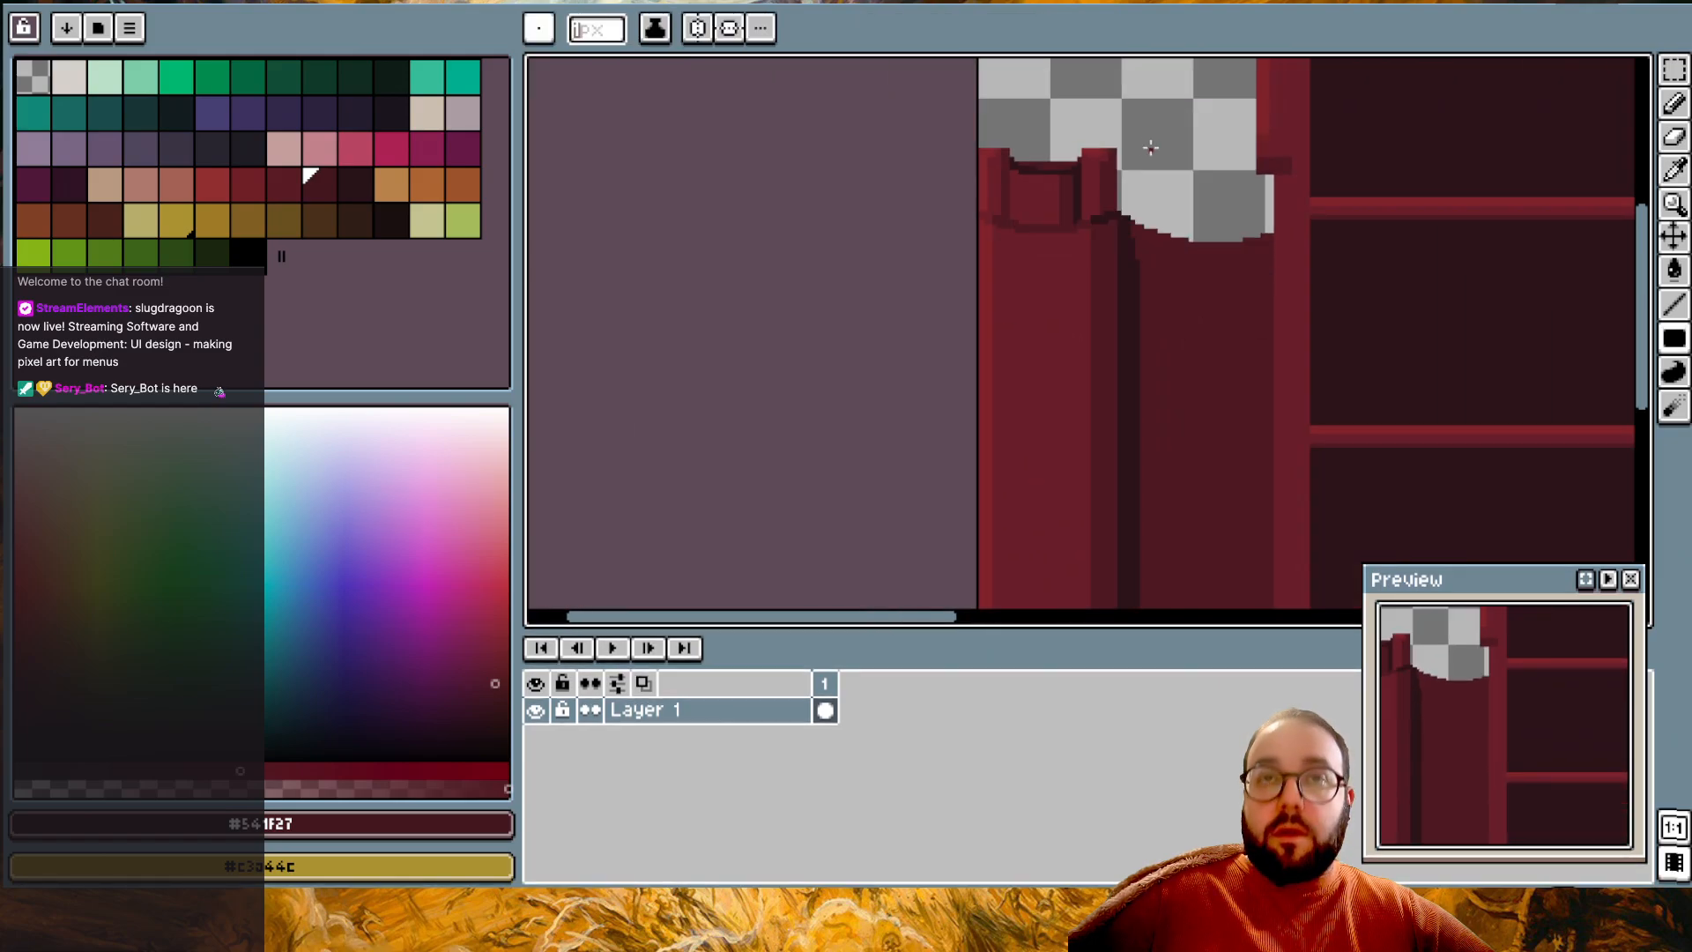
scroll(1141, 176, down, 2)
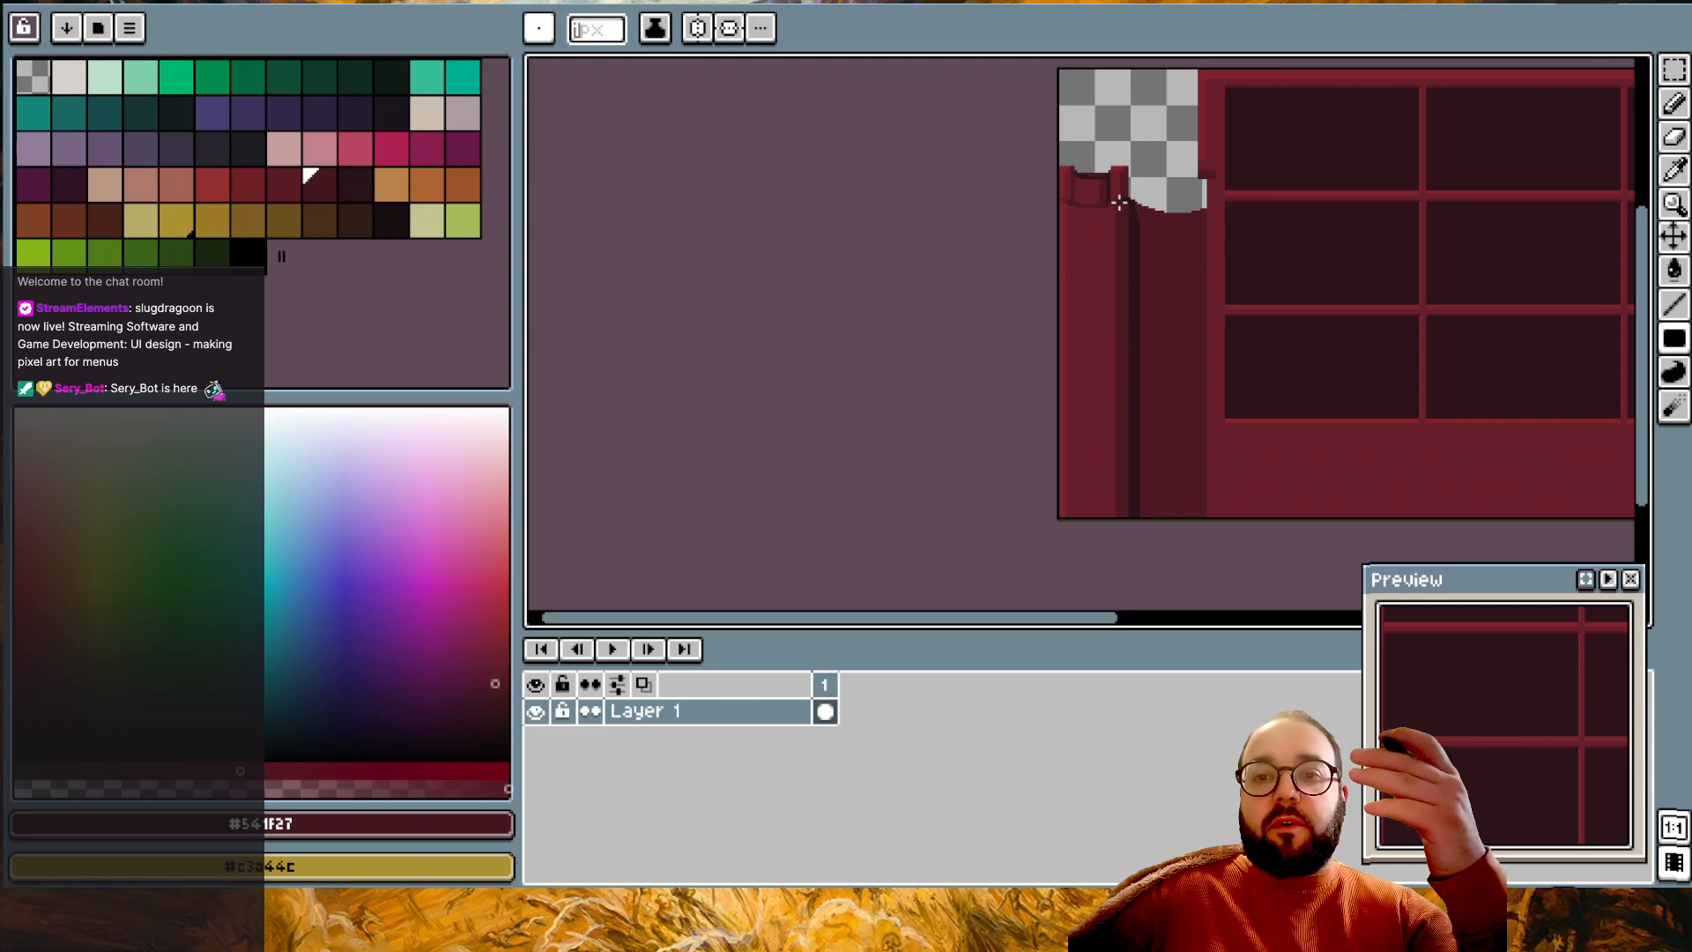
middle_drag(1123, 174, 1119, 202)
scroll(1071, 319, up, 2)
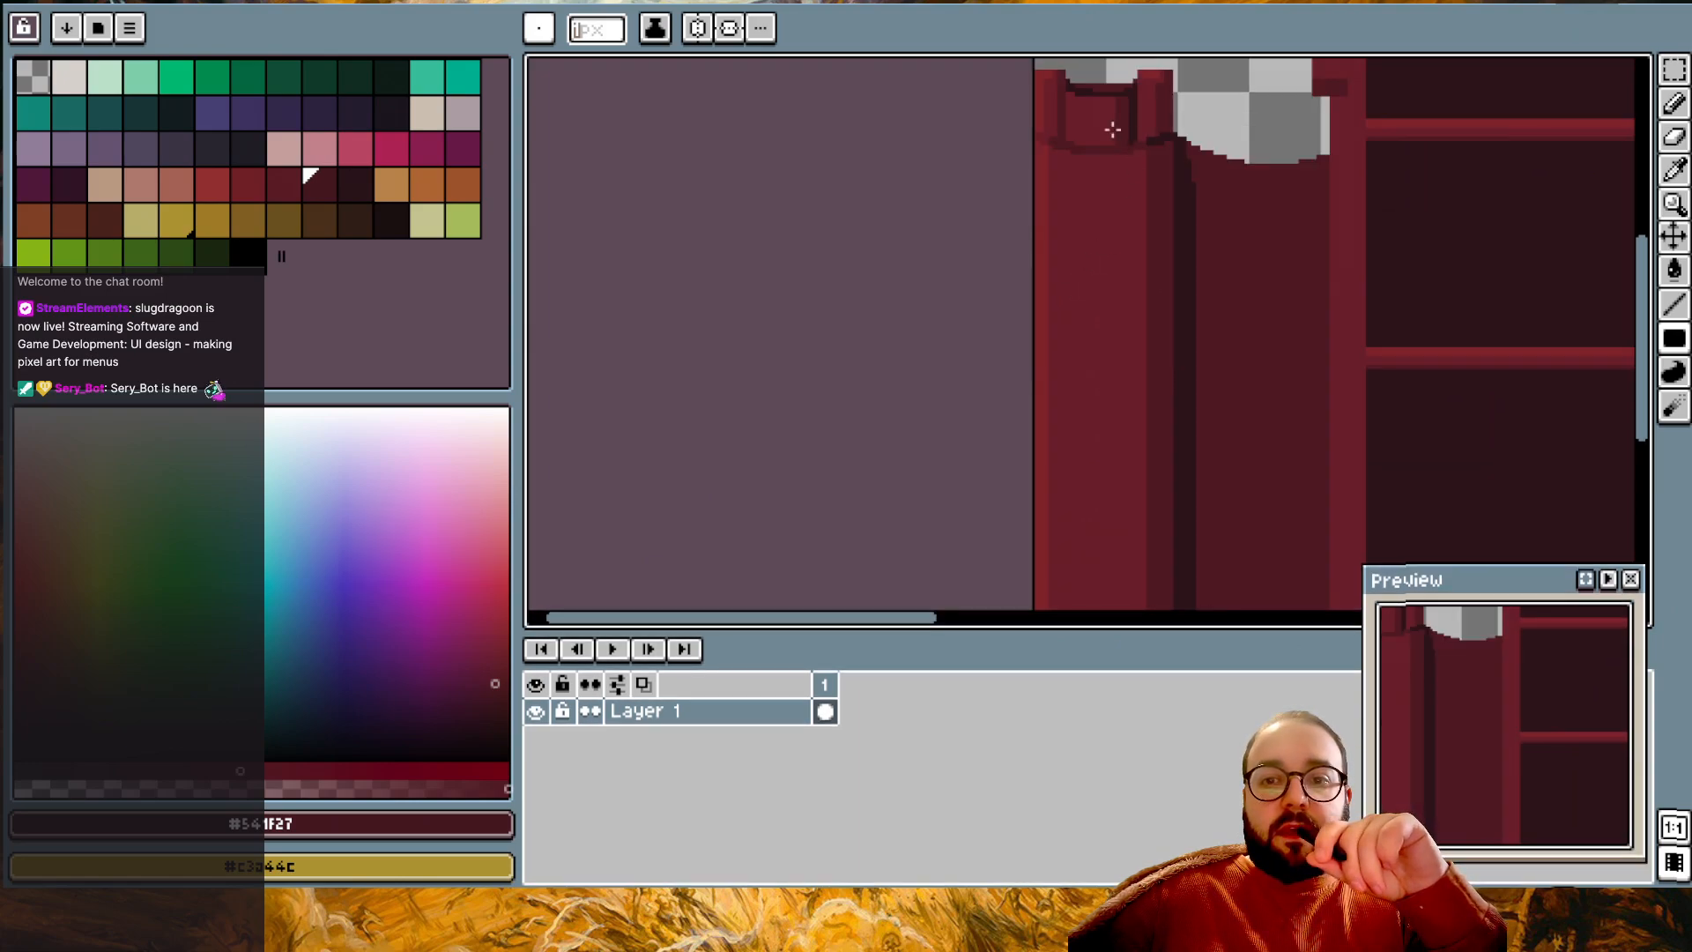
scroll(1094, 111, up, 3)
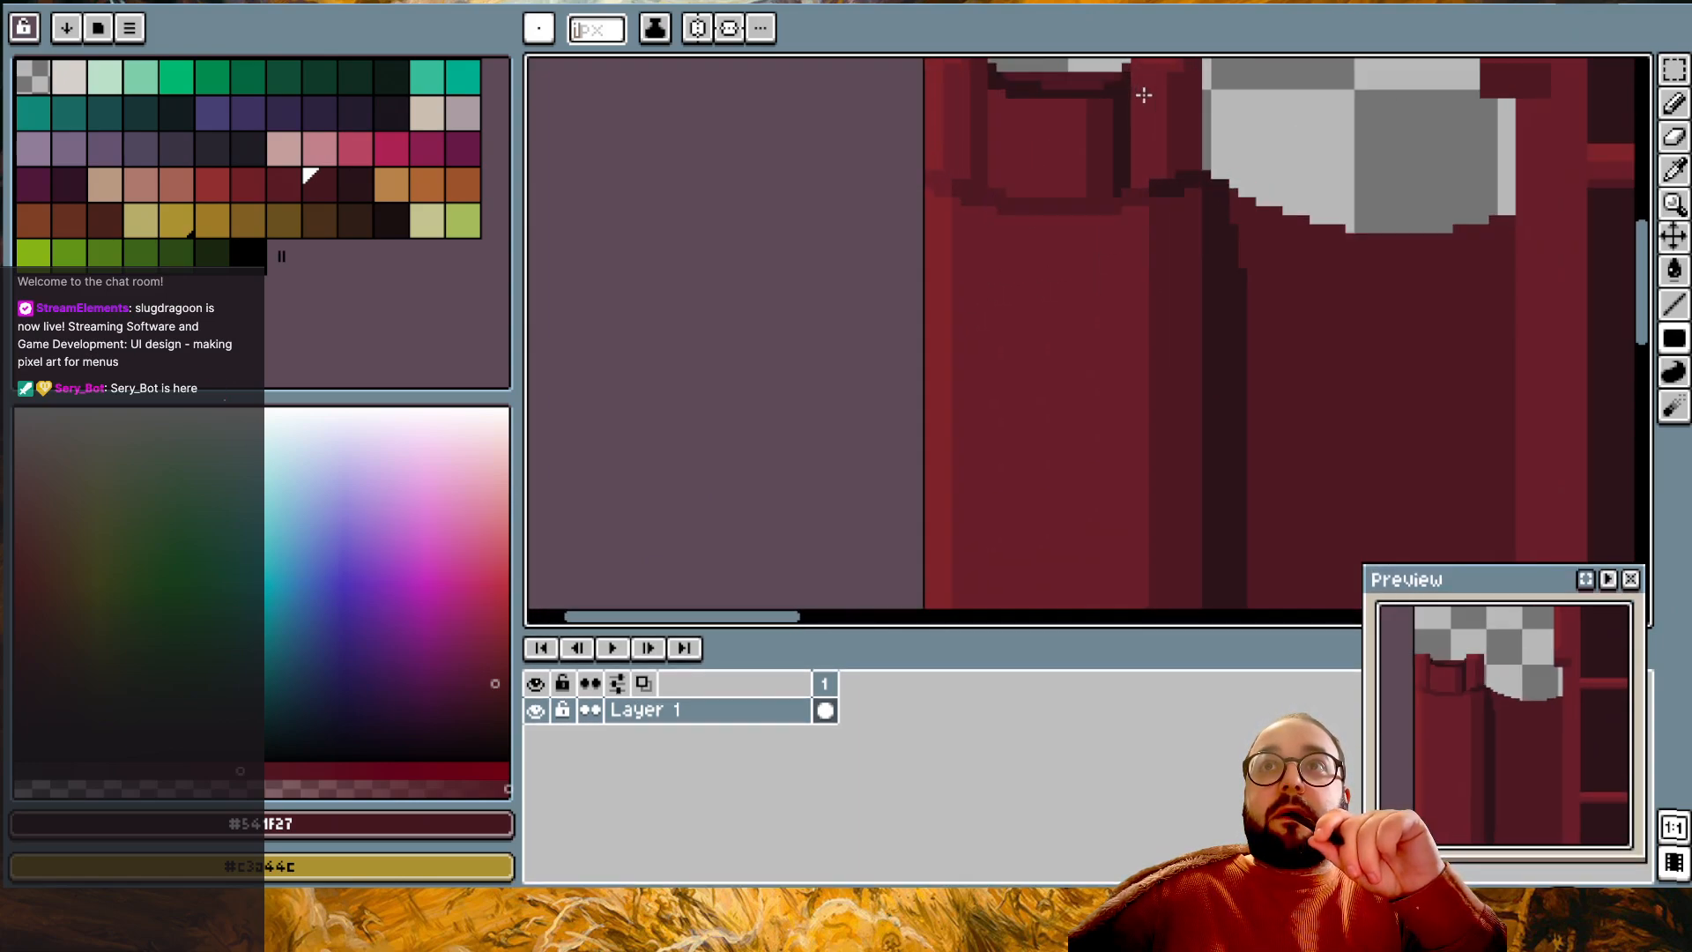
scroll(1069, 195, up, 1)
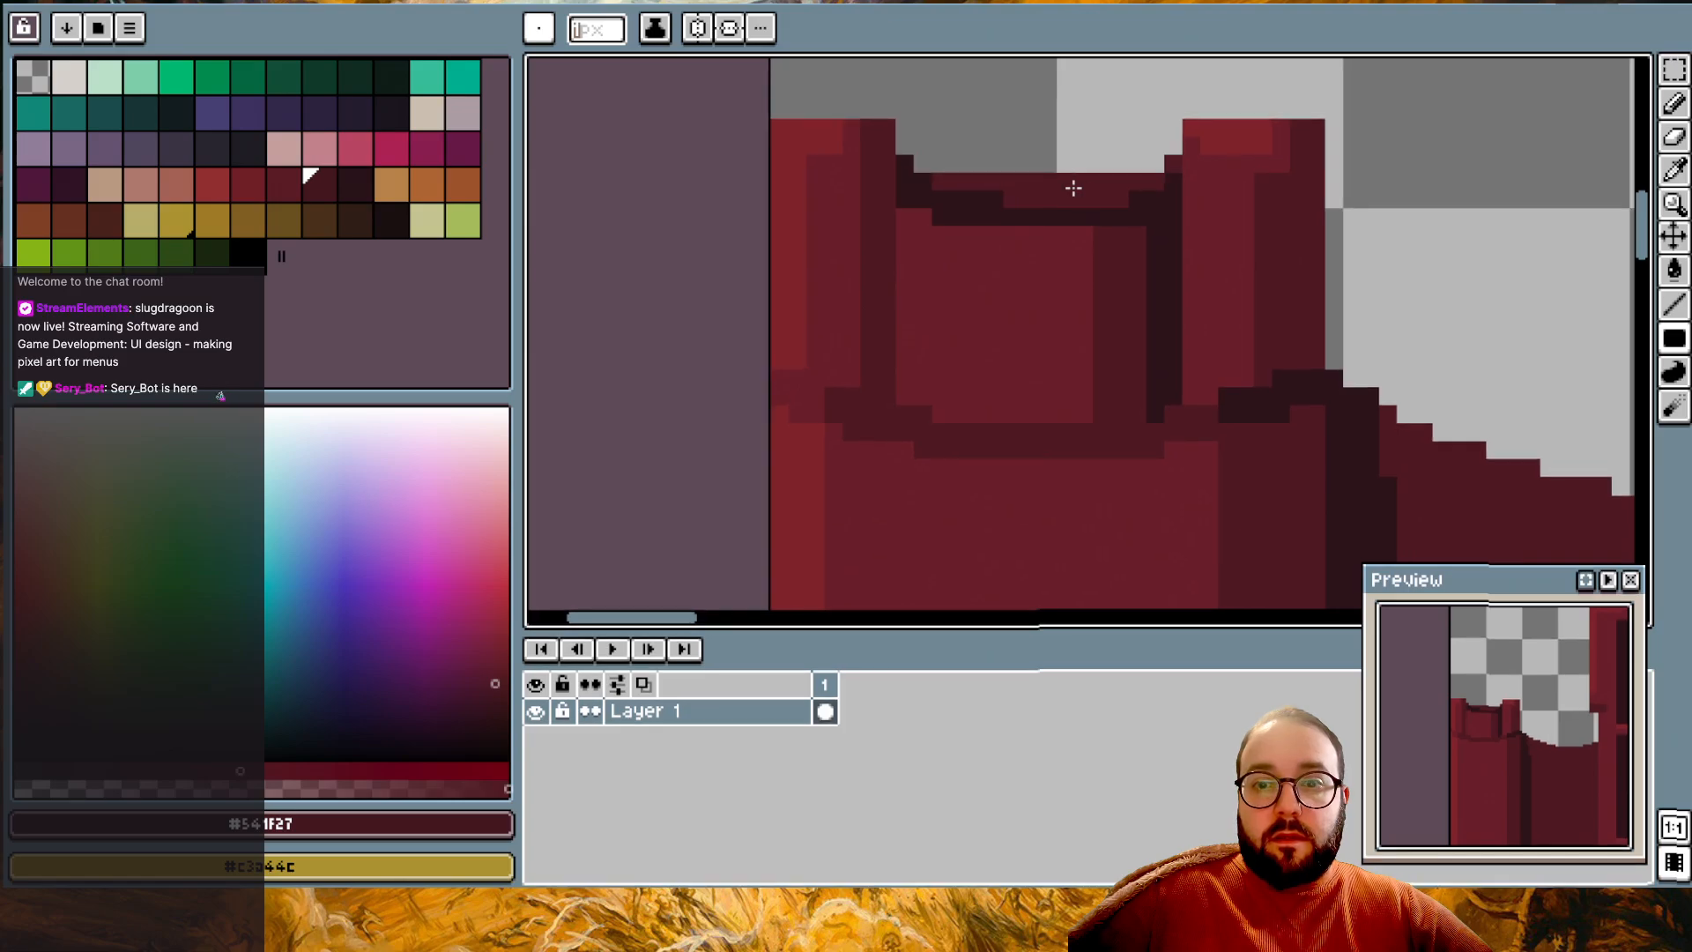
key(alt)
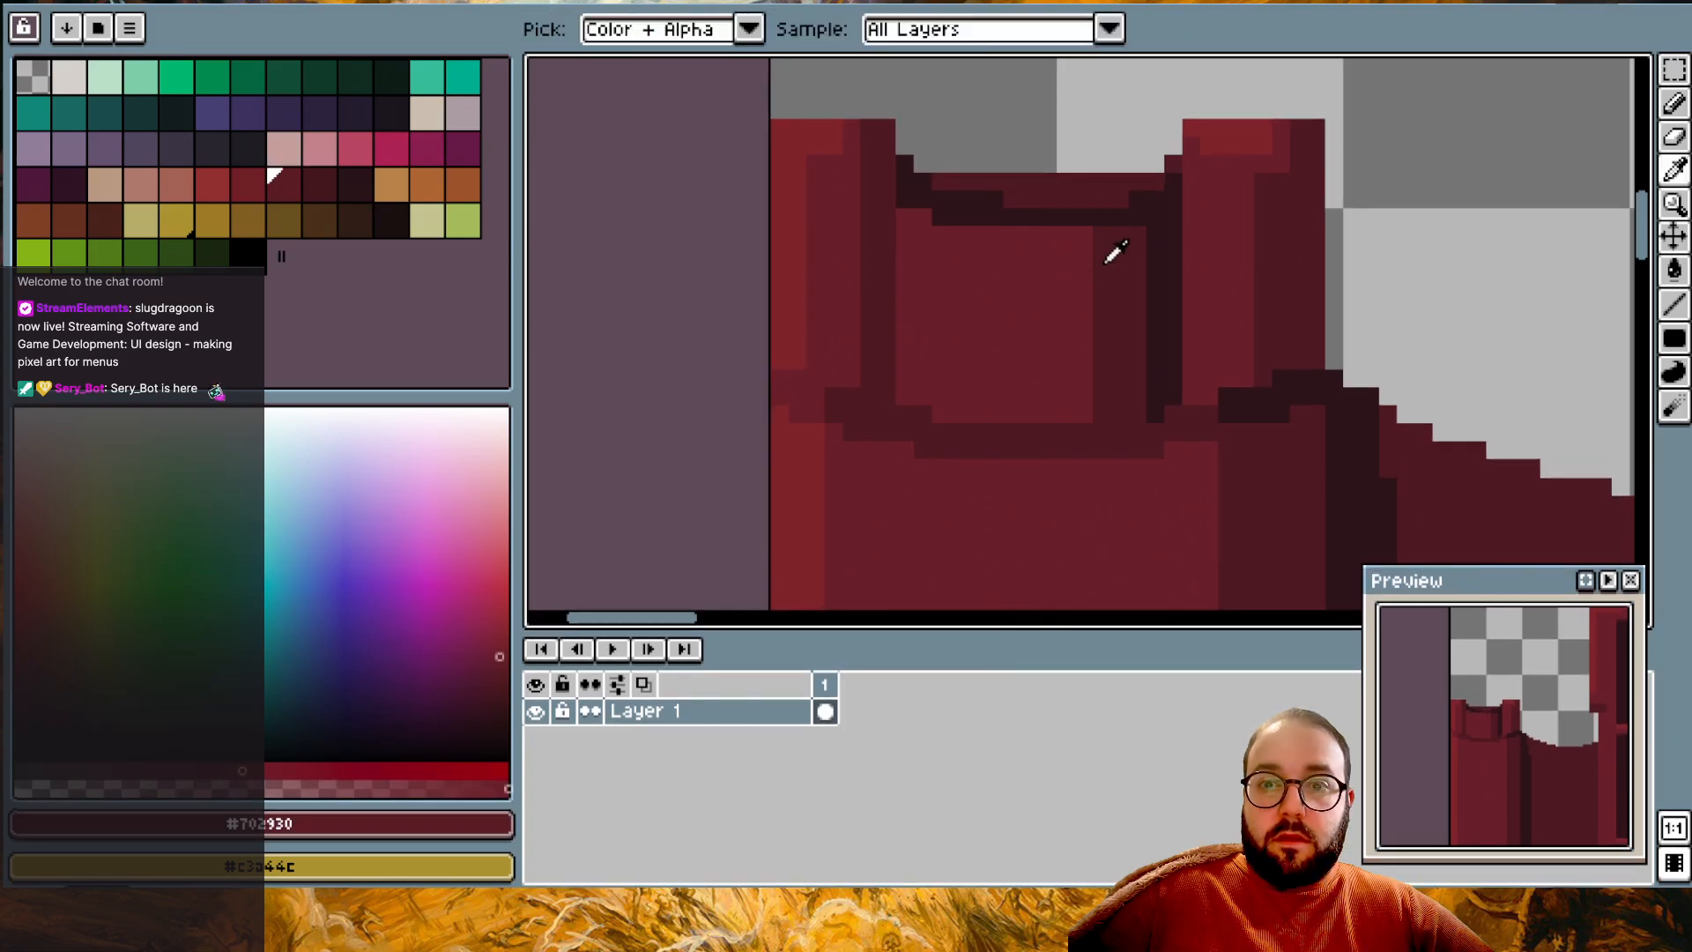
alt+click(998, 273)
drag(968, 163, 1091, 163)
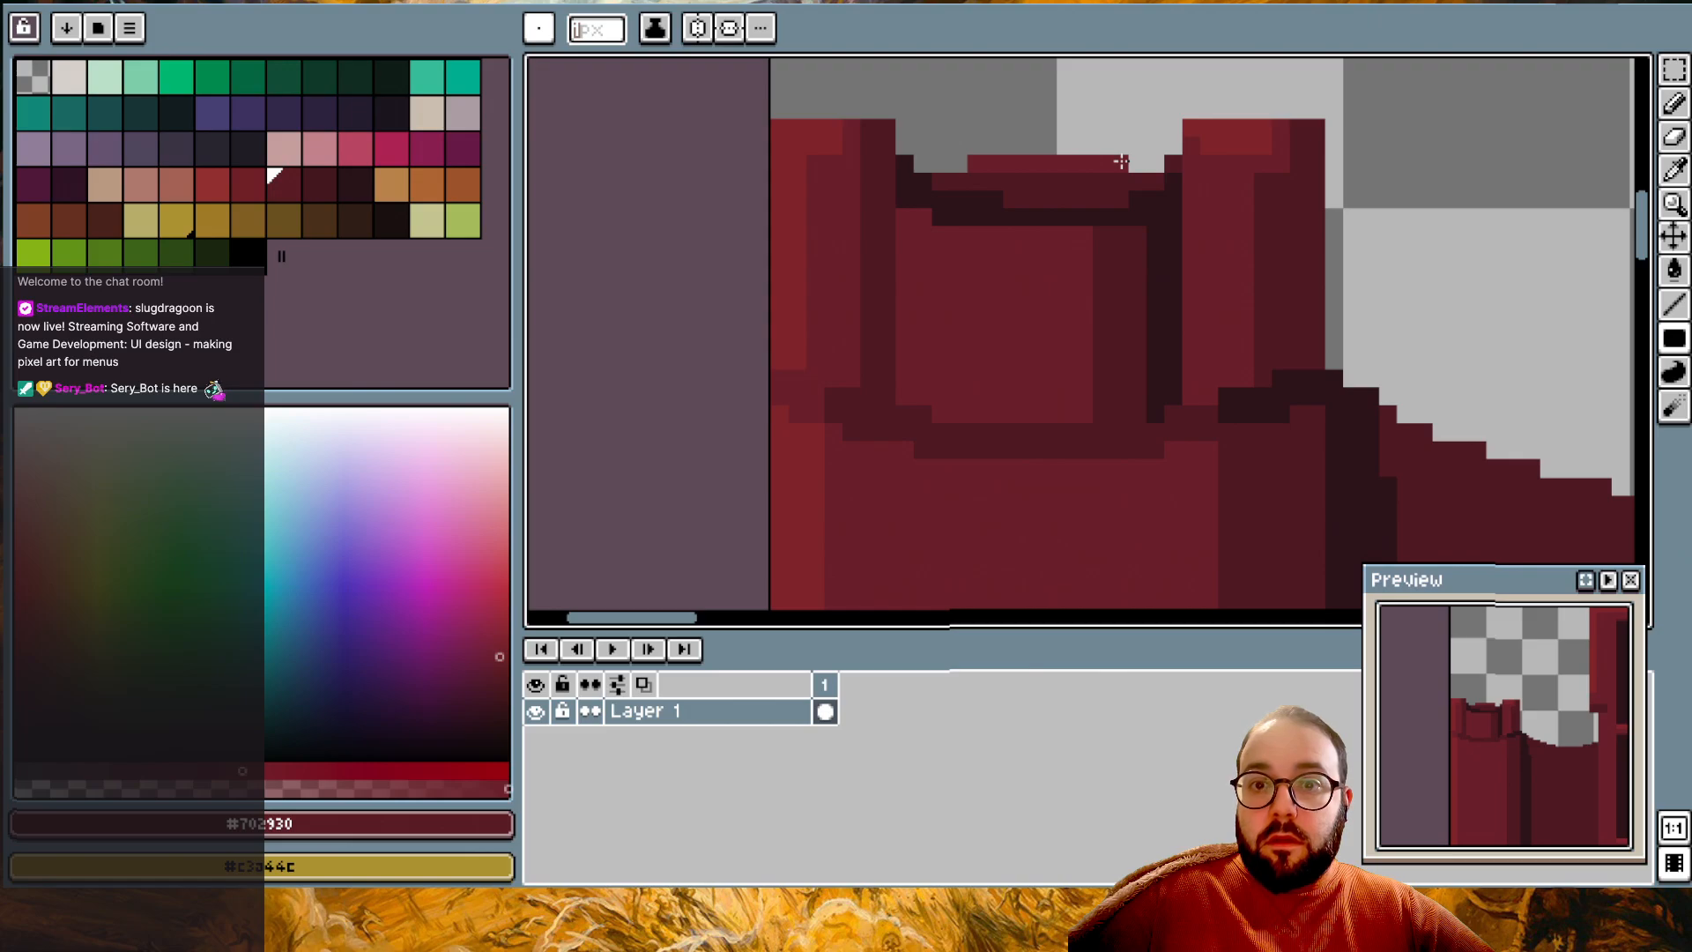
scroll(1105, 163, down, 2)
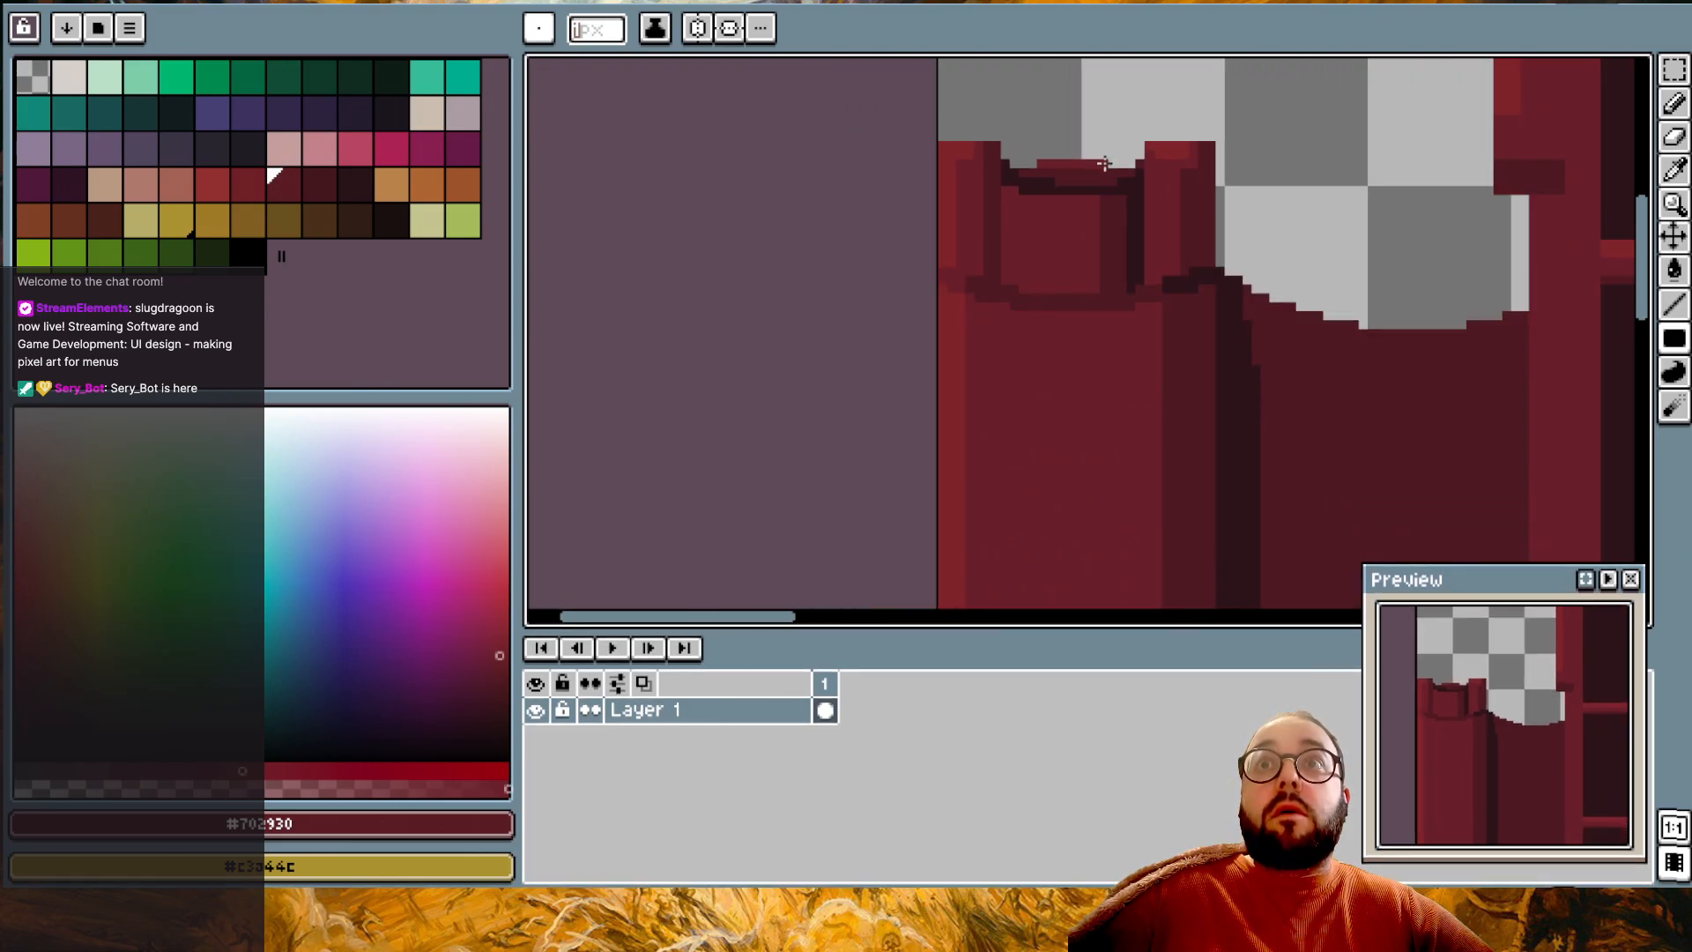
- Paint a vertical shadow strip about 2 pixels wide in #541F27 along the recessed panel's edge beside the left prong
scroll(1124, 165, down, 1)
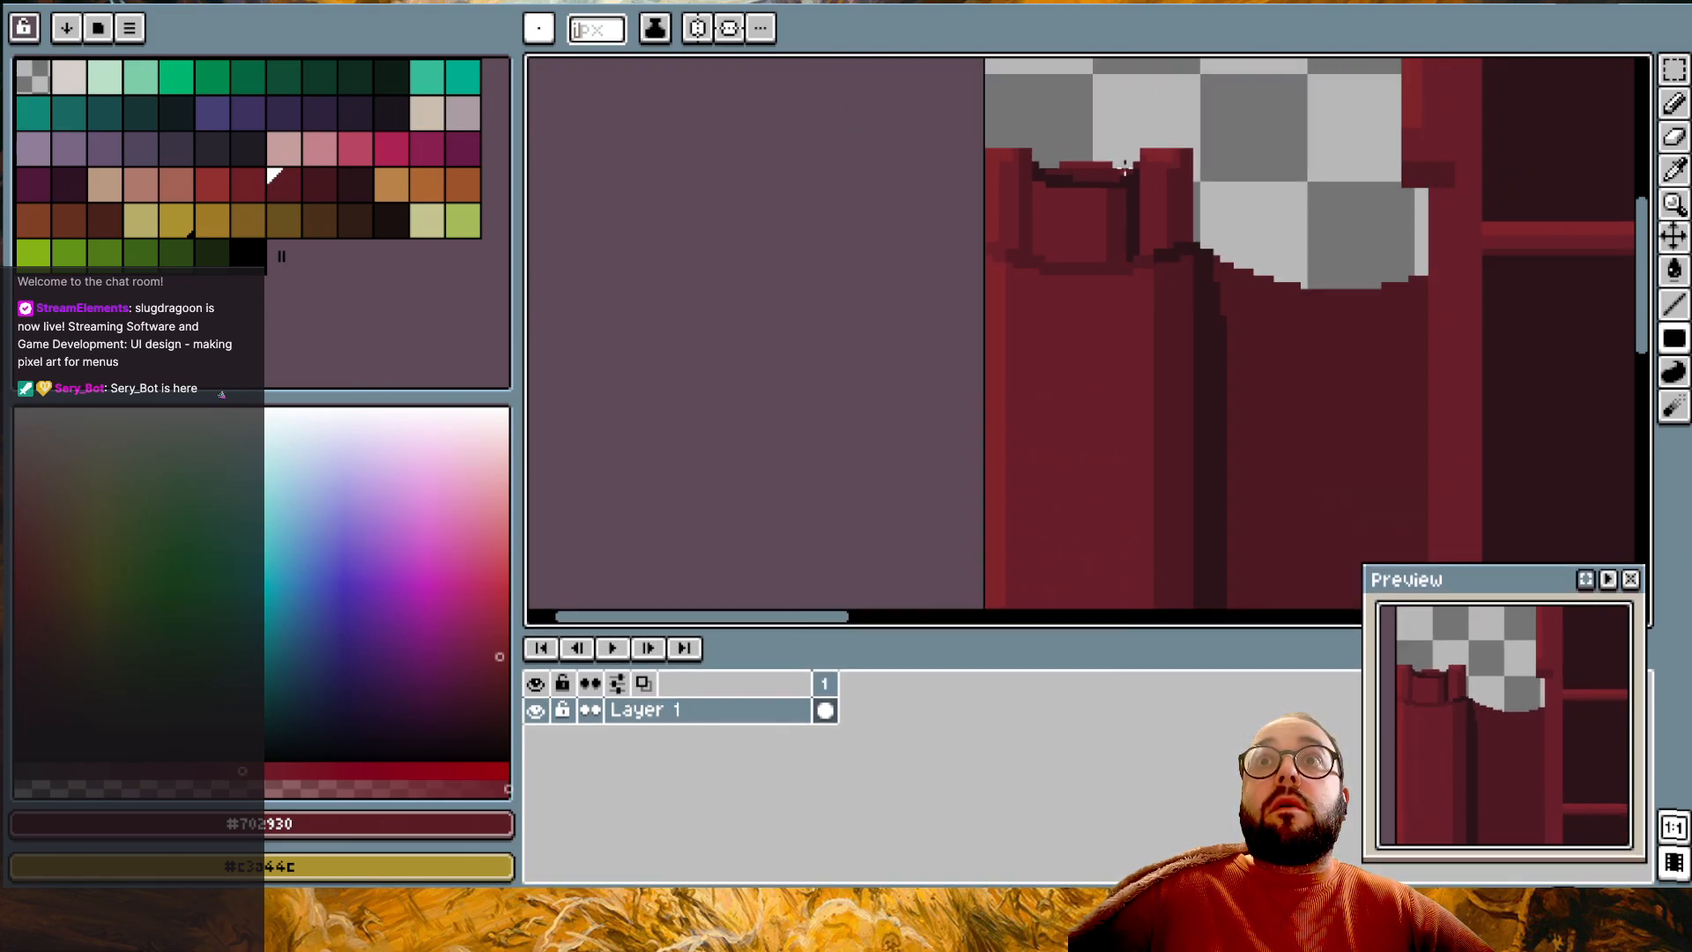
scroll(1210, 196, up, 2)
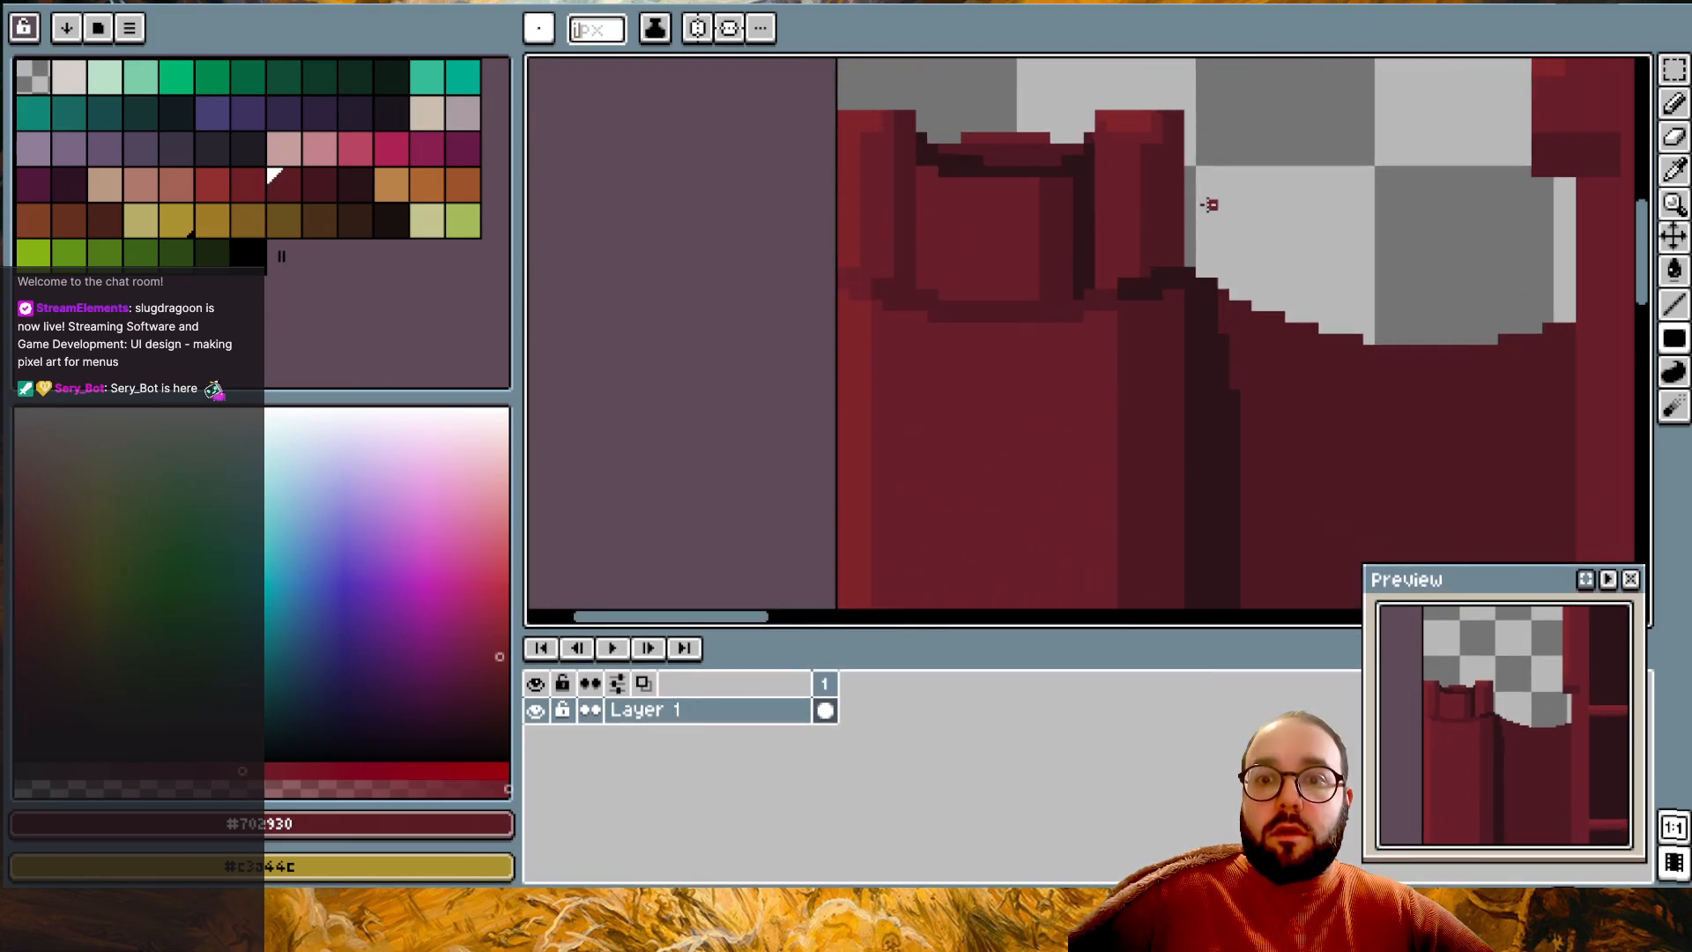
key(i)
click(1058, 235)
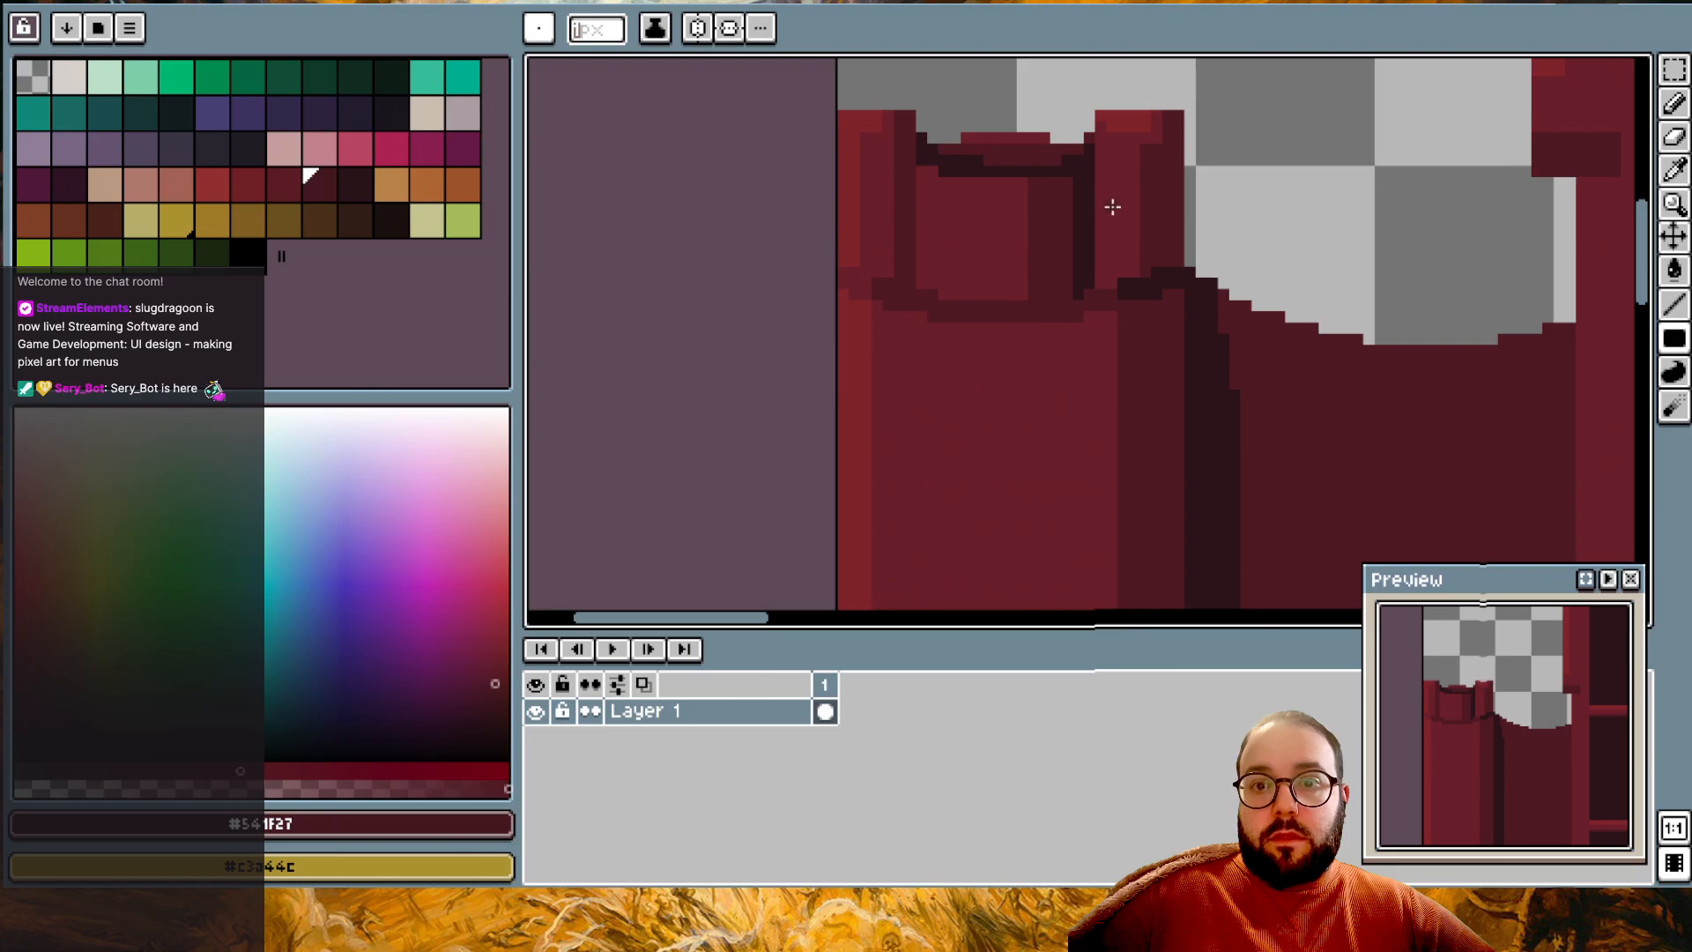
key(alt)
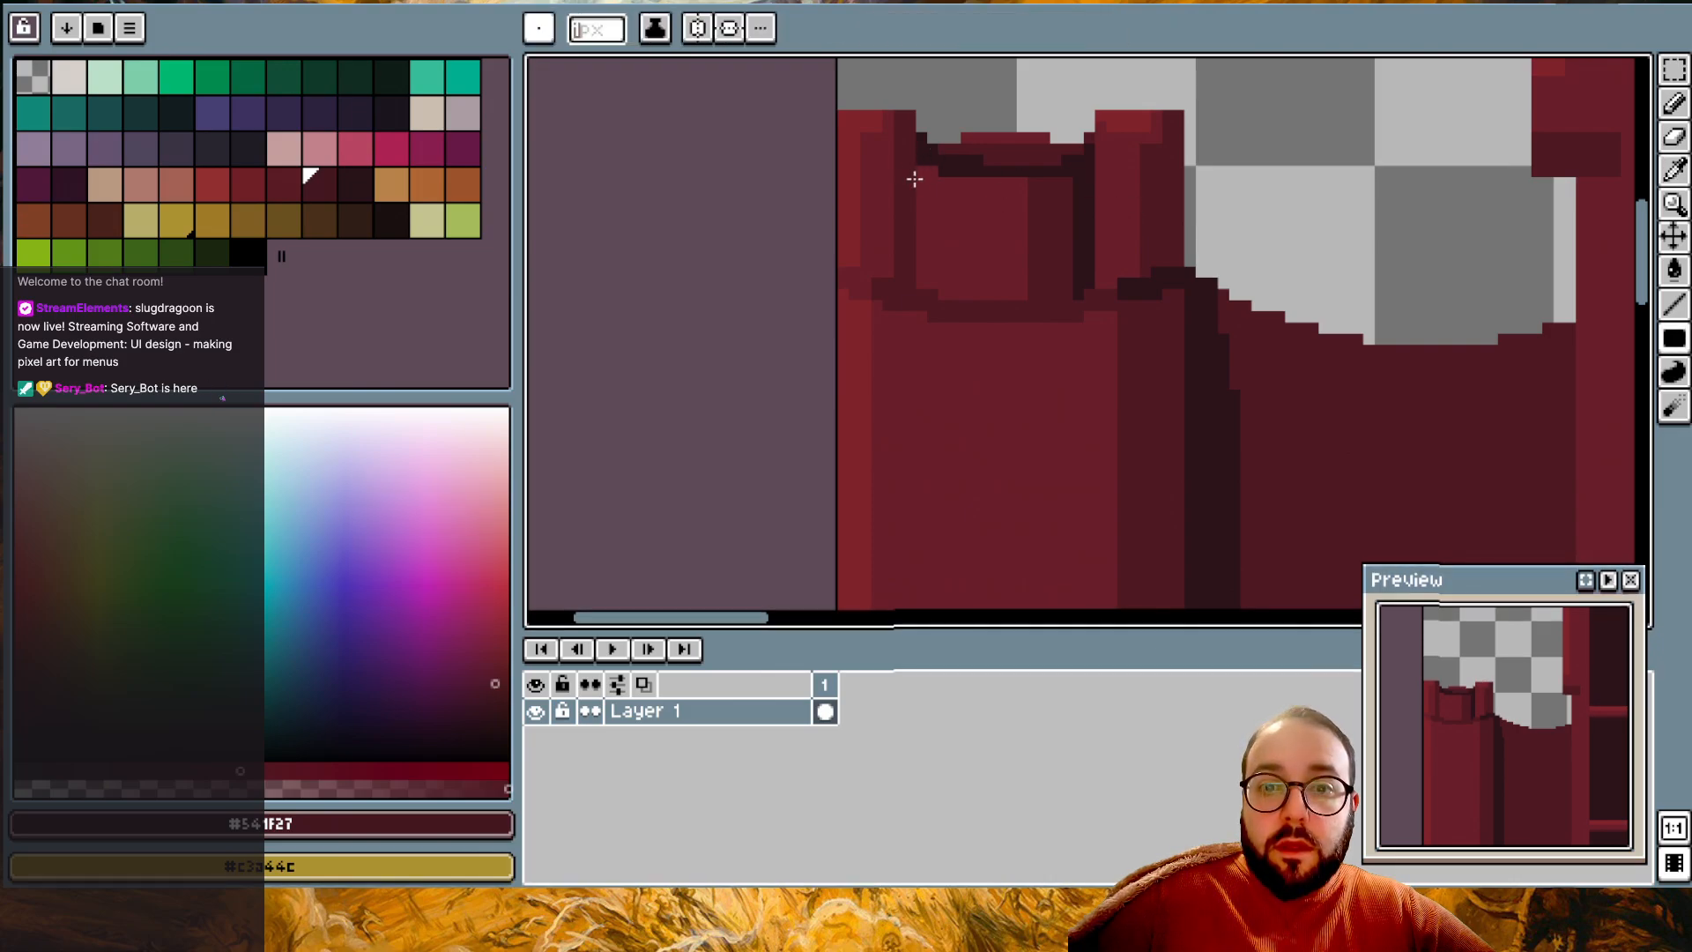
key(alt)
drag(918, 163, 941, 287)
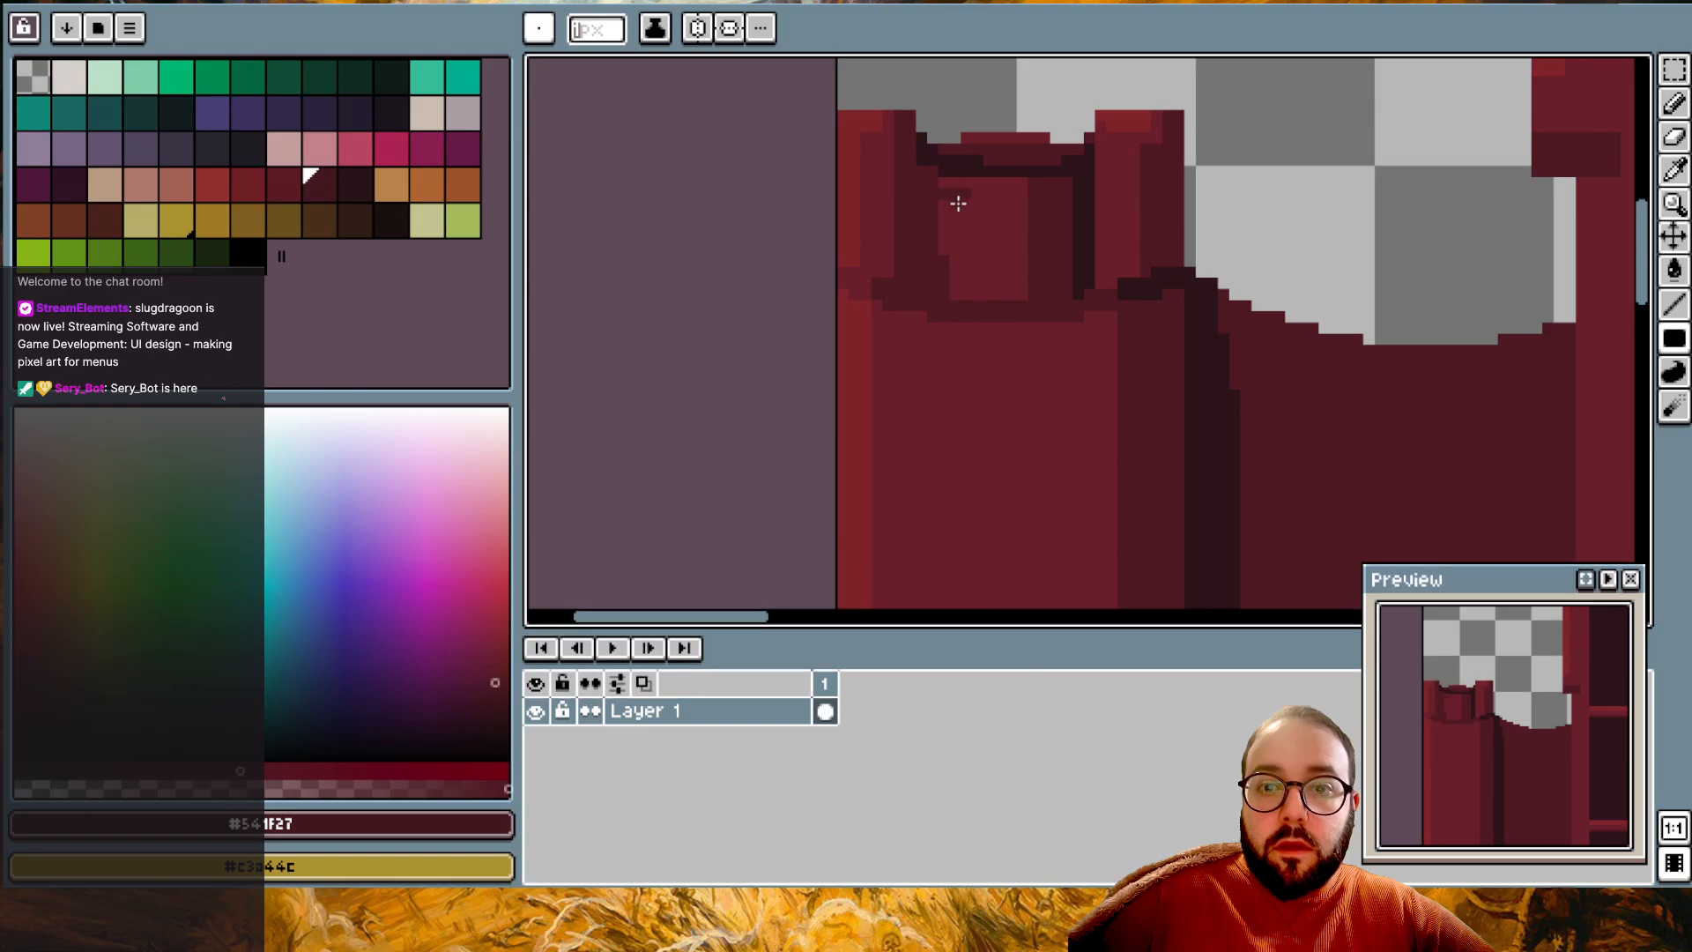
- Draw small broken brick lines in #541F27 across the lit middle of the recessed panel
drag(971, 214, 961, 249)
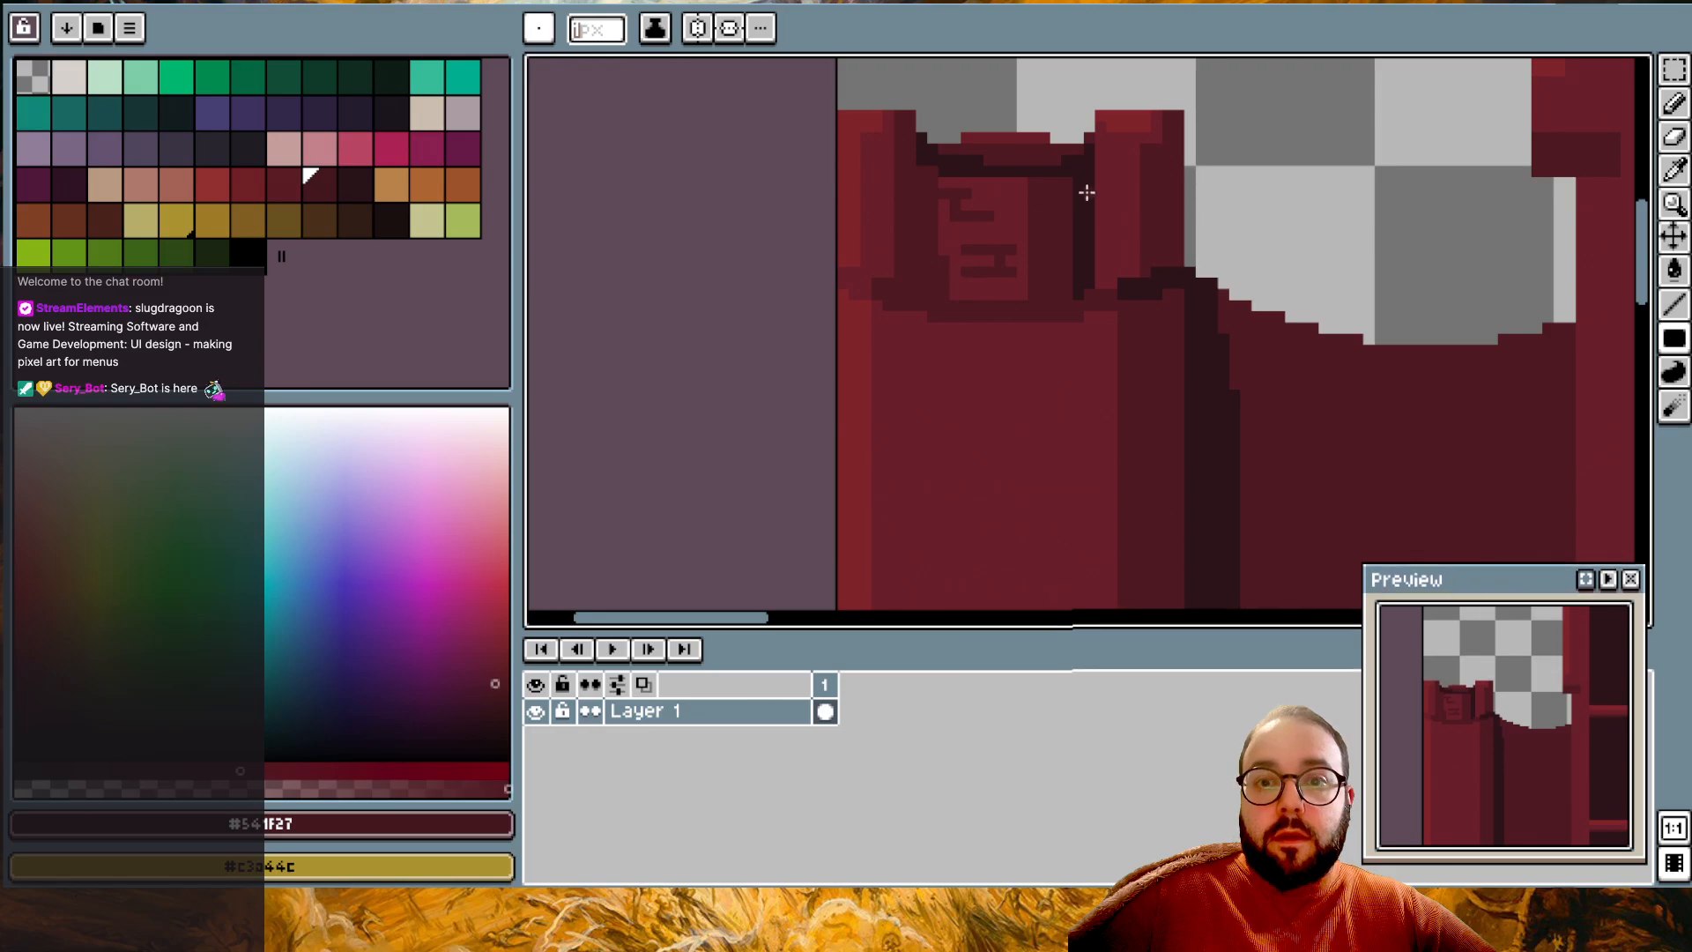
scroll(1085, 190, down, 1)
scroll(1087, 192, up, 1)
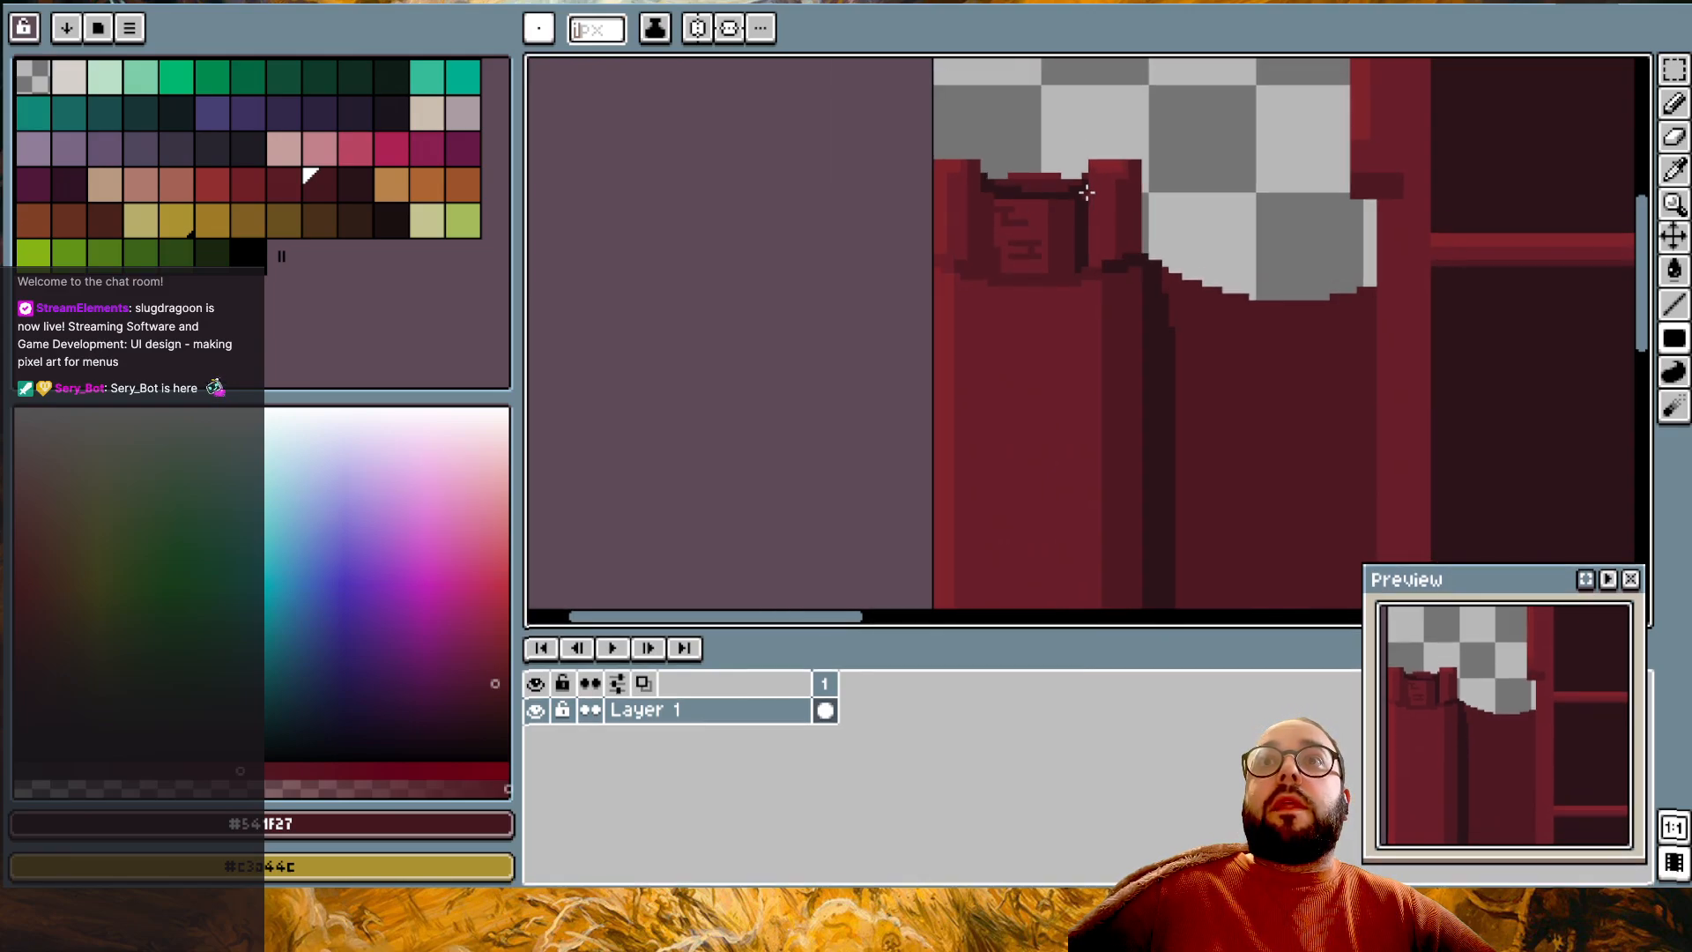
- Add short brick marks in the dark shadow colour #30131A on the recessed panel's shaded side, beside the right prong
scroll(1087, 192, up, 1)
alt+click(1102, 185)
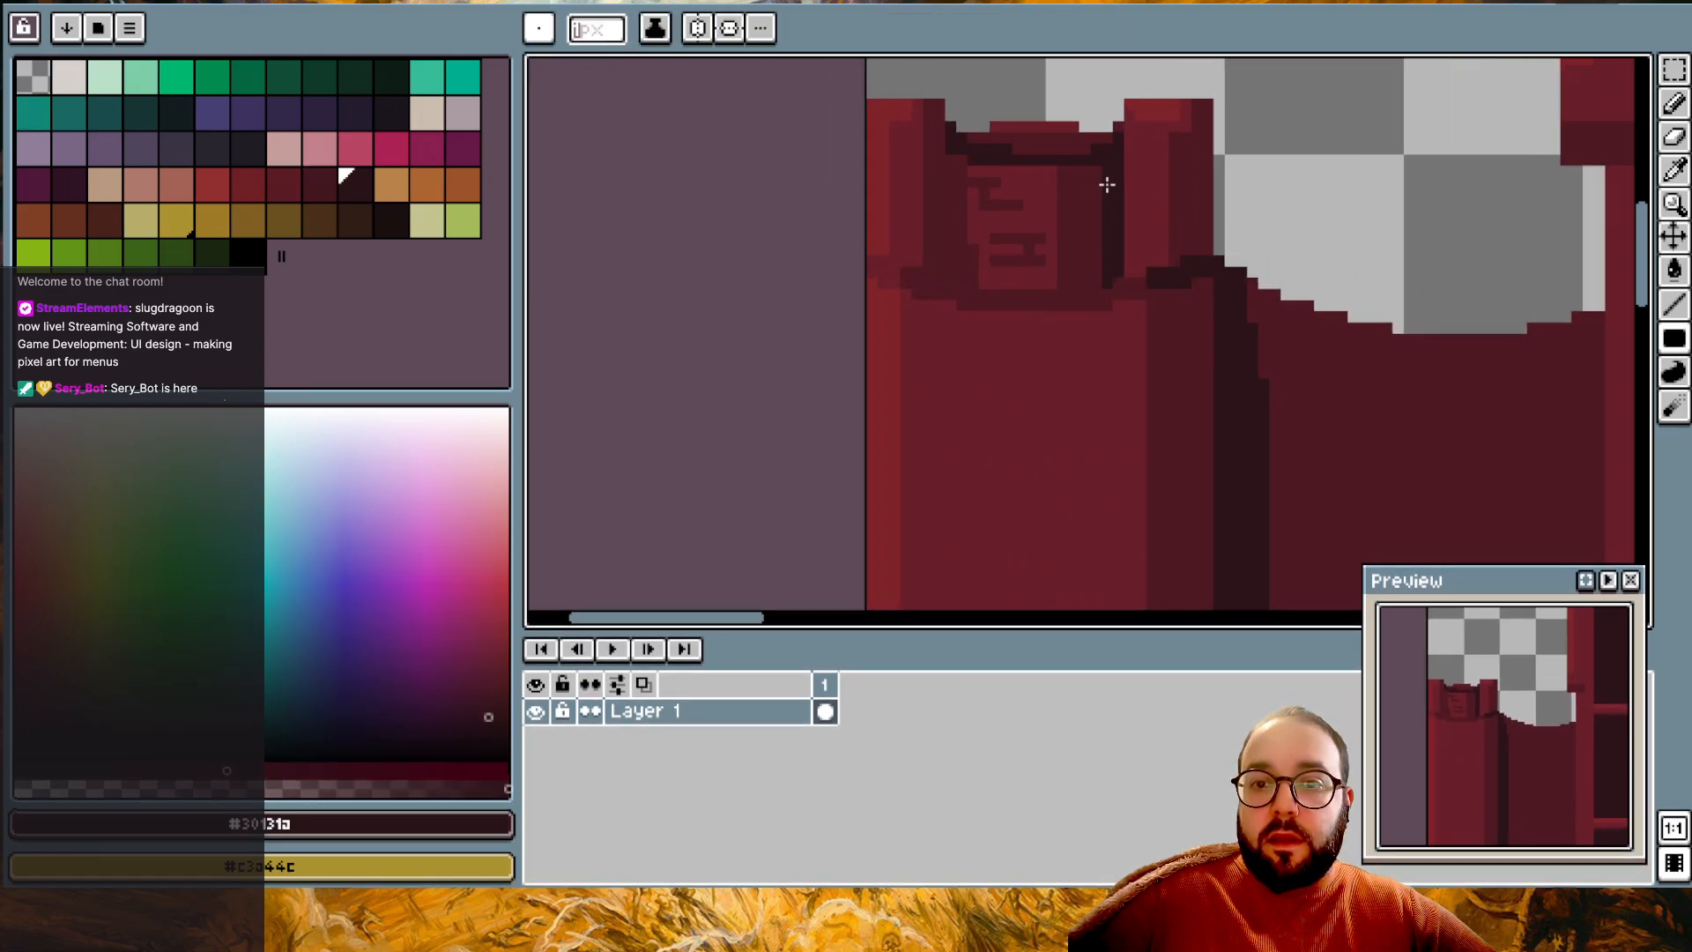
scroll(1106, 187, up, 1)
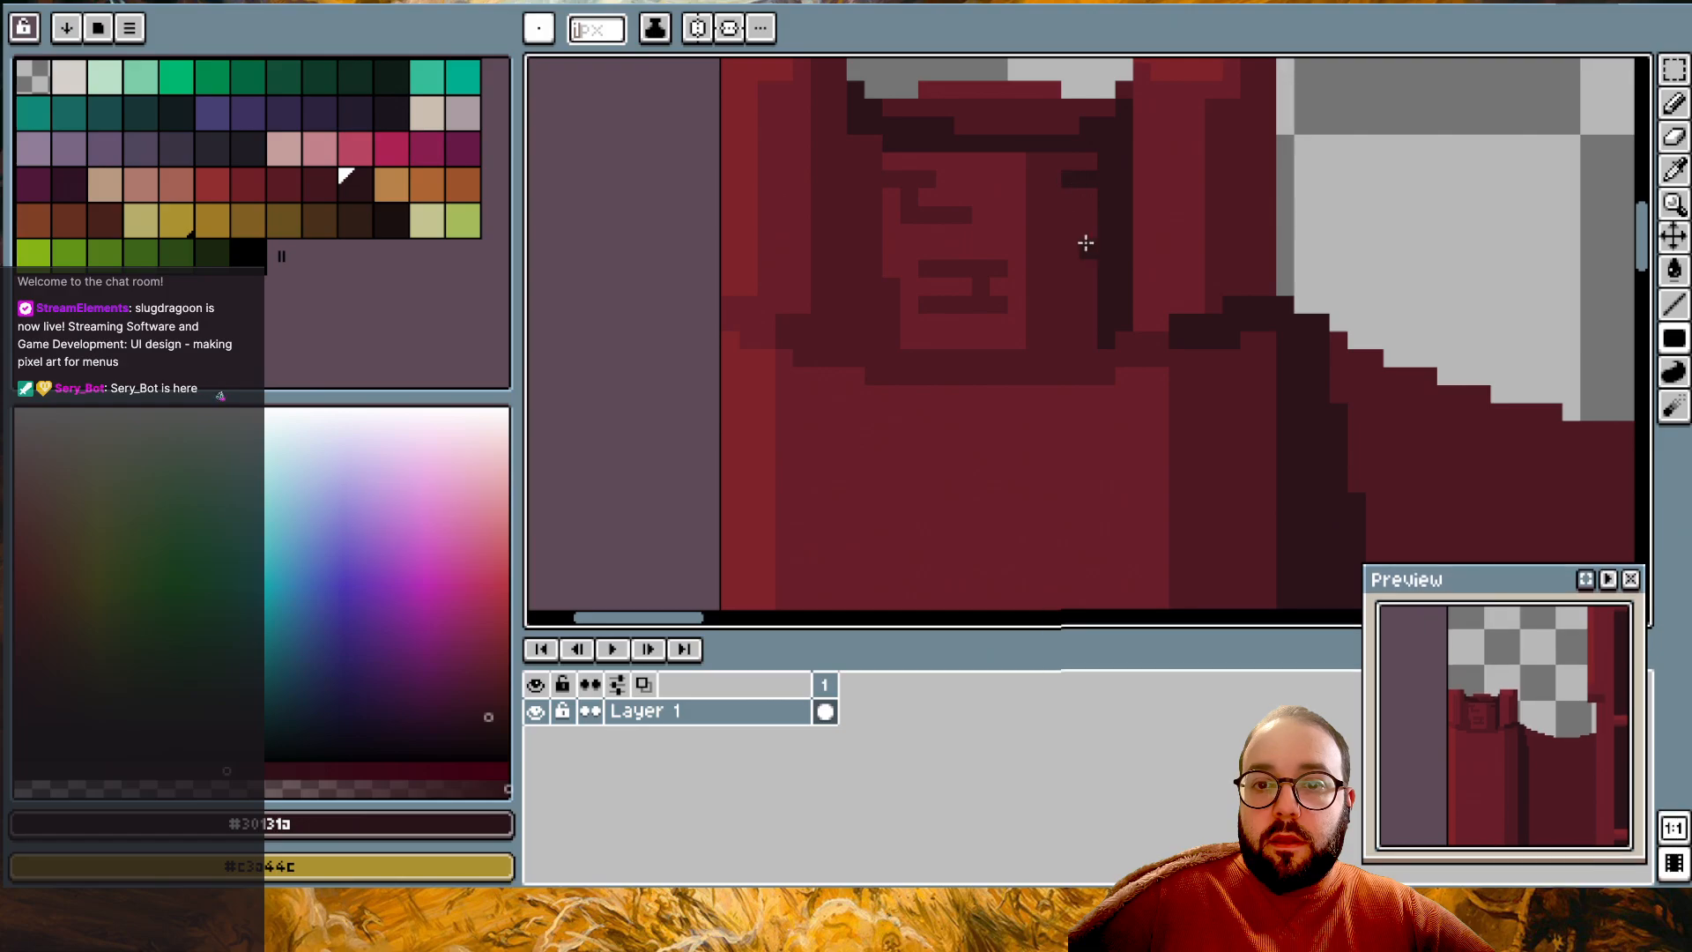
drag(1091, 255, 1058, 254)
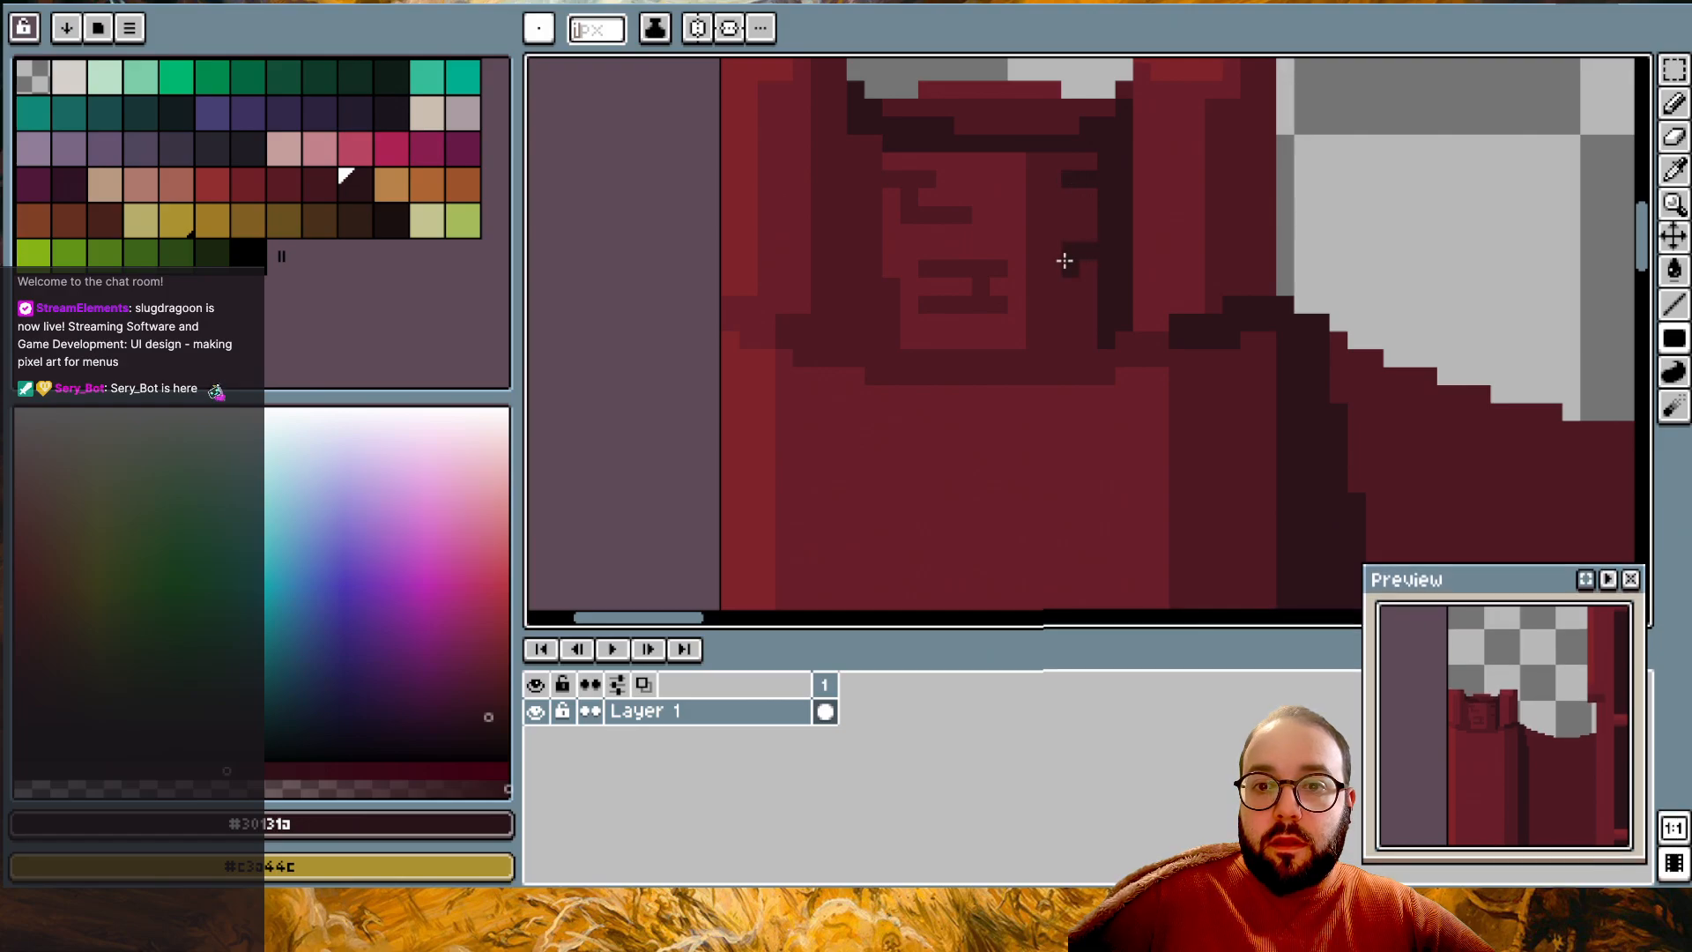
scroll(1193, 268, down, 2)
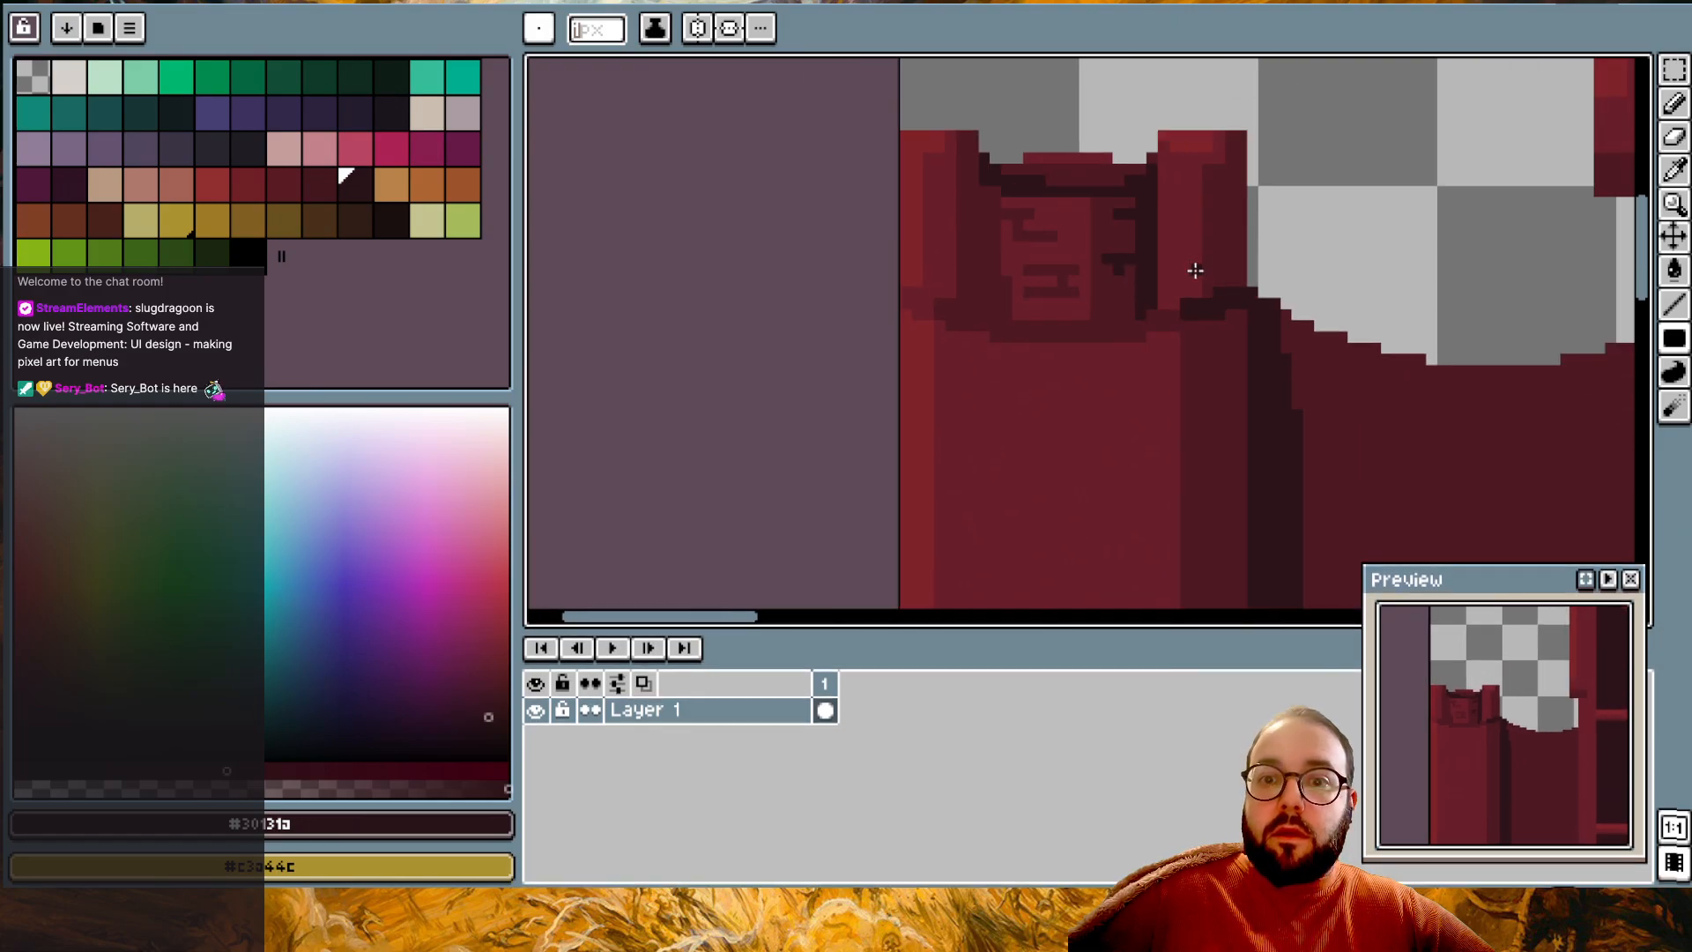
scroll(1194, 270, up, 1)
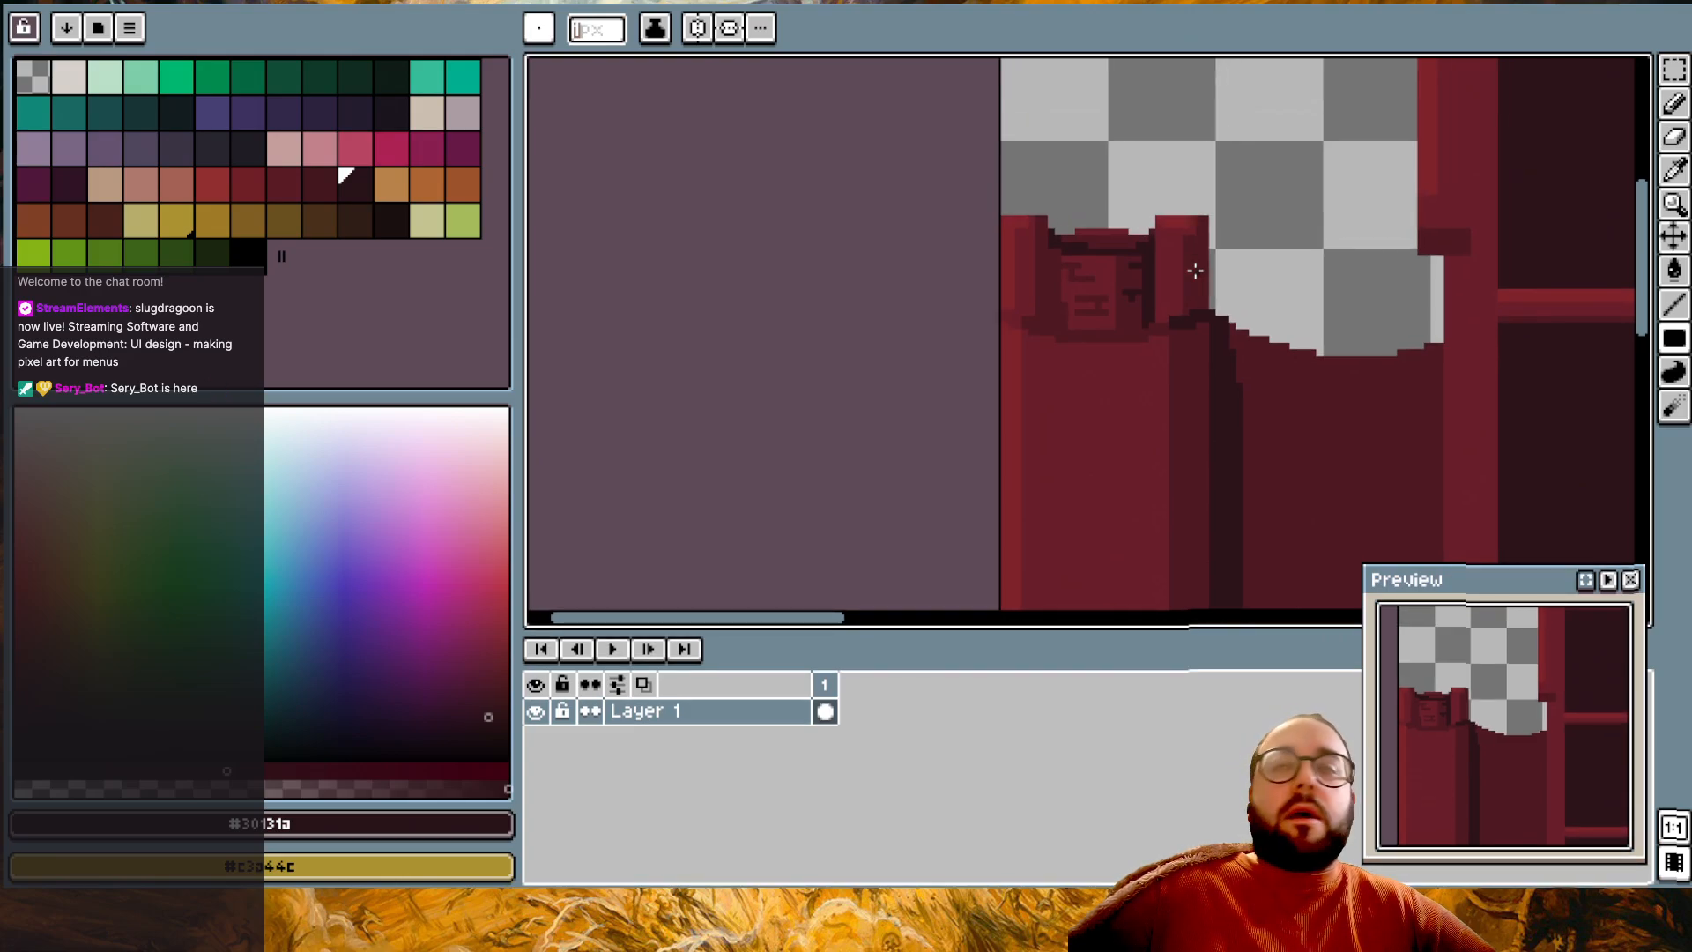
- Draw short brick marks in #702930 over the highlight strip on the left prong's outer edge
scroll(1172, 329, up, 3)
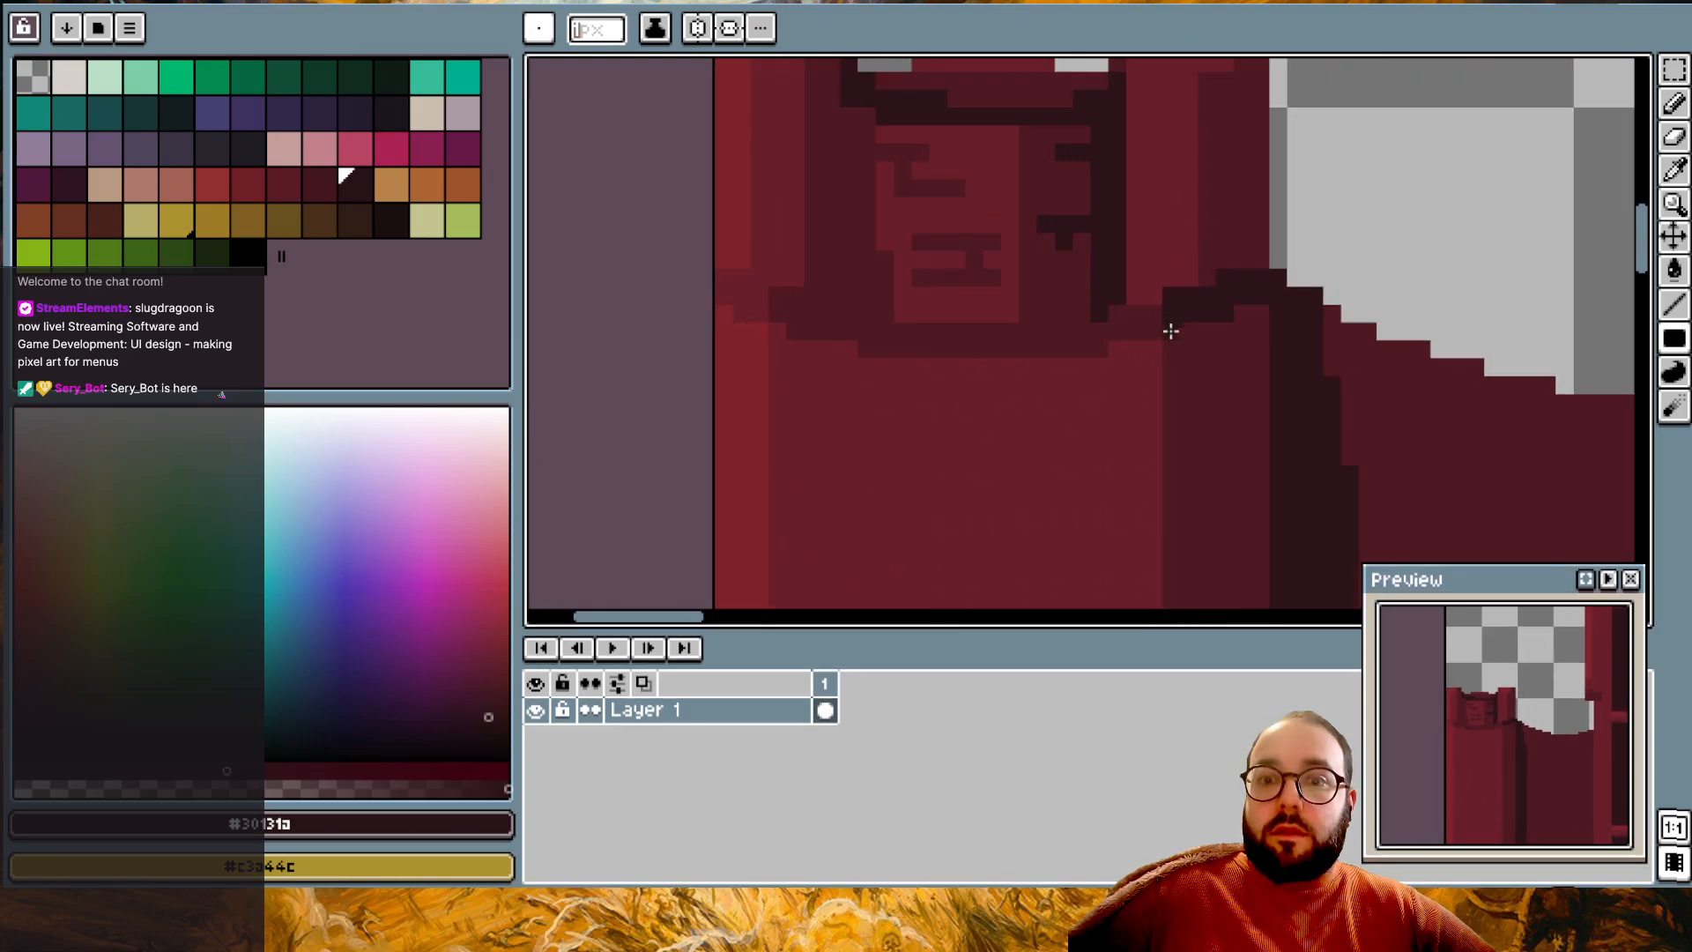
scroll(1172, 332, down, 2)
scroll(948, 302, up, 2)
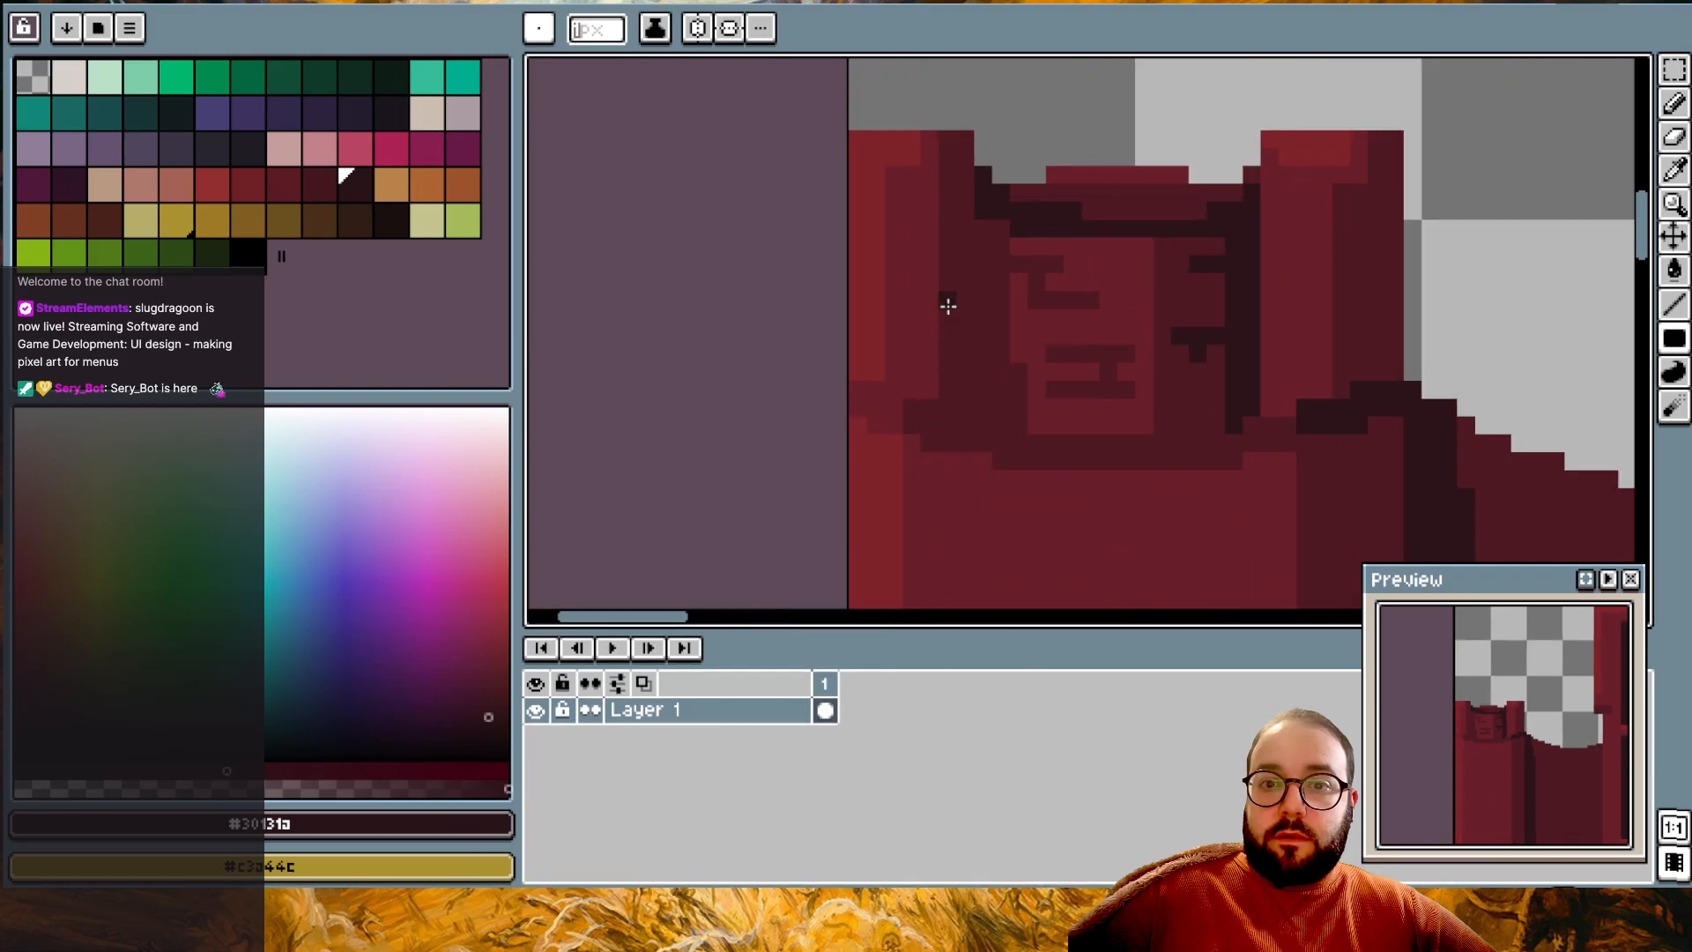
key(i)
click(886, 212)
key(b)
click(876, 209)
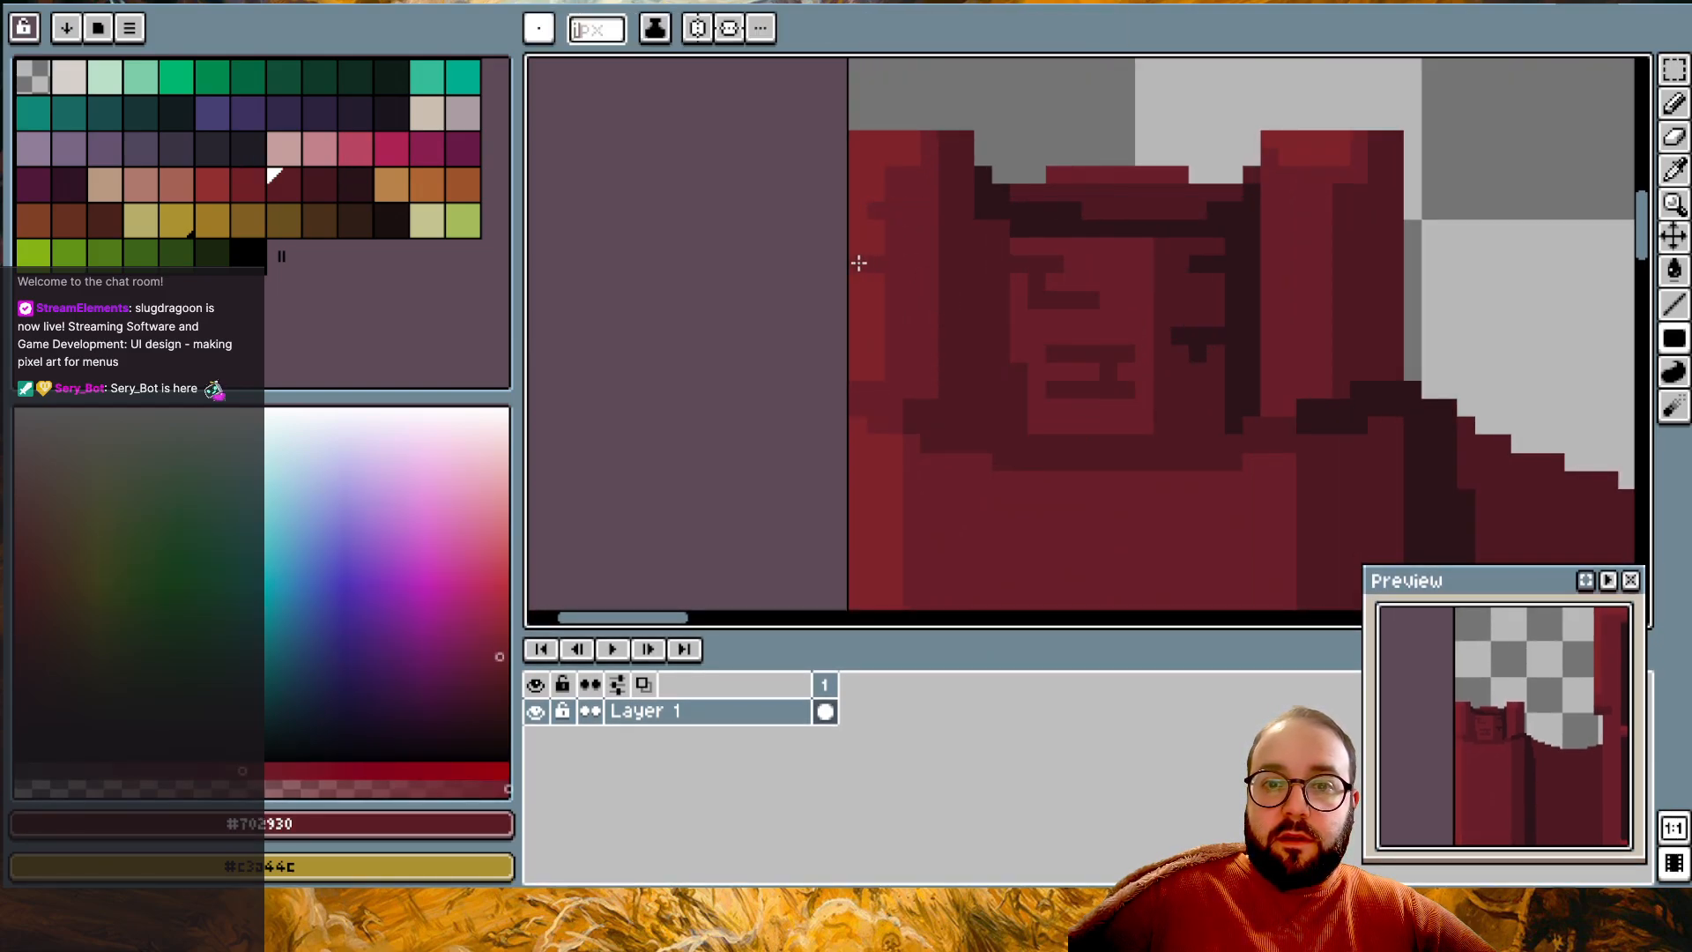
- Add 1-pixel-high highlights in palette colour 44 along the top edges of the left and right prongs
key(i)
click(906, 148)
key(b)
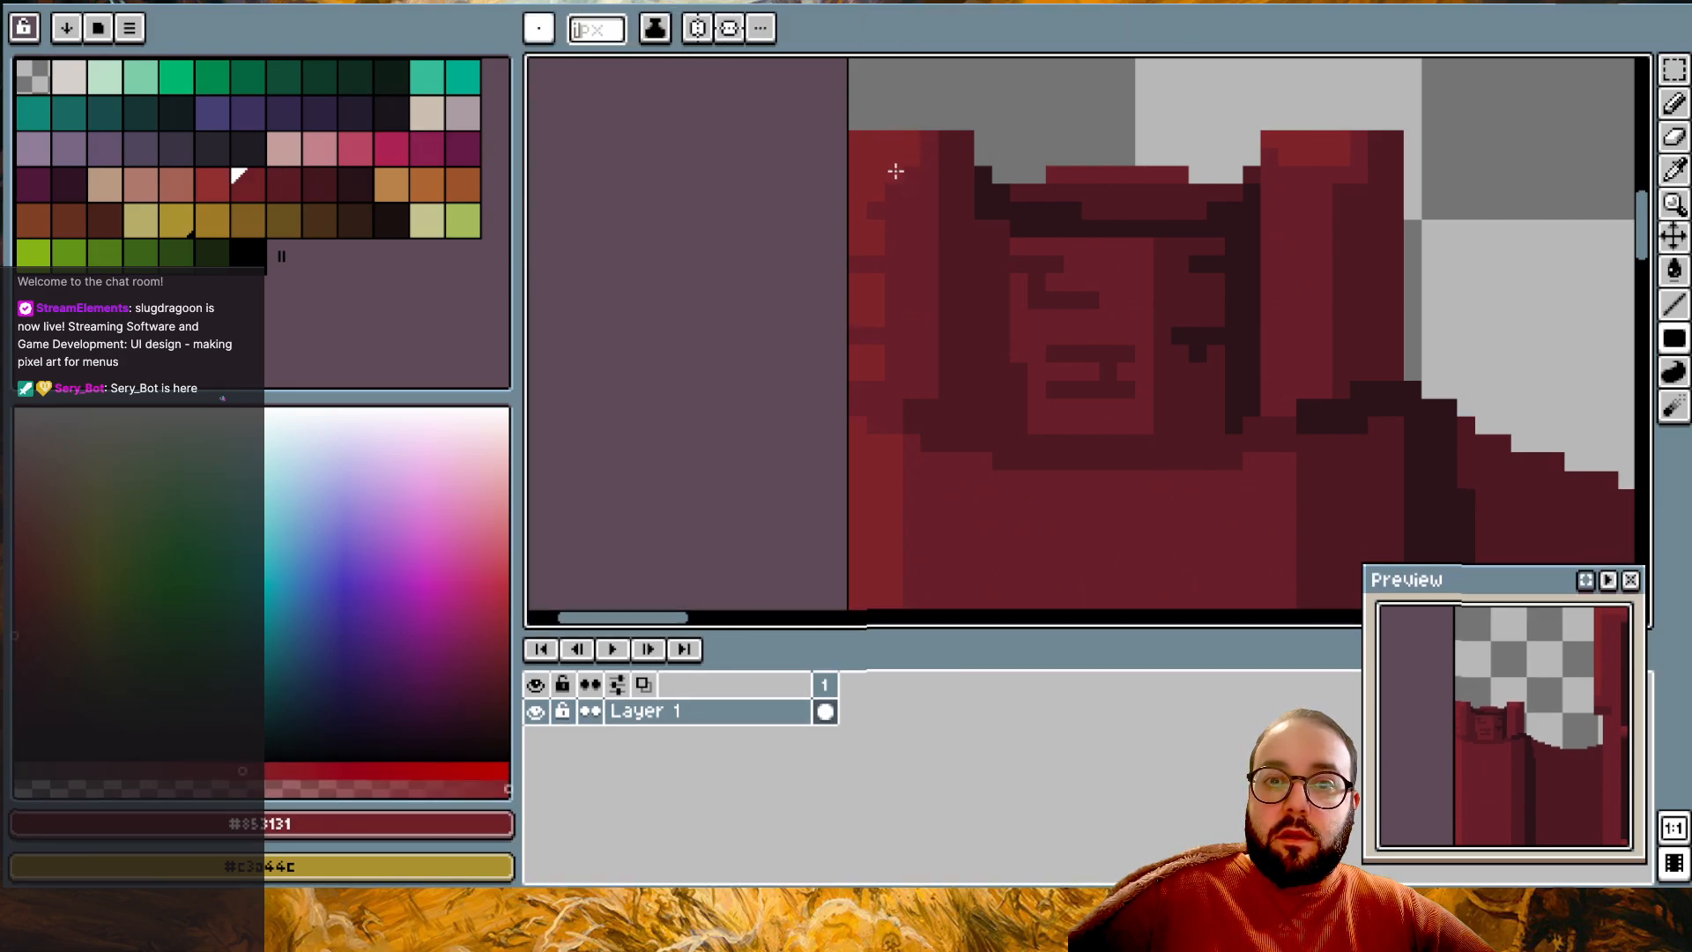
click(210, 191)
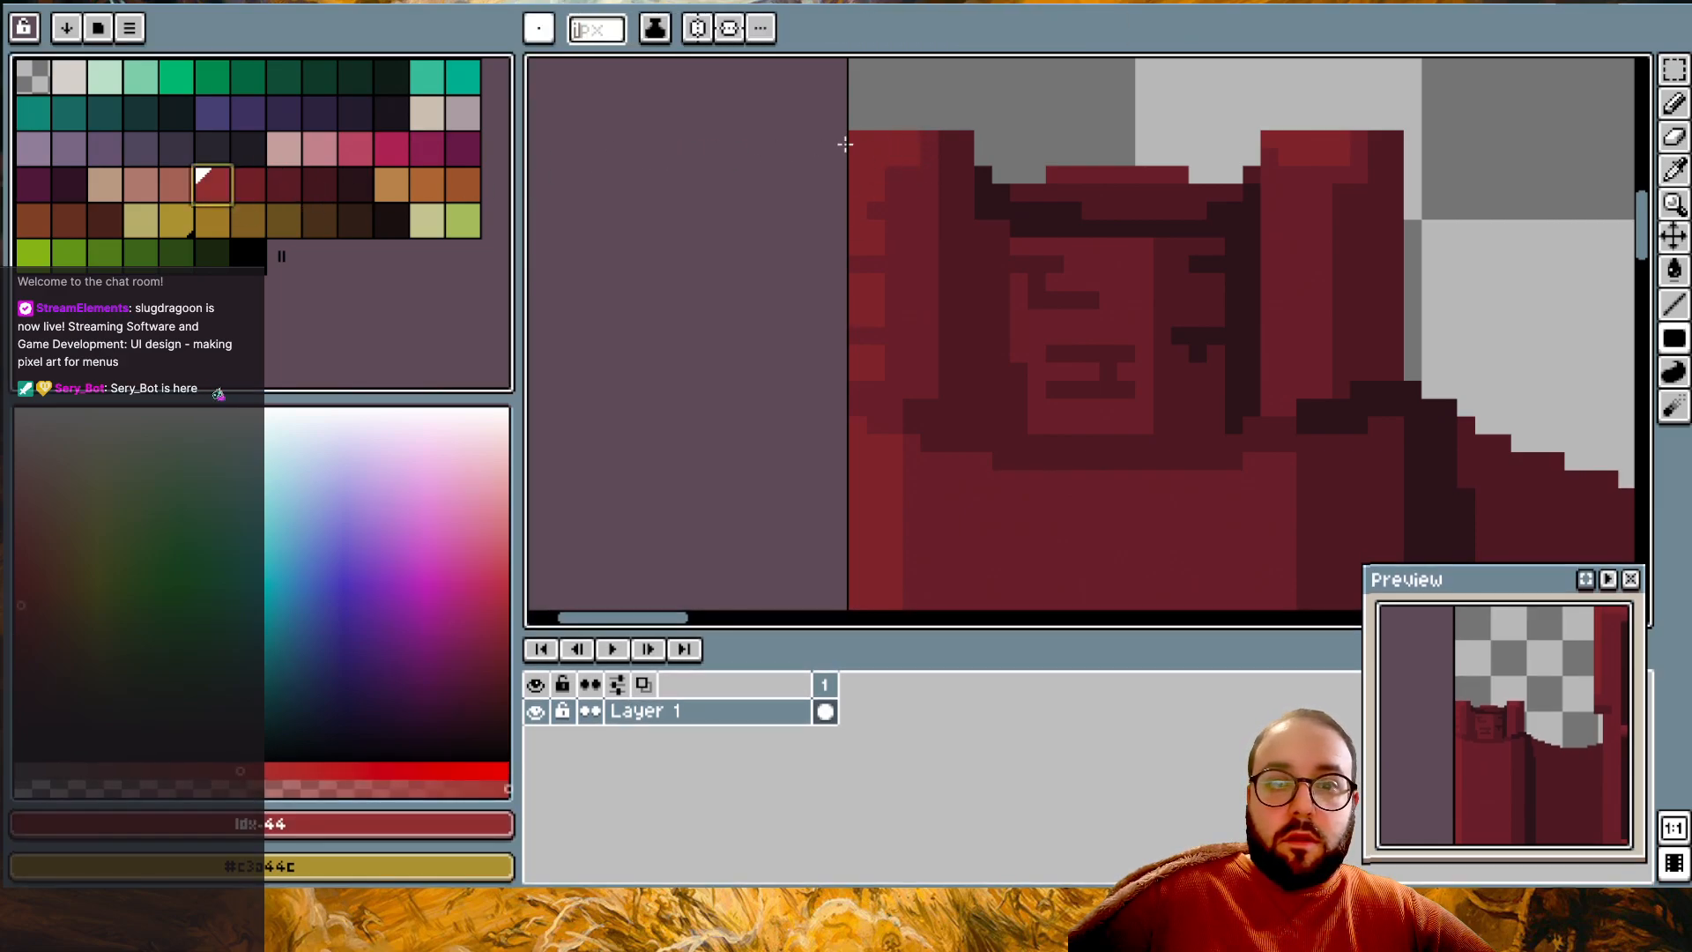
drag(891, 139, 861, 139)
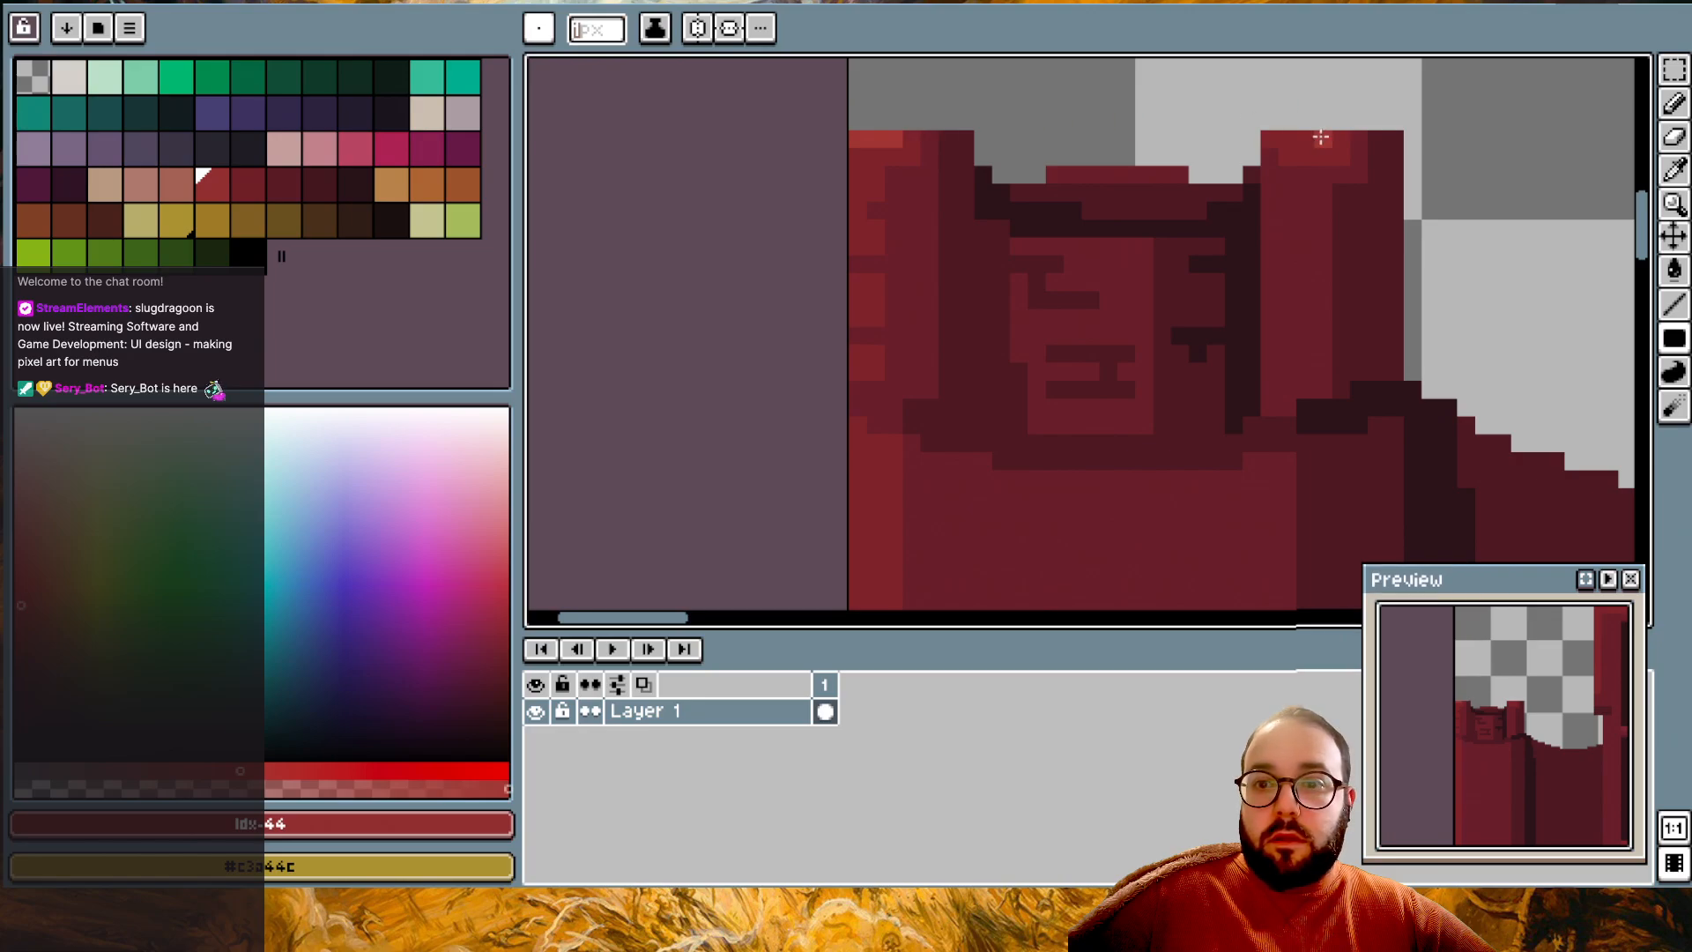
scroll(1153, 174, down, 1)
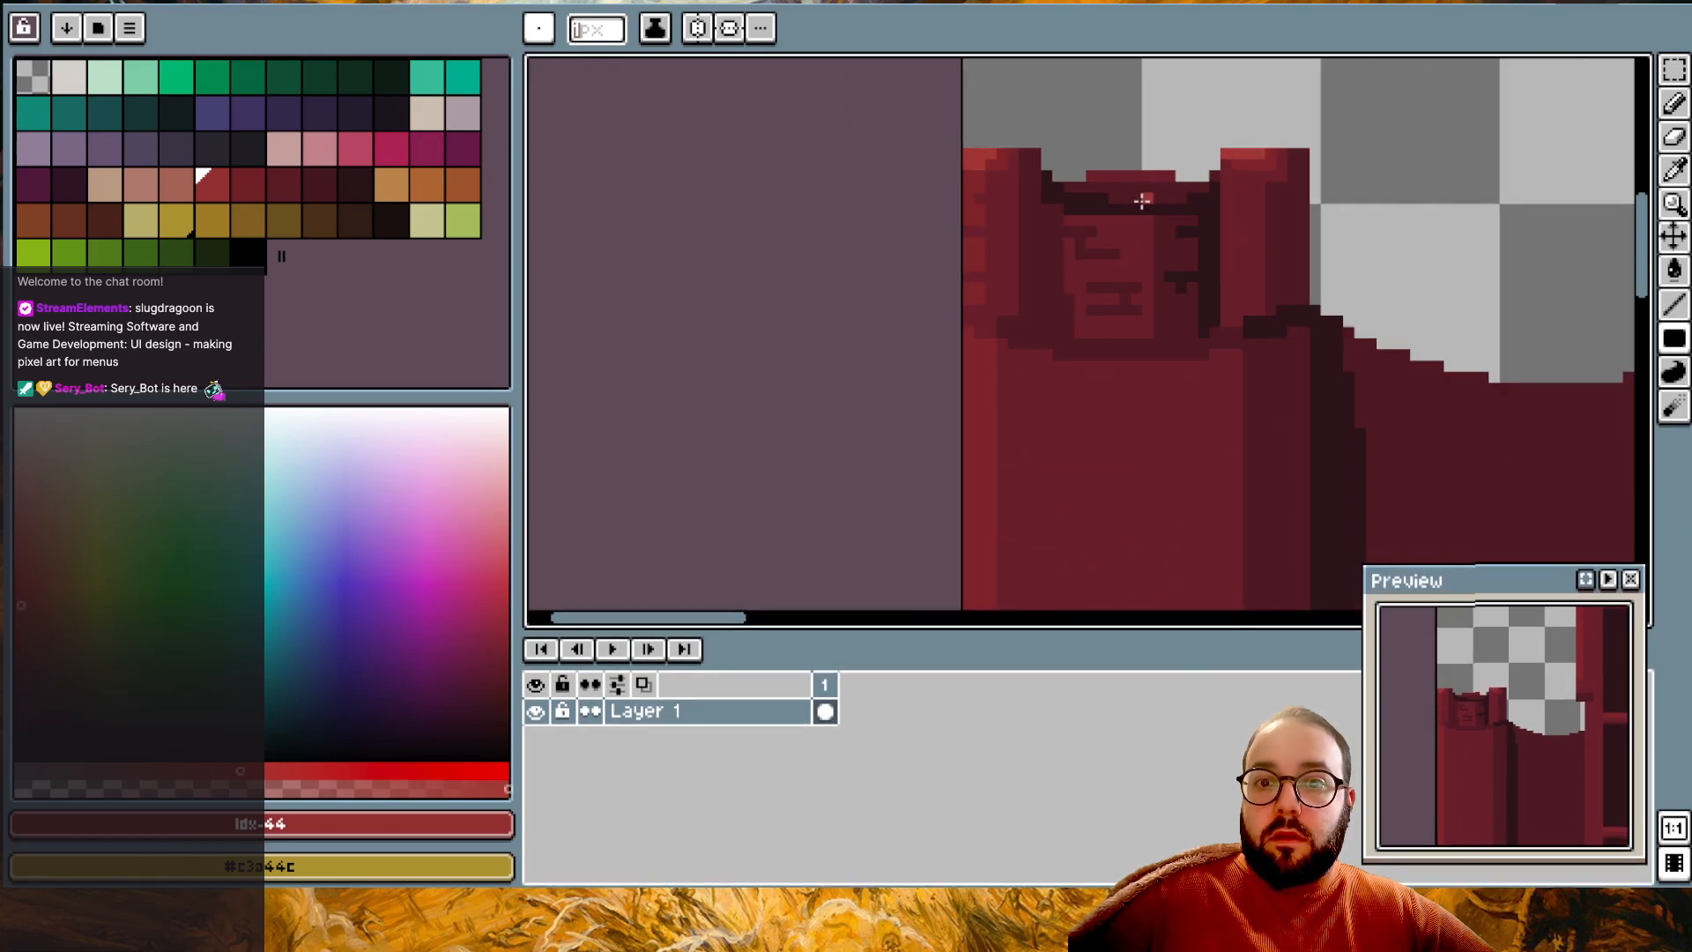
scroll(1142, 201, up, 1)
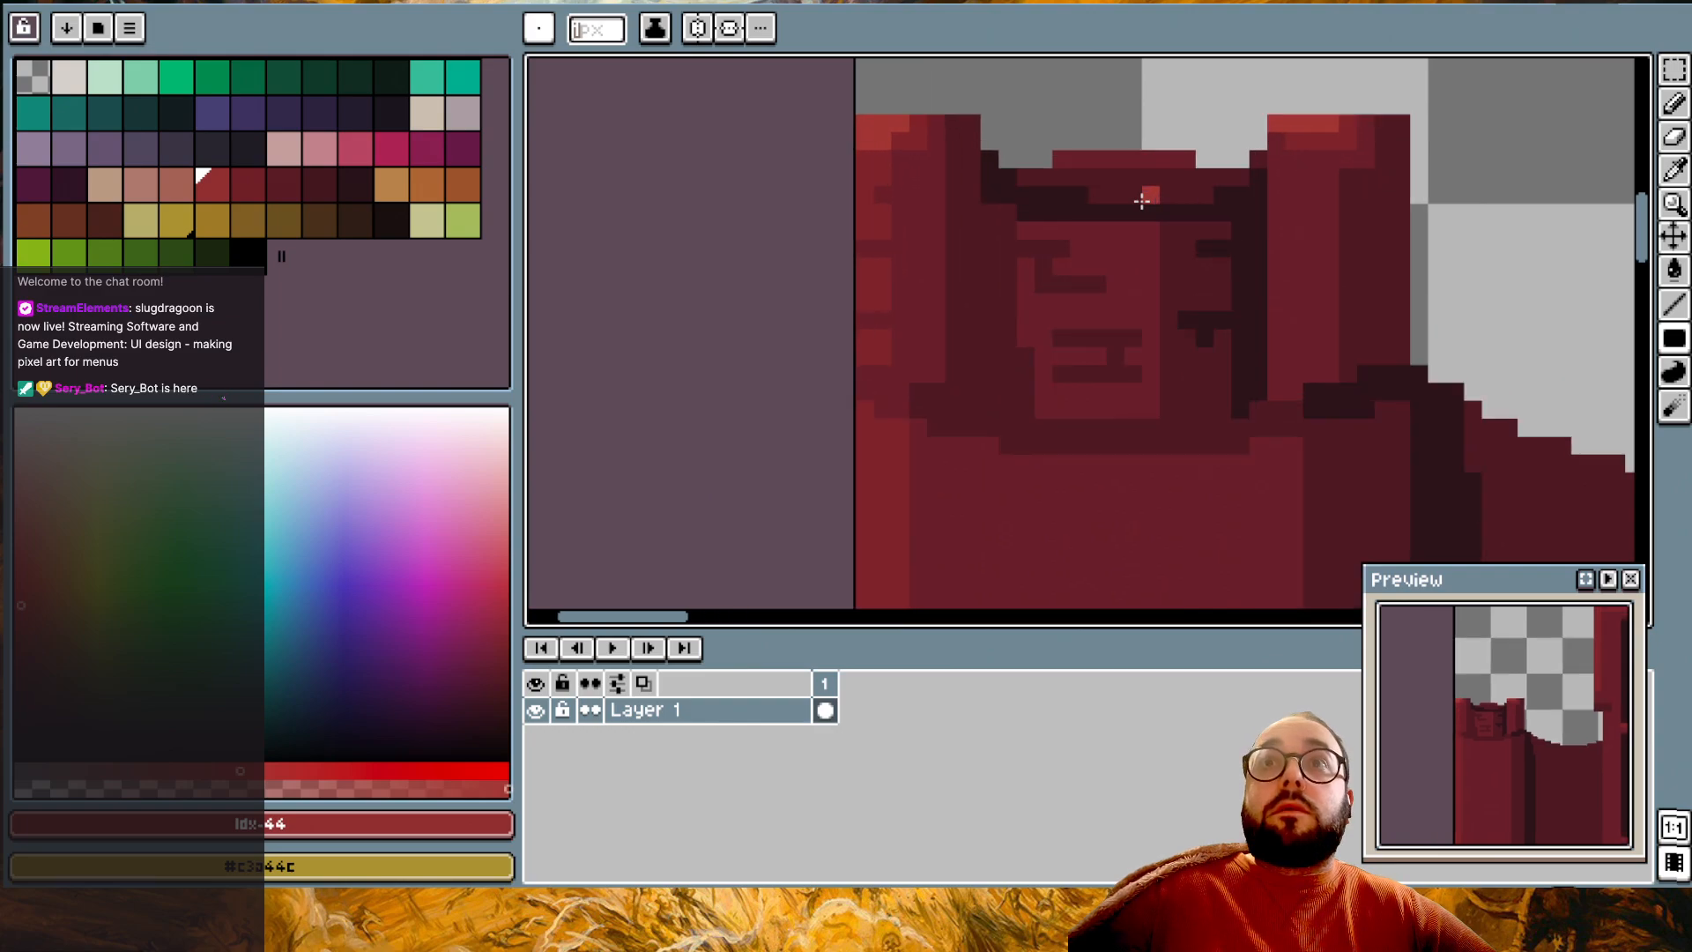
key(i)
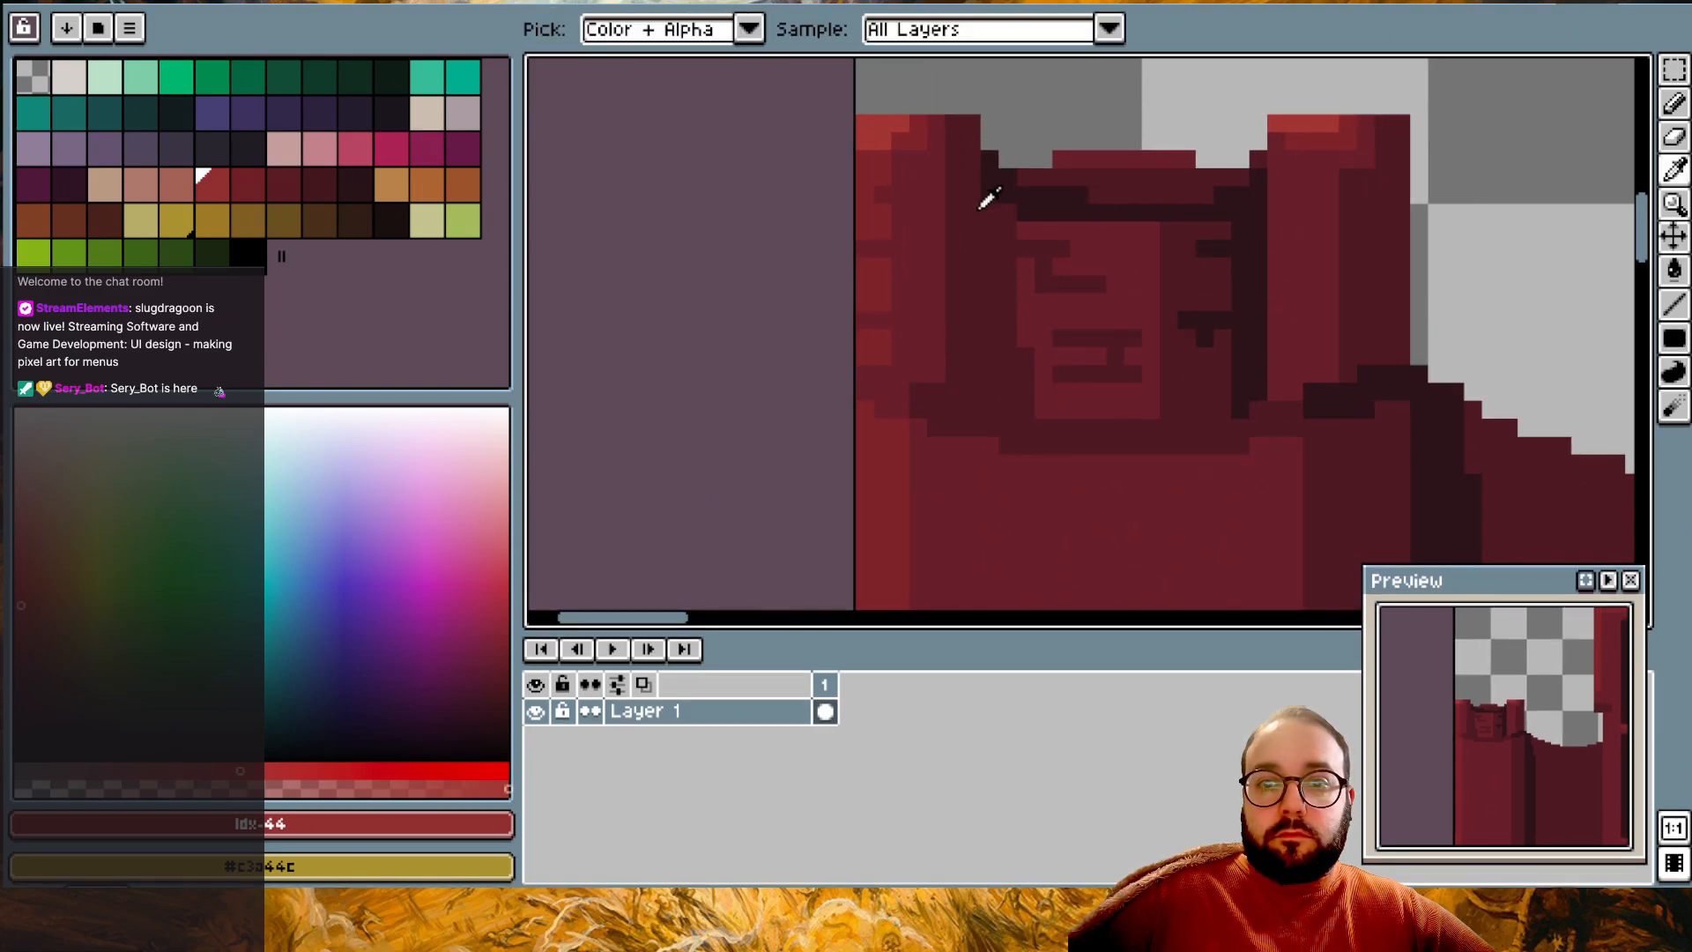
- Draw a one-pixel #30131a shadow line down the left battlement's inner edge, undoing the extra pixels at its base
alt+click(1001, 177)
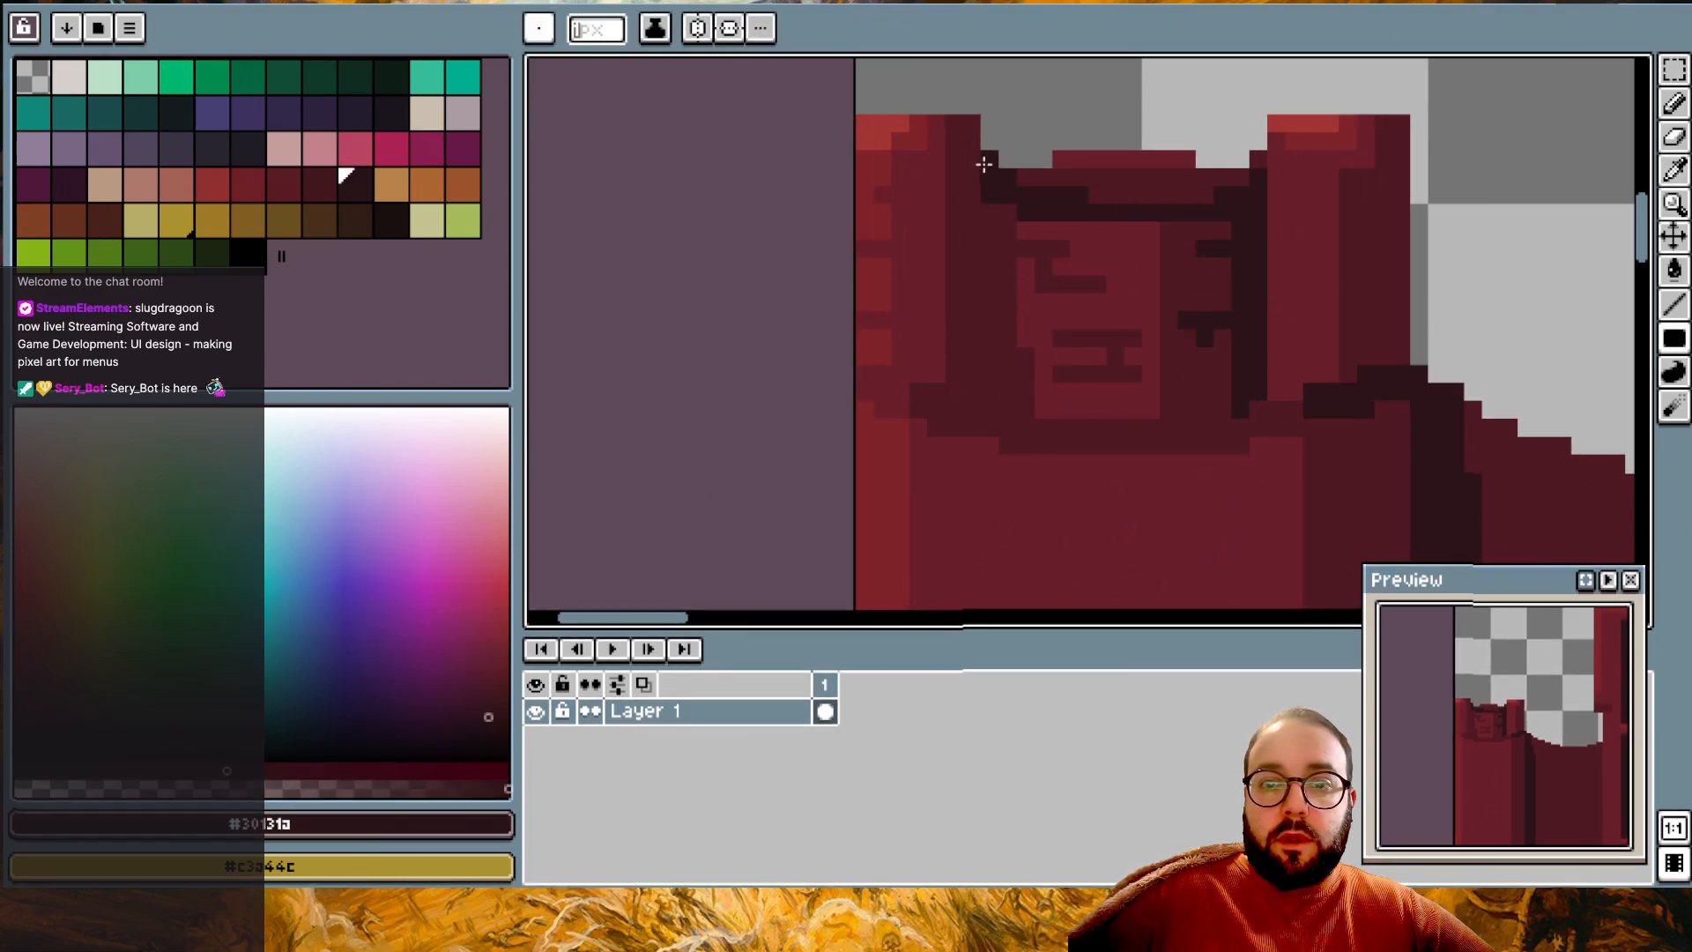
drag(986, 213, 986, 412)
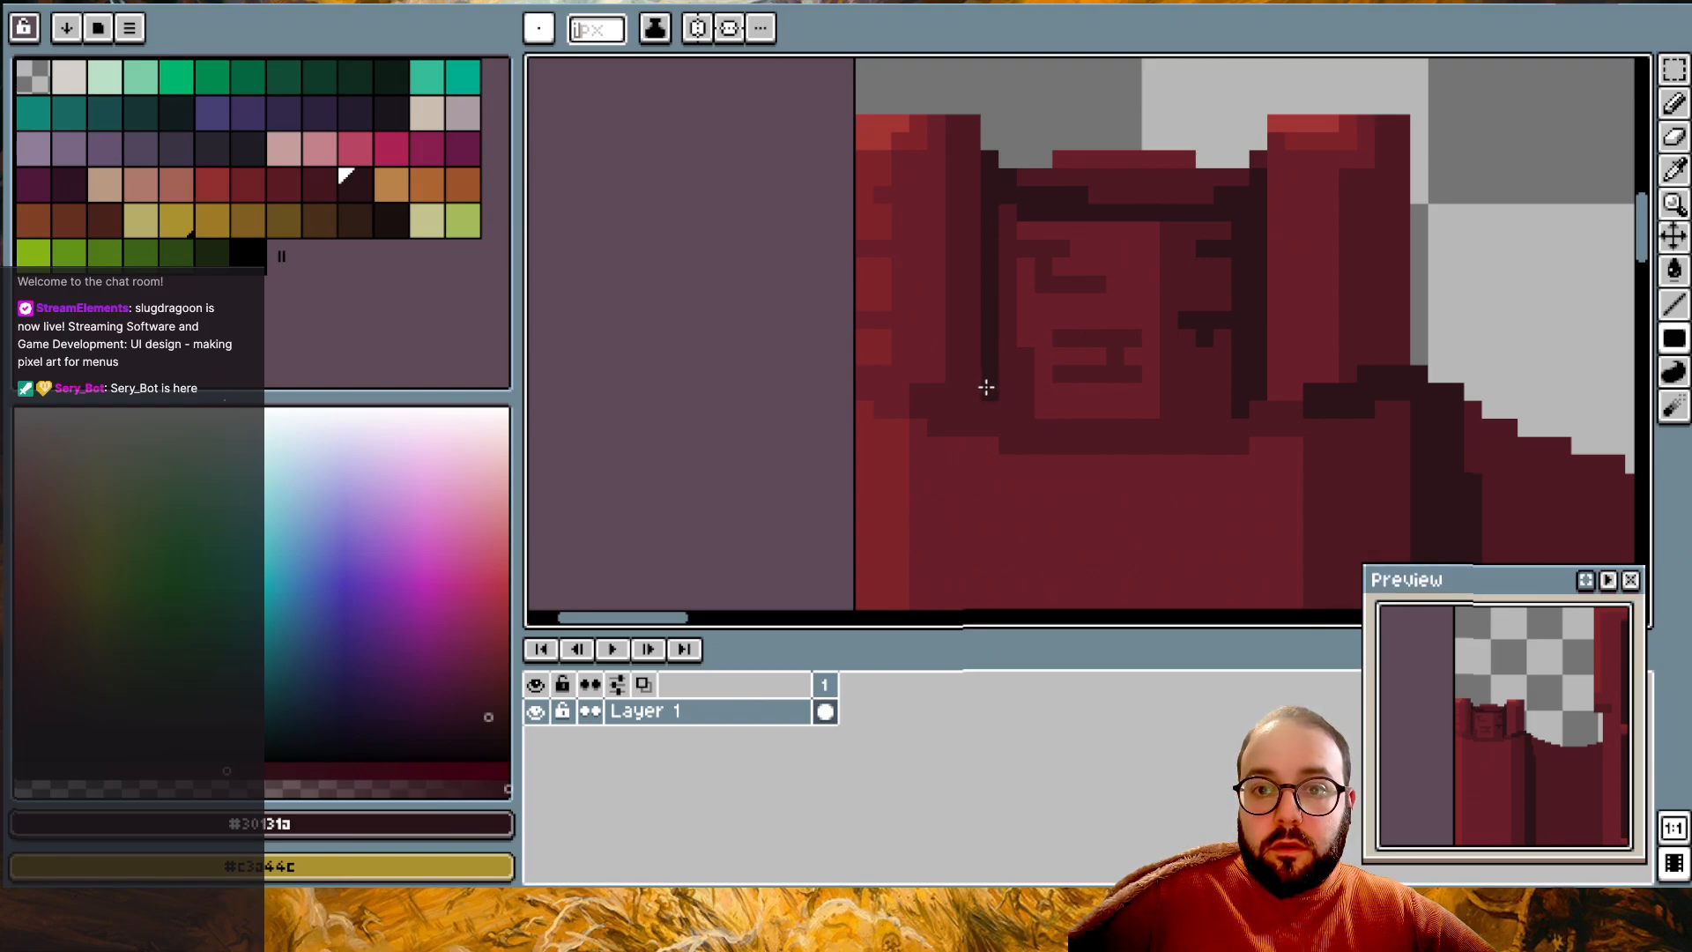
click(1003, 375)
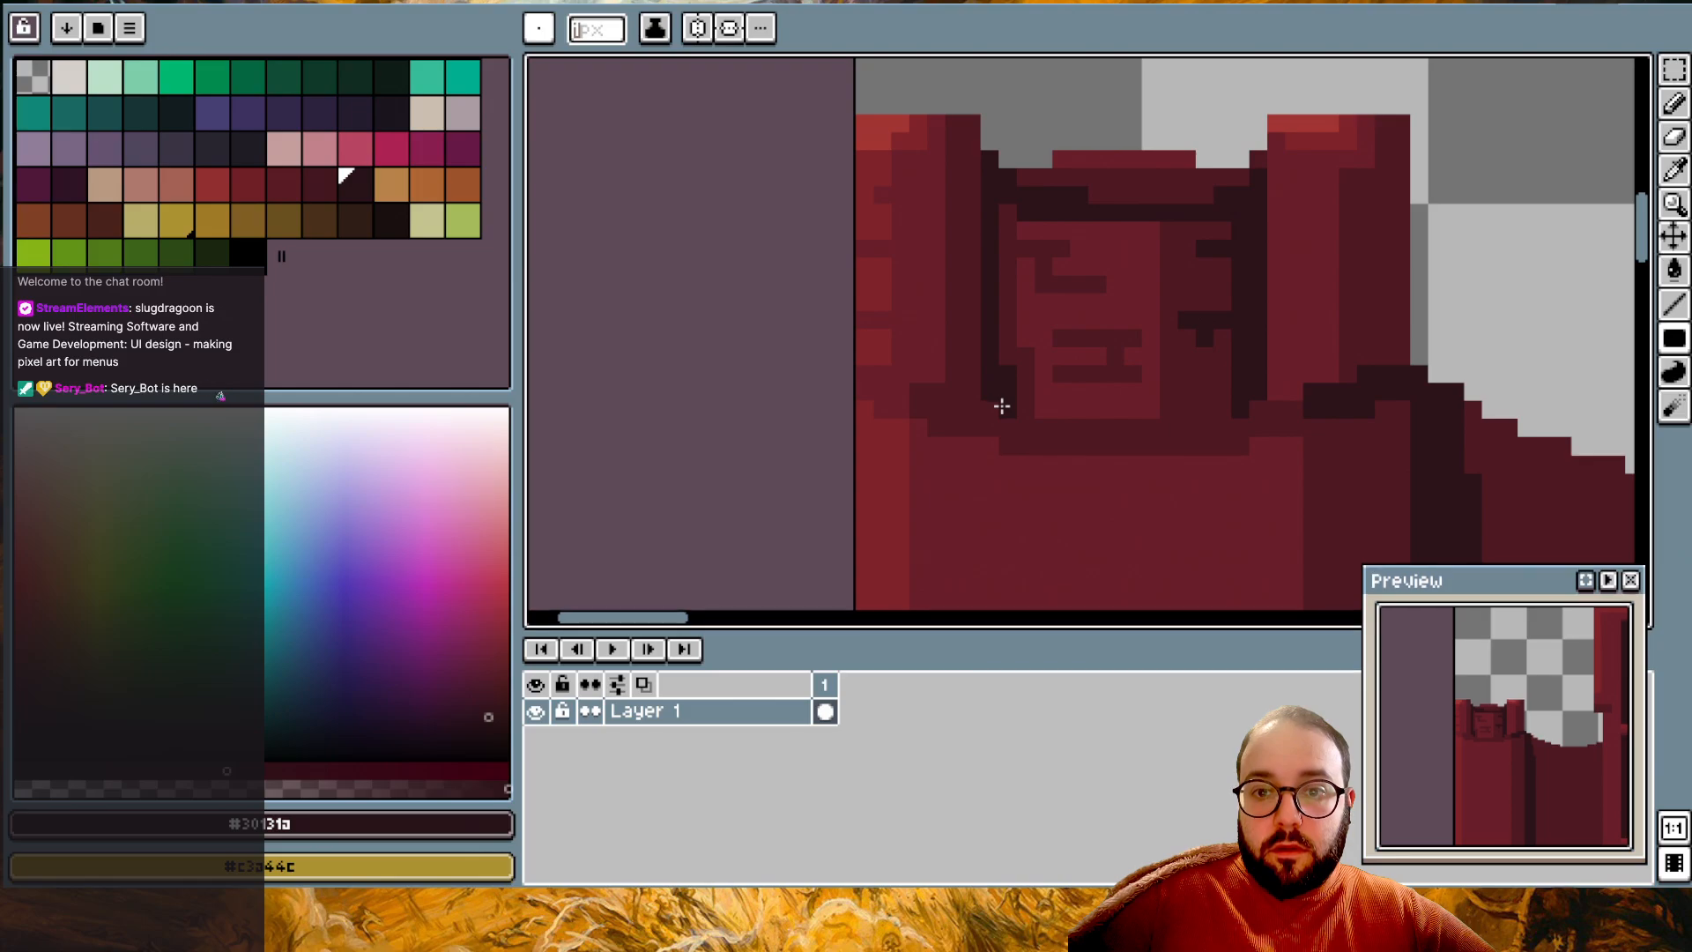
scroll(1003, 405, down, 1)
scroll(1099, 143, down, 2)
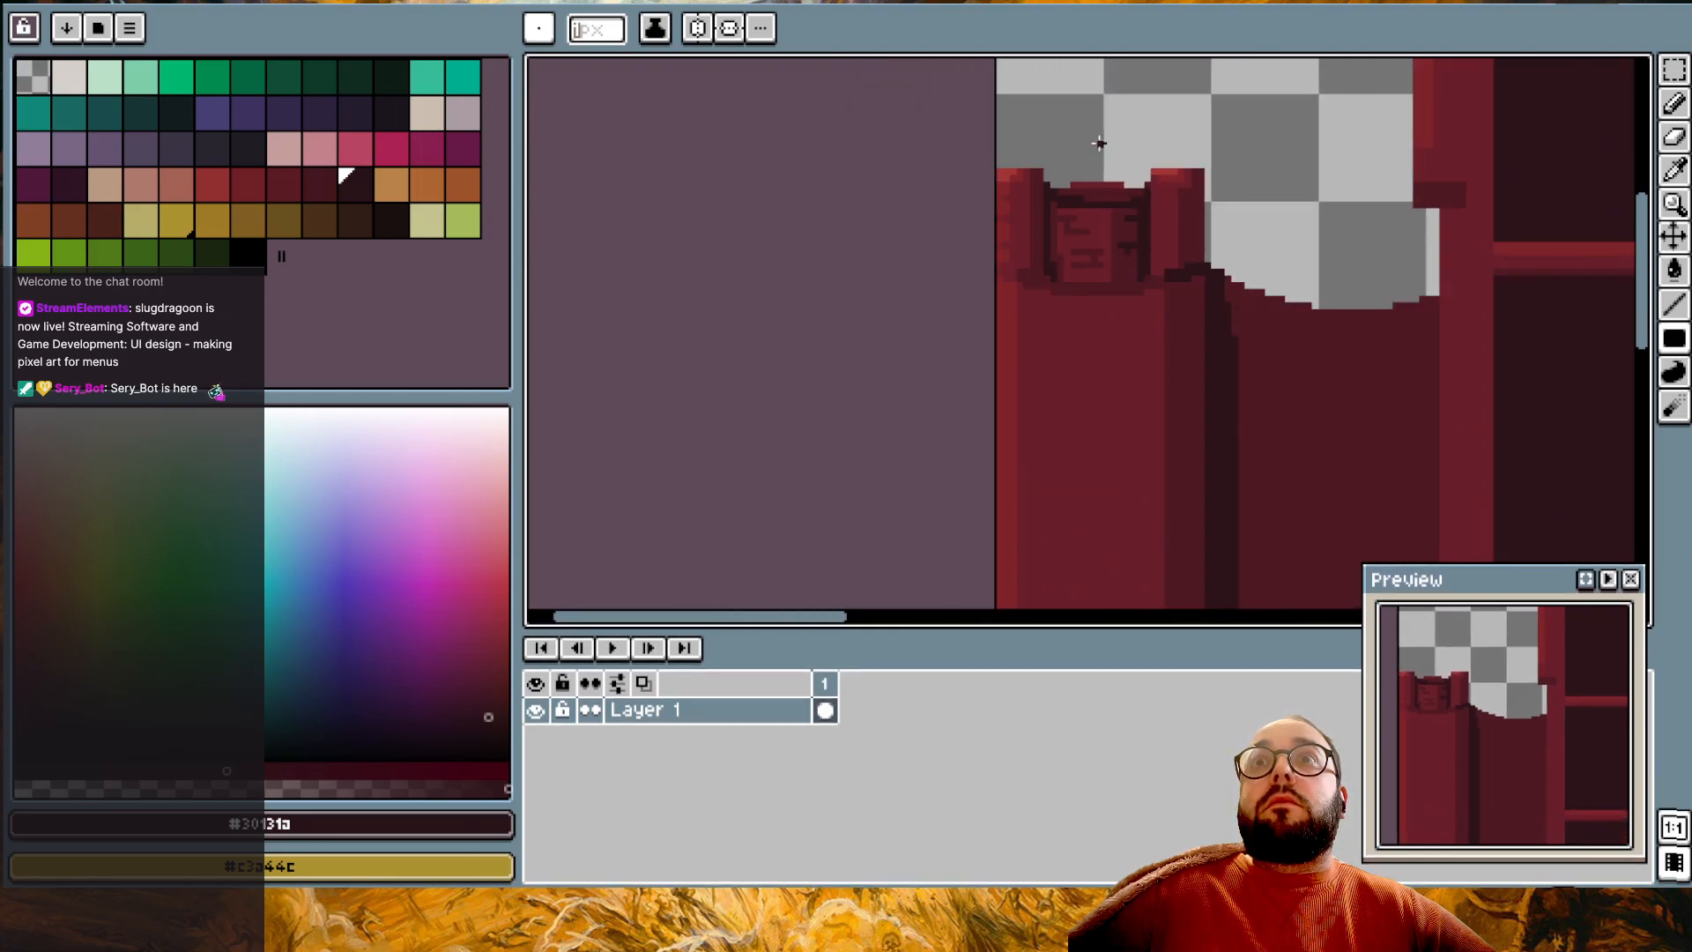
scroll(1058, 211, up, 2)
click(1024, 402)
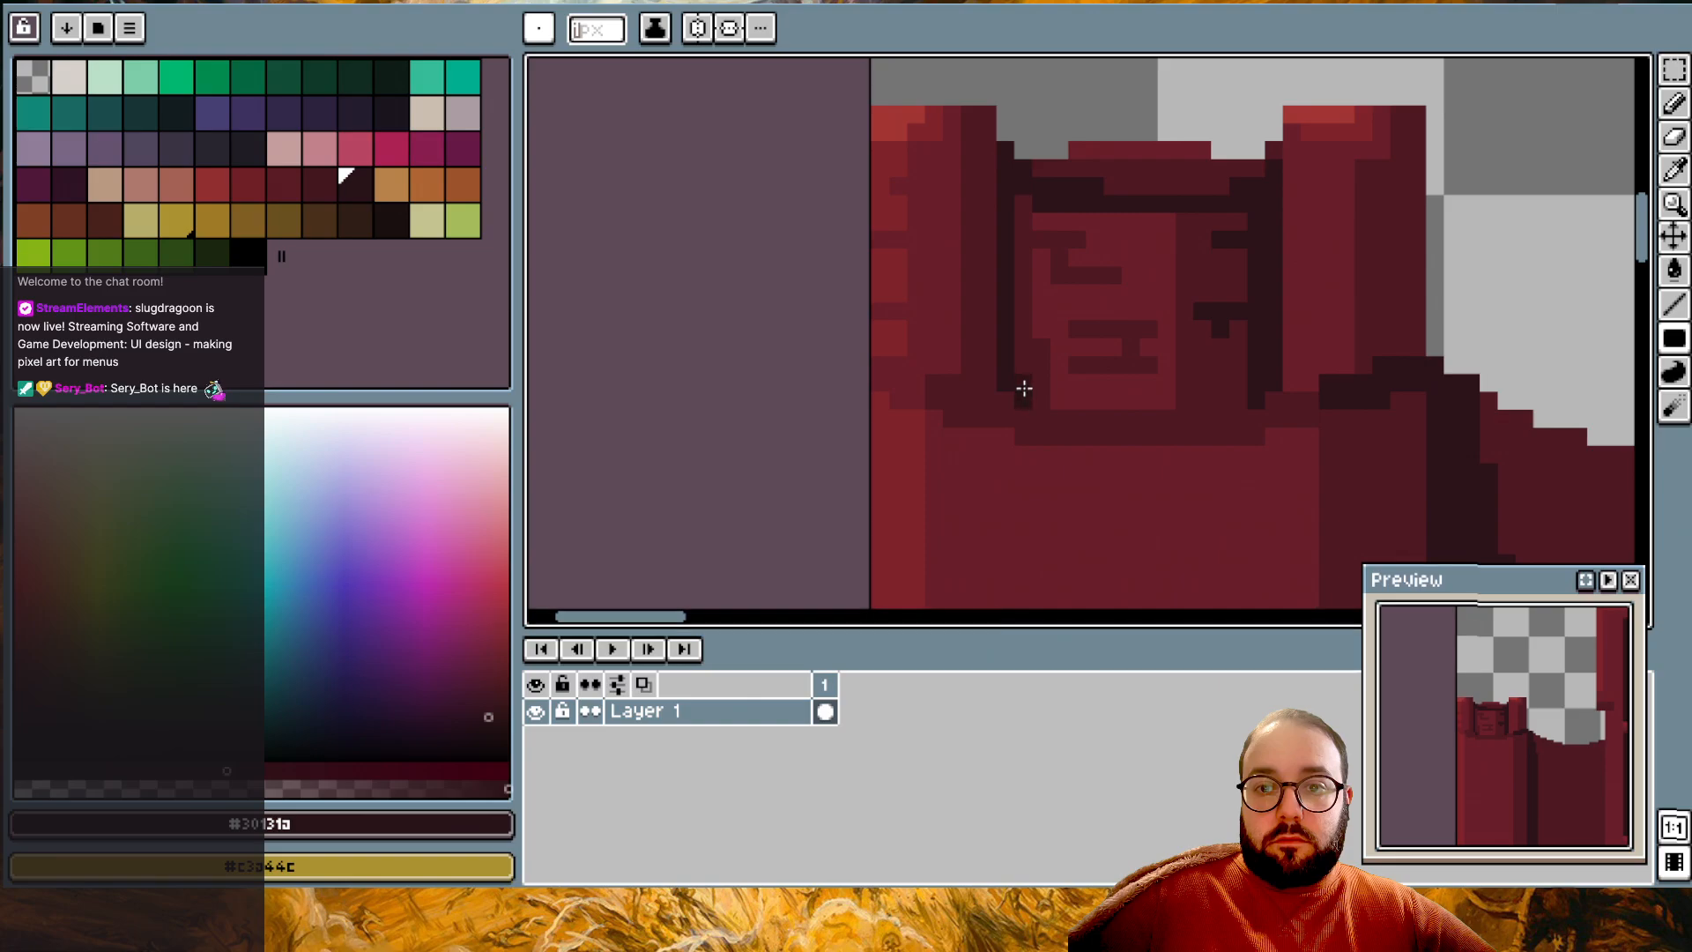
key(ctrl+z)
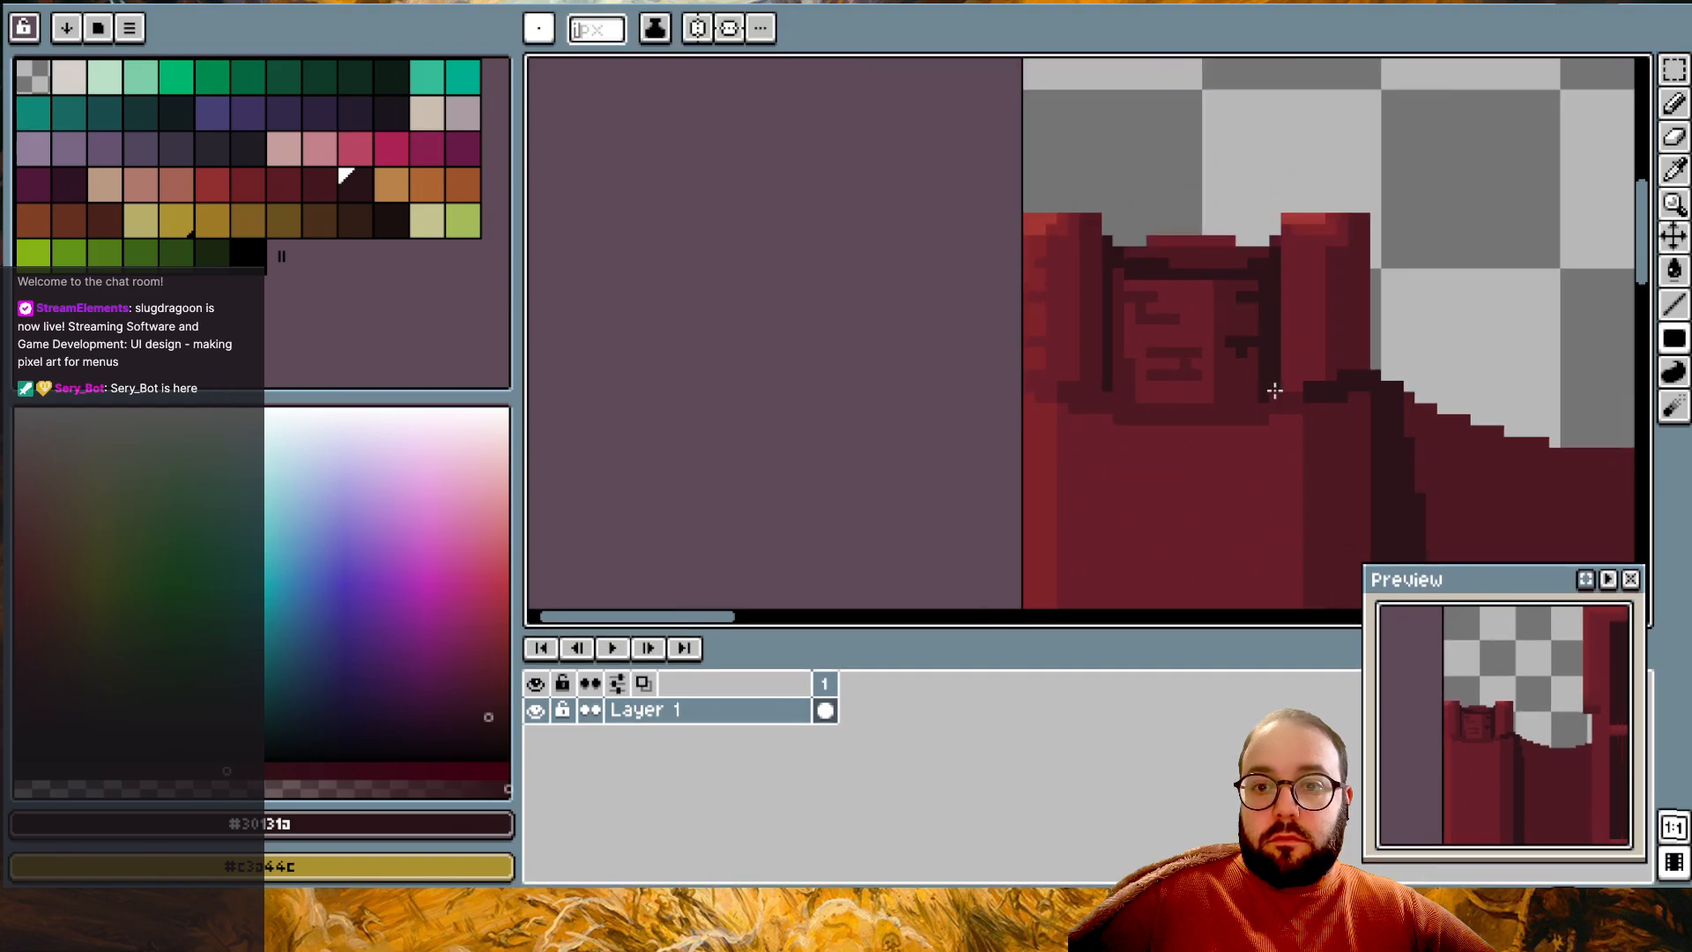
- Thicken the shadow band beneath the recessed central wall with another row of #541f27 pixels
alt+click(966, 424)
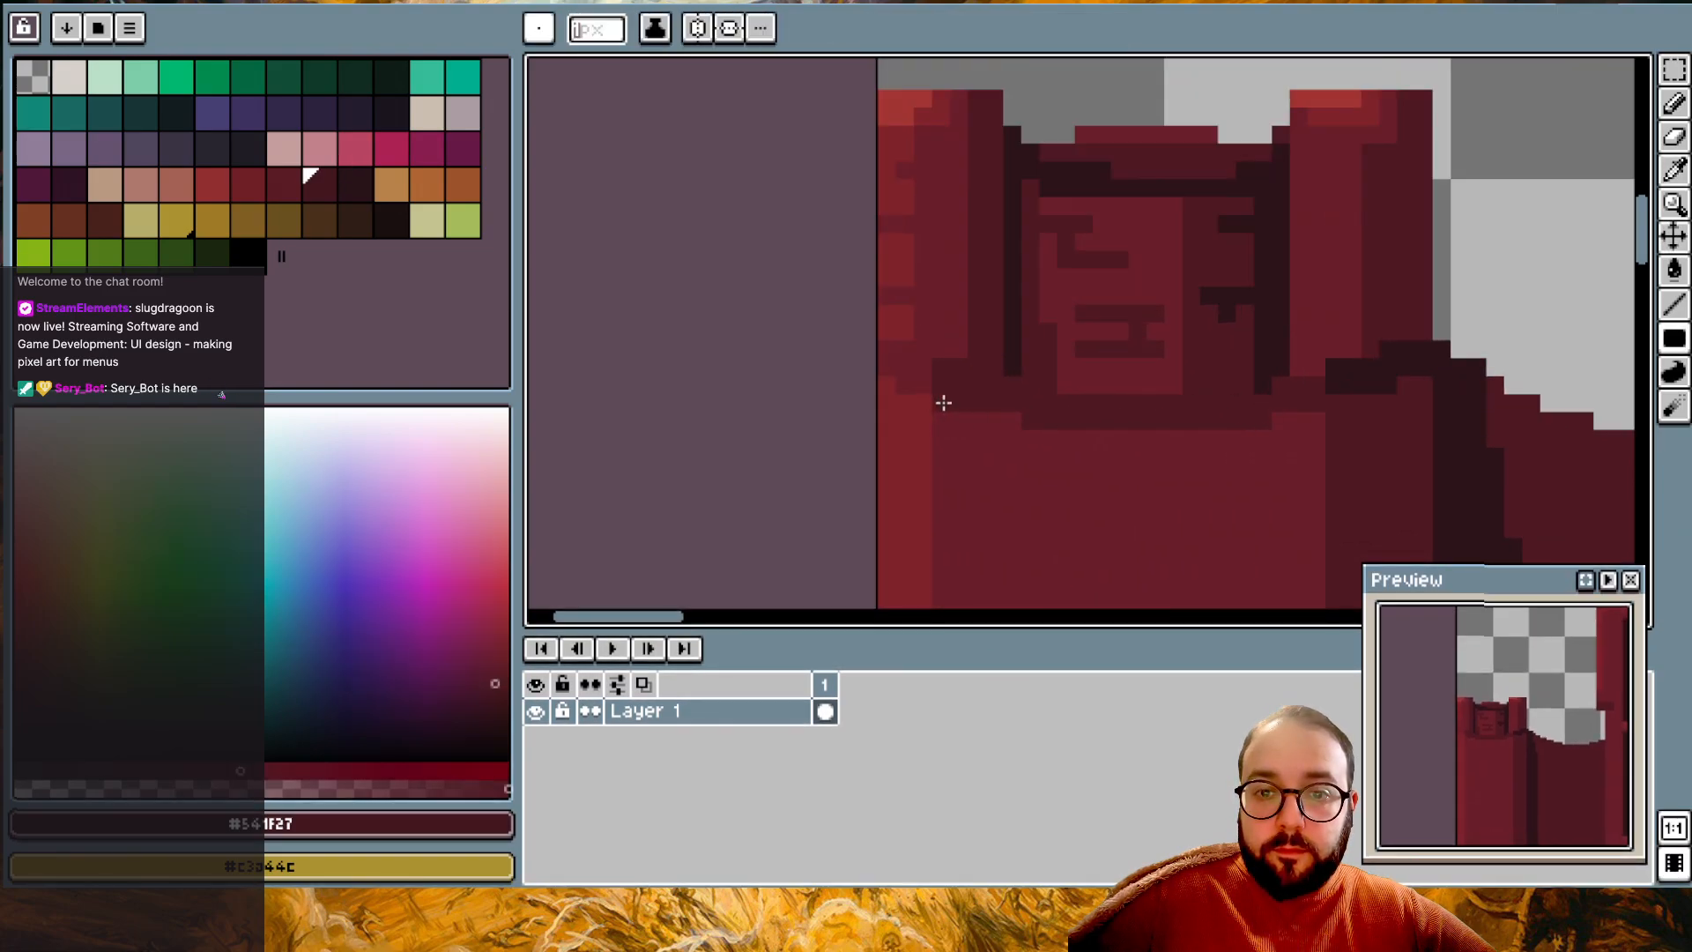
drag(1020, 431, 1213, 433)
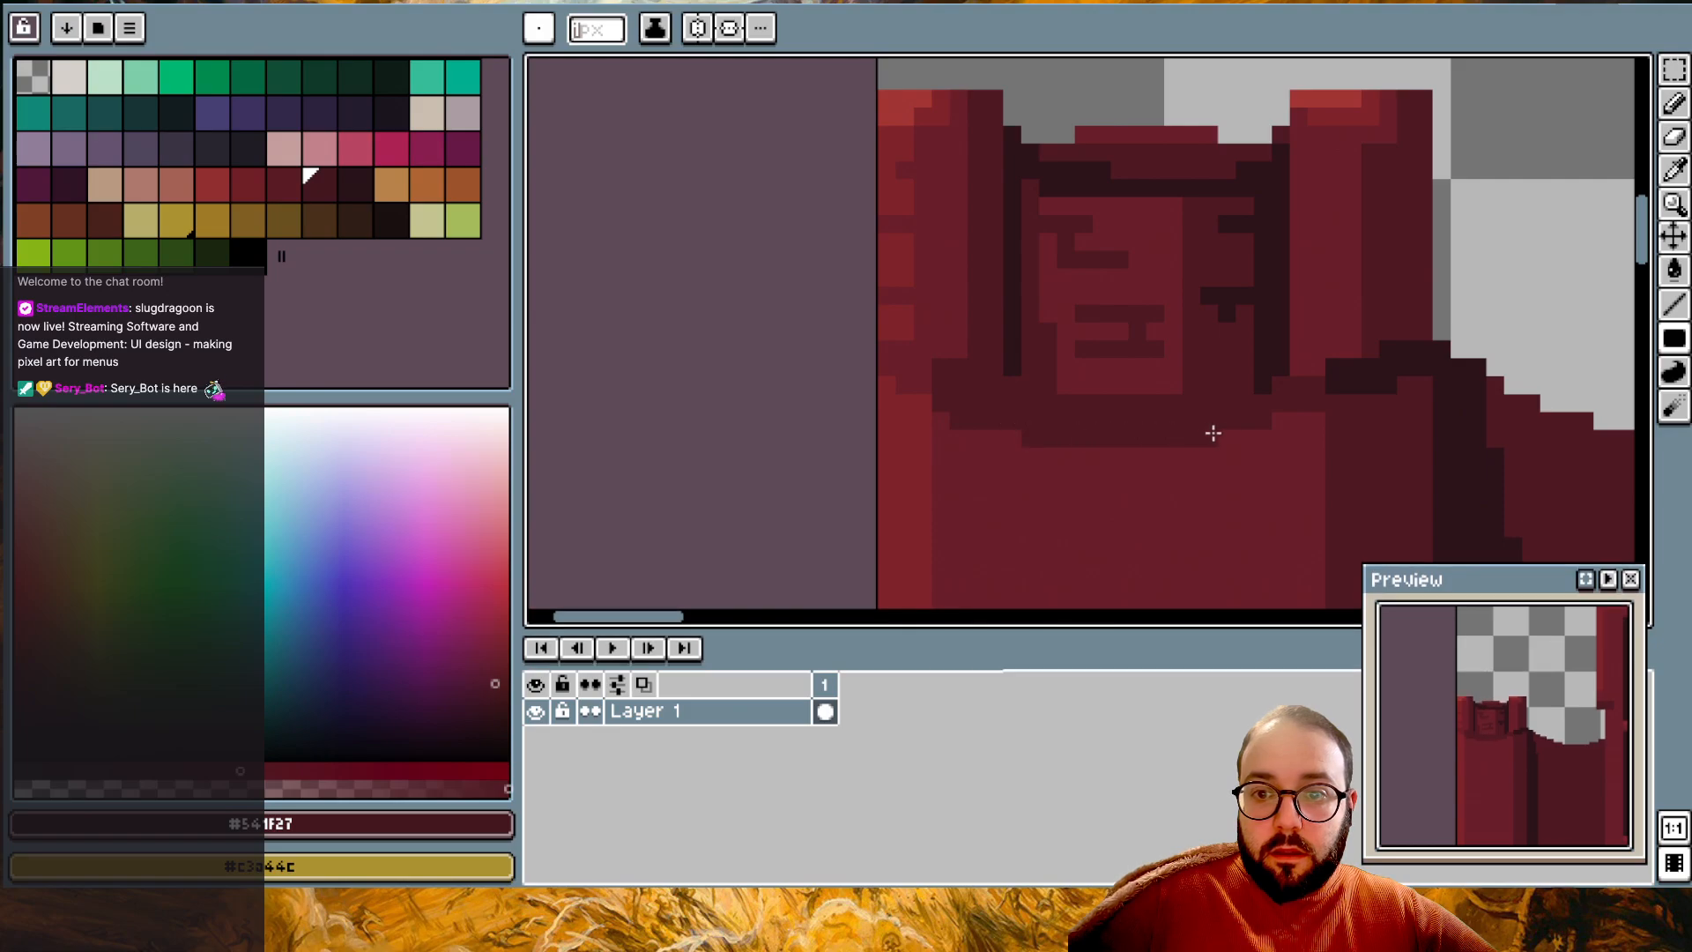
alt+click(1345, 375)
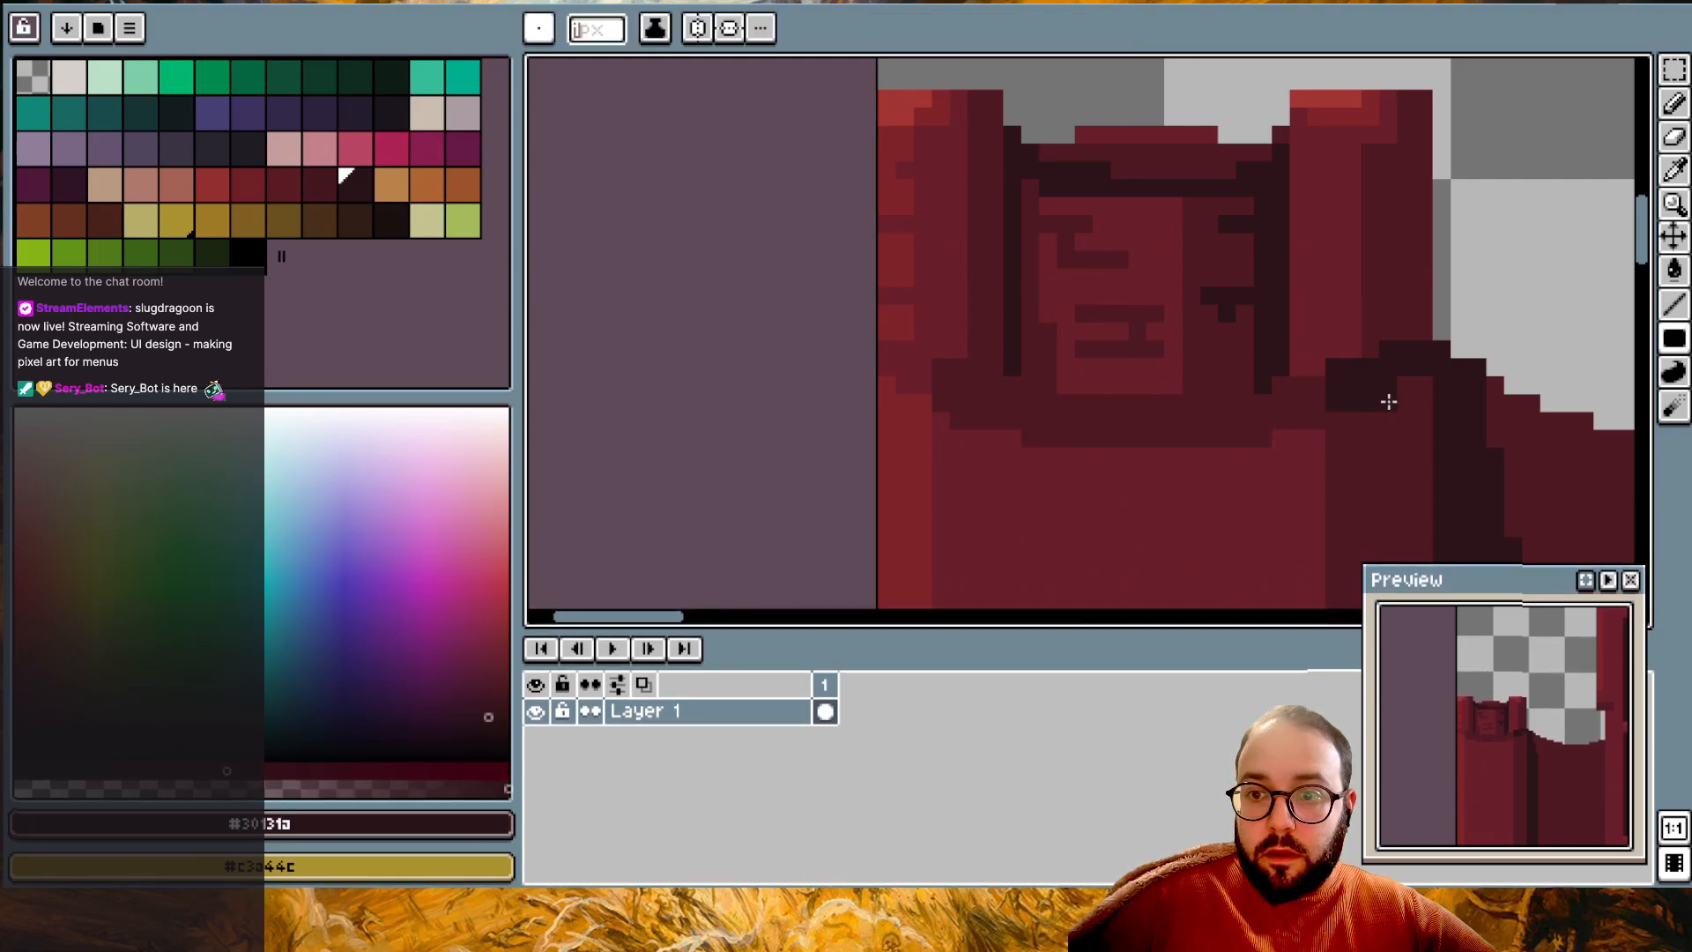
alt+click(907, 383)
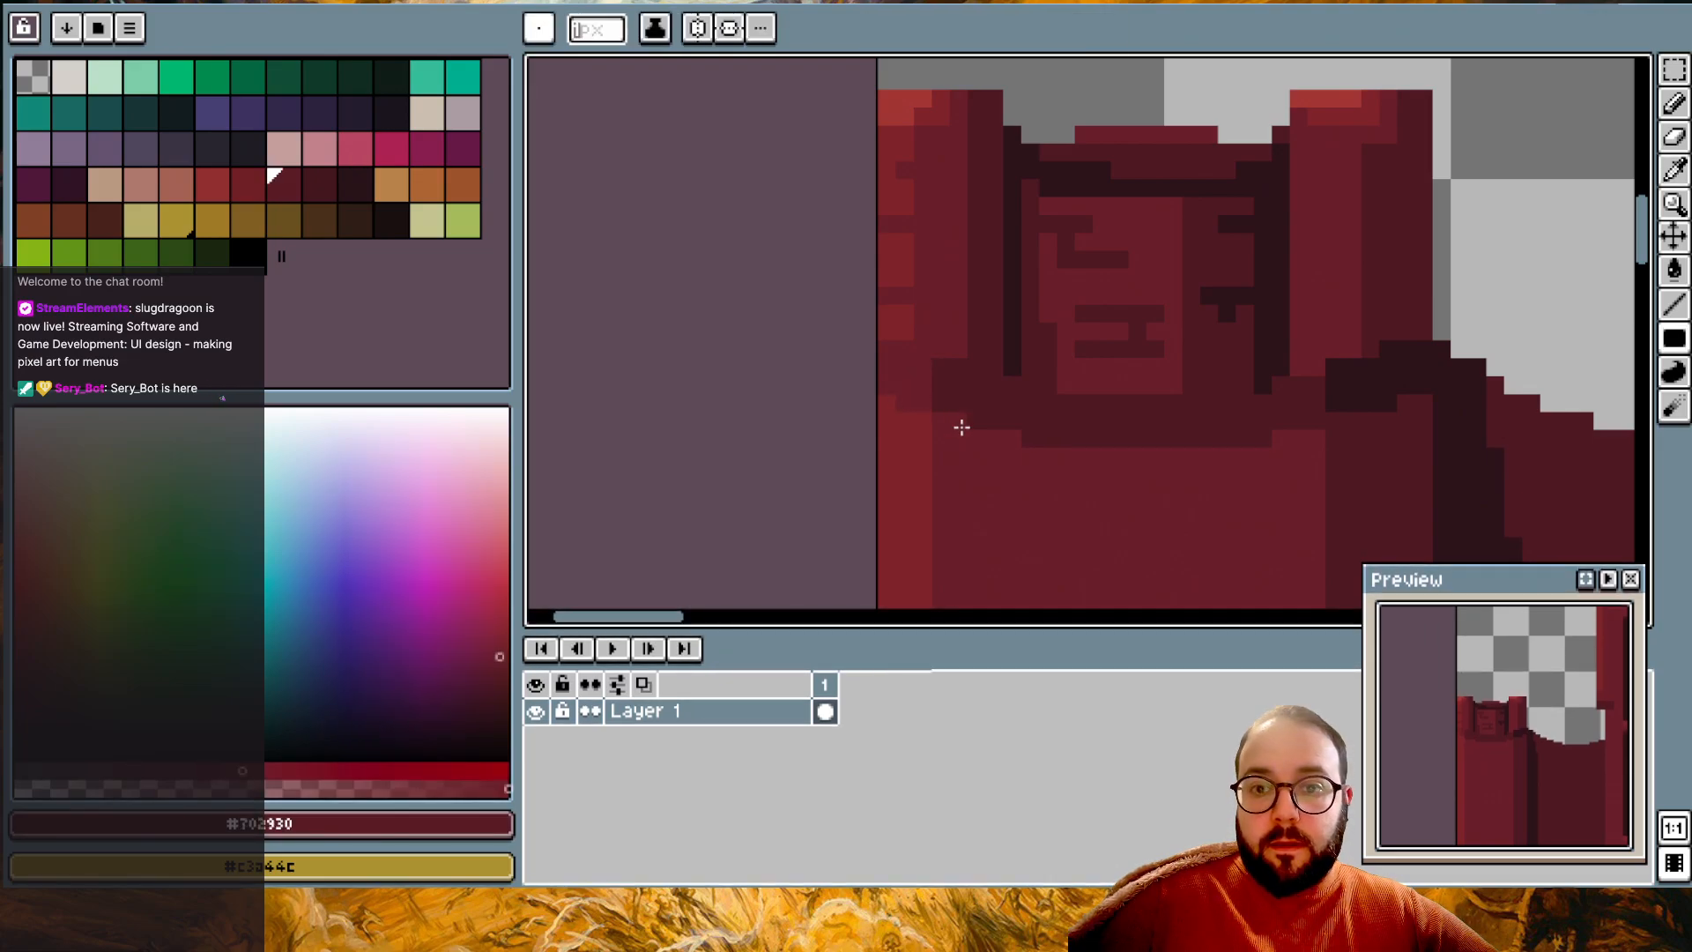
- Add a small notch in palette colour 48 to the dark band under the central wall's top edge
scroll(982, 396, down, 1)
scroll(1219, 269, down, 3)
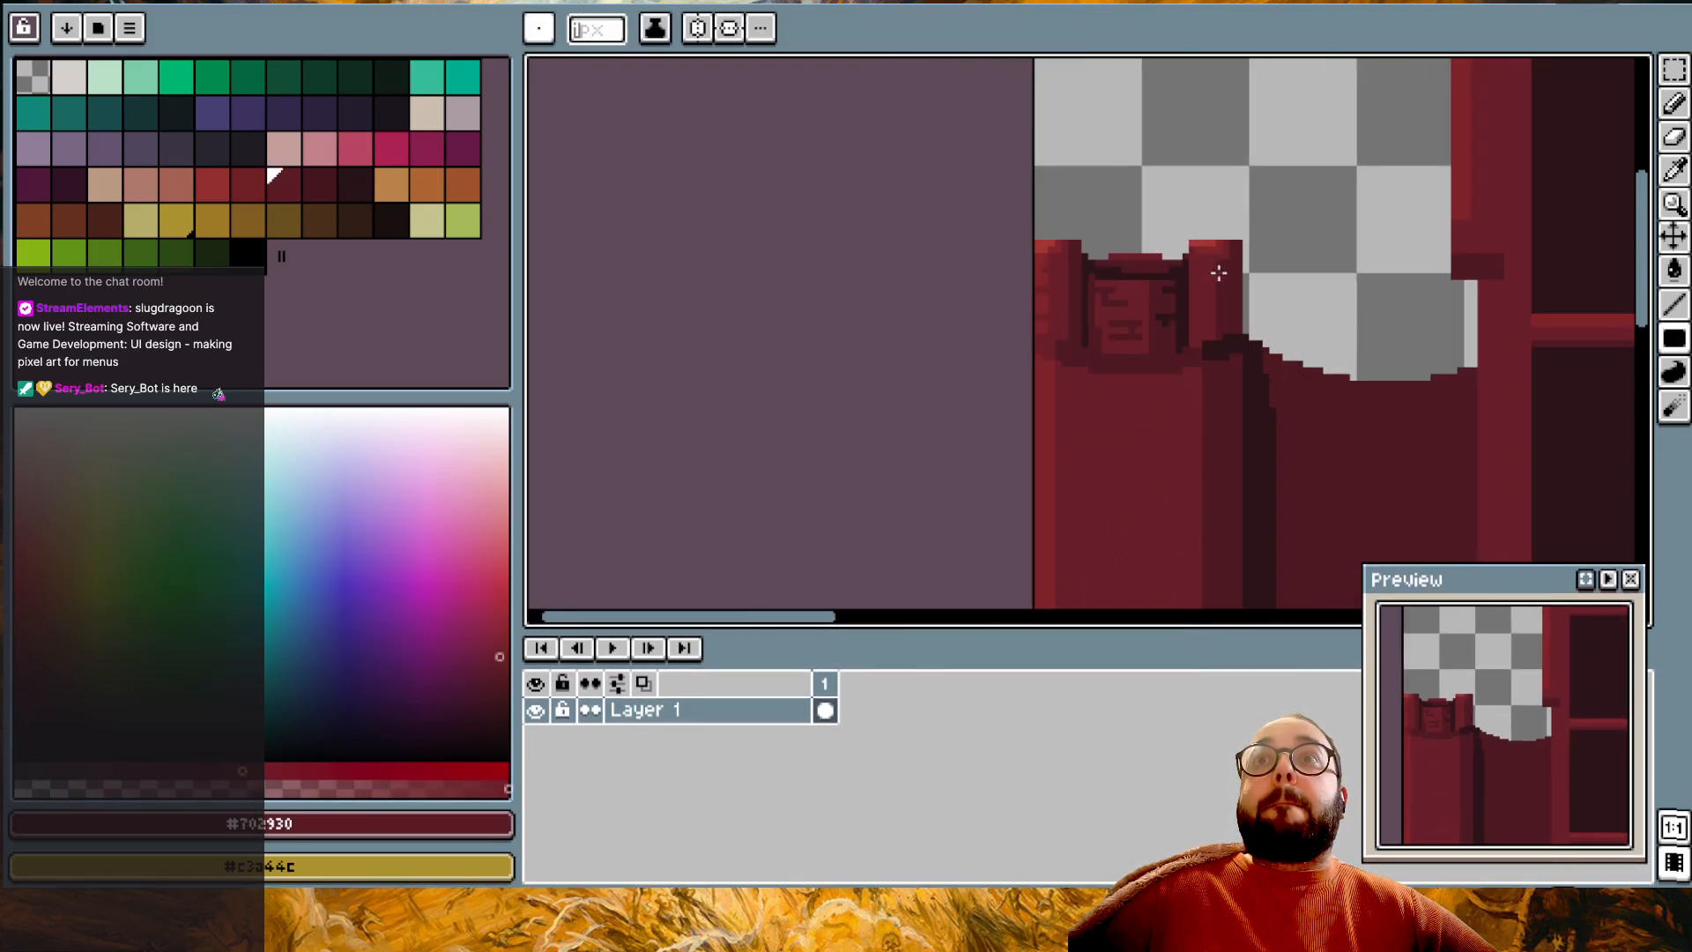
scroll(1222, 272, right, 3)
scroll(1221, 273, up, 1)
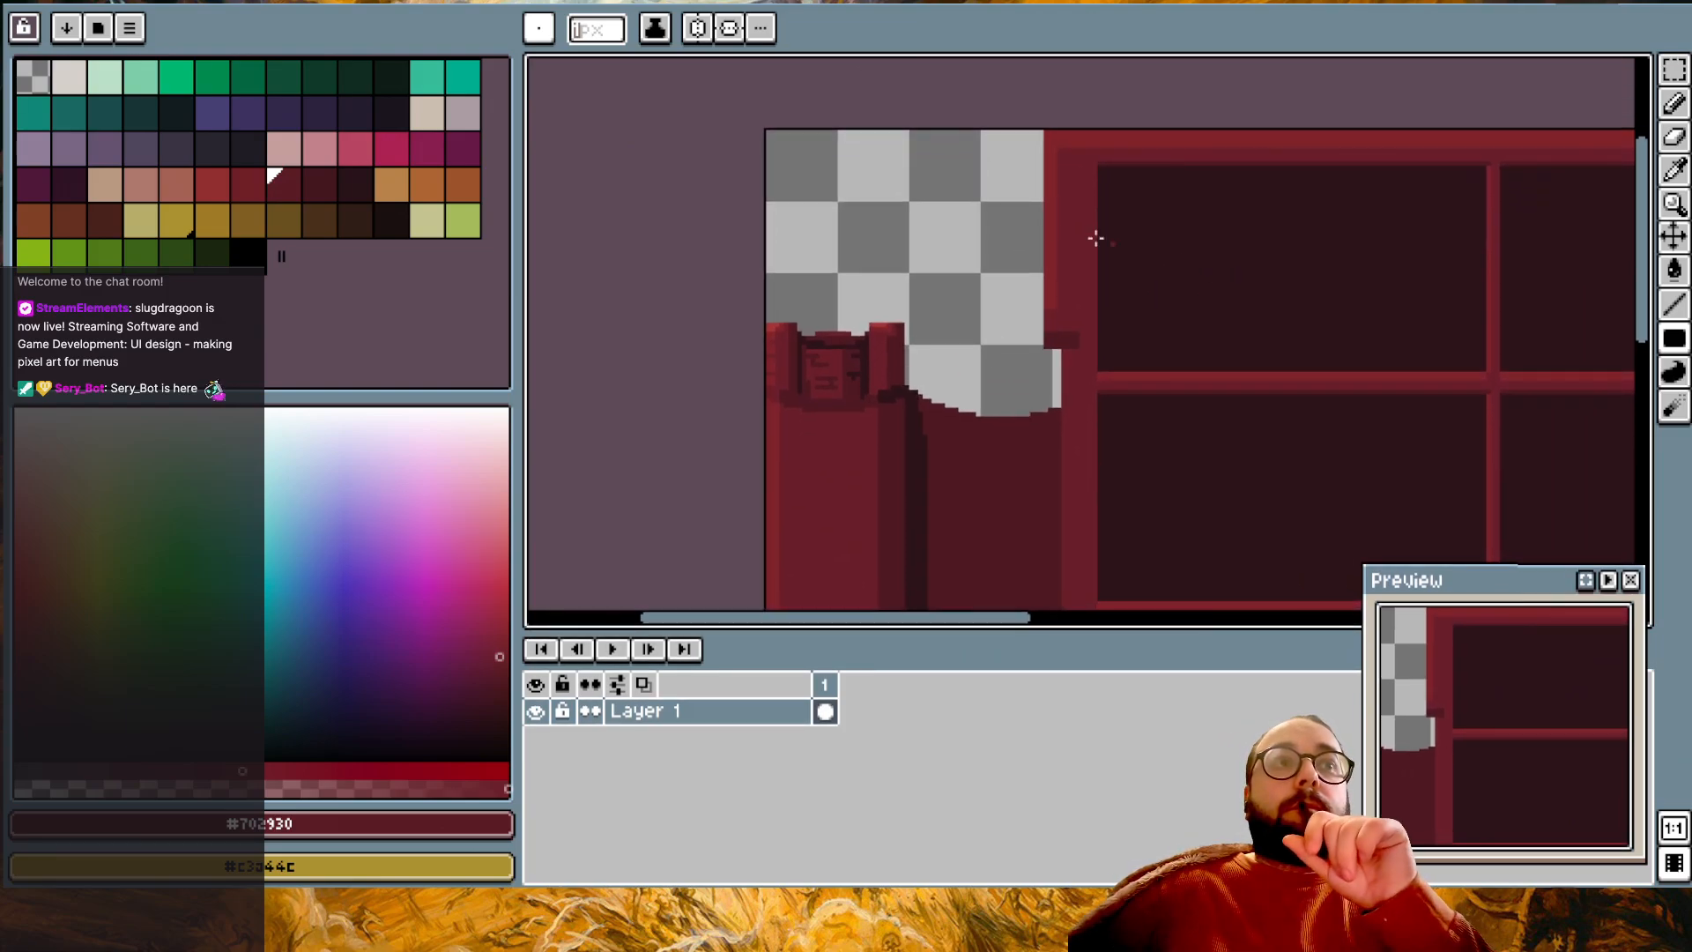
scroll(812, 368, up, 2)
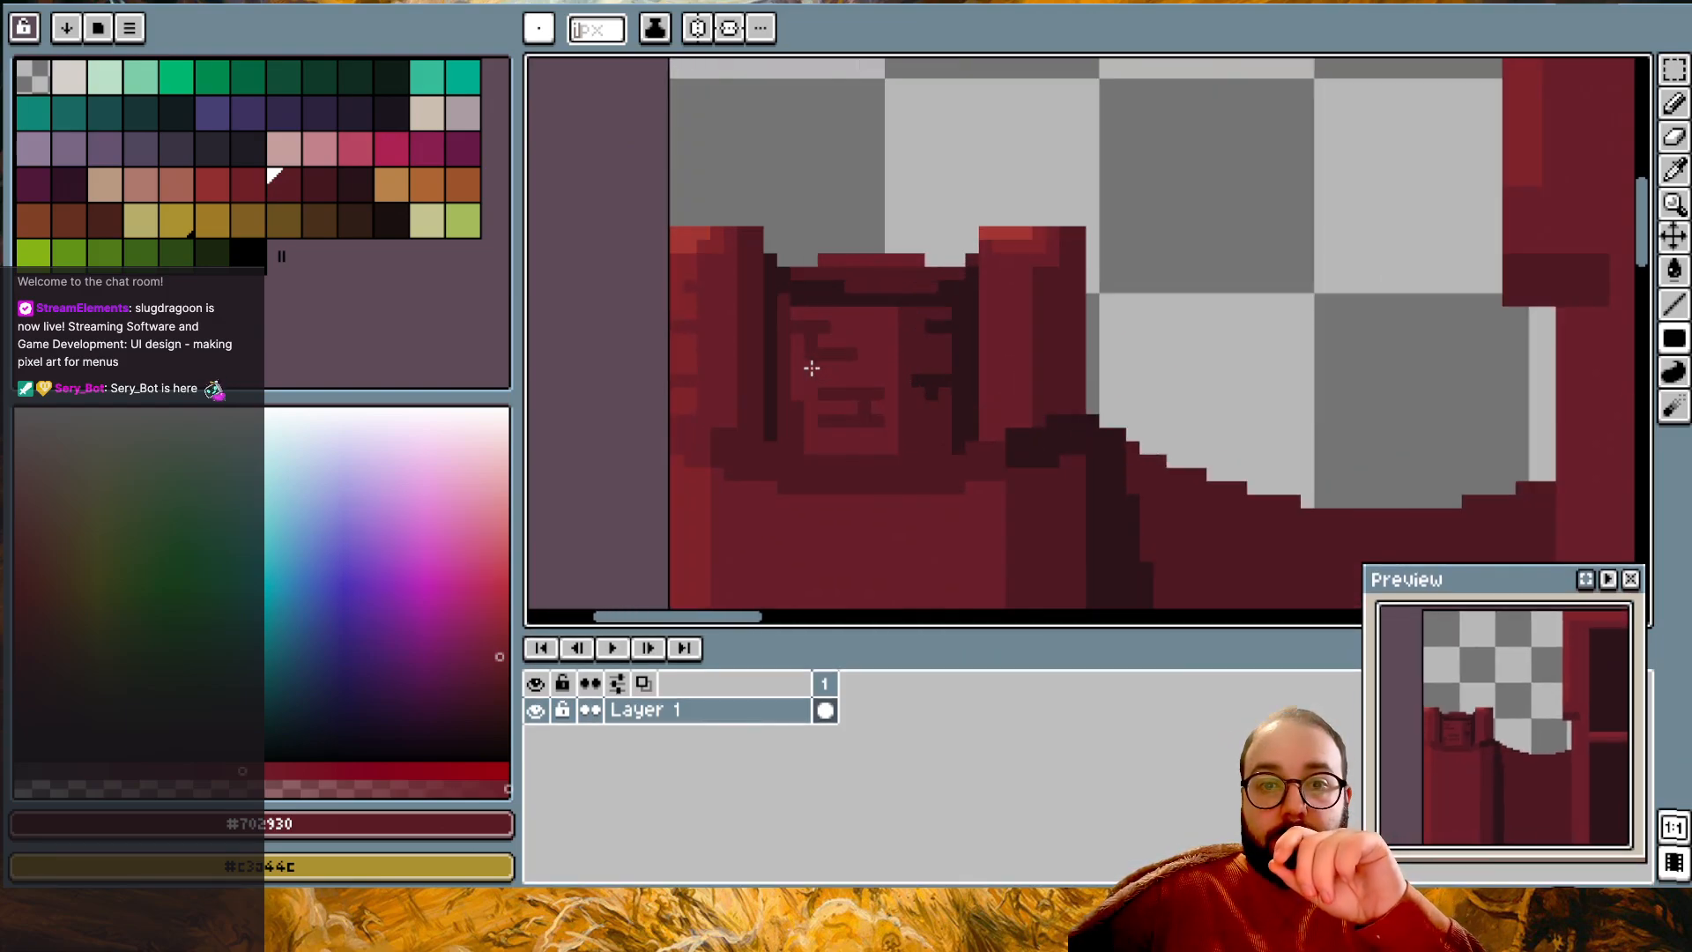
scroll(820, 306, up, 2)
key(o)
click(954, 243)
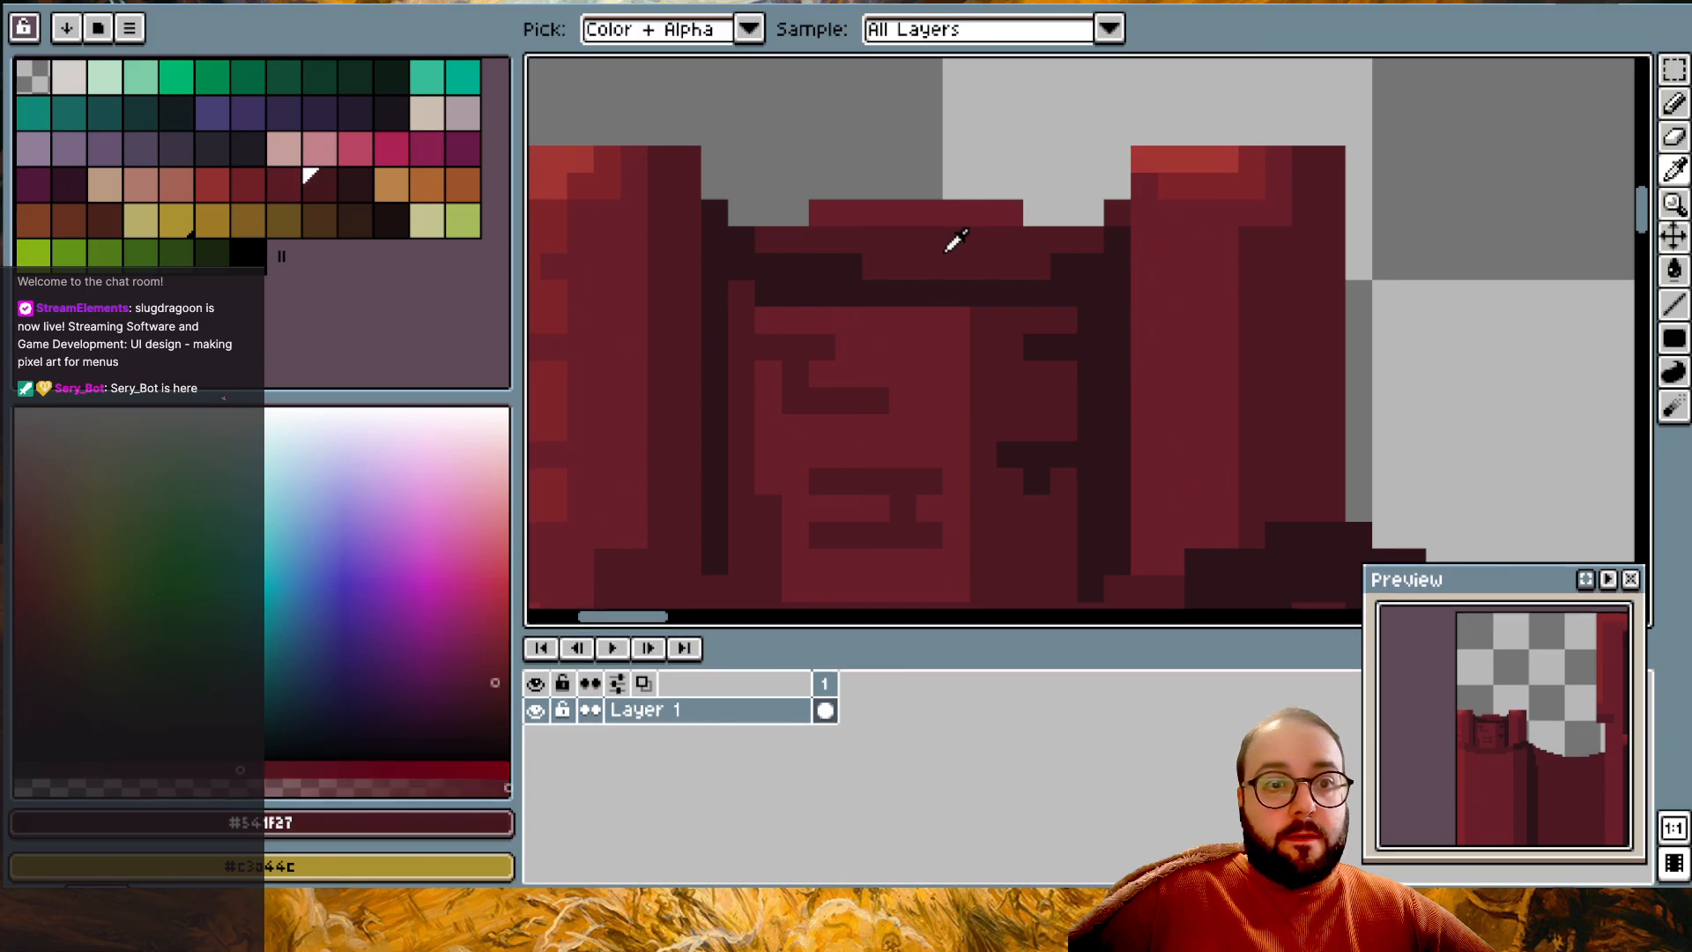
key(b)
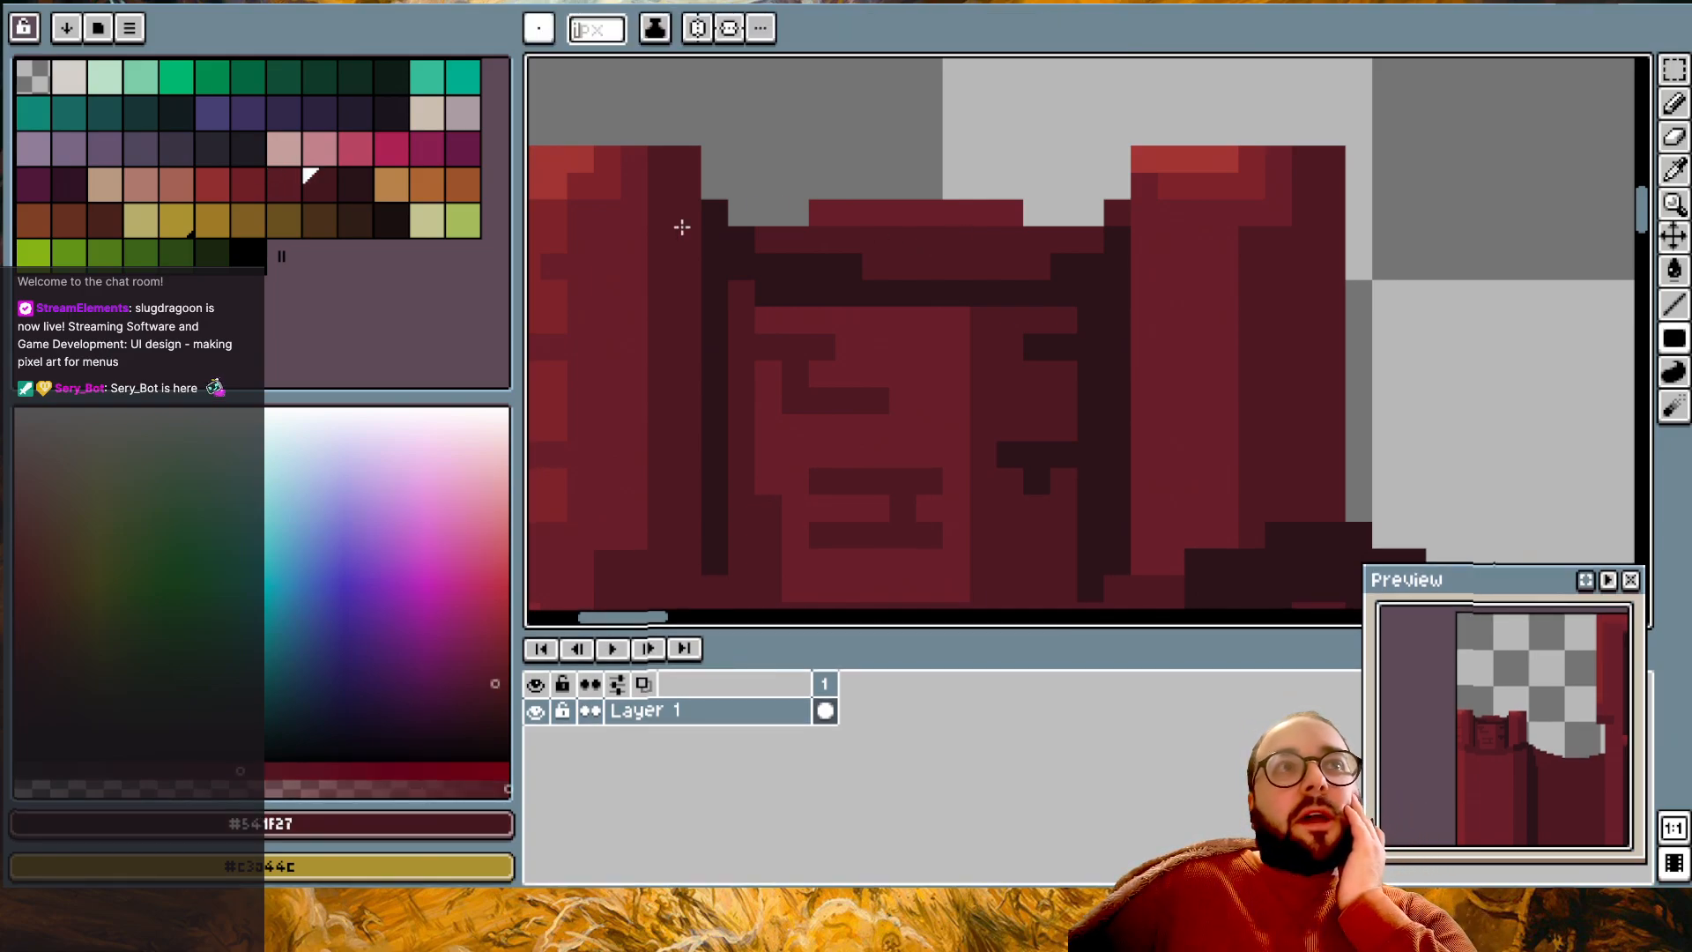
click(355, 187)
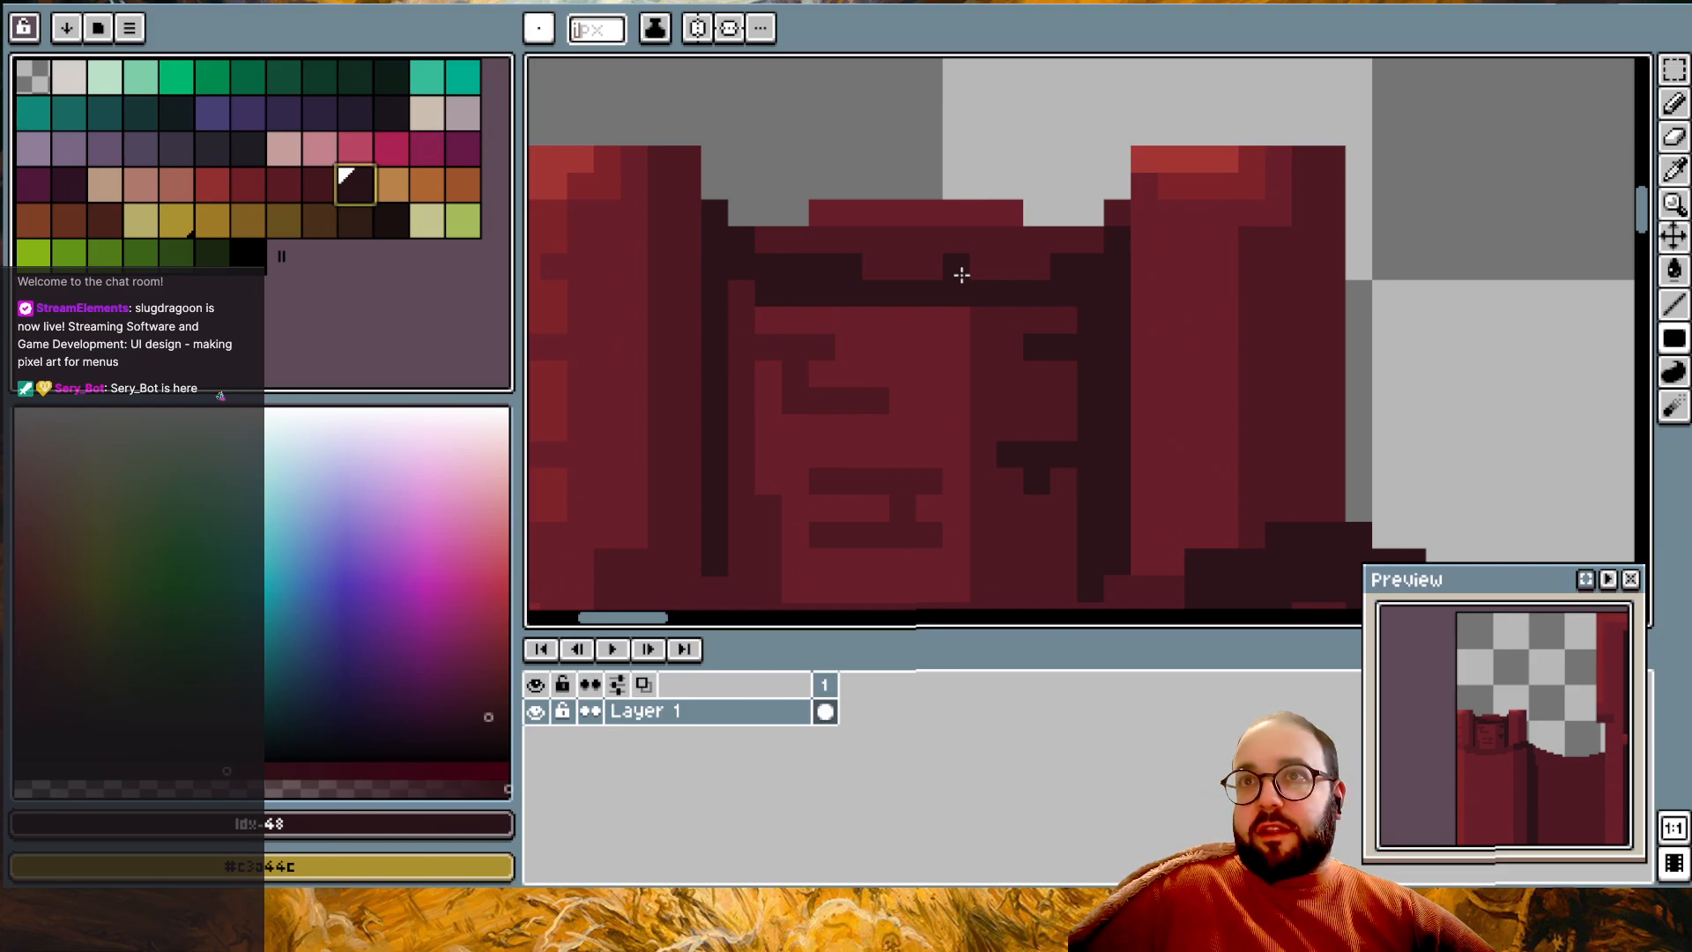
- Paint a vertical highlight strip in palette colour 45 along the lit side of the right battlement
scroll(961, 275, down, 1)
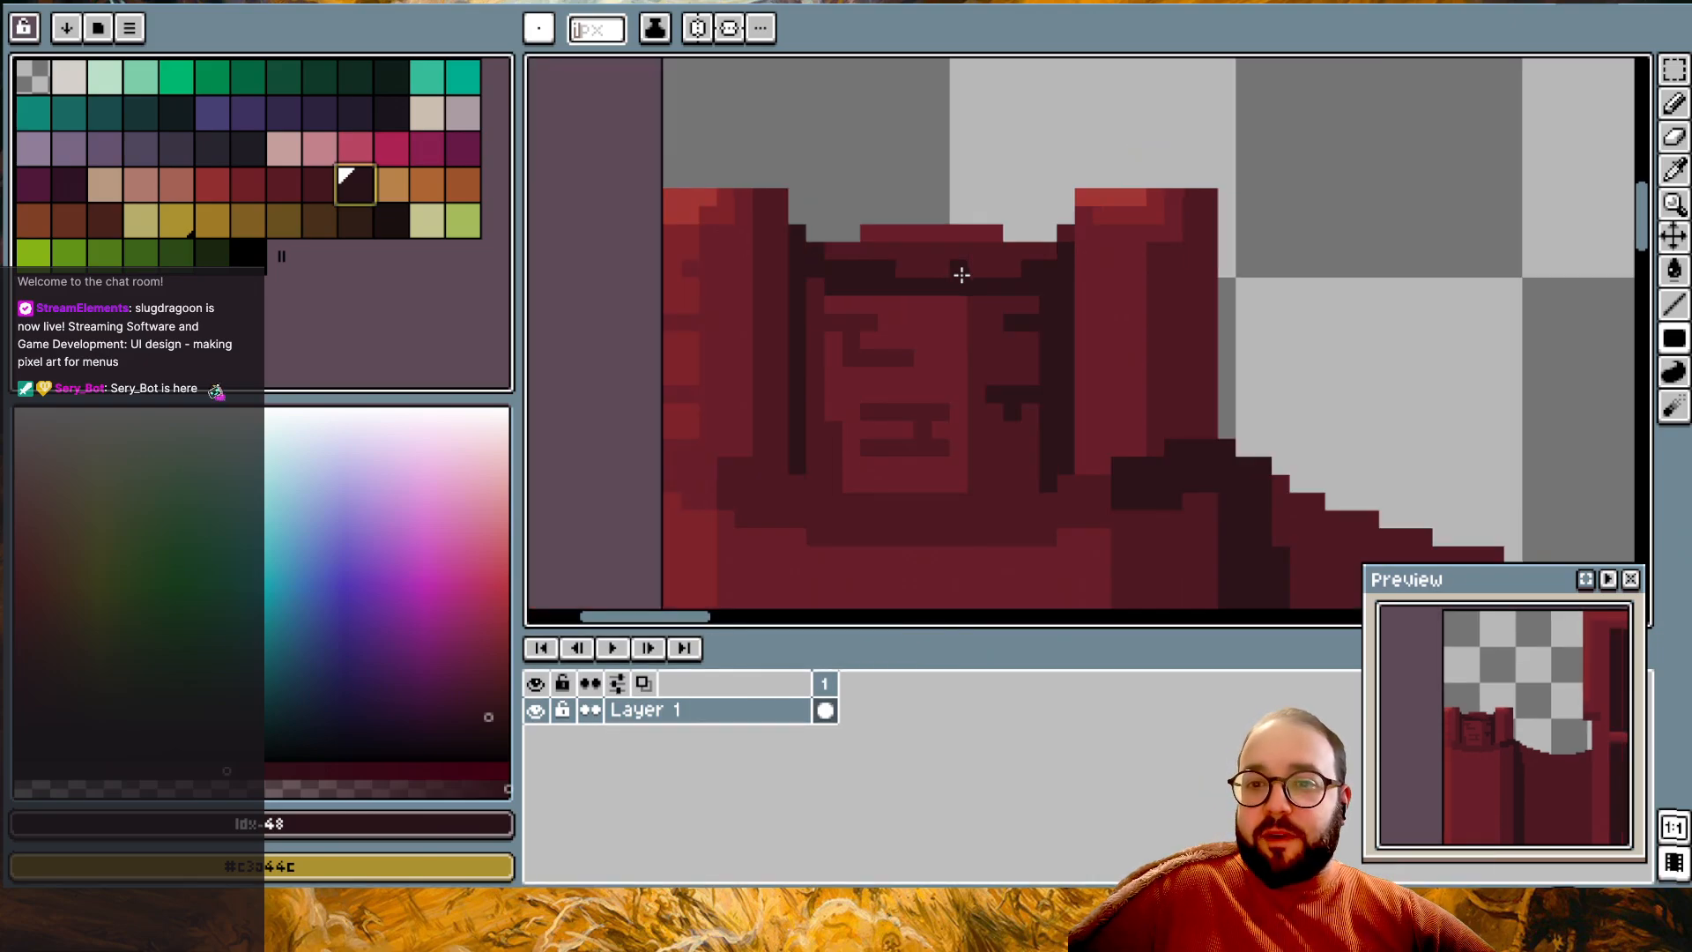
alt+click(1113, 307)
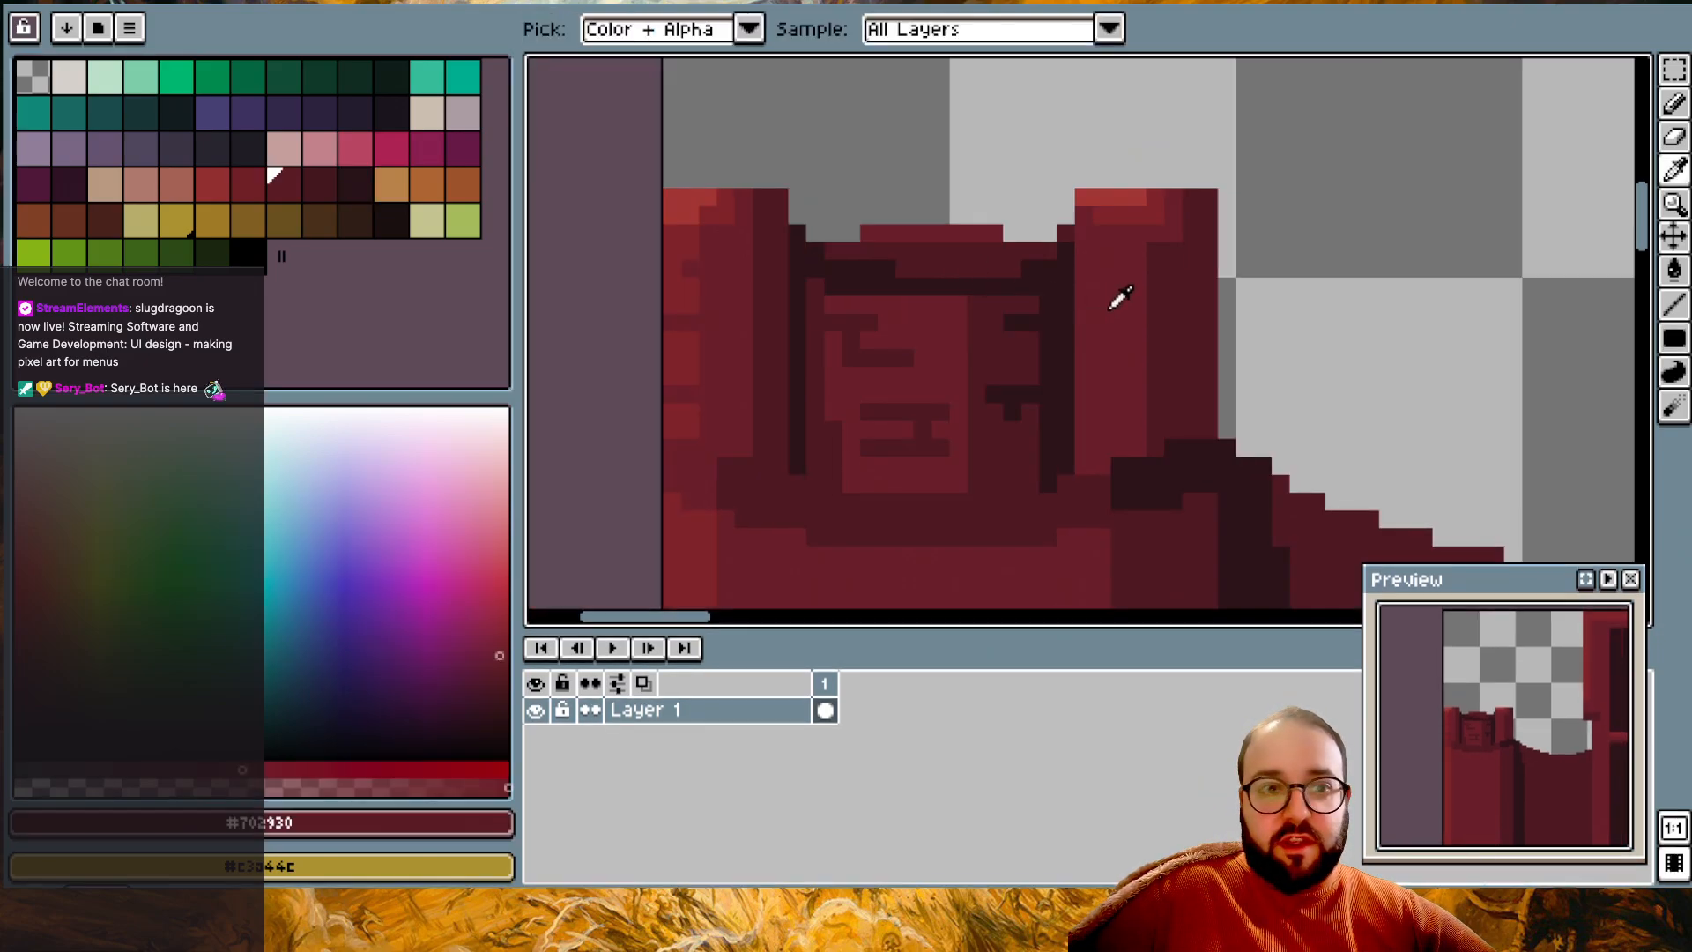
click(252, 185)
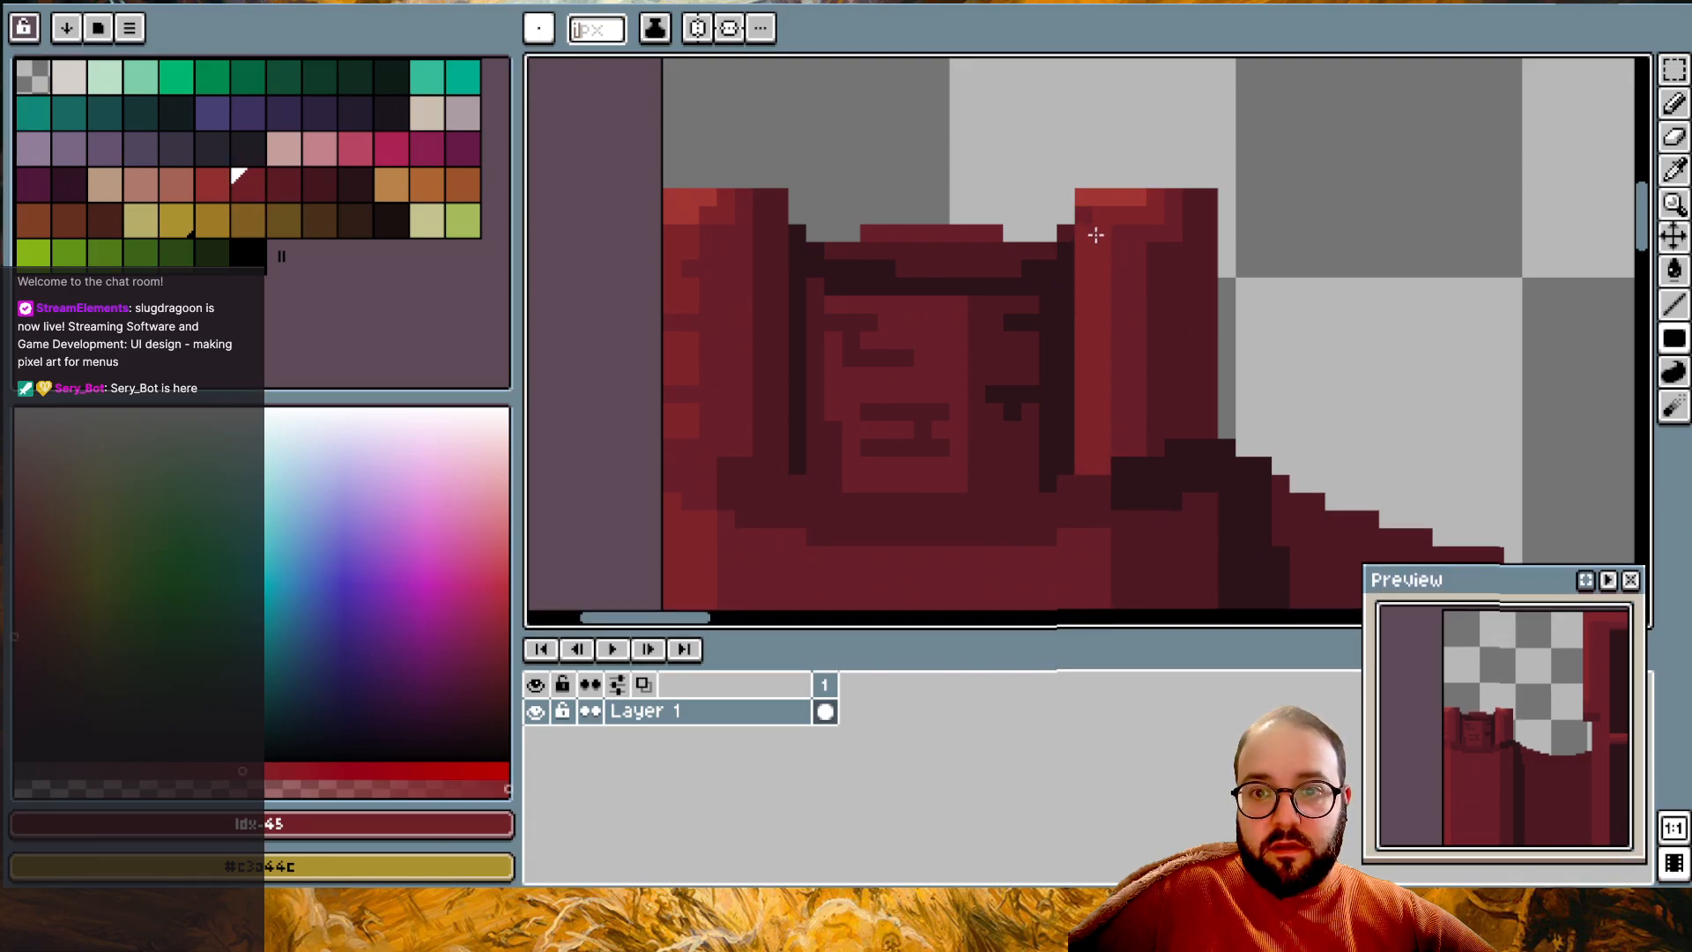
drag(1088, 244, 1099, 238)
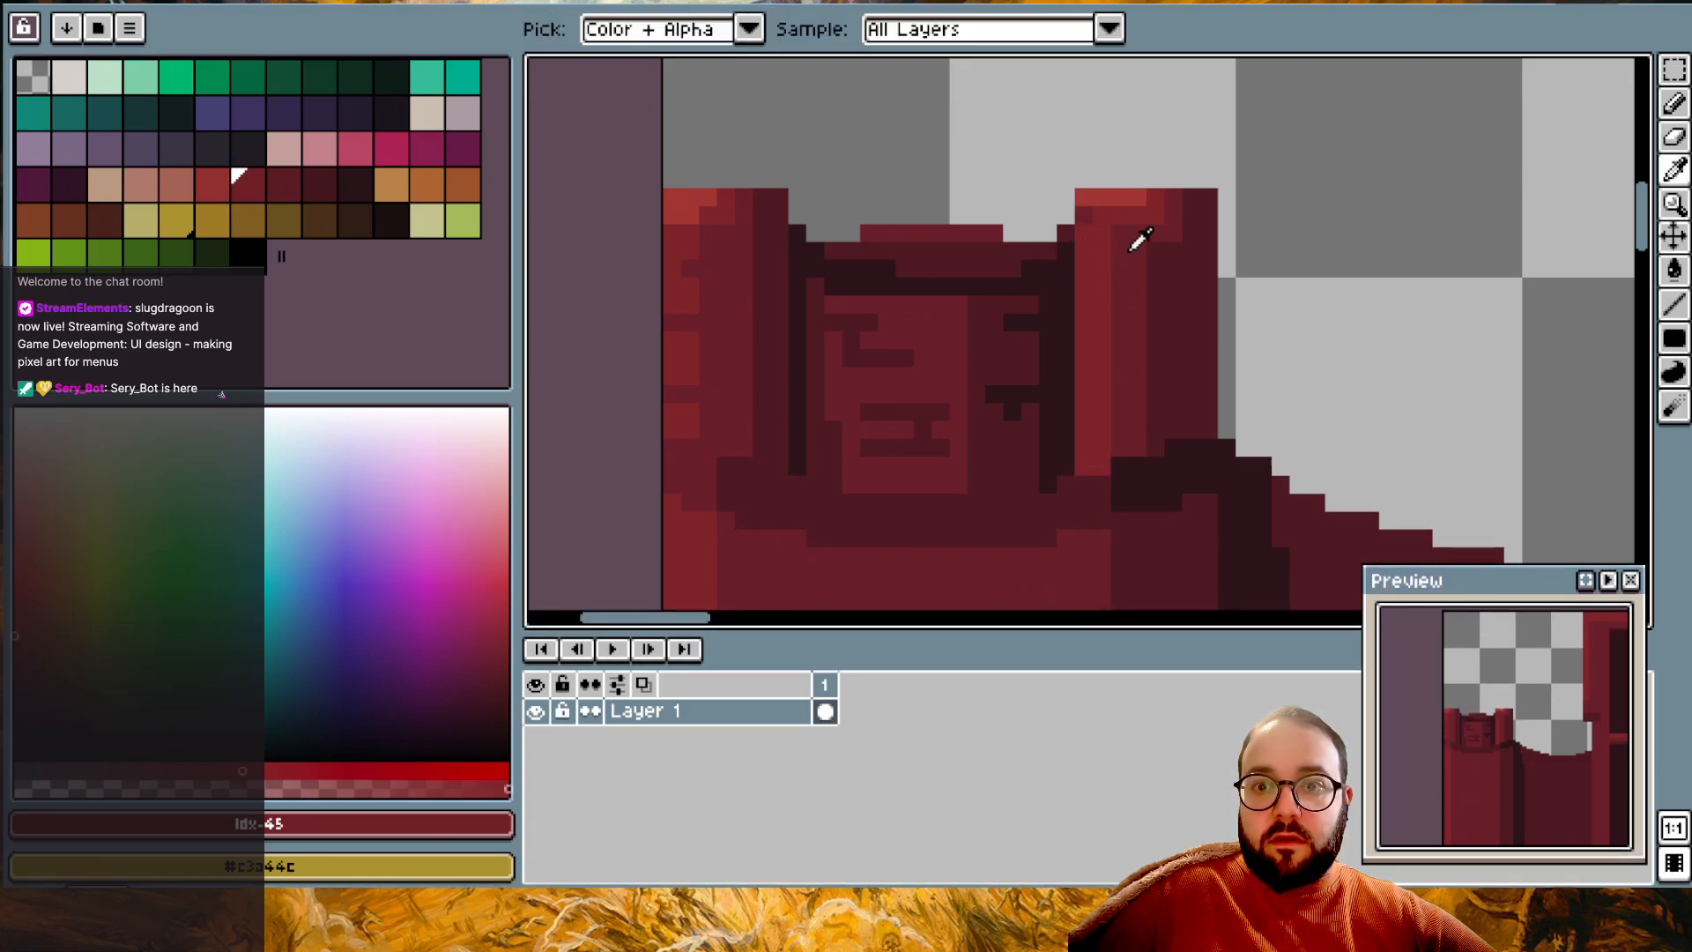
- Pixel brick marks on the right battlement, using #702930 across the highlight and #702930 and #541f27 around the shaded side
alt+click(1124, 266)
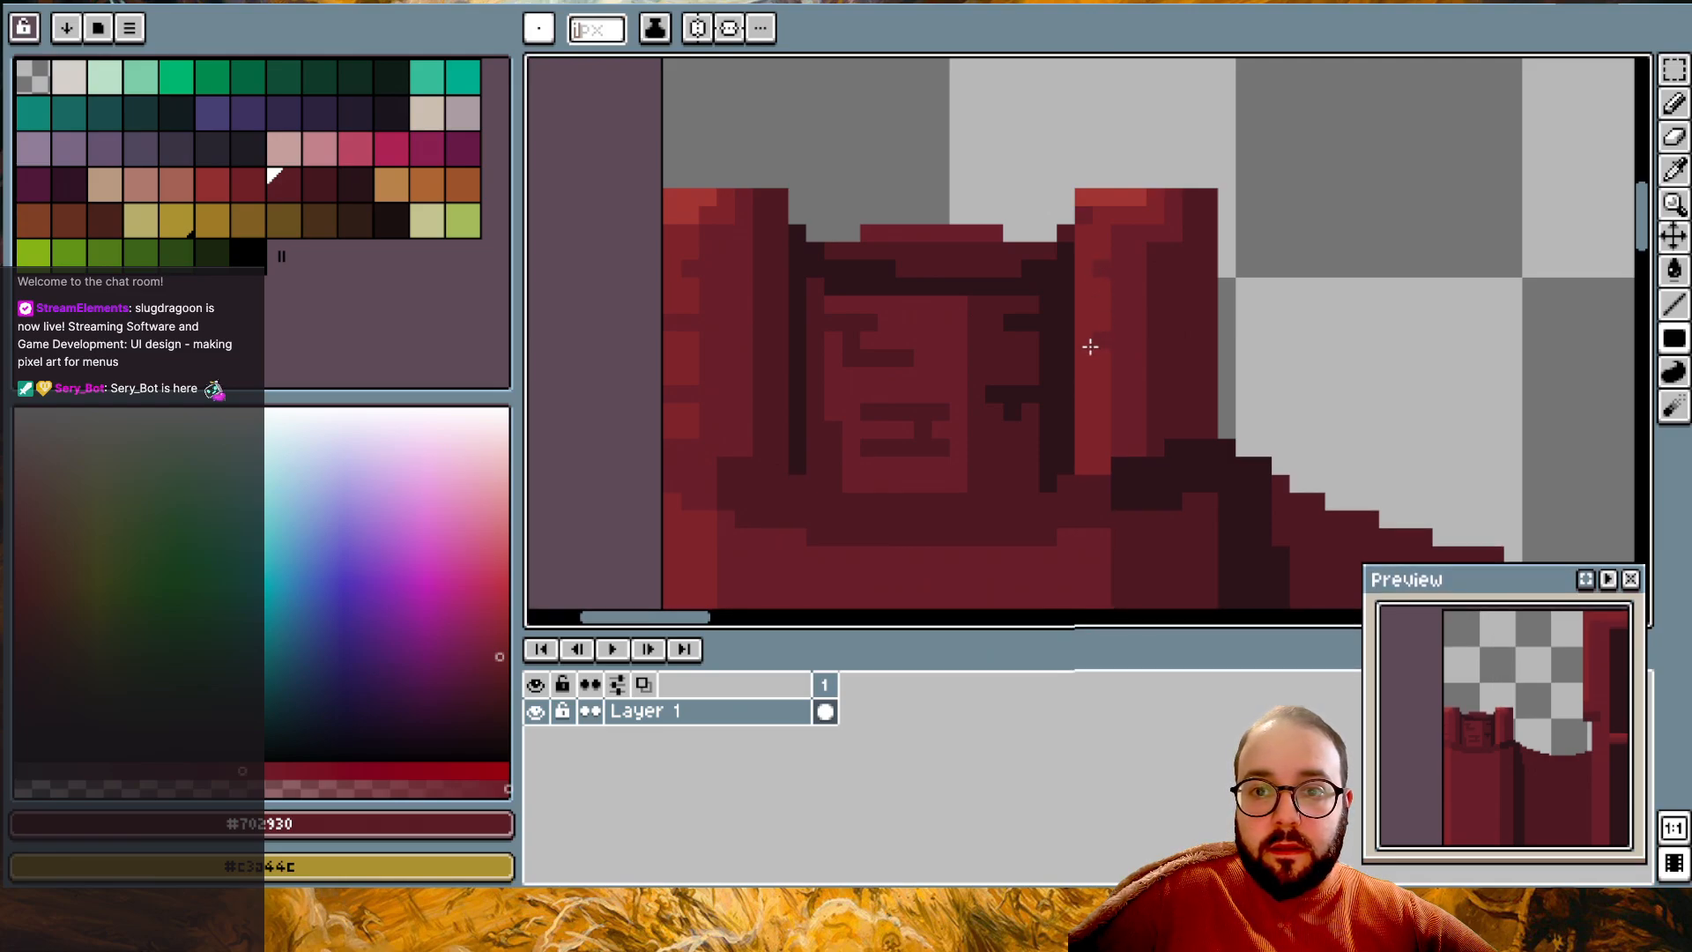
alt+click(1177, 305)
alt+click(1142, 290)
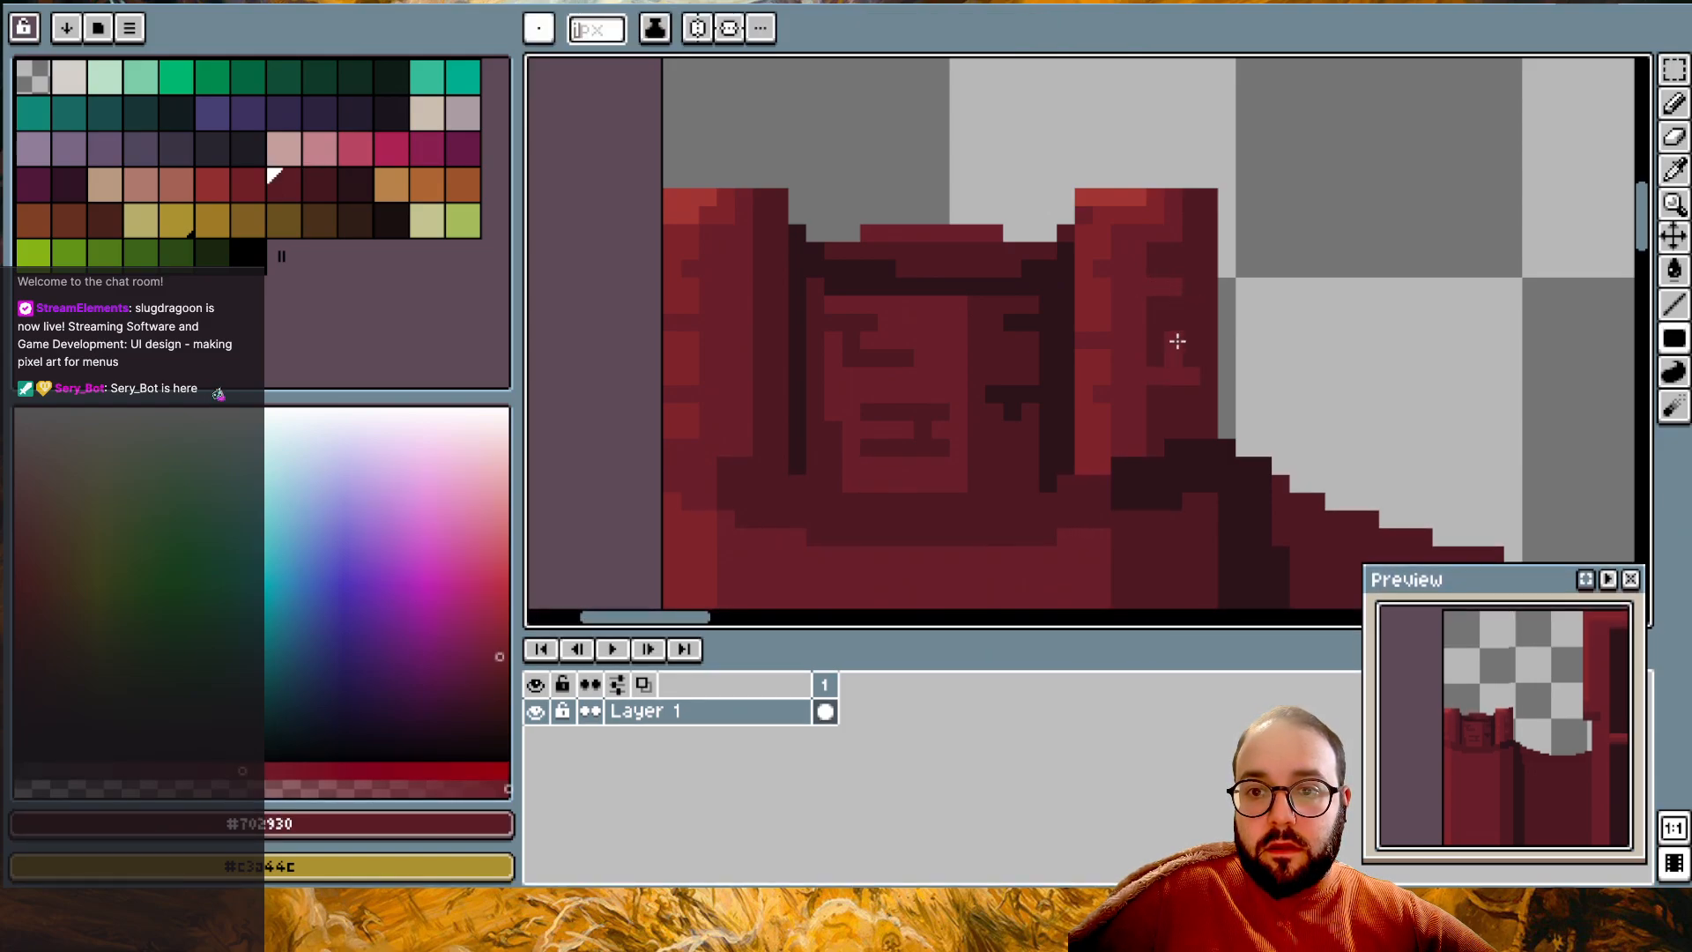
scroll(1279, 269, down, 2)
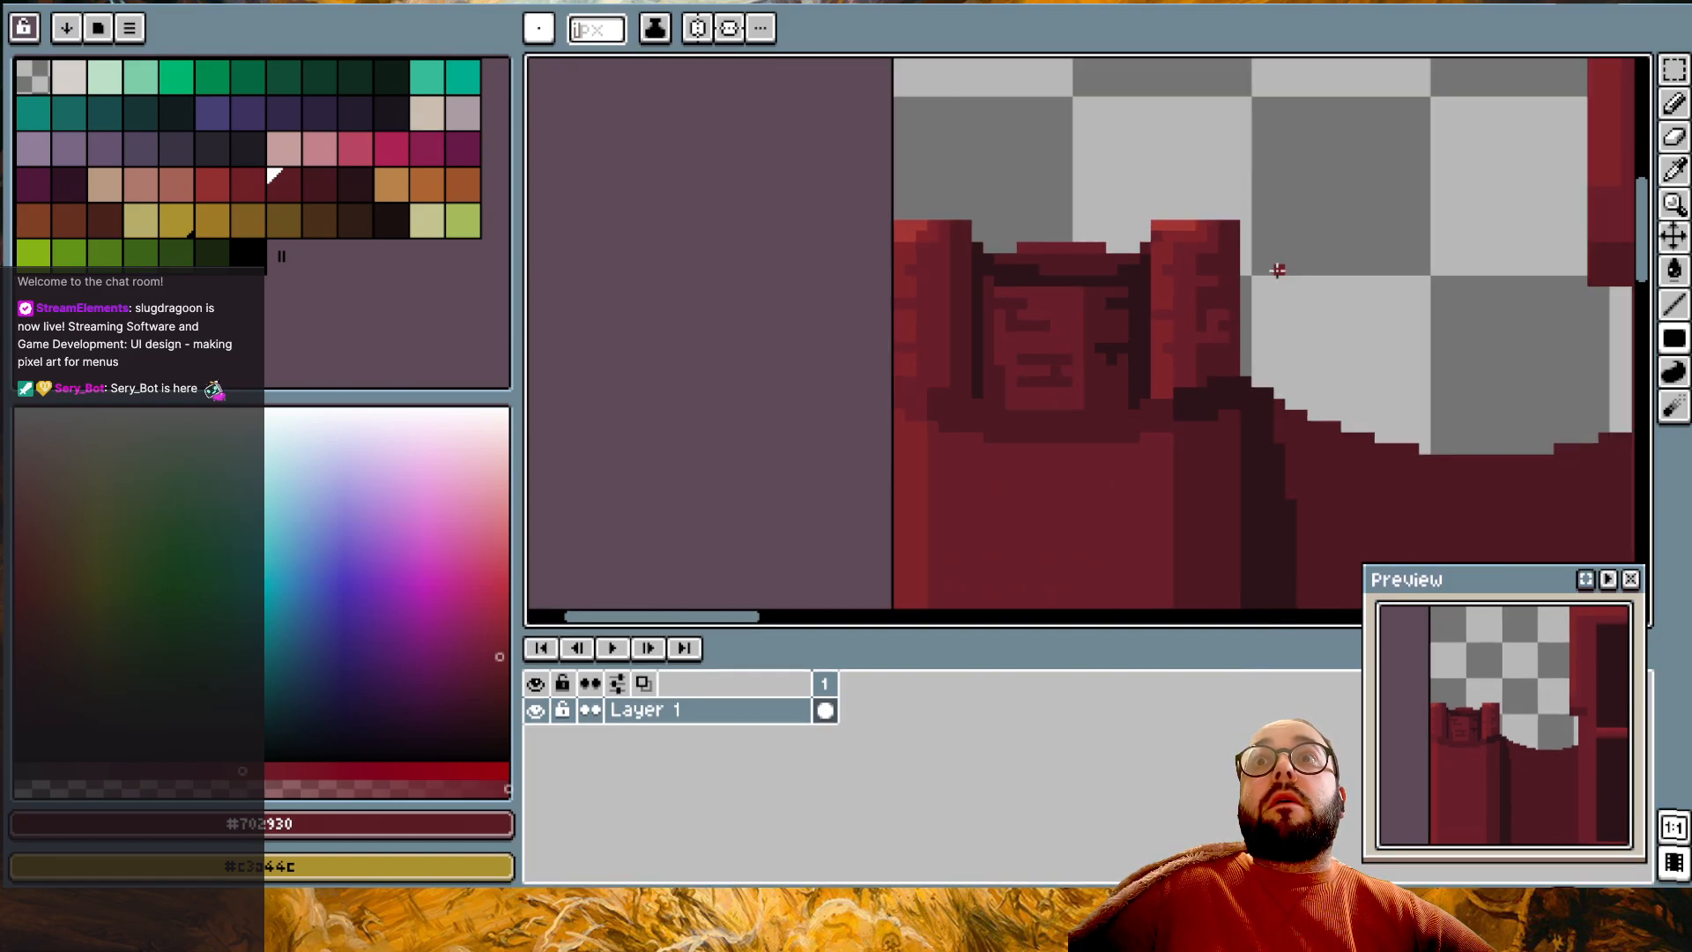
- Add #541f27 brick marks along the shaded side of the left battlement
scroll(967, 333, up, 1)
scroll(975, 325, up, 1)
alt+click(942, 330)
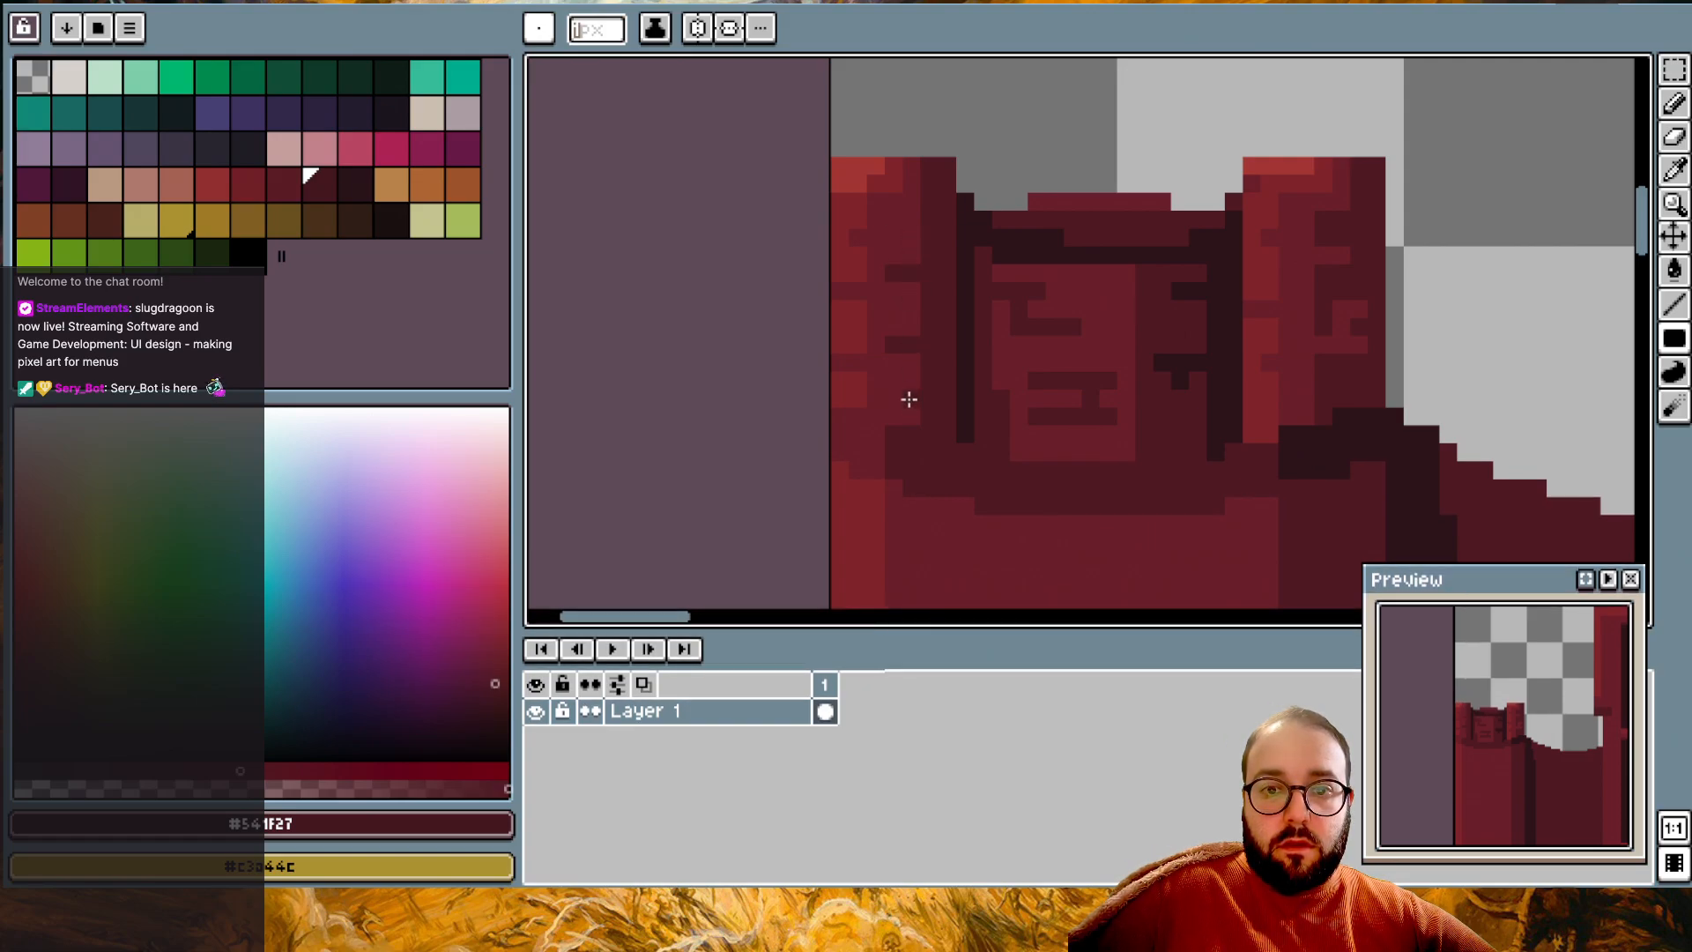
scroll(1005, 340, down, 1)
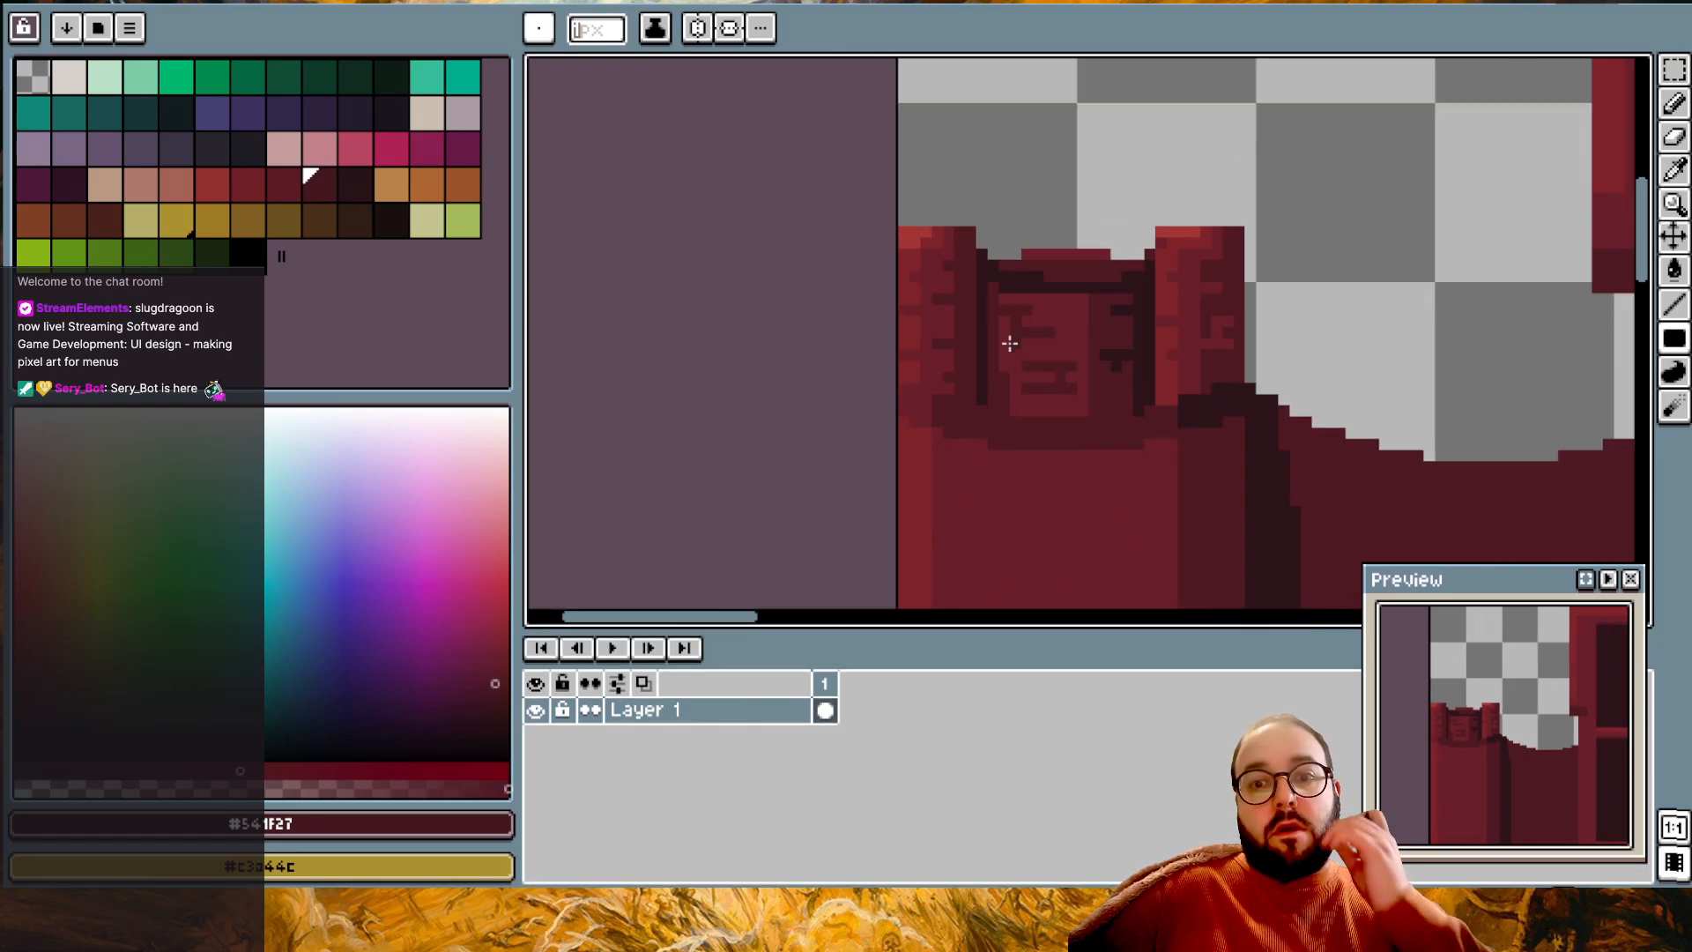
scroll(1073, 276, down, 1)
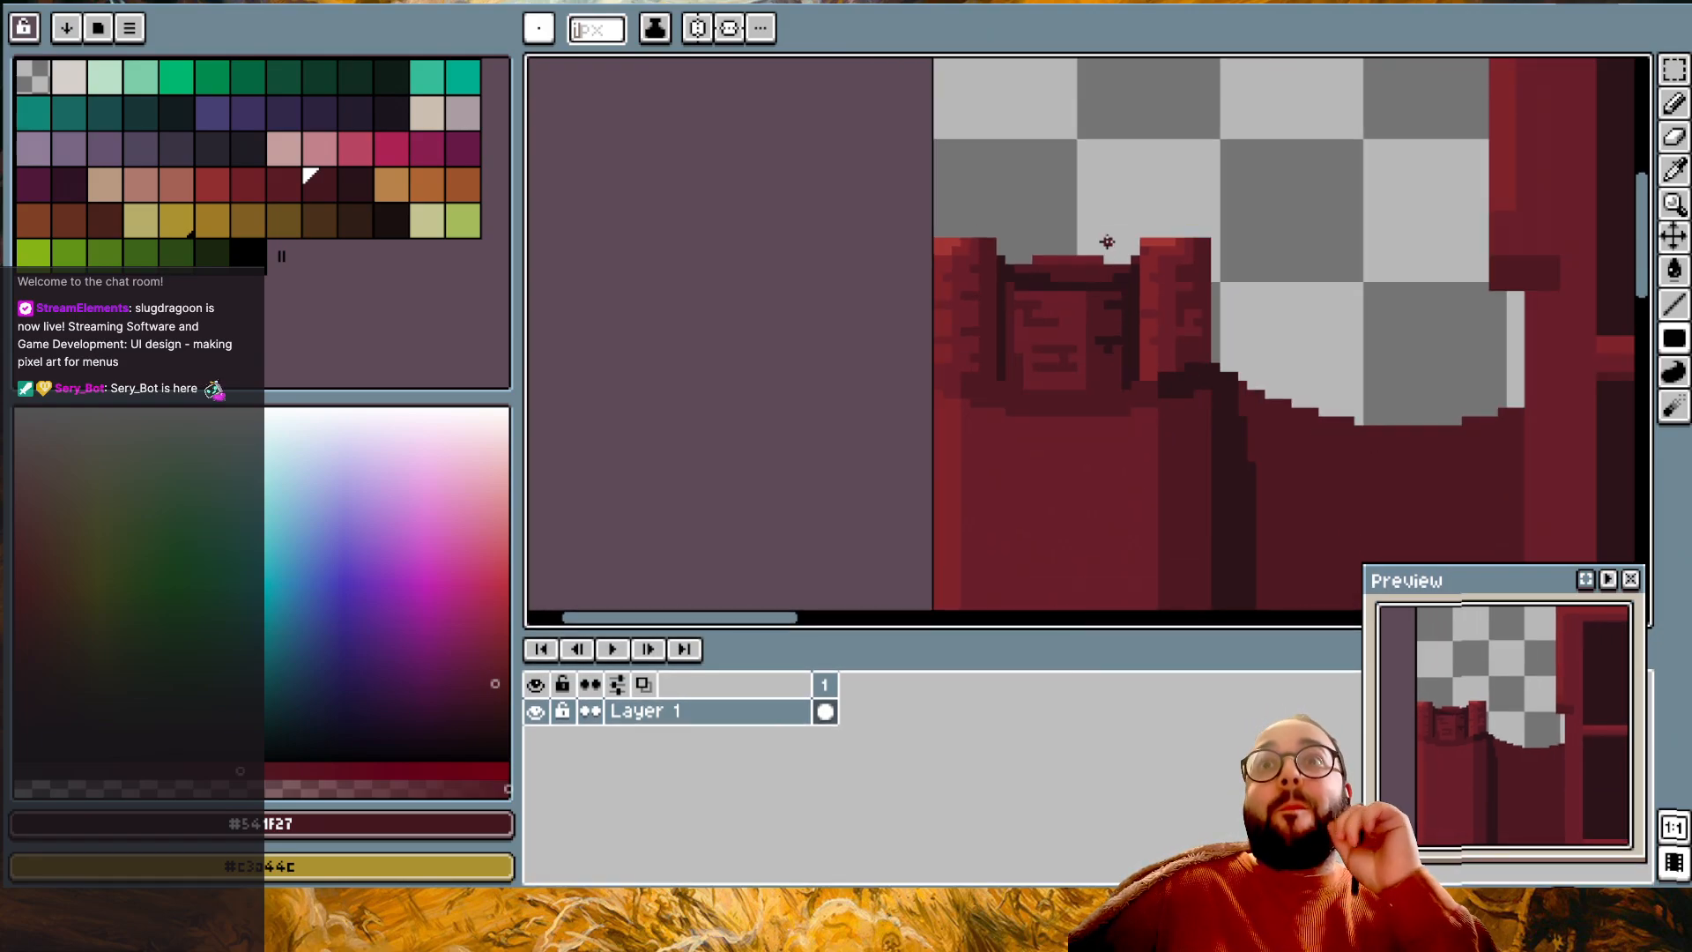
scroll(1107, 243, up, 1)
scroll(1107, 243, down, 1)
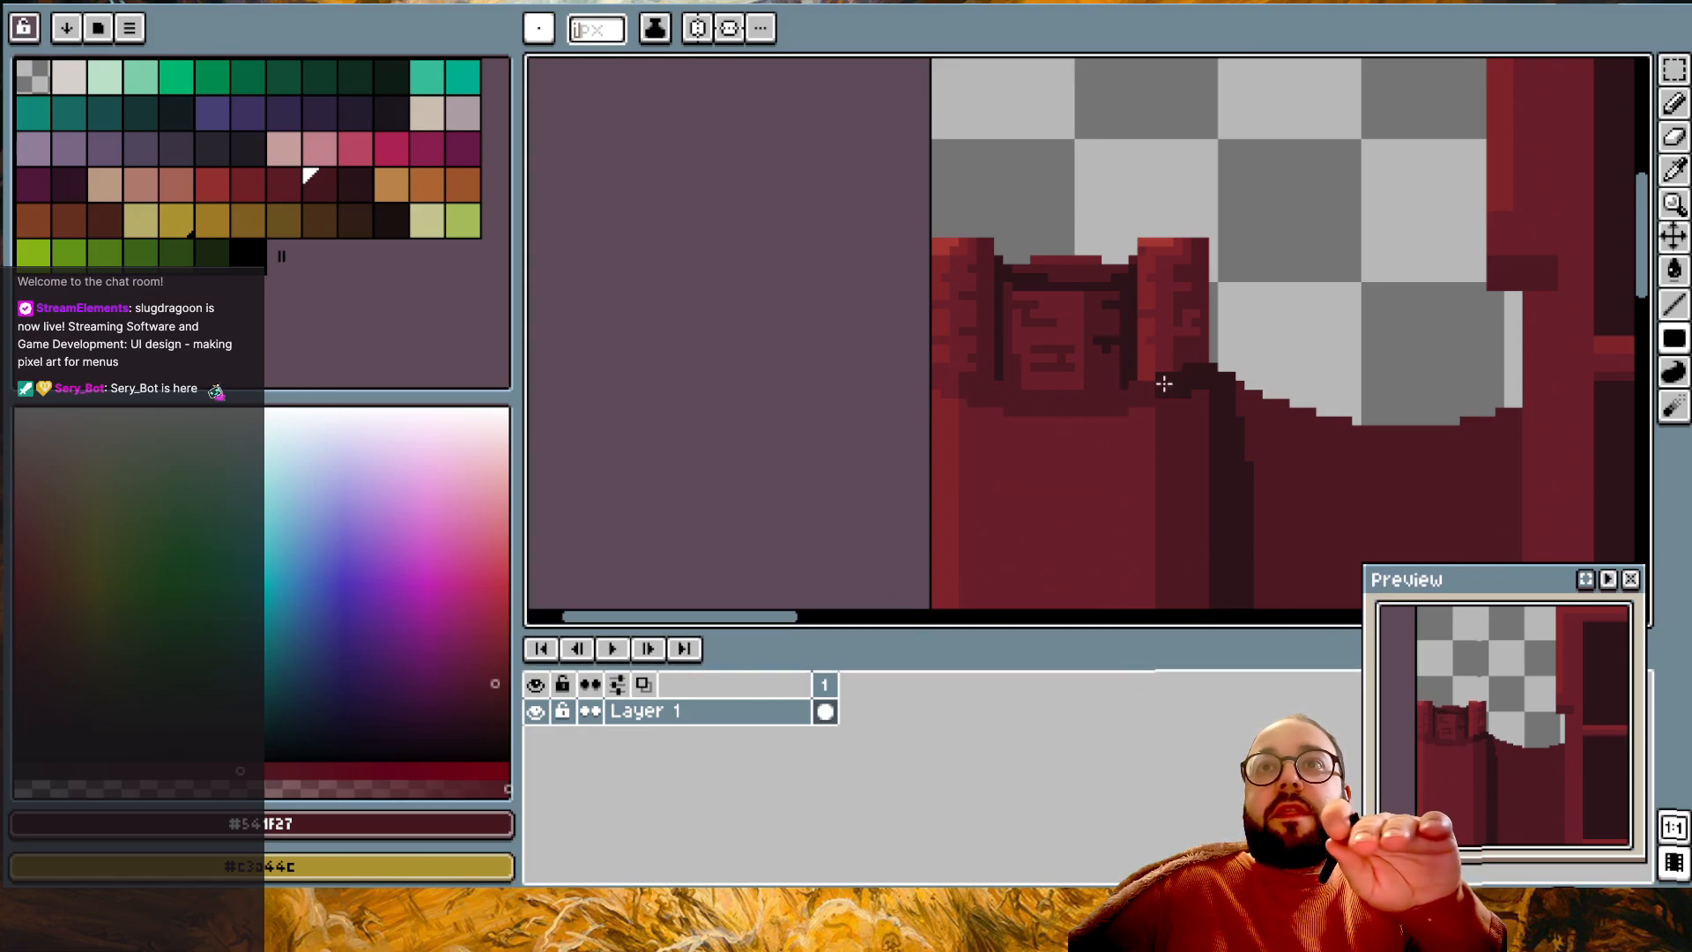
- Draw a #30131a shadow line from the right battlement's base under the central wall, and touch up the left base with #541f27
key(alt)
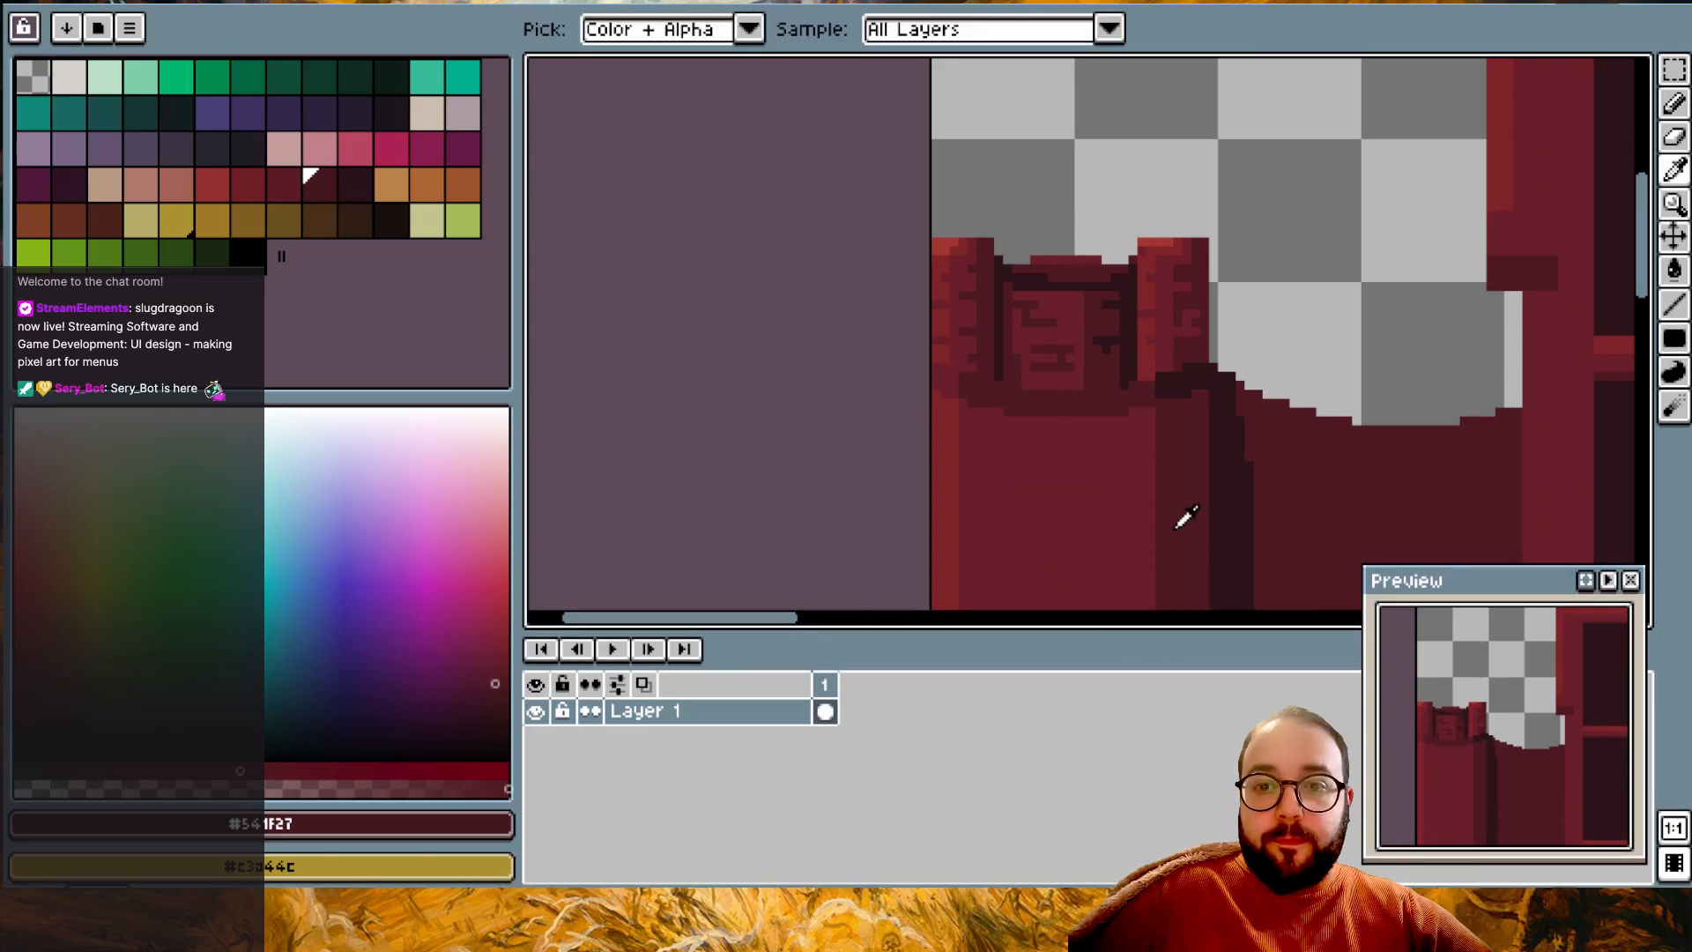
scroll(1163, 419, up, 3)
key(alt)
alt+click(1188, 324)
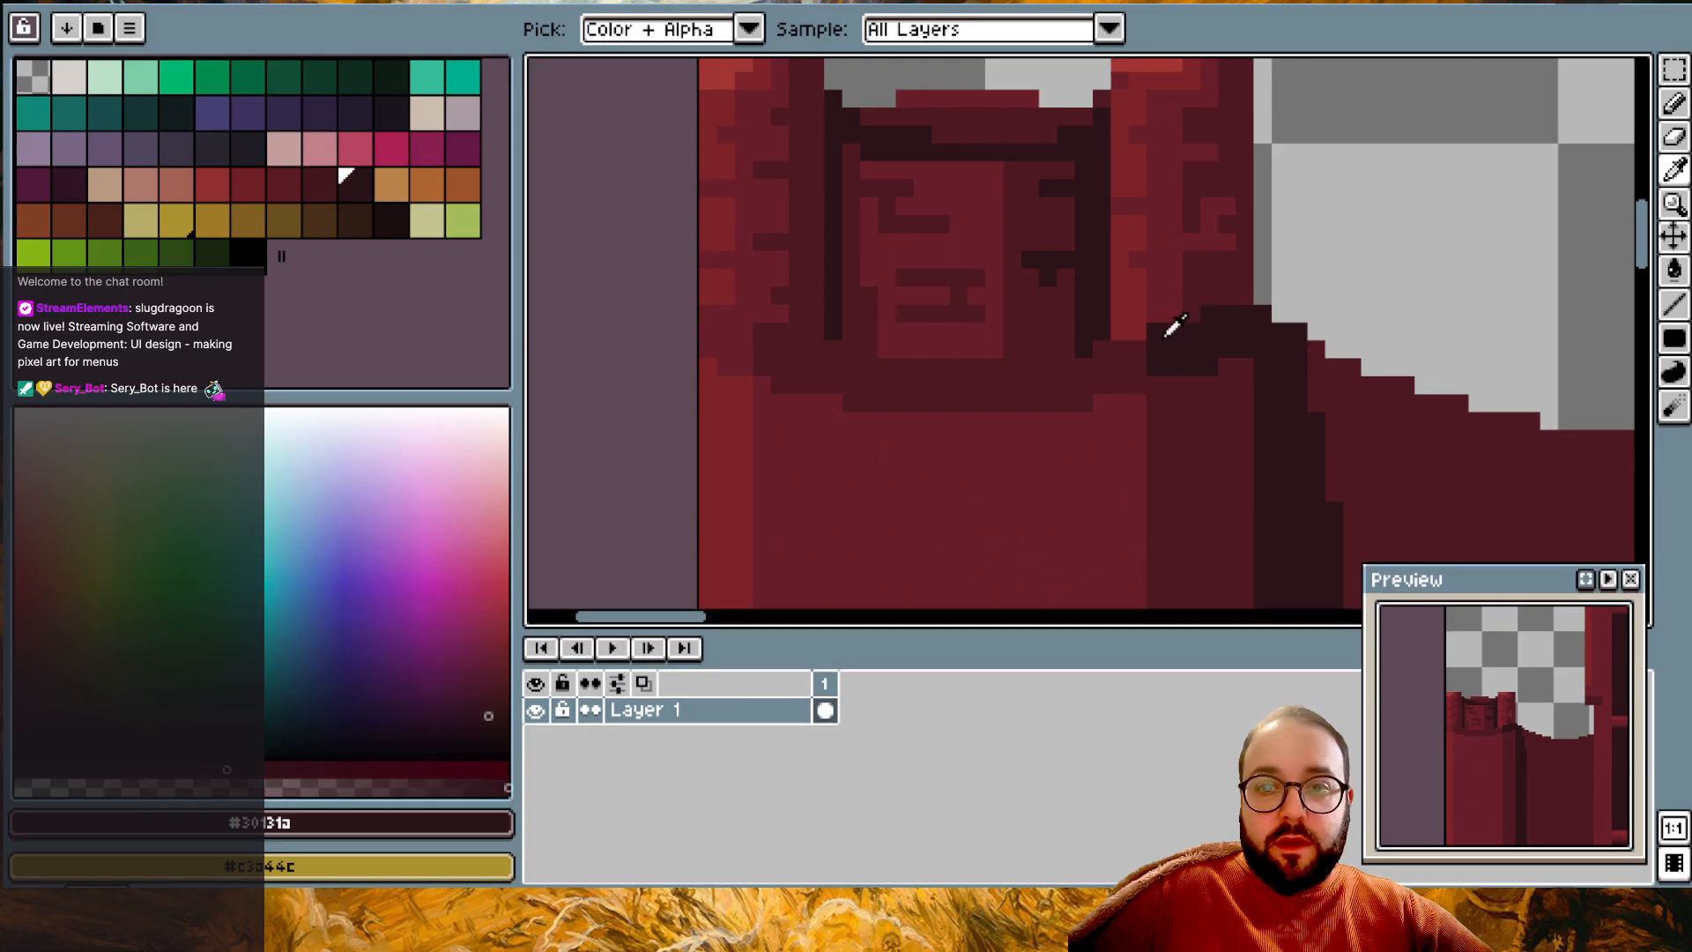
drag(1137, 348, 934, 365)
scroll(934, 364, down, 1)
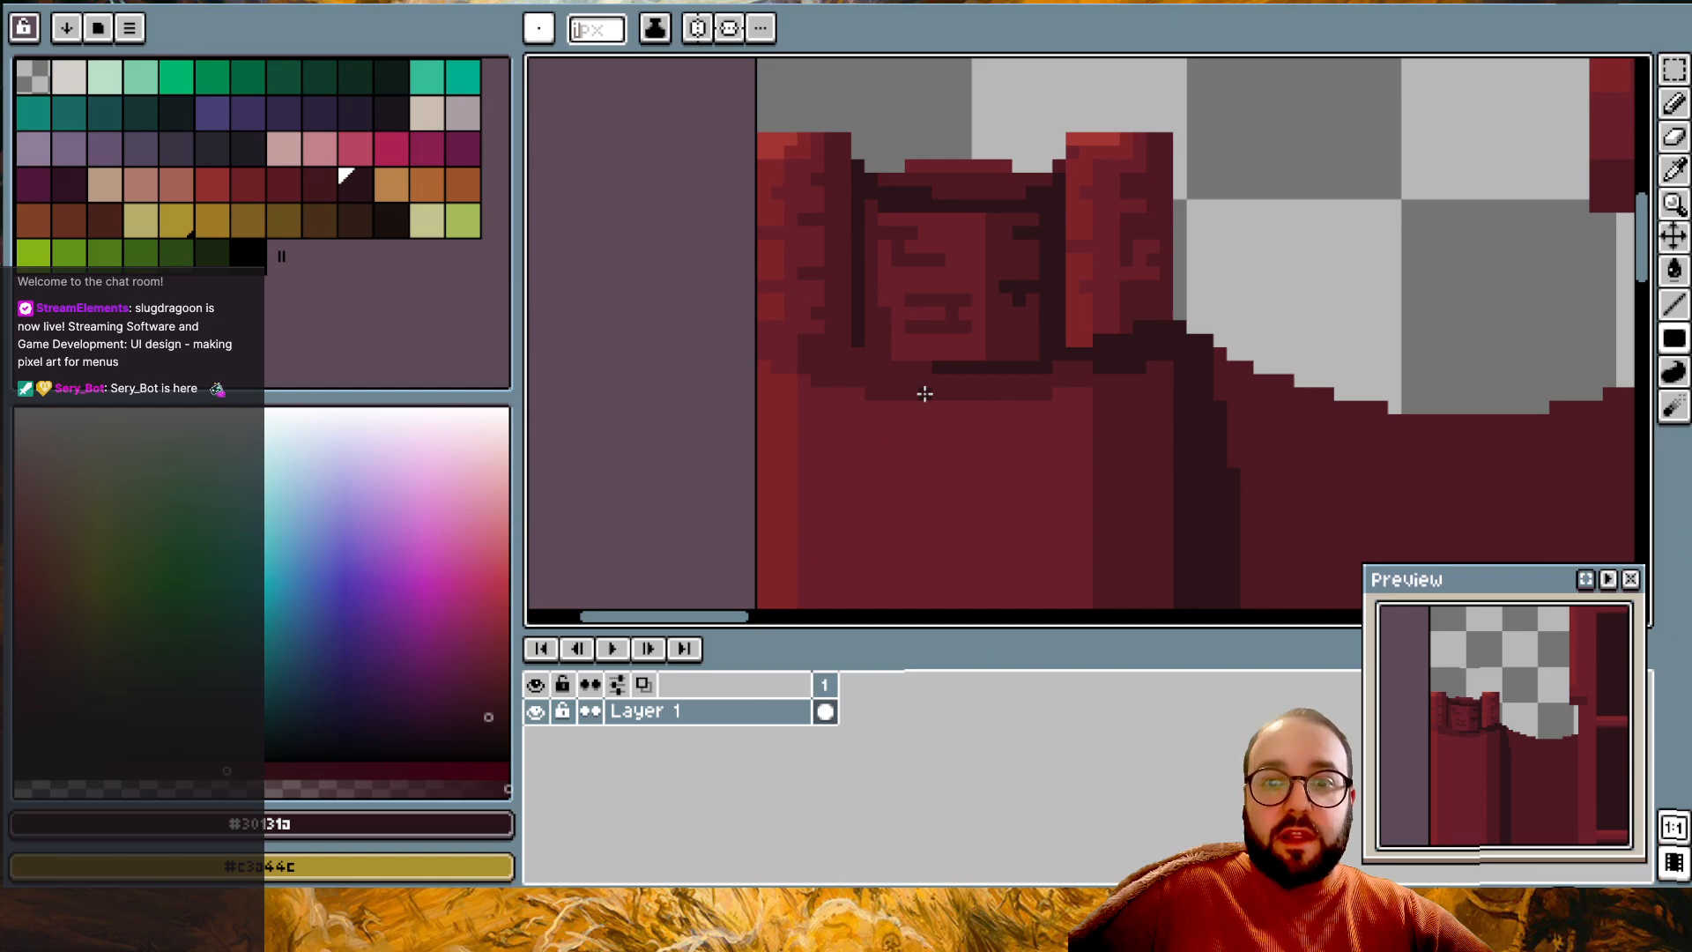
alt+click(846, 332)
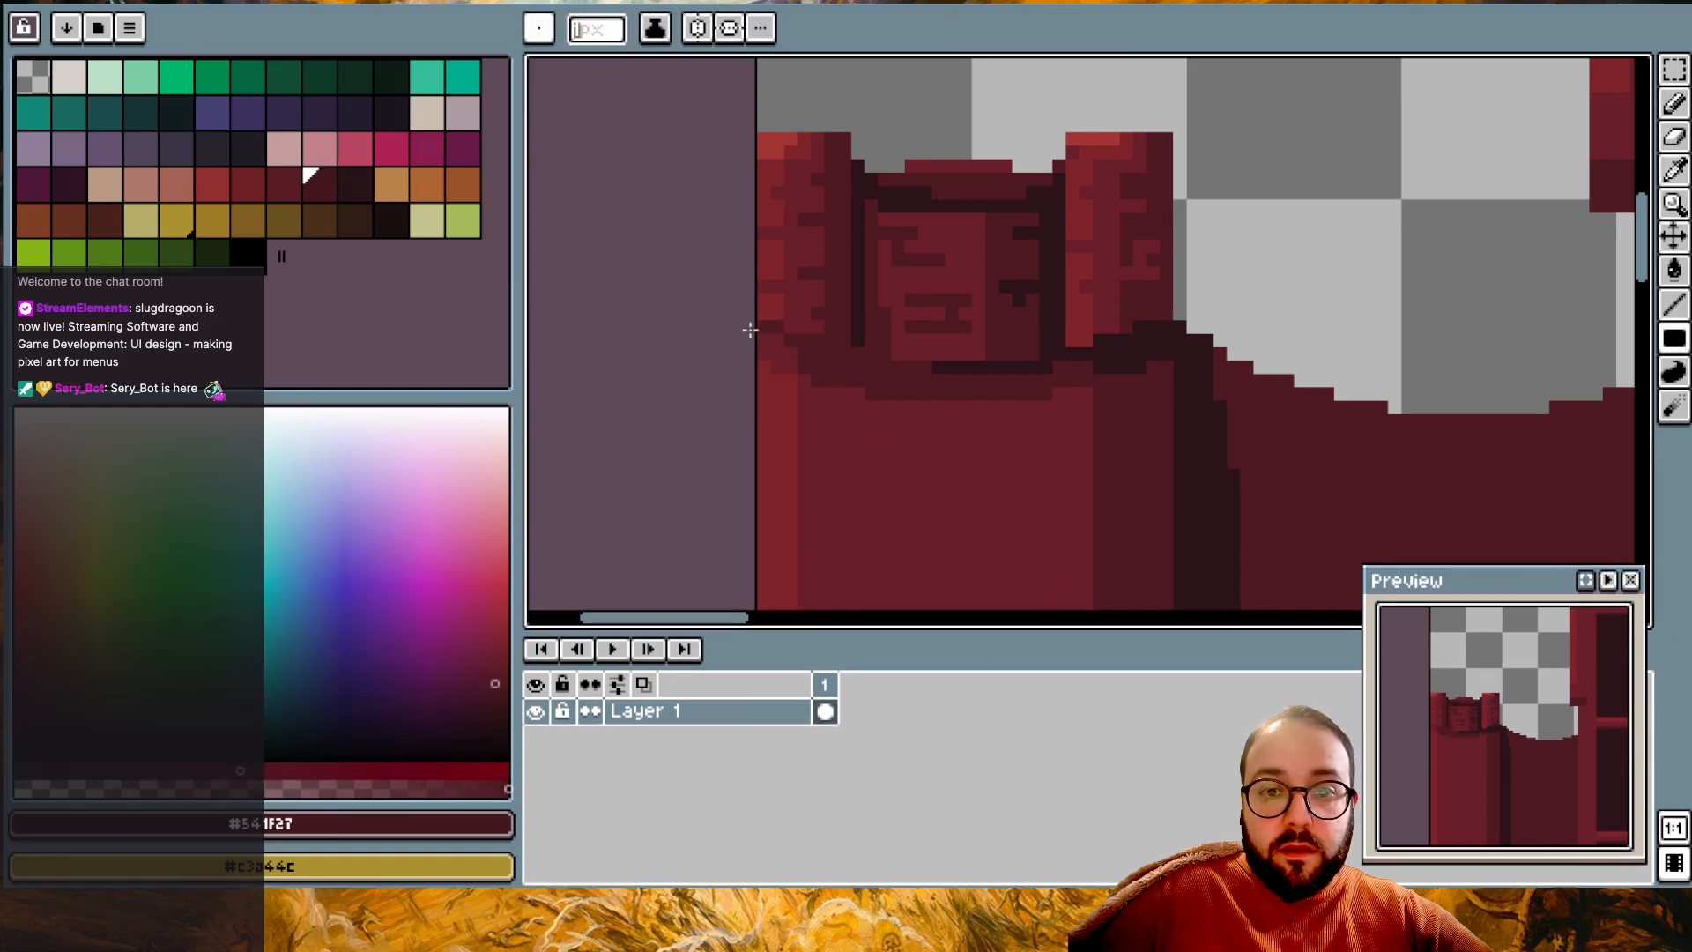
scroll(1022, 476, down, 1)
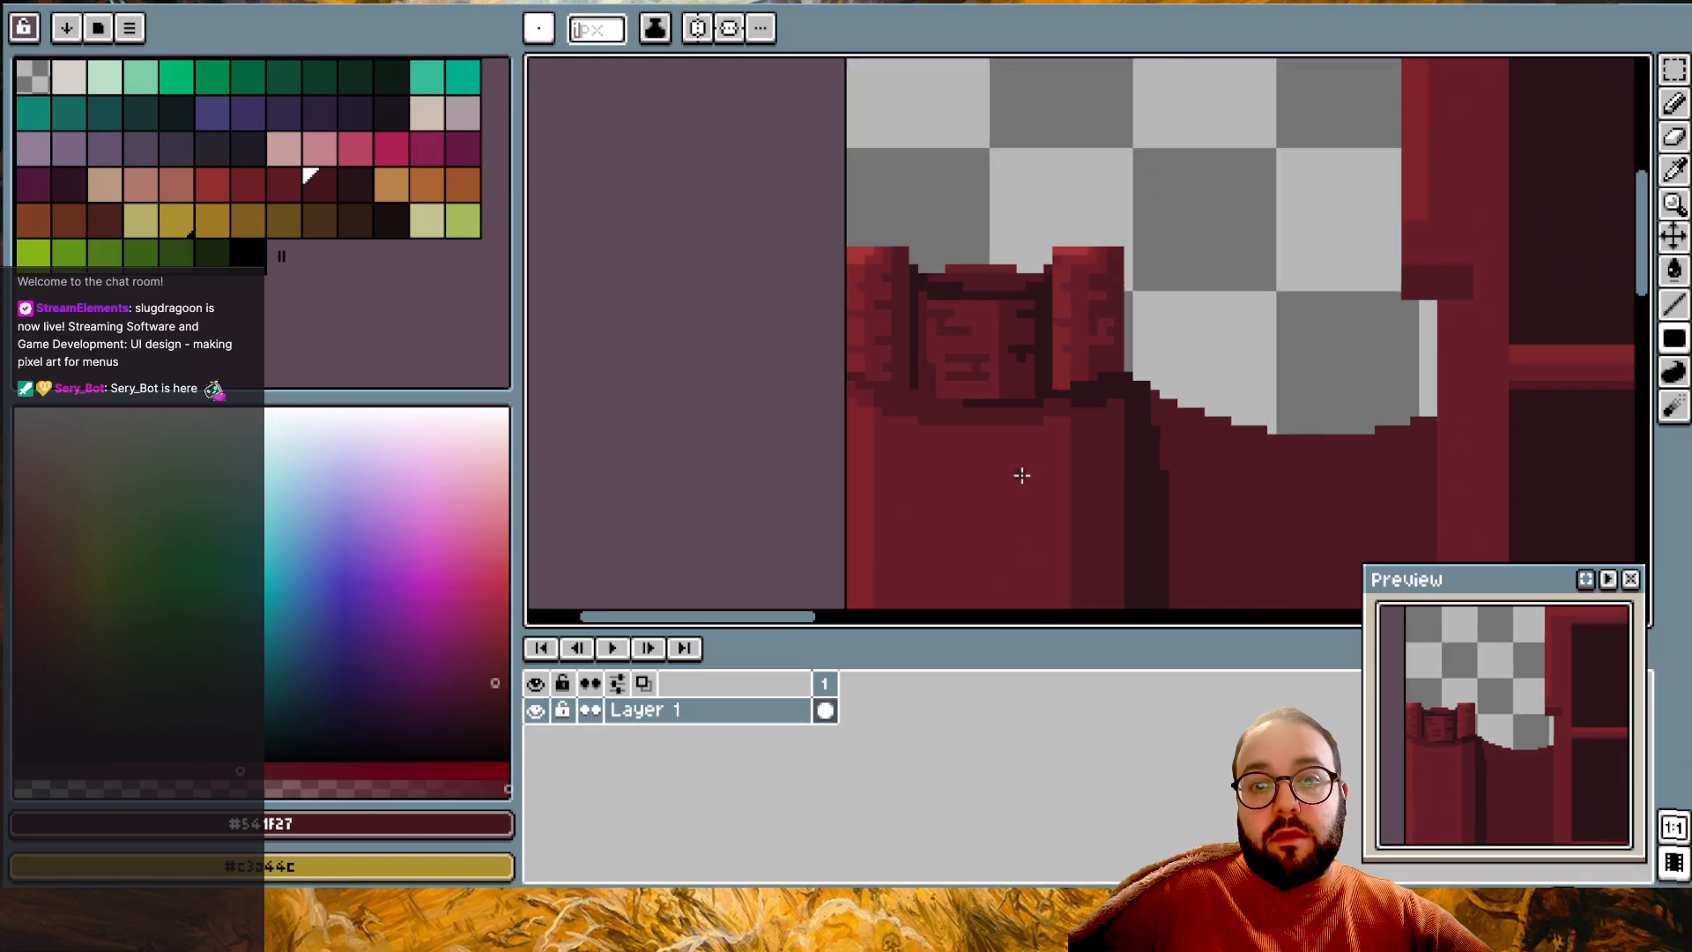
scroll(1022, 476, down, 1)
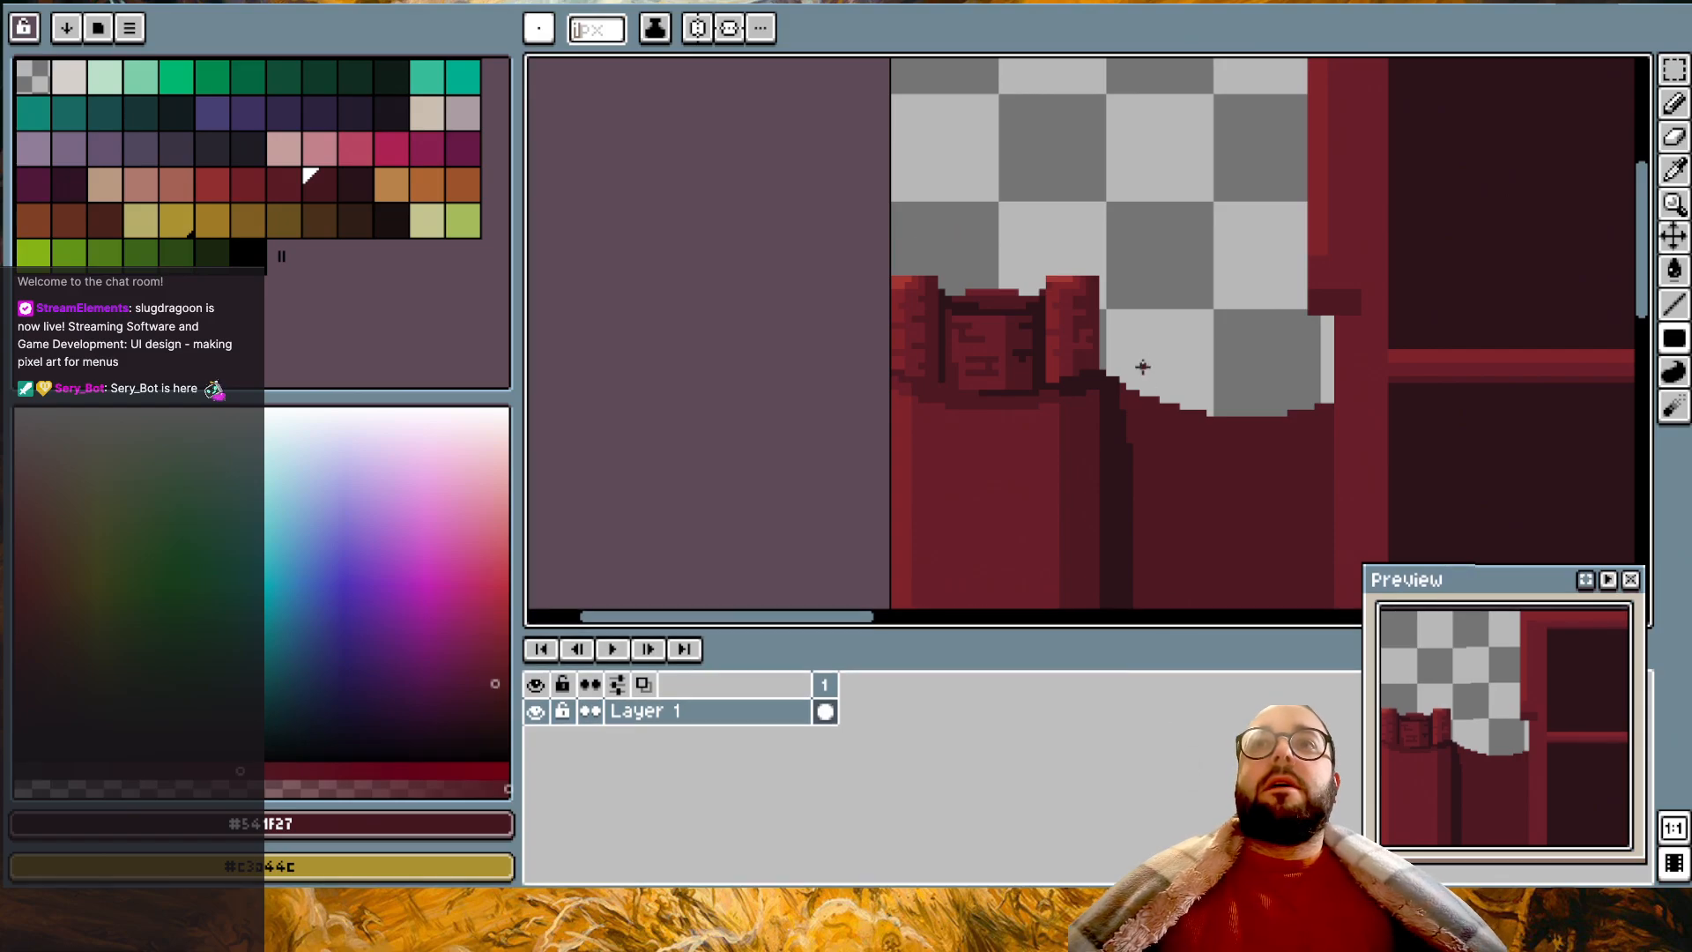
scroll(952, 420, right, 1)
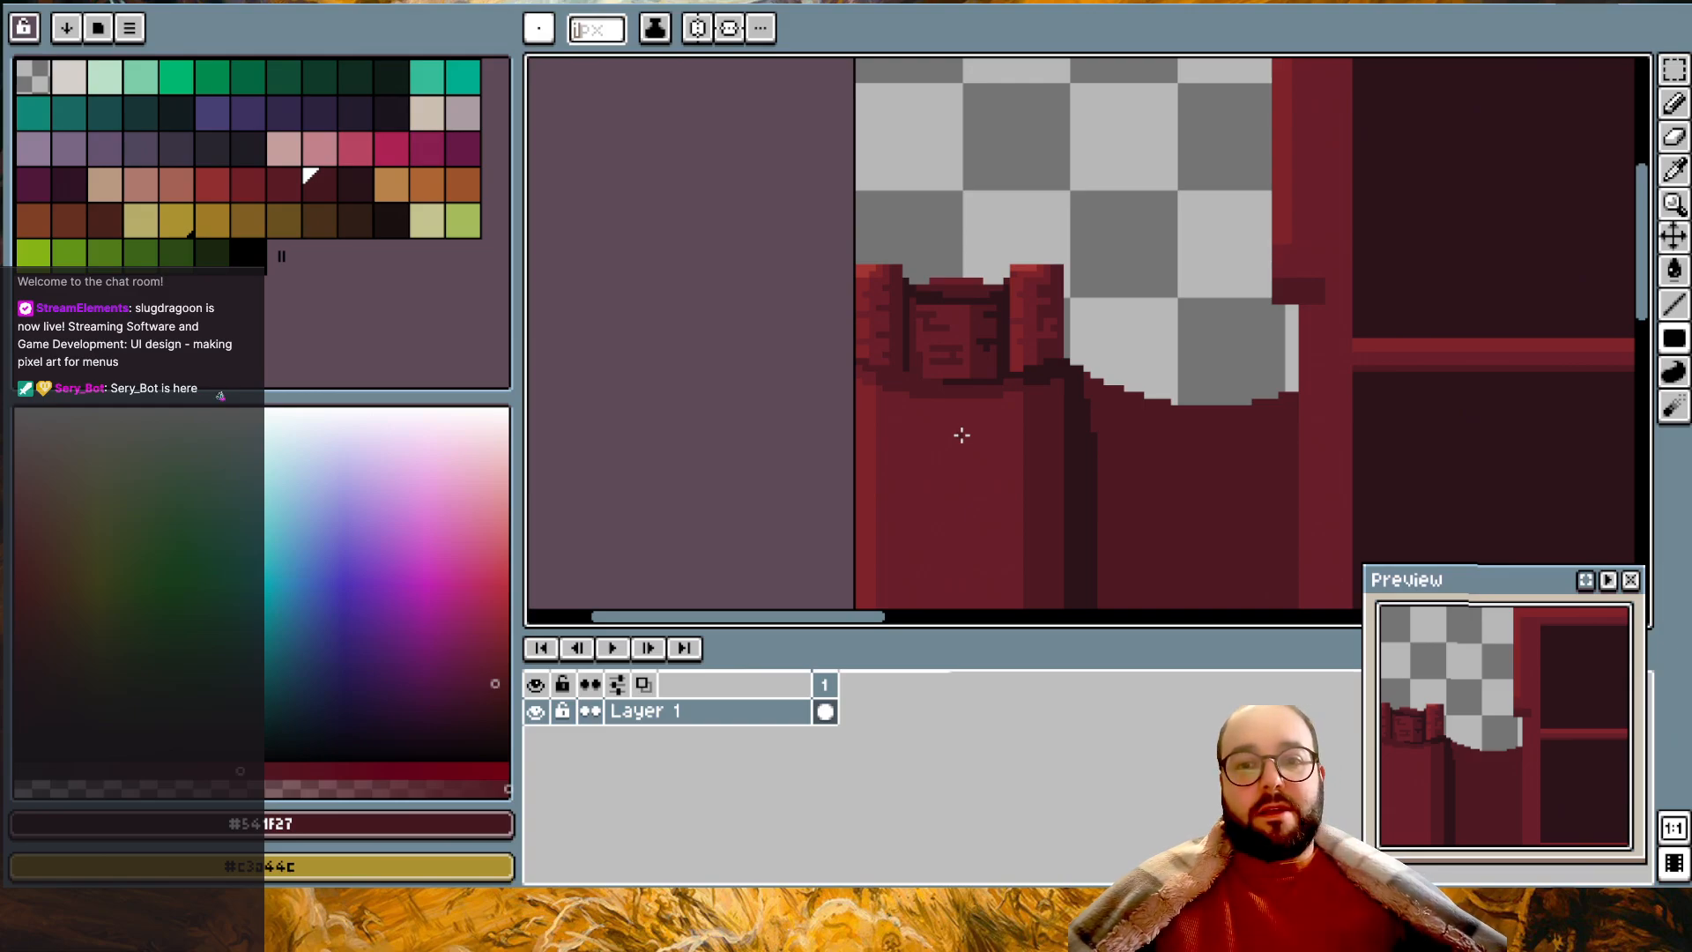
scroll(961, 435, down, 1)
scroll(962, 435, up, 2)
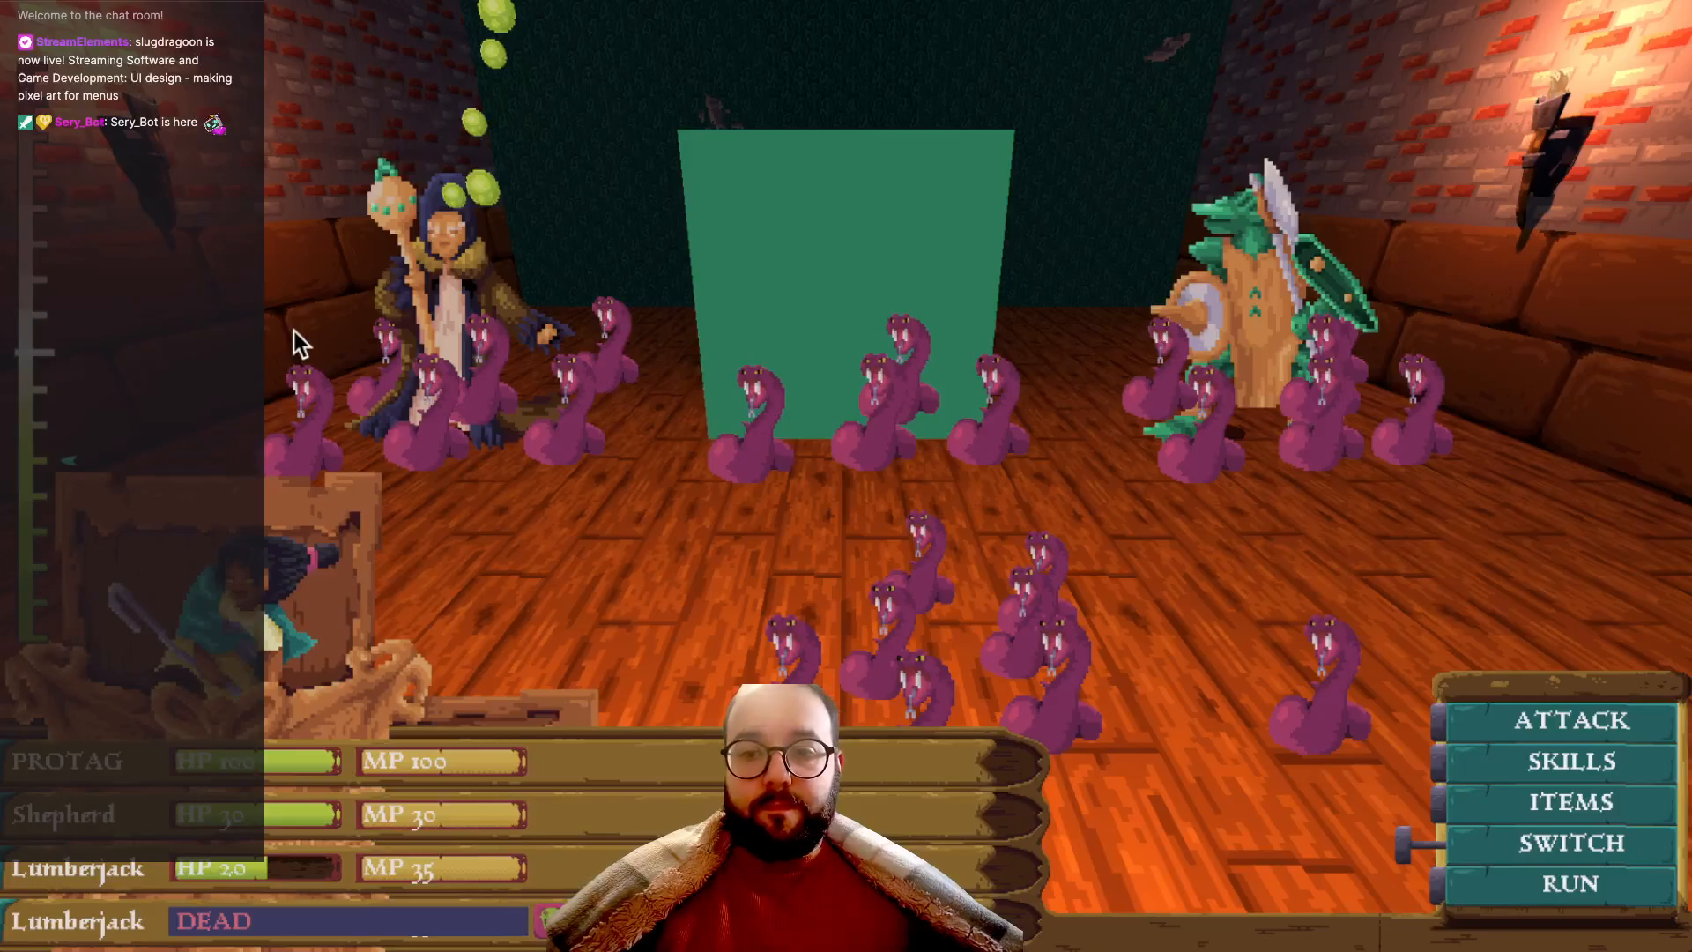
- Review the game's opening scene and its battle screen with party status bars and command menu
key(Return)
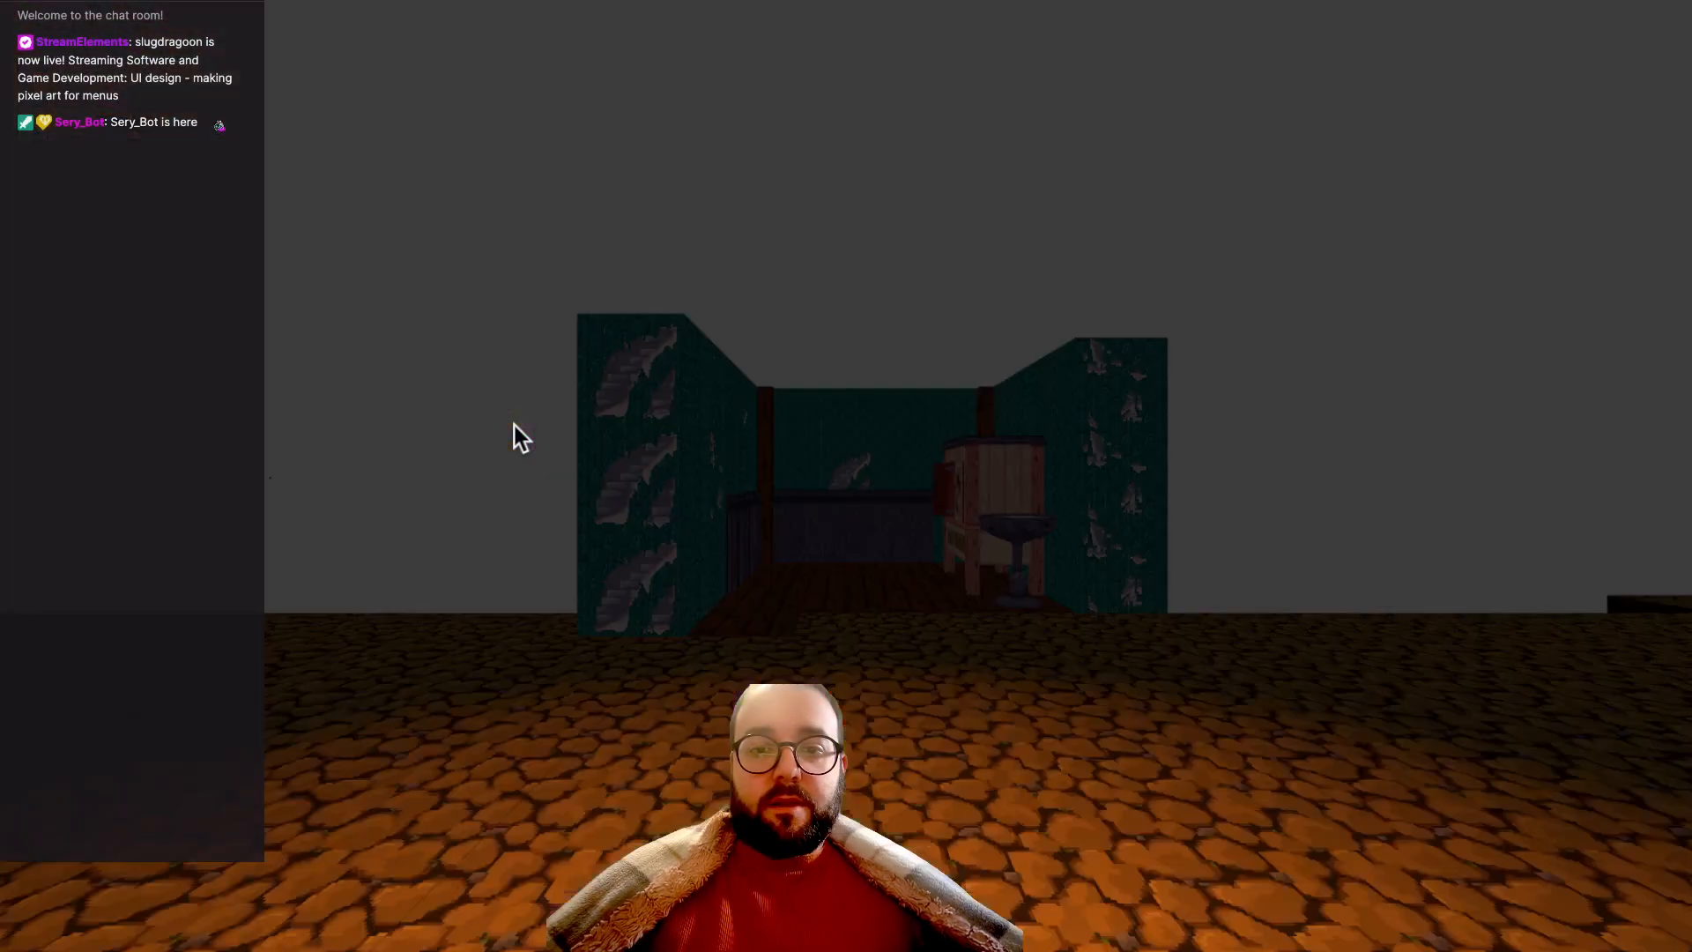
key(w)
key(w)
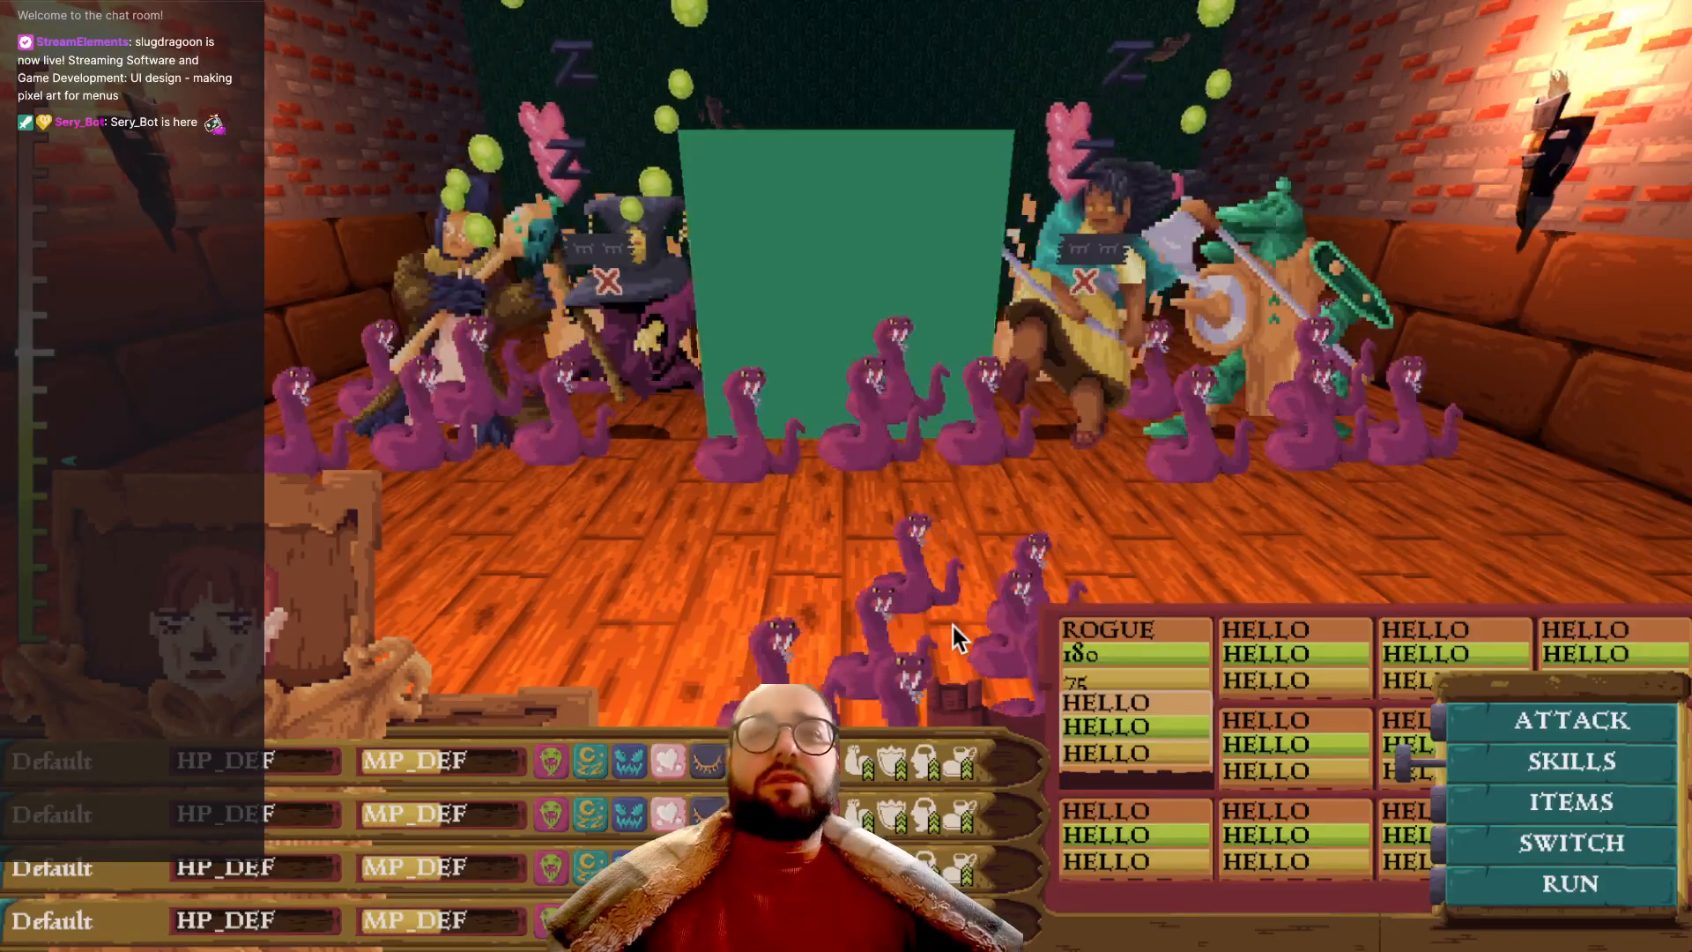
key(Escape)
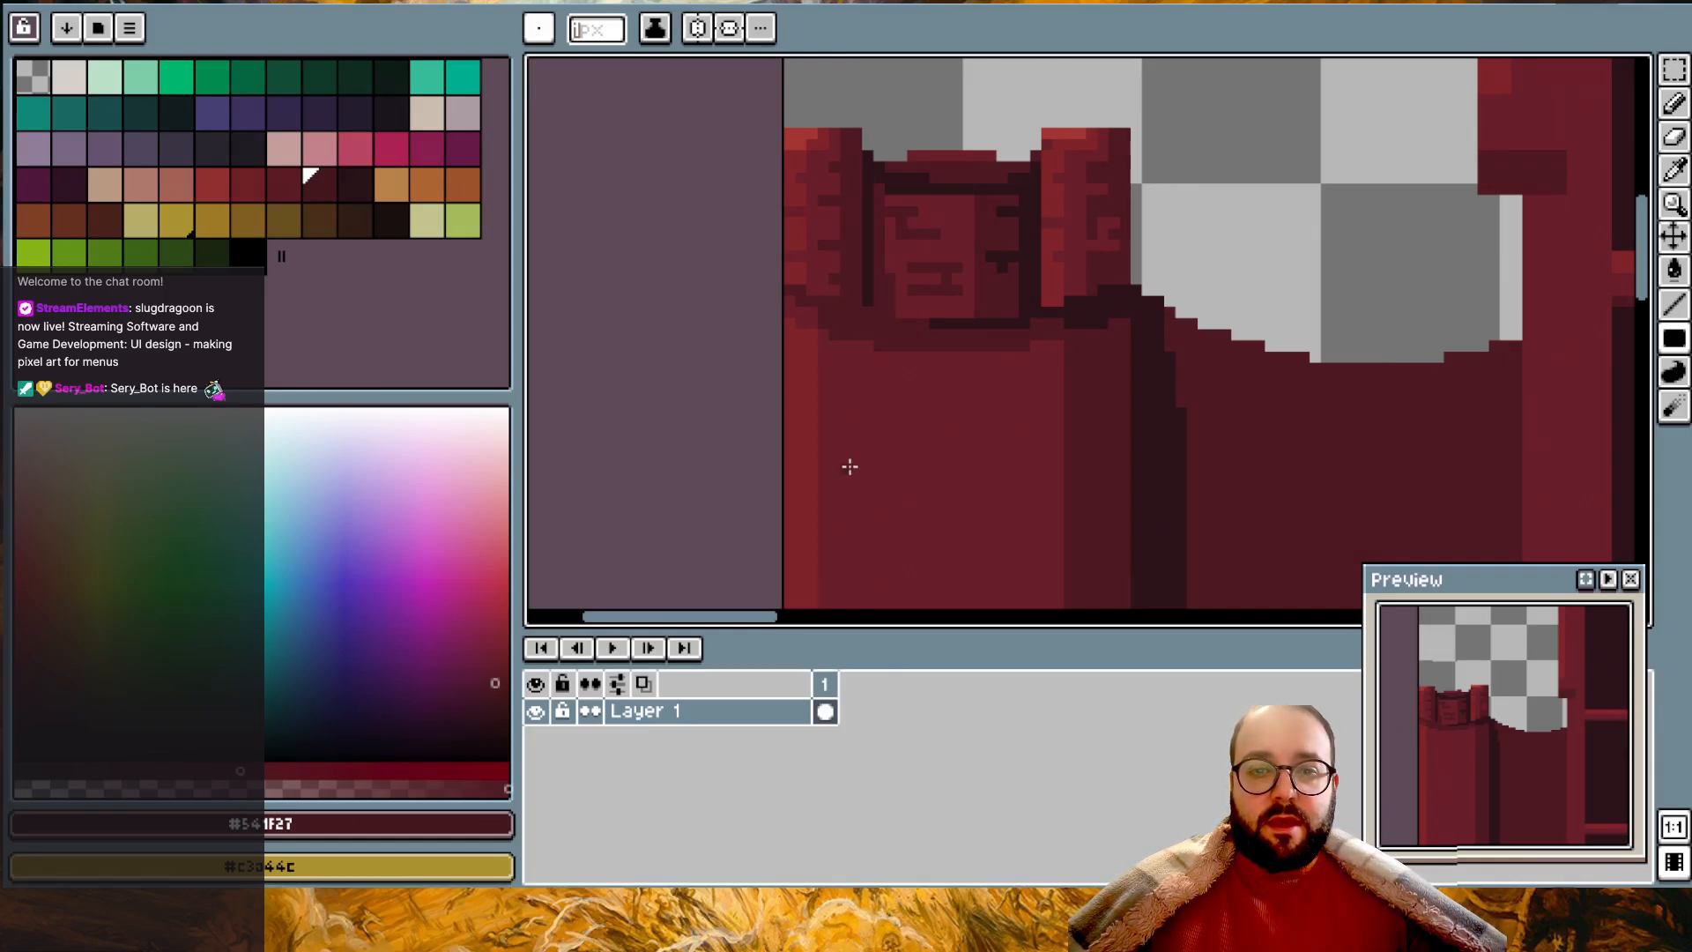
- Widen the highlight strip along the tower shaft's lit edge with #853131, starting just below the left battlement
scroll(1032, 384, right, 1)
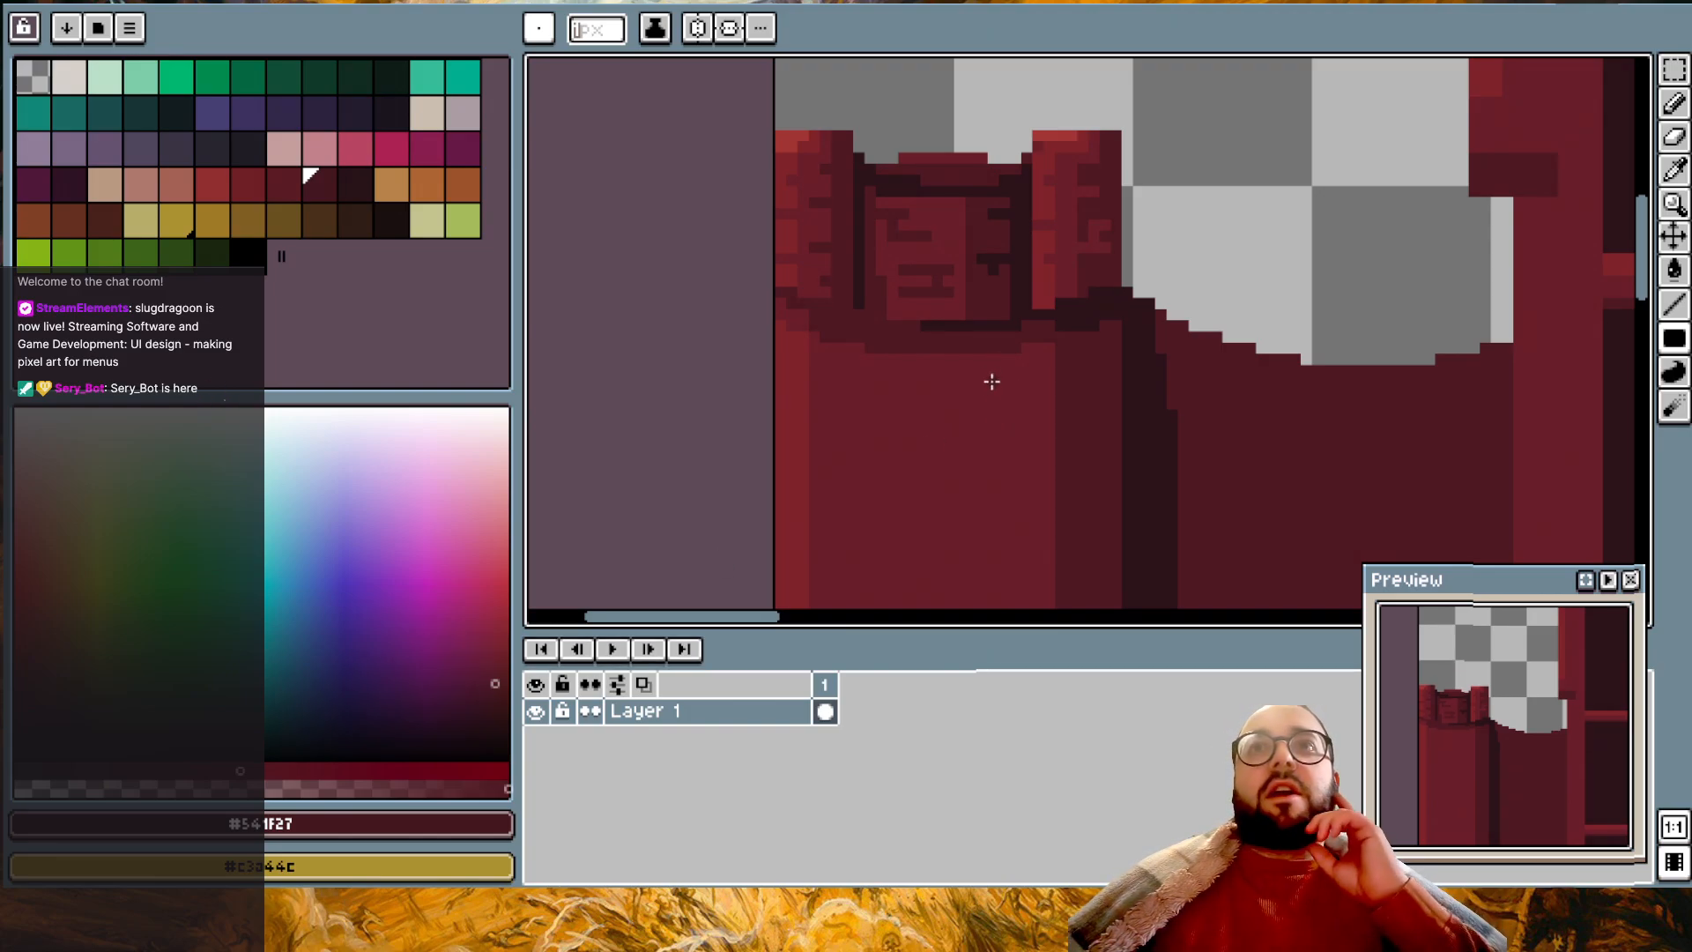
scroll(1066, 476, down, 2)
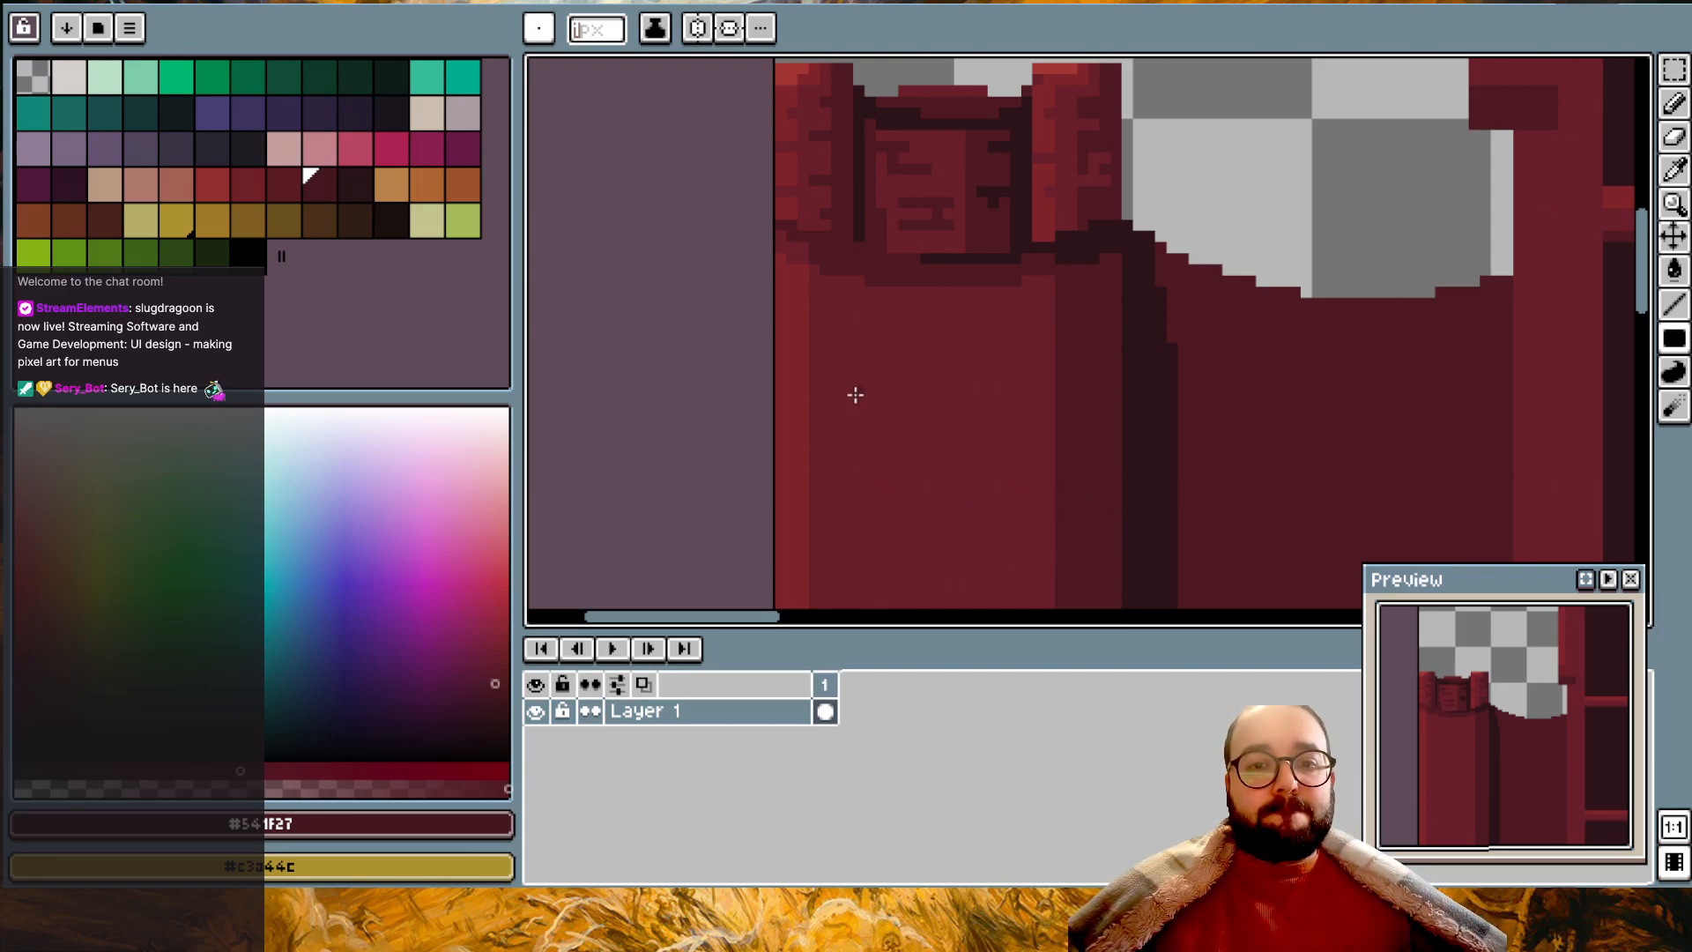
scroll(855, 392, up, 1)
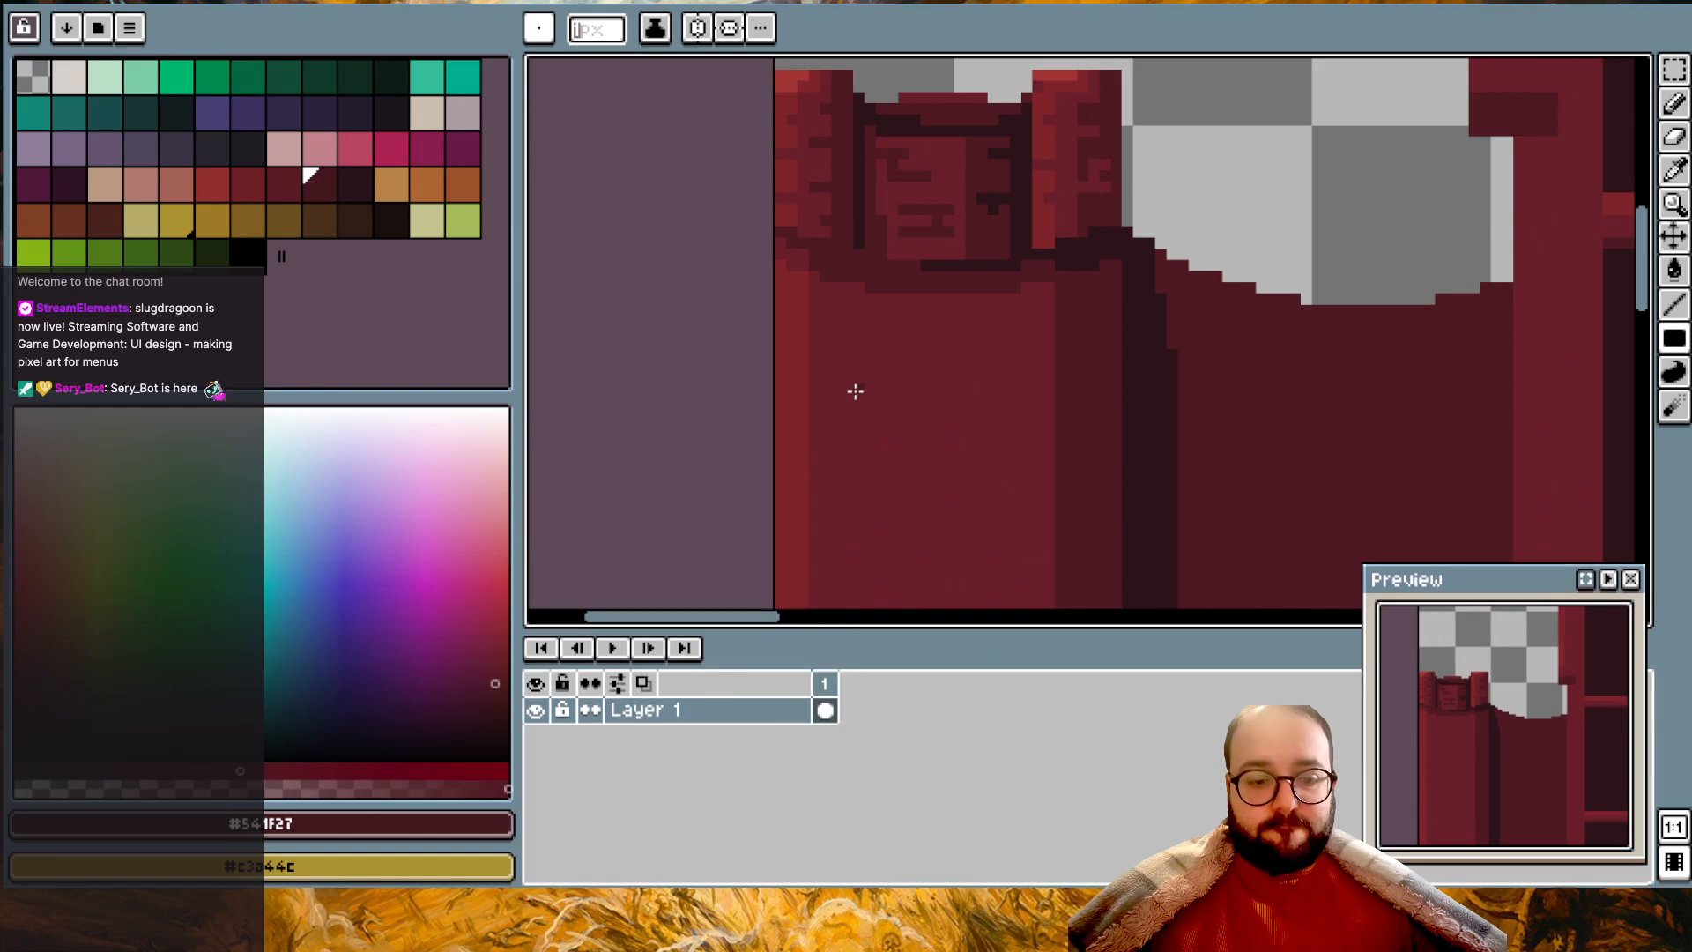
alt+click(794, 328)
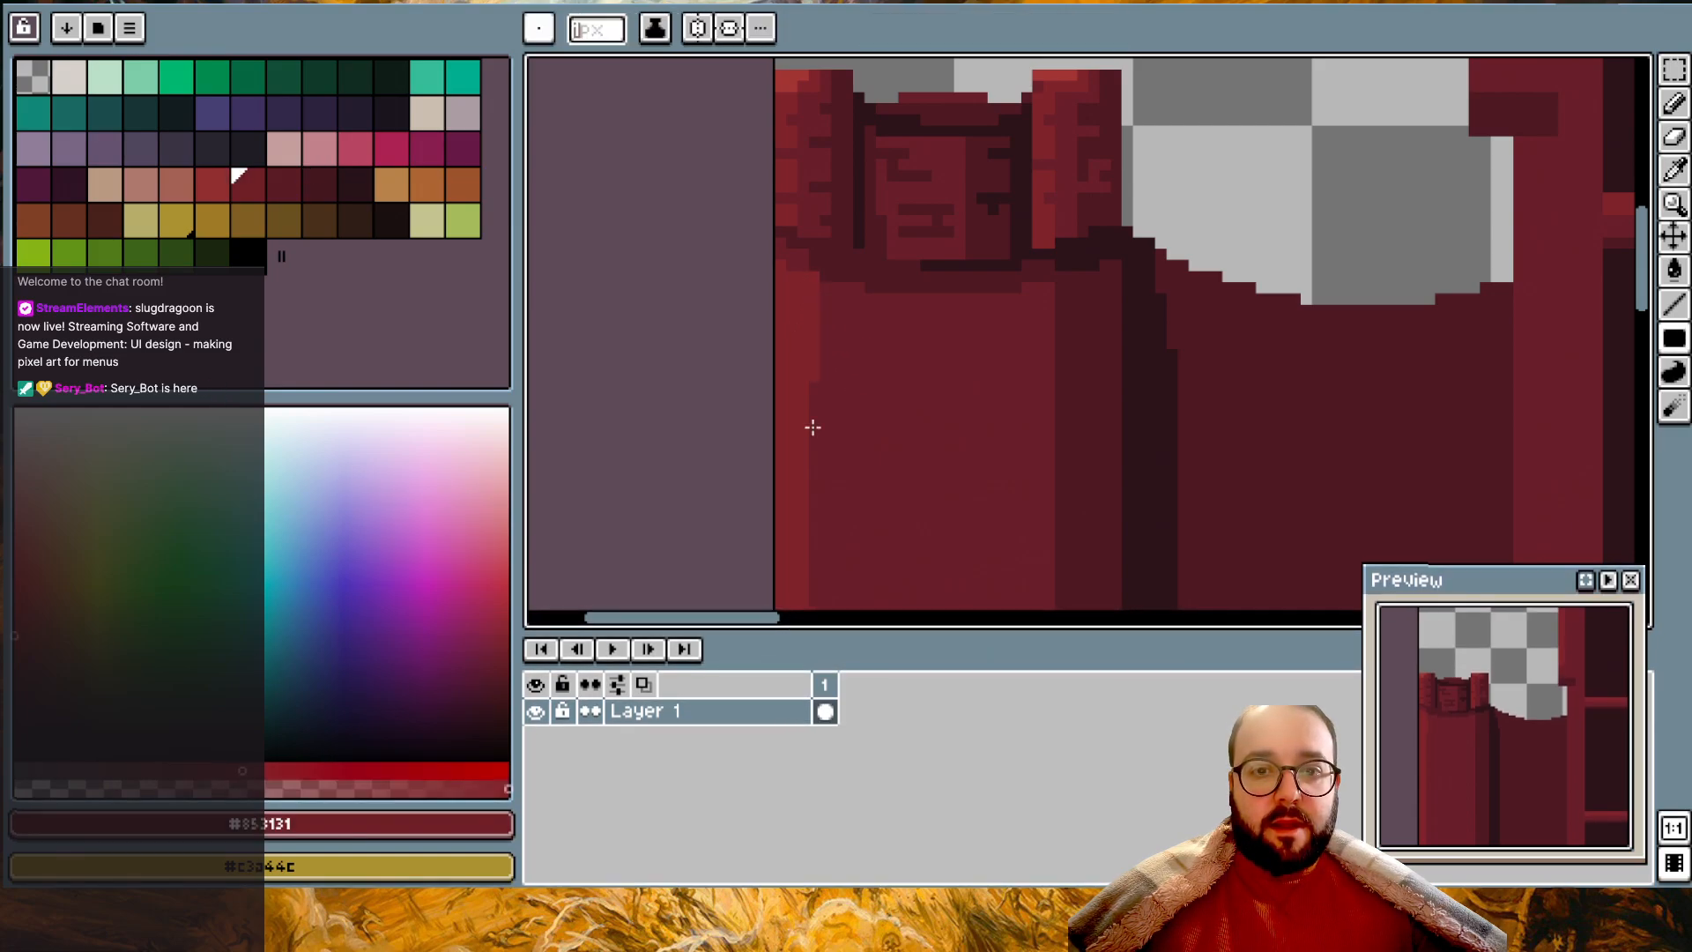
scroll(806, 529, down, 3)
scroll(815, 605, down, 2)
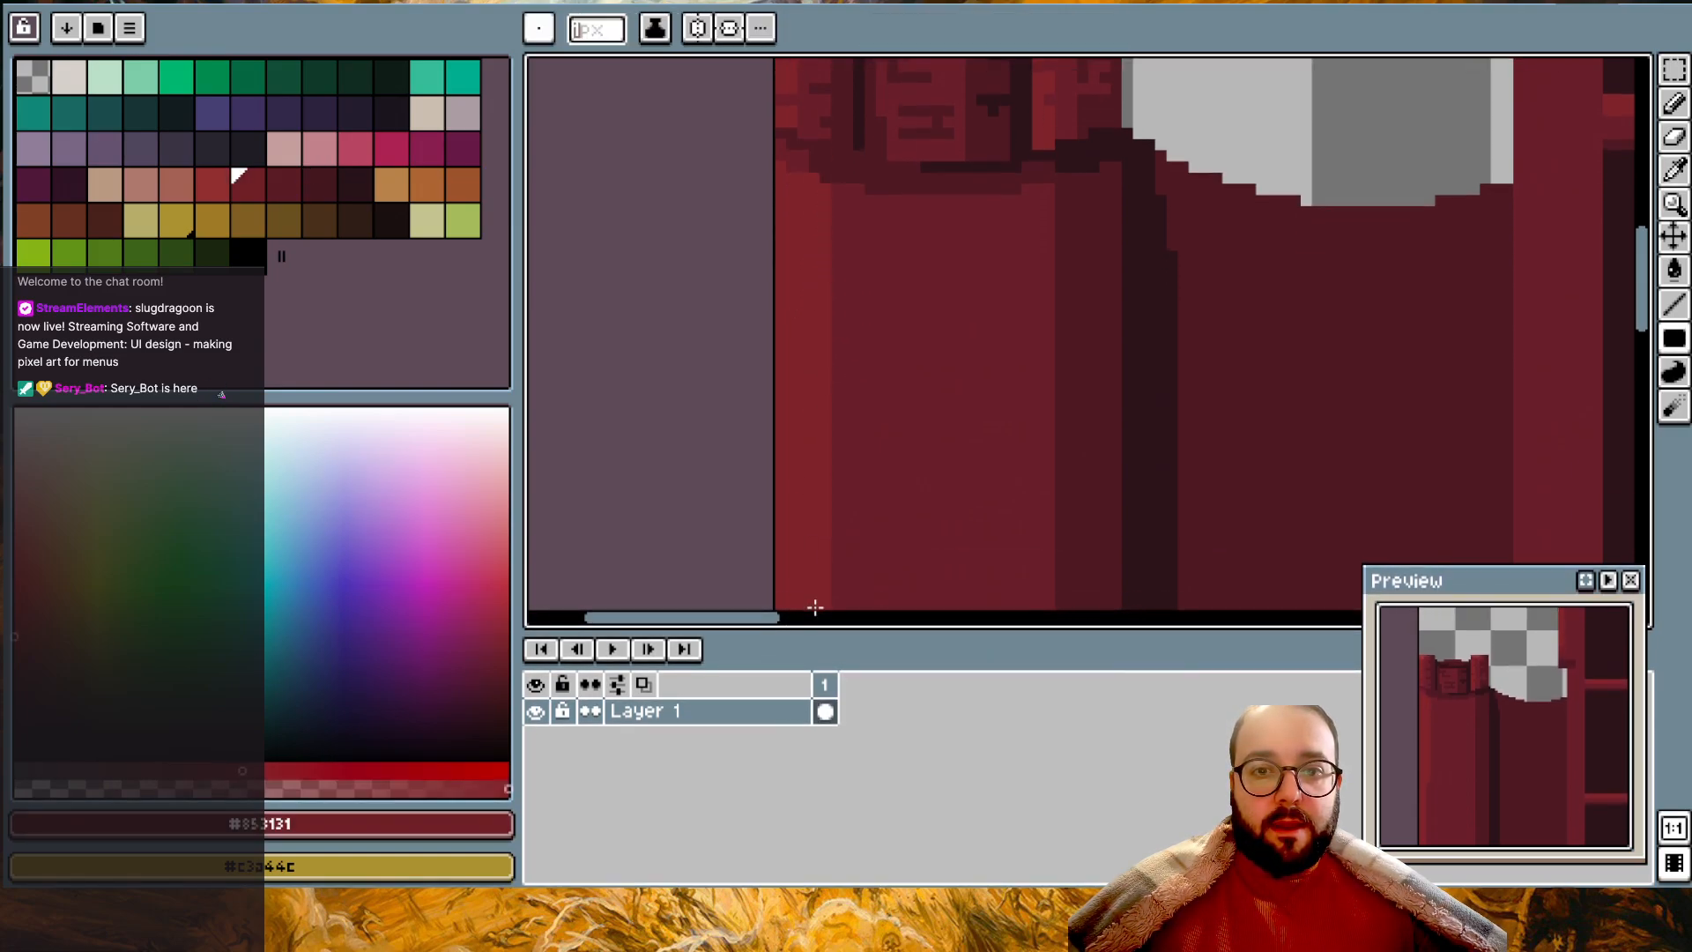
ctrl+scroll(815, 605, down, 2)
scroll(823, 483, down, 5)
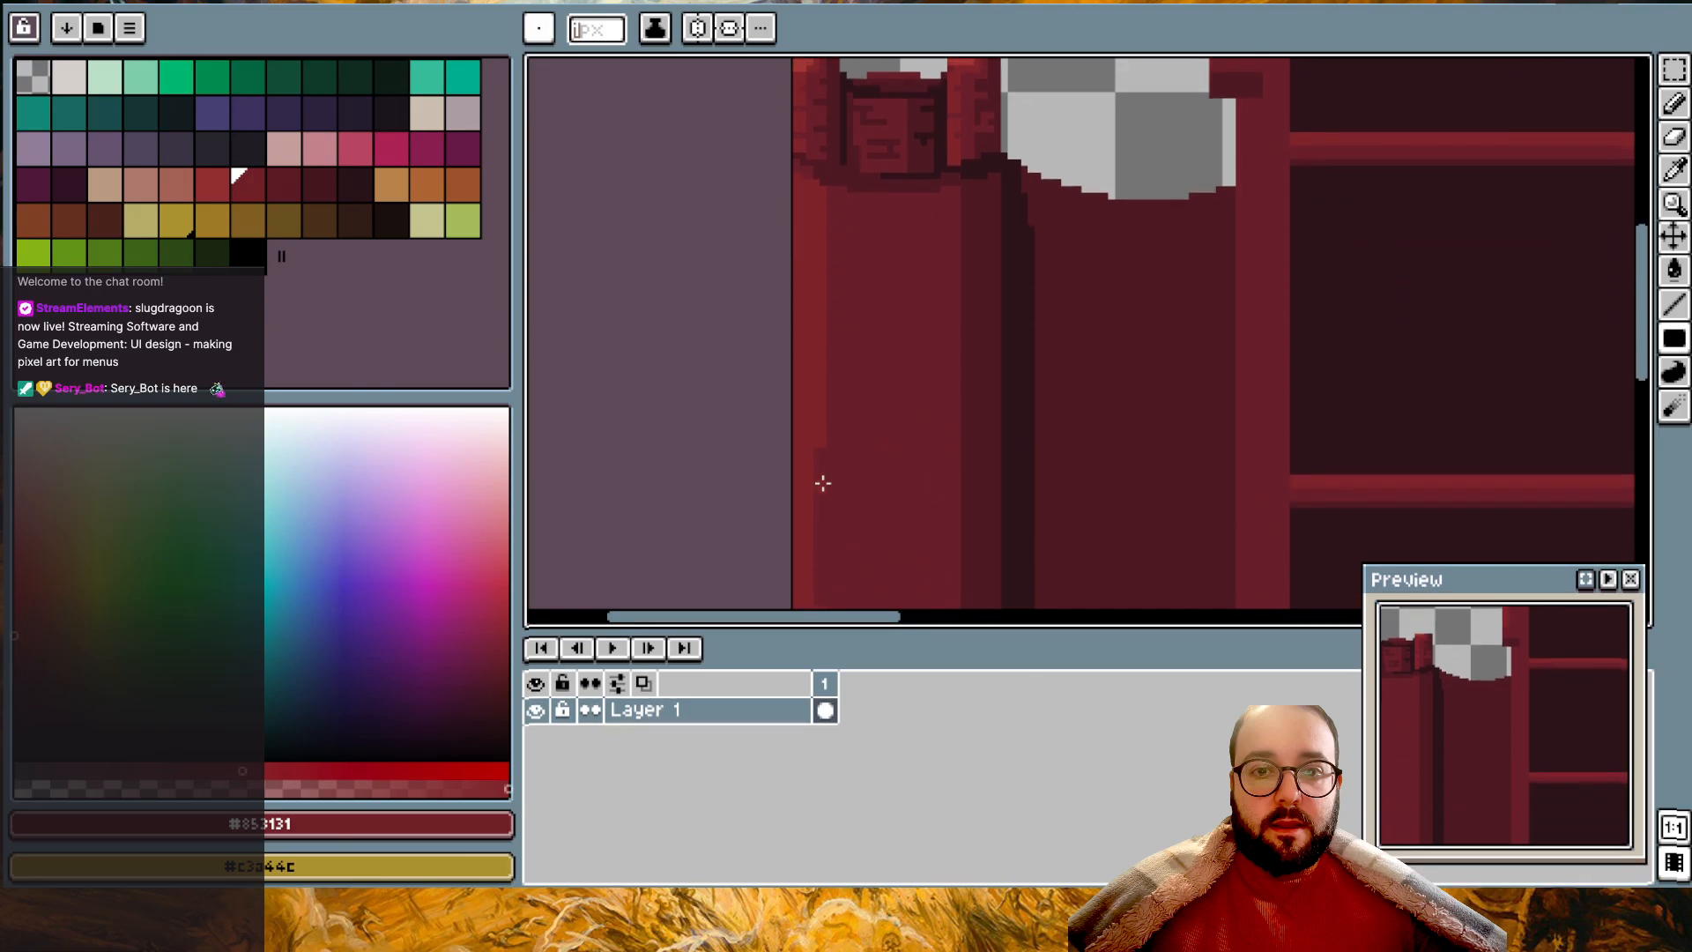
- Touch up the upper end of the shaft's highlight beneath the left battlement with #702930
ctrl+scroll(812, 197, up, 3)
scroll(812, 197, up, 3)
alt+scroll(803, 228, up, 3)
alt+click(803, 226)
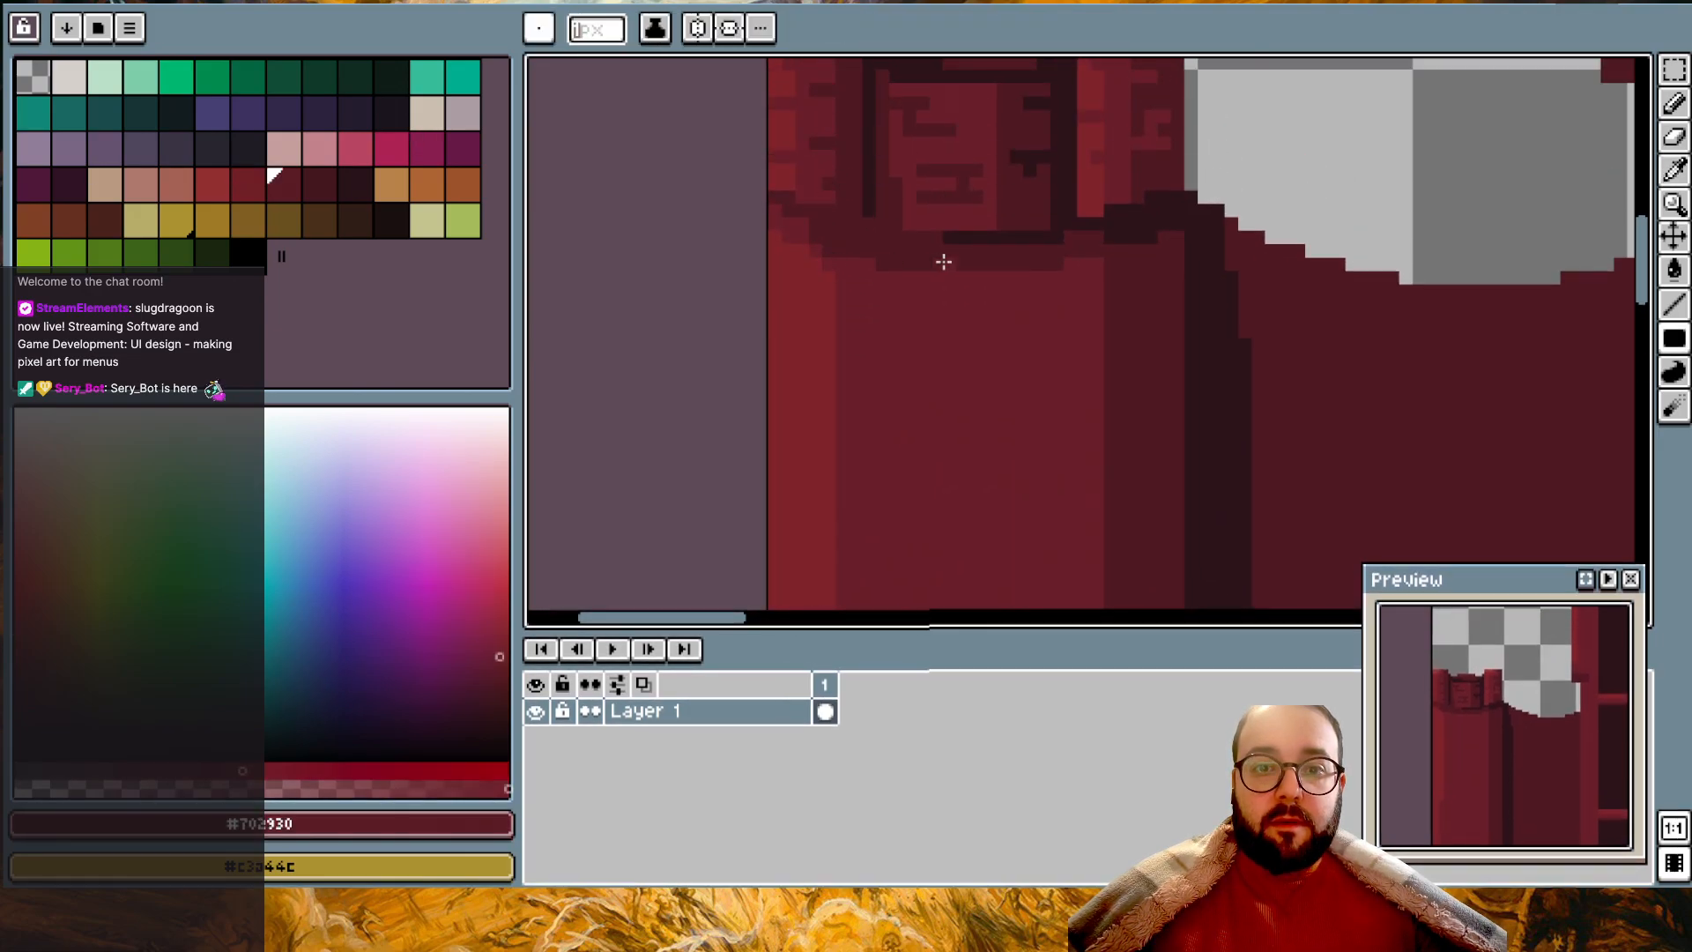
ctrl+scroll(943, 262, down, 1)
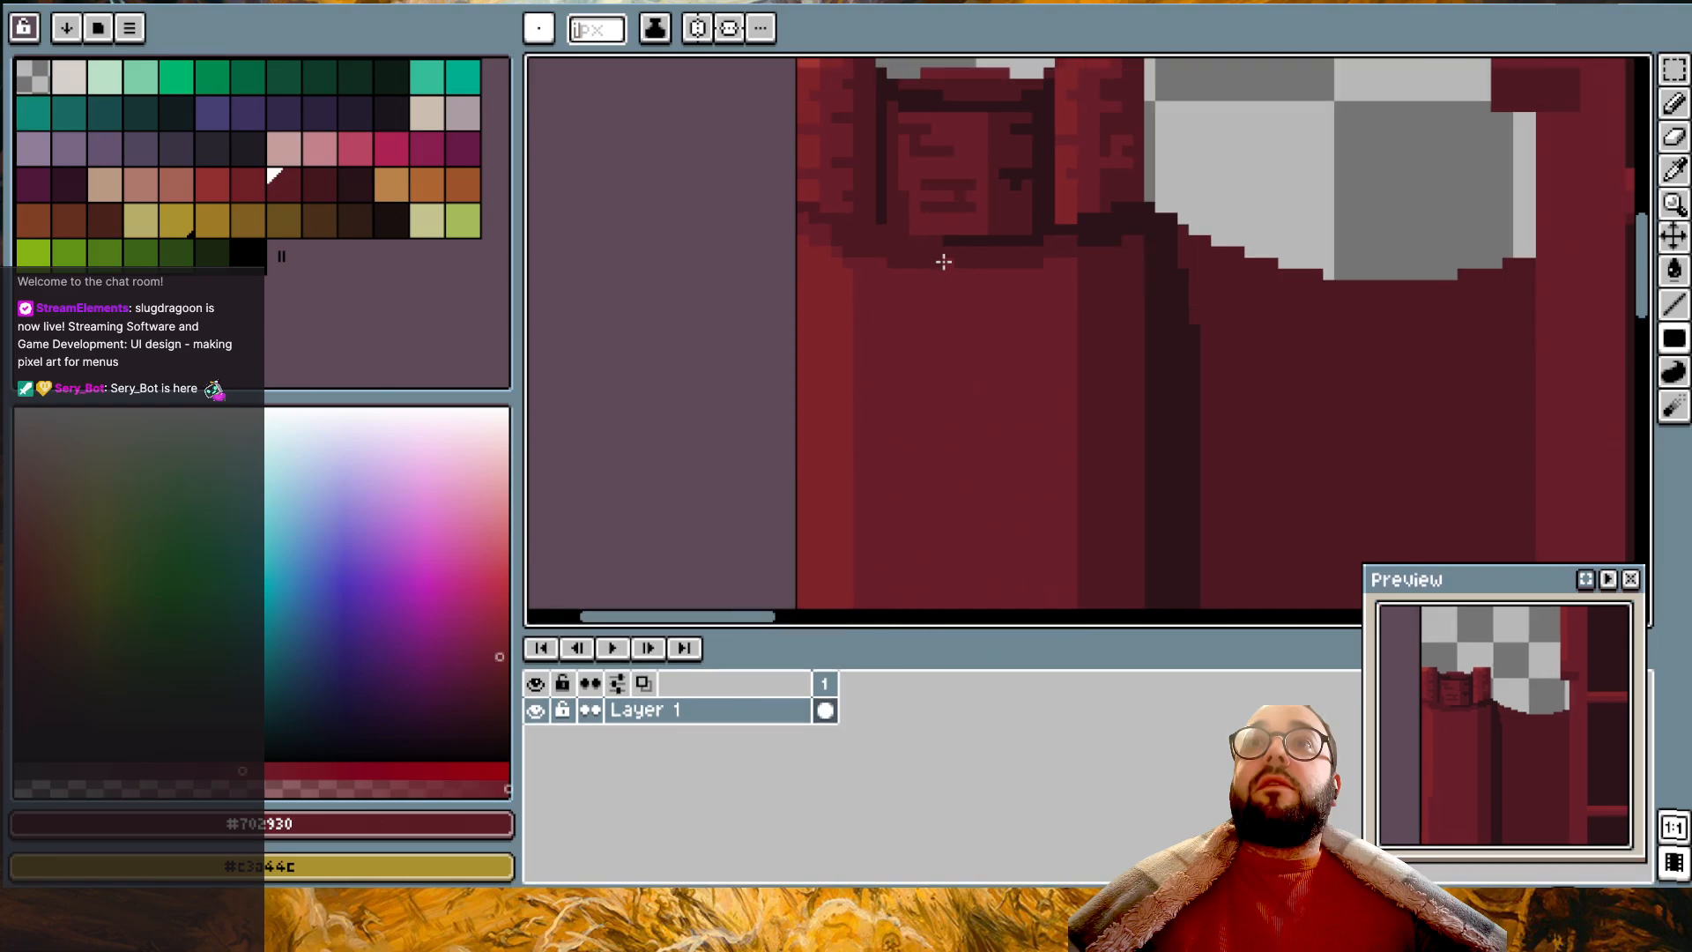
ctrl+scroll(899, 265, up, 1)
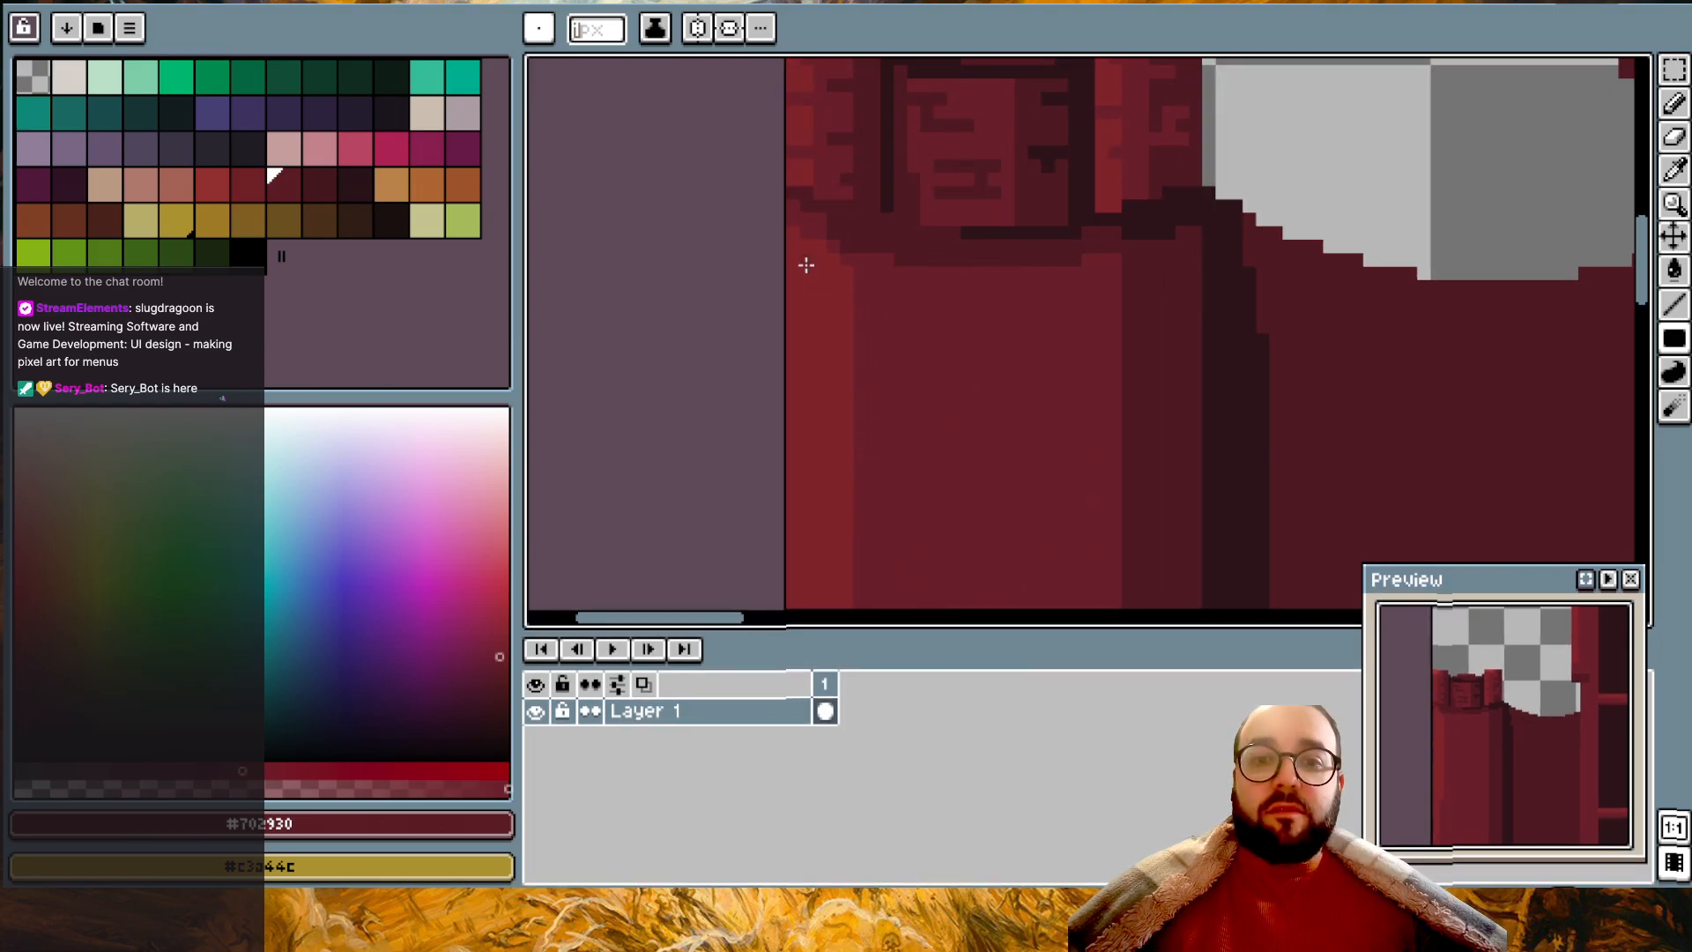
scroll(936, 379, up, 2)
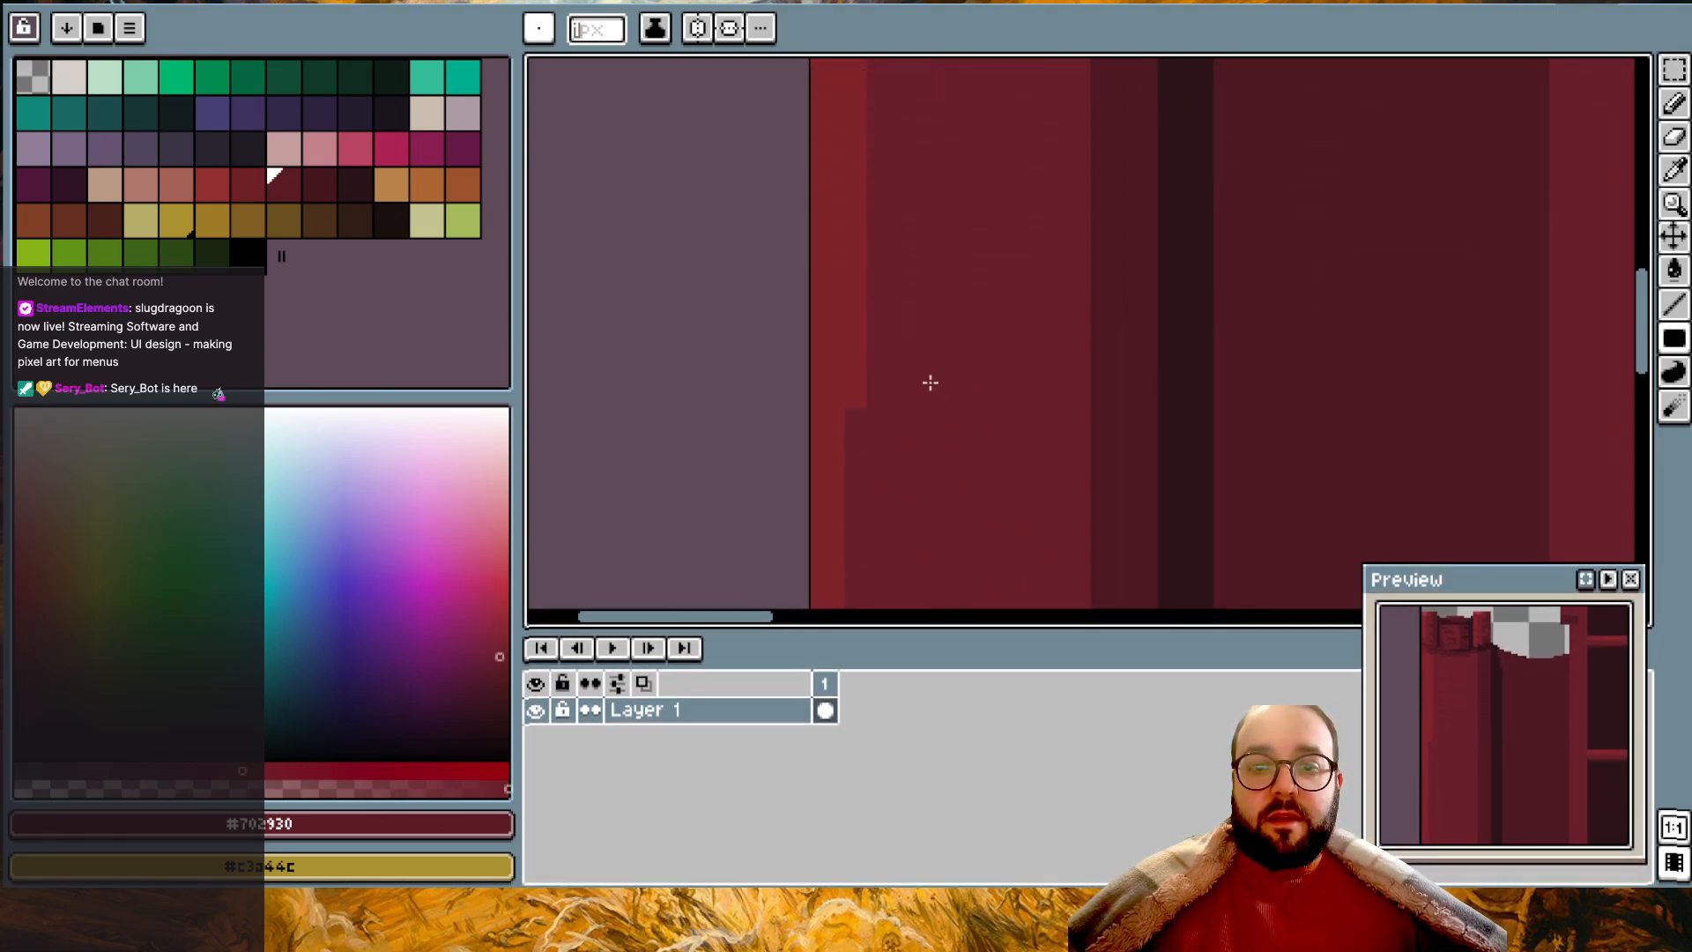
- Extend the widened #853131 highlight strip down the shaft to the canvas's lower edge
key(alt)
scroll(891, 295, up, 5)
alt+click(852, 286)
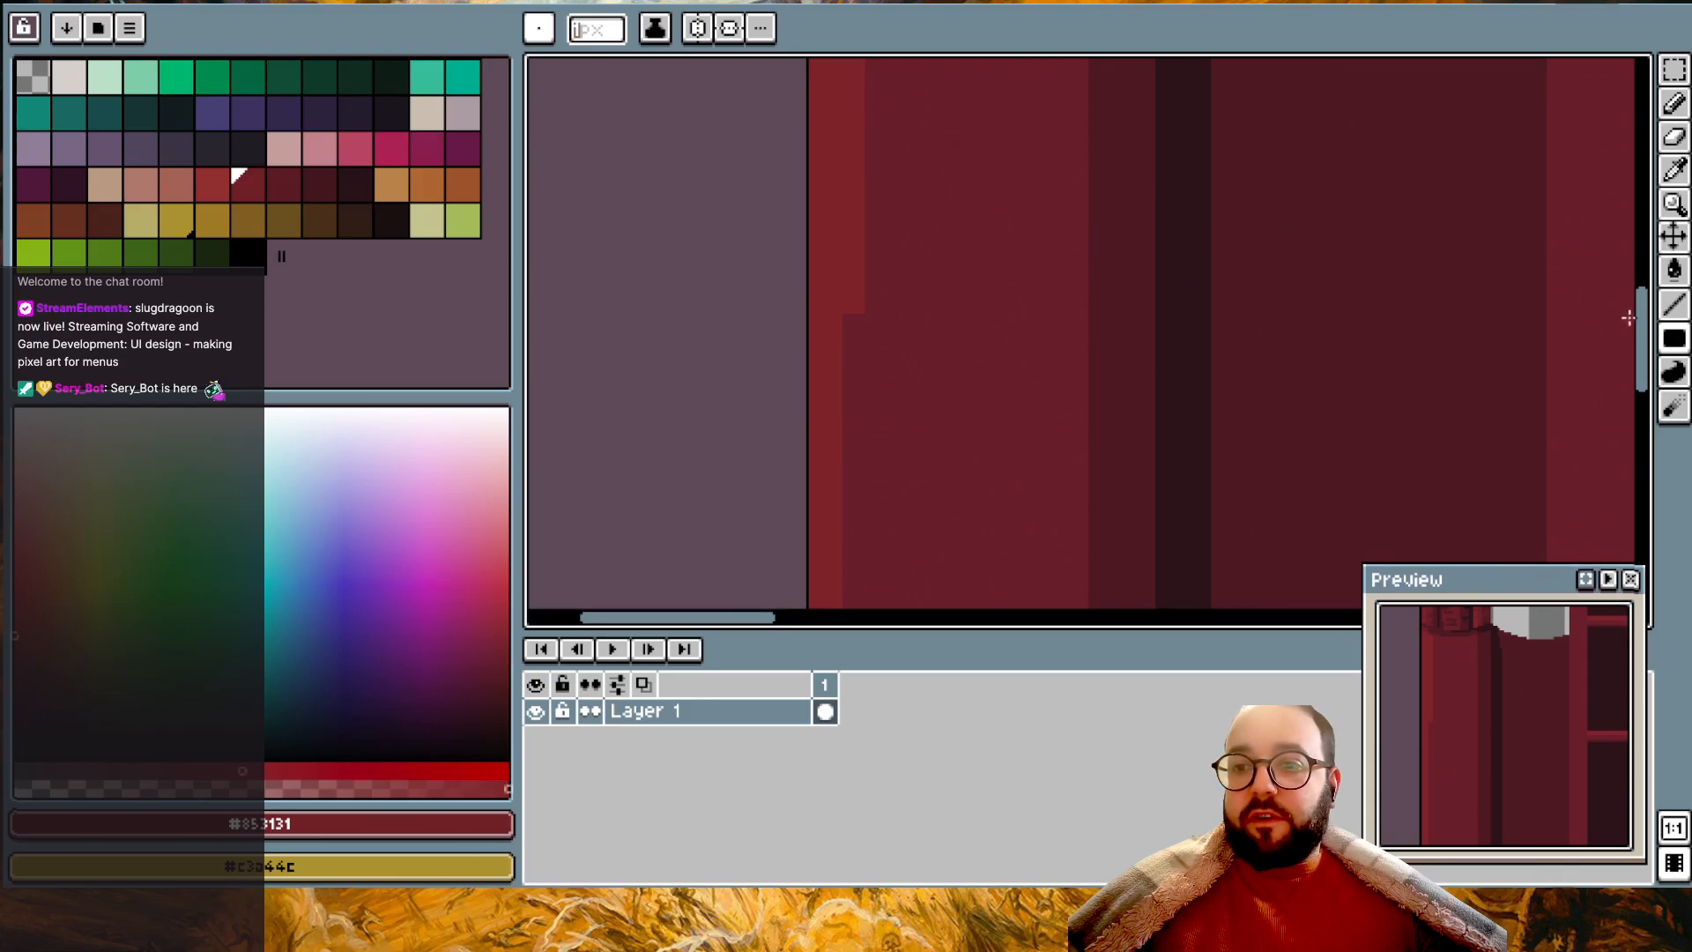
drag(844, 129, 884, 548)
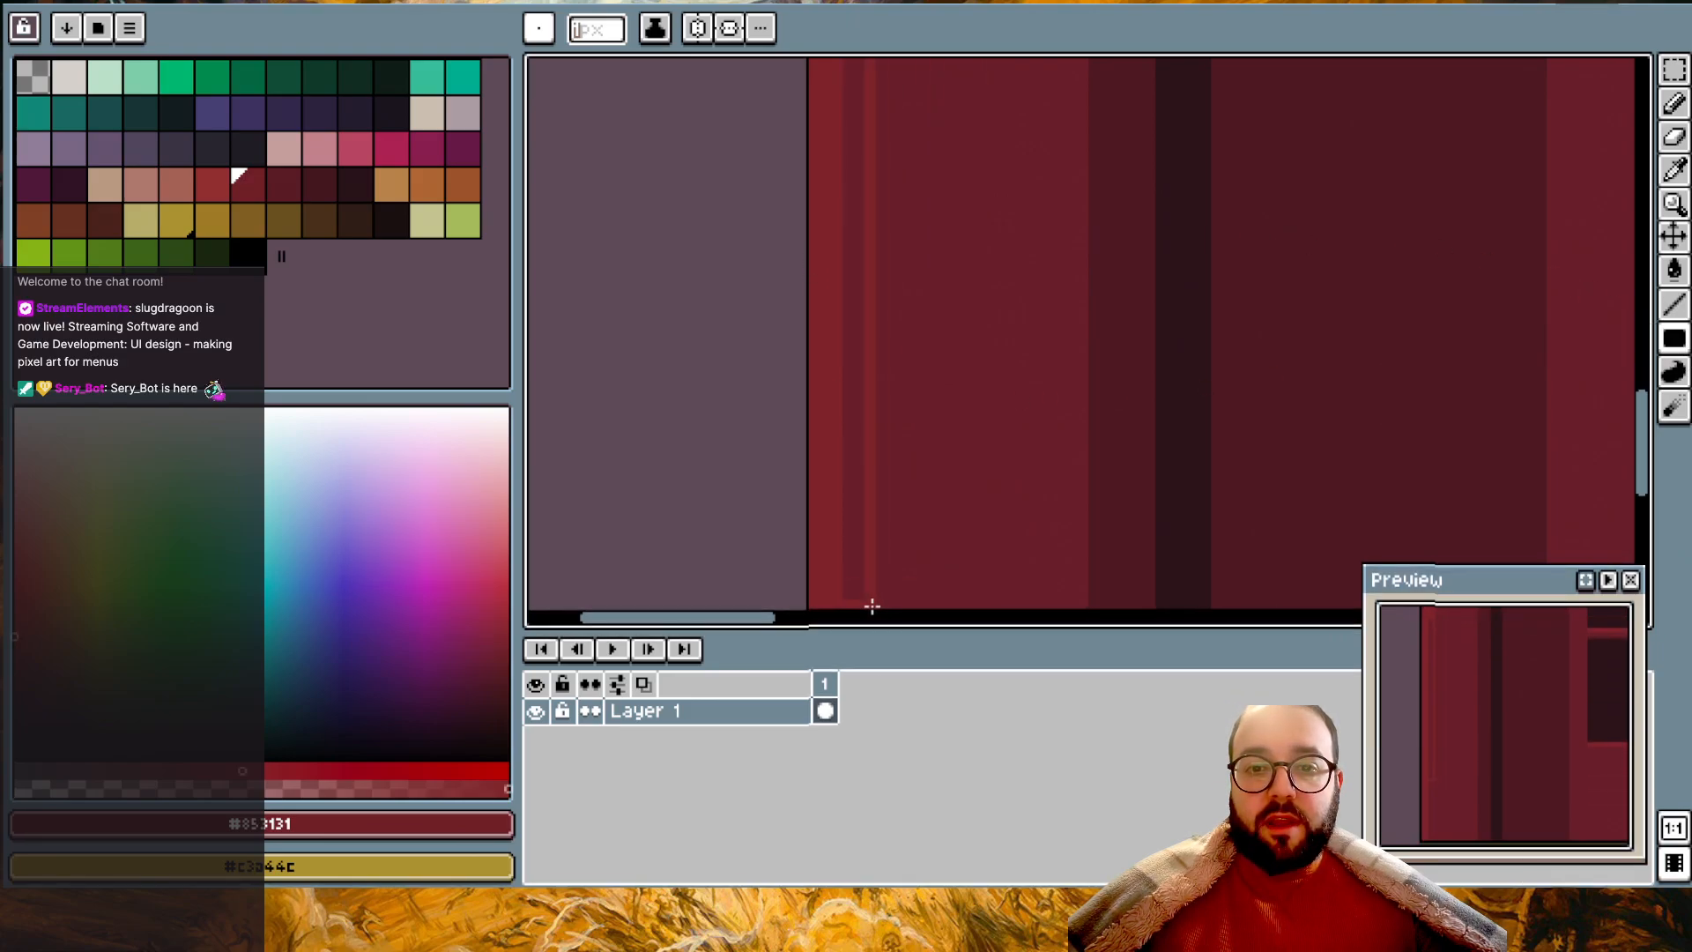
scroll(872, 606, down, 2)
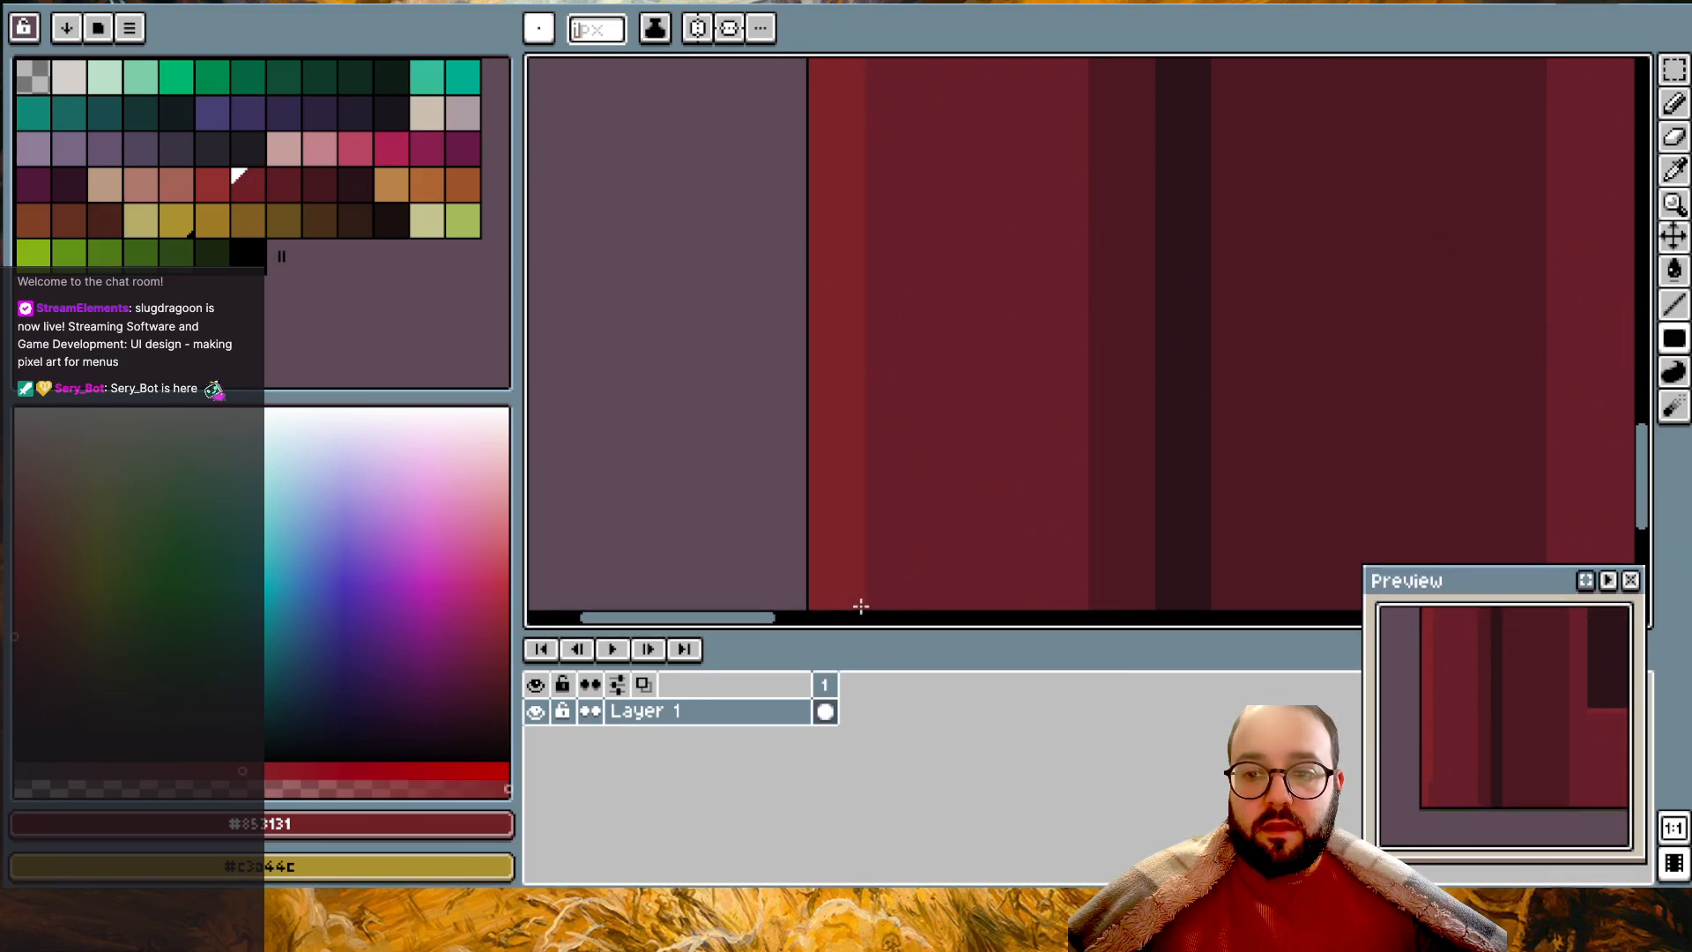
scroll(823, 562, down, 2)
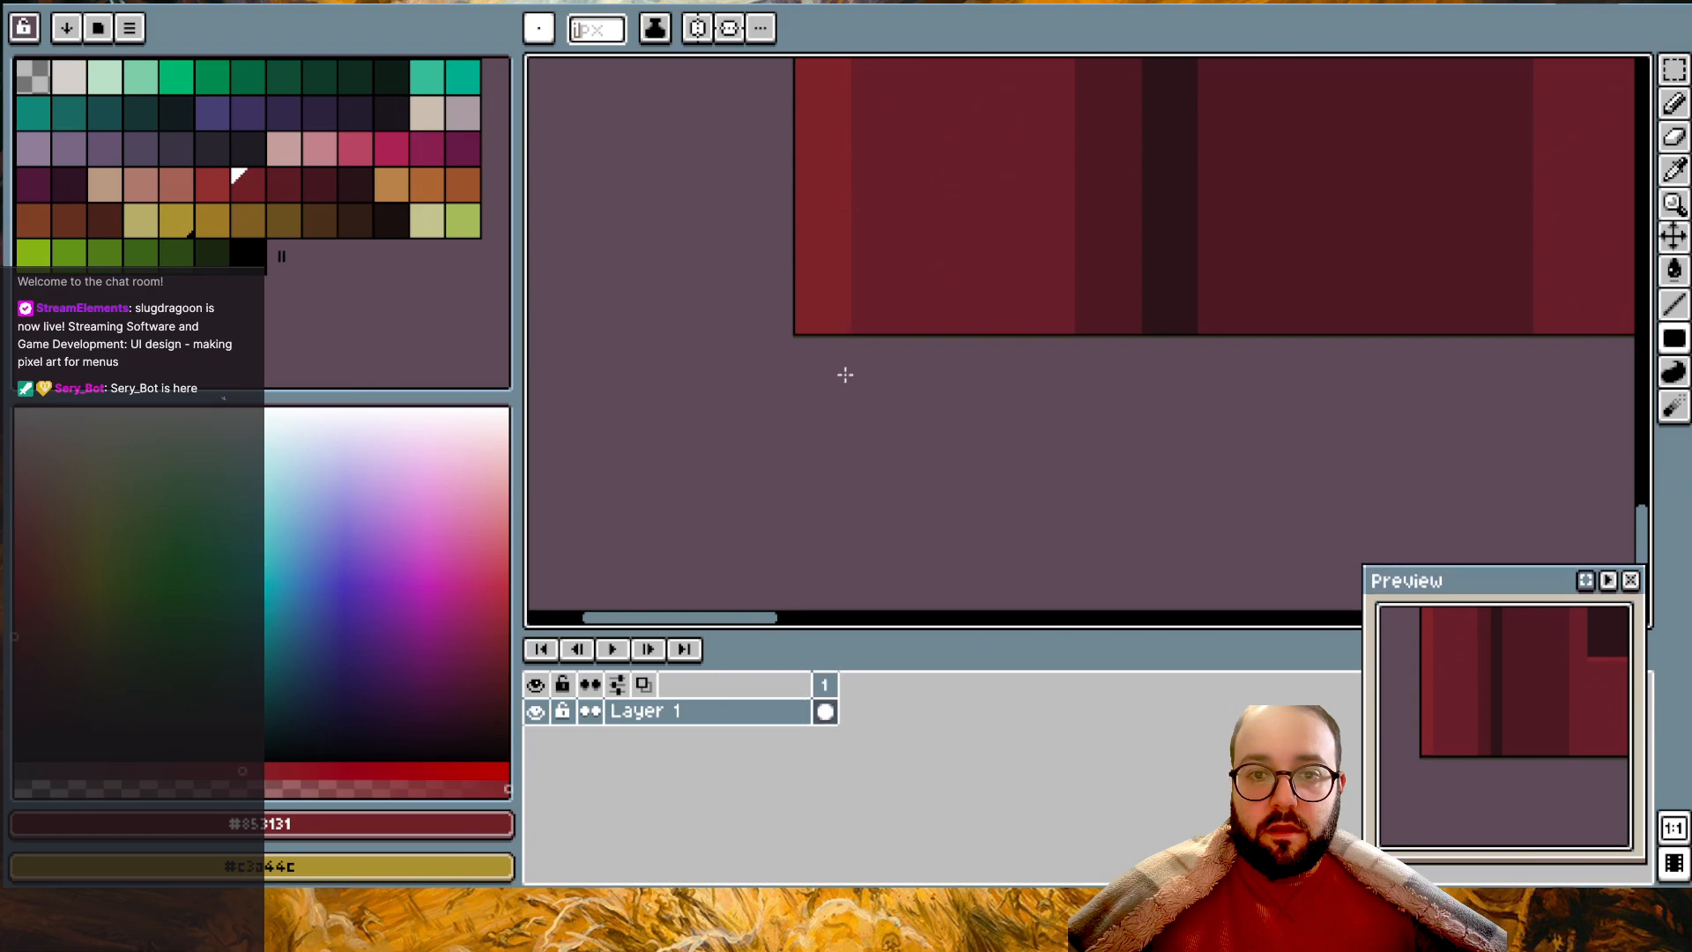
scroll(846, 374, up, 4)
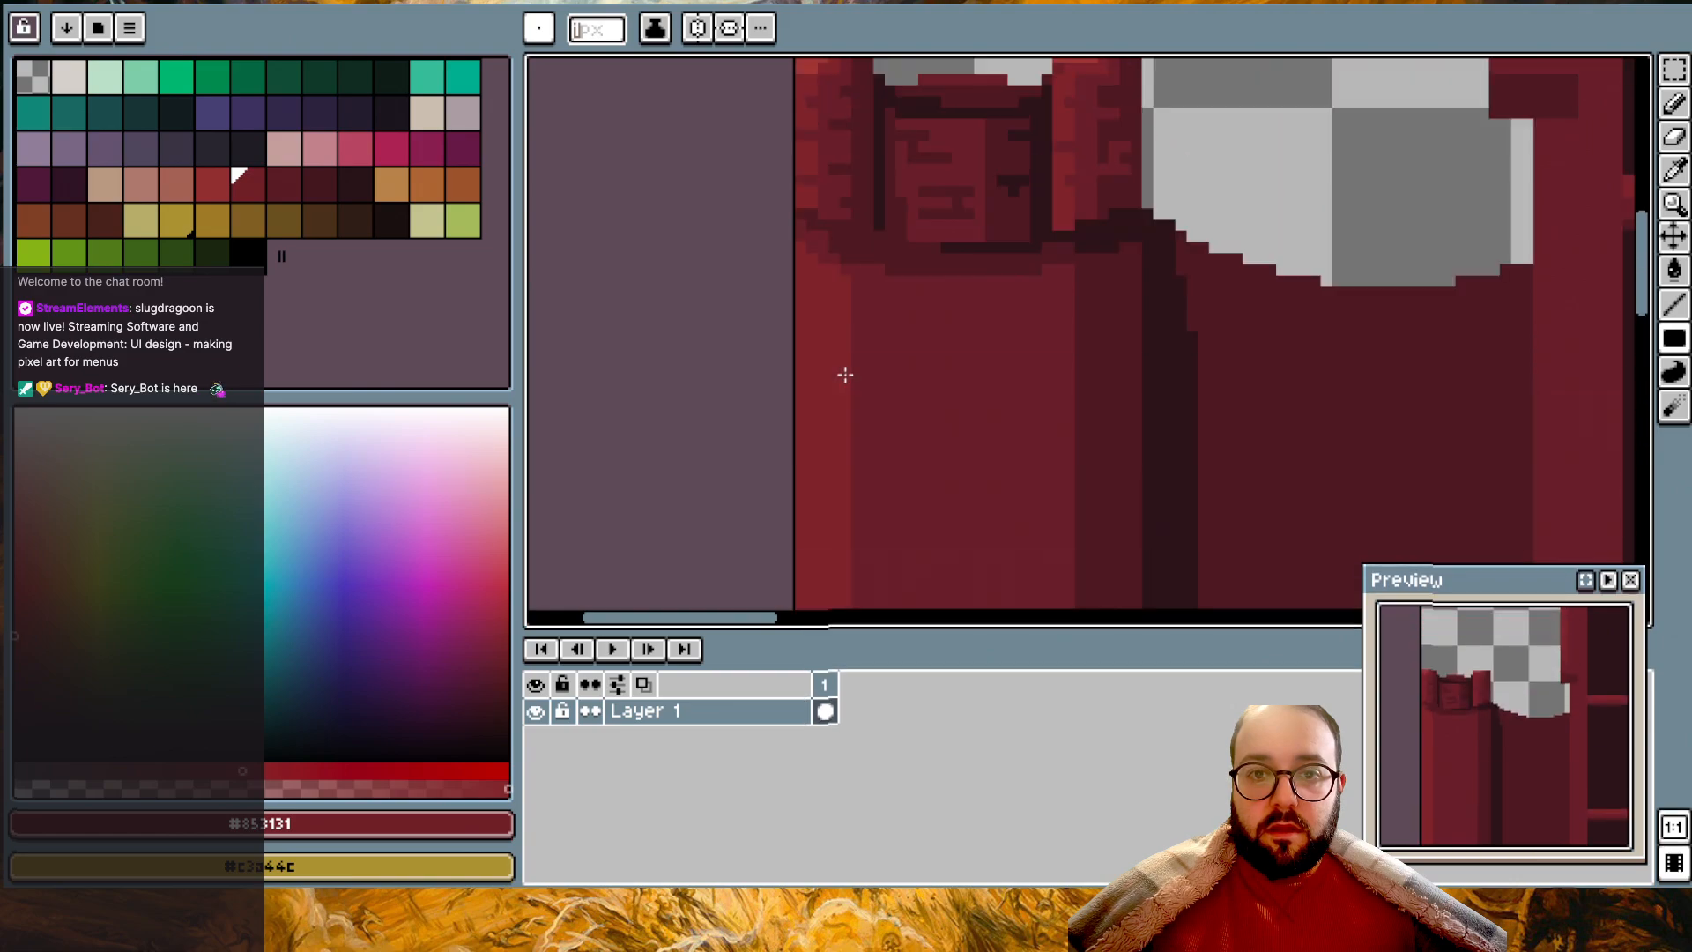
- Widen the #541f27 shadow band on the tower shaft's dark side, from below the battlements to the canvas's lower edge
alt+click(1087, 313)
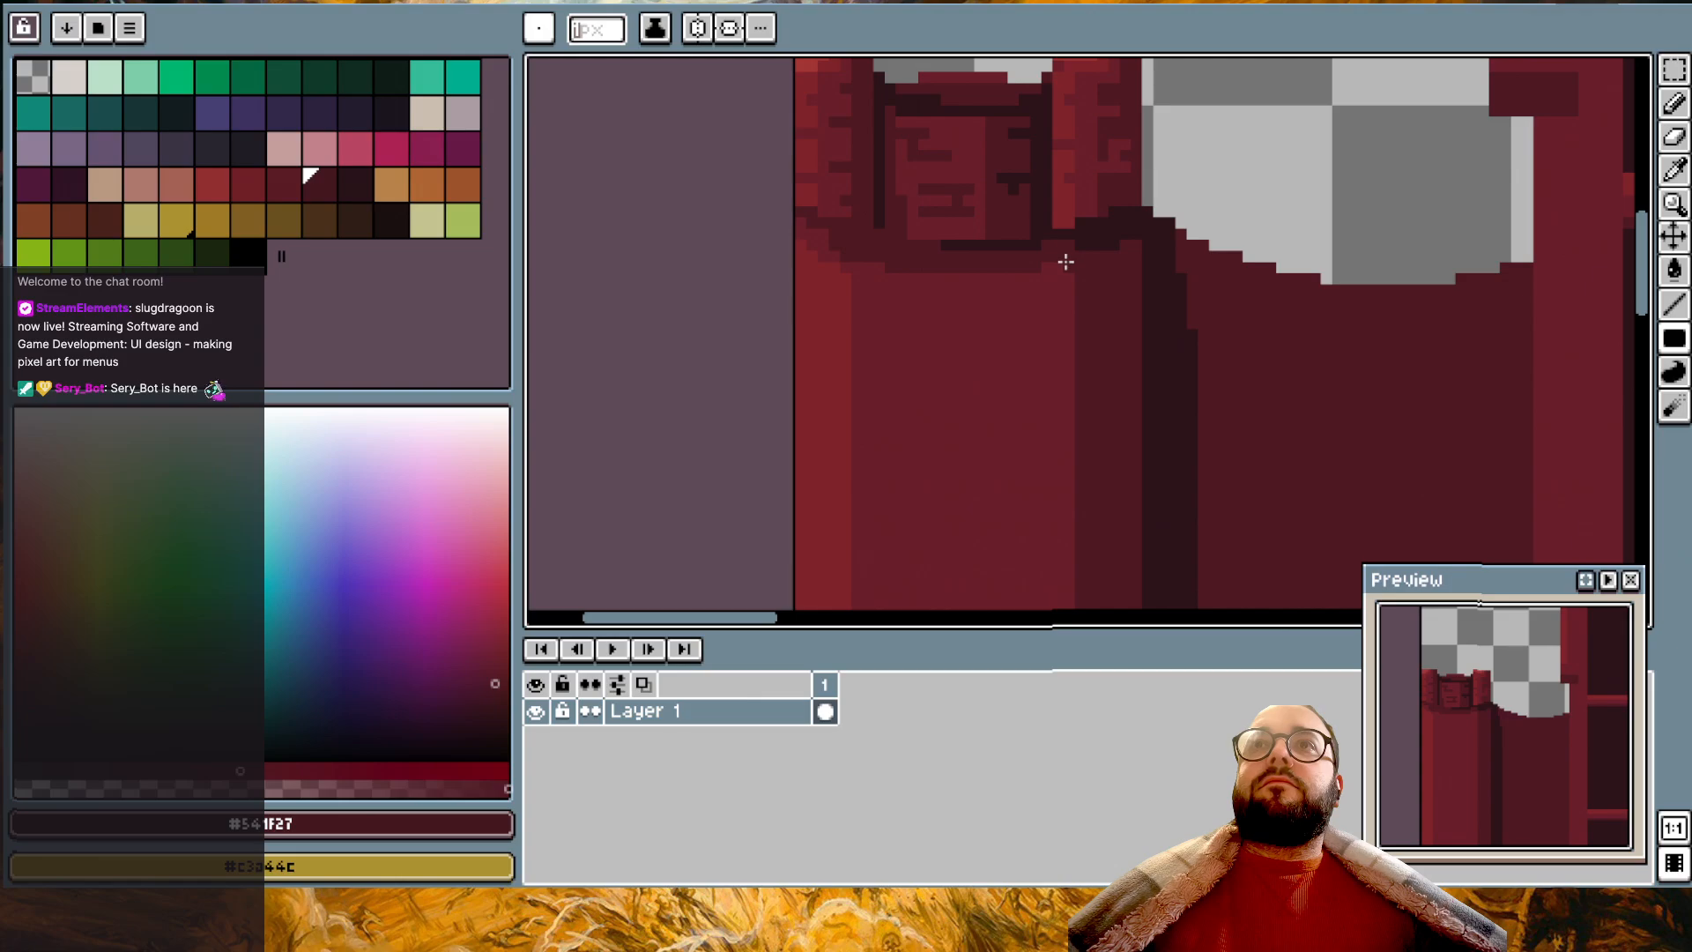
ctrl+scroll(1126, 360, down, 1)
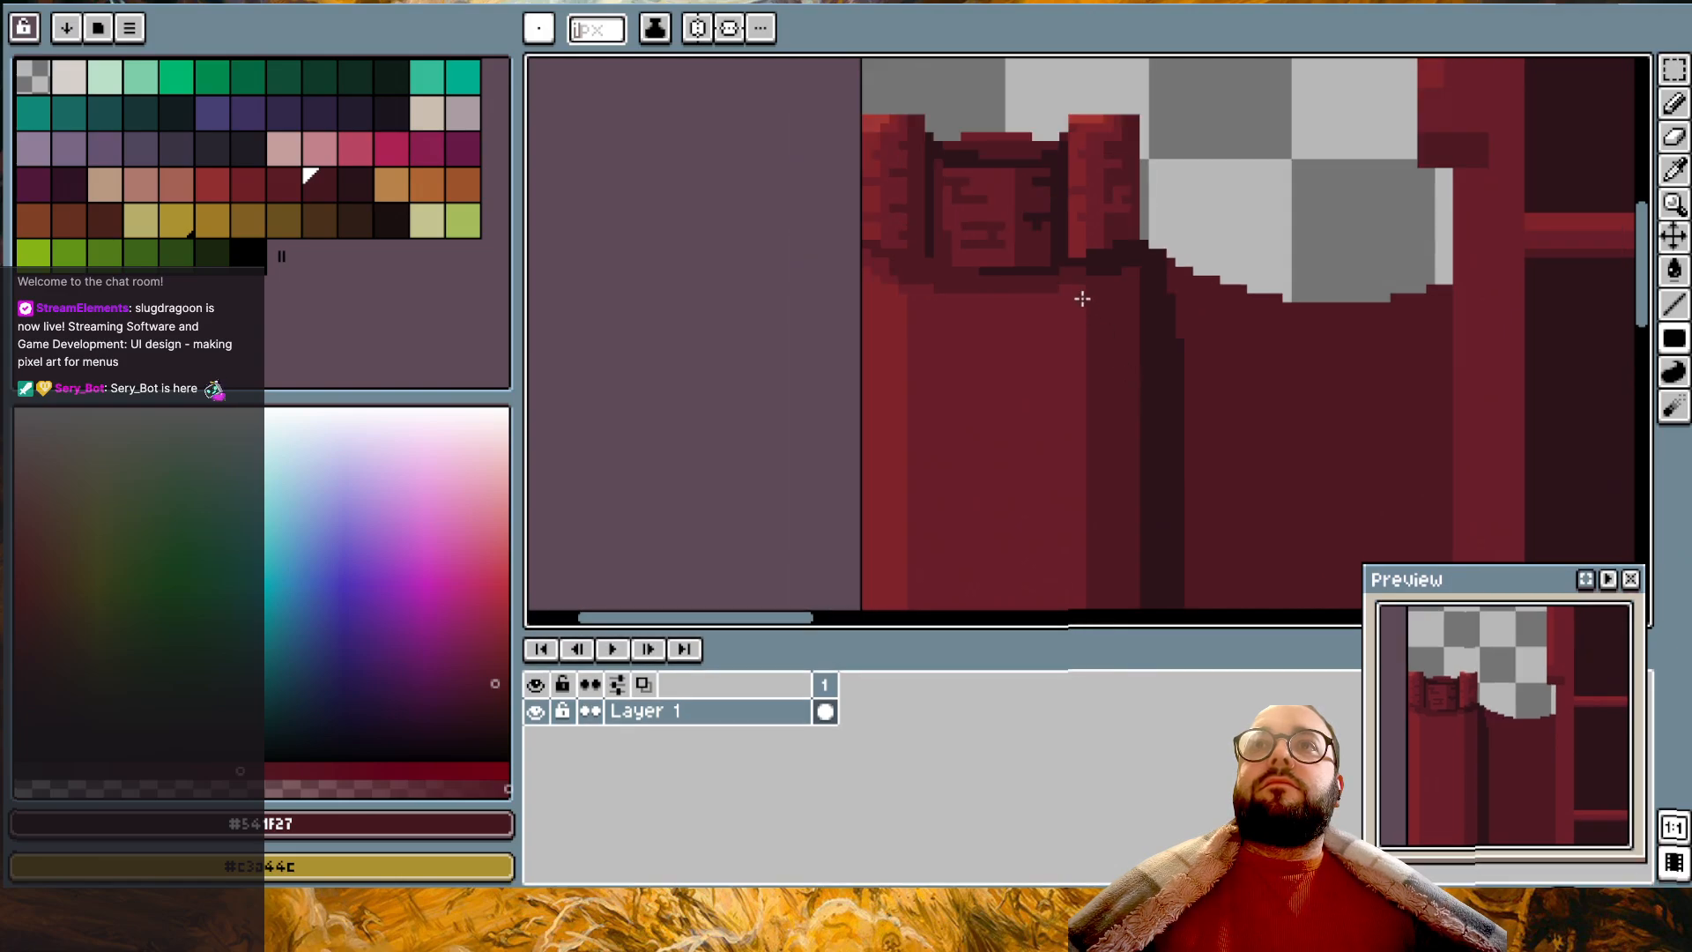
drag(1027, 437, 1048, 605)
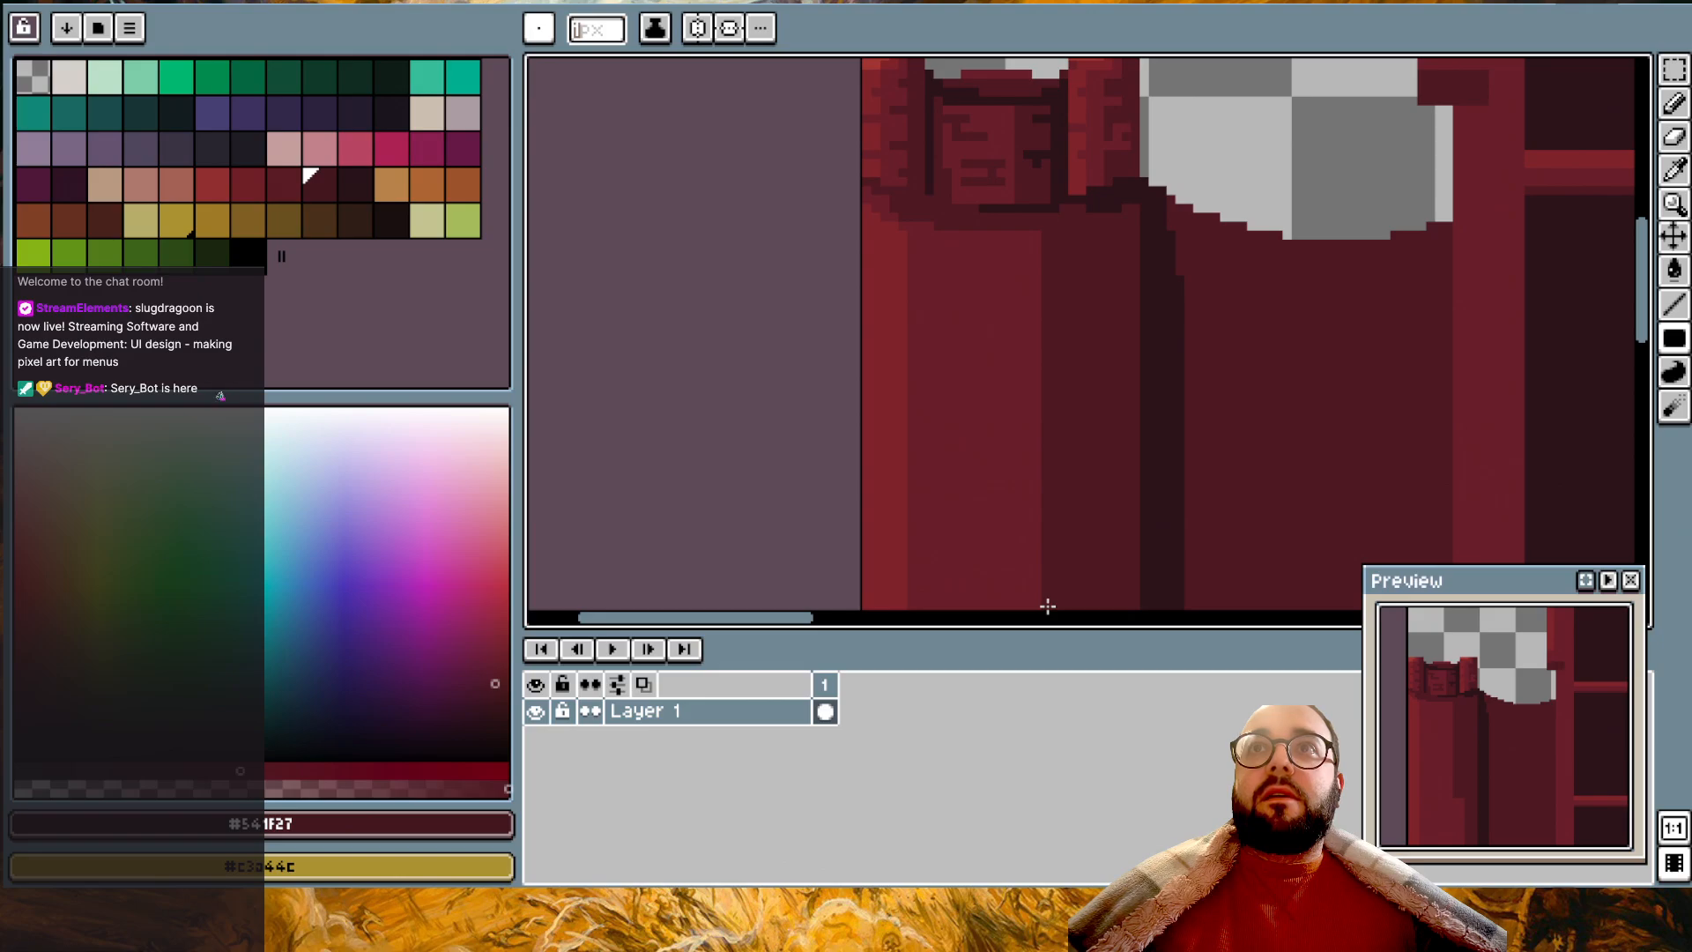
scroll(1047, 606, down, 5)
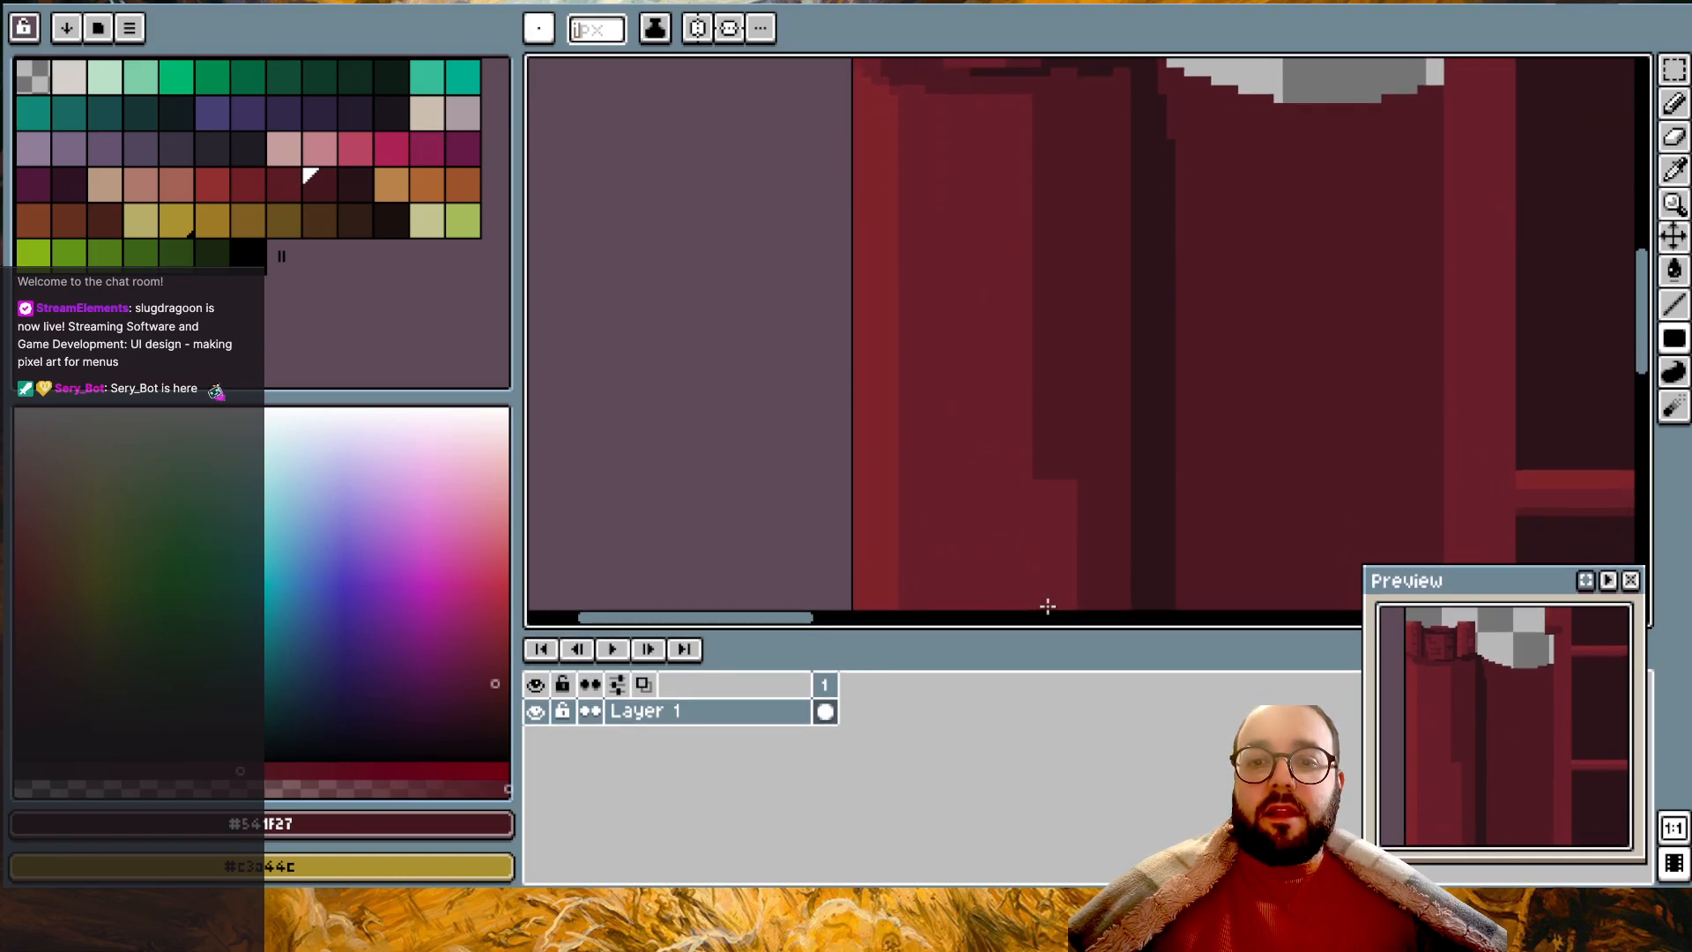
scroll(1053, 328, down, 5)
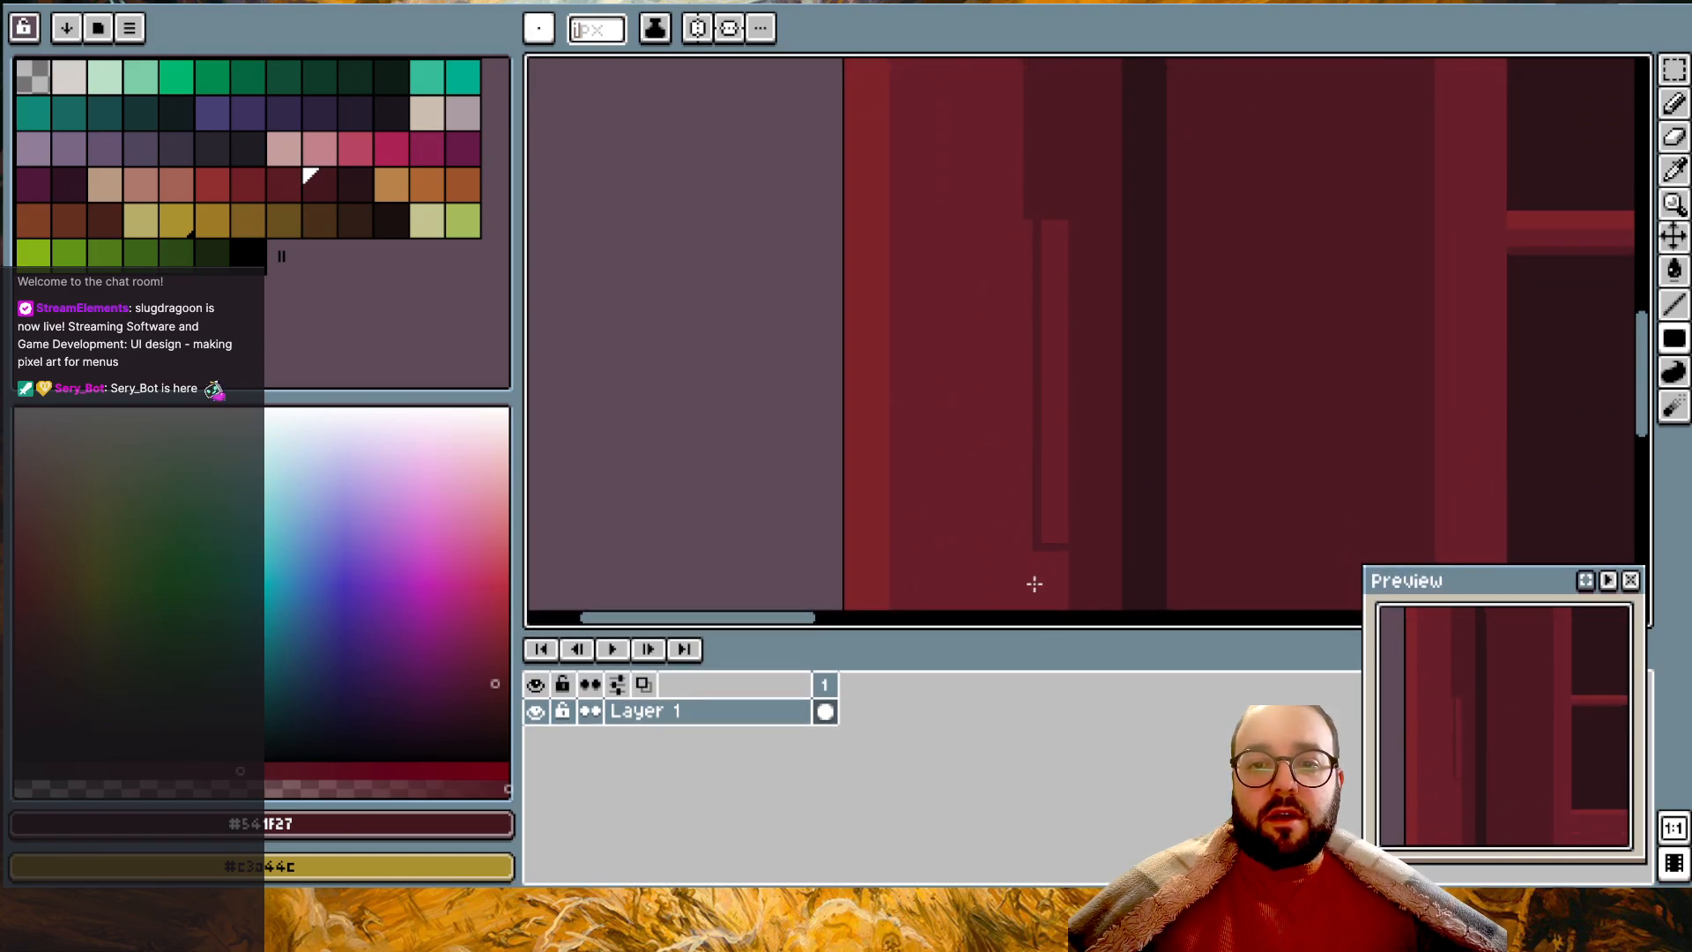
scroll(1058, 606, up, 5)
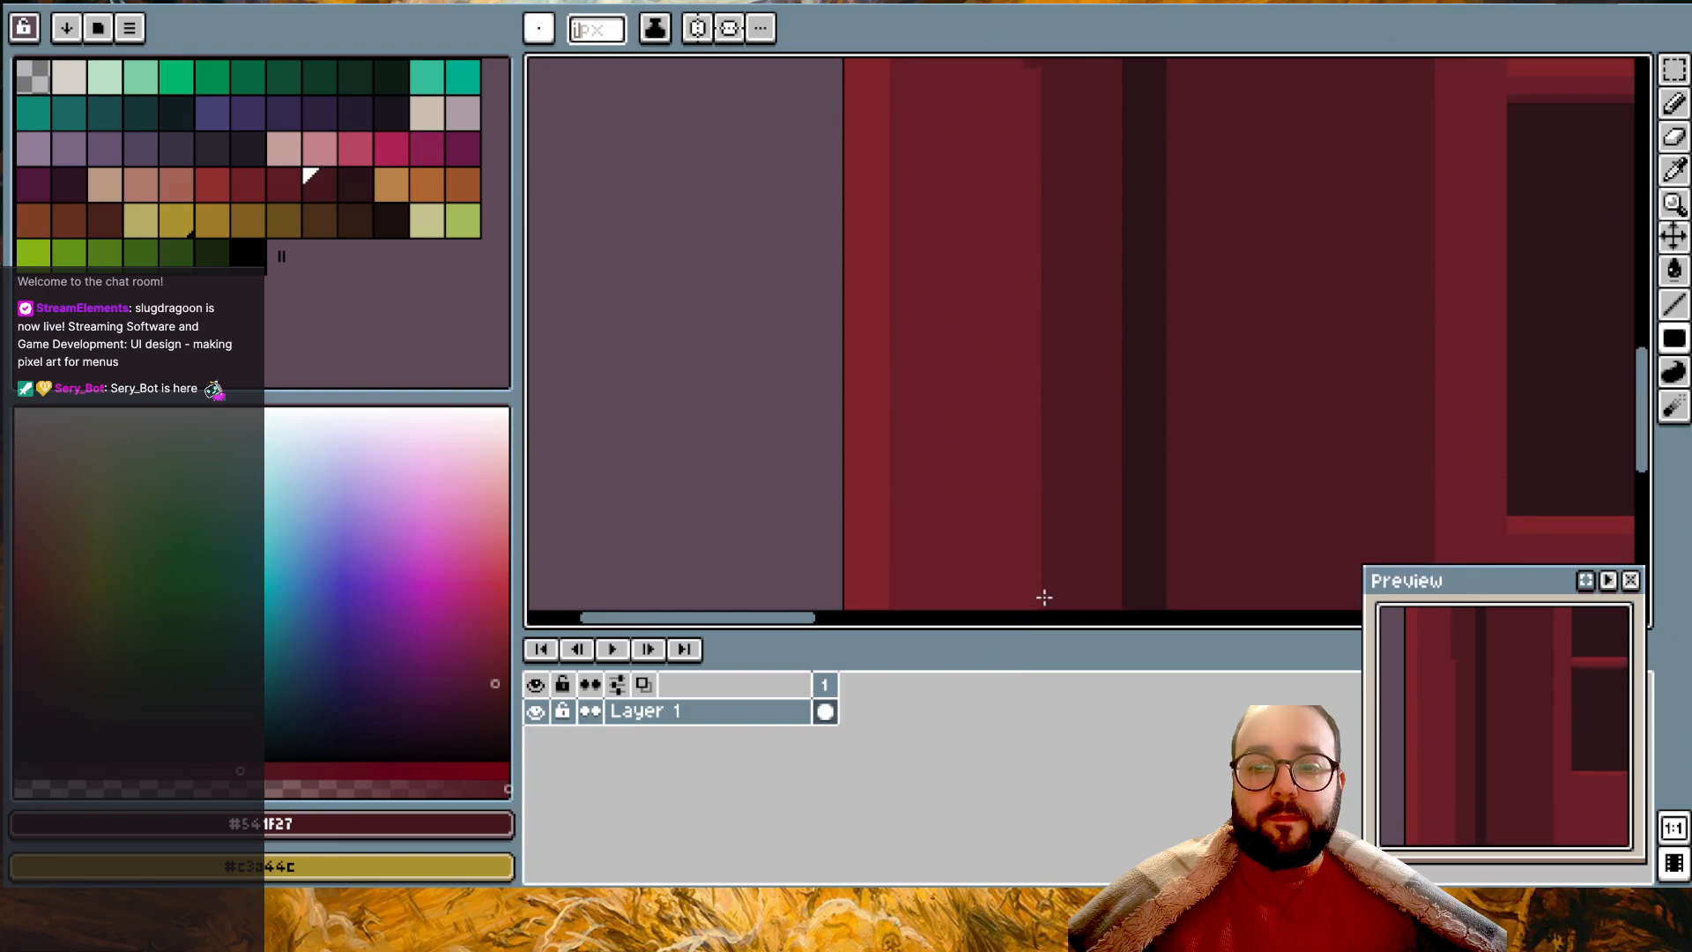
scroll(1050, 605, down, 3)
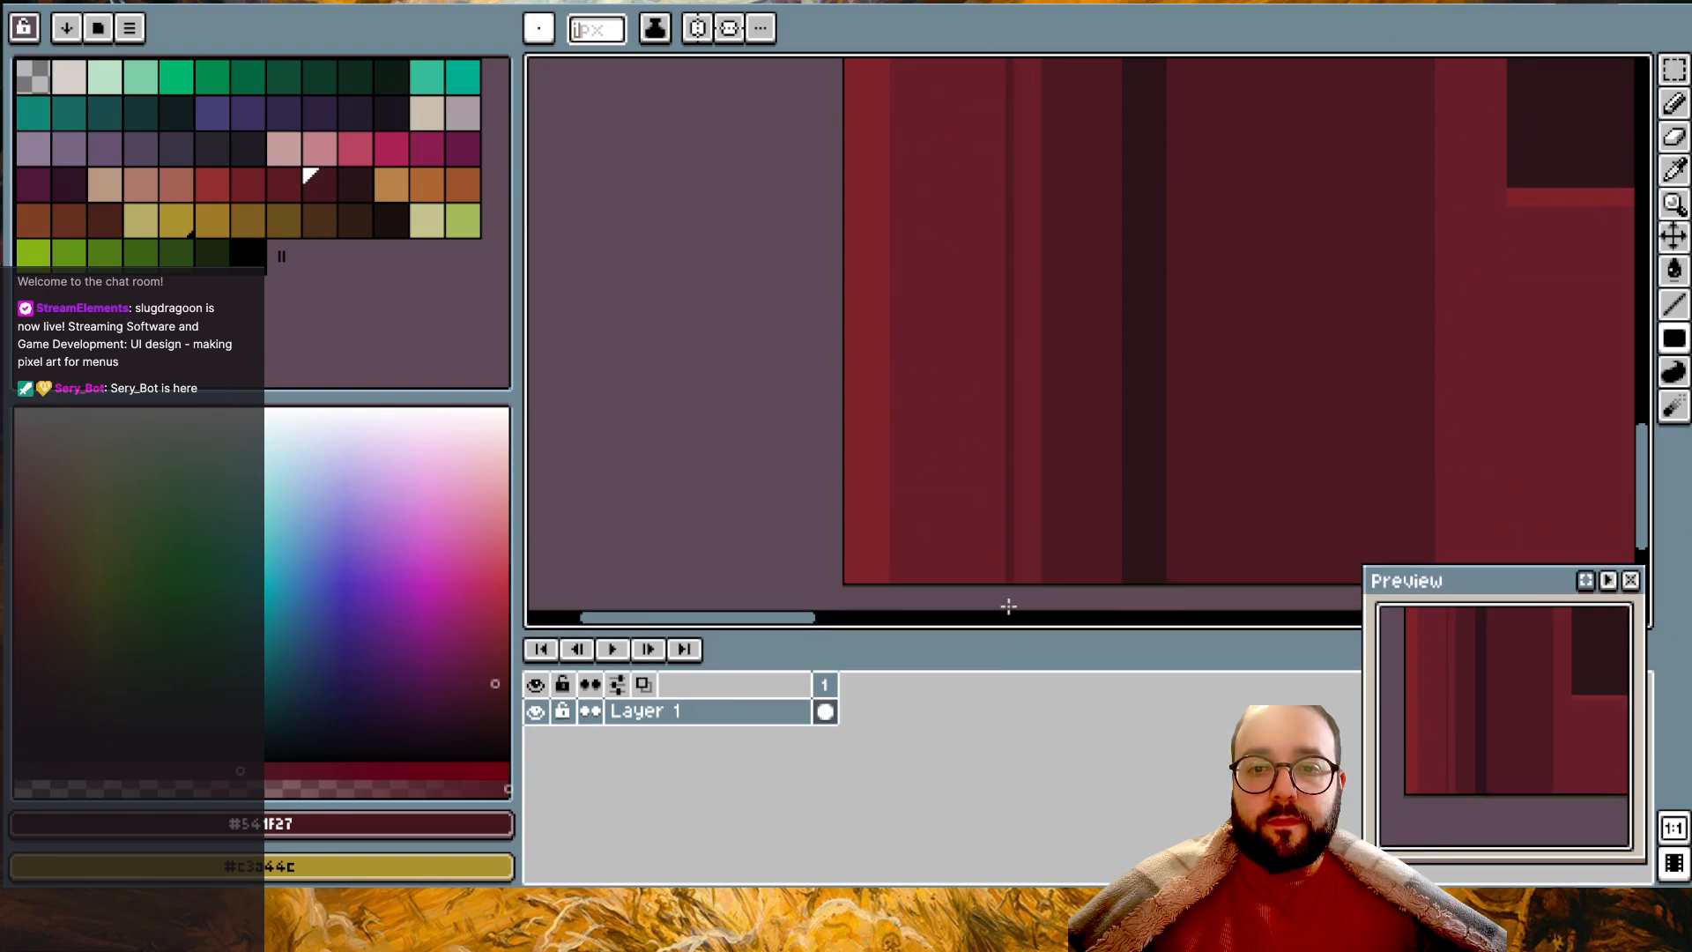
- Thicken the #30131a shadow line beneath the right battlement and central wall
scroll(1077, 298, up, 8)
ctrl+scroll(1078, 298, up, 3)
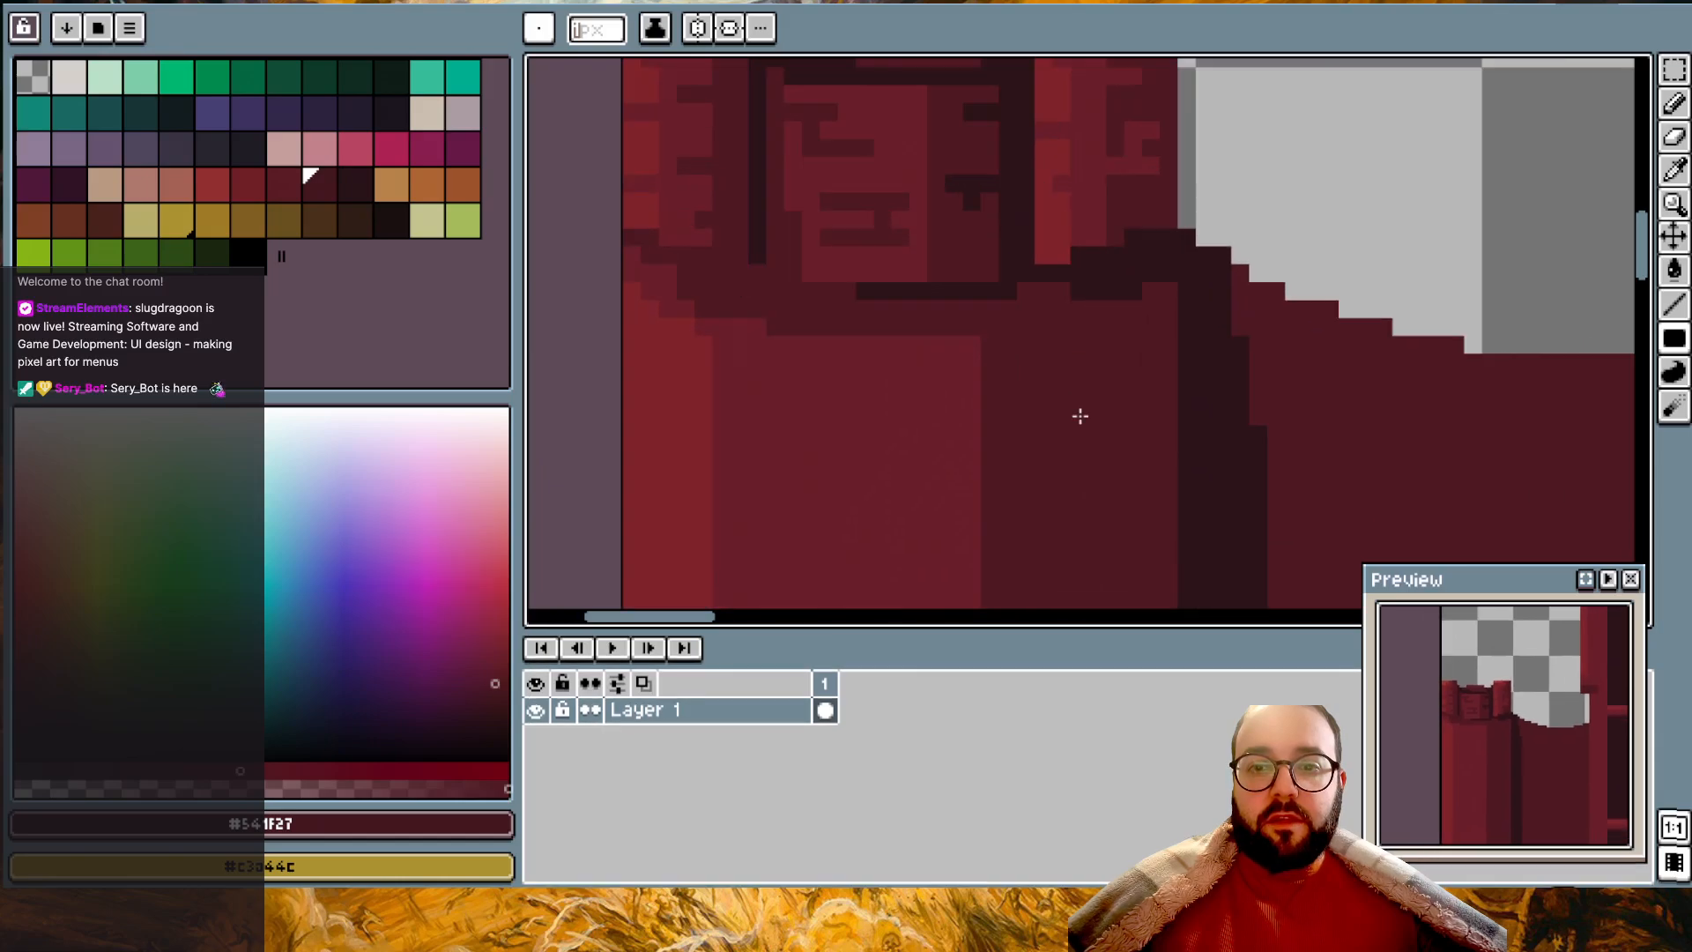
alt+click(1092, 280)
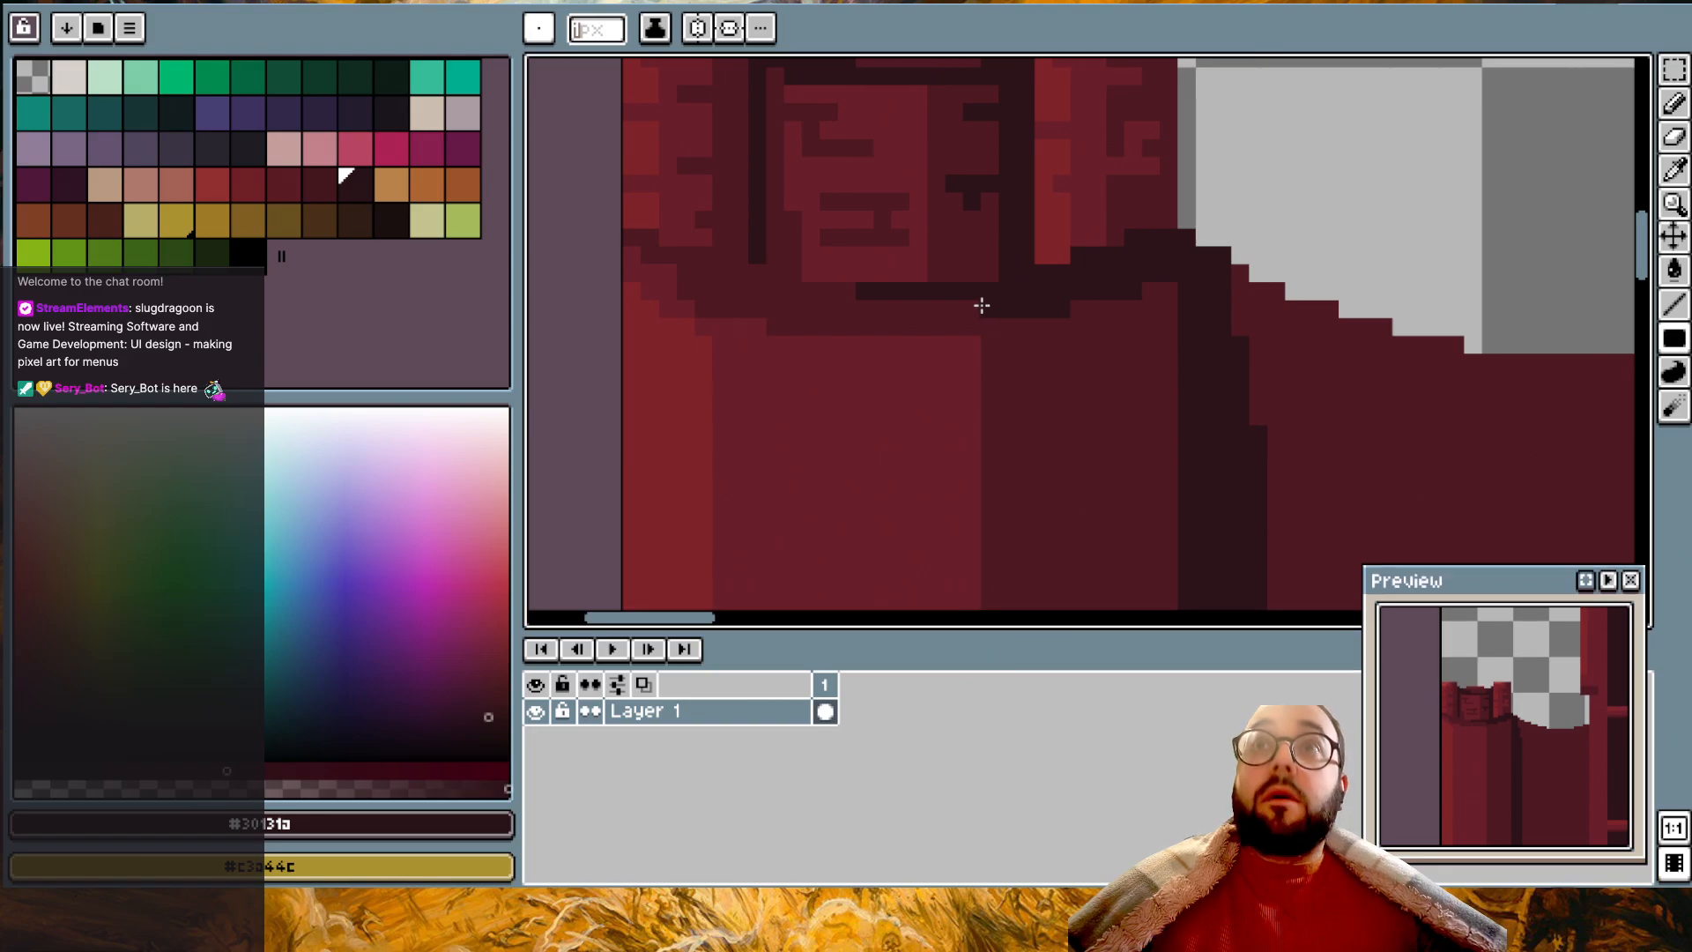
ctrl+scroll(984, 305, down, 1)
ctrl+scroll(967, 492, down, 1)
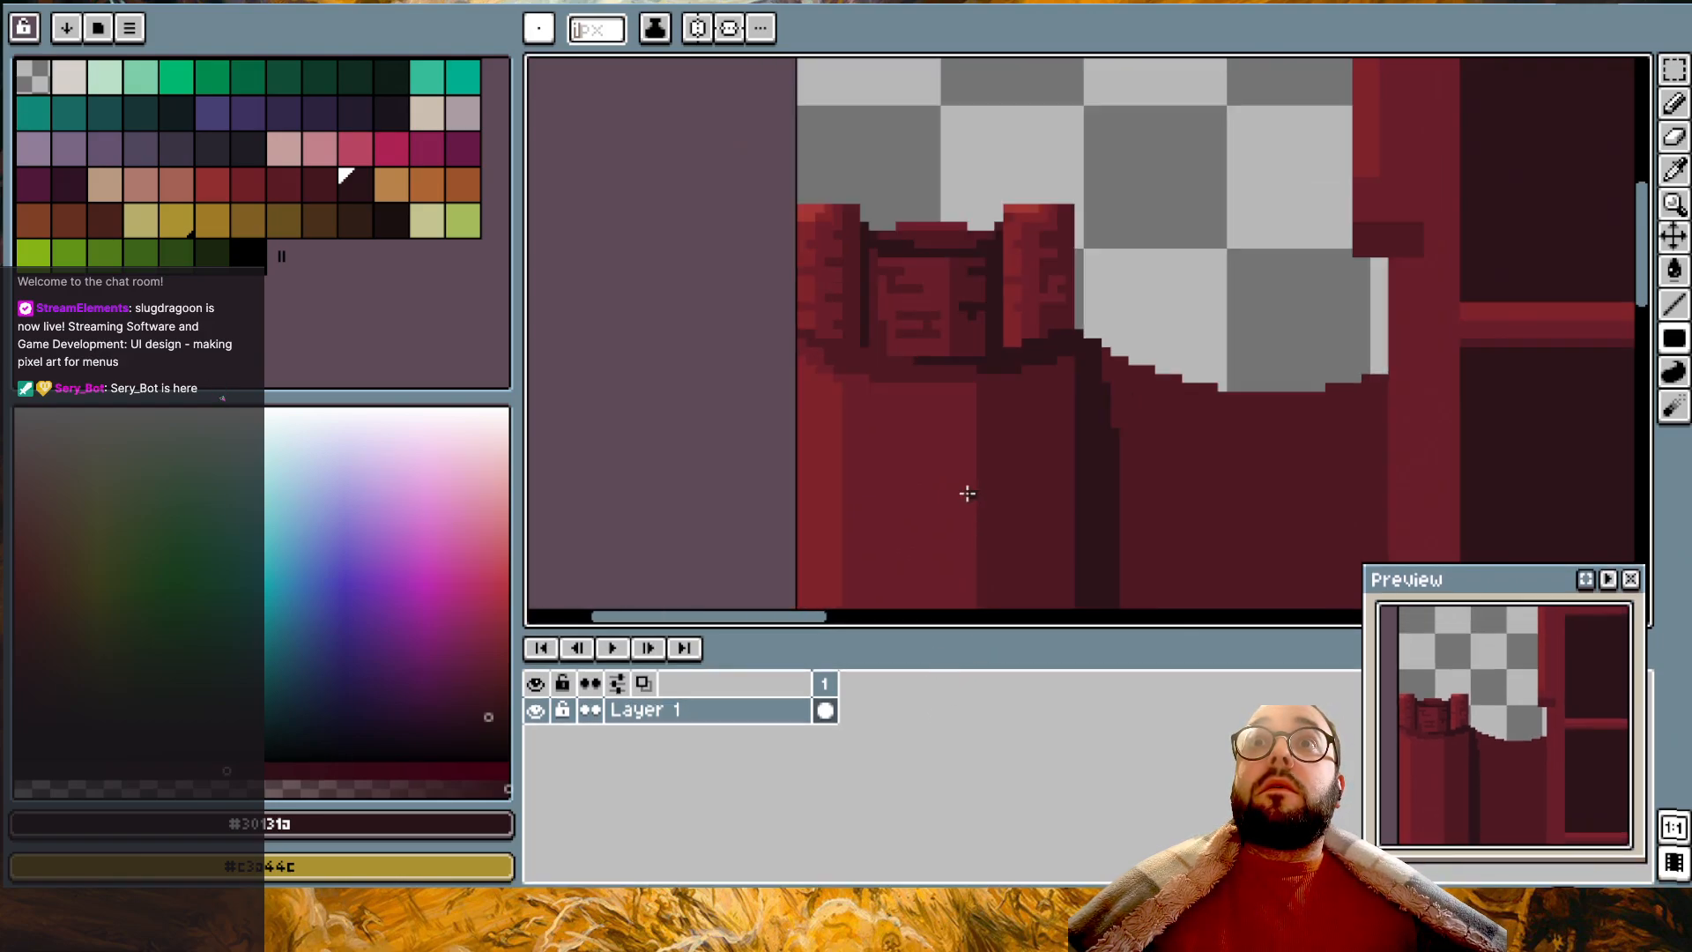
ctrl+scroll(970, 476, up, 1)
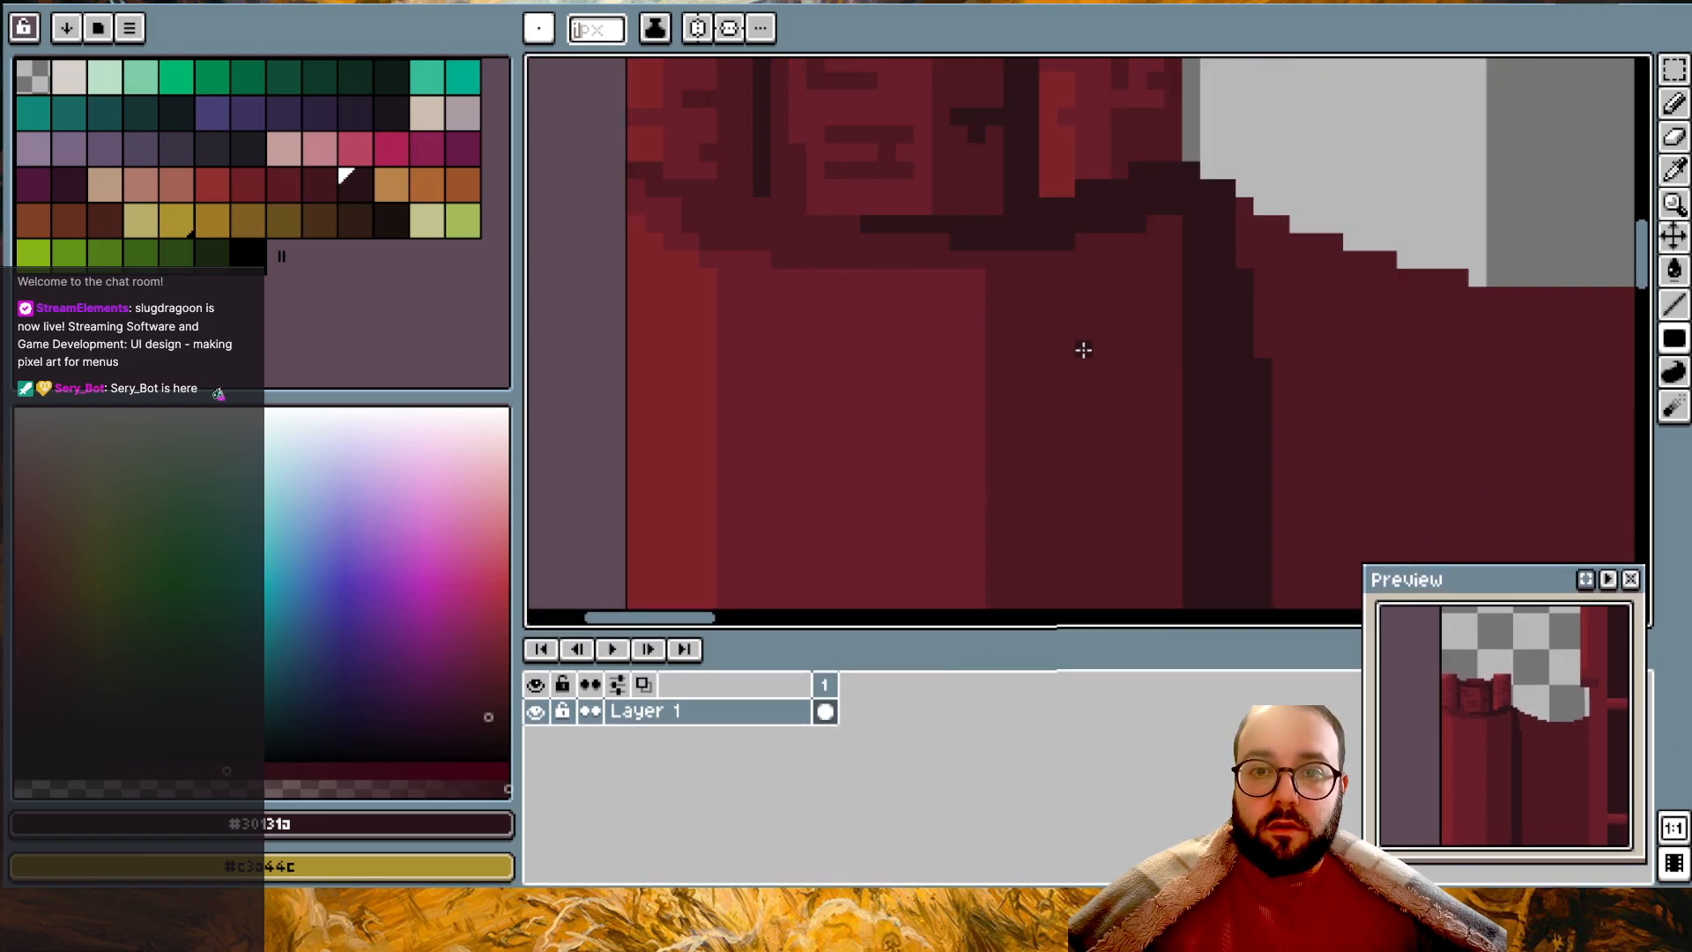
- Touch up the curved shadow band under the battlements with #541f27
scroll(1084, 351, down, 2)
alt+click(1036, 315)
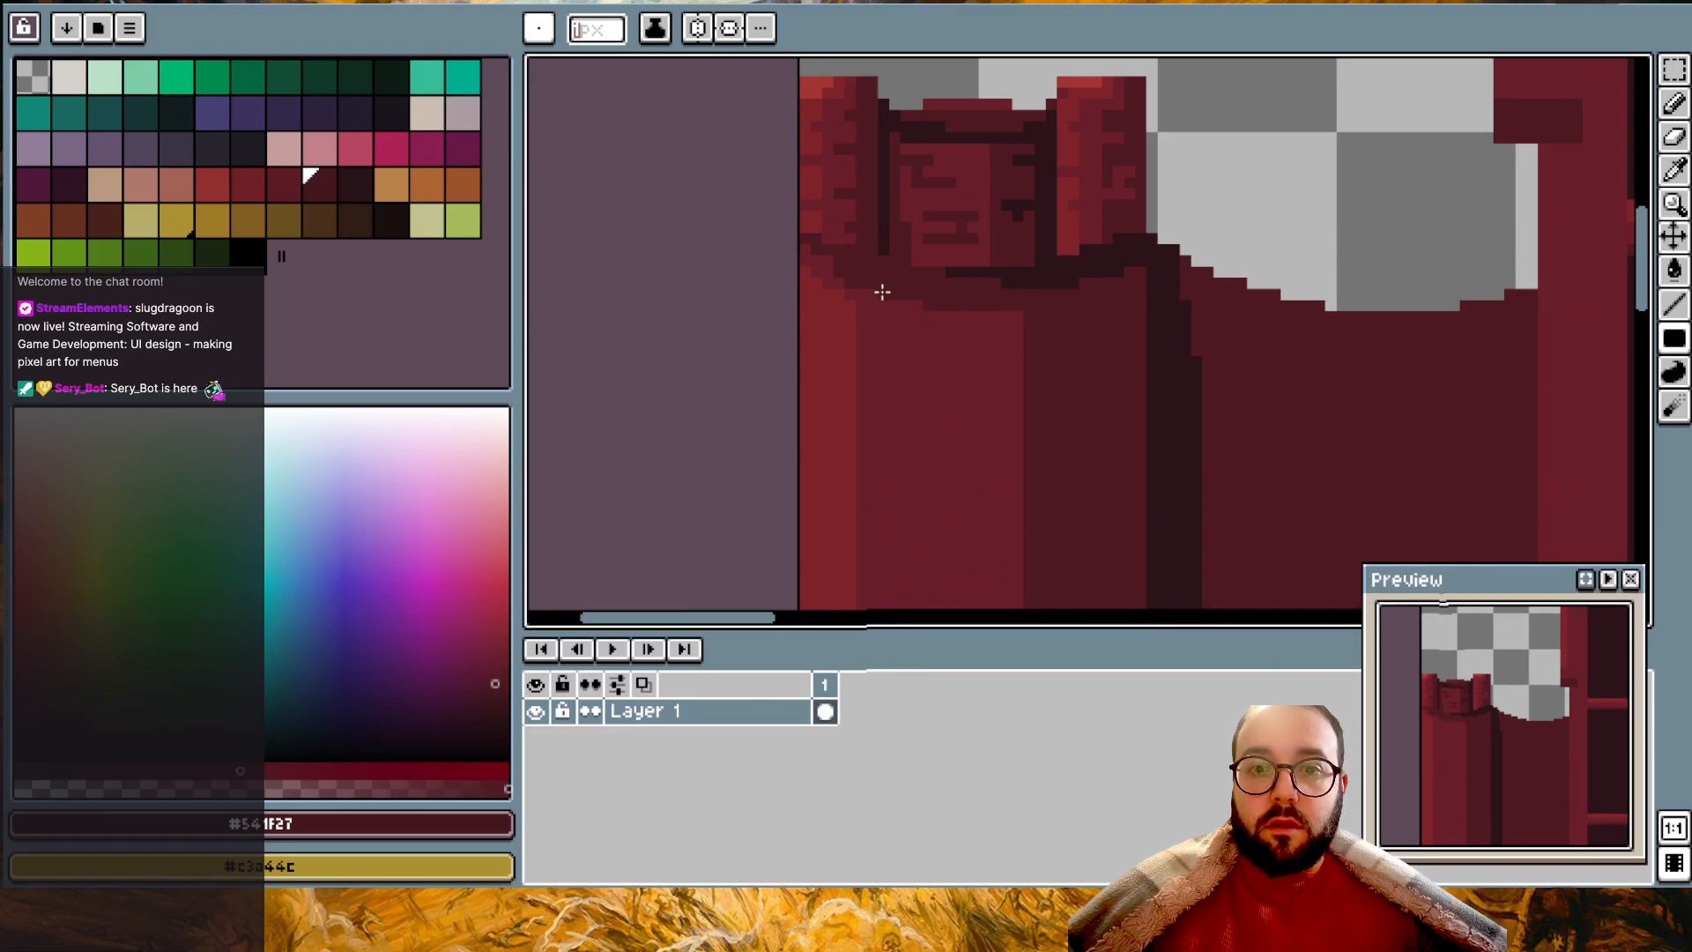
scroll(1005, 325, down, 1)
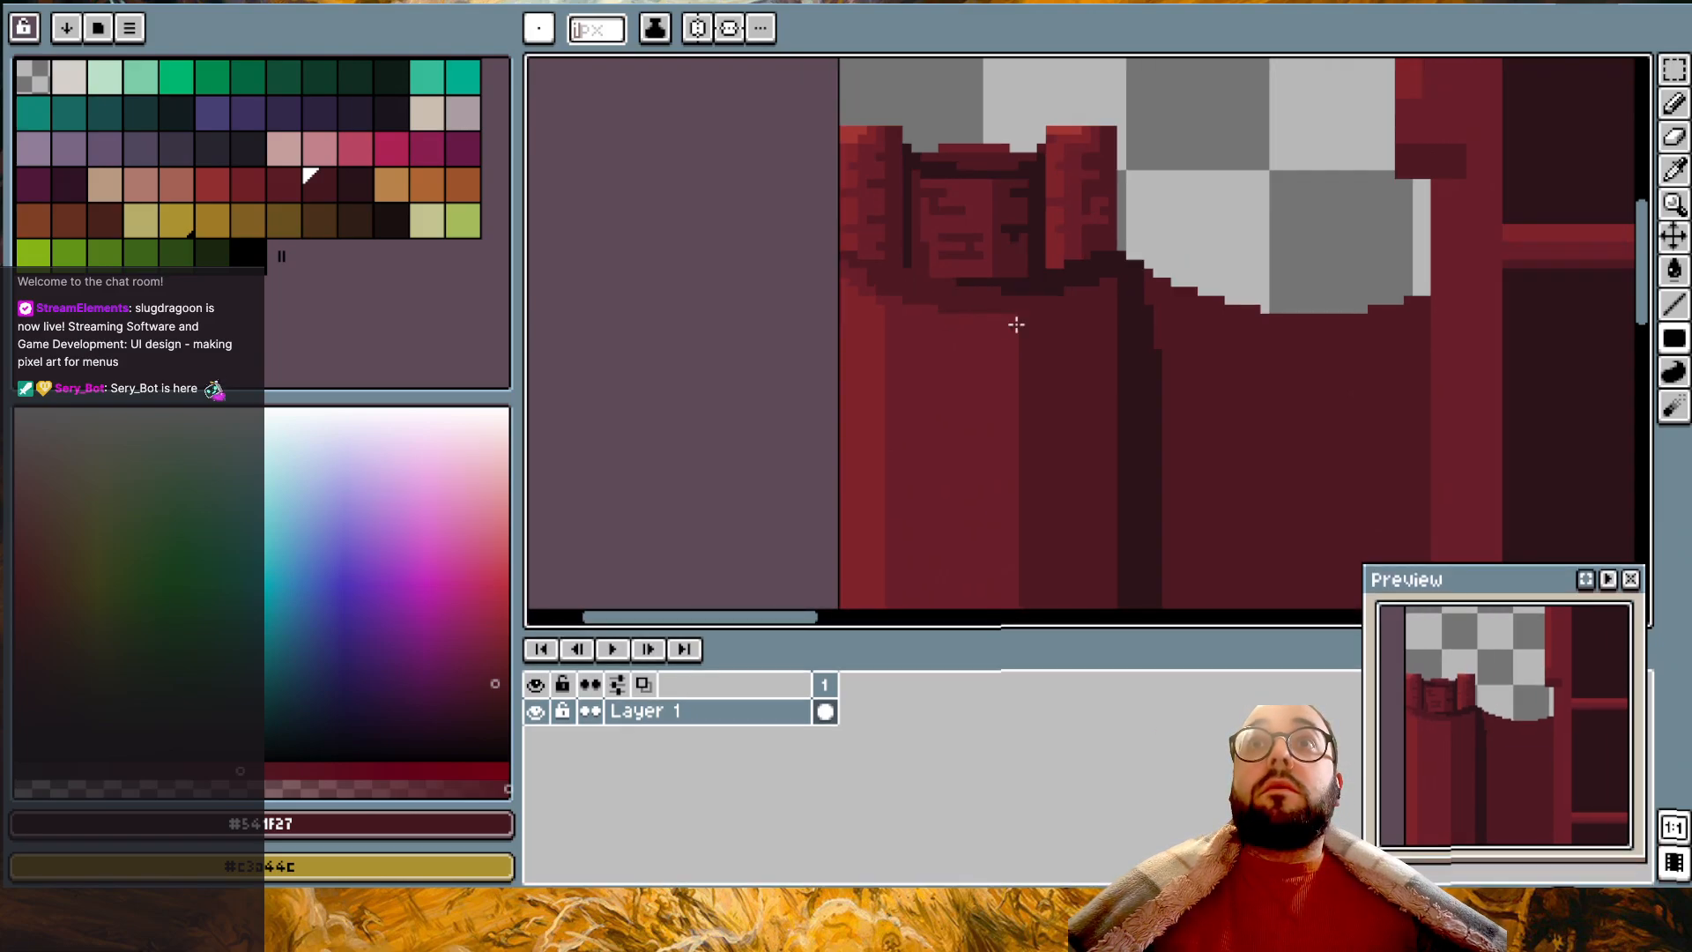
scroll(987, 392, down, 1)
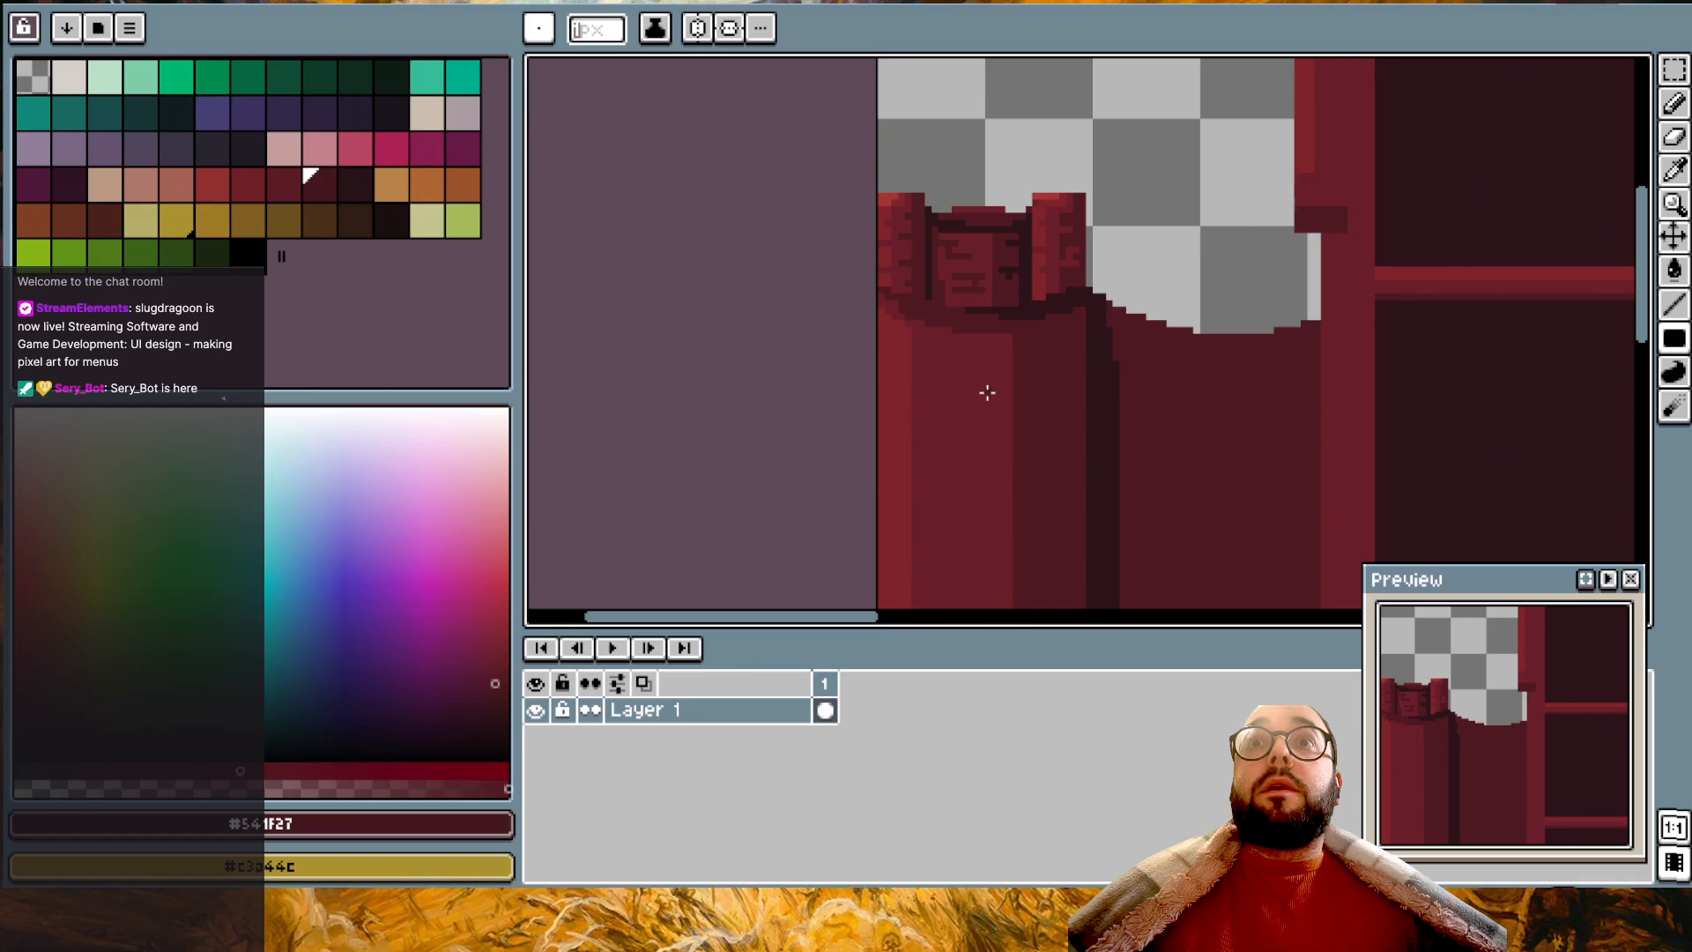
alt+click(1113, 368)
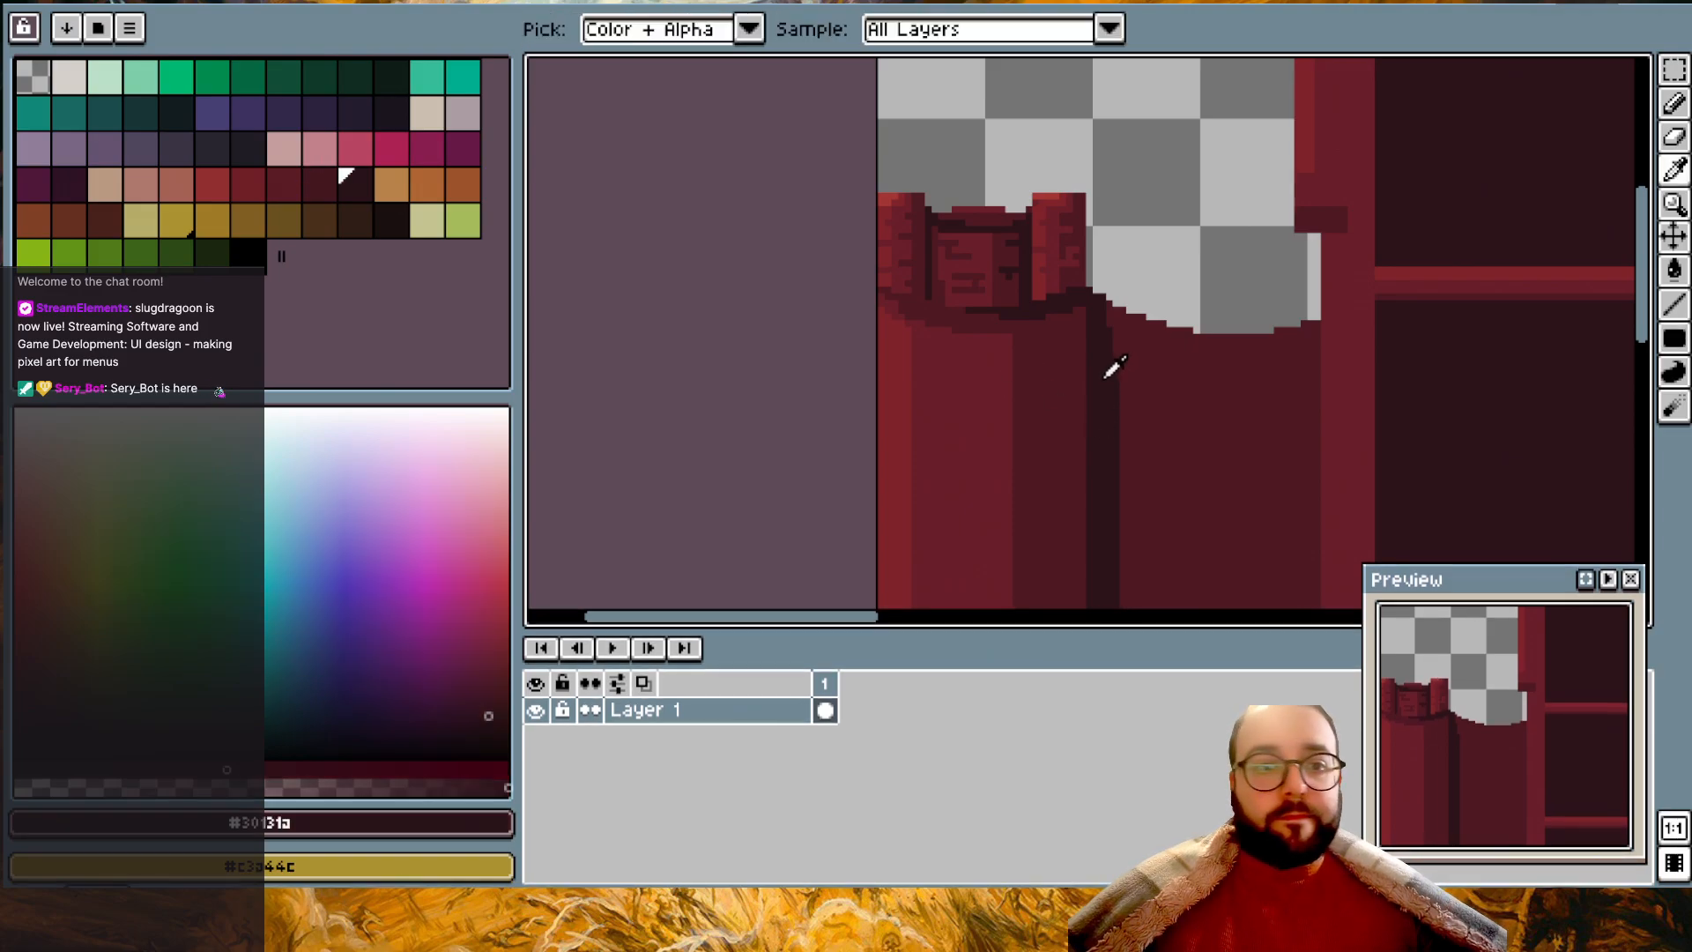
click(397, 222)
scroll(1093, 371, up, 2)
drag(1075, 379, 1075, 498)
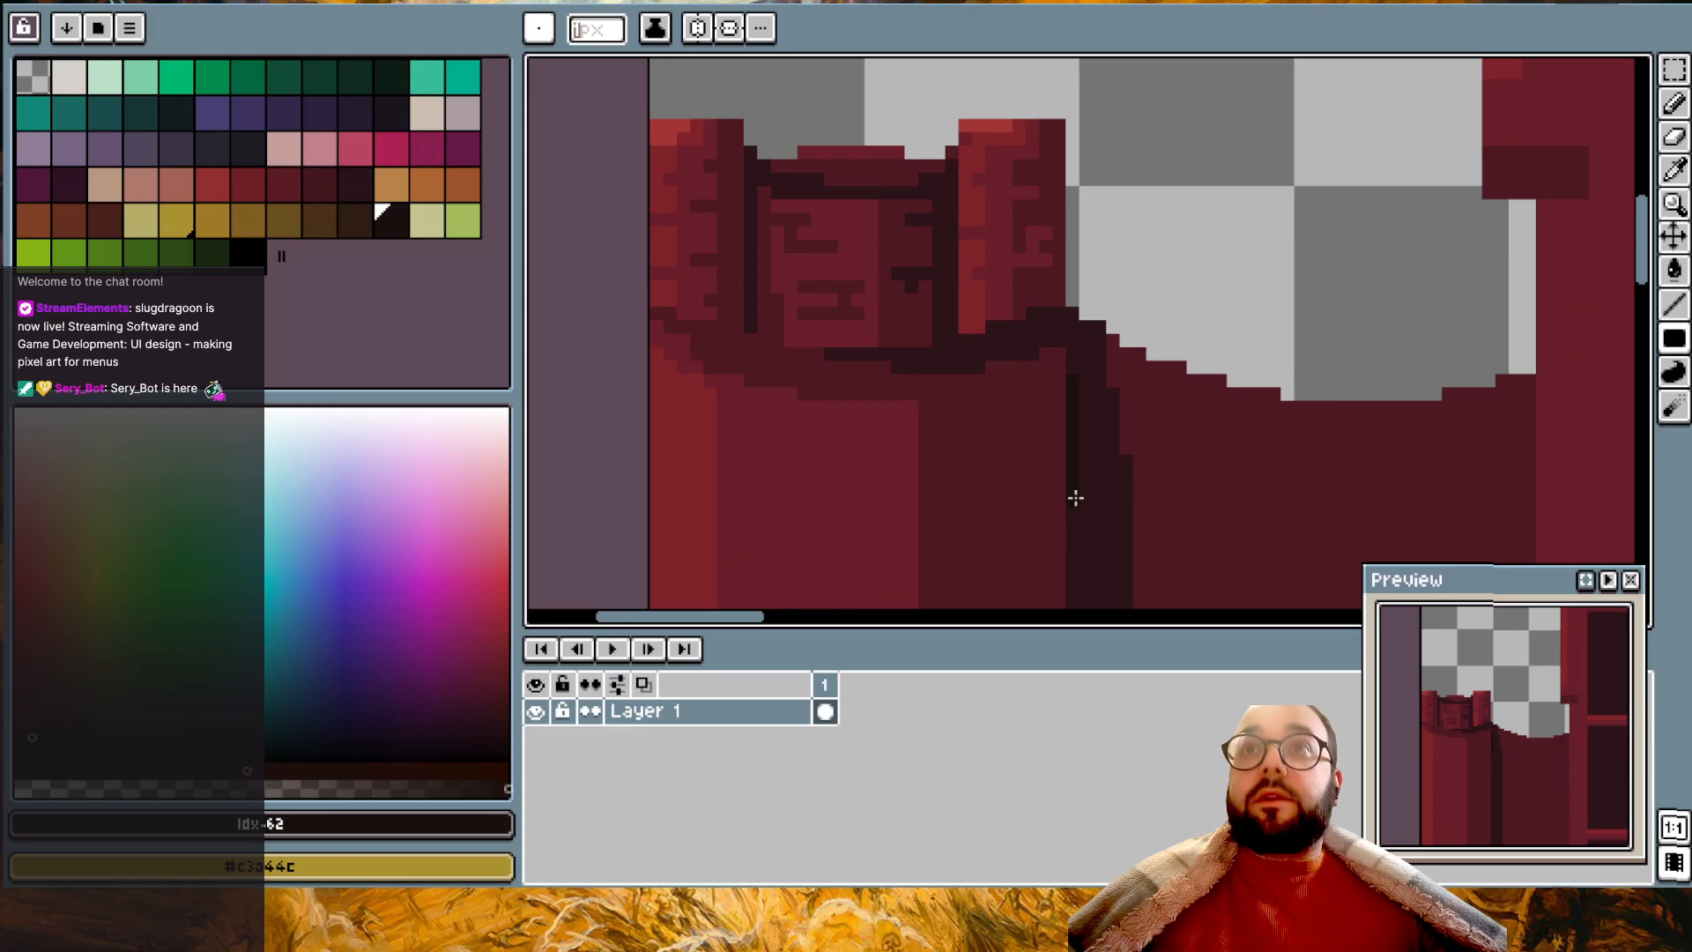
key(ctrl+z)
- Widen the #30131a shadow strip between the tower shaft and the wall, extending it from the battlements down to the canvas's lower edge
alt+click(1102, 454)
drag(1056, 354, 1019, 605)
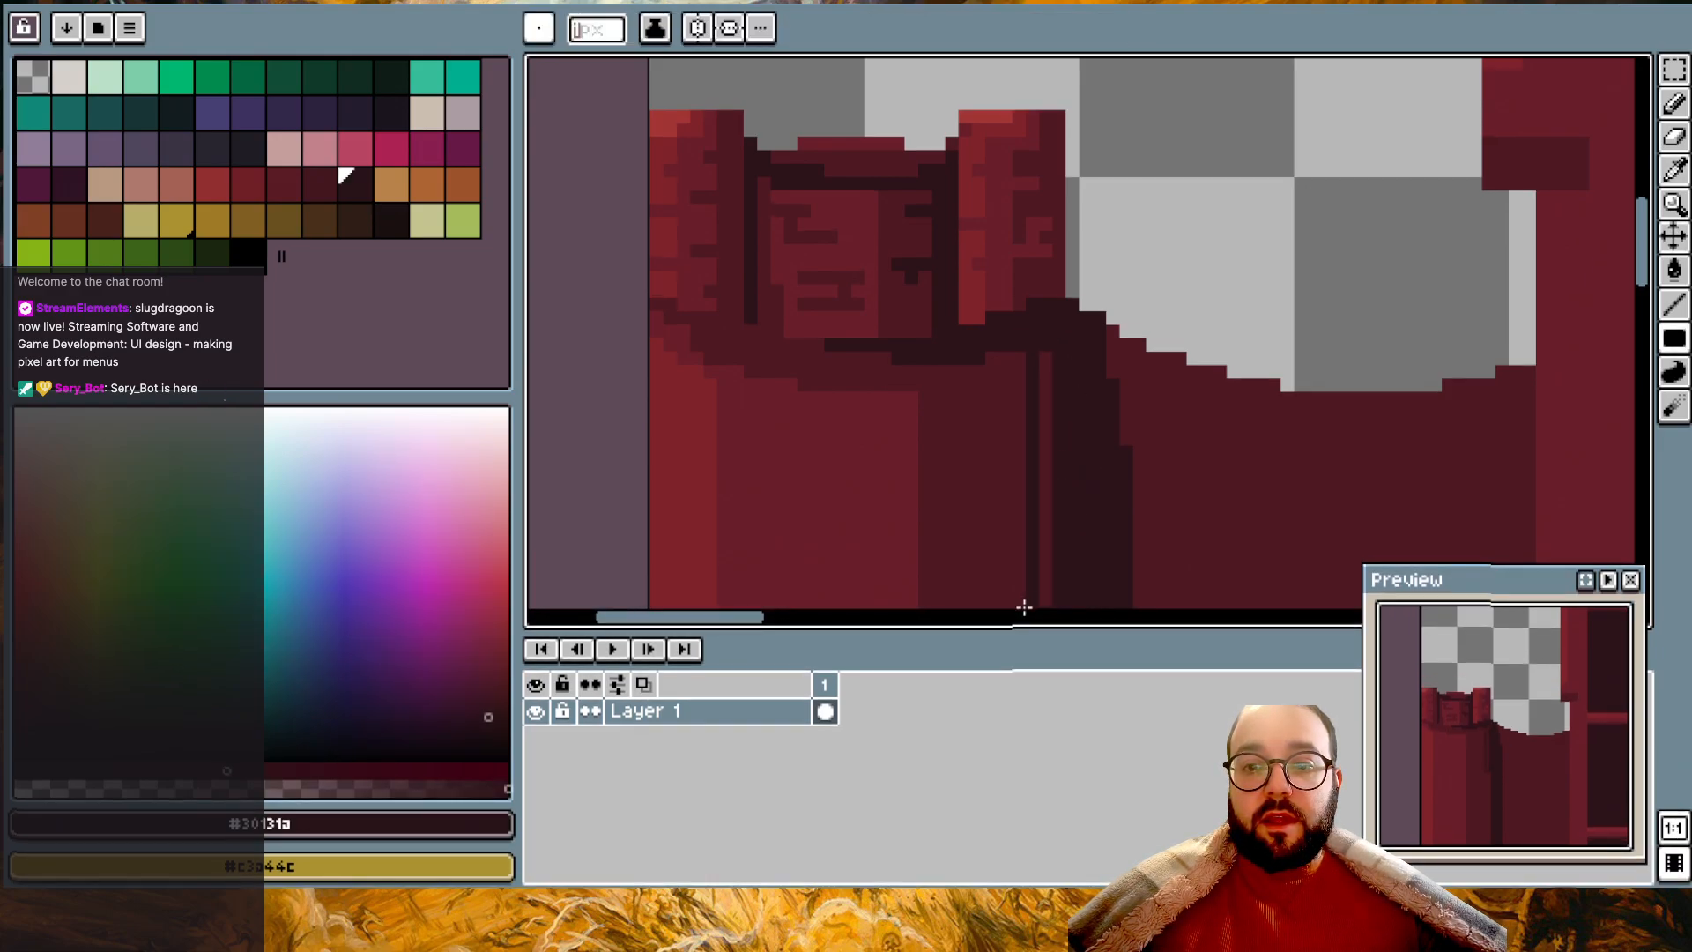
scroll(1004, 605, down, 3)
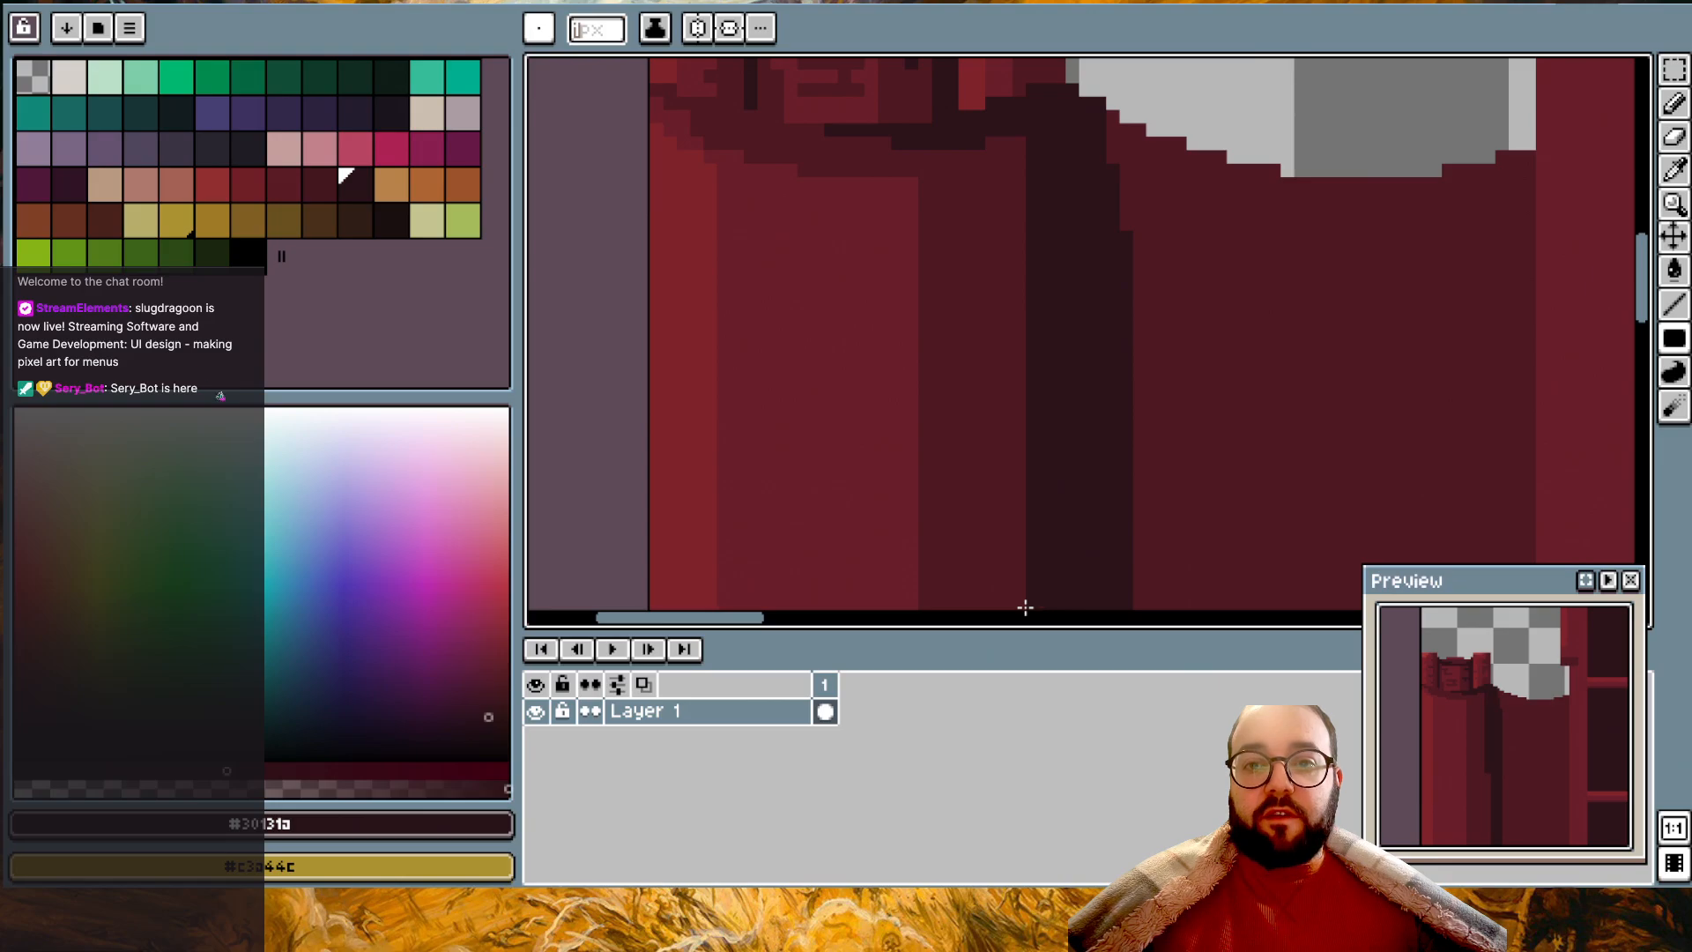
scroll(1022, 607, down, 2)
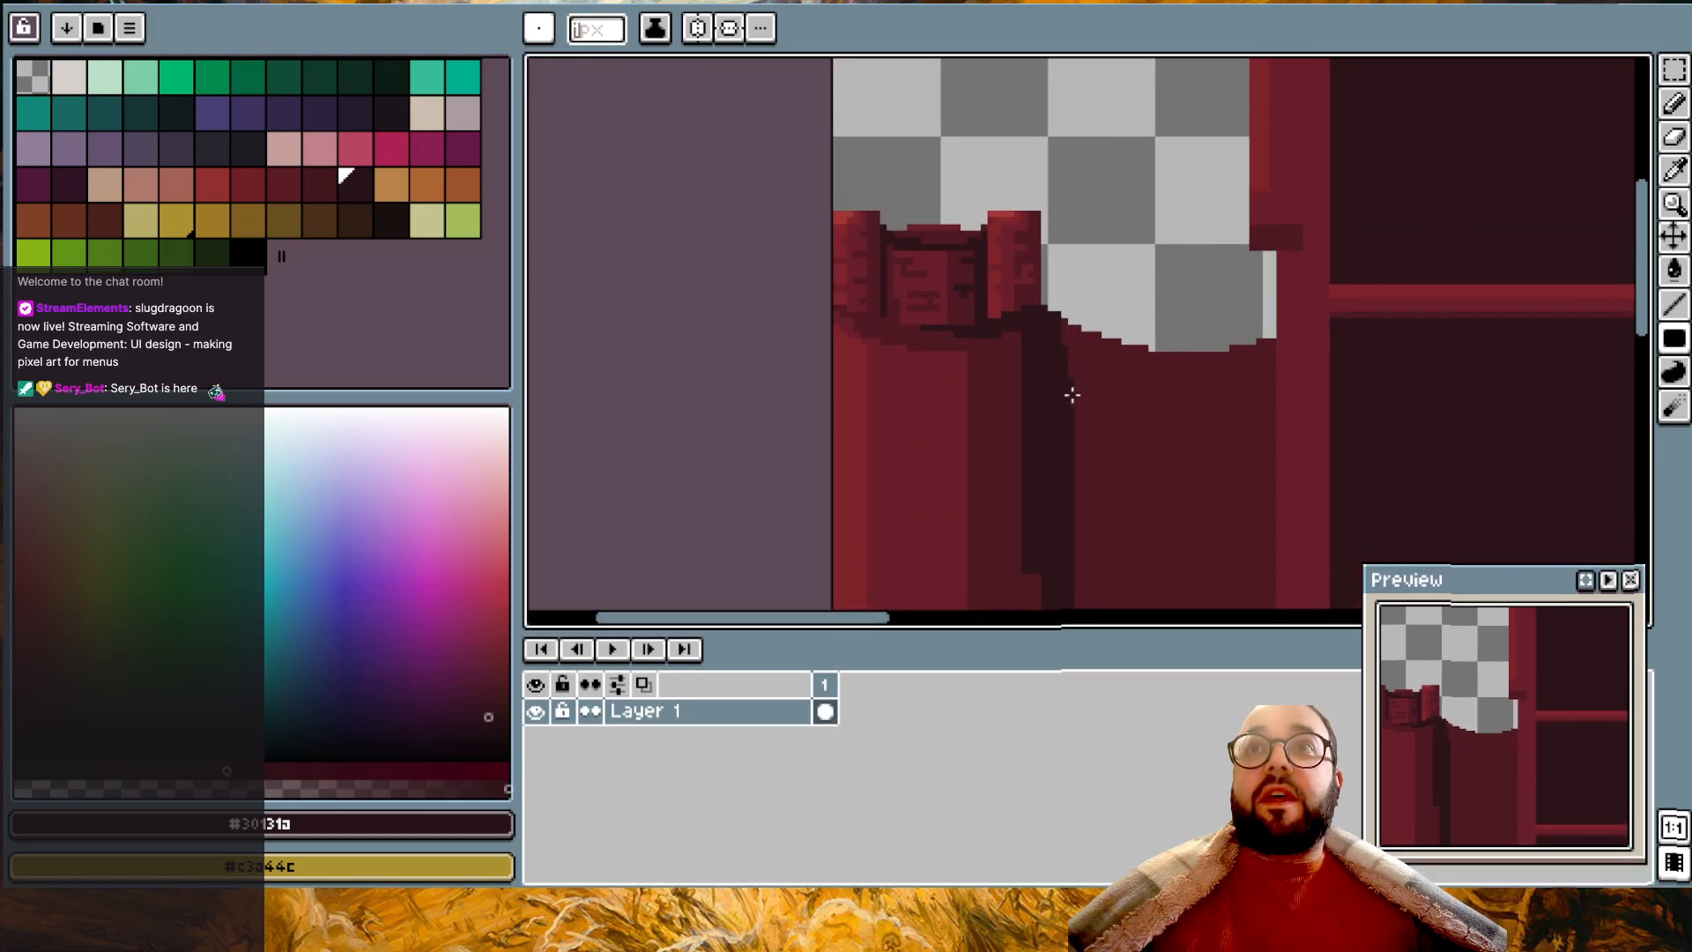
scroll(1050, 417, down, 2)
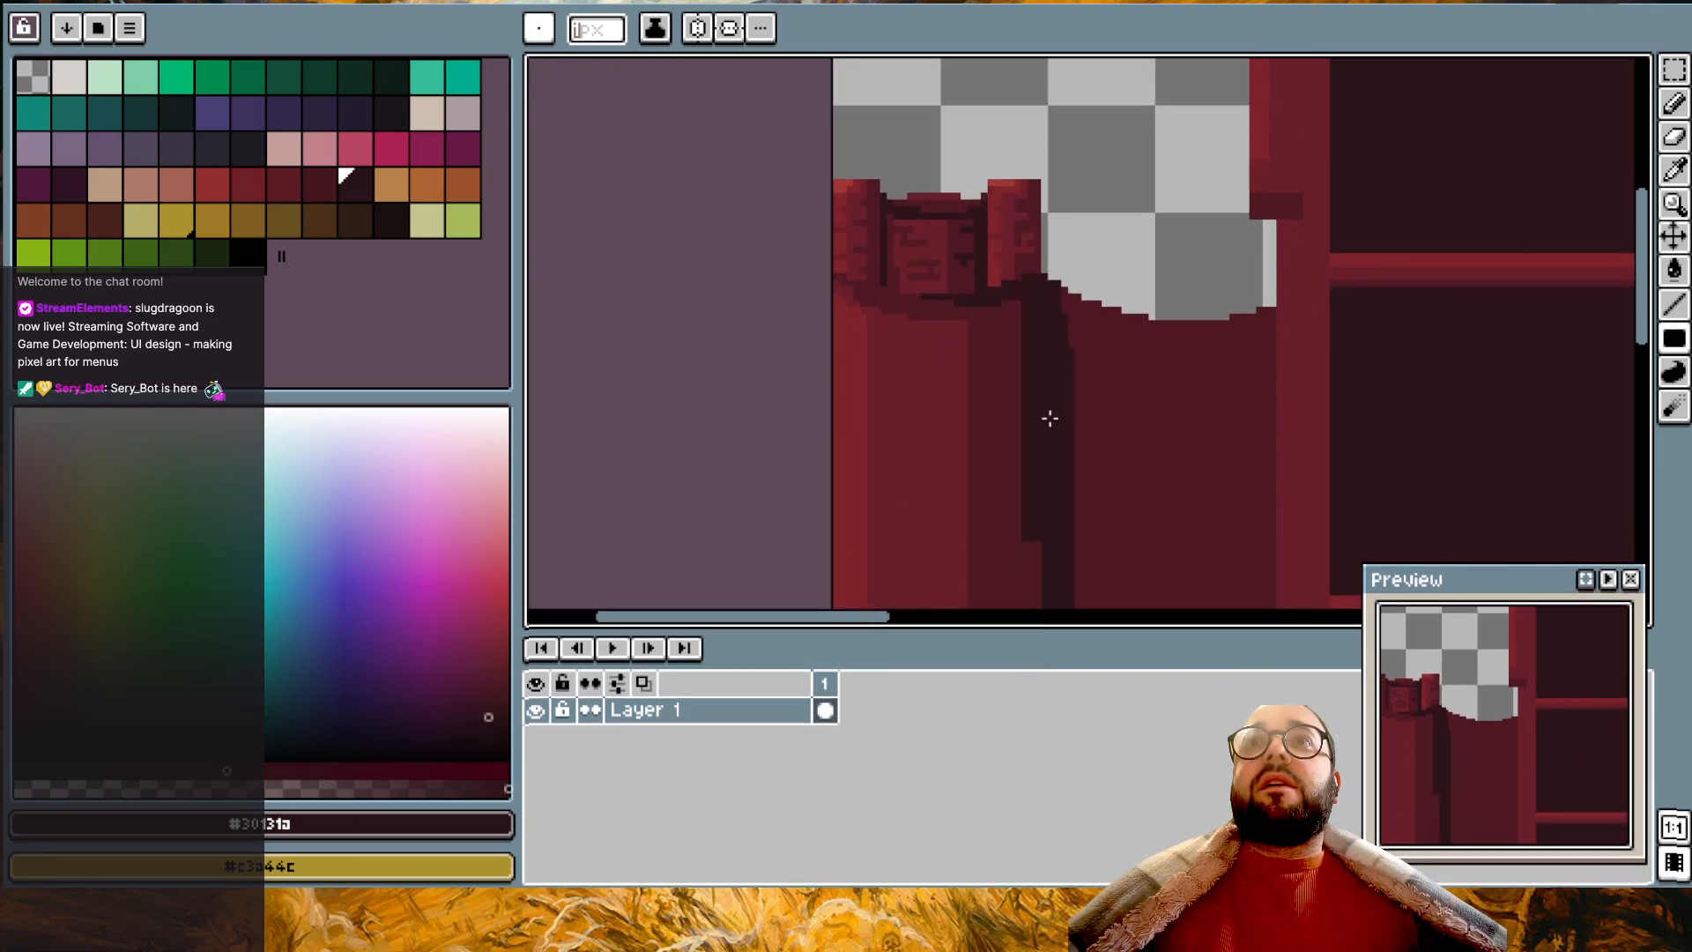
scroll(1034, 350, down, 1)
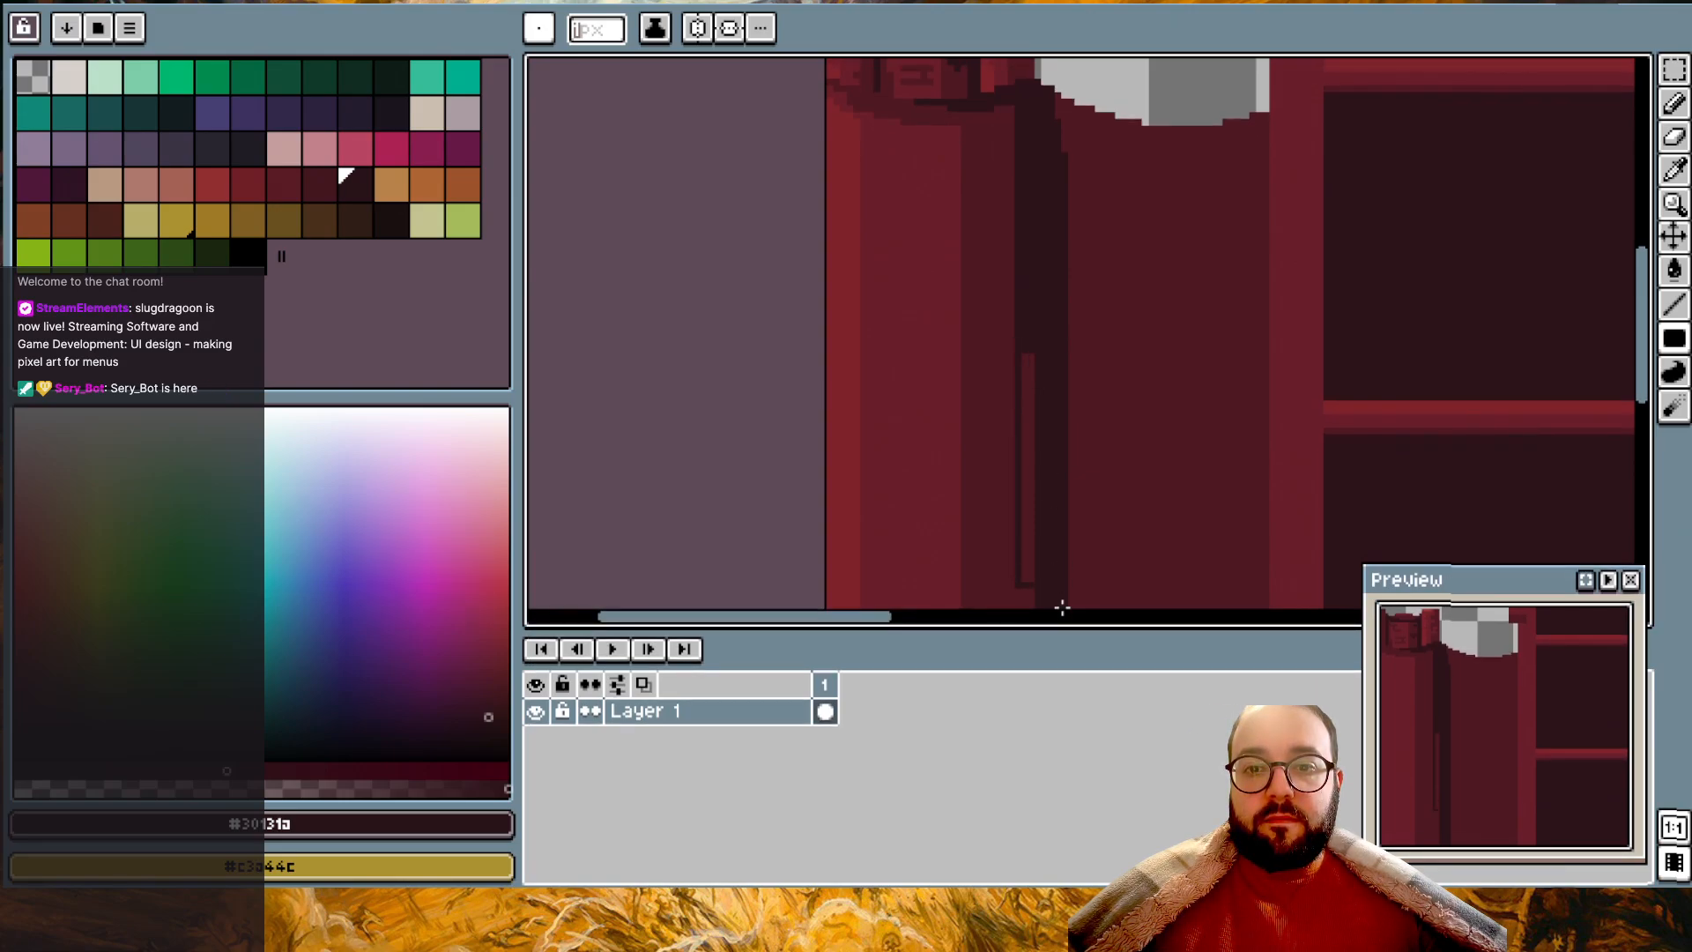
scroll(1062, 586, down, 2)
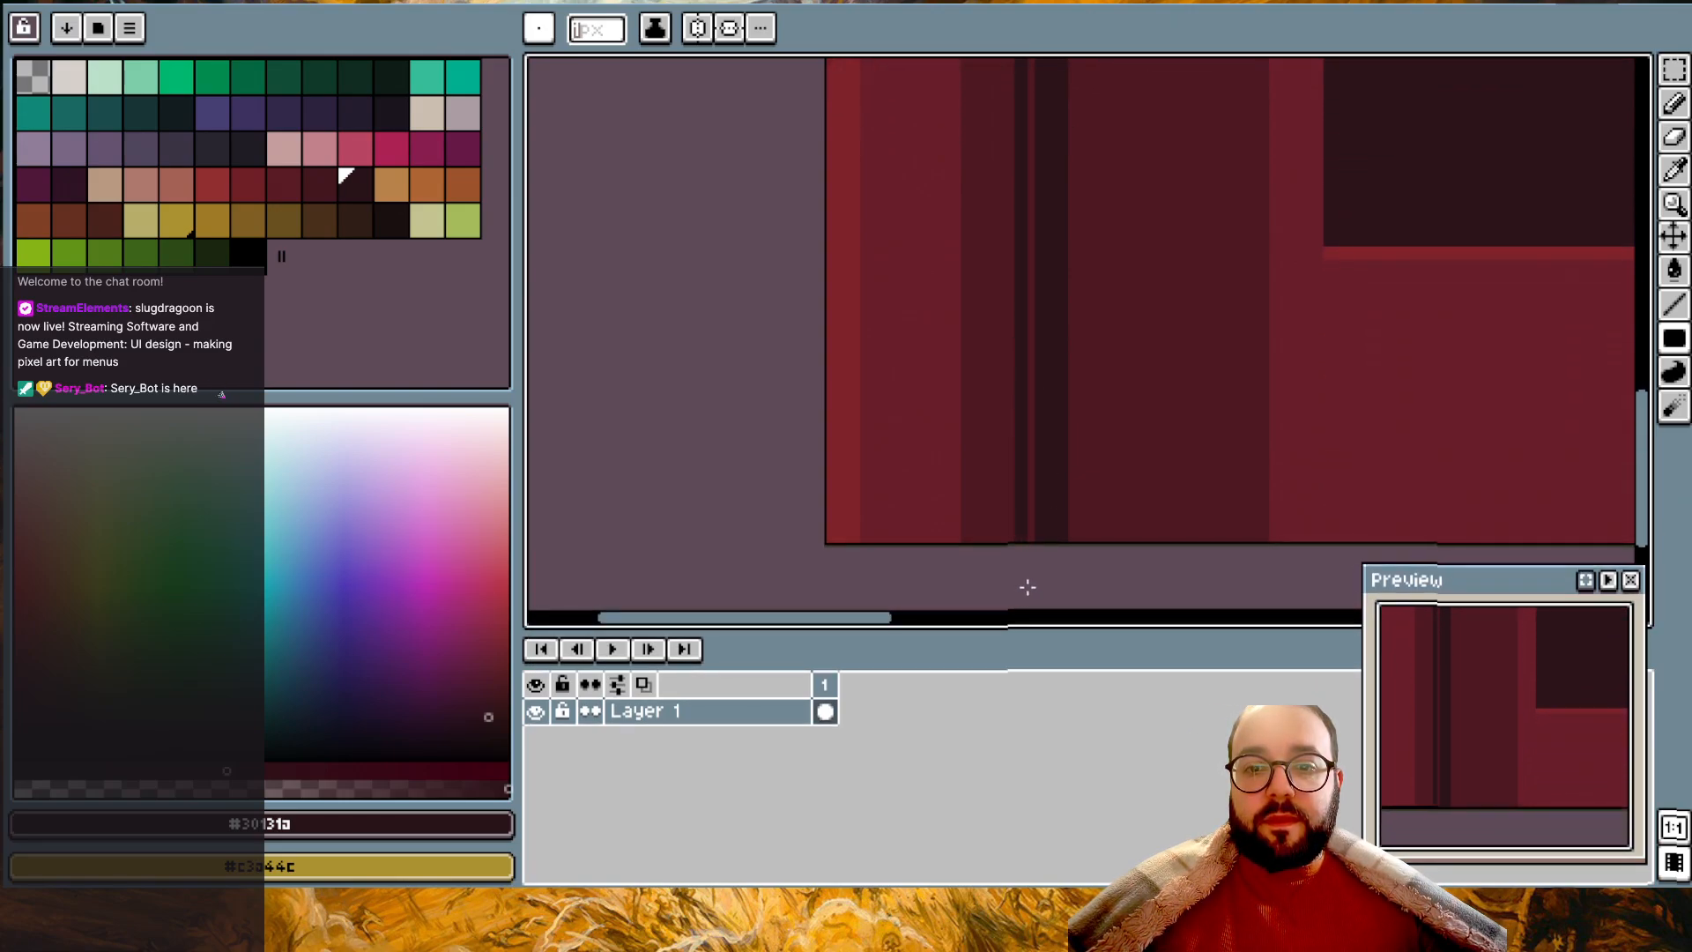
scroll(1031, 591, up, 5)
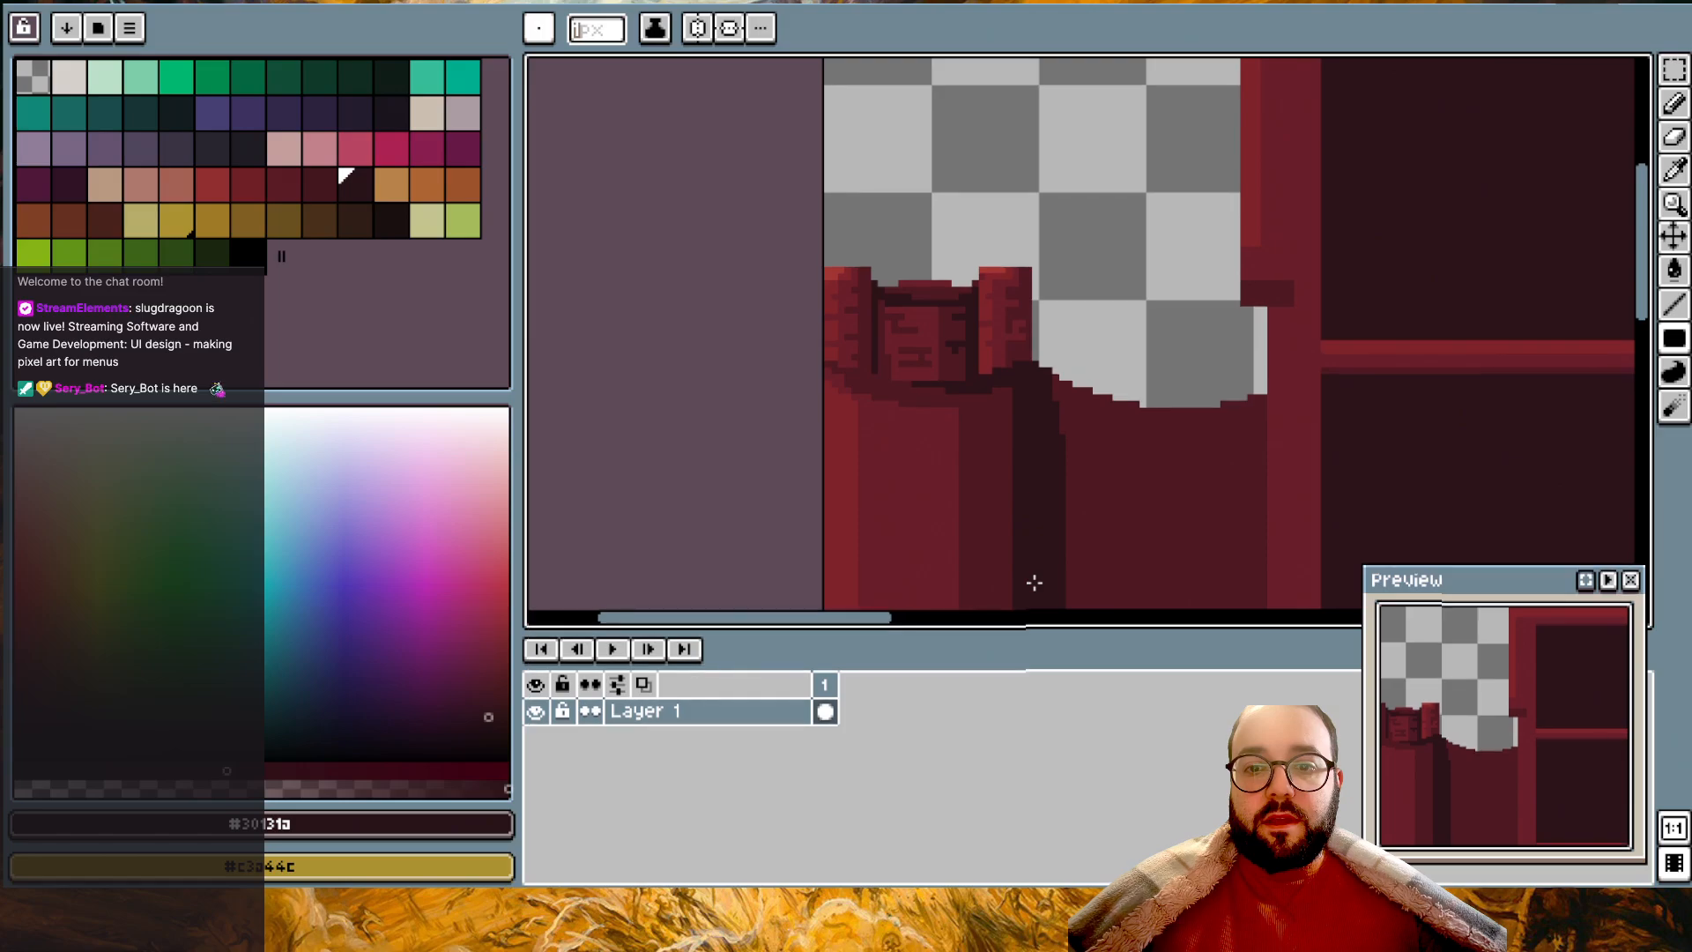
scroll(1033, 582, down, 3)
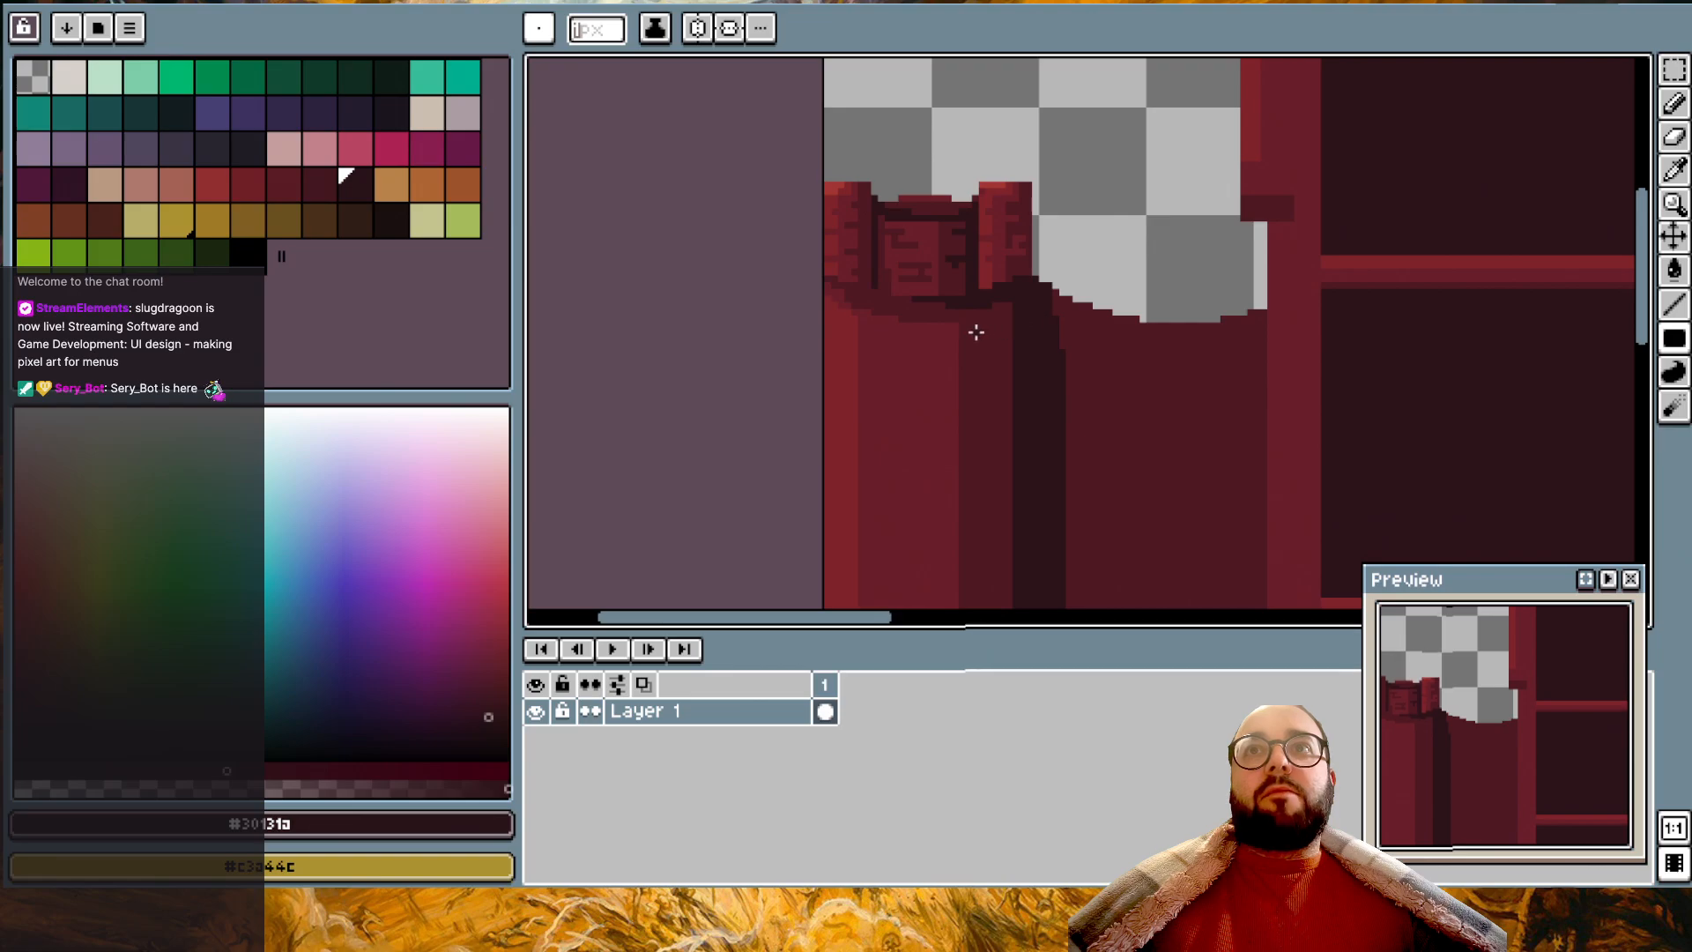
- Paint a cluster of #30131a brick marks on the shaft's #541f27 shadow band, just below the battlements
scroll(992, 359, up, 1)
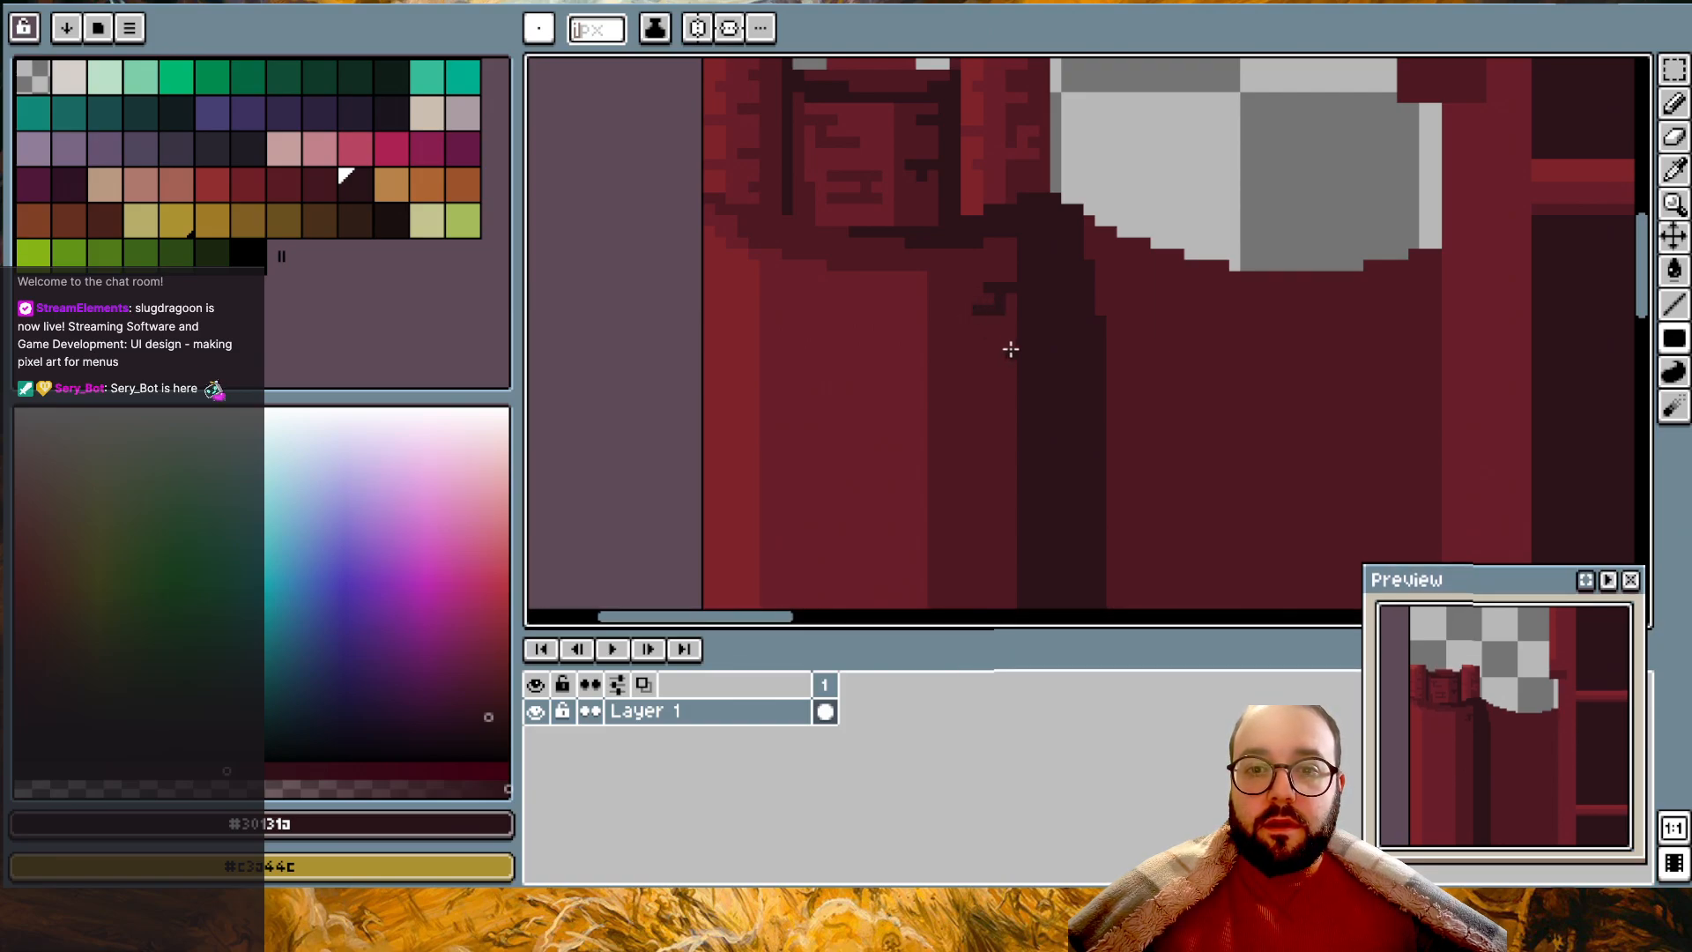
drag(1009, 348, 968, 350)
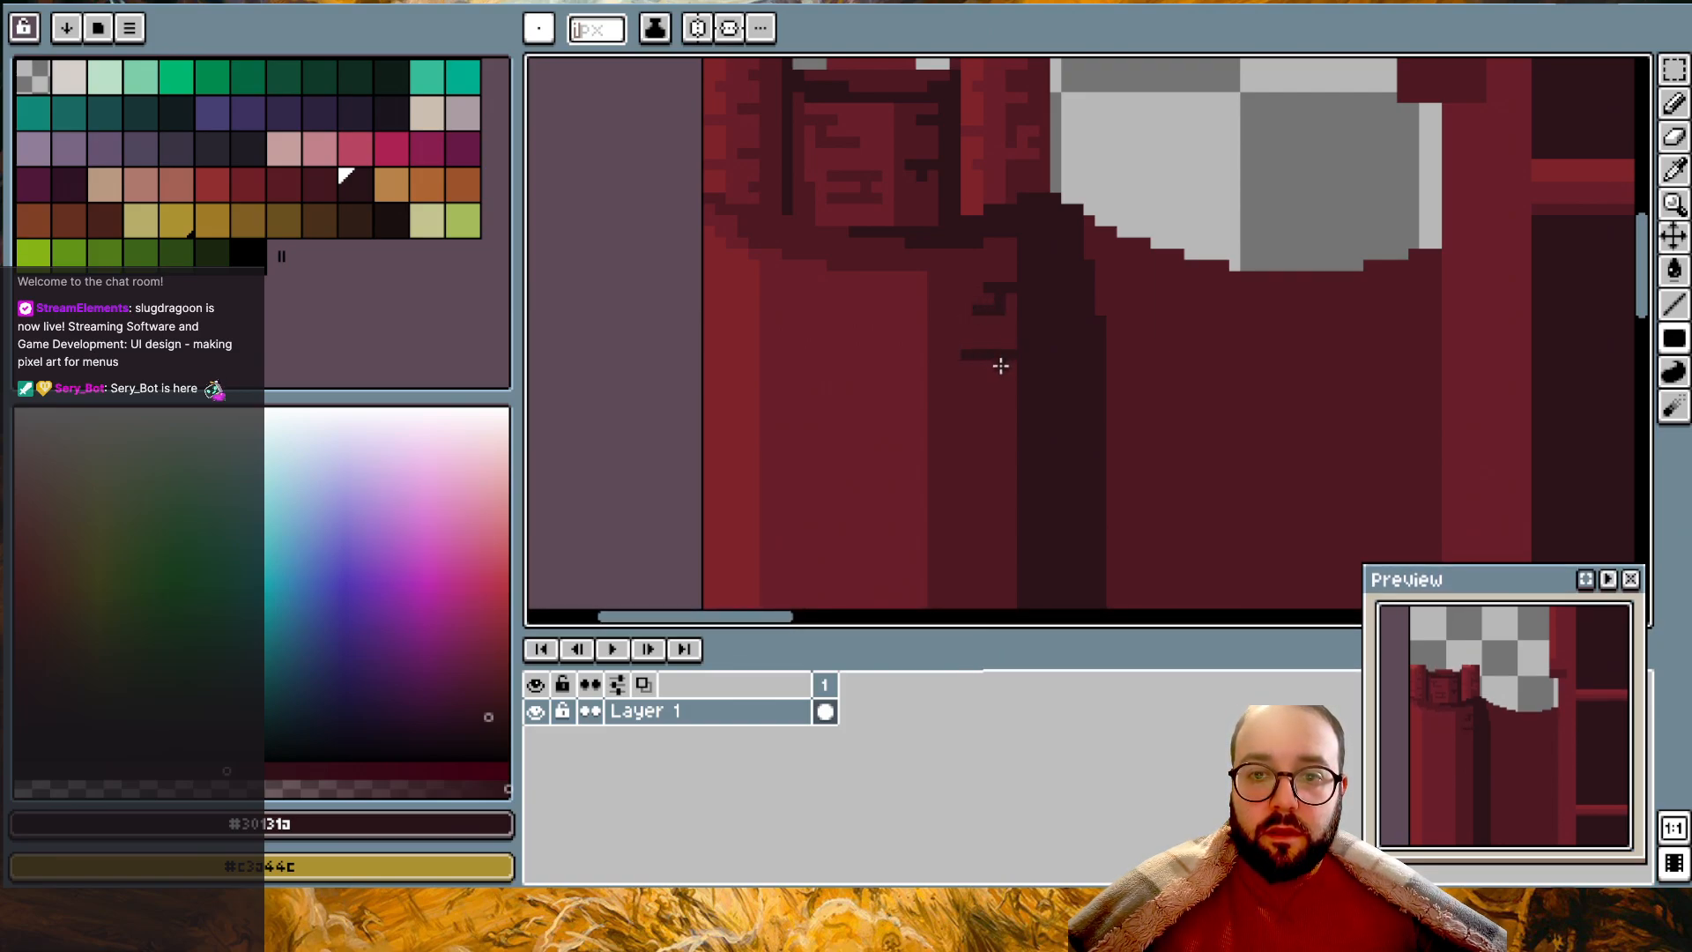
drag(1003, 375, 967, 374)
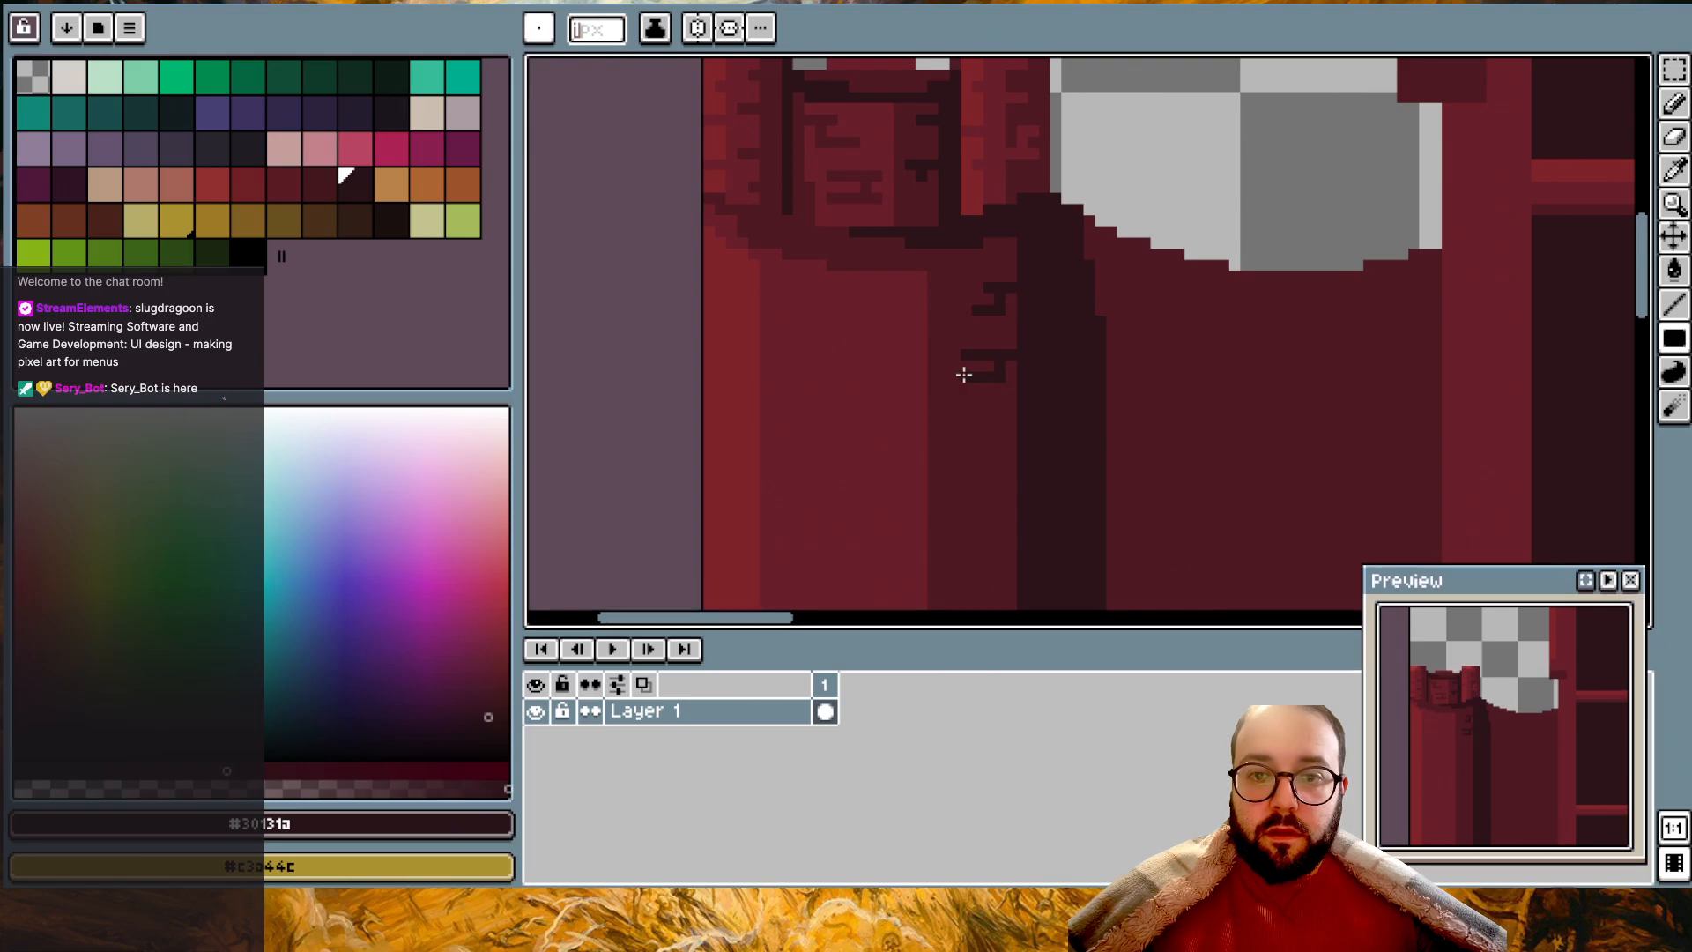
click(957, 378)
scroll(975, 386, down, 1)
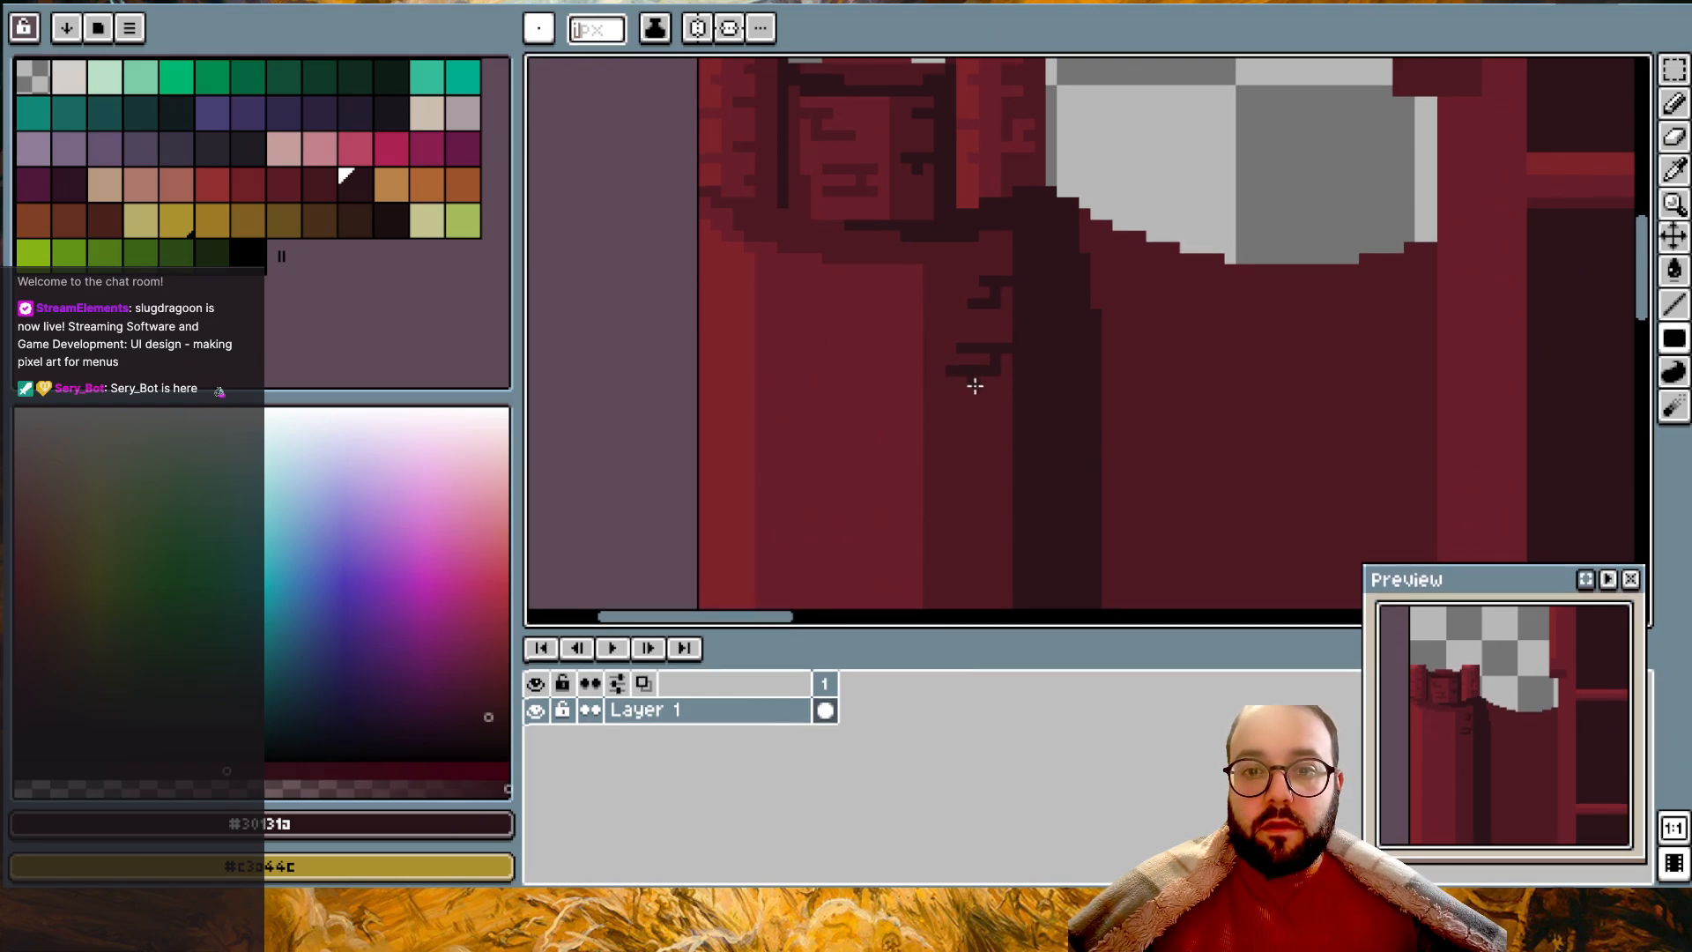
middle_drag(971, 386, 966, 319)
drag(980, 334, 945, 335)
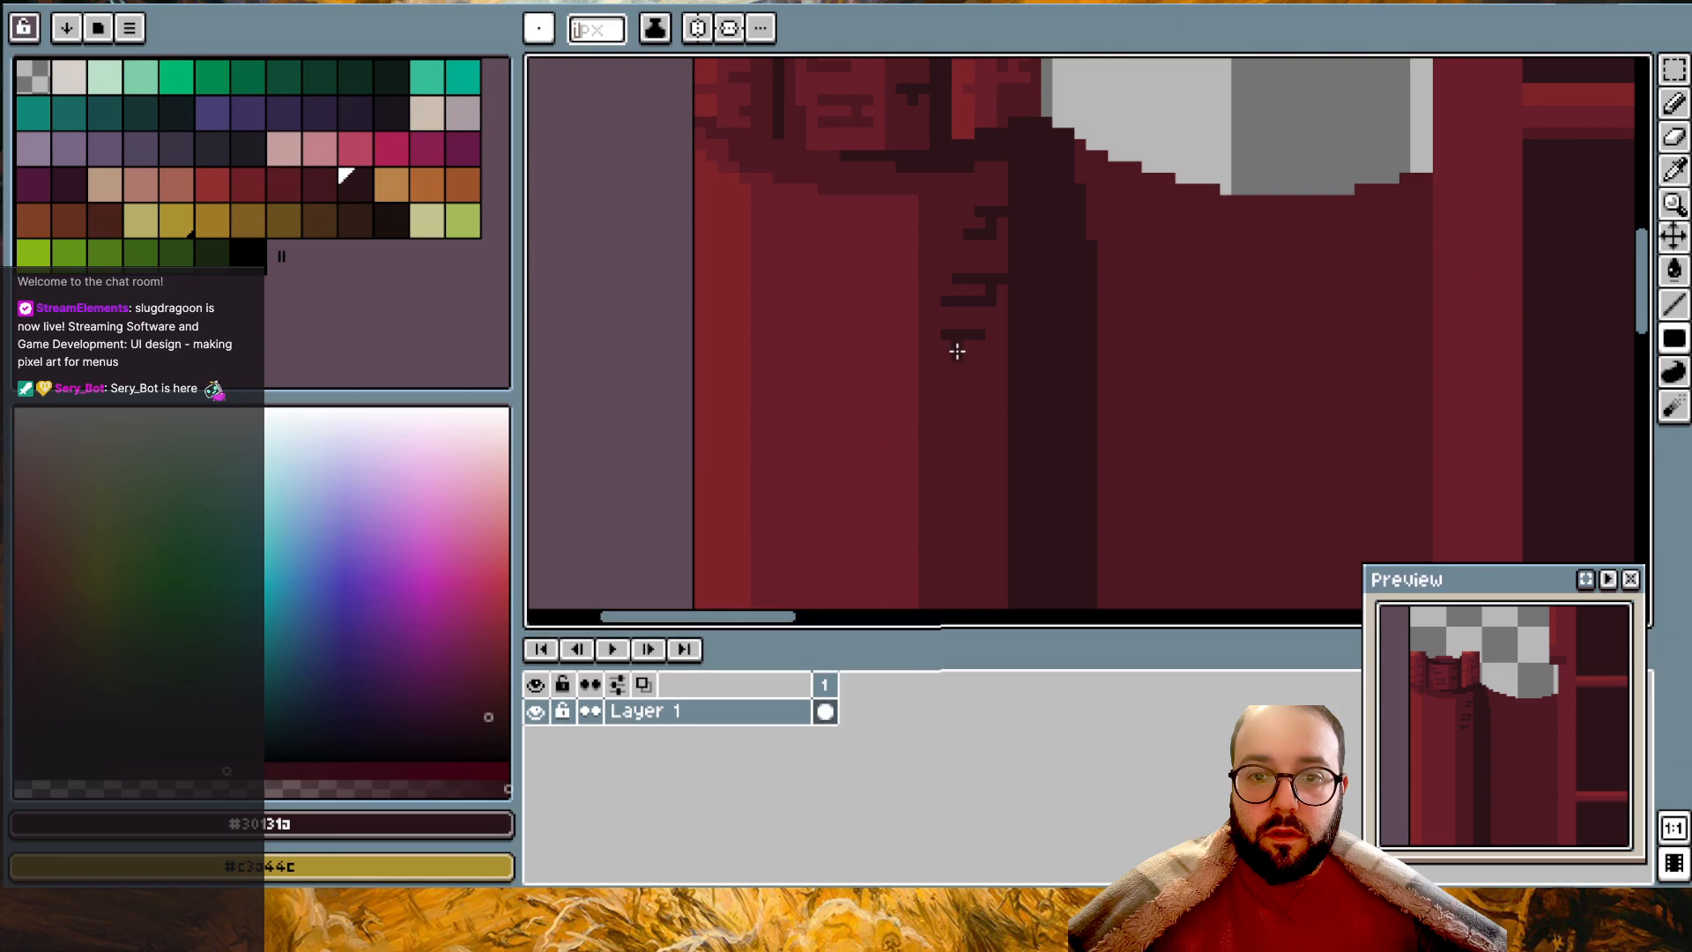
drag(957, 344, 970, 354)
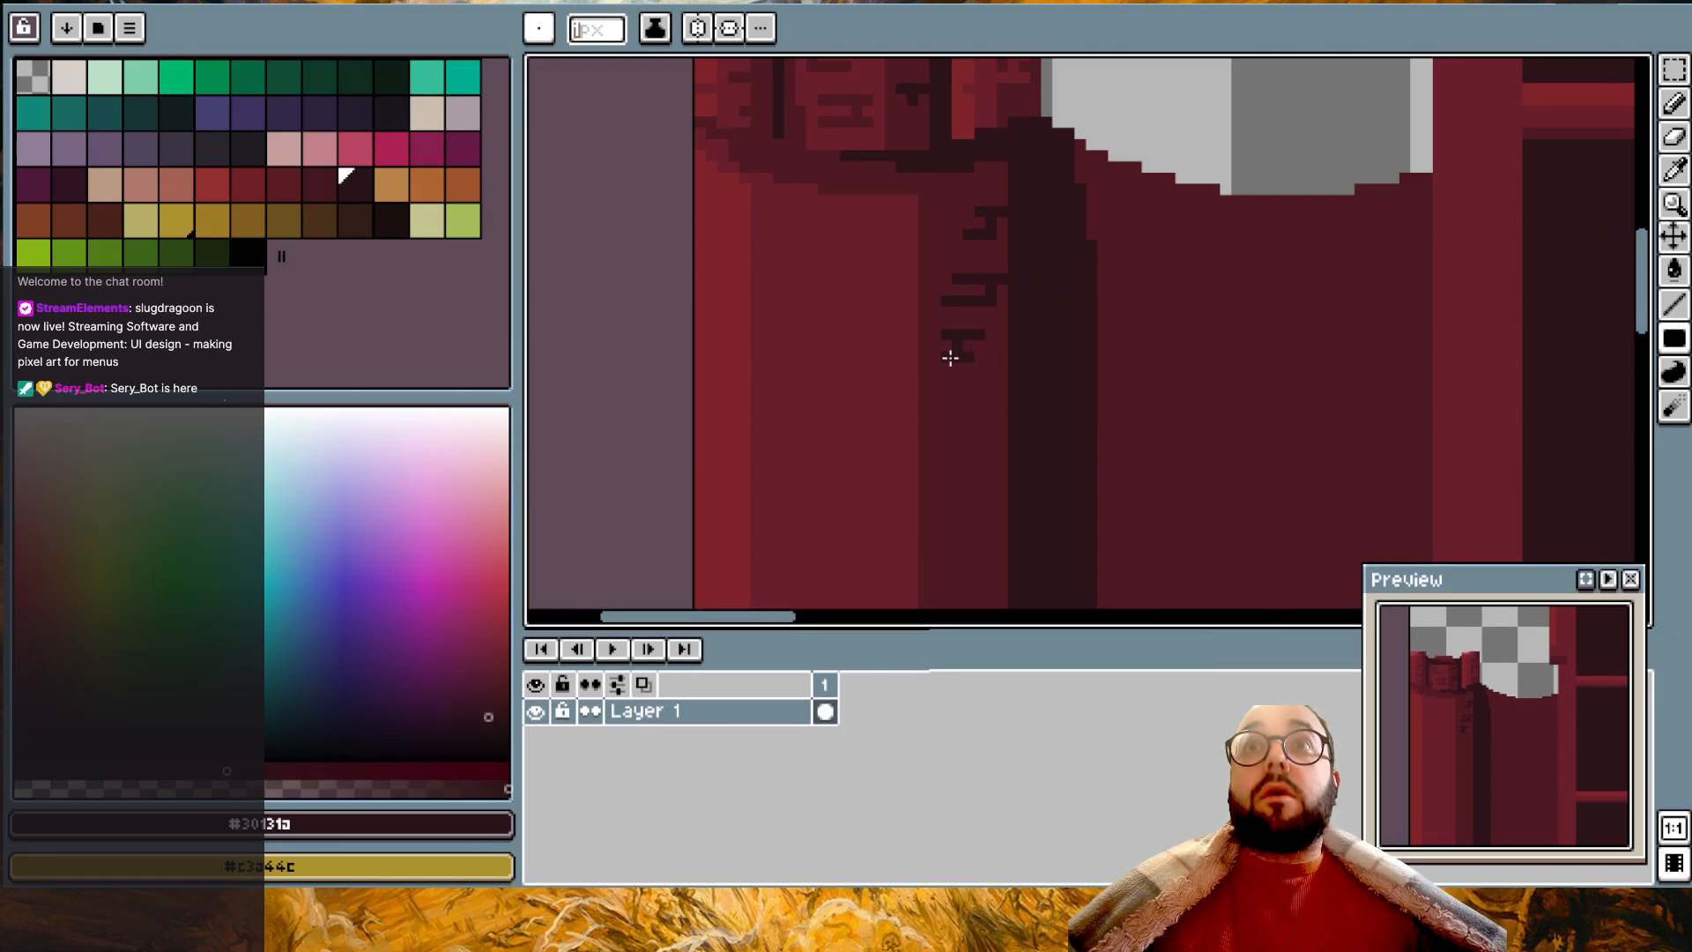
- Paint #541f27 brick marks on the shaft's mid-tone face below the battlements, continuing one into the shadow band with #30131a
alt+click(930, 222)
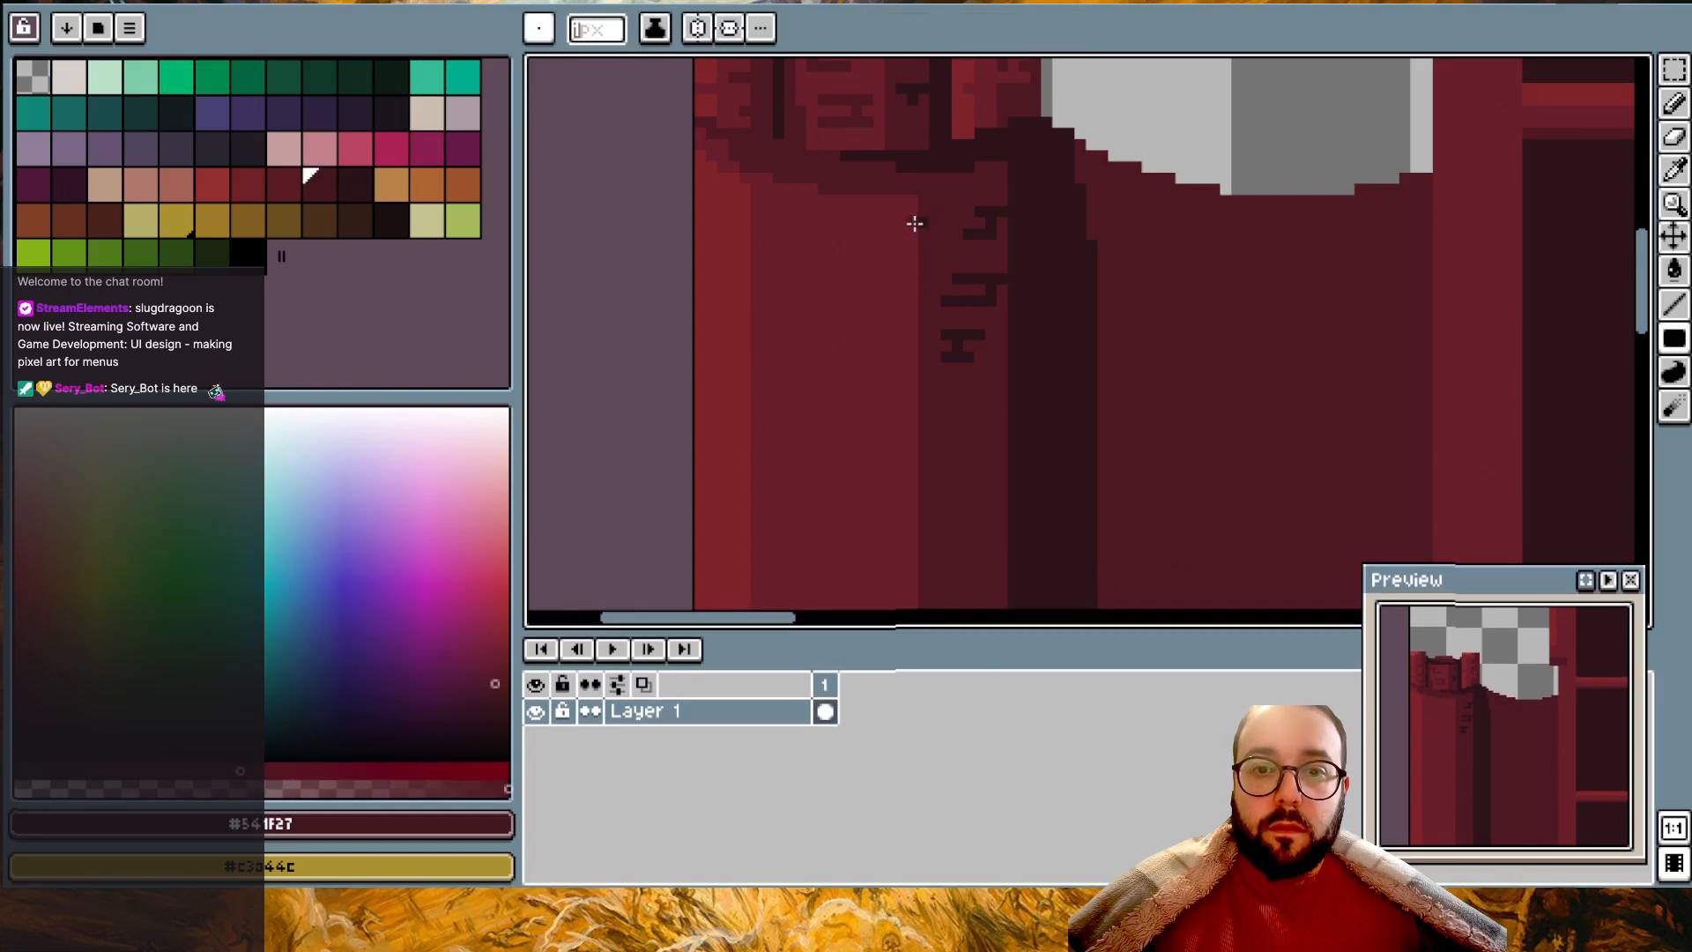
alt+click(924, 219)
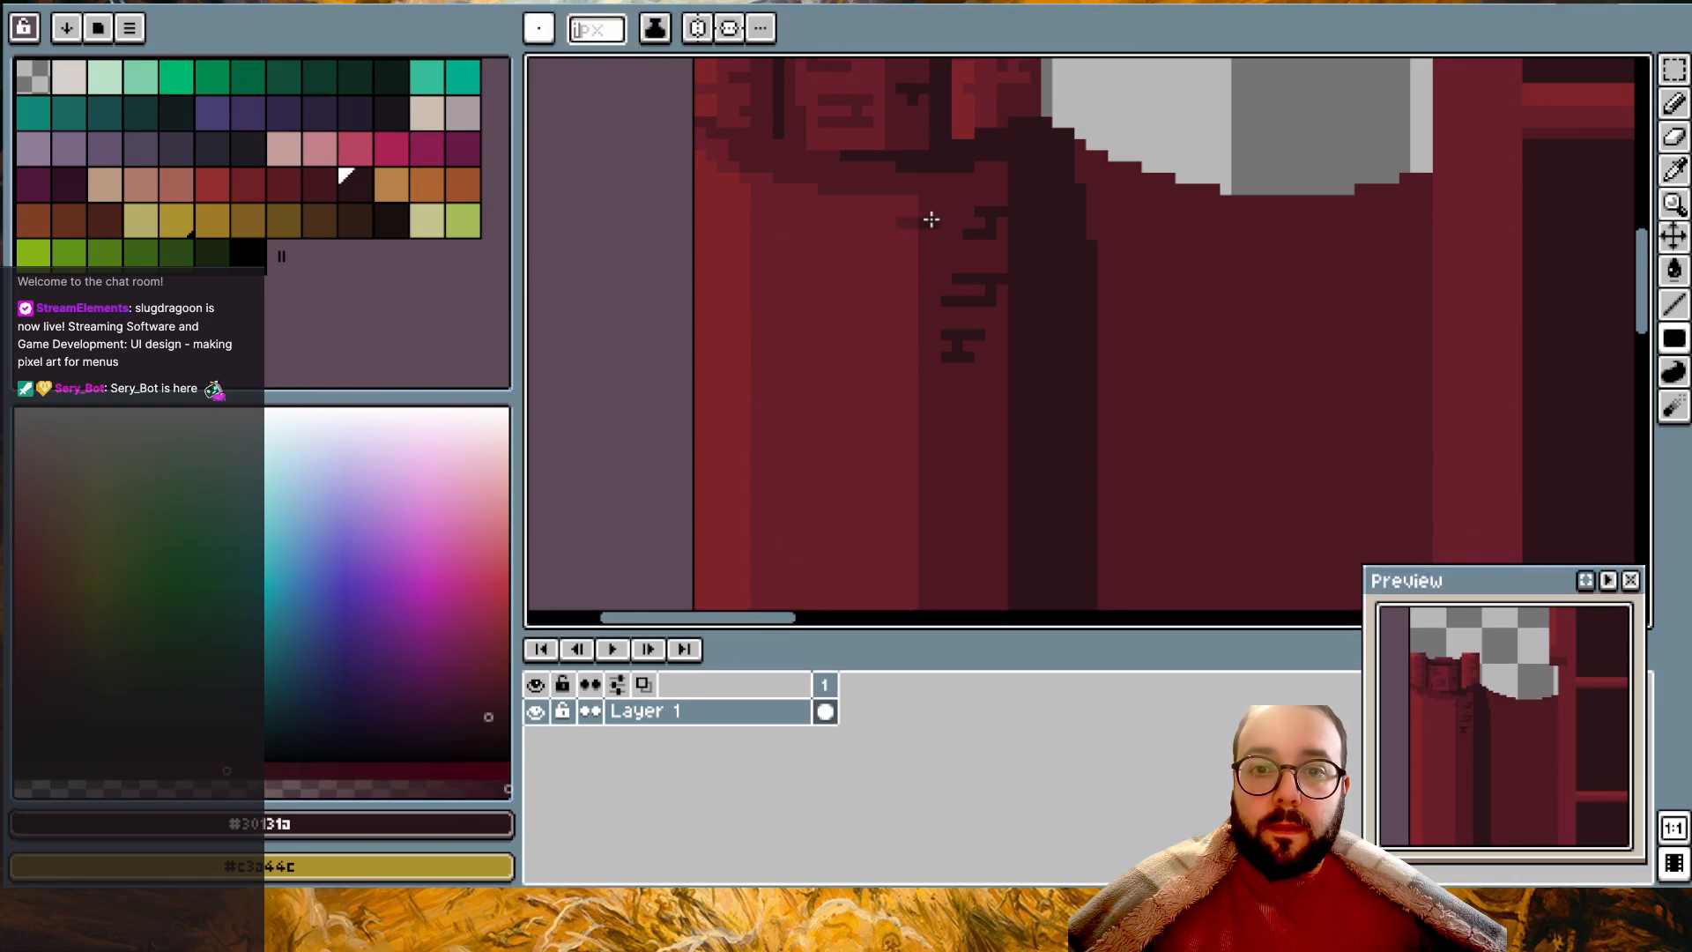
alt+click(903, 217)
mouse_move(891, 218)
mouse_down()
mouse_move(836, 242)
mouse_move(873, 261)
mouse_move(772, 233)
mouse_up()
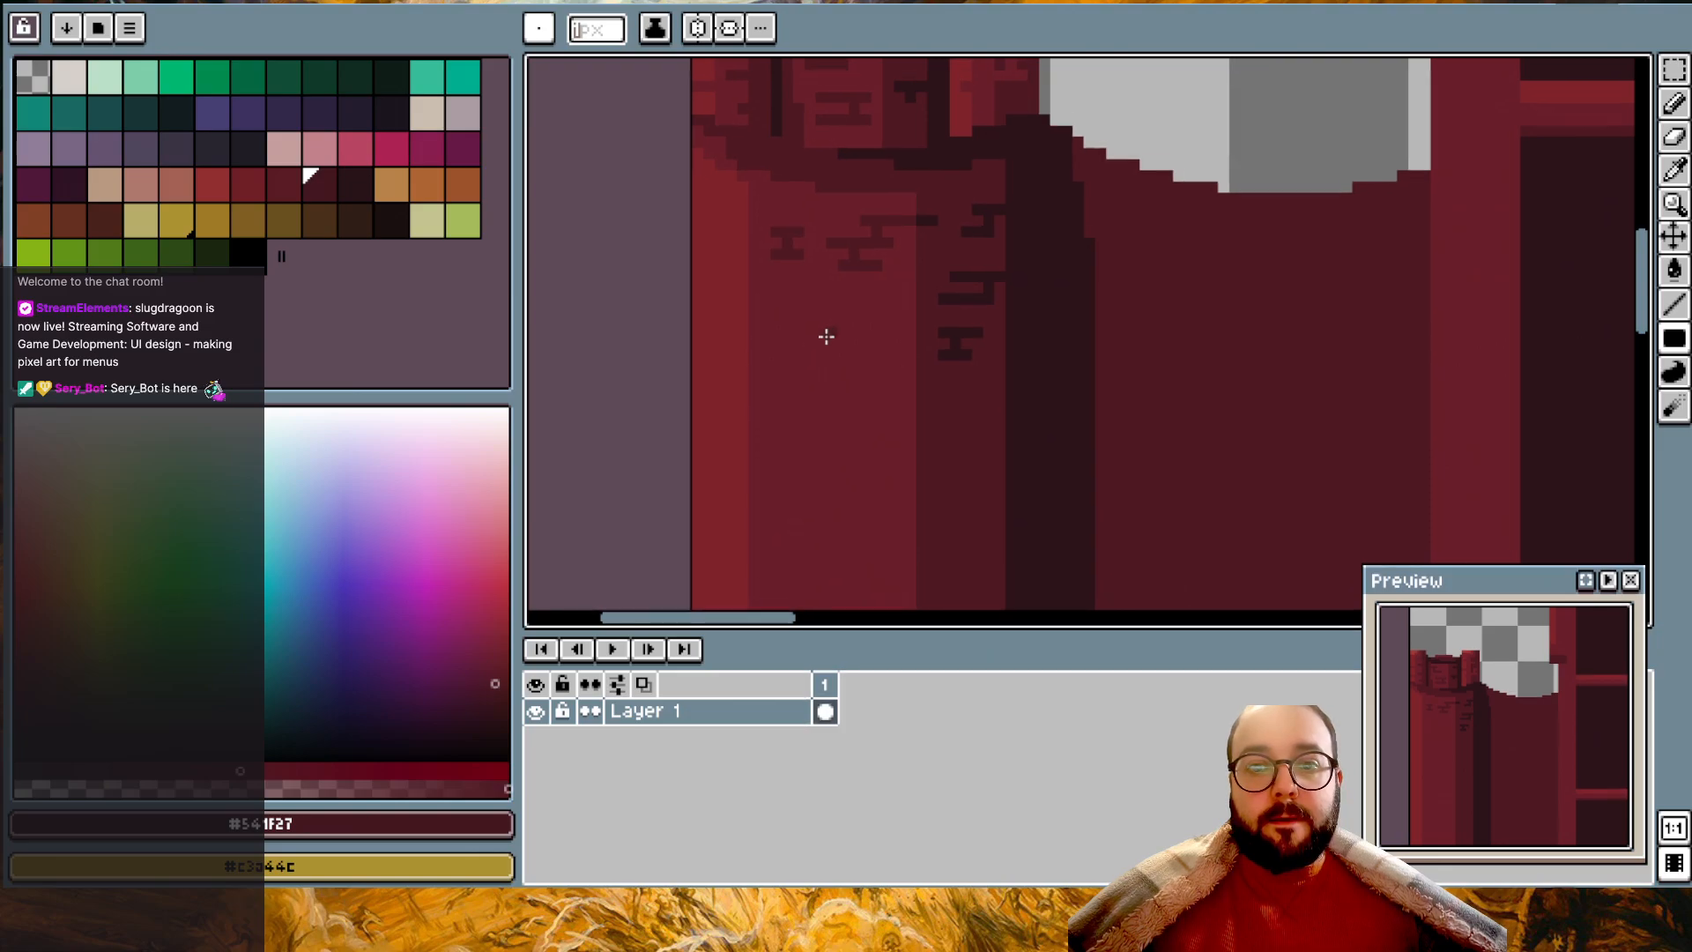
middle_drag(828, 336, 823, 282)
mouse_move(864, 247)
mouse_down()
mouse_move(762, 247)
mouse_move(891, 266)
mouse_up()
key(ctrl+z)
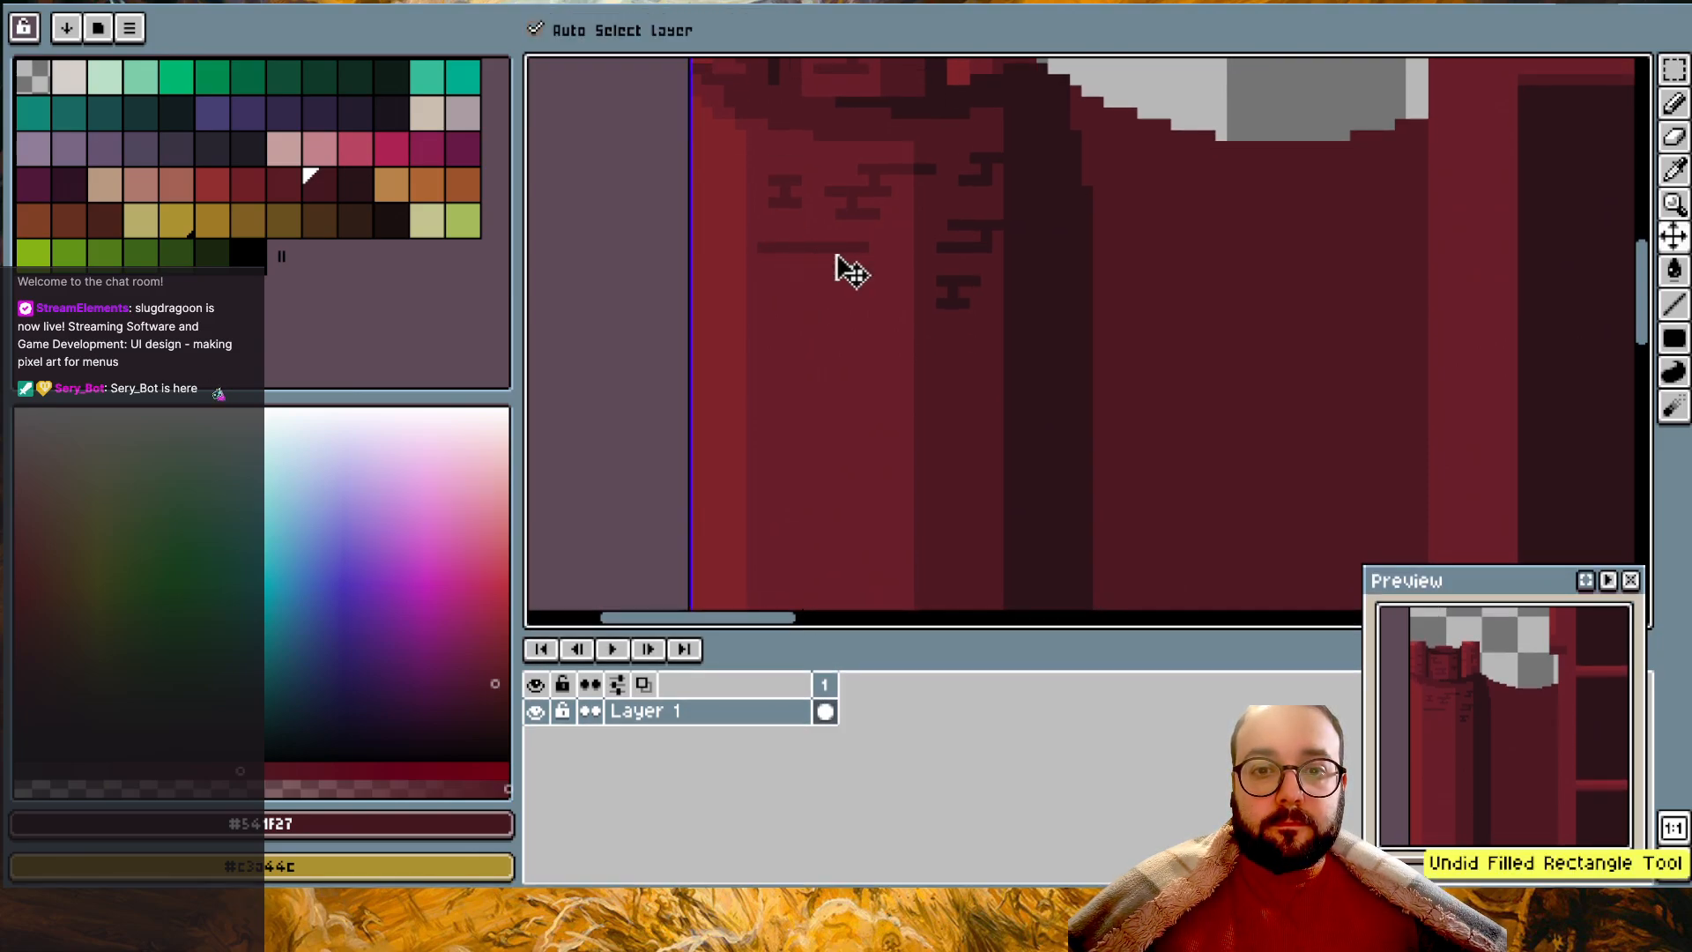
key(ctrl+z)
drag(876, 247, 768, 248)
drag(869, 269, 770, 269)
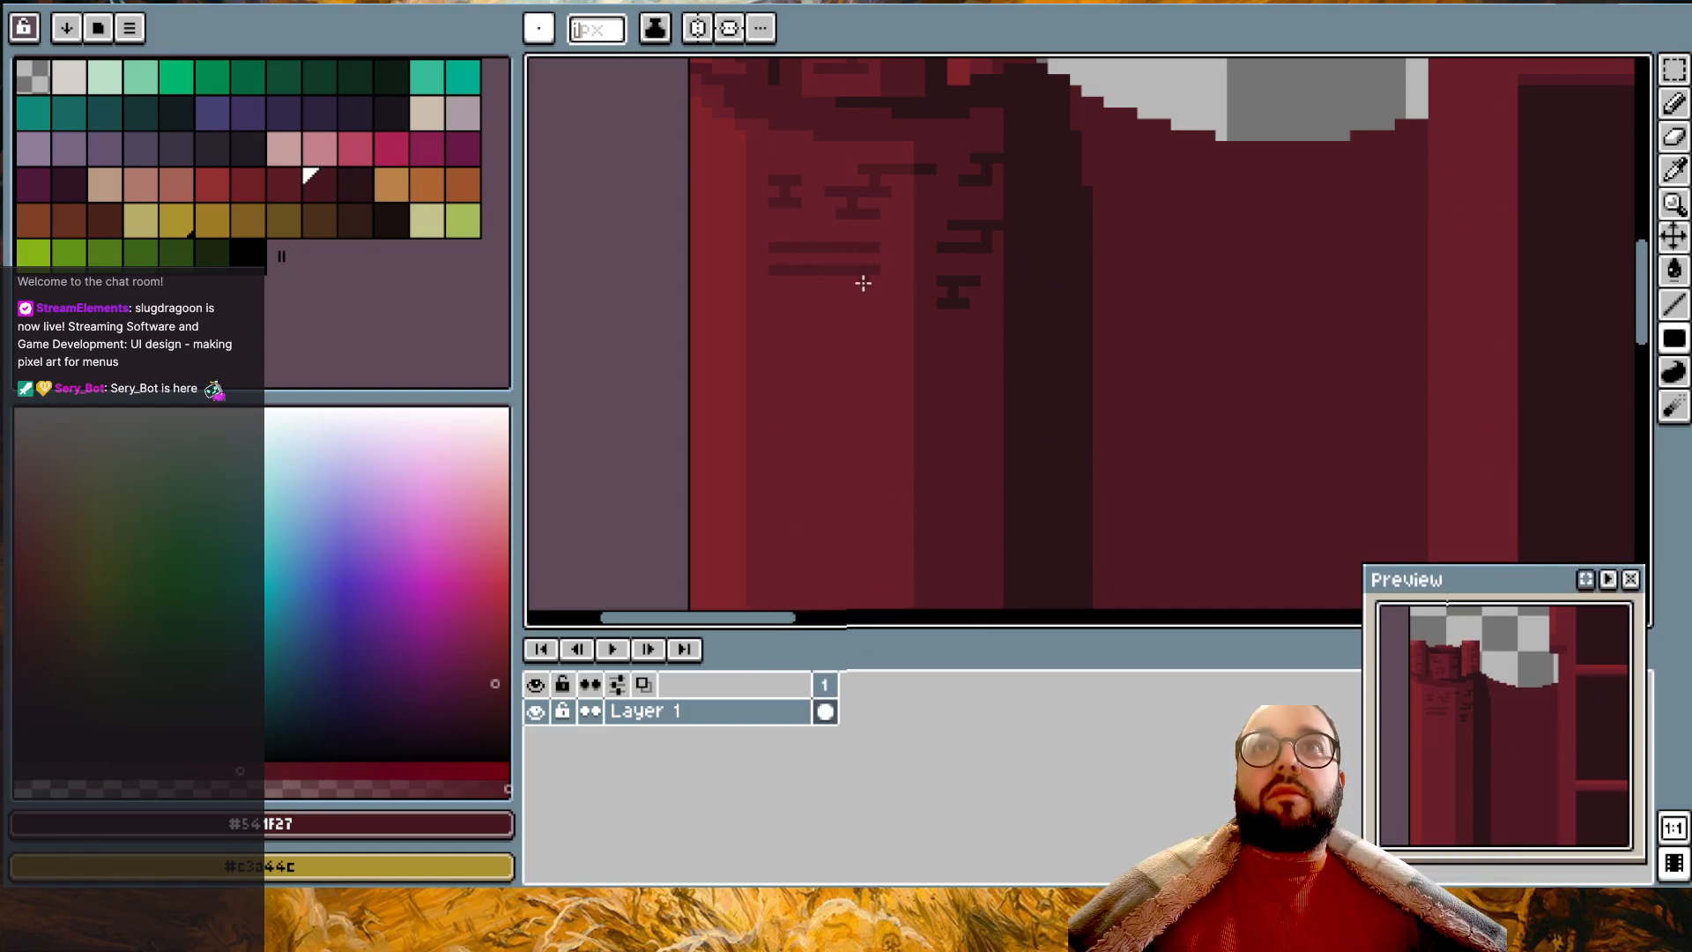
scroll(864, 282, down, 1)
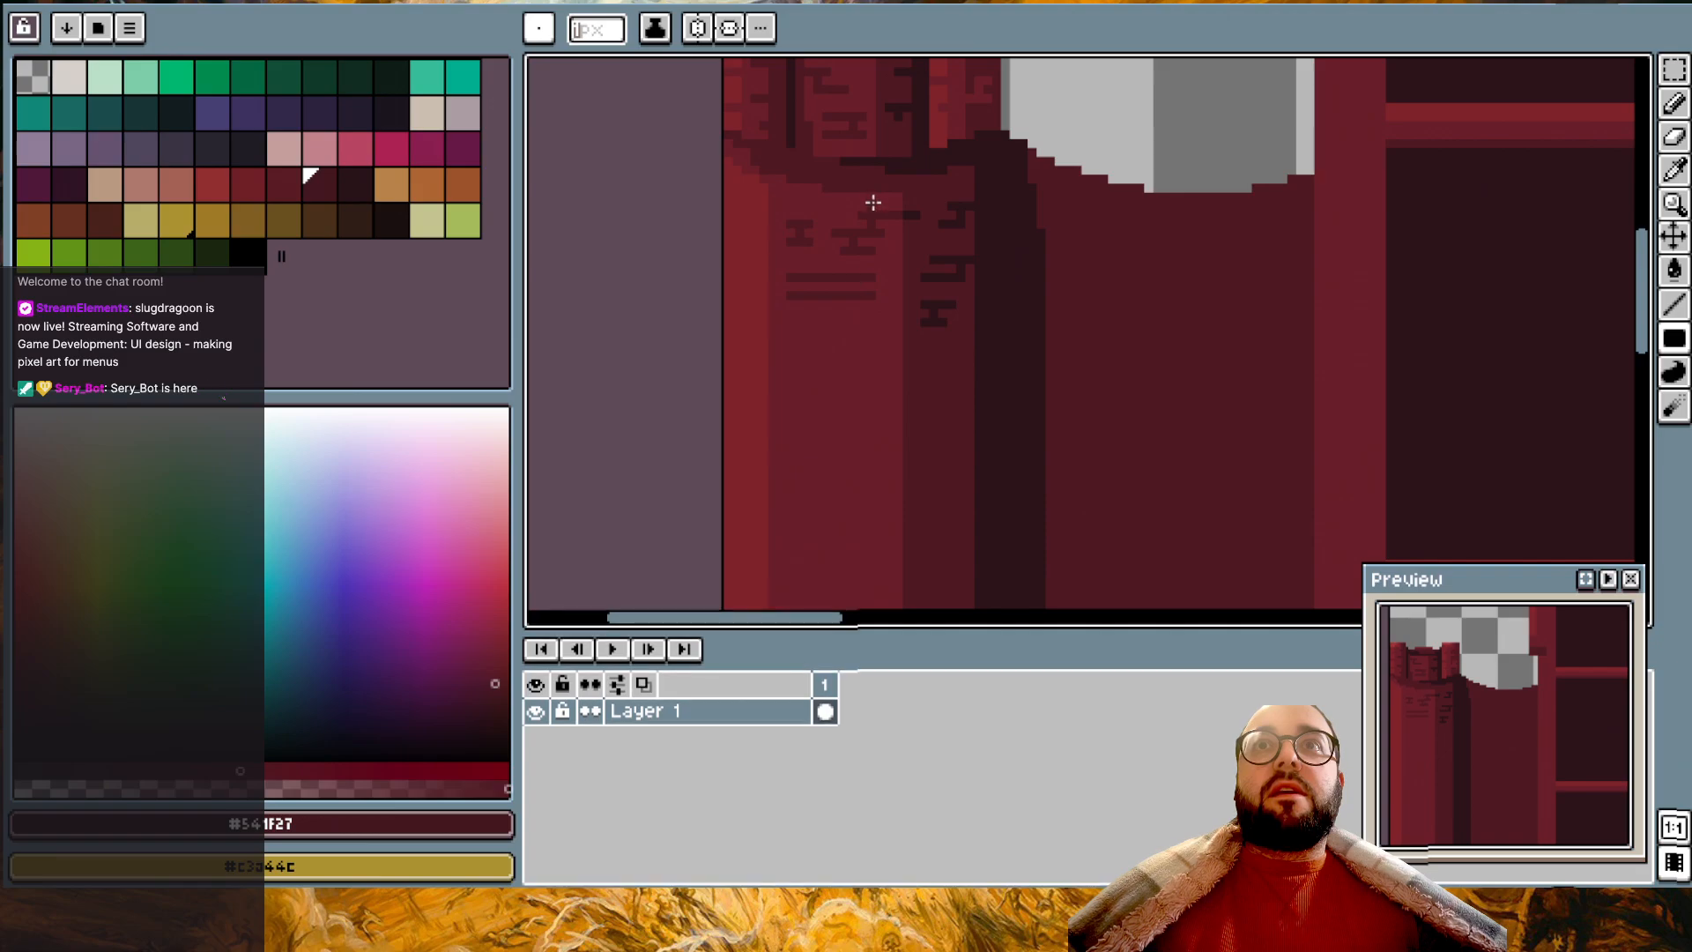
scroll(859, 206, up, 1)
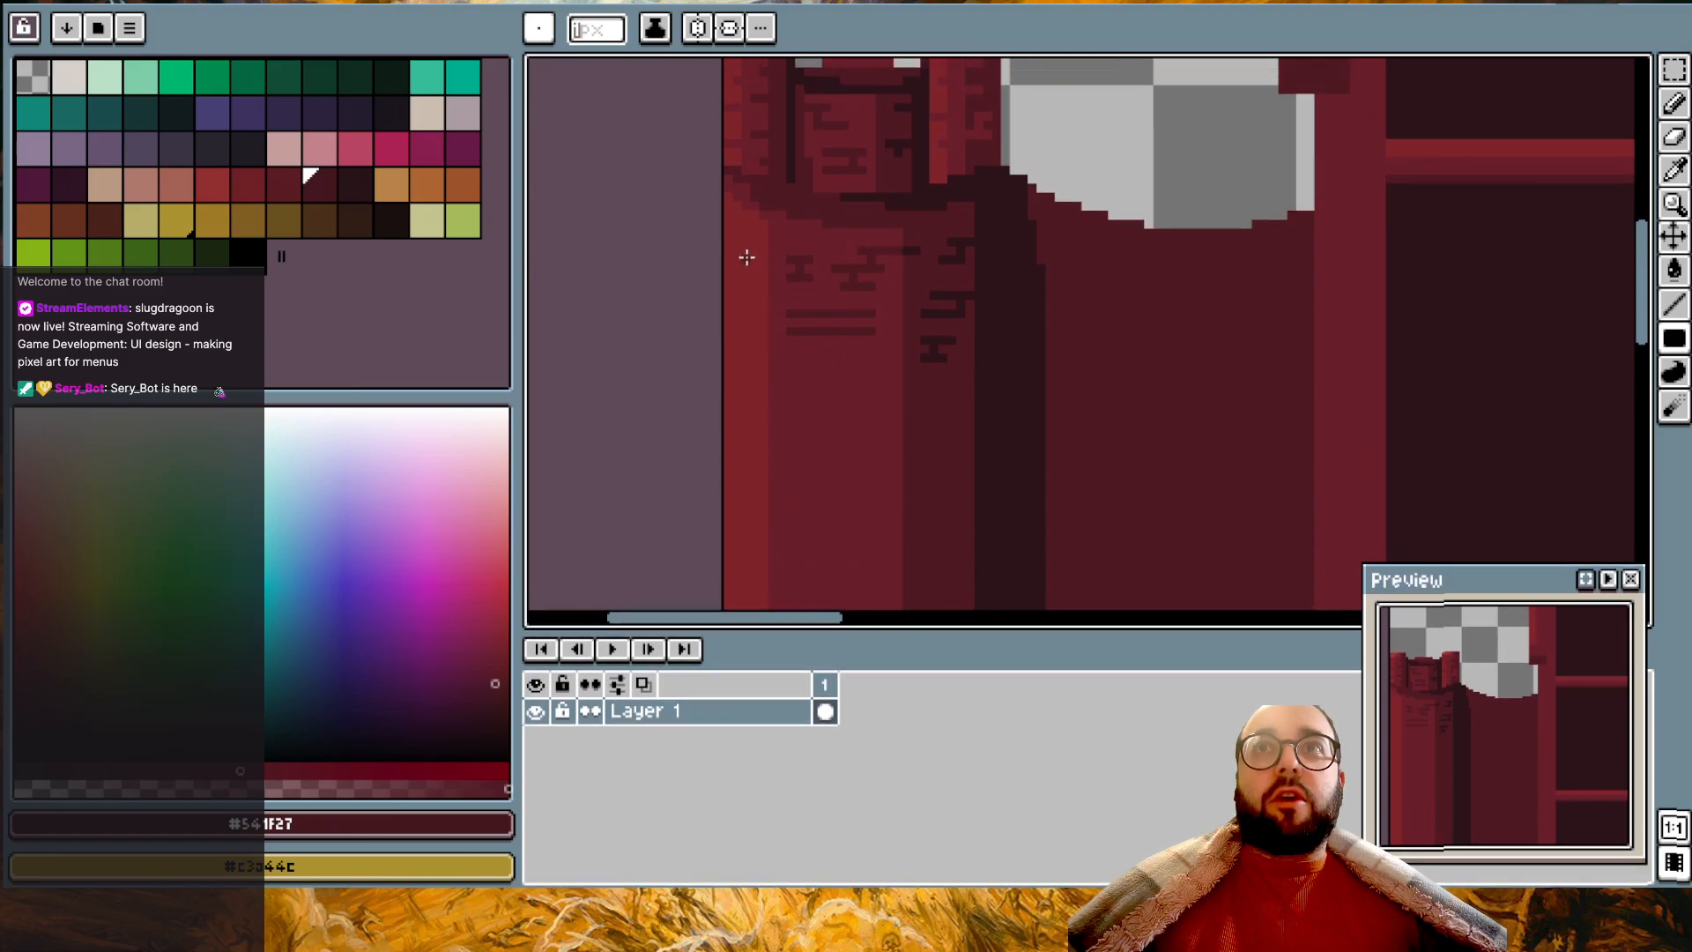
key(v)
key(b)
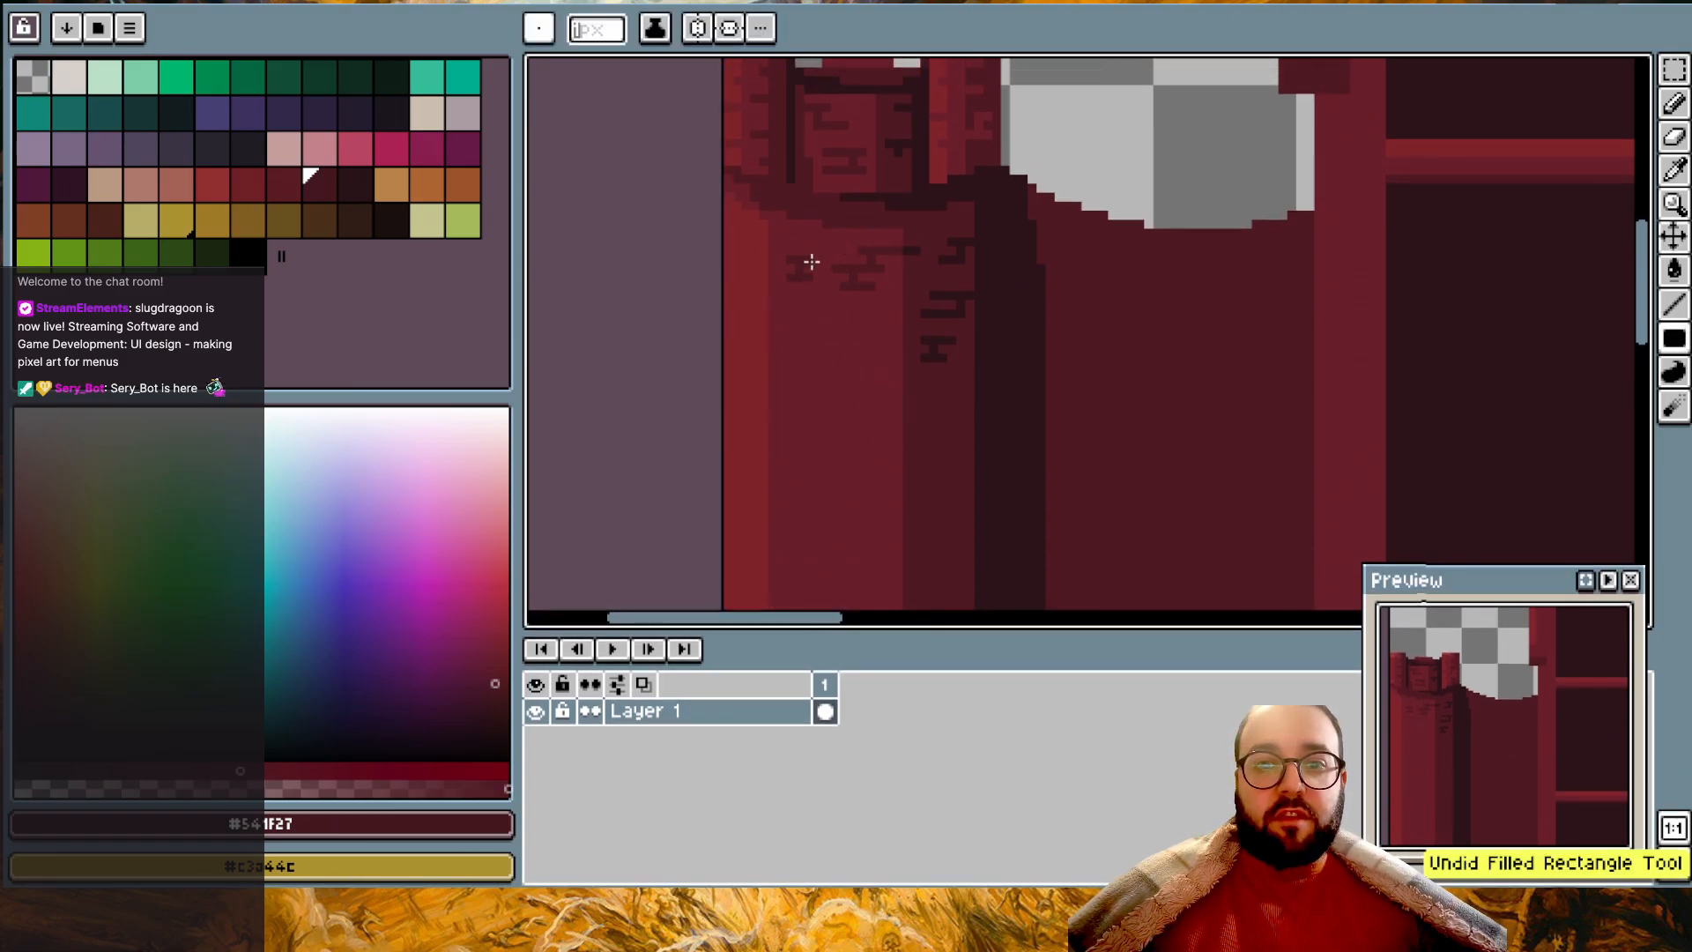
- Select the brick marks on the shaft's mid-tone face and move them down one pixel
click(1674, 69)
drag(781, 312, 922, 255)
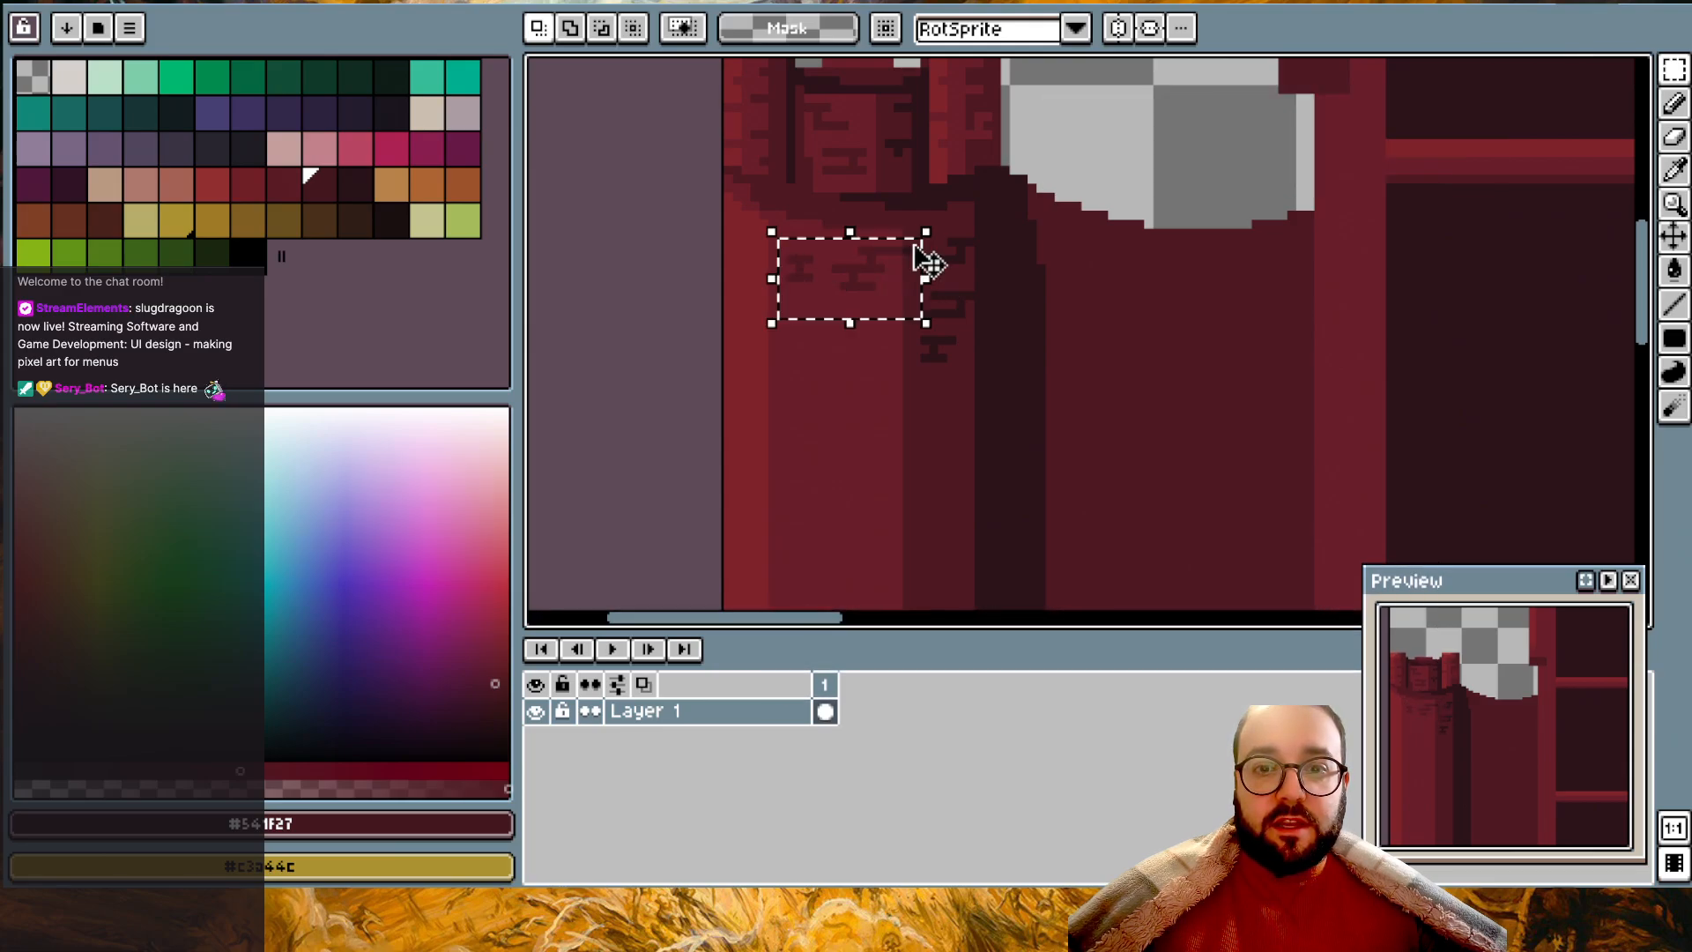
key(ctrl+t)
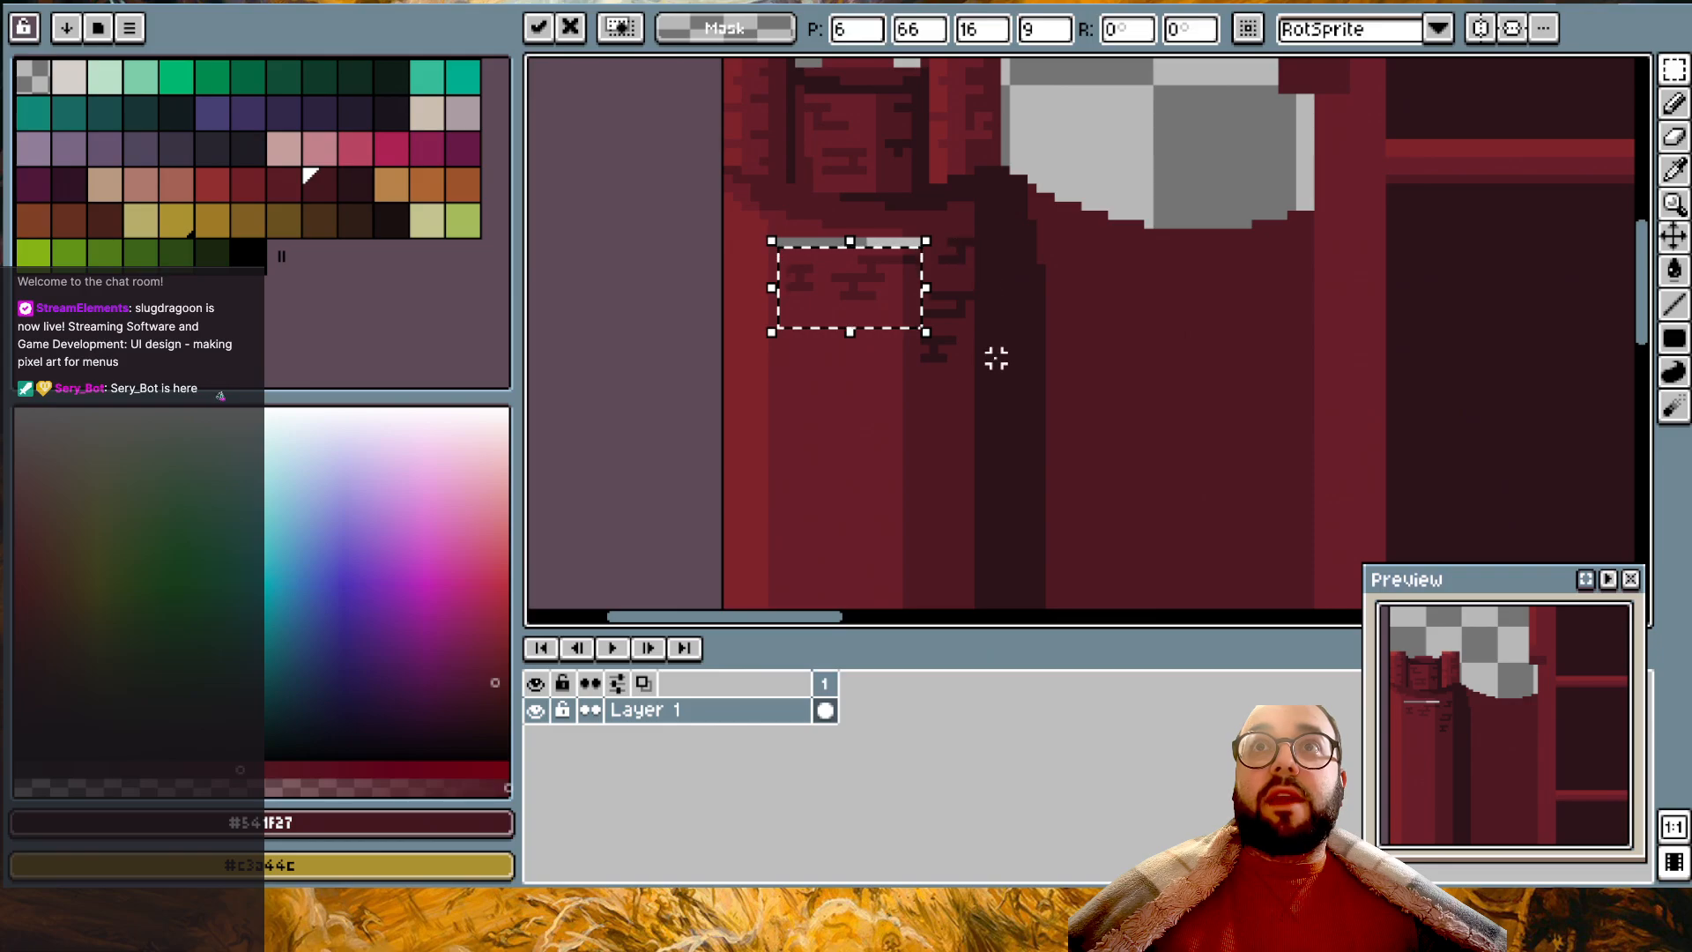
click(969, 392)
- Fill the transparent gap above the moved brick marks with #702930, finishing its shadow-band end in #541f27
alt+click(850, 329)
click(1675, 103)
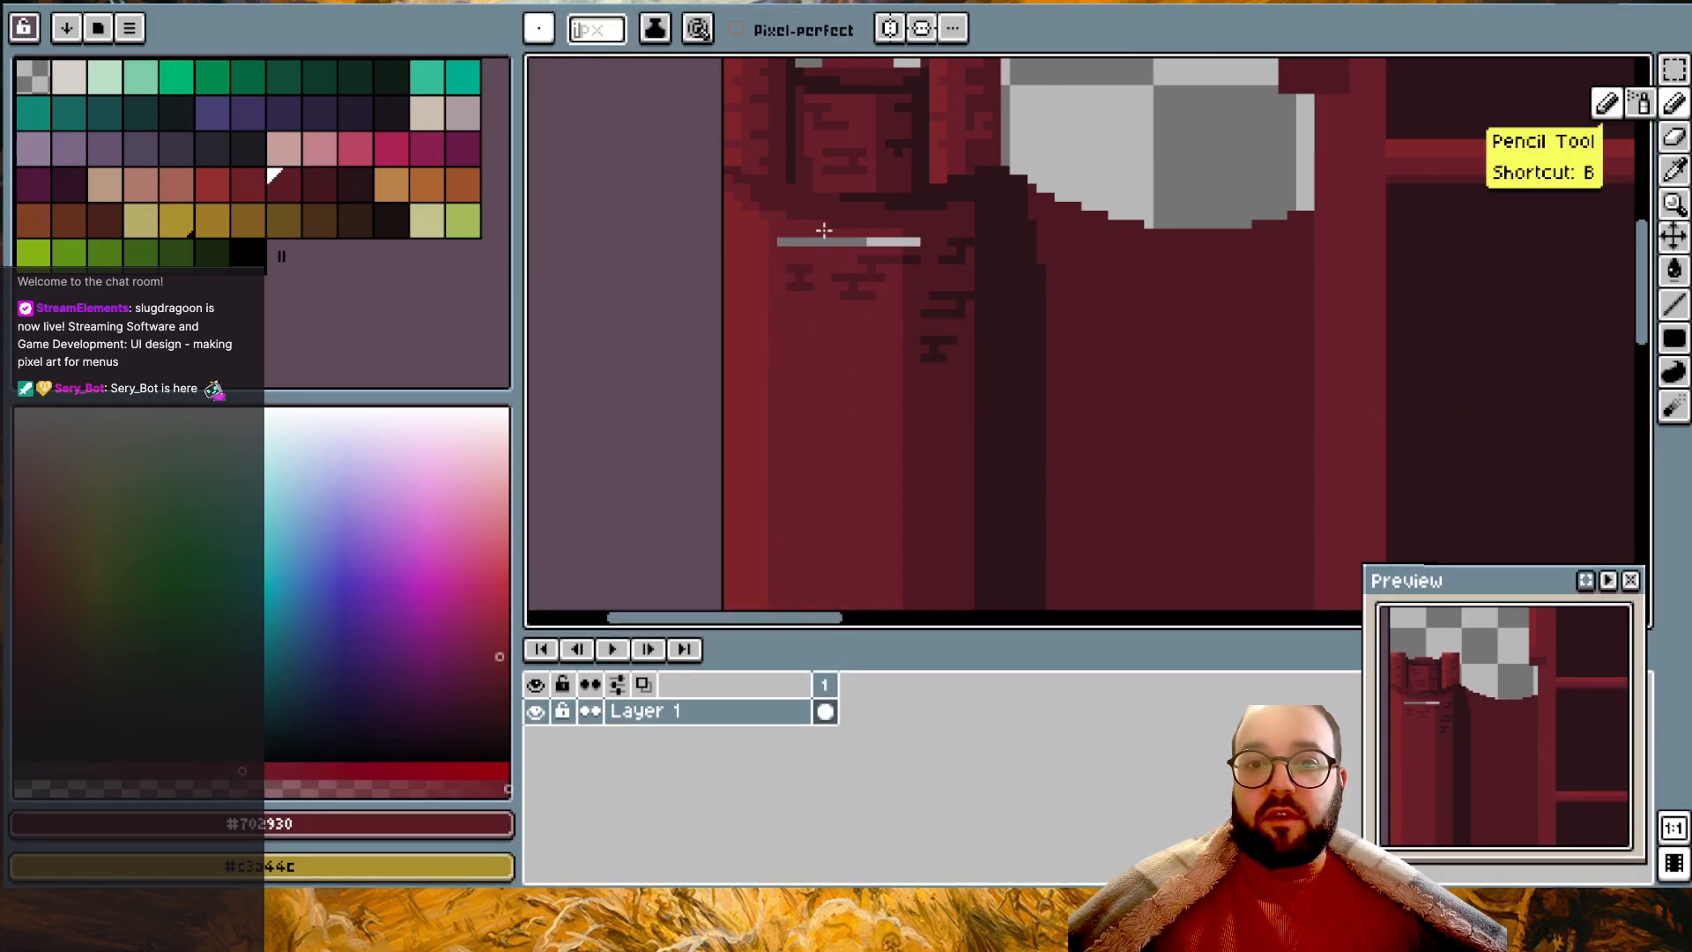
drag(780, 242, 897, 241)
alt+click(908, 233)
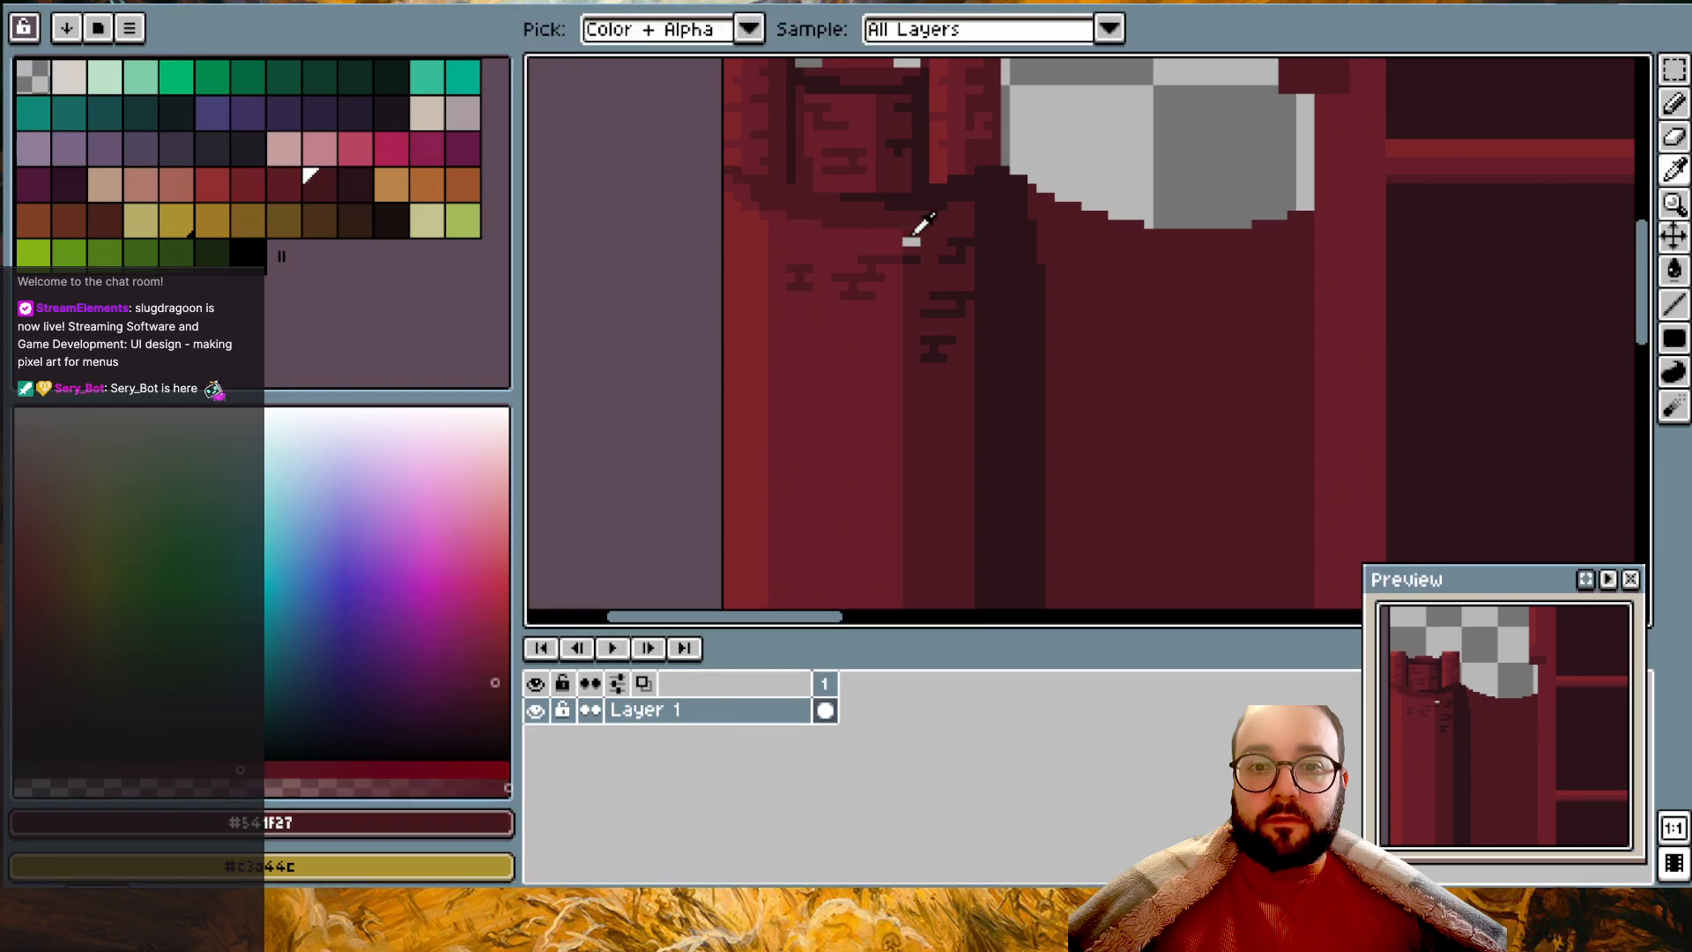
click(907, 240)
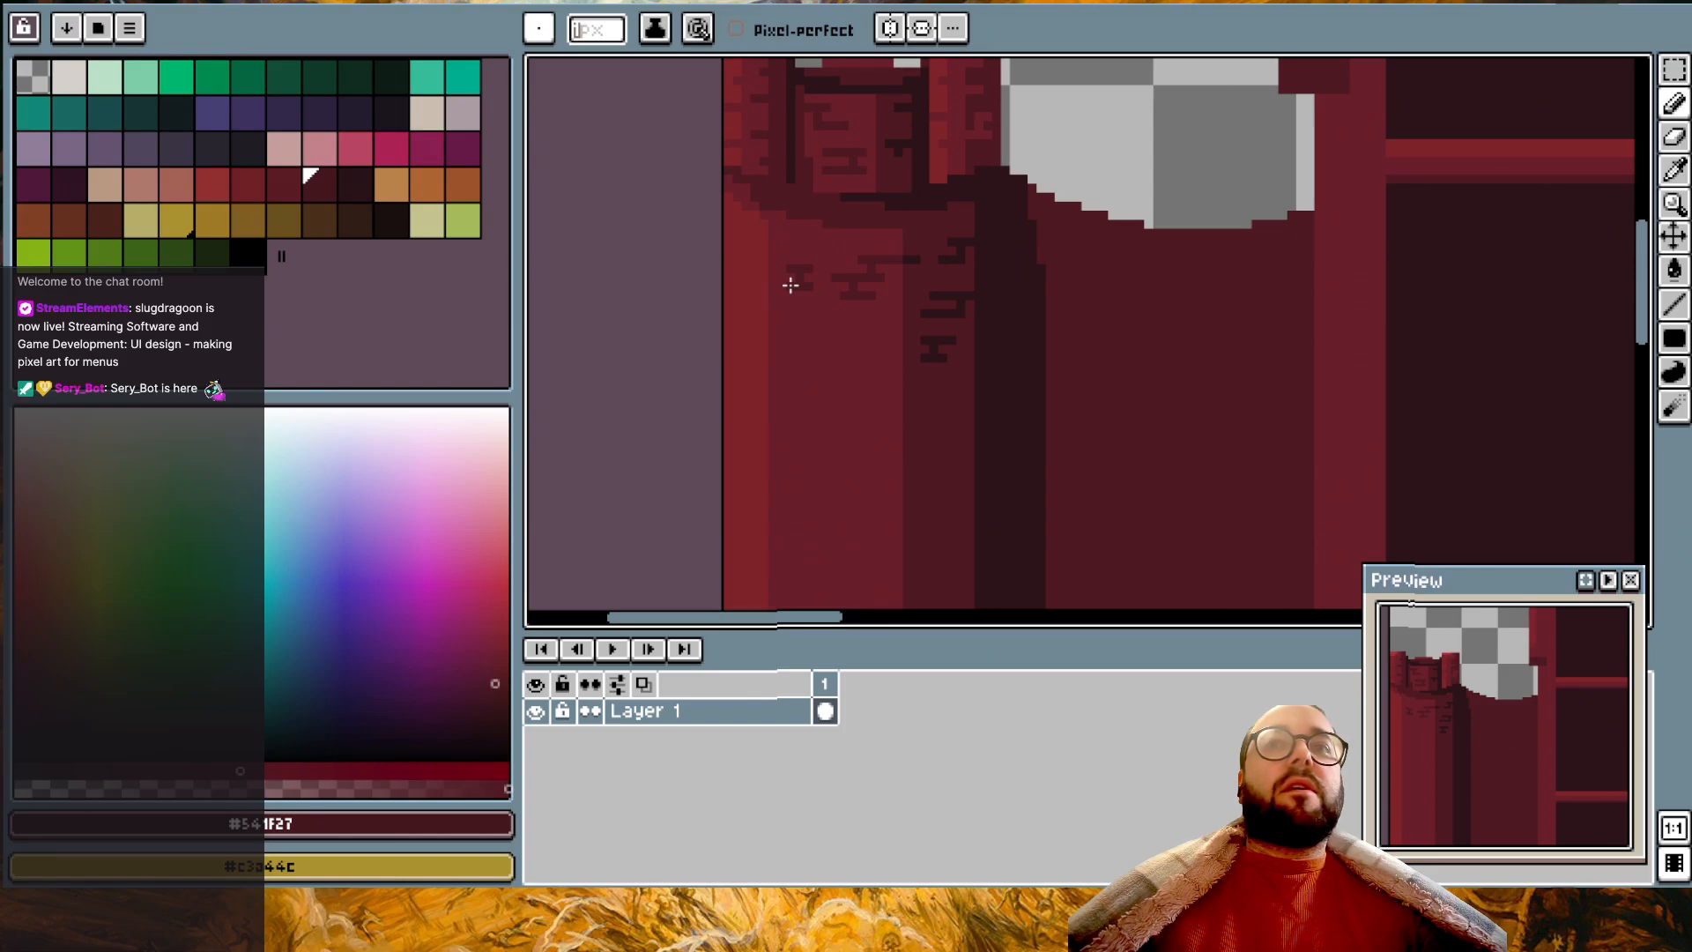
- Paint #702930 brick marks on the shaft's bright highlight strip, just below the battlements
alt+click(780, 242)
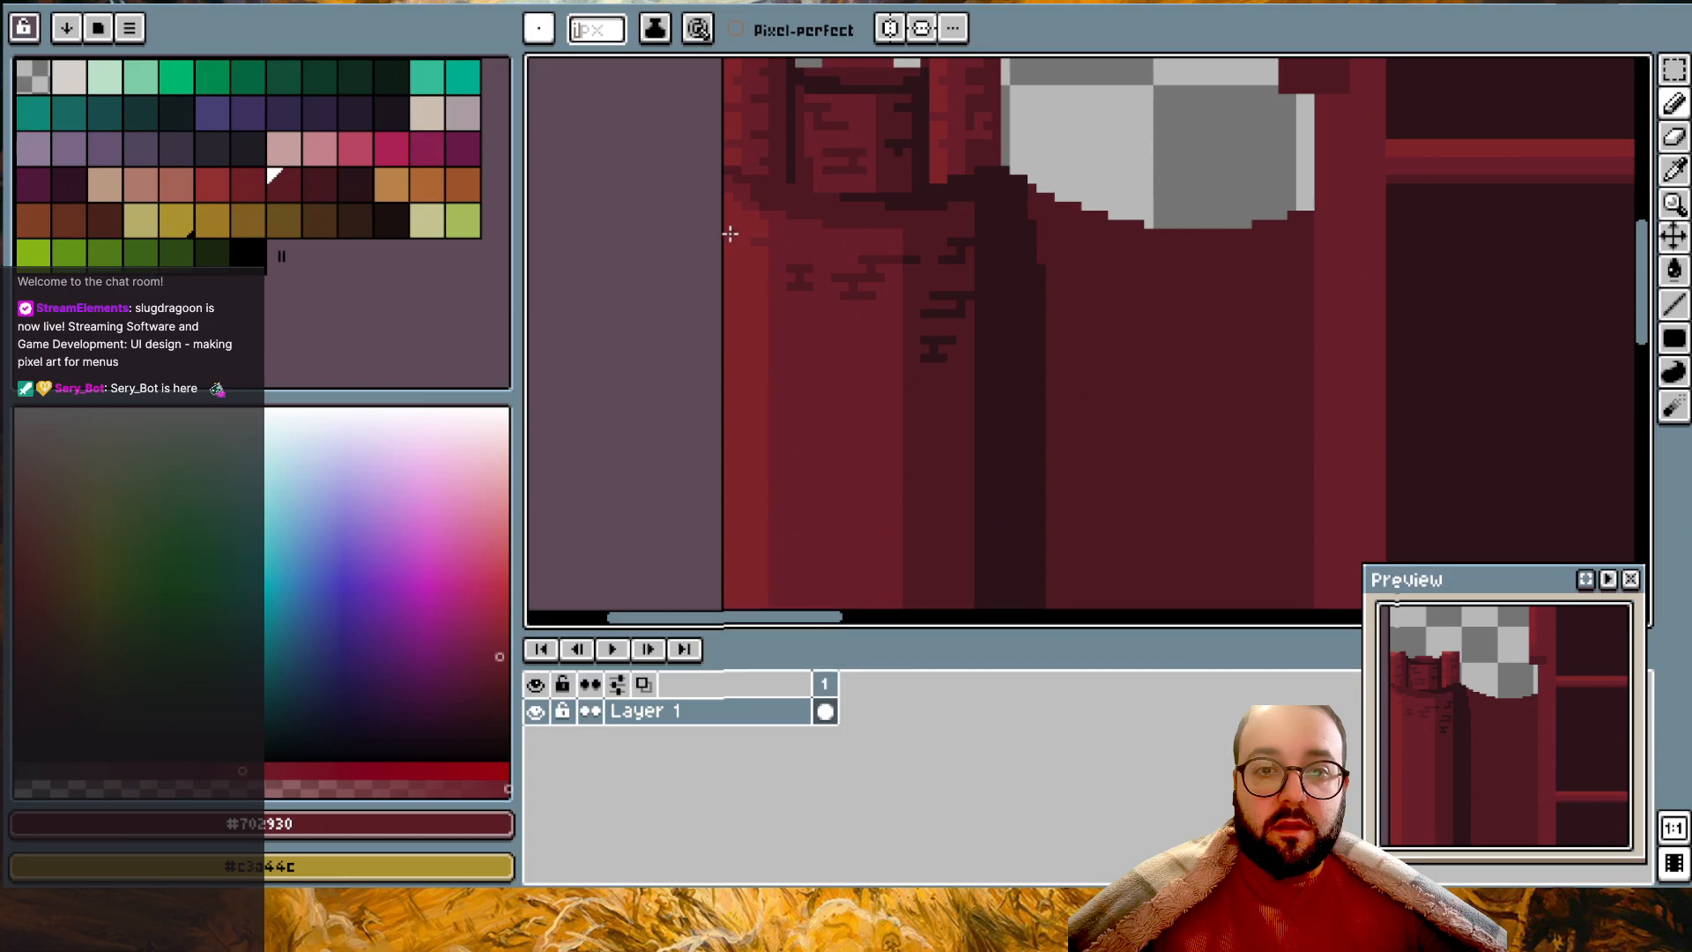
scroll(764, 285, down, 1)
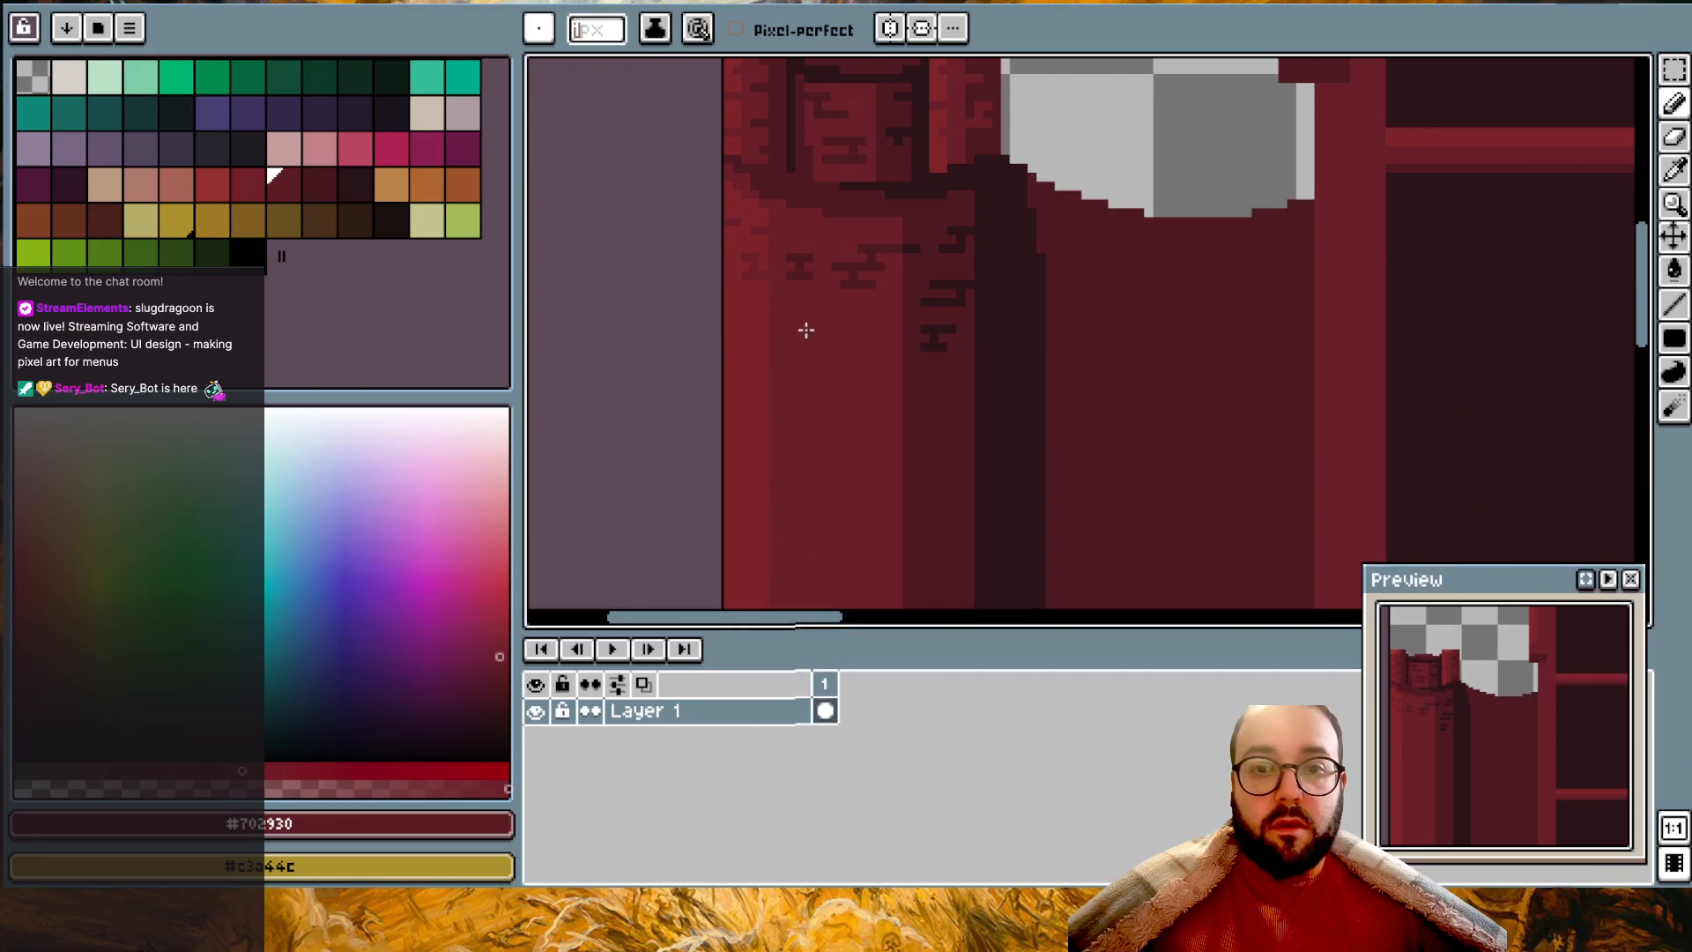
scroll(774, 363, down, 1)
- Narrow the highlight strip by one pixel along its inner edge with #702930, partway down the shaft
key(i)
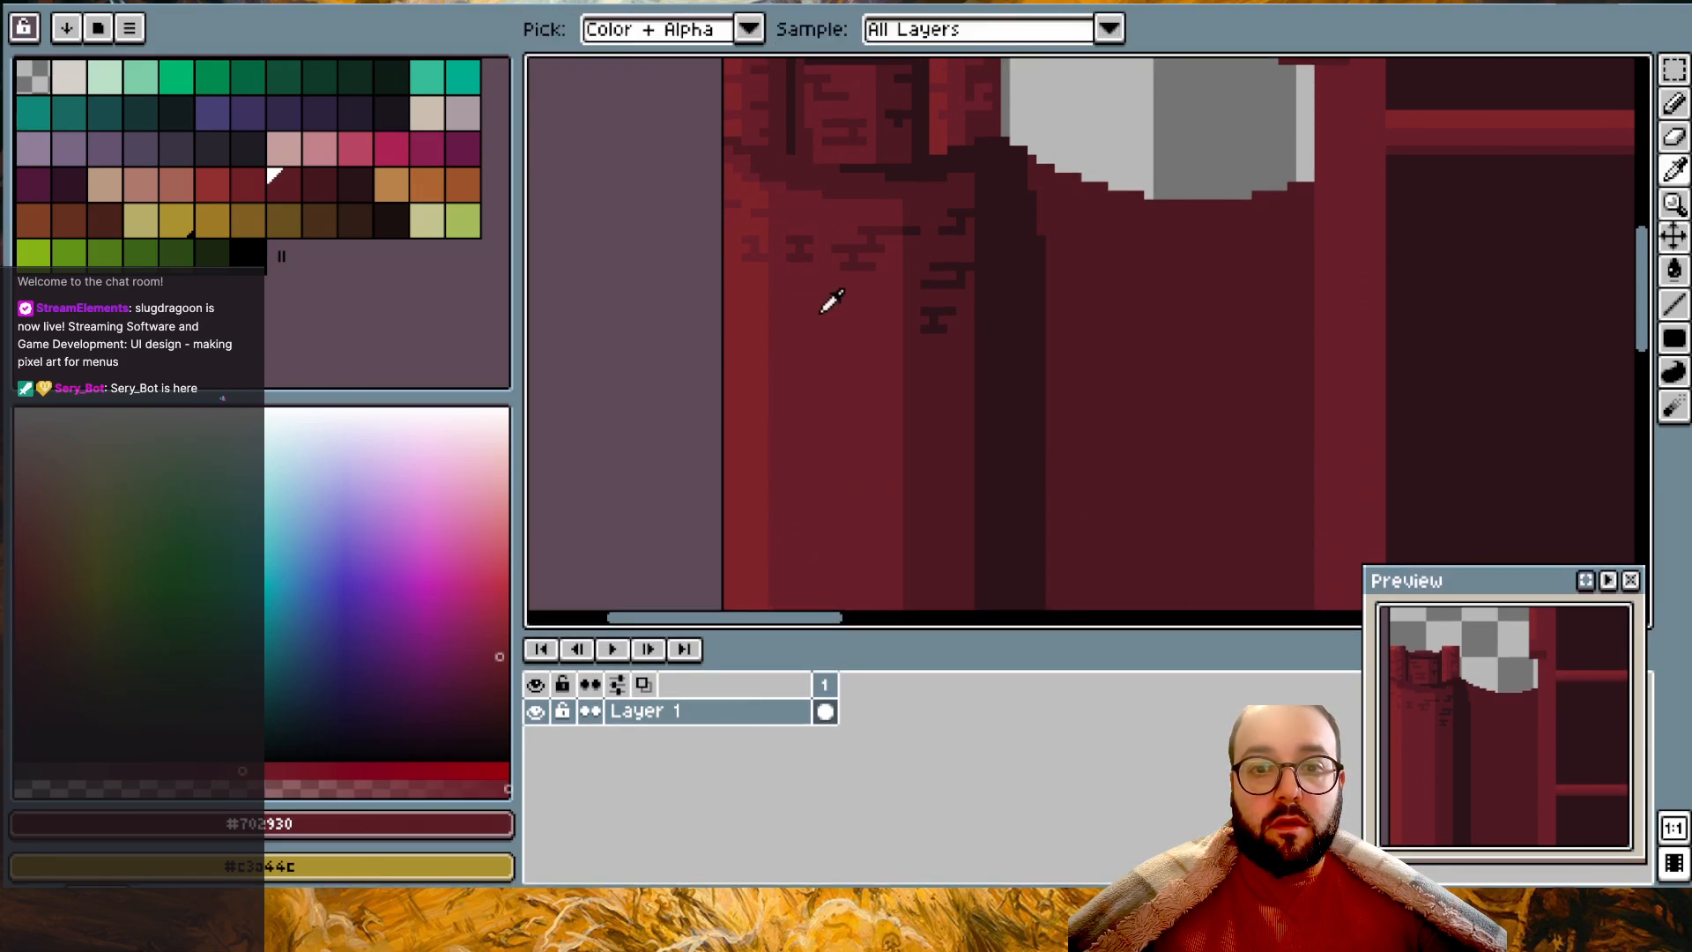
key(b)
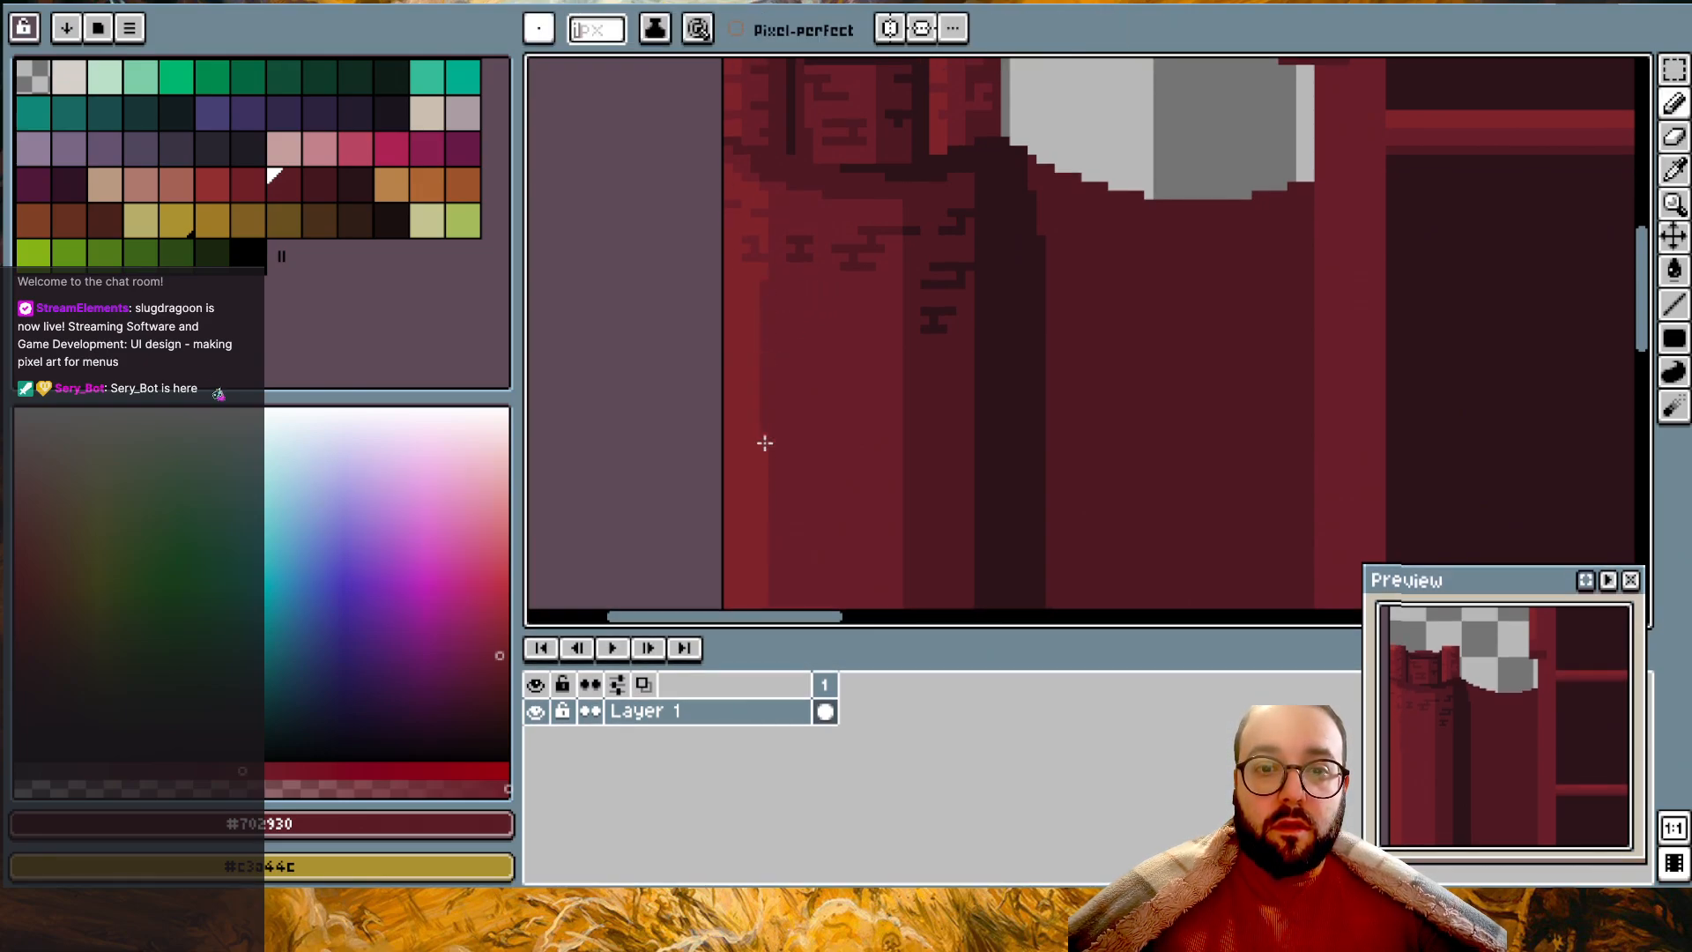
key(i)
key(b)
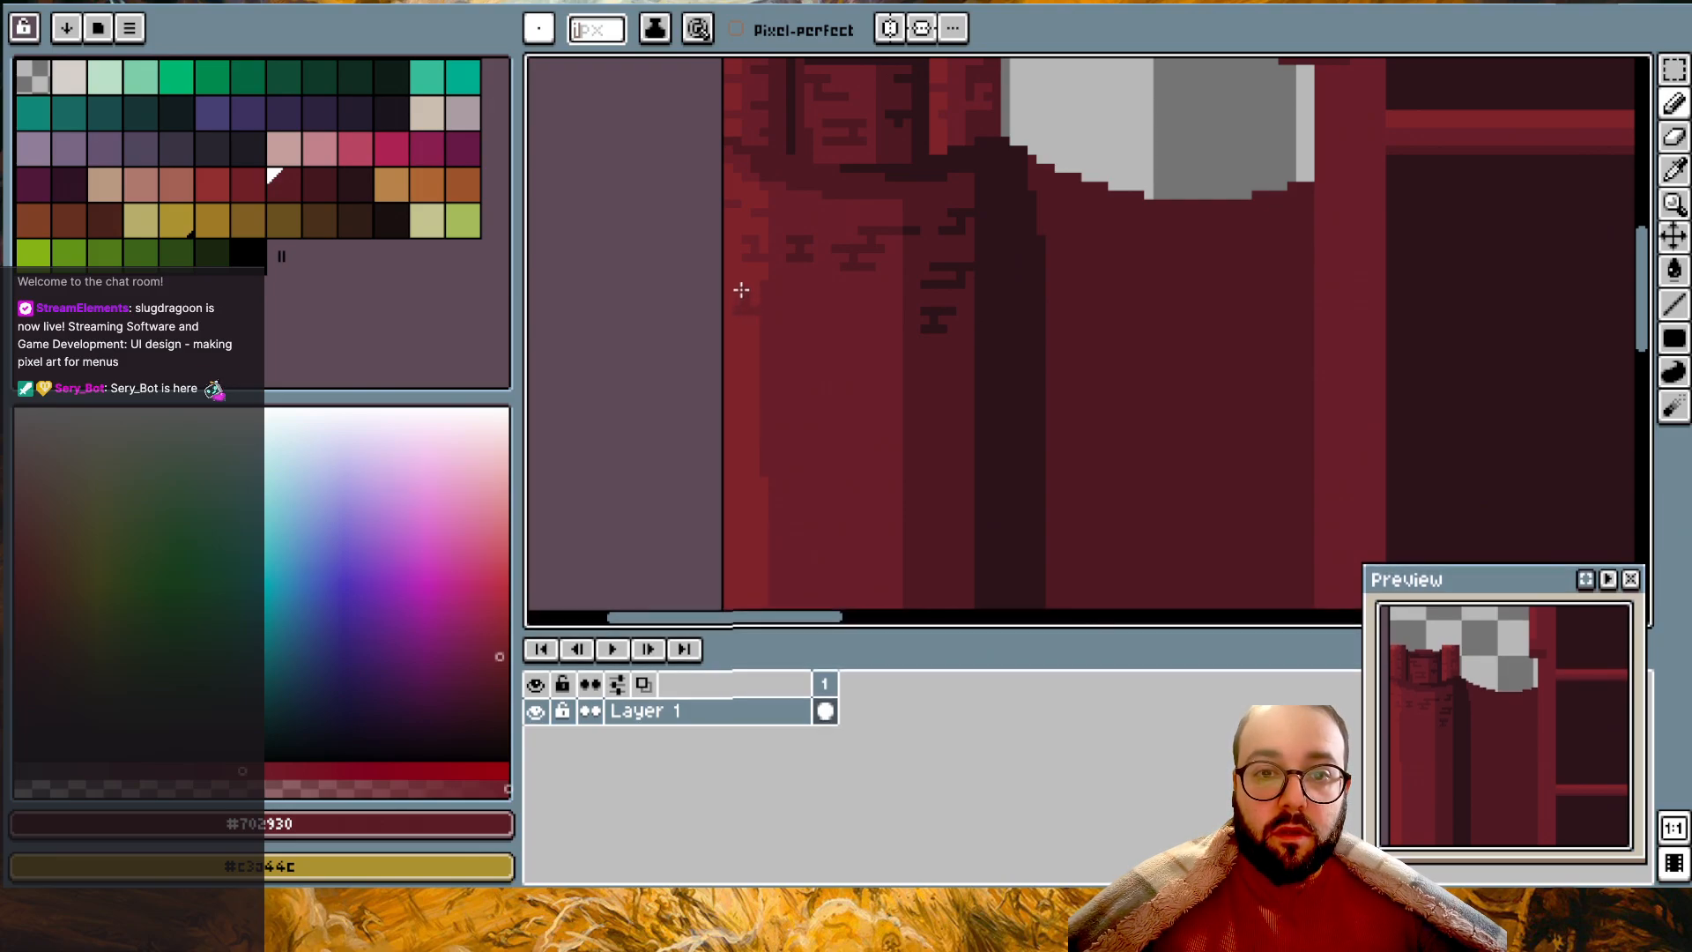
- Rework the lower brick mark on the highlight strip with #702930, extending it to the canvas's outer edge
key(v)
key(ctrl+z)
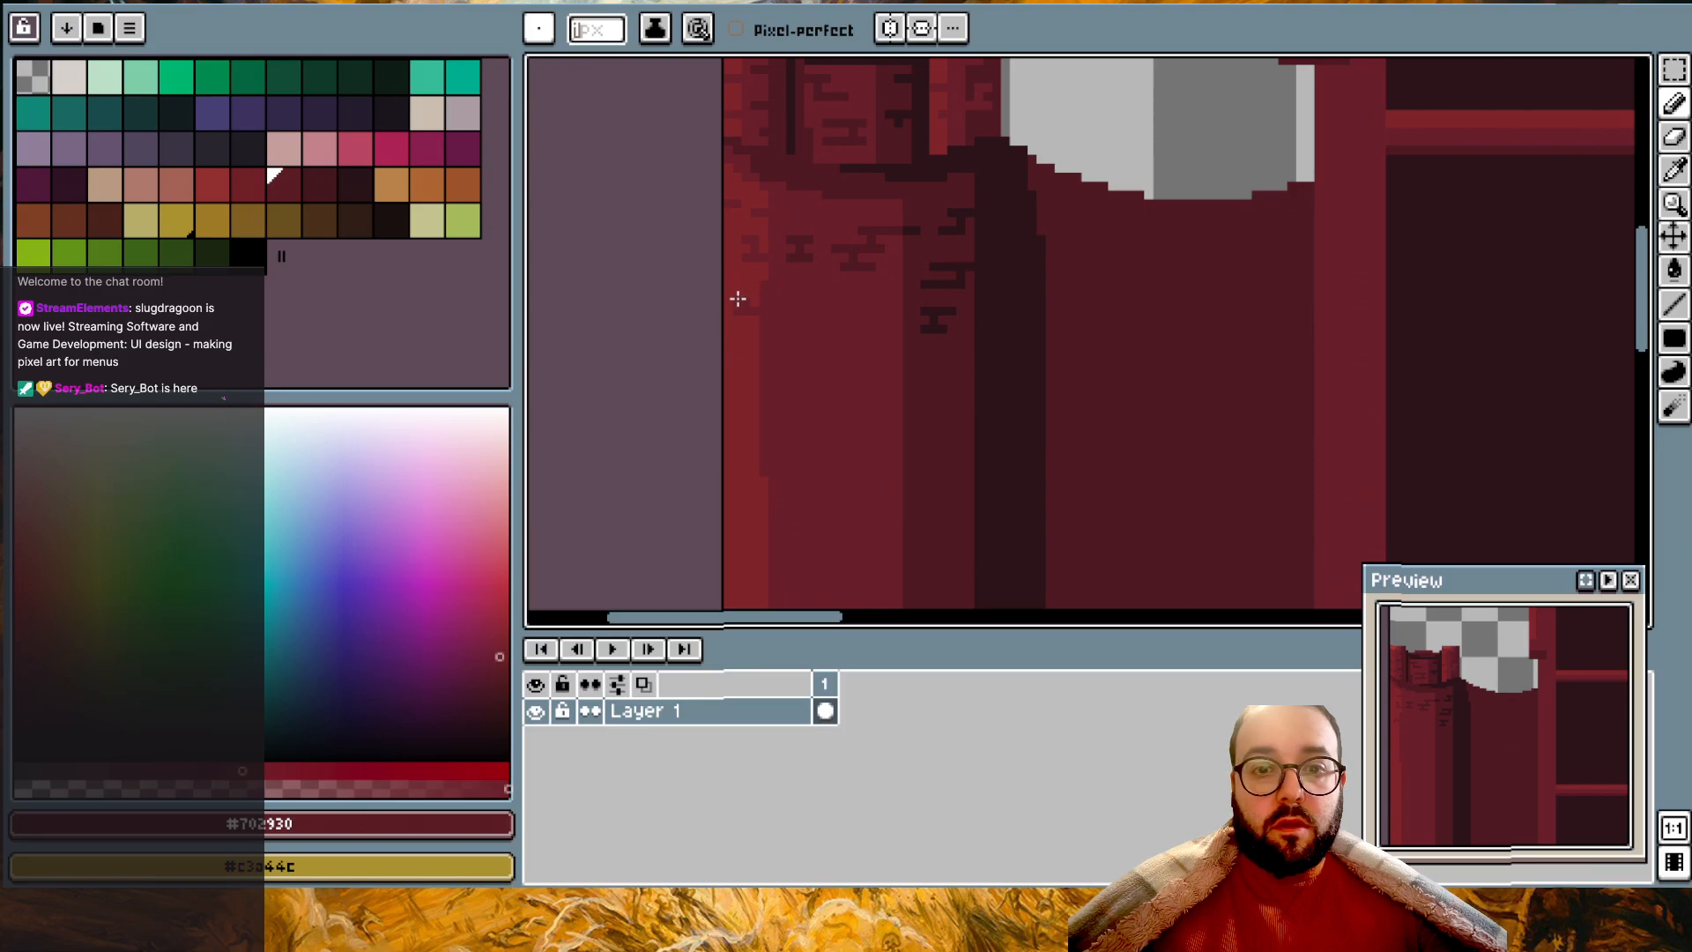
key(v)
key(ctrl+z)
click(729, 302)
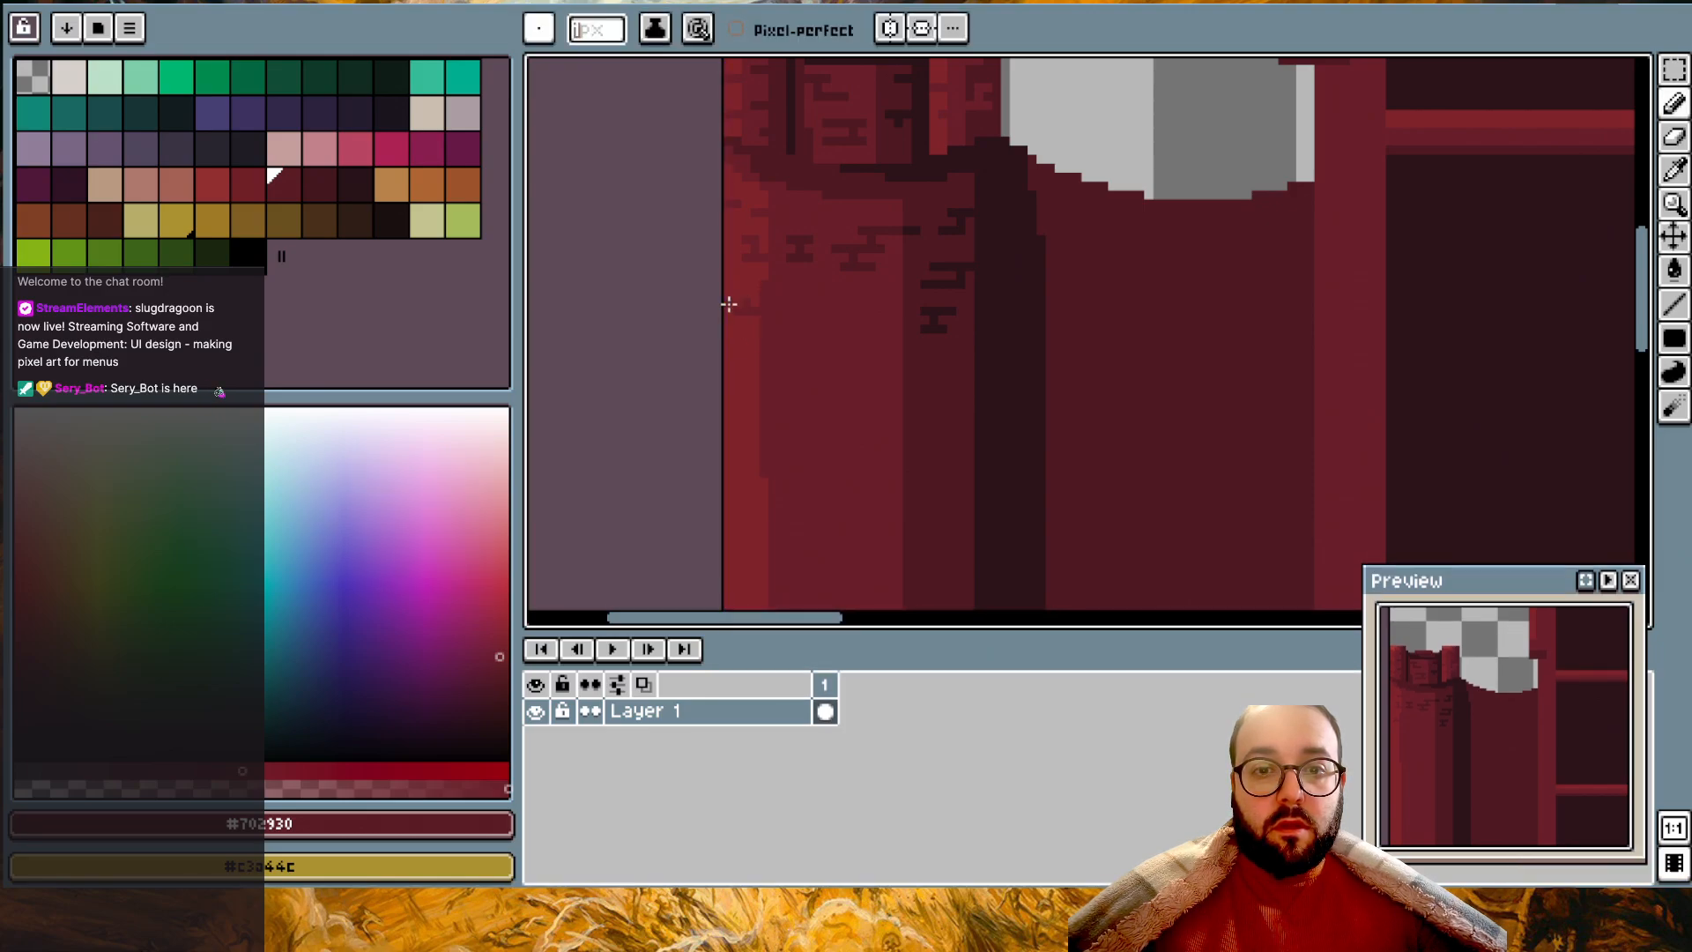
middle_drag(770, 335, 768, 324)
key(i)
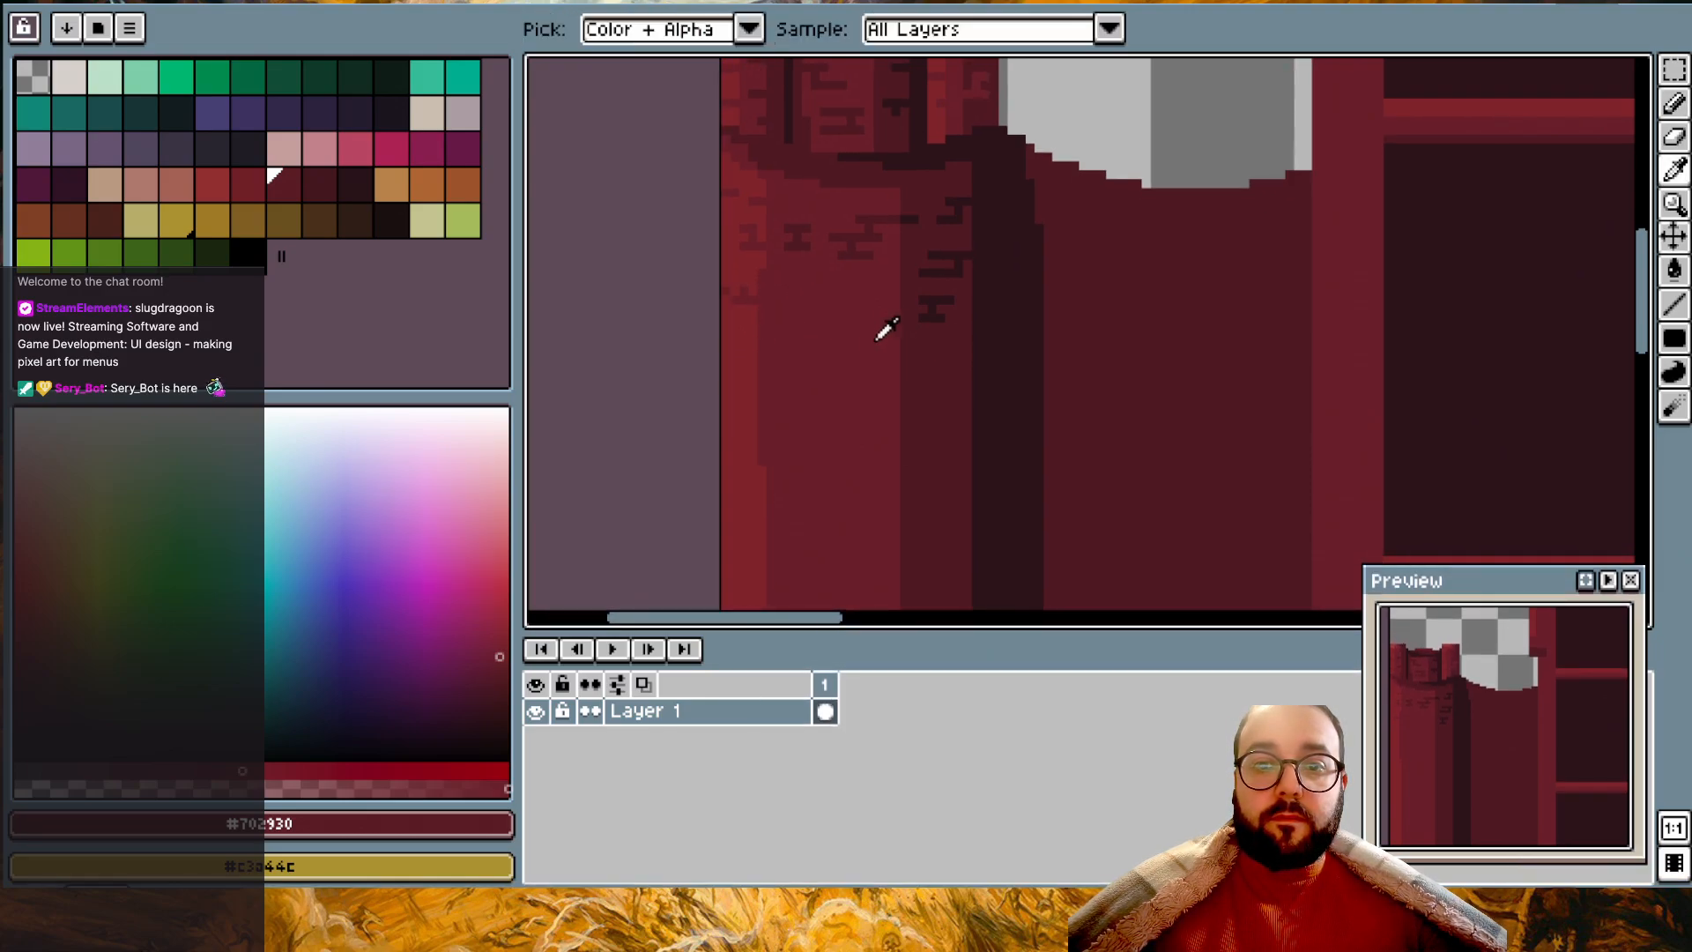
- Paint two #541f27 brick marks on the shaft's mid-tone band, below the existing group of marks
click(879, 227)
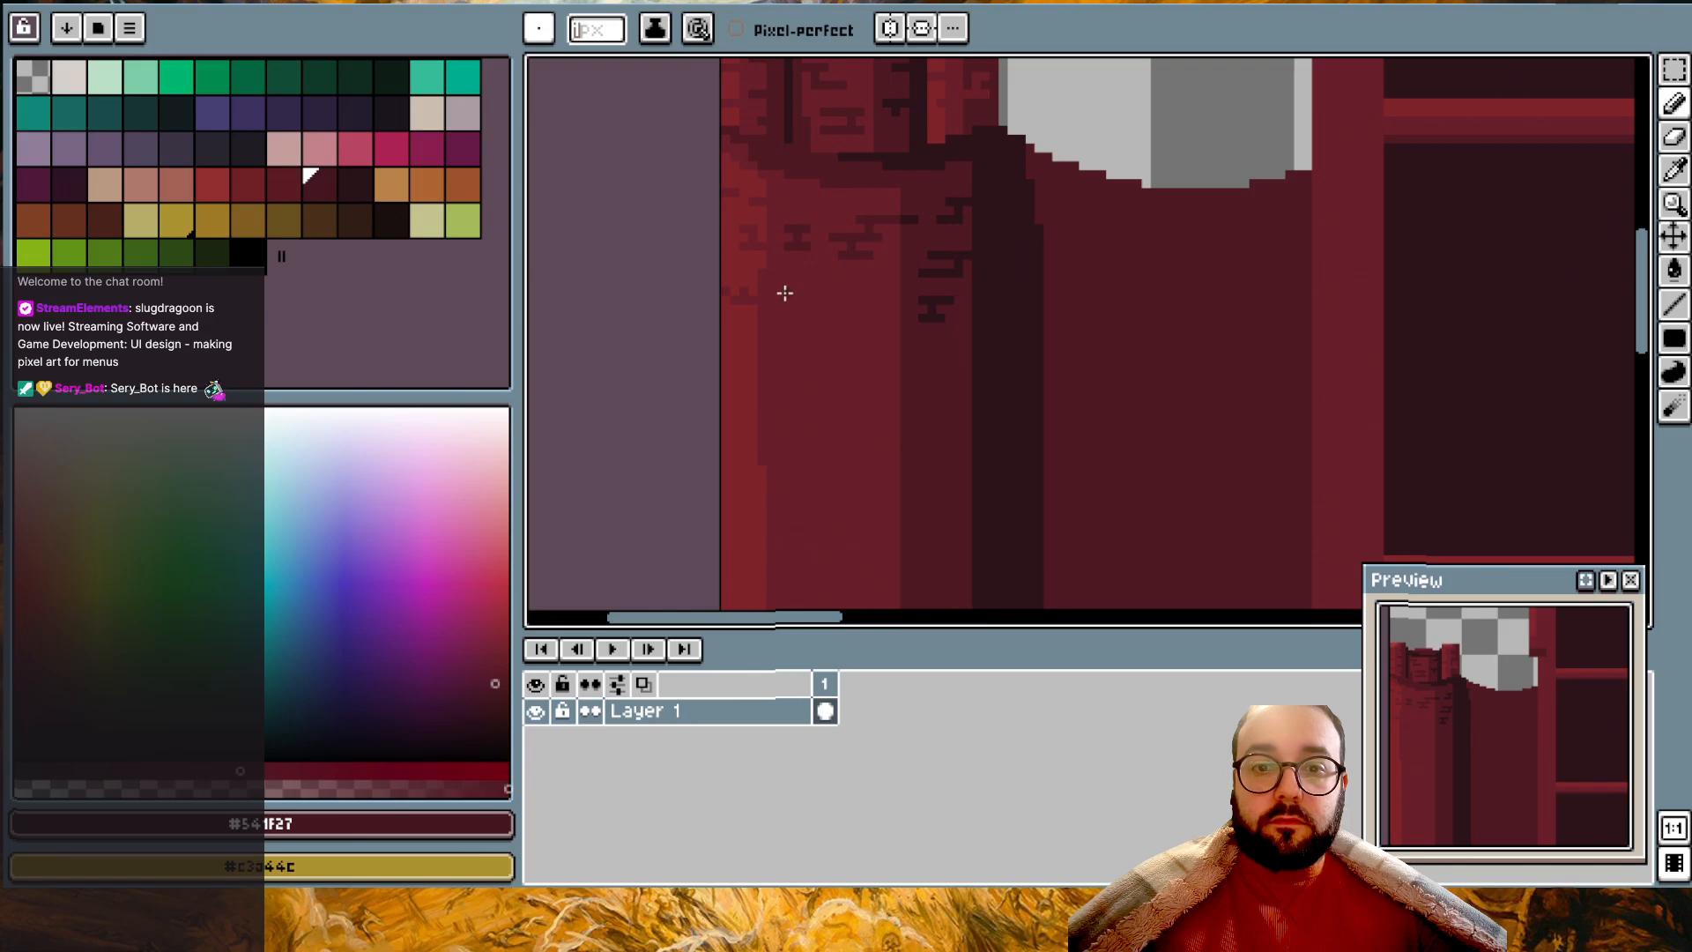
mouse_move(783, 313)
mouse_down()
mouse_move(838, 315)
mouse_move(805, 335)
mouse_up()
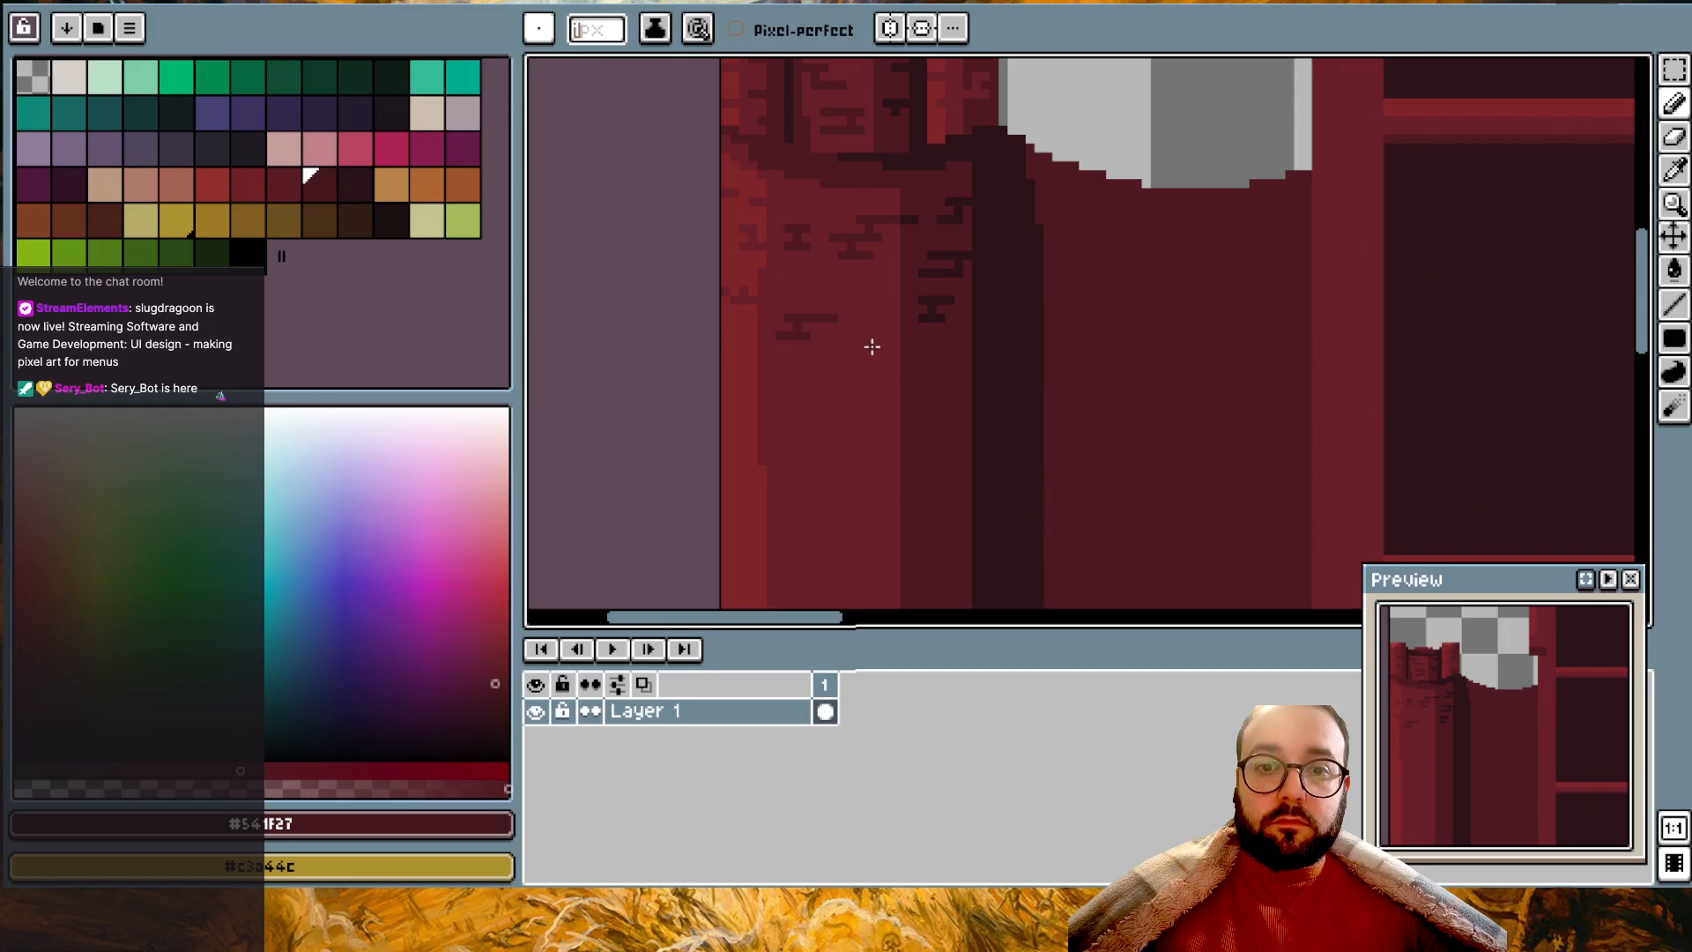
mouse_move(877, 342)
mouse_down()
mouse_move(851, 343)
mouse_move(857, 360)
mouse_up()
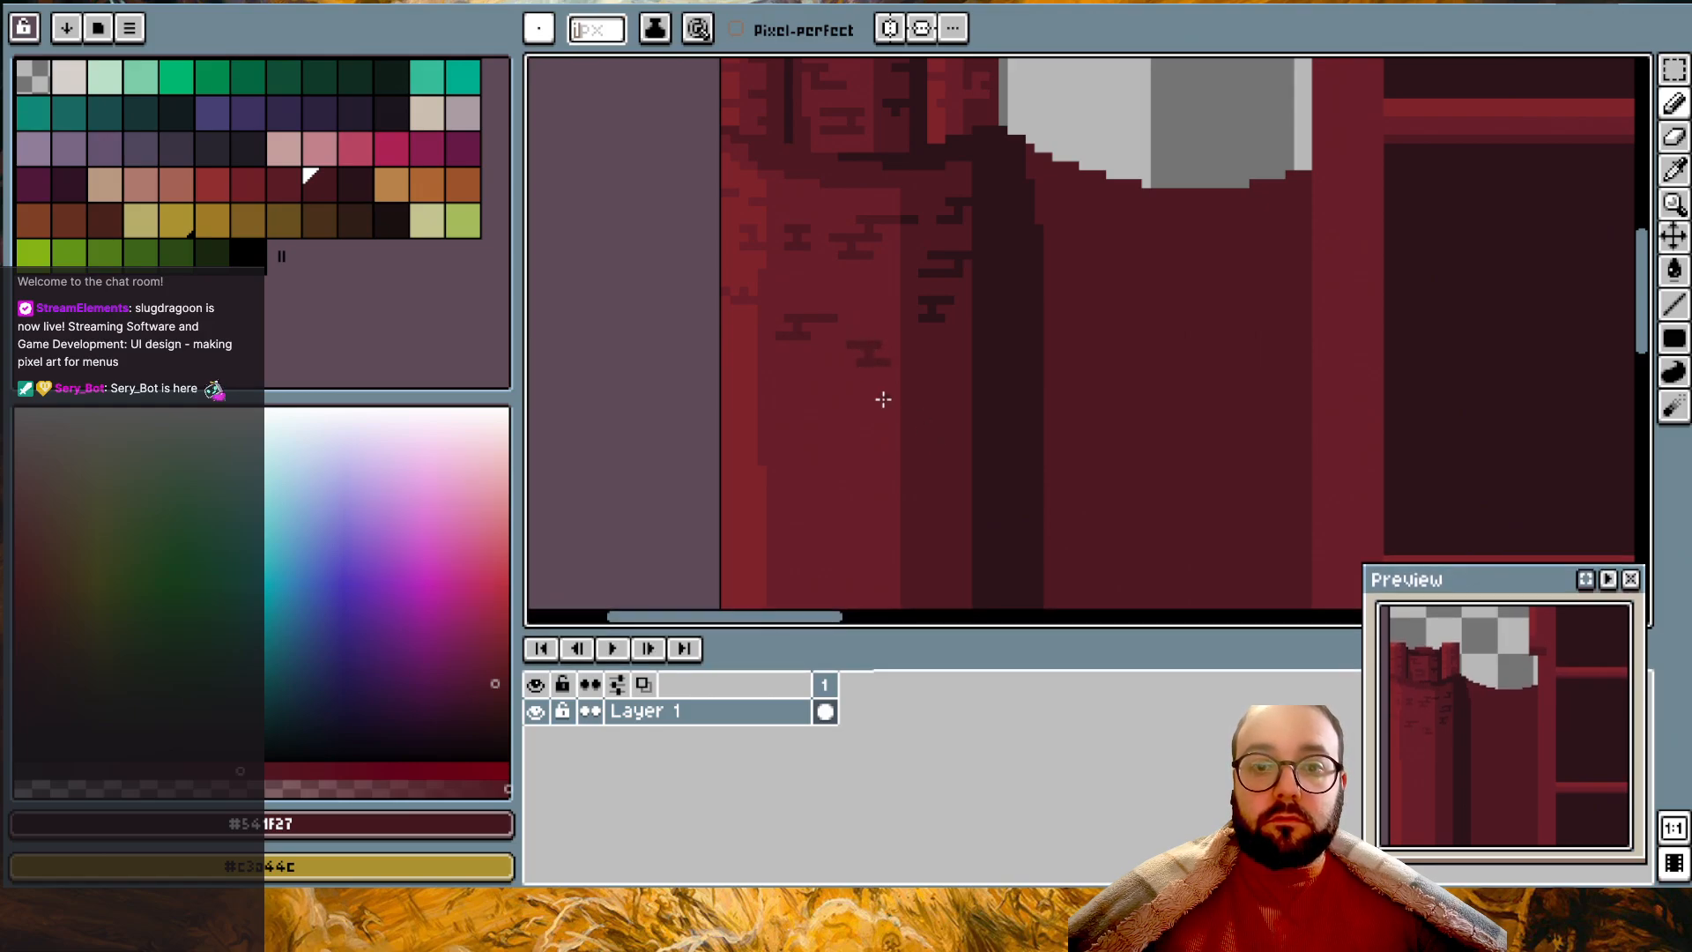
scroll(883, 400, down, 2)
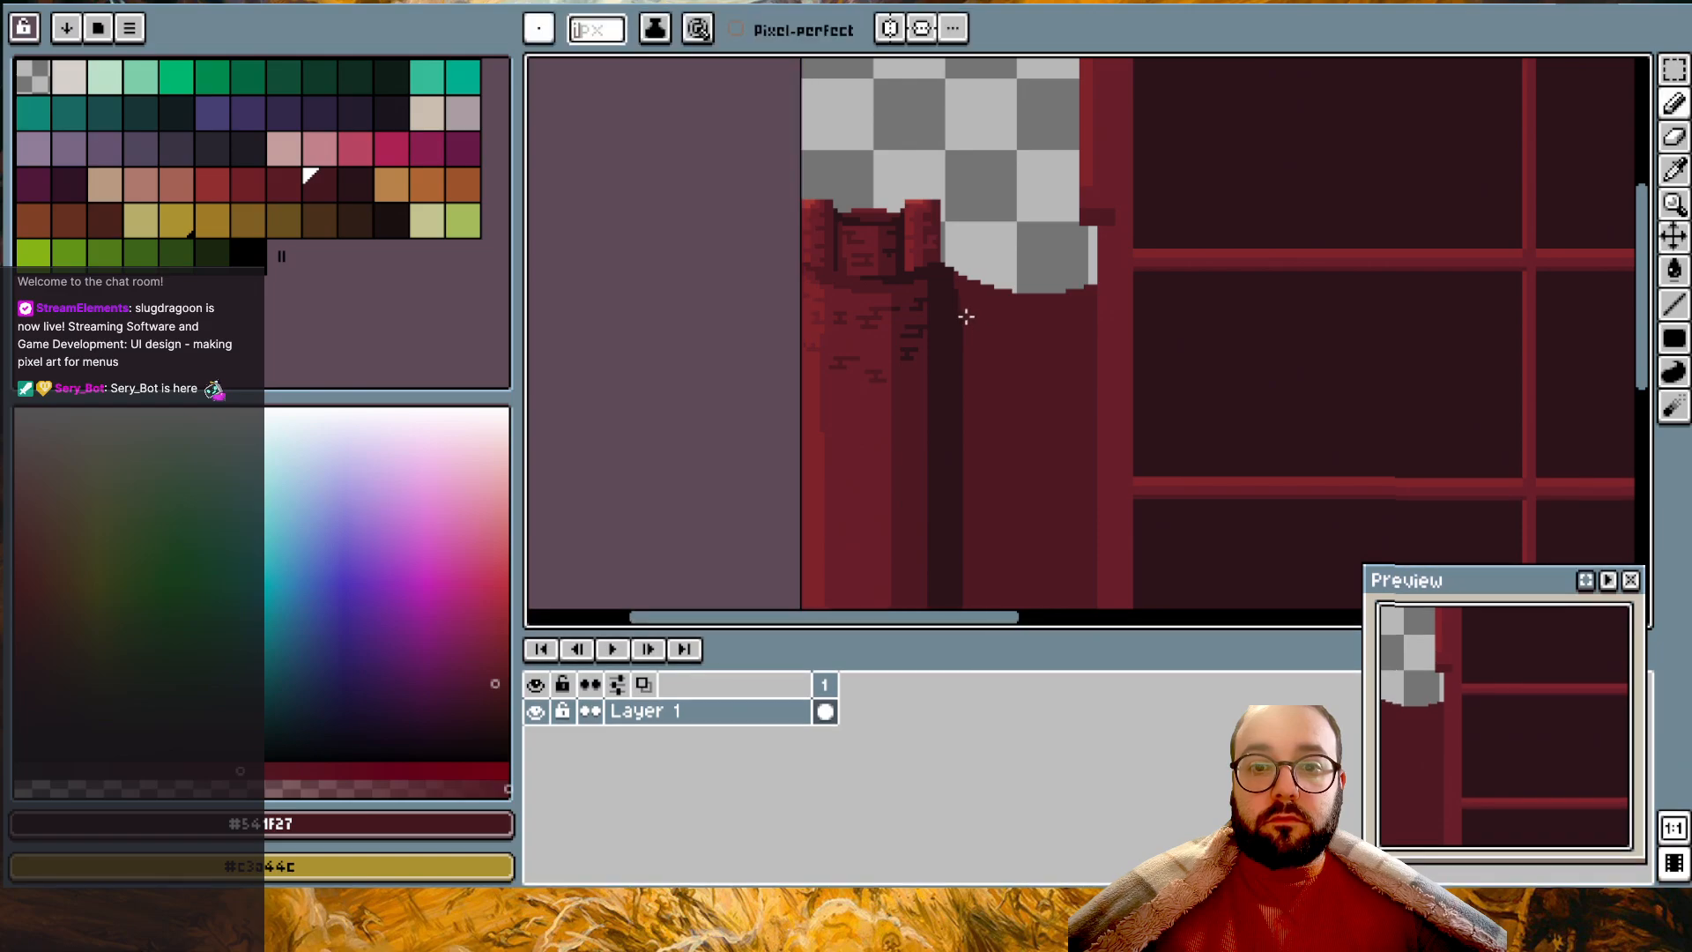
scroll(872, 350, up, 2)
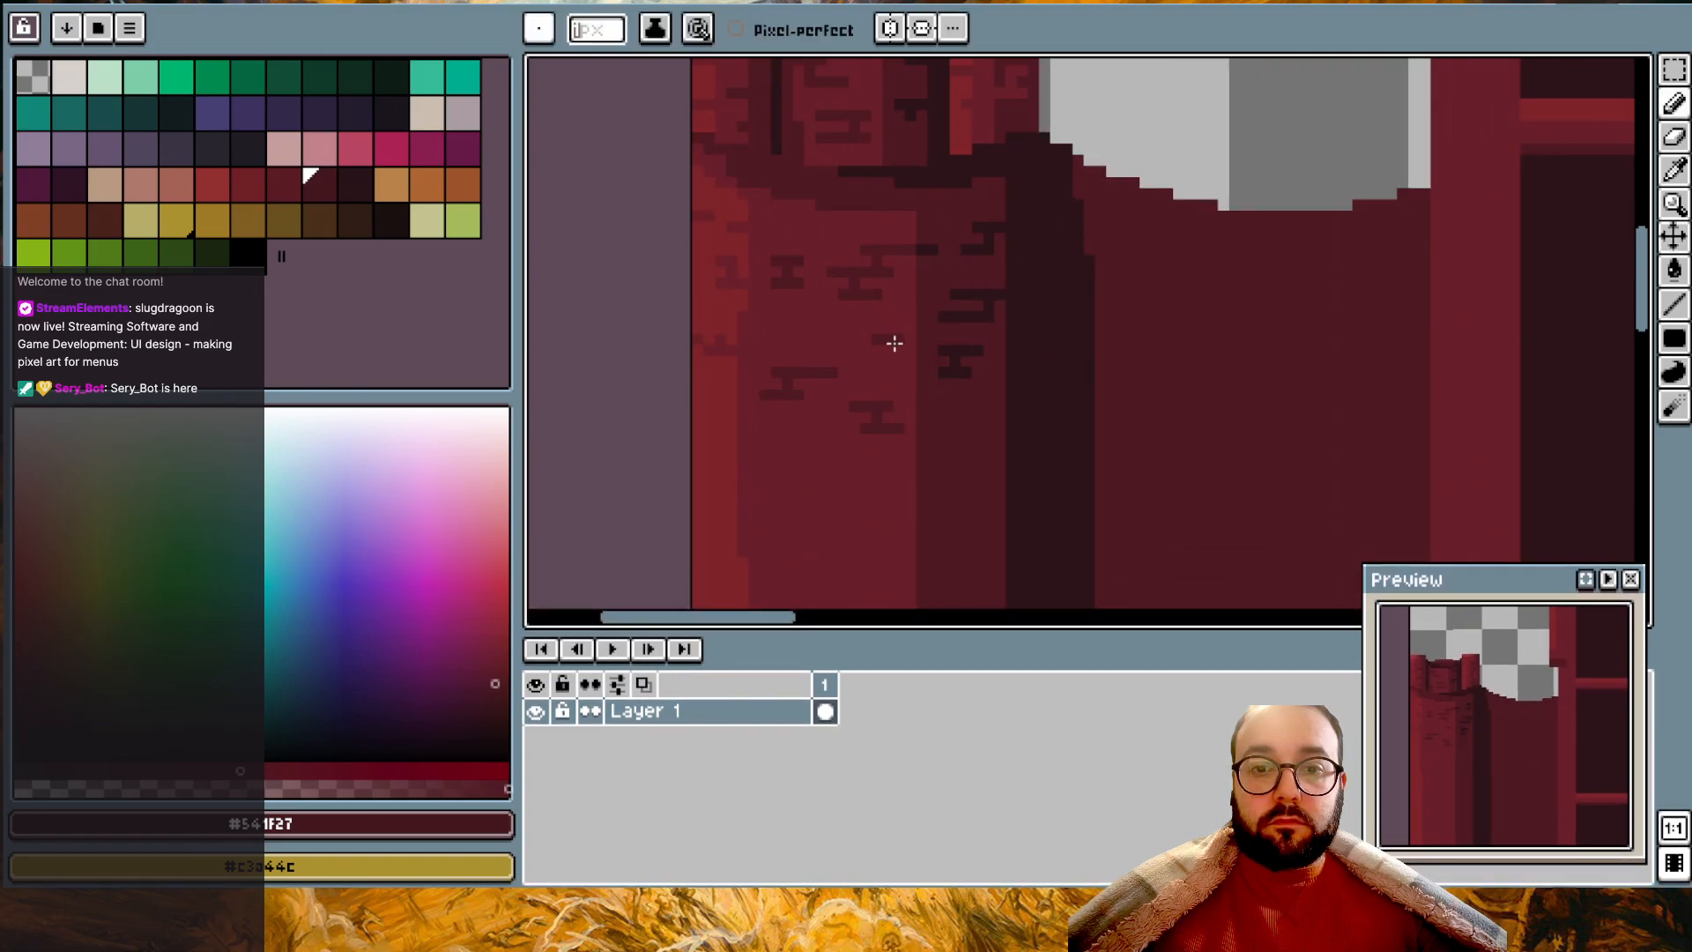
- Paint a small #702930 brick mark on the shaft's highlight strip, below the existing ones
alt+click(718, 345)
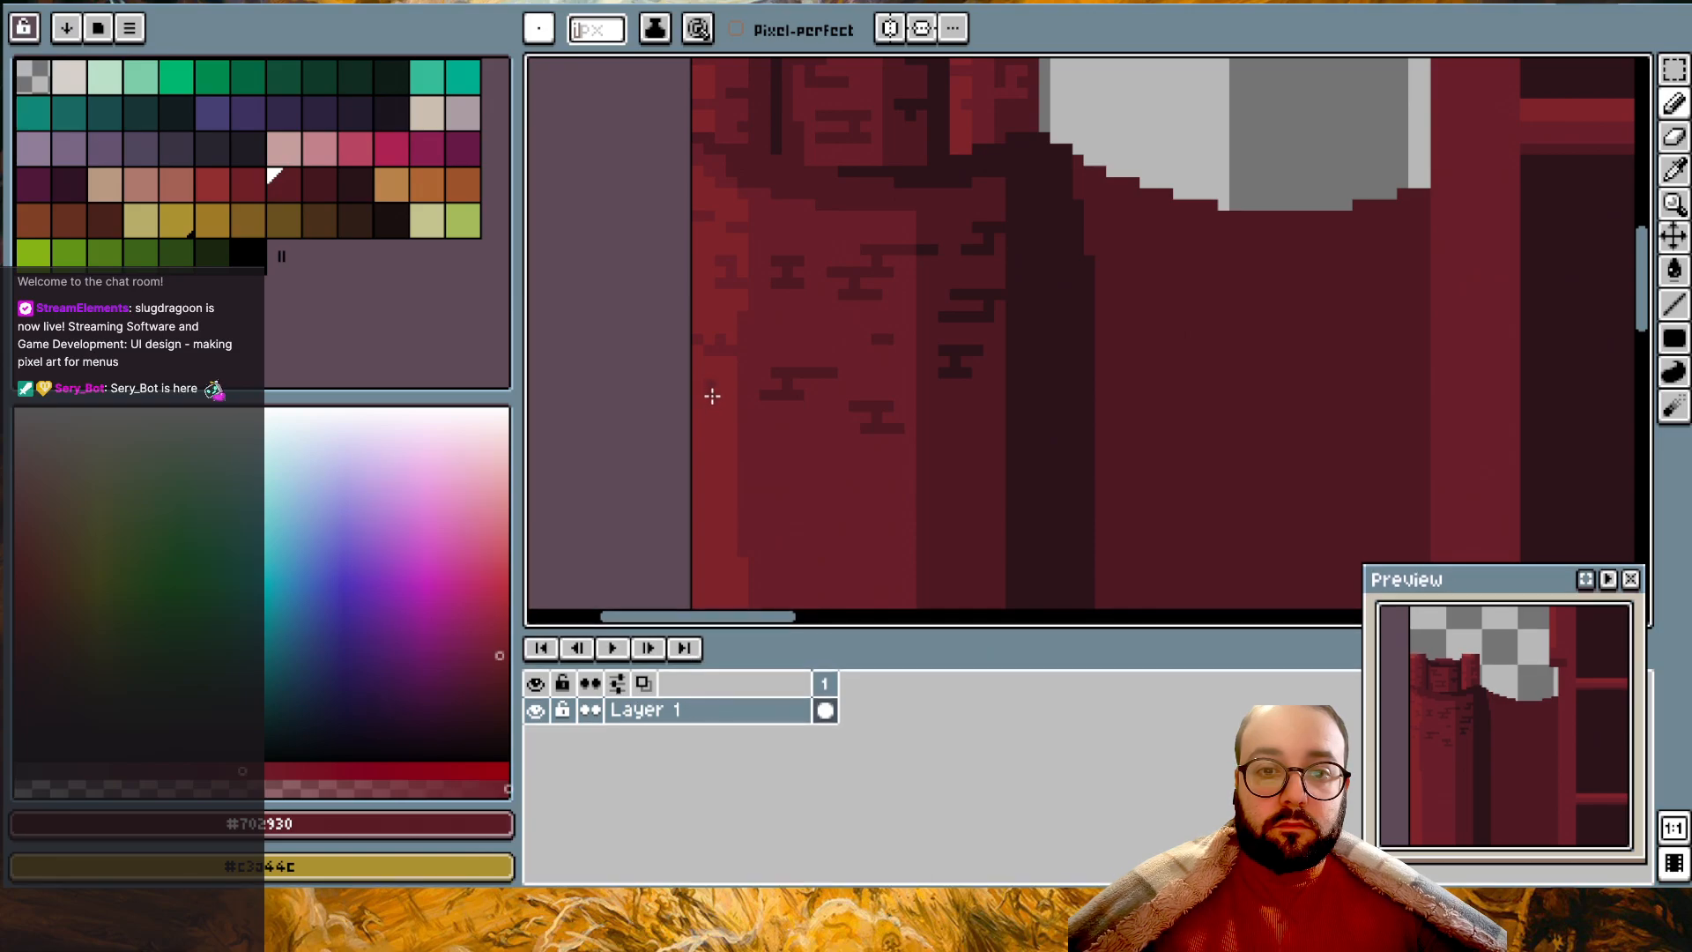
scroll(760, 403, down, 1)
scroll(775, 386, up, 1)
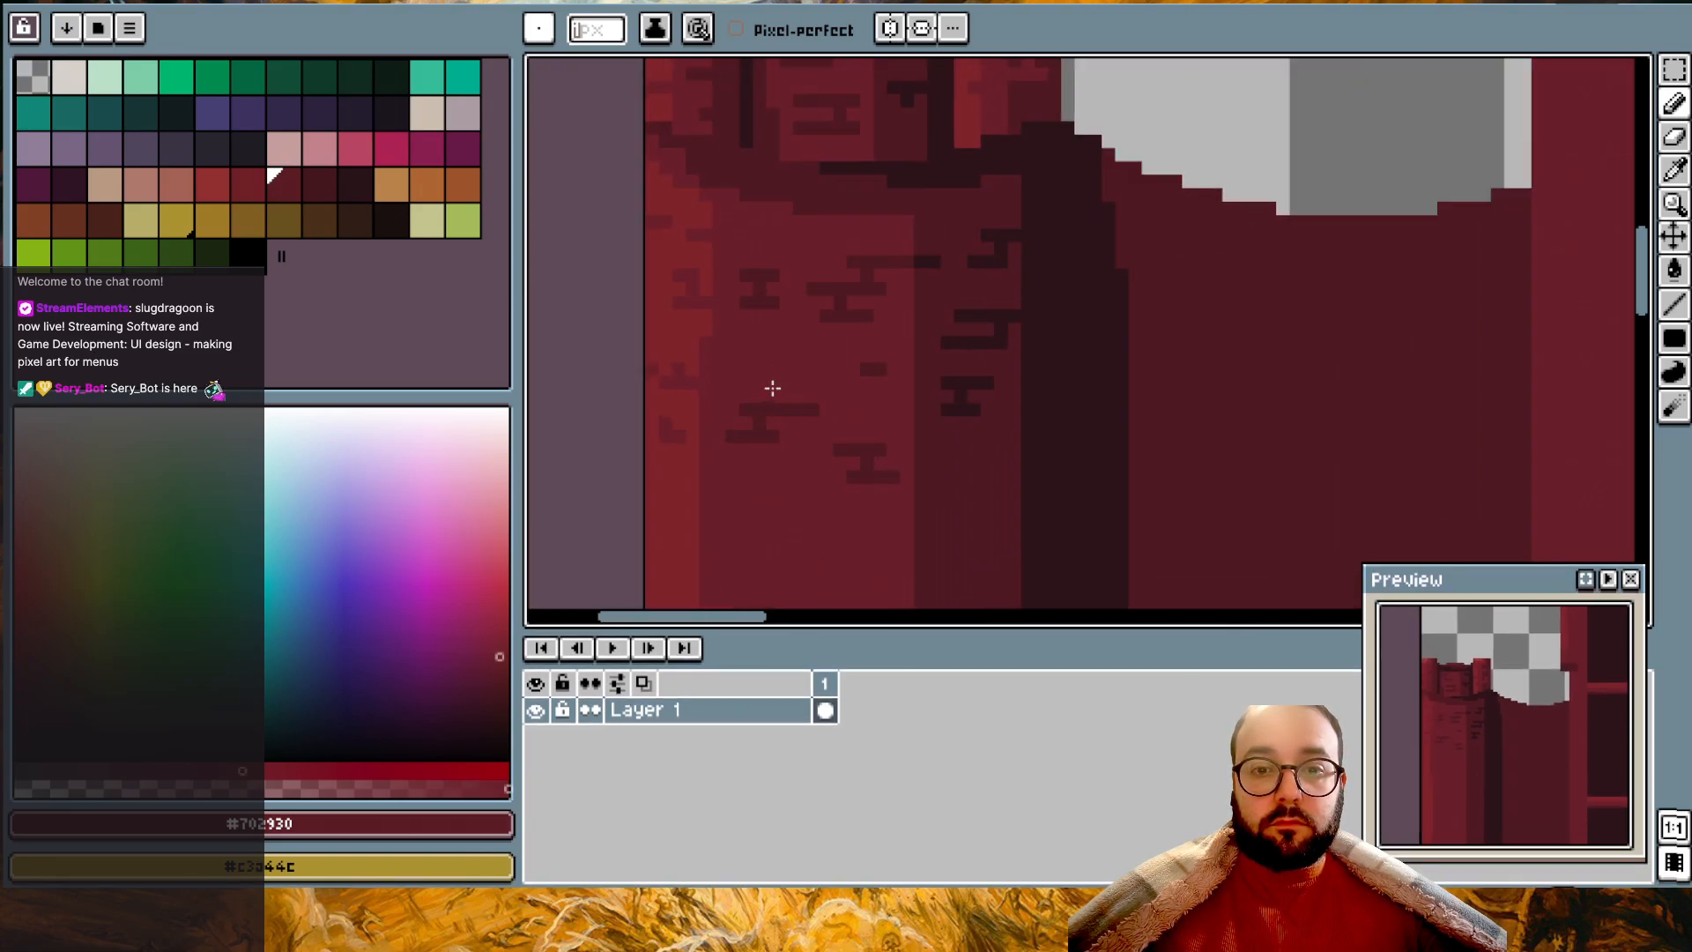
- Paint a small L-shaped #541f27 brick mark on the shaft's mid-tone band, beneath the lowest marks
alt+click(782, 397)
scroll(778, 453, down, 1)
click(773, 439)
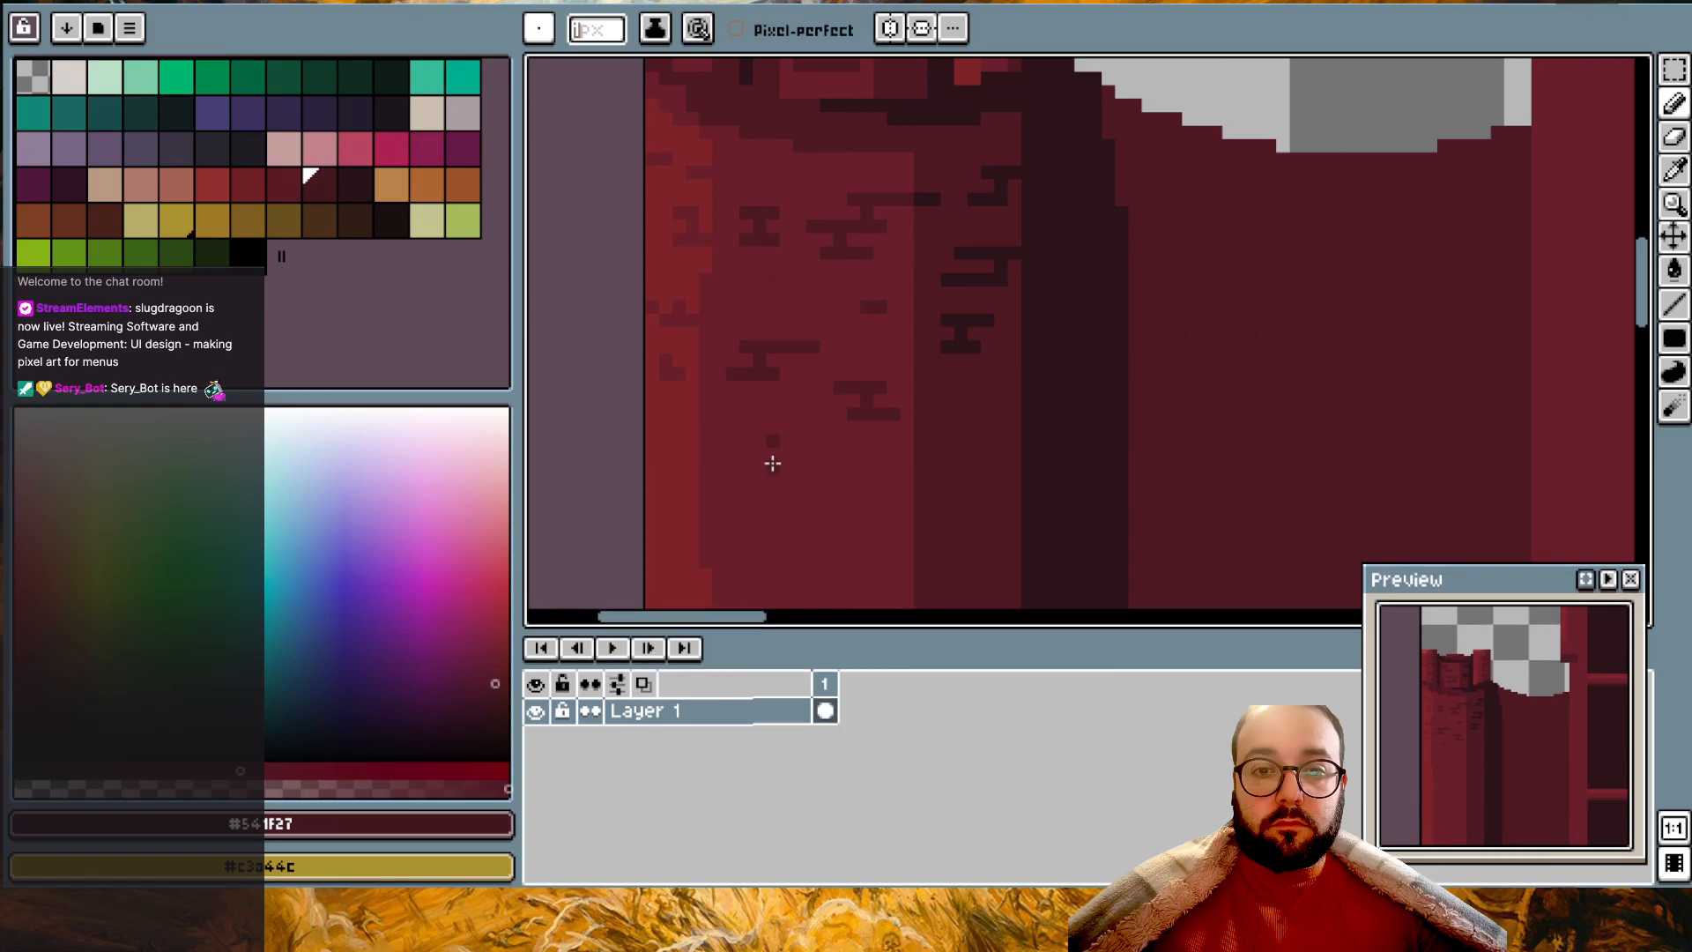
scroll(838, 551, down, 1)
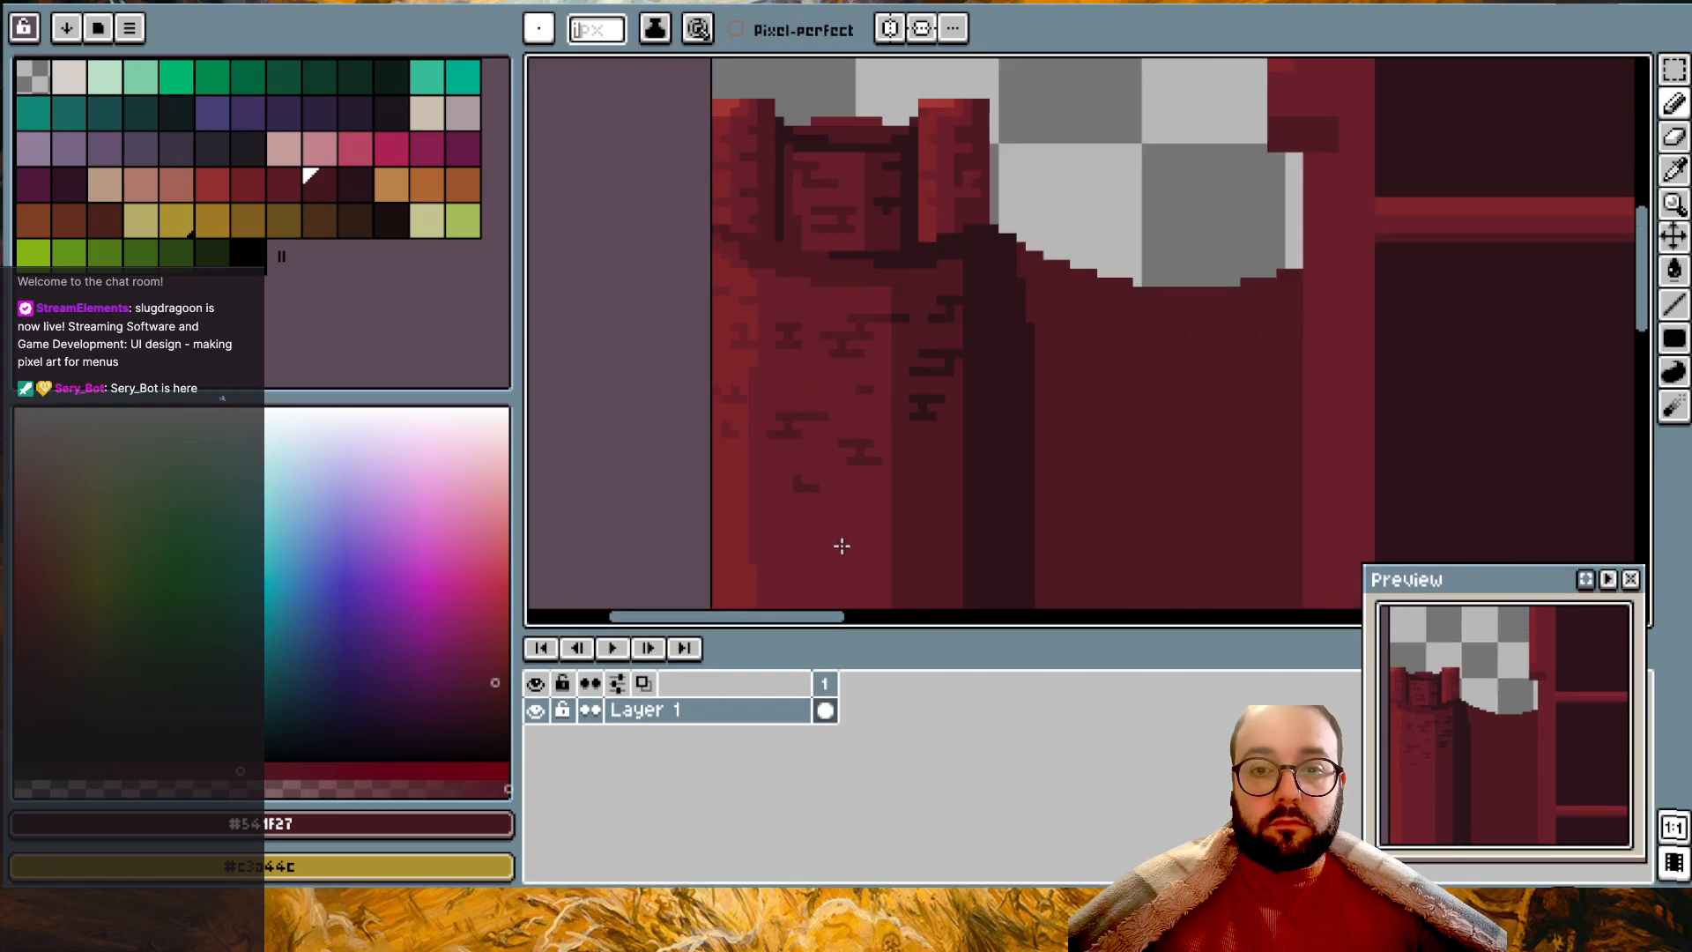
- Paint a small L-shaped #30131a brick mark at the bottom of the shaded band's marks, undoing the stray last stroke
scroll(896, 464, up, 1)
alt+click(966, 343)
drag(984, 459, 1003, 441)
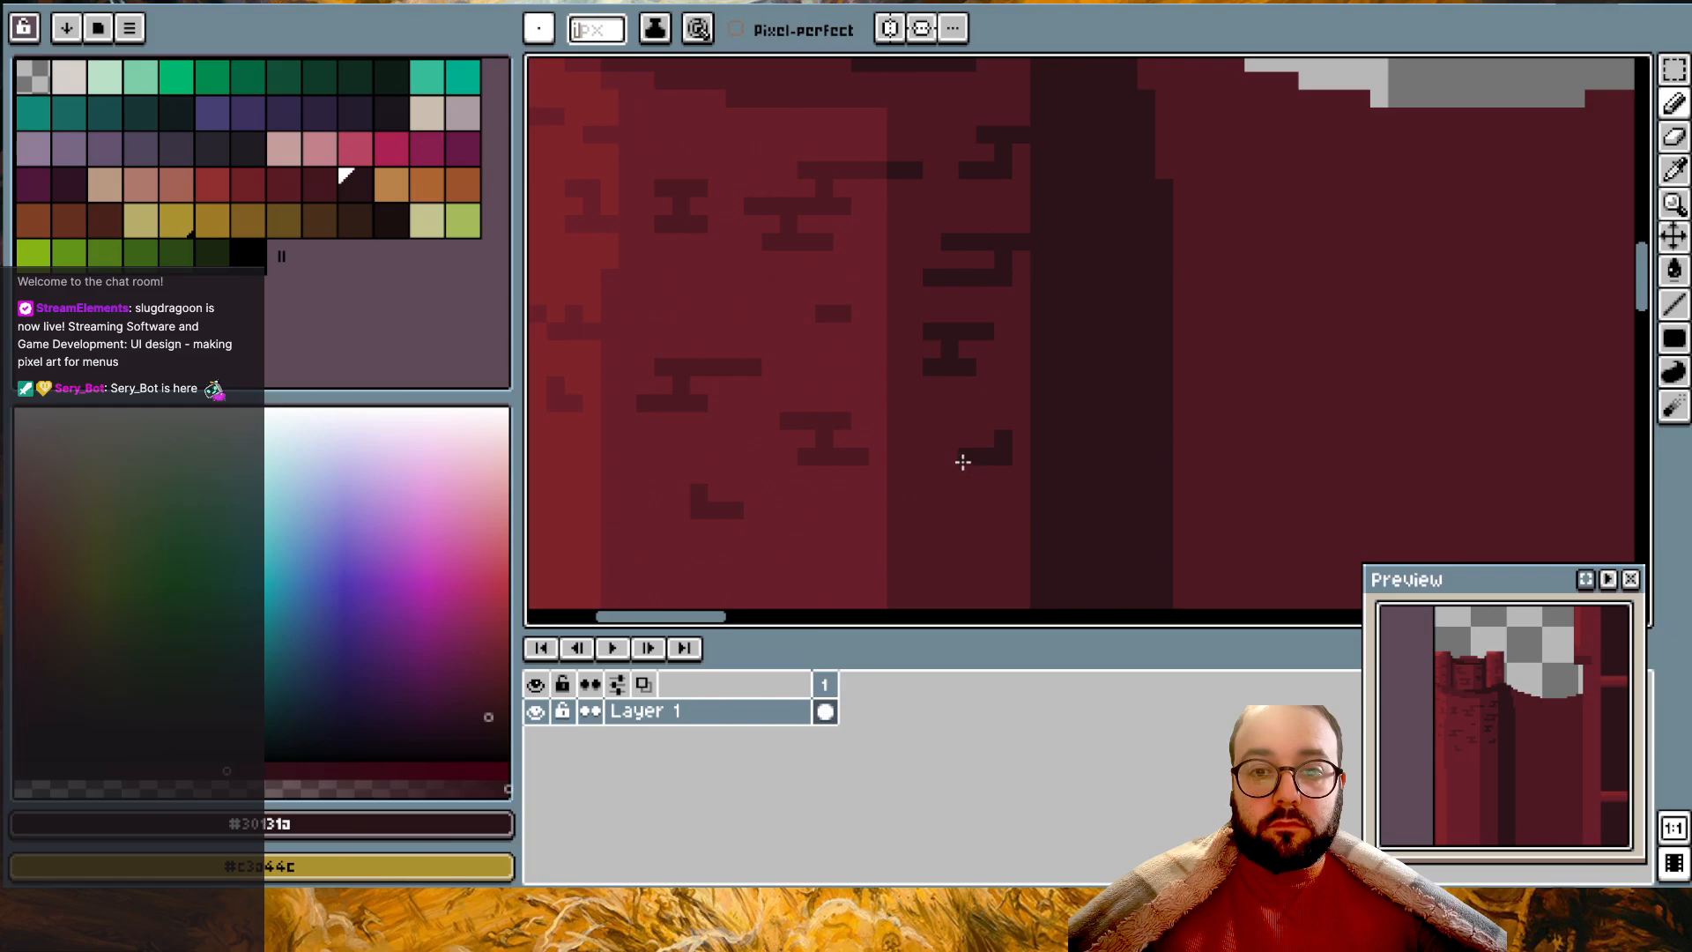
scroll(996, 462, down, 1)
key(ctrl+z)
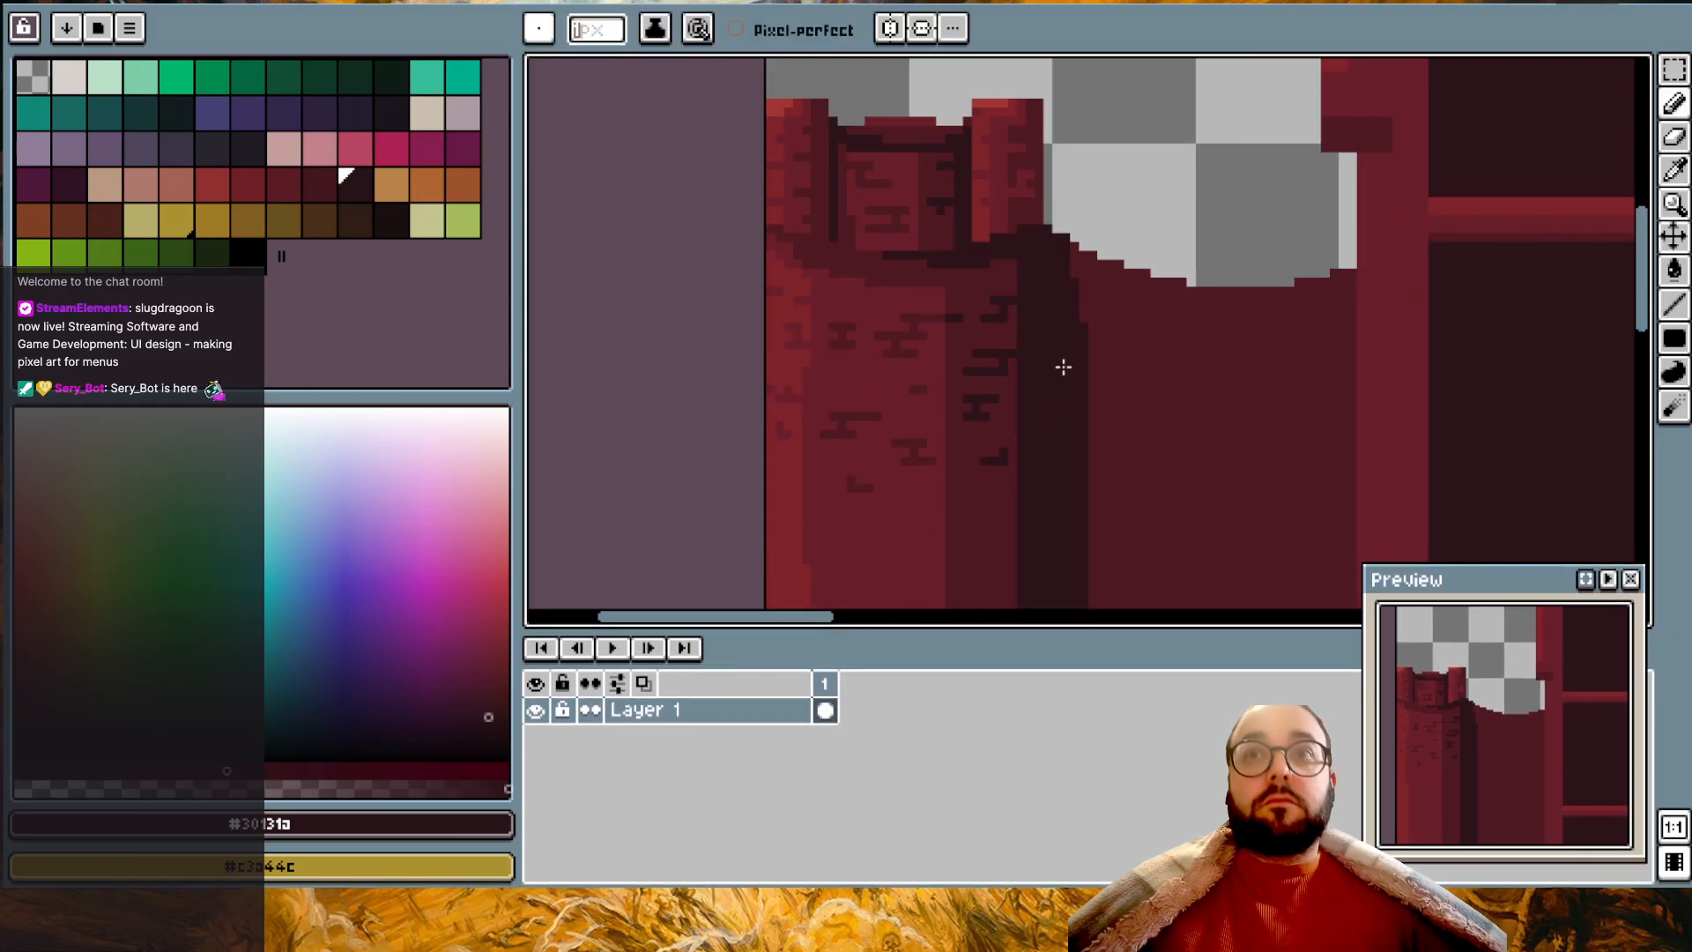
scroll(1027, 209, down, 1)
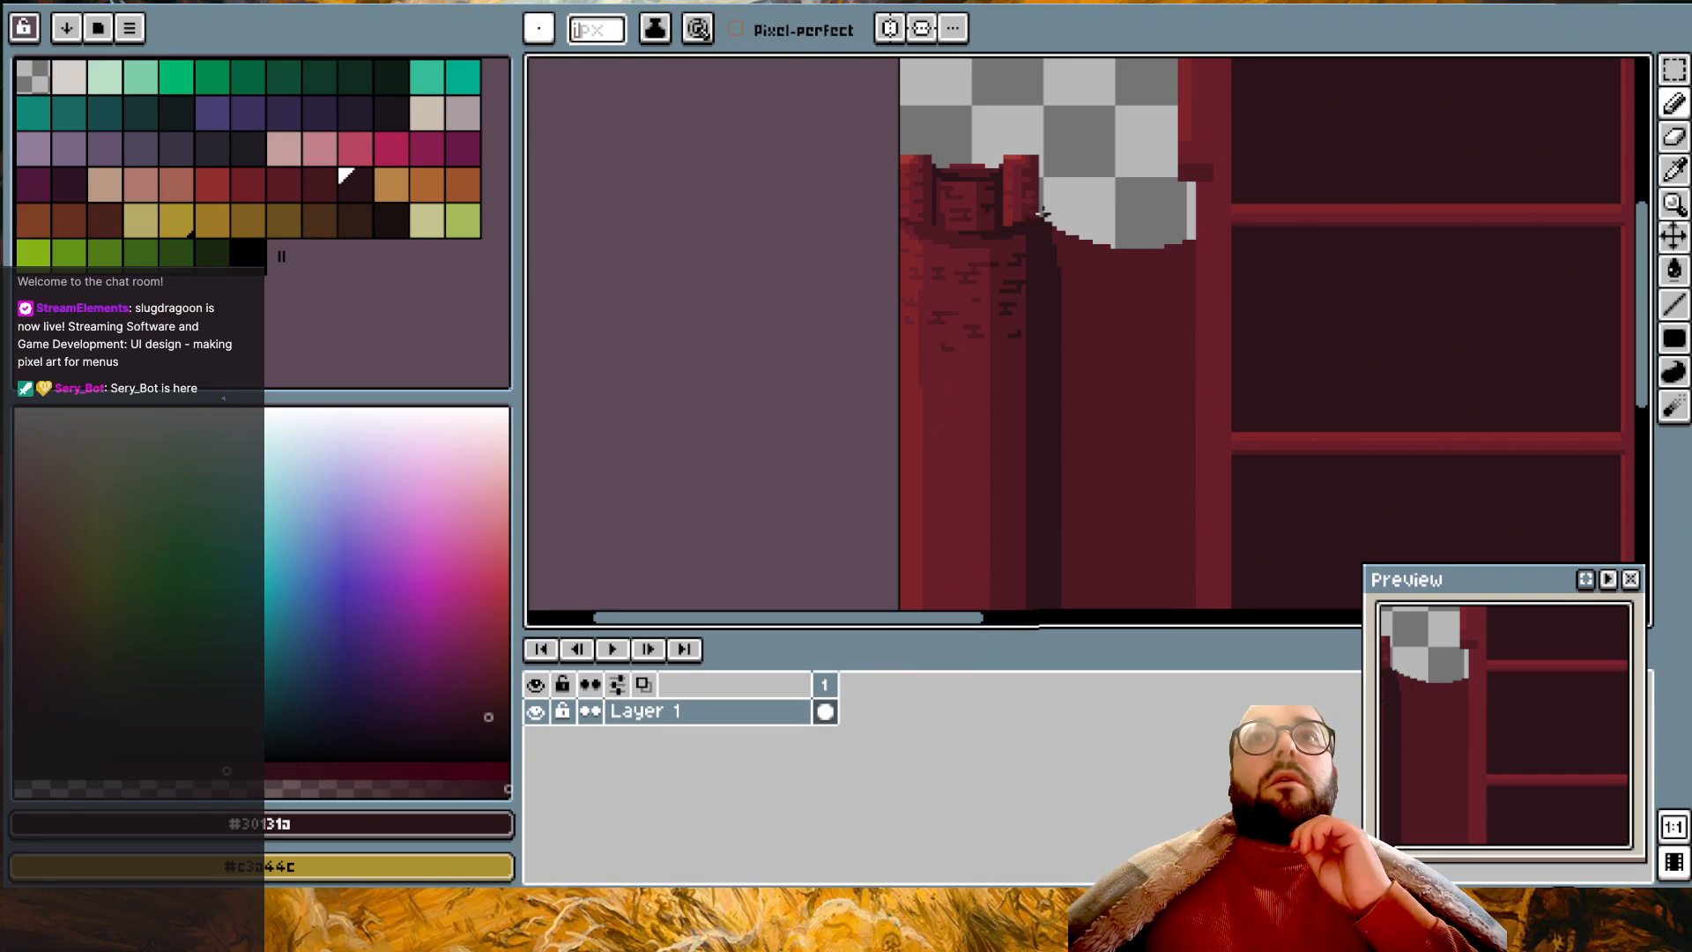
scroll(1033, 211, up, 2)
scroll(1042, 215, down, 1)
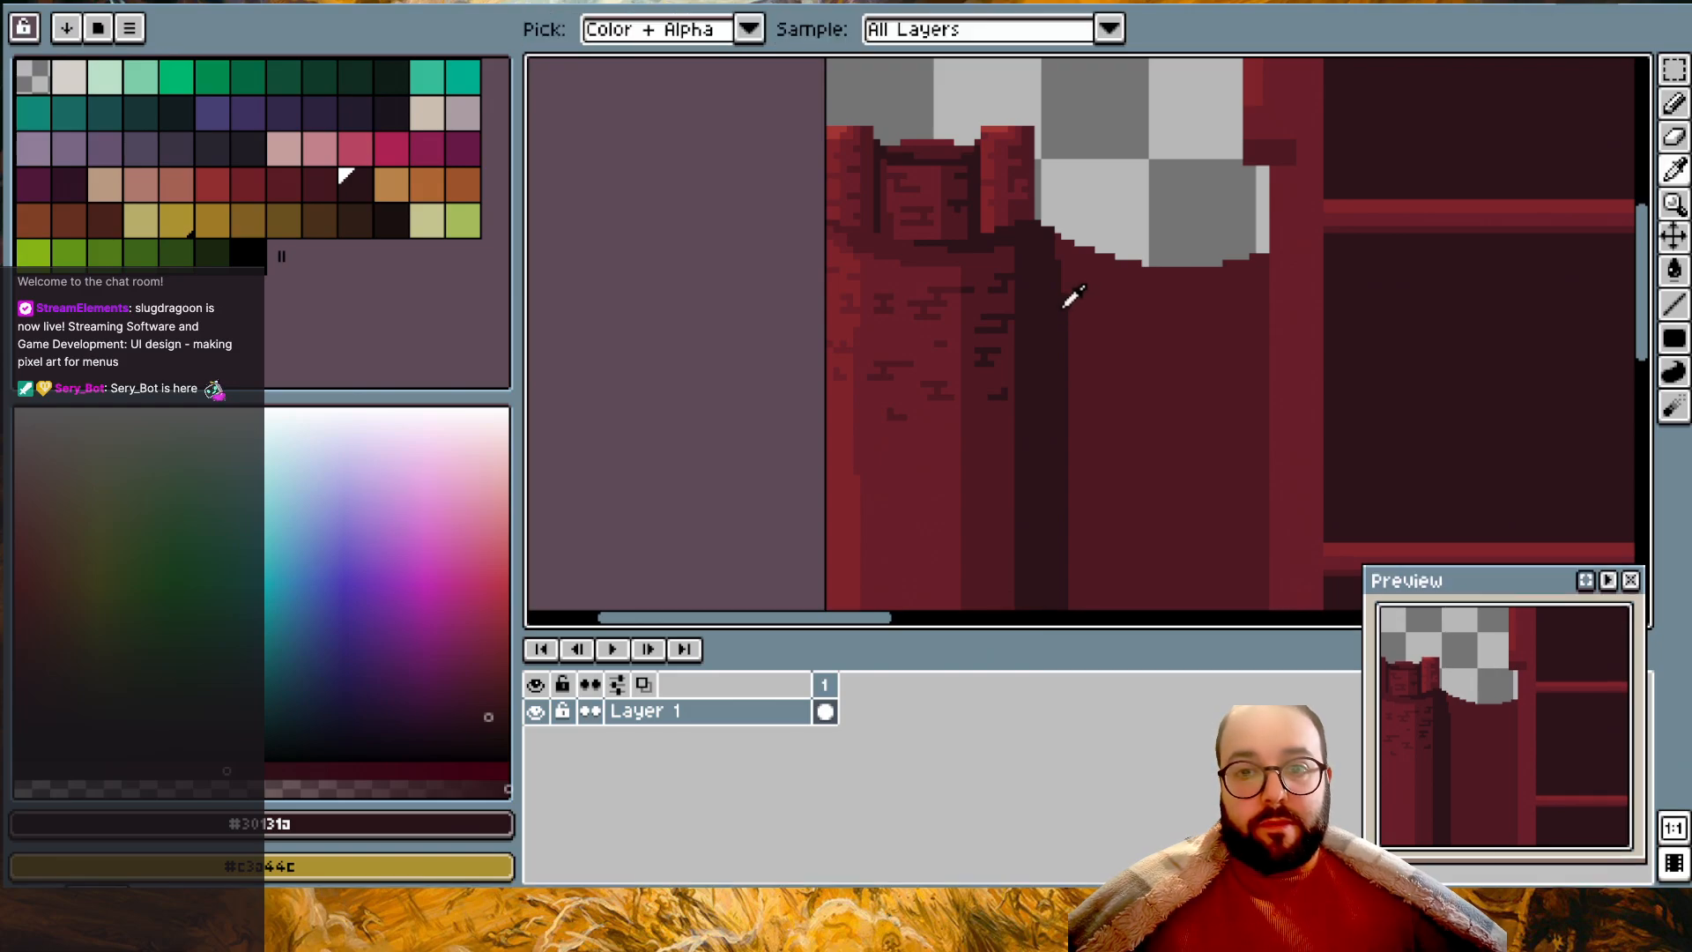
alt+click(1119, 307)
click(356, 183)
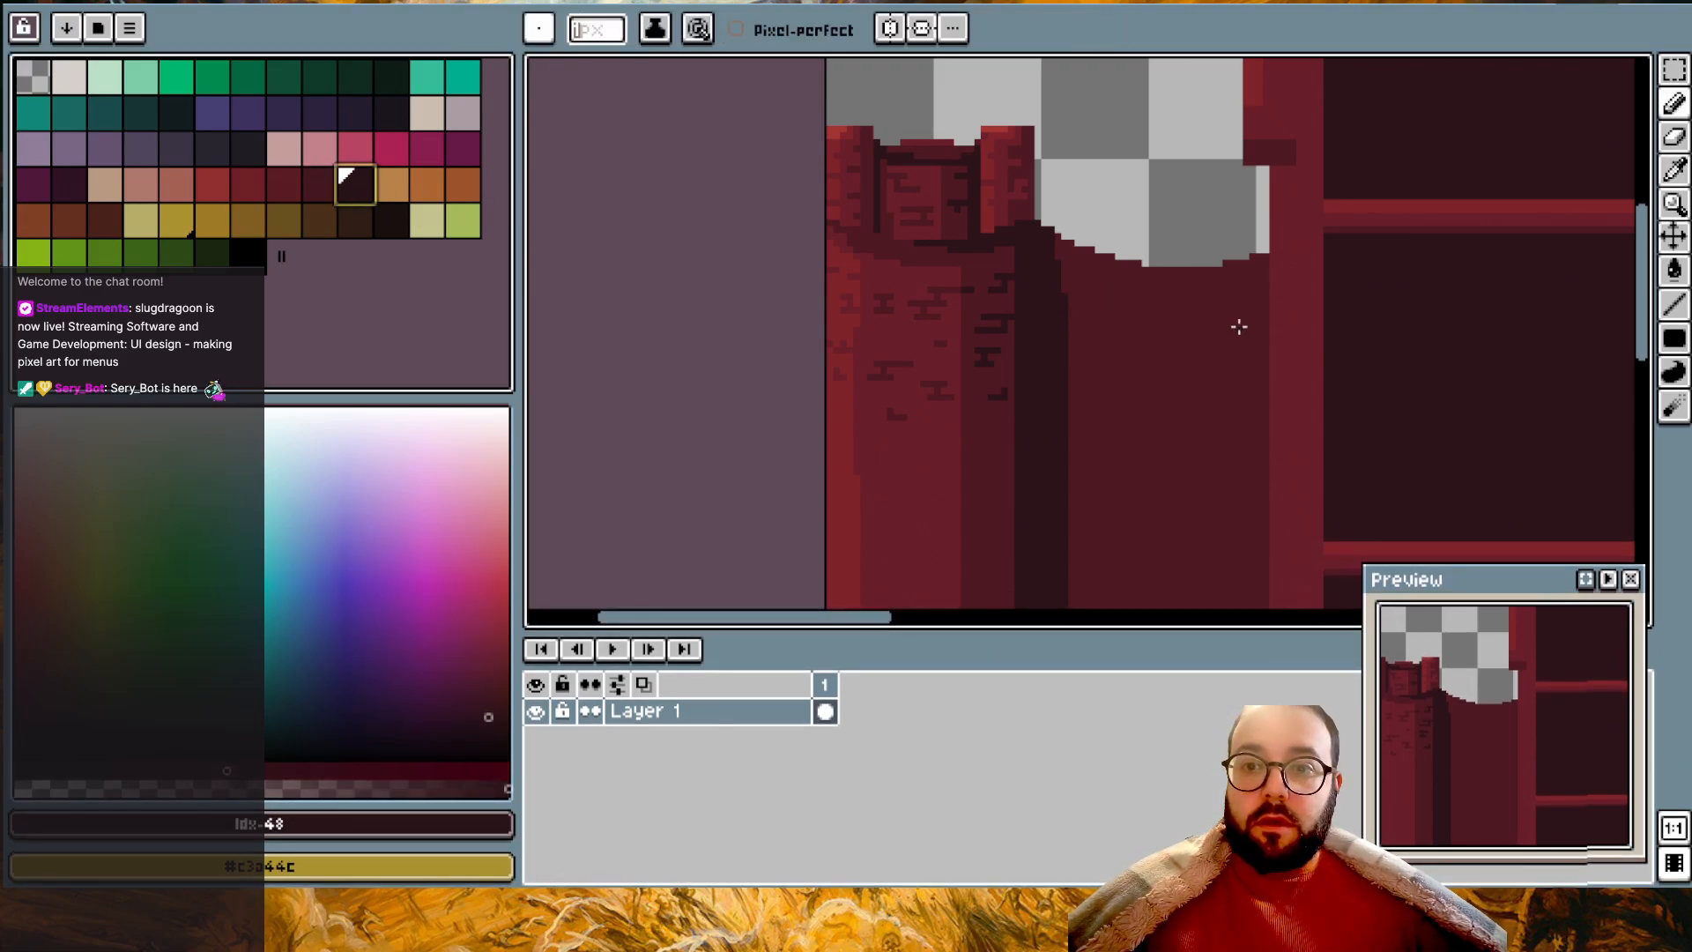
scroll(1243, 321, up, 1)
mouse_move(1273, 234)
mouse_down()
mouse_move(1267, 597)
mouse_move(1220, 602)
mouse_up()
key(ctrl)
key(ctrl+z)
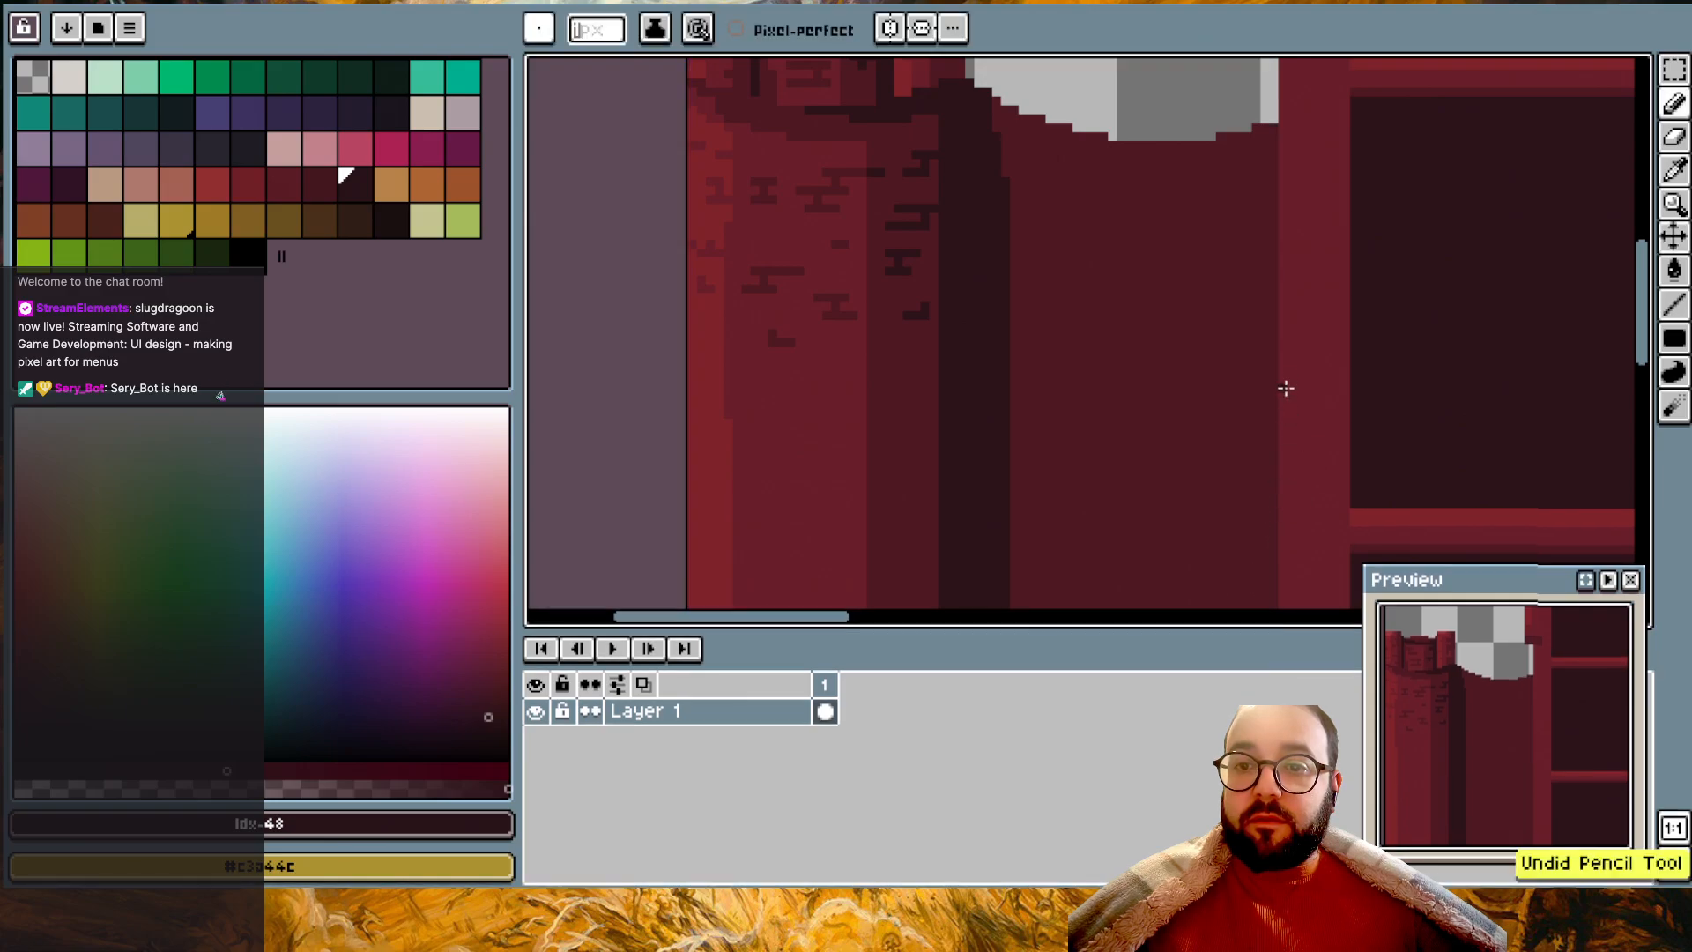
- Draw a two-pixel-wide #30131a filled rectangle down the wall's full height, along the edge beside the menu frame
key(u)
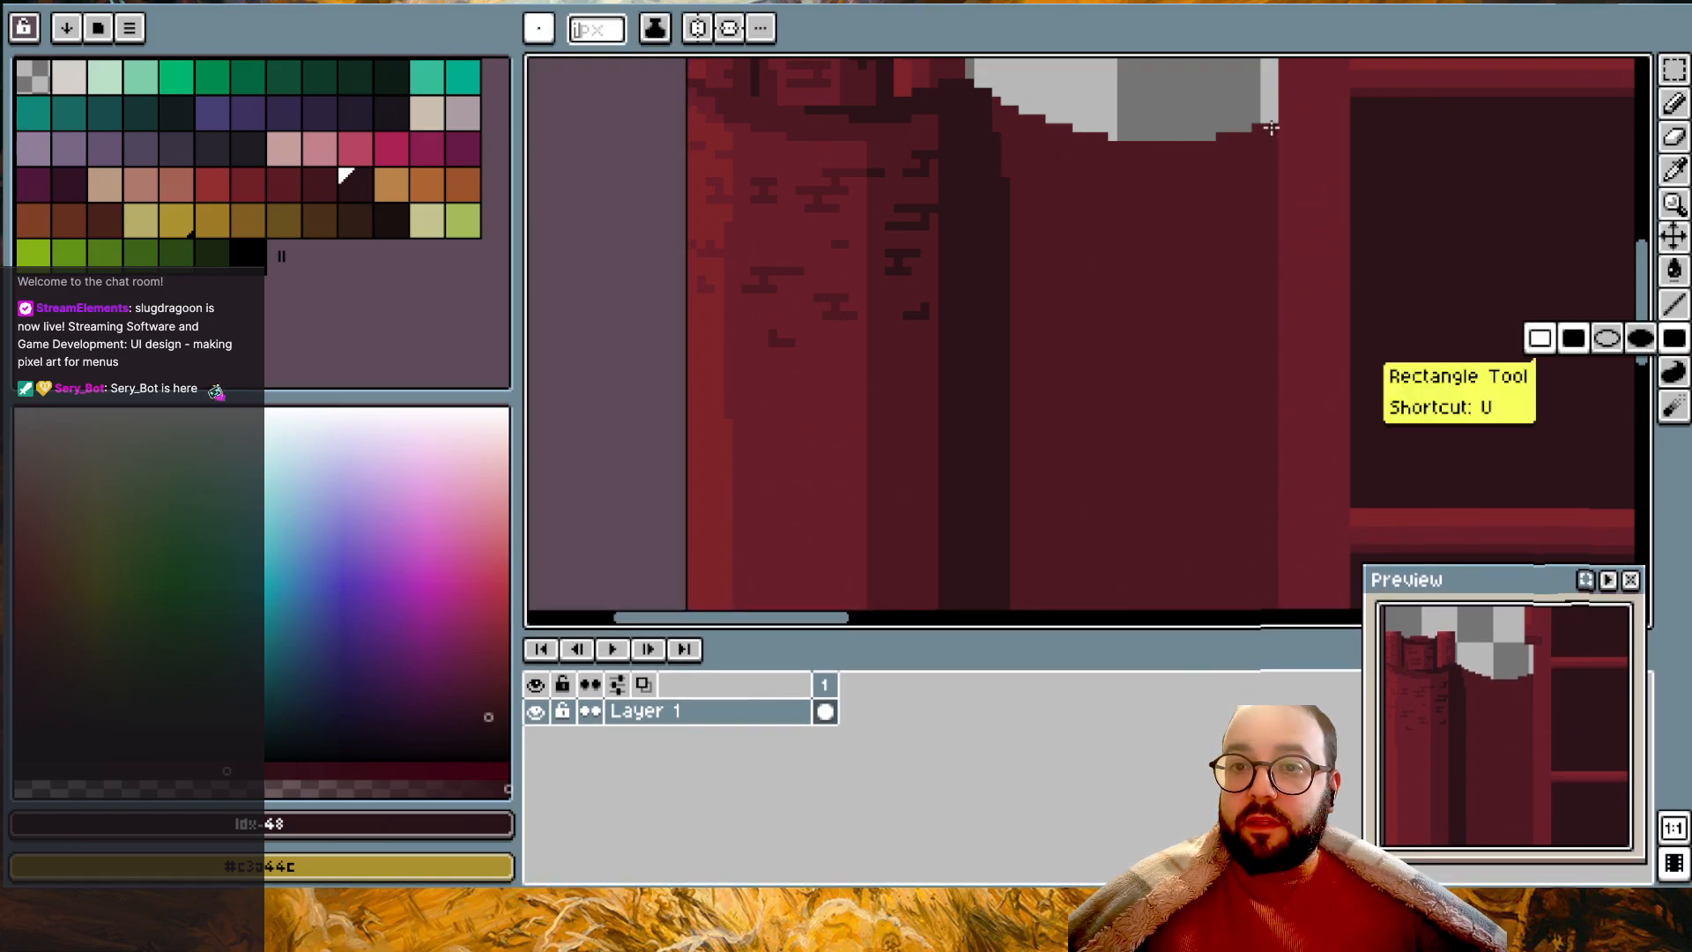
scroll(1235, 604, down, 8)
scroll(1279, 595, up, 10)
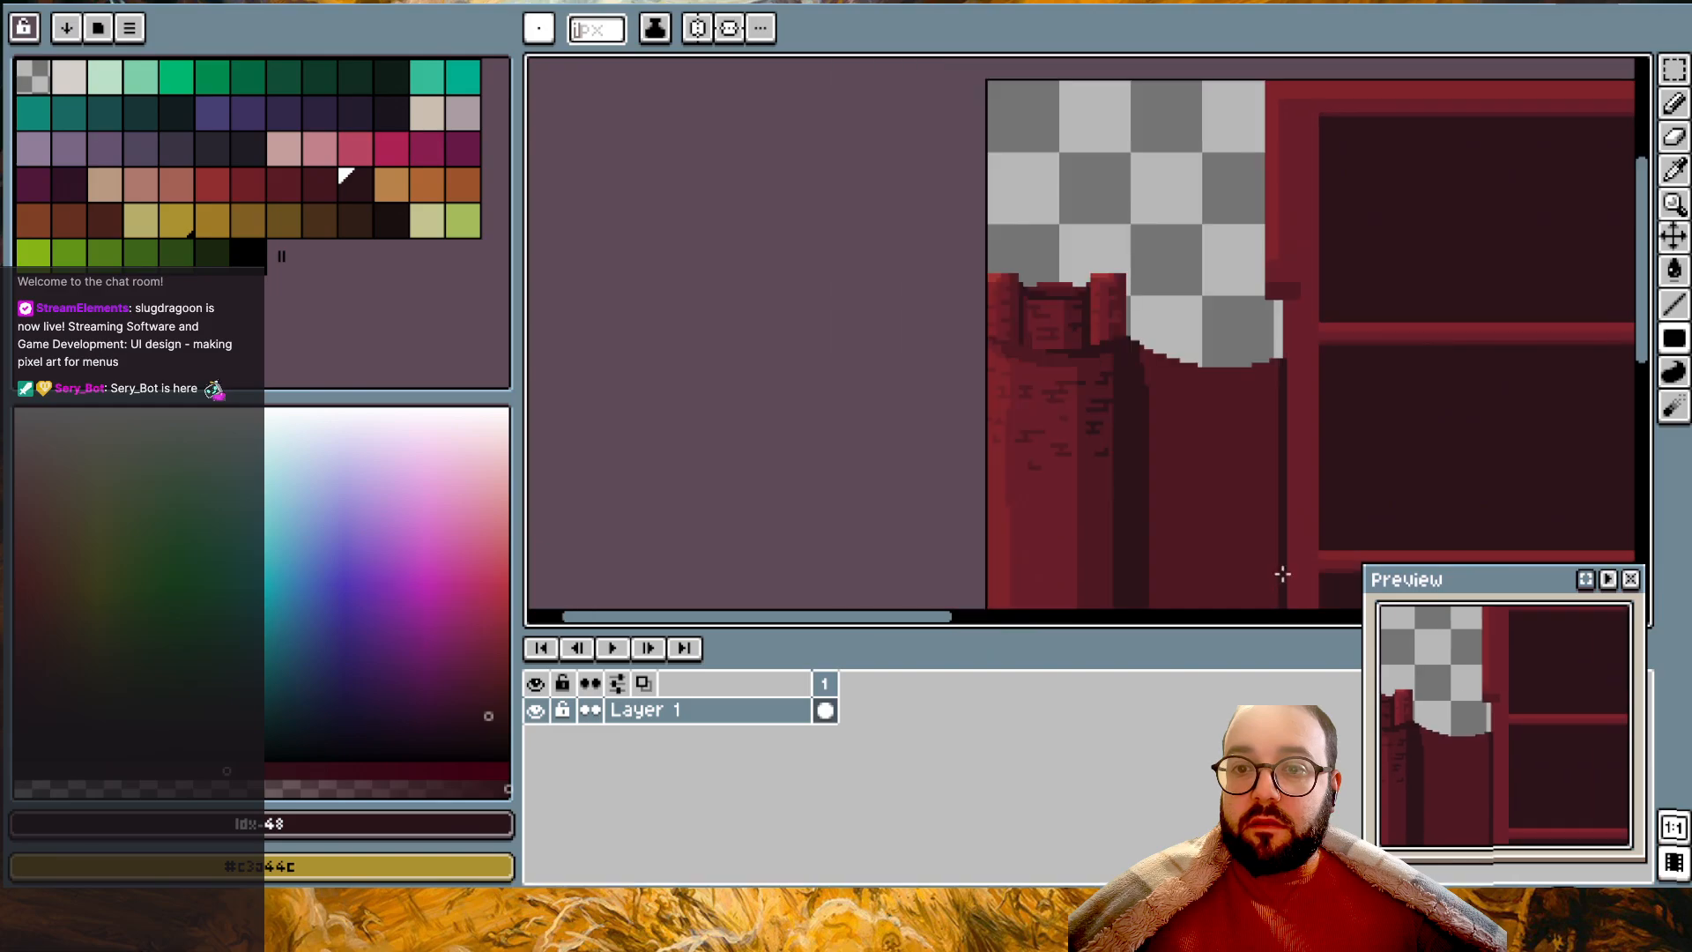
scroll(1283, 579, up, 3)
scroll(1254, 177, up, 2)
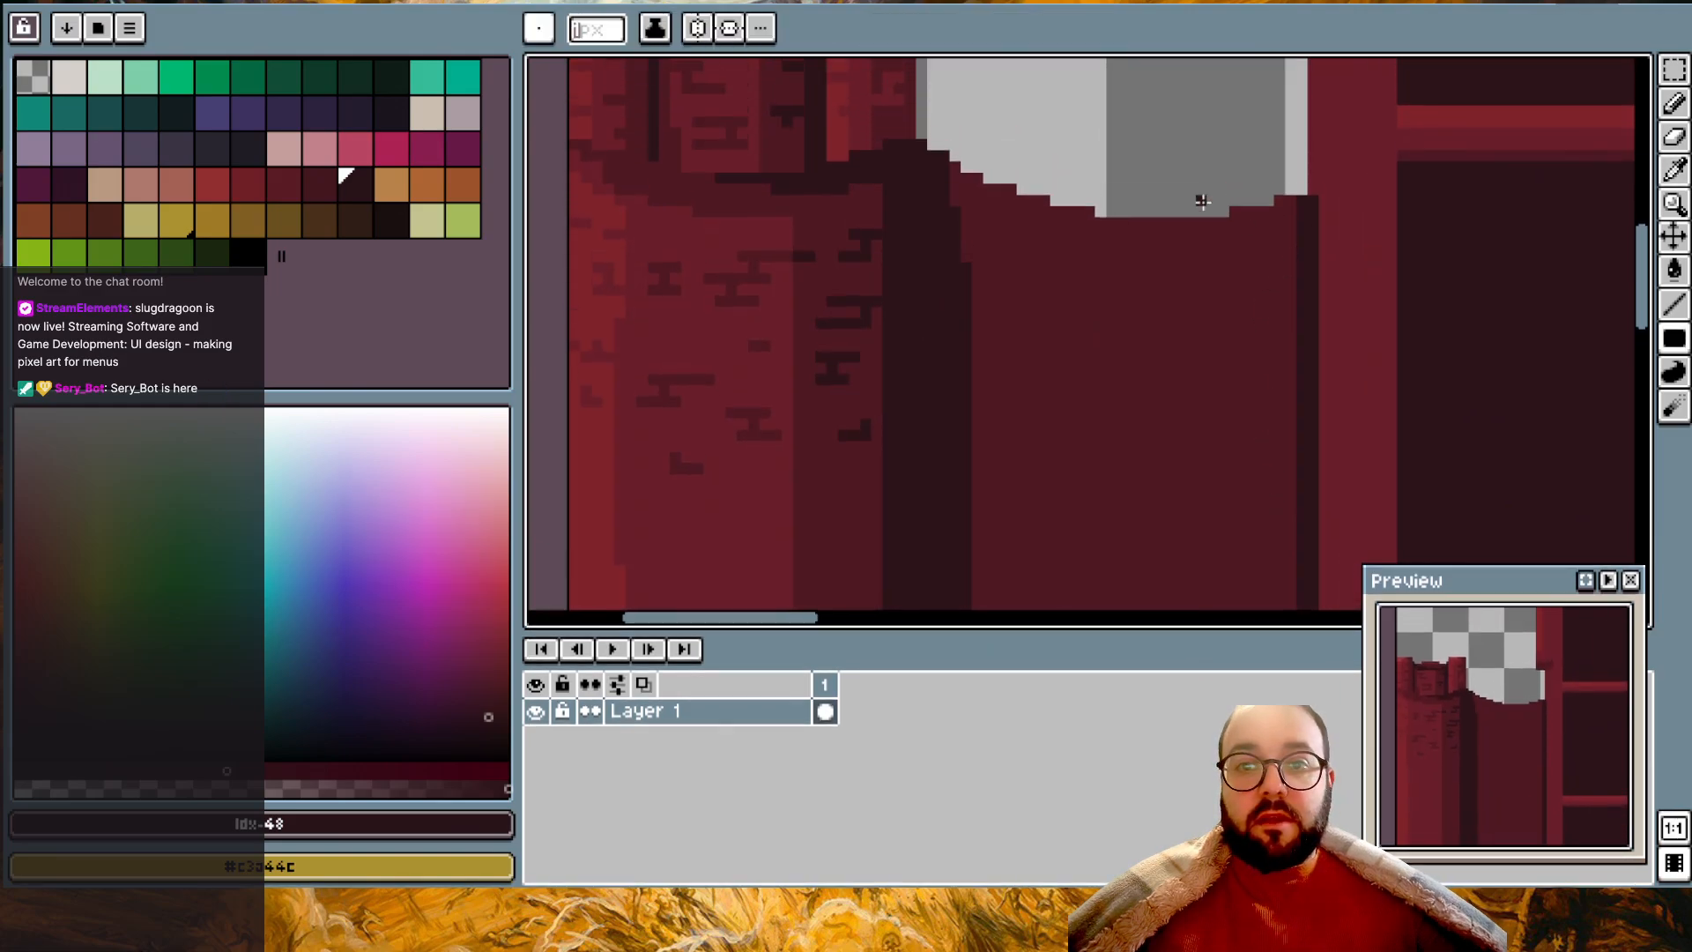
scroll(1203, 203, up, 2)
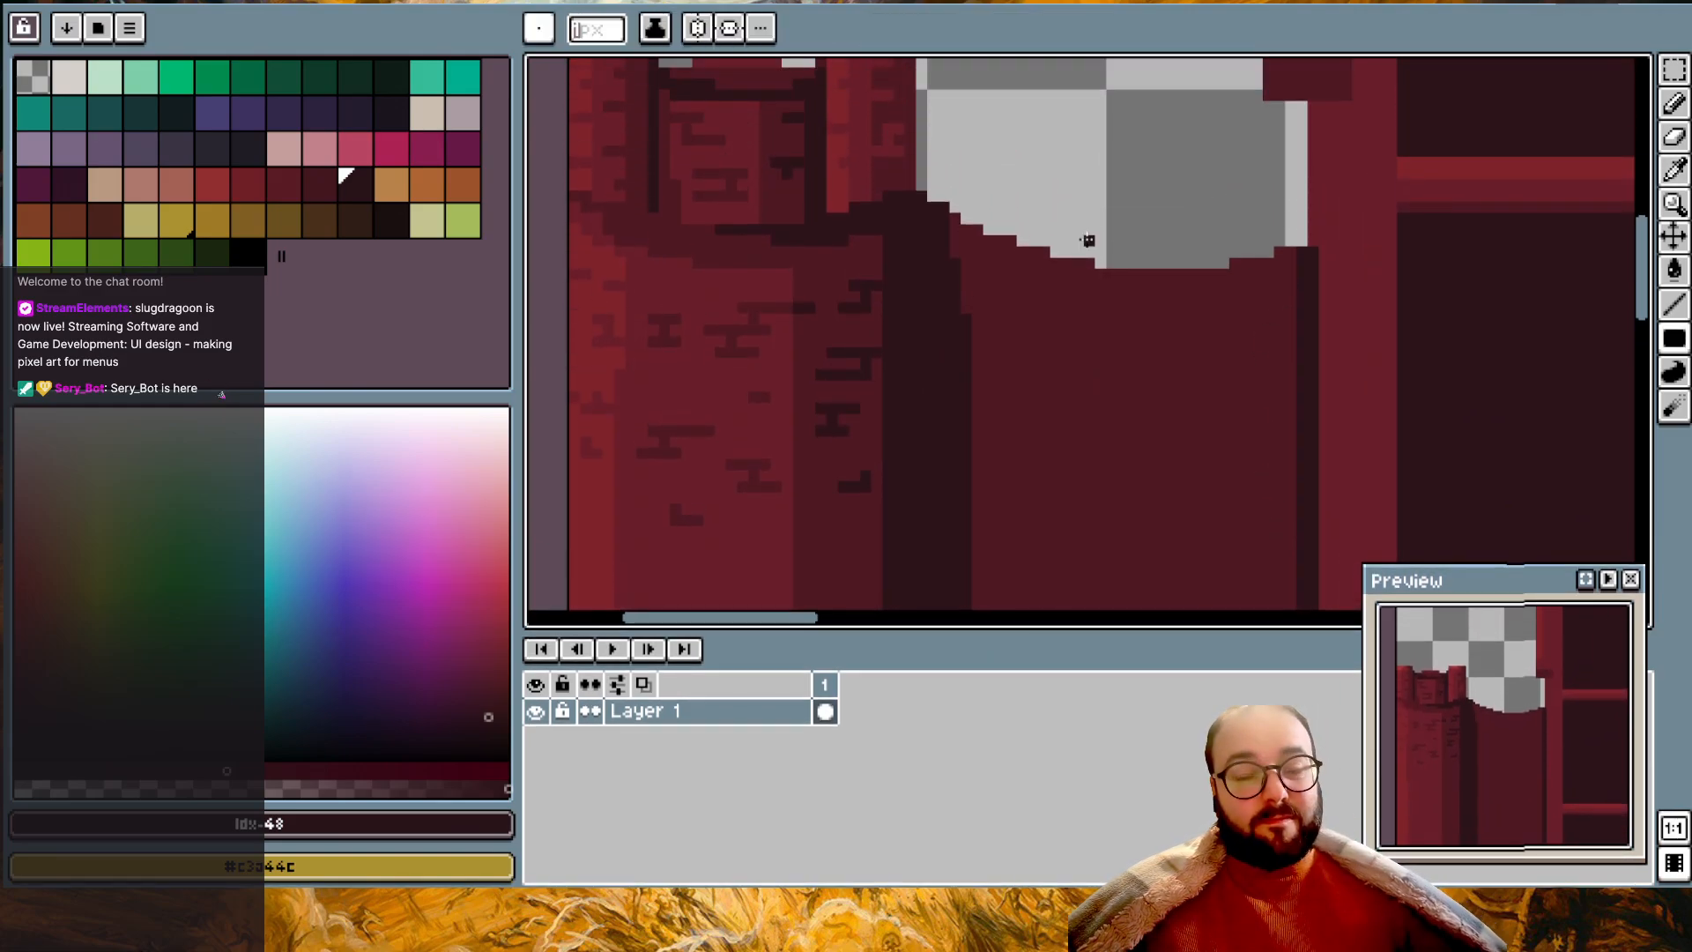
- Touch up the wall's top corner beside the dark strip with #702930 and #541f27
alt+click(980, 263)
click(284, 185)
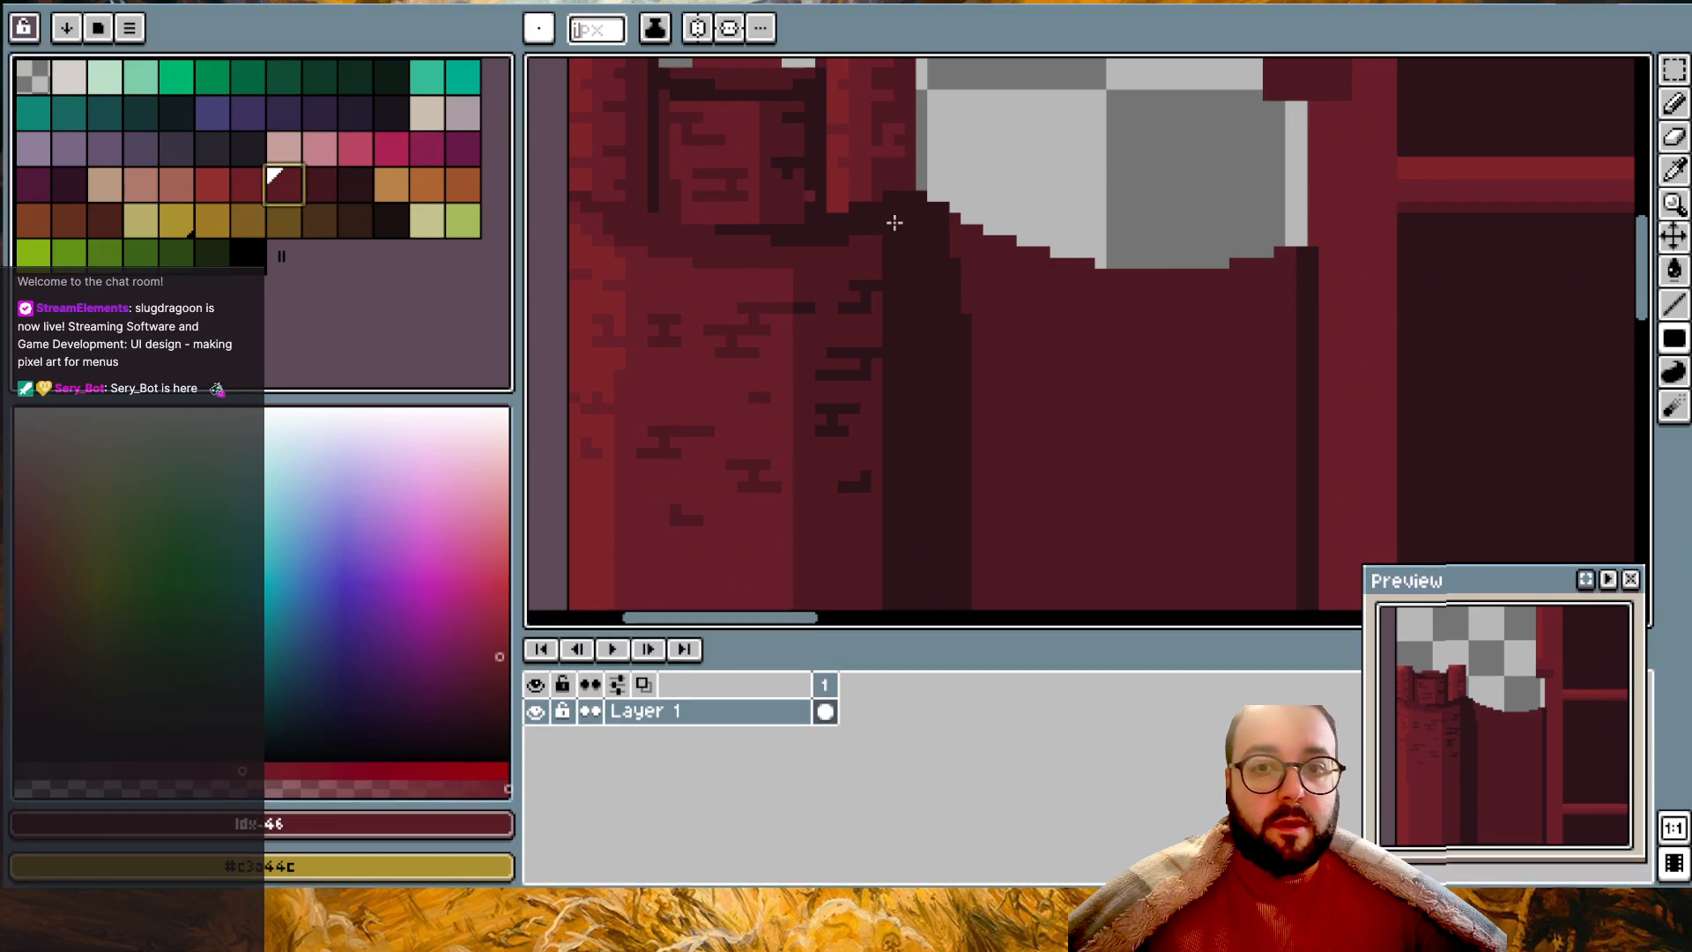
alt+click(1293, 253)
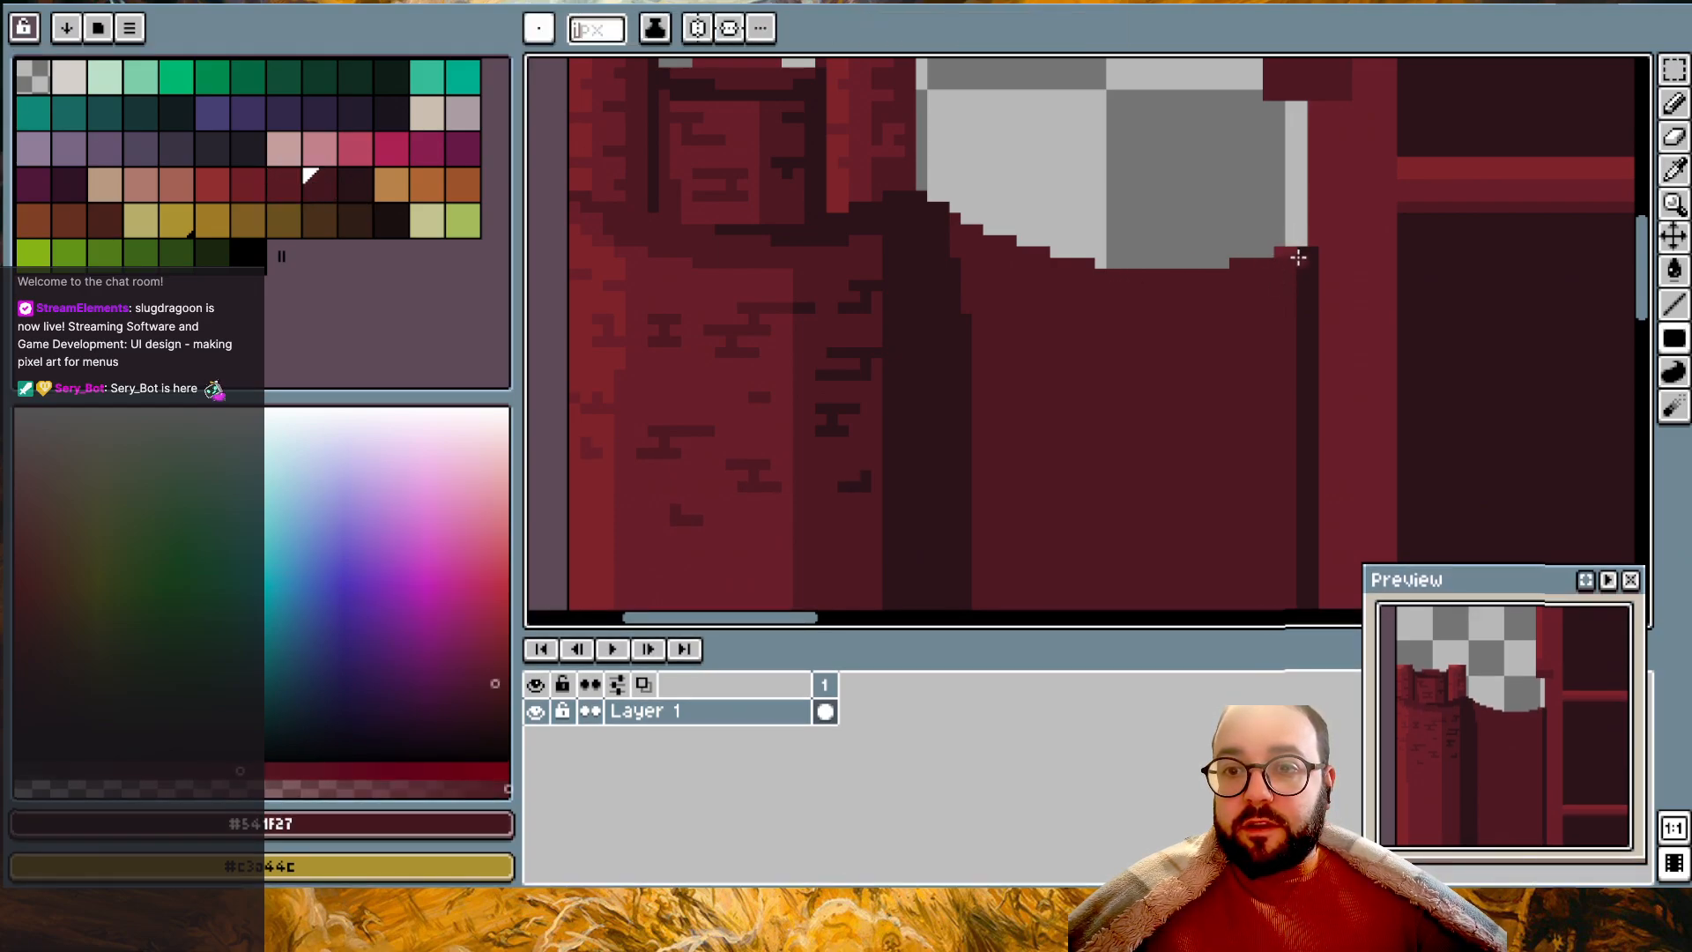
key(alt)
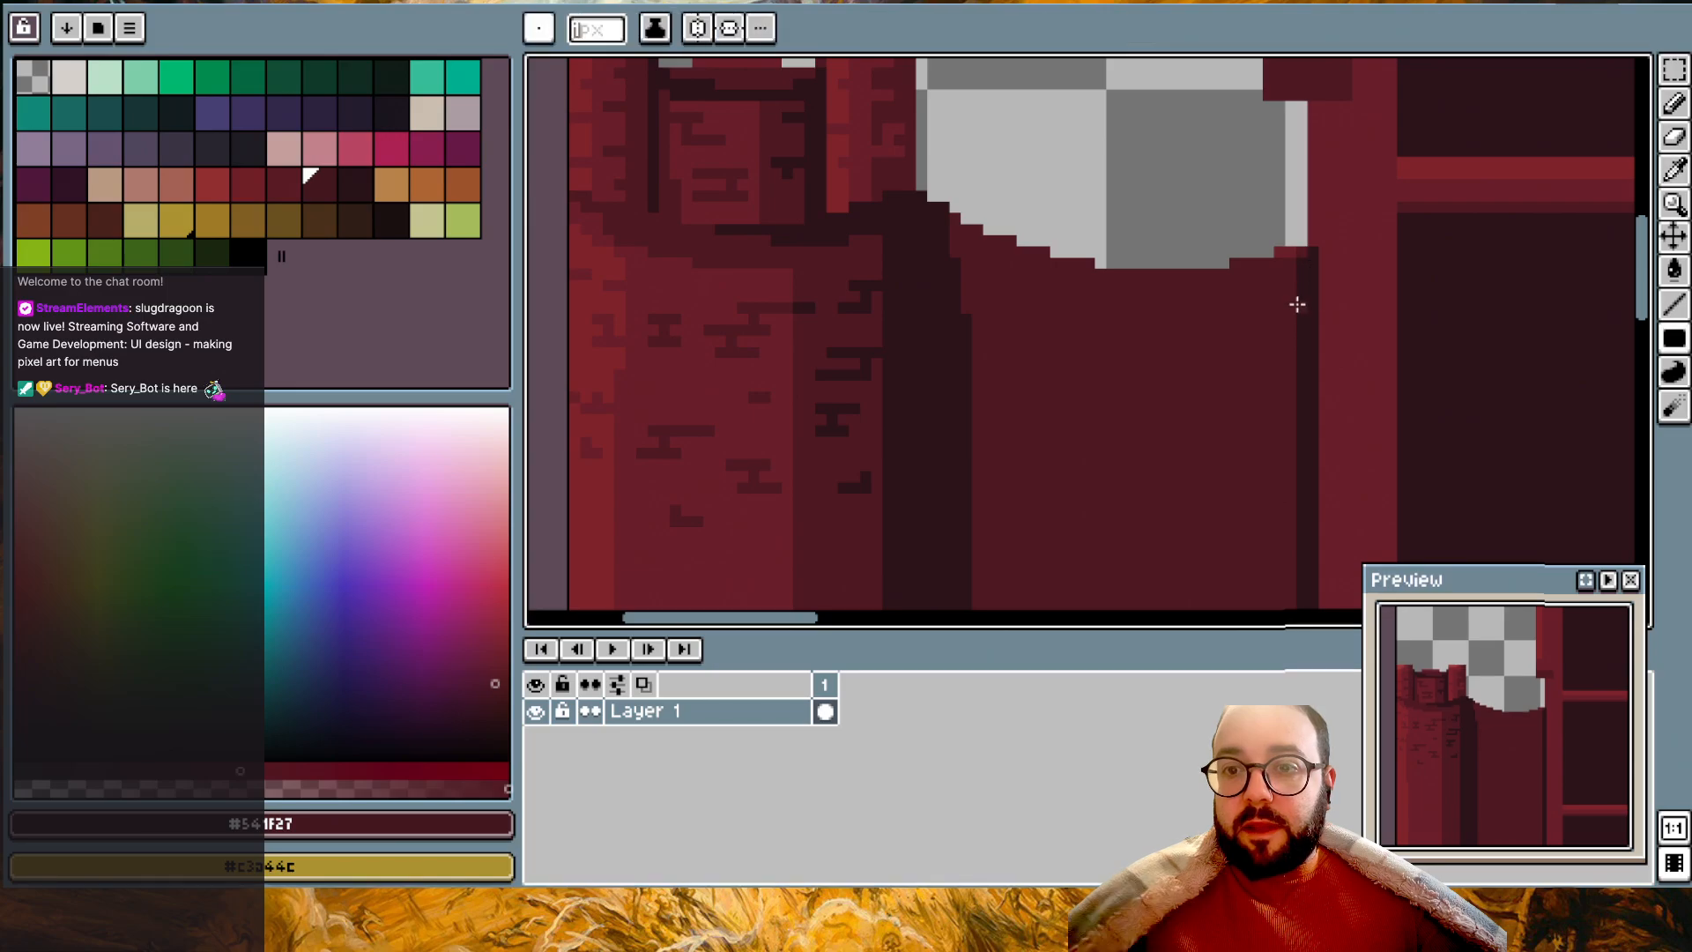
scroll(1297, 304, right, 1)
scroll(1297, 304, up, 1)
scroll(1297, 304, left, 3)
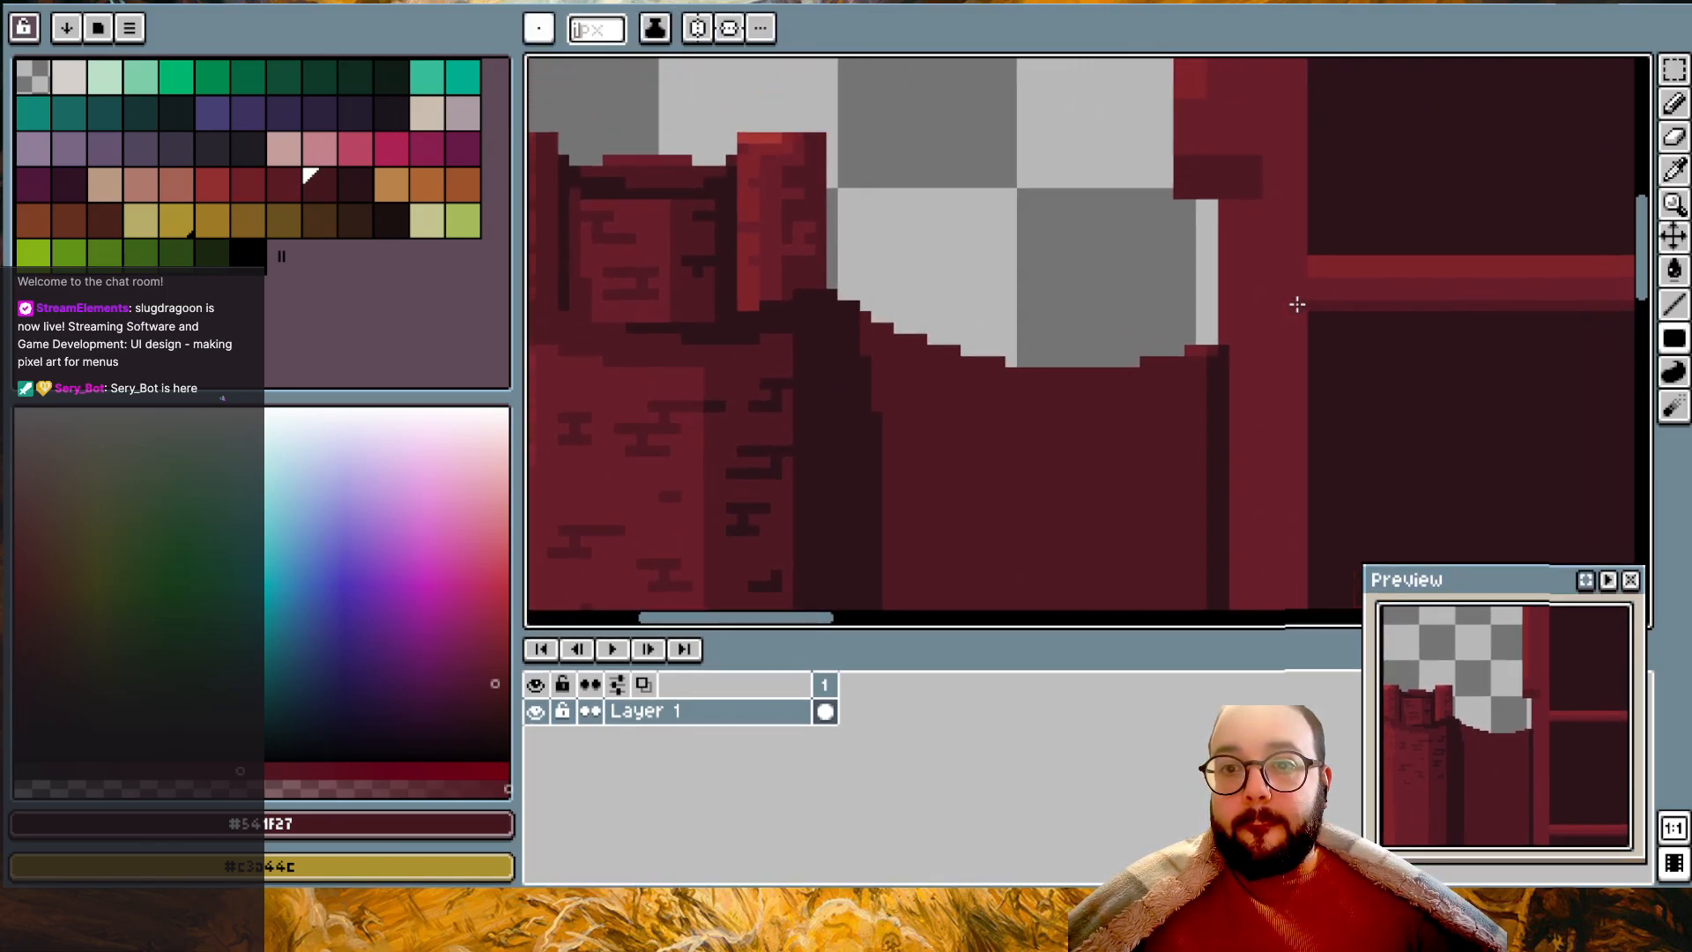
scroll(1297, 304, down, 3)
scroll(1297, 304, up, 3)
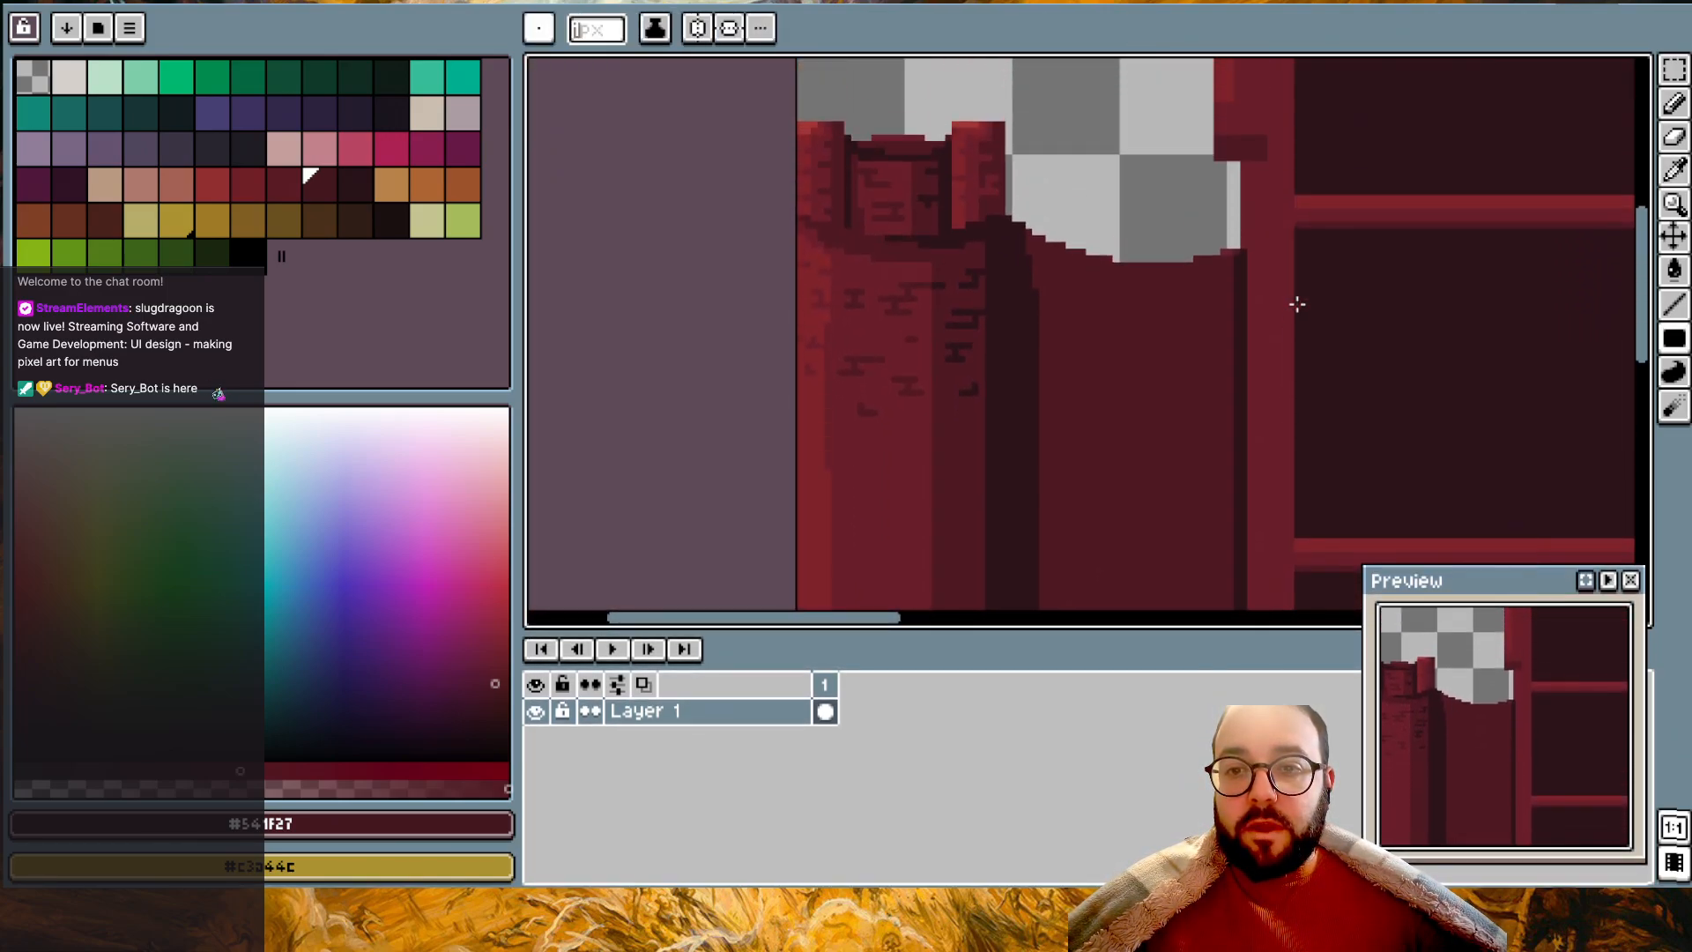
- Narrow the dark strip to one pixel by covering its frame-side pixel column with #702930 down to the canvas's bottom
alt+click(1276, 231)
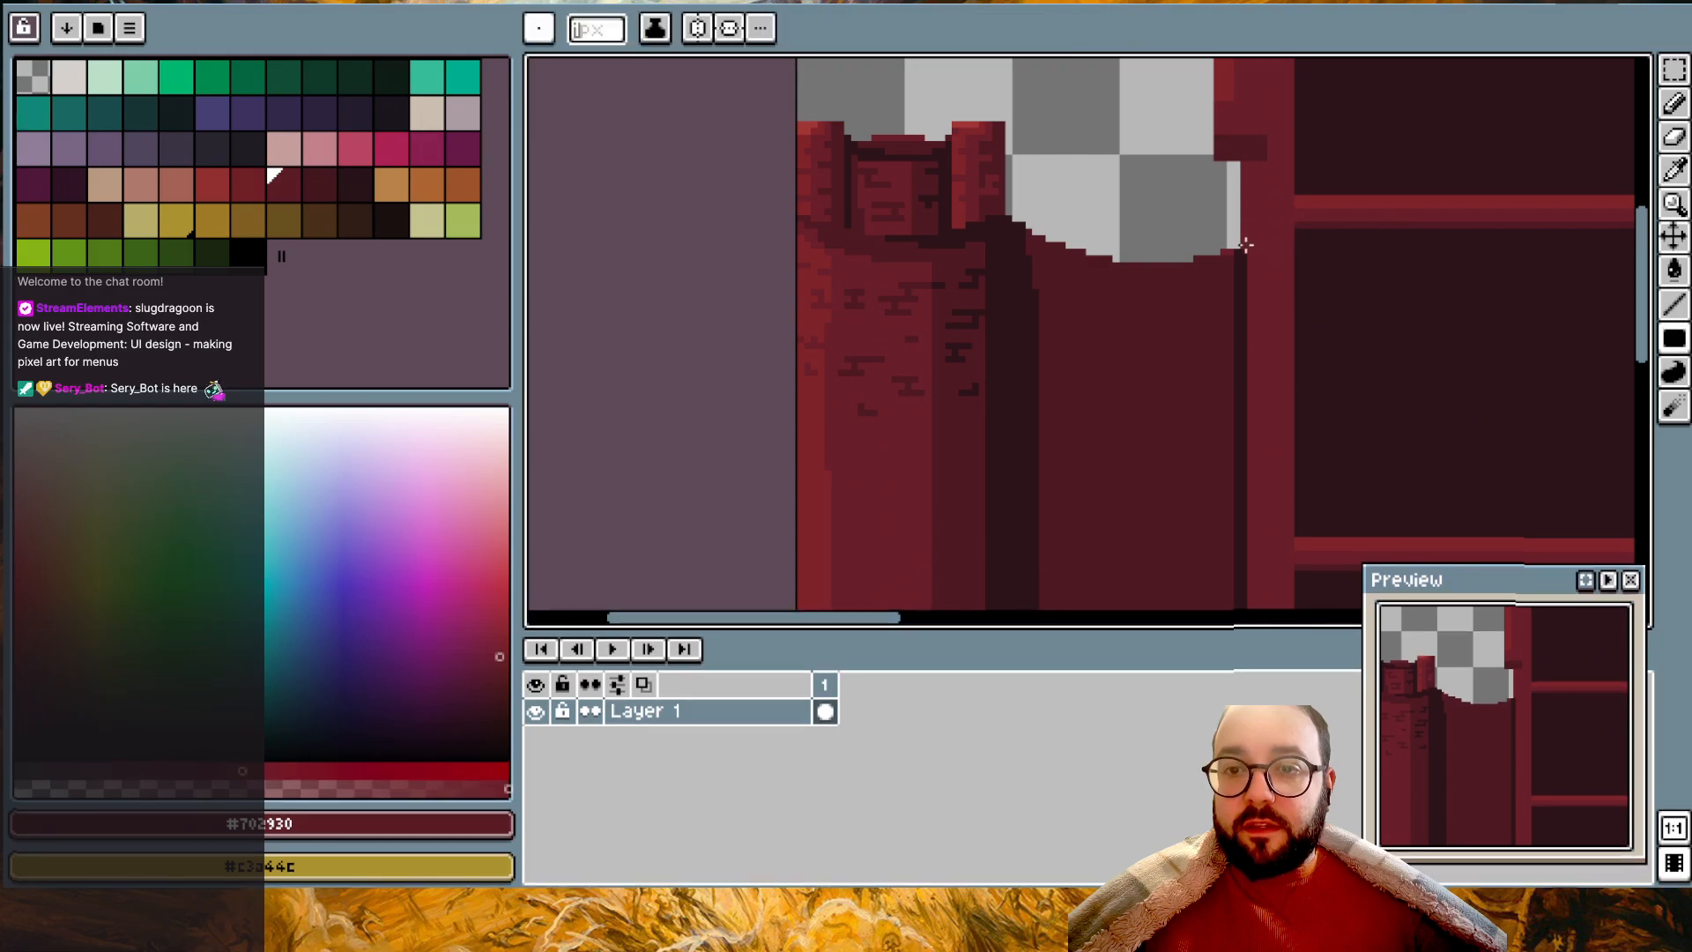
scroll(1260, 607, down, 6)
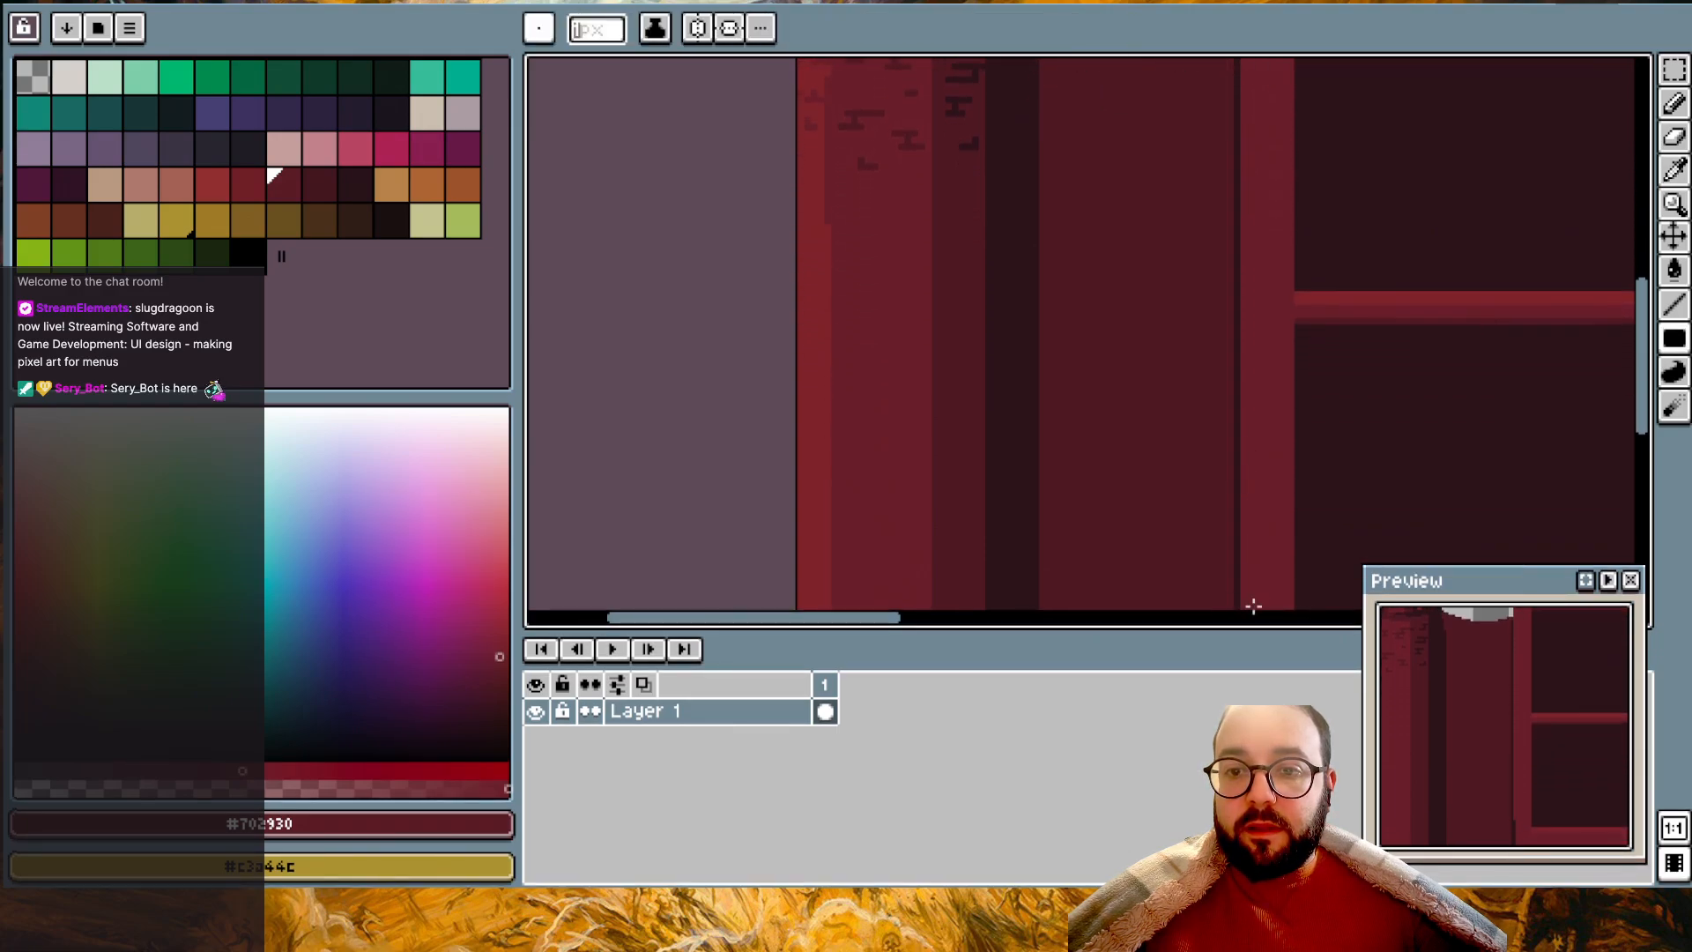
scroll(1261, 608, down, 2)
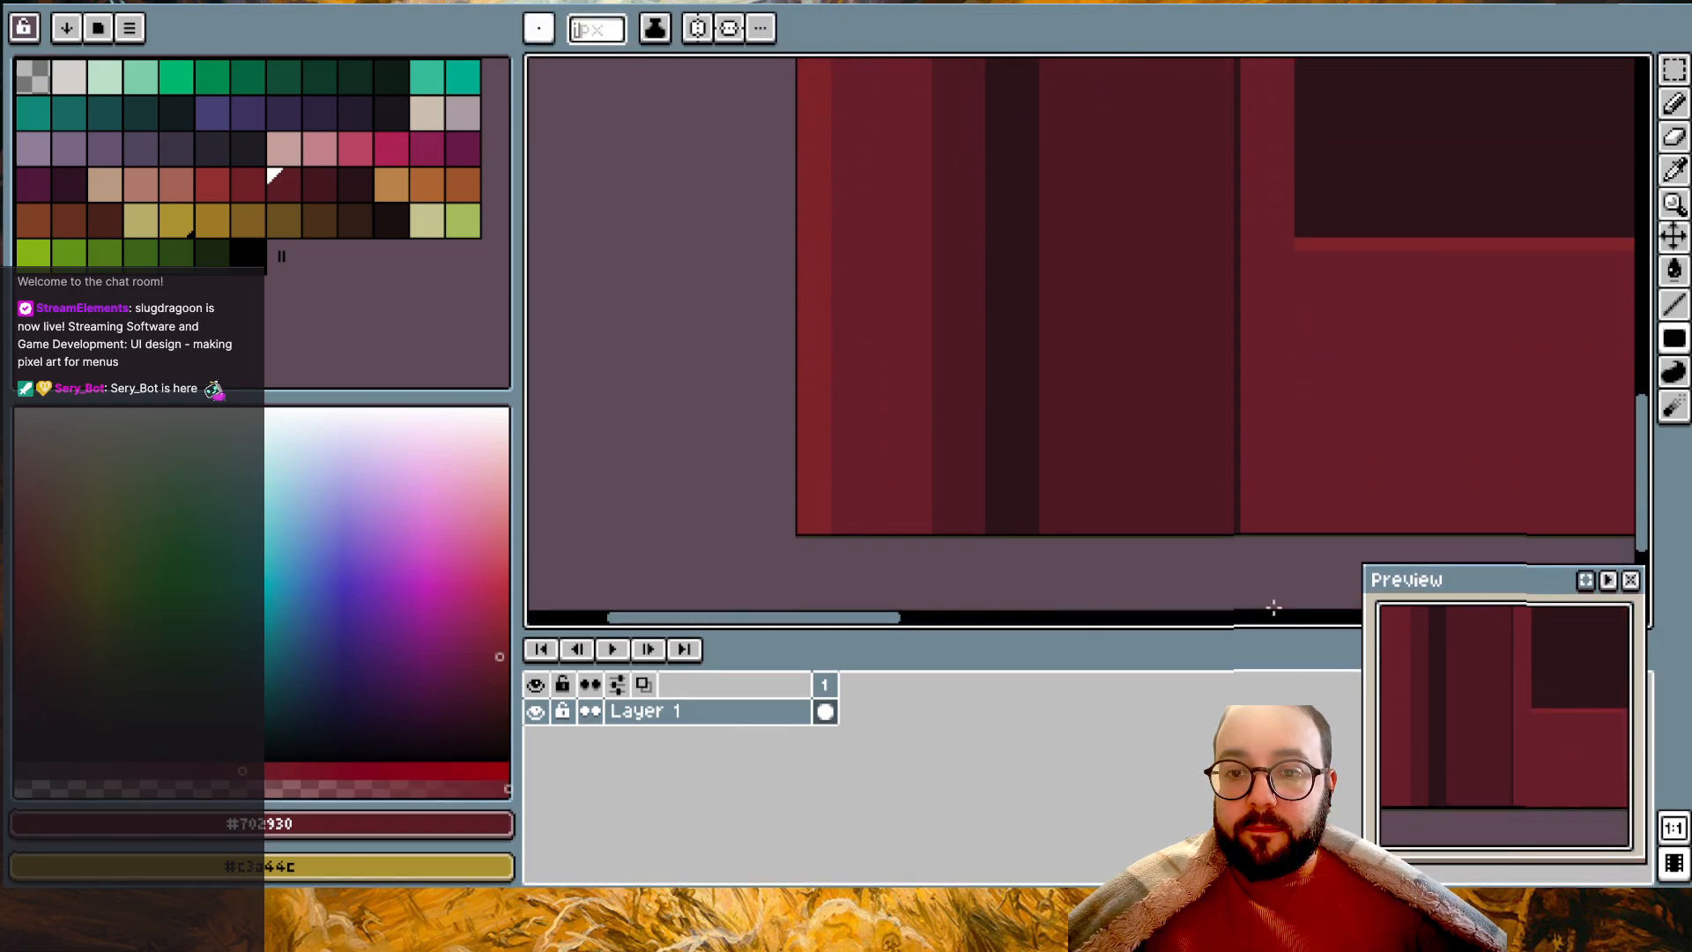
alt+click(1234, 433)
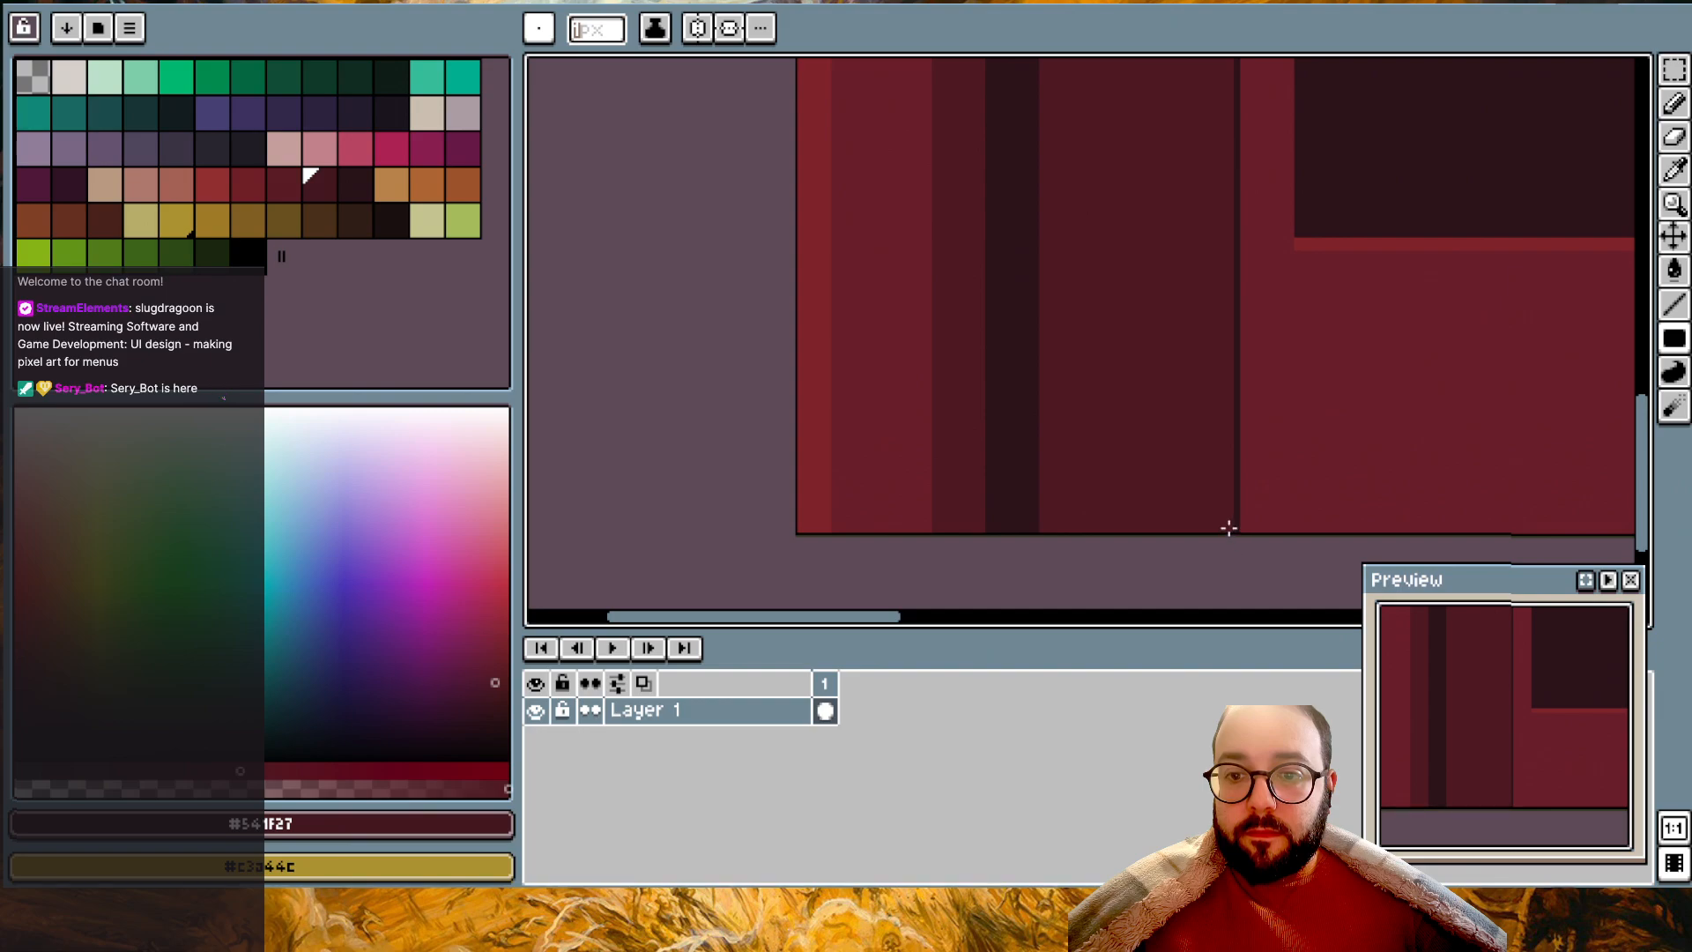
scroll(1229, 528, up, 2)
scroll(1213, 81, down, 3)
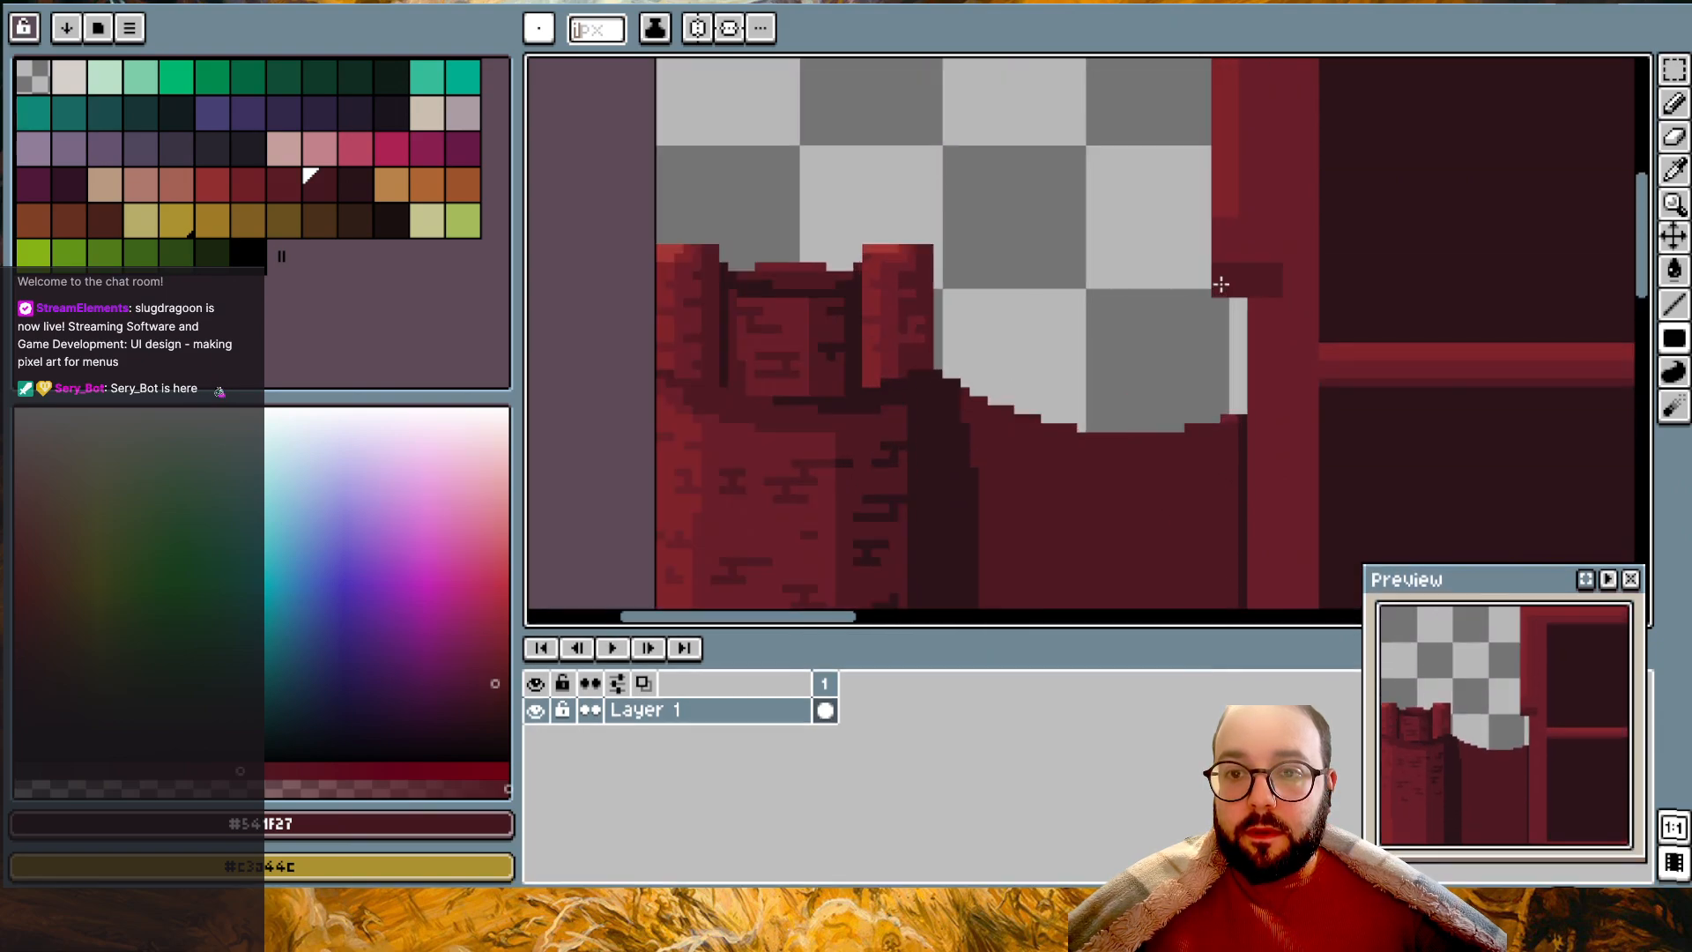
- Widen the dark strip to three pixels on its wall side with #30131a, down to the canvas's bottom
key(alt)
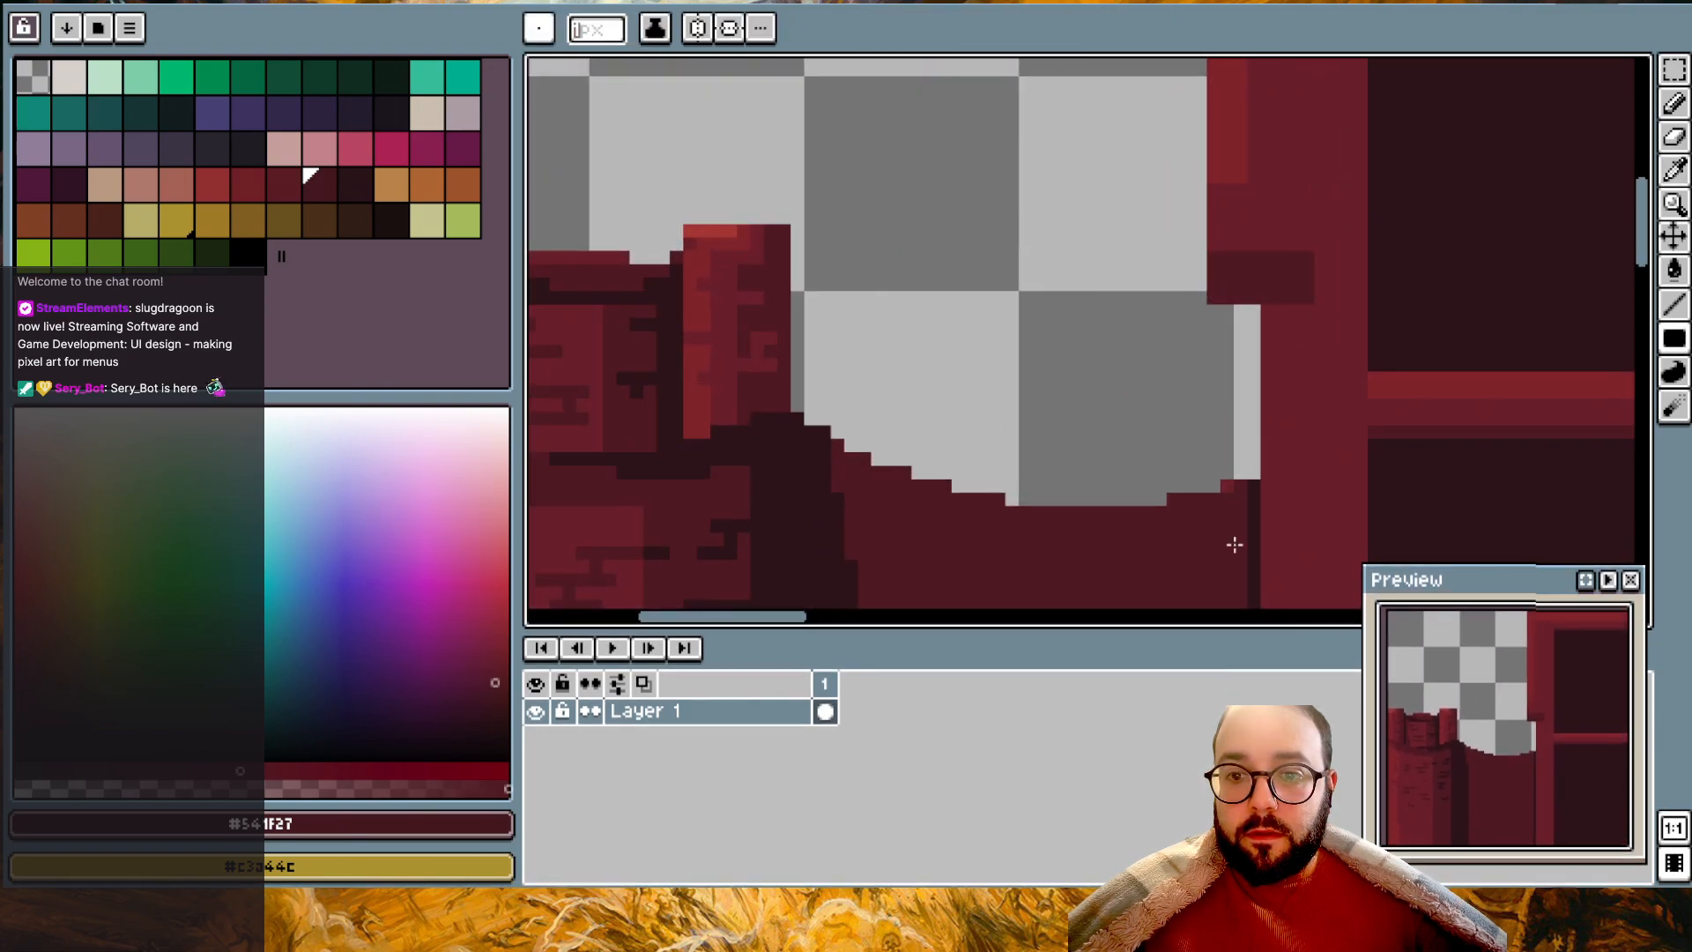
scroll(1238, 494, down, 6)
key(alt)
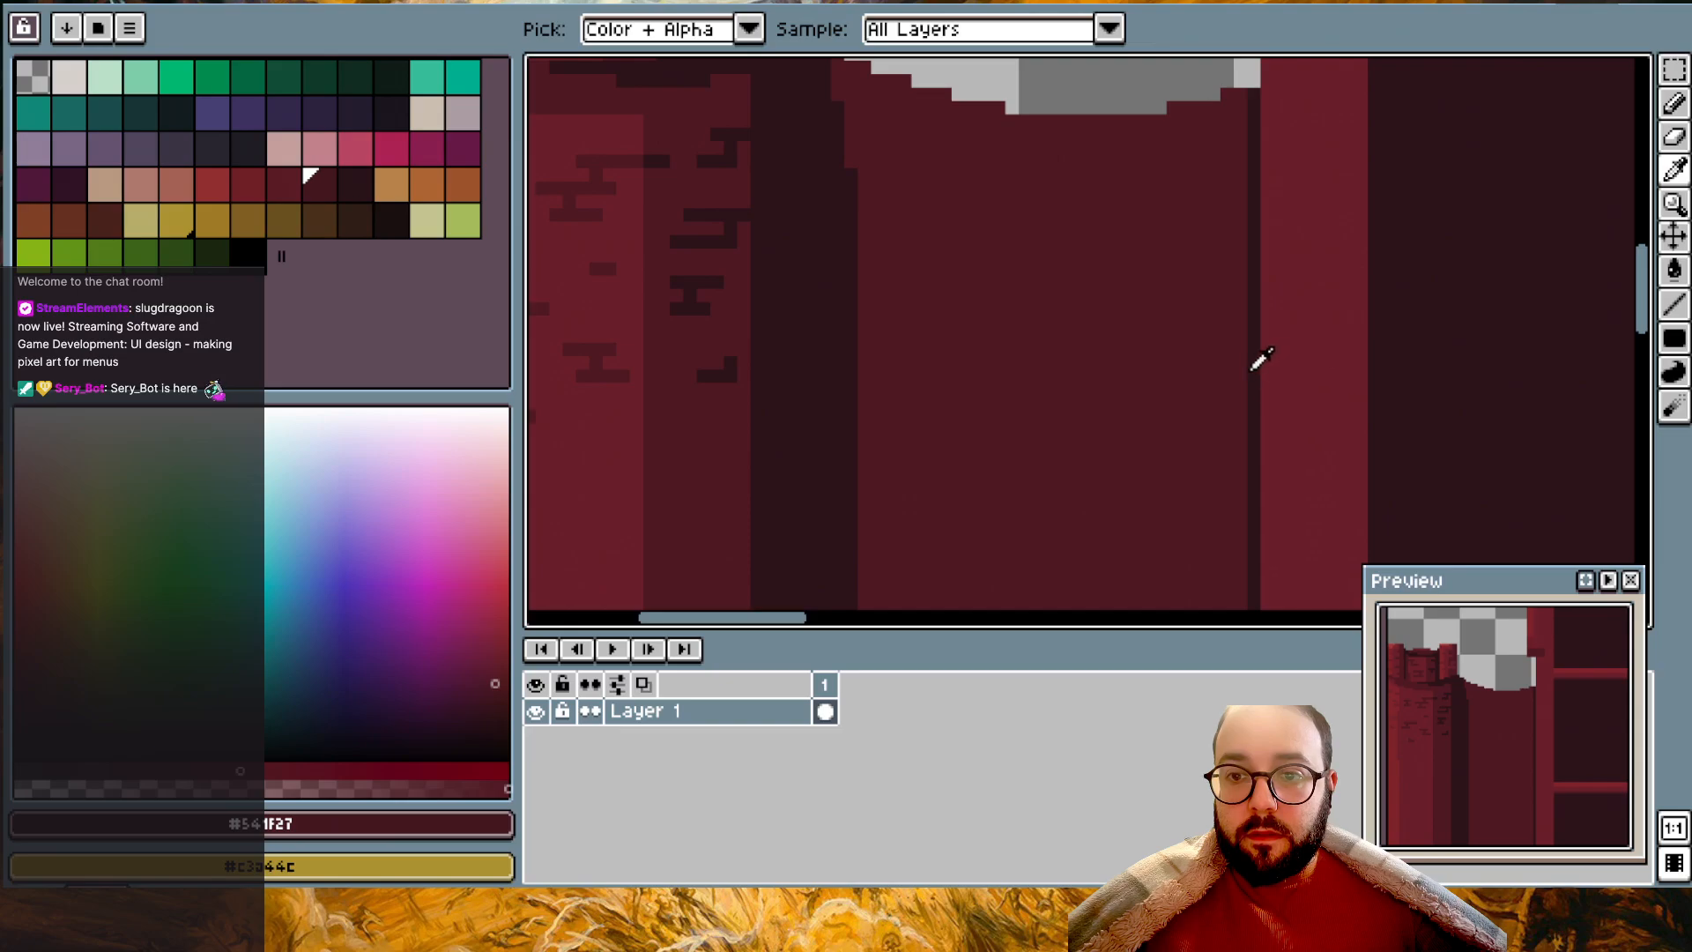
alt+click(1252, 369)
scroll(1234, 605, down, 10)
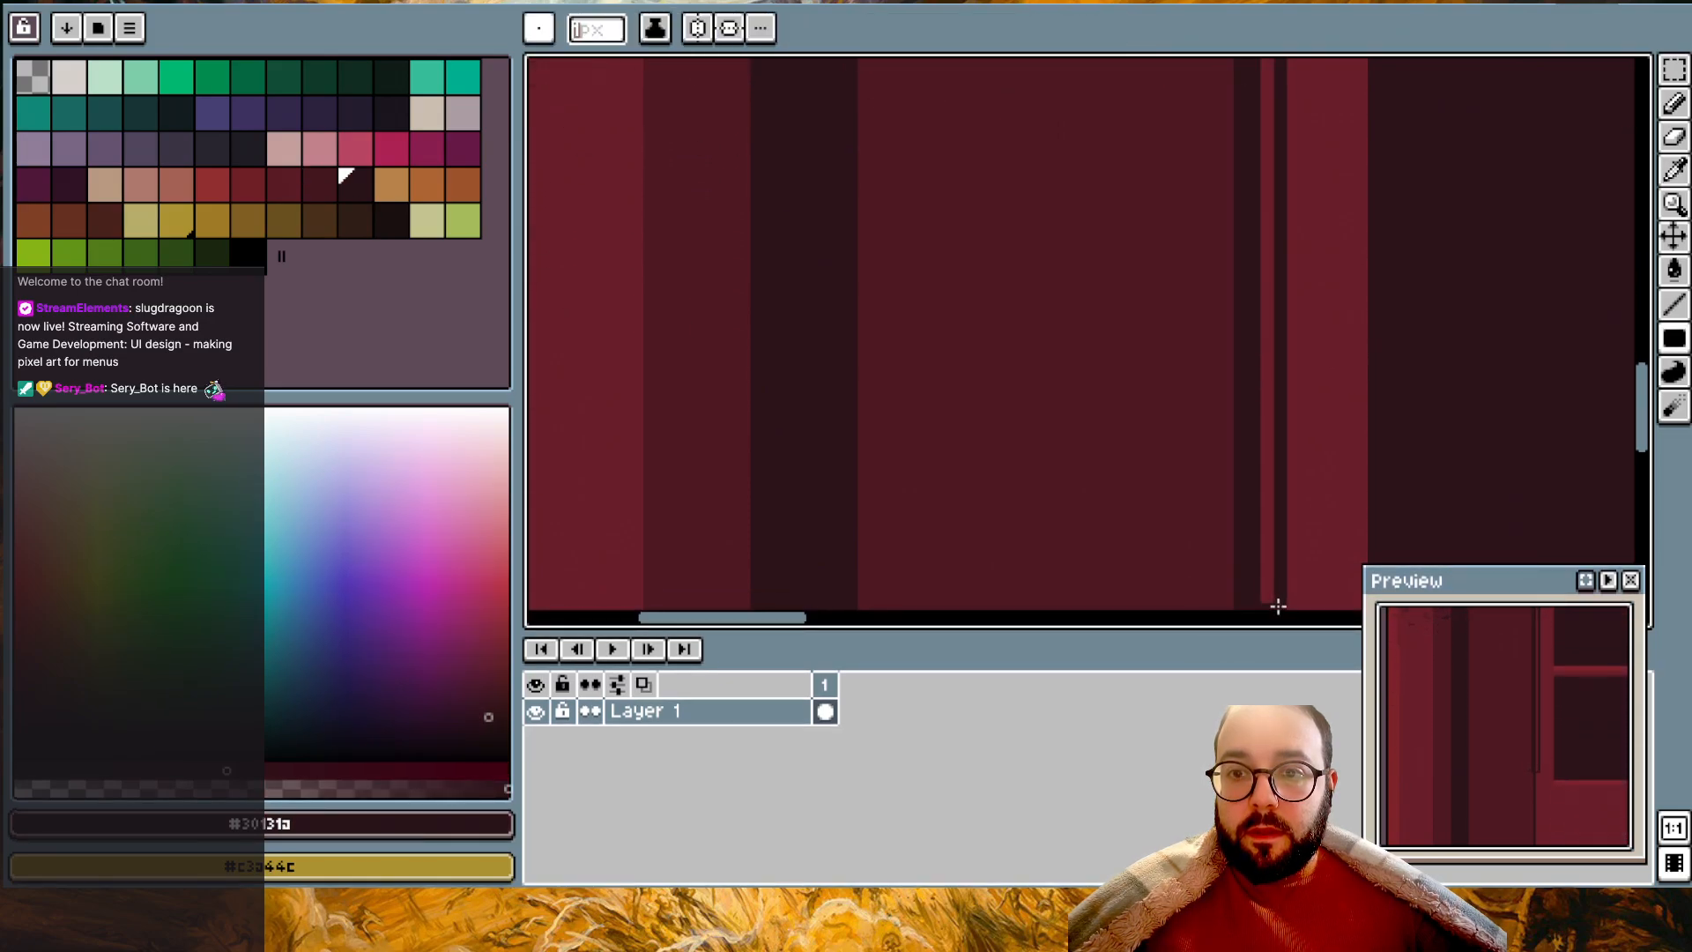
scroll(1234, 605, down, 5)
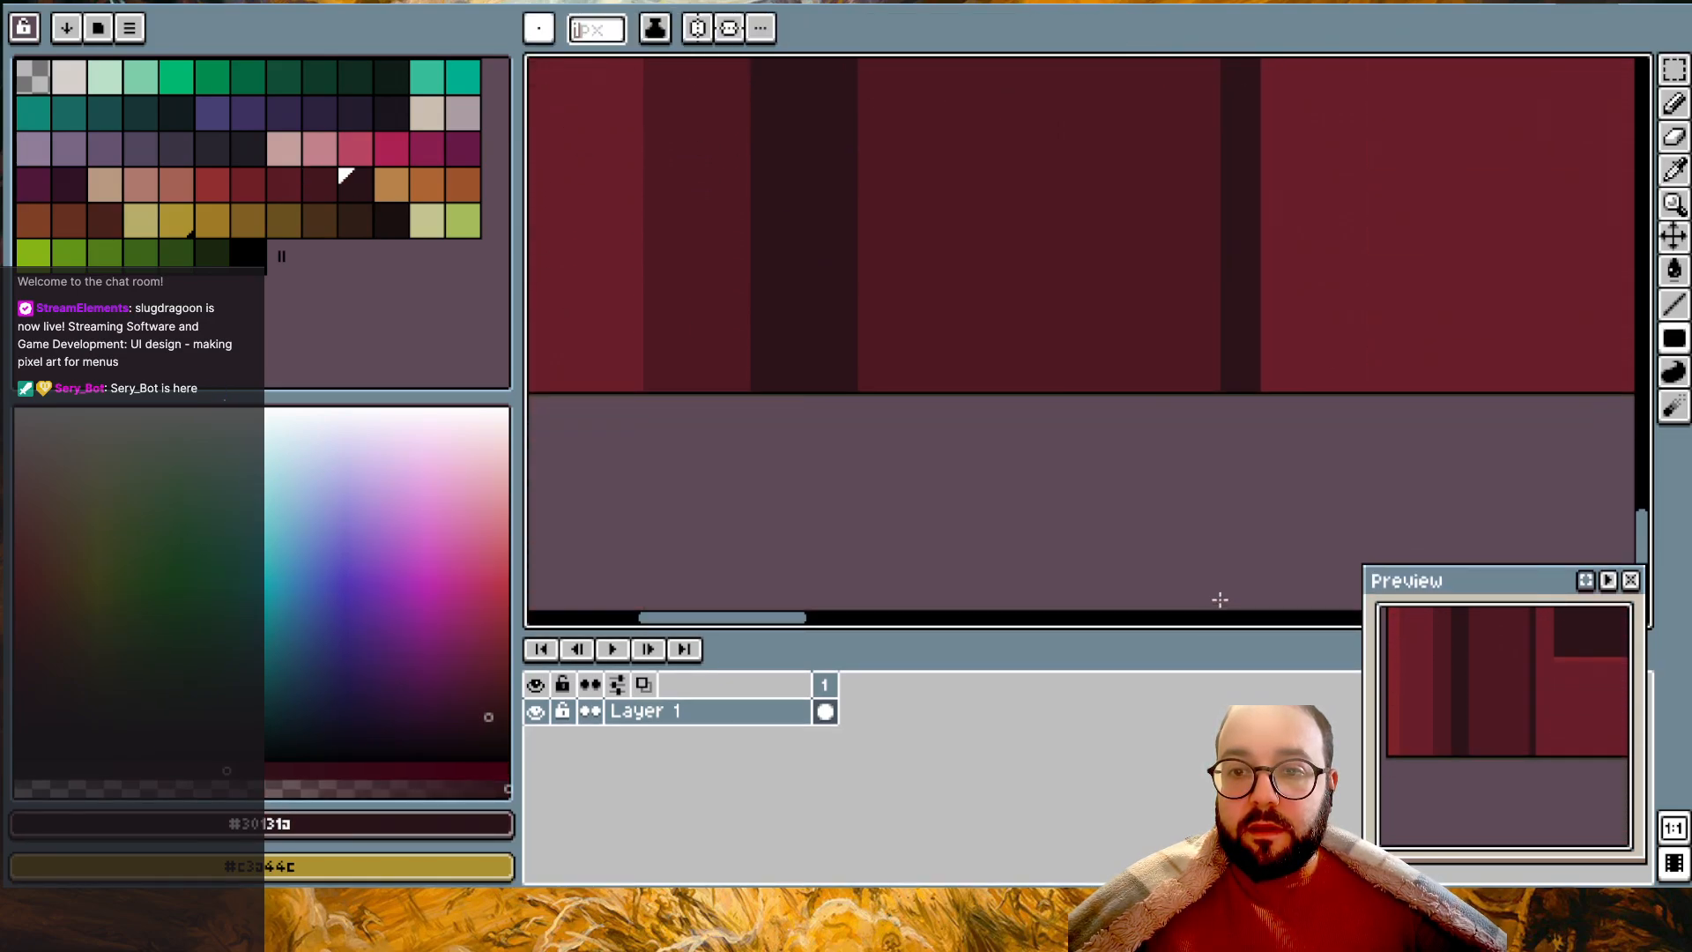
- Trace the curved top edge of the wall between the tower and the menu frame with a one-pixel #702930 highlight
scroll(1218, 596, up, 8)
key(alt)
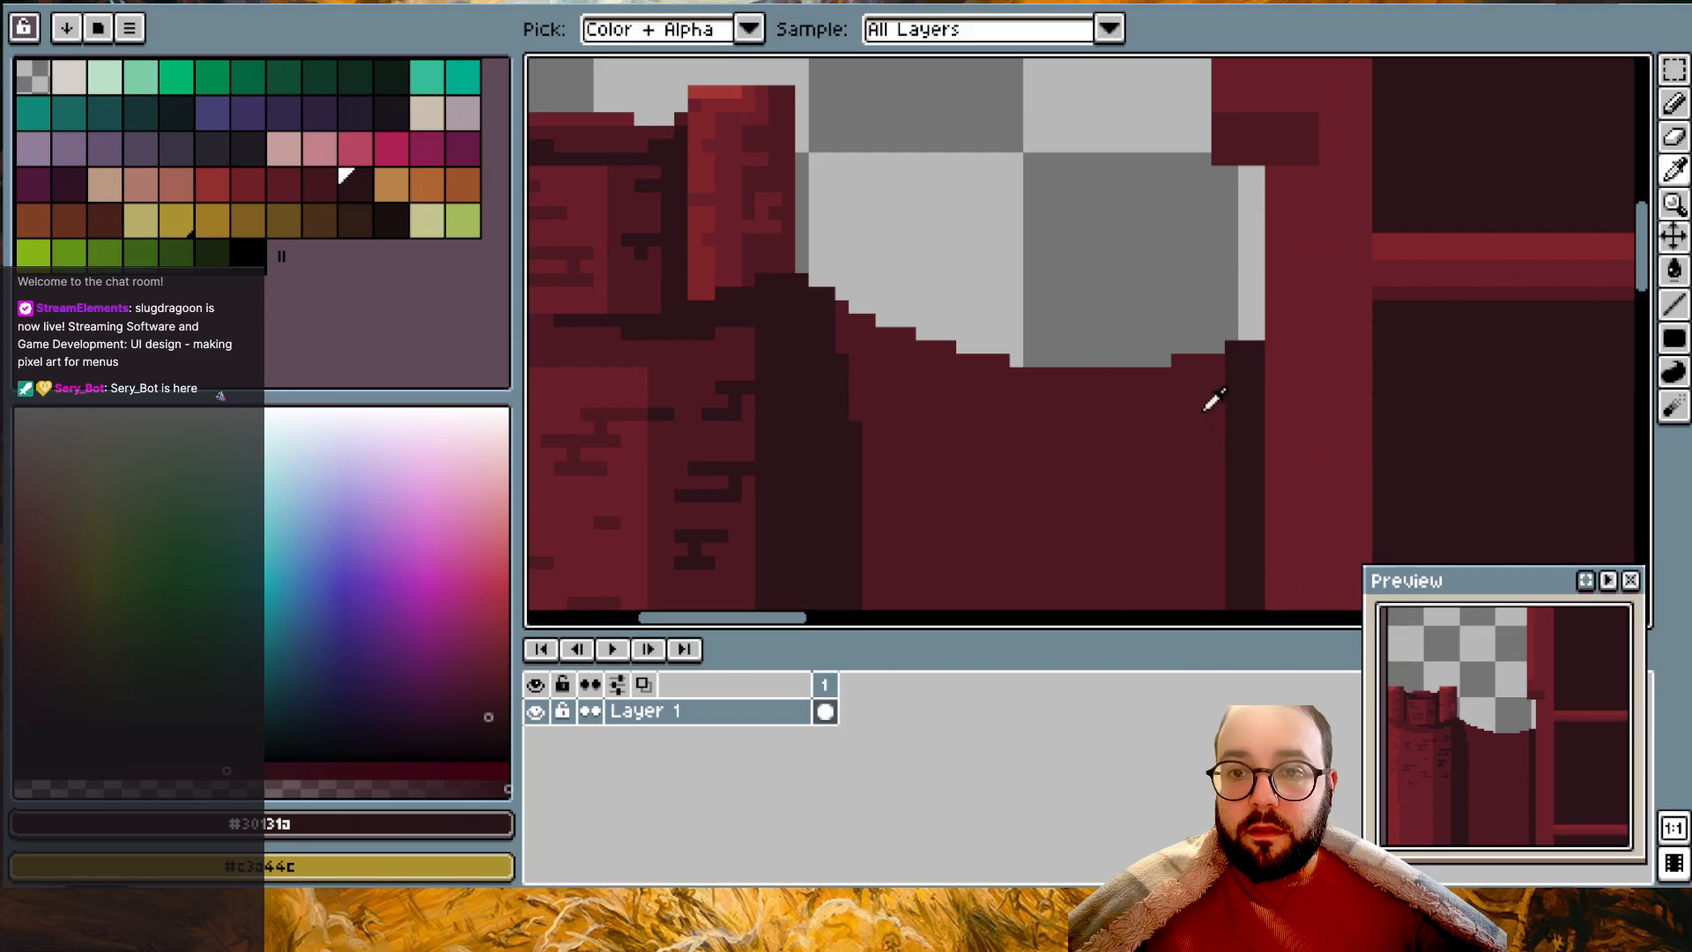
alt+click(1214, 401)
ctrl+scroll(1198, 408, down, 1)
ctrl+scroll(1198, 408, up, 2)
click(1242, 310)
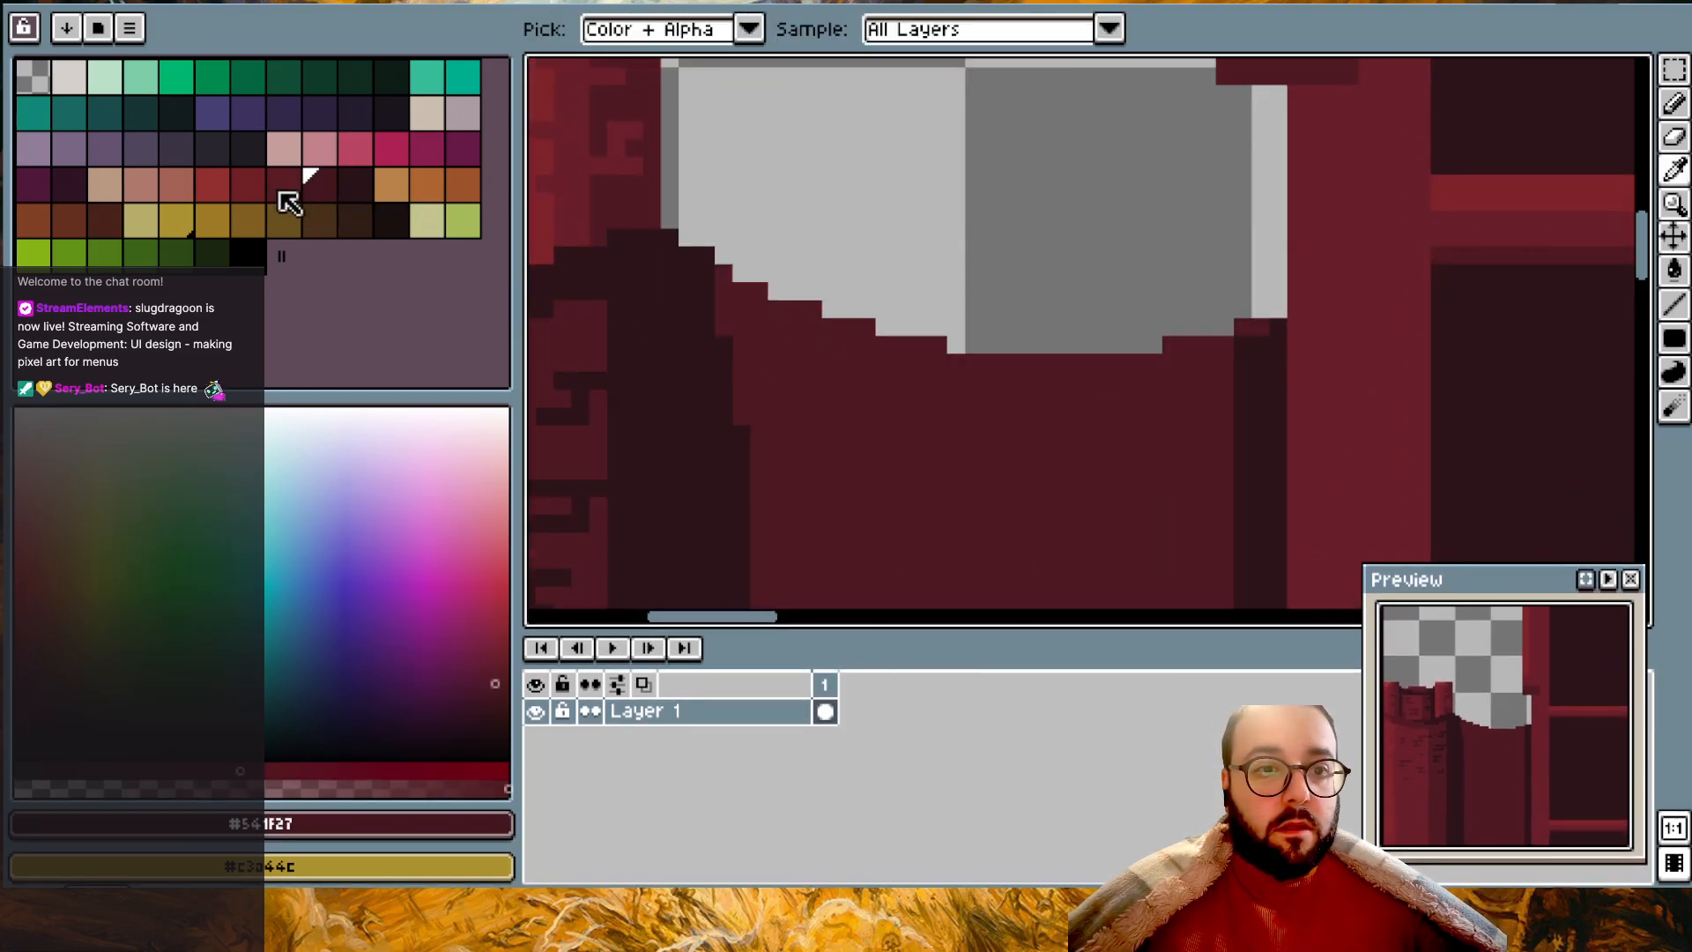
alt+click(284, 185)
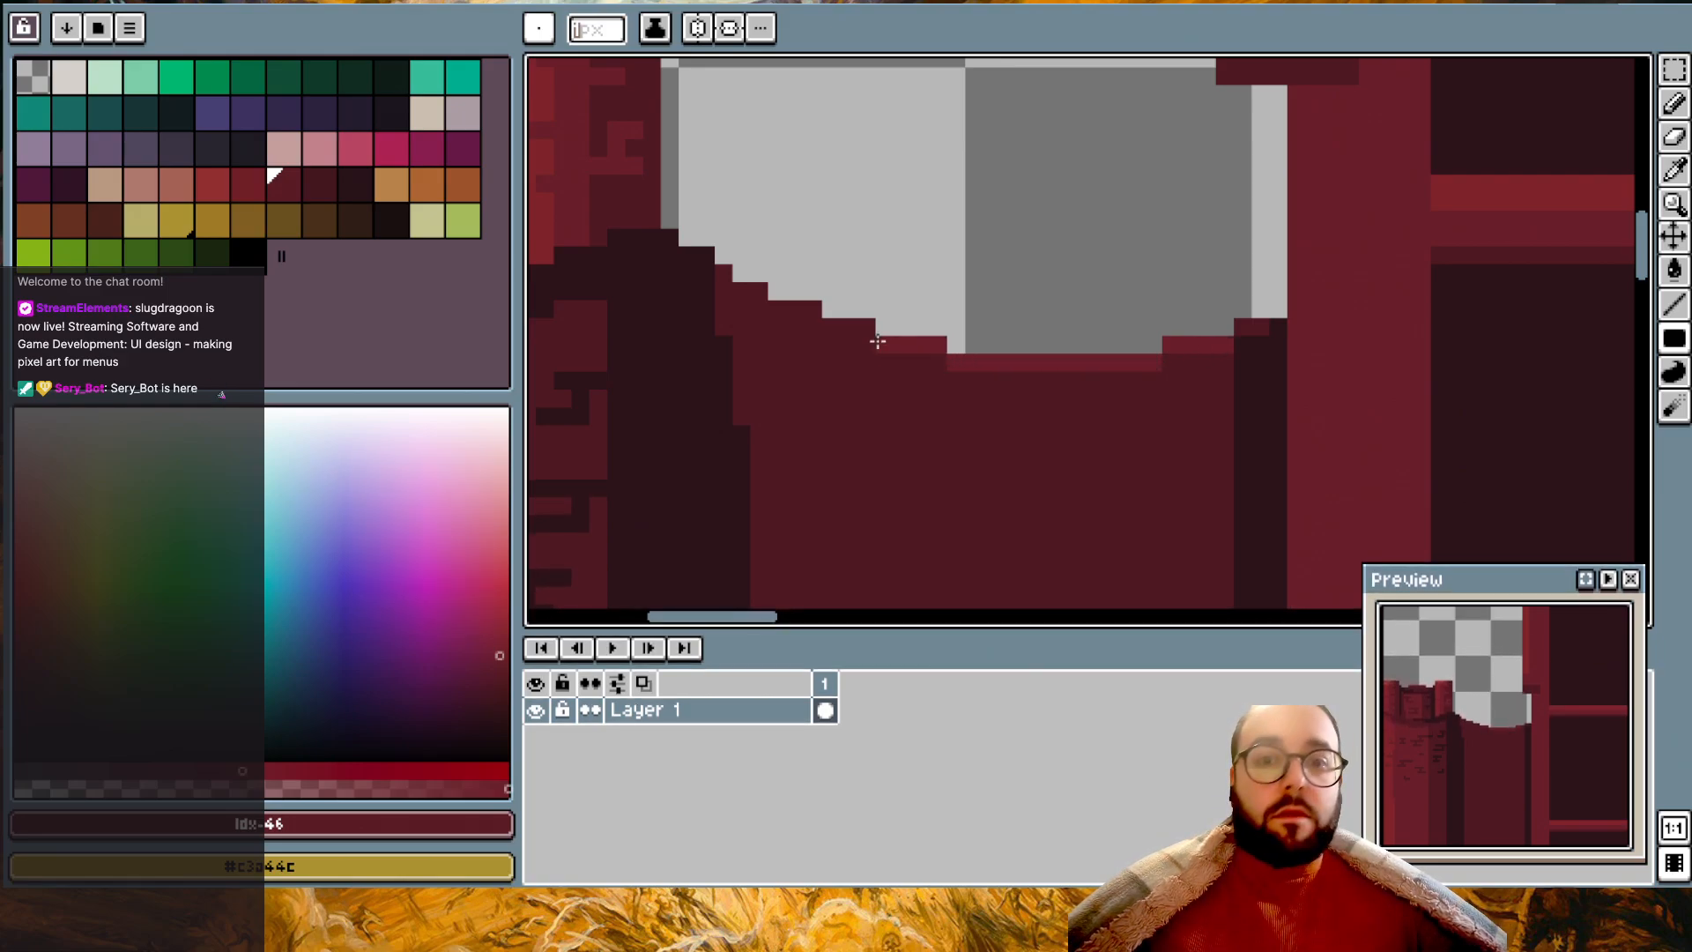
click(800, 310)
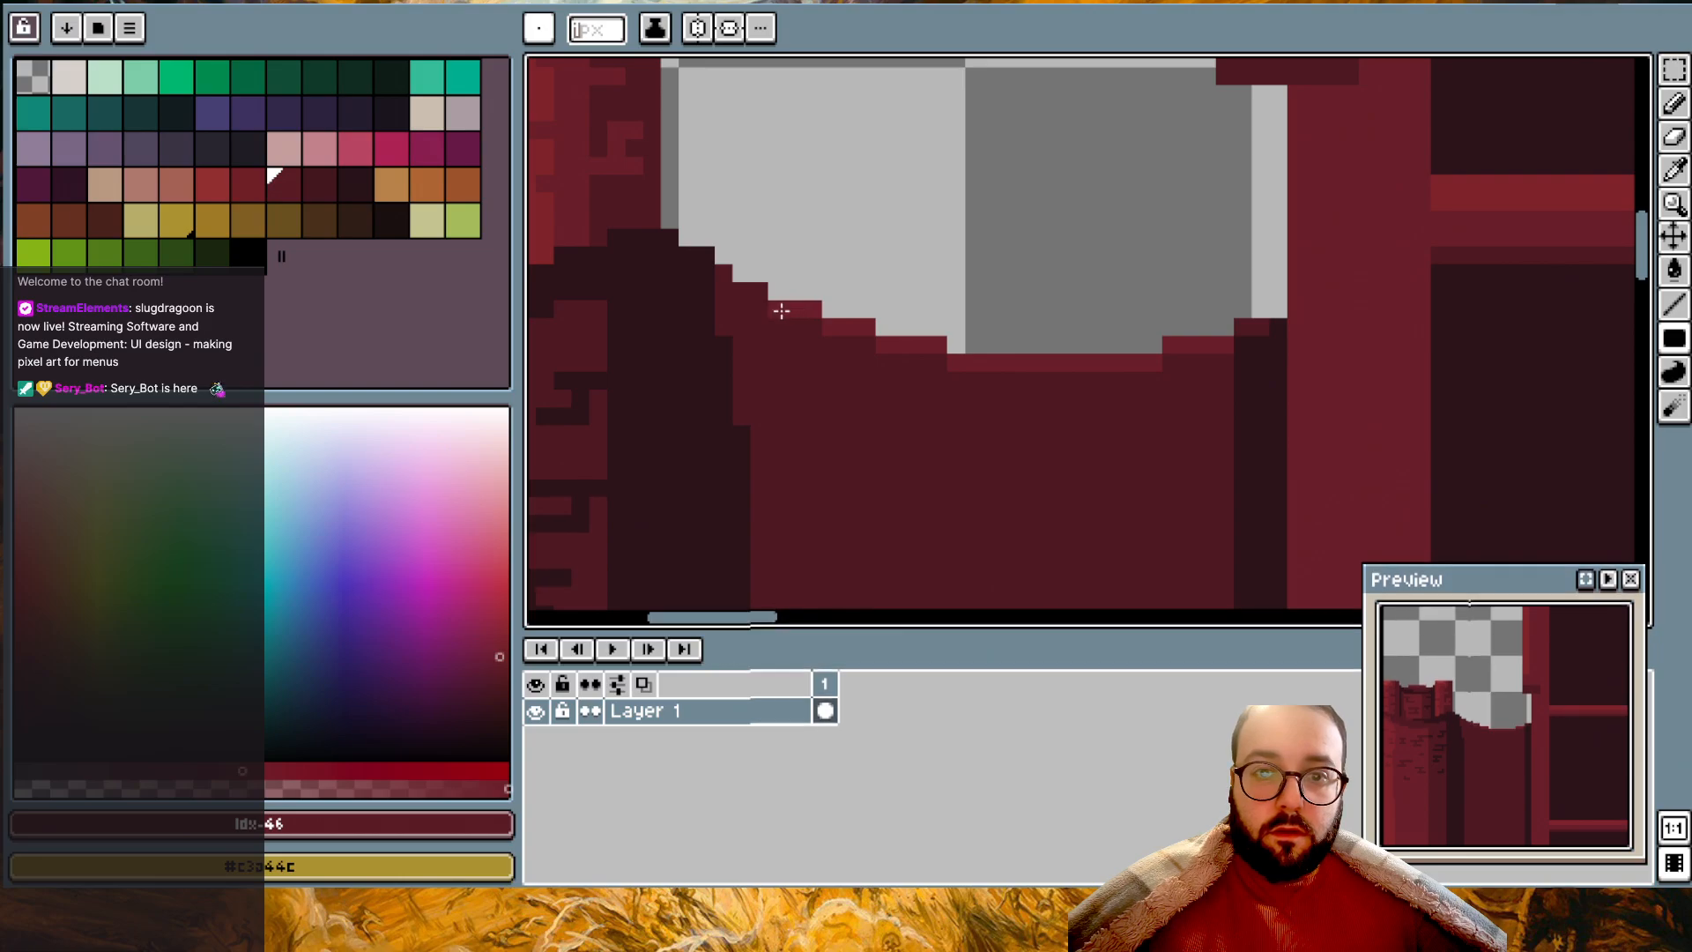
- Blend the highlight's tower-side end into the dark shadow with #541f27 pixels
alt+click(719, 272)
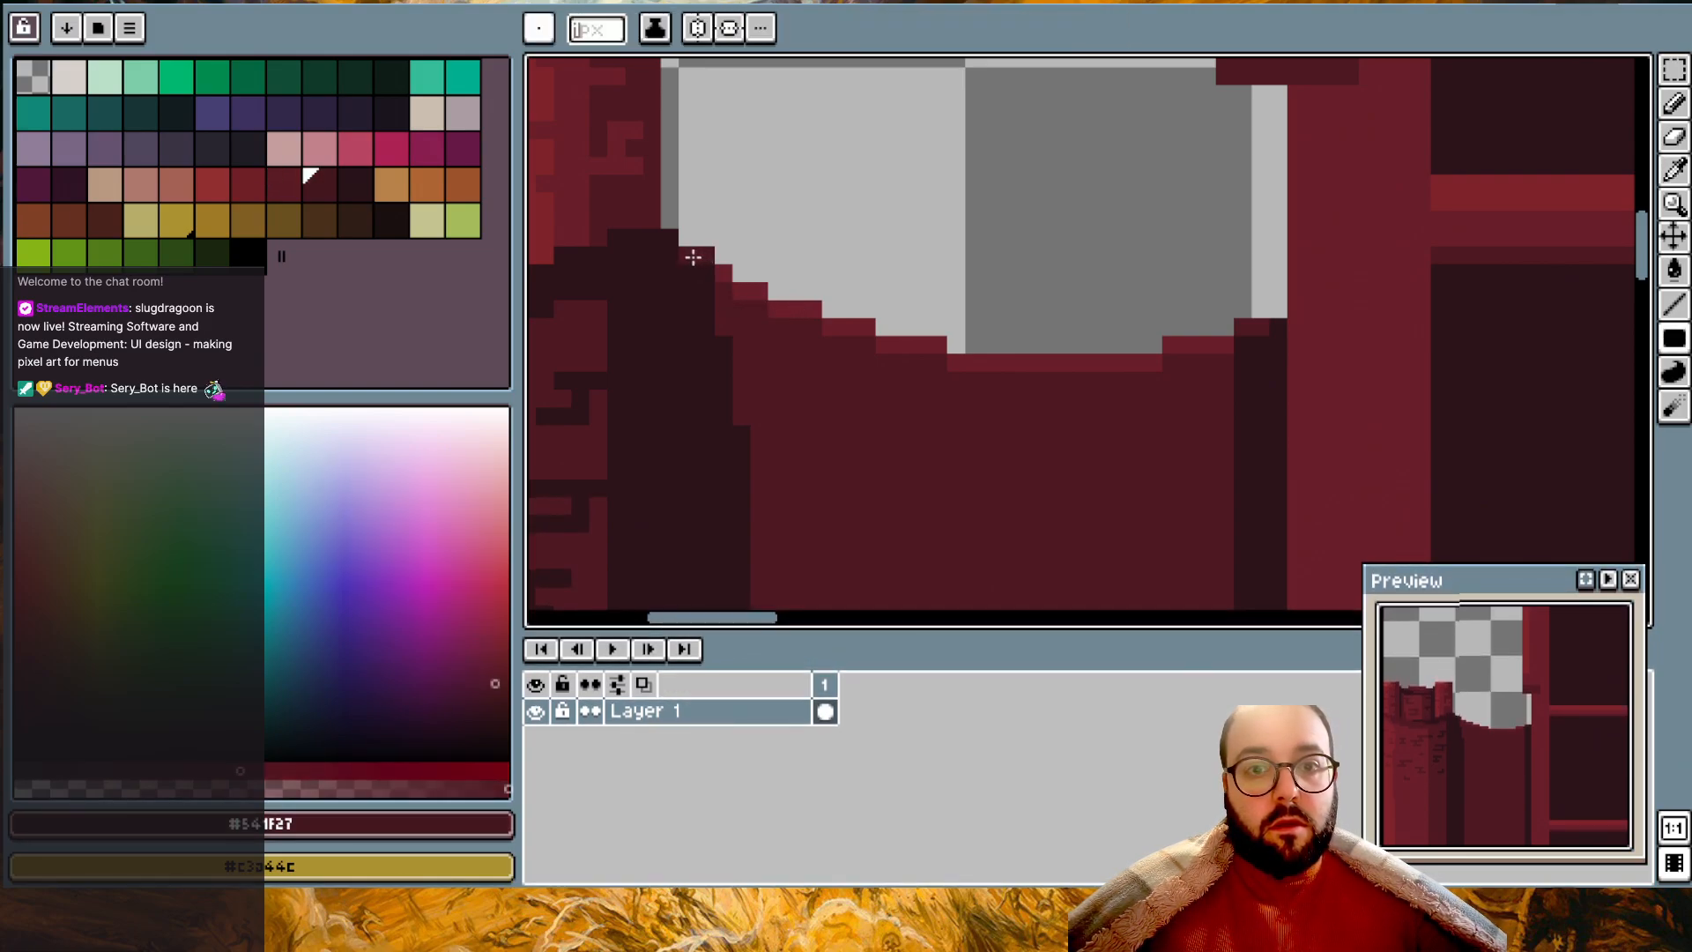
scroll(705, 256, down, 2)
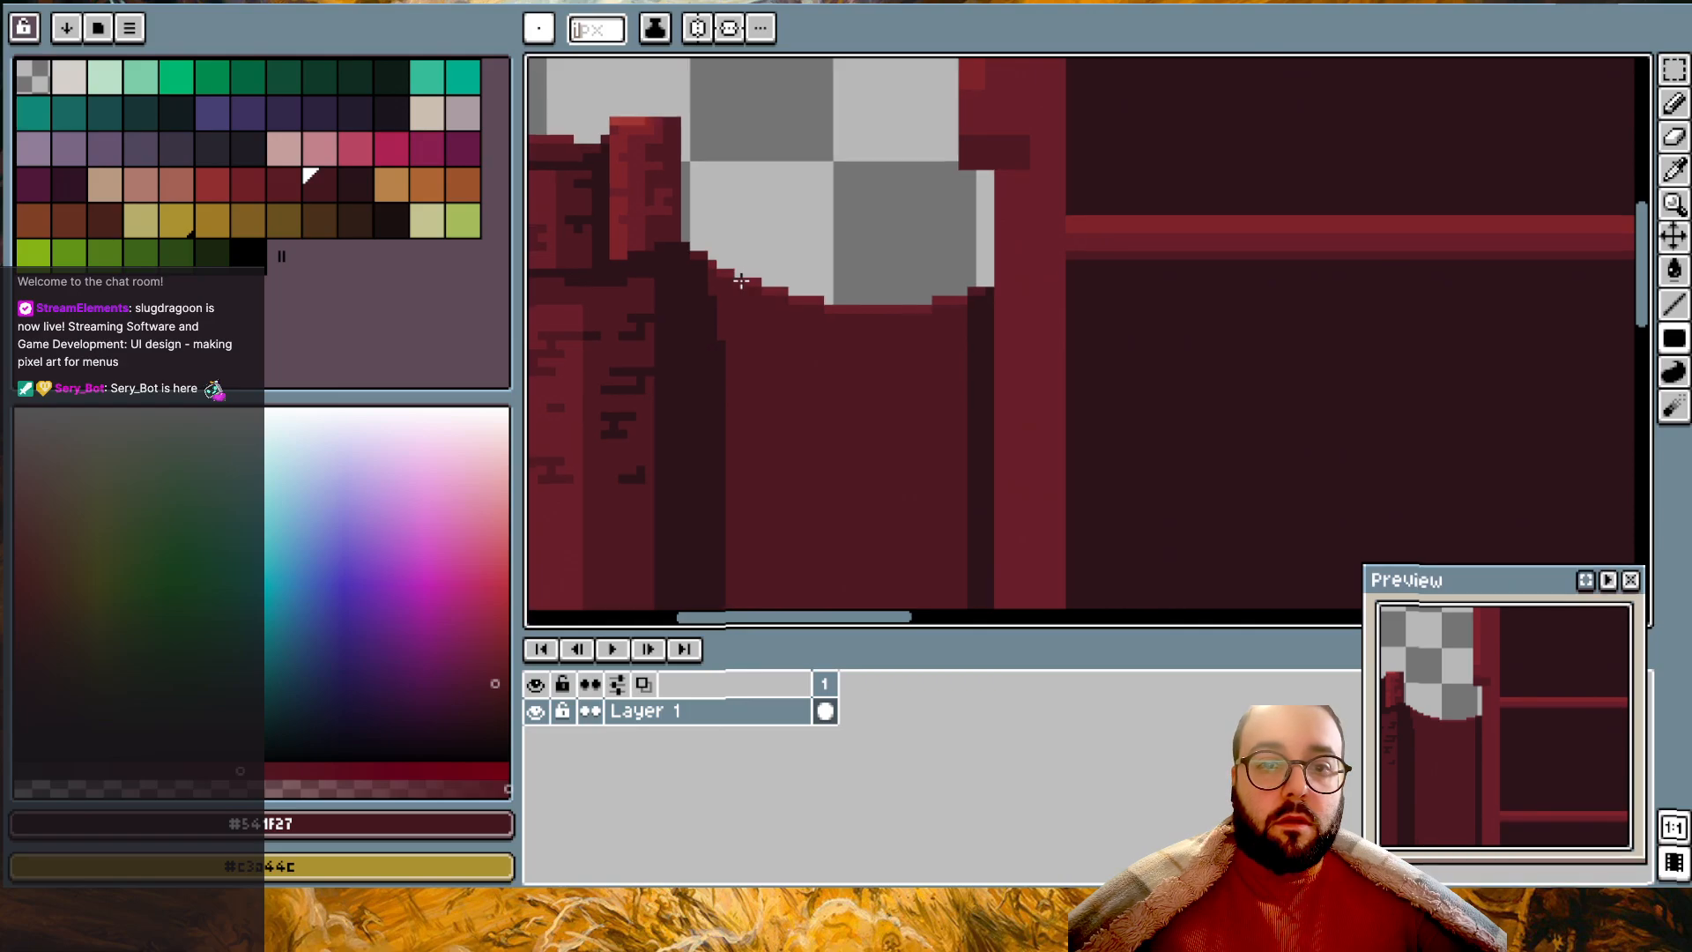
scroll(741, 279, up, 2)
alt+click(633, 236)
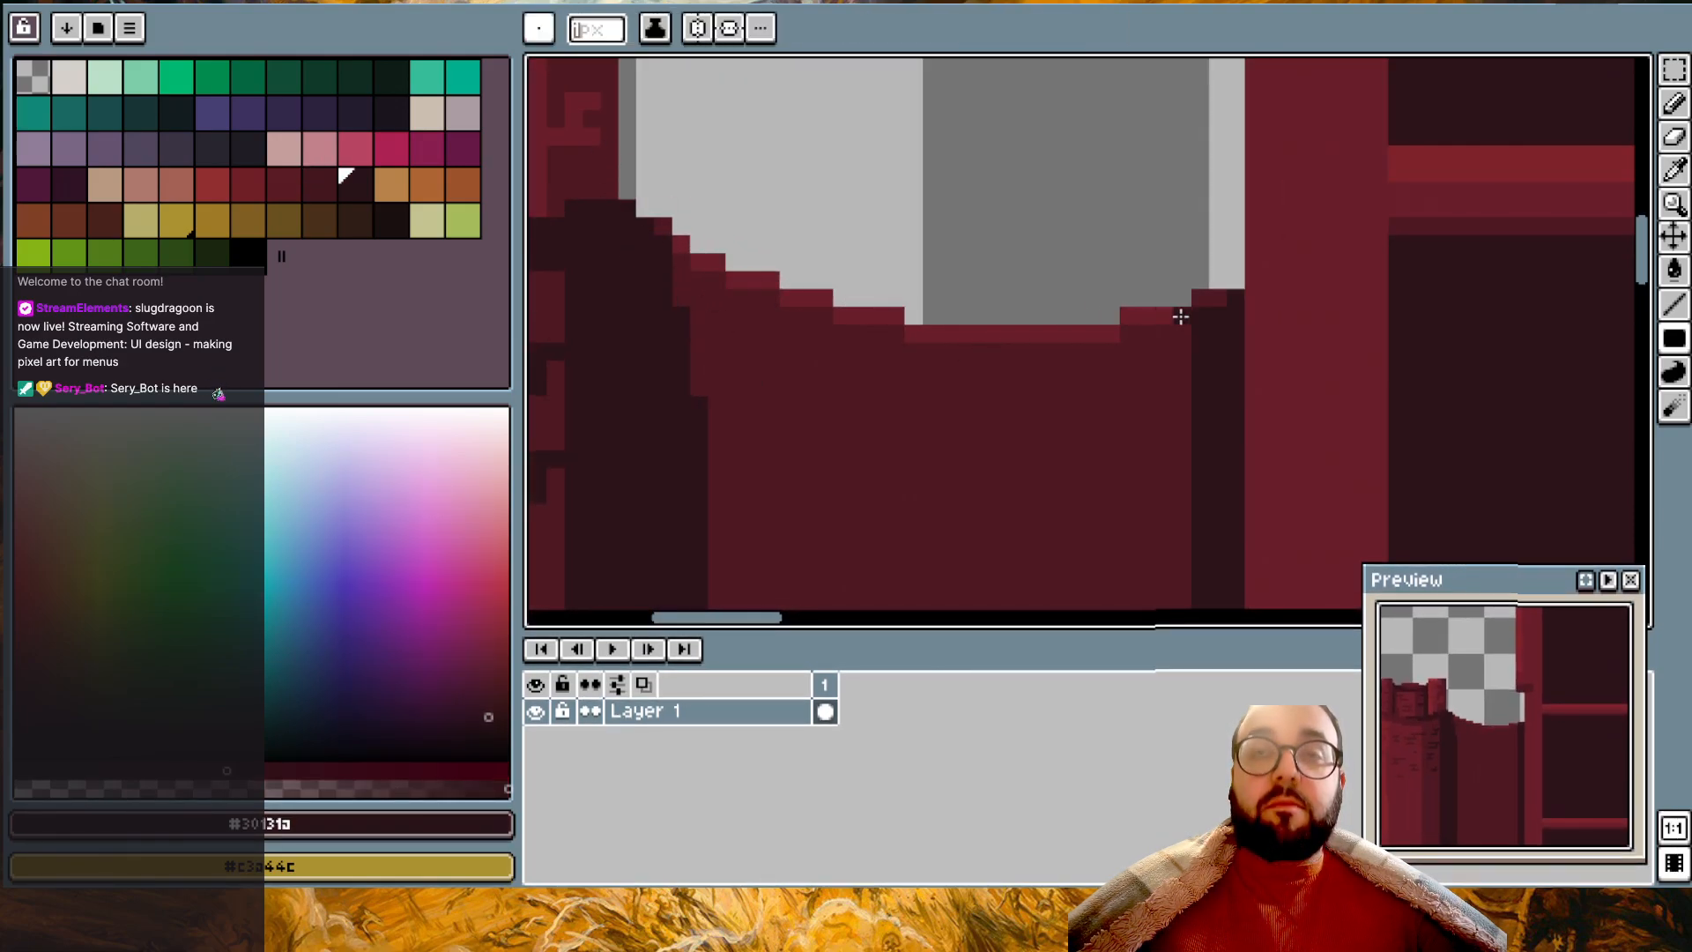
key(alt)
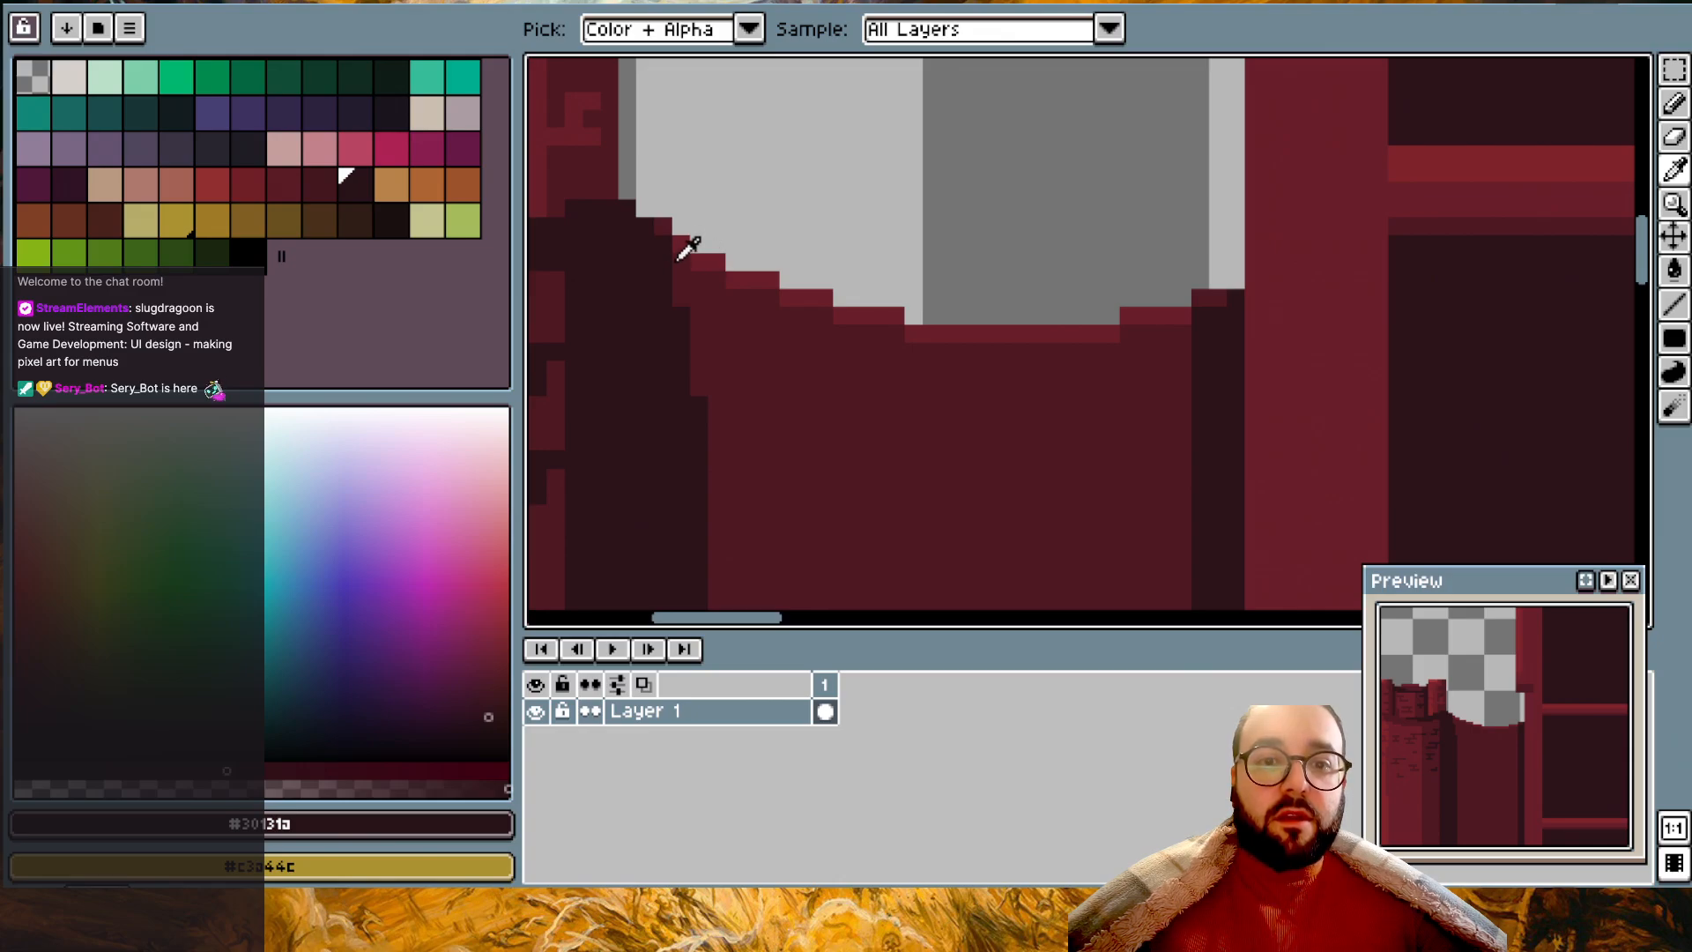
alt+click(661, 229)
click(660, 240)
- Thicken the highlight along the wall's curved top edge to two pixels with #702930
alt+click(679, 240)
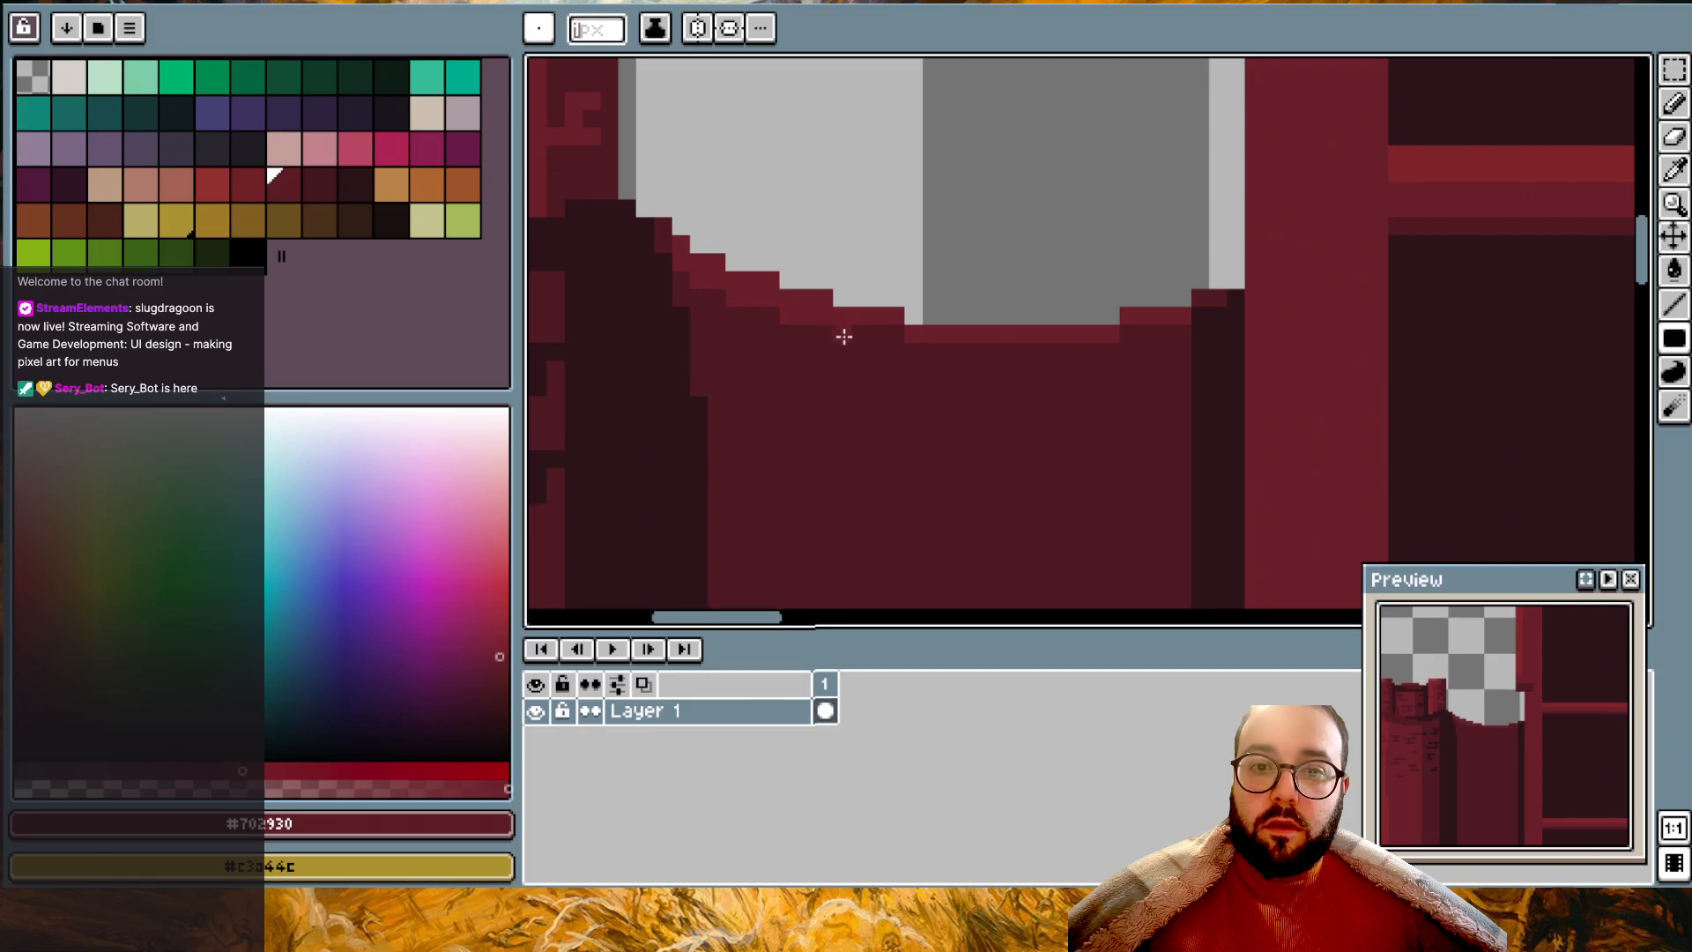
mouse_move(888, 332)
mouse_down()
mouse_move(896, 352)
mouse_move(1072, 352)
mouse_up()
click(1124, 351)
- Lighten the top of the dark strip beside the menu frame with #541f27 pixels, continuing the curved rim
alt+click(1214, 298)
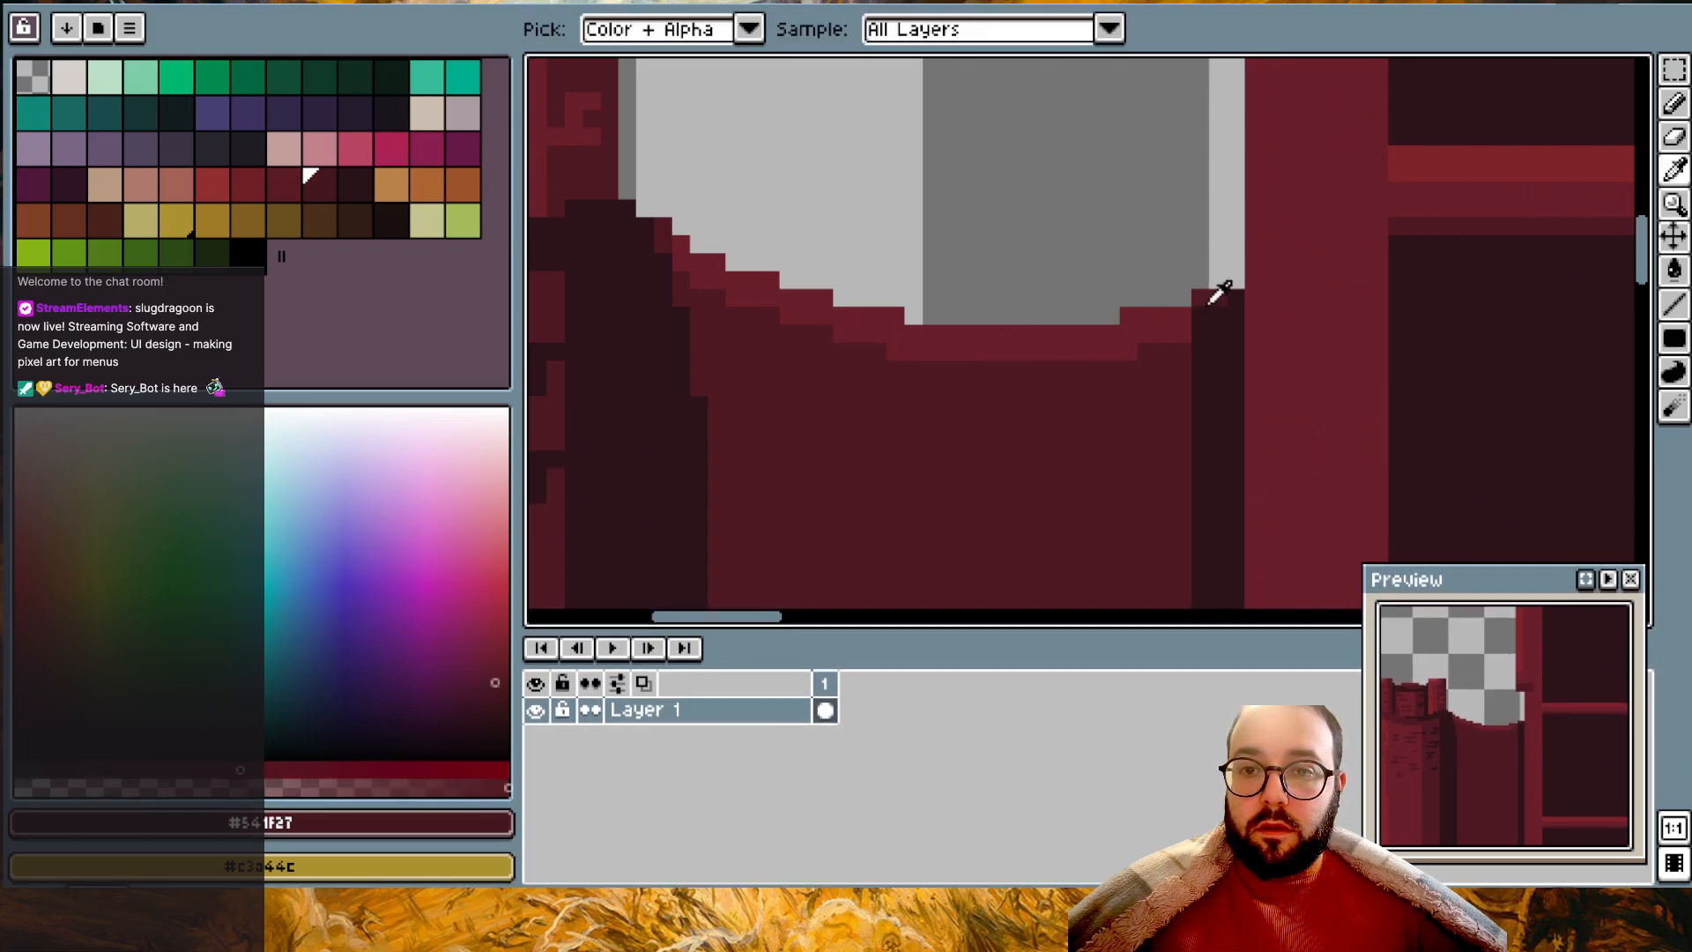
alt+click(1195, 302)
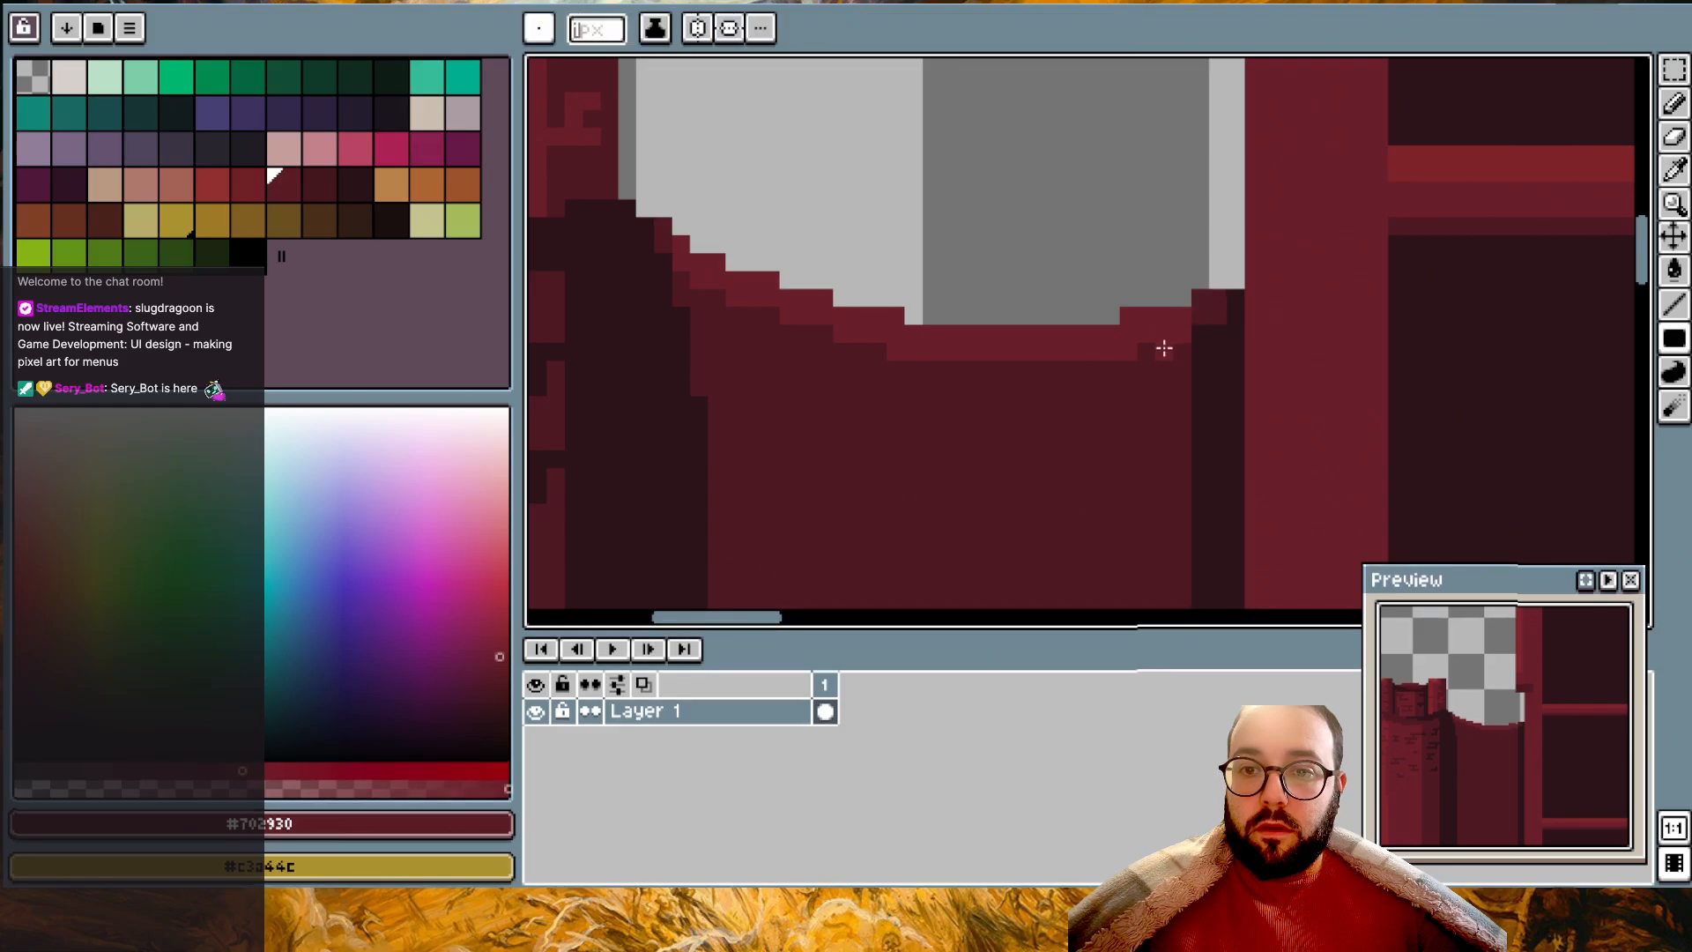
alt+click(1213, 300)
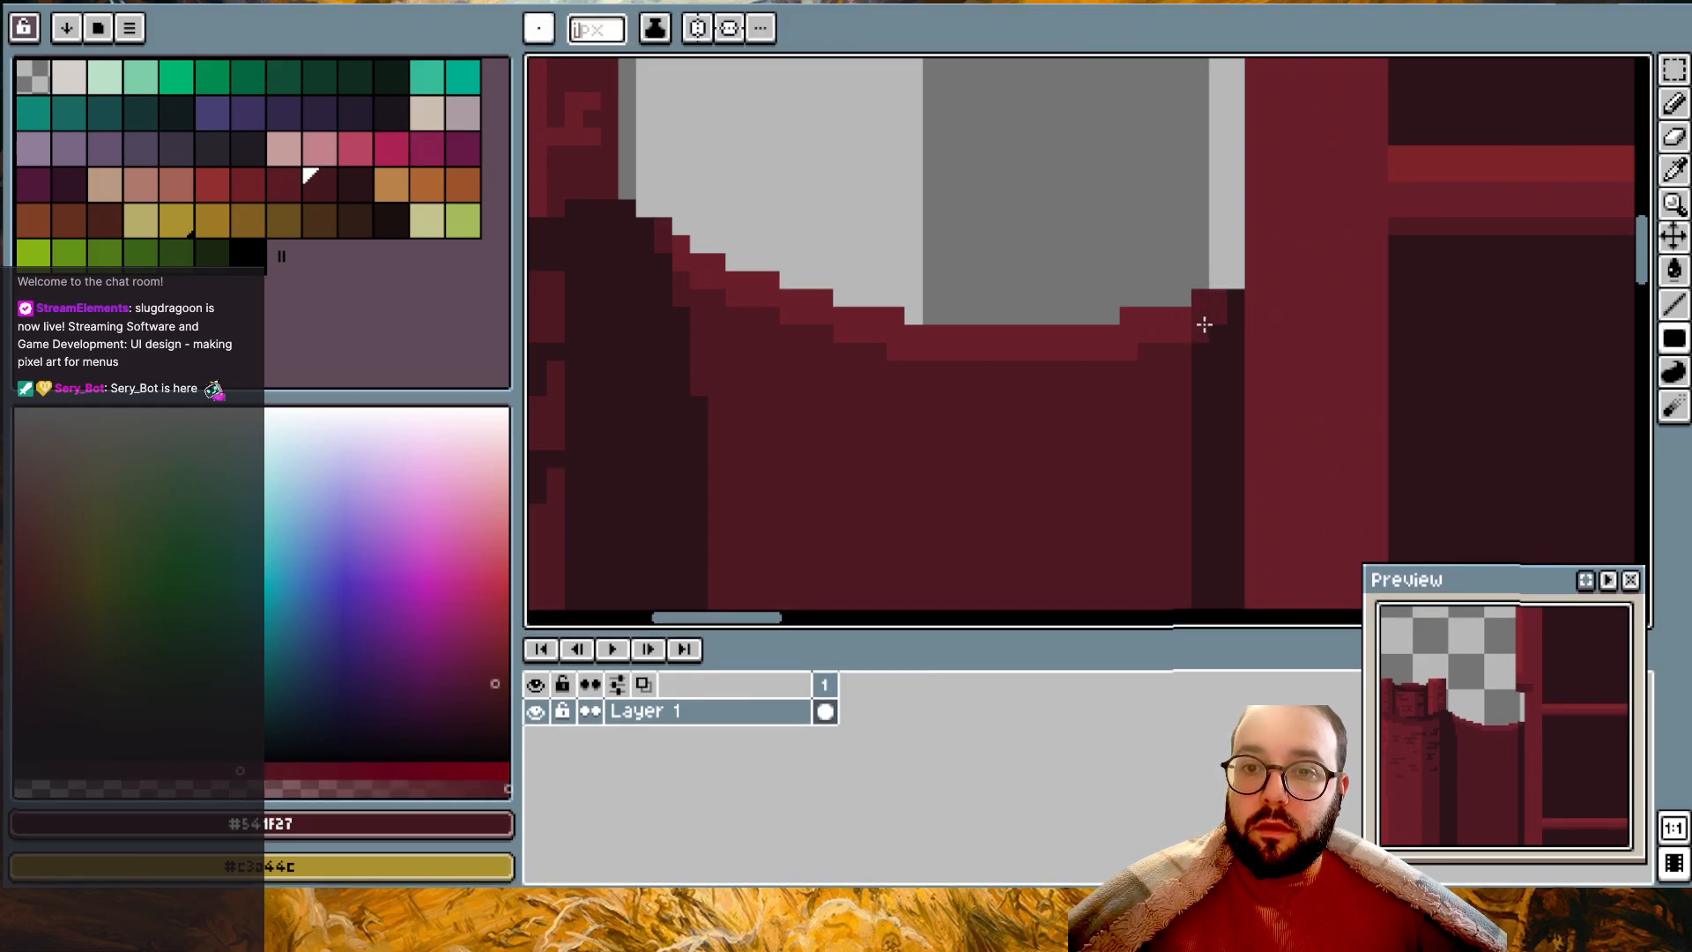
scroll(1202, 304, down, 2)
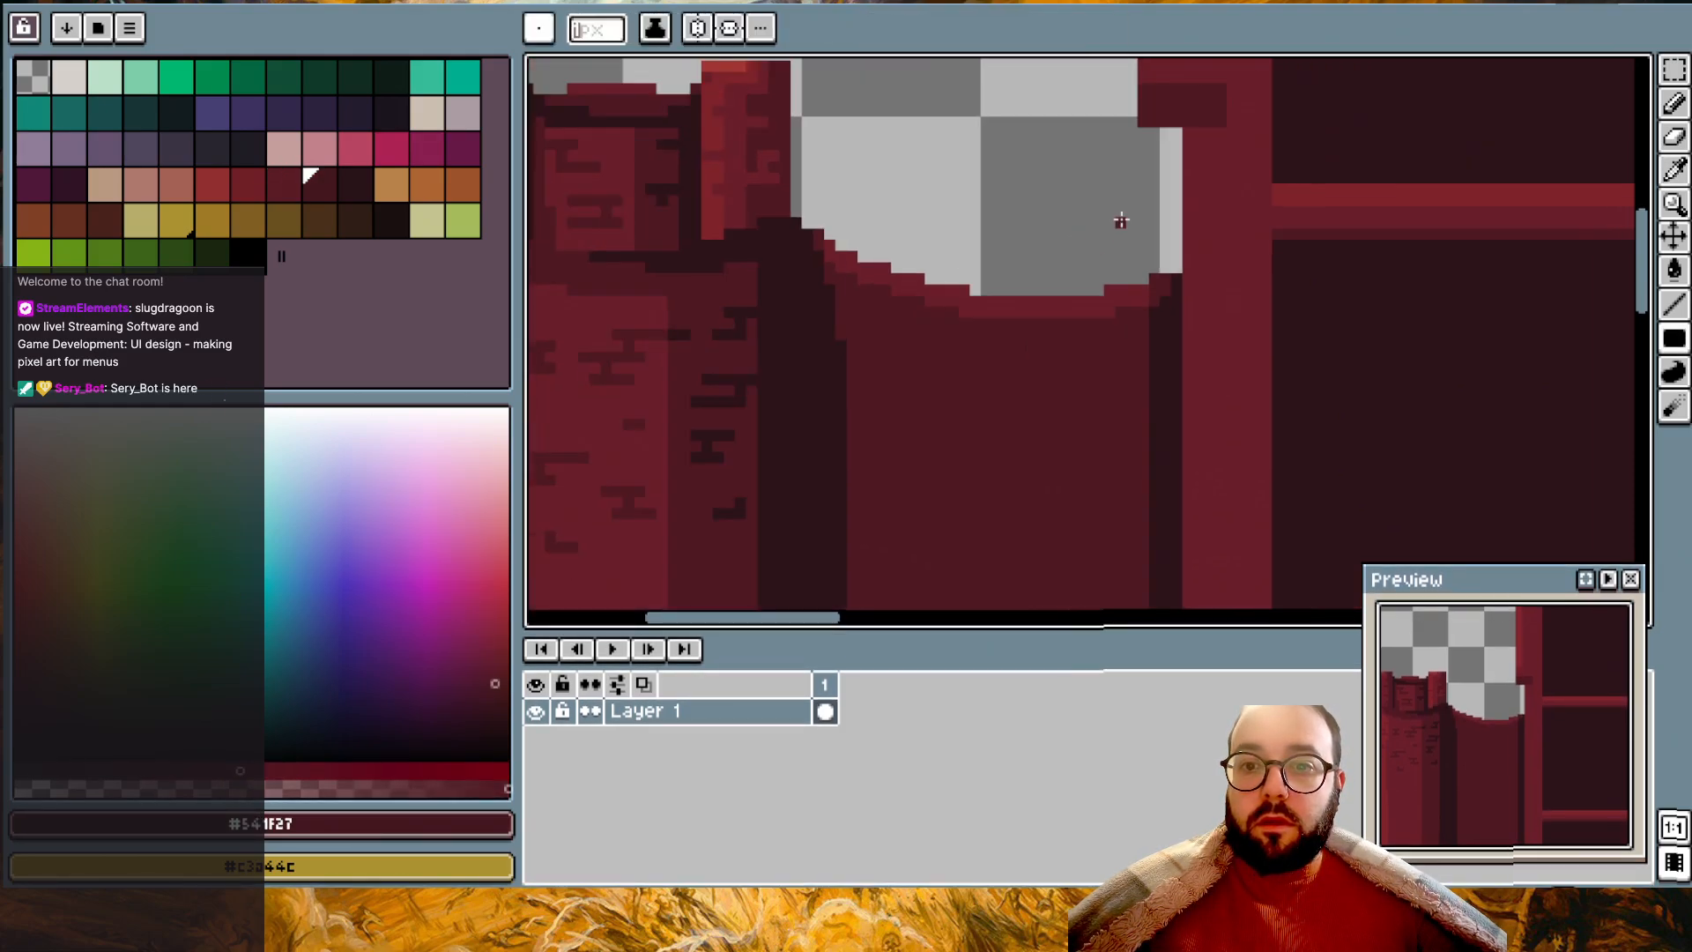
scroll(1144, 286, up, 1)
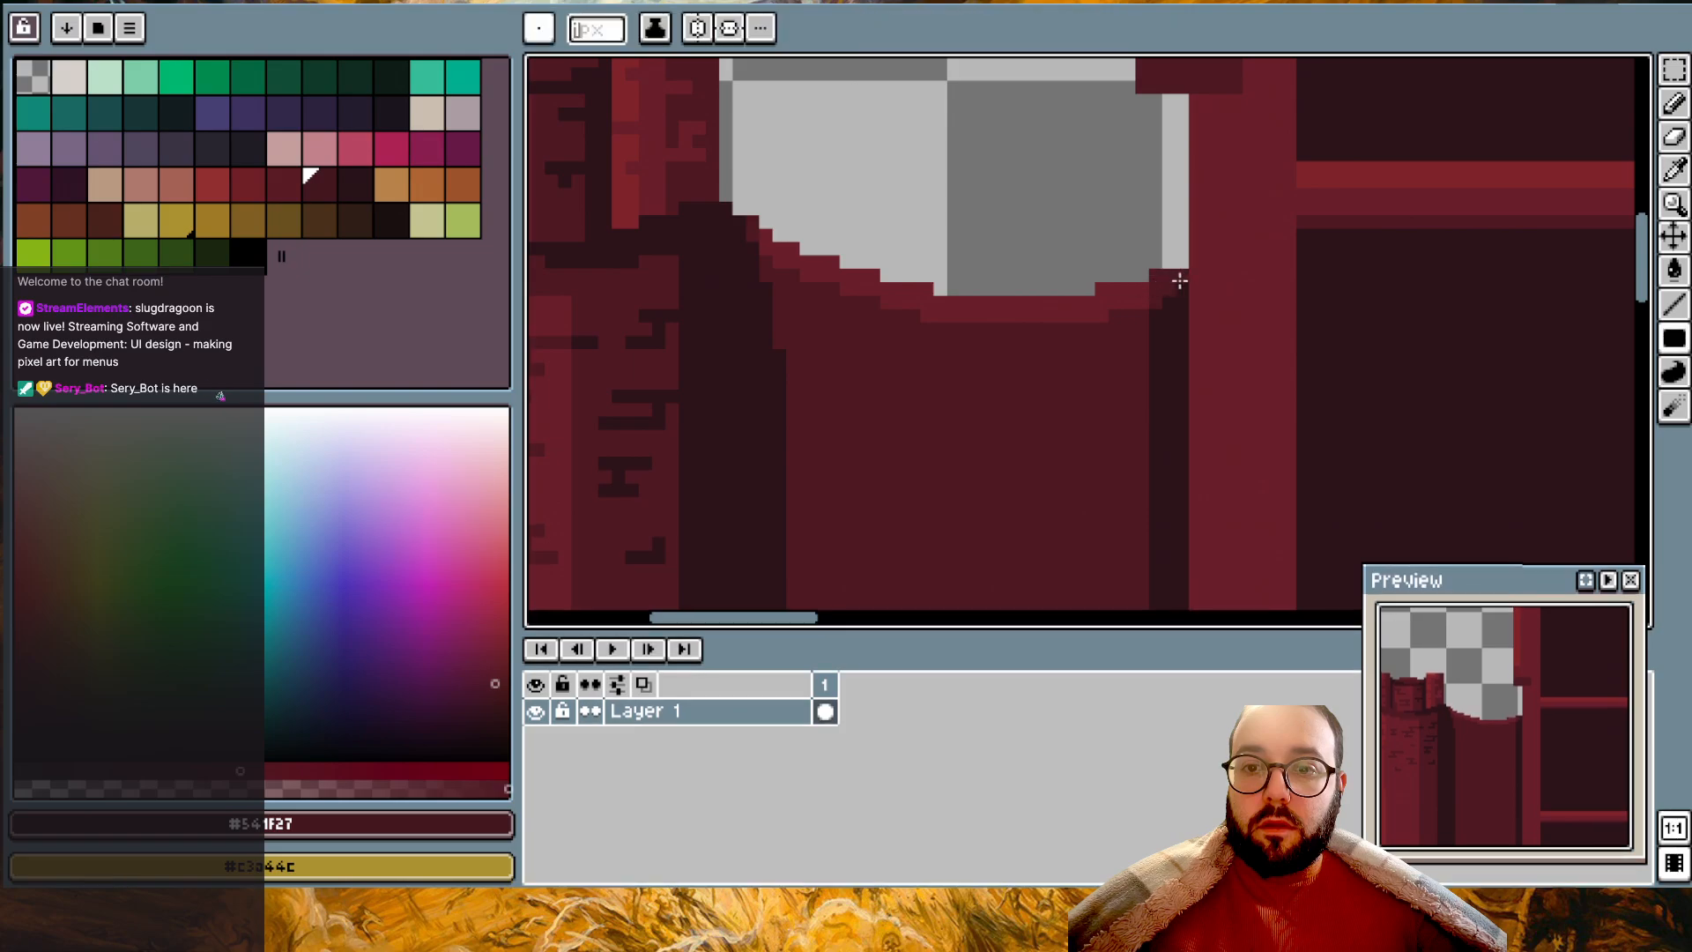
- Narrow the dark shadow beside the tower to seven pixels with #541f27 on its wall side, down to the canvas's bottom
alt+click(890, 361)
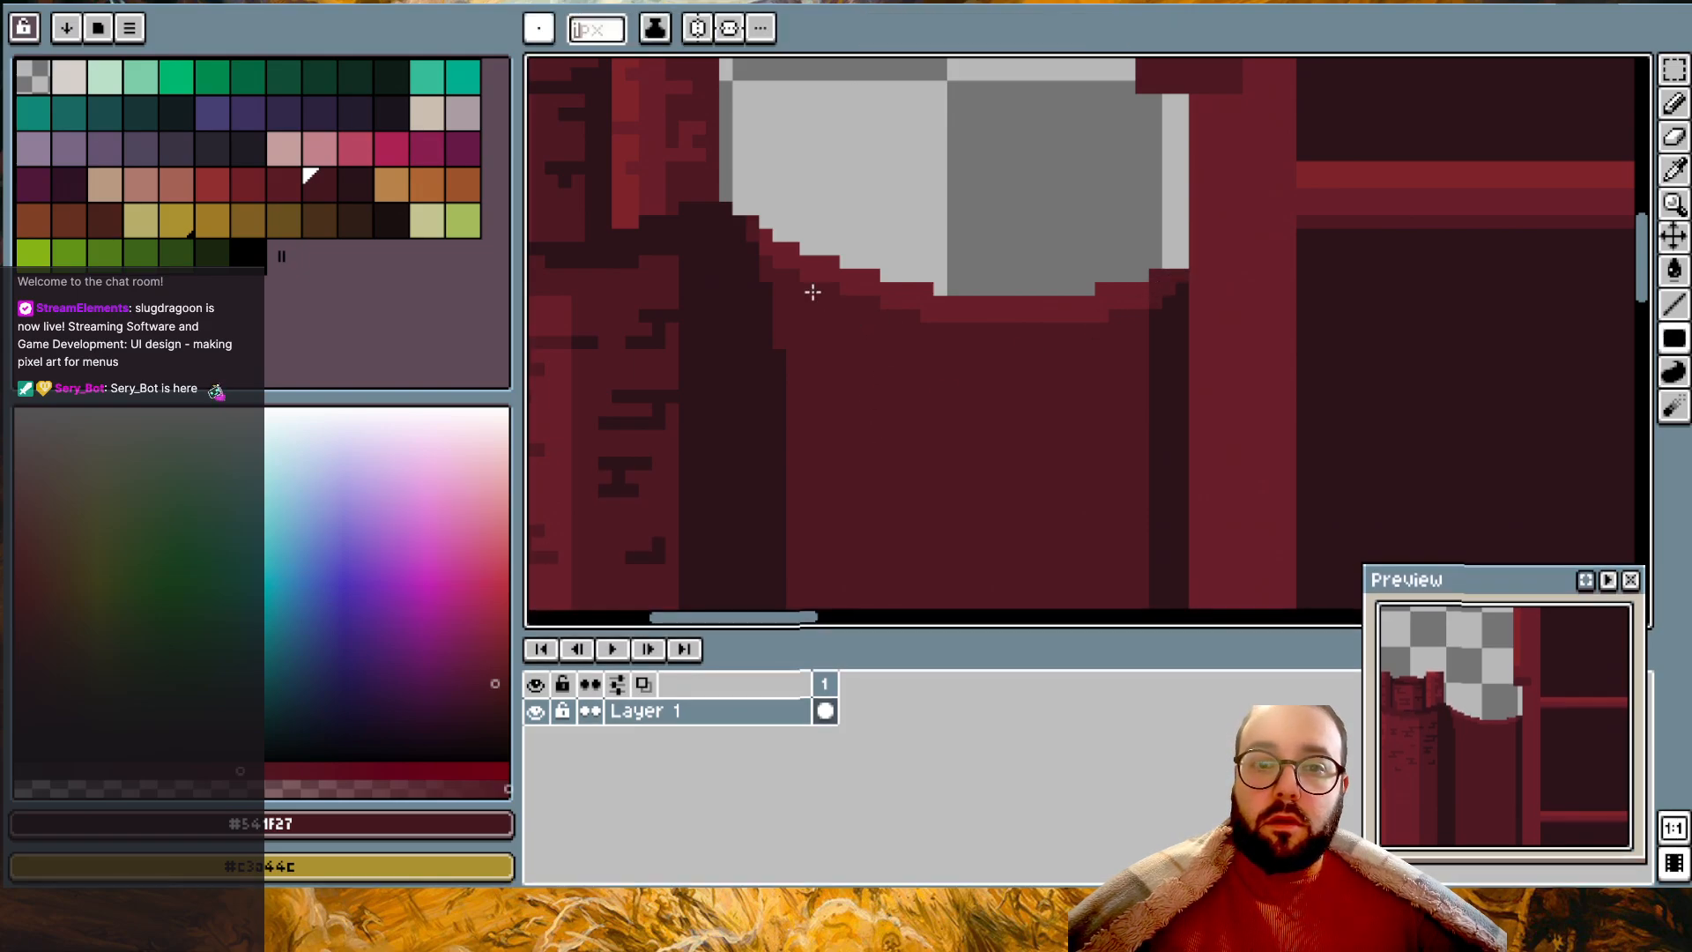
scroll(917, 386, down, 2)
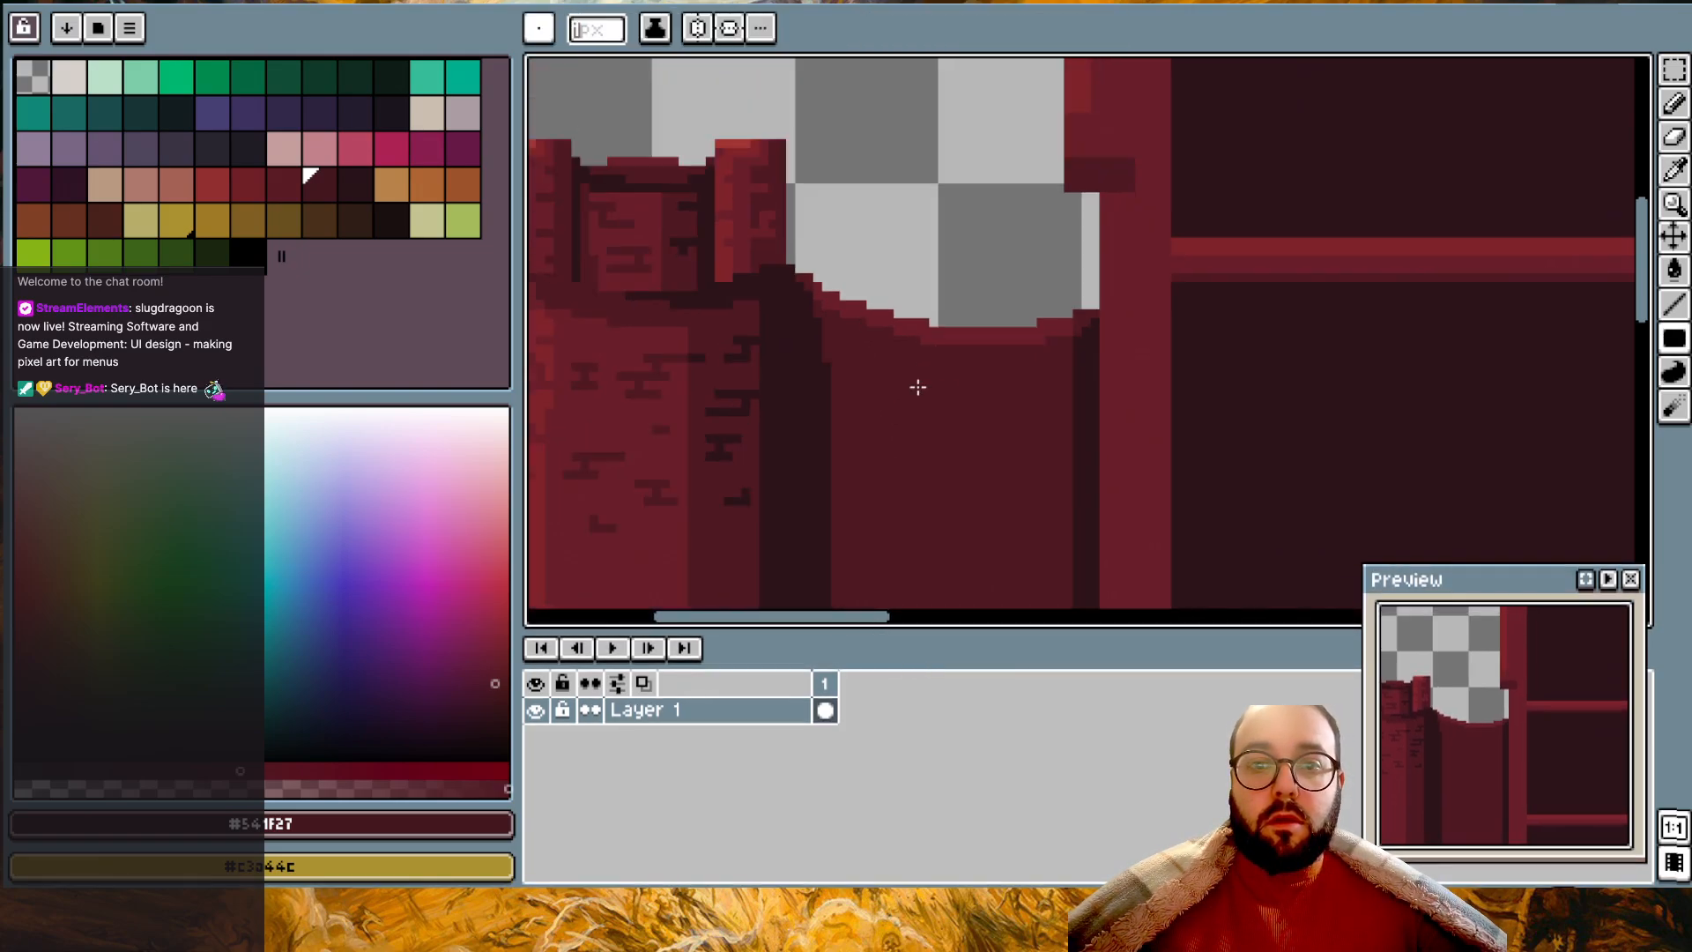
scroll(917, 387, down, 1)
scroll(918, 387, up, 3)
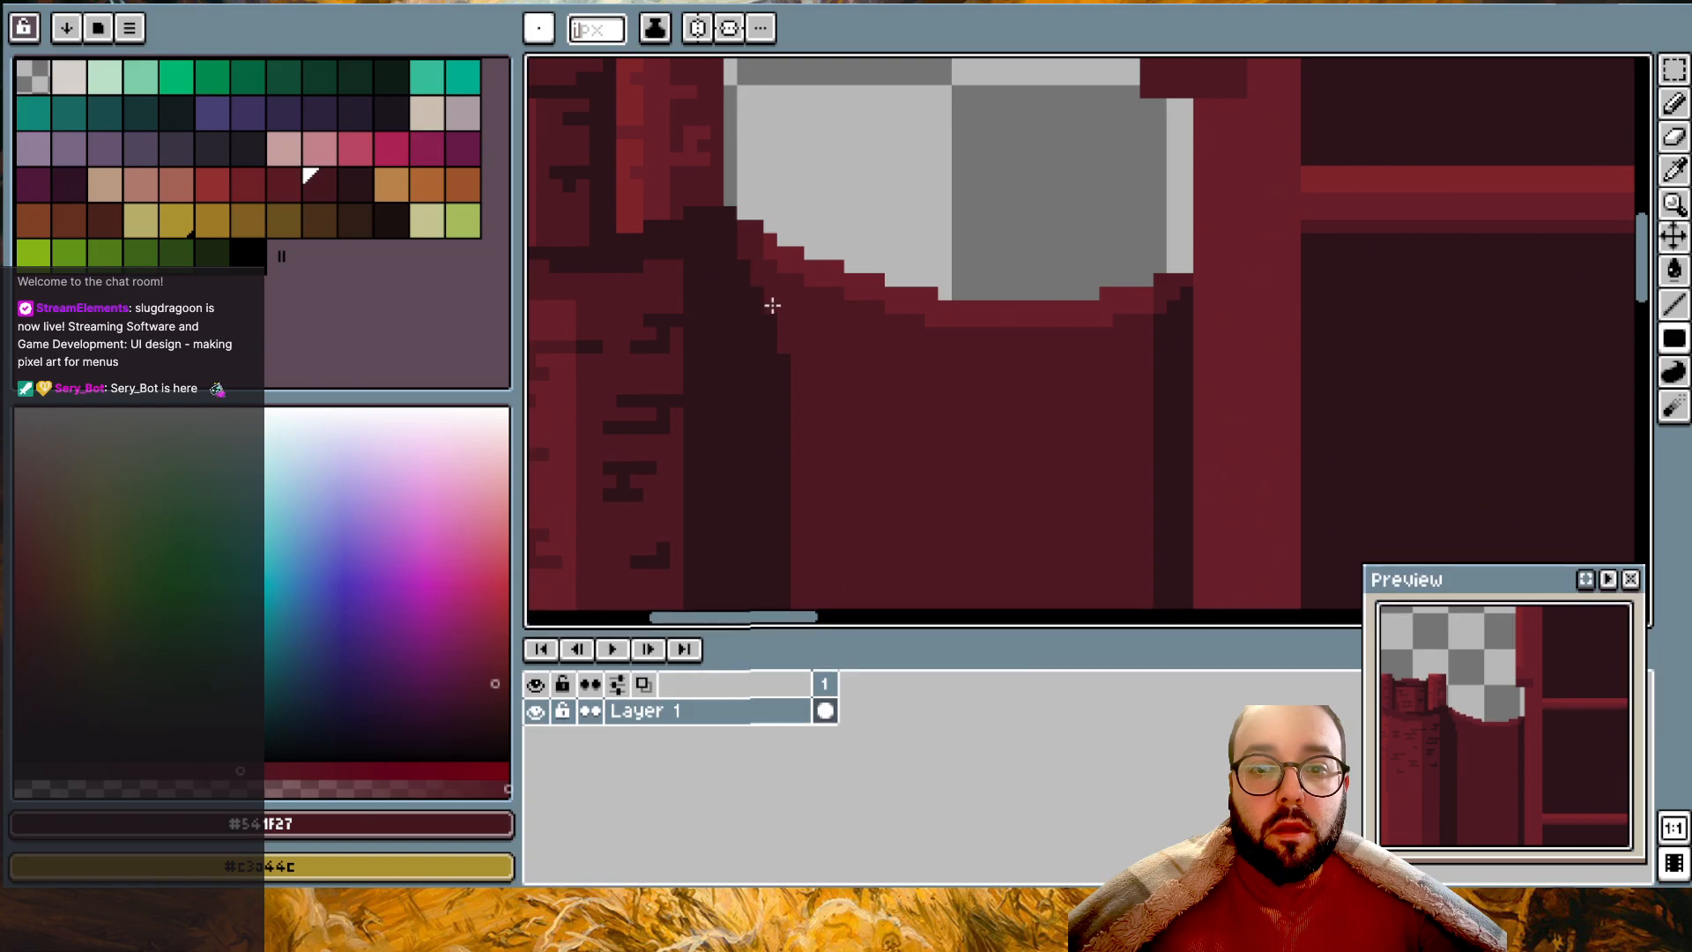
scroll(771, 305, down, 2)
scroll(816, 377, up, 2)
scroll(817, 377, down, 2)
scroll(816, 377, up, 2)
scroll(817, 382, down, 1)
scroll(817, 383, down, 2)
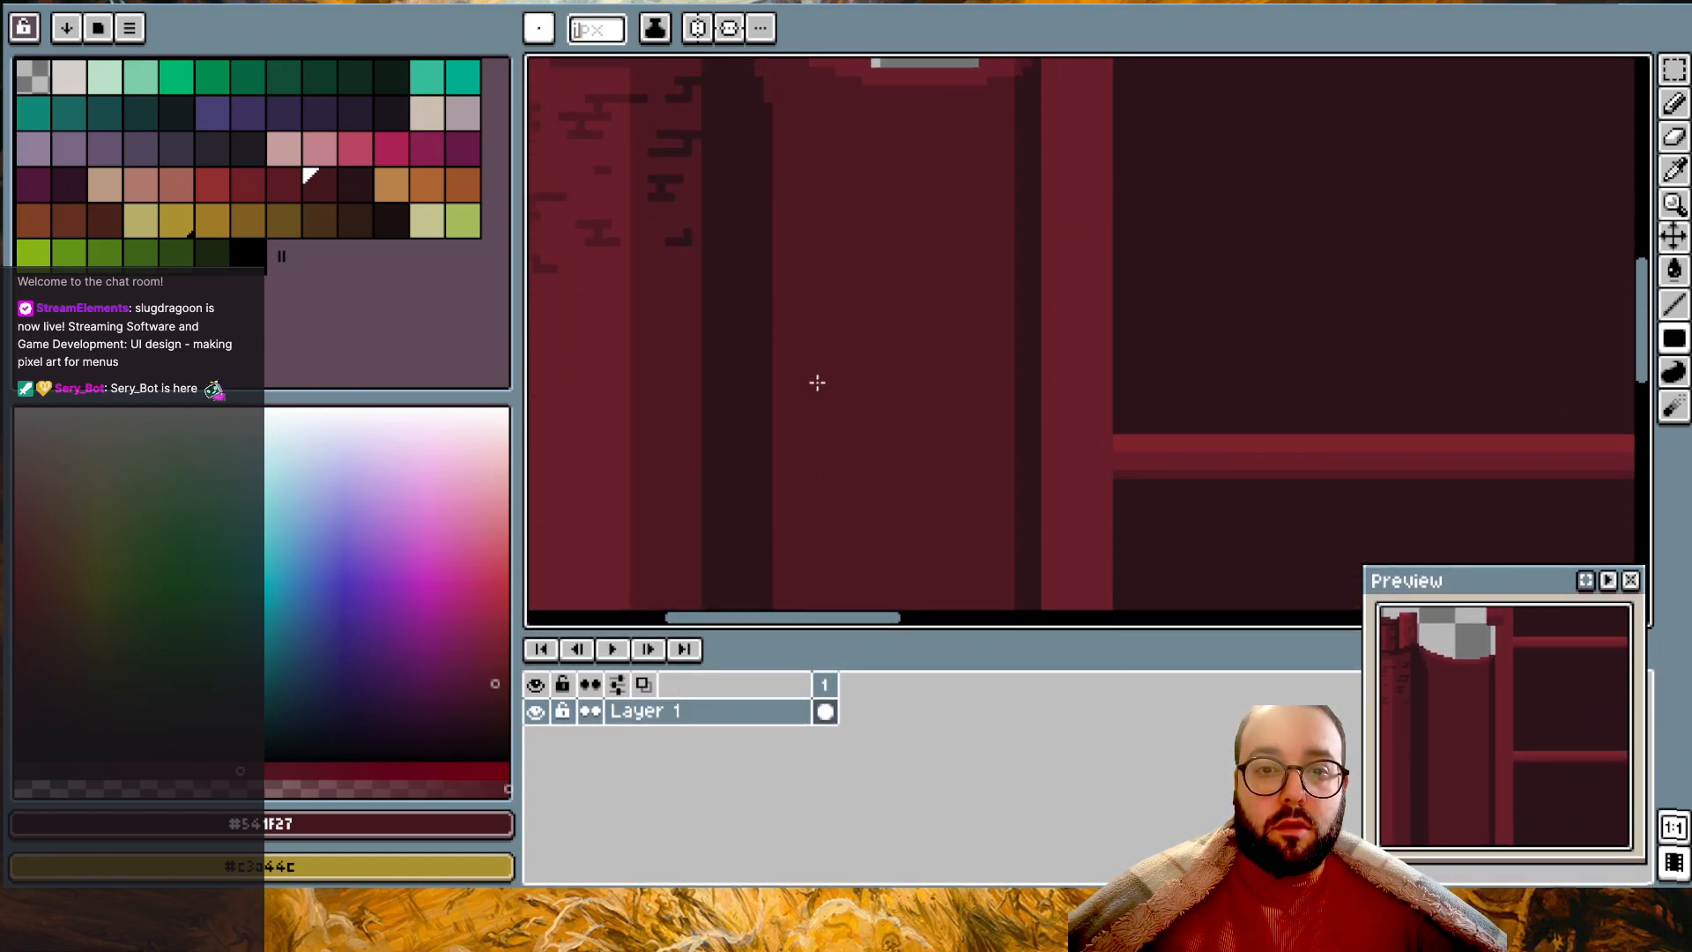
scroll(762, 241, up, 2)
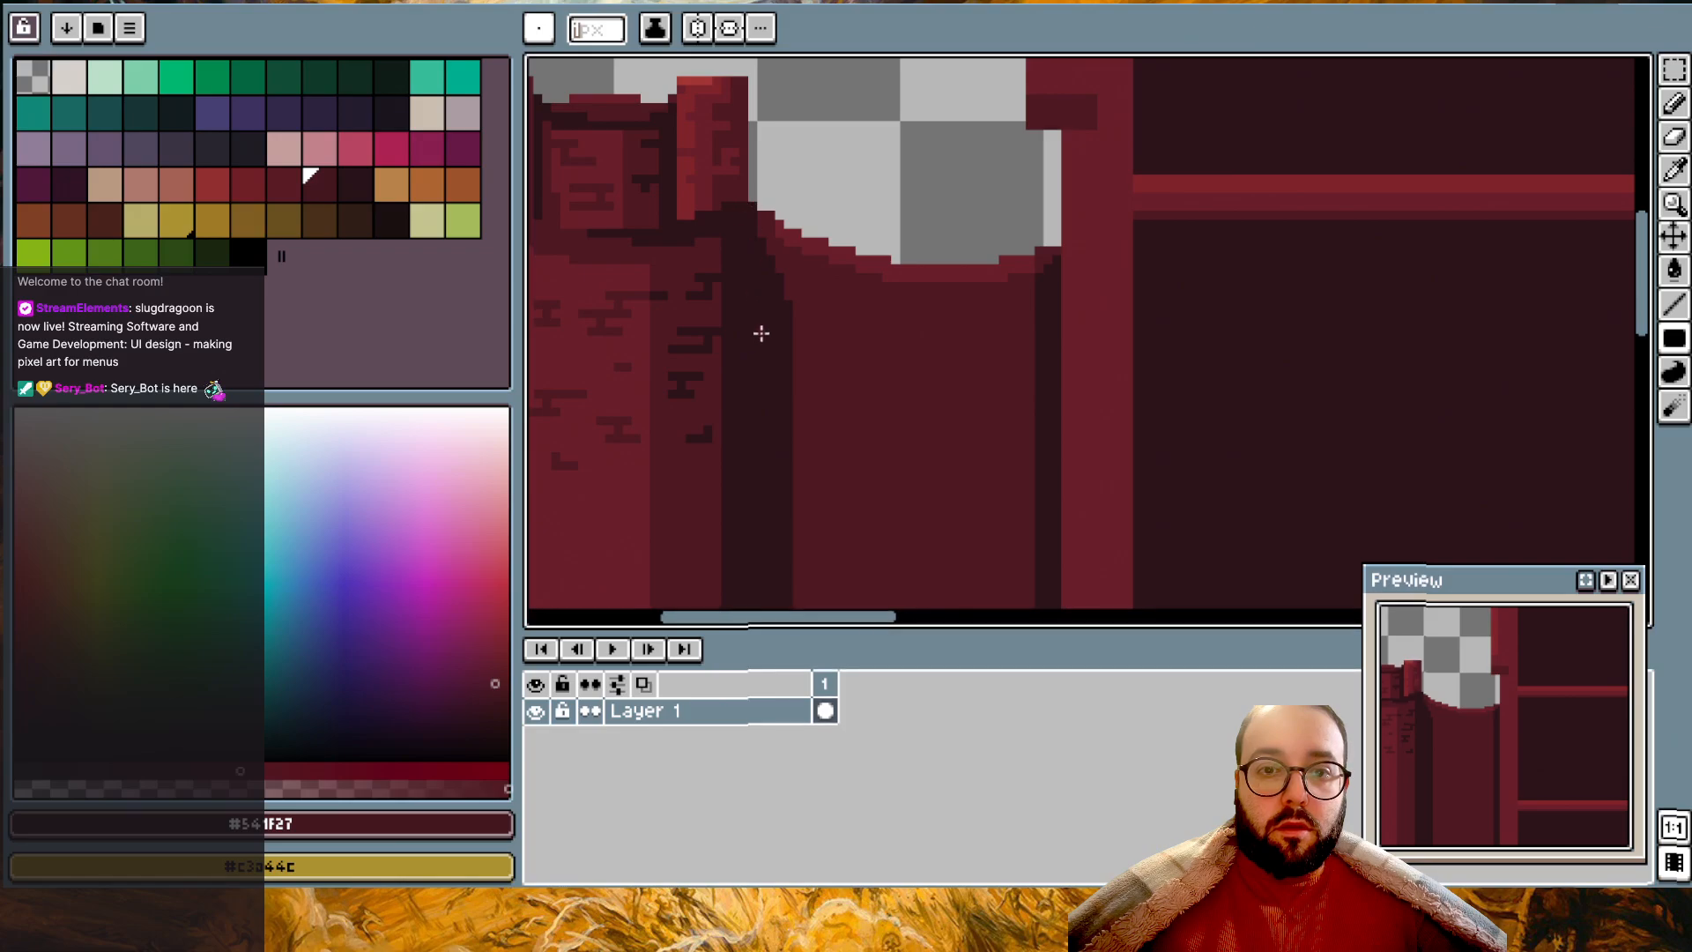
click(781, 275)
drag(785, 336, 791, 547)
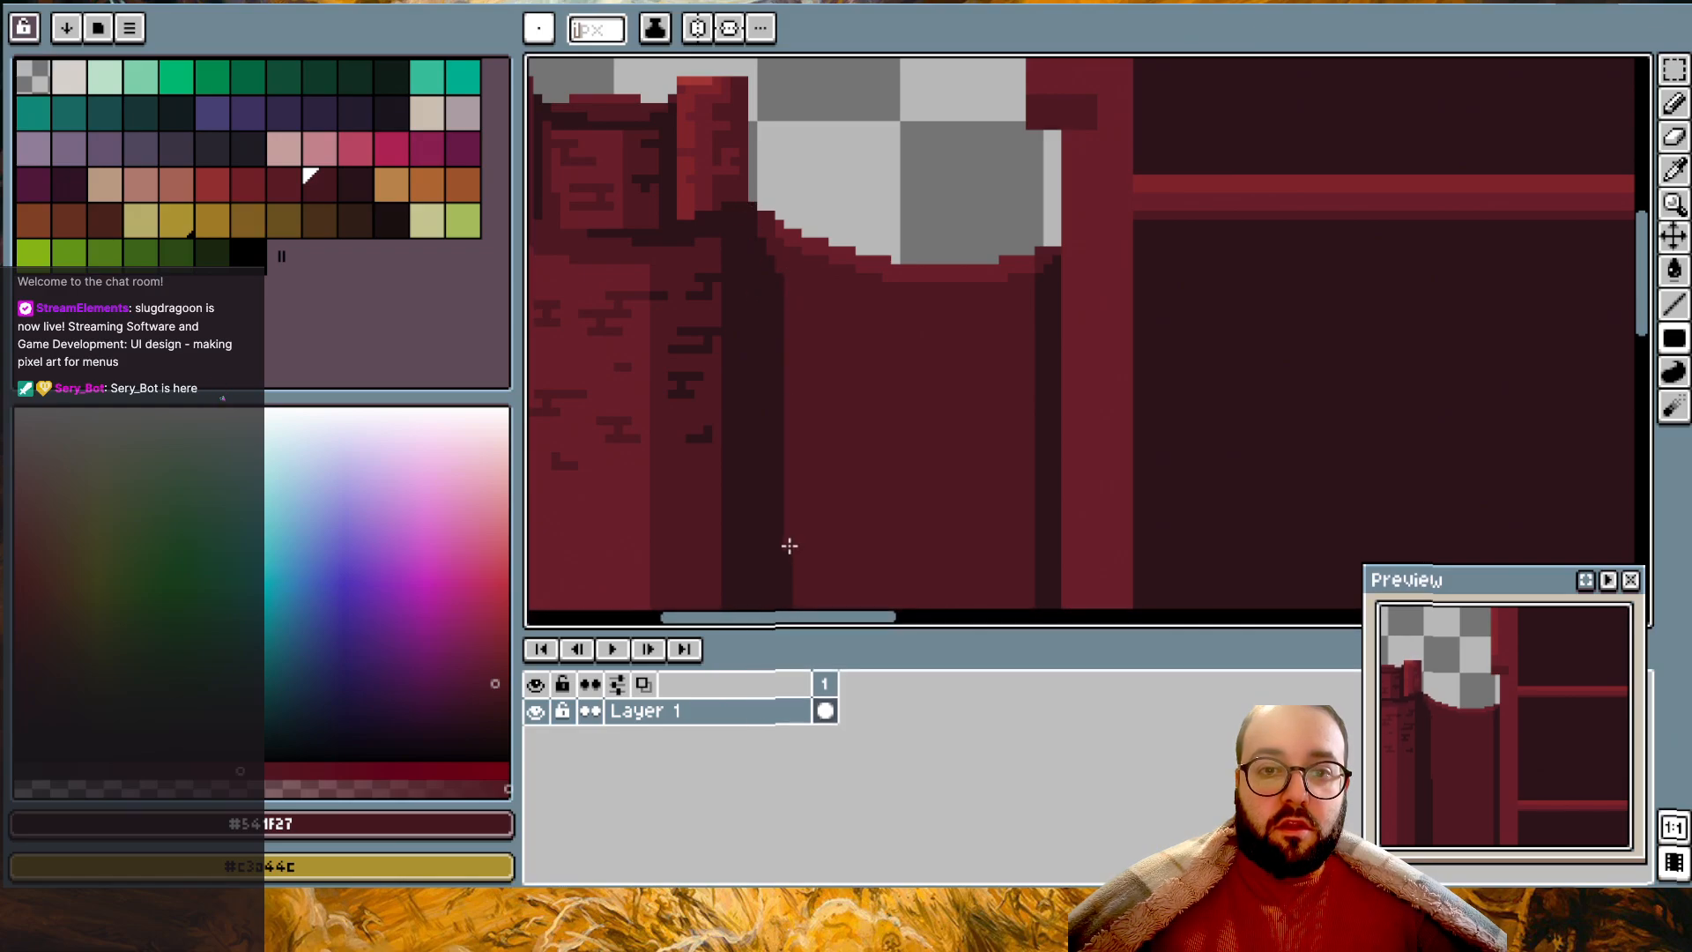
scroll(802, 573, down, 5)
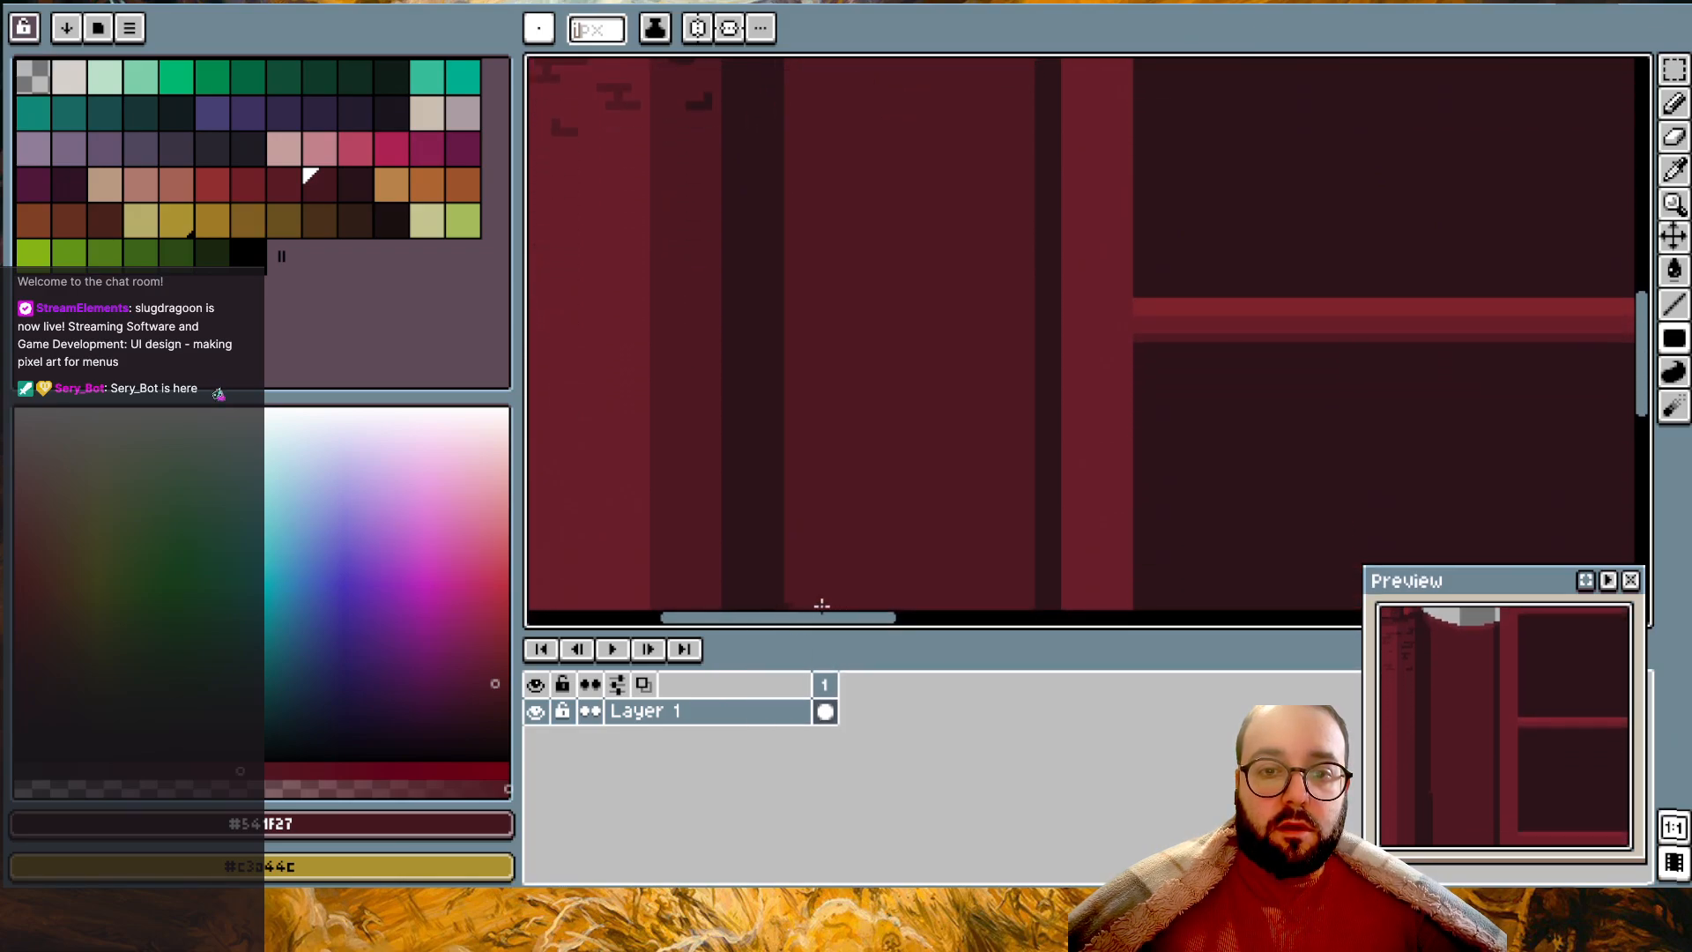
scroll(822, 604, down, 5)
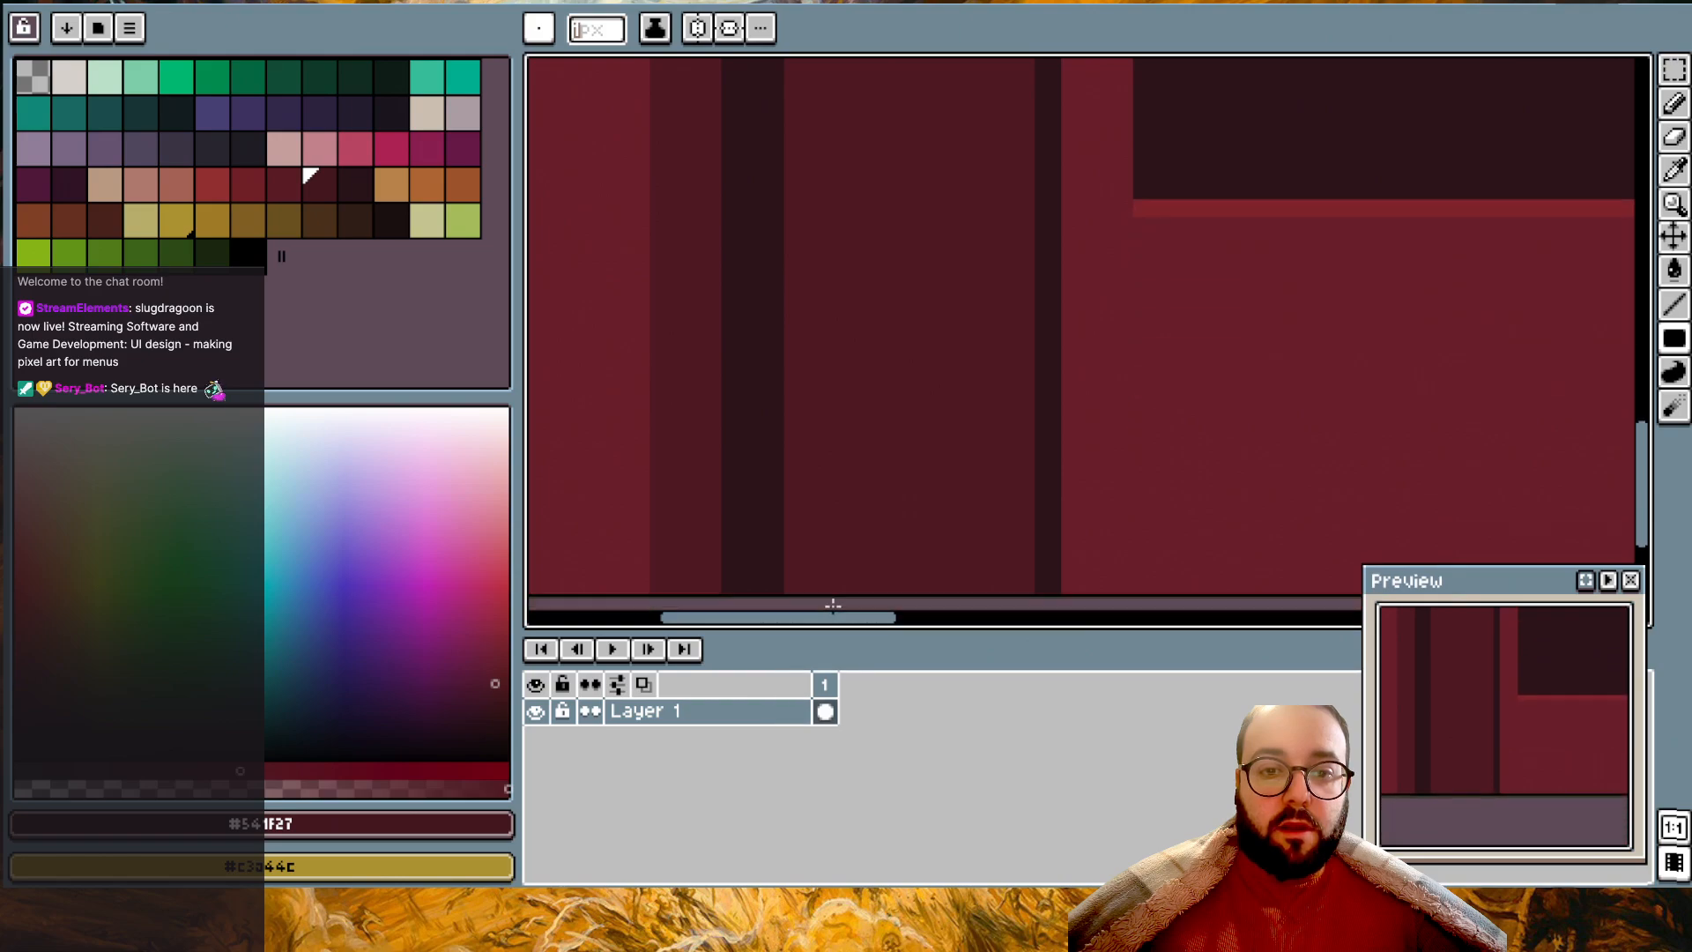
- Thicken the wall's curved top highlight to three pixels by adding a #702930 row beneath it
scroll(833, 550, up, 6)
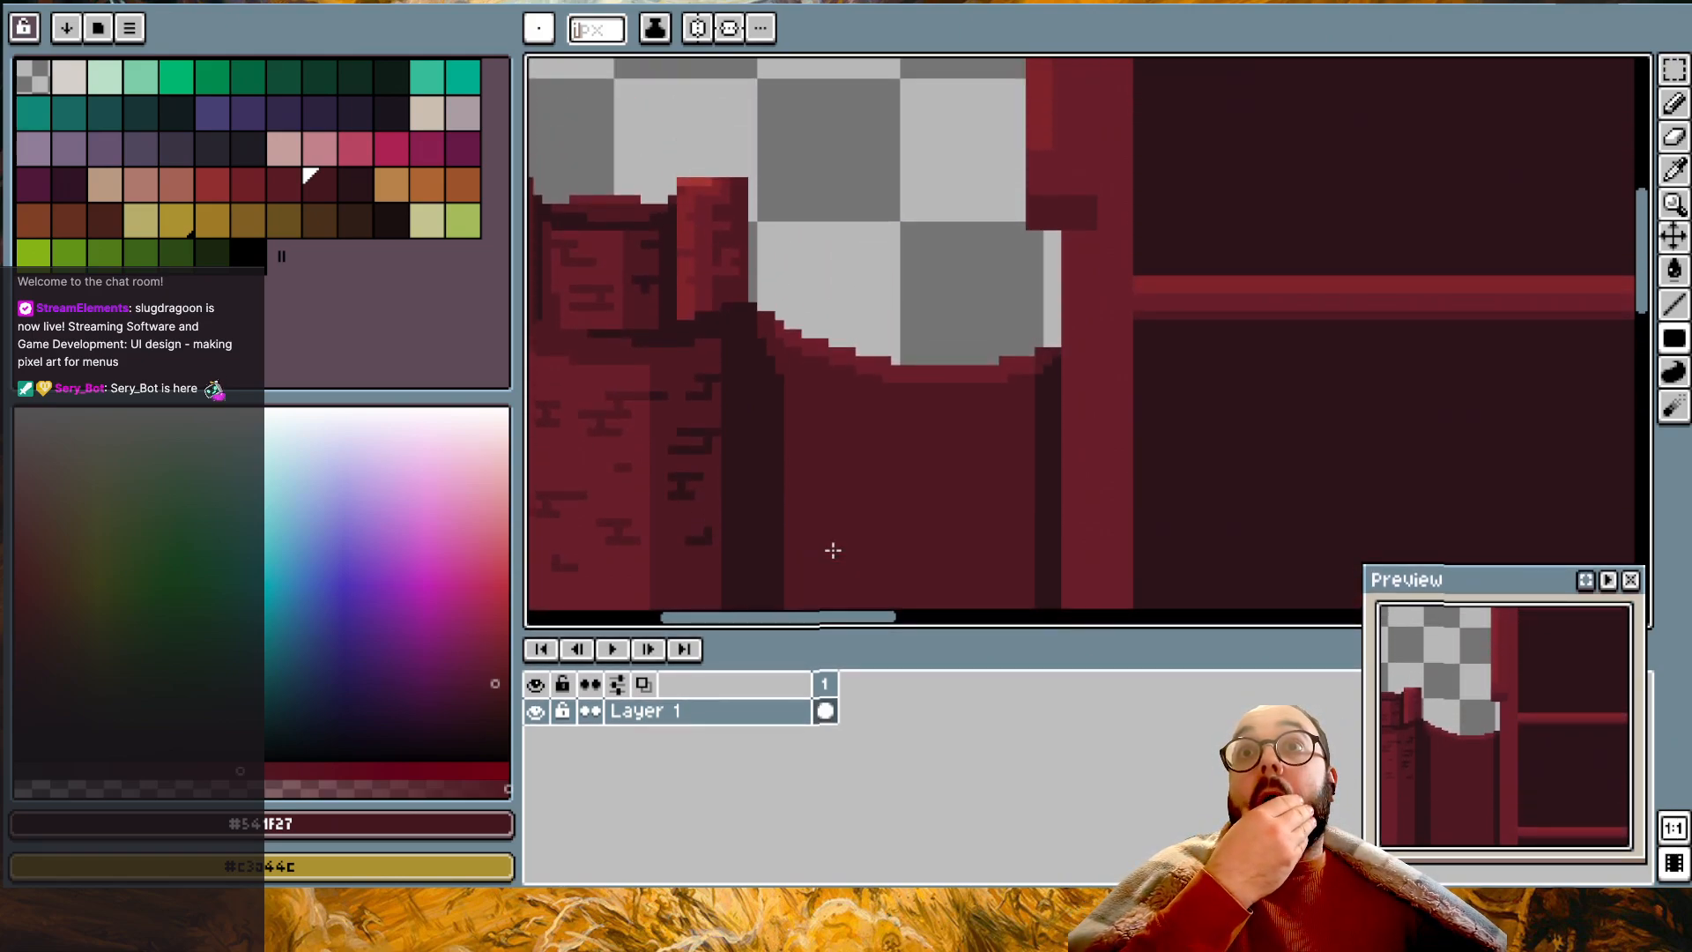
scroll(832, 550, down, 4)
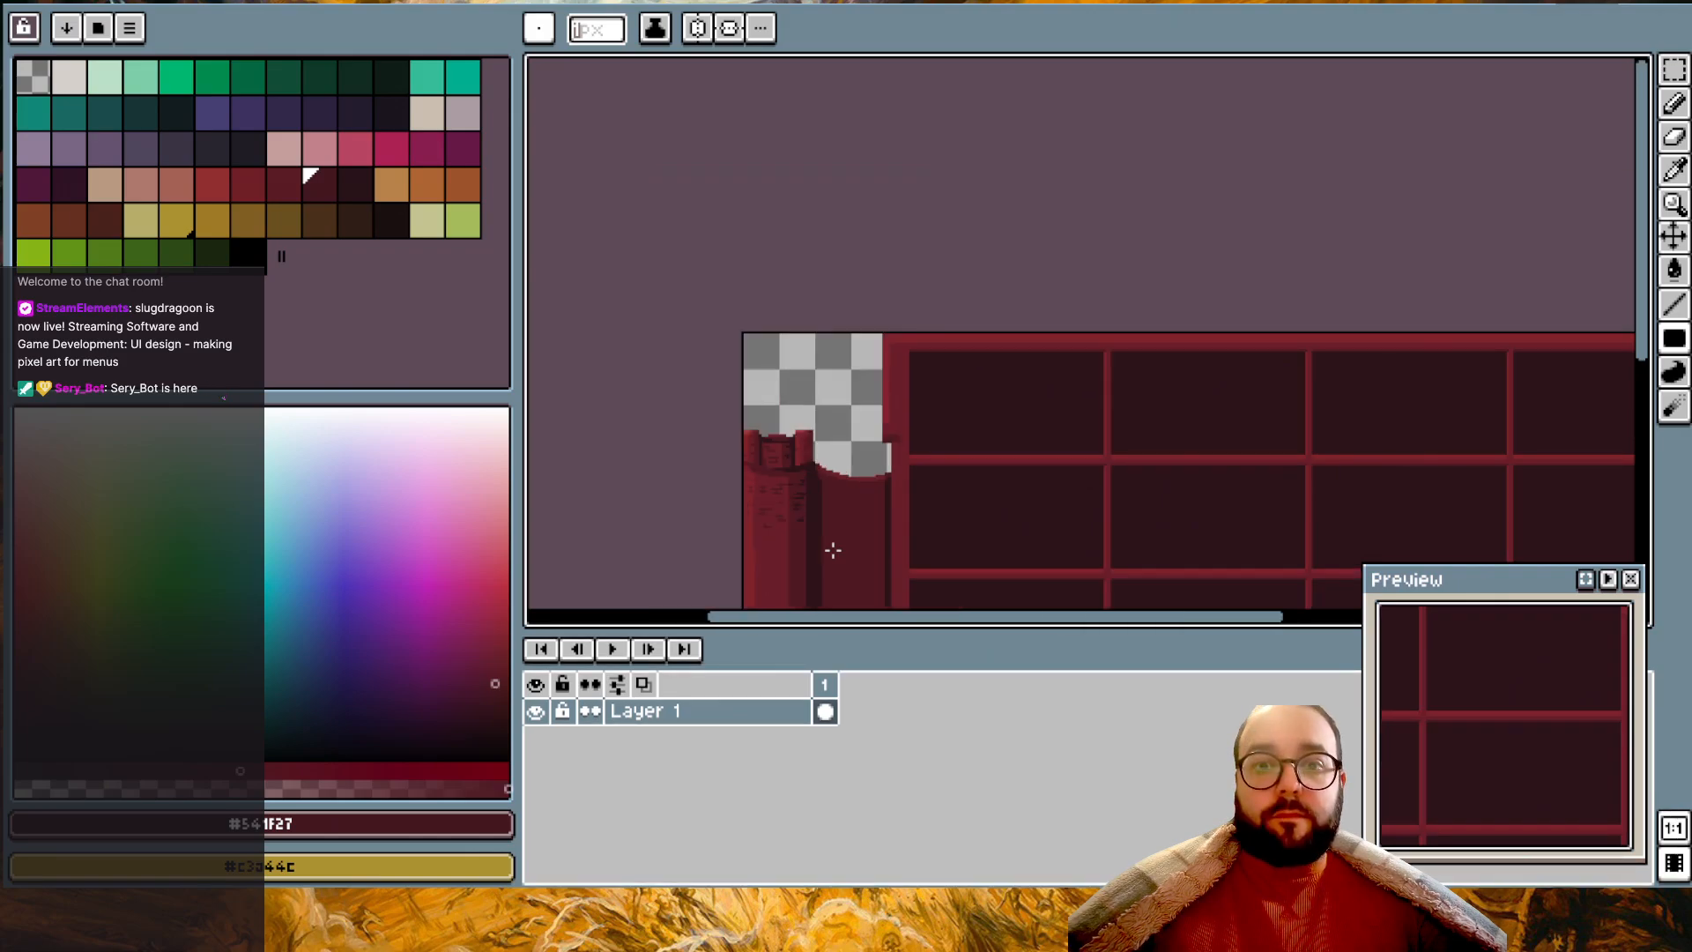
scroll(833, 550, up, 3)
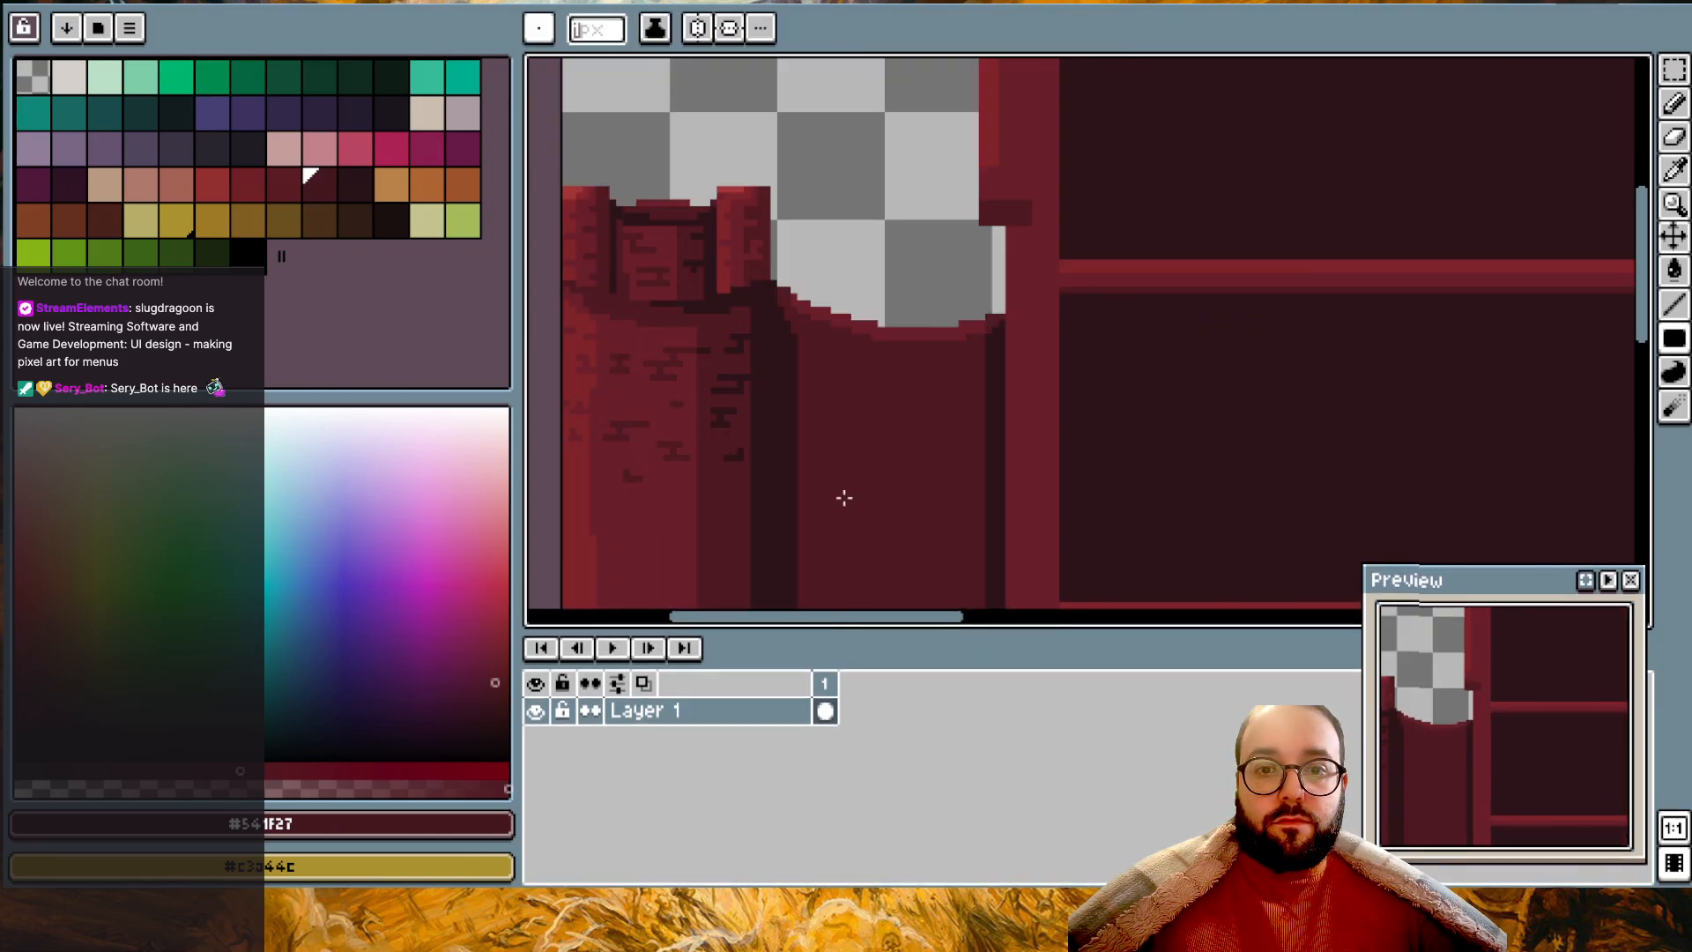
alt+click(917, 336)
scroll(916, 338, up, 1)
drag(860, 344, 995, 345)
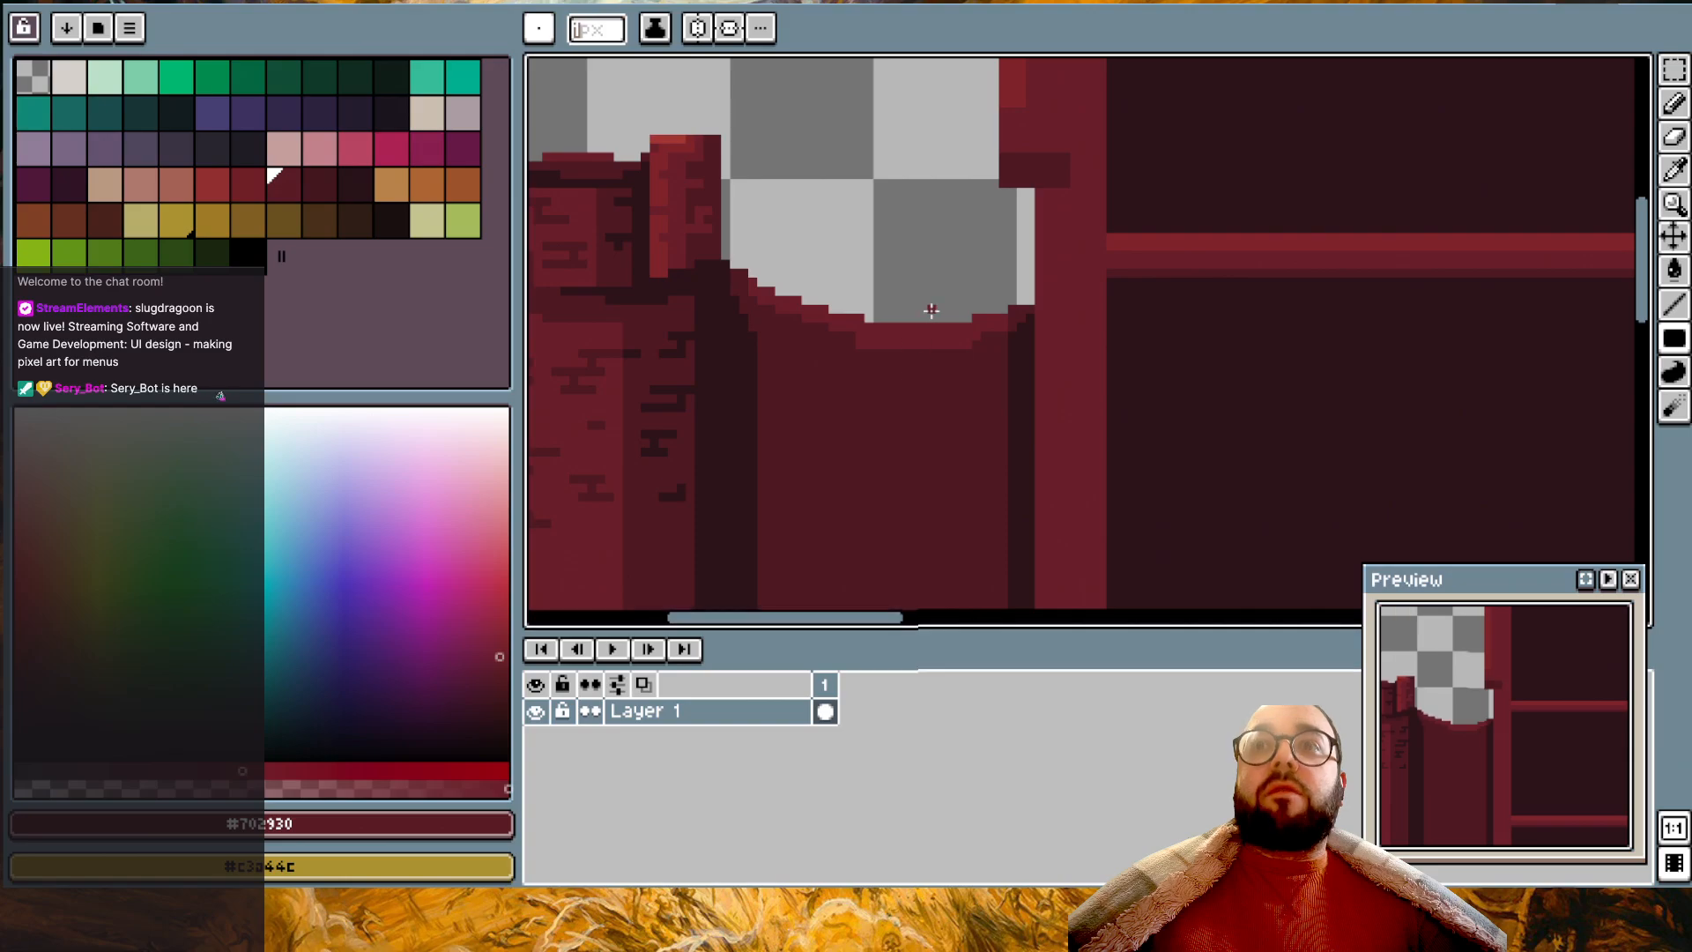
- Extend both ends of the thickened rim with #541f27 pixels over the dark strip and the tower's shadow
scroll(932, 310, up, 2)
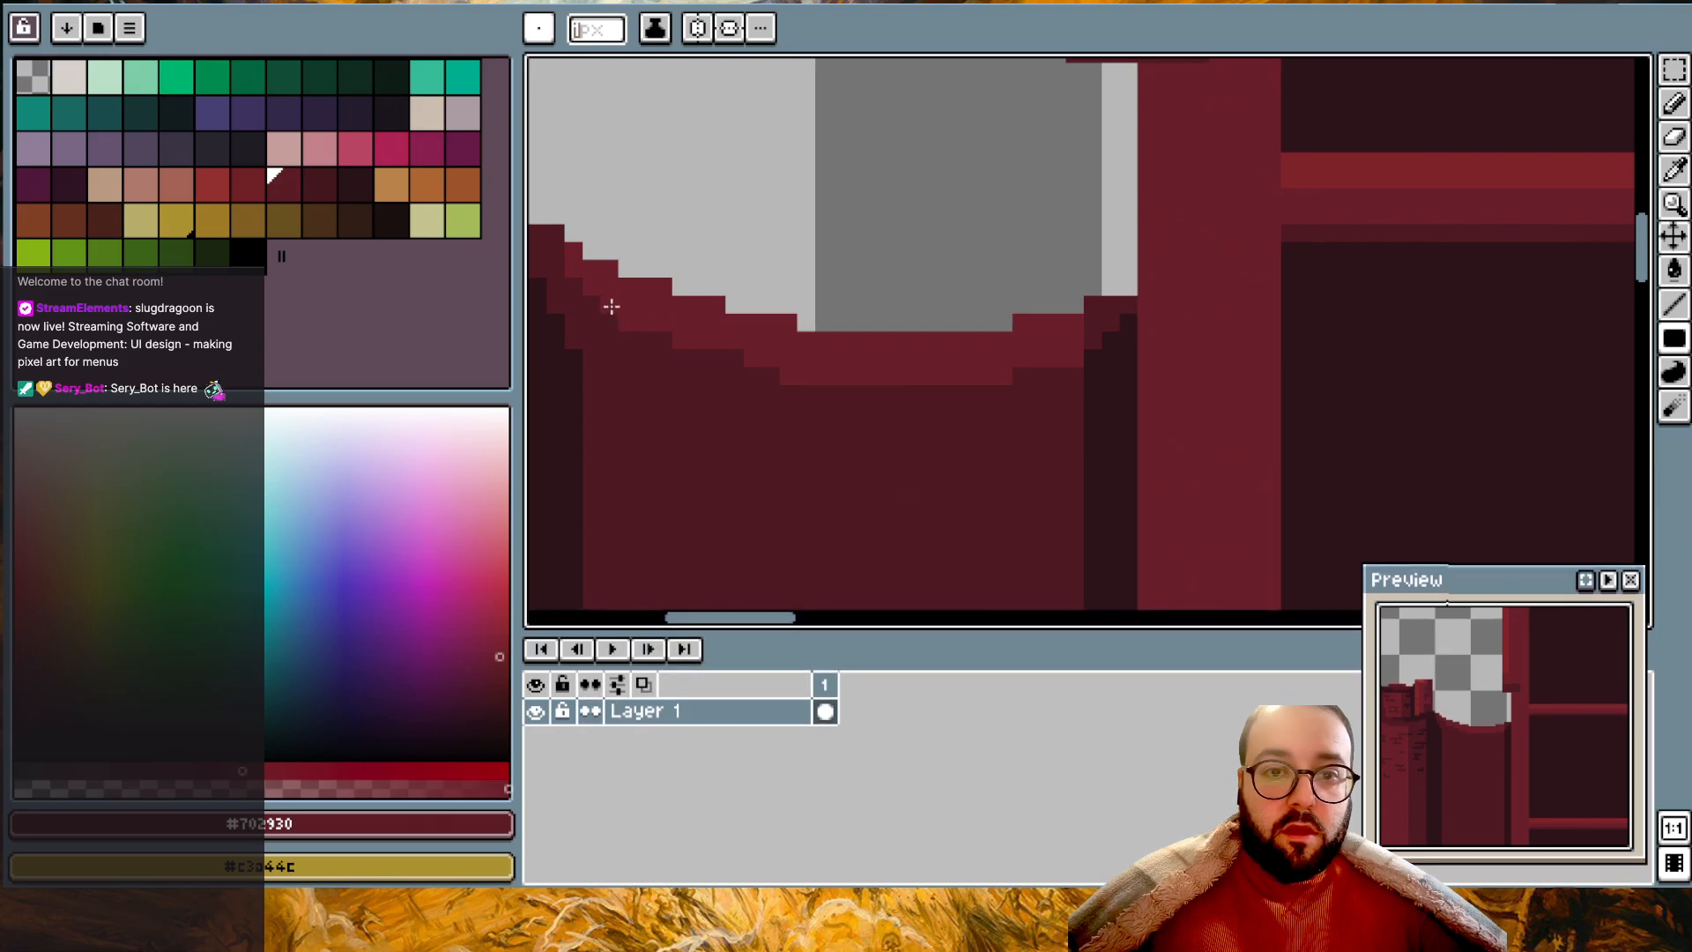
key(i)
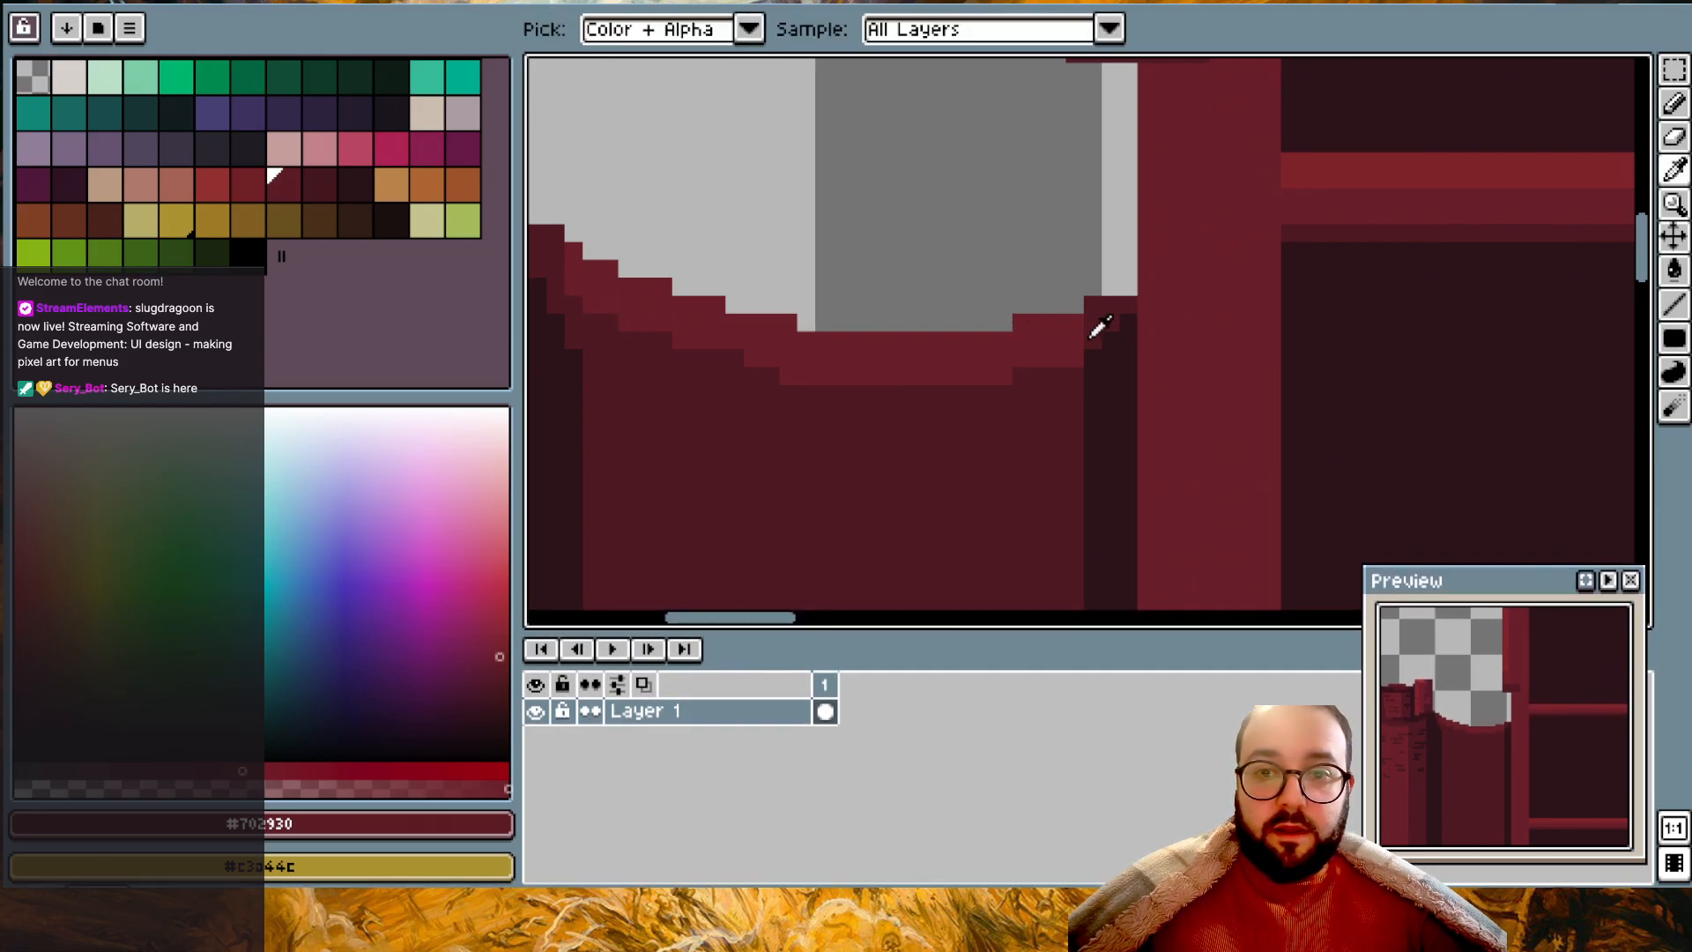
click(1090, 328)
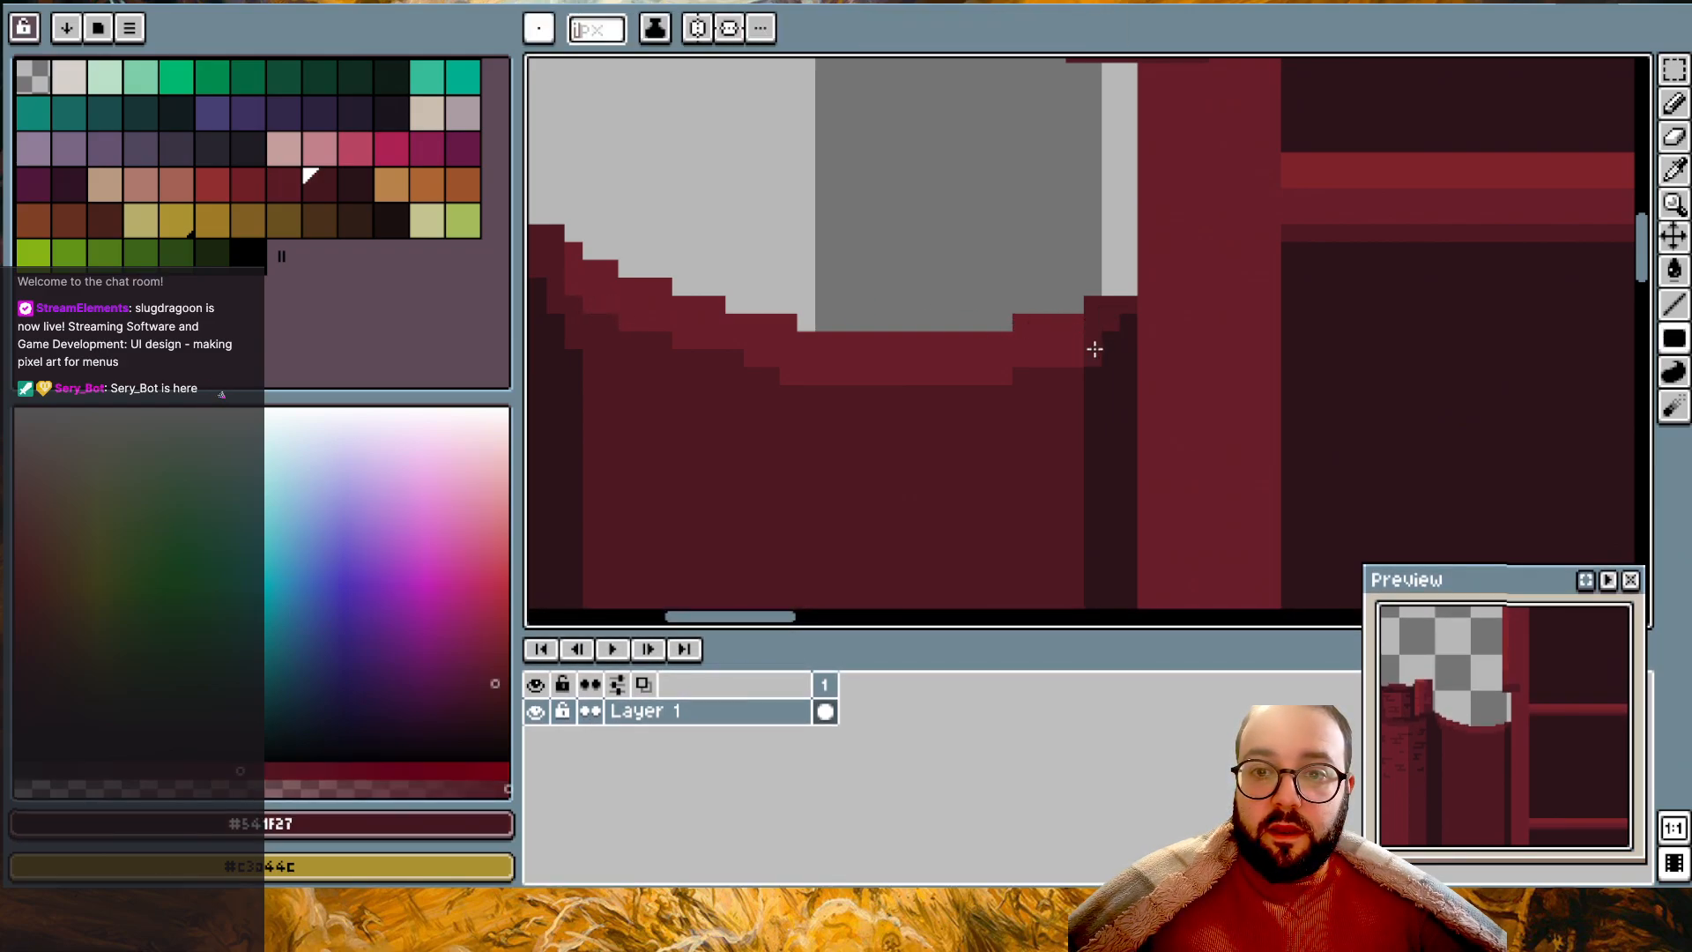
scroll(787, 319, left, 3)
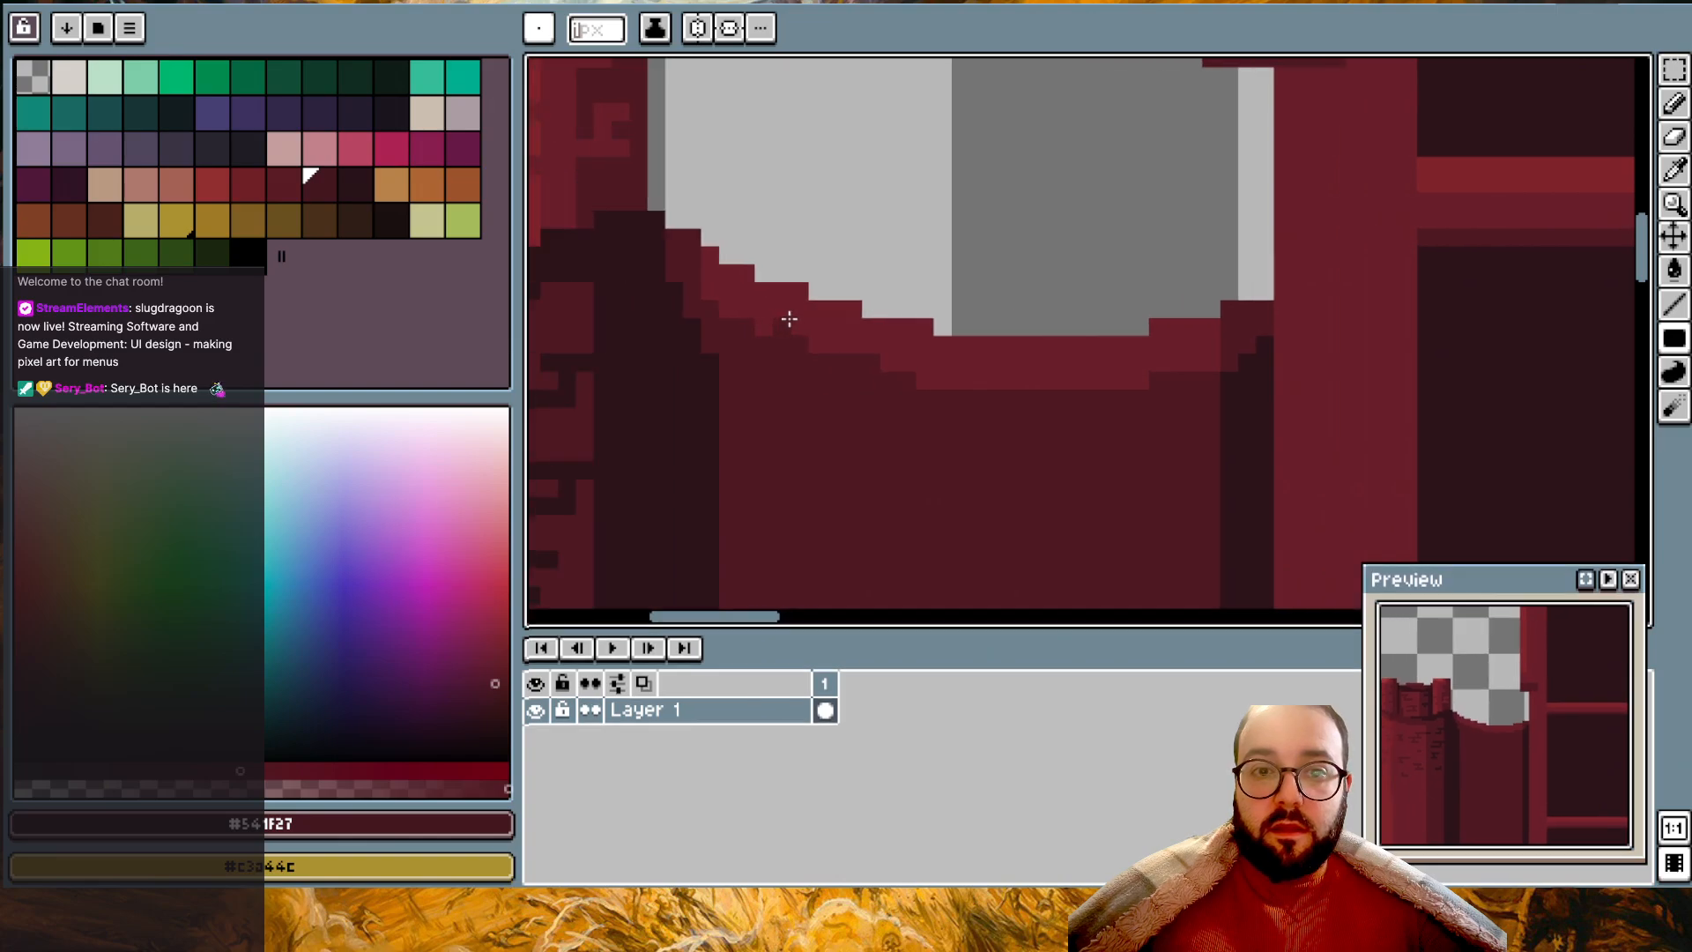
key(i)
click(680, 238)
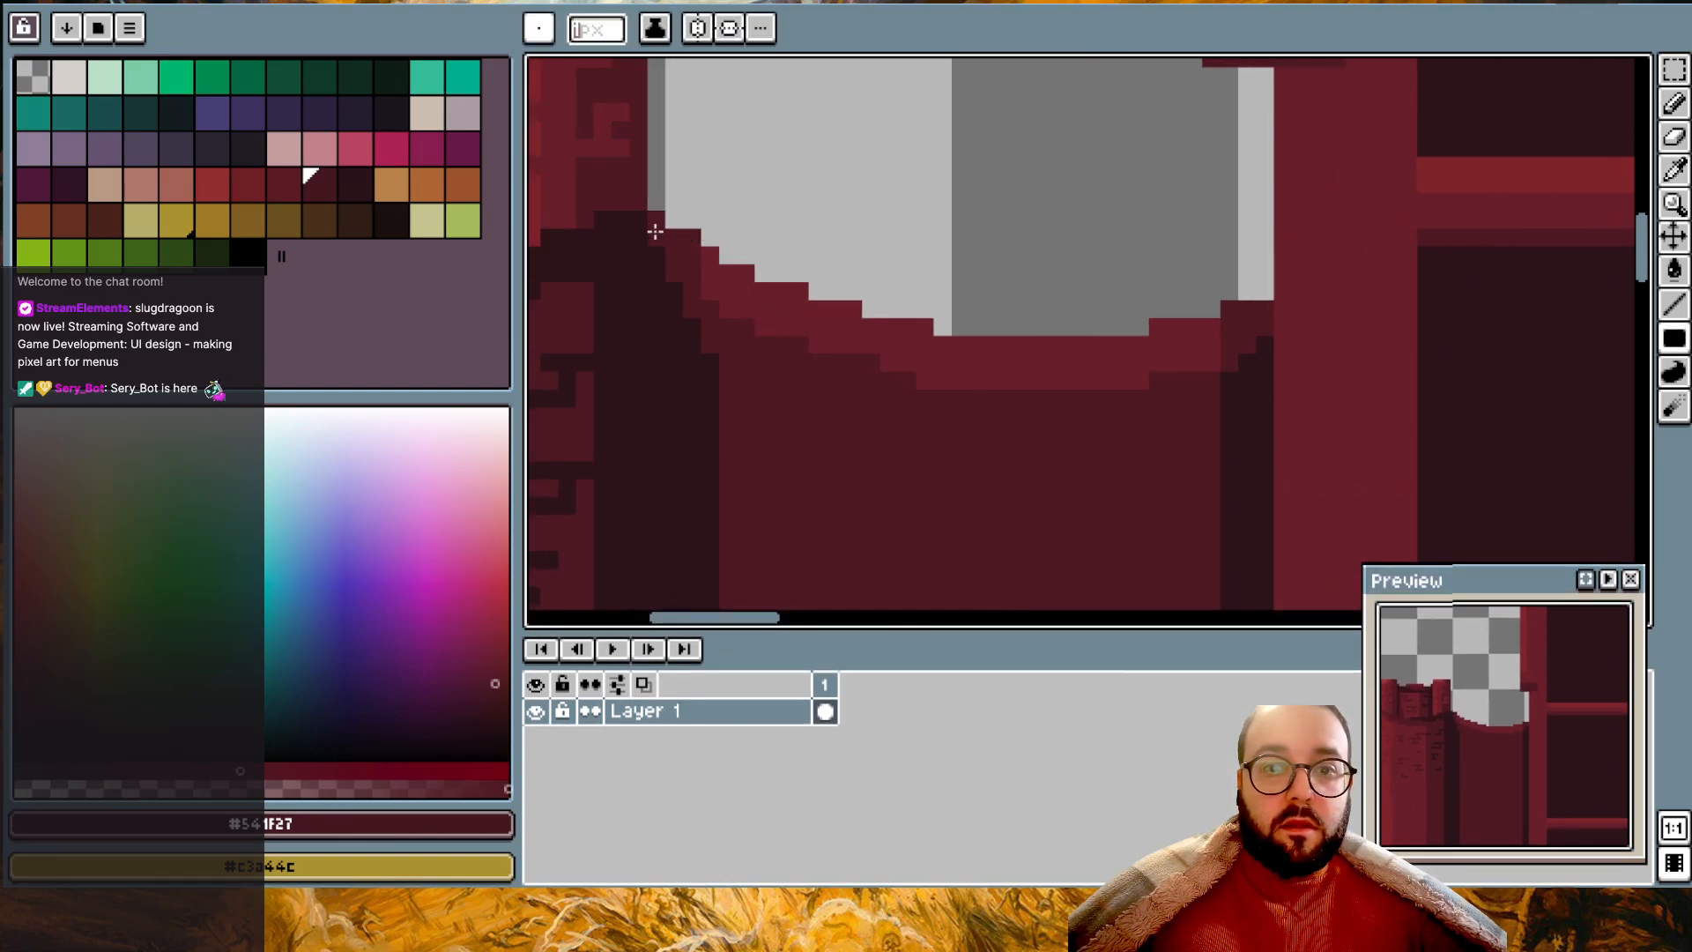
- Trim the tower's shadow to six pixels wide by covering its wall-side pixel column with #541f27 down the wall
scroll(852, 236, down, 2)
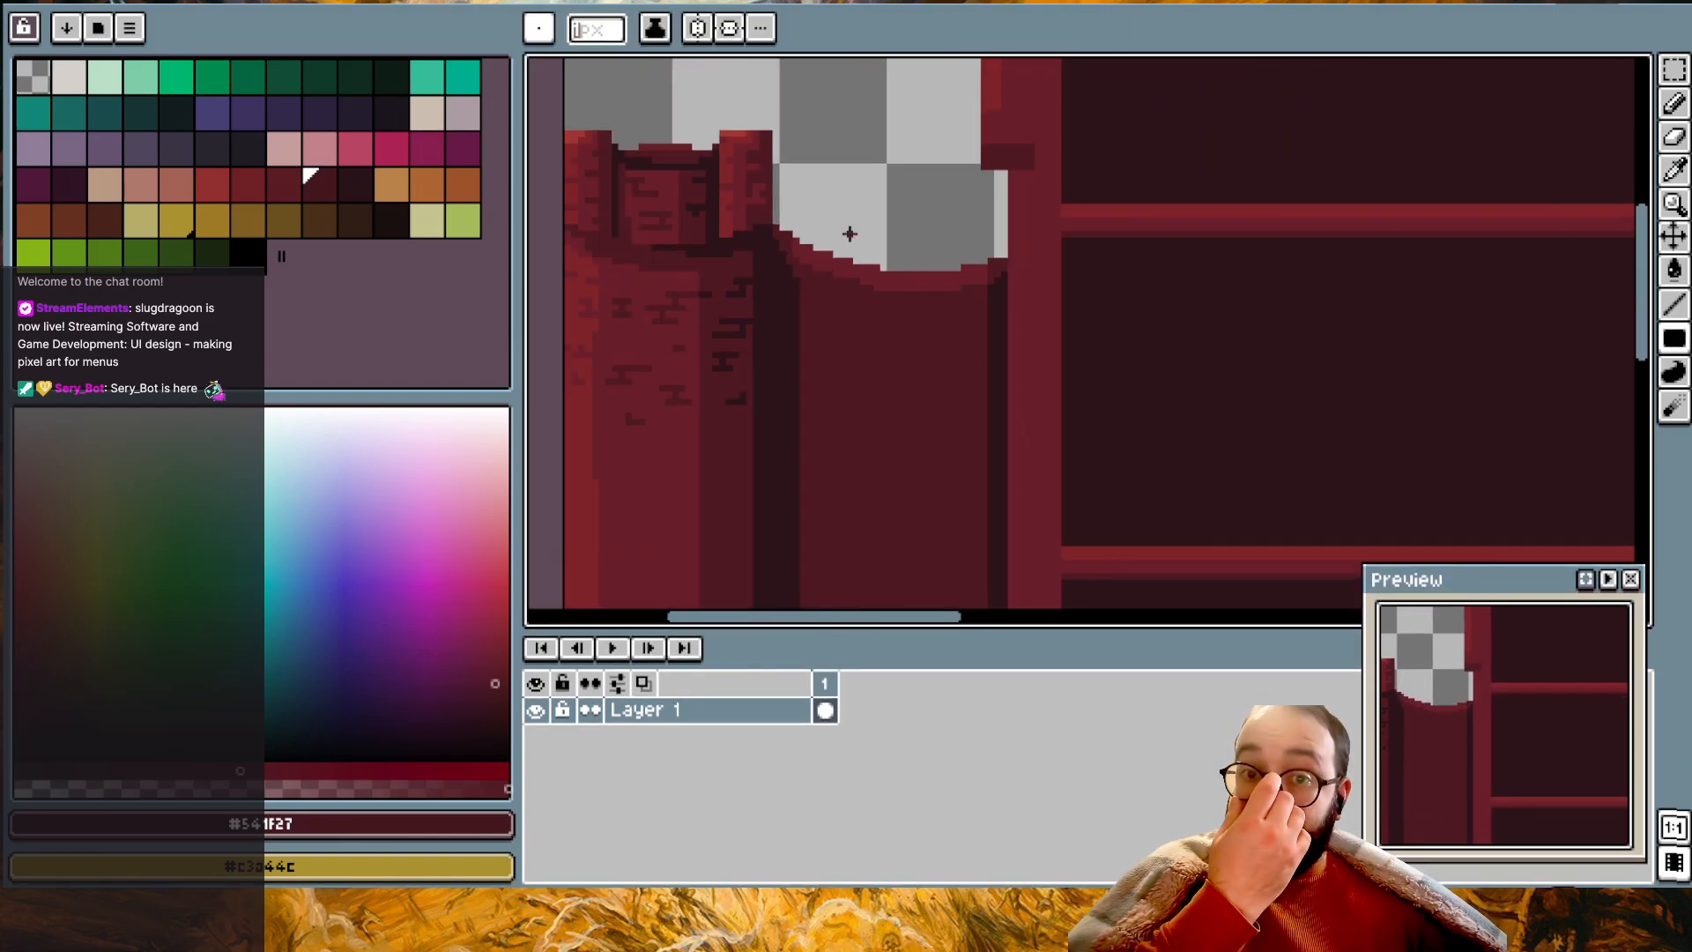
key(i)
click(843, 306)
scroll(804, 296, up, 2)
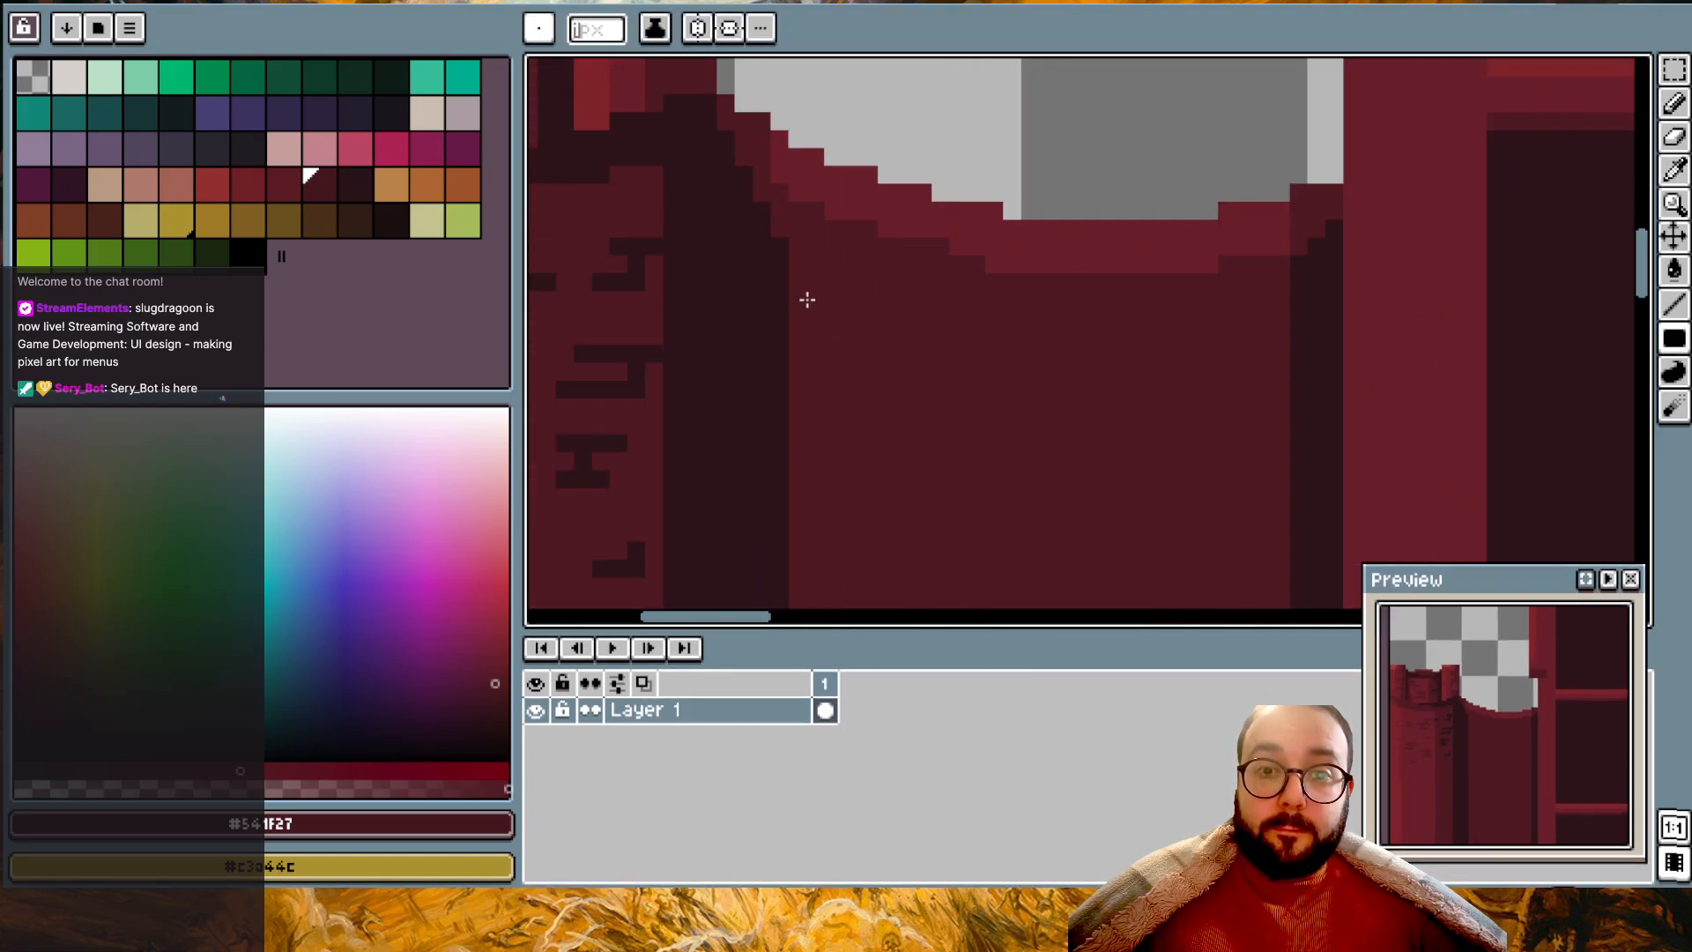
scroll(767, 606, down, 10)
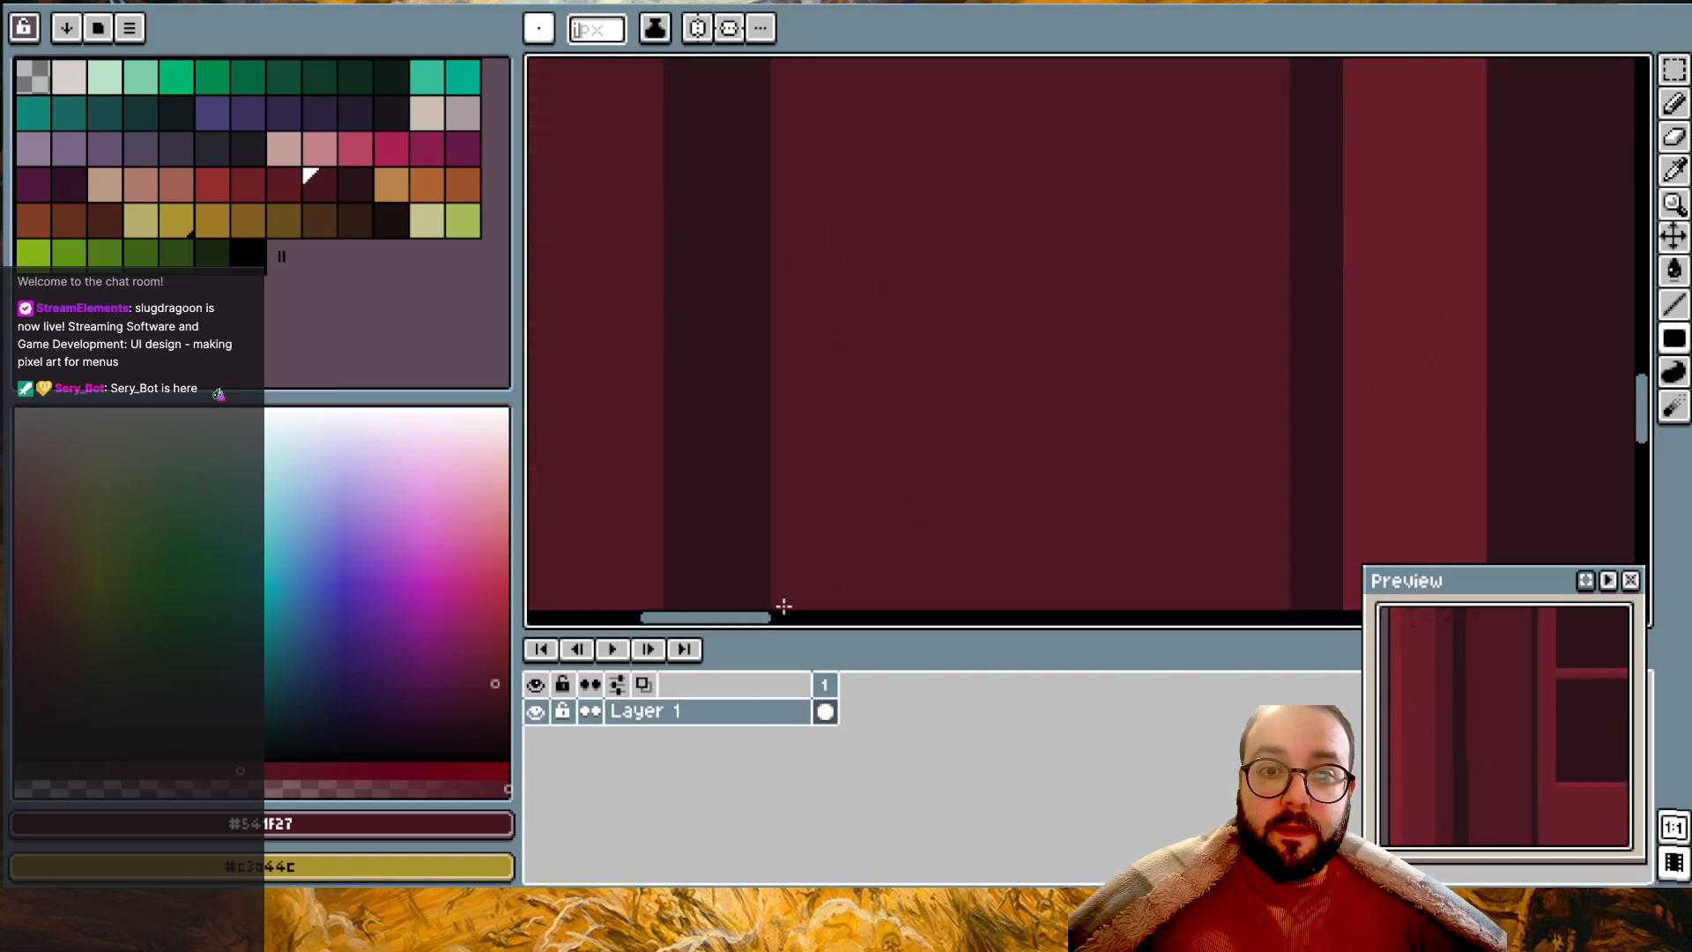
scroll(853, 606, up, 6)
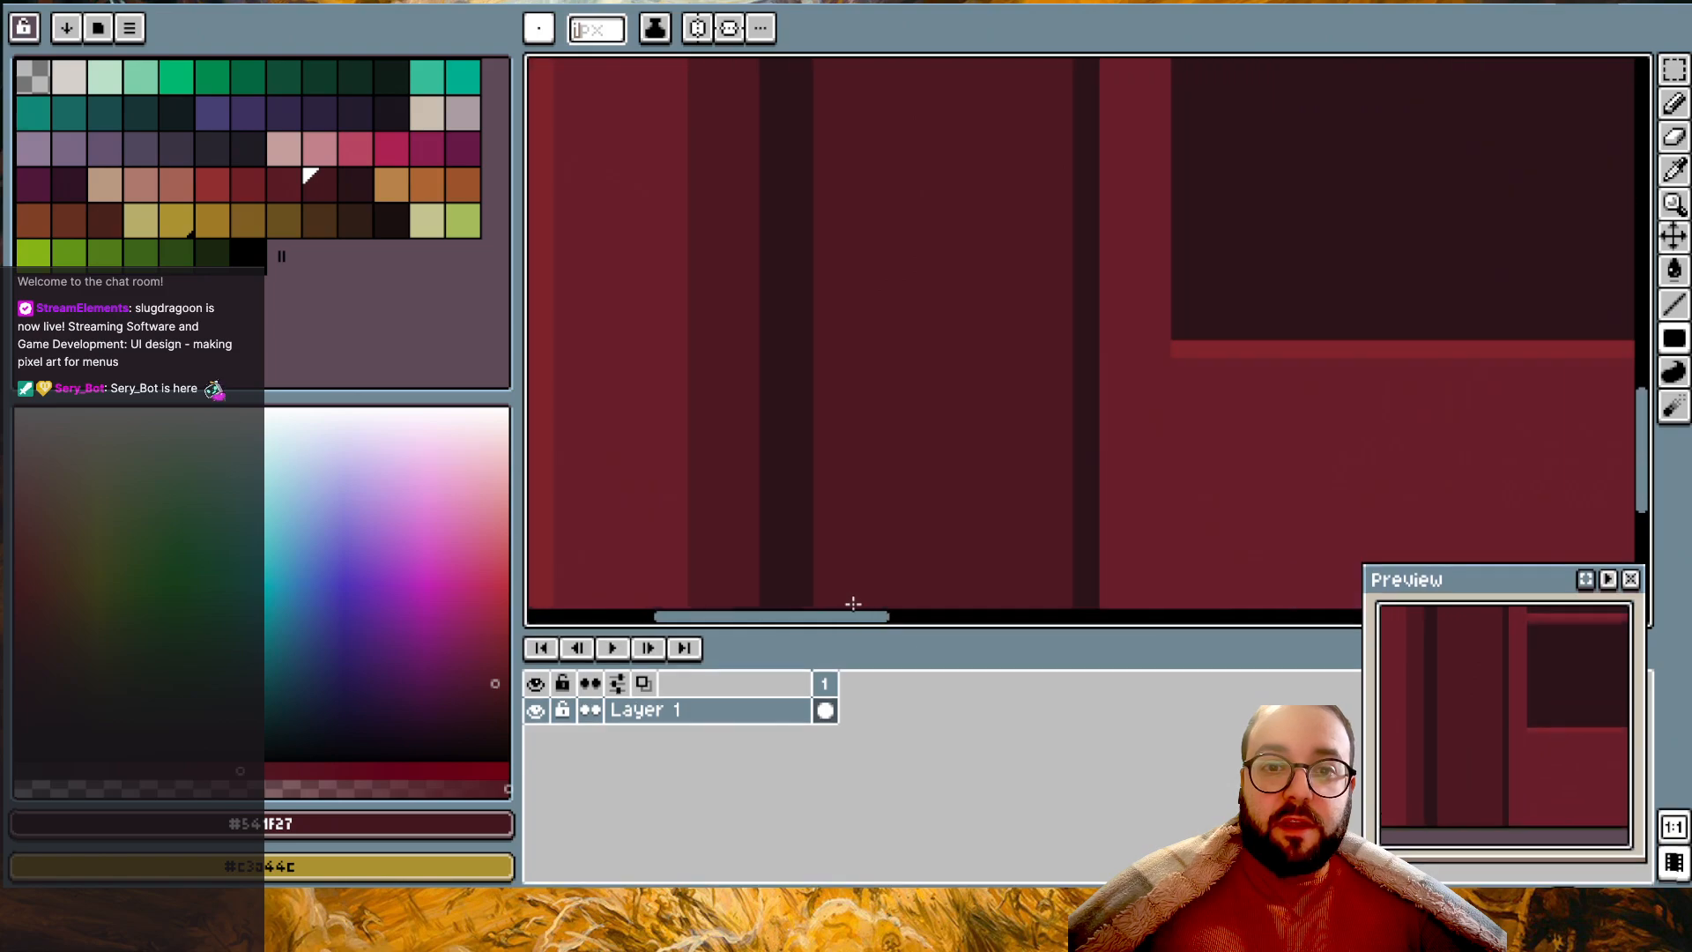
scroll(938, 193, up, 3)
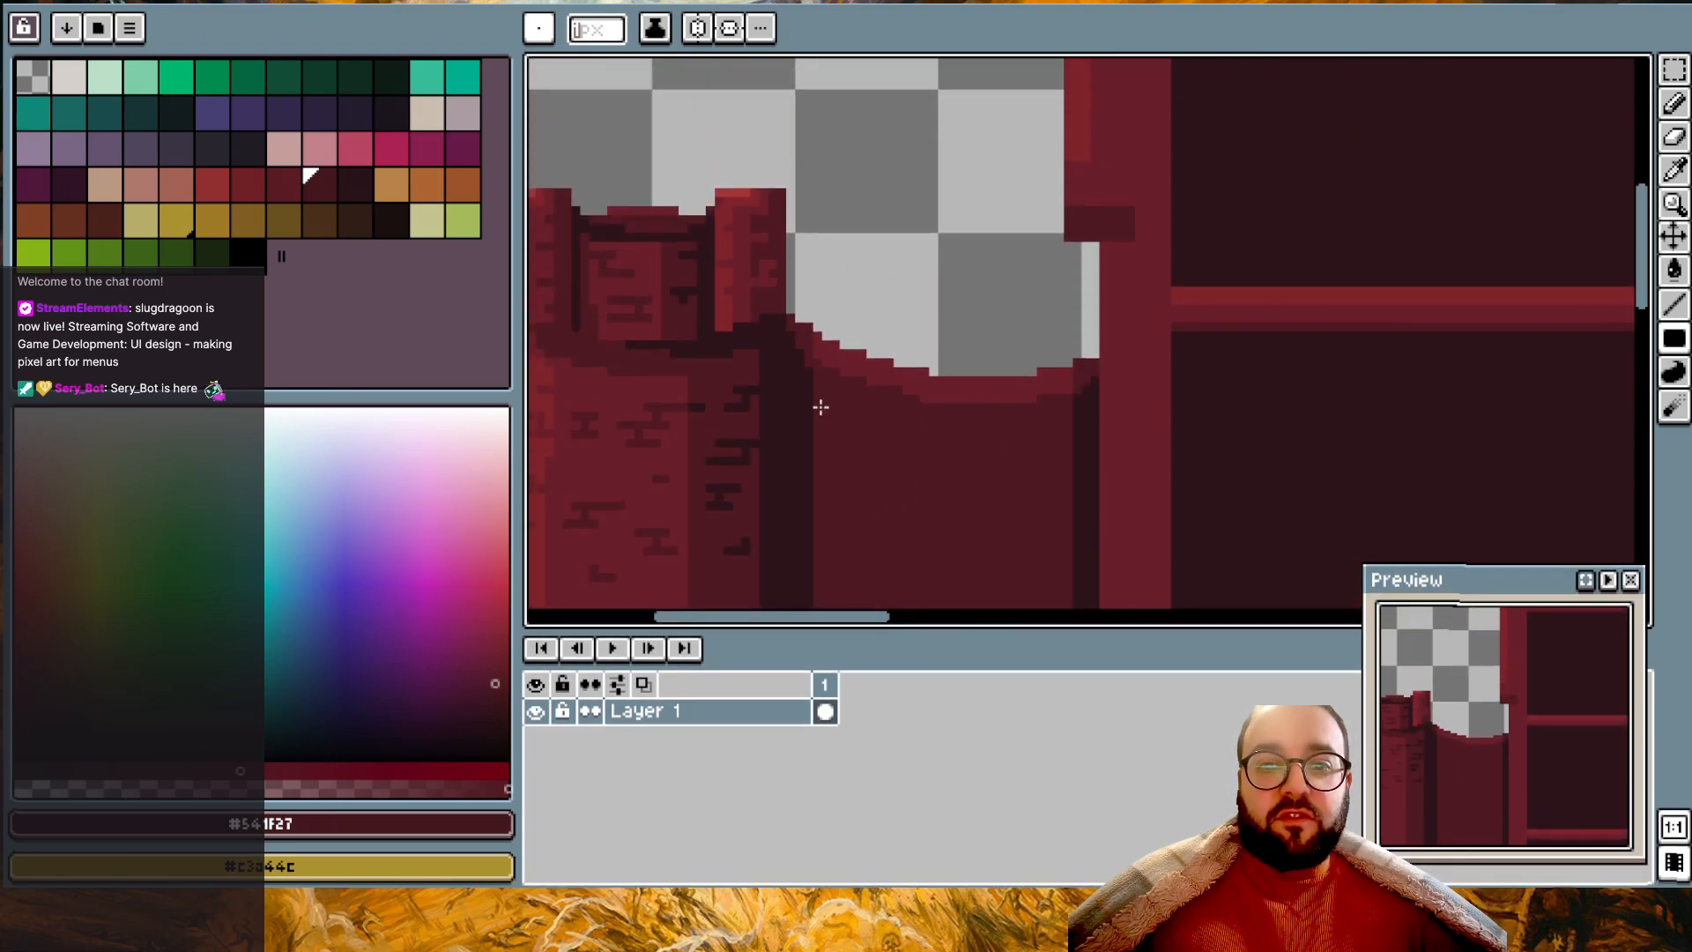
drag(779, 326, 776, 588)
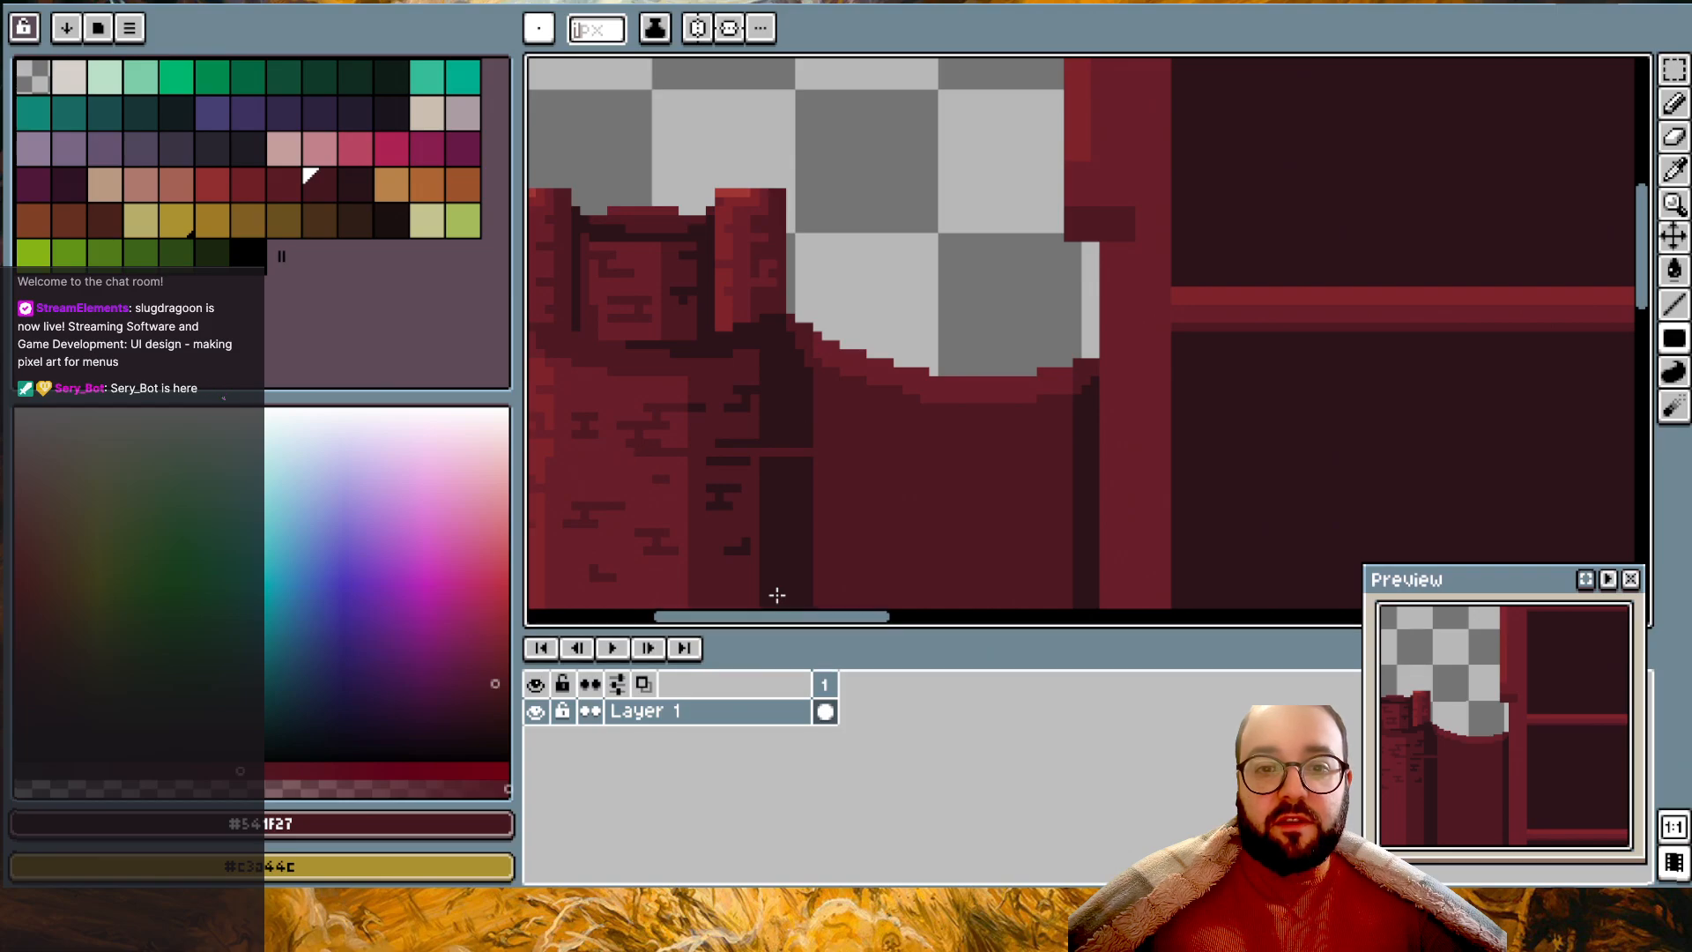
key(ctrl+z)
scroll(829, 486, down, 1)
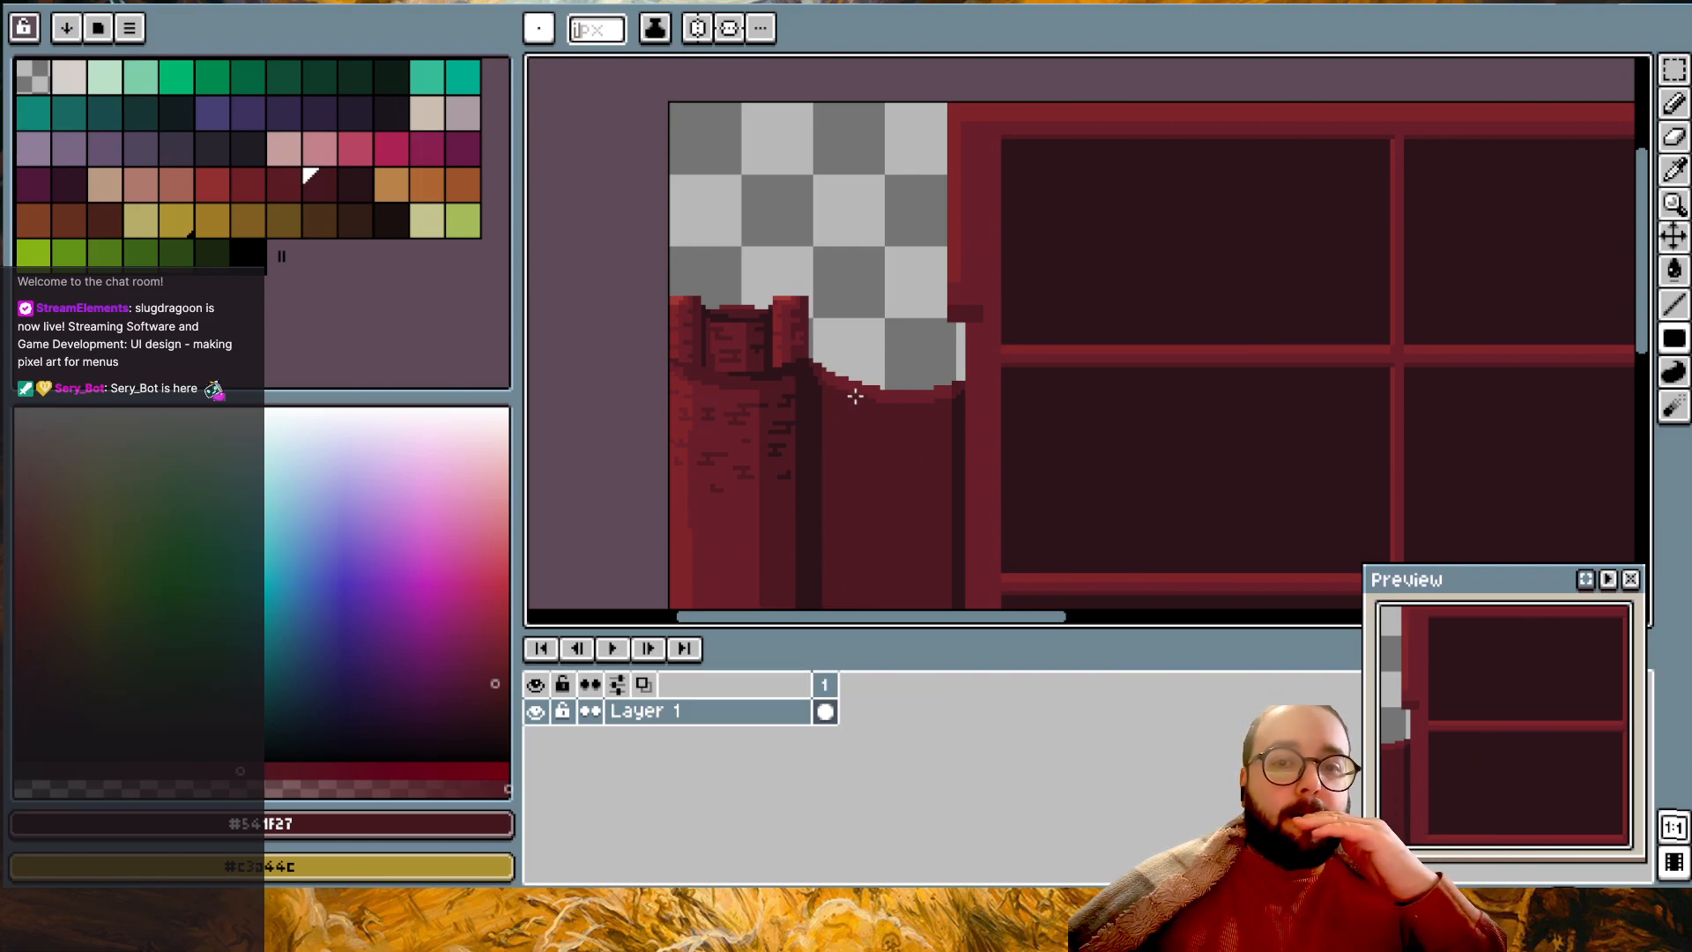
scroll(855, 397, down, 5)
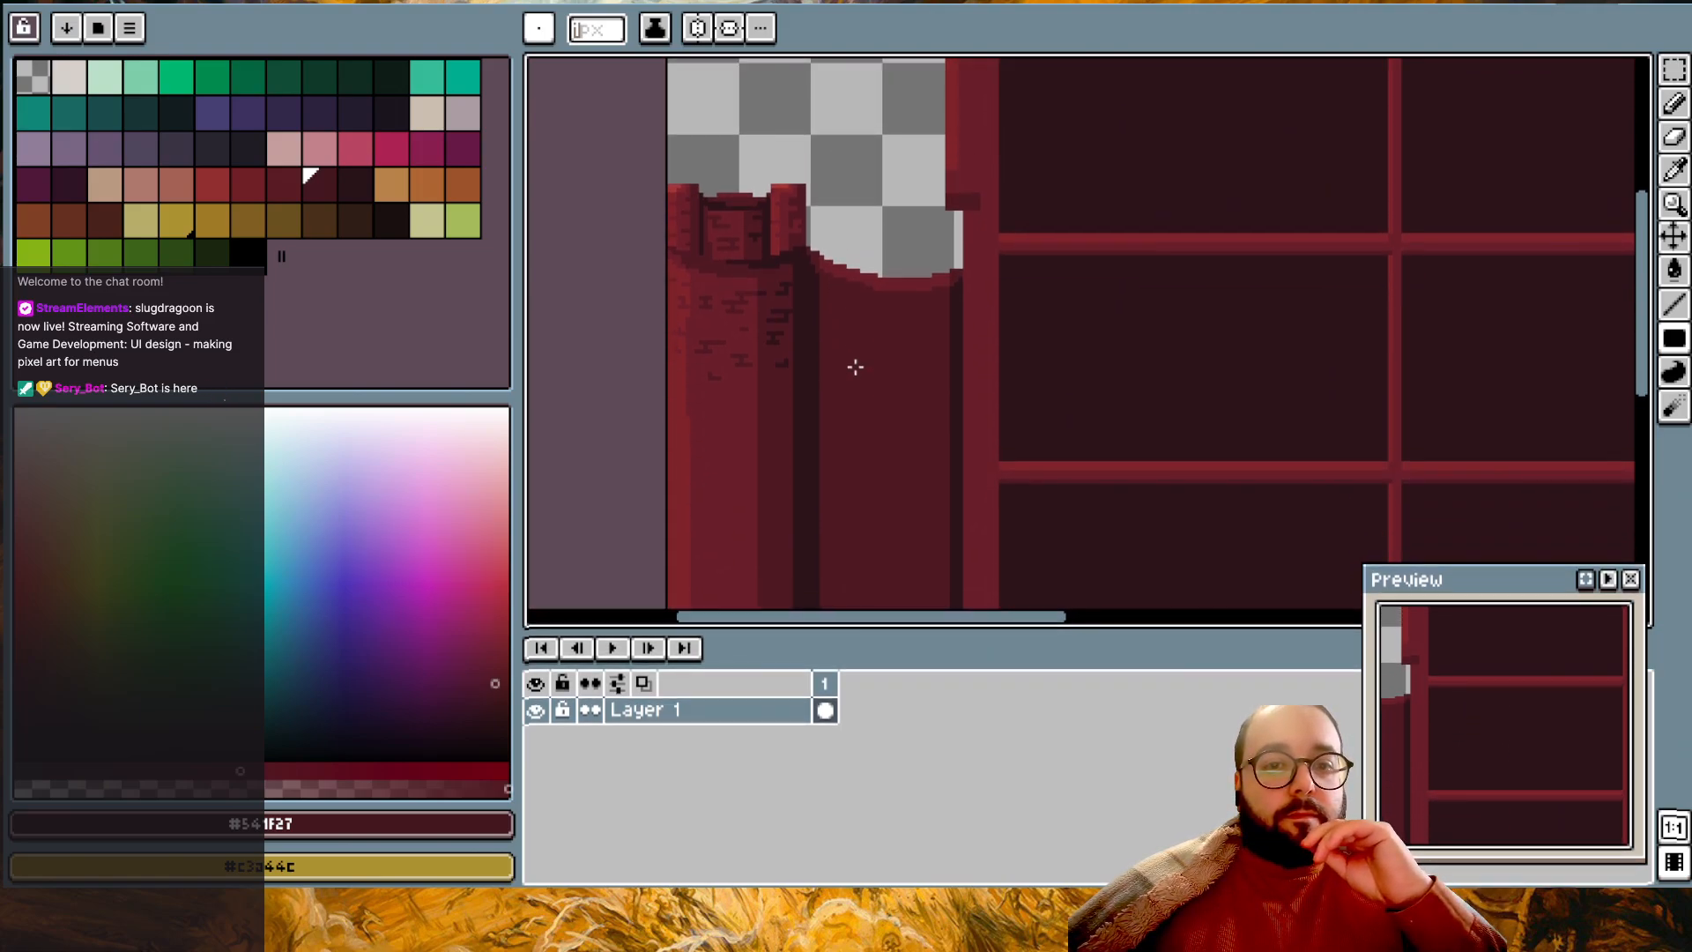
- Darken the pixel row beneath the raised centre of the tower's battlement rim with the dark maroon at palette index 48
ctrl+scroll(714, 166, up, 2)
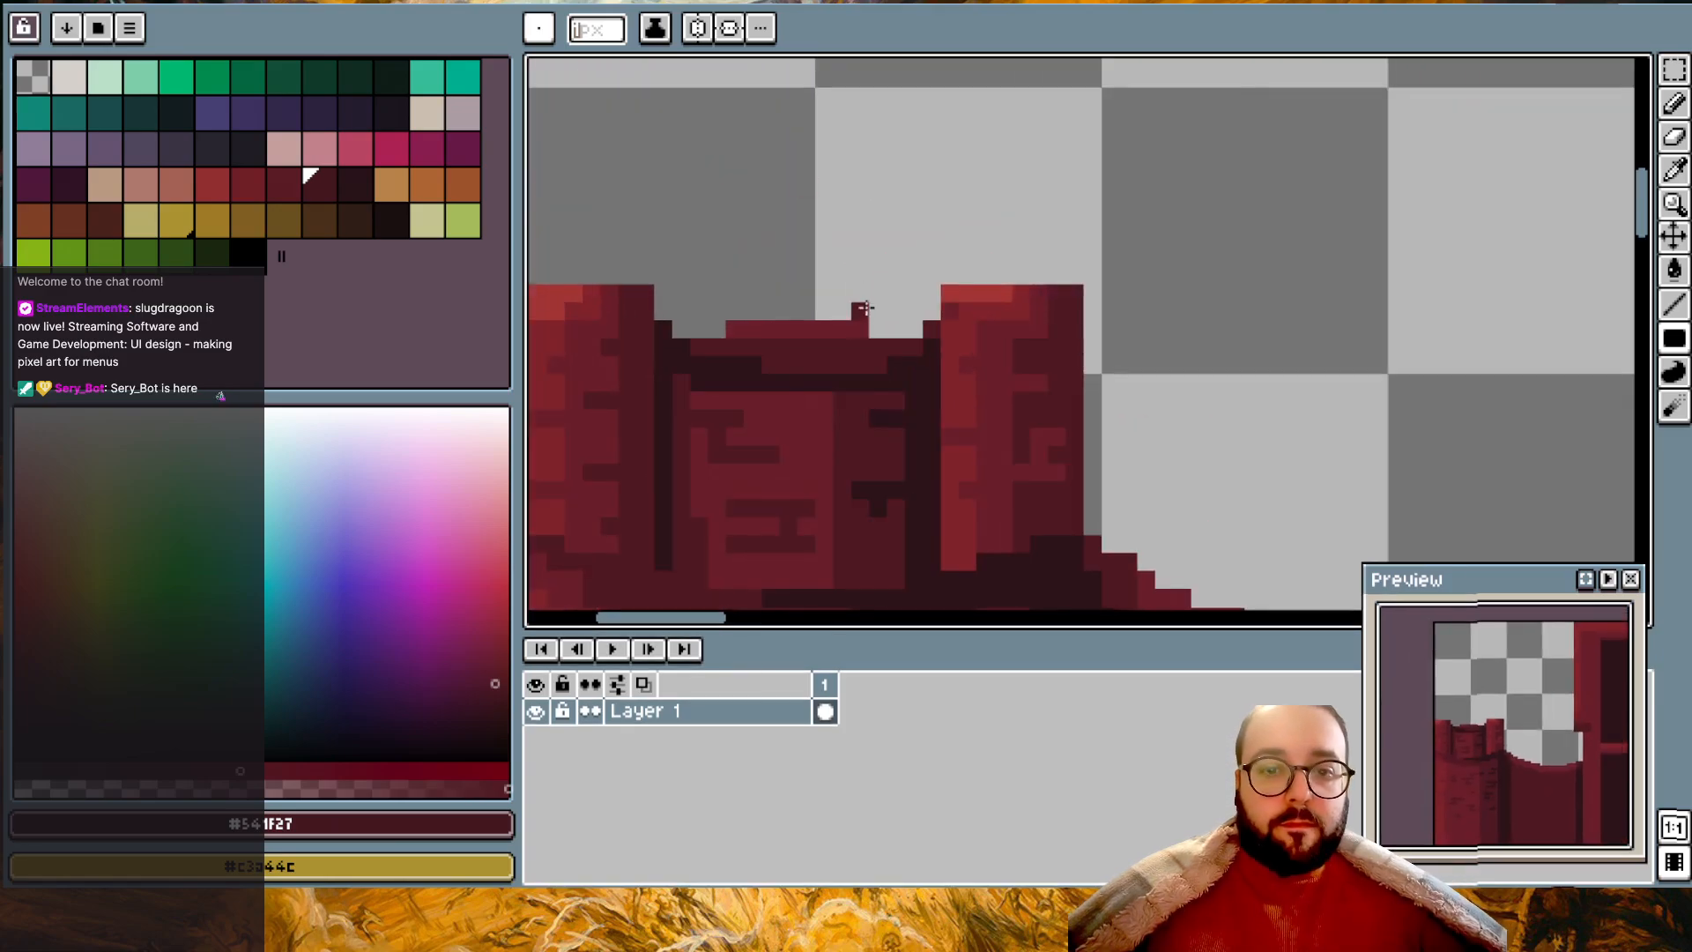
alt+click(819, 350)
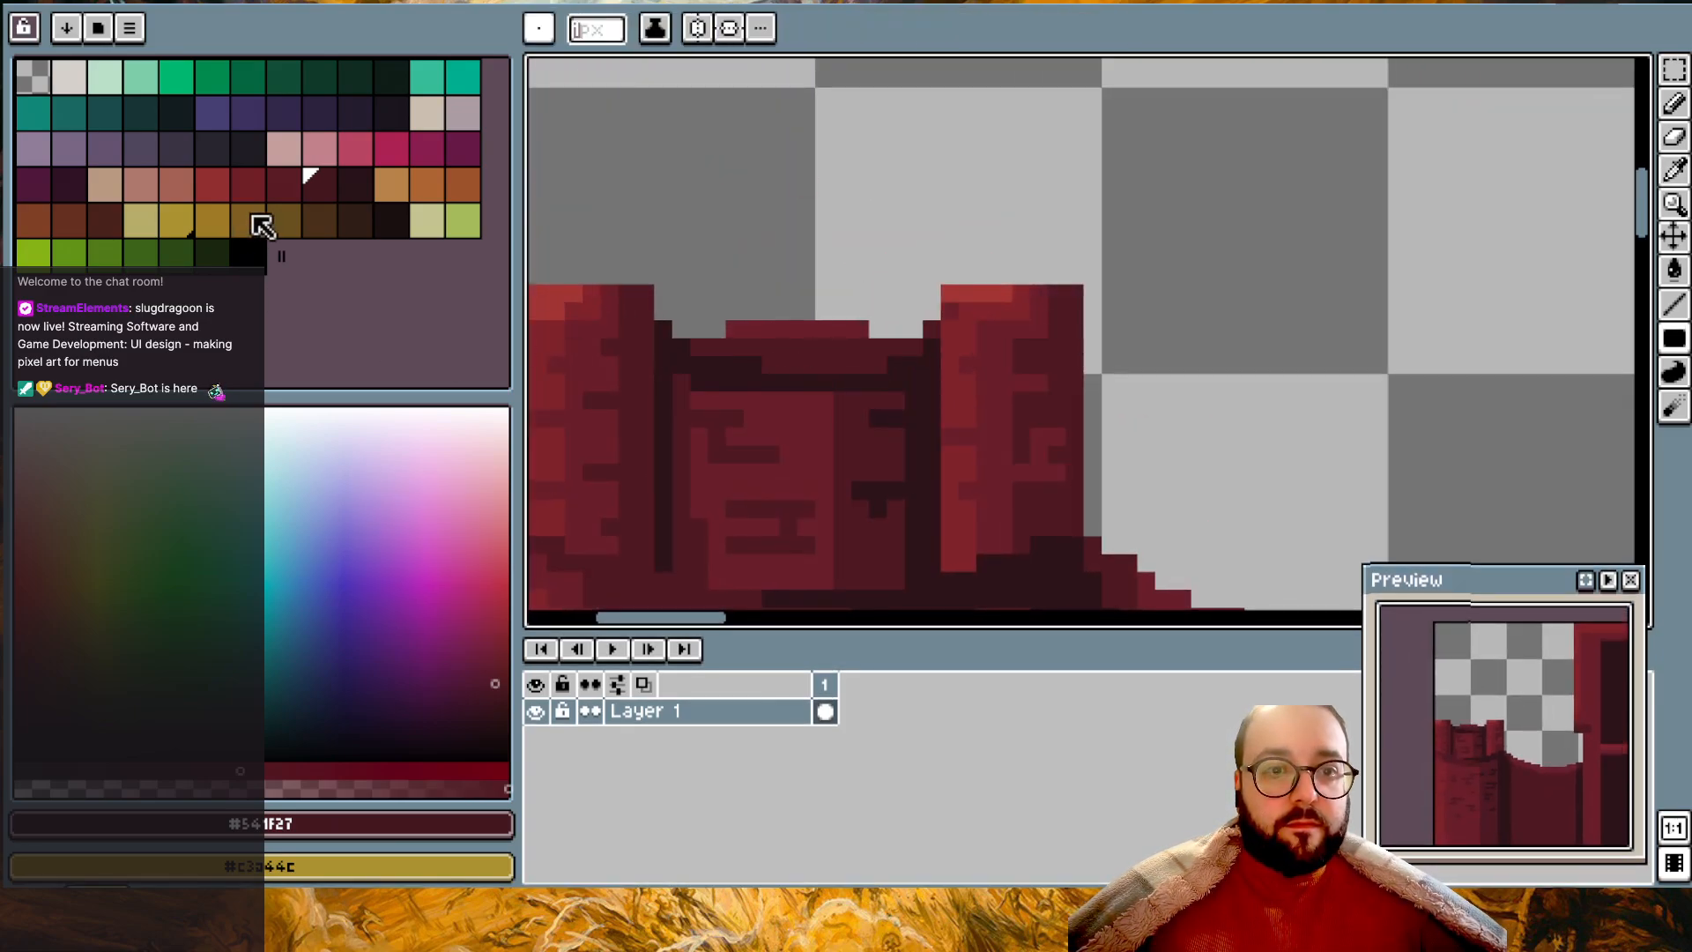
click(355, 185)
drag(846, 366, 759, 366)
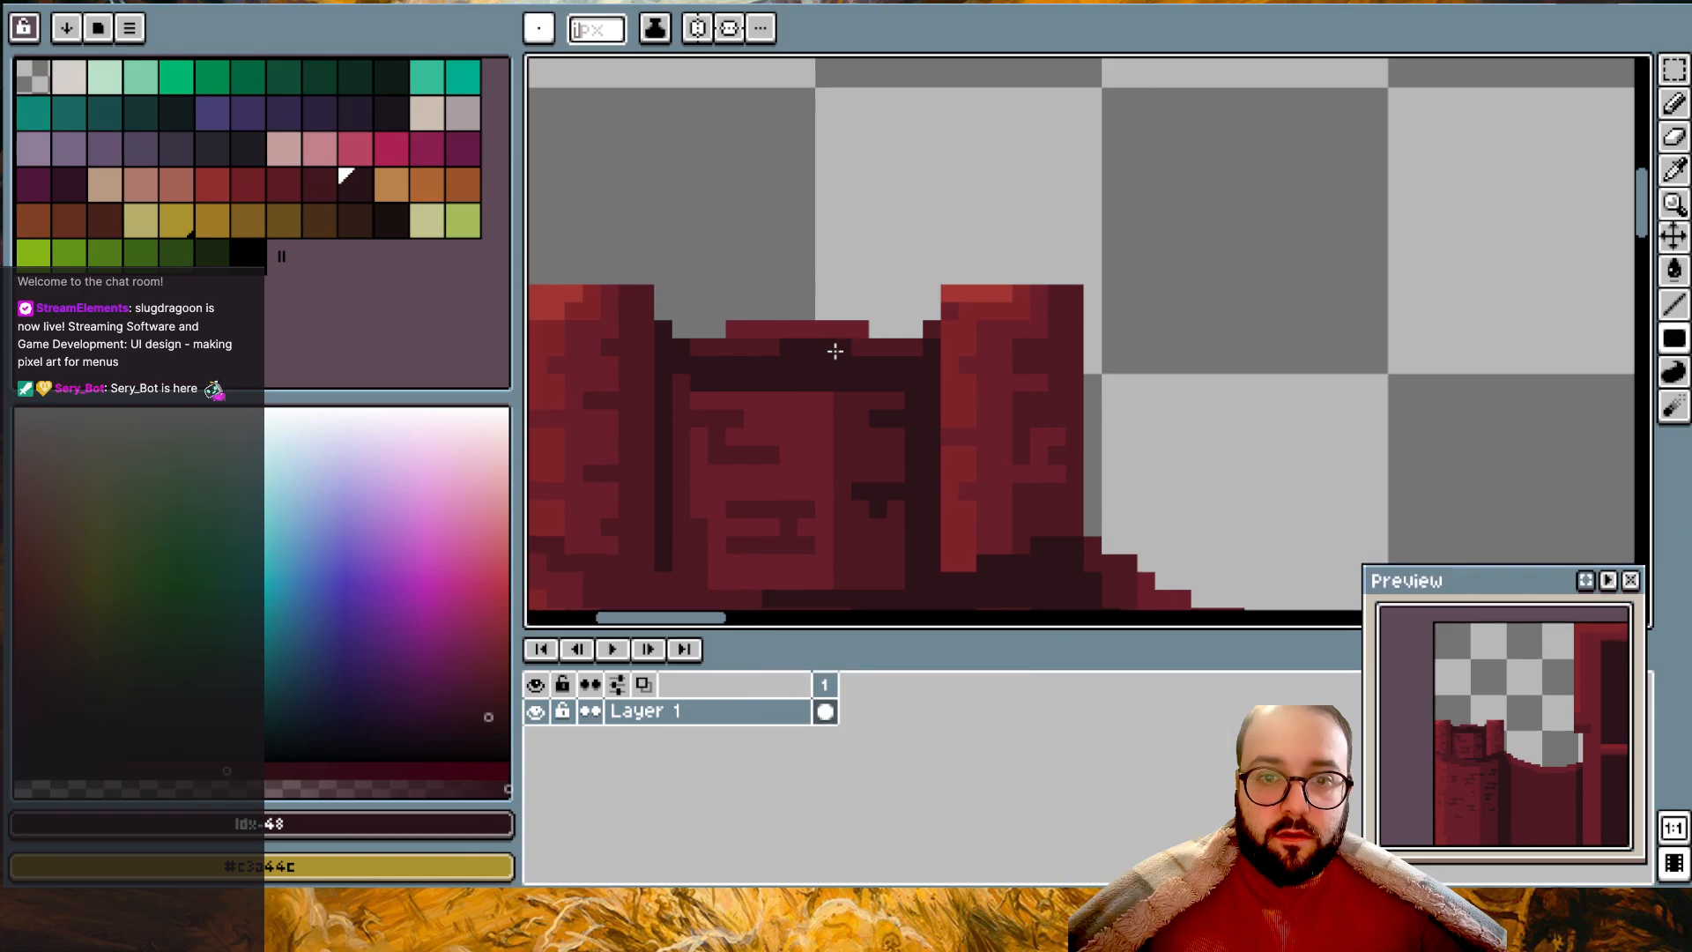
- Examine the tower's battlements, brick details and the adjoining wall's curved rim both close up and from further out
scroll(835, 350, down, 2)
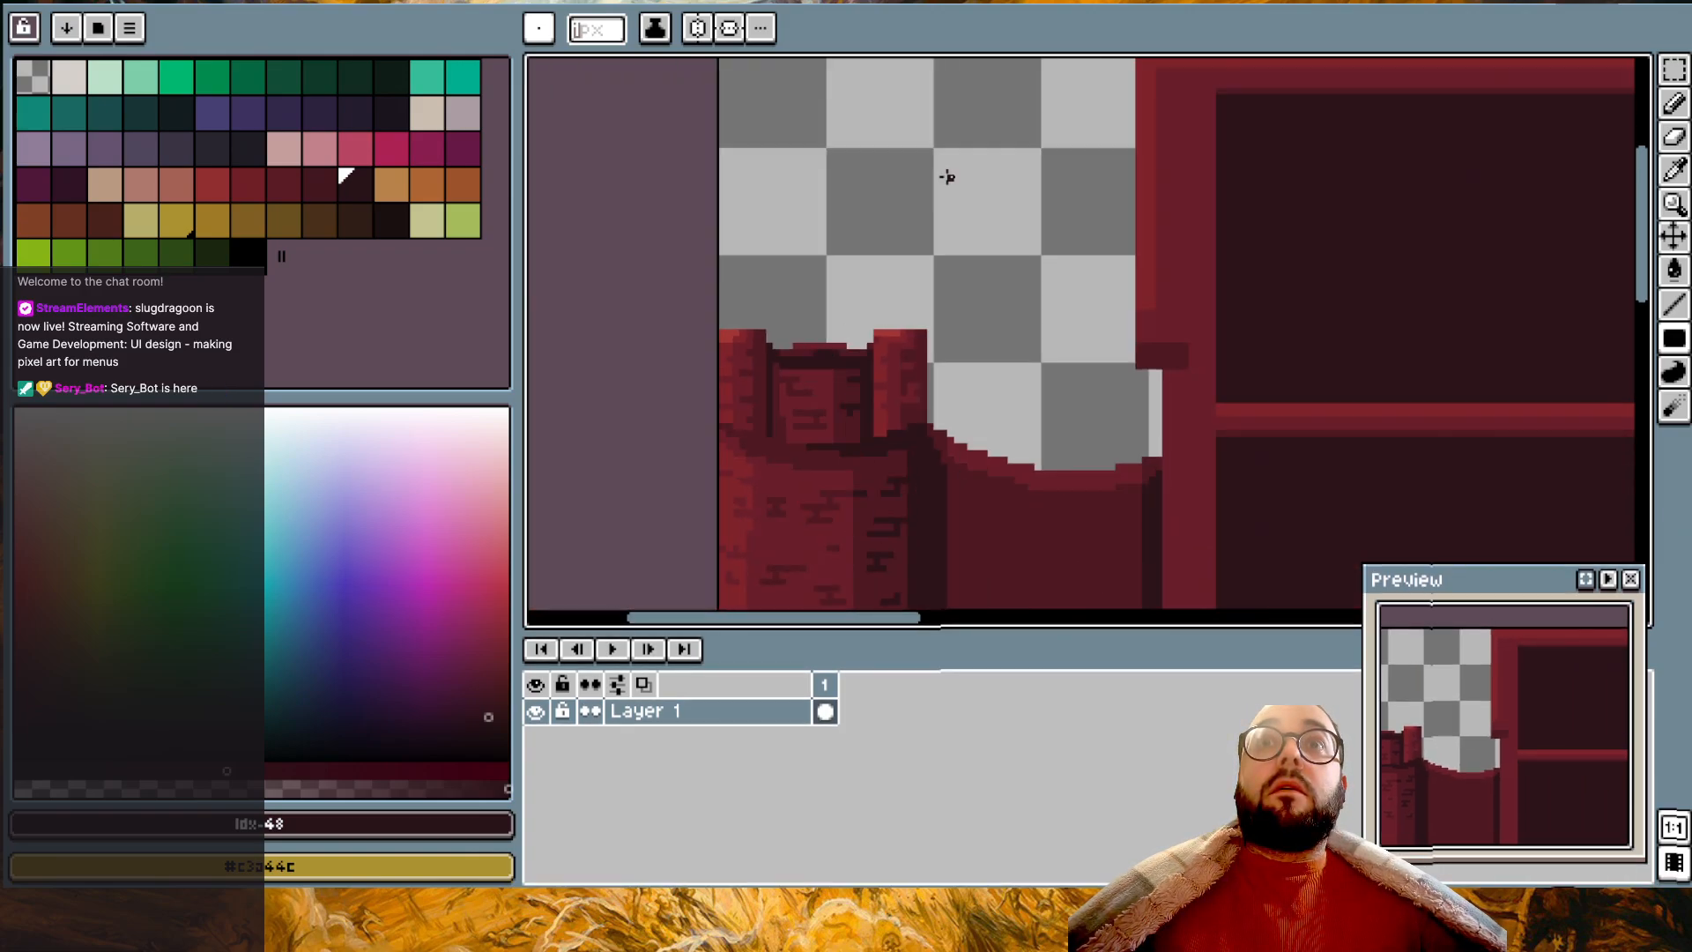
scroll(946, 177, up, 2)
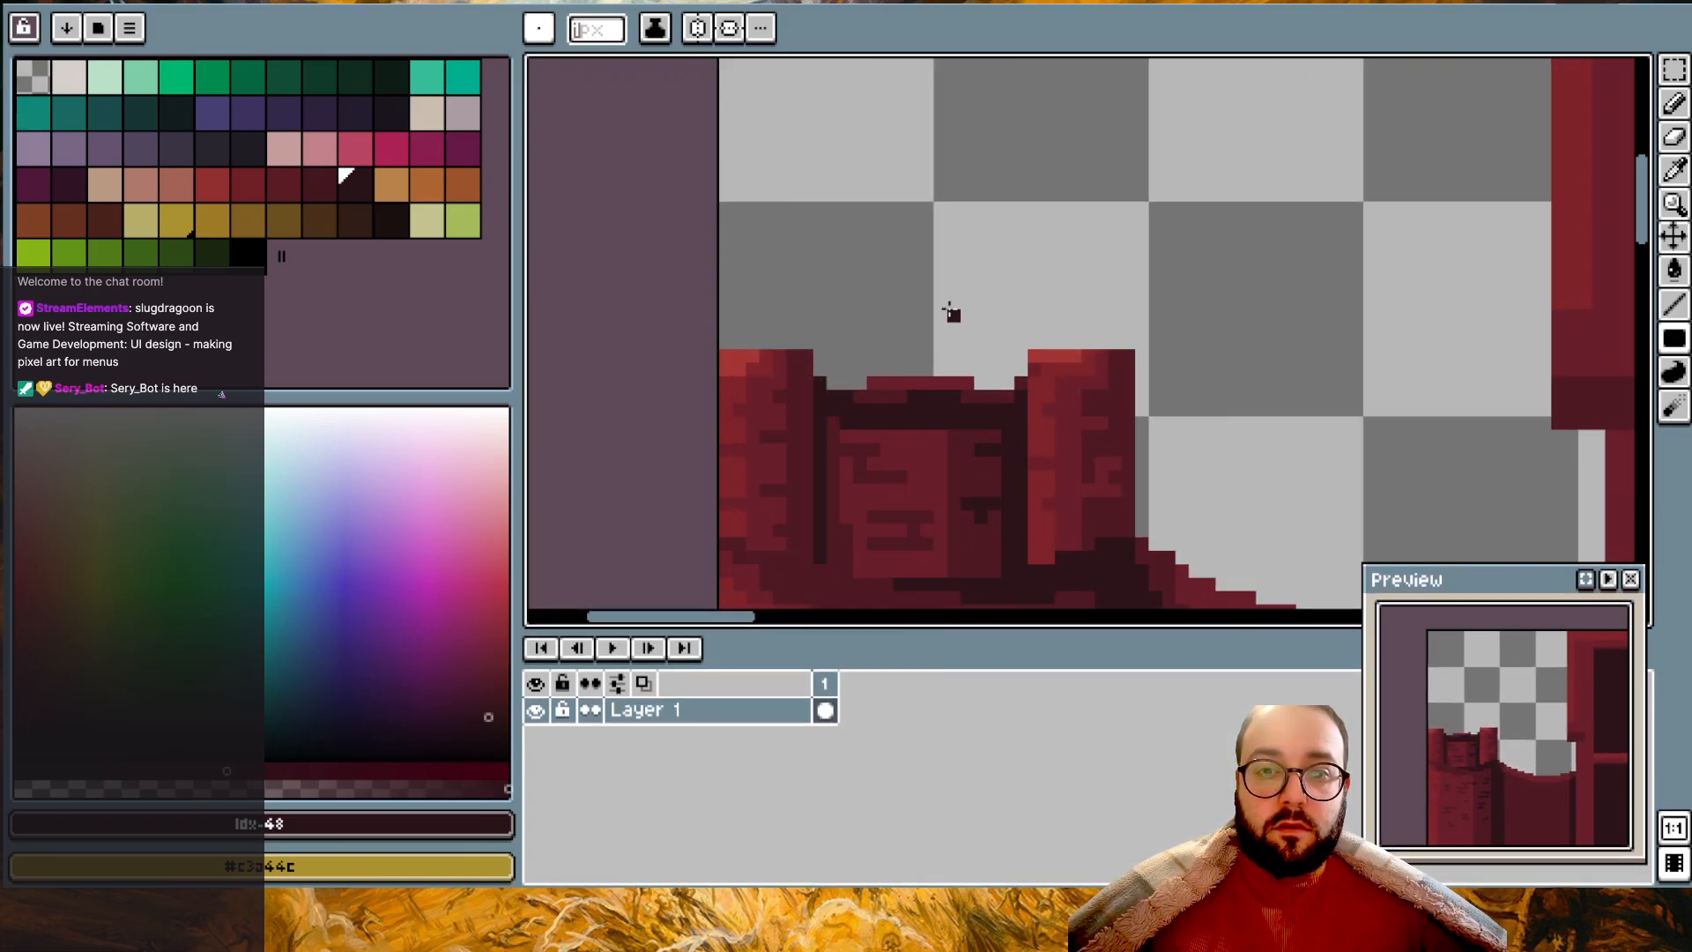
scroll(952, 313, down, 3)
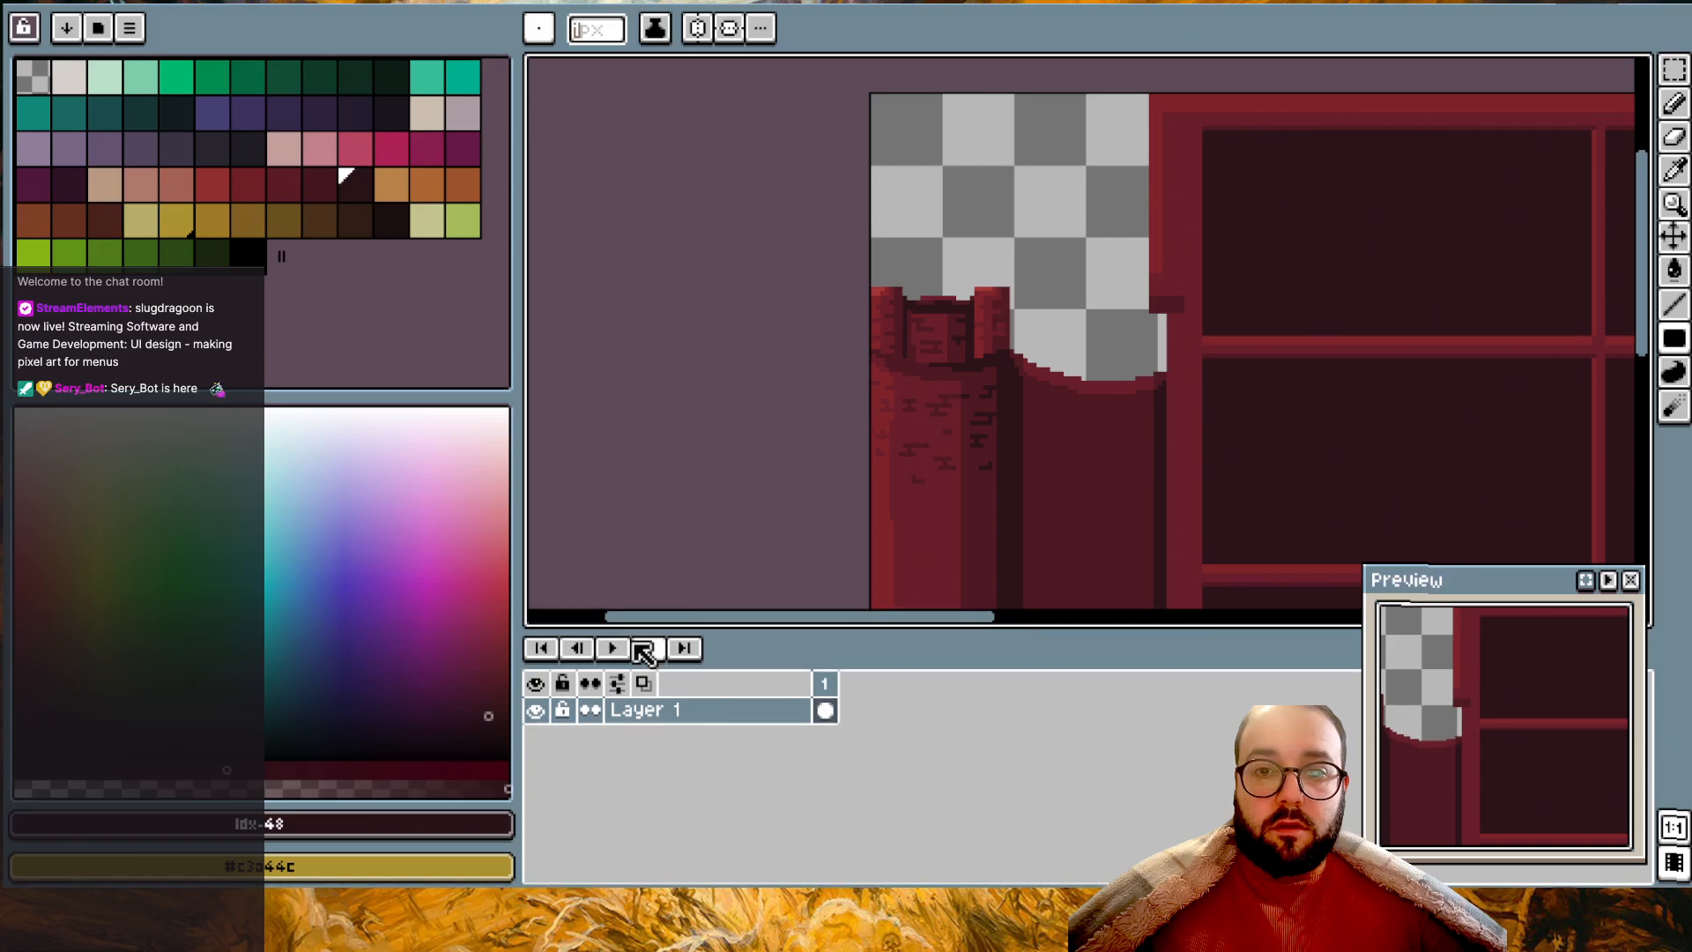
scroll(869, 399, up, 3)
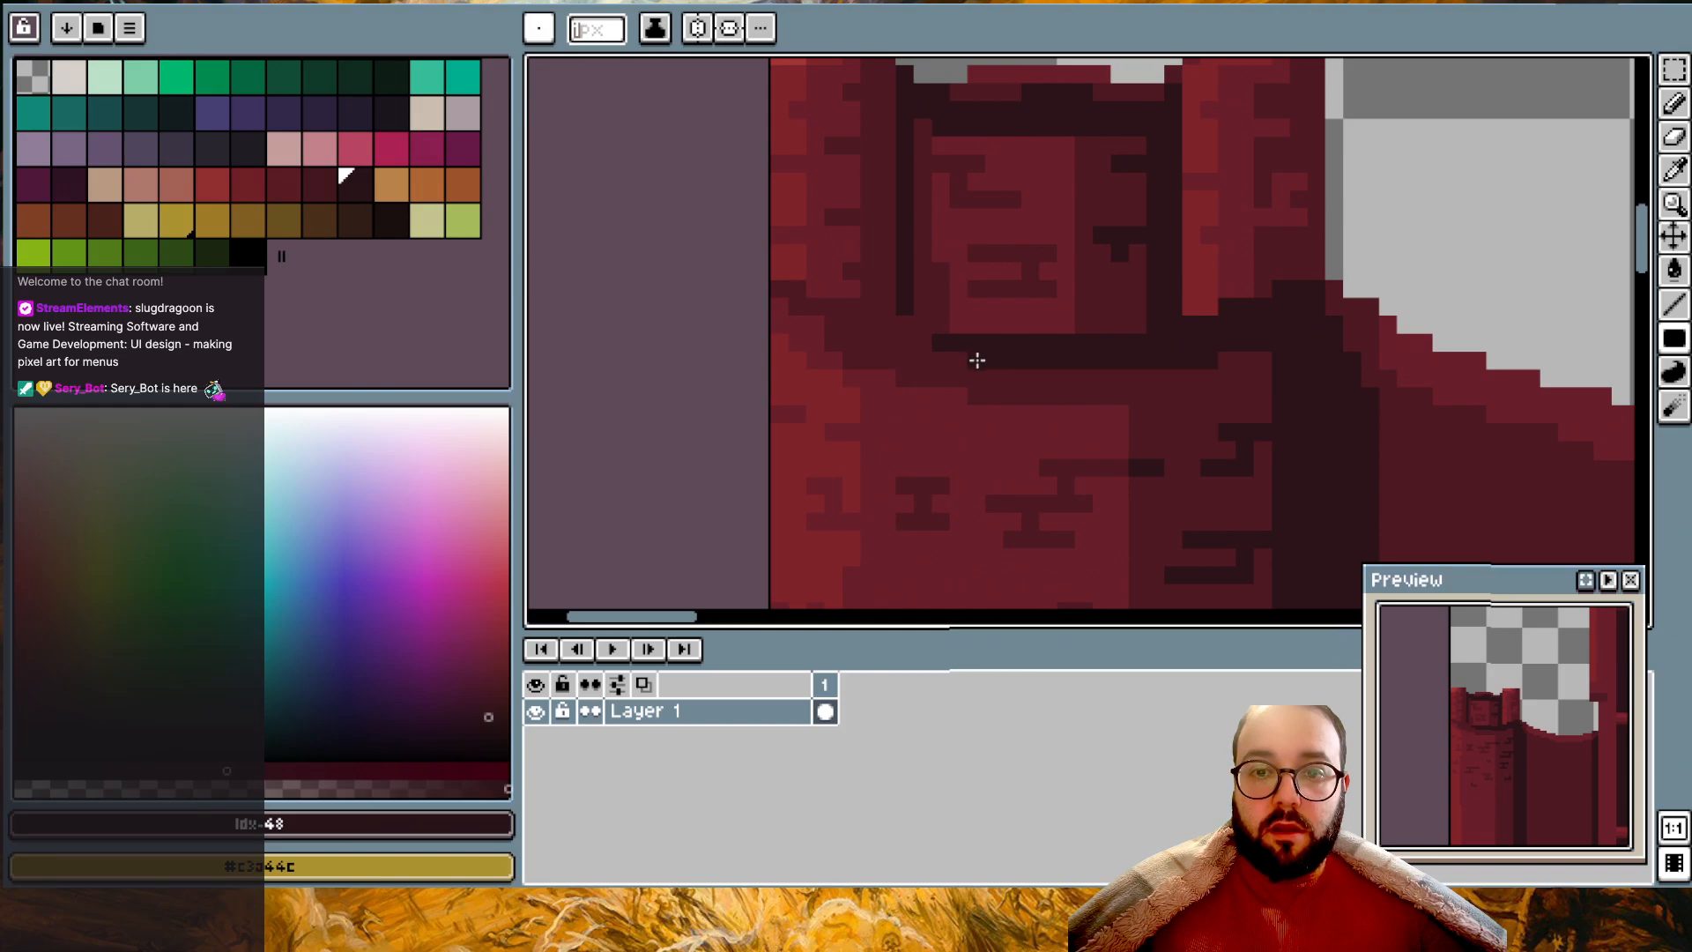
scroll(999, 405, down, 1)
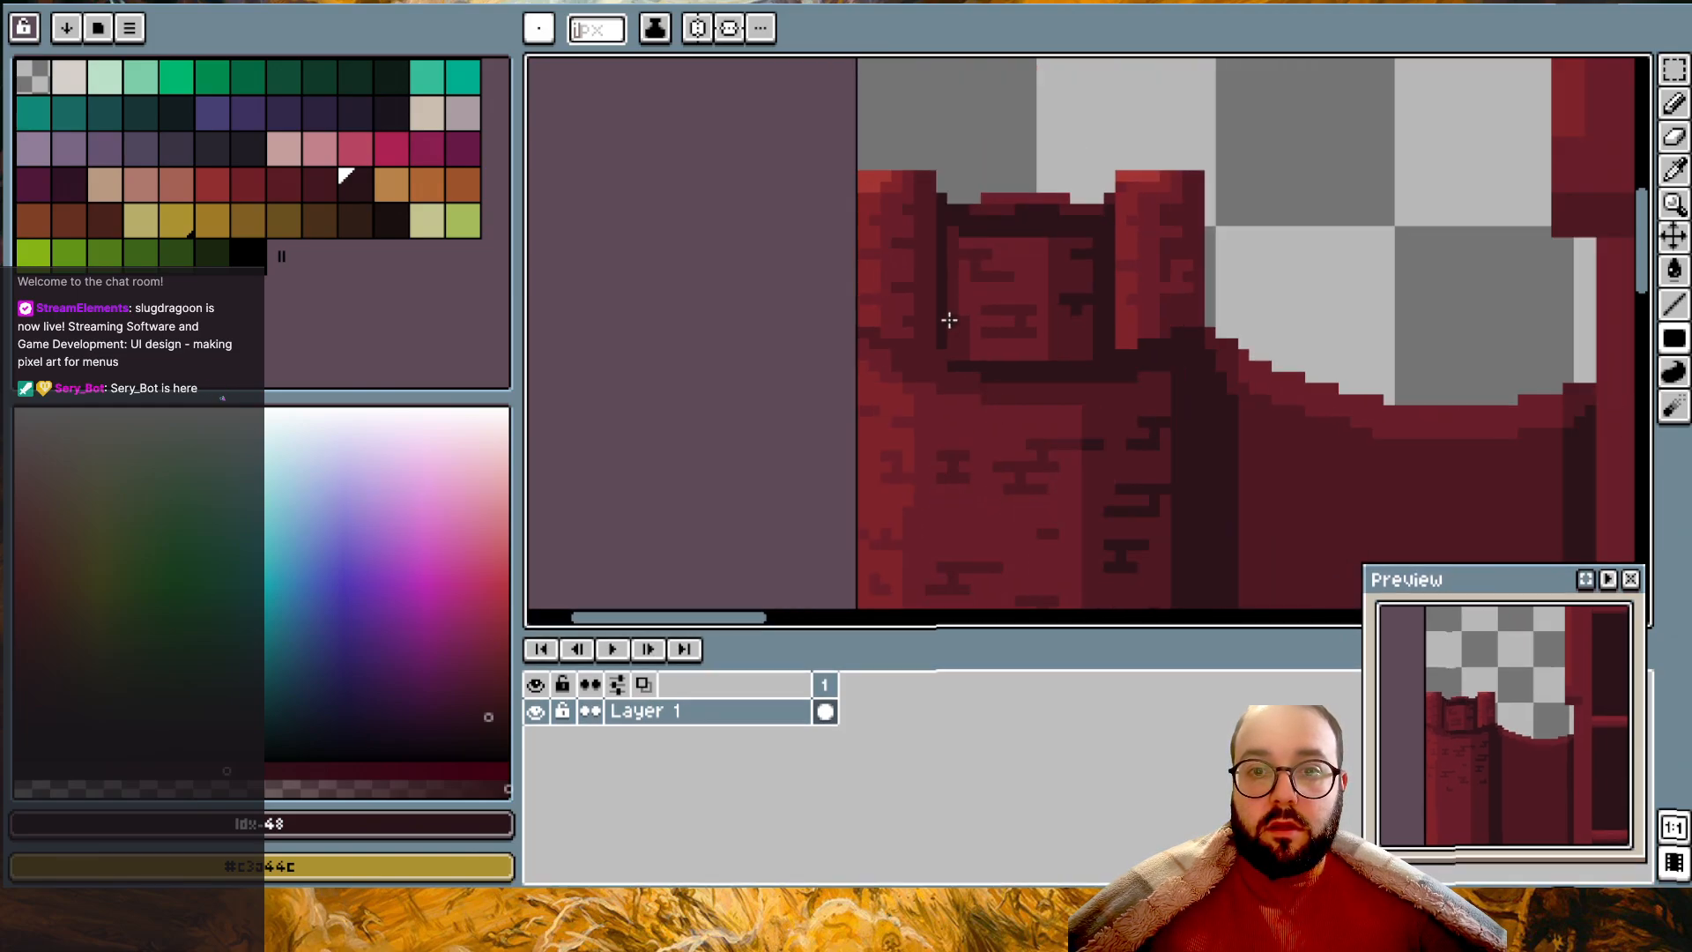
scroll(950, 319, up, 2)
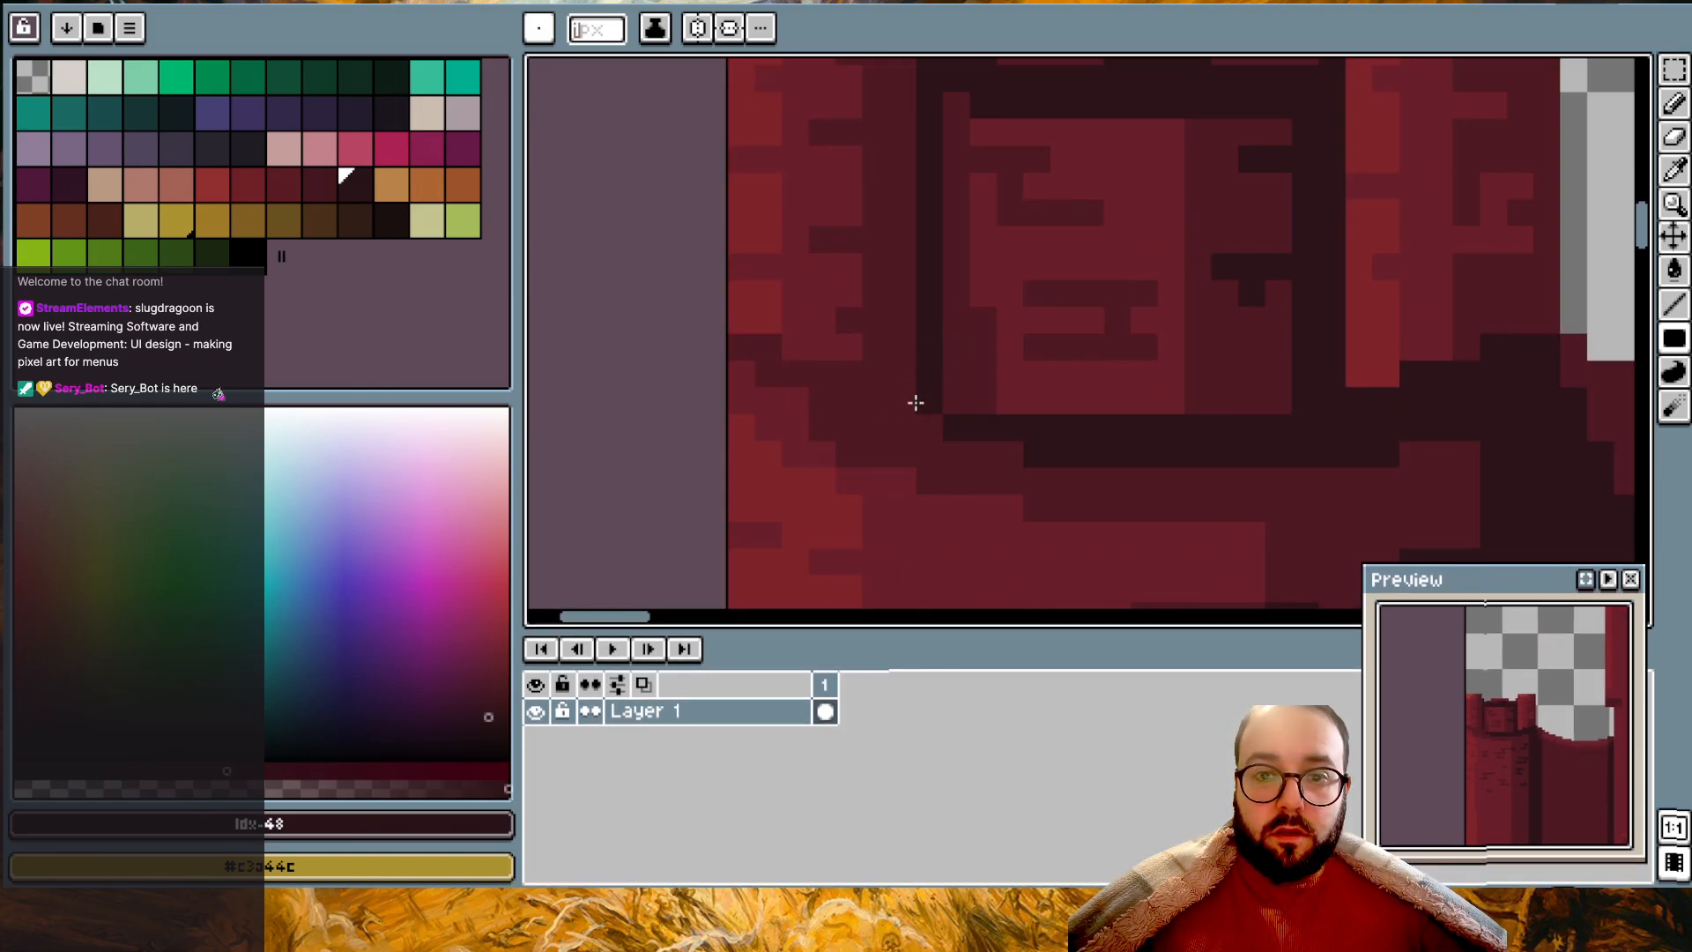
scroll(920, 403, down, 2)
scroll(918, 401, up, 1)
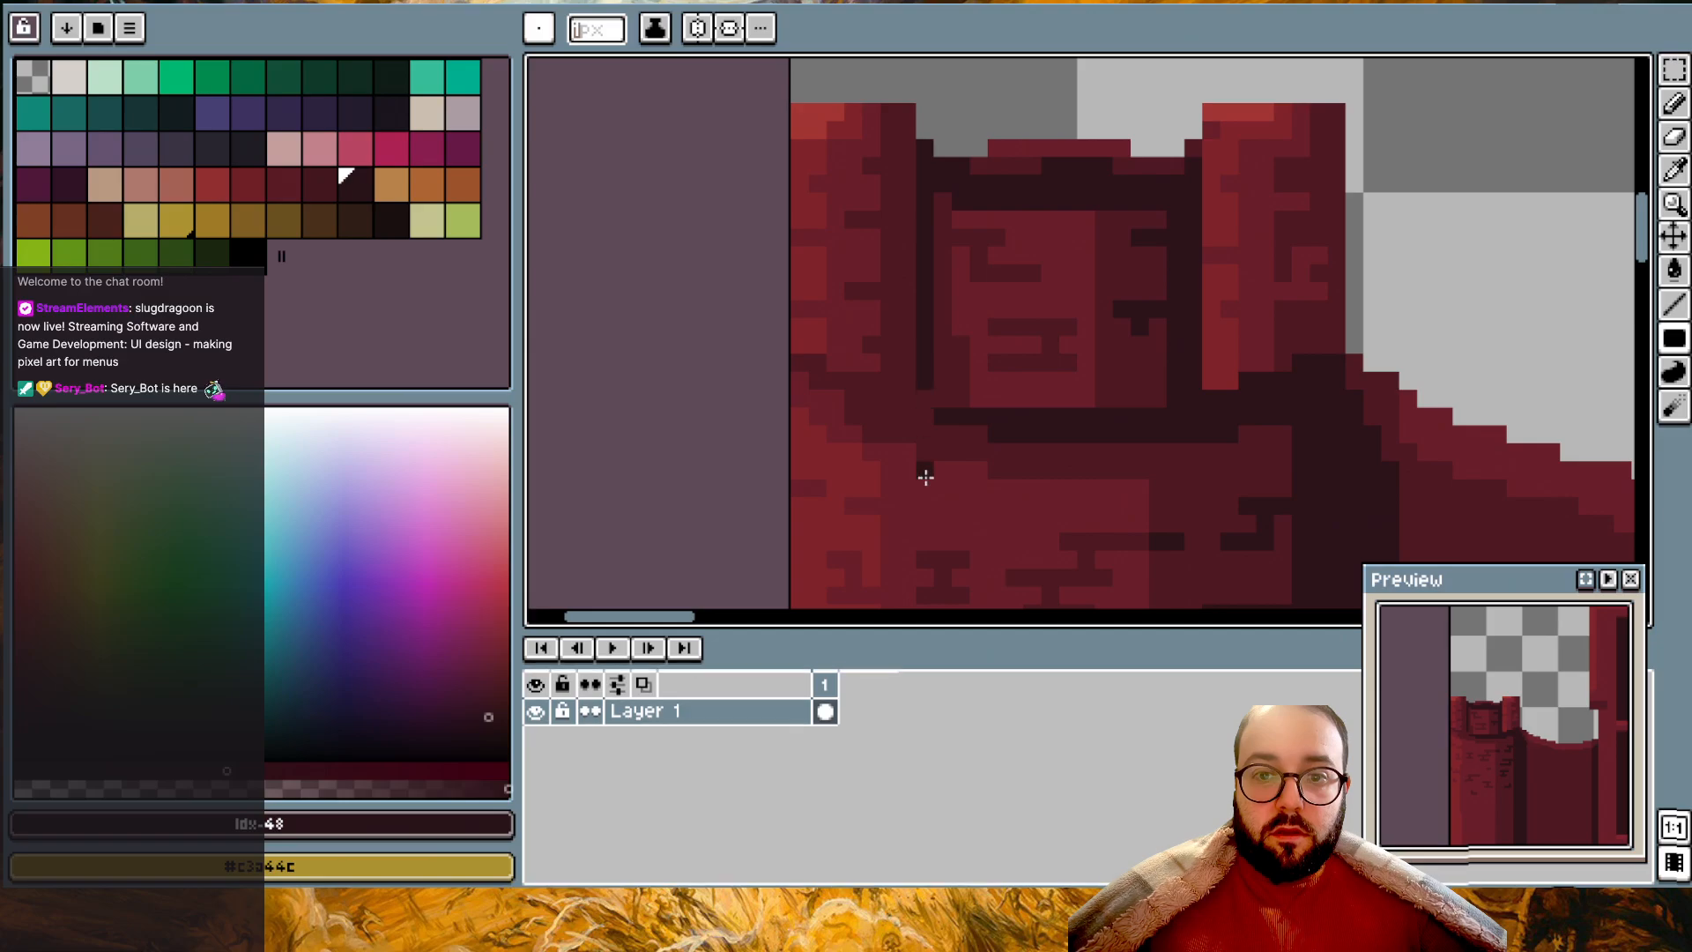
scroll(926, 474, down, 1)
scroll(926, 476, down, 2)
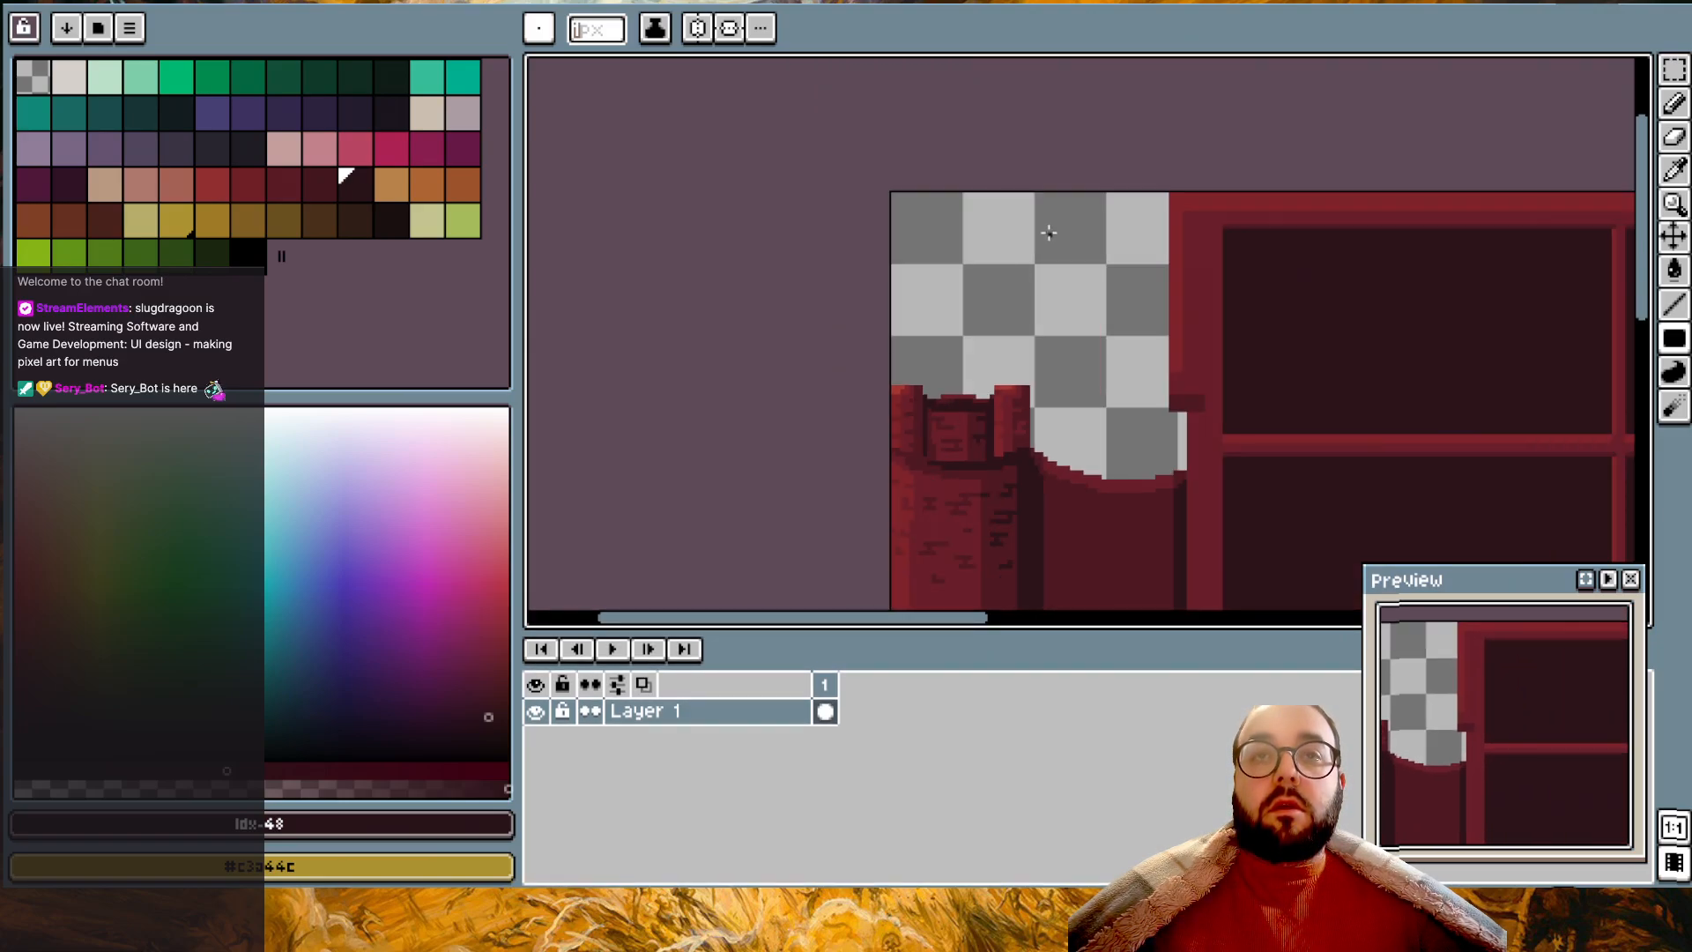
scroll(890, 467, up, 3)
alt+click(981, 407)
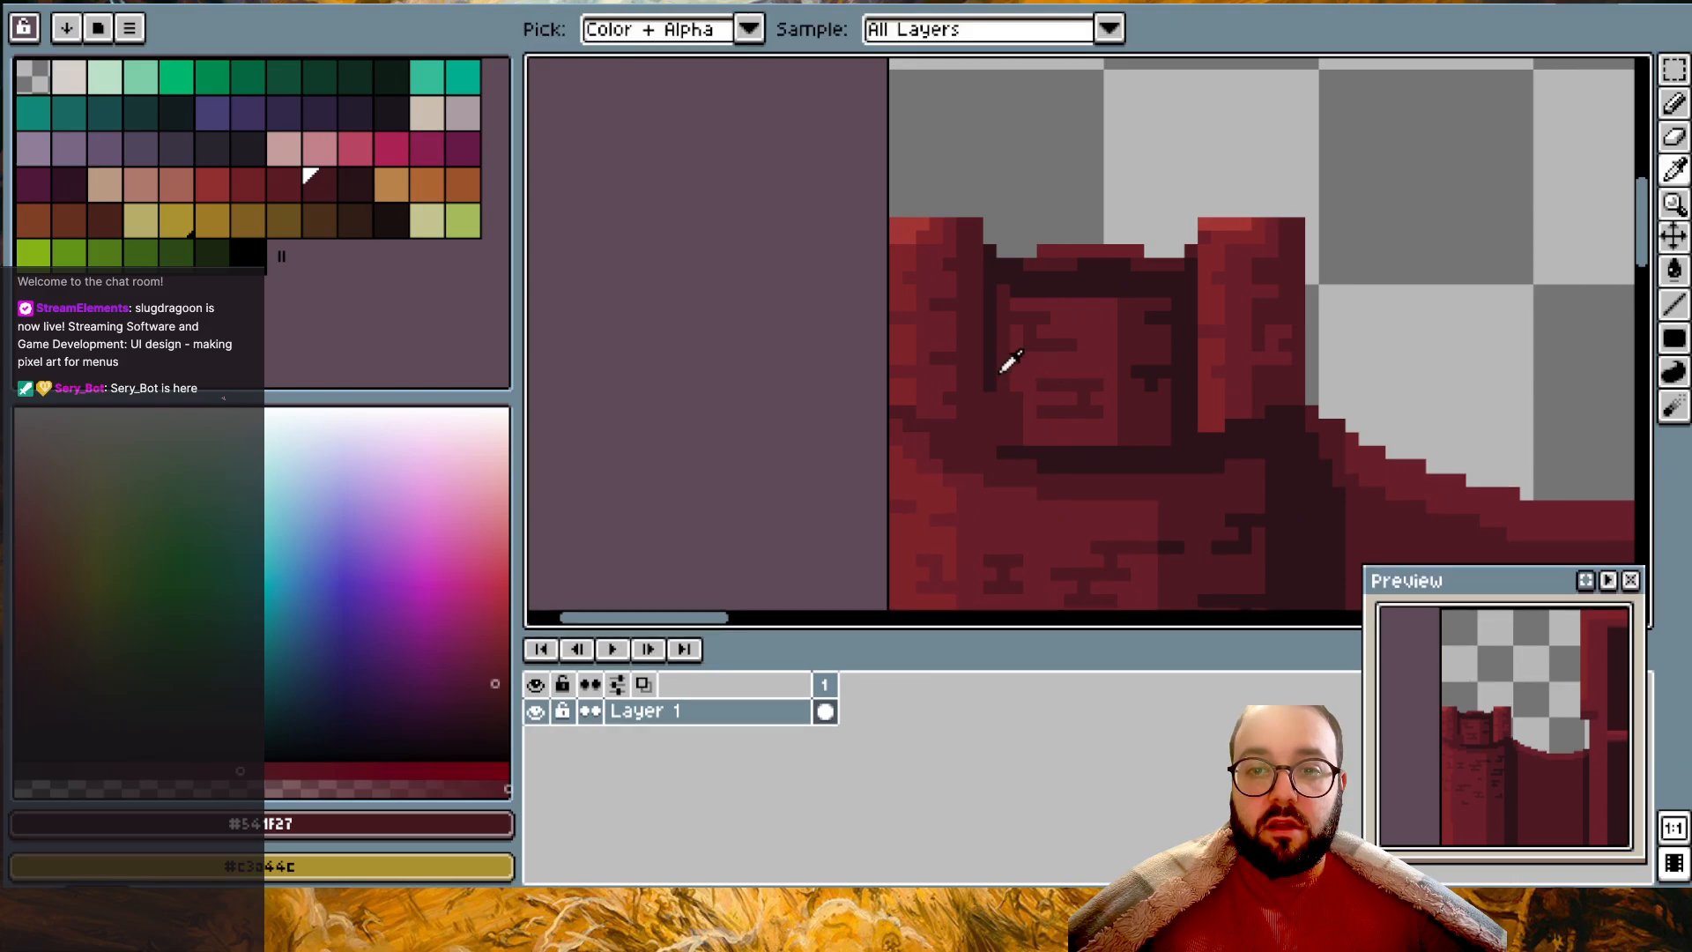
alt+click(982, 370)
scroll(1272, 468, down, 3)
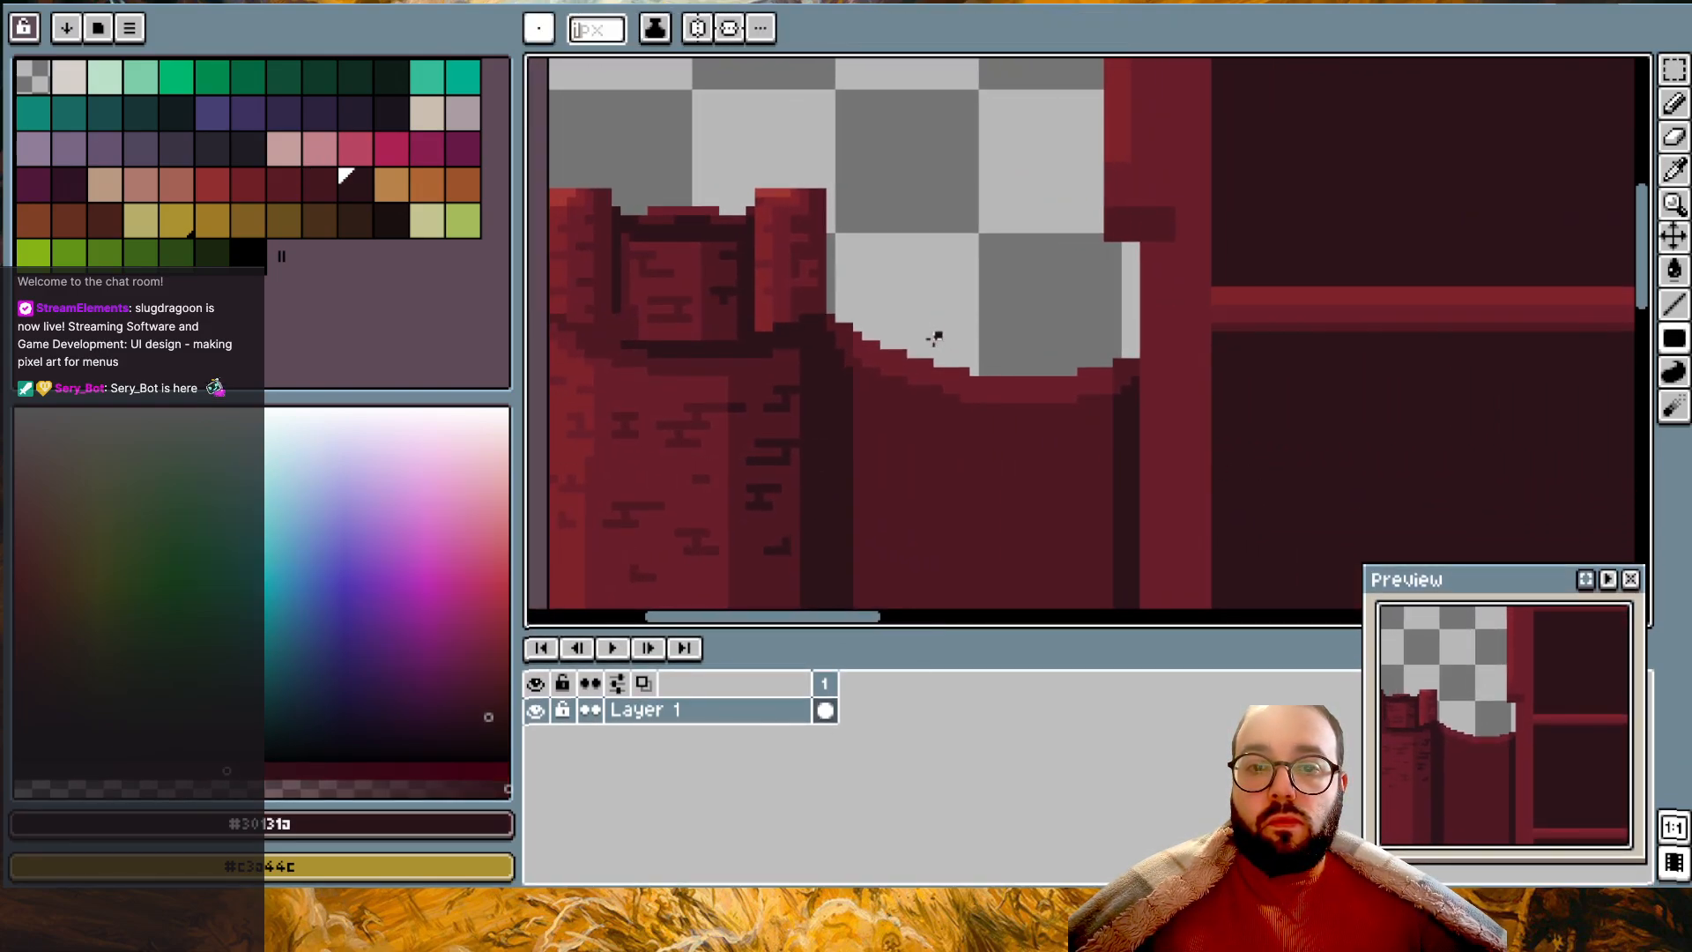
alt+click(890, 359)
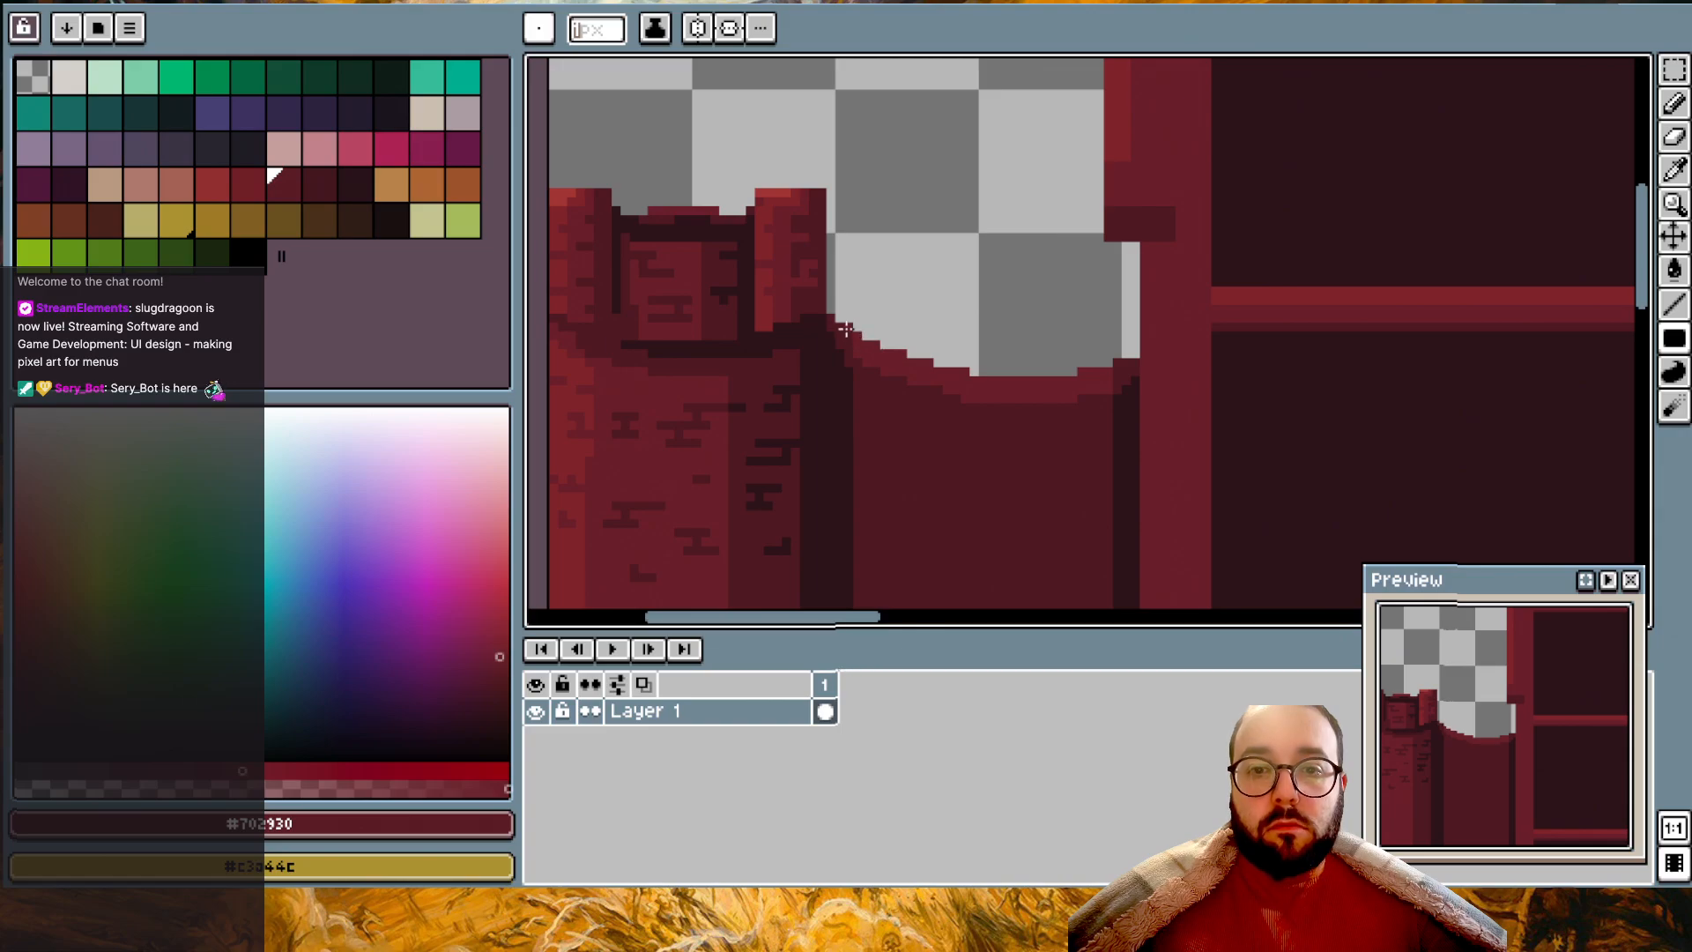
scroll(847, 247, up, 1)
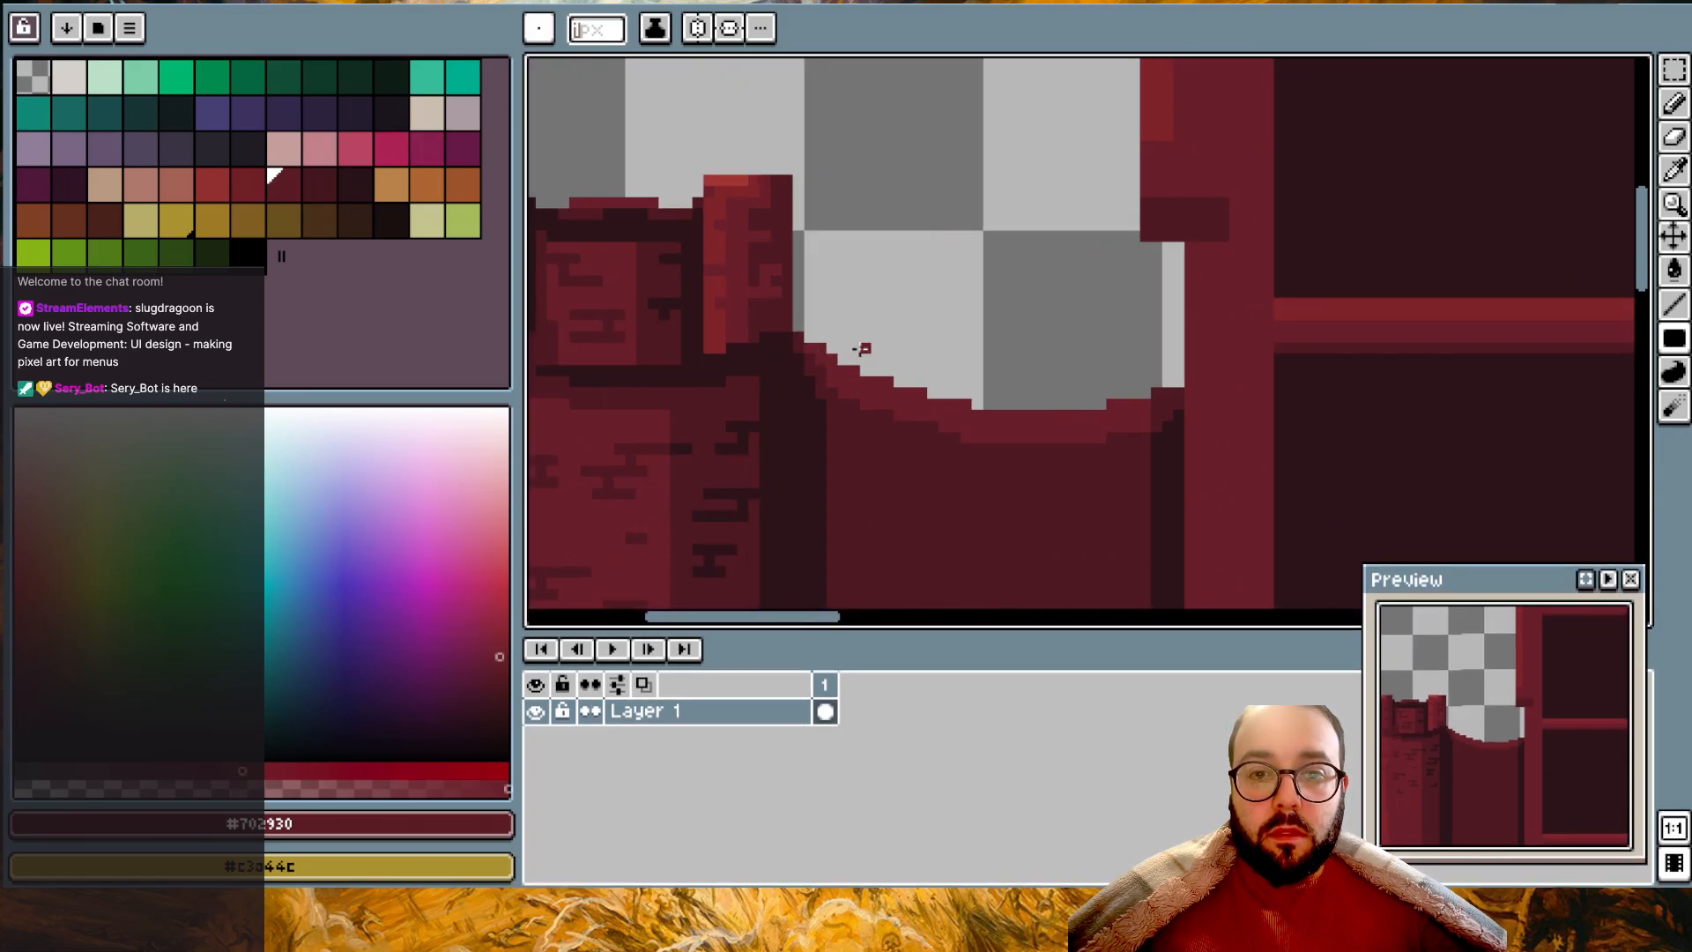
scroll(1045, 347, down, 1)
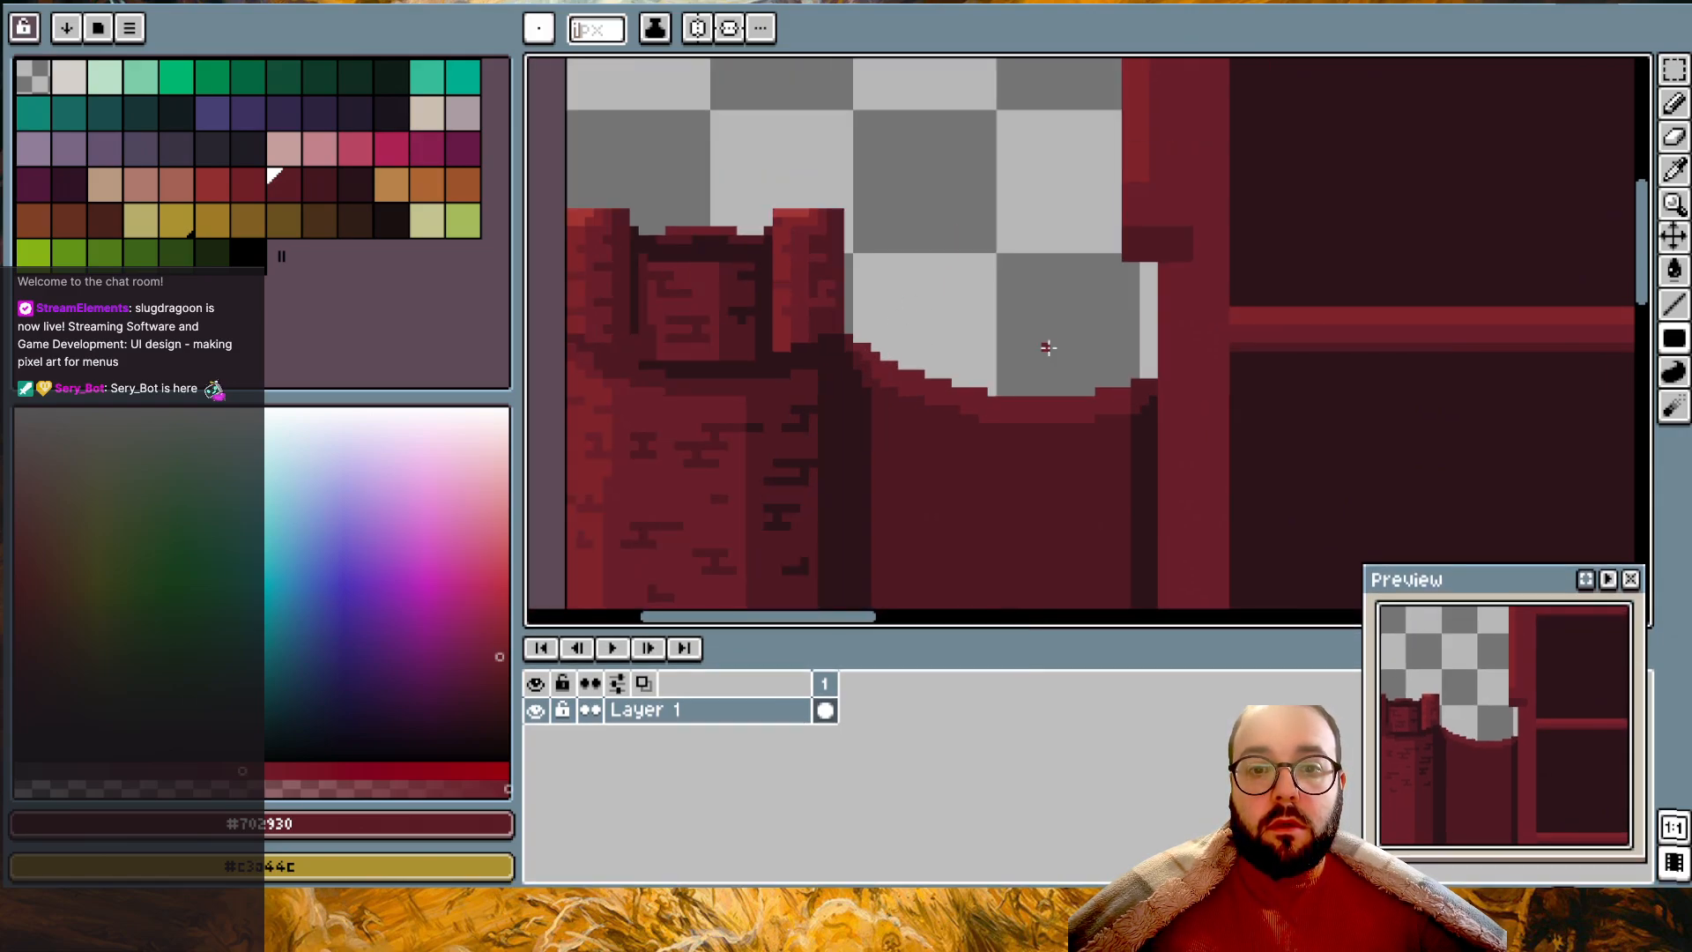
- Highlight the upper edge of the wall's curved rim with the brighter red at palette index 45, along its low middle and stepped corners
click(240, 179)
scroll(1049, 398, up, 1)
scroll(1049, 397, up, 1)
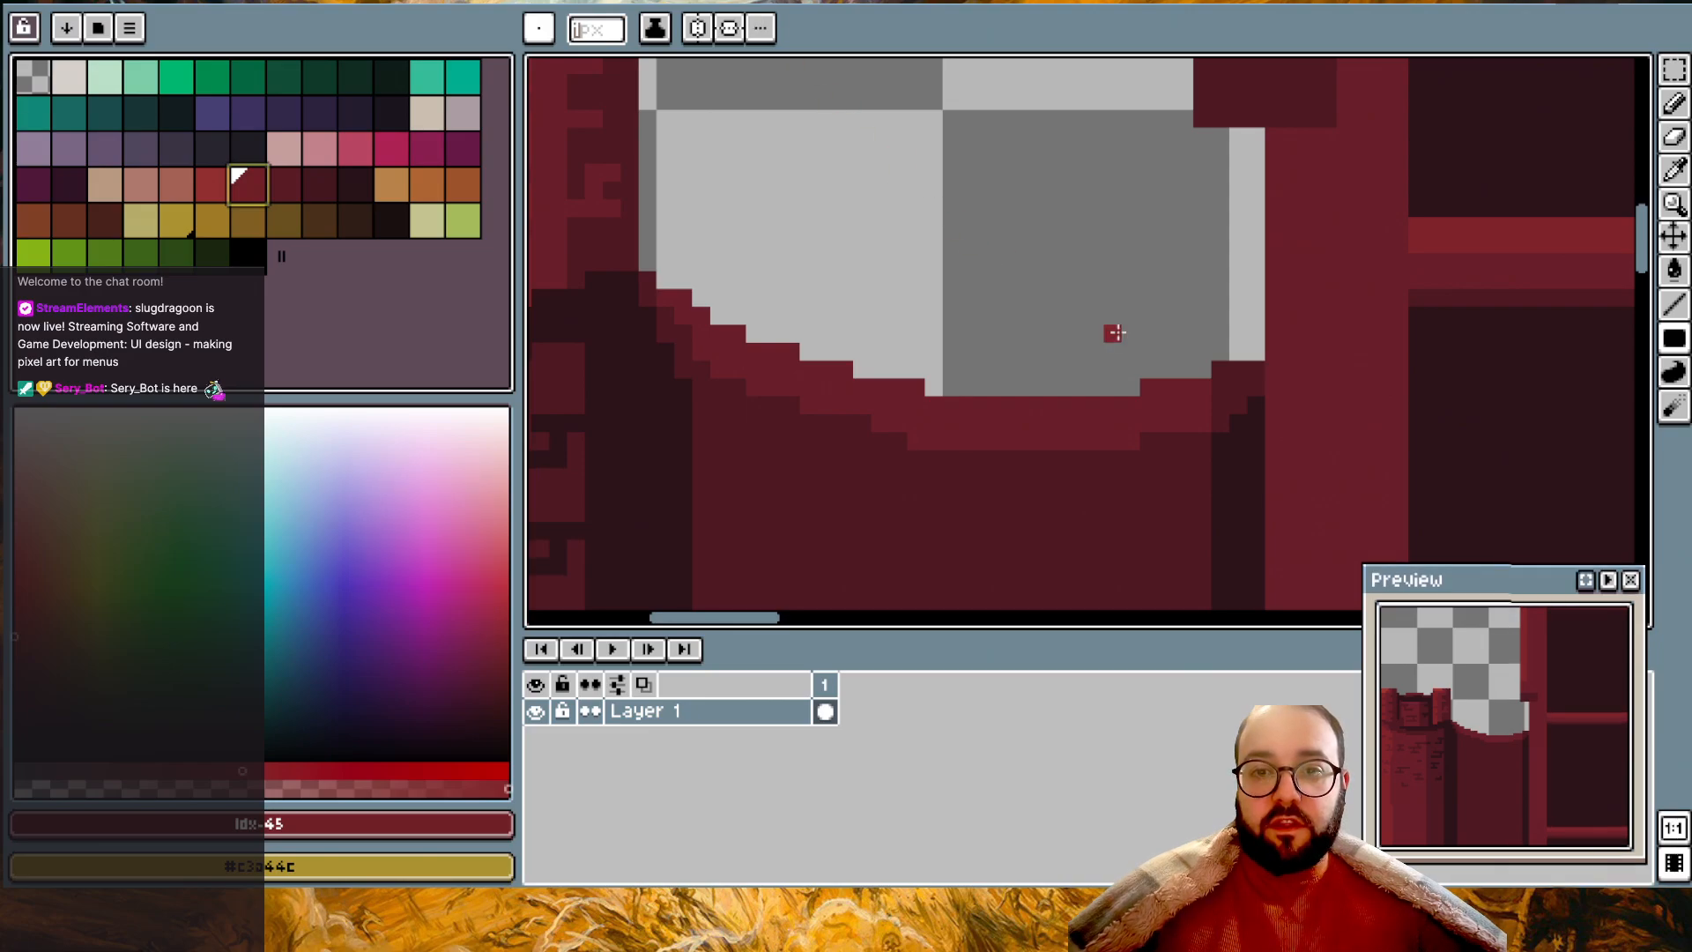
drag(1147, 387, 986, 404)
scroll(1167, 400, down, 2)
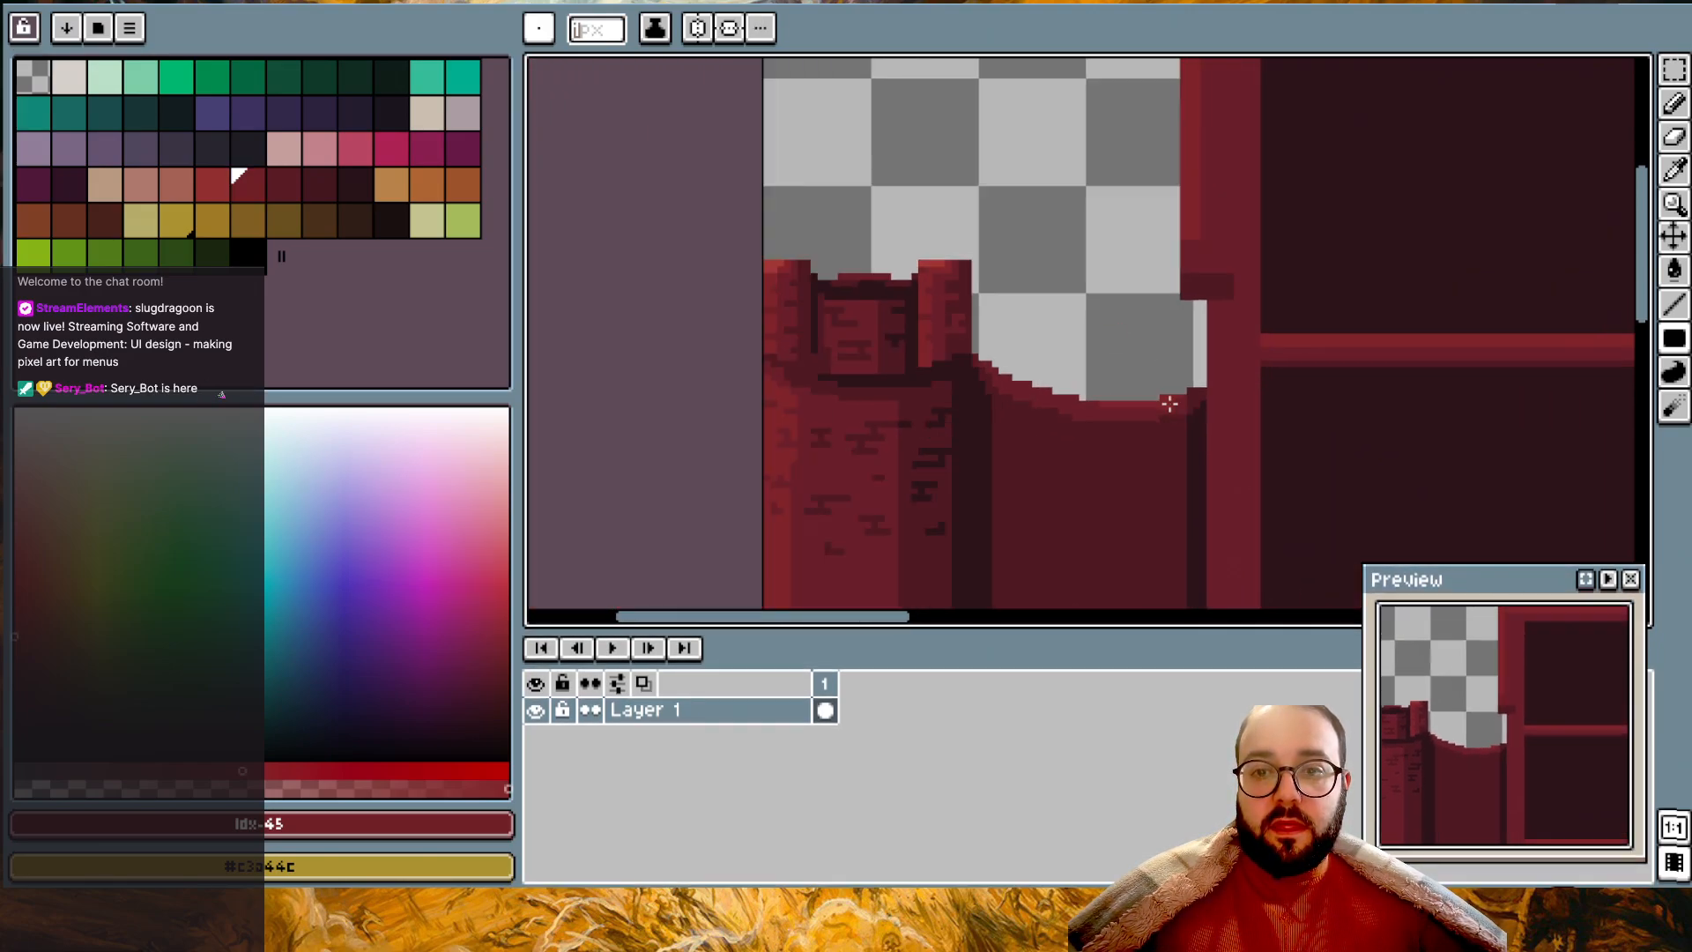
scroll(1053, 388, up, 2)
click(1103, 410)
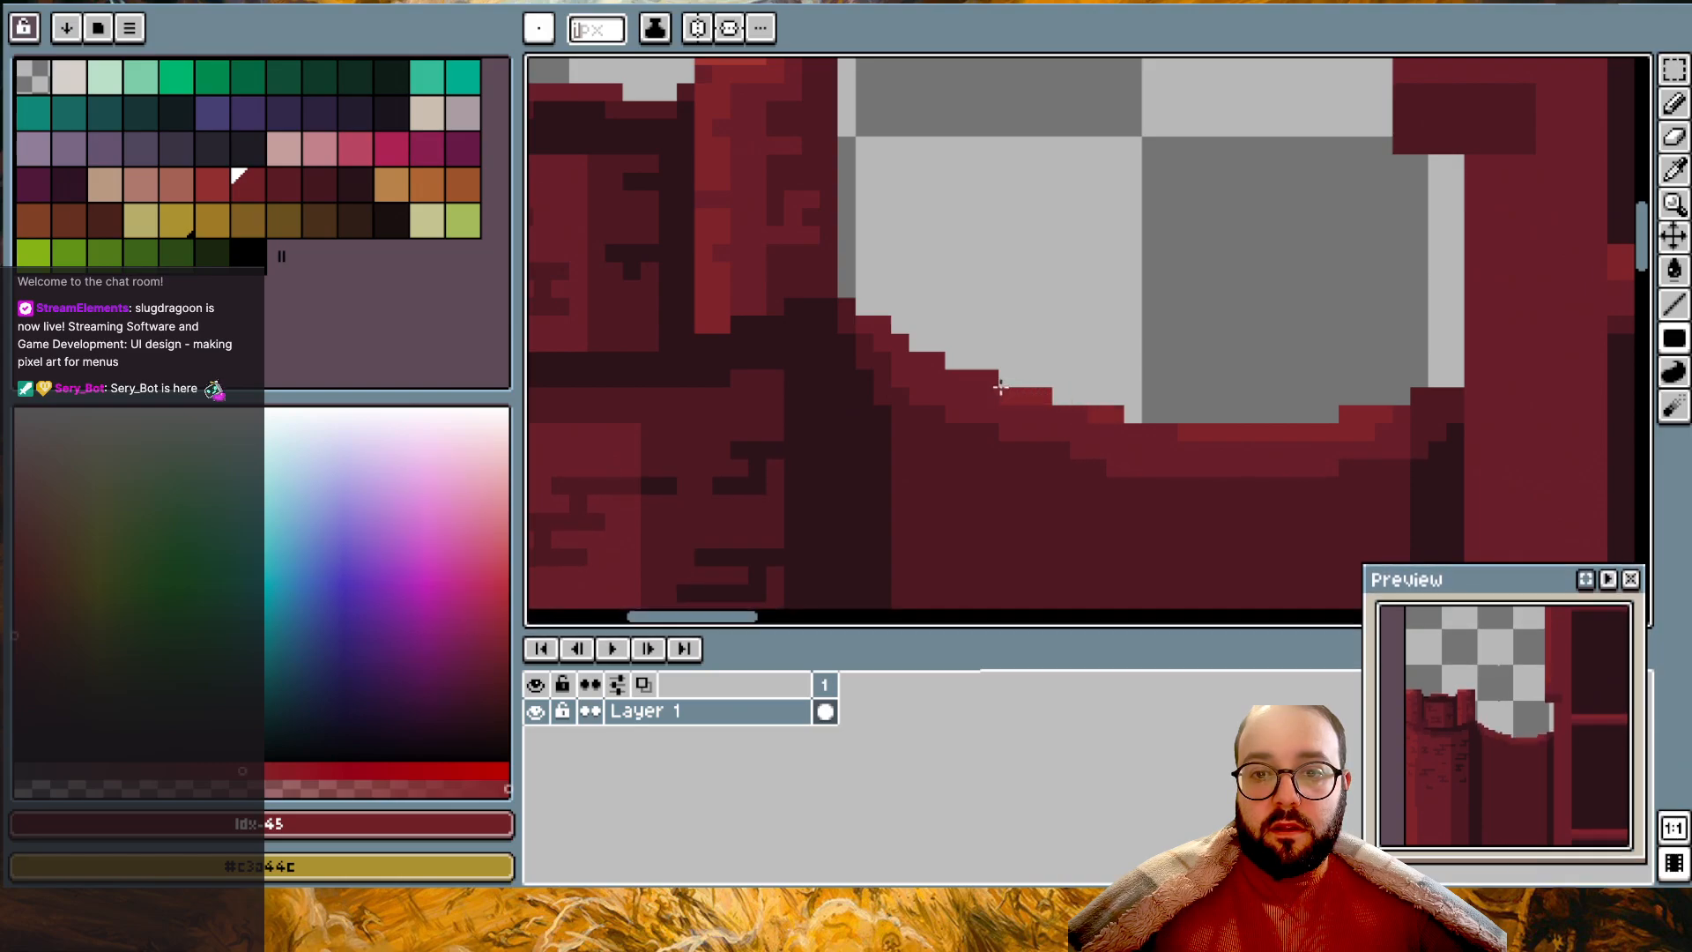
scroll(1132, 426, down, 1)
scroll(1182, 125, down, 1)
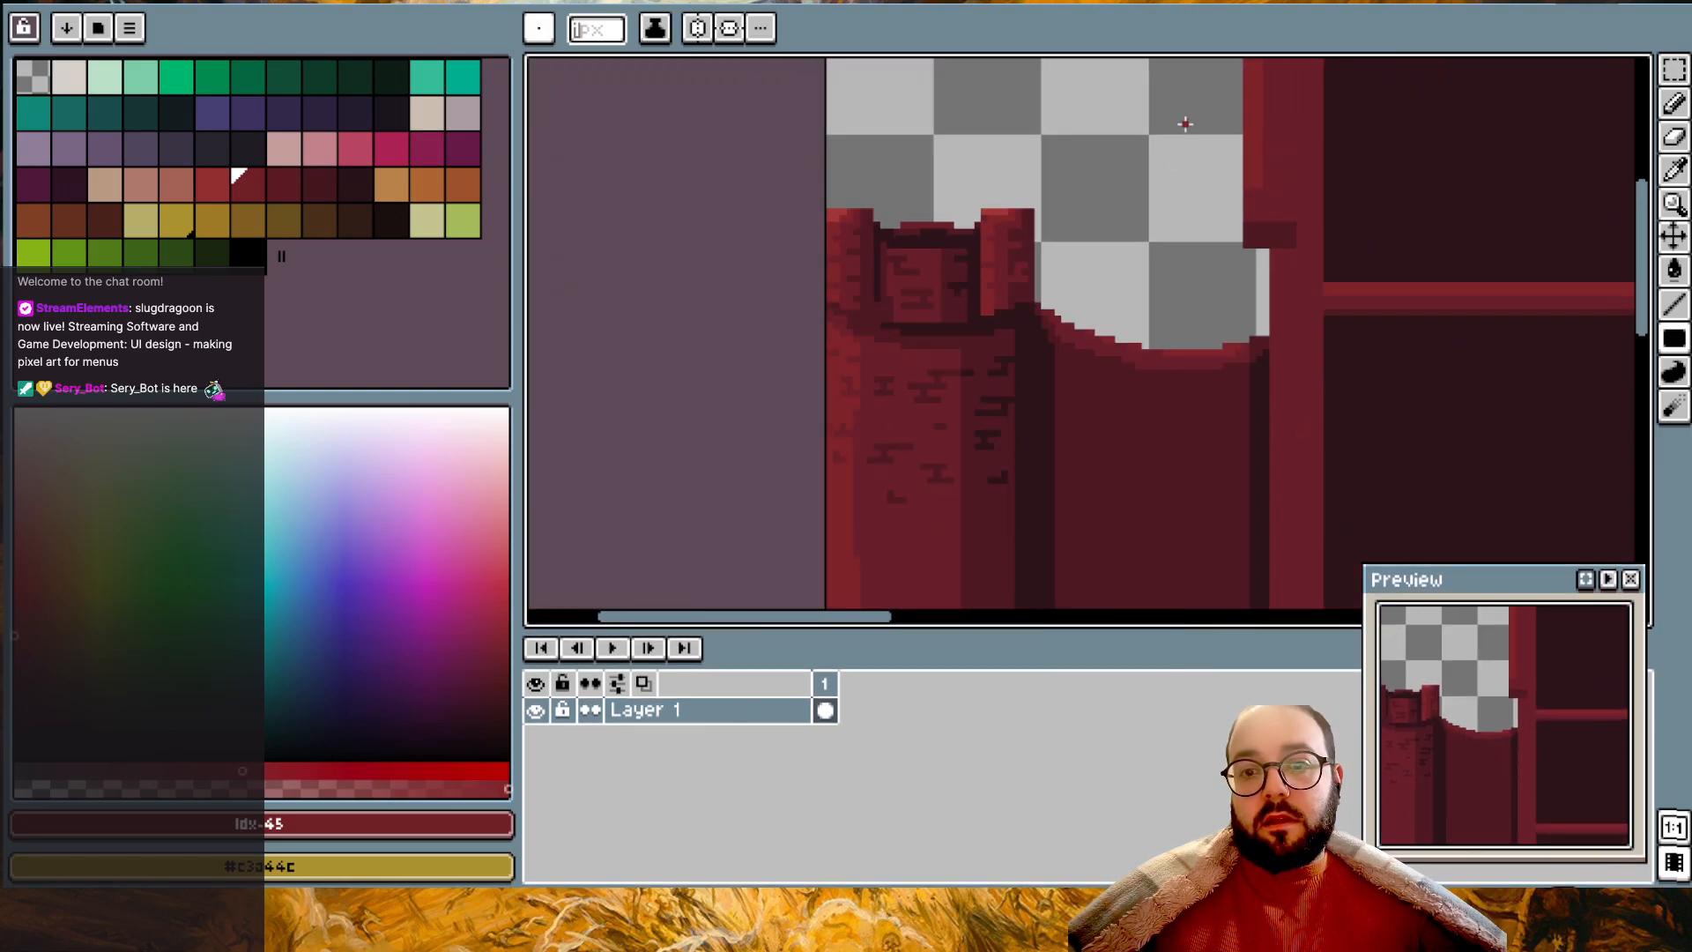
- Divide the low middle of the wall's rim with two one-pixel-wide vertical brick joints in #541f27
scroll(1176, 236, up, 1)
alt+click(1137, 461)
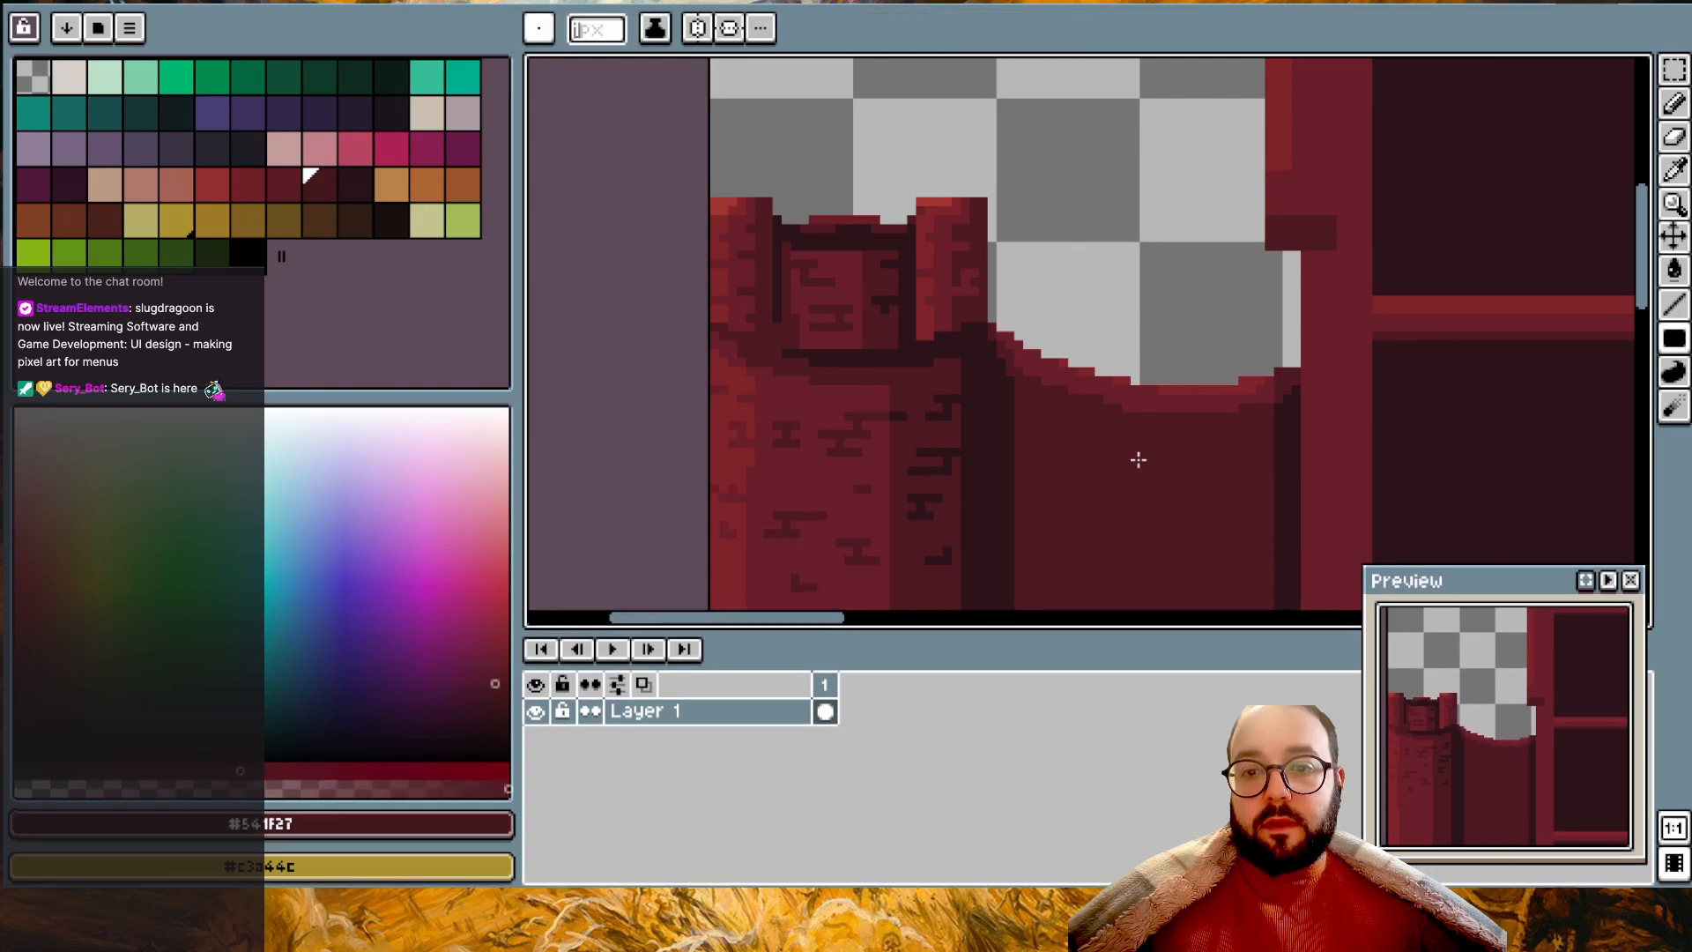
scroll(1137, 461, up, 2)
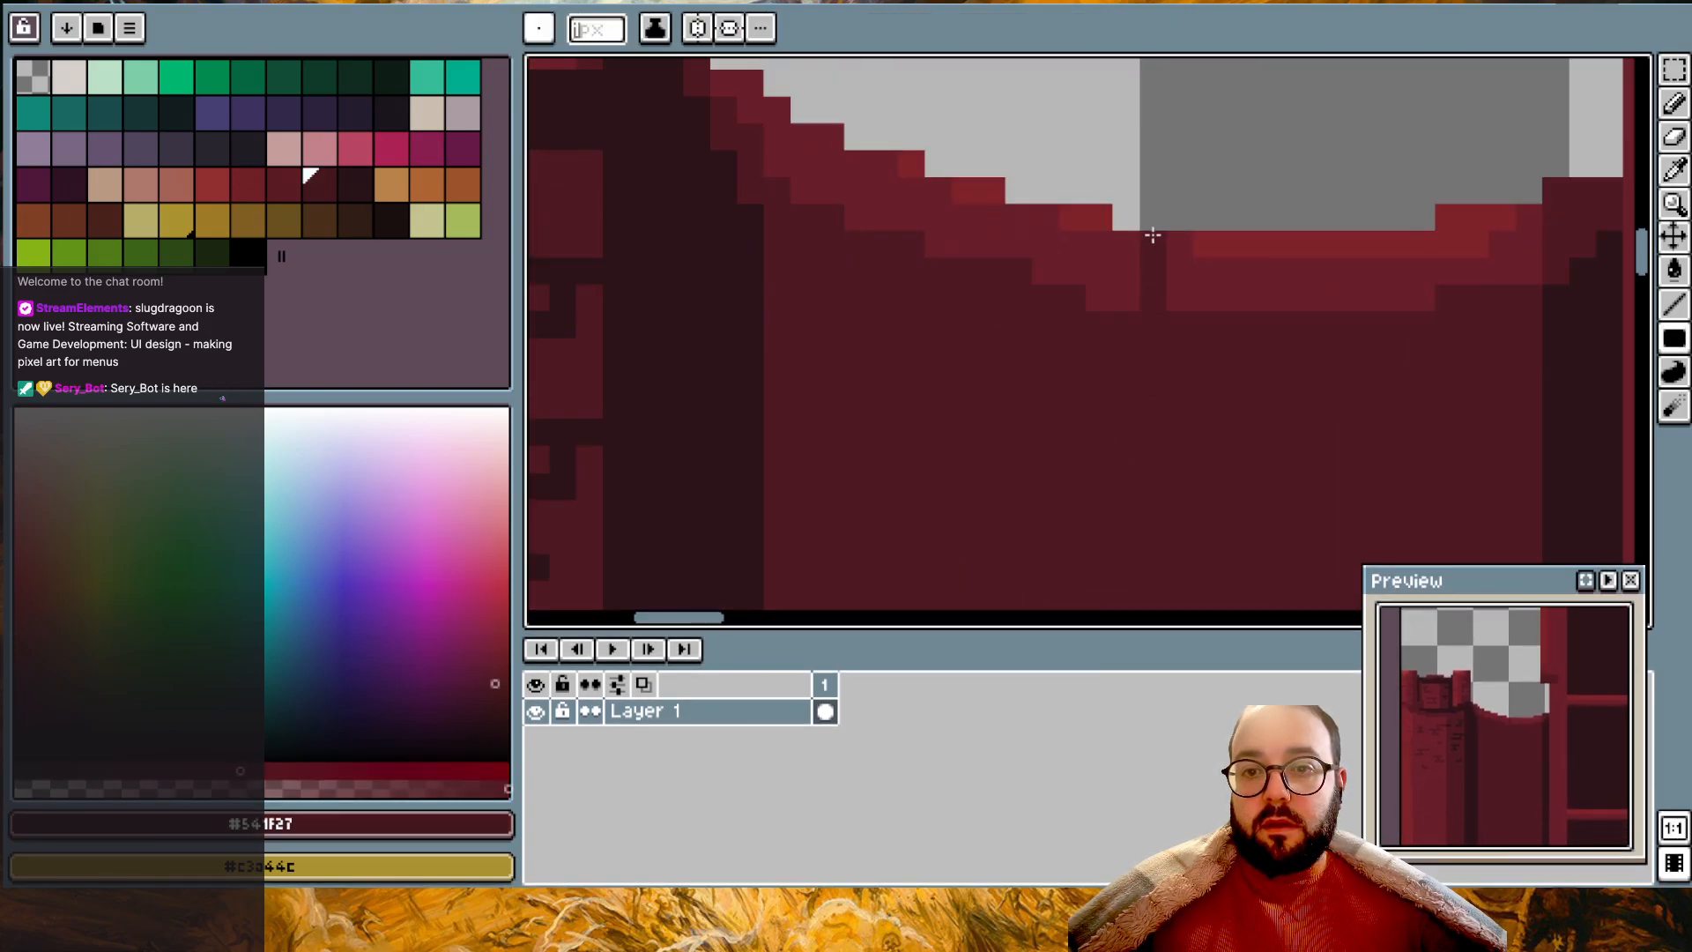
alt+click(1349, 266)
click(1321, 247)
- Draw a third #541f27 brick joint through the rim near the dark strip, undoing and correcting its pixels where it steps up
alt+click(1323, 269)
click(1437, 279)
middle_drag(1435, 280, 1355, 302)
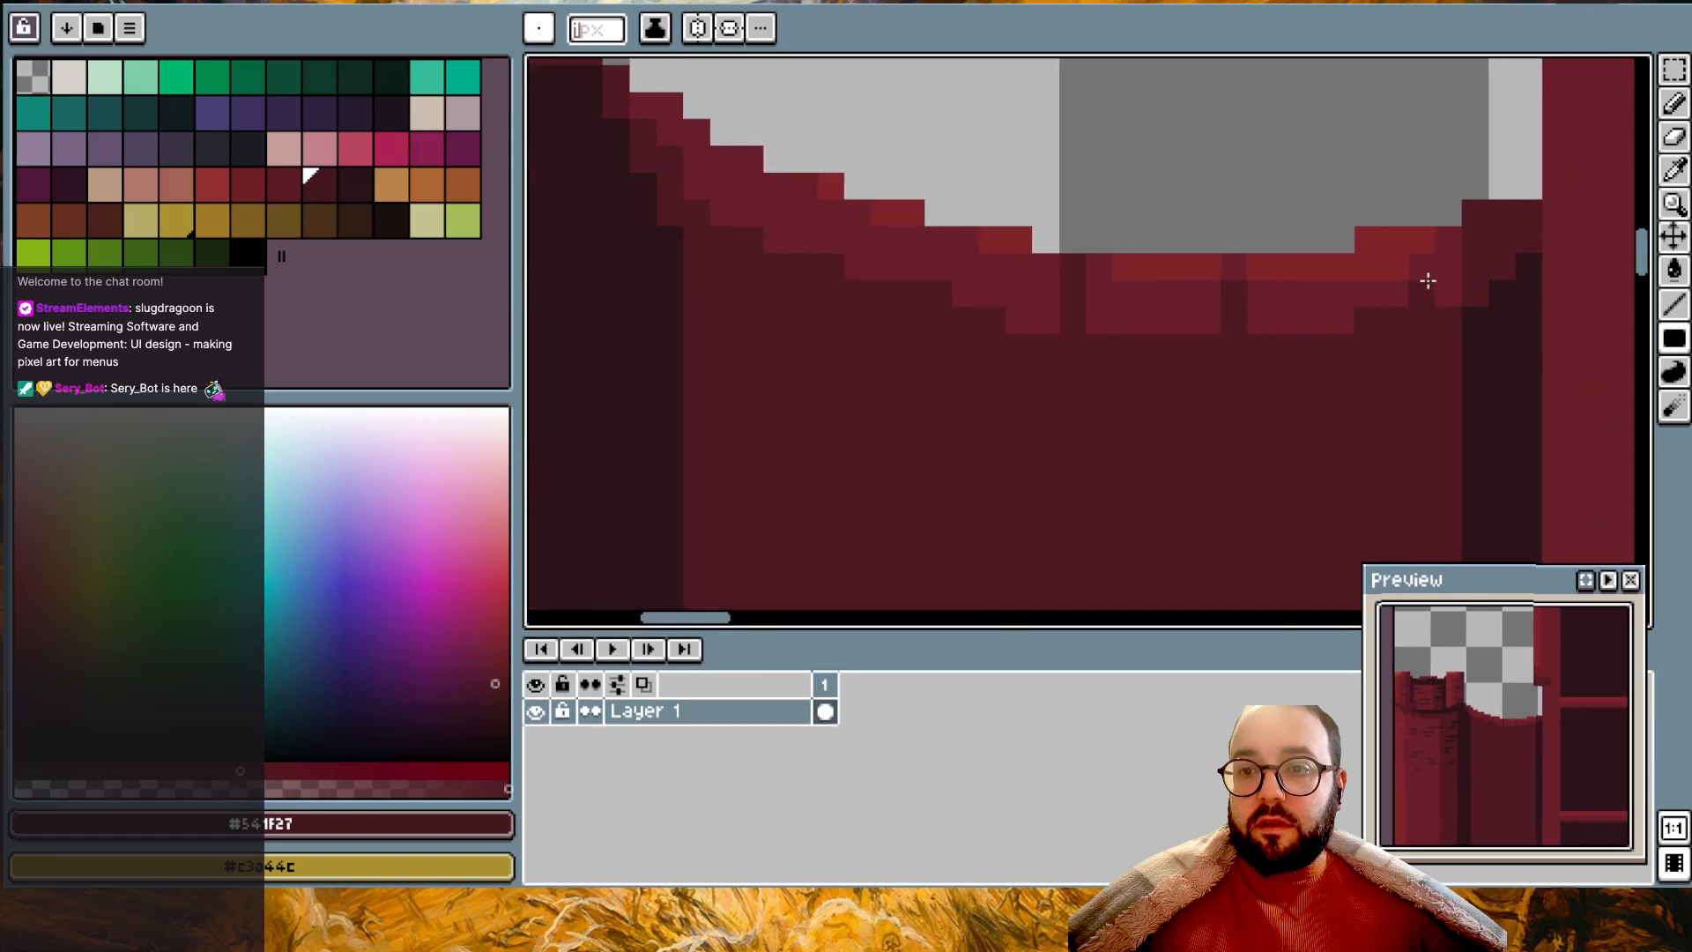
alt+click(1443, 247)
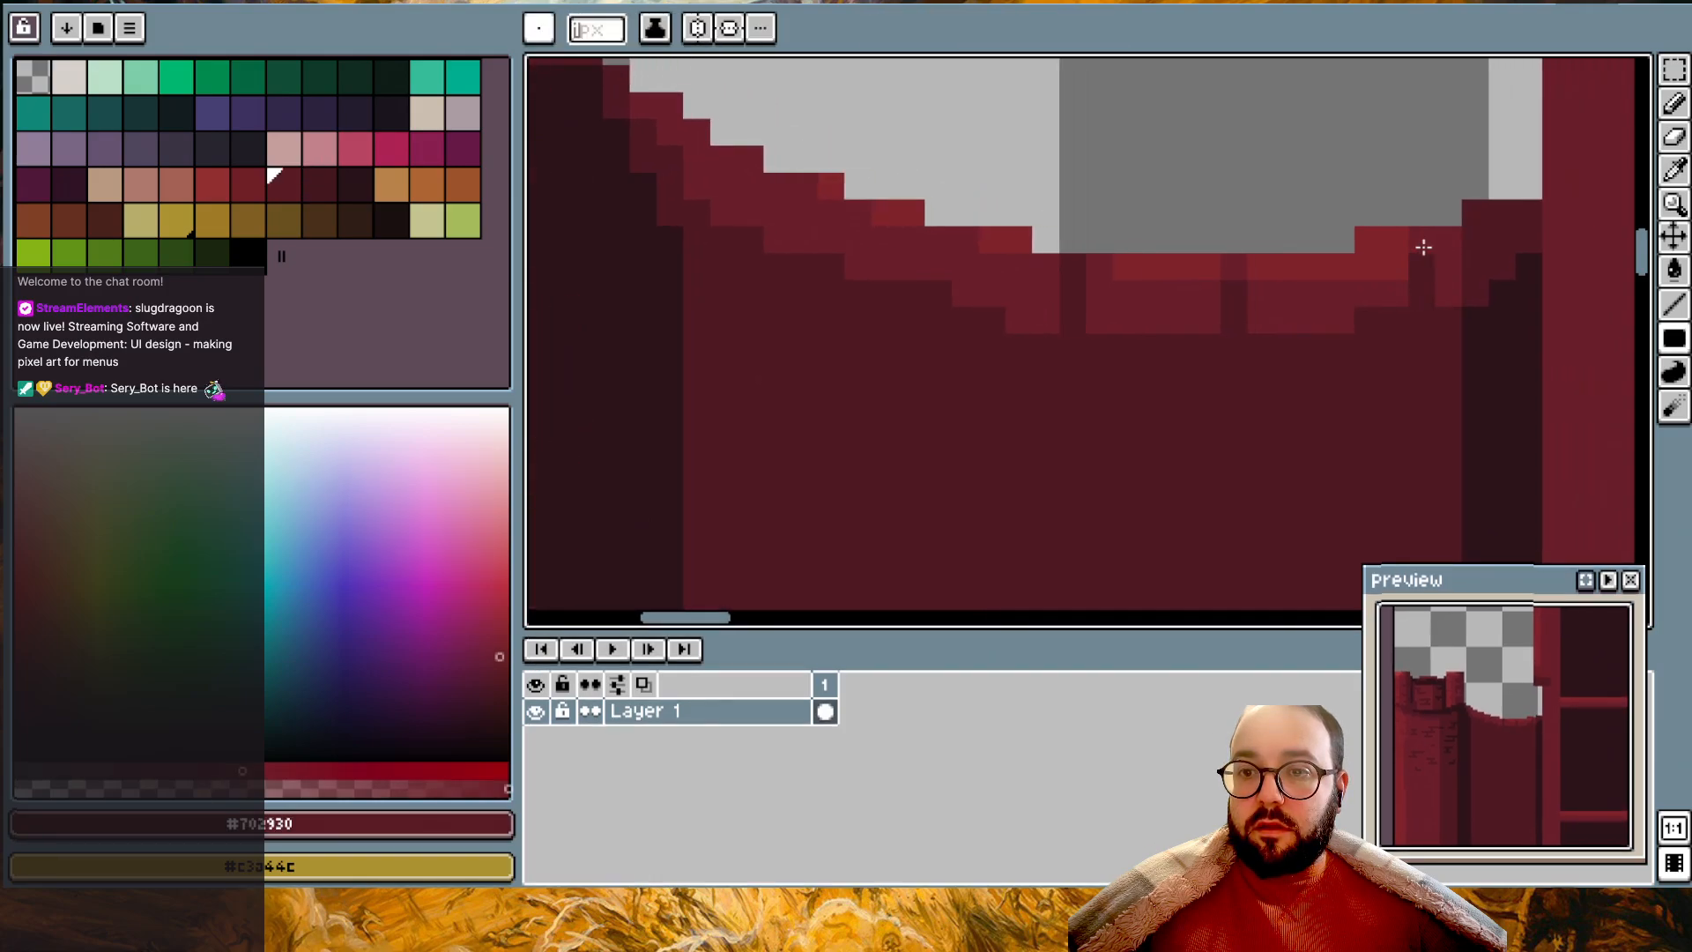
key(ctrl+z)
alt+click(1381, 322)
click(1385, 294)
alt+click(1406, 261)
scroll(1423, 362, down, 3)
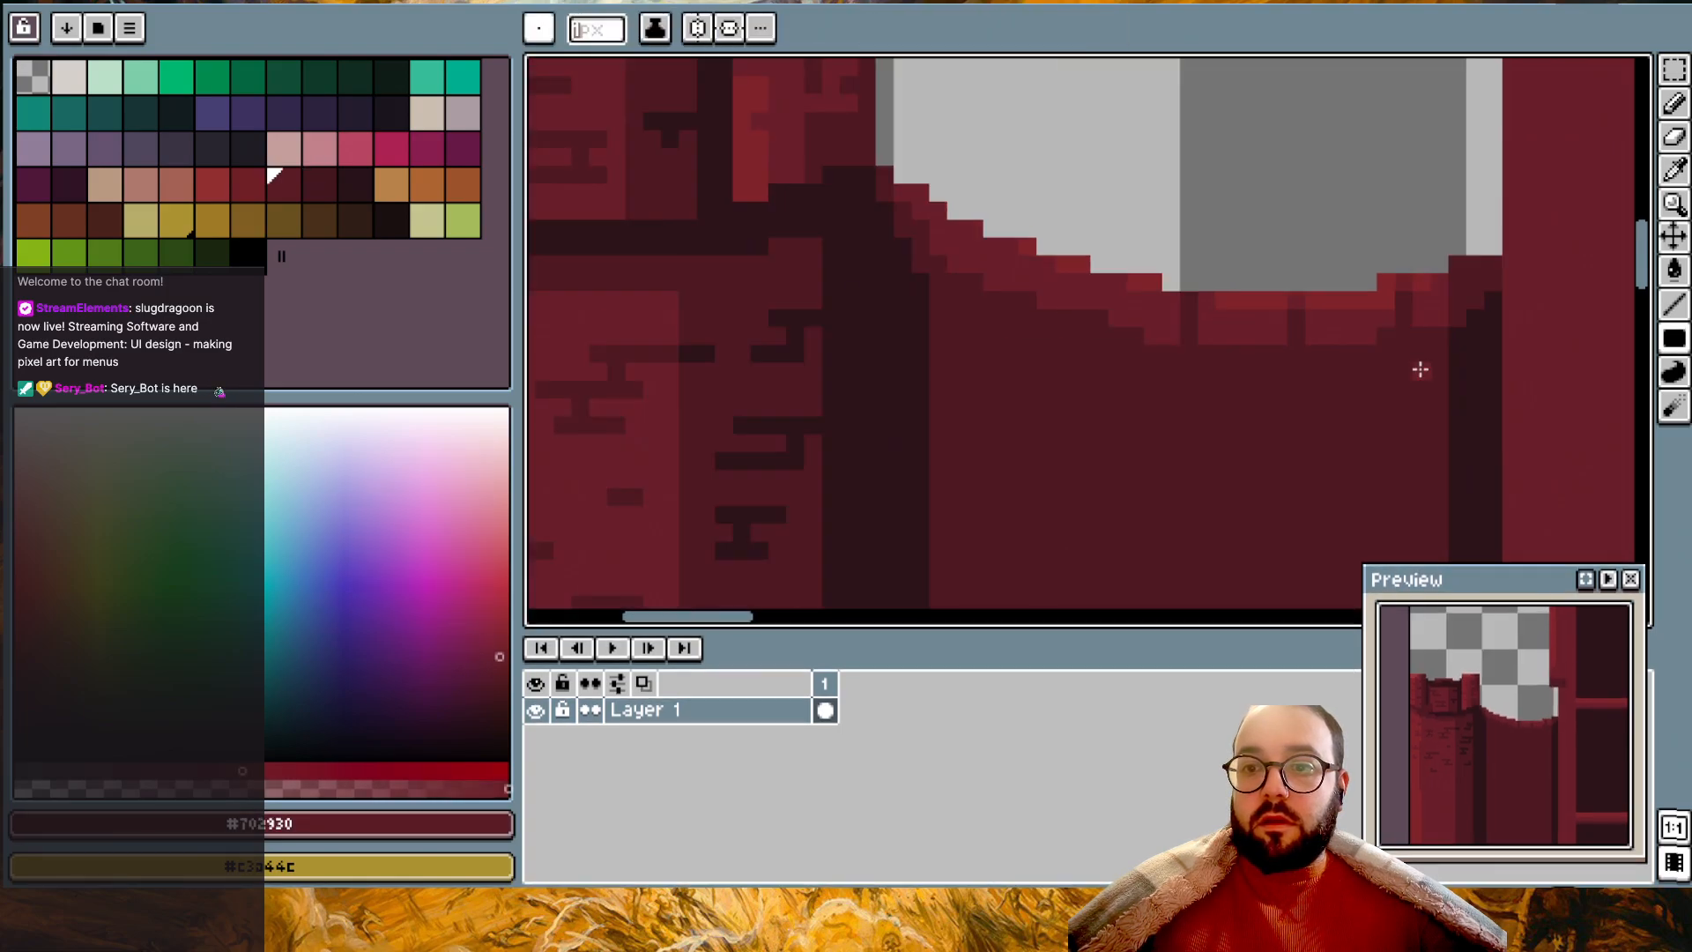
- Add a one-pixel-wide #541f27 brick joint across the sloping part of the wall's rim near the tower
scroll(1265, 362, up, 3)
alt+click(1151, 292)
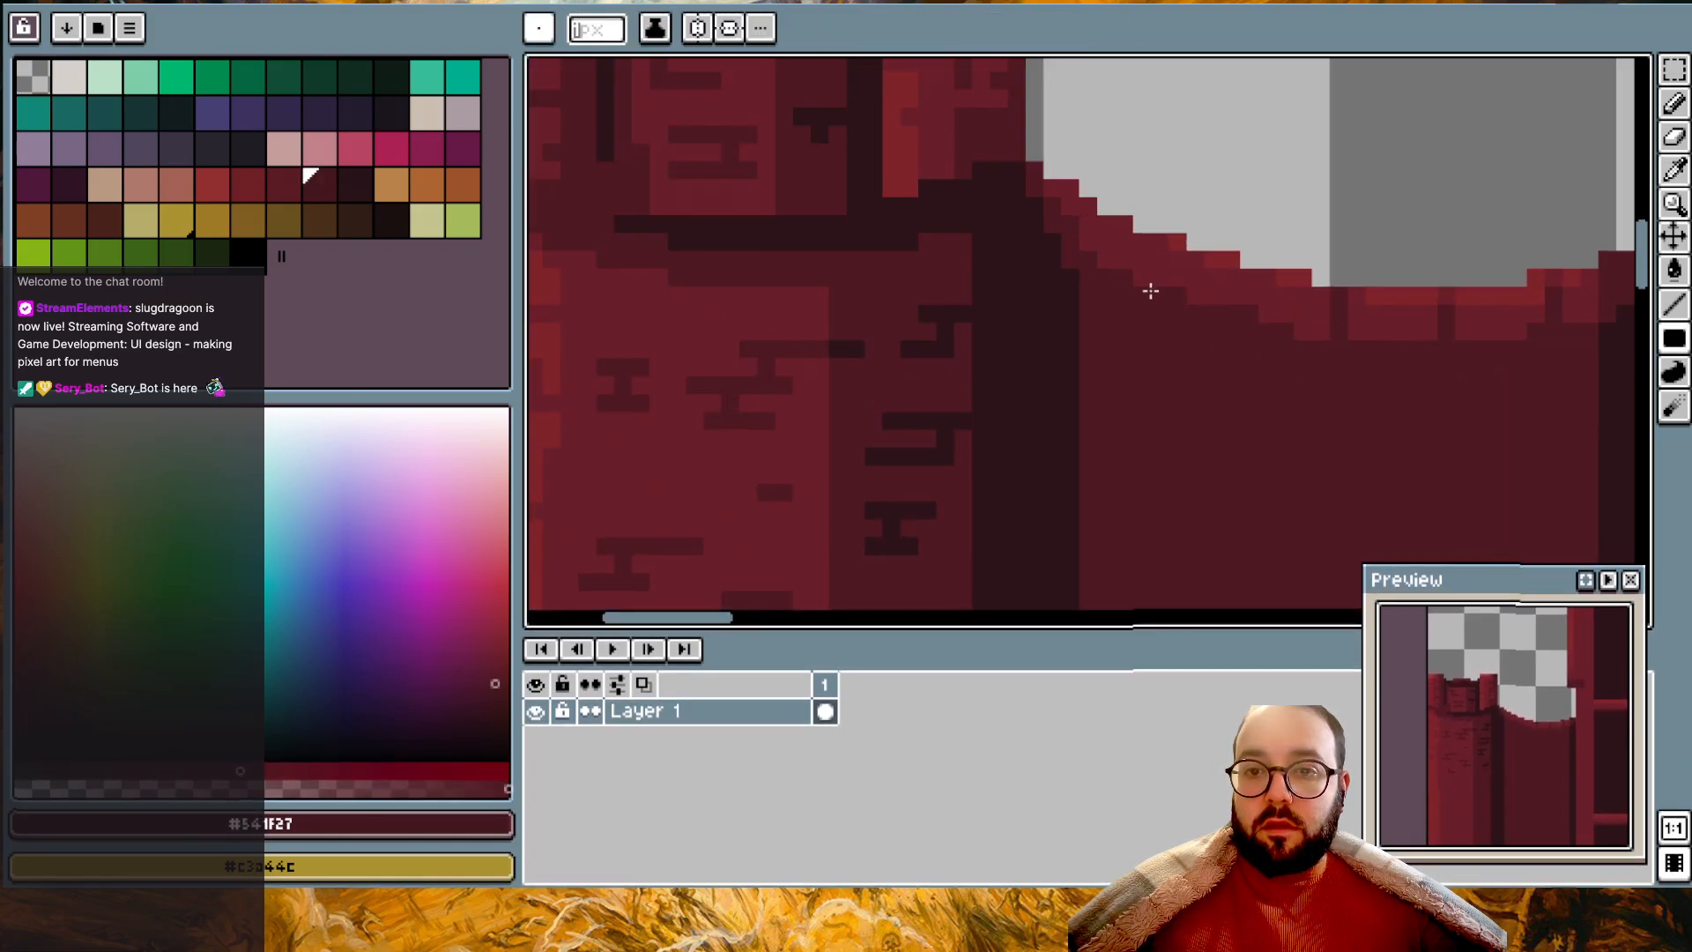
alt+click(1058, 272)
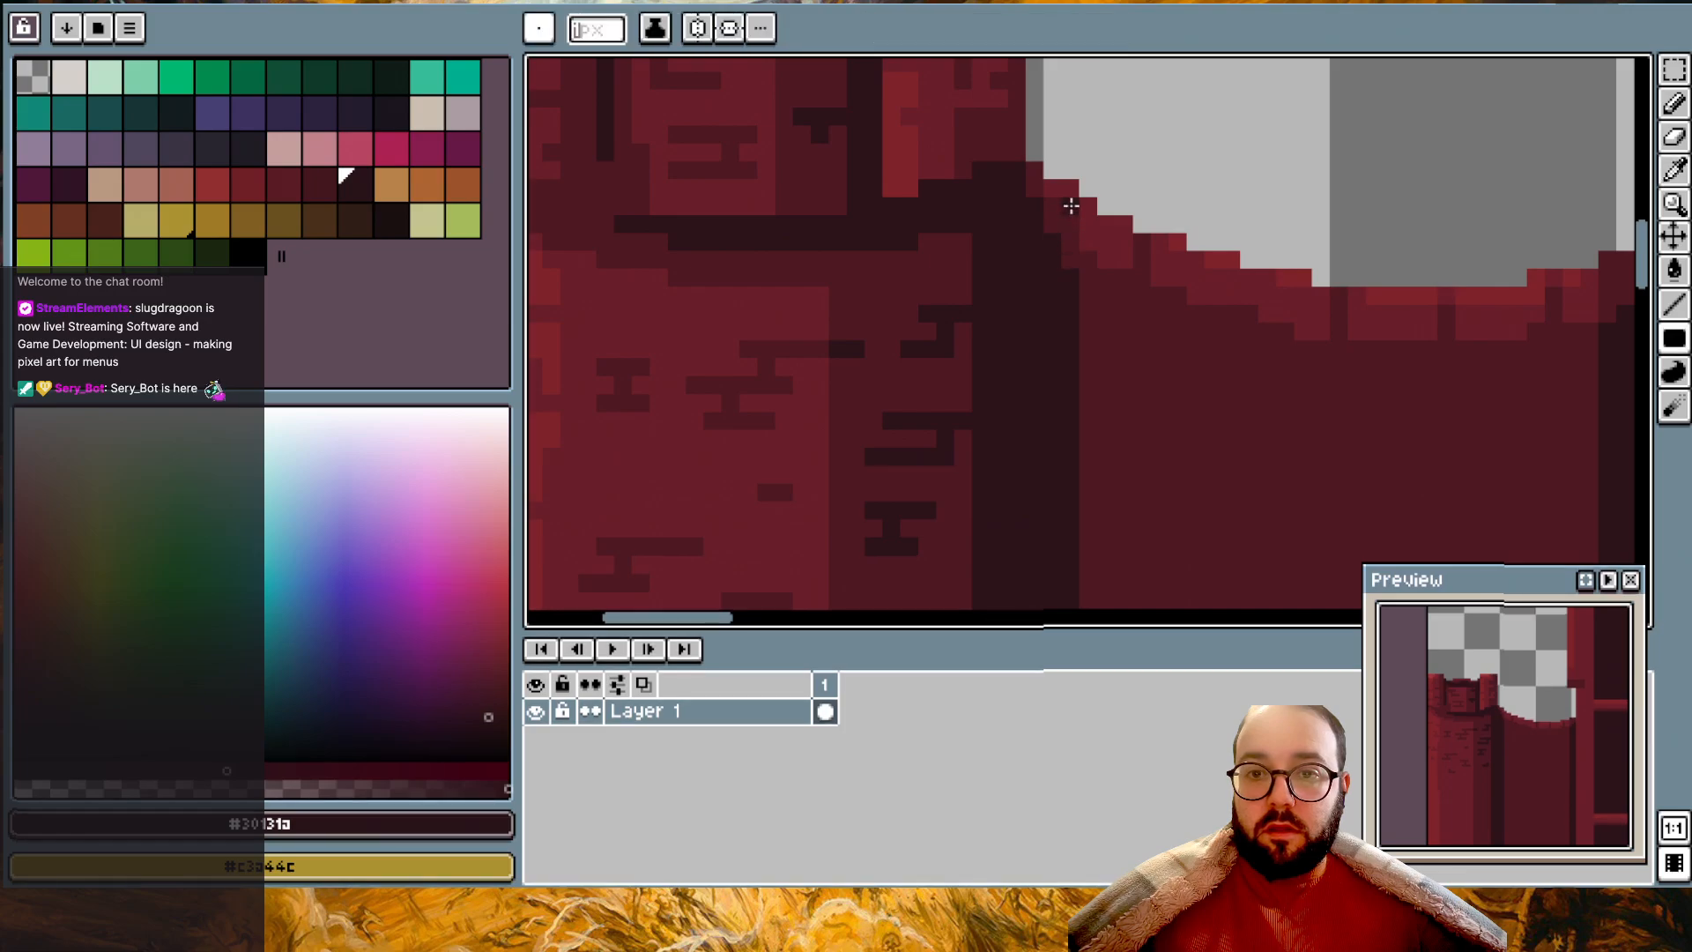
alt+click(1096, 274)
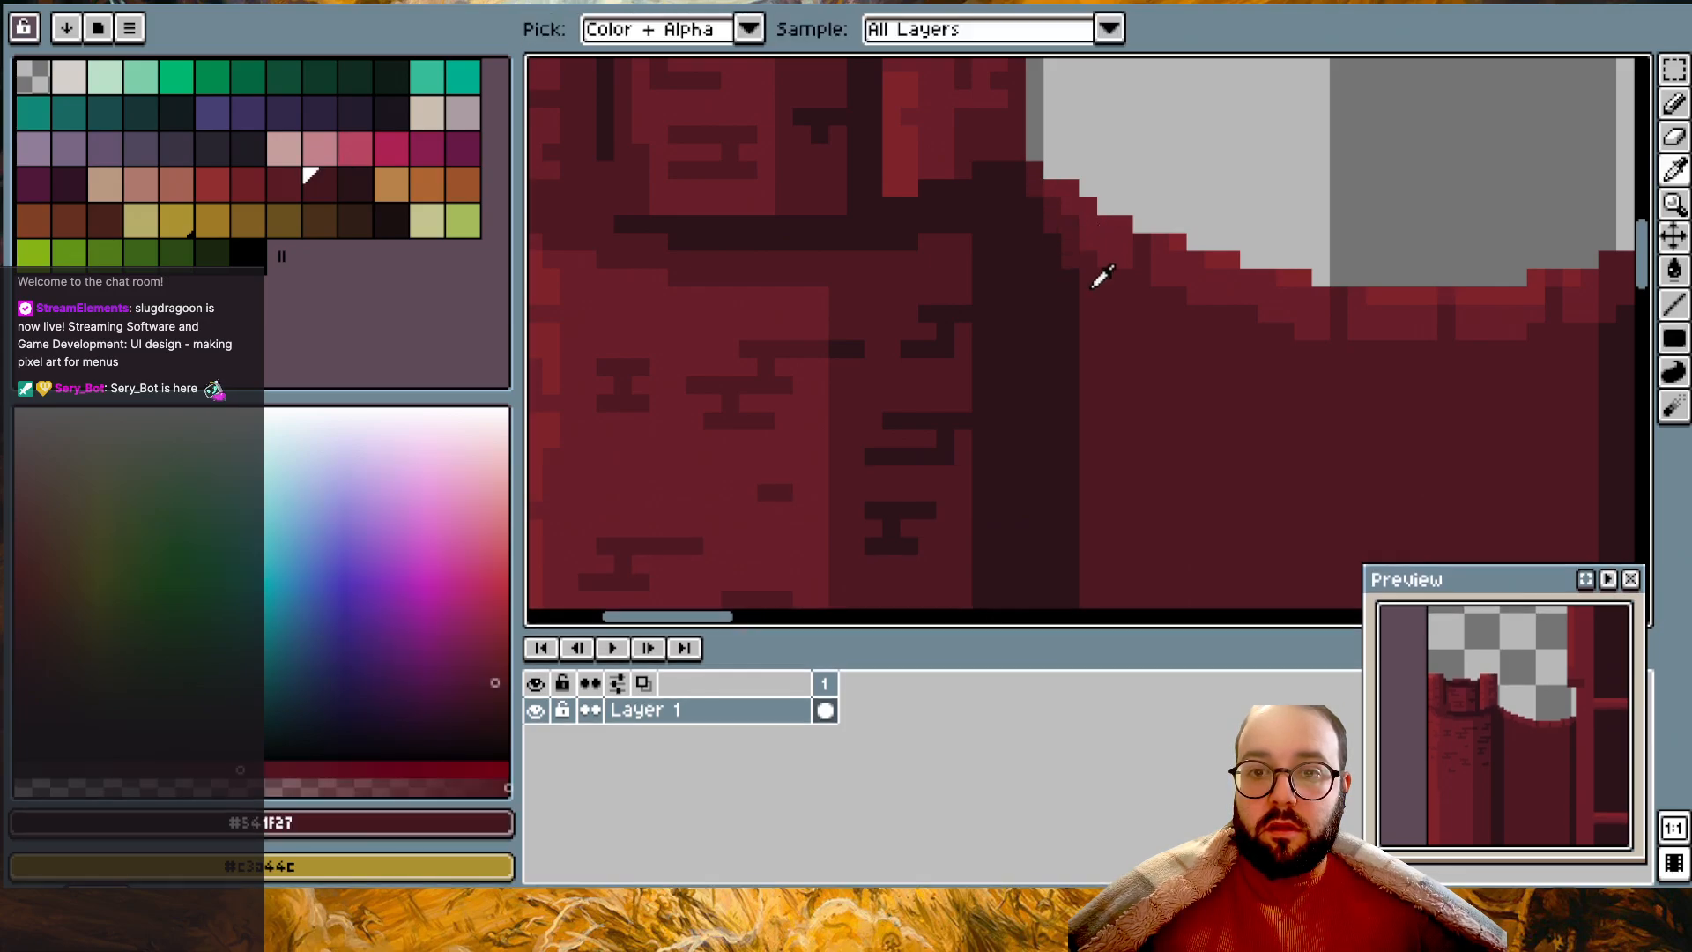
scroll(1372, 507, down, 2)
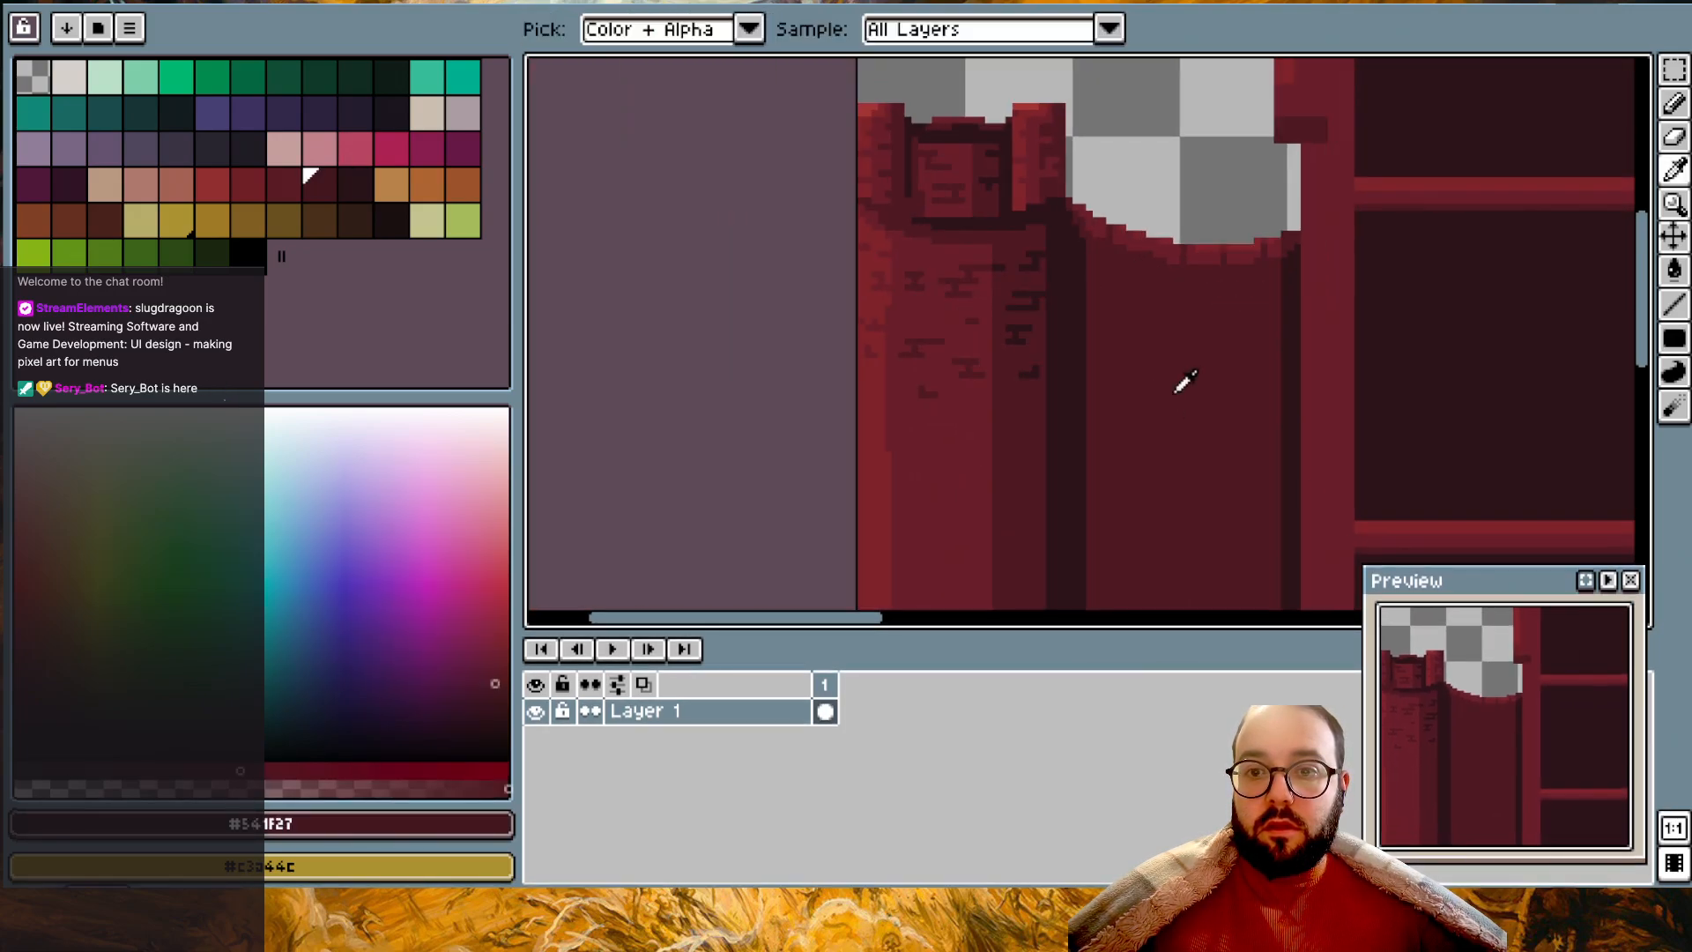
scroll(1171, 205, up, 2)
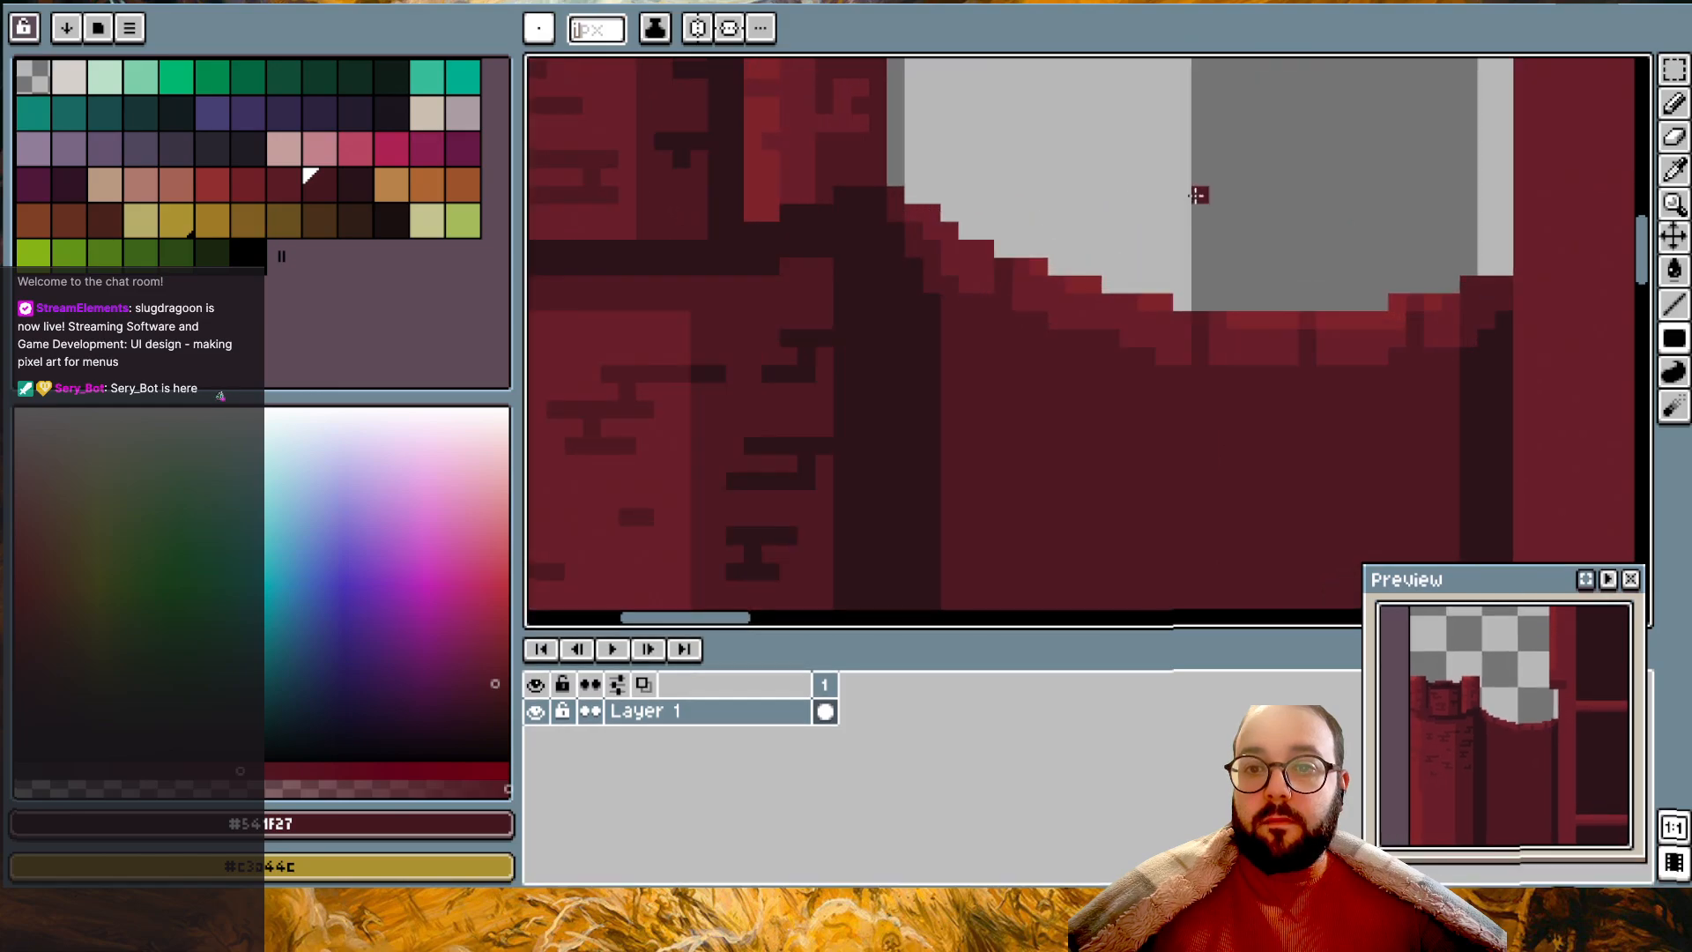
alt+click(1182, 332)
scroll(1195, 355, down, 2)
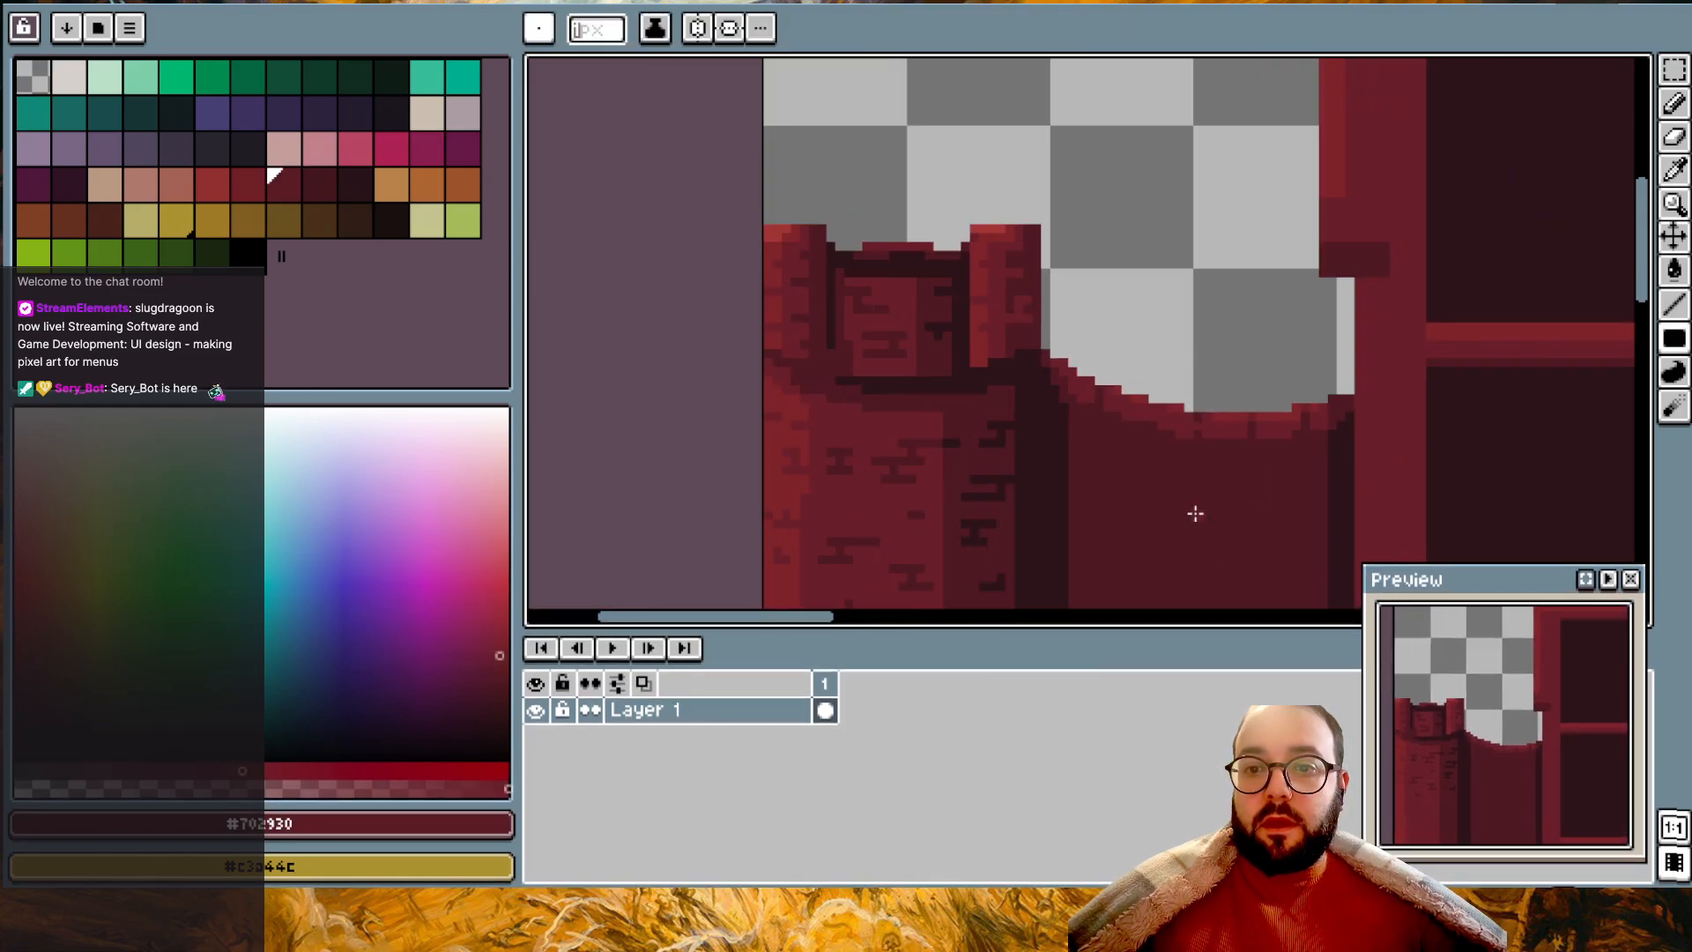
- Undo the last pixel edit on the sloping part of the wall's rim near the tower
scroll(1203, 493, up, 2)
key(ctrl+z)
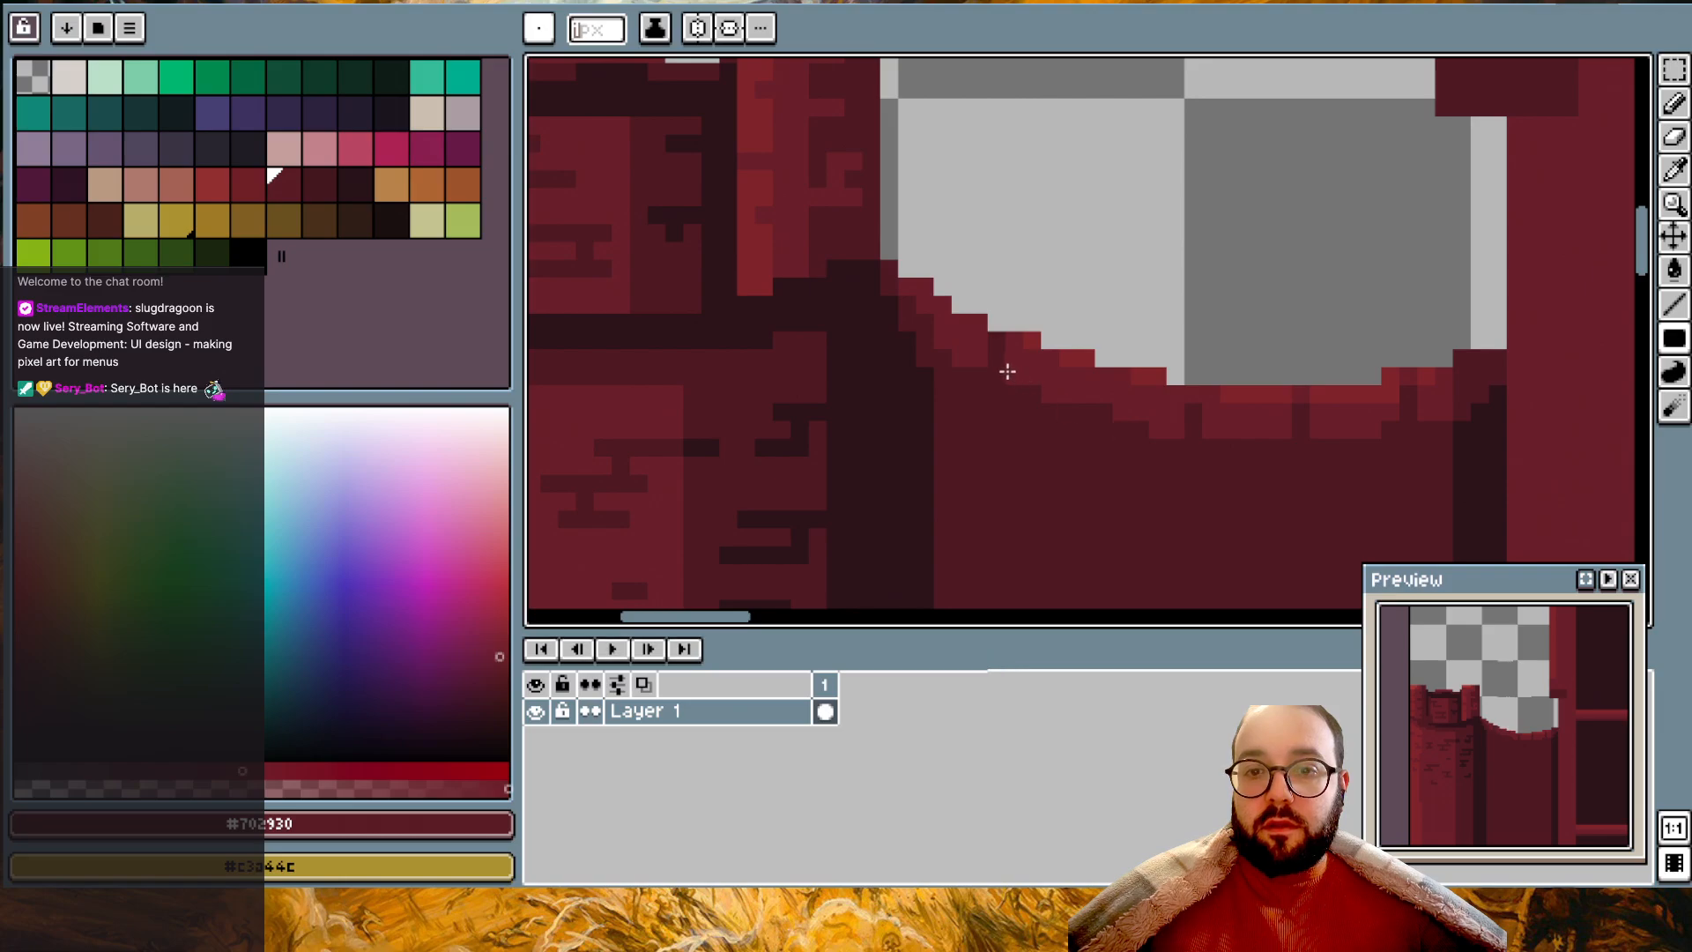
scroll(1234, 397, down, 1)
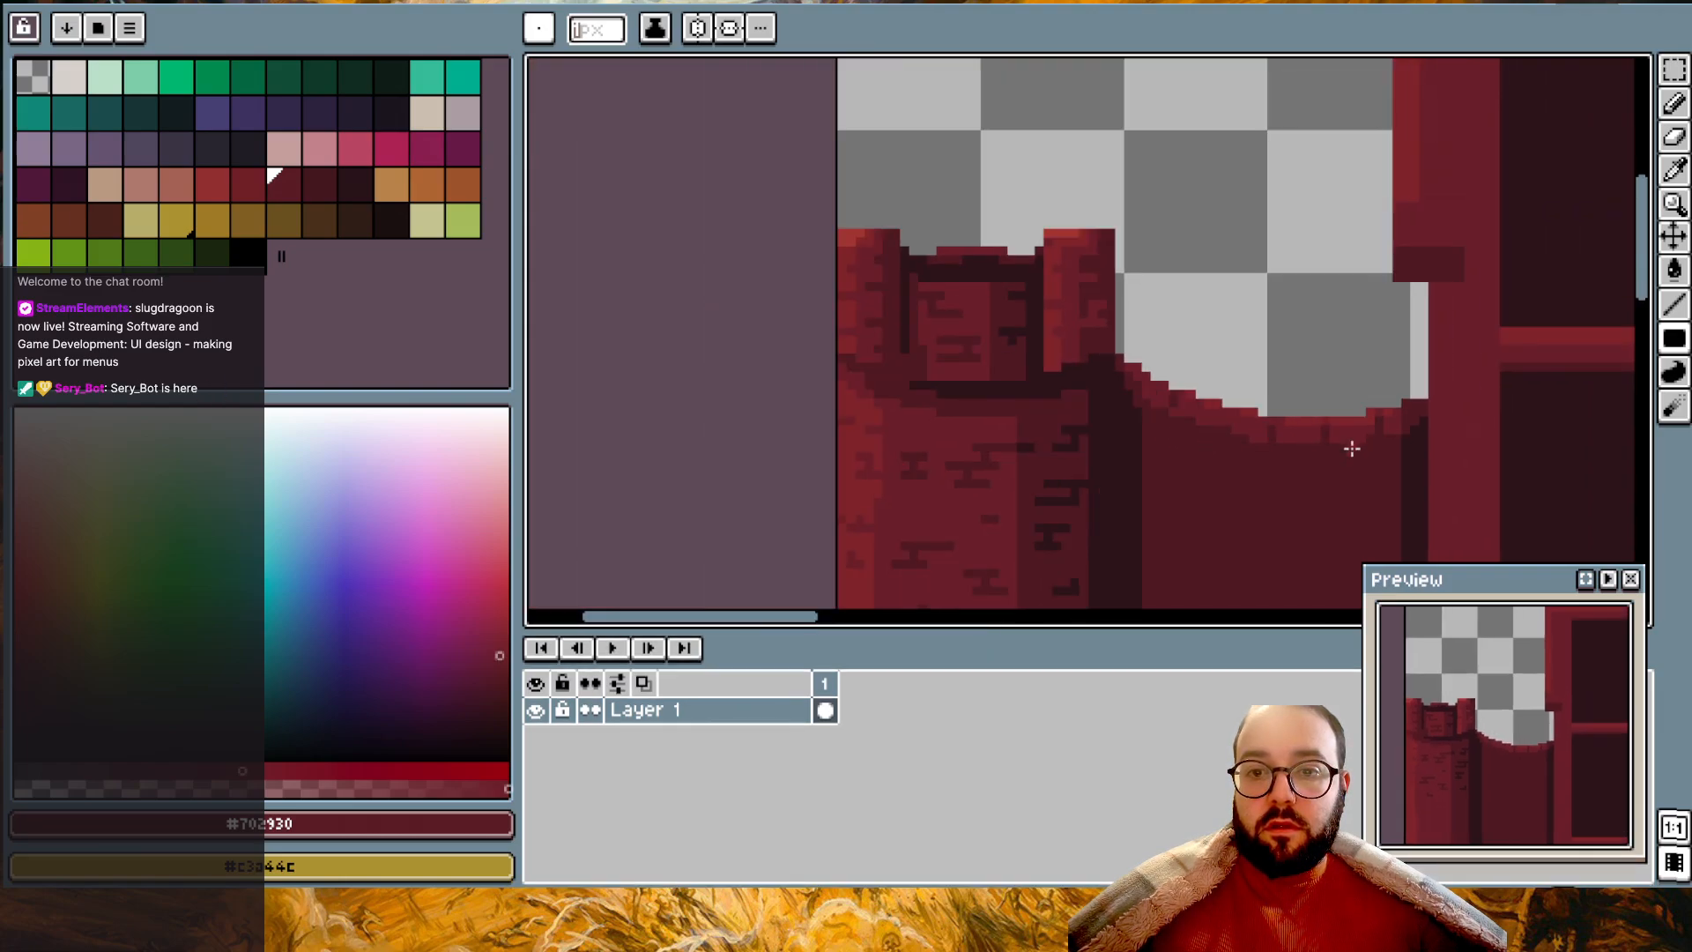
scroll(1352, 451, down, 2)
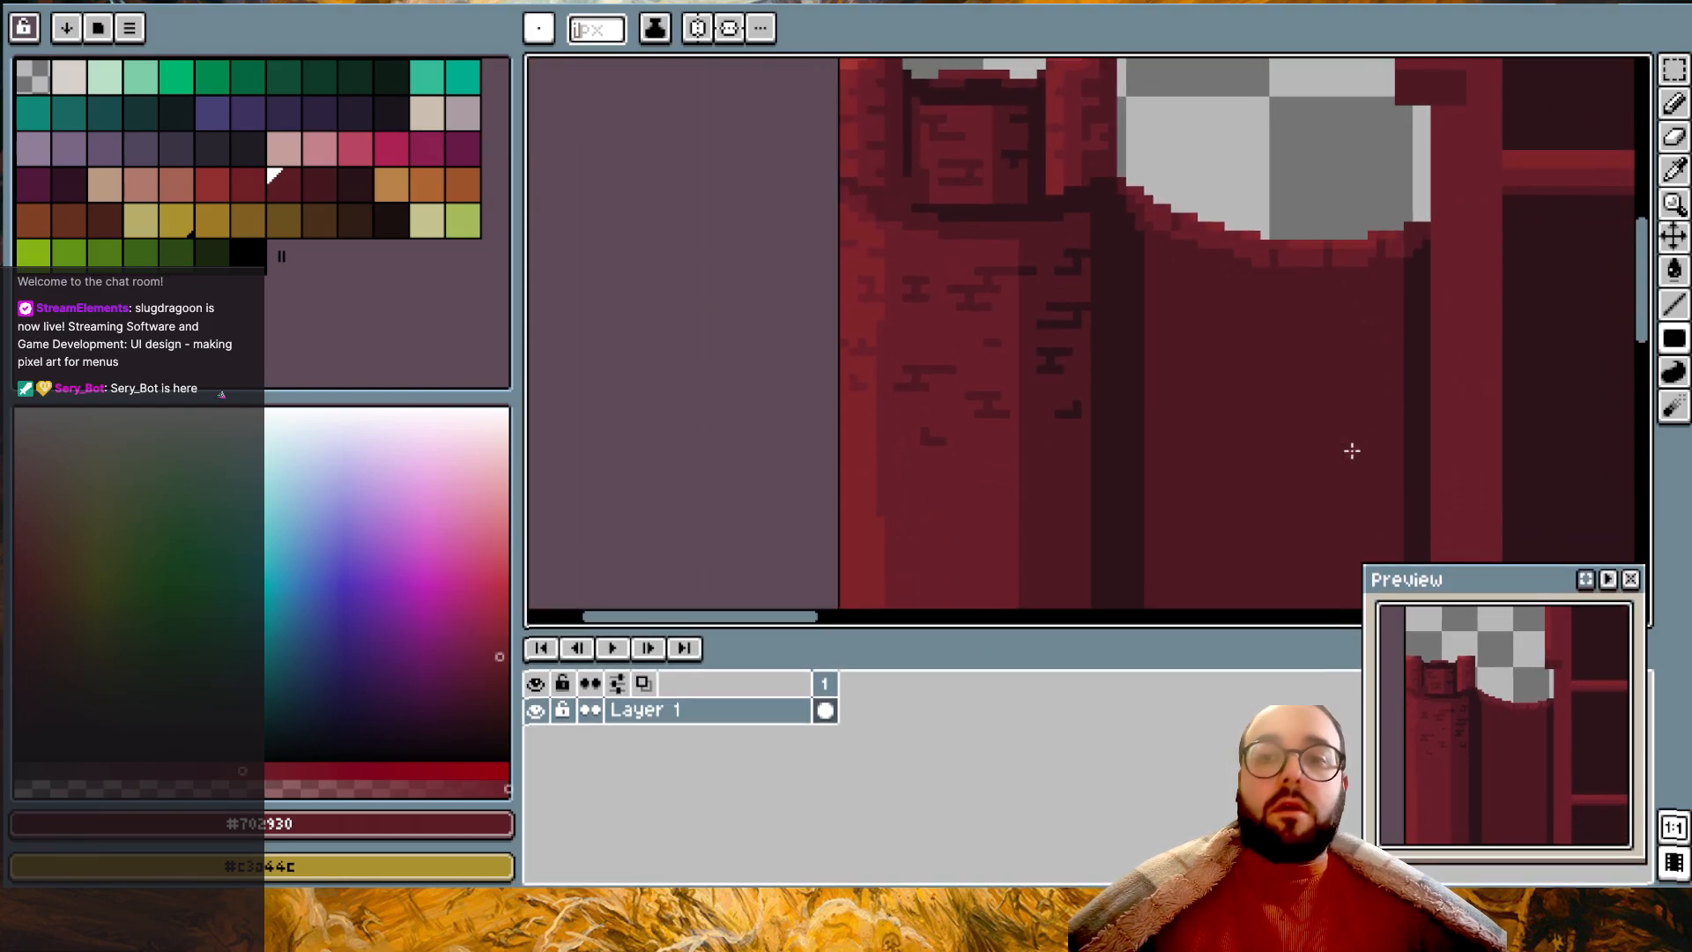
- Sample the dark #30131a and draw small stepped brick joints on the upper wall just beside the tower's dark strip
alt+click(1182, 295)
alt+click(1133, 265)
scroll(1128, 269, up, 1)
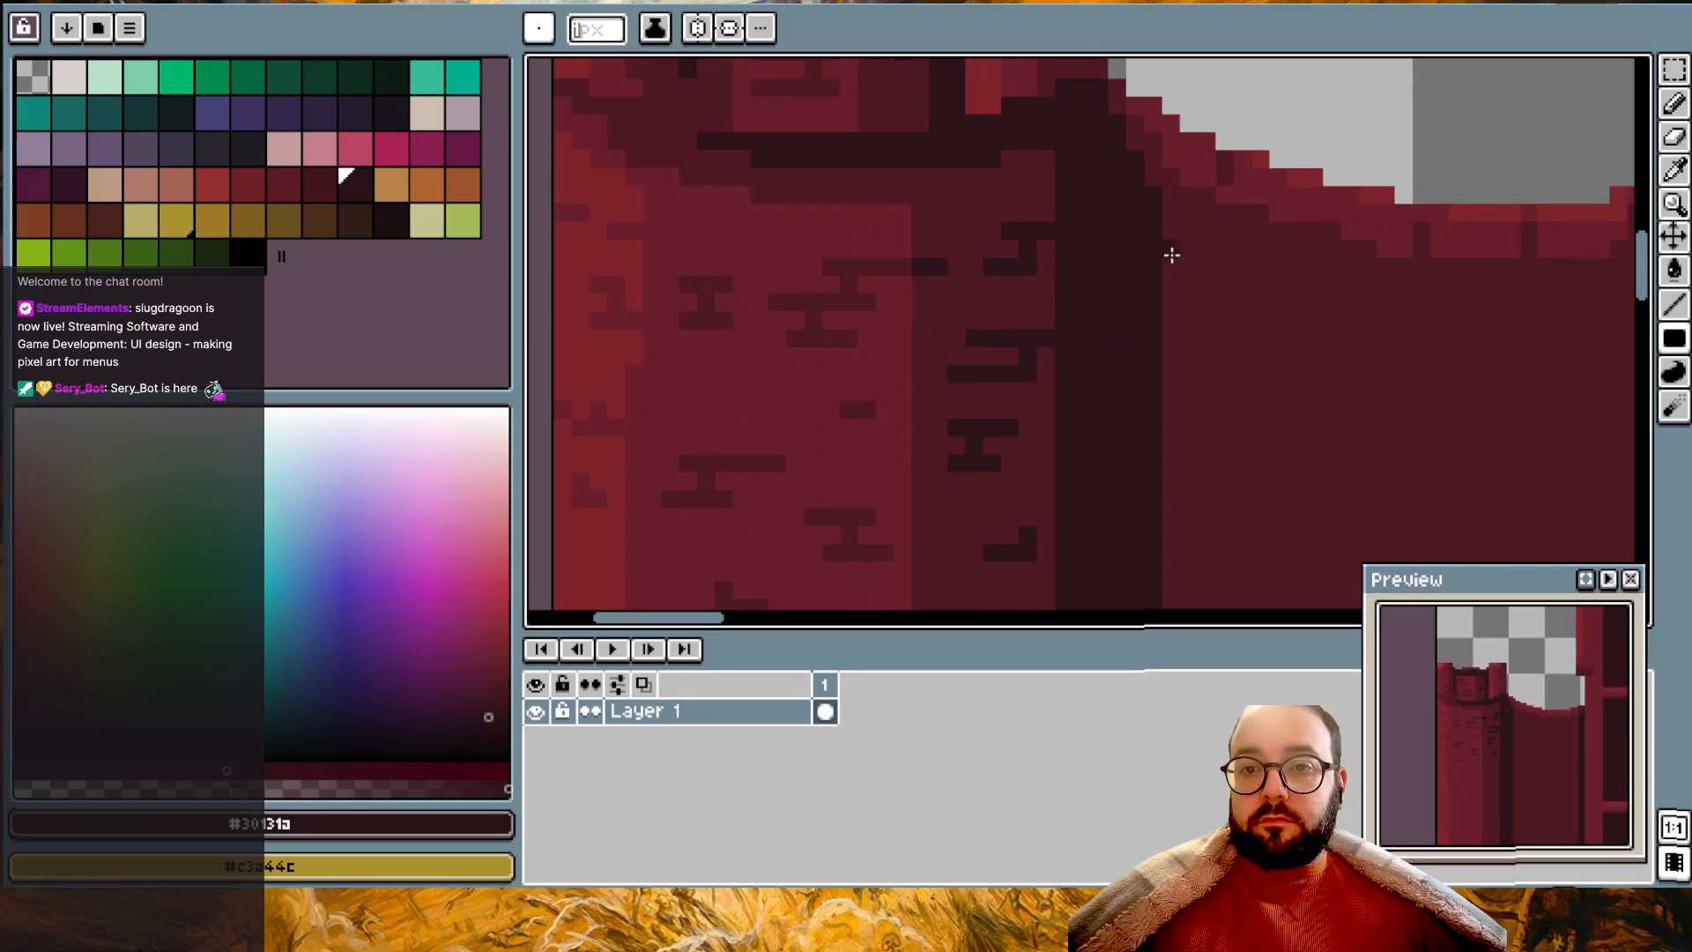
drag(1178, 272, 1196, 283)
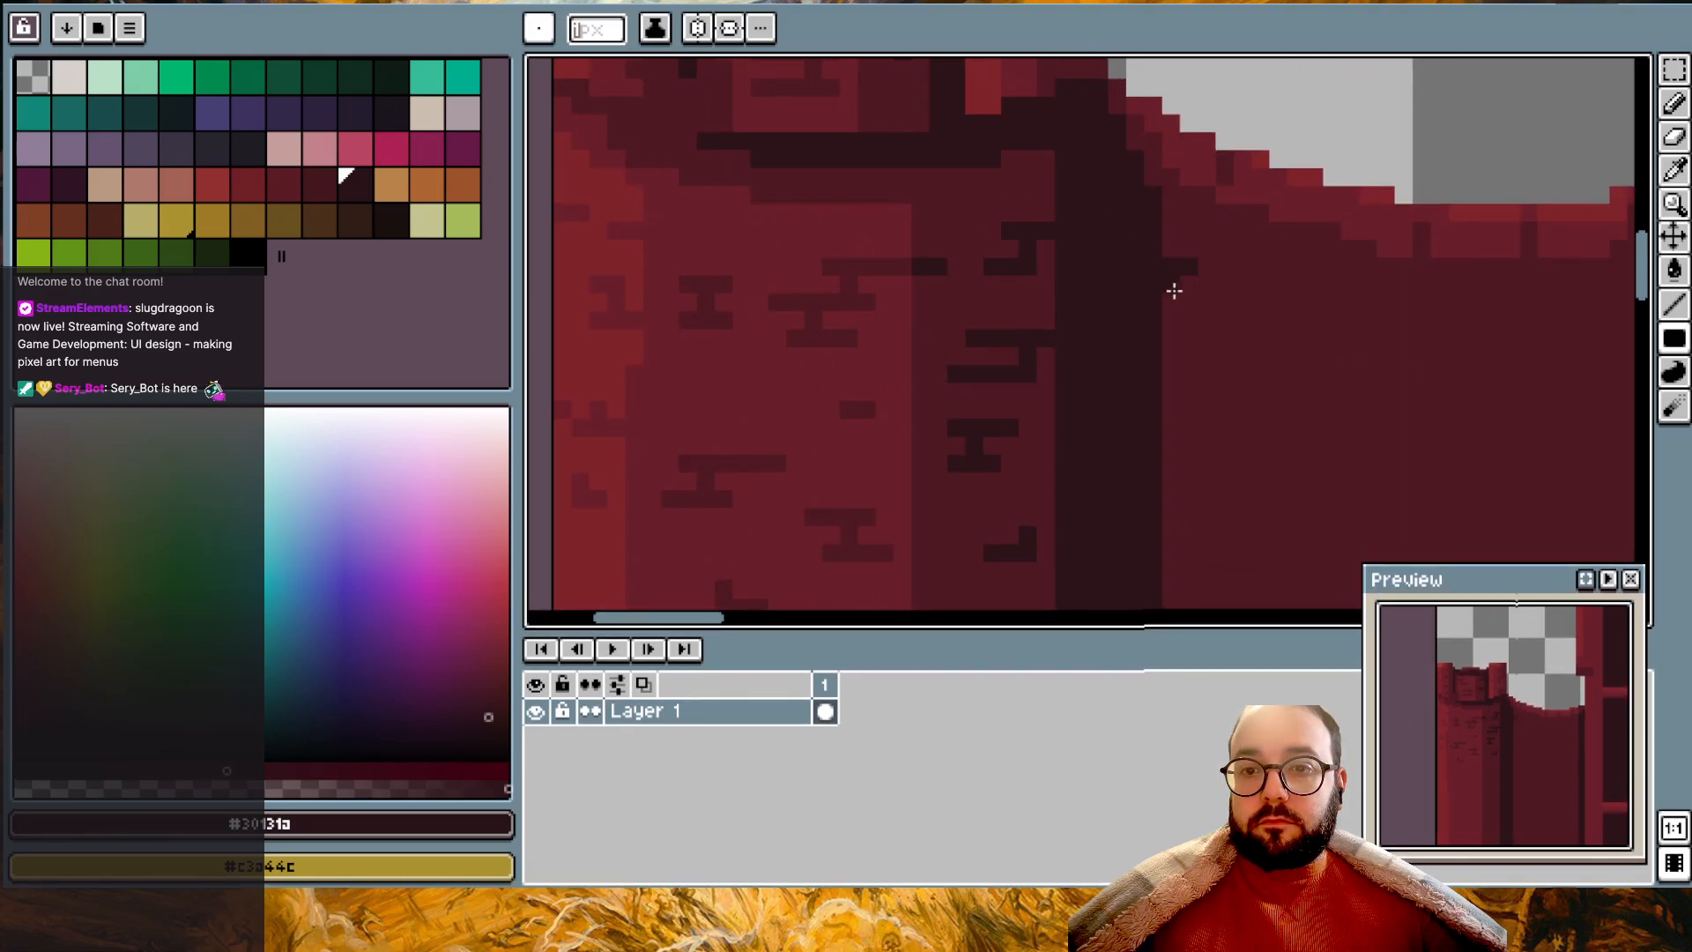
mouse_move(1212, 309)
mouse_down()
mouse_move(1234, 314)
mouse_move(1240, 351)
mouse_move(1284, 352)
mouse_up()
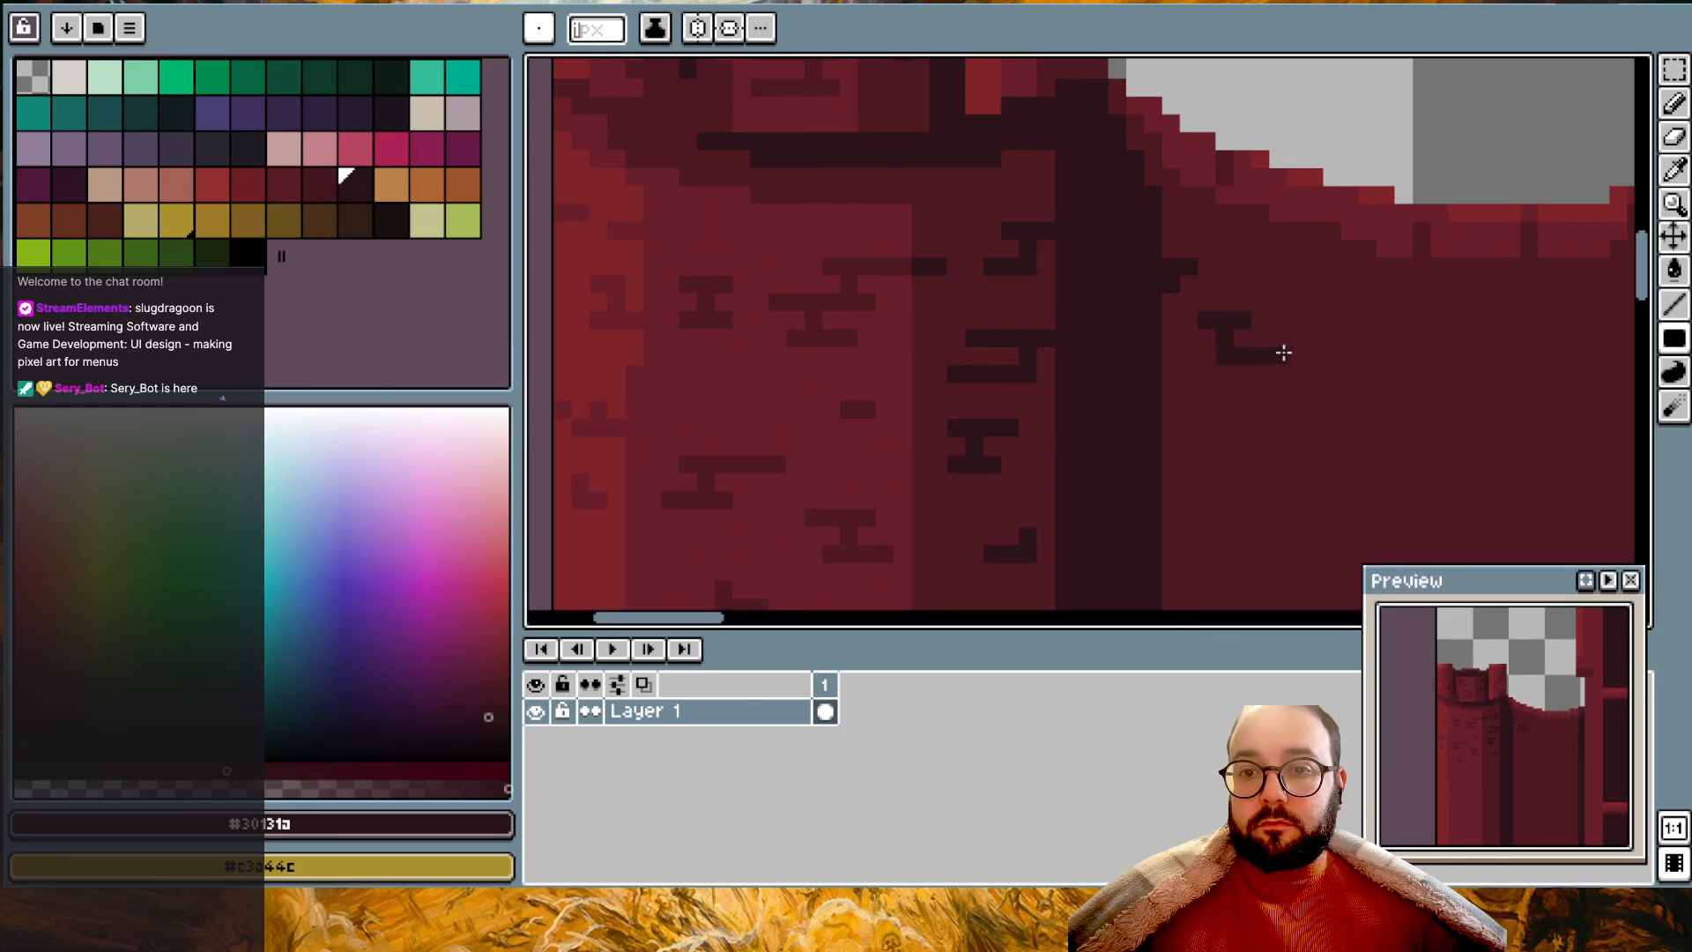
middle_drag(1284, 352, 1095, 359)
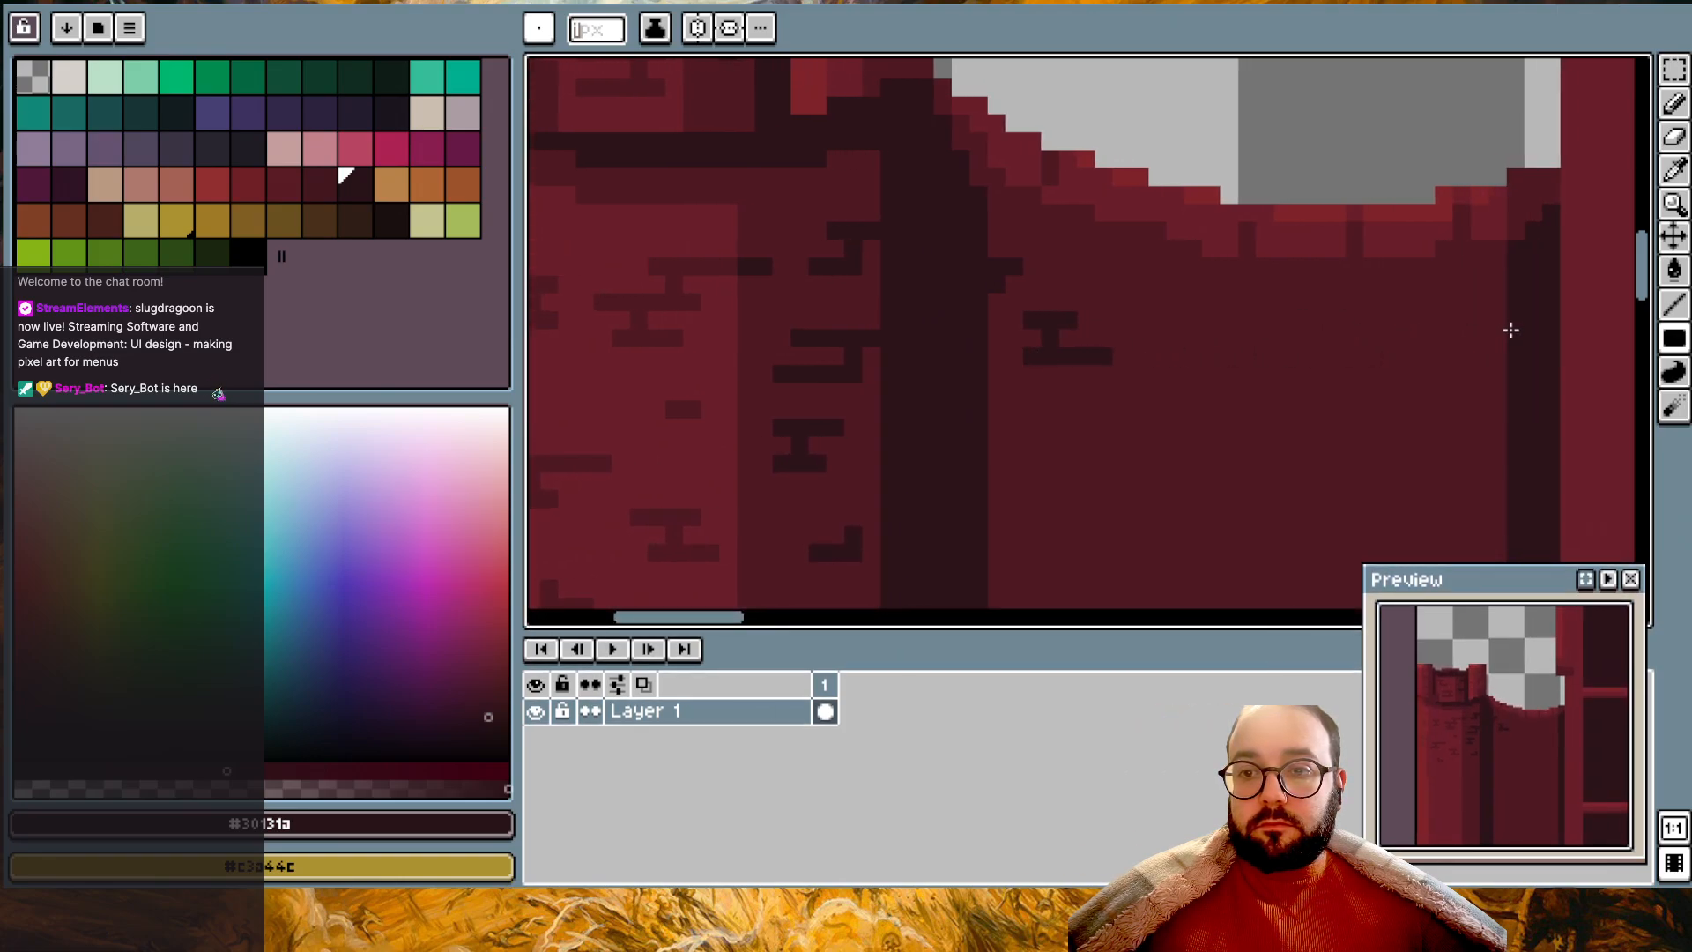
- Draw staggered #30131a brick joints reaching inward from the dark strip beside the shelf, undoing the misplaced strokes
drag(1509, 339, 1401, 340)
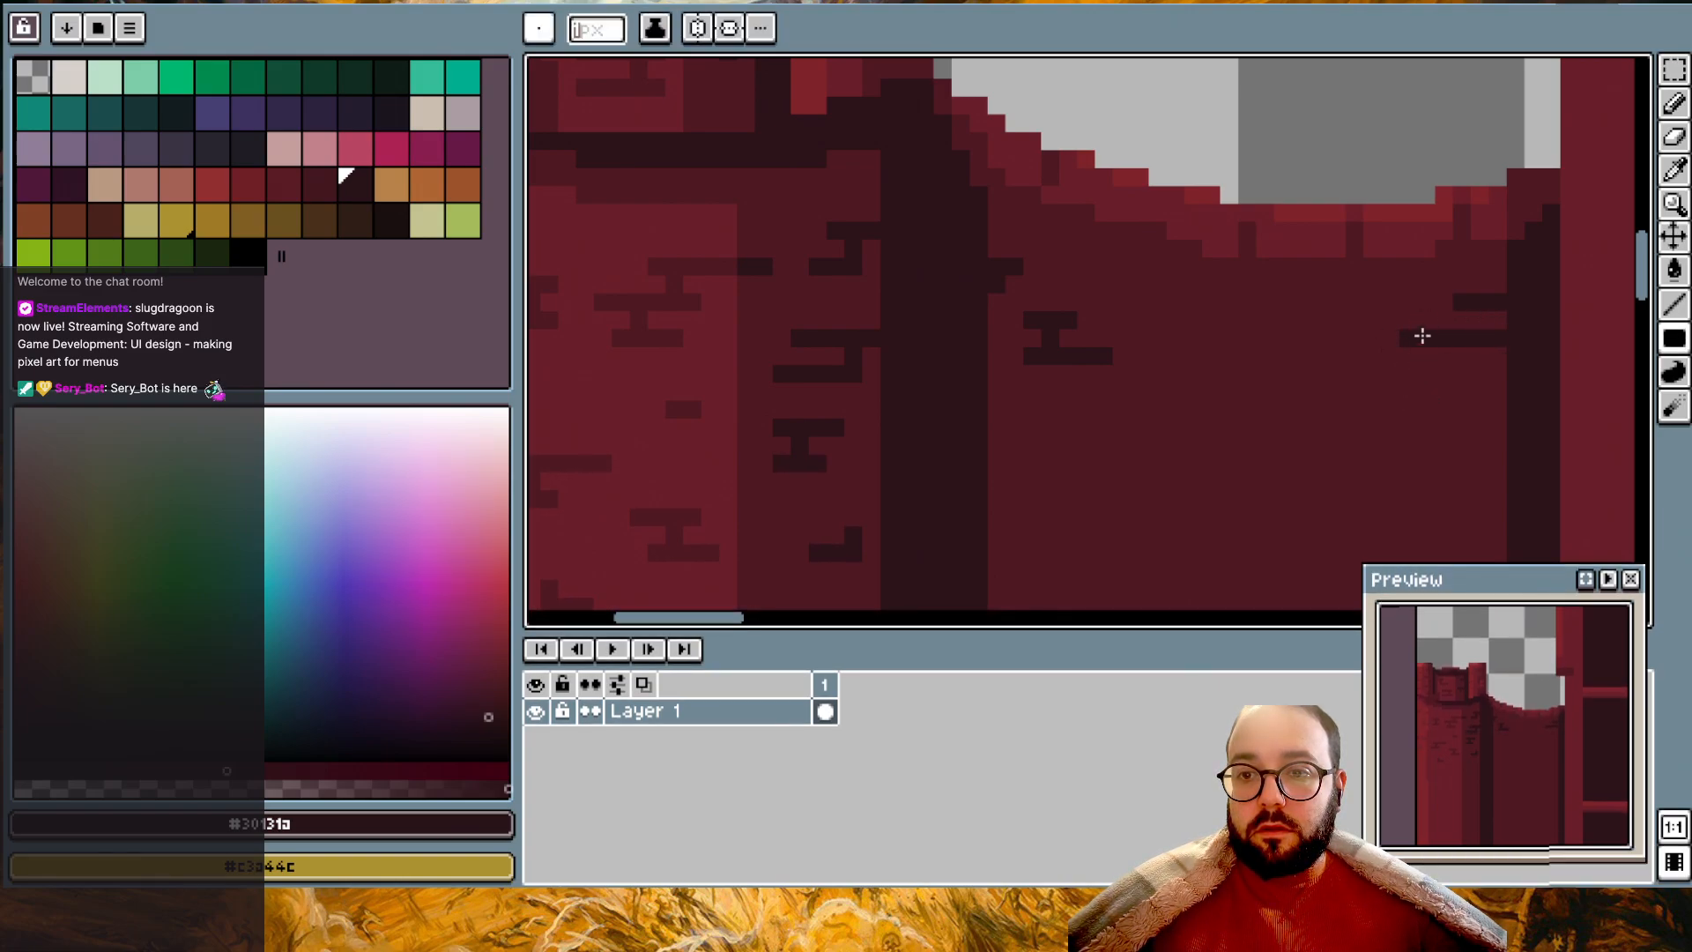
key(ctrl+z)
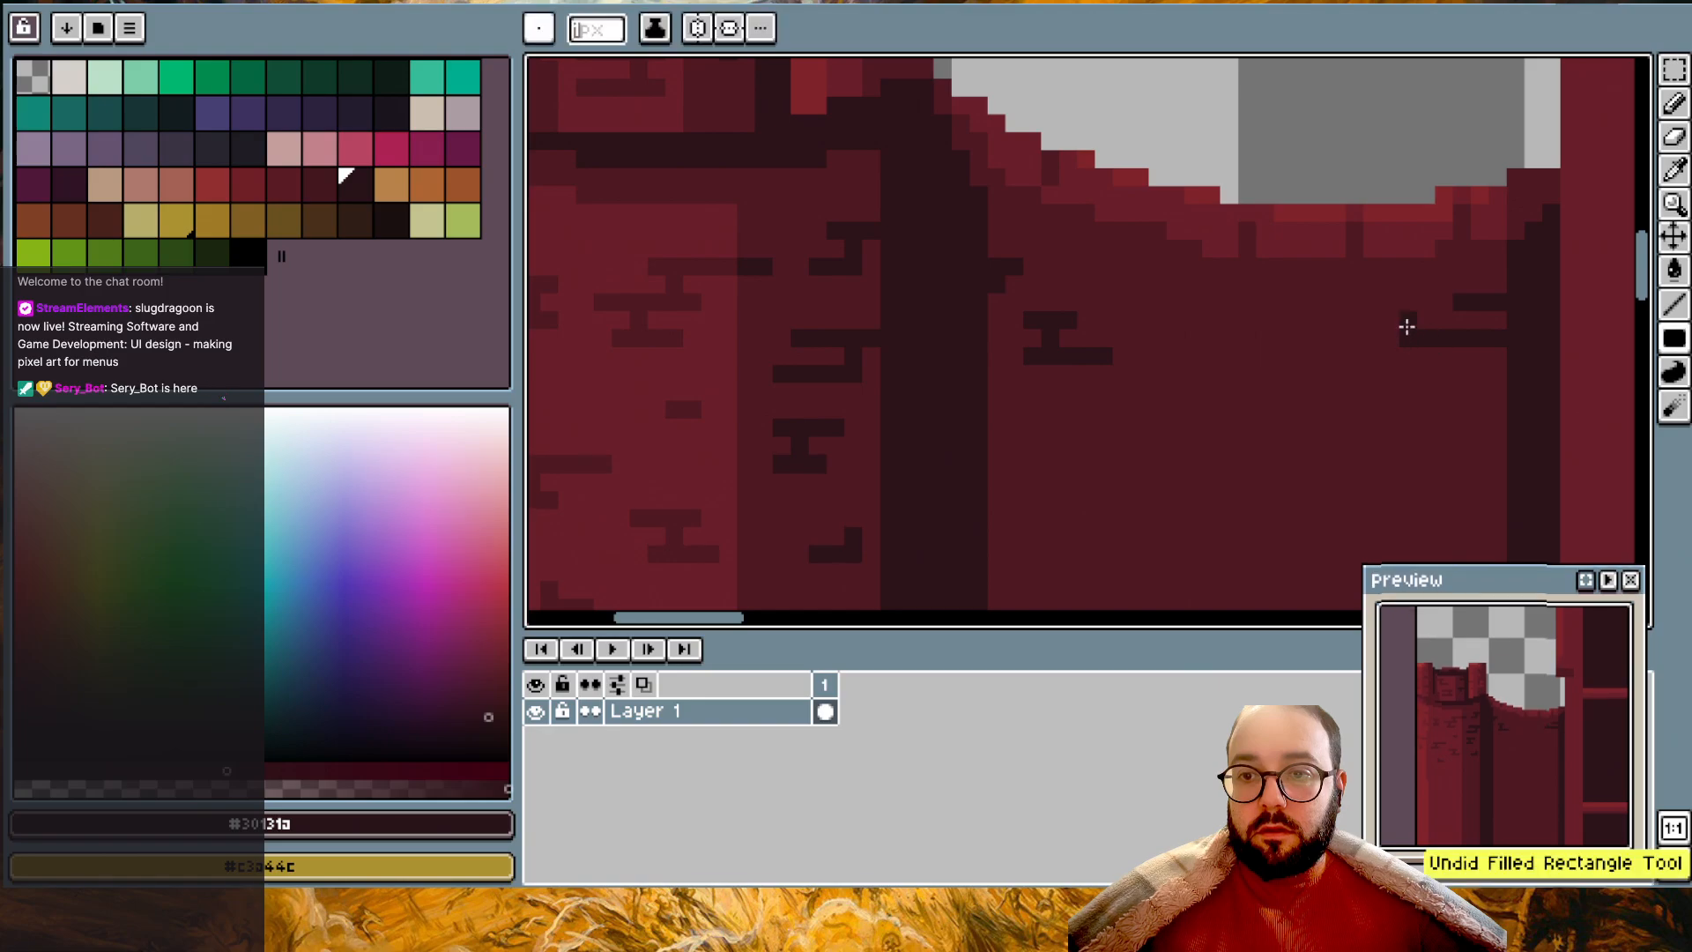
mouse_move(1382, 340)
mouse_down()
mouse_move(1394, 321)
mouse_move(1397, 359)
mouse_move(1420, 370)
mouse_move(1322, 370)
mouse_up()
key(ctrl+z)
- Add two short stacked #30131a dashes in the middle of the upper wall and a small one closer to the rim
scroll(1431, 384, down, 2)
drag(1181, 271, 1247, 272)
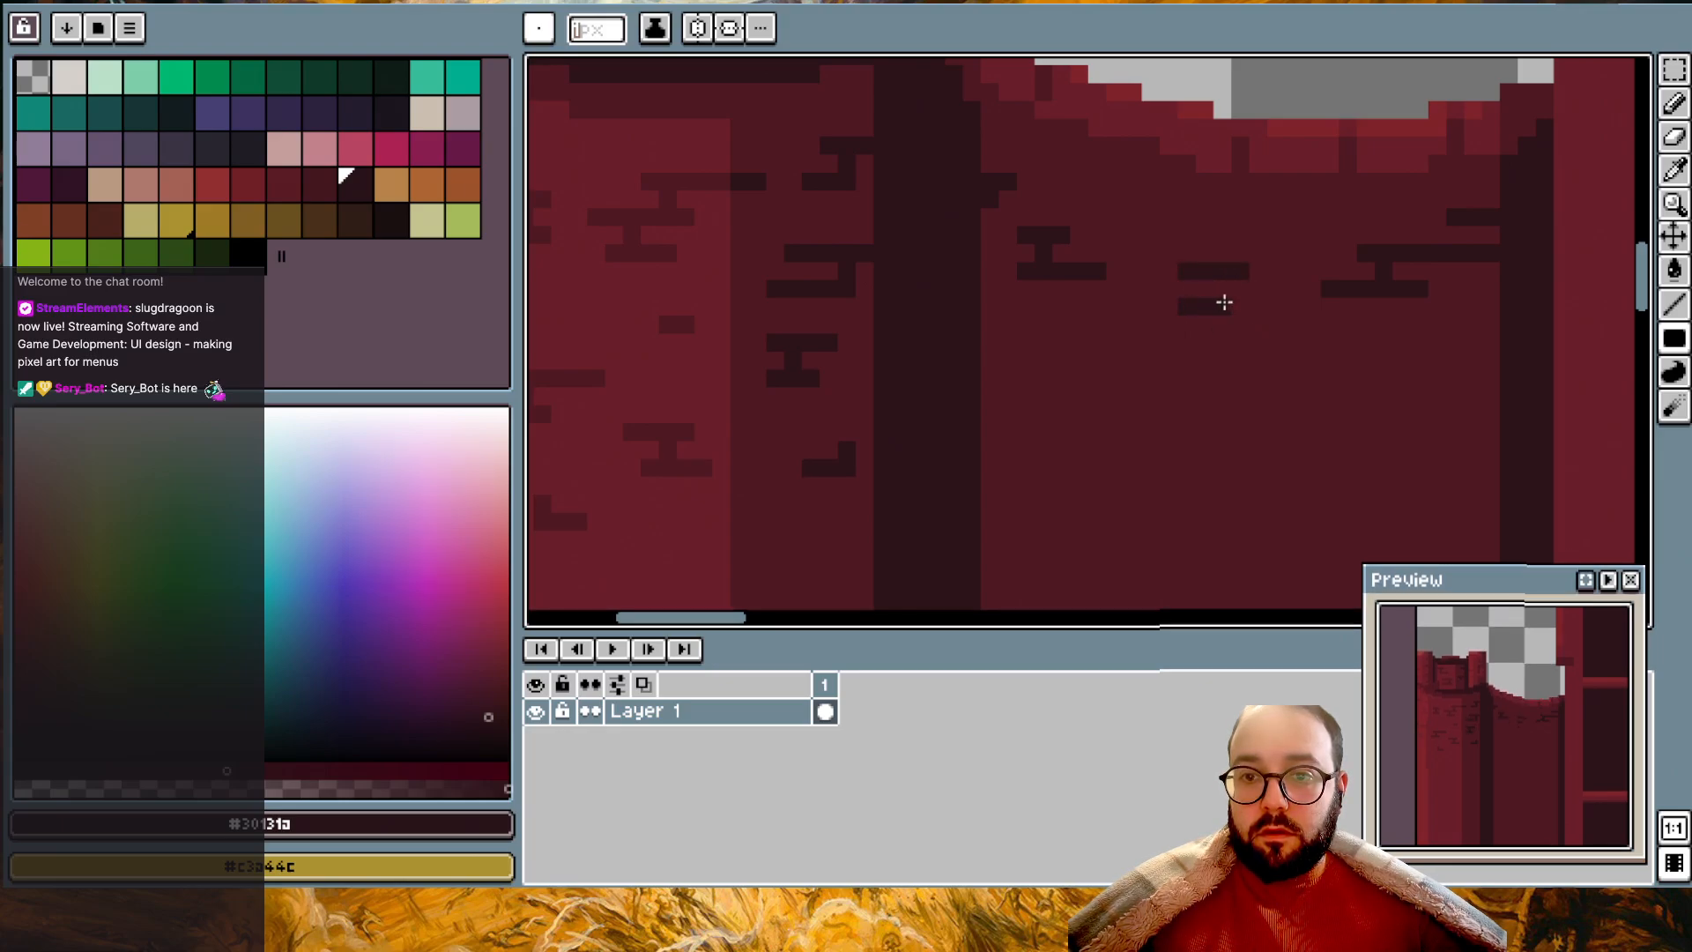
scroll(1360, 385, down, 1)
scroll(1358, 383, up, 1)
scroll(1358, 383, down, 1)
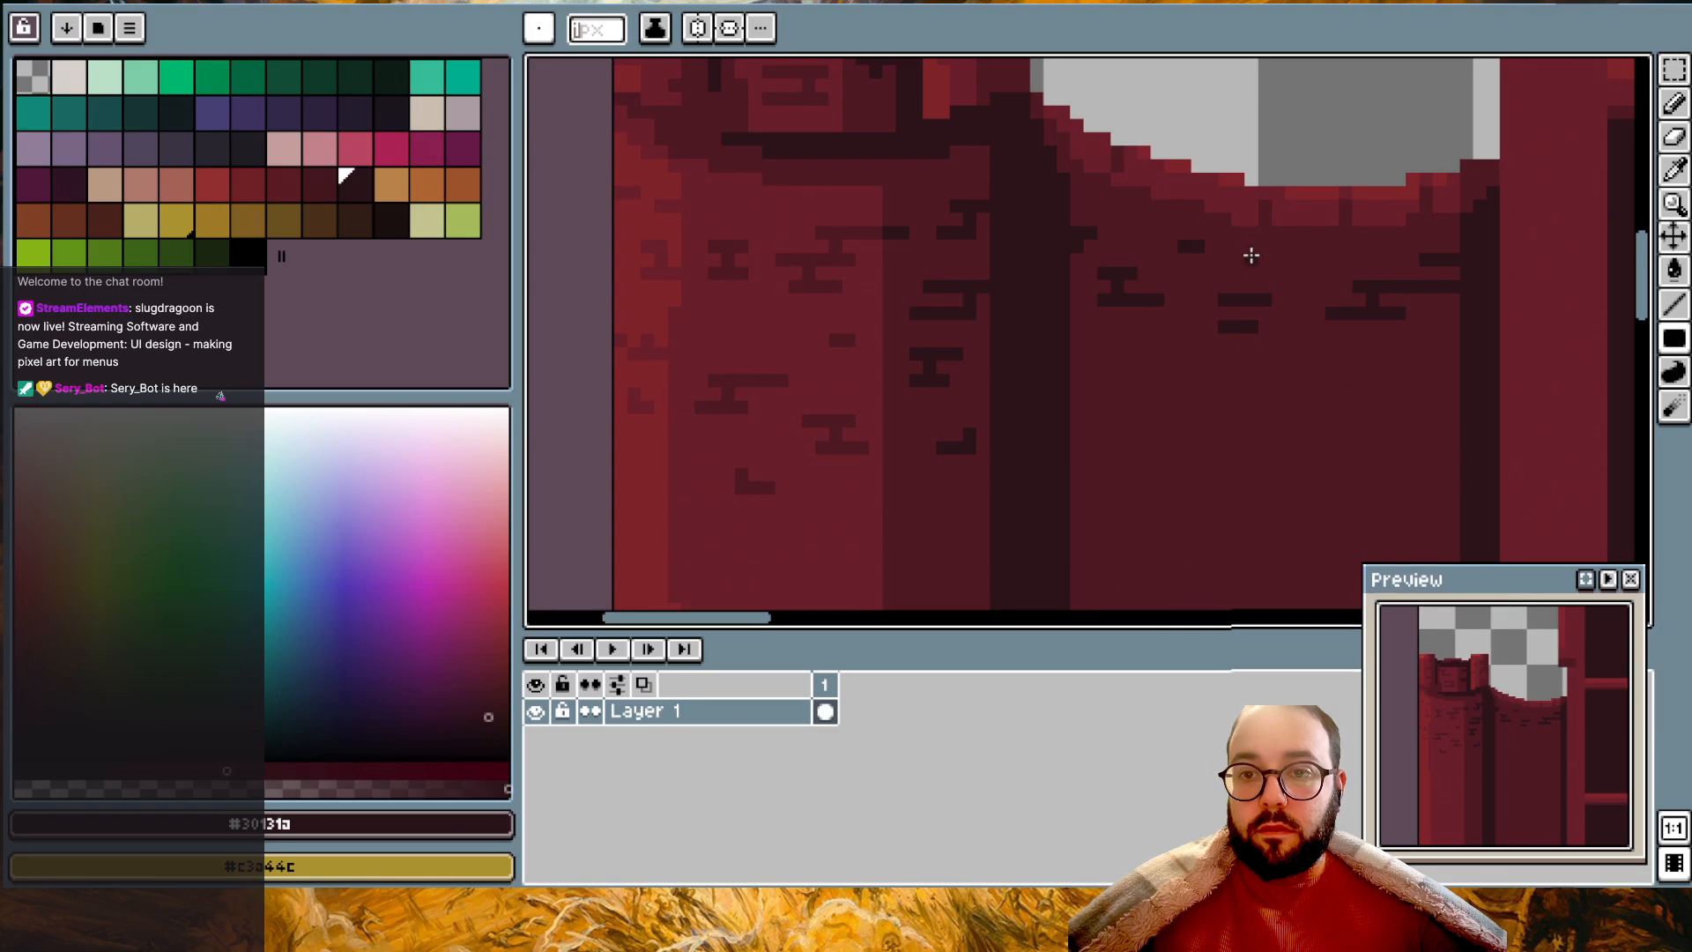
- Sample the rim's #702930 and add a short brick dash just beneath the low middle of the wall's rim
alt+click(1310, 208)
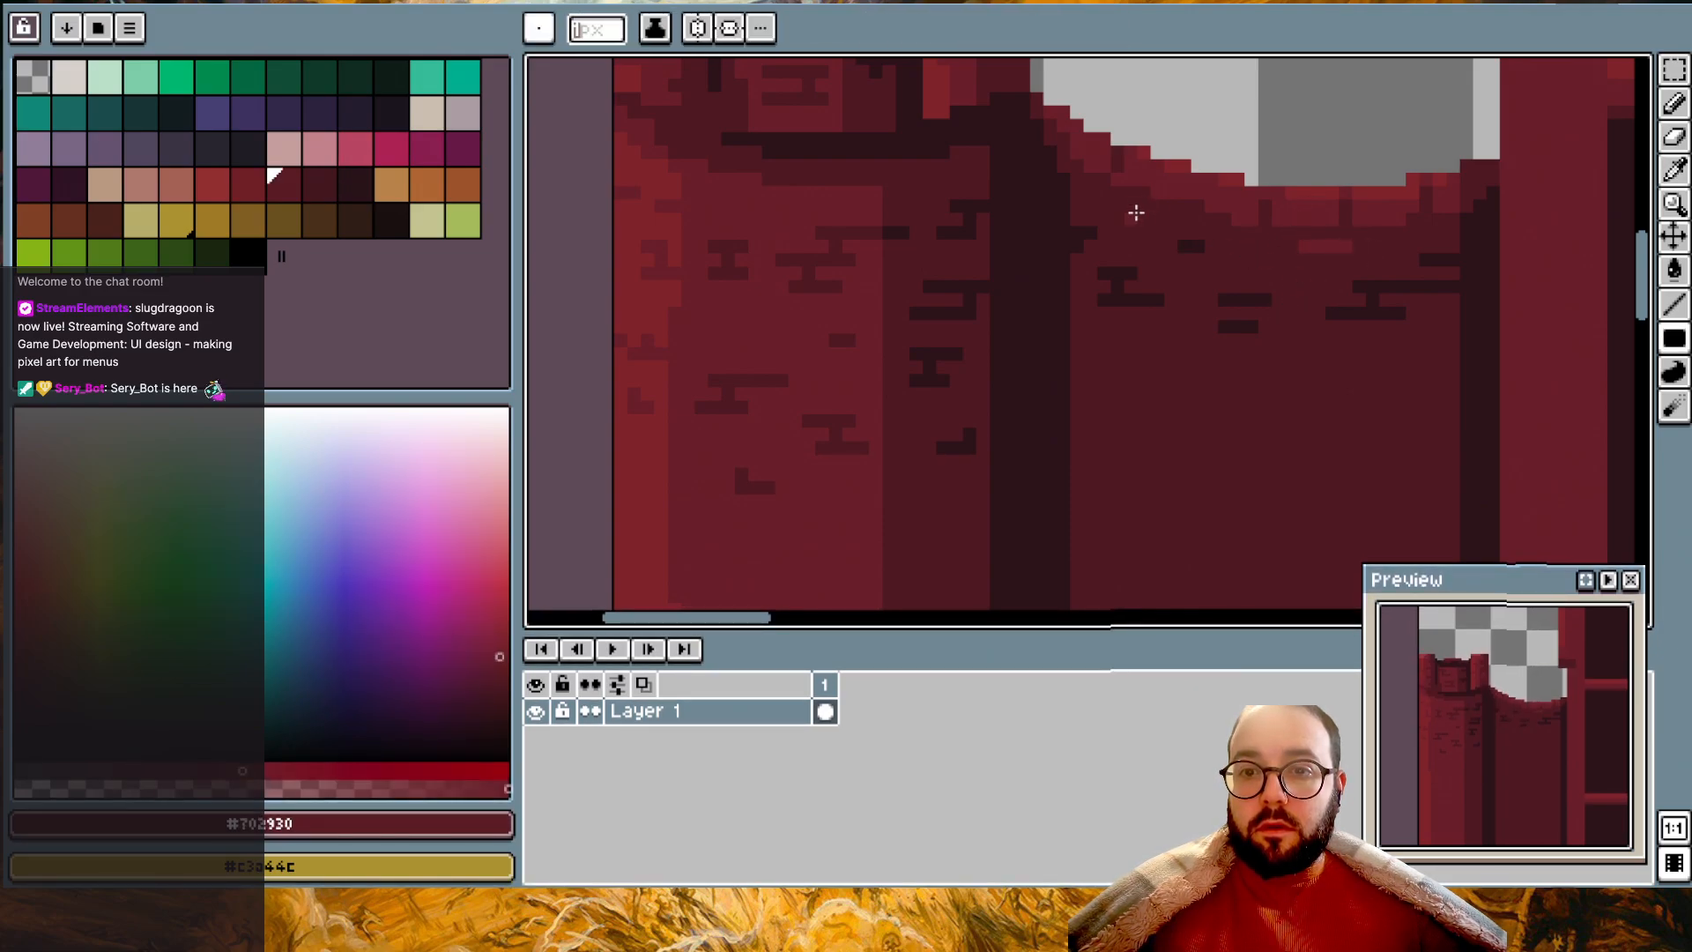
scroll(1190, 304, down, 1)
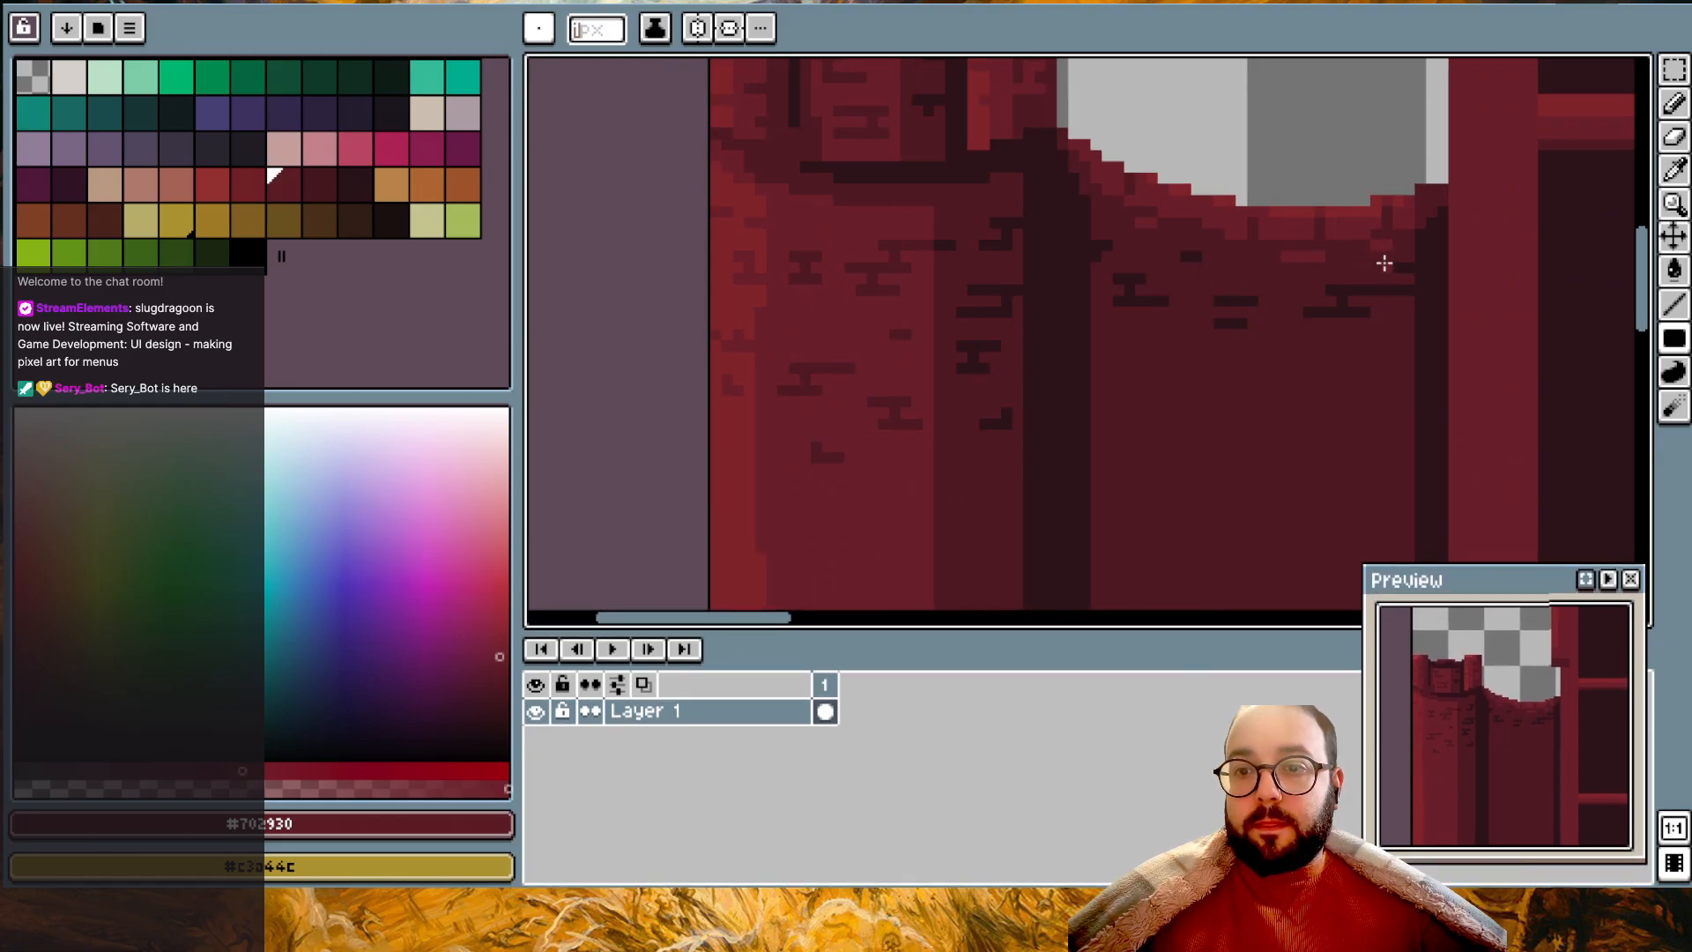
key(ctrl+z)
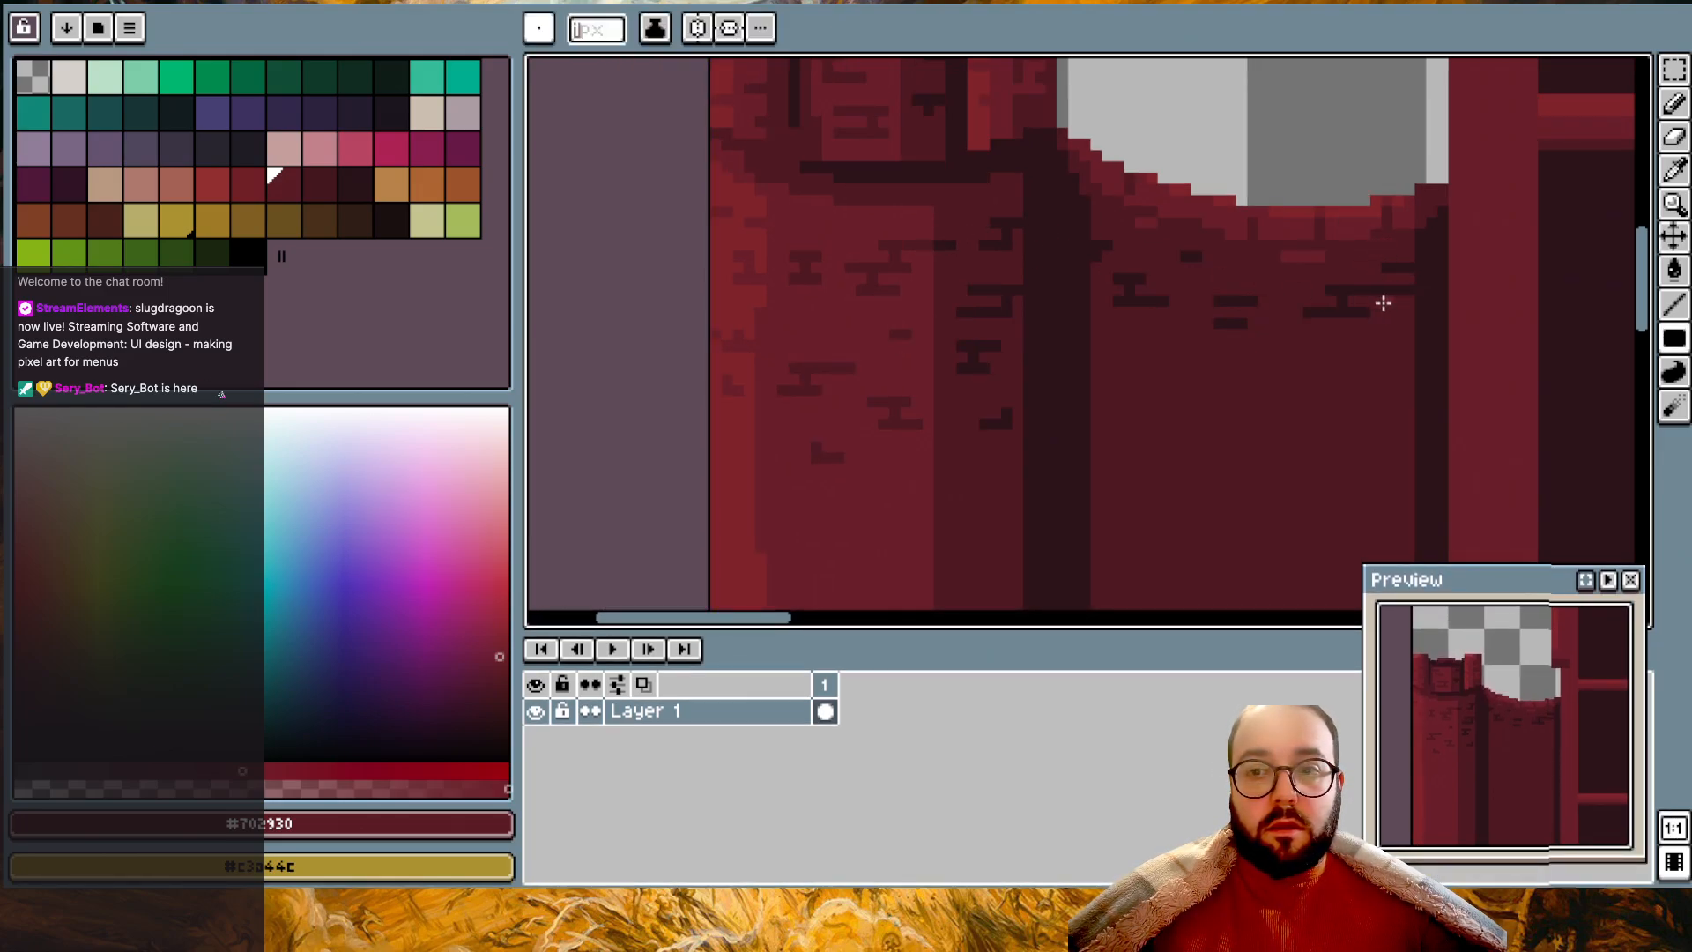
- Sample #30131a and widen the dark shading strips at both sides of the wall by one pixel, running down from the upper wall
alt+click(1431, 341)
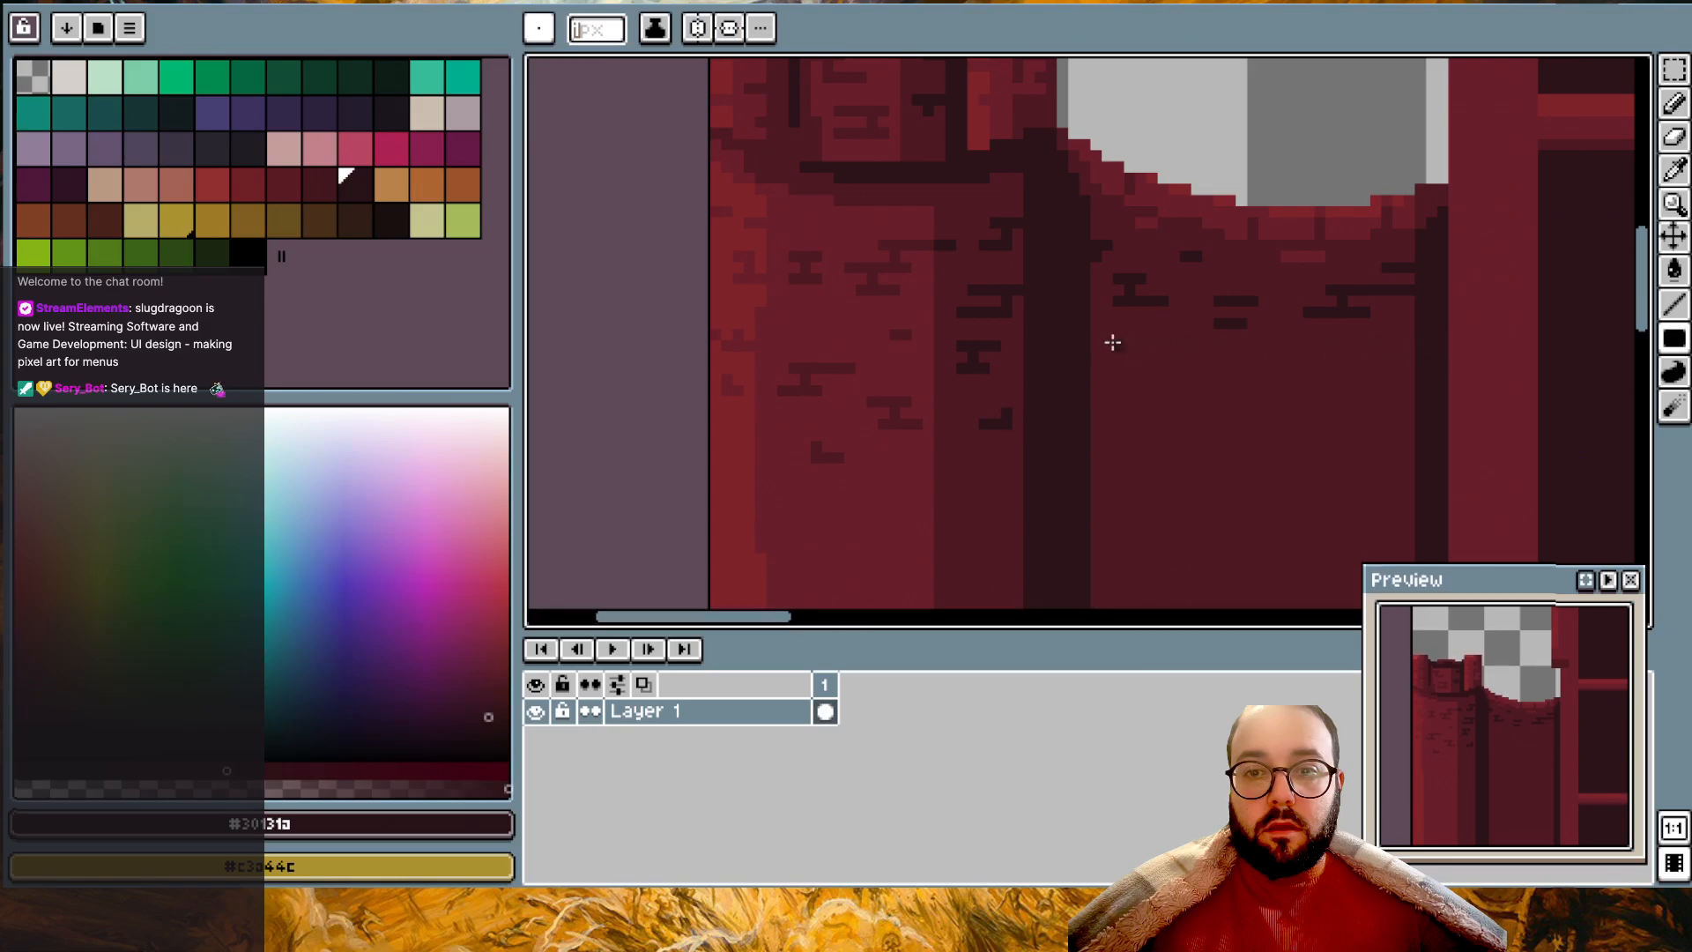
drag(1094, 268, 1093, 600)
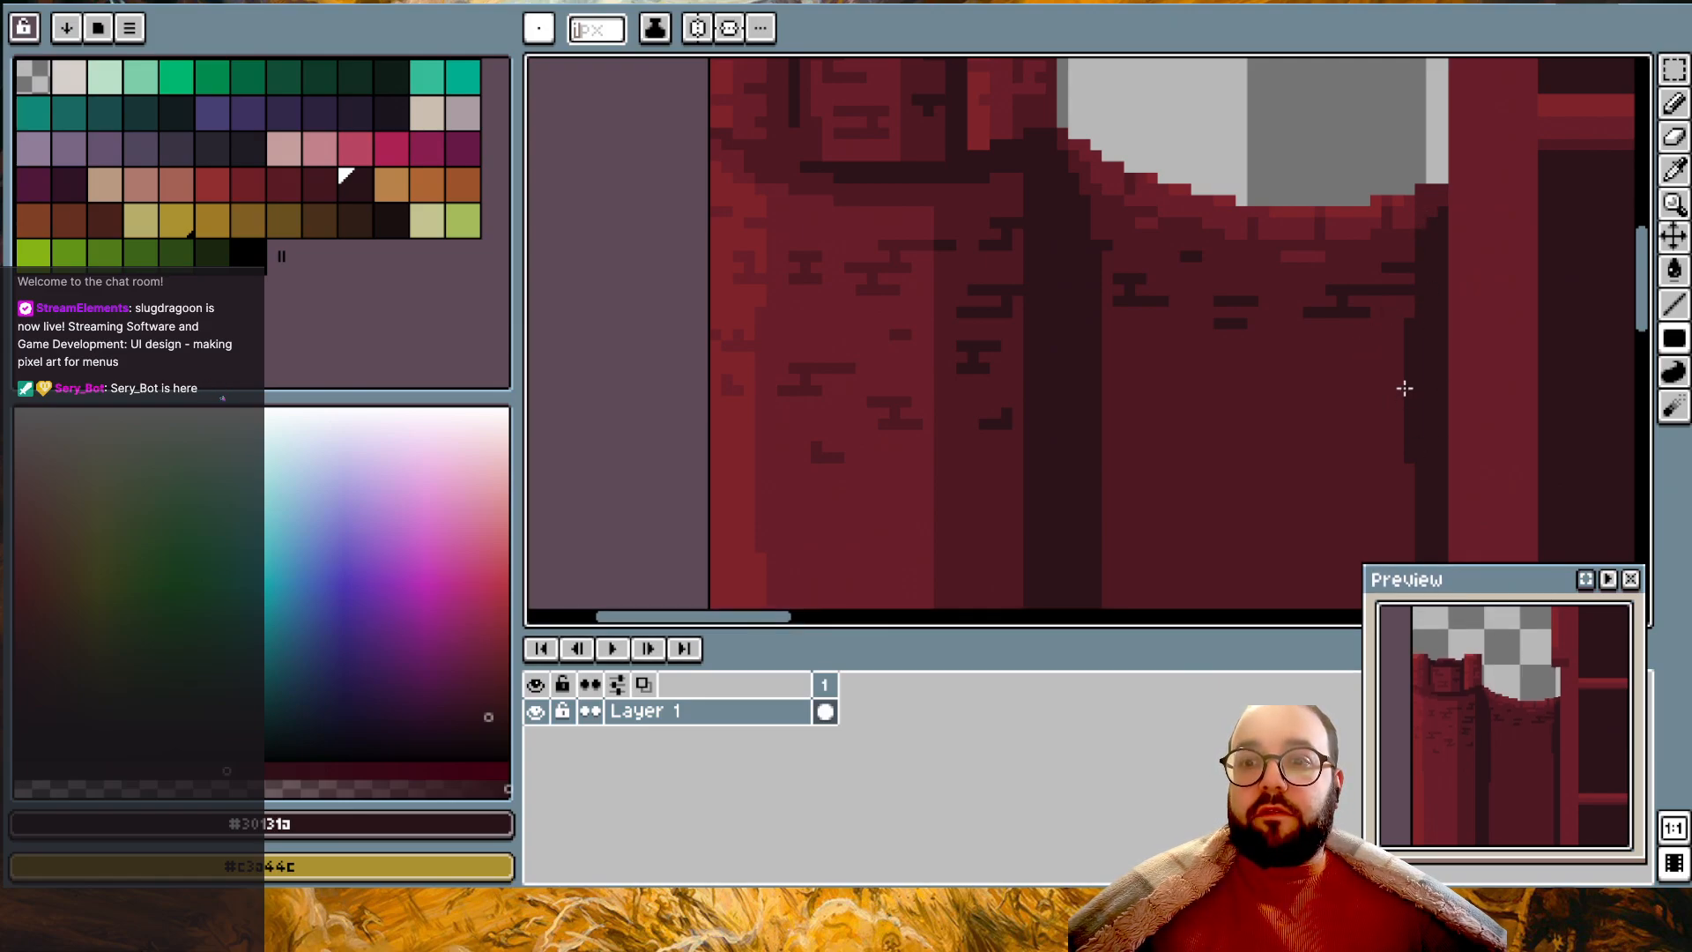
- Add further #30131a brick joints lower on the wall, along both dark strips and across its middle
drag(1401, 356, 1330, 375)
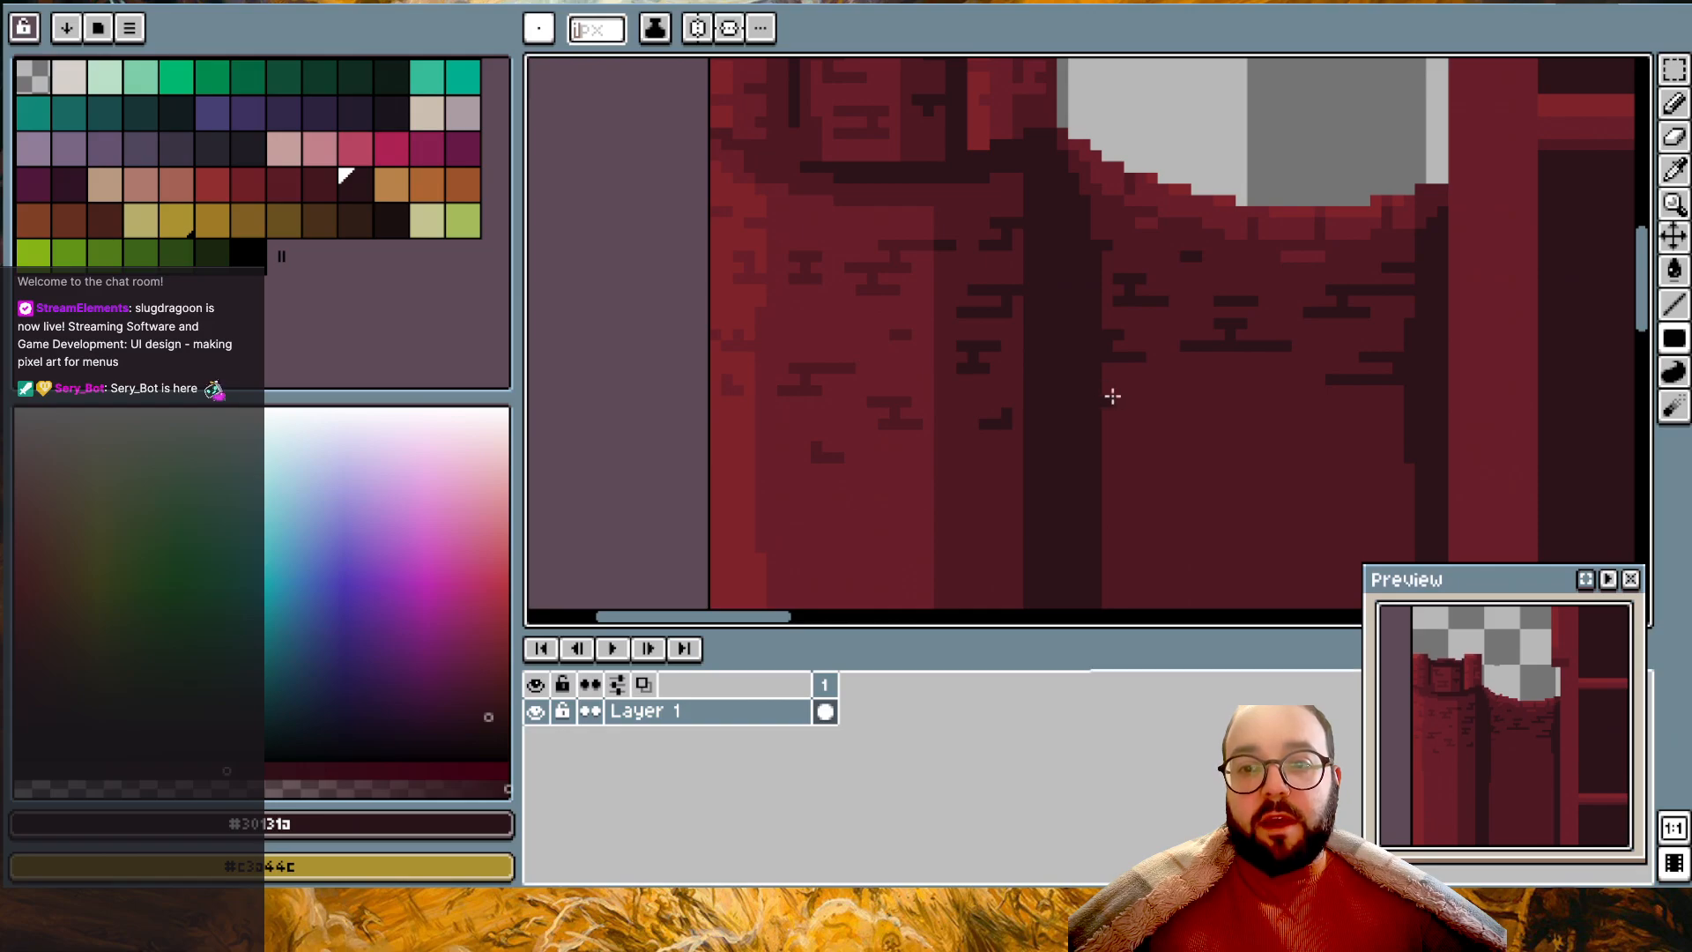
click(1165, 390)
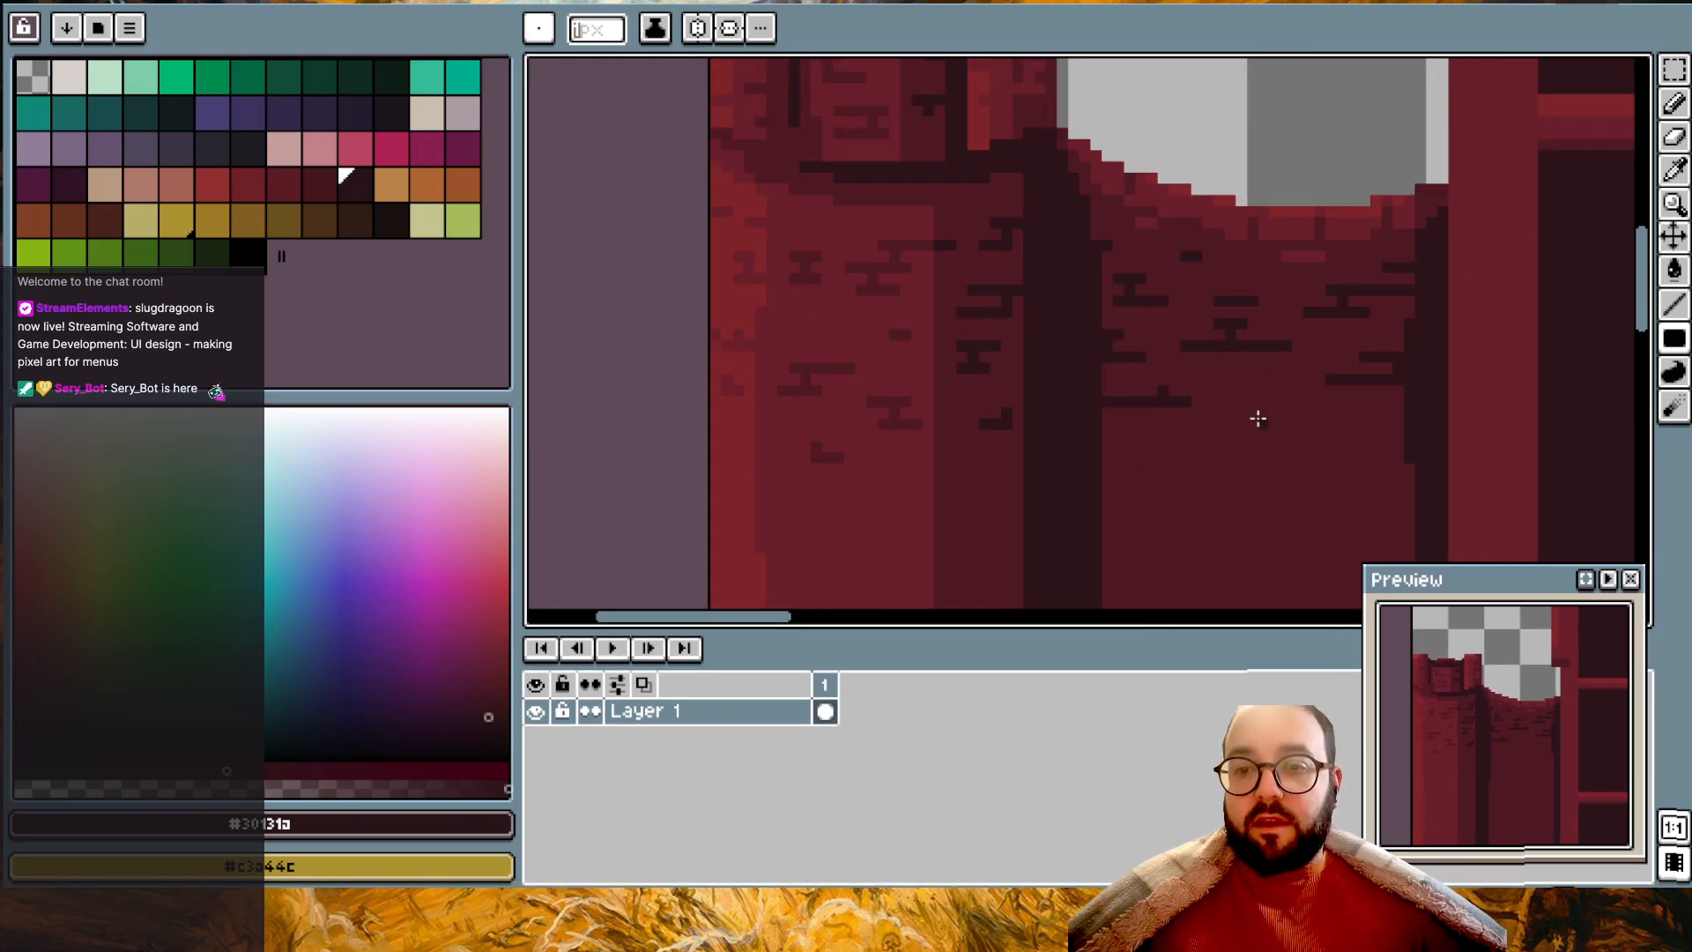
drag(1266, 414, 1370, 435)
click(1286, 423)
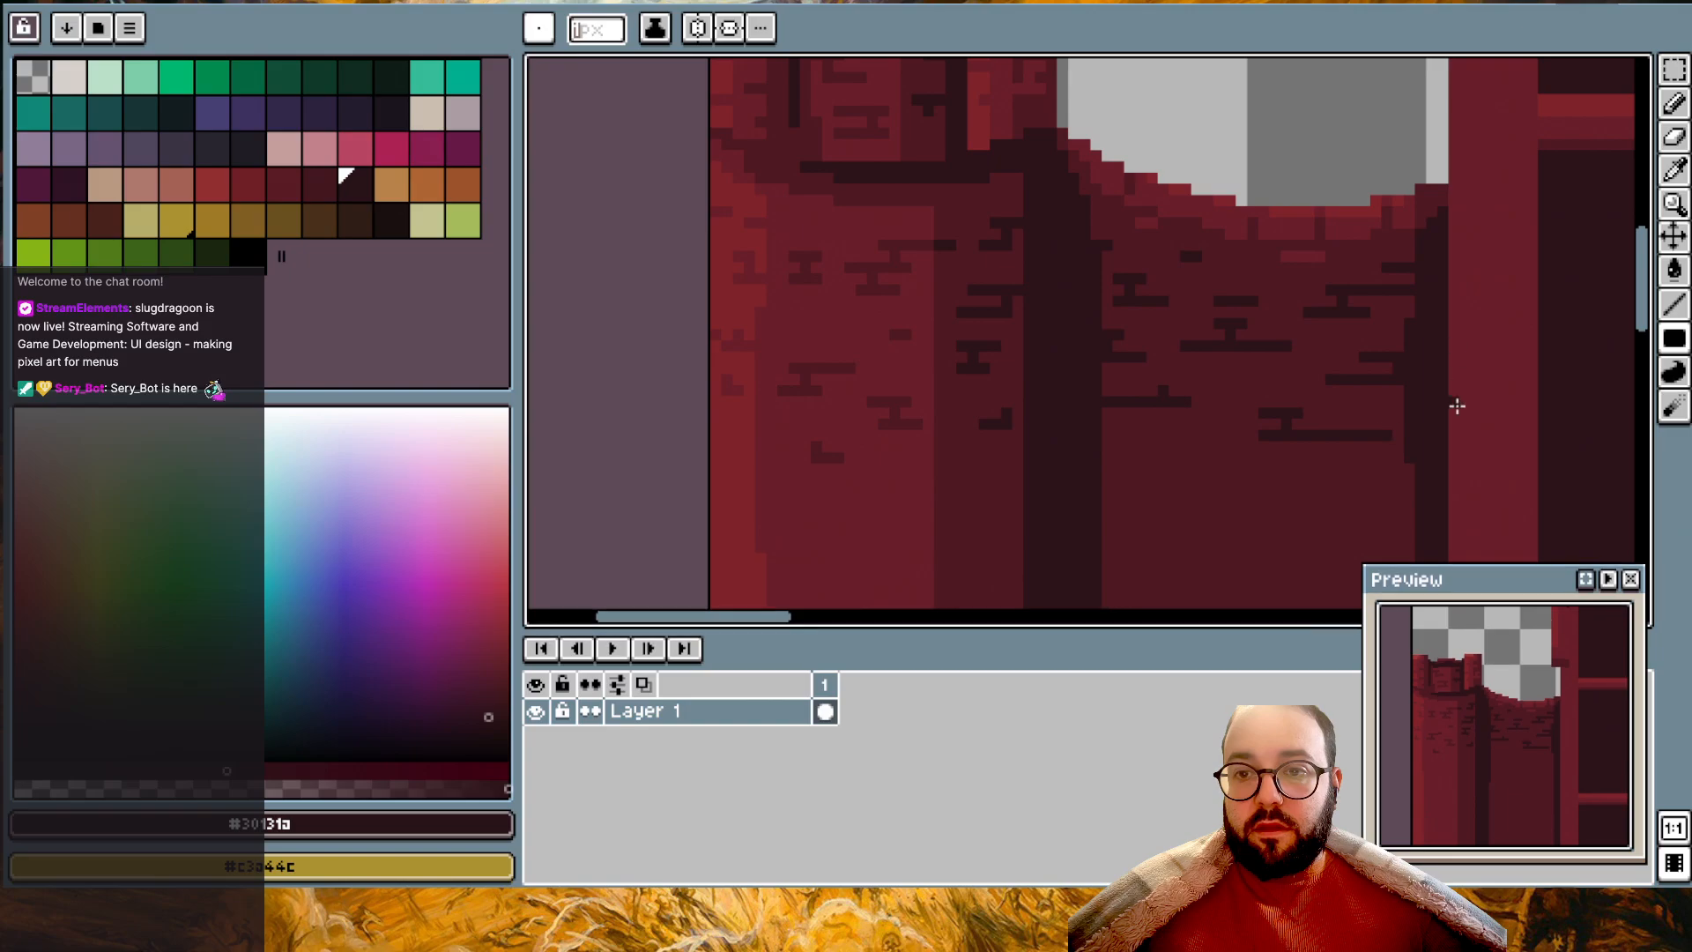
scroll(1458, 404, down, 2)
key(v)
key(b)
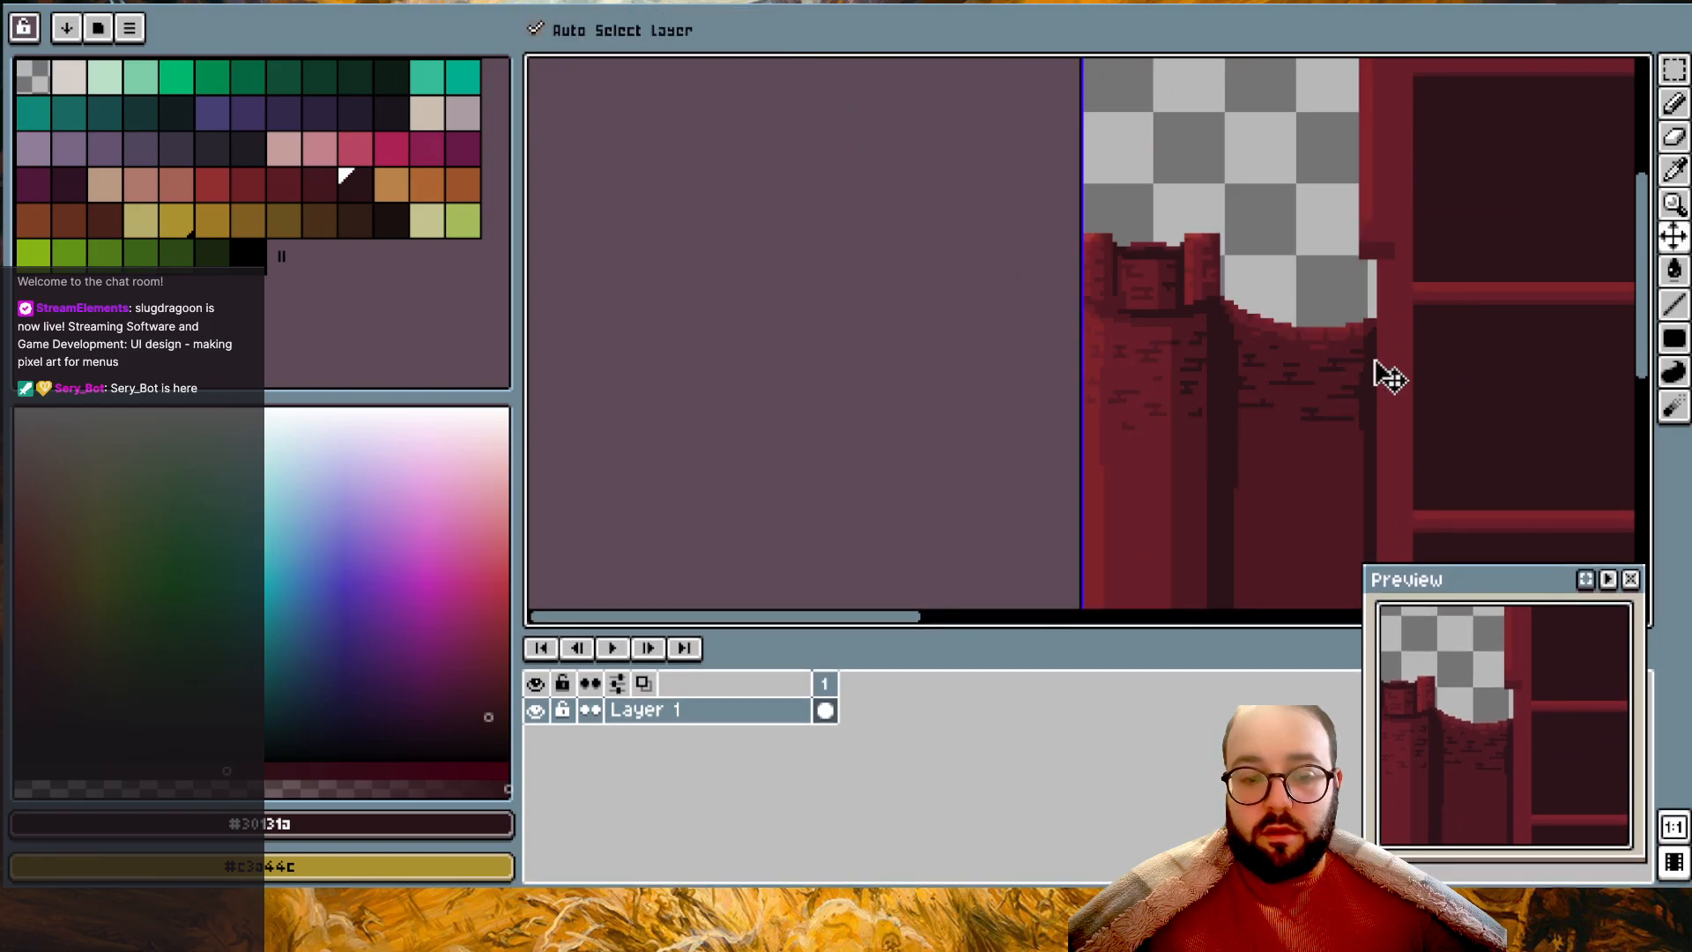
scroll(1313, 298, up, 4)
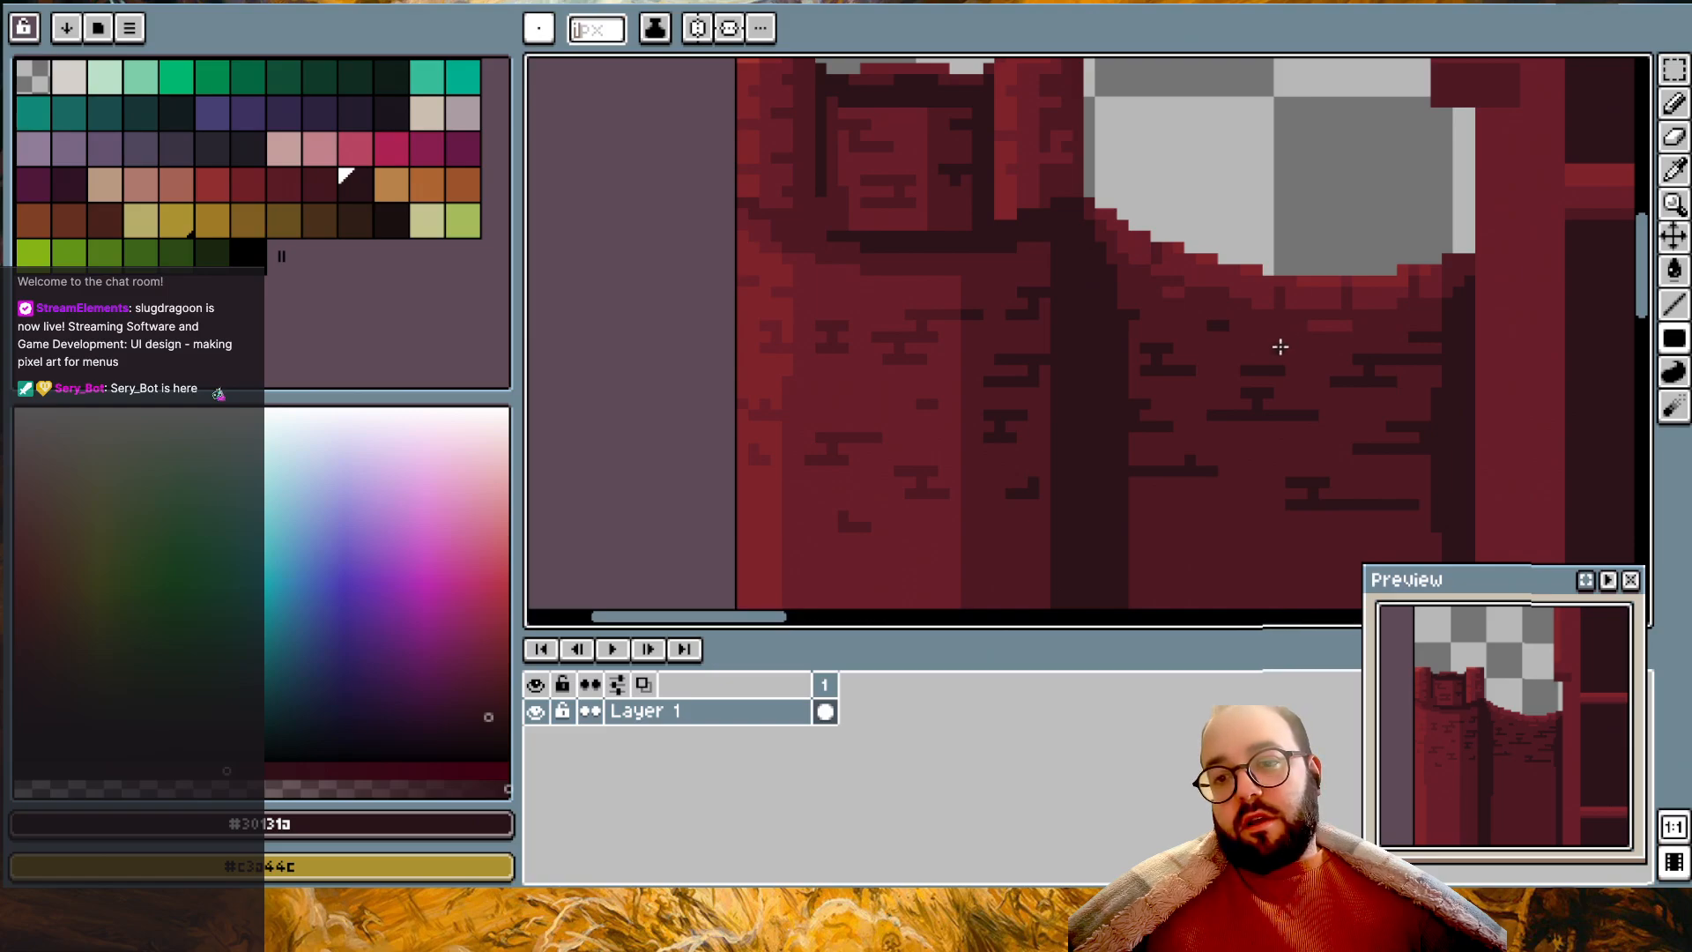
scroll(1248, 338, down, 3)
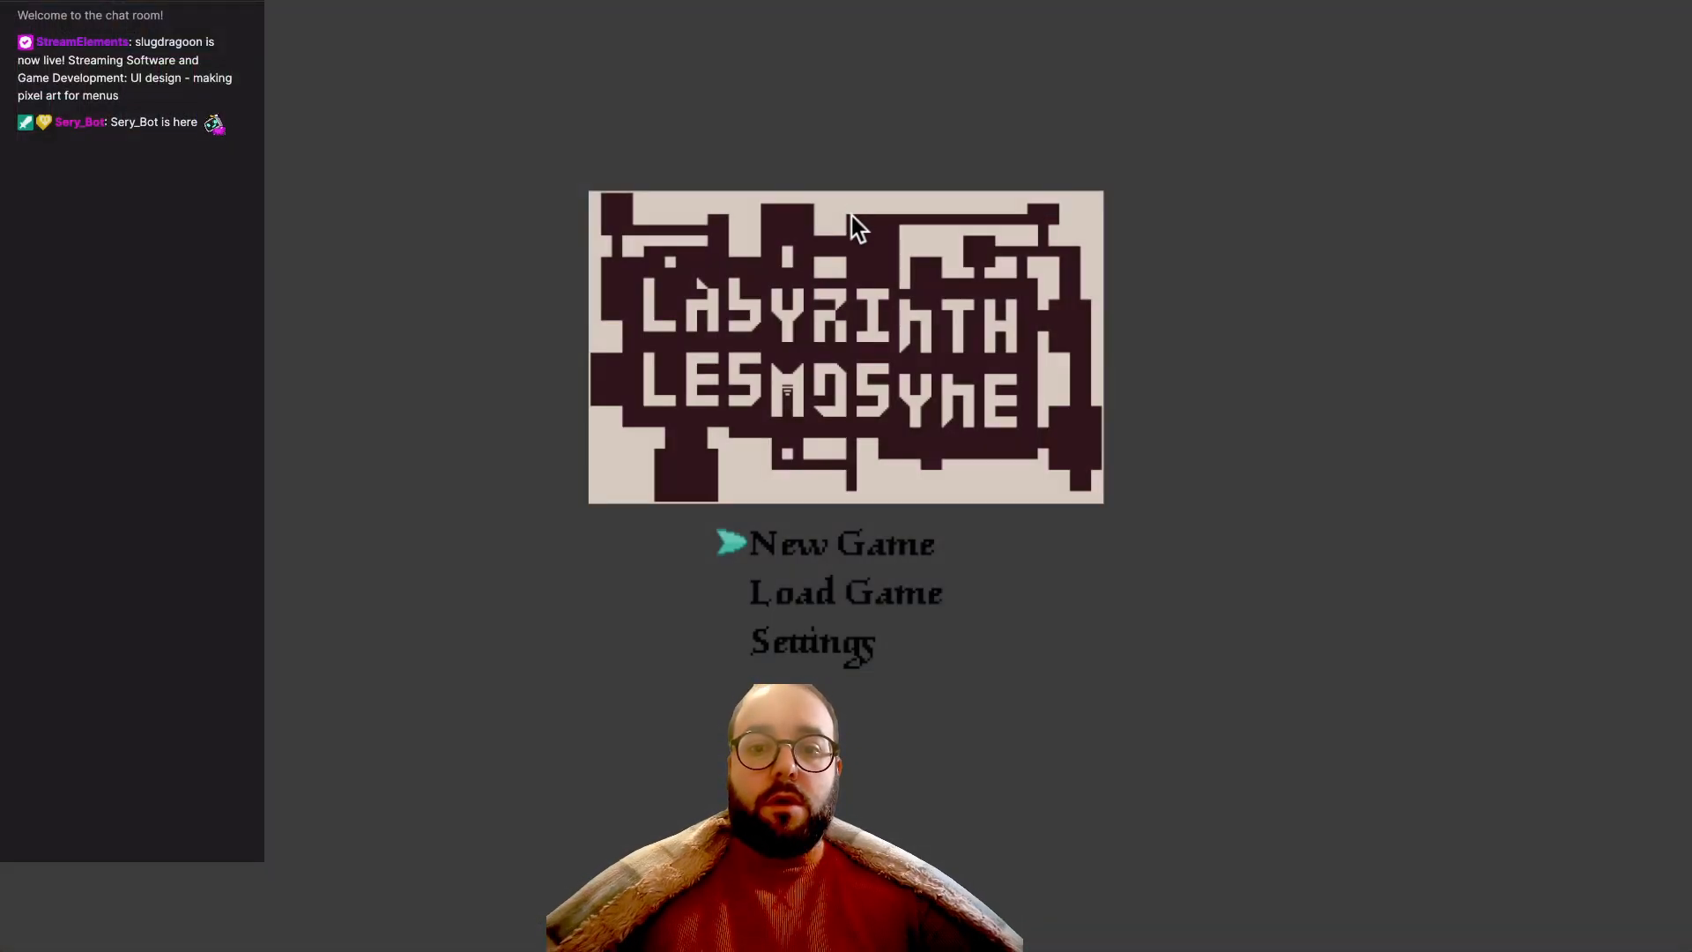
- Switch to the running Labyrinth Lesmosyne game, start a new game and walk ahead past the door into the plank corridor
key(Return)
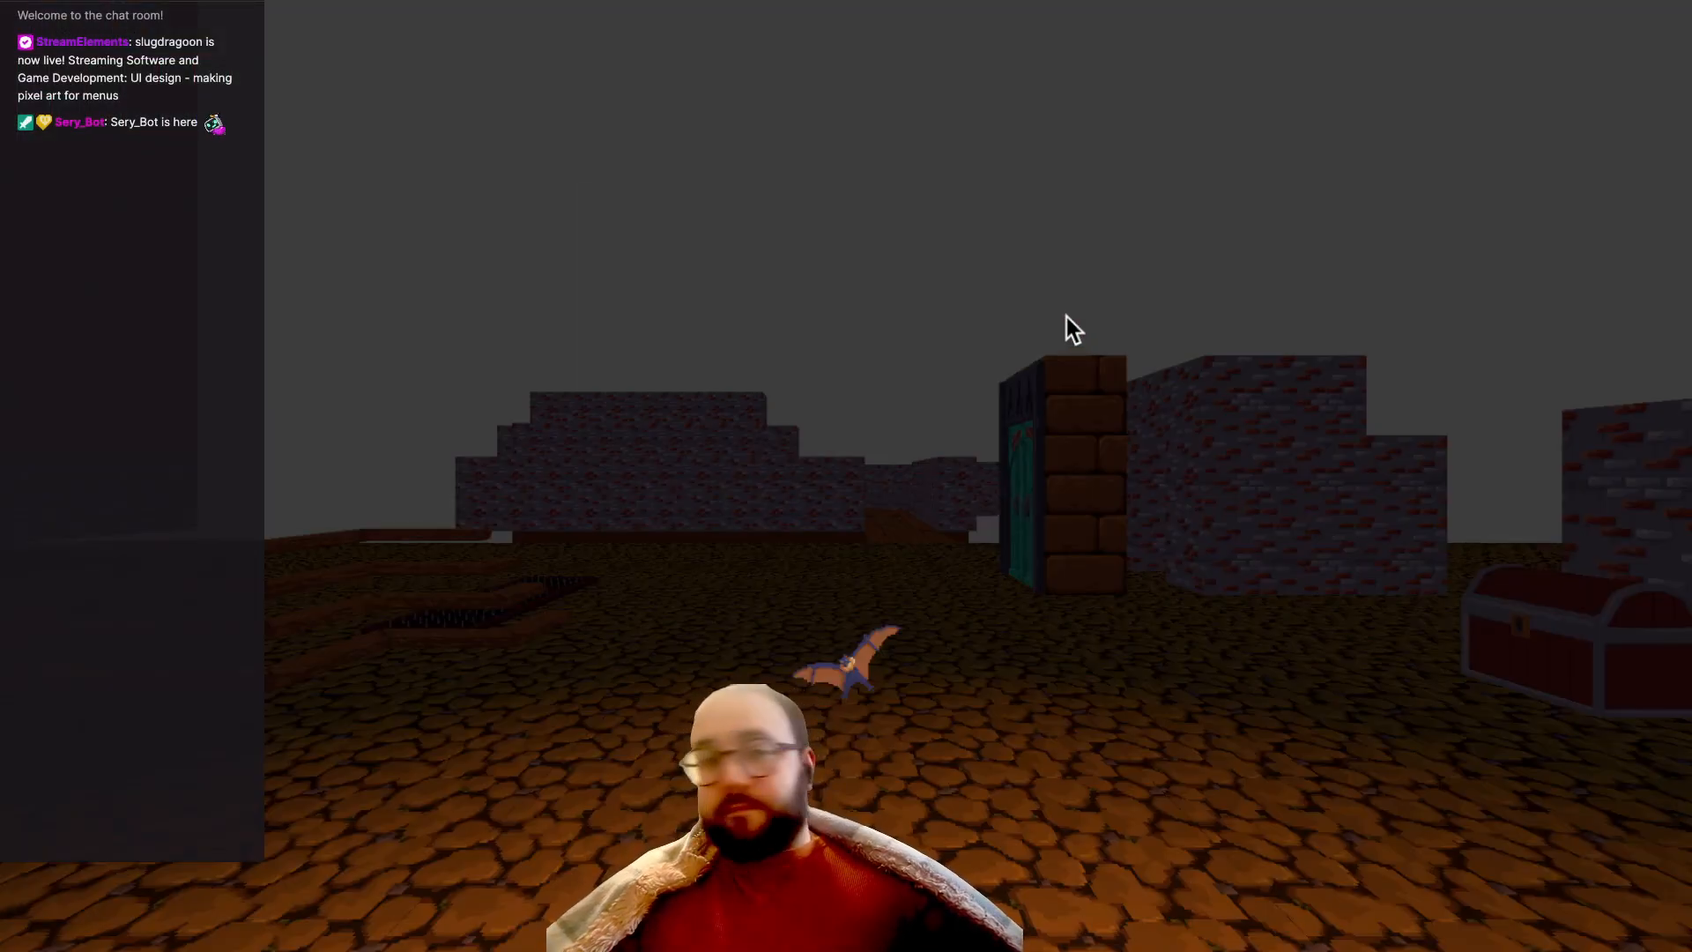
key(w)
key(w)
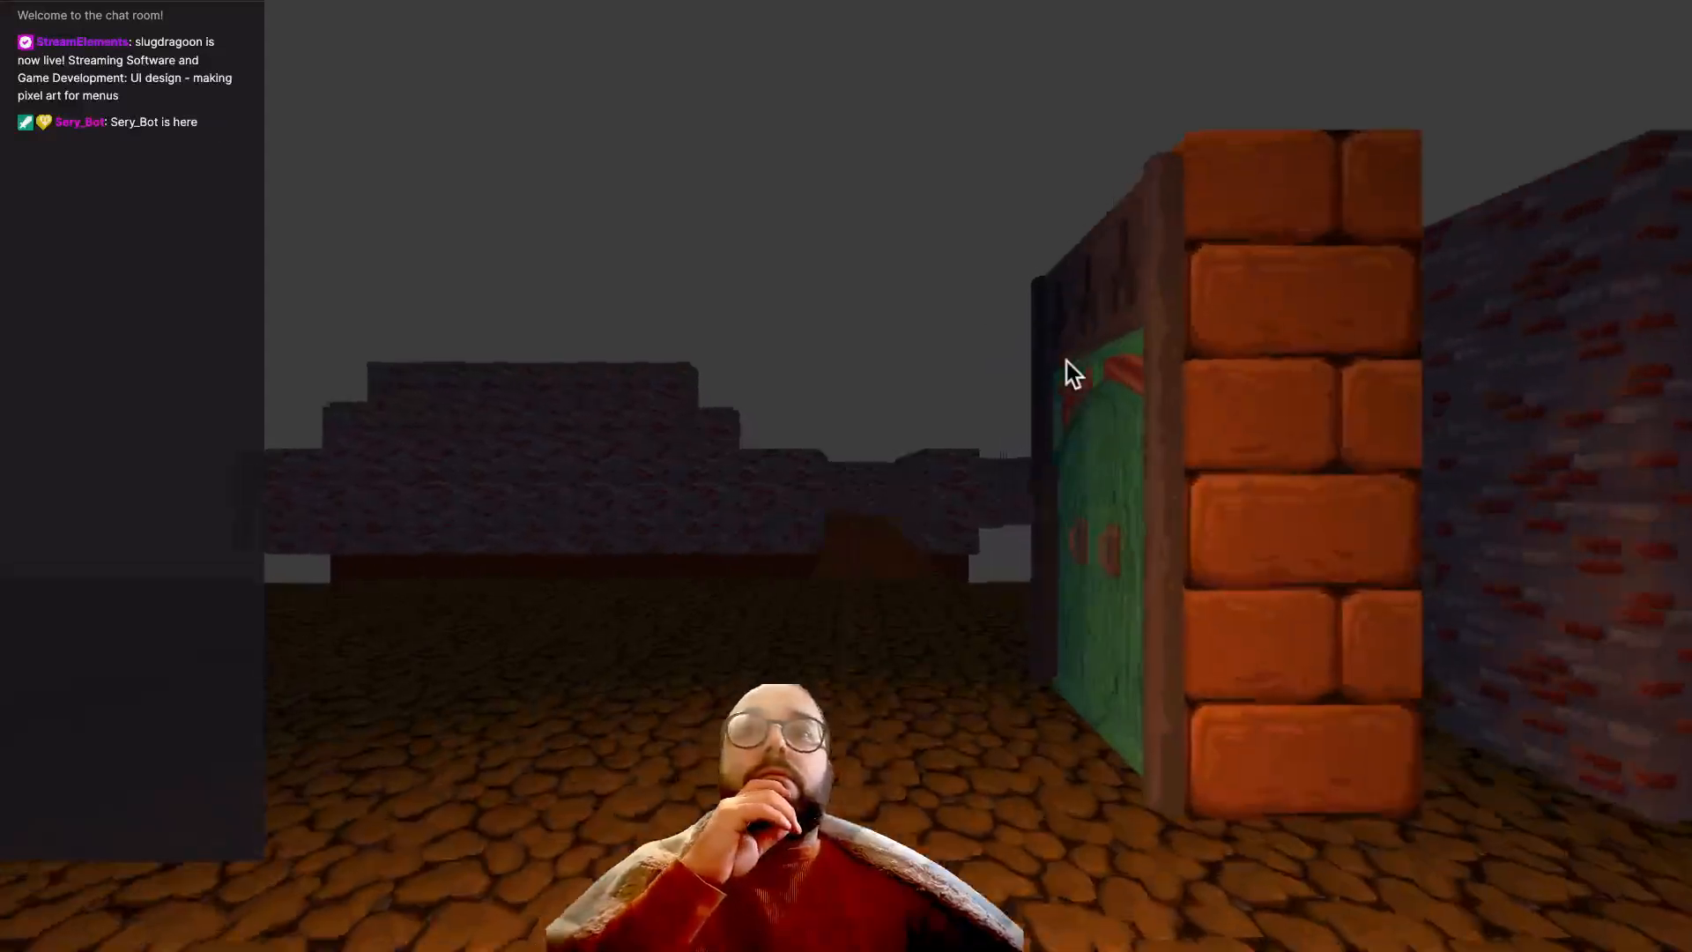
key(w)
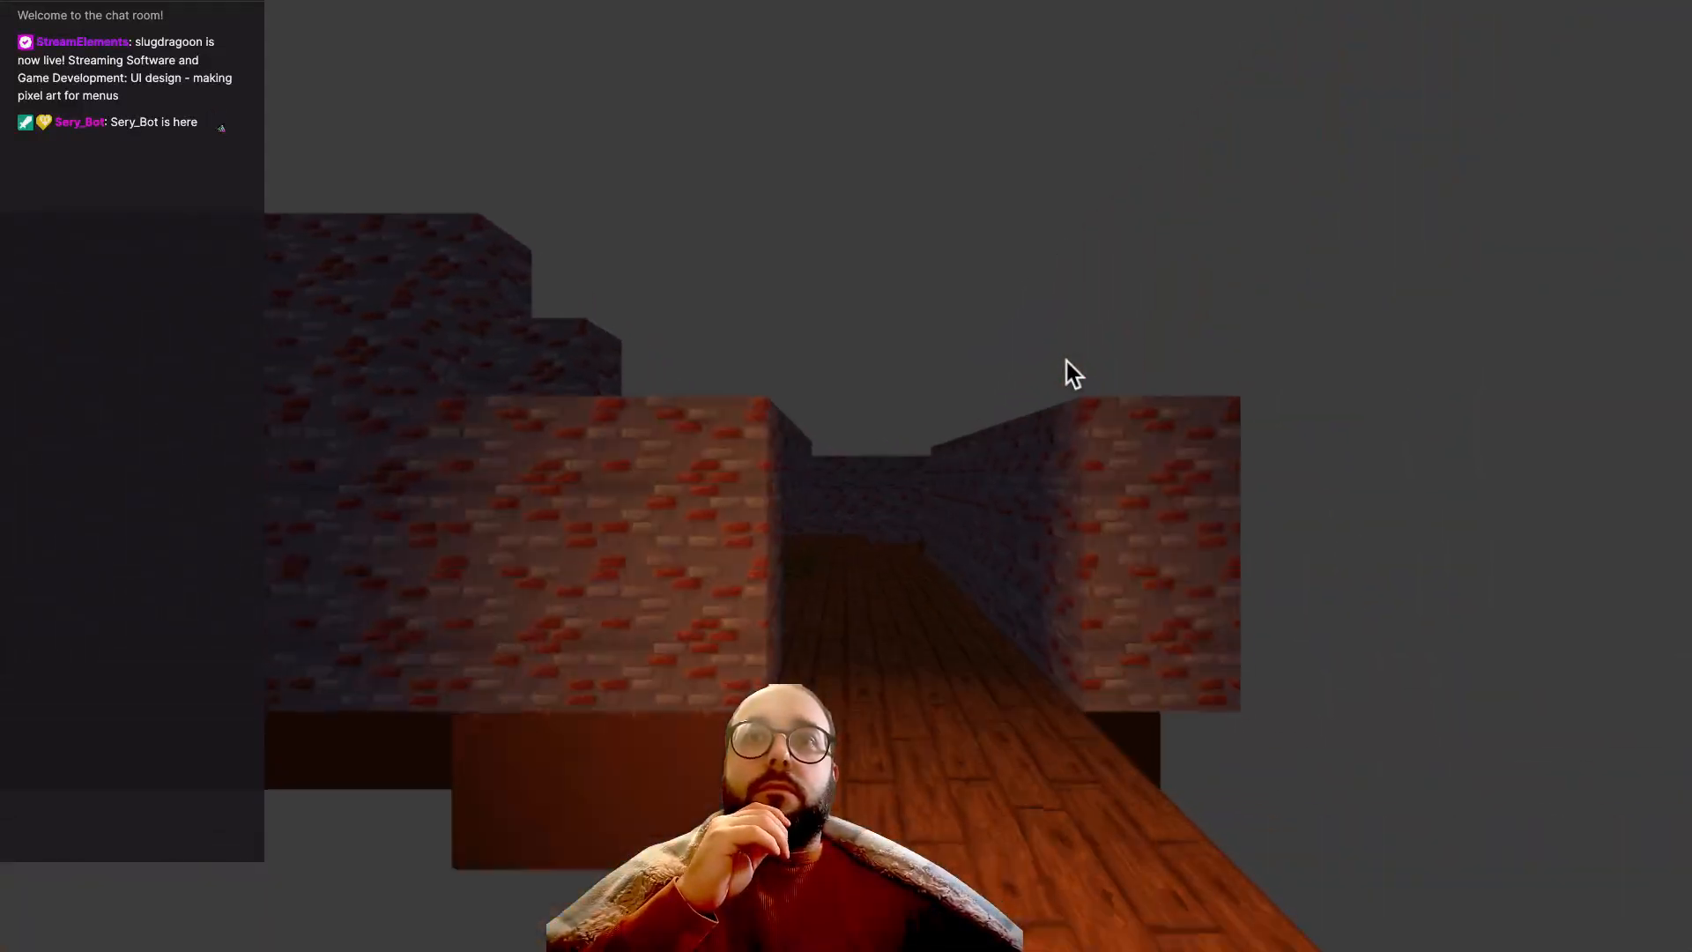
key(w)
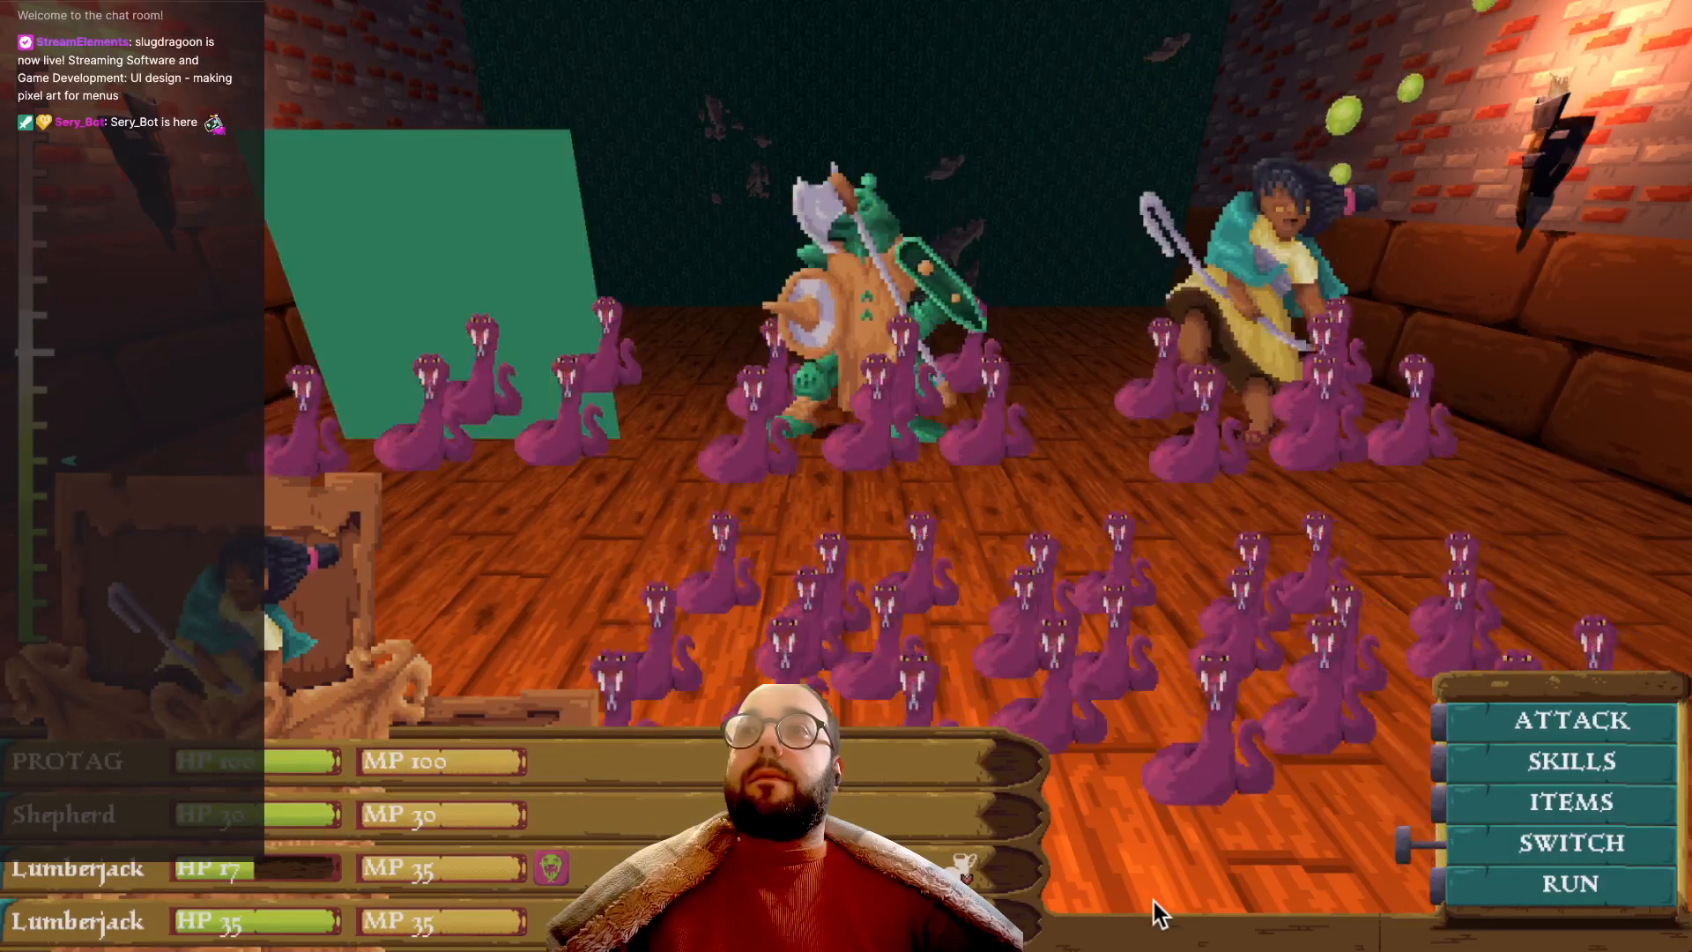
- Open the Switch party grid in the snake battle and move the selection through its character cards
key(Return)
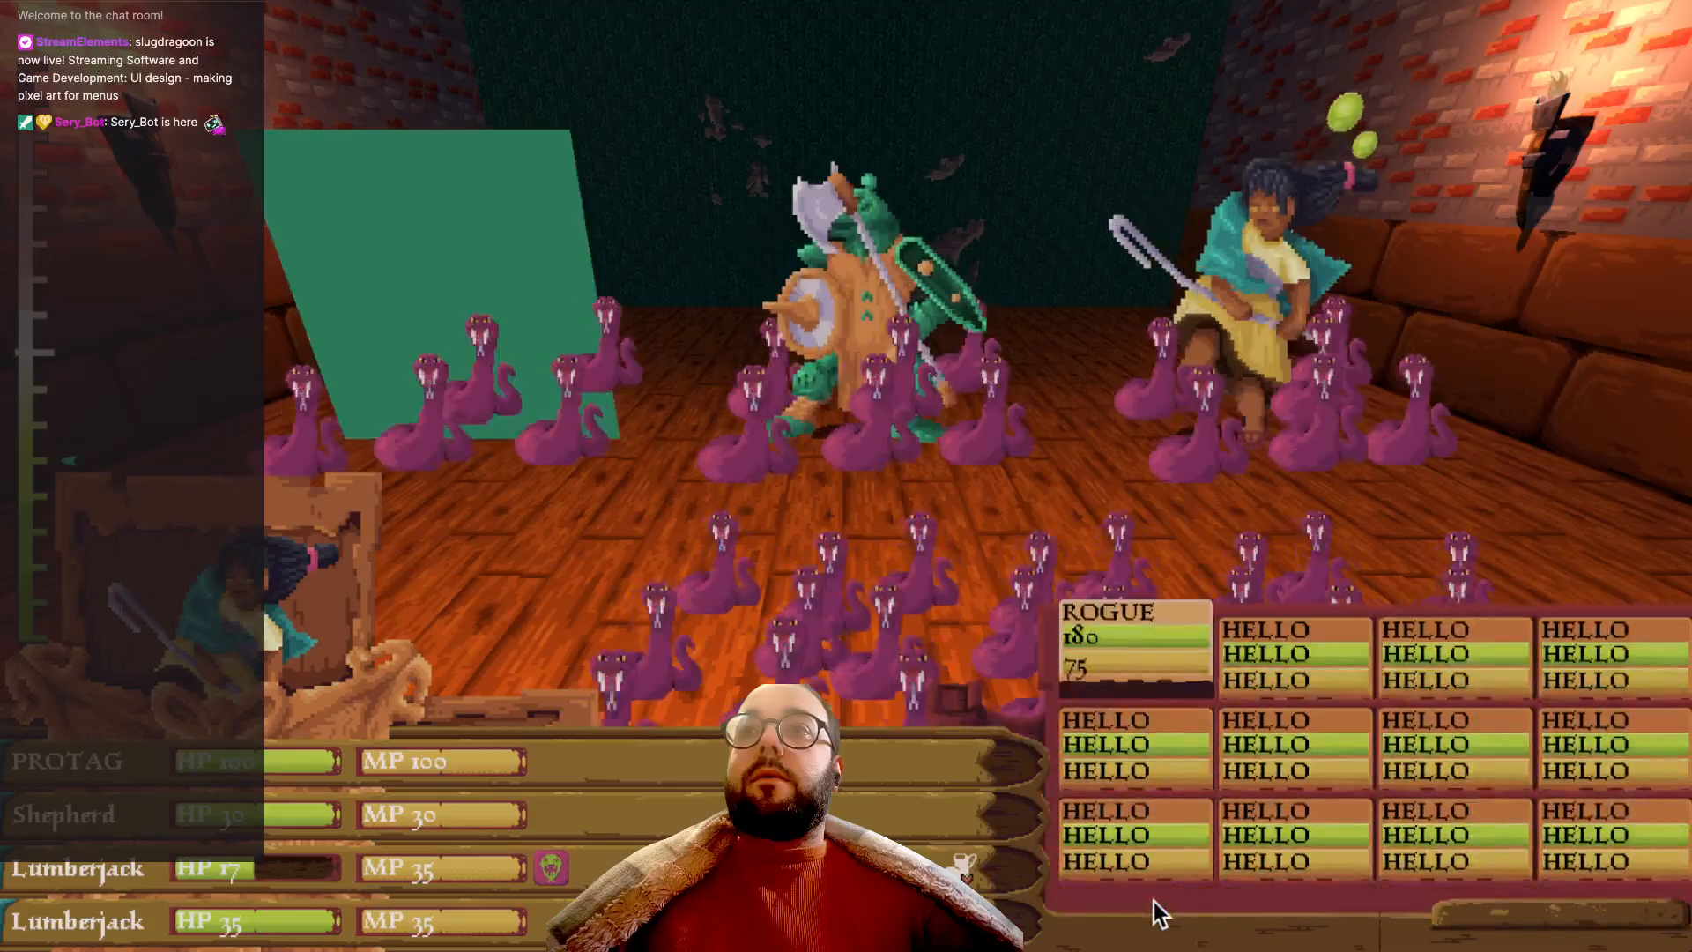
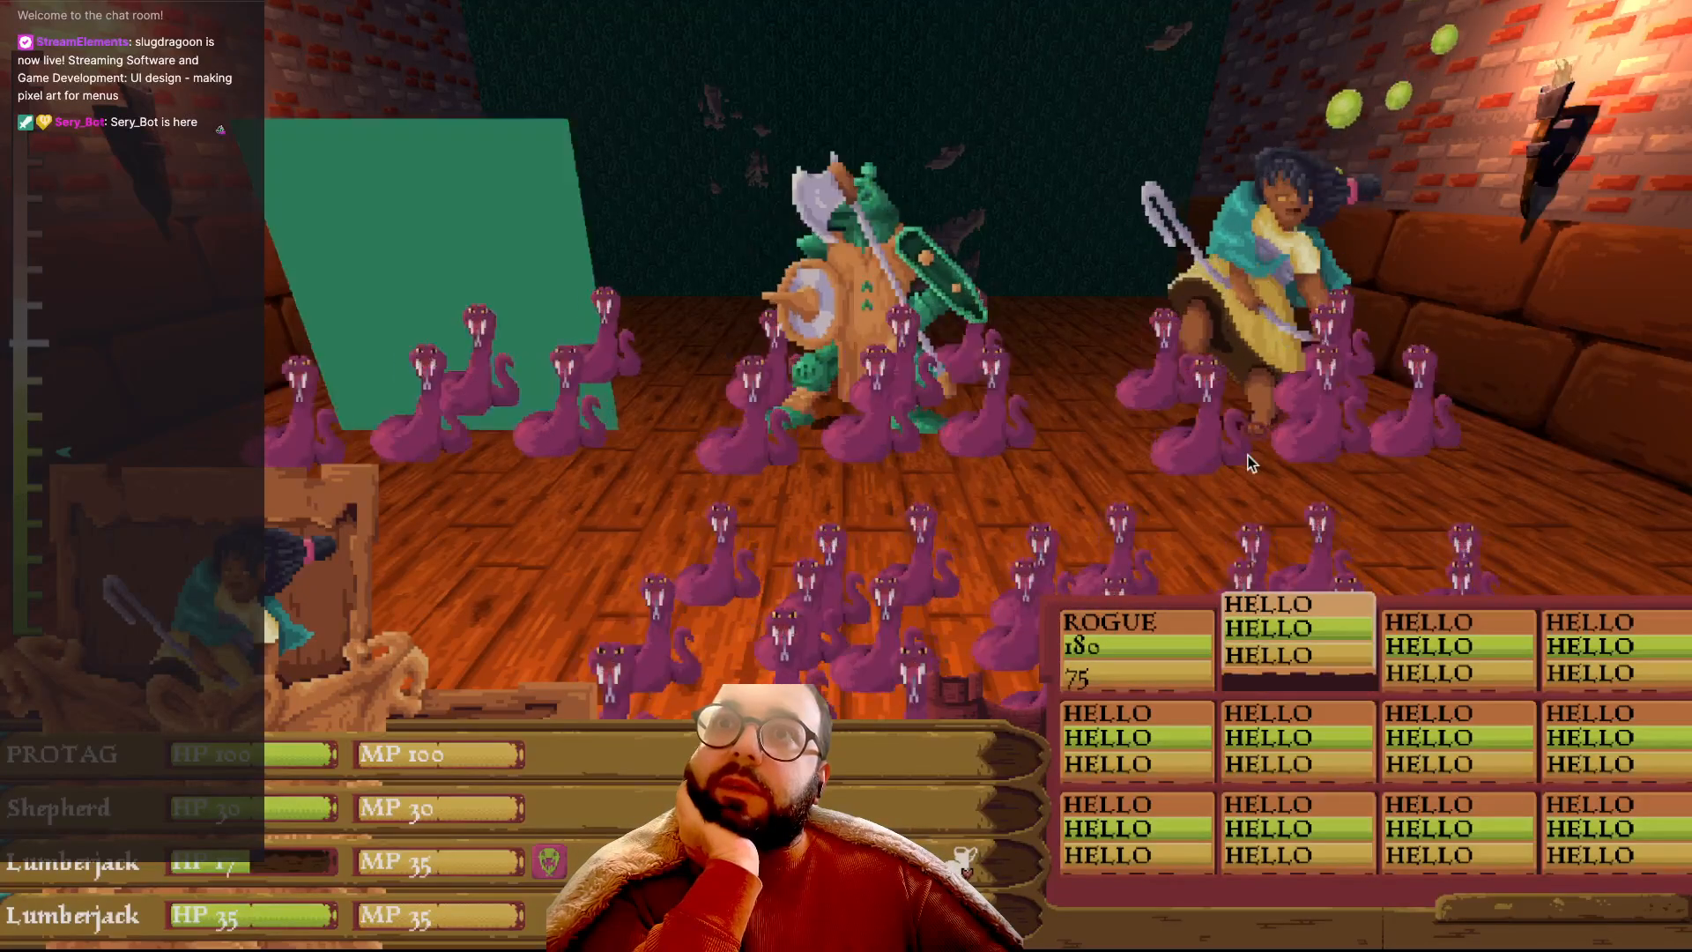
key(Down)
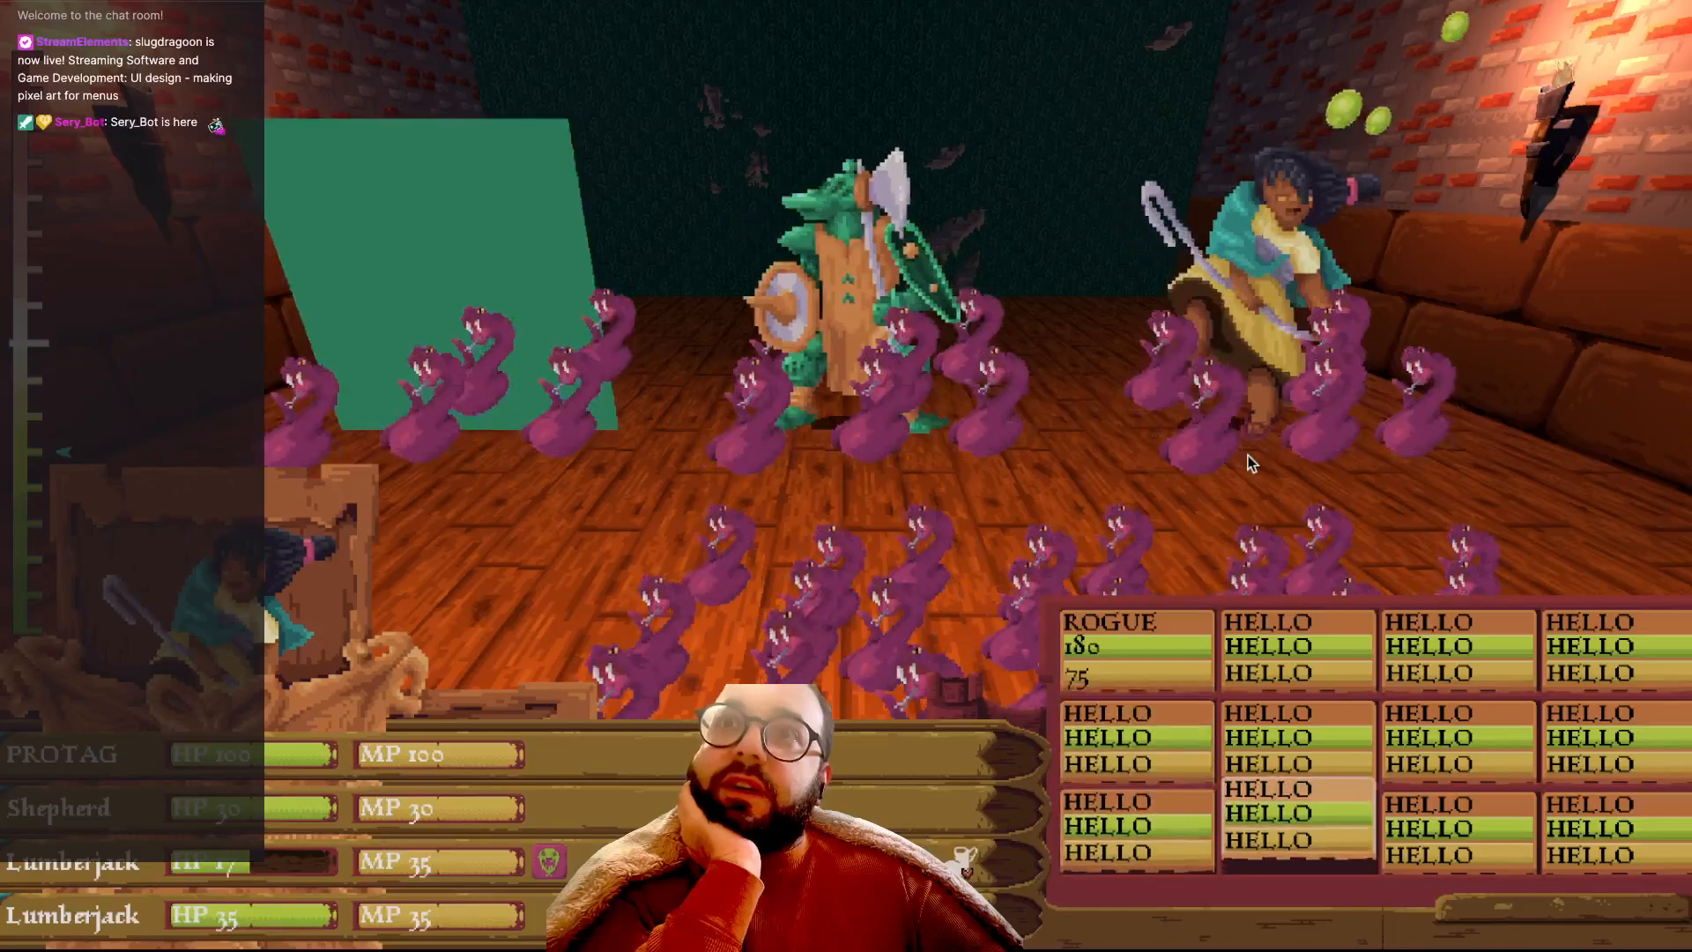
key(Right)
key(Right)
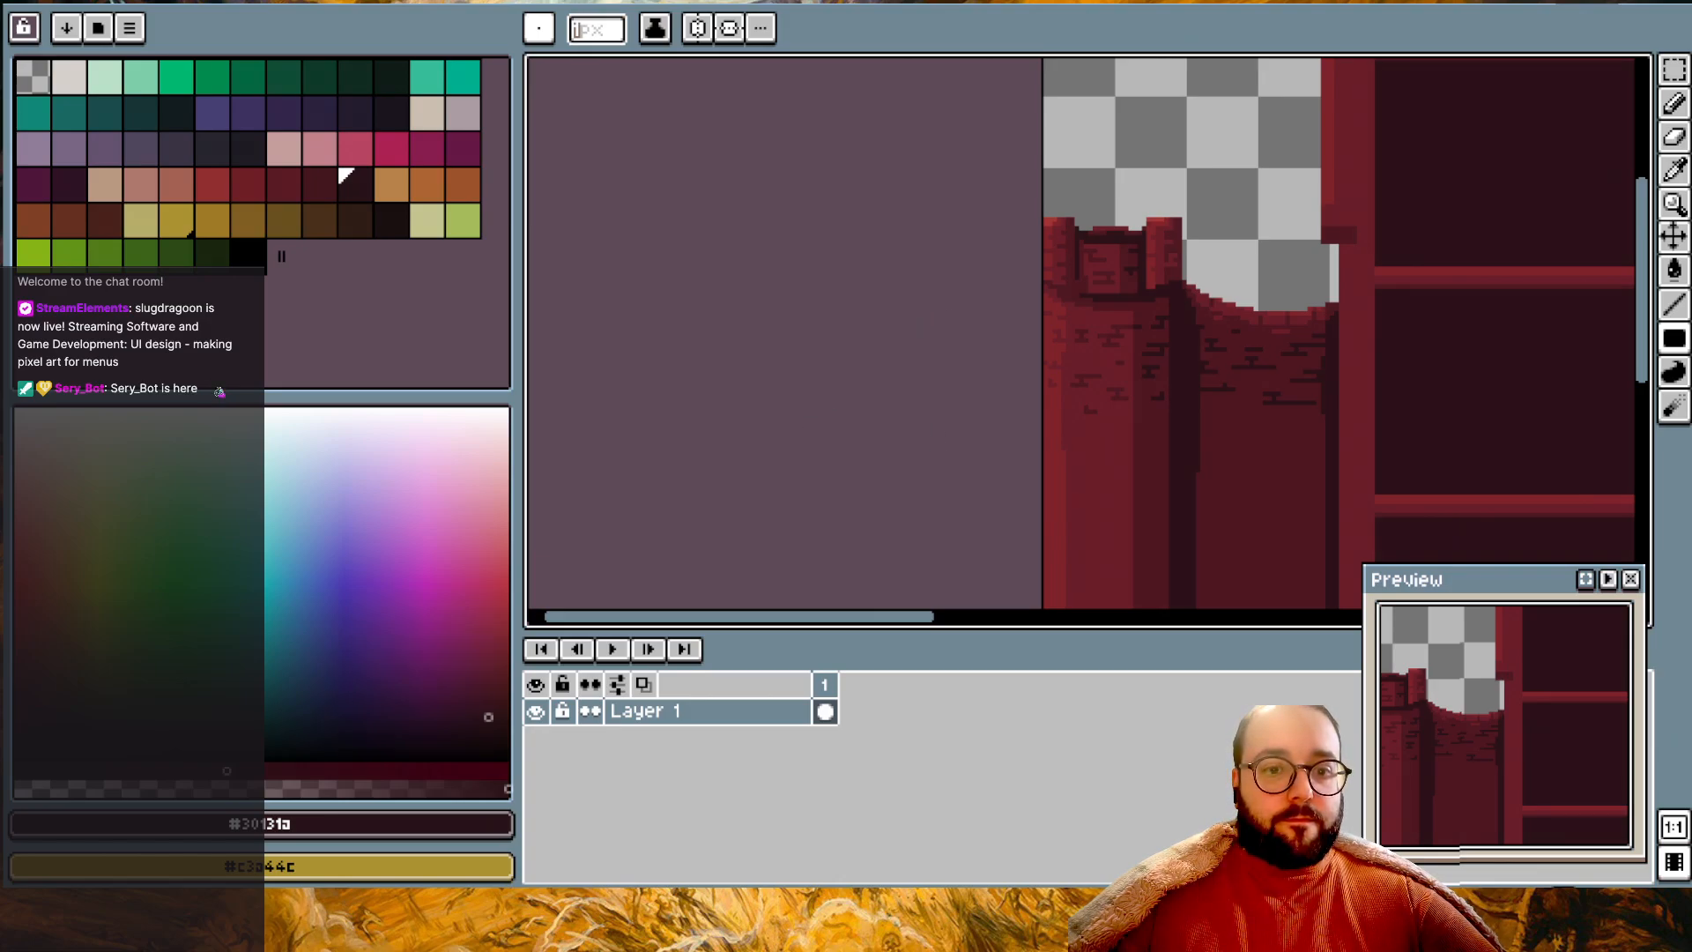
- Switch to the orange panel sprite, select the whole panel and copy it
click(1633, 3)
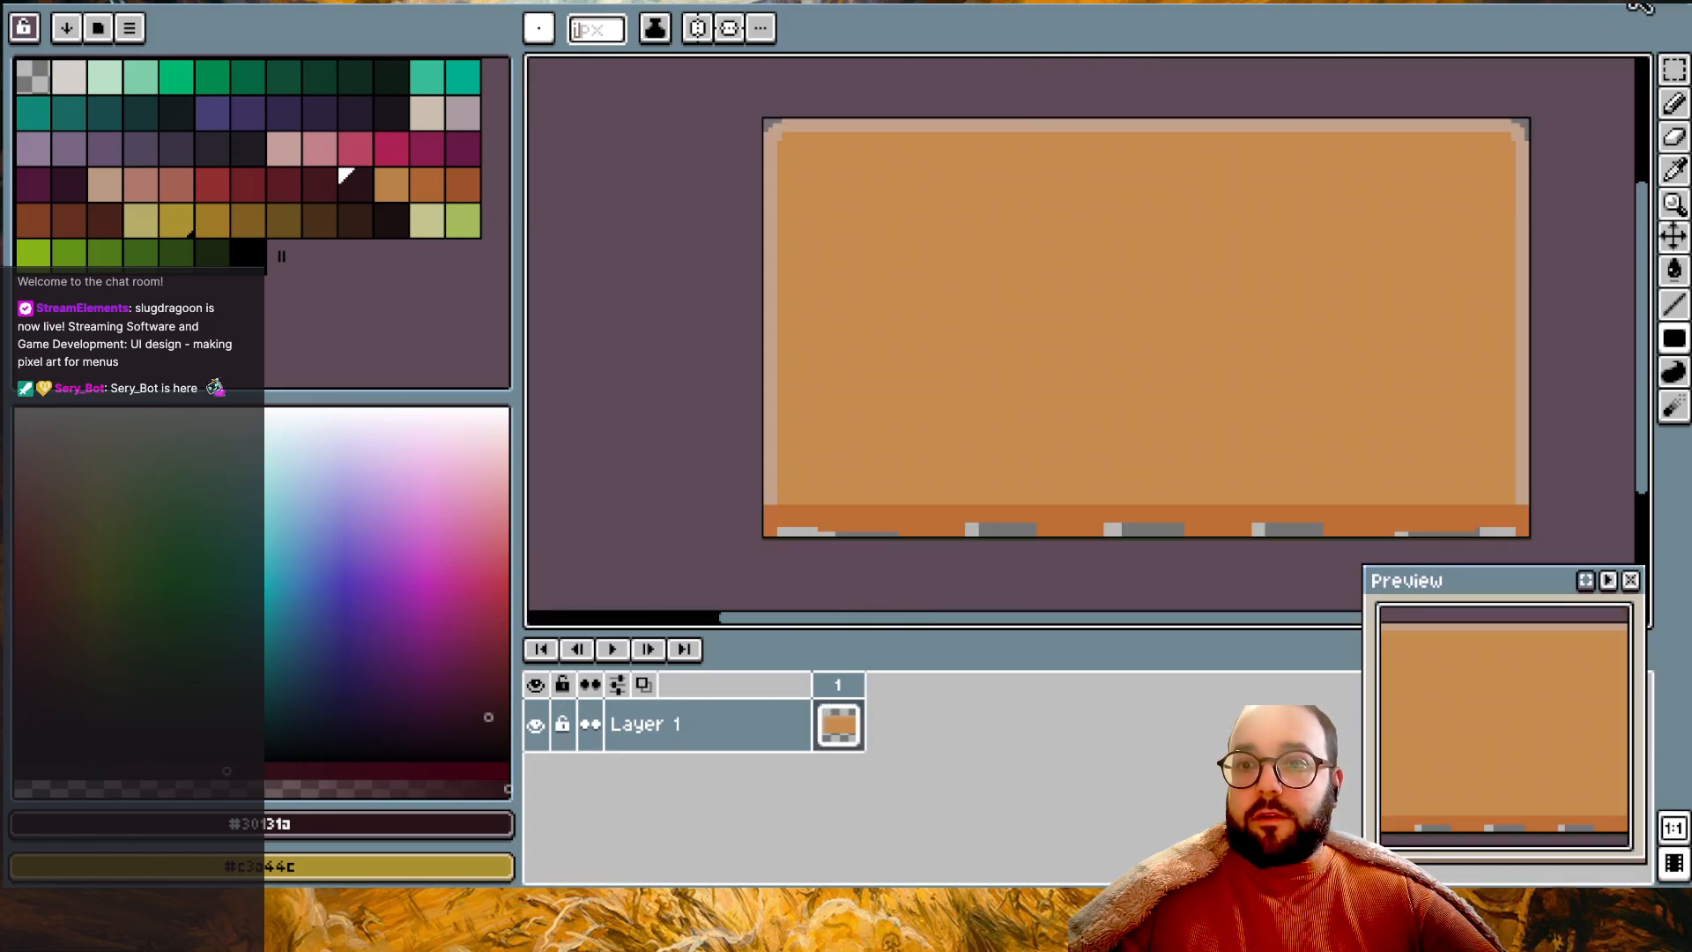
click(1674, 69)
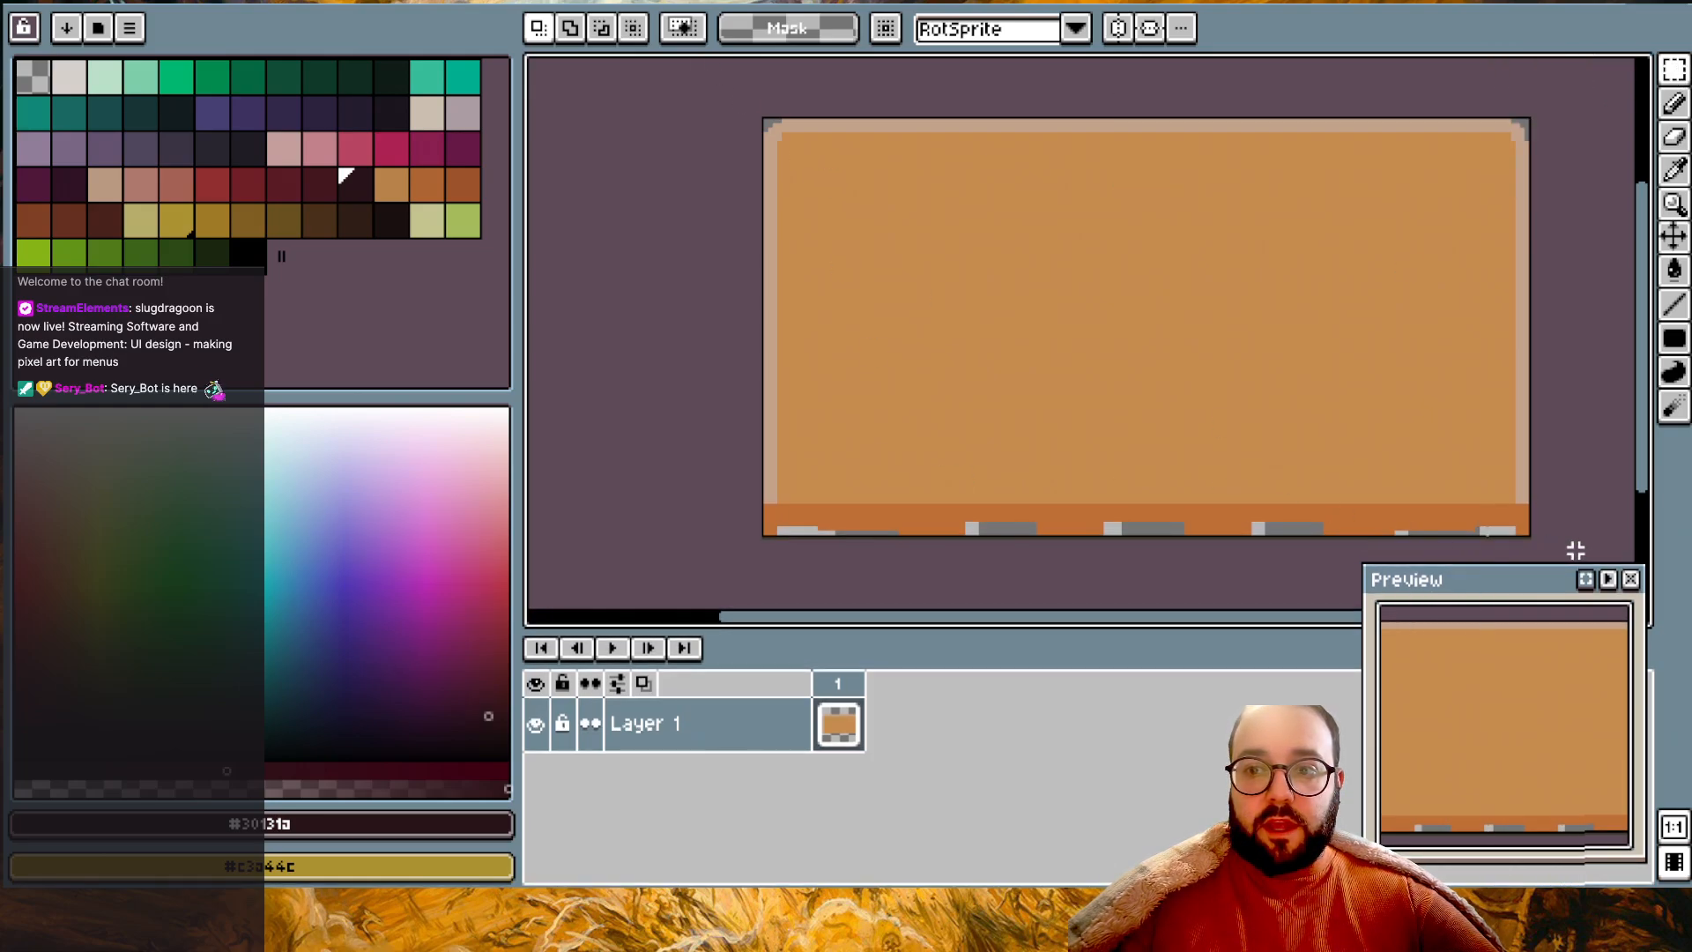
scroll(1525, 525, right, 4)
scroll(1525, 526, down, 2)
drag(1526, 526, 549, 65)
key(ctrl+c)
- Paste the copied orange panel into the castle and shelf sprite and place it over the shelves
key(ctrl+Tab)
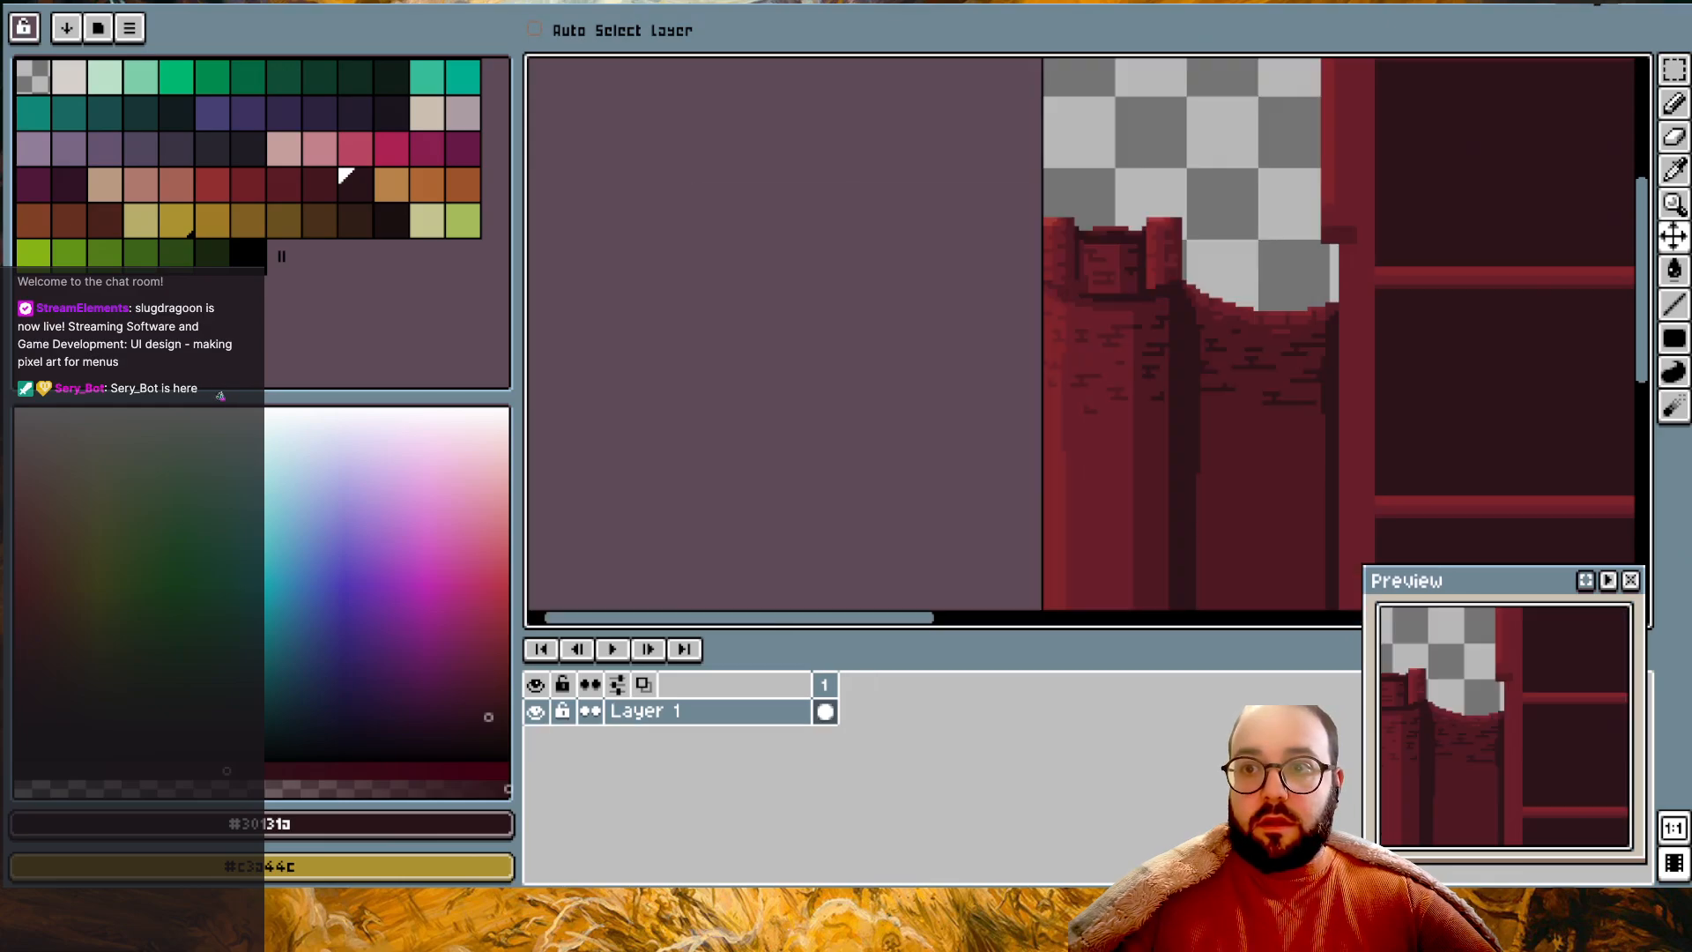
scroll(1350, 234, right, 1)
scroll(1350, 234, right, 2)
key(ctrl+v)
drag(1057, 314, 1296, 368)
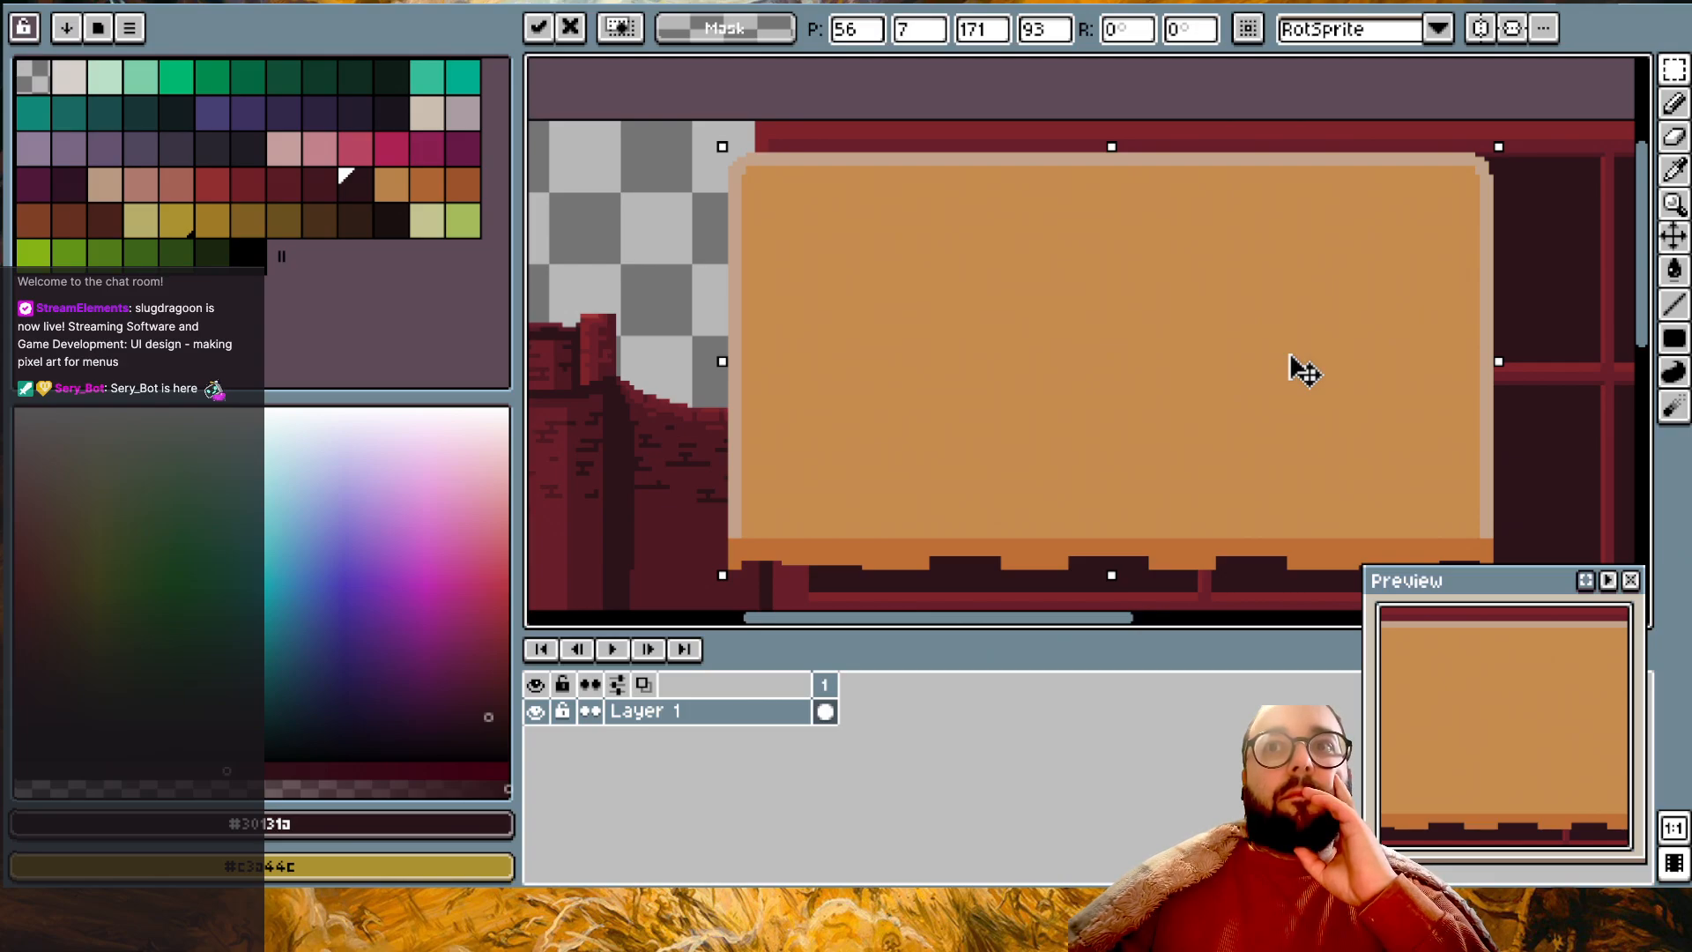
- Narrow the pasted orange panel to 79 px wide and move it to X 74, Y -41 over the first upper shelf compartment
drag(1495, 364, 1080, 357)
drag(935, 397, 1014, 182)
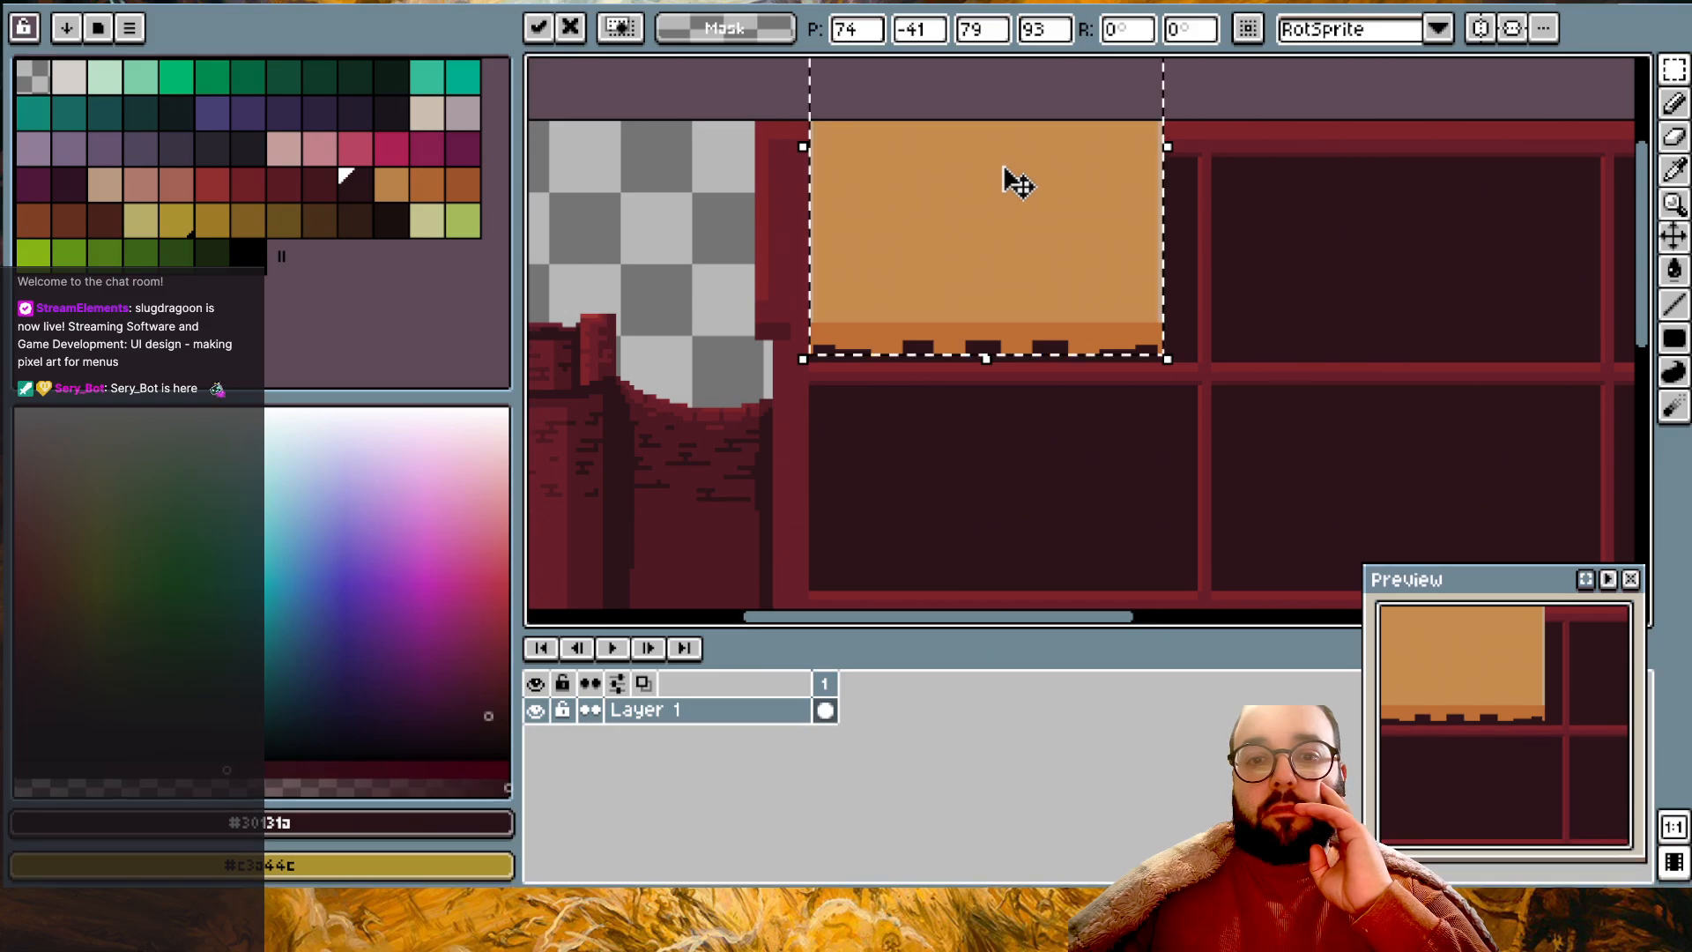
- Widen the orange panel to 87 px, move it to X 74, Y -39, and clear it from the first upper compartment
drag(1160, 141, 1213, 159)
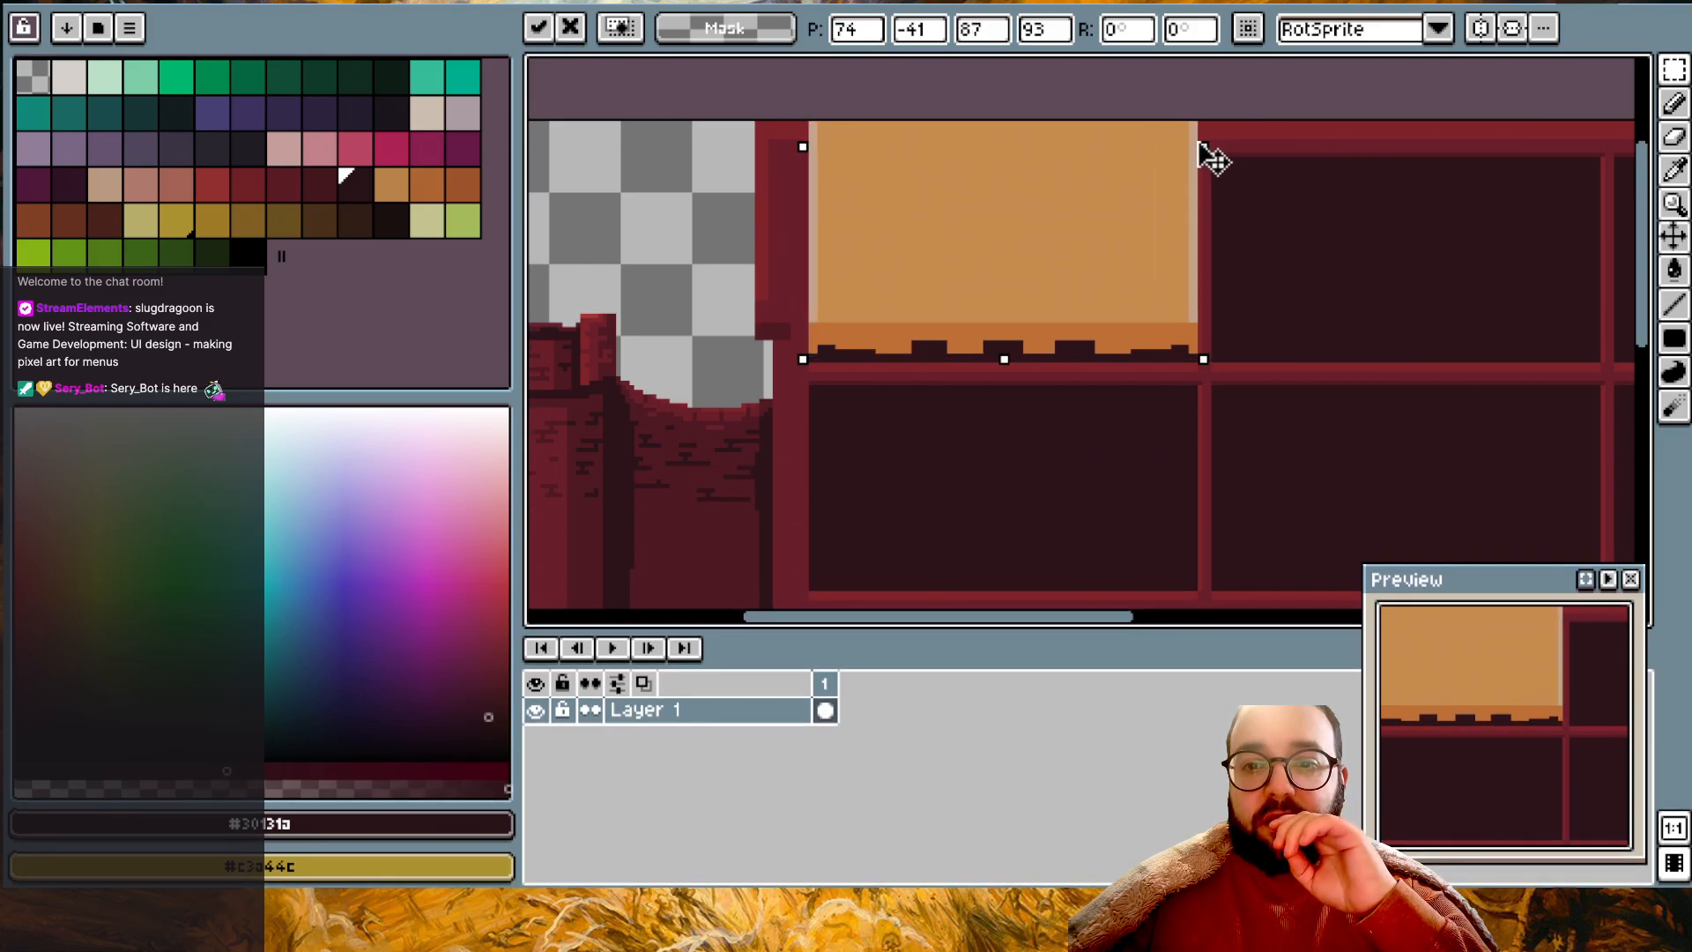
drag(1121, 175, 1122, 183)
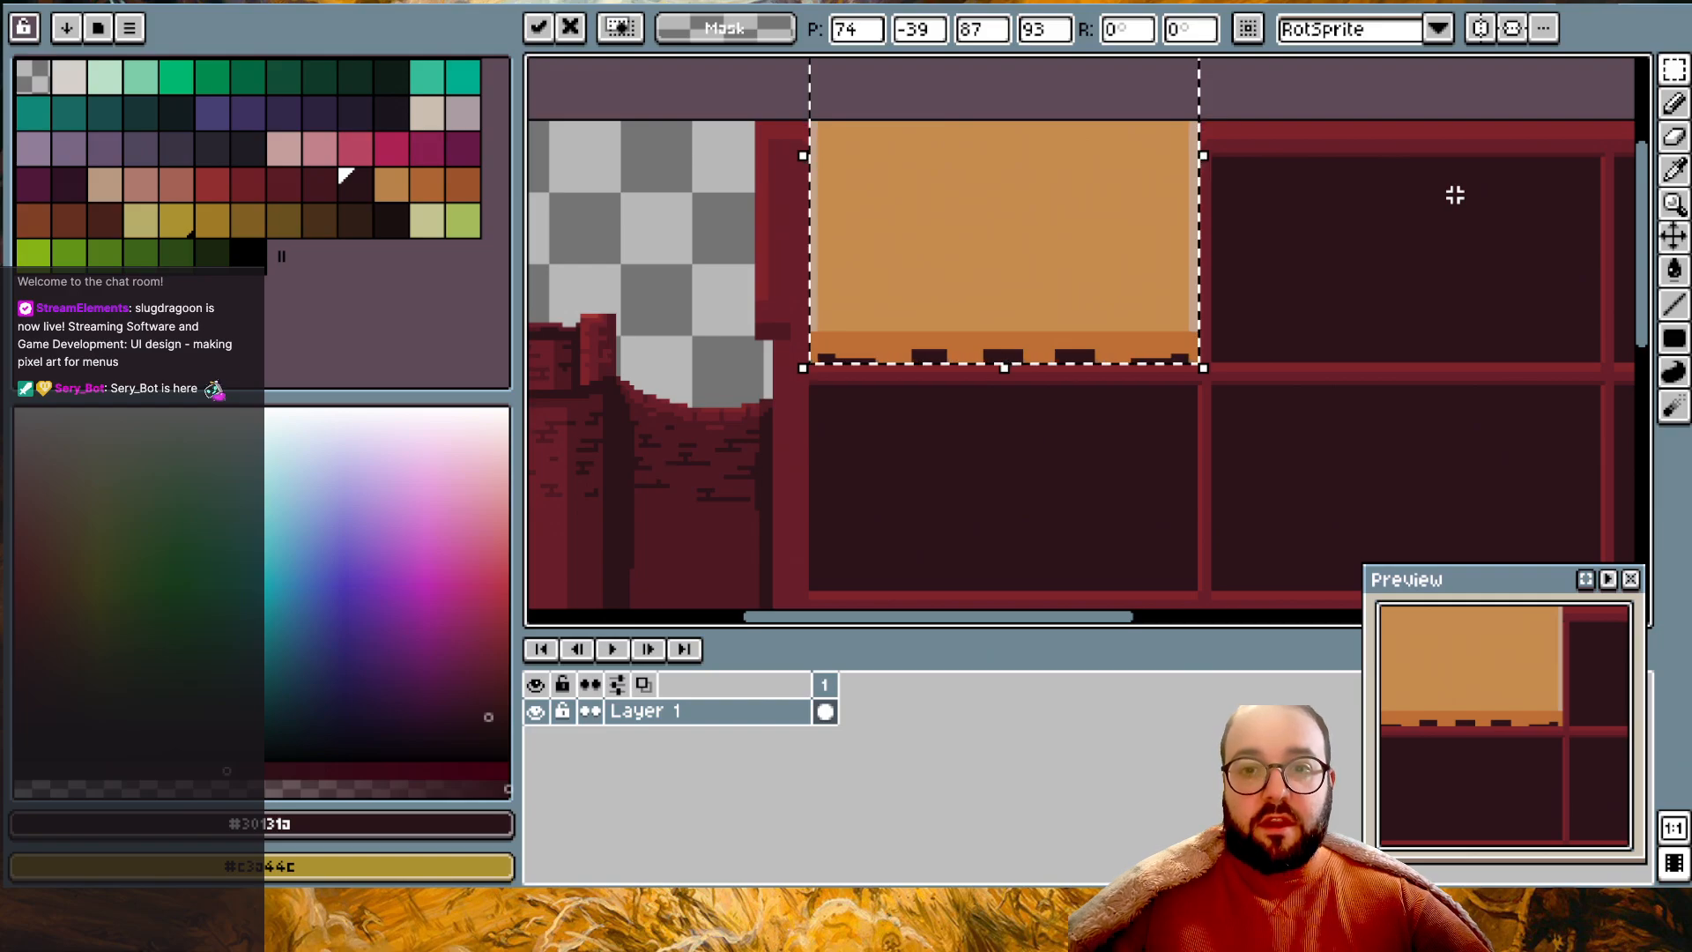
key(Escape)
- Mark single dark red pixels in palette colour 47 along the underside of the shelf board below the first upper compartment
click(1675, 103)
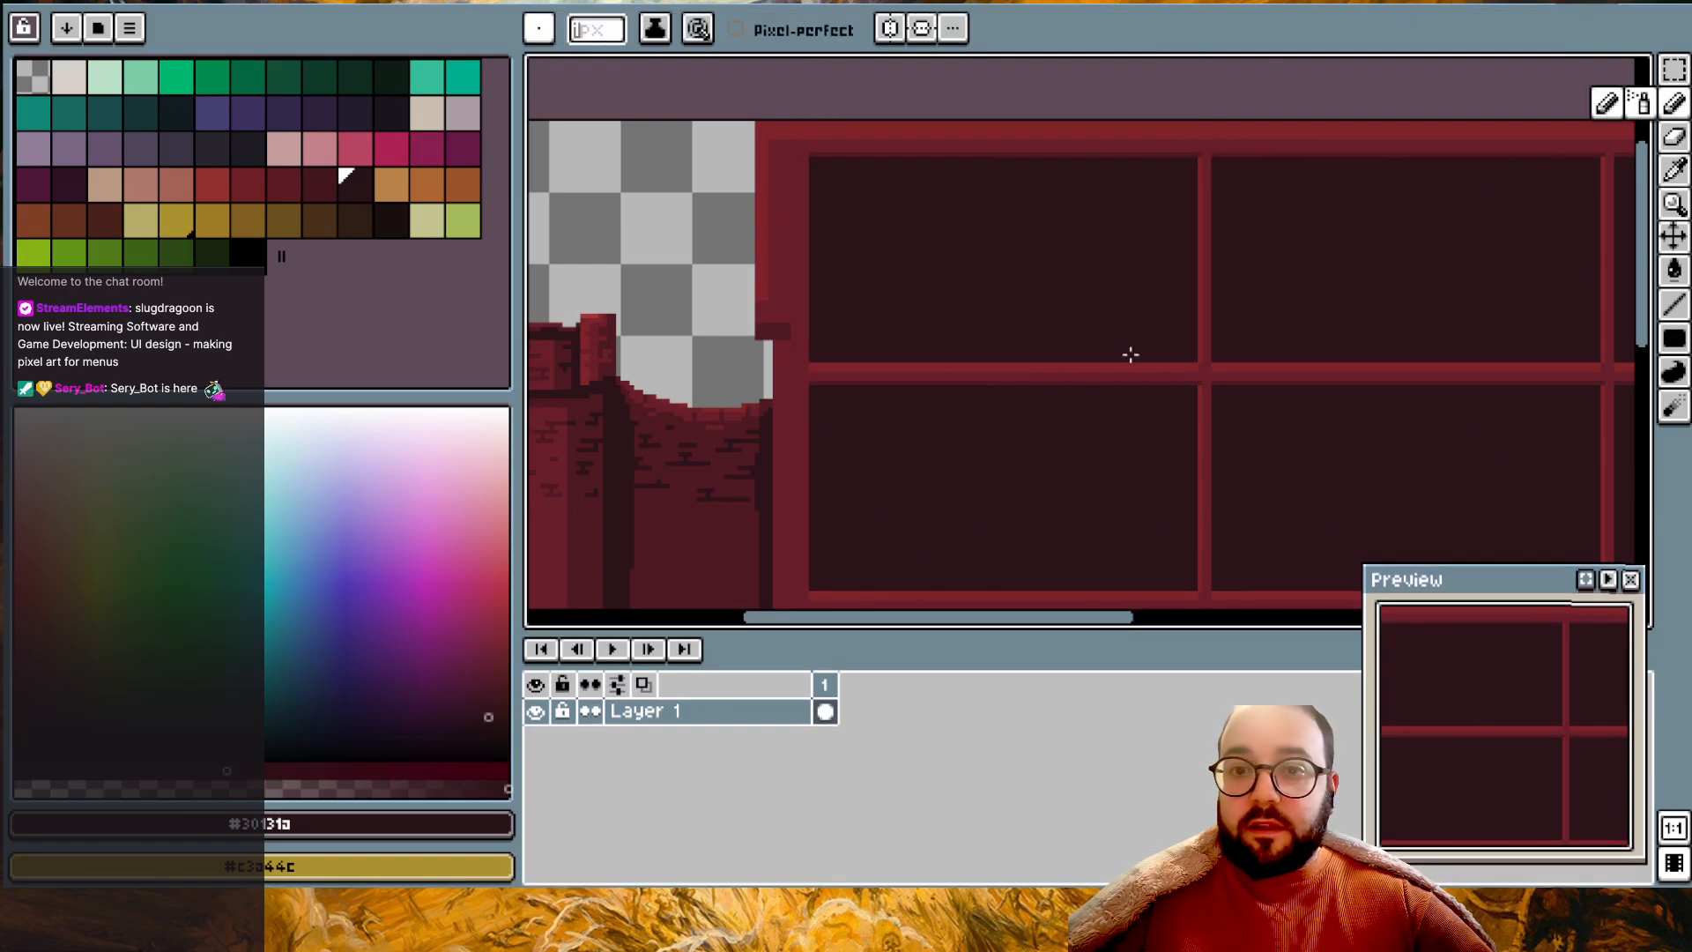
click(320, 183)
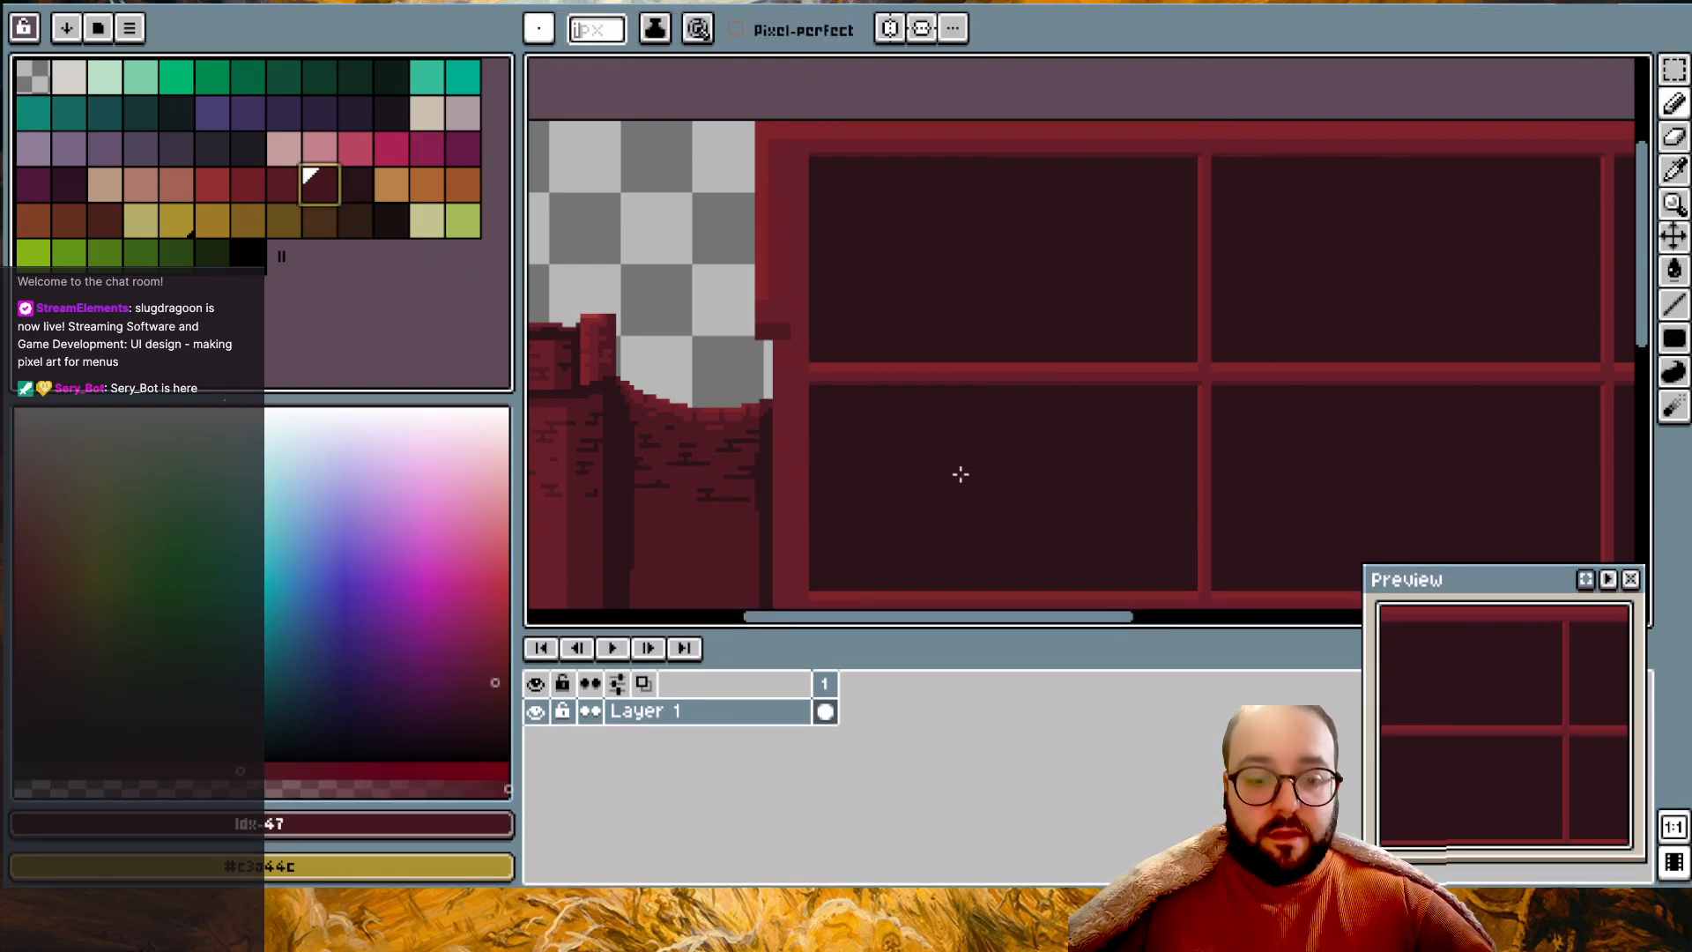
alt+click(967, 458)
click(320, 183)
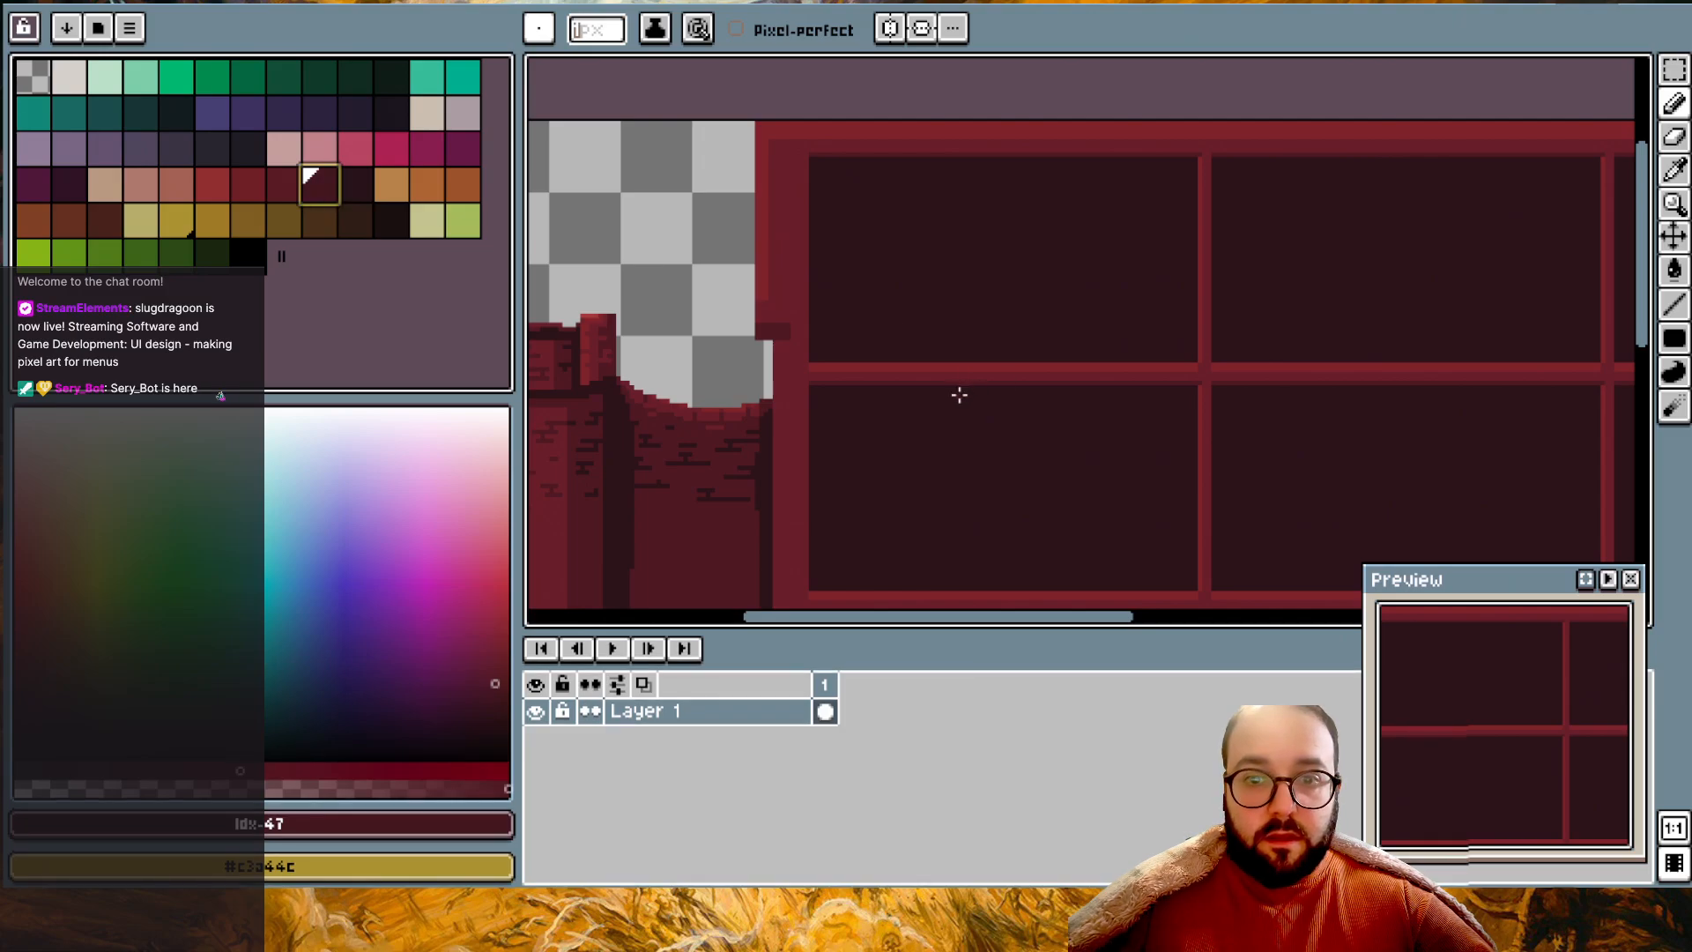
scroll(955, 393, up, 3)
click(931, 377)
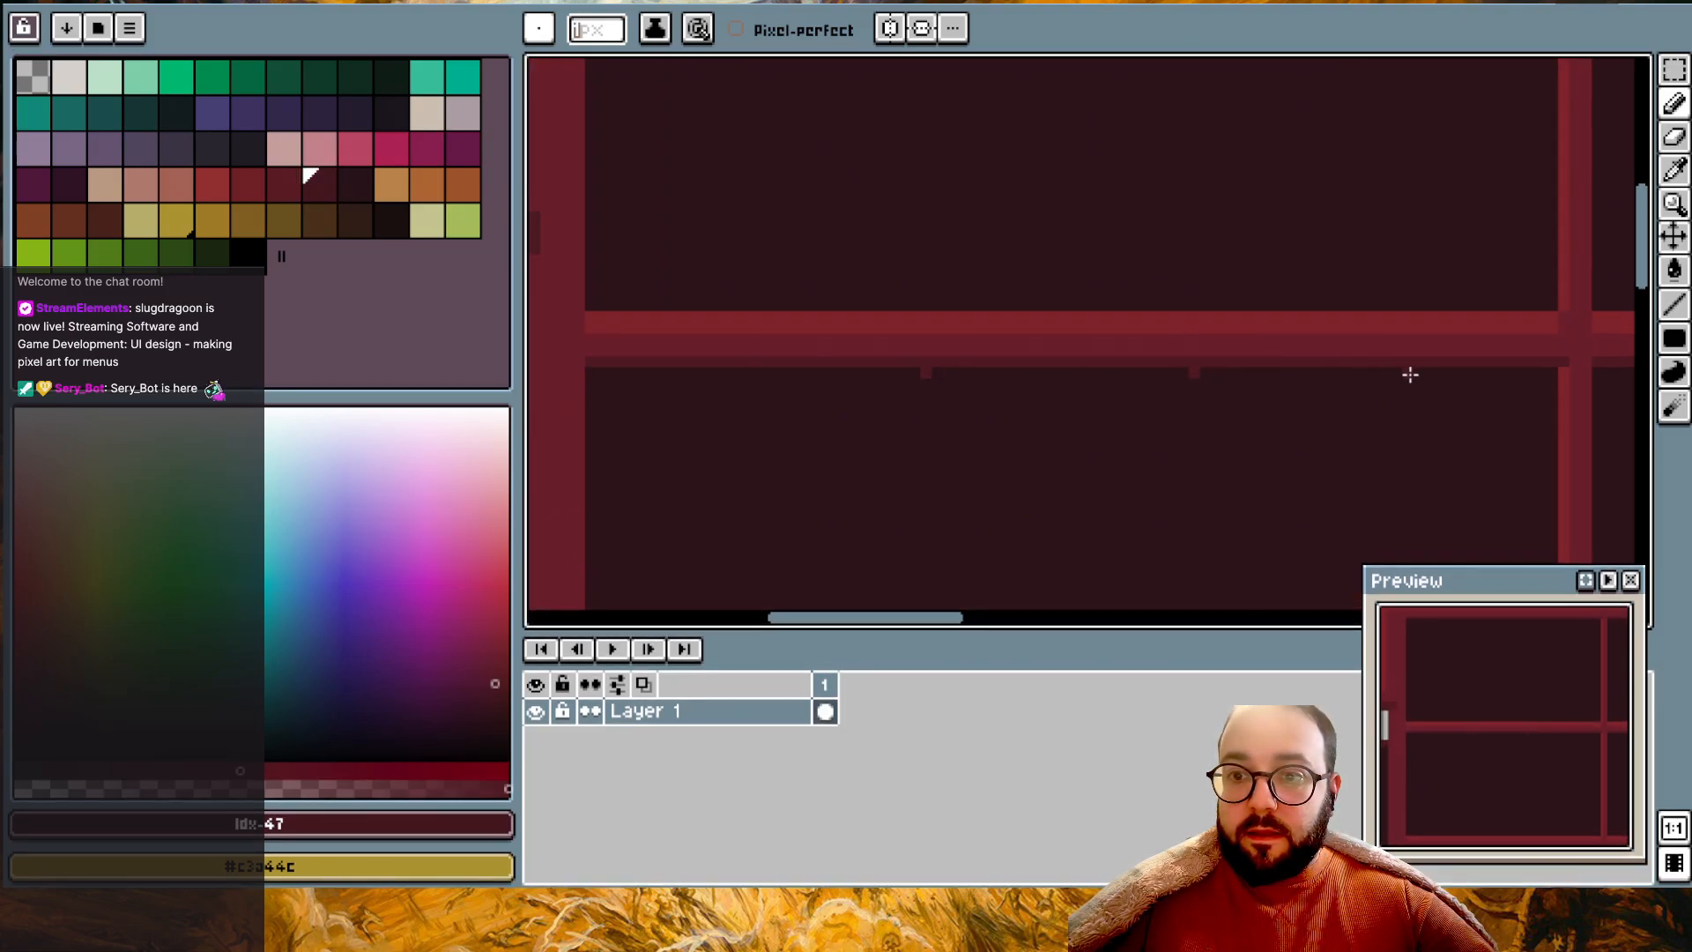
- Paste the orange panel over the first upper compartment to compare its notches with the pixel marks, and undo the paste
scroll(723, 382, down, 3)
key(v)
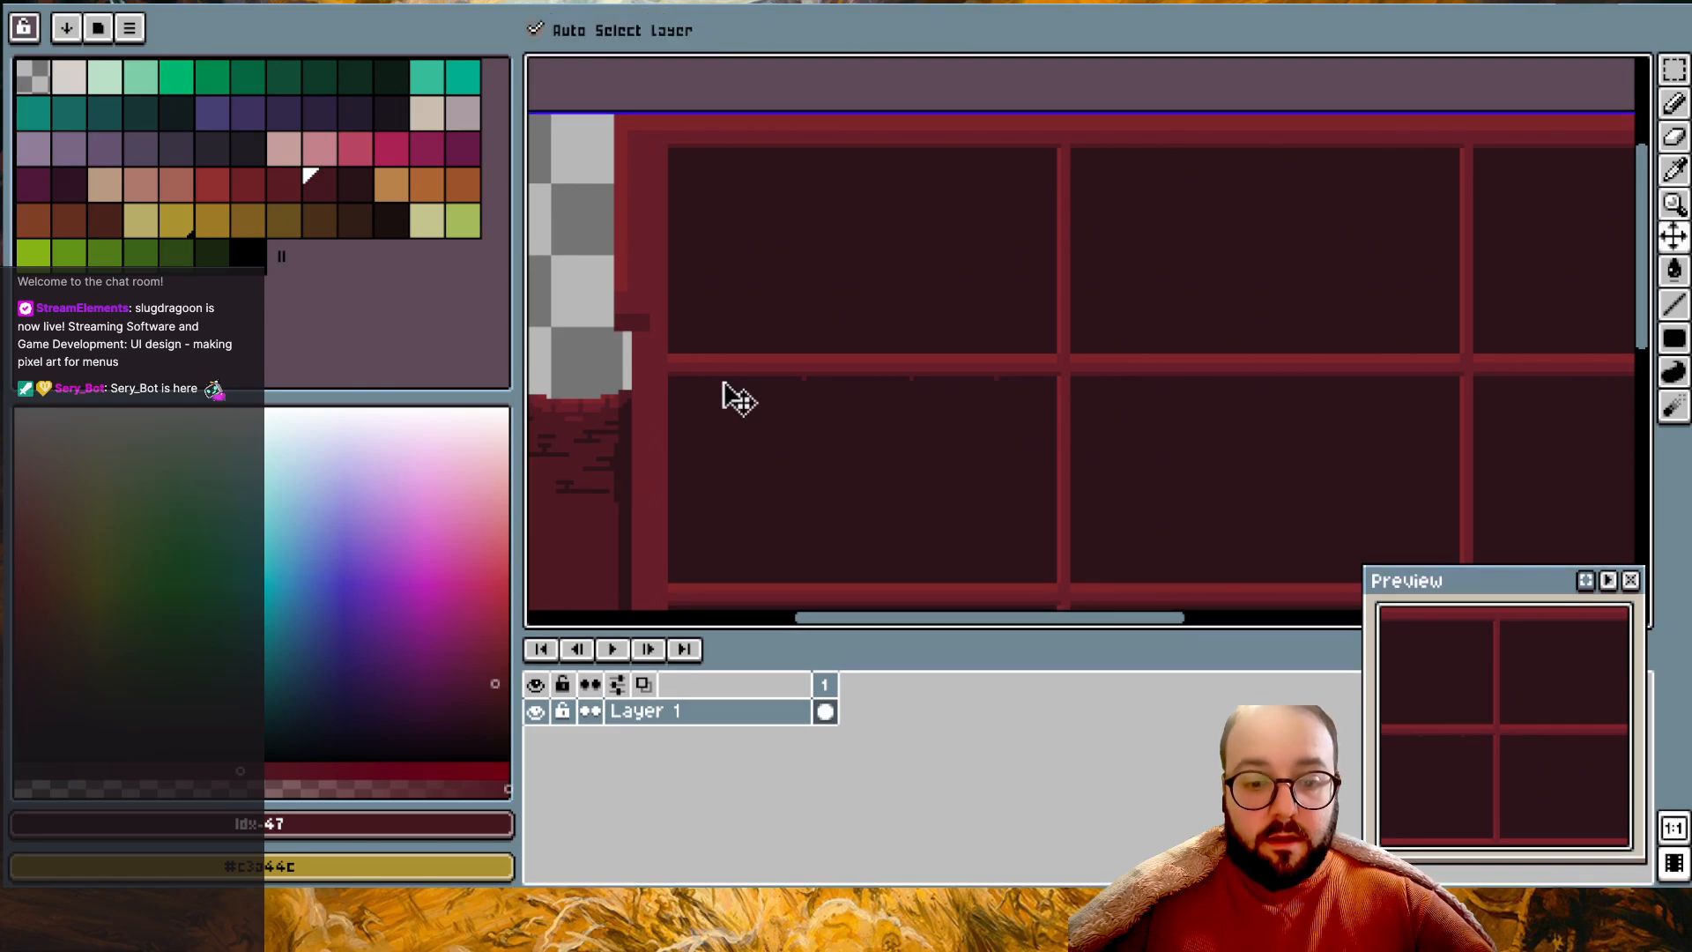
key(ctrl+v)
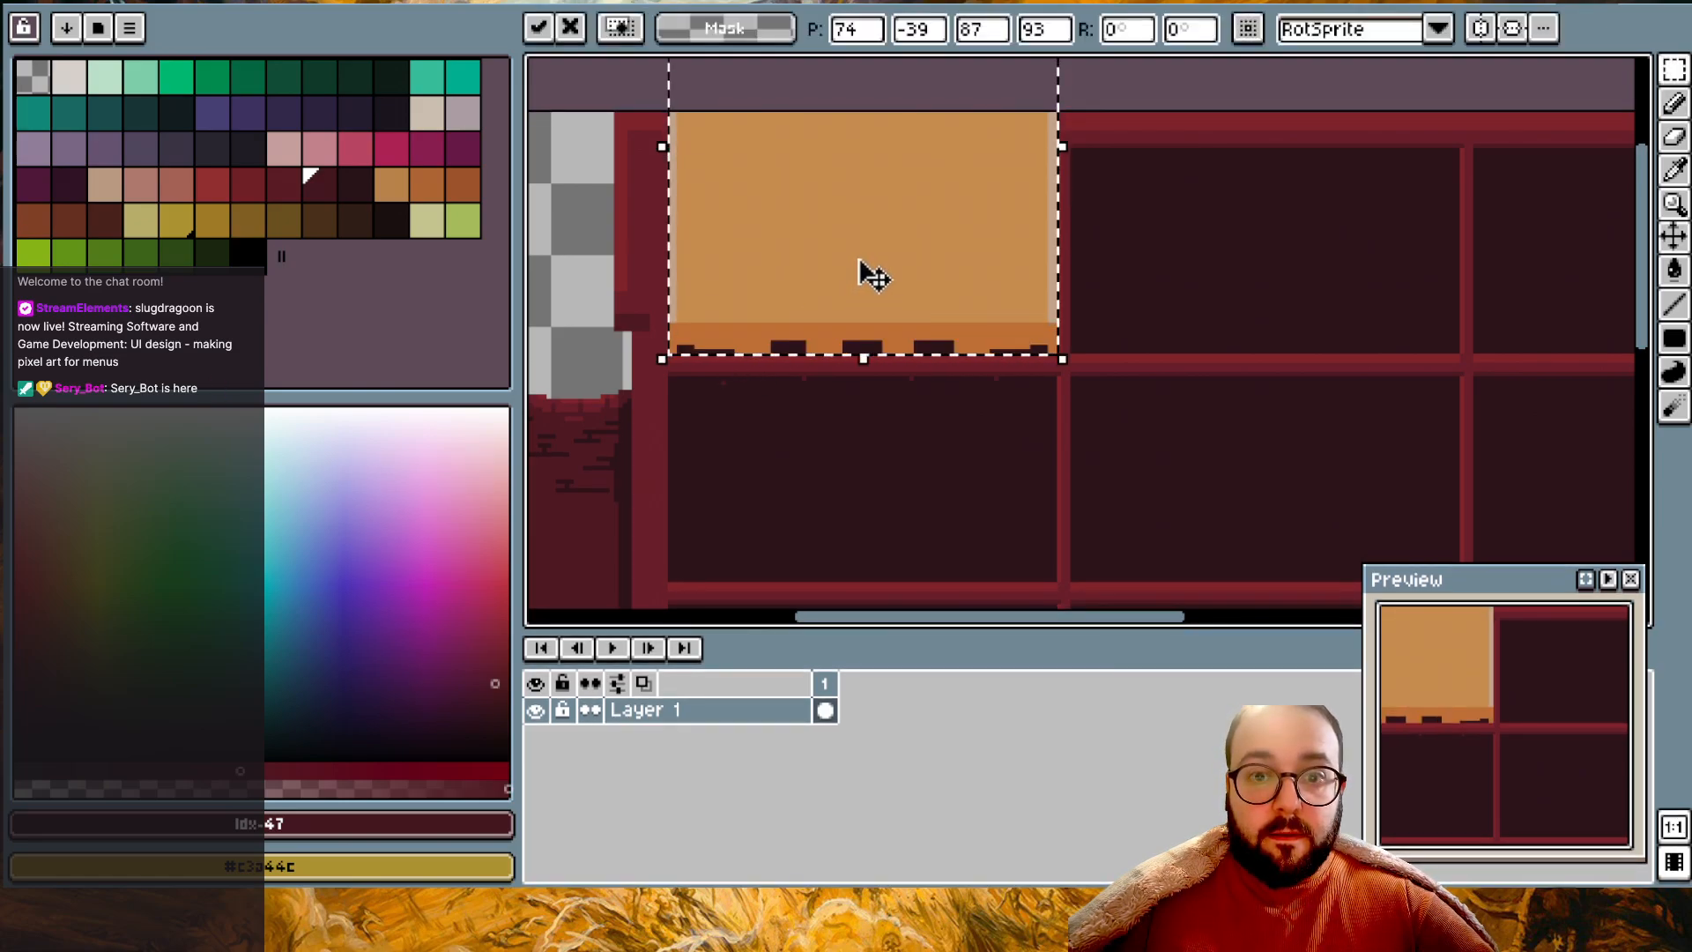
click(823, 432)
scroll(798, 403, up, 1)
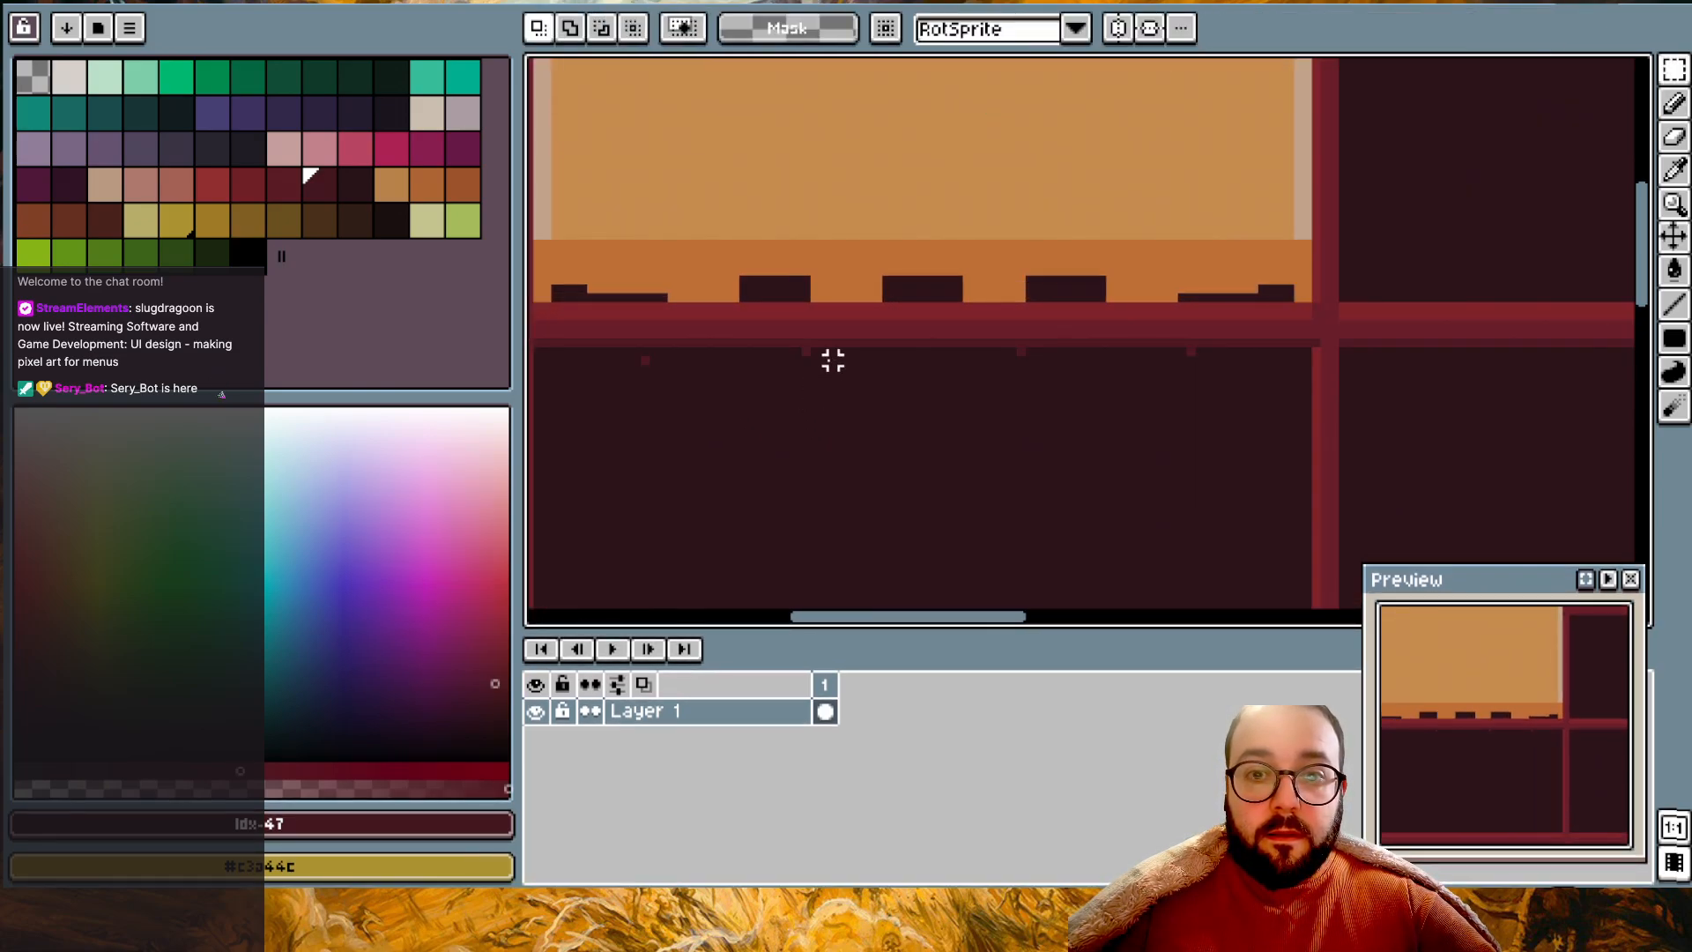
scroll(833, 359, up, 1)
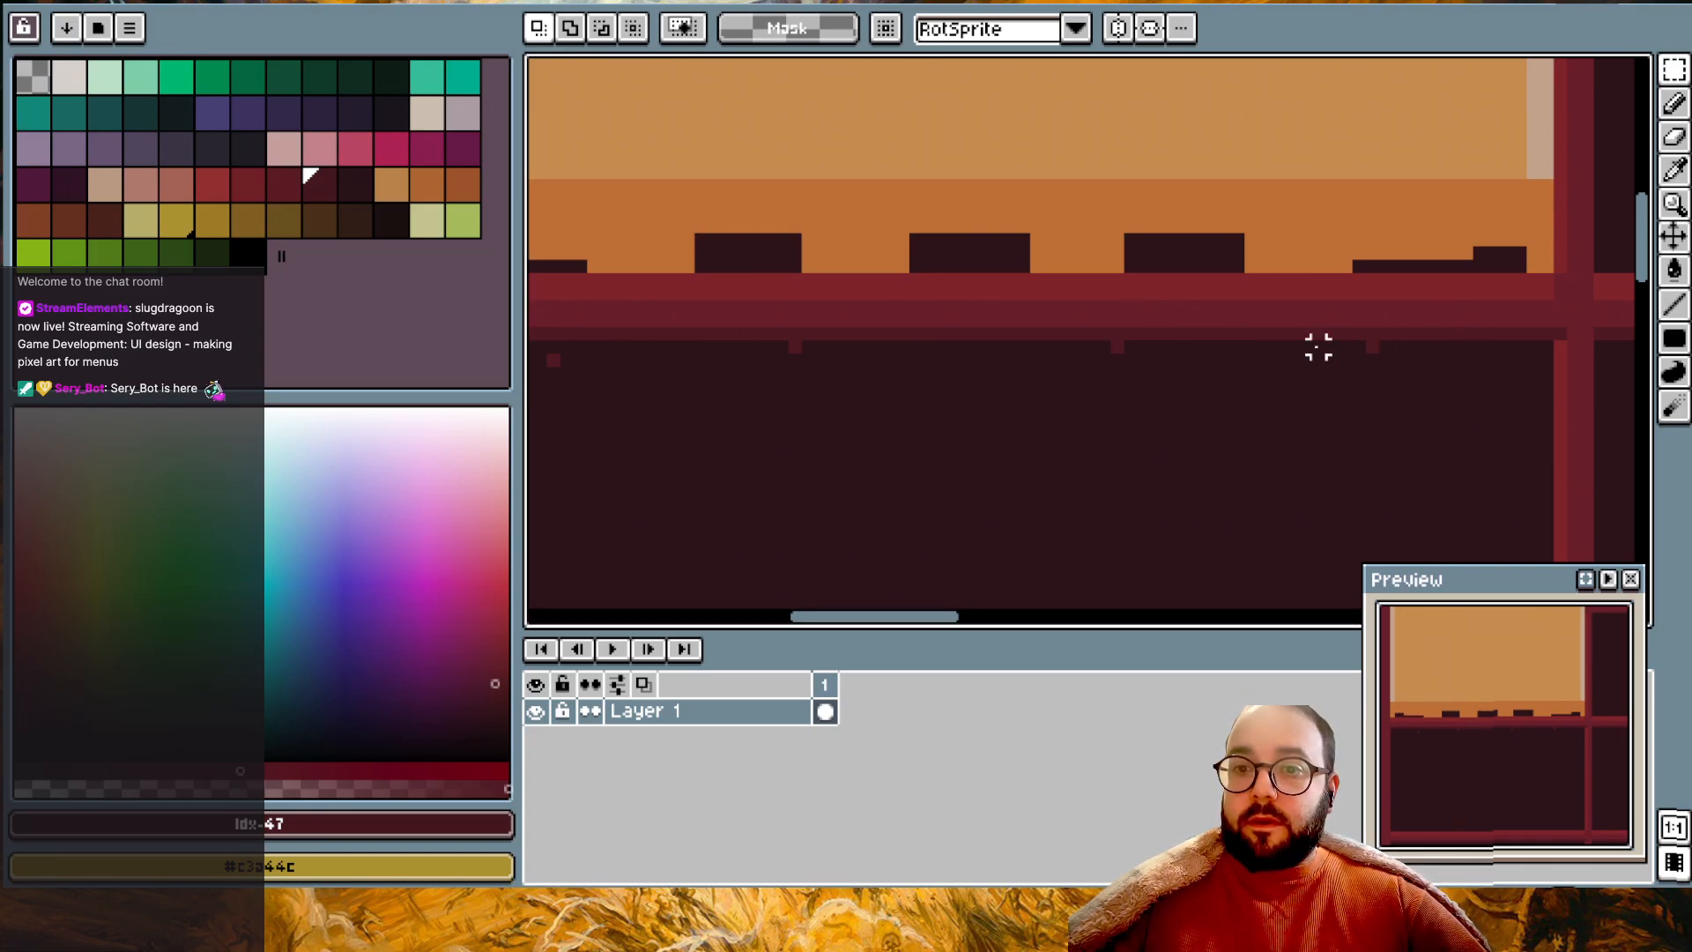
key(ctrl+z)
key(ctrl+z)
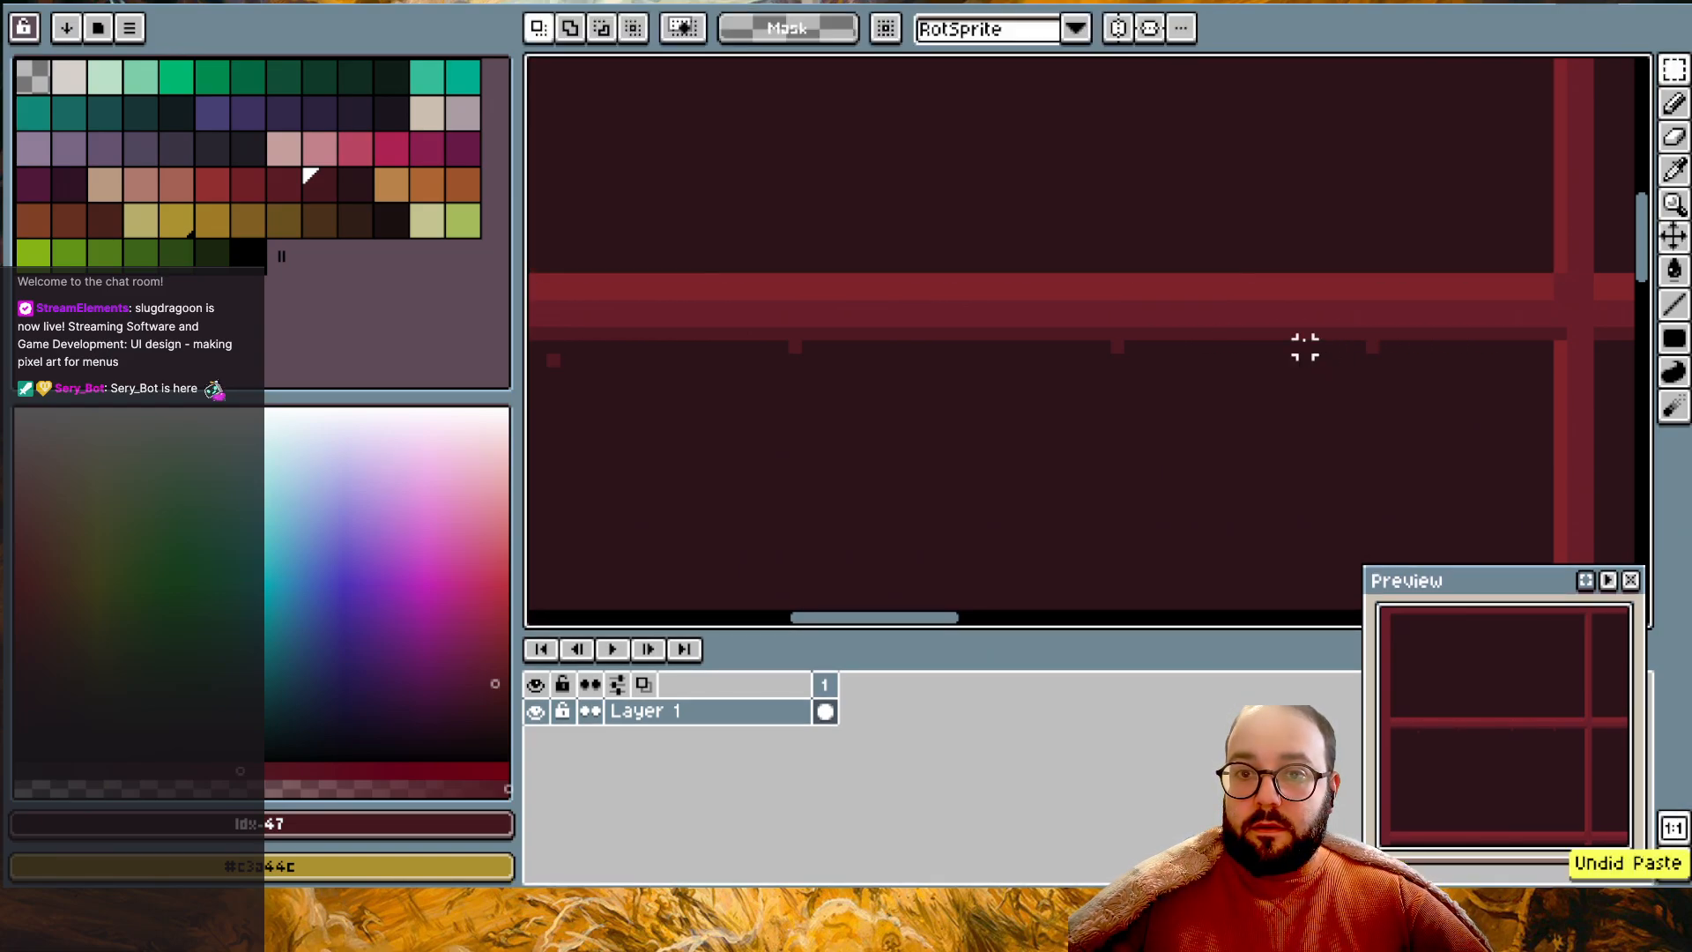
- Extend the pixel marks under the shelf board into short horizontal dark red strips with the Line tool
click(1674, 304)
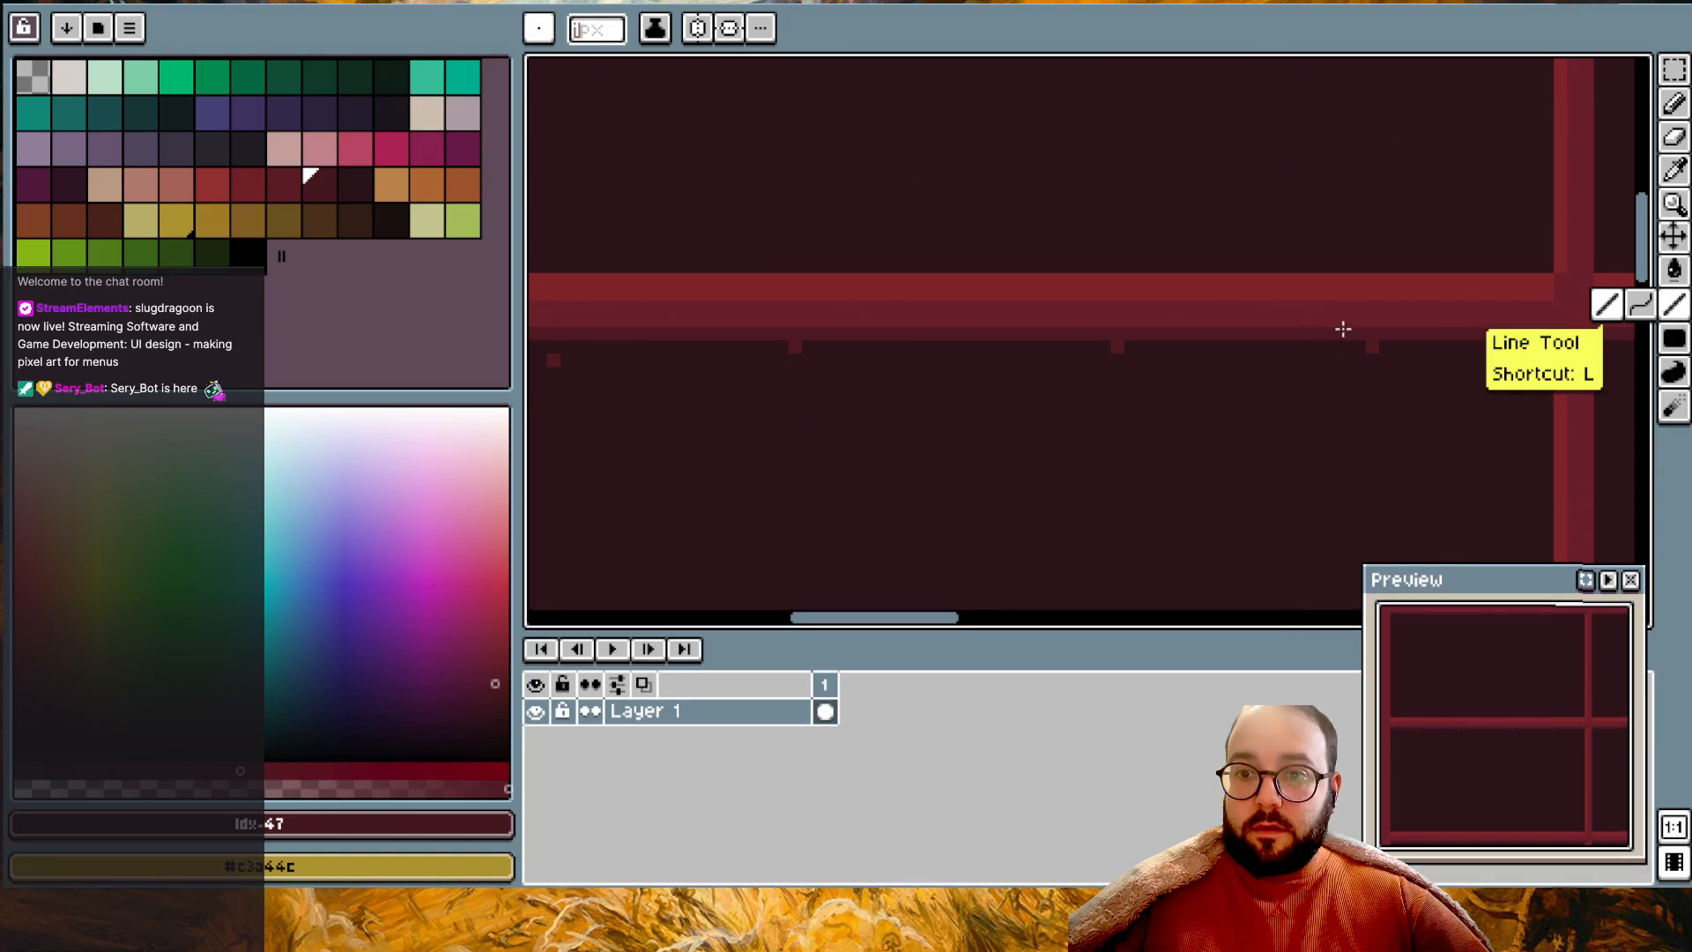
drag(1100, 348, 1021, 347)
mouse_move(792, 348)
mouse_down()
mouse_move(733, 351)
mouse_move(776, 349)
mouse_up()
scroll(728, 351, left, 1)
scroll(724, 353, left, 2)
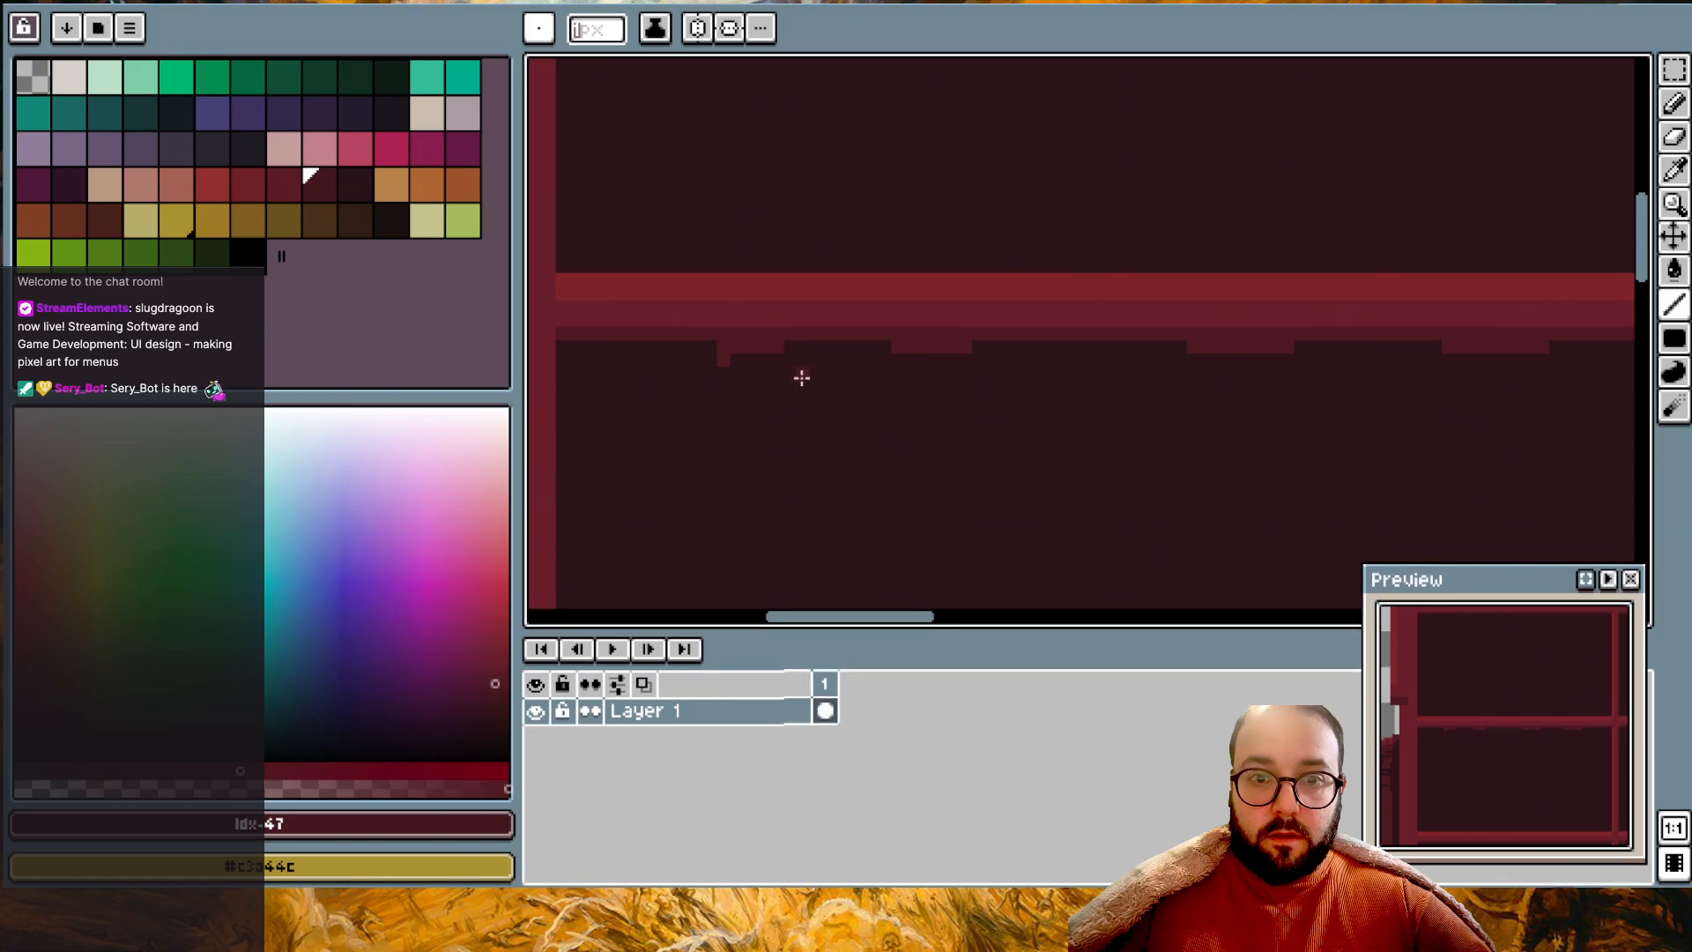
- Paste the orange panel, try moving it up over the first upper compartment, and undo the paste
key(ctrl+v)
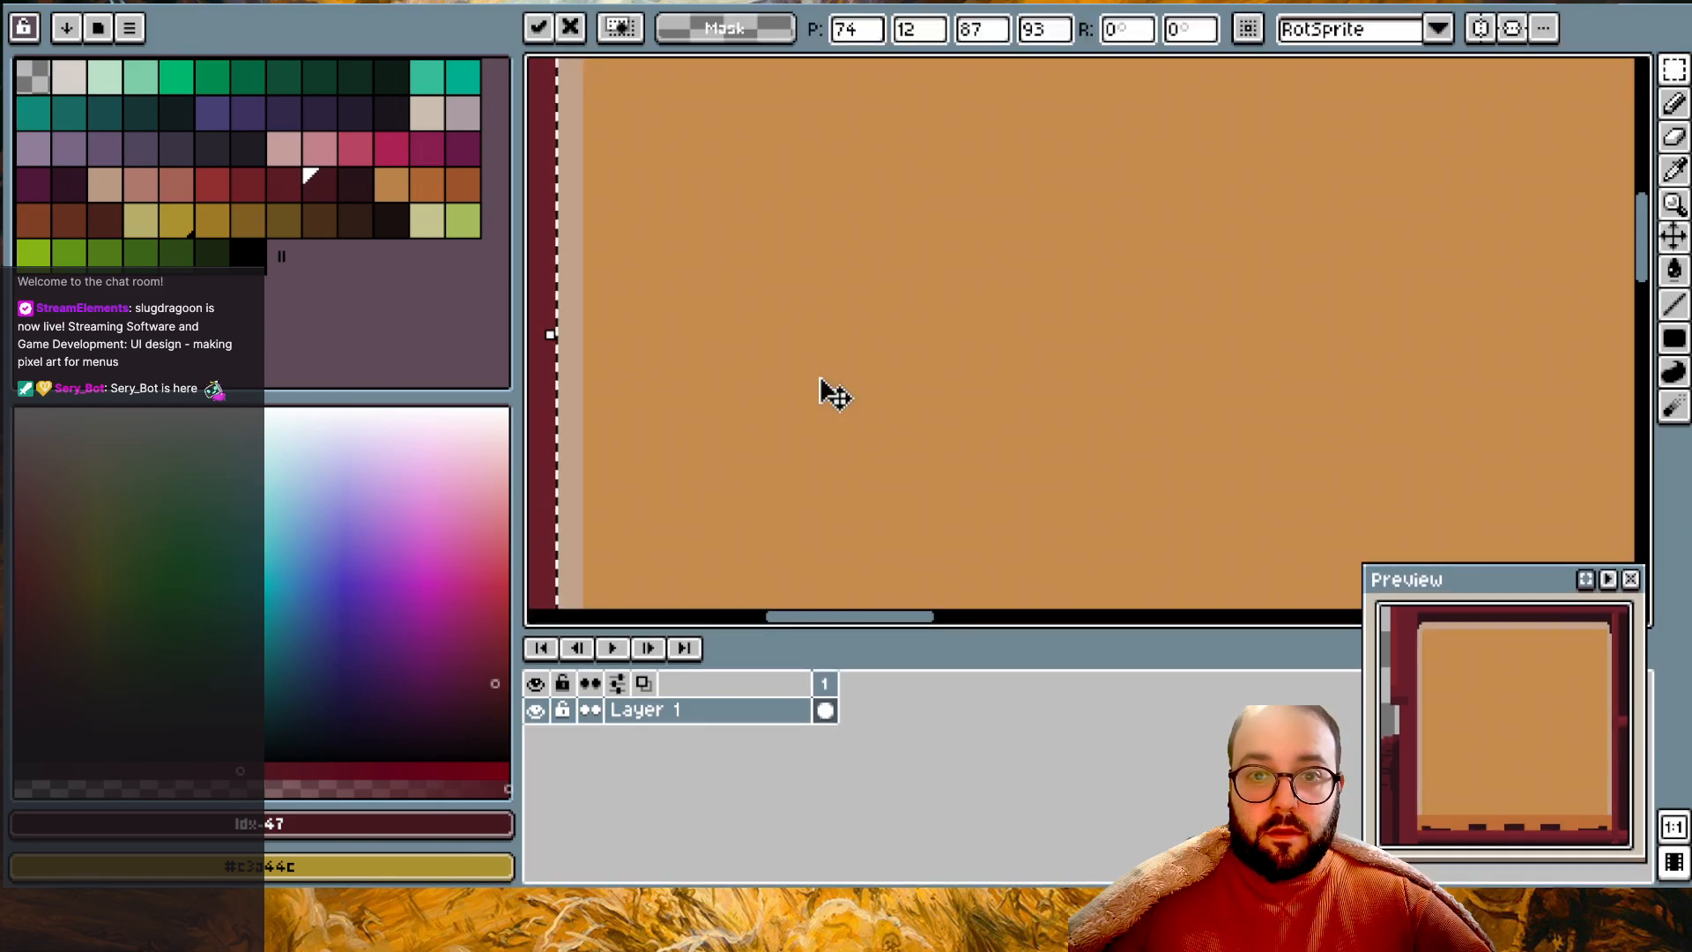
scroll(820, 392, down, 2)
drag(899, 408, 981, 122)
scroll(981, 121, up, 5)
scroll(987, 313, down, 3)
scroll(1002, 328, down, 1)
drag(973, 451, 975, 165)
key(ctrl+z)
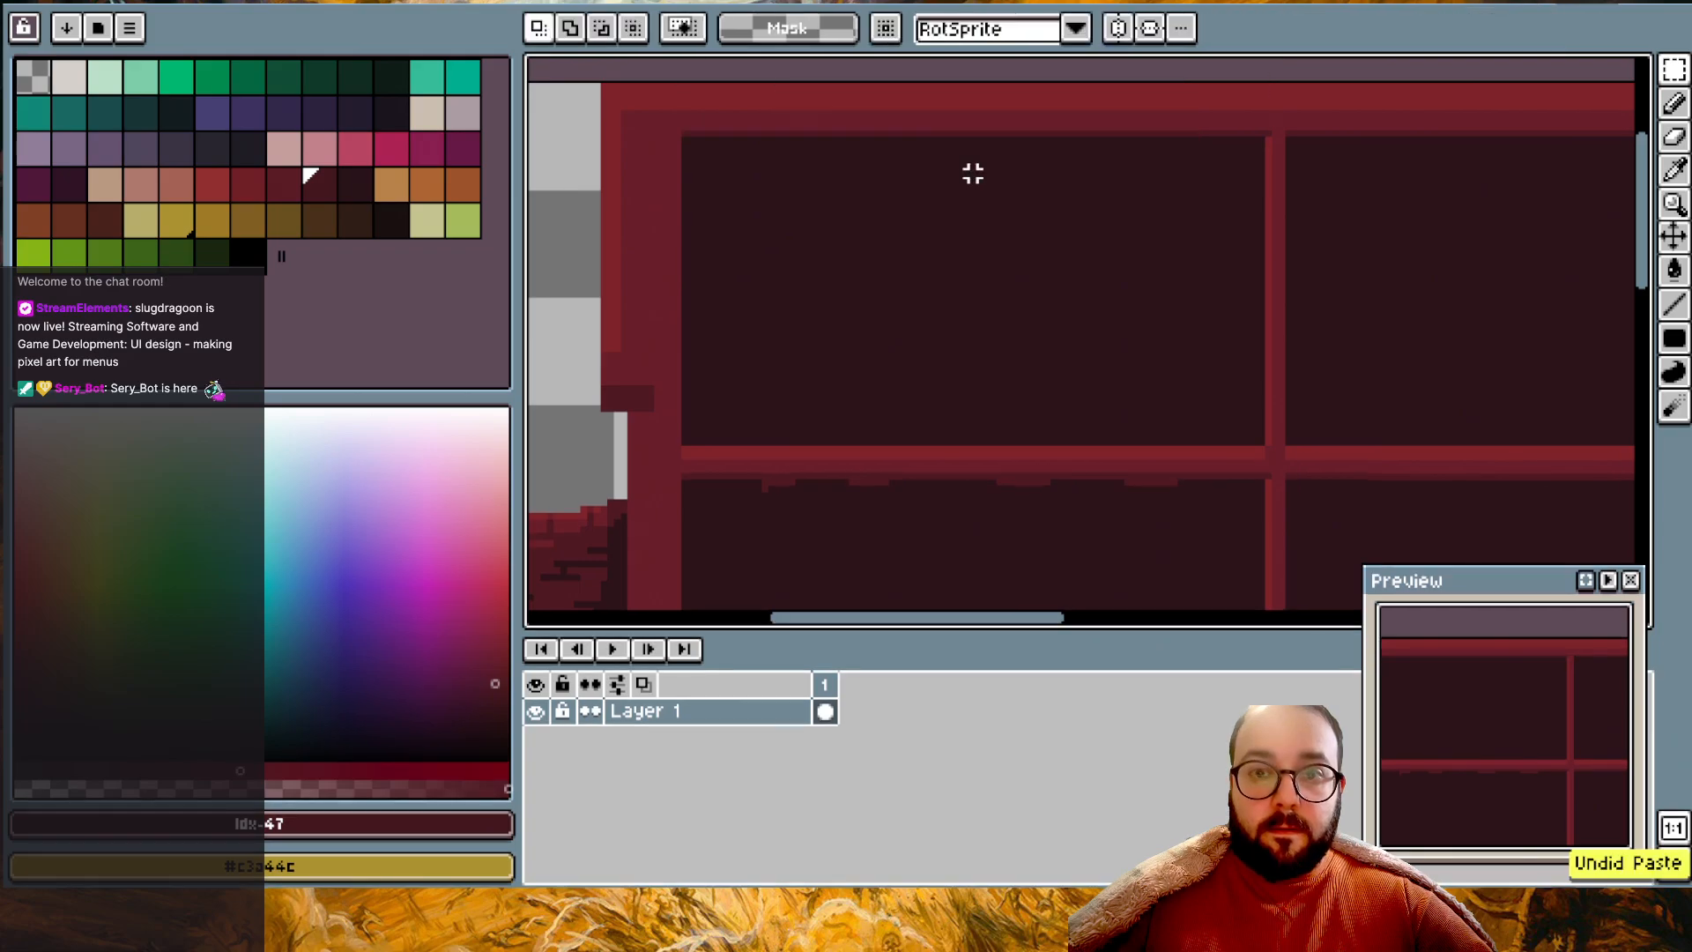
- Paste the orange panel at X 74, Y -39, compare its notches with the underside strips, and undo the paste
key(ctrl+v)
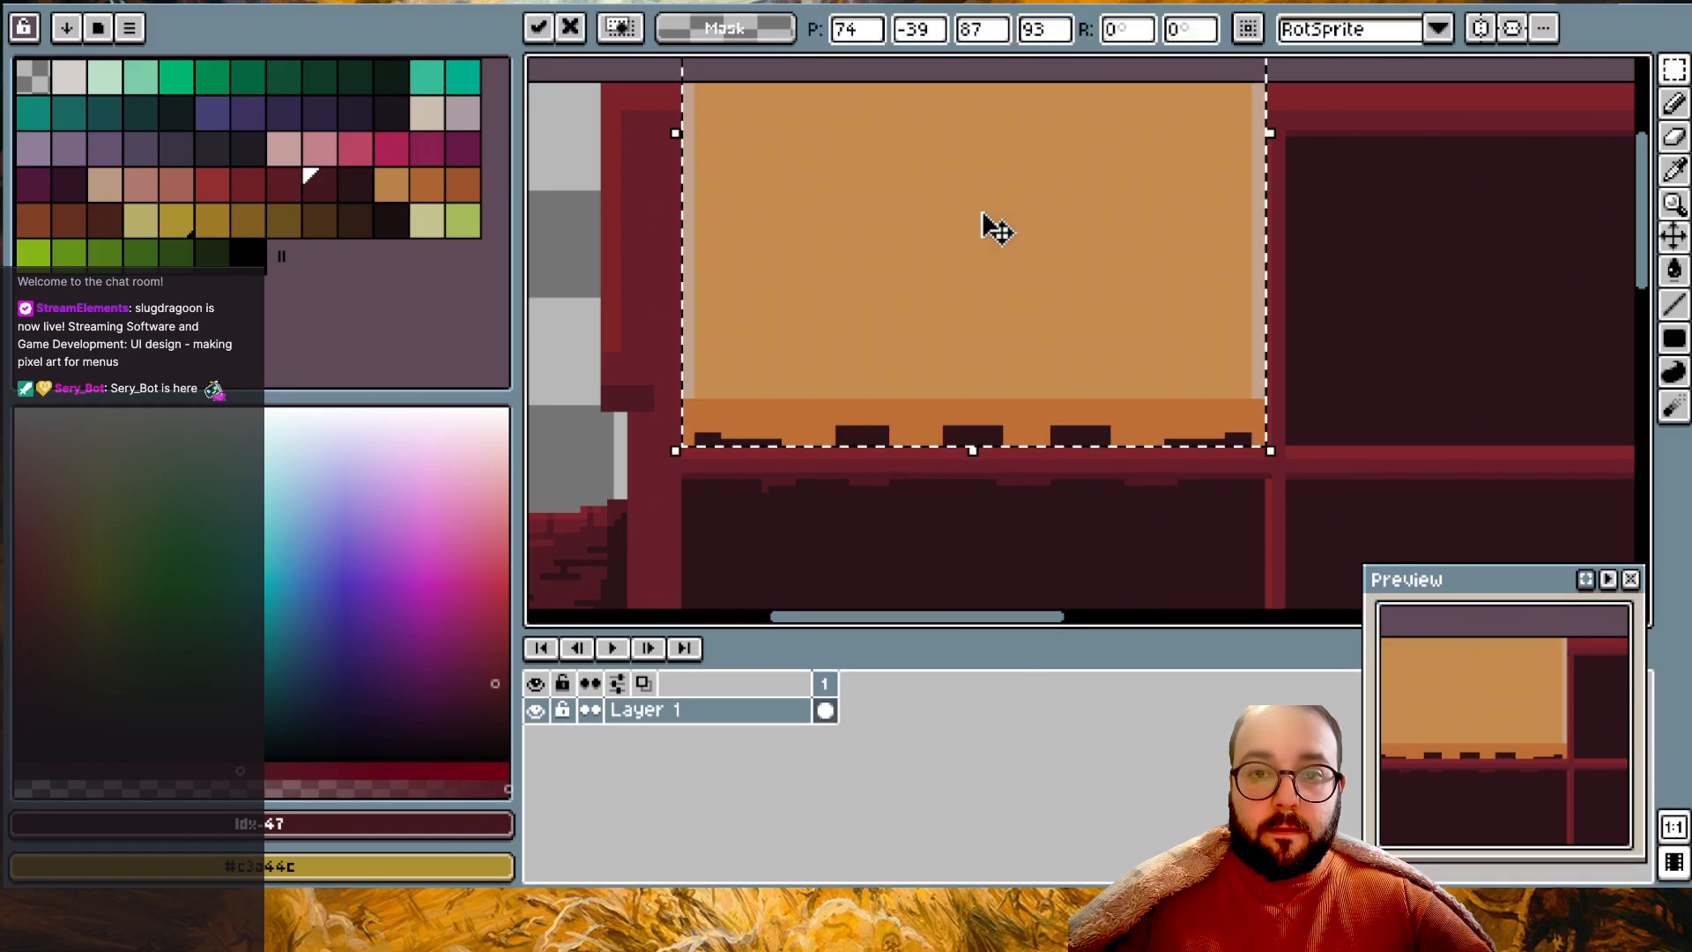
scroll(932, 550, up, 1)
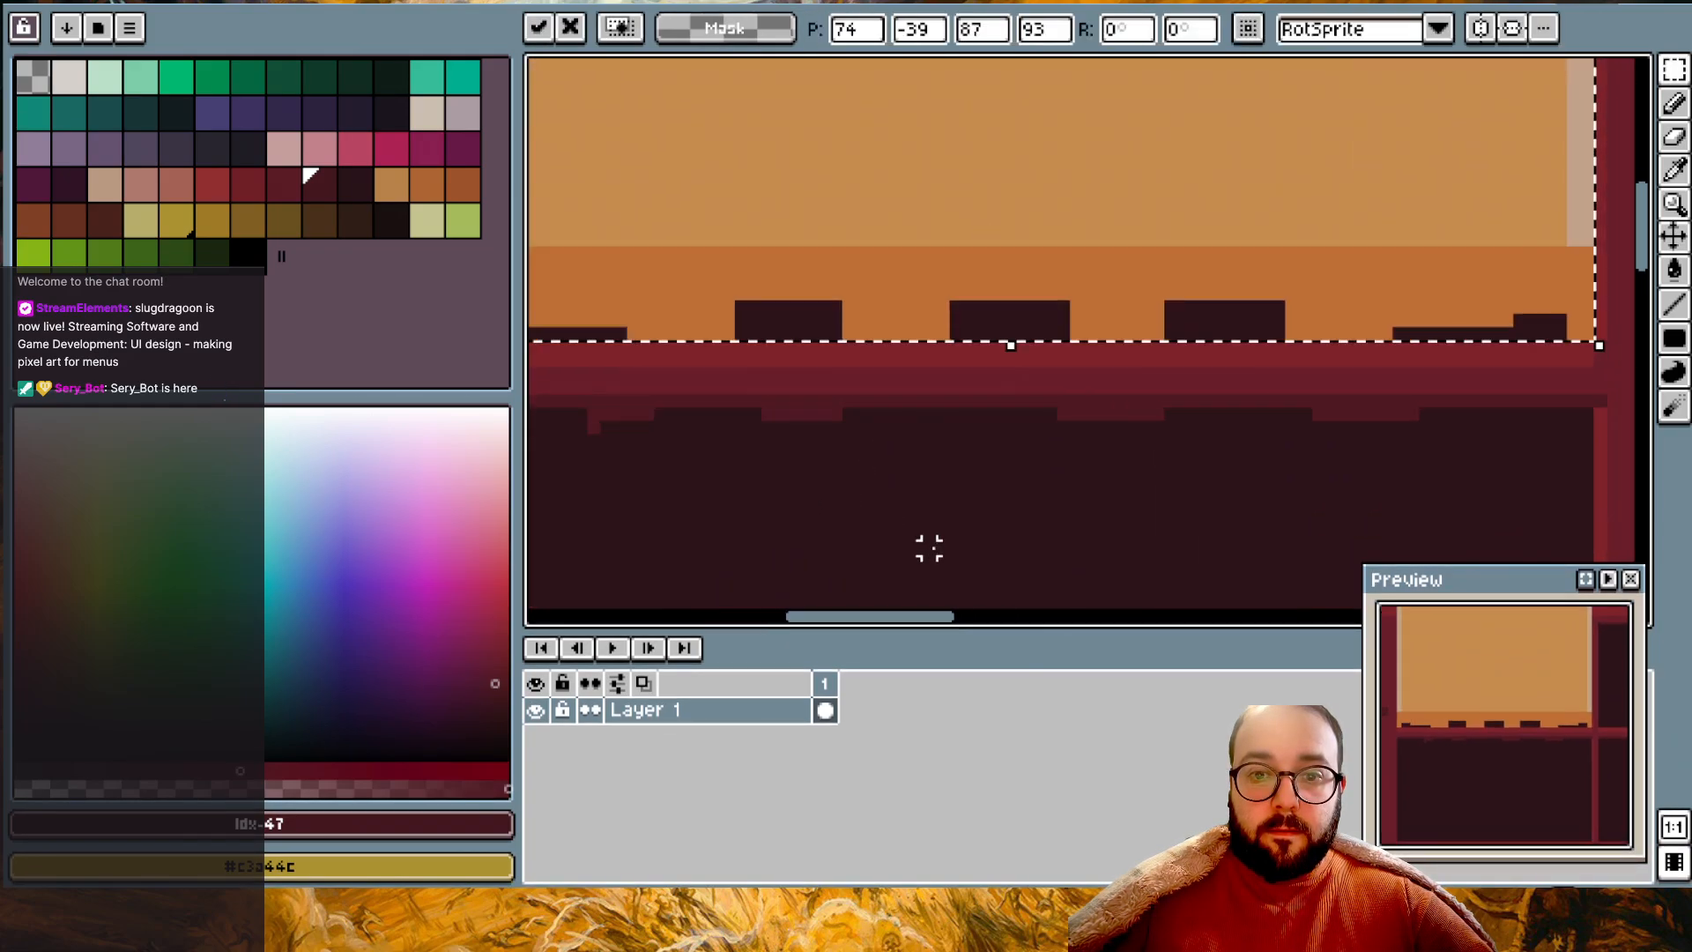
click(1211, 507)
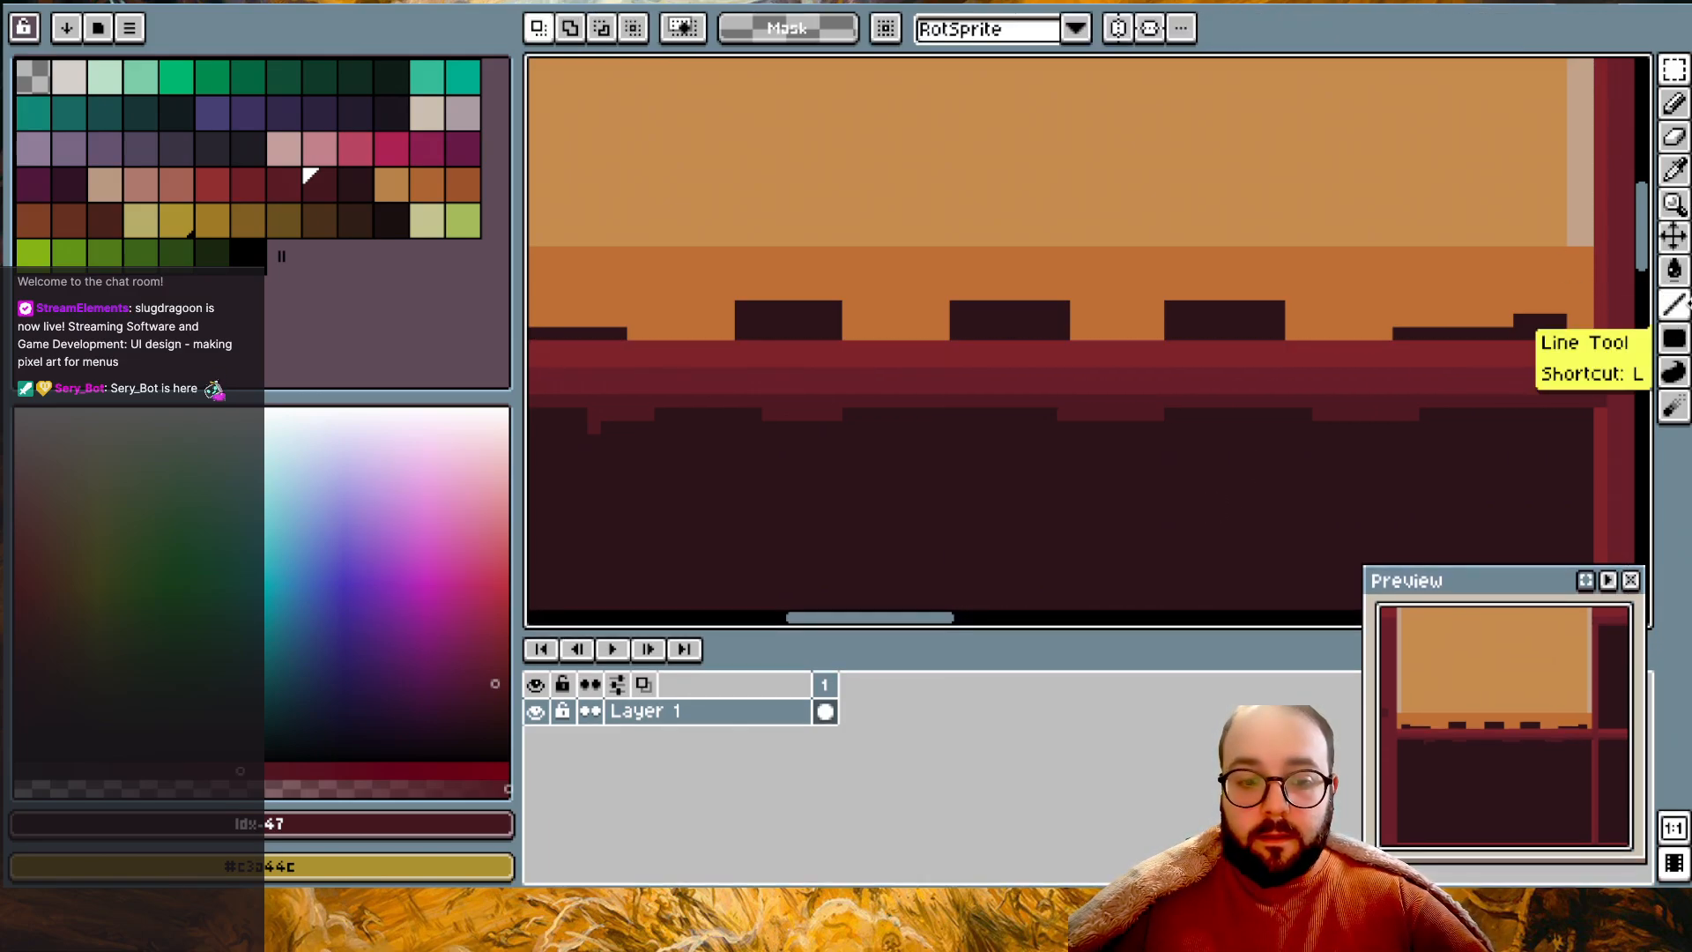
key(ctrl+z)
key(ctrl+z)
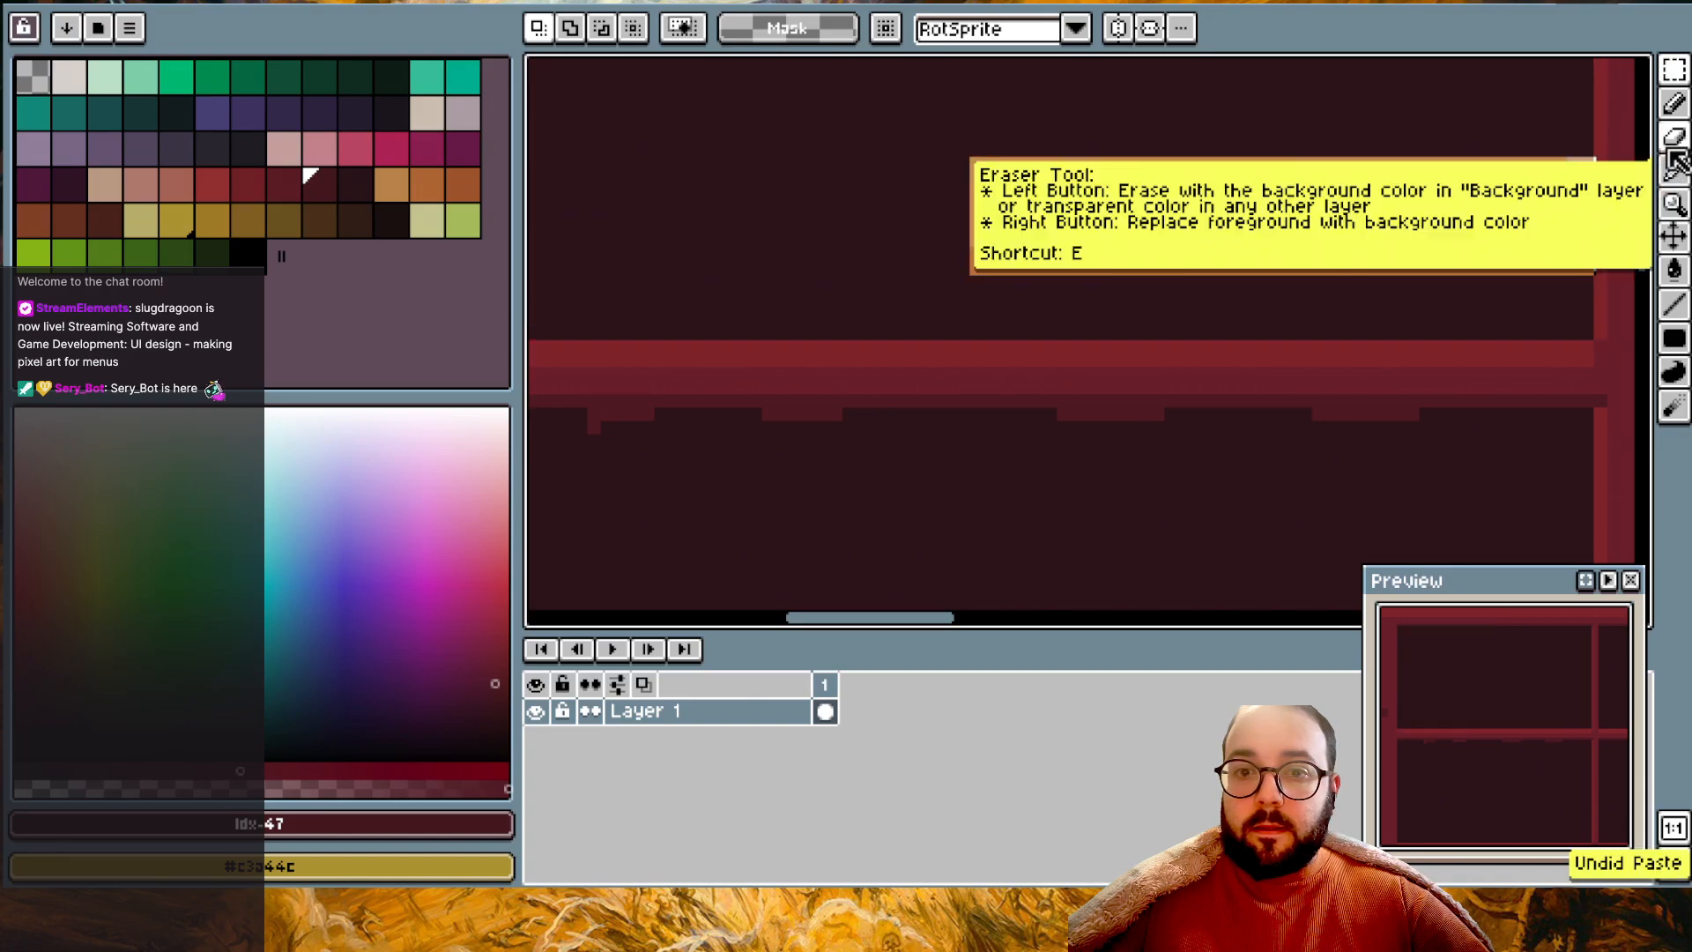
- Trim one pixel off the left end of the third underside strip, using the compartment colour #30131a
click(1672, 141)
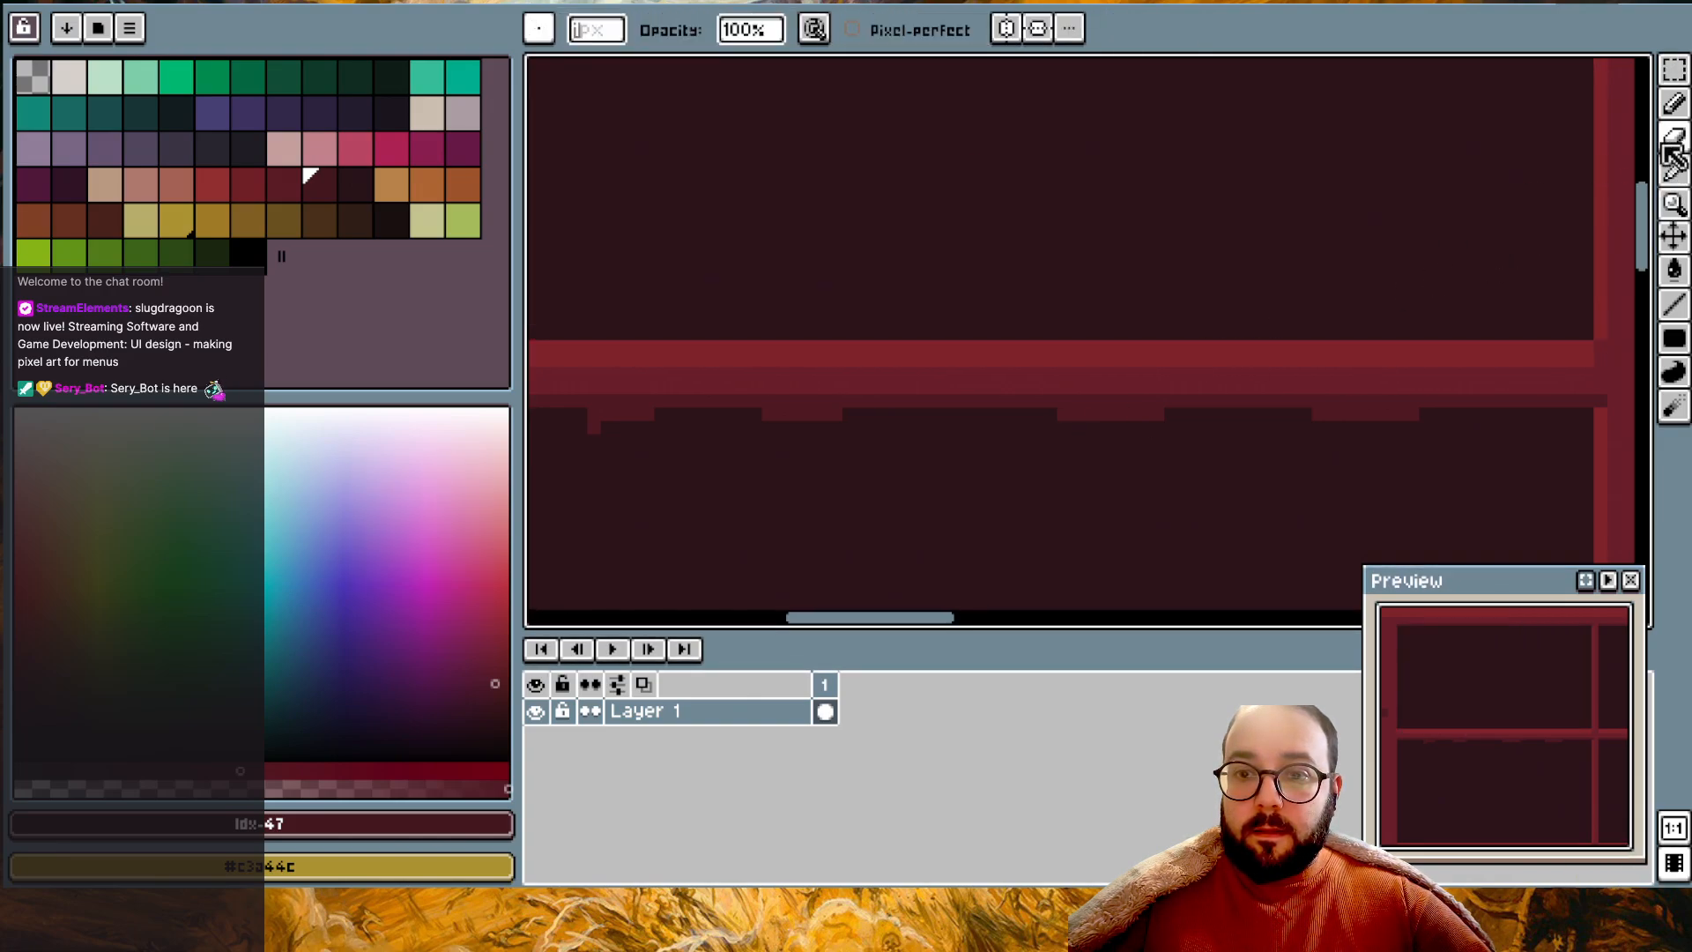
click(1063, 414)
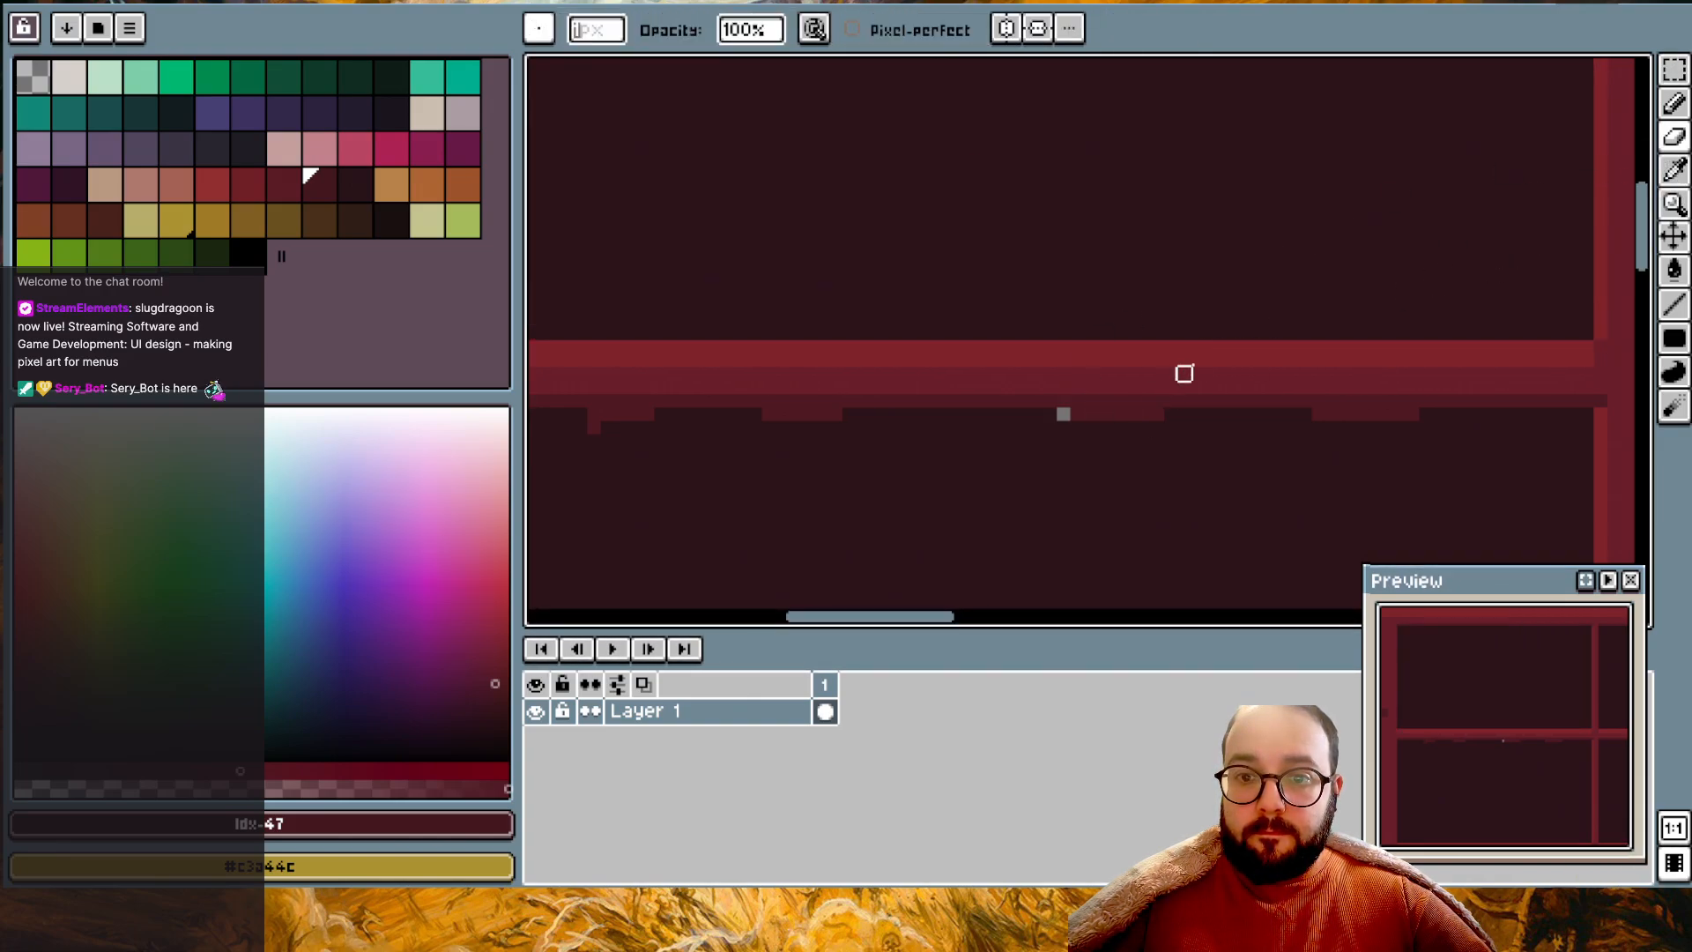
alt+click(1063, 494)
key(shift+b)
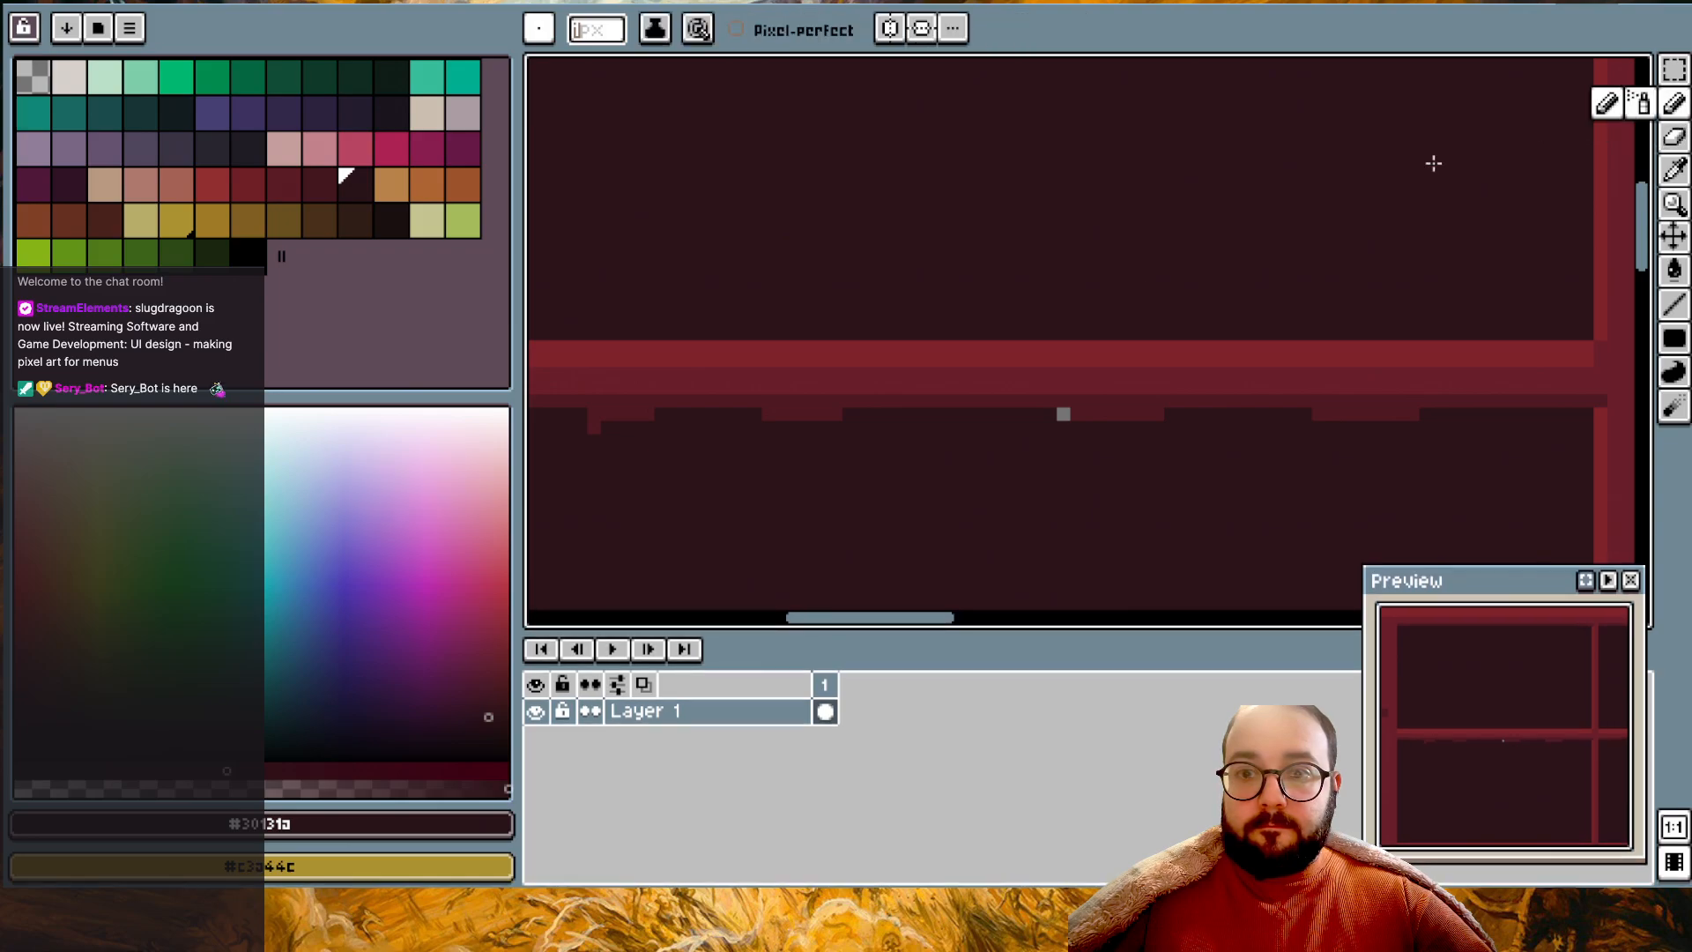
scroll(1027, 478, down, 1)
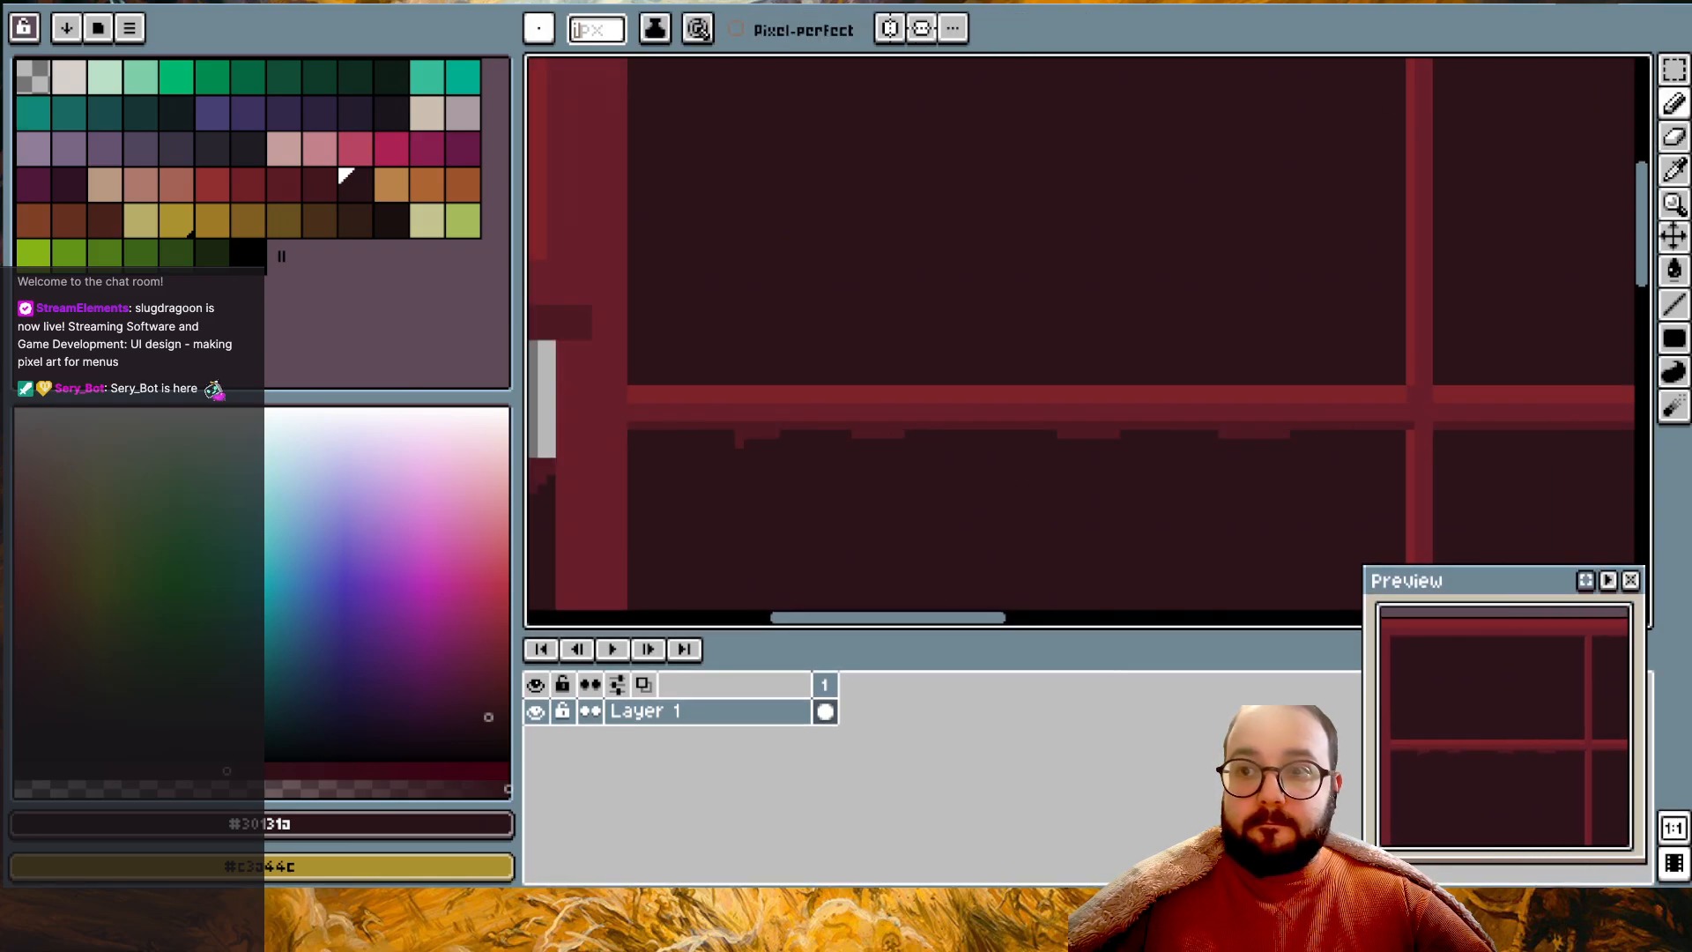
- Select the first two underside strips and move them 3 px right to X 87, Y 59
click(1673, 70)
drag(715, 477, 948, 458)
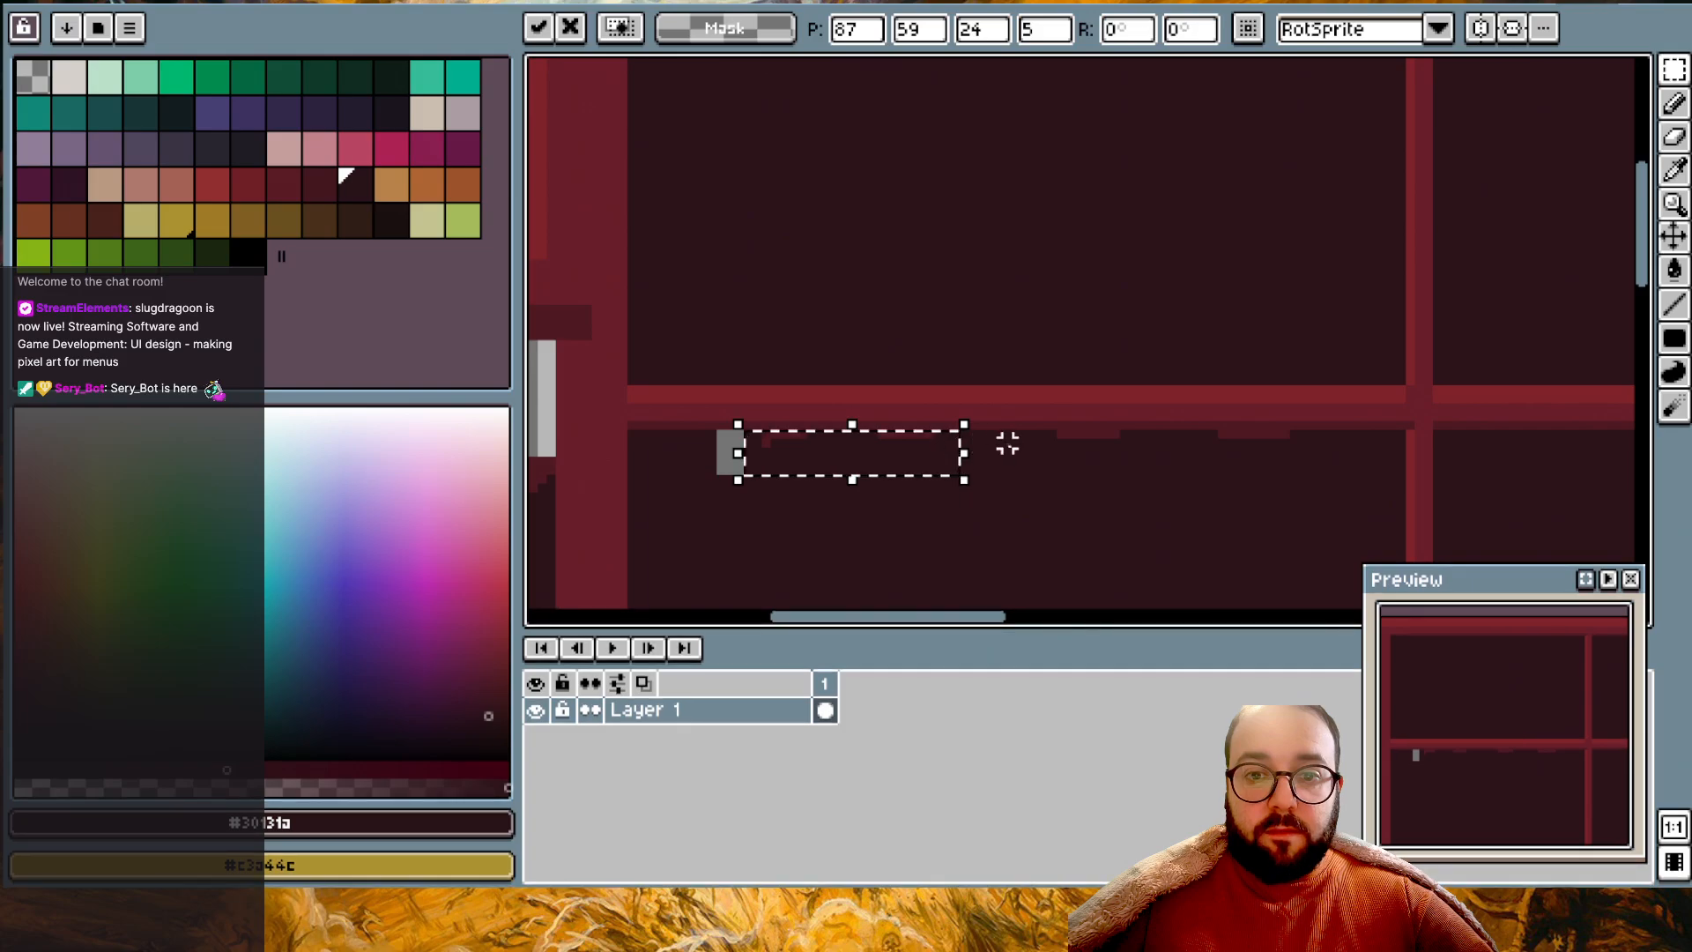
click(703, 505)
key(alt+v)
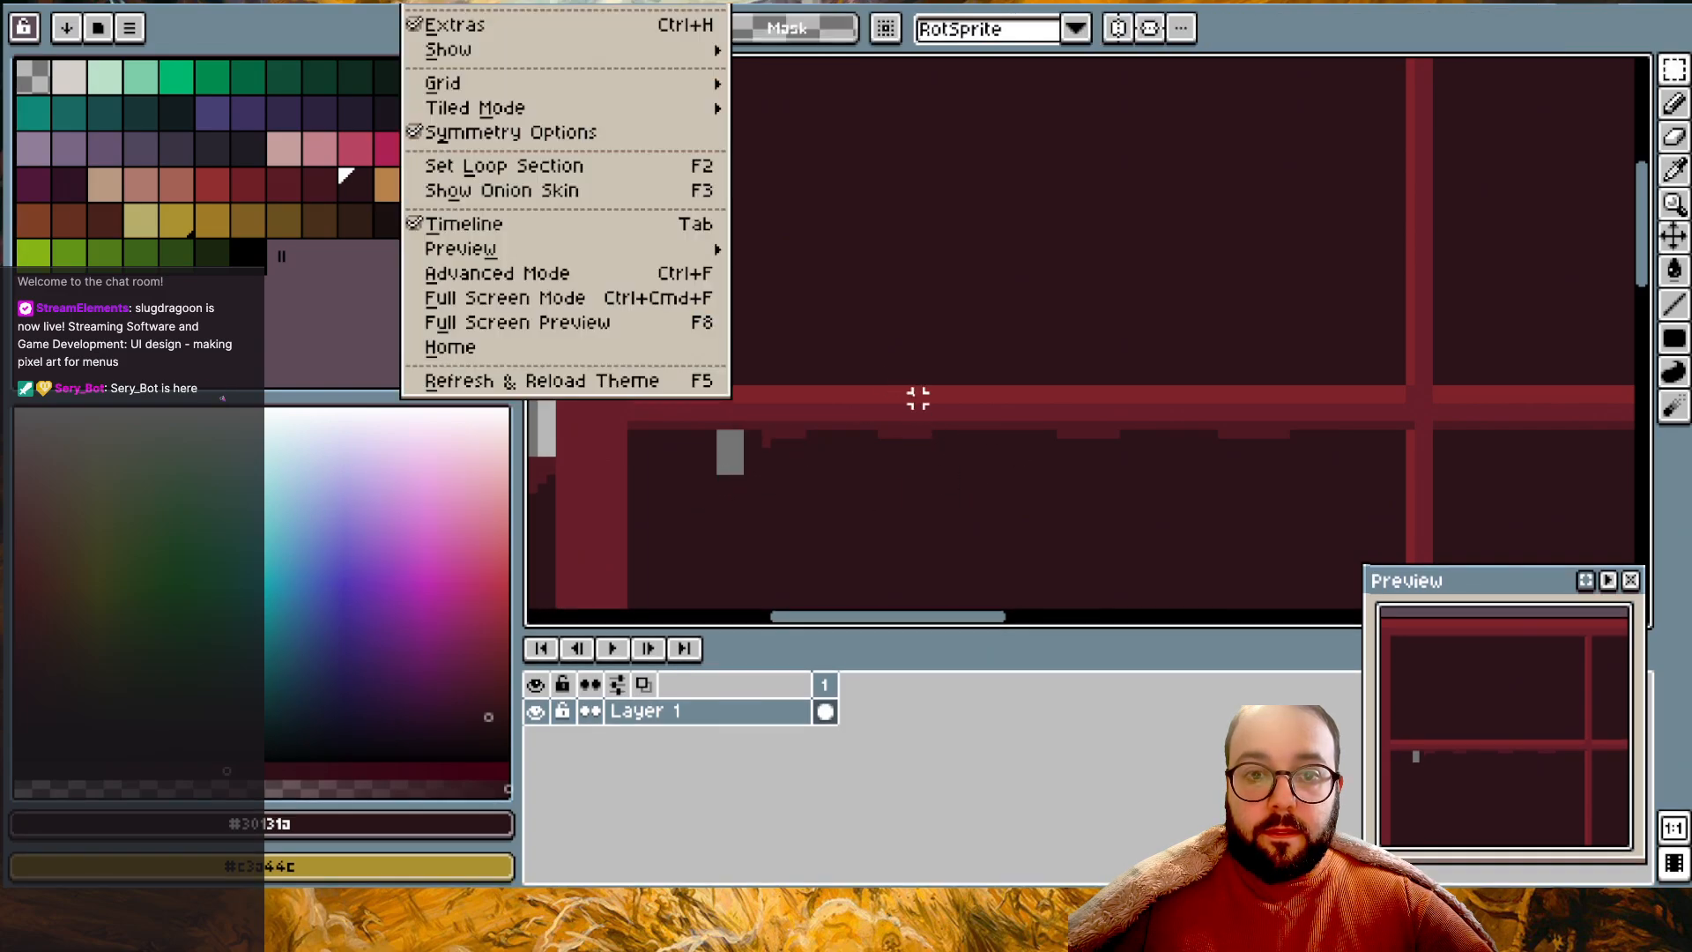
key(Escape)
- Paste the orange panel at X 74, Y -39 to check its notches against the shifted strips, and undo the paste
click(1673, 71)
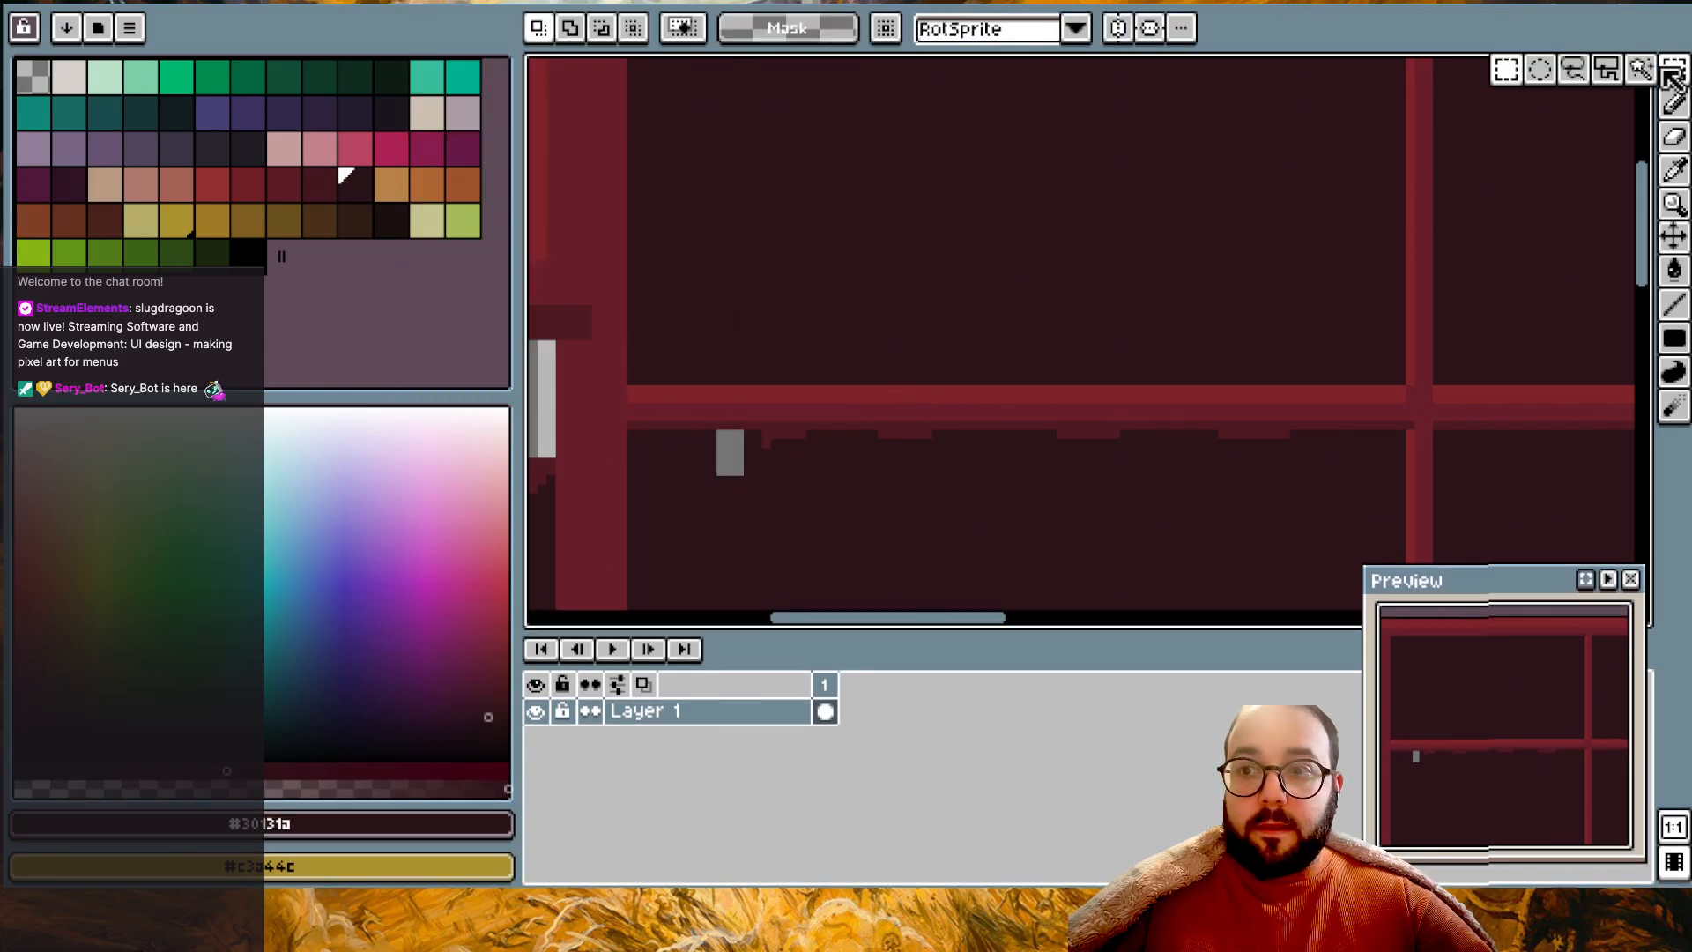
click(1025, 265)
key(ctrl+v)
drag(1069, 405, 1073, 144)
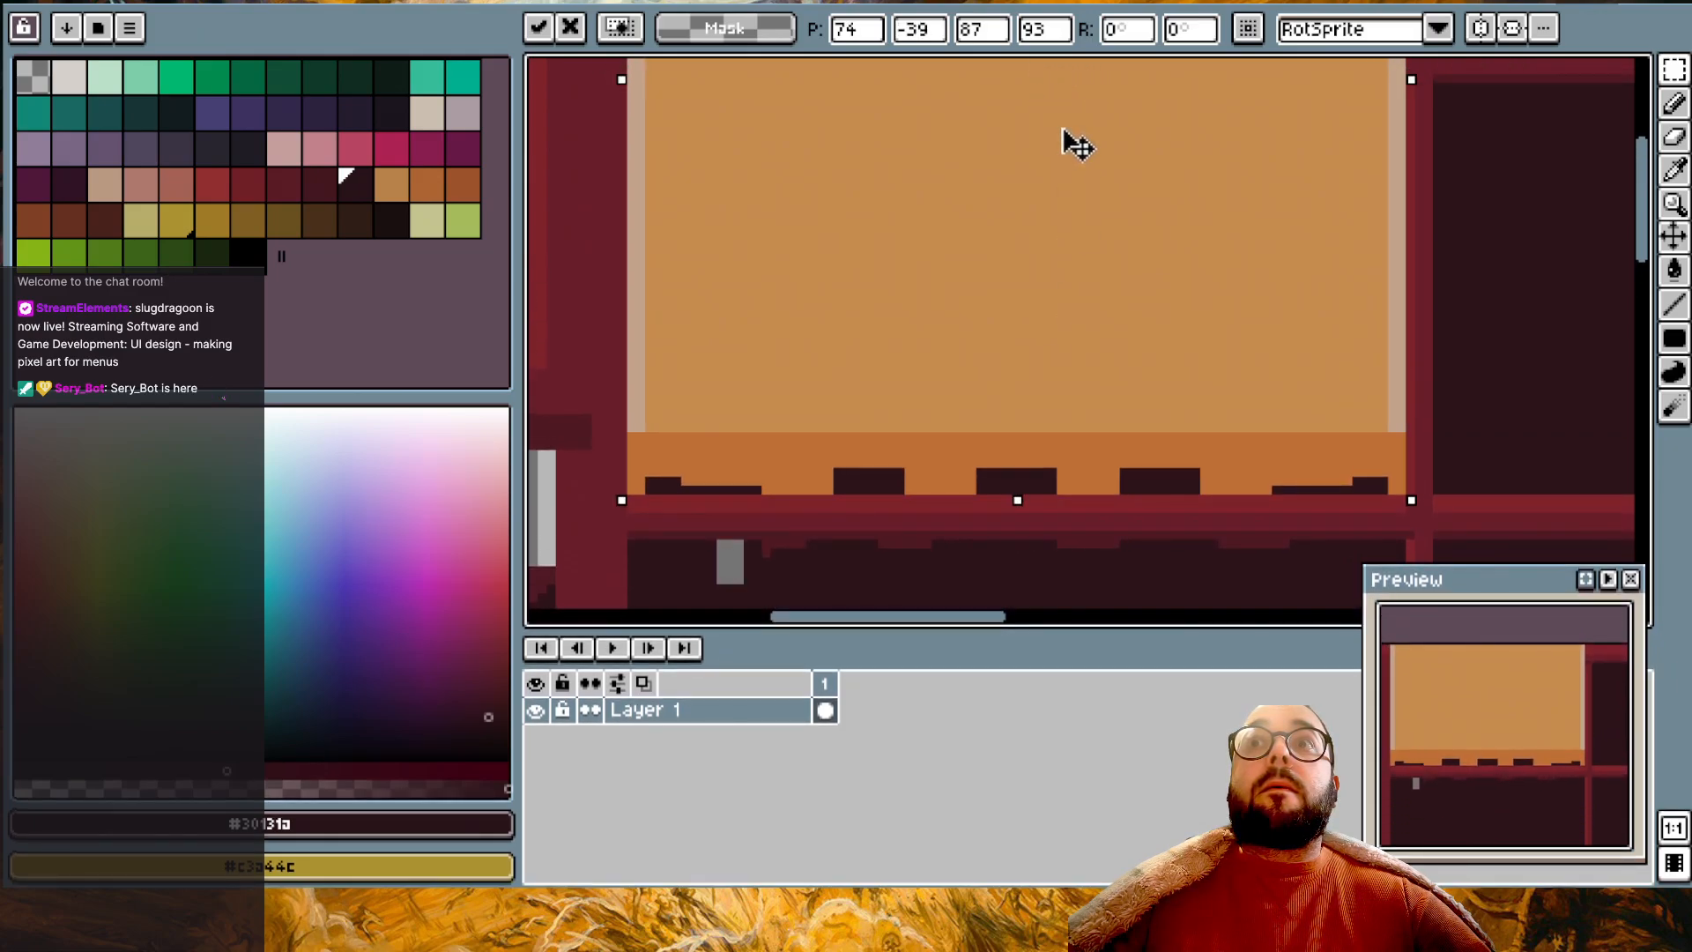
scroll(918, 579, up, 3)
click(913, 573)
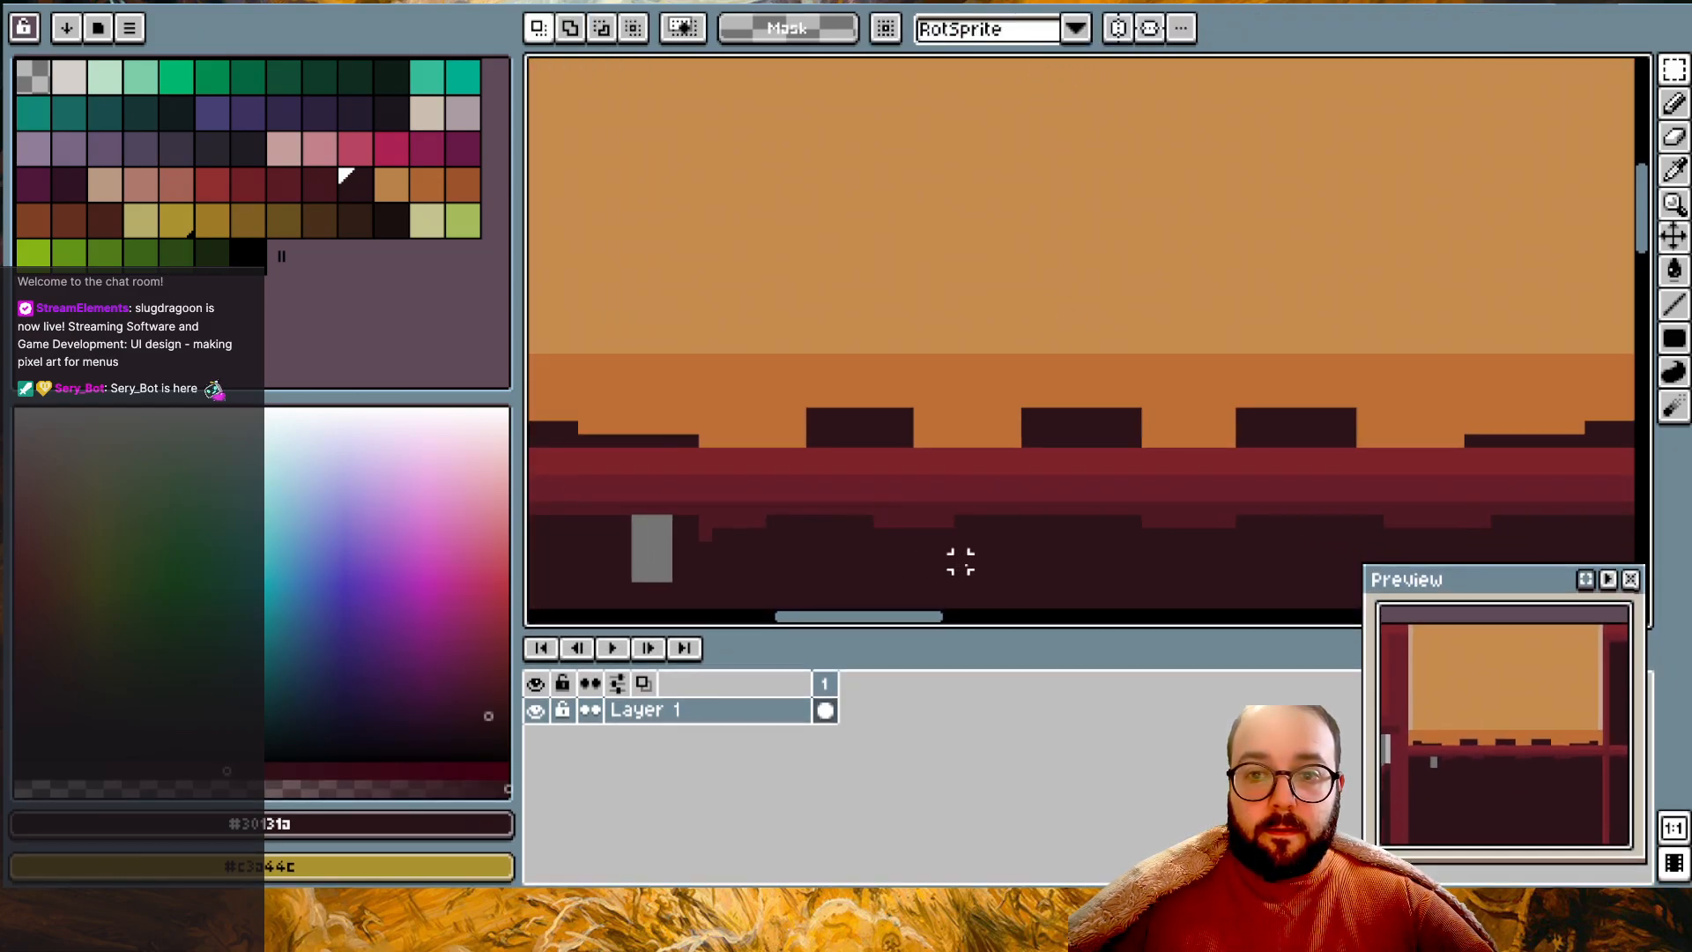
scroll(1068, 468, right, 1)
scroll(1269, 521, right, 1)
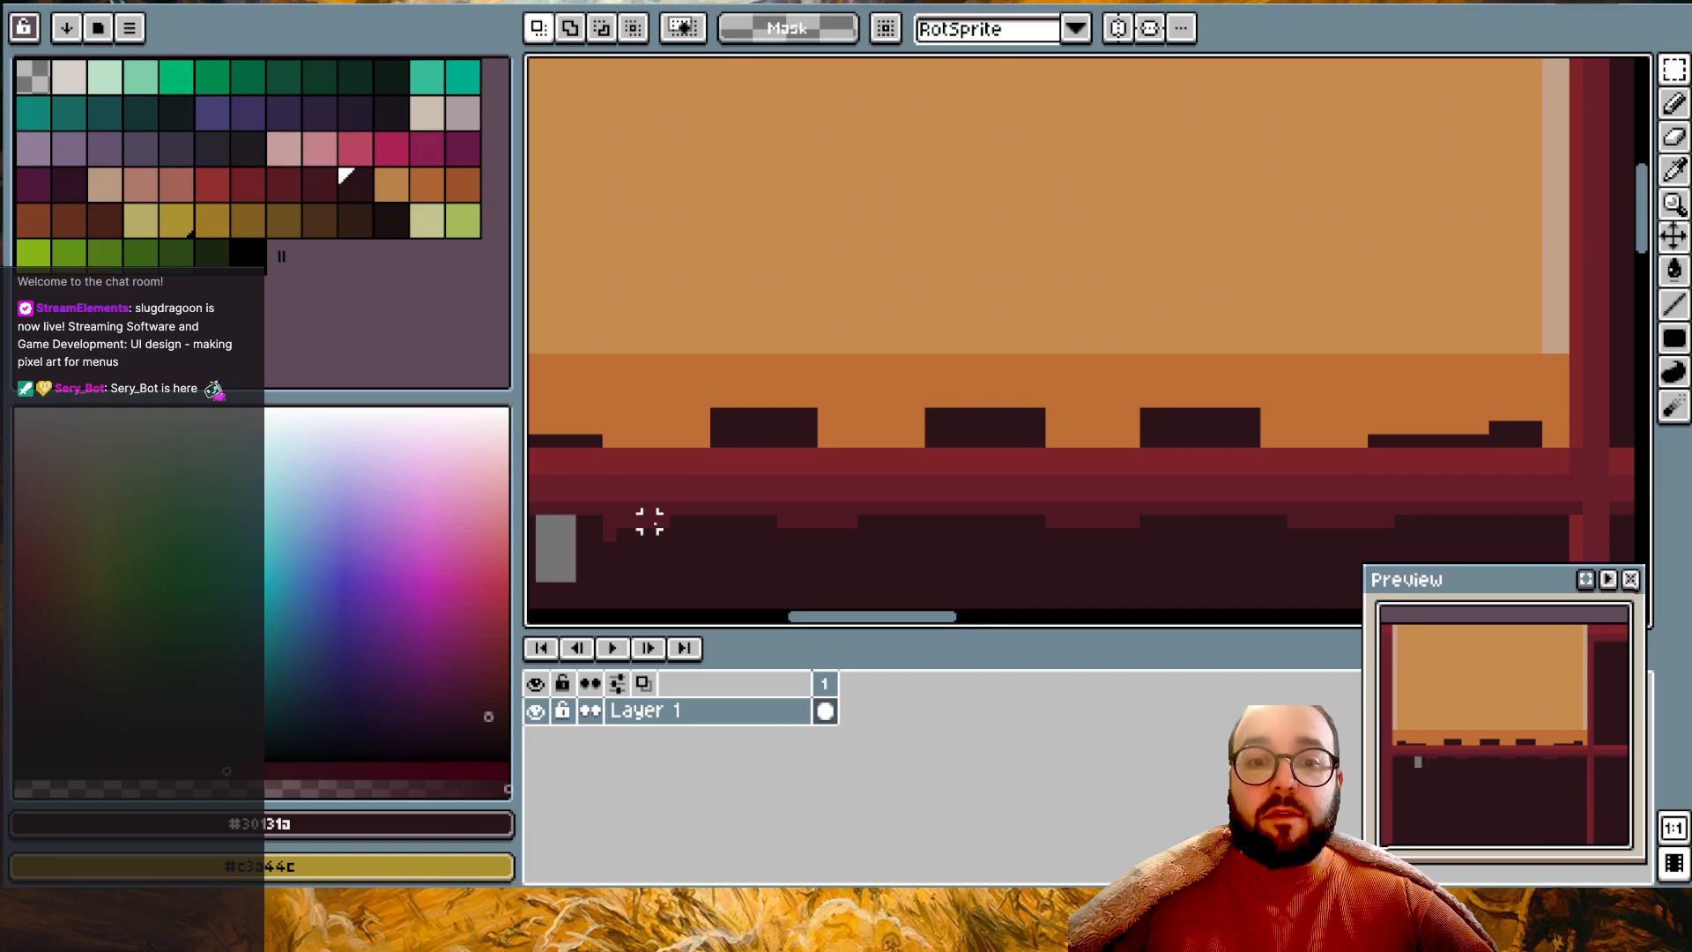
key(v)
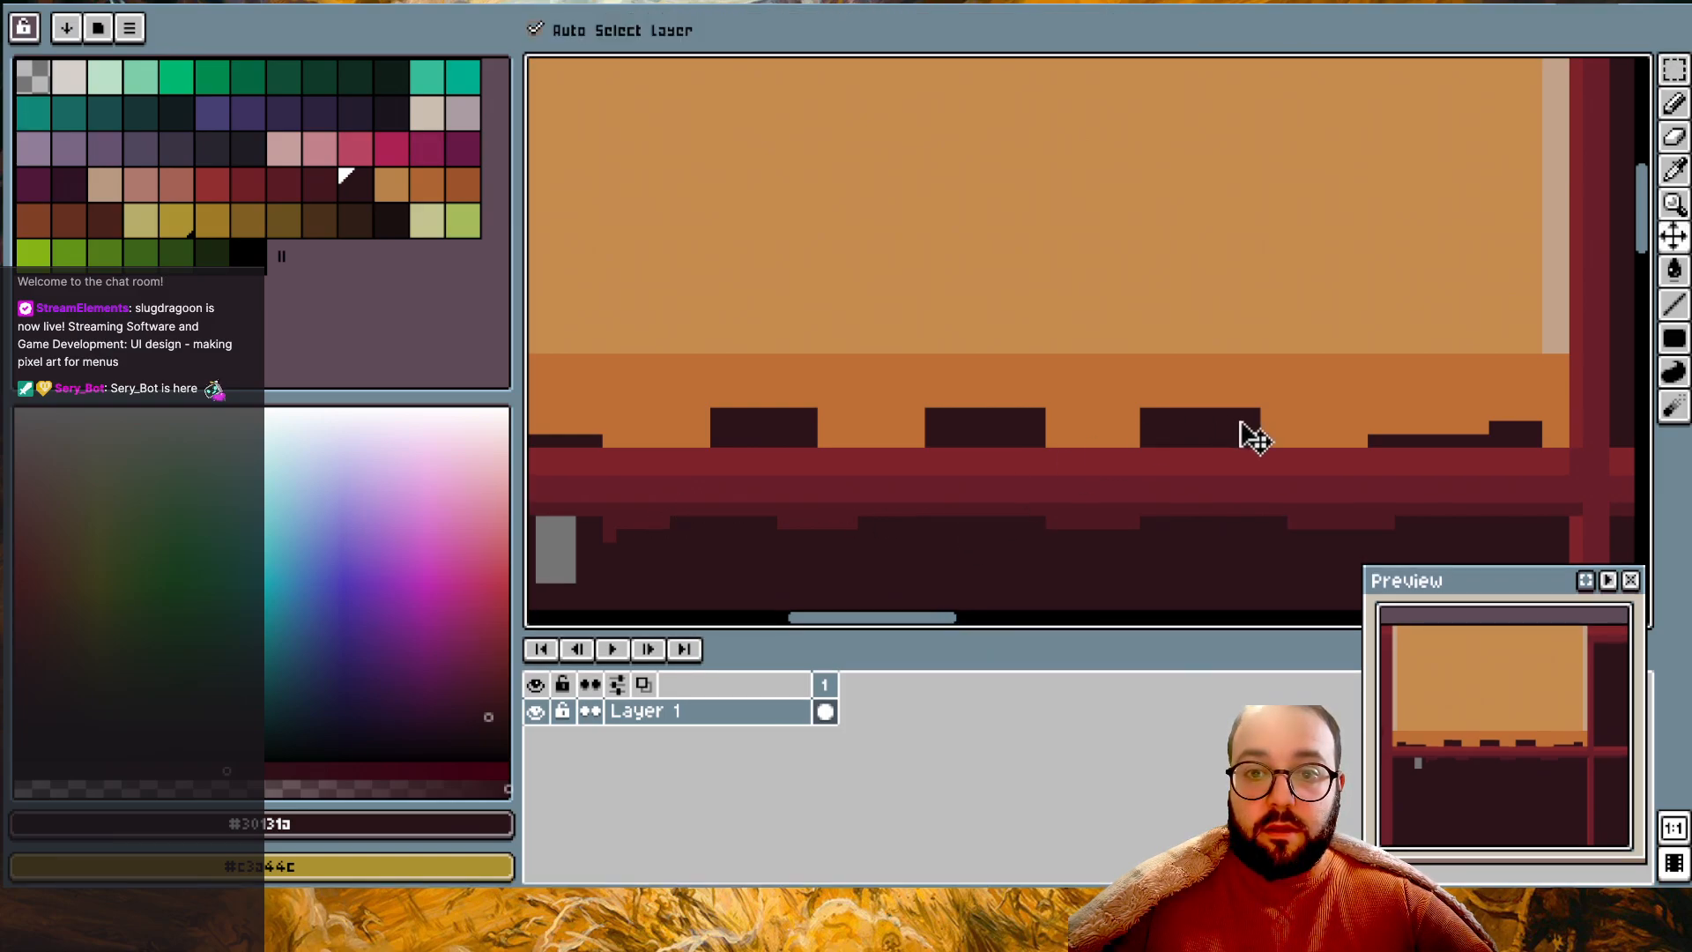
key(z)
key(ctrl+z)
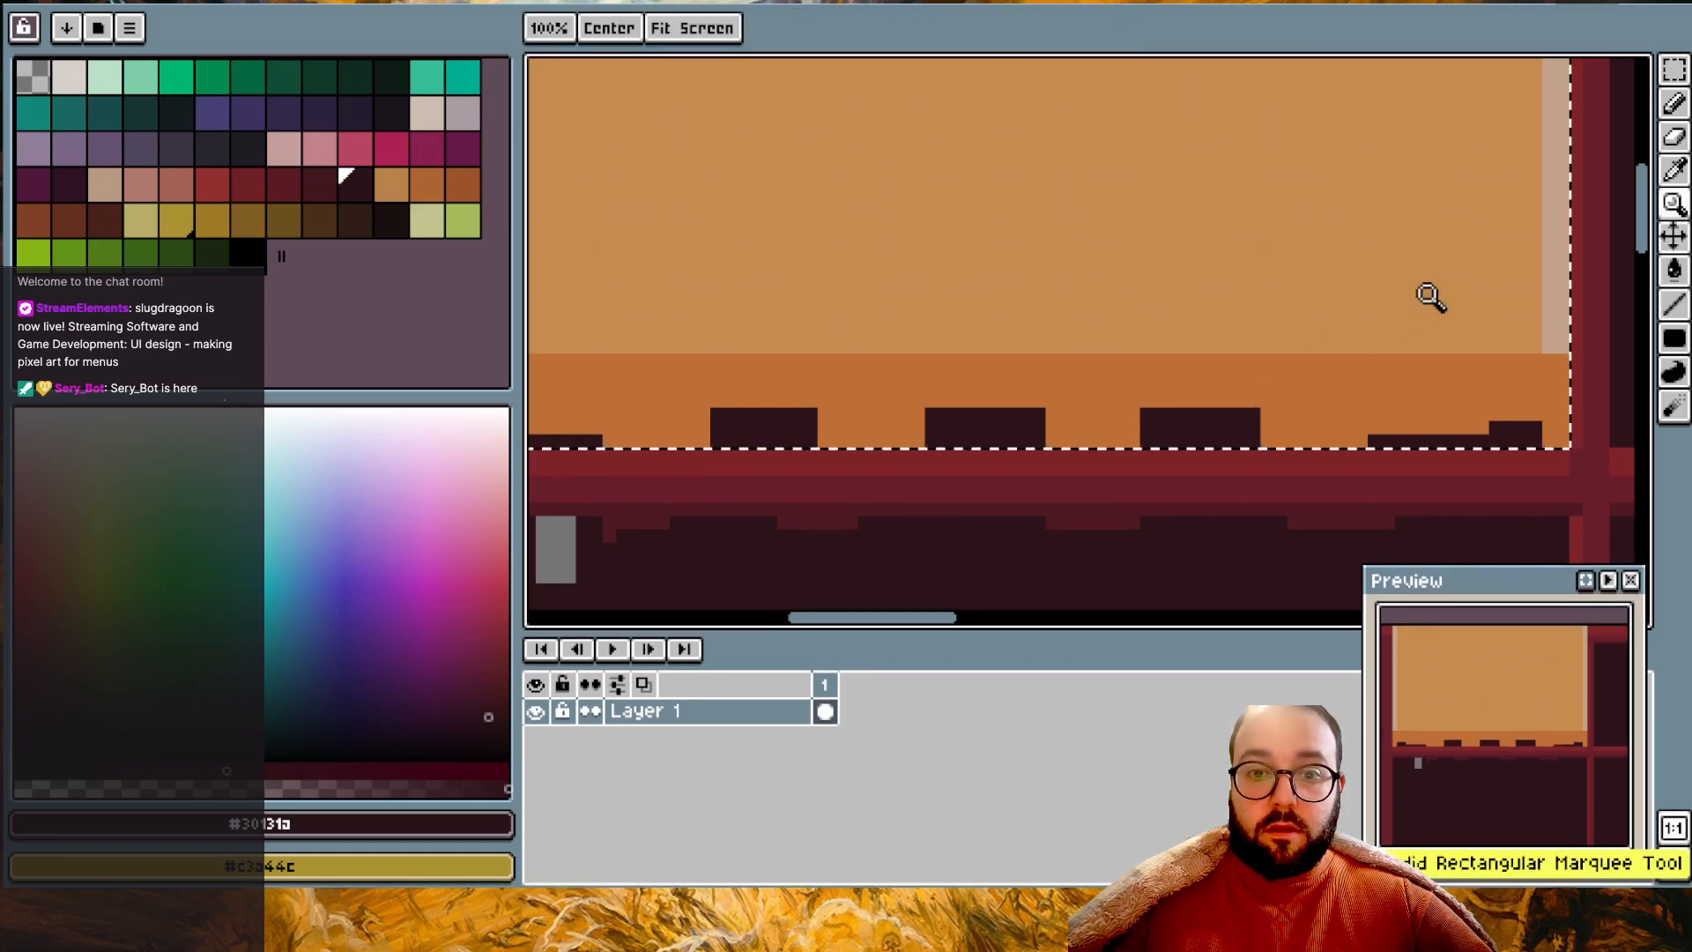
key(ctrl+z)
- Lengthen the first underside strip by 3 px to the right with the Pencil in the sampled dark red #541f27
click(1441, 341)
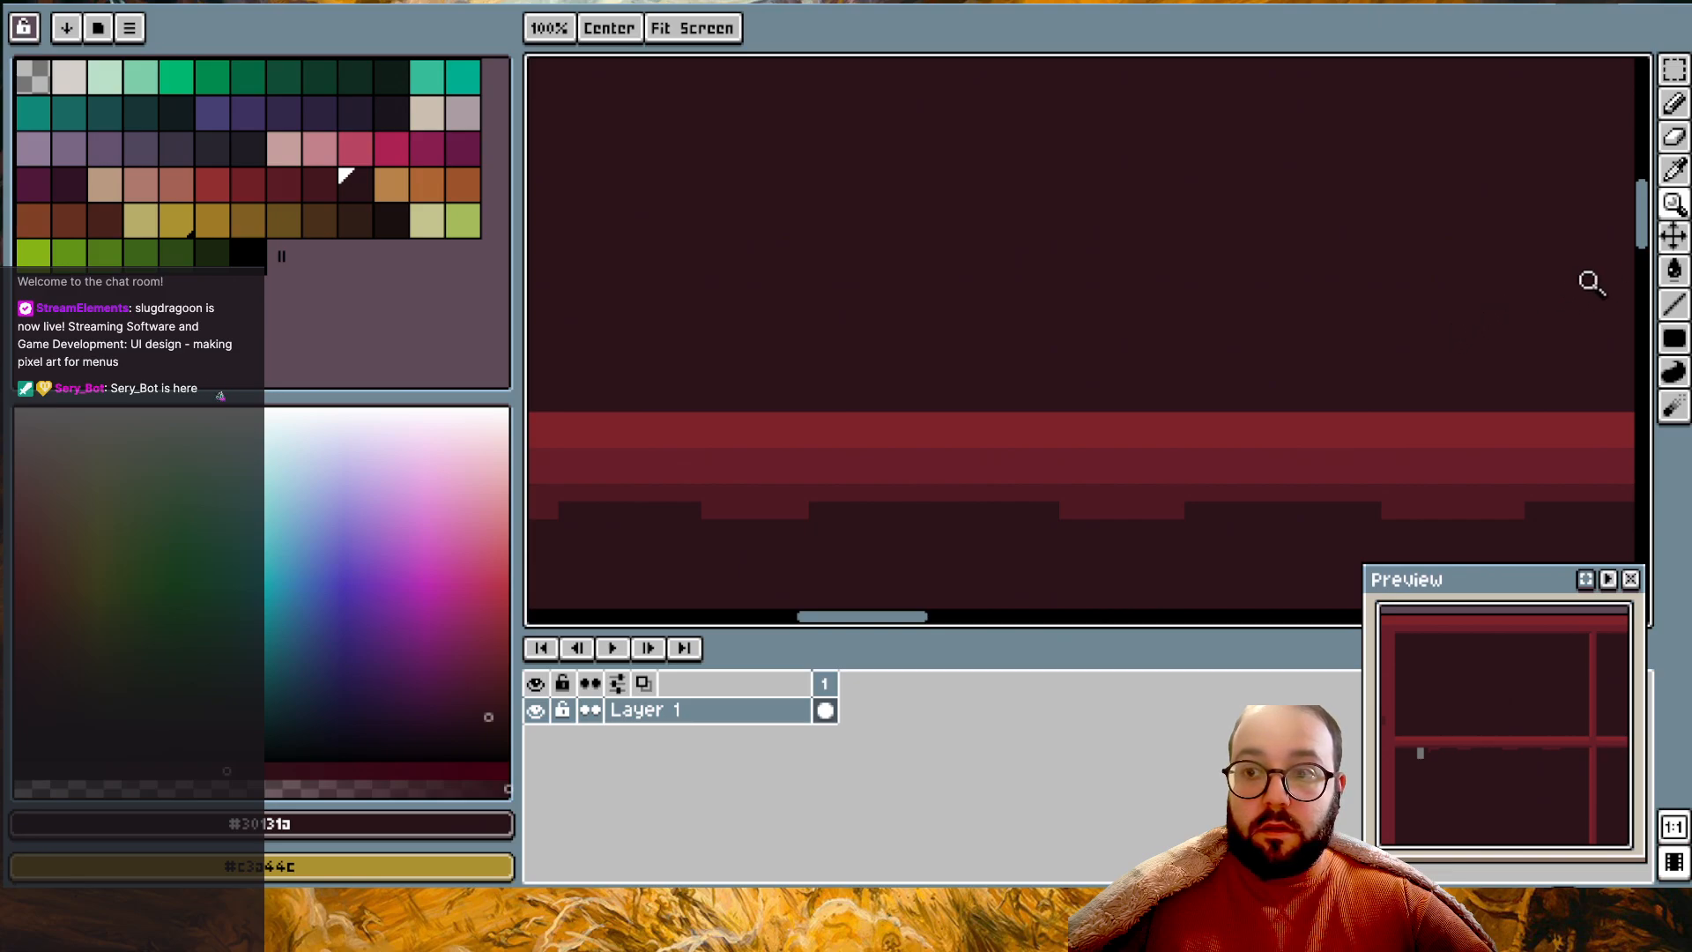
click(1676, 108)
scroll(566, 547, left, 2)
key(alt)
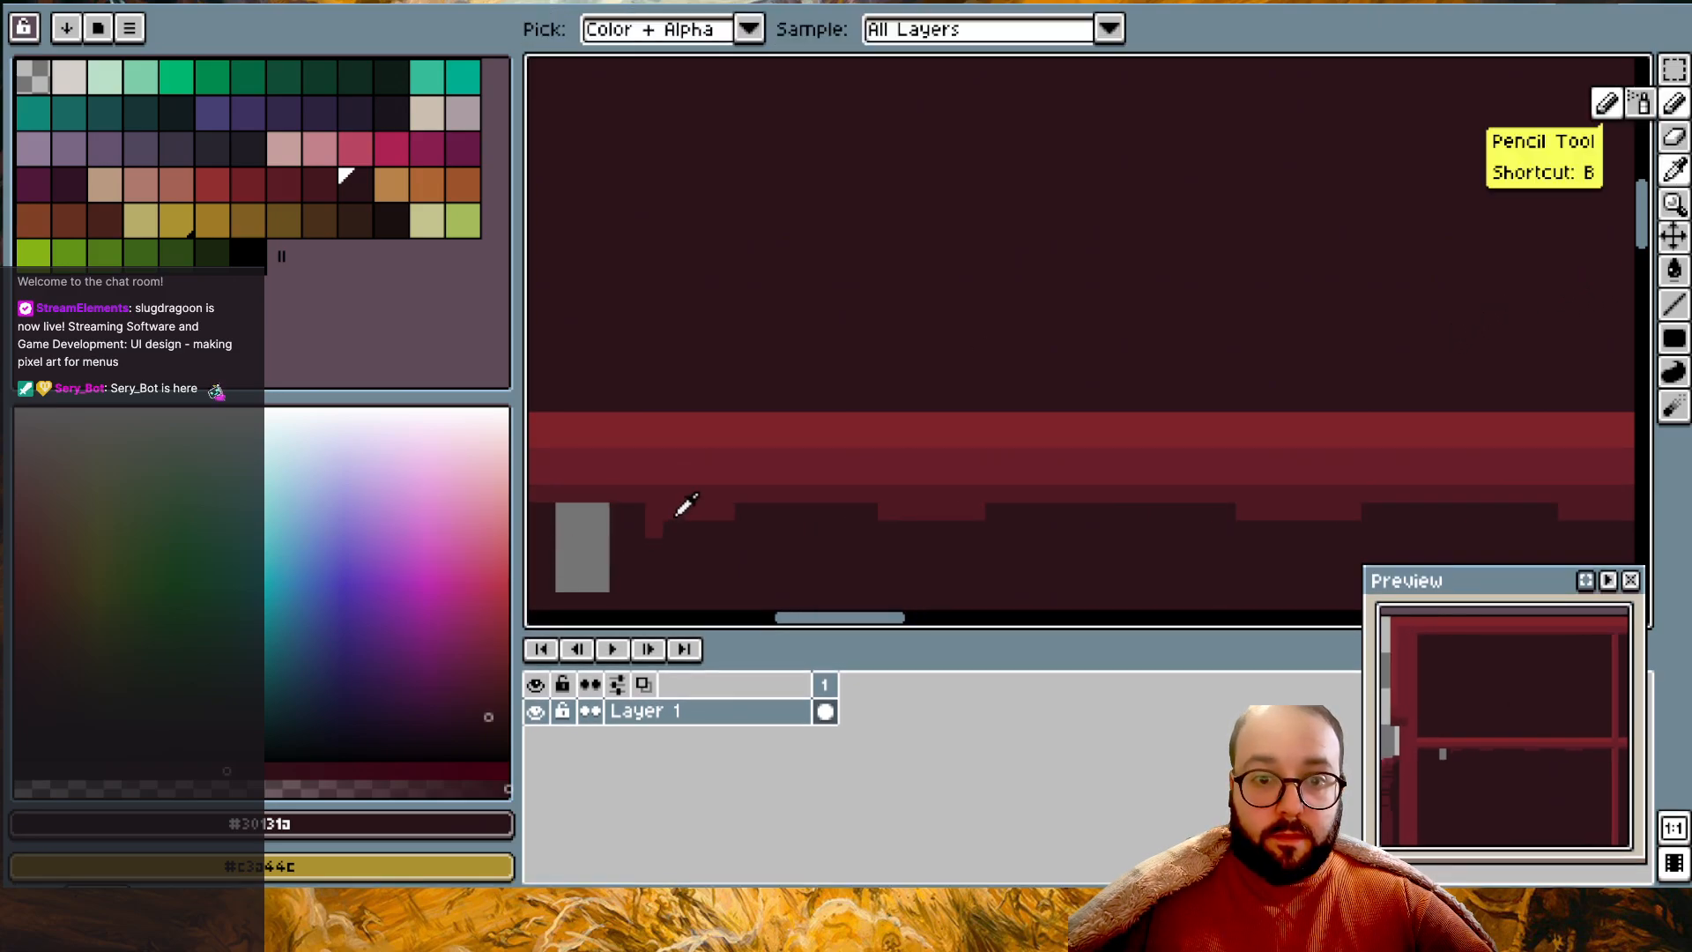
alt+click(687, 507)
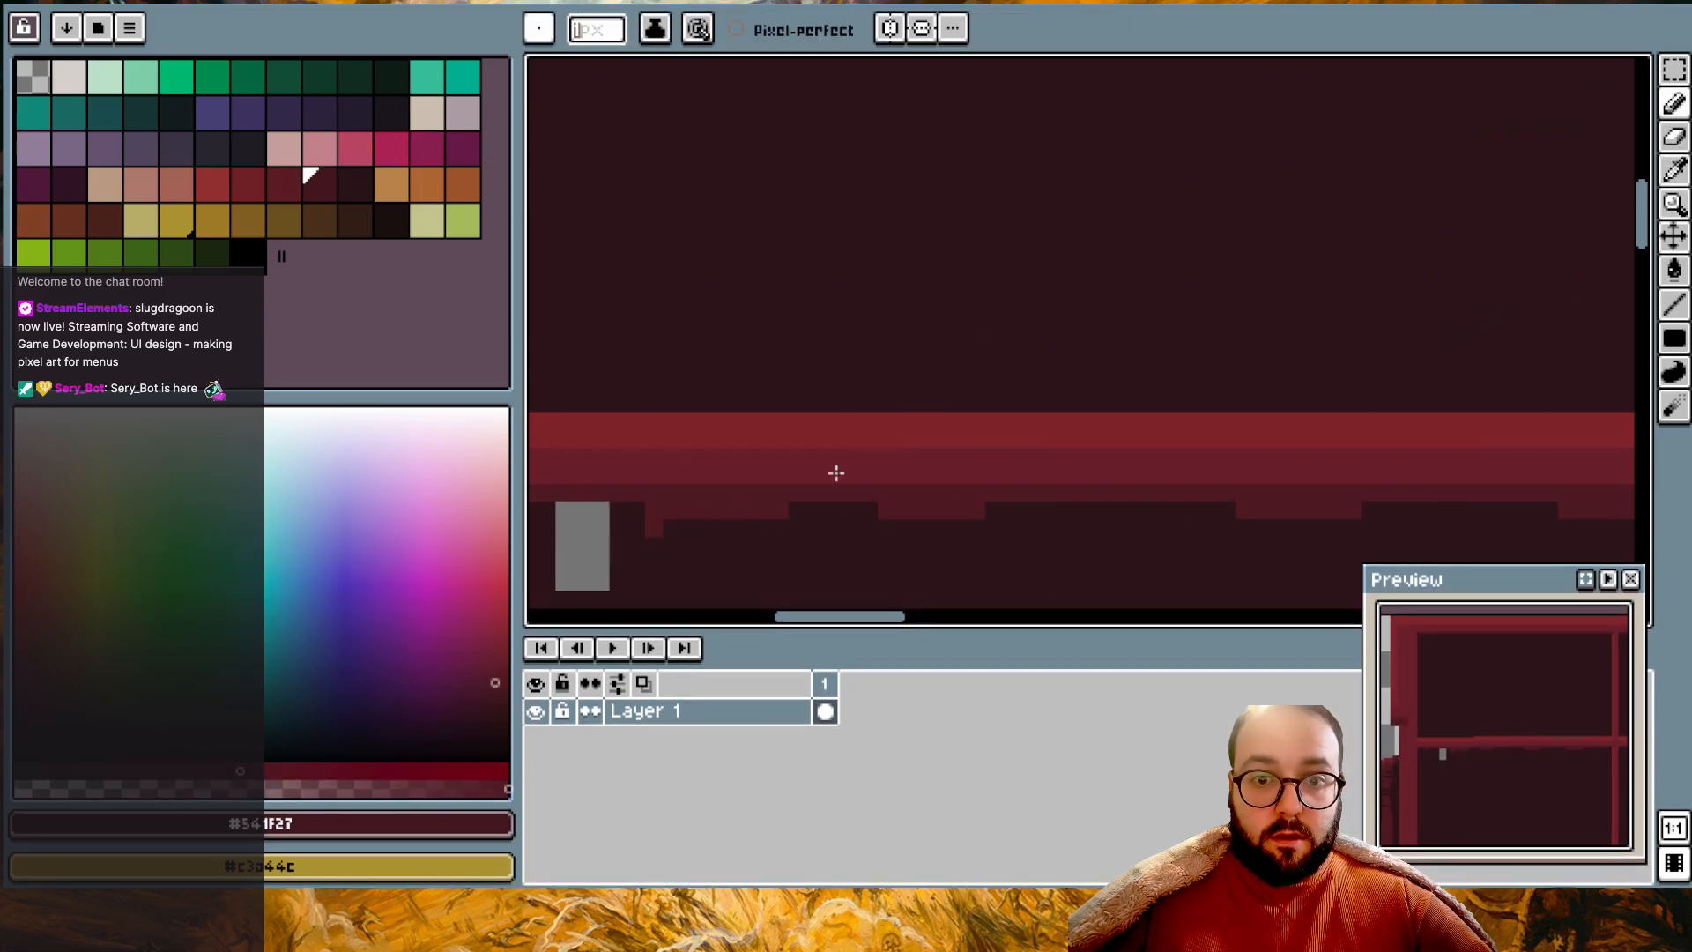
- Select the second underside strip and move it 2 px right to X 103, Y 59
key(w)
mouse_move(869, 546)
mouse_down()
mouse_move(922, 510)
mouse_move(997, 511)
mouse_up()
drag(929, 518, 950, 518)
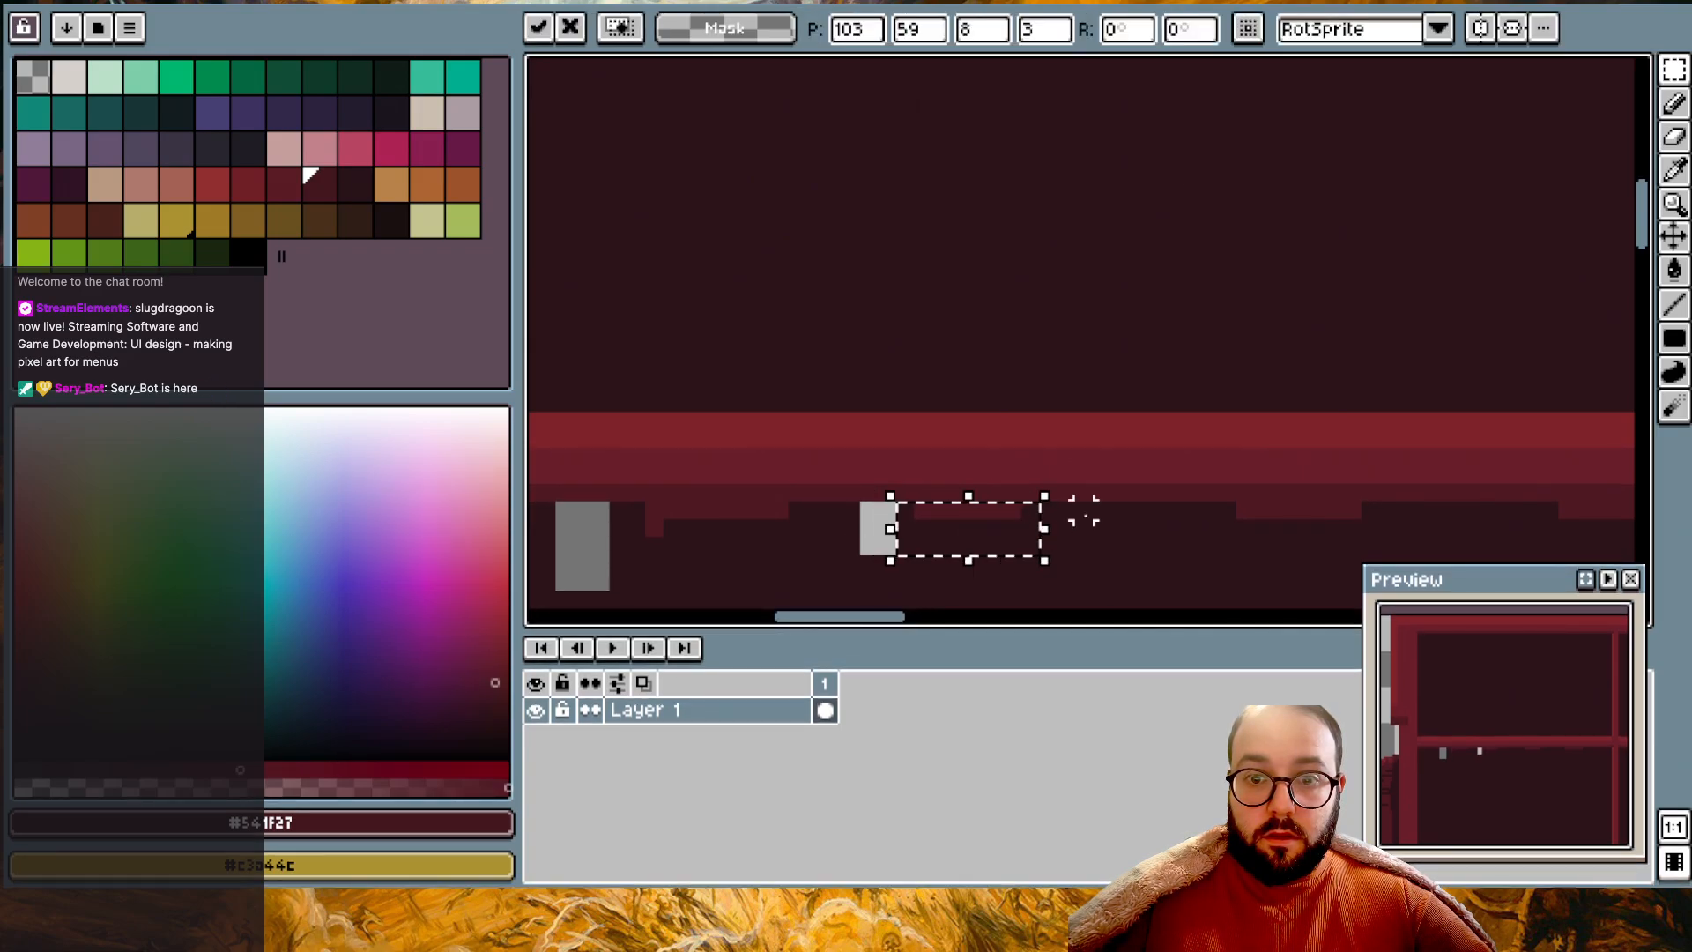
- Select the fourth dark red strip under the shelf board, move it 2 px to the left, and deselect it
scroll(1069, 511, right, 4)
key(ctrl+d)
key(u)
drag(1027, 574, 1217, 537)
key(ctrl+d)
scroll(1196, 333, down, 2)
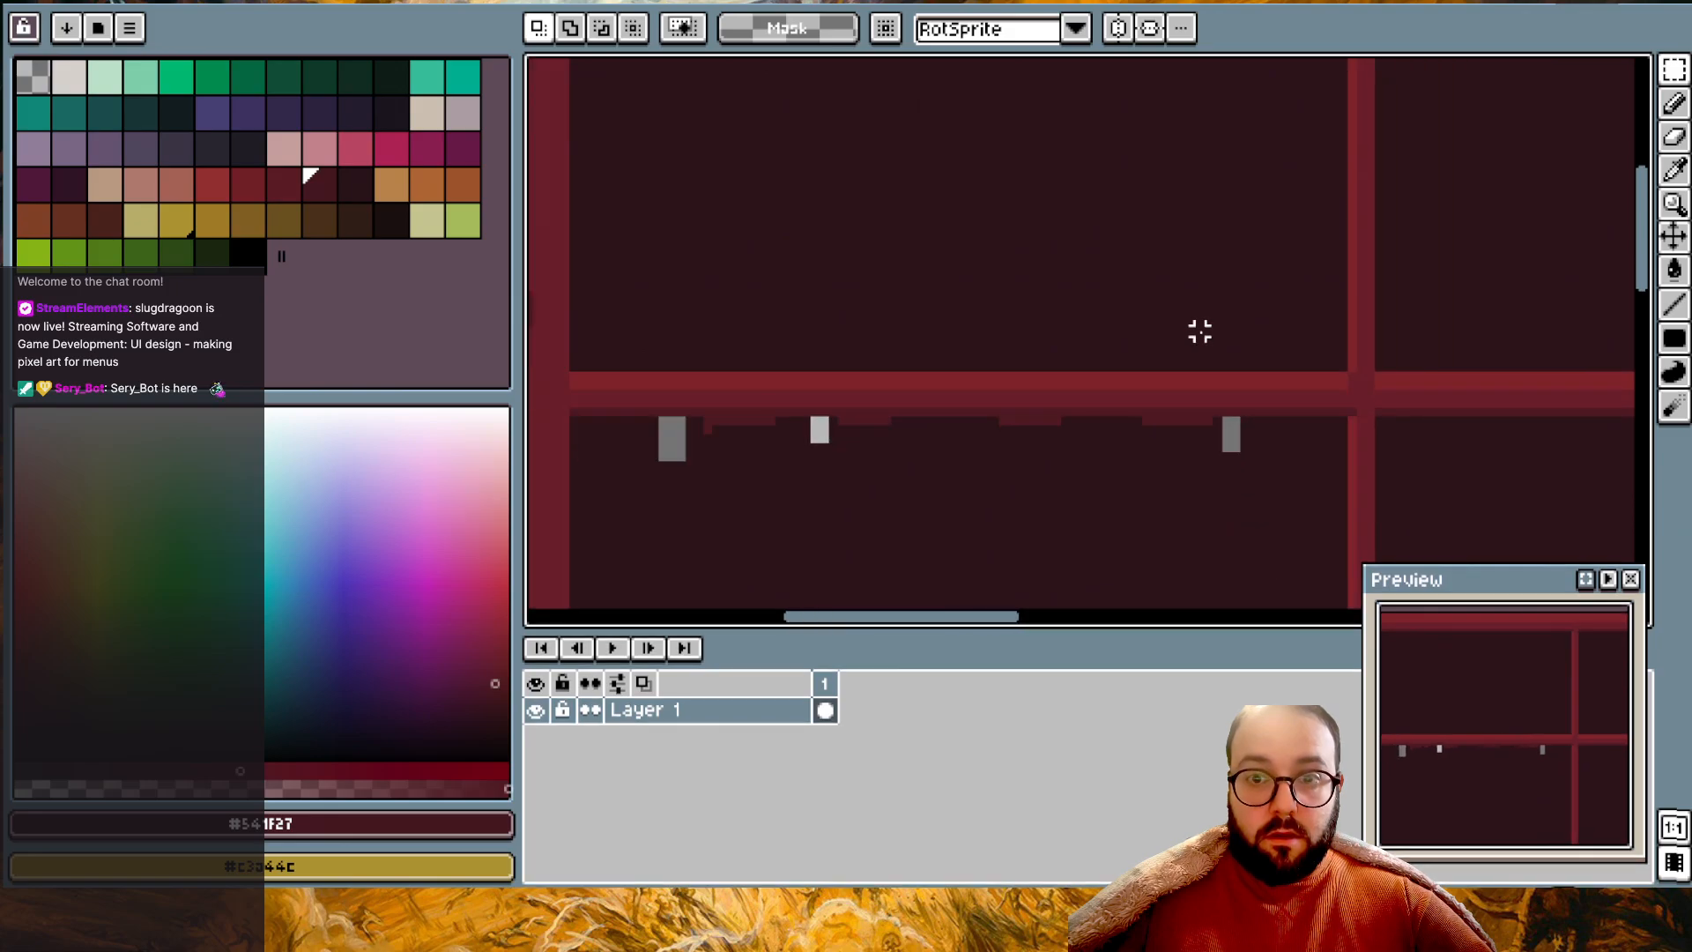
- Paste the orange panel above the shelf board to compare its notches with the four strips, and undo the paste
key(ctrl+v)
drag(1122, 302, 1111, 136)
click(937, 494)
scroll(786, 541, up, 1)
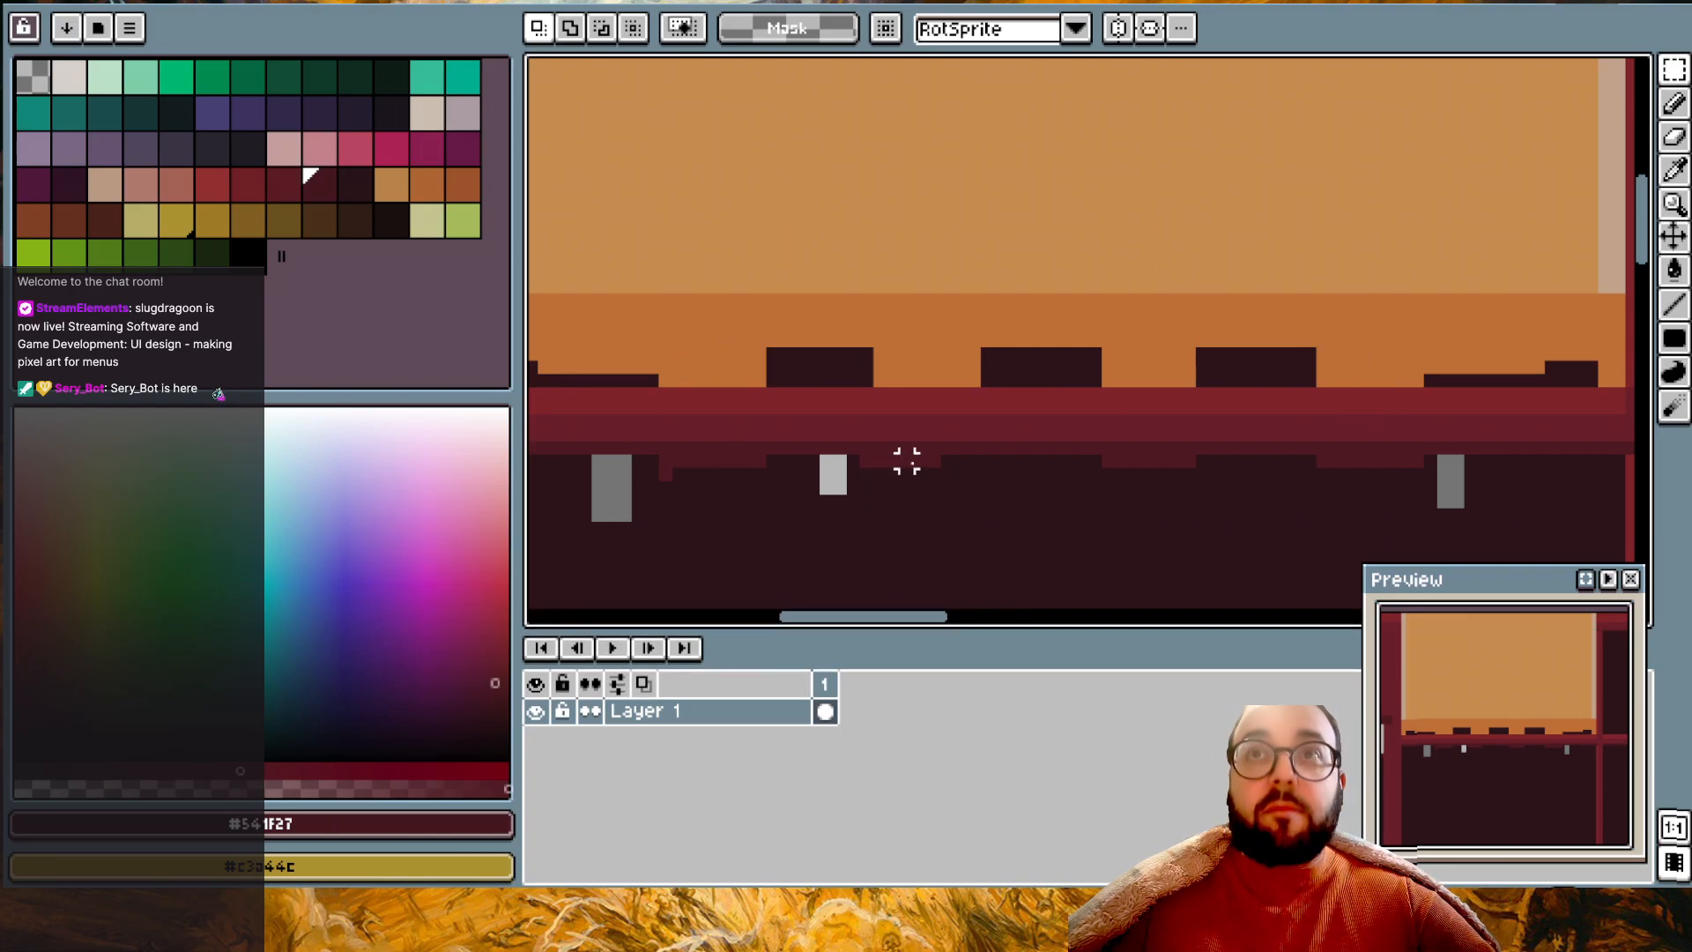
key(ctrl+z)
key(ctrl+z)
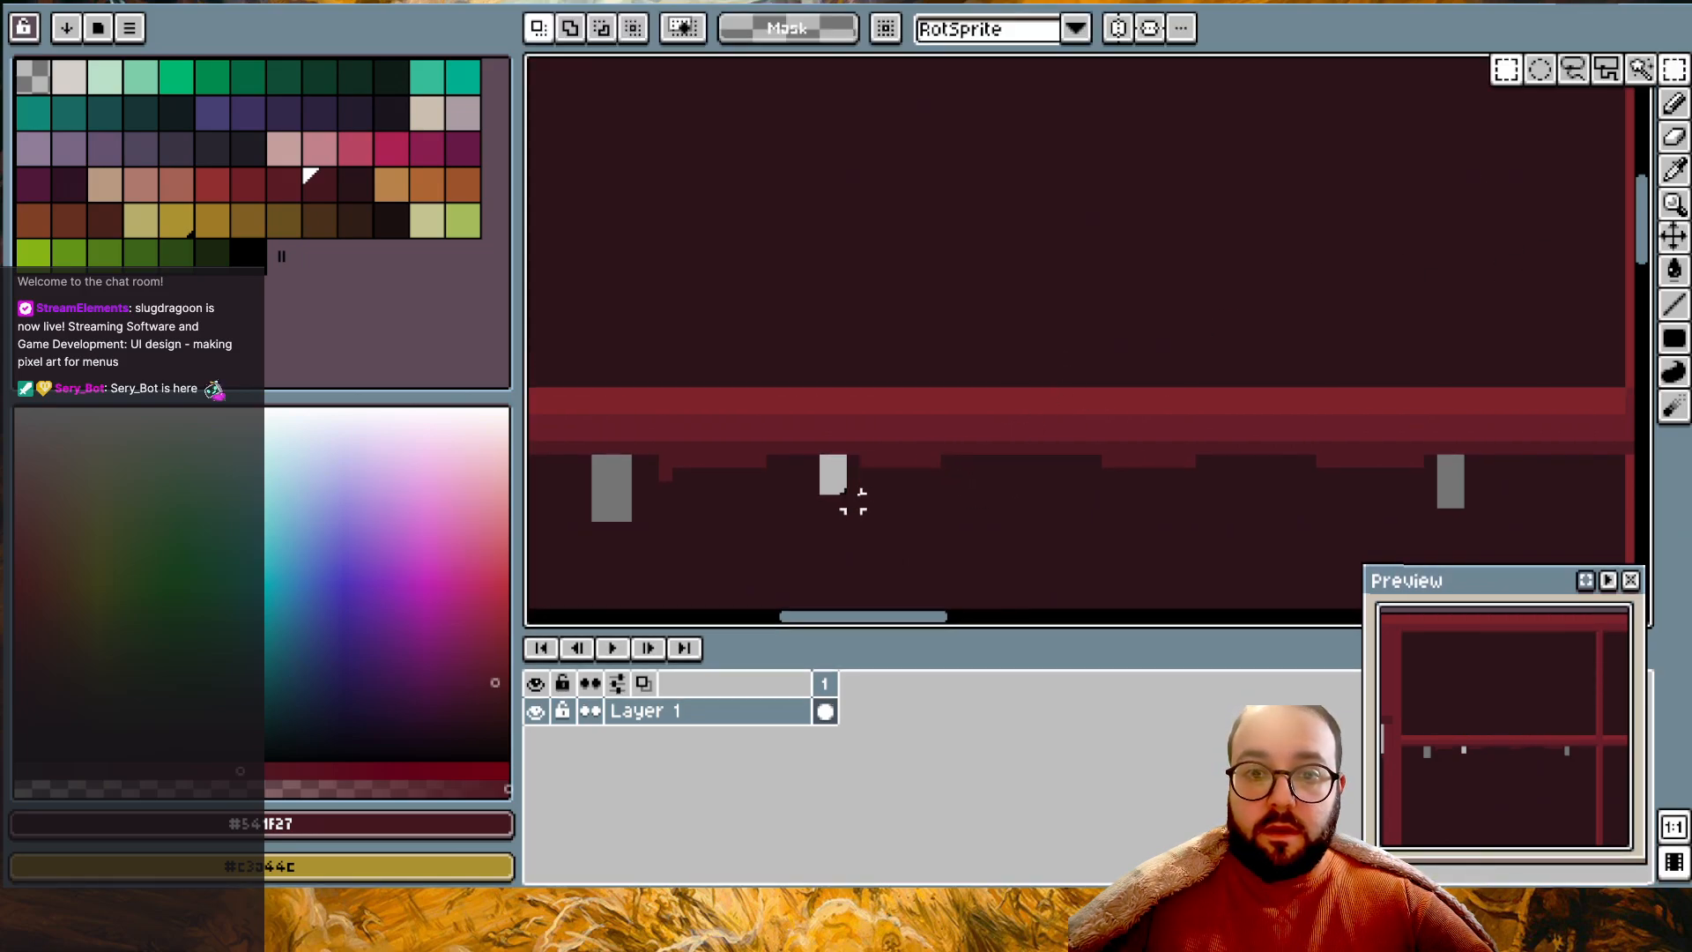
- Move the second underside strip 1 px right to X 104, Y 59 and lengthen it by 1 px to the right with the Pencil
key(ctrl+v)
drag(947, 448, 930, 473)
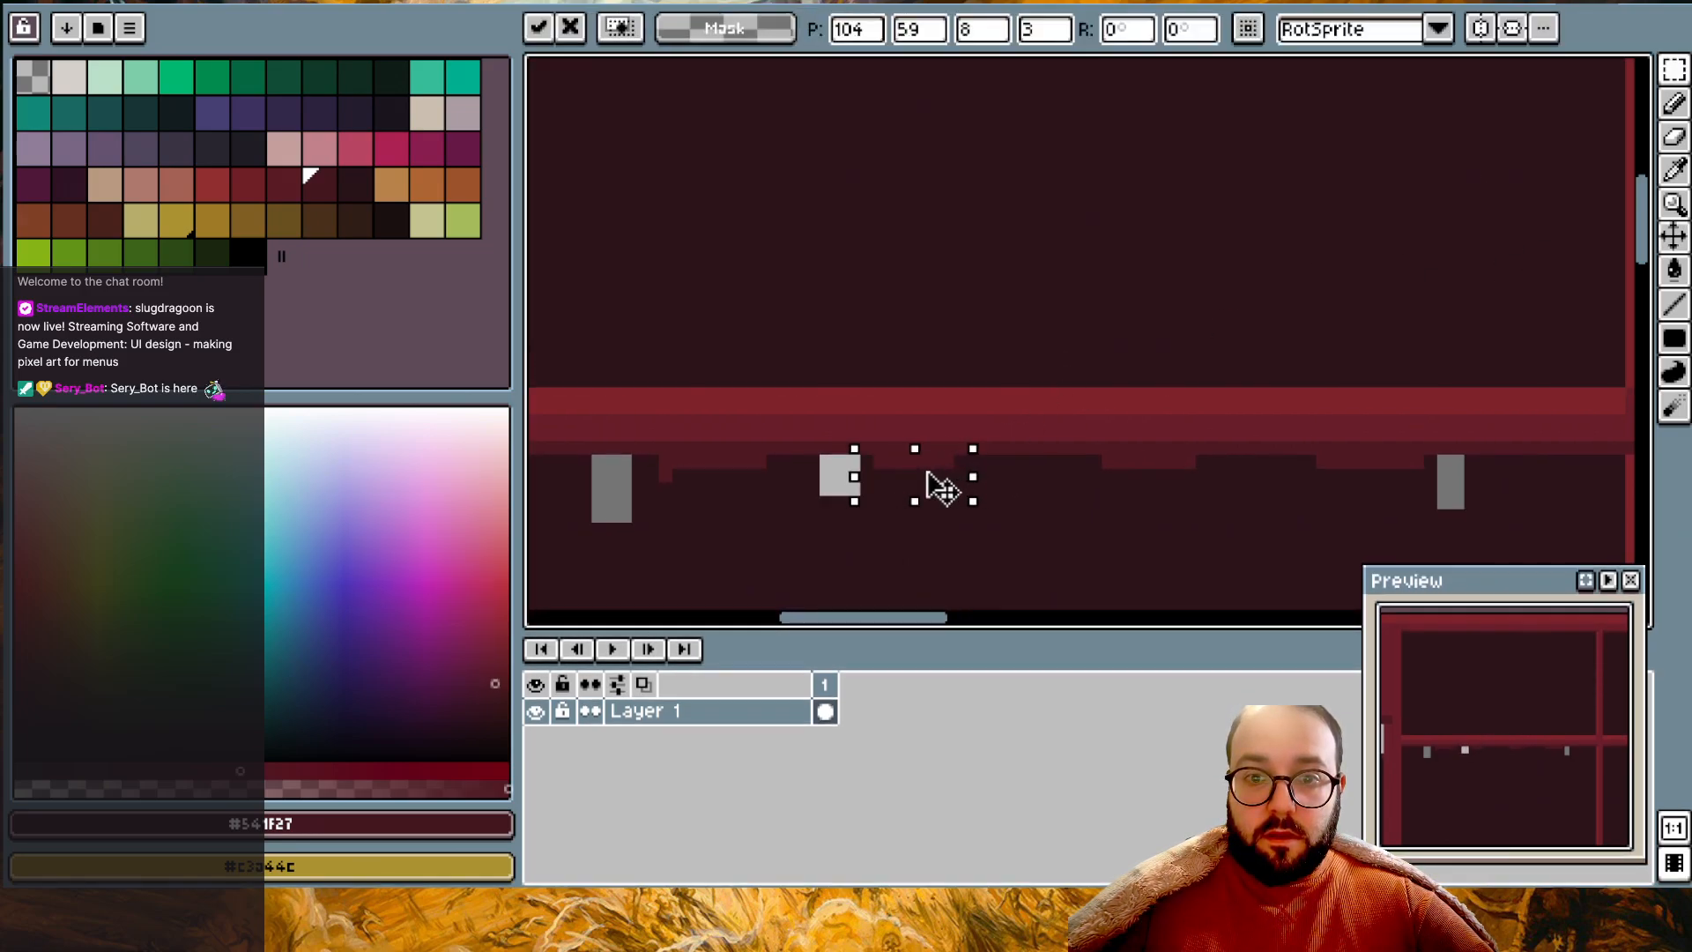
click(1013, 475)
click(1673, 103)
click(961, 461)
- Paste the orange panel again so it rests on the shelf board, check its notches against the lengthened second strip, and undo the paste
key(ctrl+v)
drag(1026, 329, 1031, 65)
scroll(1062, 220, down, 2)
drag(1086, 394, 1080, 429)
click(1077, 591)
scroll(1077, 591, up, 1)
scroll(1077, 591, up, 1)
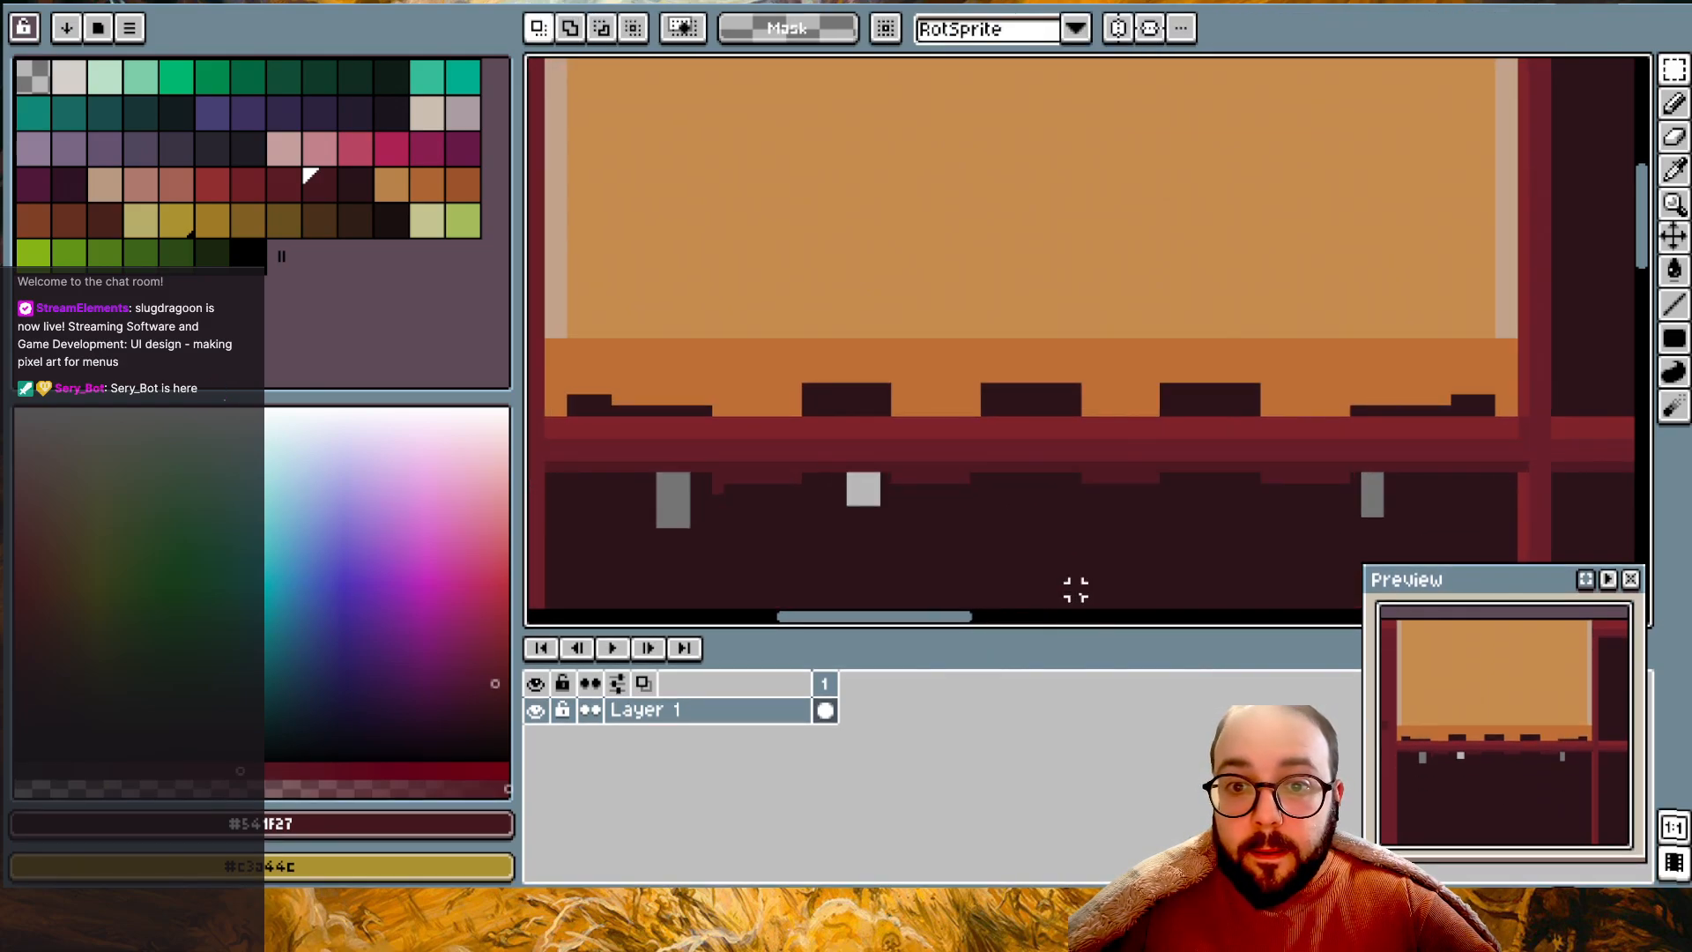
key(ctrl+z)
key(ctrl+z)
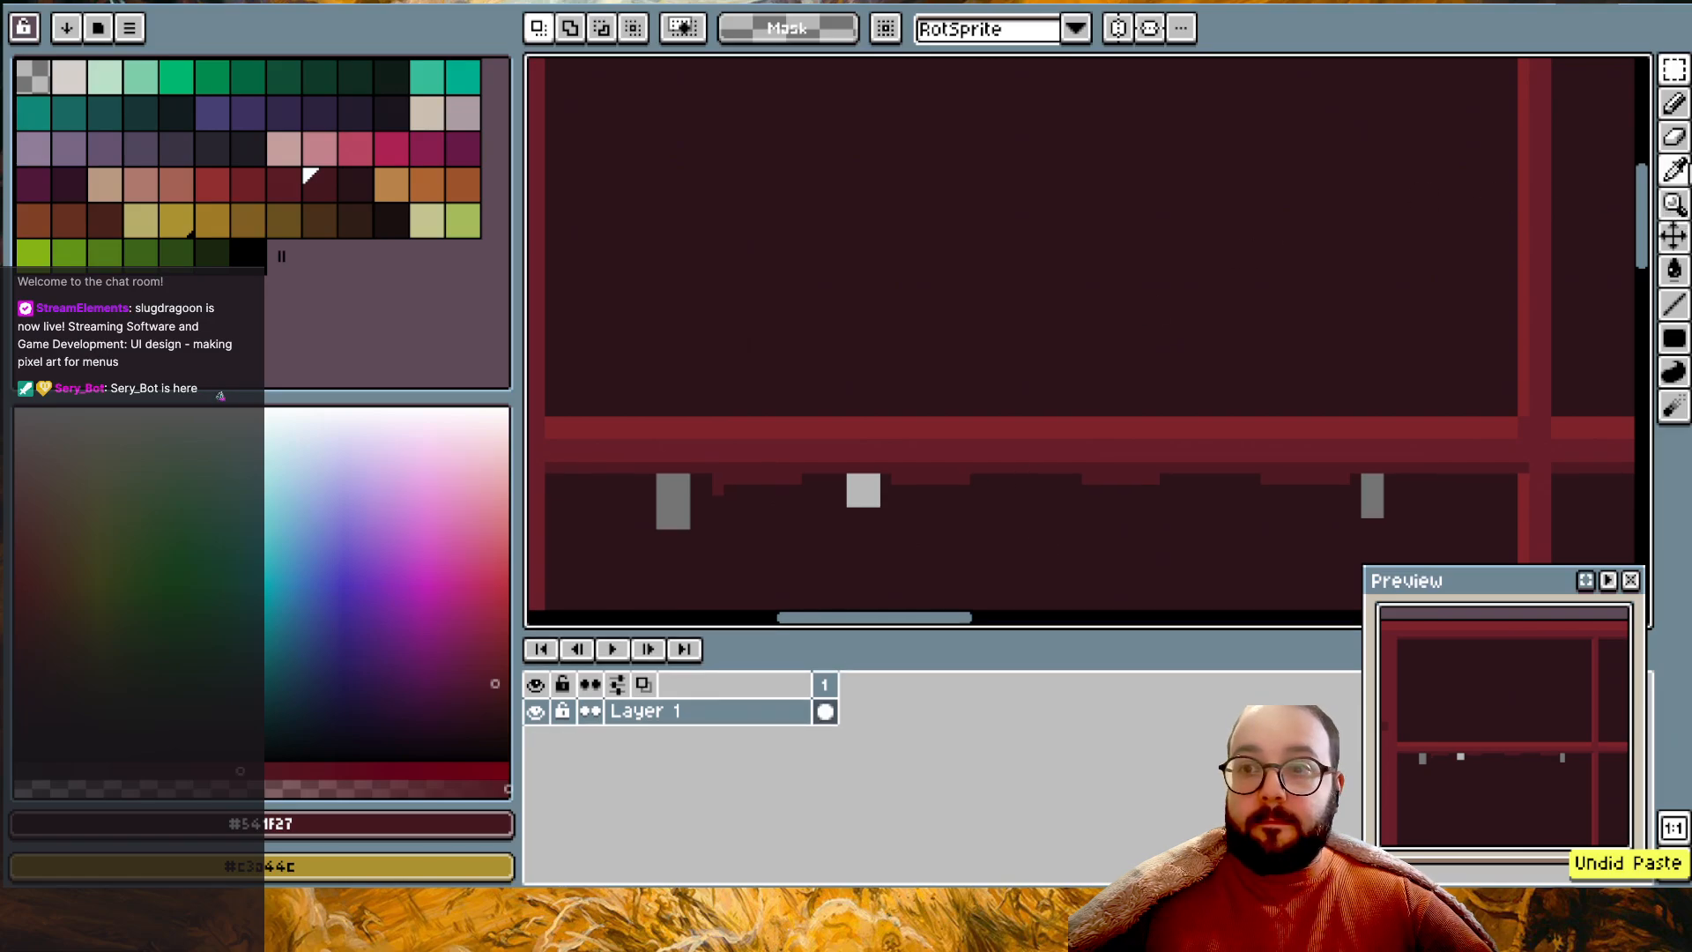
- Add one more Pencil pixel to the second strip's right end and fill the three transparent gaps under the board with the sampled background #30131a
click(1675, 103)
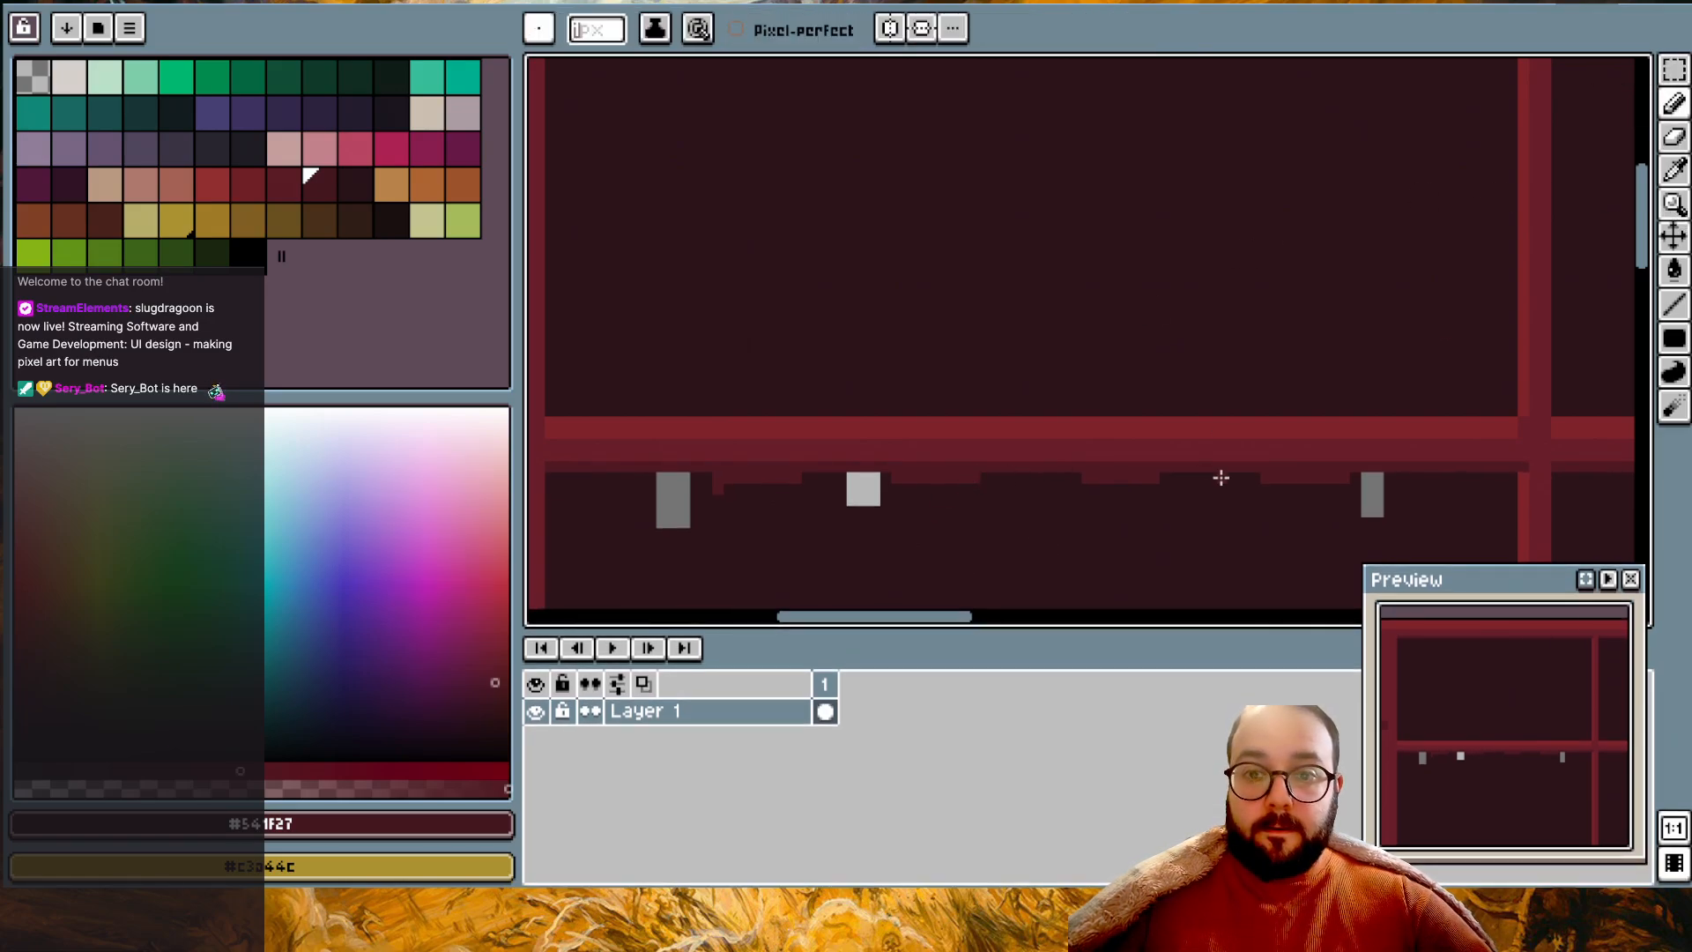
click(1675, 269)
key(i)
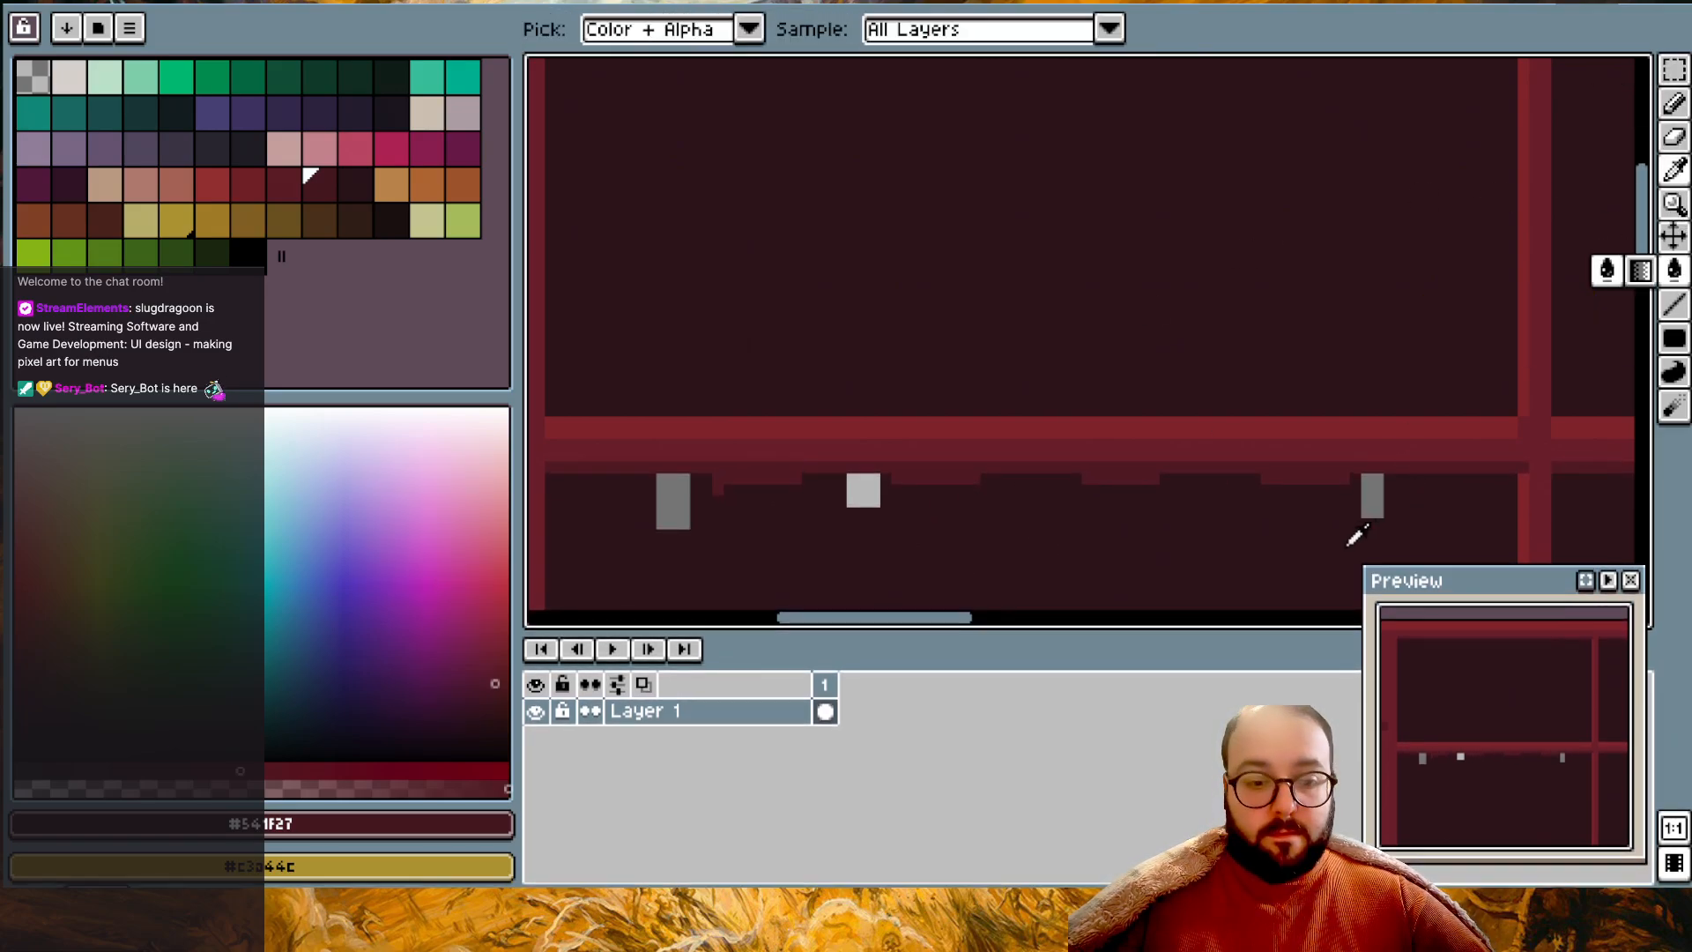
alt+click(1296, 536)
click(1371, 495)
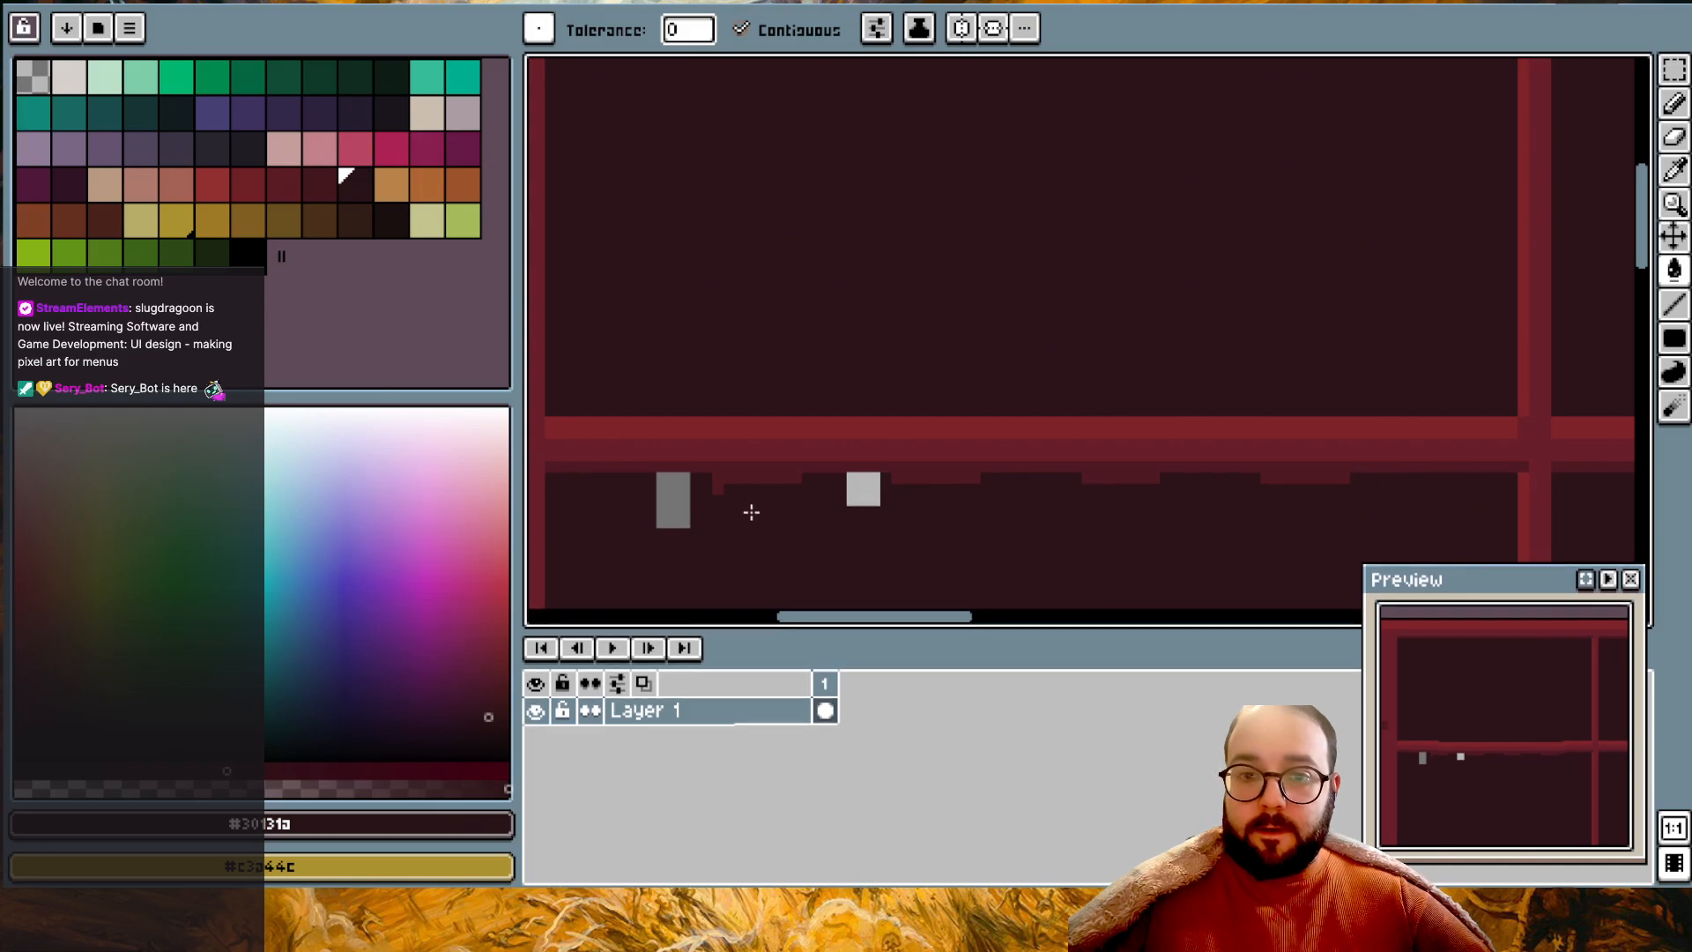
click(675, 493)
click(864, 487)
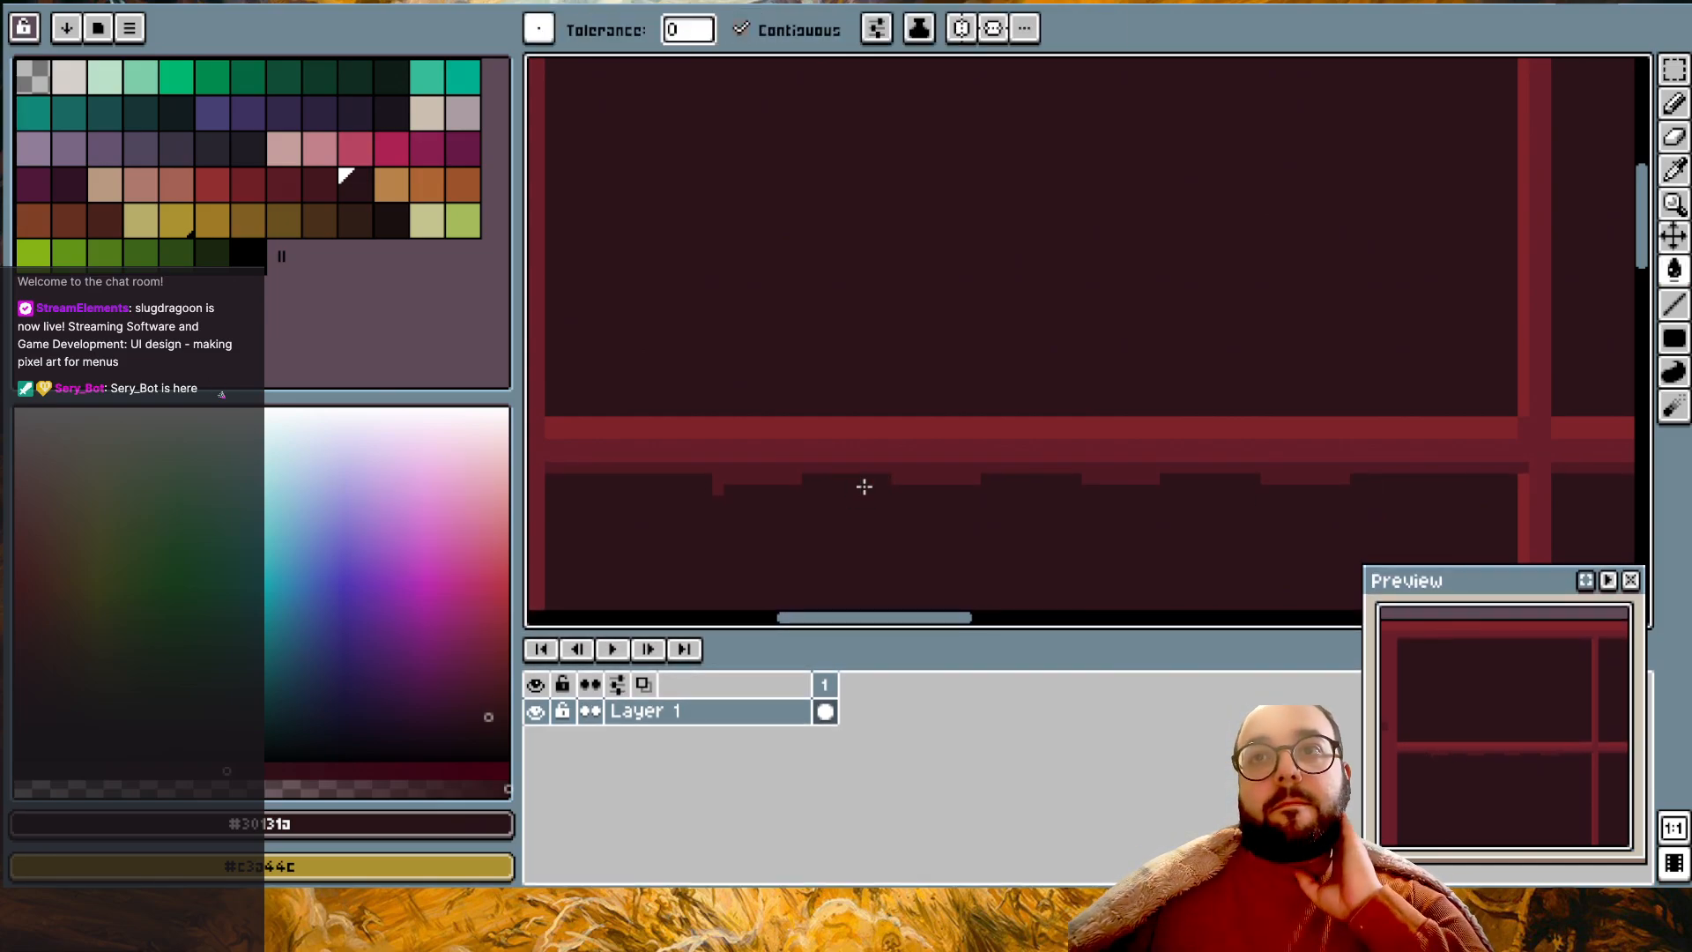
- Extend the first strip down to the lower shelf board as a filled rectangle in the sampled dark red #541f27
scroll(864, 487, down, 3)
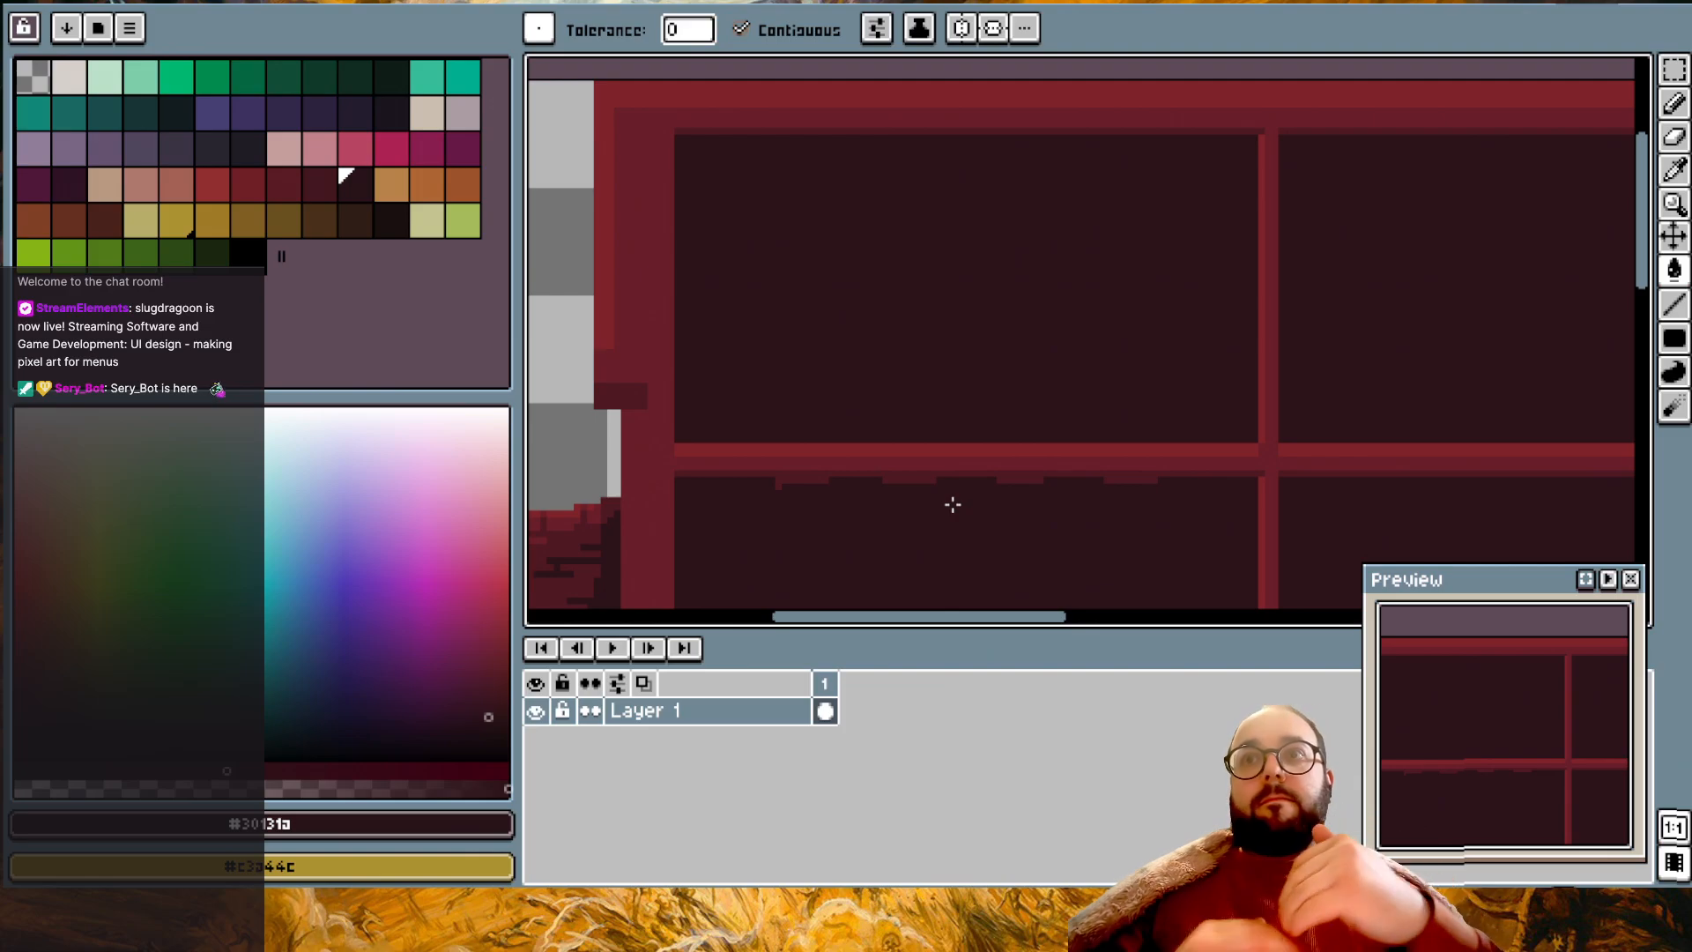
scroll(950, 511, down, 3)
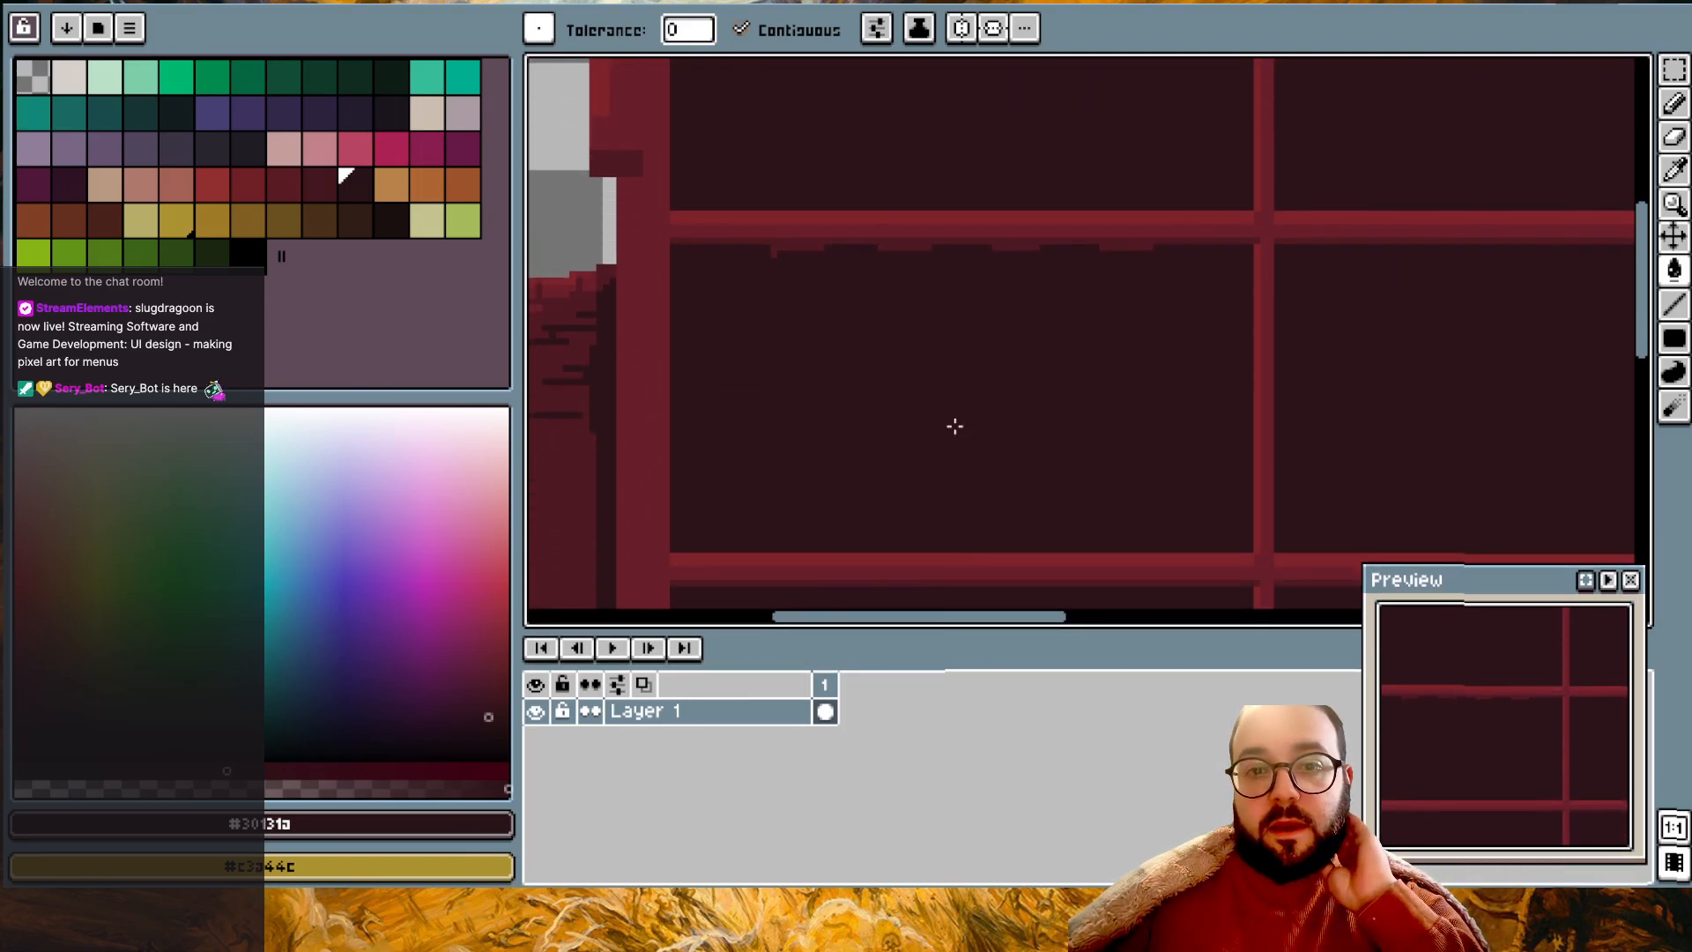
click(1675, 339)
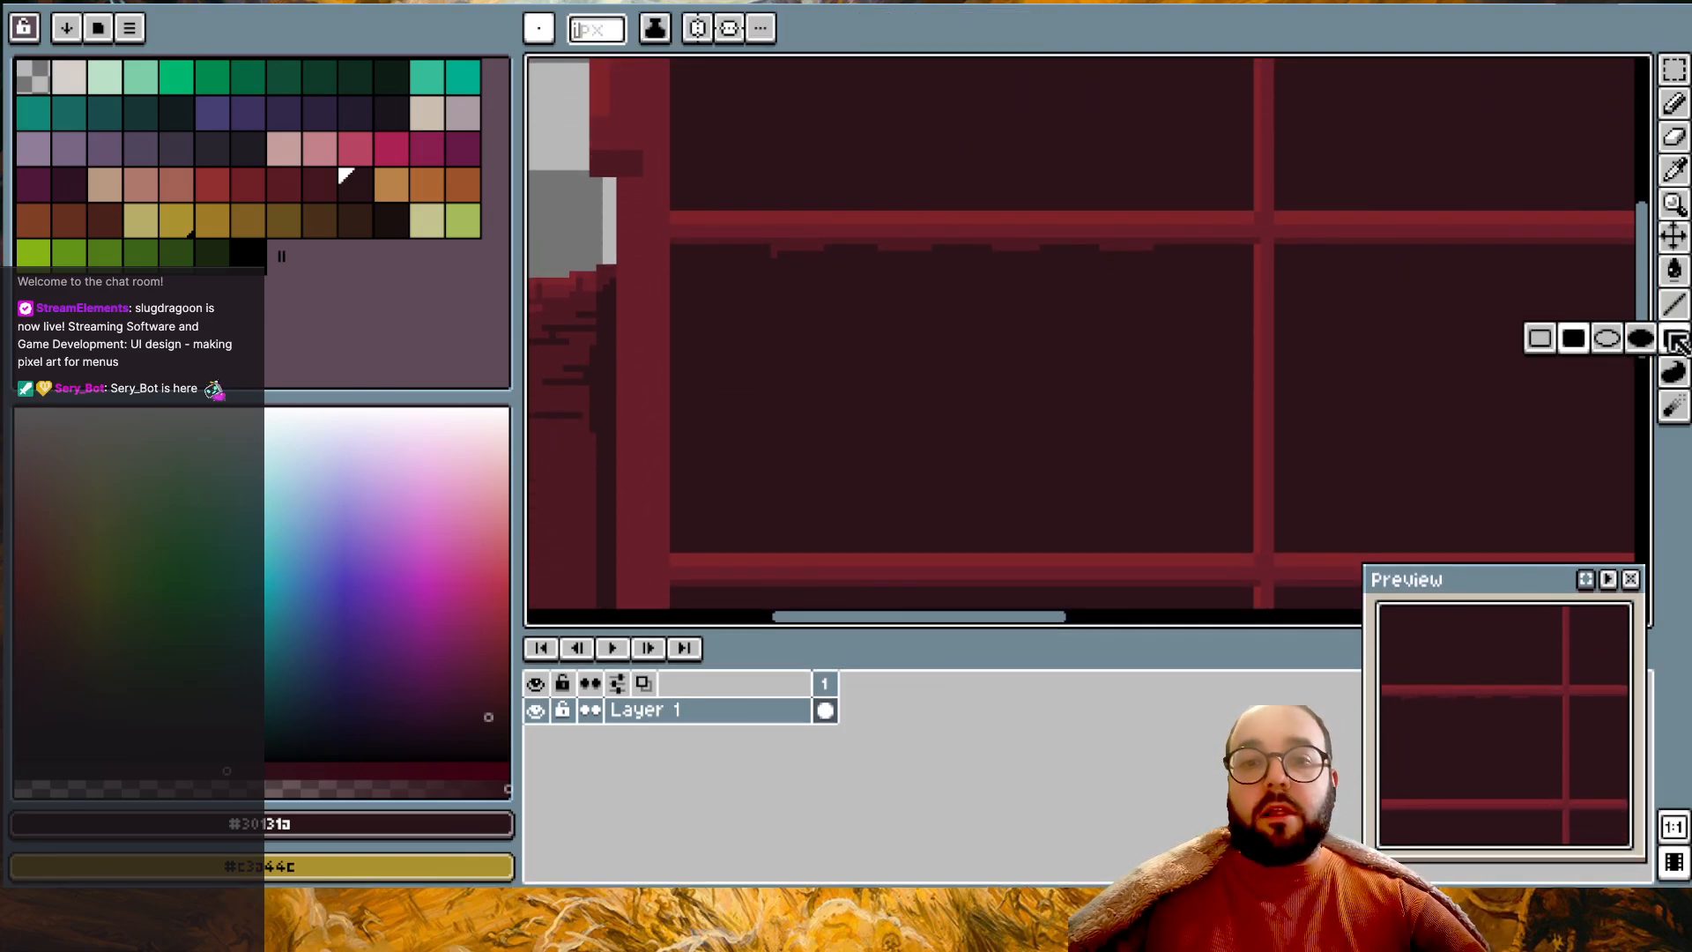
scroll(849, 300, up, 1)
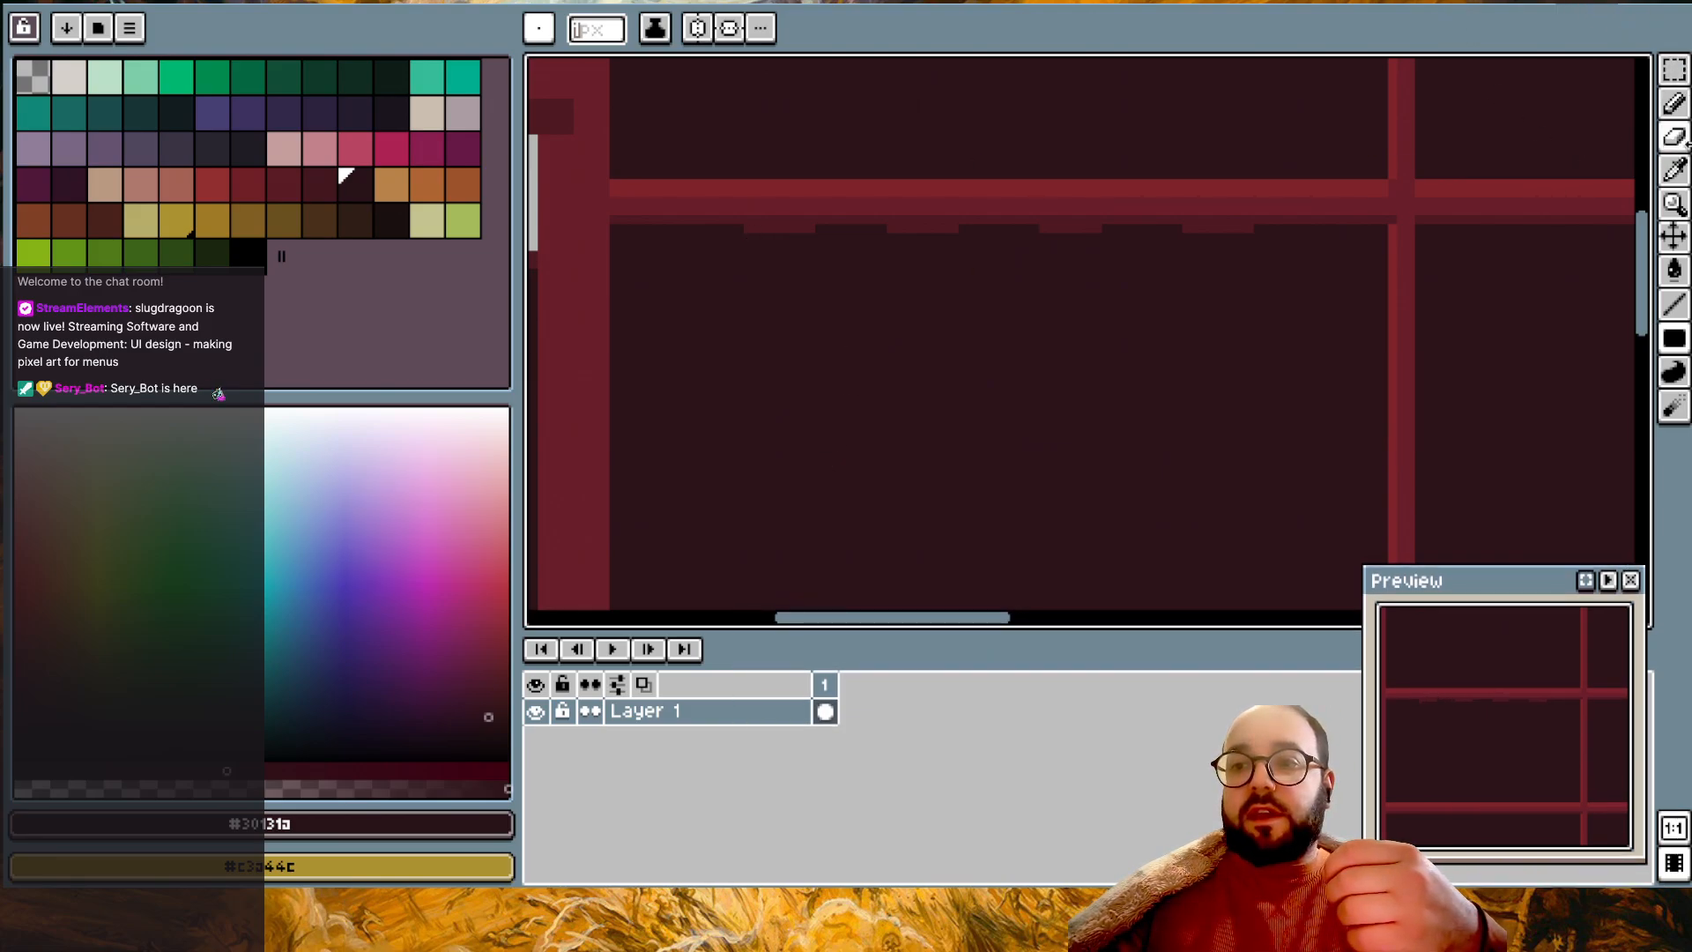
alt+click(796, 223)
drag(750, 237, 812, 465)
key(ctrl+z)
scroll(815, 471, up, 3)
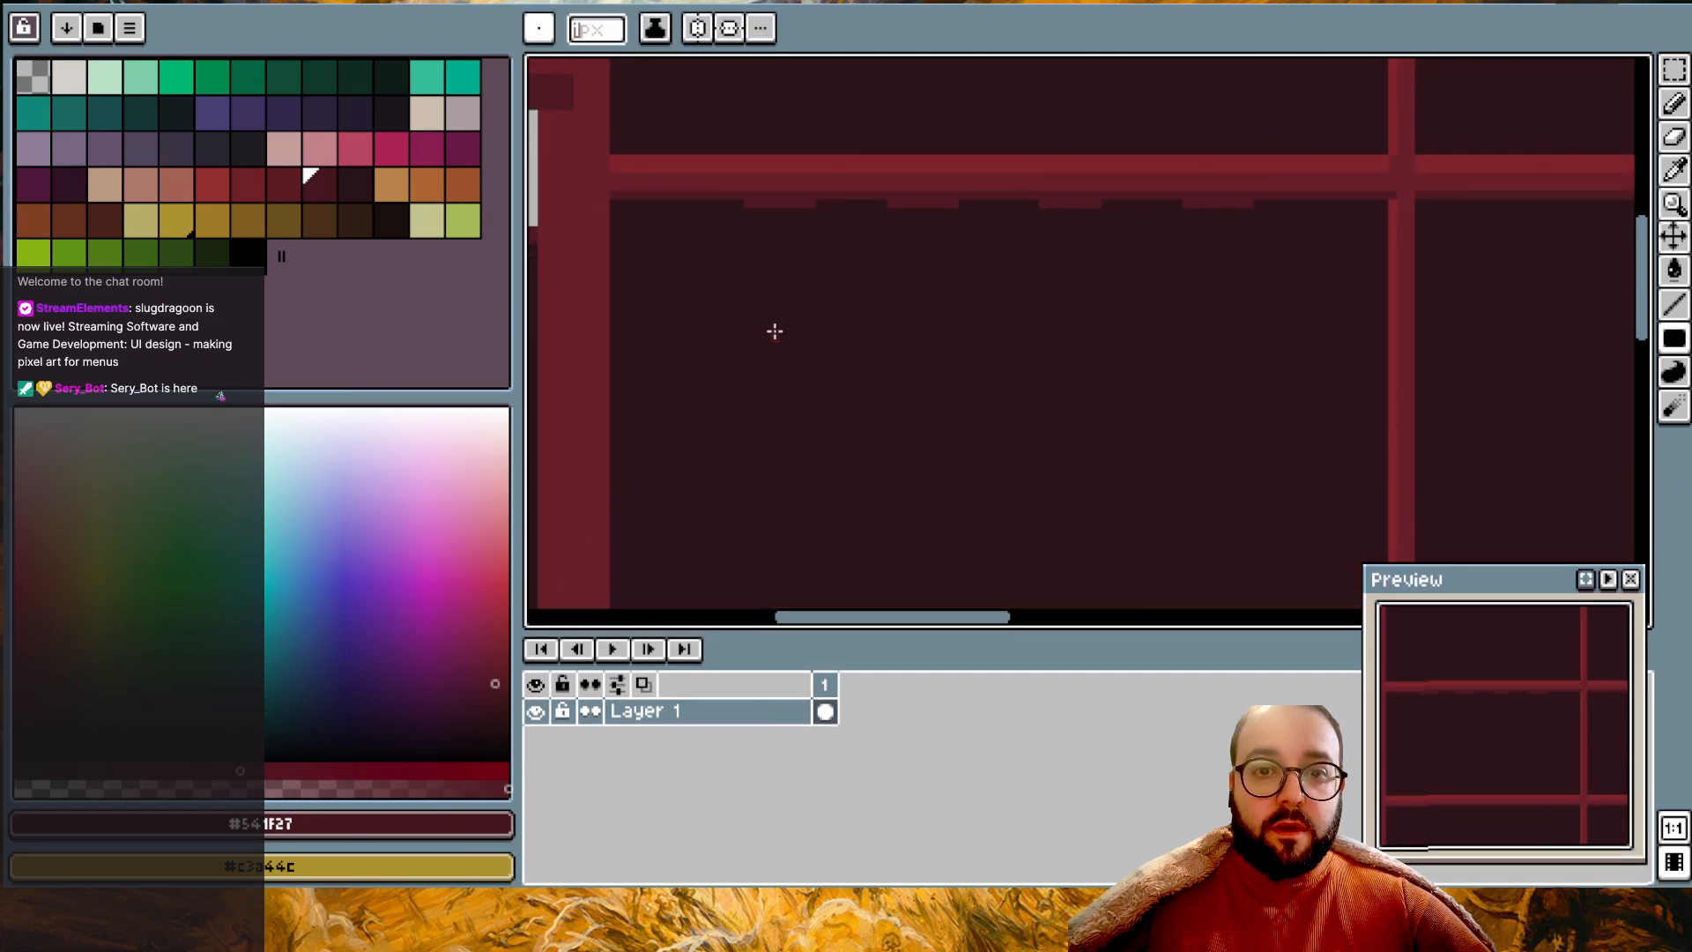
drag(747, 214, 798, 596)
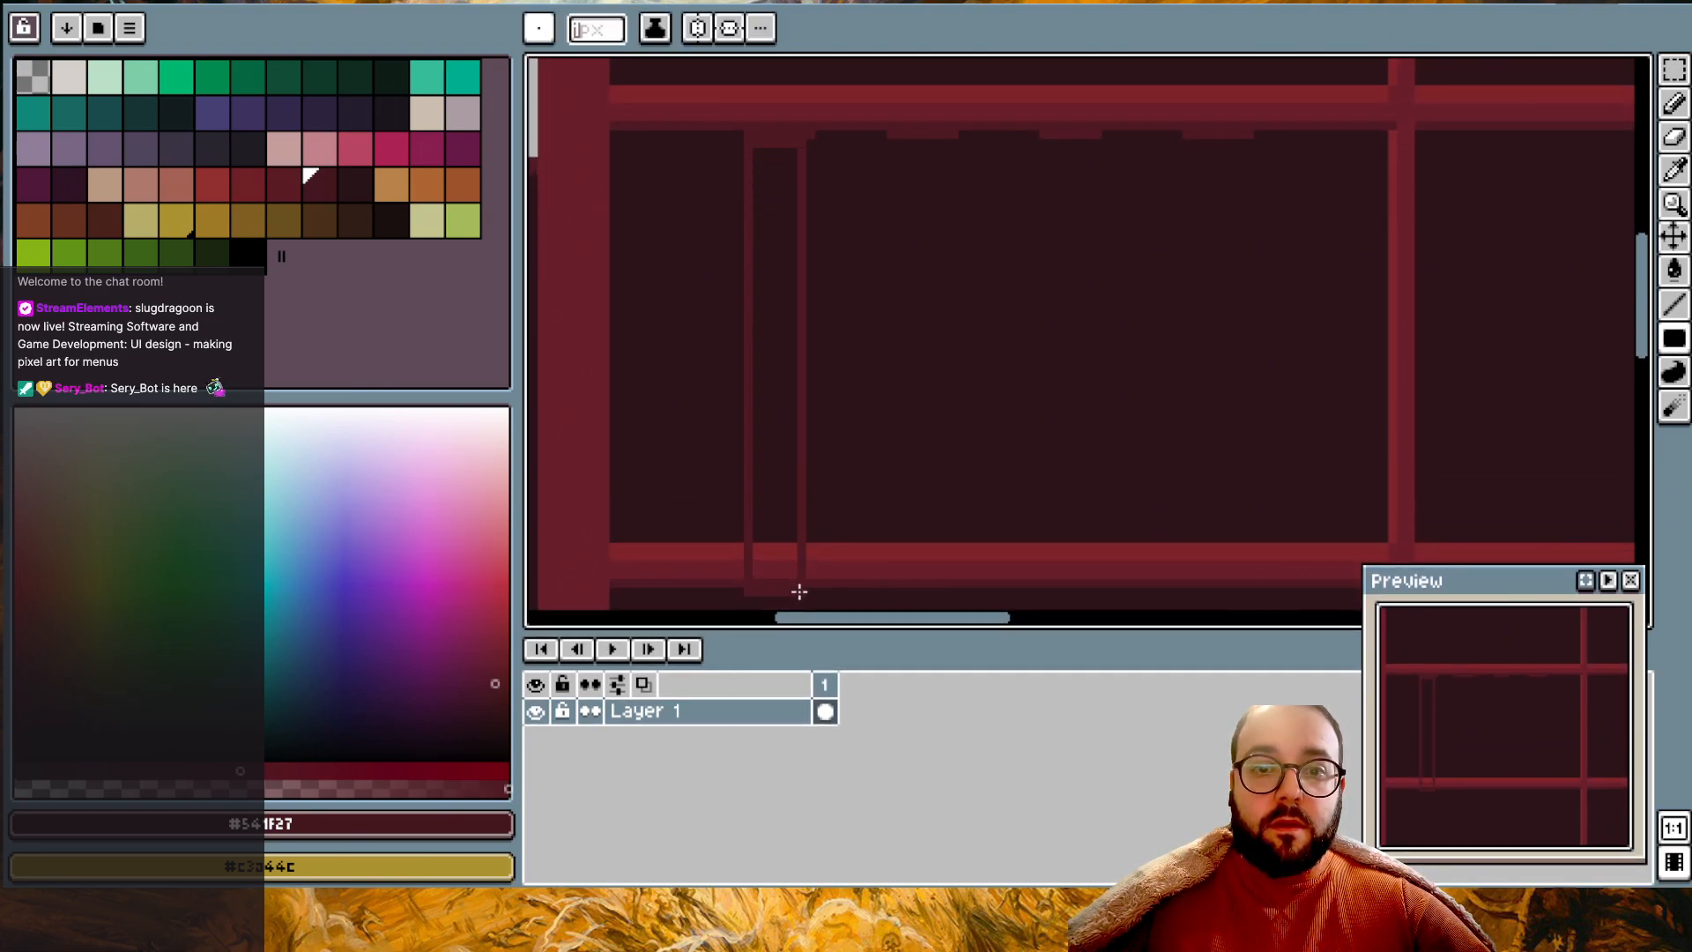
drag(805, 523, 807, 539)
- Draw matching filled dark red columns from the second, third and fourth strips down to the lower shelf board
drag(892, 138, 940, 533)
drag(950, 143, 949, 534)
drag(1045, 140, 1095, 539)
drag(1183, 145, 1249, 533)
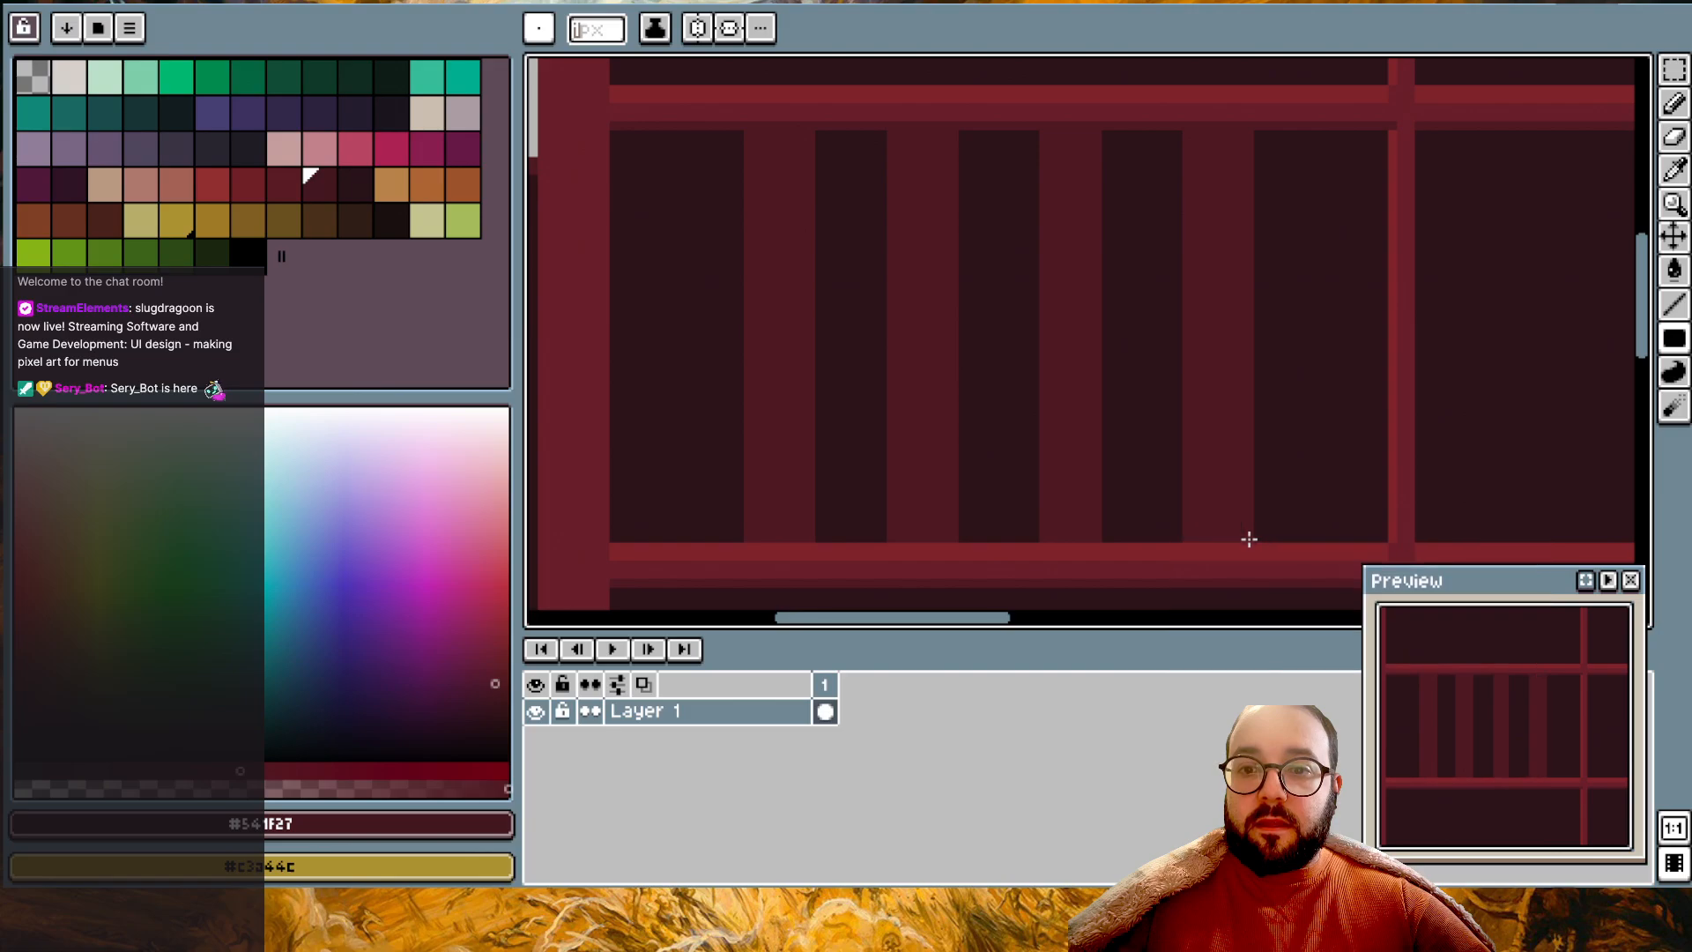
- Cover the top 10 px of all four columns with the sampled background color #30131a
key(i)
alt+click(1313, 201)
mouse_move(1252, 153)
mouse_down()
mouse_move(771, 212)
mouse_move(672, 159)
mouse_move(673, 133)
mouse_up()
drag(714, 192, 1279, 212)
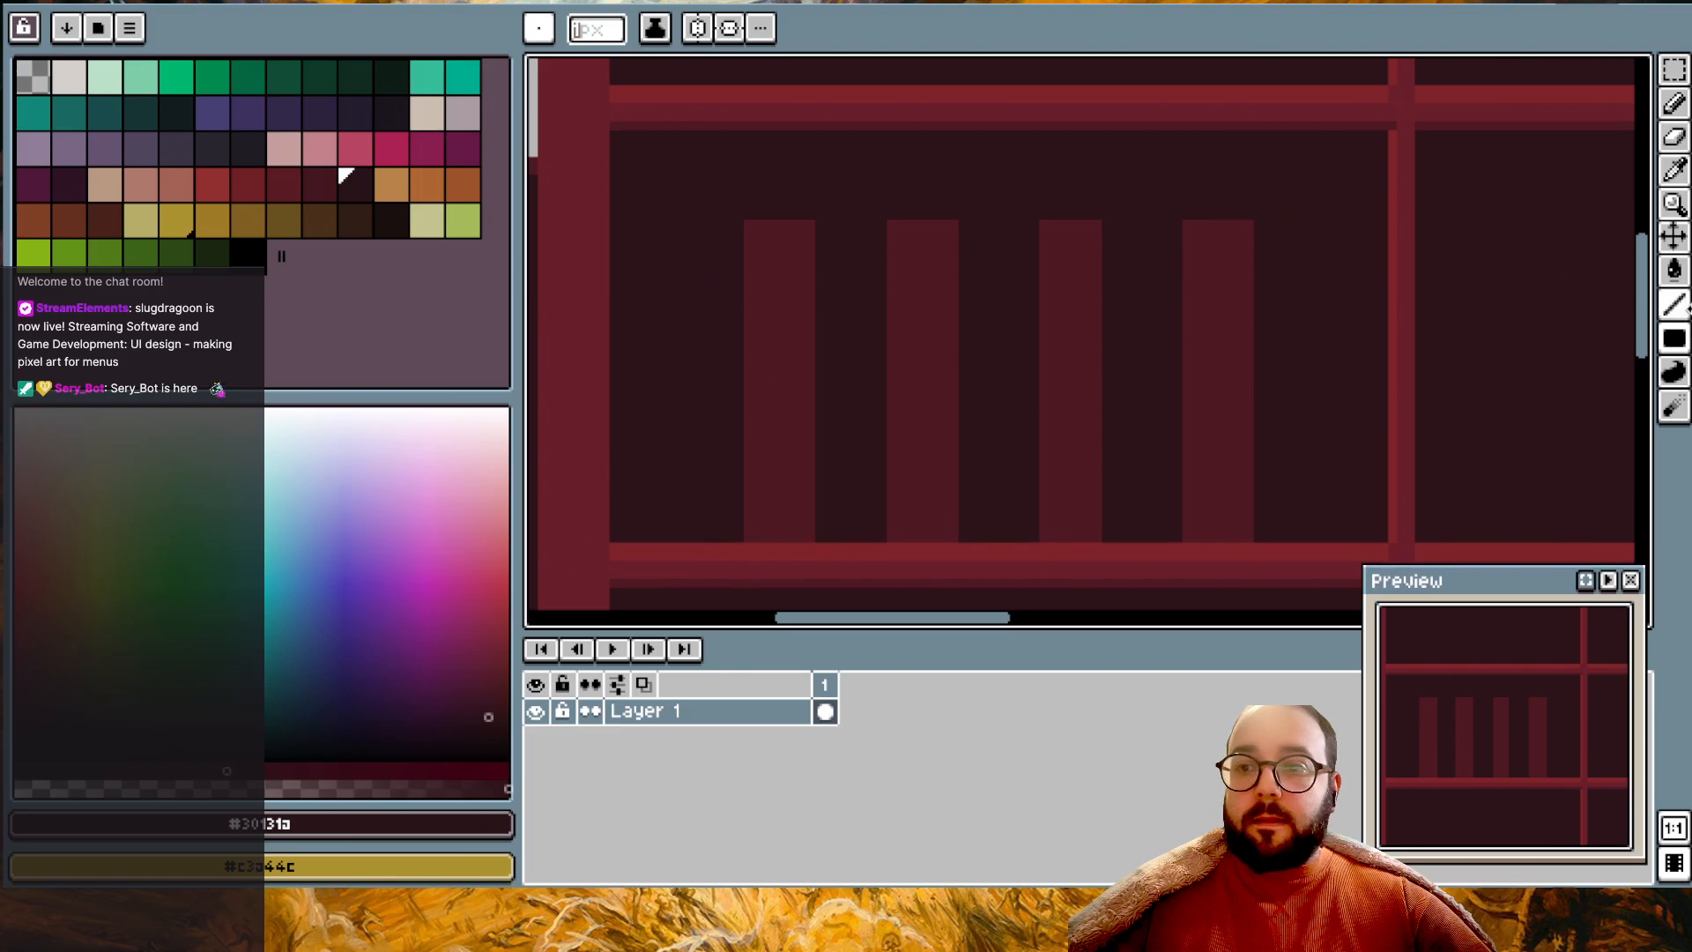
- With the Line tool in #30131a, trim 1 px off the columns' bottoms and cut uneven vertical notches into the first column's base
click(1680, 309)
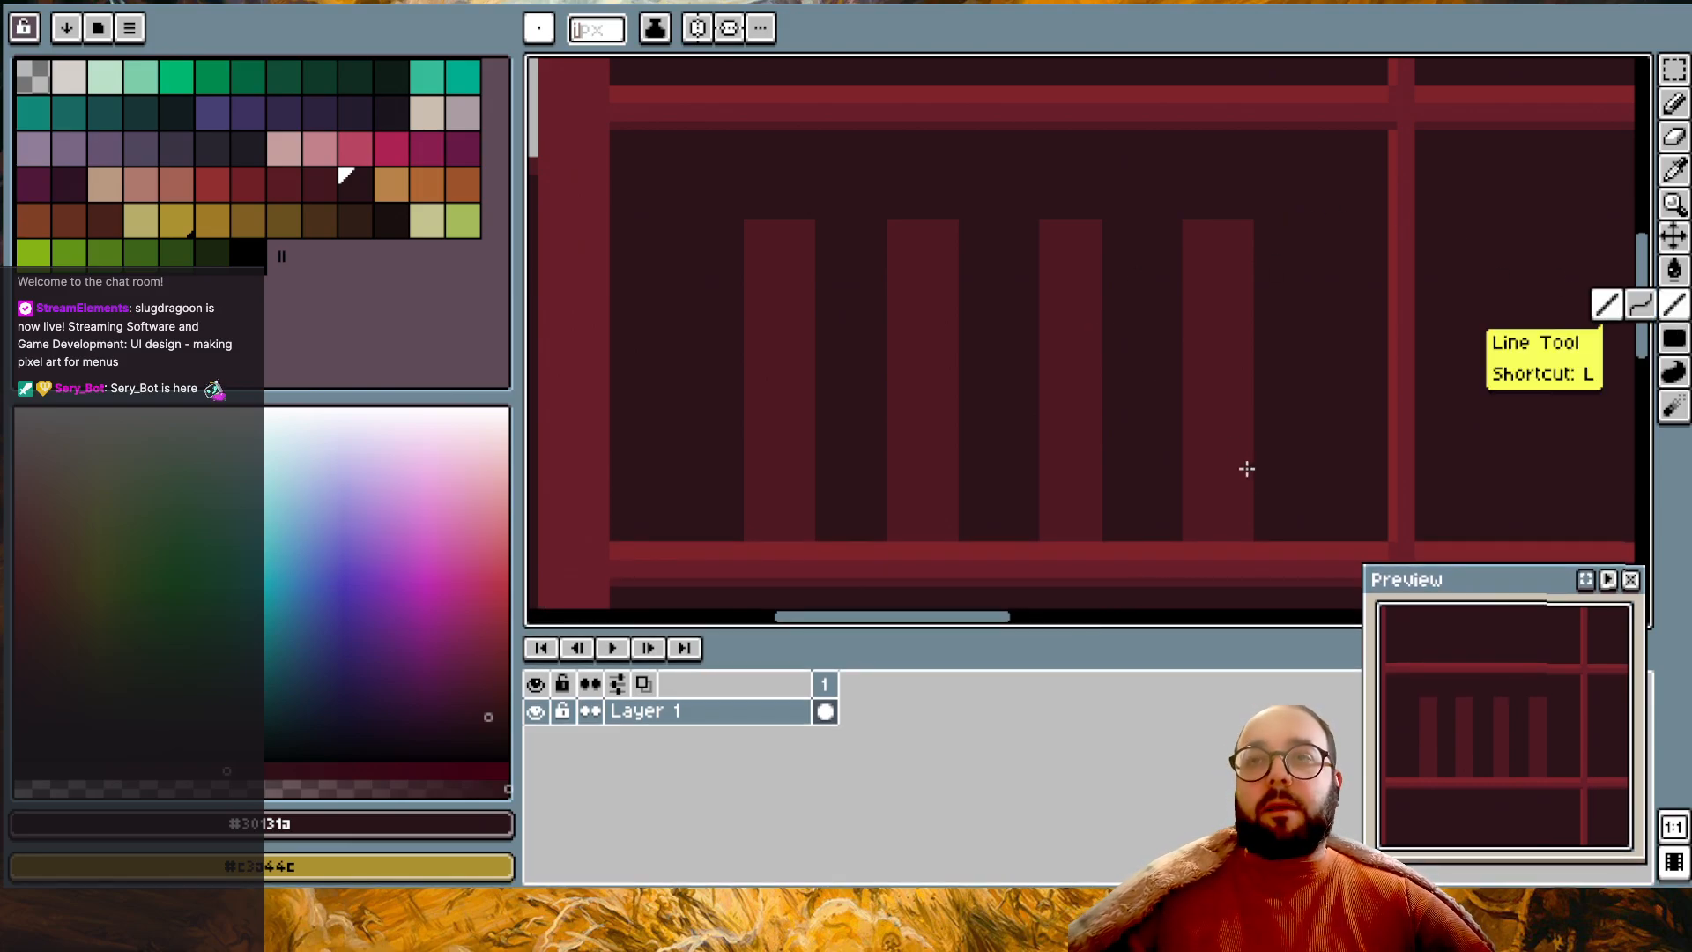
mouse_move(1268, 538)
mouse_down()
mouse_move(713, 549)
mouse_move(699, 532)
mouse_move(721, 530)
mouse_move(754, 464)
mouse_up()
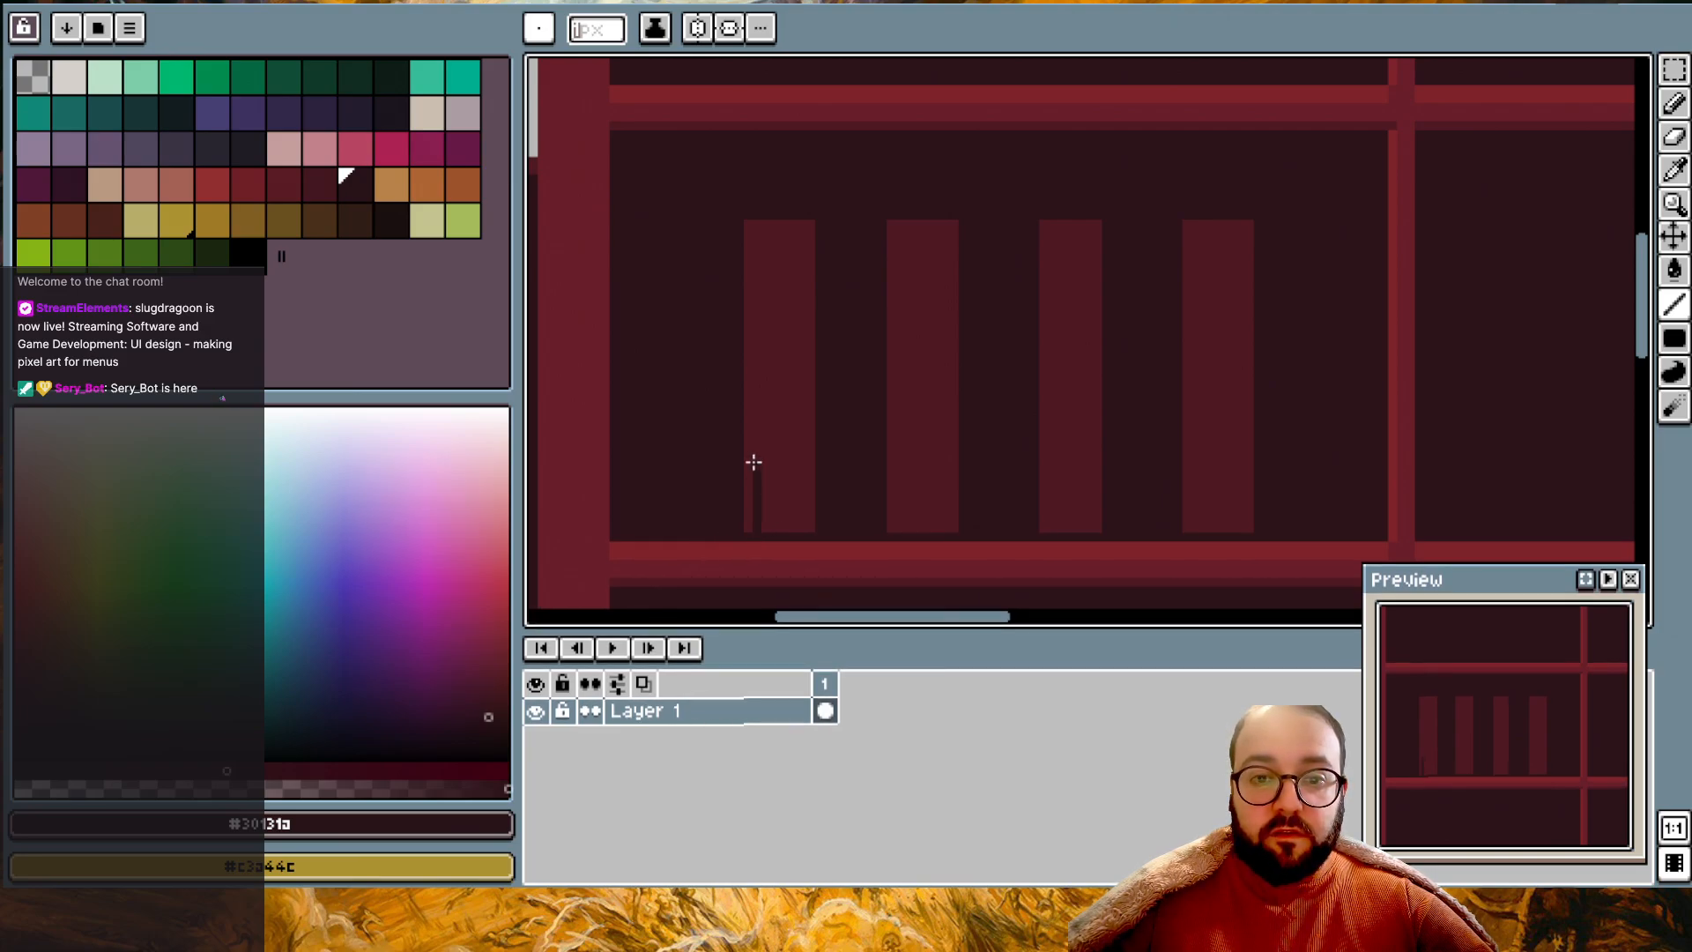
drag(783, 530, 783, 427)
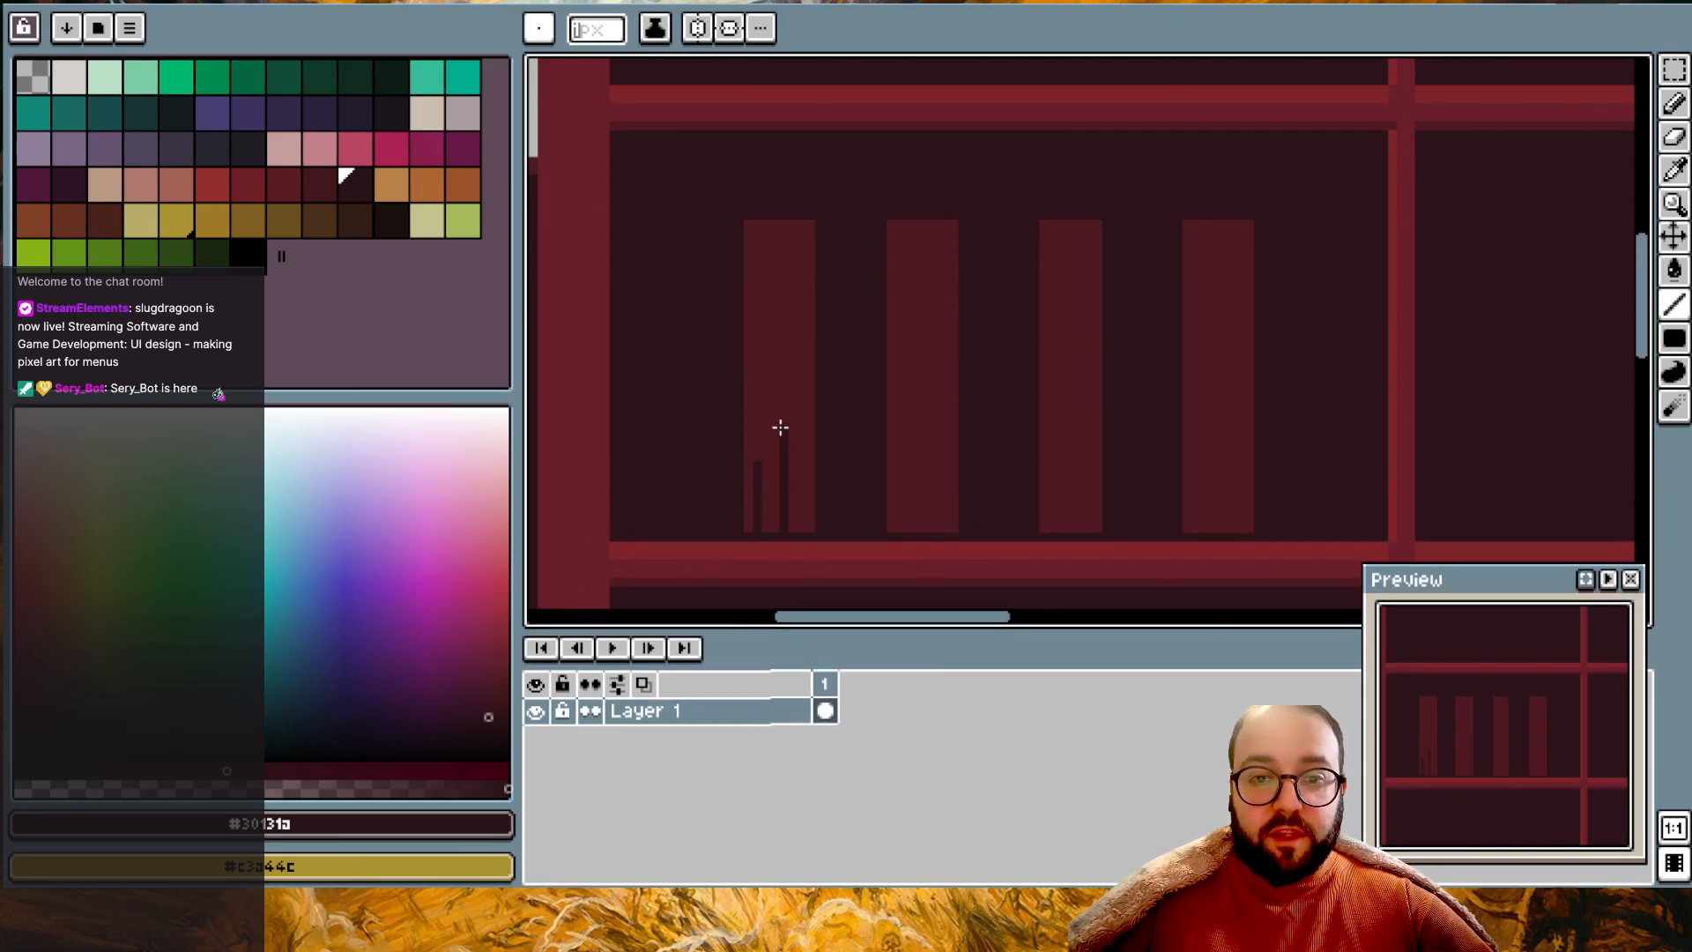
drag(801, 531, 801, 464)
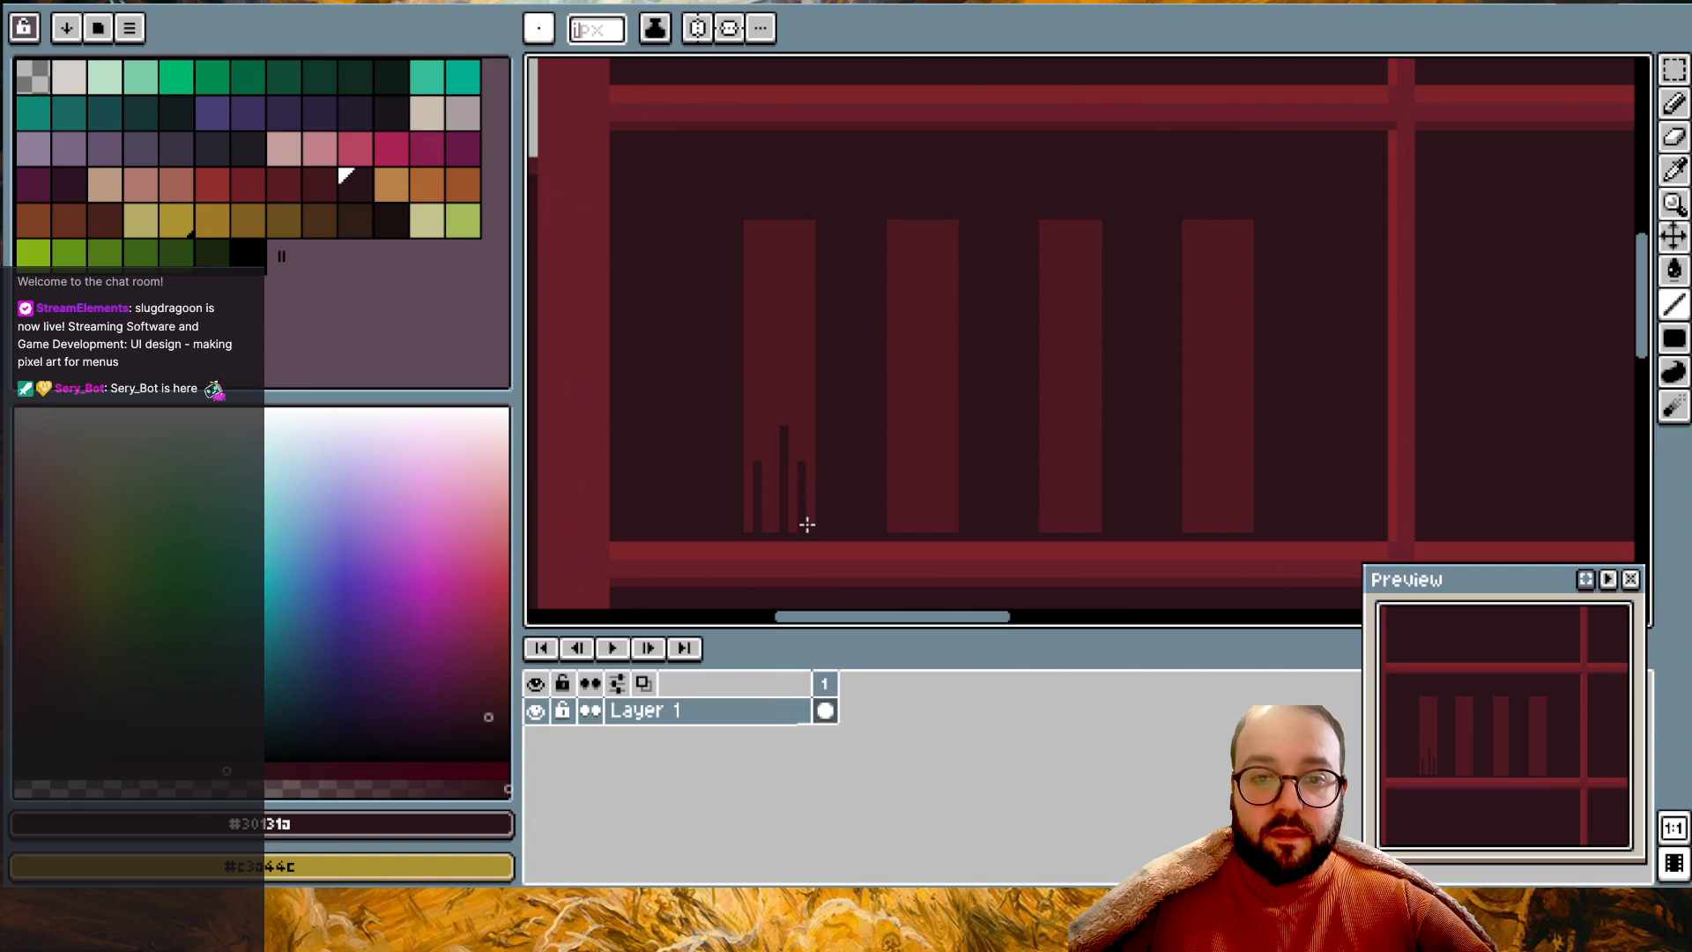
drag(793, 525, 768, 467)
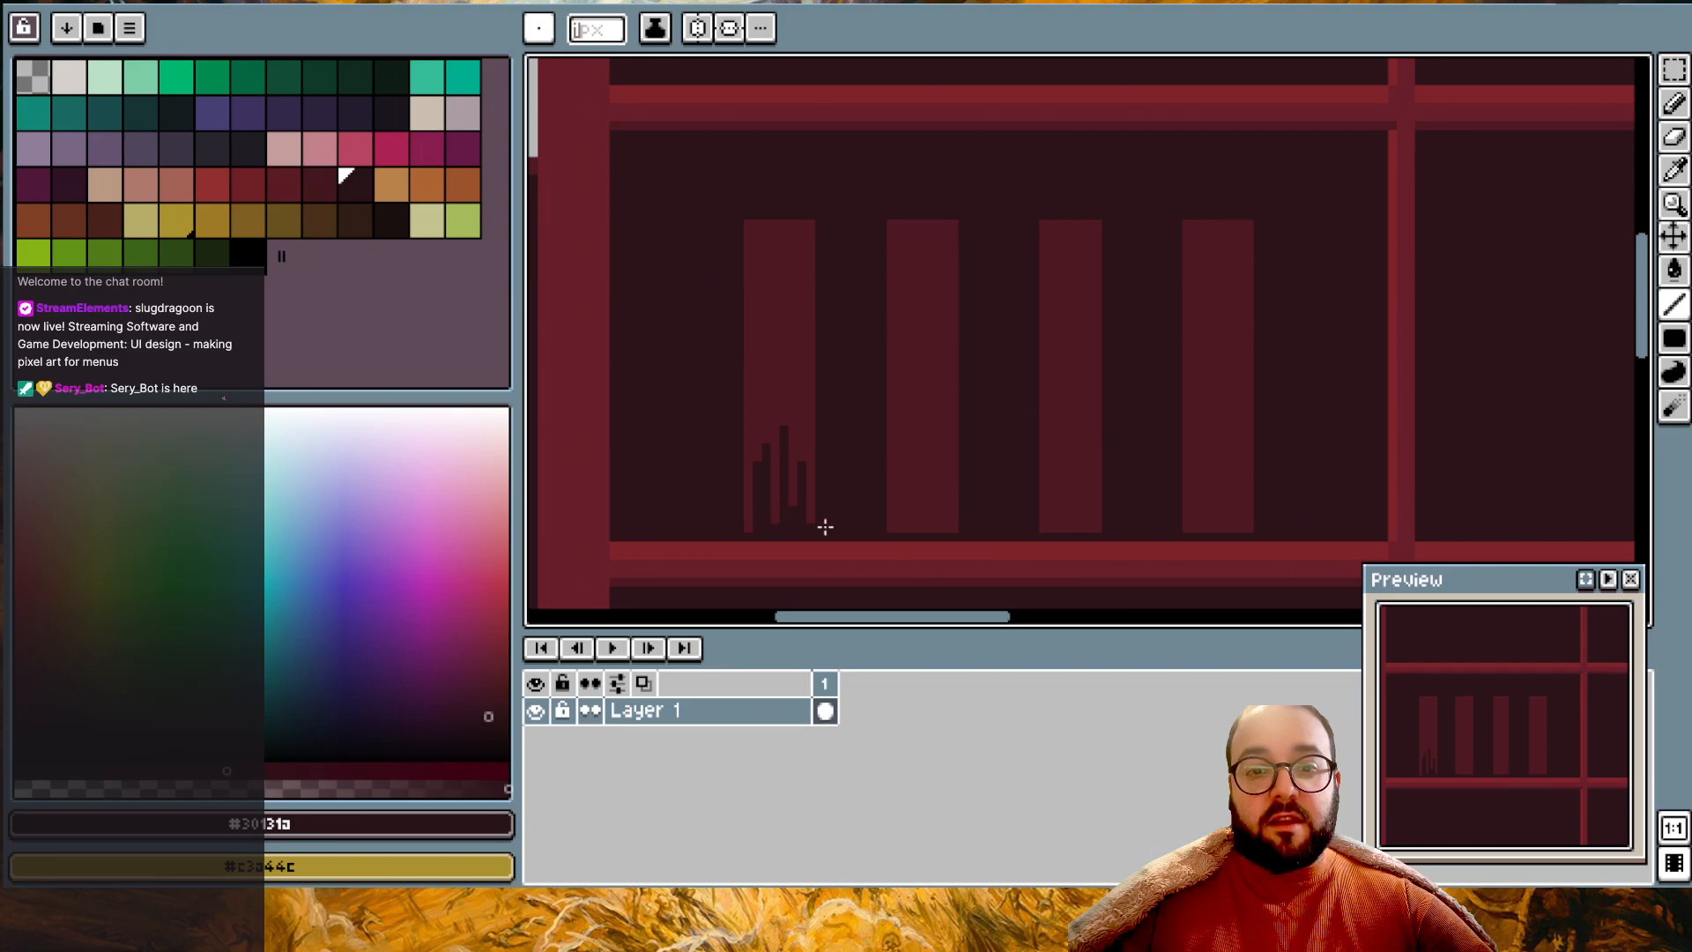
- Shorten the notches in the first column's base by drawing over their tops in the sampled dark red #541f27
scroll(1049, 409, down, 3)
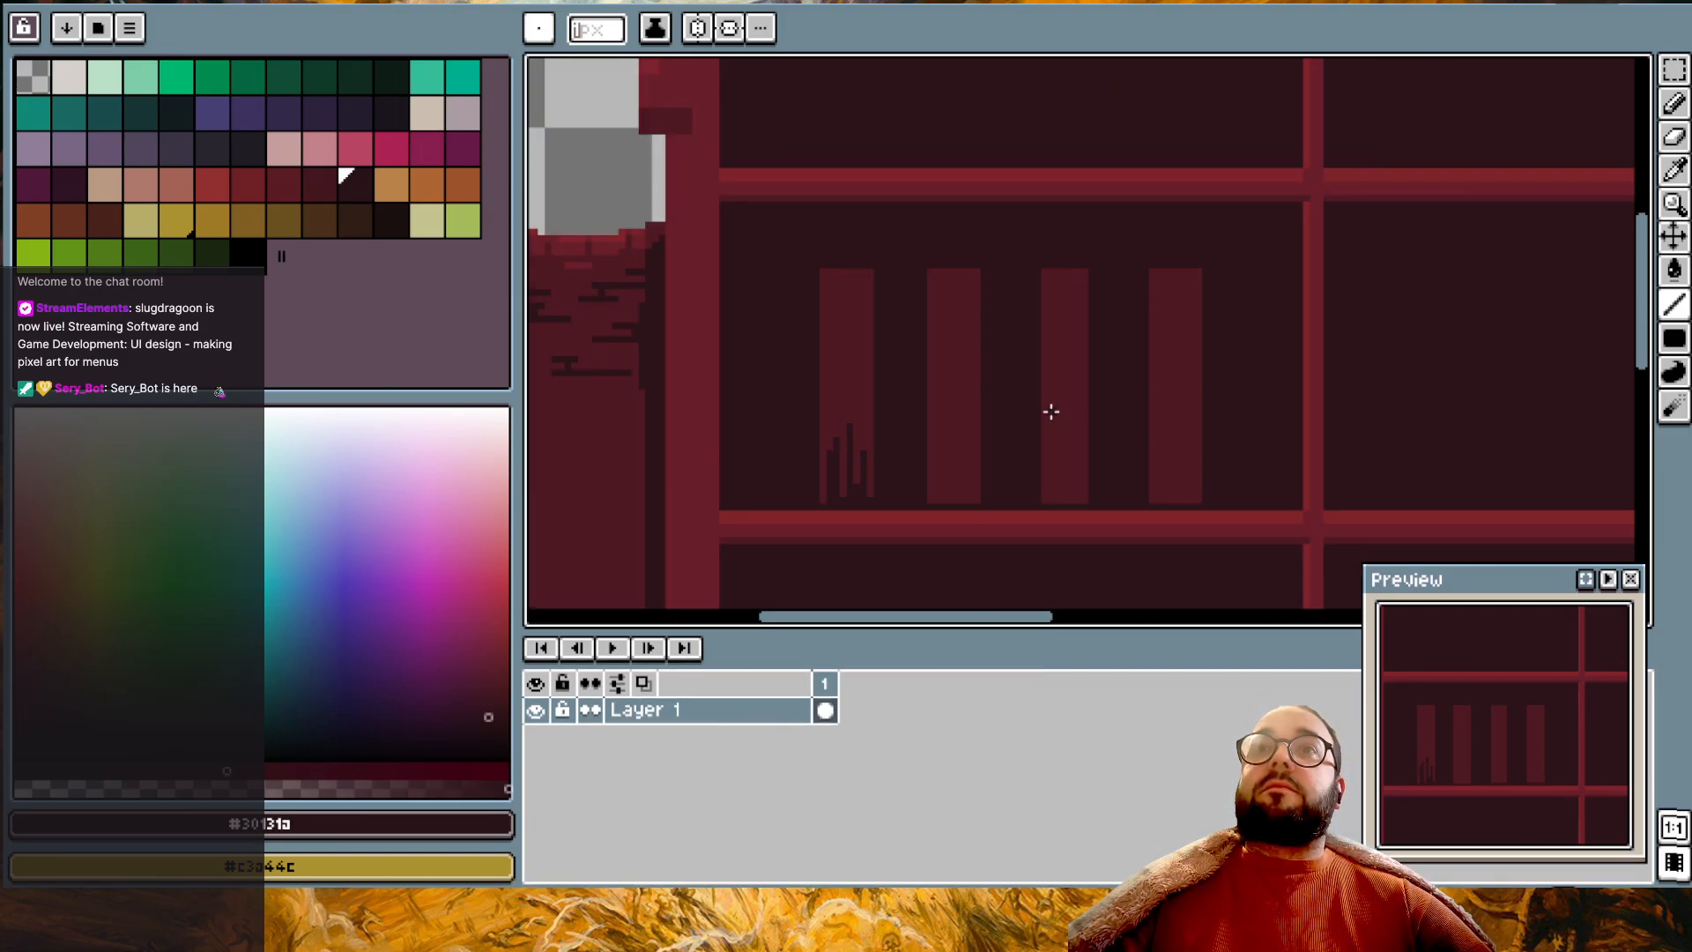
scroll(1050, 411, up, 3)
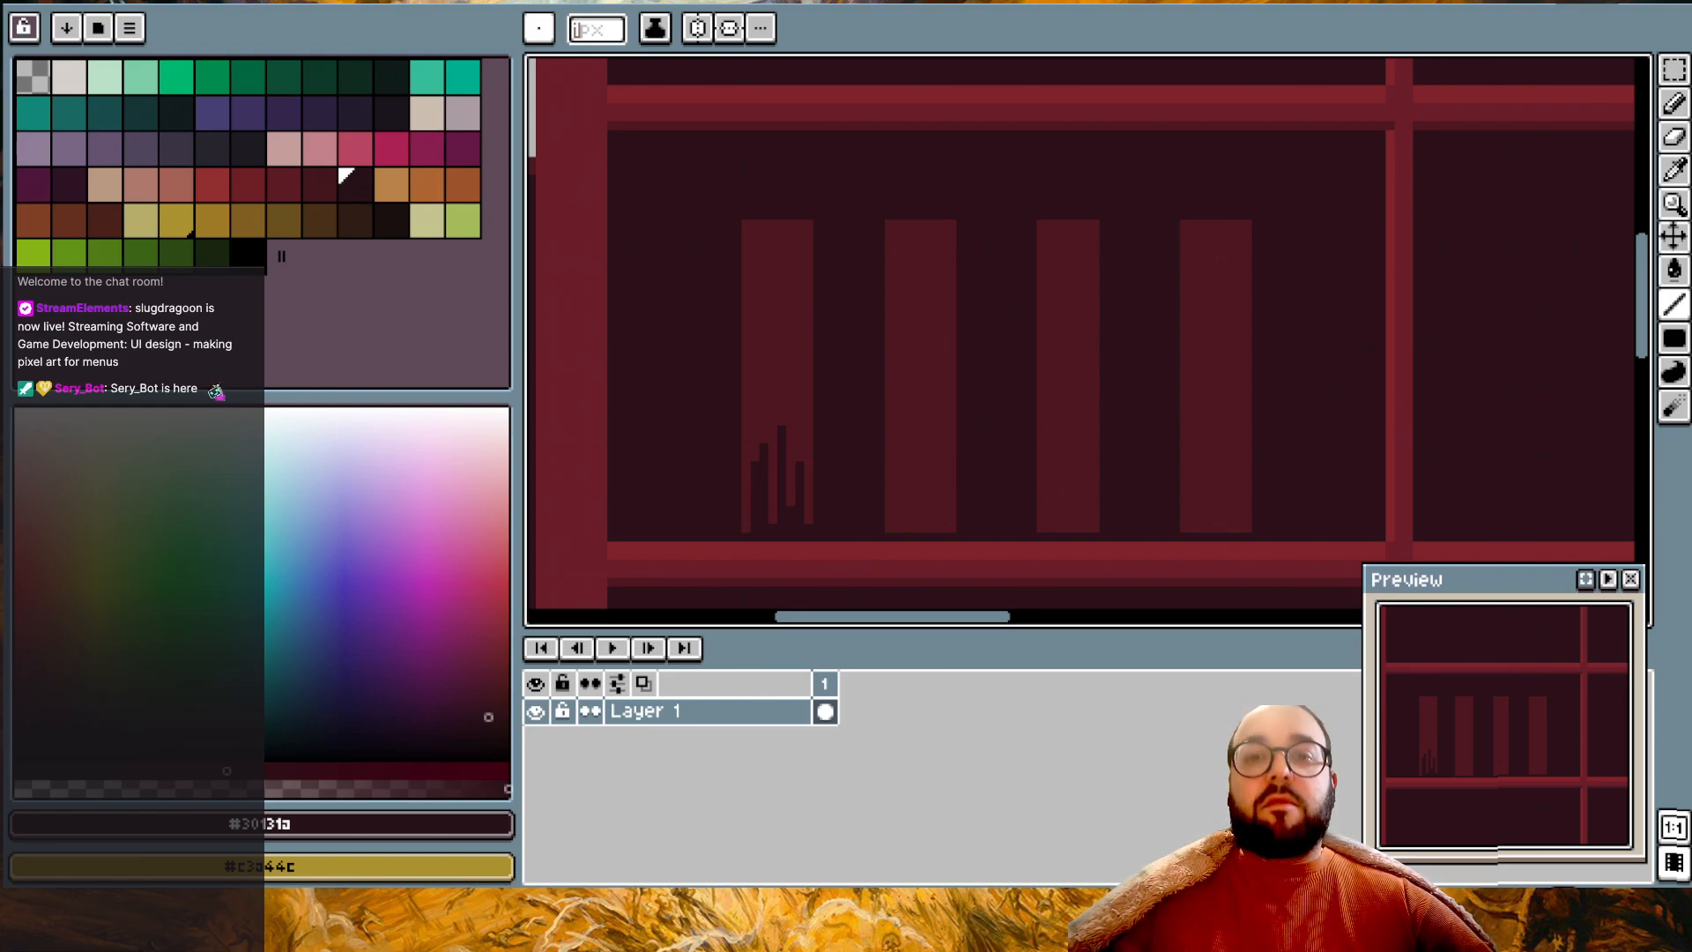
alt+click(770, 388)
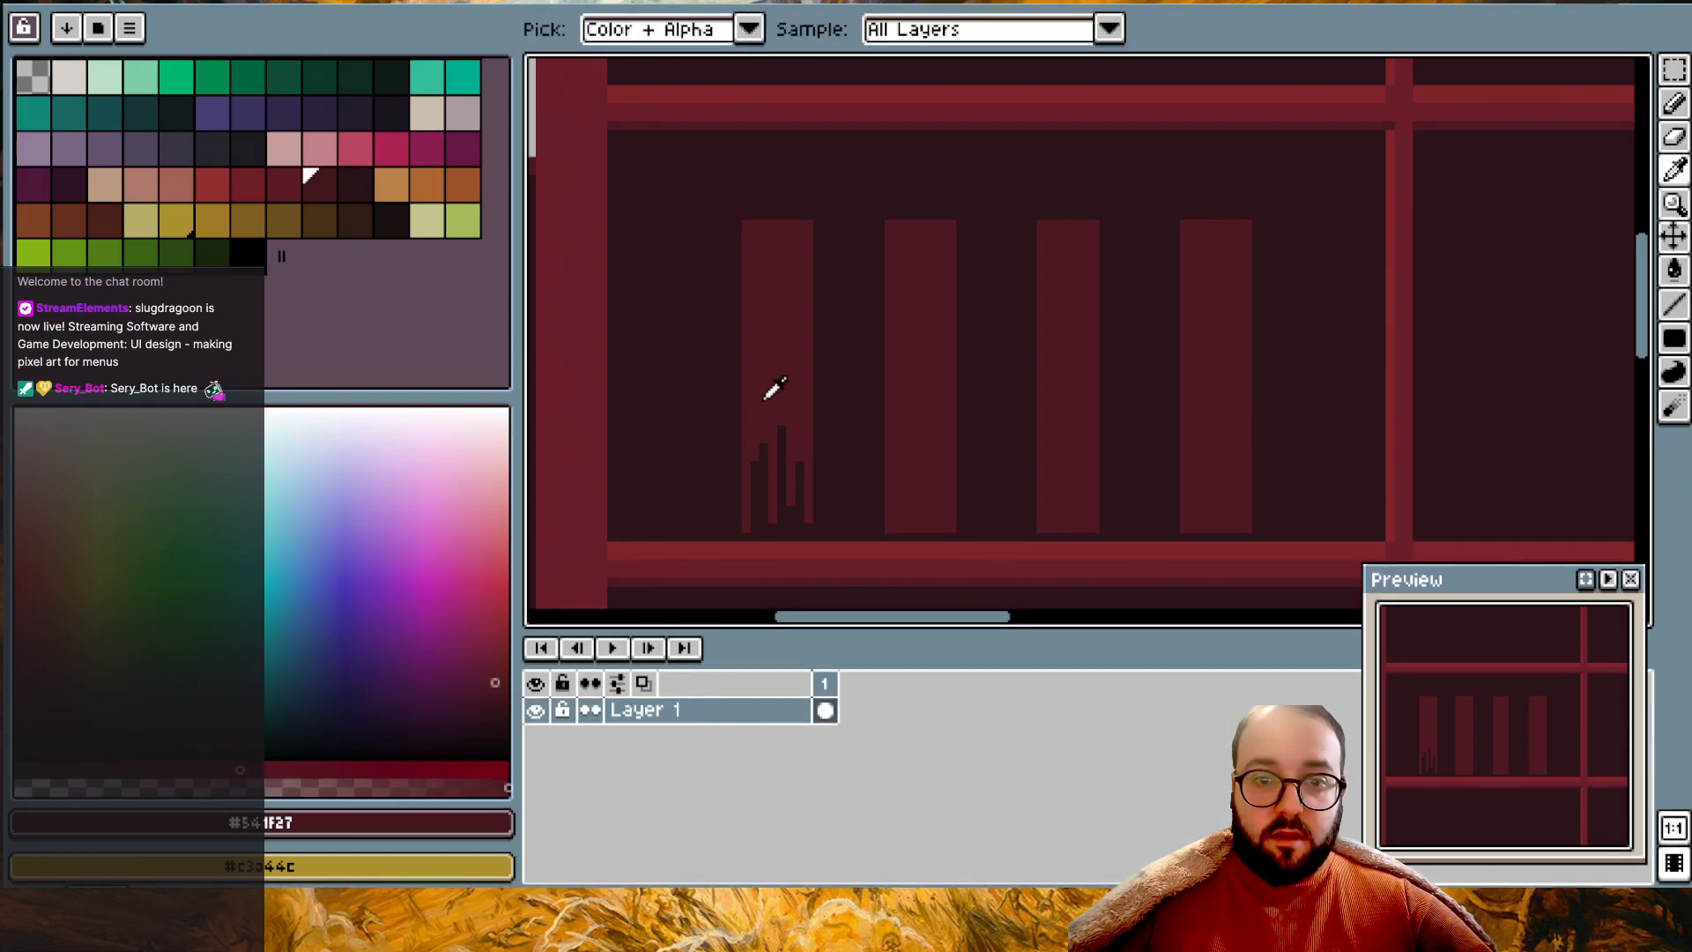
drag(754, 488, 782, 428)
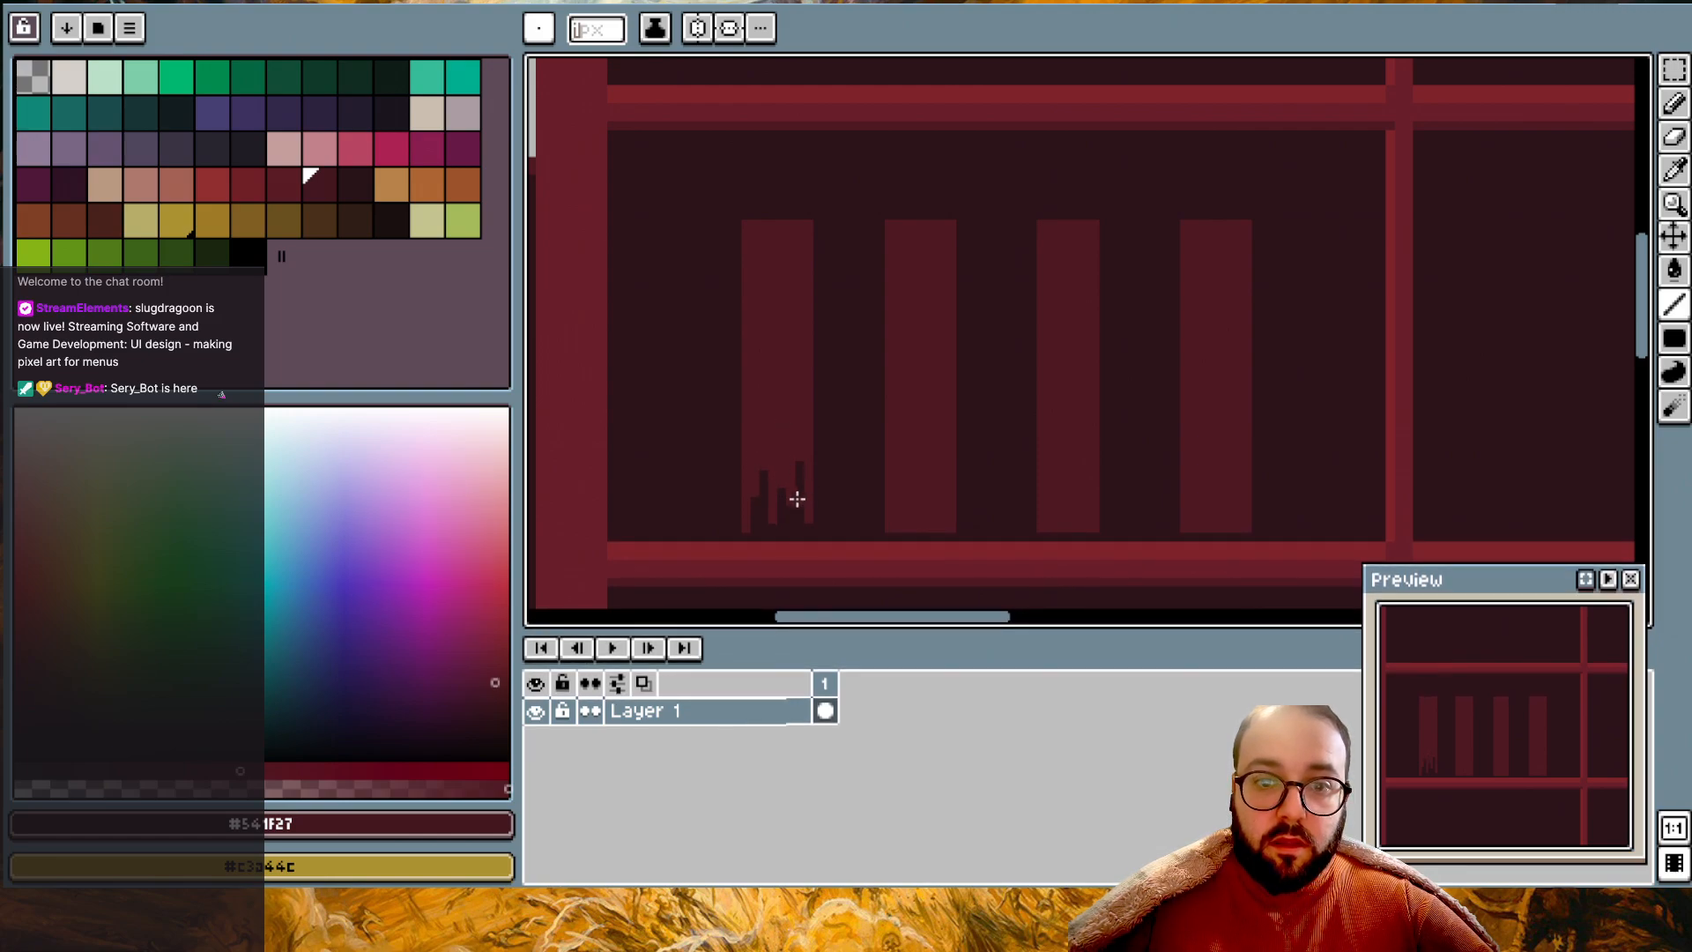
- Cut uneven vertical notches into the second column's base in #30131a and touch up its lower right edge in #541f27
scroll(876, 449, up, 3)
alt+click(863, 515)
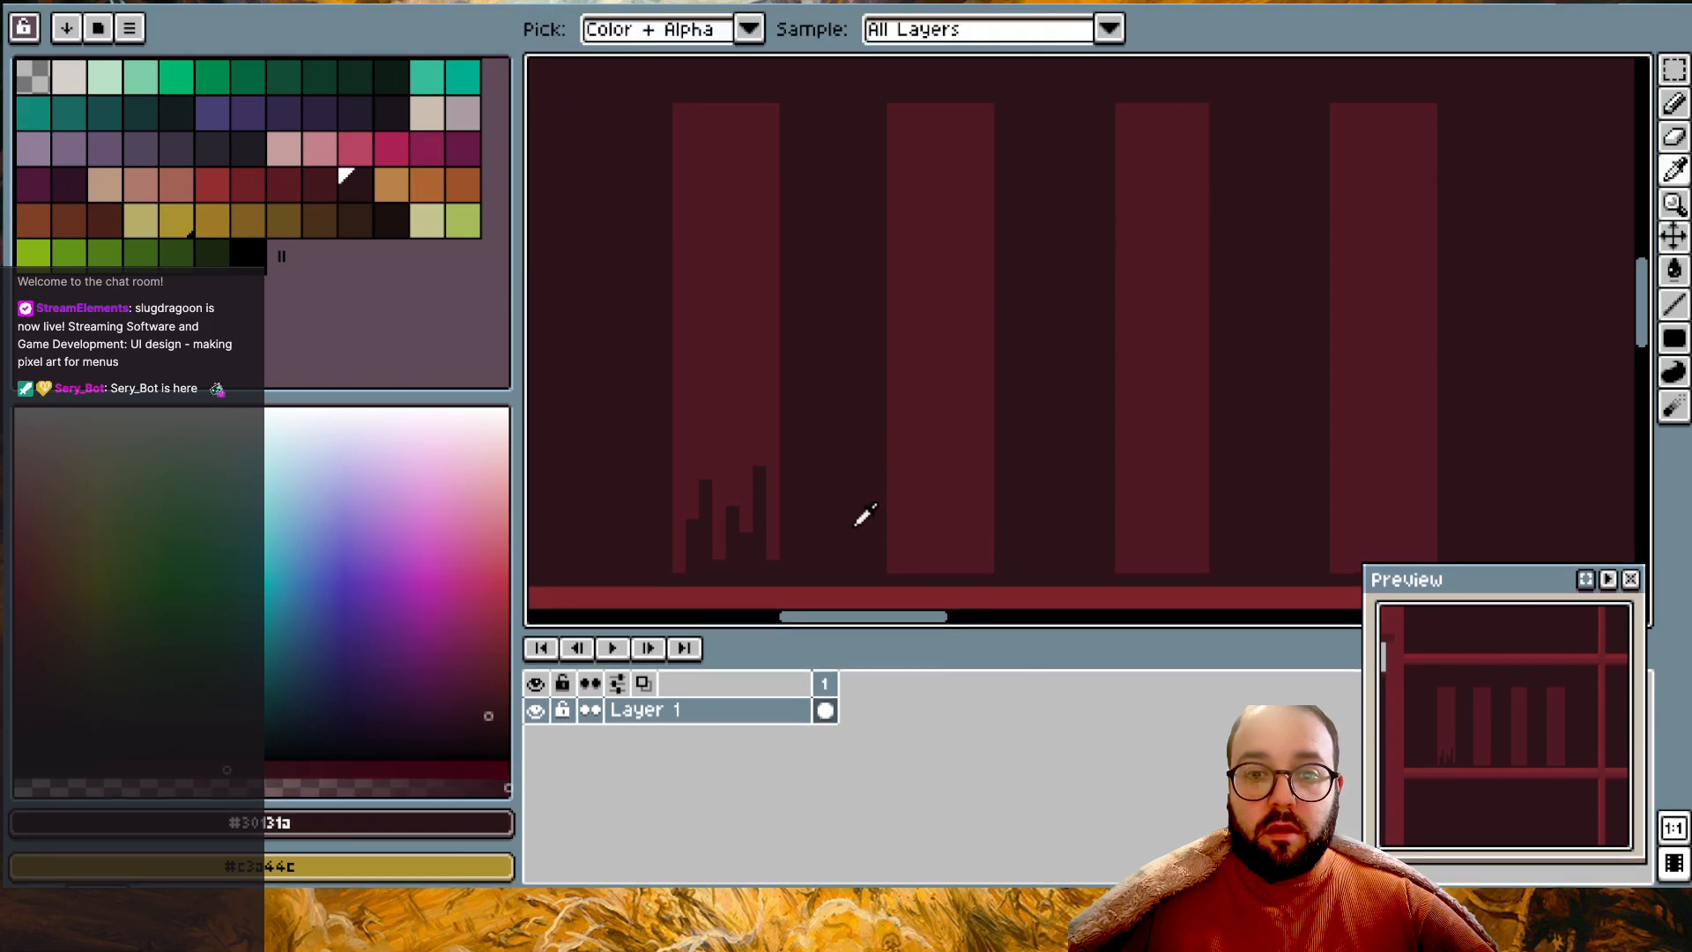
mouse_move(891, 570)
mouse_down()
mouse_move(887, 511)
mouse_move(938, 555)
mouse_move(940, 528)
mouse_move(958, 564)
mouse_move(929, 559)
mouse_move(974, 540)
mouse_up()
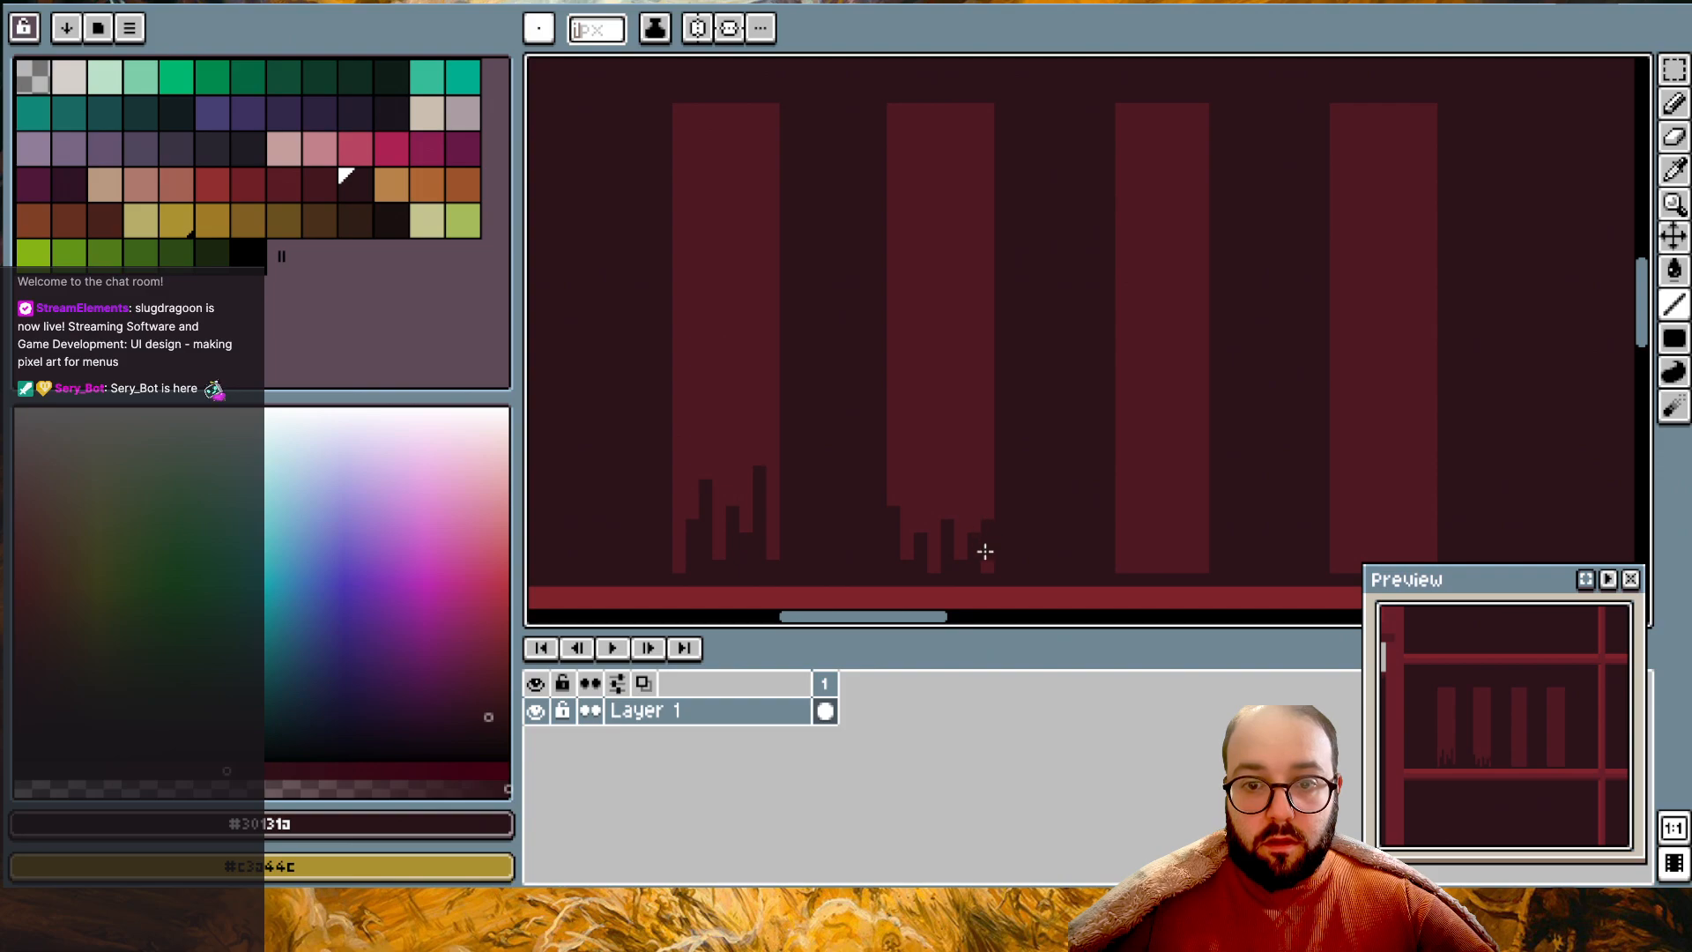
alt+click(975, 481)
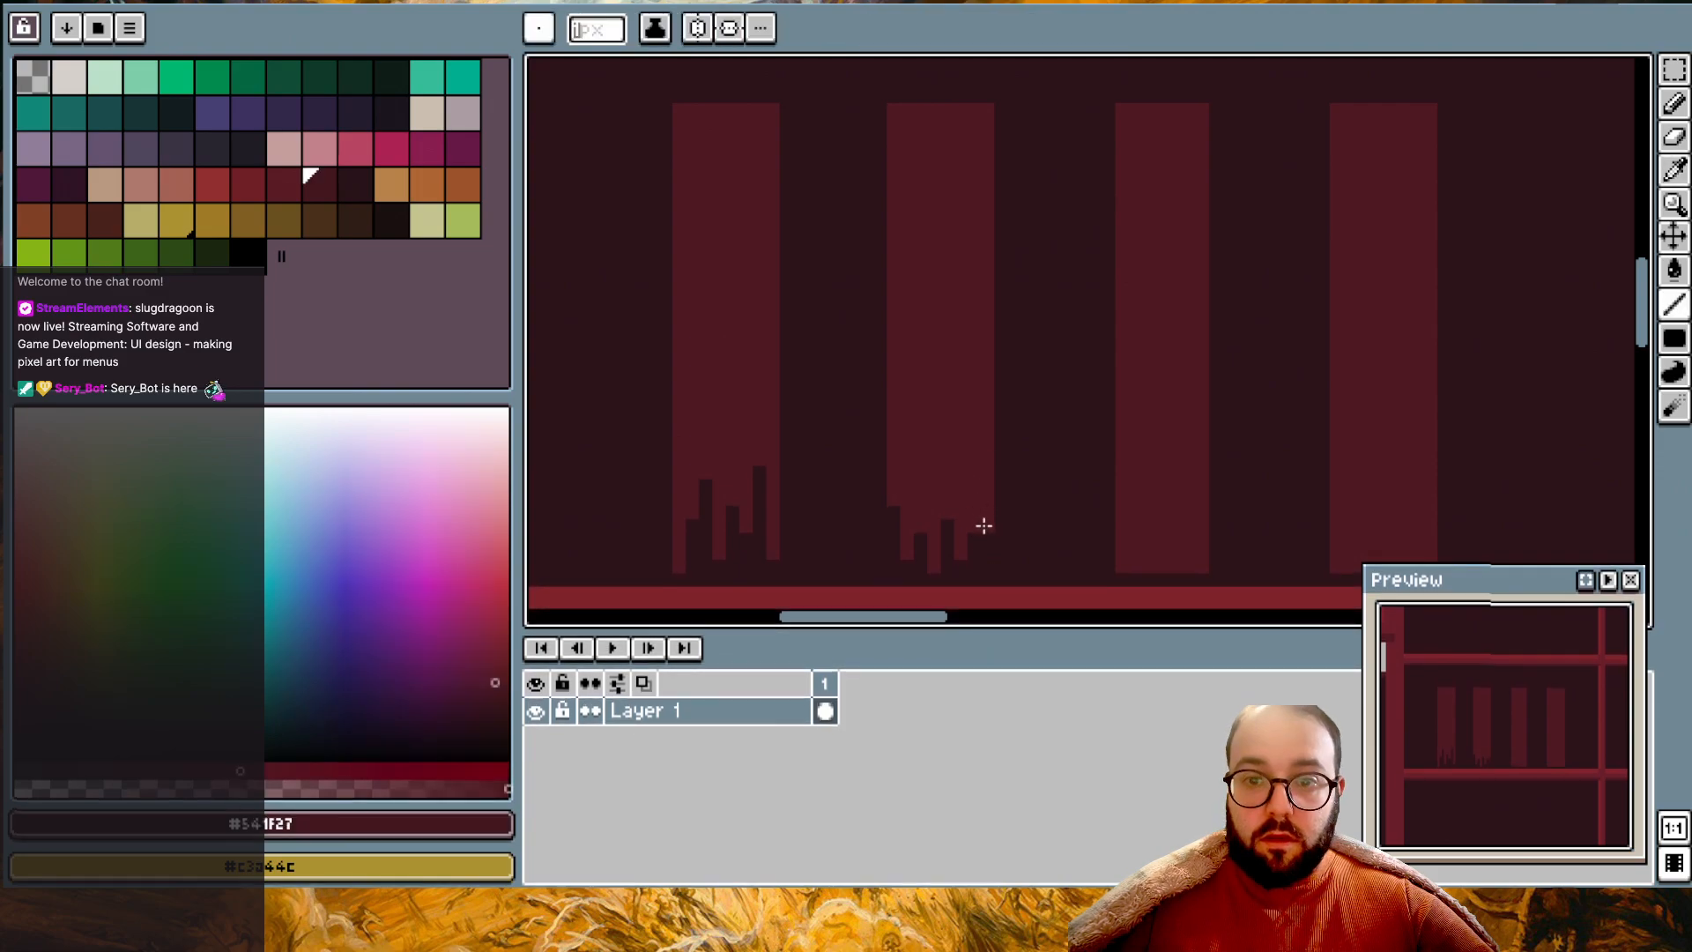
drag(984, 545, 977, 554)
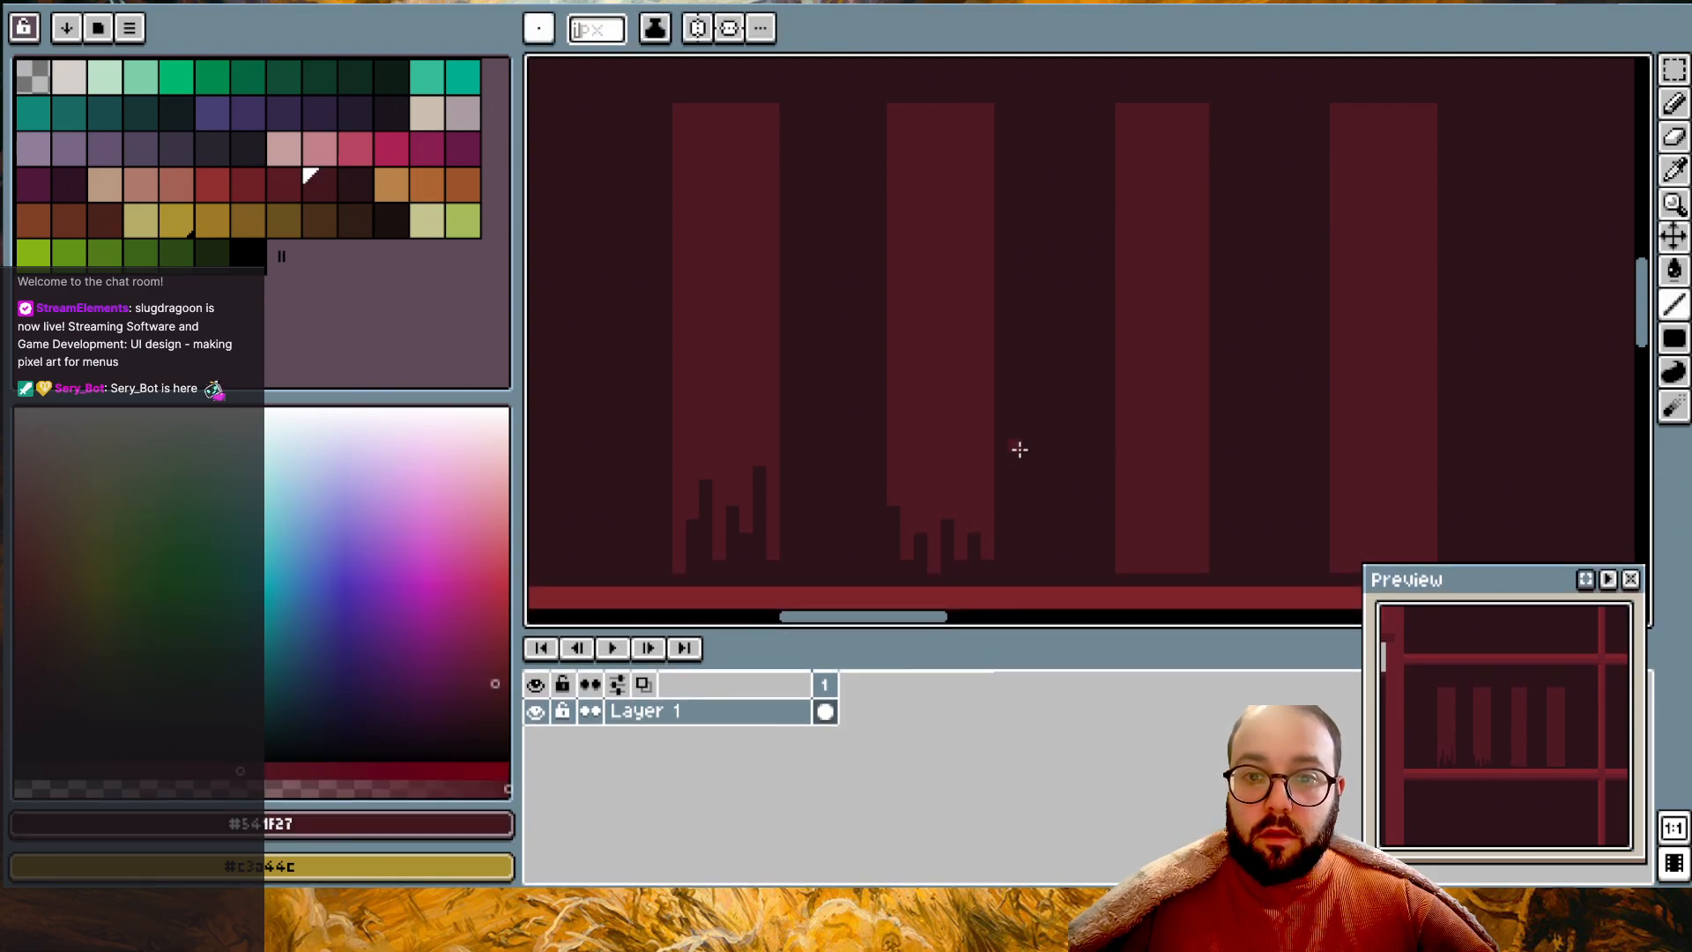
- Draw uneven vertical strokes in #541f27 in the gap between the first and second columns, plus one just right of the second column
drag(1018, 481, 1016, 357)
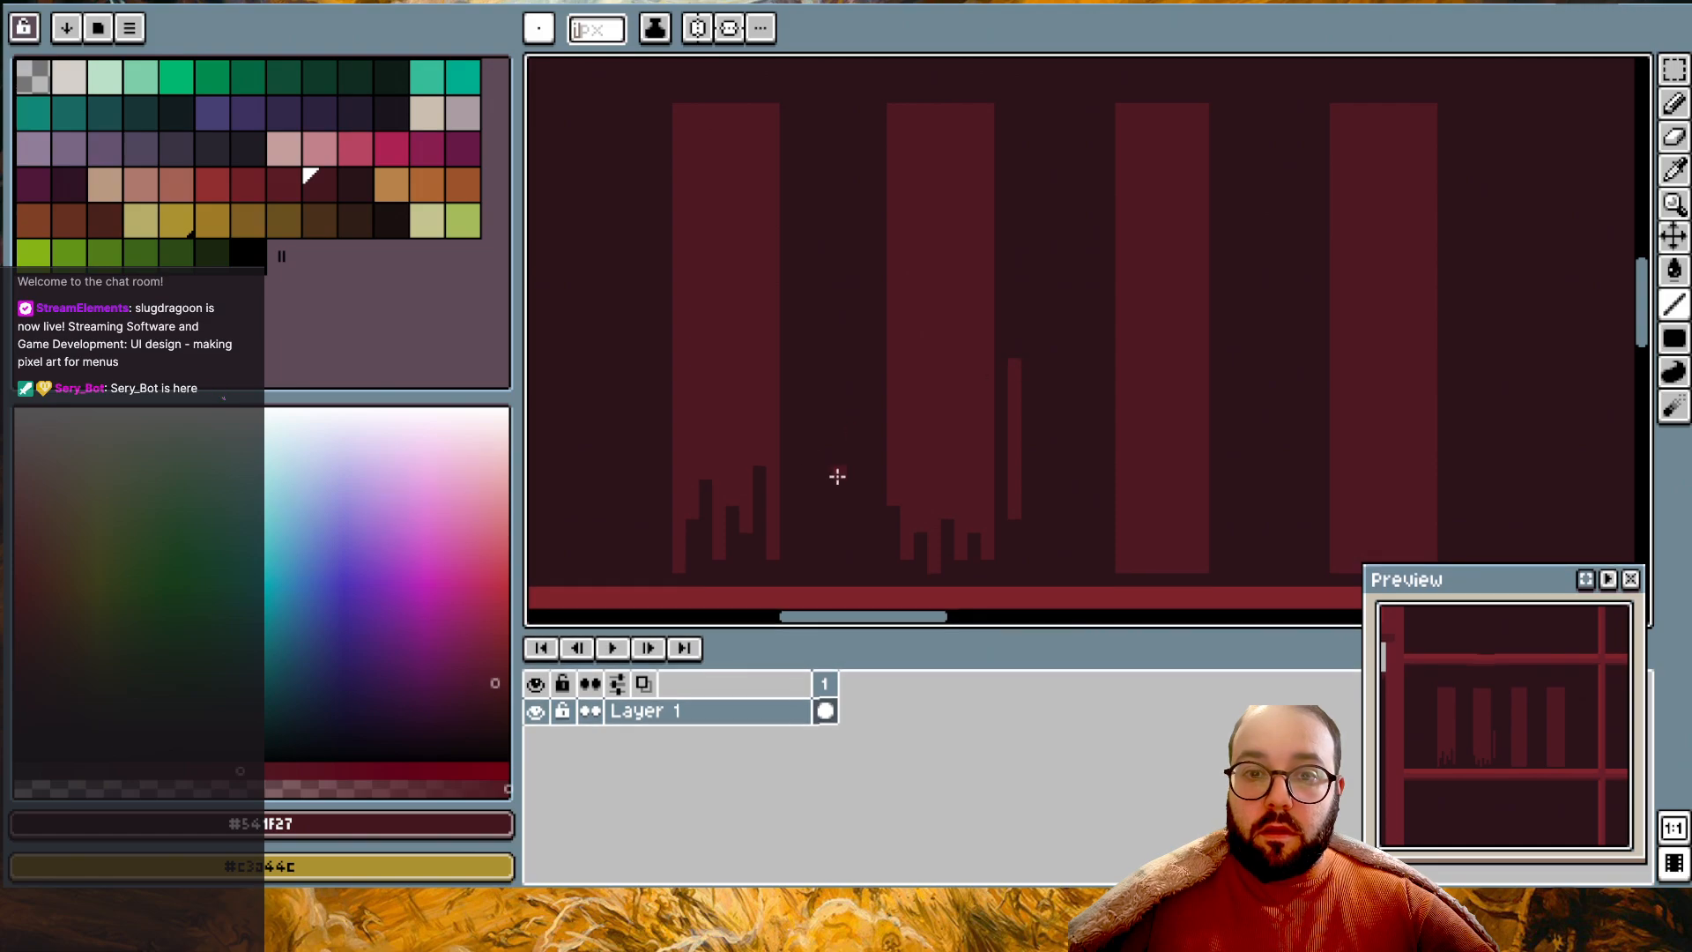
drag(872, 518, 868, 460)
drag(838, 569, 838, 468)
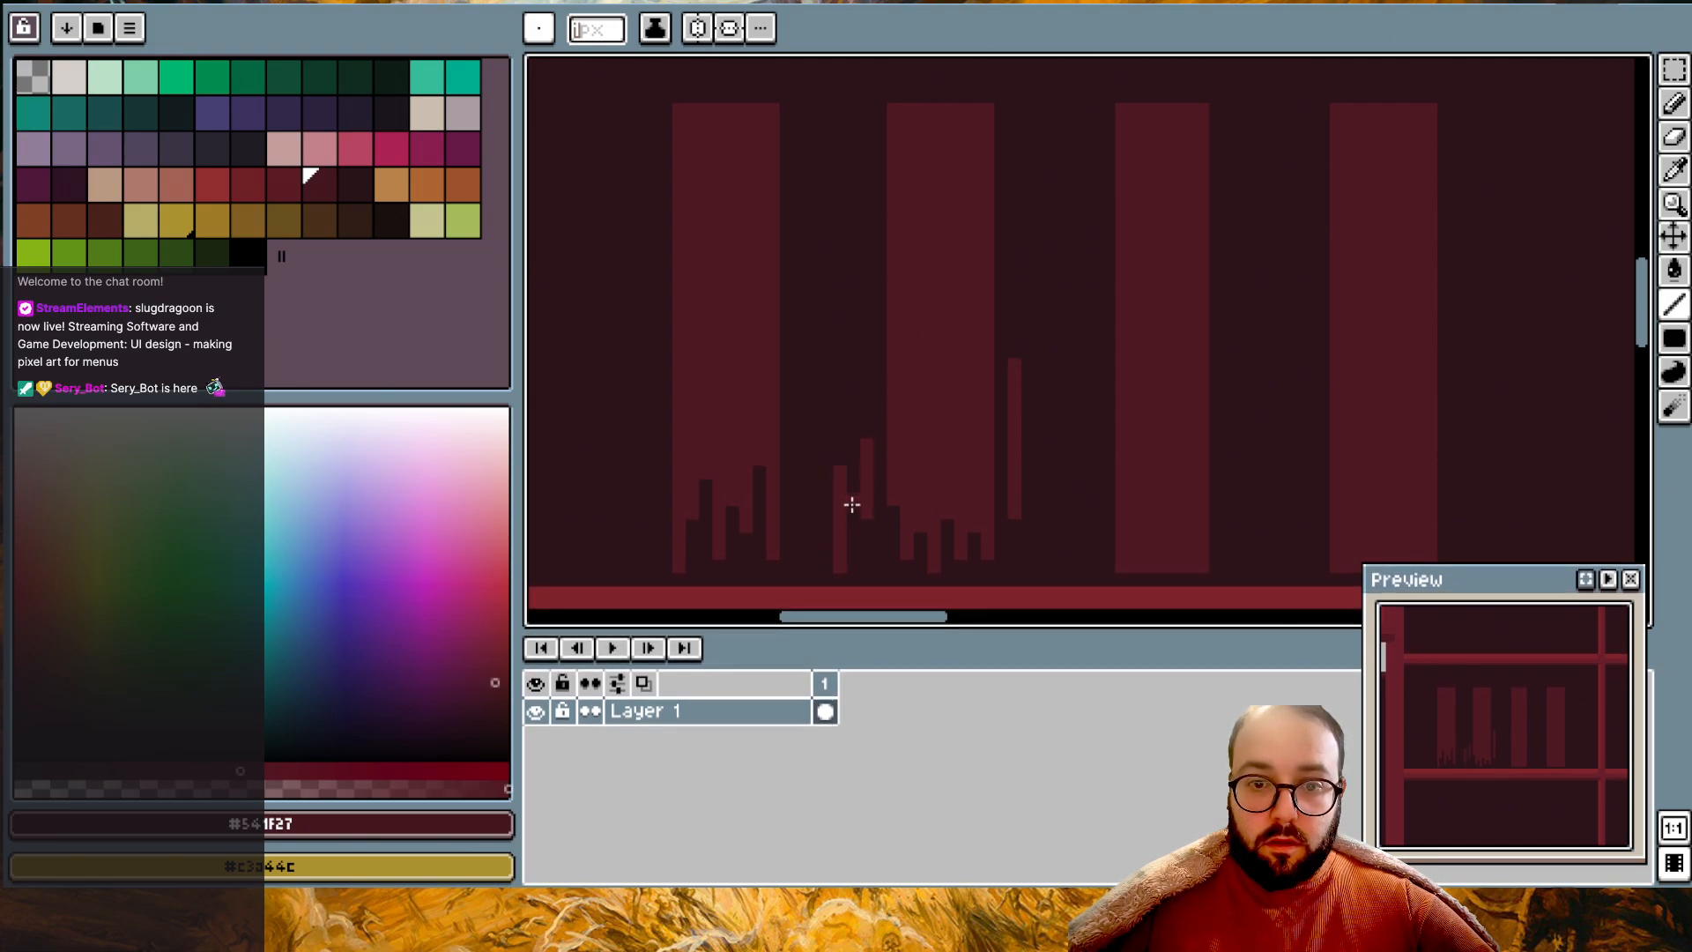
key(ctrl+z)
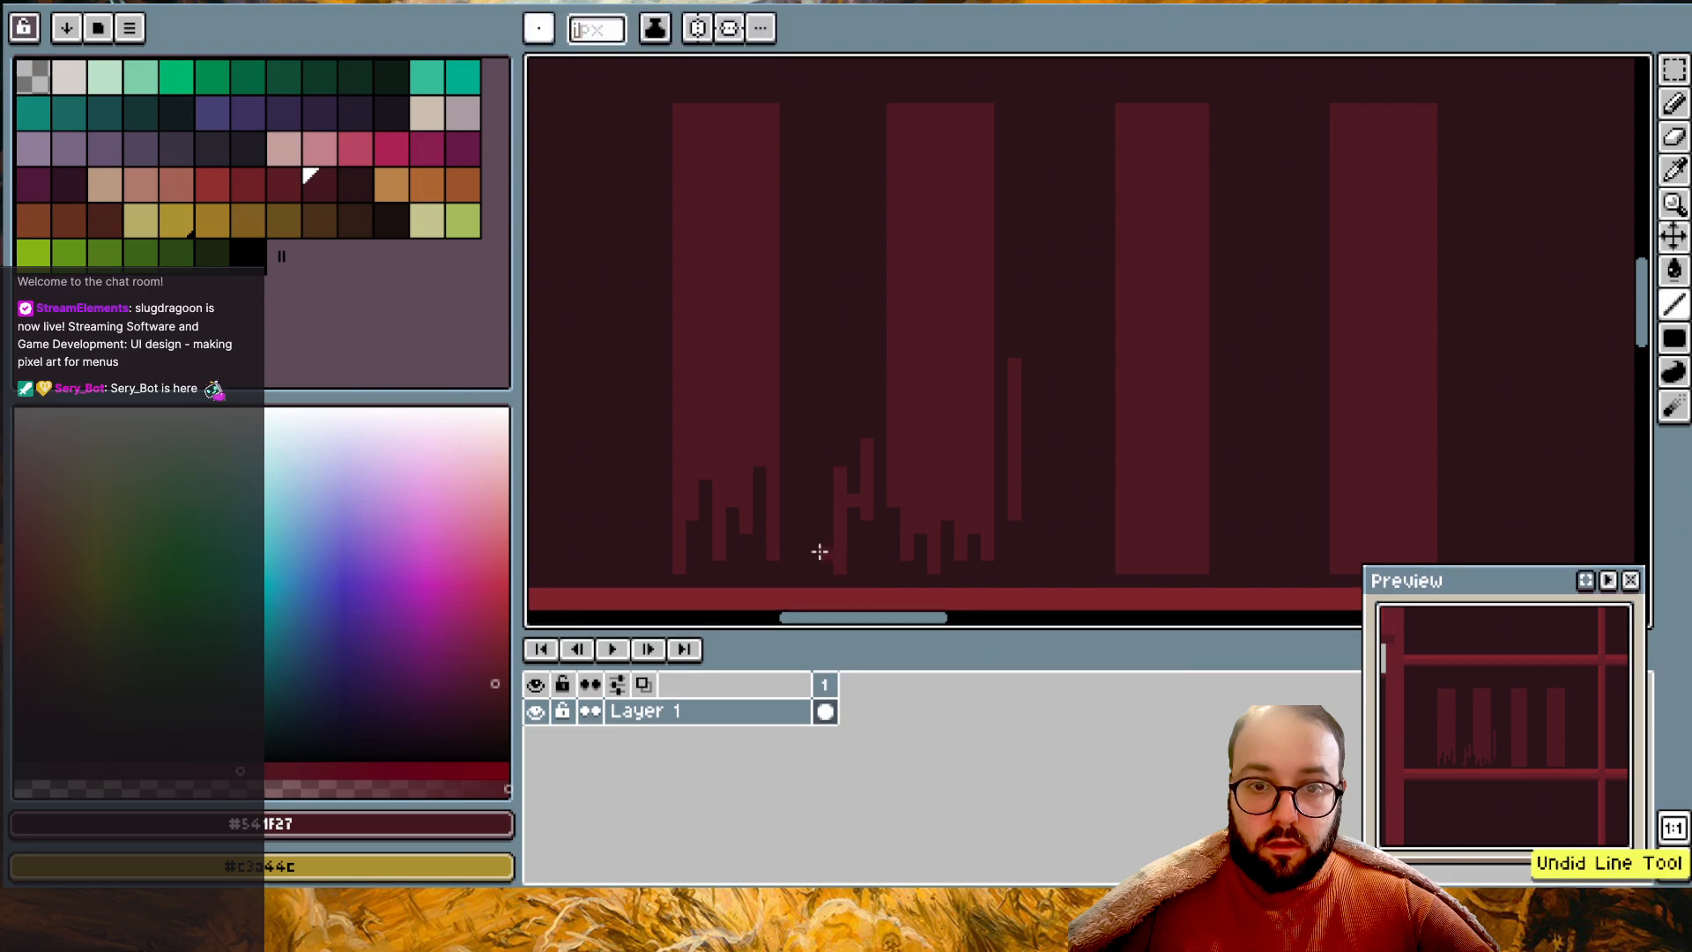
drag(815, 556, 816, 423)
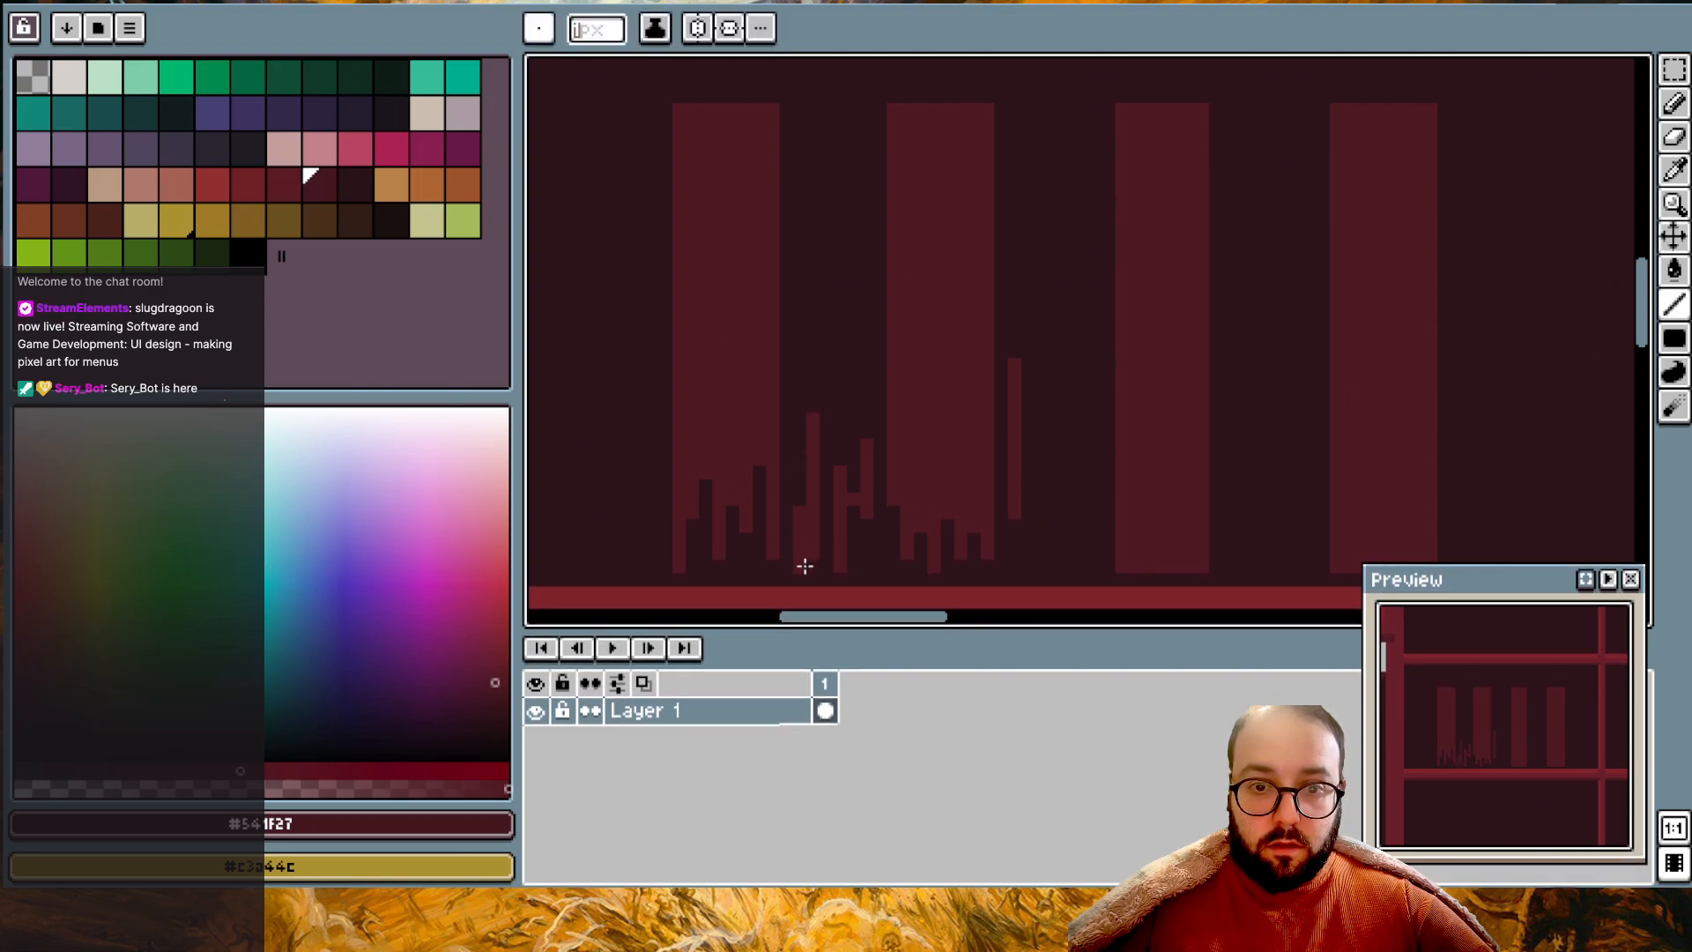
scroll(1062, 481, down, 1)
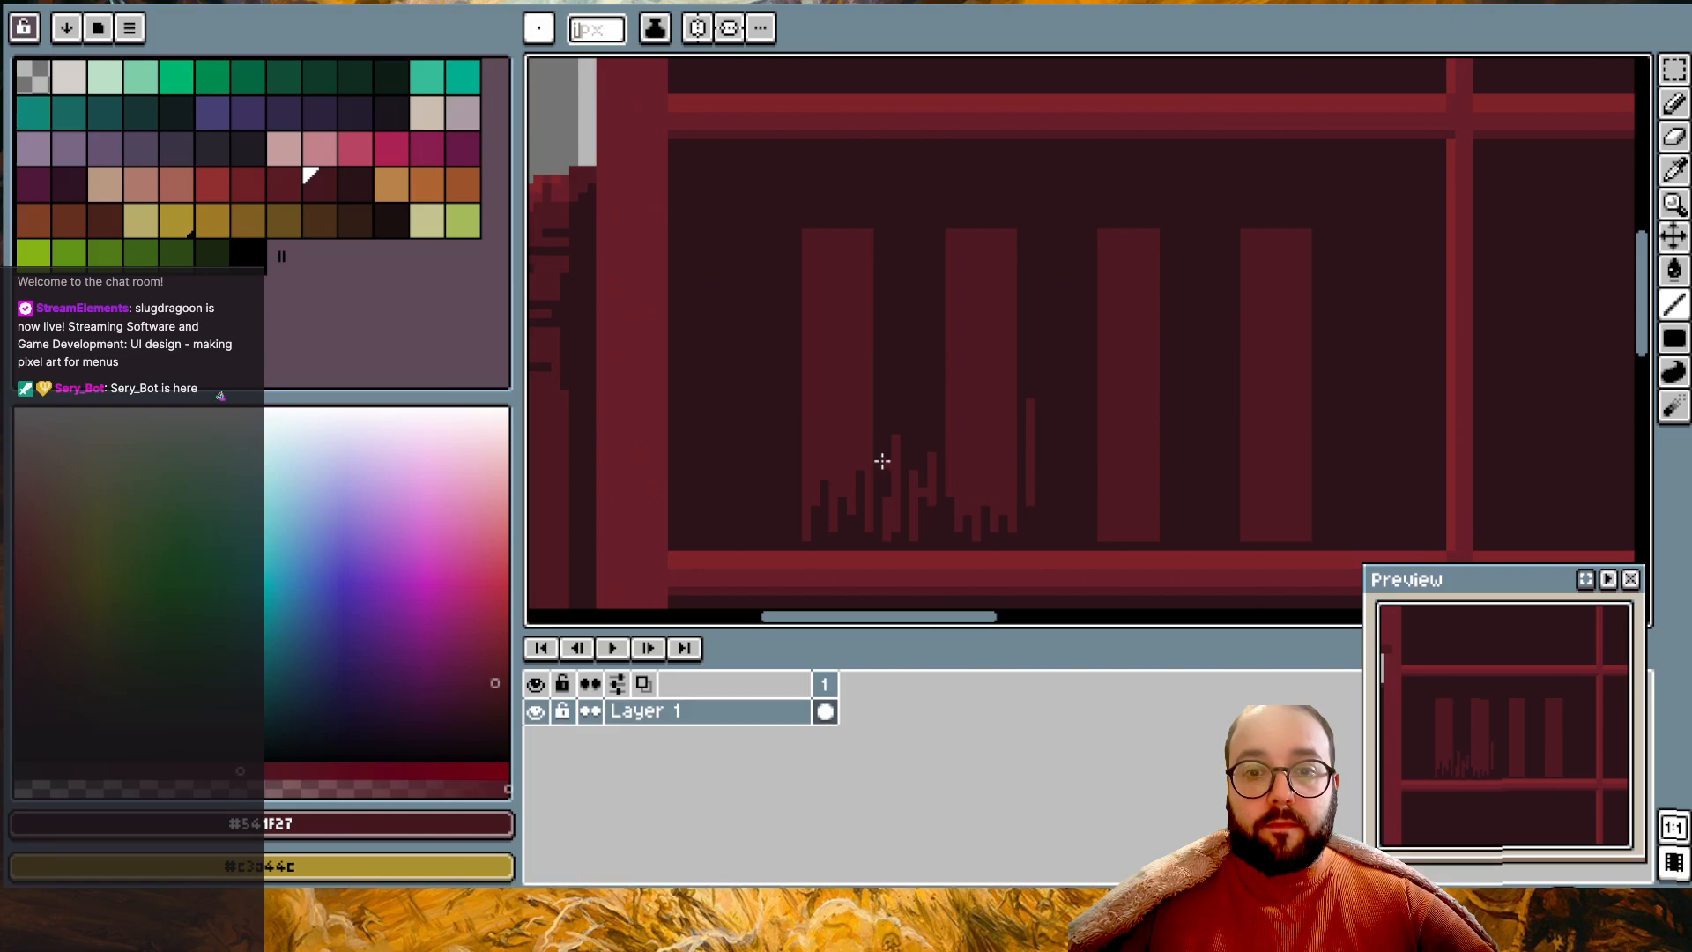
scroll(895, 451, up, 2)
drag(862, 472, 866, 363)
drag(957, 428, 956, 321)
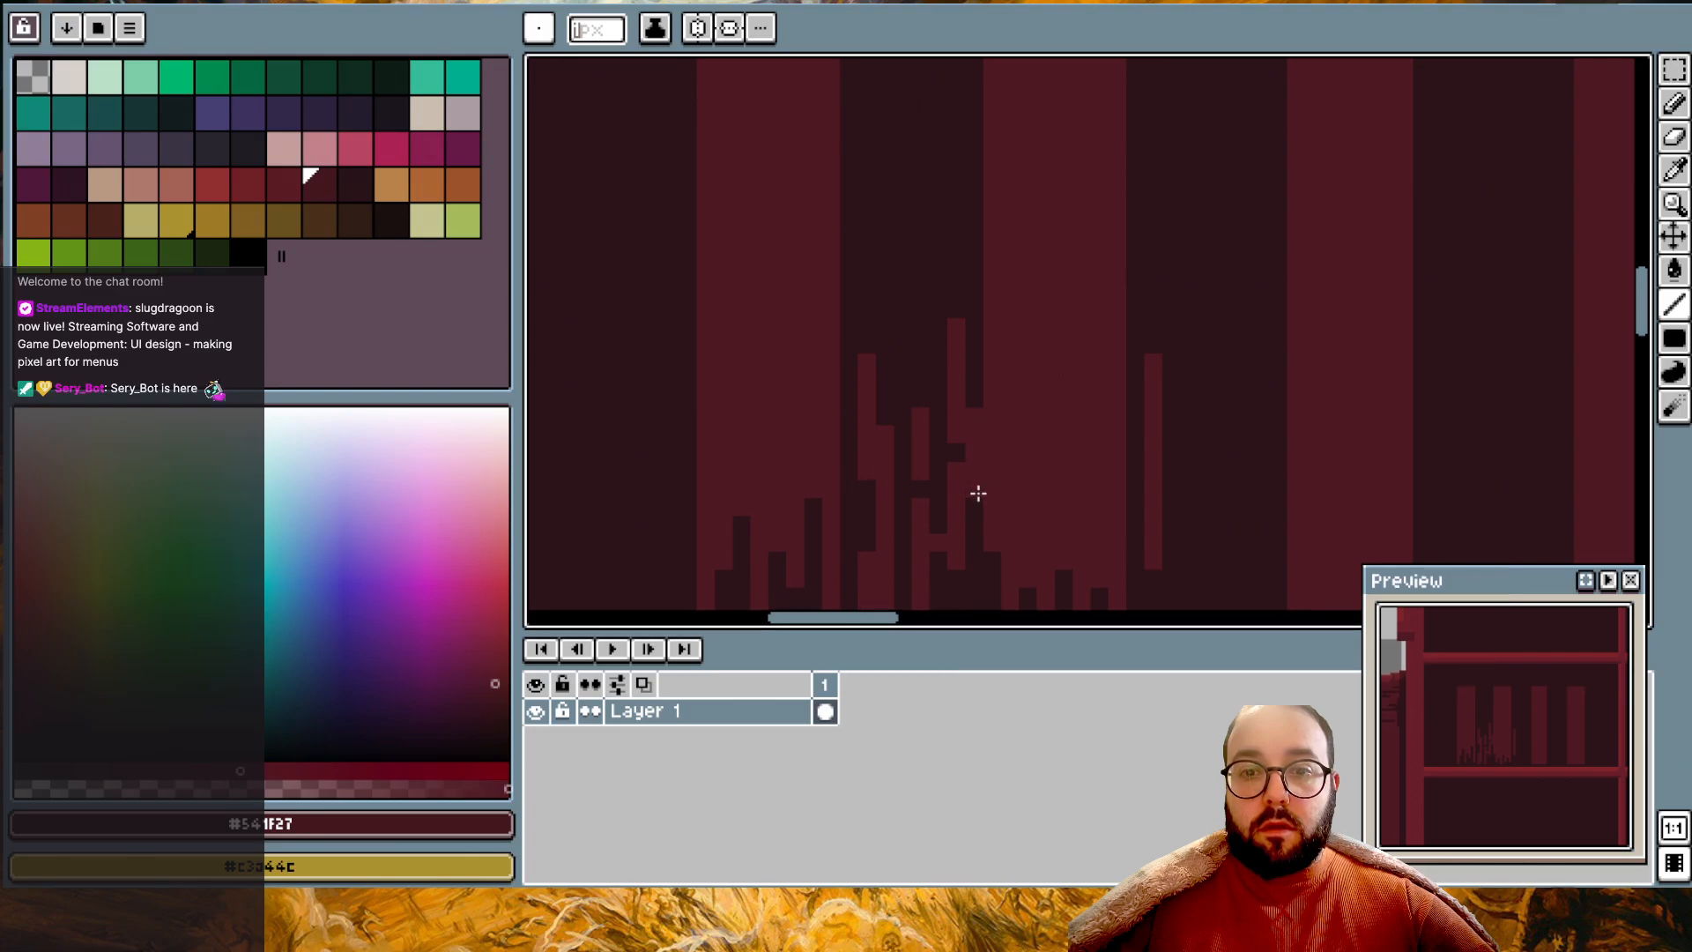
- Add short uneven vertical strokes in #541f27 in the lower gap between the second and third columns
scroll(975, 491, down, 3)
scroll(1115, 490, up, 2)
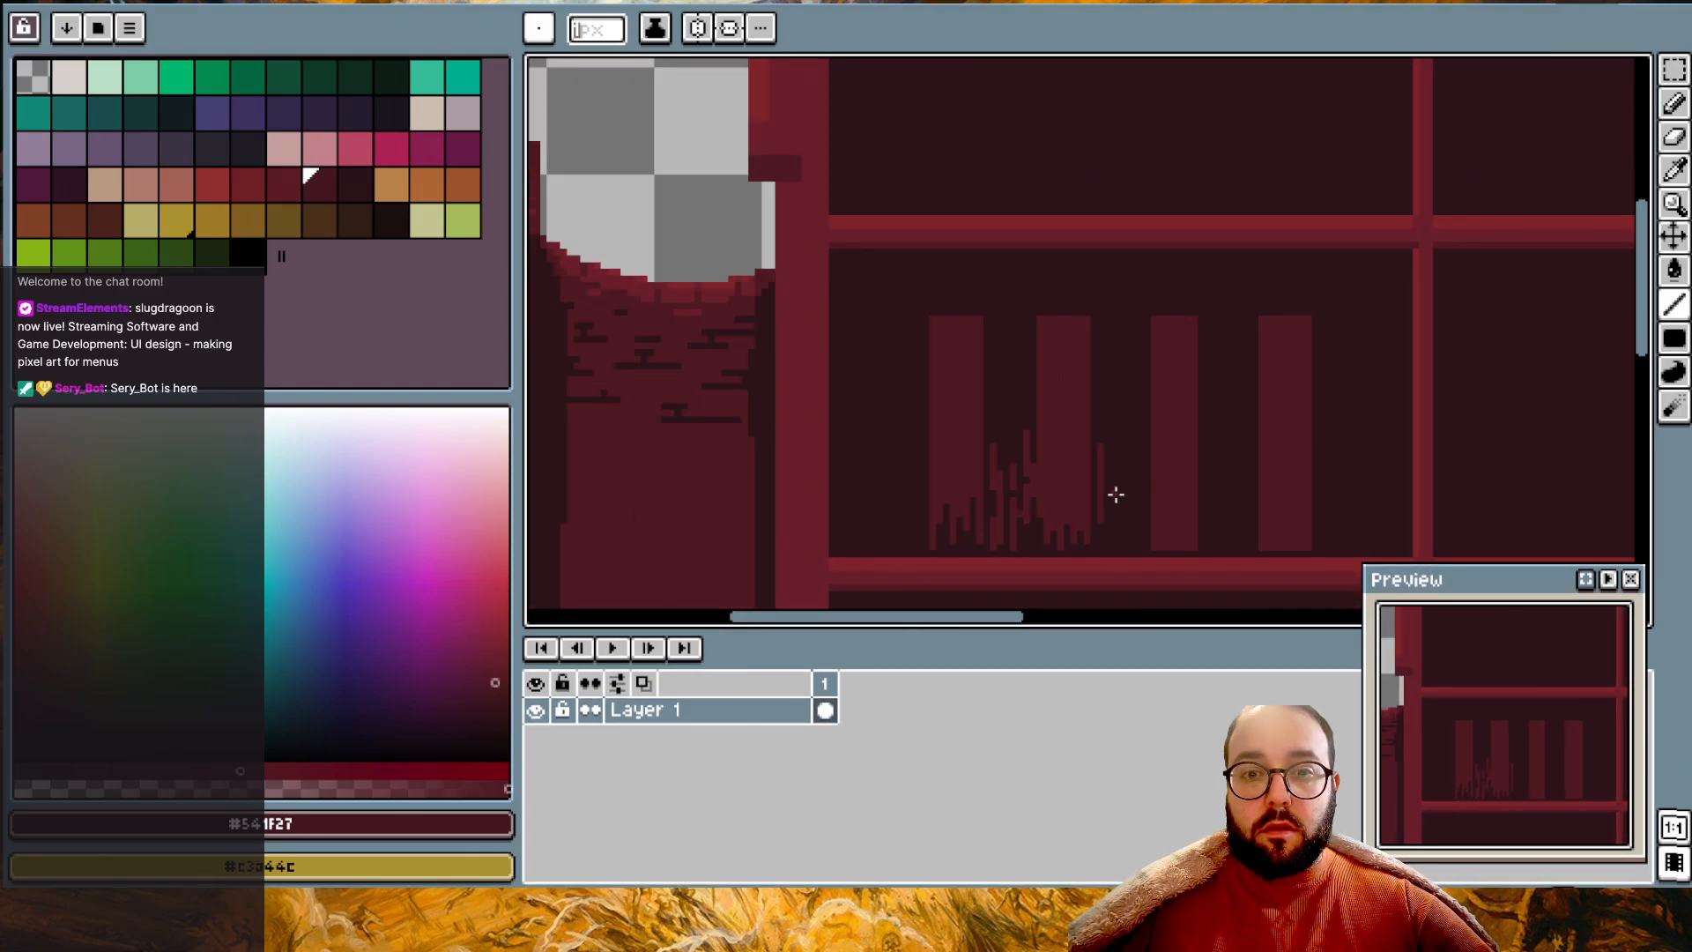
scroll(1115, 496, up, 1)
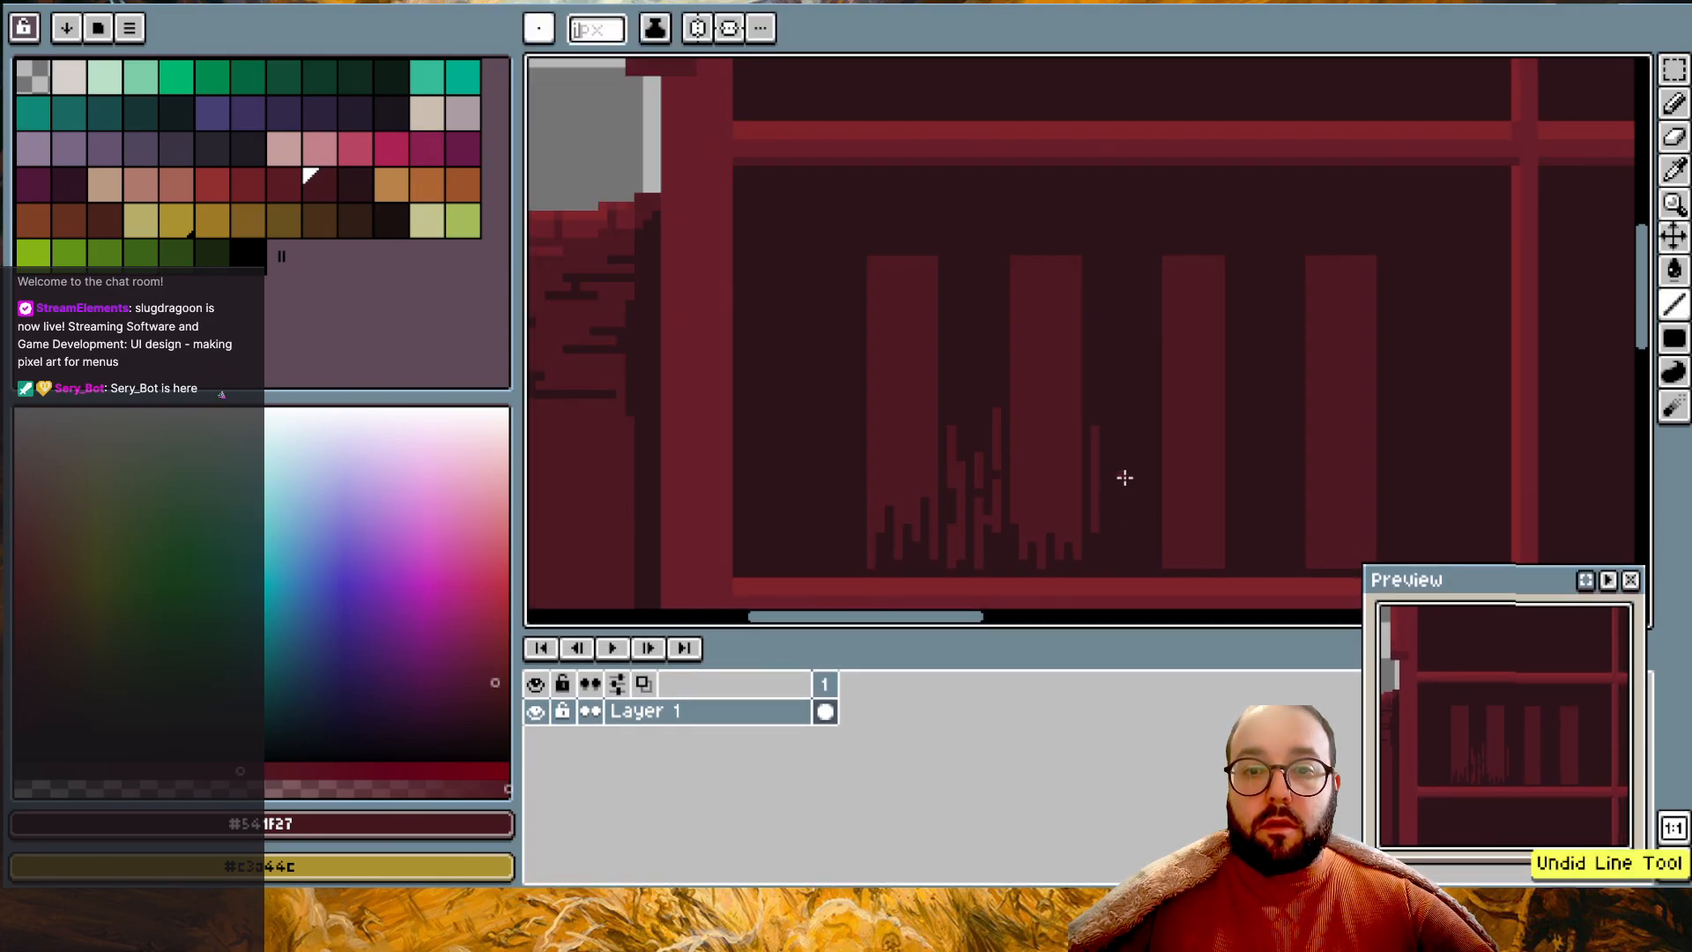
scroll(1112, 498, up, 1)
middle_drag(1102, 573, 1107, 434)
mouse_move(1122, 445)
mouse_down()
mouse_move(1116, 338)
mouse_move(1155, 372)
mouse_up()
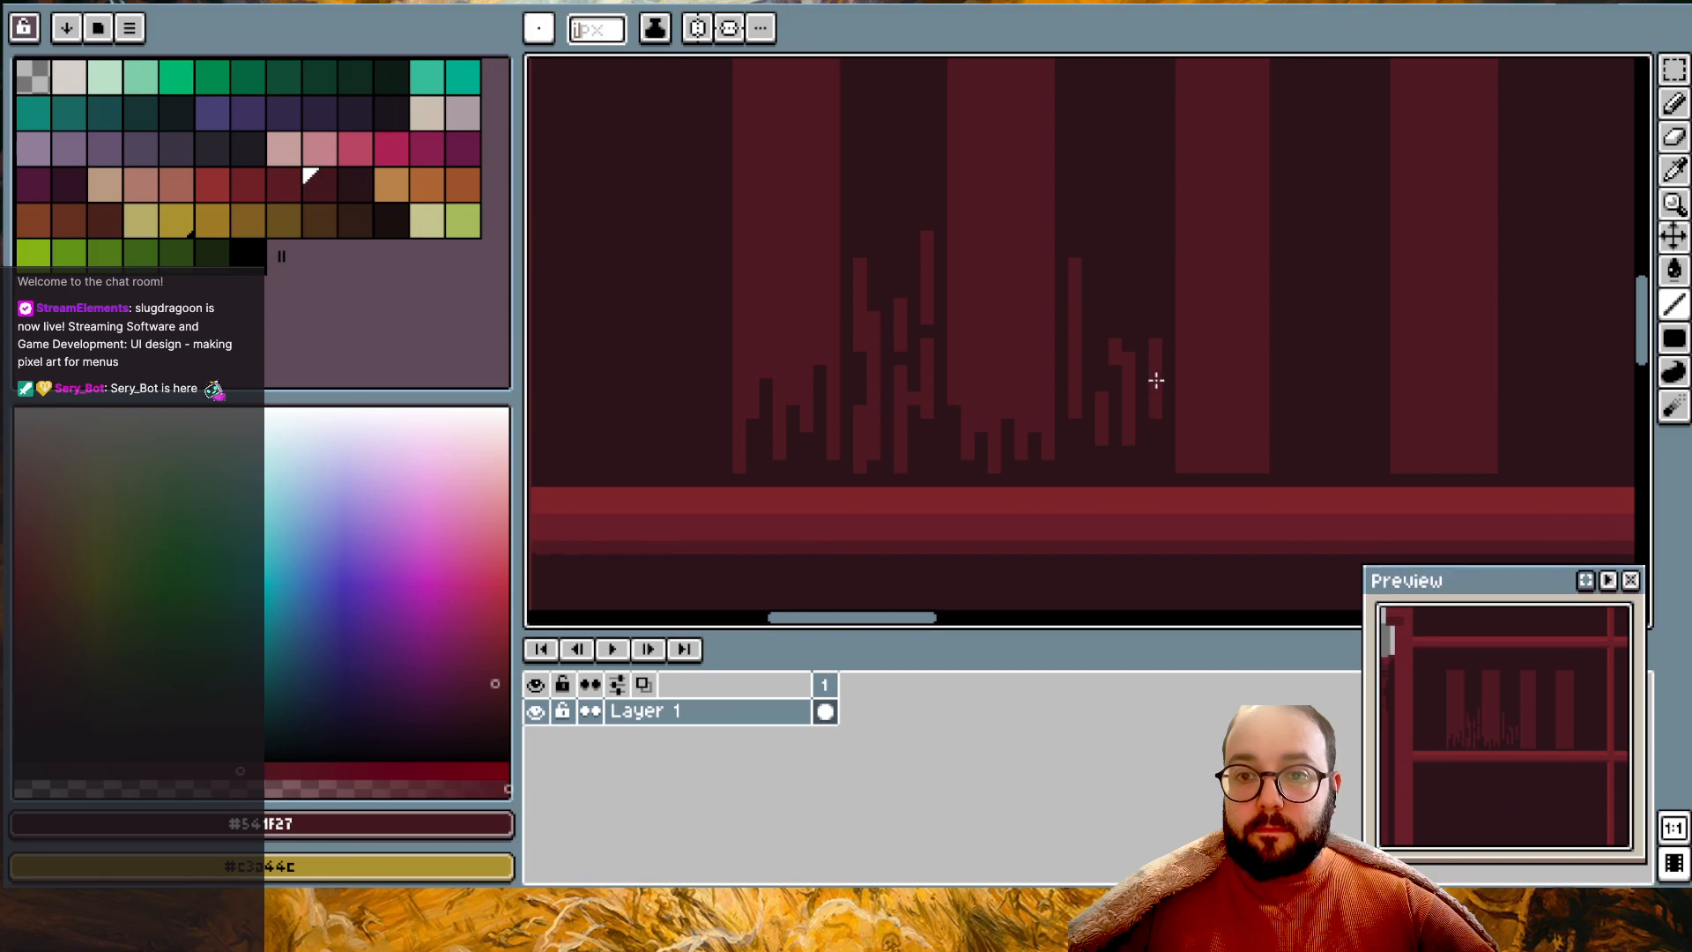
scroll(1156, 382, down, 2)
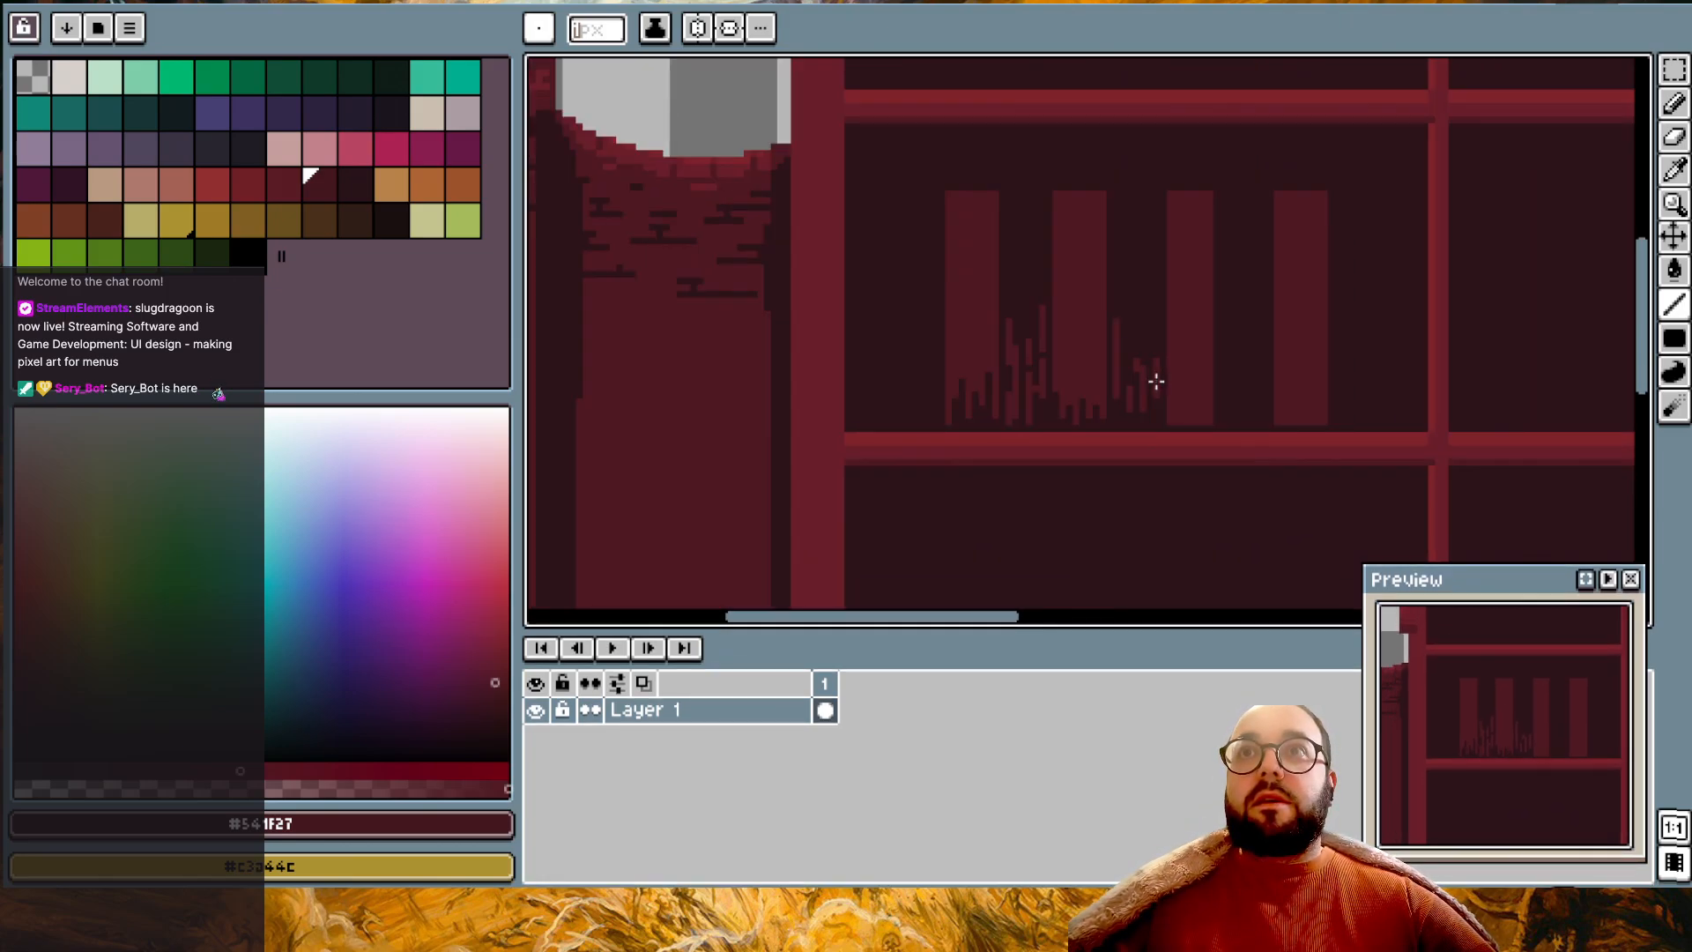
- Draw vertical strokes in #541f27 left of the first column, break the leftmost one with #30131a, and add a small mark near the shelf
scroll(1156, 383, up, 1)
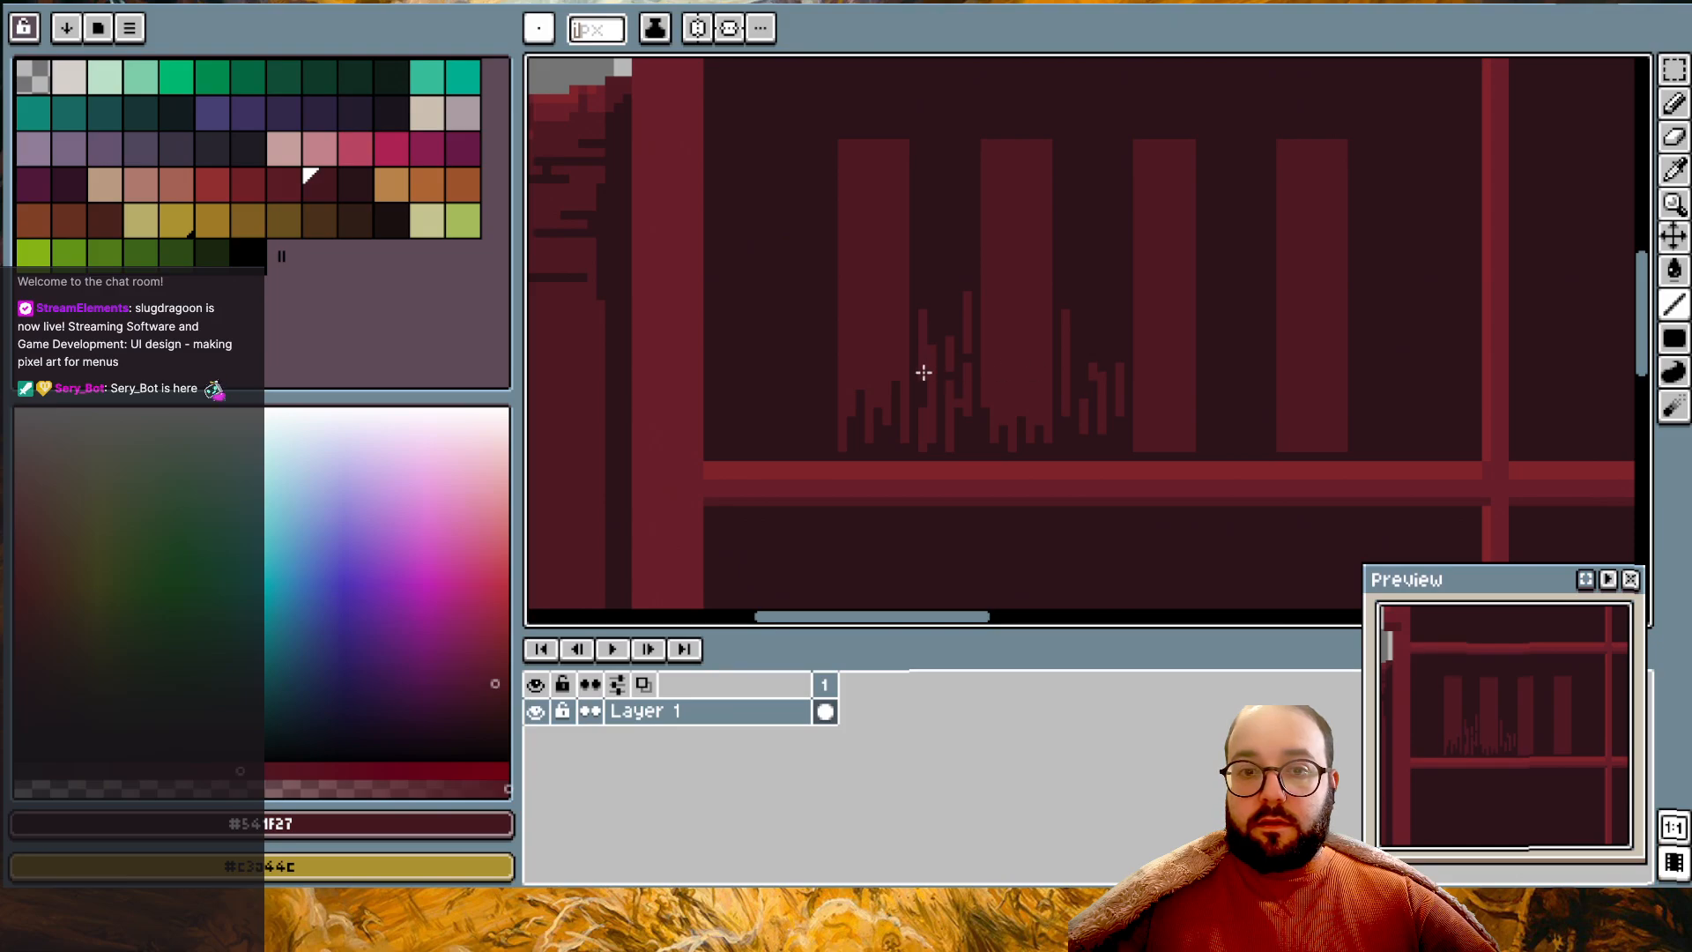
mouse_move(804, 414)
mouse_down()
mouse_move(805, 311)
mouse_move(785, 380)
mouse_move(742, 370)
mouse_move(743, 293)
mouse_up()
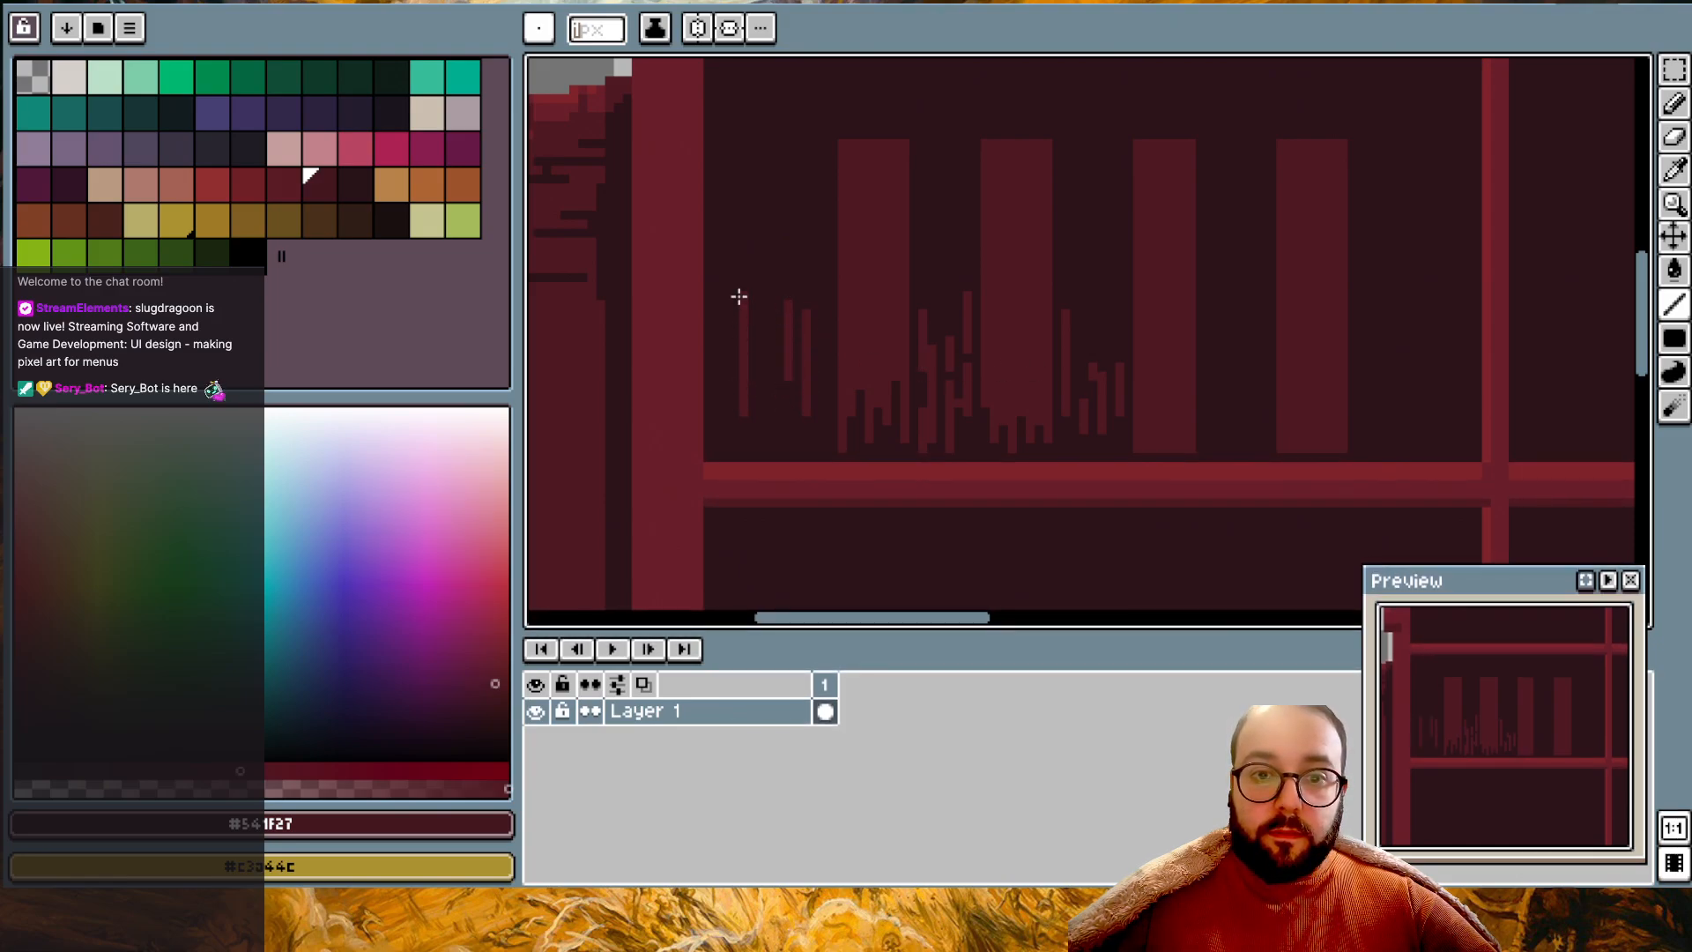
alt+click(759, 352)
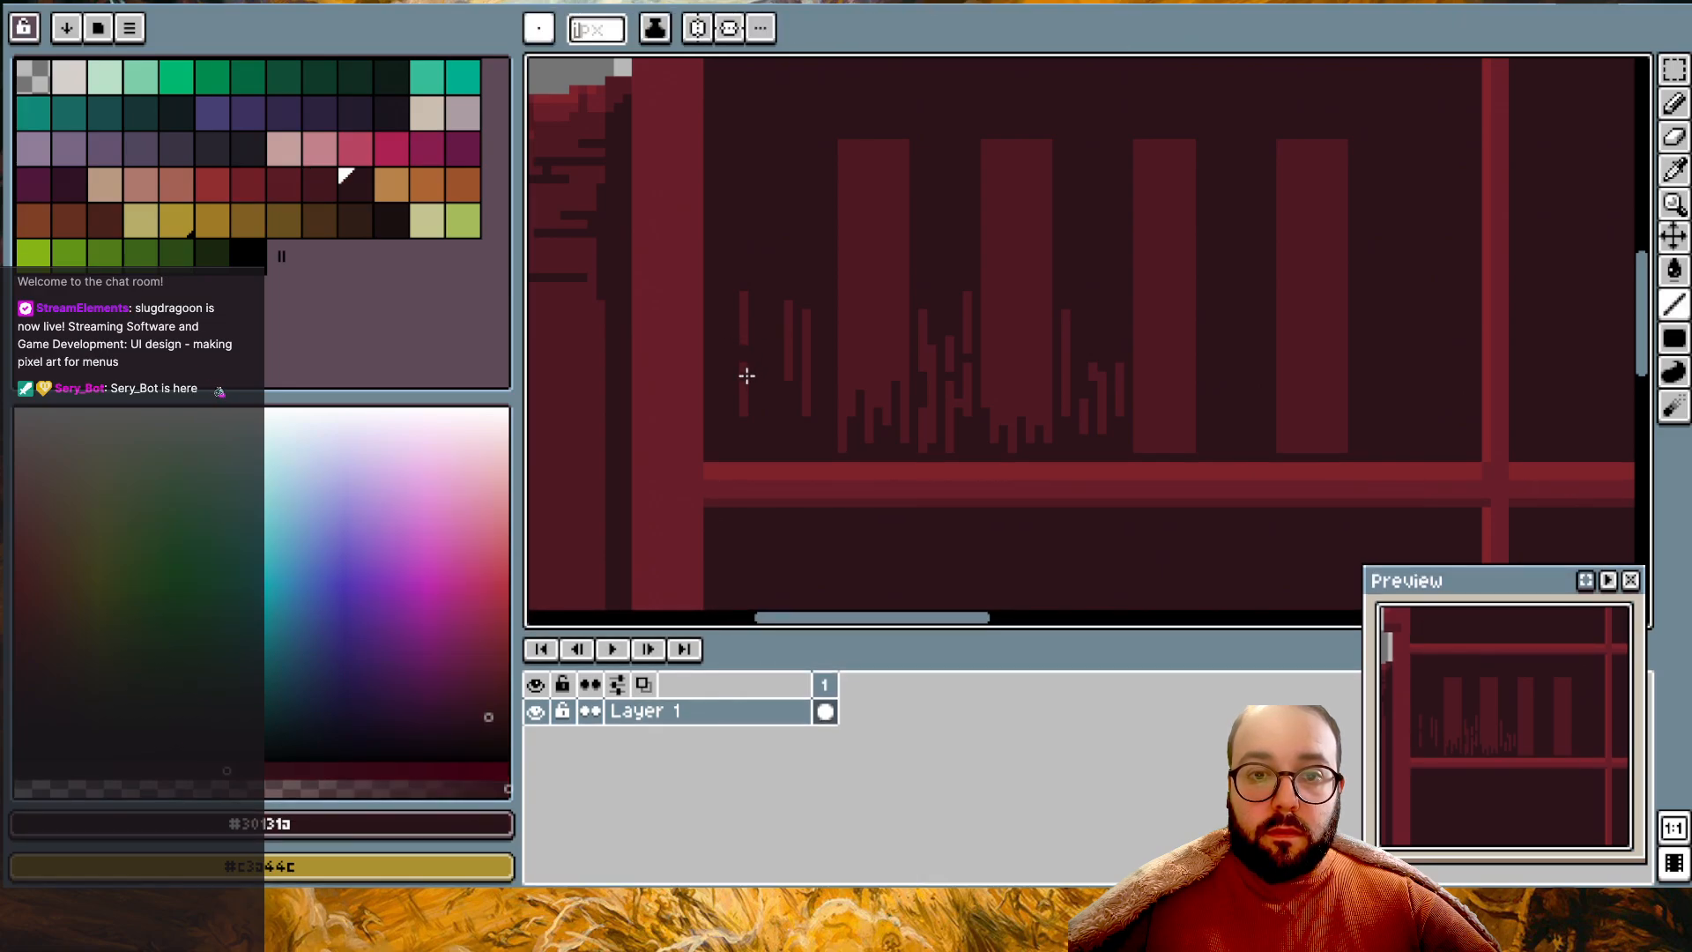
alt+click(808, 333)
click(779, 433)
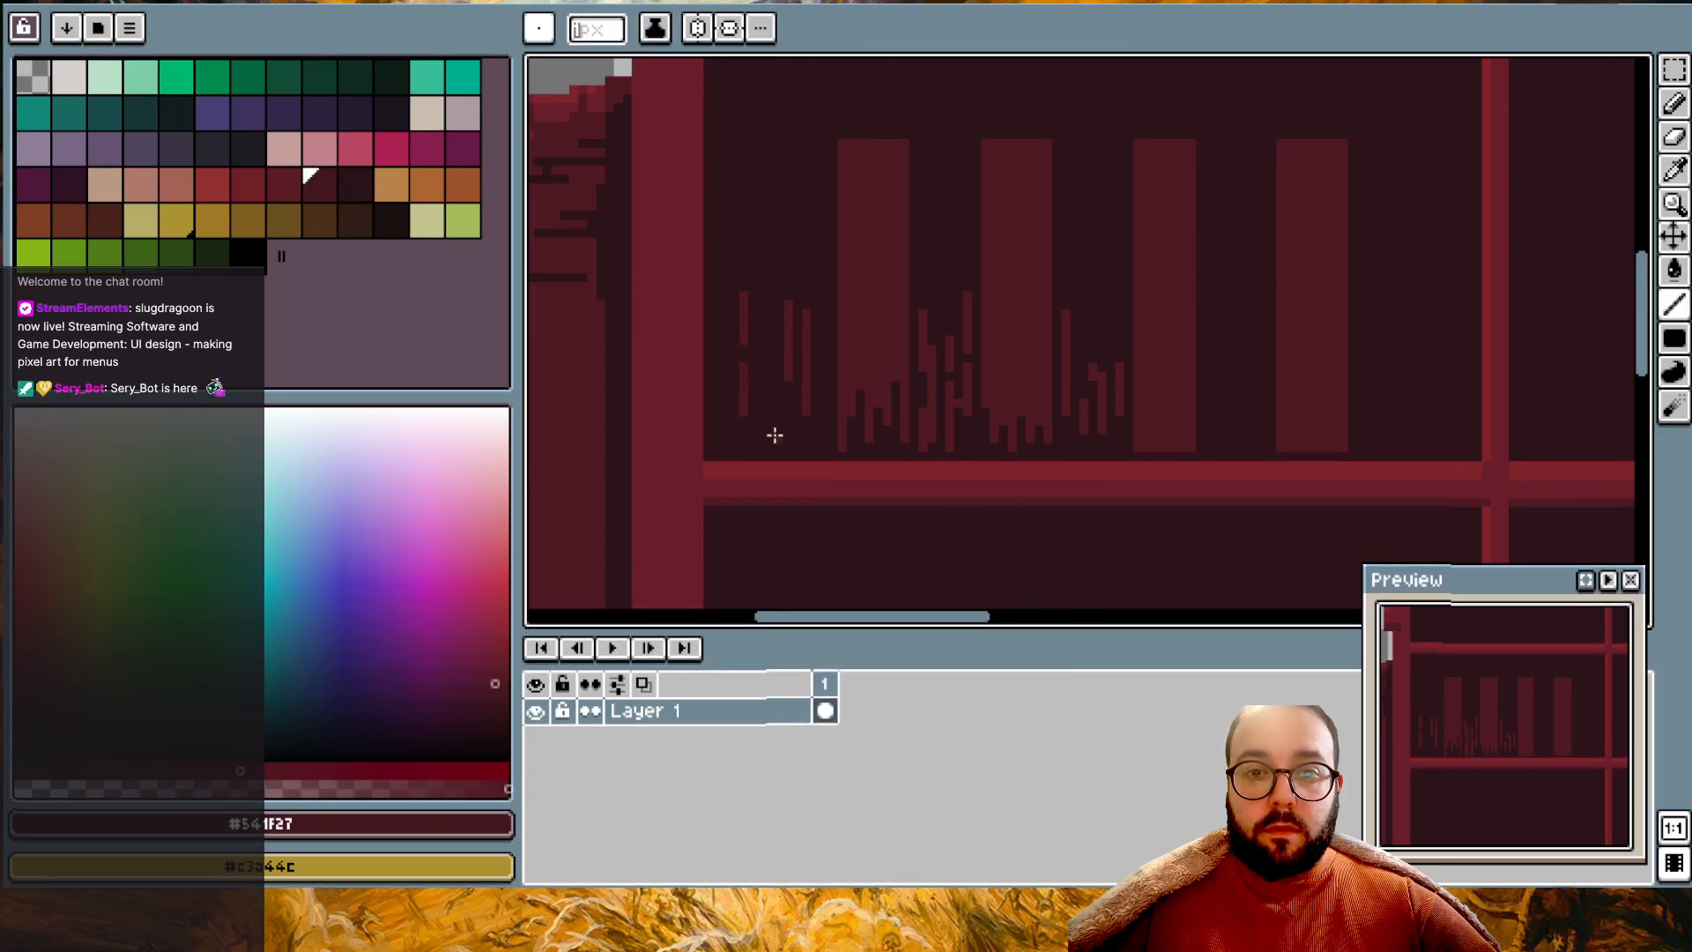
- Draw scattered vertical strokes of varying height in #541f27 between the fourth column and the shelf's vertical divider
scroll(1352, 393, up, 1)
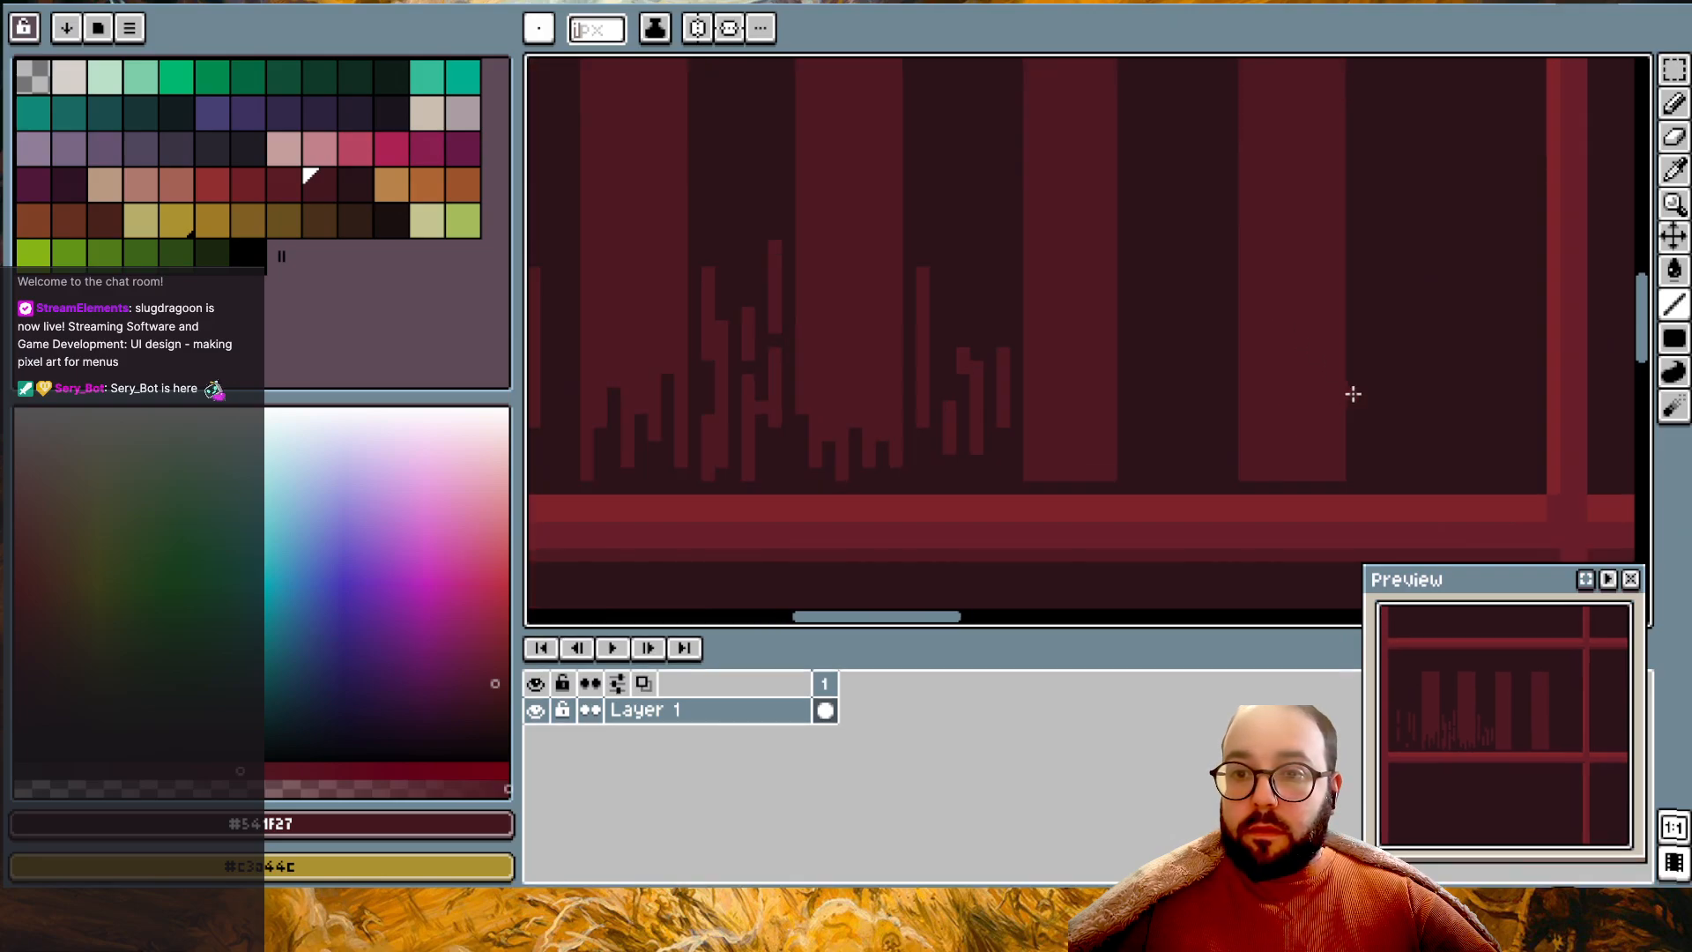
drag(1376, 451, 1380, 283)
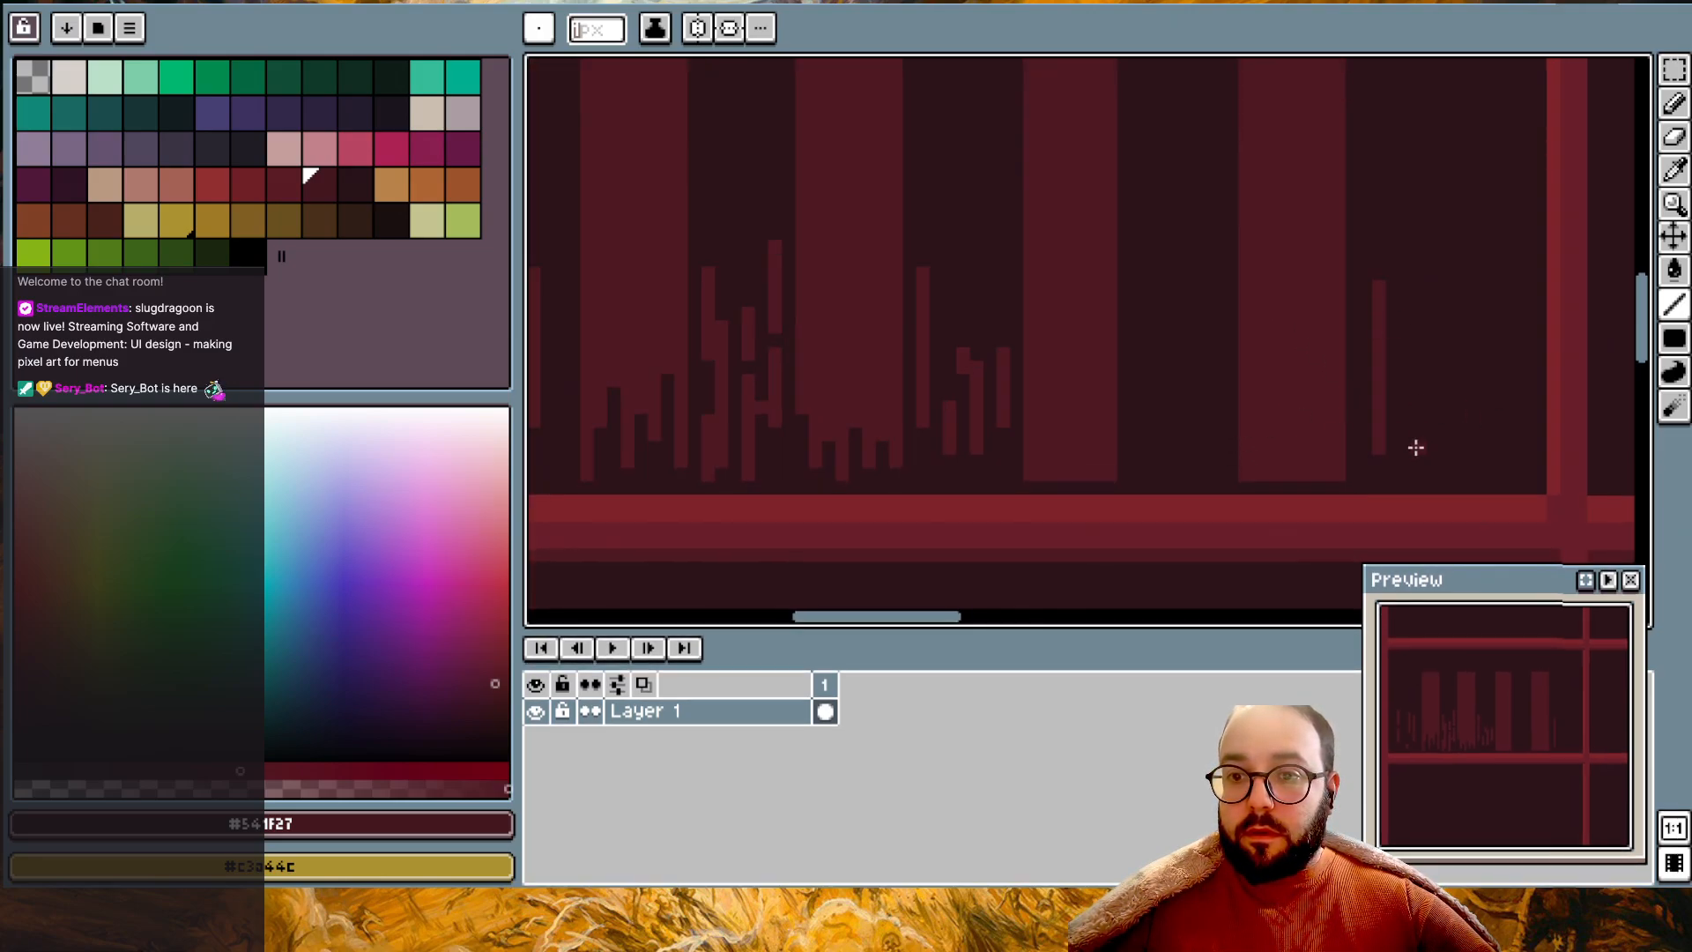
drag(1404, 427, 1402, 390)
mouse_move(1488, 441)
mouse_down()
mouse_move(1491, 319)
mouse_move(1502, 365)
mouse_up()
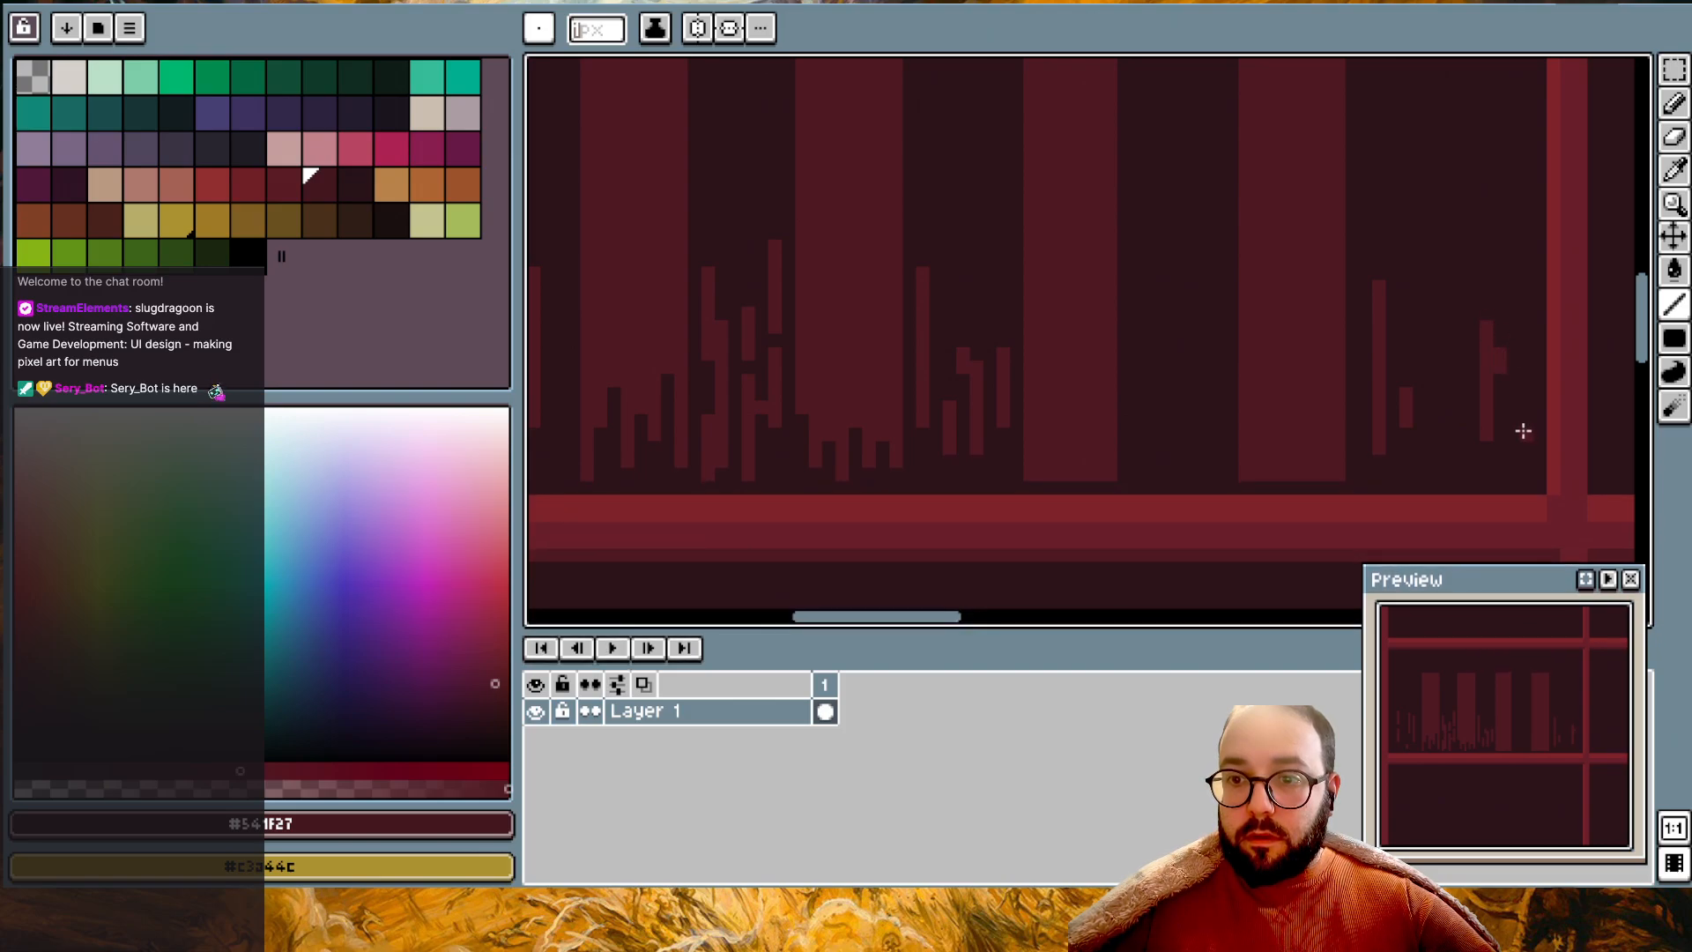
drag(1524, 445, 1526, 467)
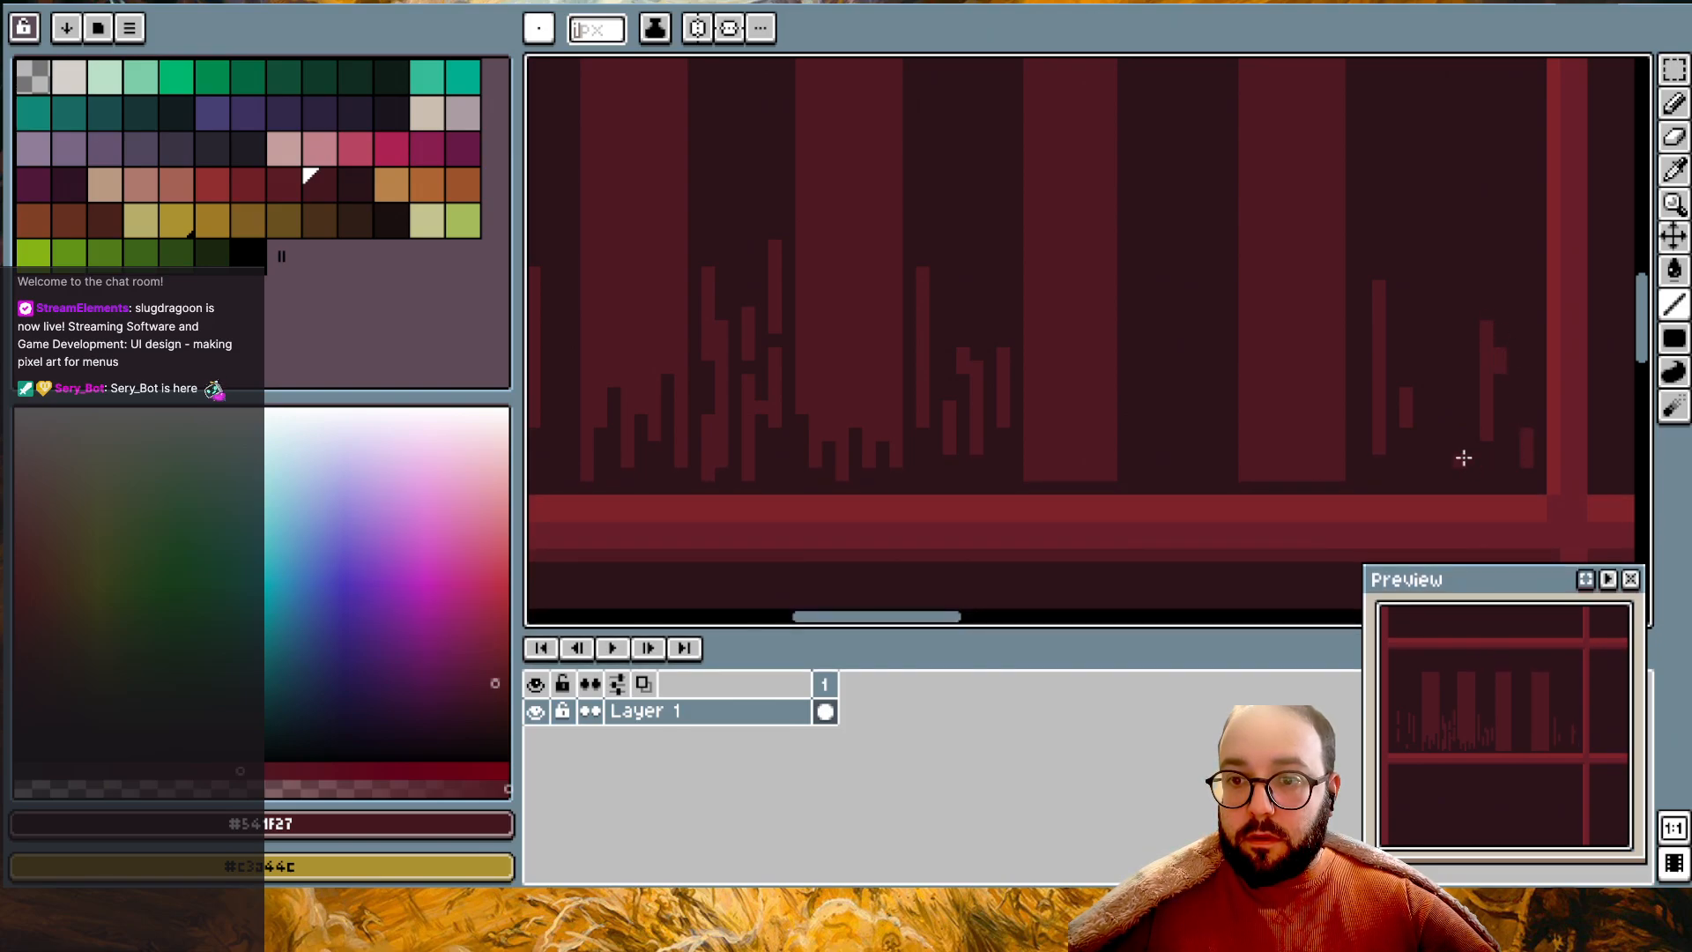
scroll(1473, 440, down, 2)
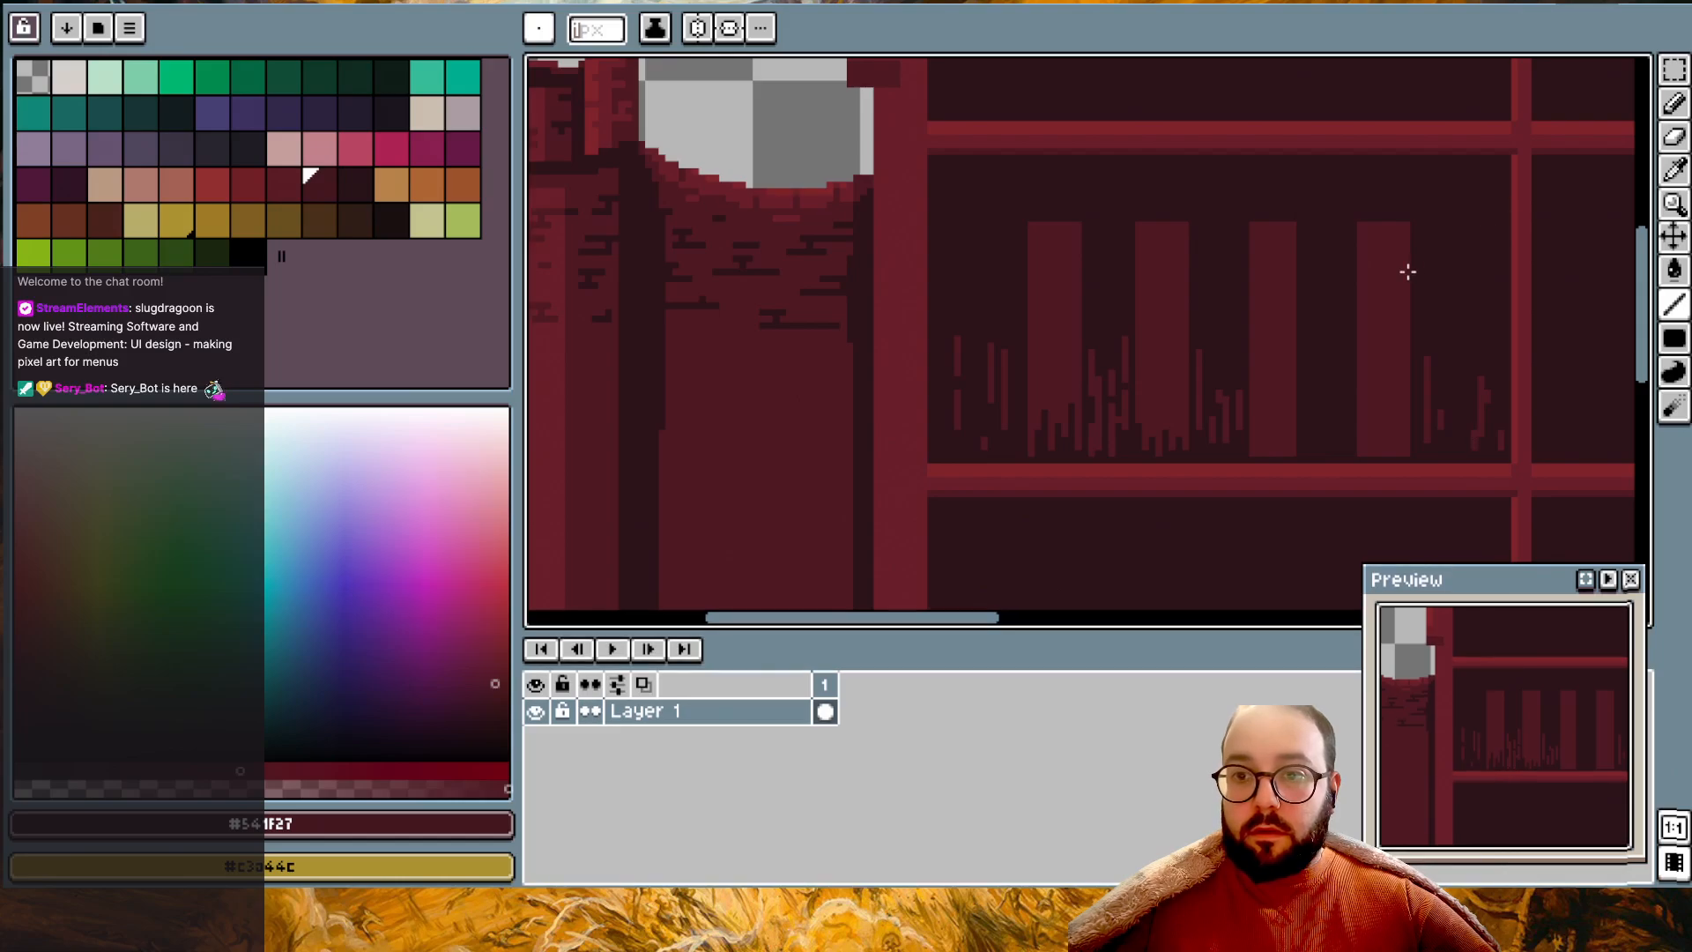
- Fill the lower gap between the third and fourth columns with uneven vertical strokes in #541f27
scroll(1448, 364, up, 2)
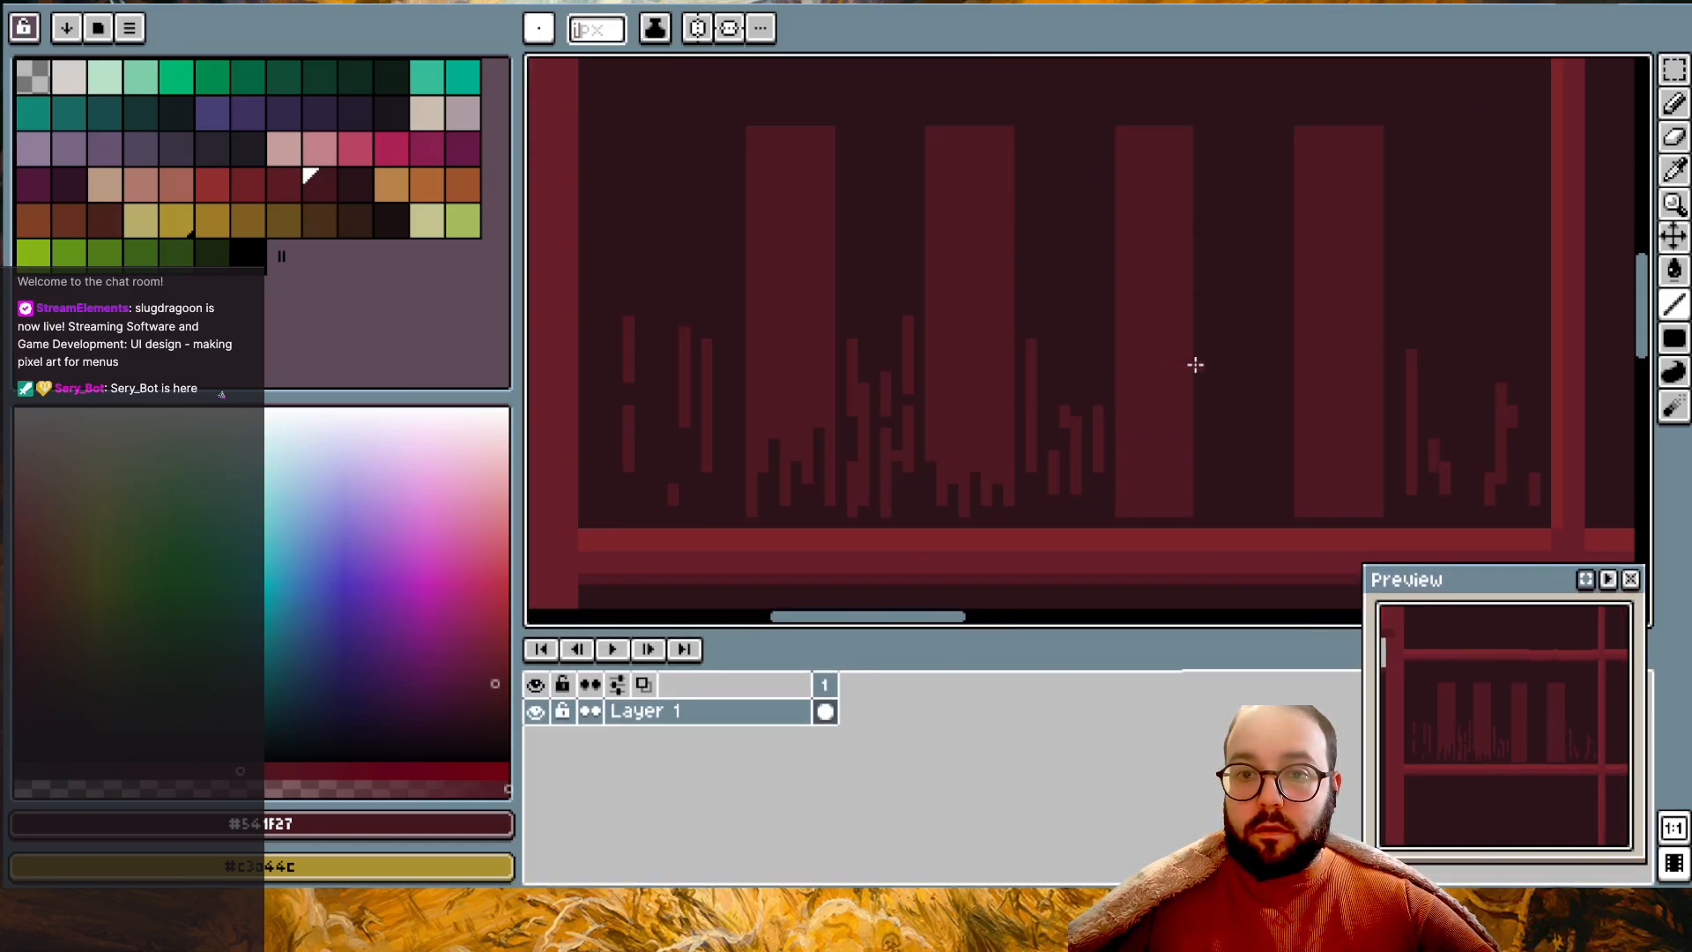
mouse_move(1275, 390)
mouse_down()
mouse_move(1275, 517)
mouse_move(1245, 397)
mouse_move(1220, 449)
mouse_move(1254, 389)
mouse_up()
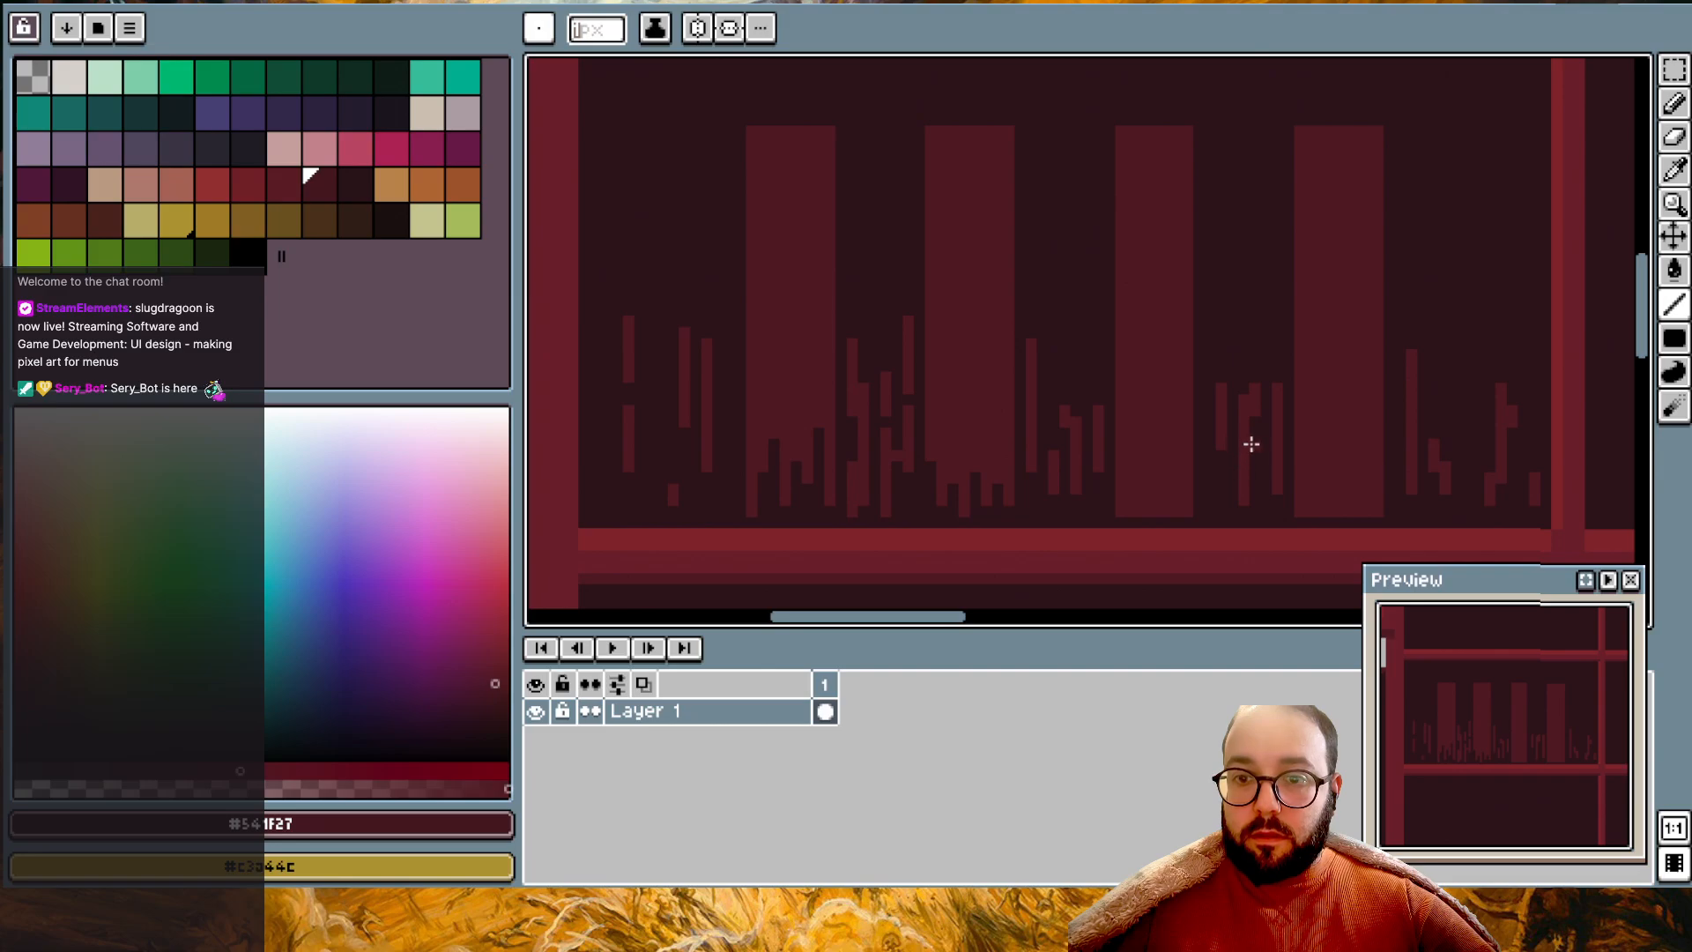
scroll(1201, 520, down, 1)
scroll(1201, 521, up, 1)
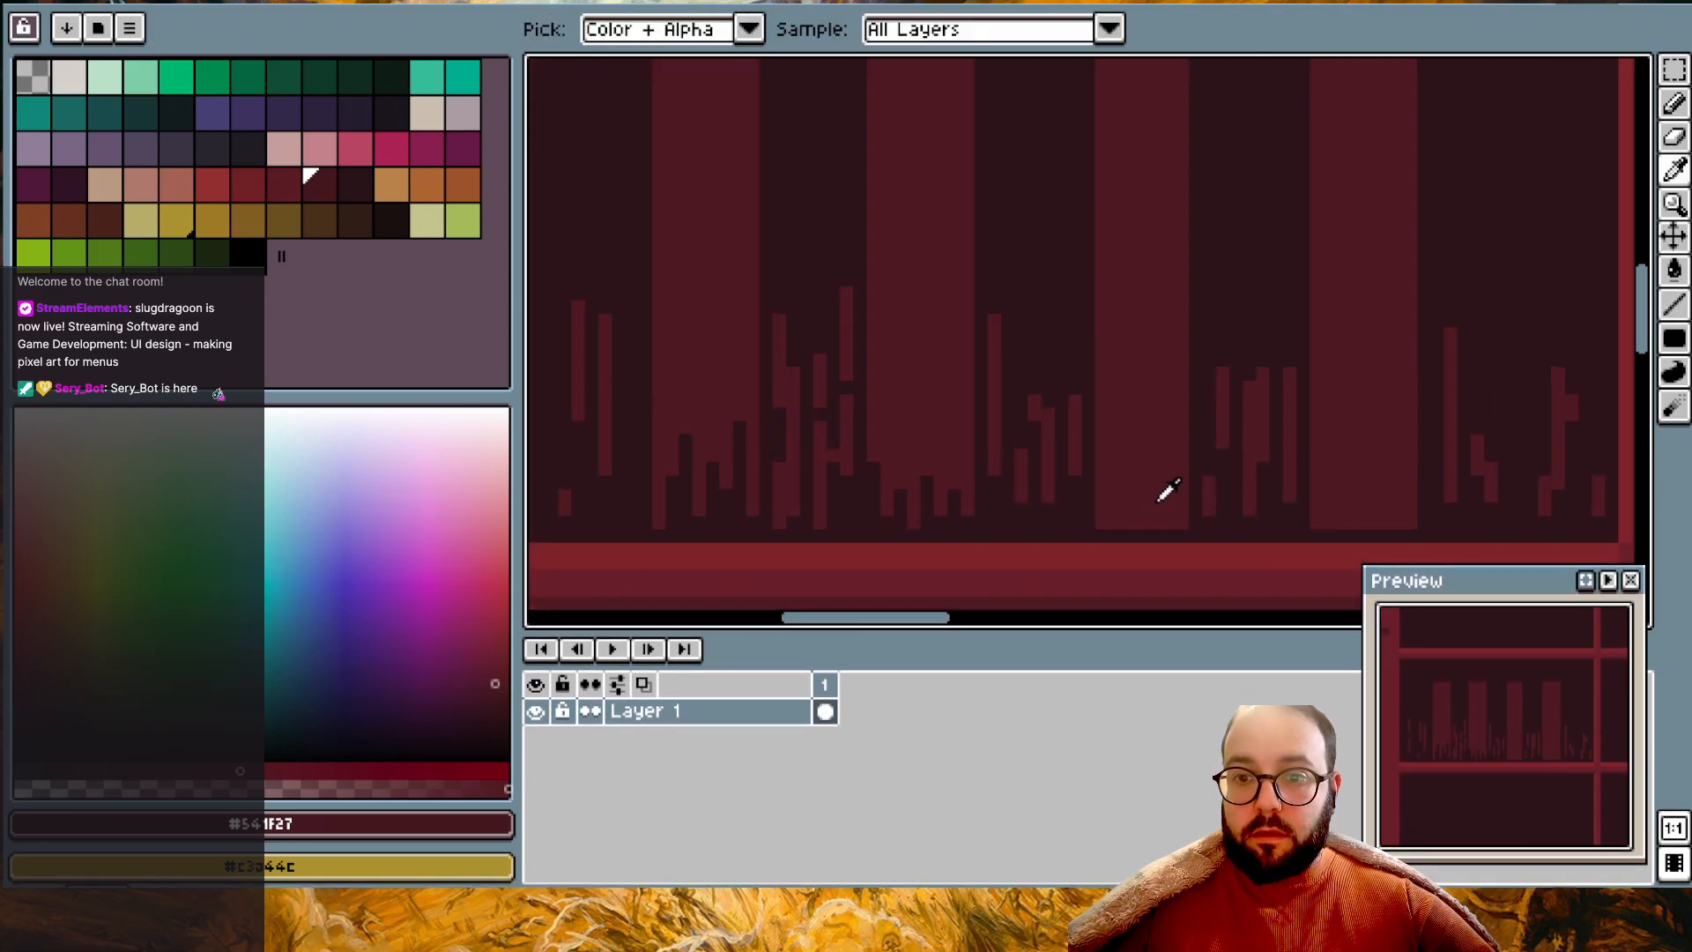
- Cut uneven vertical notches into the third column's base in #30131a and break up the middle notch with #541f27
alt+click(1088, 495)
mouse_move(1109, 521)
mouse_down()
mouse_move(1107, 461)
mouse_move(1103, 518)
mouse_move(1182, 521)
mouse_move(1167, 418)
mouse_up()
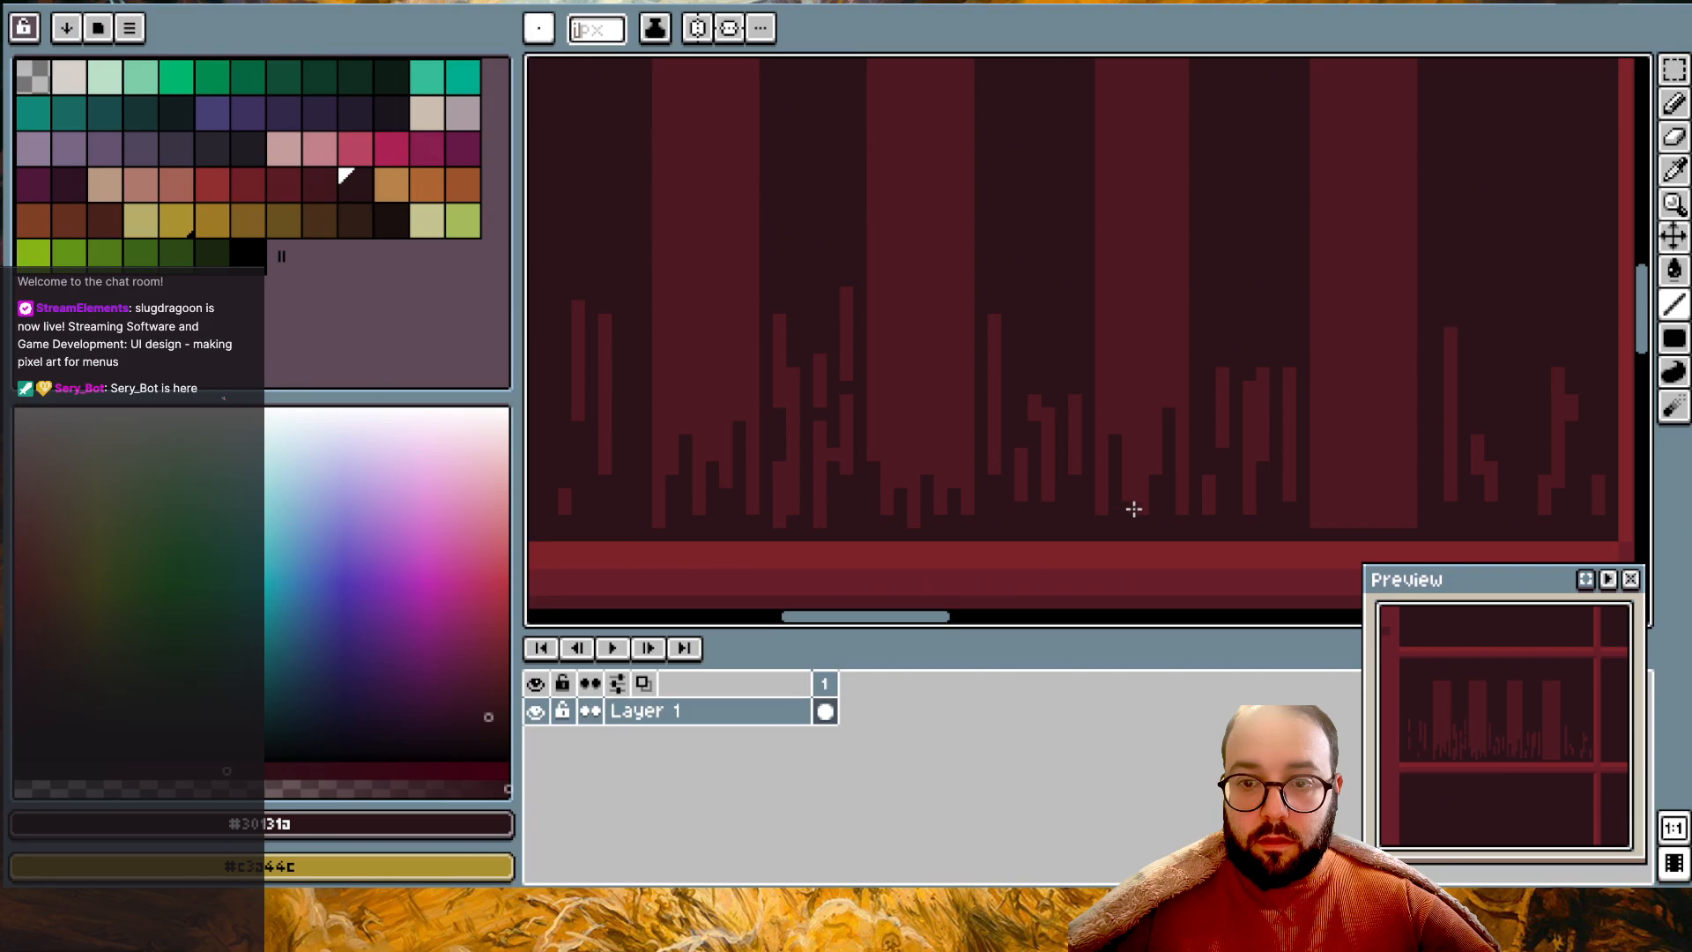
drag(1140, 508, 1138, 422)
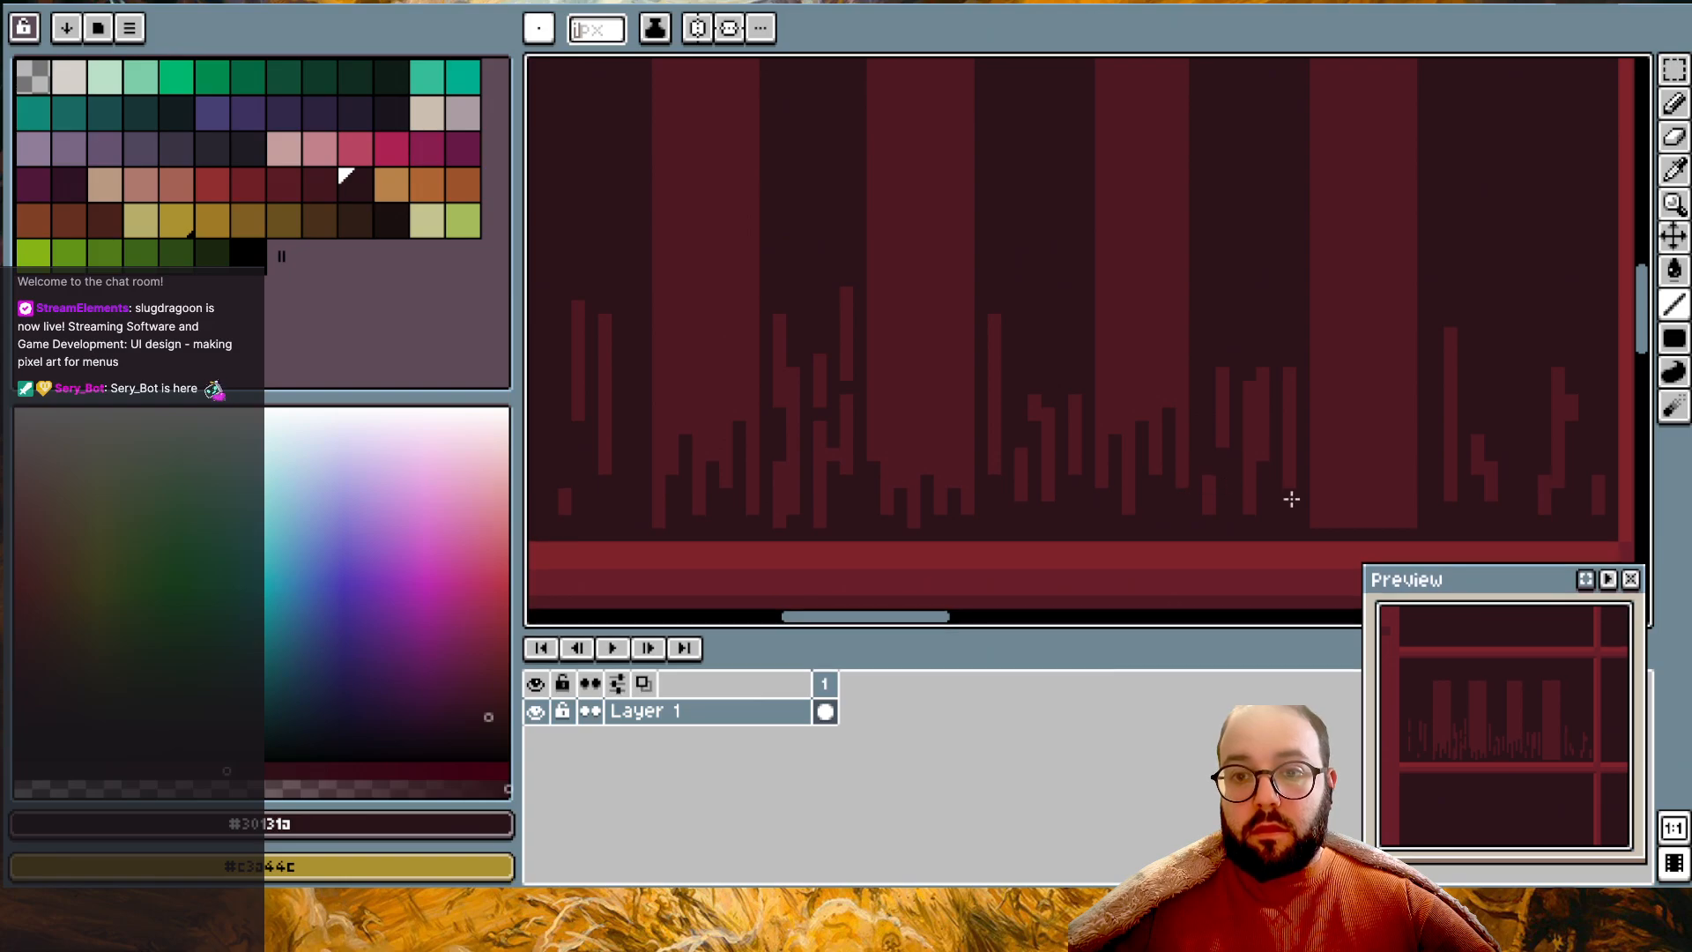
alt+click(1145, 419)
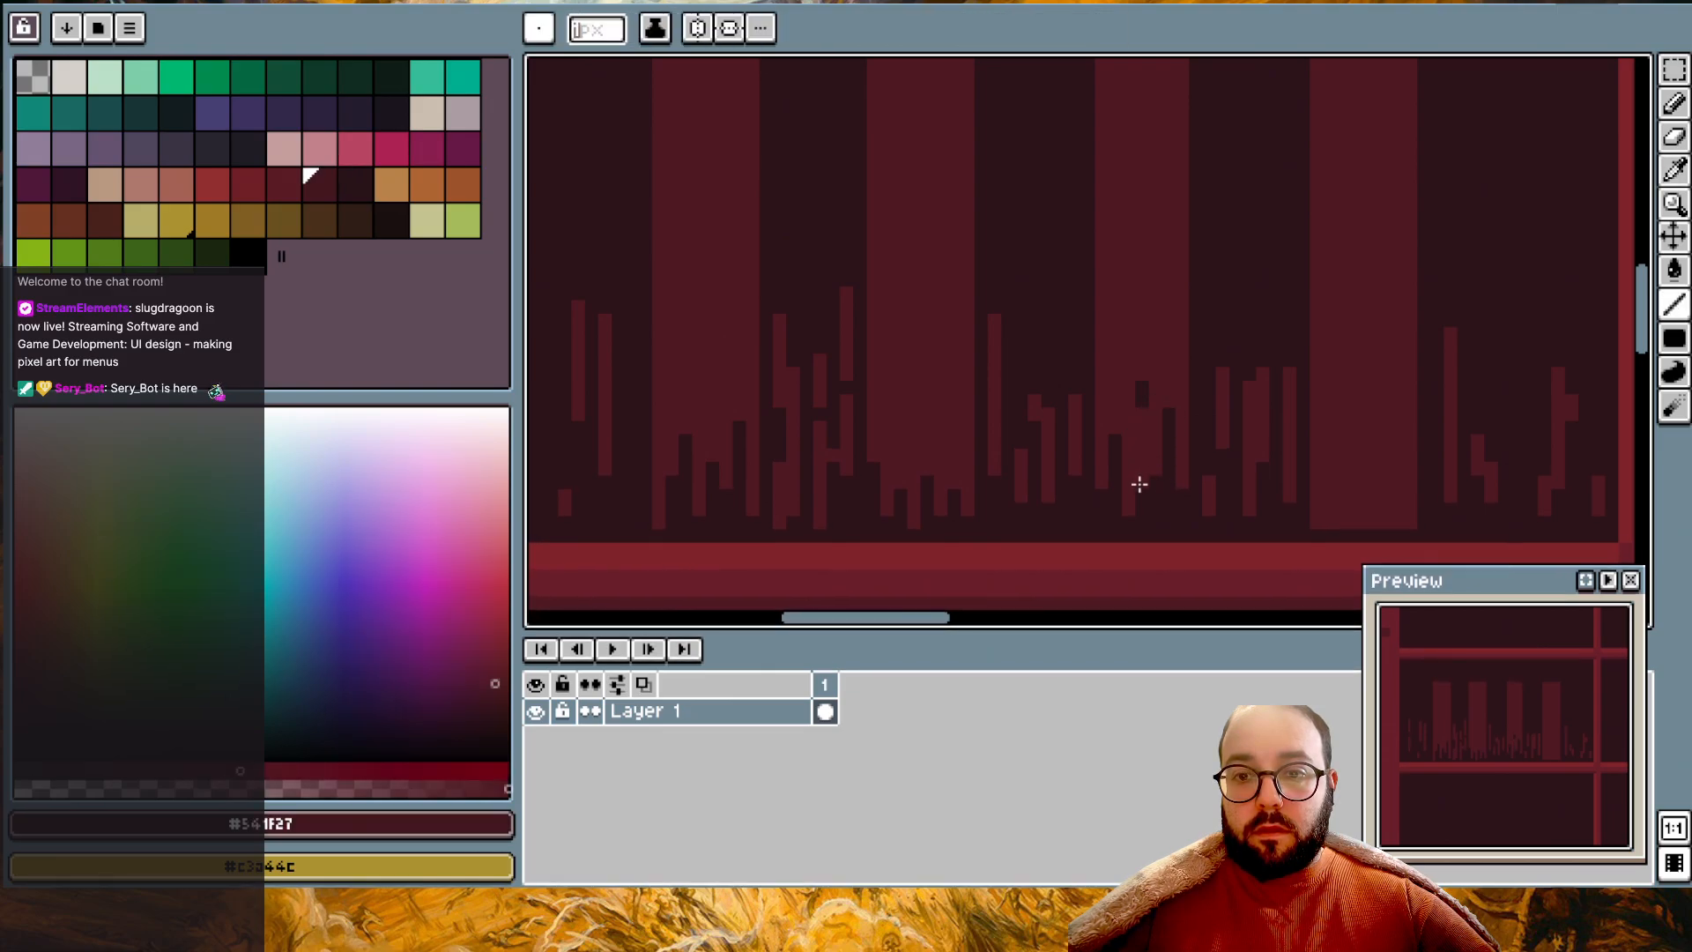
key(alt)
alt+click(1143, 393)
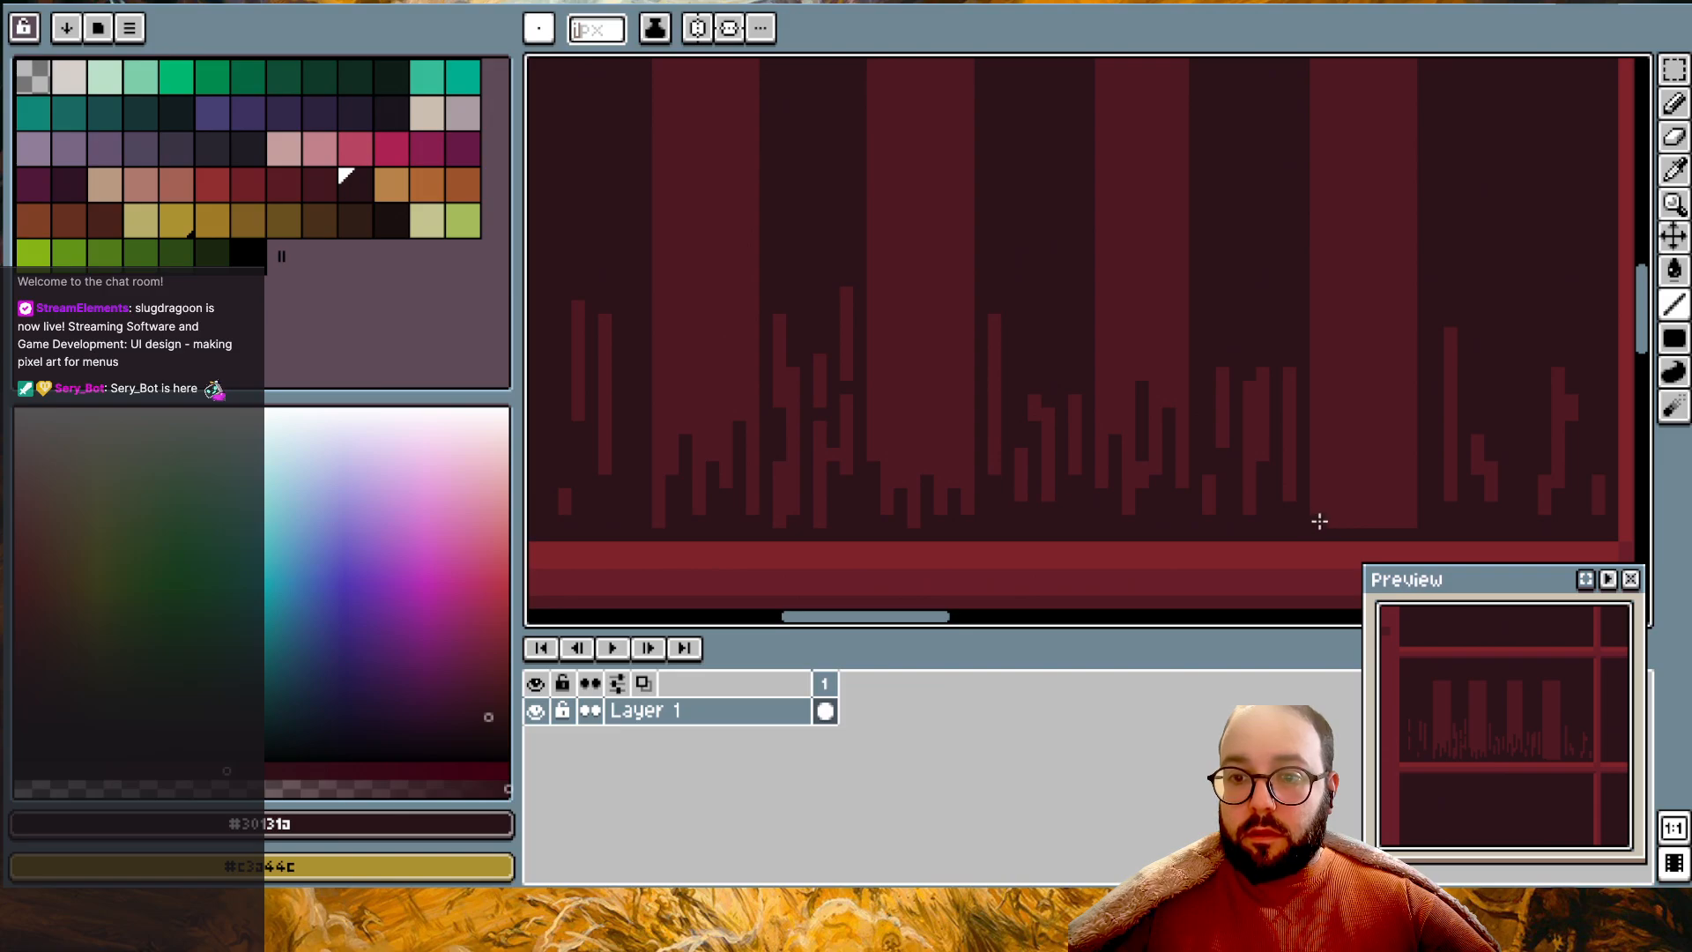
- Cut tall uneven notches into the fourth column's base in #30131a, with a few detached marks above them
drag(1339, 489, 1341, 529)
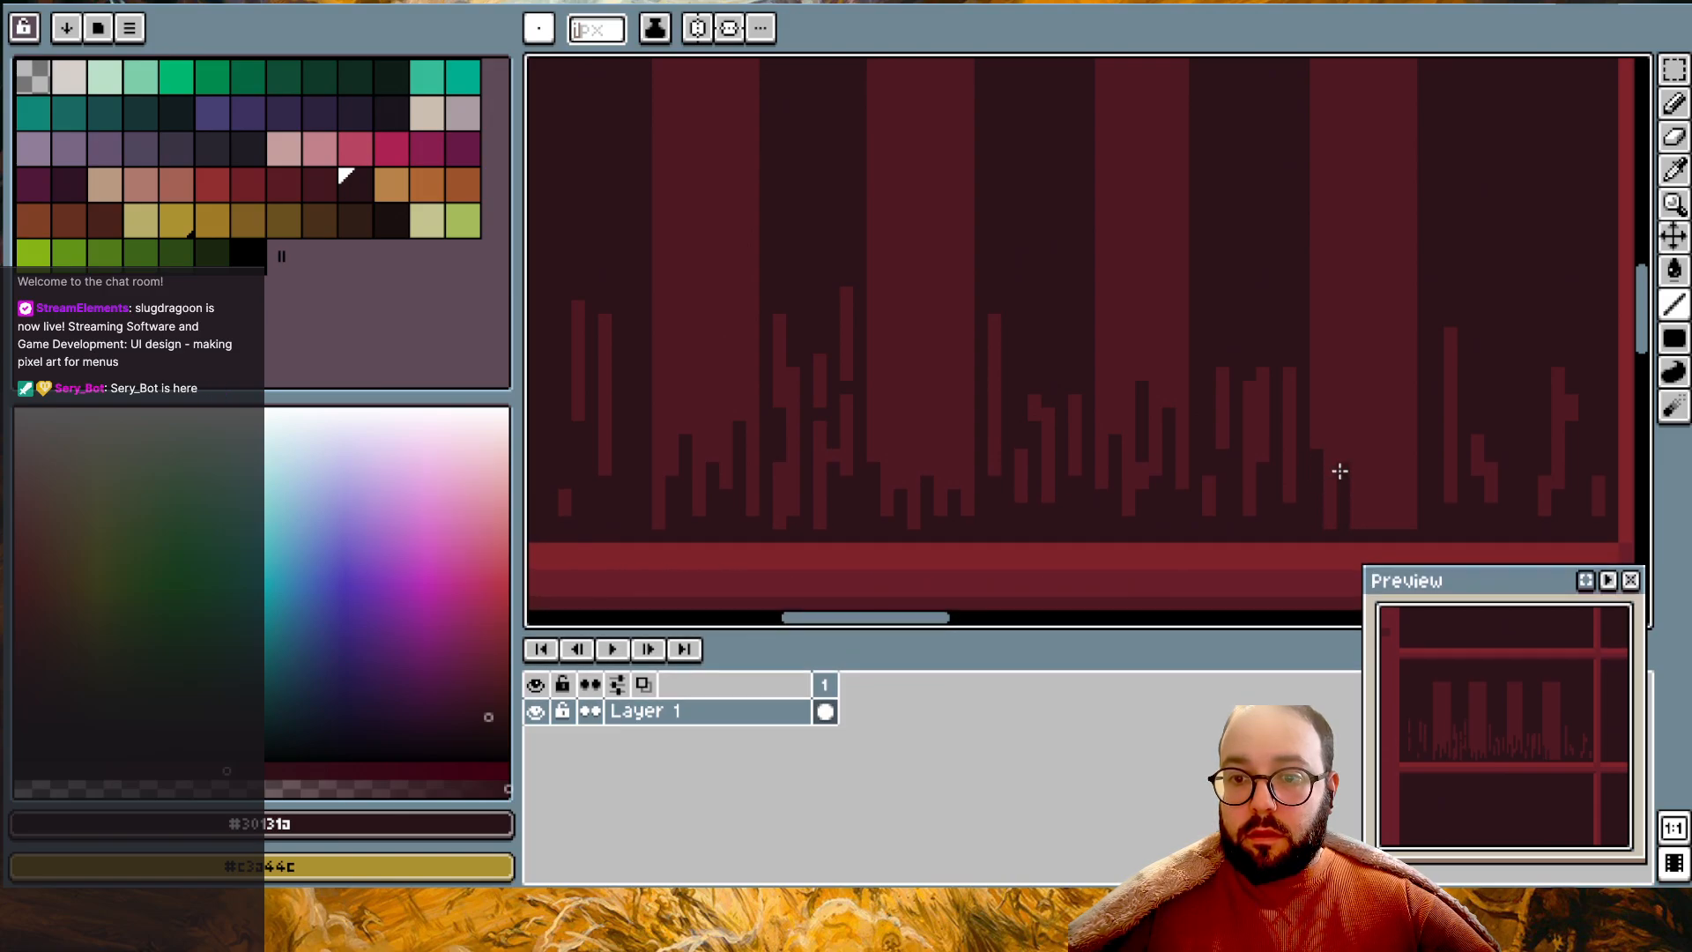
drag(1340, 471, 1333, 419)
mouse_move(1371, 502)
mouse_down()
mouse_move(1371, 521)
mouse_move(1372, 397)
mouse_up()
drag(1401, 530, 1398, 388)
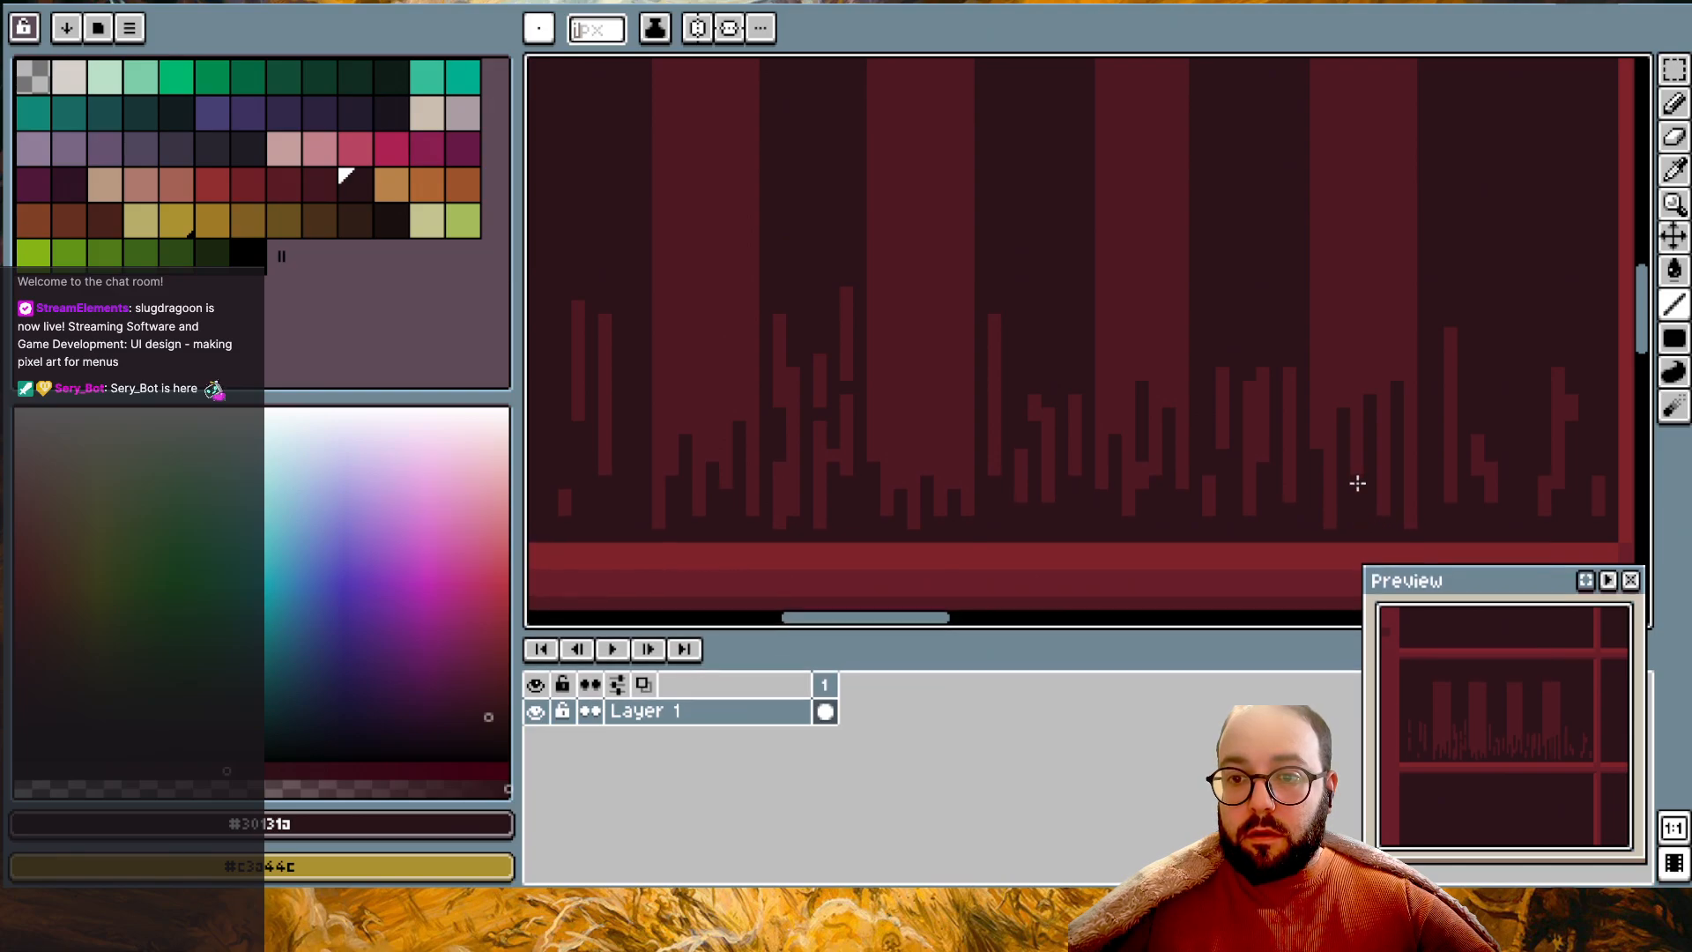
drag(1342, 401, 1342, 345)
click(1370, 360)
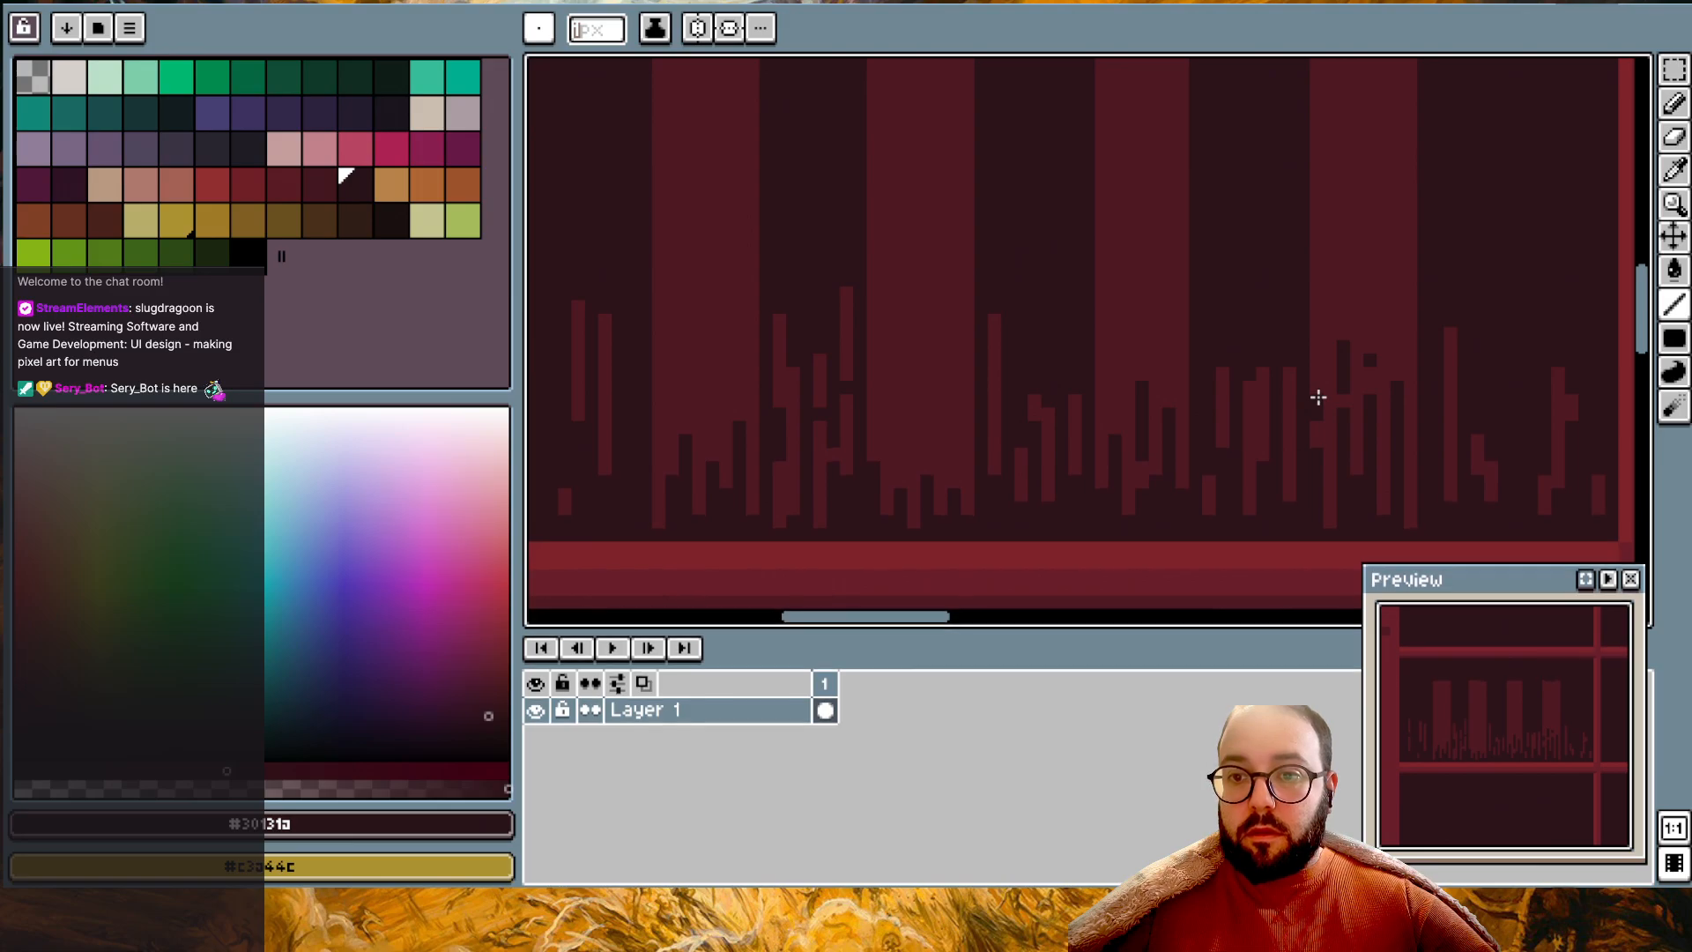
- Extend the notches in the second column's base upward unevenly in #30131a and check the ragged columns together
scroll(1318, 395, down, 3)
scroll(1128, 453, up, 3)
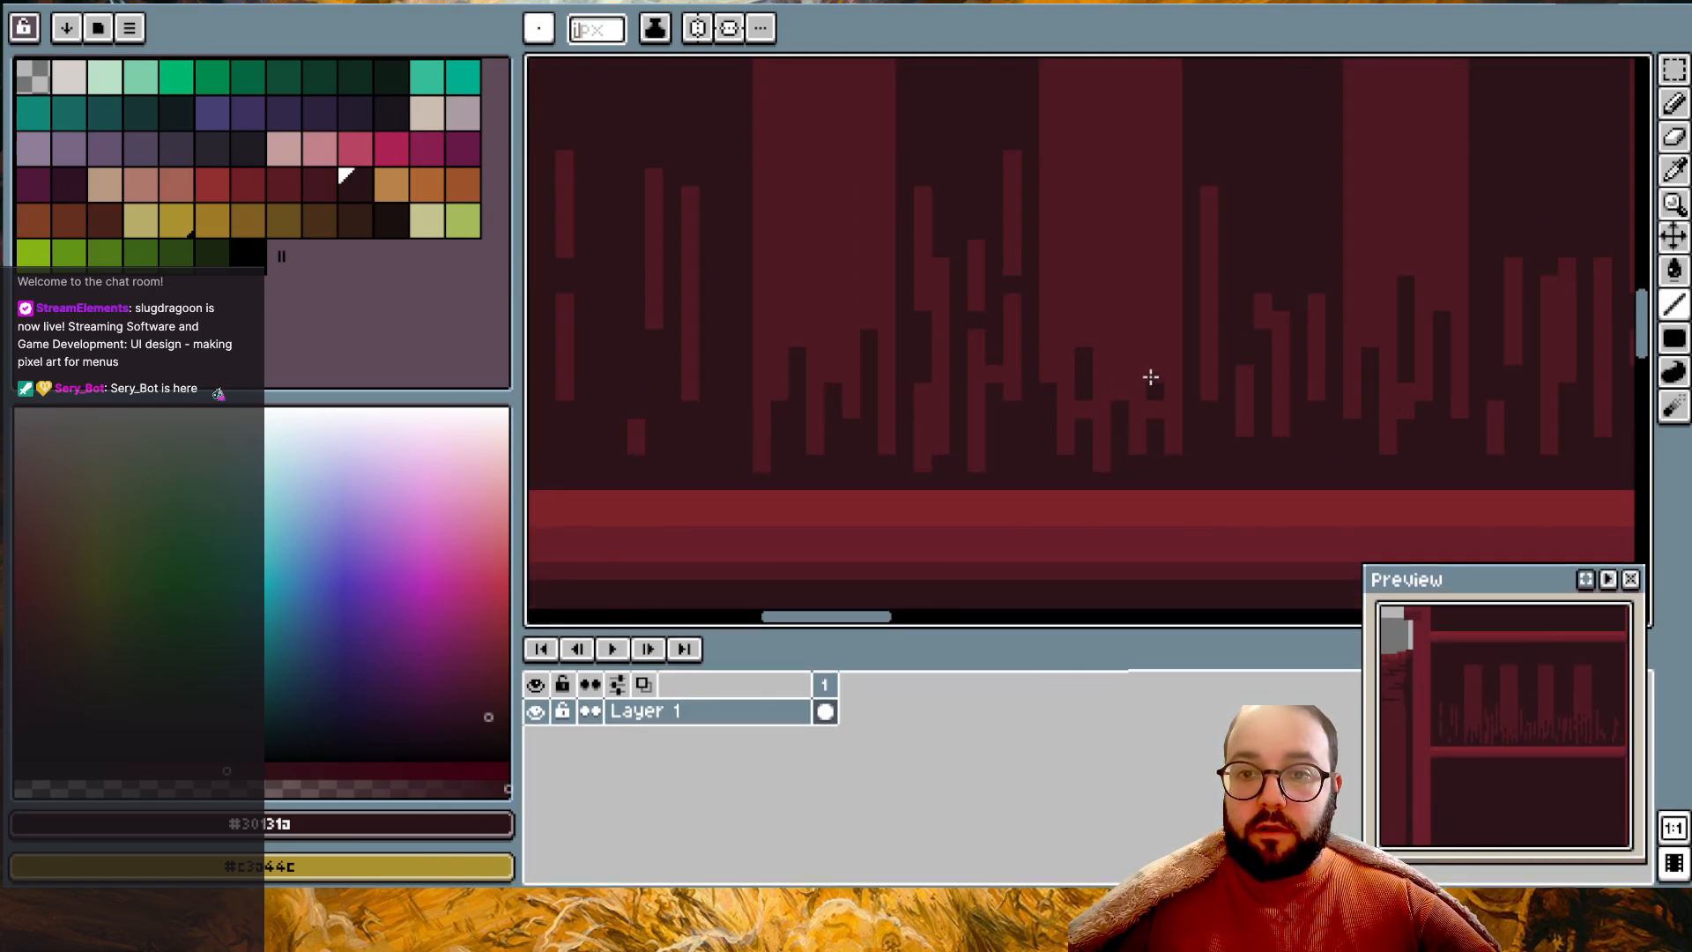
scroll(1119, 337, down, 3)
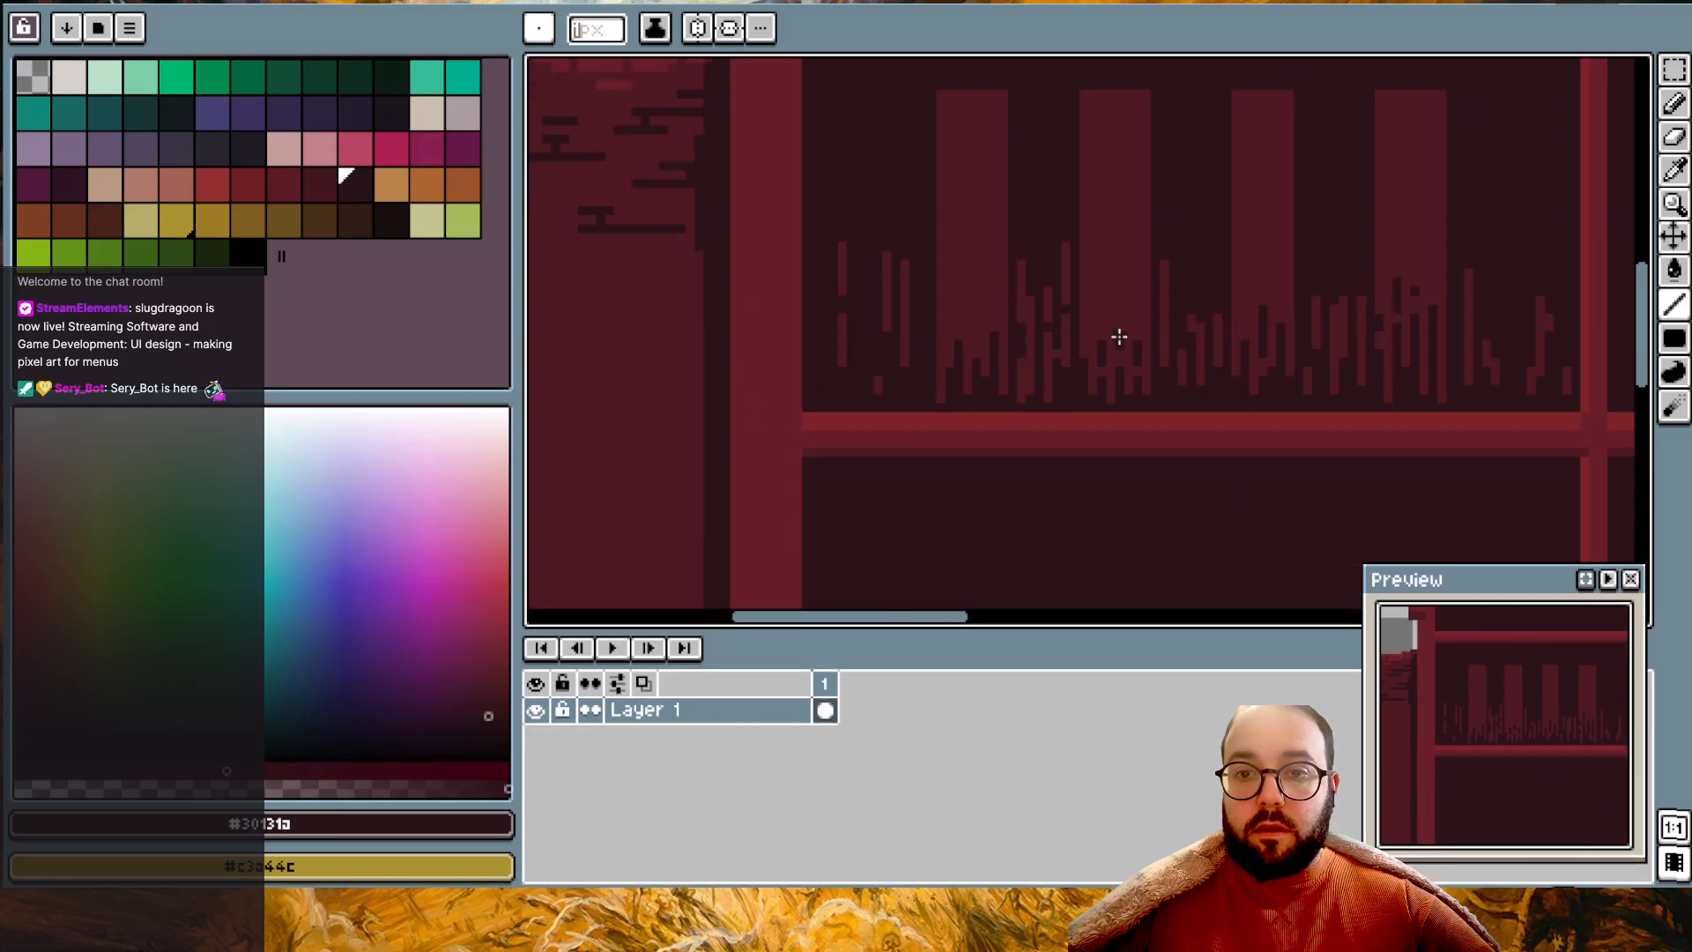
scroll(1119, 336, up, 1)
scroll(1129, 325, up, 1)
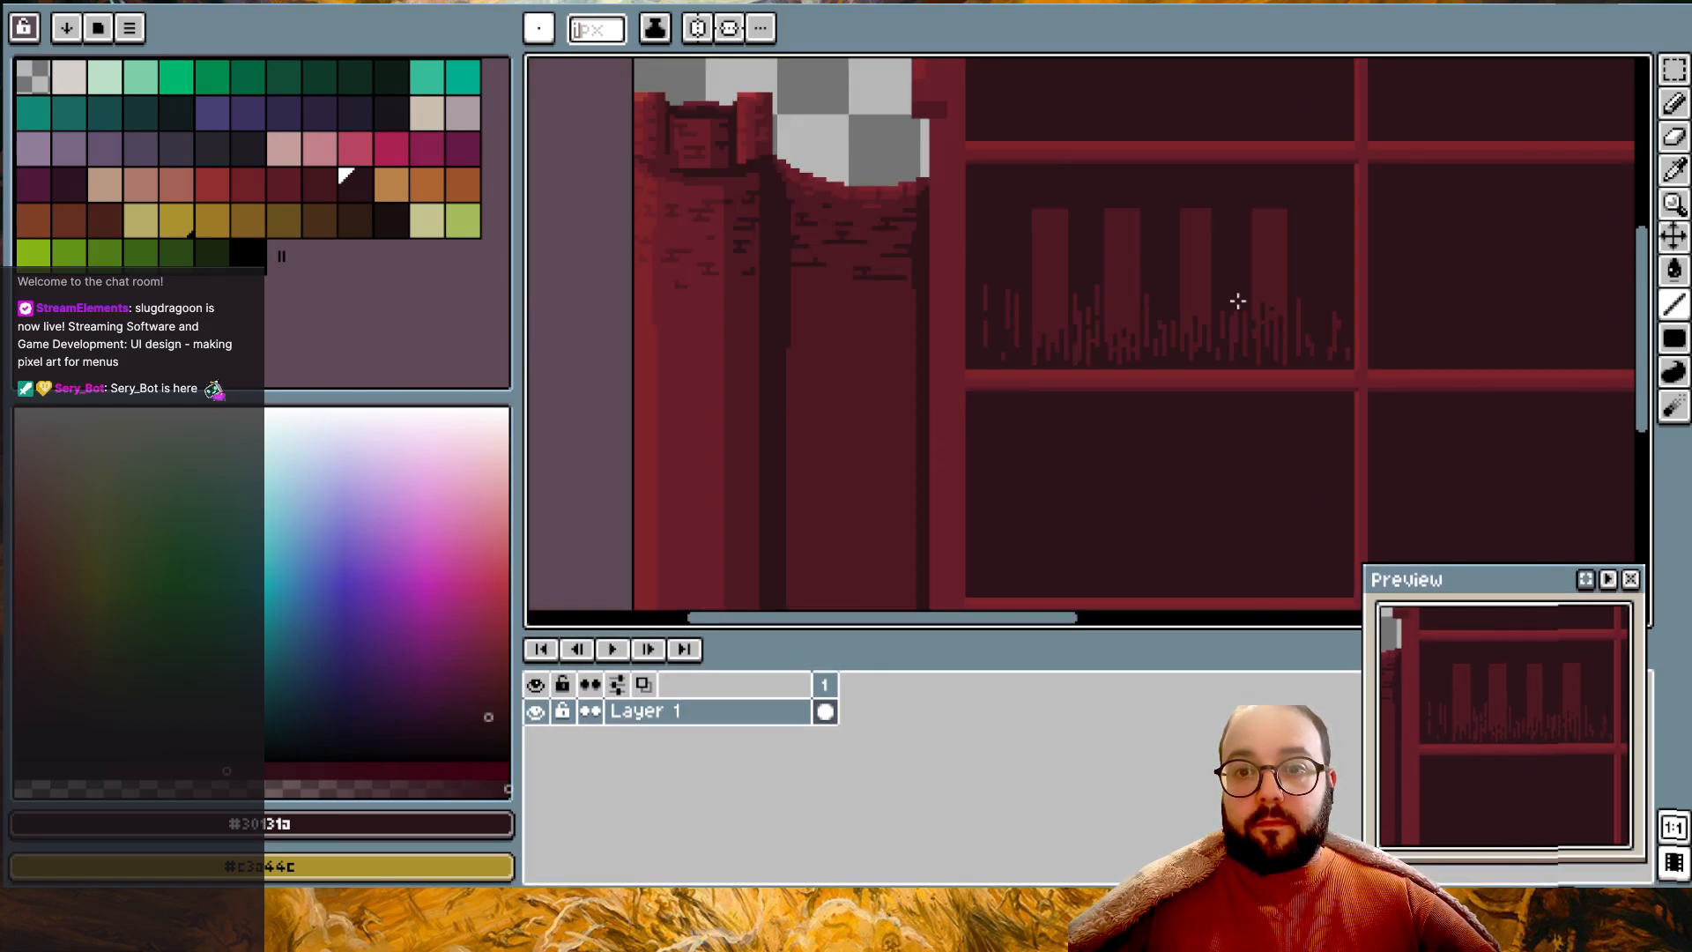
scroll(1036, 299, up, 1)
- Draw a dark shadow band along the left and top inner edges of the shelf compartment in palette colour Idx-62
key(alt)
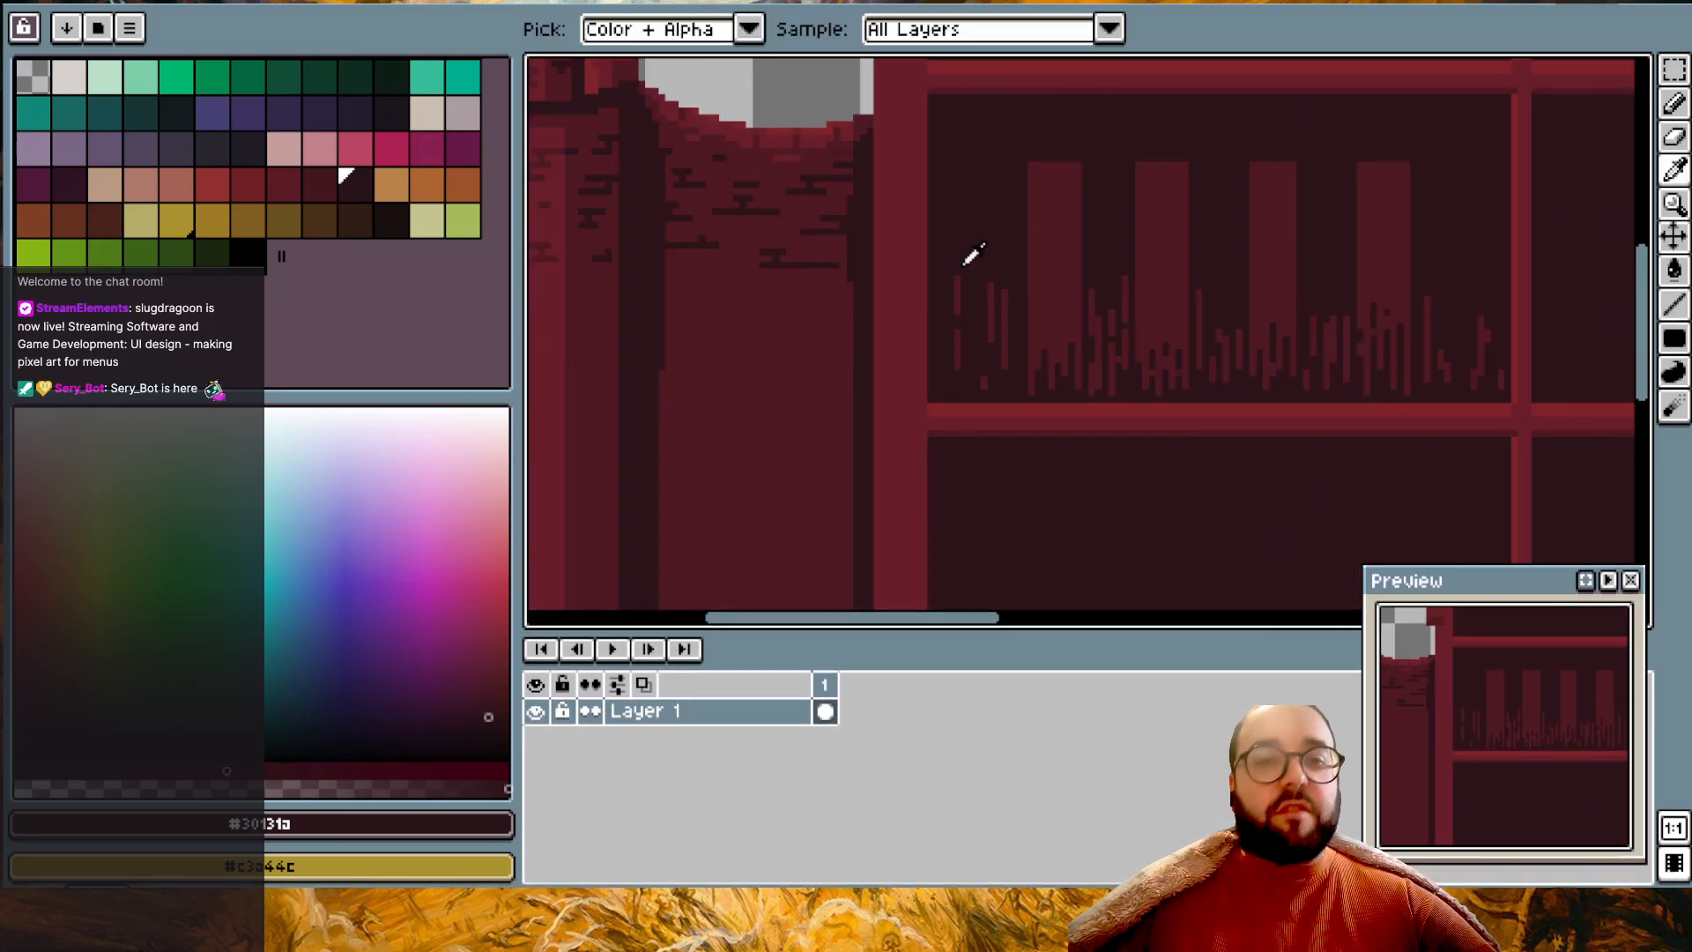
click(397, 224)
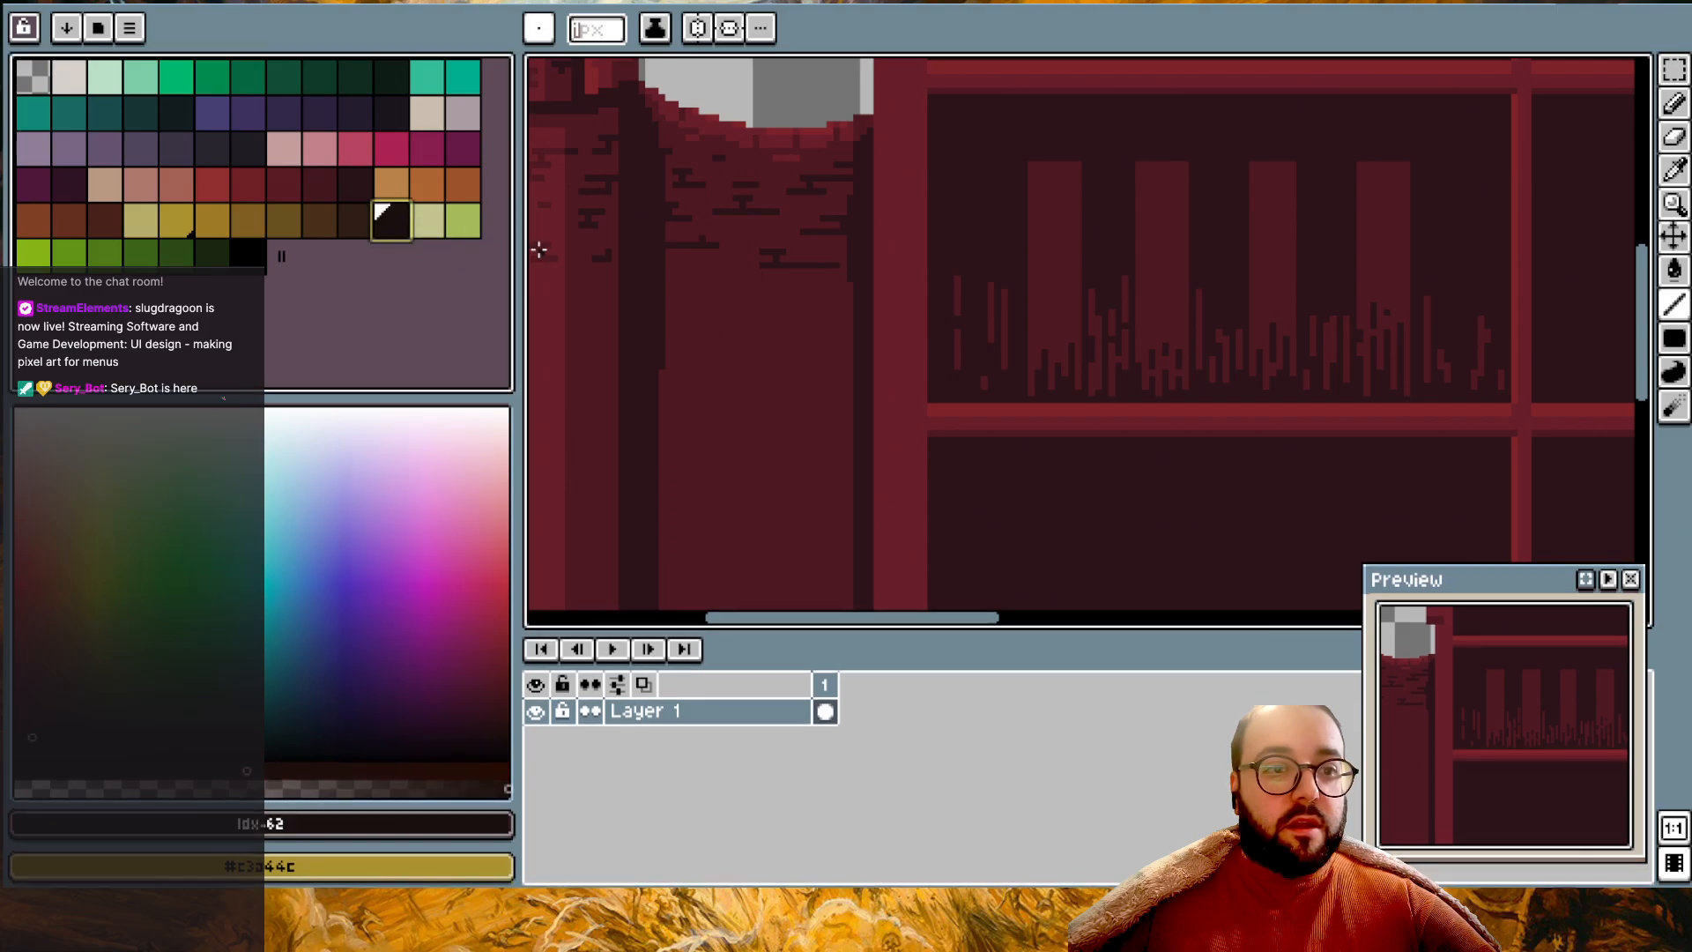
scroll(994, 464, up, 1)
click(1673, 338)
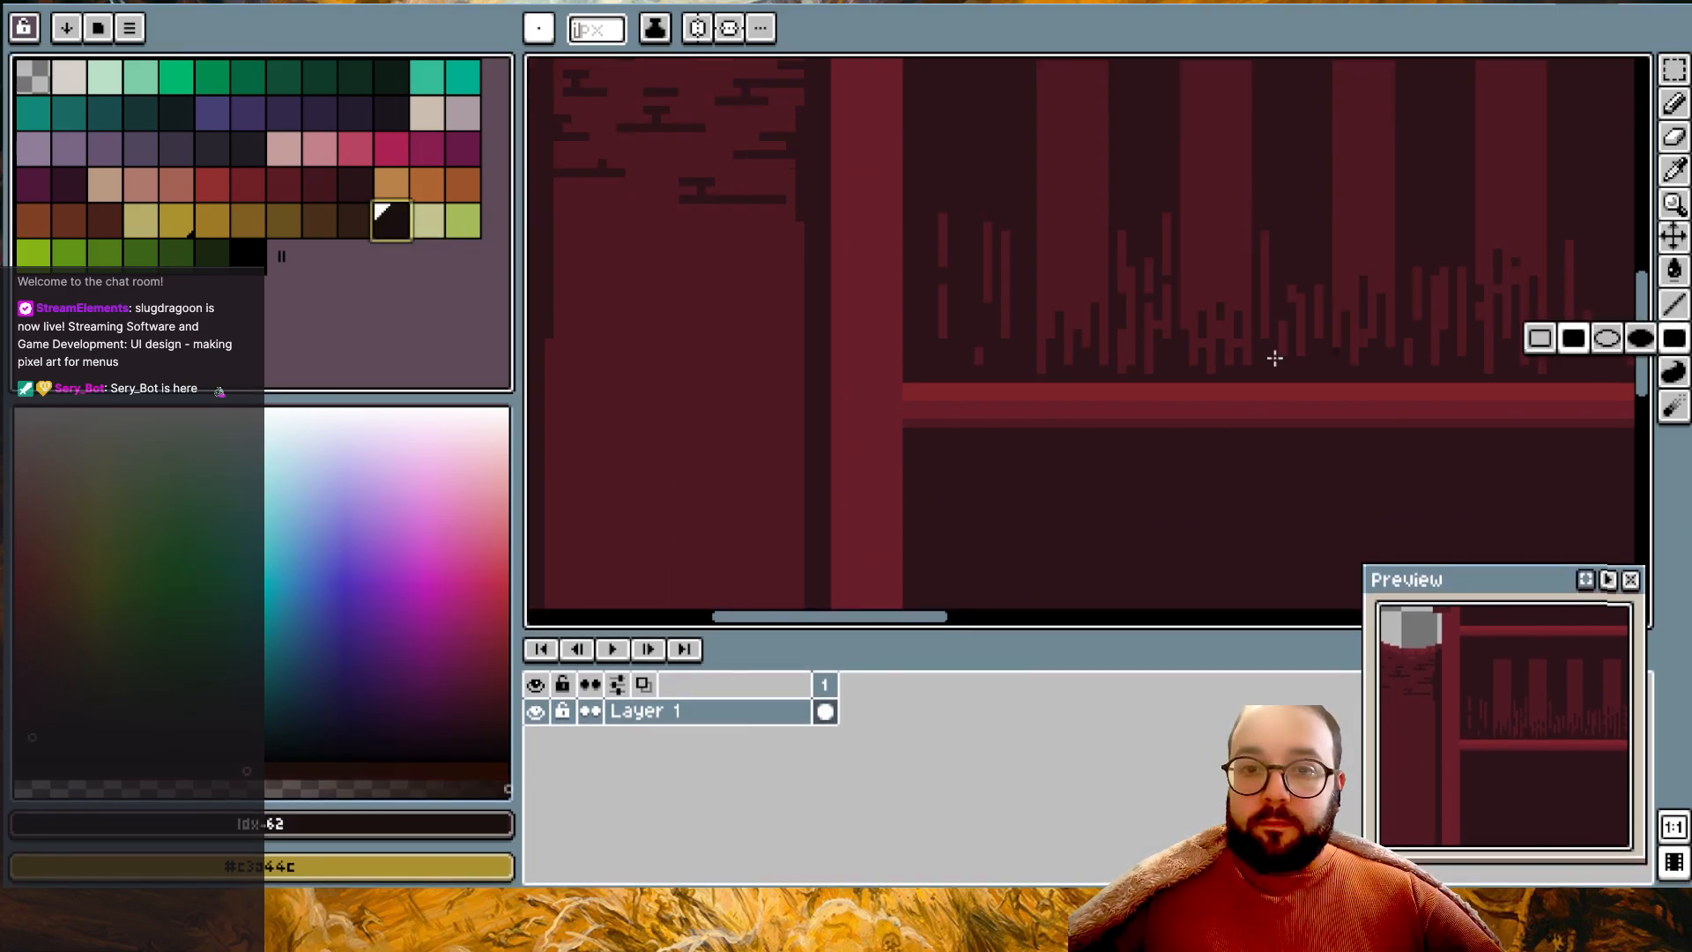
drag(907, 374, 927, 92)
scroll(928, 91, up, 3)
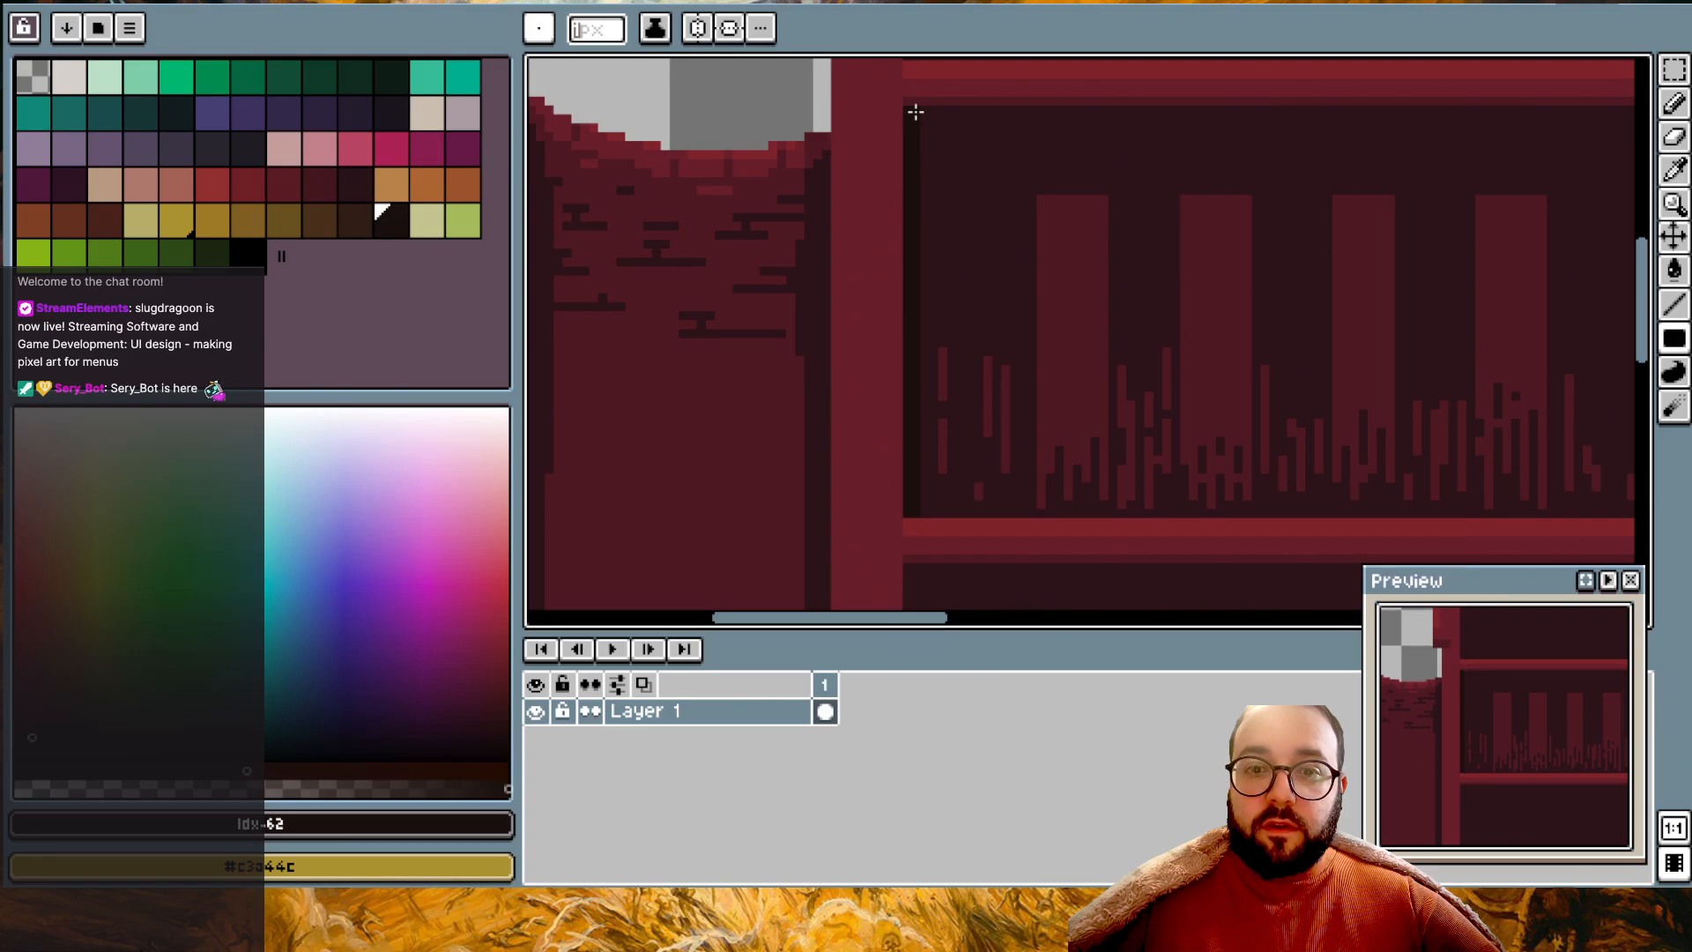
drag(925, 114, 1579, 120)
scroll(1579, 119, down, 1)
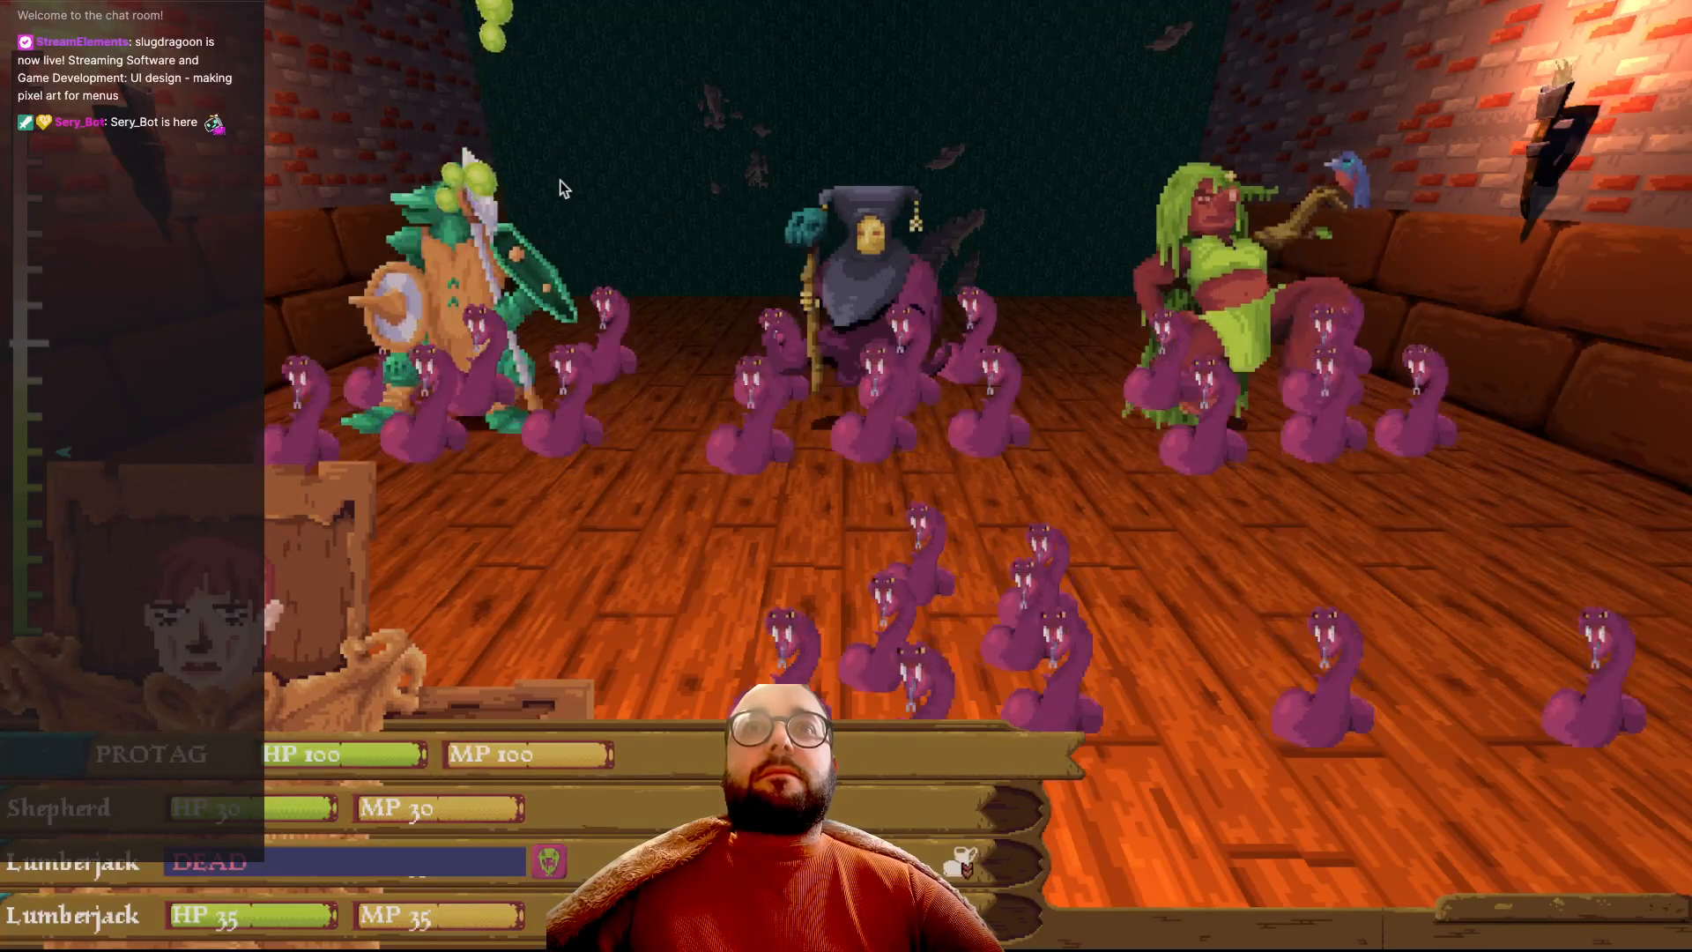
- Switch to the running game, open the ROGUE/HELLO character grid and move the selection around its rows
key(Down)
key(Return)
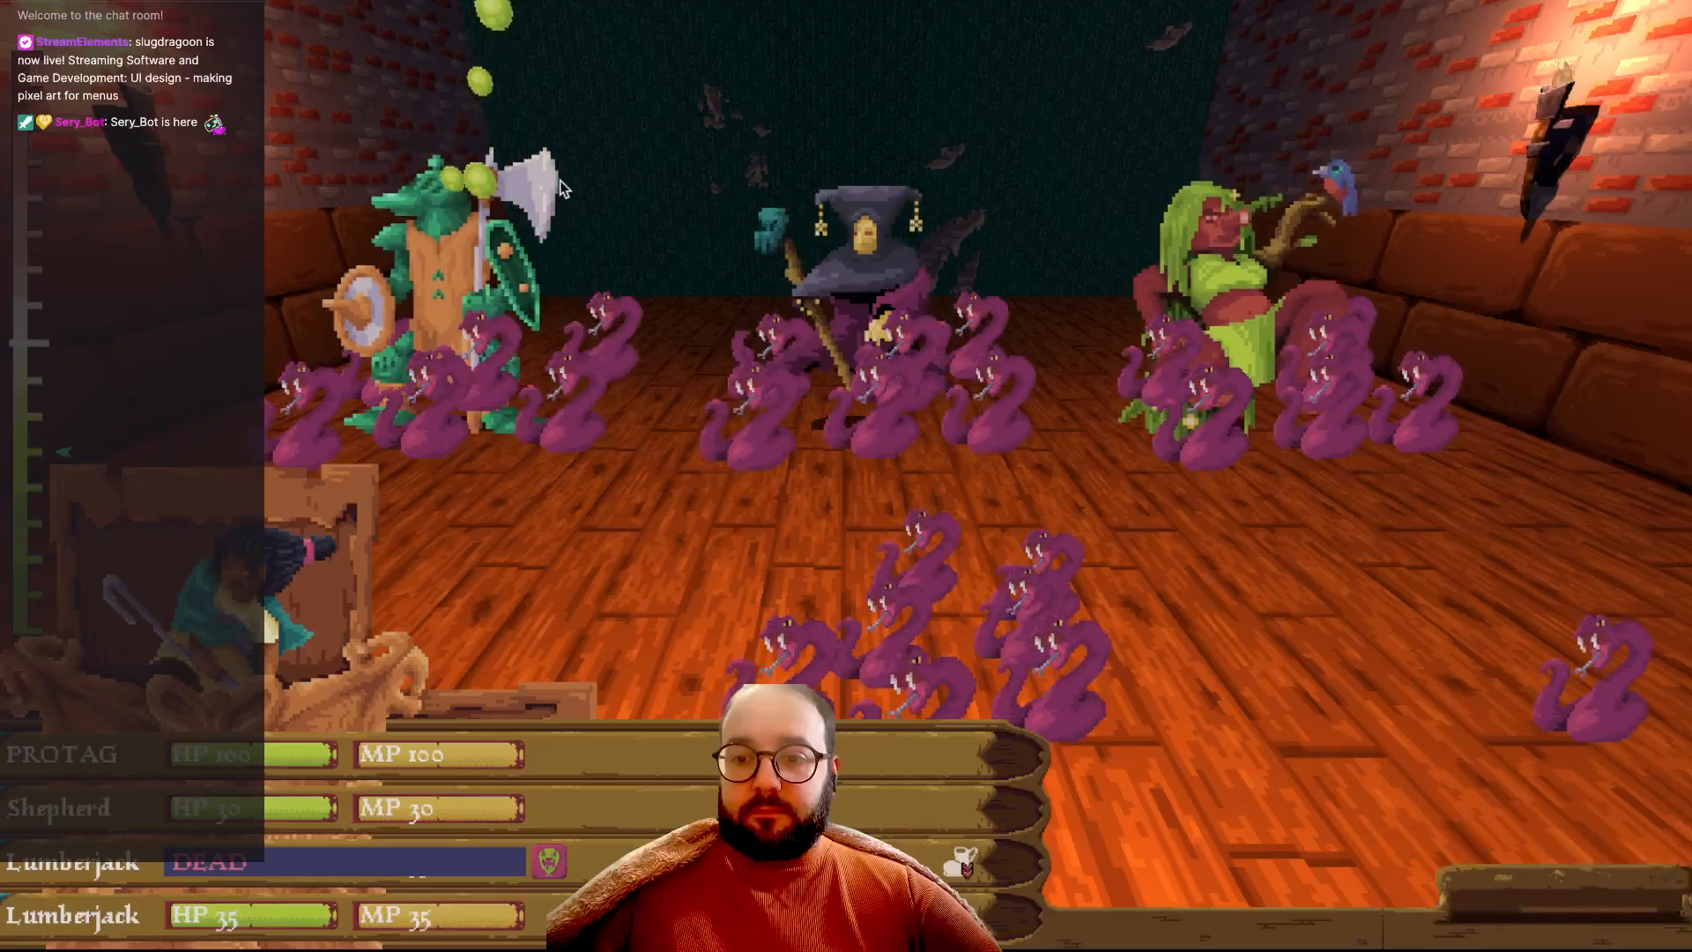
key(Left)
key(Right)
key(Right)
key(Right)
key(Right)
key(Down)
key(Down)
key(Right)
key(Right)
key(Left)
key(Left)
key(Up)
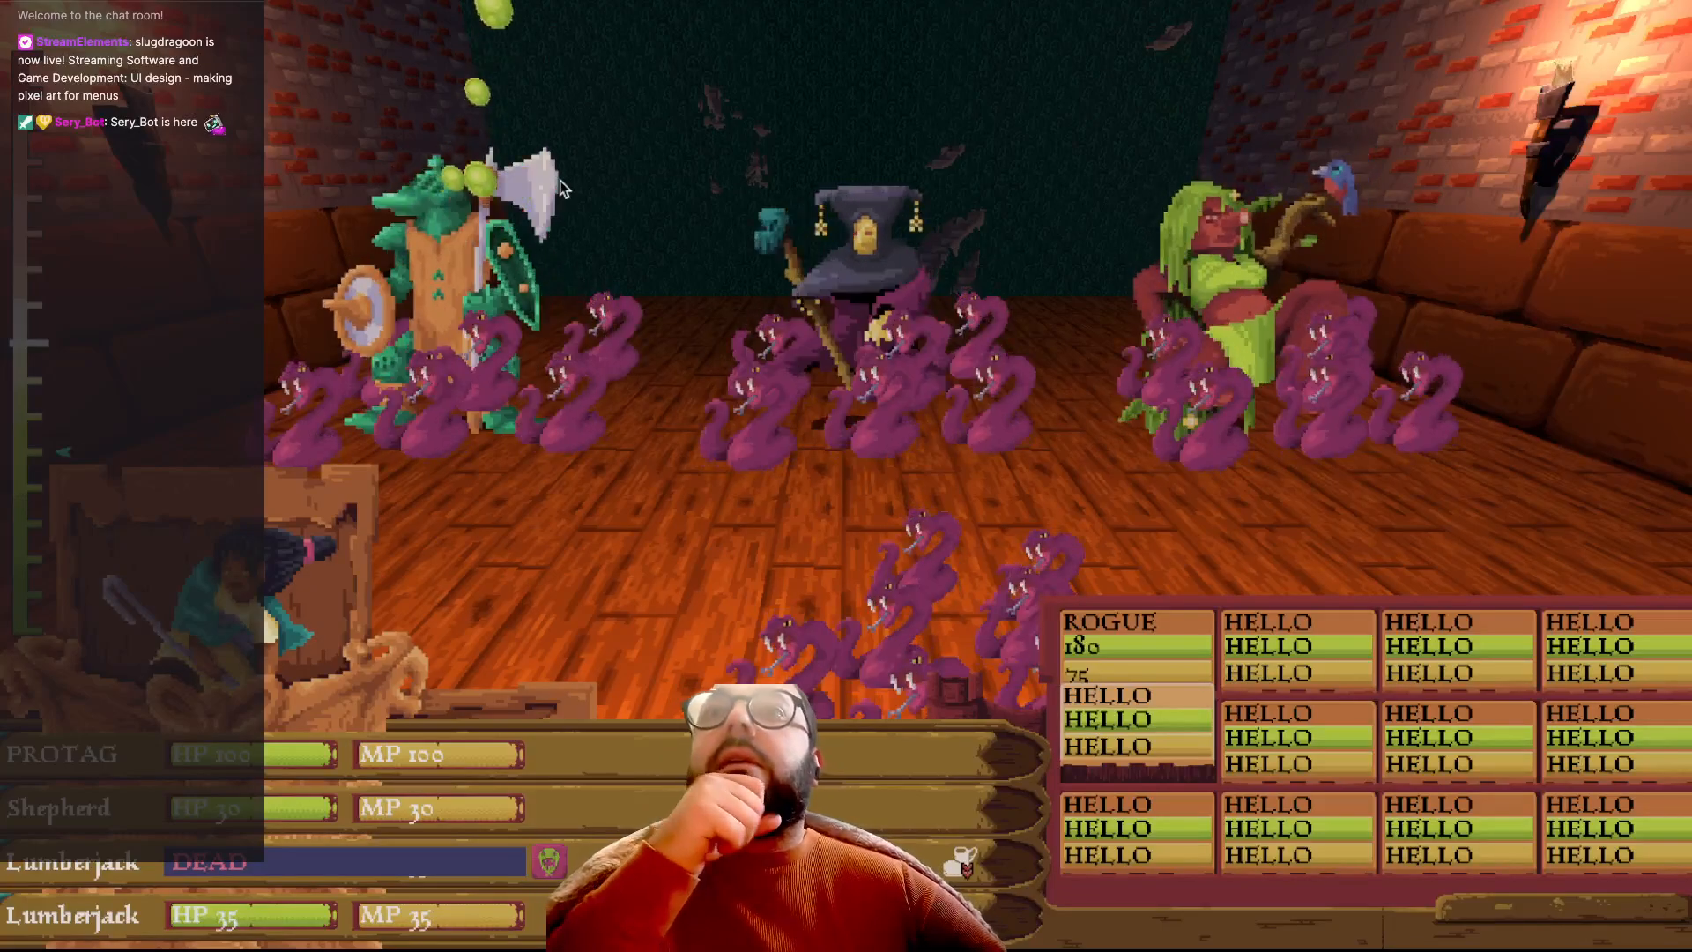
- Move the selection back and forth between second-row grid entries to examine how the shelf art shows beneath the selected one
key(Right)
key(Left)
key(Right)
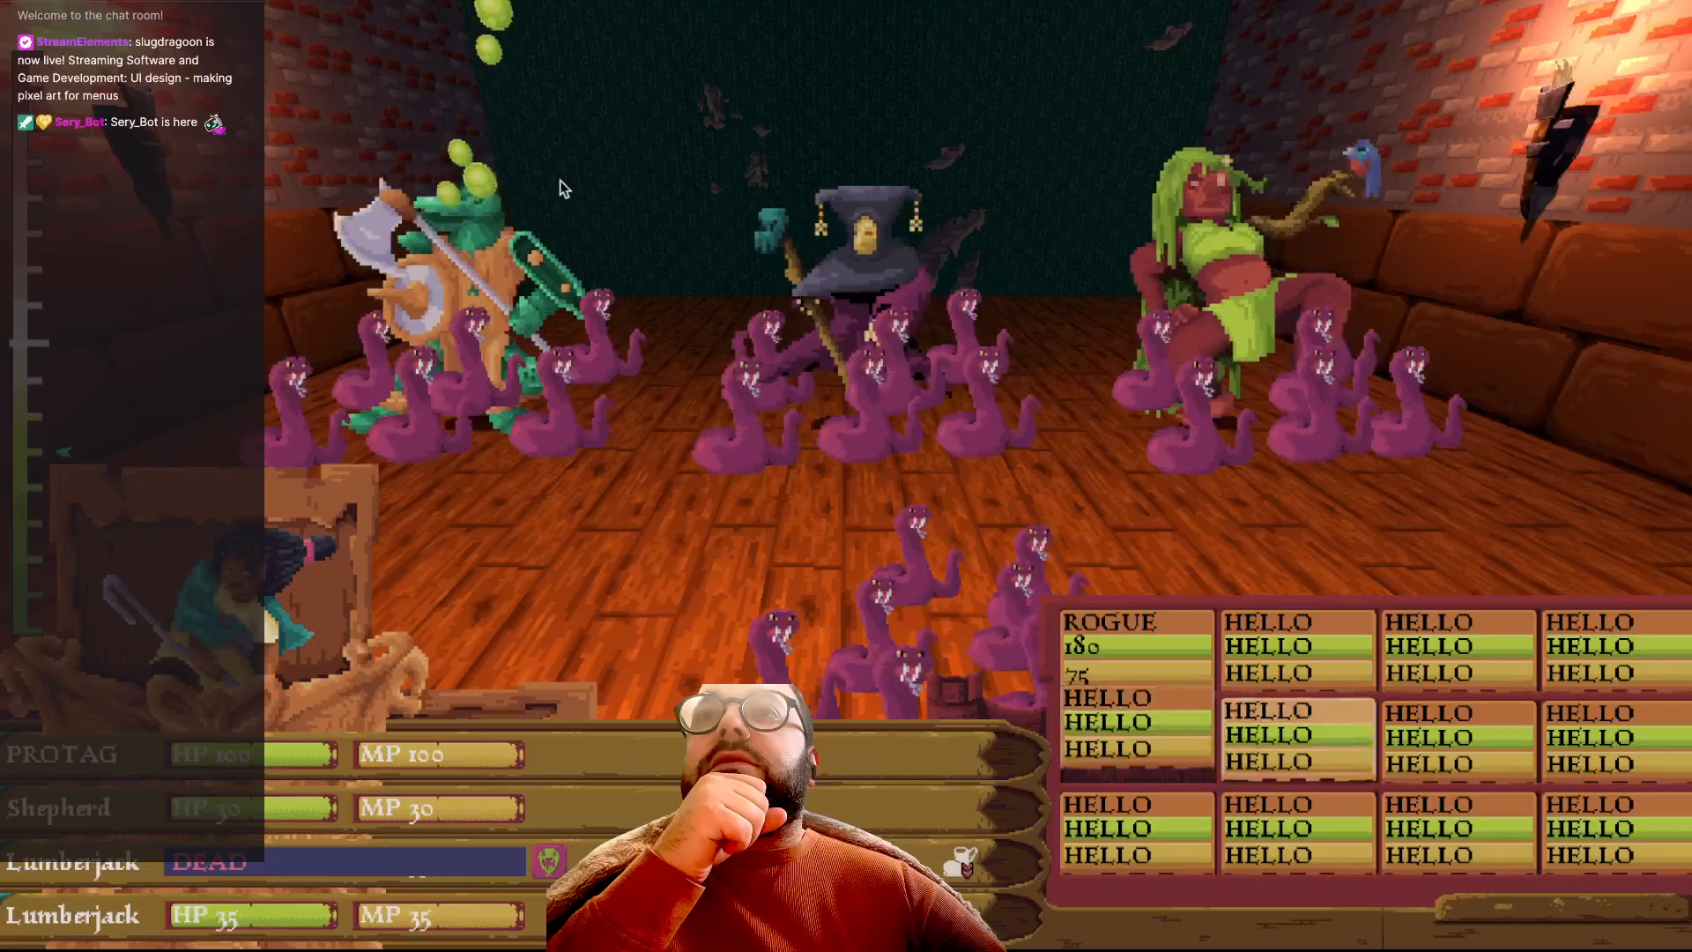
key(Right)
key(Left)
key(Left)
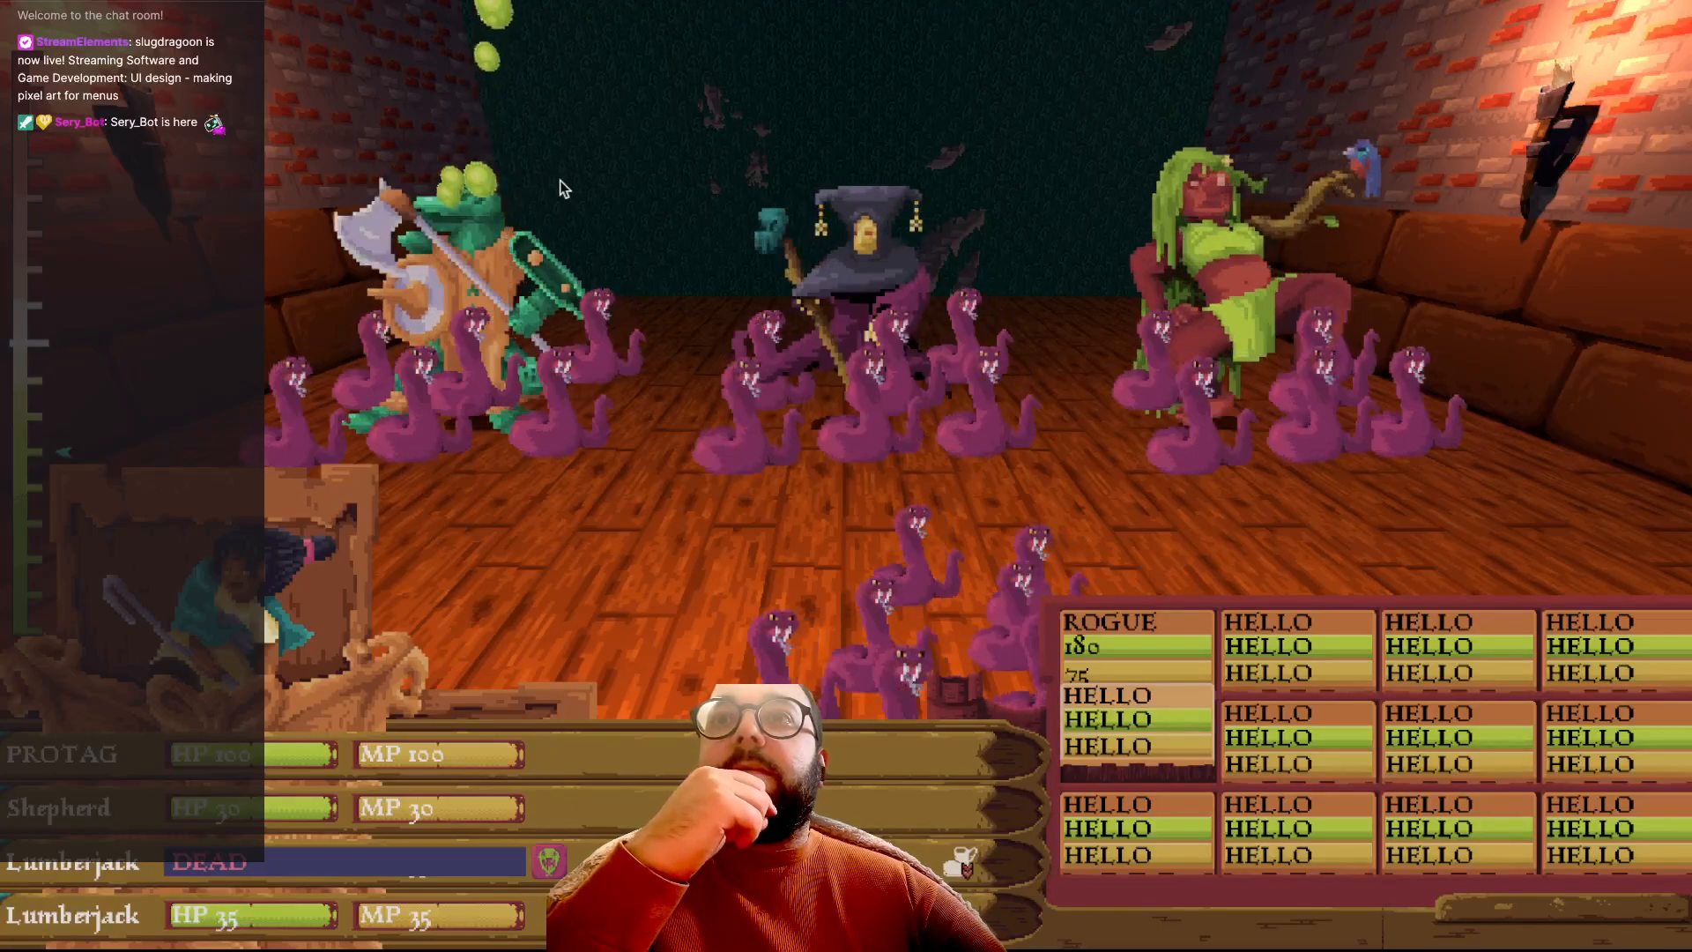
key(Right)
key(Left)
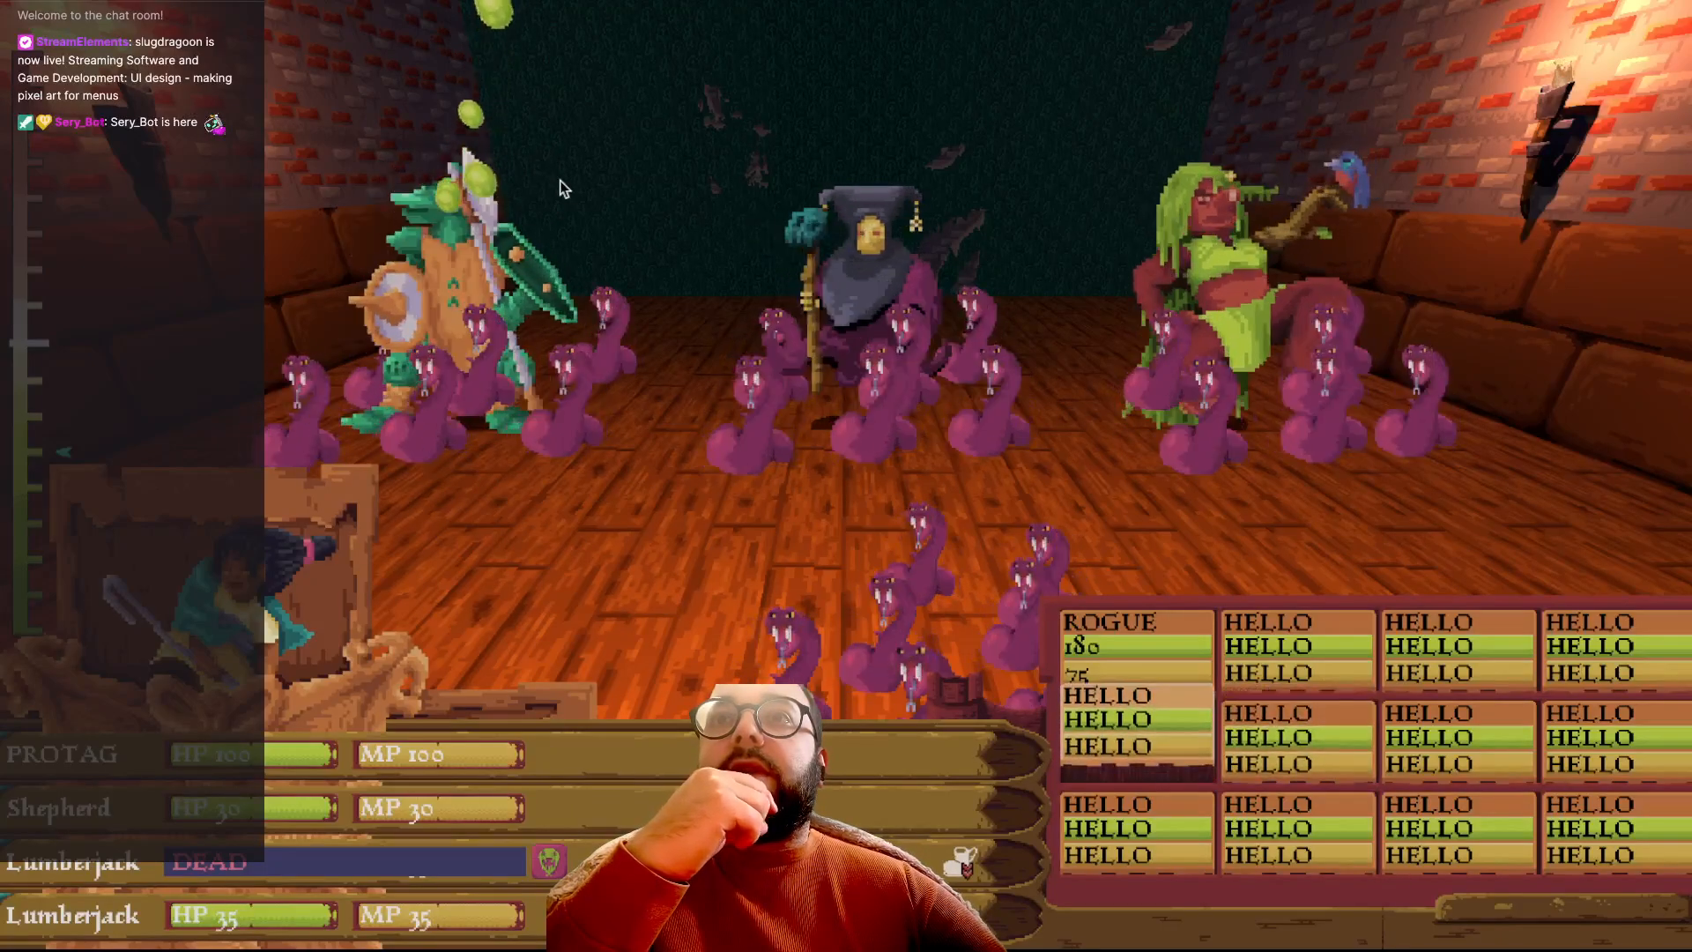
key(Left)
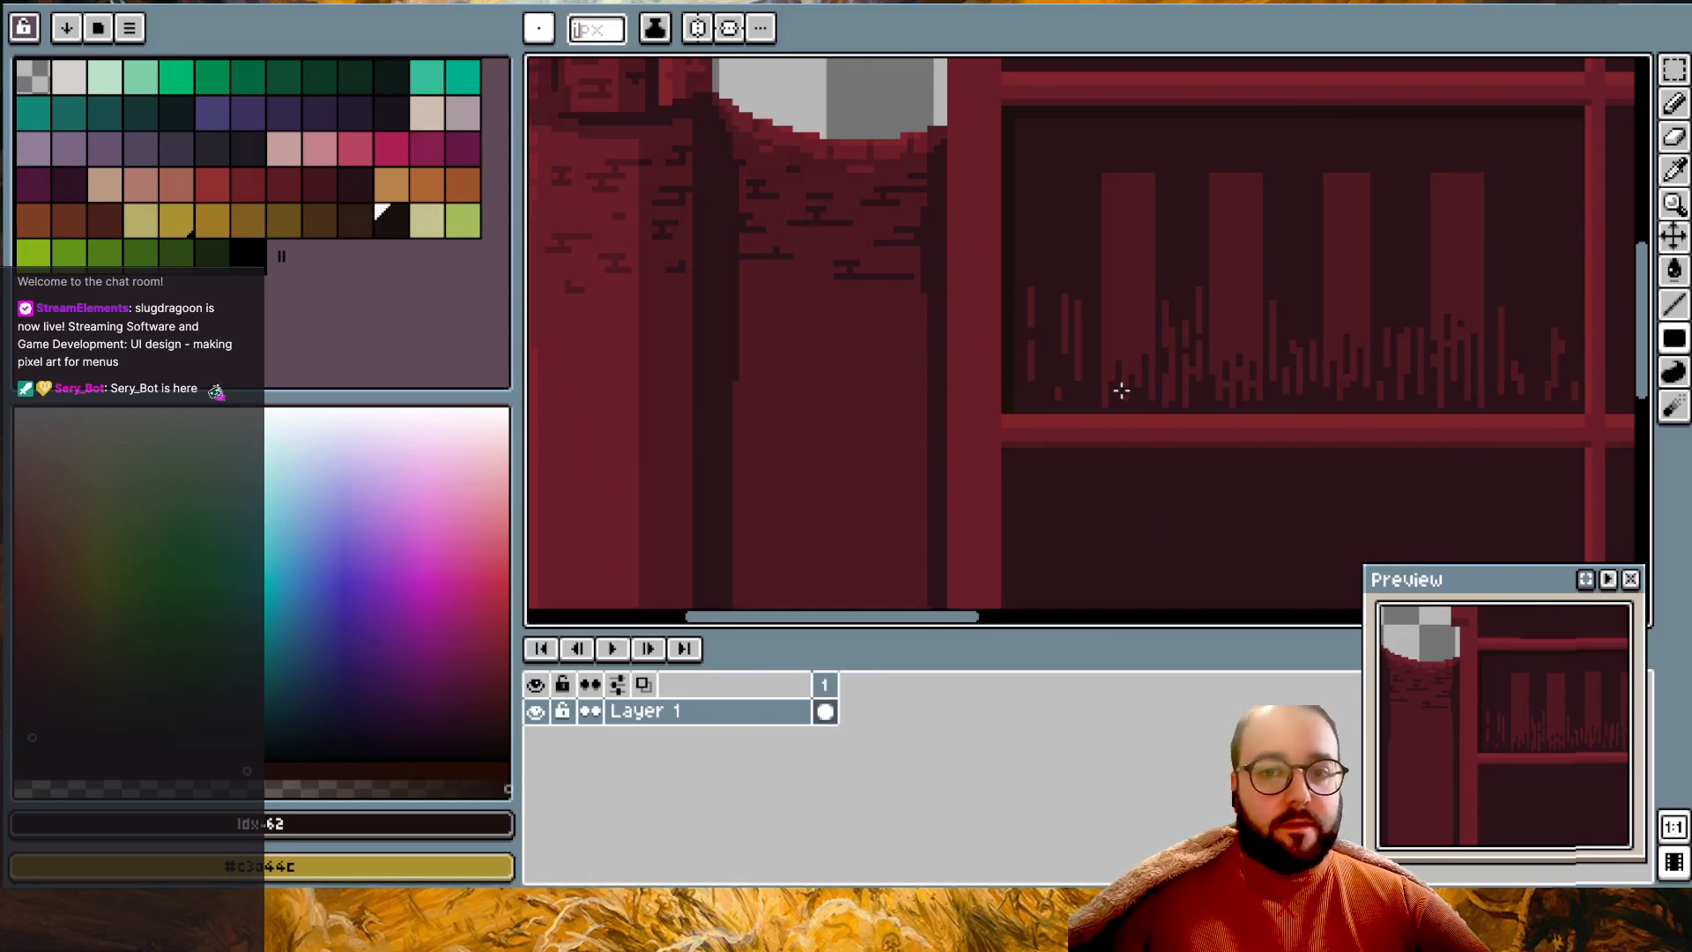
- Return to the sprite in Aseprite and repaint the first column's lower part with uneven vertical strokes in palette colour Idx-46
alt+click(1133, 258)
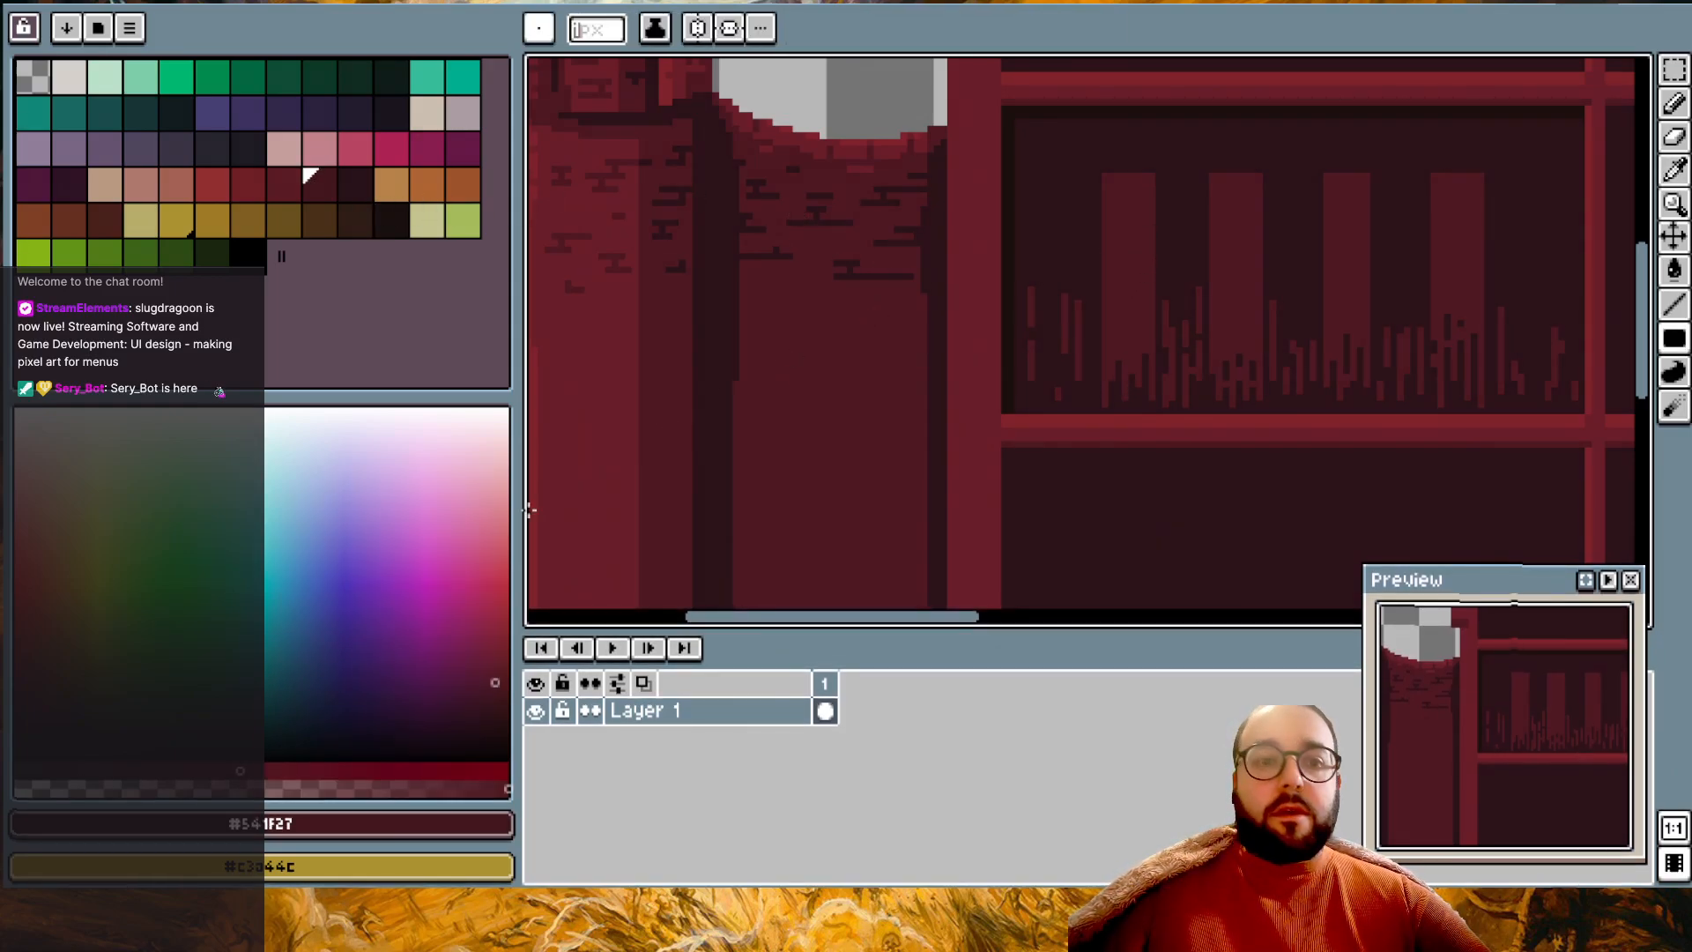
click(286, 185)
scroll(1096, 347, up, 1)
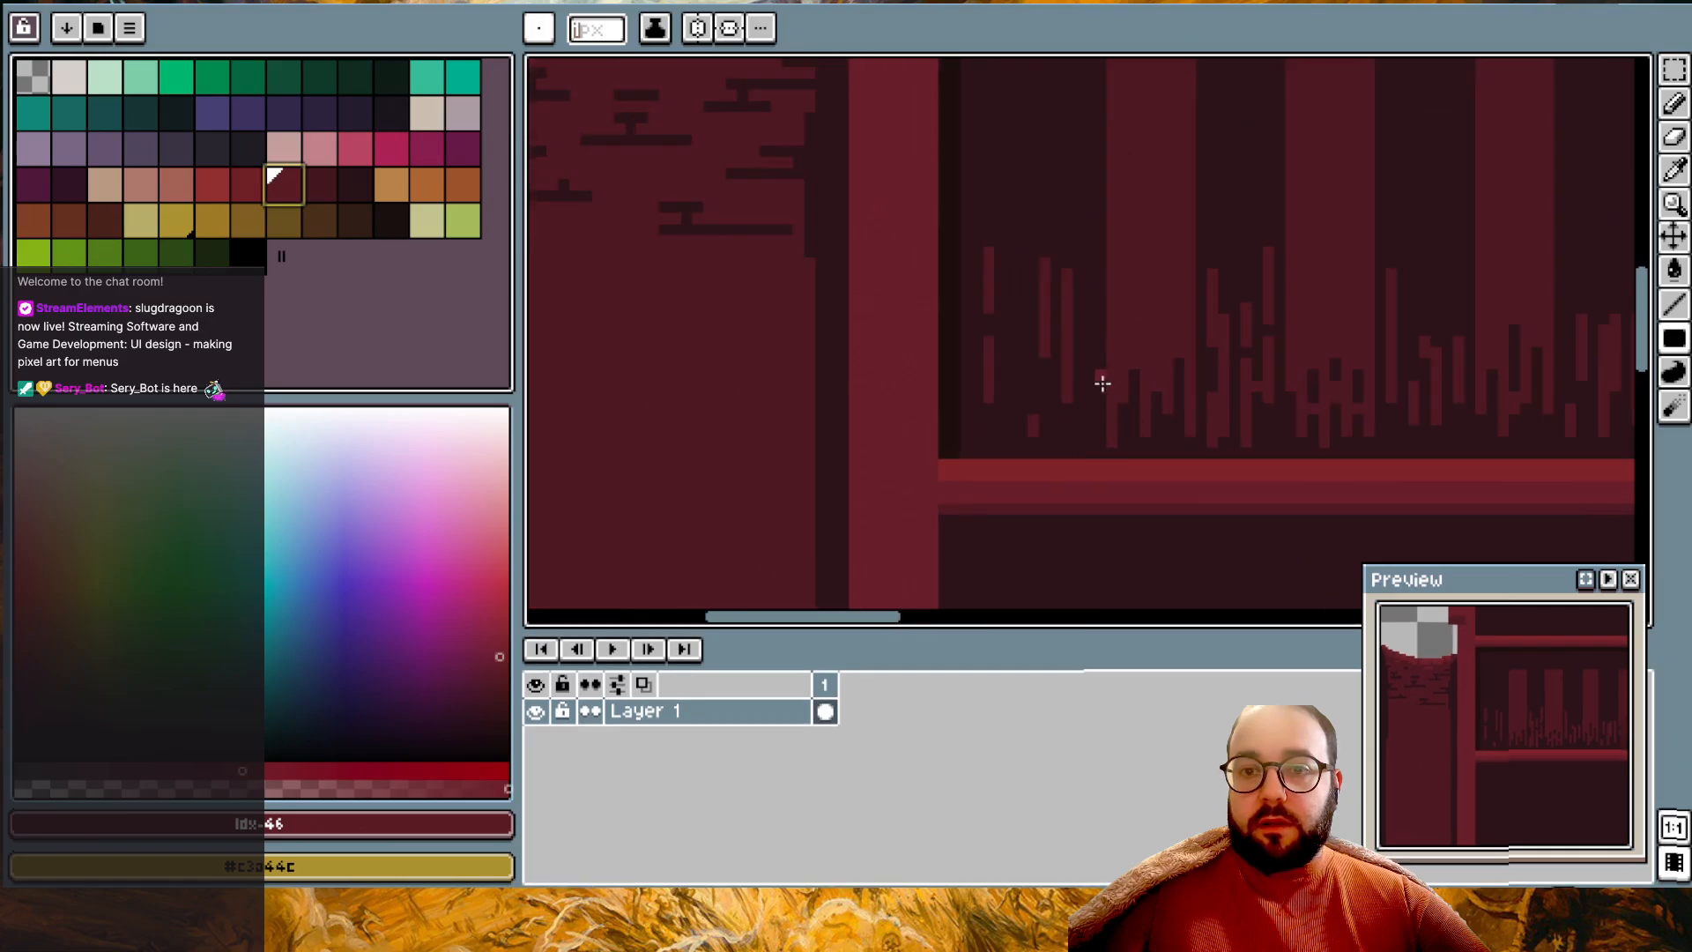
mouse_move(1110, 436)
mouse_down()
mouse_move(1111, 283)
mouse_move(1114, 318)
mouse_move(1134, 271)
mouse_up()
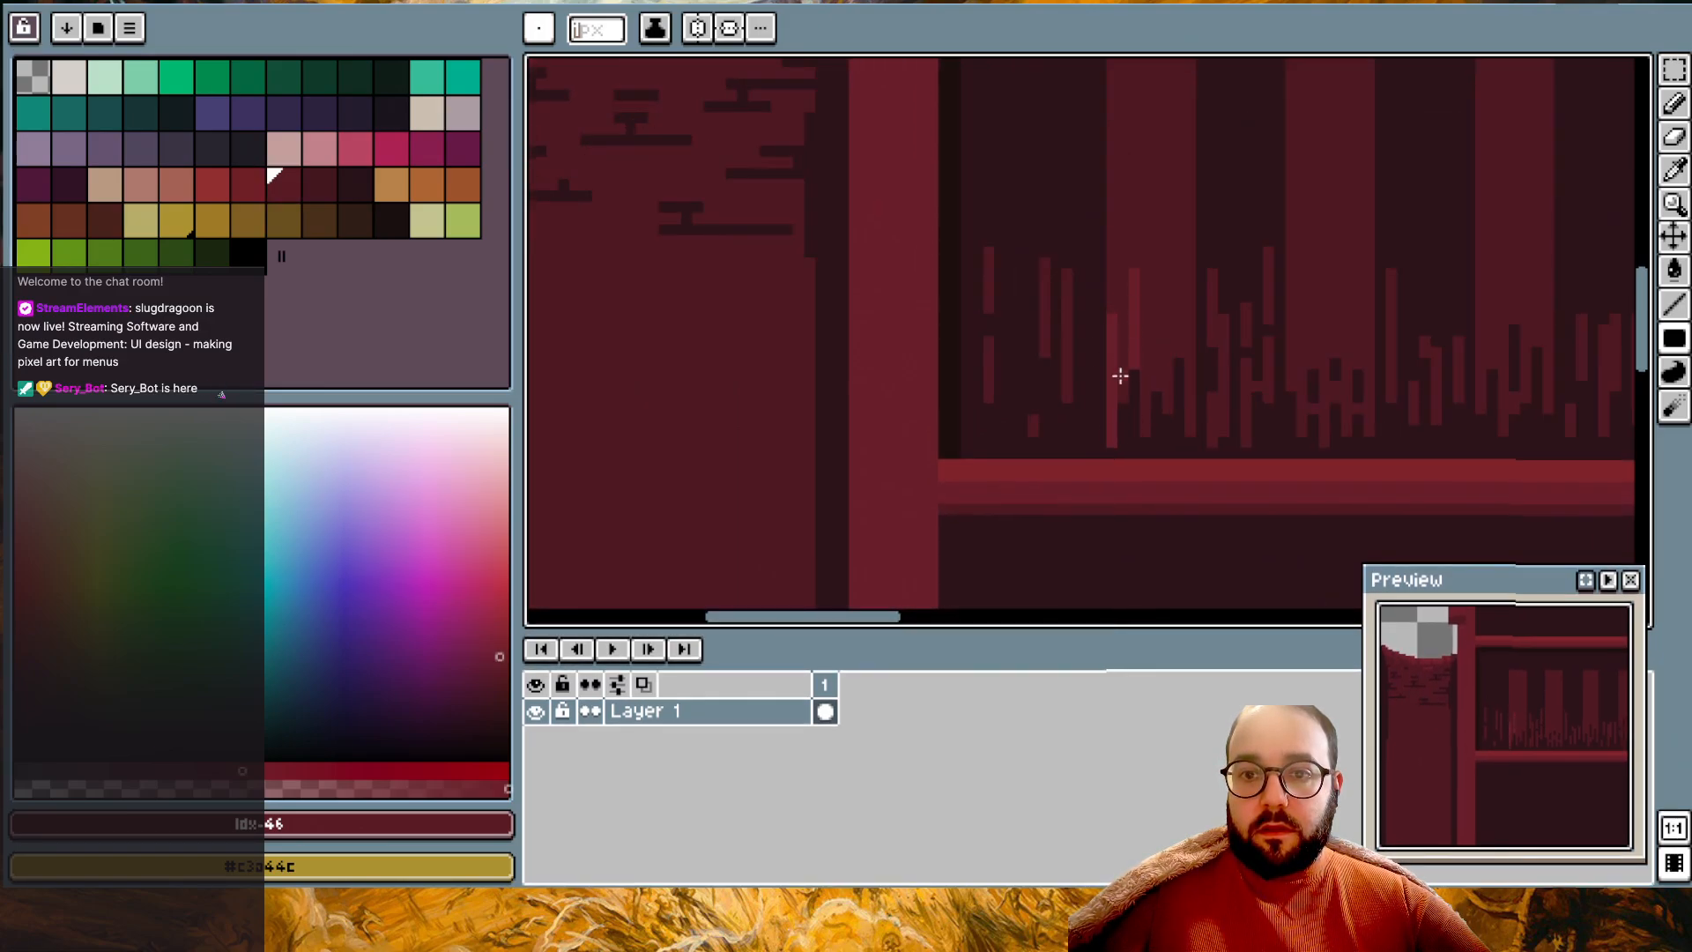
drag(1123, 394, 1122, 291)
drag(1146, 385, 1144, 214)
drag(1160, 382, 1159, 220)
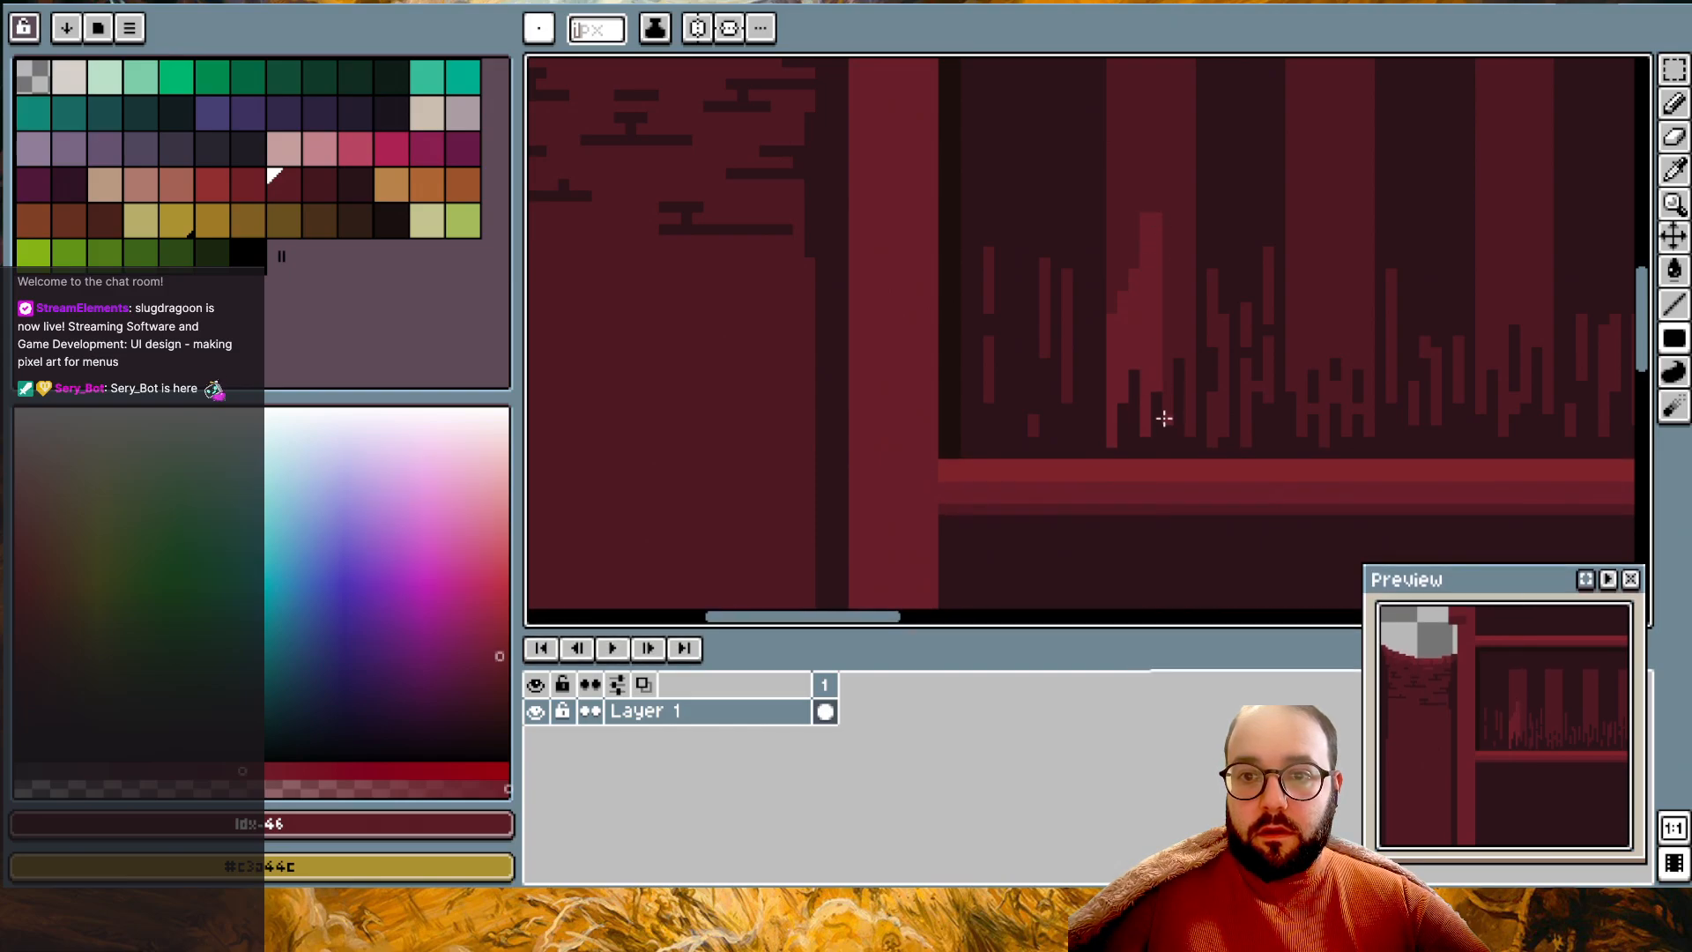
drag(1169, 409, 1168, 205)
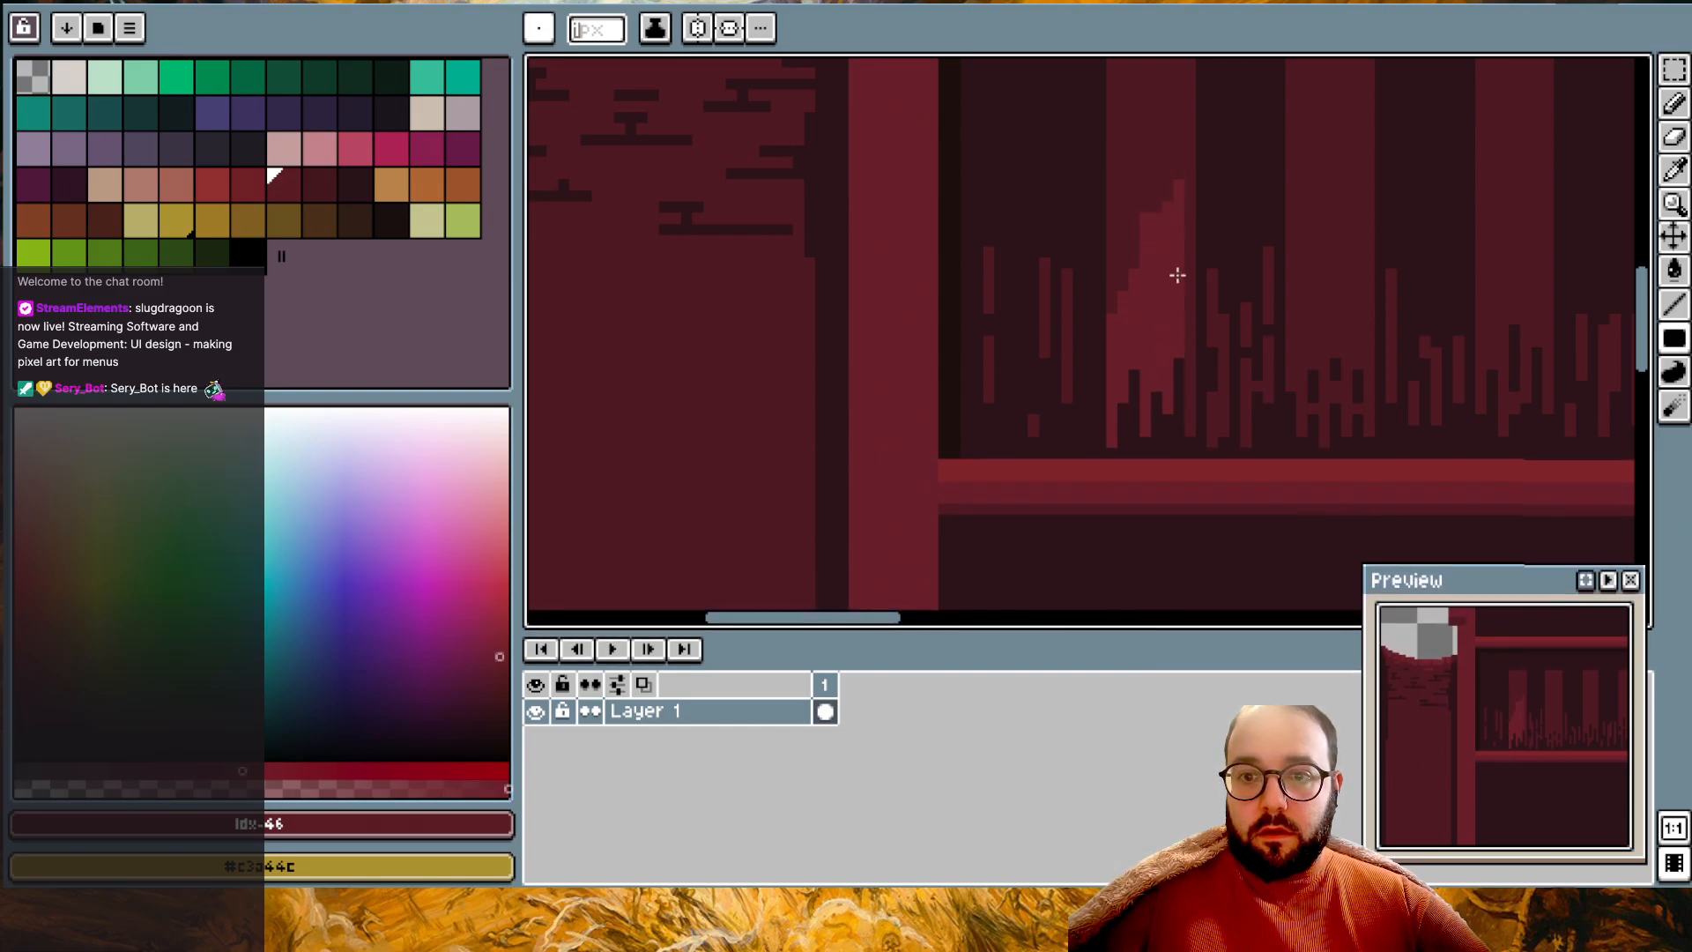
drag(1190, 420, 1188, 210)
scroll(1176, 154, down, 2)
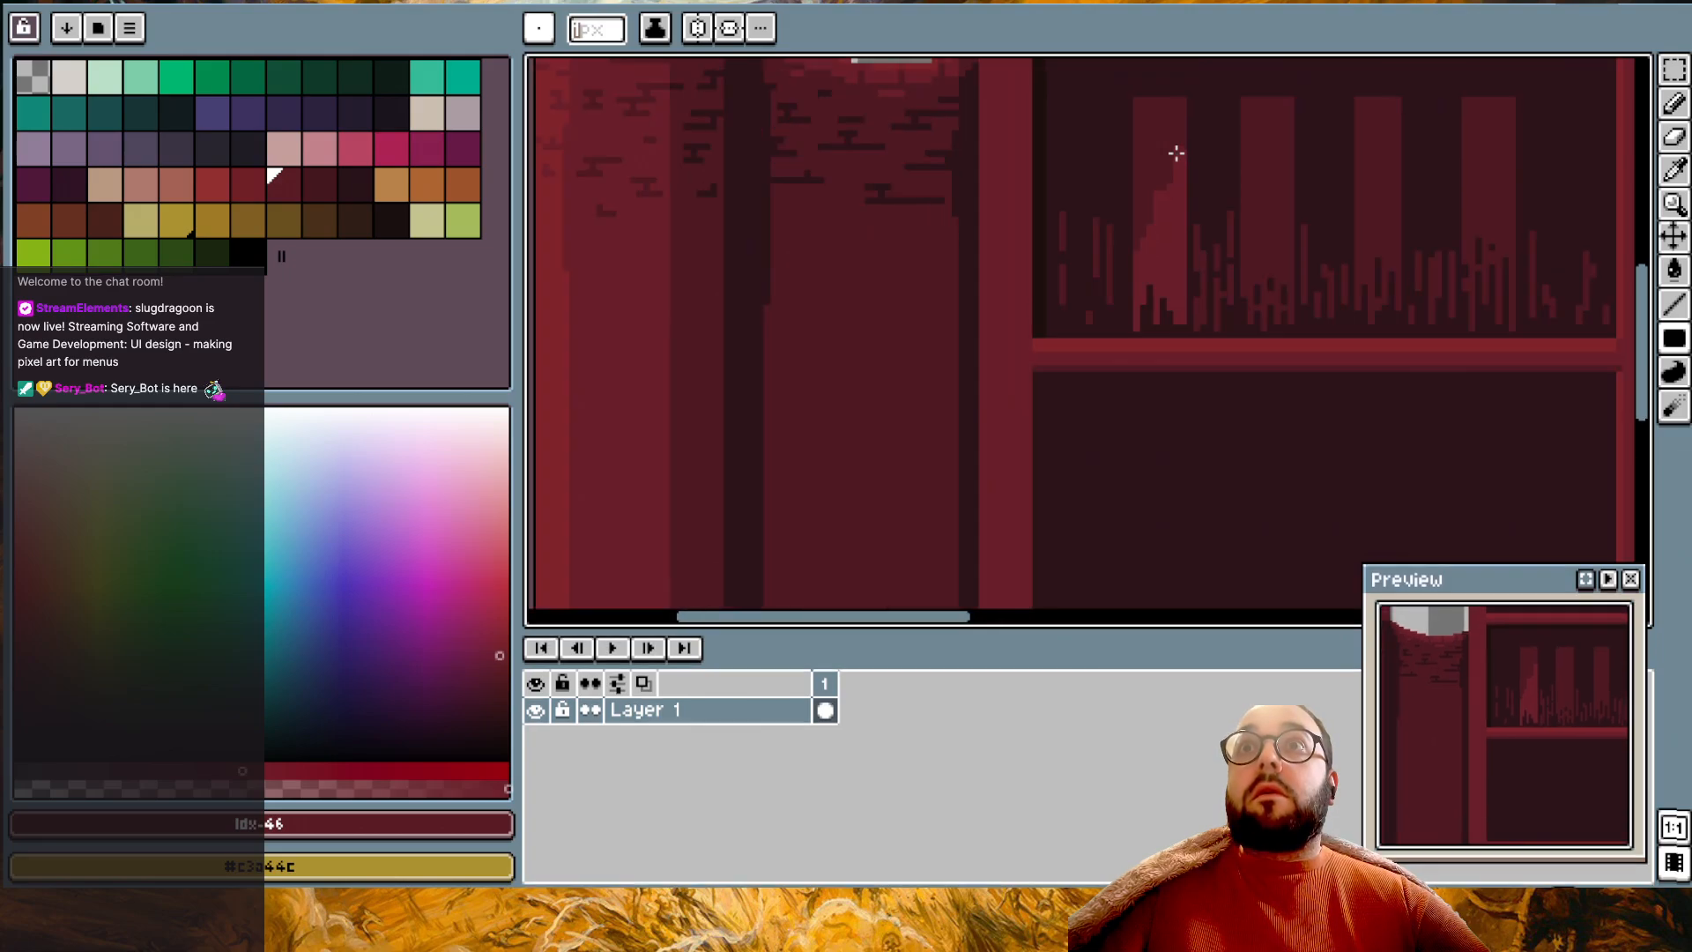
scroll(1176, 153, up, 2)
drag(1107, 326, 1112, 236)
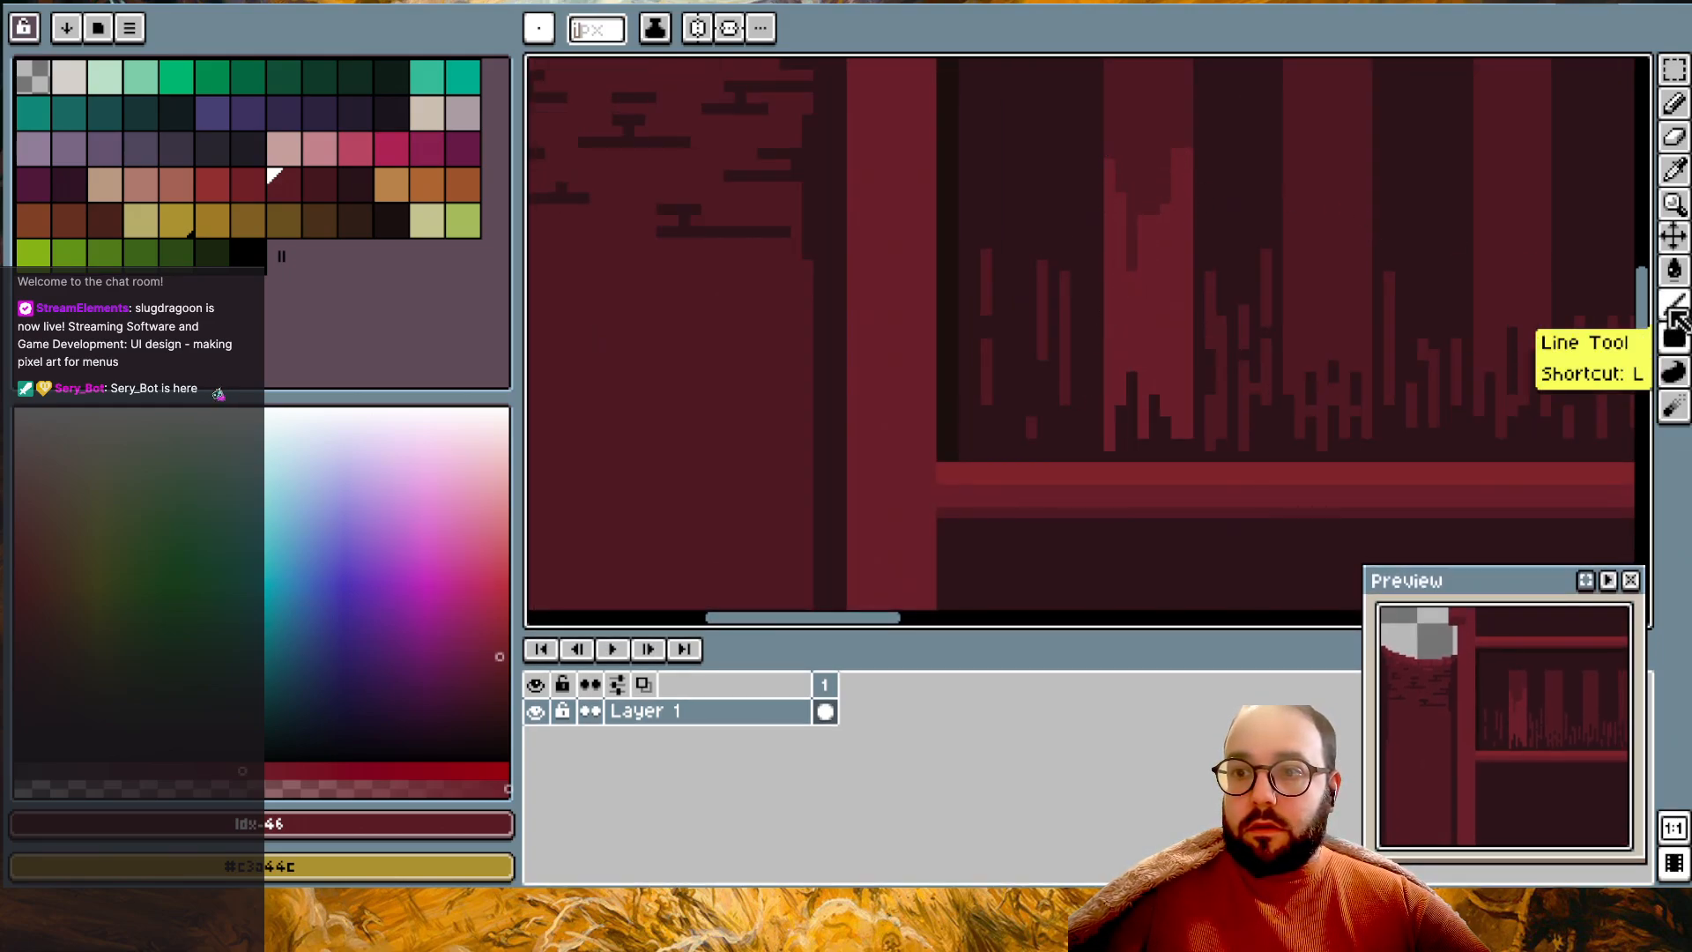
- Fill the second, third and fourth columns and the first column's remaining upper part with palette colour Idx-46
click(1675, 269)
click(1330, 282)
click(1515, 273)
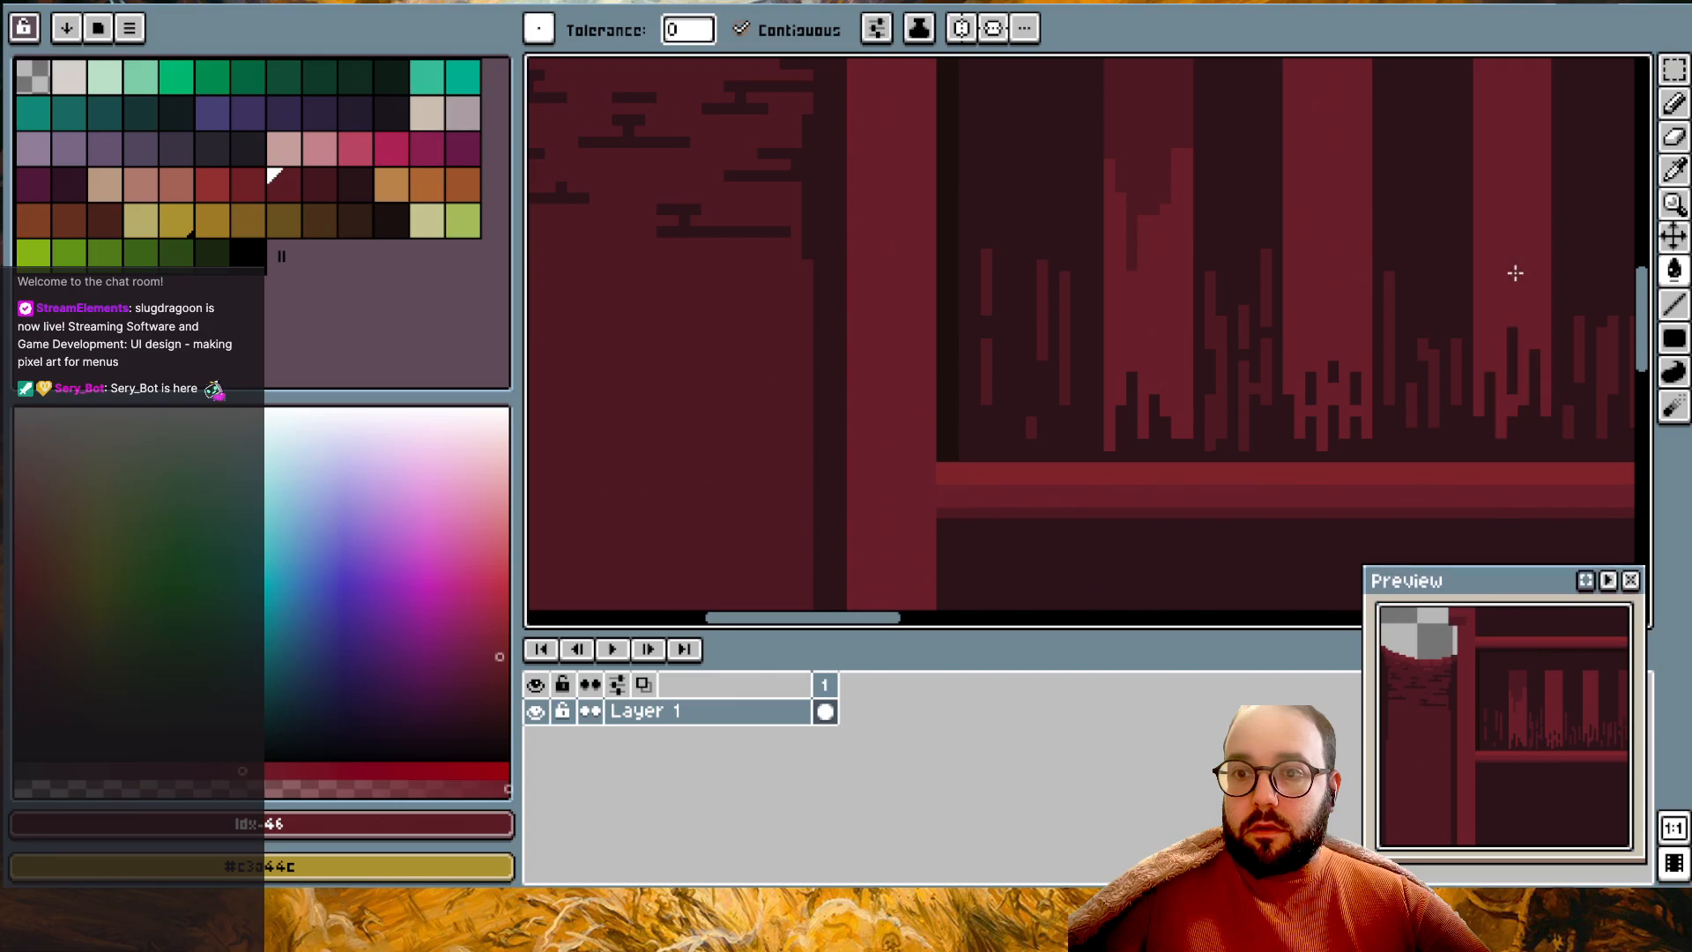
scroll(1515, 273, right, 3)
click(1393, 261)
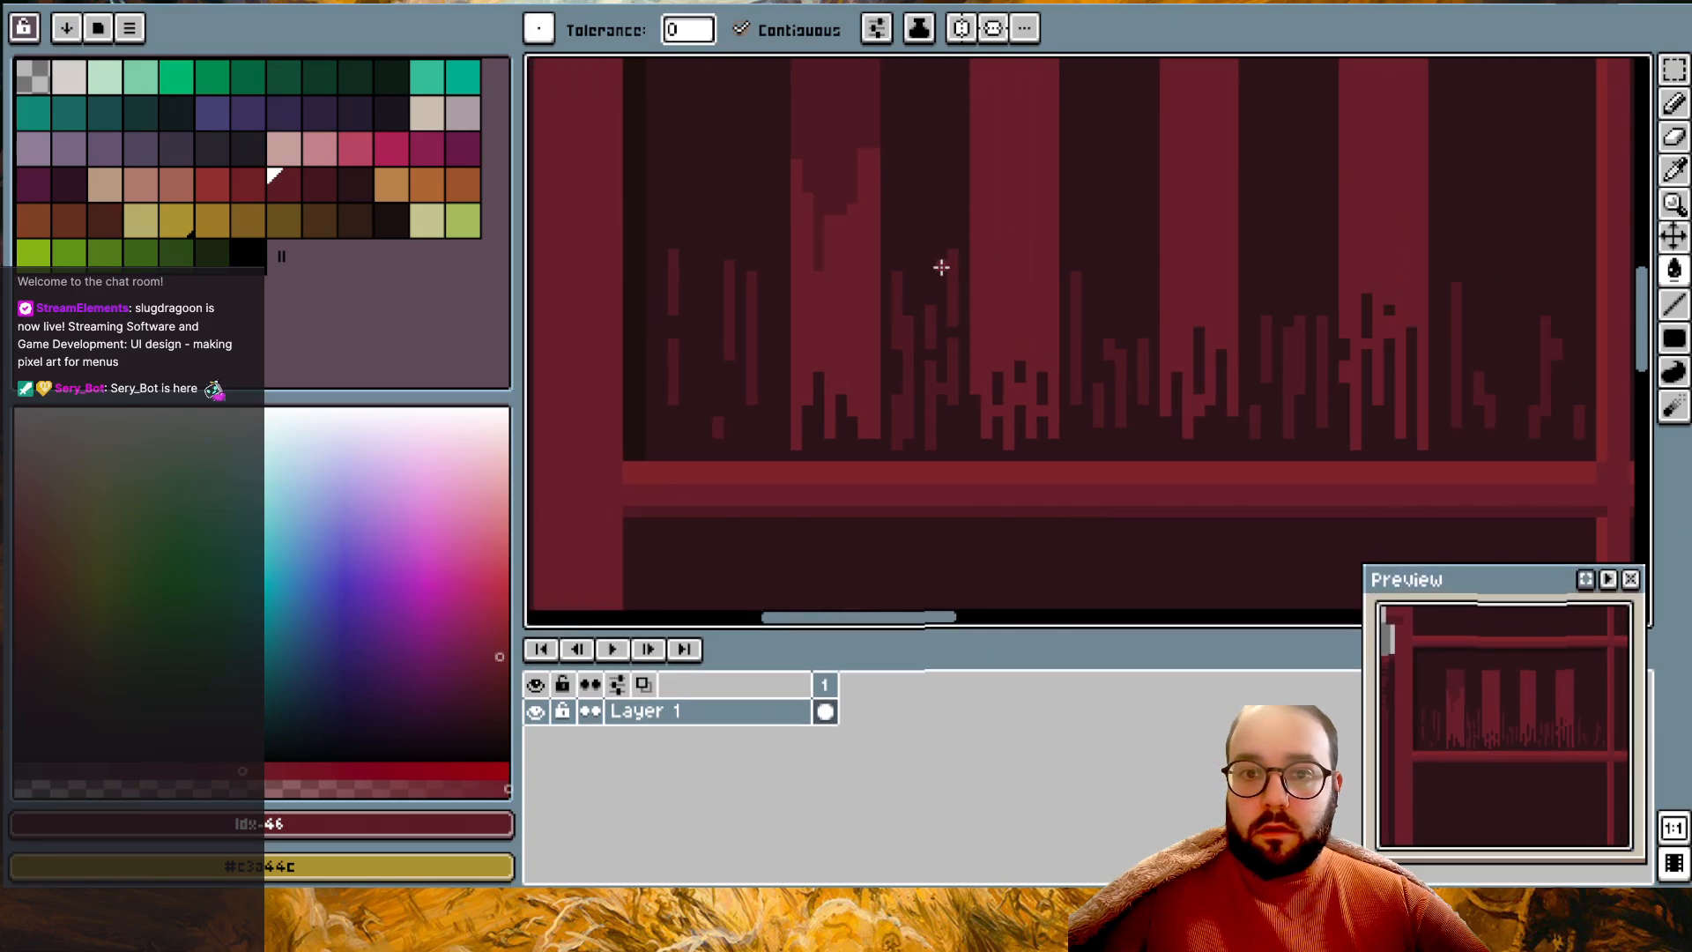
scroll(918, 249, up, 2)
click(839, 231)
scroll(839, 231, down, 2)
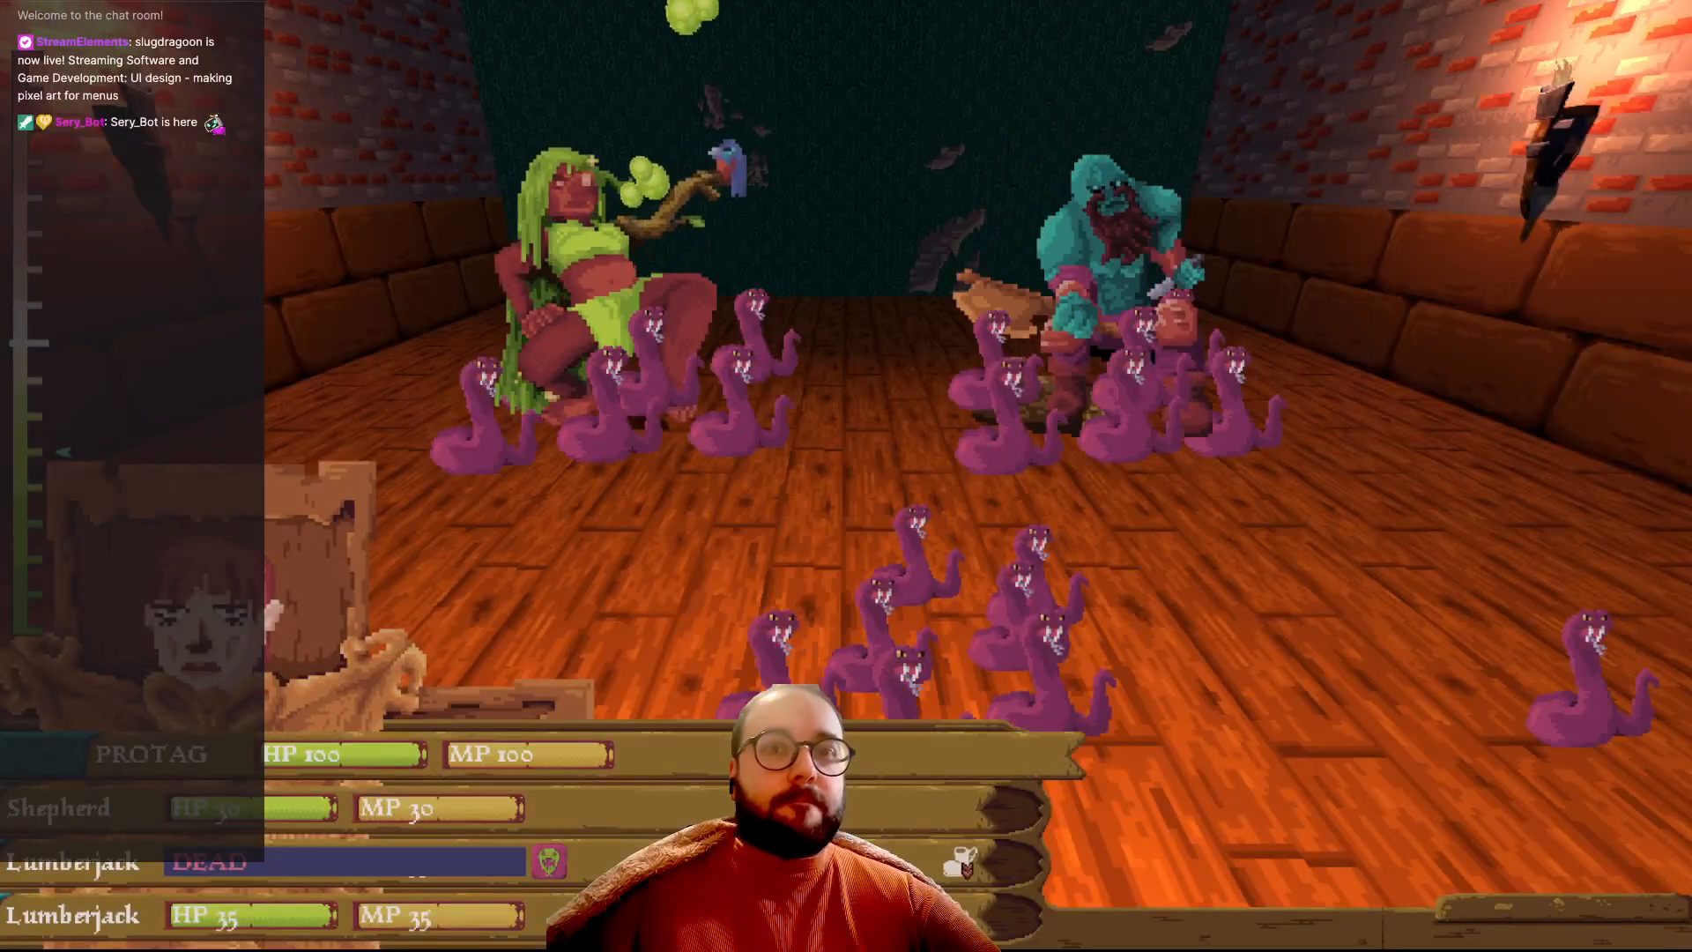
- Switch to the running game and reopen the character grid to examine the recoloured columns under its selected entry
key(Return)
key(Down)
key(Down)
key(Down)
key(Return)
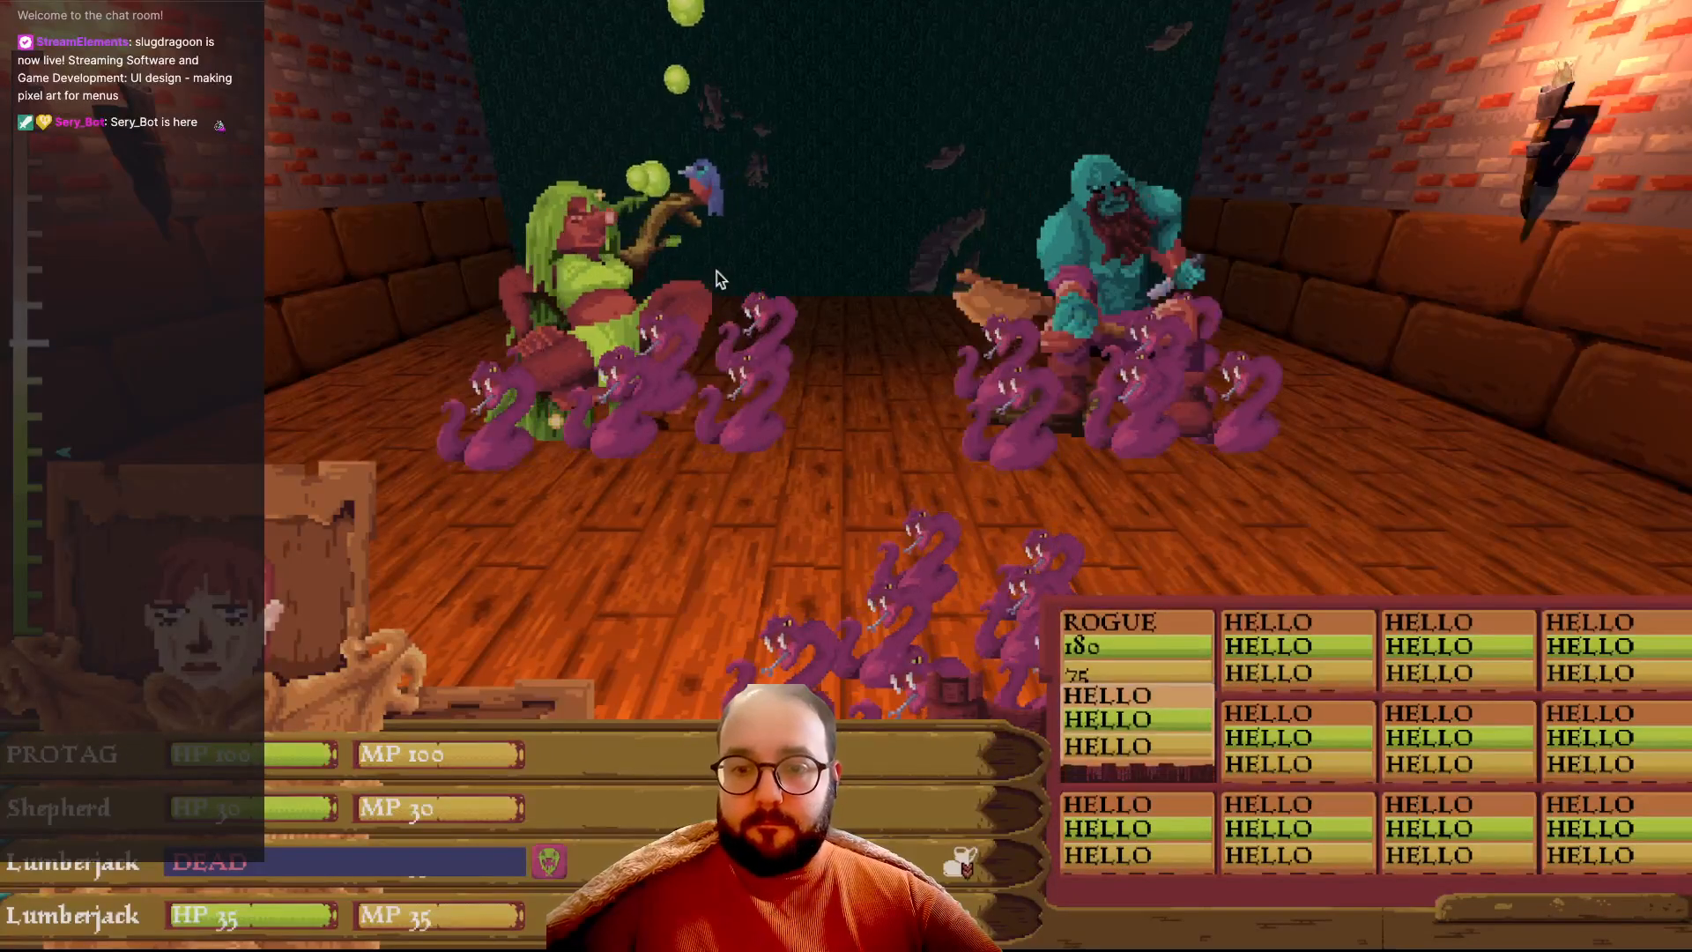
key(Right)
key(Left)
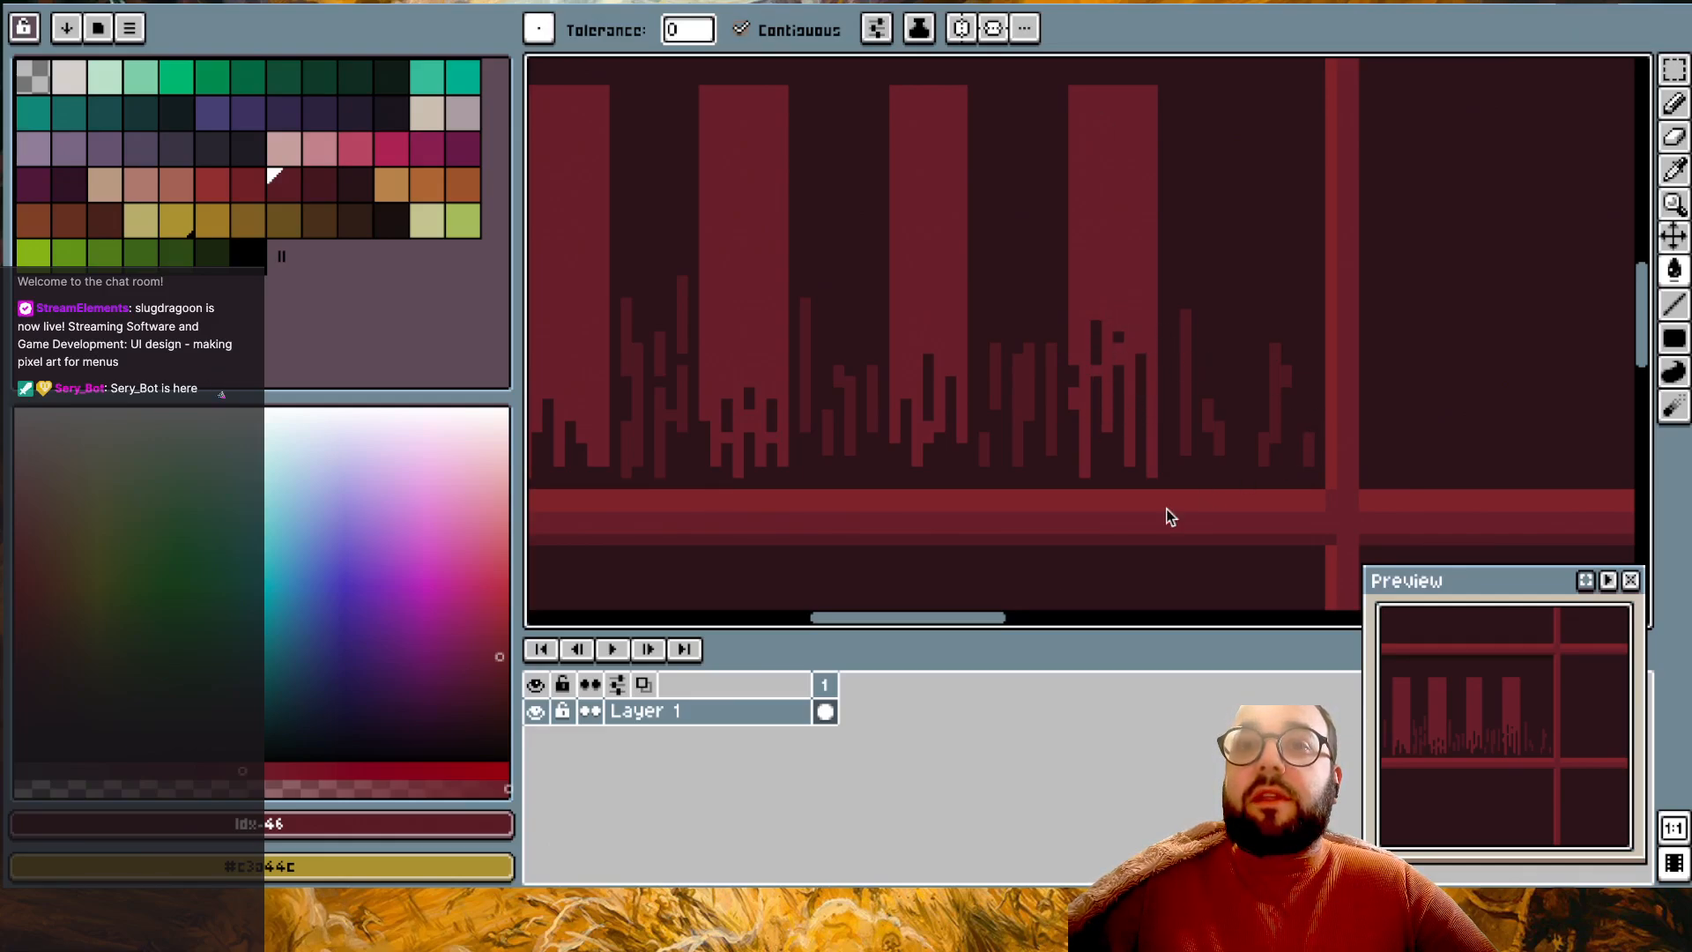
- Return to the sprite and shorten the tall notches in the fourth column's base by covering their upper parts in #702930
key(z)
click(1137, 282)
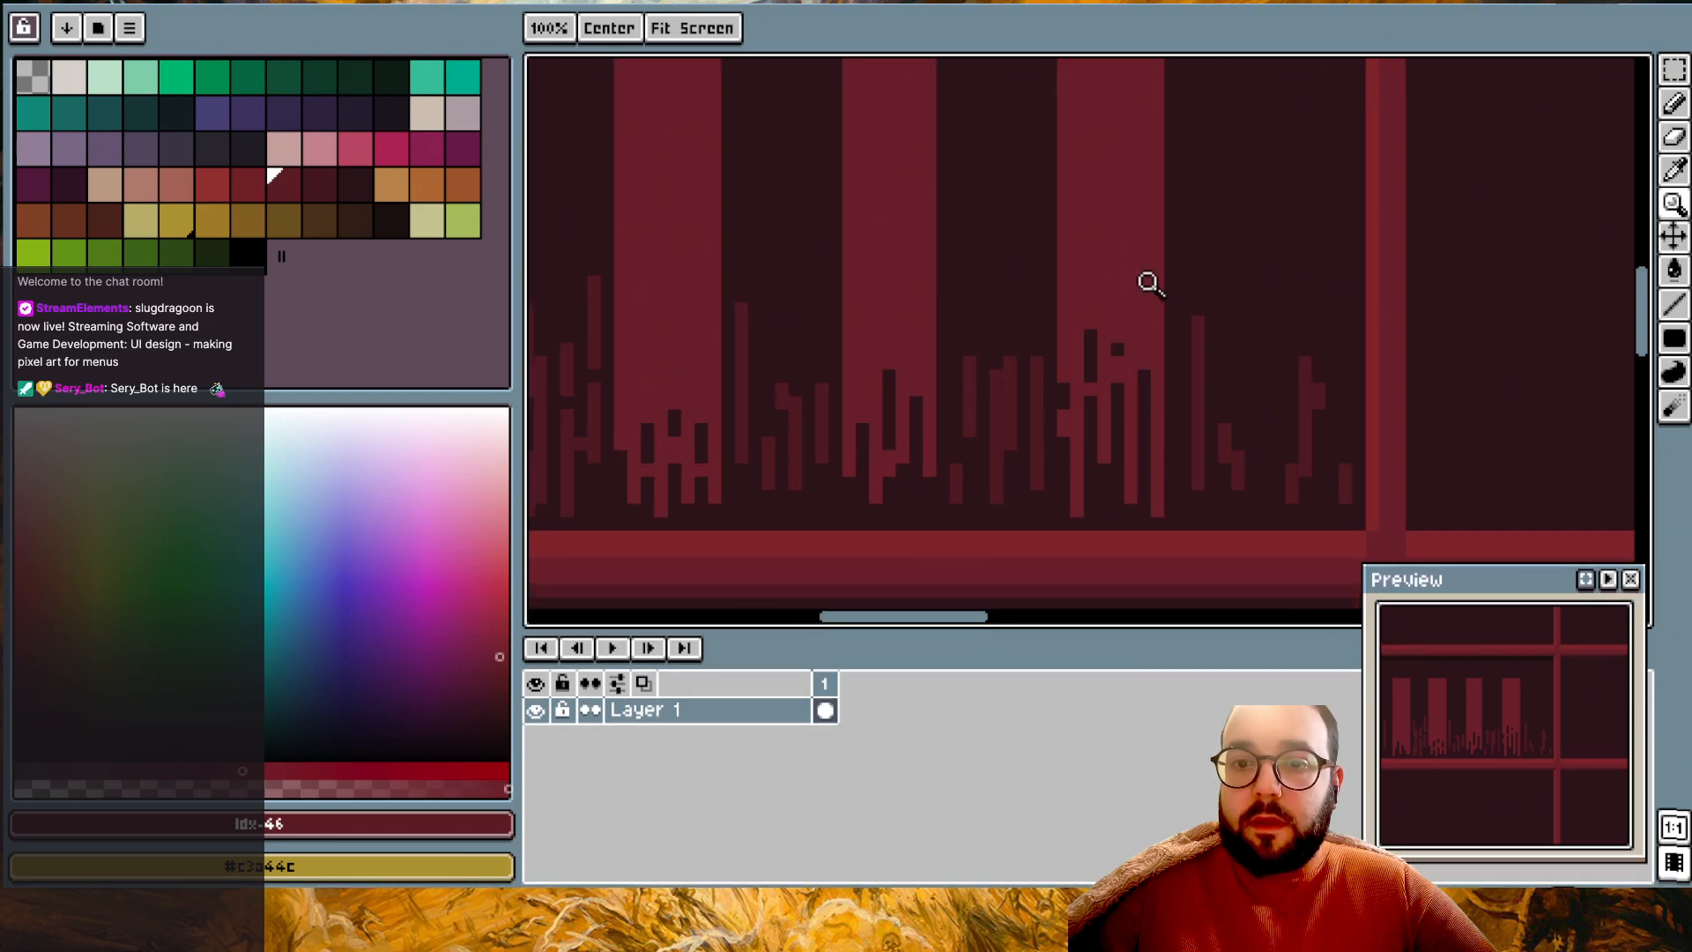
alt+click(1126, 143)
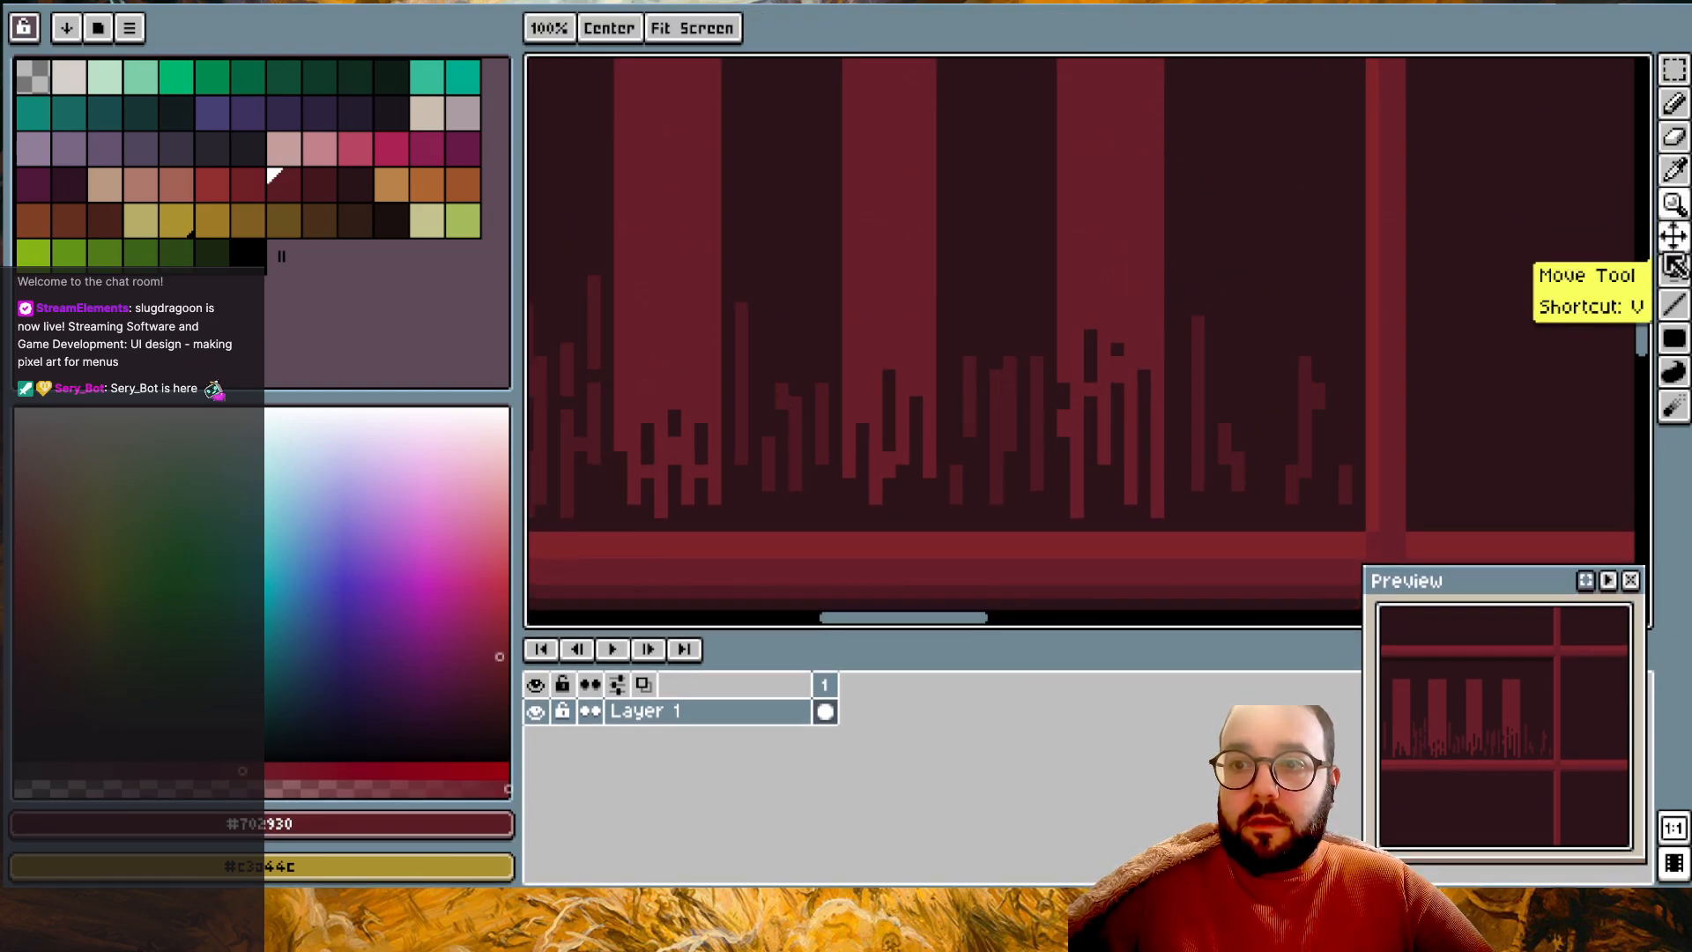
click(1674, 339)
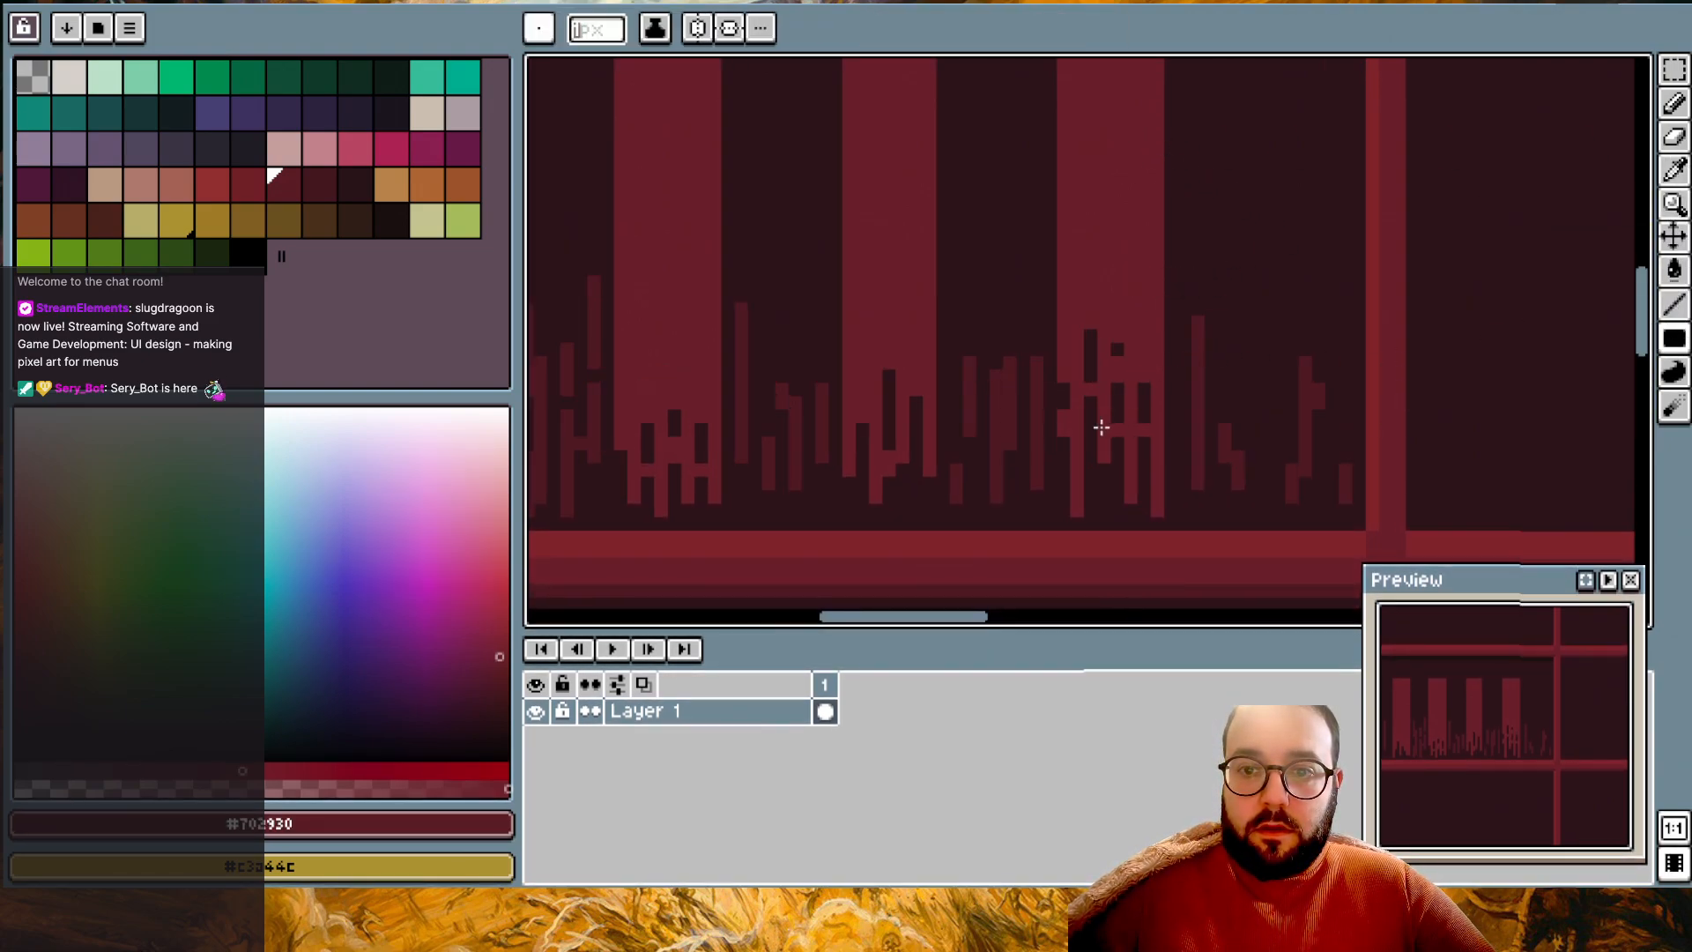
alt+click(1090, 353)
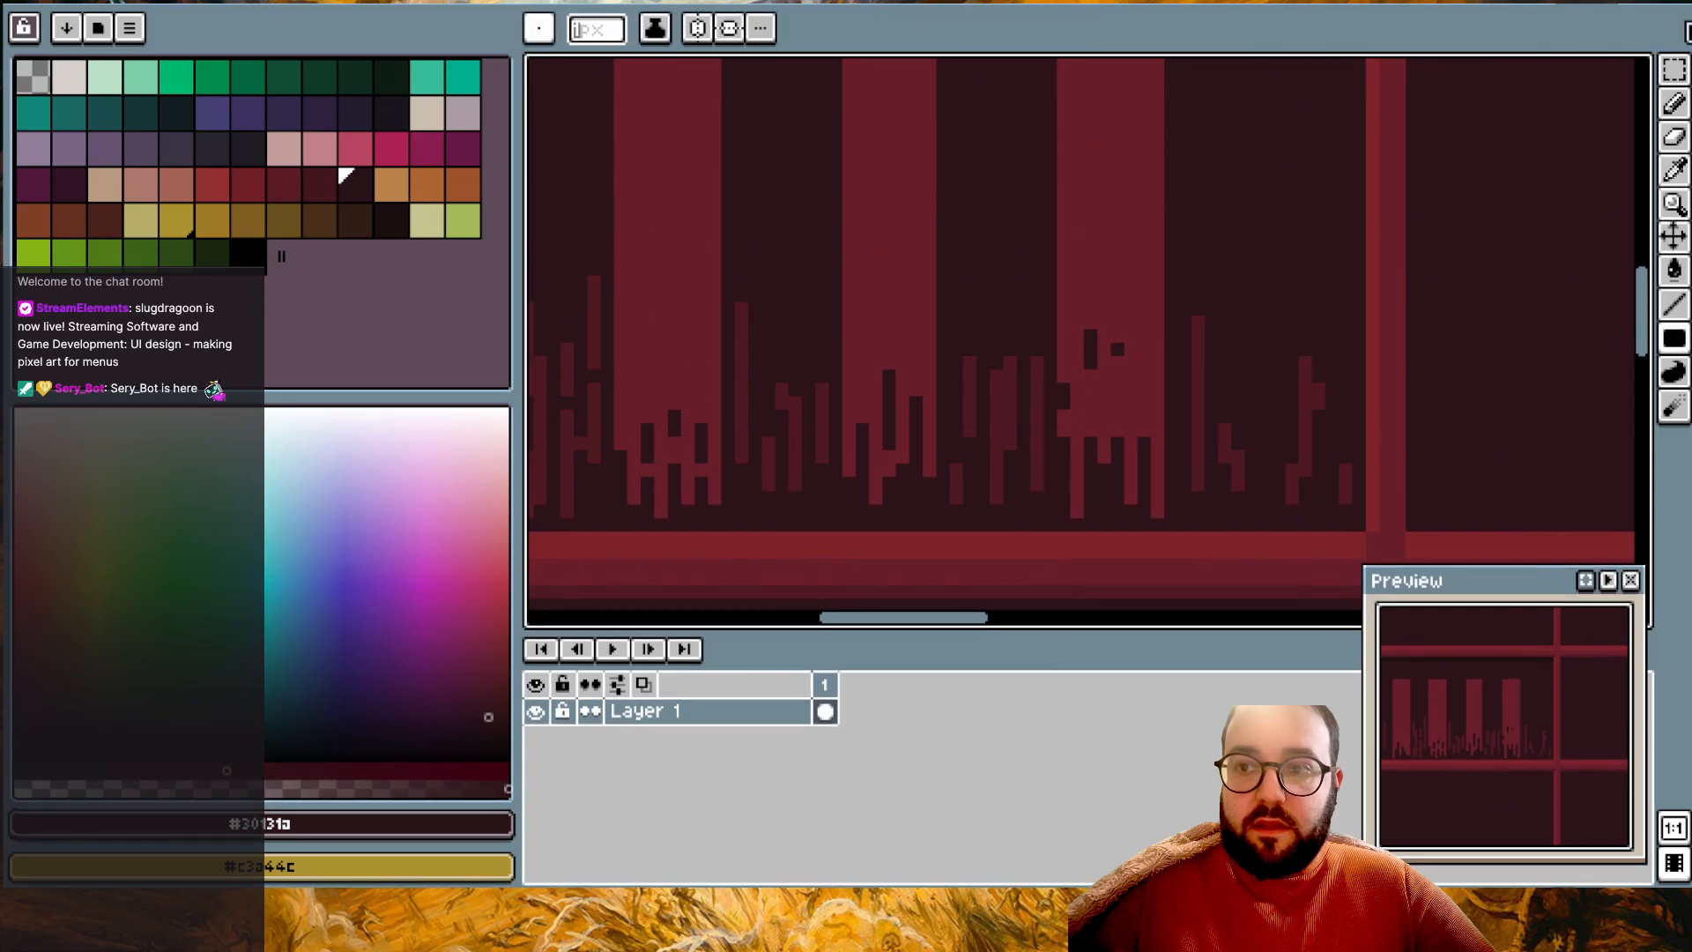
- Move the two detached marks in the fourth column down and patch the hole left behind with #702930
click(1675, 70)
mouse_move(1090, 376)
mouse_down()
mouse_move(1118, 324)
mouse_move(1104, 386)
mouse_up()
alt+click(1117, 241)
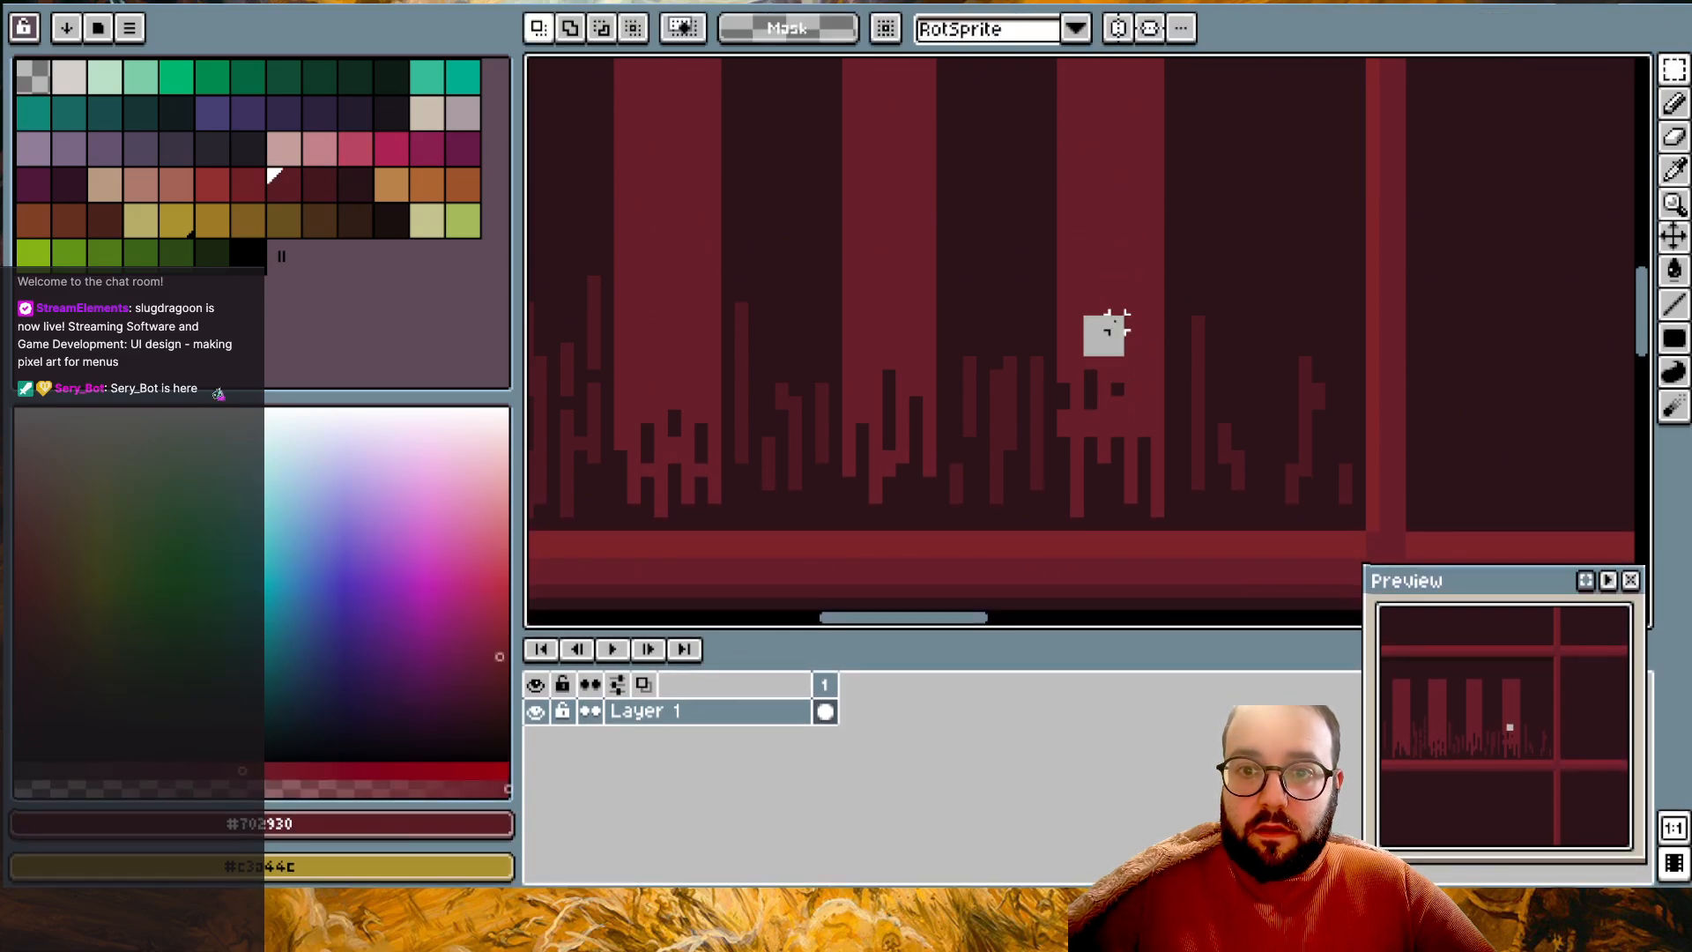
click(1674, 372)
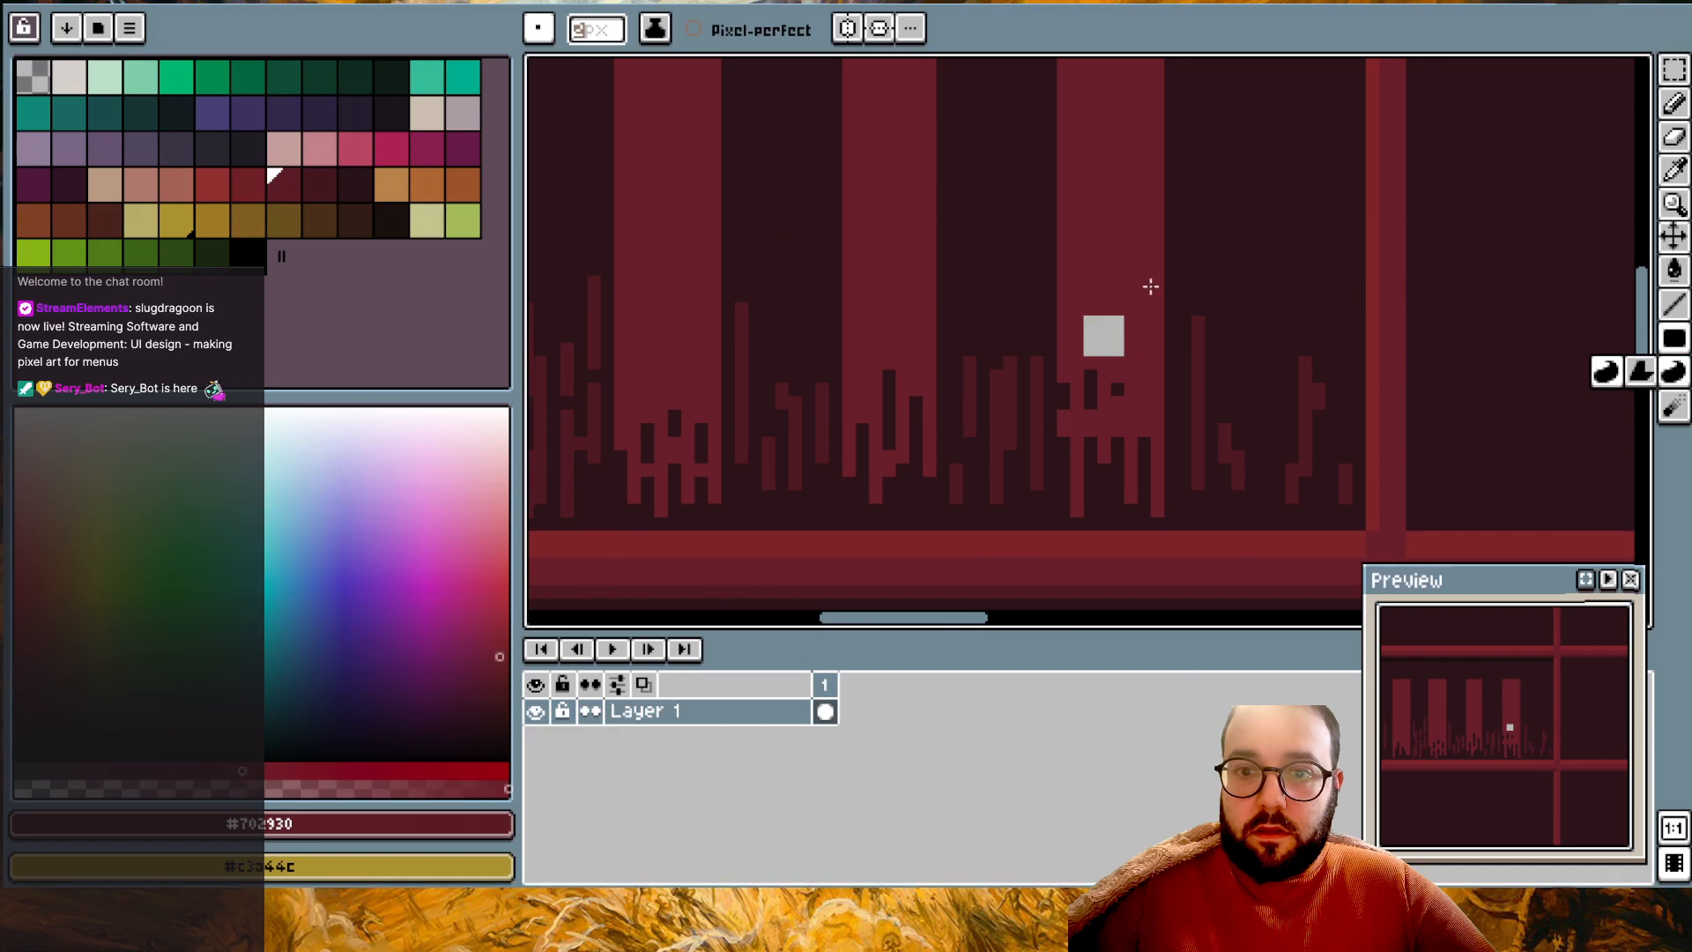
key(b)
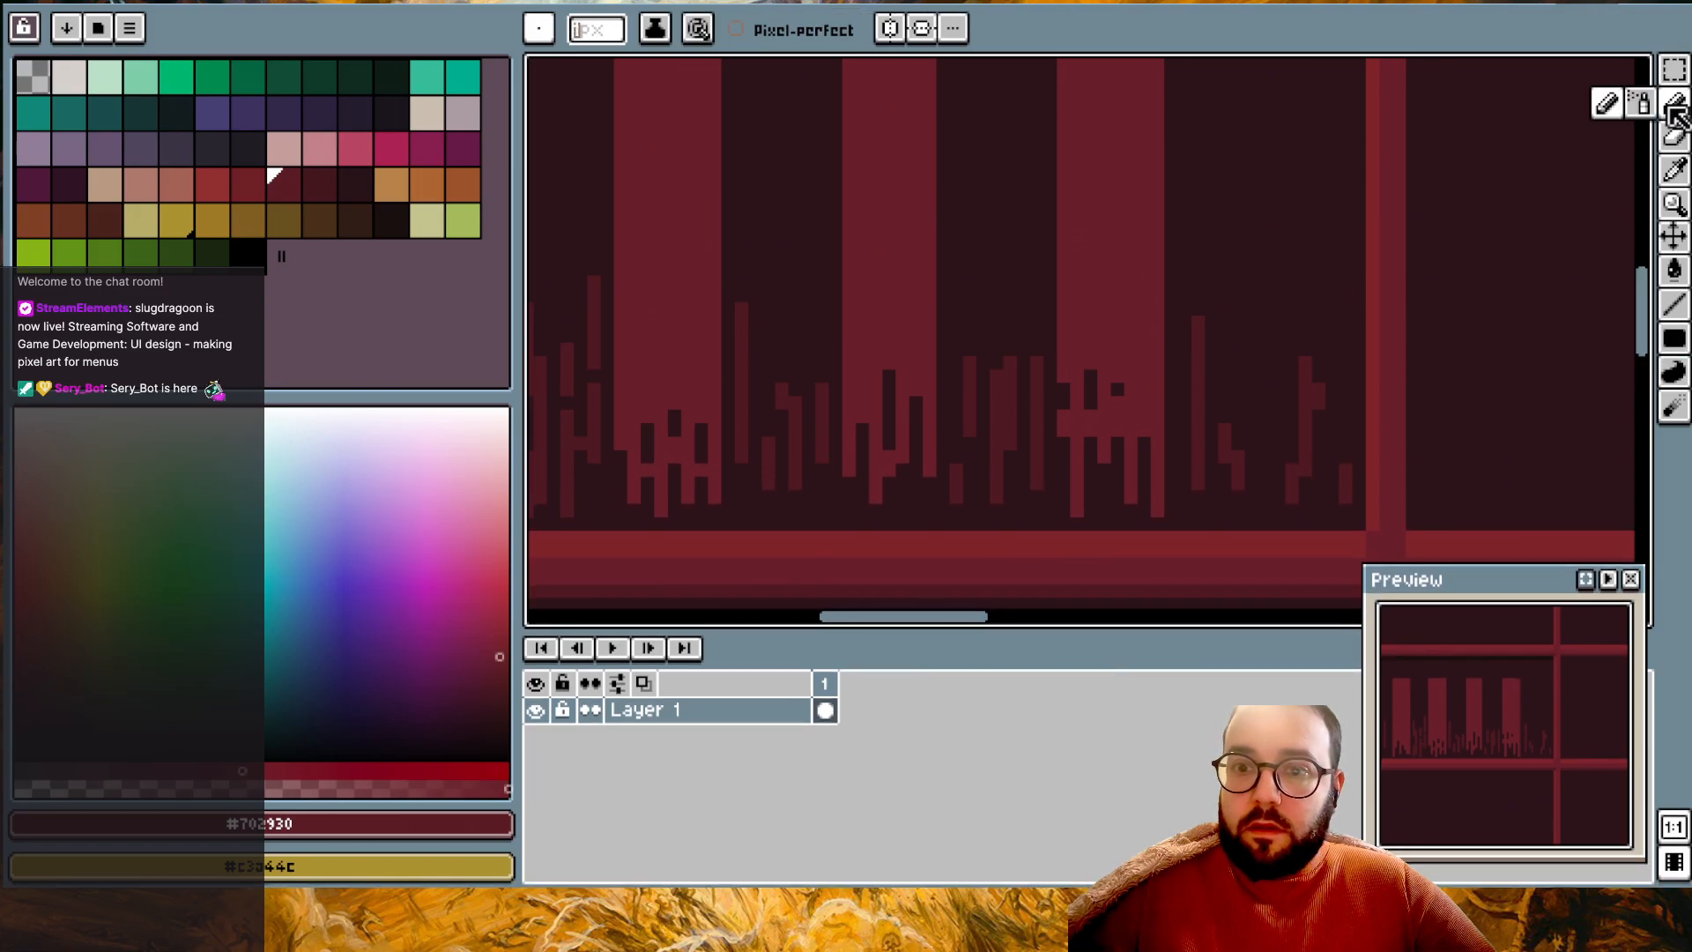
- Shorten the rightmost notches in the fourth column's base in #702930 and add a small detached mark above in #30131a
drag(1143, 455, 1144, 443)
alt+click(1114, 420)
key(alt)
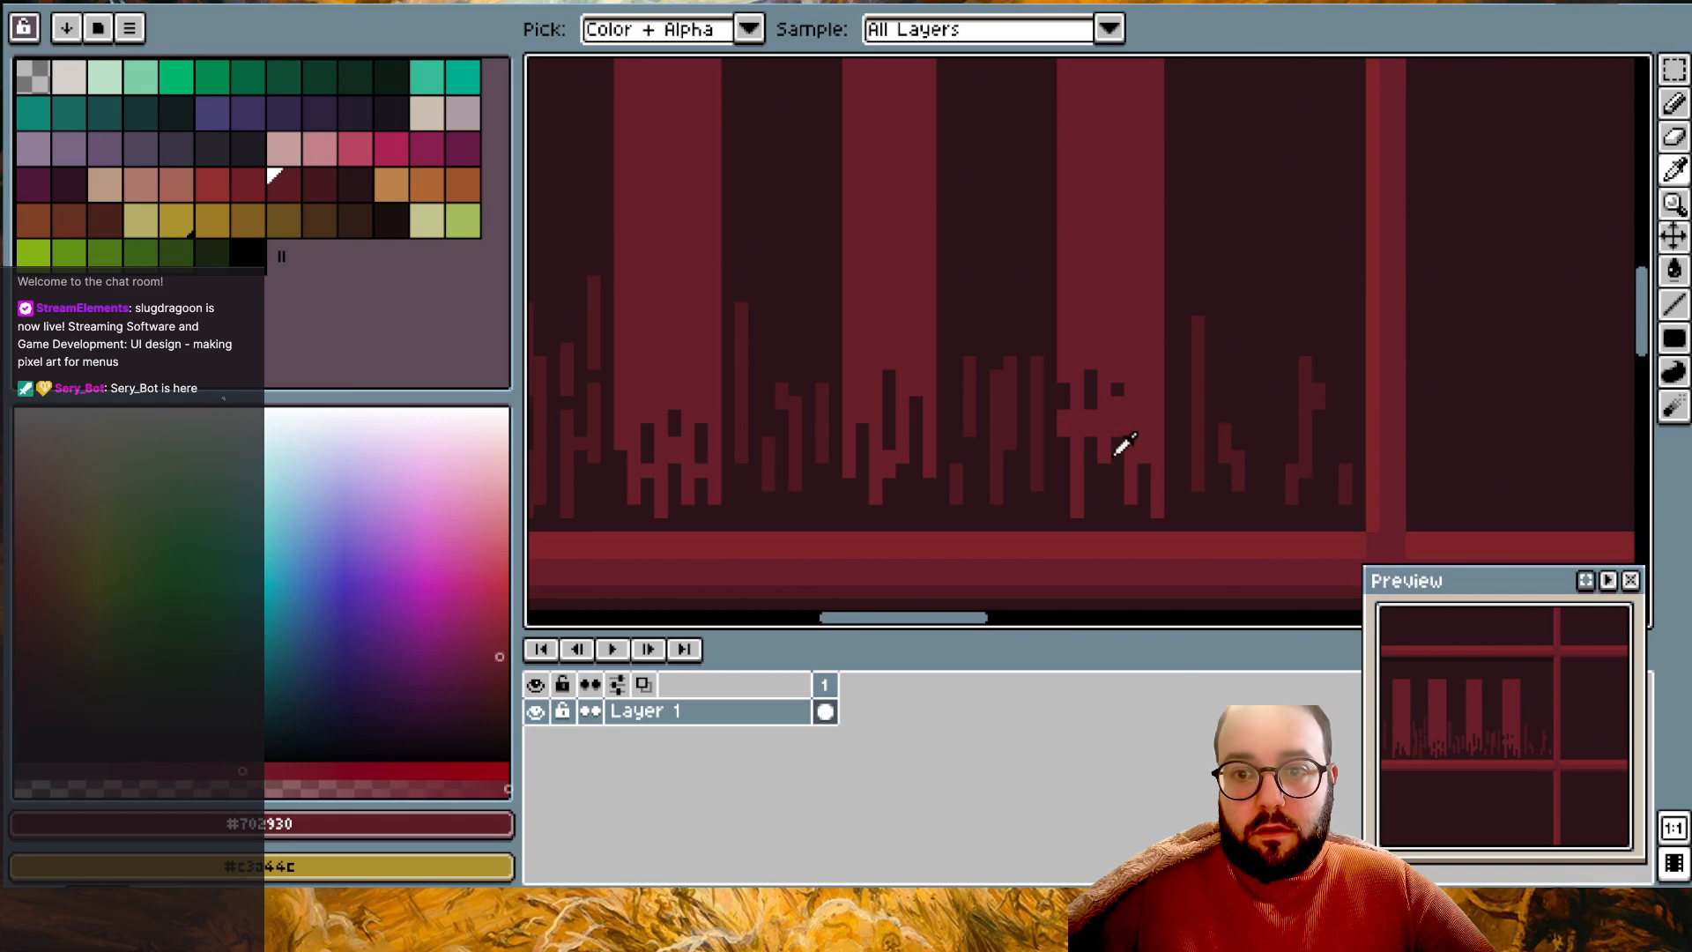
scroll(1204, 389, down, 1)
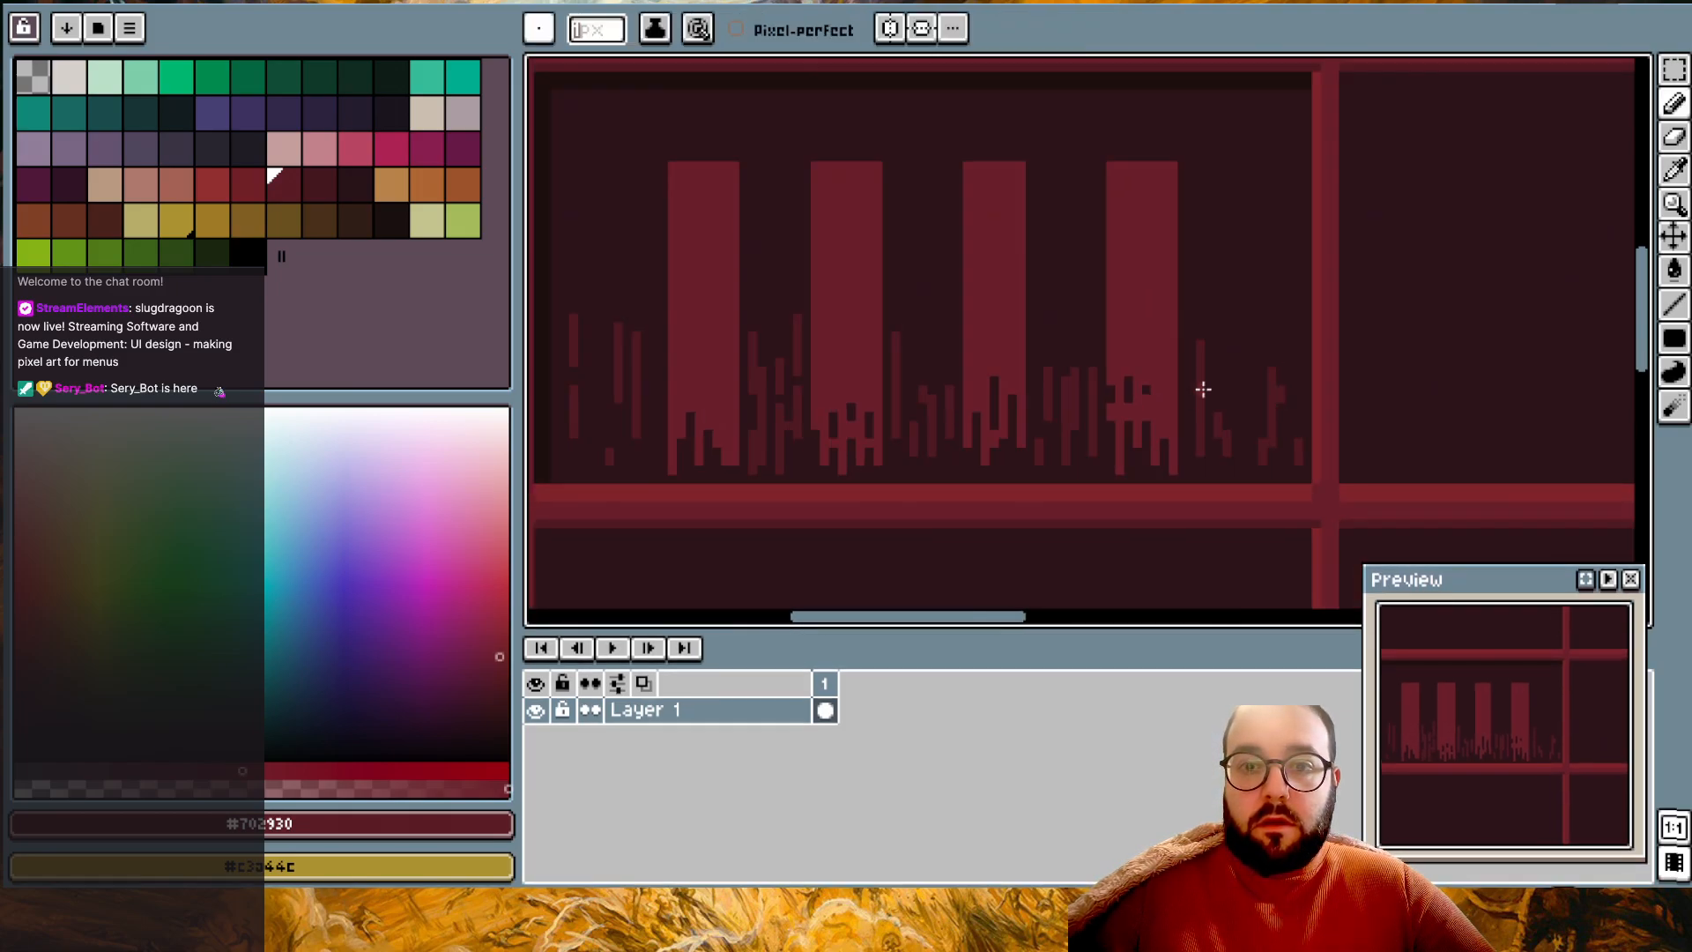
scroll(1164, 397, up, 1)
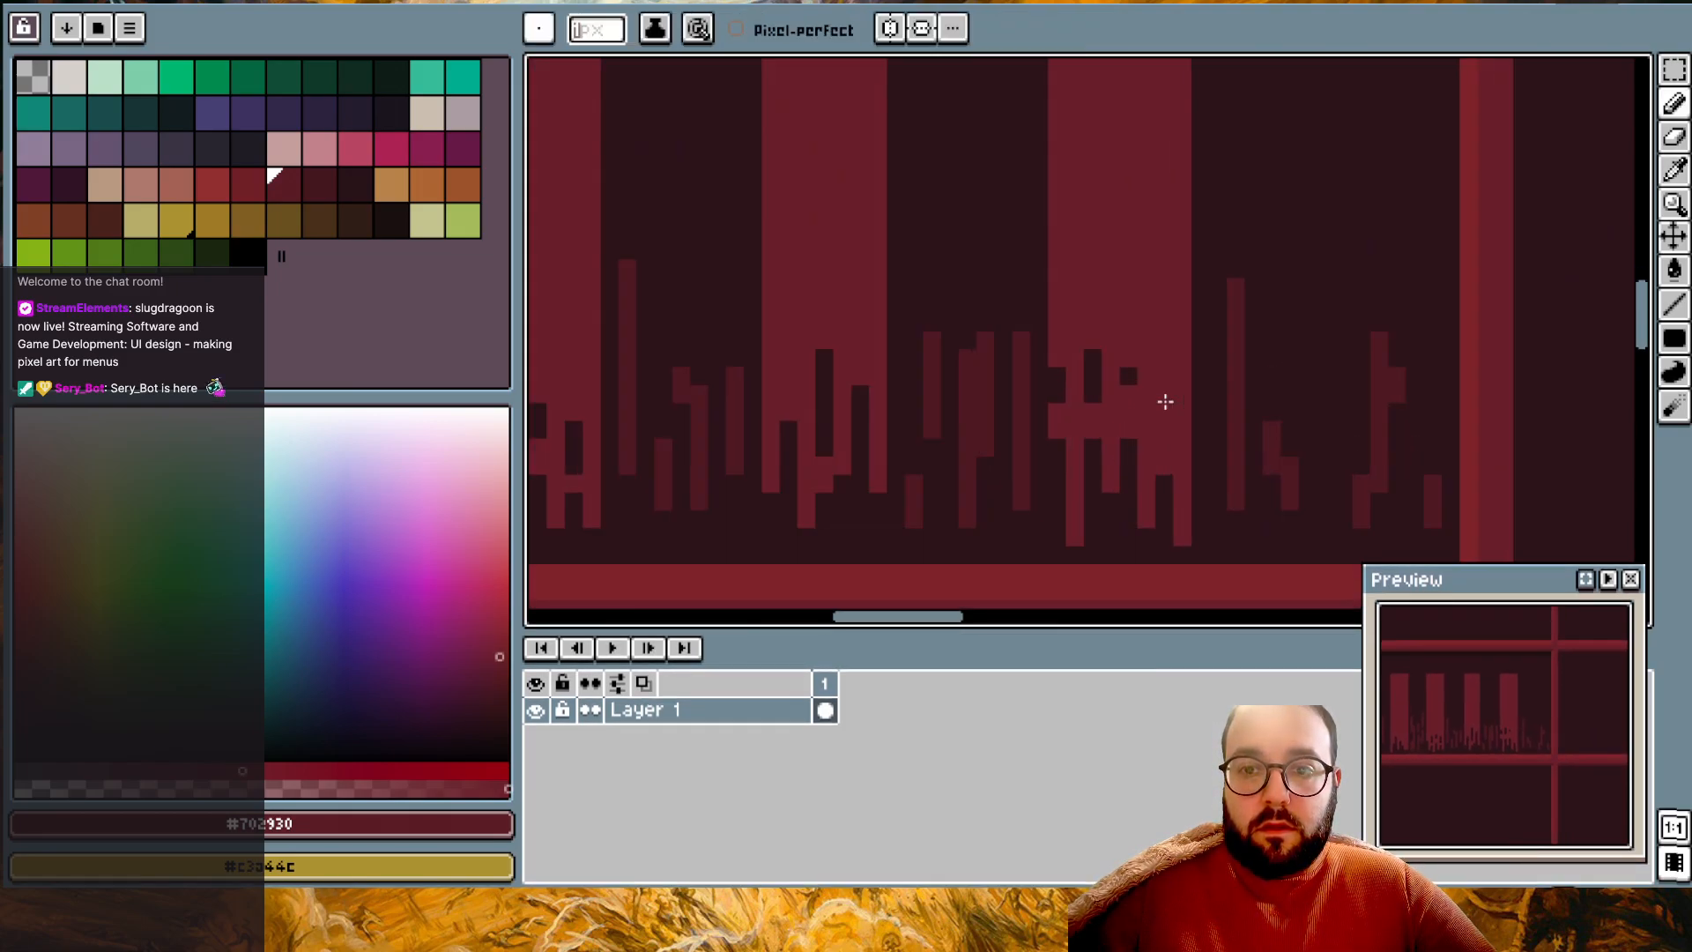
alt+click(1163, 493)
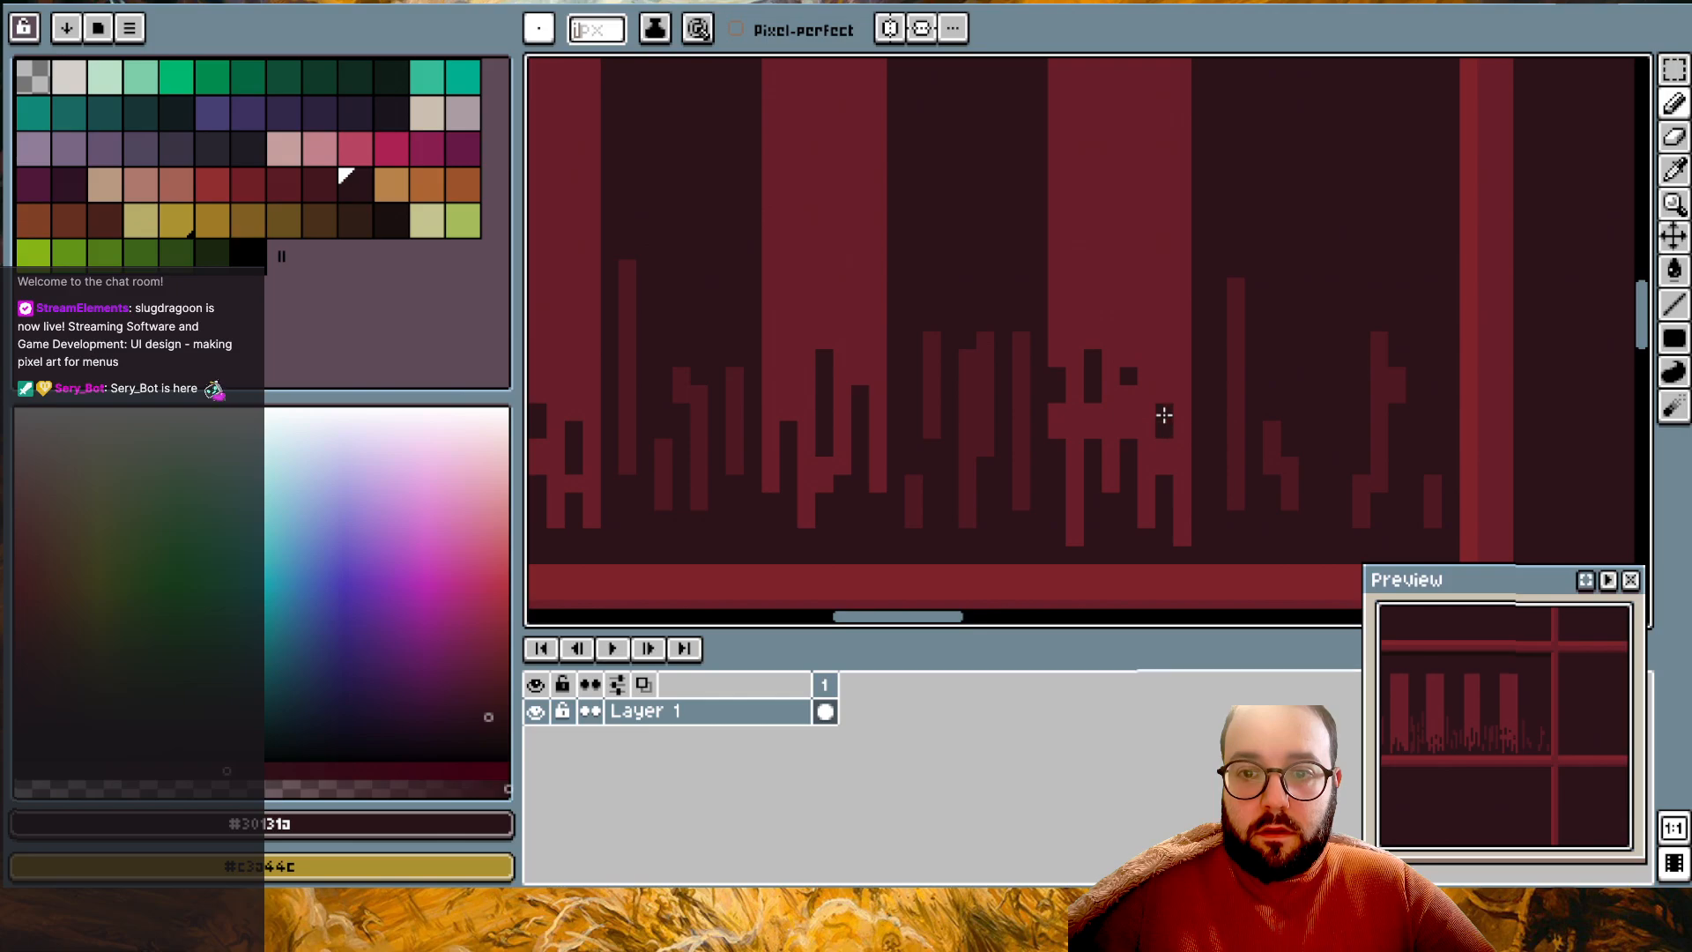
scroll(1257, 314, down, 2)
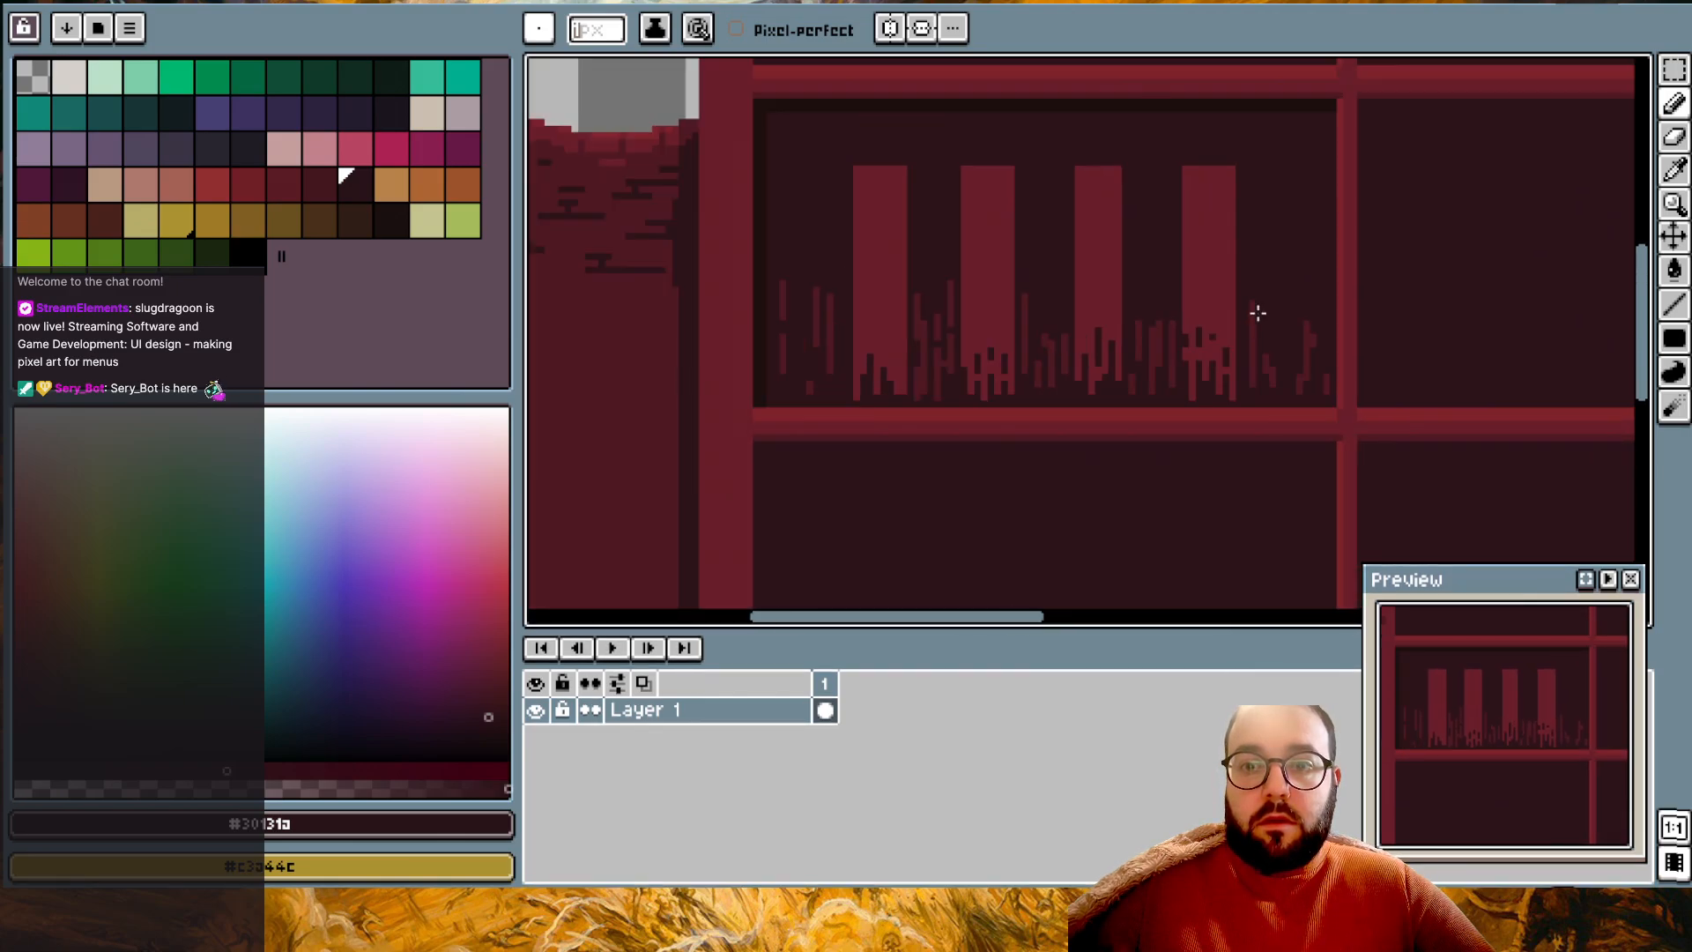
- Pick up the colour #702930 from the fourth column's base and save the sprite
scroll(1258, 312, up, 1)
alt+click(1167, 379)
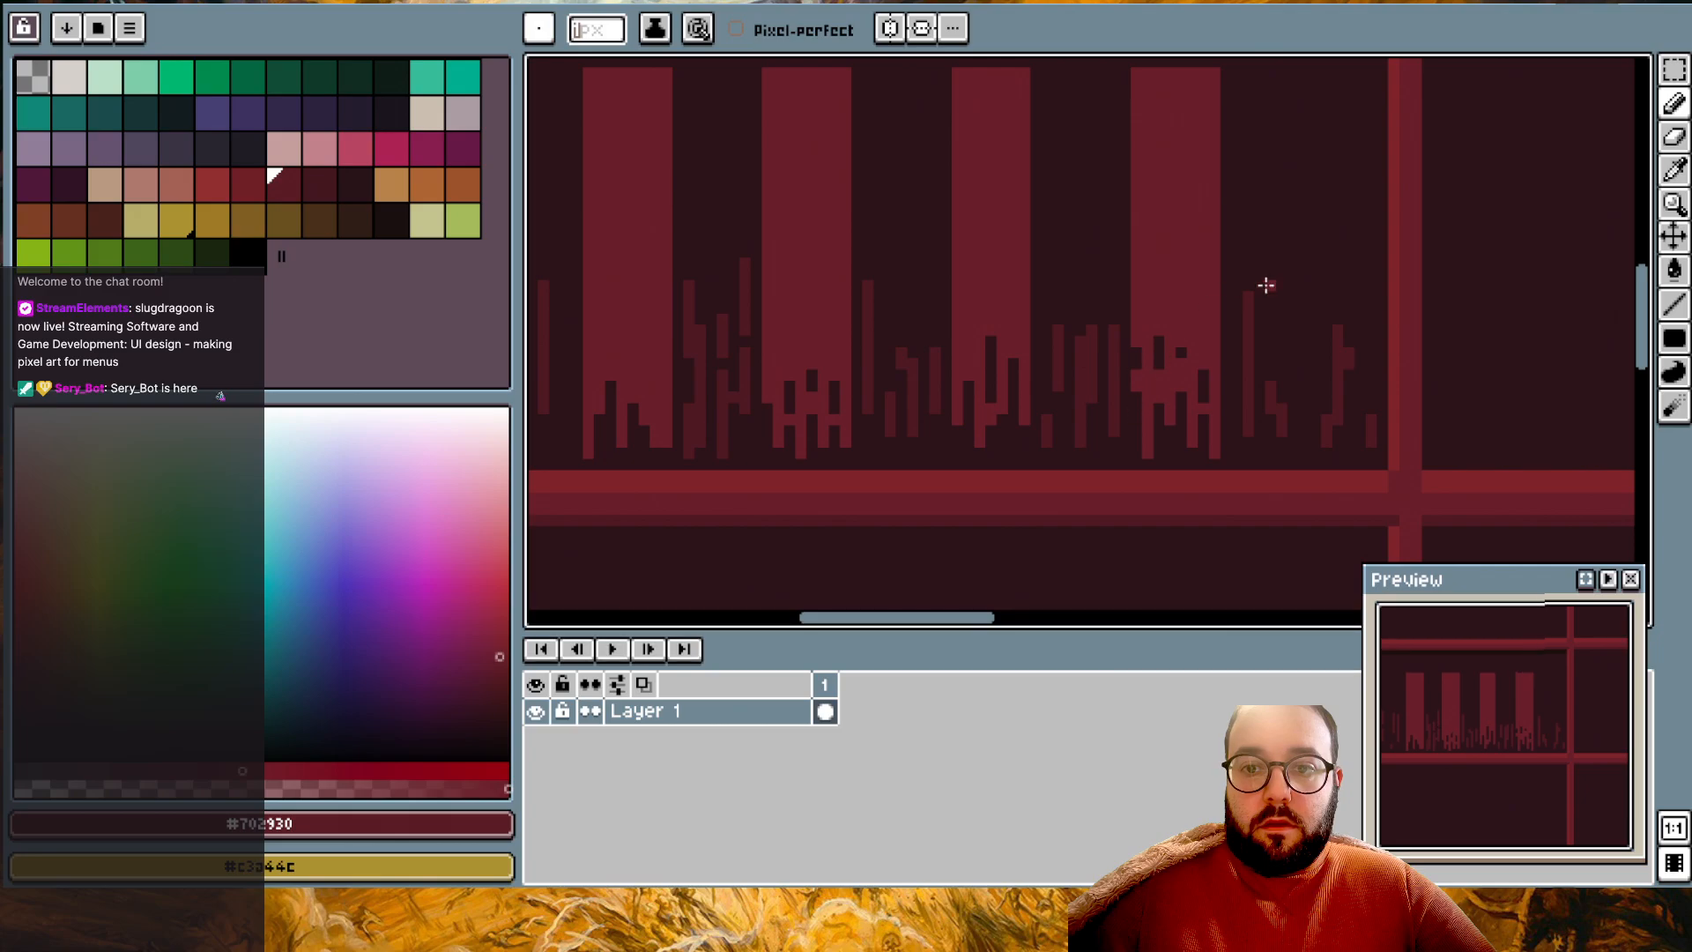
scroll(1170, 420, up, 1)
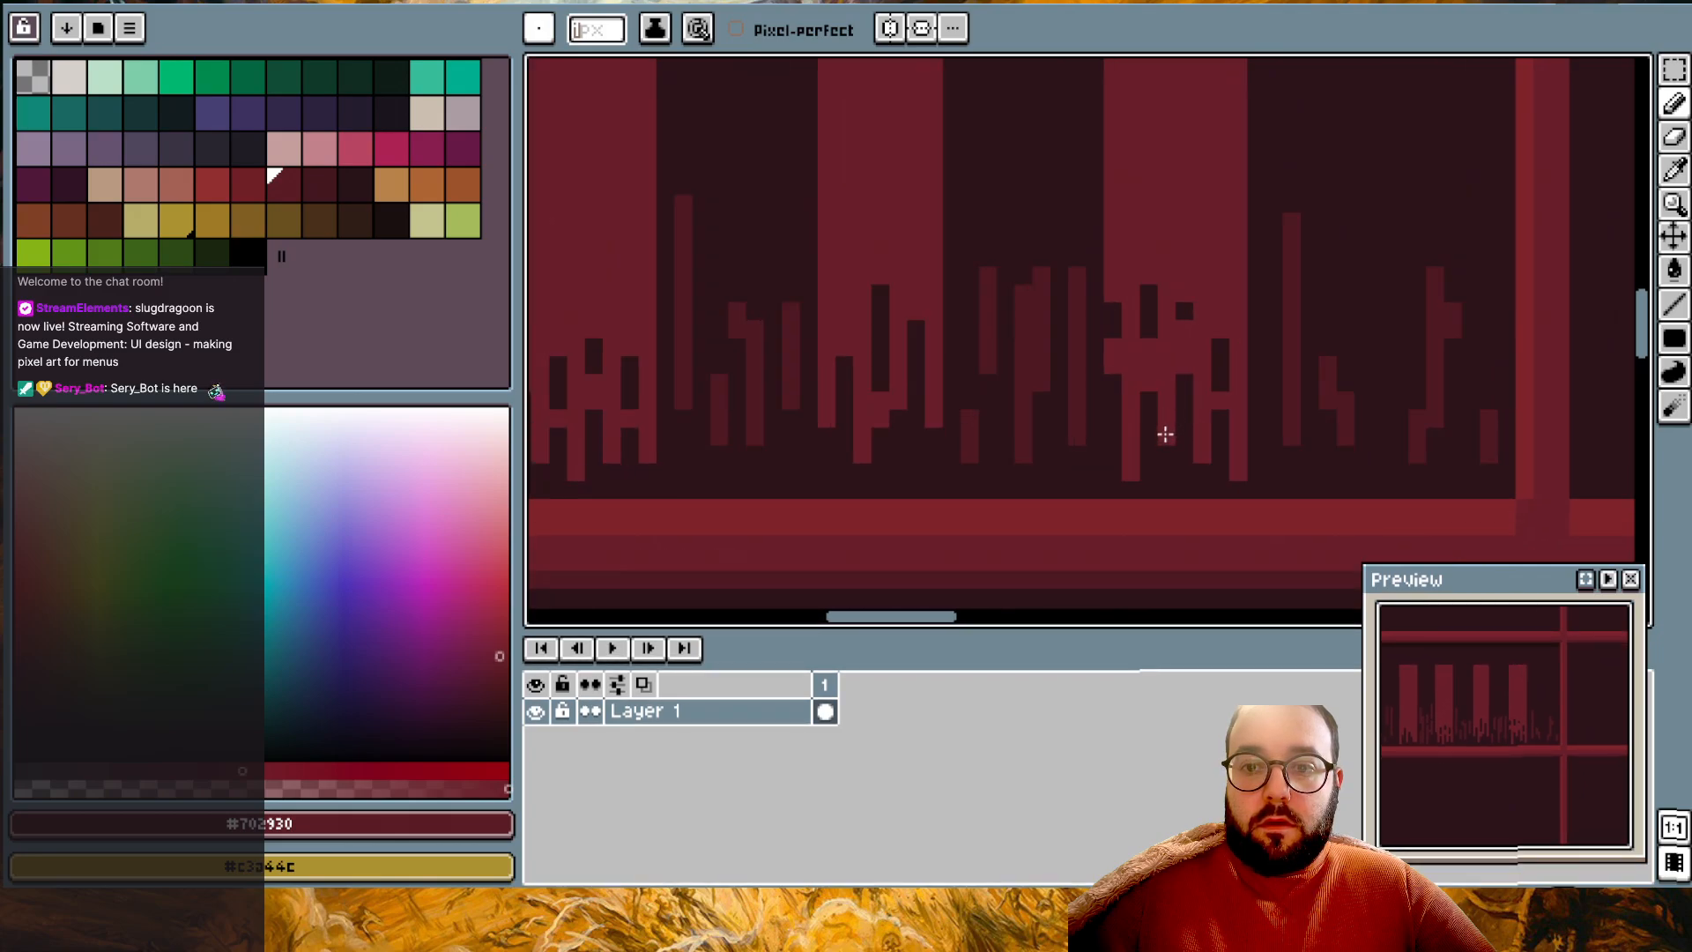
scroll(1269, 234, down, 3)
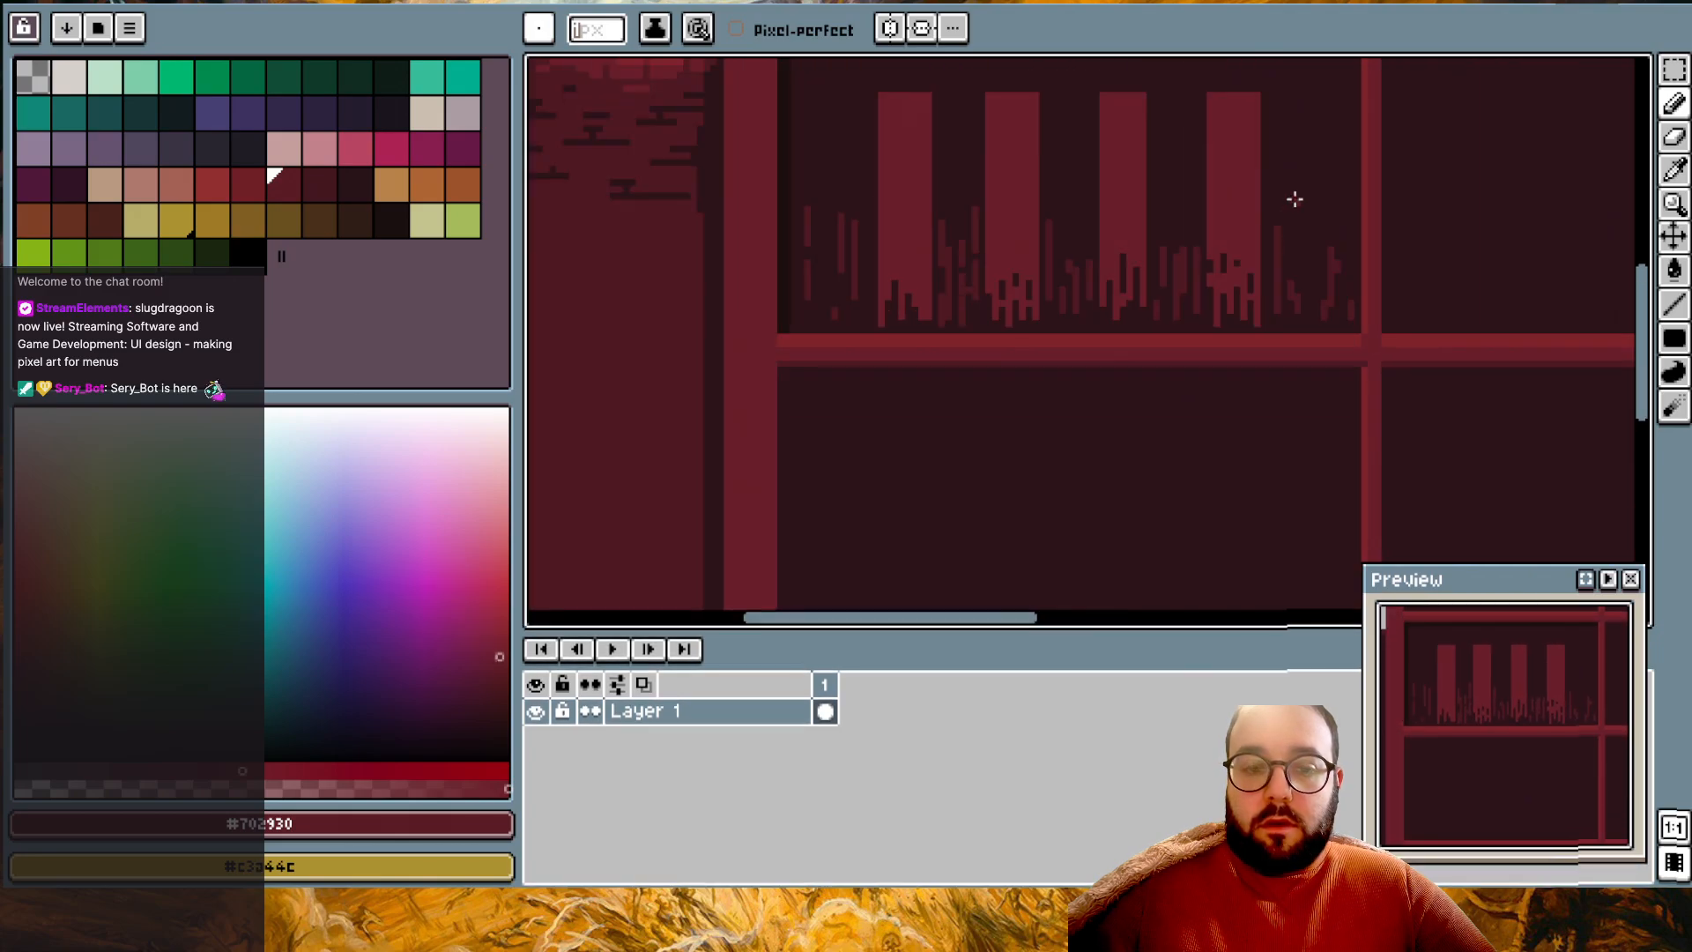
key(ctrl+s)
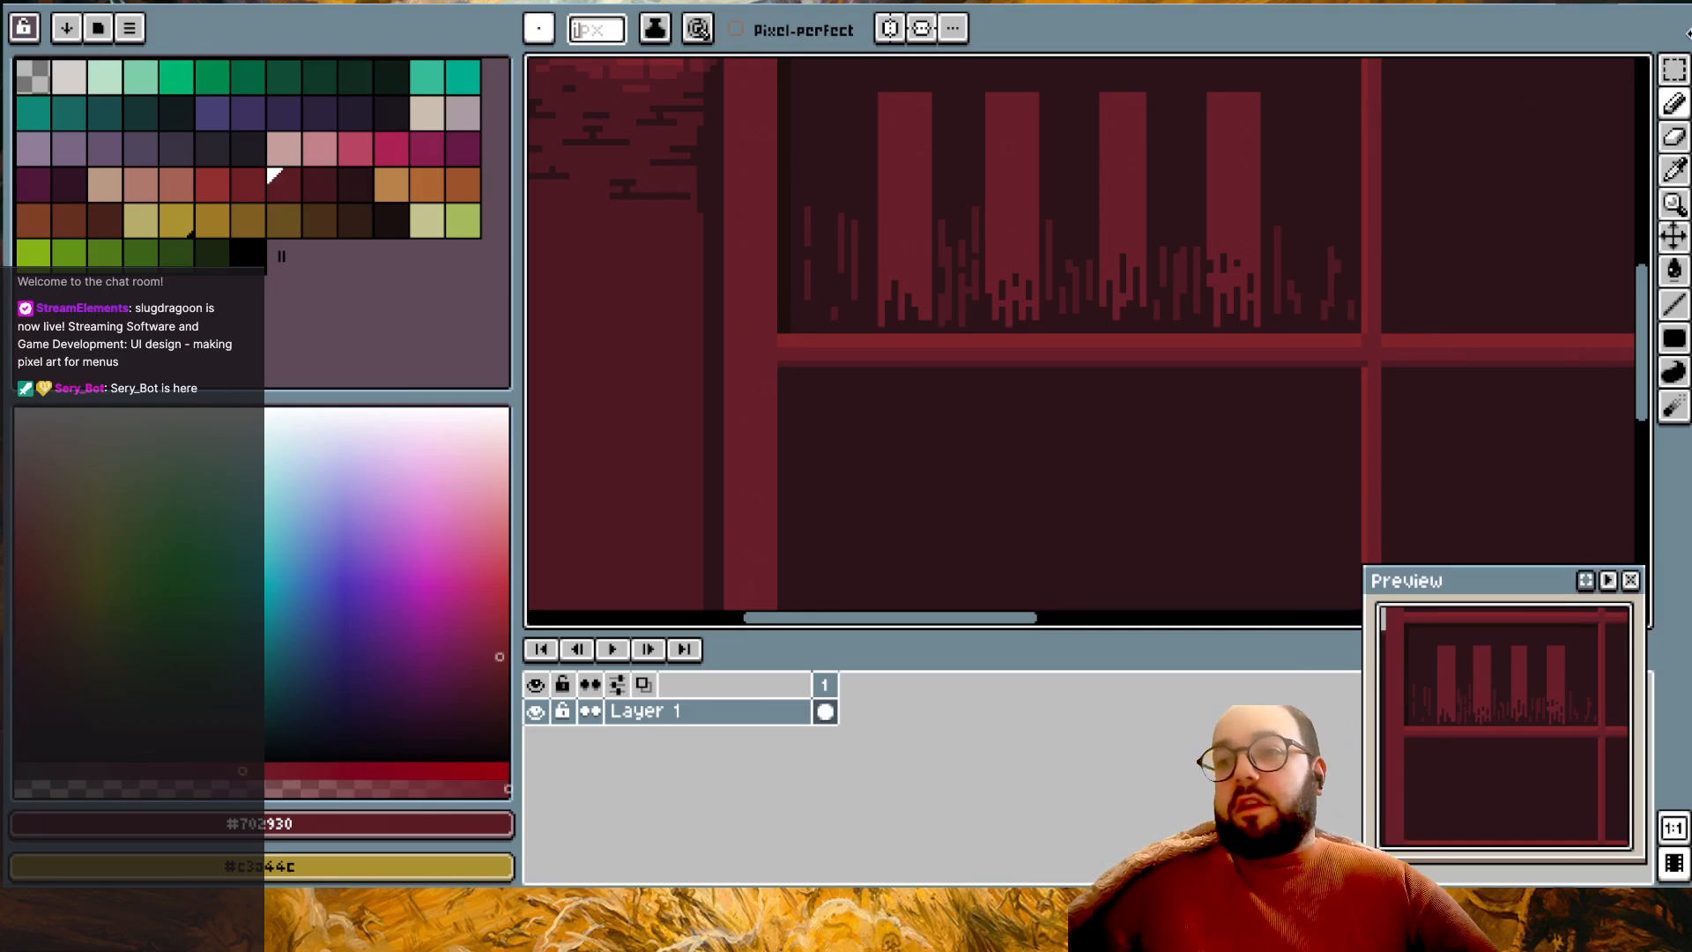
- Sample the near-black shadow colour and try to thicken the shadow along the compartment's left edge freehand with the Pencil
key(shift+m)
scroll(1244, 229, up, 3)
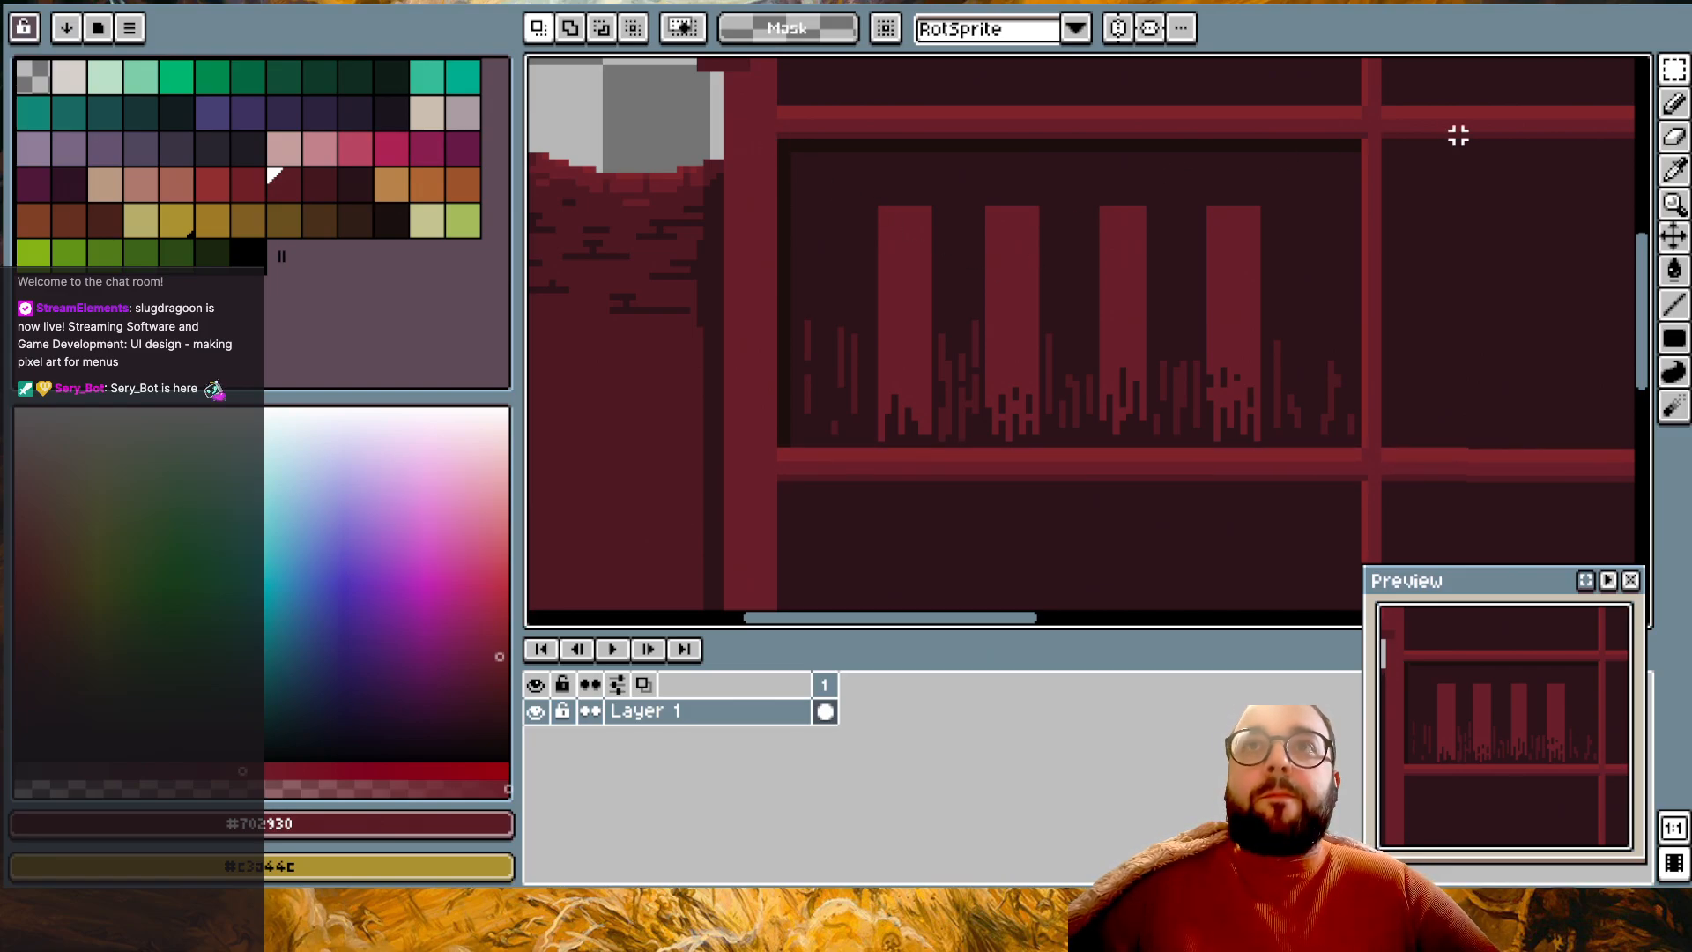
scroll(739, 243, up, 1)
key(i)
click(832, 182)
key(b)
scroll(925, 419, down, 2)
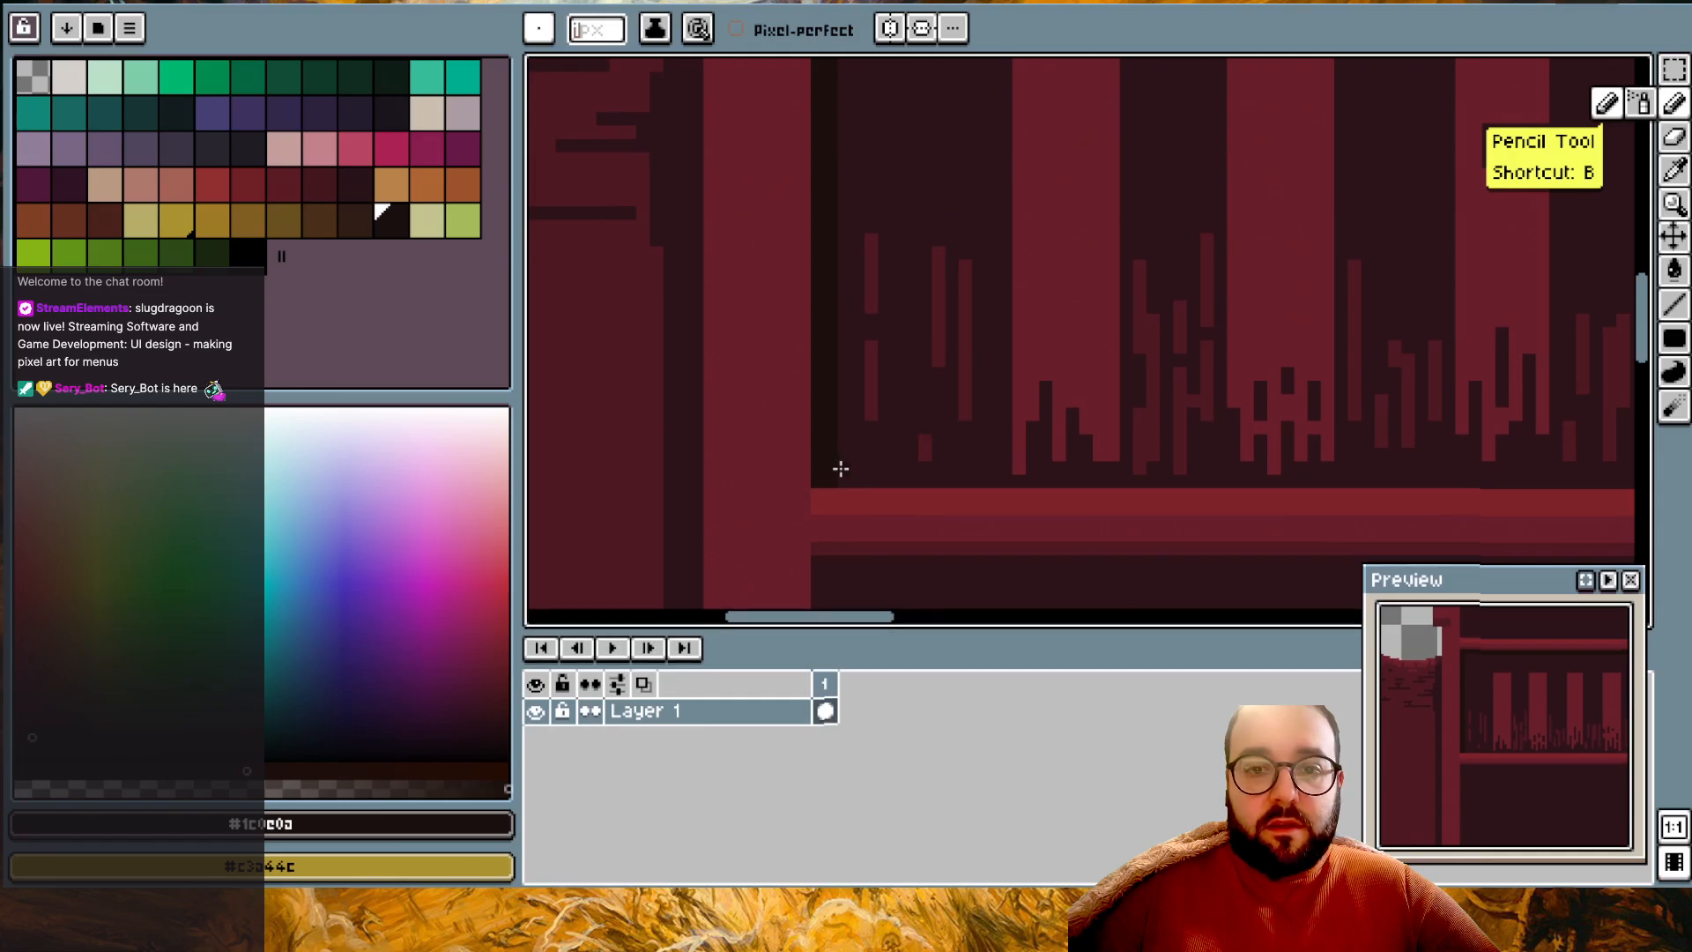
drag(838, 472, 855, 261)
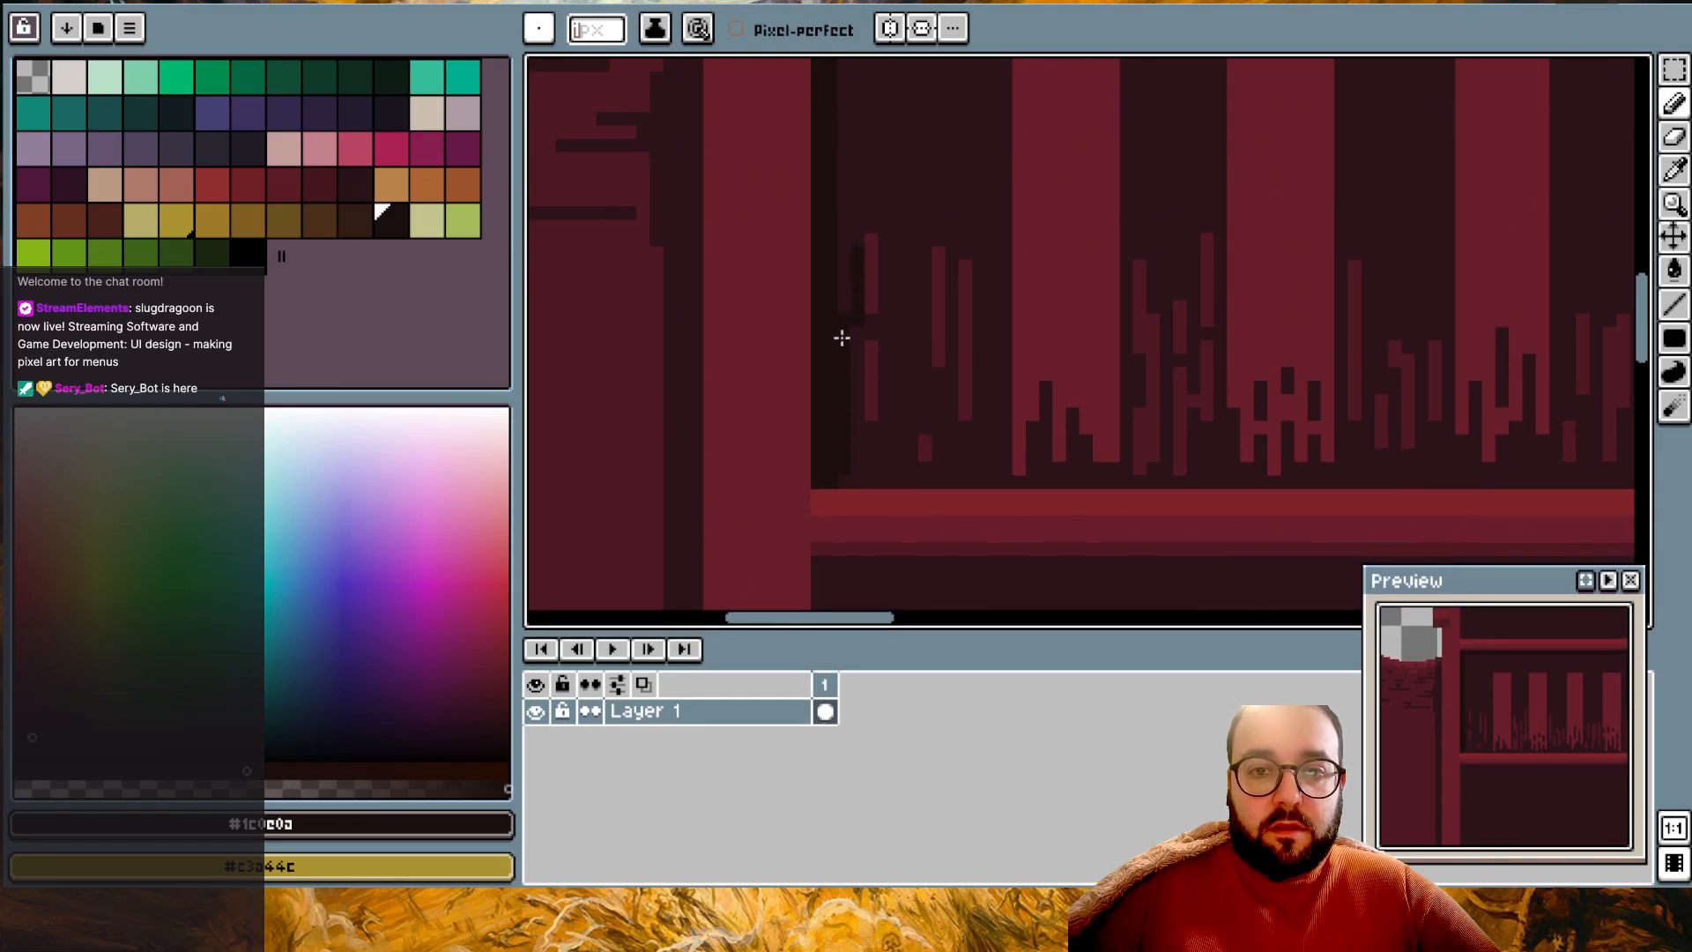
key(ctrl+z)
- Thicken the near-black shadows along the compartment's left and upper edges by one pixel using filled rectangles
key(u)
drag(841, 479, 859, 58)
scroll(804, 58, up, 2)
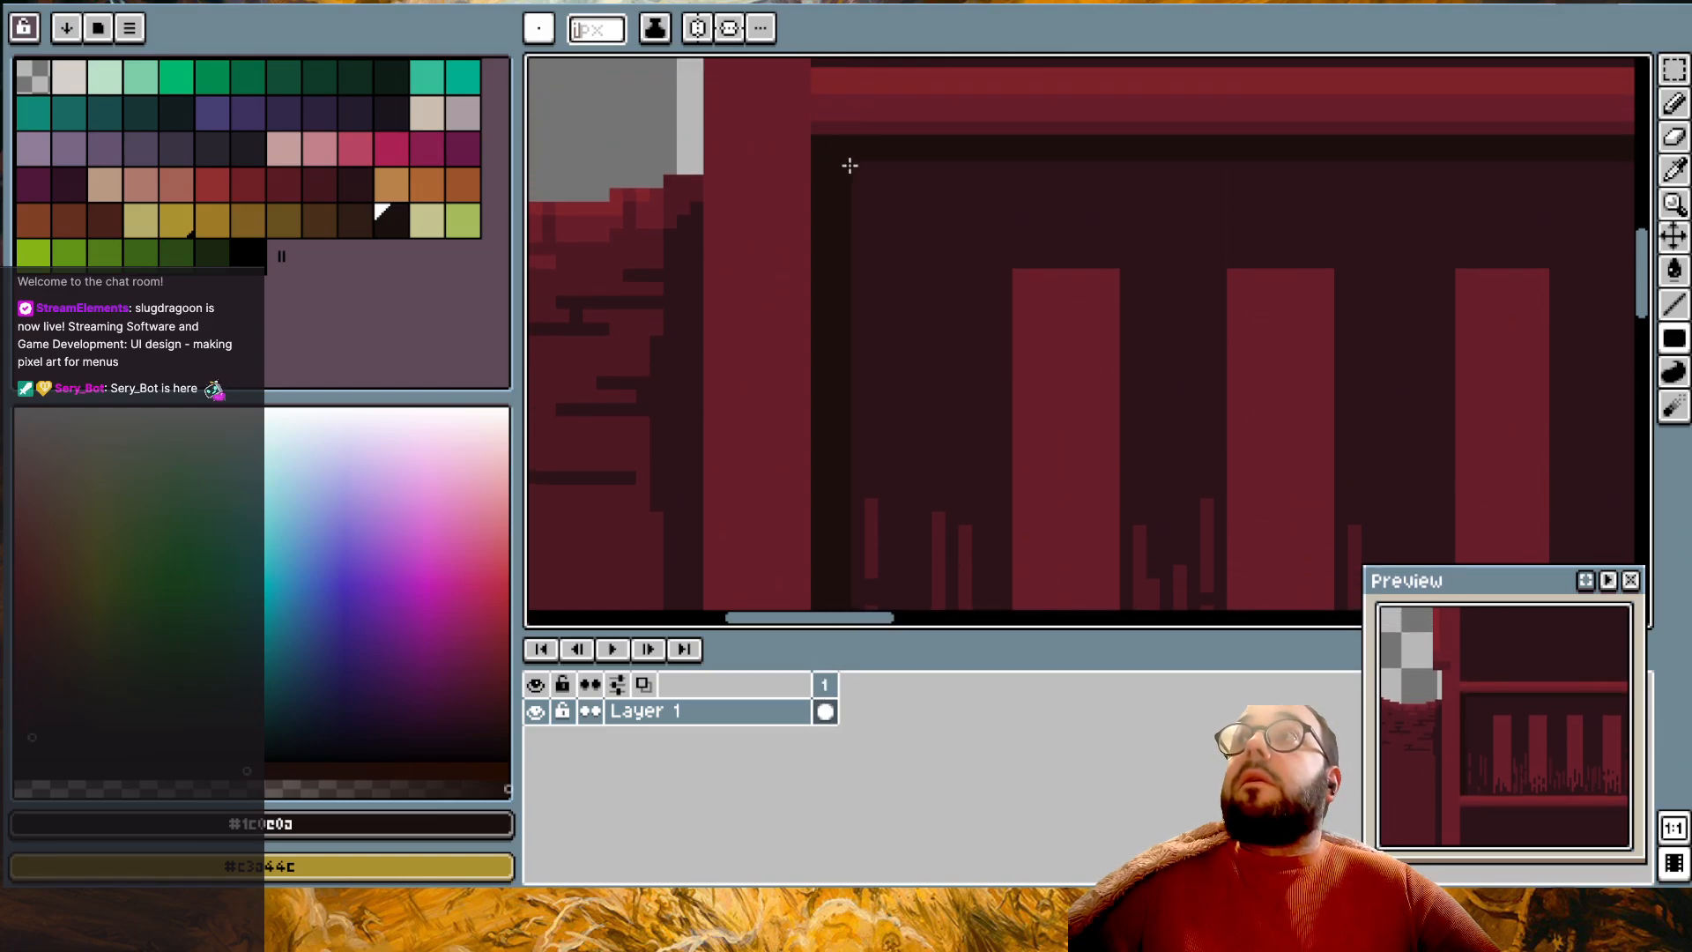
drag(850, 165, 1631, 144)
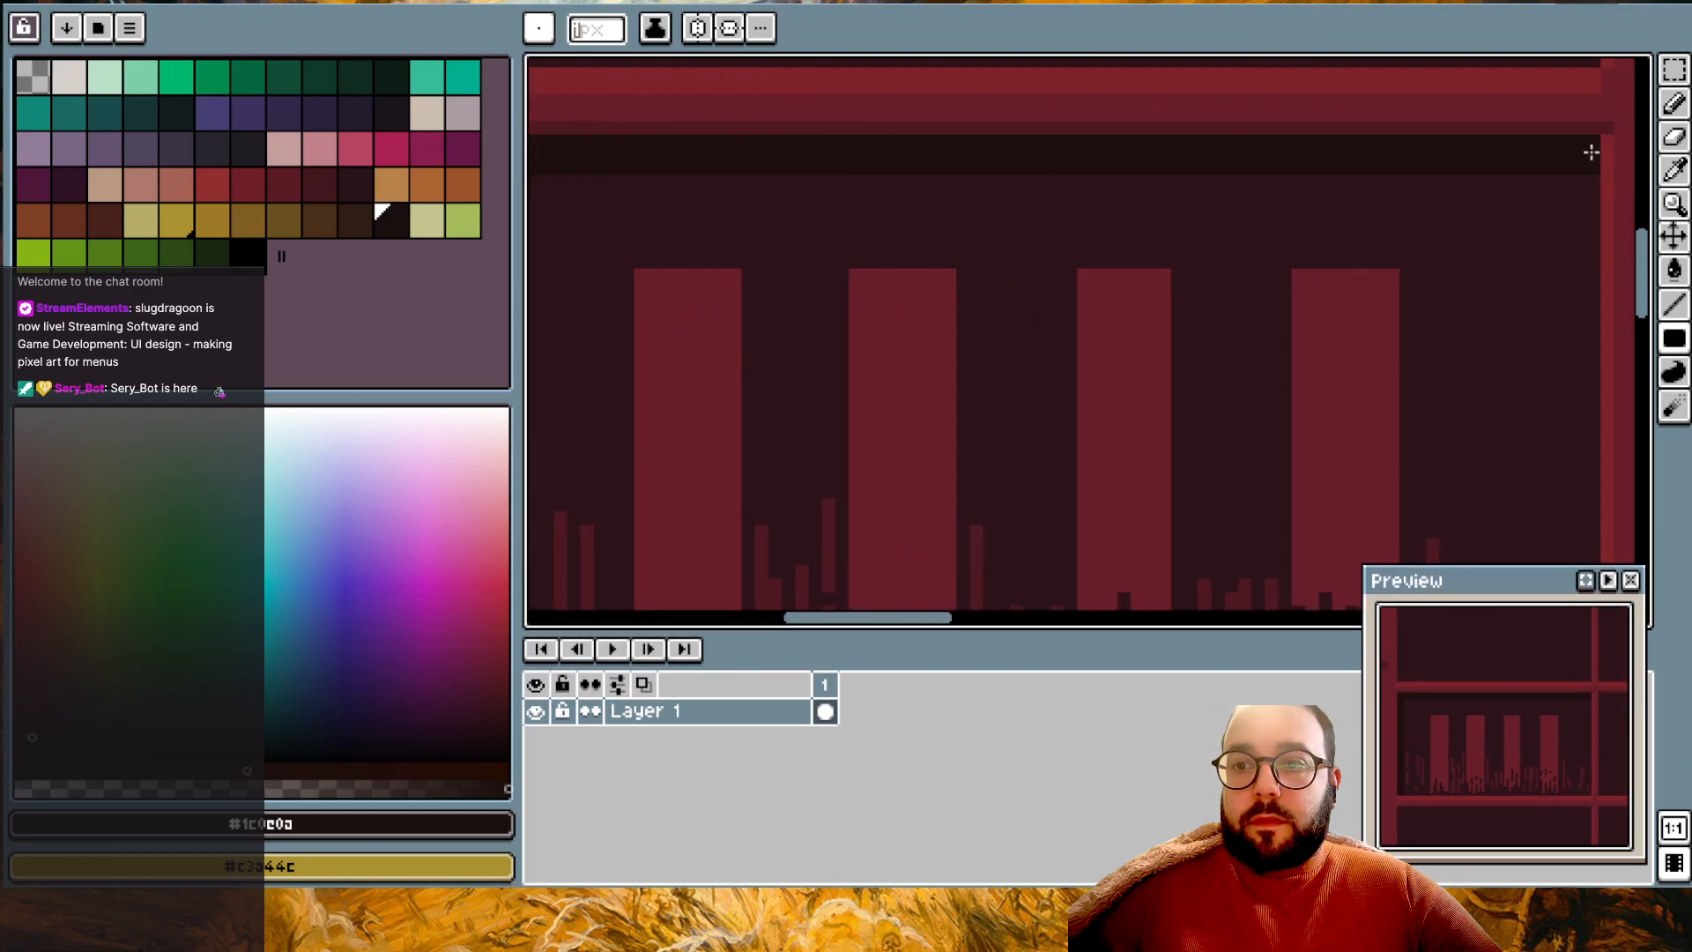
- Extend the near-black shadow in a stepped taper from the compartment's lower-left corner along its floor
scroll(1122, 291, down, 5)
scroll(1122, 291, left, 5)
scroll(959, 253, up, 3)
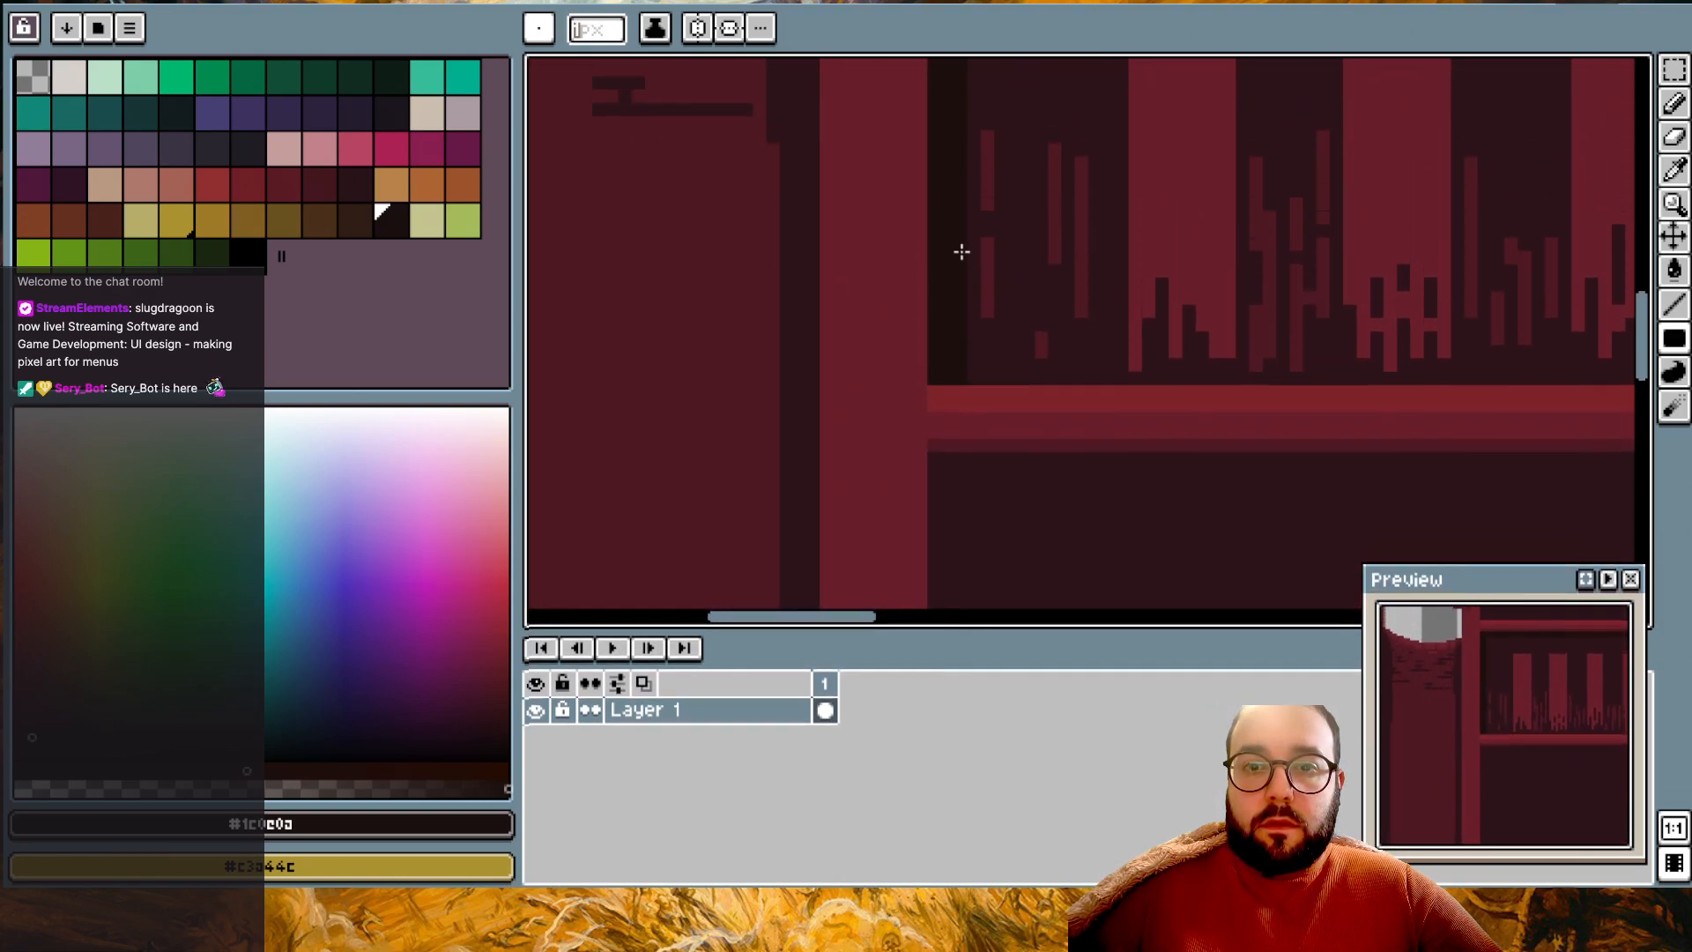
scroll(959, 253, down, 1)
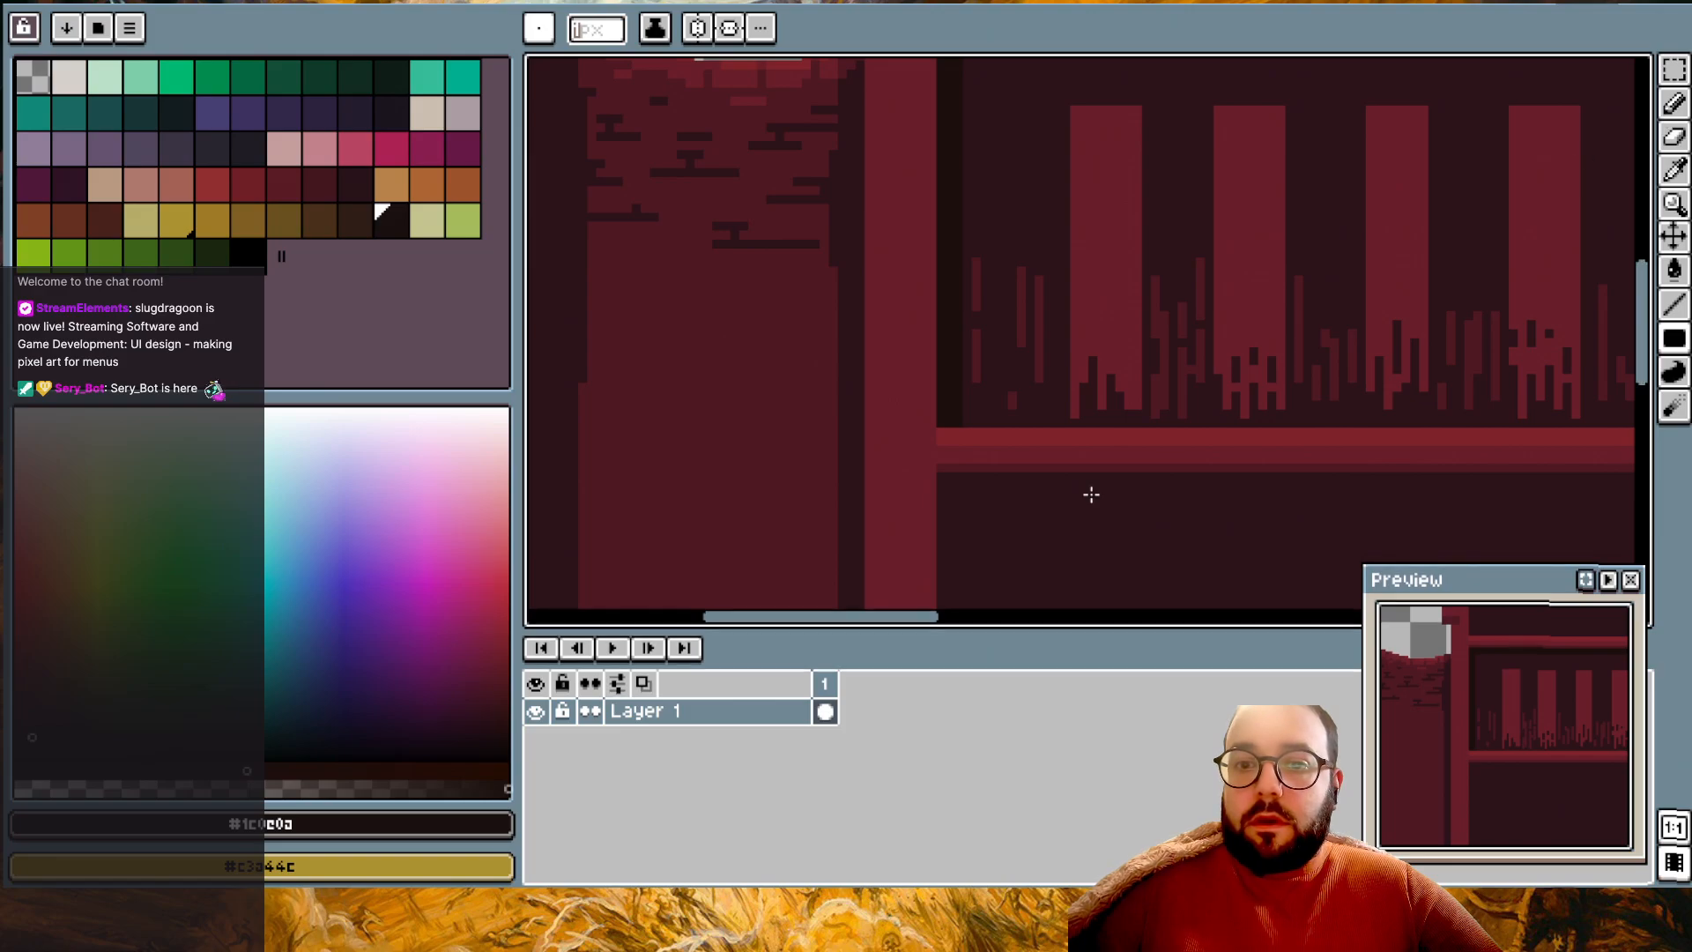
scroll(989, 385, up, 2)
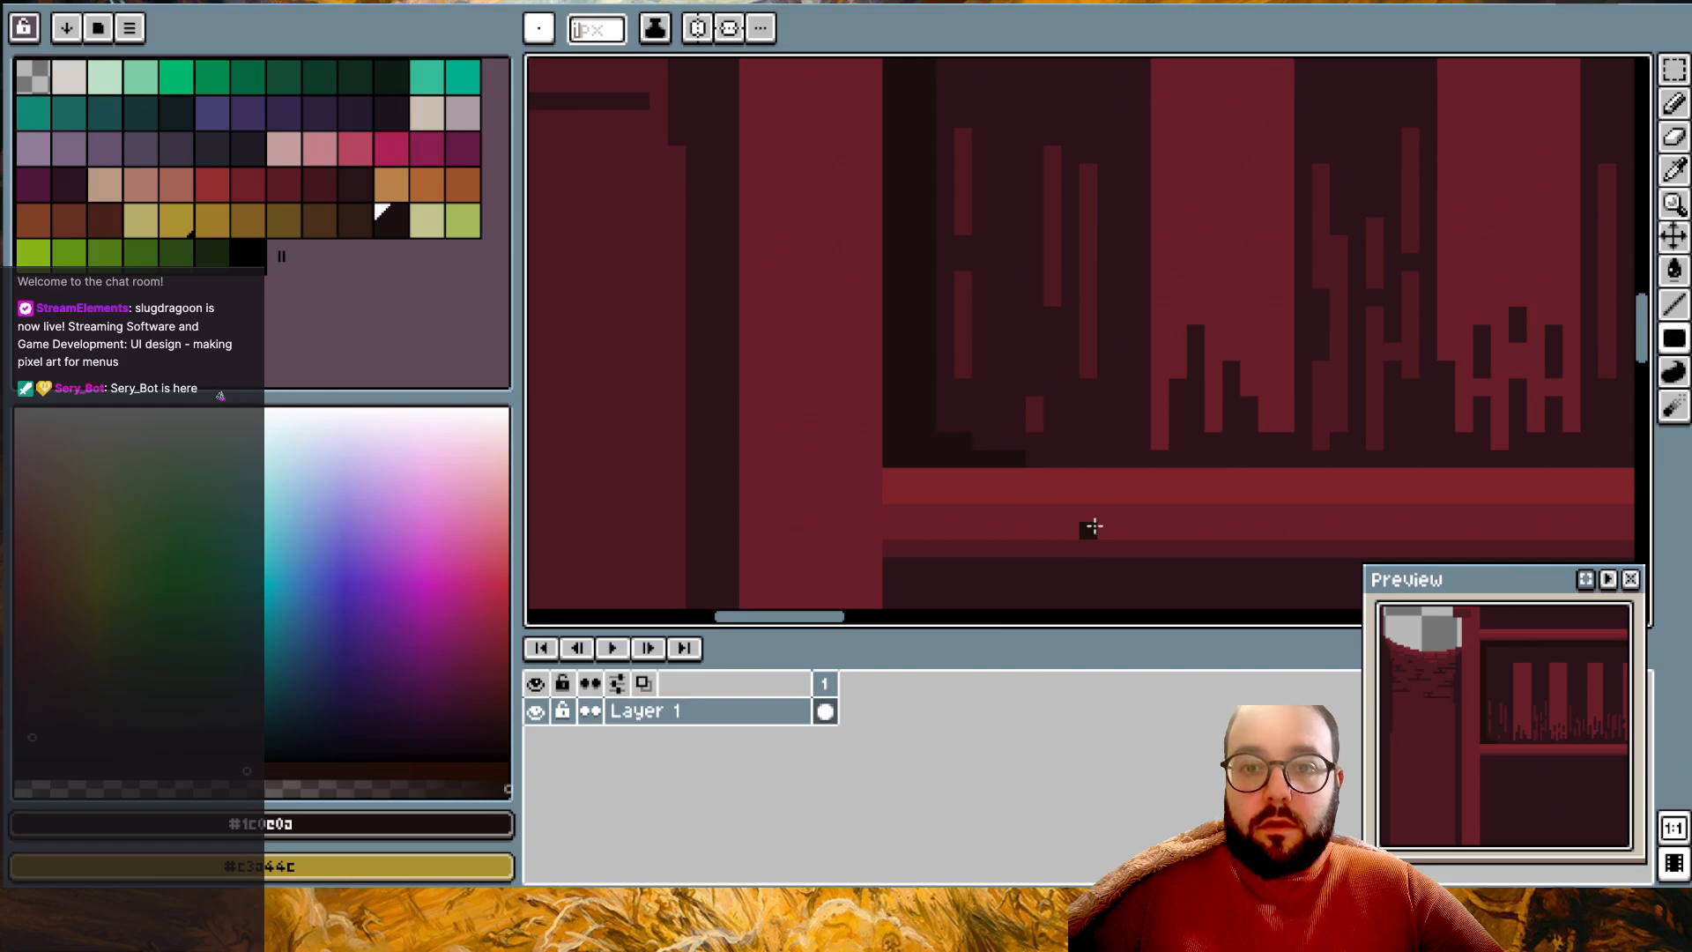
- Select the whole book-filled compartment in the first column of the bookshelf's middle row with the Rectangular Marquee
scroll(1092, 527, down, 2)
scroll(1095, 528, up, 1)
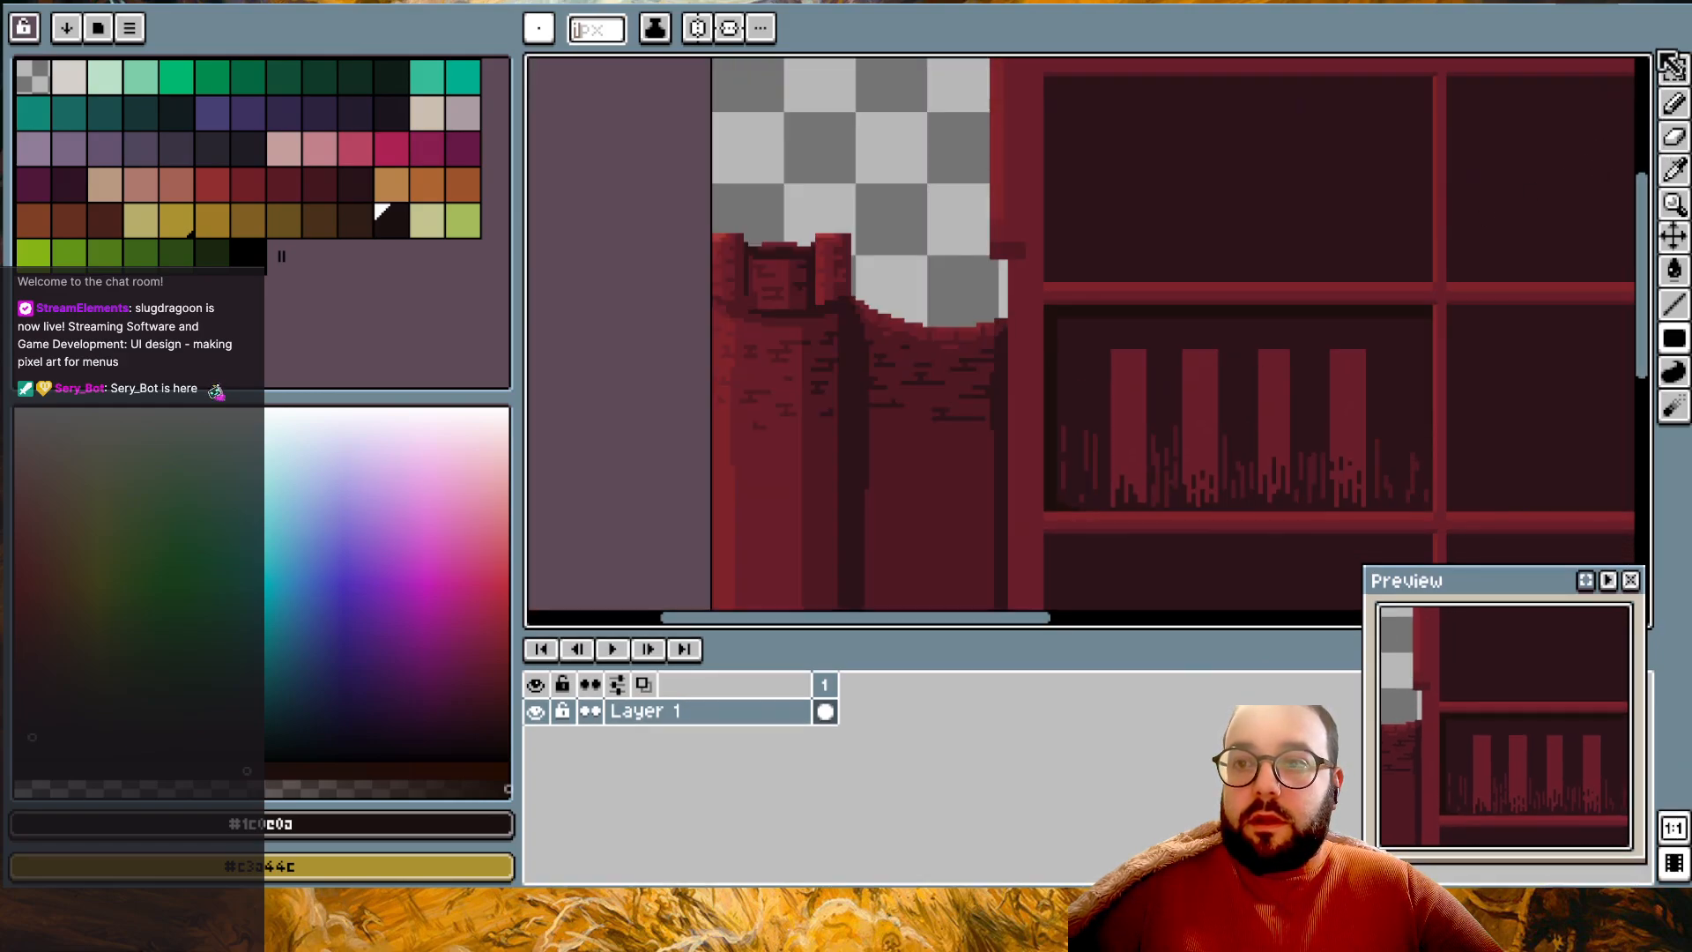
click(1673, 68)
scroll(1465, 313, up, 1)
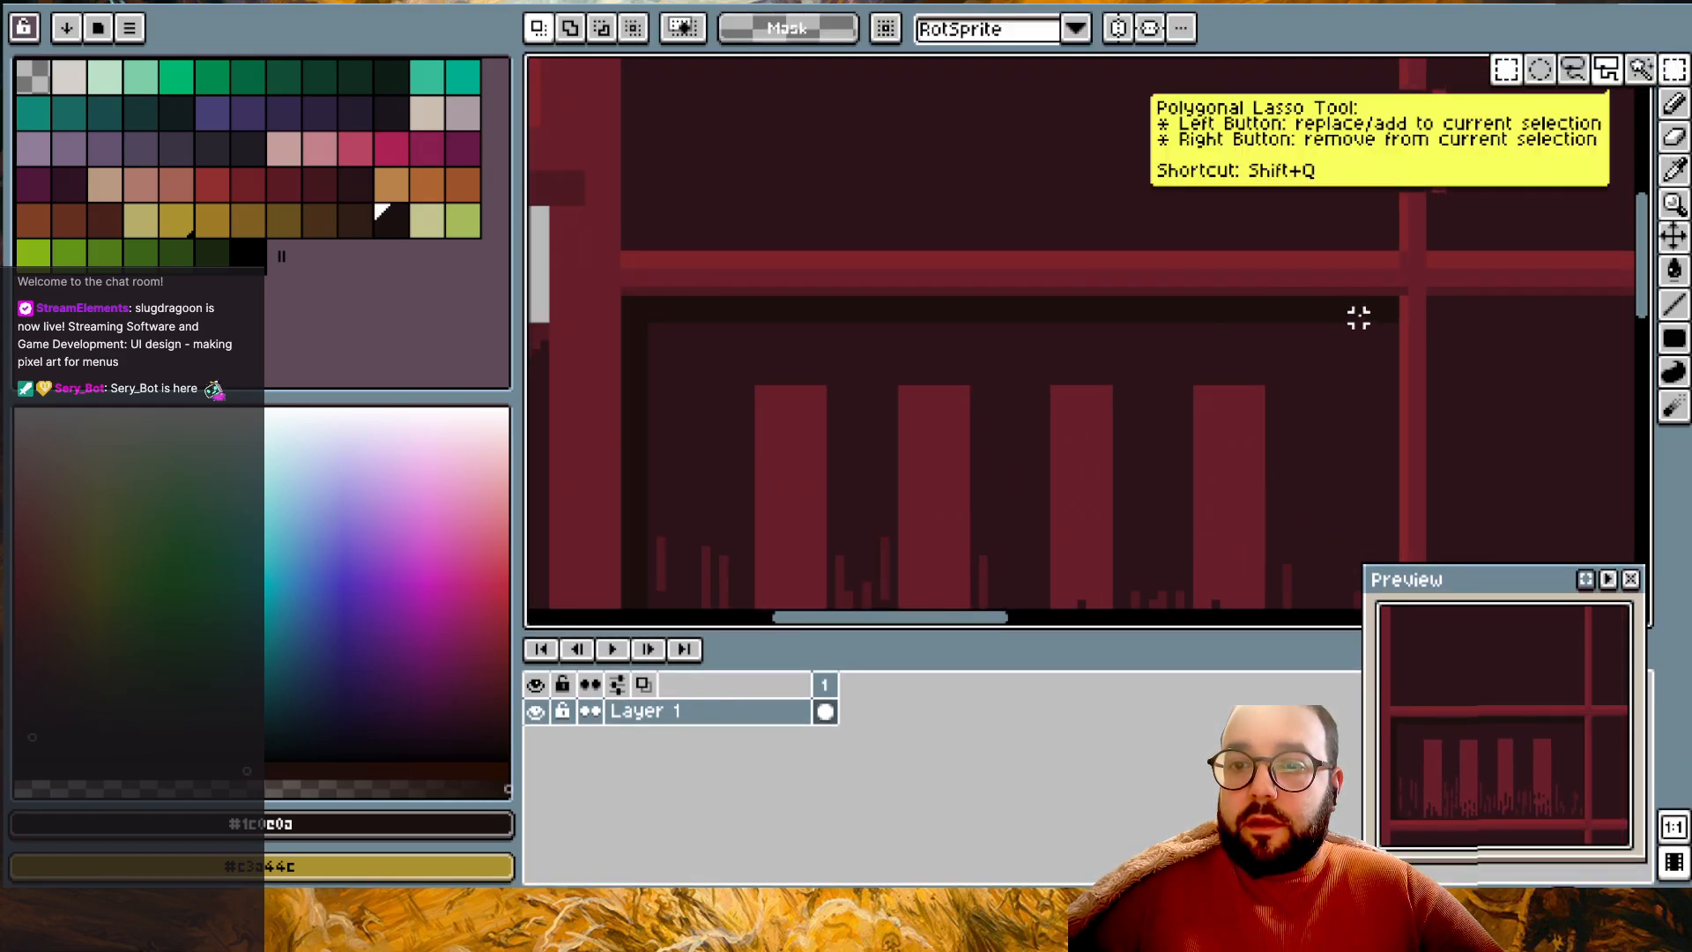
scroll(1384, 326, down, 5)
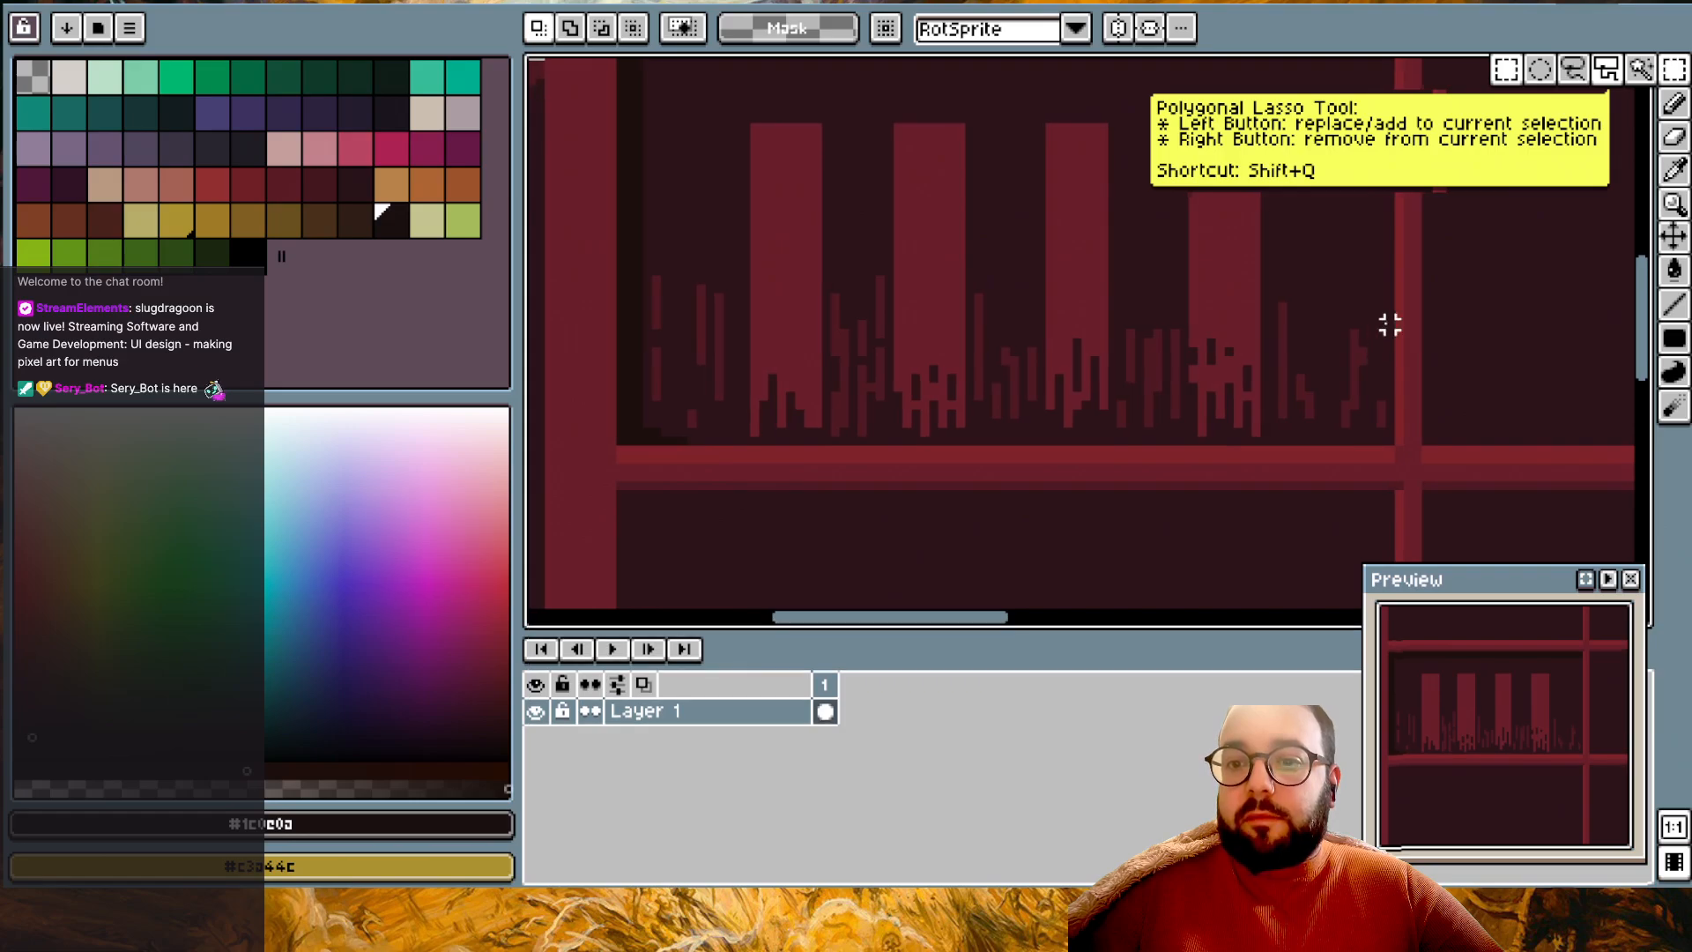
scroll(1366, 335, up, 4)
drag(1390, 250, 624, 535)
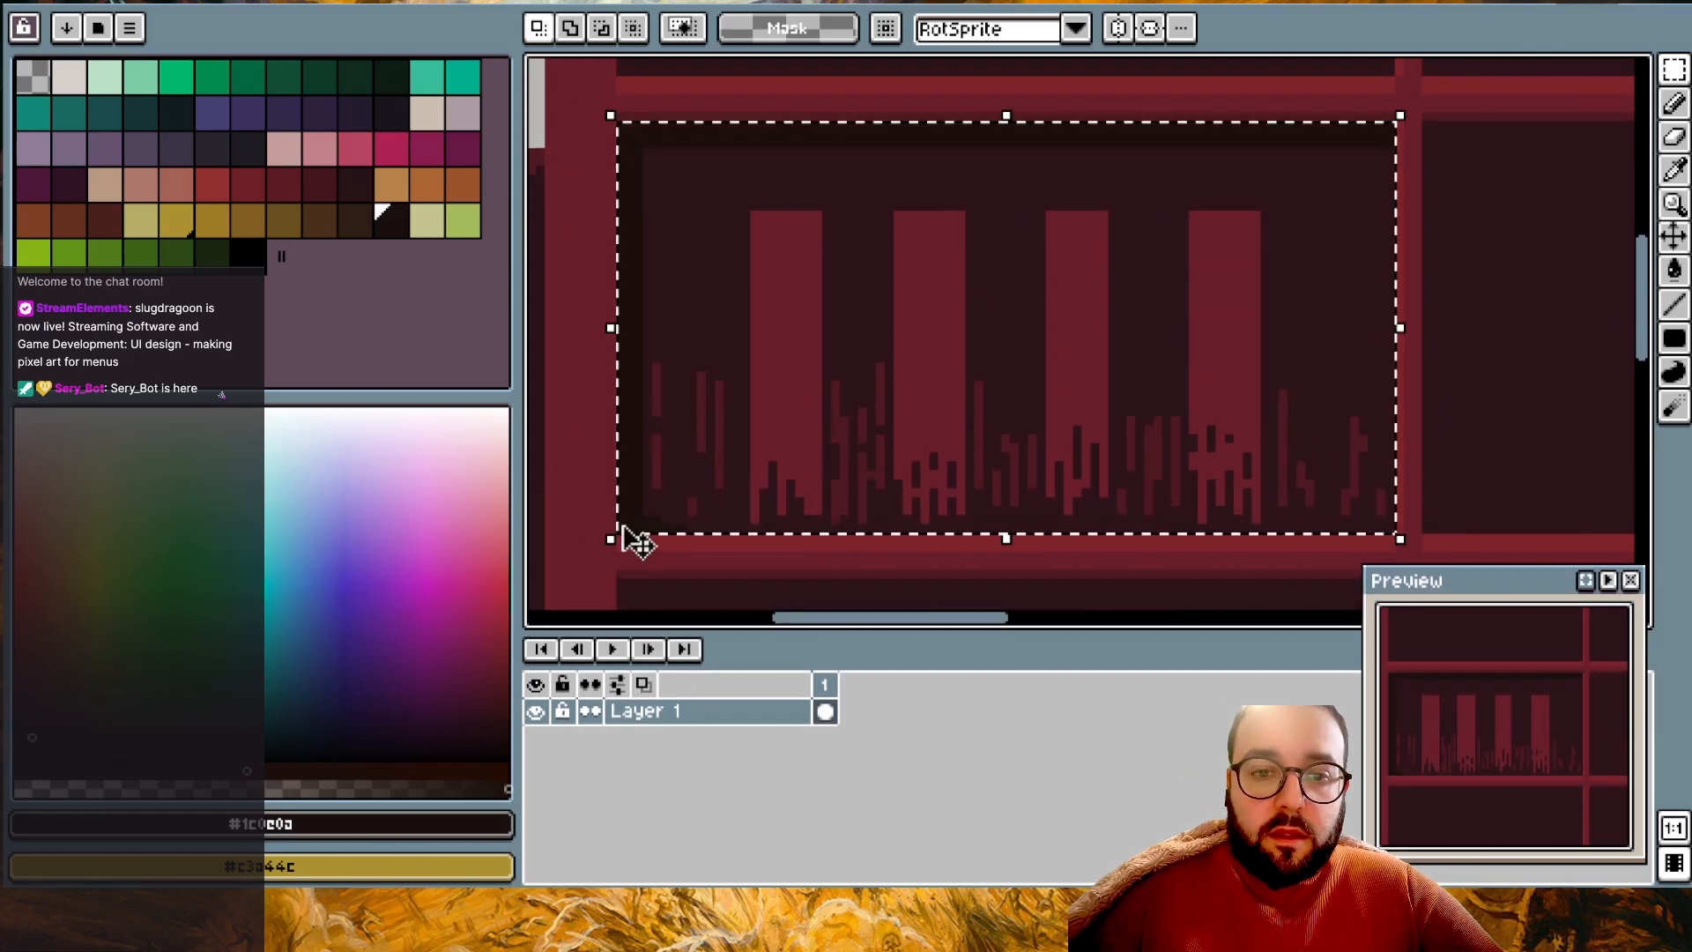
- Paste copies of the book-filled compartment into the first and second compartments of the bookshelf's top row
scroll(825, 486, up, 4)
scroll(810, 483, up, 2)
ctrl+scroll(811, 483, down, 2)
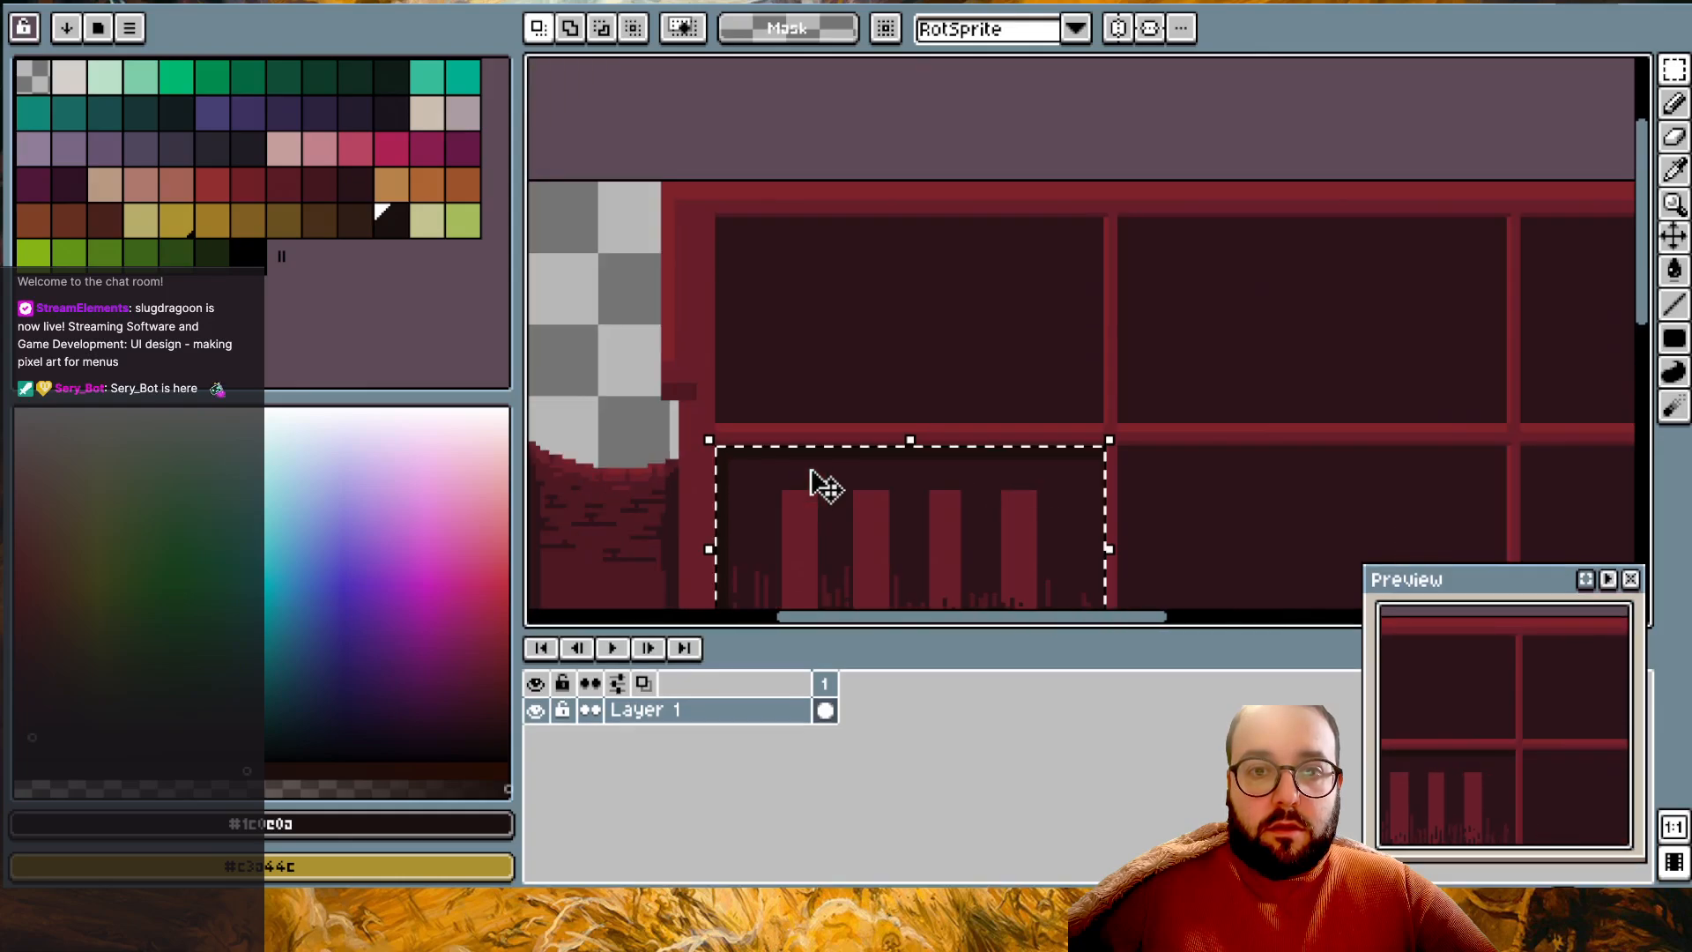
key(ctrl+v)
drag(885, 515, 884, 290)
key(ctrl+v)
drag(1012, 491, 1390, 287)
- Try to paste a compartment copy into the third top-row compartment, adjusting it to position 254, 8
shift+scroll(1389, 282, right, 4)
key(ctrl+v)
drag(1087, 565, 1205, 331)
click(1177, 519)
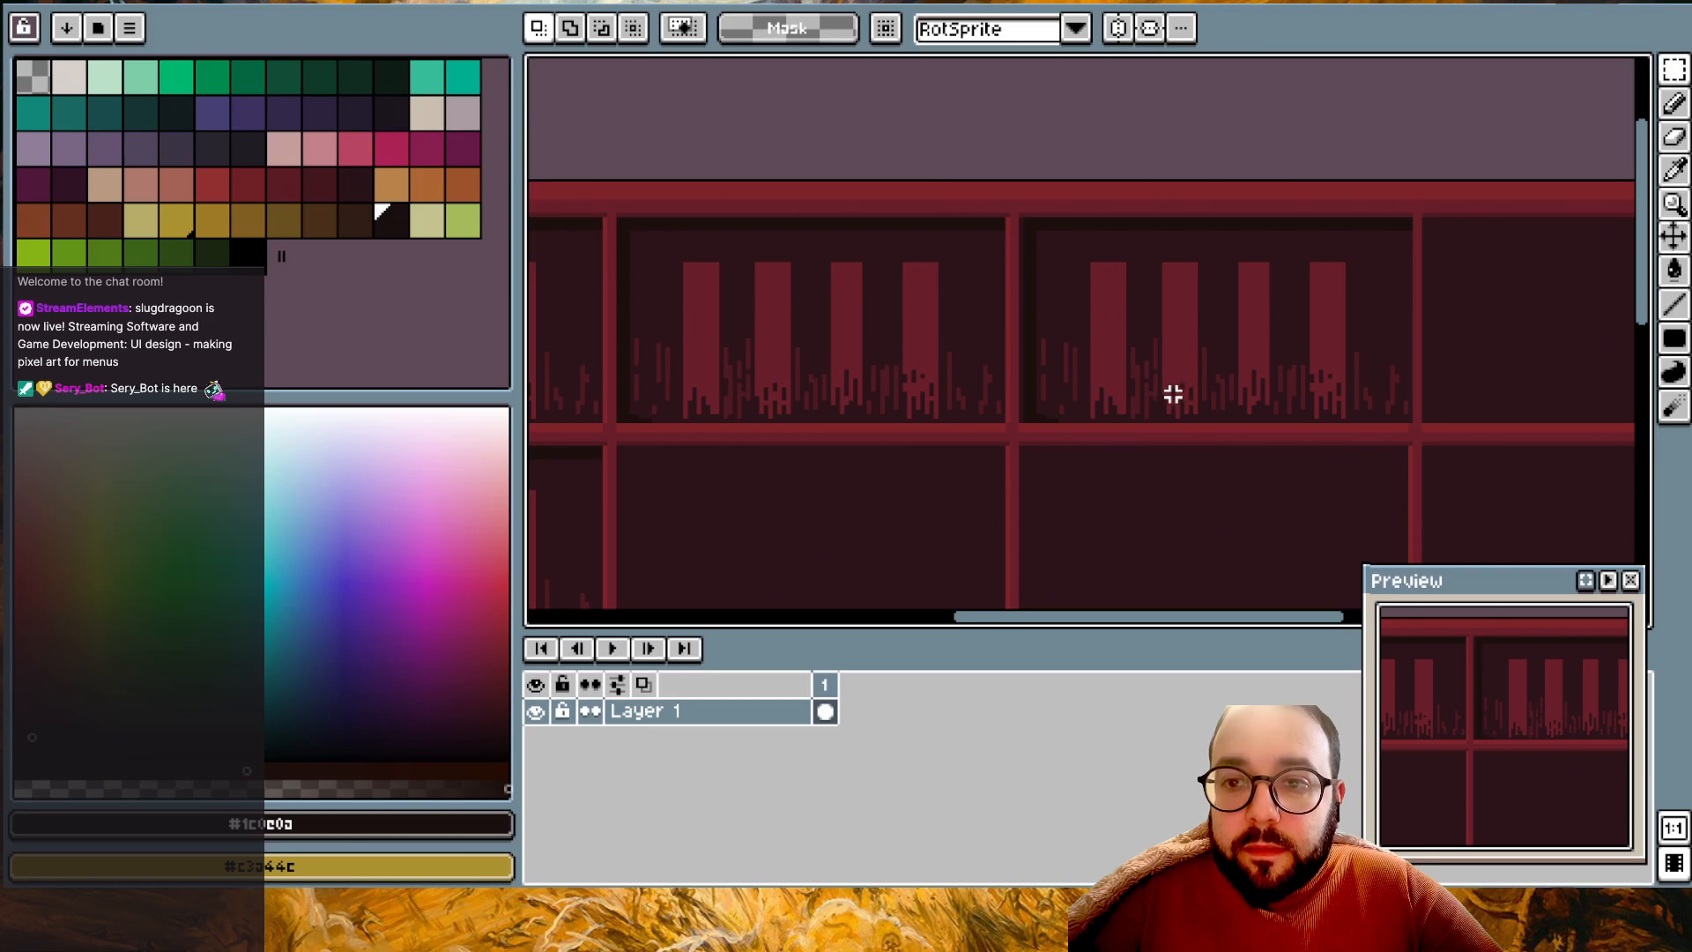
key(ctrl+z)
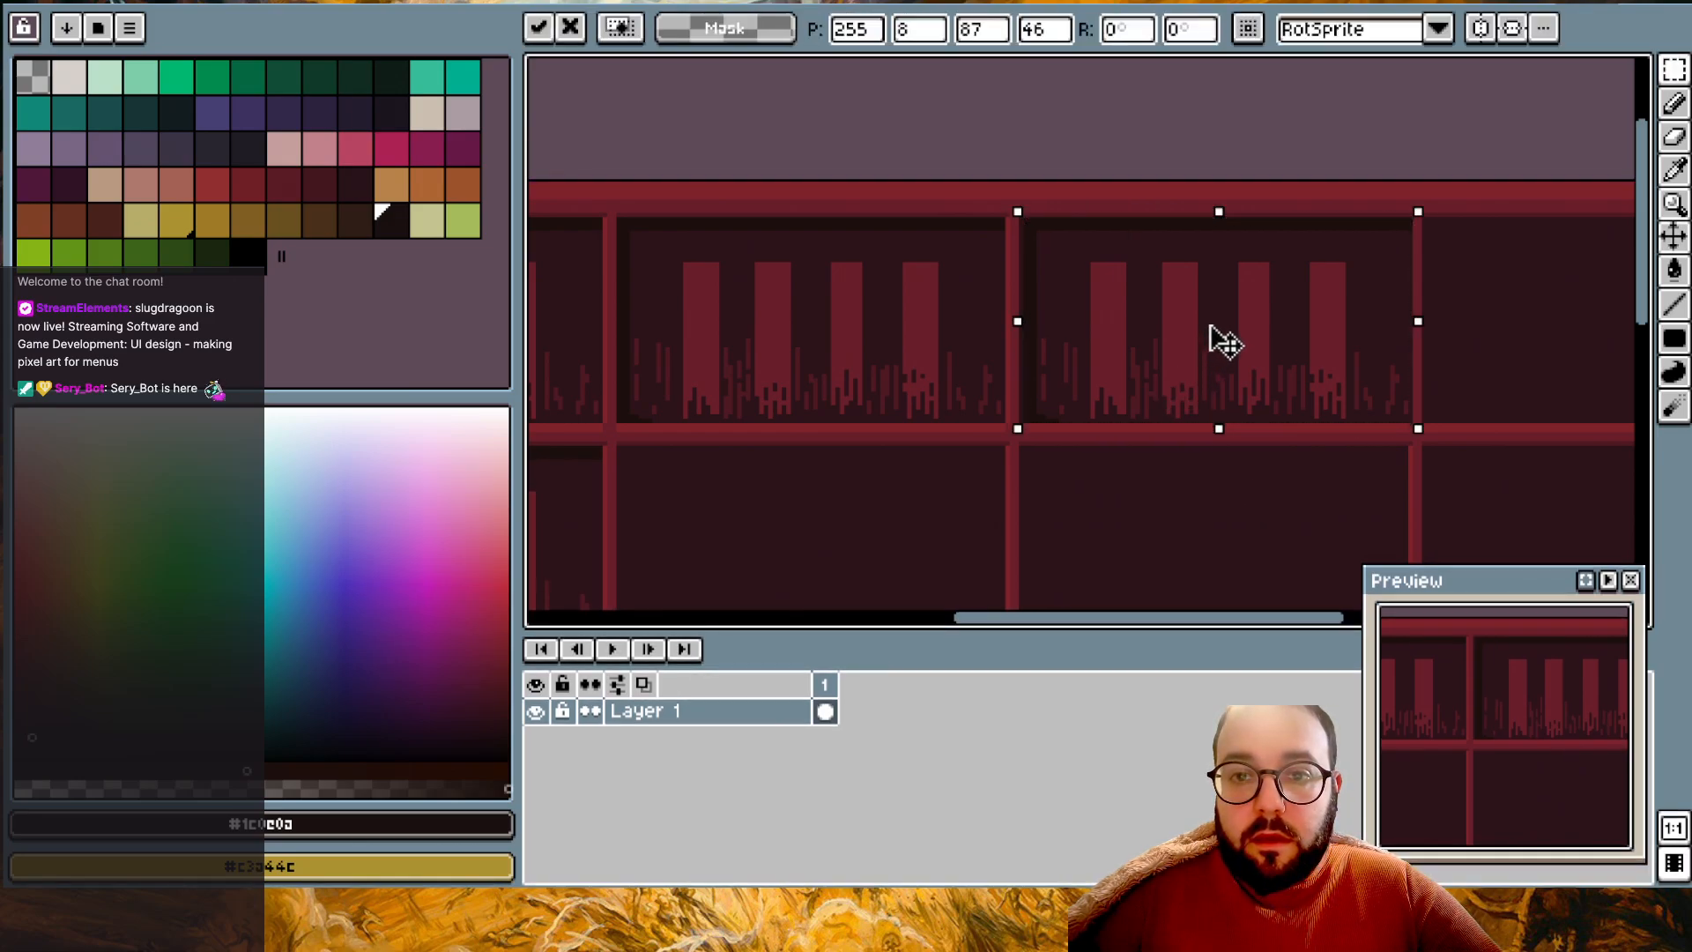
drag(1213, 337, 1210, 339)
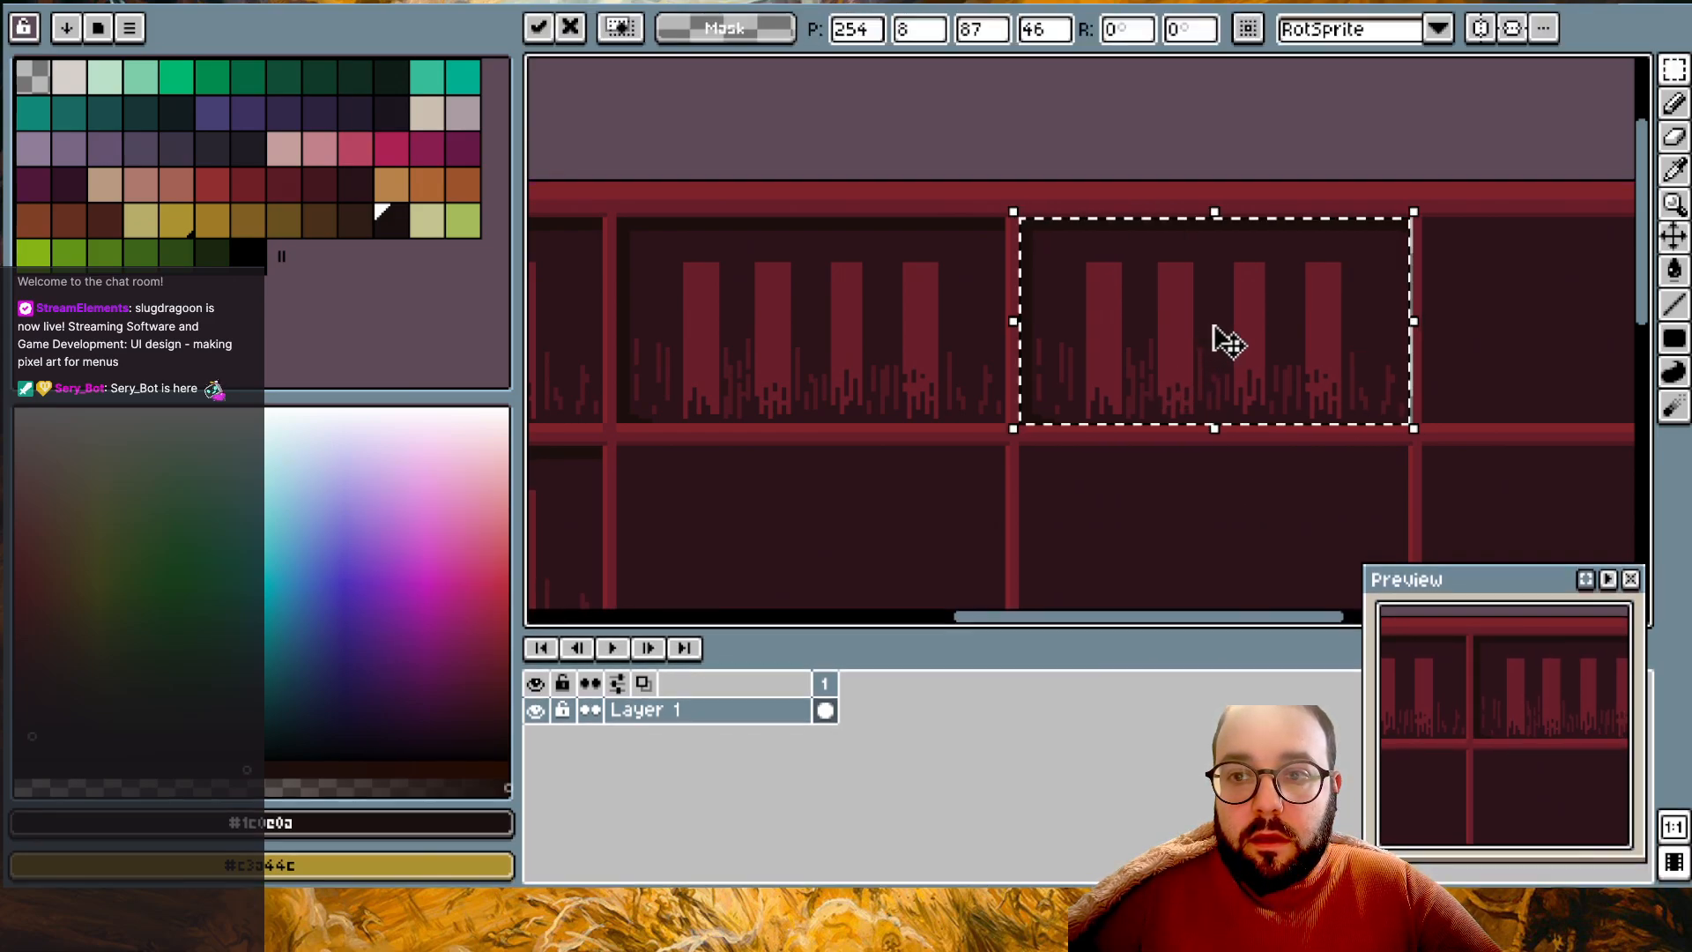
click(1346, 138)
- Try to shift the pasted artwork in the third top-row compartment by one pixel and undo the placement
scroll(1336, 125, right, 5)
key(ctrl+z)
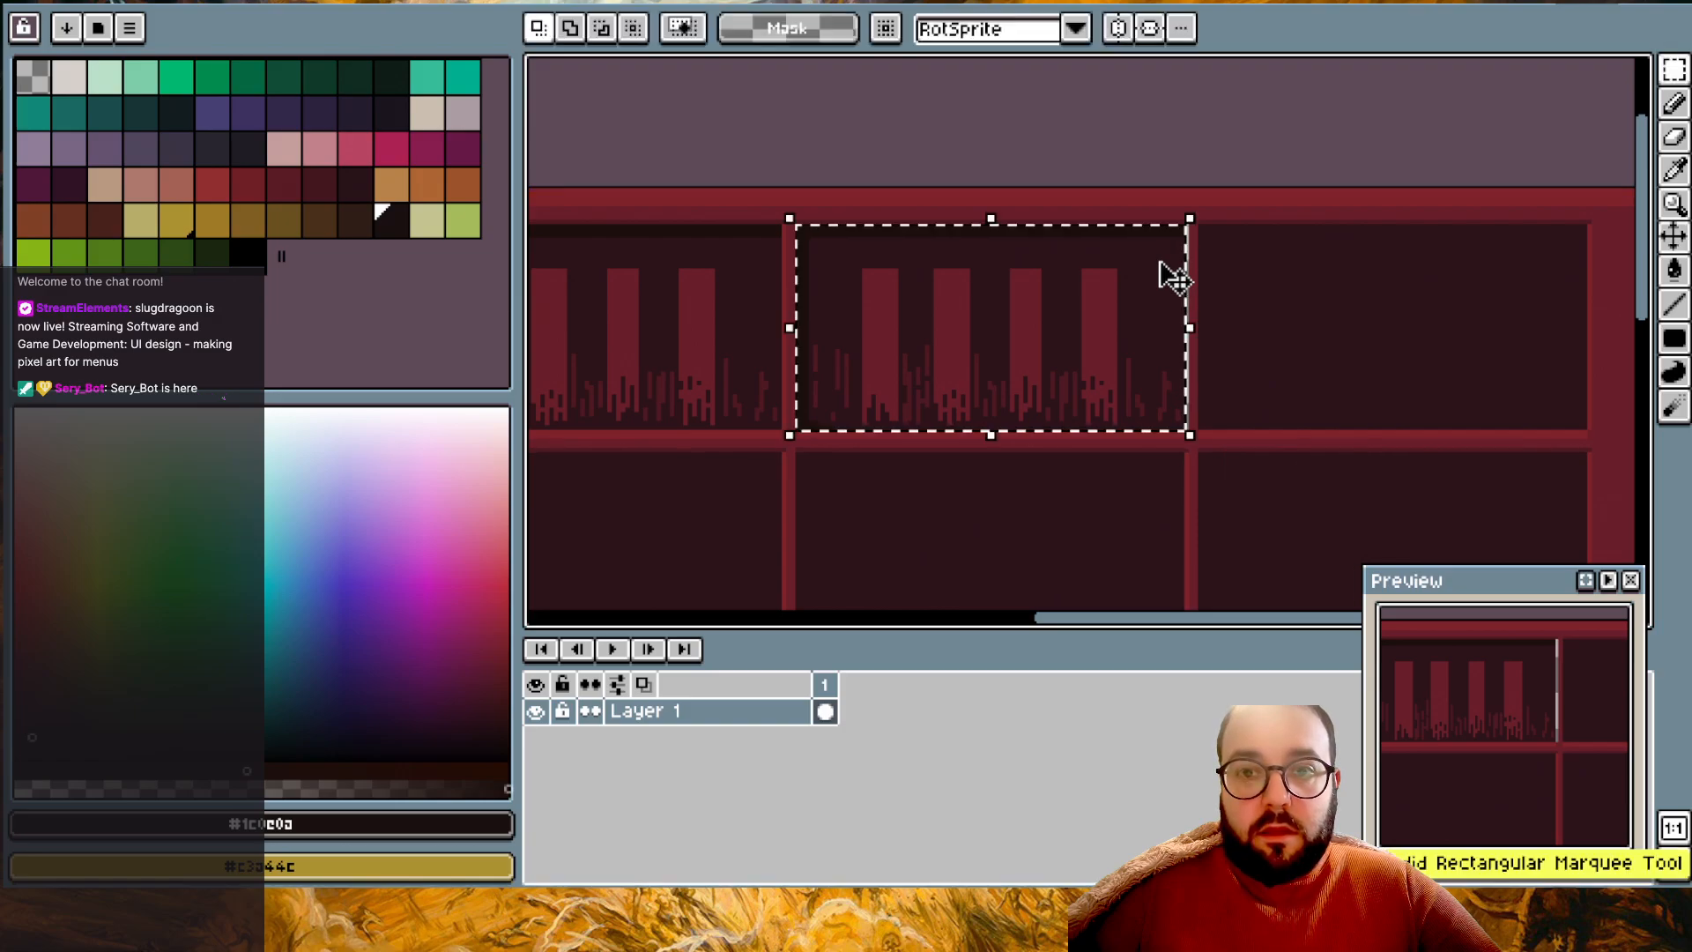
drag(1144, 295, 1147, 294)
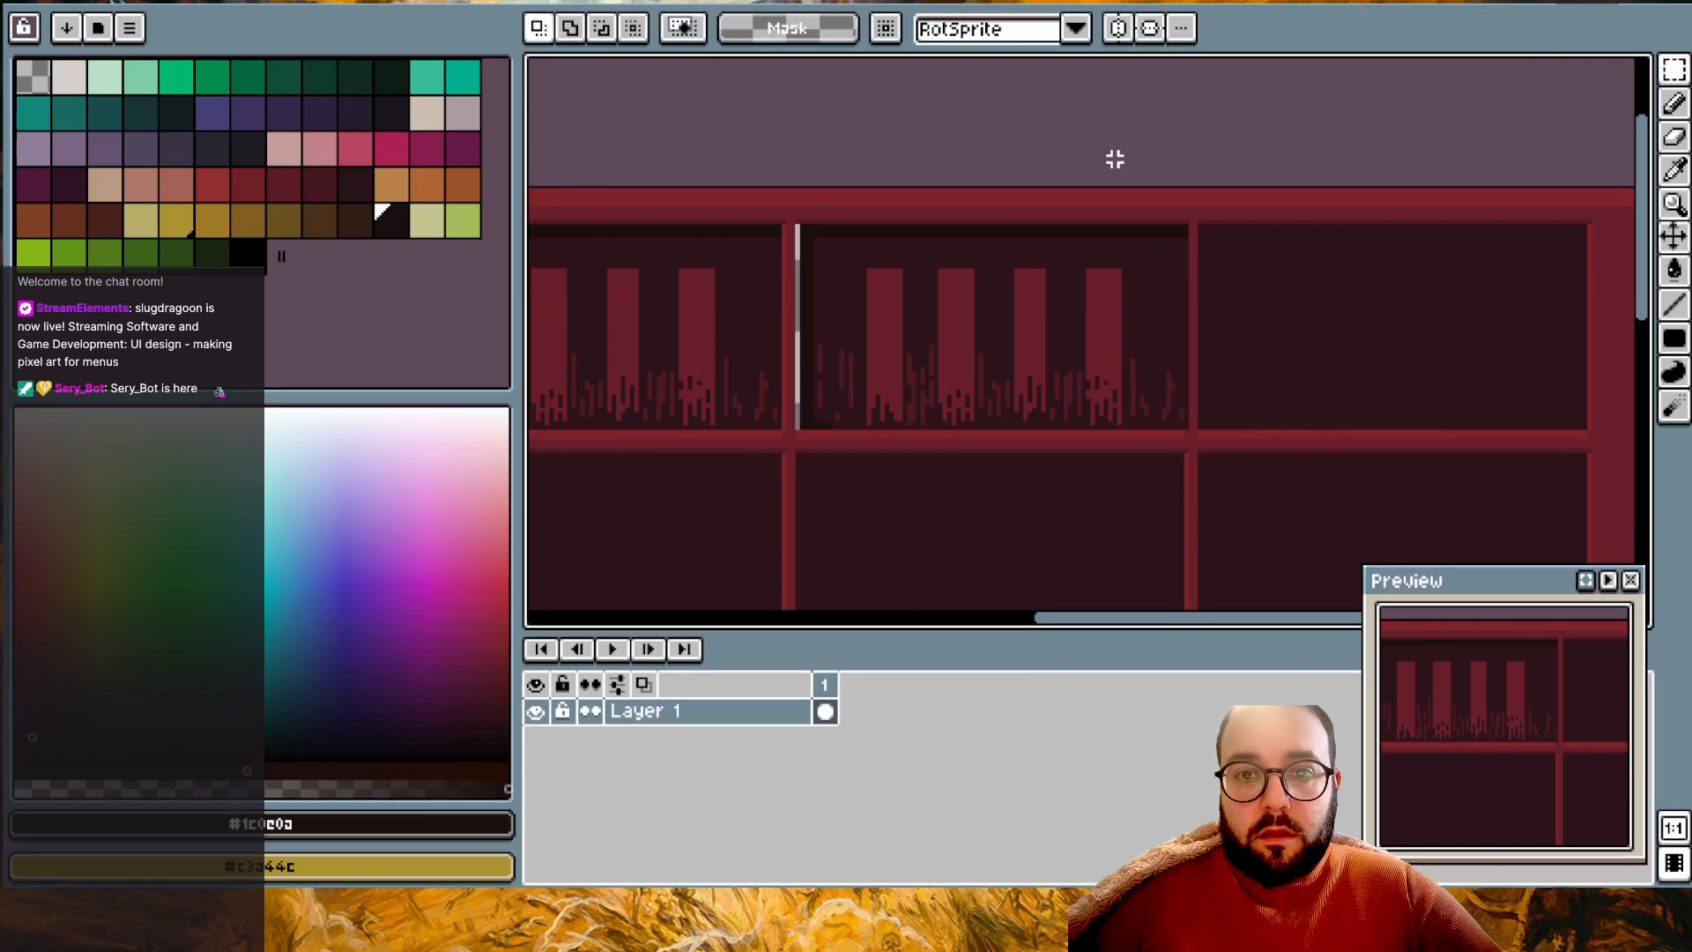
key(ctrl+z)
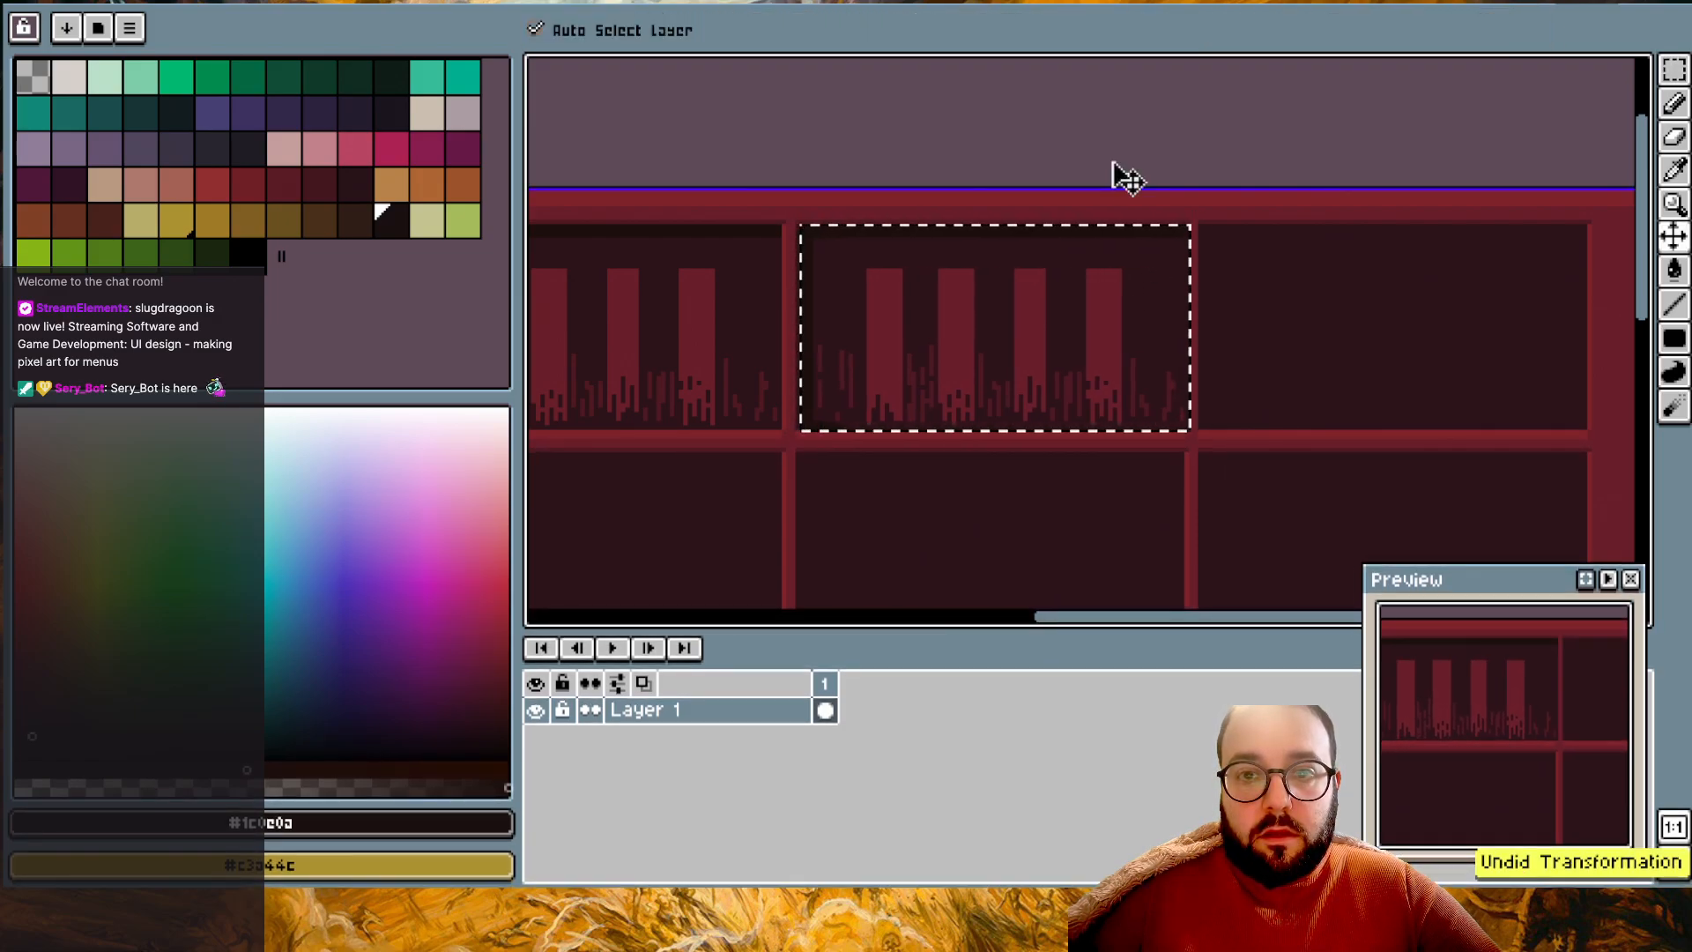
key(ctrl+z)
- Paste copies of the book-filled compartment into the third and fourth compartments of the top row
key(ctrl+v)
drag(1013, 491, 952, 299)
click(1021, 105)
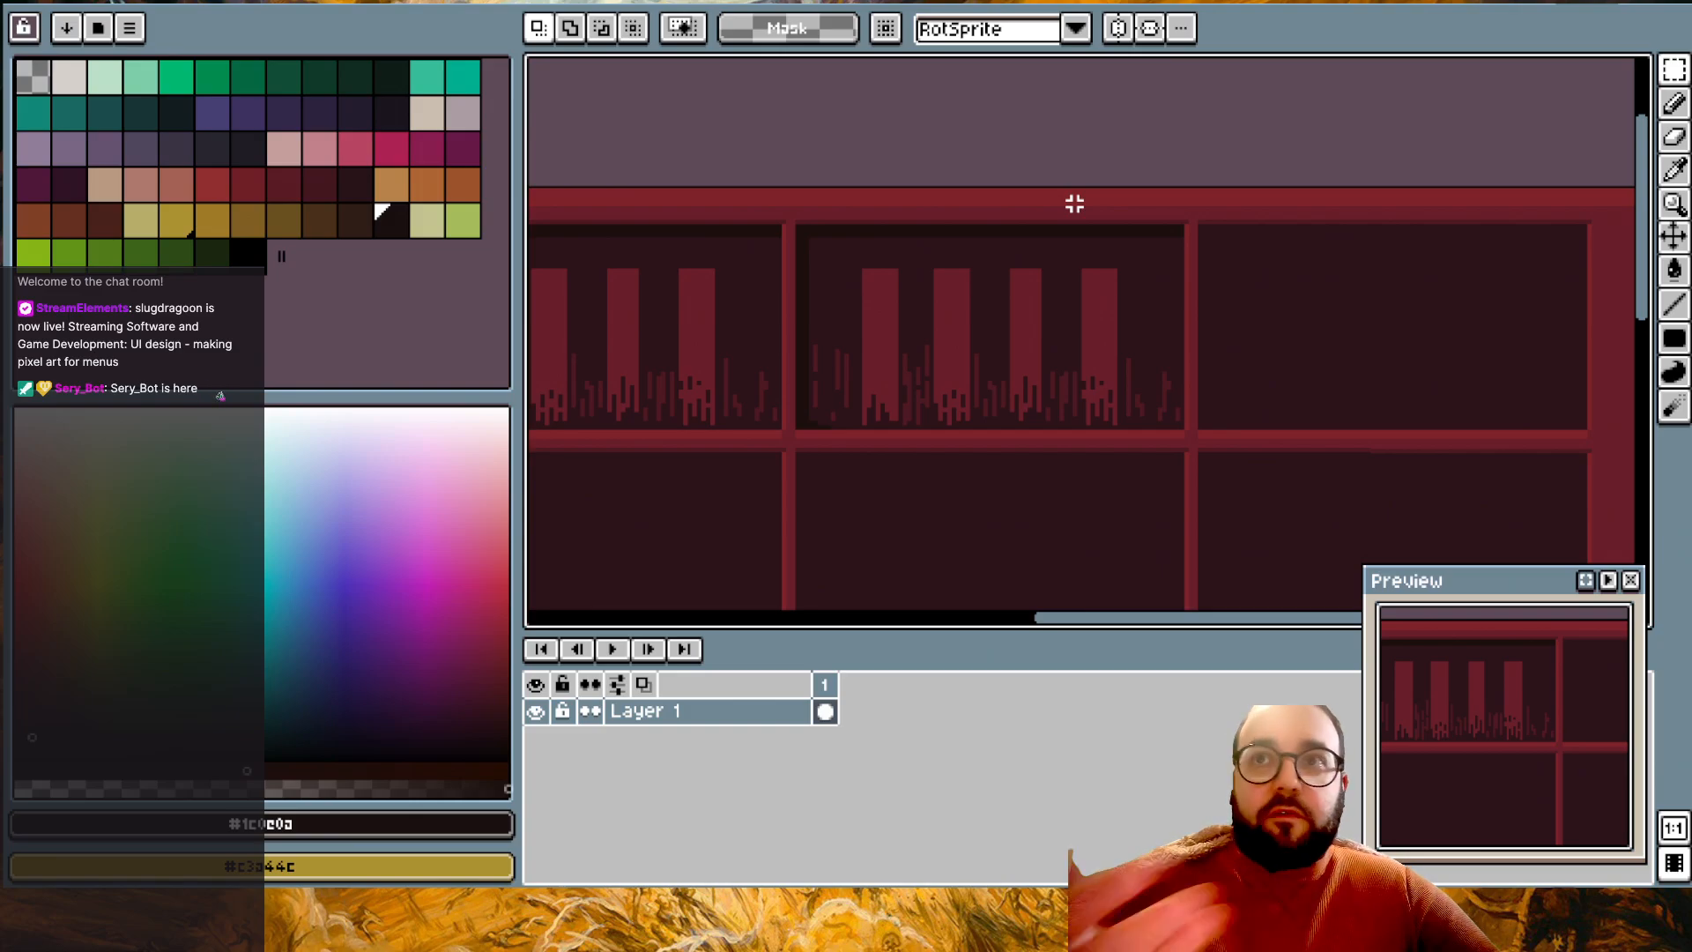
key(ctrl+v)
drag(1061, 527, 1370, 300)
click(1338, 151)
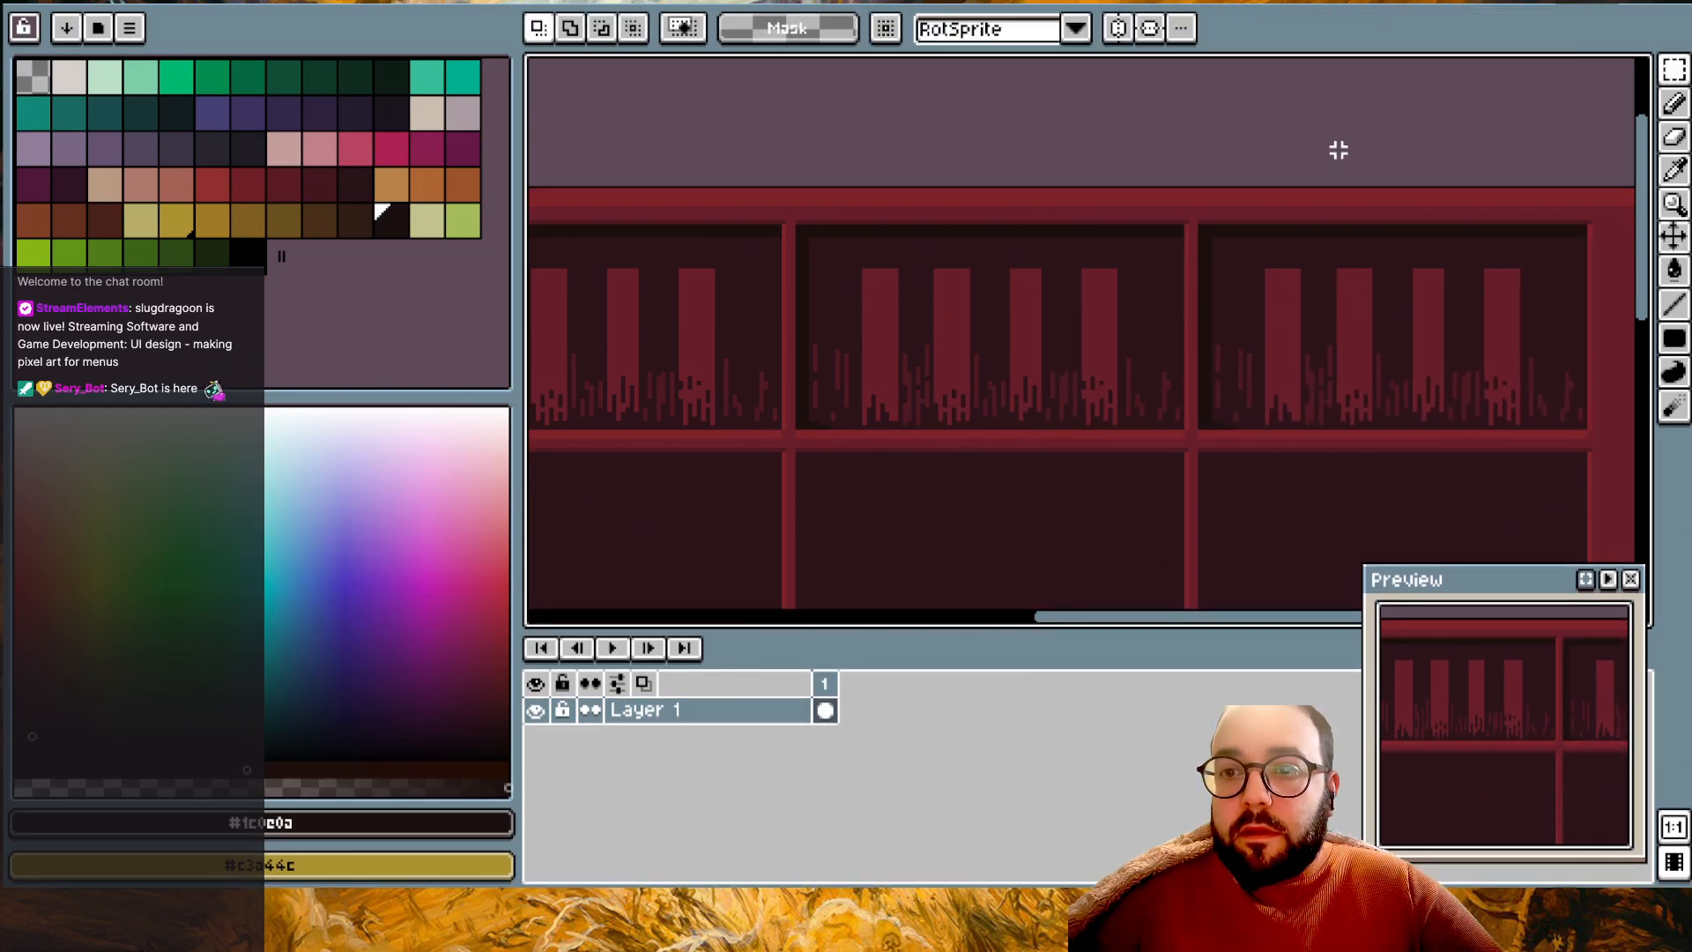
- Paste book compartment copies into the fourth and third compartments of the middle row, with the latter at position 254, 59
scroll(1337, 151, down, 4)
key(ctrl+v)
drag(1176, 330, 1464, 346)
click(1088, 336)
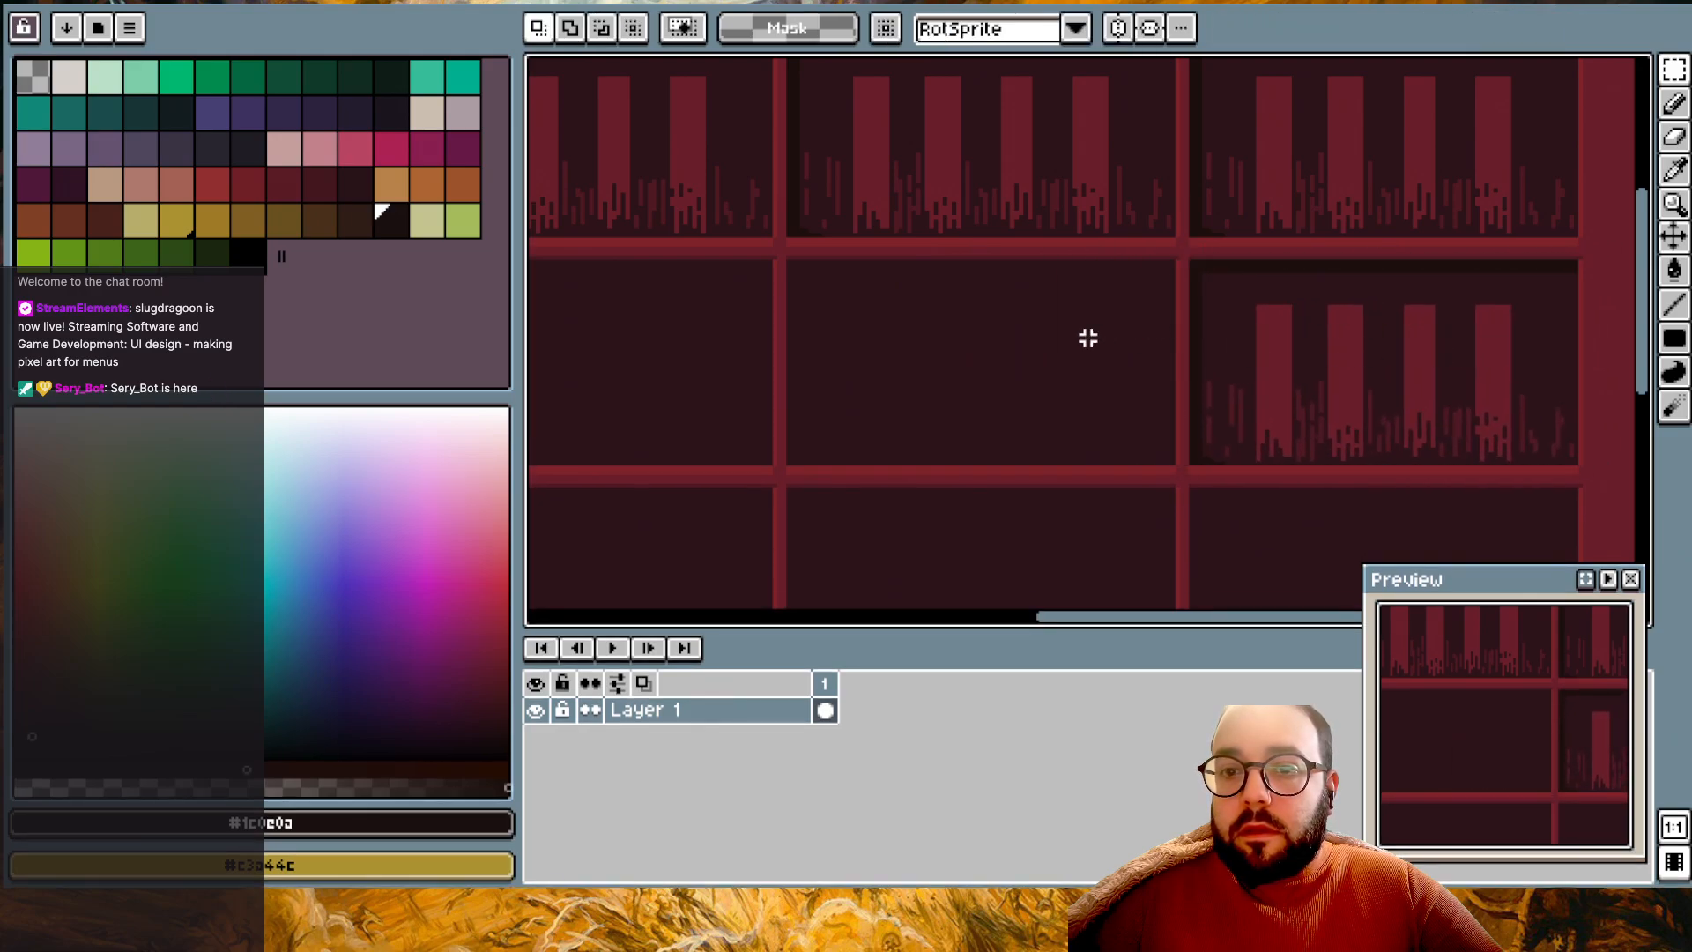
scroll(1087, 336, left, 4)
key(ctrl+v)
drag(1032, 350, 1191, 351)
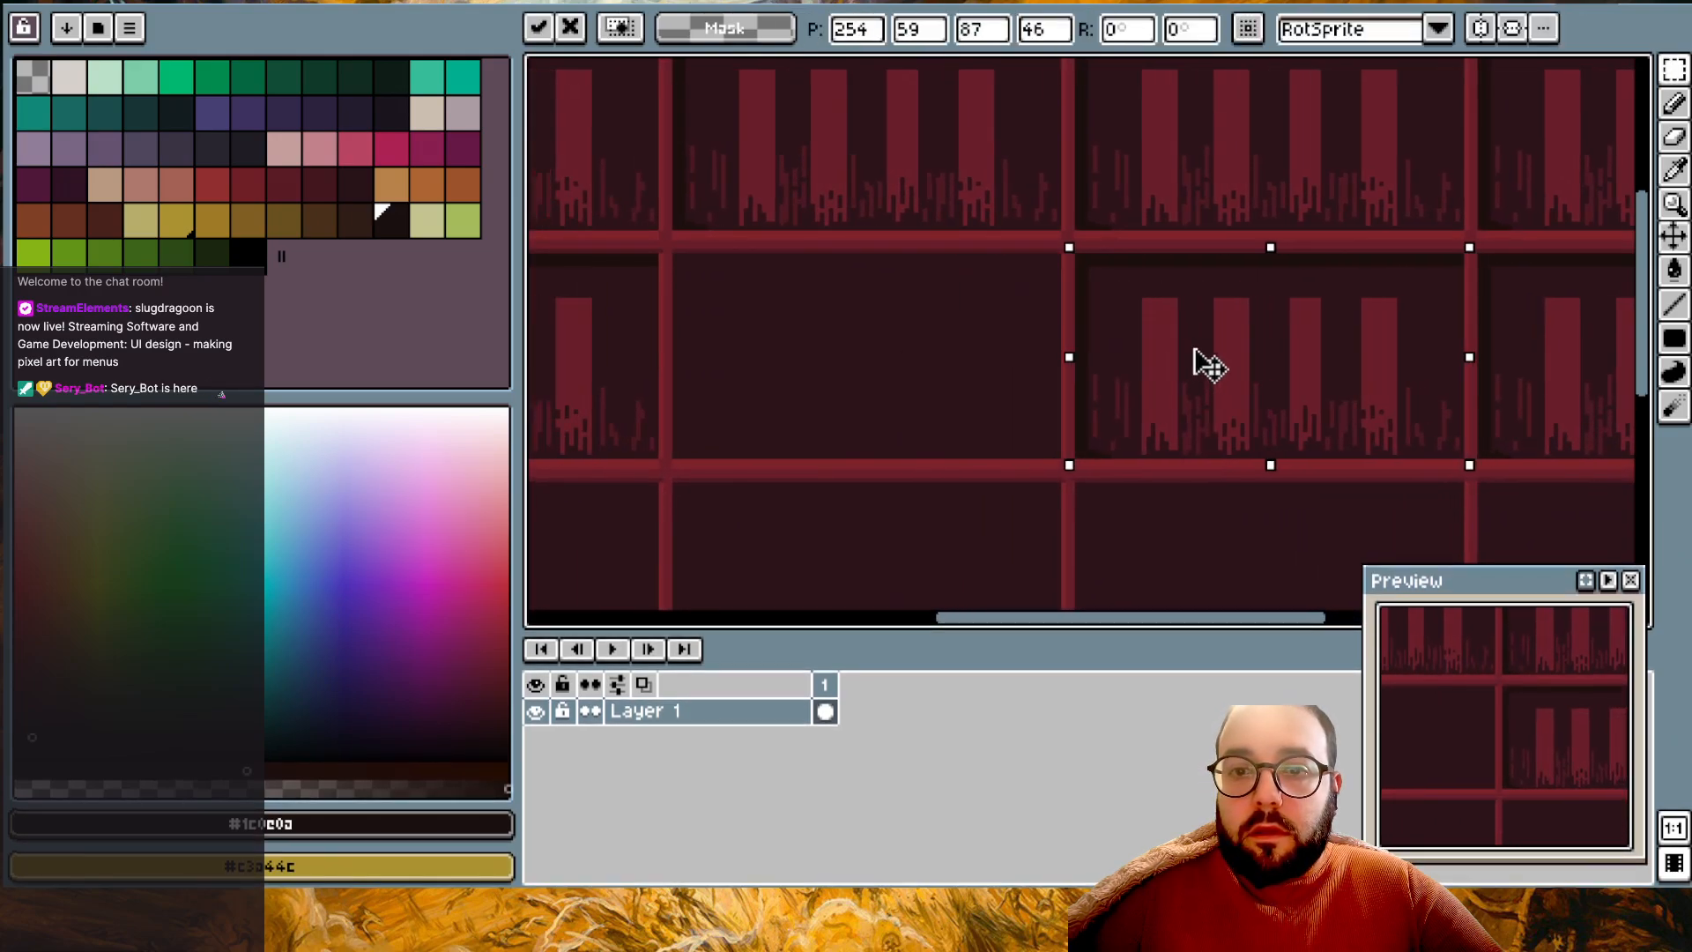
click(944, 359)
- Paste a copy of the book artwork into the remaining empty second compartment of the middle row
scroll(944, 359, left, 4)
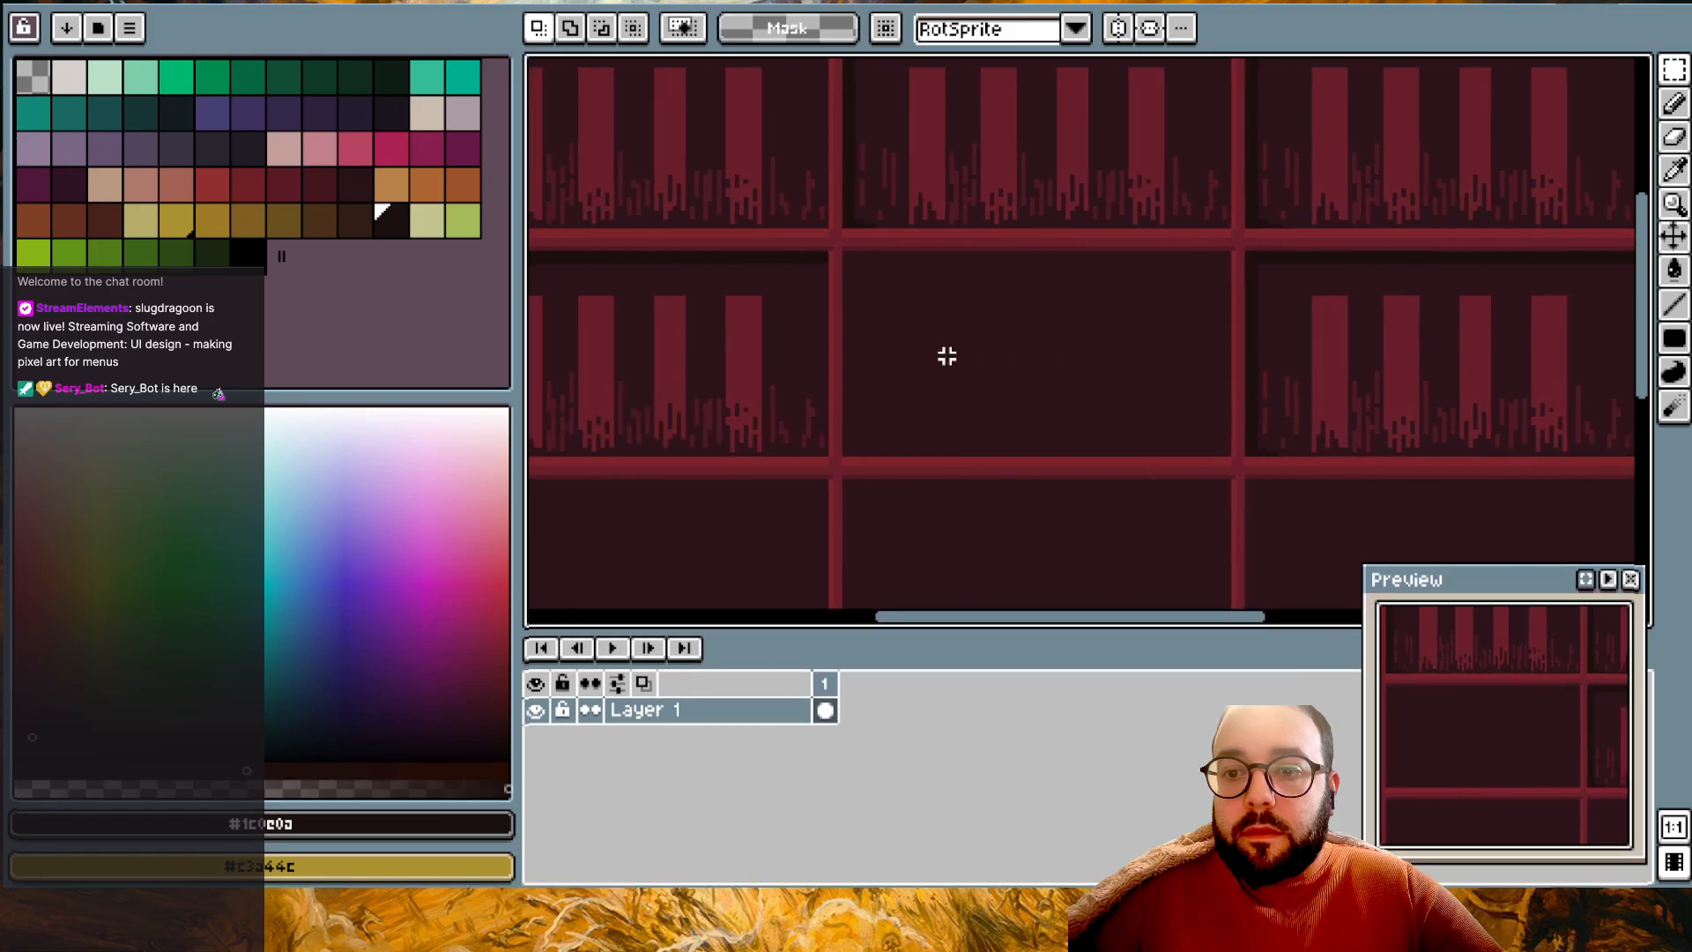
key(ctrl+v)
drag(895, 381, 1131, 386)
click(770, 511)
- Try pasting a copy into the second bottom-row compartment at position 164, 109, and undo the paste
scroll(770, 510, down, 5)
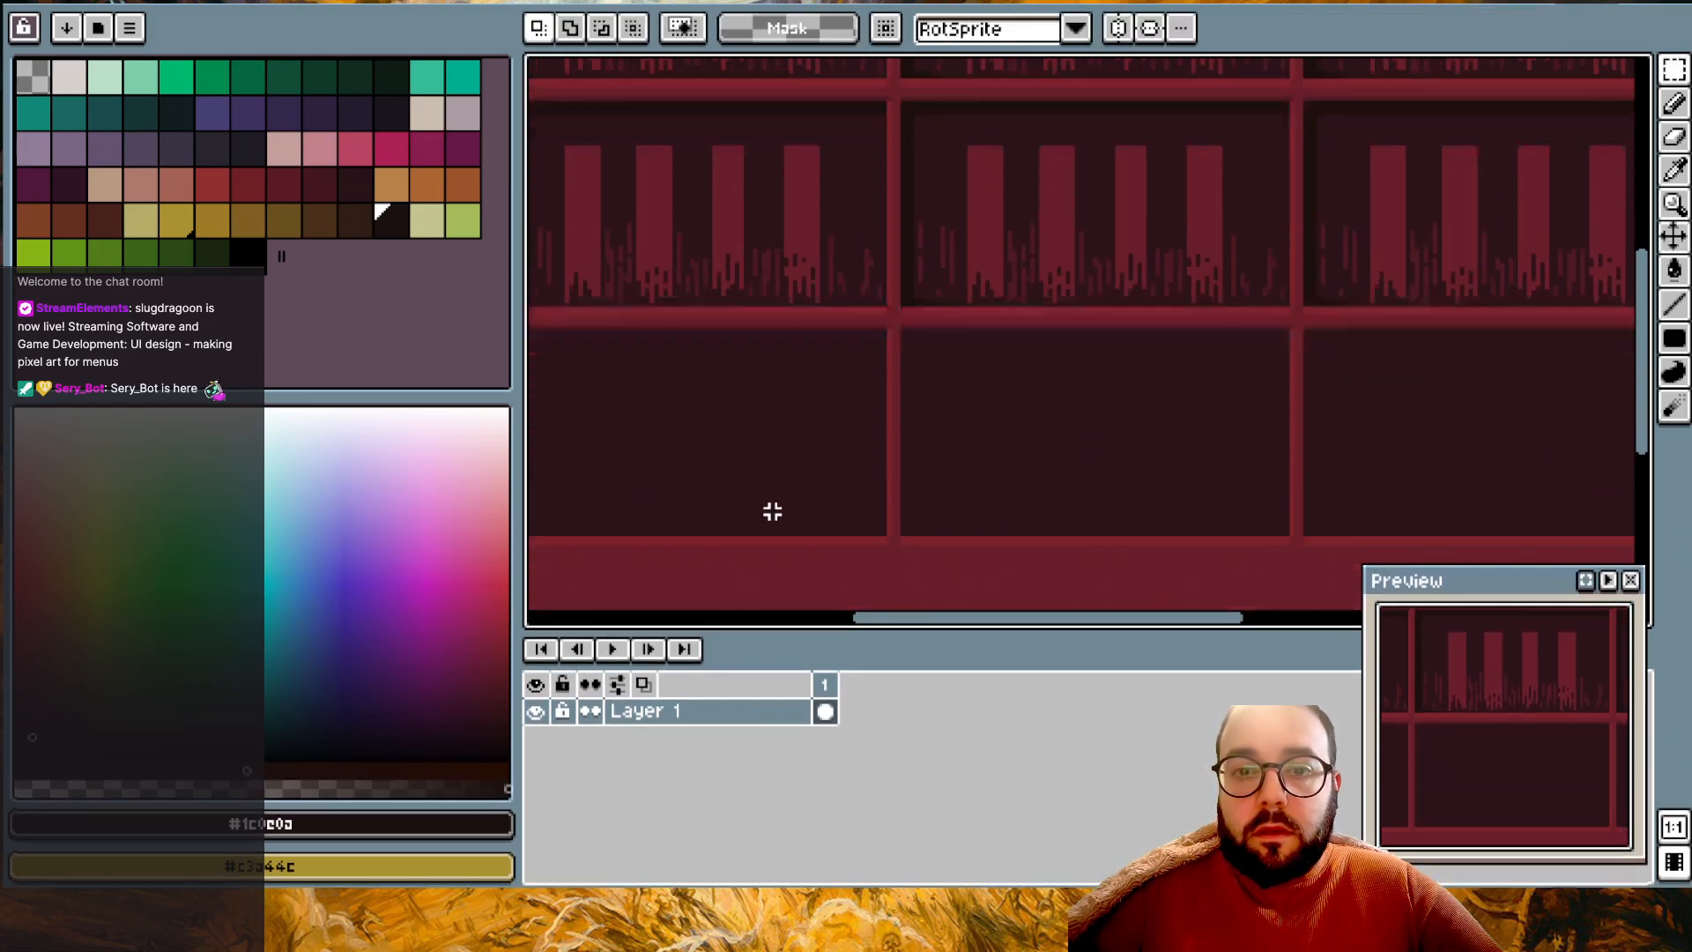
key(ctrl+v)
drag(708, 360, 1088, 298)
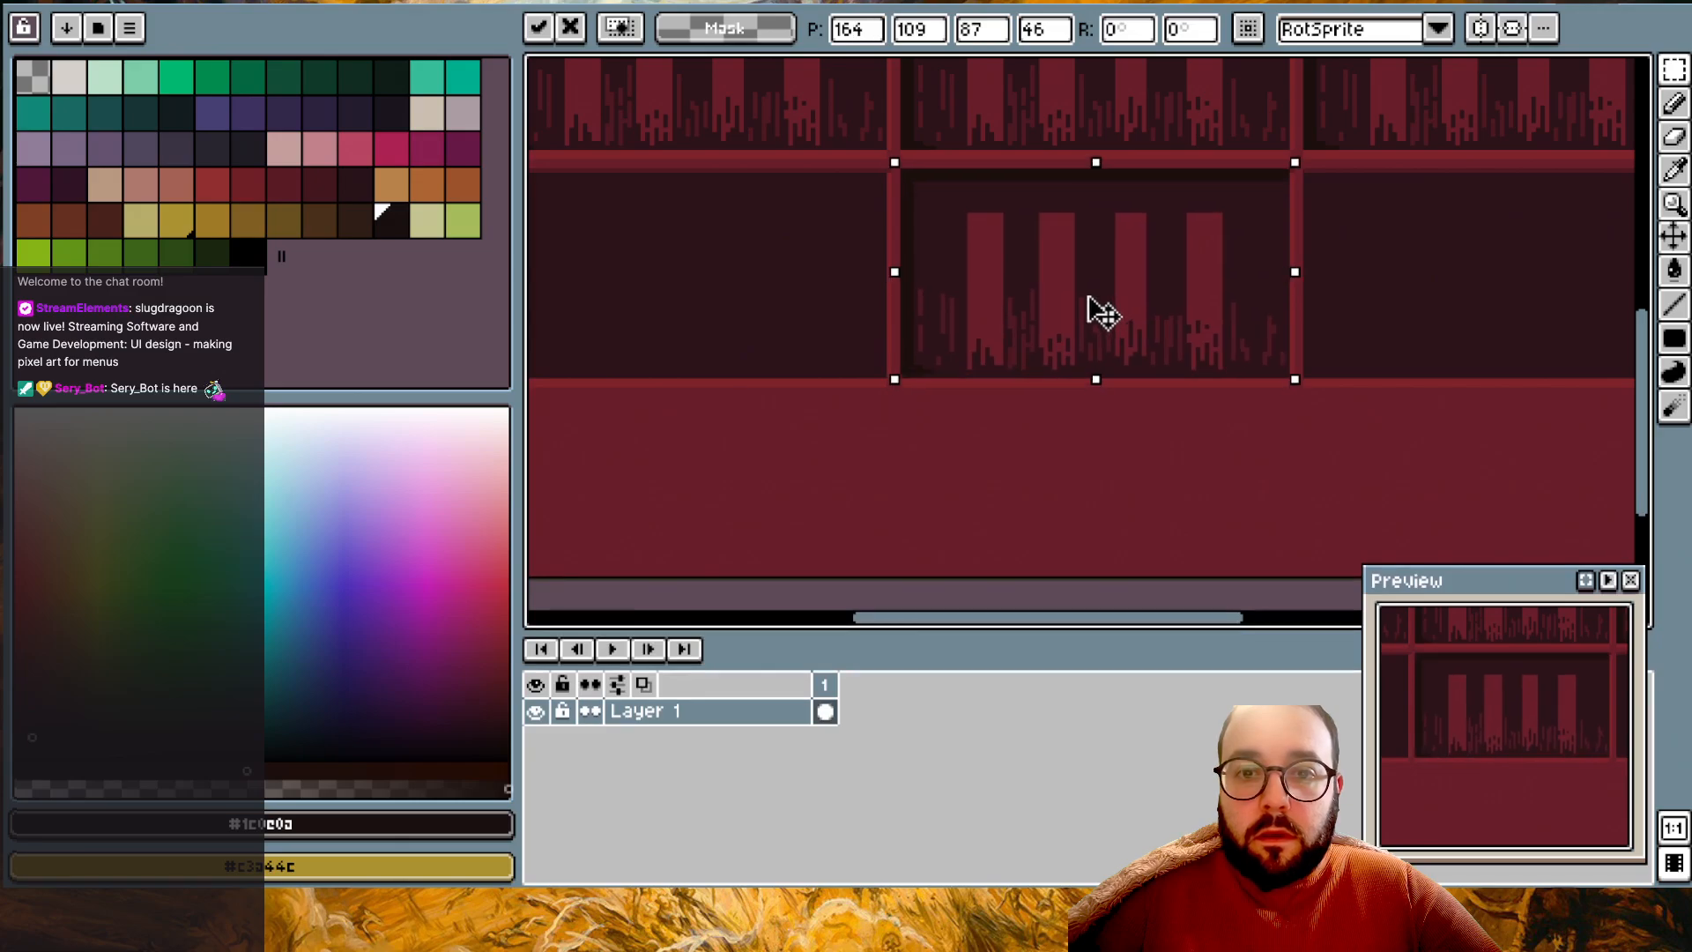
click(1073, 507)
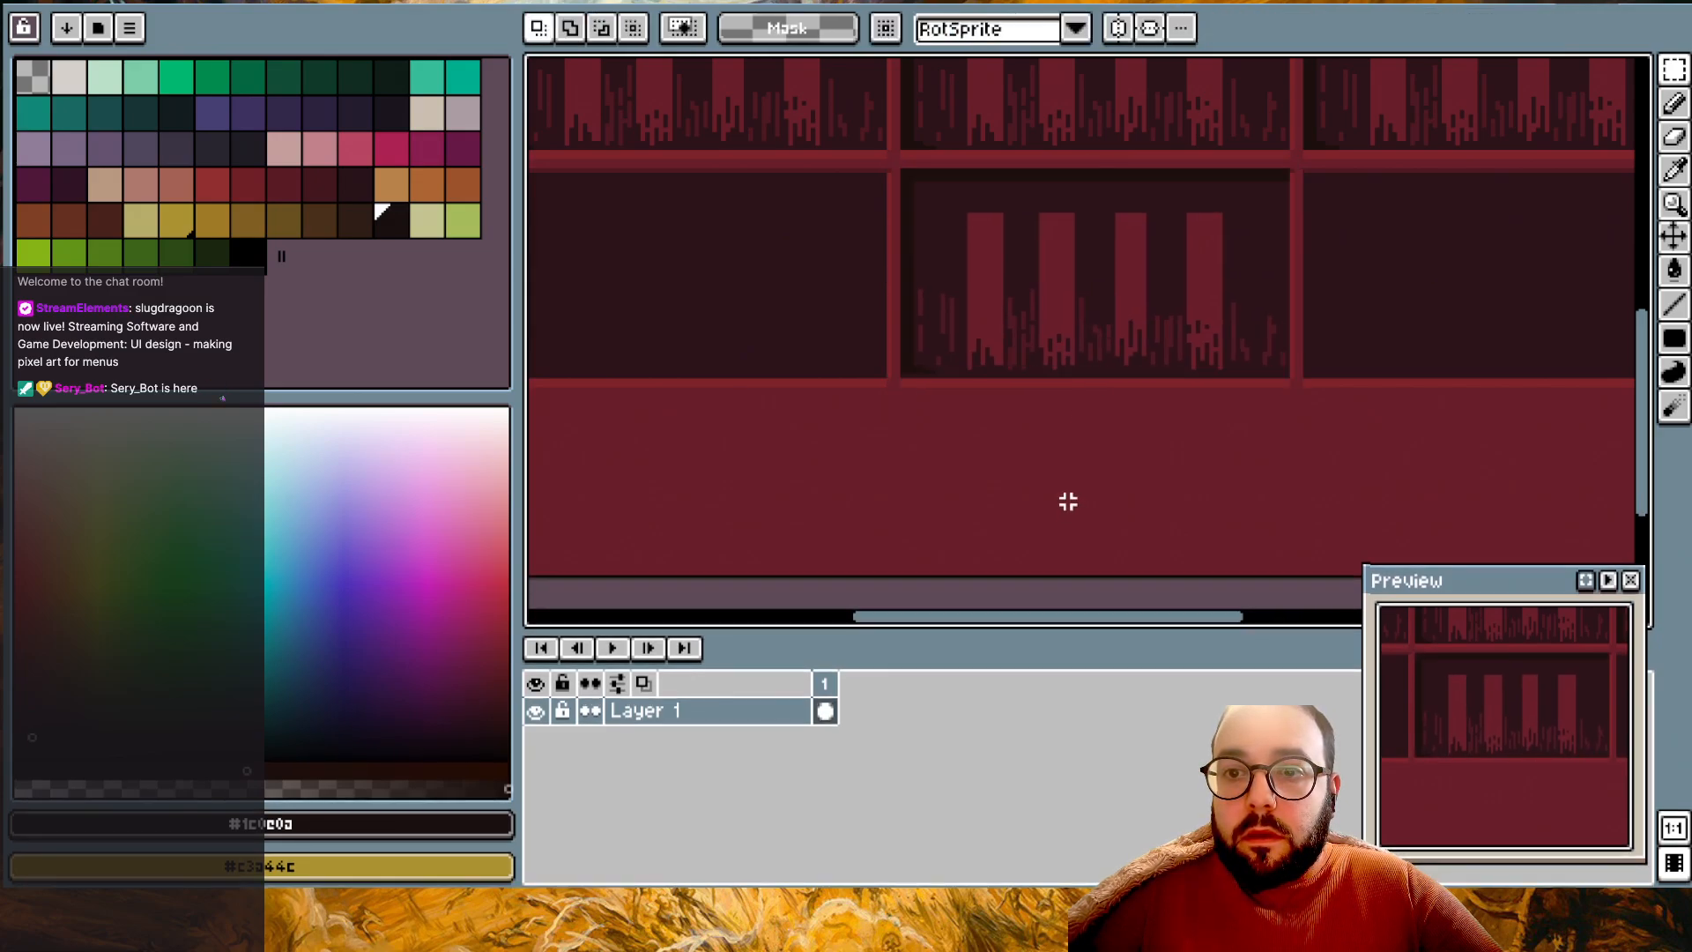
key(ctrl+z)
key(ctrl+z)
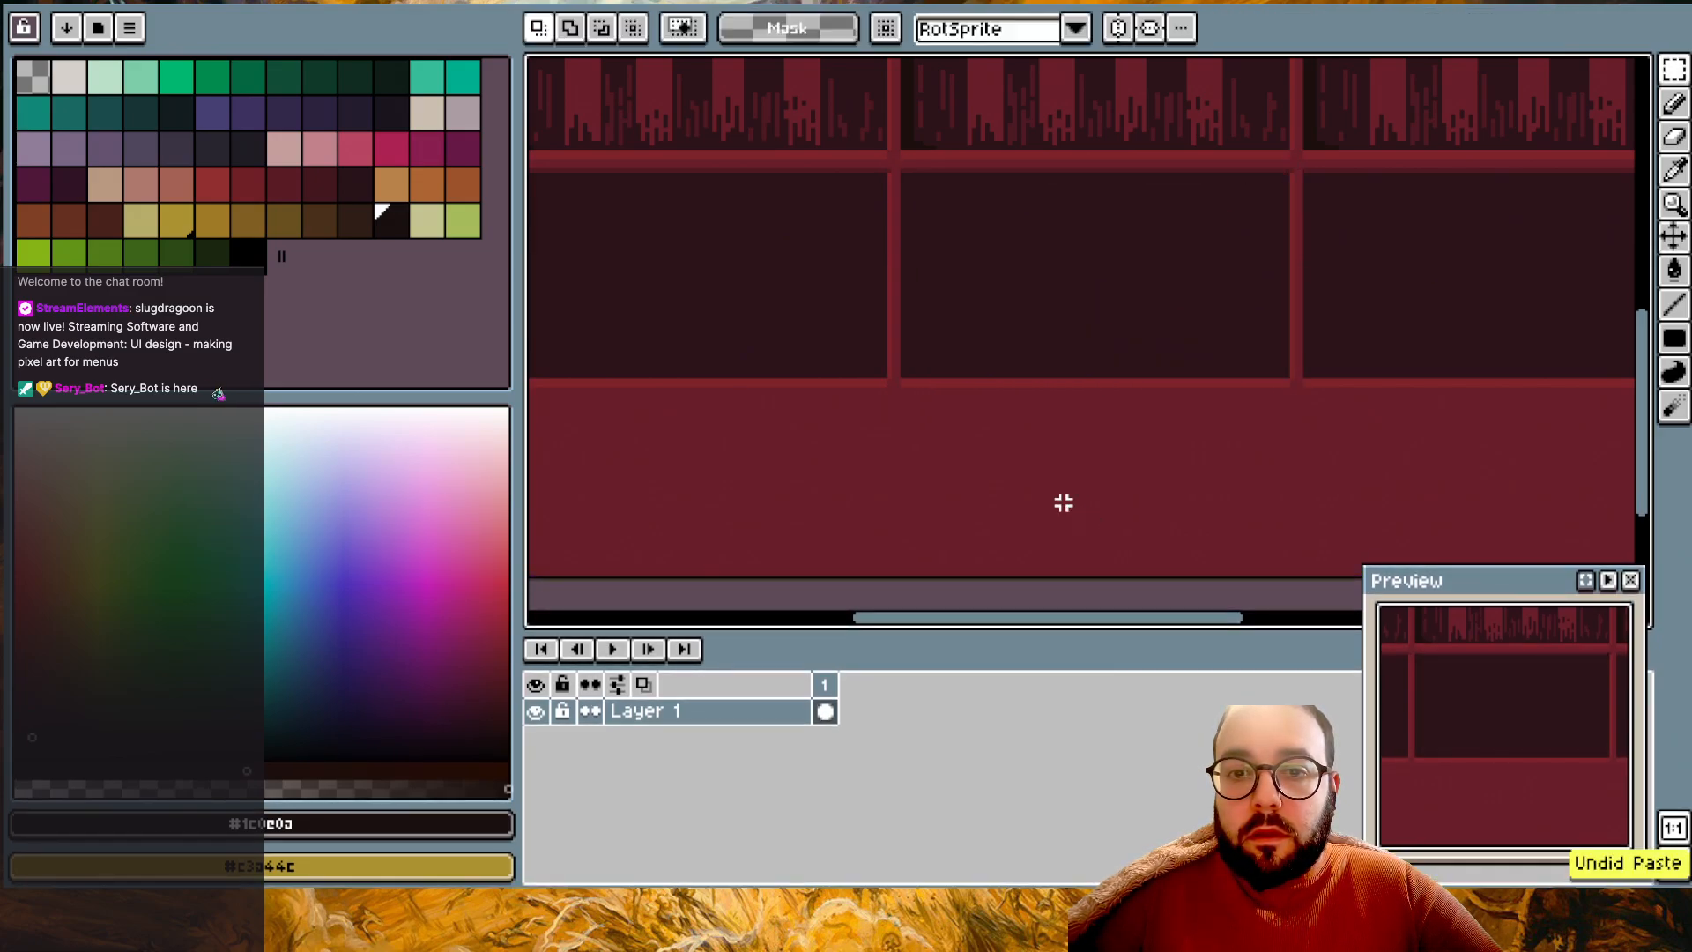
- Paste book compartment copies into the second bottom-row compartment at position 164, 110 and into the first bottom-row compartment
key(ctrl+v)
drag(755, 363, 1133, 313)
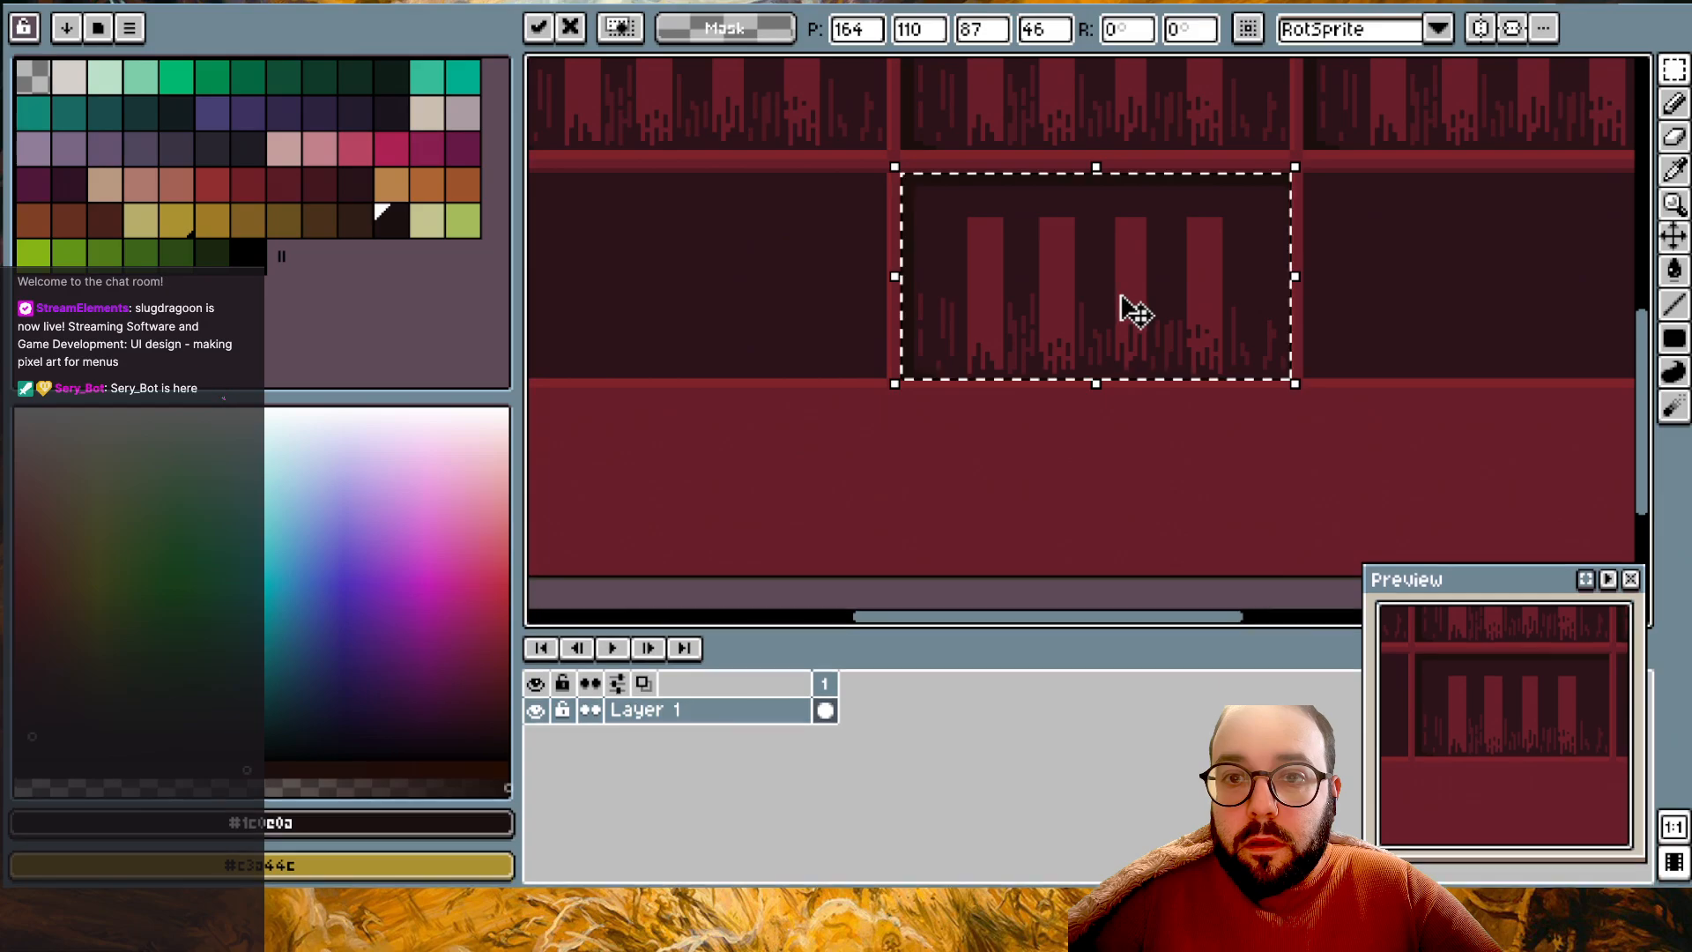
click(1076, 506)
scroll(1078, 512, down, 2)
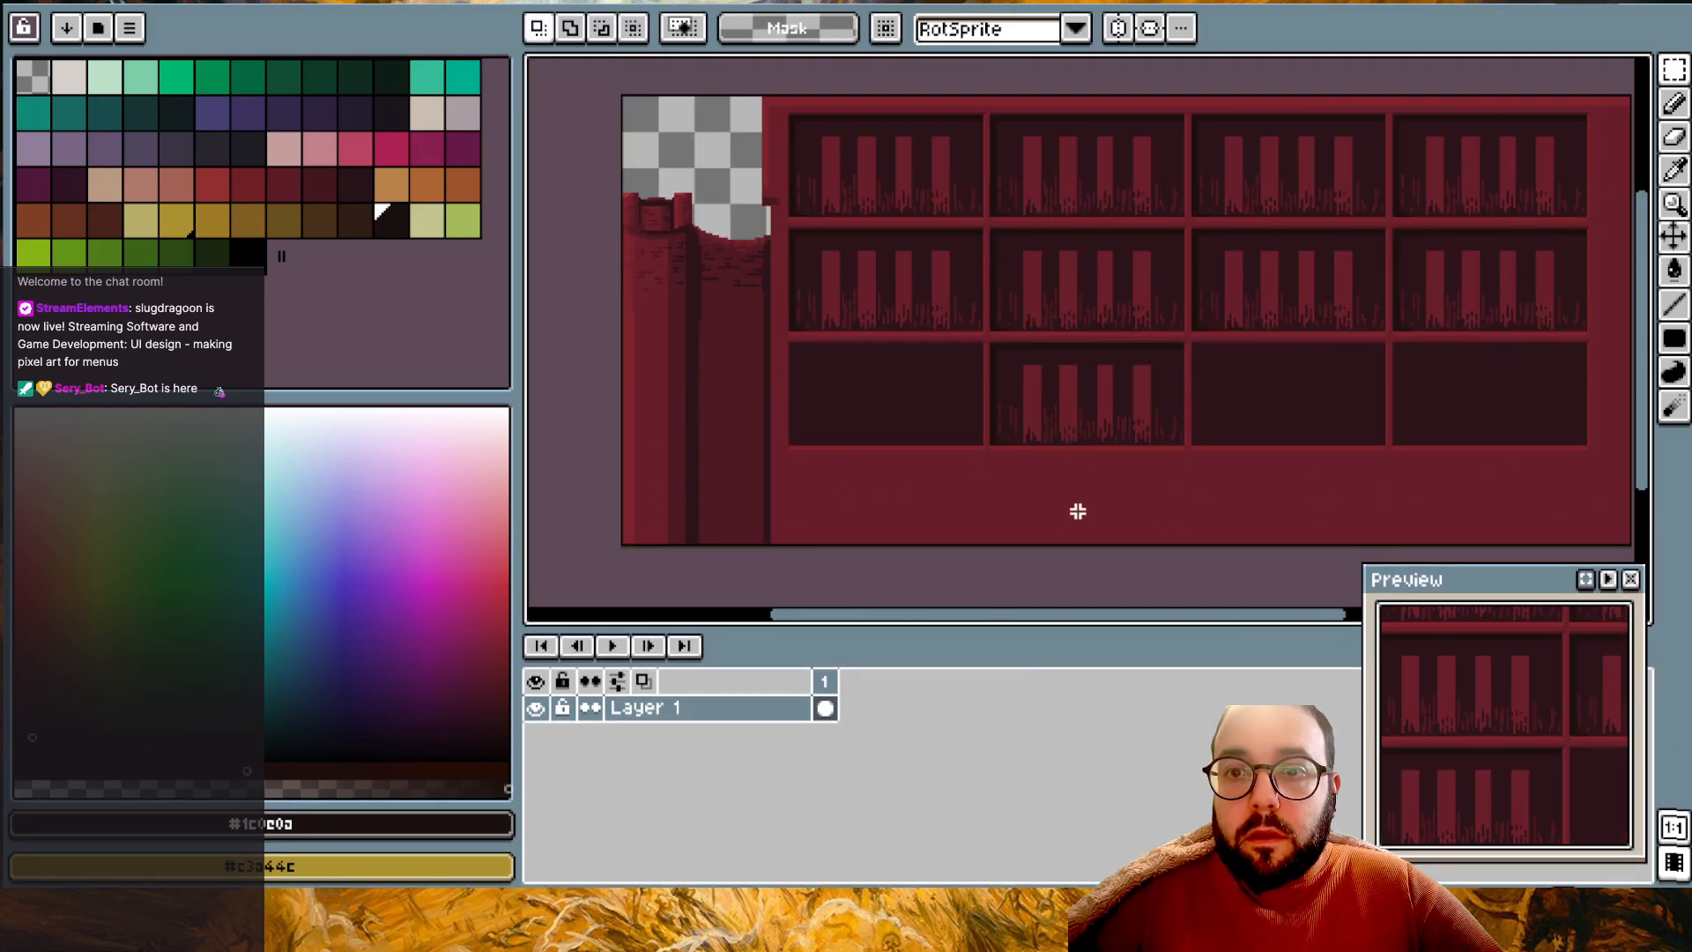
scroll(1170, 362, up, 2)
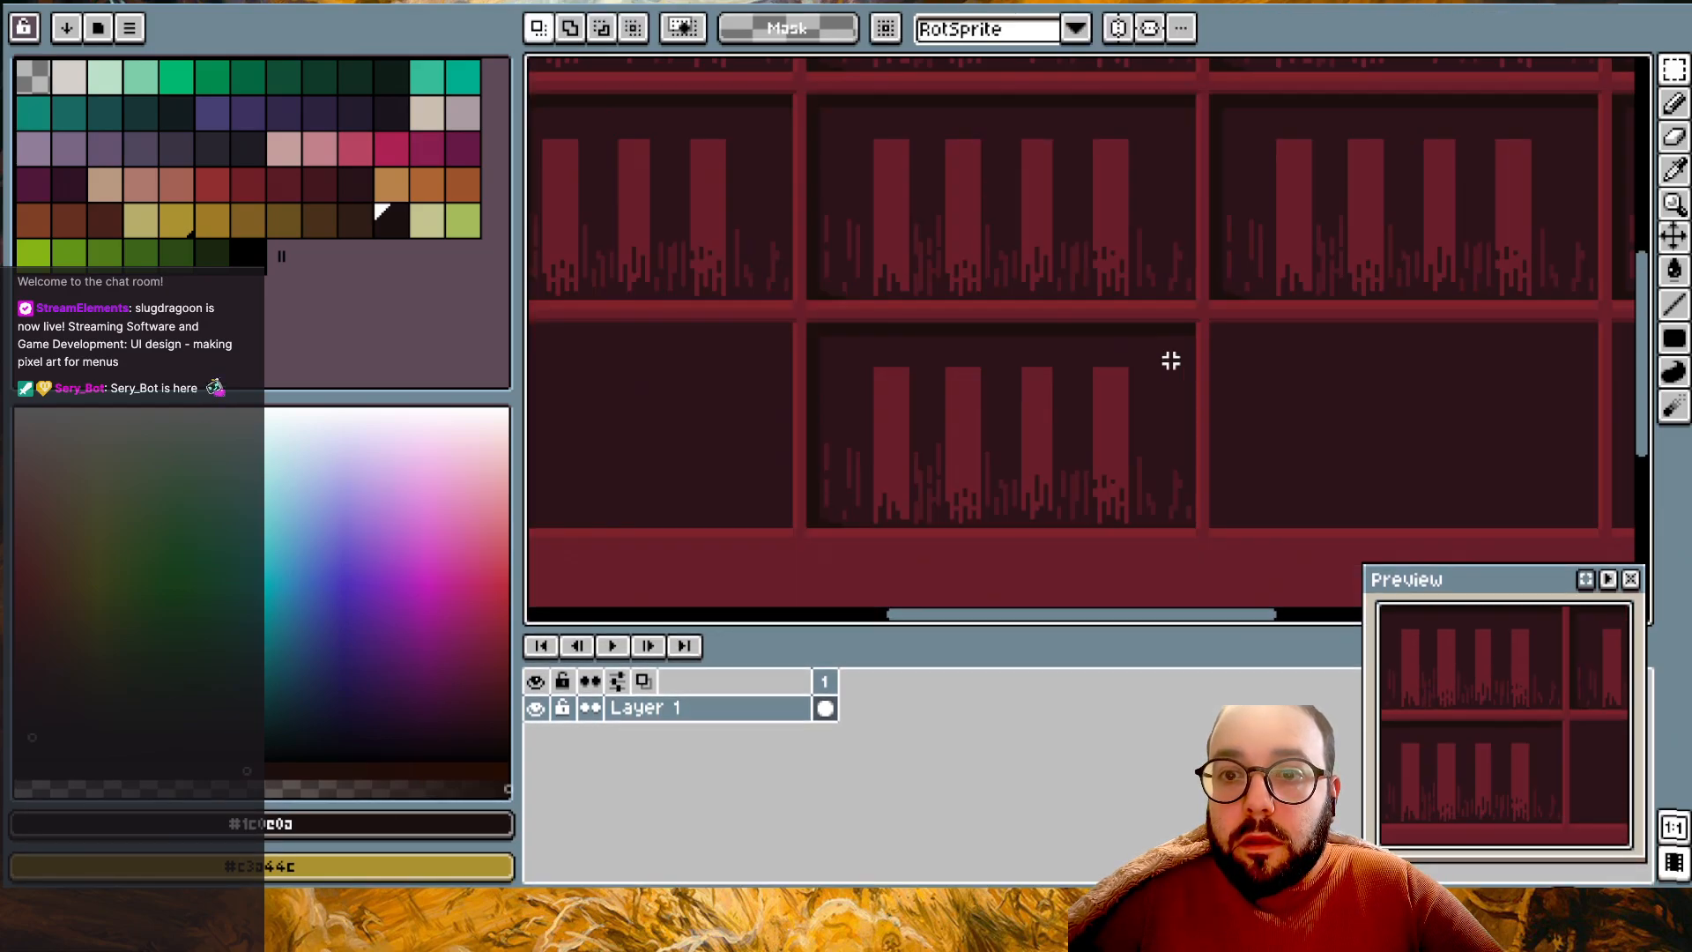
key(ctrl+v)
drag(743, 253, 739, 470)
click(790, 589)
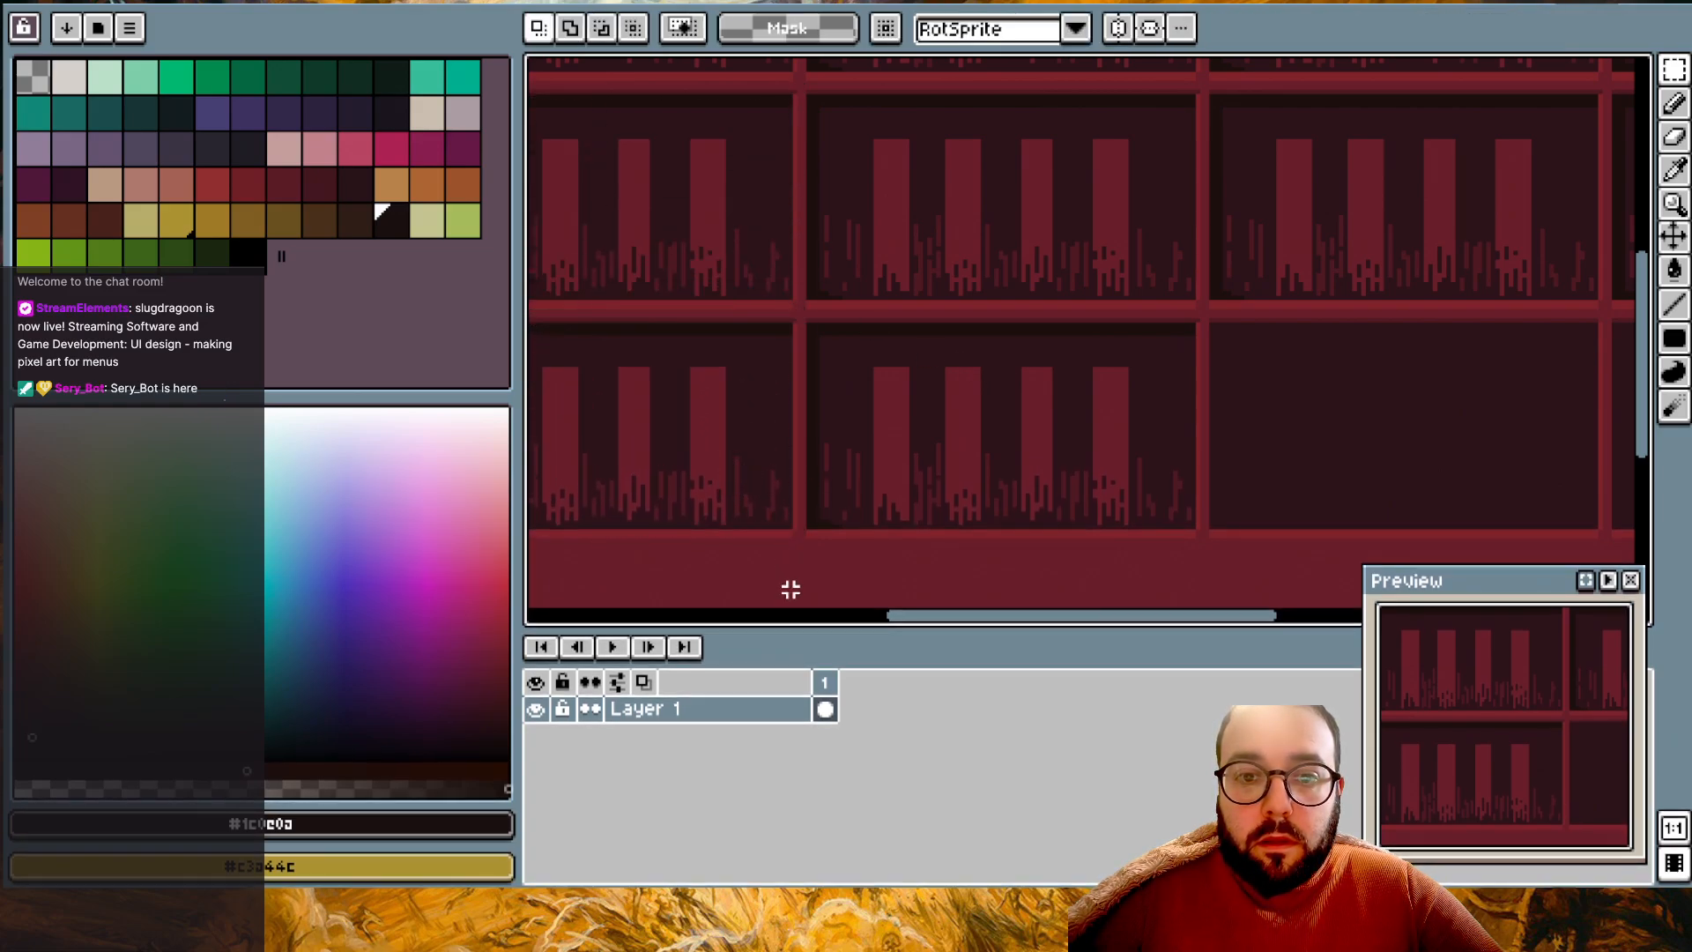
- Paste book compartment copies into the third and fourth bottom-row compartments at positions 254, 110 and 344, 110
scroll(791, 588, left, 3)
scroll(791, 589, right, 6)
key(ctrl+v)
drag(1009, 234, 1028, 462)
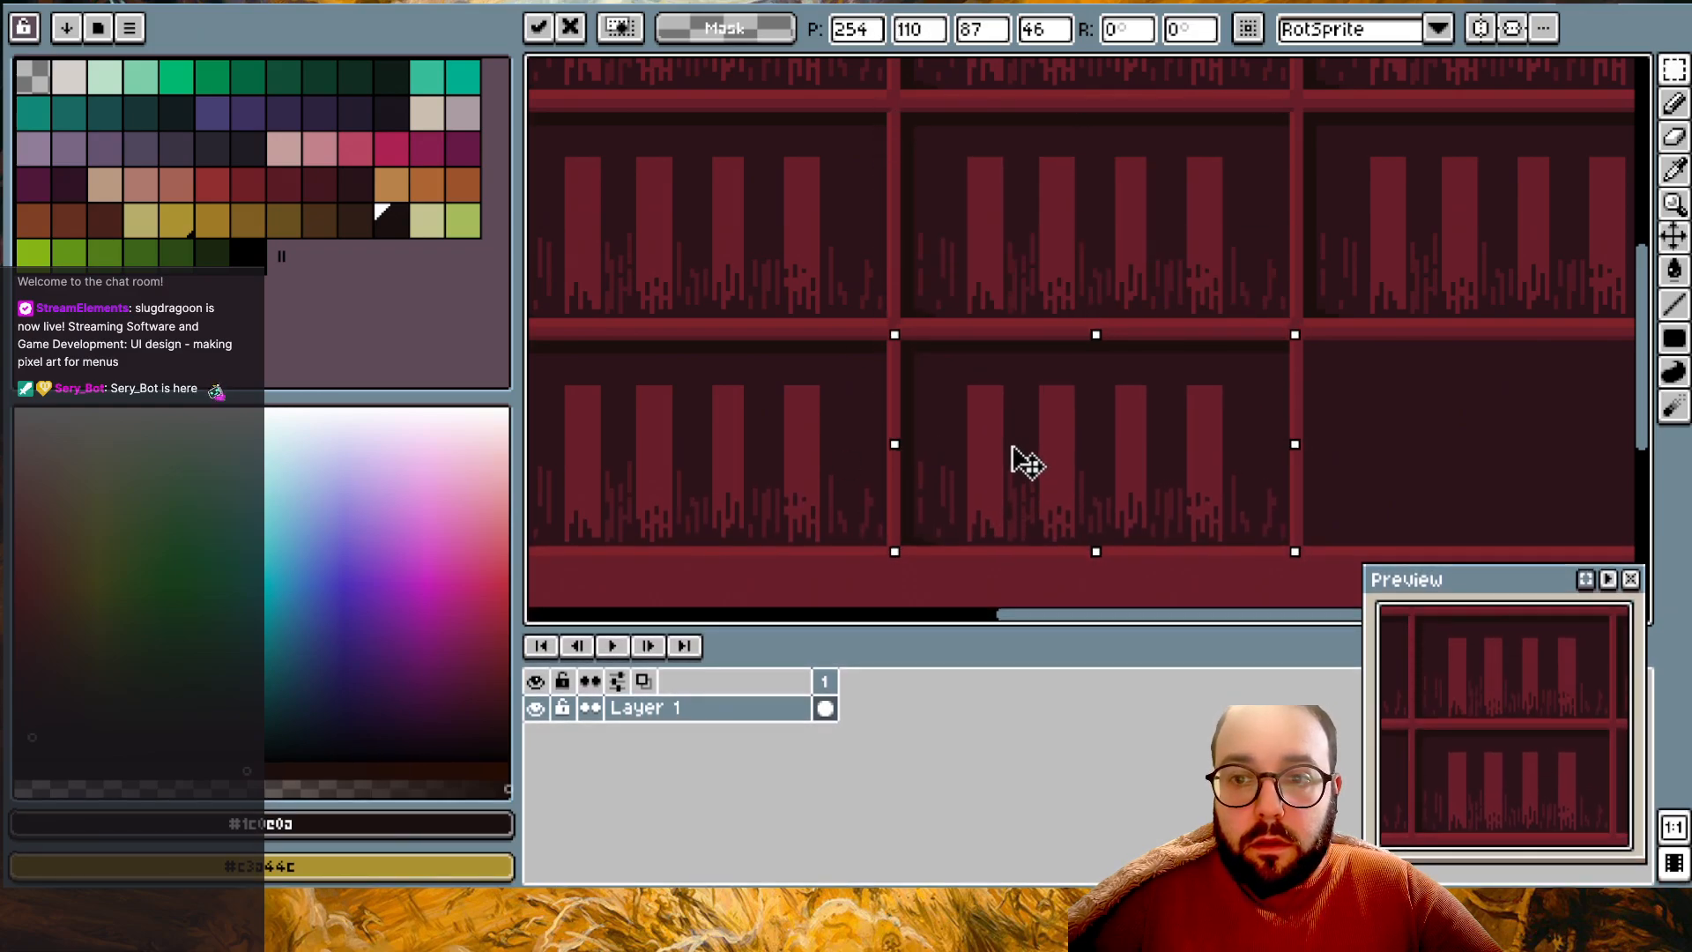
click(1004, 569)
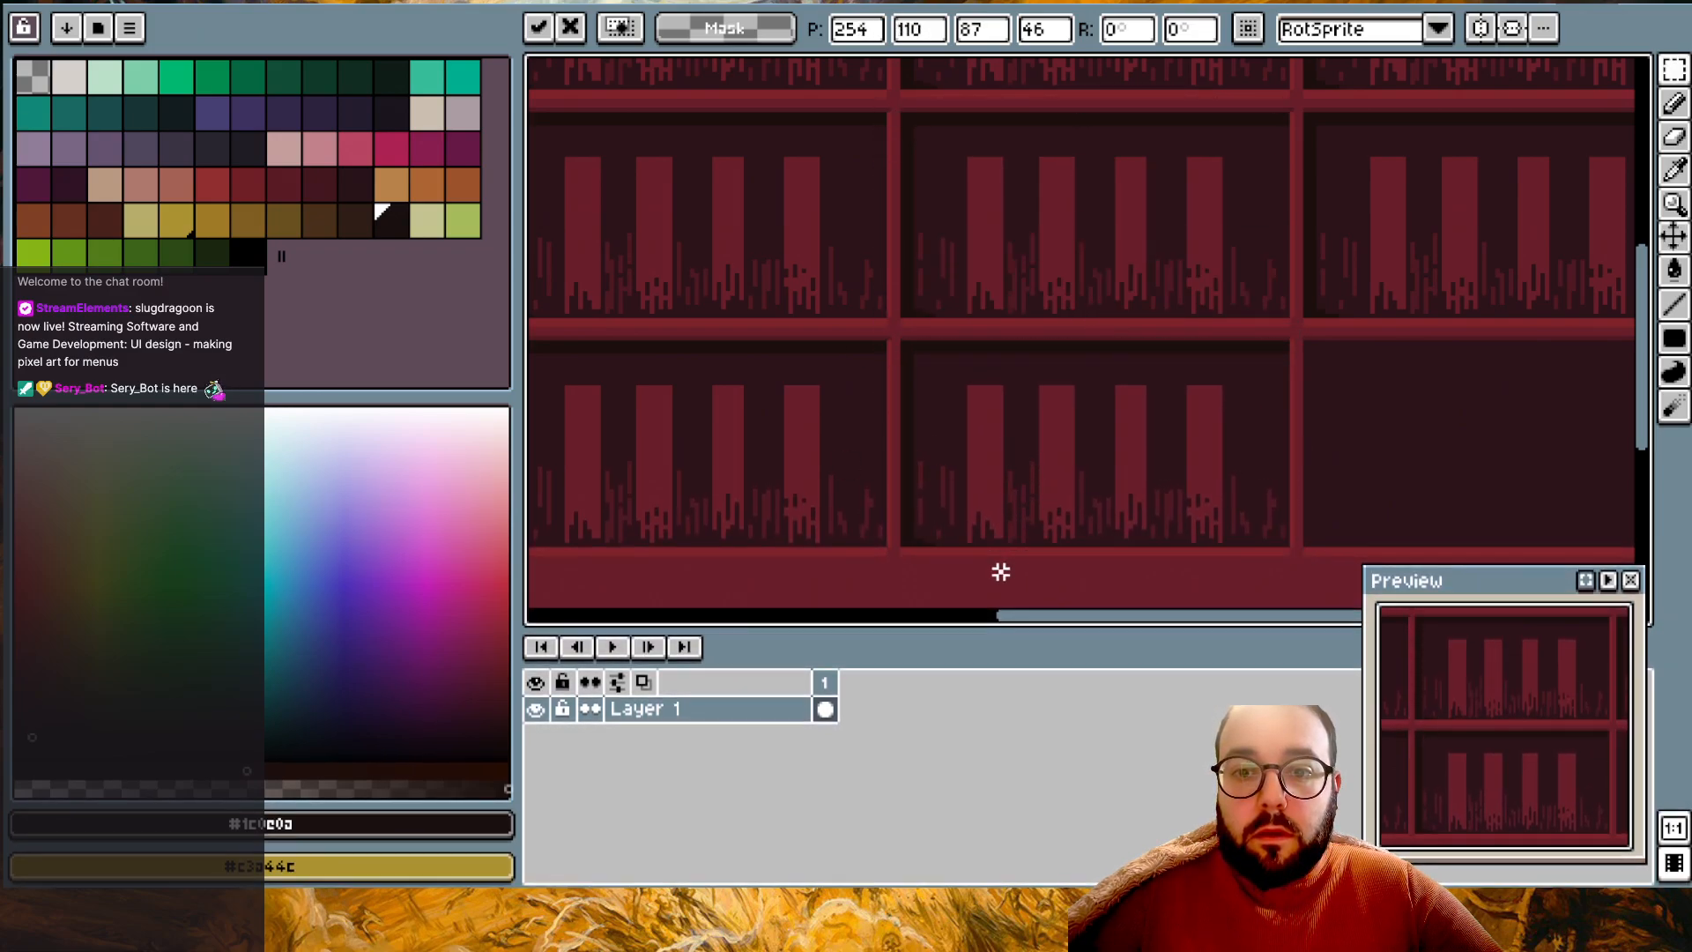
scroll(1001, 573, right, 5)
key(ctrl+v)
drag(1005, 229, 967, 441)
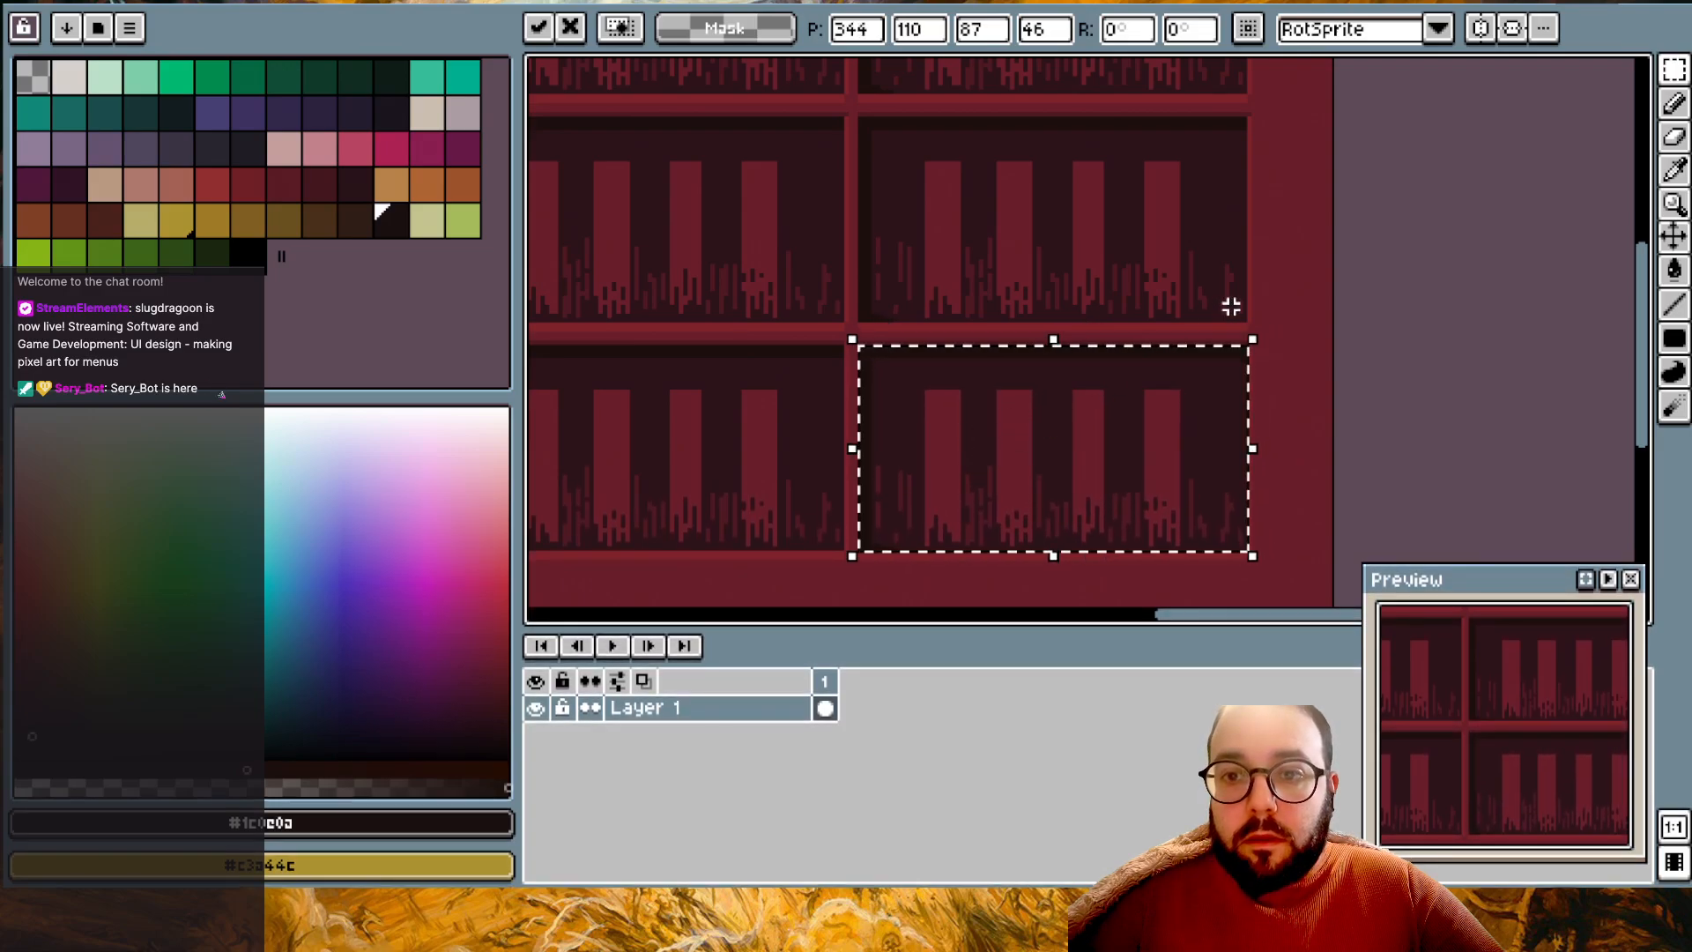
click(1285, 266)
- Examine the whole bookshelf with its filled compartments and the plain base panel beneath them
scroll(1286, 266, down, 2)
scroll(1284, 267, left, 3)
scroll(1285, 267, up, 2)
scroll(1284, 267, down, 1)
scroll(1285, 267, up, 1)
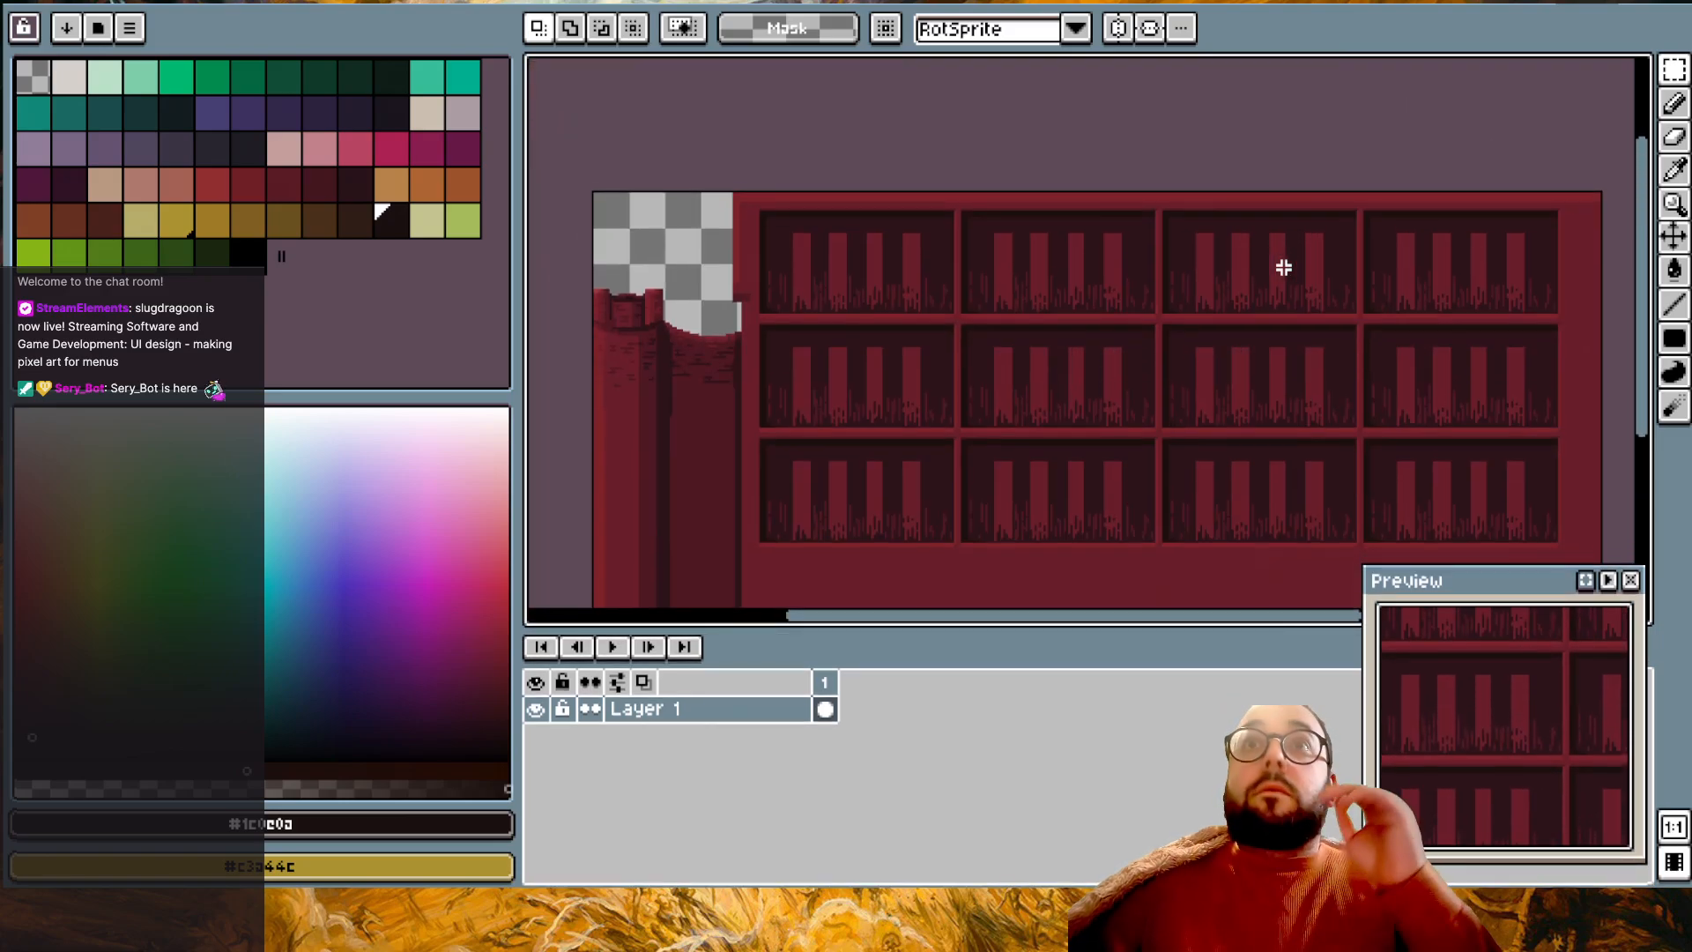
scroll(1284, 267, down, 1)
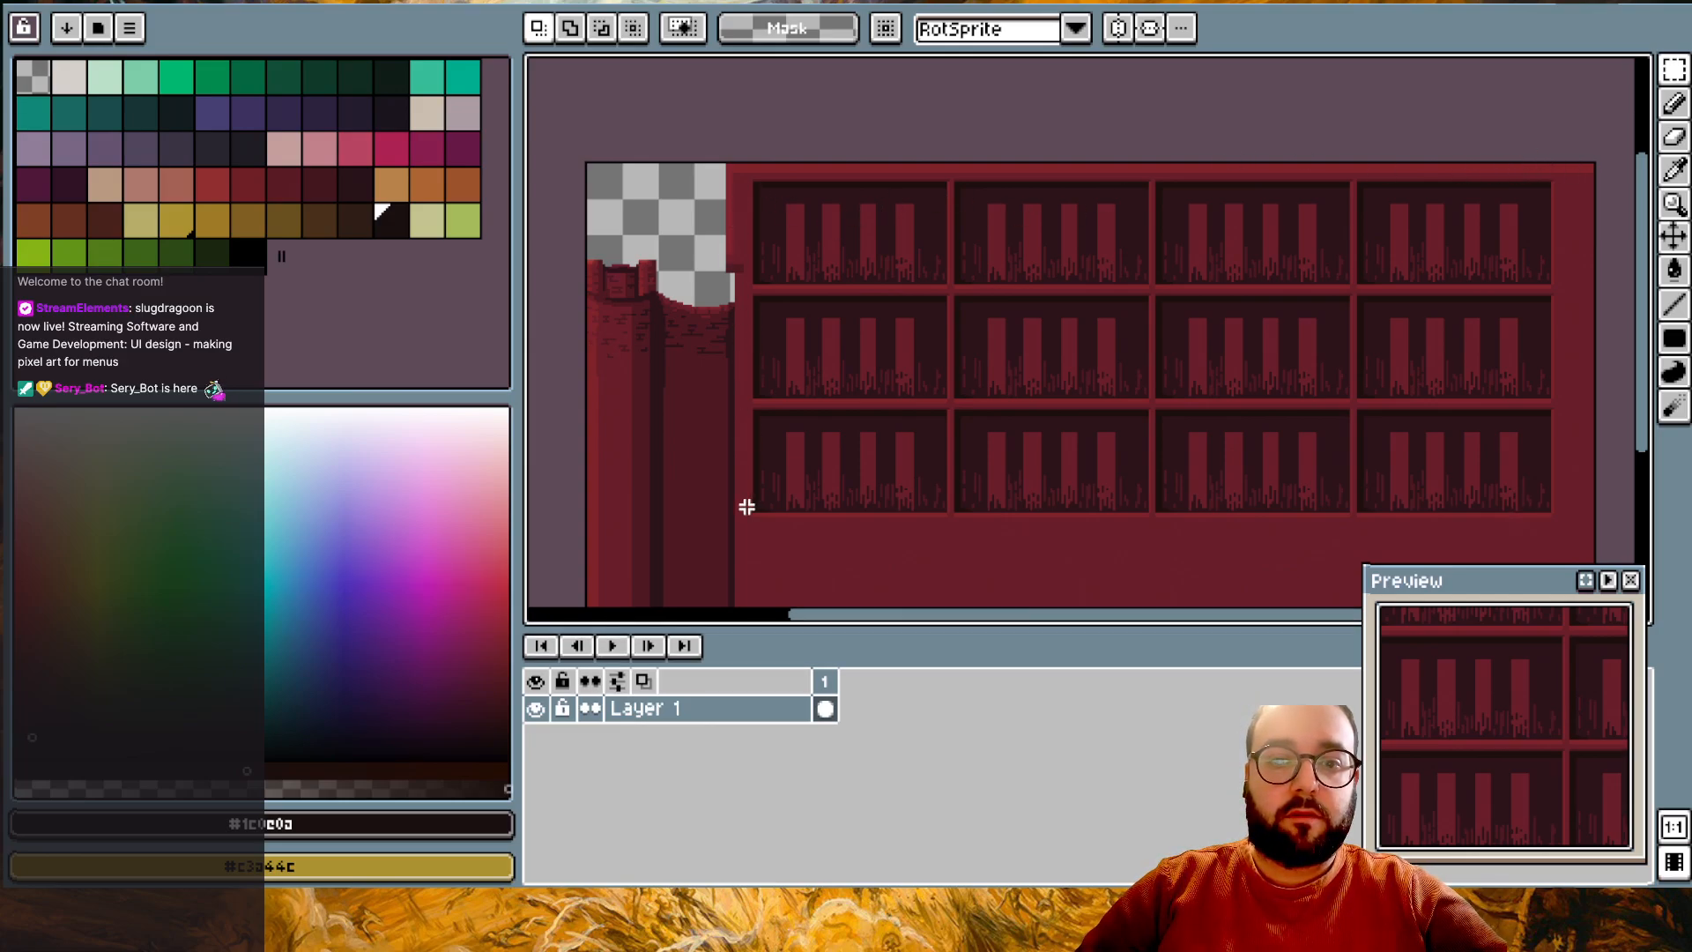
scroll(744, 504, down, 2)
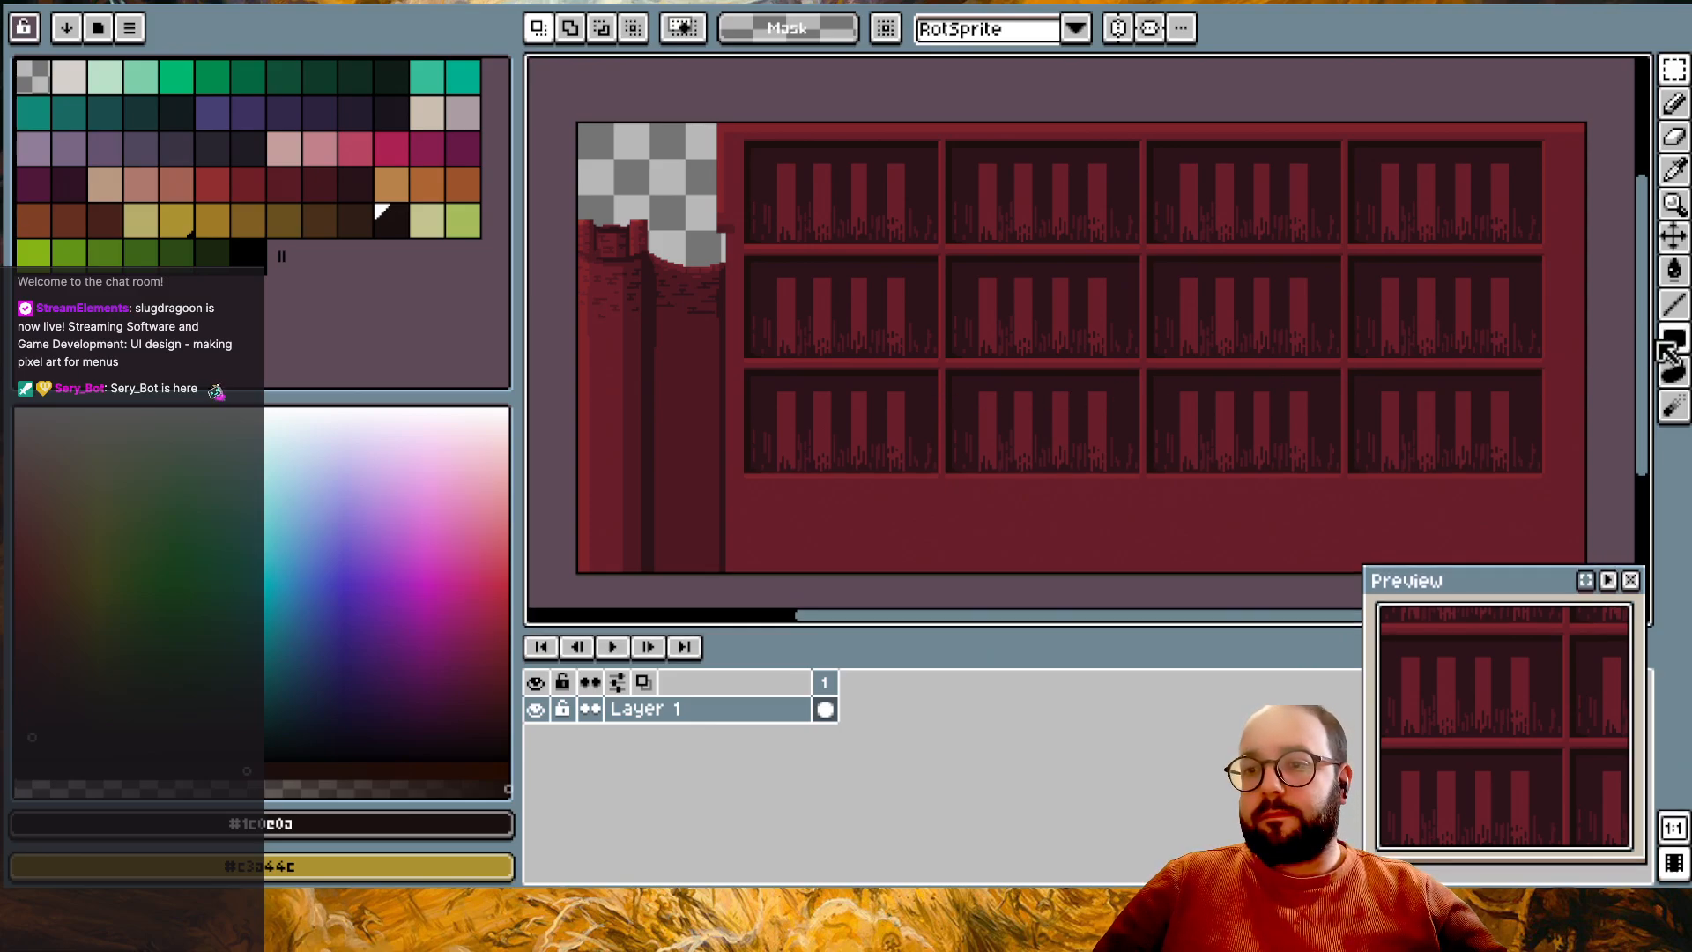
- Draw a small filled dark red brick, about 8 by 3 pixels, on the base panel beneath the first bottom-row compartment
key(u)
scroll(937, 383, up, 2)
scroll(903, 350, up, 3)
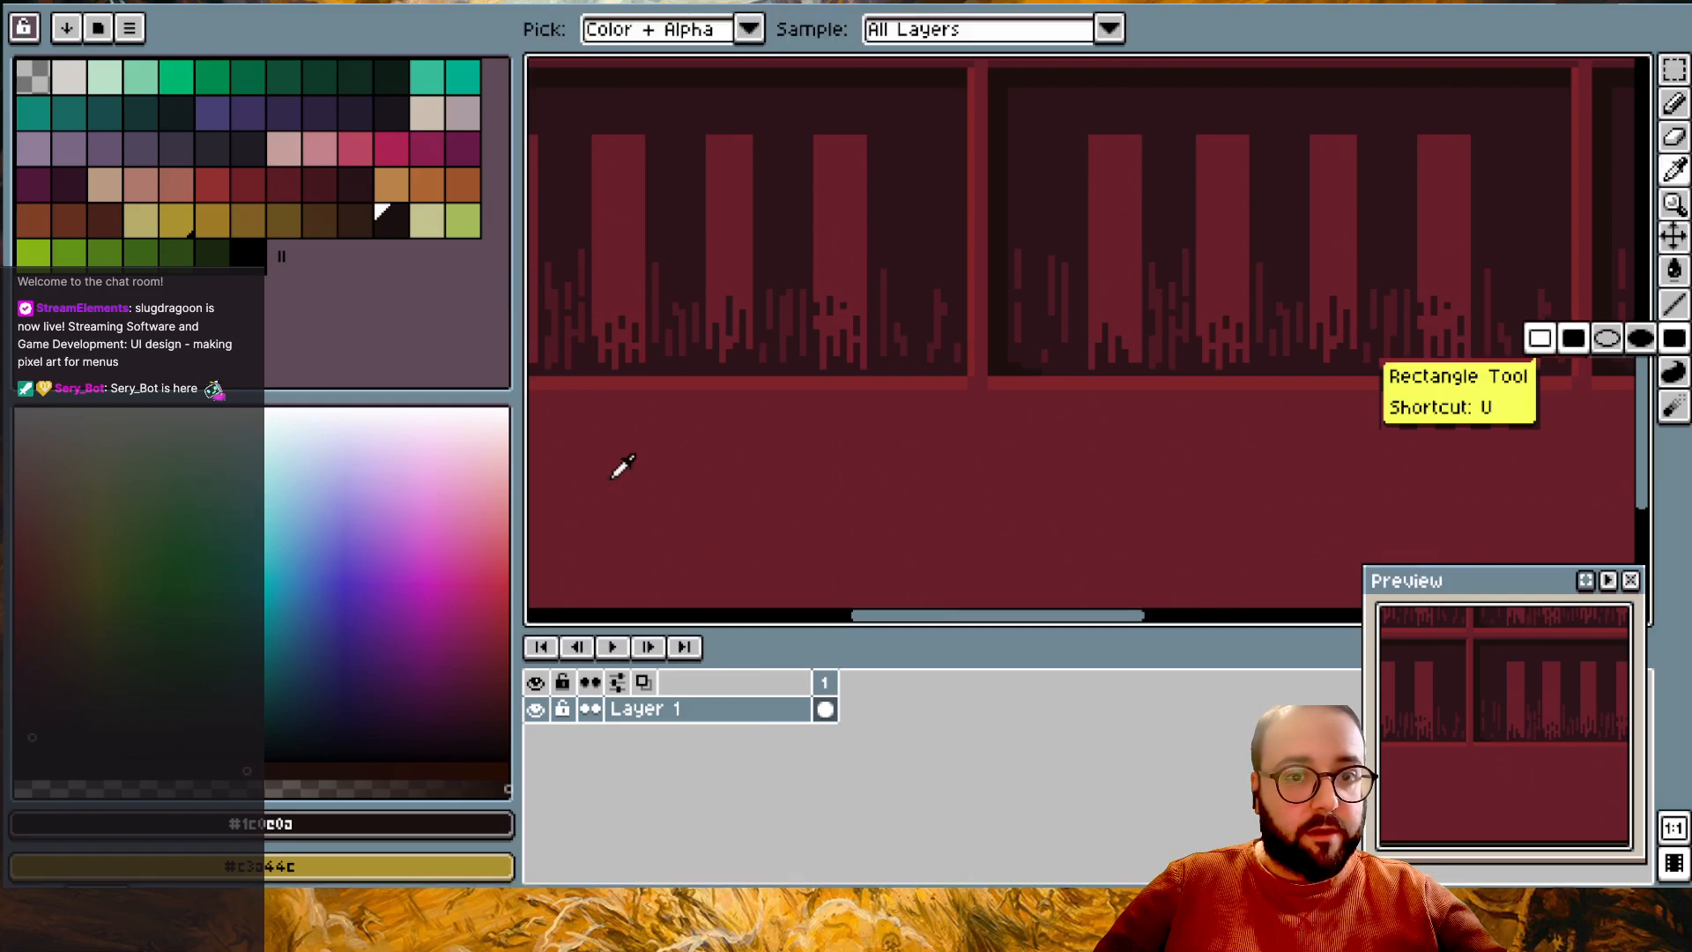
alt+click(623, 465)
click(320, 185)
scroll(650, 468, left, 1)
scroll(649, 469, left, 2)
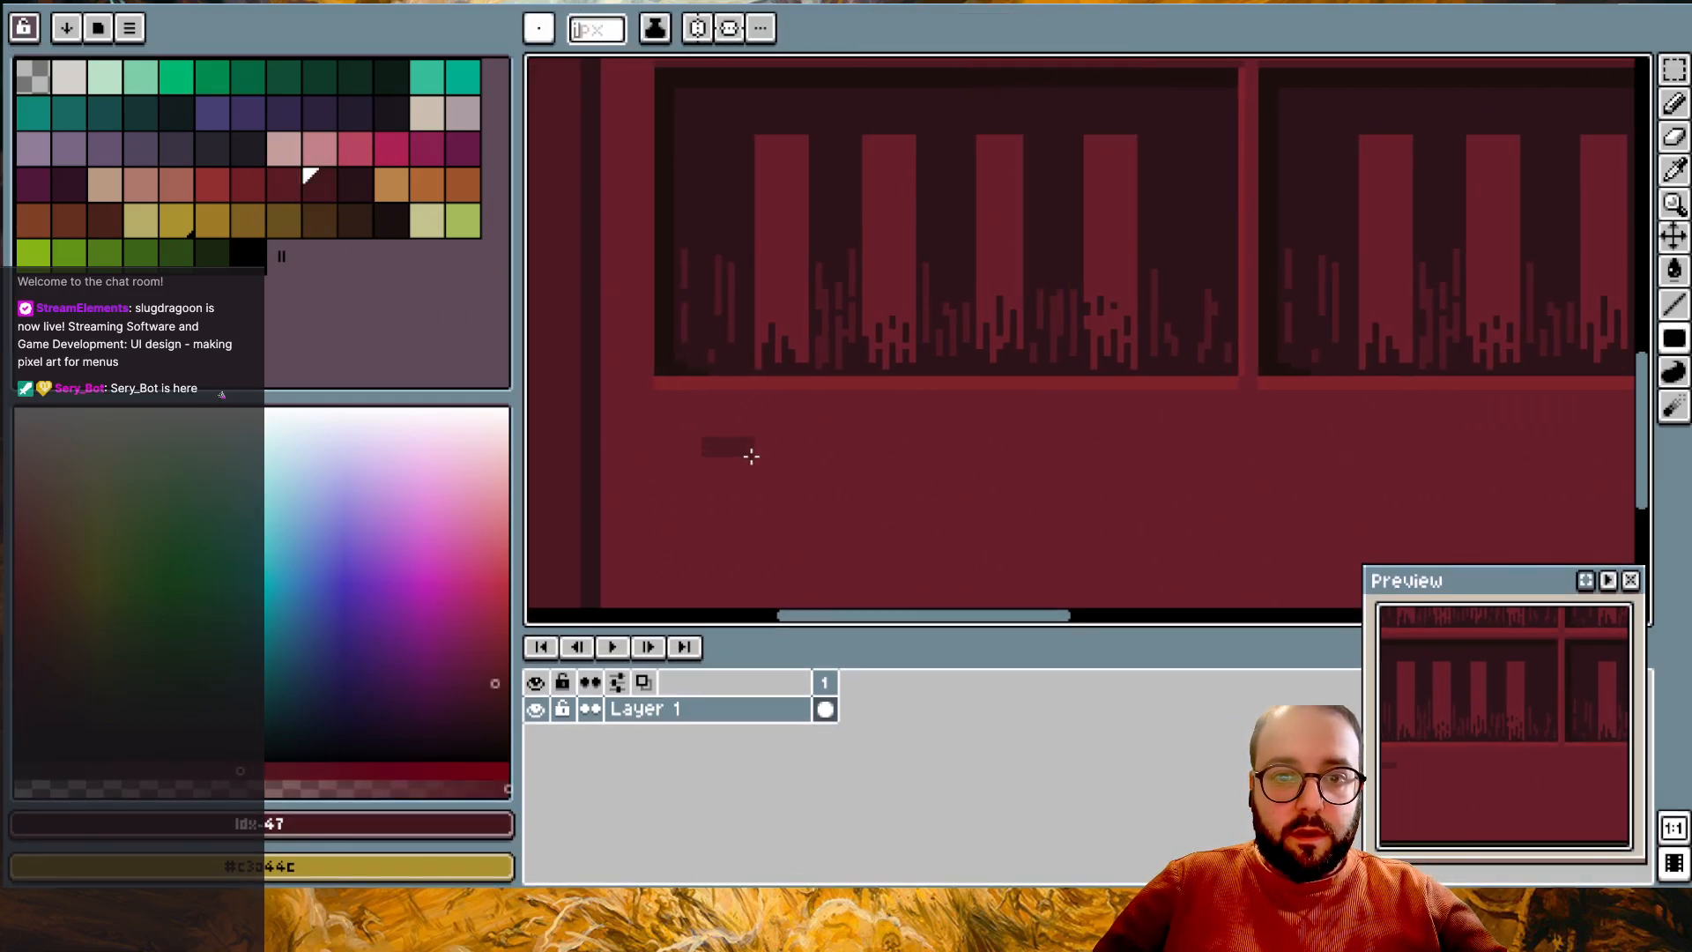
scroll(873, 507, down, 1)
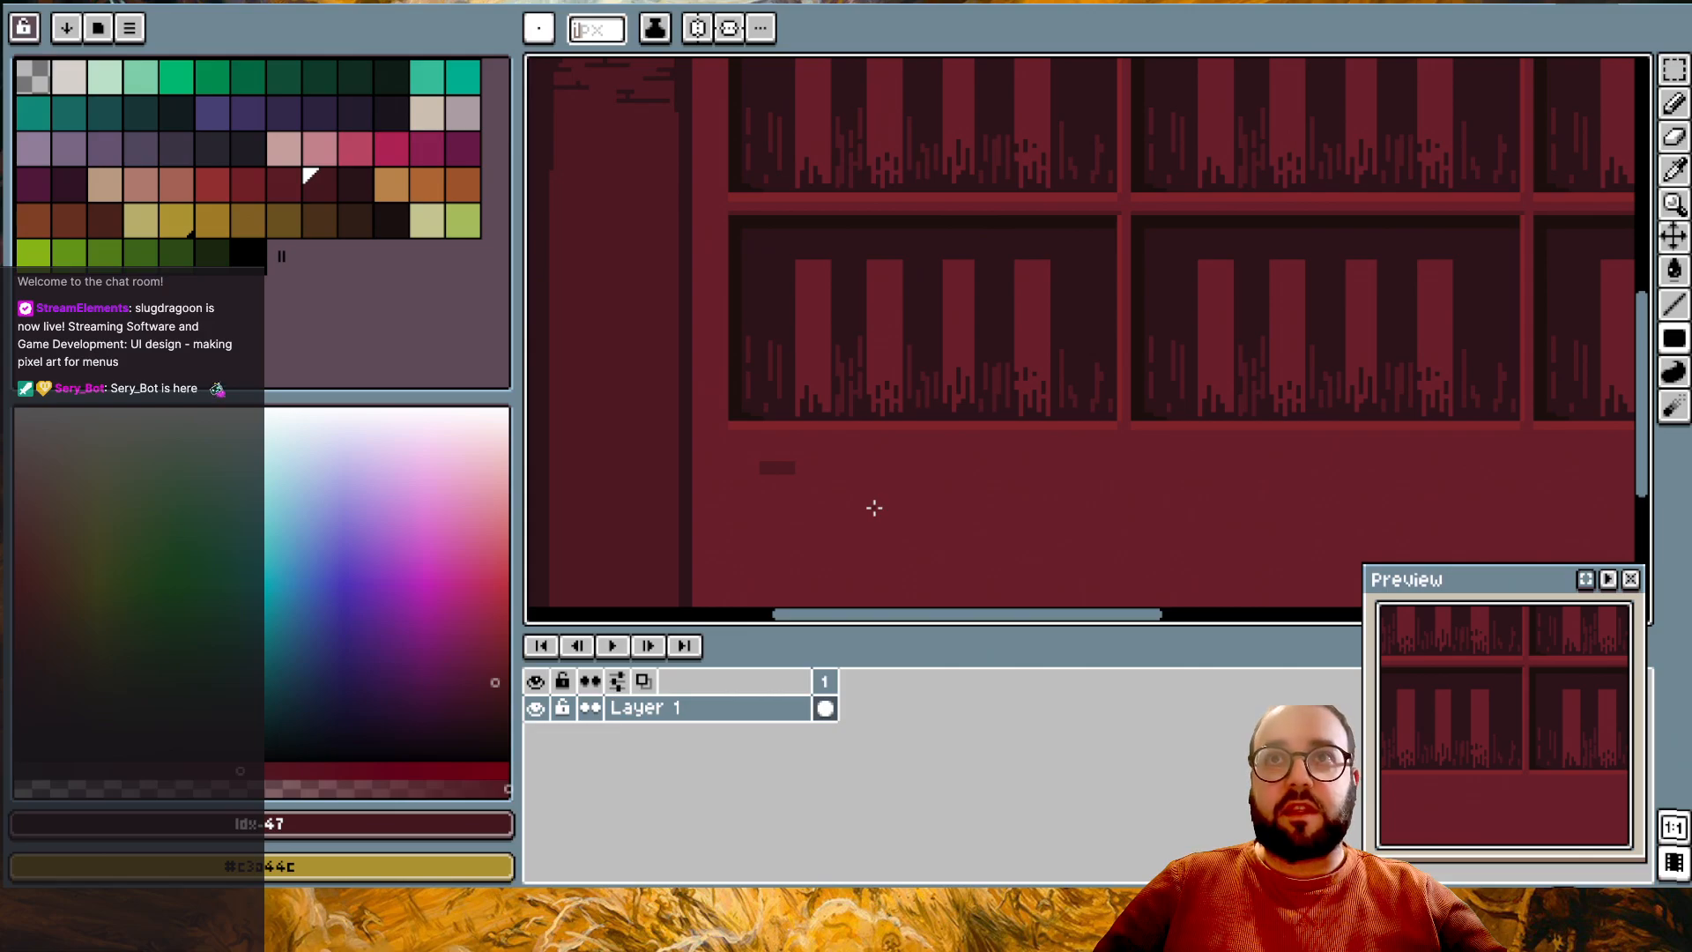
scroll(871, 506, down, 1)
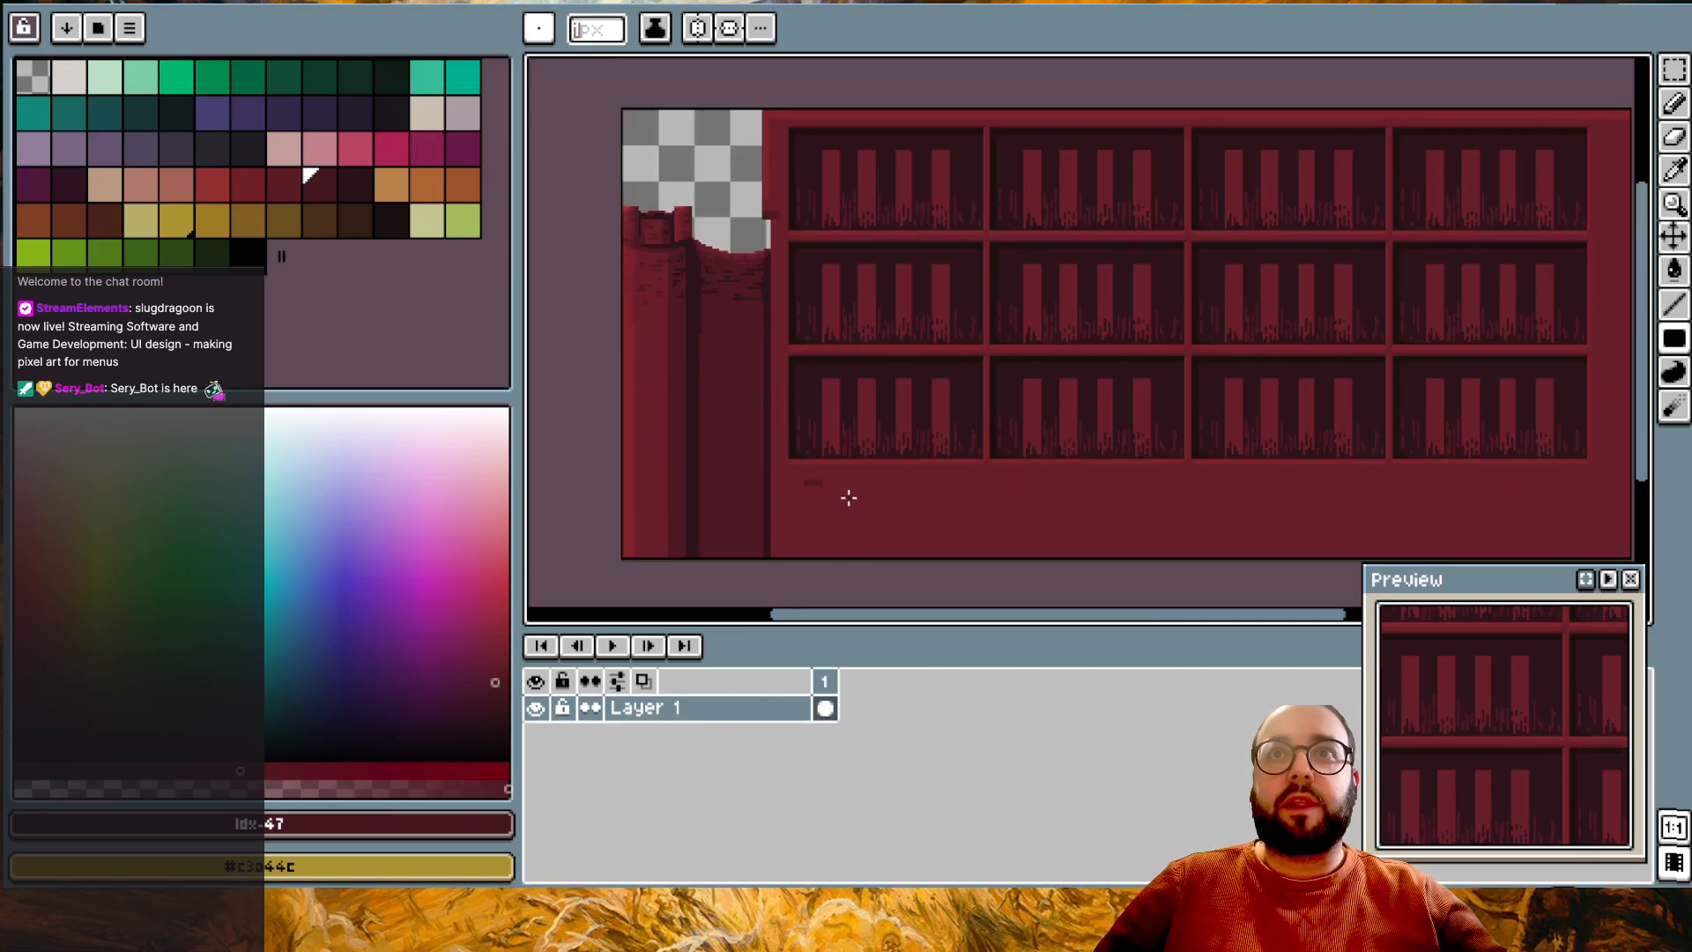
- Undo the second hand-drawn brick and copy the first one with an 8 by 3 pixel rectangular selection
scroll(848, 498, up, 3)
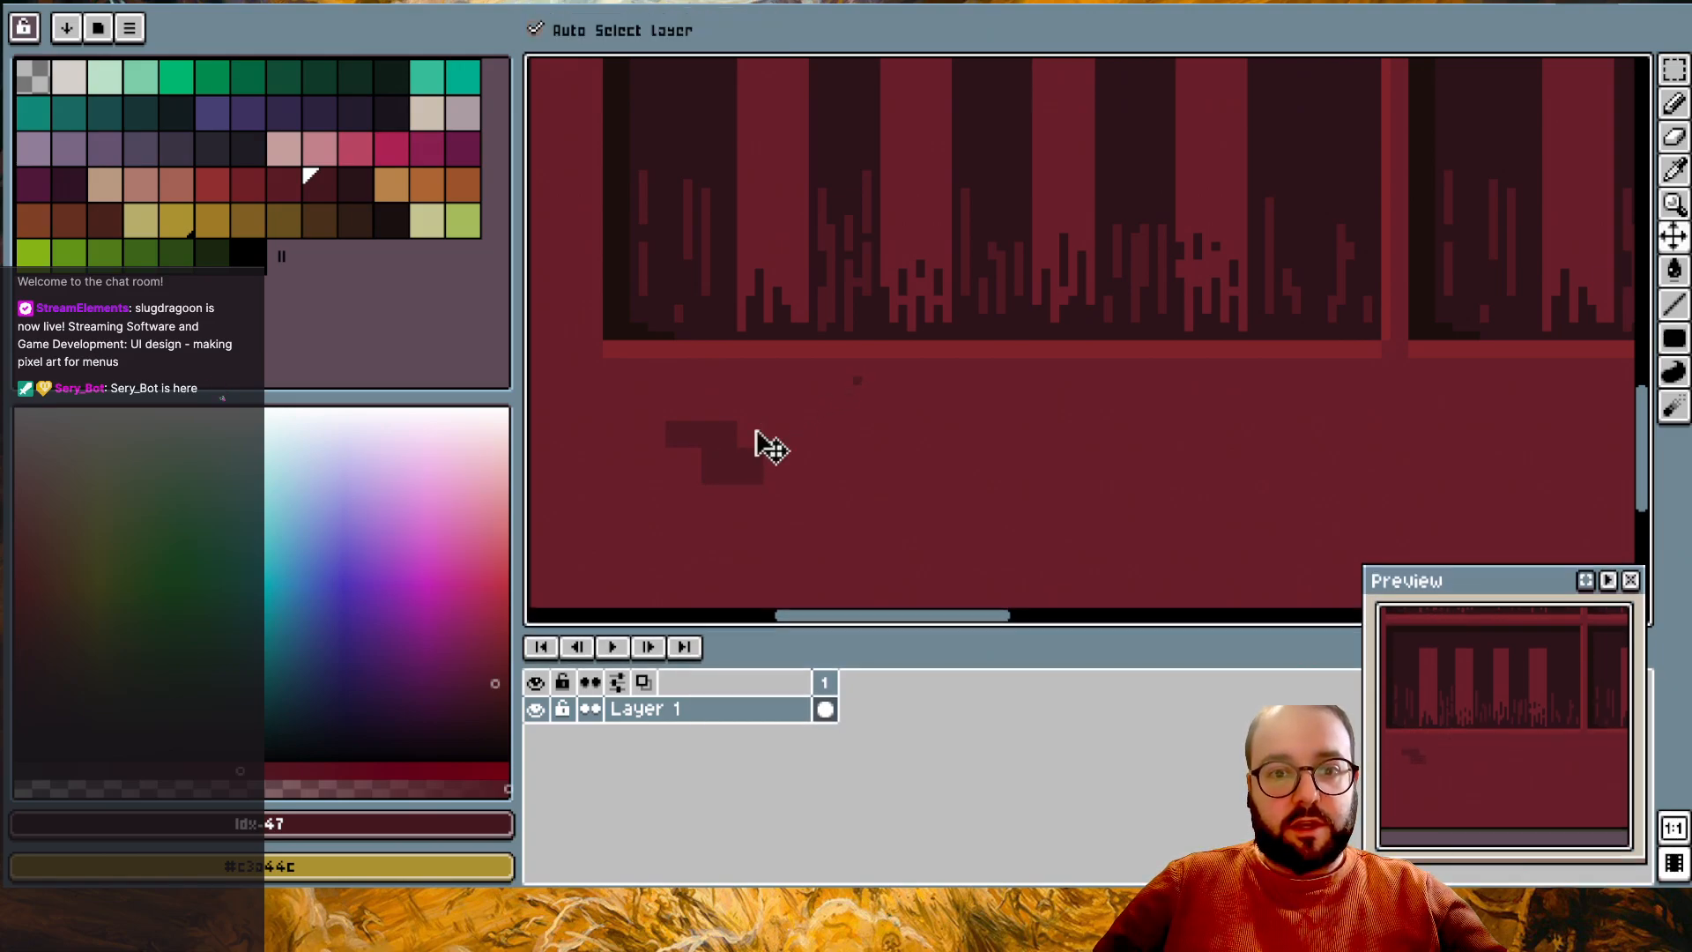
key(ctrl+z)
click(1675, 103)
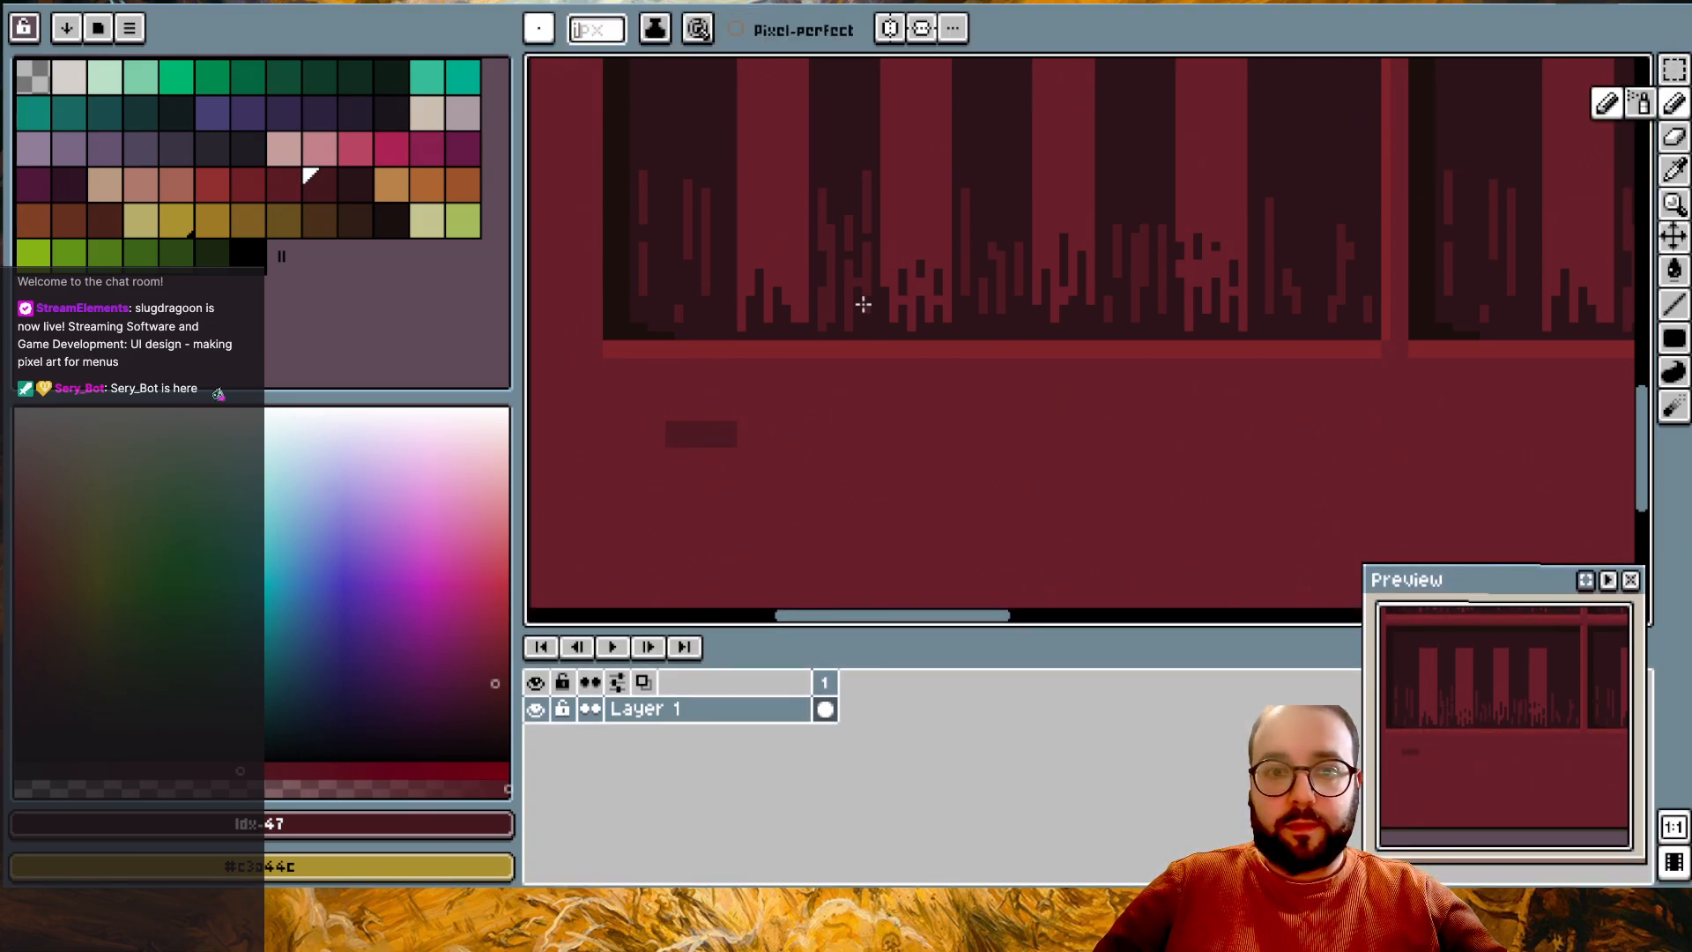
click(1675, 69)
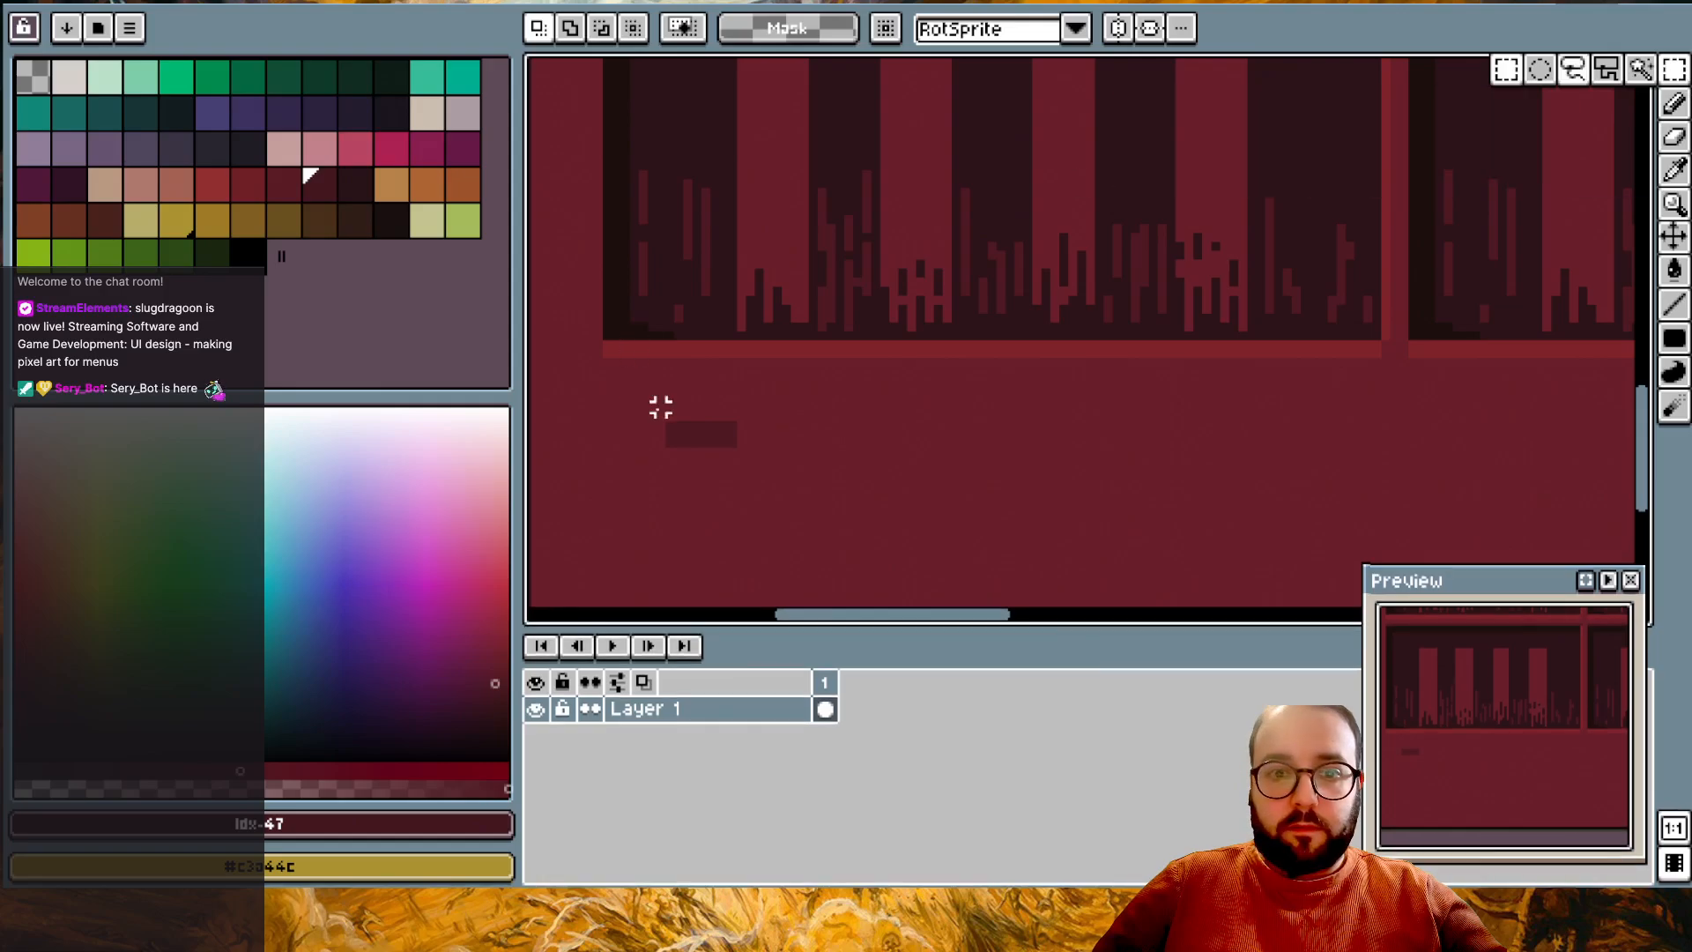
drag(668, 422, 741, 462)
key(ctrl)
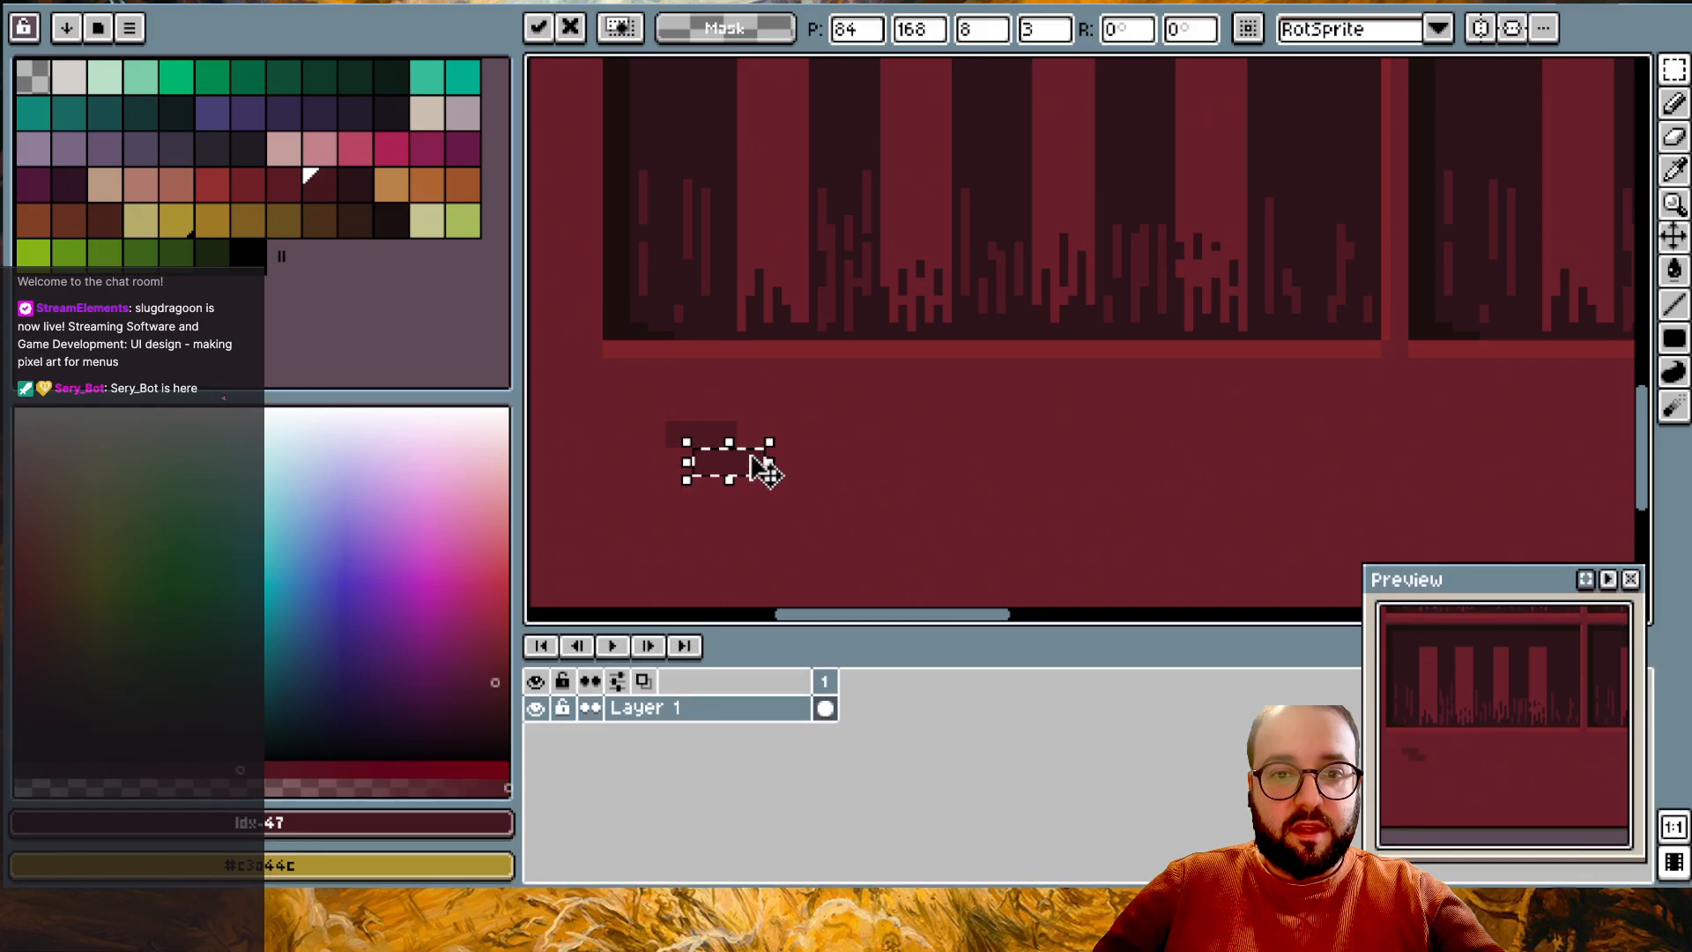
- Undo the first paste attempt and paste a brick copy staggered one row below the original brick, shifted to its right
click(848, 407)
key(ctrl+z)
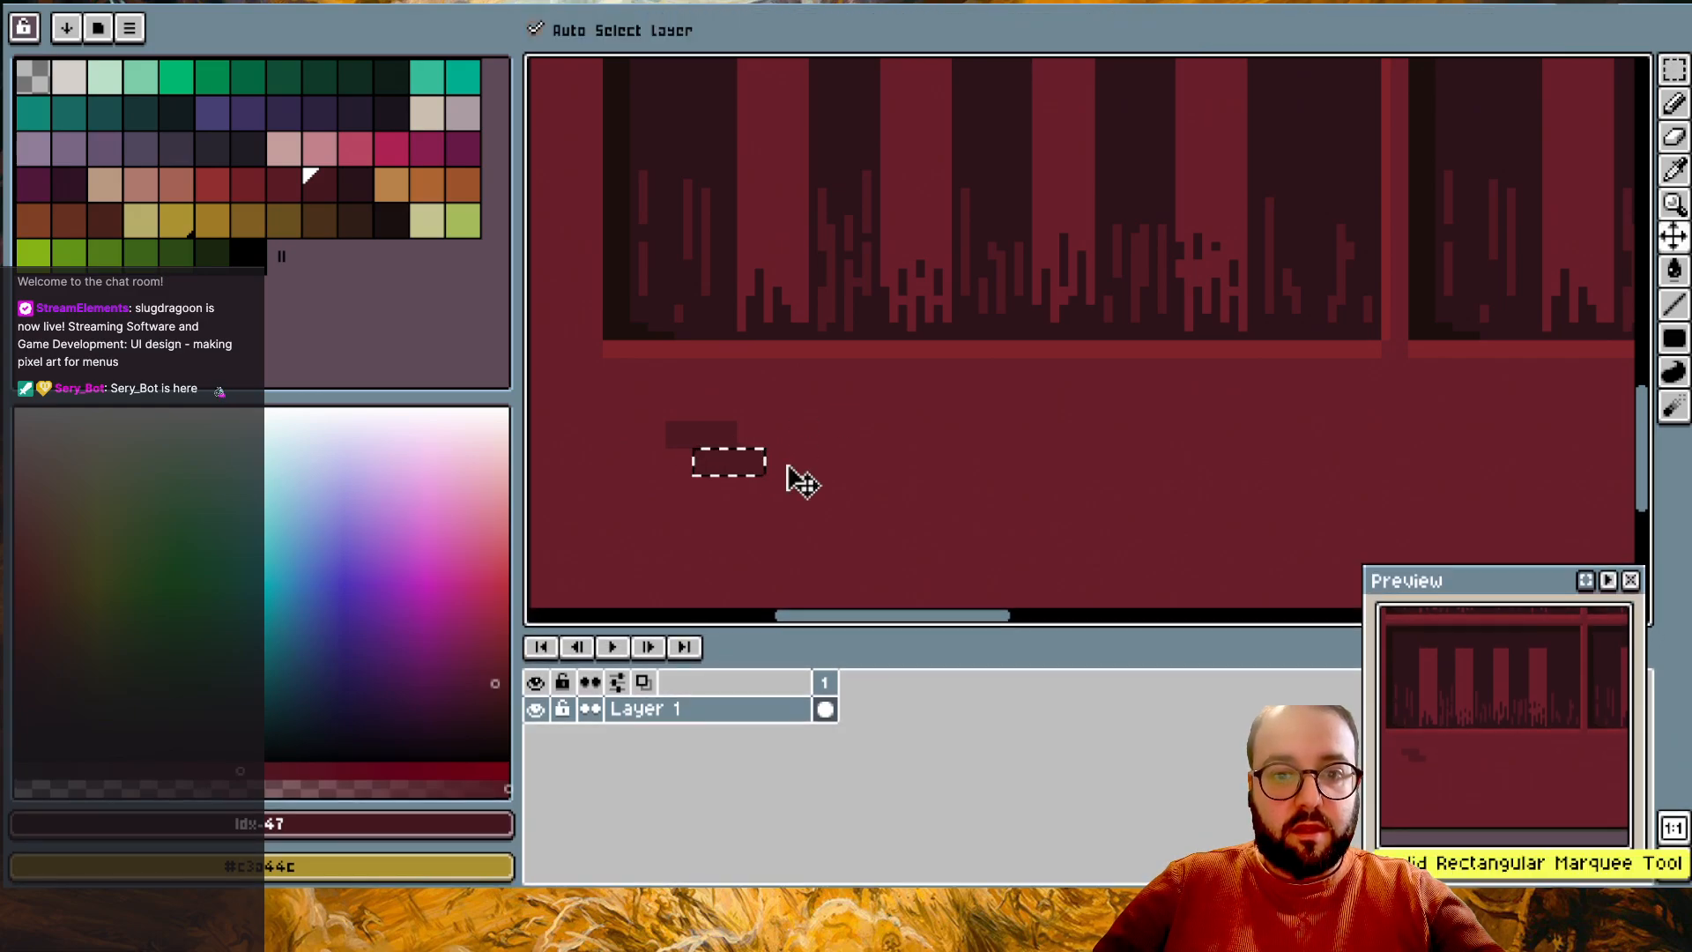
key(ctrl+z)
key(ctrl+v)
drag(707, 437, 752, 466)
click(853, 460)
- Paste two staggered brick copies beneath the right half of the first compartment, the lower one at position 115, 165
scroll(861, 461, right, 5)
scroll(861, 461, down, 2)
key(ctrl+v)
drag(1098, 376, 843, 345)
click(819, 386)
key(ctrl+v)
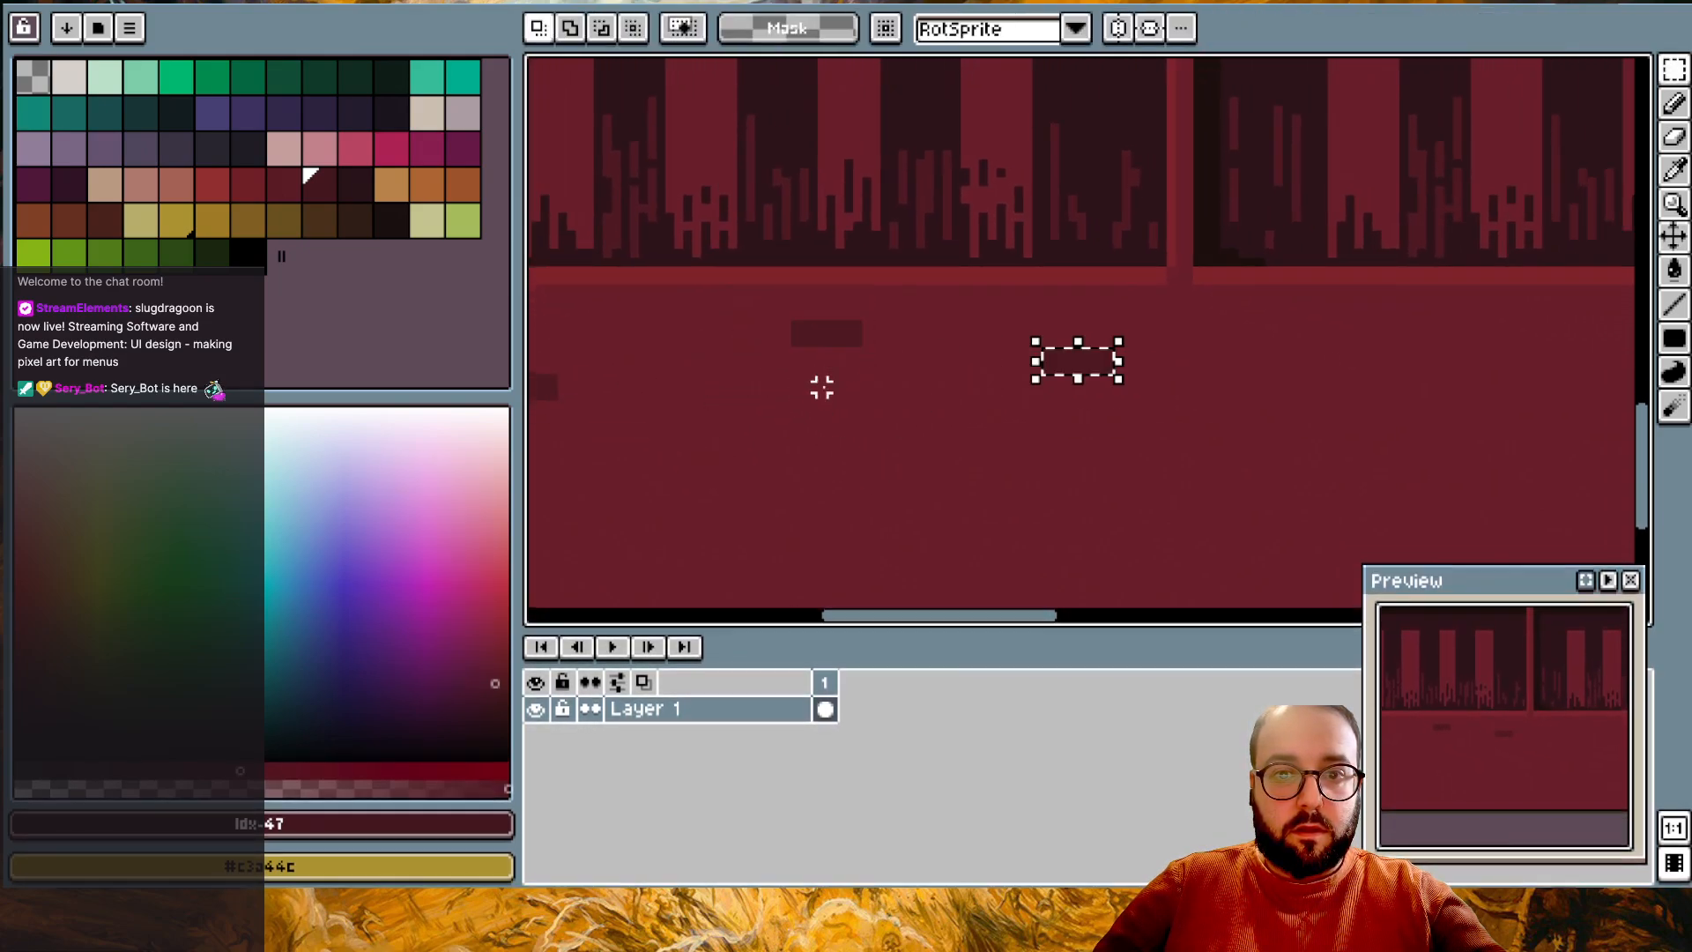
drag(1070, 377, 802, 361)
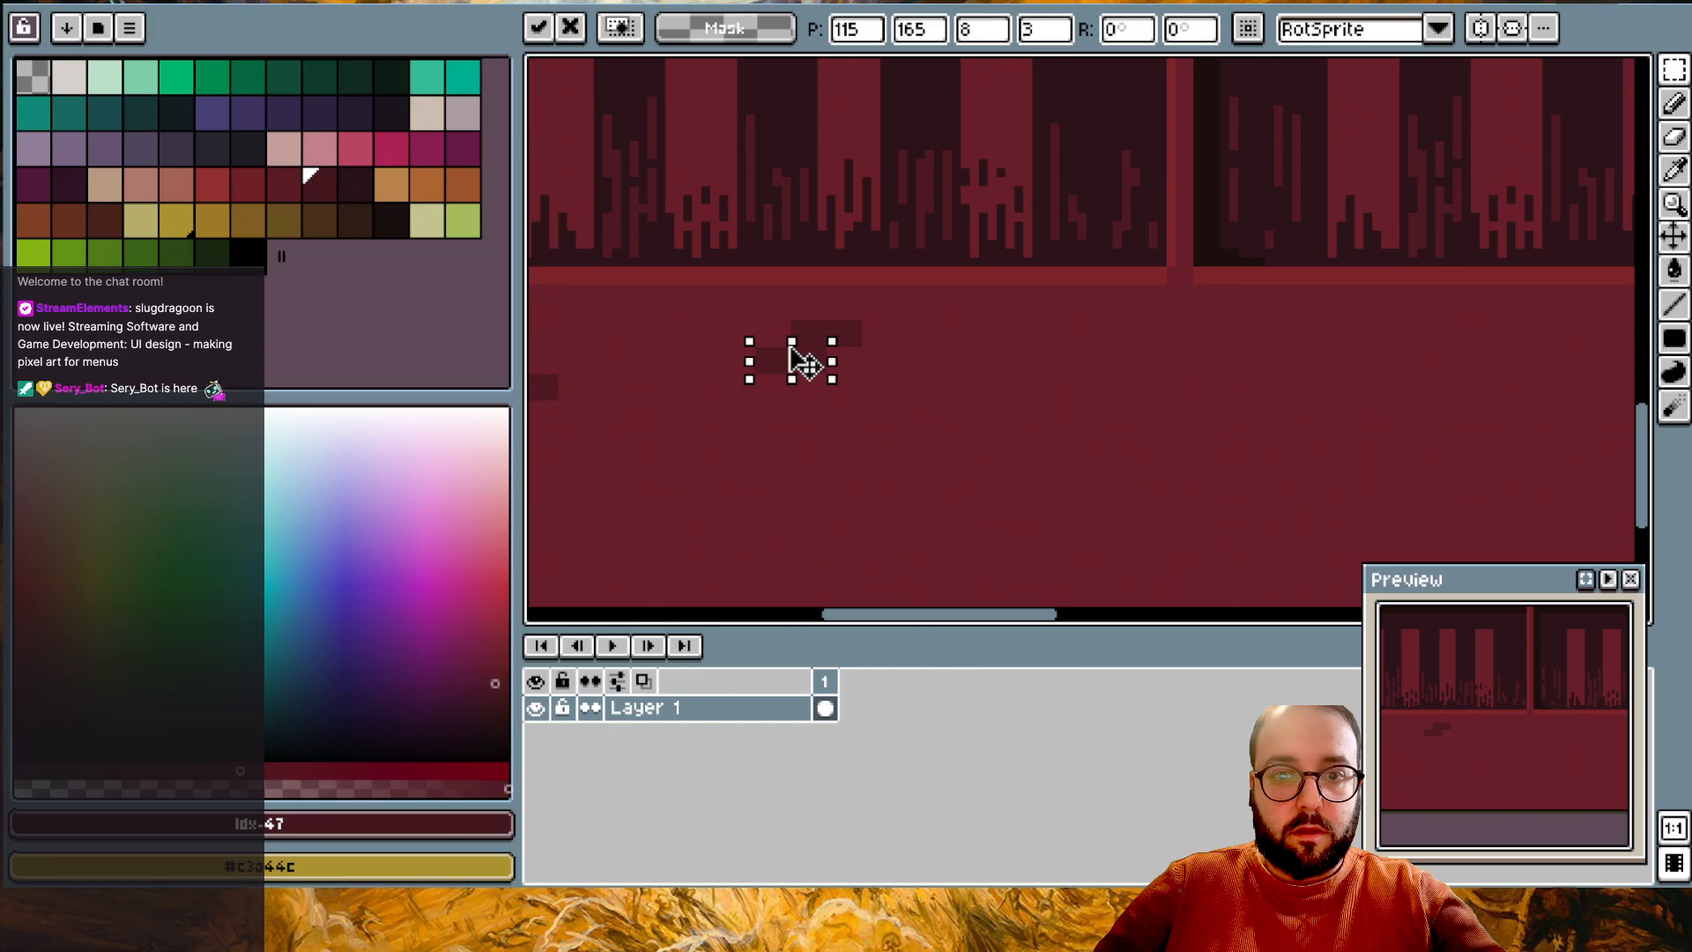
key(Return)
click(847, 432)
- Paste two brick copies side by side on the base panel beneath the second bottom-row compartment
scroll(847, 432, down, 3)
scroll(849, 434, down, 1)
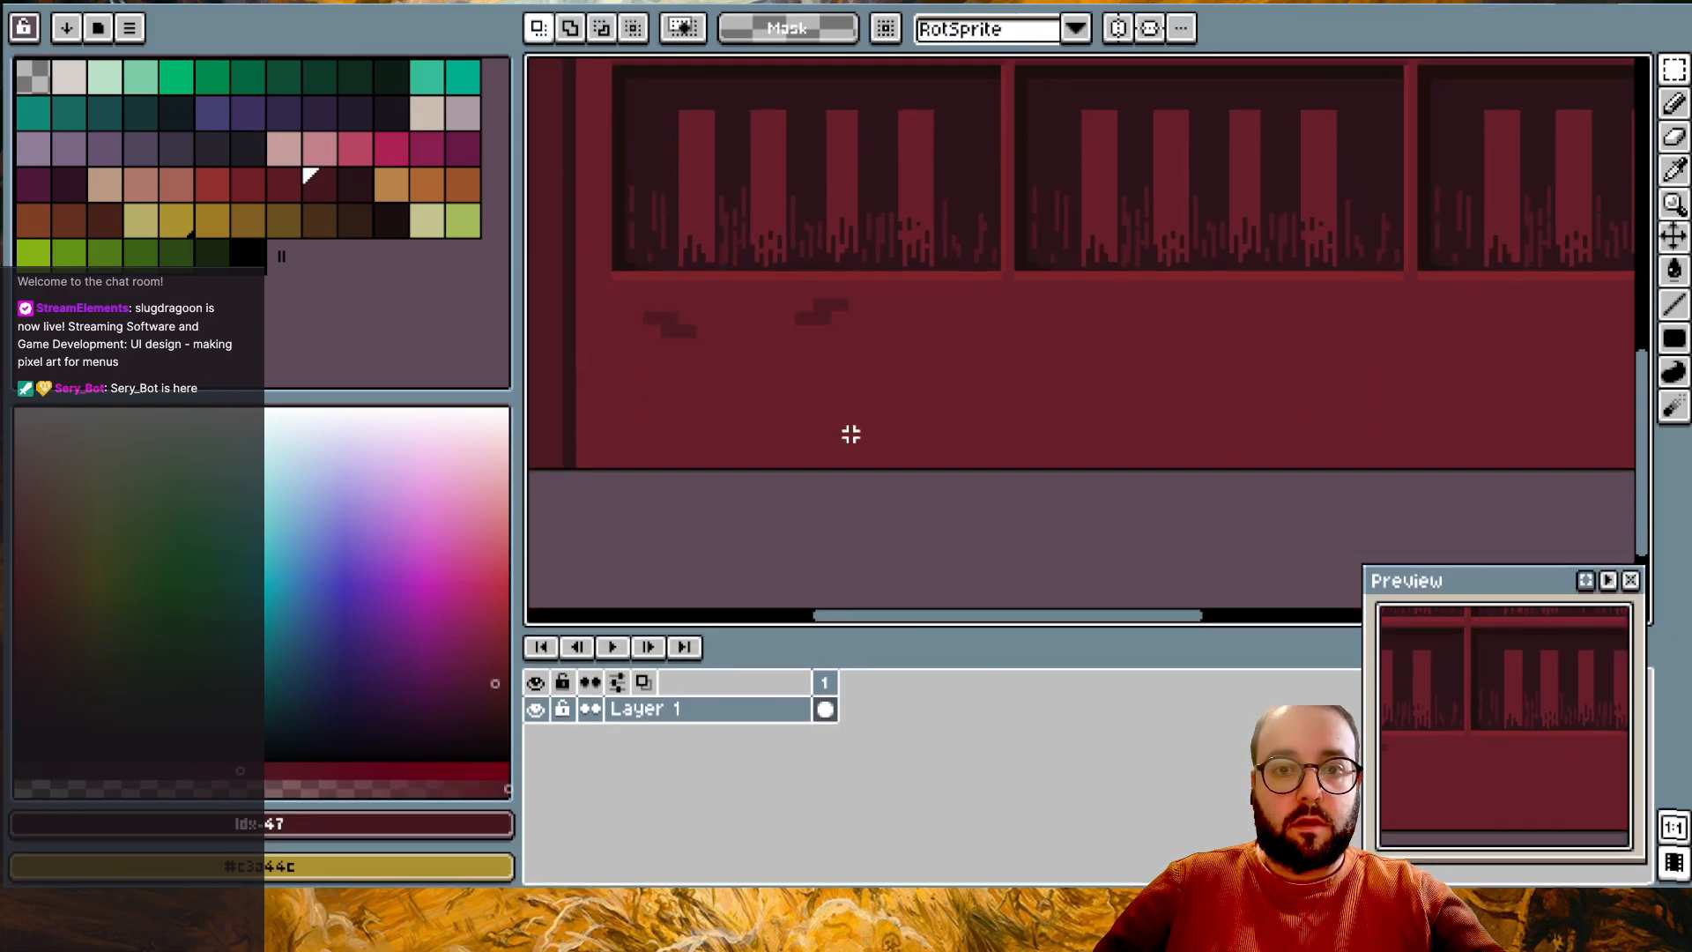
scroll(851, 434, down, 2)
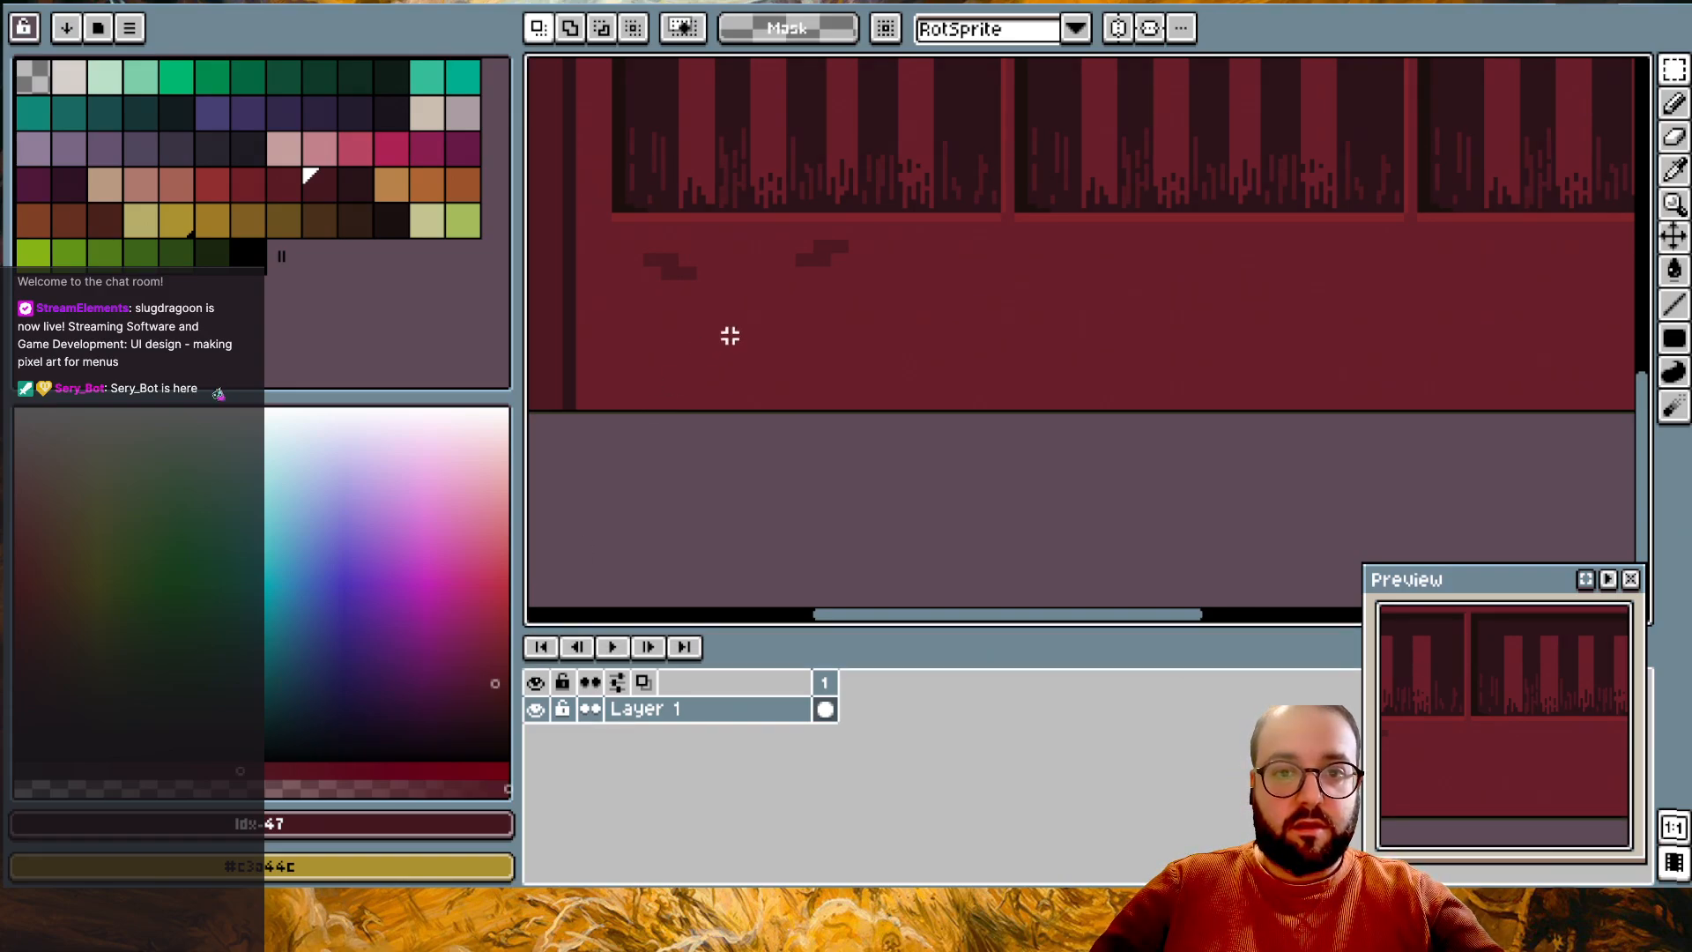
scroll(906, 303, up, 1)
key(ctrl+v)
drag(598, 331, 1027, 303)
key(Return)
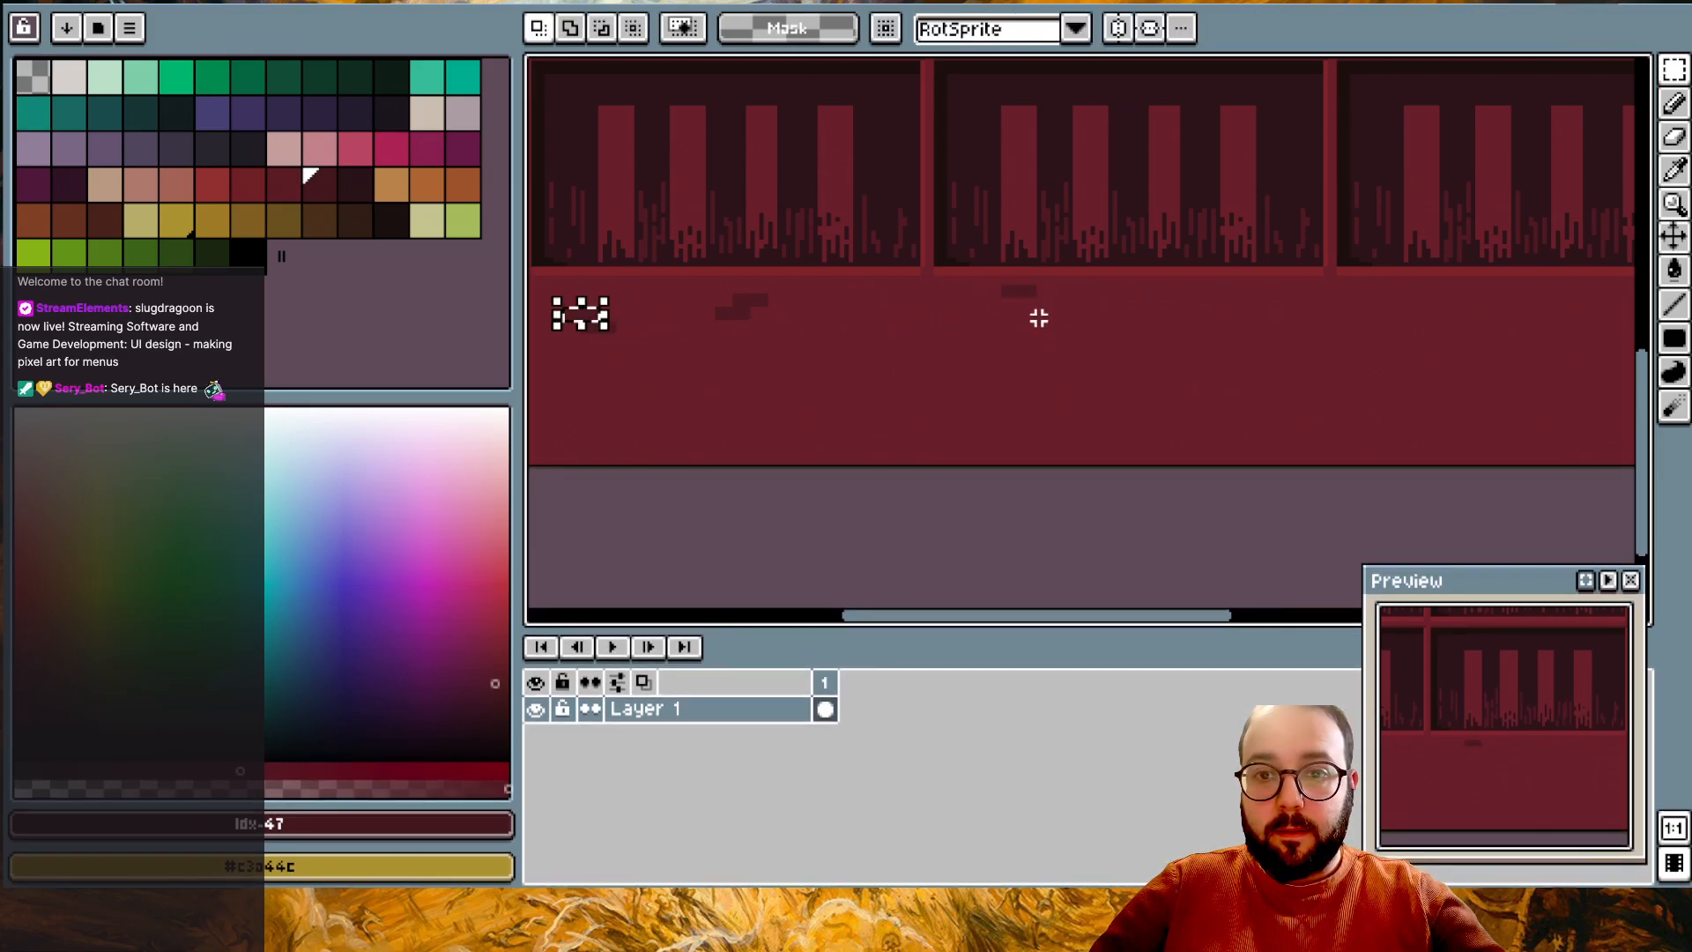
drag(582, 317, 1080, 320)
scroll(1069, 298, up, 1)
key(Return)
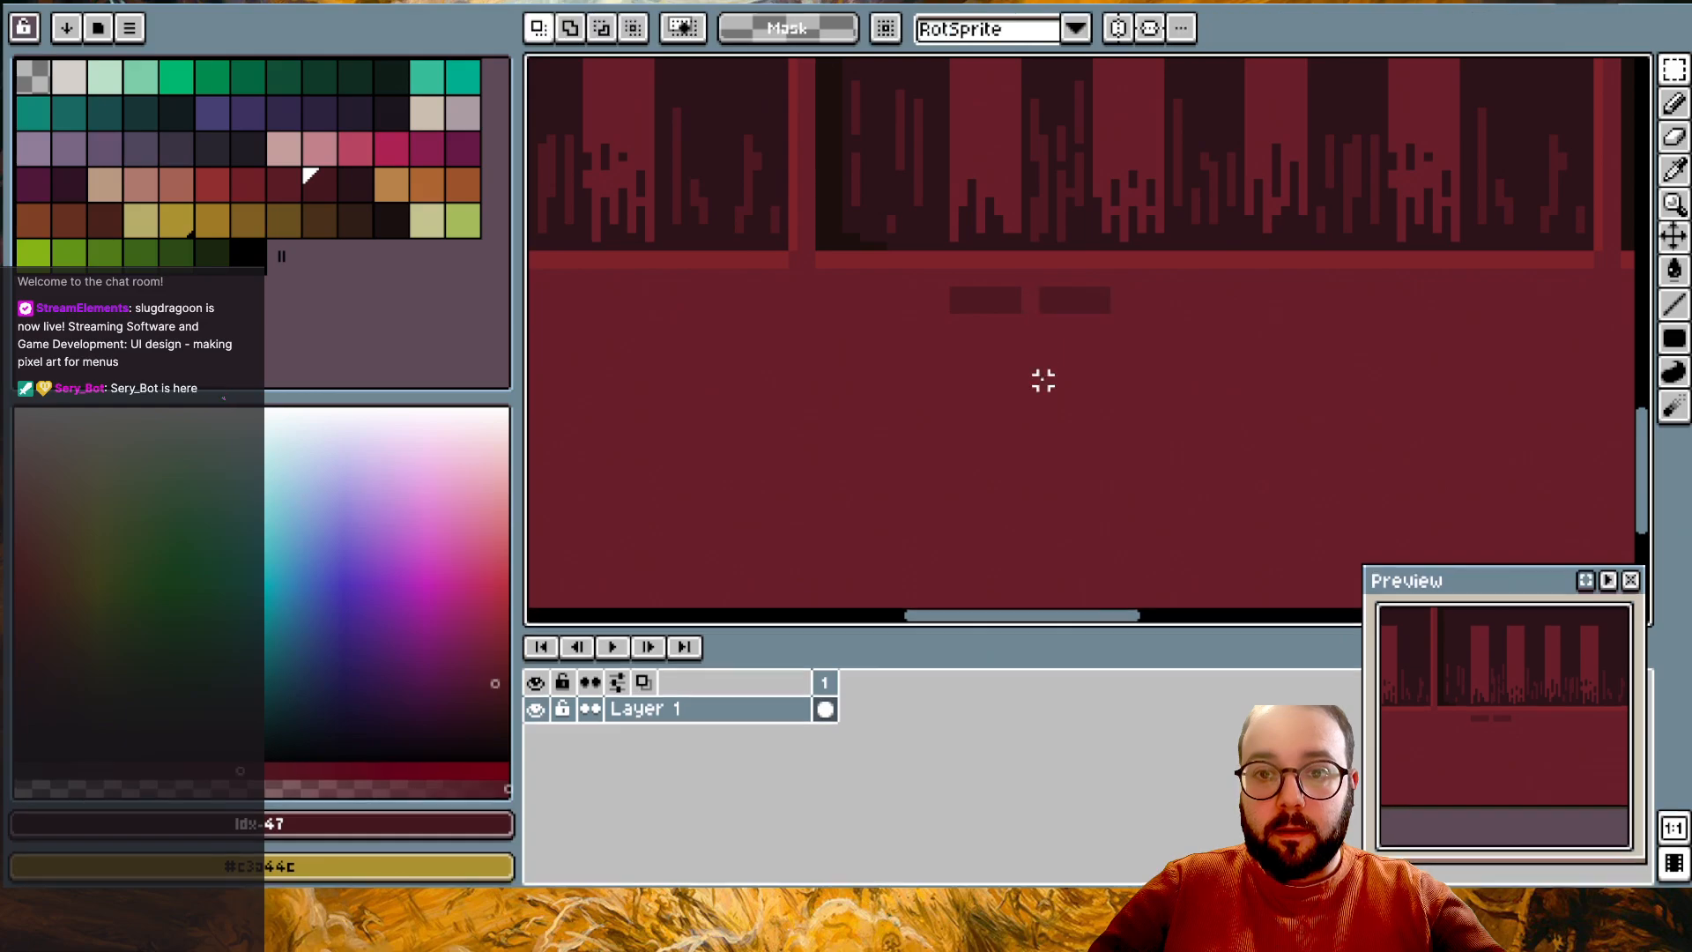
- Paste a third brick copy at position 193, 163, staggered below the pair beneath the second compartment
scroll(1043, 379, down, 1)
scroll(1042, 379, up, 1)
key(ctrl+v)
drag(1088, 341, 1137, 325)
- Paste brick copies beneath the divider between the second and third compartments, two side by side and one centred below
scroll(1241, 187, right, 8)
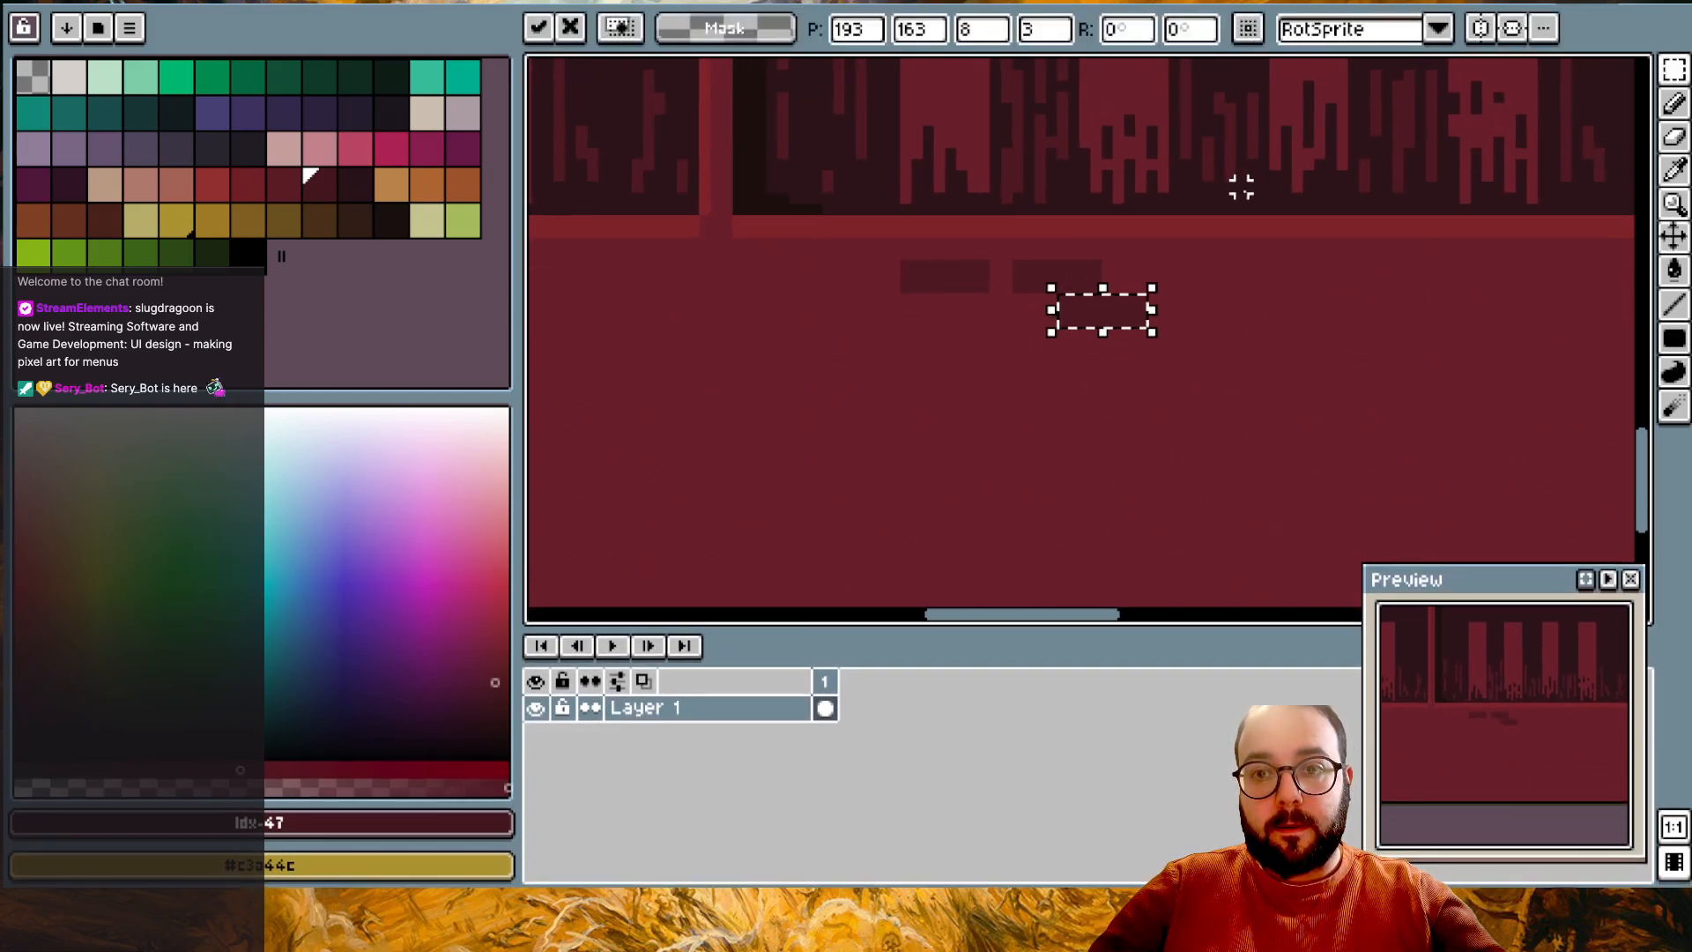
key(ctrl+v)
drag(1096, 340, 1076, 289)
drag(1084, 351, 1184, 304)
click(1152, 396)
scroll(1154, 404, down, 1)
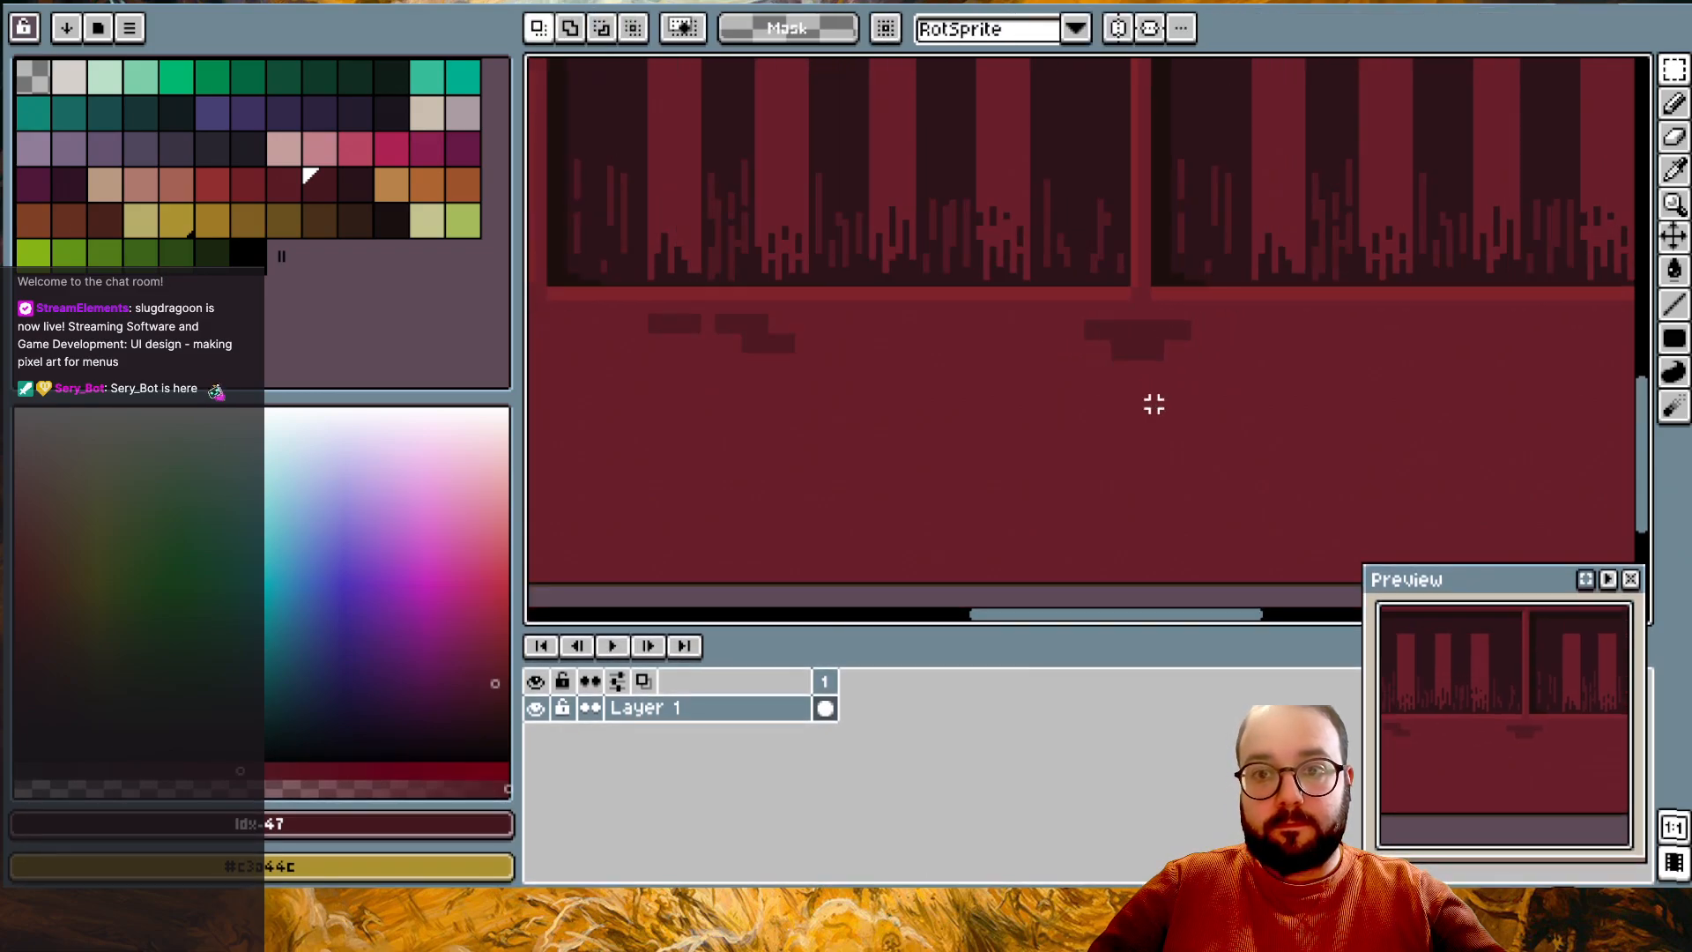
- Extend the lower row of the brick cluster beneath the divider with a copy at position 256, 164
scroll(1154, 403, down, 1)
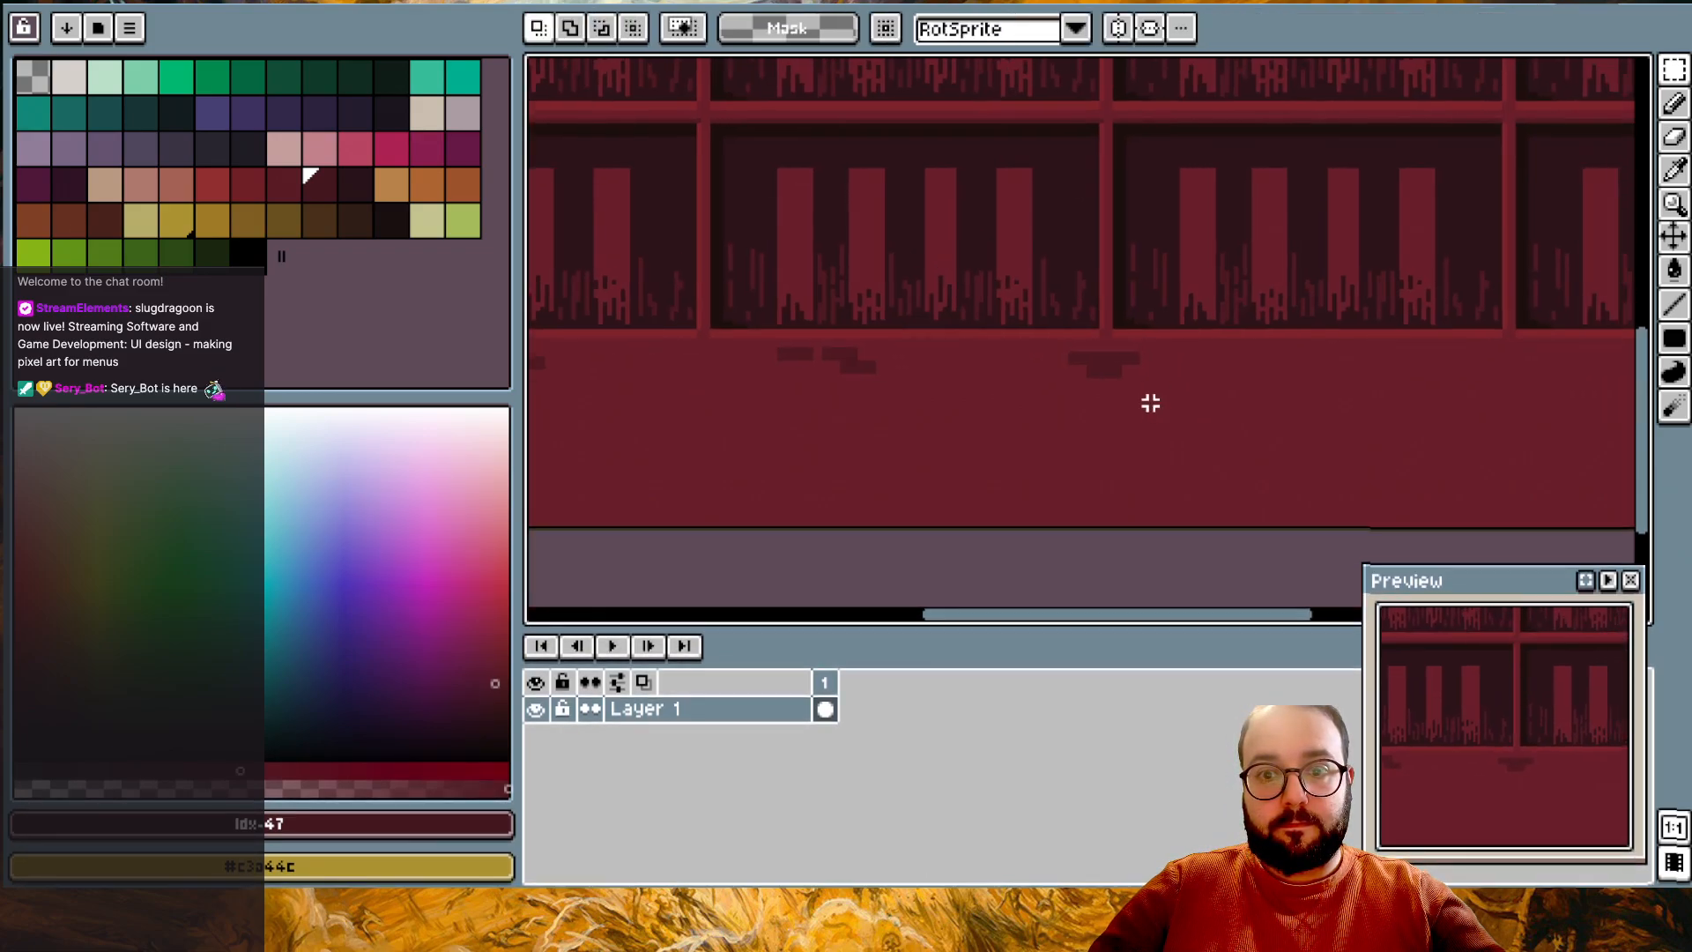
scroll(1152, 404, up, 2)
key(ctrl+v)
drag(1118, 382, 1163, 358)
shift+scroll(1122, 353, right, 4)
shift+scroll(1111, 357, left, 2)
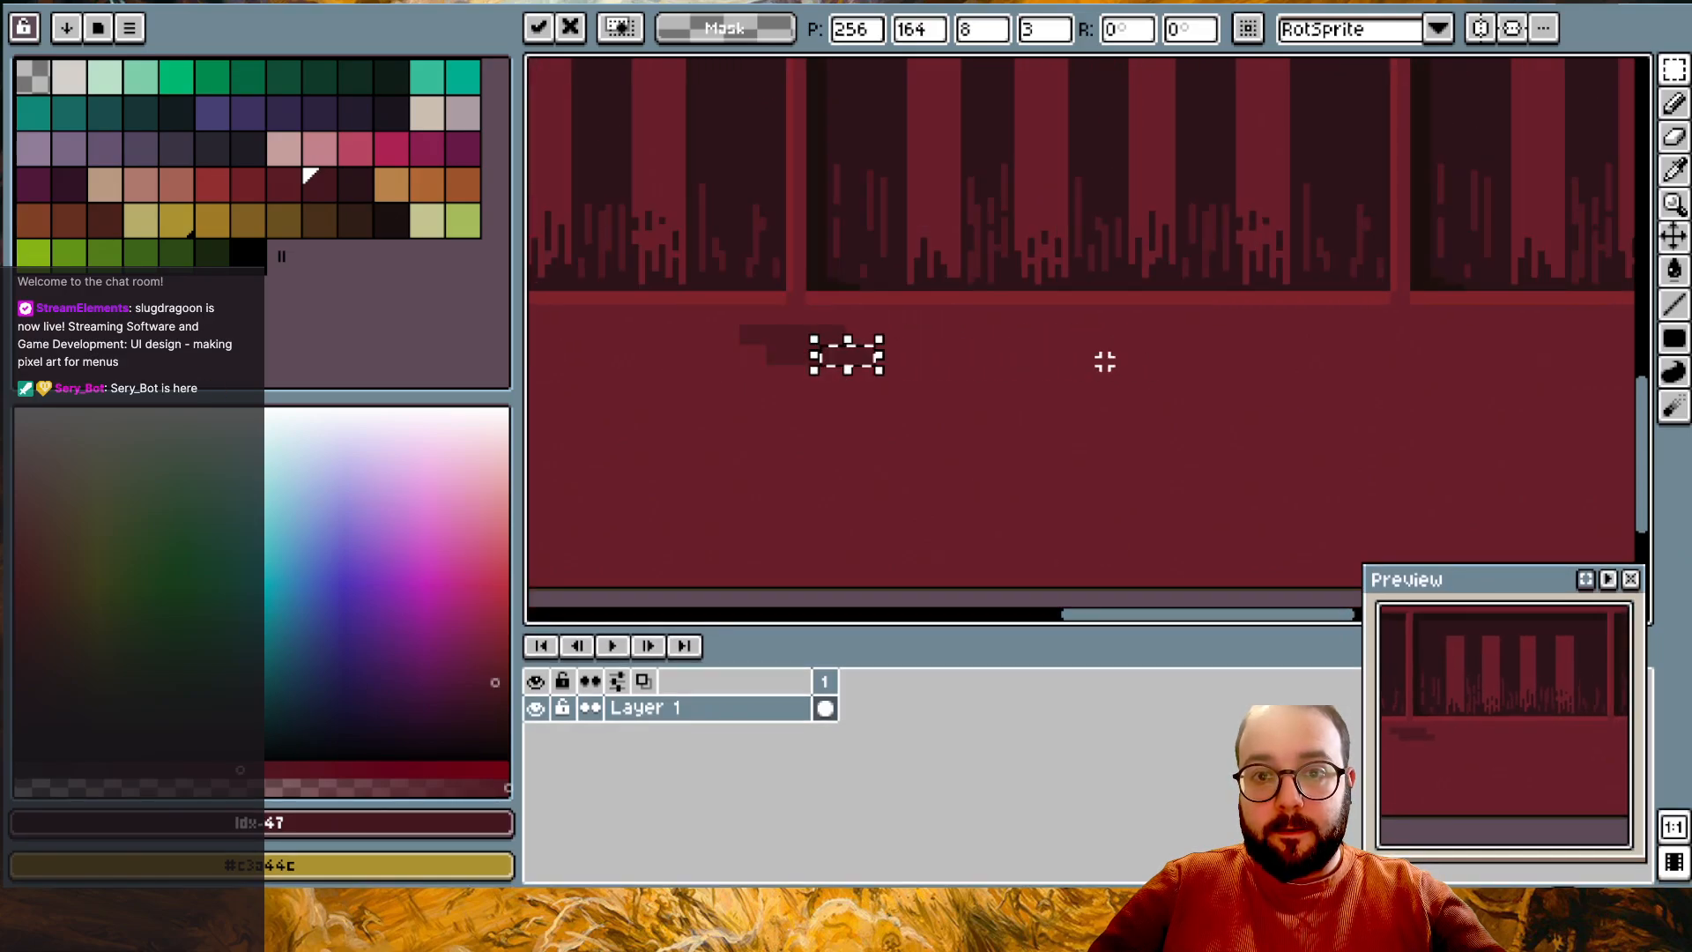
key(Return)
- Paste single brick copies at position 150, 165 and beneath the right part of the second compartment
scroll(1061, 374, down, 1)
shift+scroll(1048, 376, right, 2)
shift+scroll(1039, 378, left, 2)
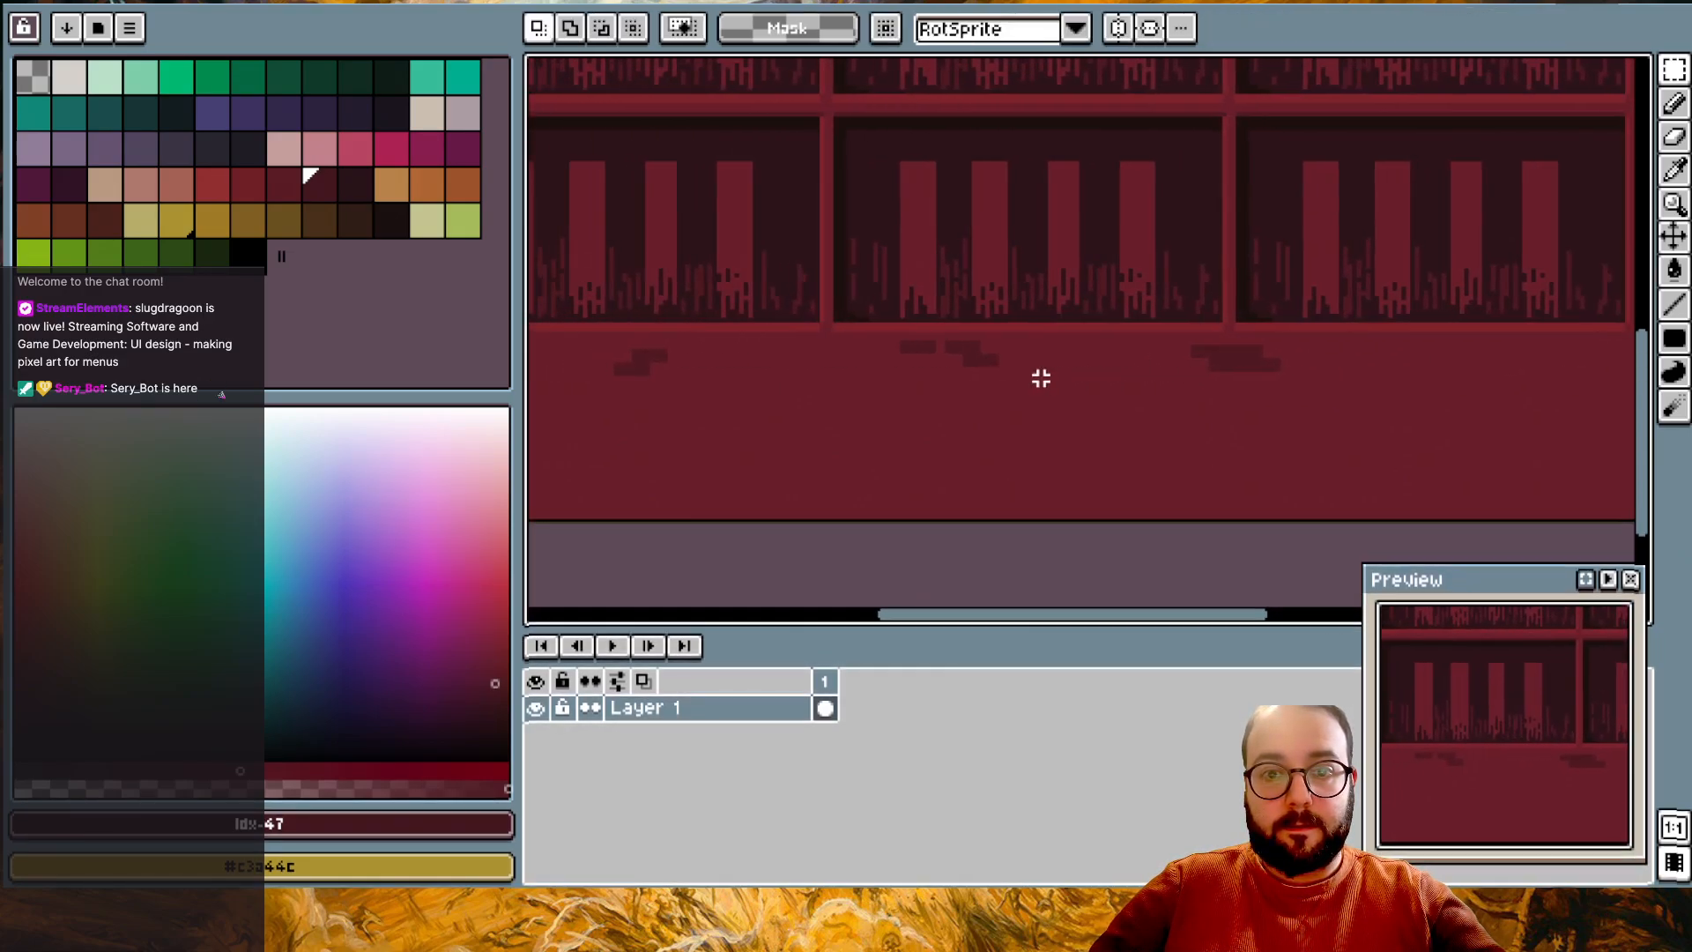
key(ctrl+v)
drag(1102, 377, 806, 373)
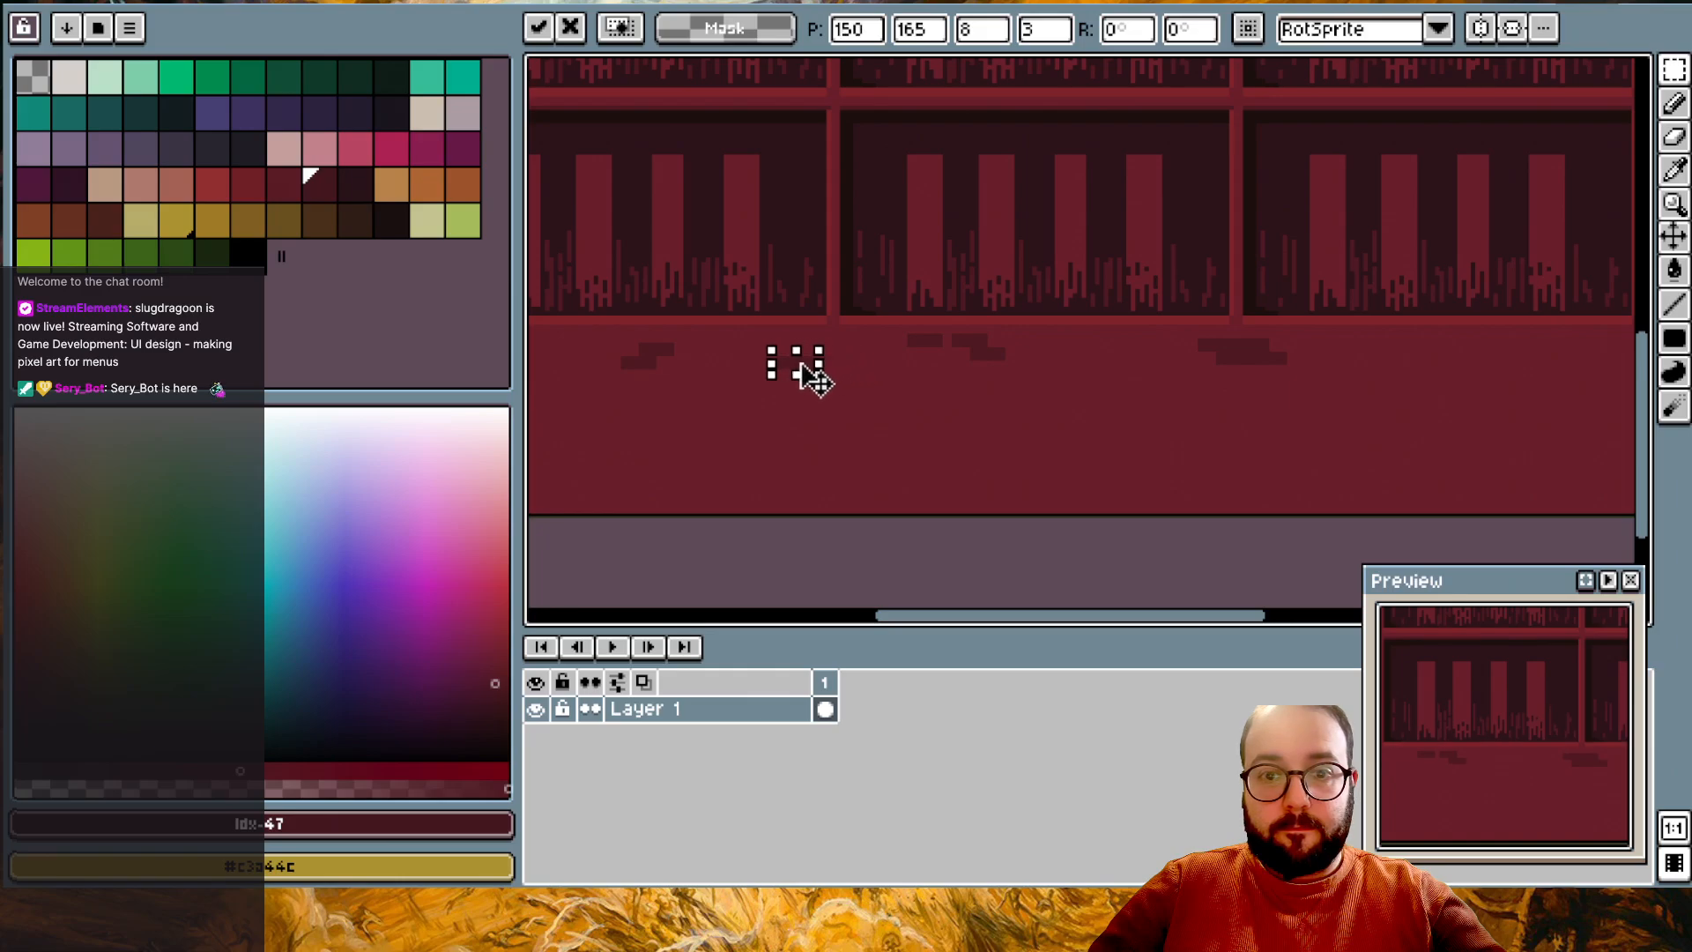
key(Return)
drag(1055, 349, 1125, 359)
key(Return)
scroll(984, 455, left, 5)
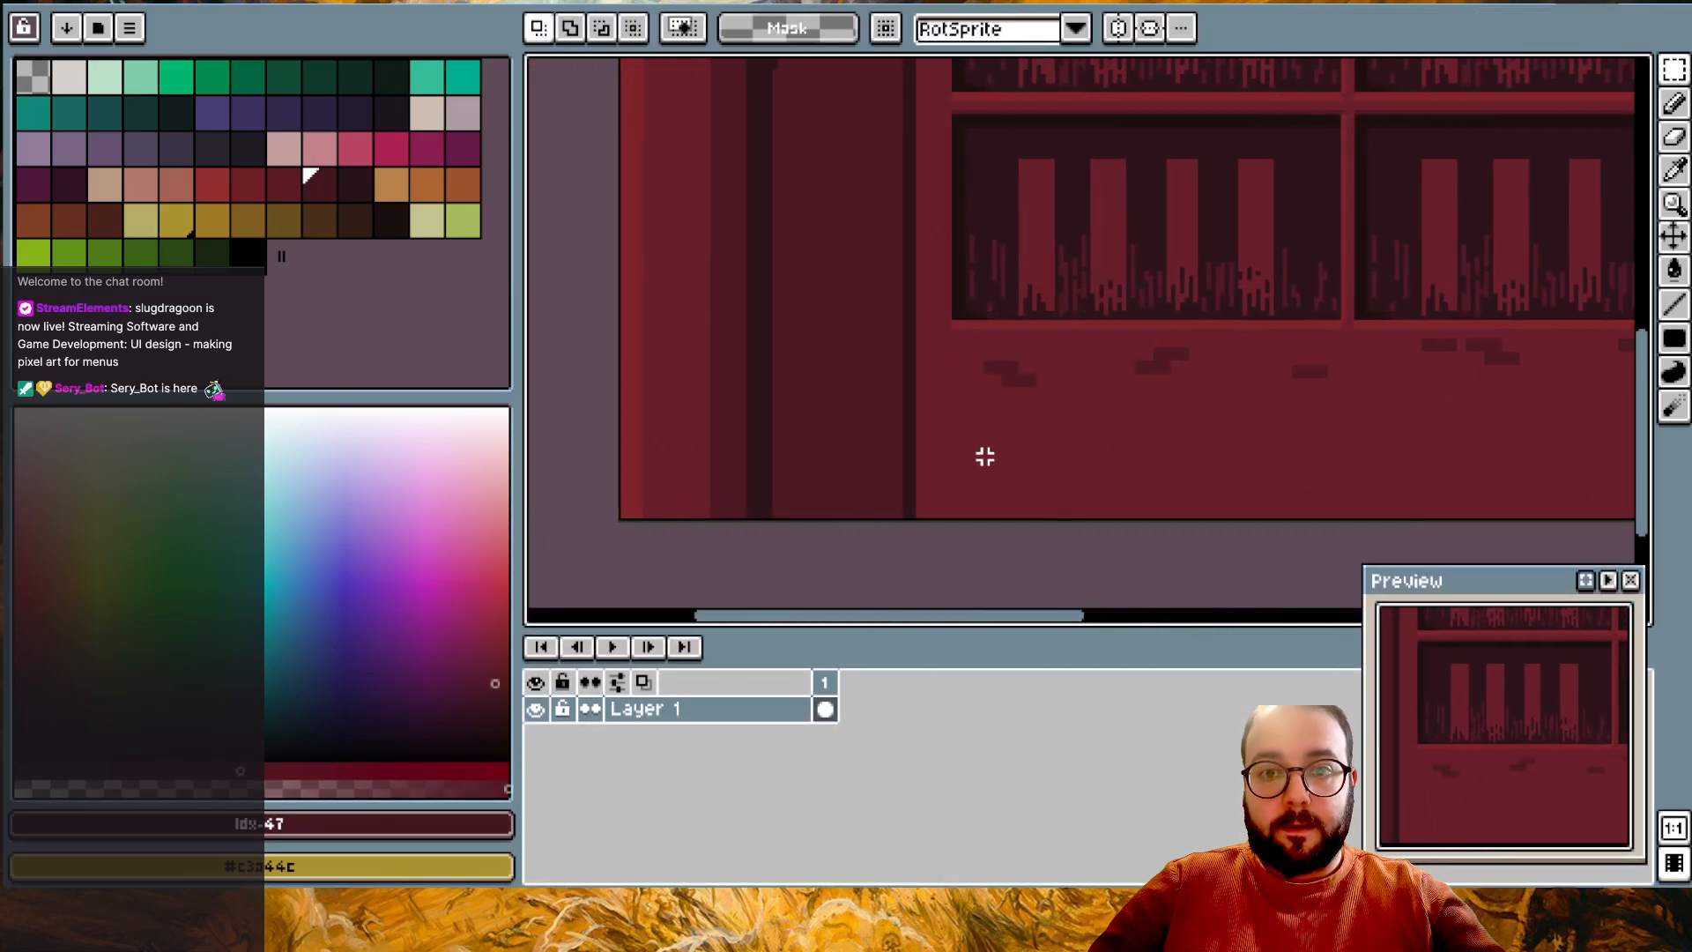
scroll(989, 448, up, 1)
key(ctrl+v)
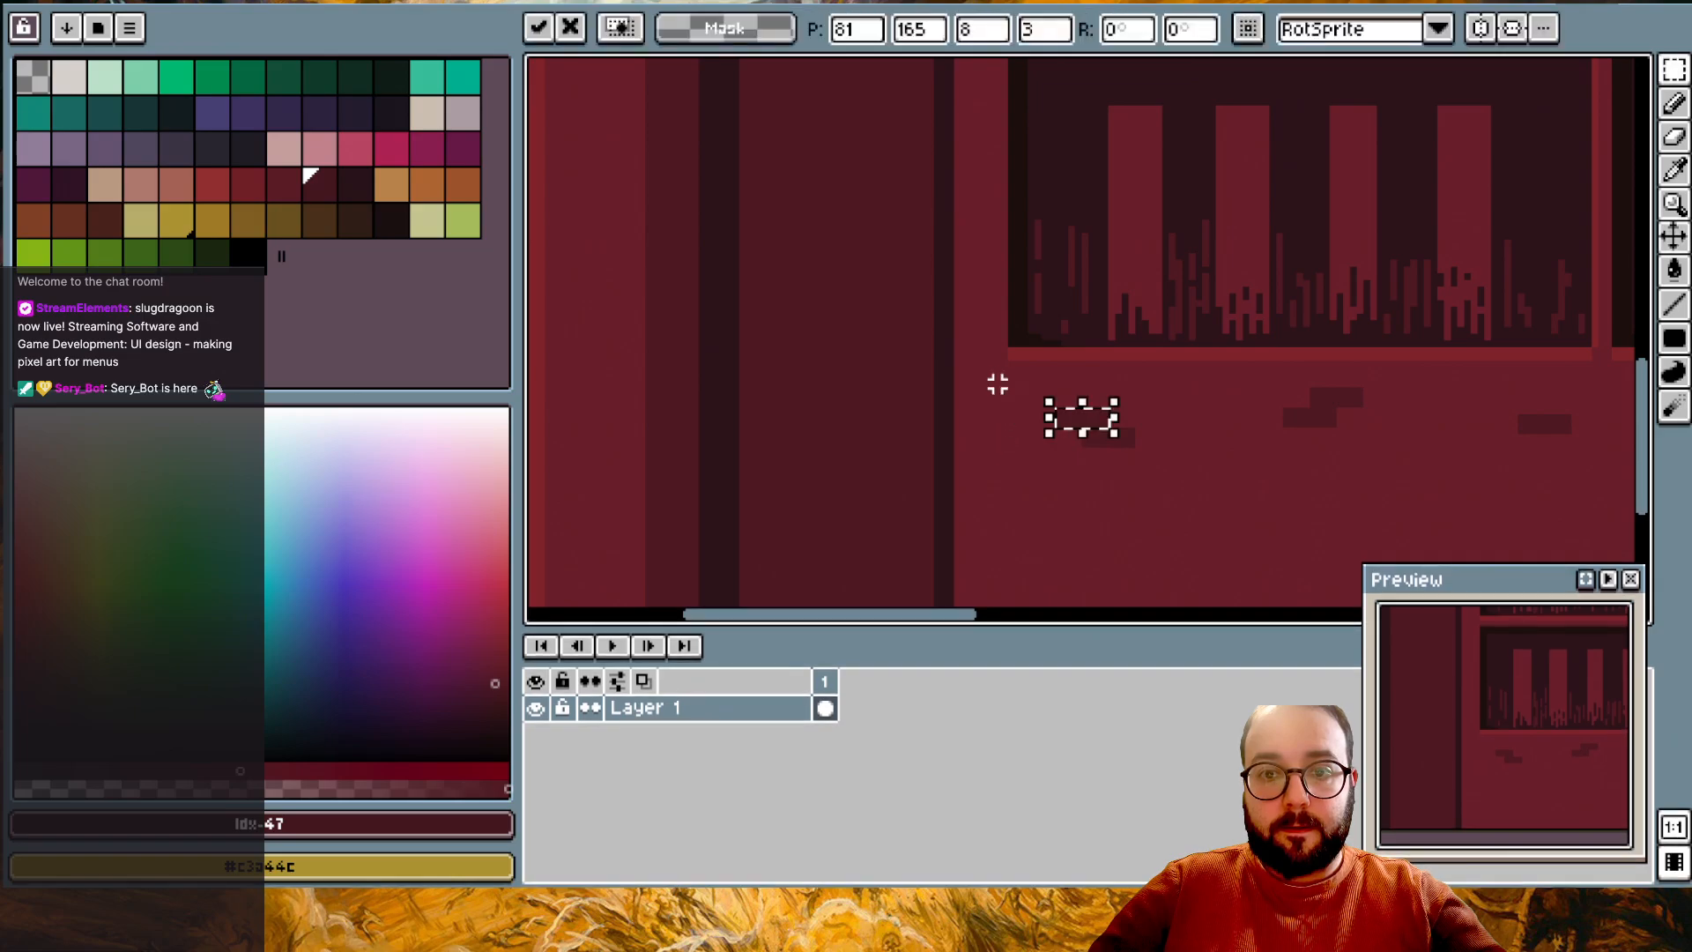
key(ctrl+z)
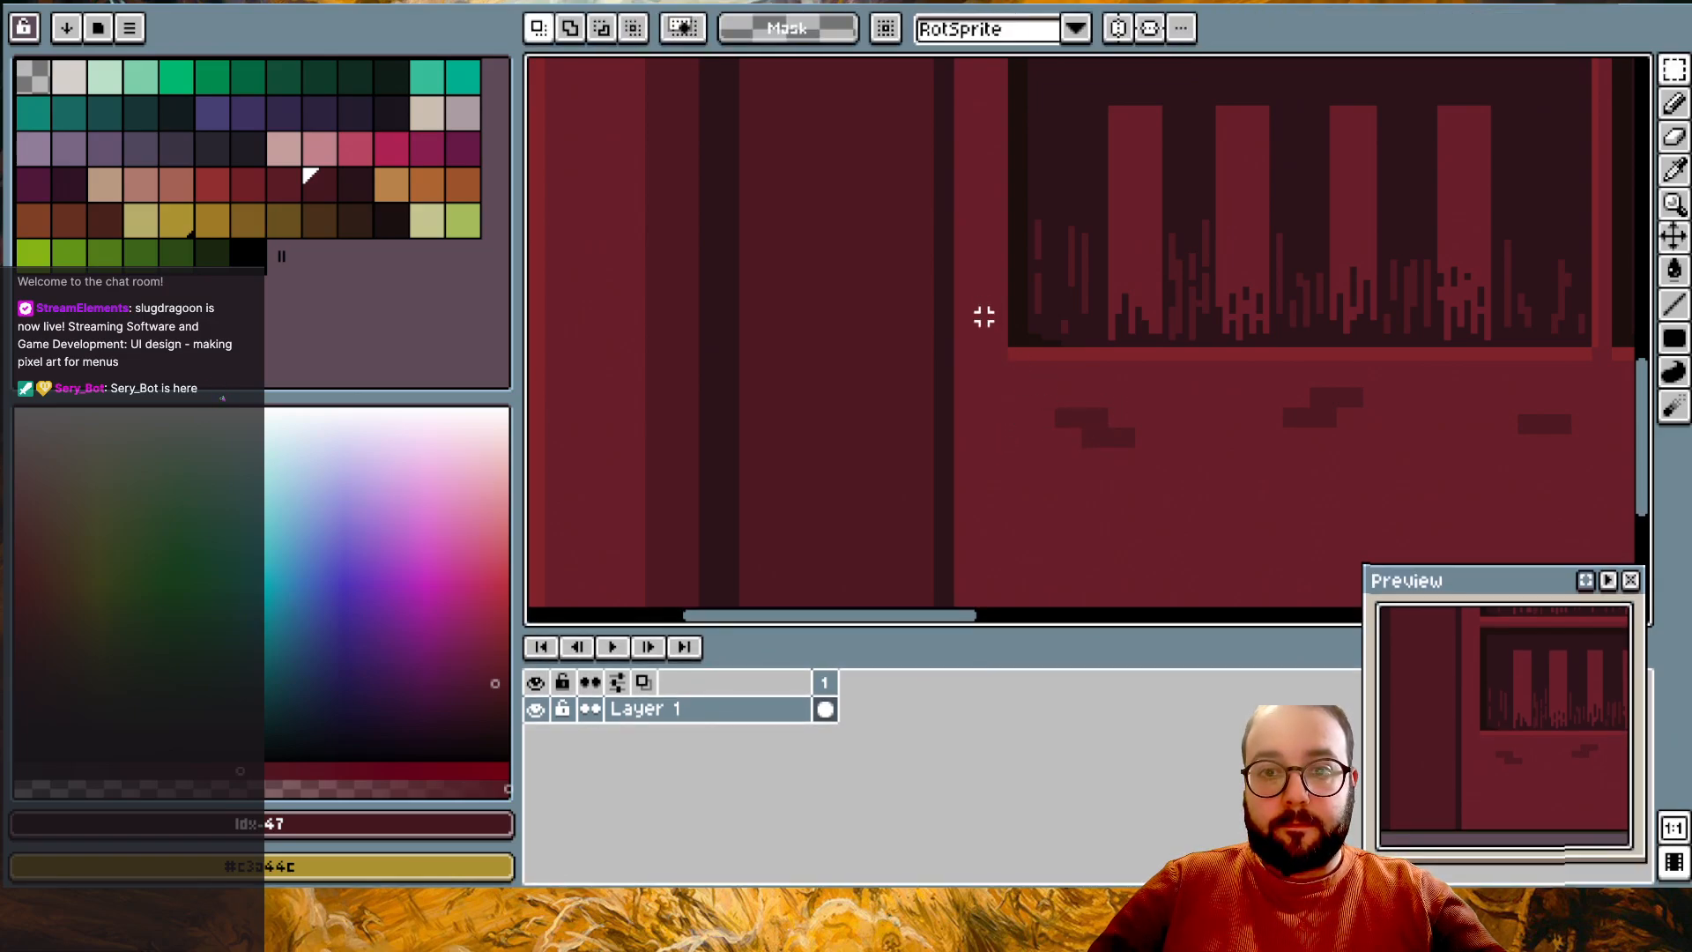
- Draw small #541F27 bricks on the bookshelf's left post beside the bottom-row and middle-row compartments
key(u)
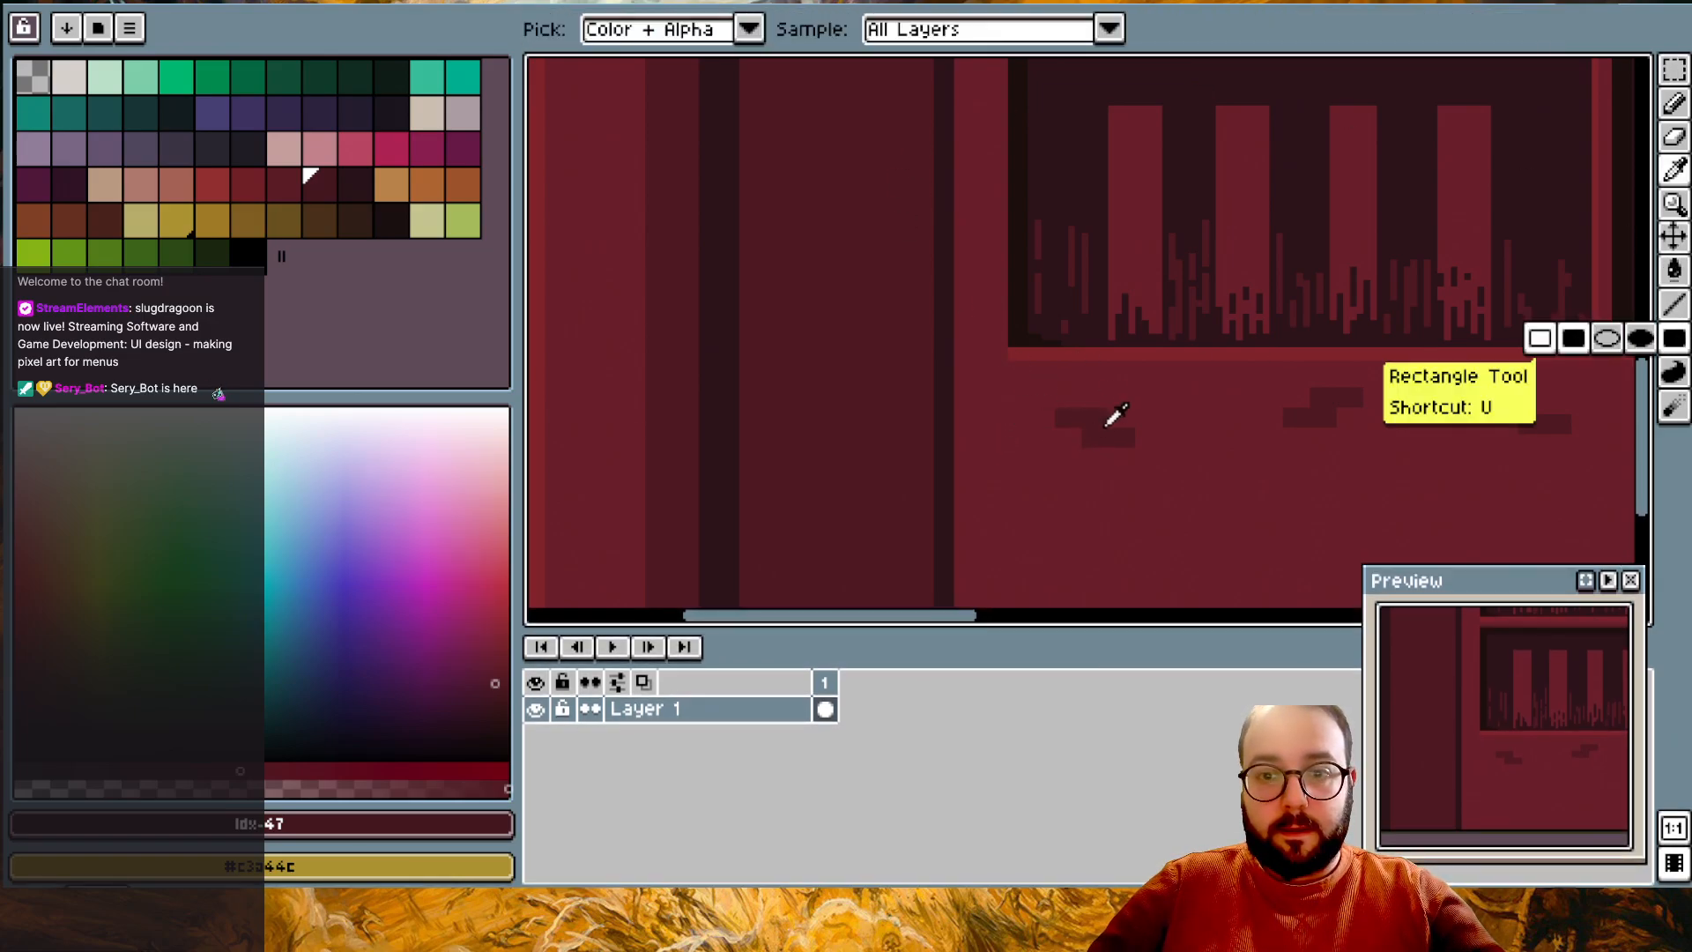
alt+click(1085, 416)
scroll(1085, 416, up, 2)
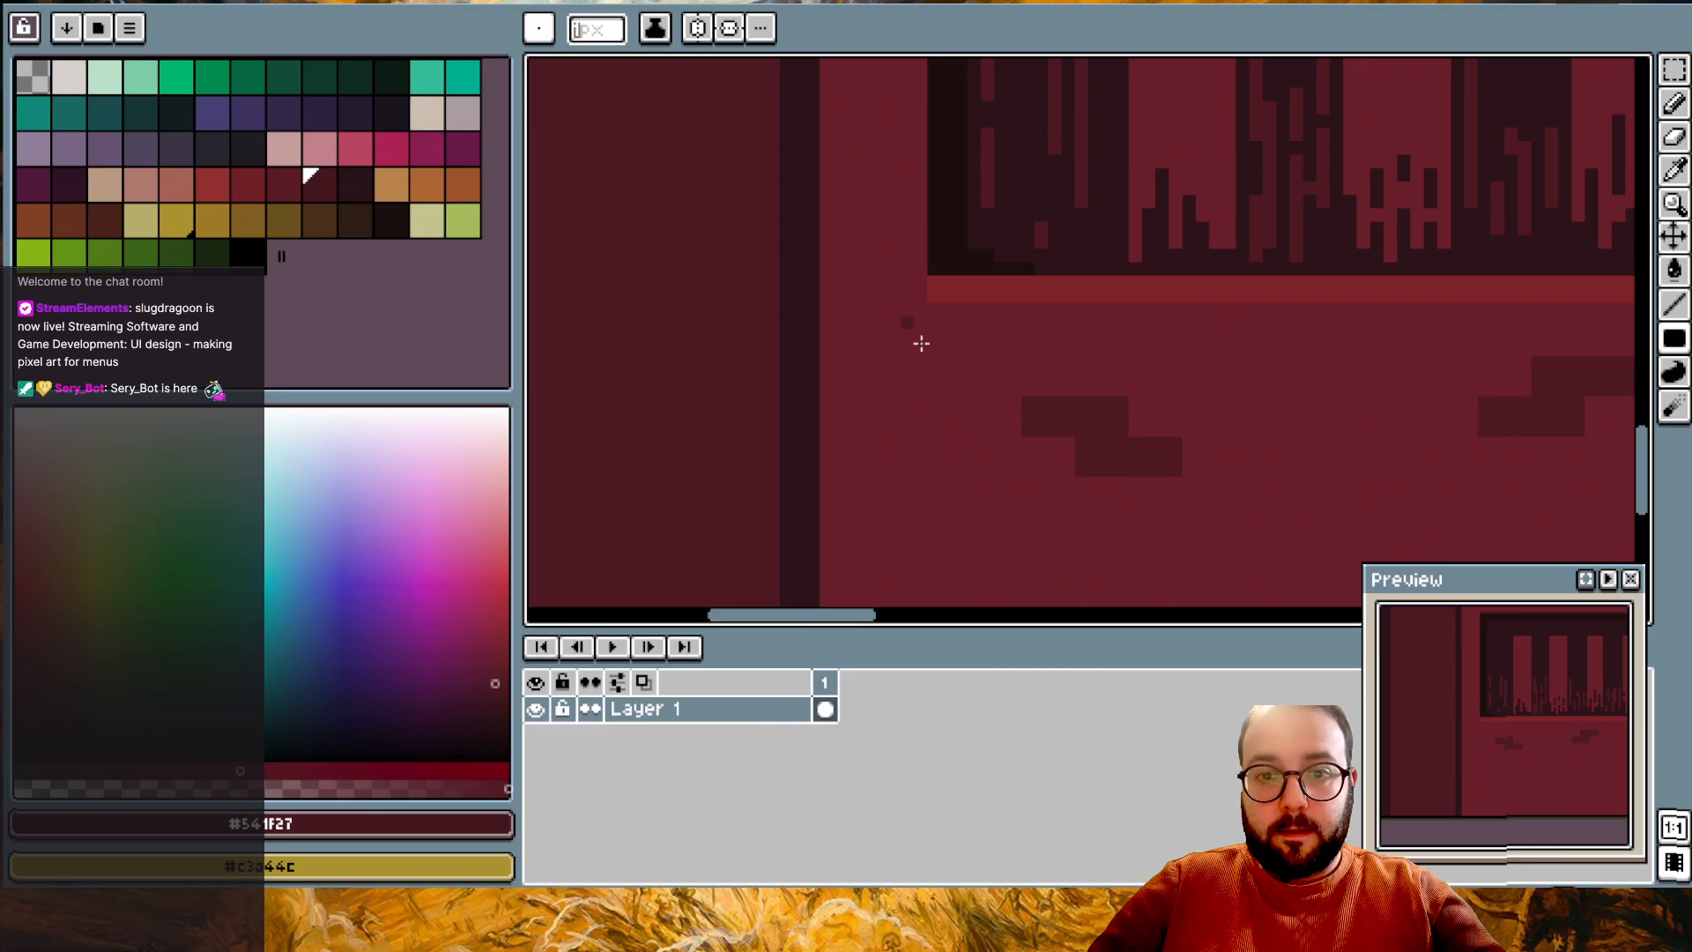
drag(821, 151, 837, 187)
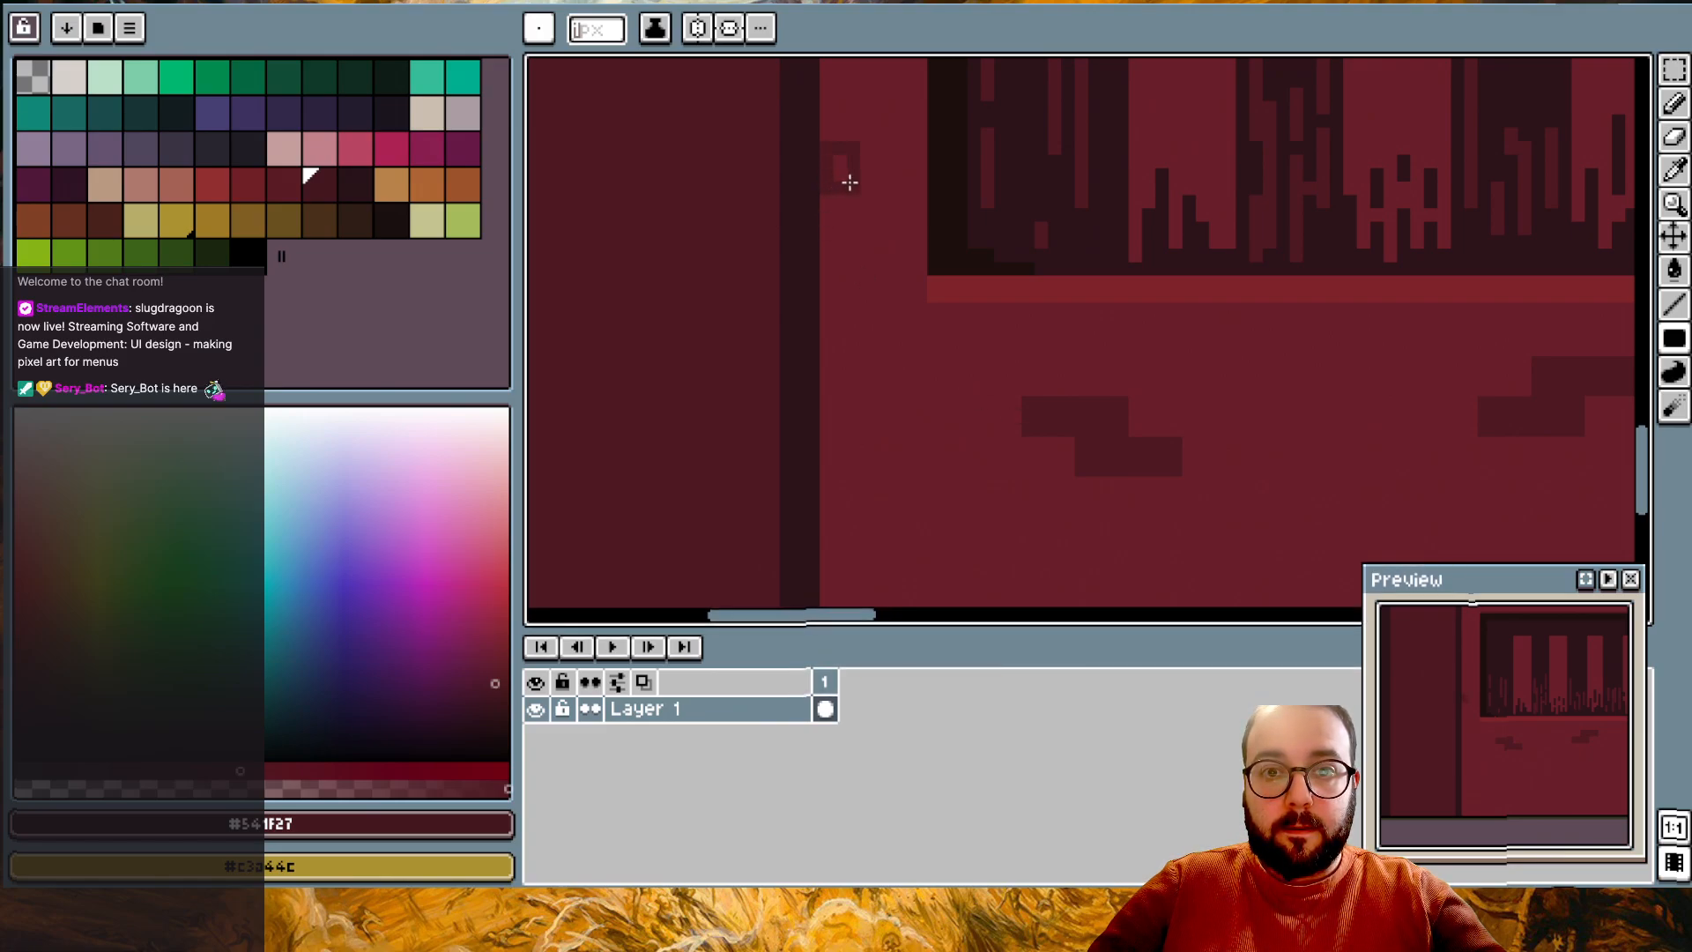
scroll(854, 181, down, 2)
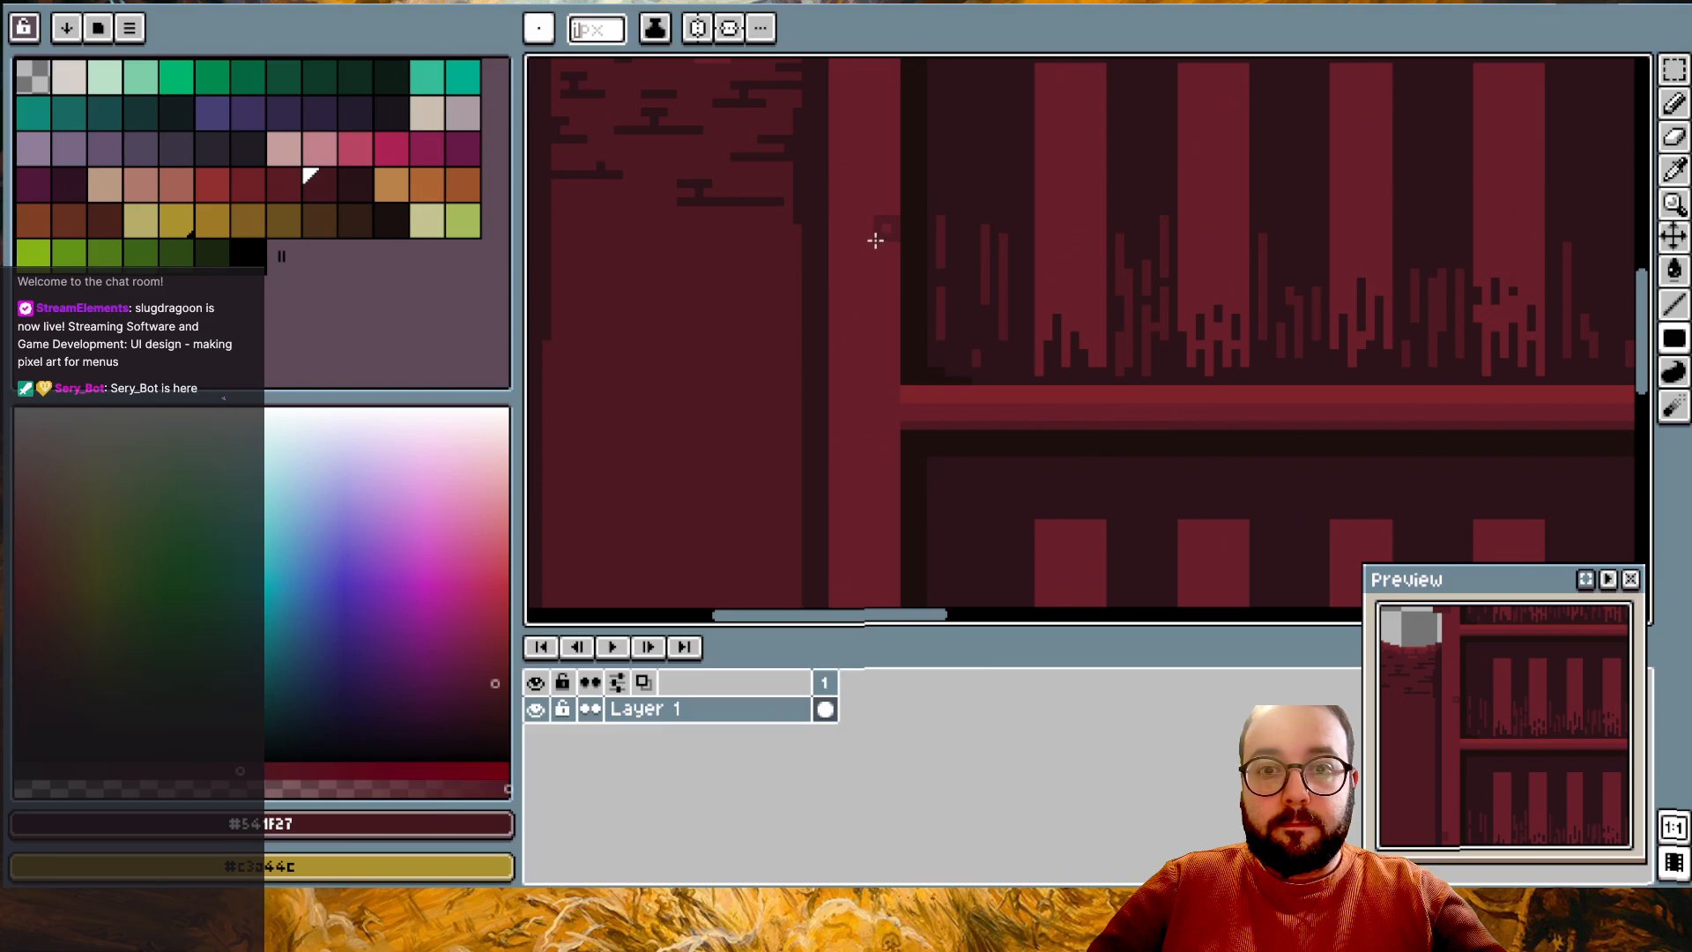
scroll(886, 381, down, 5)
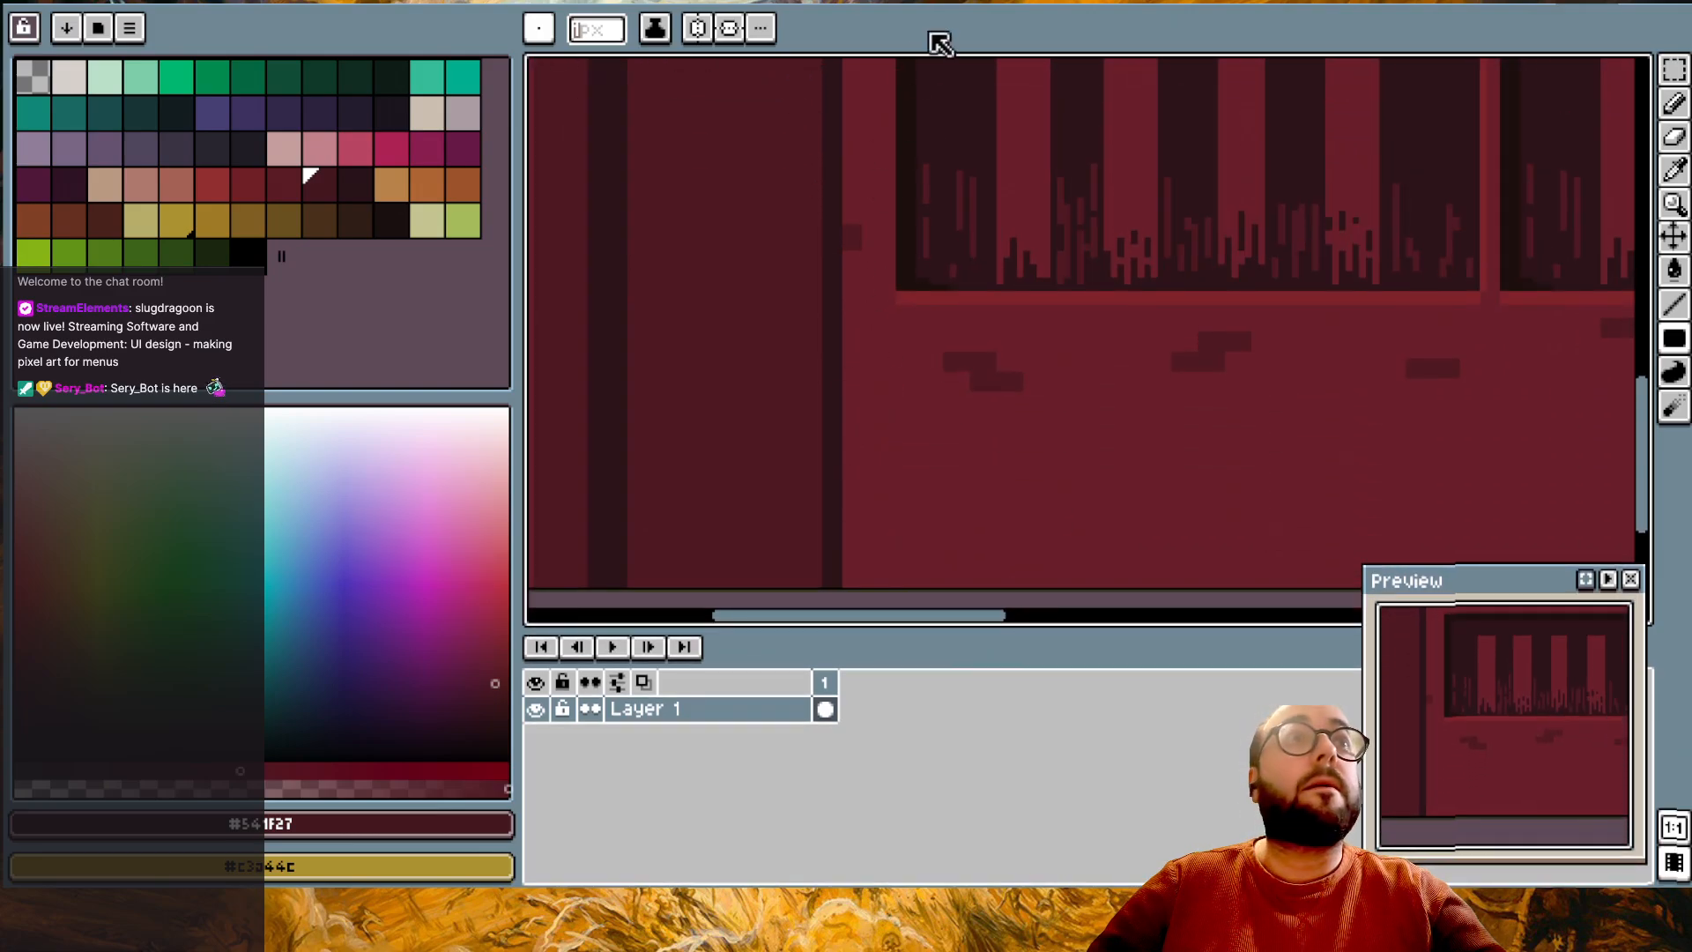
click(947, 2)
click(1576, 2)
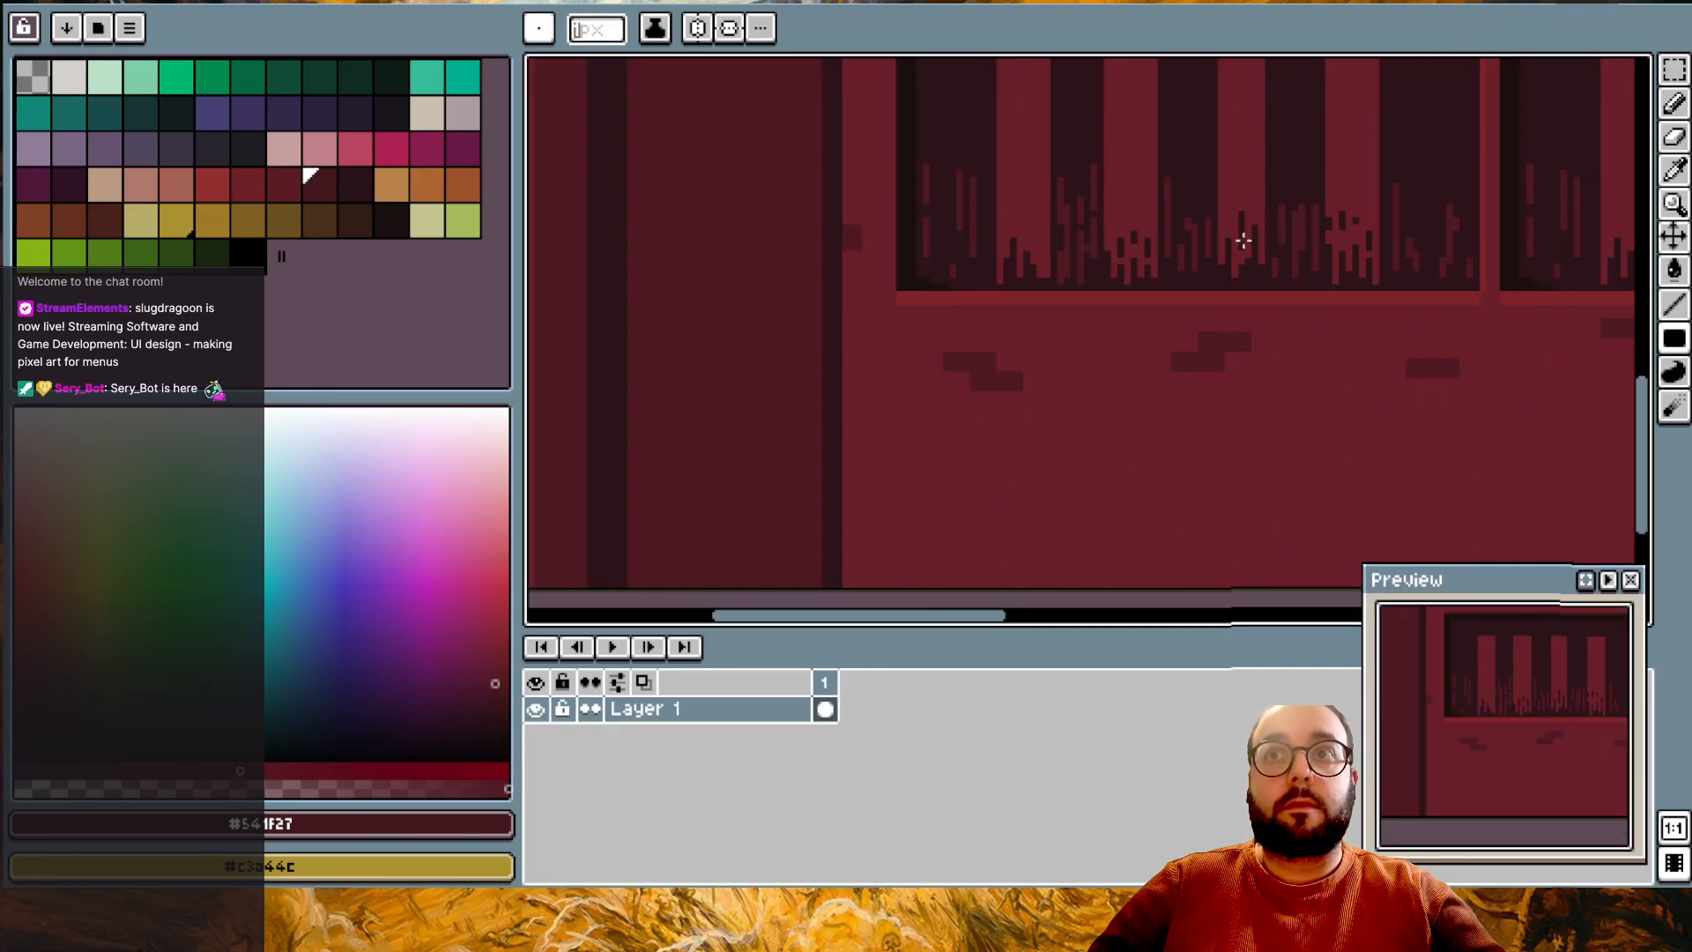
- Draw #541F27 bricks on the left post beside the top and middle row divider and along the lower edge of its wider upper section
scroll(1133, 283, up, 4)
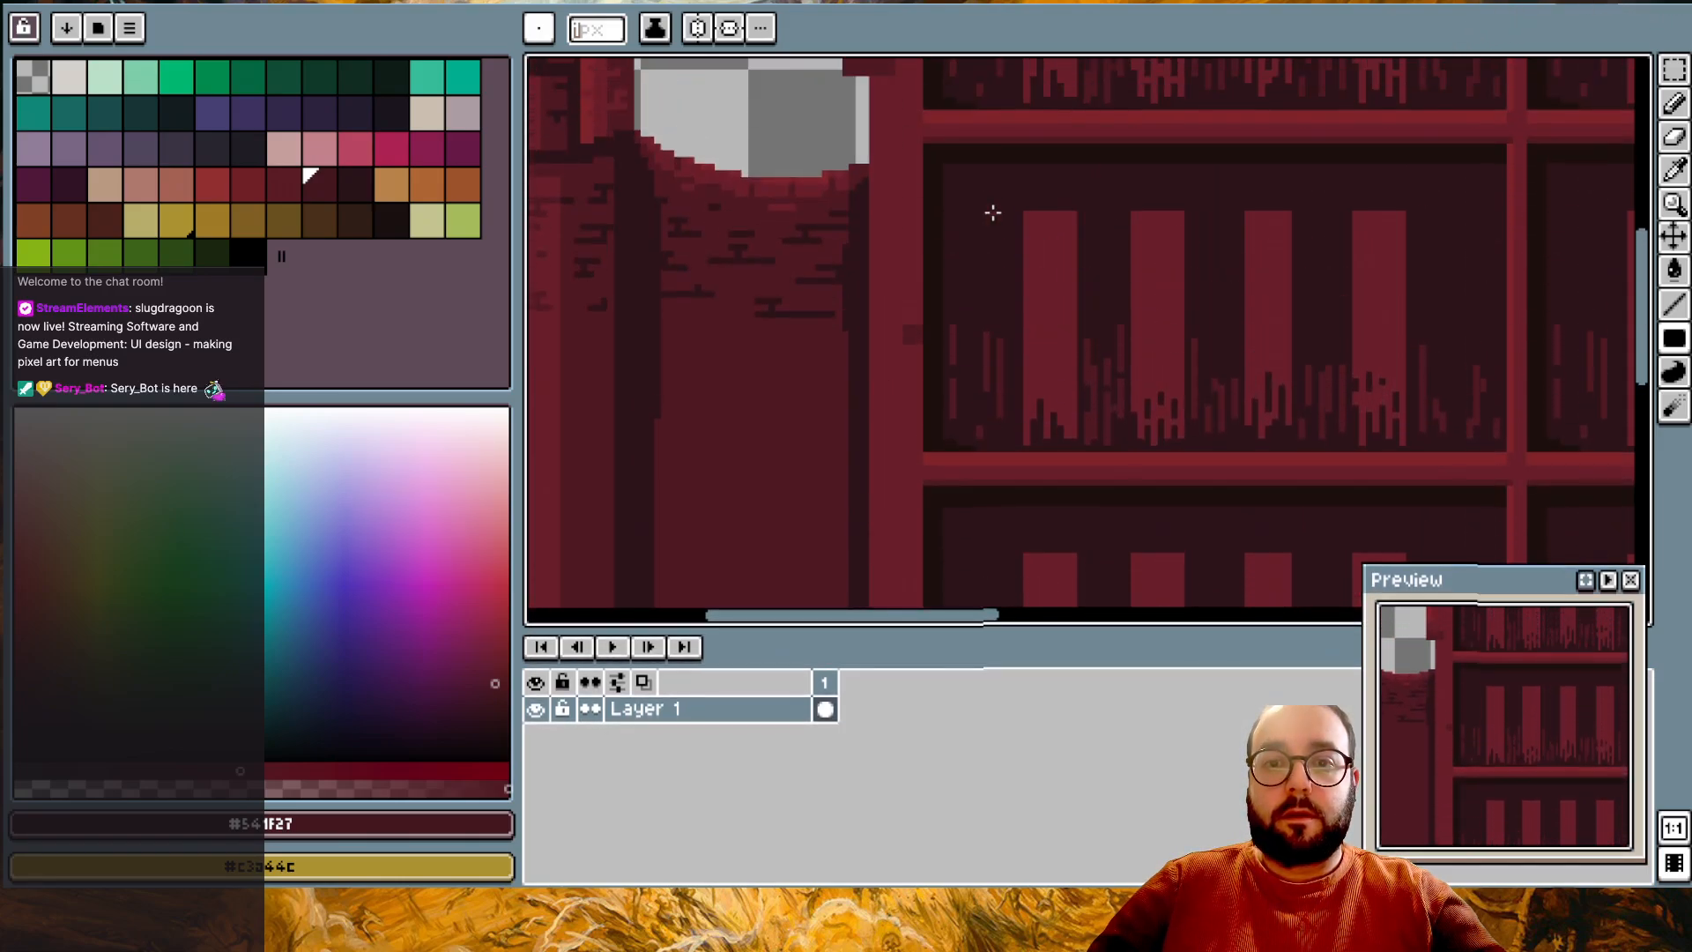
scroll(898, 125, up, 1)
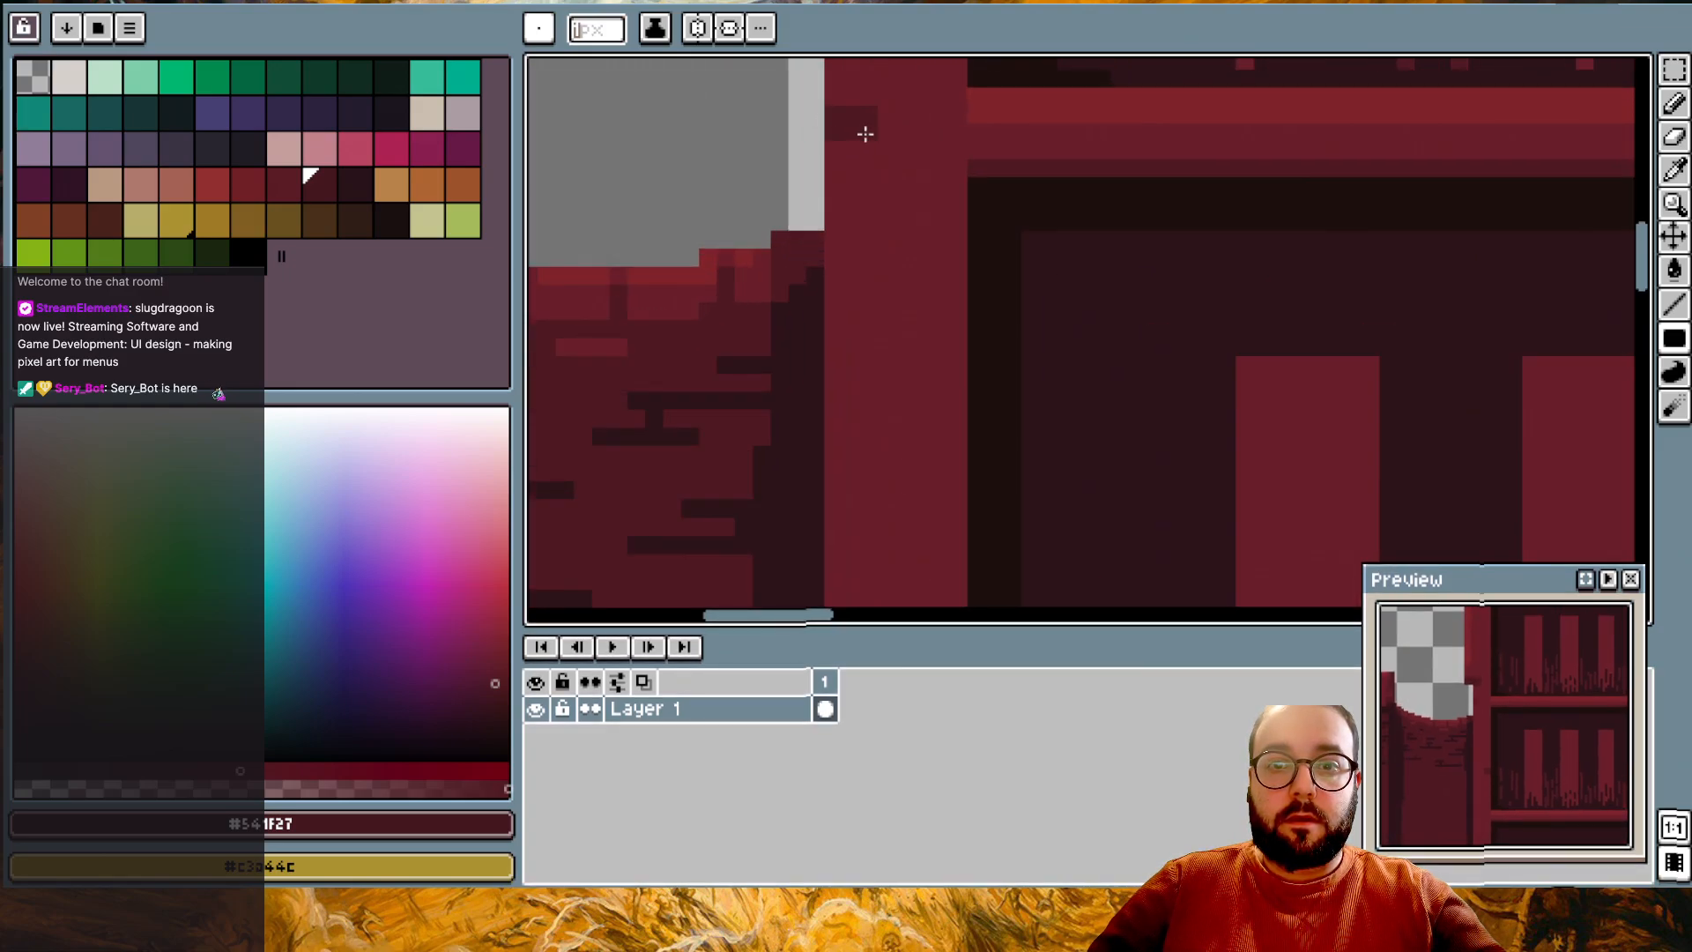
scroll(851, 135, right, 1)
scroll(850, 135, down, 1)
scroll(851, 135, down, 2)
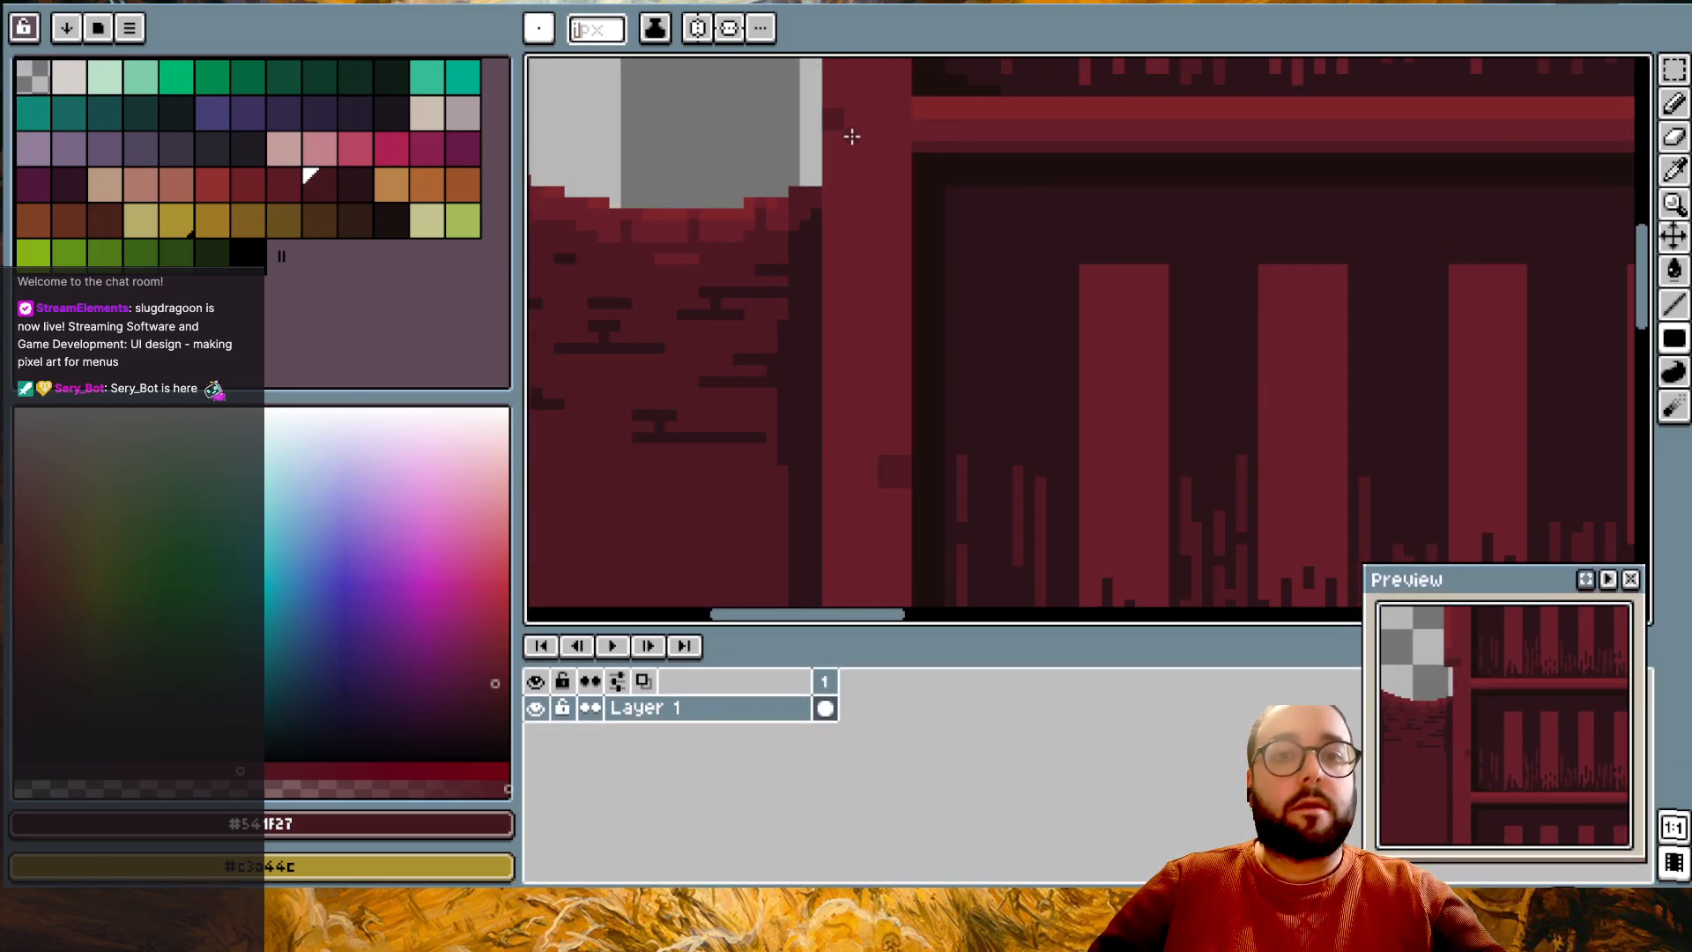
scroll(871, 126, up, 1)
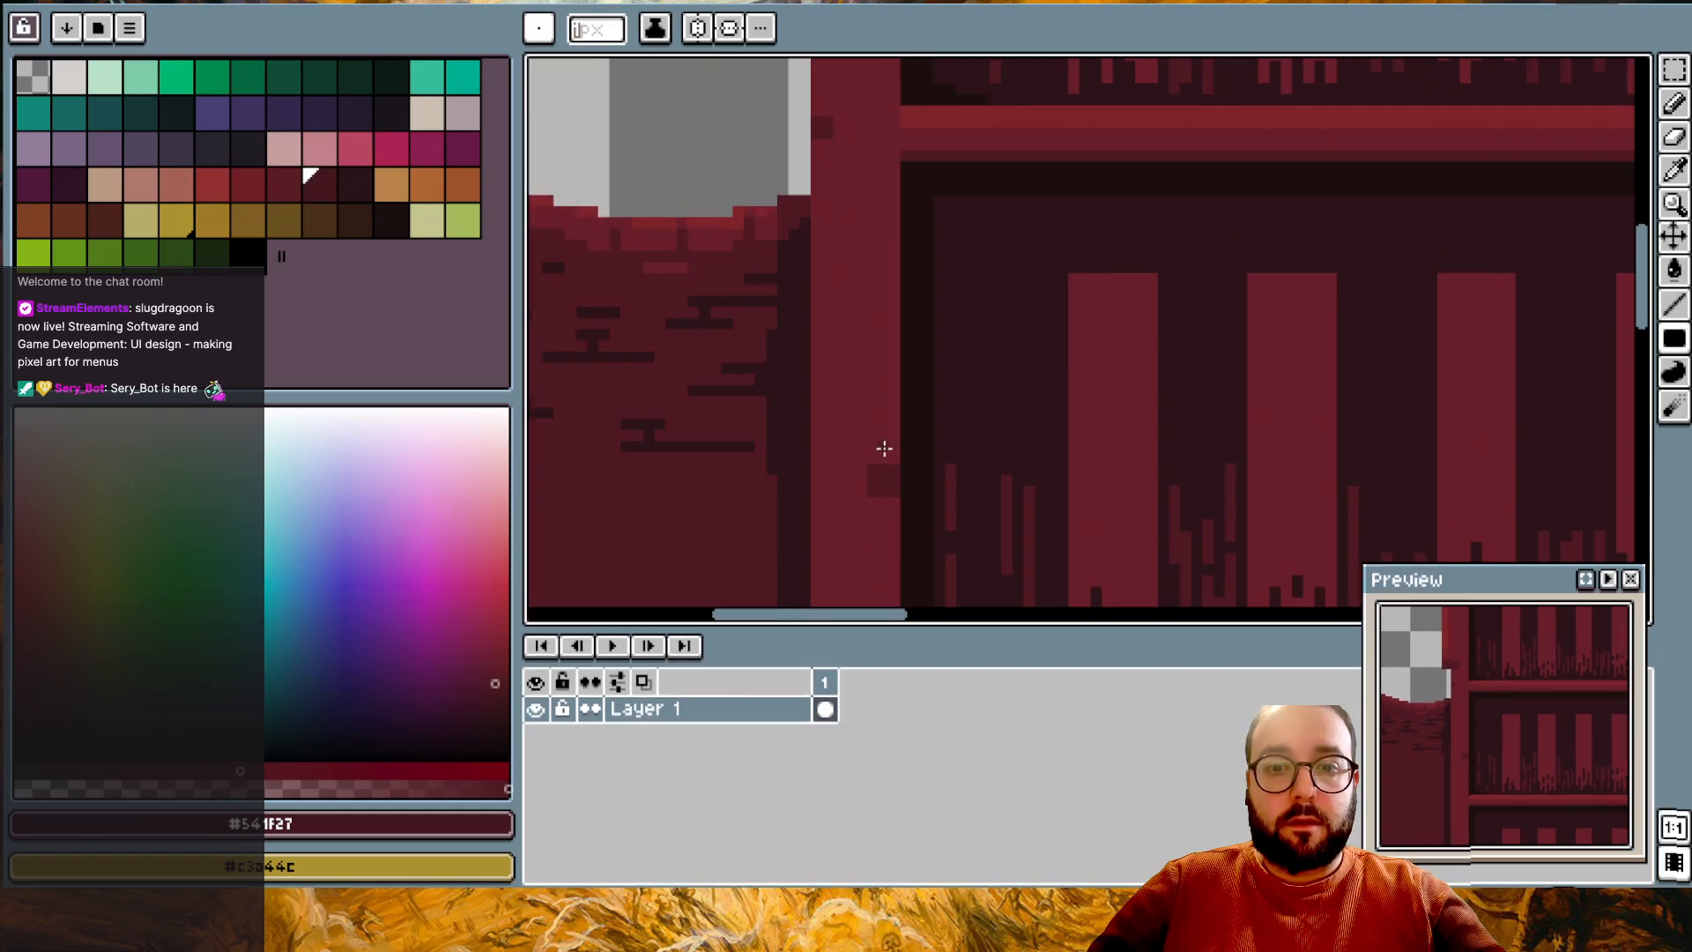
scroll(859, 480, up, 2)
scroll(846, 406, up, 3)
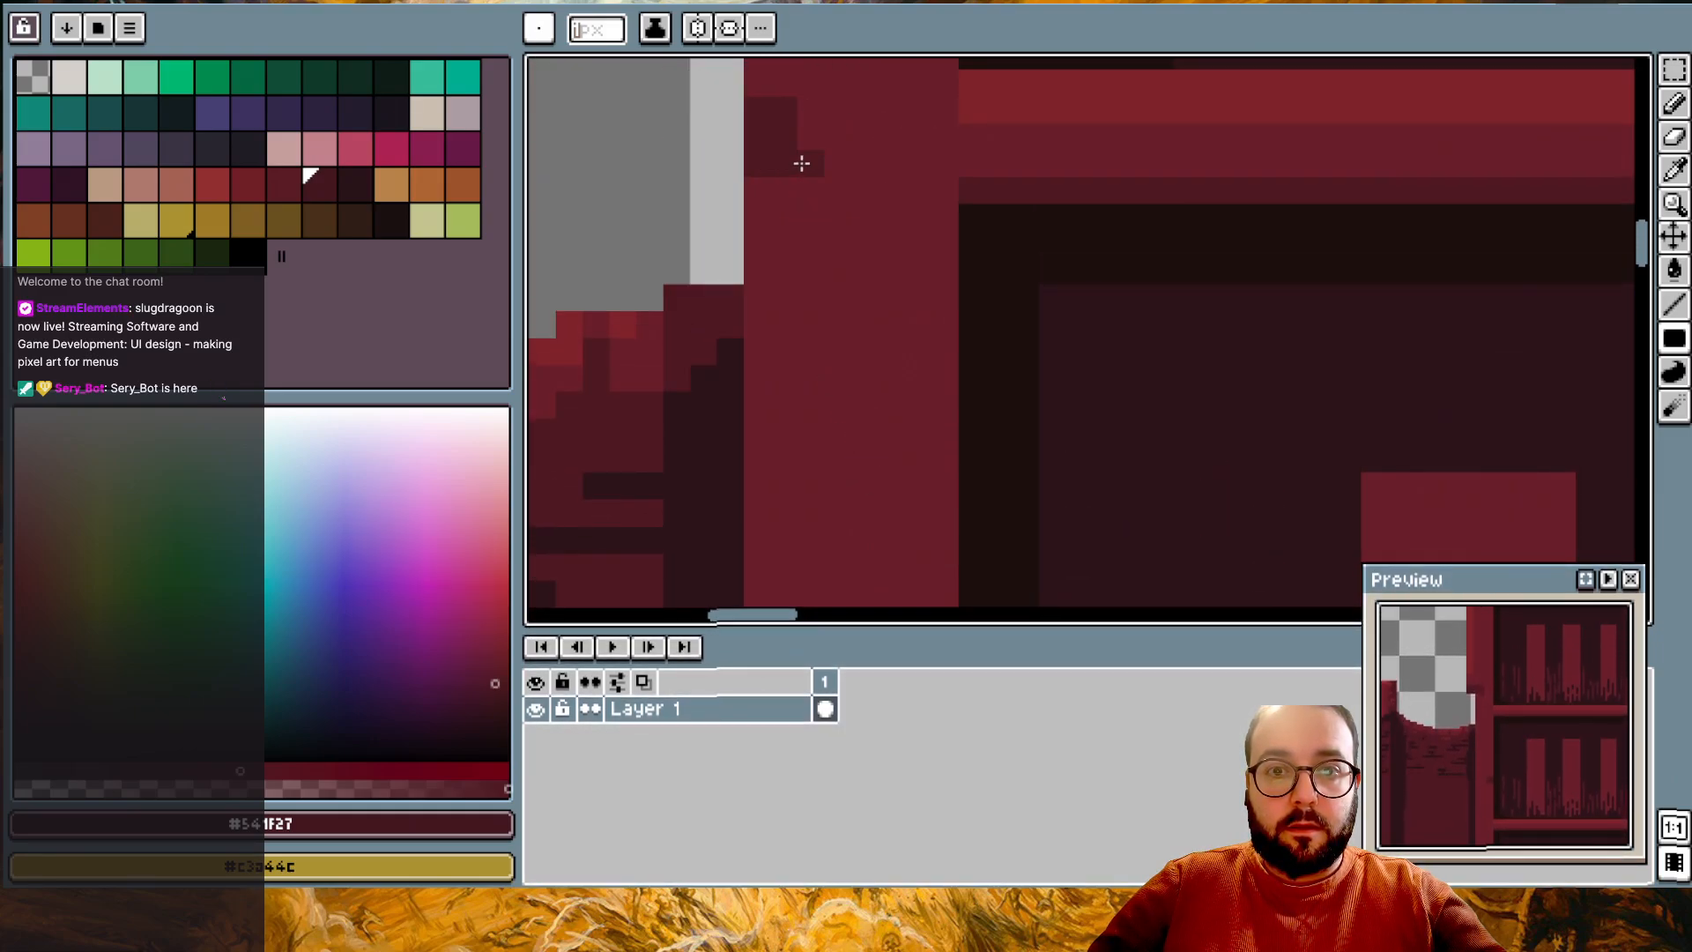
scroll(798, 125, down, 3)
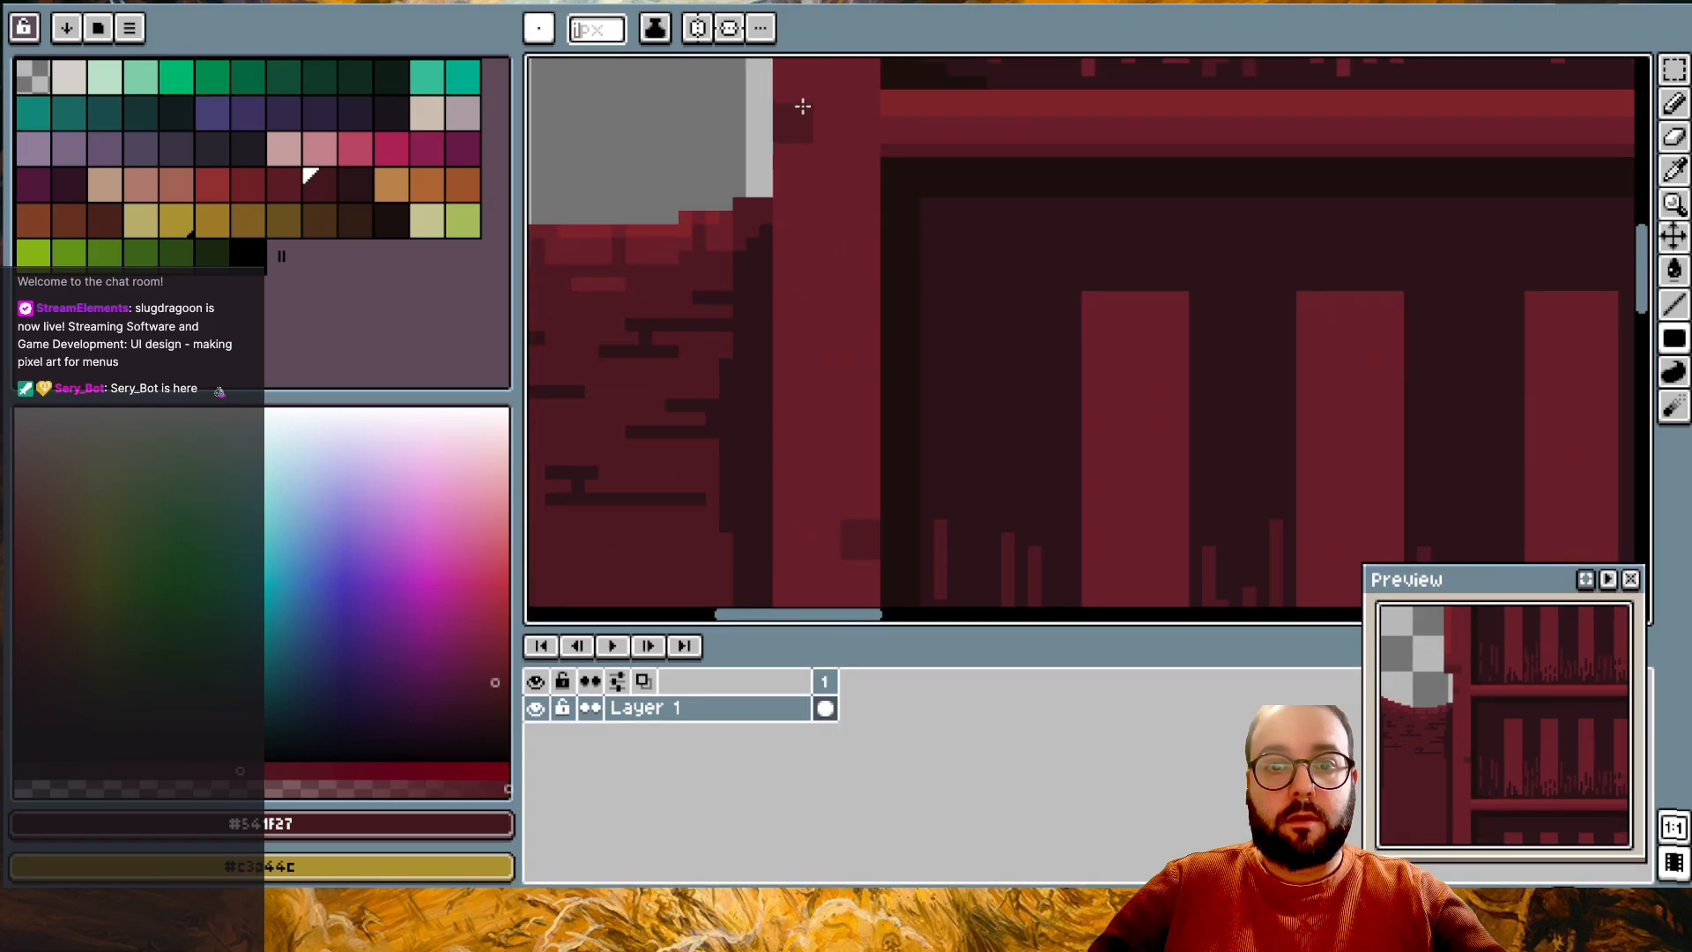
scroll(794, 123, down, 1)
scroll(794, 123, up, 2)
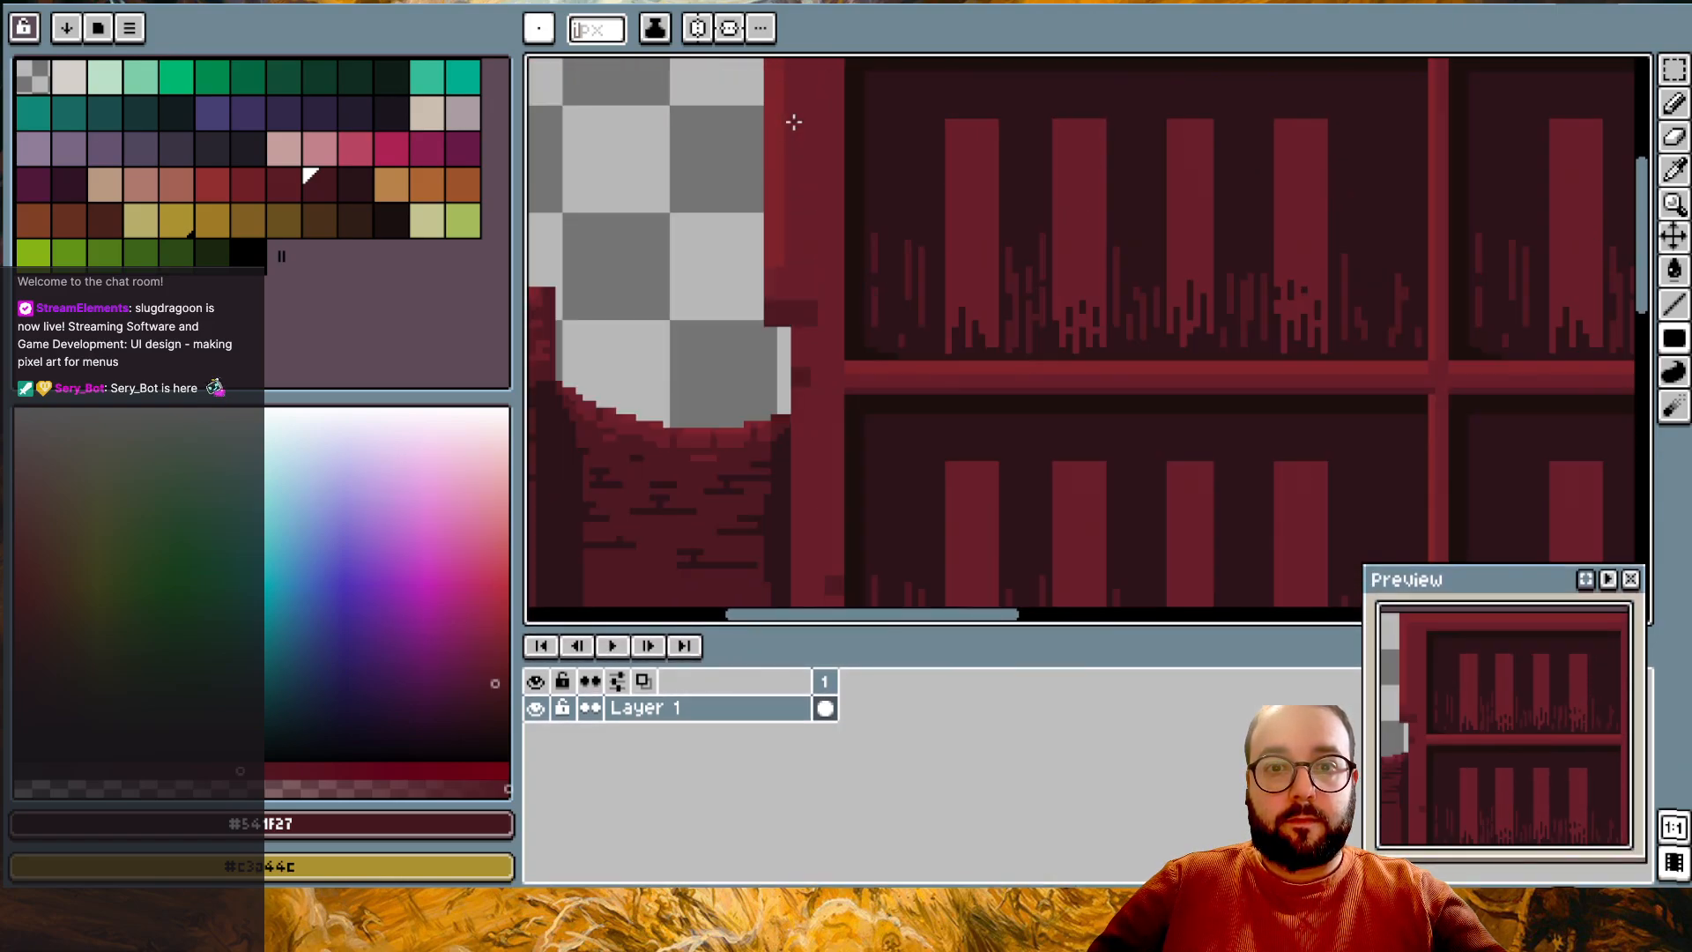
- Sample #702930 from the frame and draw small notches across the left edge highlight and at its inner top corner
scroll(776, 231, up, 2)
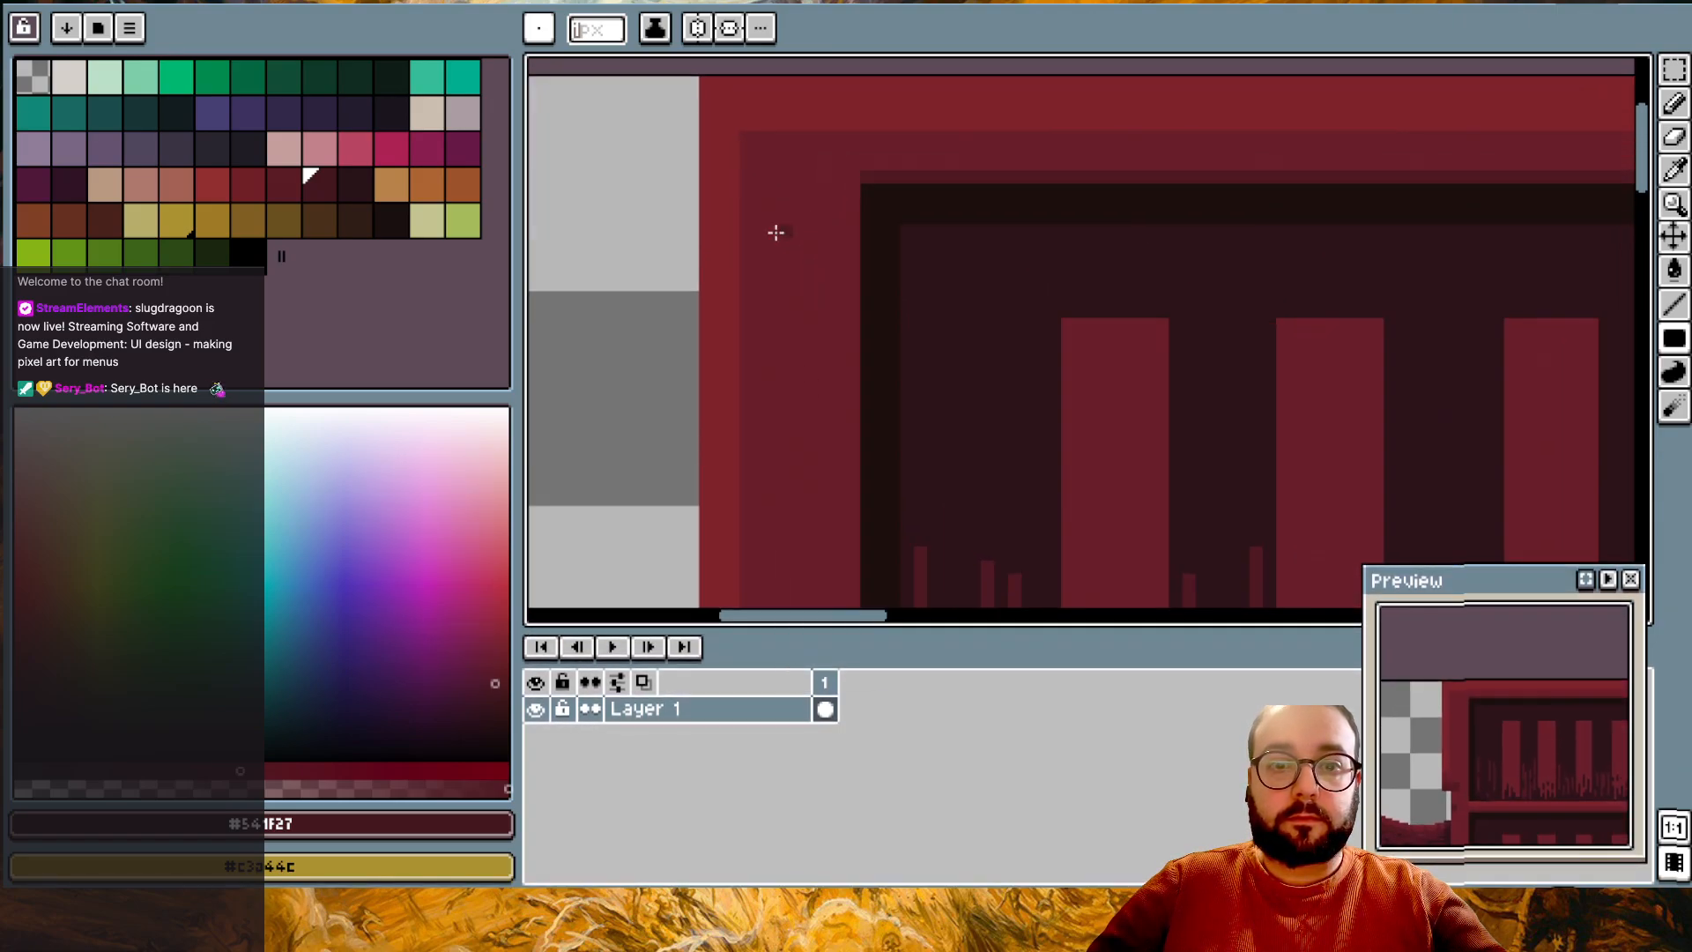
alt+click(737, 262)
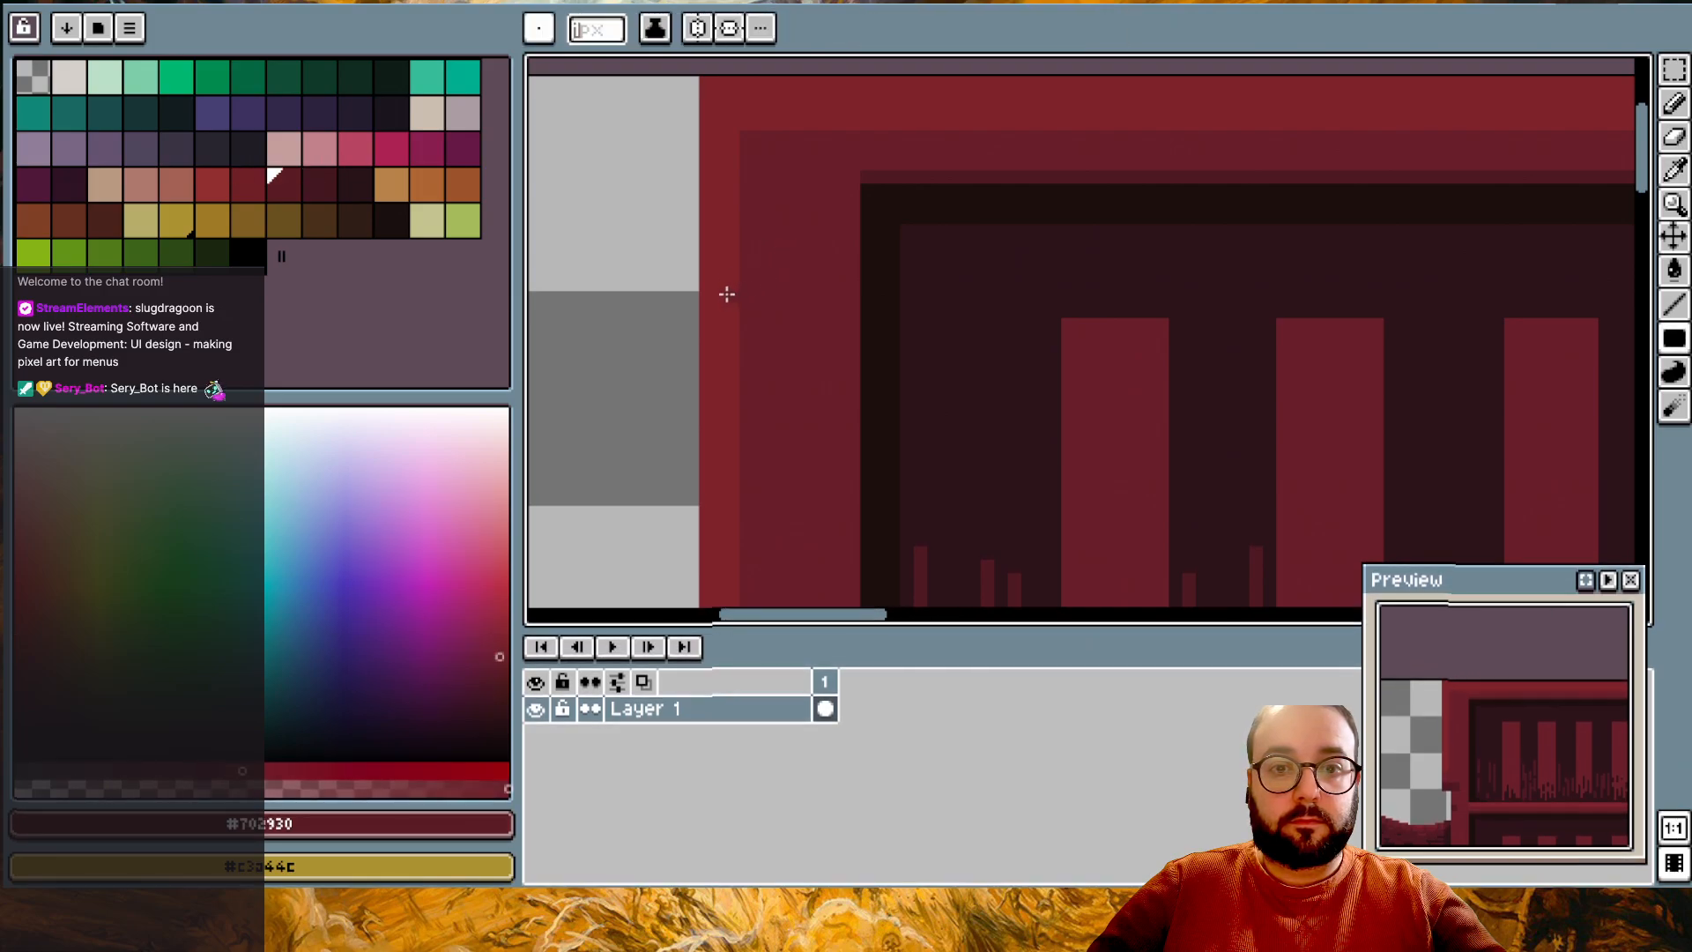
click(697, 287)
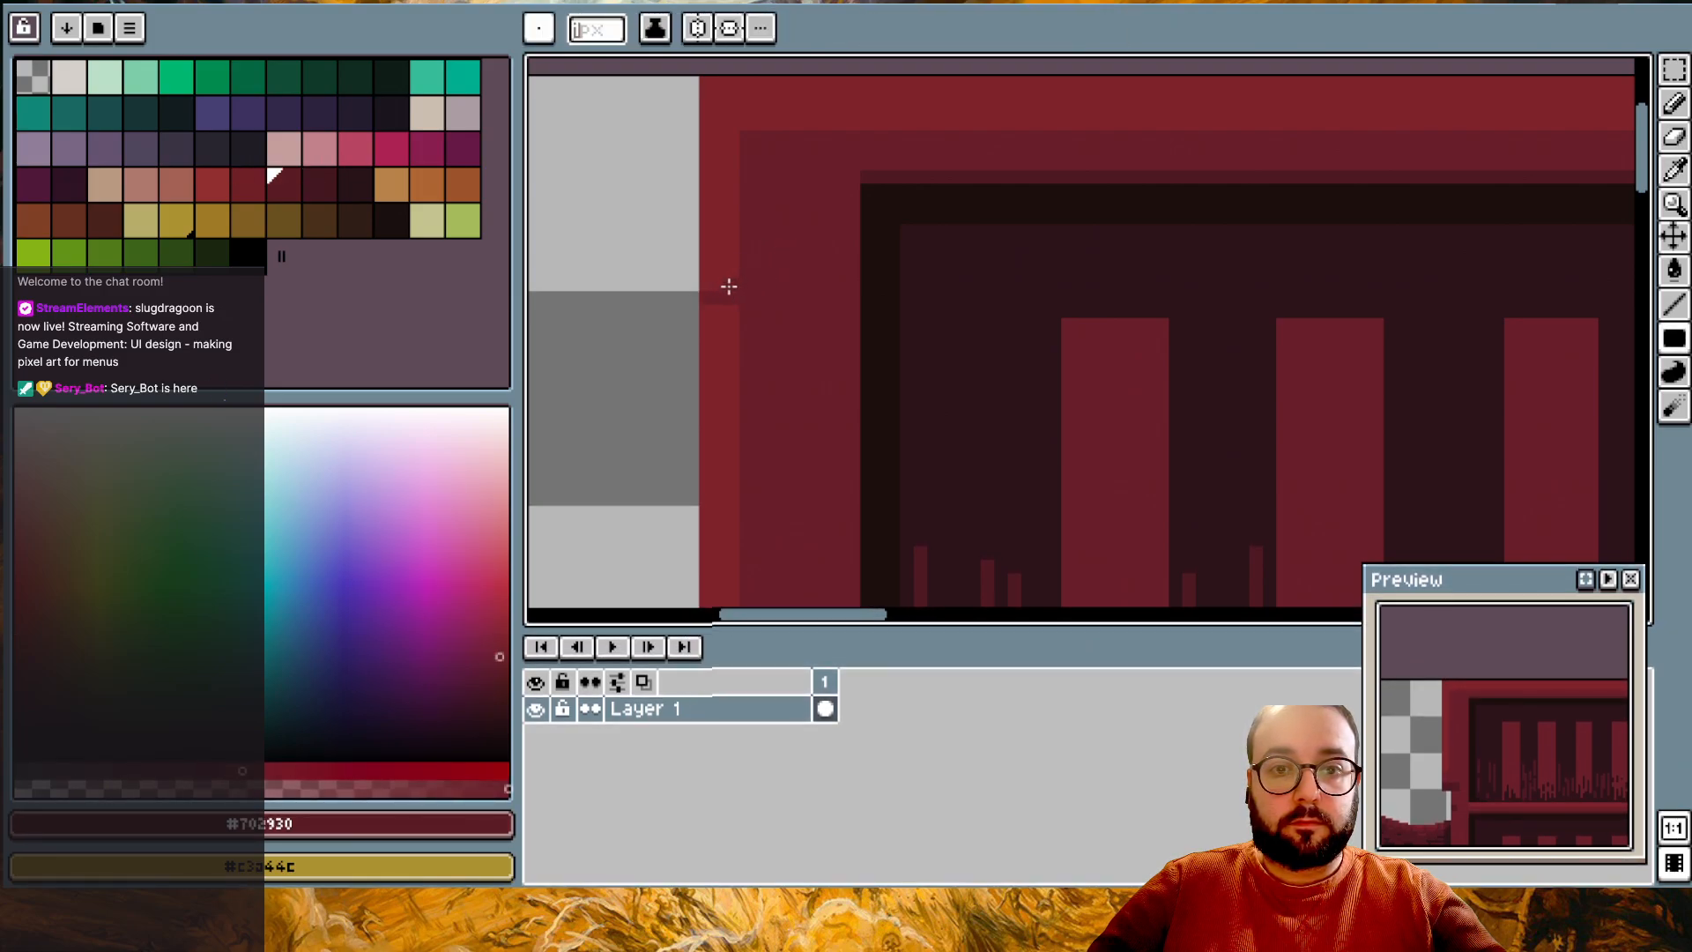
key(e)
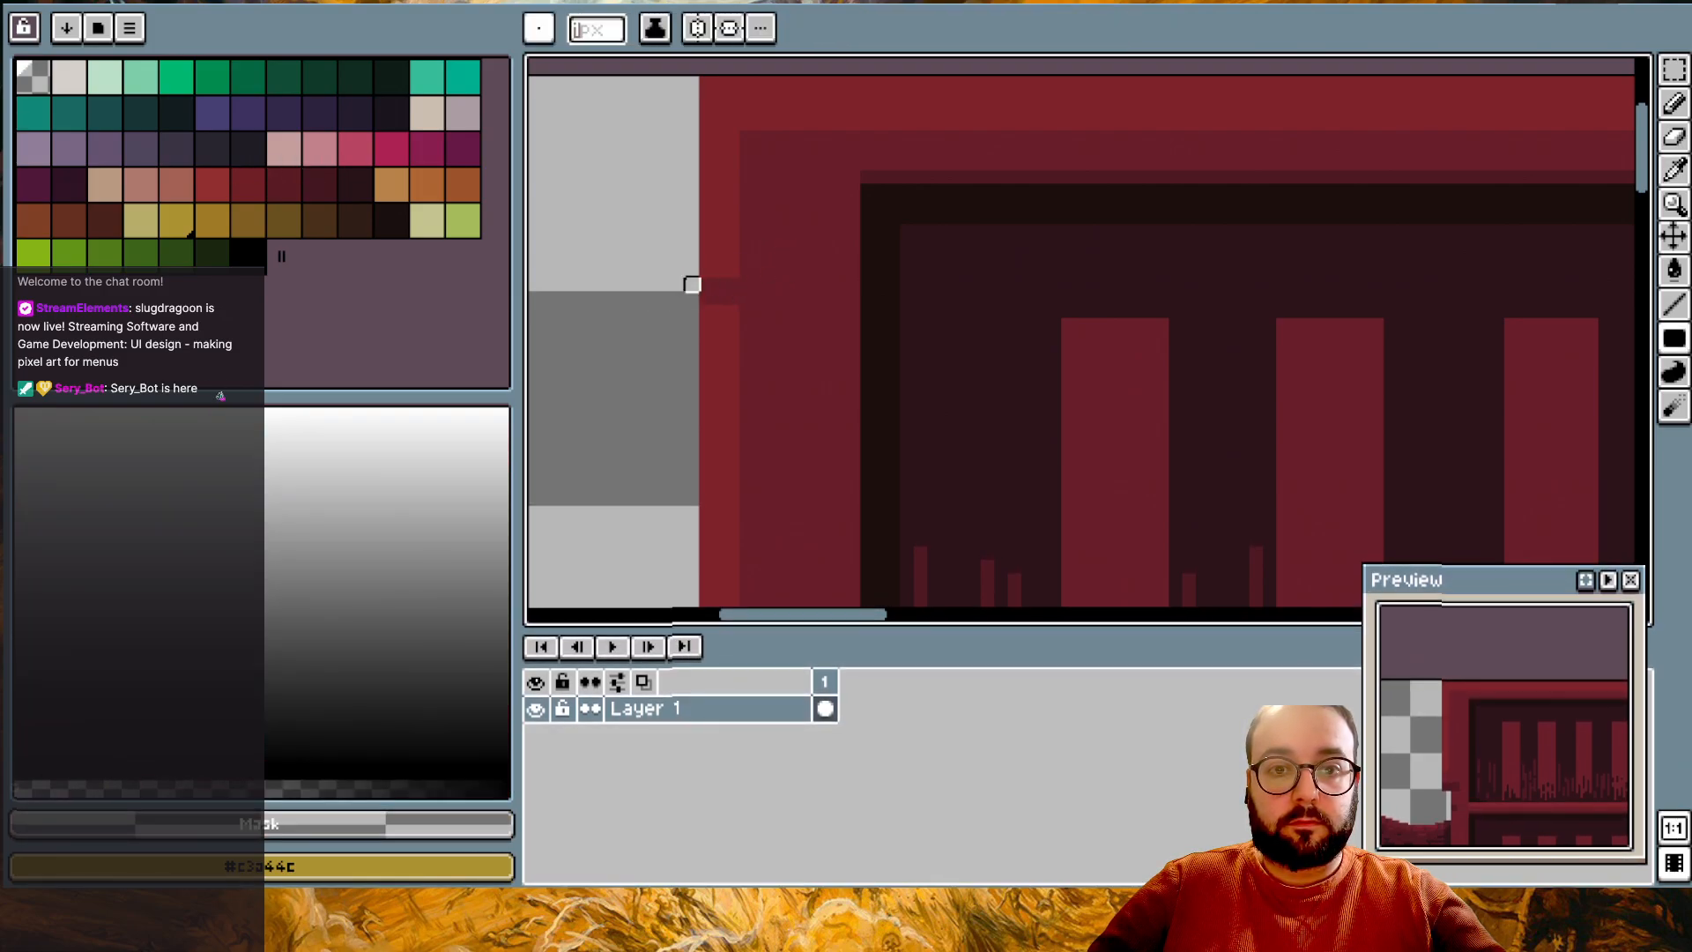
alt+click(759, 196)
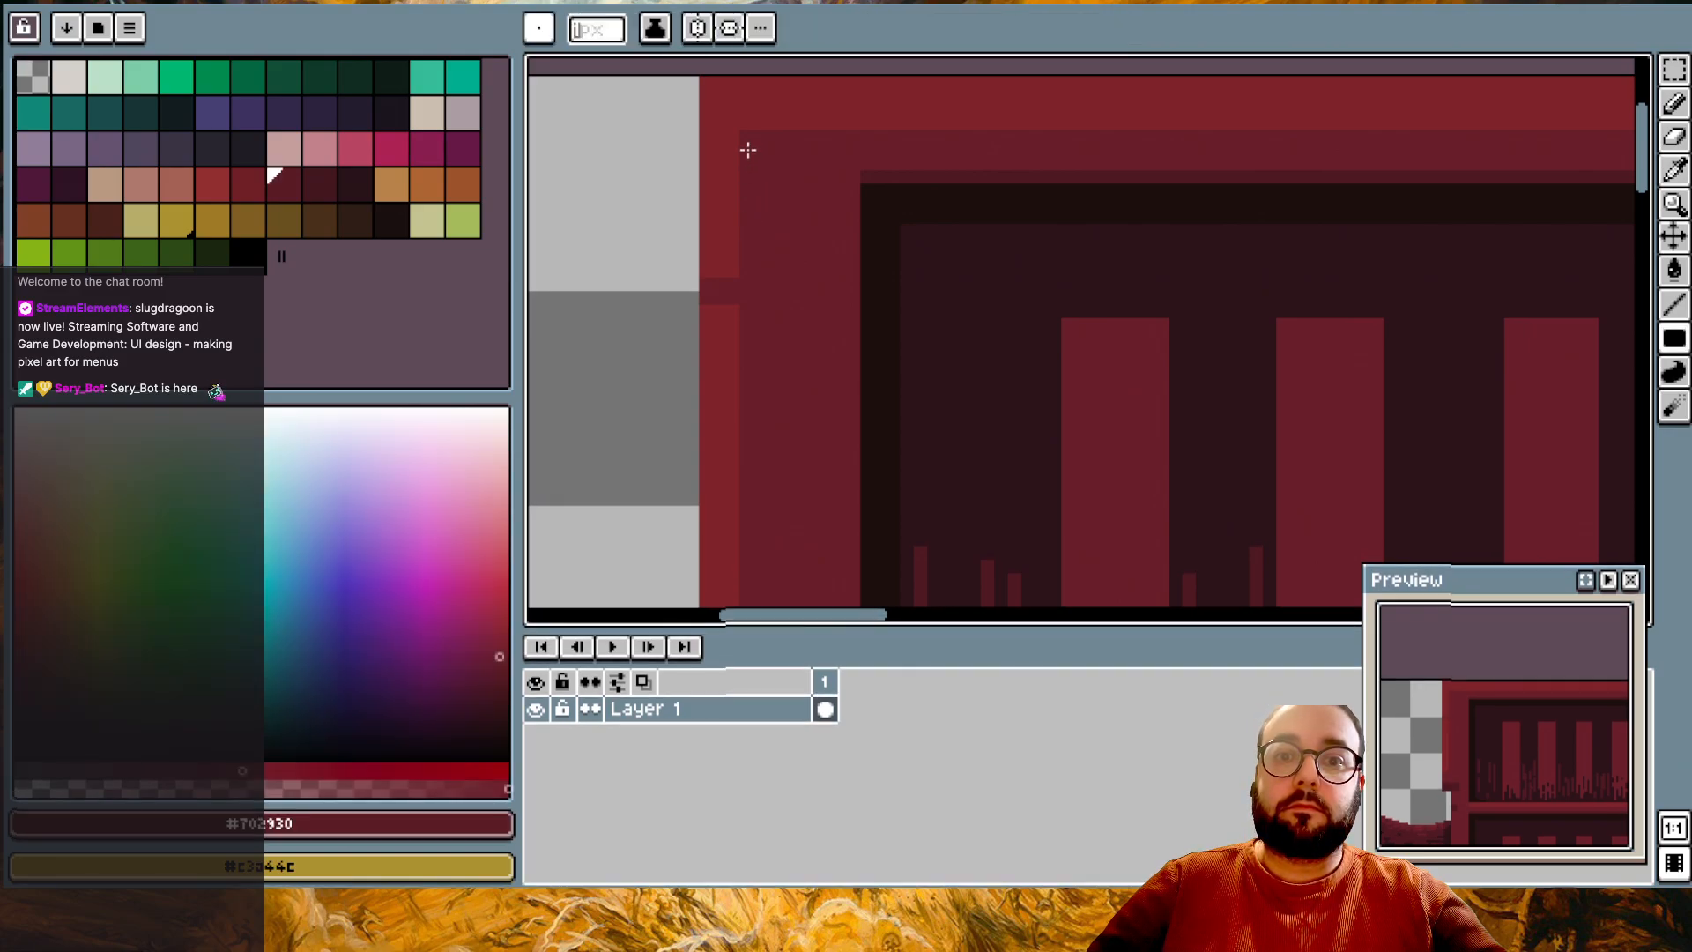
scroll(767, 176, down, 2)
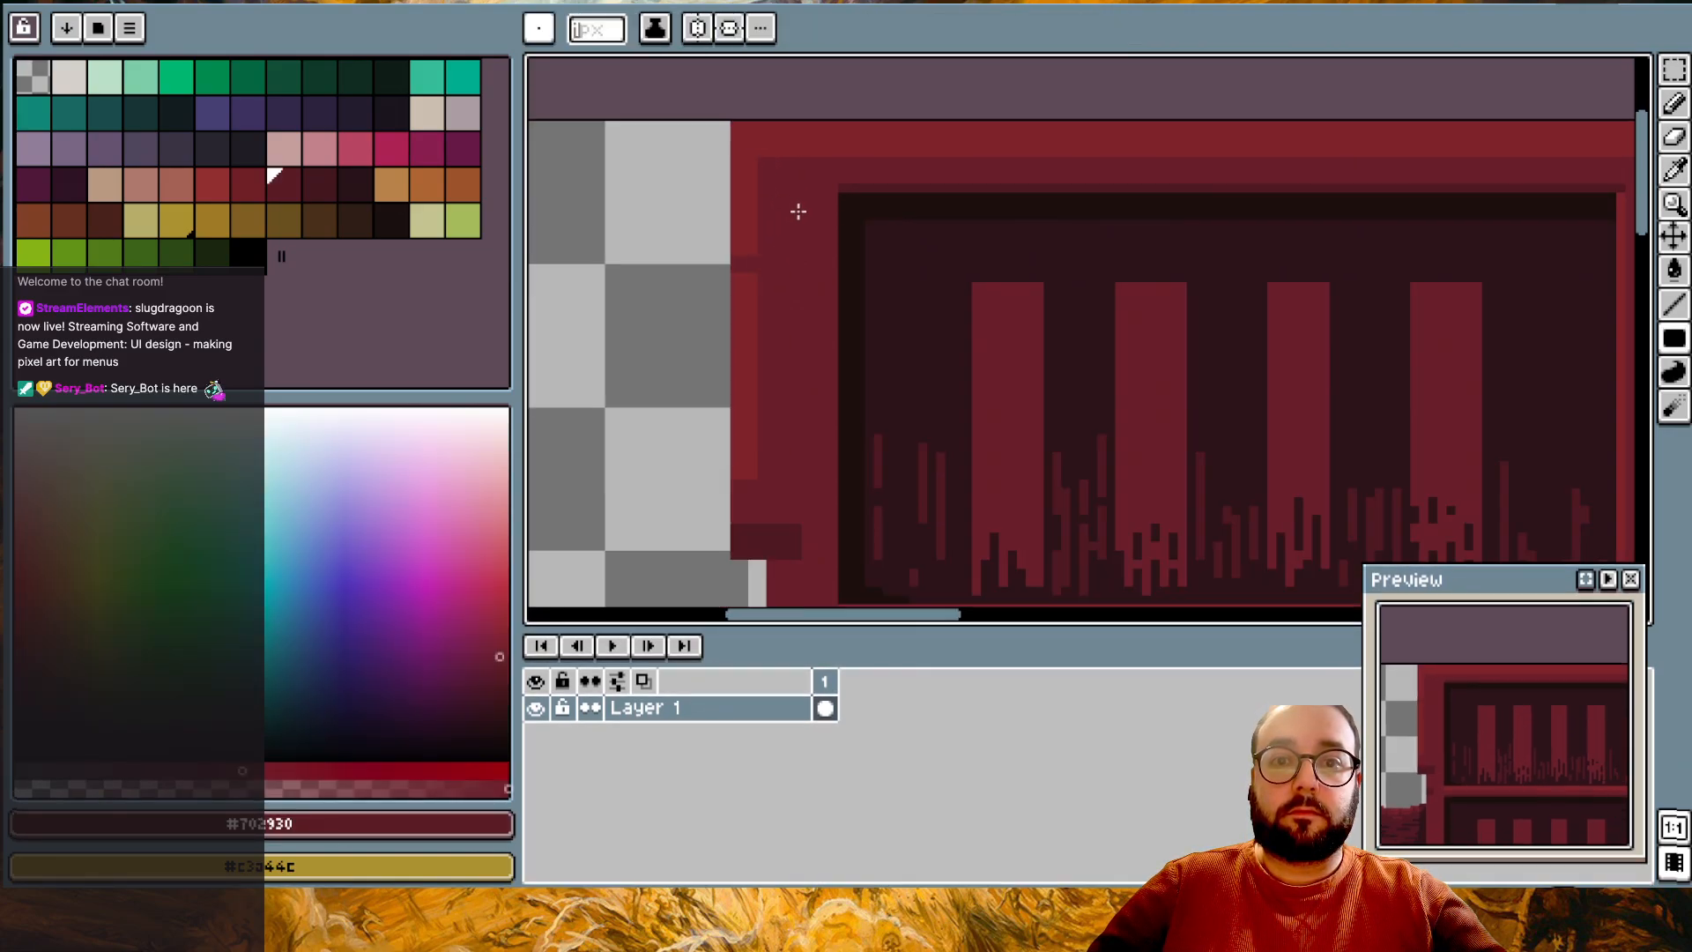
scroll(781, 137, up, 3)
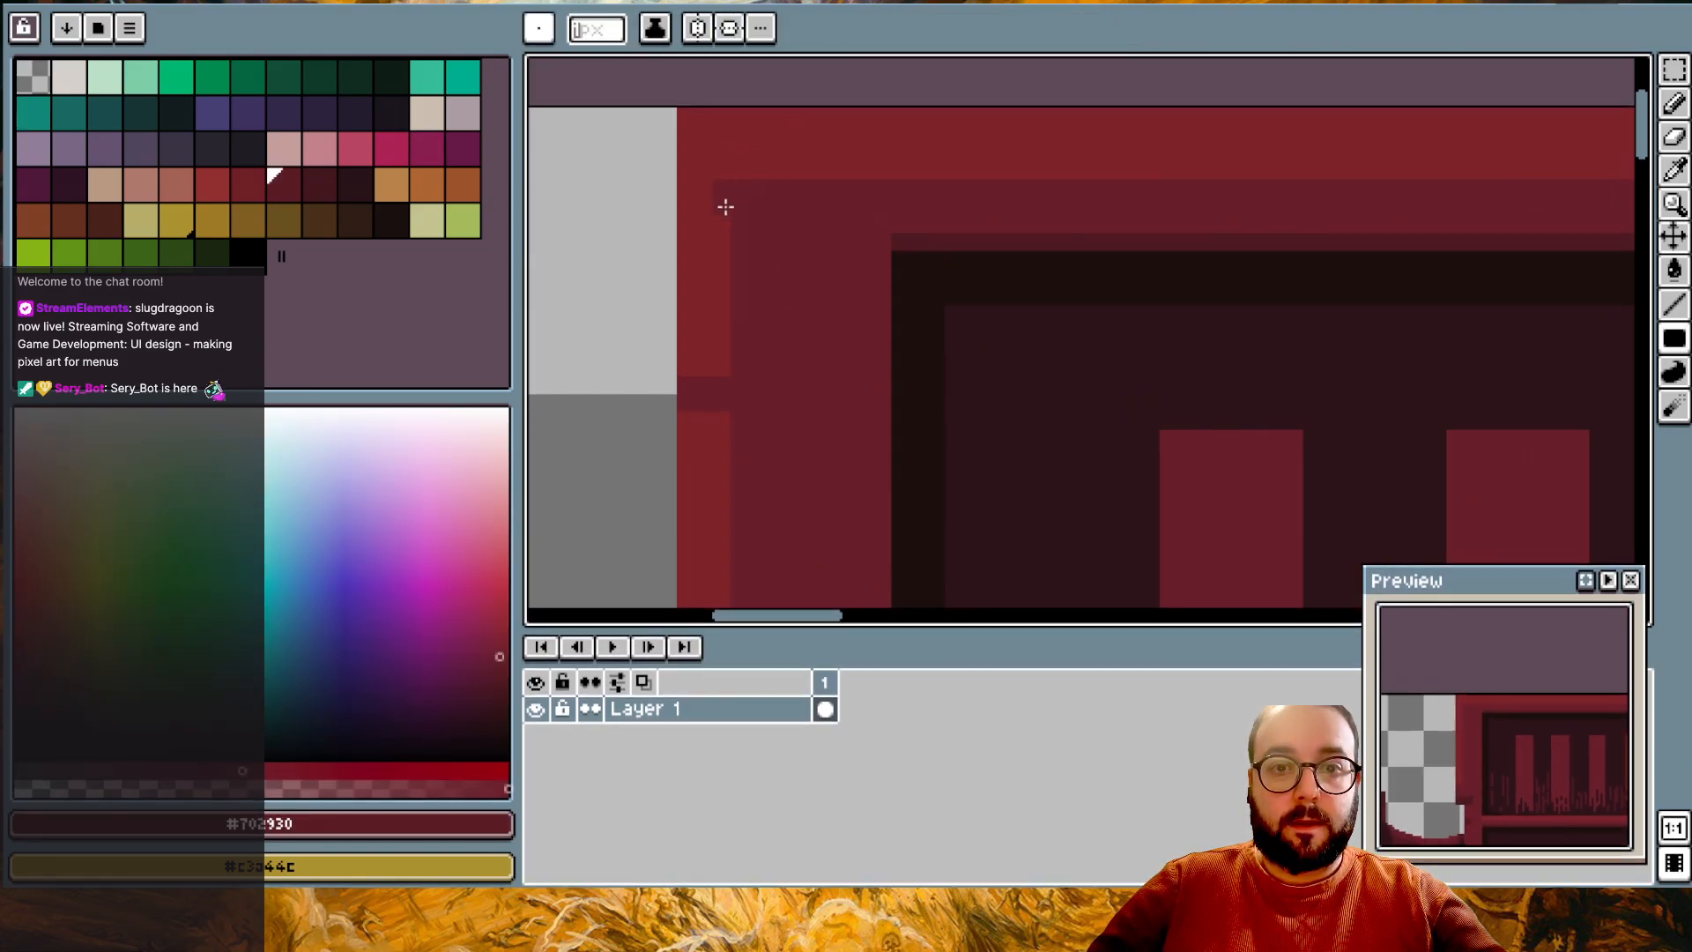
scroll(793, 216, down, 2)
scroll(849, 159, up, 1)
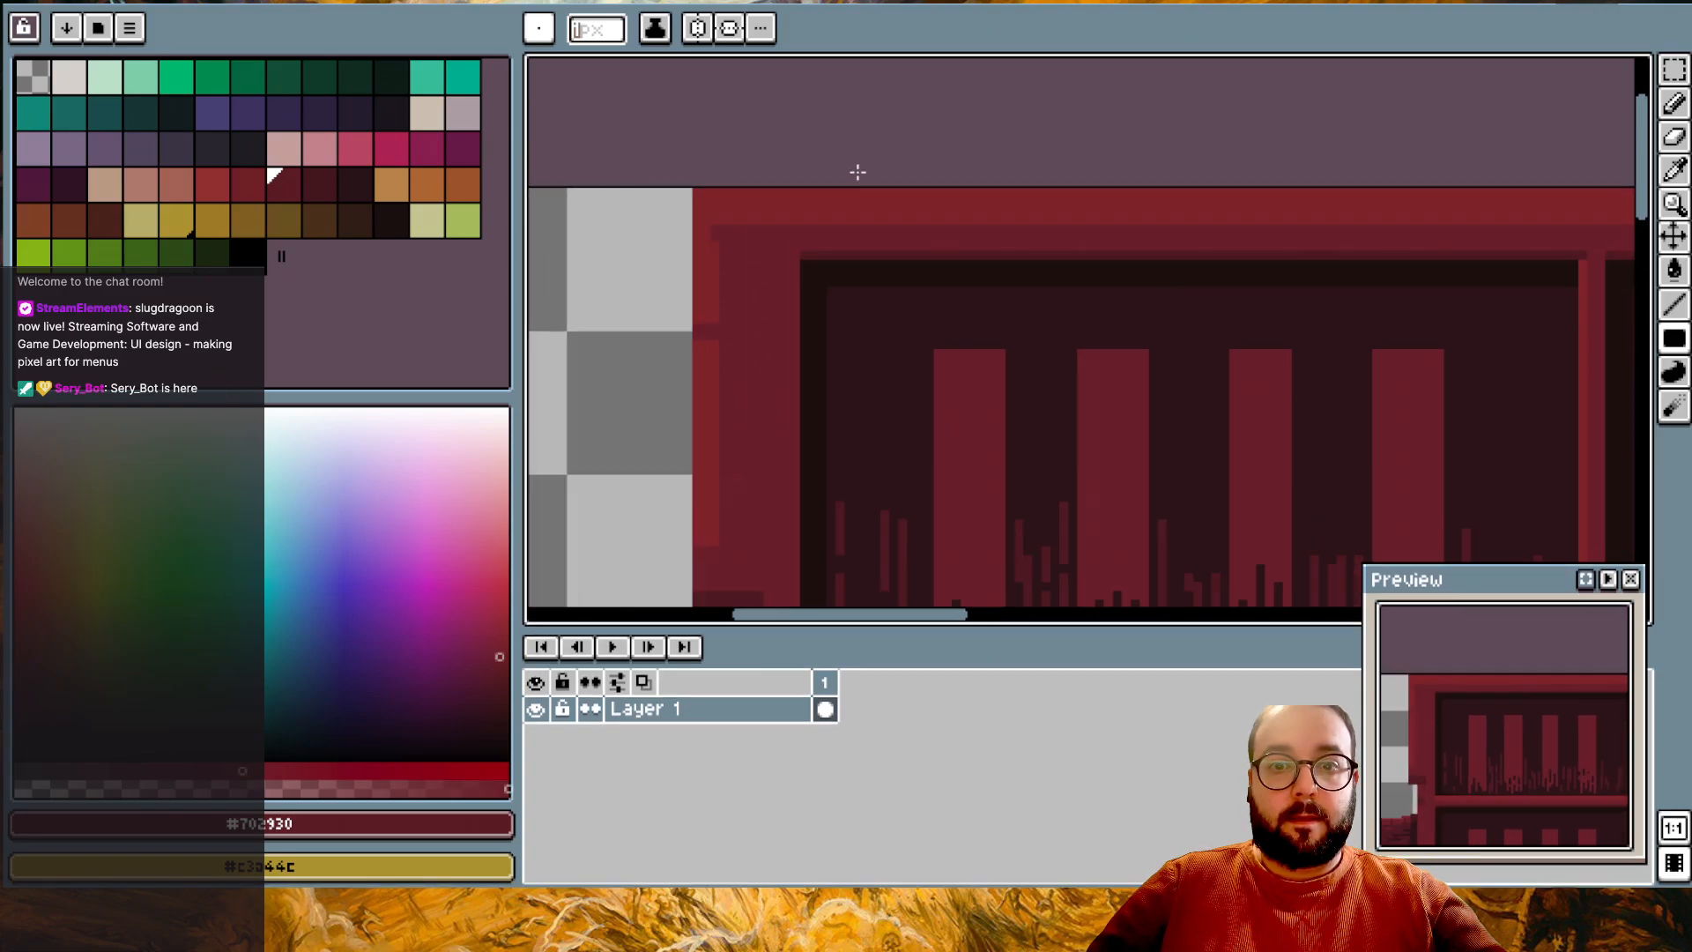
- Draw a thin T-shaped #702930 brick mark on the top rail's highlight above the left part of the first compartment
click(885, 219)
drag(855, 209, 919, 202)
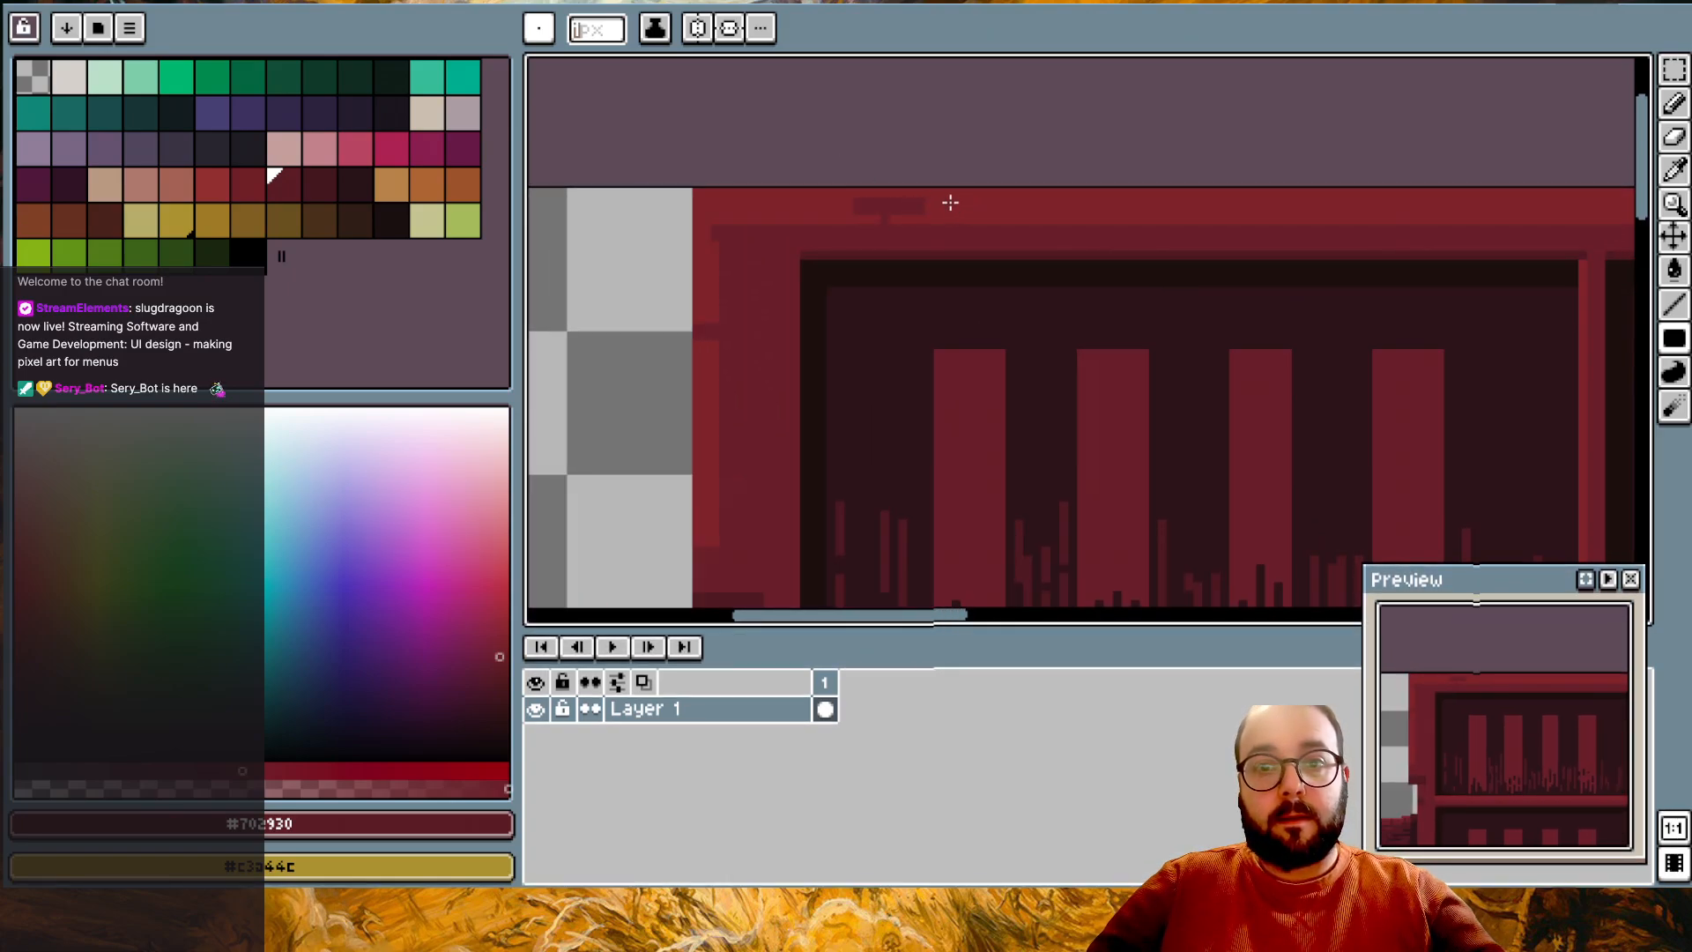
key(ctrl+z)
drag(863, 201, 884, 200)
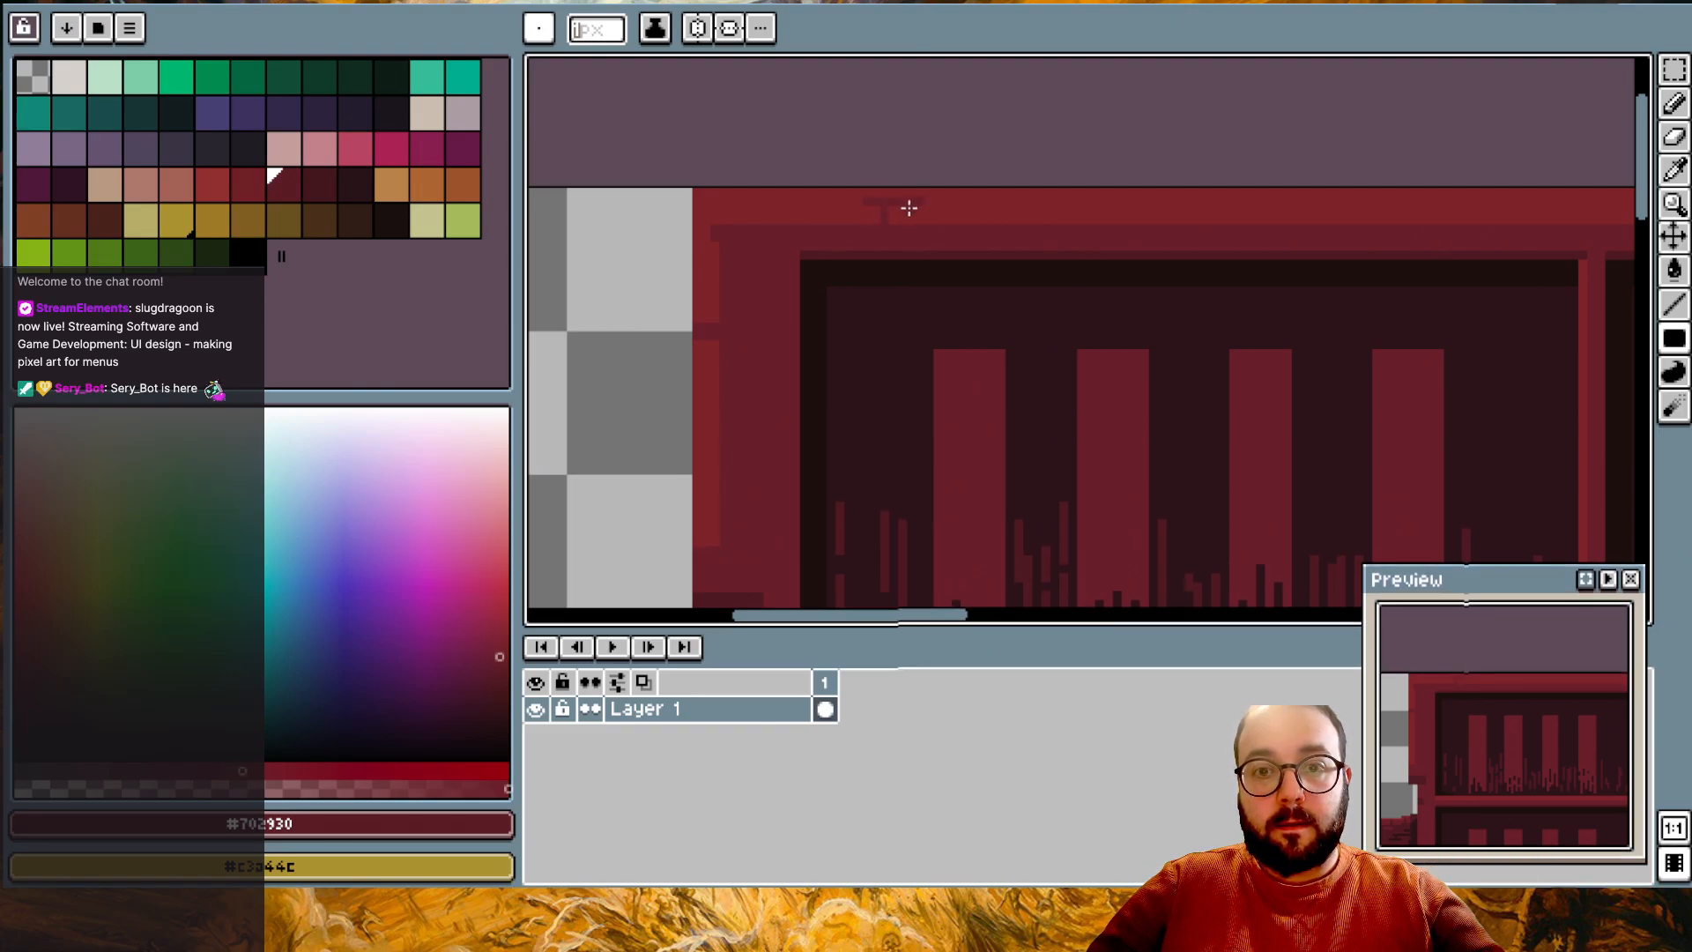
- Draw thin #702930 brick lines with short stubs on the top highlight above the first divider and the second compartment
scroll(982, 215, right, 5)
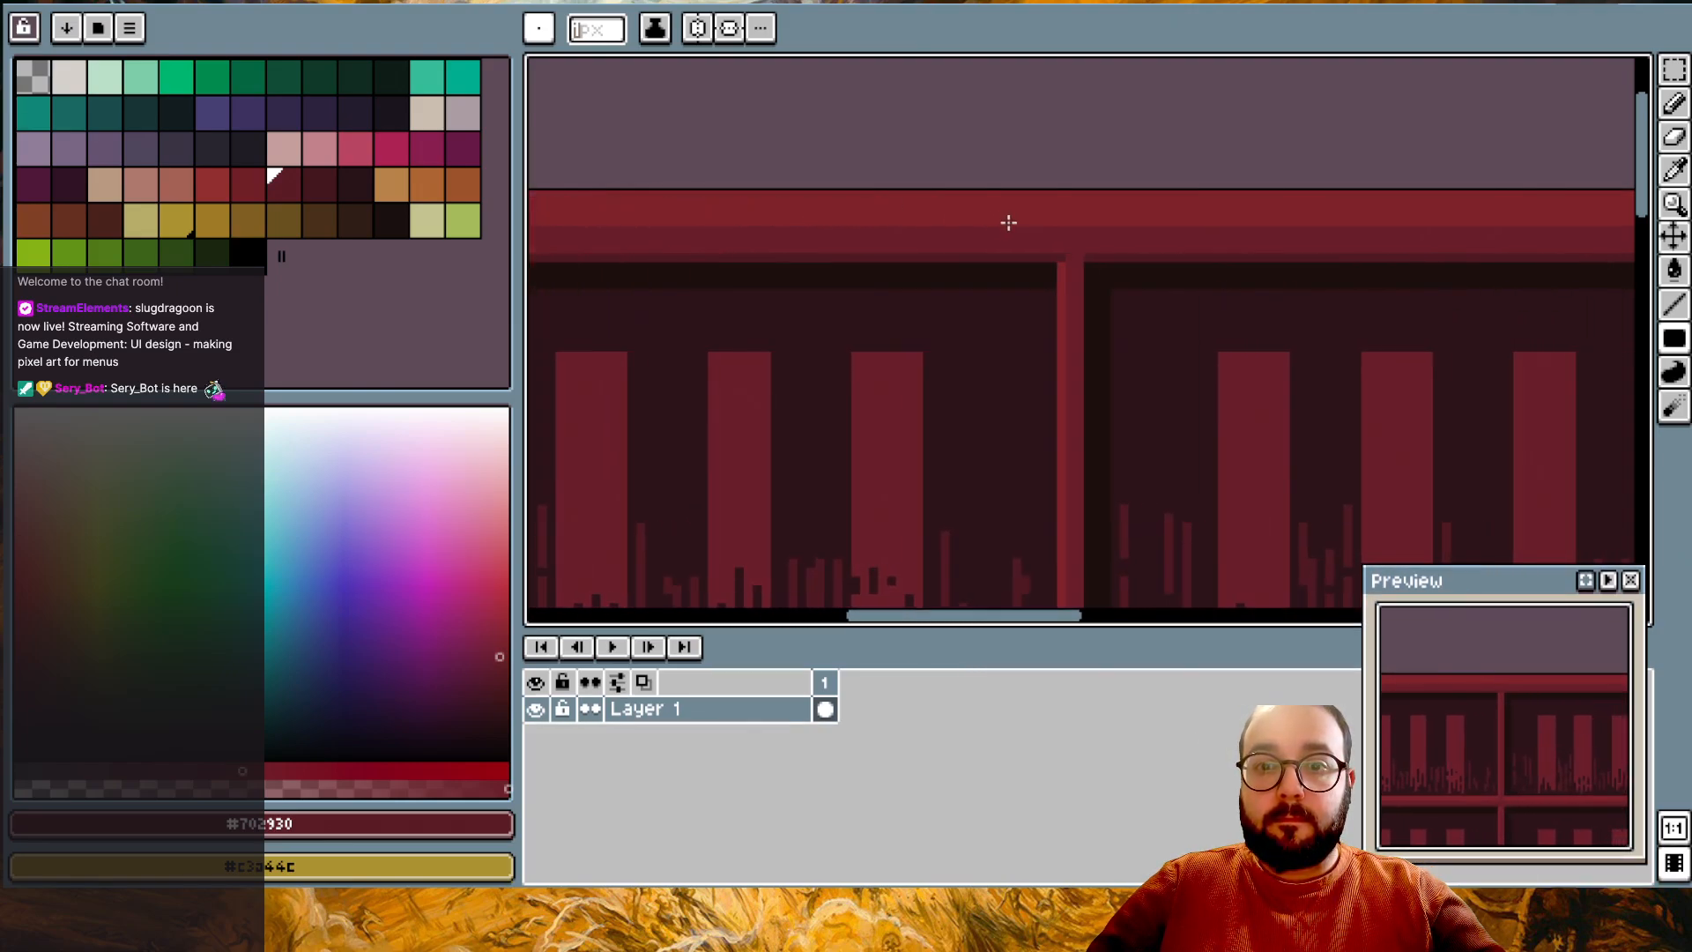
mouse_move(1023, 215)
mouse_down()
mouse_move(1076, 216)
mouse_move(1057, 219)
mouse_up()
scroll(1234, 216, right, 5)
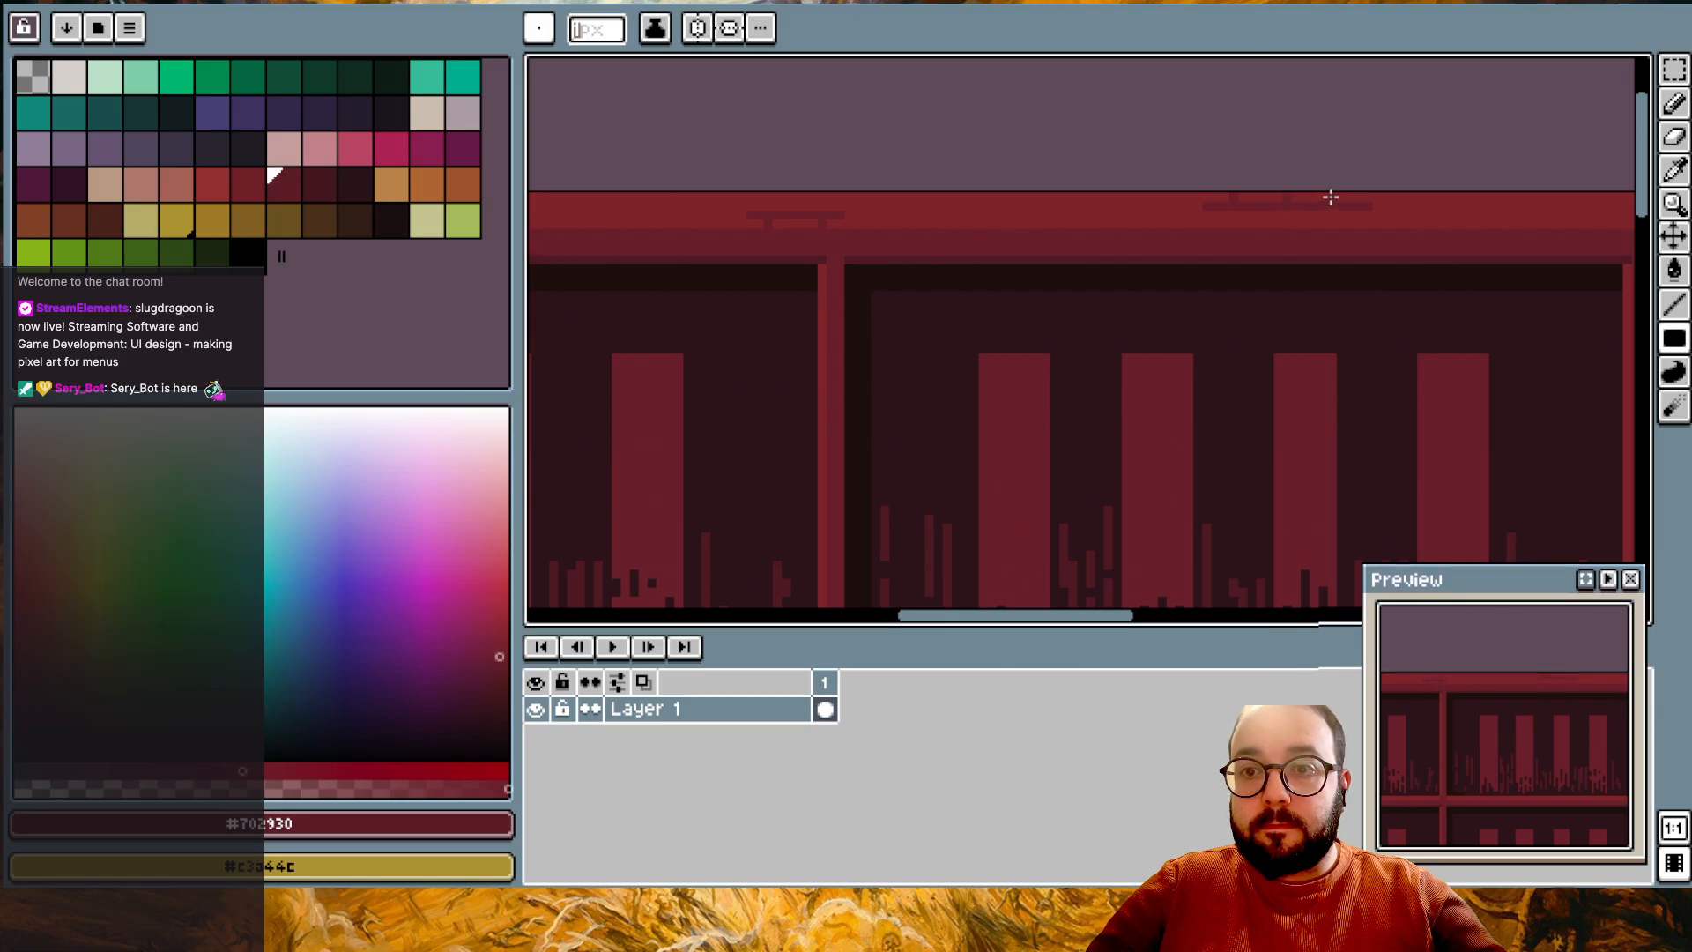
scroll(1401, 192, right, 3)
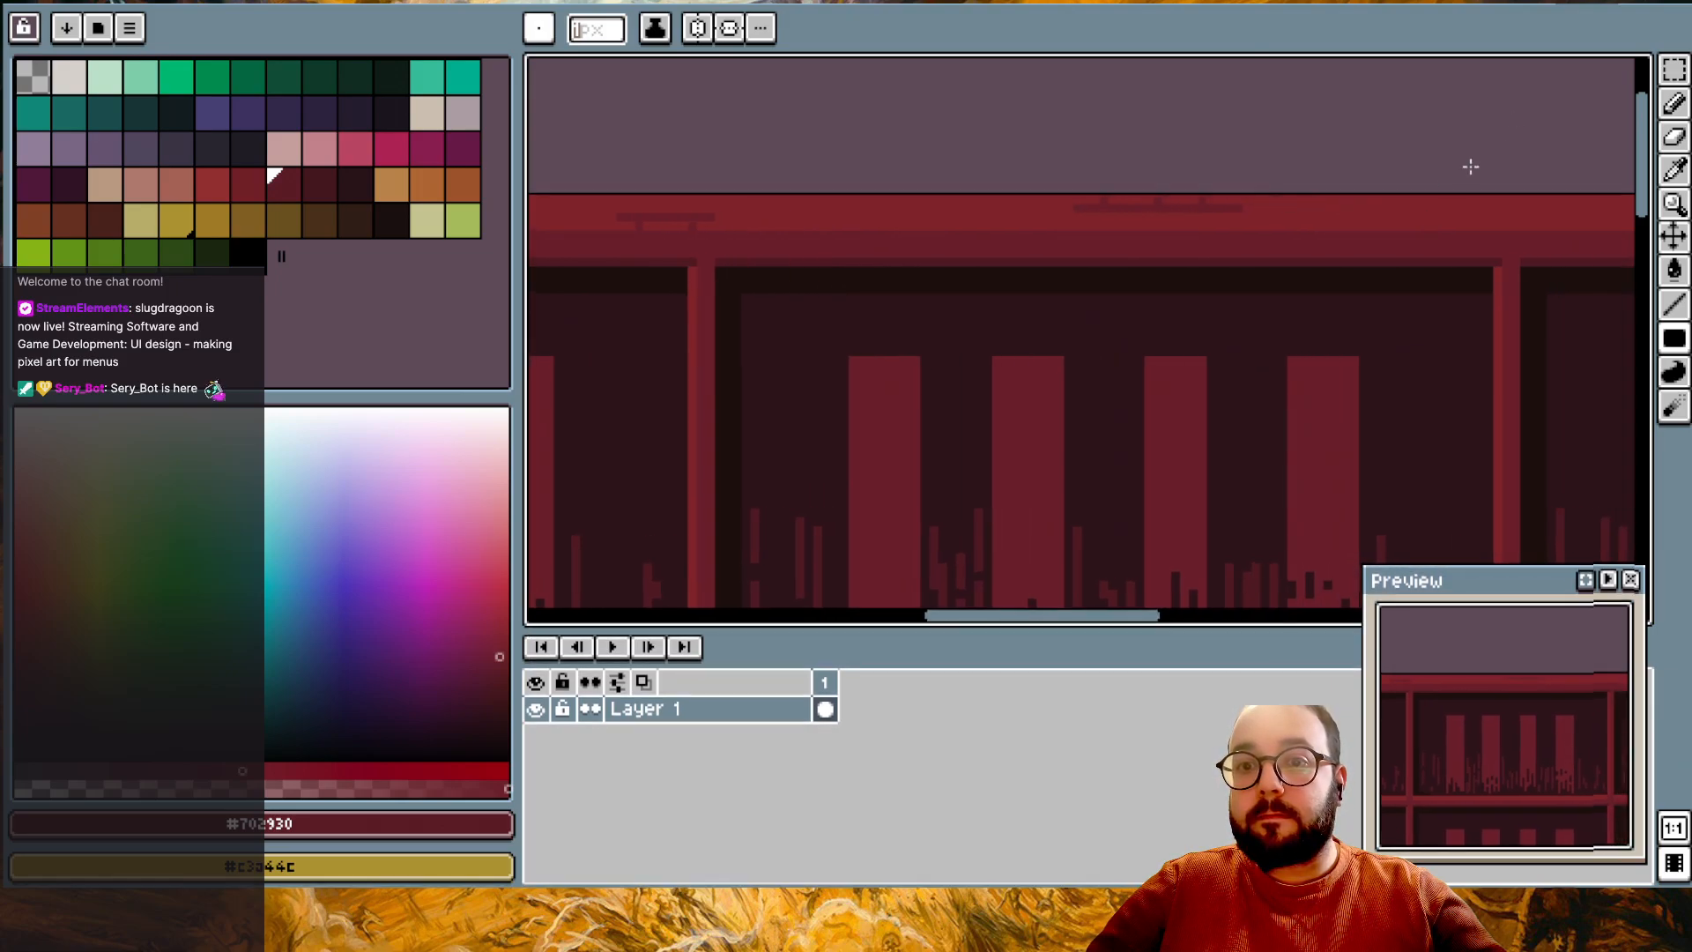
- Draw a stepped #702930 brick mark on the top highlight above the right part of the third compartment
scroll(1398, 252, down, 3)
scroll(1405, 231, right, 7)
scroll(1407, 233, up, 3)
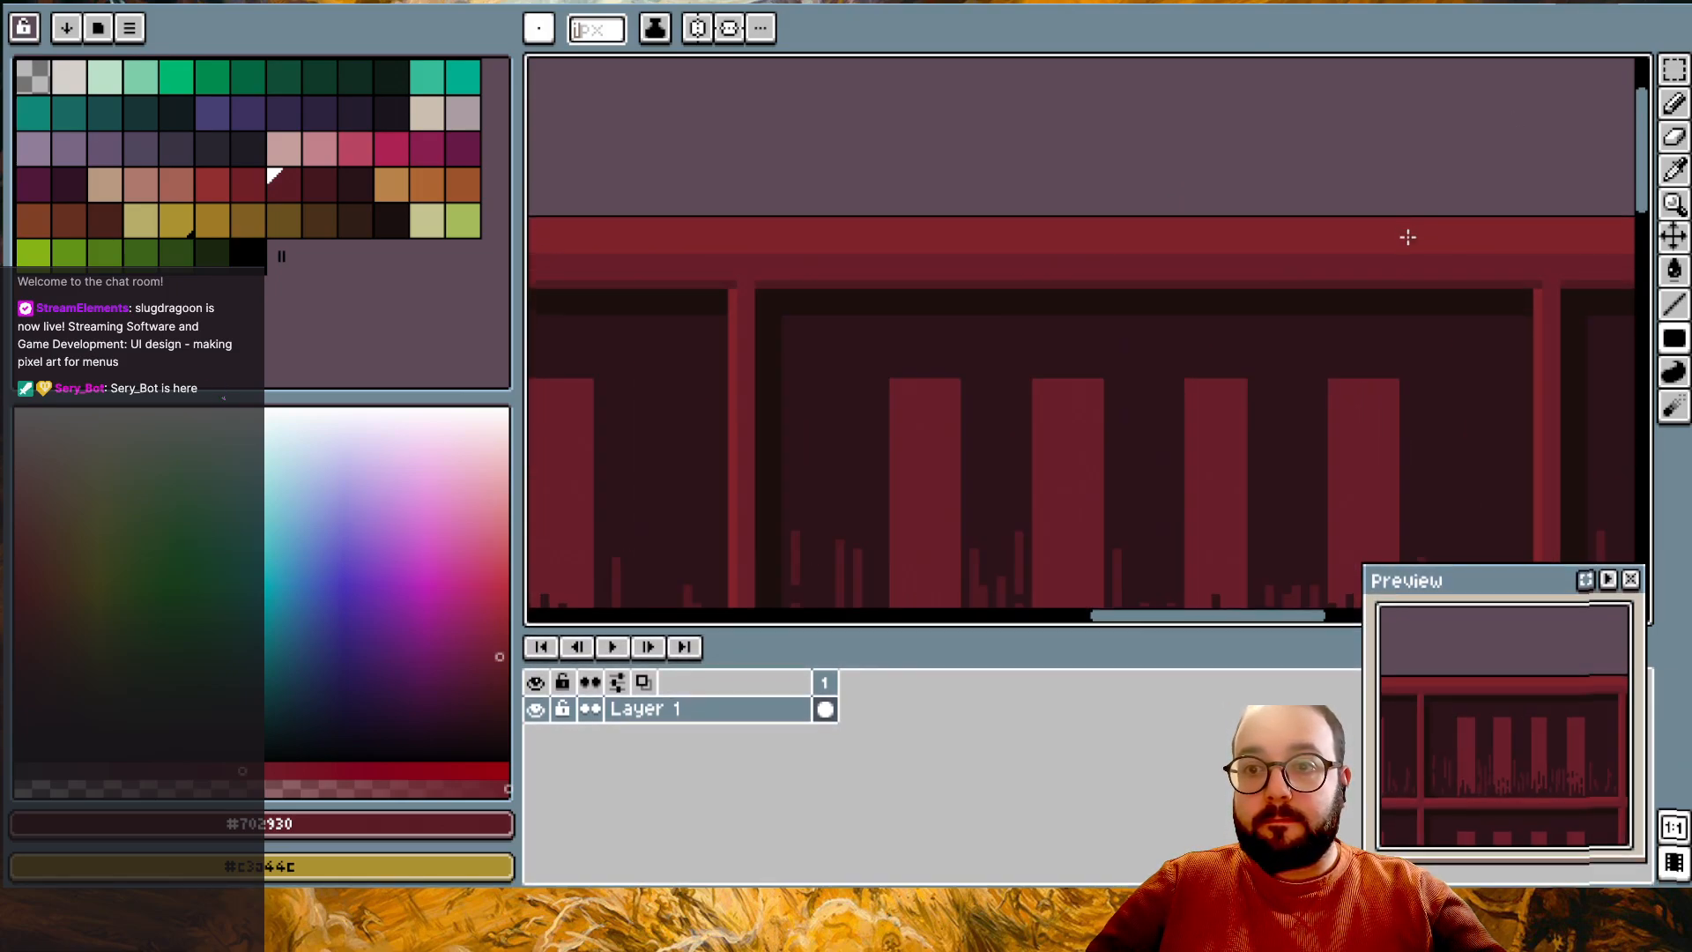
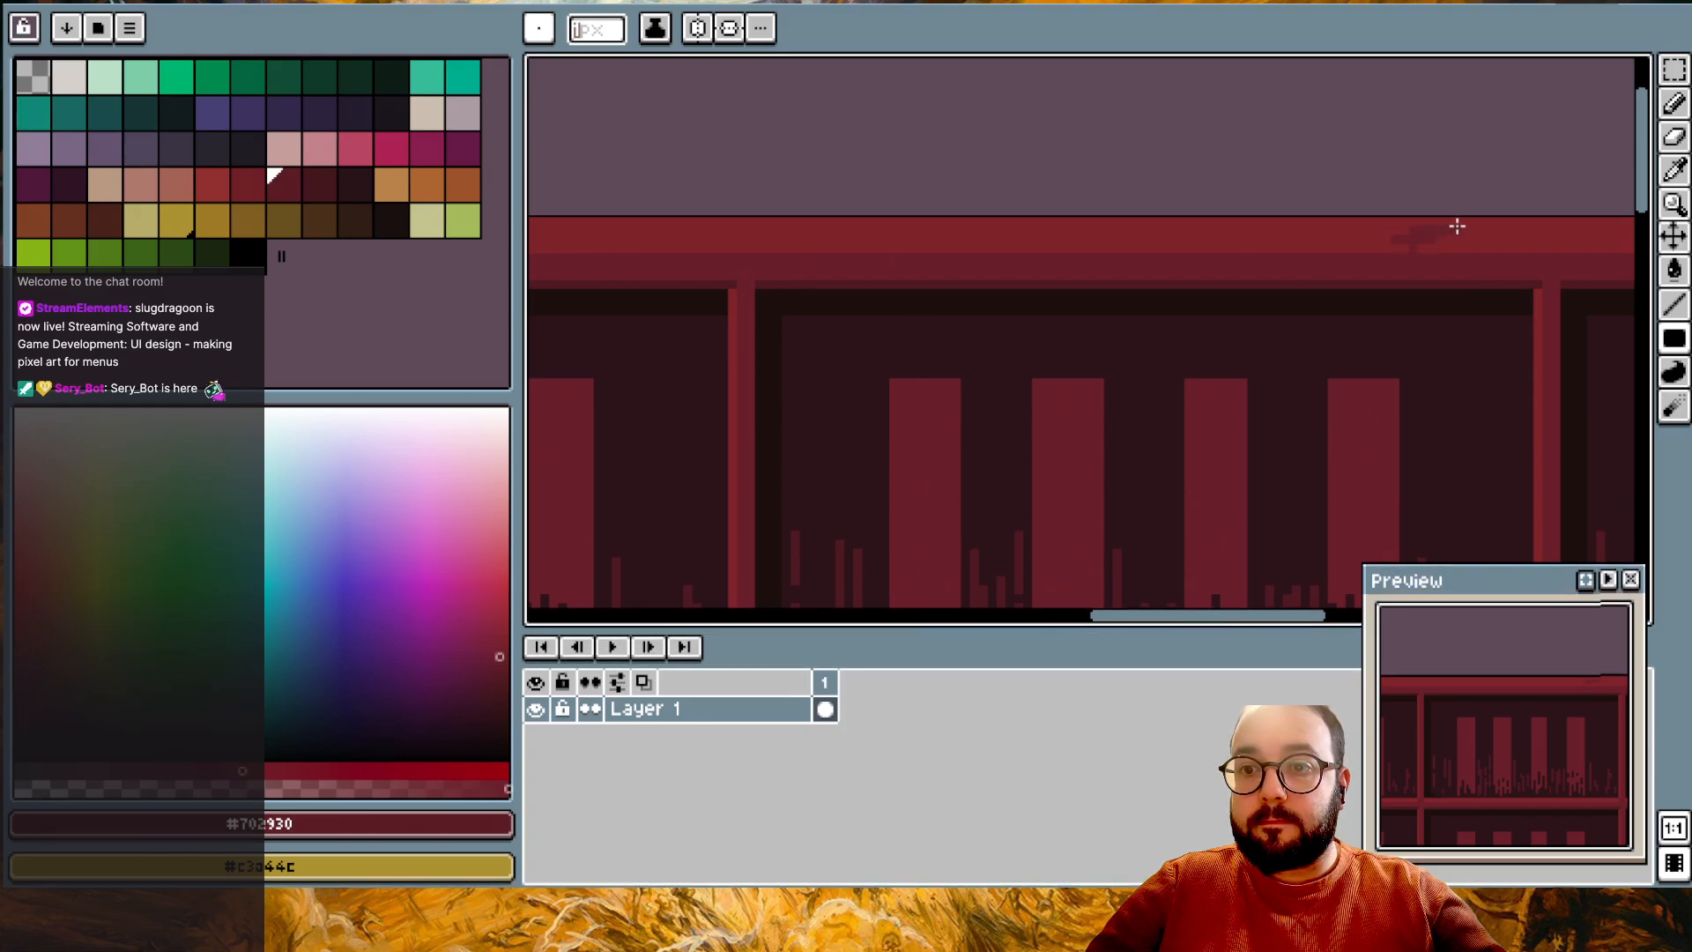
scroll(1463, 231, right, 4)
scroll(1463, 233, up, 2)
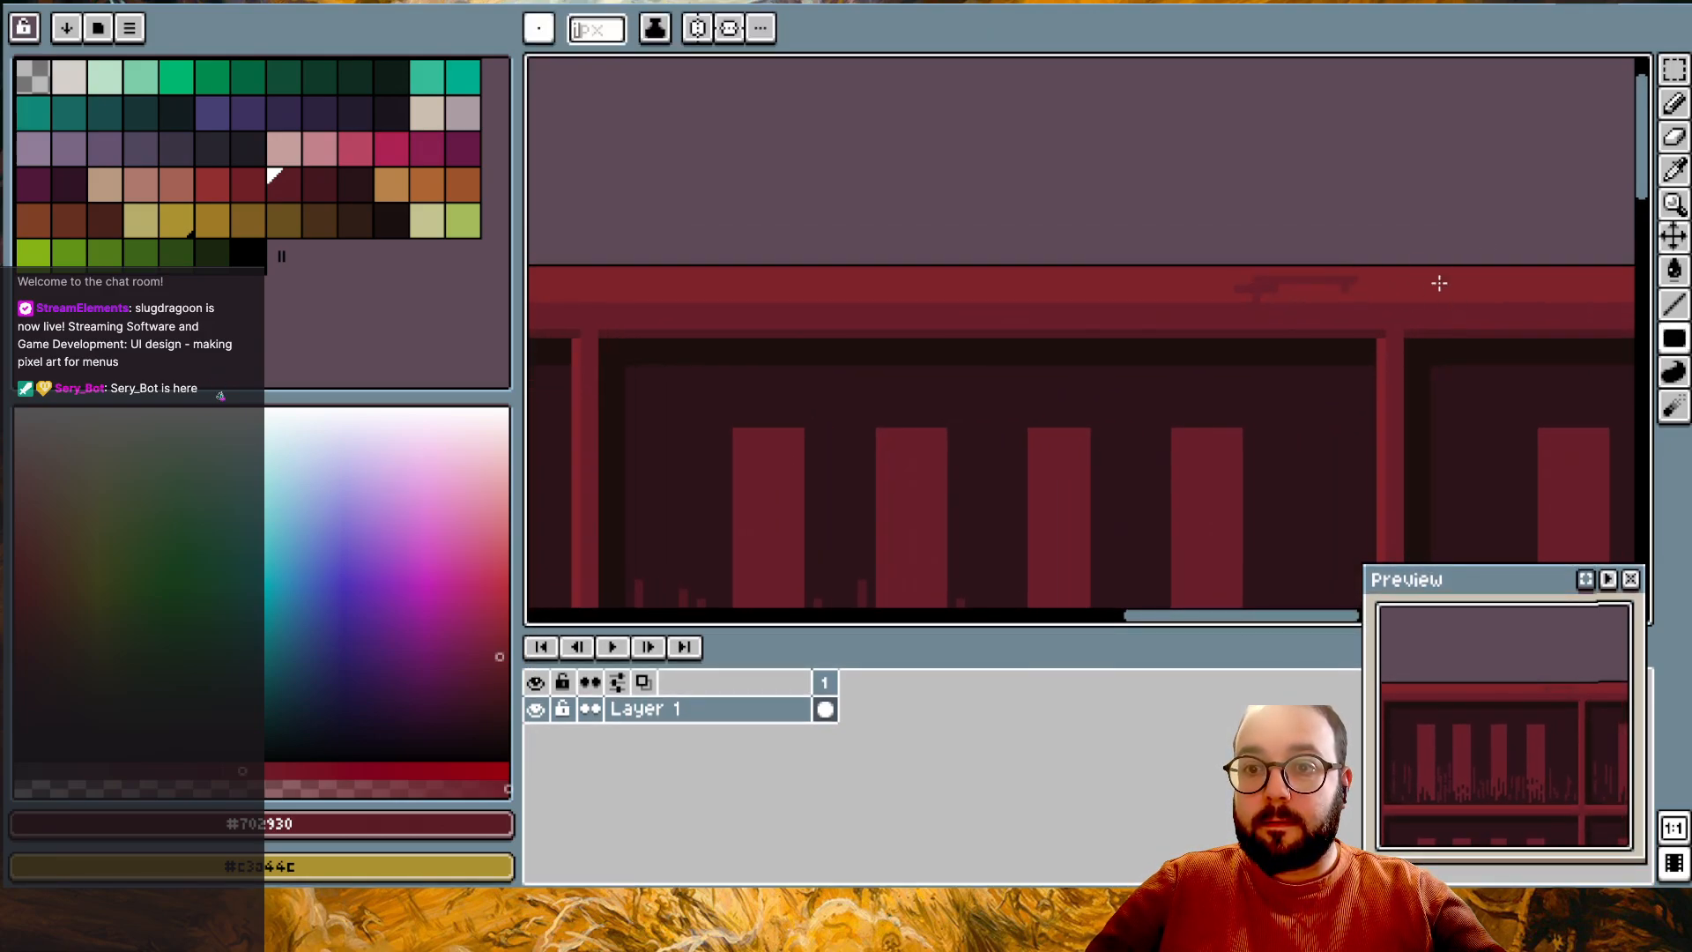
- Draw #702930 brick marks on the top highlight above the fourth compartment and the right post
scroll(1439, 283, right, 10)
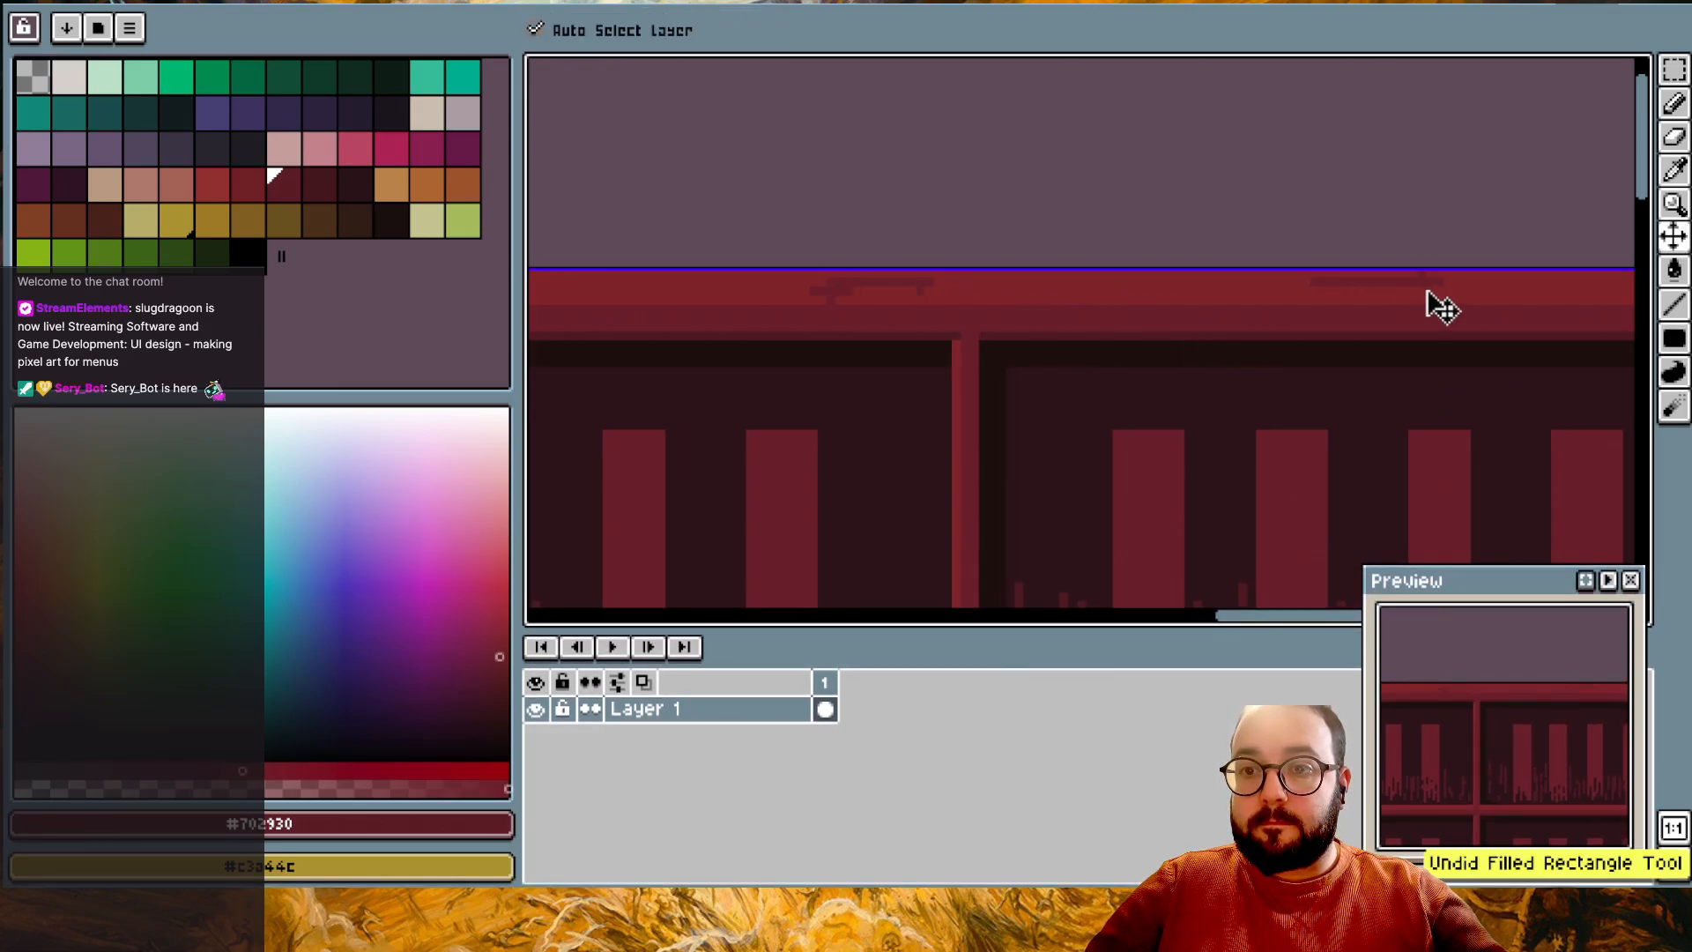
scroll(1473, 283, right, 7)
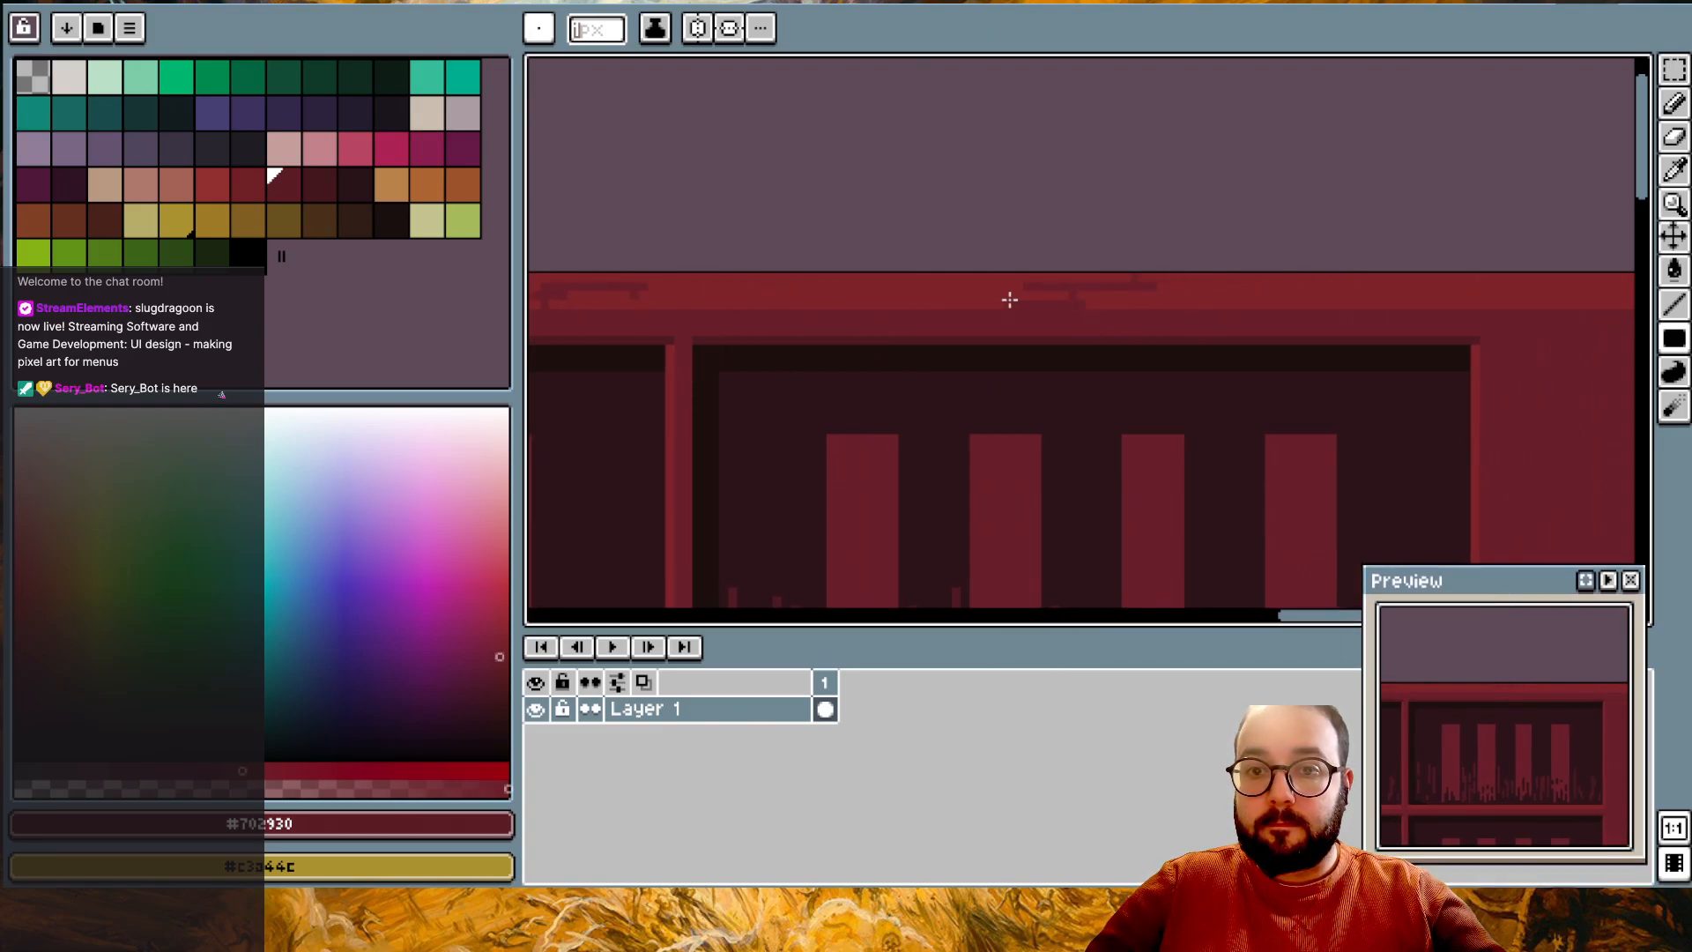
scroll(1174, 311, right, 3)
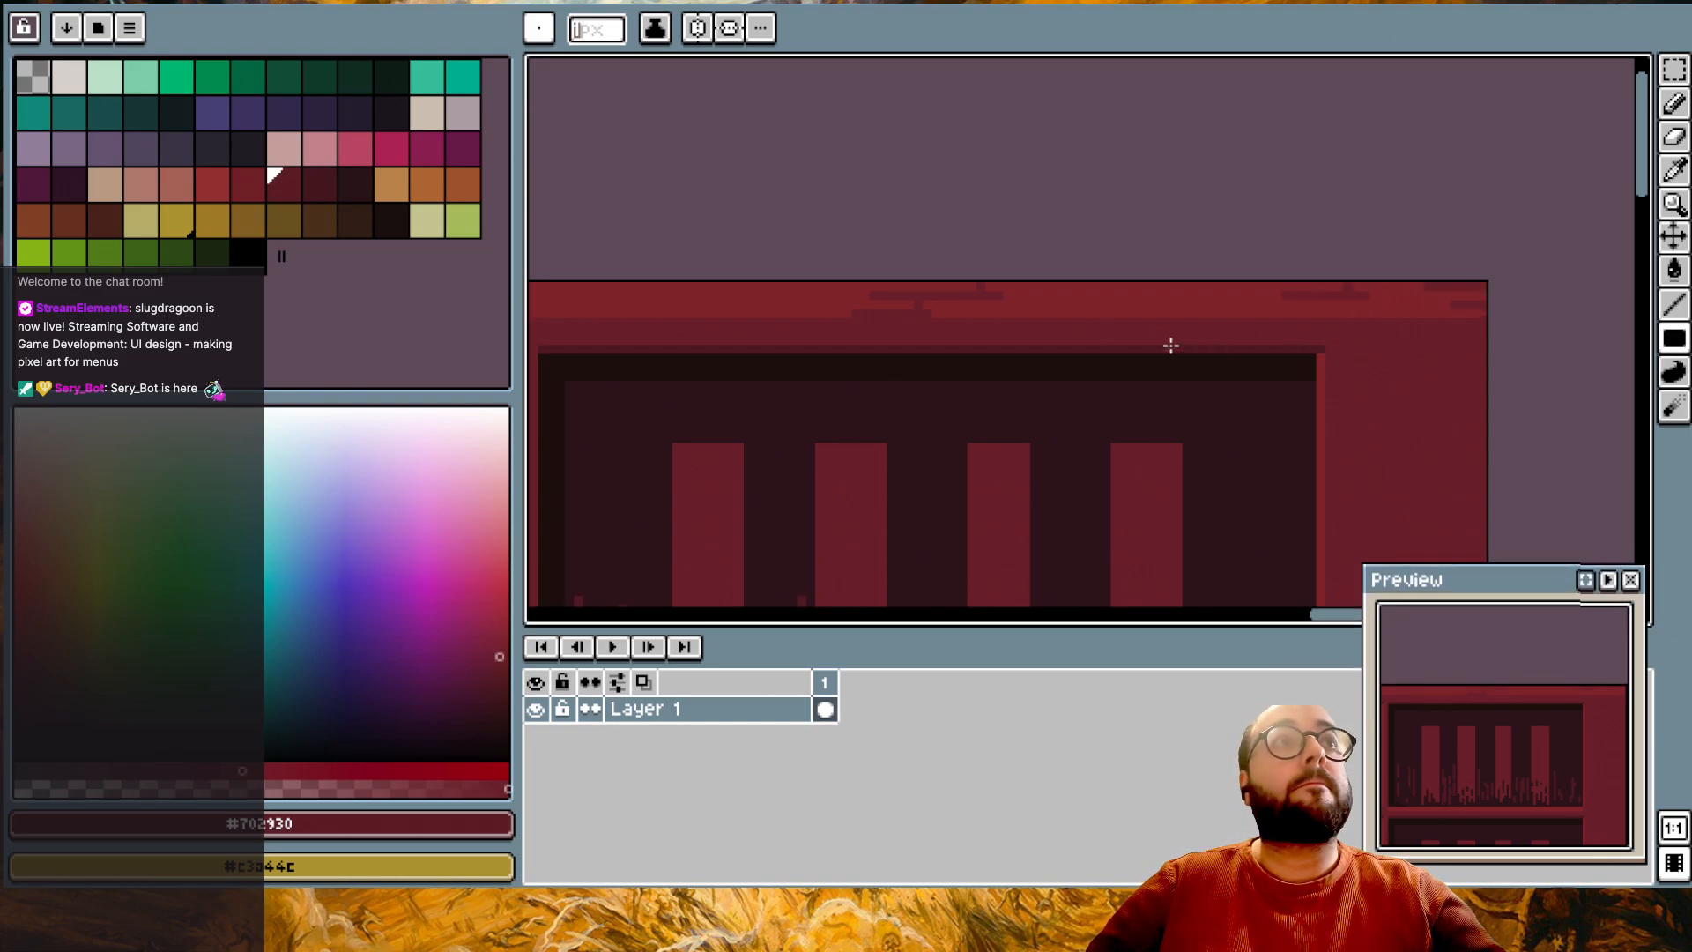
- Draw a short #702930 line on the top highlight above the left half of the third compartment
scroll(1241, 342, down, 1)
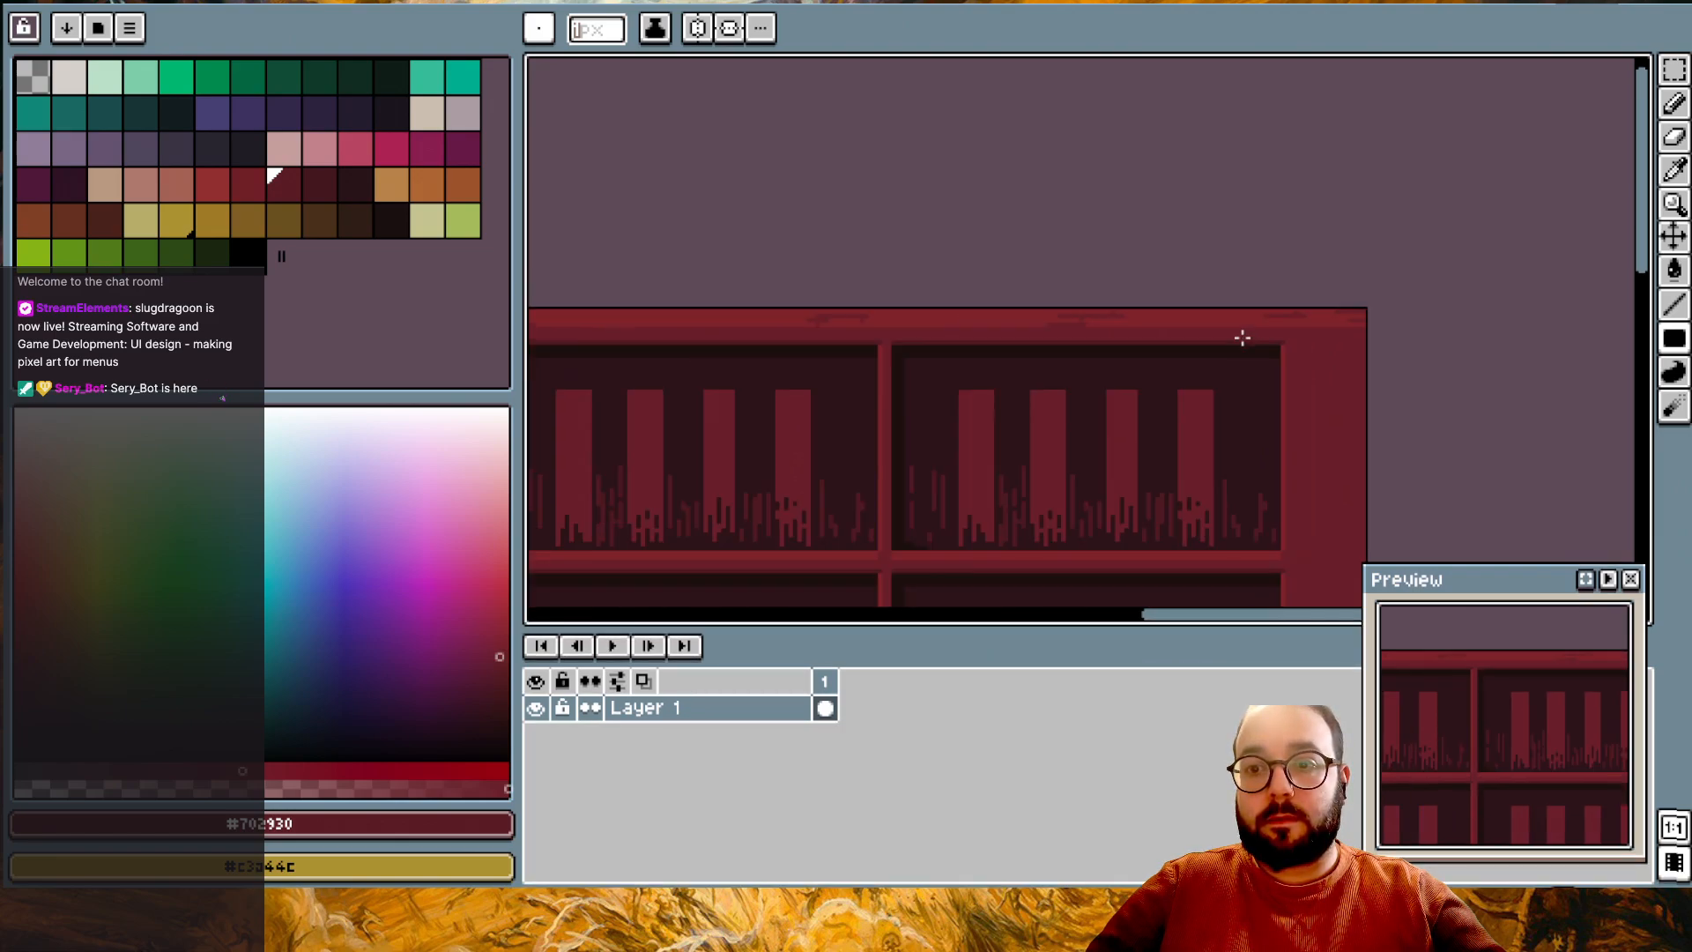
scroll(1242, 338, up, 1)
scroll(1242, 338, up, 1)
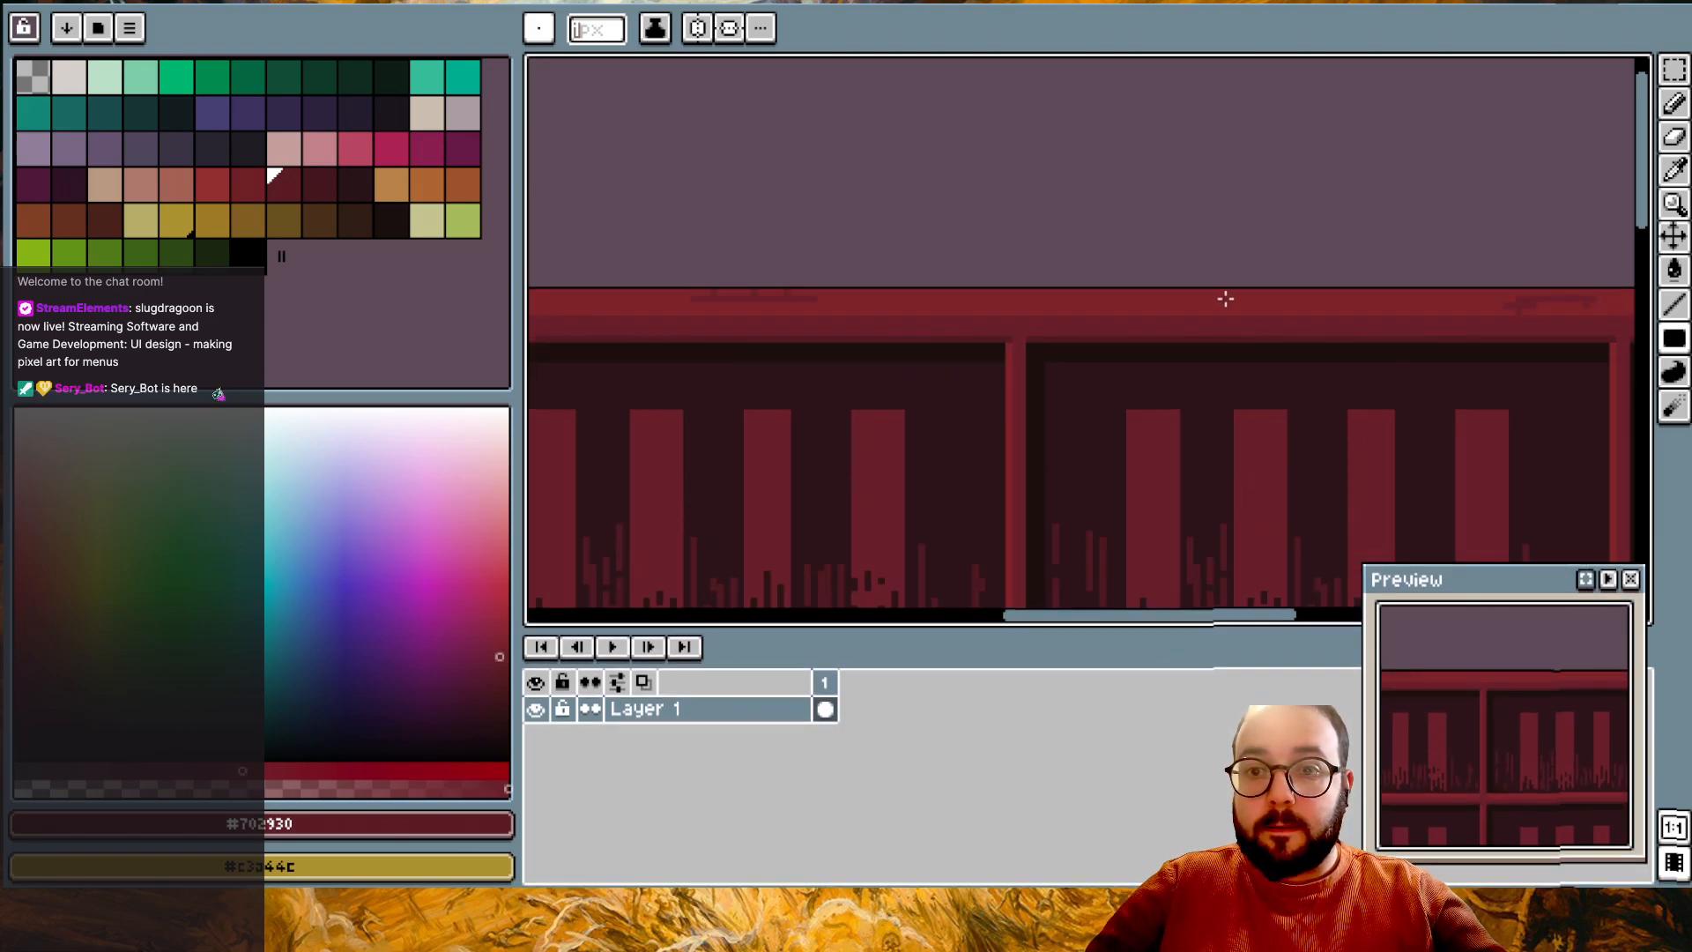
scroll(1242, 289, up, 1)
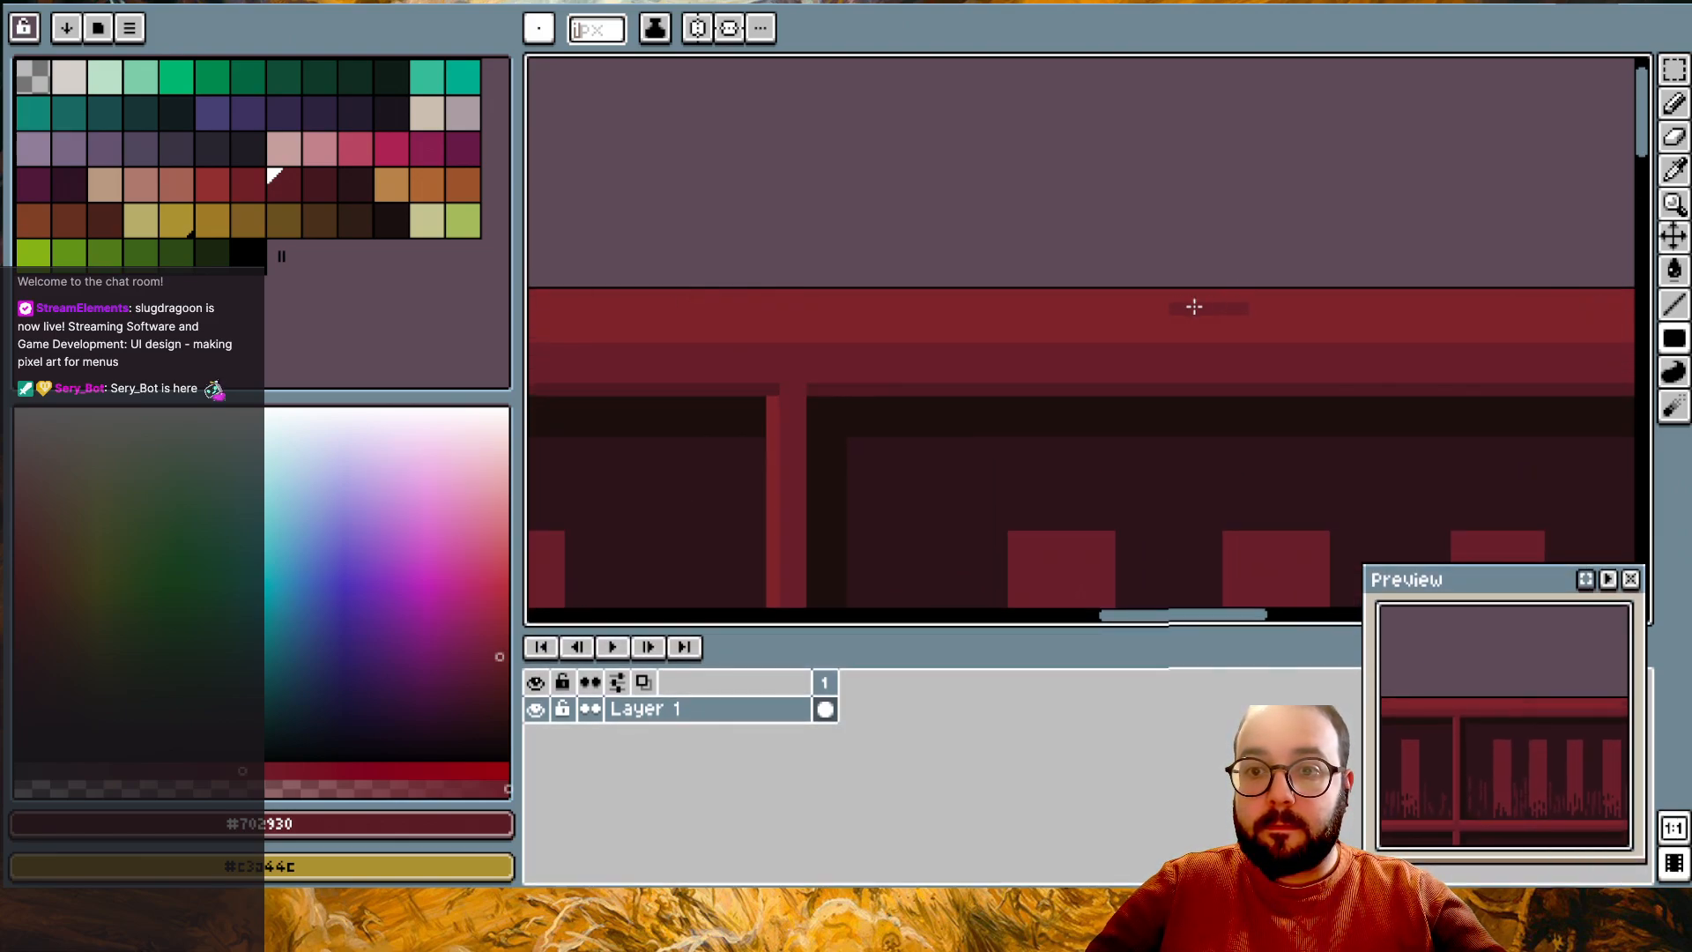
scroll(1150, 305, down, 3)
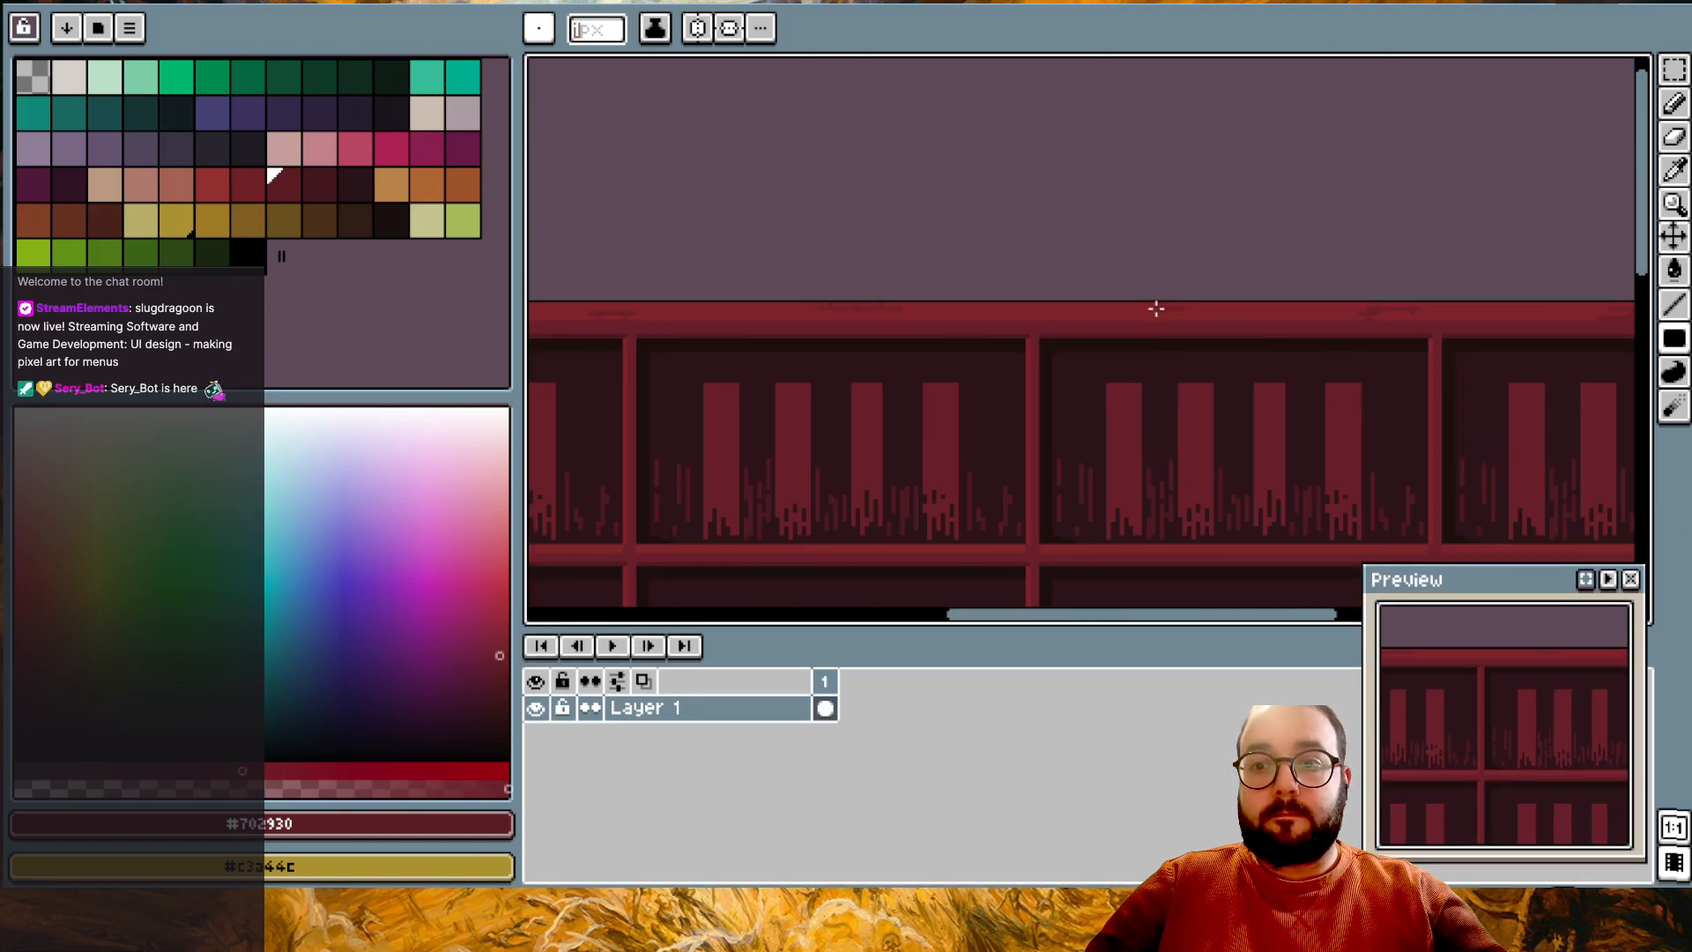
- Add #702930 brick marks to the top highlight above the right part of the first compartment
scroll(1156, 308, up, 2)
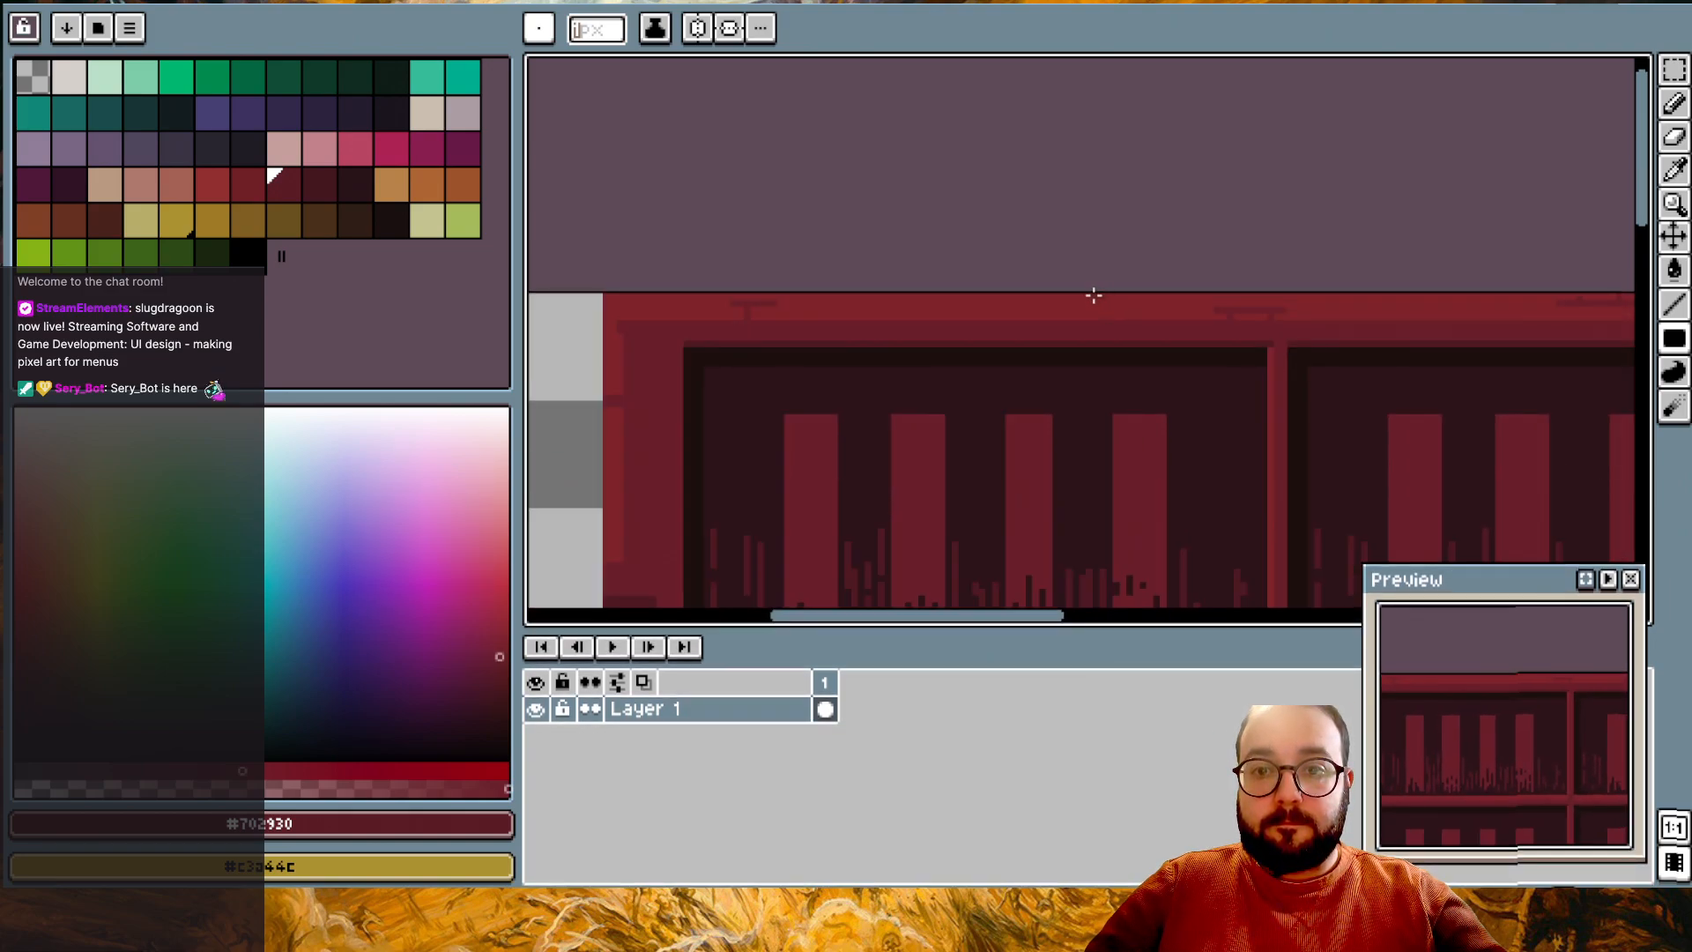
scroll(1102, 304, up, 2)
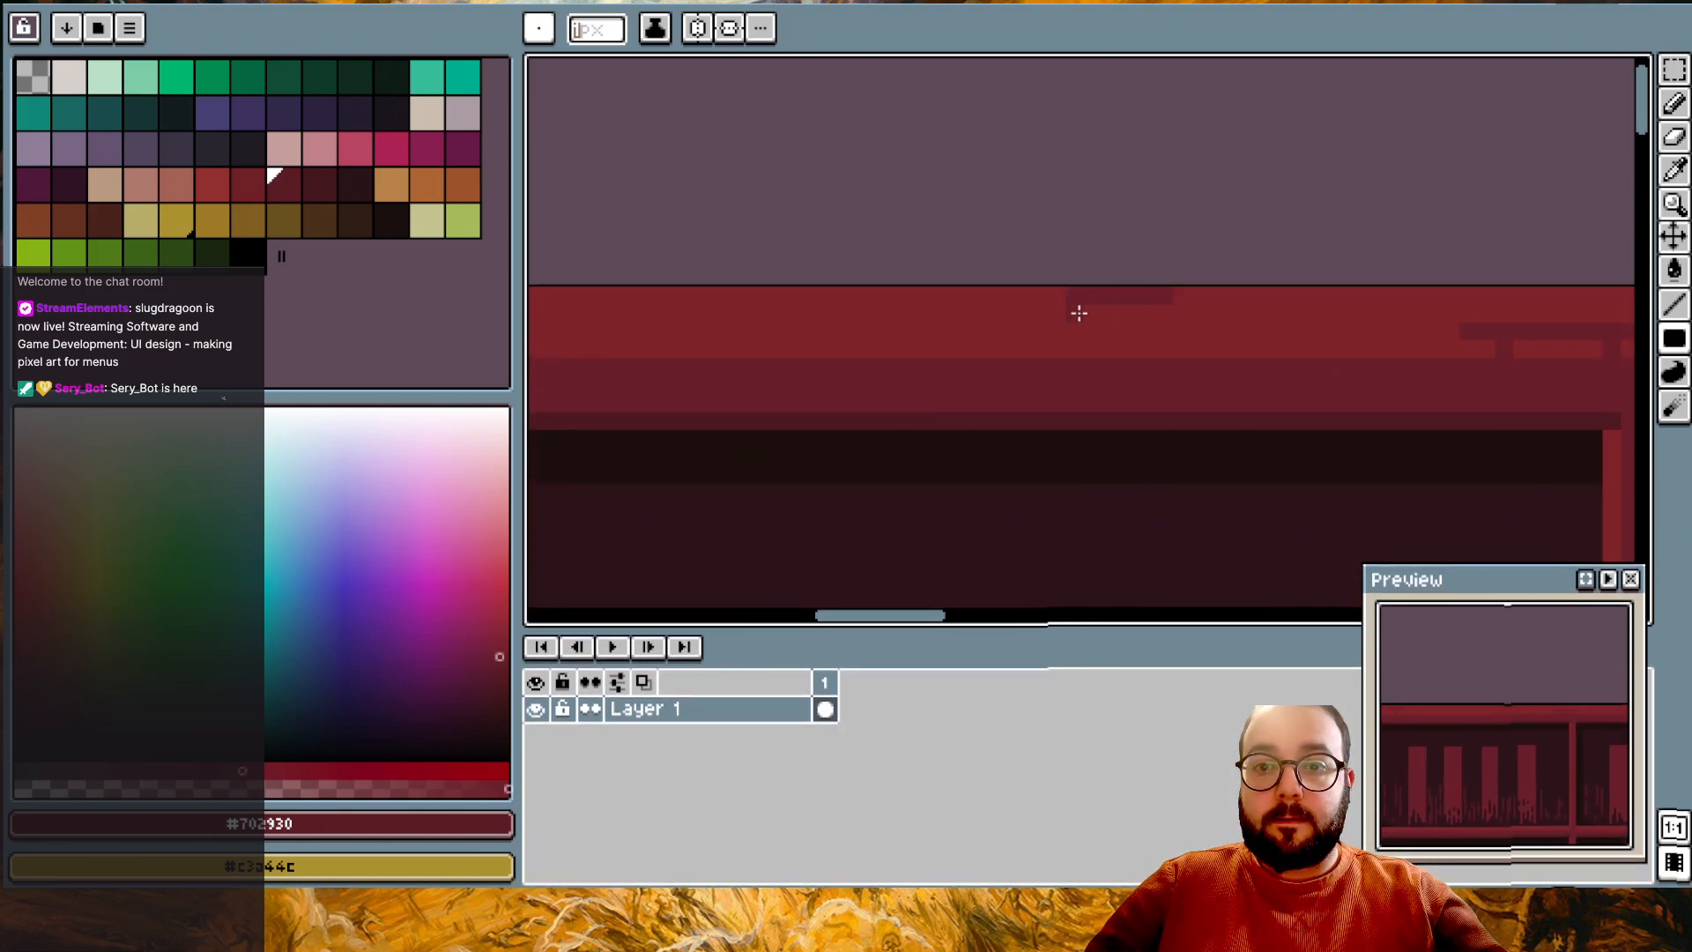
scroll(876, 326, down, 1)
scroll(876, 325, down, 2)
- Draw short #702930 brick lines at the bookshelf's top-left corner and across the upper part of its left edge highlight
middle_drag(876, 325, 1193, 319)
scroll(884, 306, up, 2)
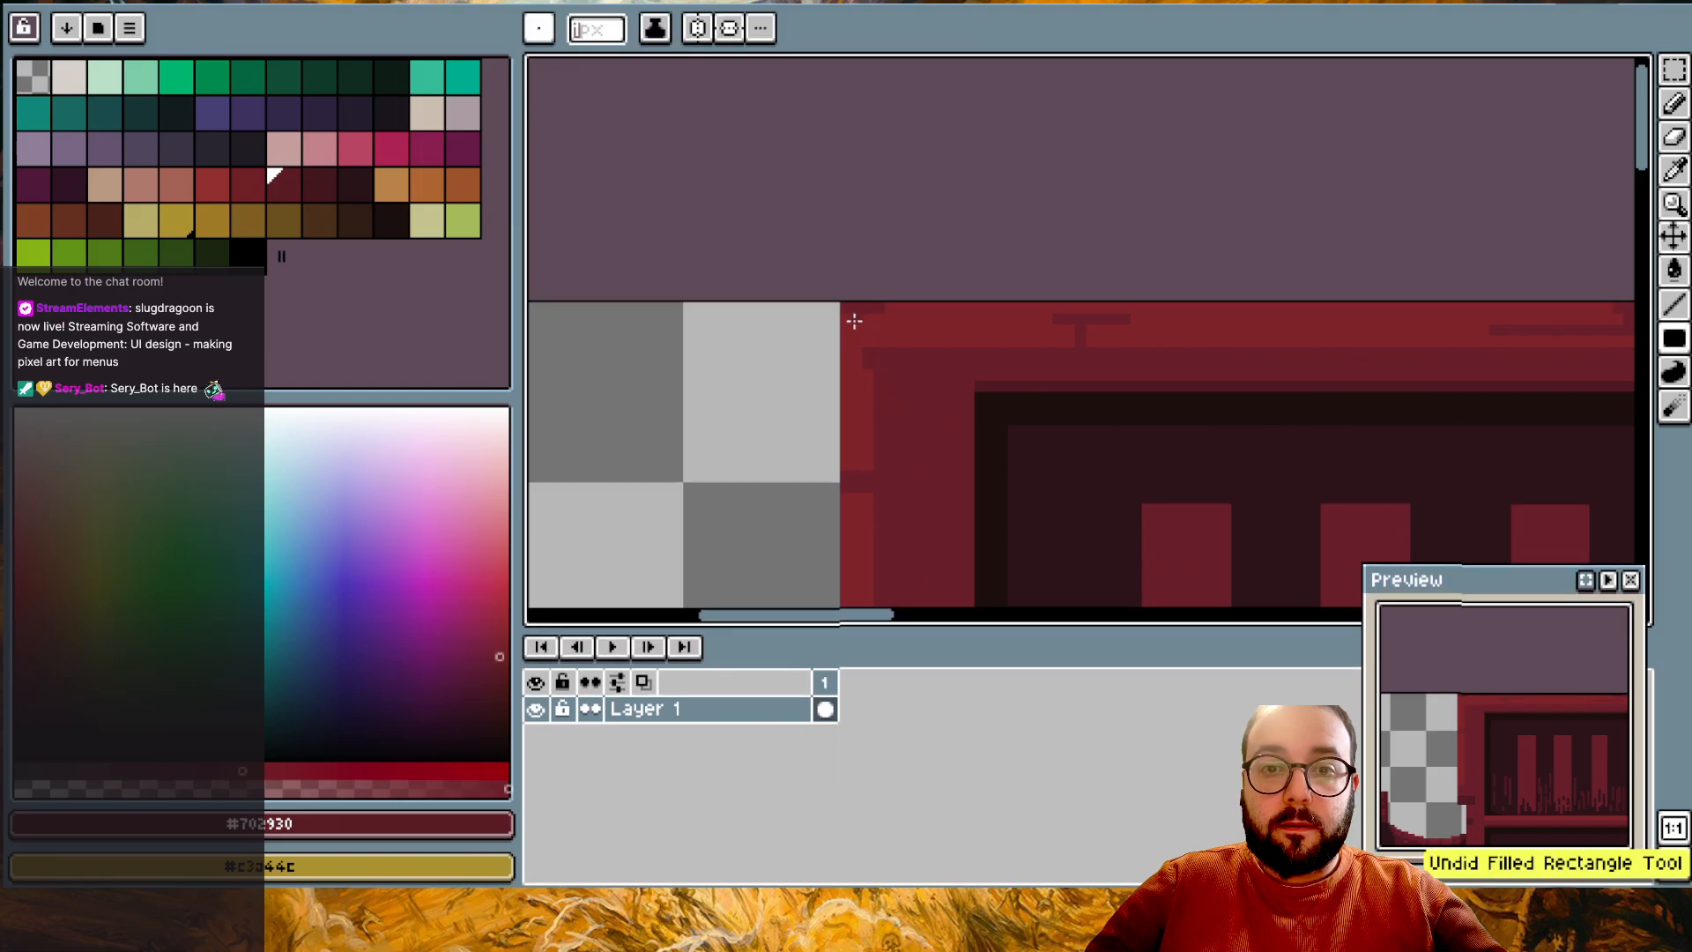
scroll(914, 325, down, 1)
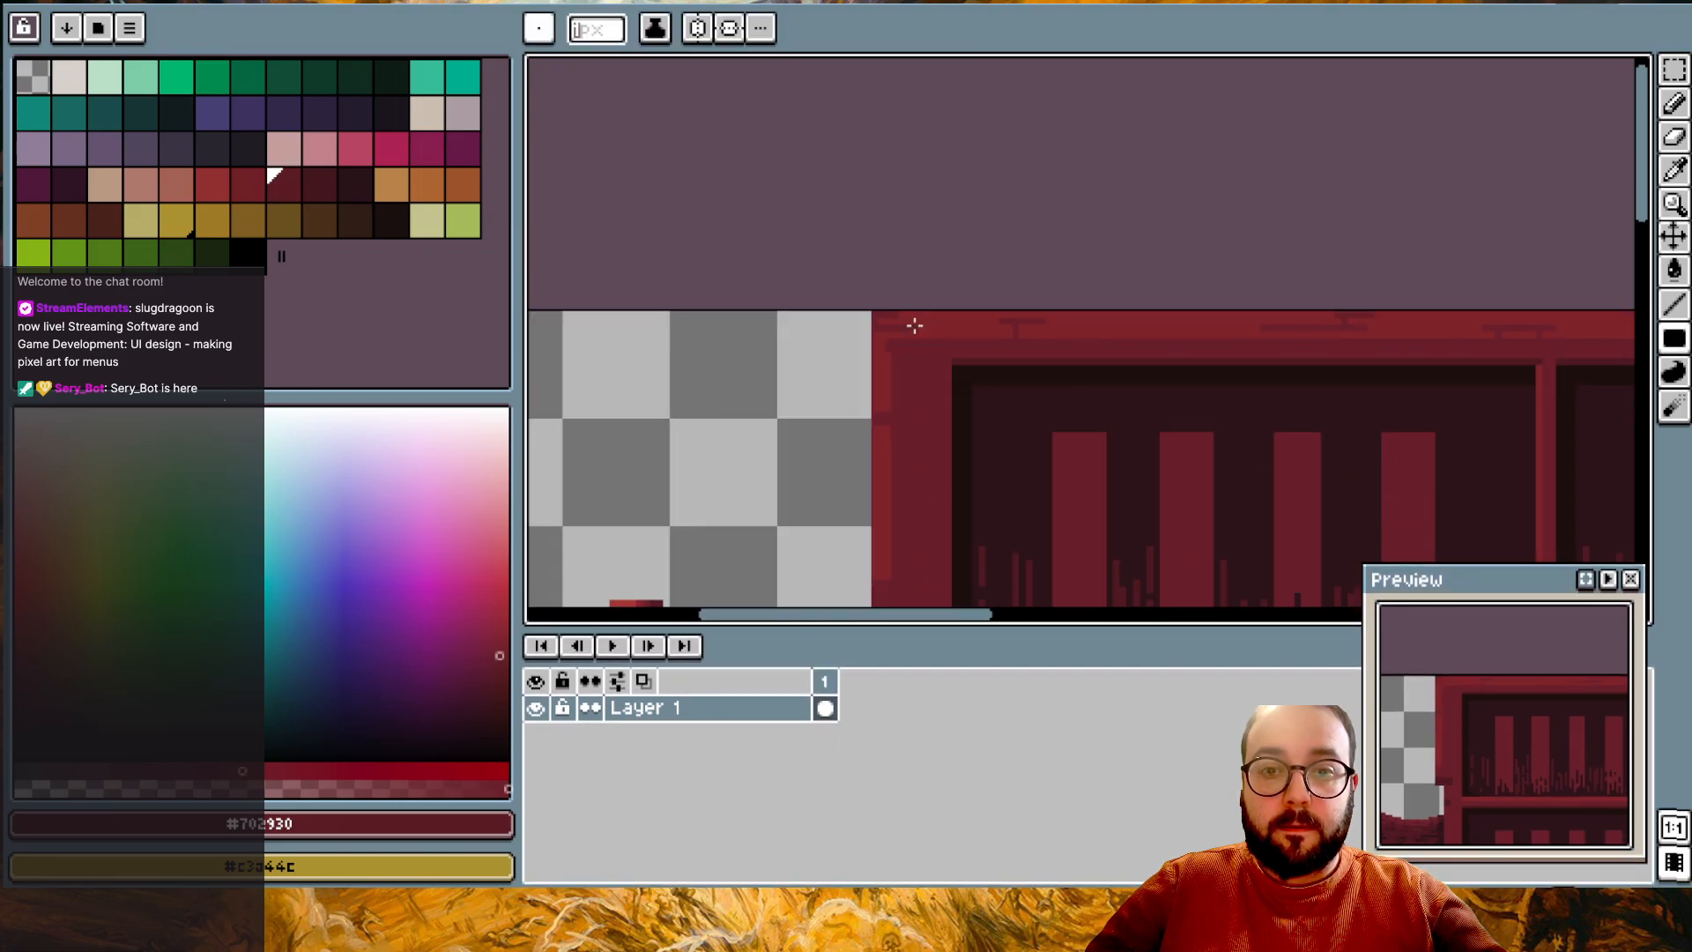
scroll(906, 367, up, 1)
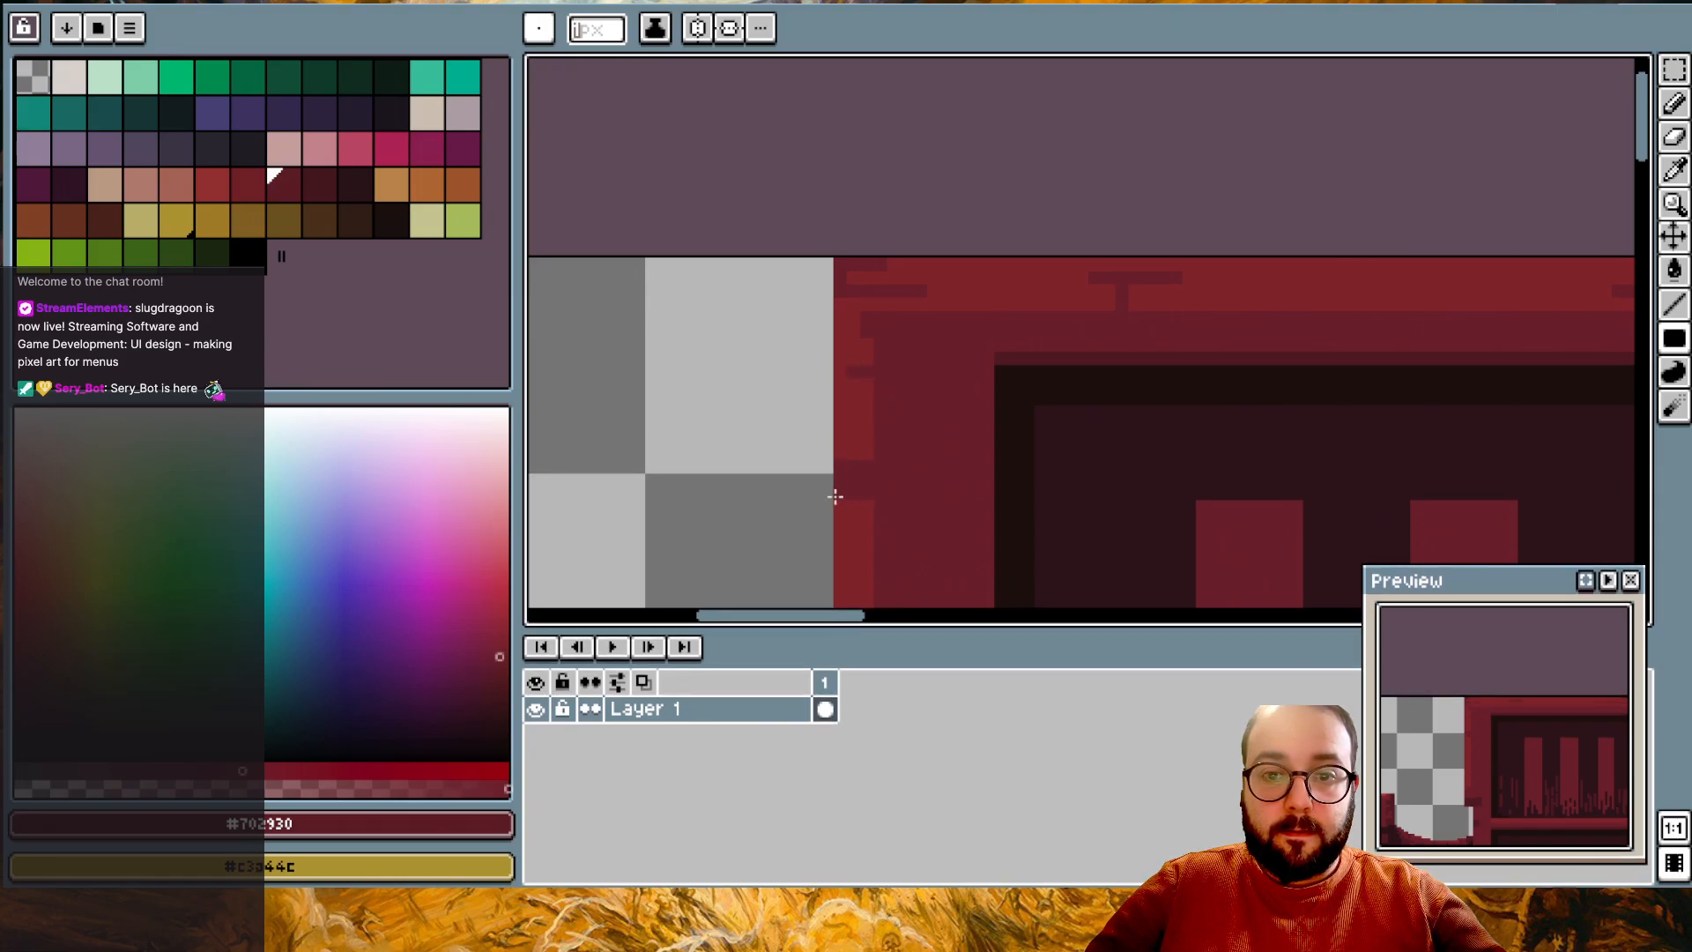
- Add short #702930 brick lines along the middle and lower parts of the bookshelf's left edge highlight
drag(847, 445, 847, 432)
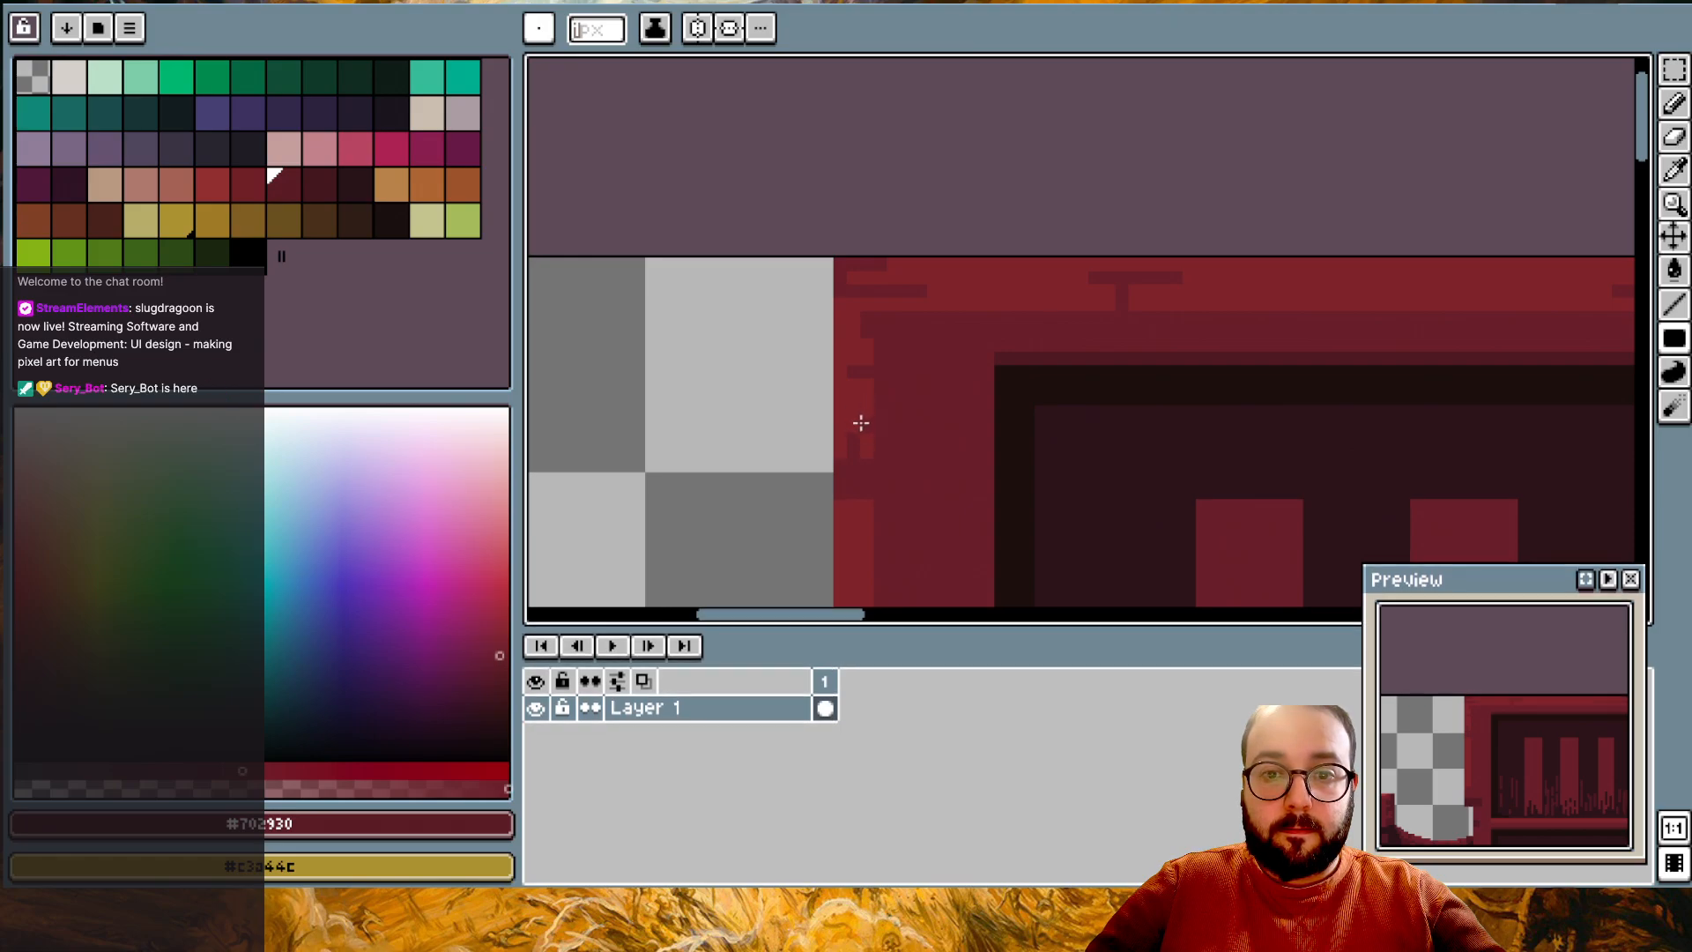
scroll(853, 420, down, 2)
scroll(944, 476, down, 3)
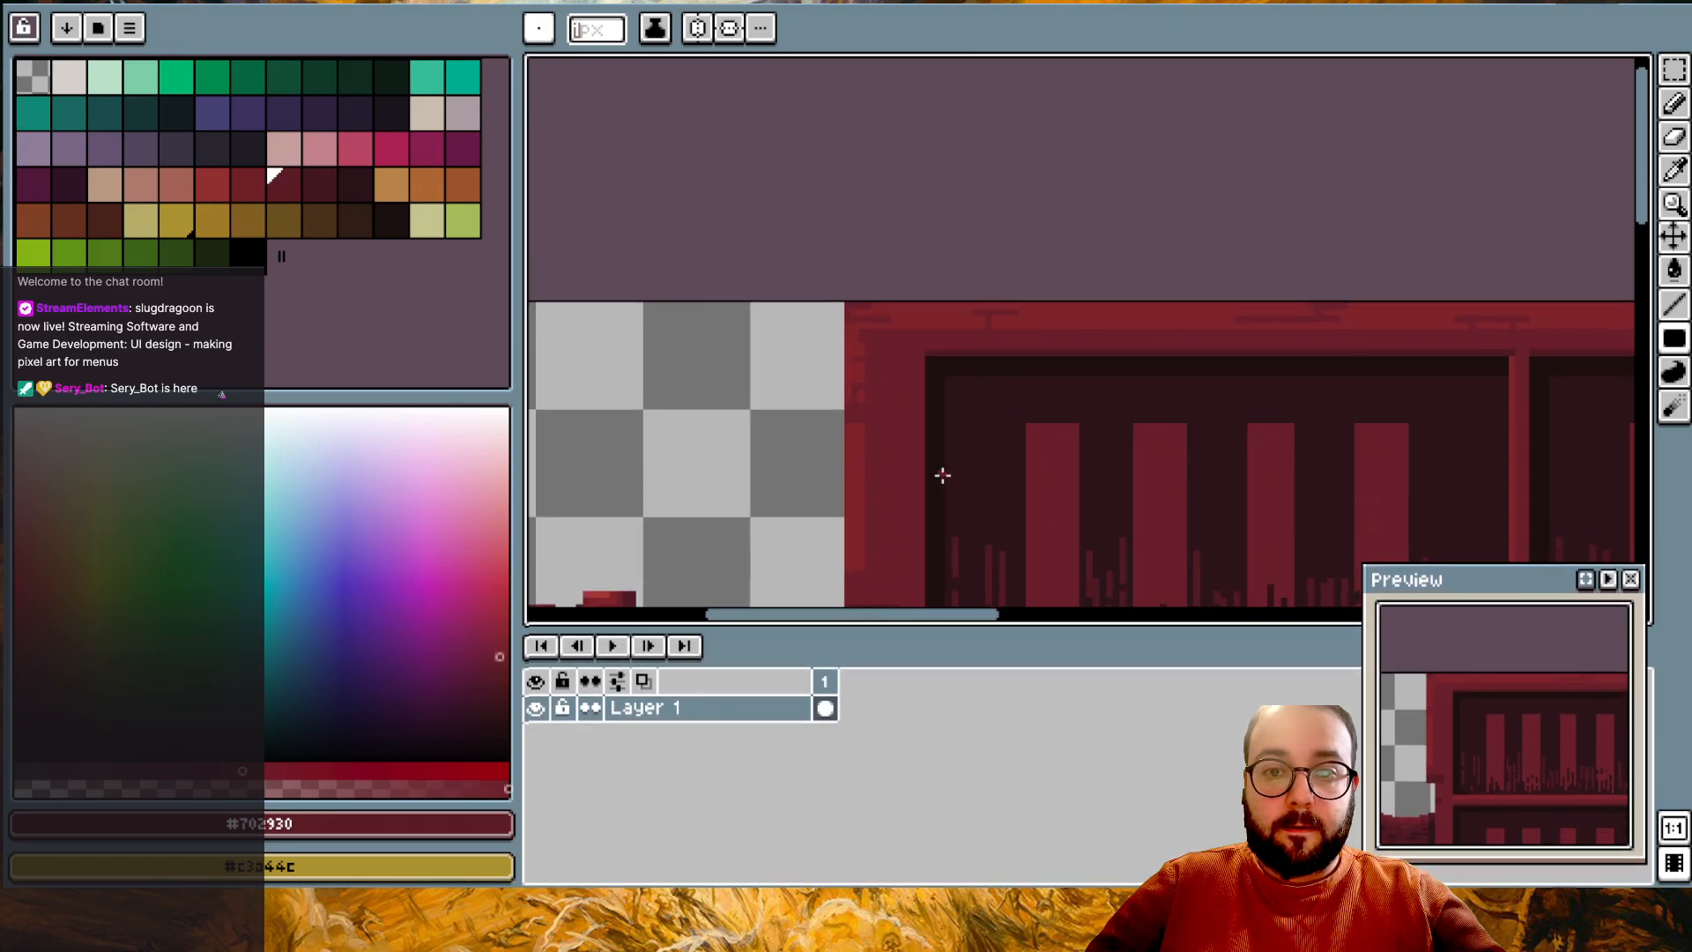
scroll(944, 476, down, 1)
scroll(854, 345, up, 3)
scroll(854, 344, up, 1)
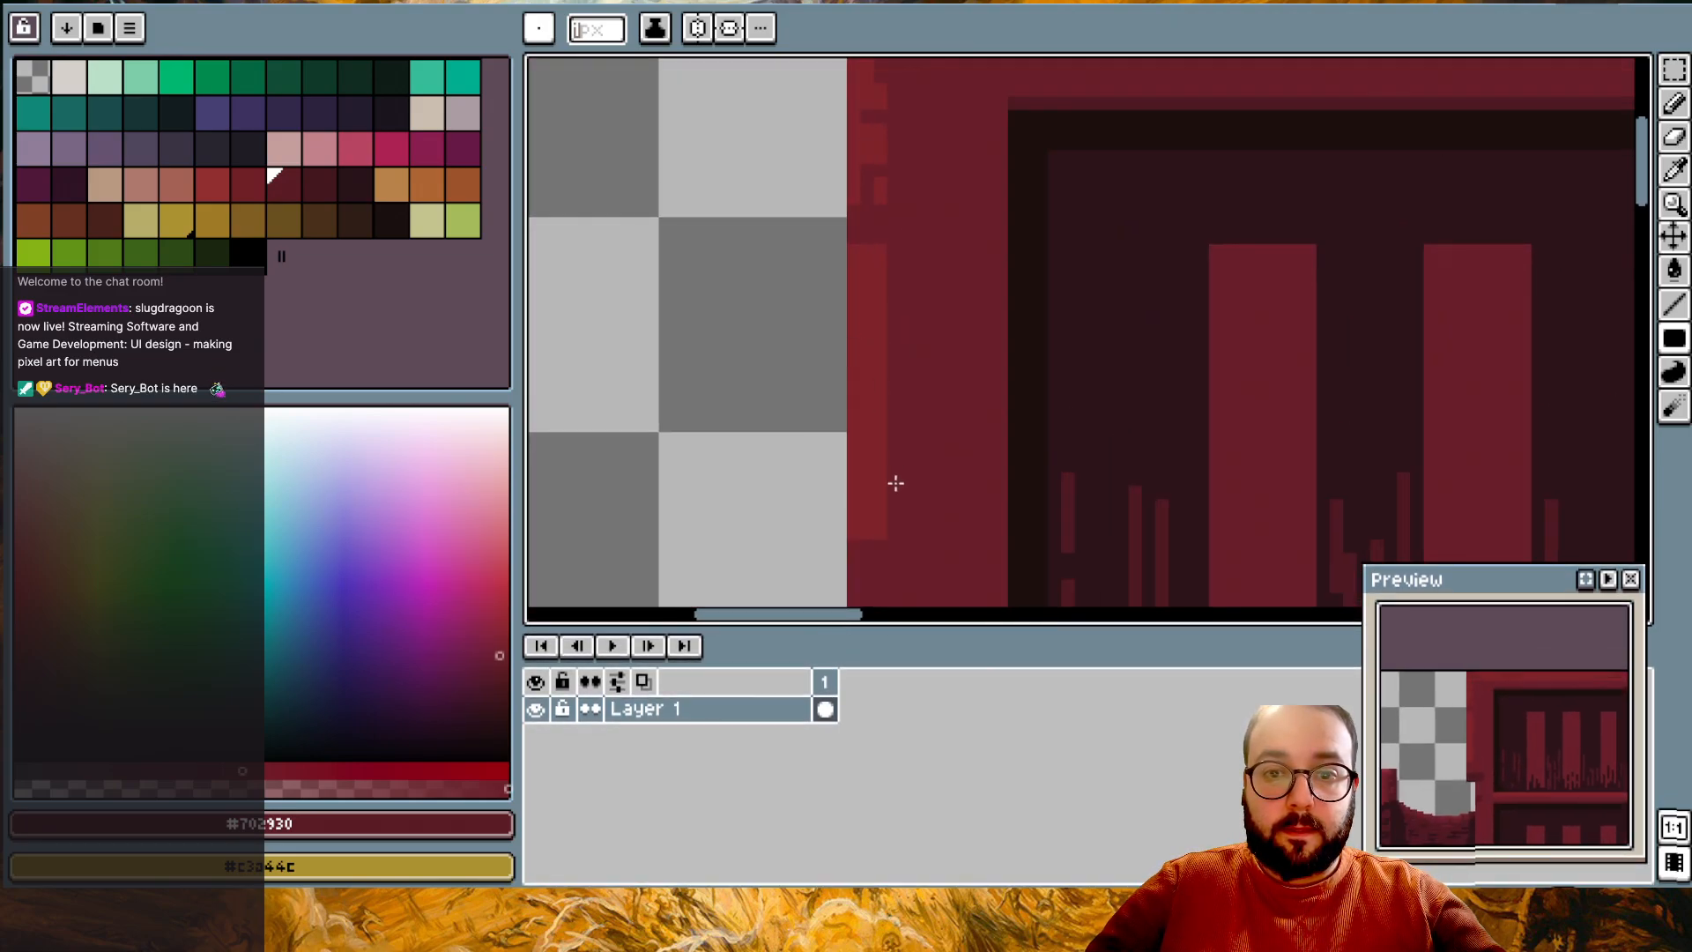
drag(883, 485, 837, 491)
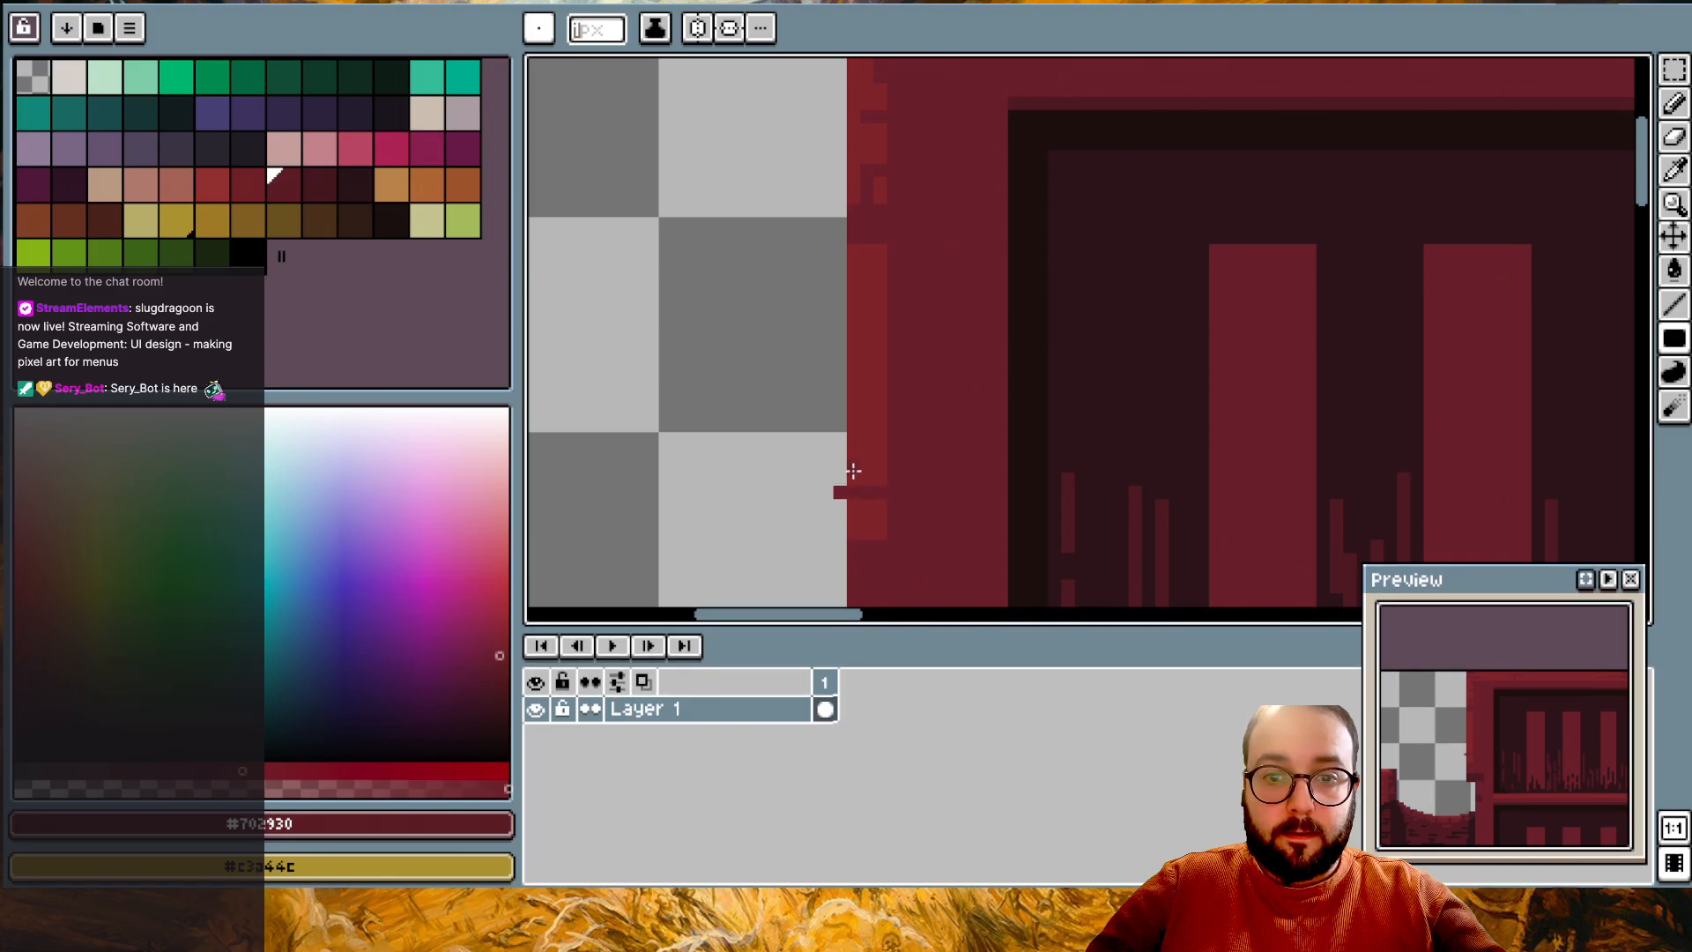
alt+click(826, 465)
alt+click(864, 474)
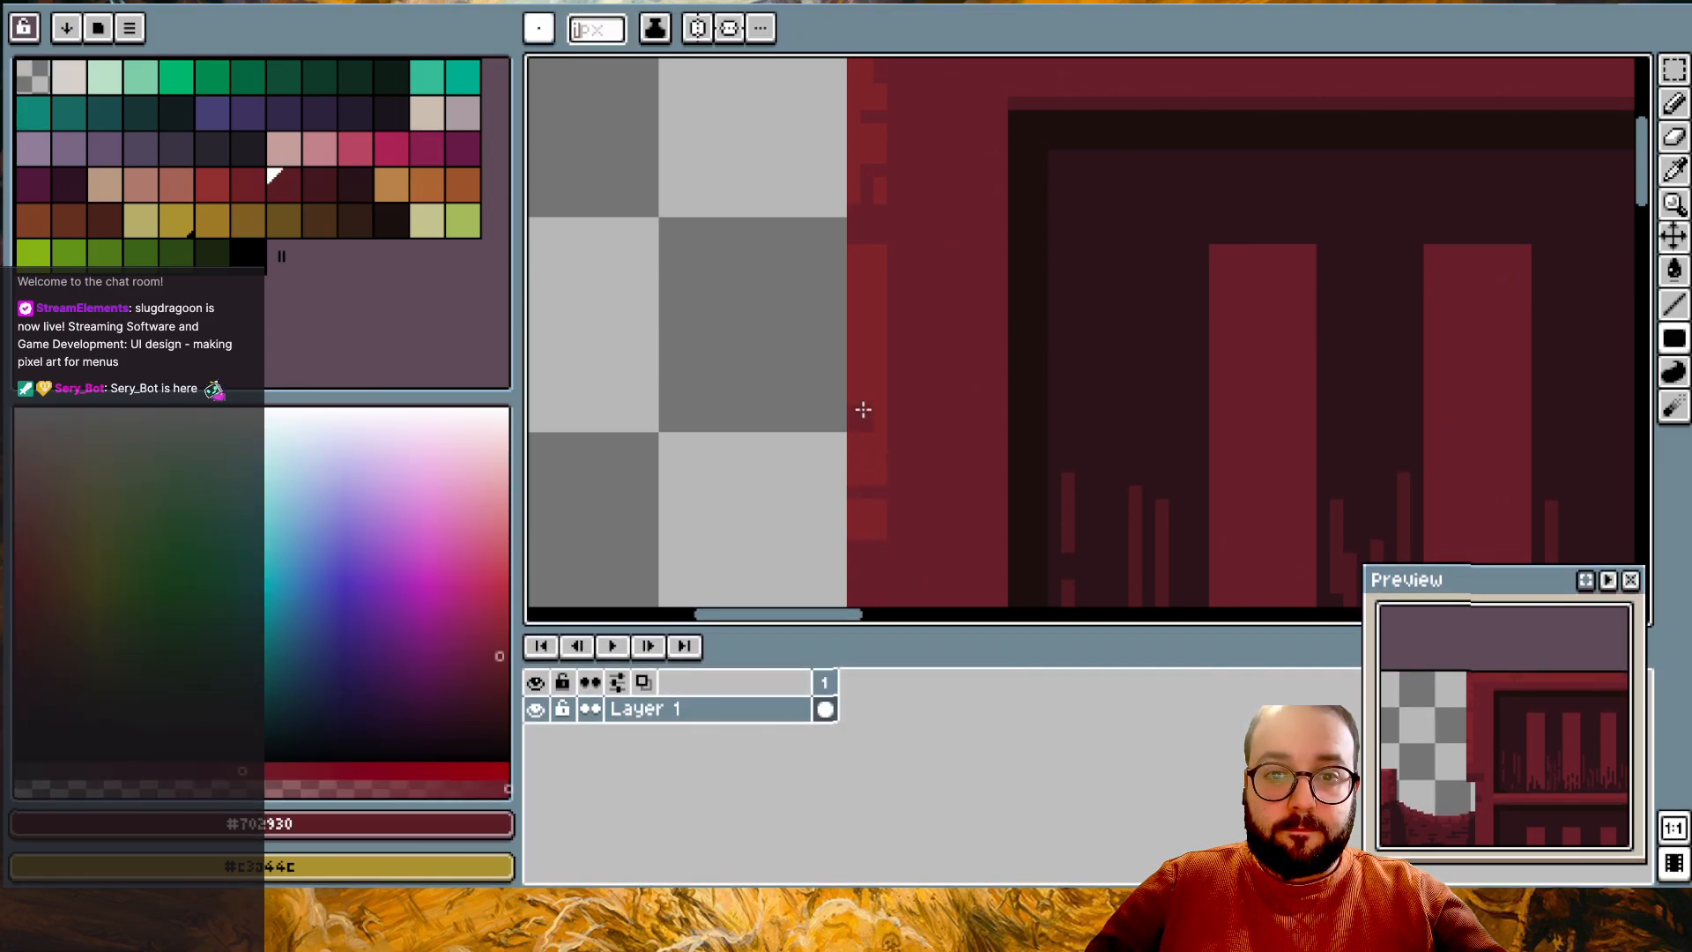
key(ctrl+z)
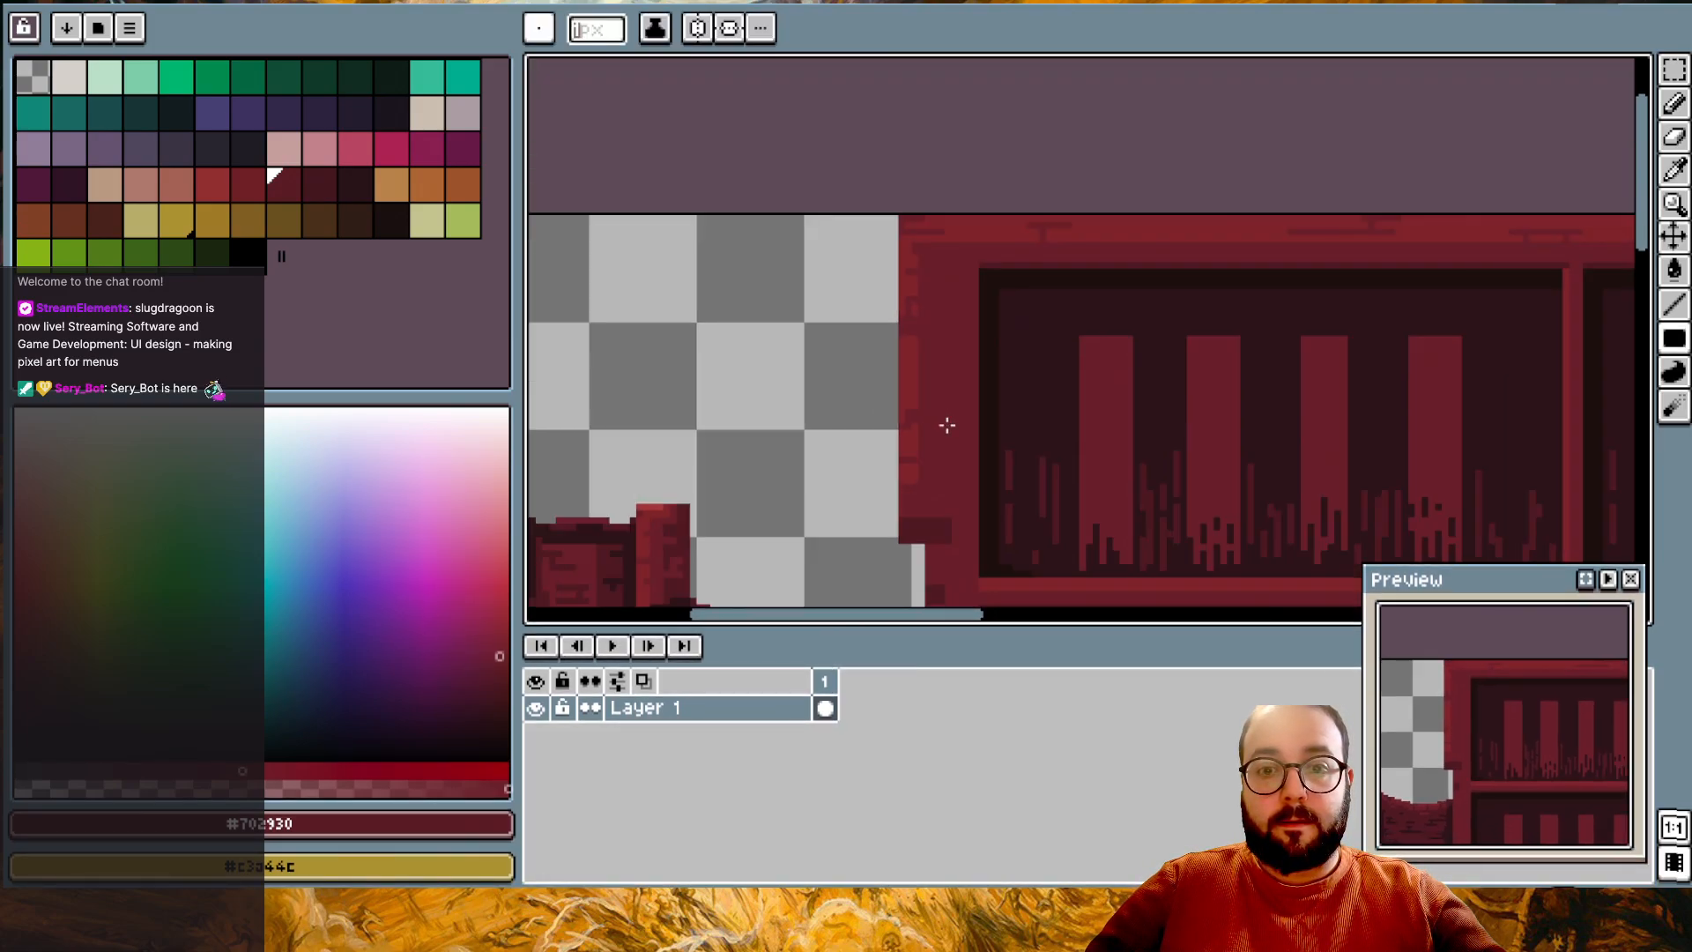
- Pick the dark red #541F27 and draw small brick marks down the left post beside the first top-row compartment
scroll(948, 426, down, 3)
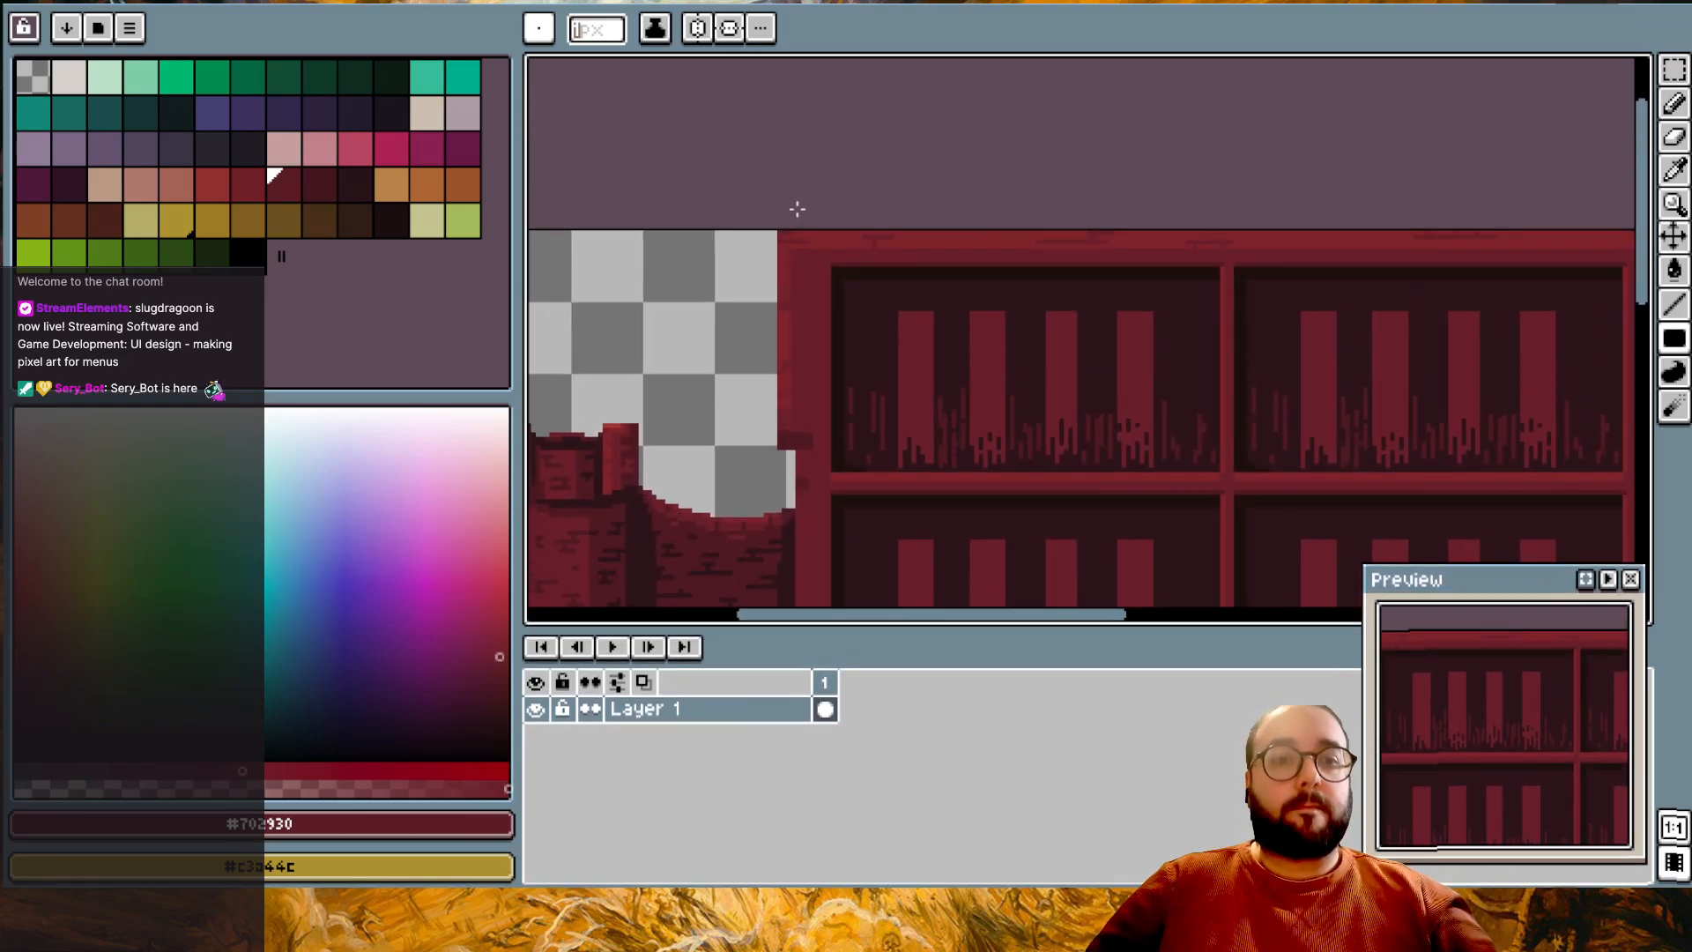
scroll(828, 318, up, 2)
scroll(836, 329, up, 2)
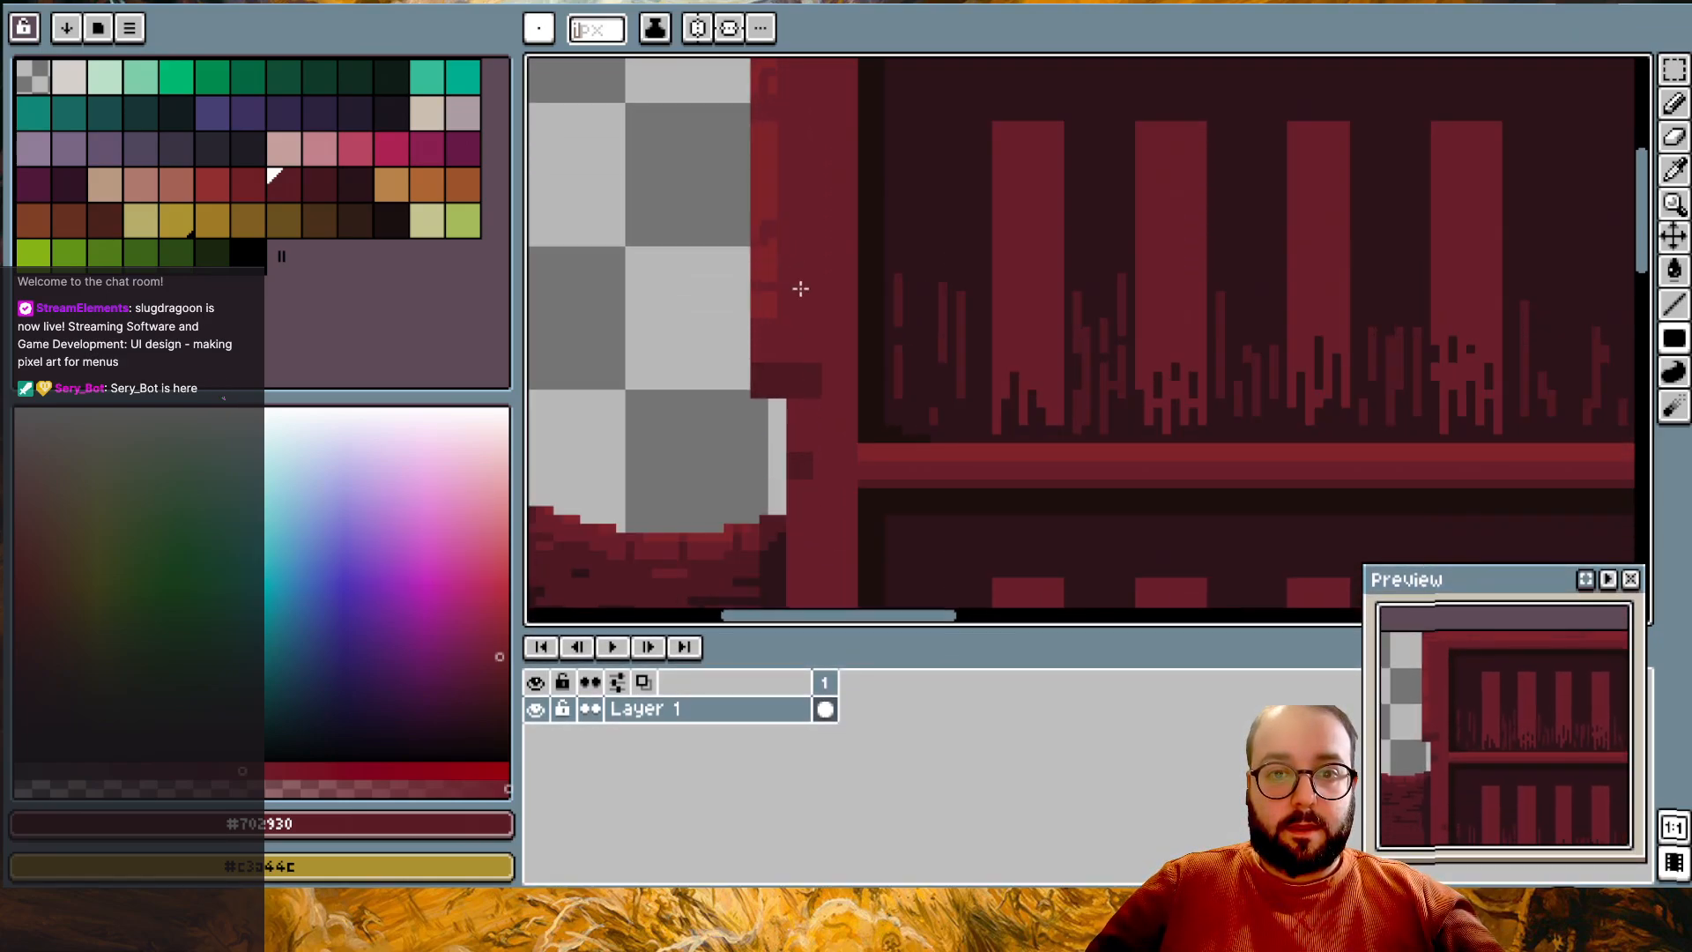
alt+click(814, 387)
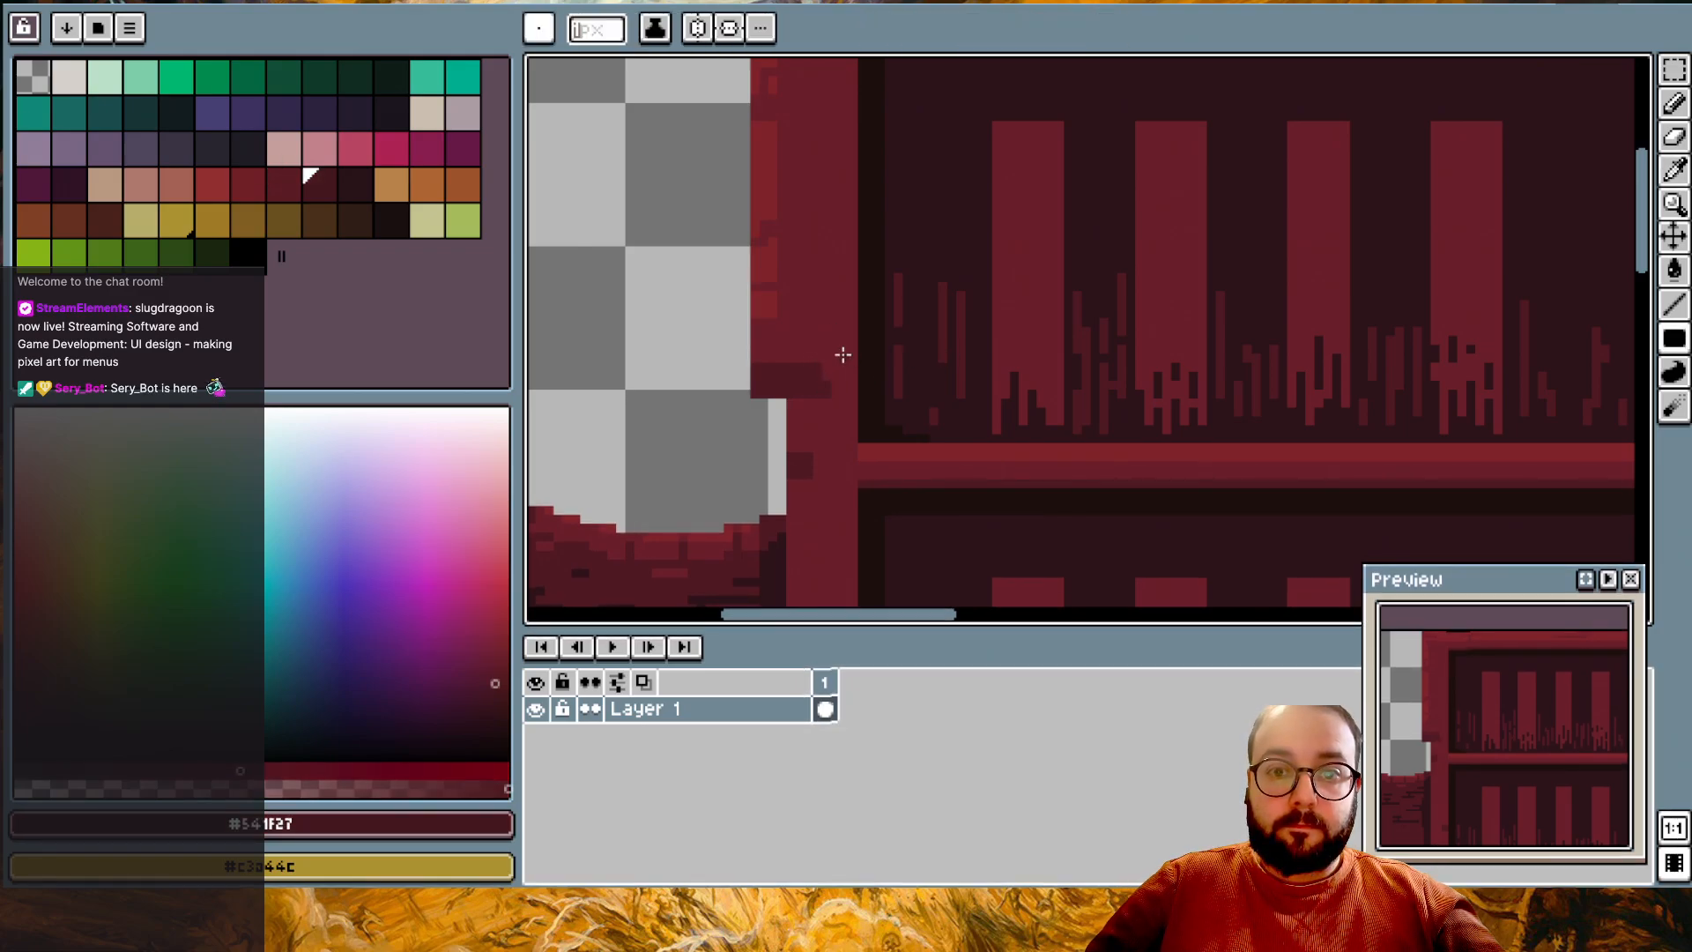
scroll(838, 351, down, 2)
scroll(842, 354, up, 3)
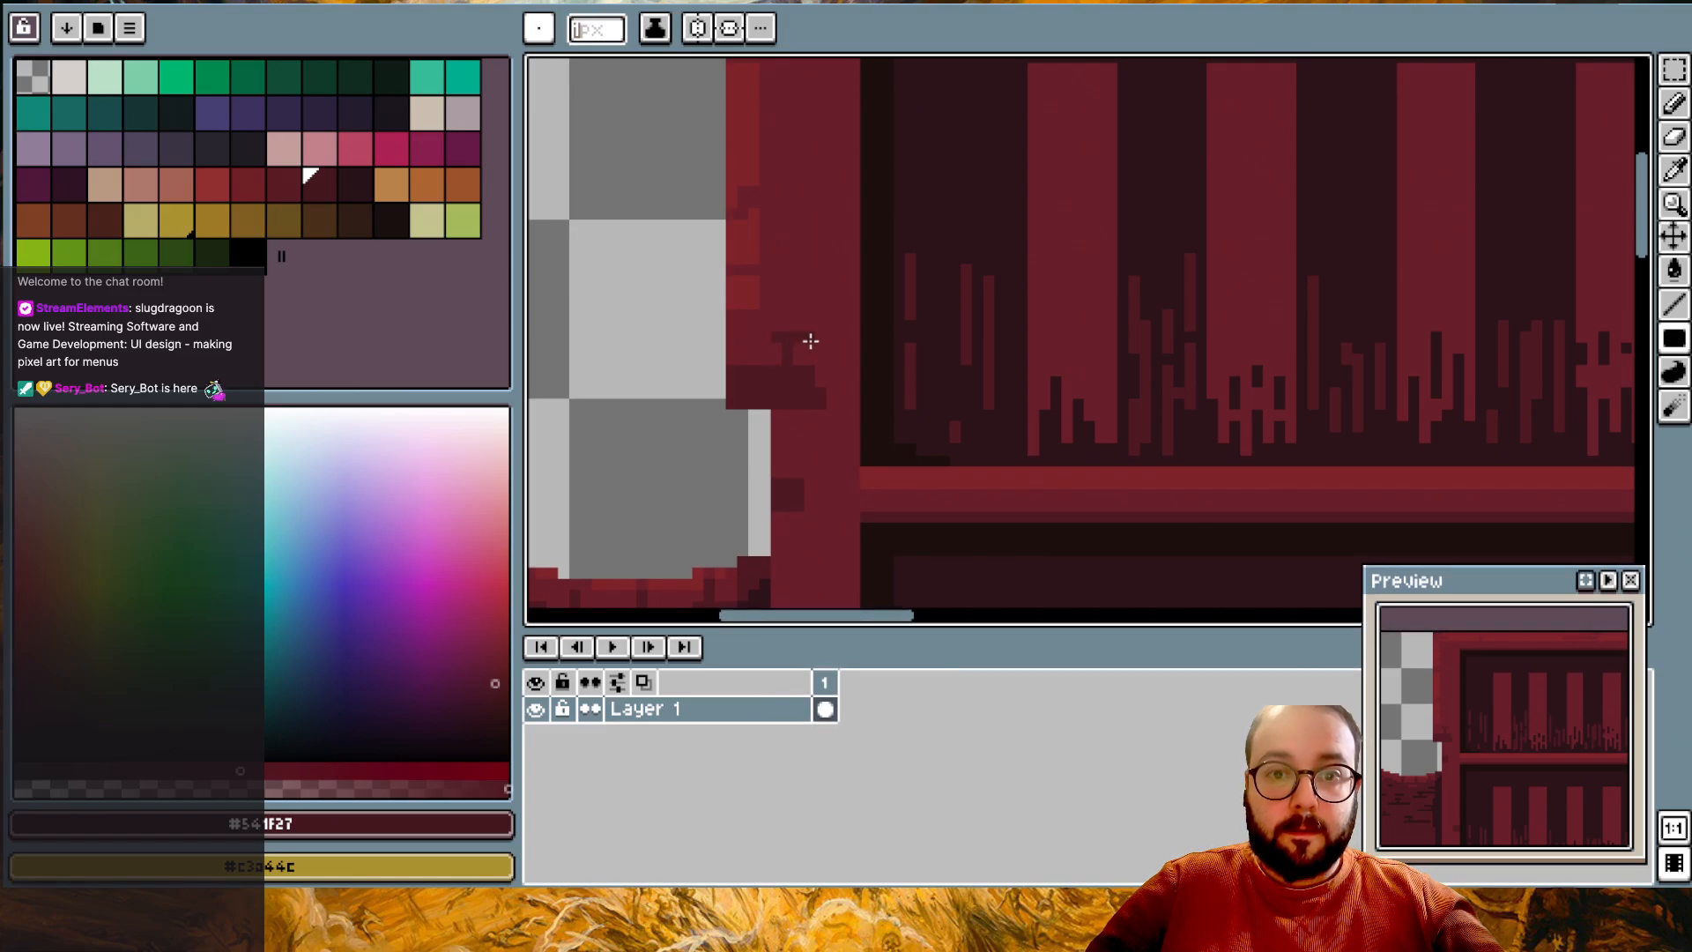
scroll(804, 344, down, 2)
scroll(843, 217, up, 1)
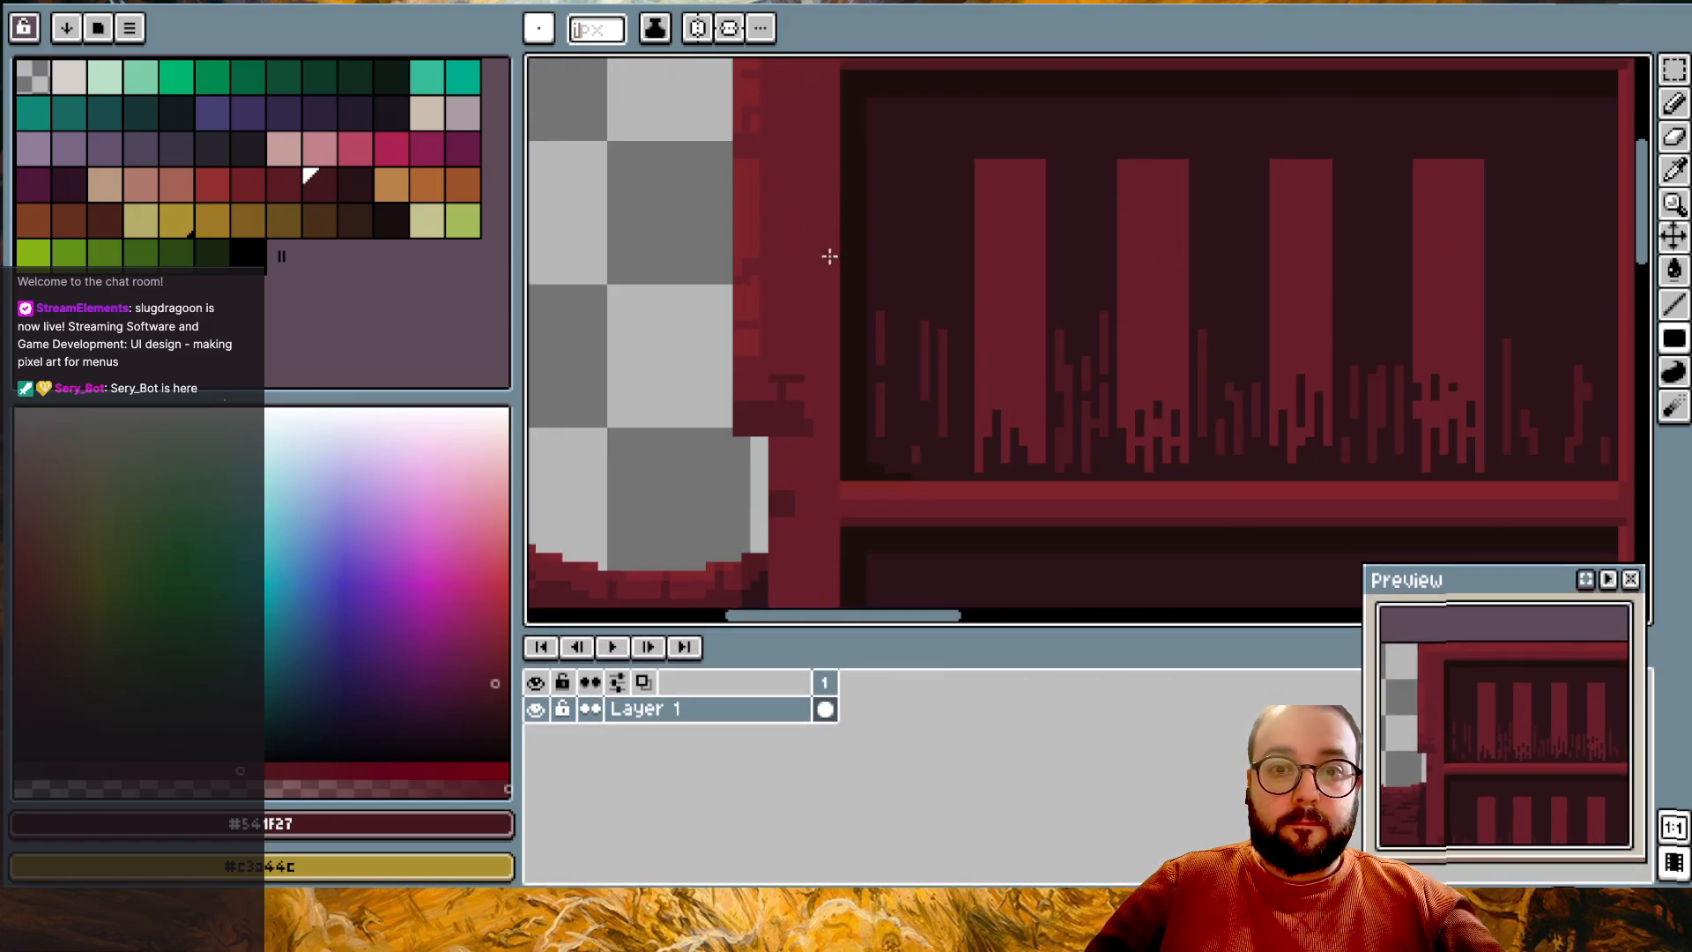
drag(818, 264, 829, 265)
scroll(804, 203, up, 1)
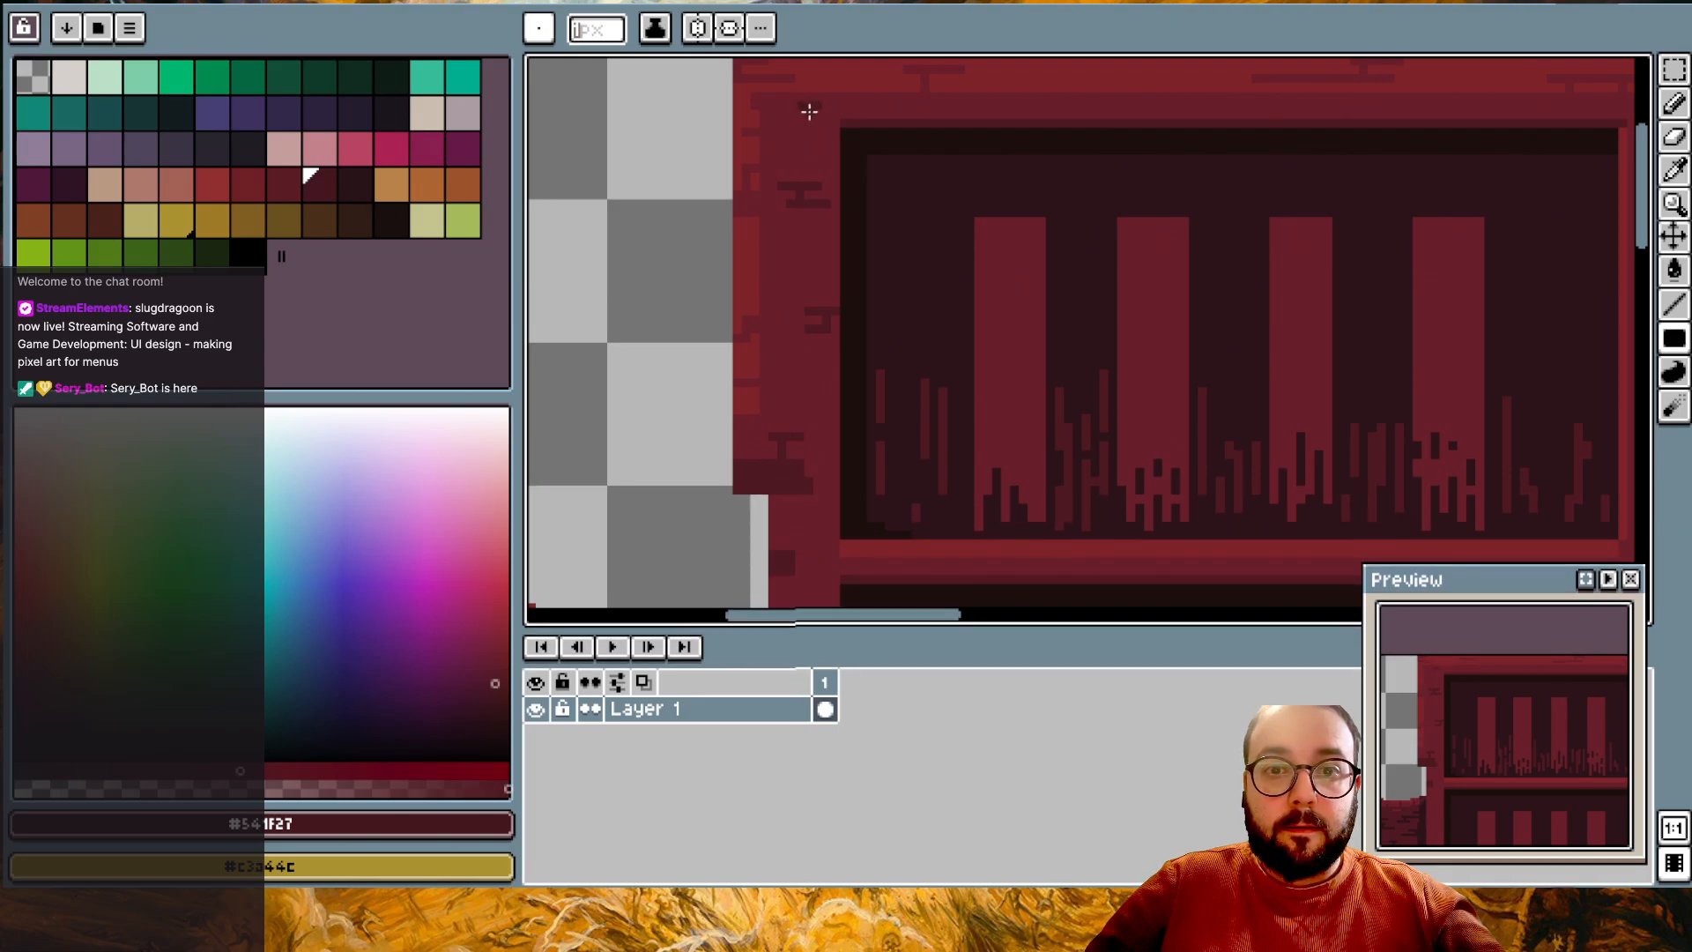
- Draw #541F27 brick marks along the top frame above the first compartment and the divider beside it
scroll(823, 303, down, 2)
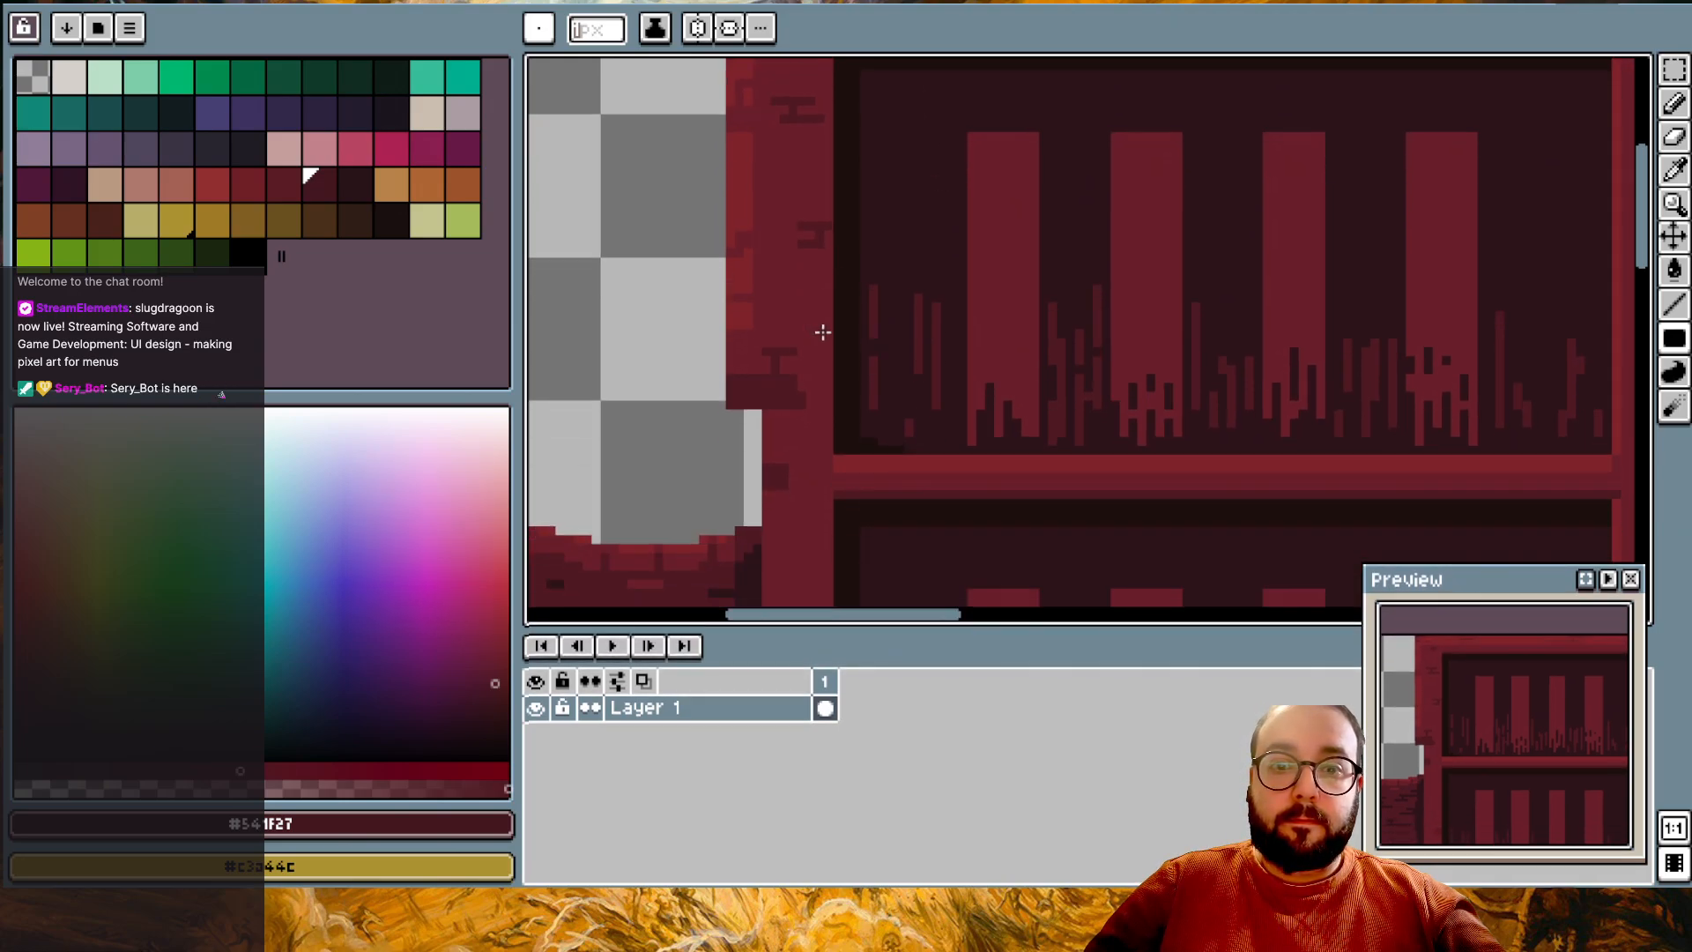
scroll(940, 106, up, 2)
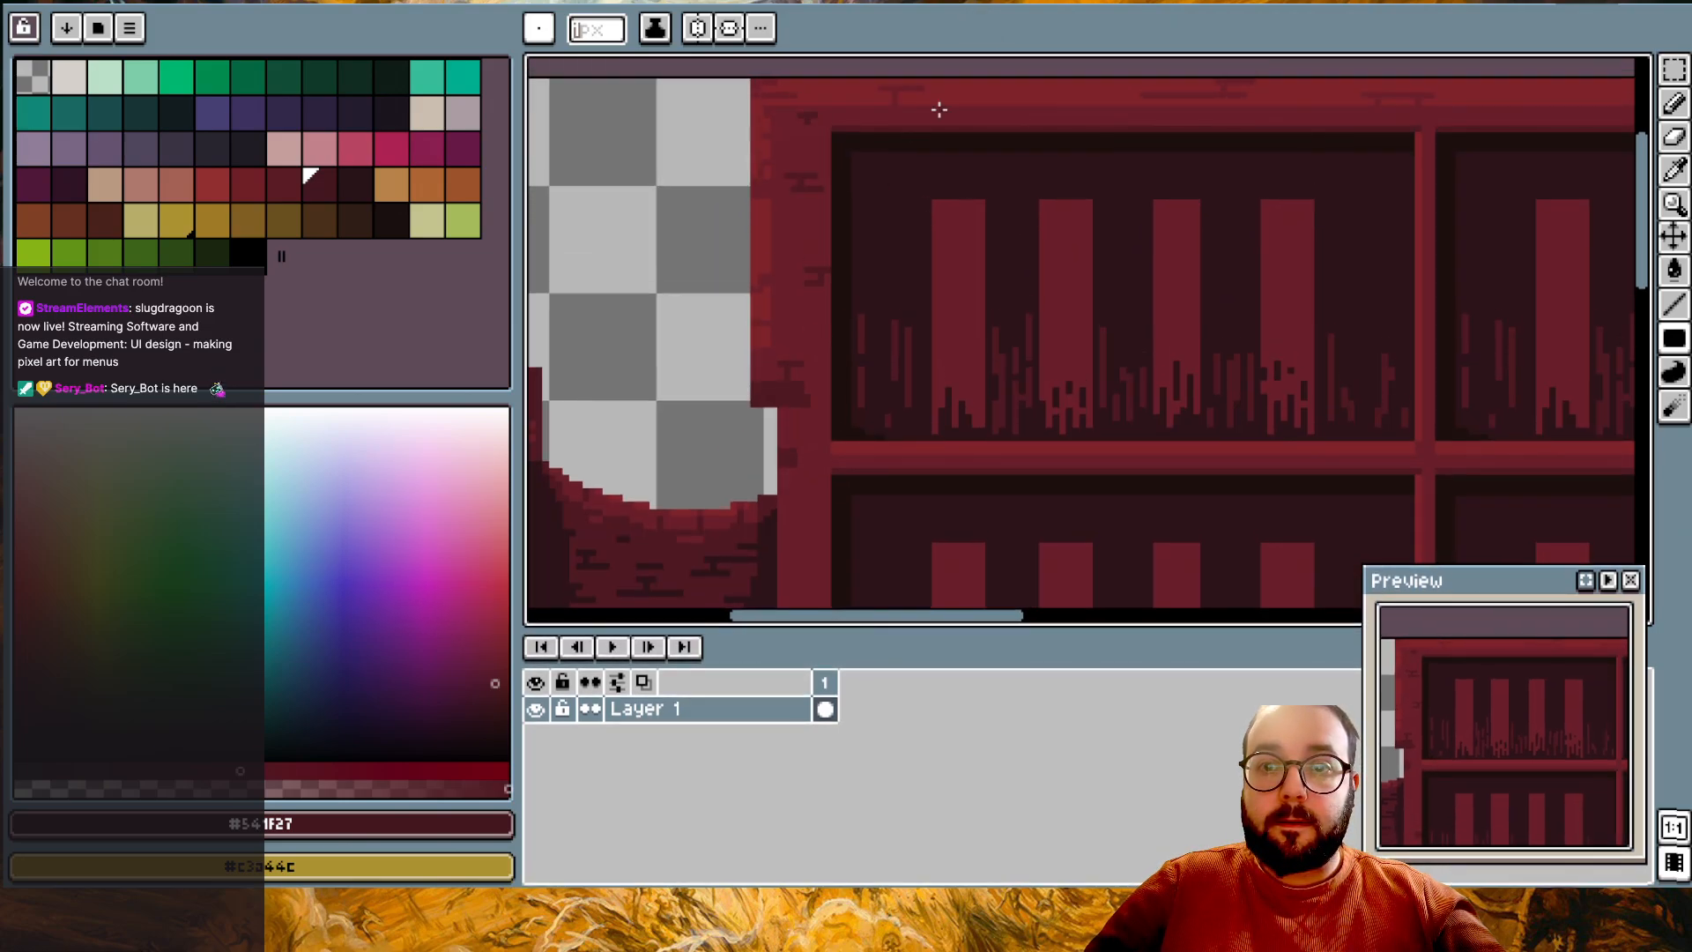
drag(967, 114, 1003, 112)
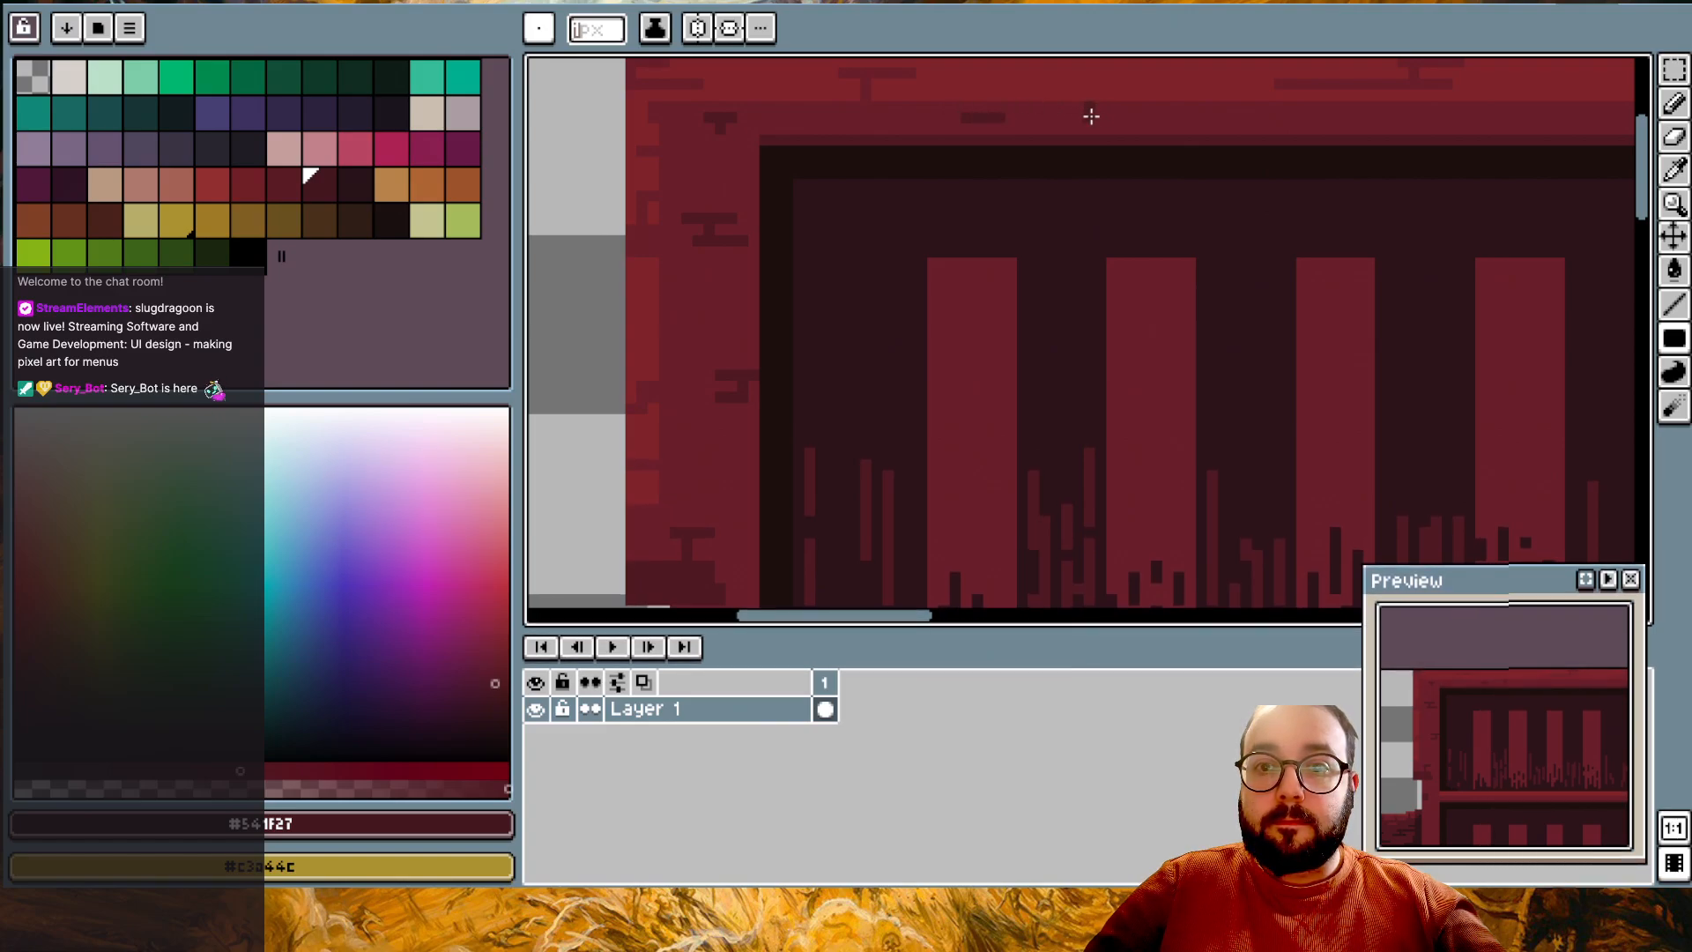
scroll(1401, 166, right, 8)
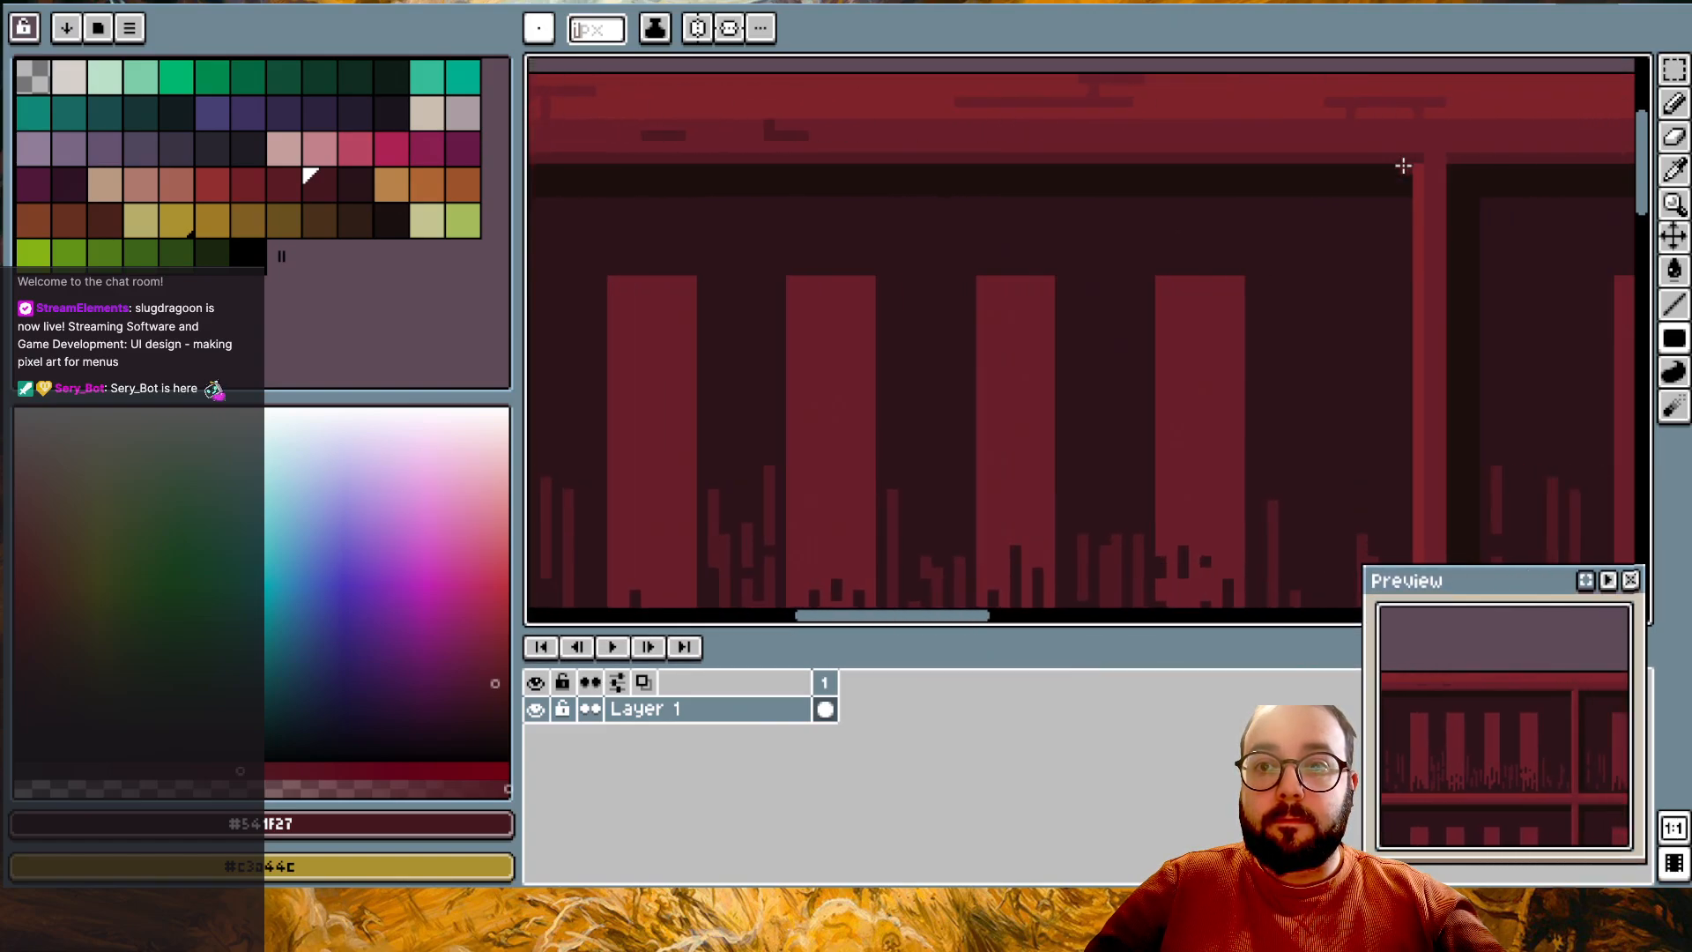
scroll(1401, 166, up, 1)
scroll(1021, 238, up, 1)
scroll(1021, 238, up, 1)
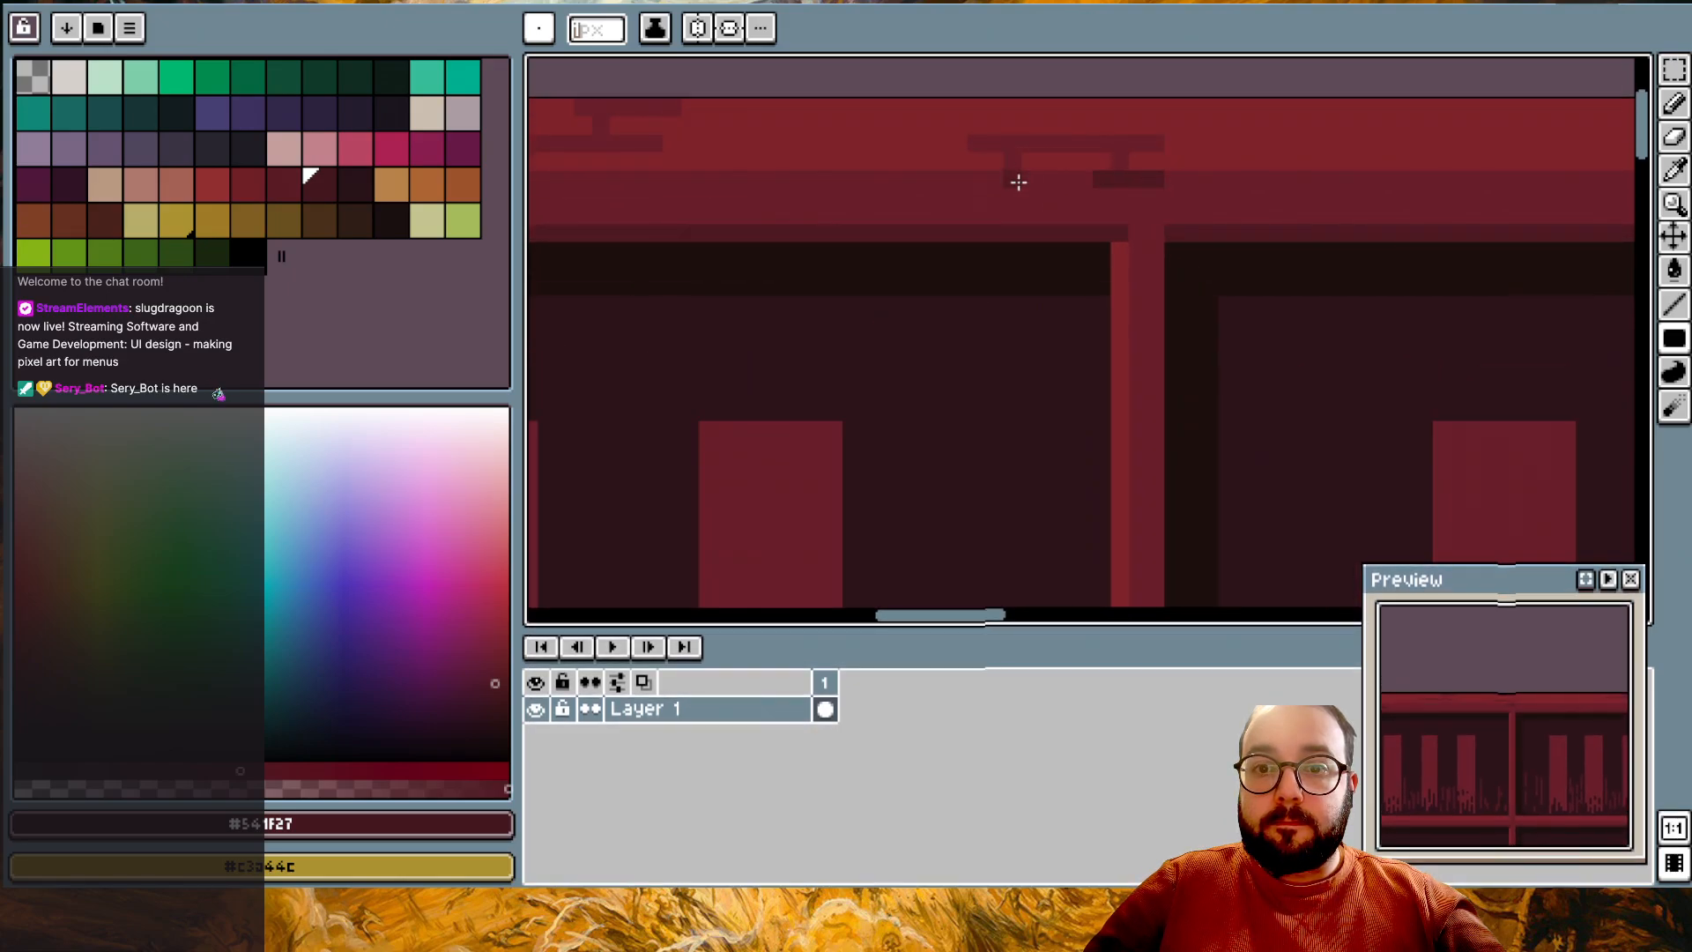
scroll(1146, 194, down, 2)
scroll(1159, 194, up, 1)
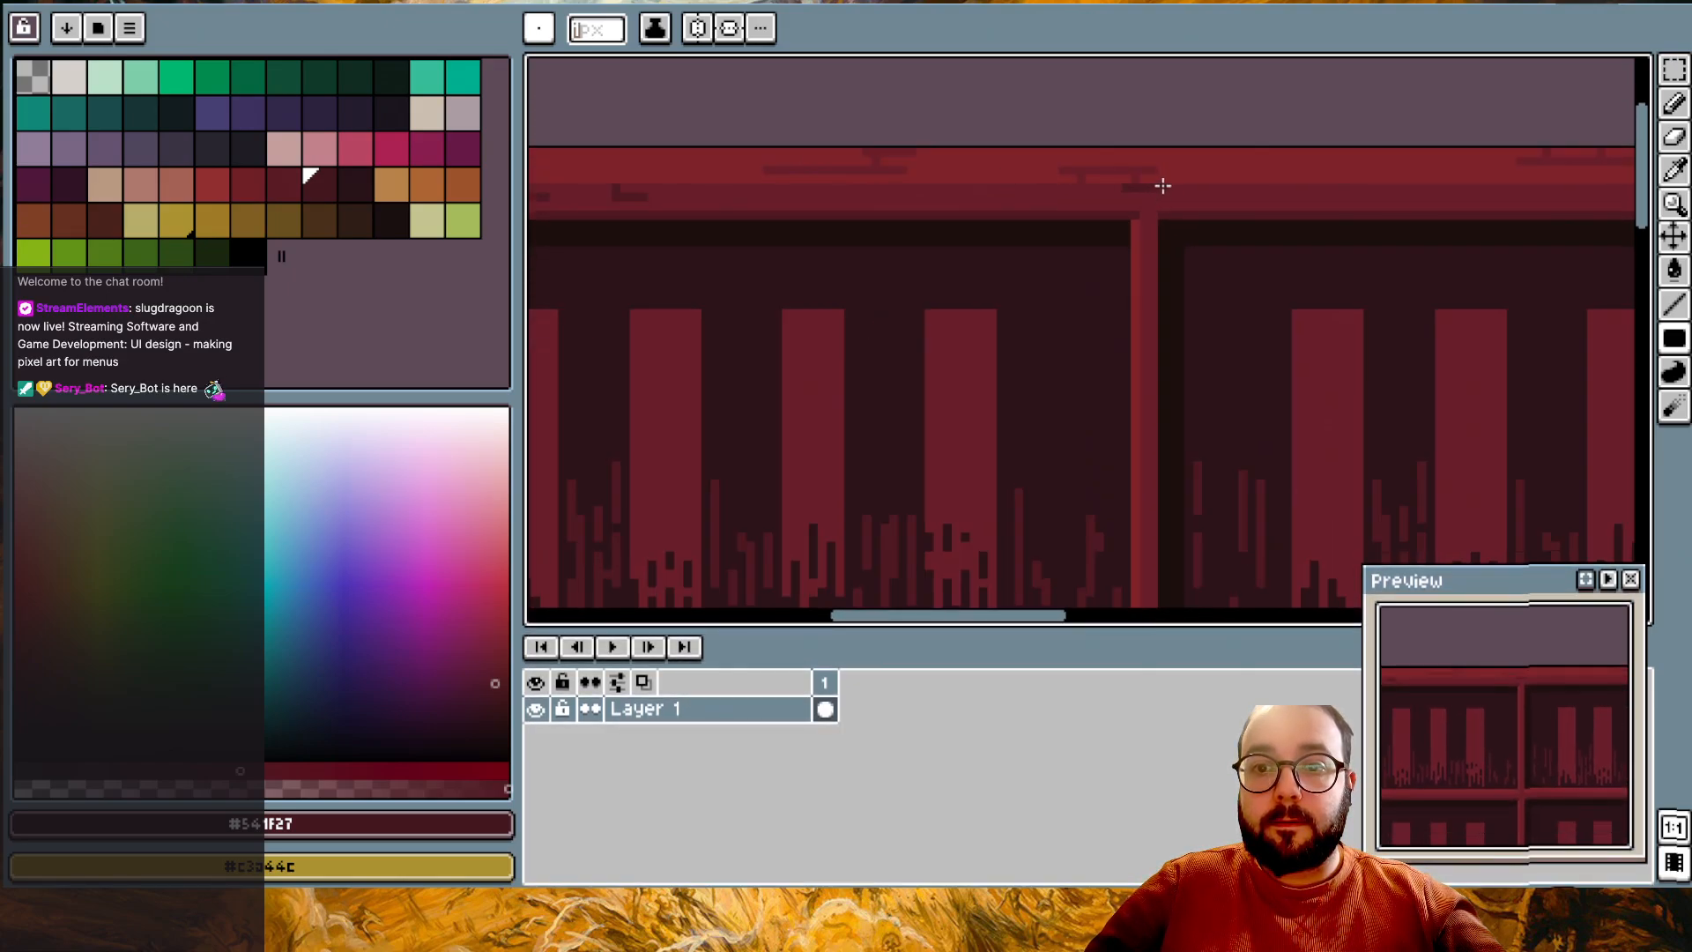
- Add short #541F27 brick lines to the top frame above the third and fourth compartments
shift+scroll(1363, 160, right, 4)
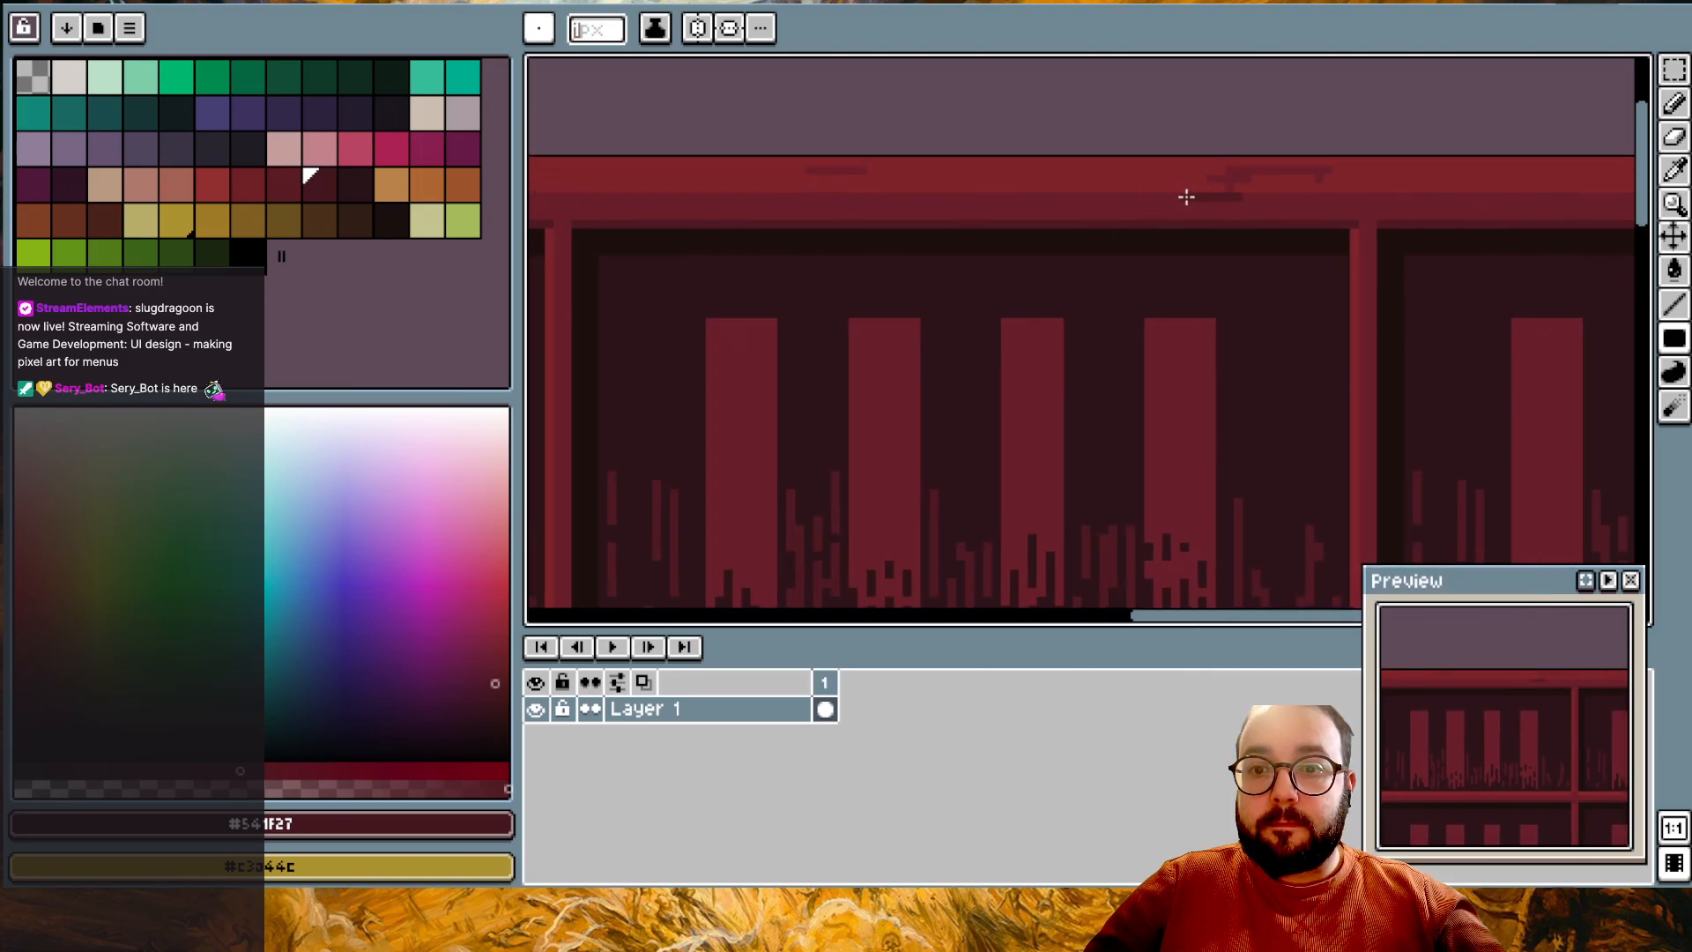
shift+scroll(1220, 182, right, 5)
scroll(1219, 182, up, 1)
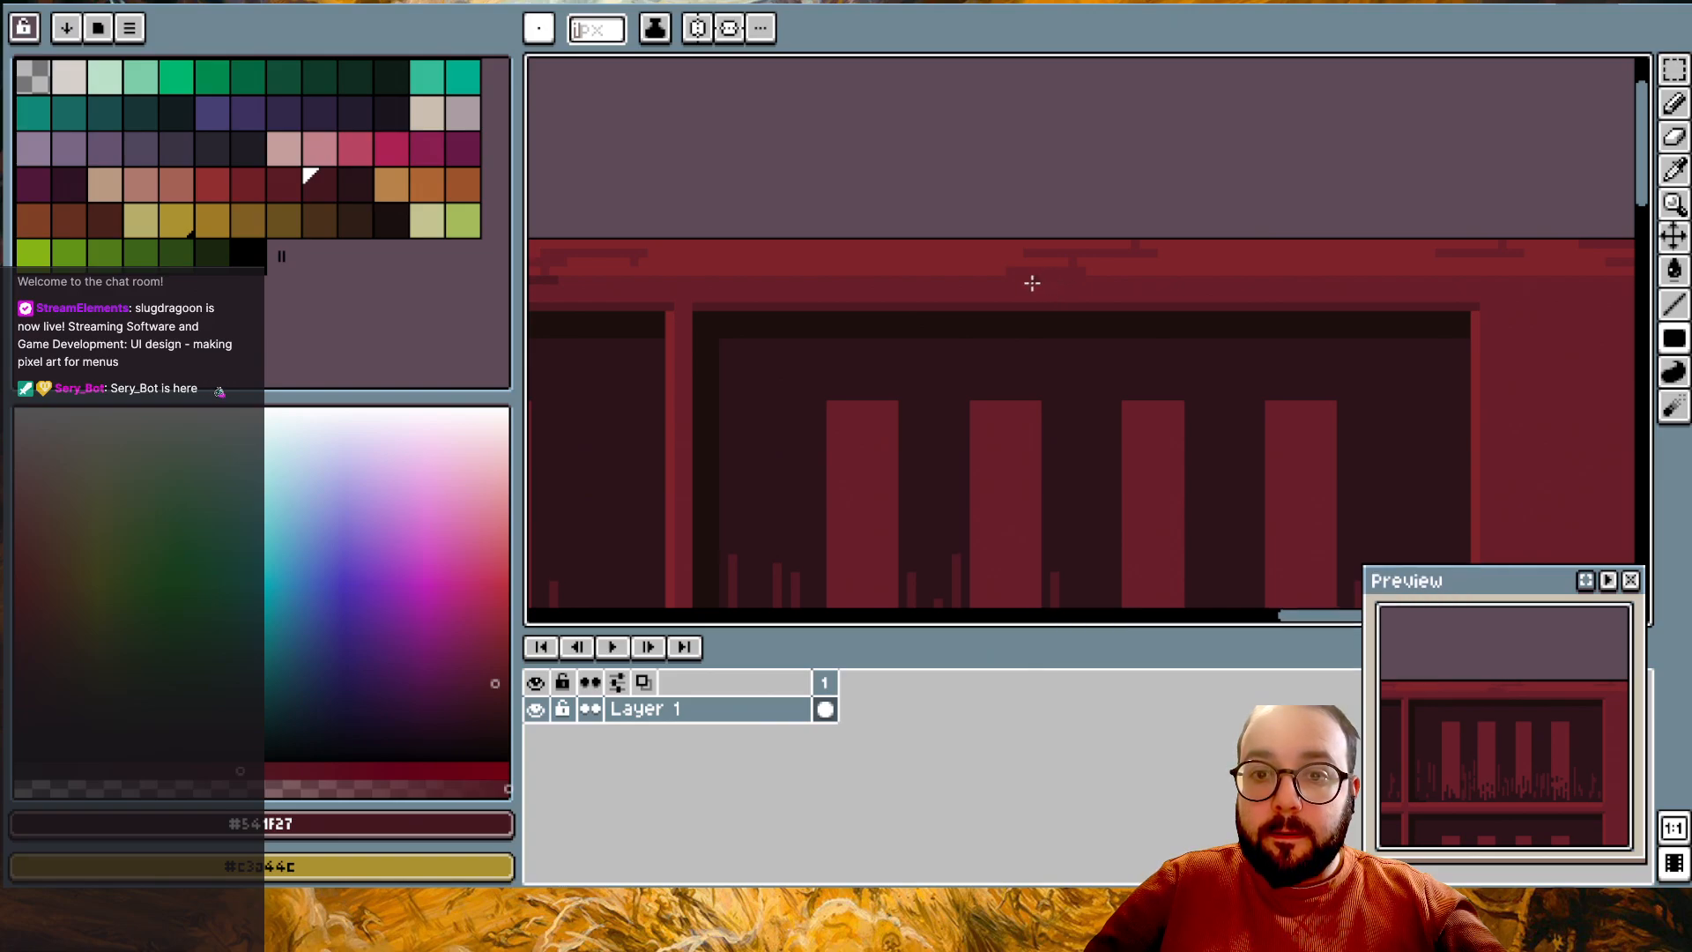
scroll(1135, 292, down, 2)
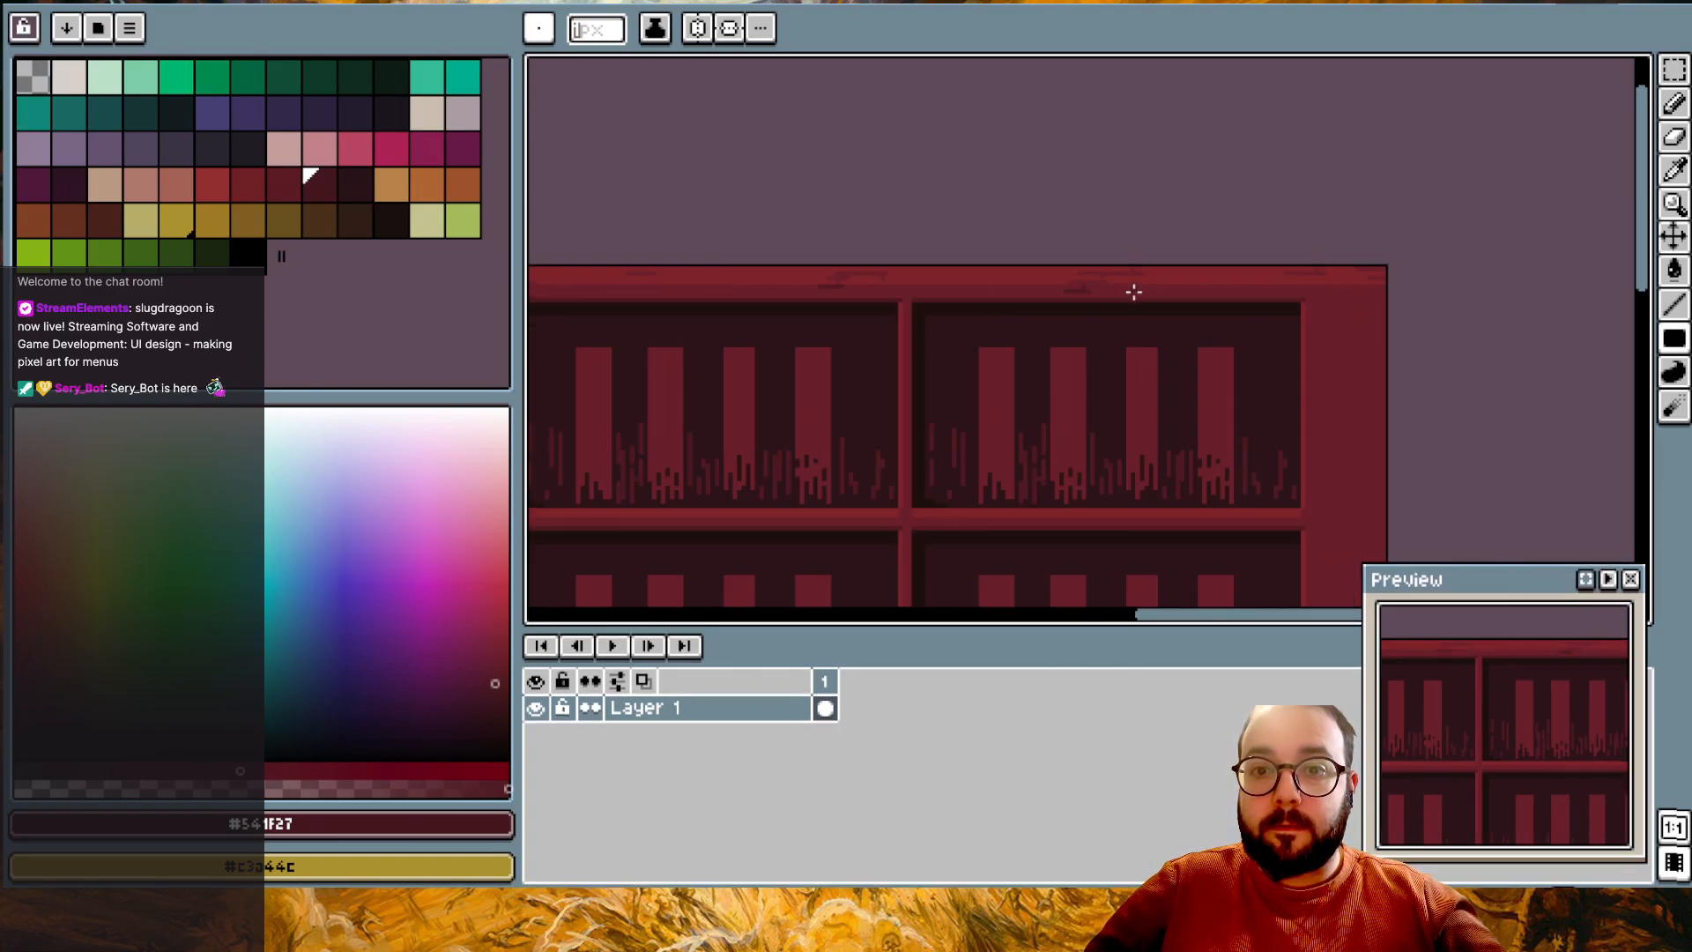
scroll(1144, 291, up, 3)
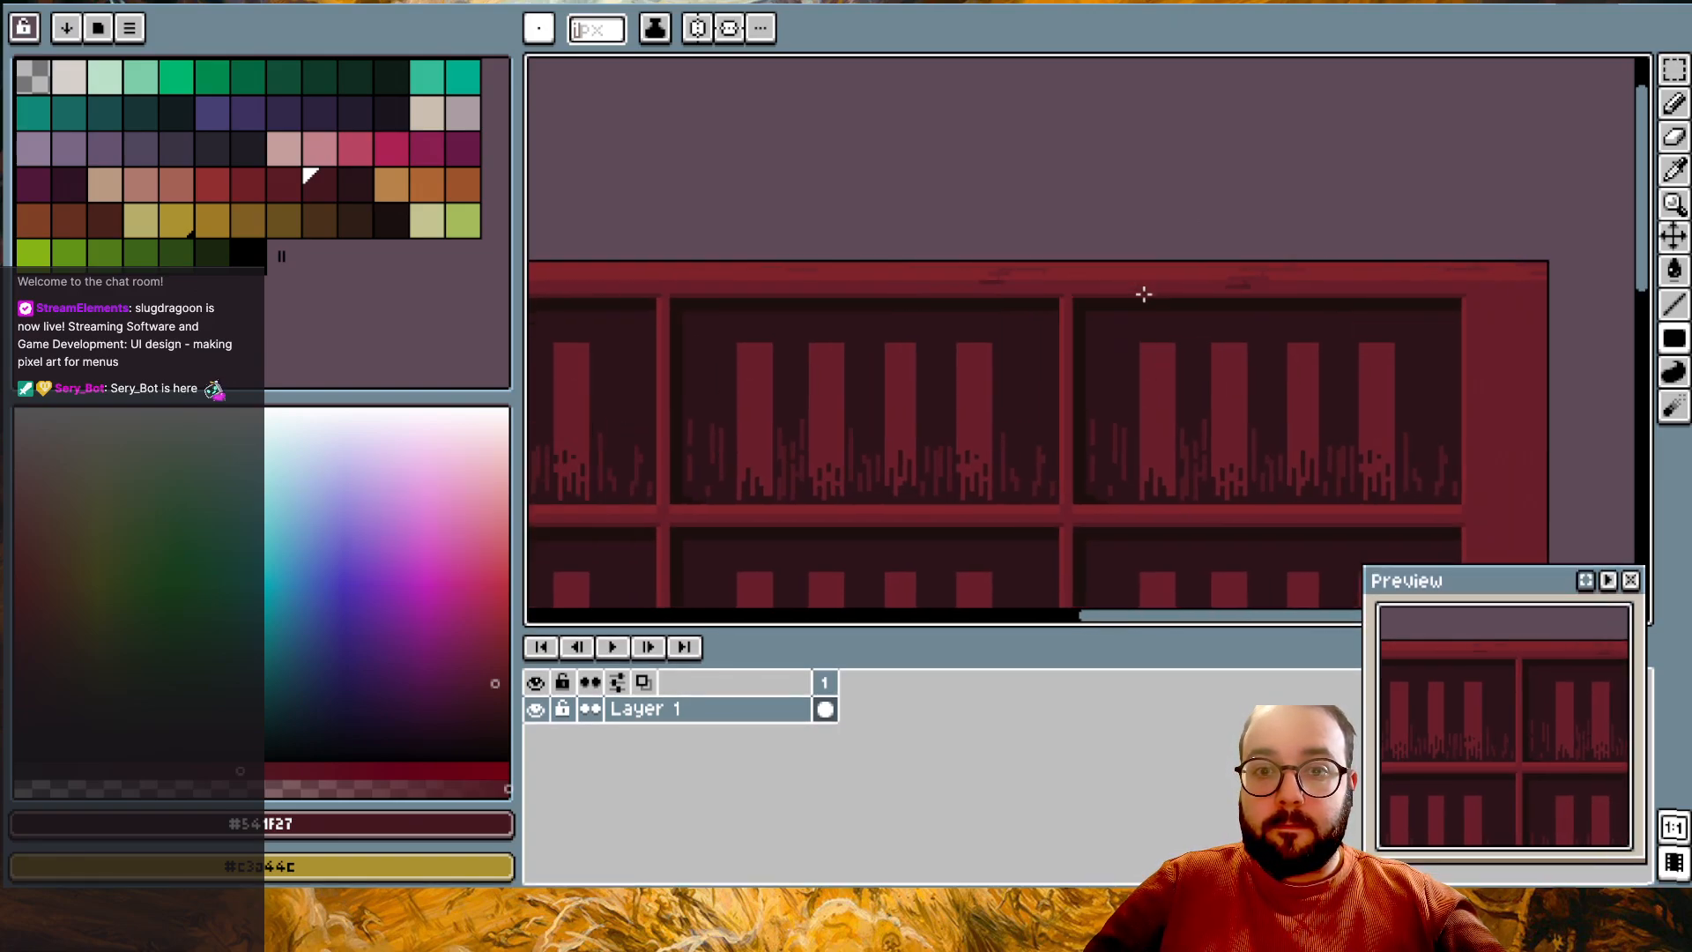
click(1053, 273)
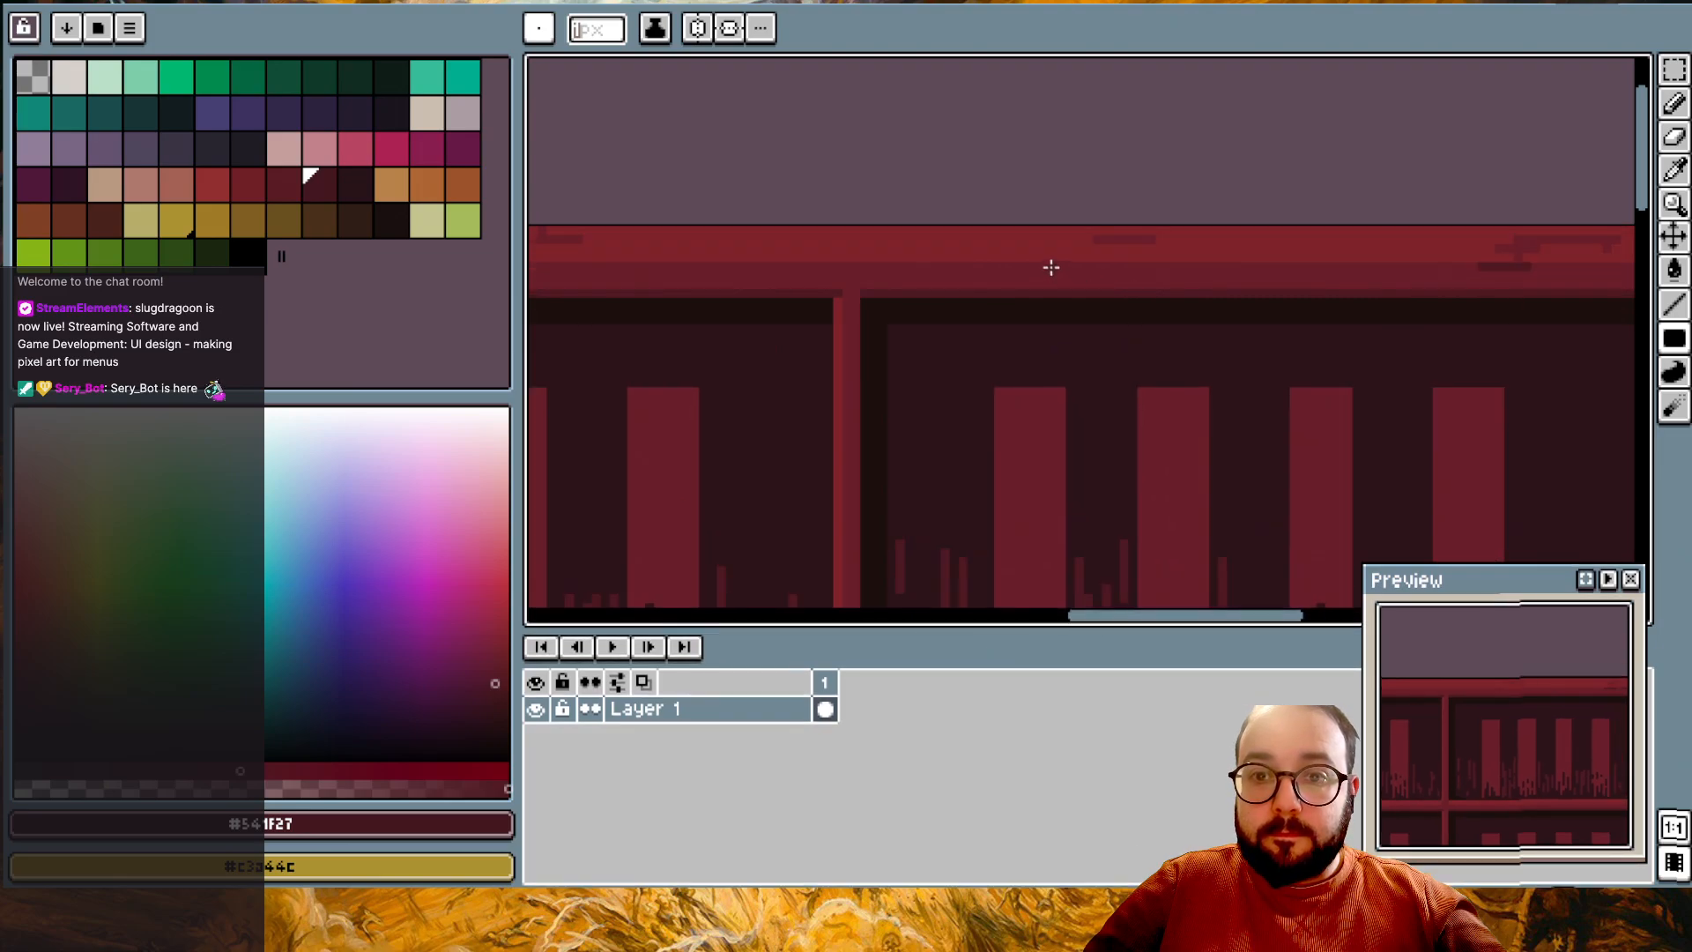
- Draw #541F27 brick lines on the top frame above the second compartment
scroll(1012, 274, down, 3)
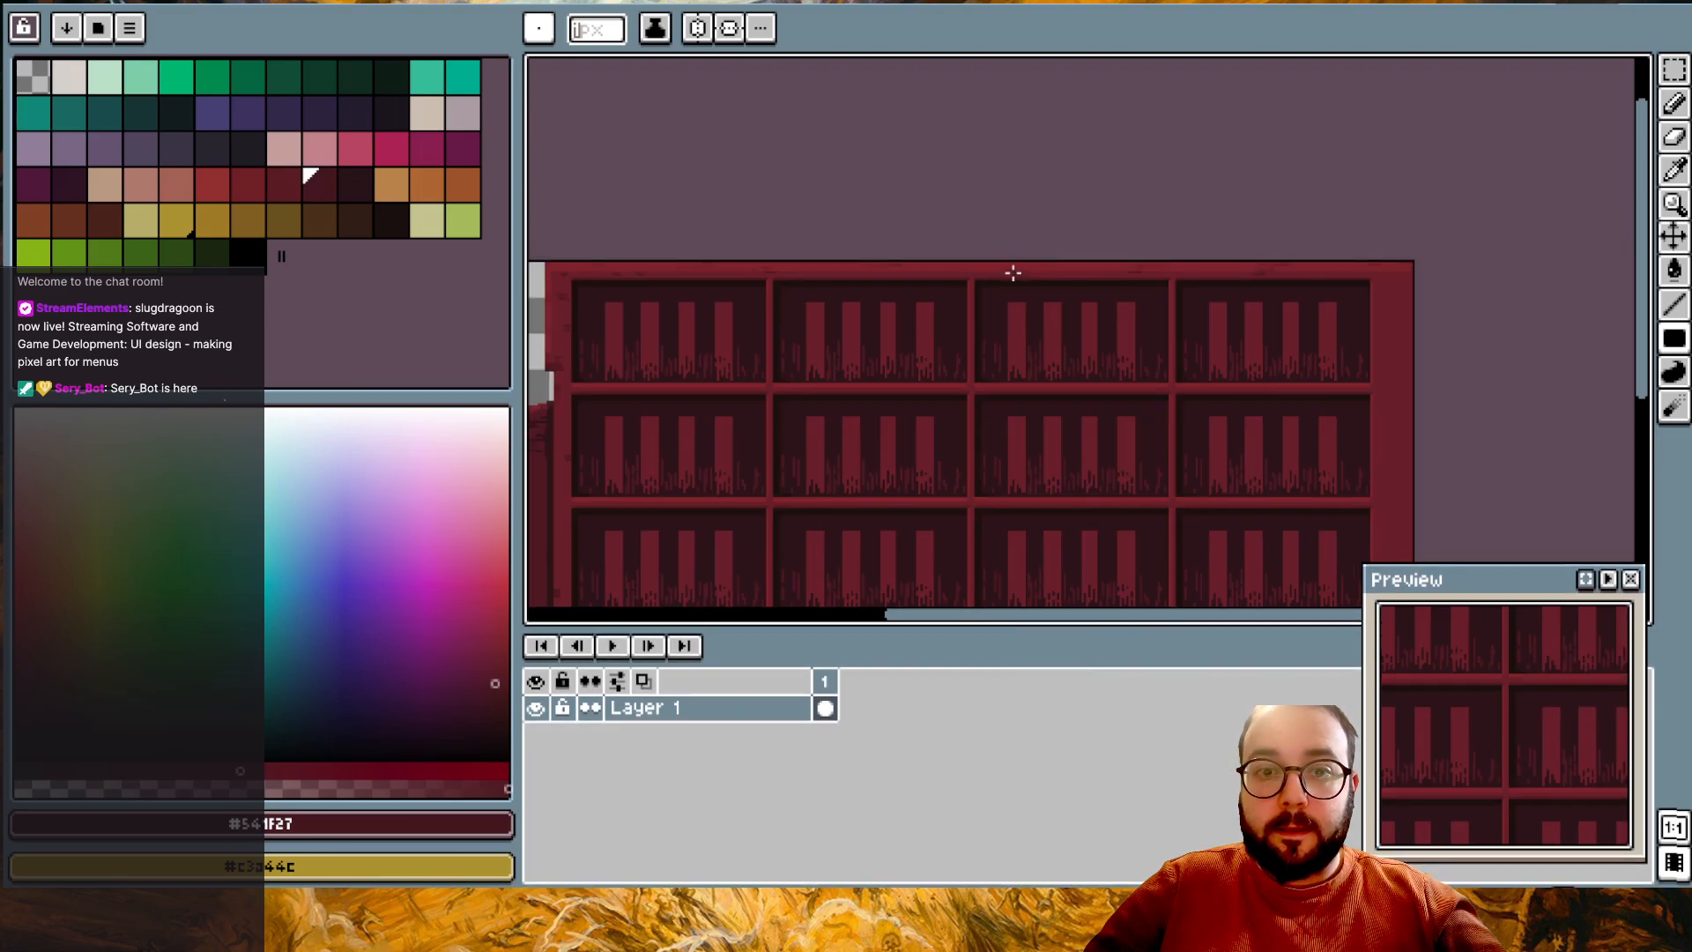
scroll(884, 309, up, 2)
scroll(891, 163, up, 2)
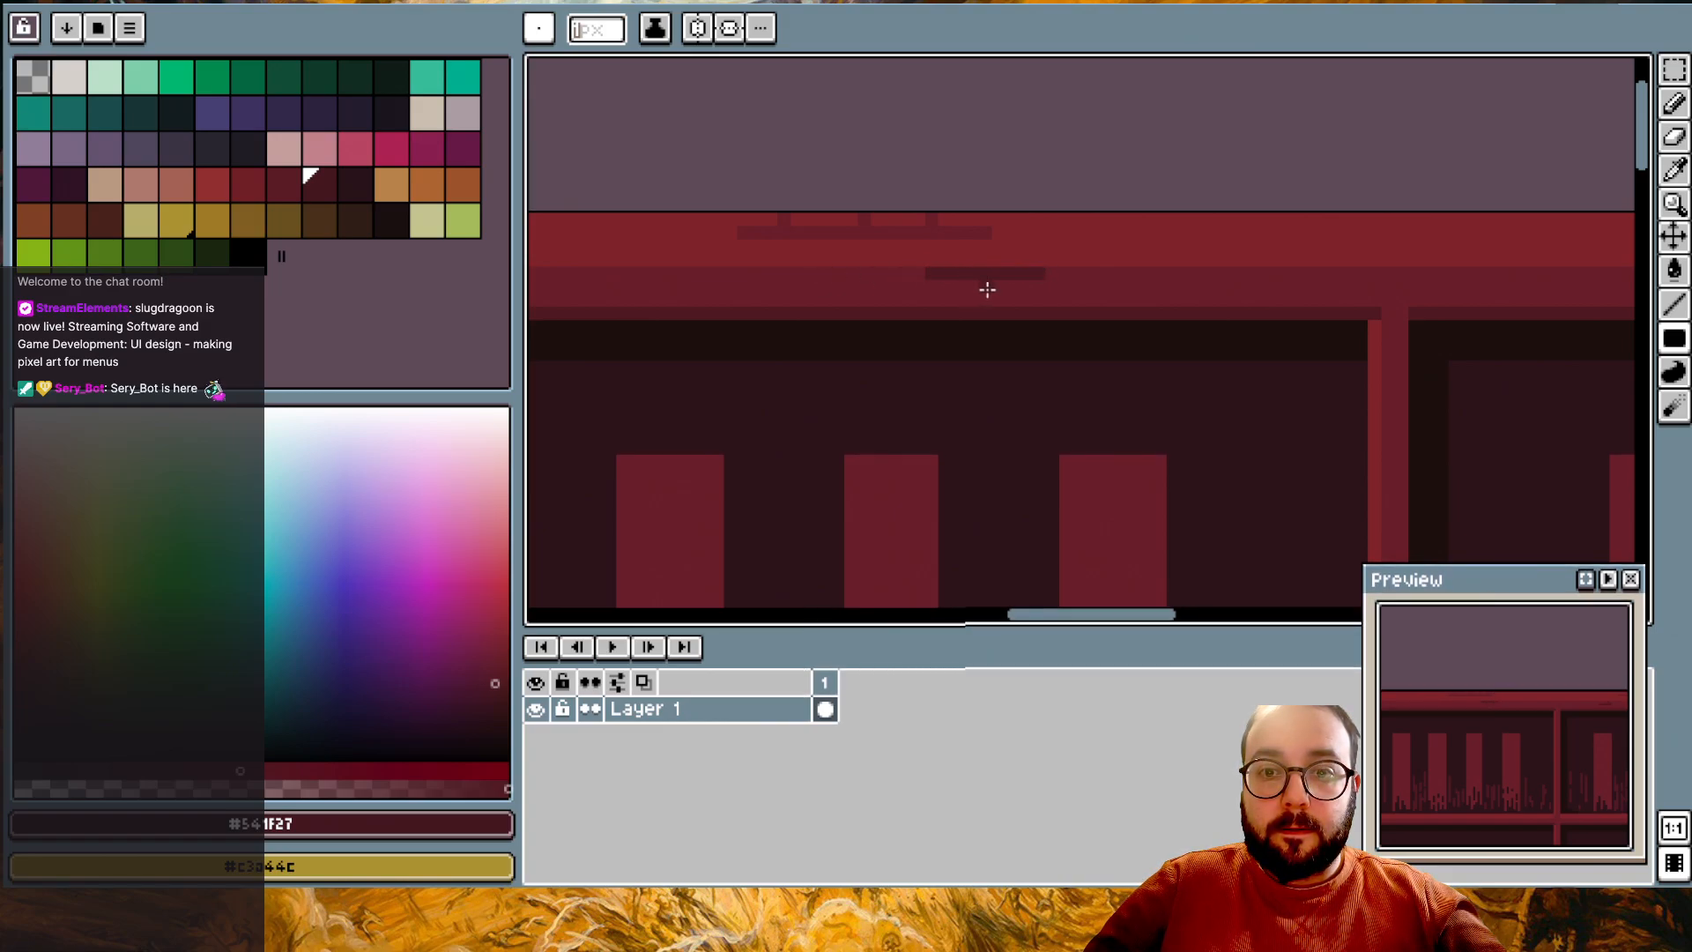
scroll(1103, 291, down, 2)
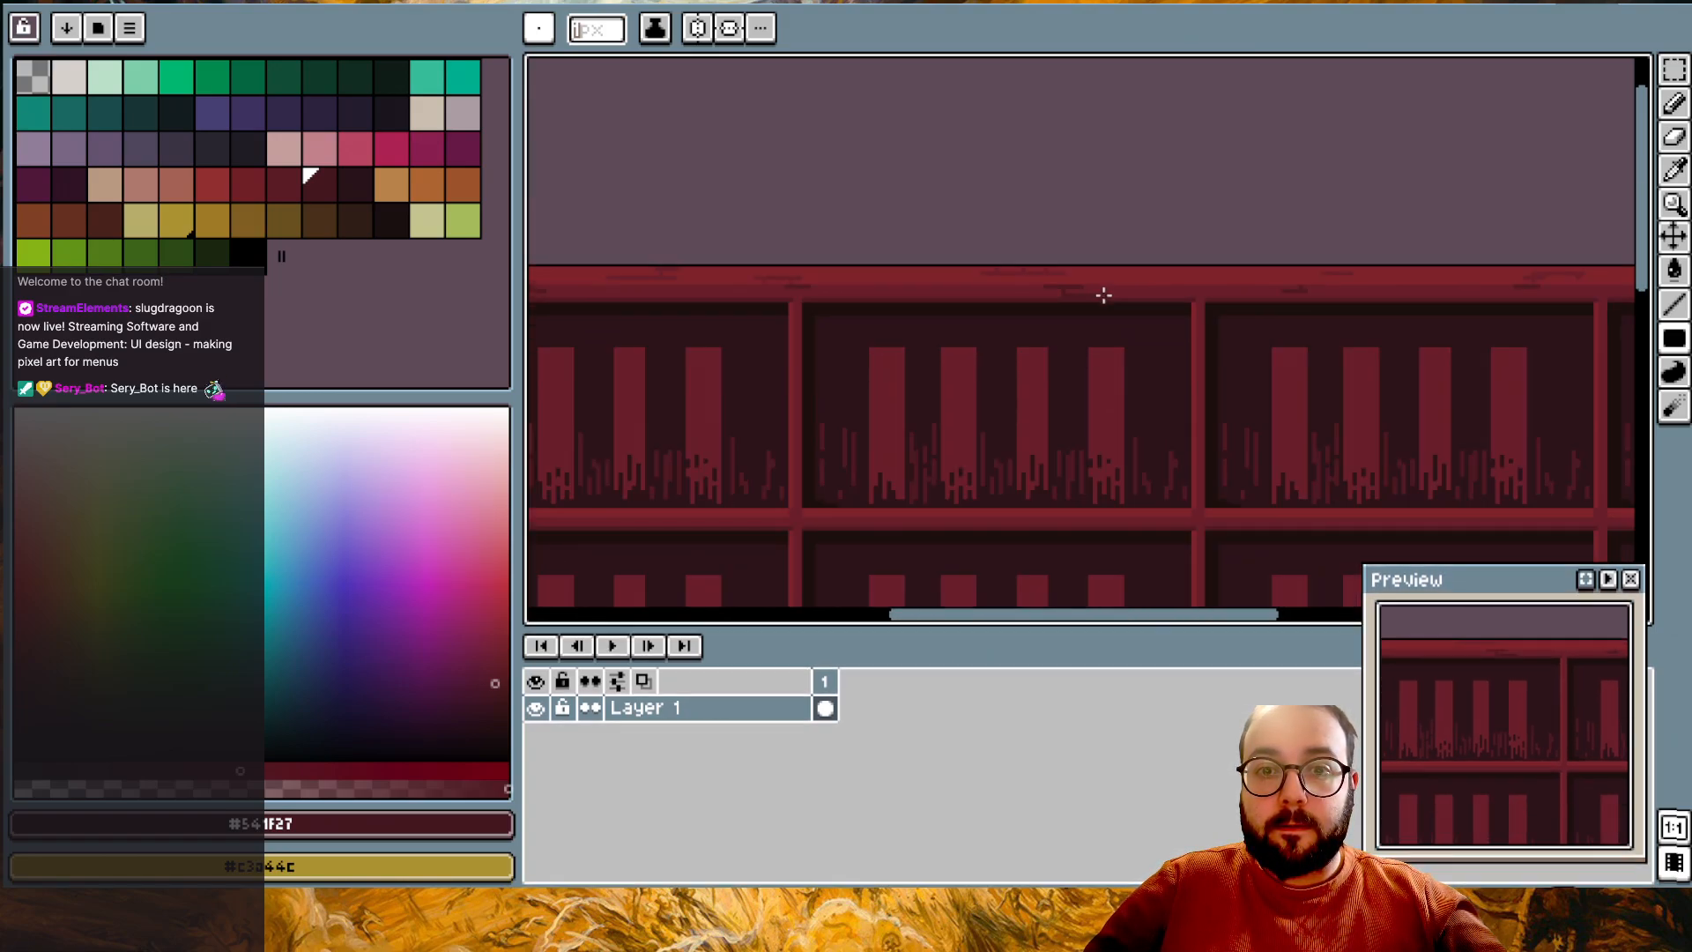
scroll(1102, 294, down, 1)
scroll(1349, 344, up, 1)
scroll(1348, 344, down, 2)
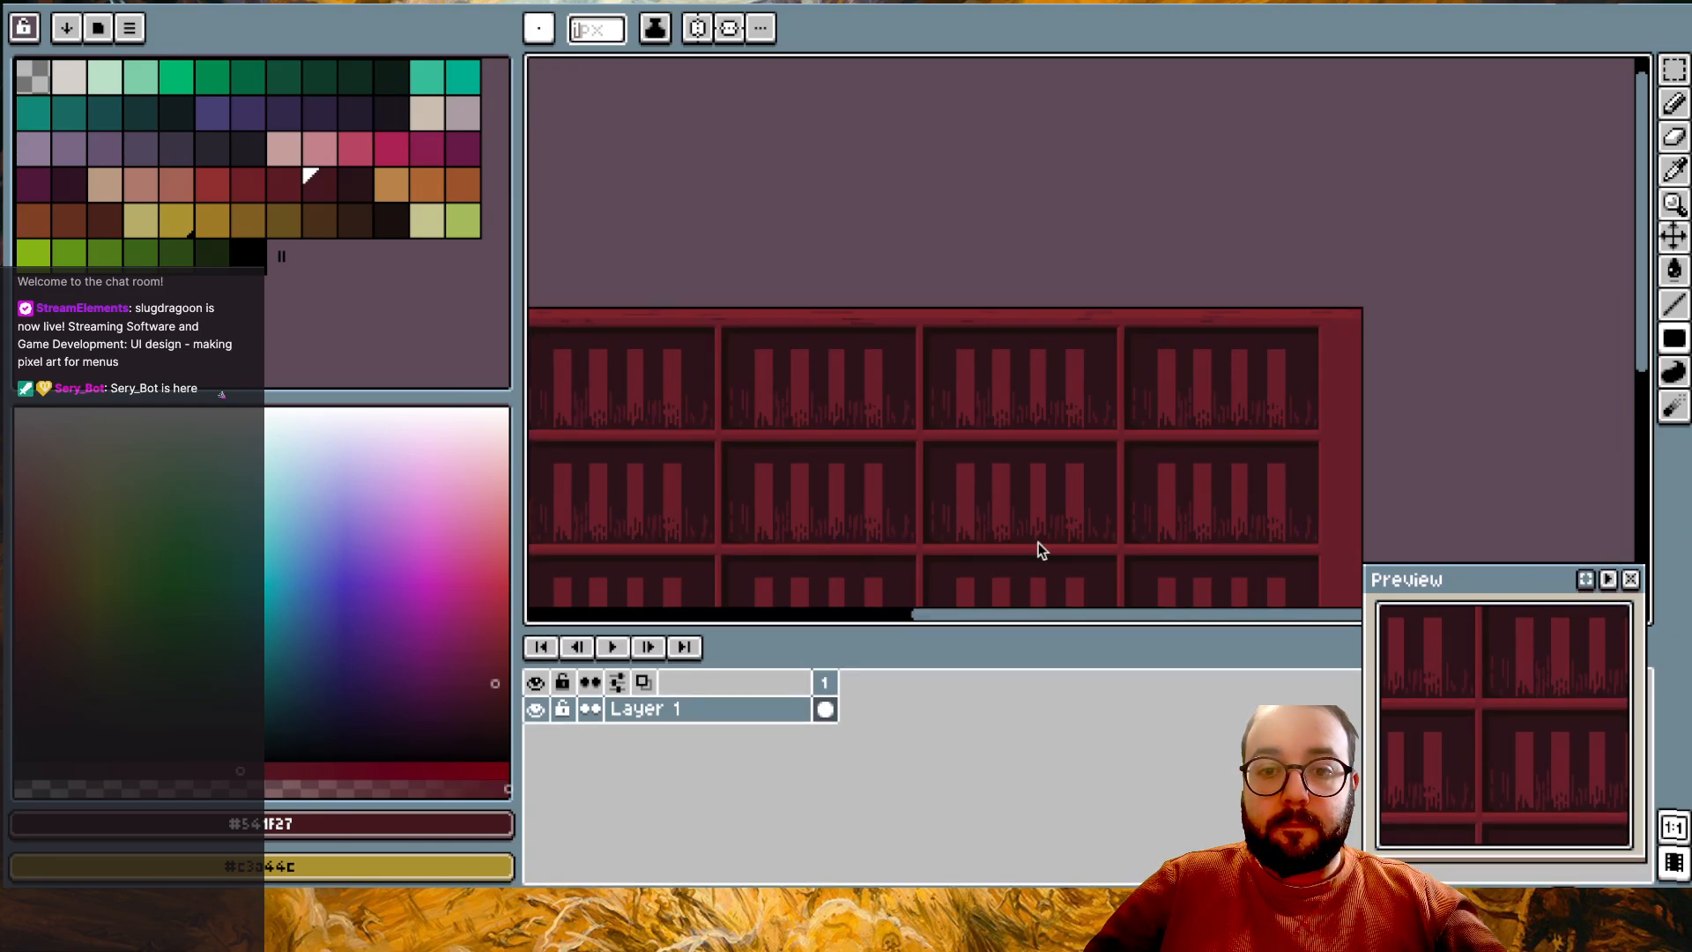
scroll(714, 453, down, 3)
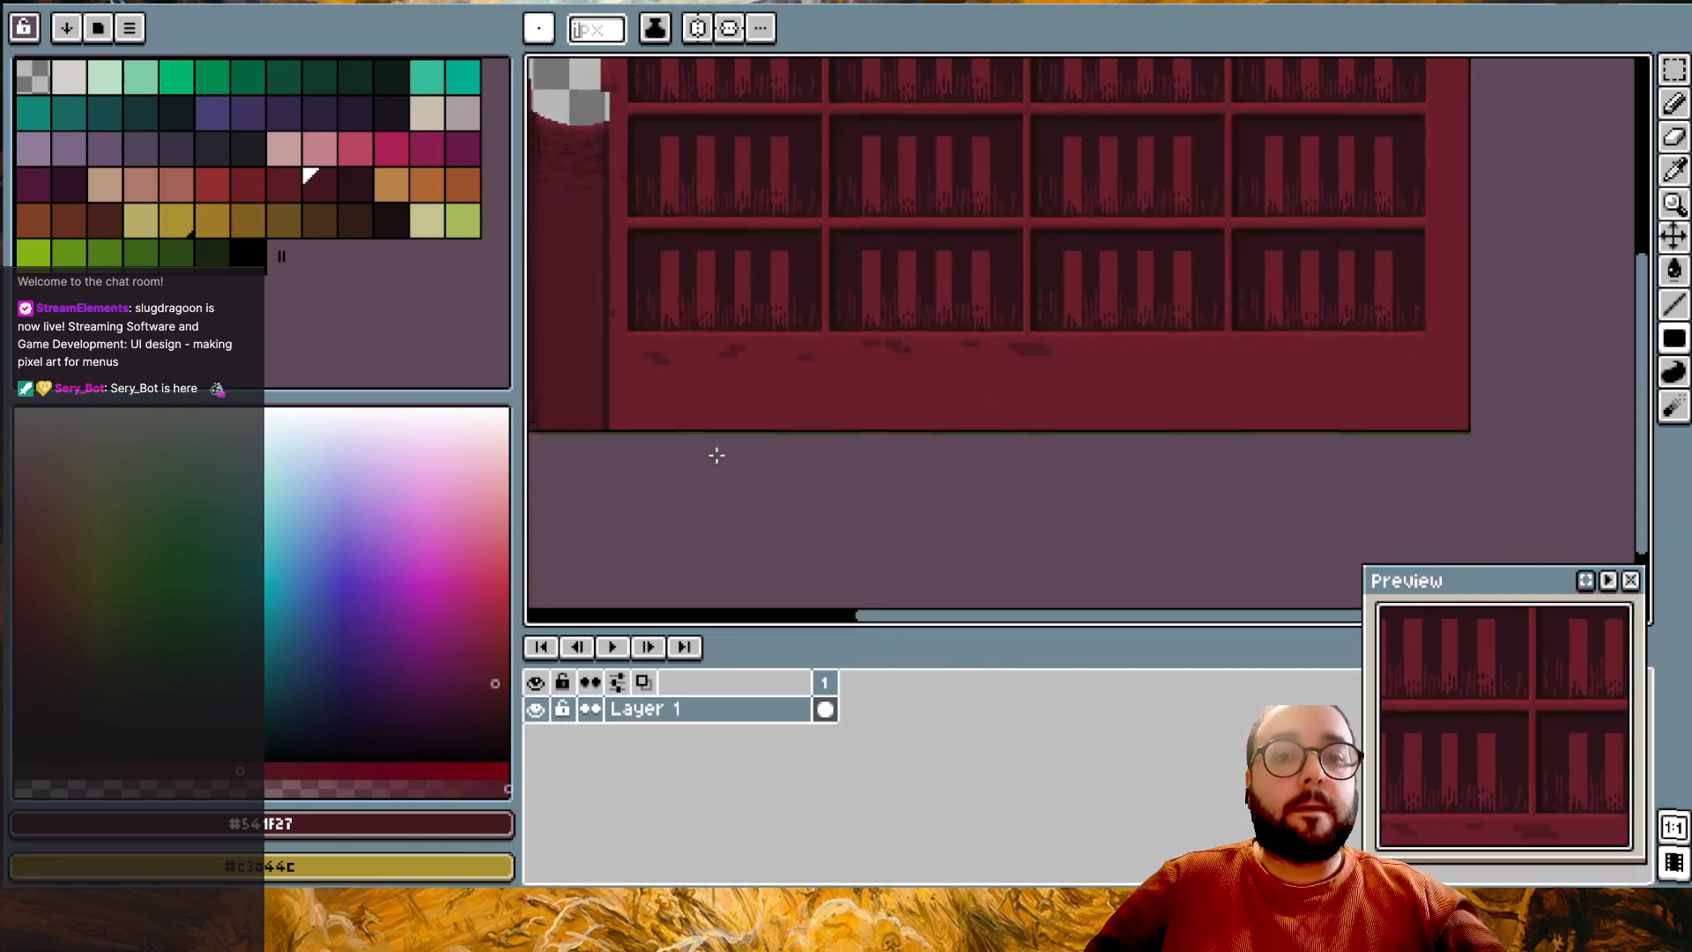
shift+scroll(714, 453, left, 3)
scroll(767, 459, down, 1)
shift+scroll(767, 459, left, 1)
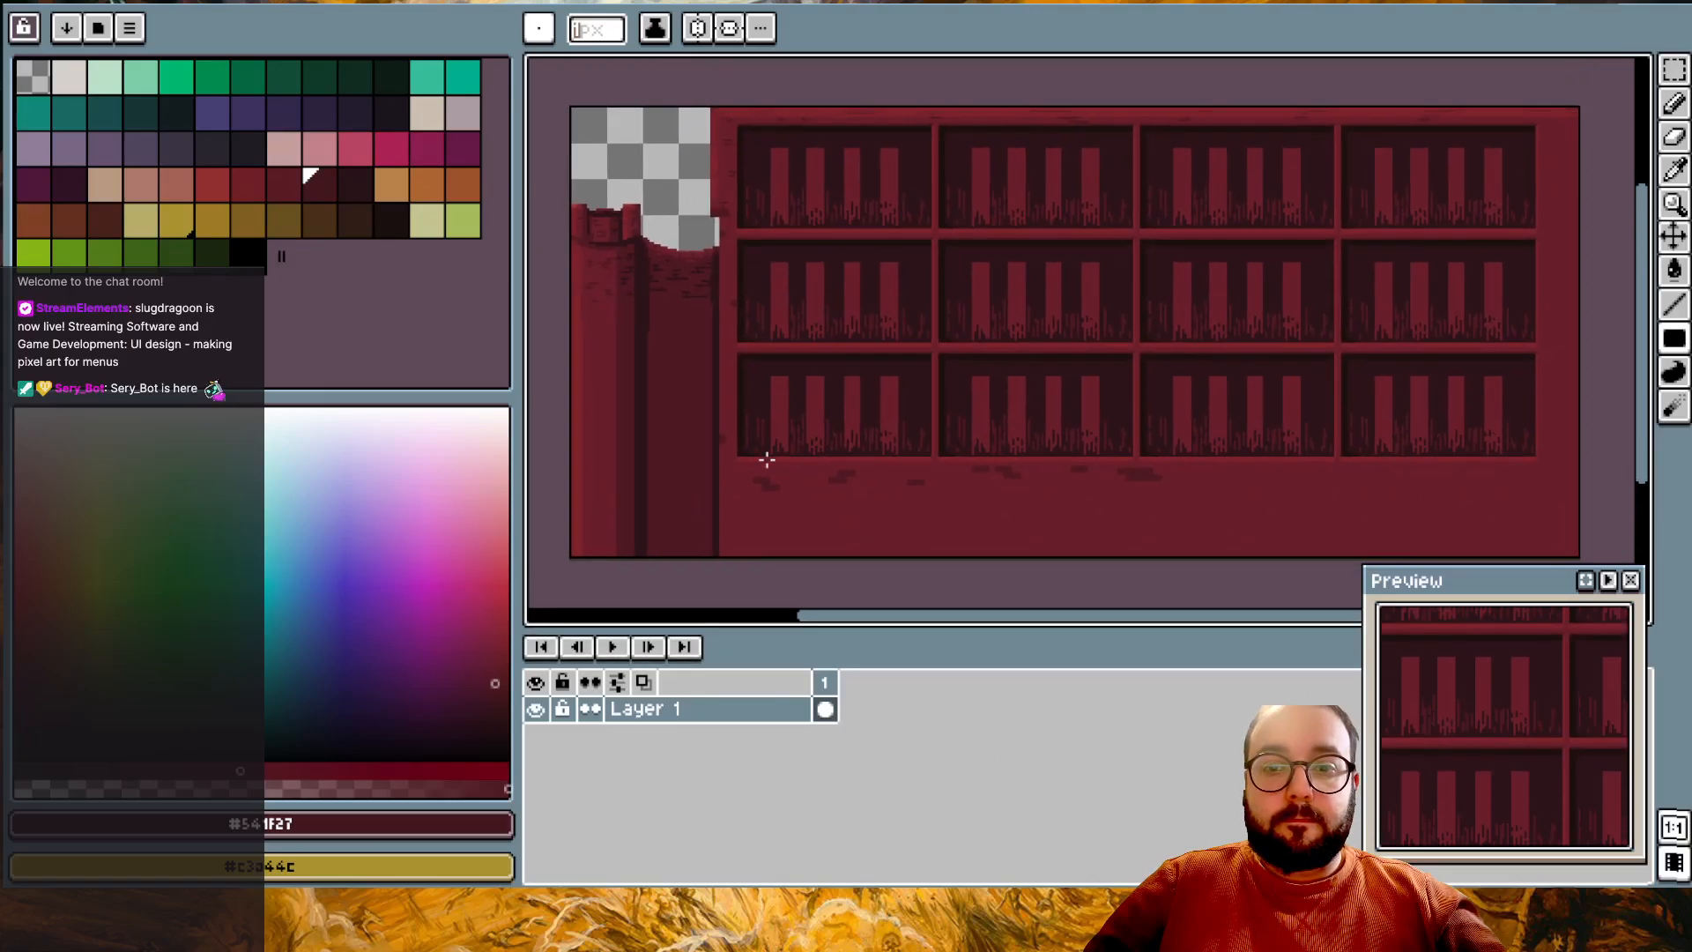
scroll(767, 459, up, 3)
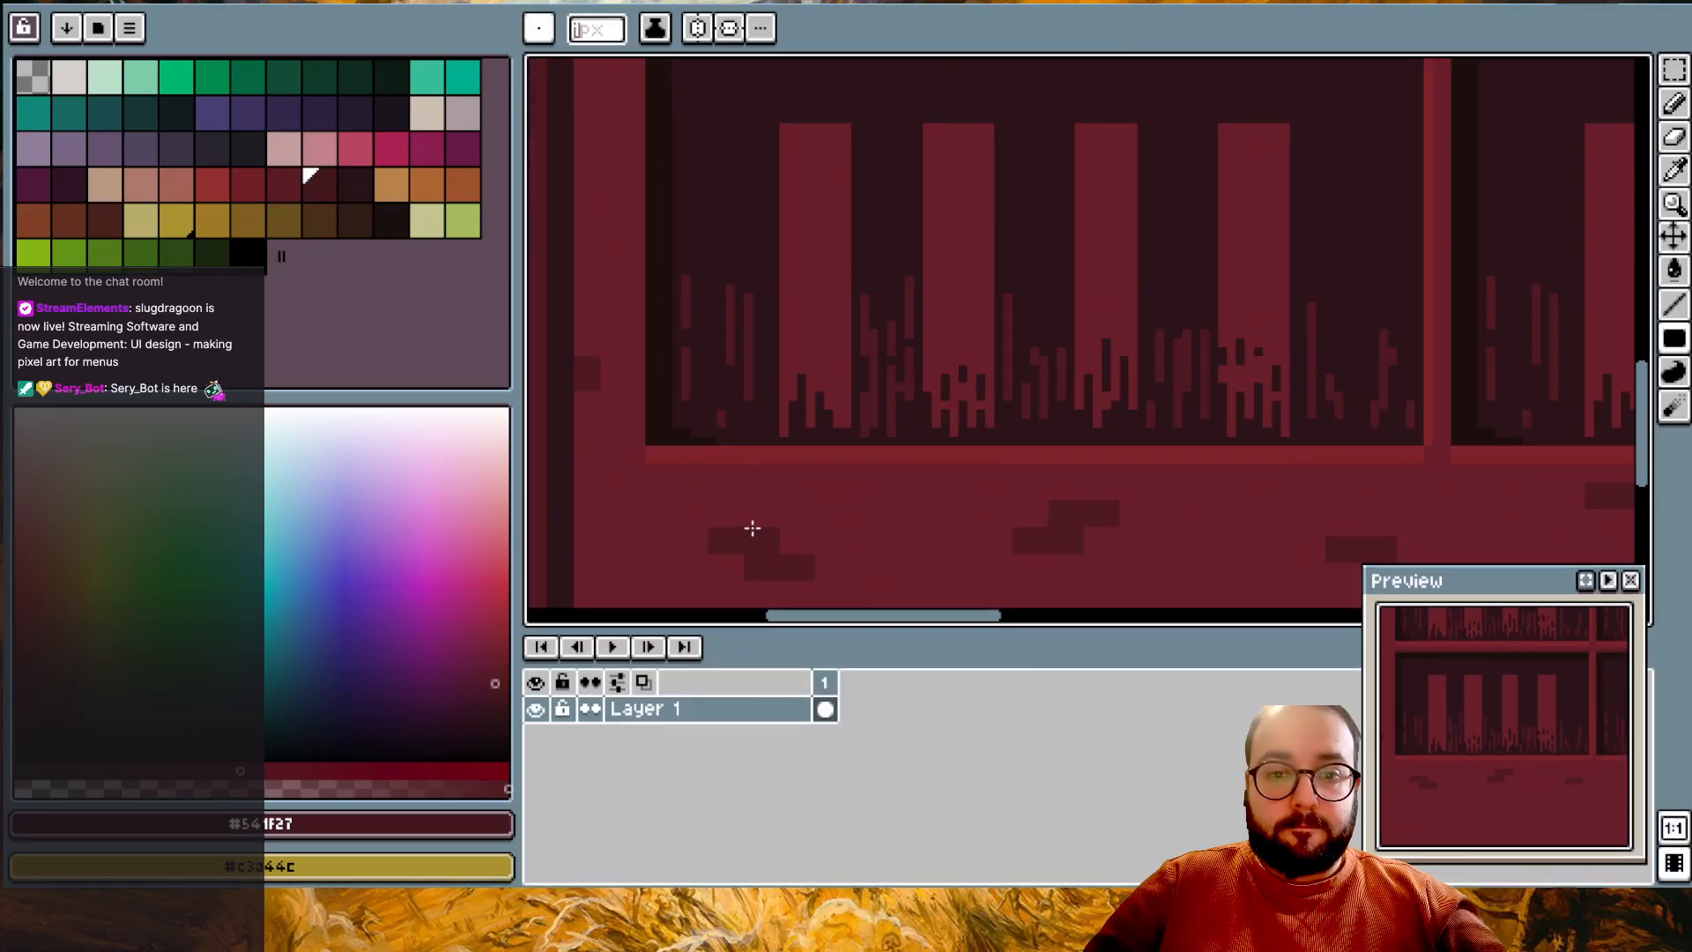
mouse_move(851, 498)
mouse_down()
mouse_move(906, 494)
mouse_move(844, 513)
mouse_up()
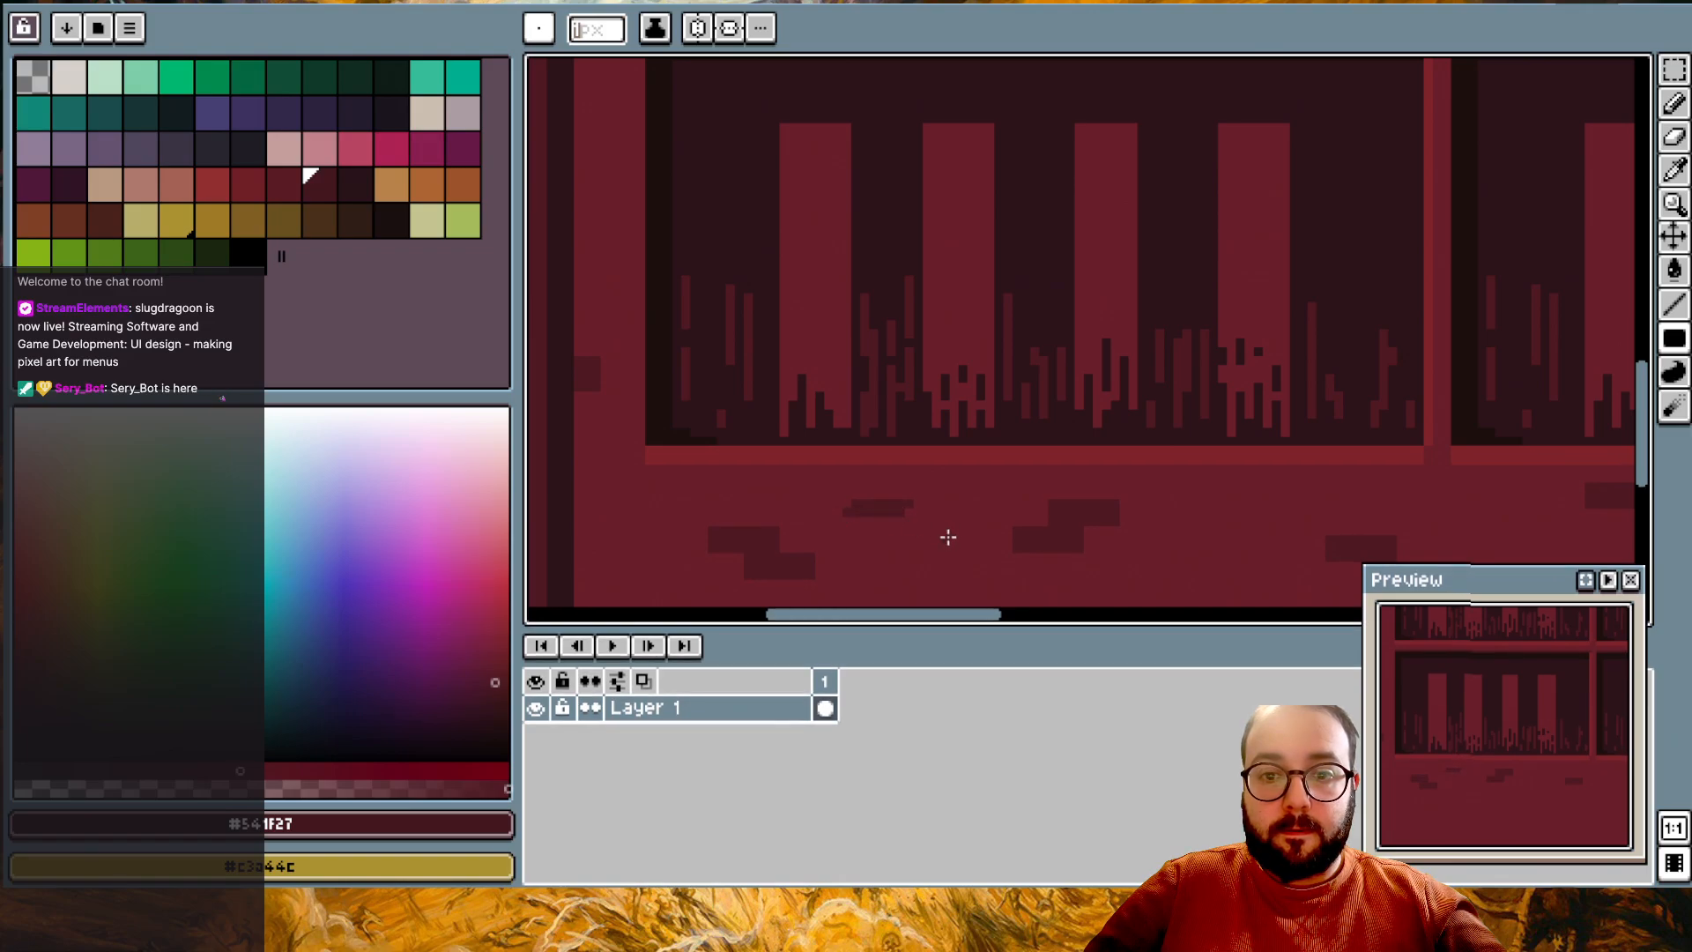
scroll(835, 511, up, 2)
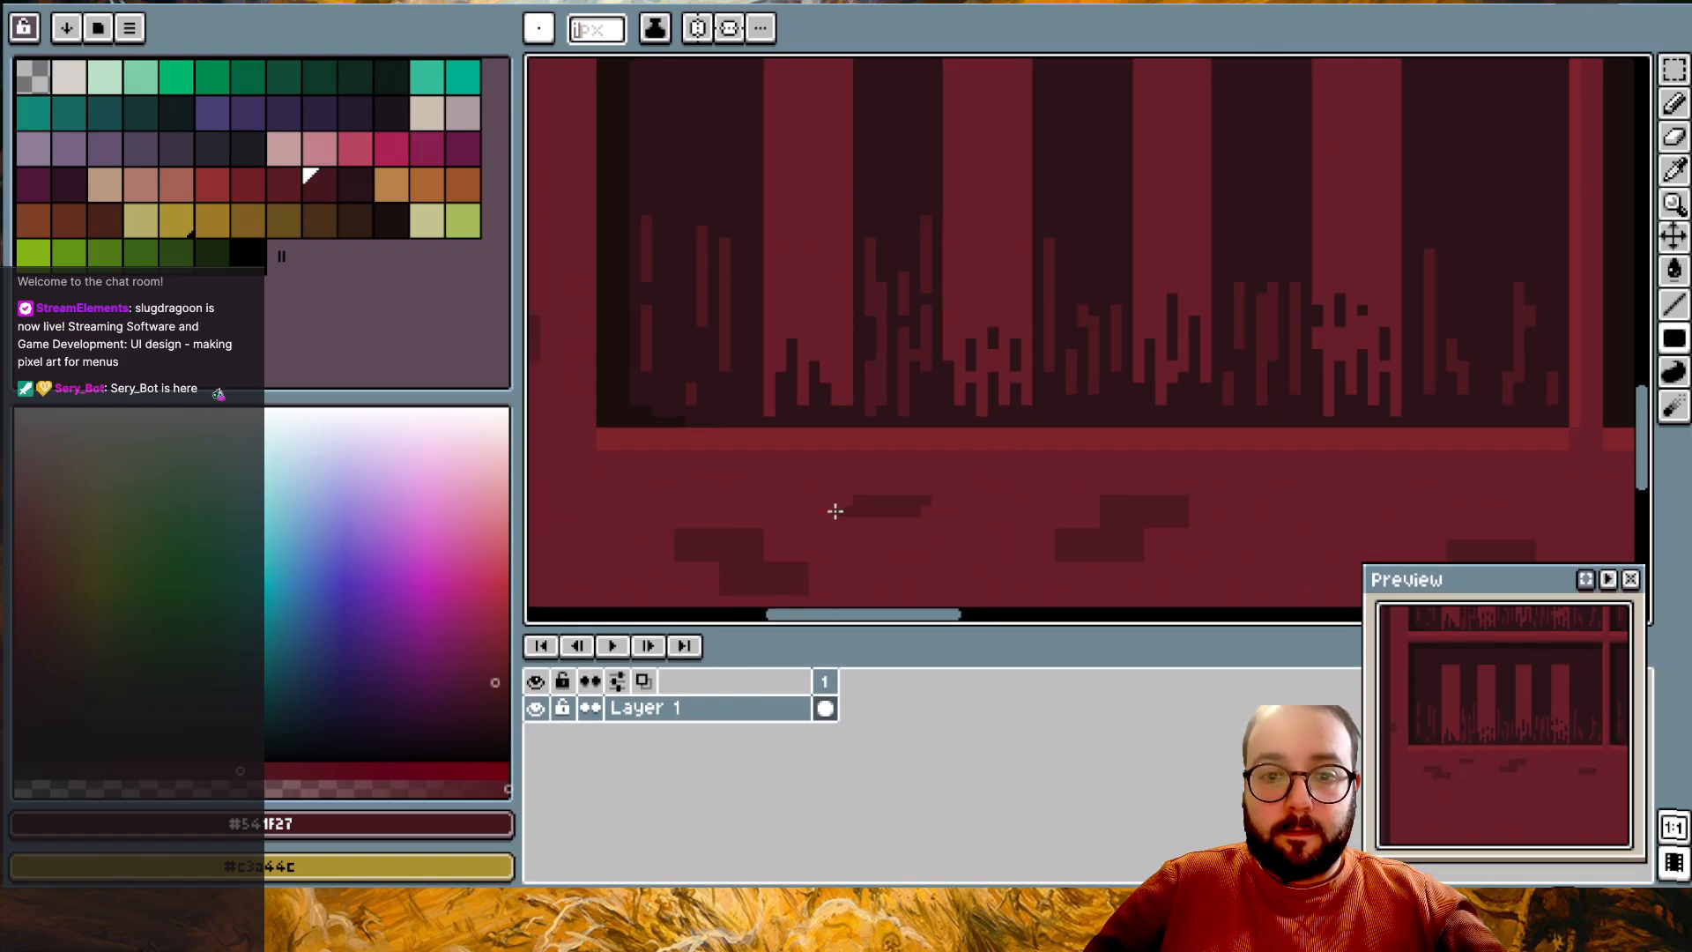
key(ctrl+z)
key(ctrl+z)
- Extend the two dark brick clusters on the base below the first compartment with thin, offset #541F27 lines
middle_drag(764, 552, 777, 491)
drag(767, 475, 659, 471)
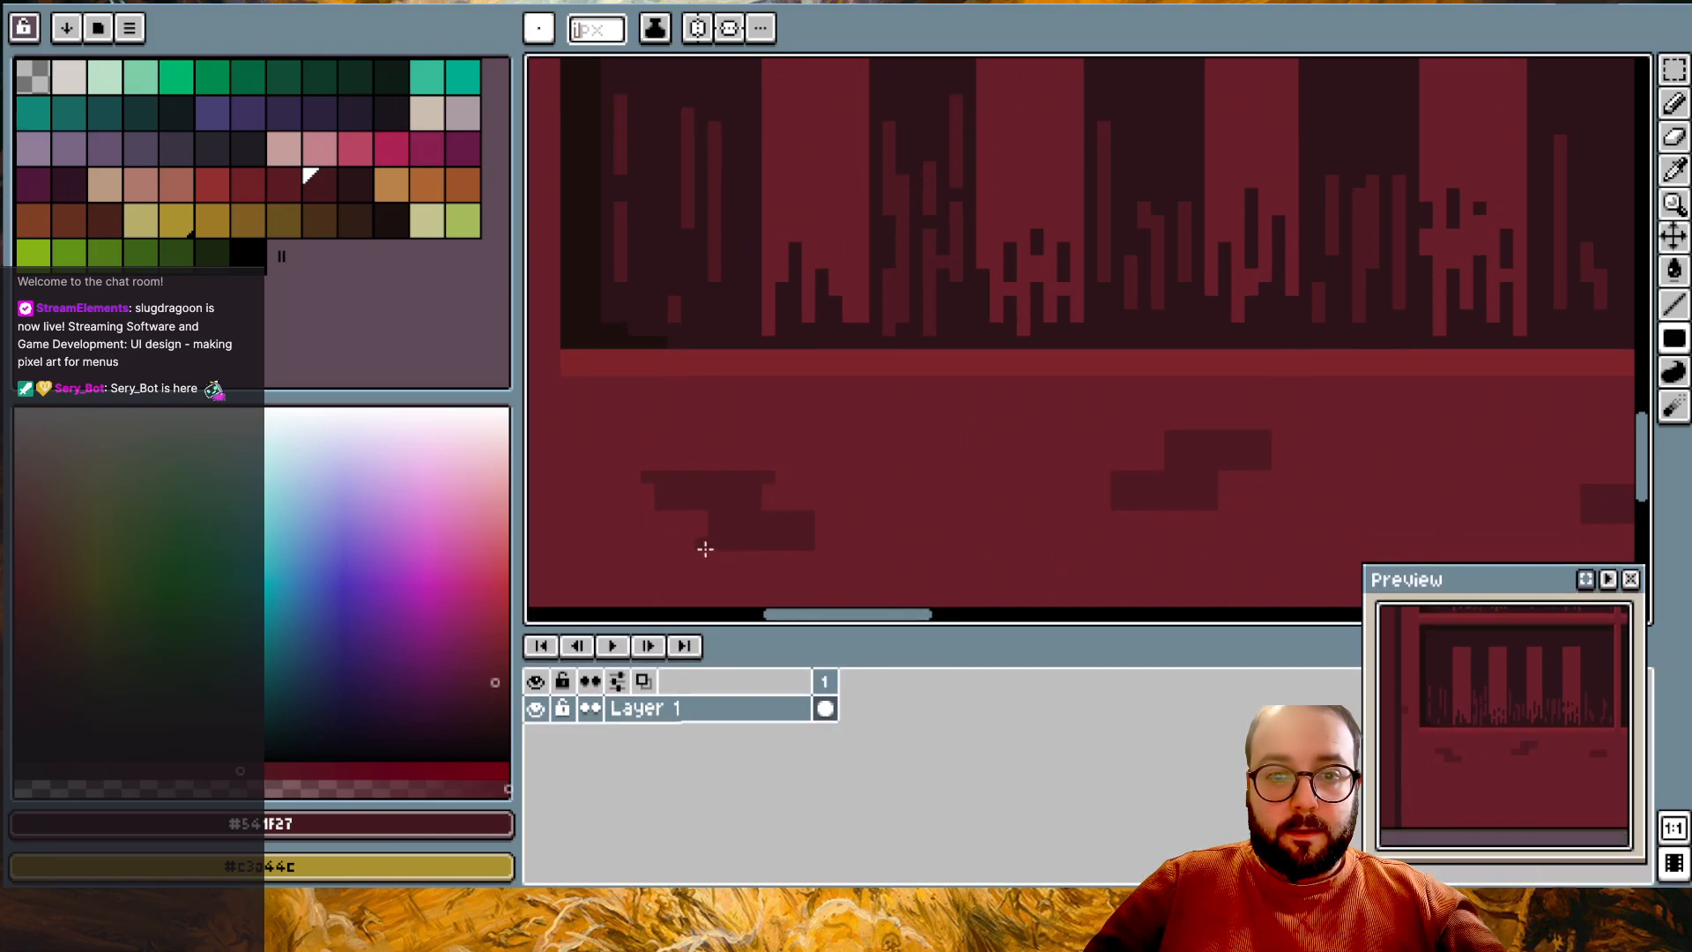
drag(705, 541, 817, 543)
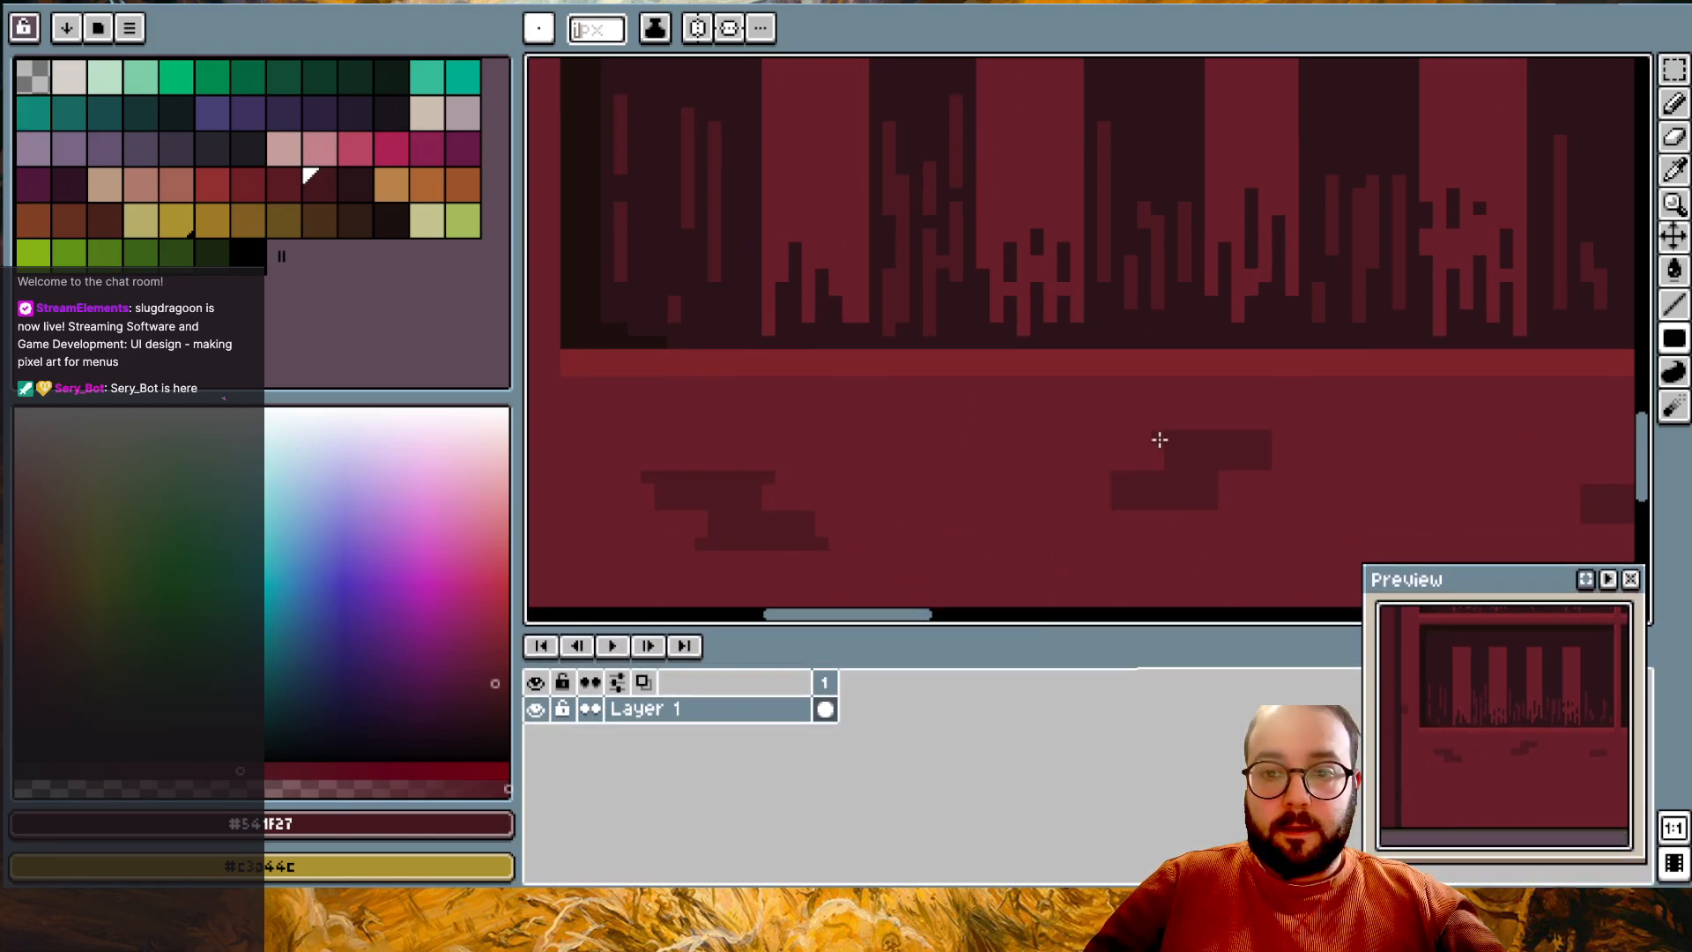
drag(1142, 437, 1168, 438)
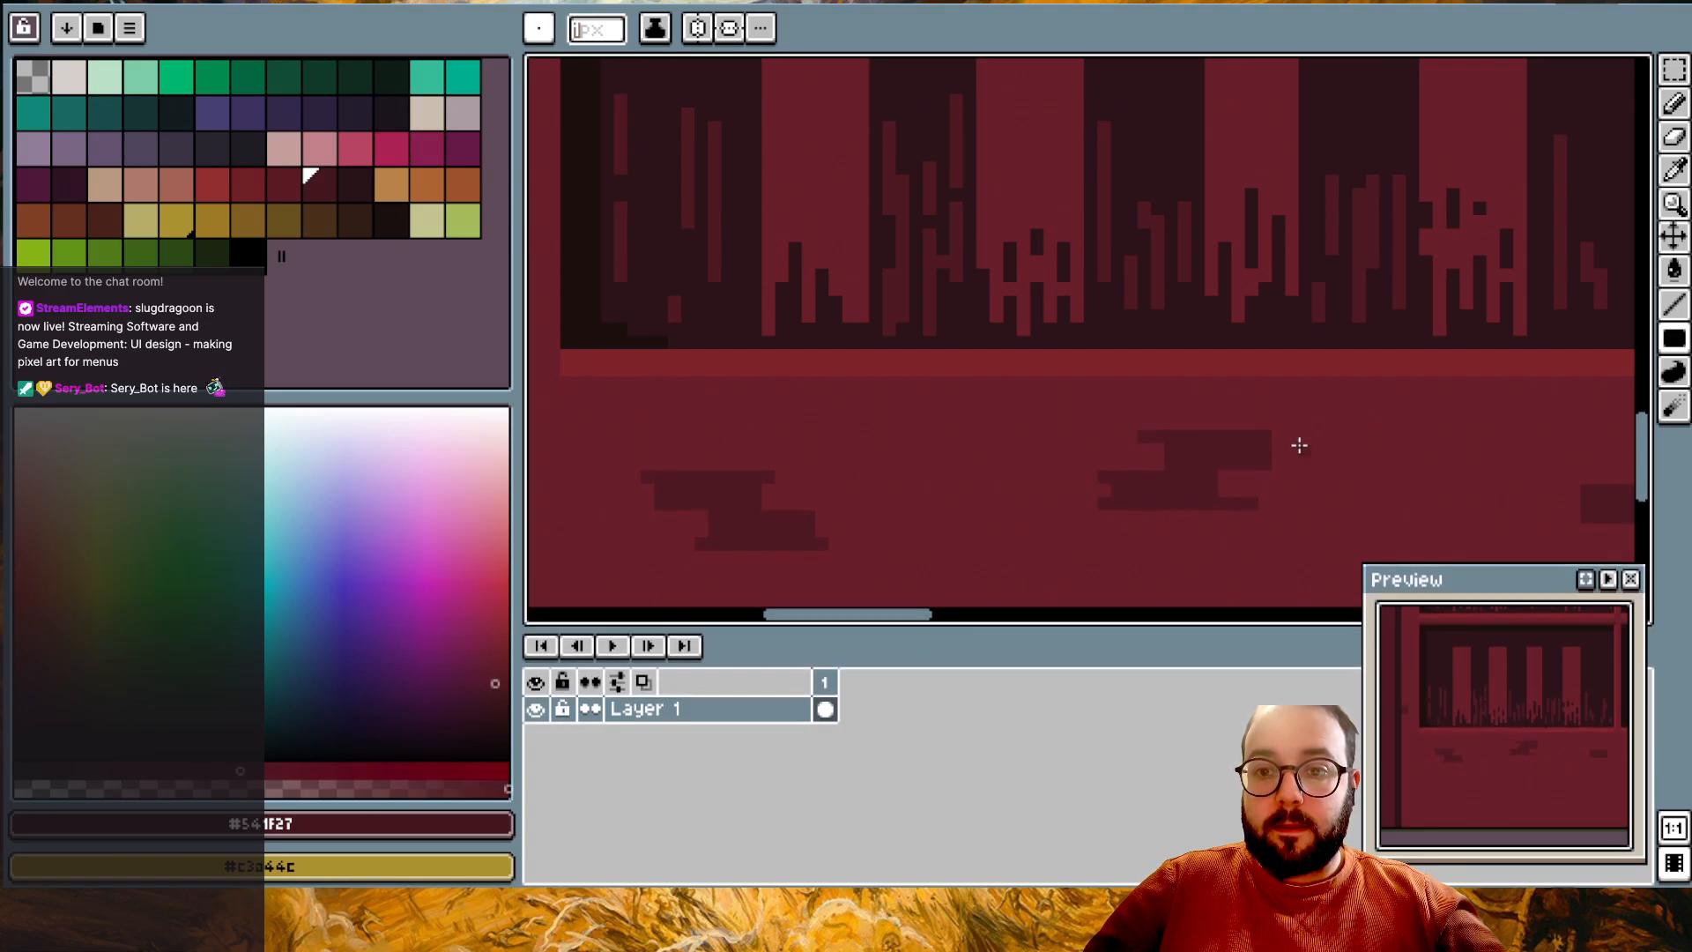
- Add small #541F27 extensions to the brick marks along the left post beside the tower
scroll(1314, 464, down, 2)
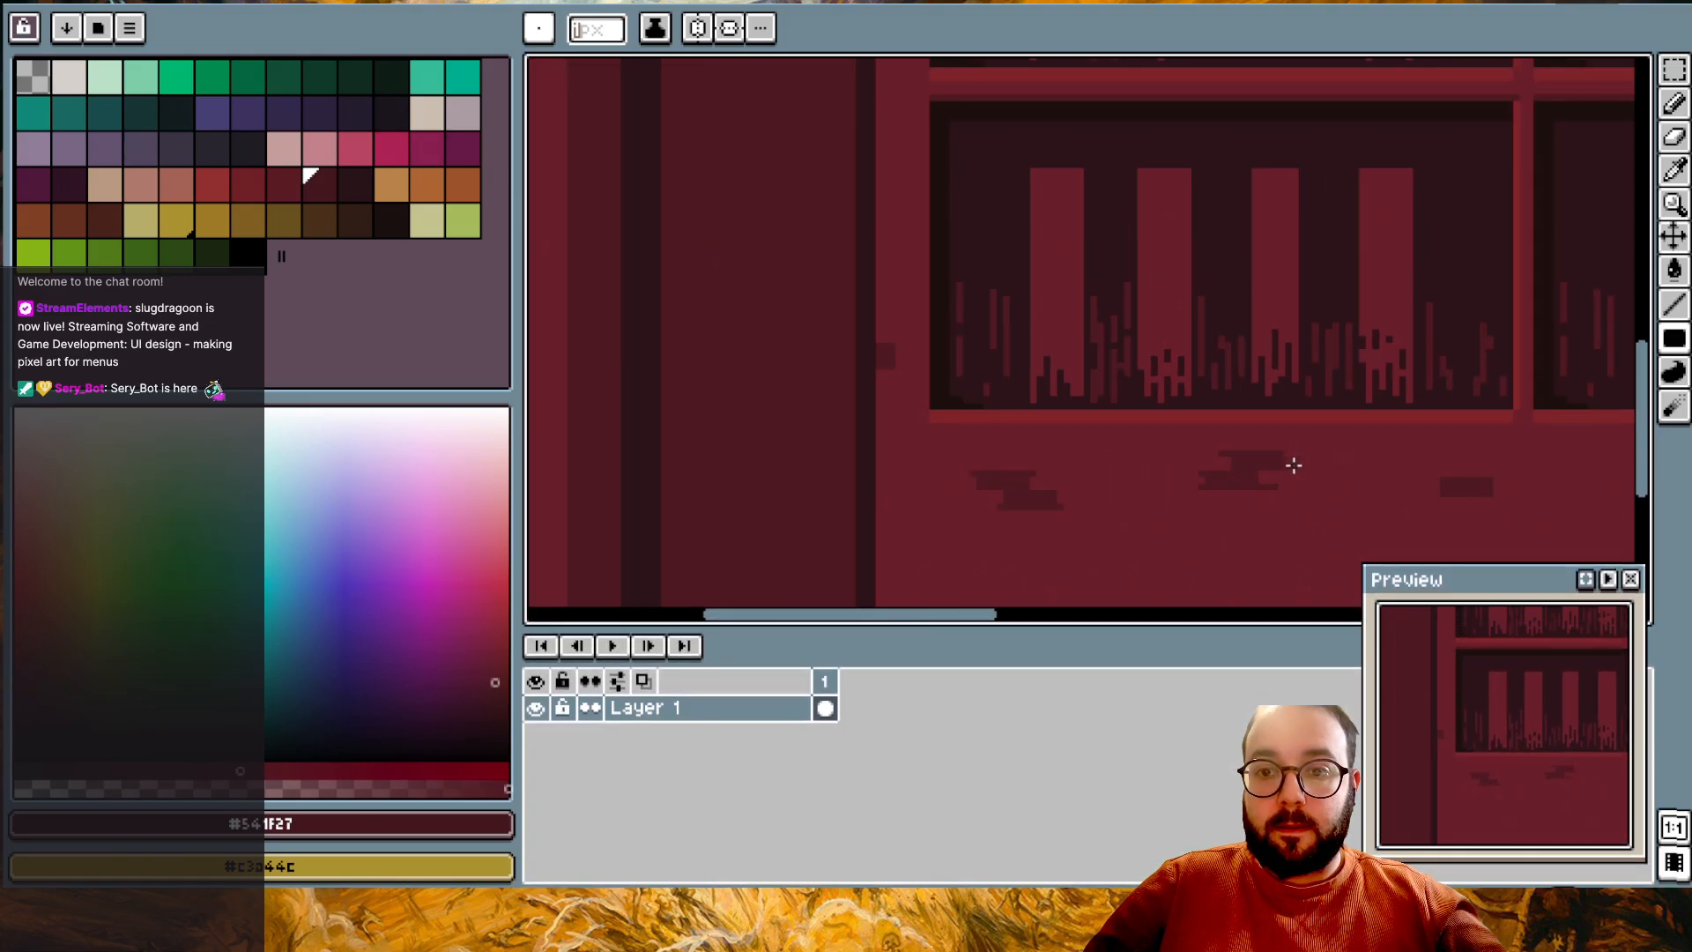
scroll(906, 333, up, 2)
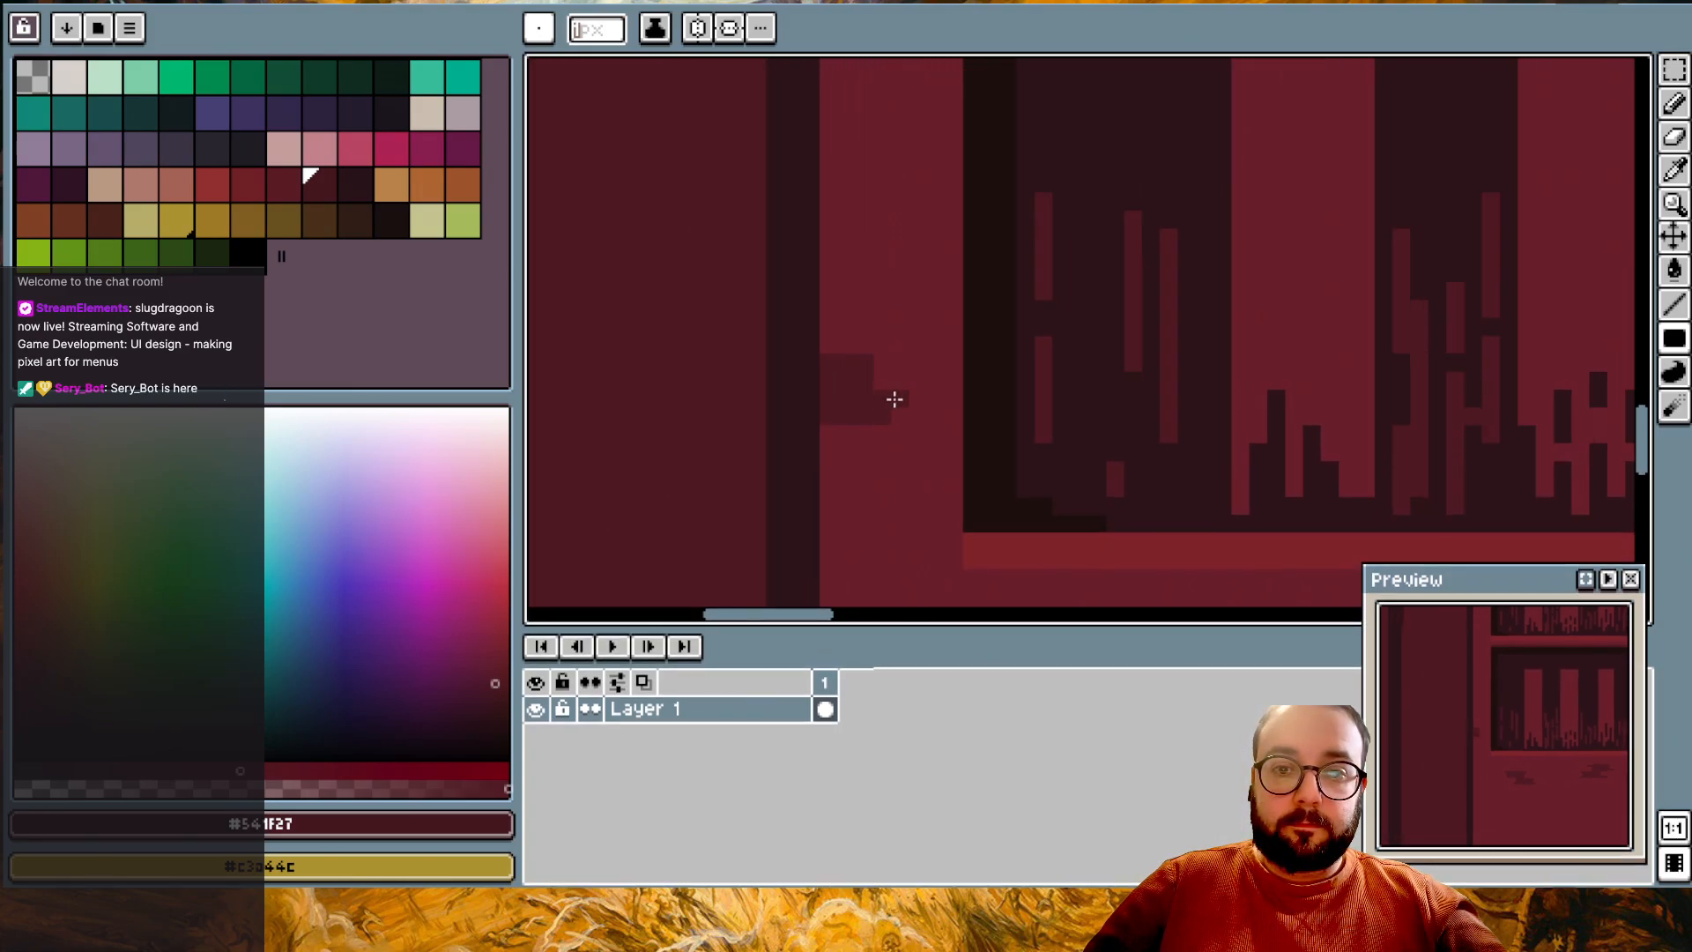
scroll(914, 279, up, 5)
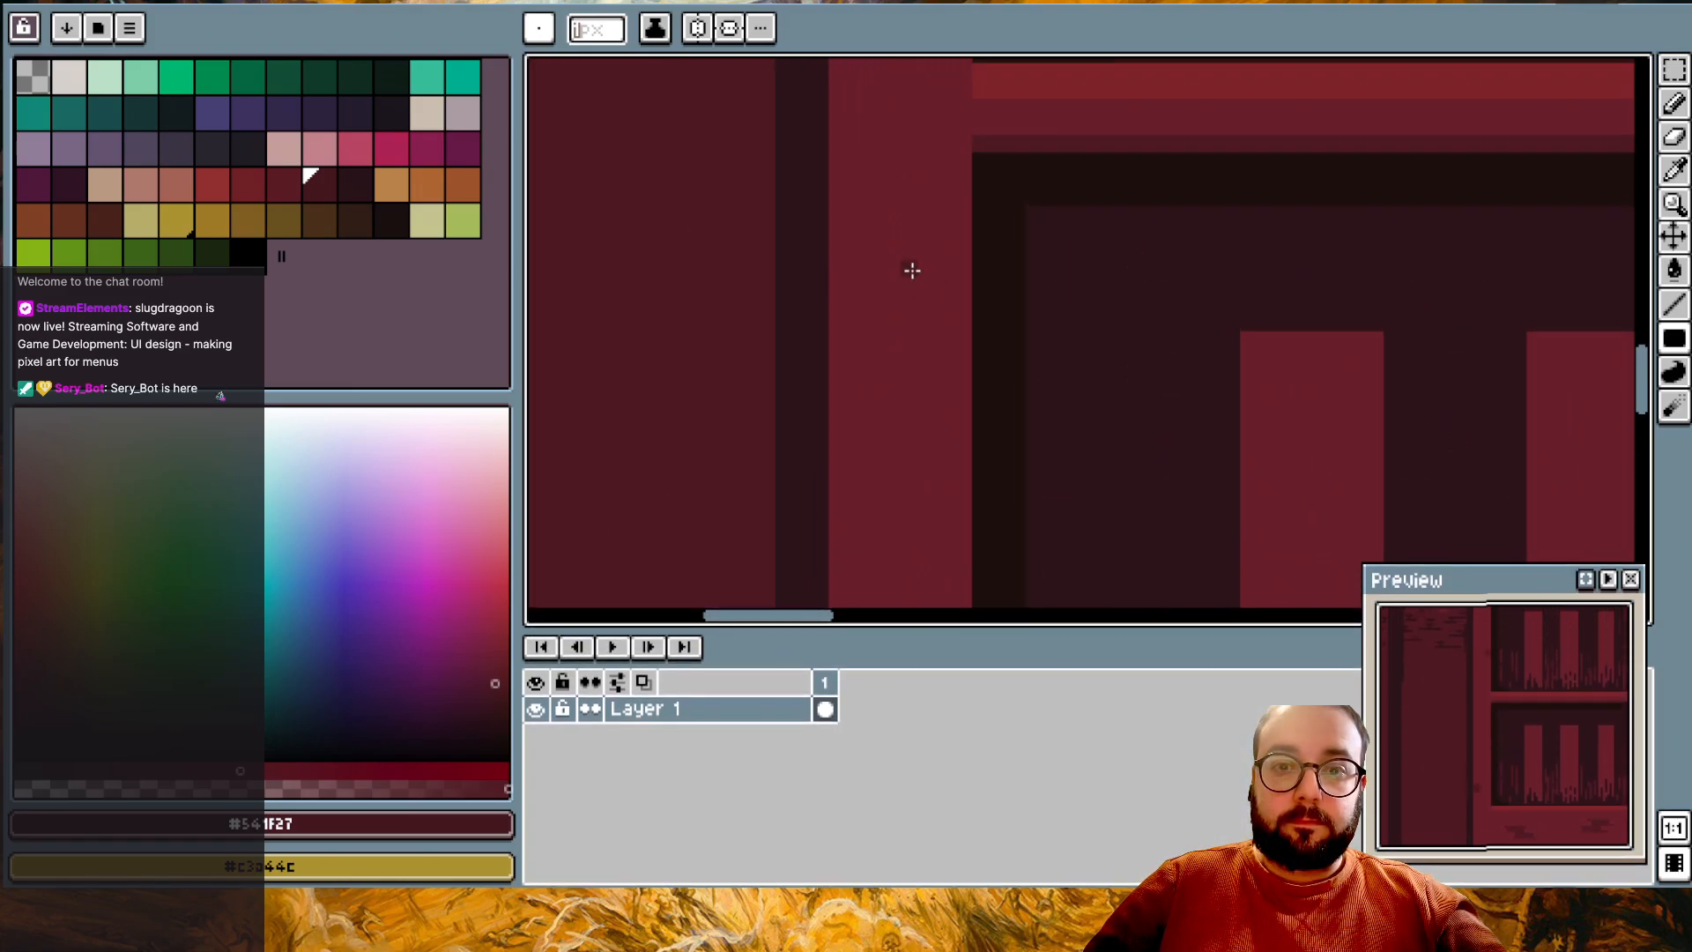
scroll(915, 309, up, 3)
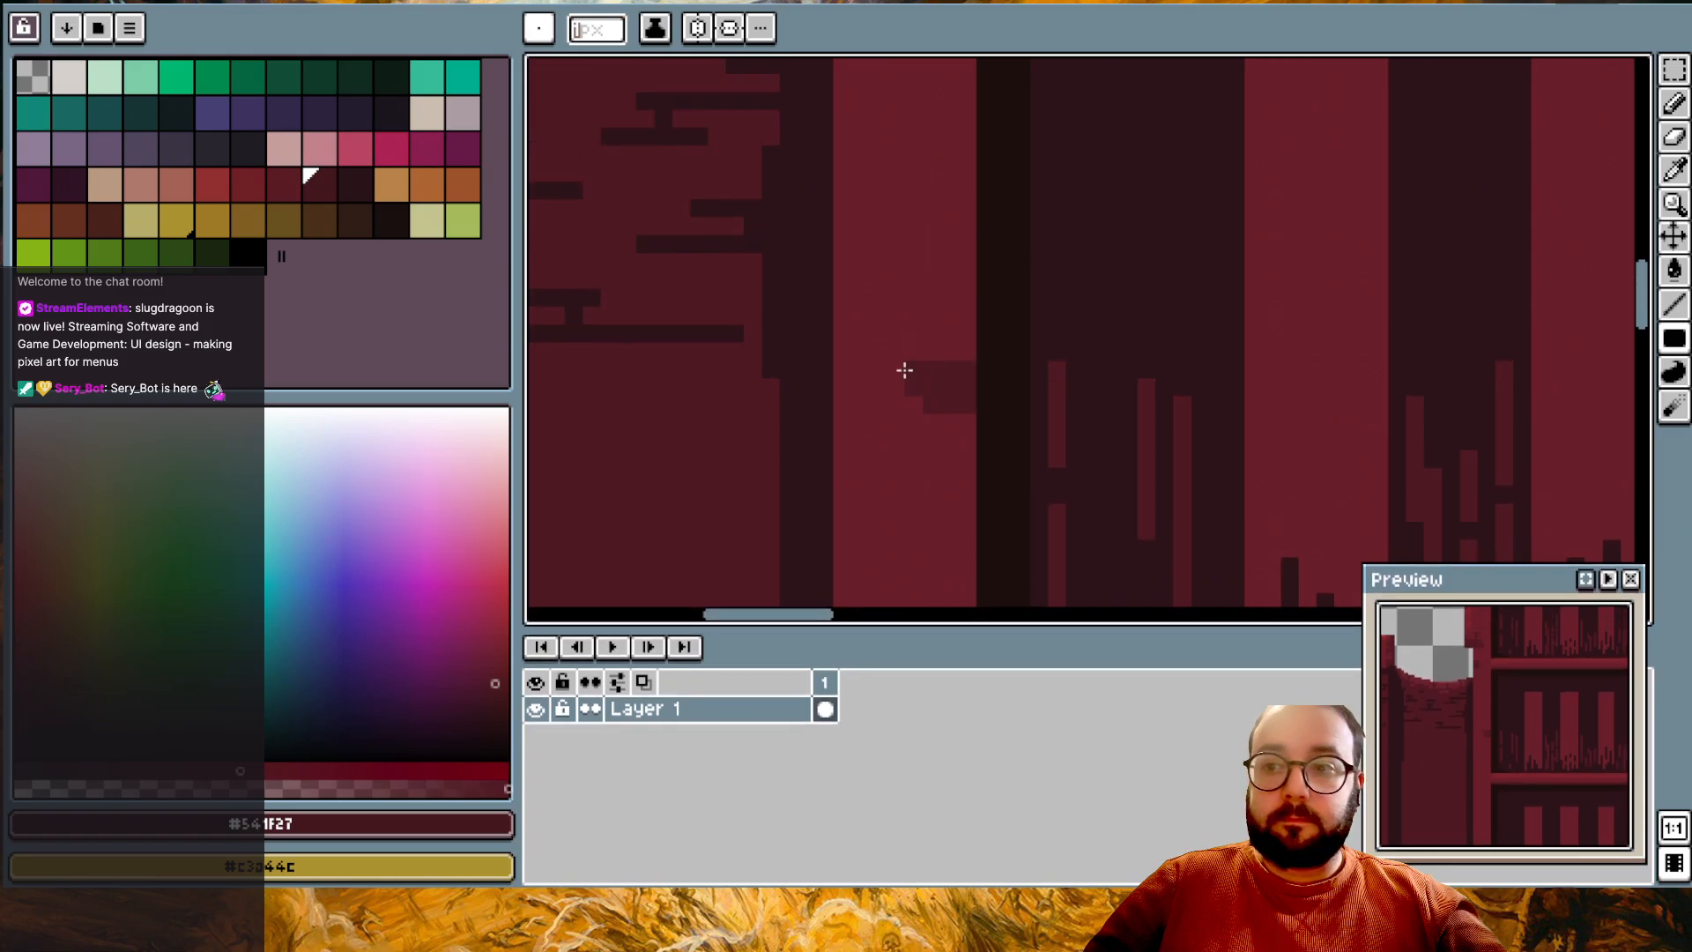
scroll(906, 381, up, 5)
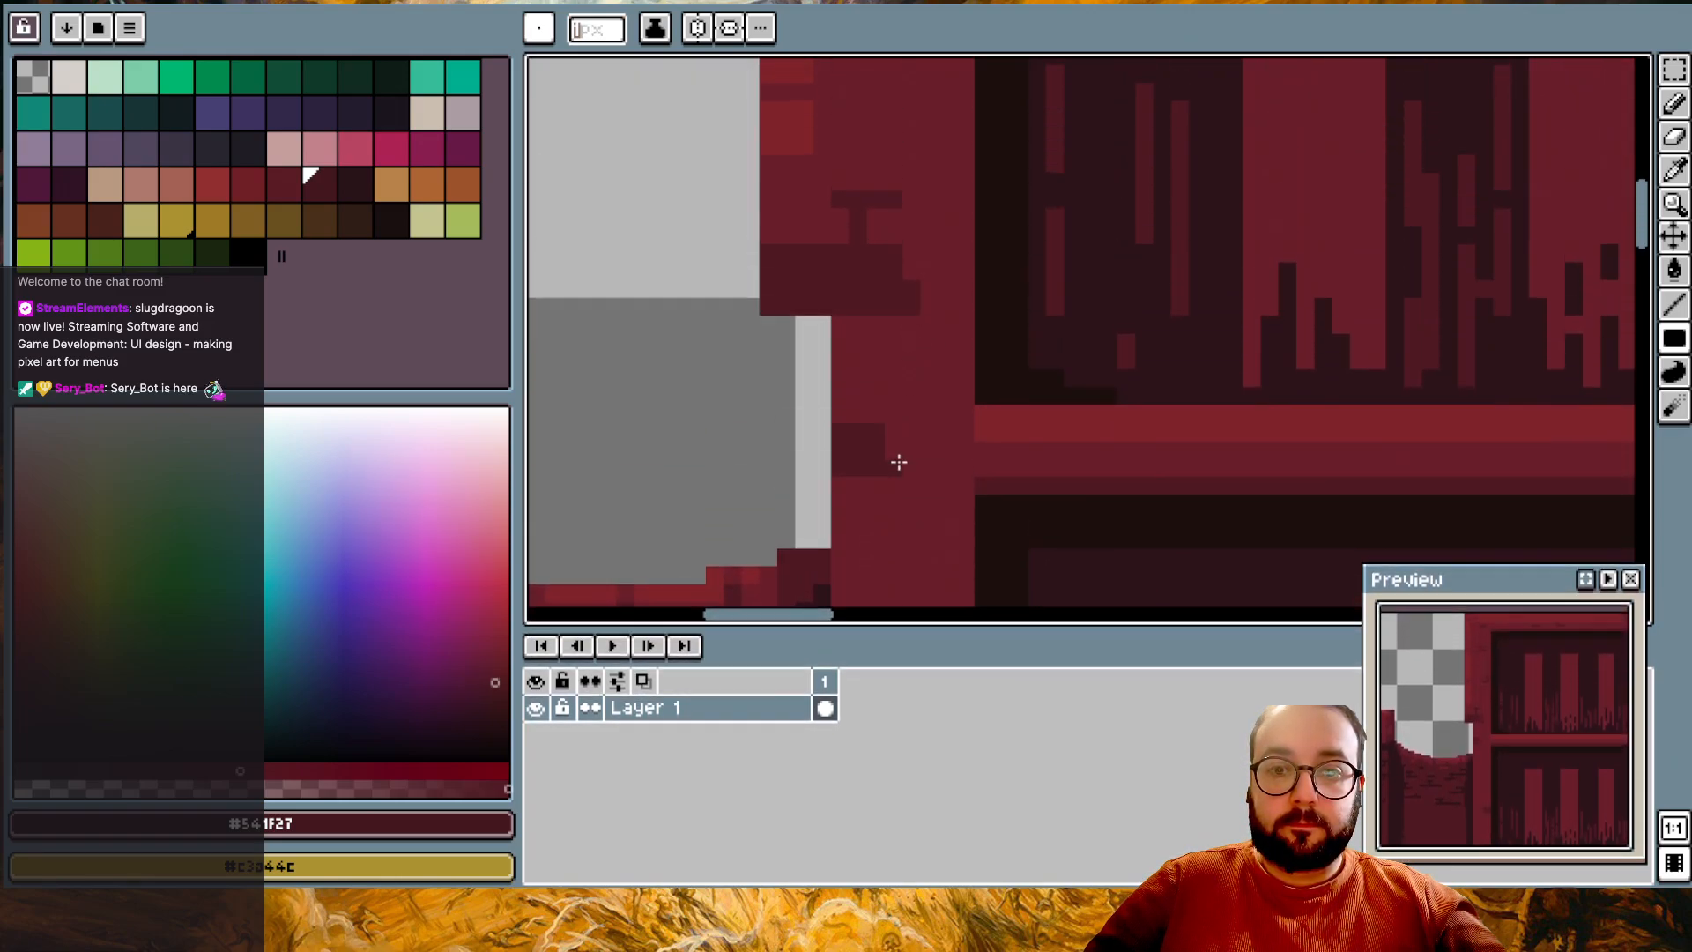
scroll(961, 501, down, 3)
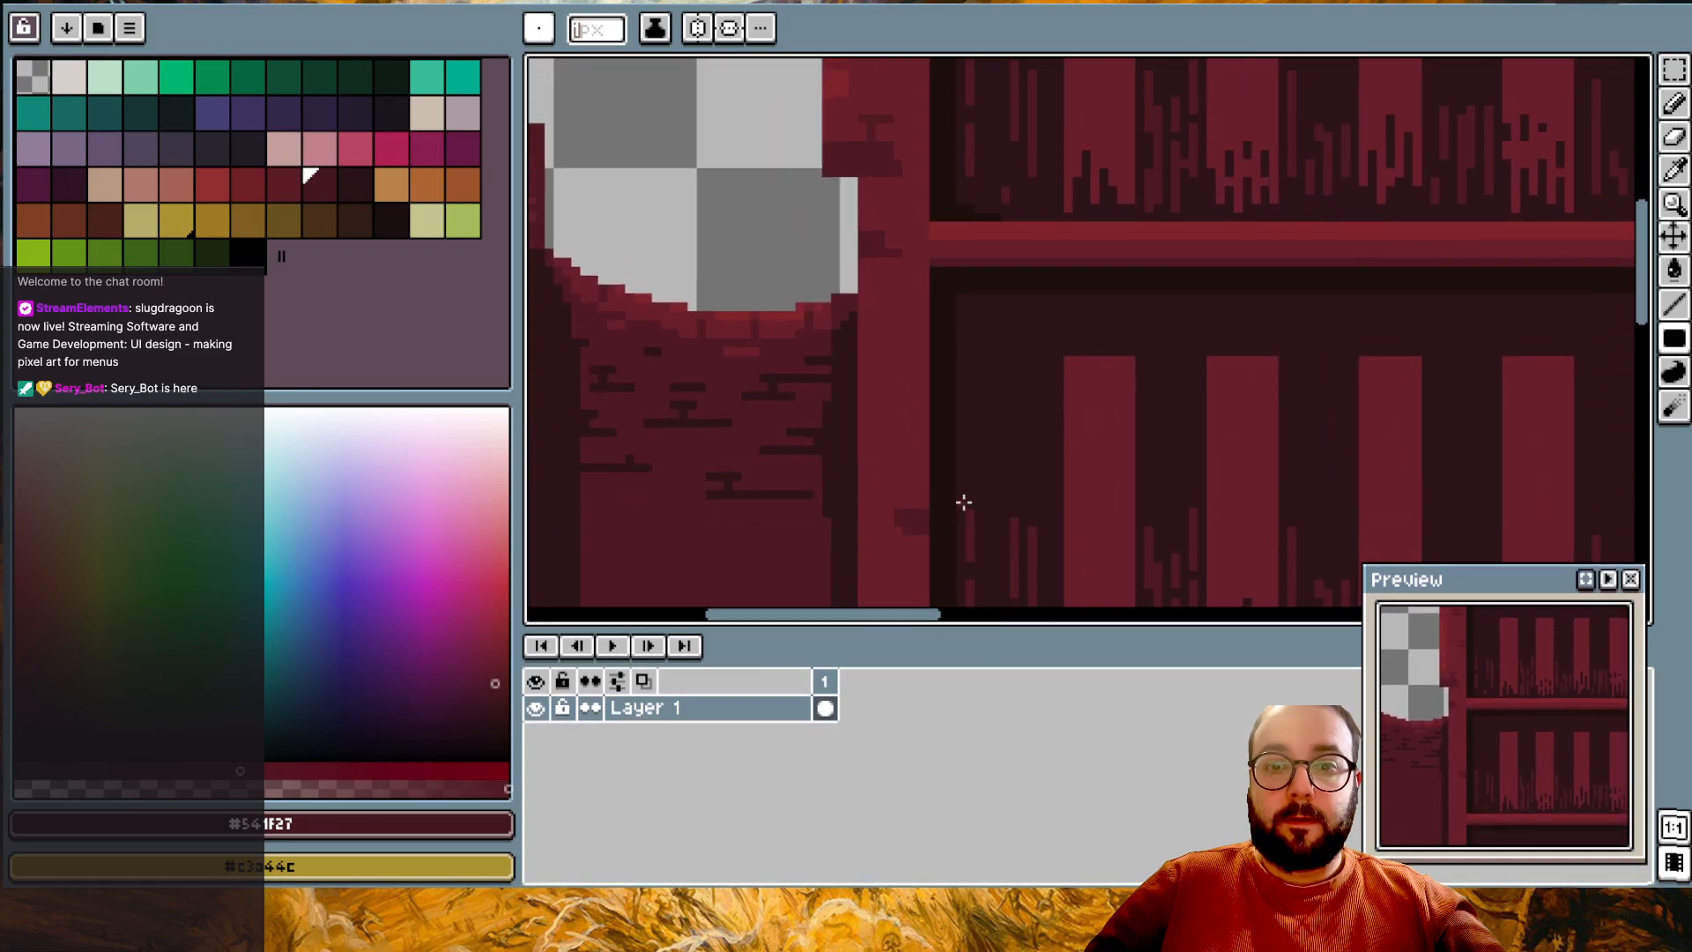
scroll(964, 502, down, 3)
scroll(963, 491, up, 3)
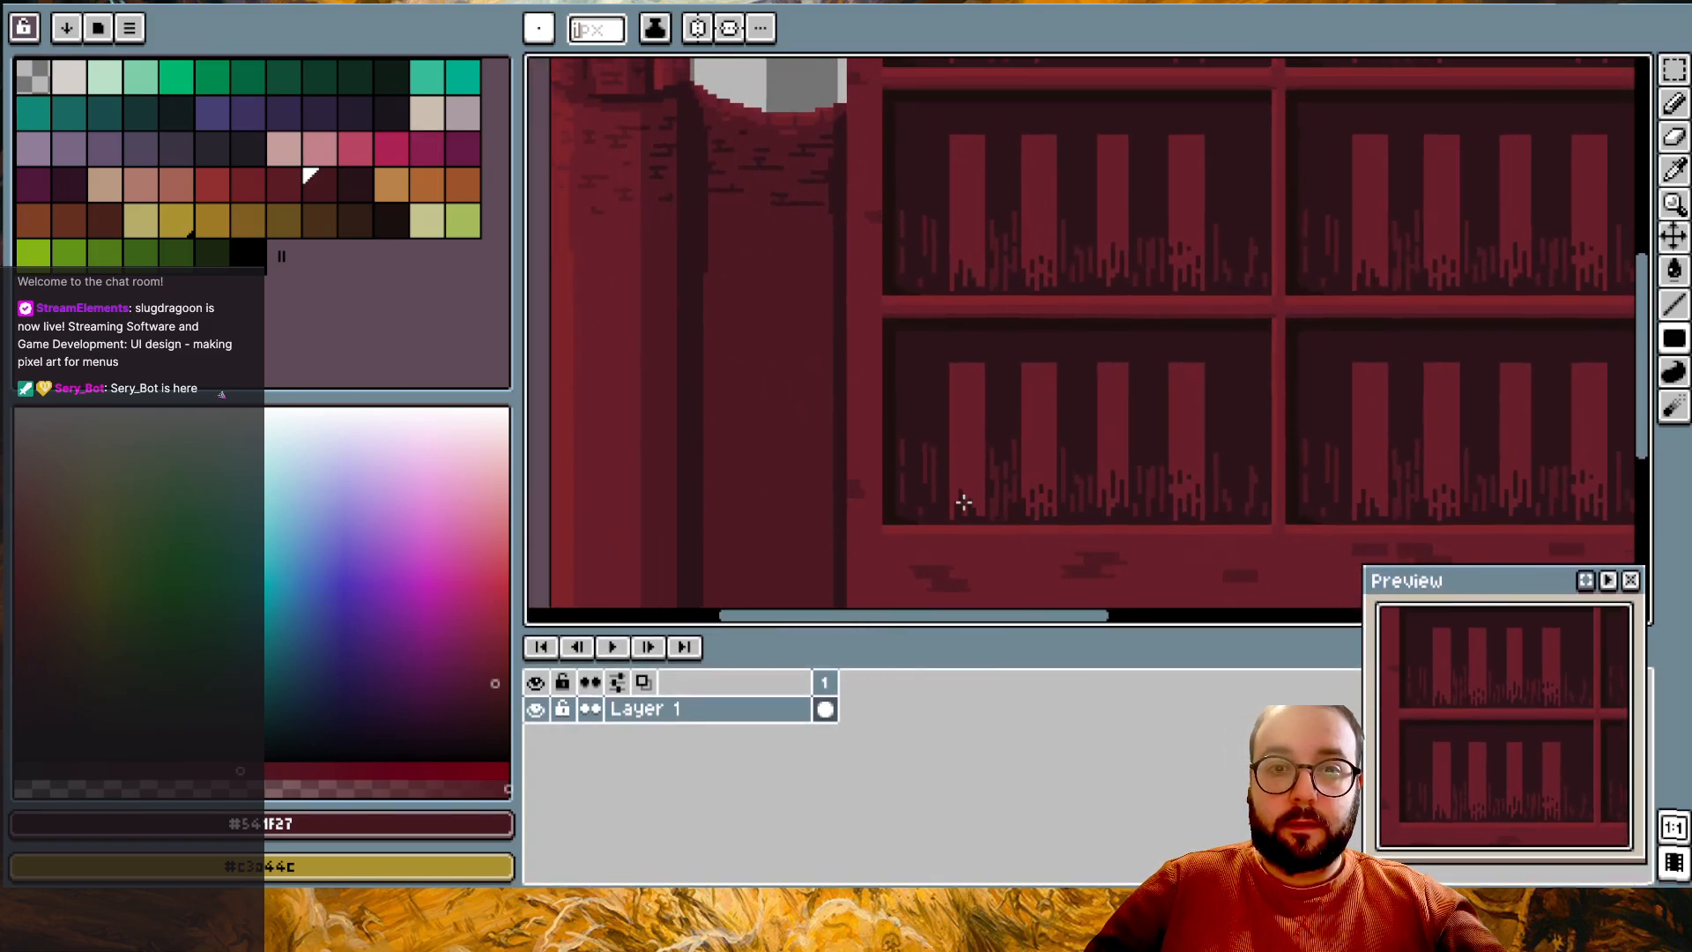
scroll(937, 266, up, 2)
scroll(916, 257, down, 2)
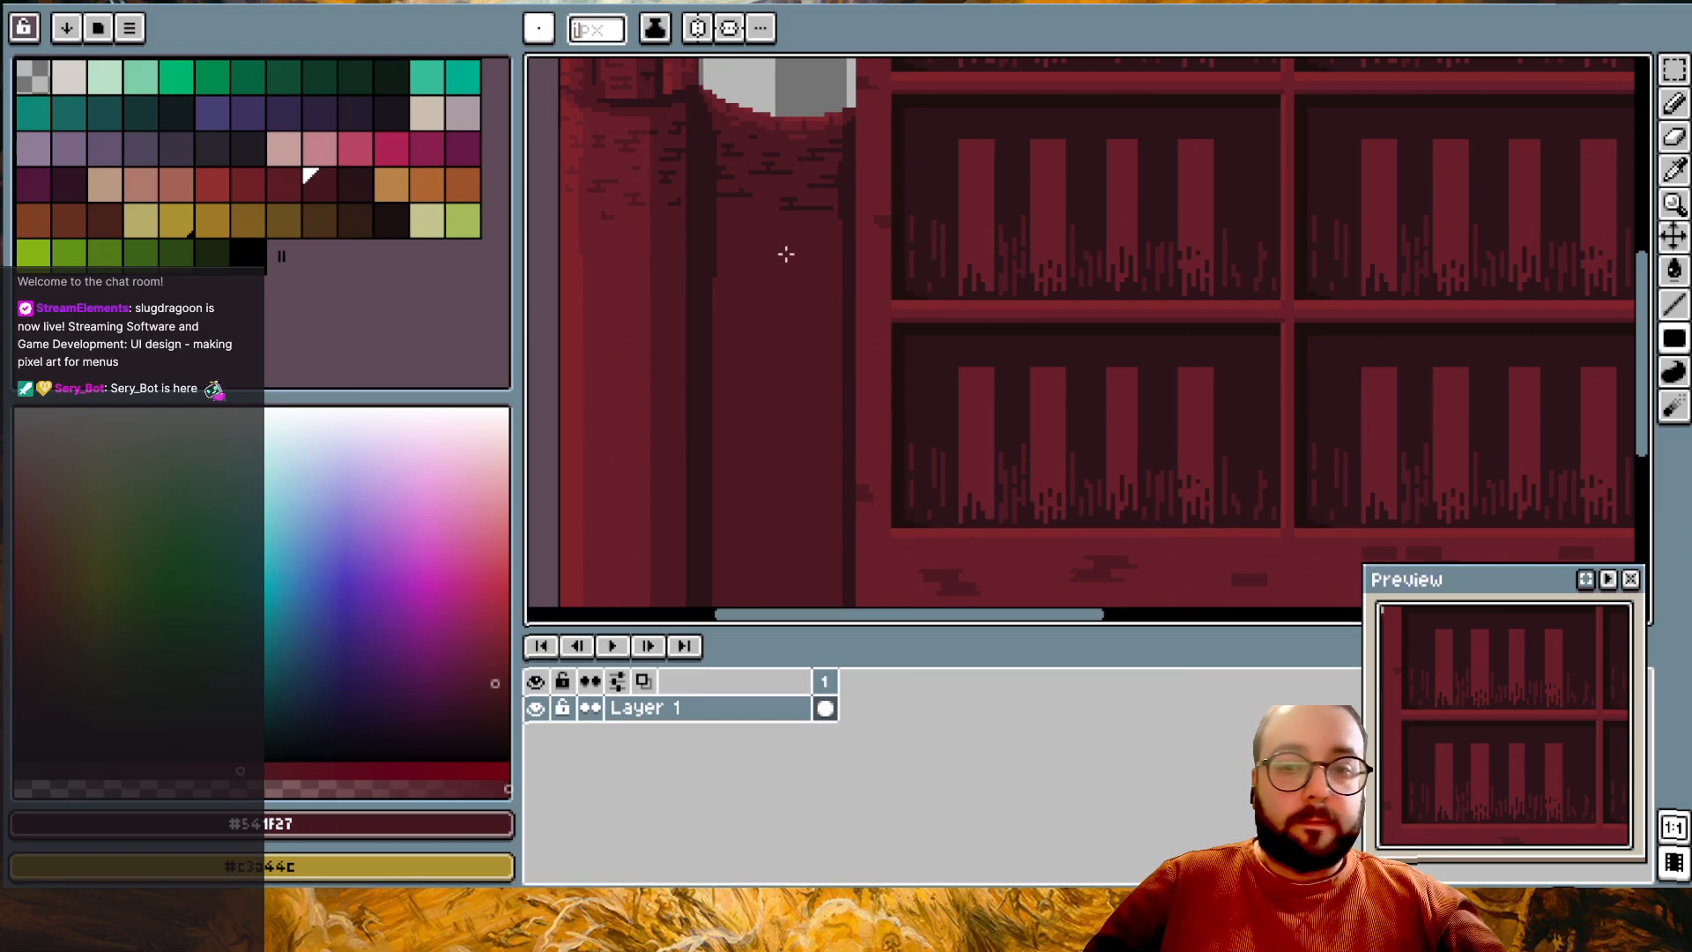
- Extend the brick marks on the base near the first divider, below the second compartment and under the second divider with thin #541F27 lines
scroll(1190, 503, up, 4)
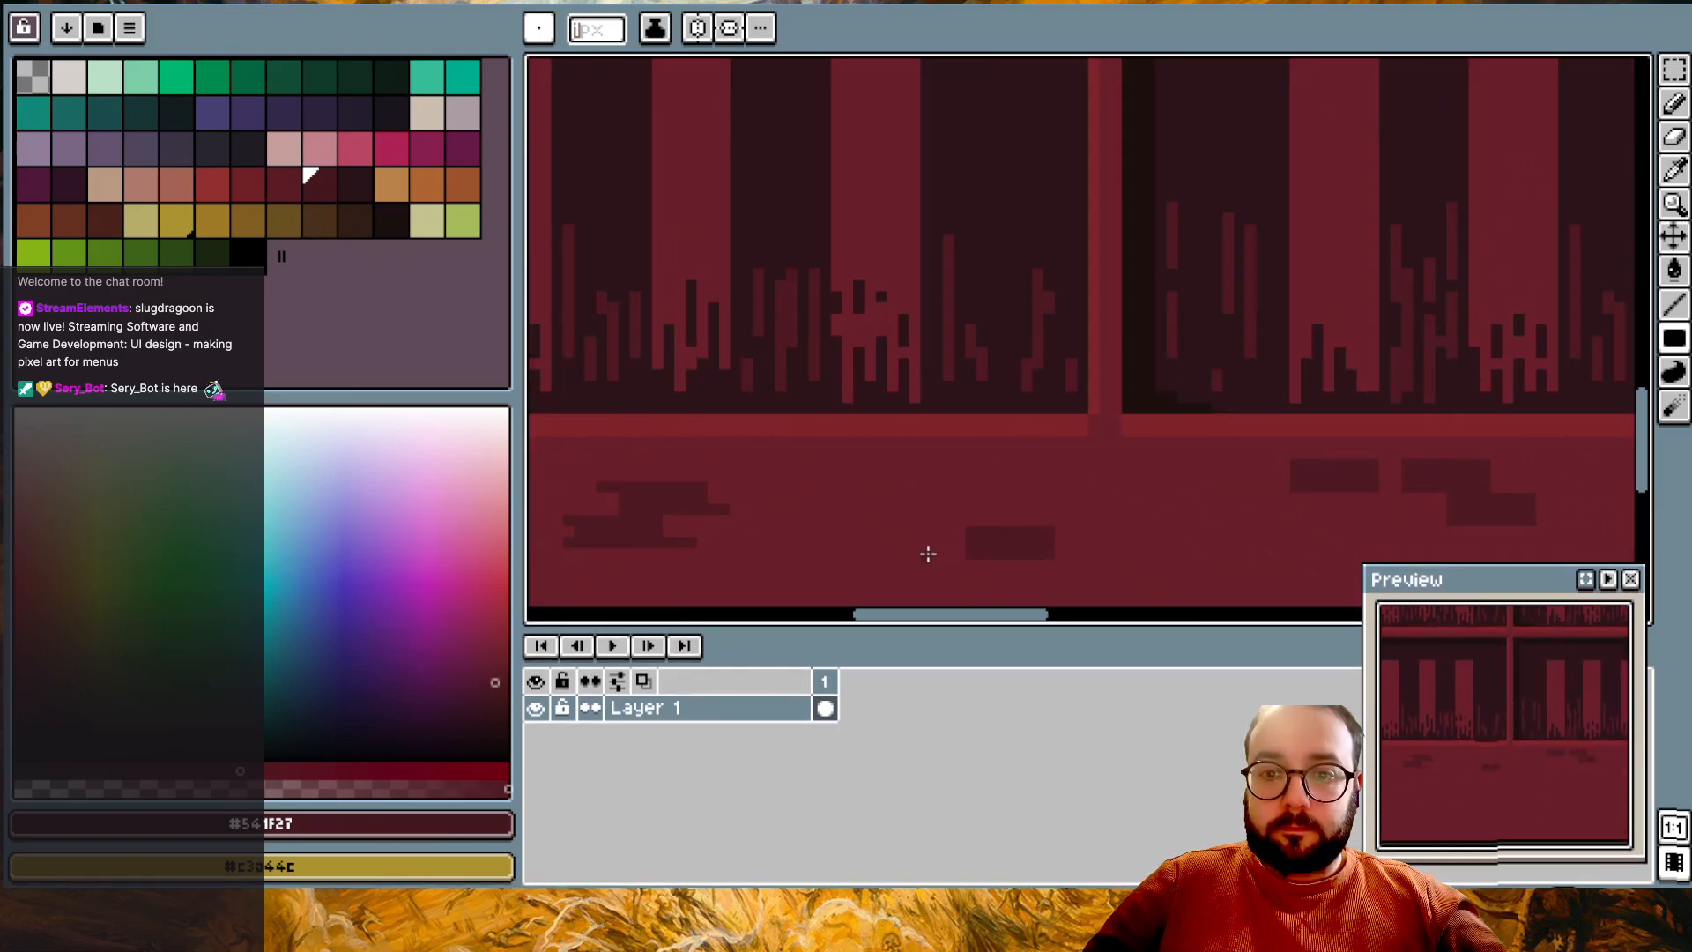
shift+scroll(1093, 511, right, 3)
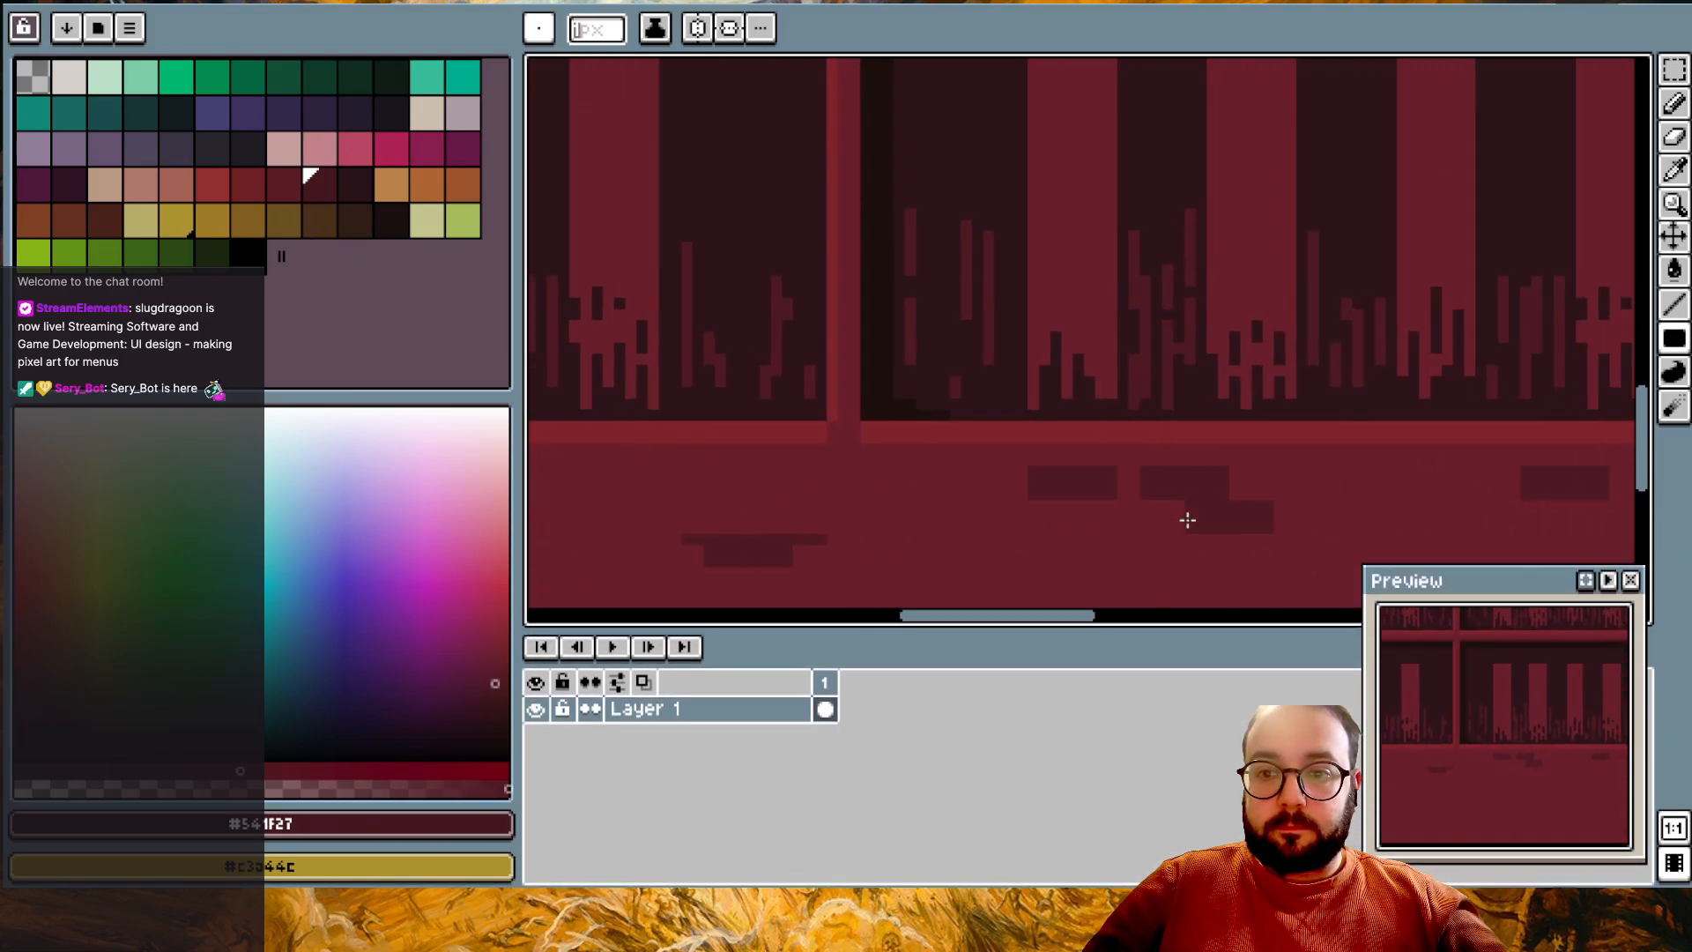
click(1238, 506)
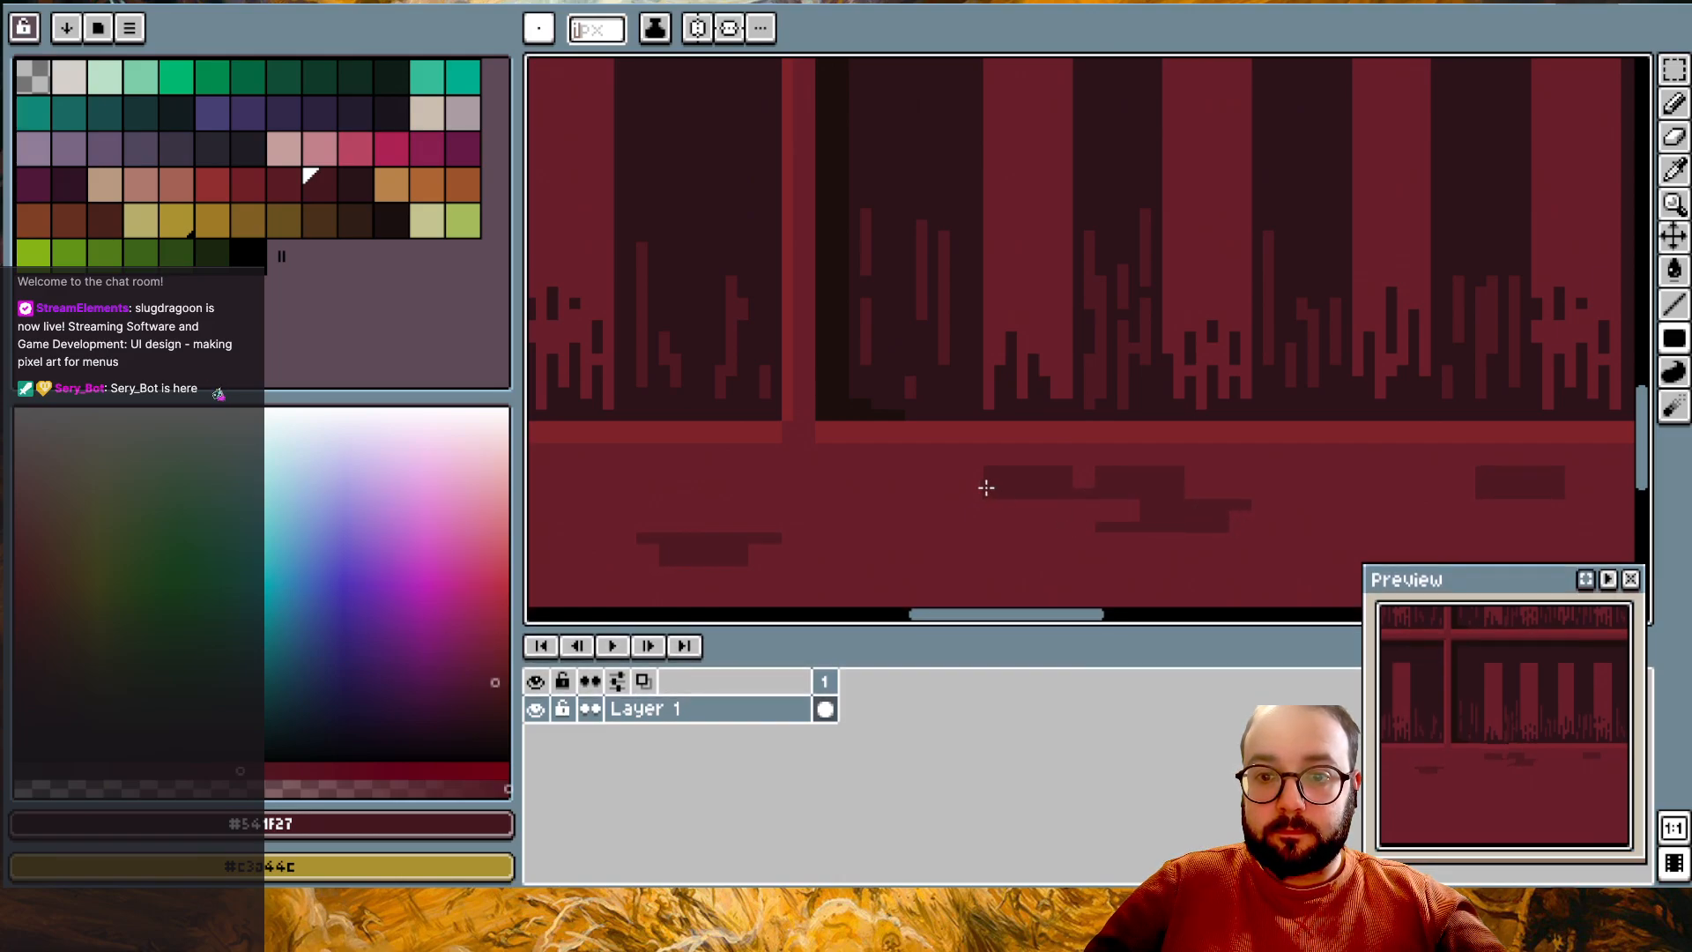
shift+scroll(1145, 506, right, 5)
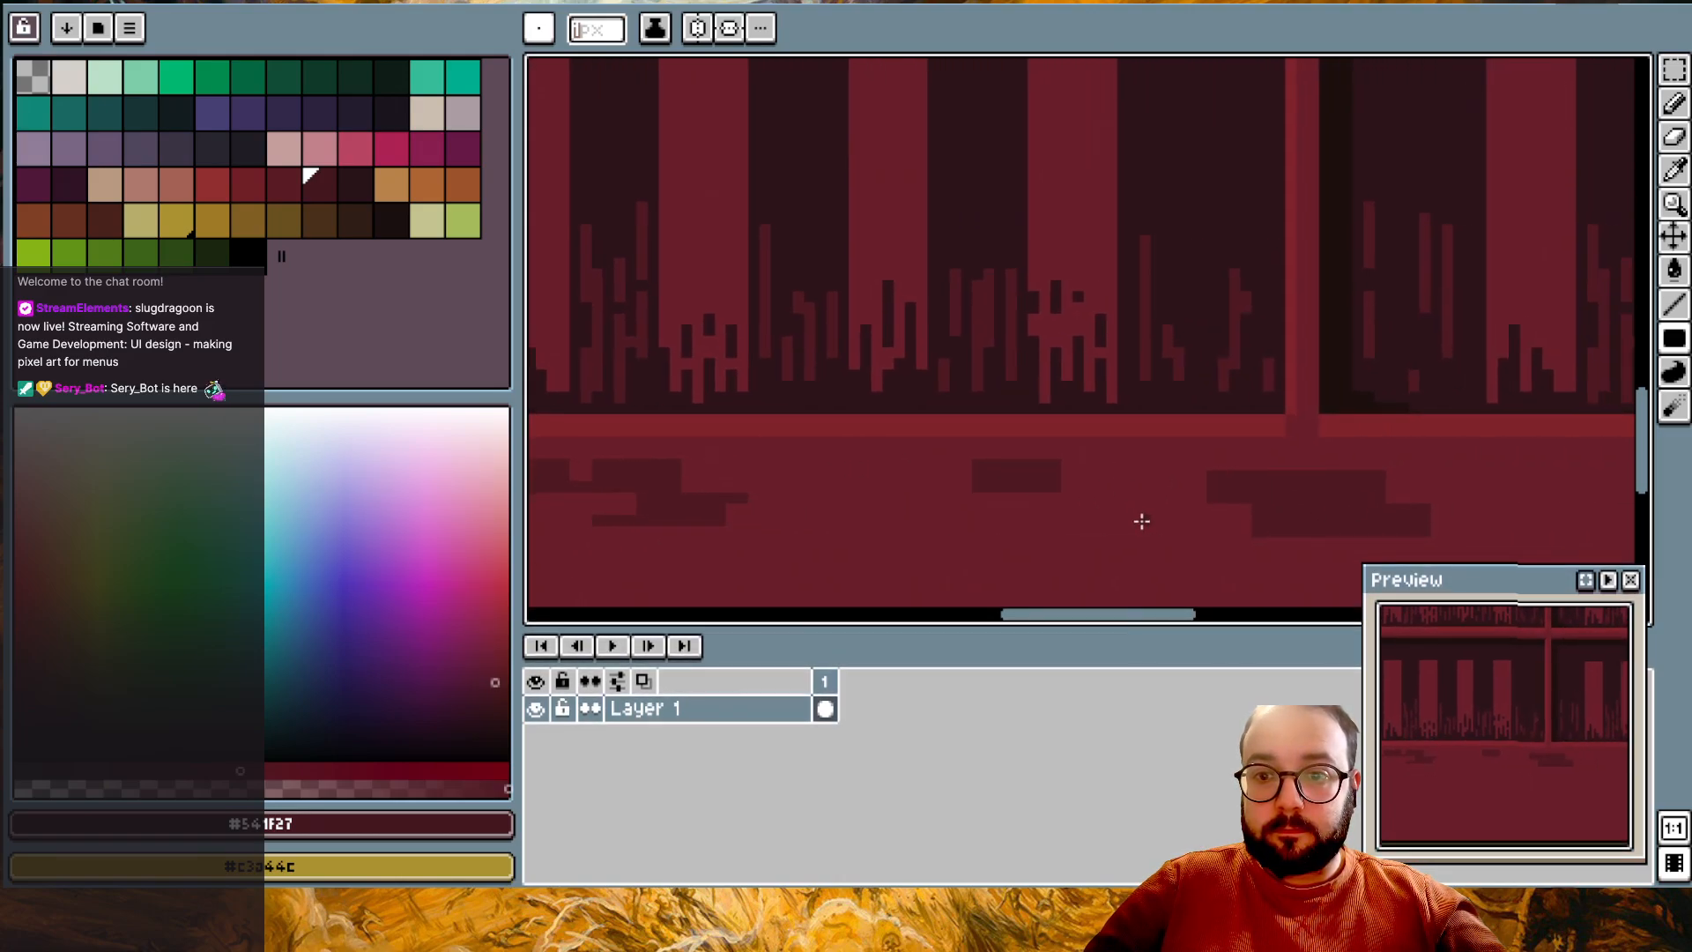
drag(1204, 500, 1180, 499)
drag(1430, 530, 1448, 530)
drag(1390, 476, 1455, 476)
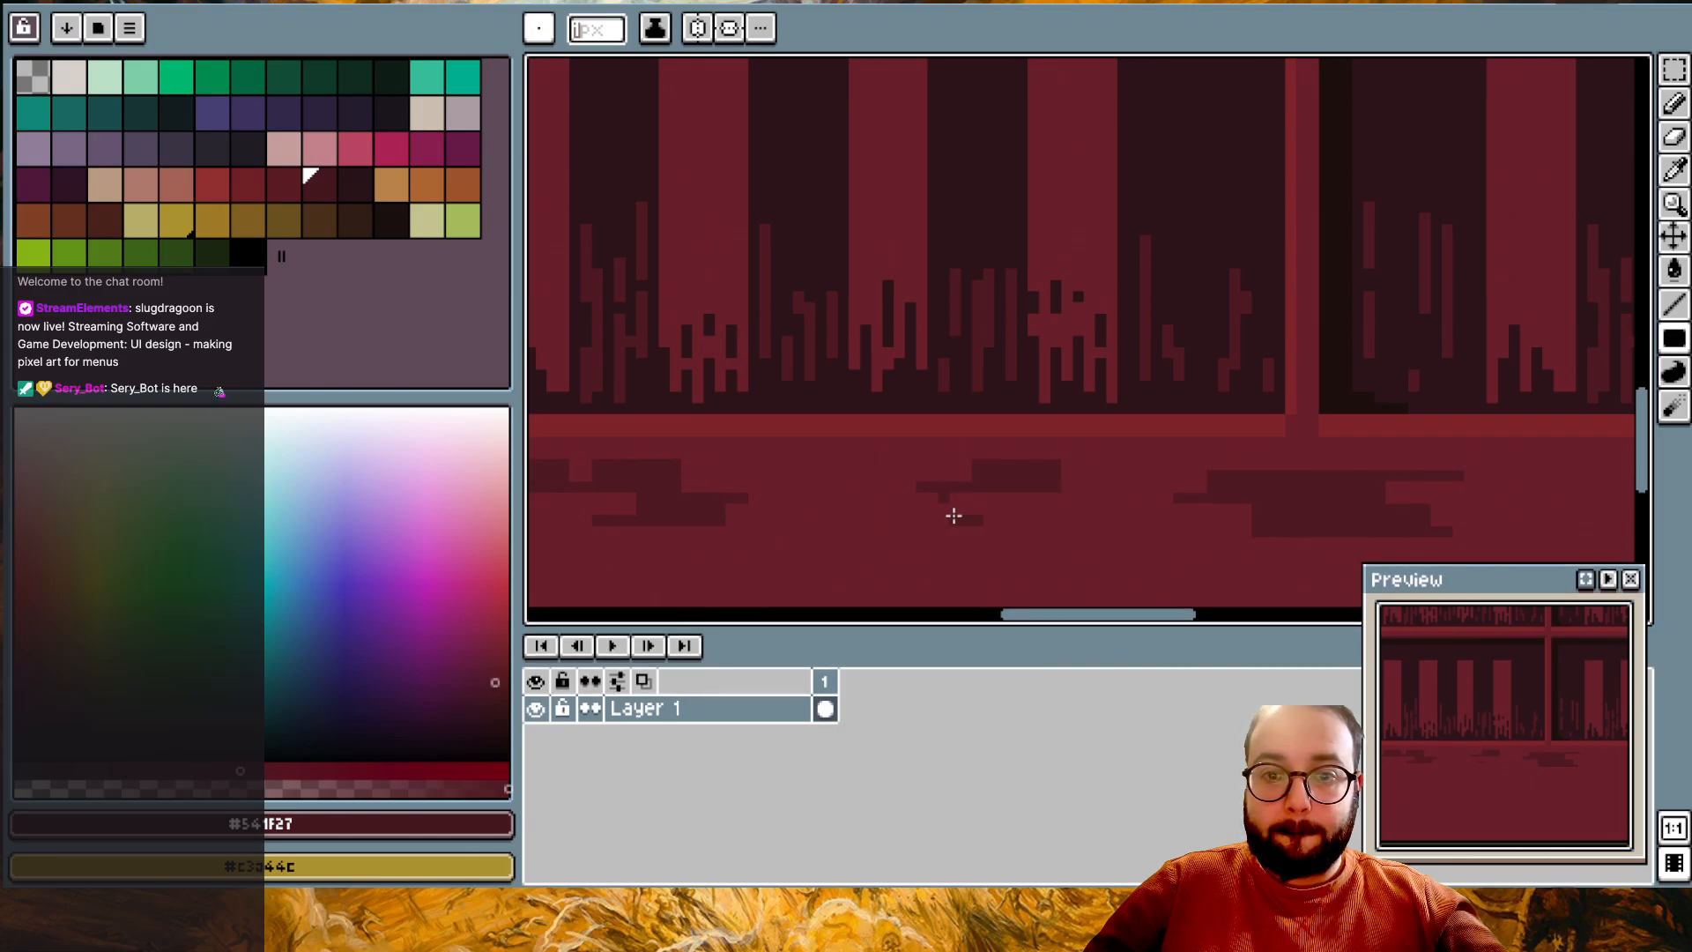
- Move the brick cluster beneath the second divider to under the third compartment, and fill the gap left behind with #702930
scroll(1059, 566, down, 2)
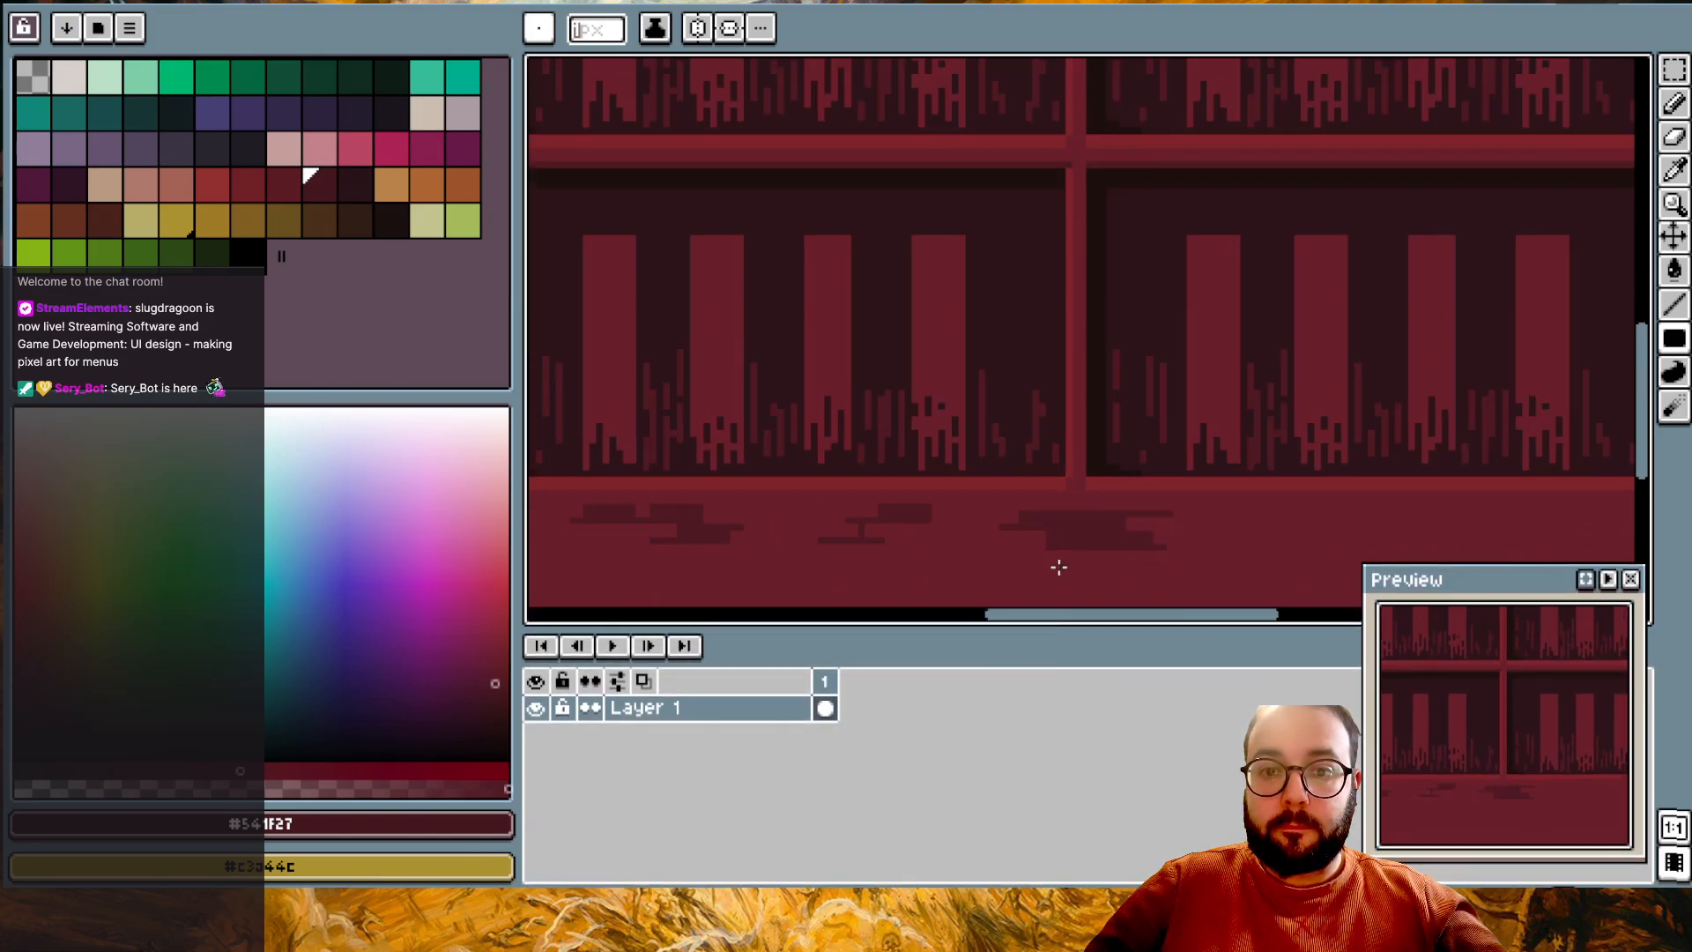
scroll(1058, 567, right, 13)
scroll(1058, 567, down, 3)
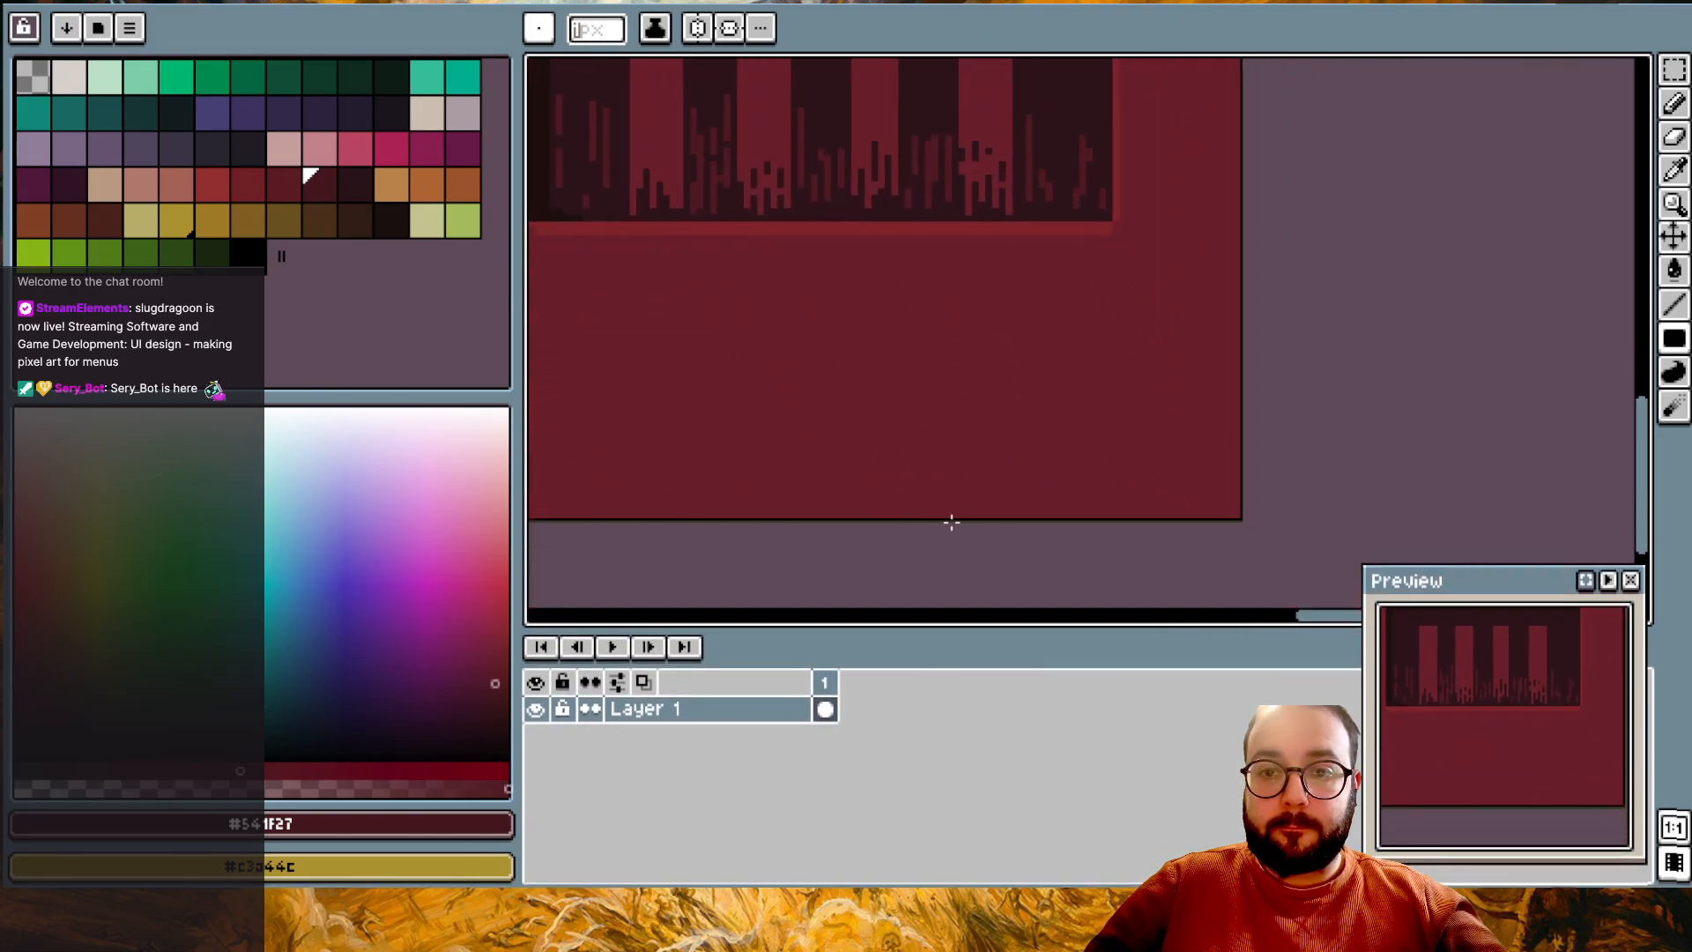
scroll(935, 534, down, 1)
scroll(935, 535, left, 6)
scroll(935, 534, up, 1)
scroll(935, 534, down, 1)
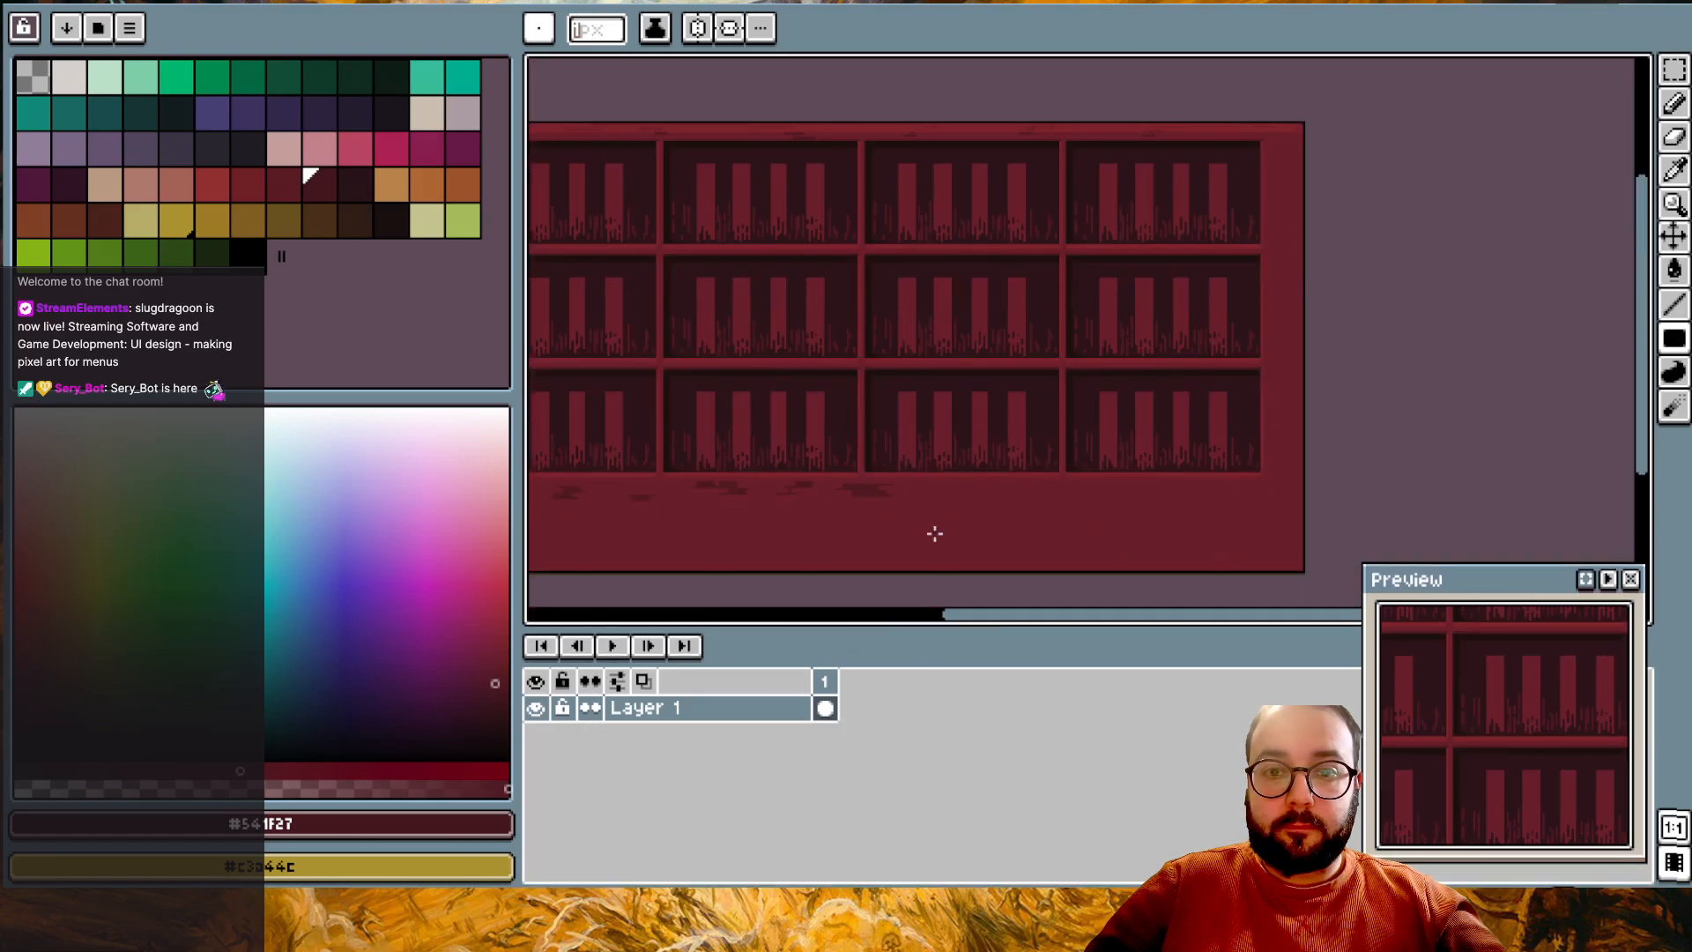
scroll(935, 534, up, 2)
key(w)
mouse_move(732, 481)
mouse_down()
mouse_move(892, 422)
mouse_move(893, 453)
mouse_up()
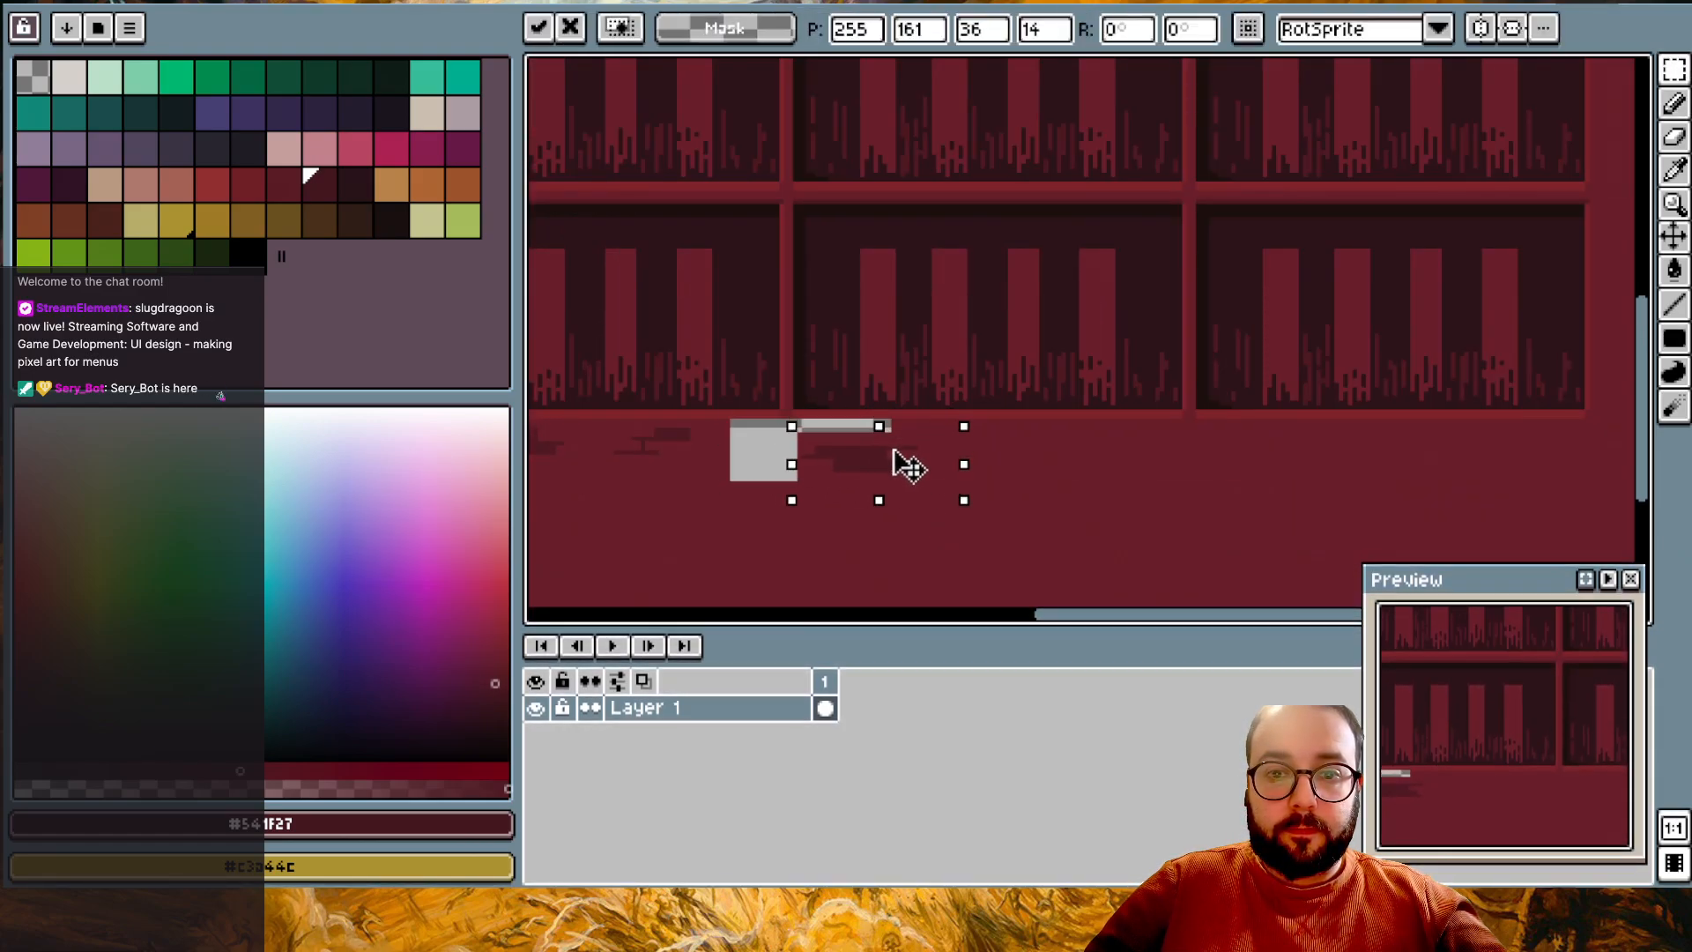
click(1061, 446)
alt+click(1062, 445)
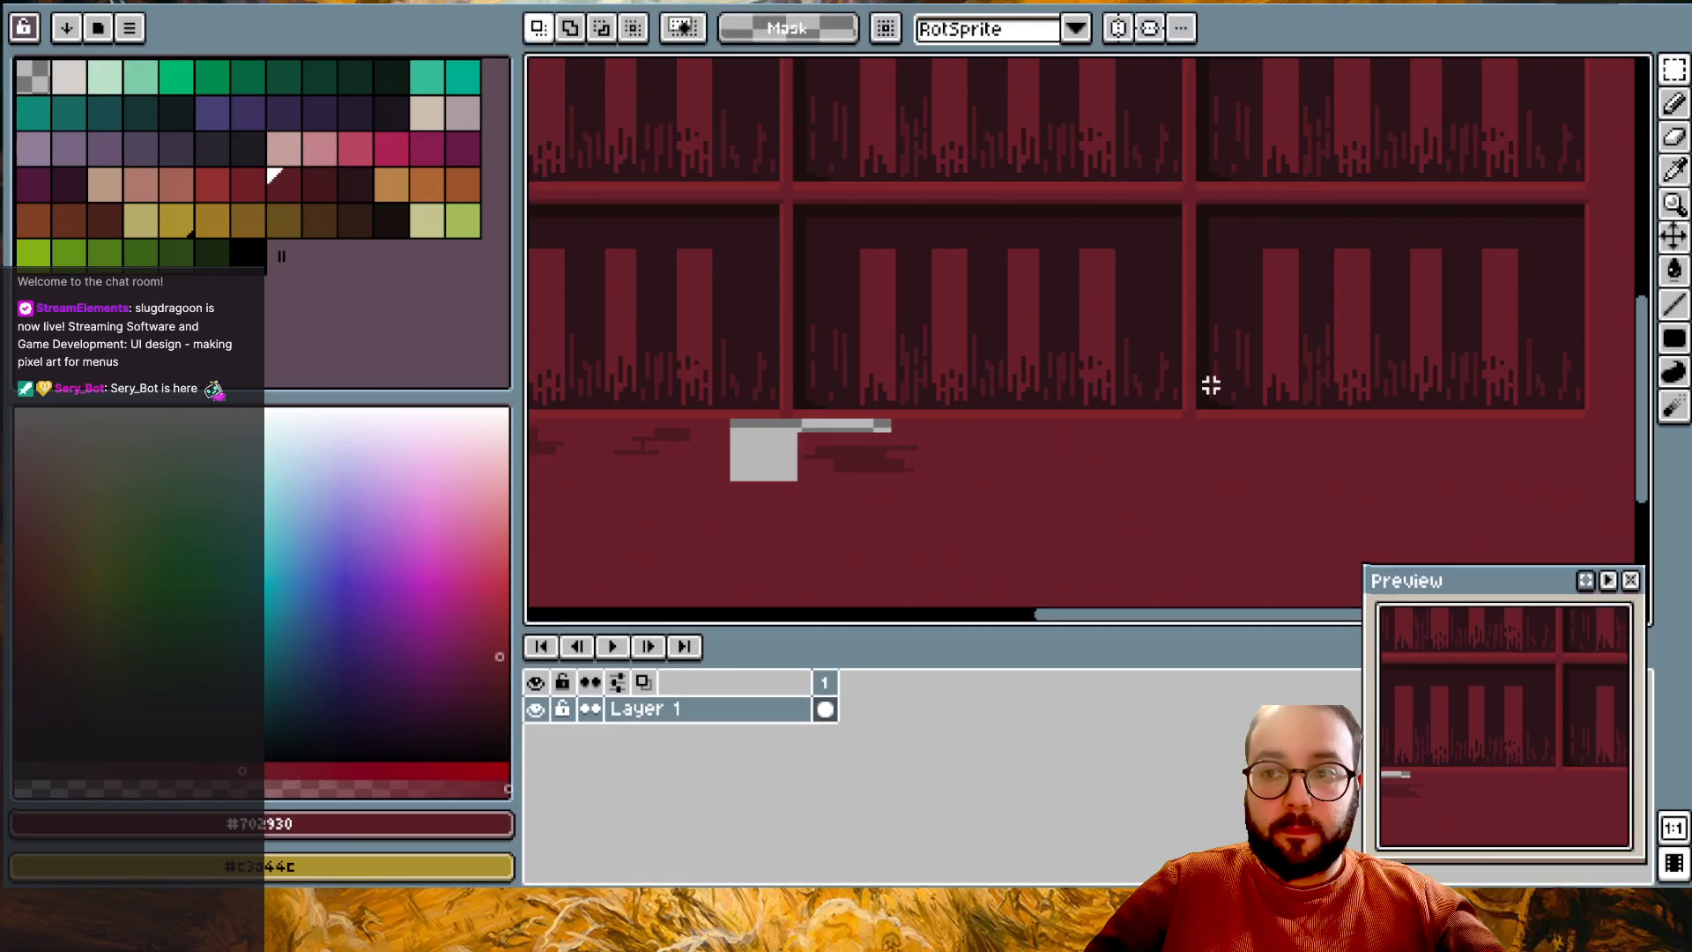
click(1674, 271)
click(768, 444)
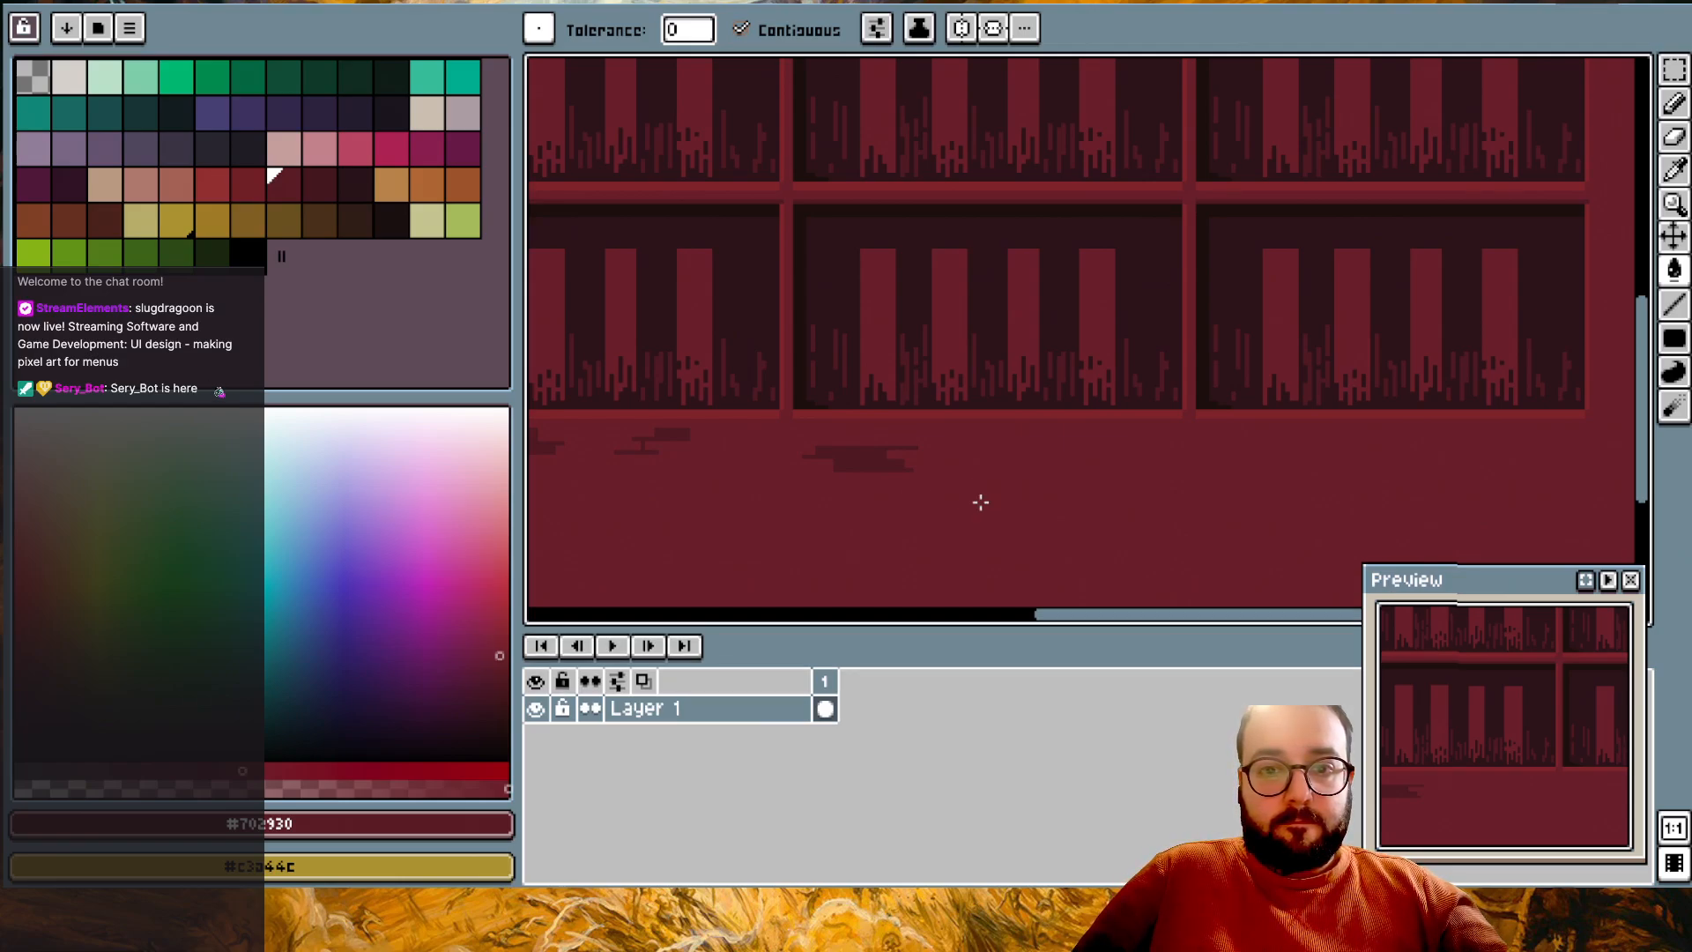
- Draw a vertical highlight in palette colour Idx-45 along the left post's outer edge, from beside the tower top down to the base
scroll(982, 503, left, 8)
scroll(980, 501, right, 3)
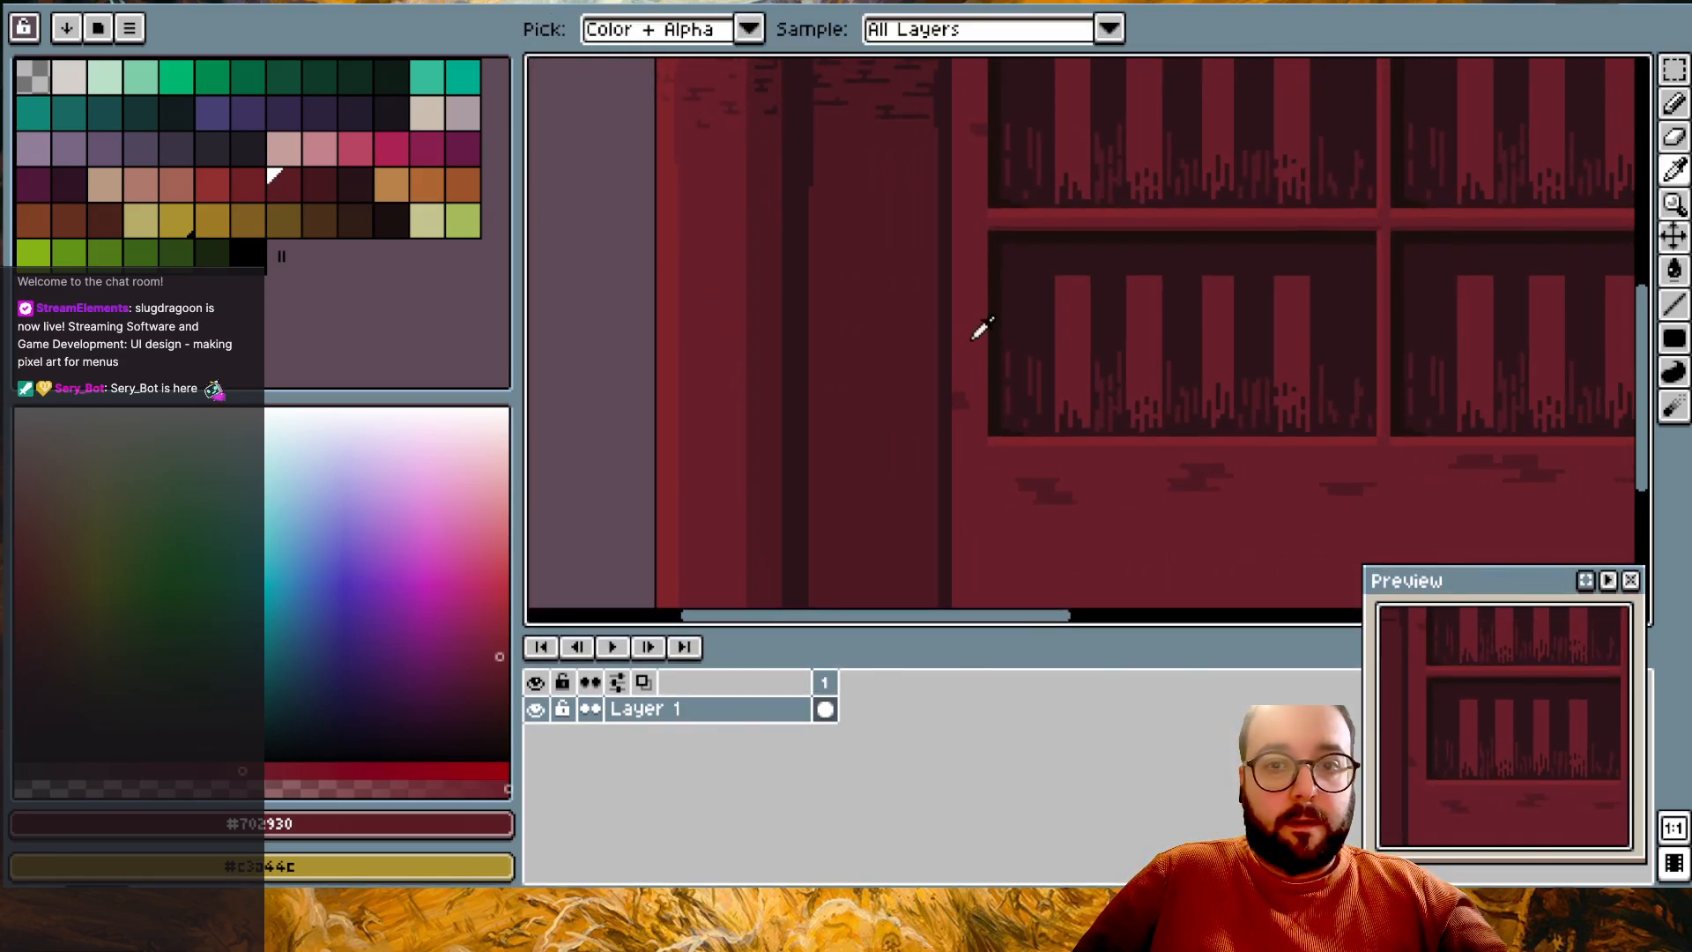
click(247, 184)
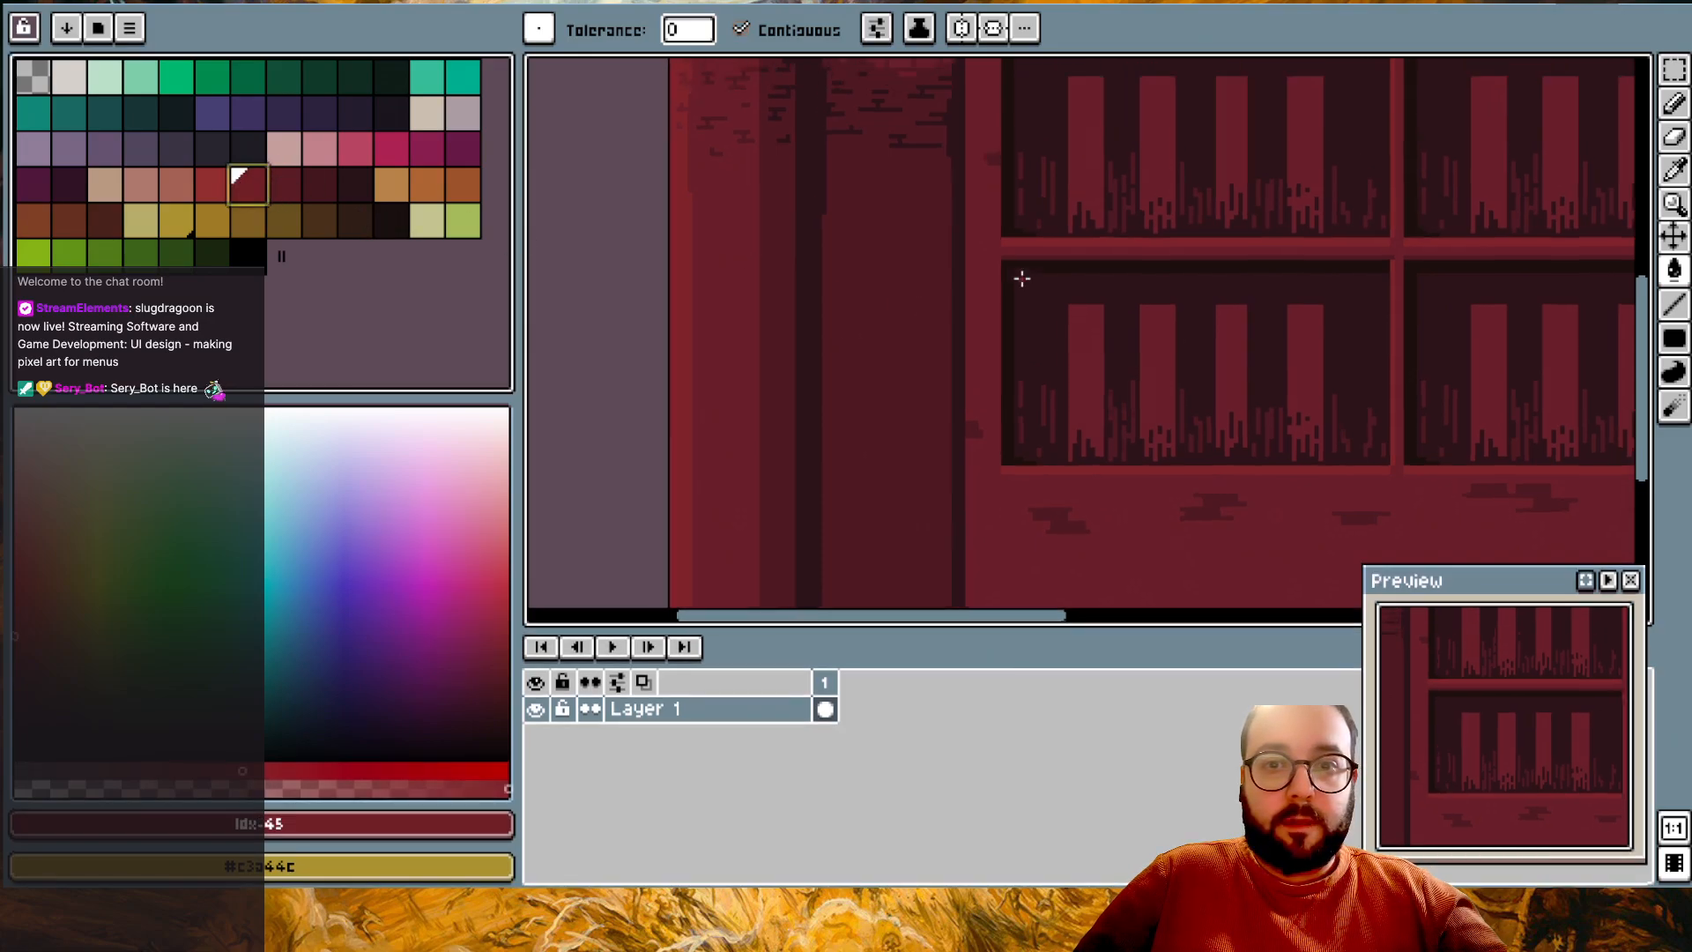
scroll(978, 278, up, 2)
scroll(967, 395, down, 2)
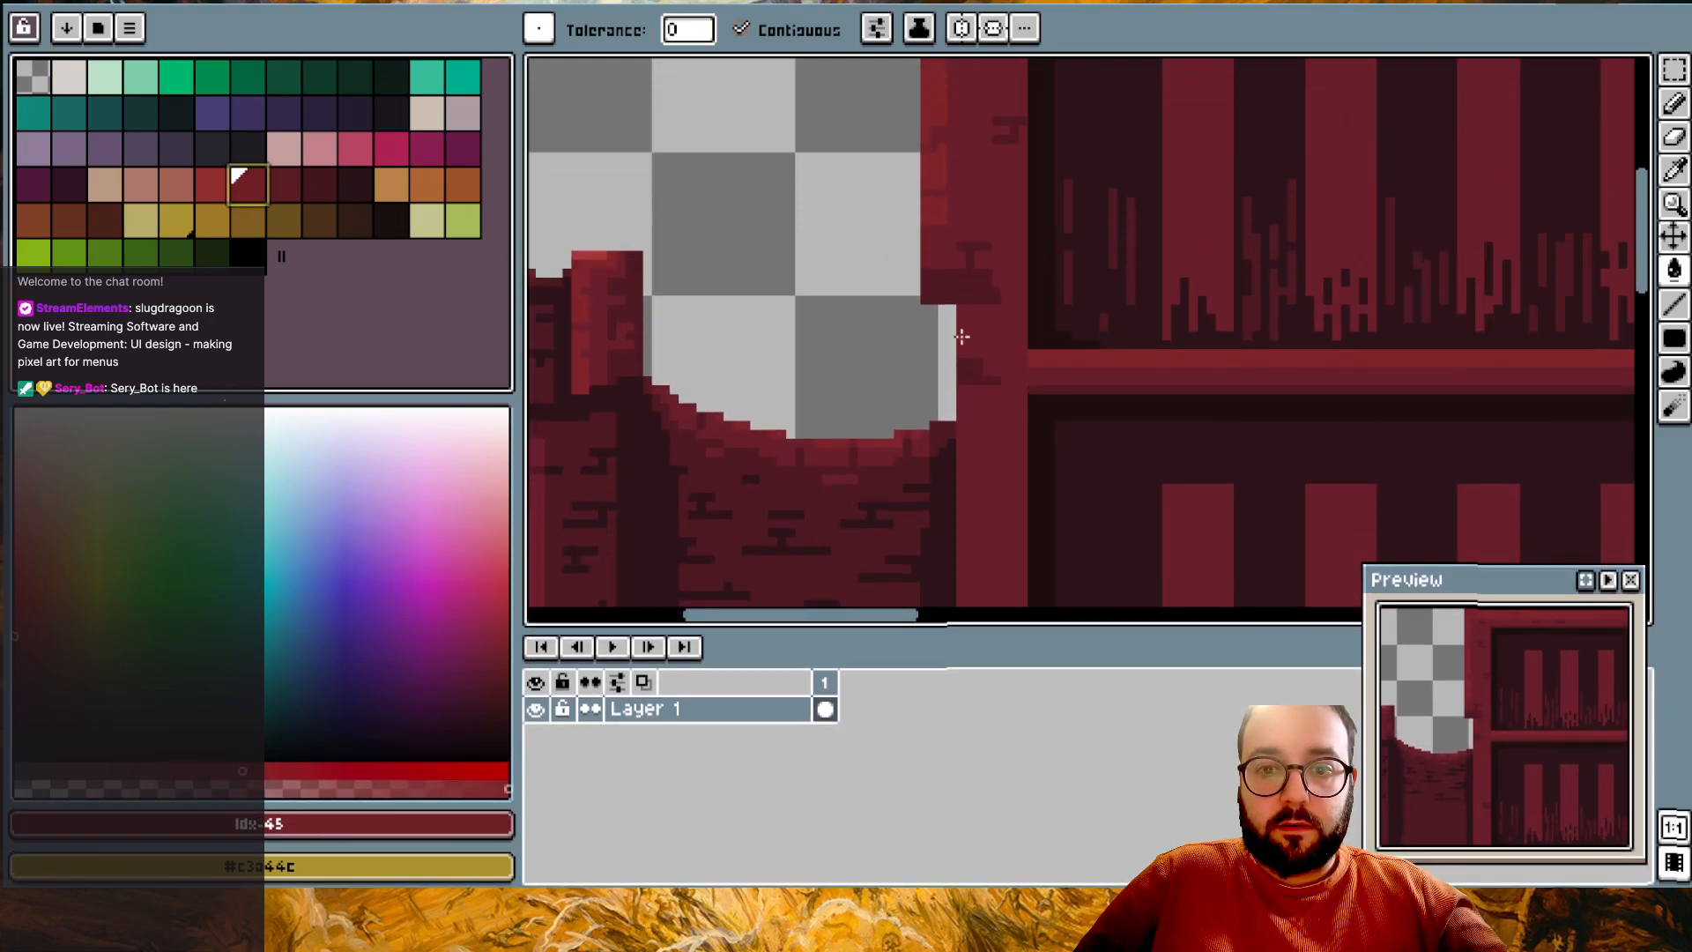
key(ctrl+z)
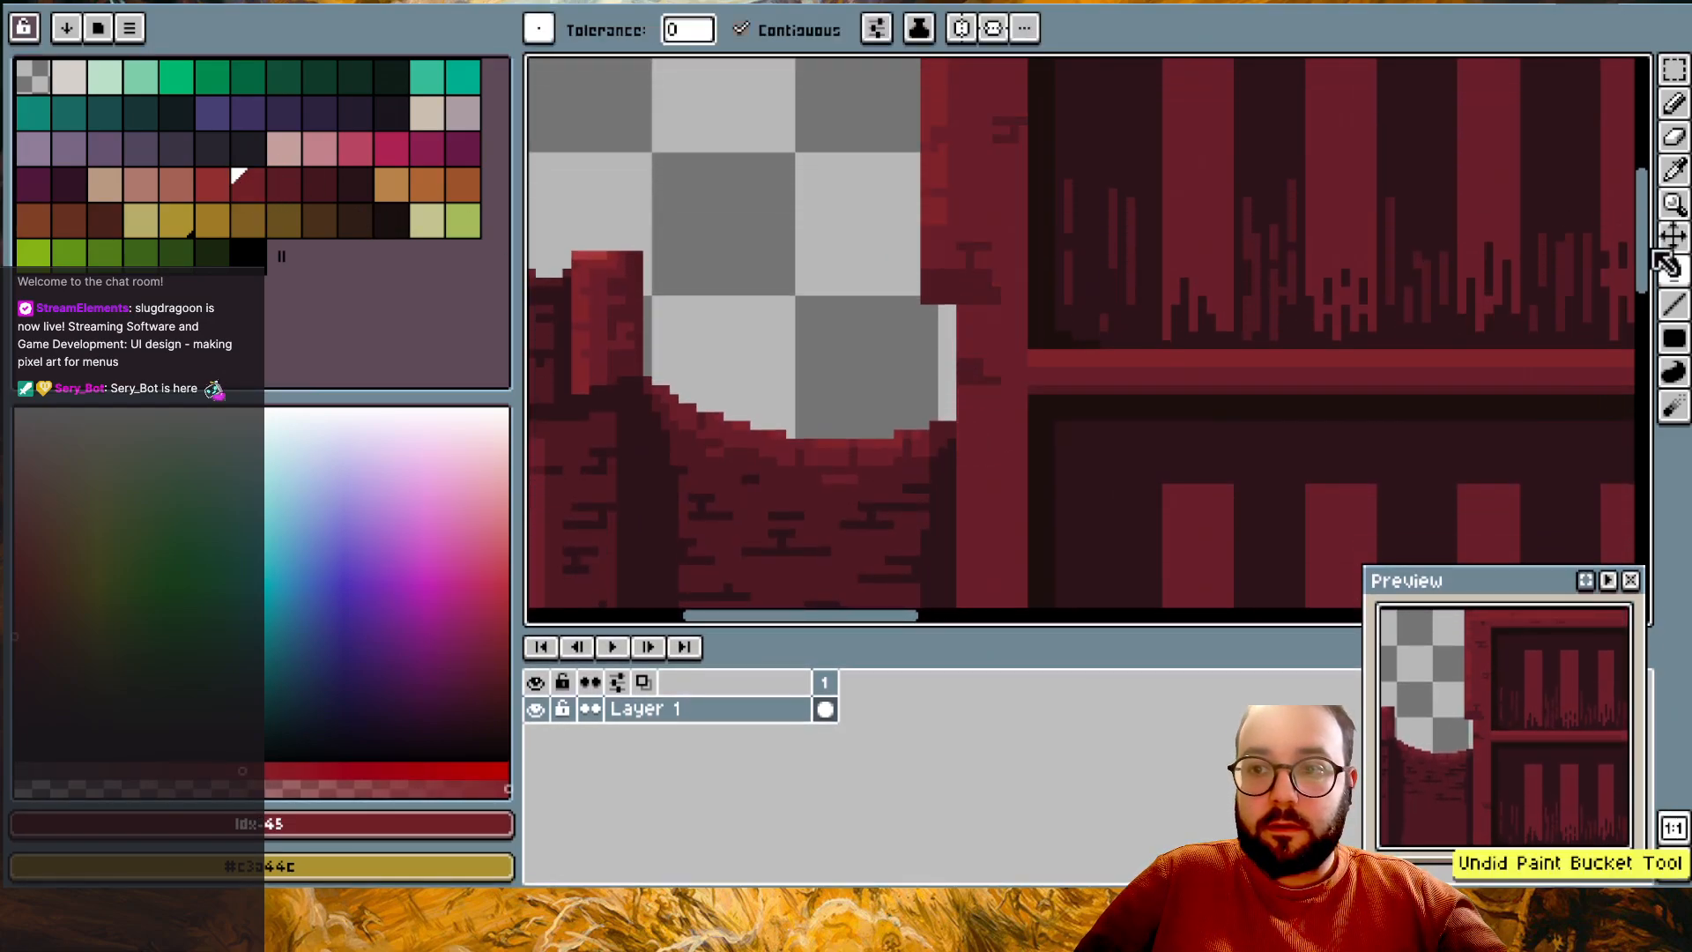
click(1675, 342)
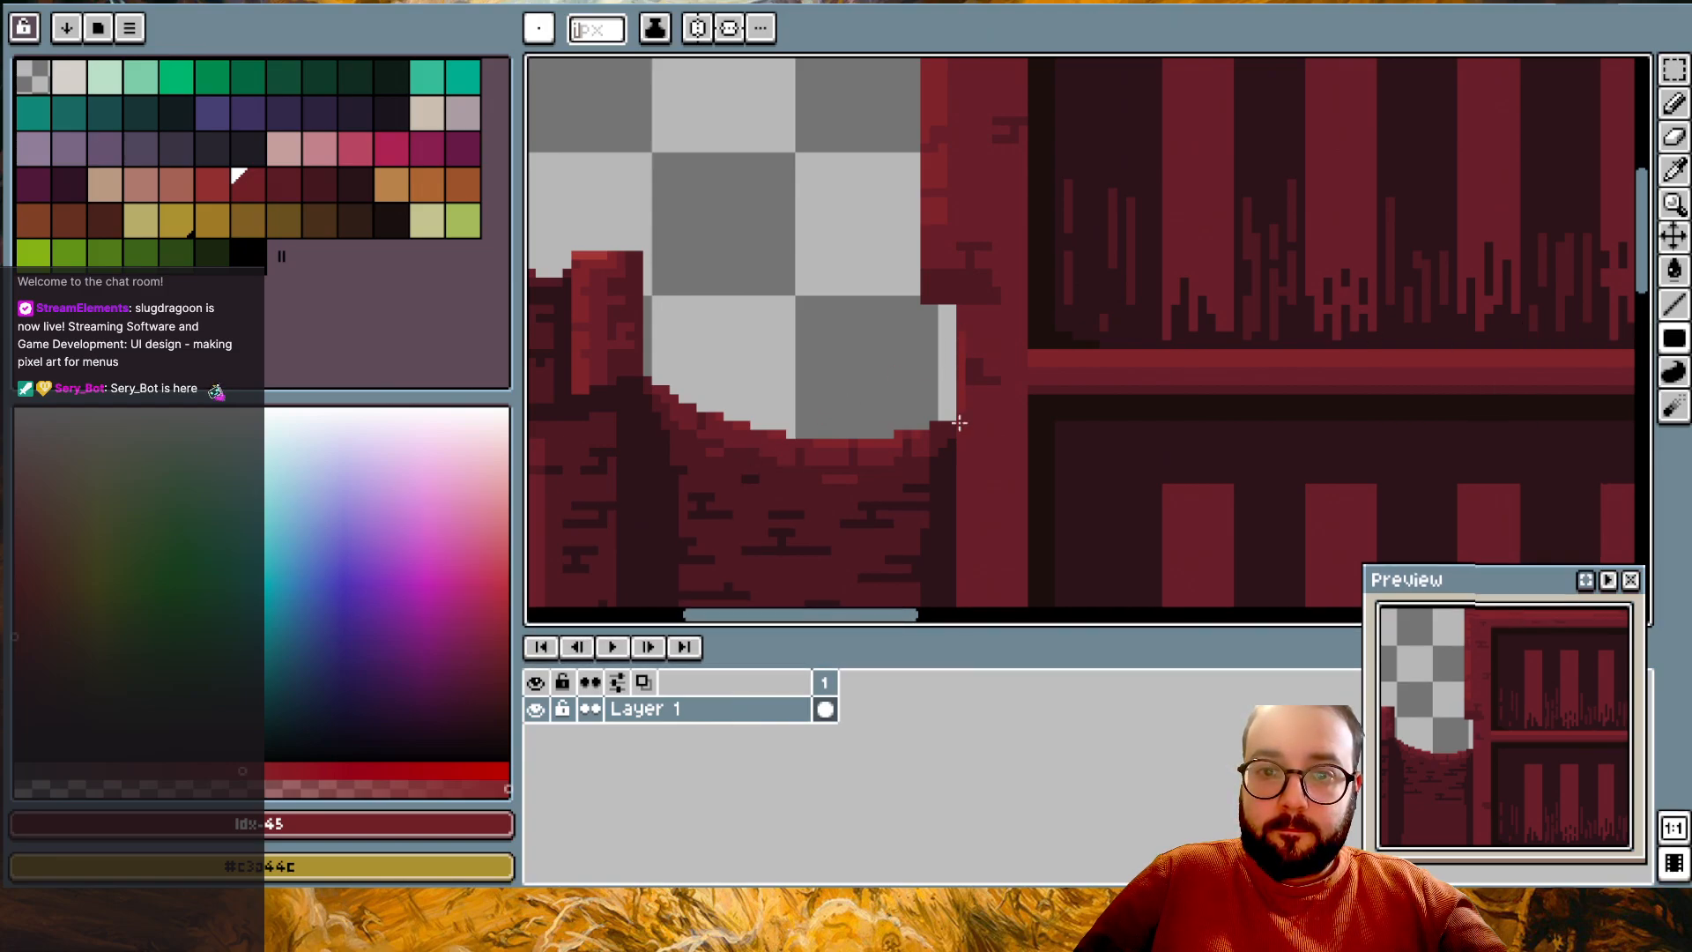
scroll(961, 377, down, 8)
scroll(965, 604, down, 10)
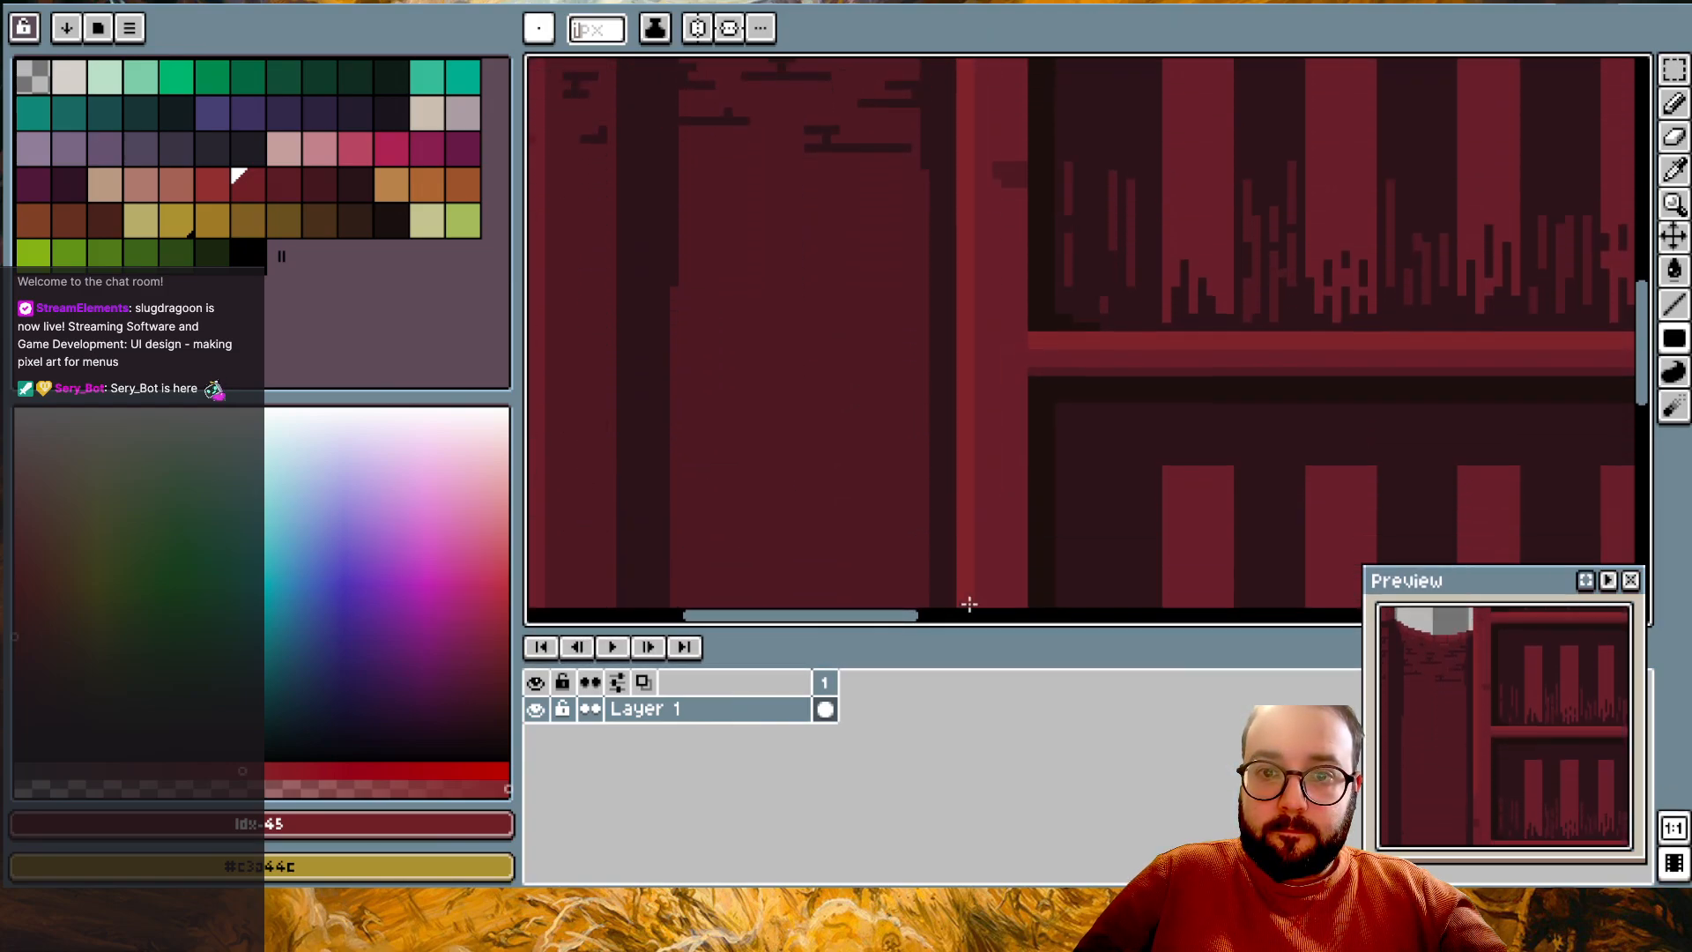
scroll(987, 604, down, 7)
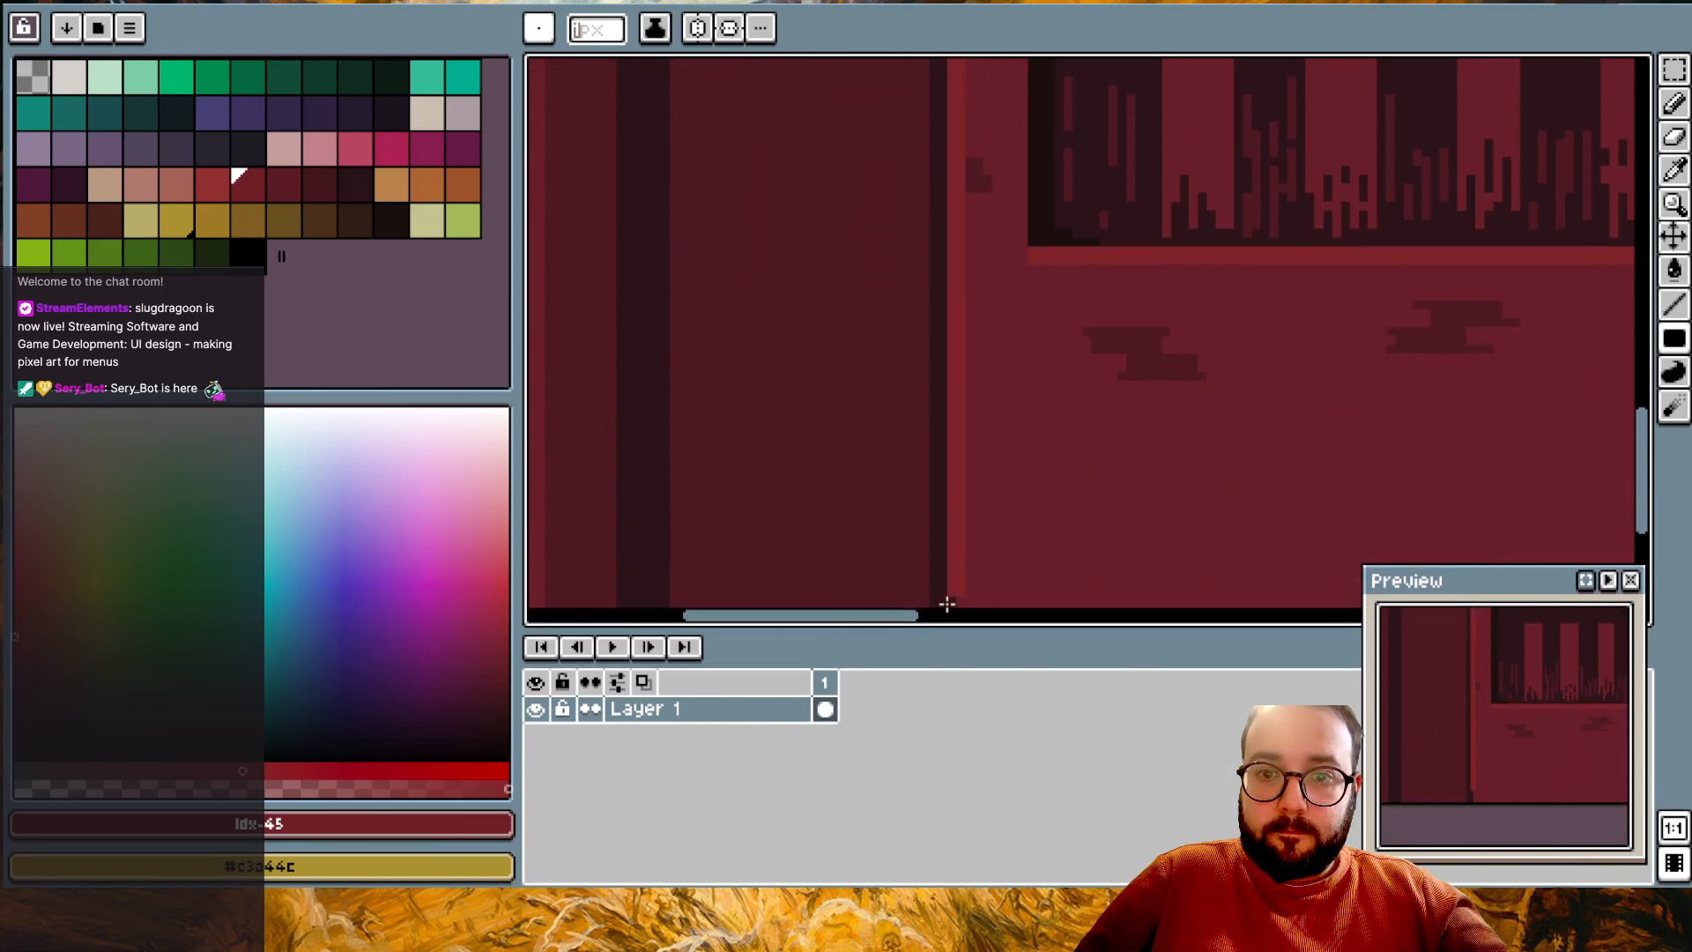
scroll(973, 587, up, 8)
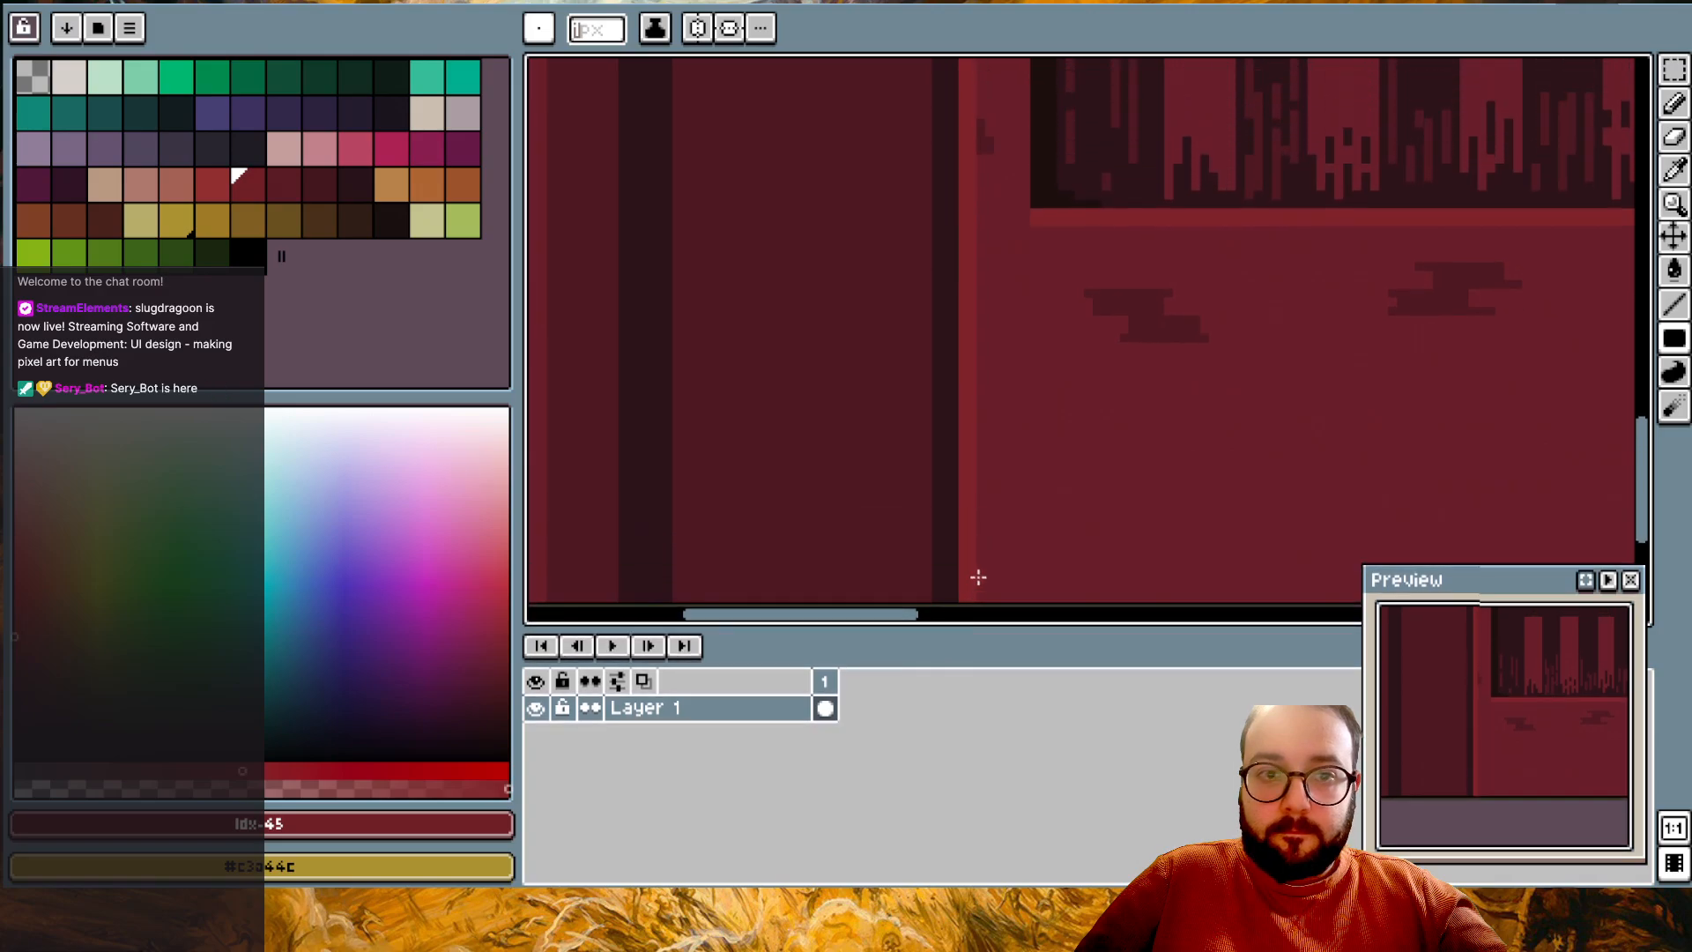
- Break up the left post's highlight around the brick marks with small #702930 pixels, and sample #30131a from the dark tower edge
alt+click(983, 486)
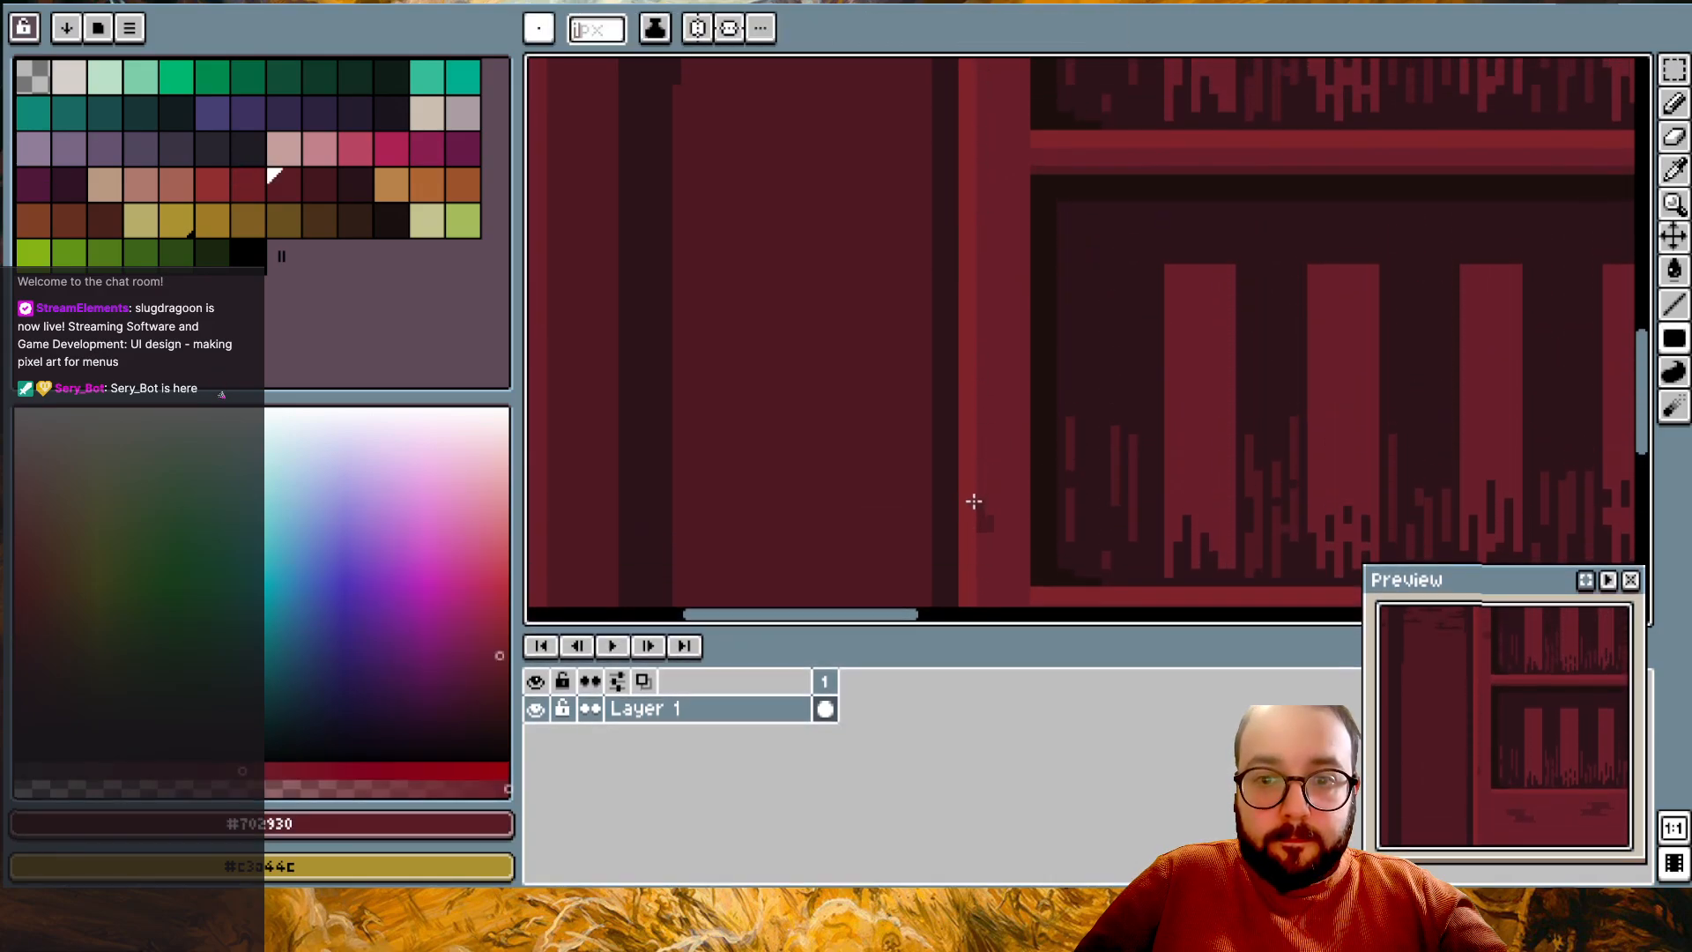
scroll(978, 397, up, 8)
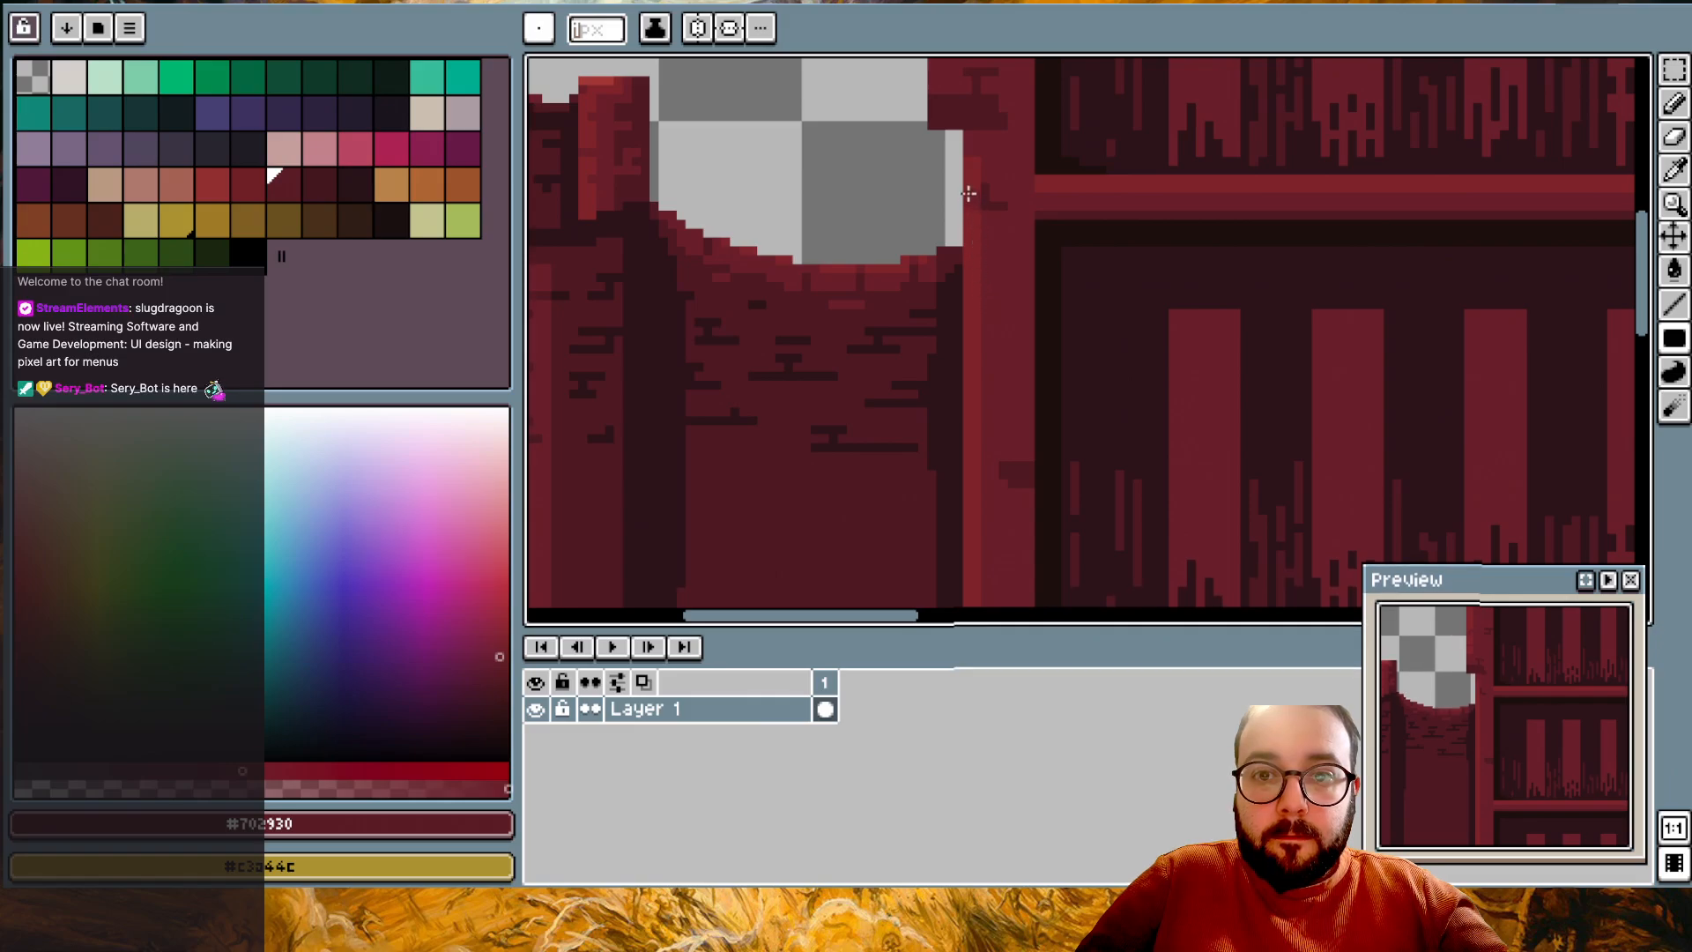
scroll(978, 247, down, 5)
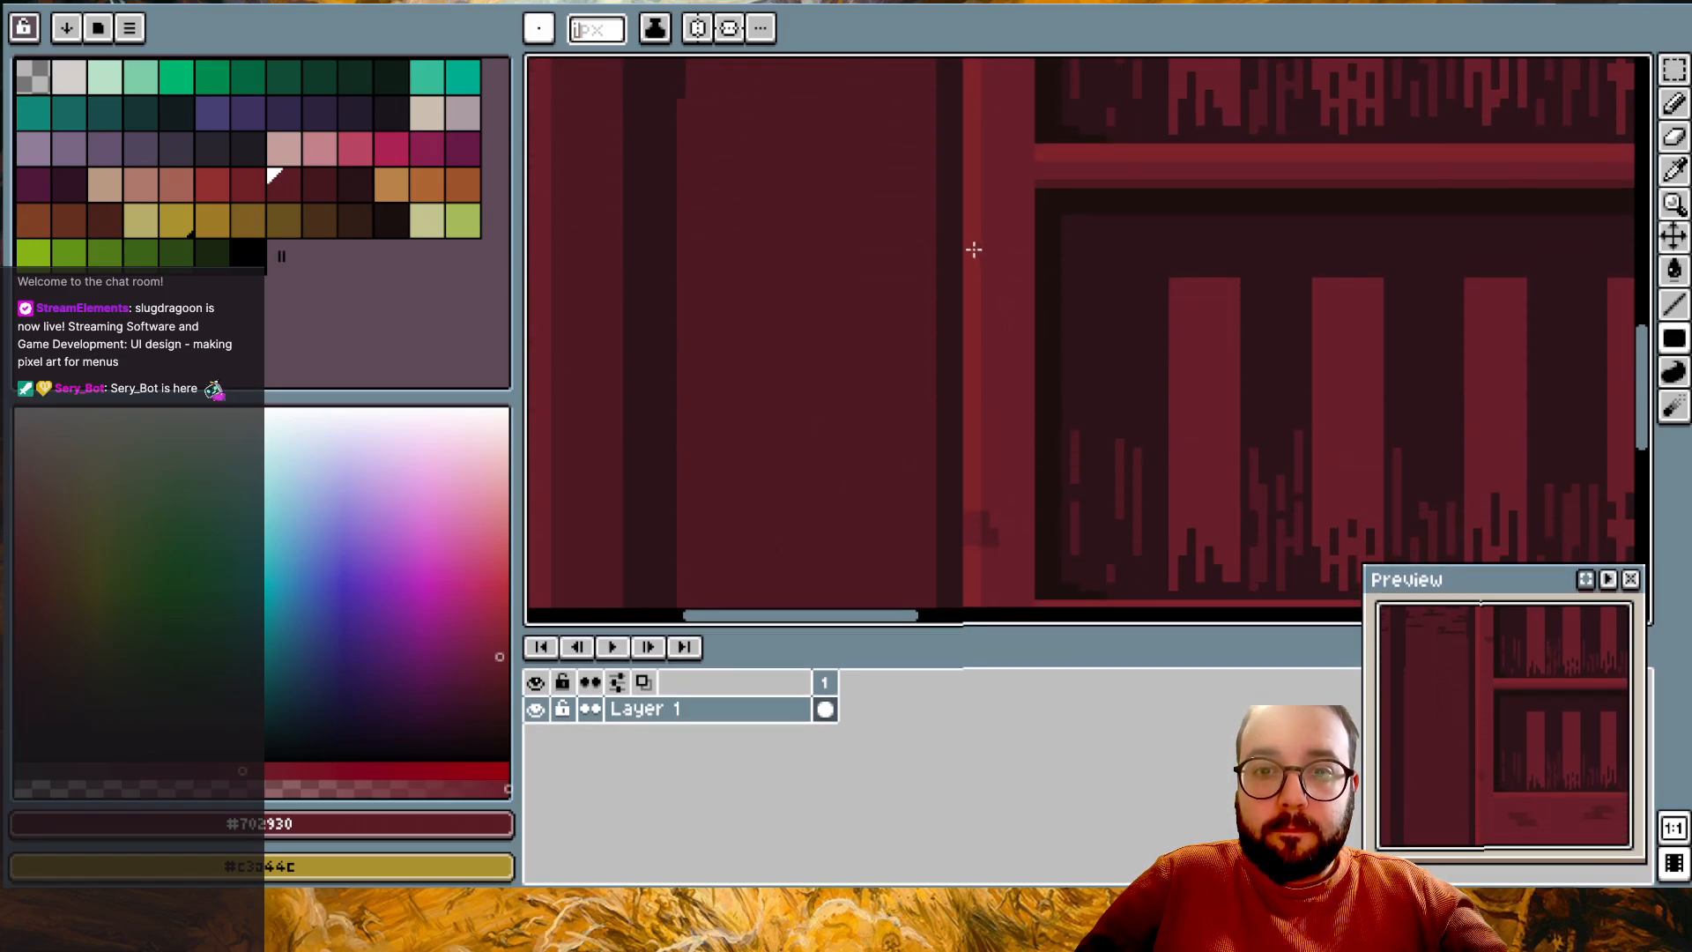
alt+click(953, 241)
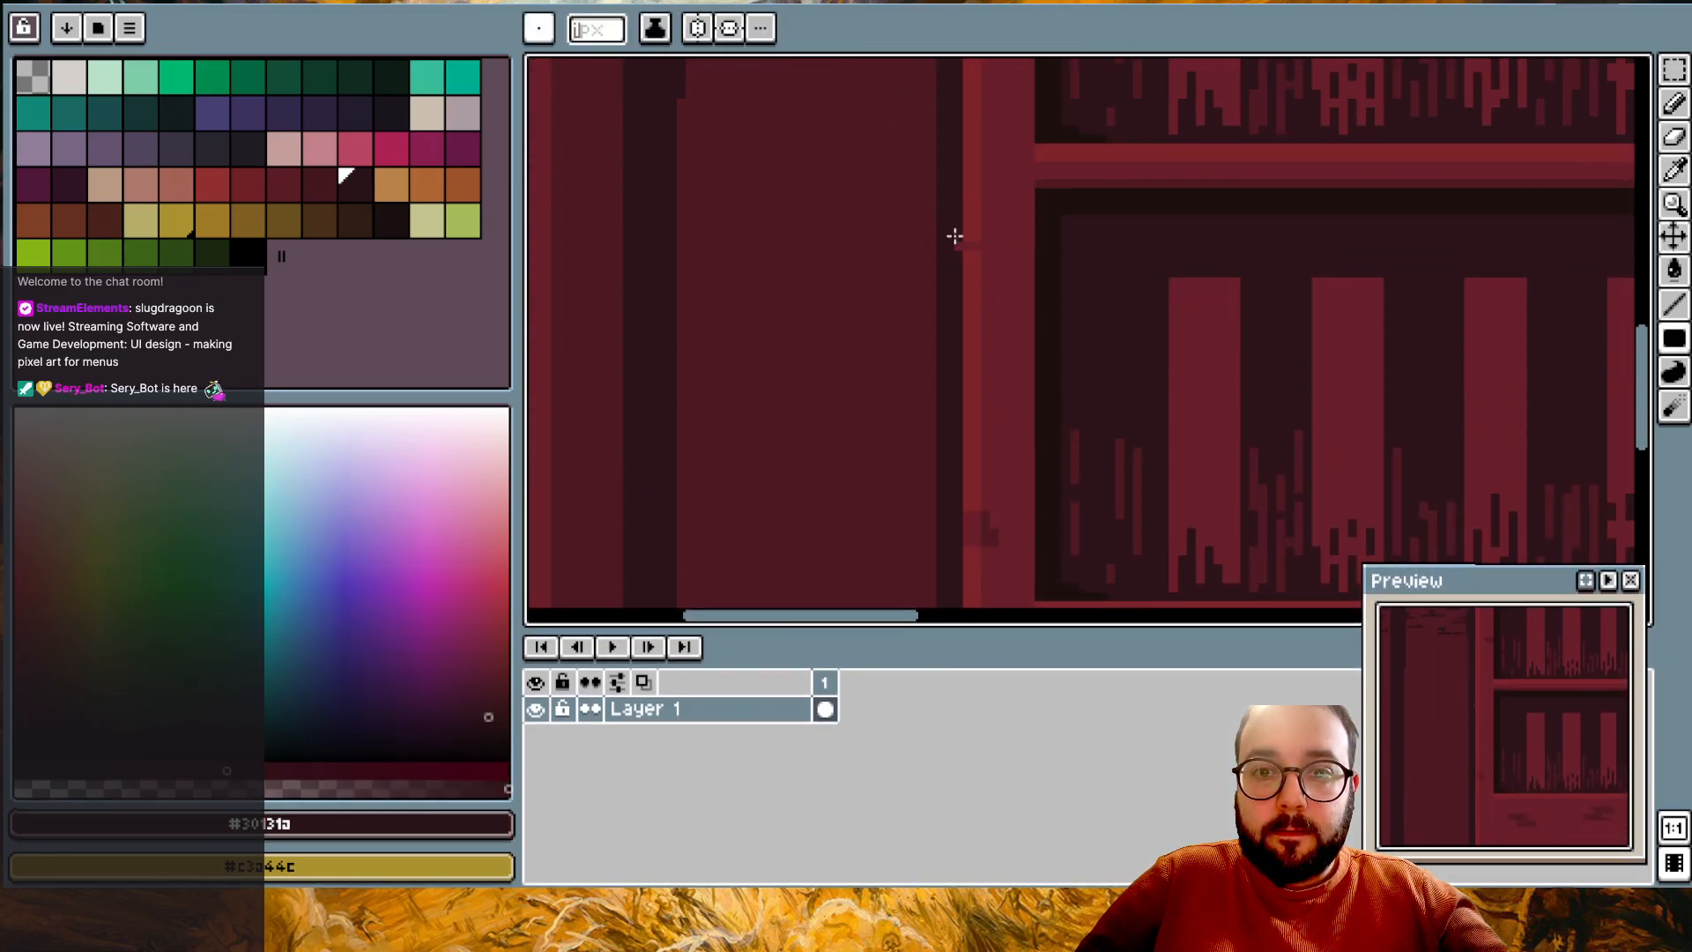
scroll(1022, 347, down, 2)
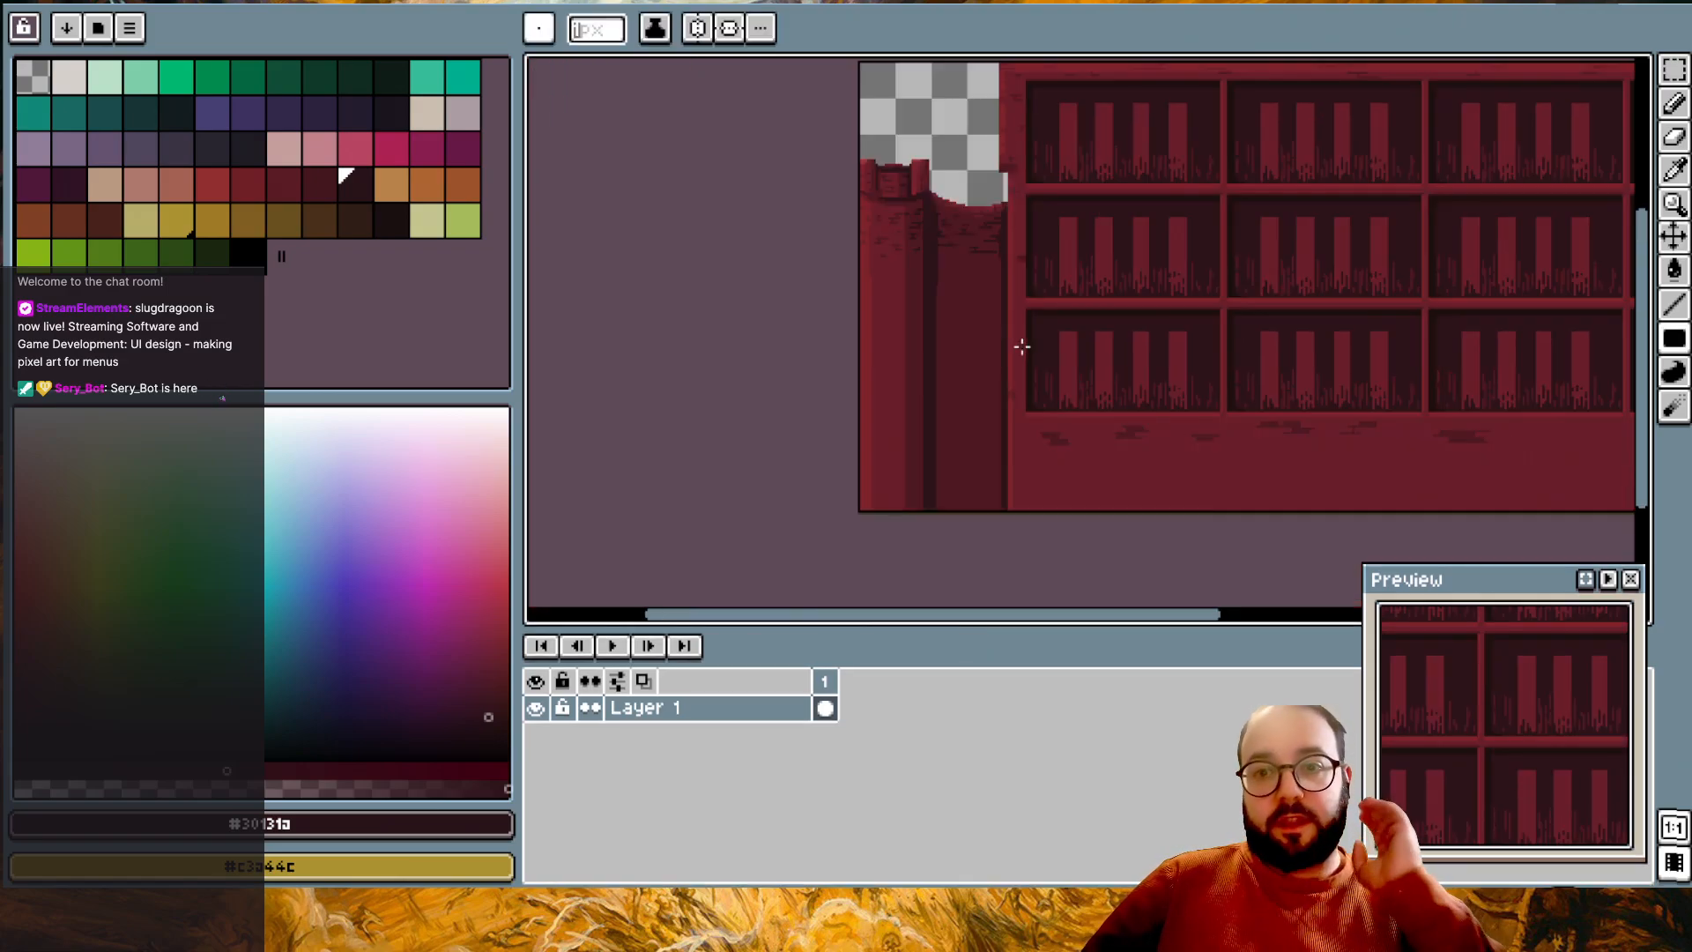
scroll(1187, 230, right, 4)
scroll(1186, 229, up, 1)
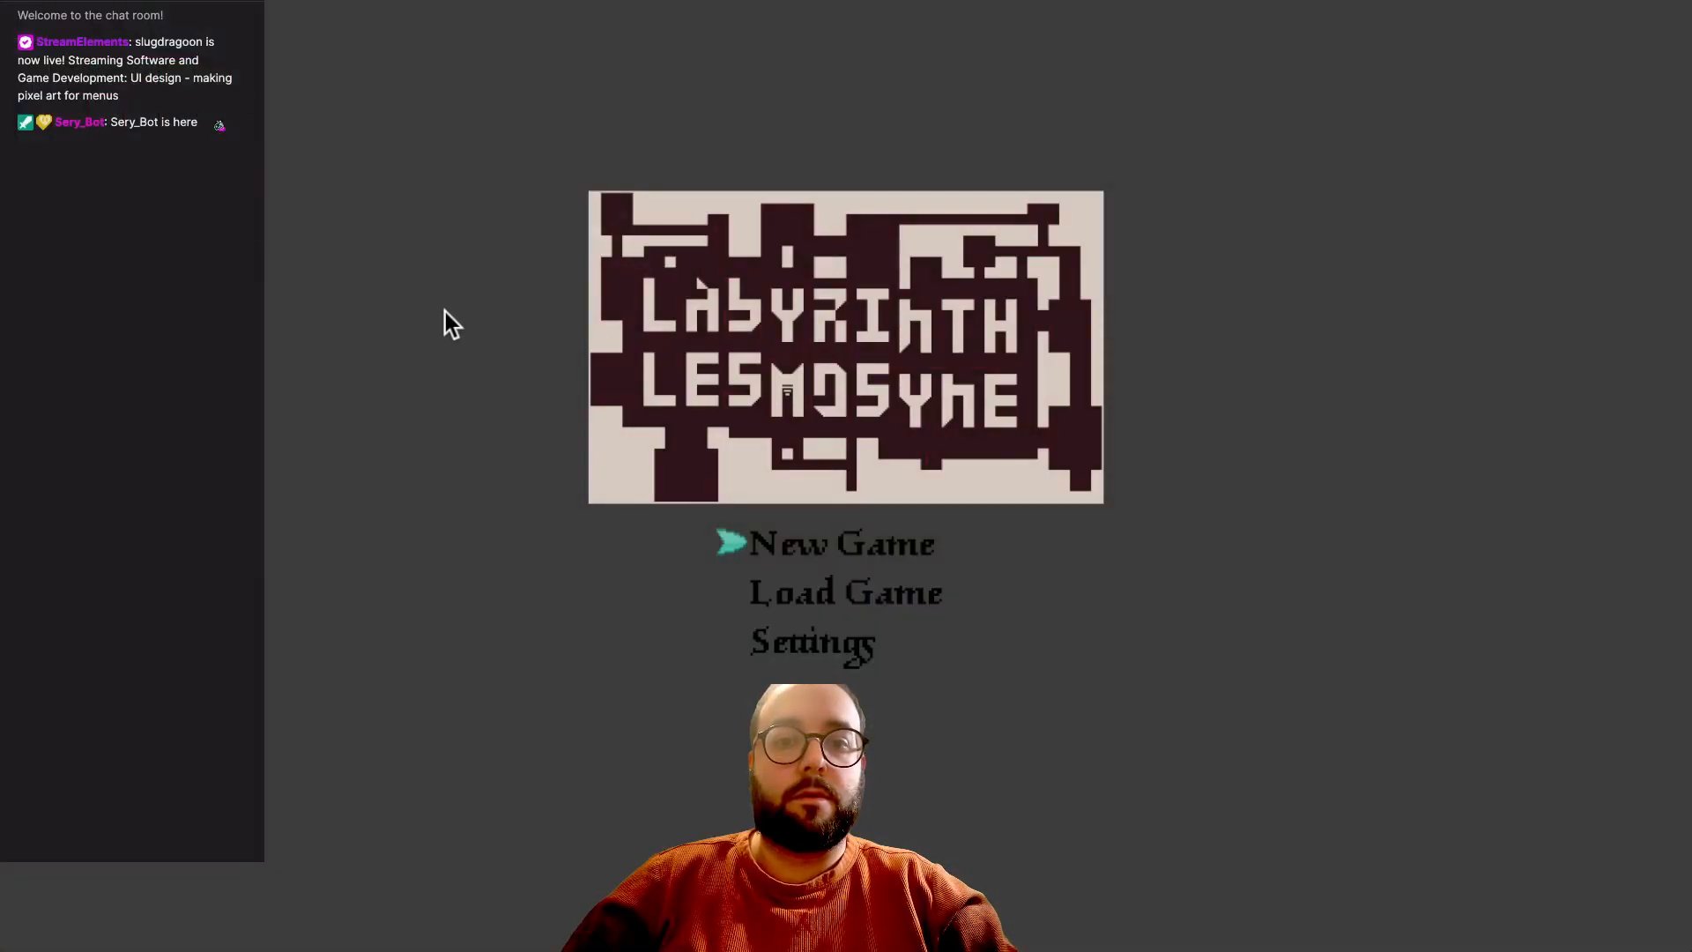
- Switch to the Labyrinth Lesmosyne game, start a new game, and open the character grid from the battle menu
key(Return)
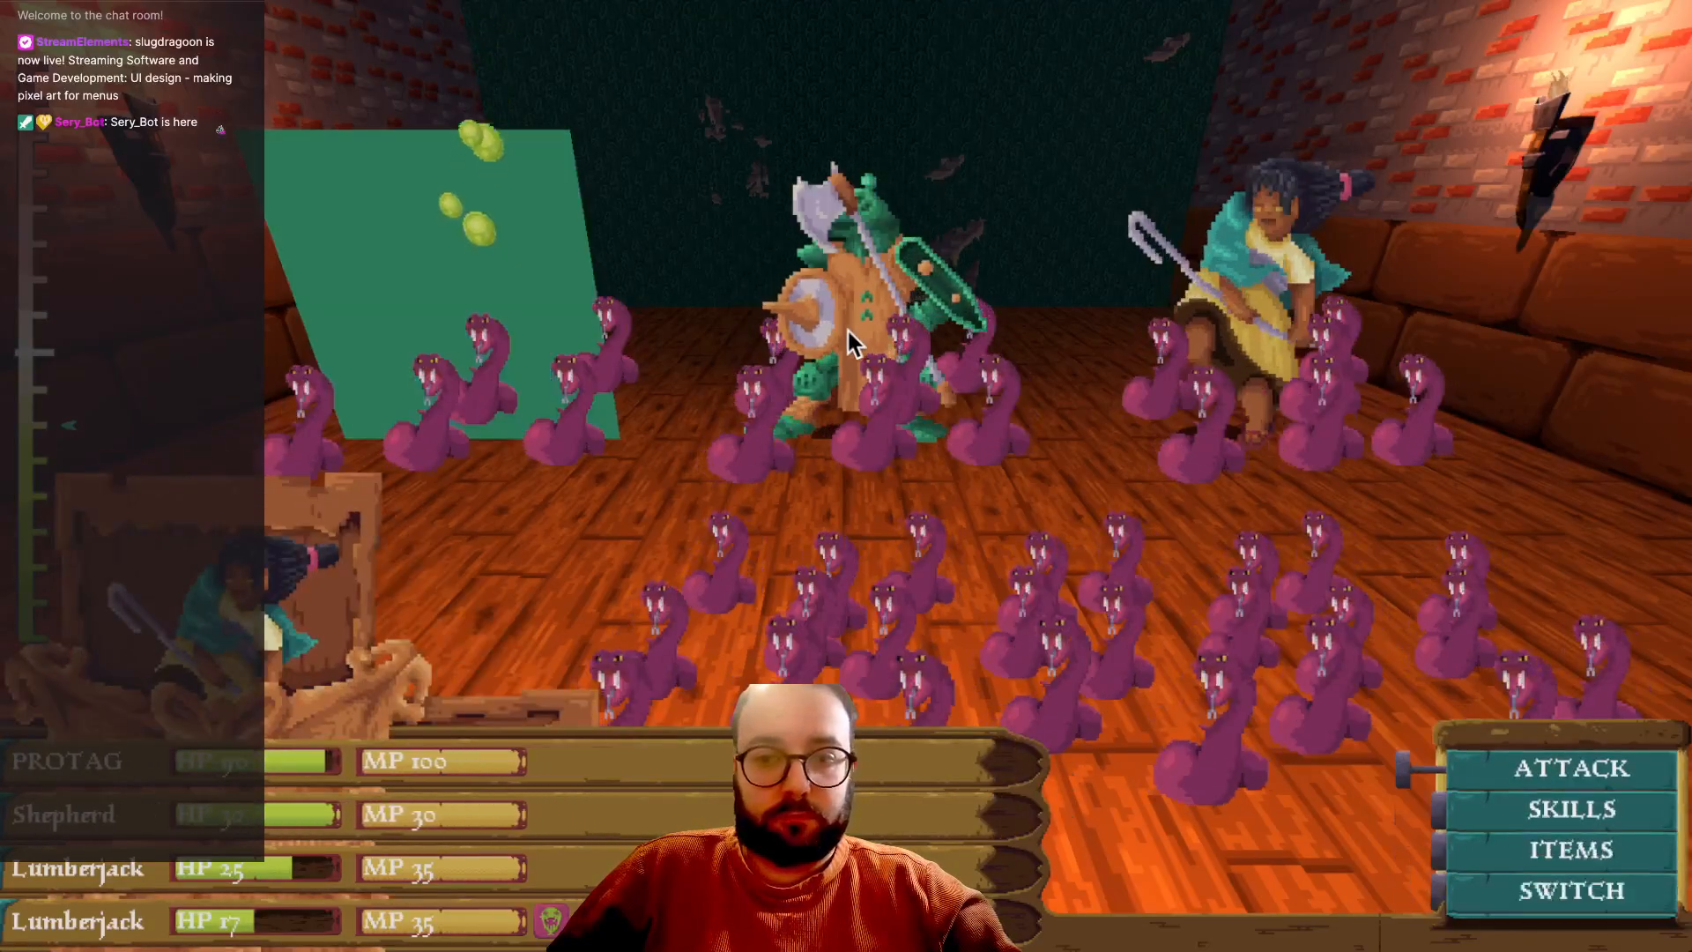
key(Return)
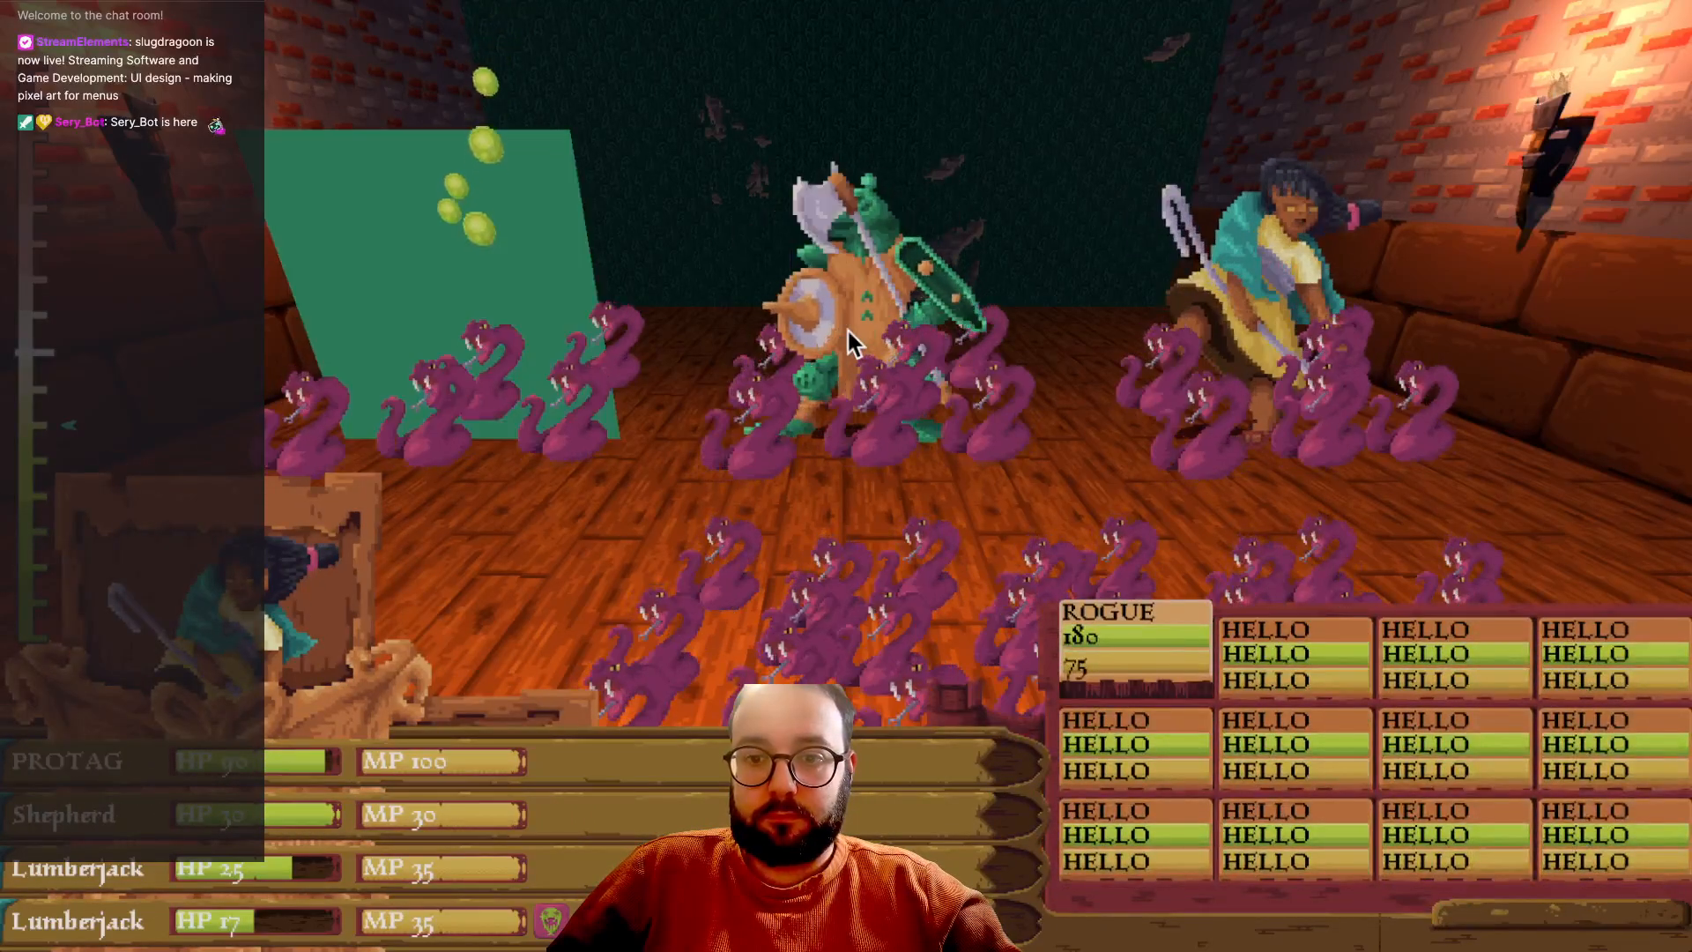
- Move the selection repeatedly through all three rows and four columns of the character grid to examine how its cards rise and settle
key(Down)
key(Right)
key(Right)
key(Right)
key(Up)
key(Left)
key(Left)
key(Left)
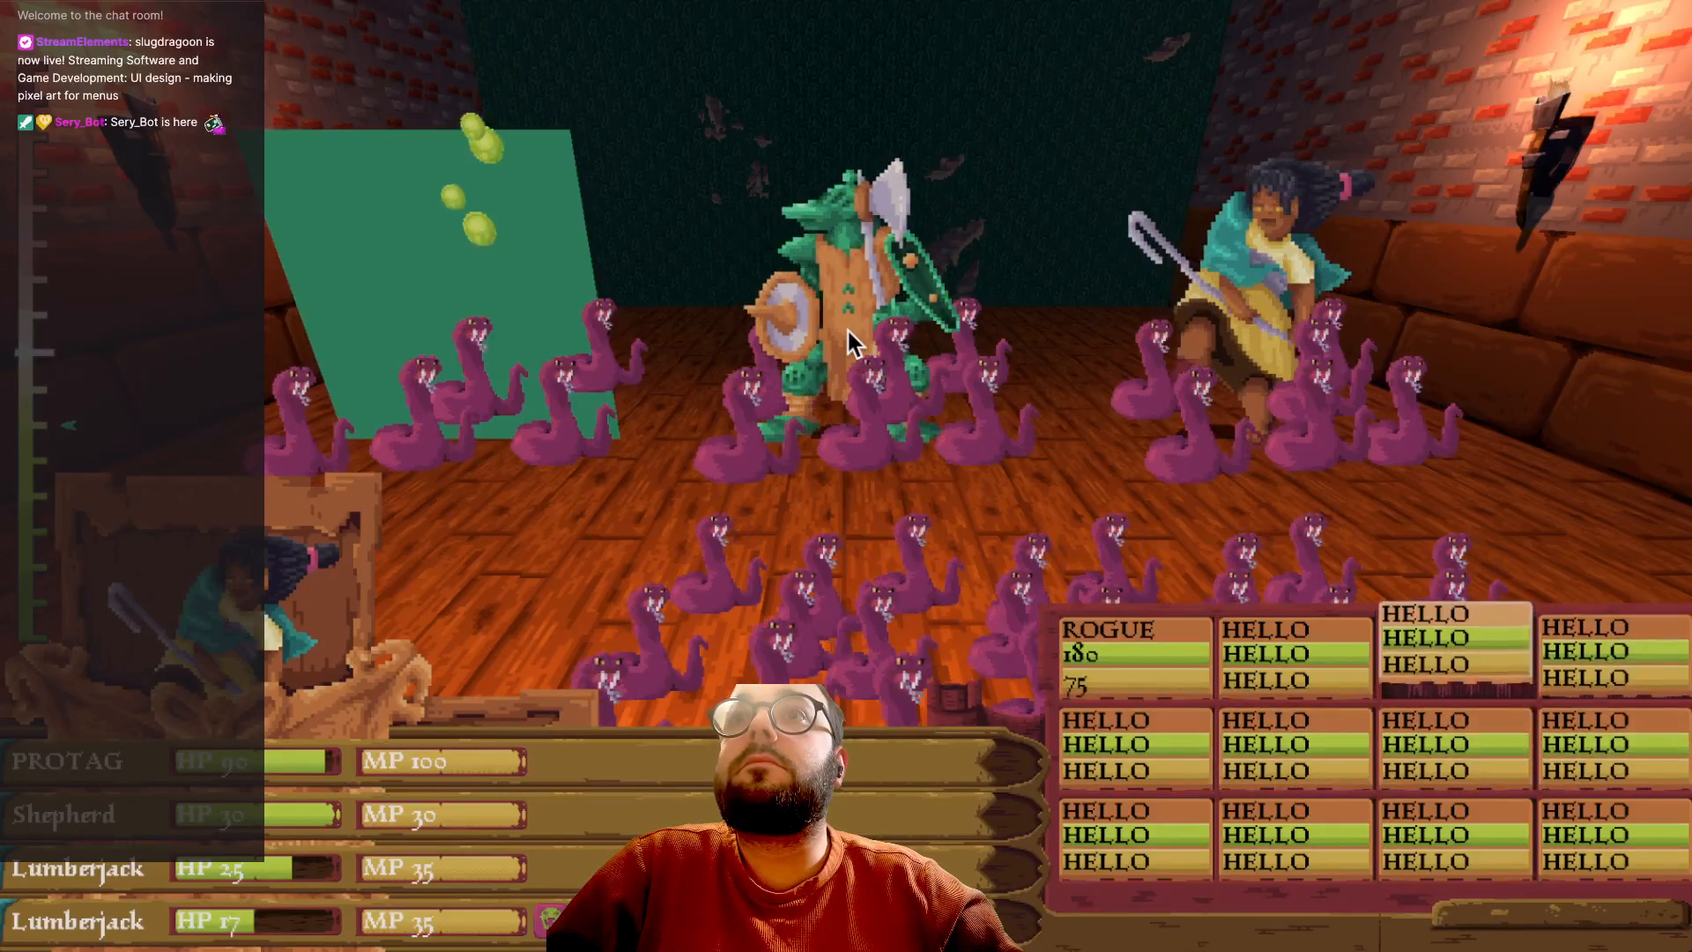
key(Down)
key(Down)
key(Right)
key(Right)
key(Right)
key(Up)
key(Left)
key(Left)
key(Left)
key(Right)
key(Right)
key(Right)
key(Up)
key(Left)
key(Left)
key(Left)
key(Down)
key(Right)
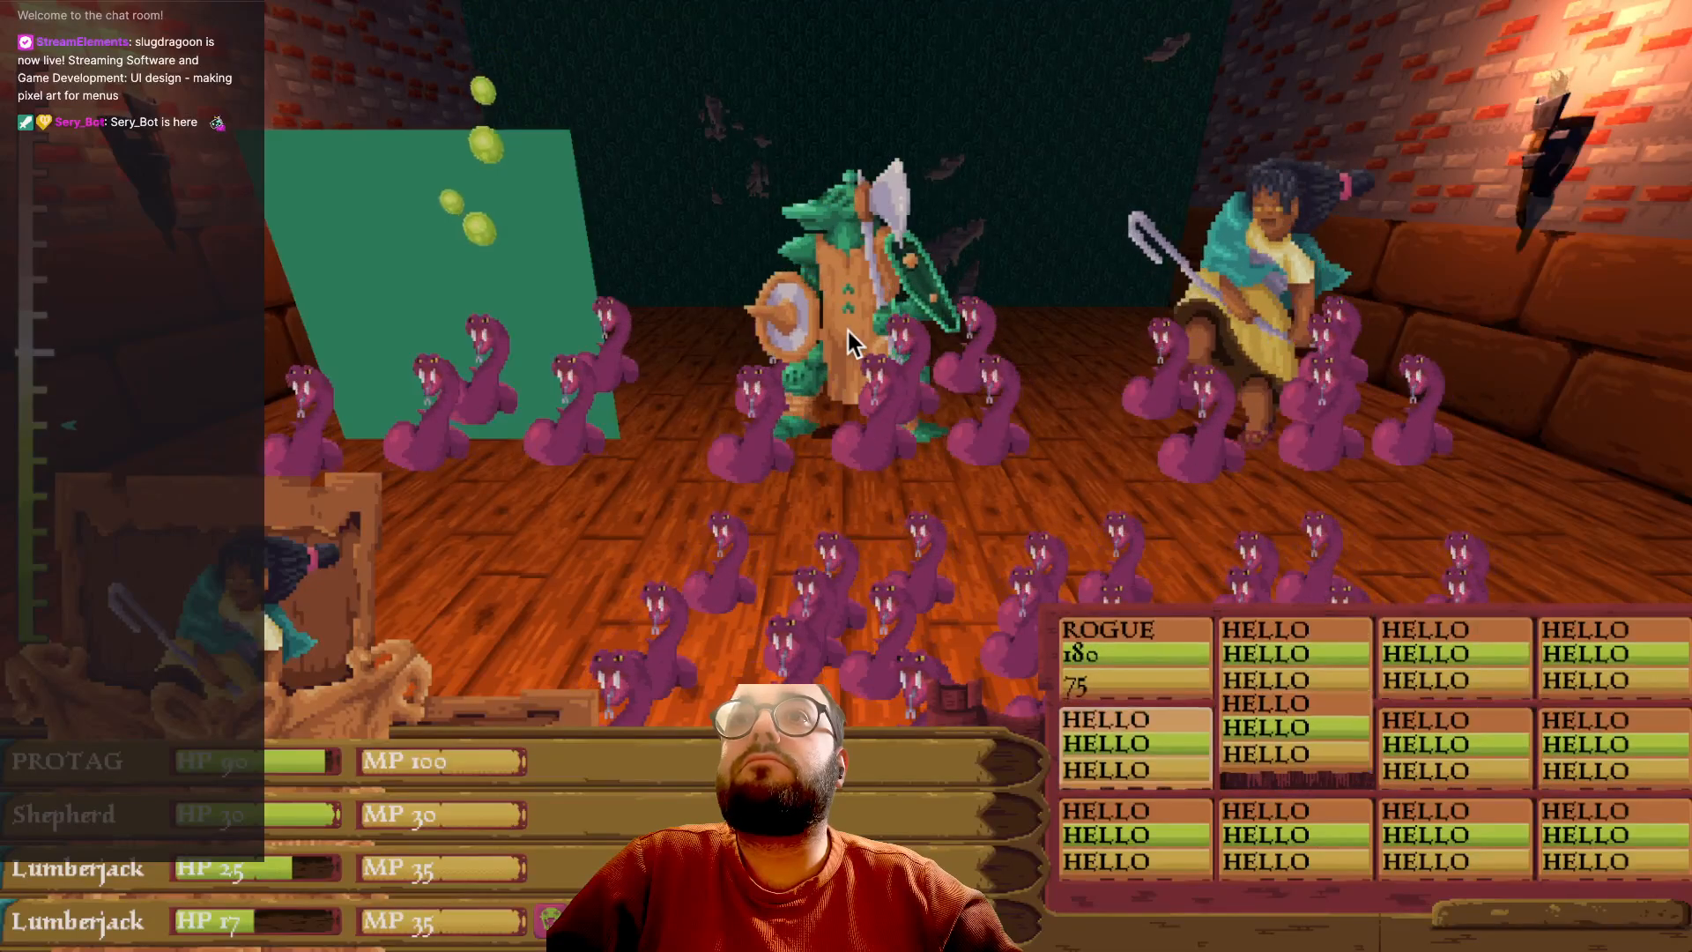
key(Right)
key(Right)
key(Down)
key(Left)
key(Left)
key(Left)
key(Up)
key(Right)
key(Right)
key(Right)
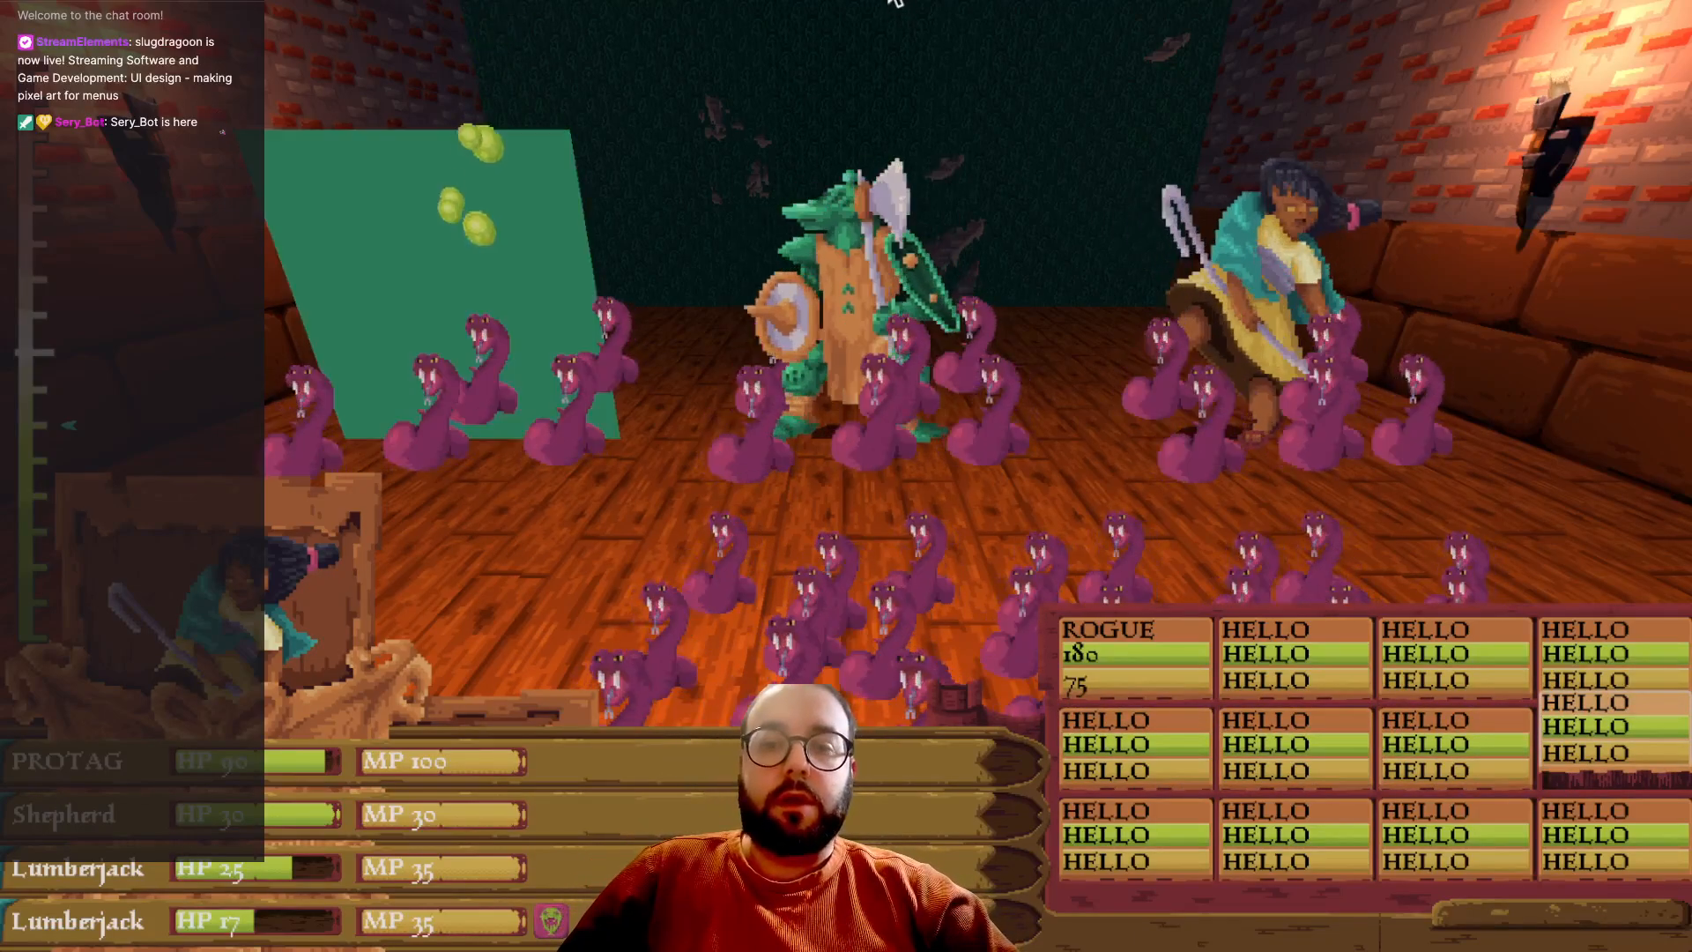
- Take the game out of full screen, switch to the Godot editor, and open the SwitchPartyMemberWindow scene and its attached script
key(alt+Return)
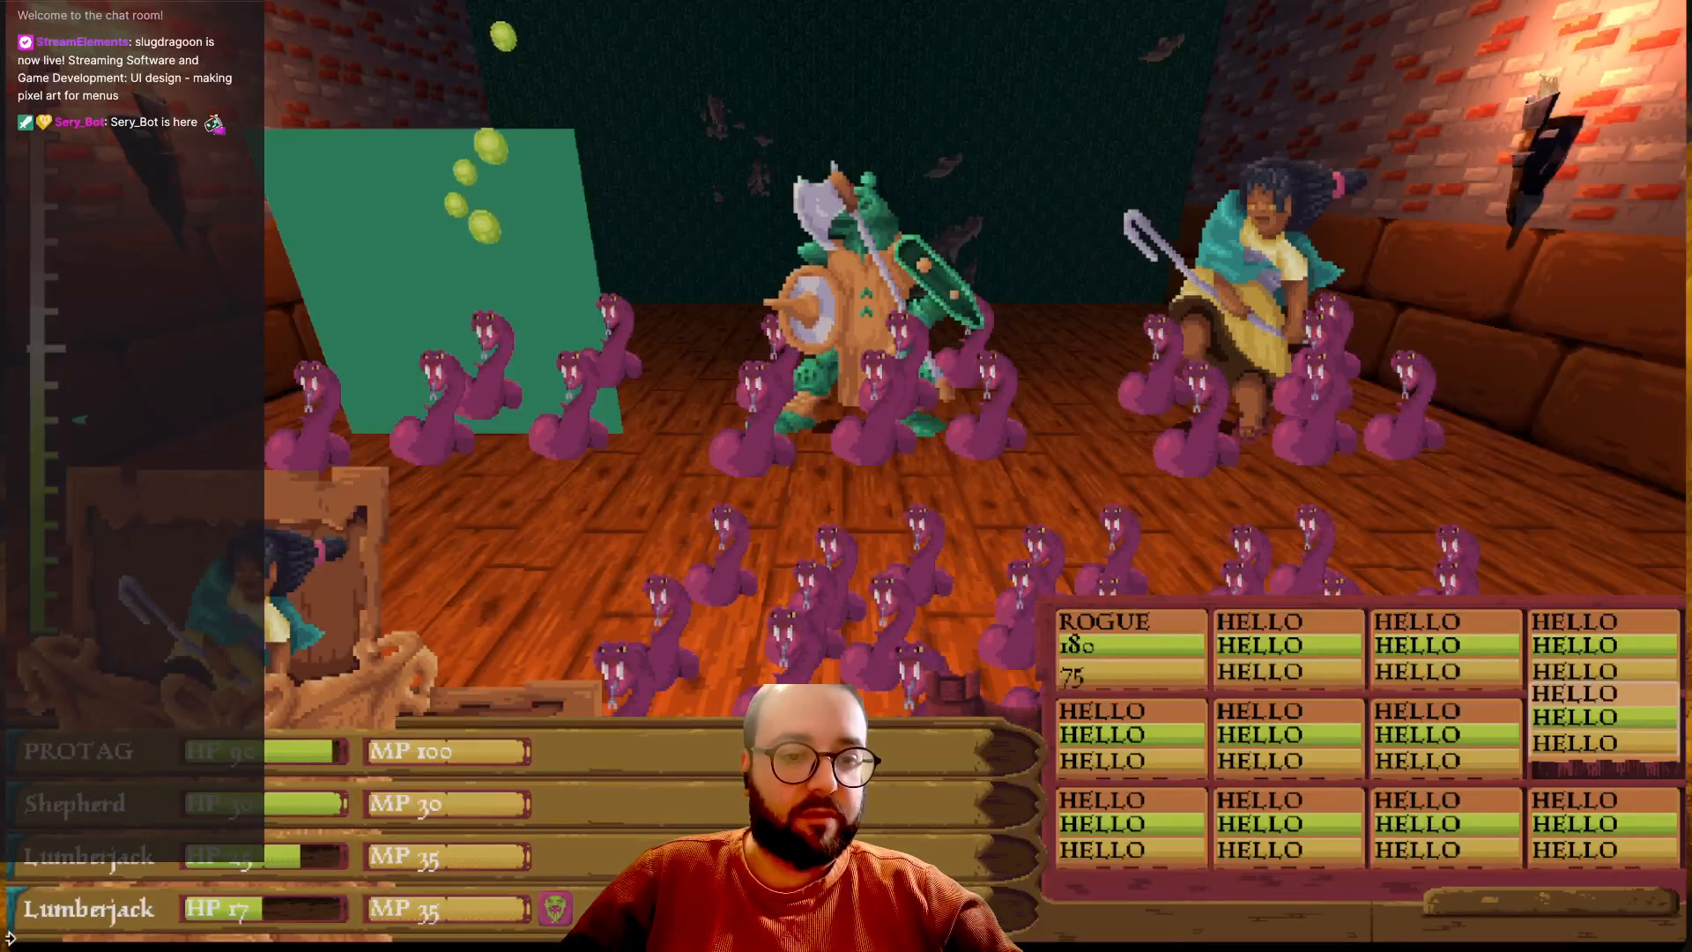
key(alt+Return)
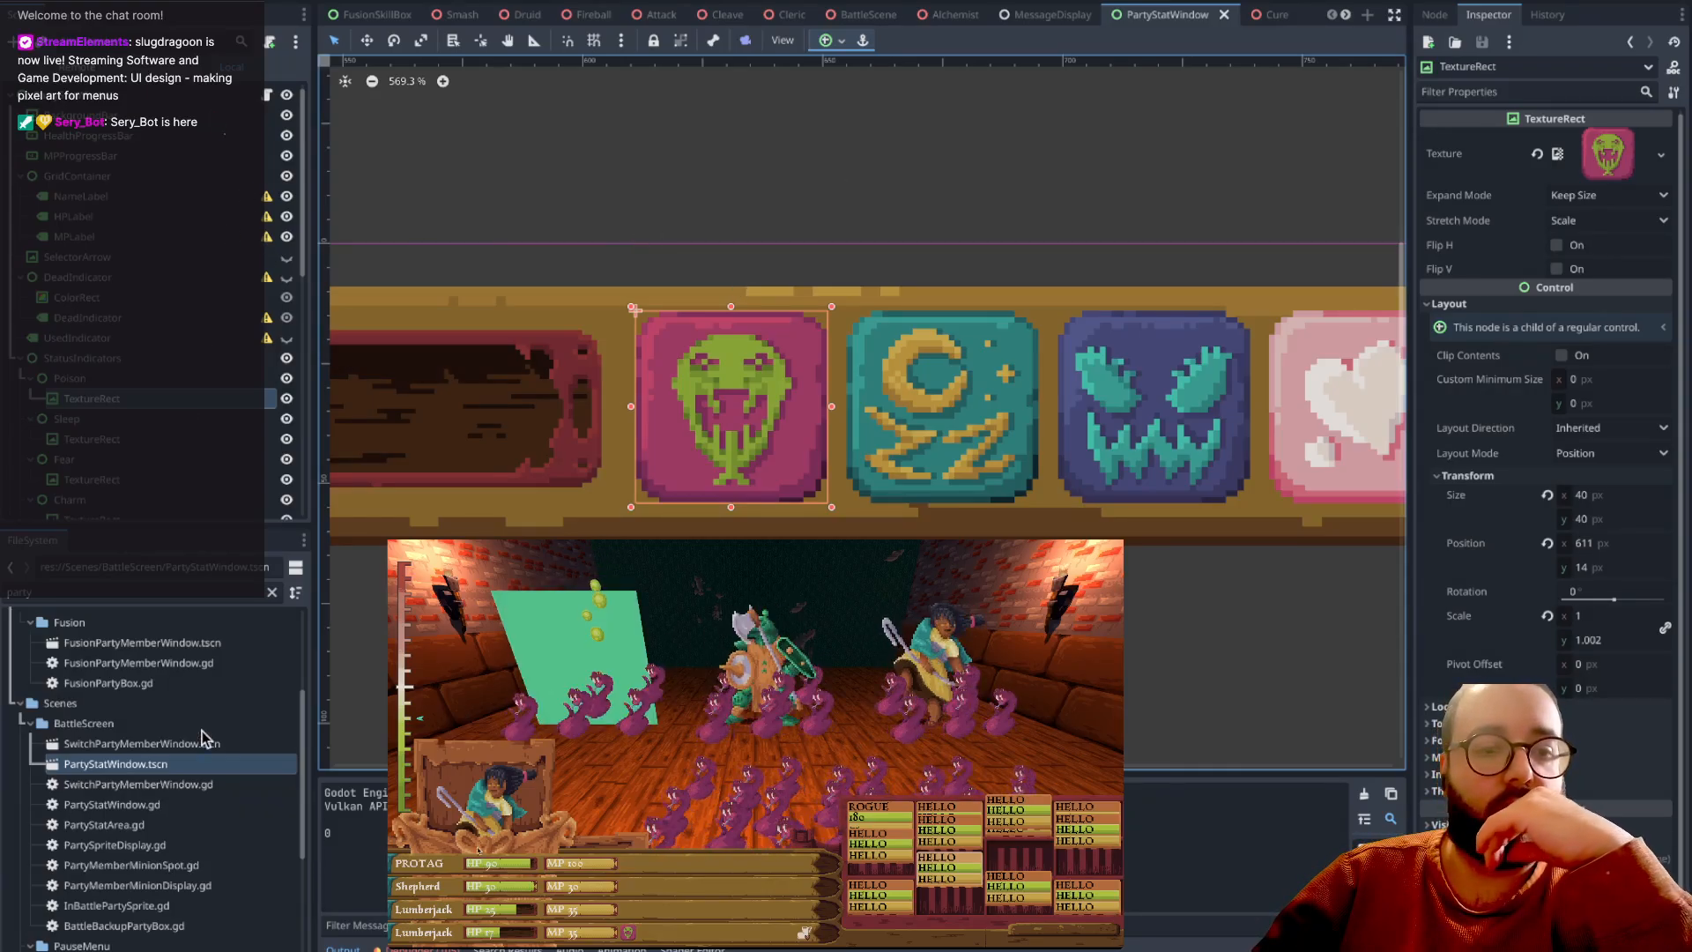
click(179, 786)
double_click(176, 744)
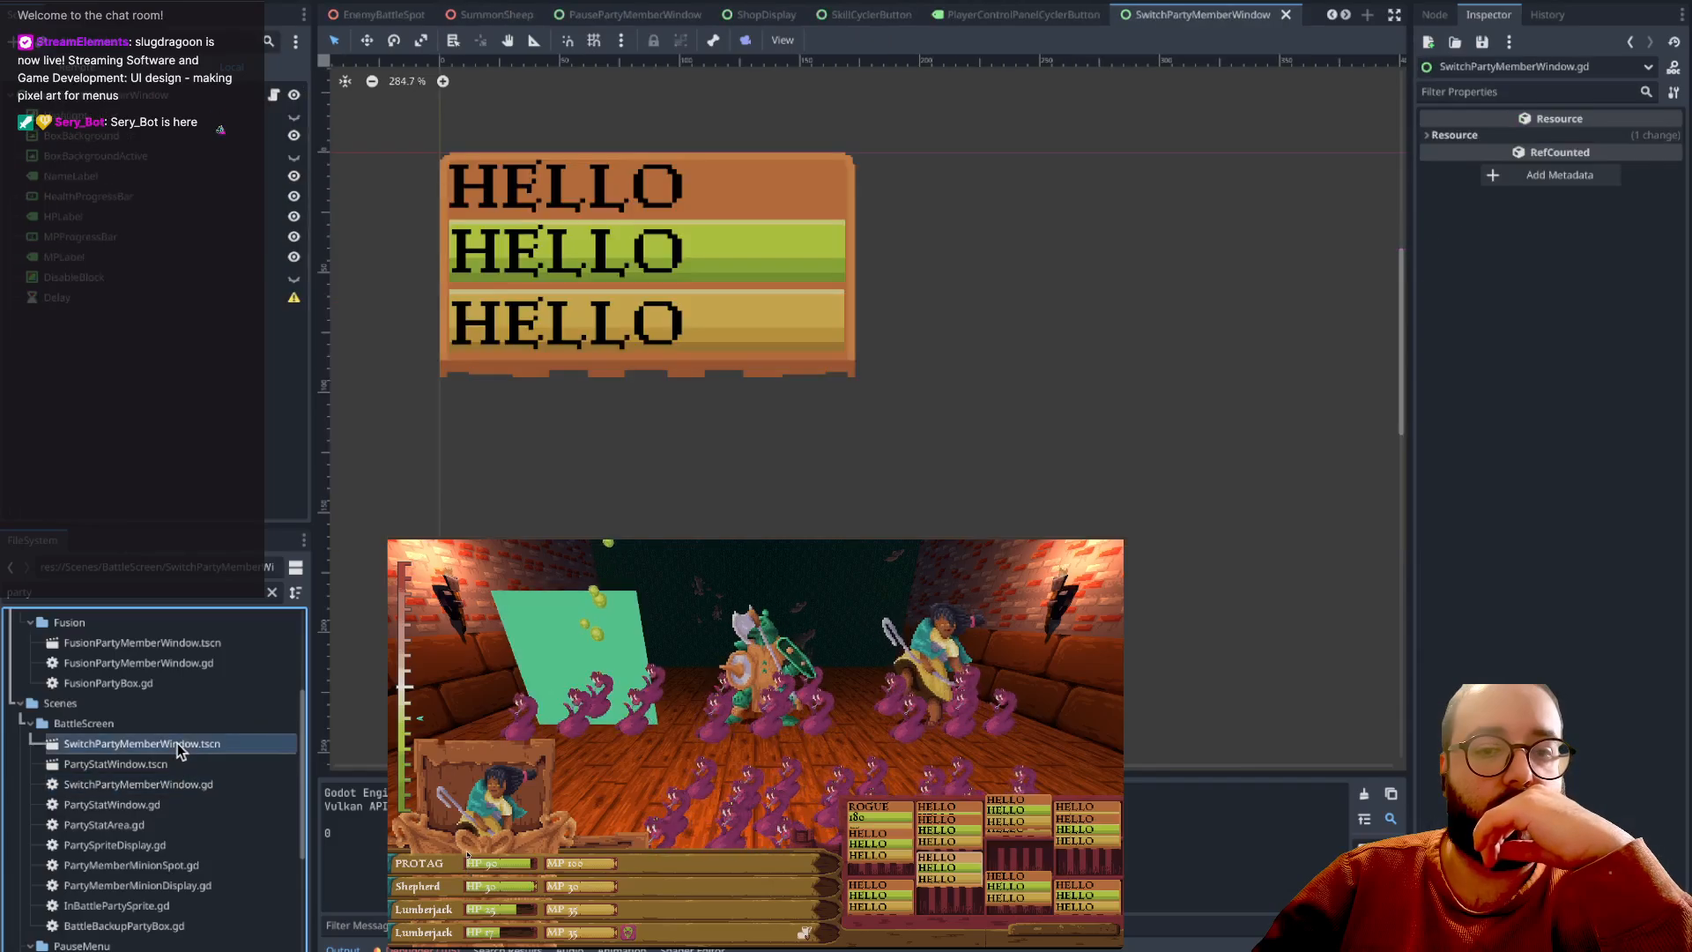
click(274, 95)
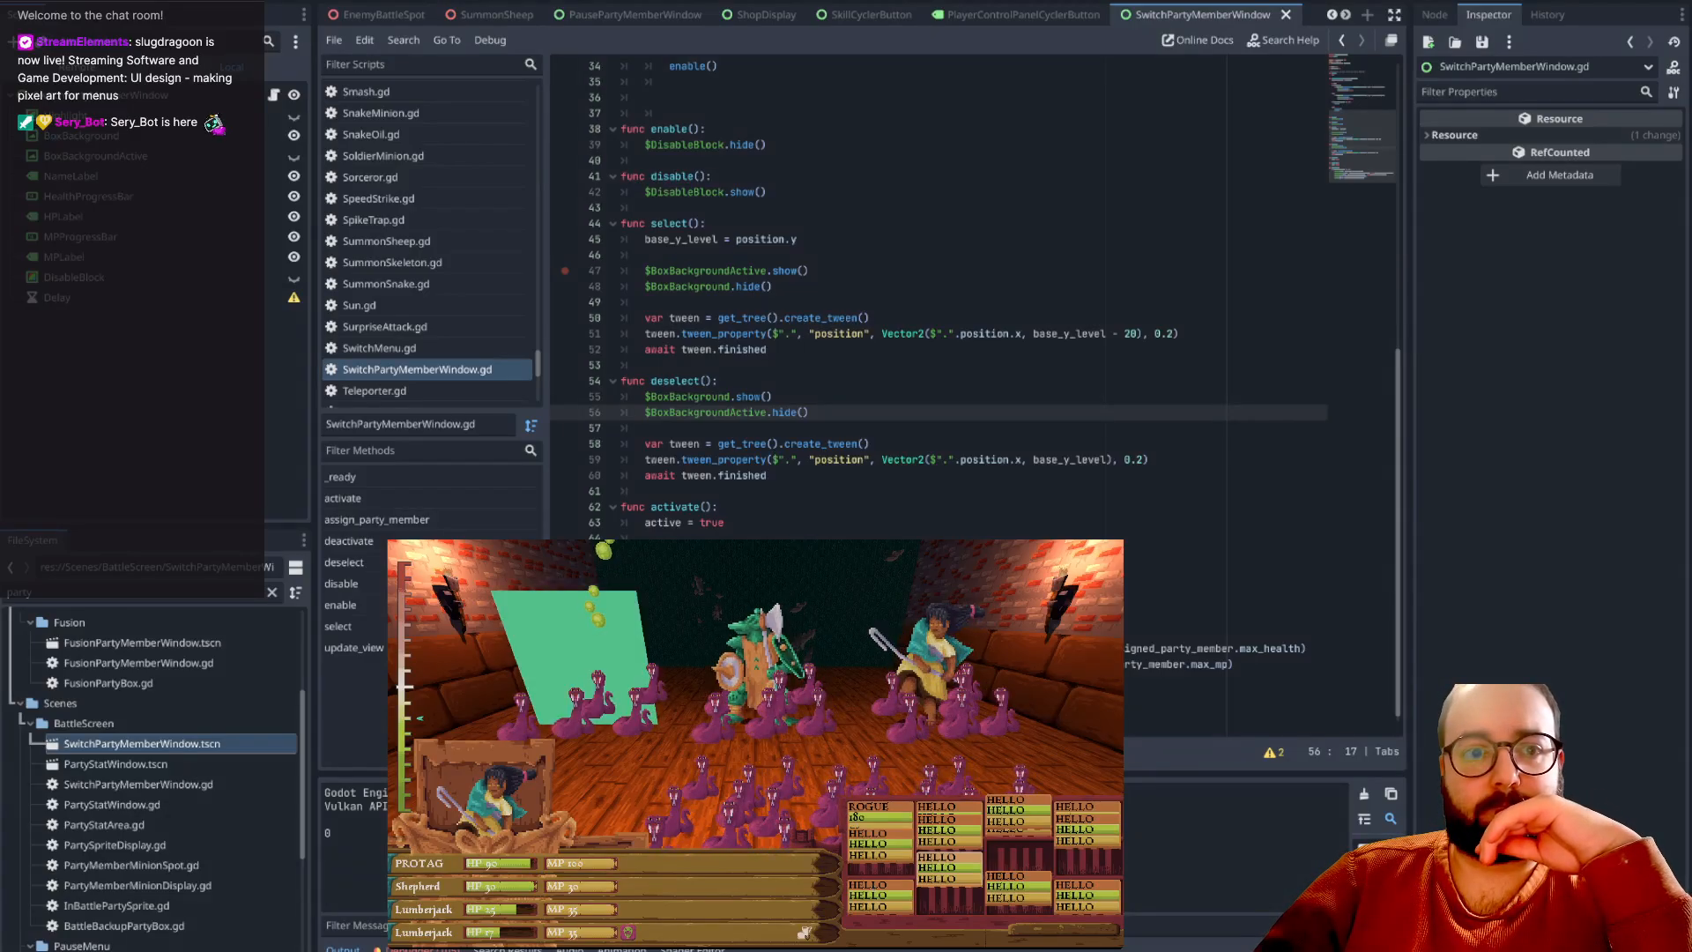
- Return to the 2D scene view, filter the project files by "battle", and open BattleScene.tscn
click(650, 1)
click(80, 594)
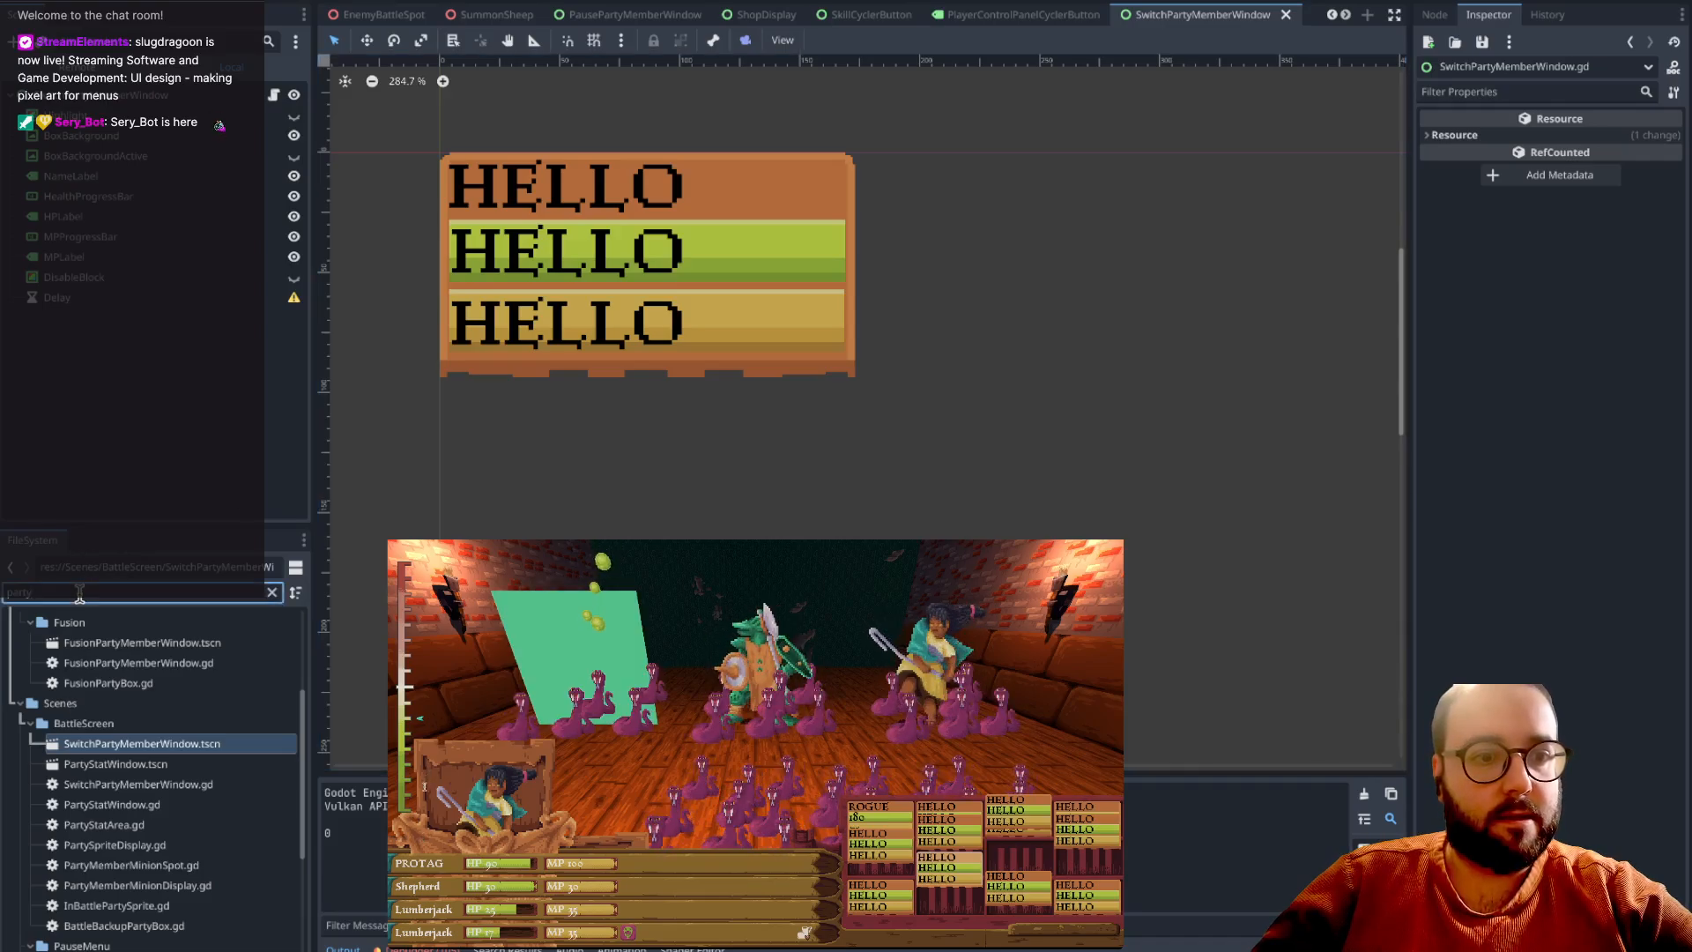
key(ctrl+a)
key(BackSpace)
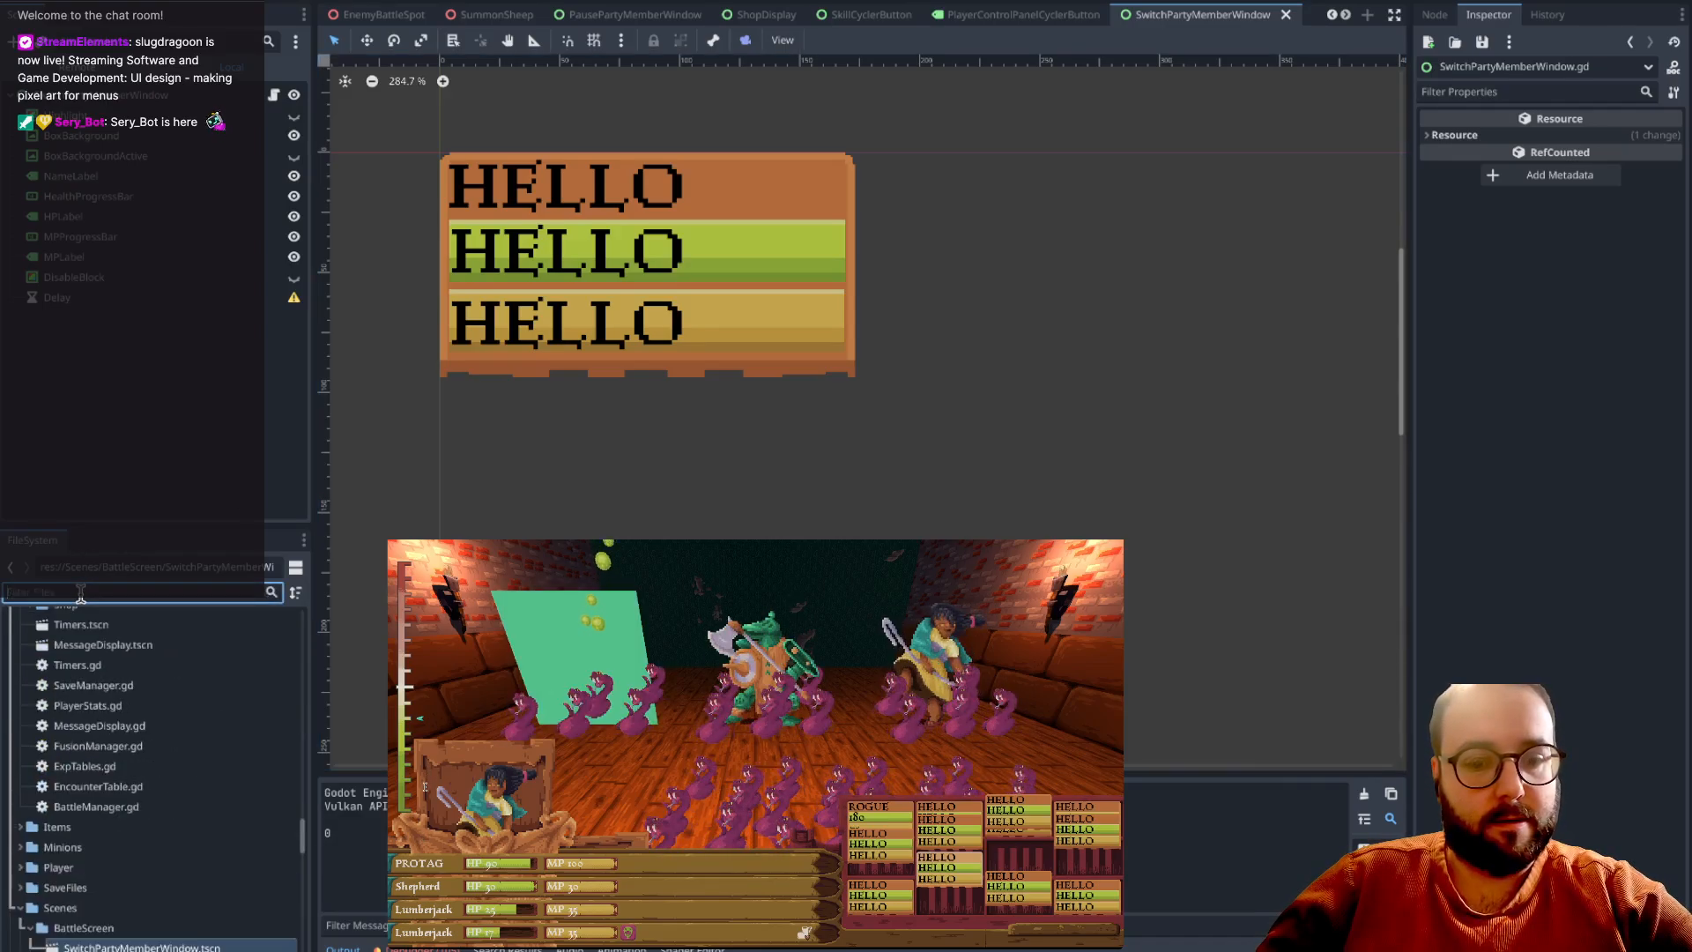
text(battle)
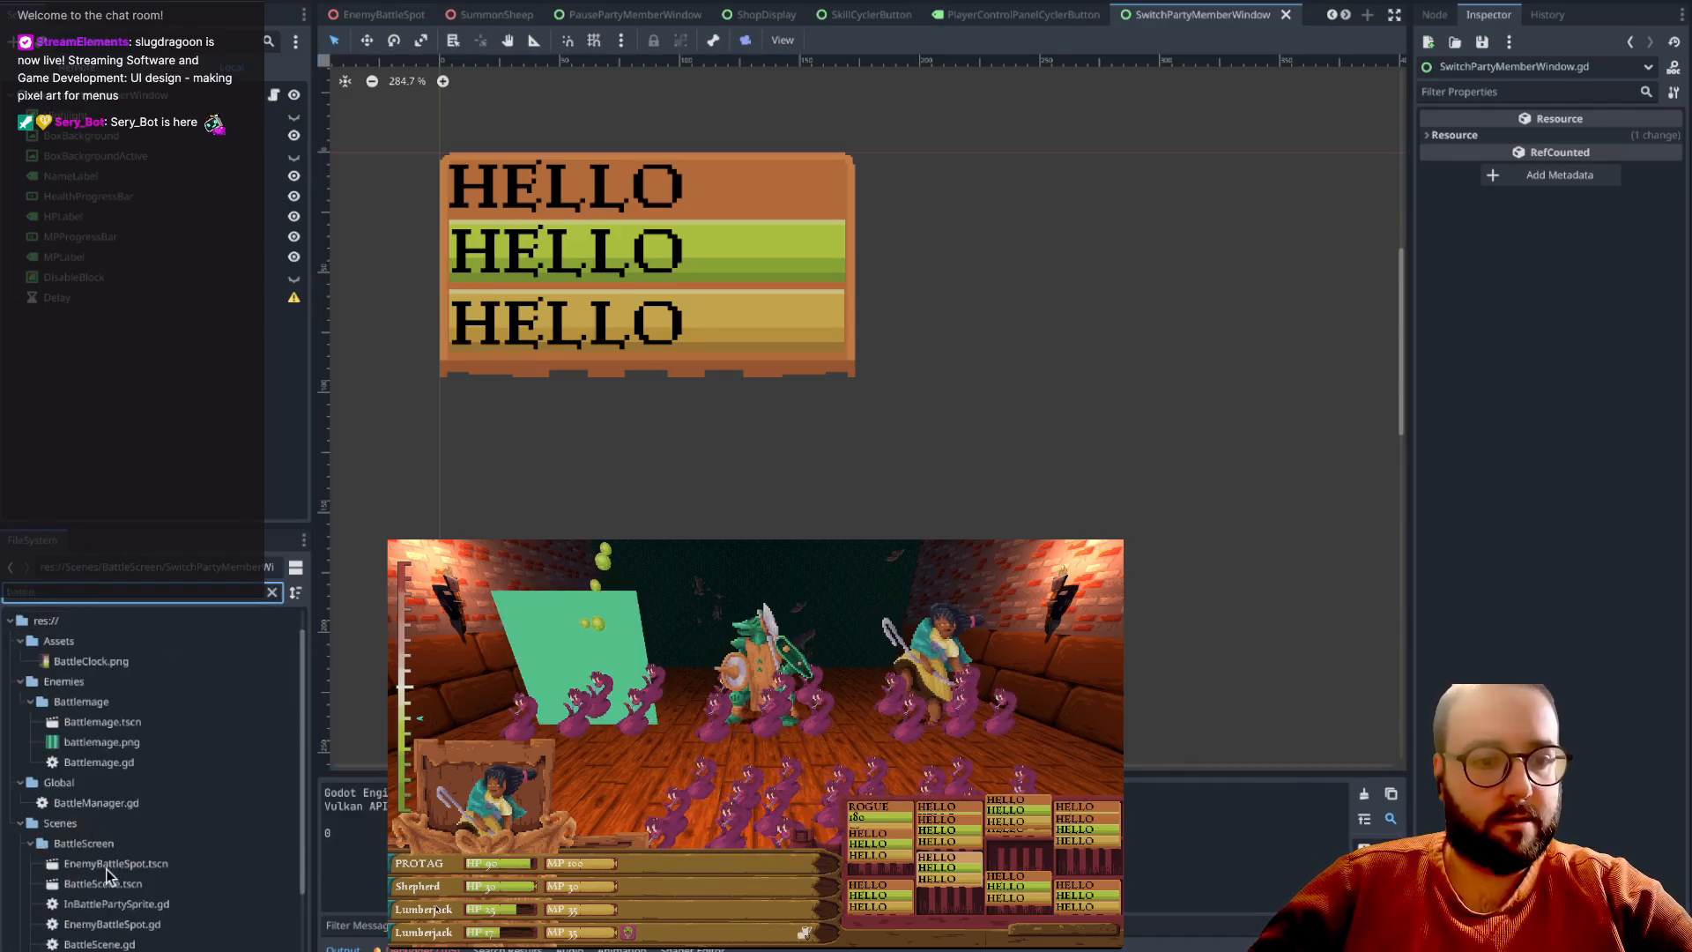
double_click(109, 883)
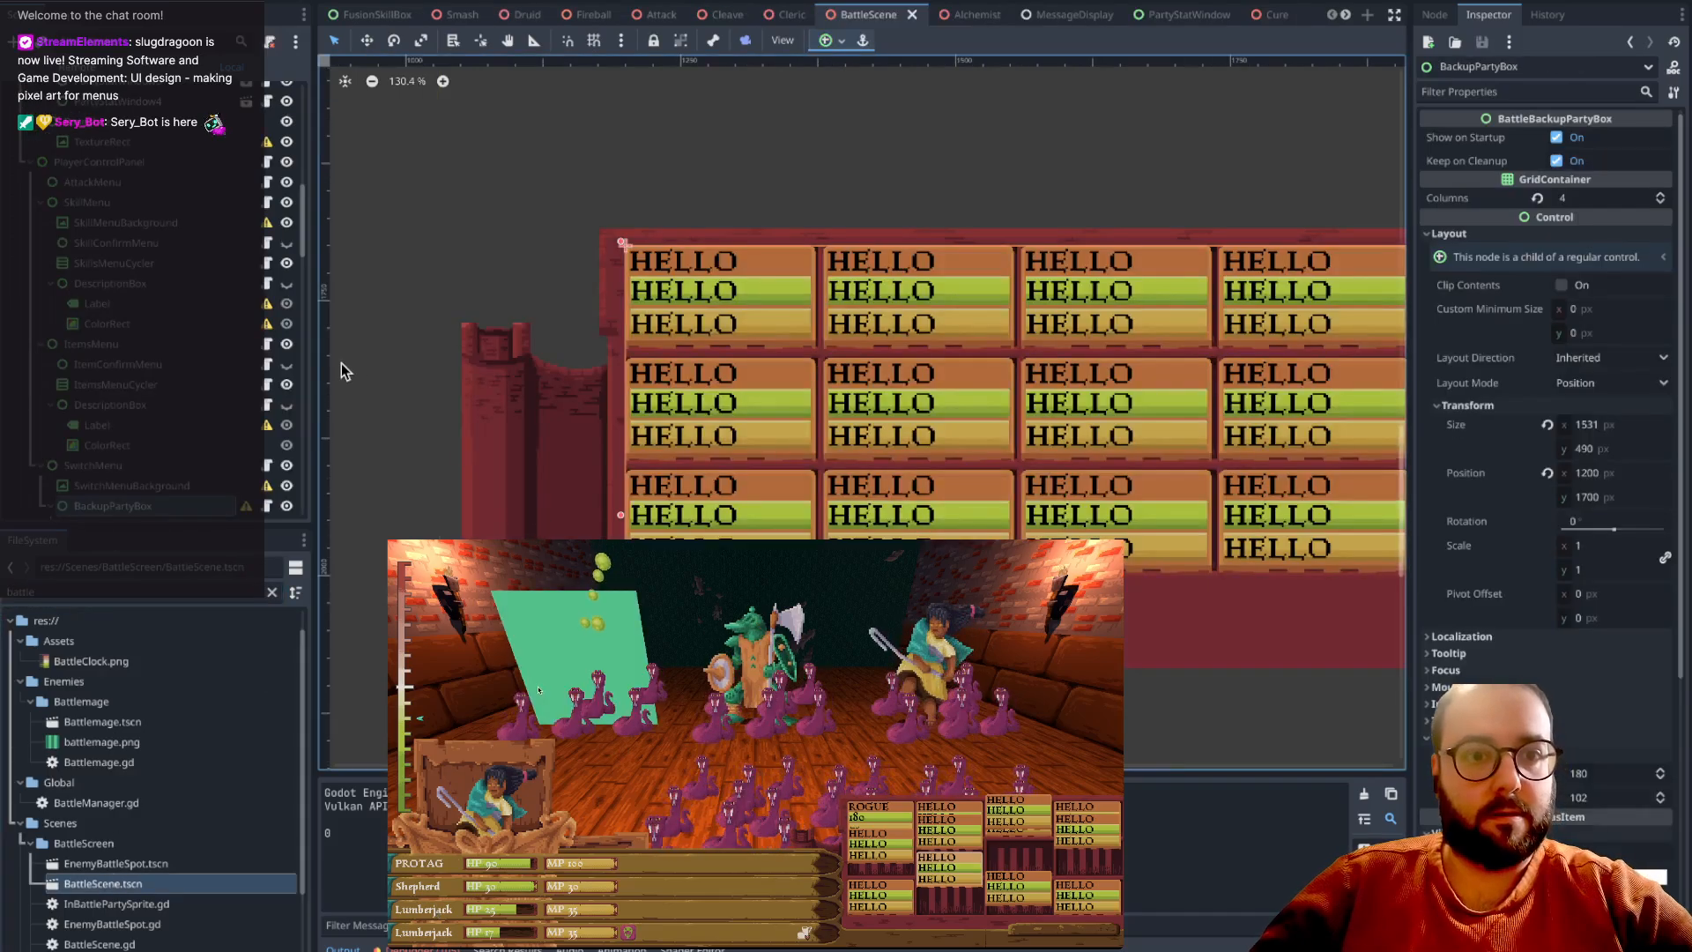
- Locate the party stat windows in the battle scene and read through the PartyStatArea script
scroll(341, 364, down, 5)
scroll(341, 365, up, 3)
scroll(341, 365, left, 2)
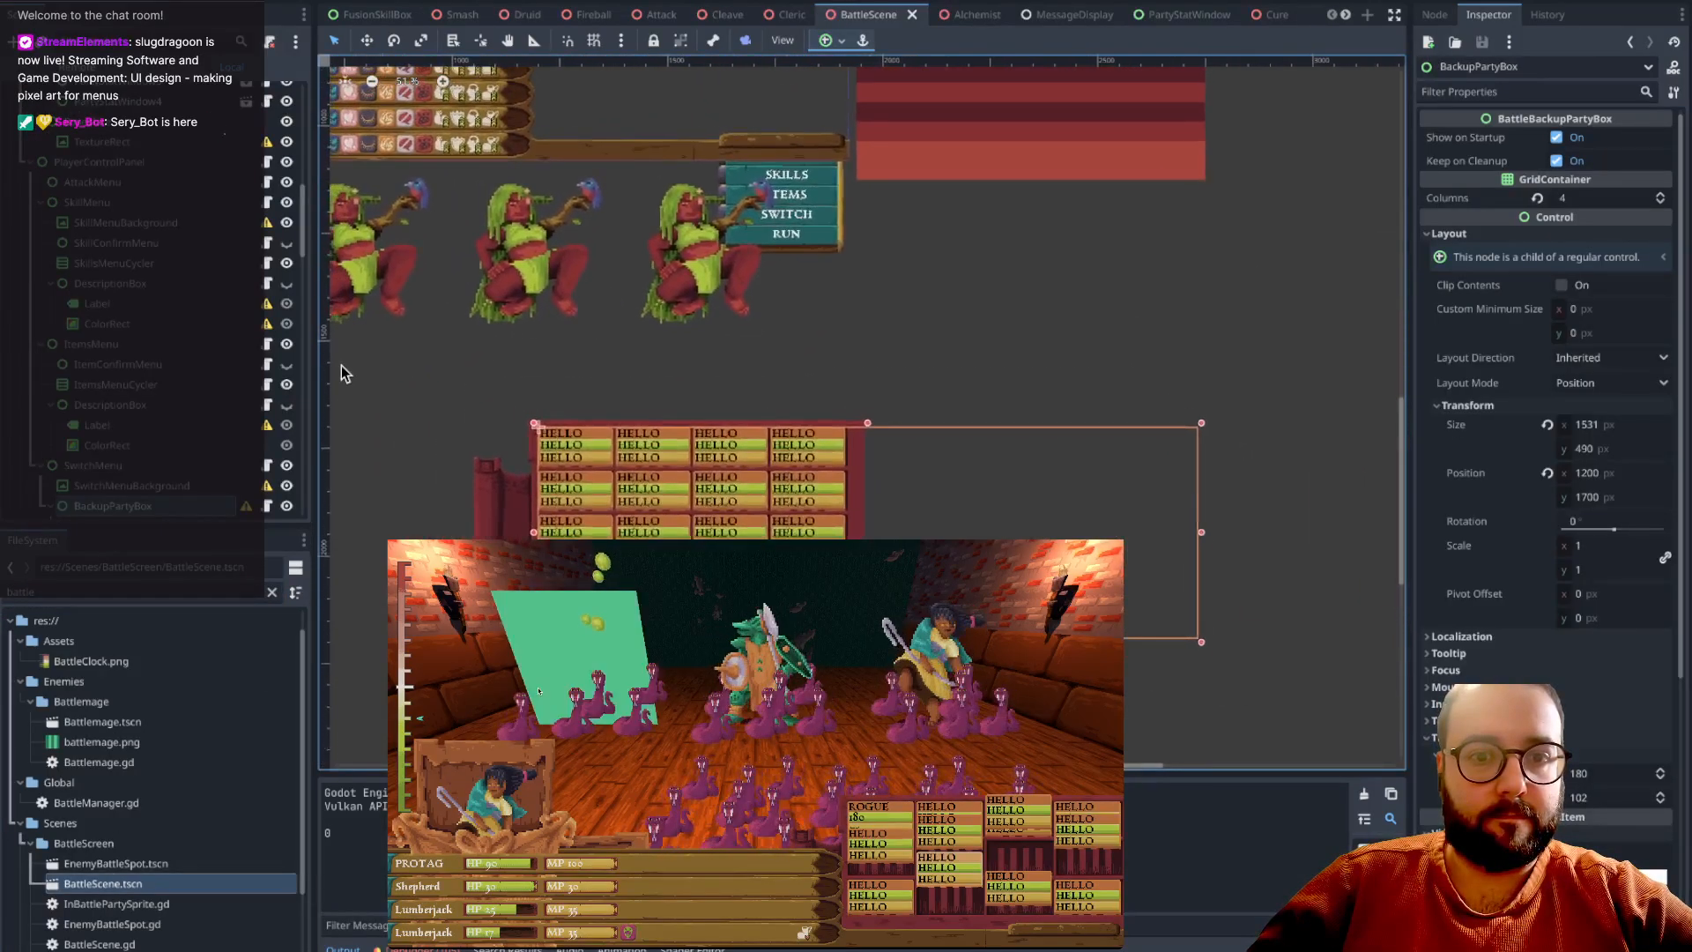
scroll(341, 365, left, 4)
scroll(342, 367, up, 4)
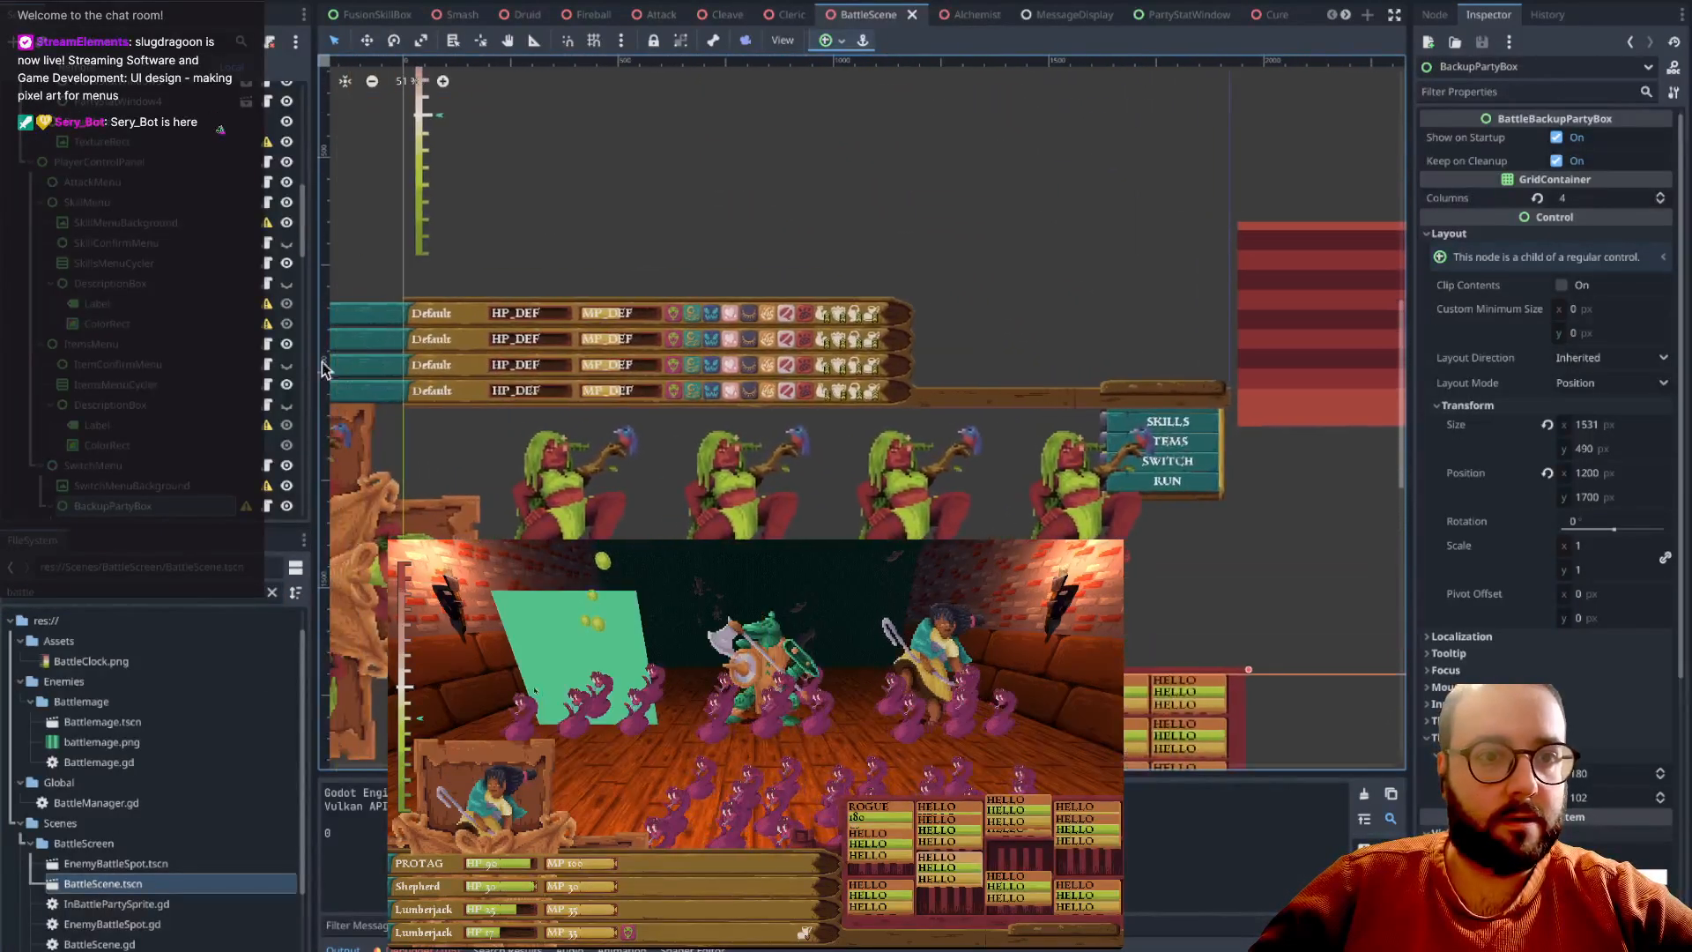
scroll(173, 302, up, 5)
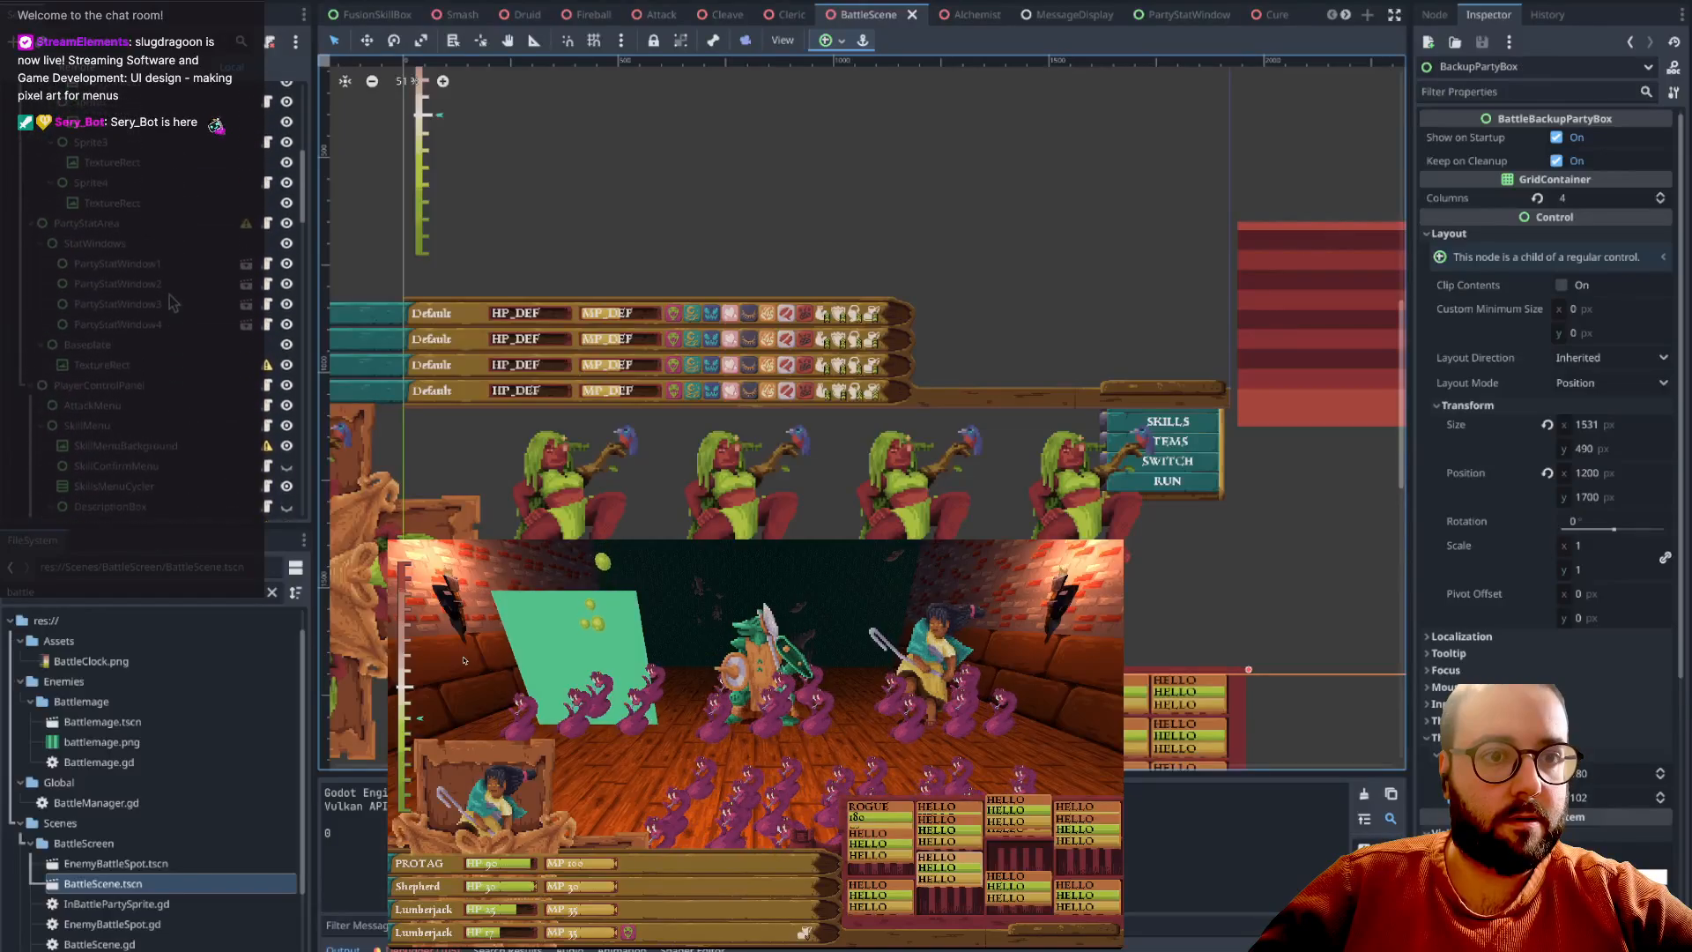
scroll(173, 302, up, 1)
click(176, 291)
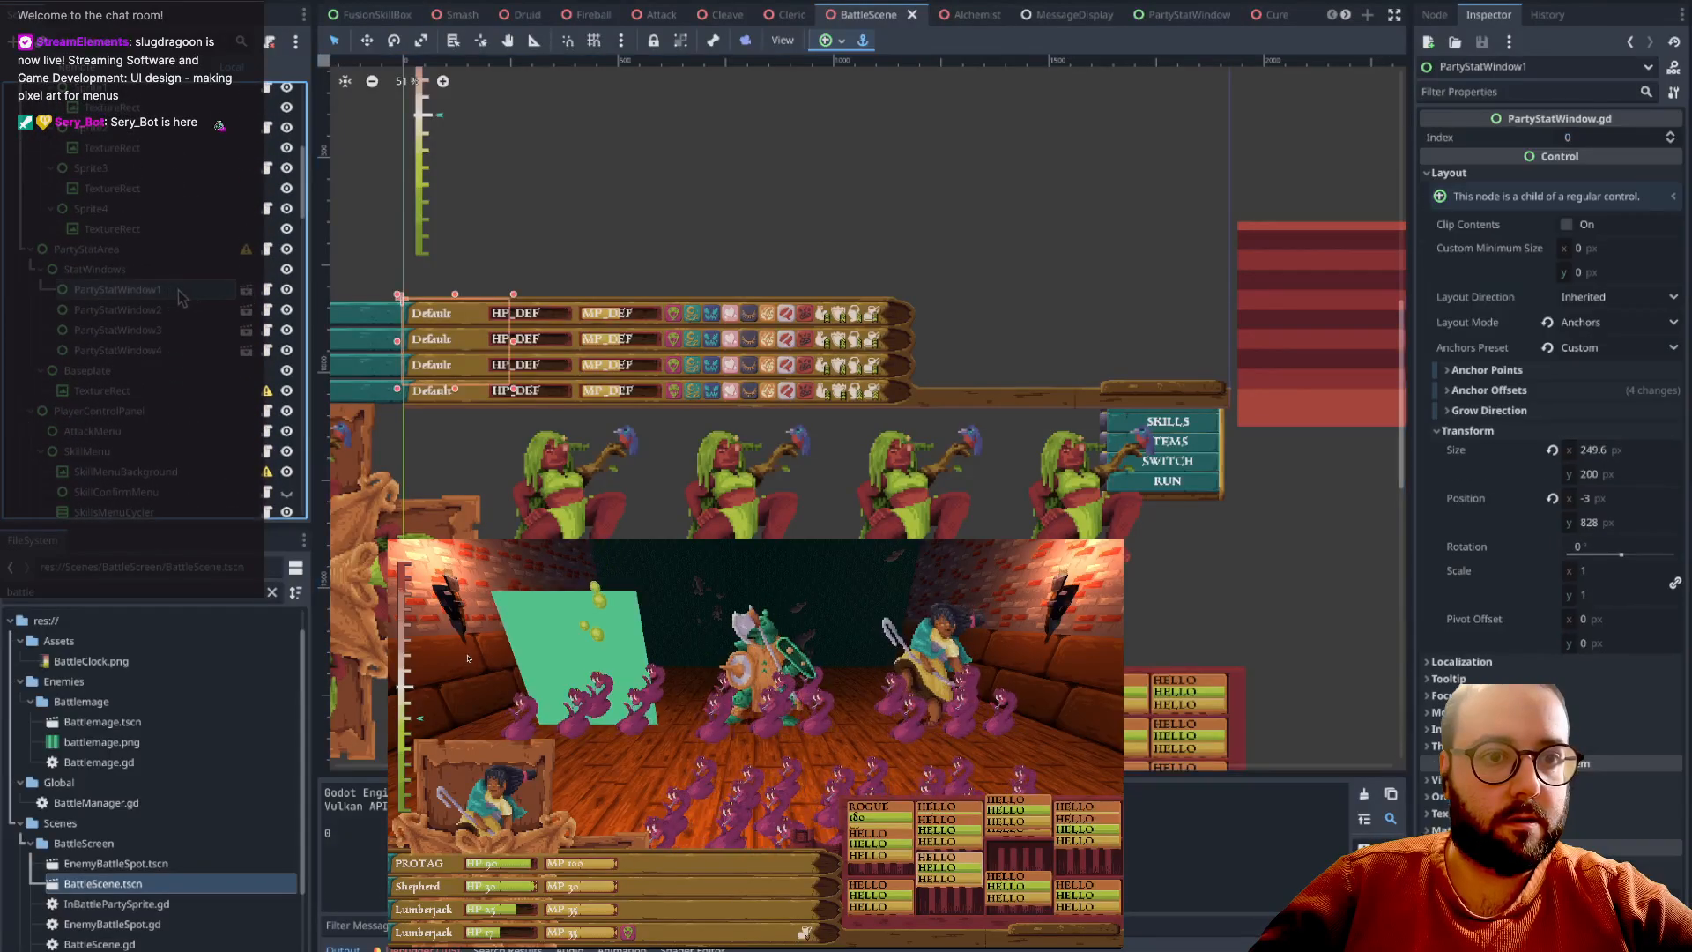
click(268, 249)
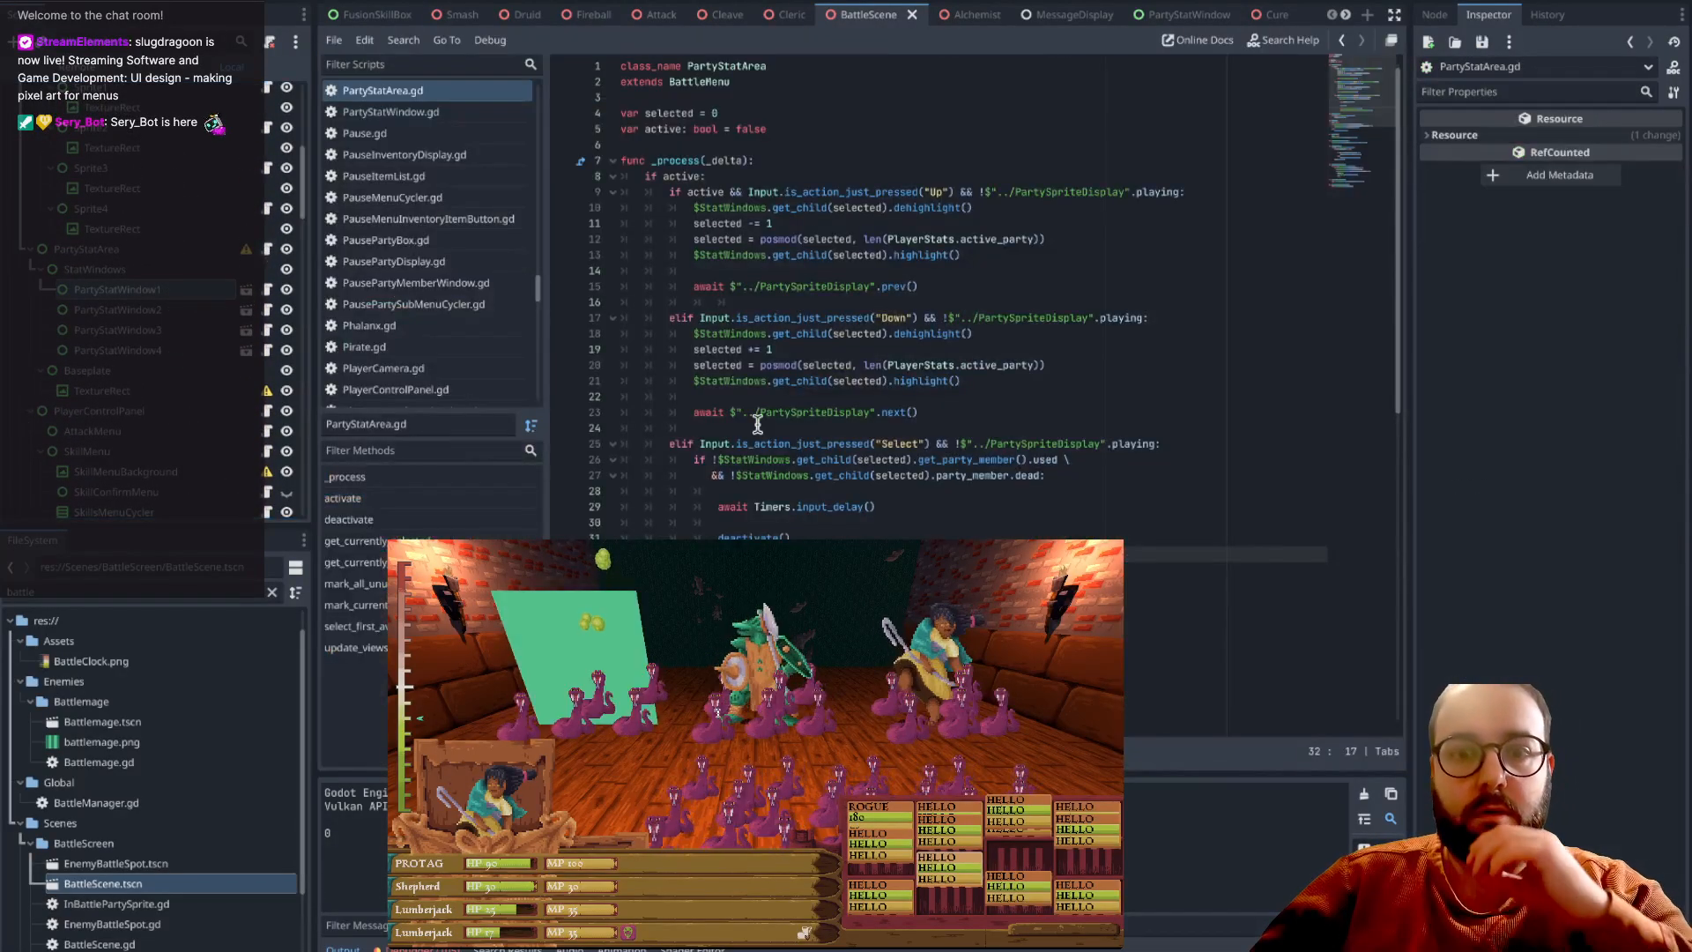
scroll(873, 520, down, 10)
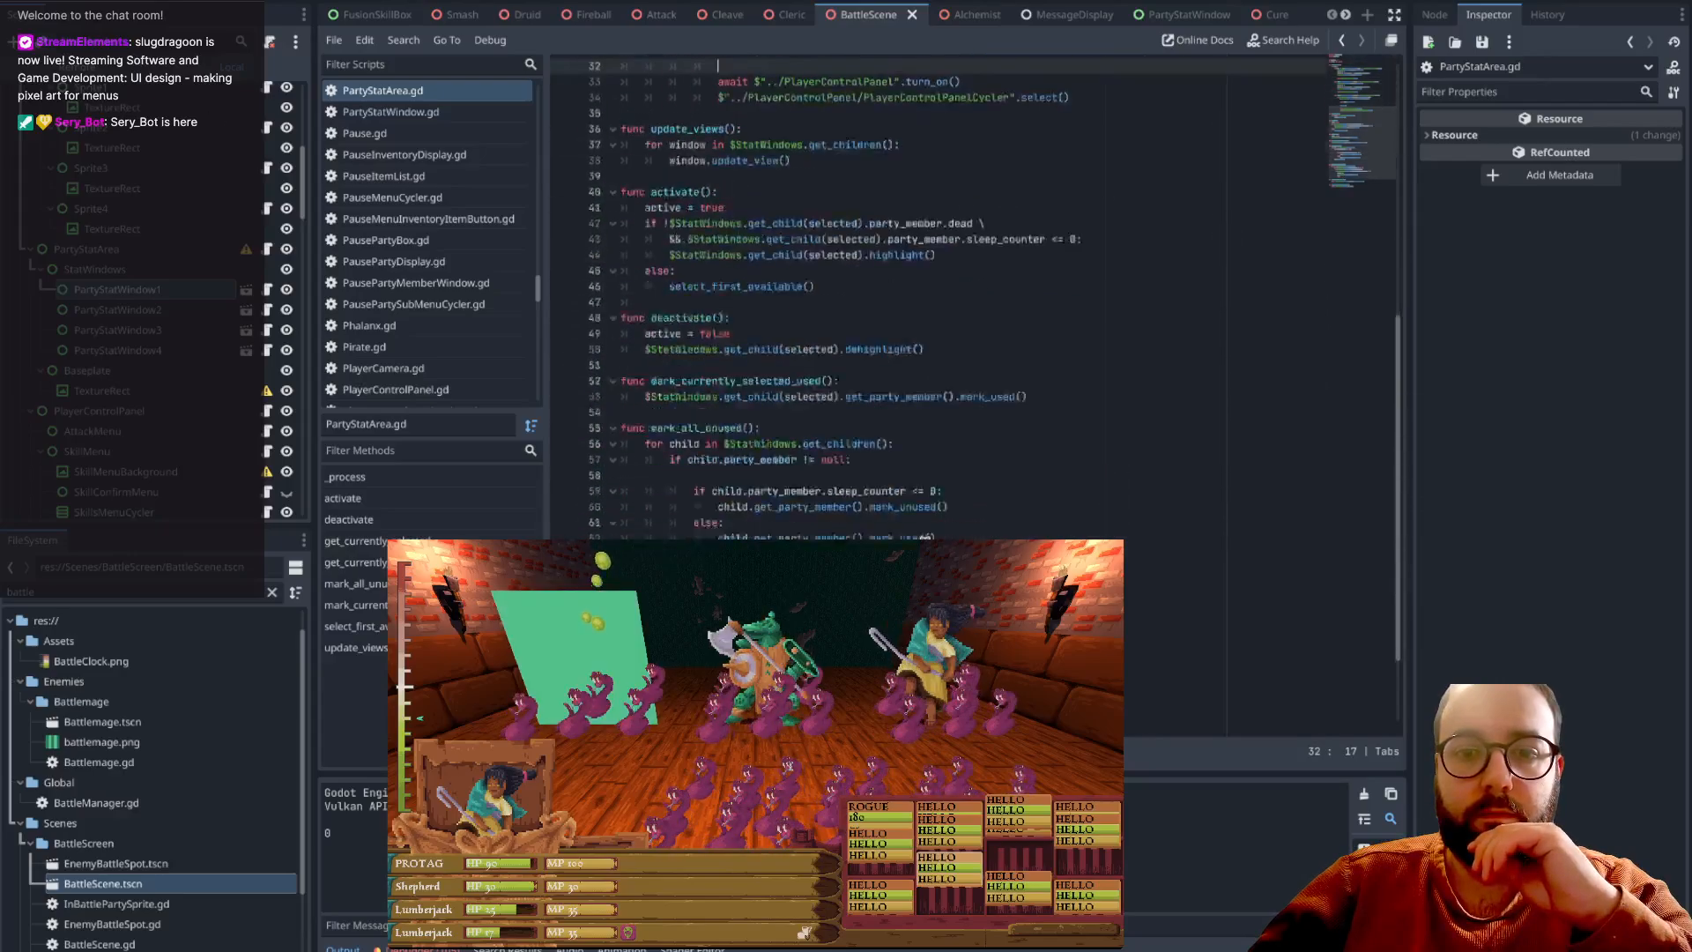
- Open the PartyStatWindow script and examine its highlight functions and how the index picks a party member
click(267, 291)
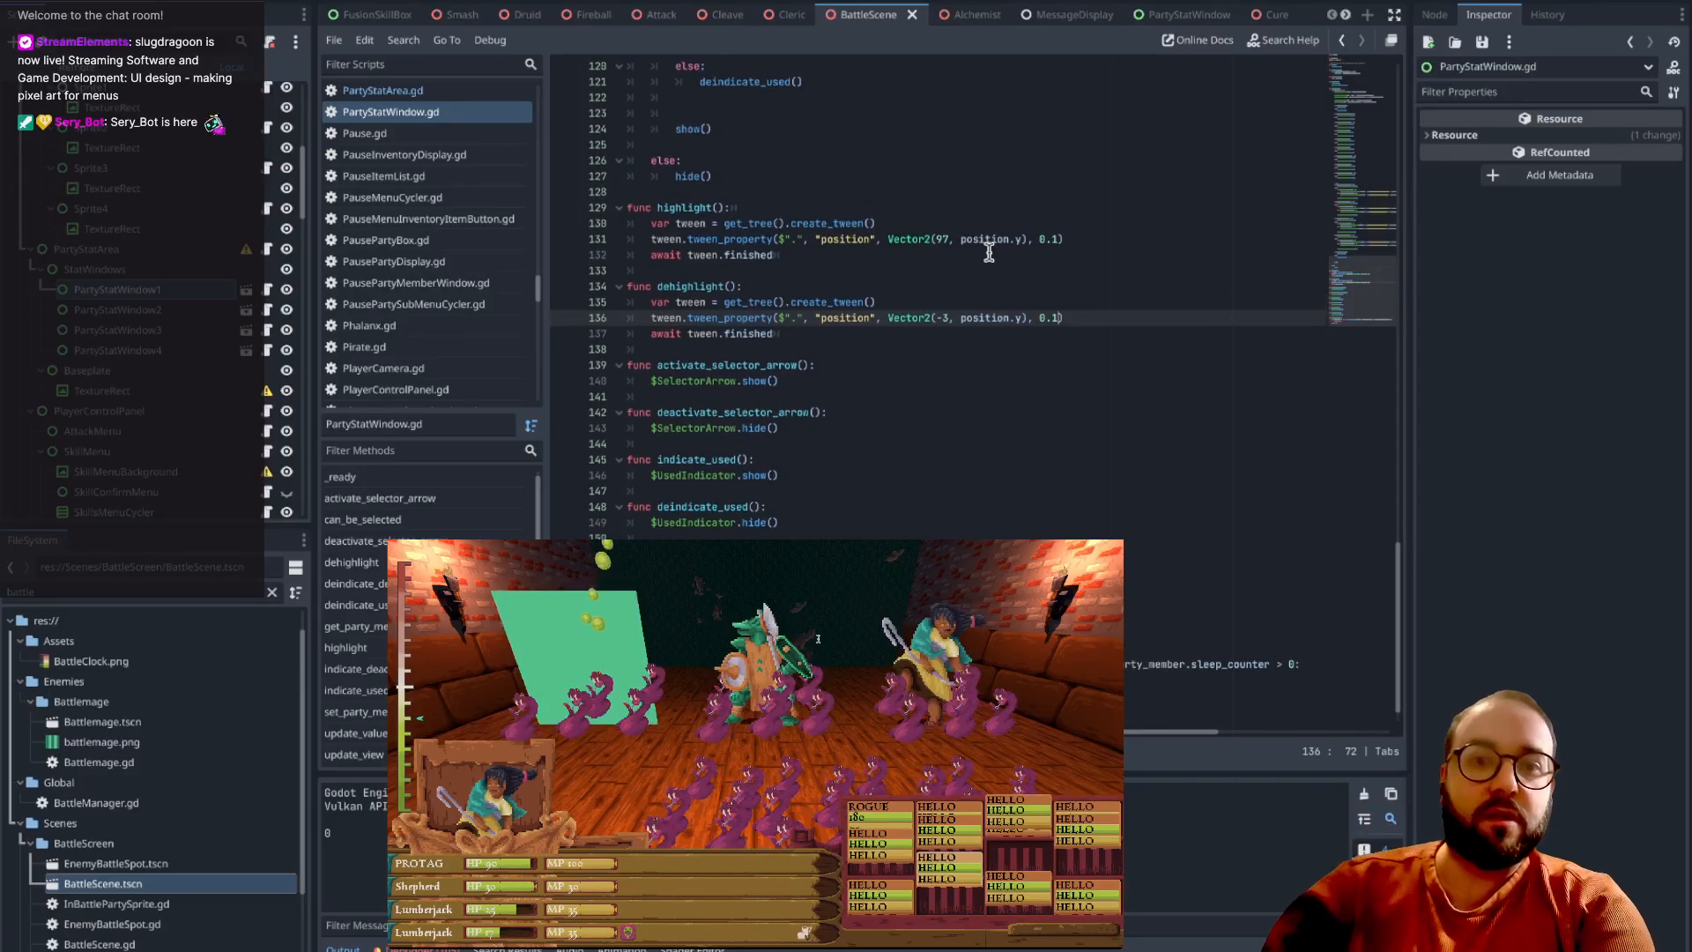
scroll(989, 252, up, 2)
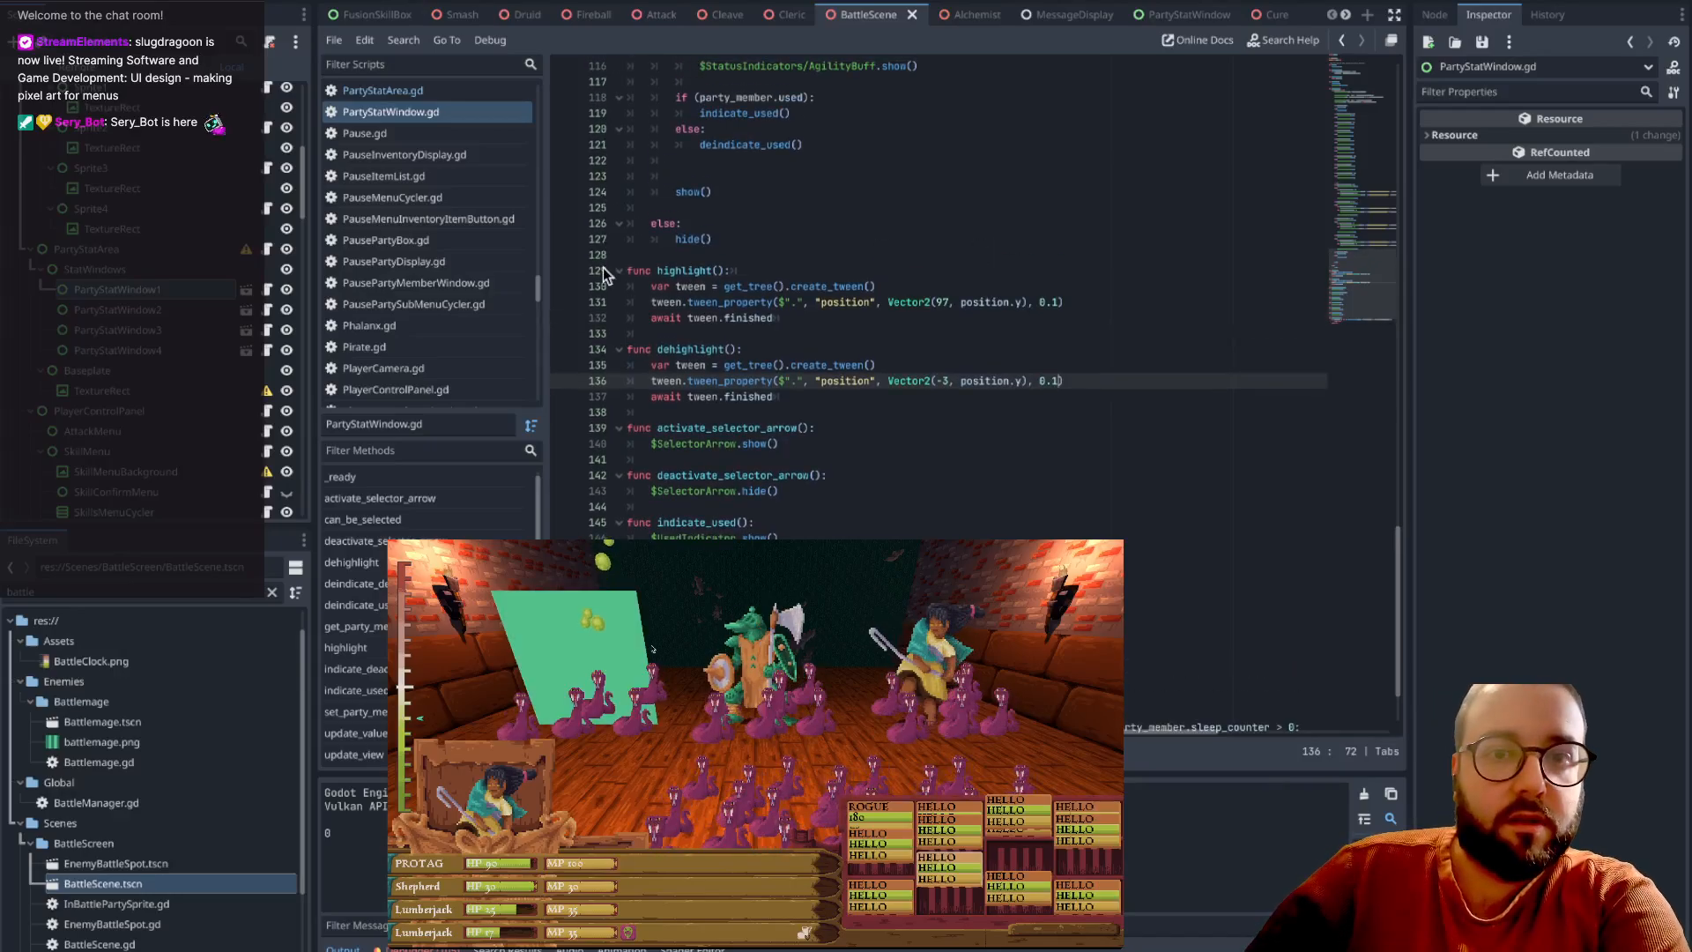
scroll(603, 269, up, 20)
scroll(603, 267, up, 4)
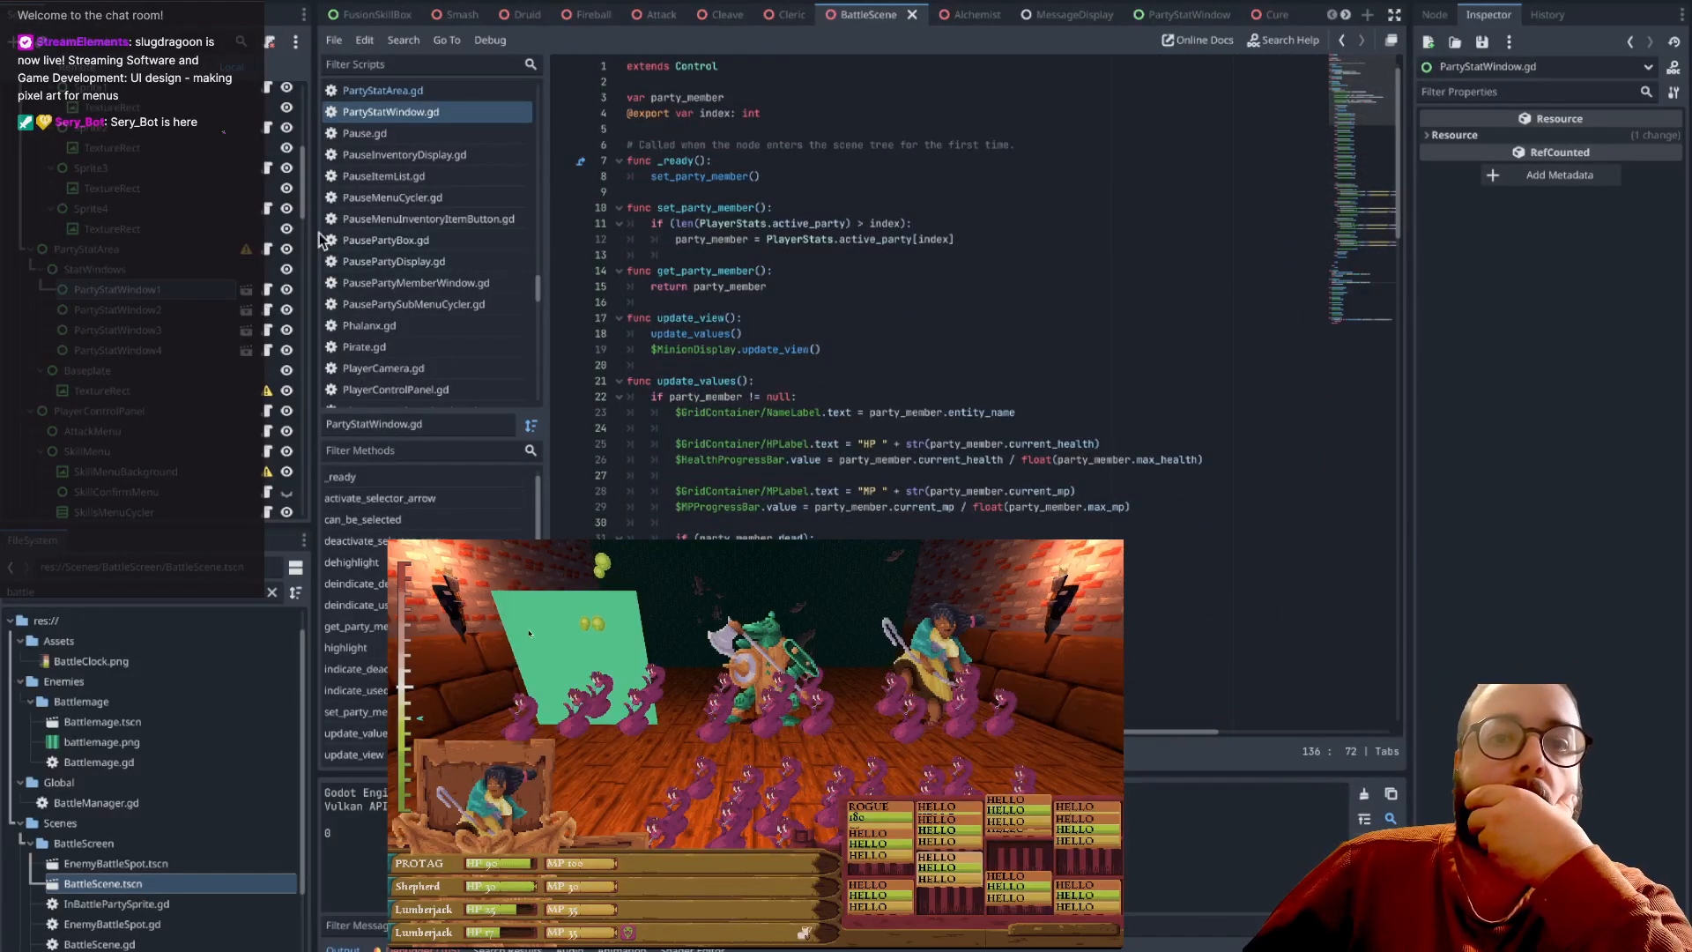
- Check the Index property on the PartyStatWindow nodes under StatWindows
click(166, 290)
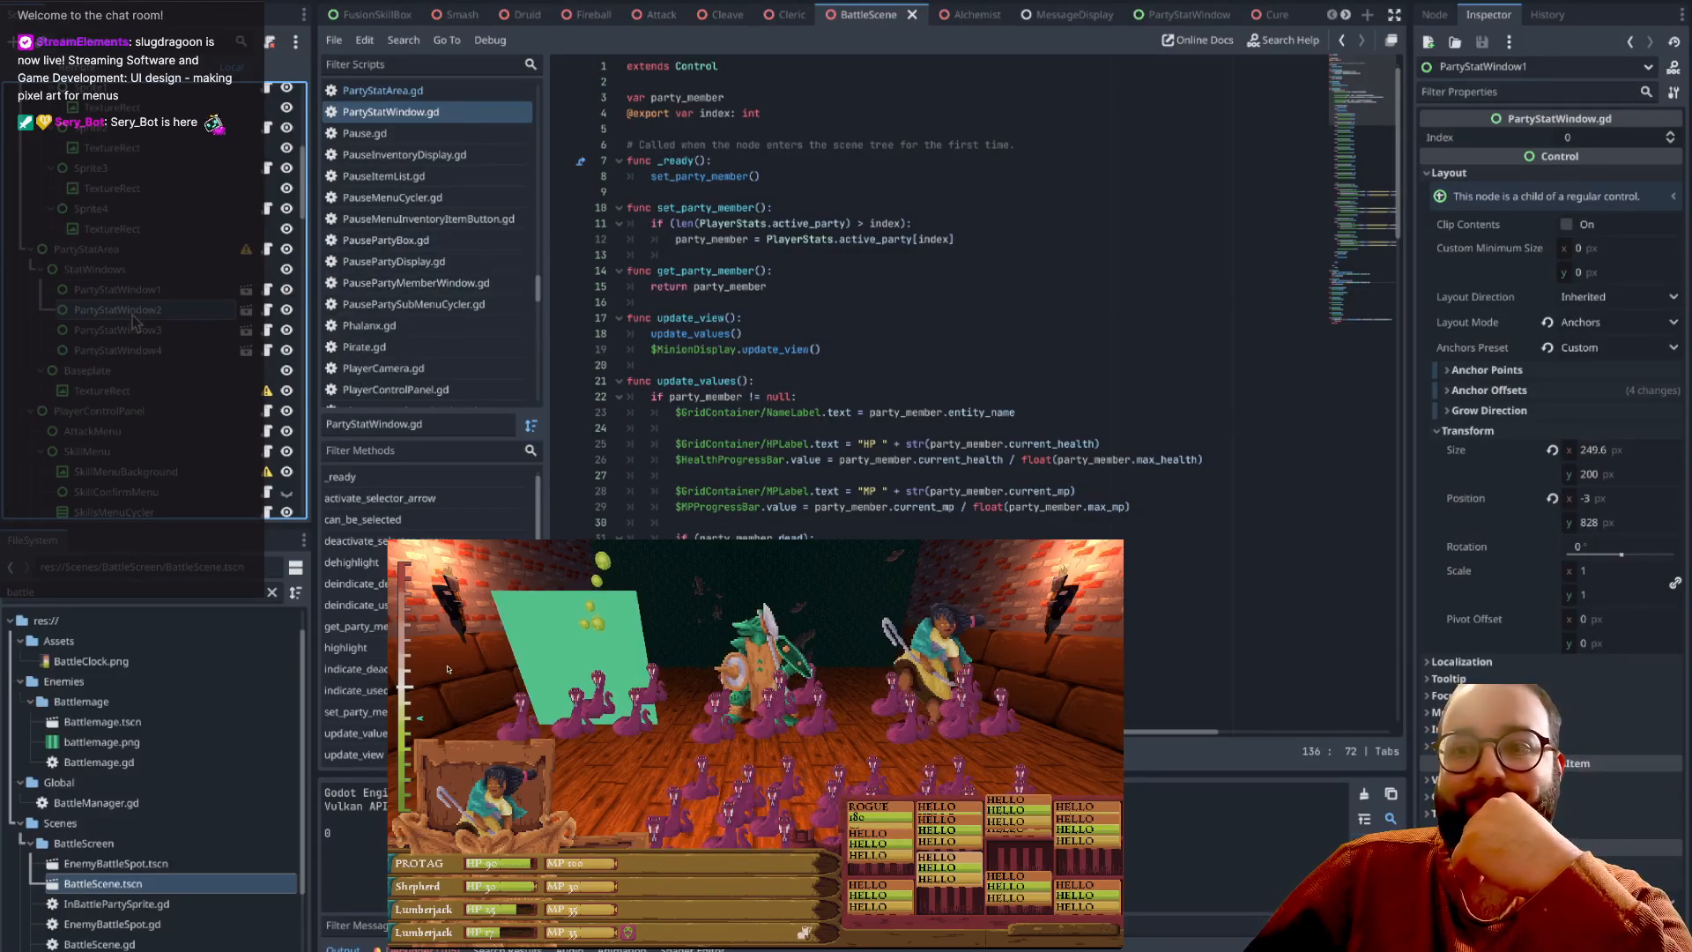
click(138, 349)
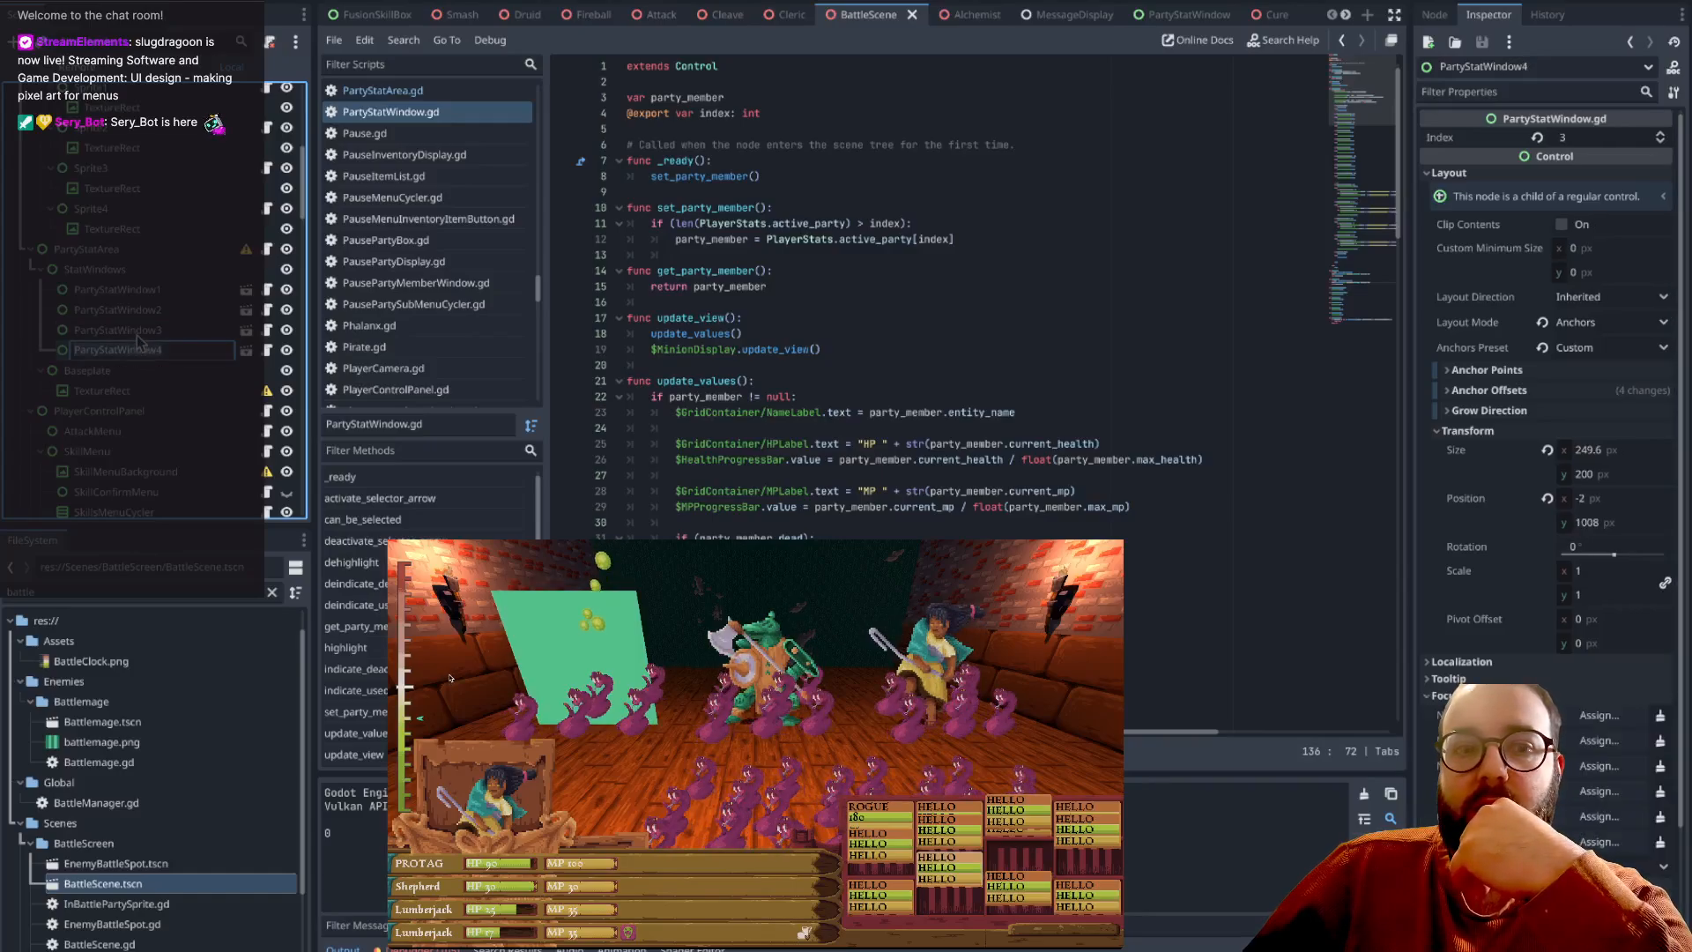
click(138, 334)
click(137, 313)
click(137, 297)
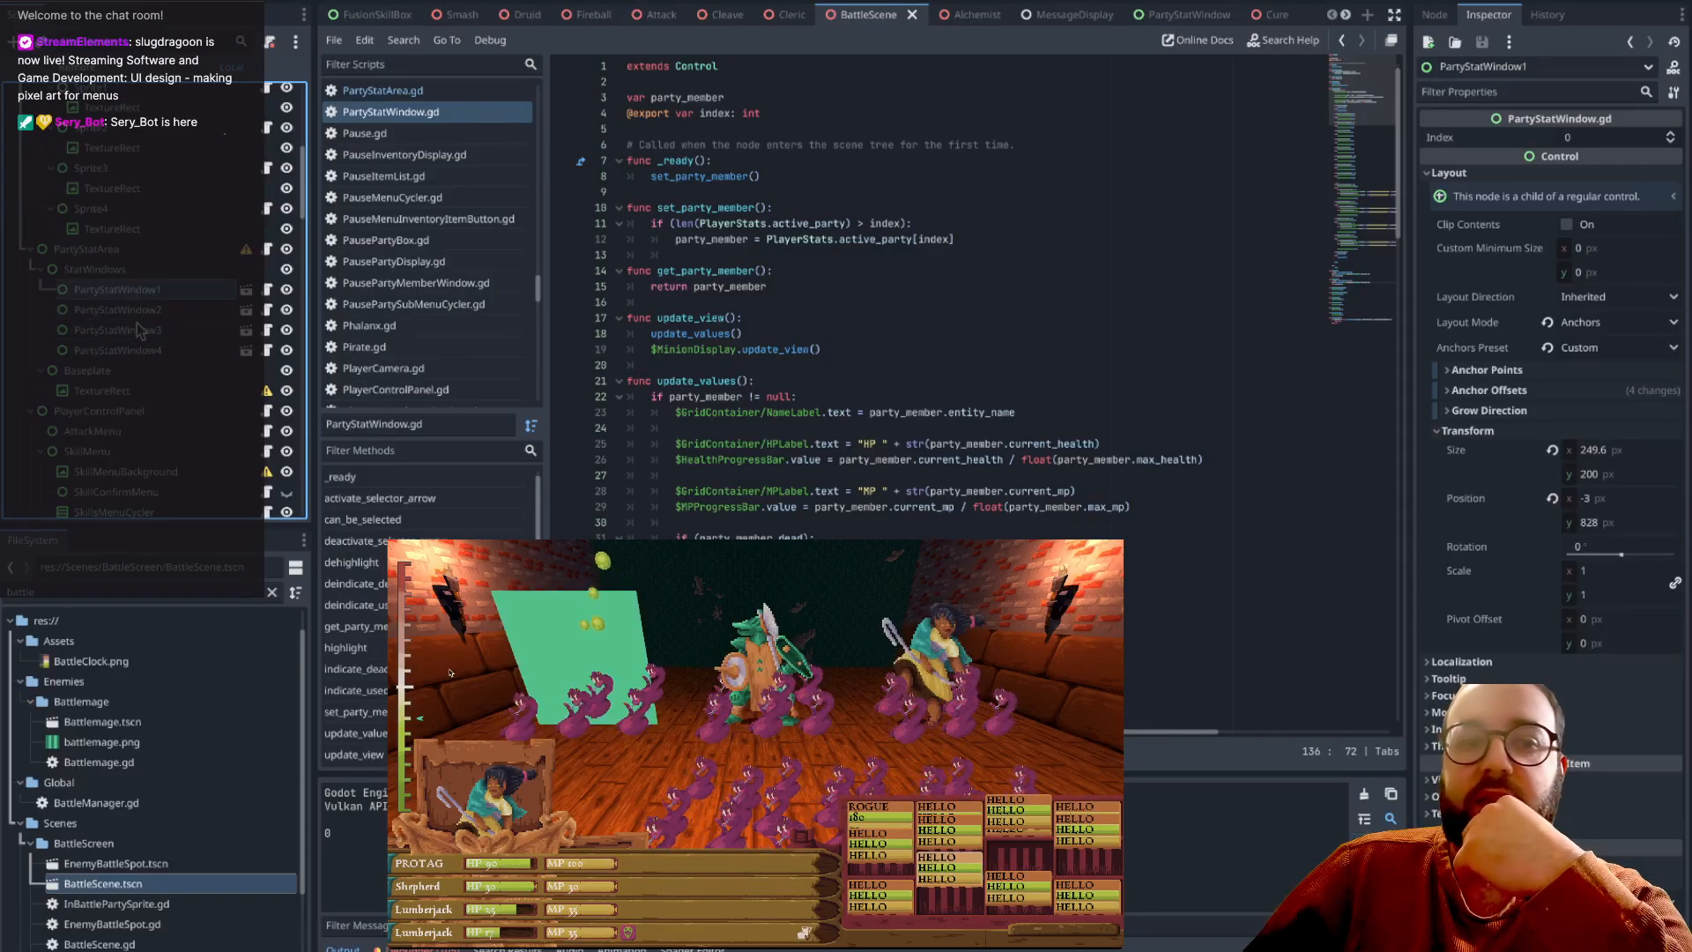
- Check the Index property on several SwitchPartyMemberWindow nodes inside BackupPartyBox for comparison
scroll(138, 330, down, 5)
click(157, 194)
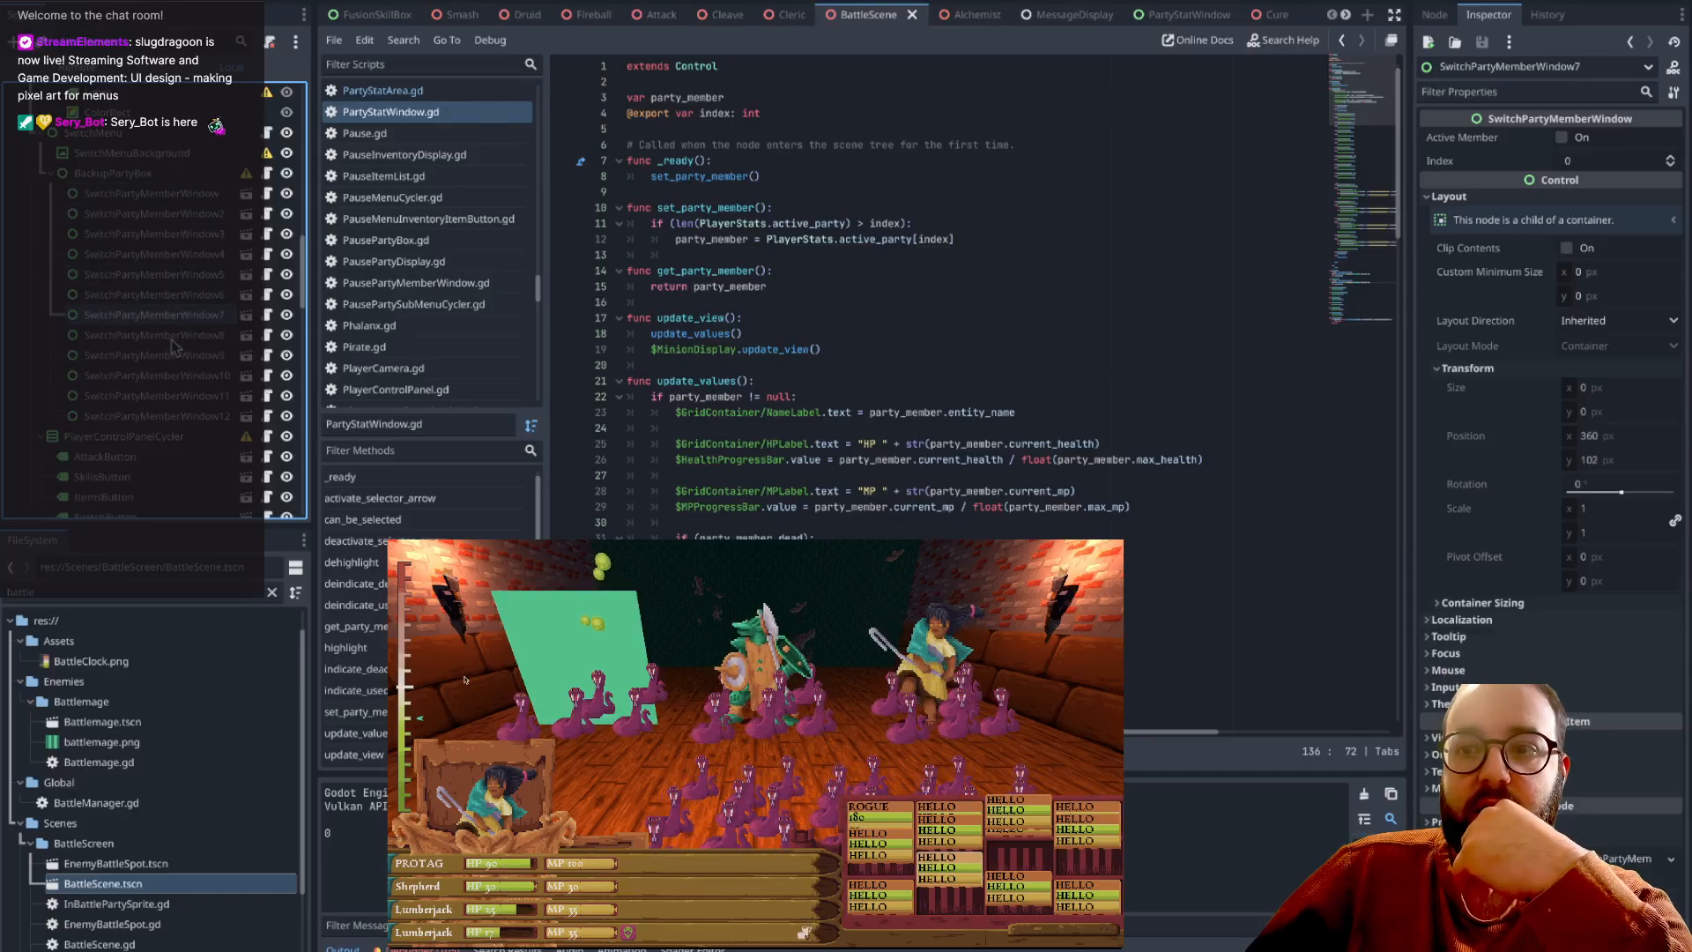
click(173, 355)
click(176, 255)
click(177, 198)
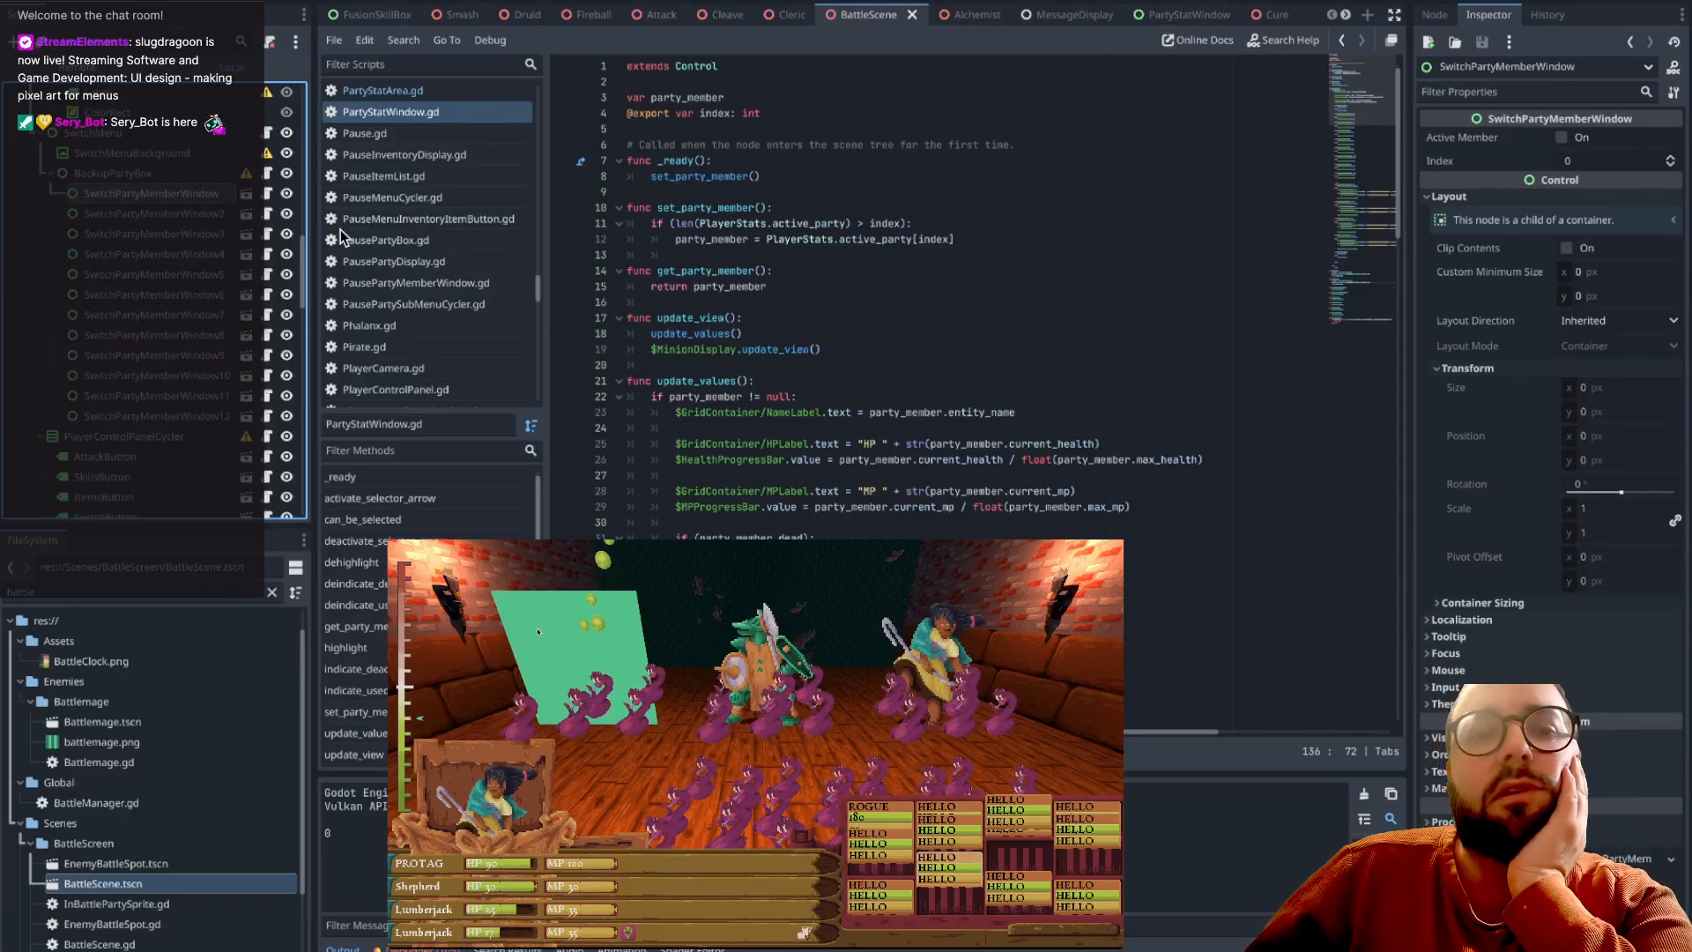
click(202, 217)
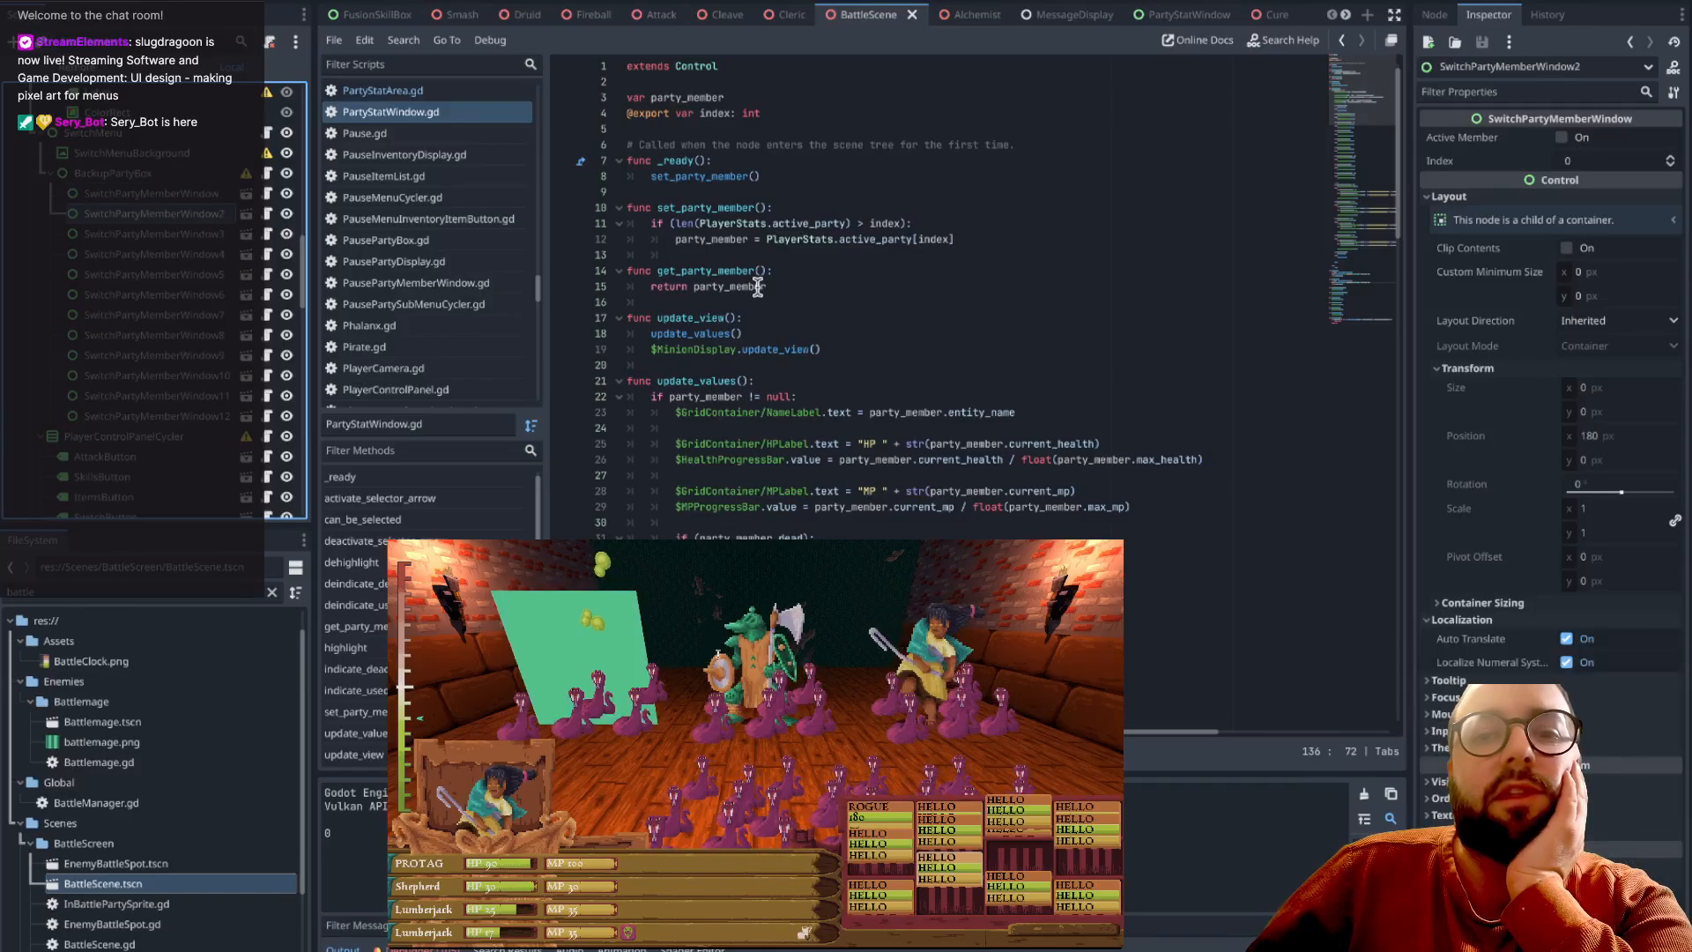
- Open the SwitchPartyMemberWindow script and read how it uses the index when assigning a party member
click(267, 214)
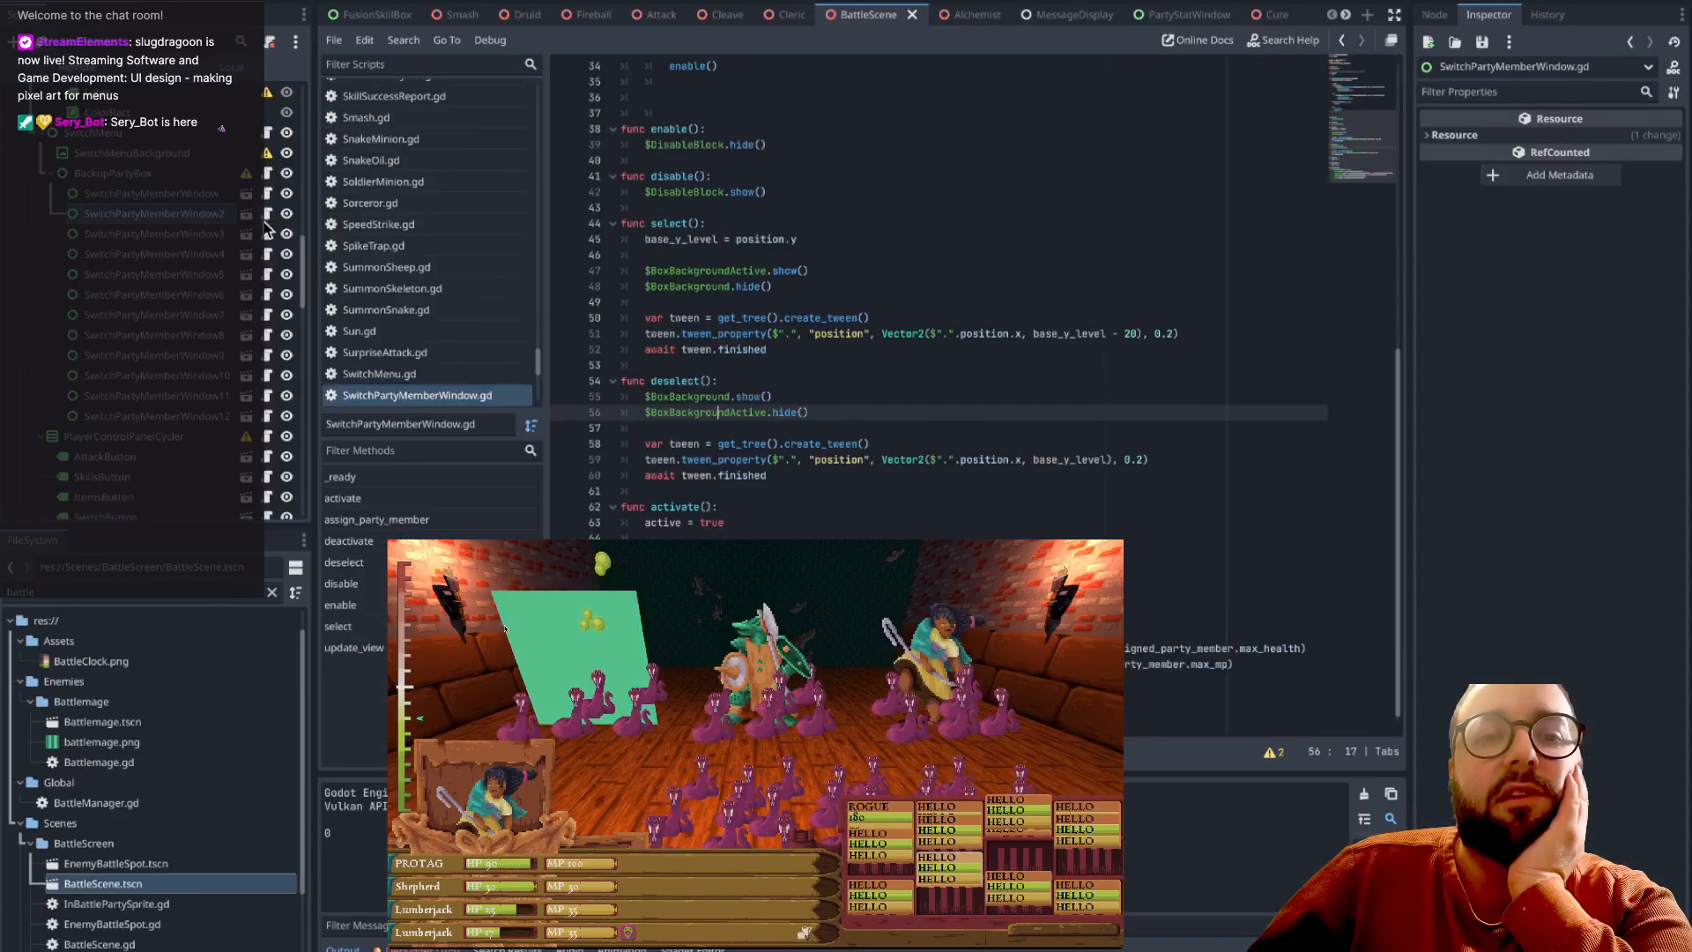
scroll(819, 324, up, 10)
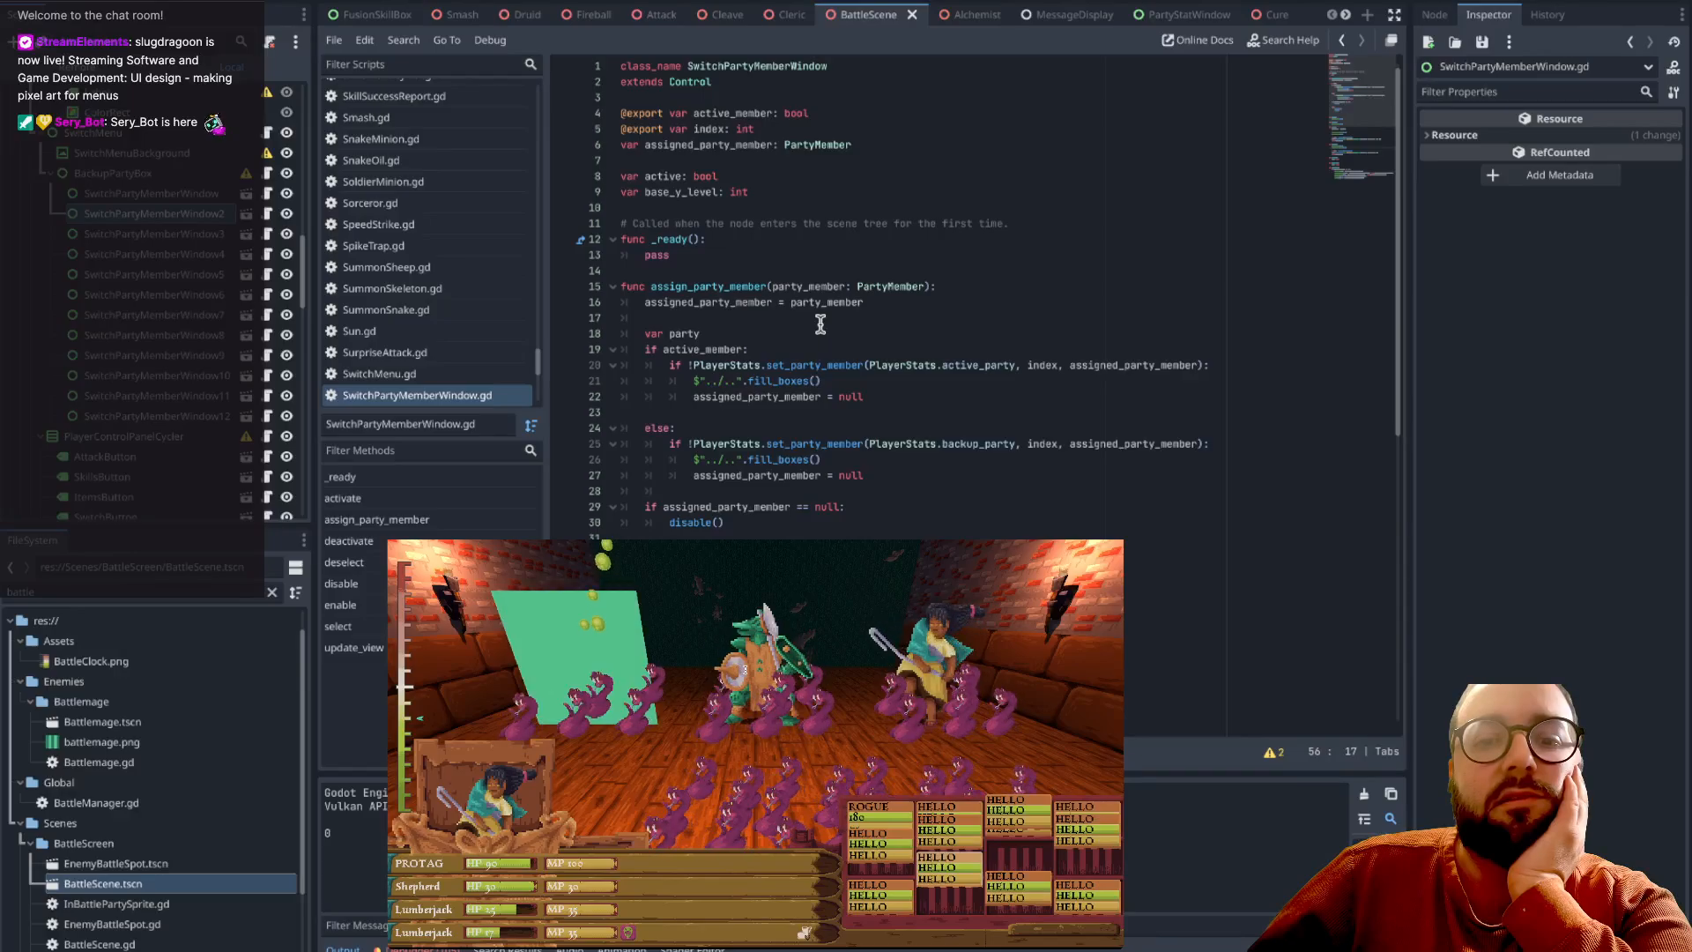
scroll(820, 325, down, 5)
scroll(820, 325, down, 2)
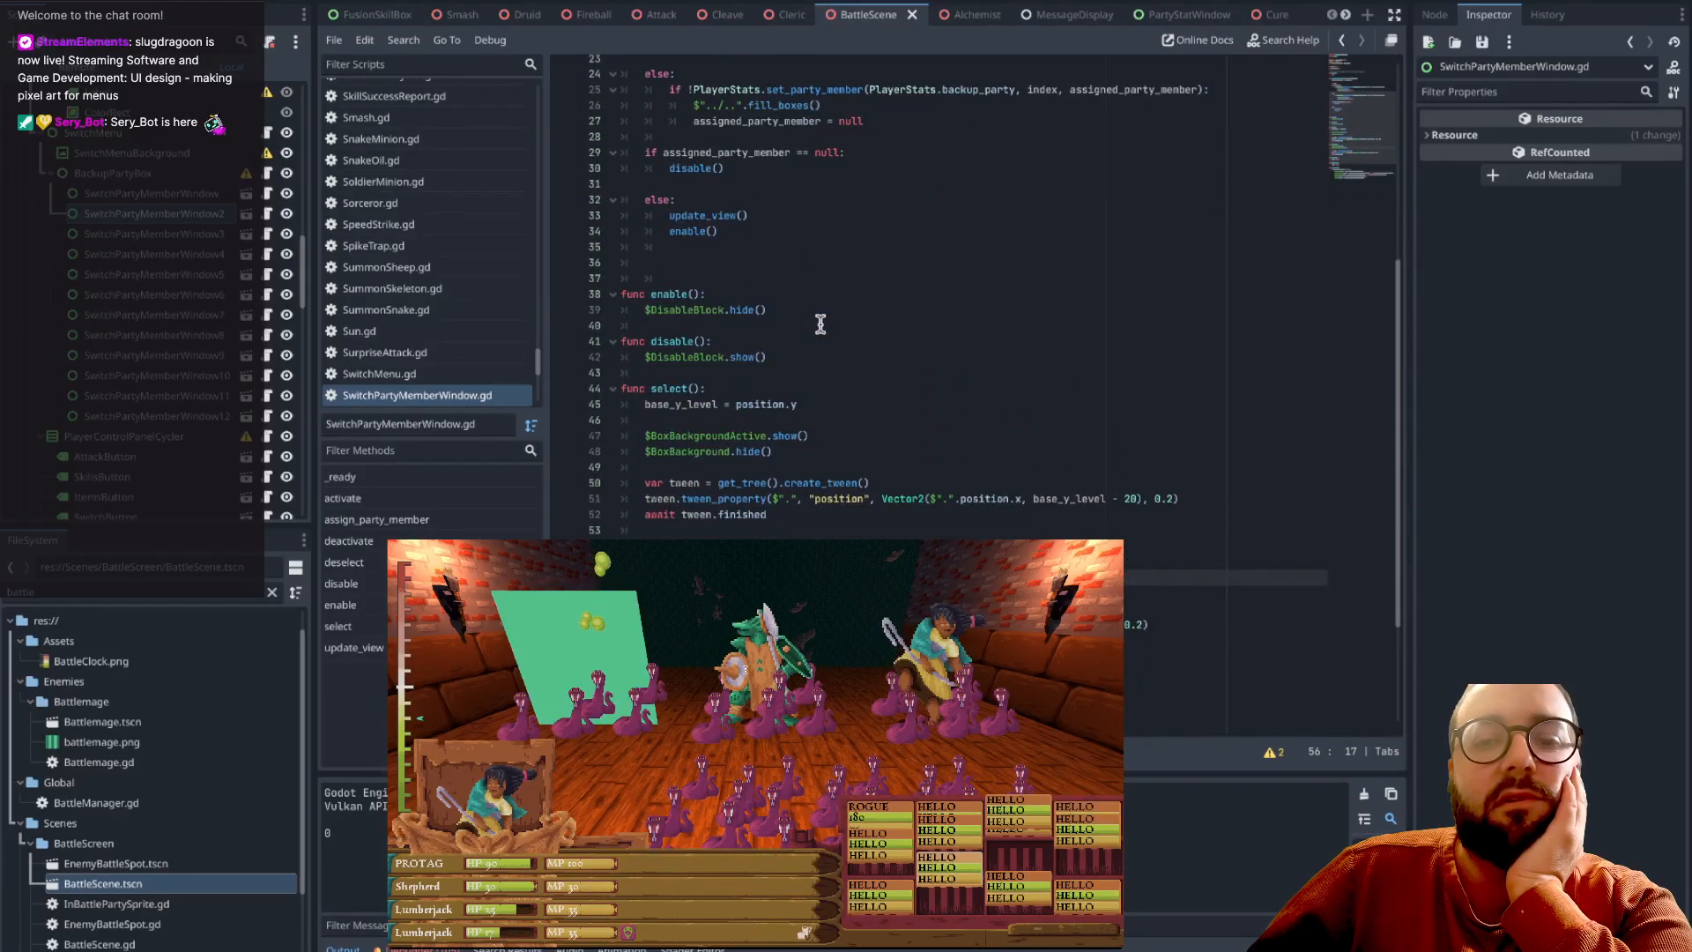
- Set the Index of SwitchPartyMemberWindow2 to 1 and of SwitchPartyMemberWindow3 to 2
click(180, 213)
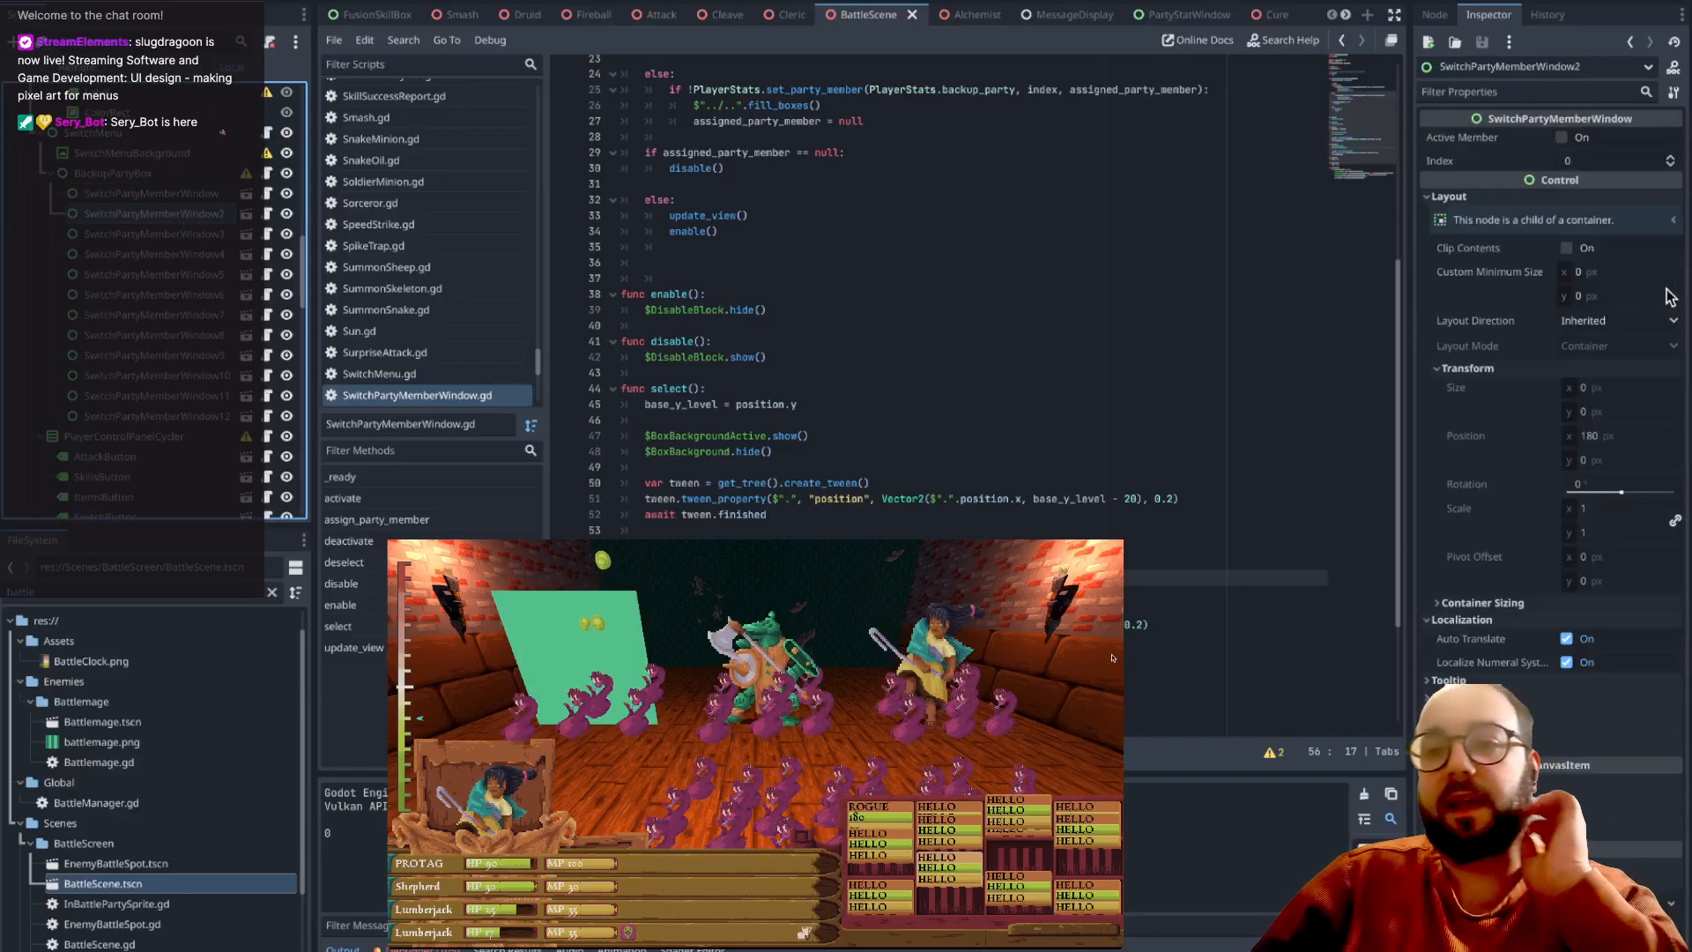
click(1671, 156)
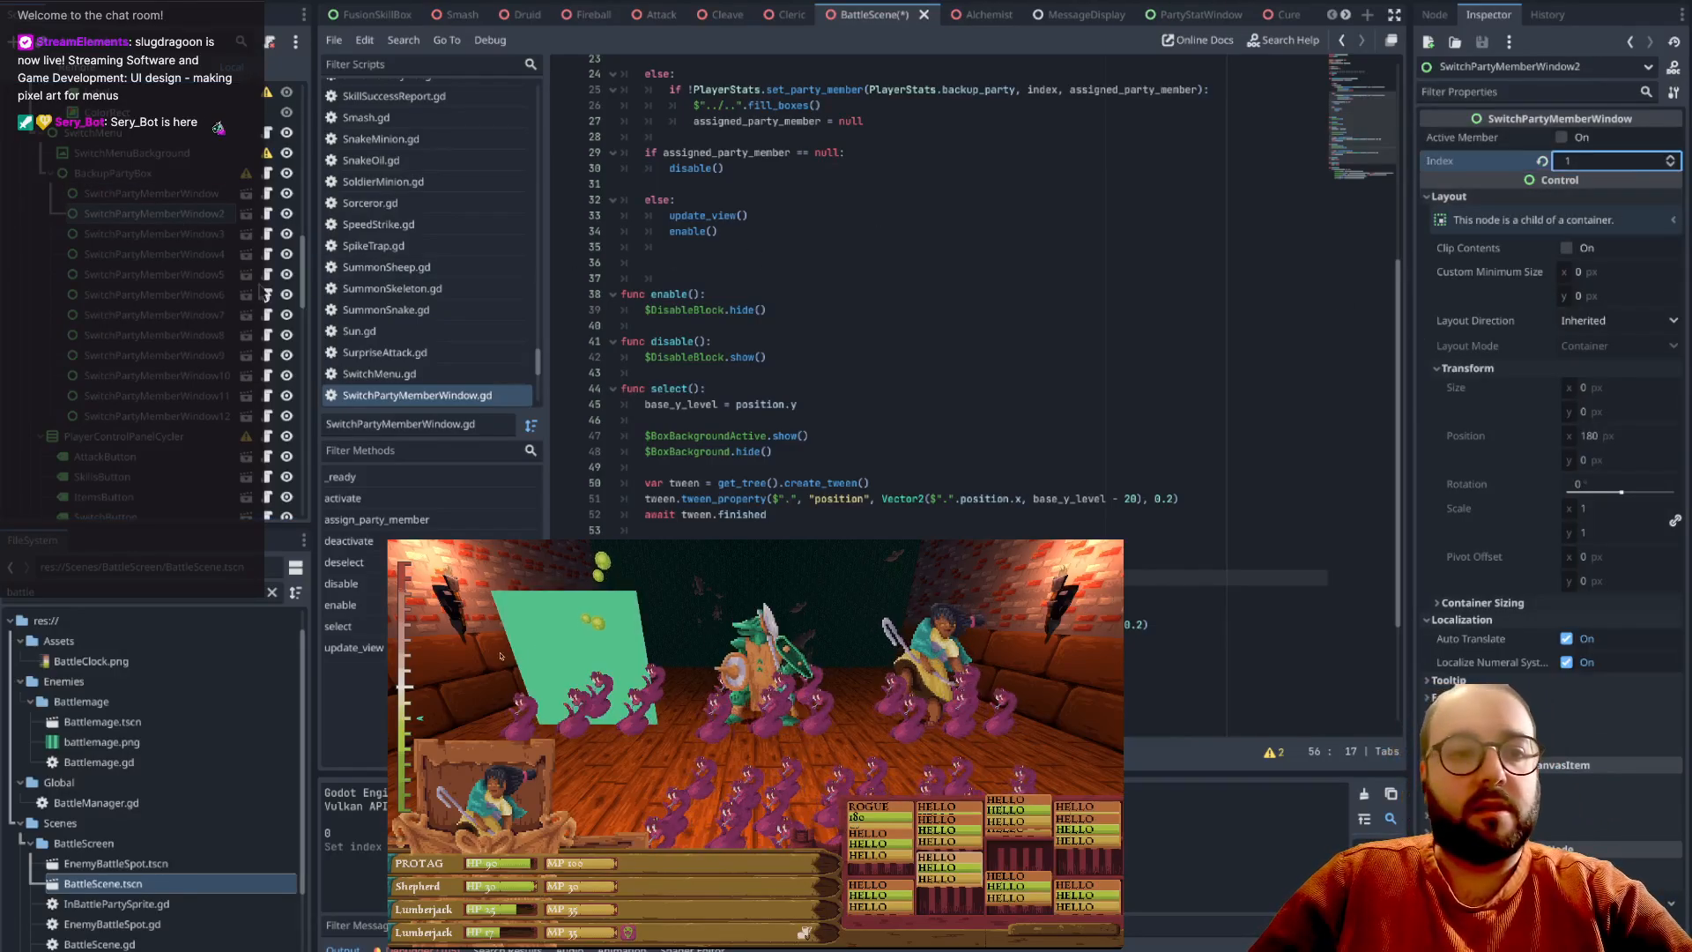
click(201, 234)
click(1673, 157)
click(1672, 157)
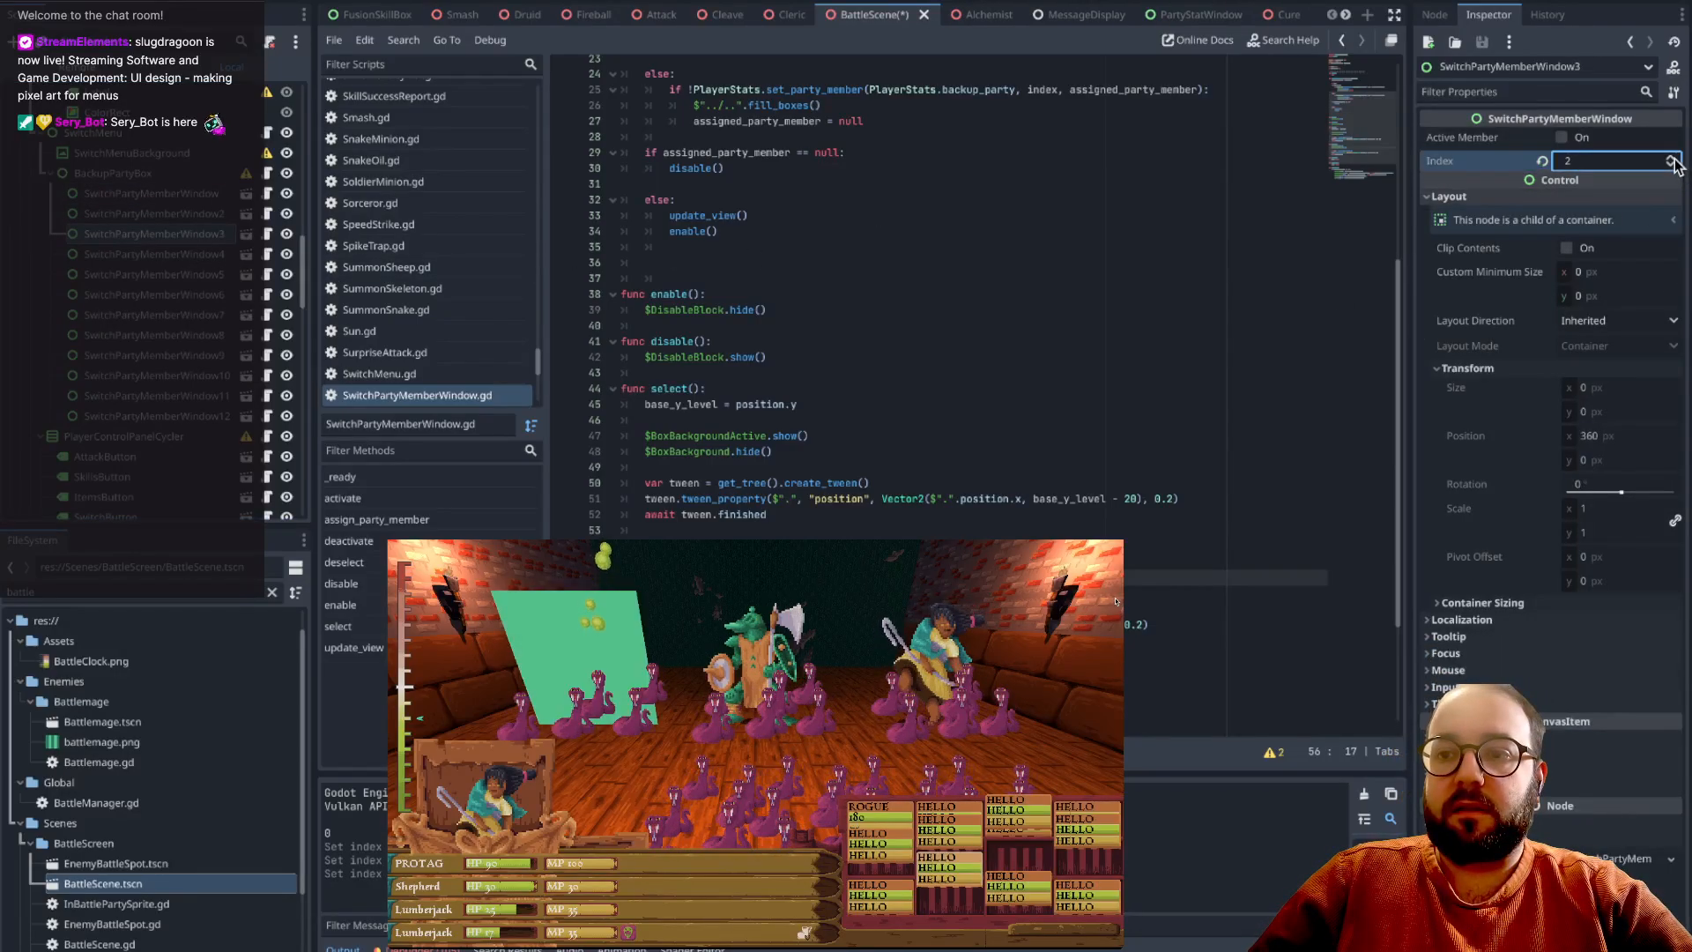
- Set the Index of SwitchPartyMemberWindow4 to 3 and of SwitchPartyMemberWindow5 to 4
click(154, 254)
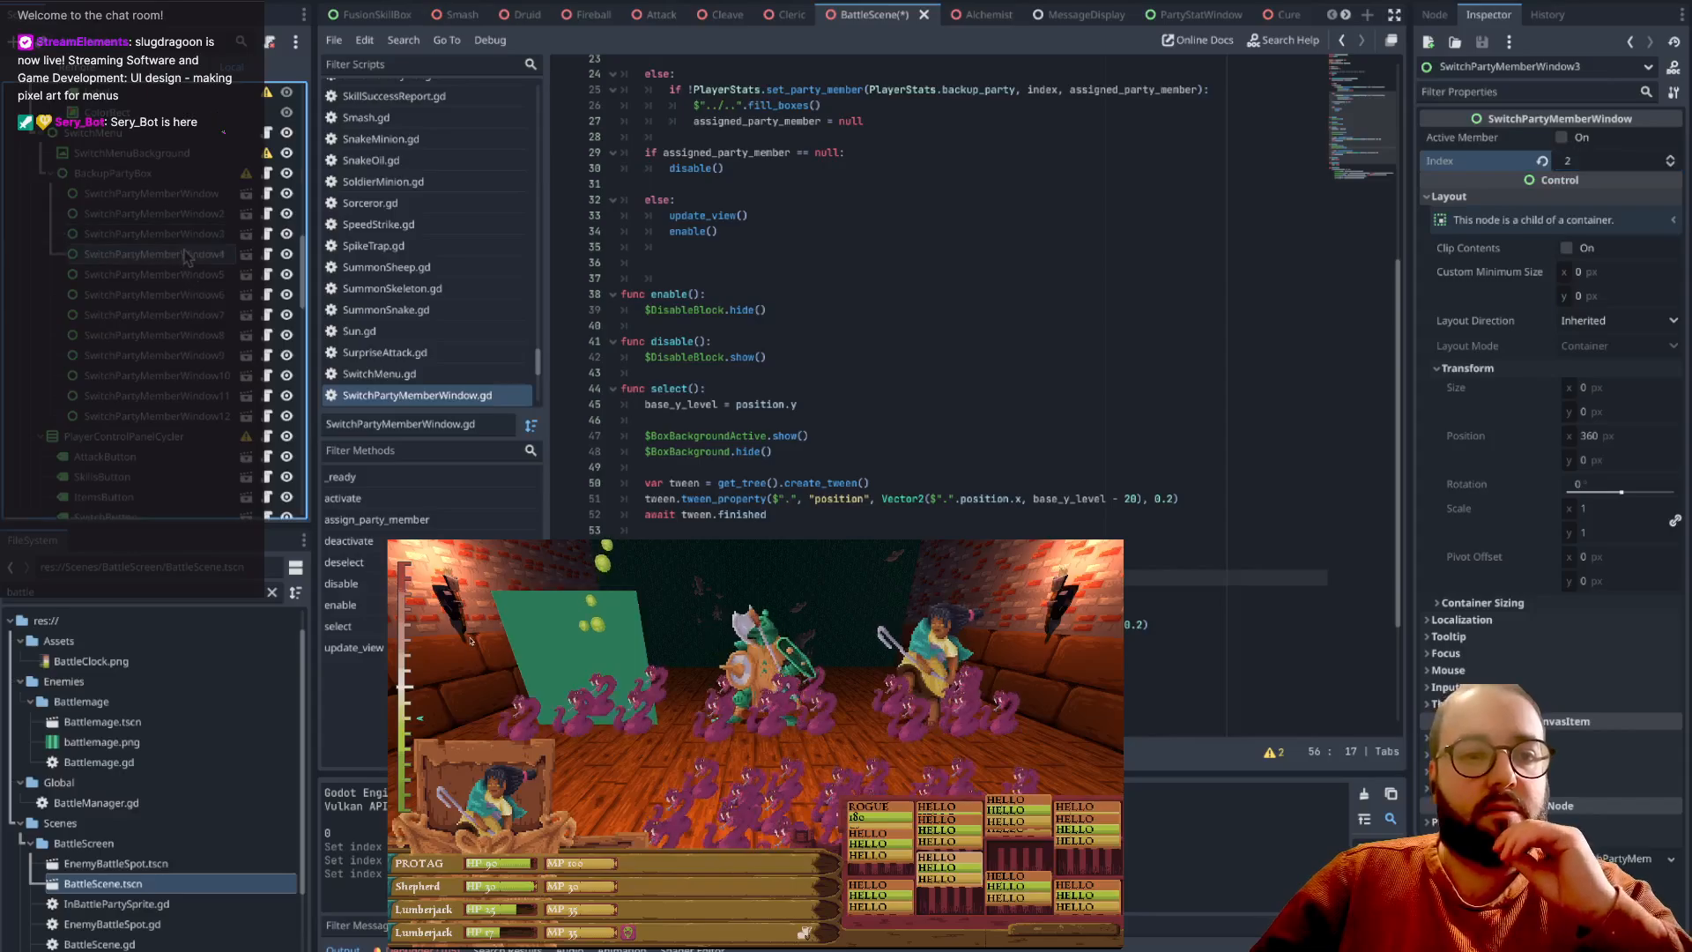
click(1670, 157)
click(1670, 157)
click(1670, 157)
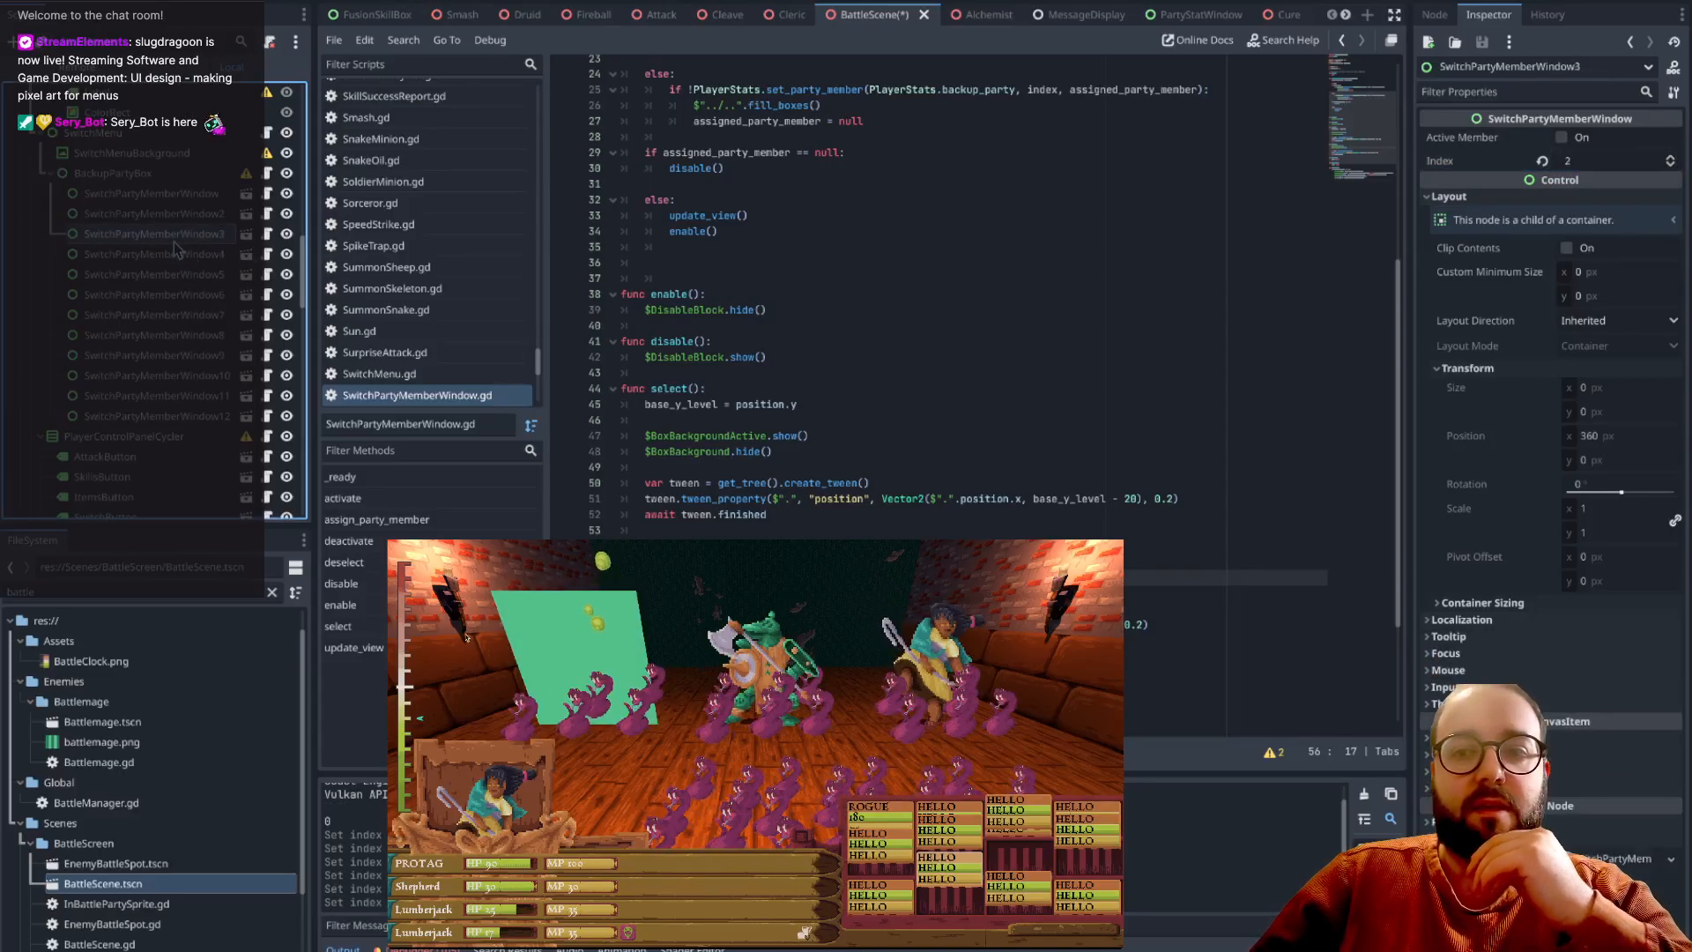
click(187, 274)
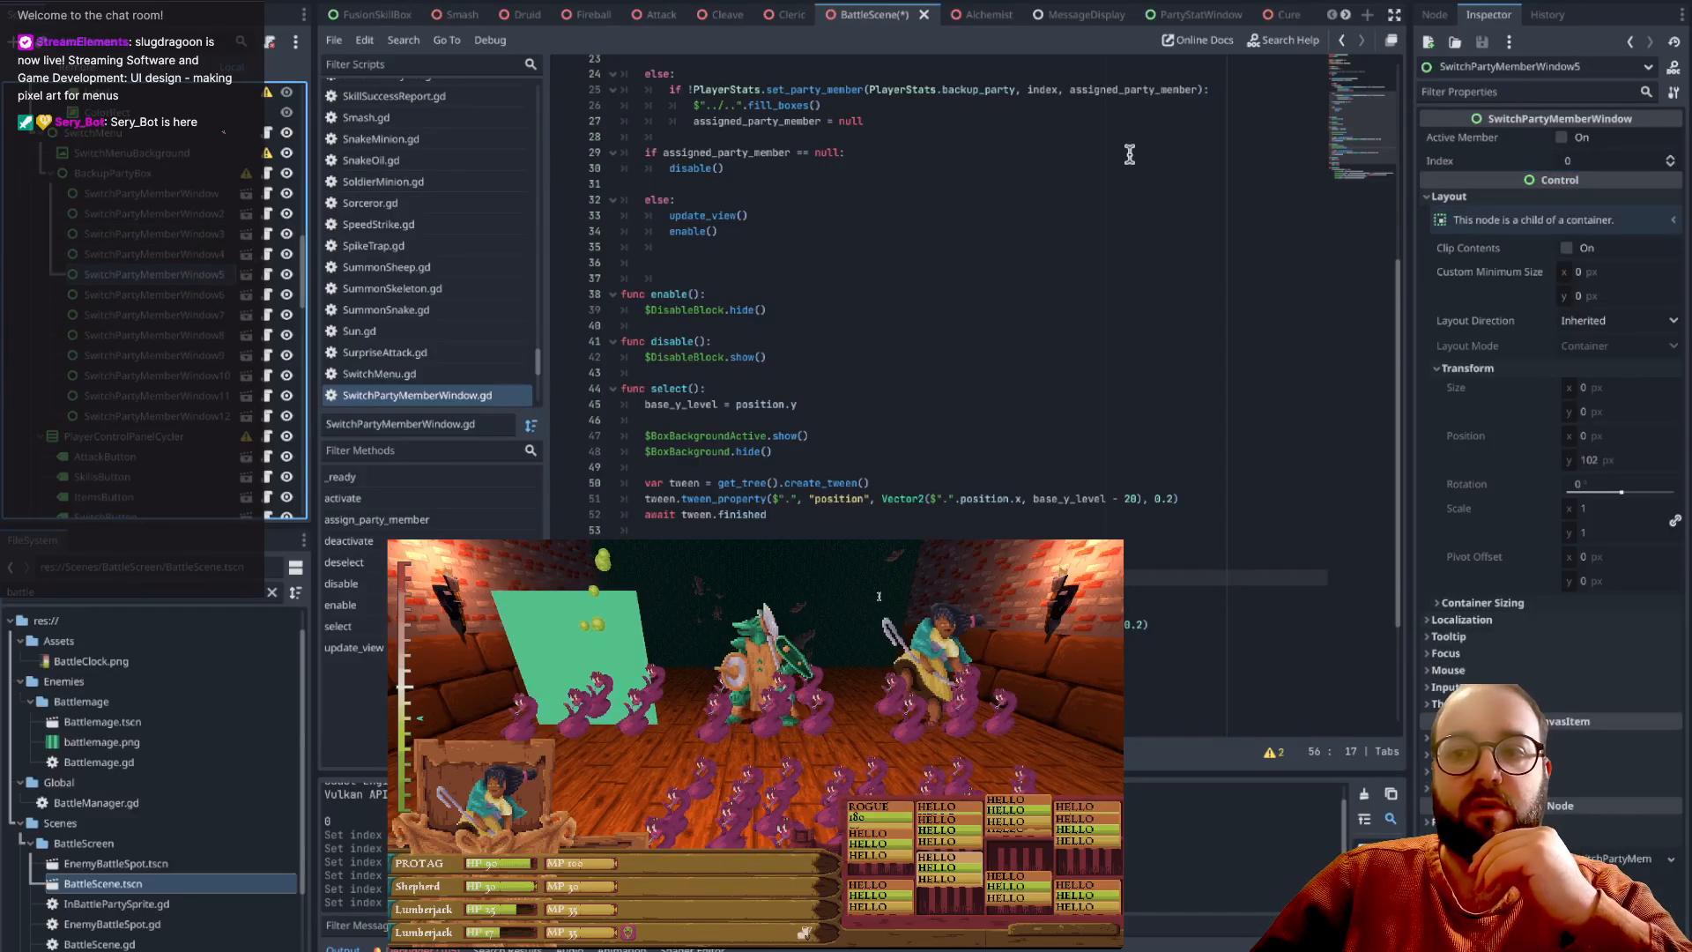
click(1671, 158)
click(1670, 158)
click(1670, 158)
click(1670, 157)
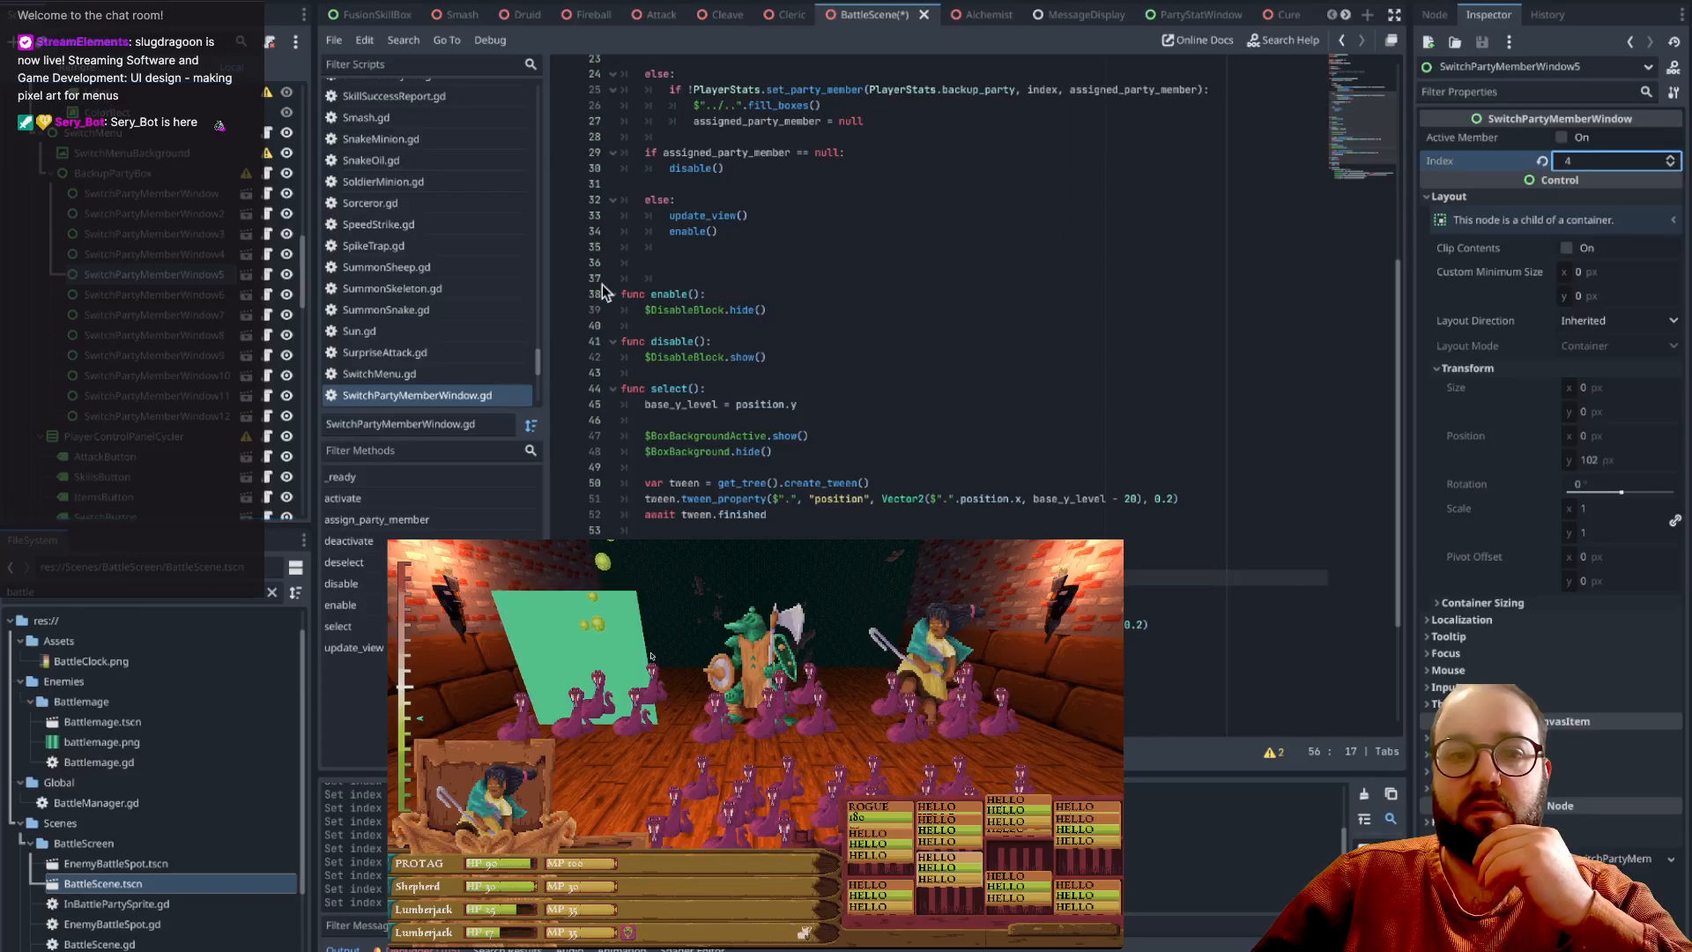
- Set the Index of SwitchPartyMemberWindow7 to 6 and of SwitchPartyMemberWindow8 to 7
click(214, 295)
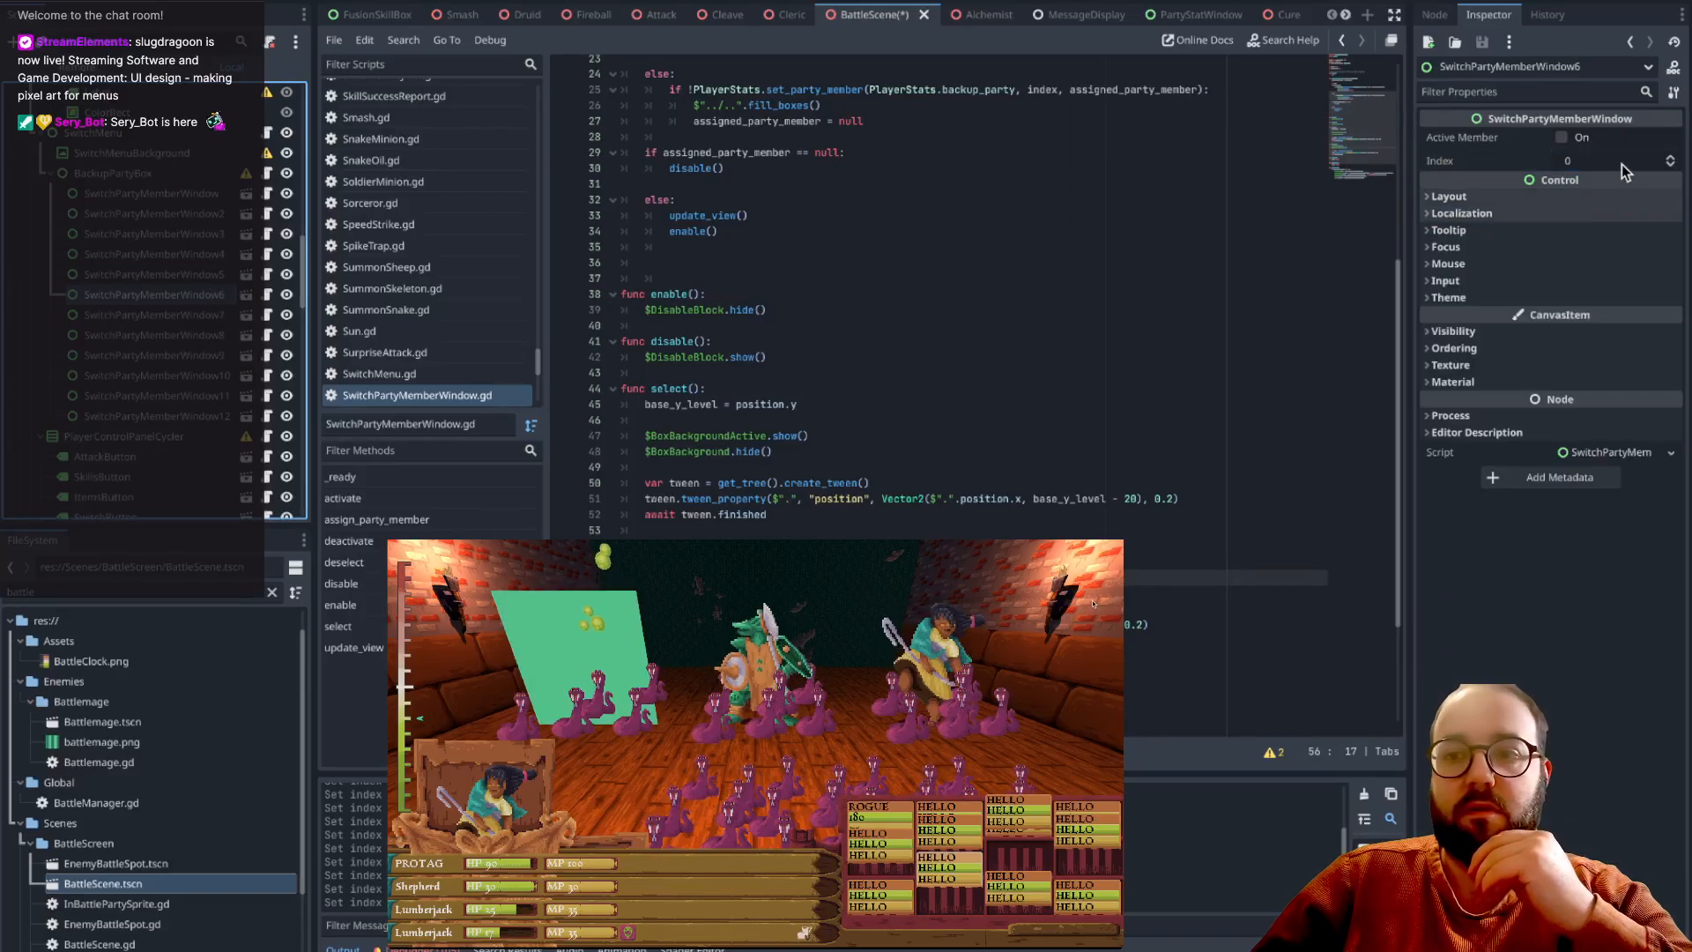
click(231, 310)
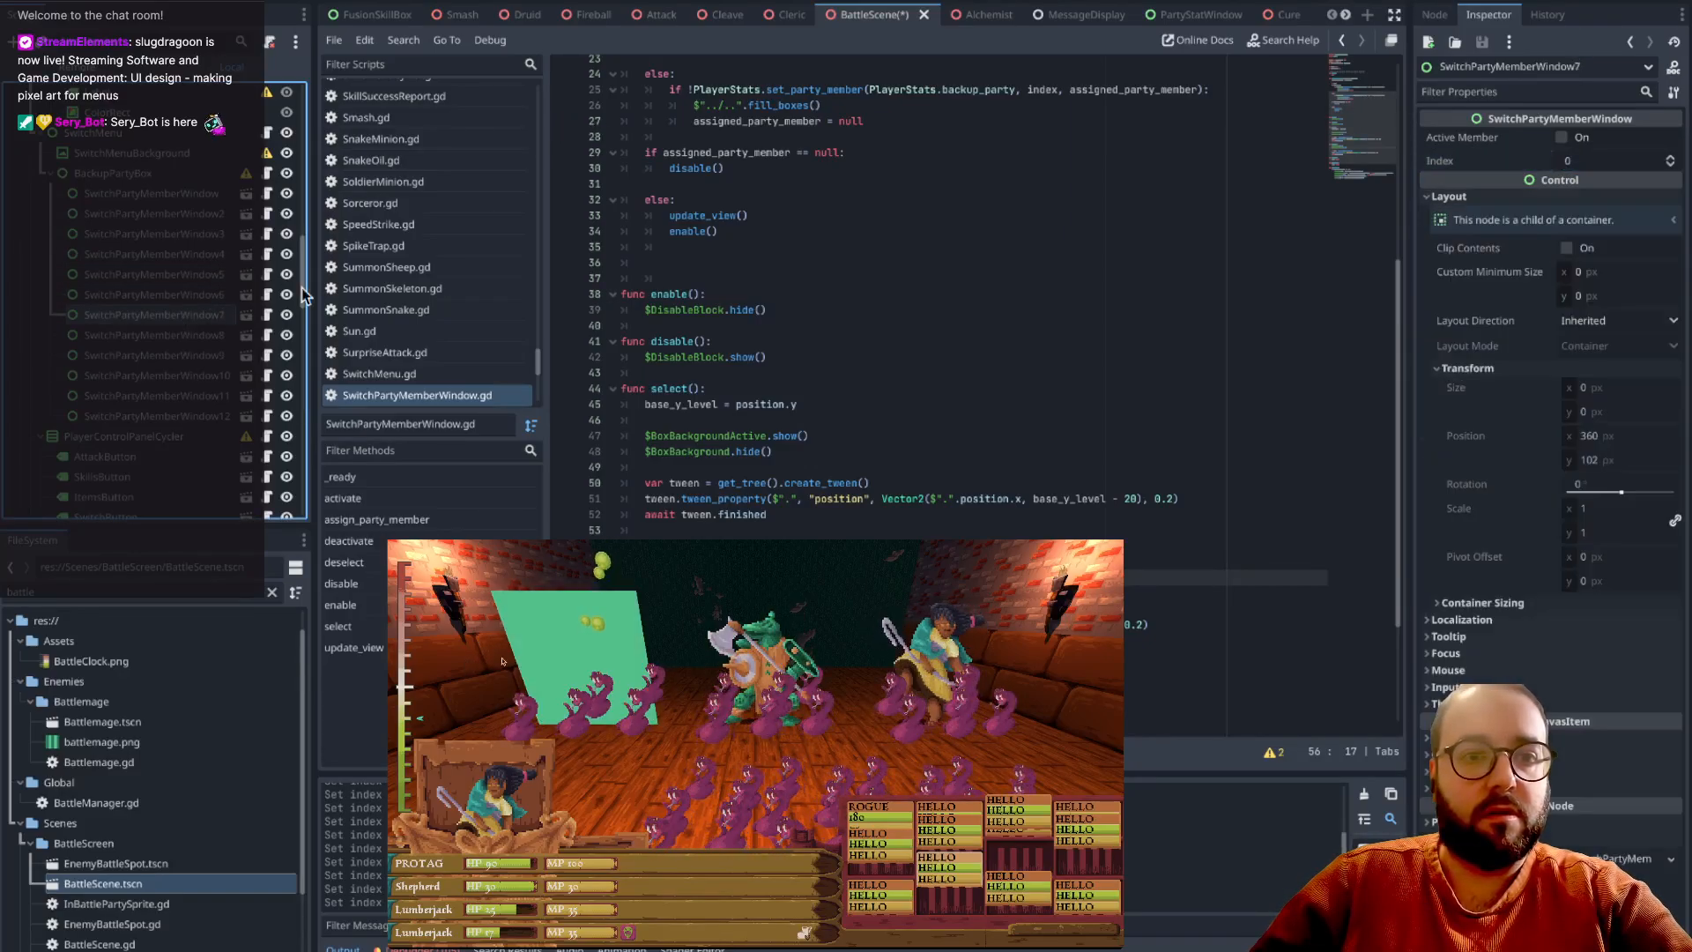
click(1585, 160)
text(6)
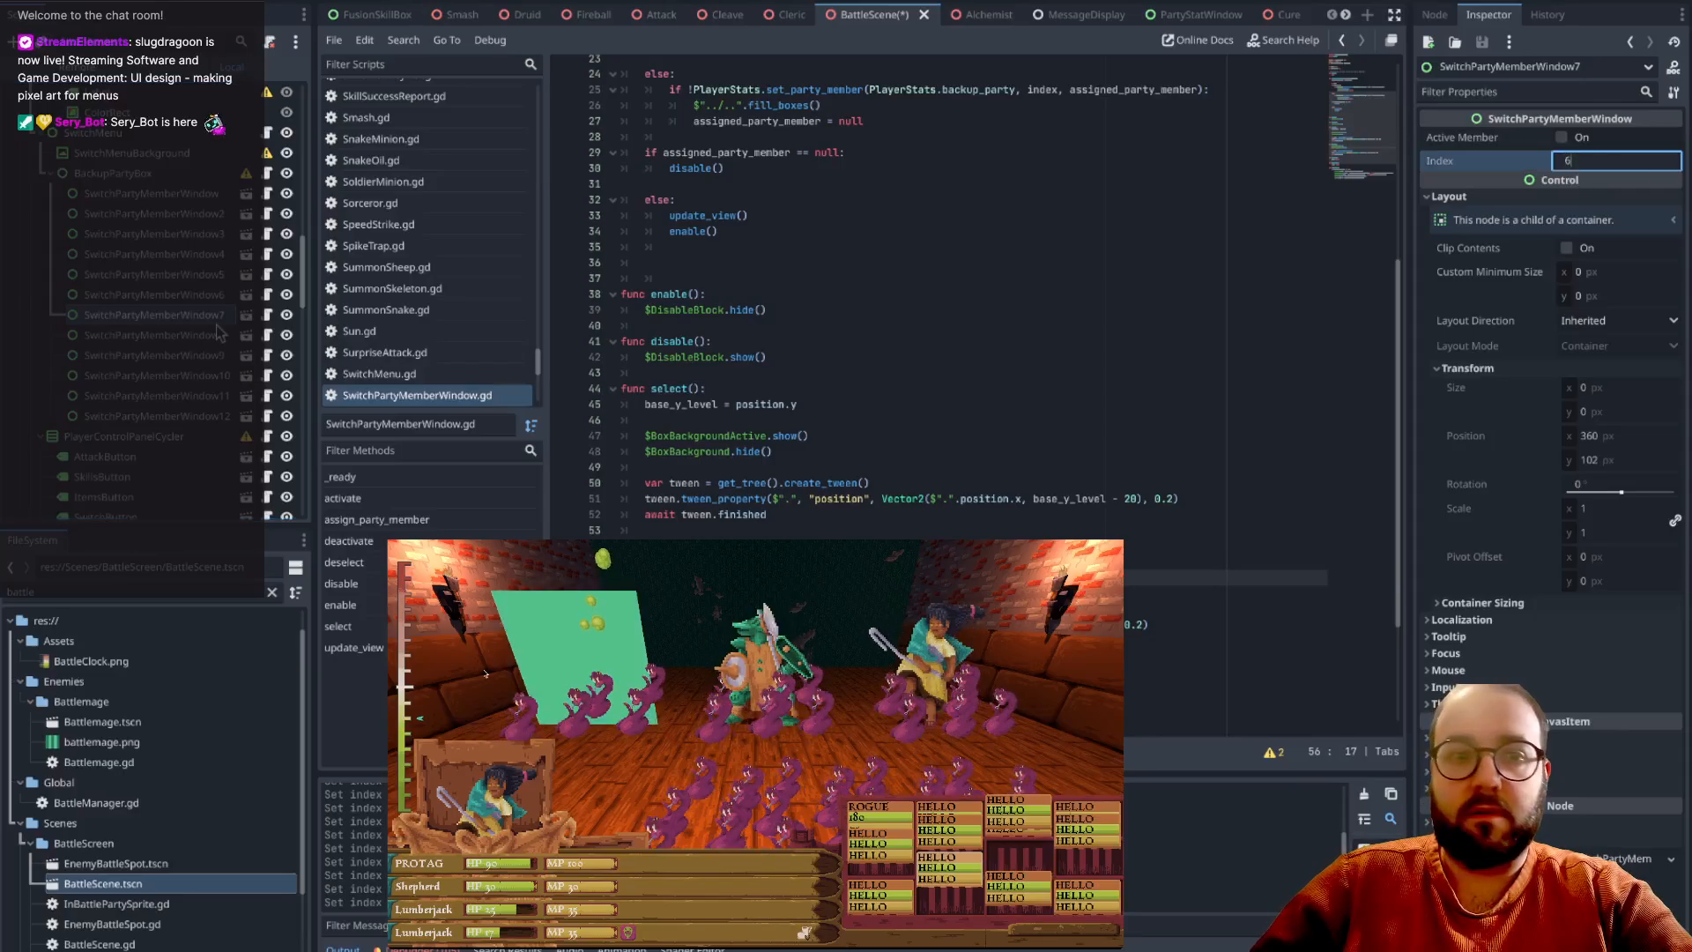
click(221, 335)
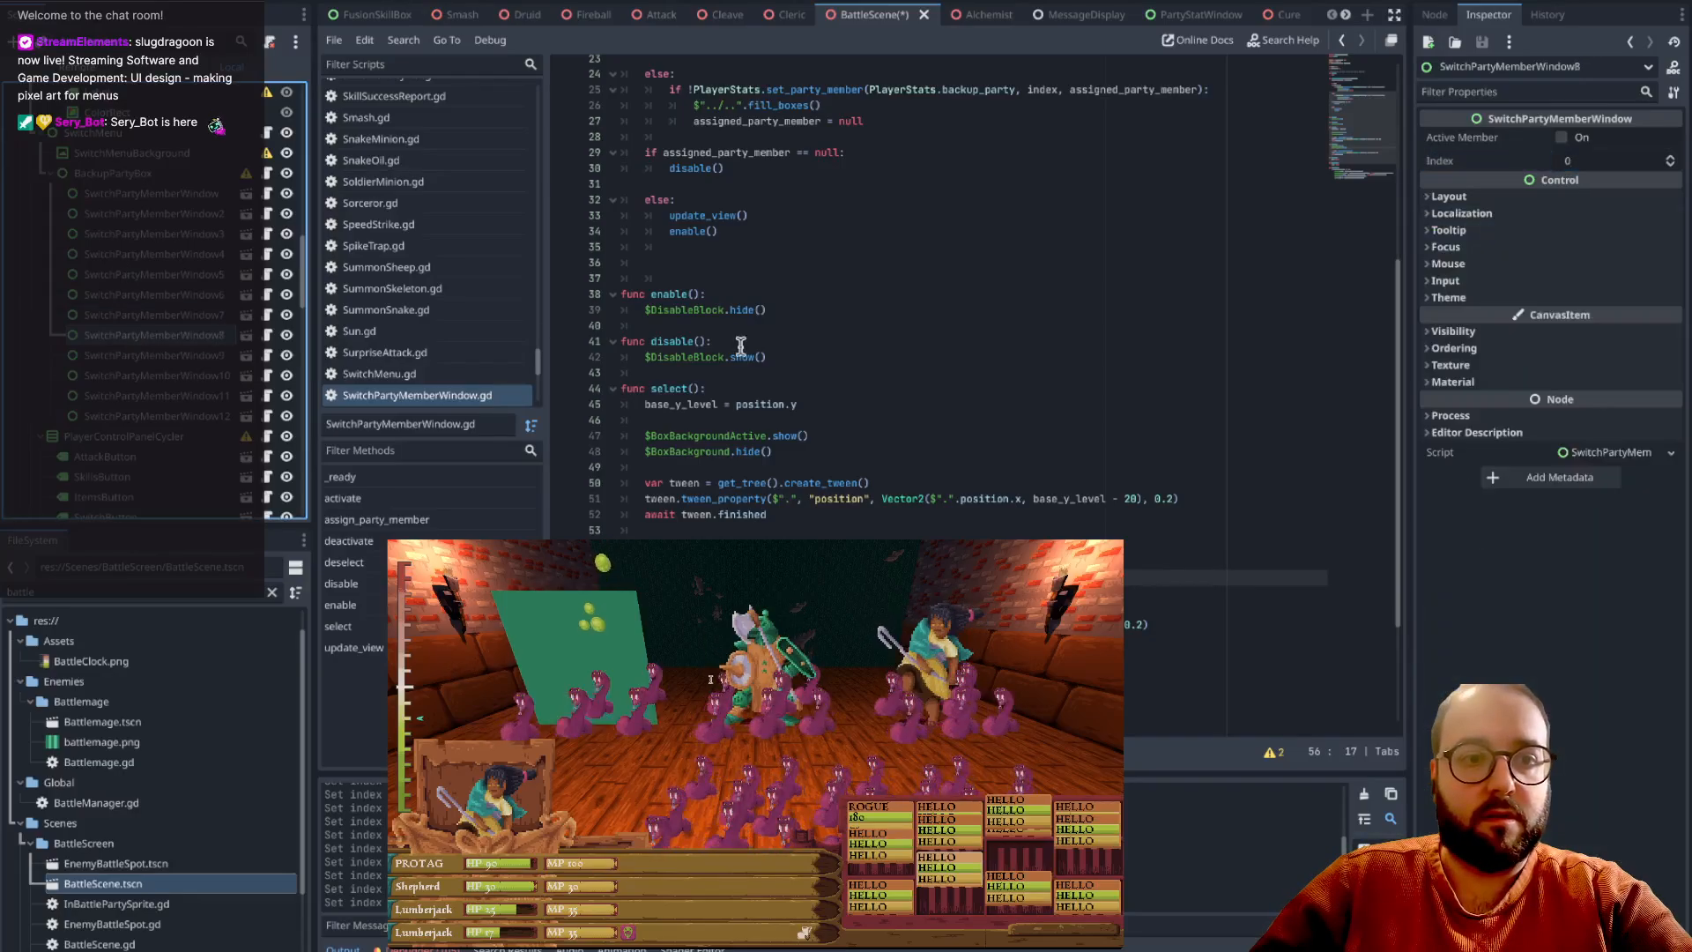
click(1572, 164)
text(7)
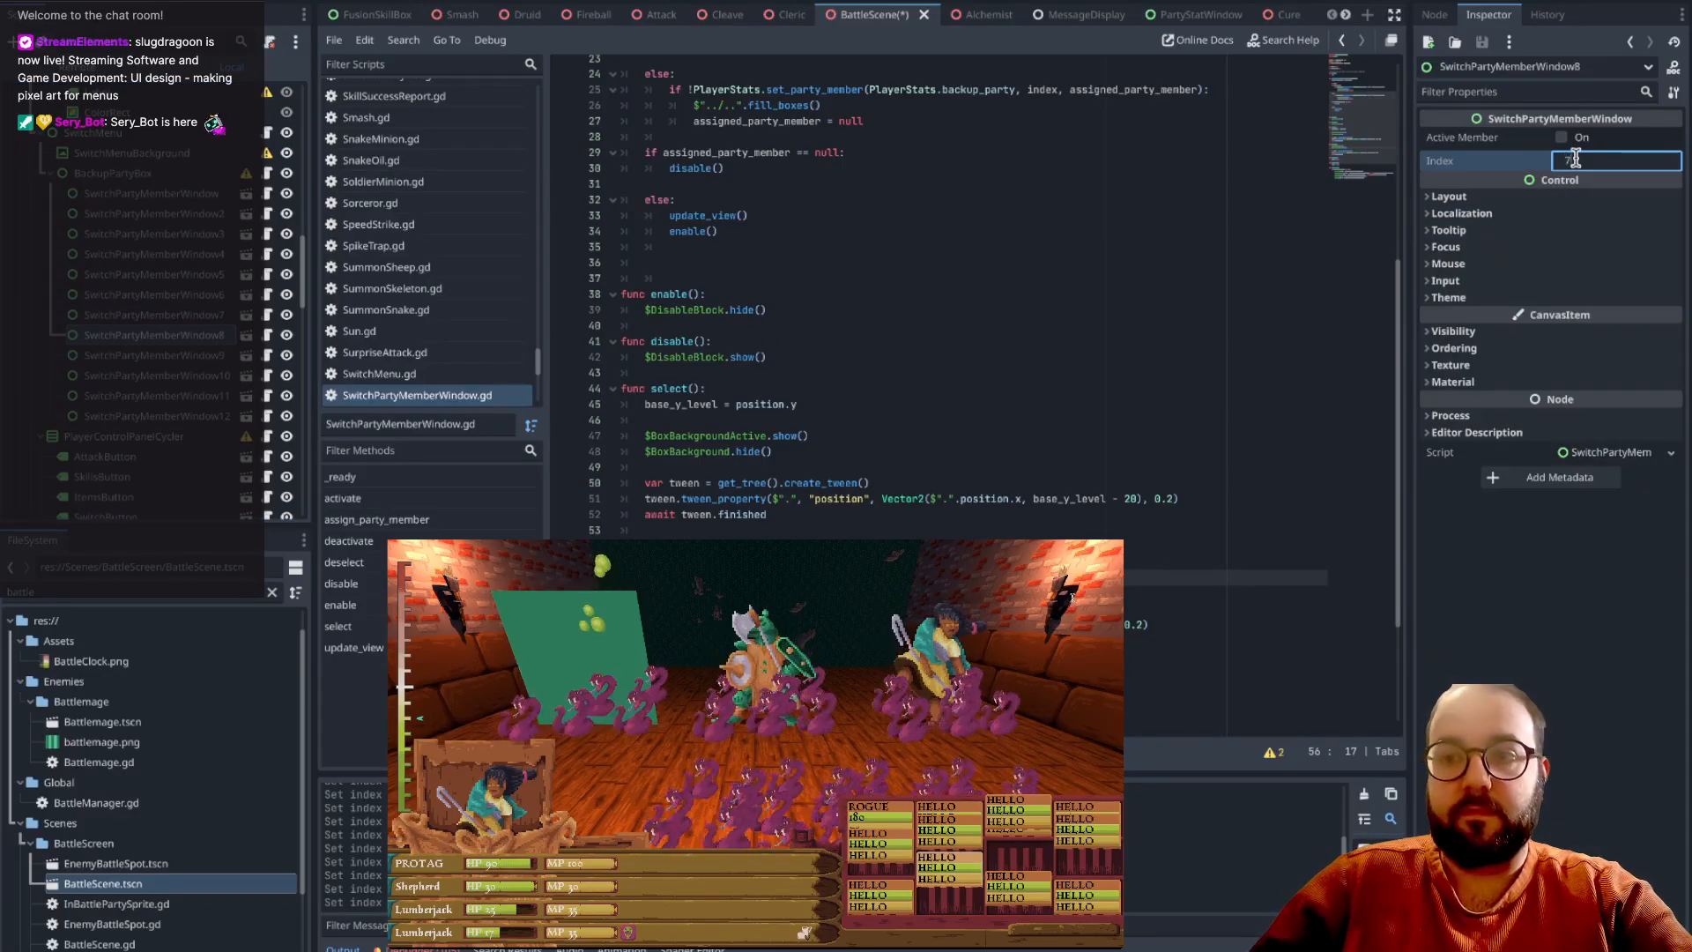
- Set the Index of SwitchPartyMemberWindow9 to 8 and of SwitchPartyMemberWindow10 to 9
click(212, 355)
click(1622, 161)
text(8)
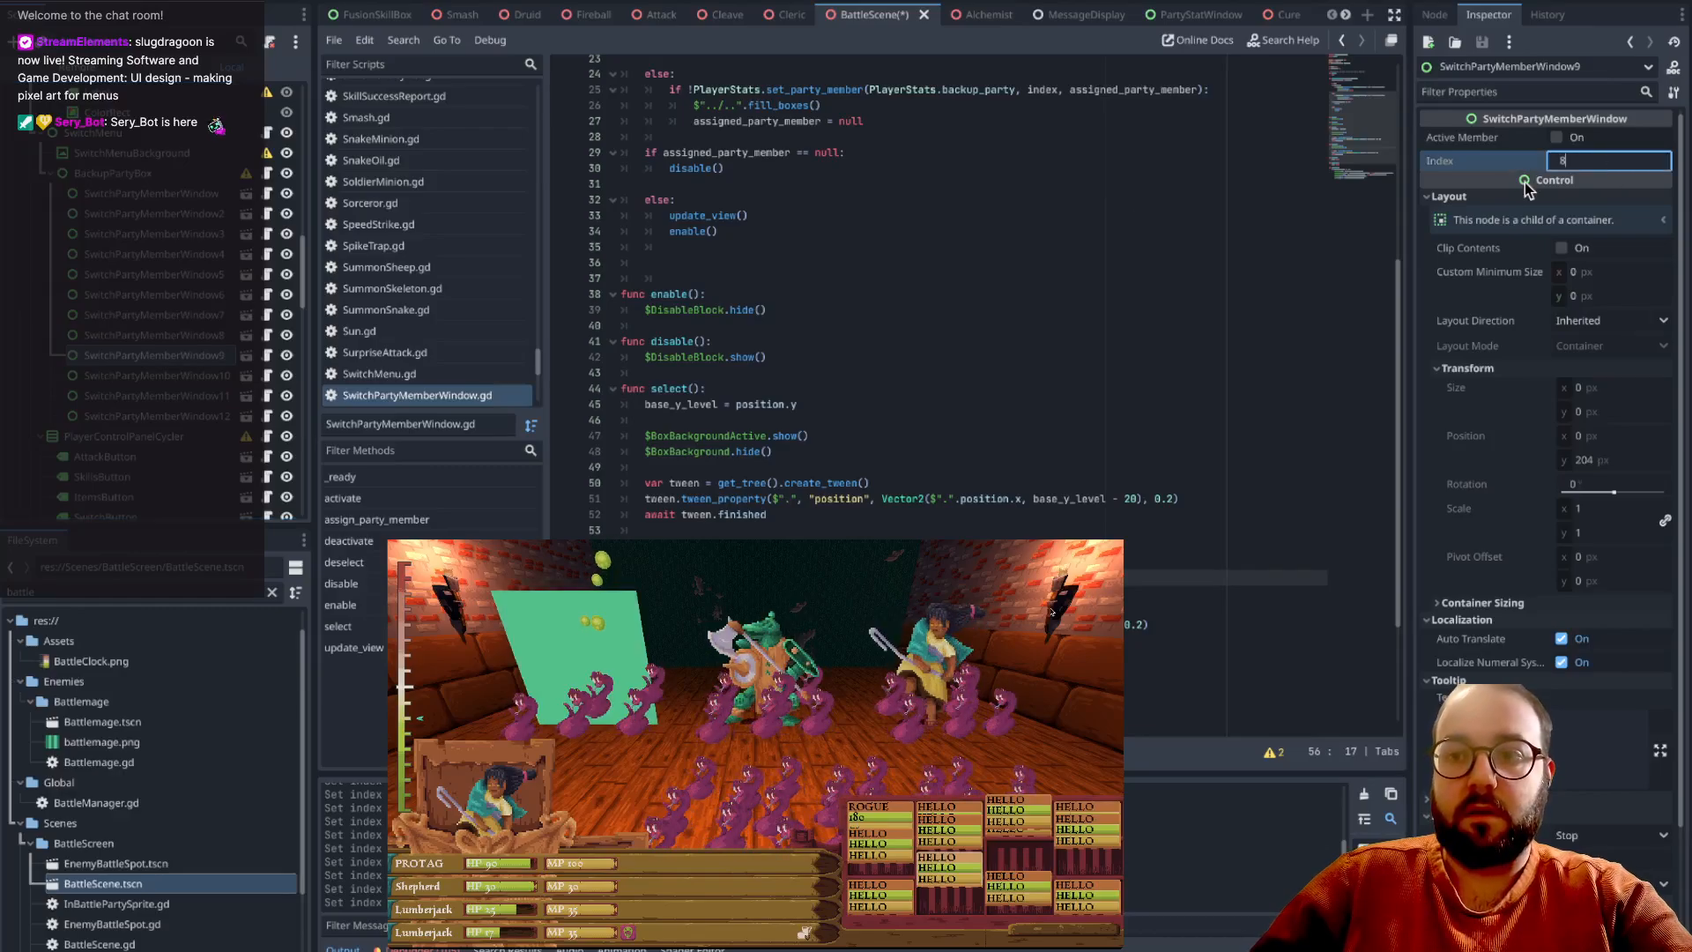
click(157, 376)
click(1597, 161)
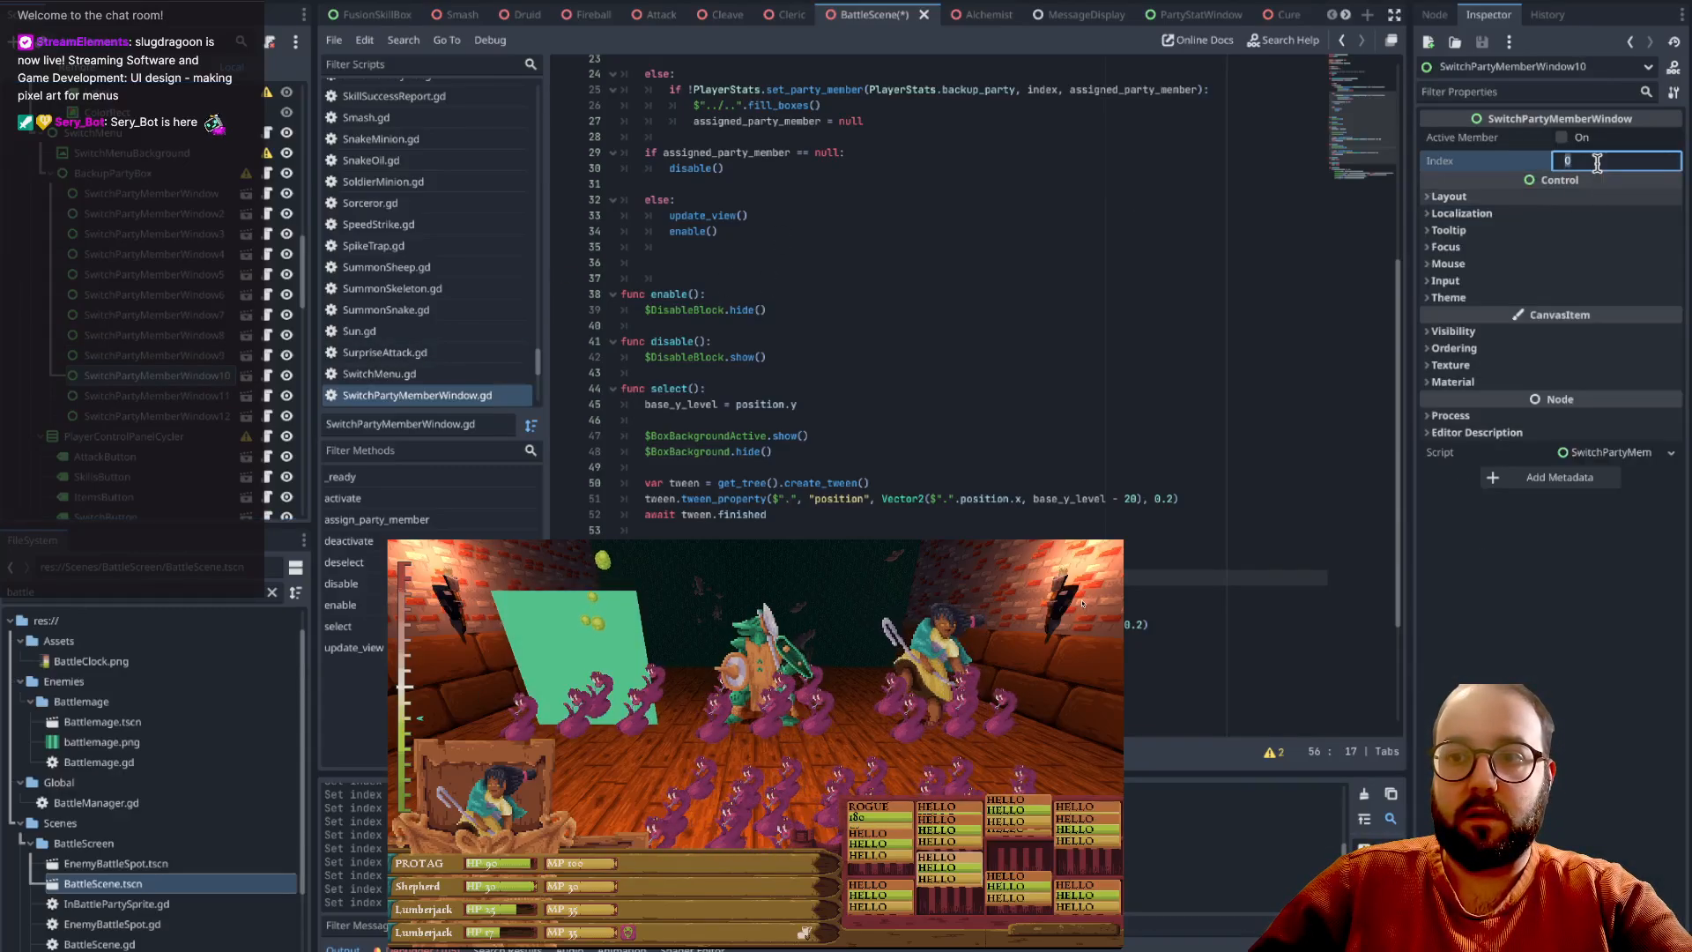
text(9)
- Set the Index of SwitchPartyMemberWindow11 to 10 and of SwitchPartyMemberWindow12 to 11
click(201, 399)
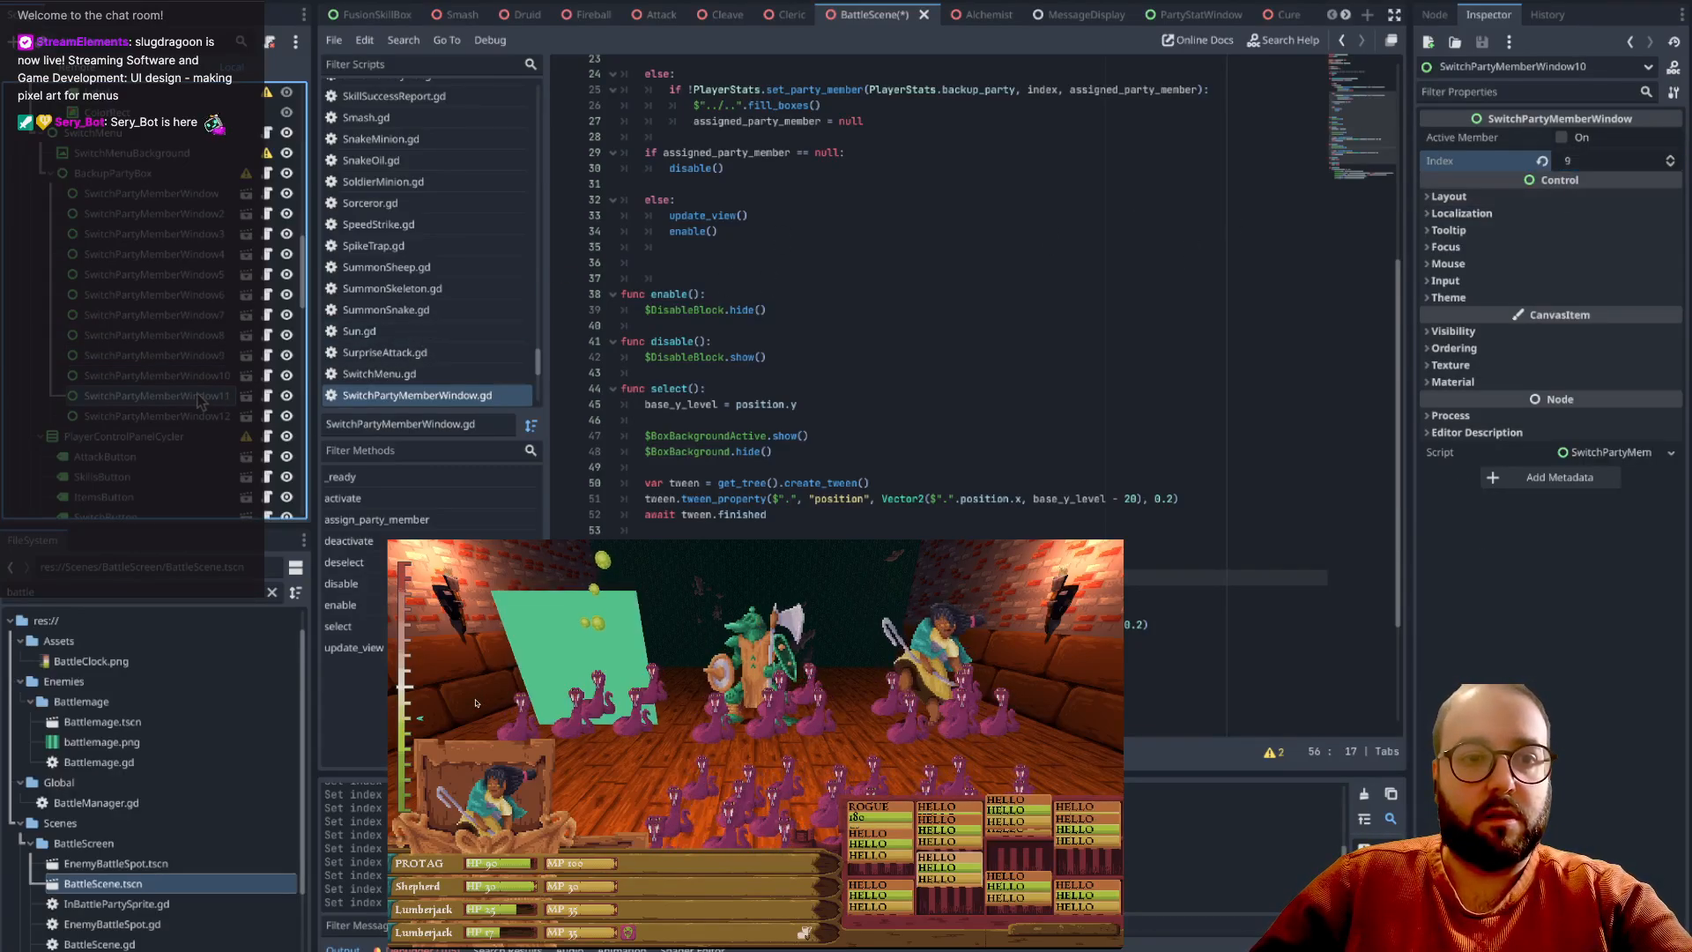
click(1621, 162)
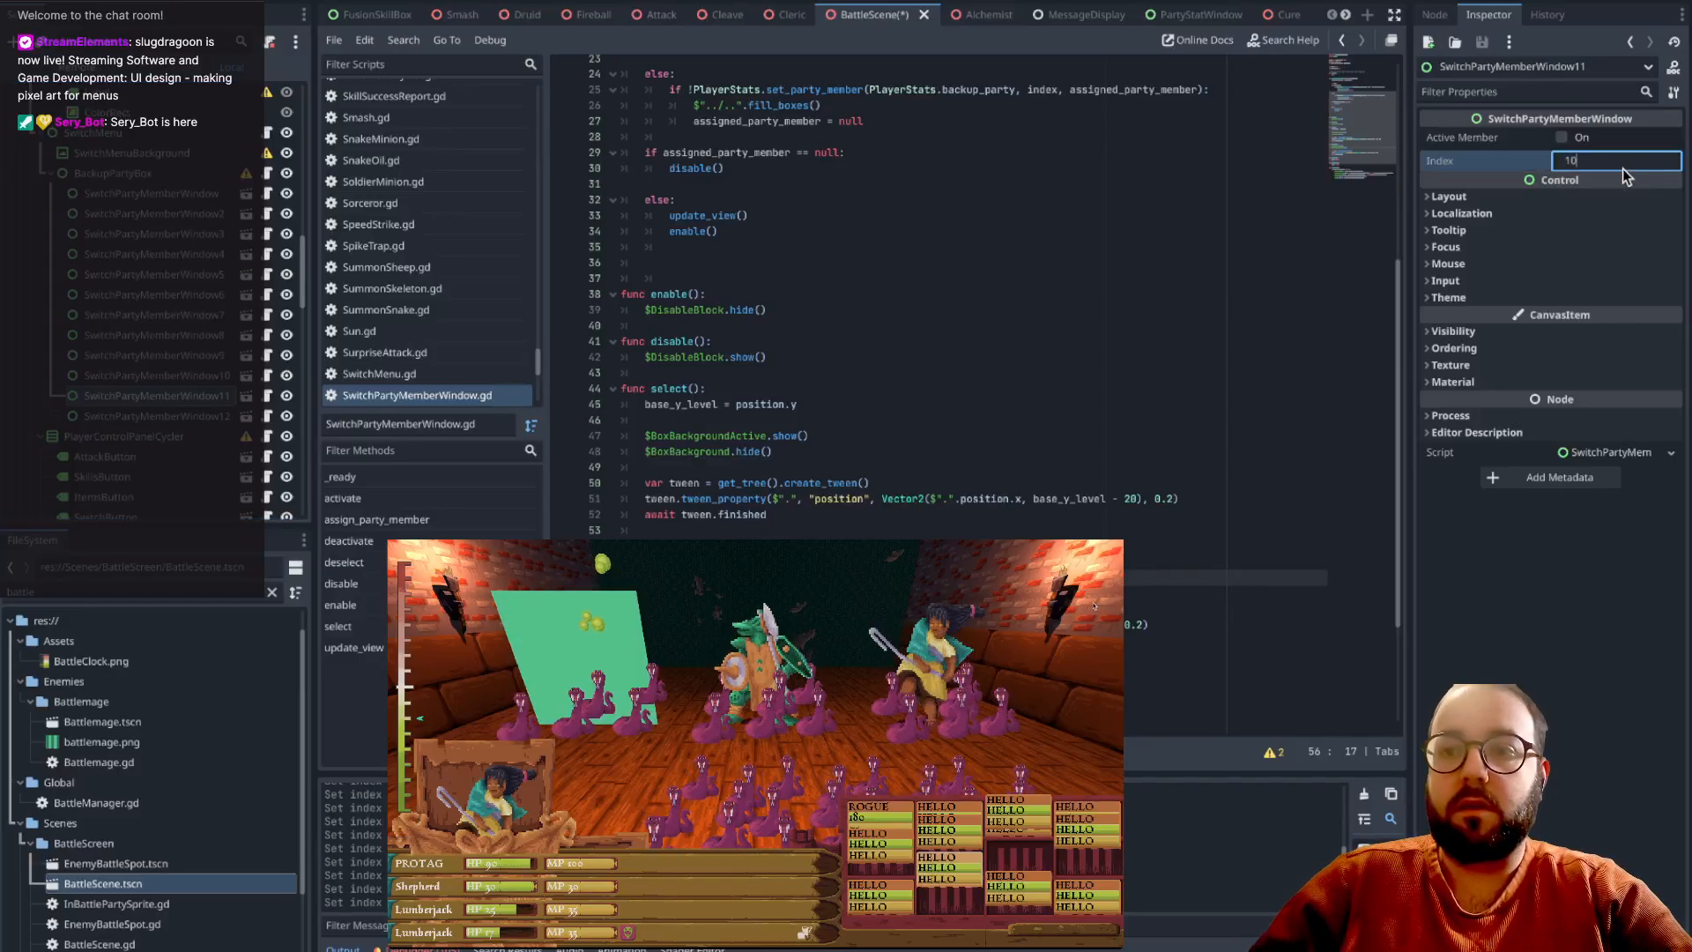
text(10)
click(157, 416)
click(1583, 162)
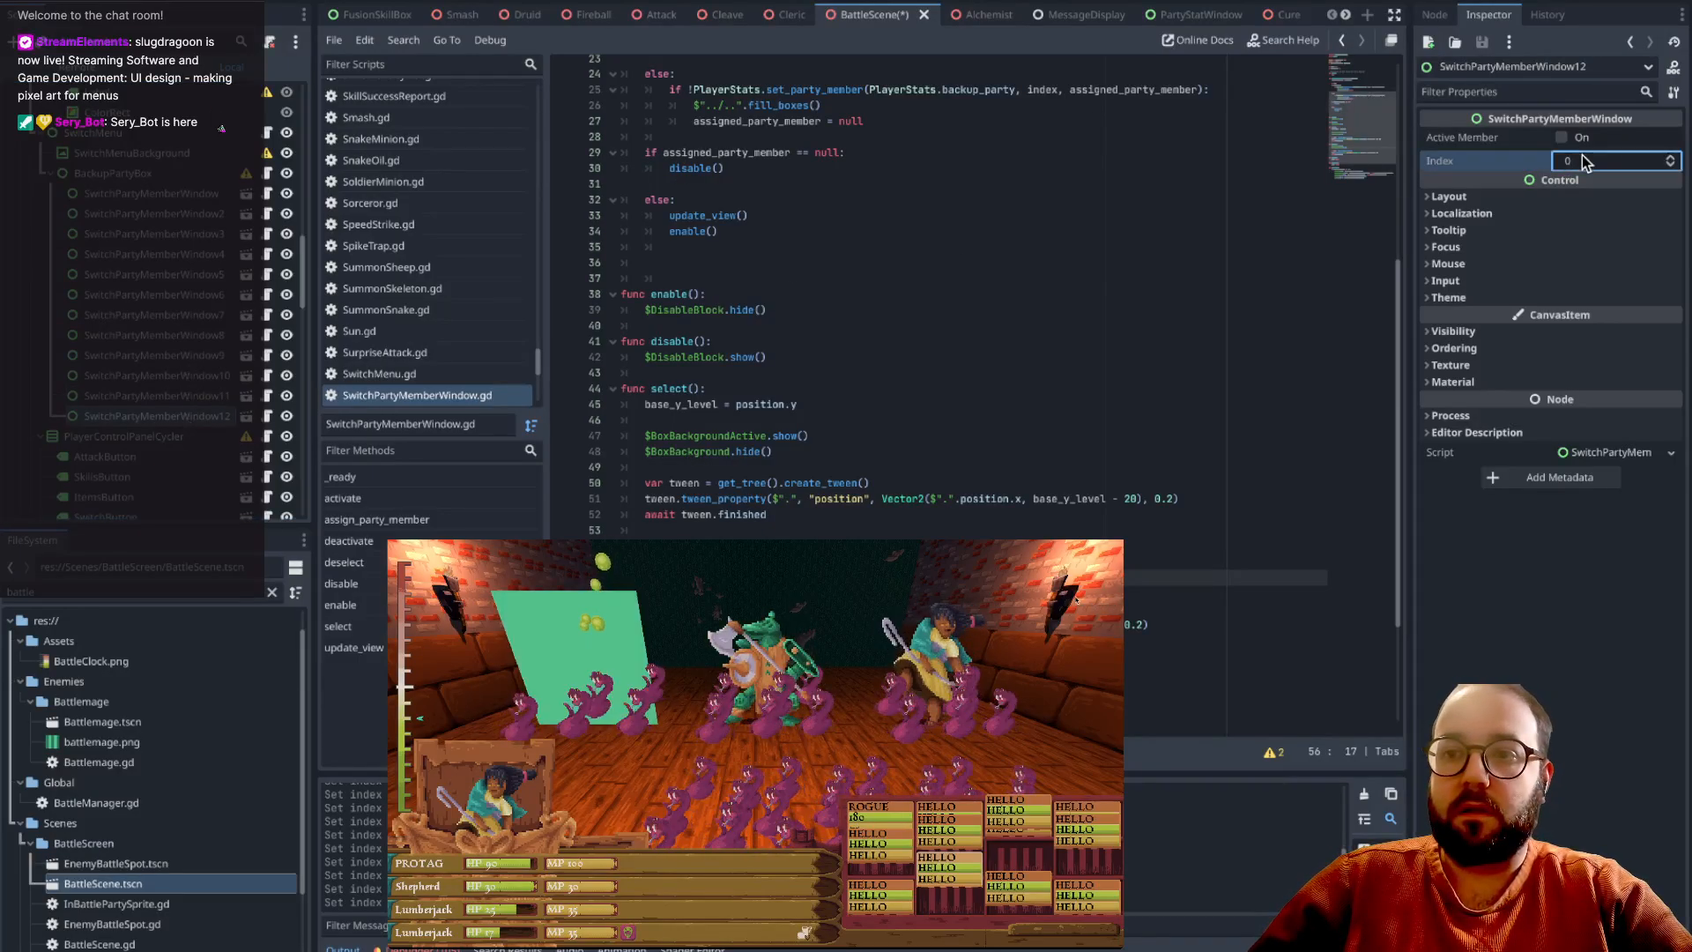
text(11)
click(1013, 429)
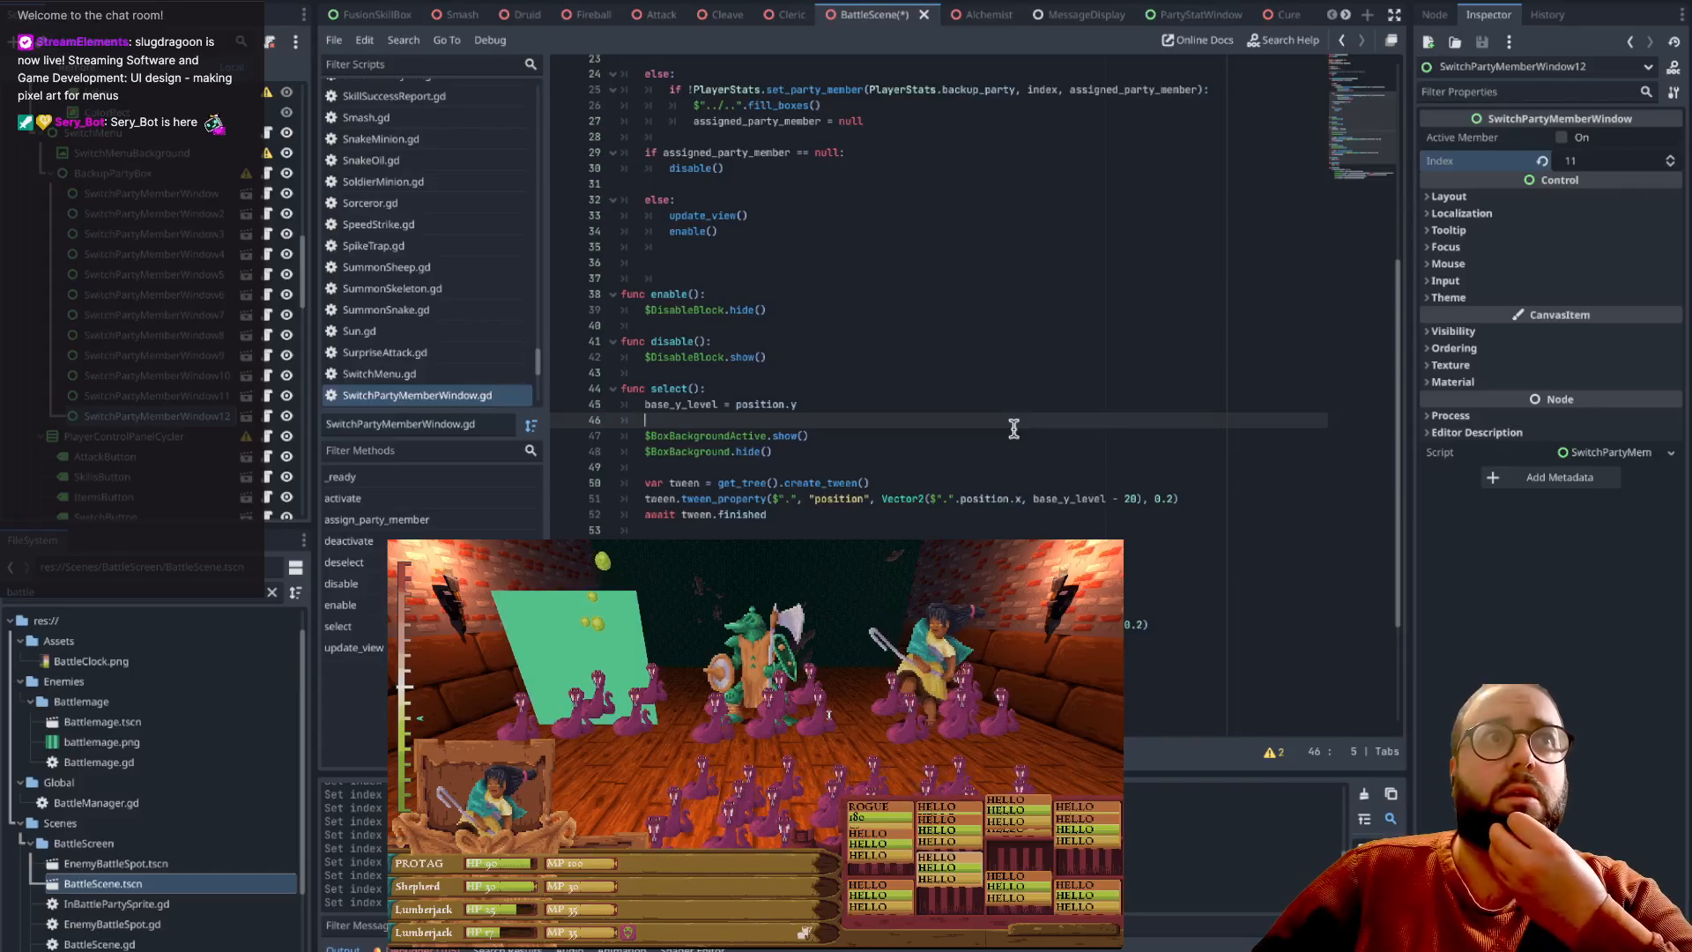
- Replace pass in the _ready function of SwitchPartyMemberWindow.gd with base_y_level = 102 * (index % 4)
scroll(862, 359, up, 5)
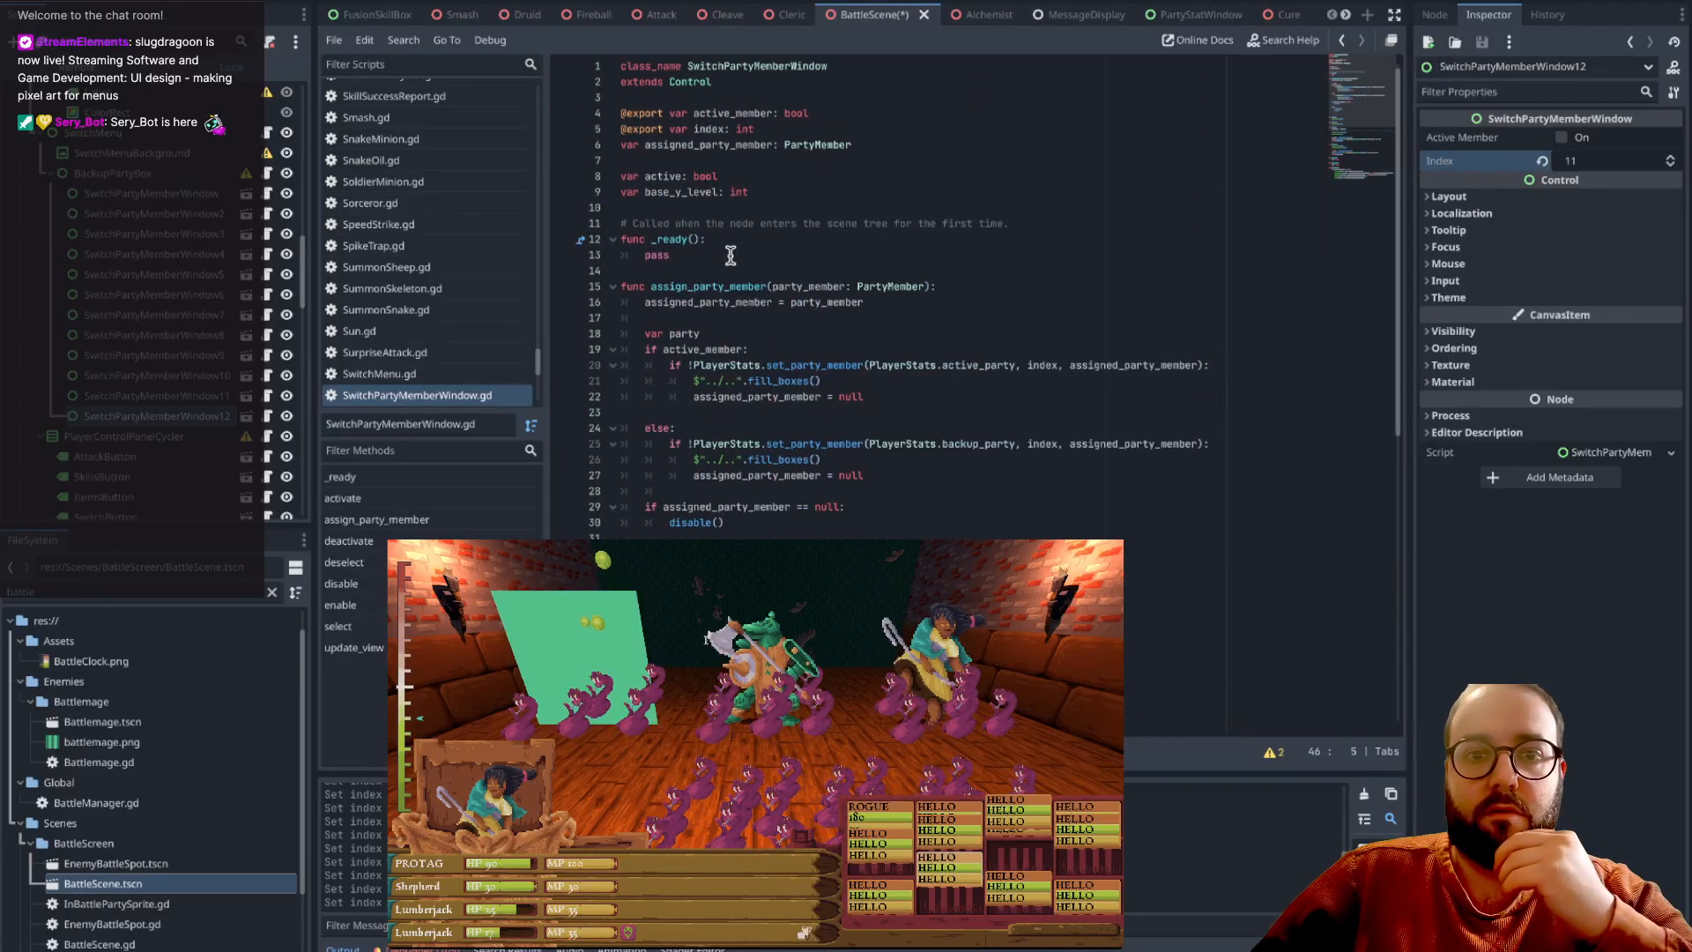
drag(671, 255, 625, 256)
text(b)
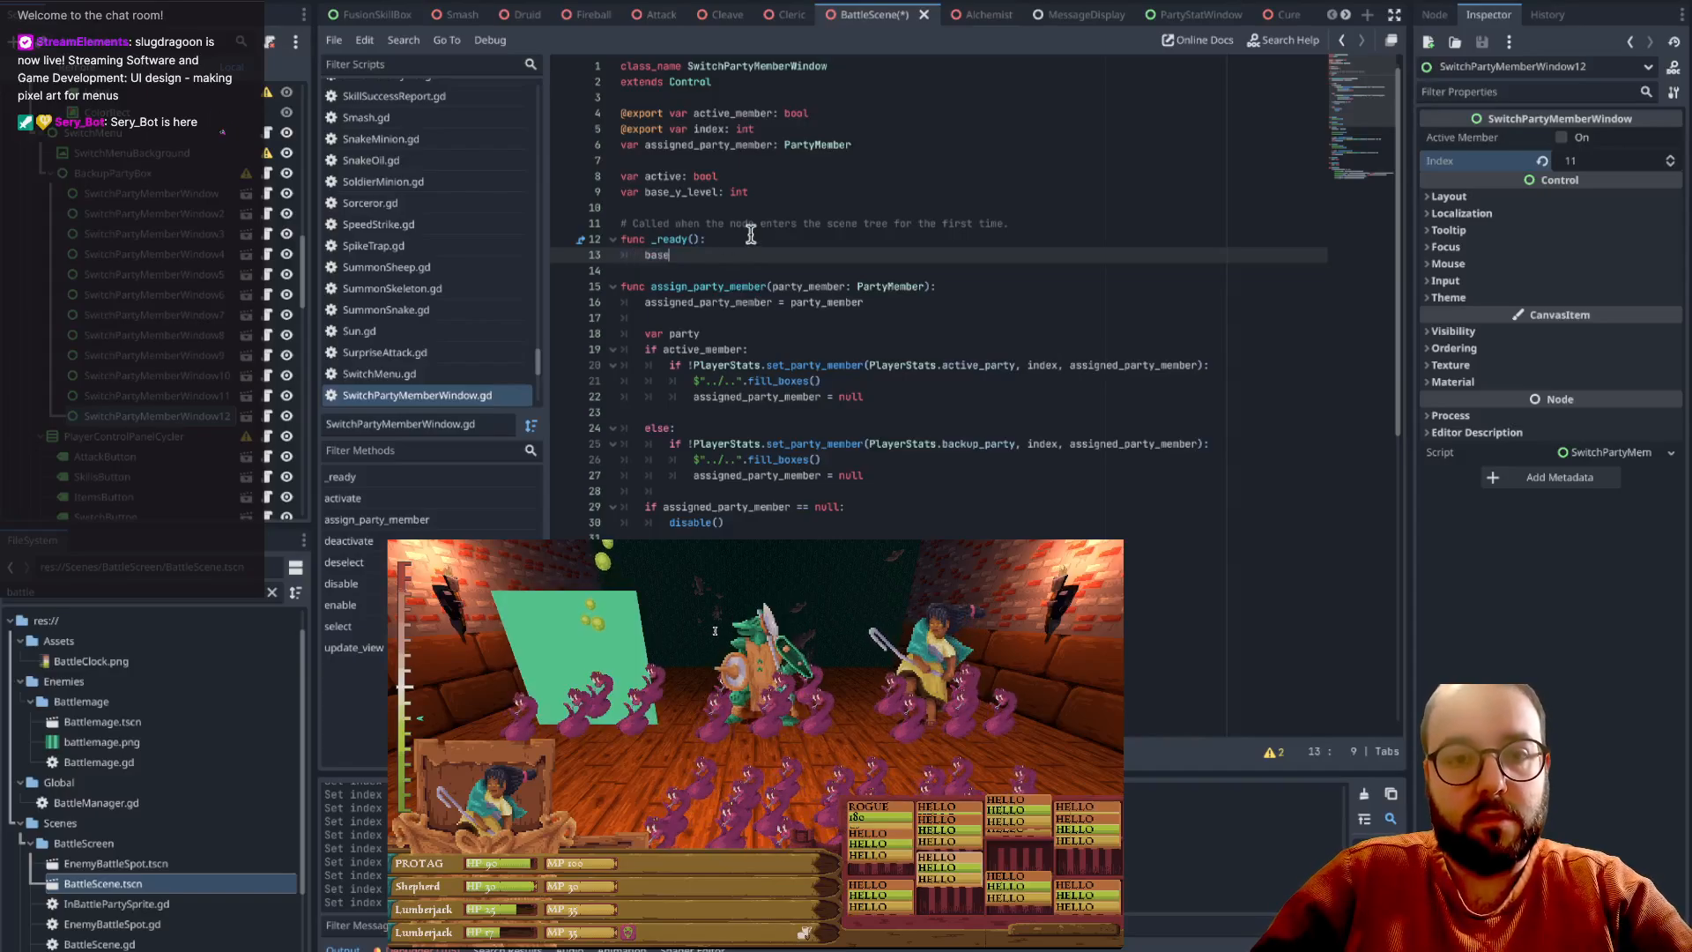
text(ase_y)
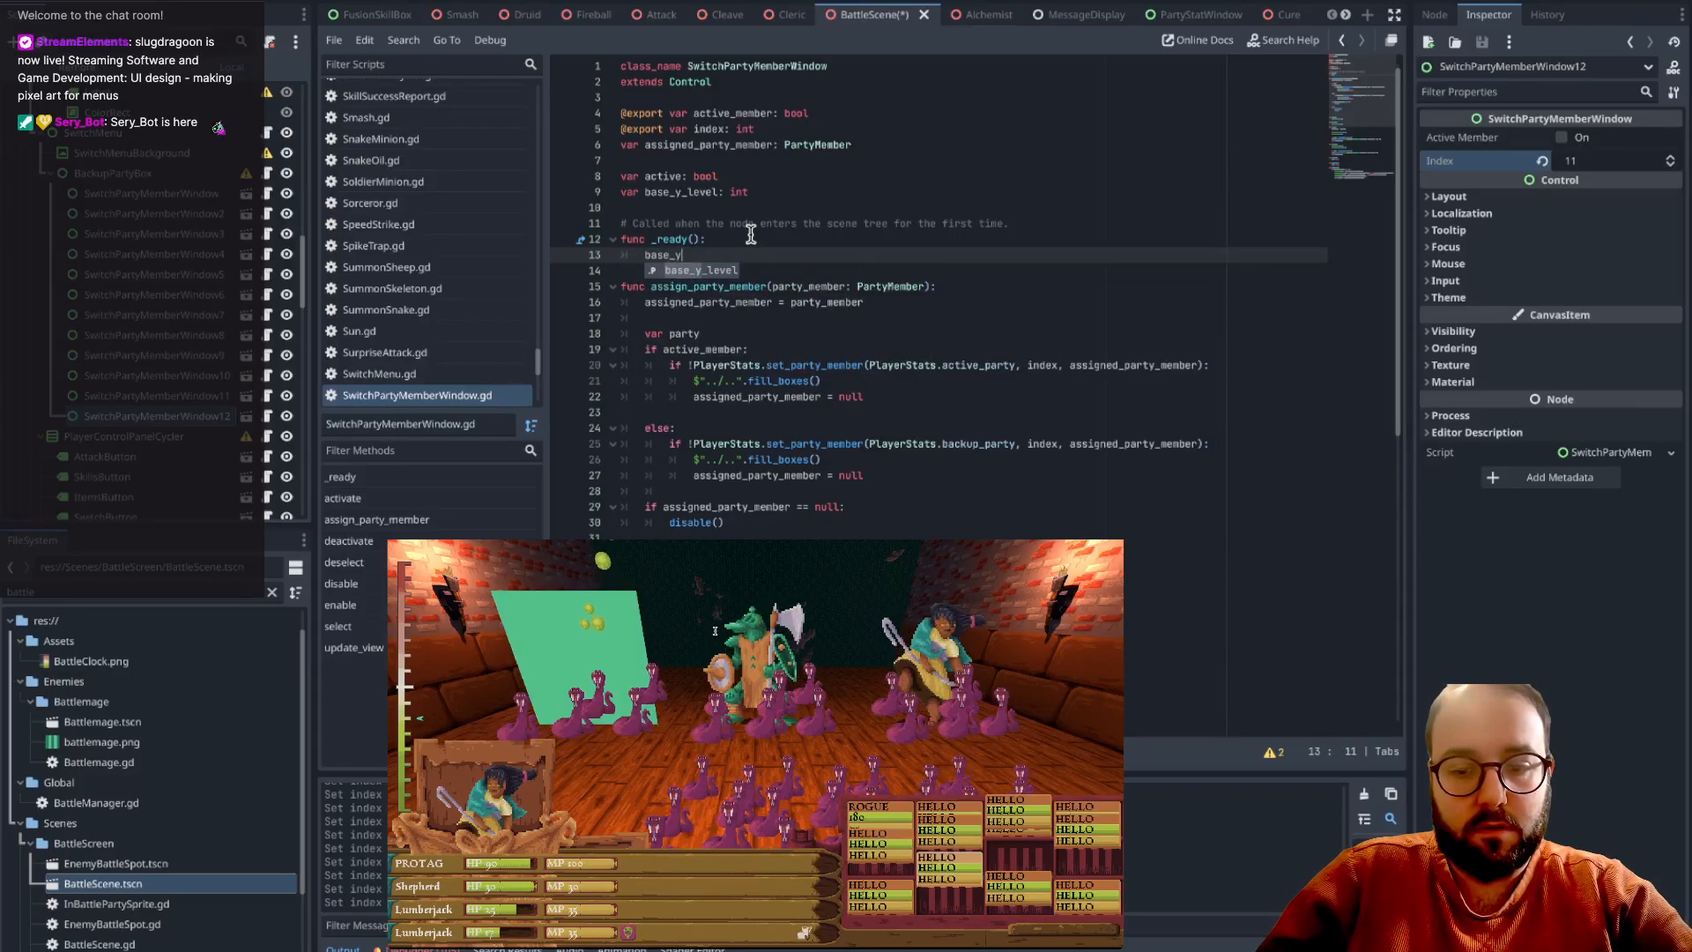
text(_level )
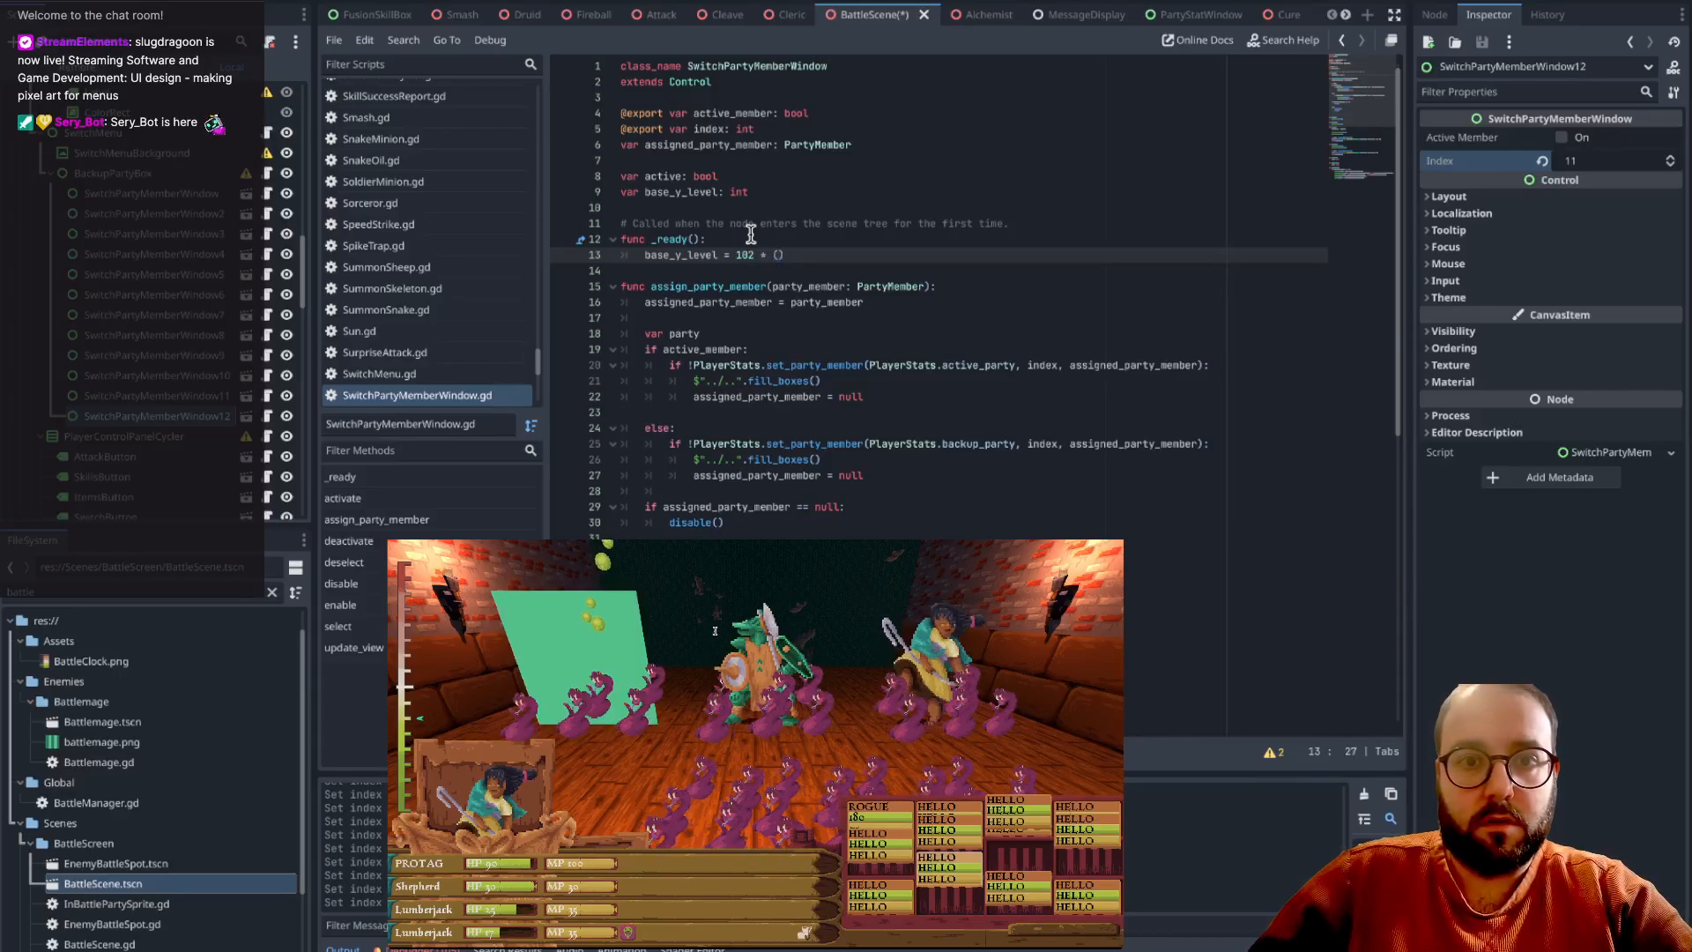
text(= 102 * (index )
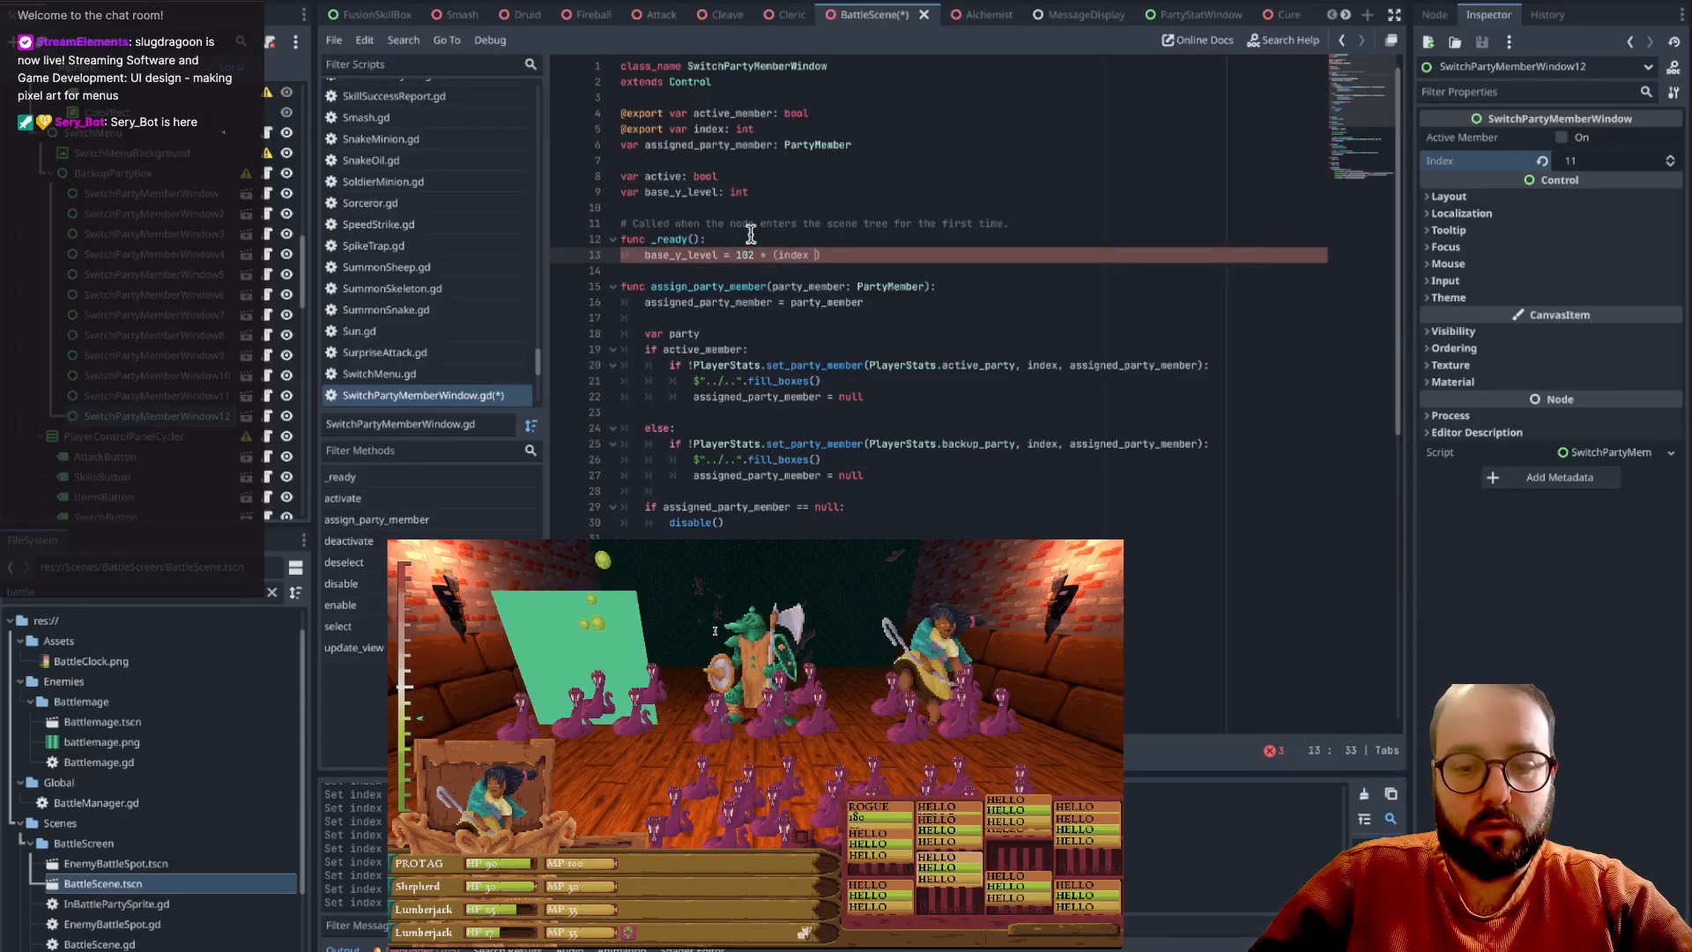
text(% 4))
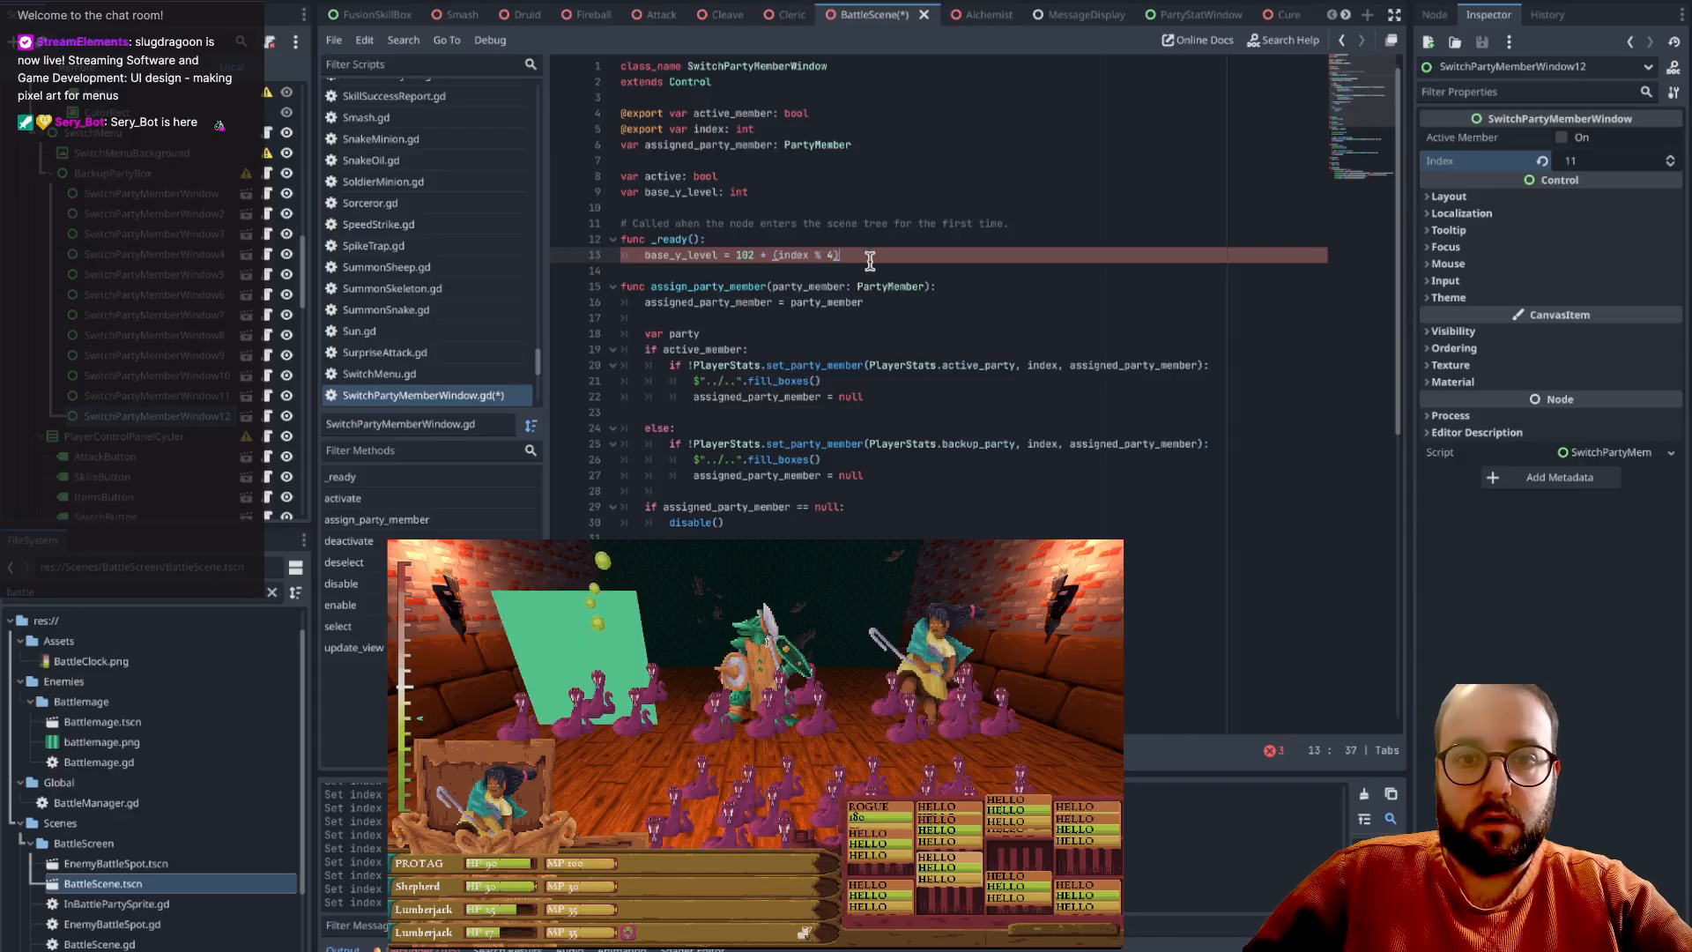
- Remove the base_y_level = position.y line and the blank line below it from select(), and save the script and scene
scroll(861, 279, down, 8)
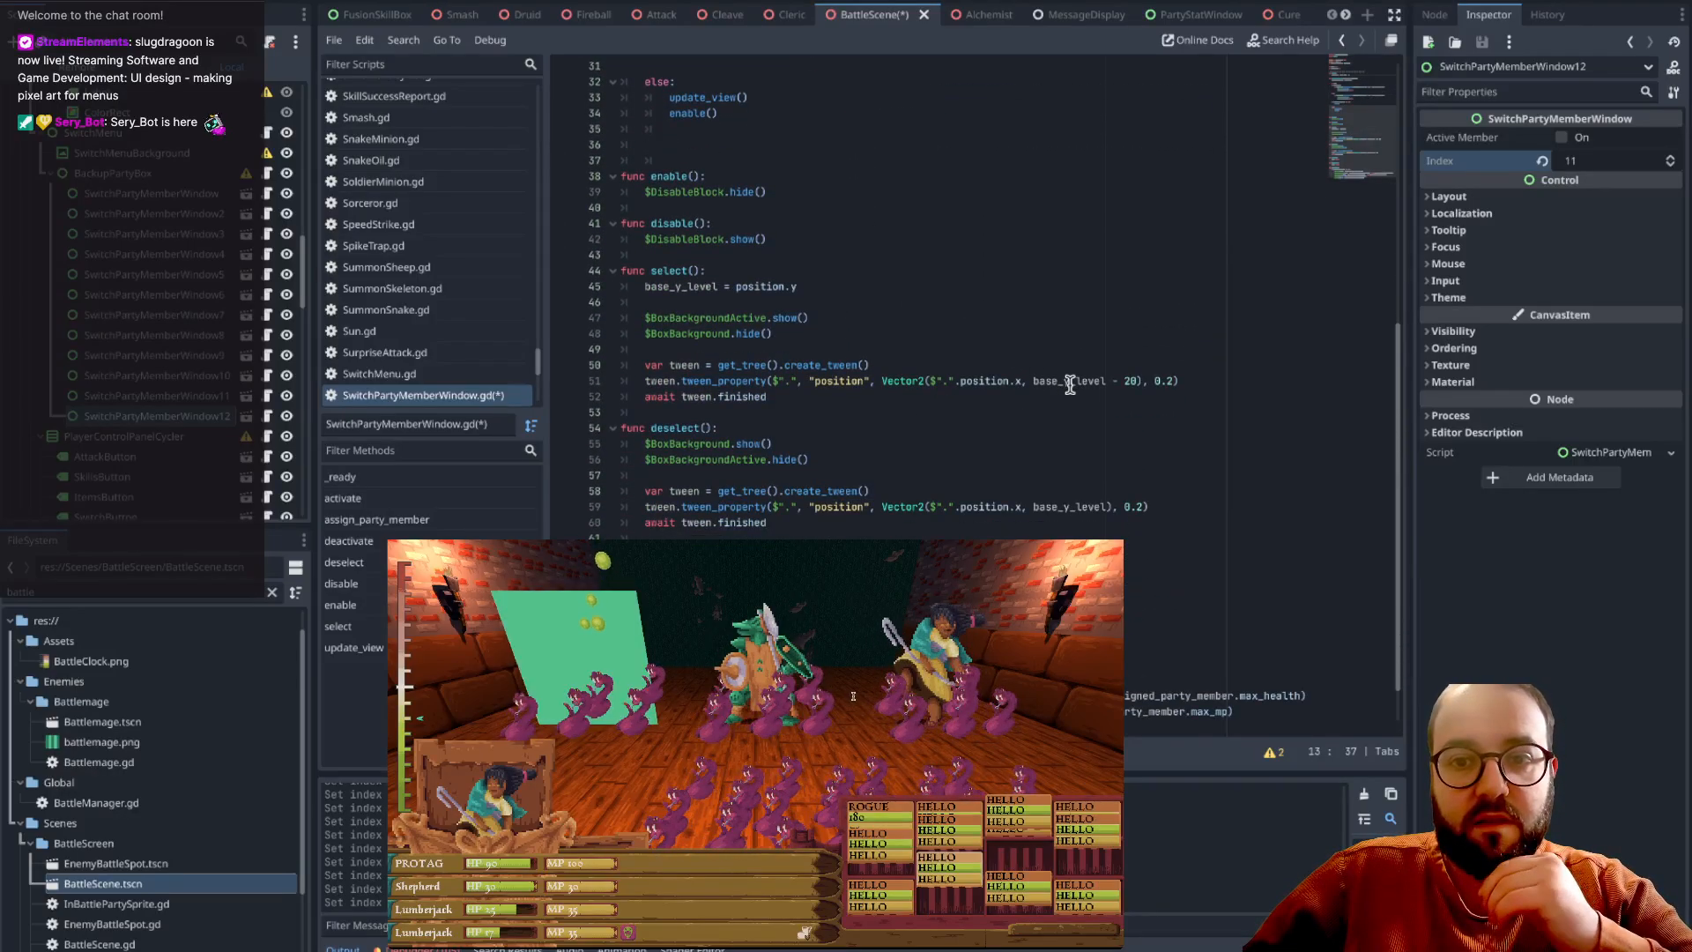
scroll(893, 394, down, 1)
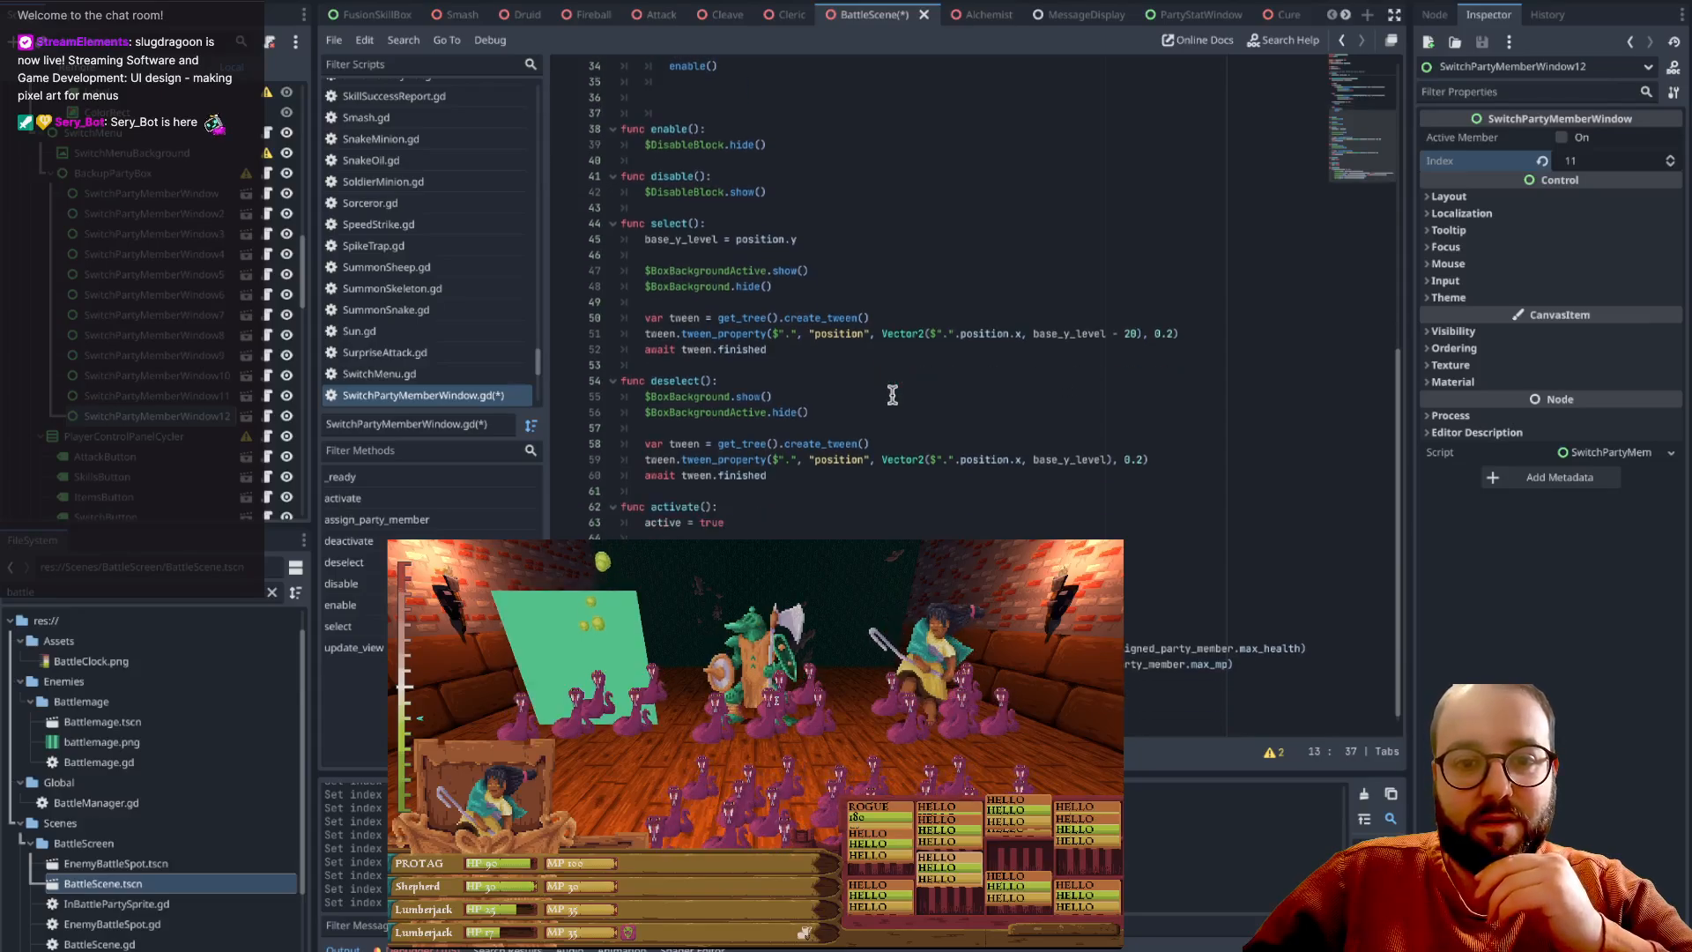
drag(646, 264, 838, 274)
key(BackSpace)
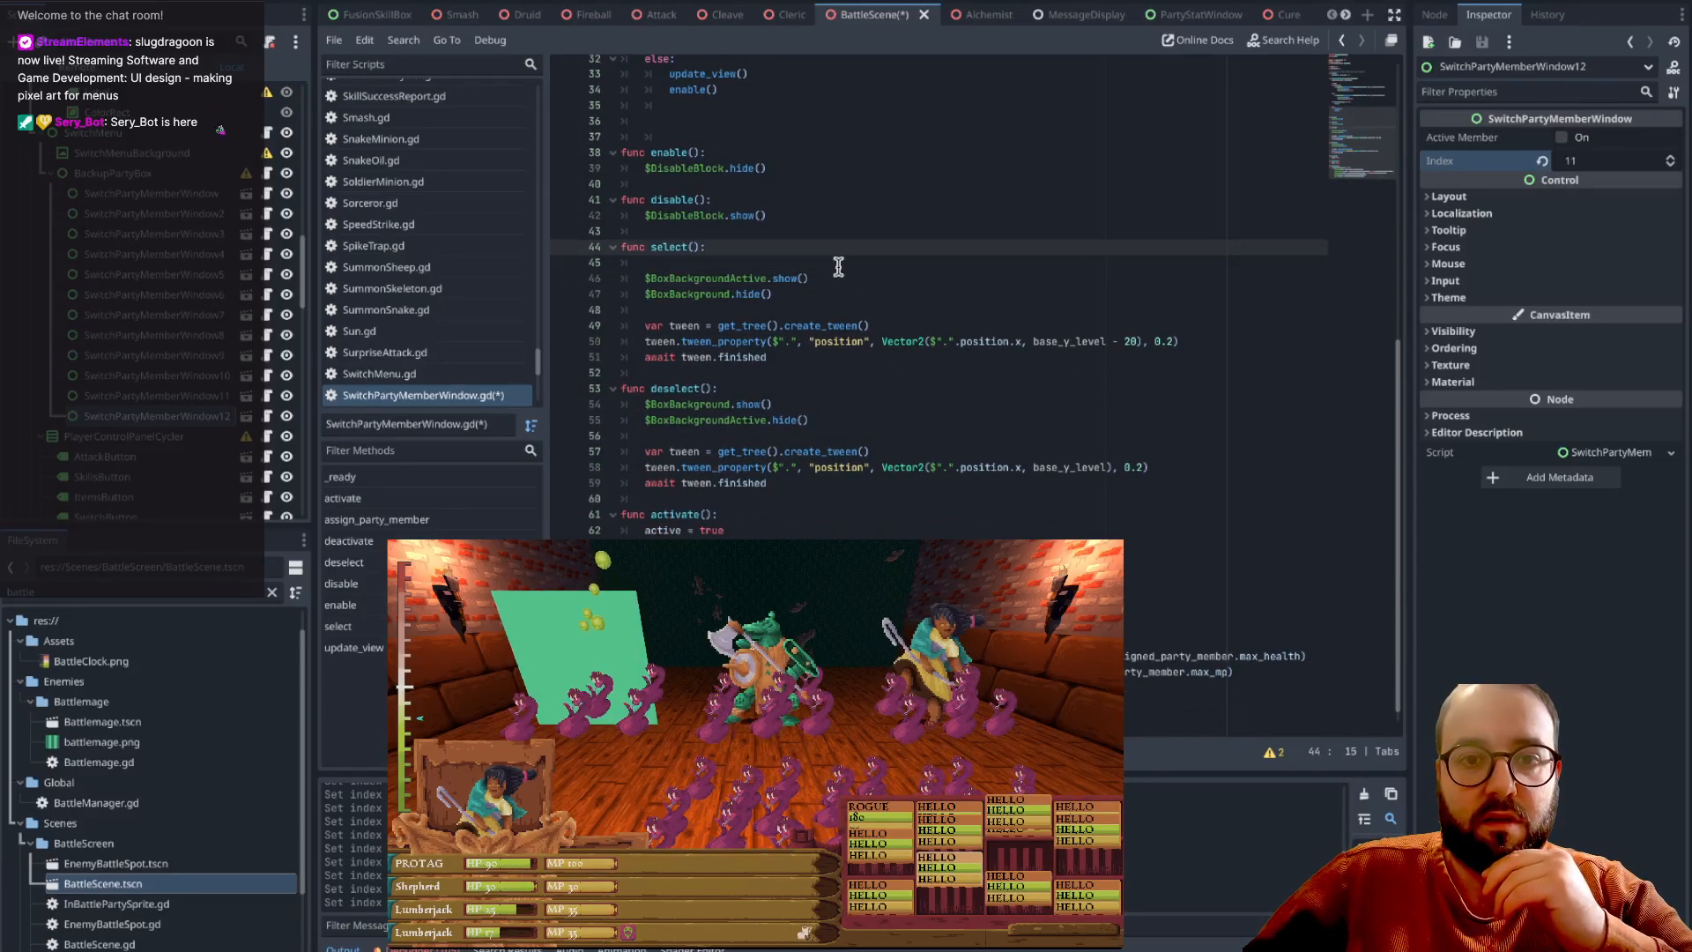
key(BackSpace)
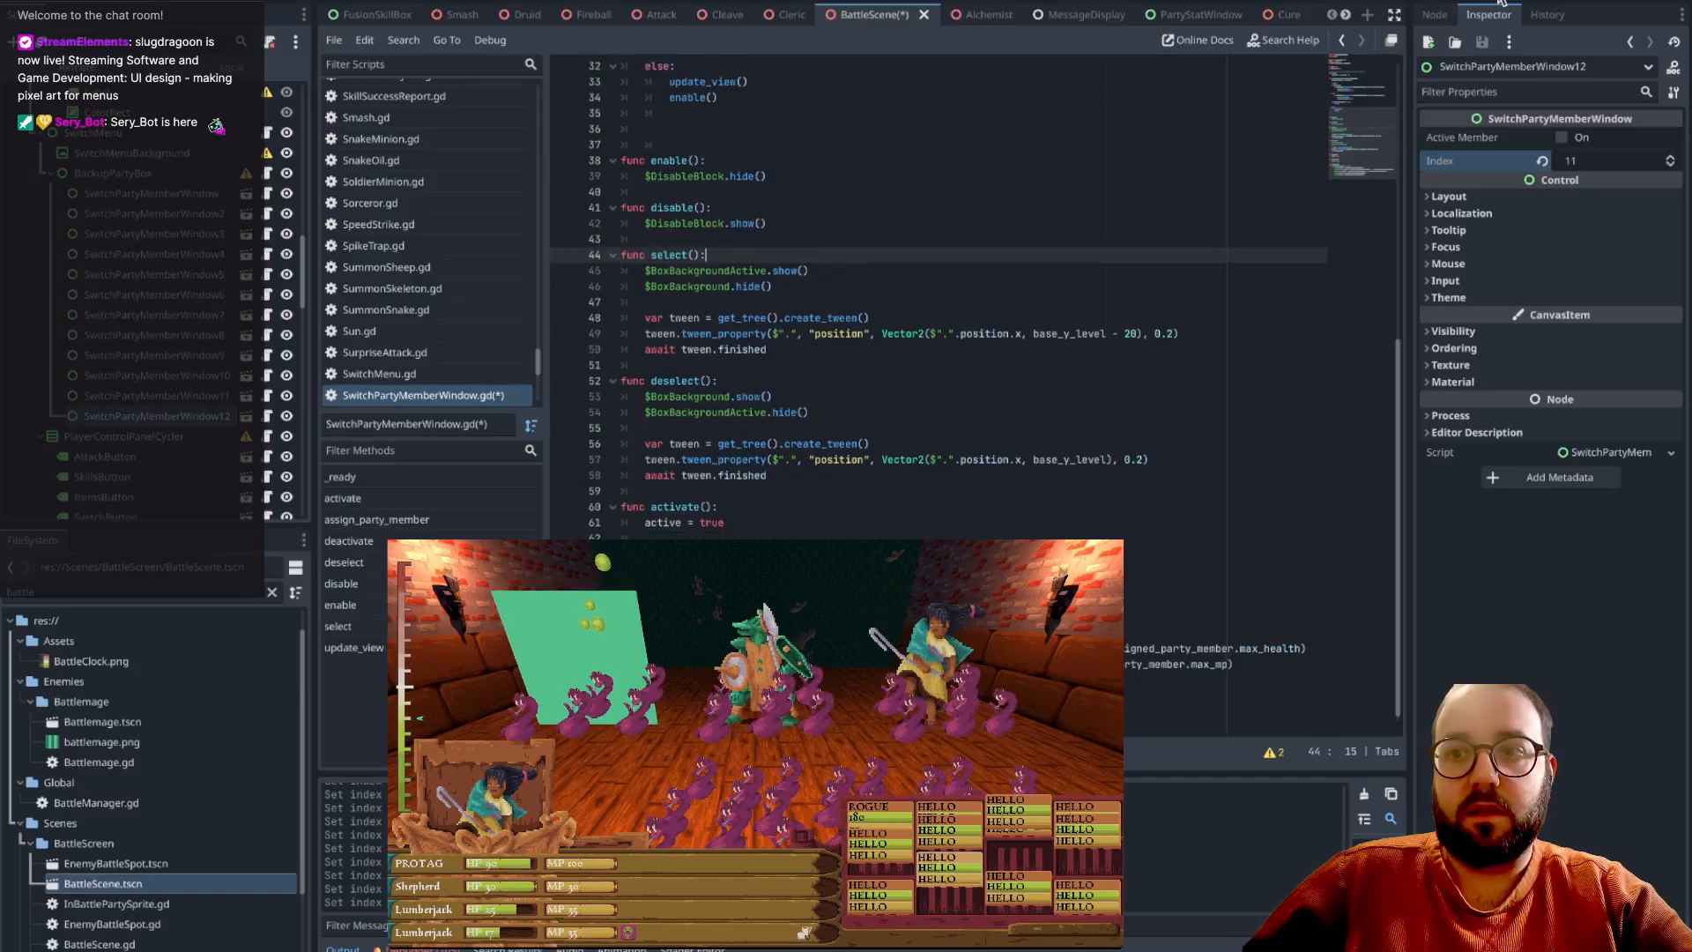
key(ctrl+s)
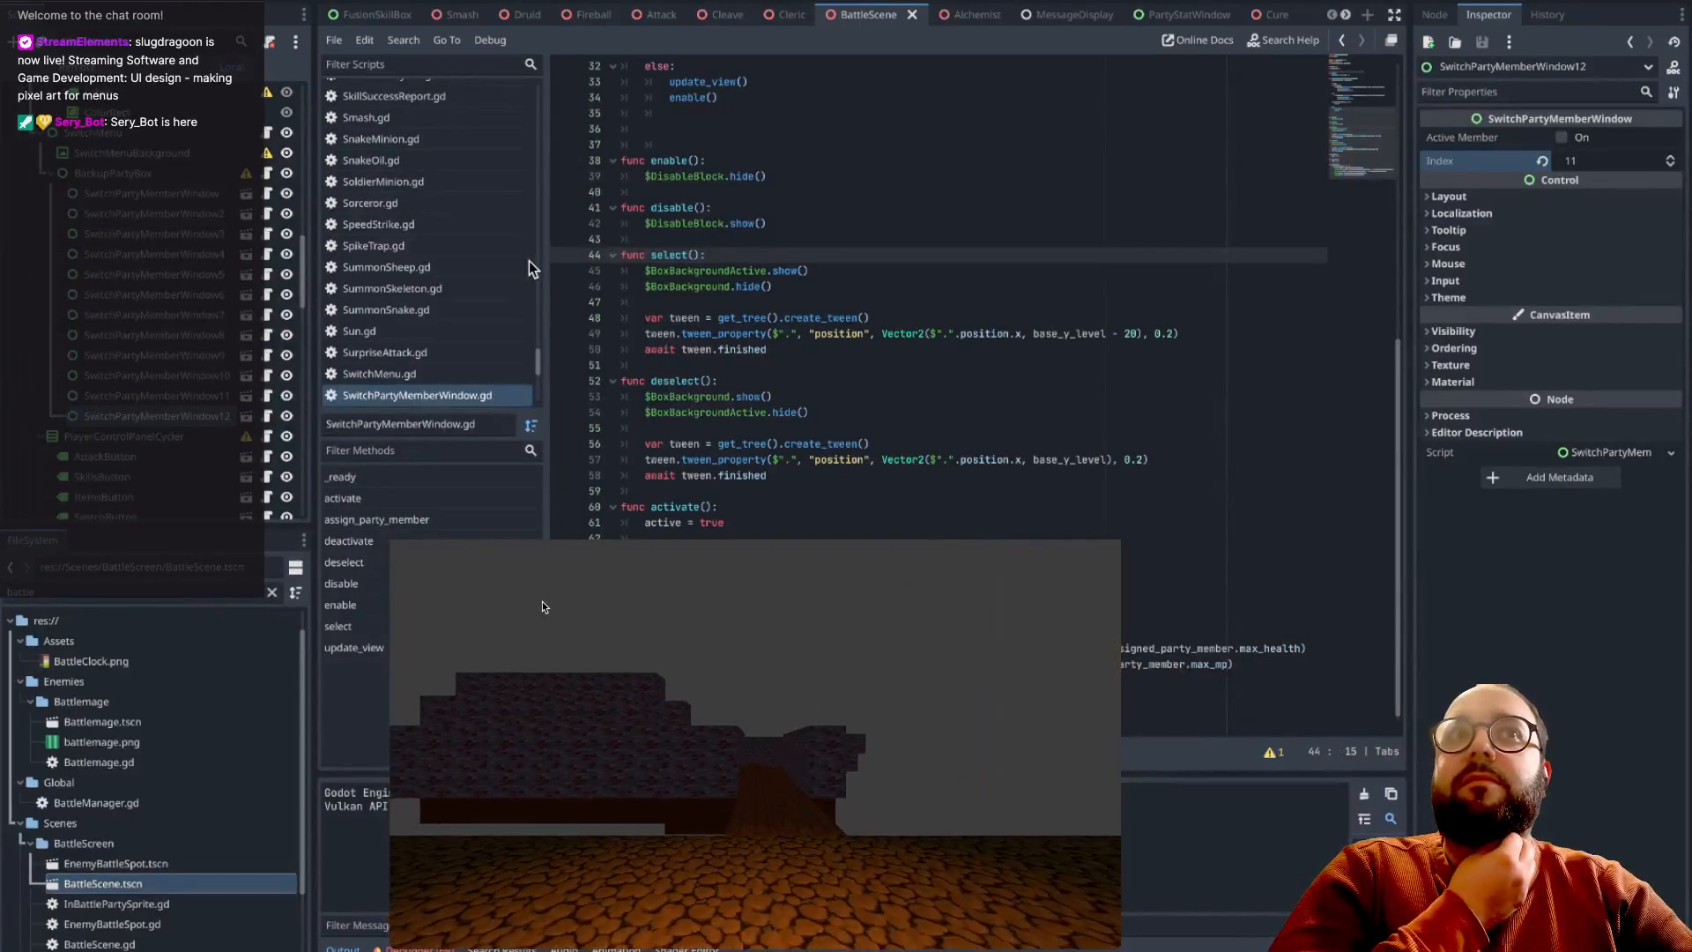
- Walk through the town in the running game, past the walls and across the cobblestones, until a battle starts
key(w)
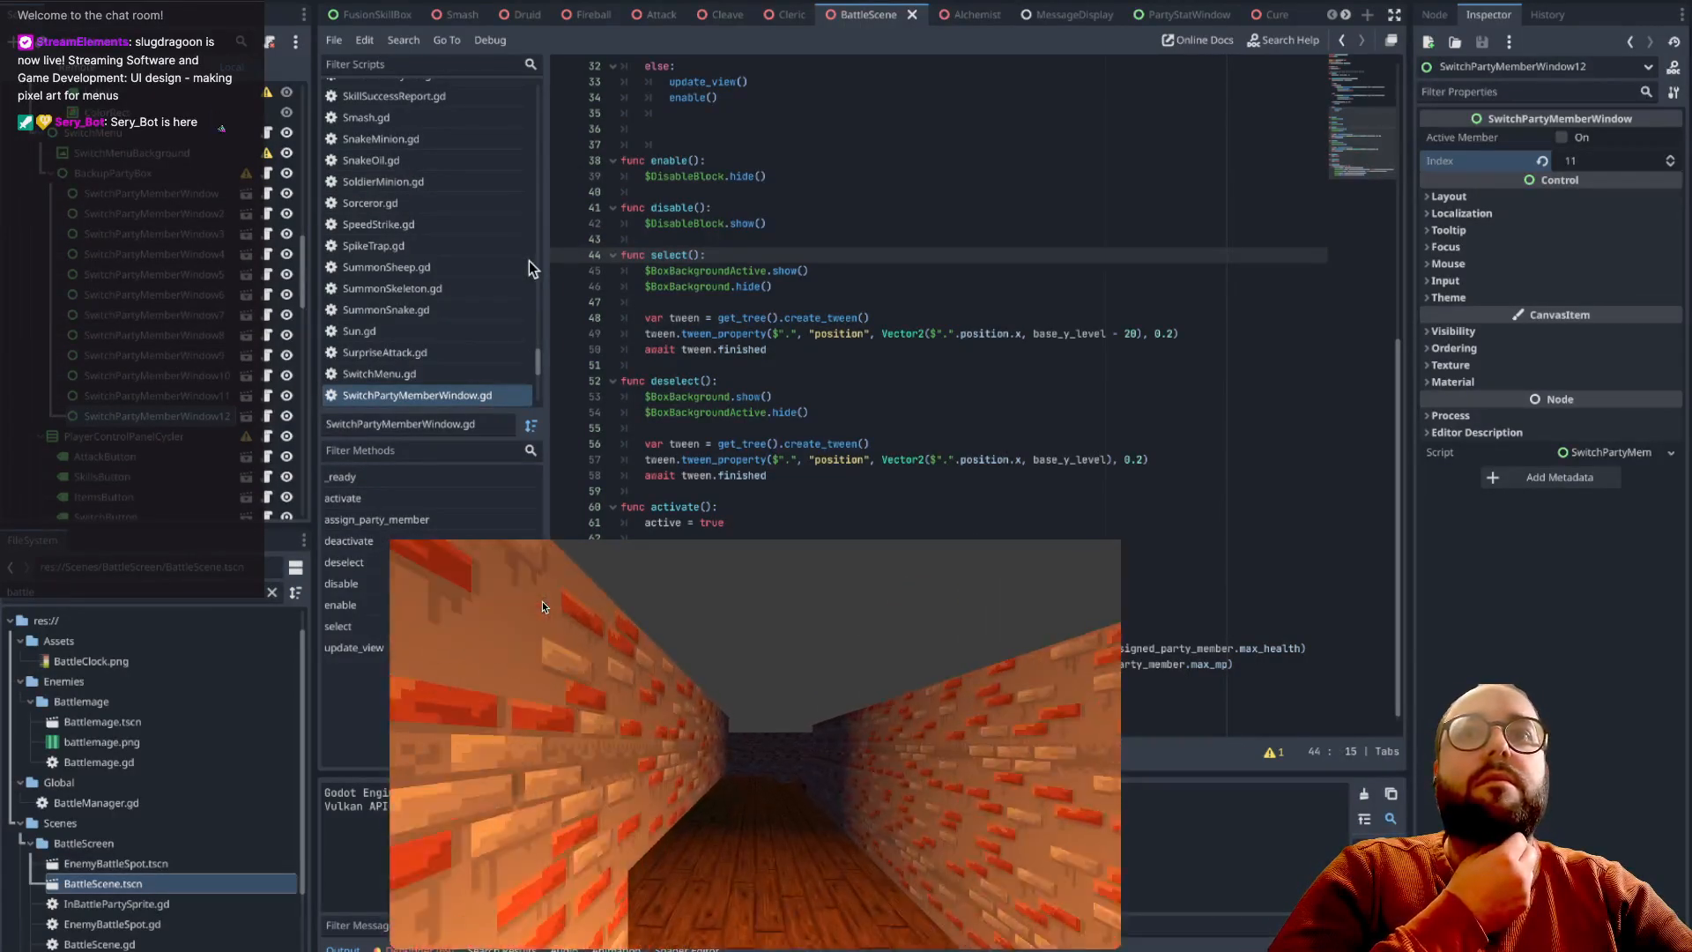
key(w)
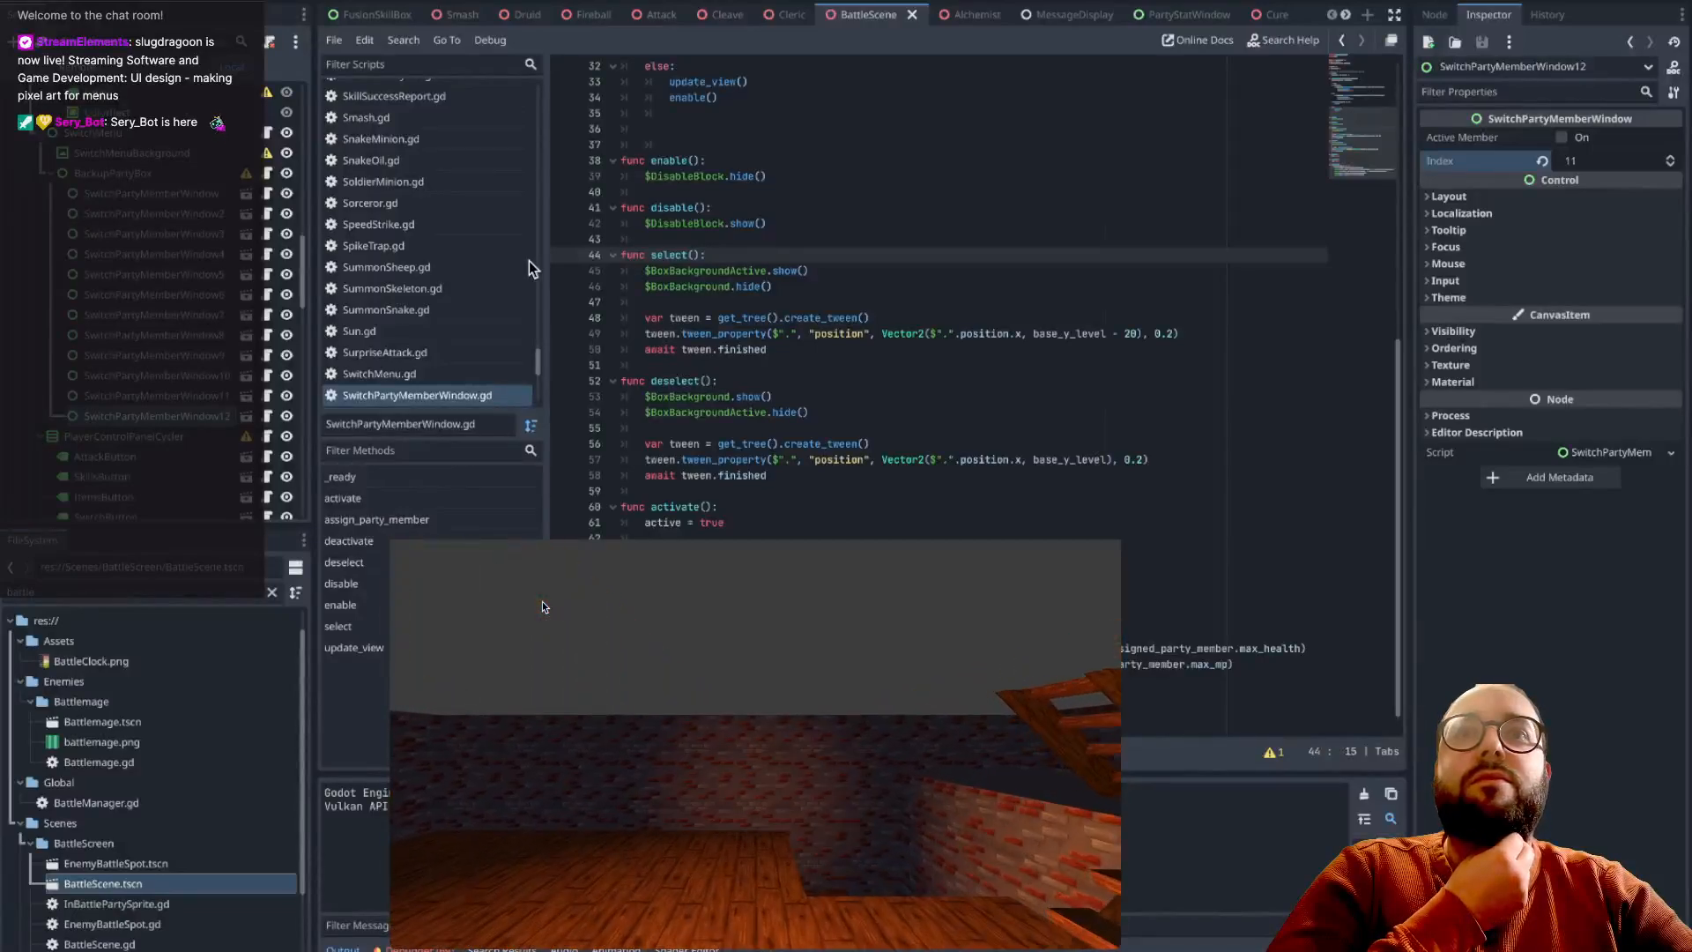
key(a)
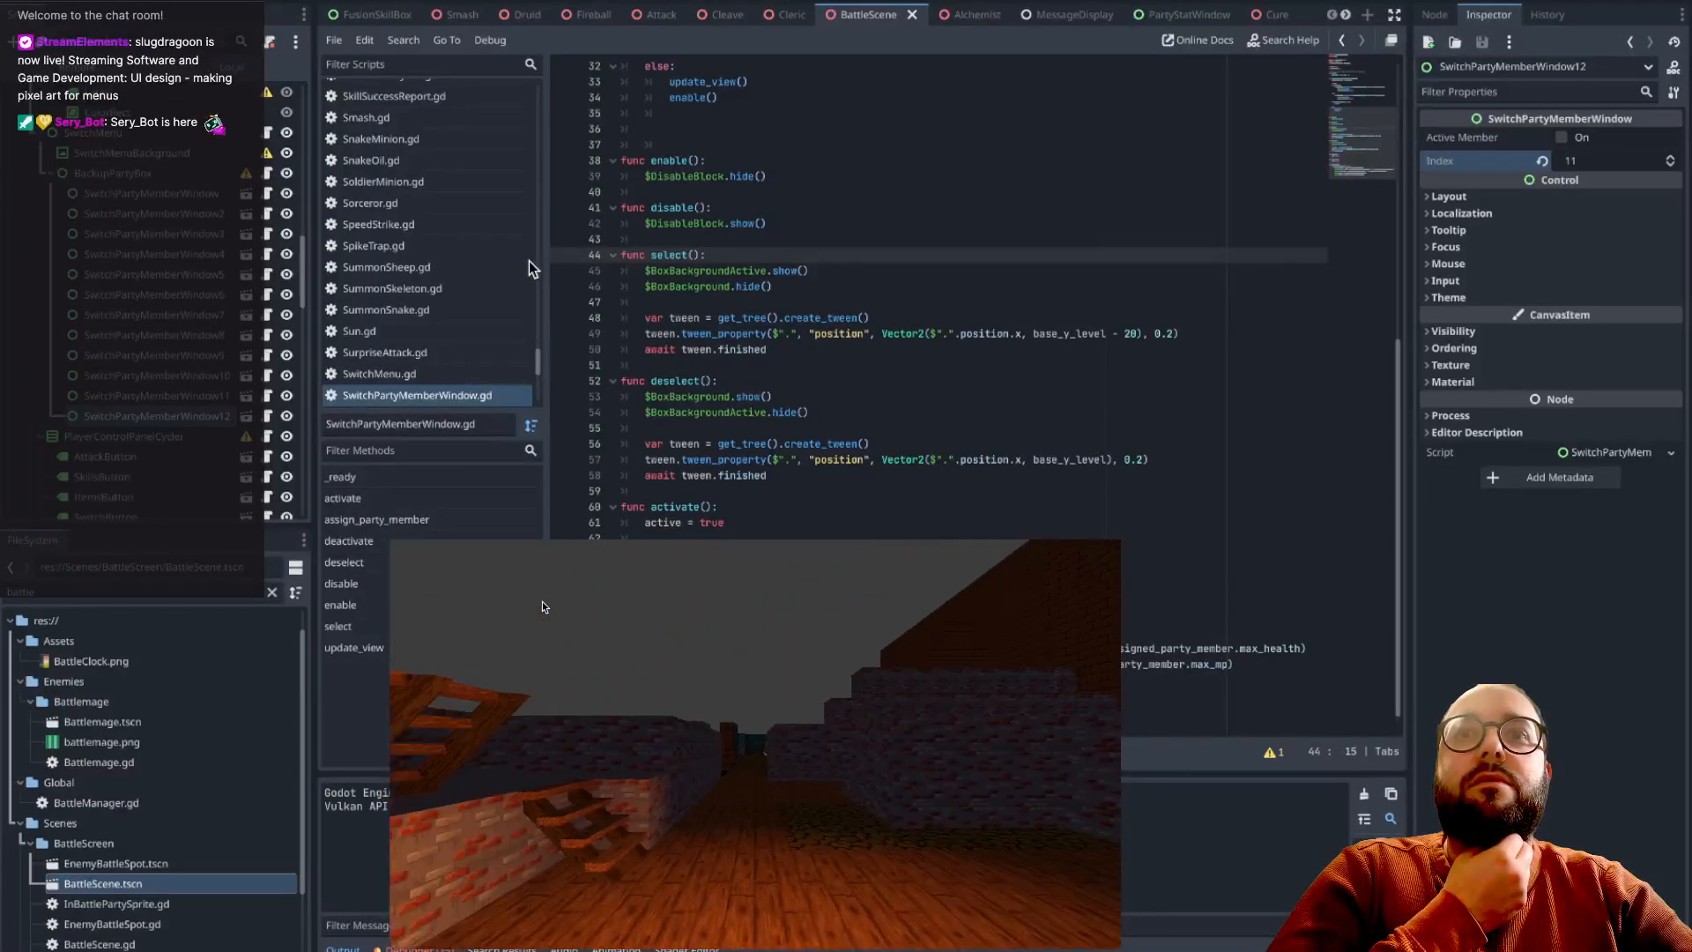
key(w)
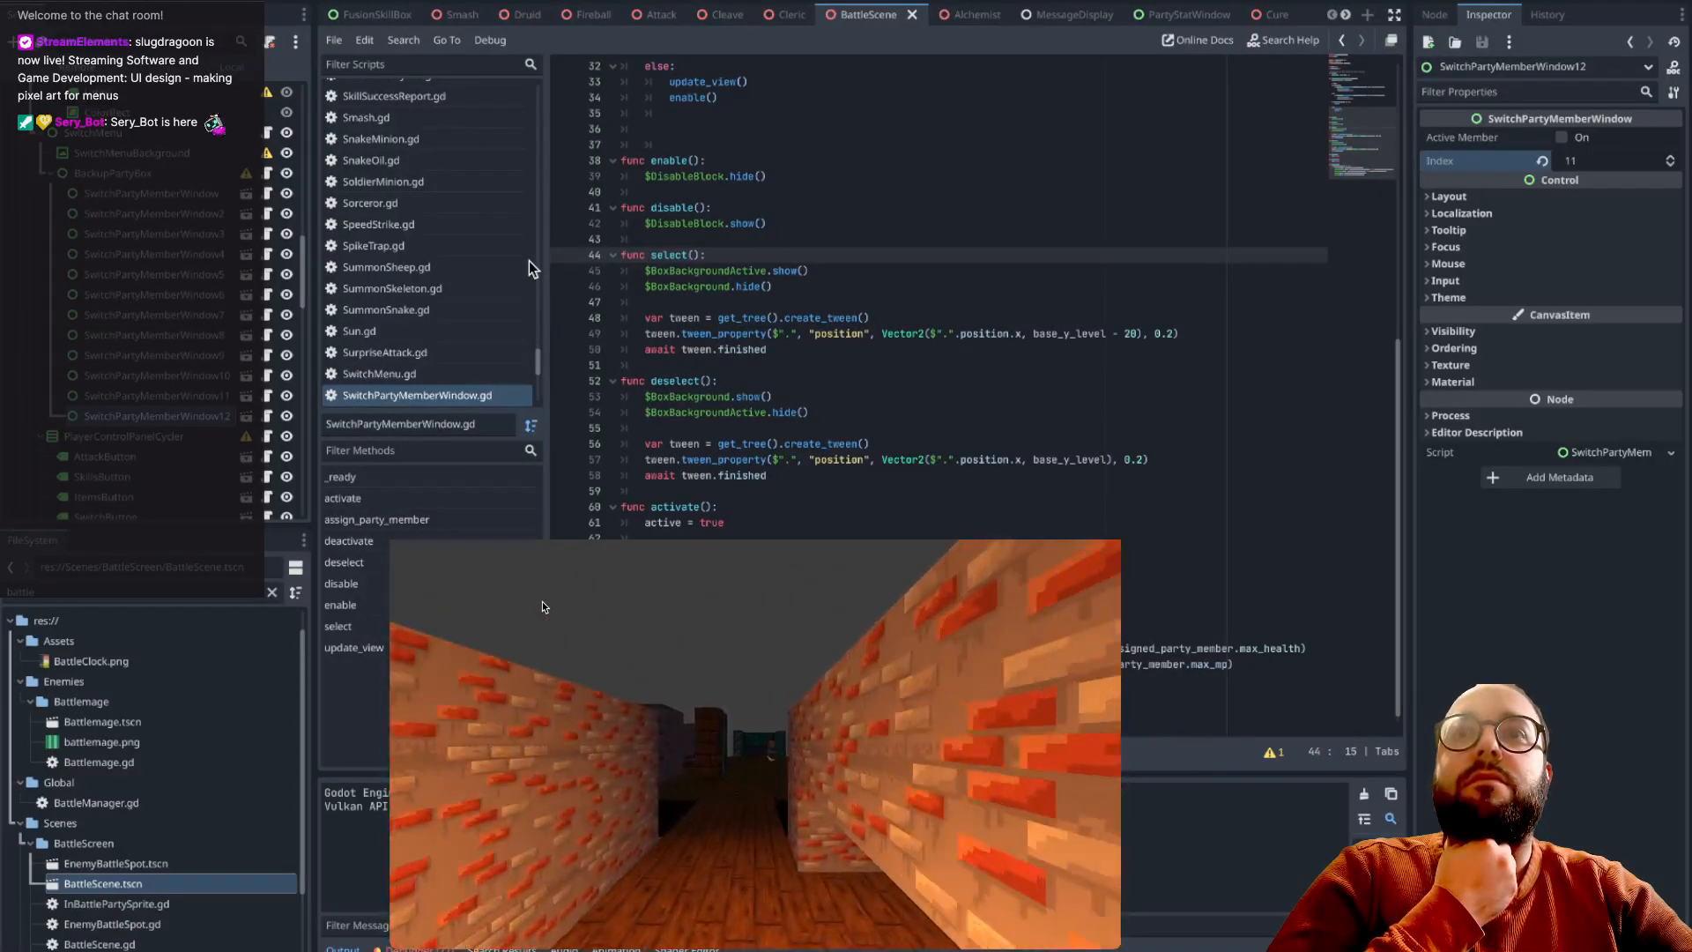
key(w)
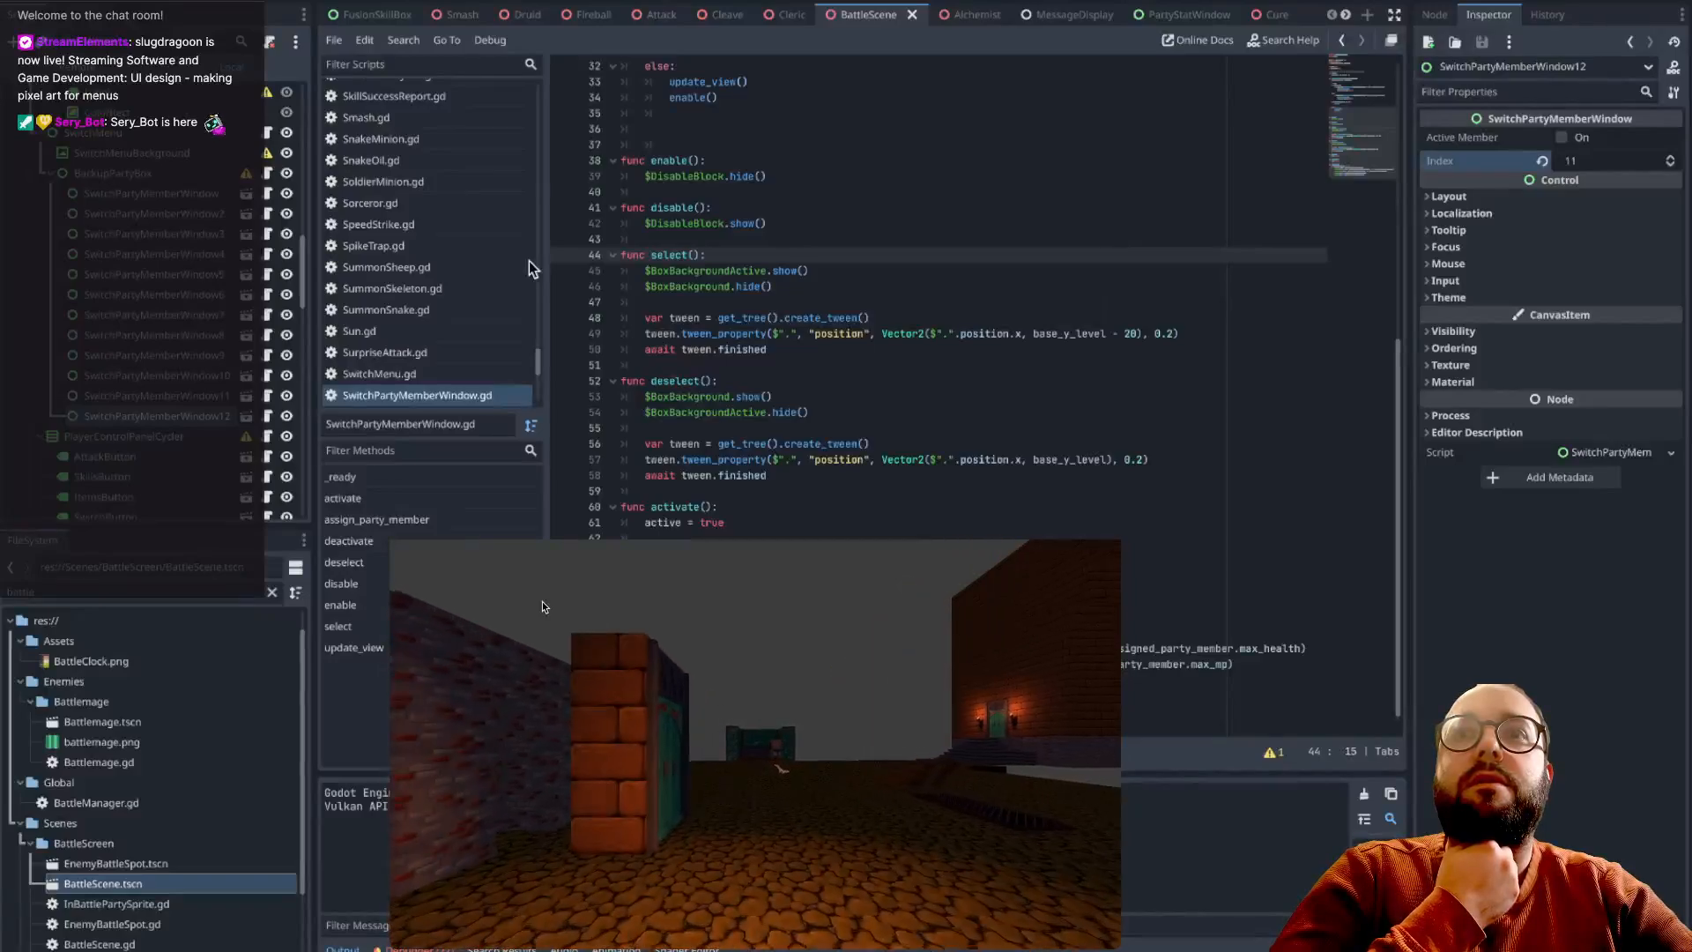
key(a)
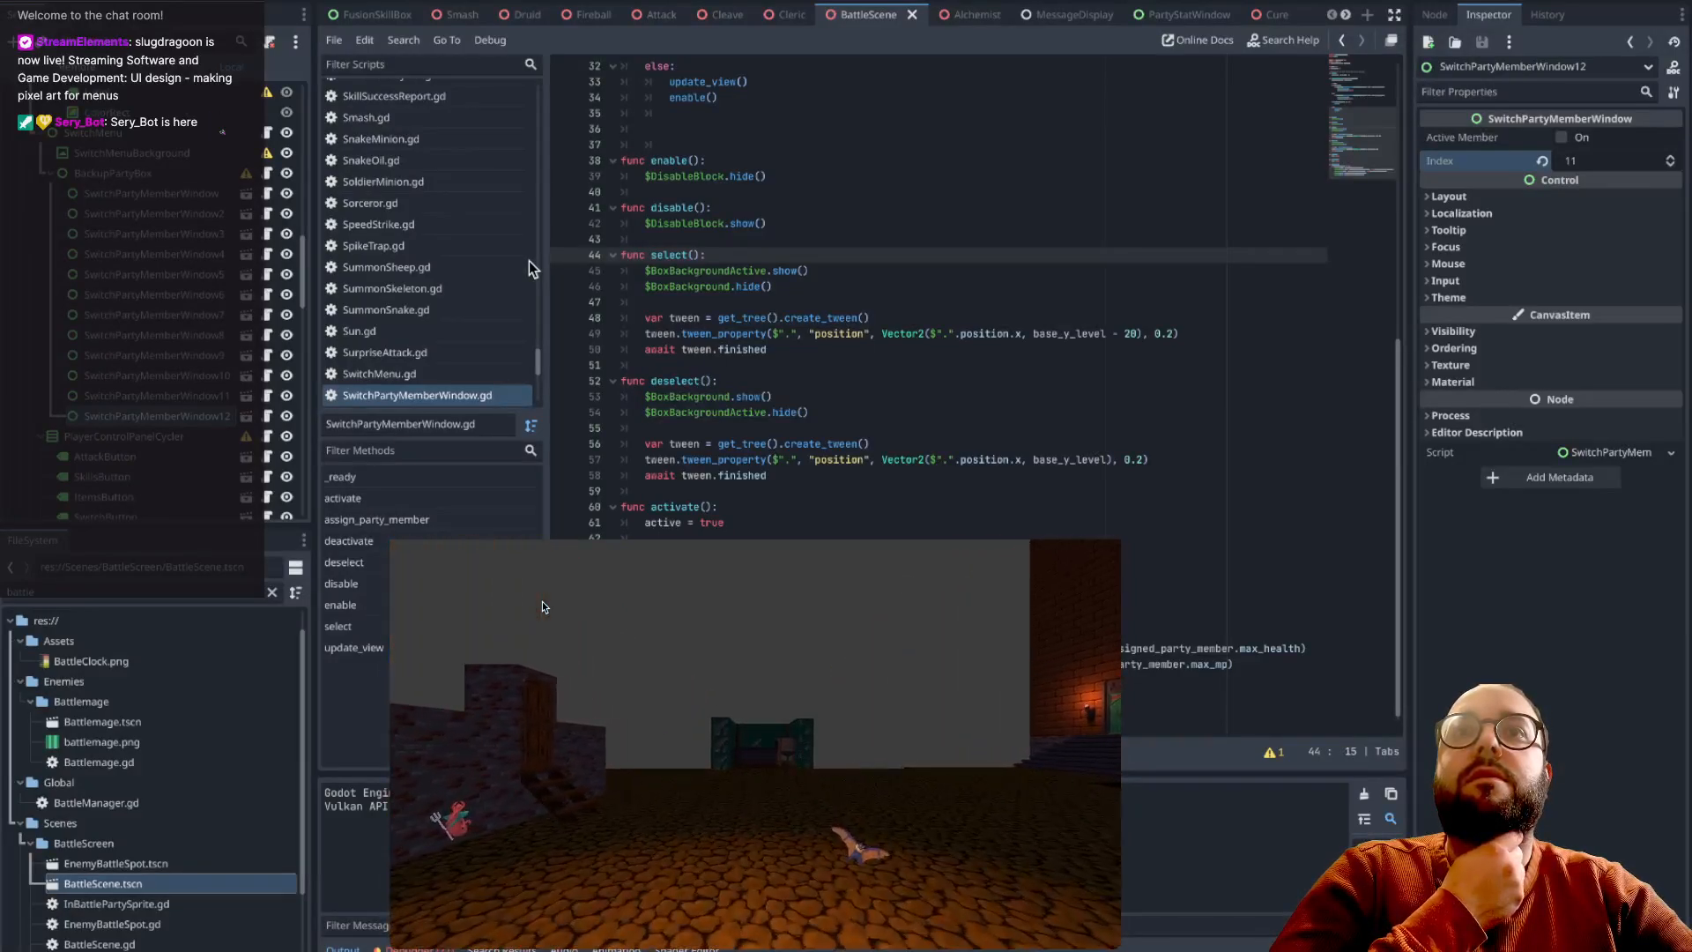
key(w)
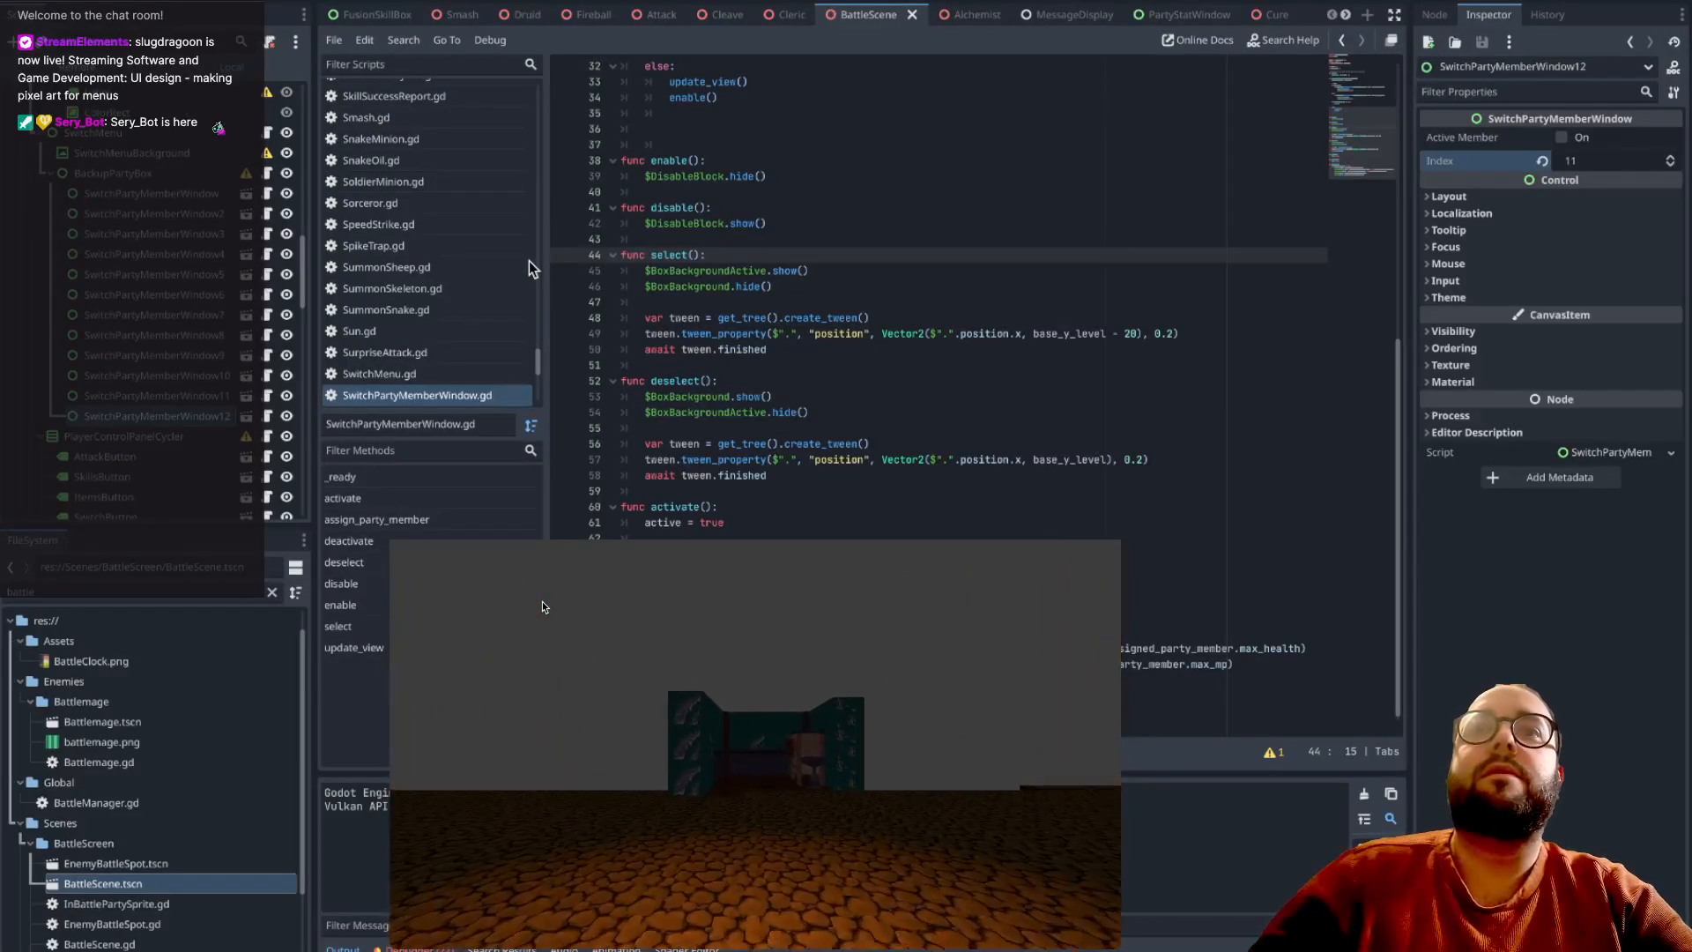
key(a)
key(a)
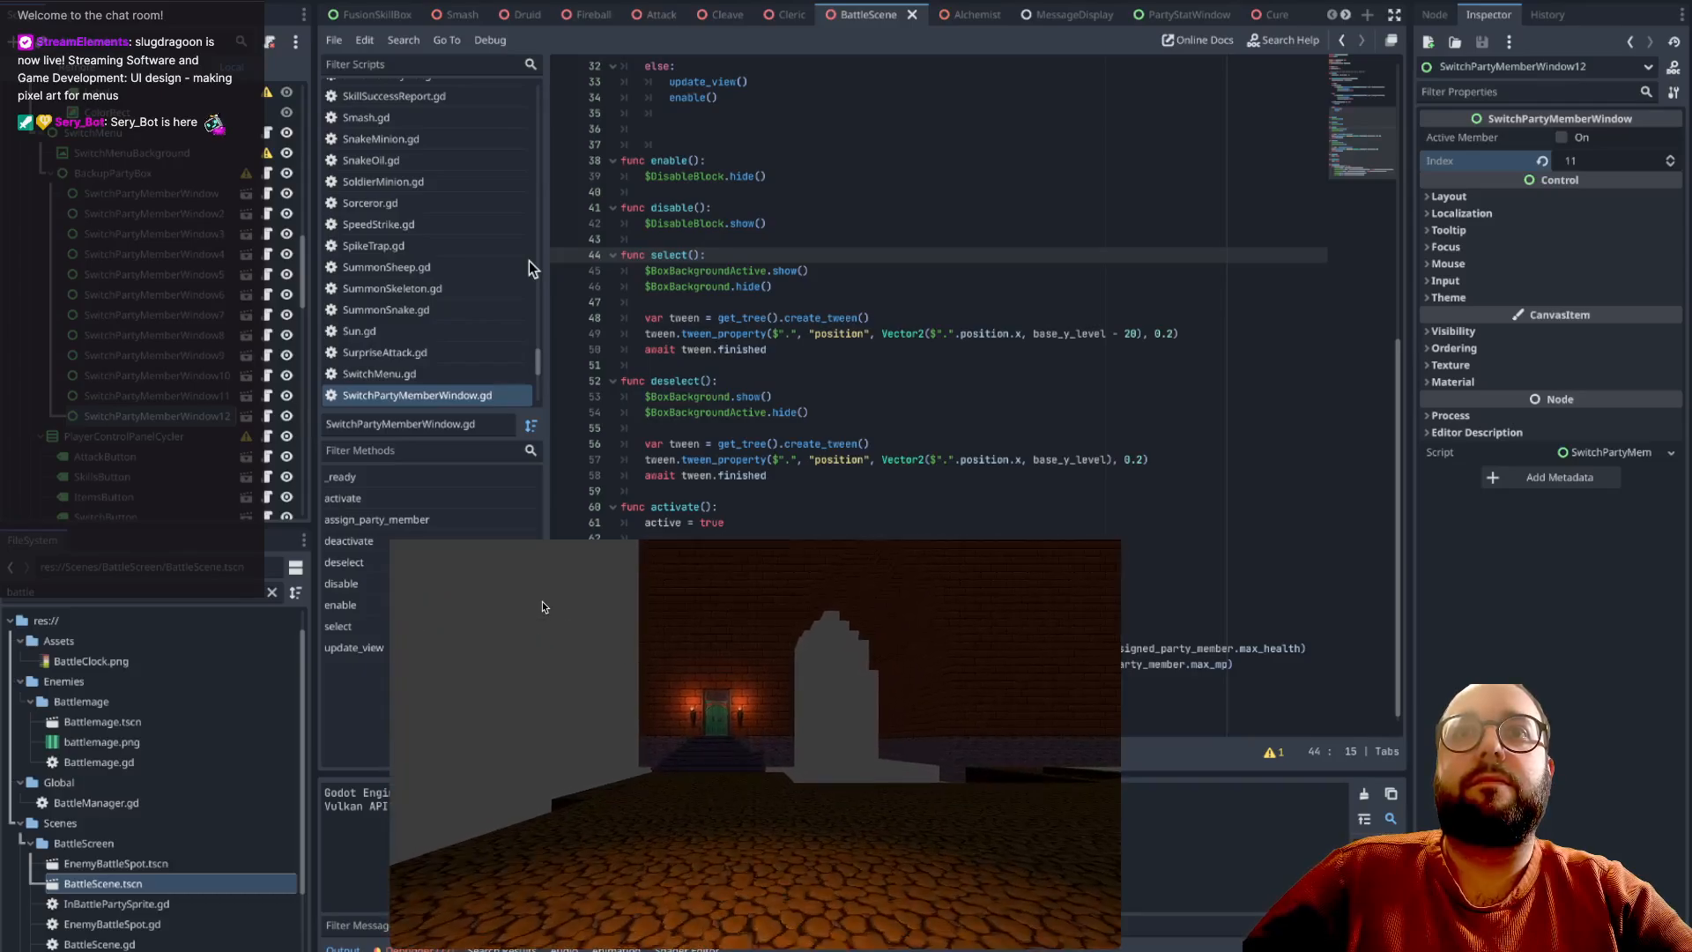
key(a)
key(a)
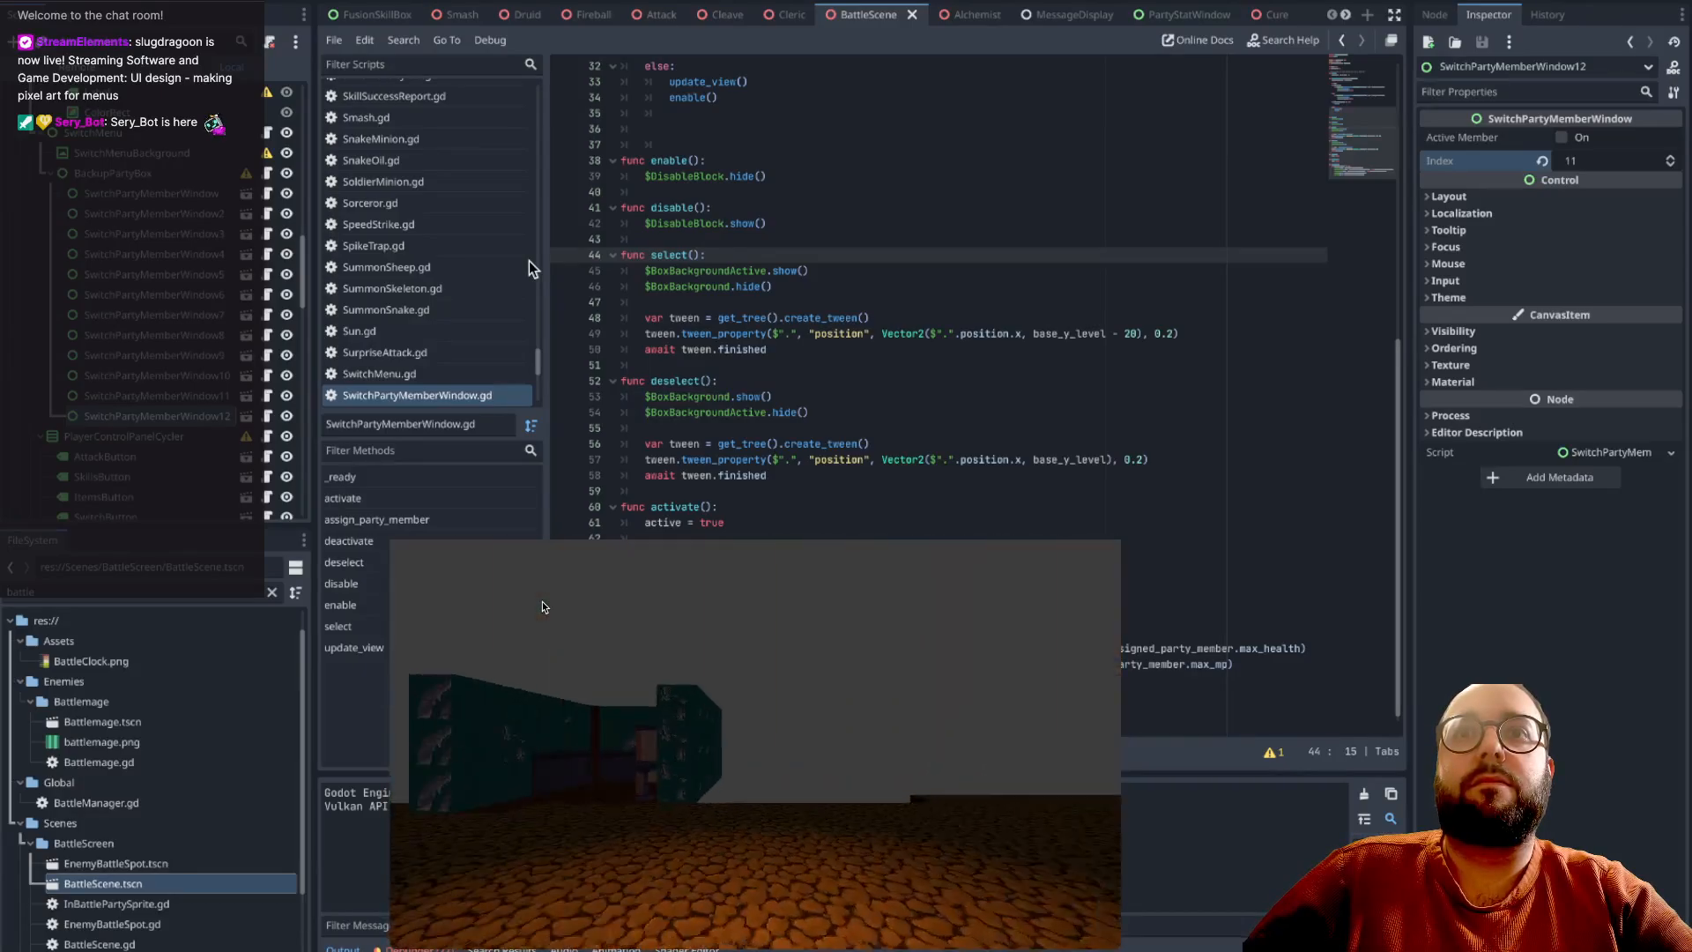
key(d)
key(w)
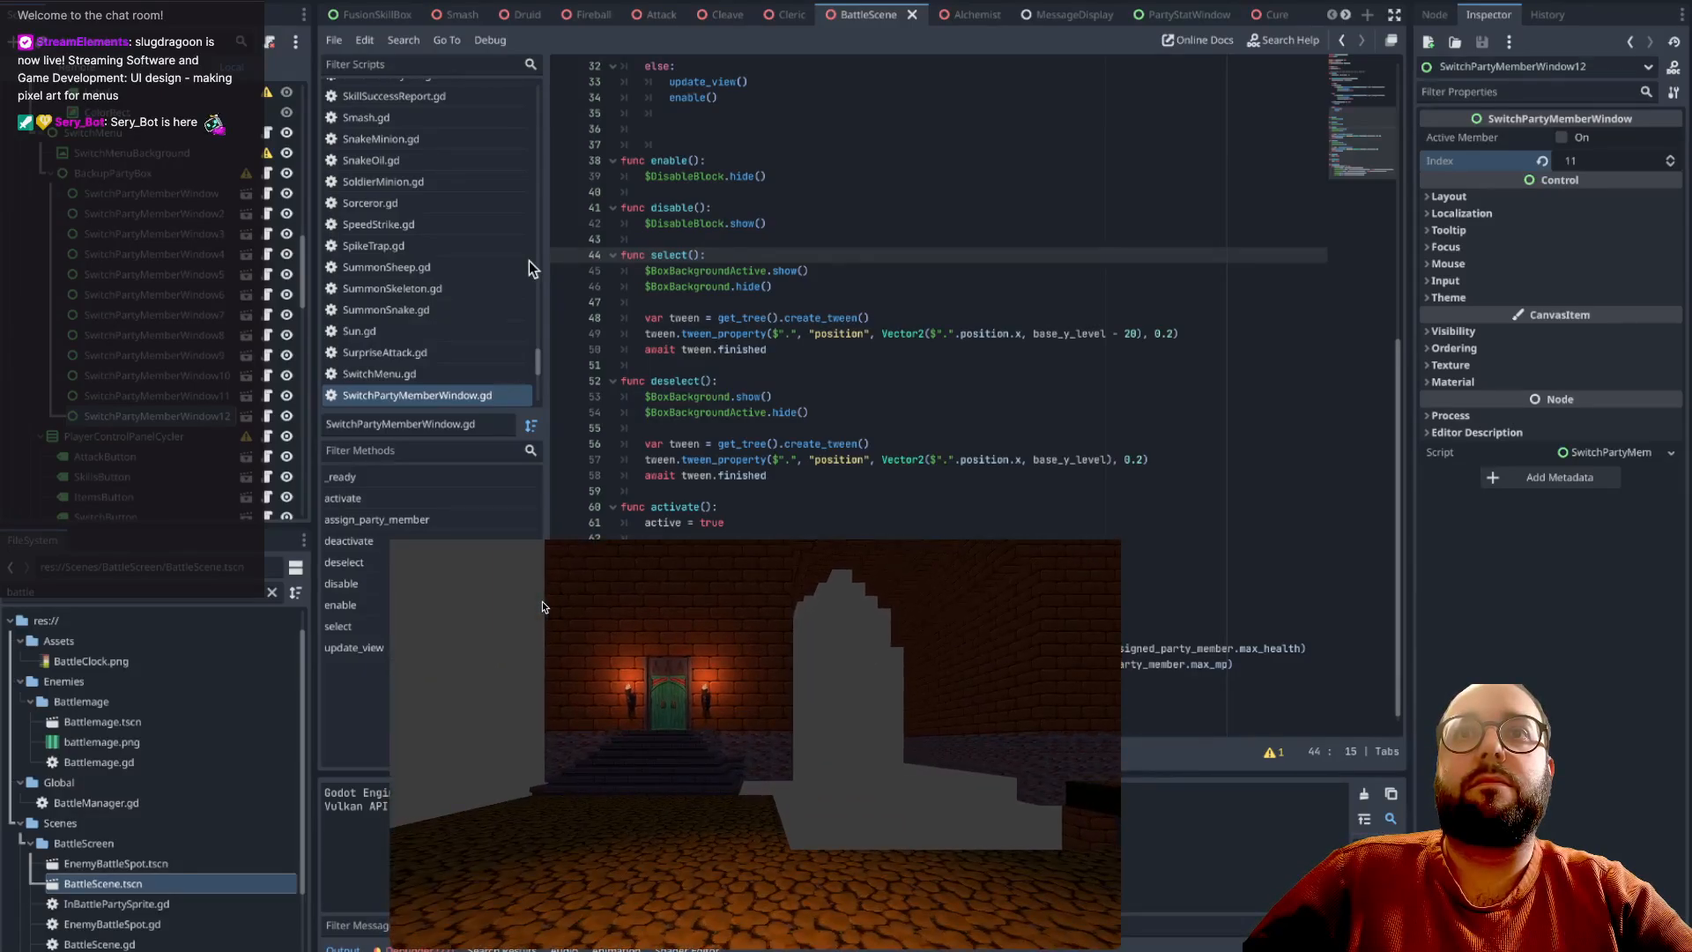
key(w)
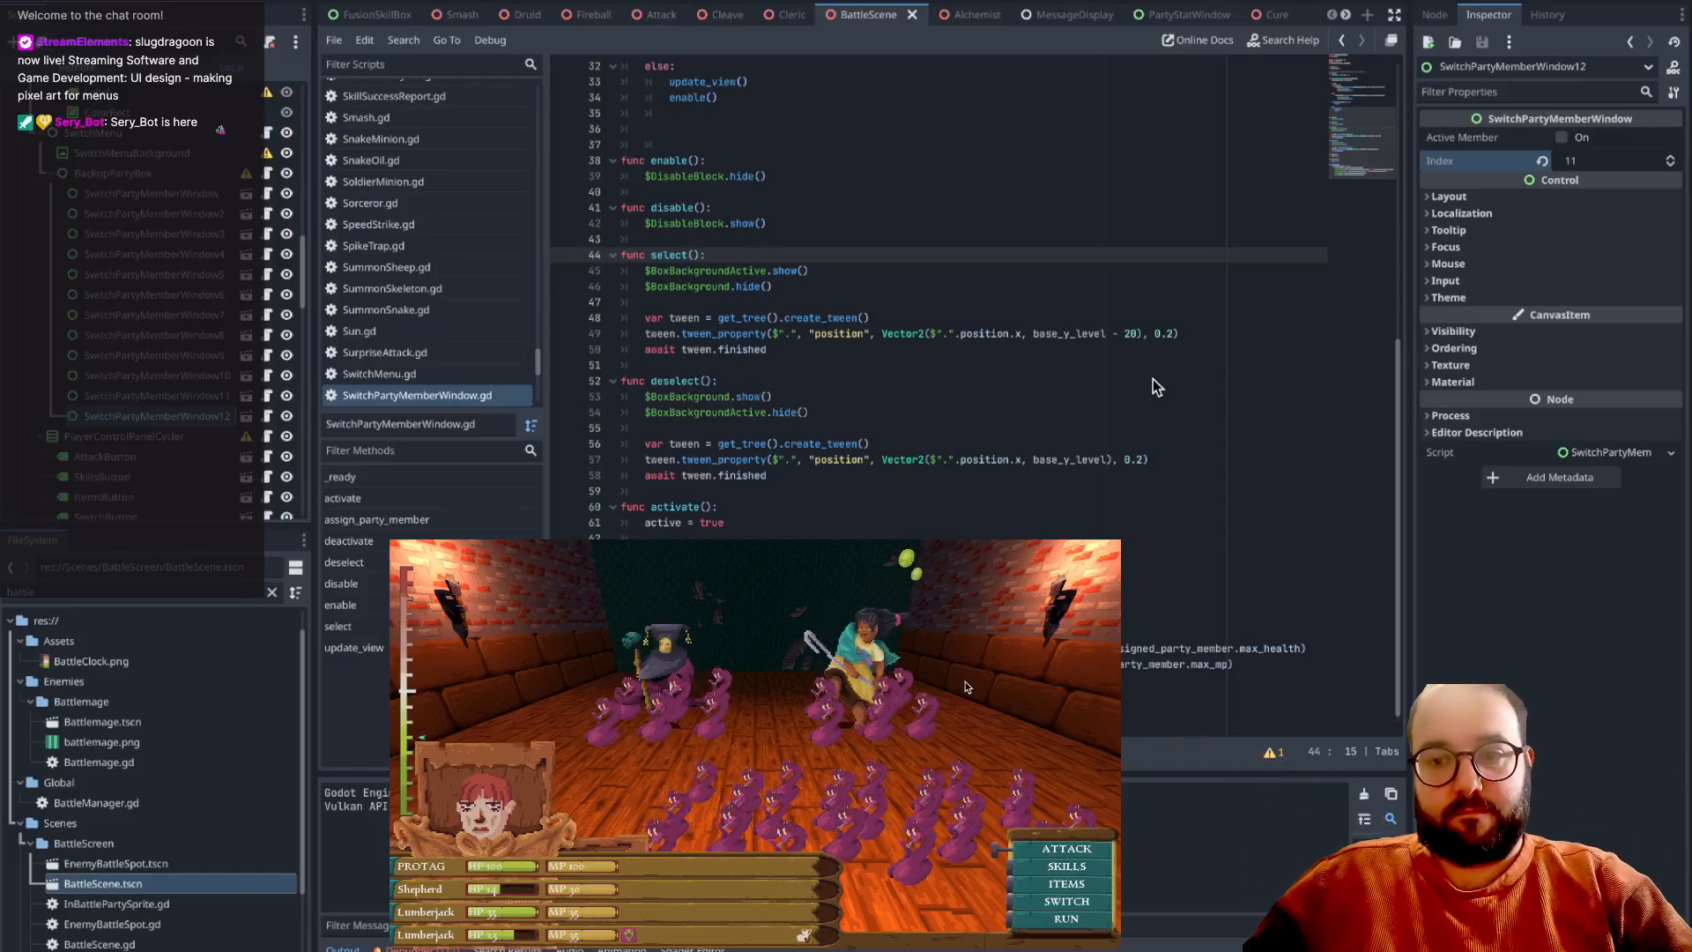
- Open the battle's Switch grid and move the selection across its first row to test the window animation
key(Down)
key(Return)
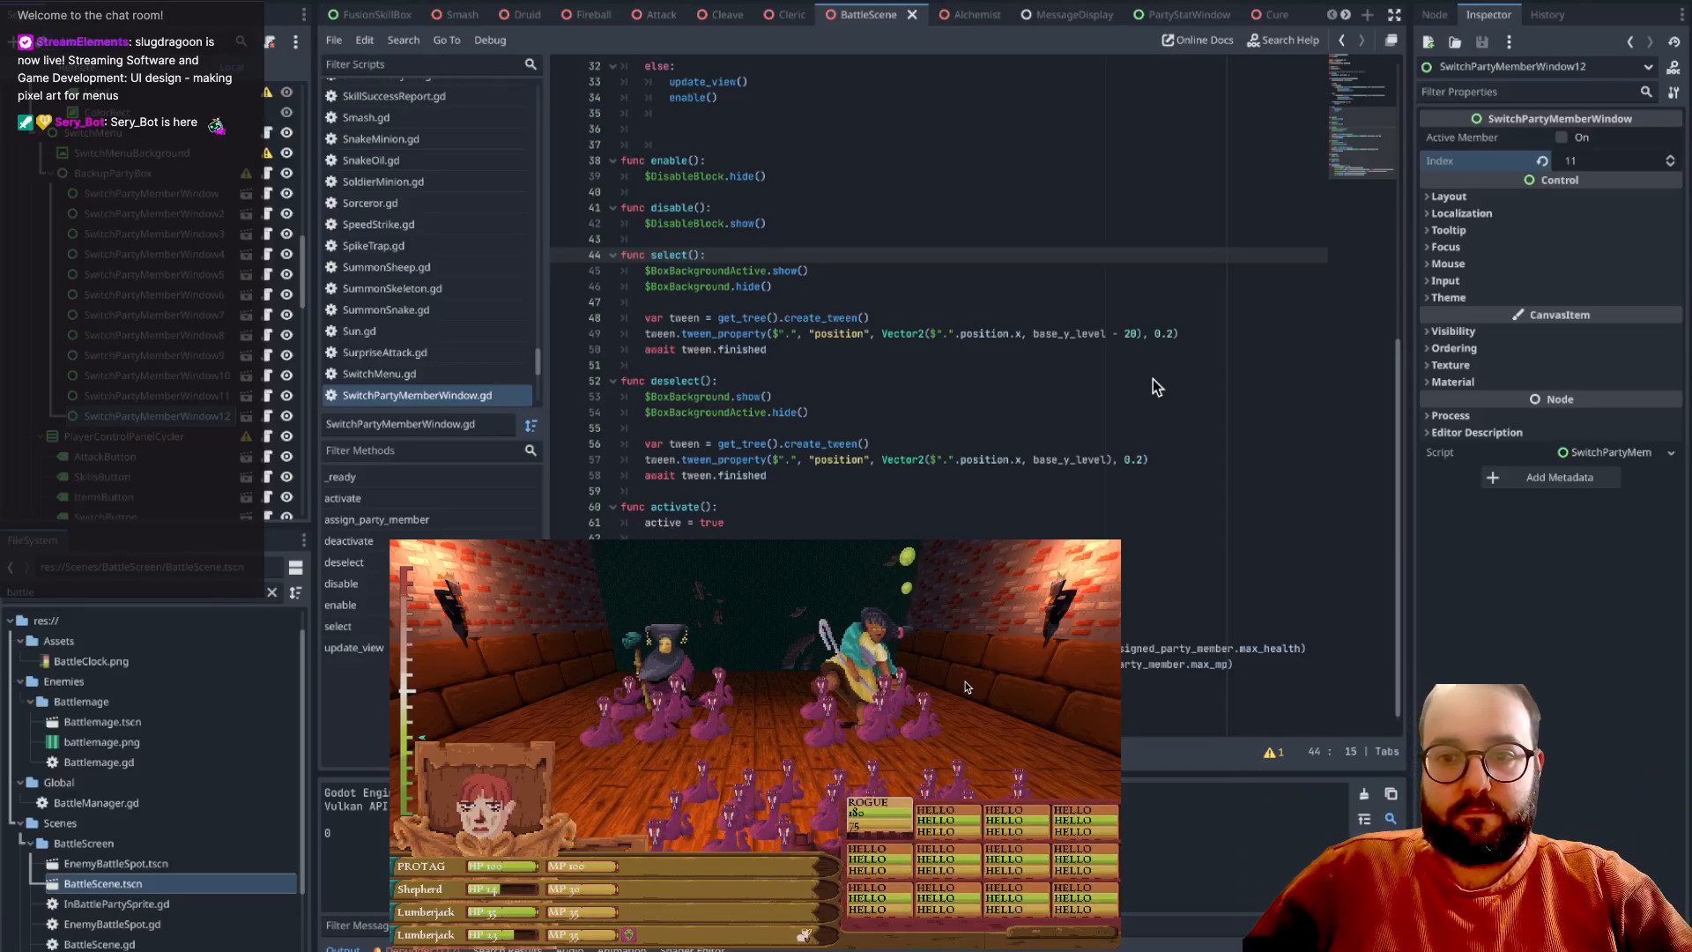
key(Right)
key(Right)
key(Right)
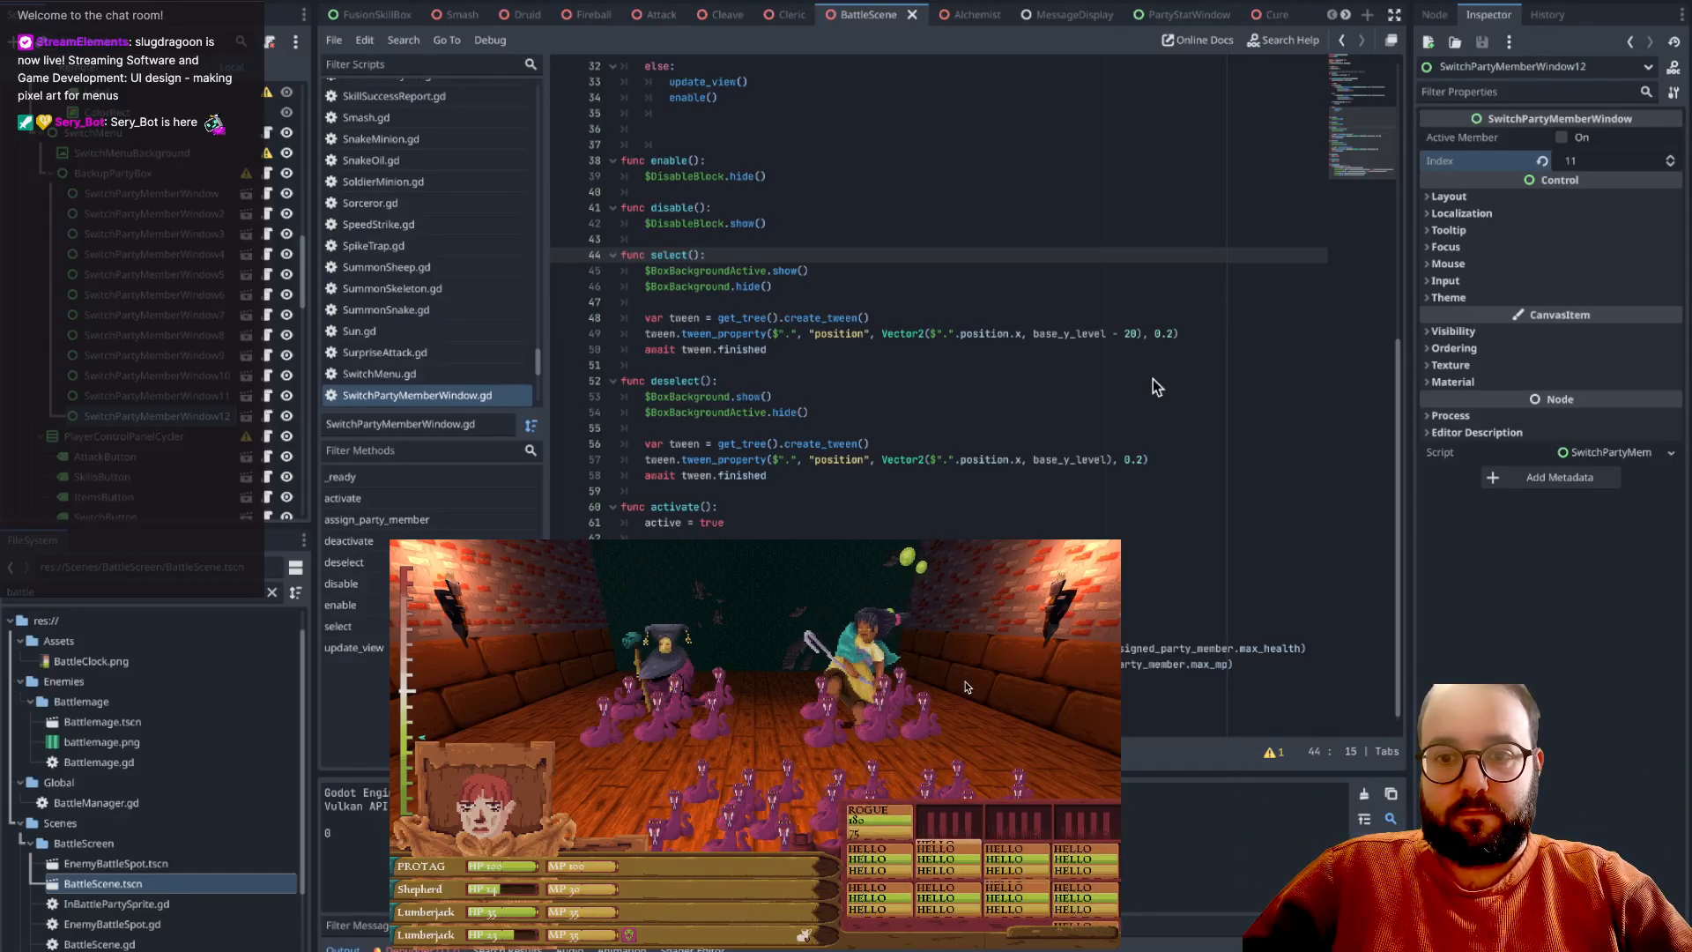
- Move the selection back and forth through the lower rows and columns of the Switch grid to test window heights
key(Down)
key(Down)
key(Right)
key(Right)
key(Right)
key(Up)
key(Left)
key(Right)
key(Left)
key(Right)
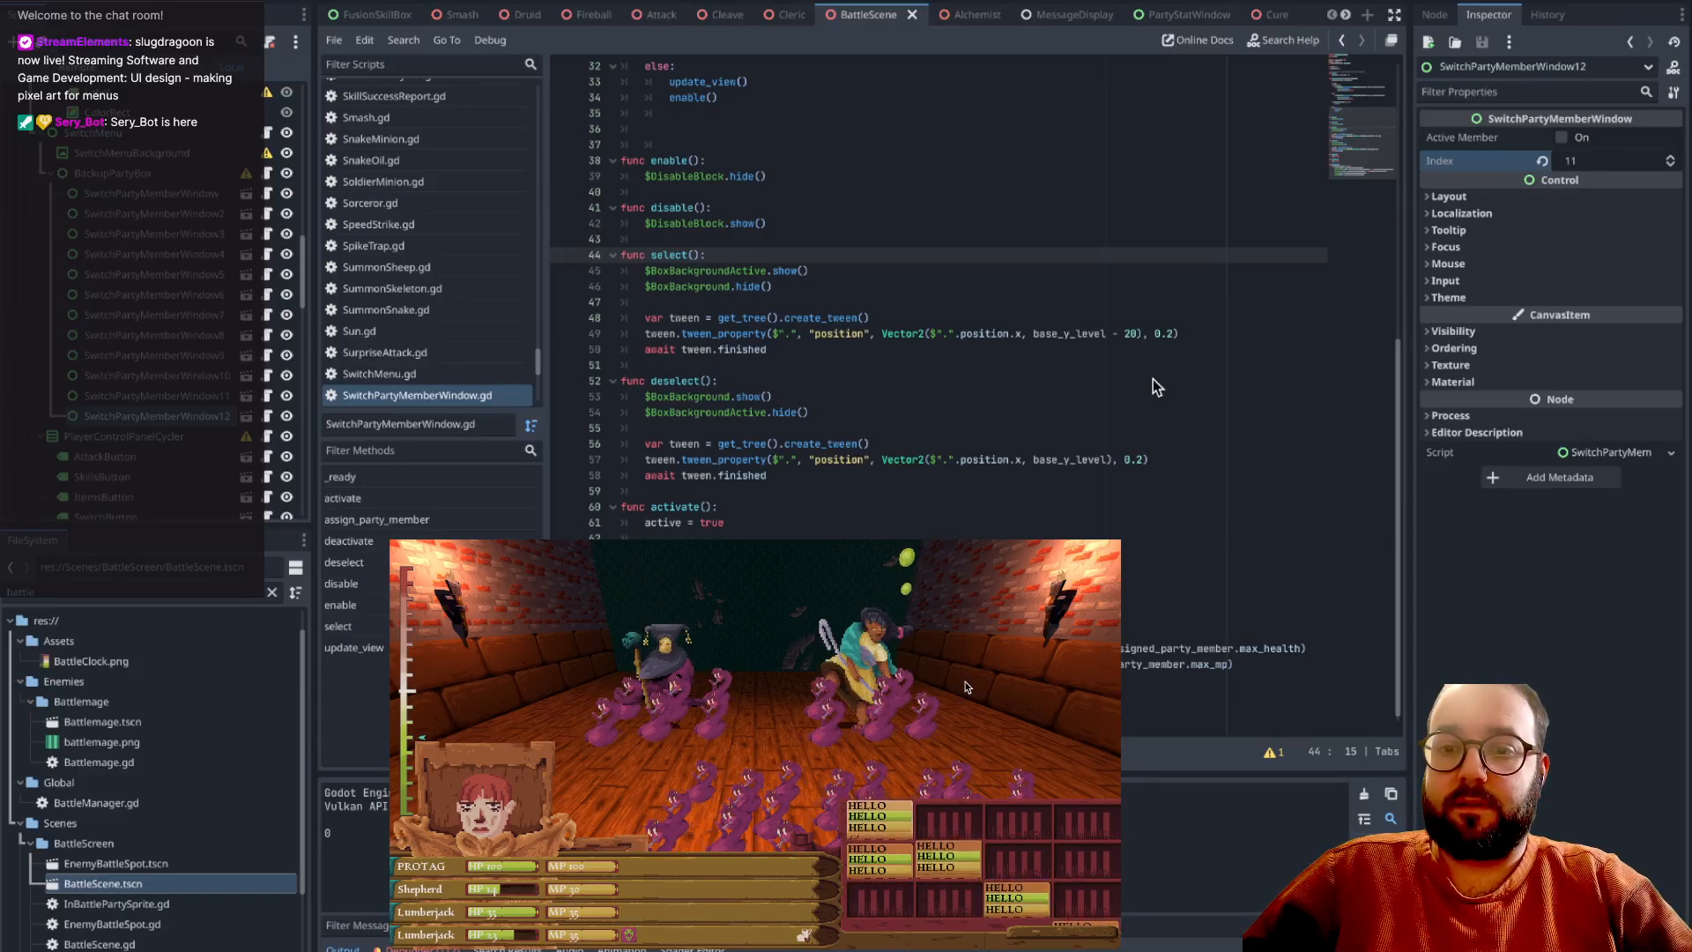
key(Down)
key(Up)
key(Down)
key(Up)
key(Right)
key(Down)
key(Up)
key(Right)
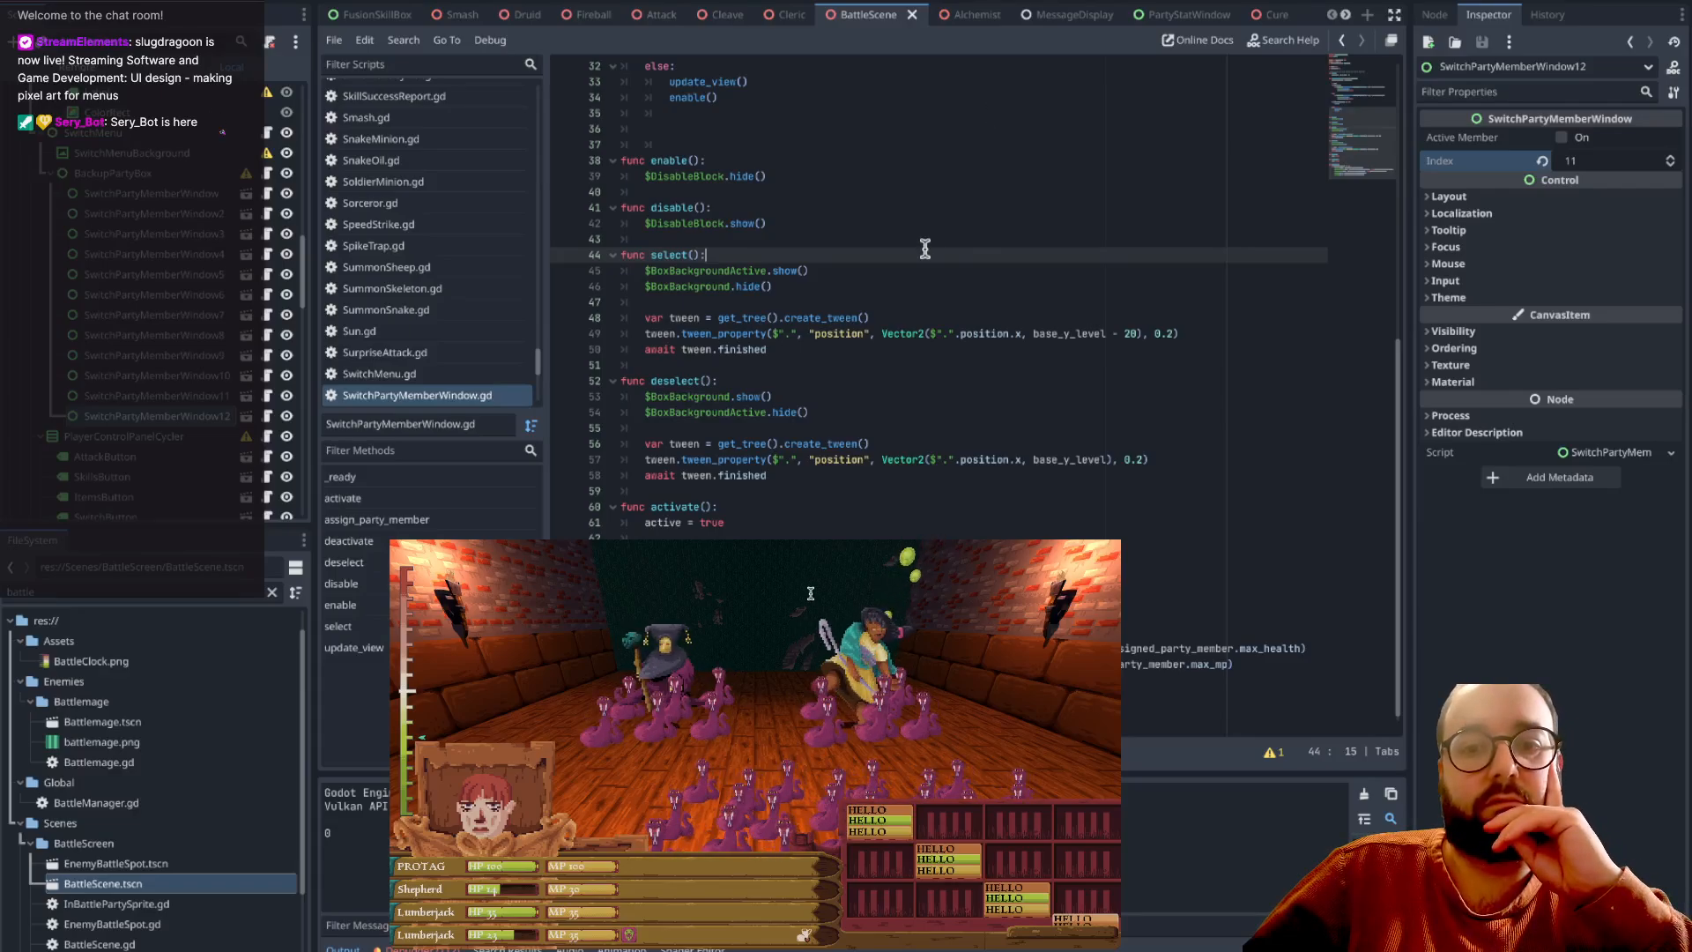
- Review the position tween in select(), and examine the Transform positions of SwitchPartyMemberWindow through SwitchPartyMemberWindow6 in the 2D scene
click(924, 350)
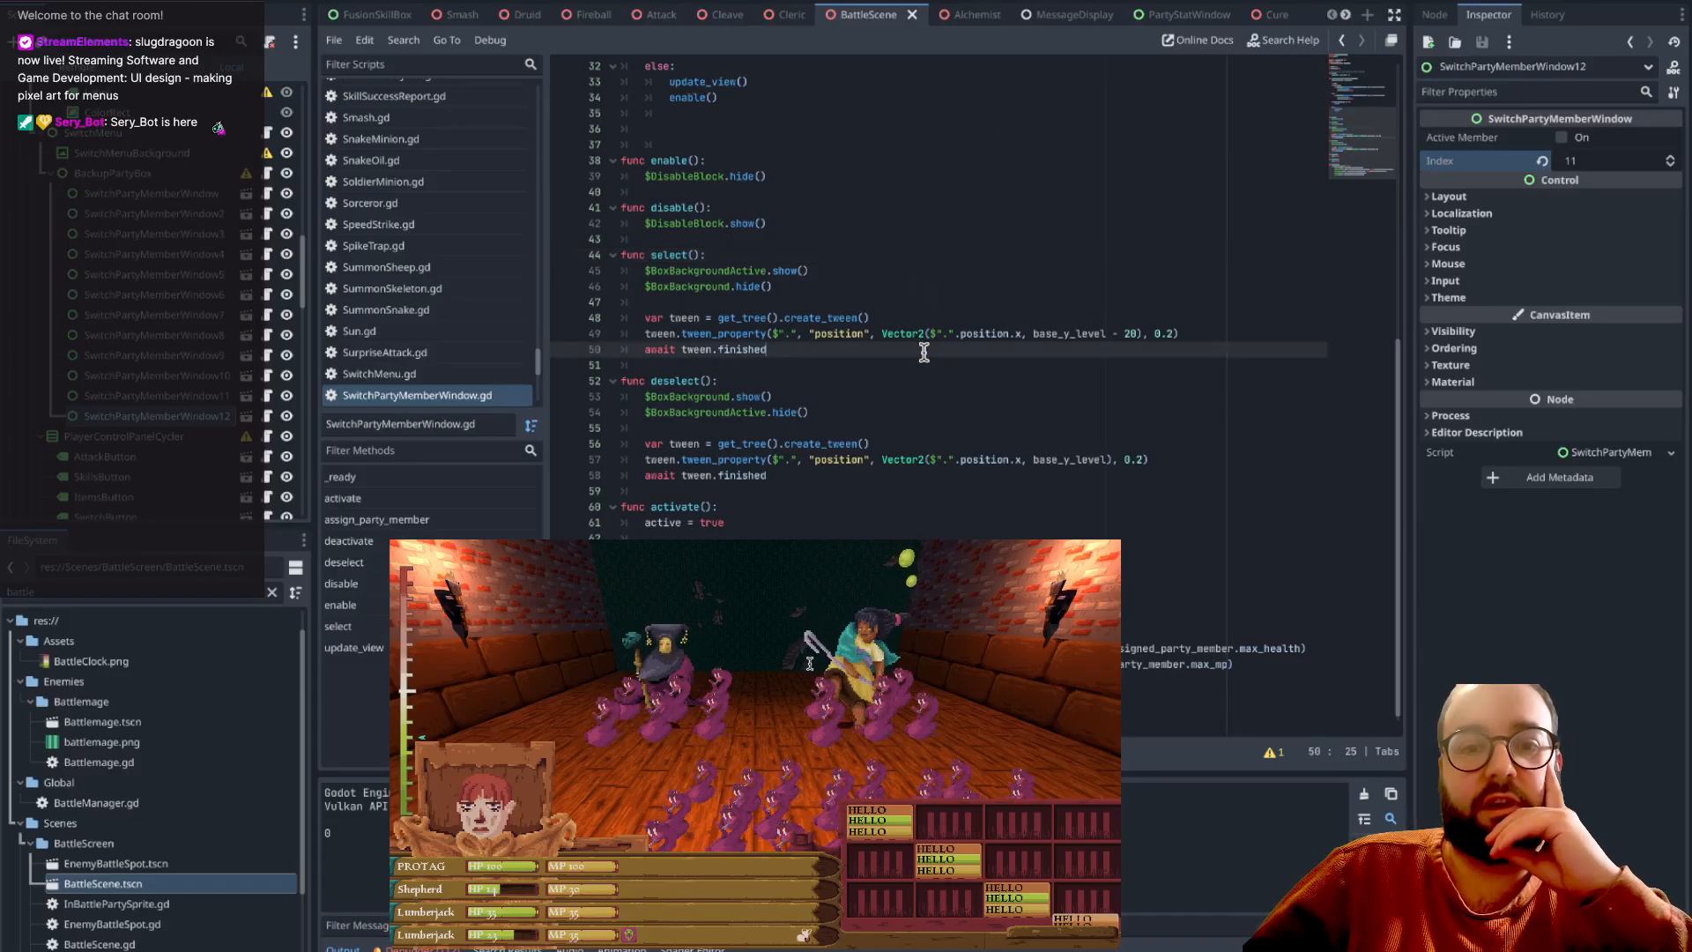
click(1029, 333)
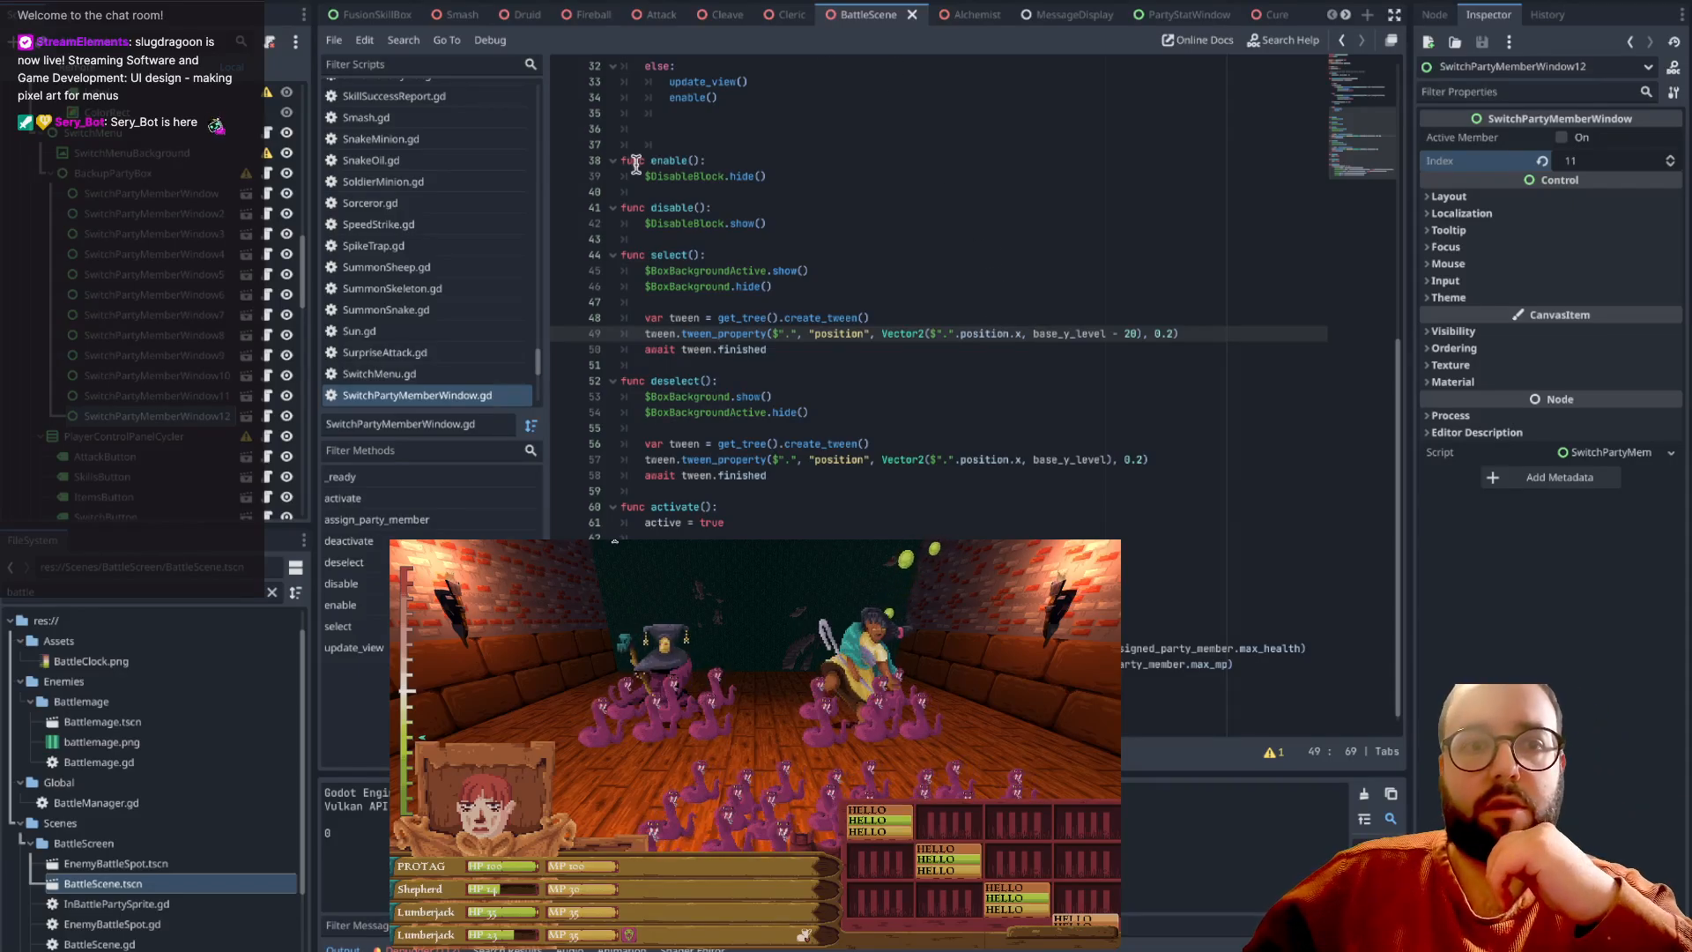
click(659, 1)
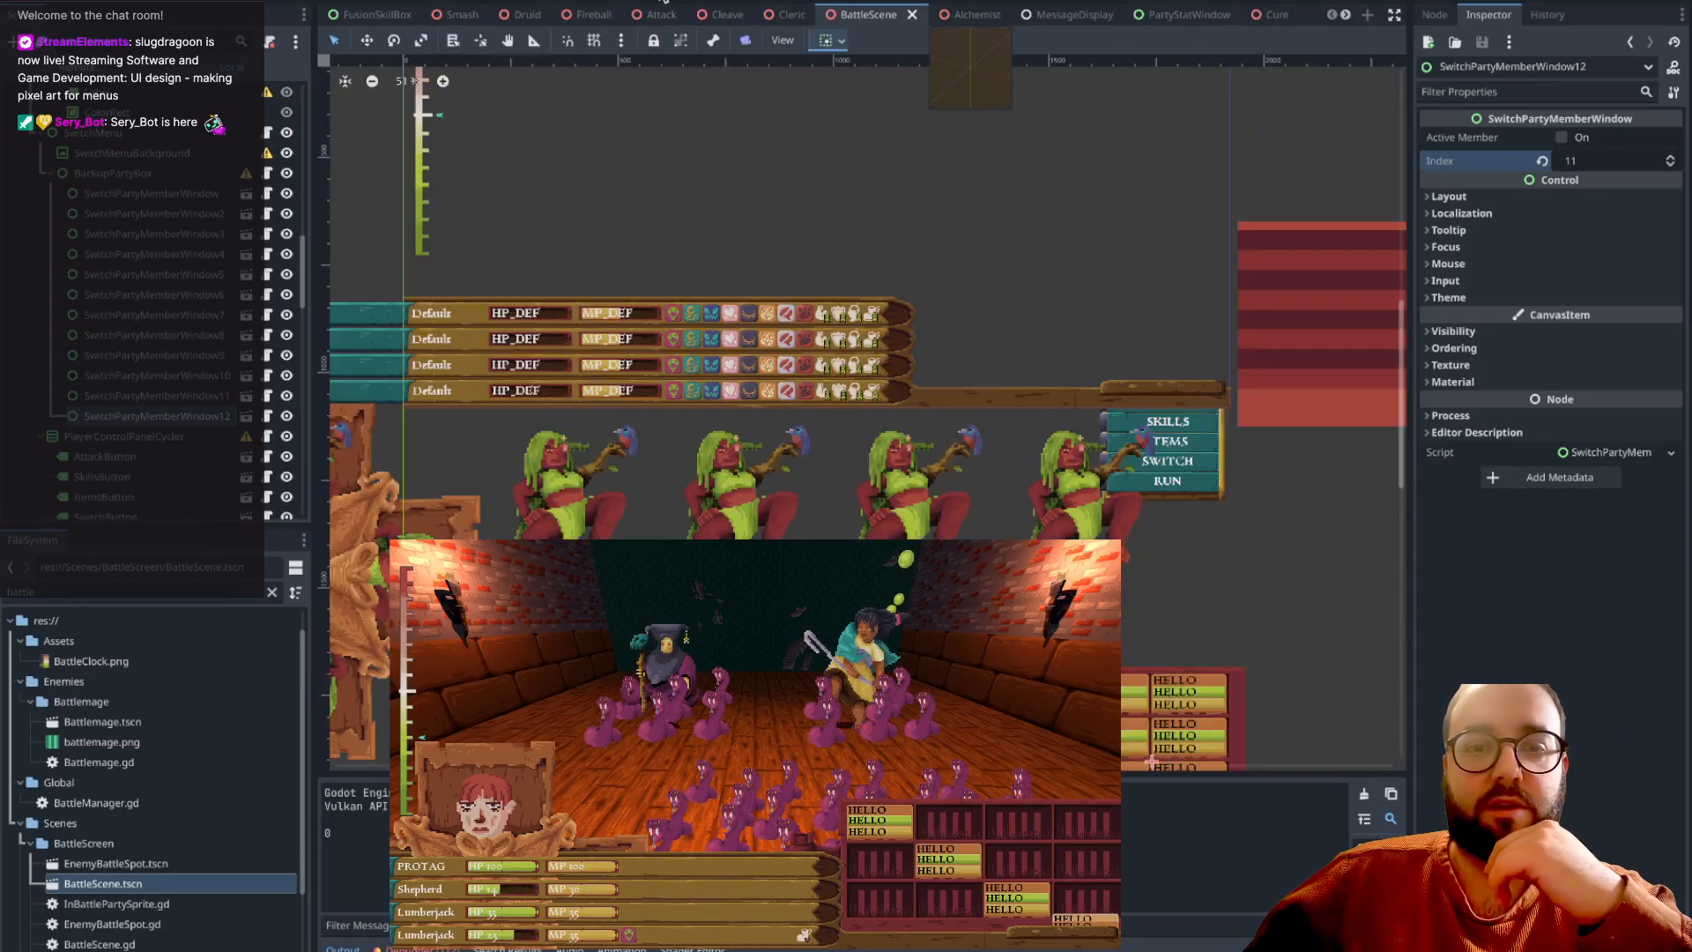
scroll(748, 200, down, 3)
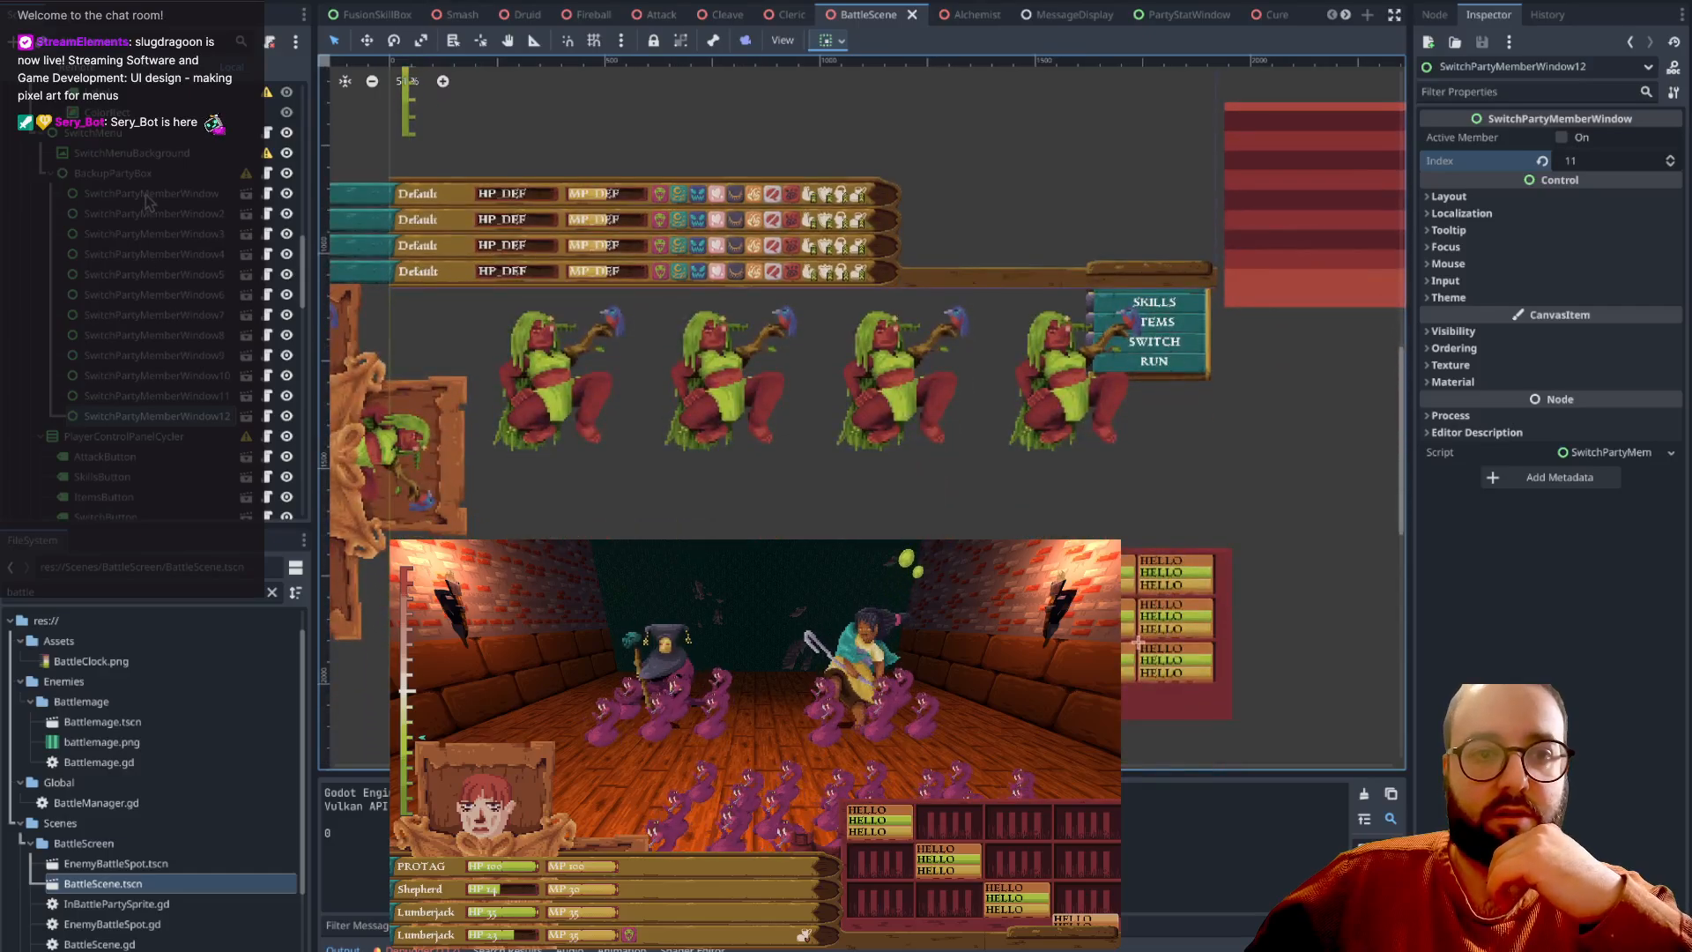
click(148, 195)
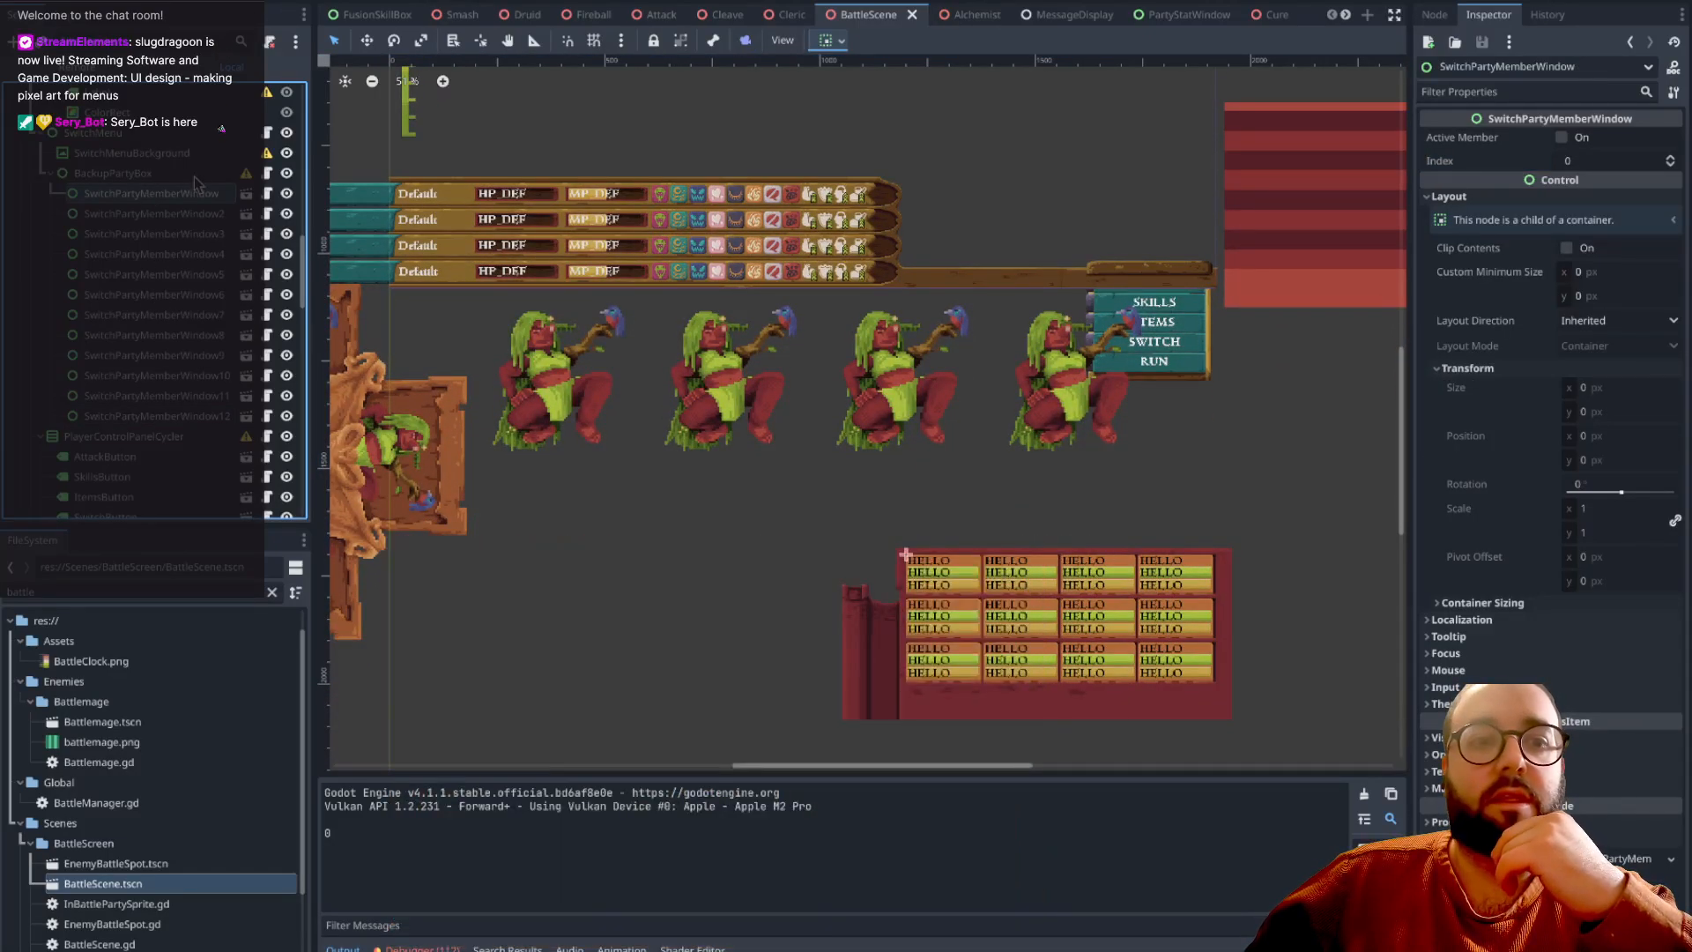
click(192, 214)
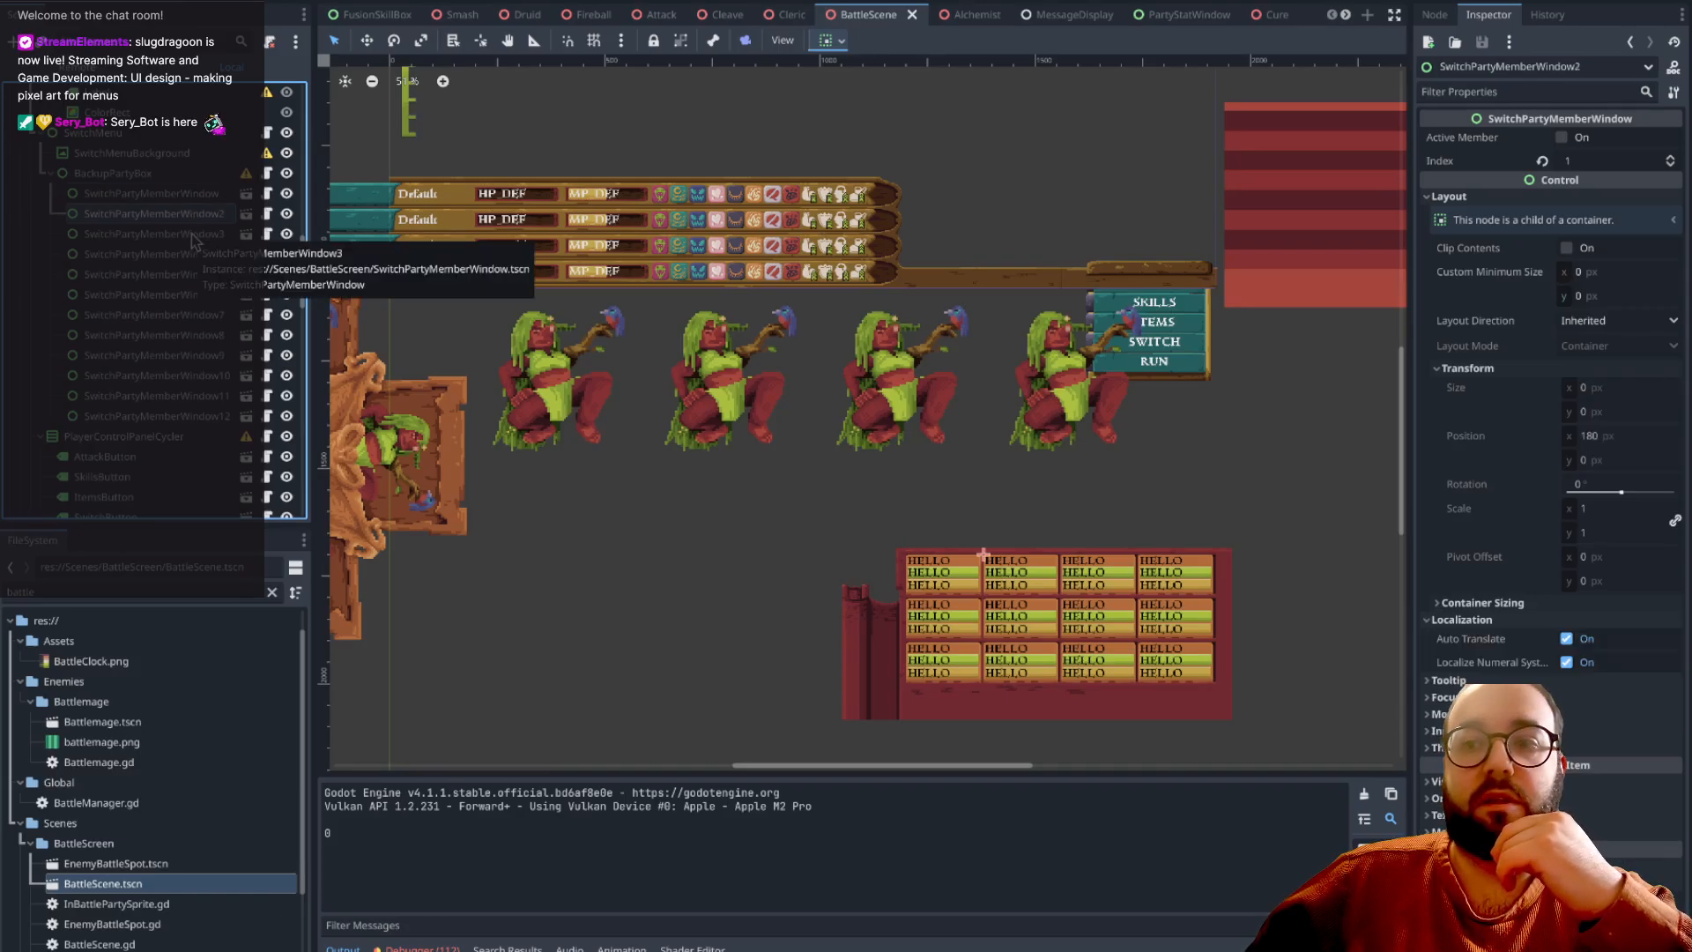
click(194, 233)
click(187, 254)
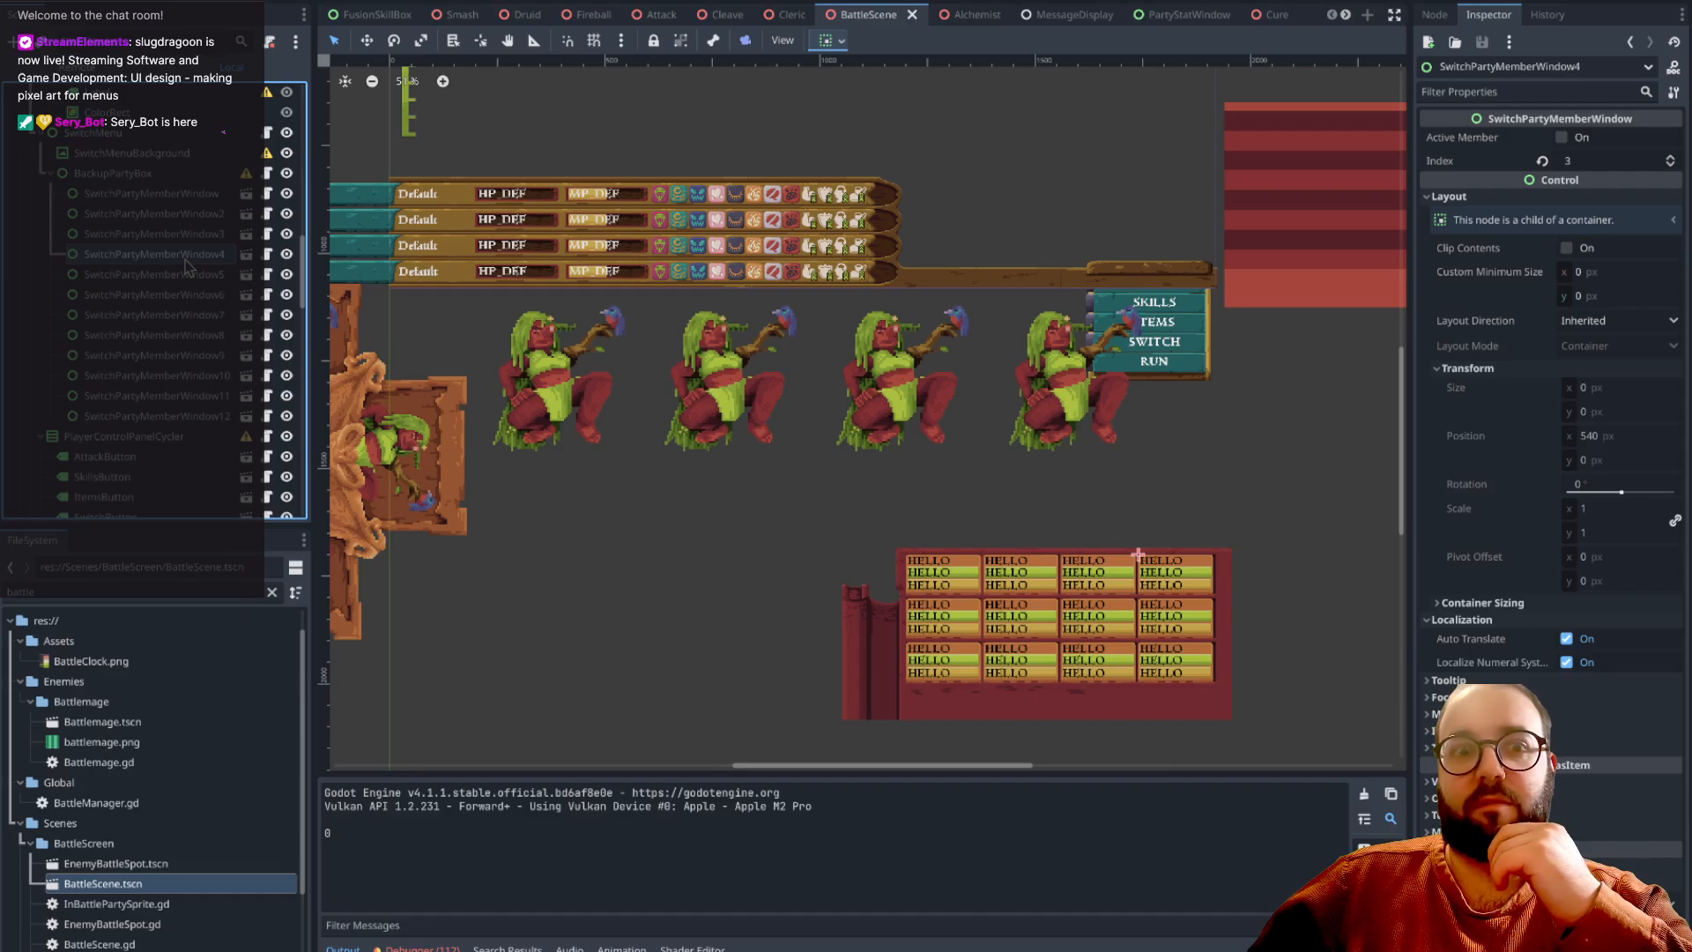
click(185, 275)
click(181, 295)
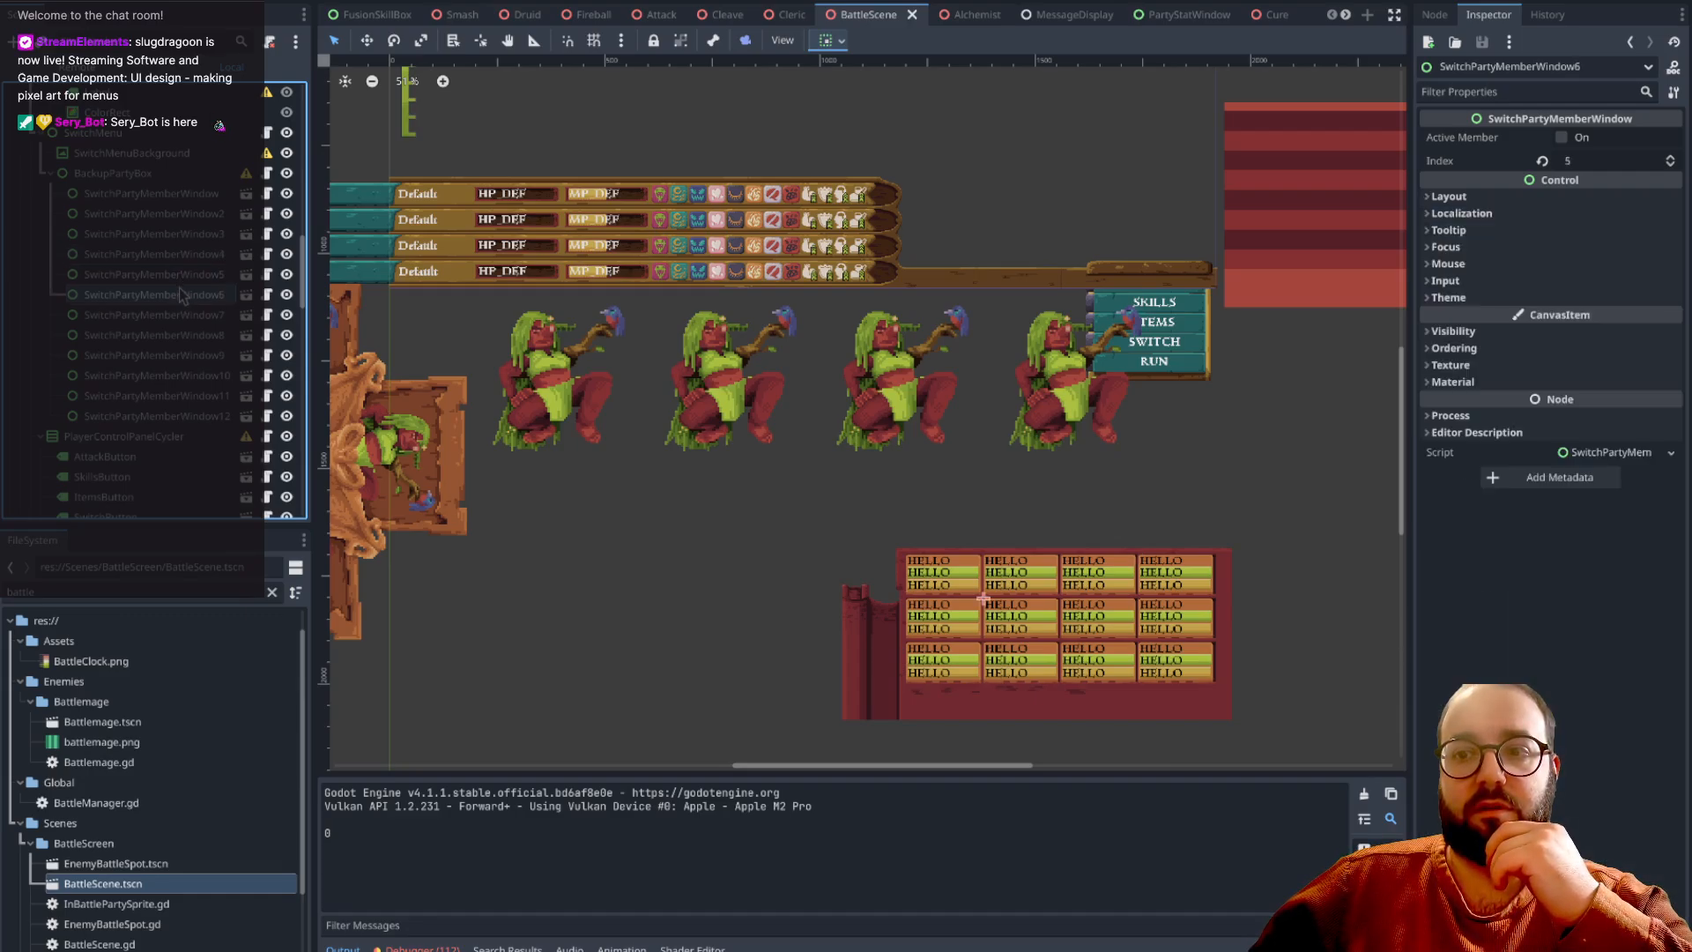
- Examine the Index and Transform position of SwitchPartyMemberWindow7 through SwitchPartyMemberWindow12
click(182, 315)
click(181, 335)
click(181, 357)
click(181, 339)
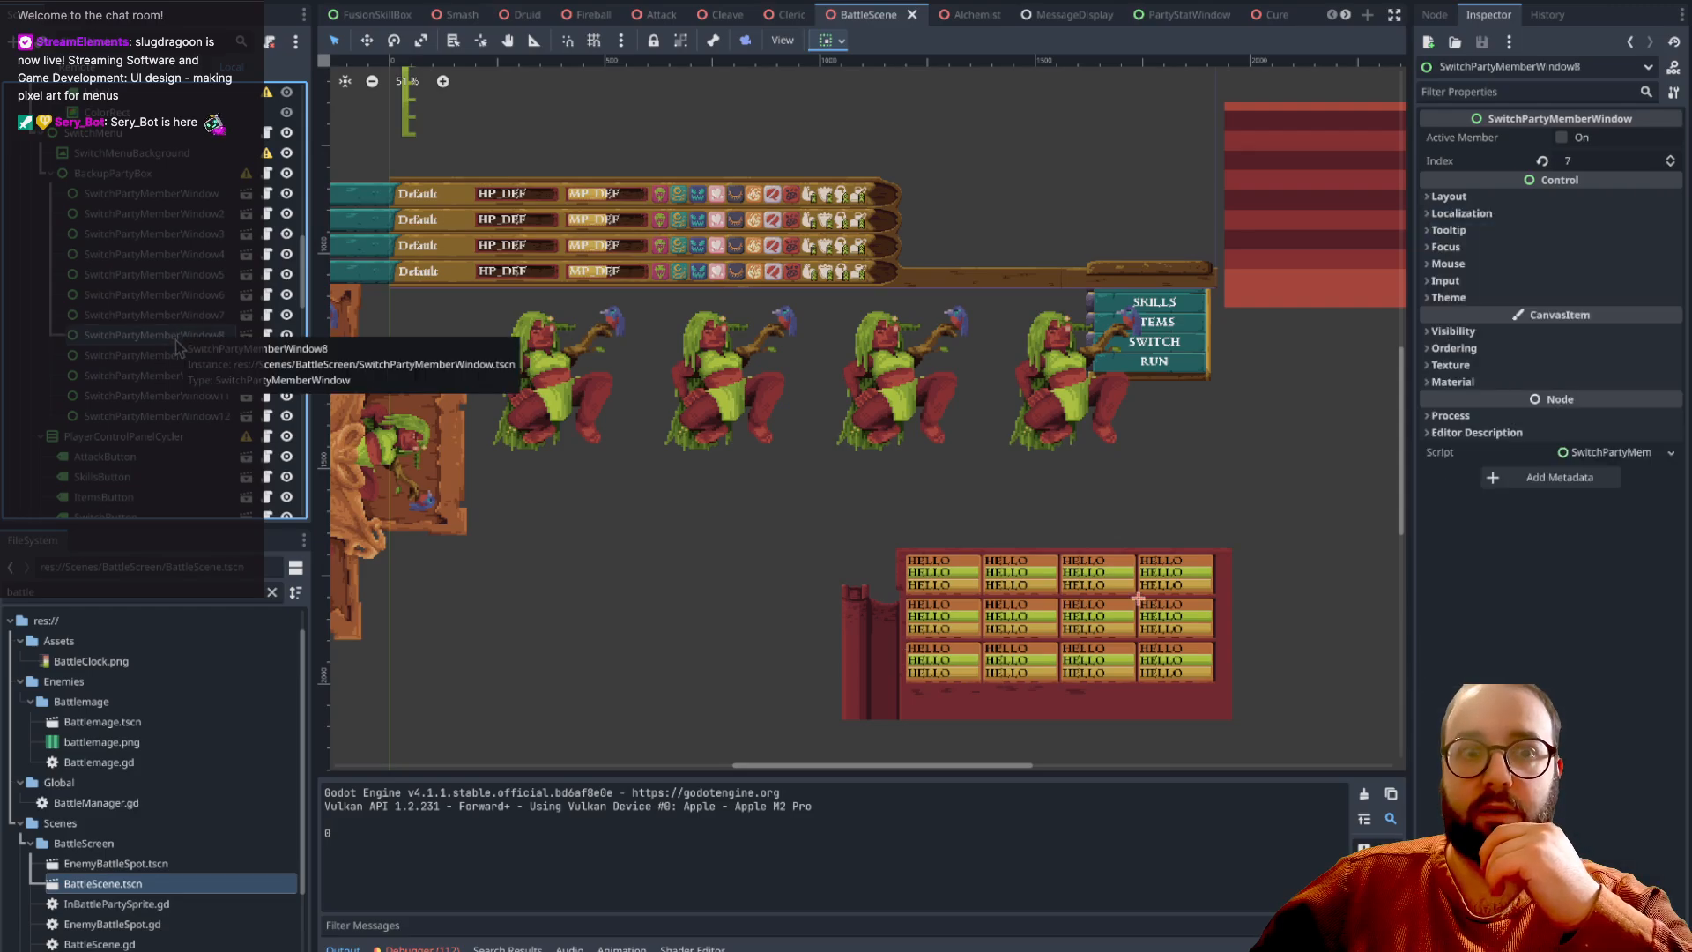
click(176, 355)
click(177, 376)
click(176, 396)
click(177, 416)
click(176, 396)
click(176, 355)
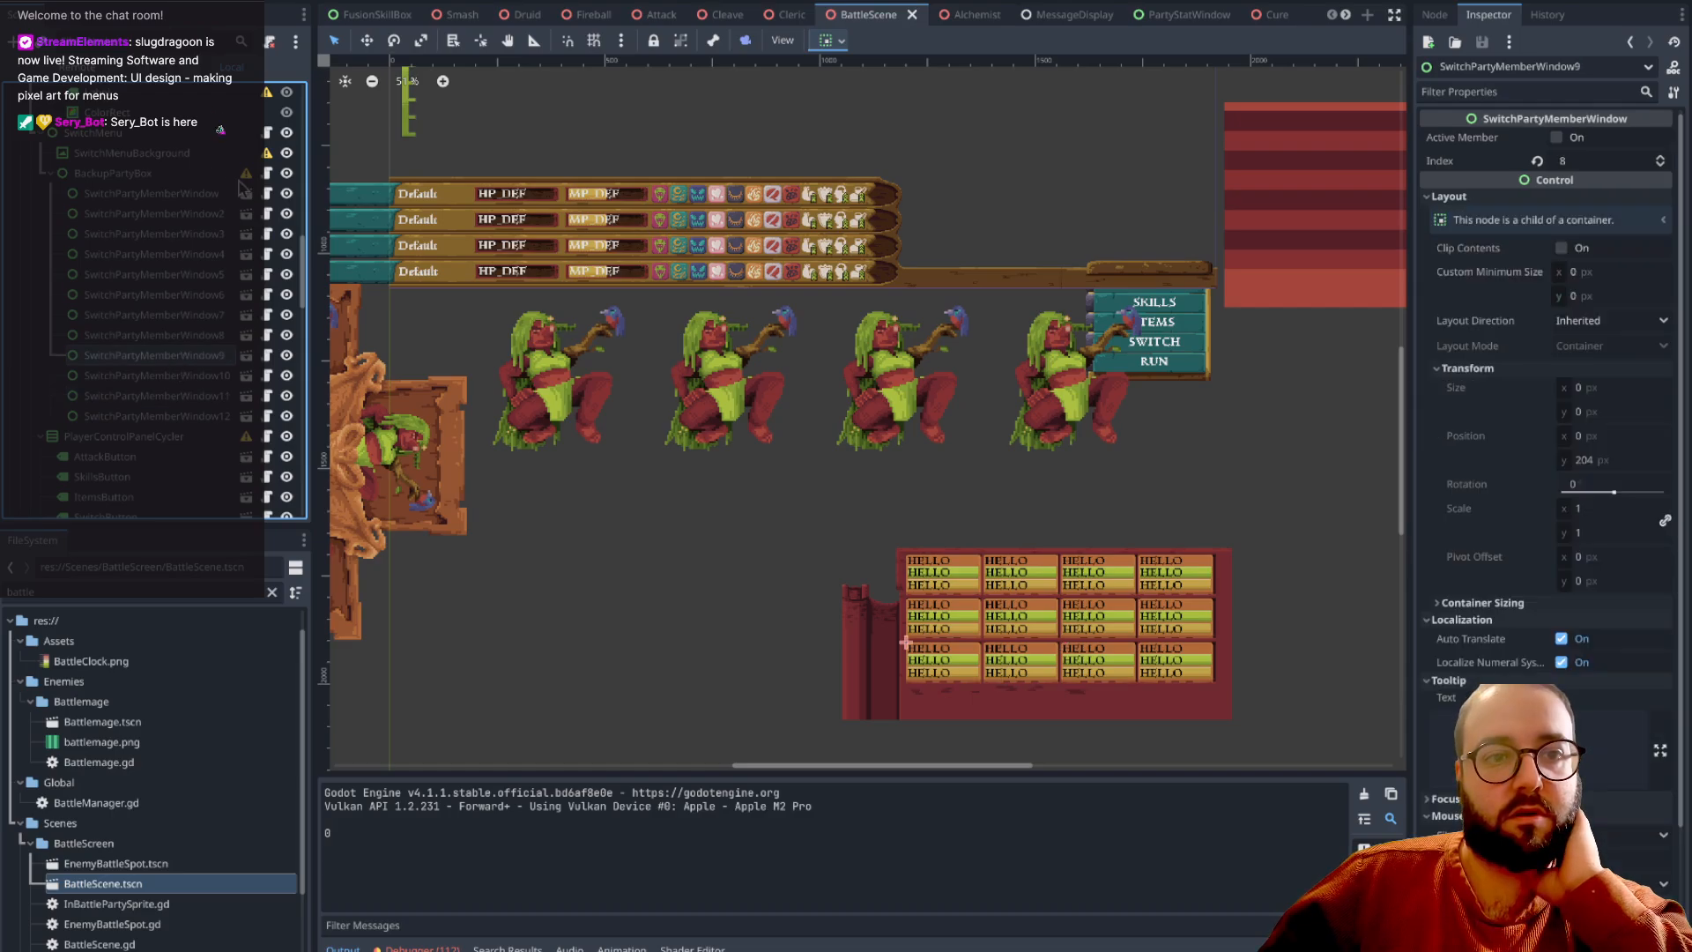
- Check BattleBackupPartyBox.gd, and review the base_y_level formula in the _ready function of SwitchPartyMemberWindow.gd
click(268, 174)
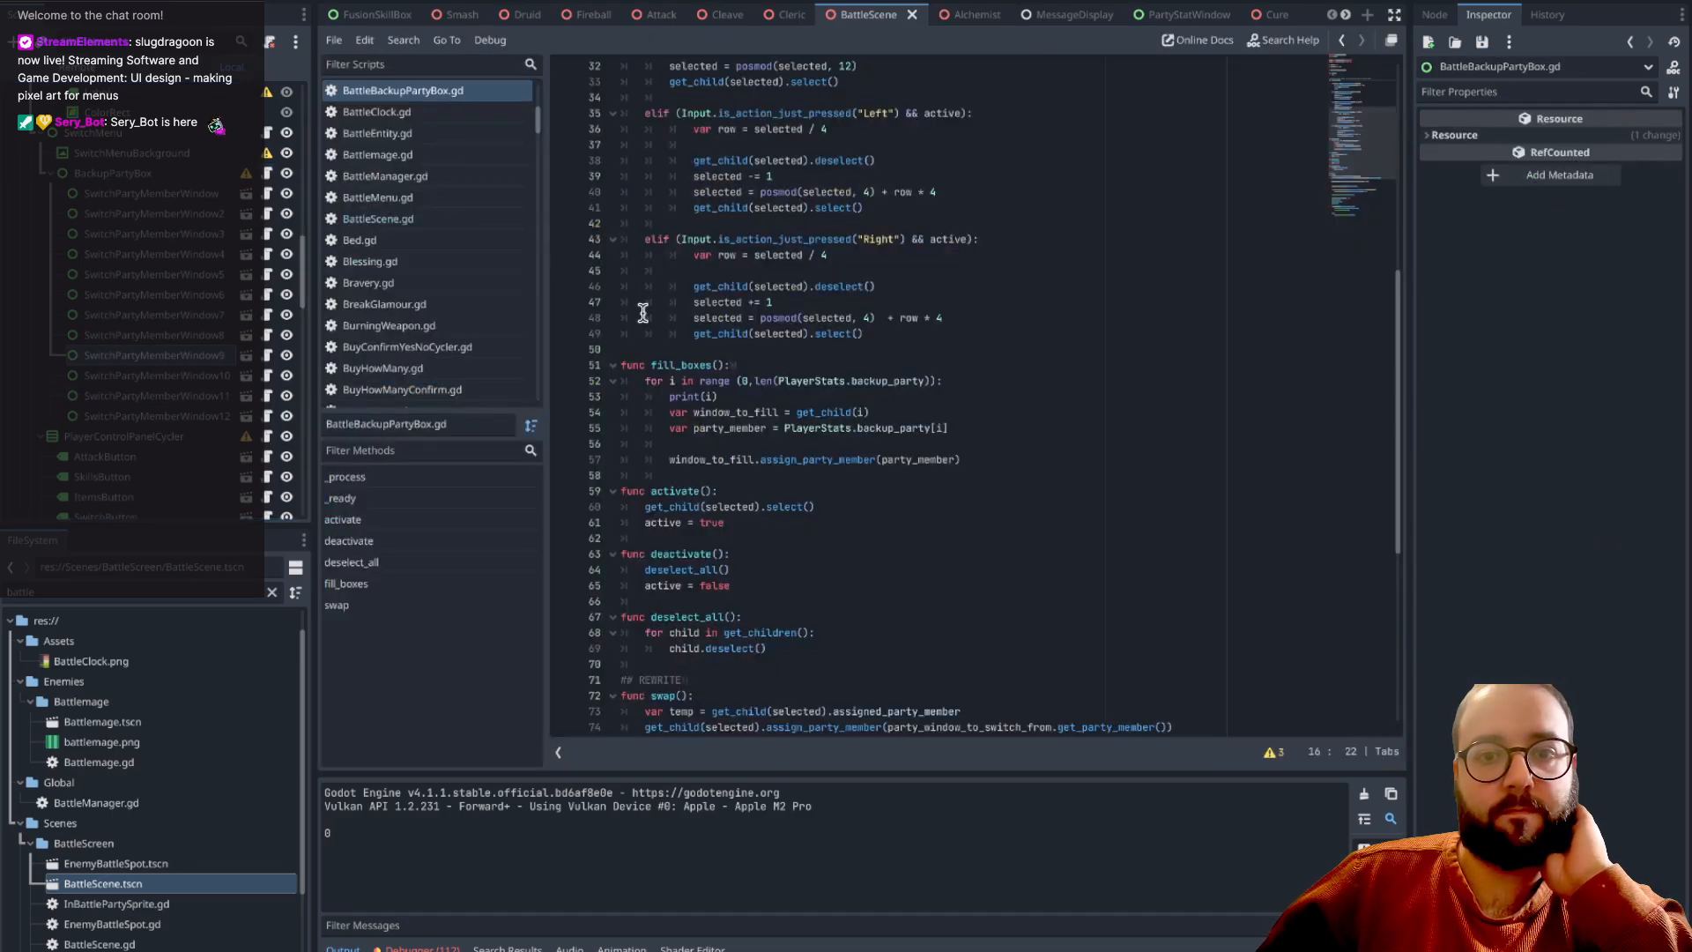
click(268, 213)
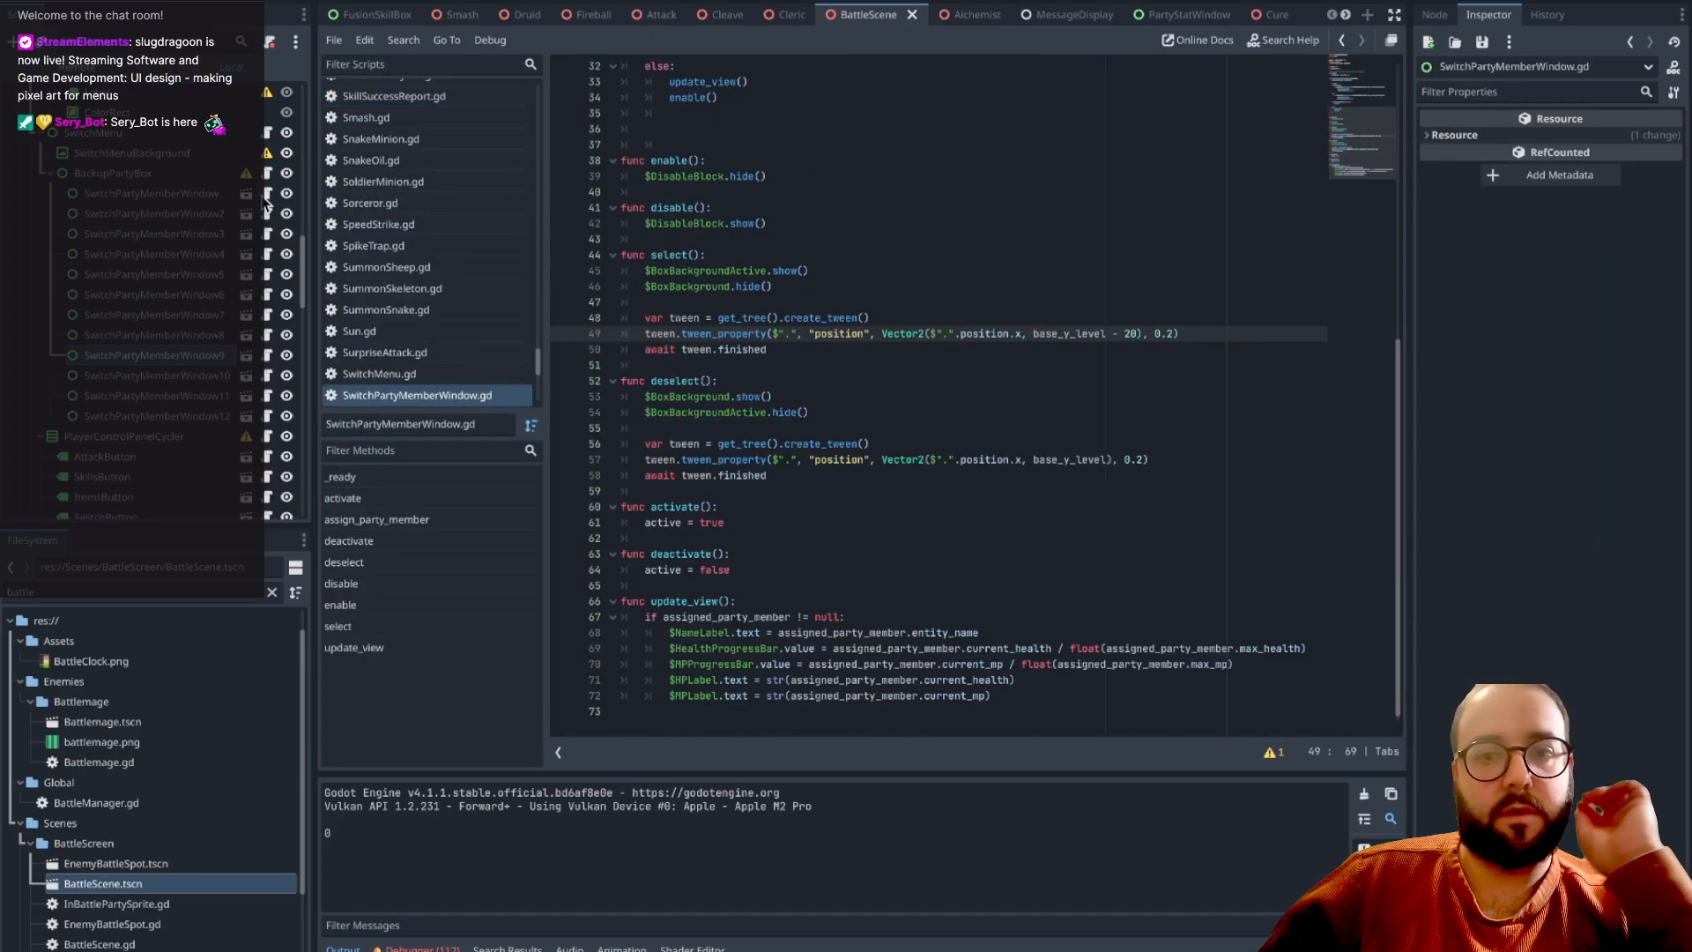
scroll(1086, 400, up, 10)
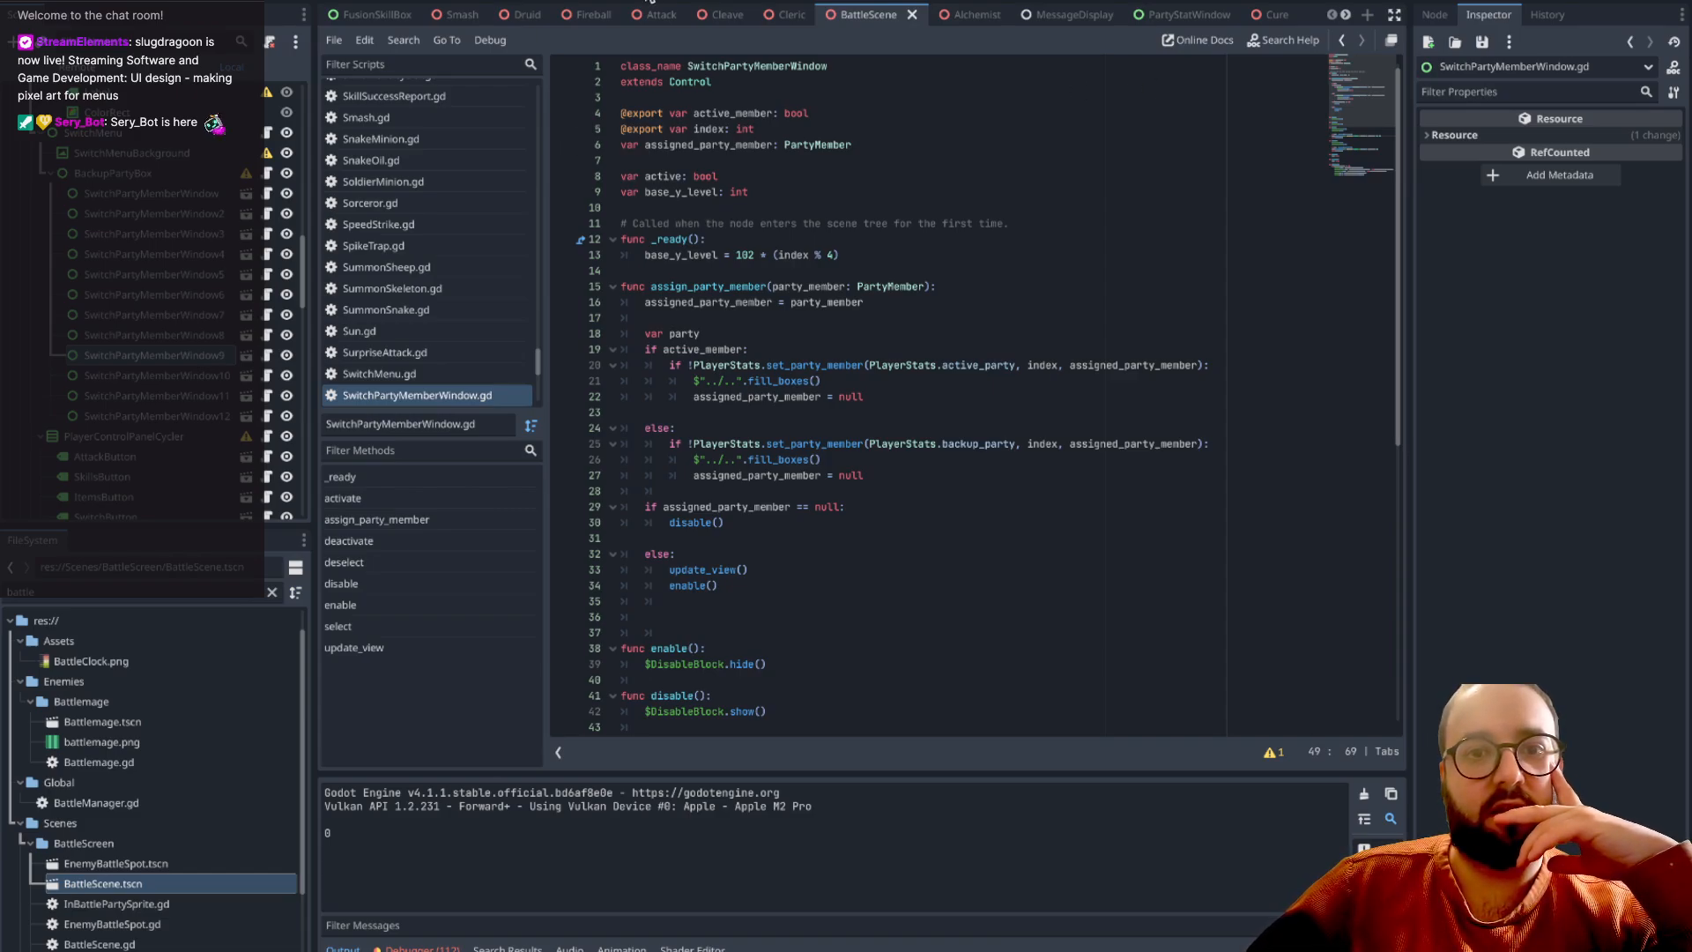
- Compare the layout of BackupPartyBox with the Index and Transform positions of SwitchPartyMemberWindow7, 10 and 11
click(648, 1)
click(162, 180)
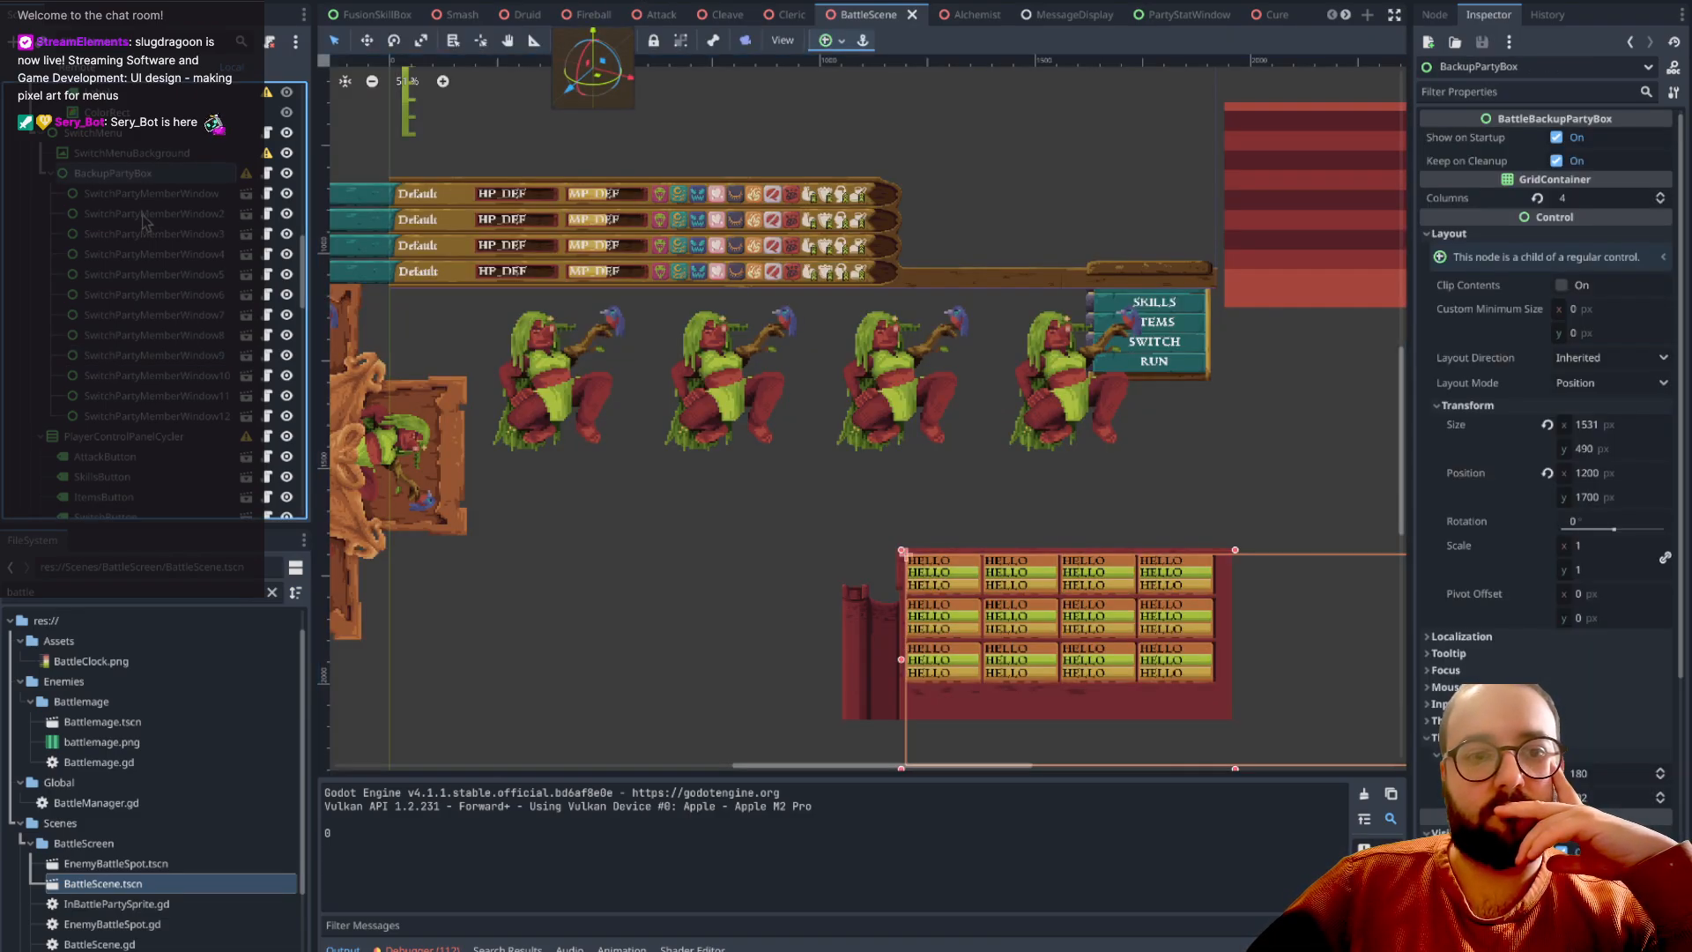
click(181, 376)
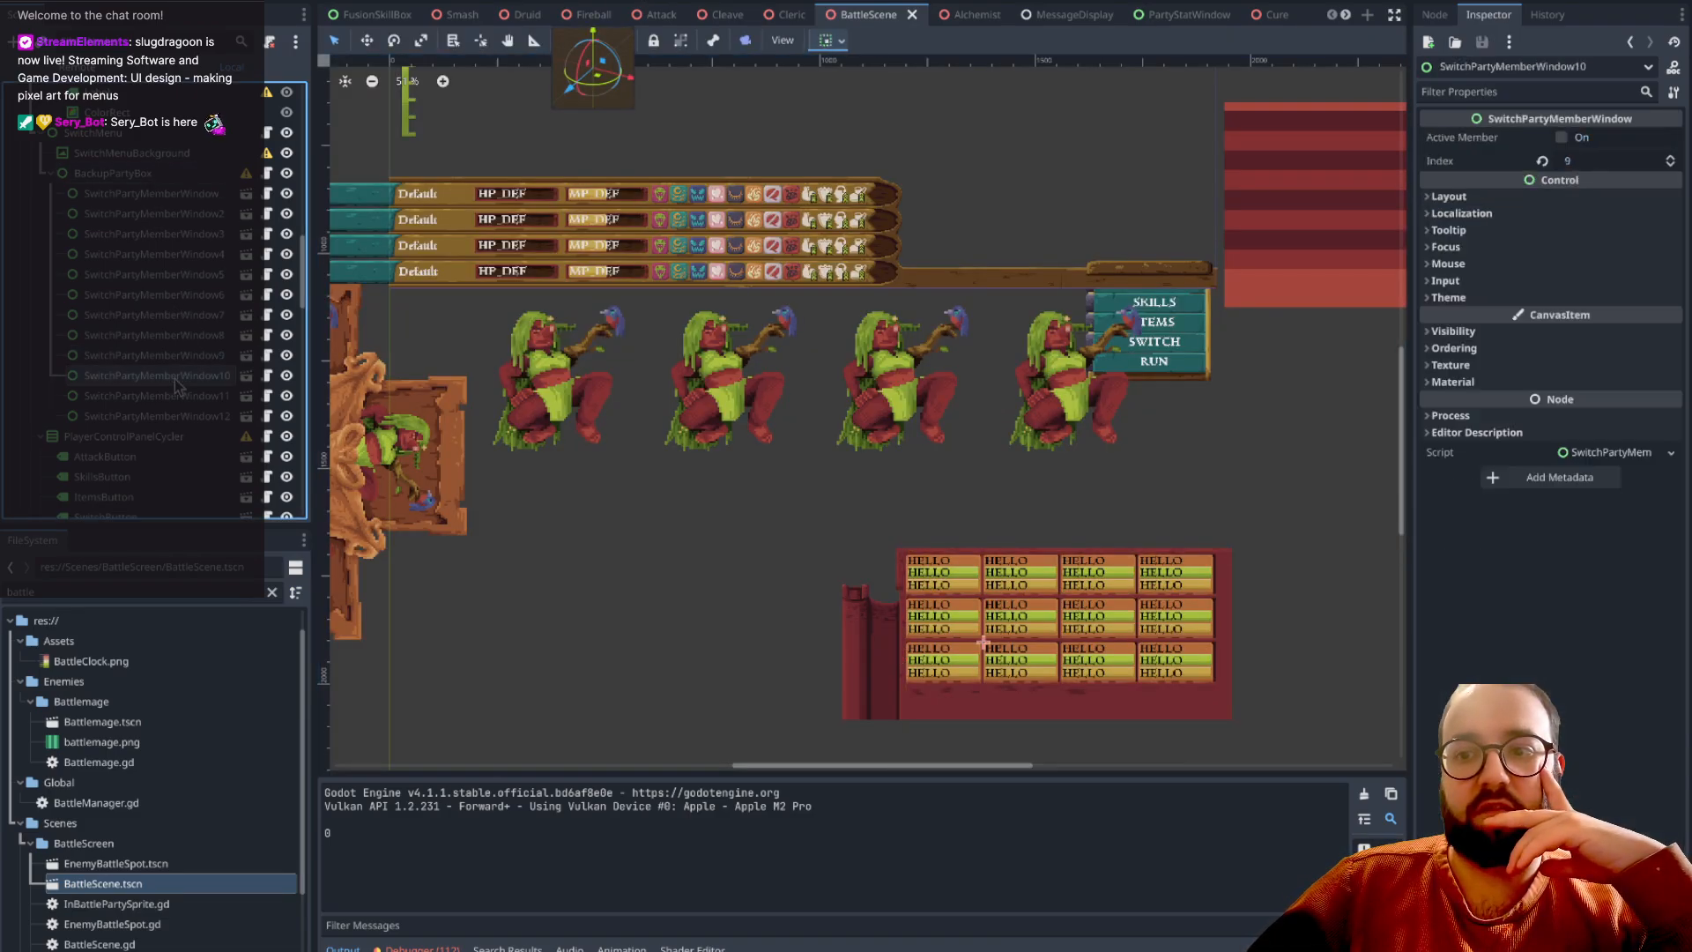
click(169, 315)
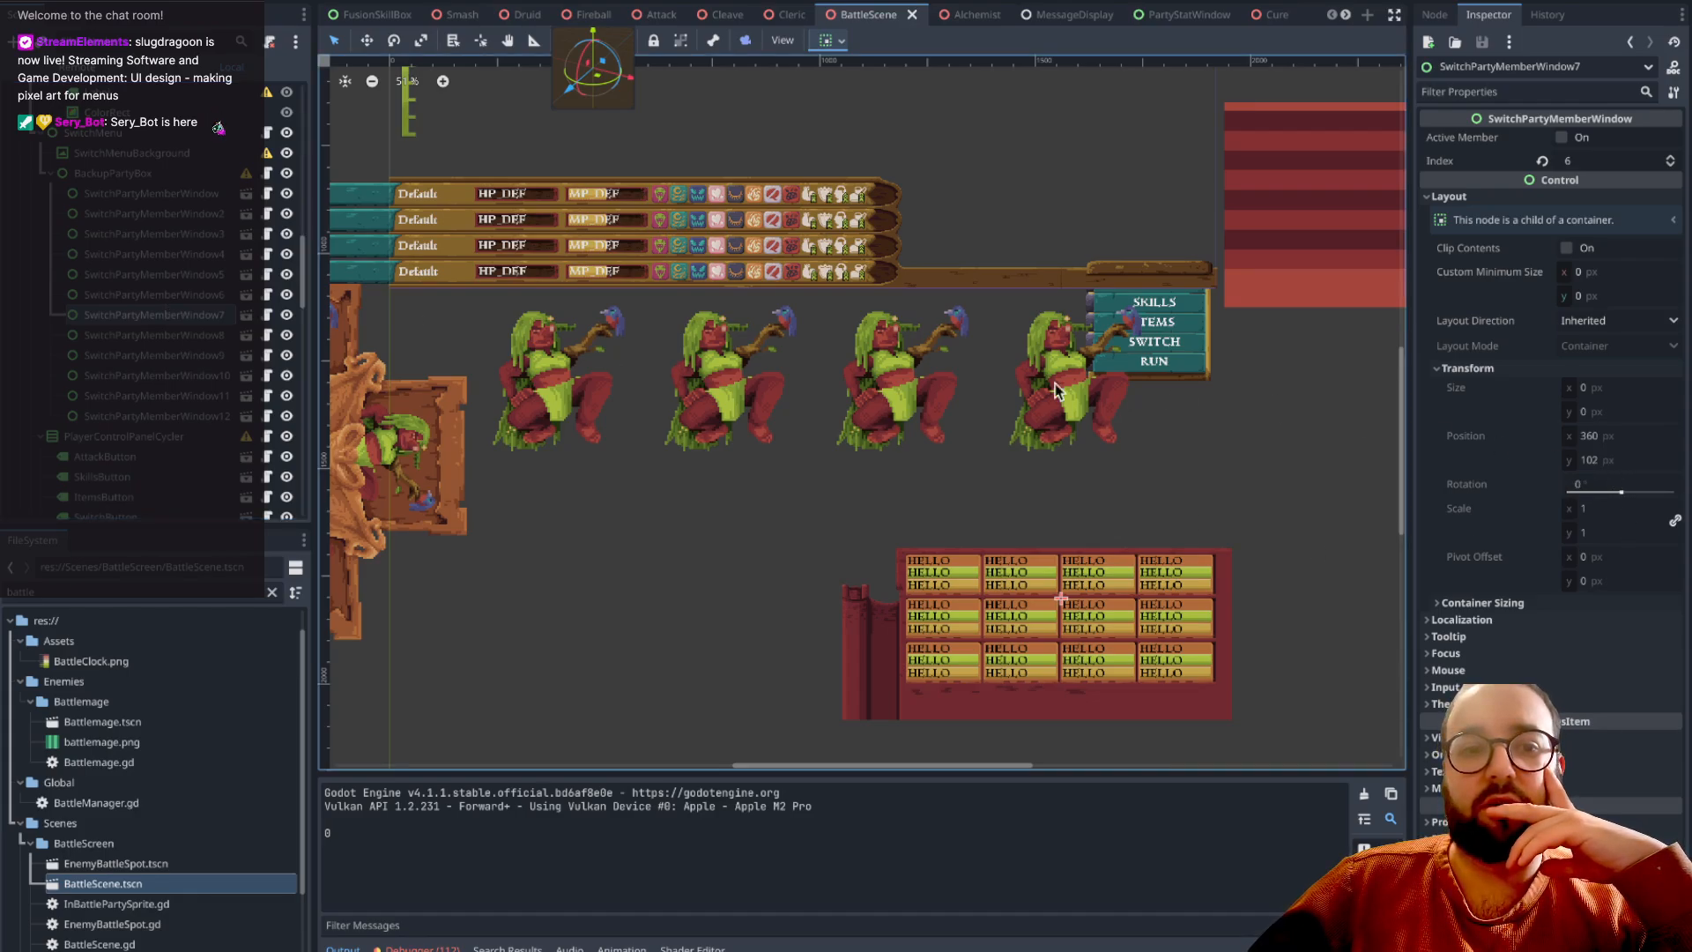
click(134, 377)
click(193, 396)
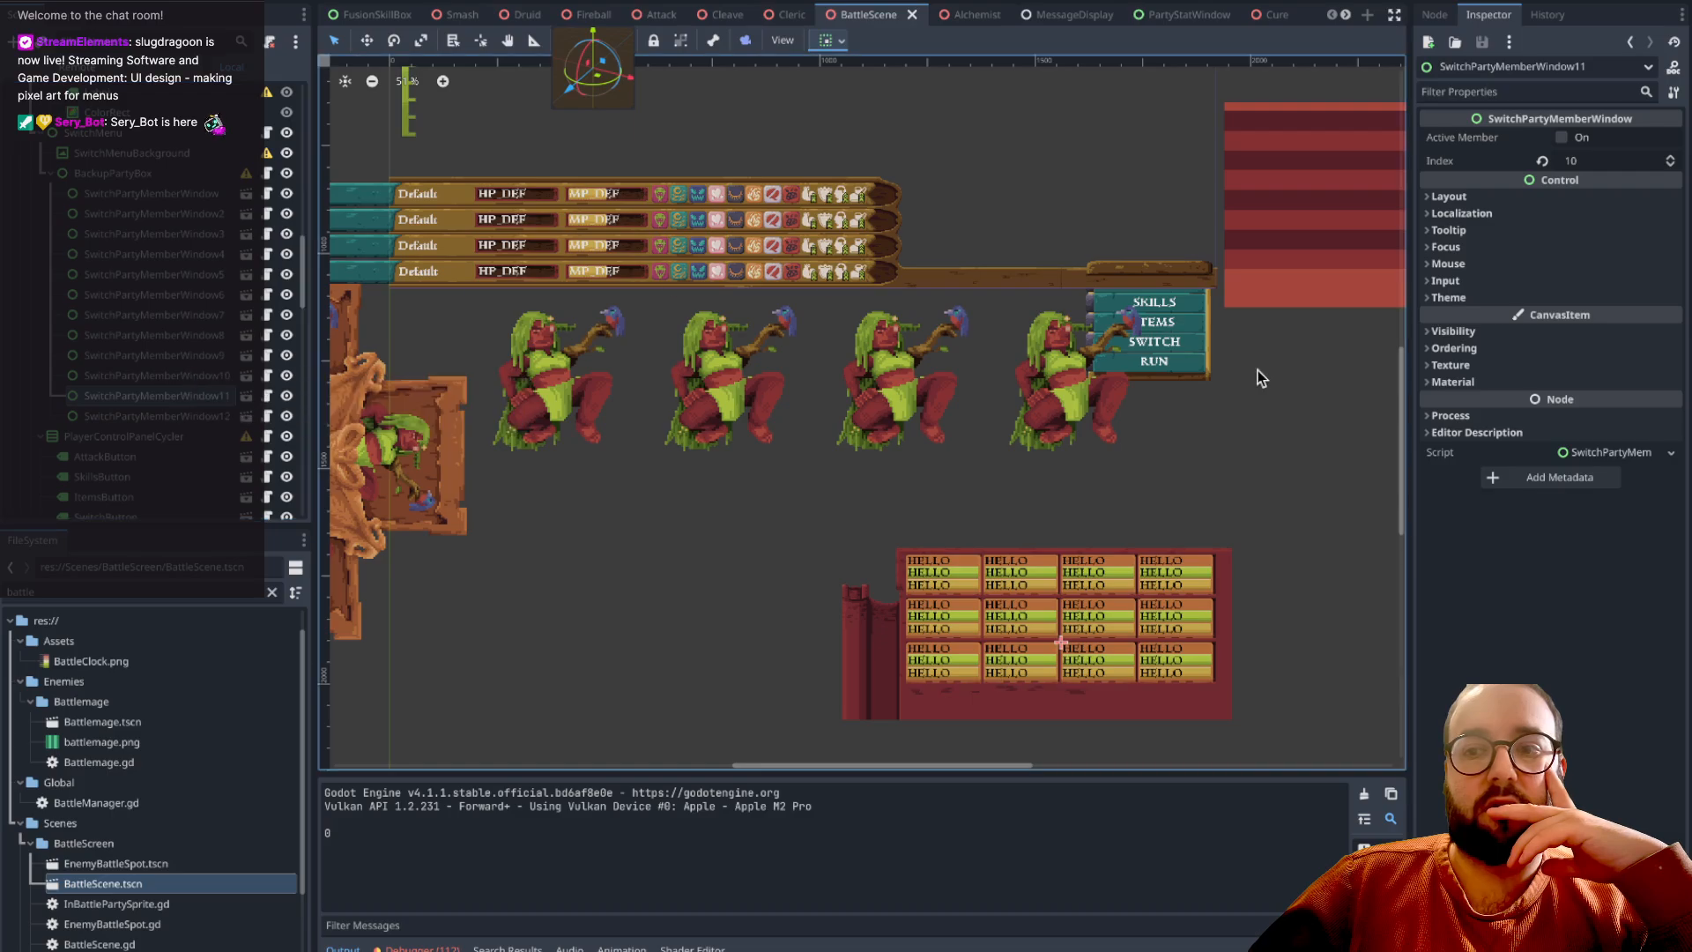
click(1462, 213)
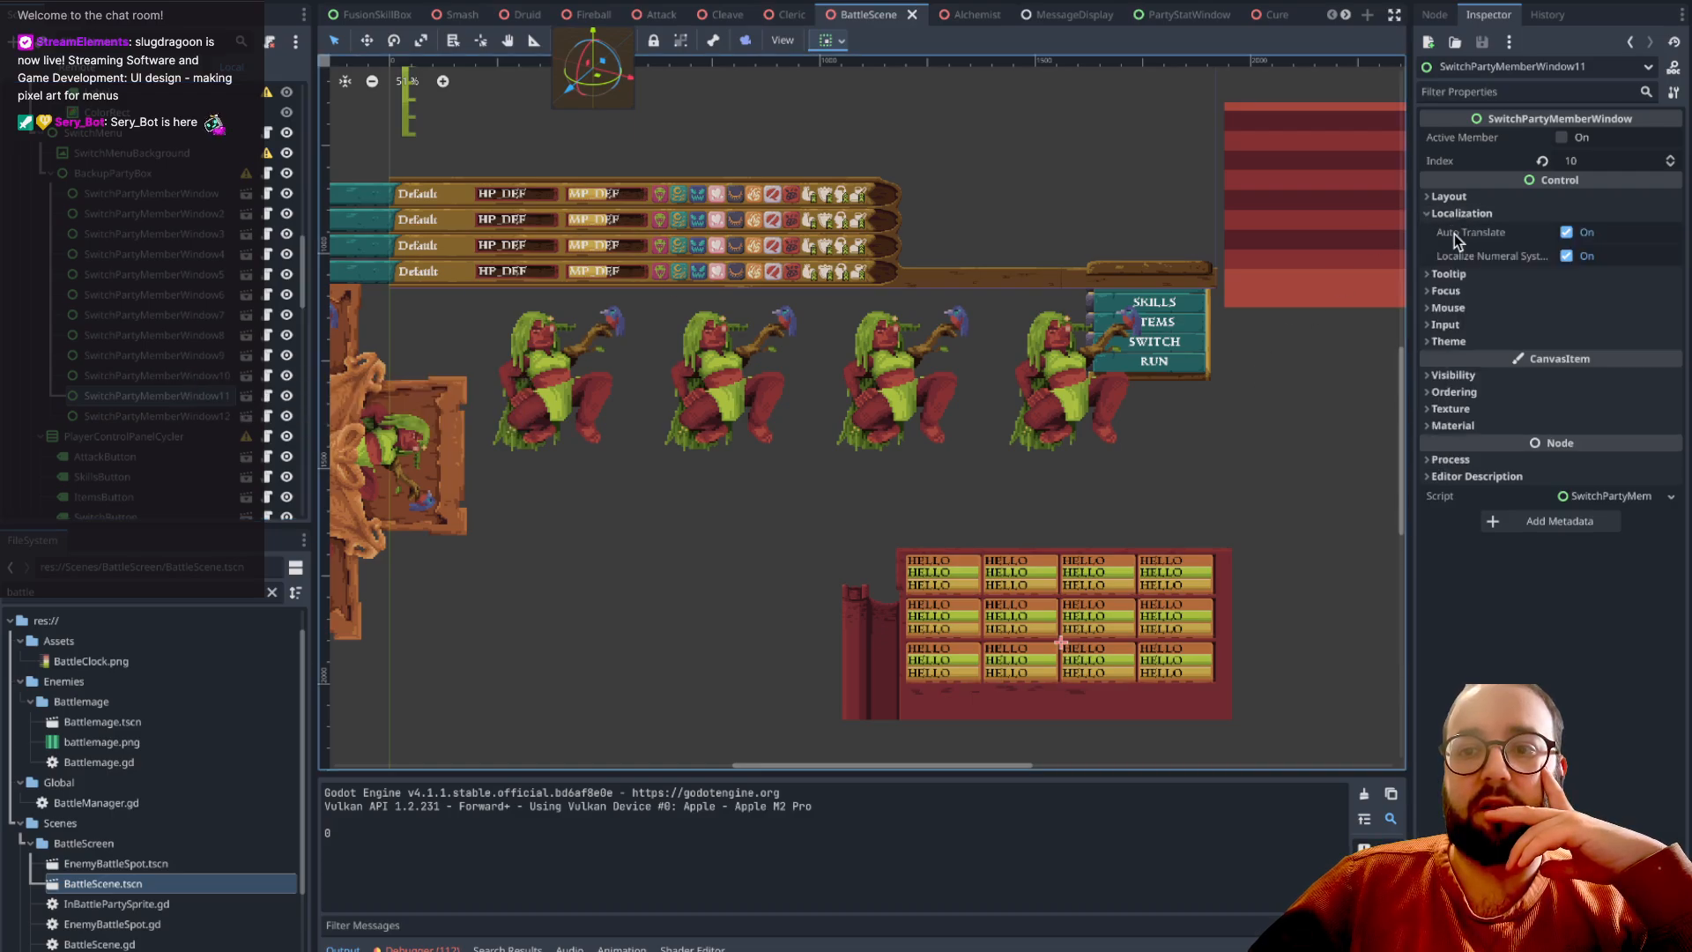
click(1449, 273)
click(1458, 213)
click(1449, 197)
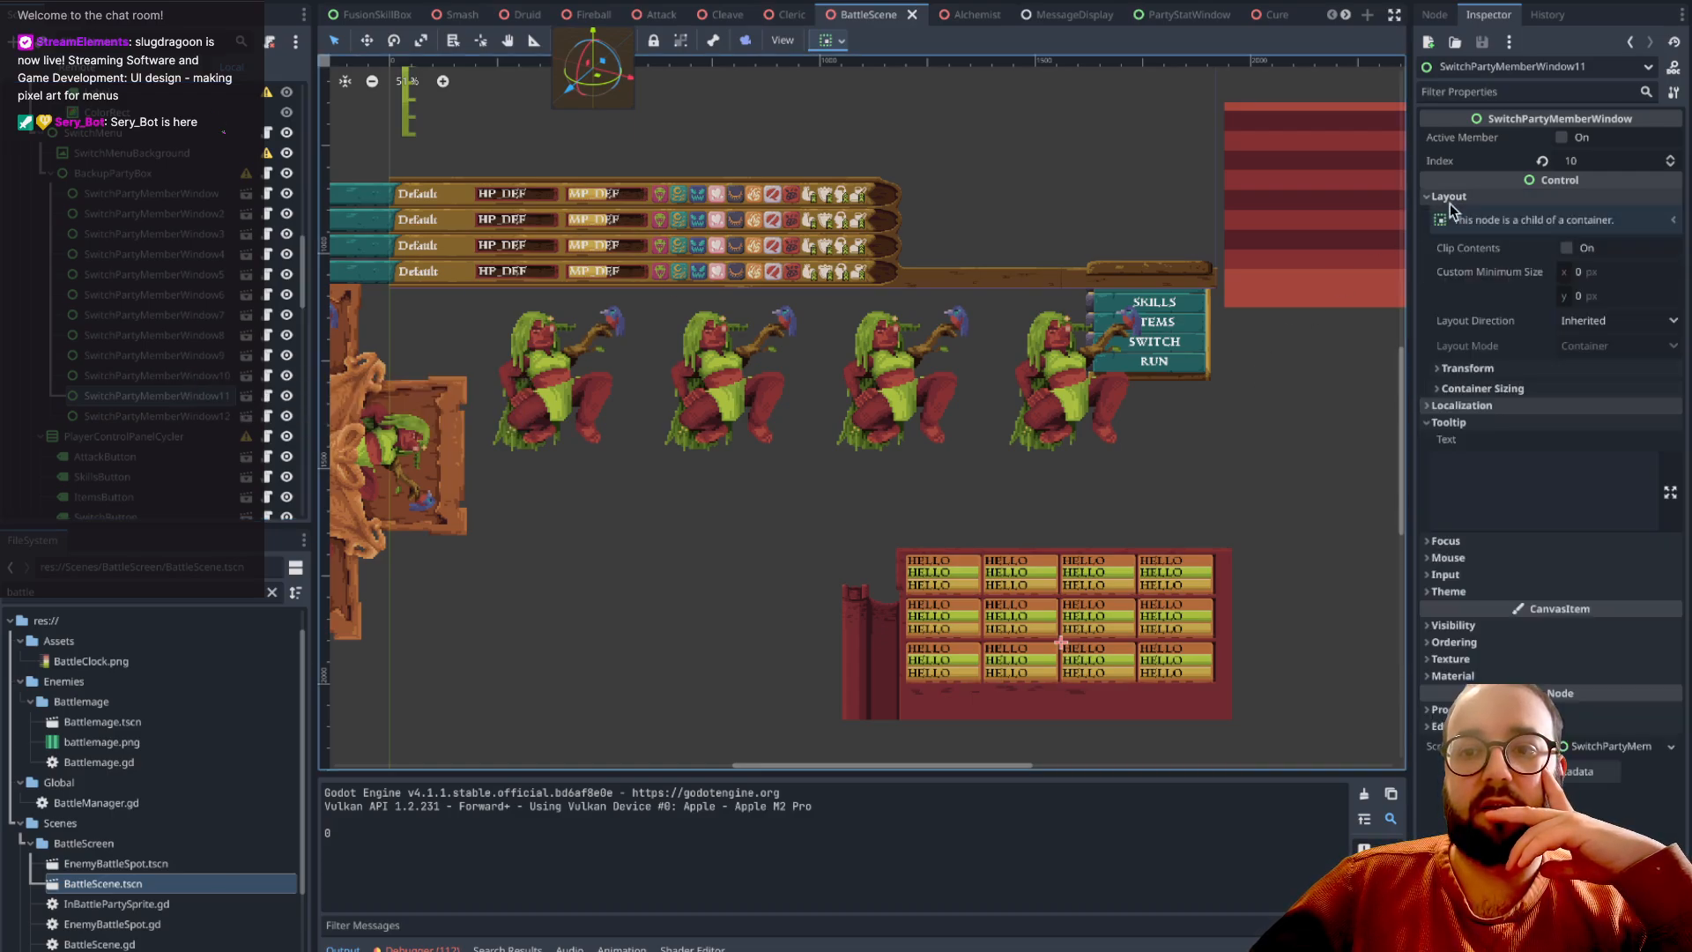
click(1487, 366)
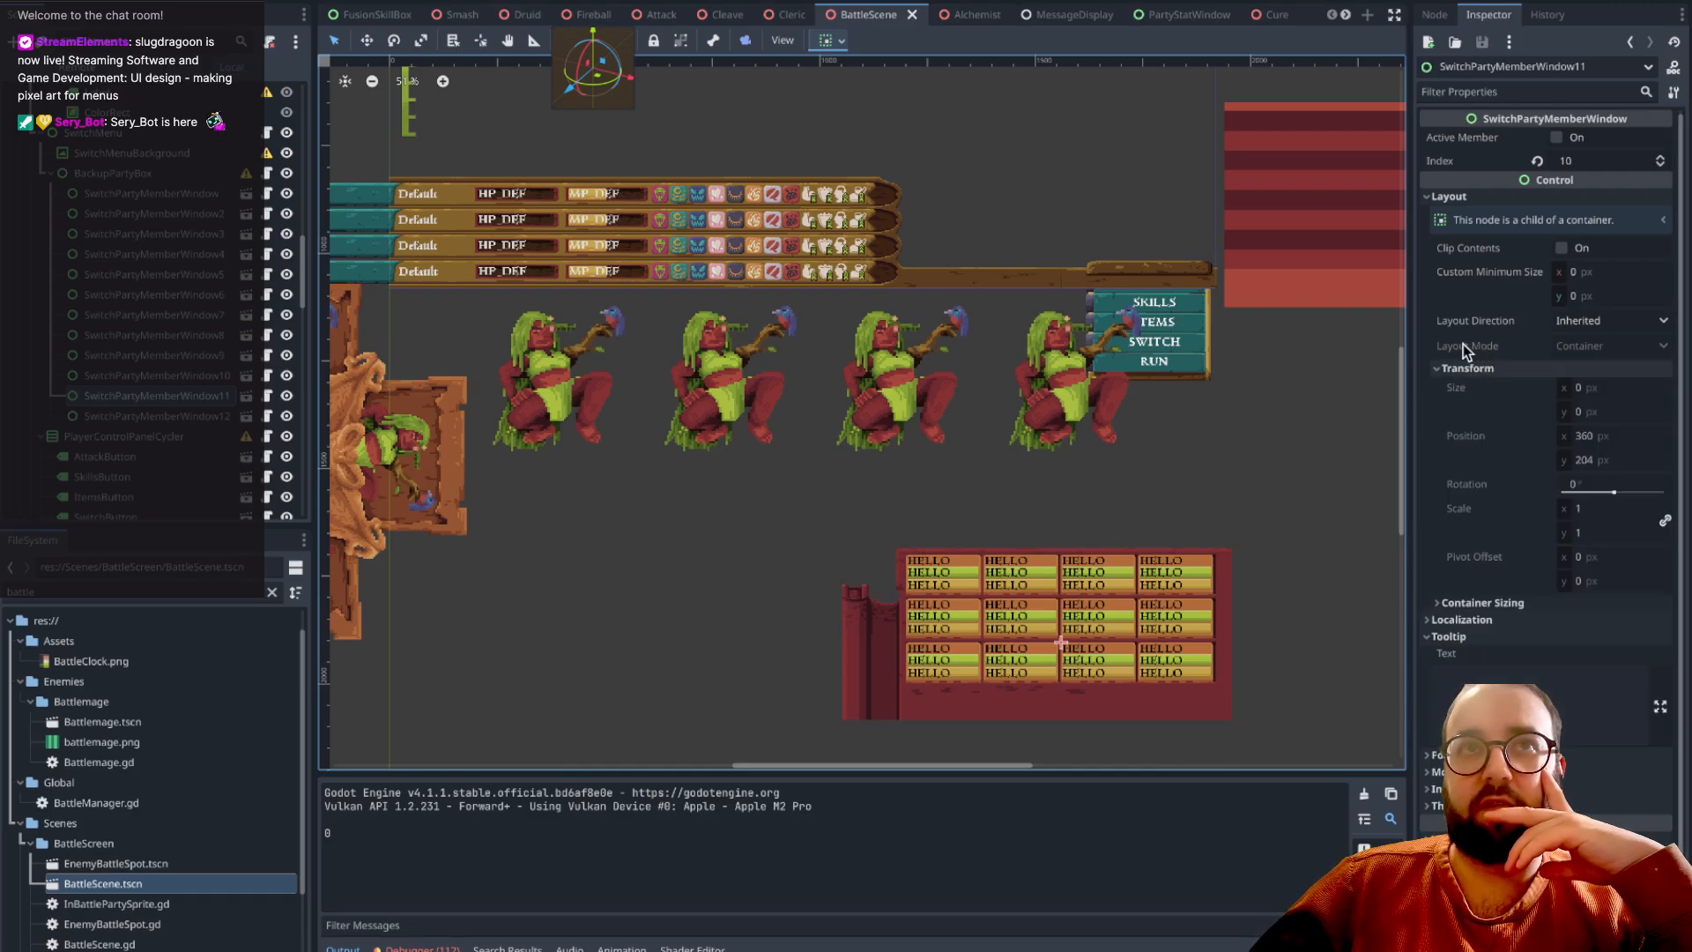
- Review the _ready formula and the position tweens of select() and deselect() in SwitchPartyMemberWindow.gd
click(266, 196)
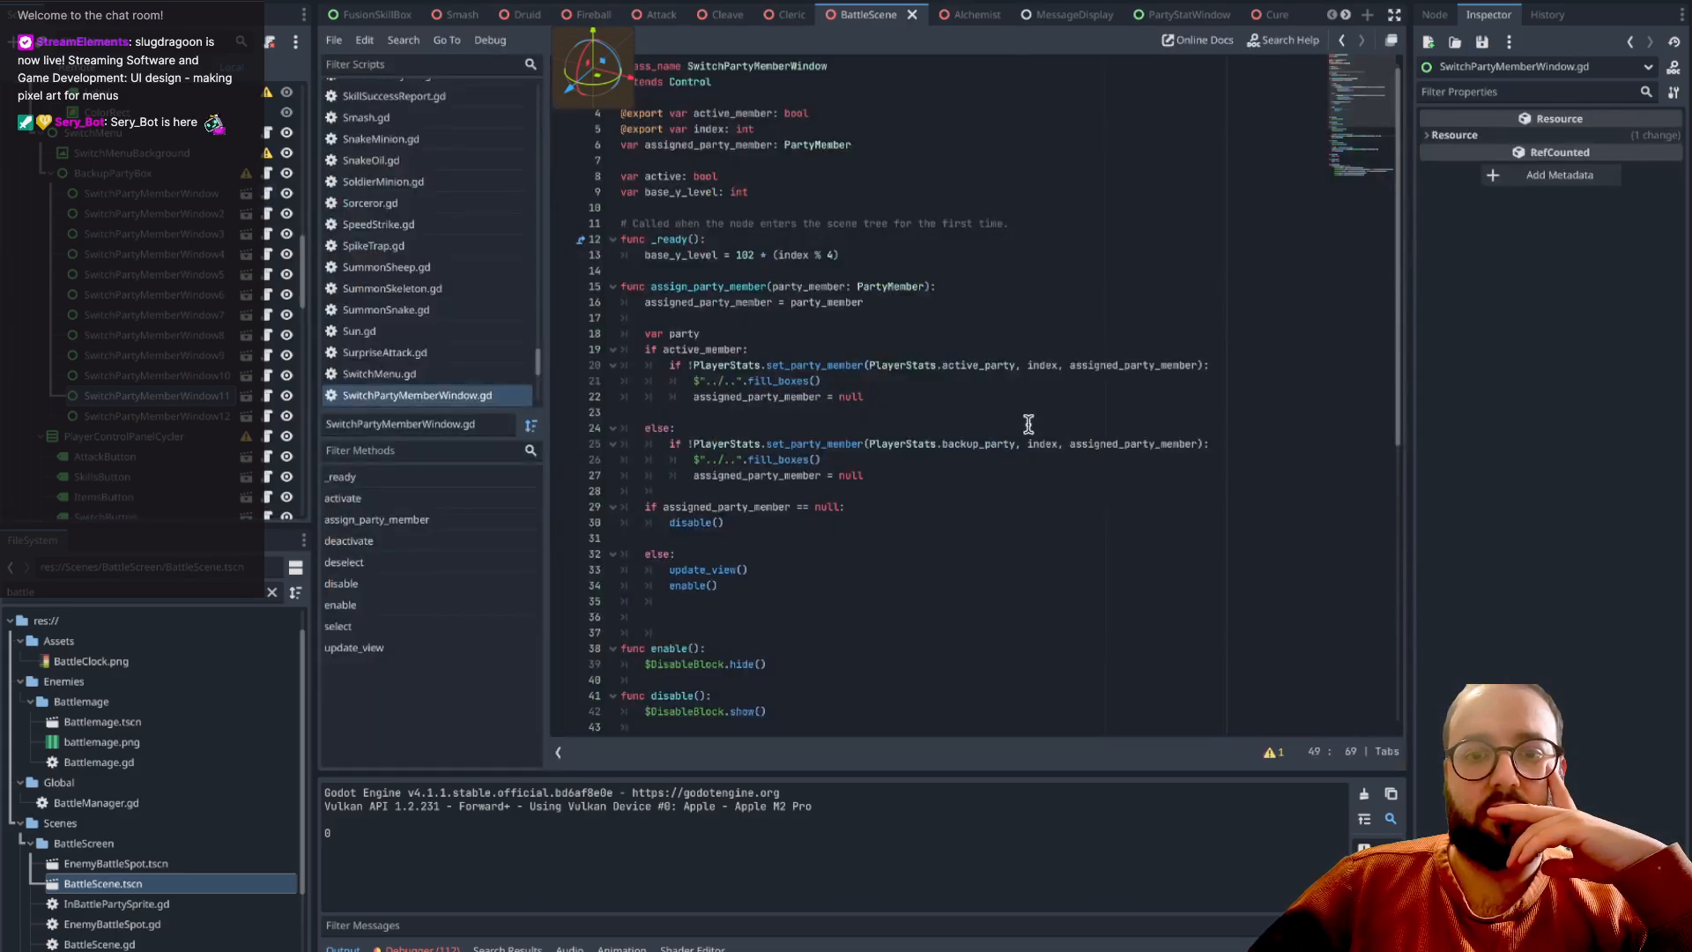
scroll(1023, 425, down, 7)
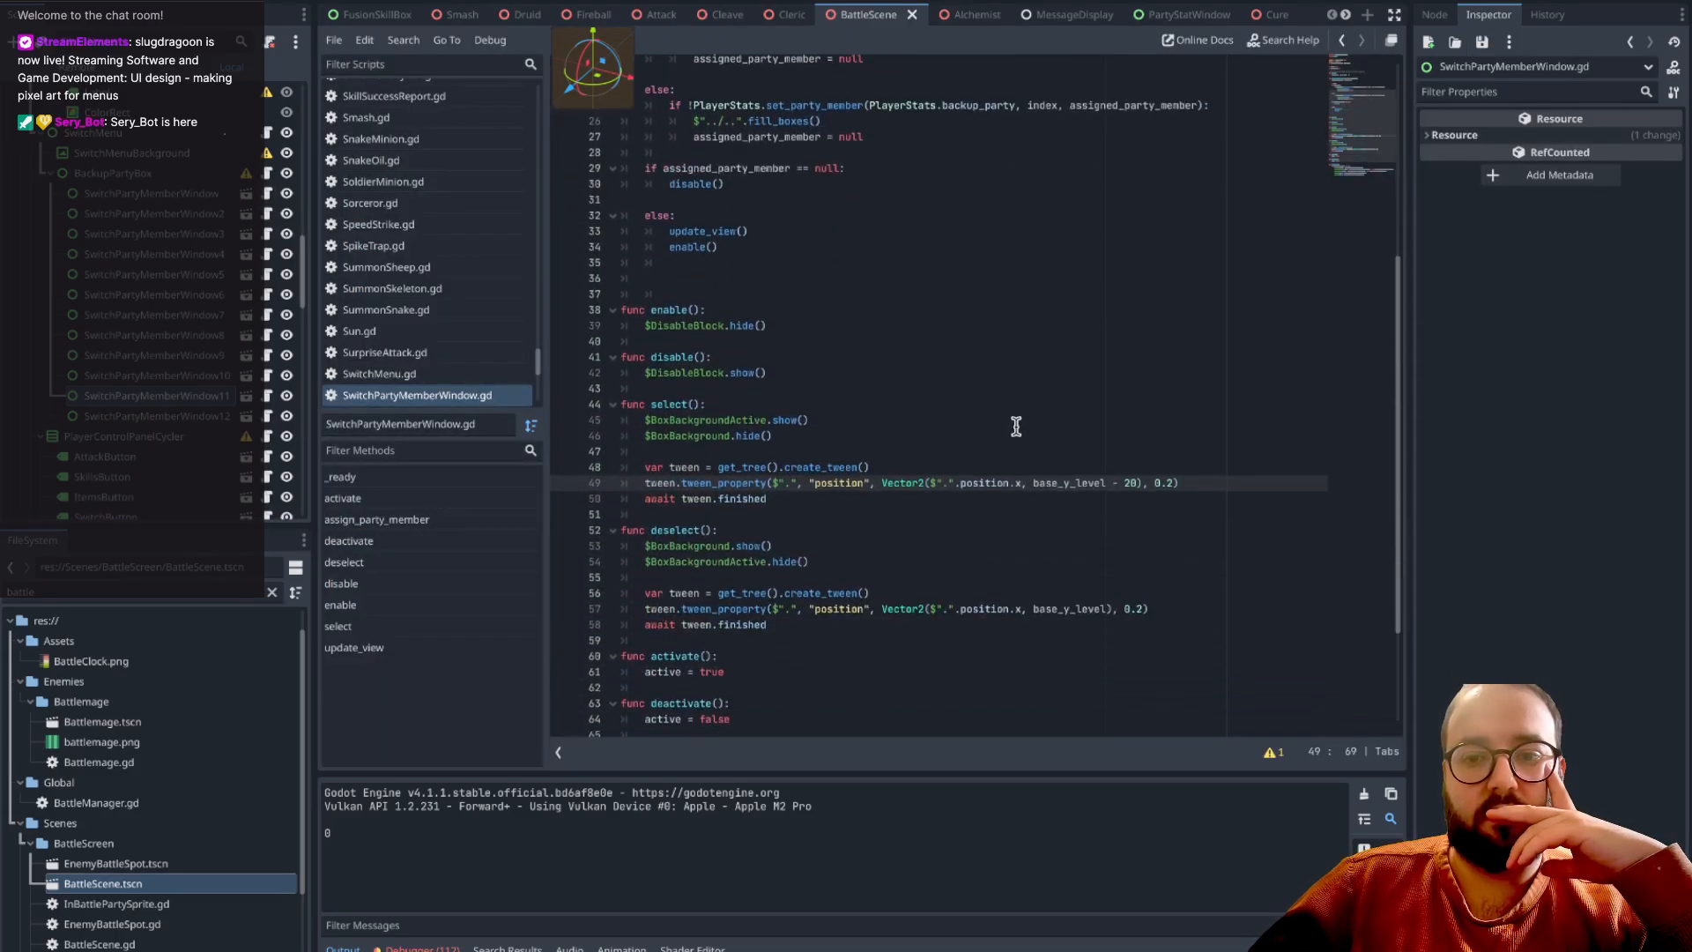
click(1048, 532)
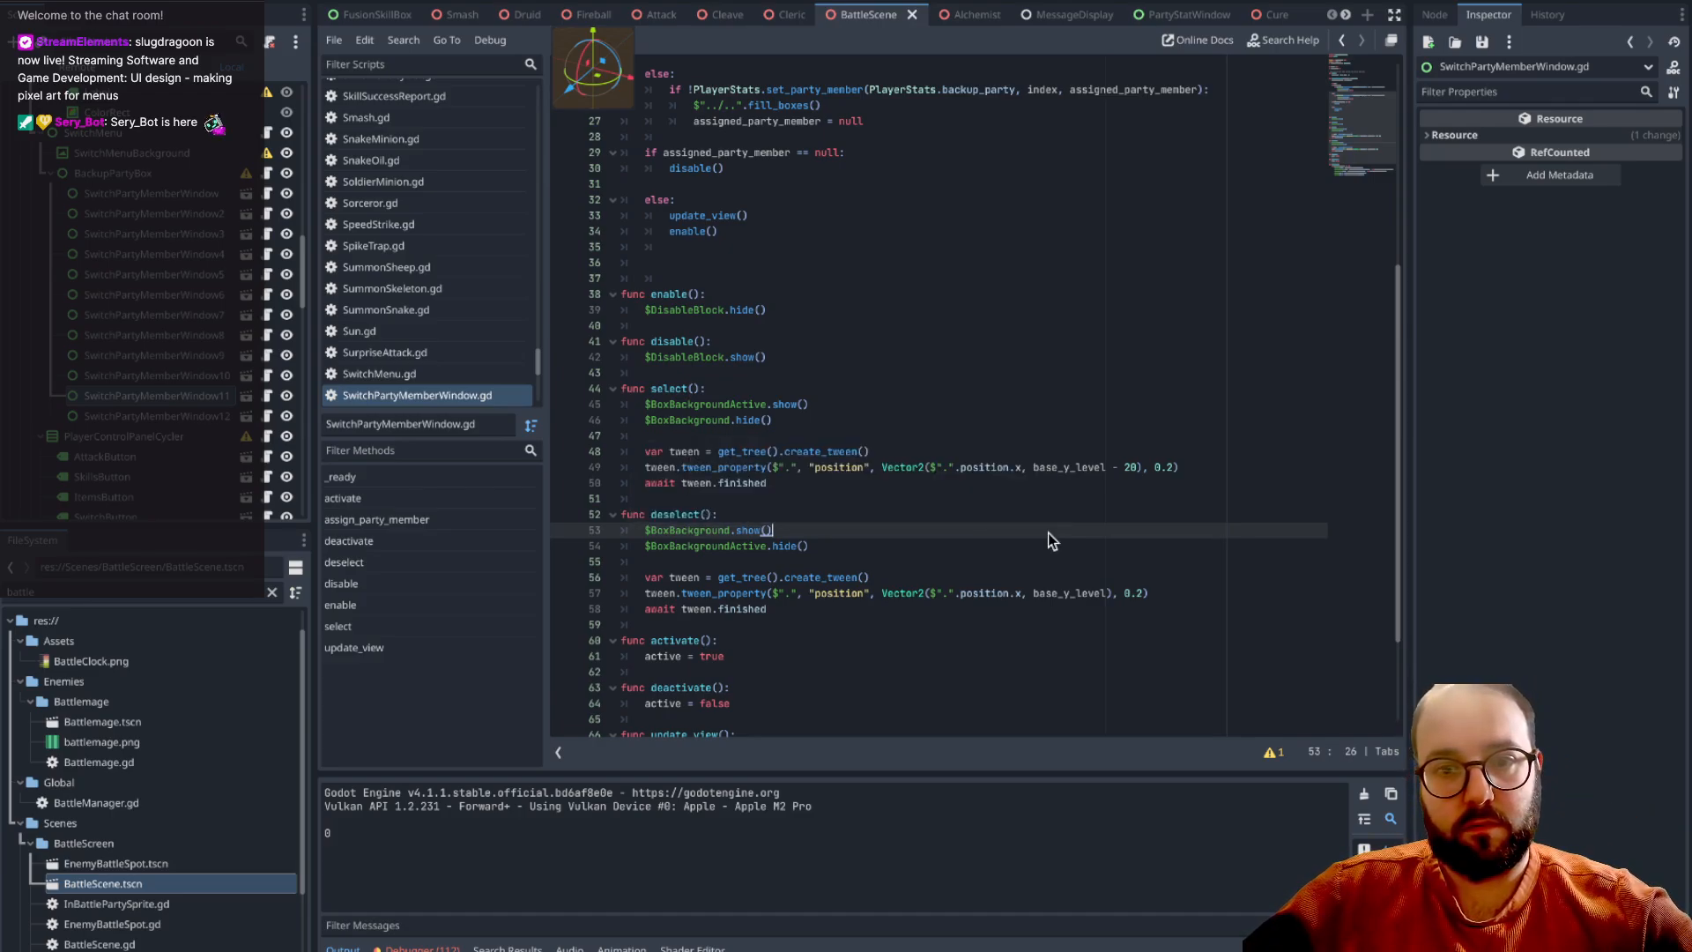
click(565, 372)
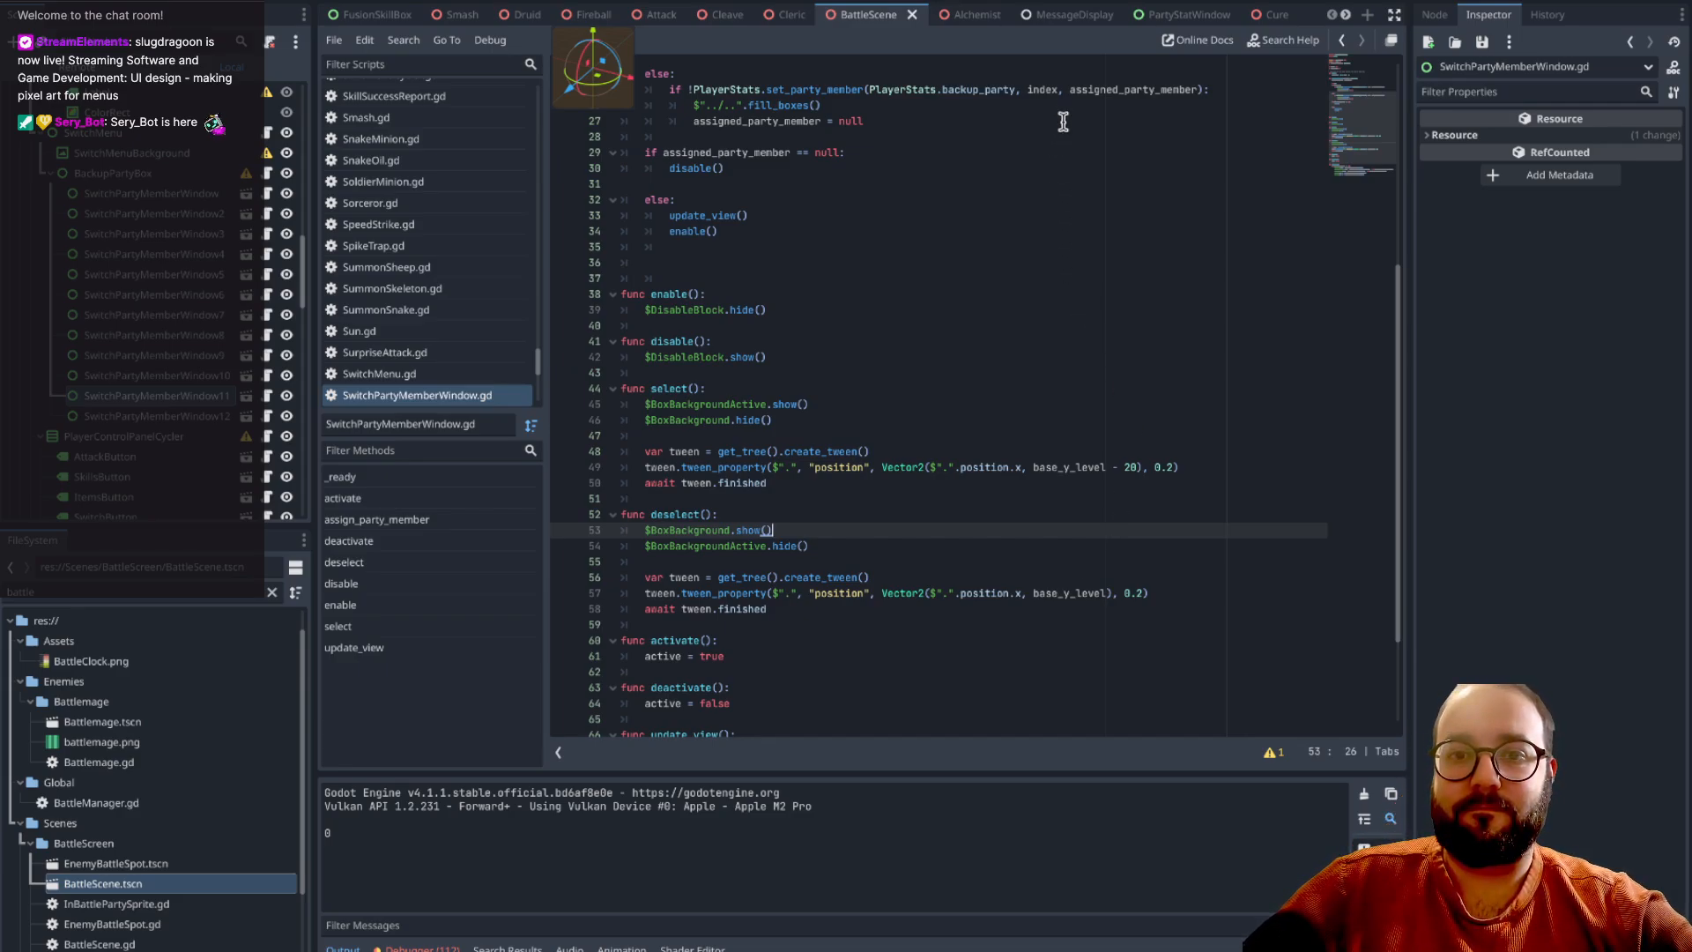
scroll(1021, 323, up, 8)
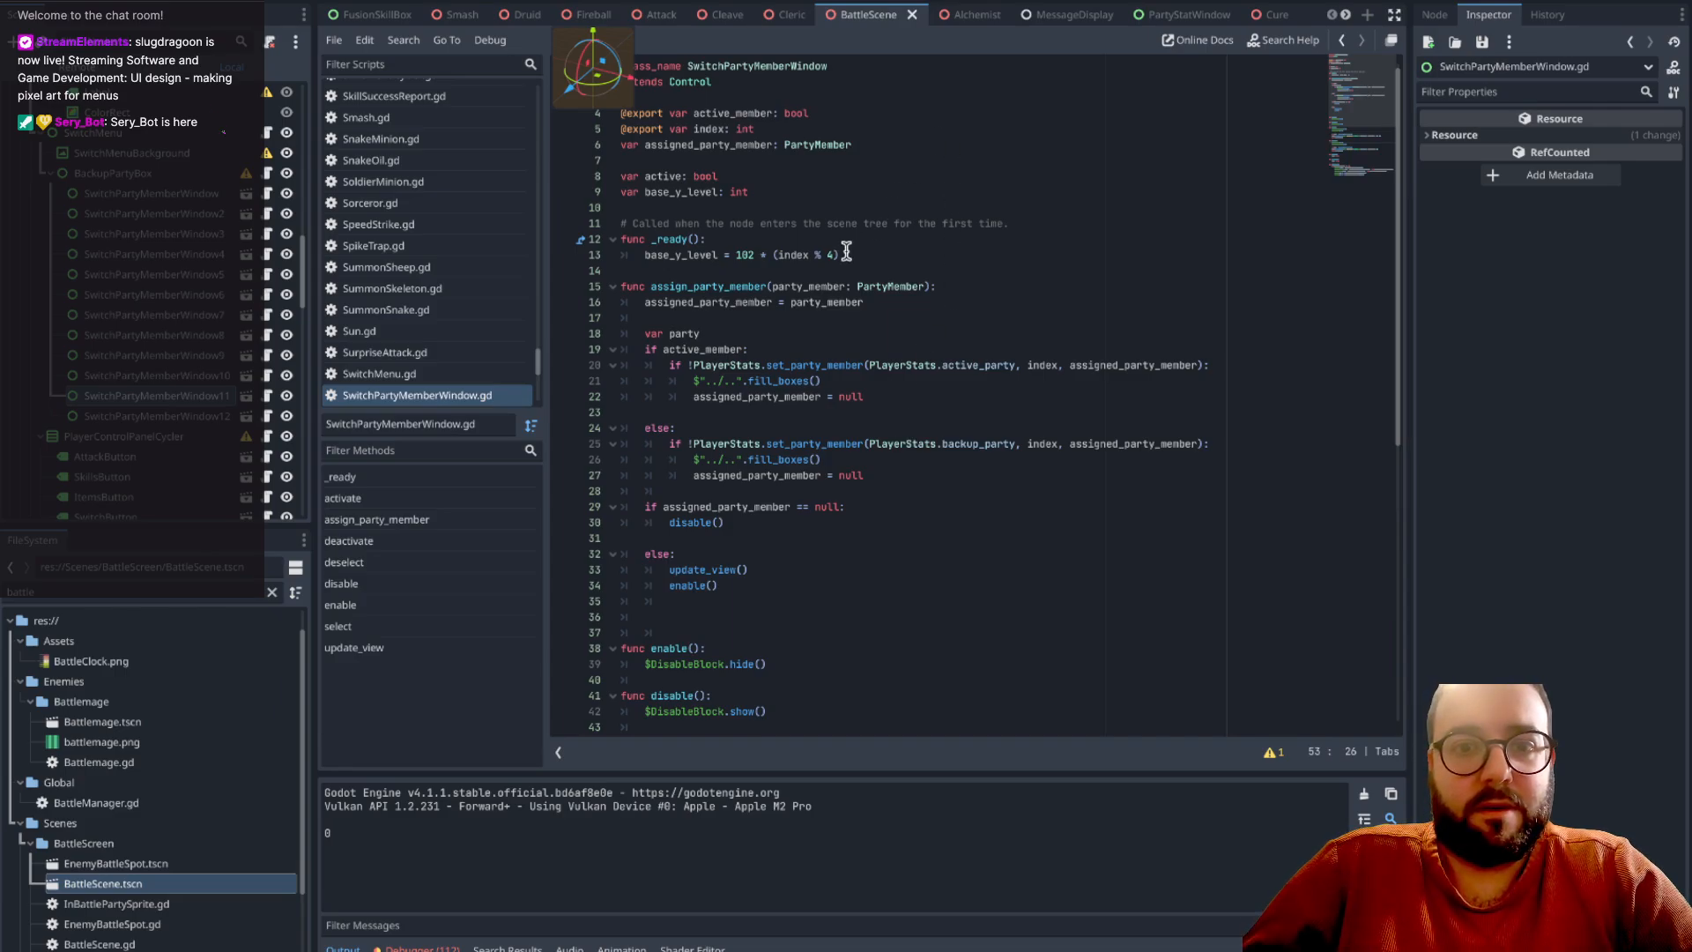
scroll(802, 251, down, 8)
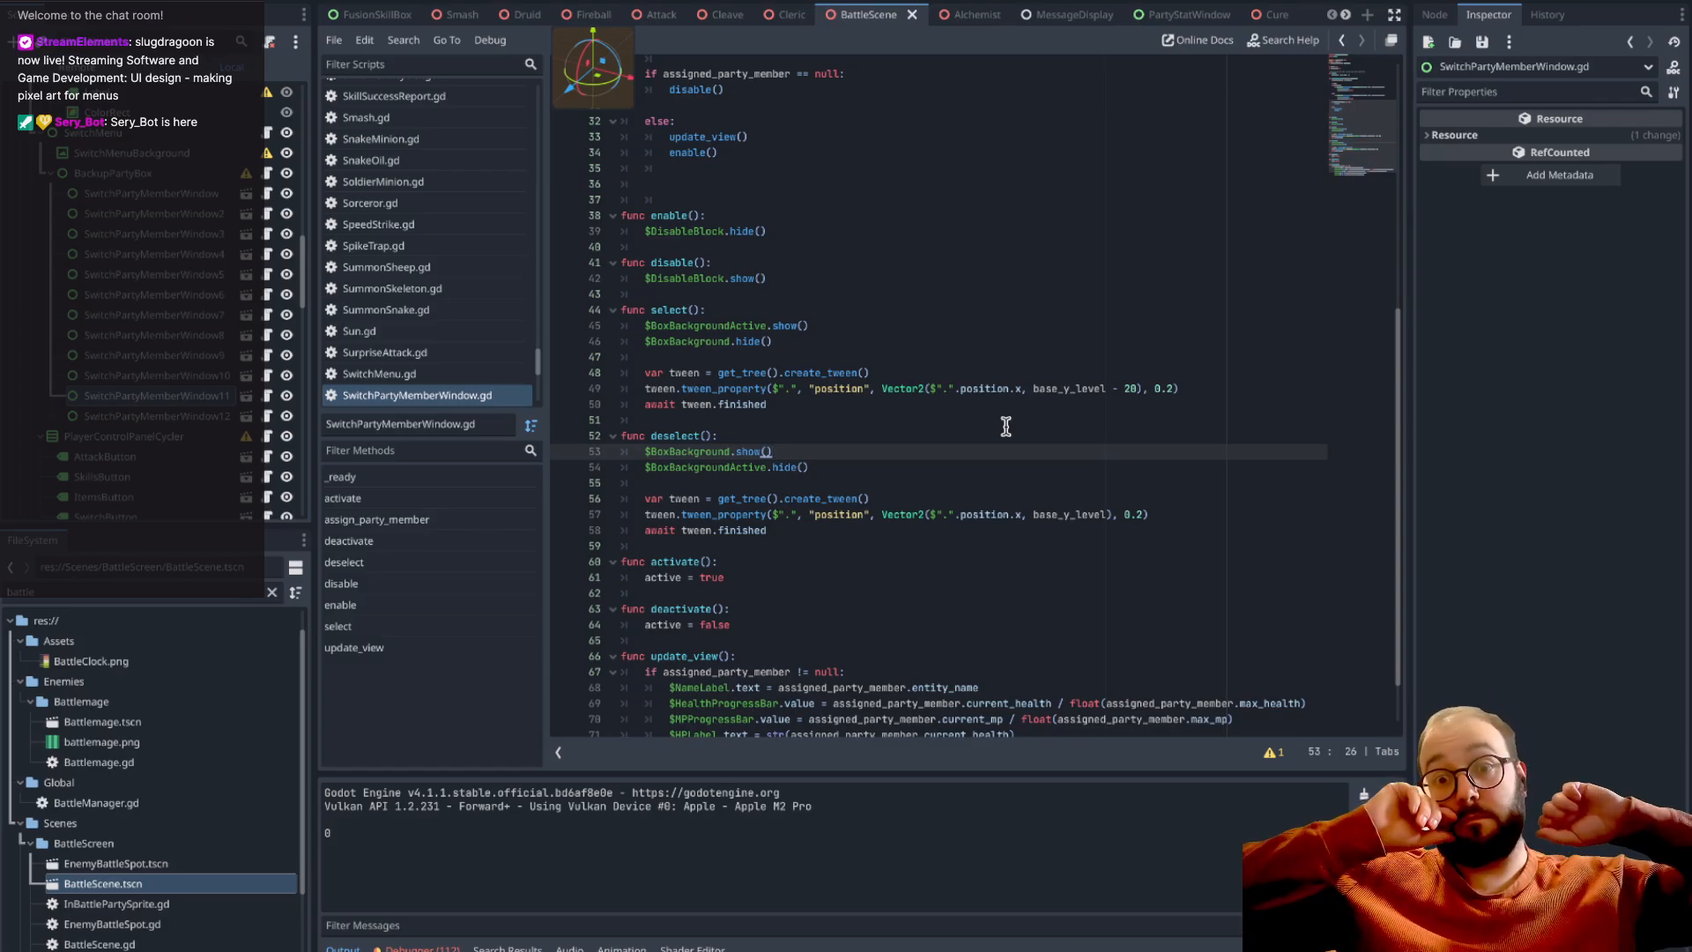
scroll(1006, 426, up, 4)
scroll(1005, 426, up, 2)
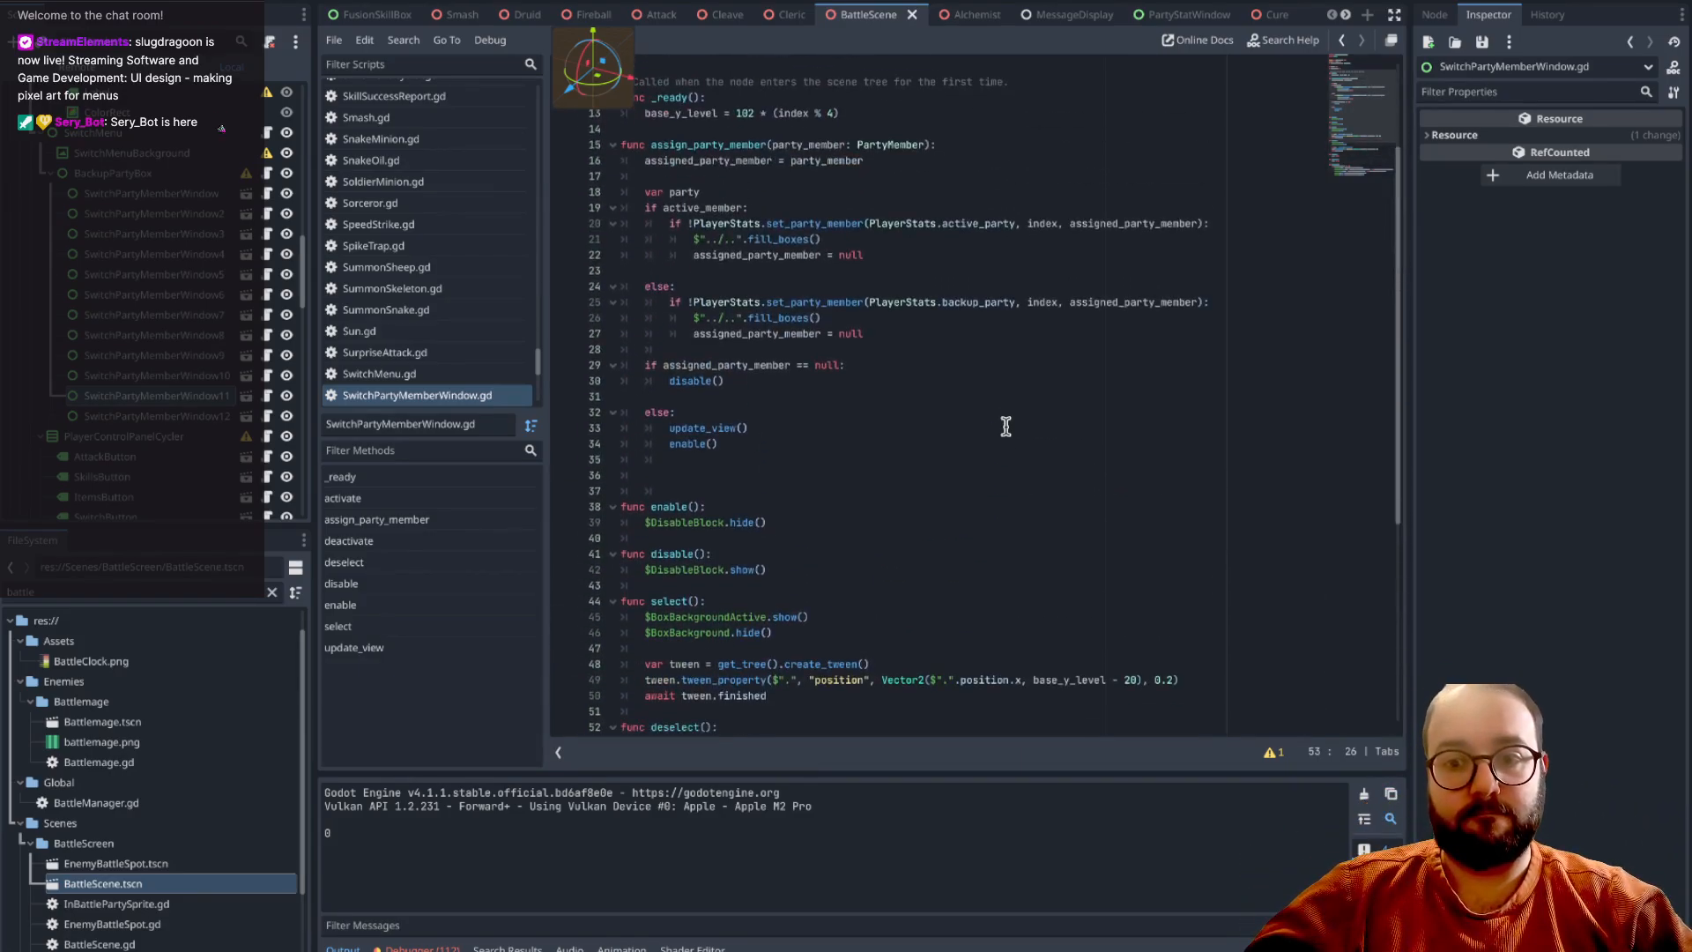
scroll(1006, 427, up, 3)
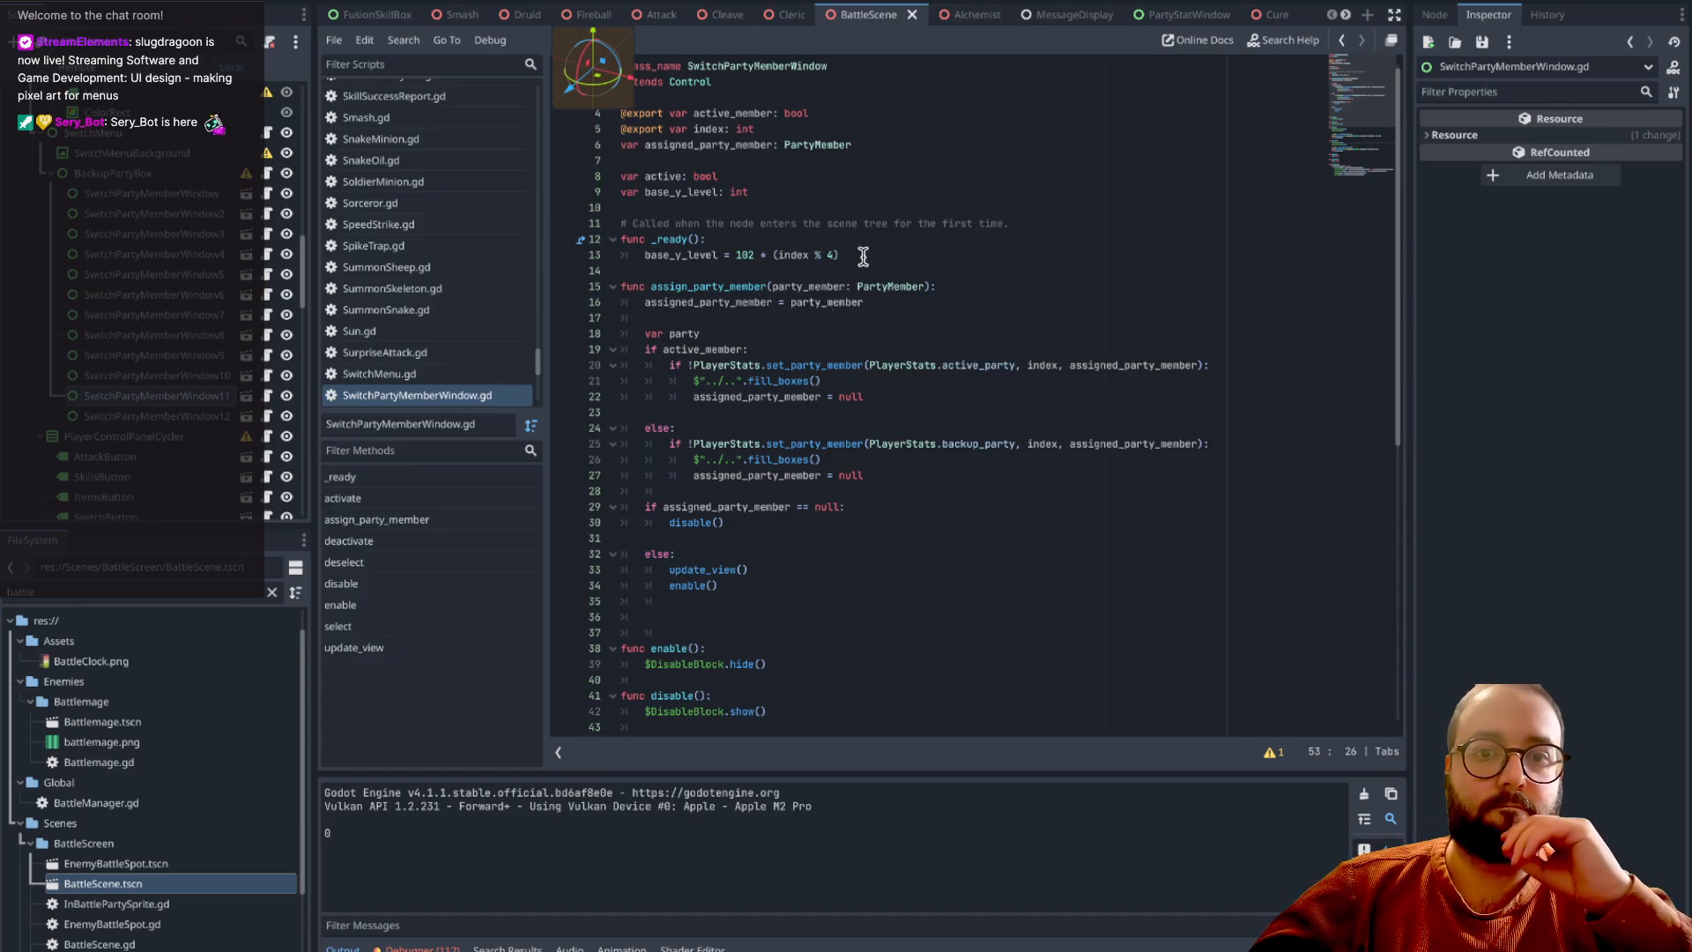
- Try a fixed base_y_level of 0 in the _ready function, and undo it
drag(851, 255, 739, 262)
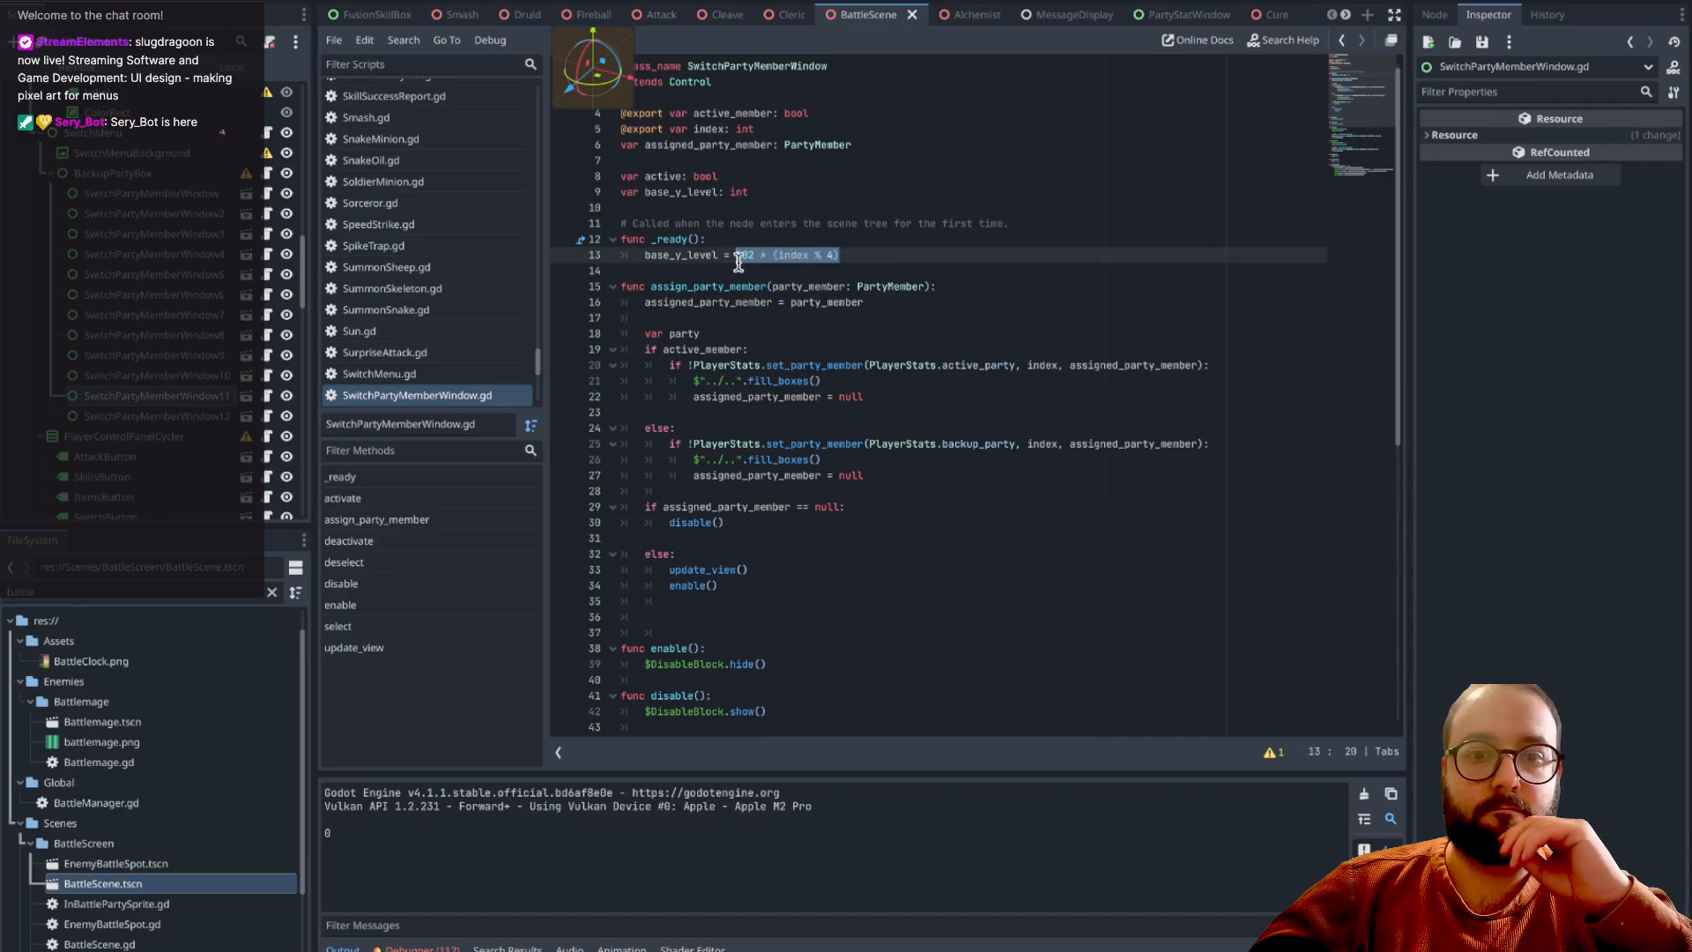
text(0)
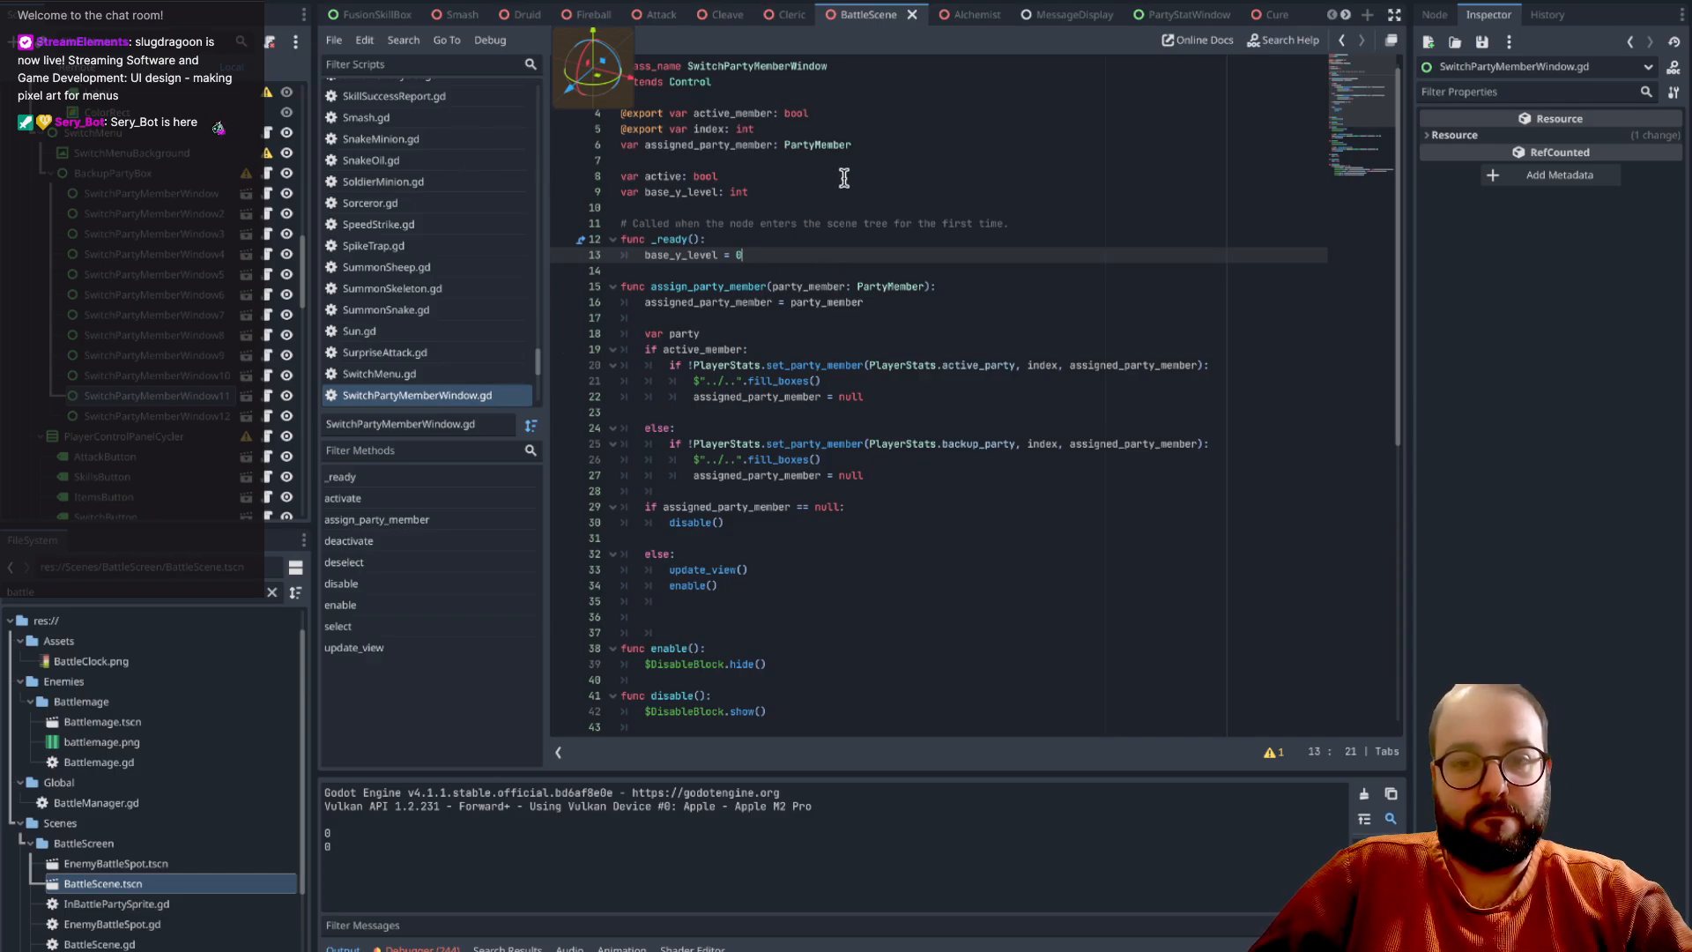
key(super+z)
- Try 51 as the multiplier of (index % 4) in the base_y_level formula
click(751, 253)
key(BackSpace)
key(BackSpace)
key(BackSpace)
text(51)
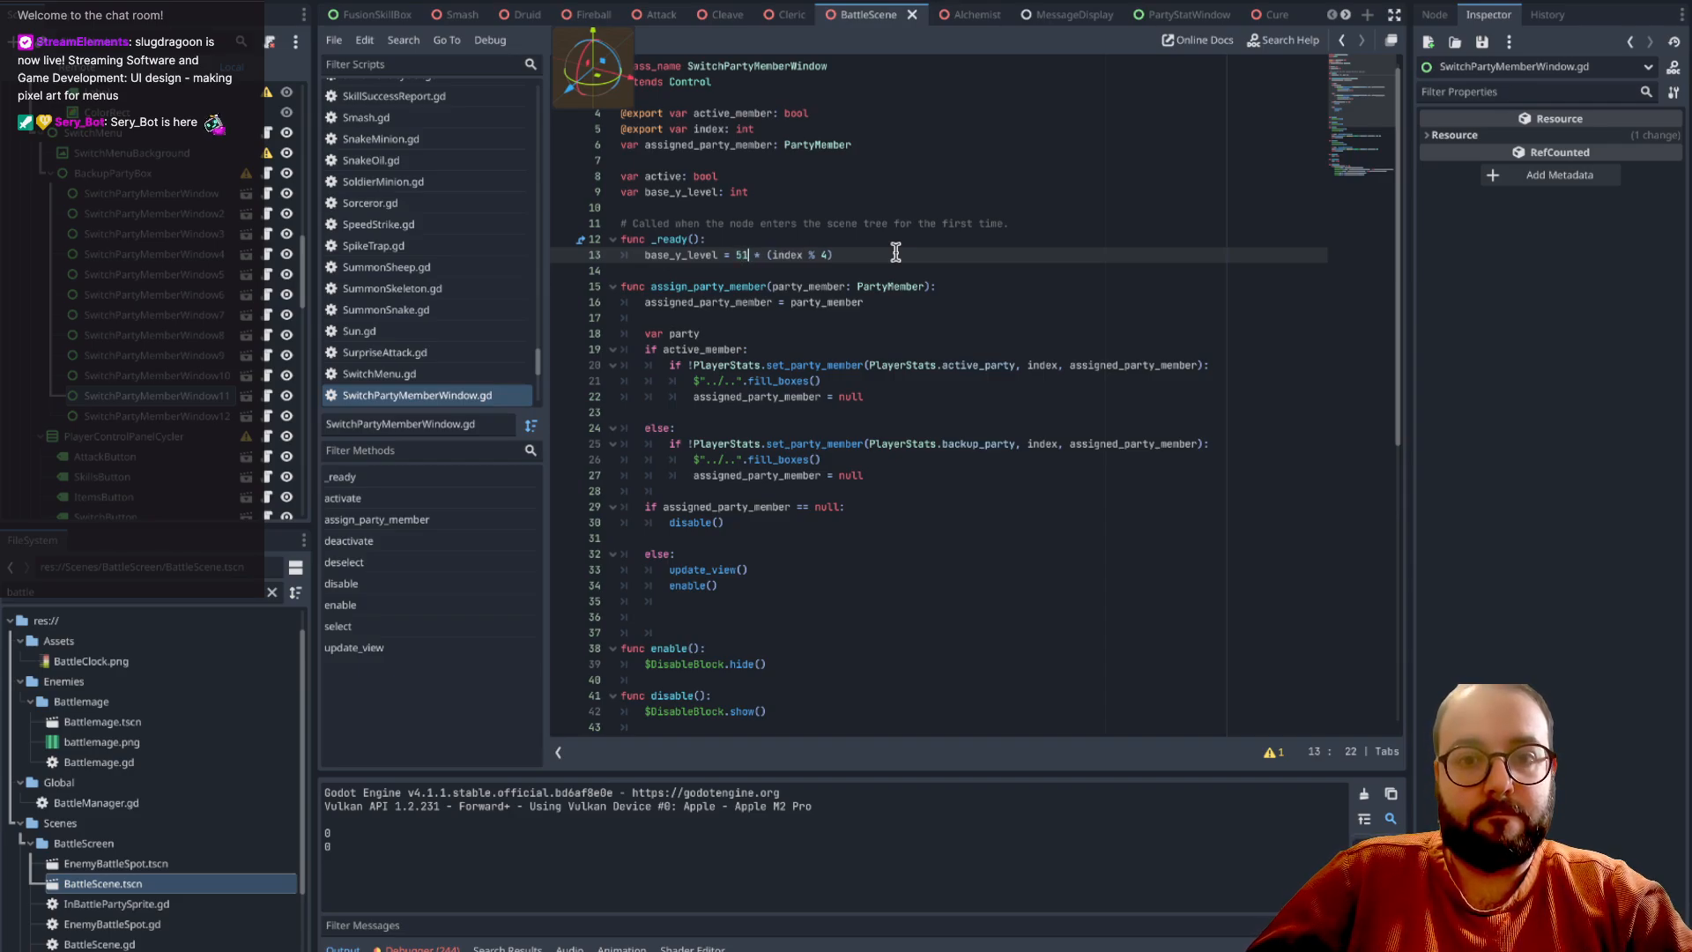
click(960, 277)
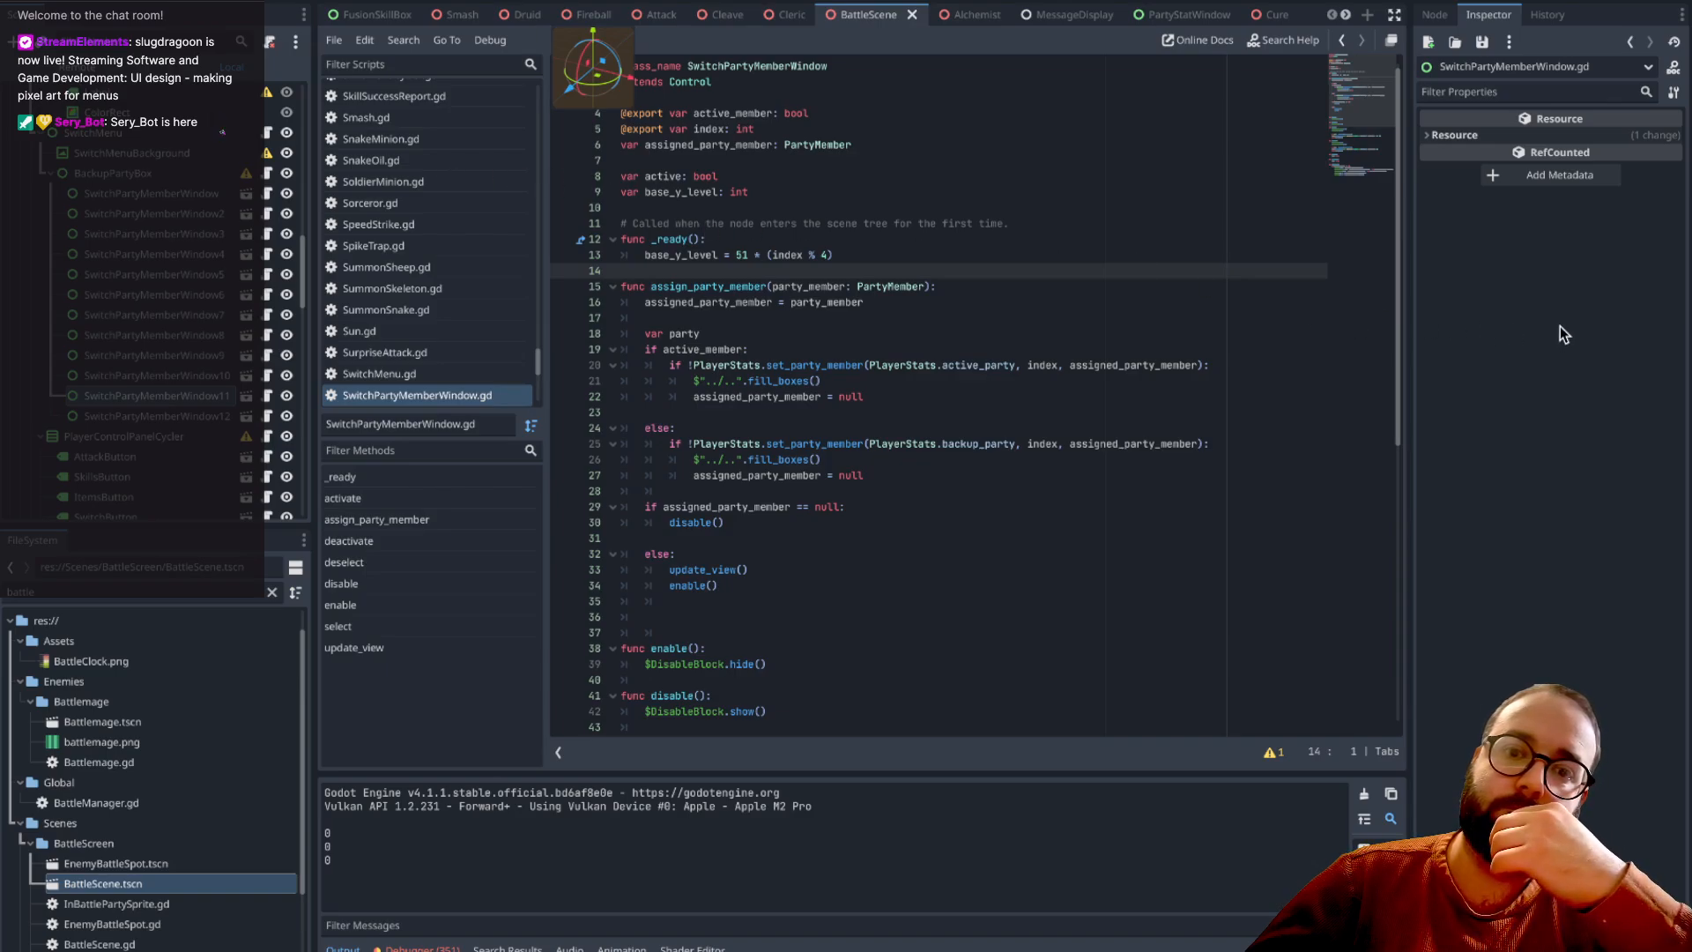
- Restore the multiplier in the base_y_level formula to 102, and save the script
click(751, 255)
key(BackSpace)
key(BackSpace)
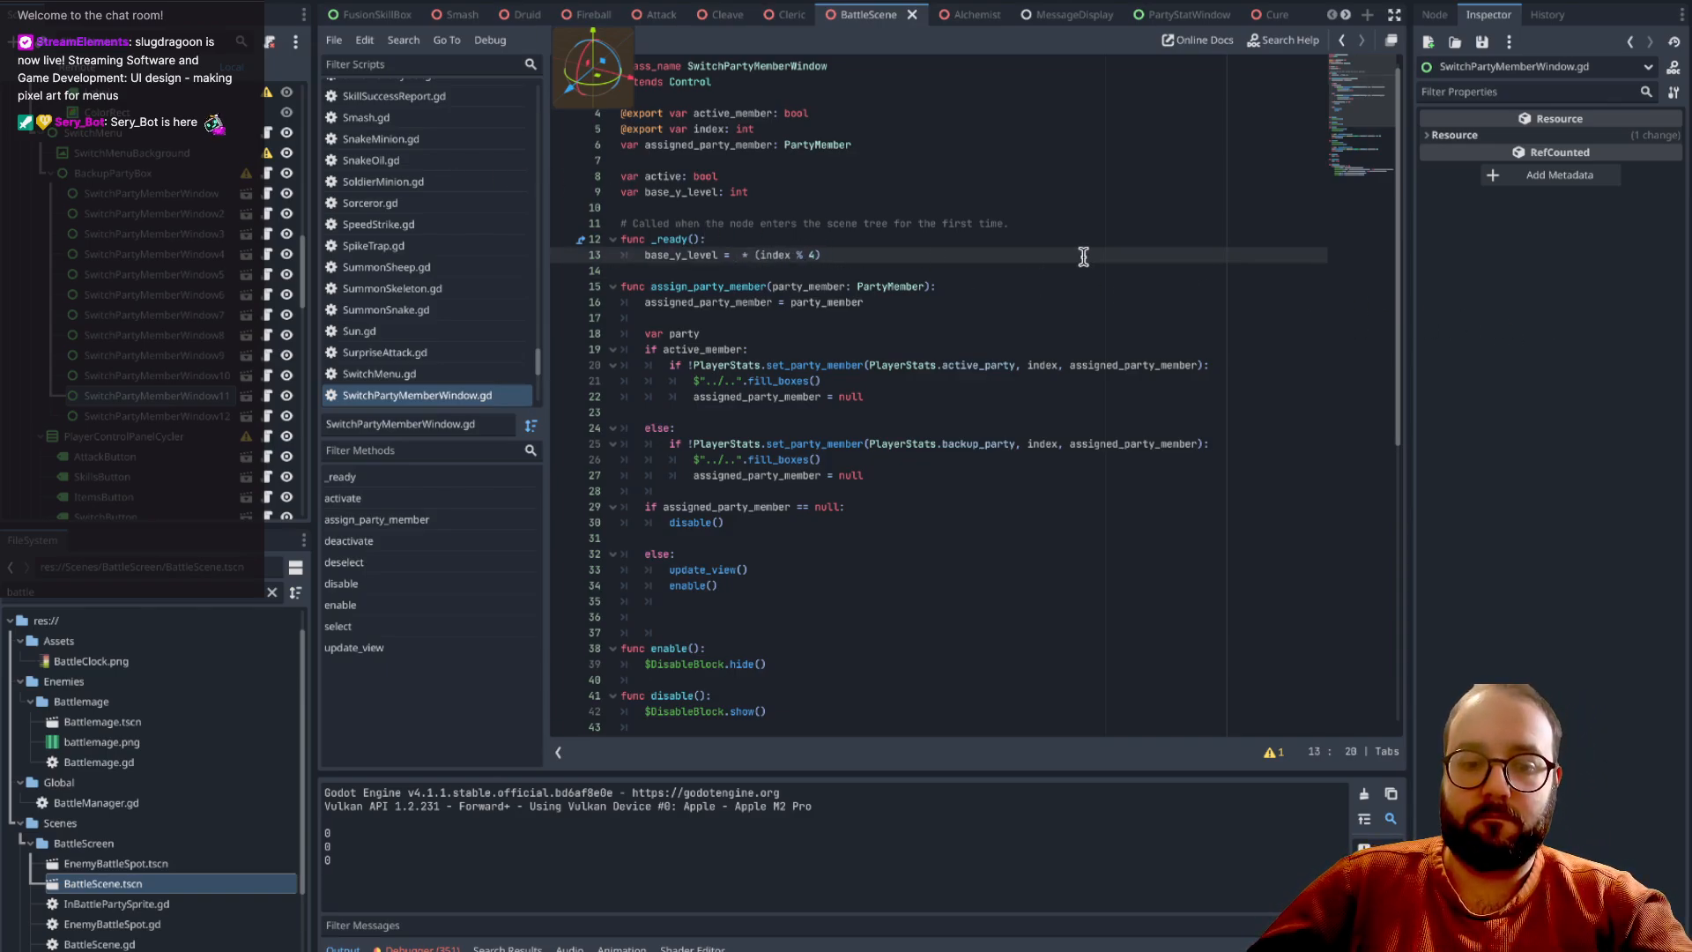
text(102)
key(super+z)
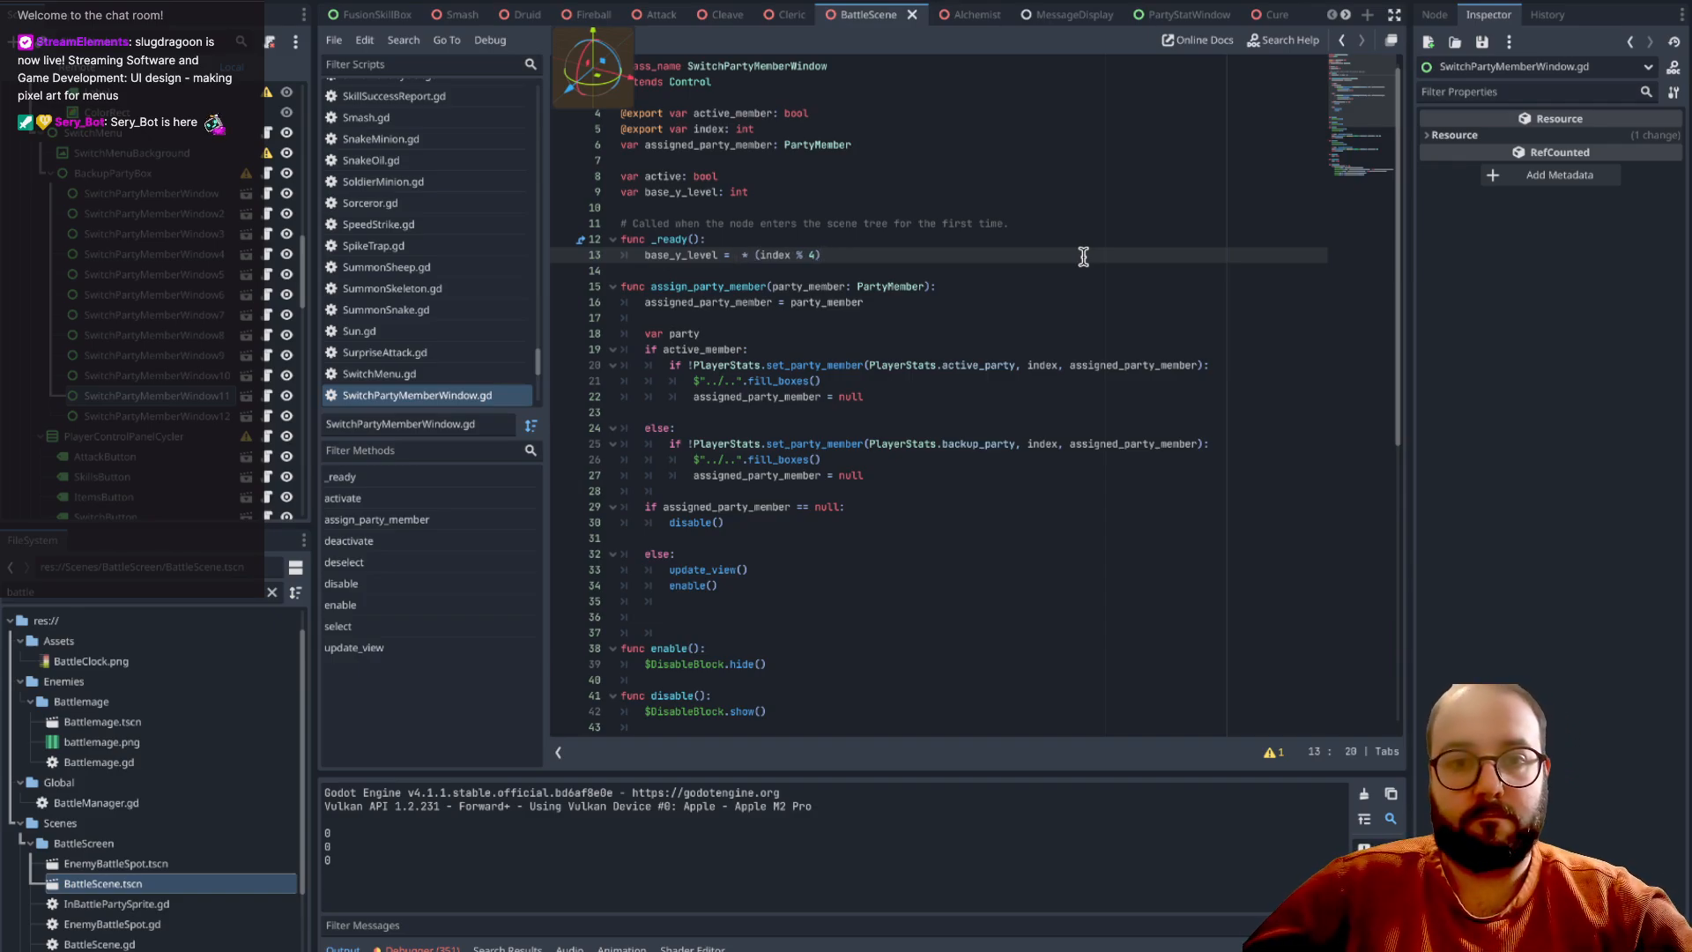
text(102)
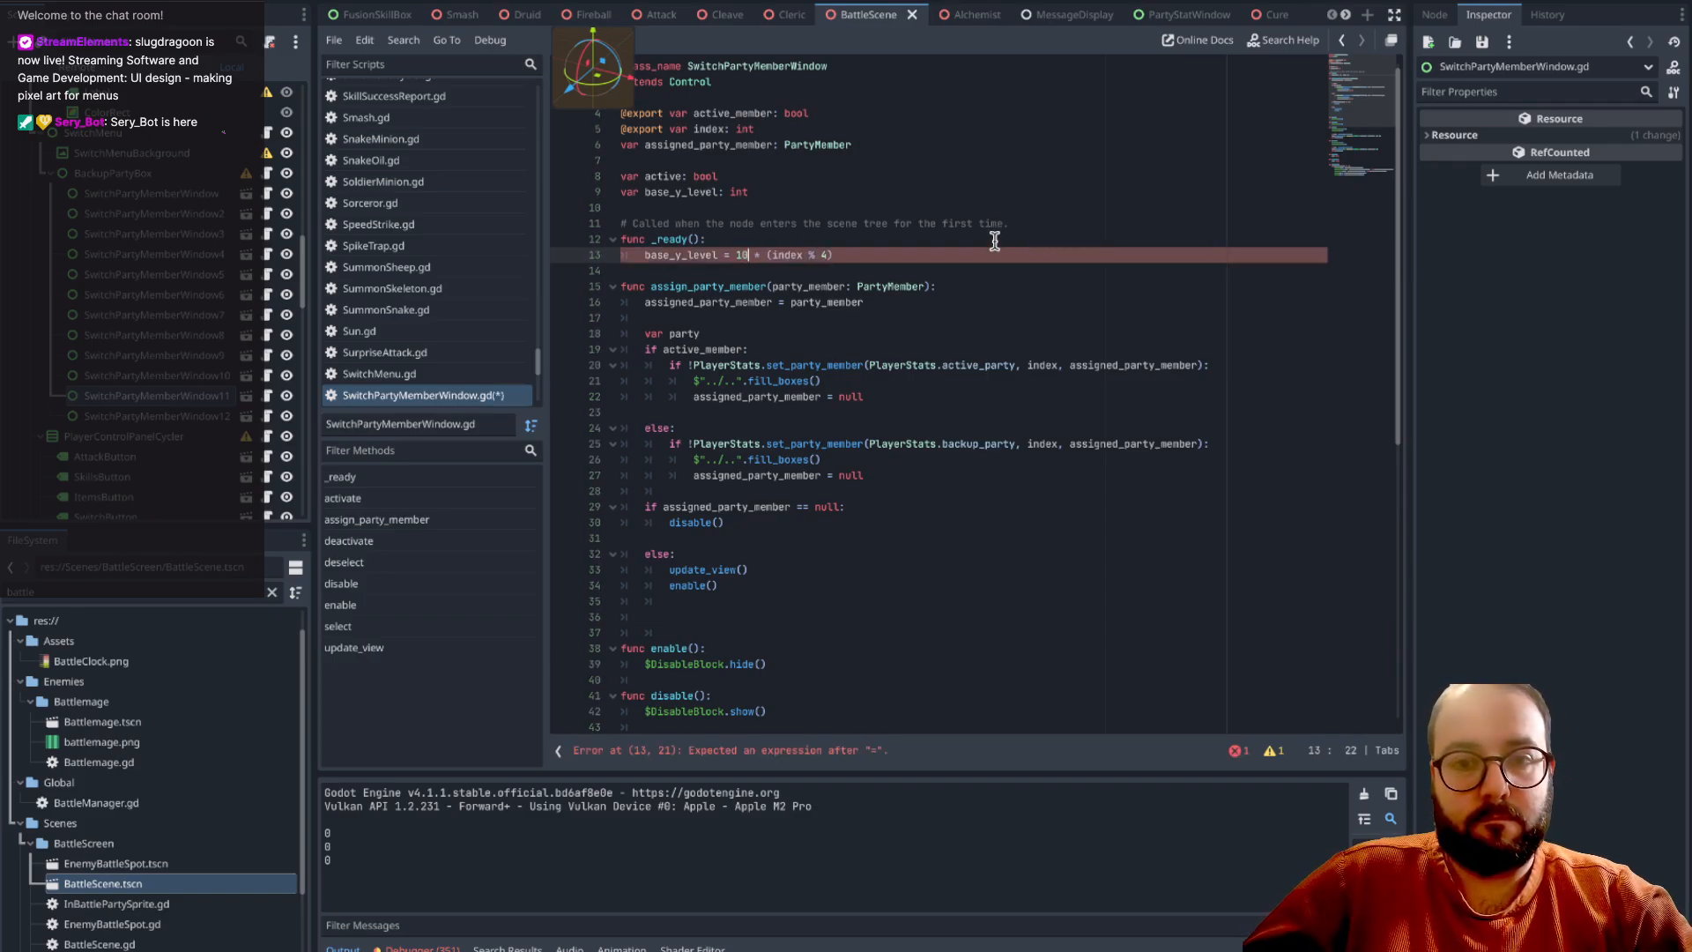
key(super+s)
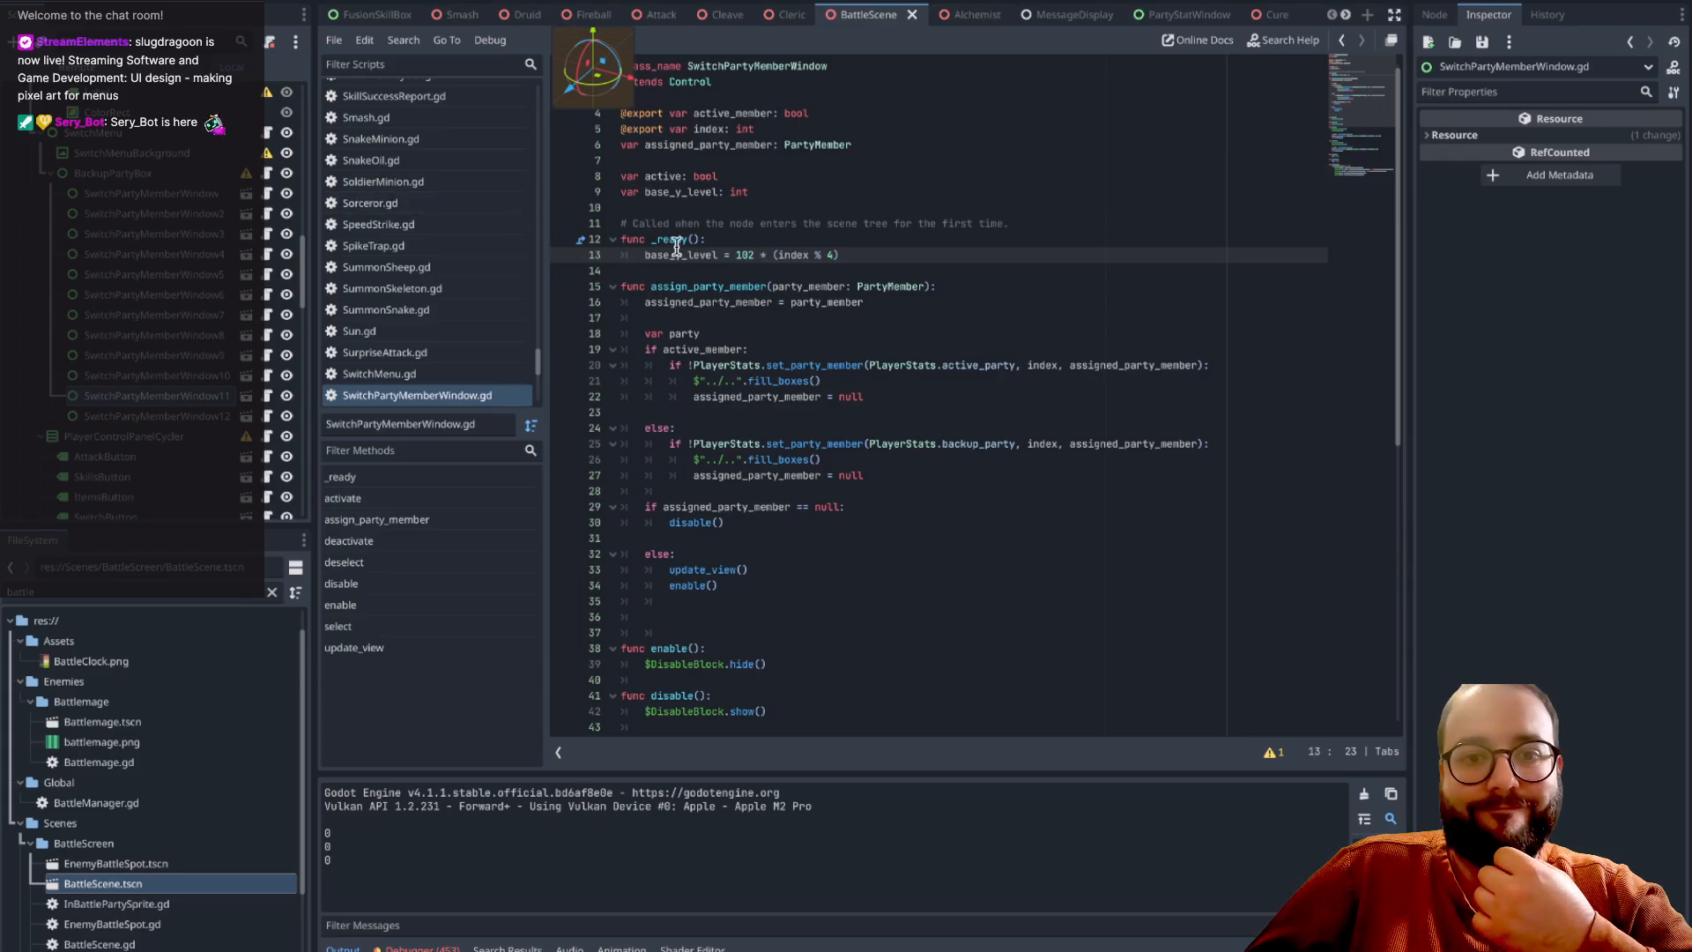
- Add print(index) as the first line of select(), and set a breakpoint on line 32
scroll(746, 297, down, 5)
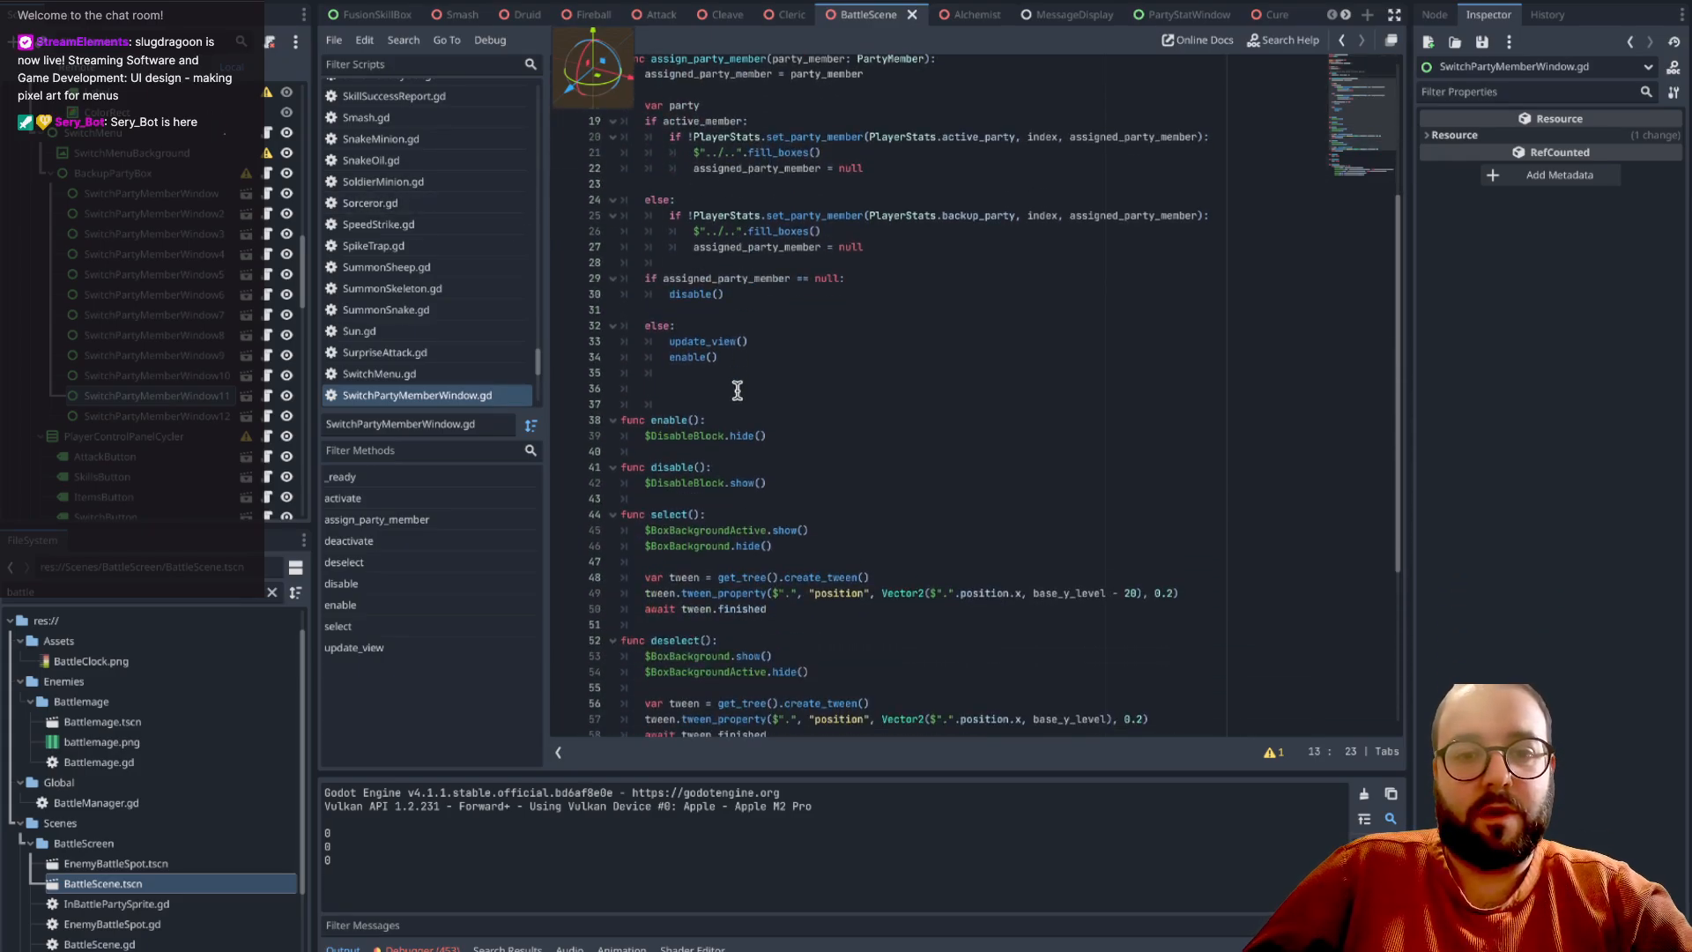
scroll(738, 431, down, 1)
click(739, 500)
key(Return)
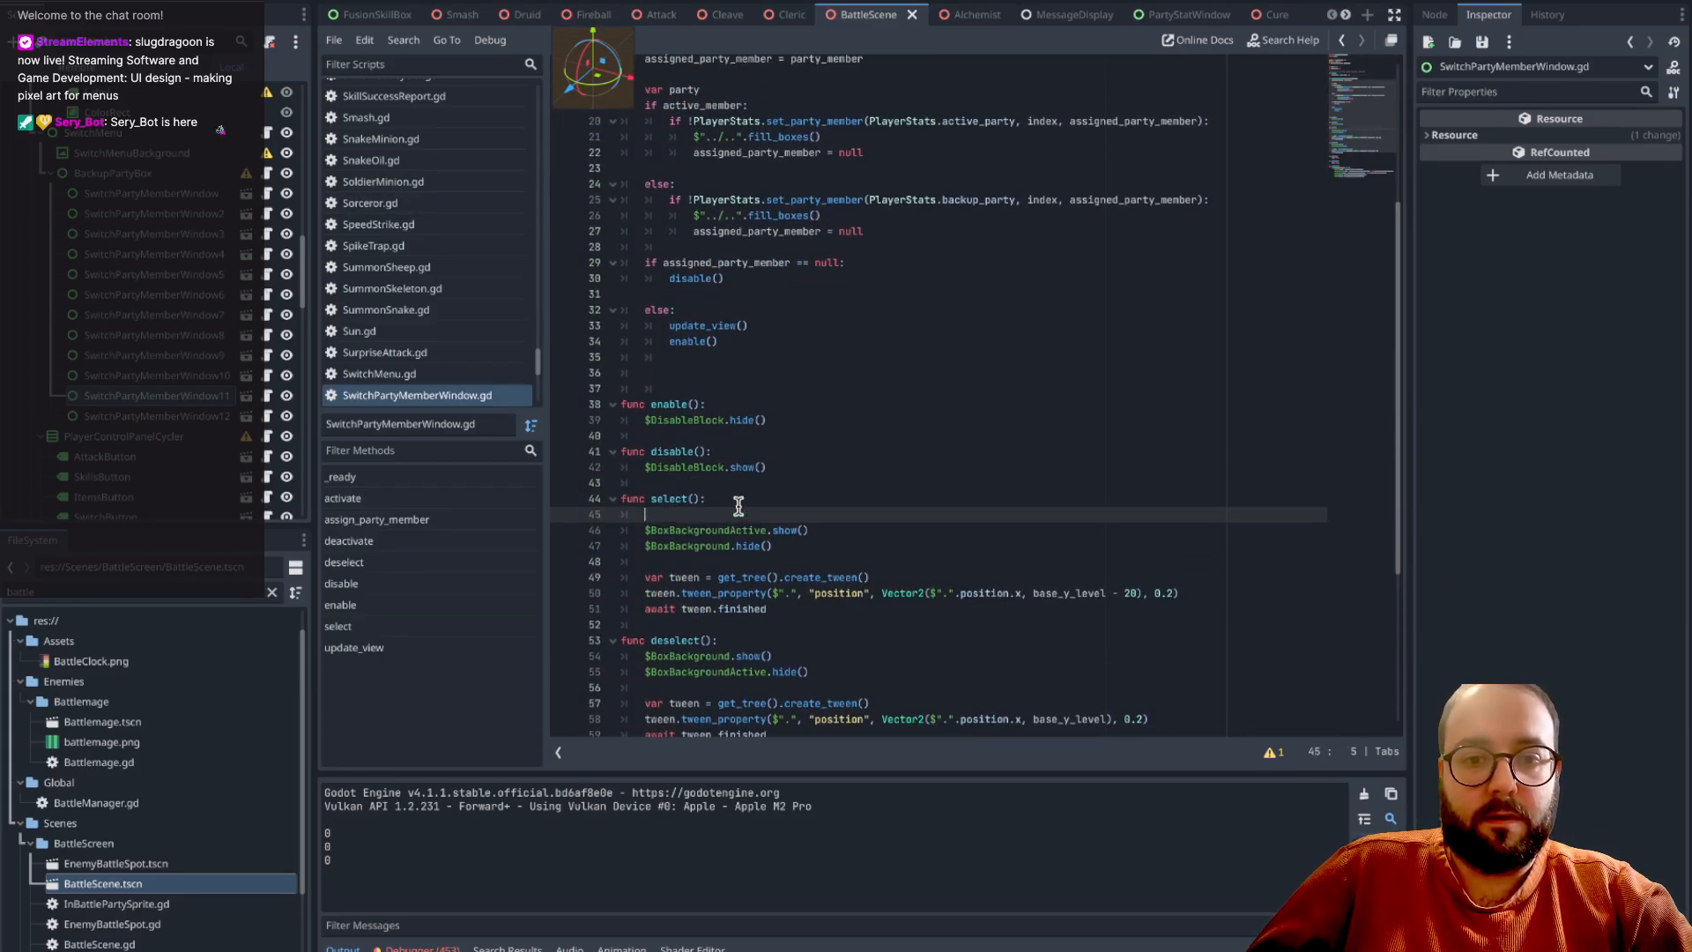
text(print(index)
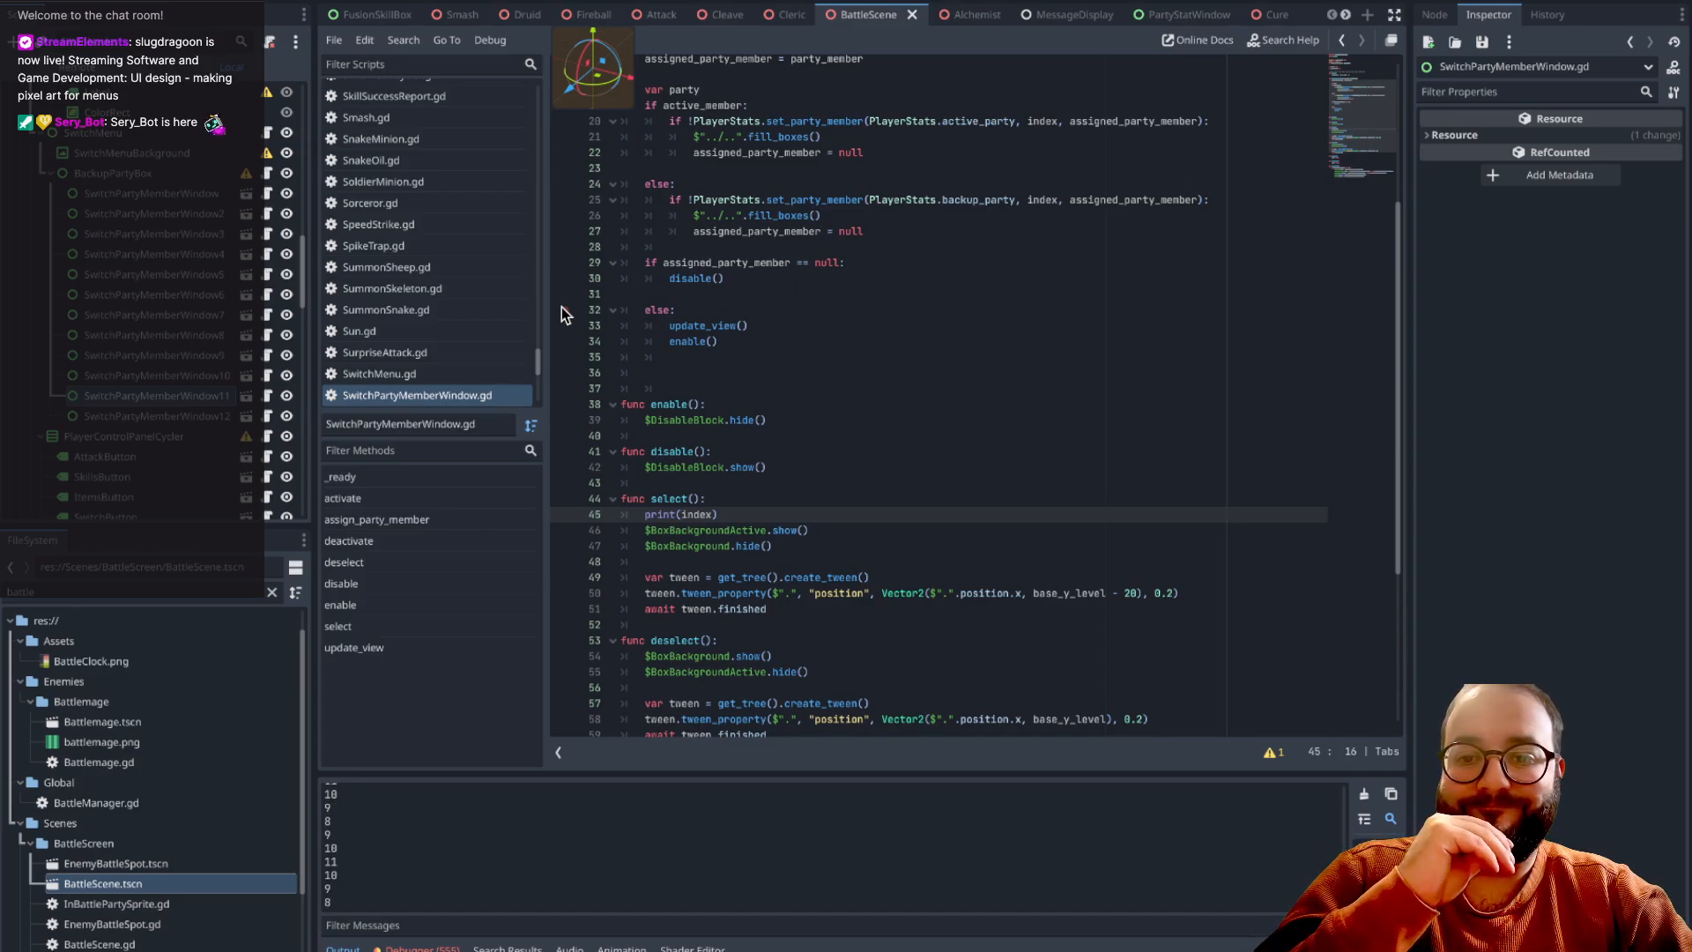
click(564, 309)
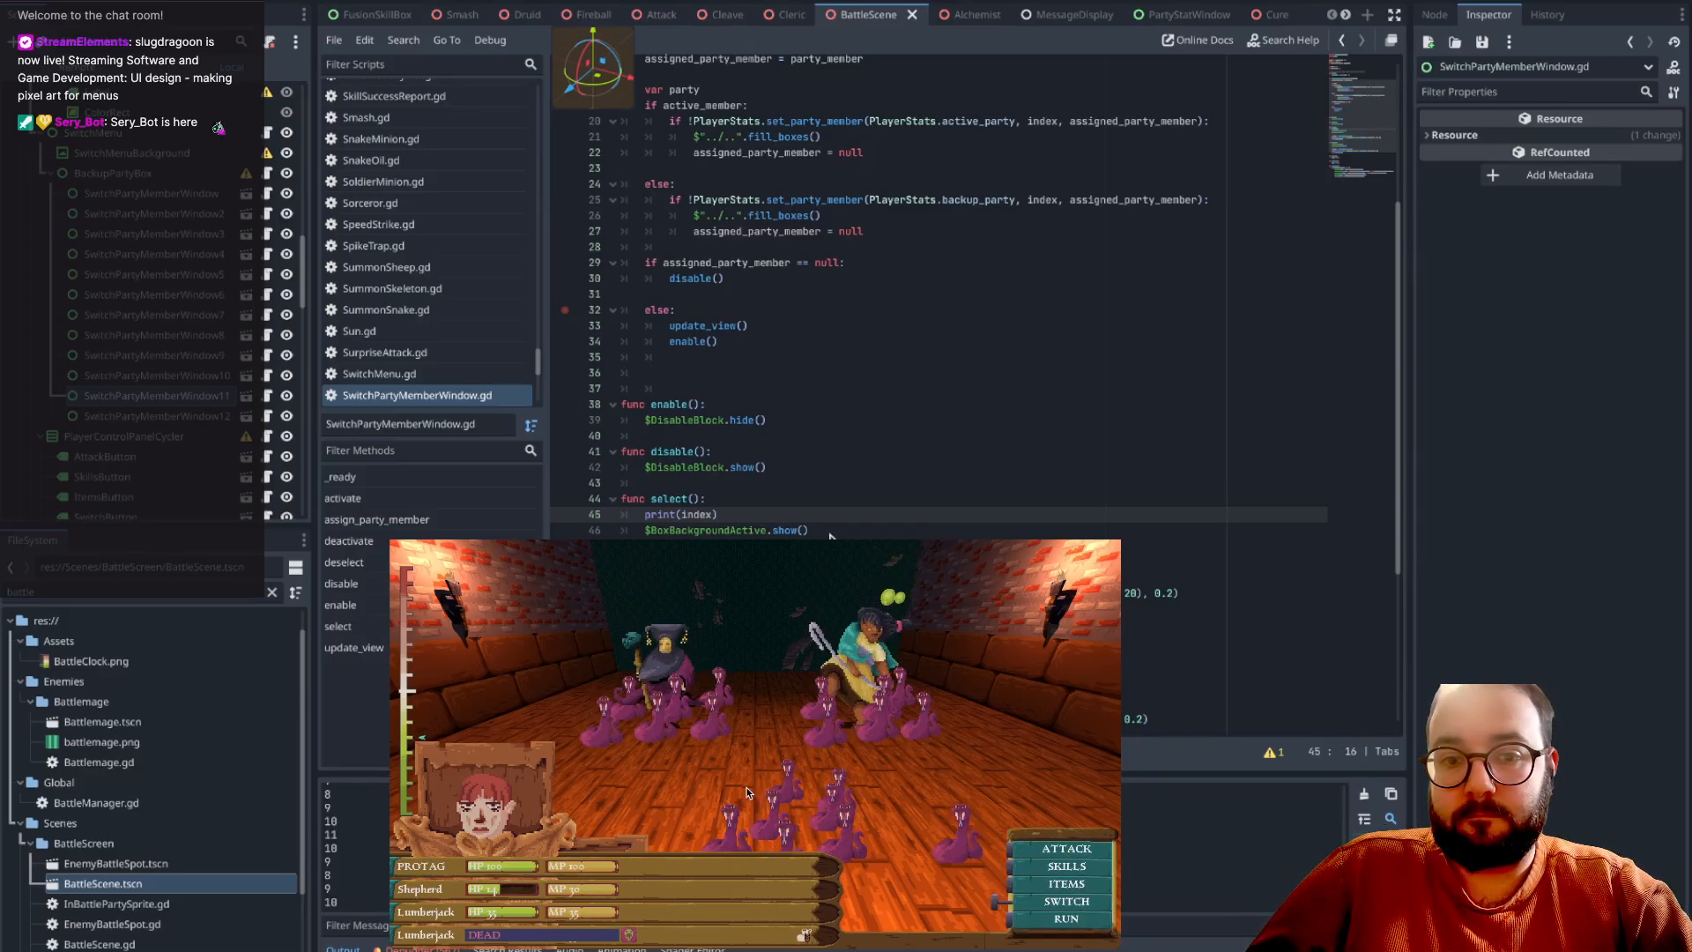
- Open the switch grid in the running battle, and move the selection across the top row and down the last column
key(Return)
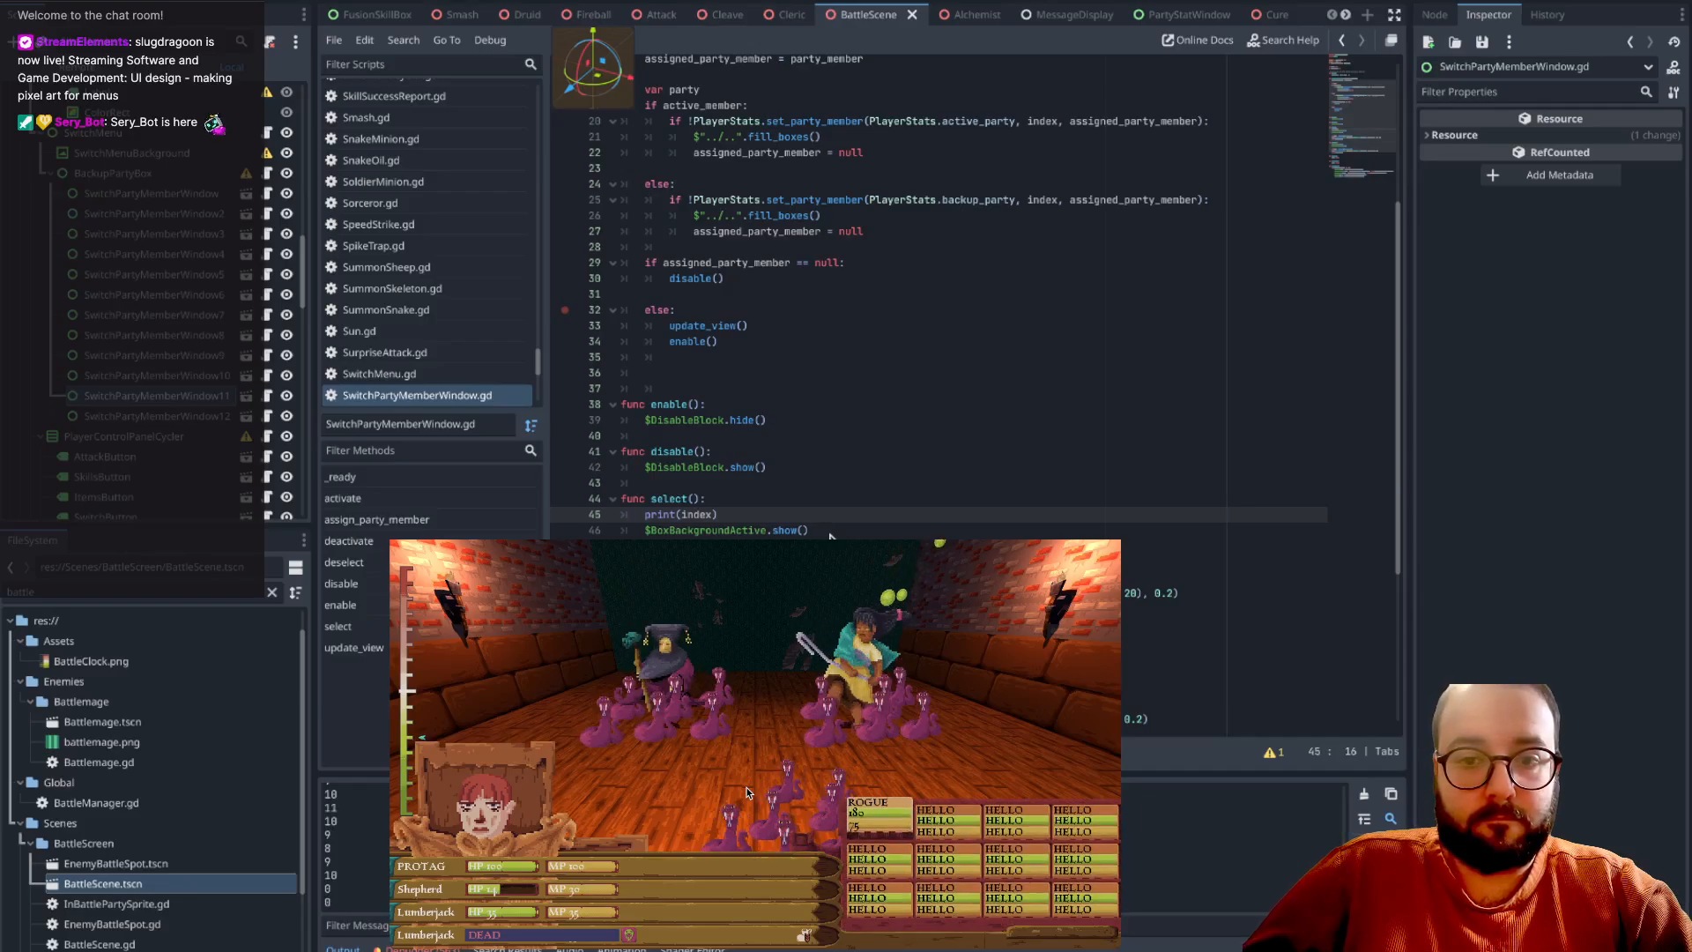
key(Right)
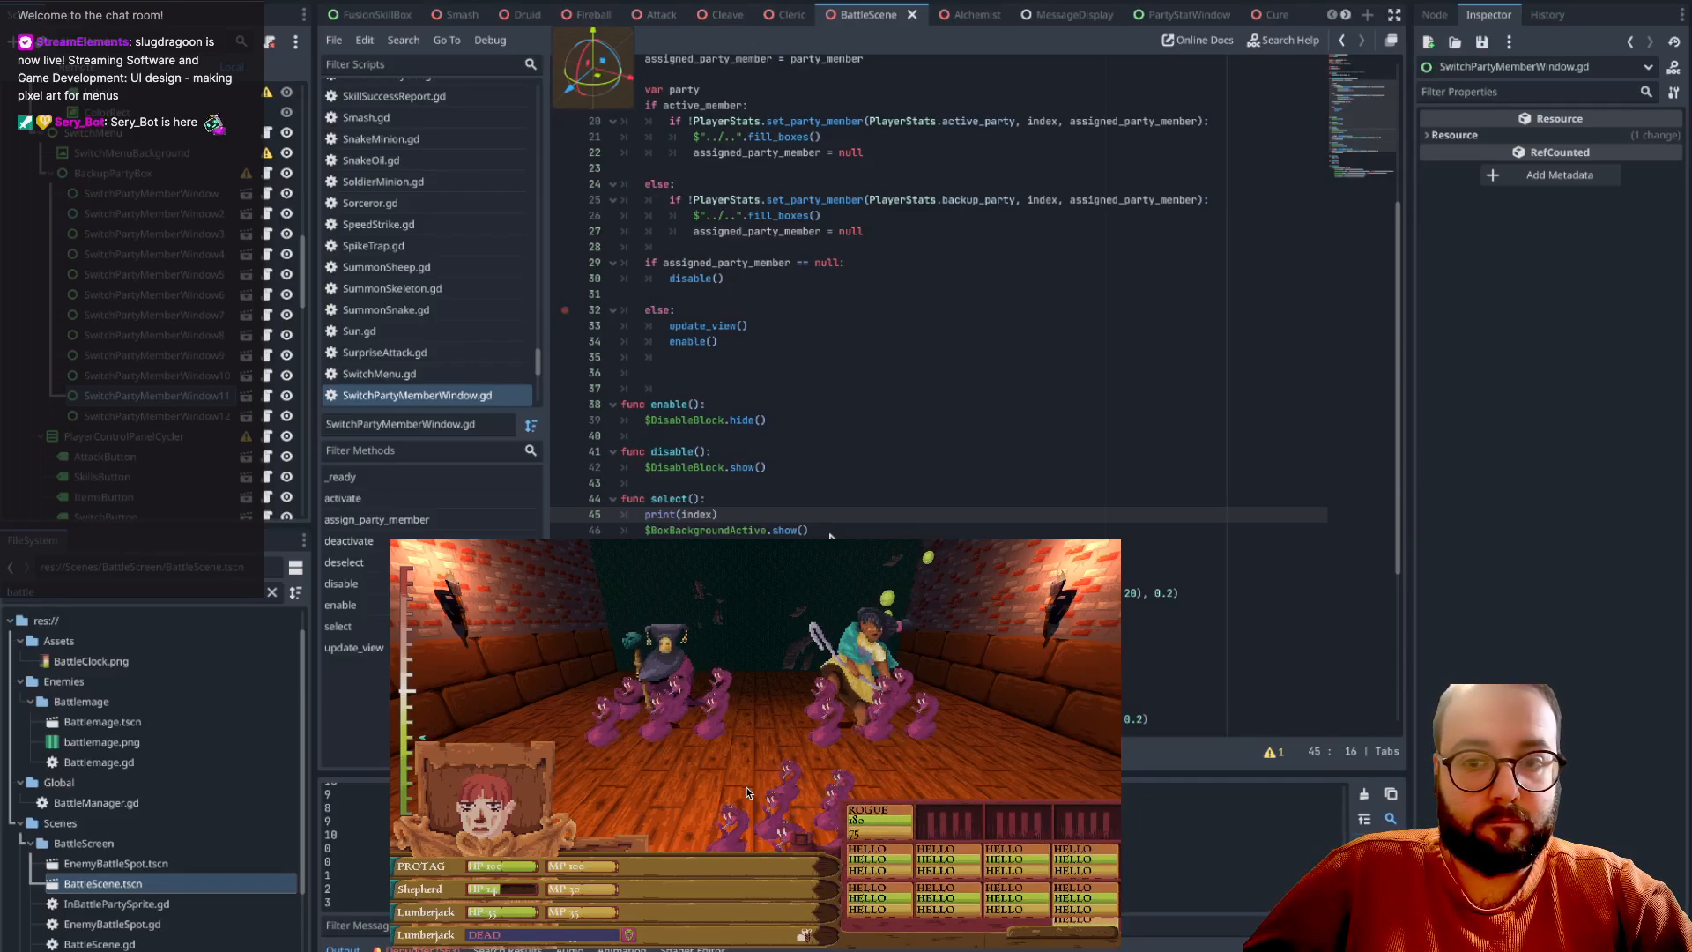
key(Down)
key(Down)
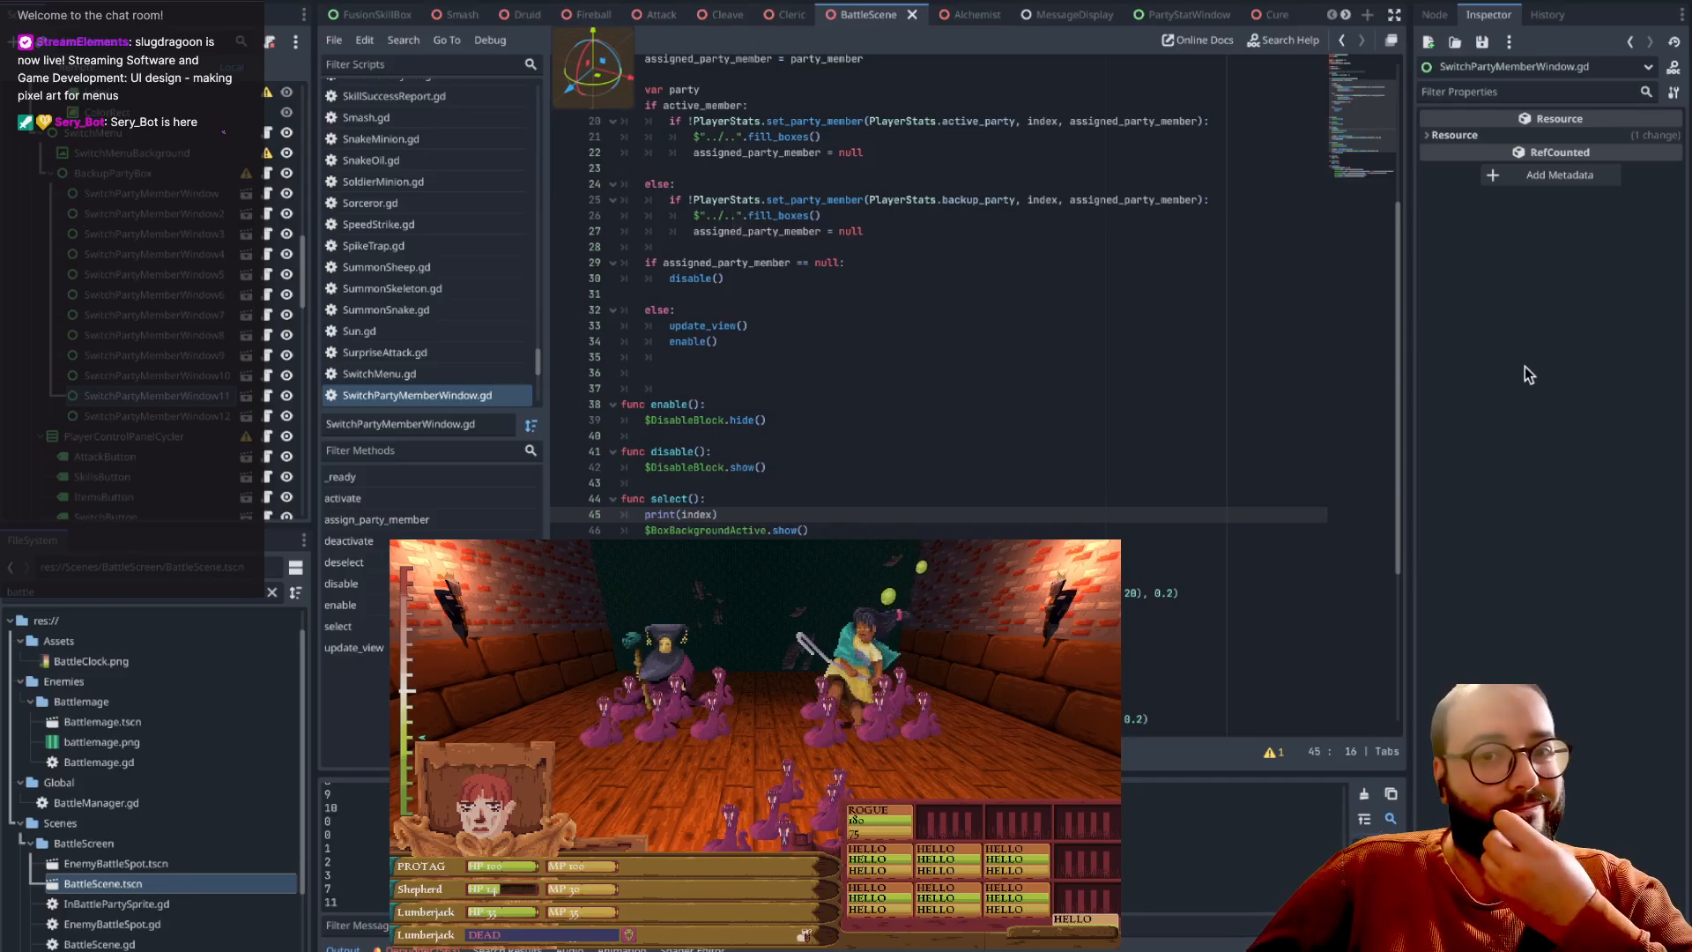
- Add print(base_y_level) below the base_y_level formula in the _ready function
scroll(1040, 388, up, 6)
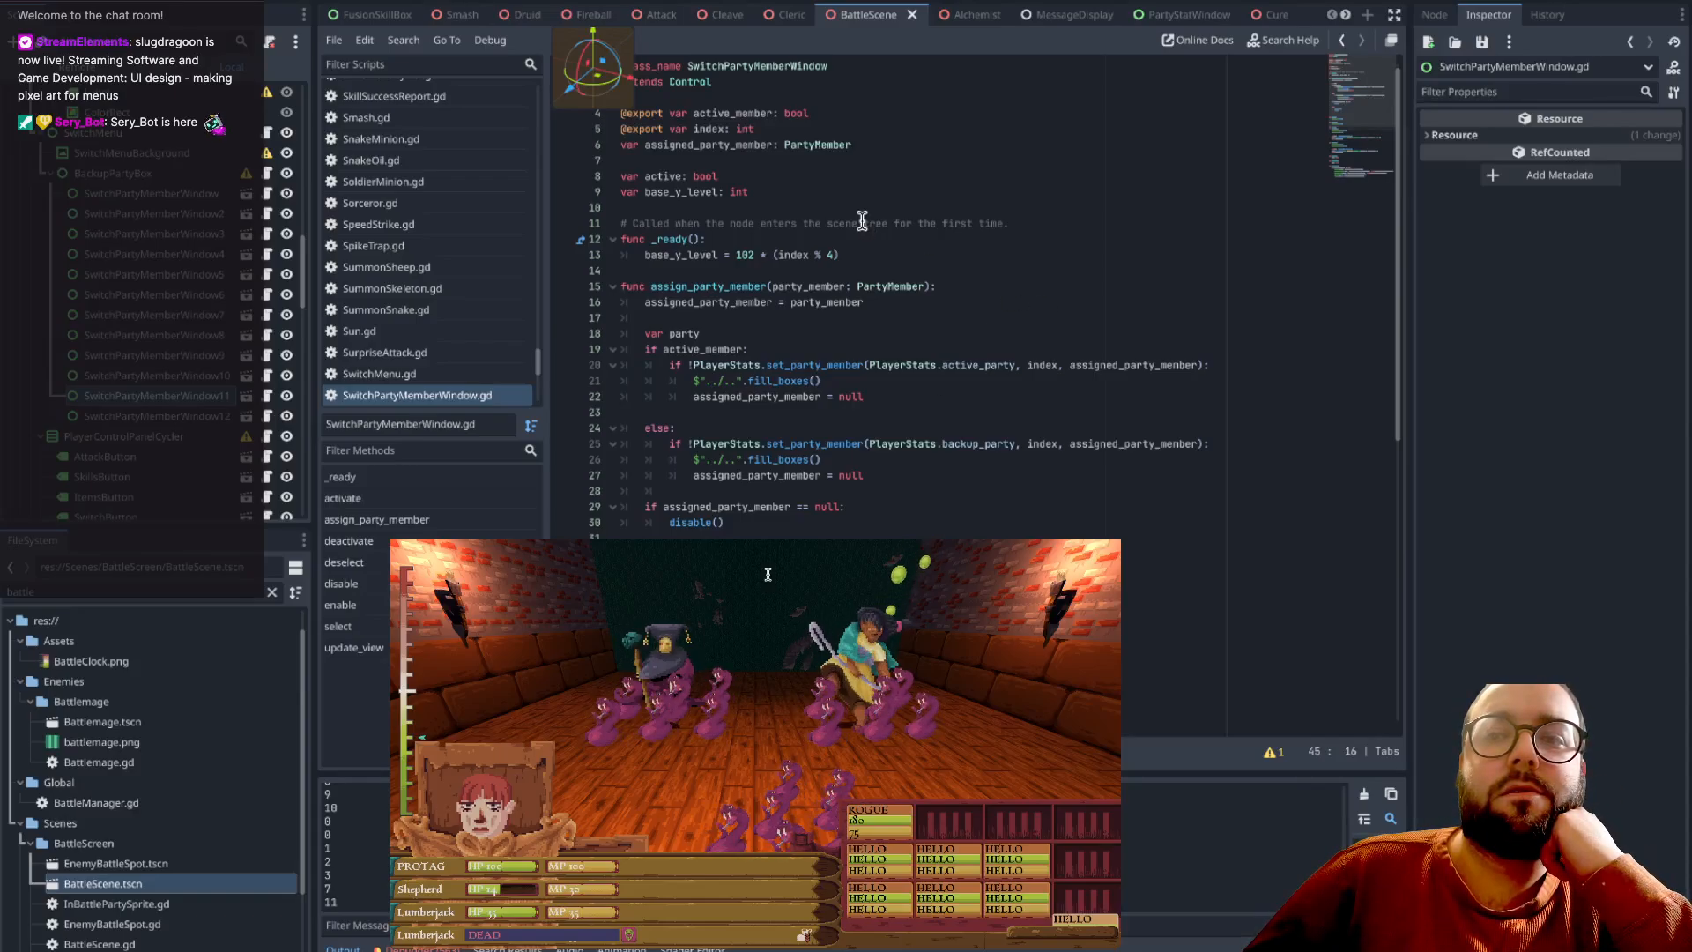
click(878, 254)
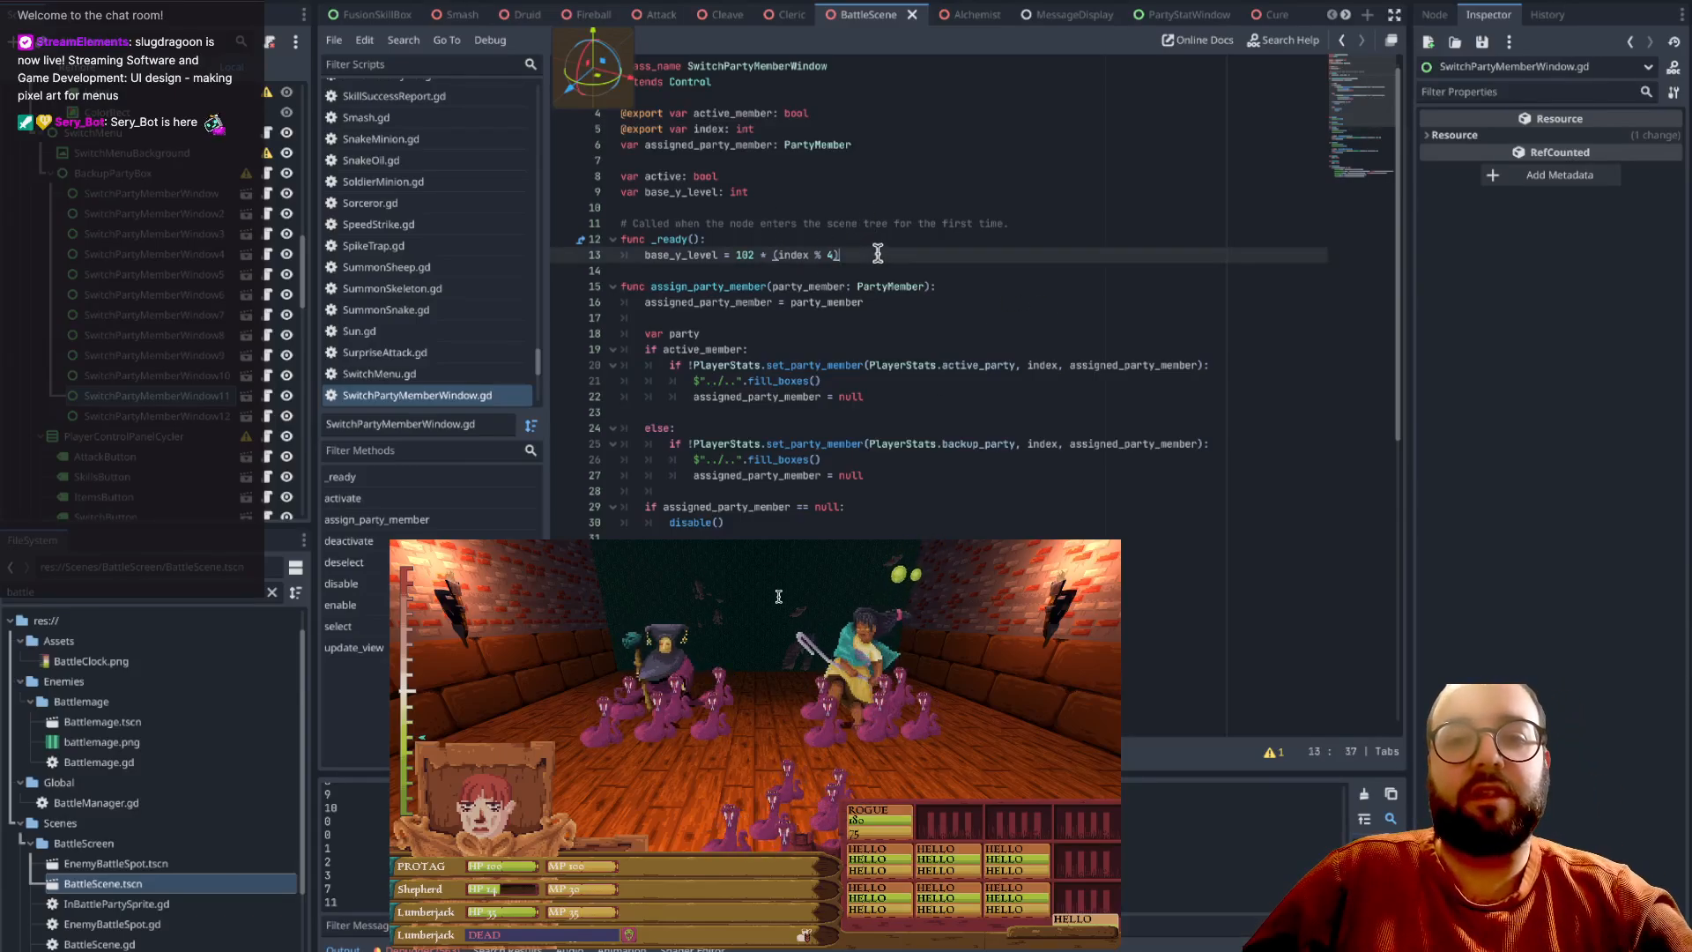
key(Return)
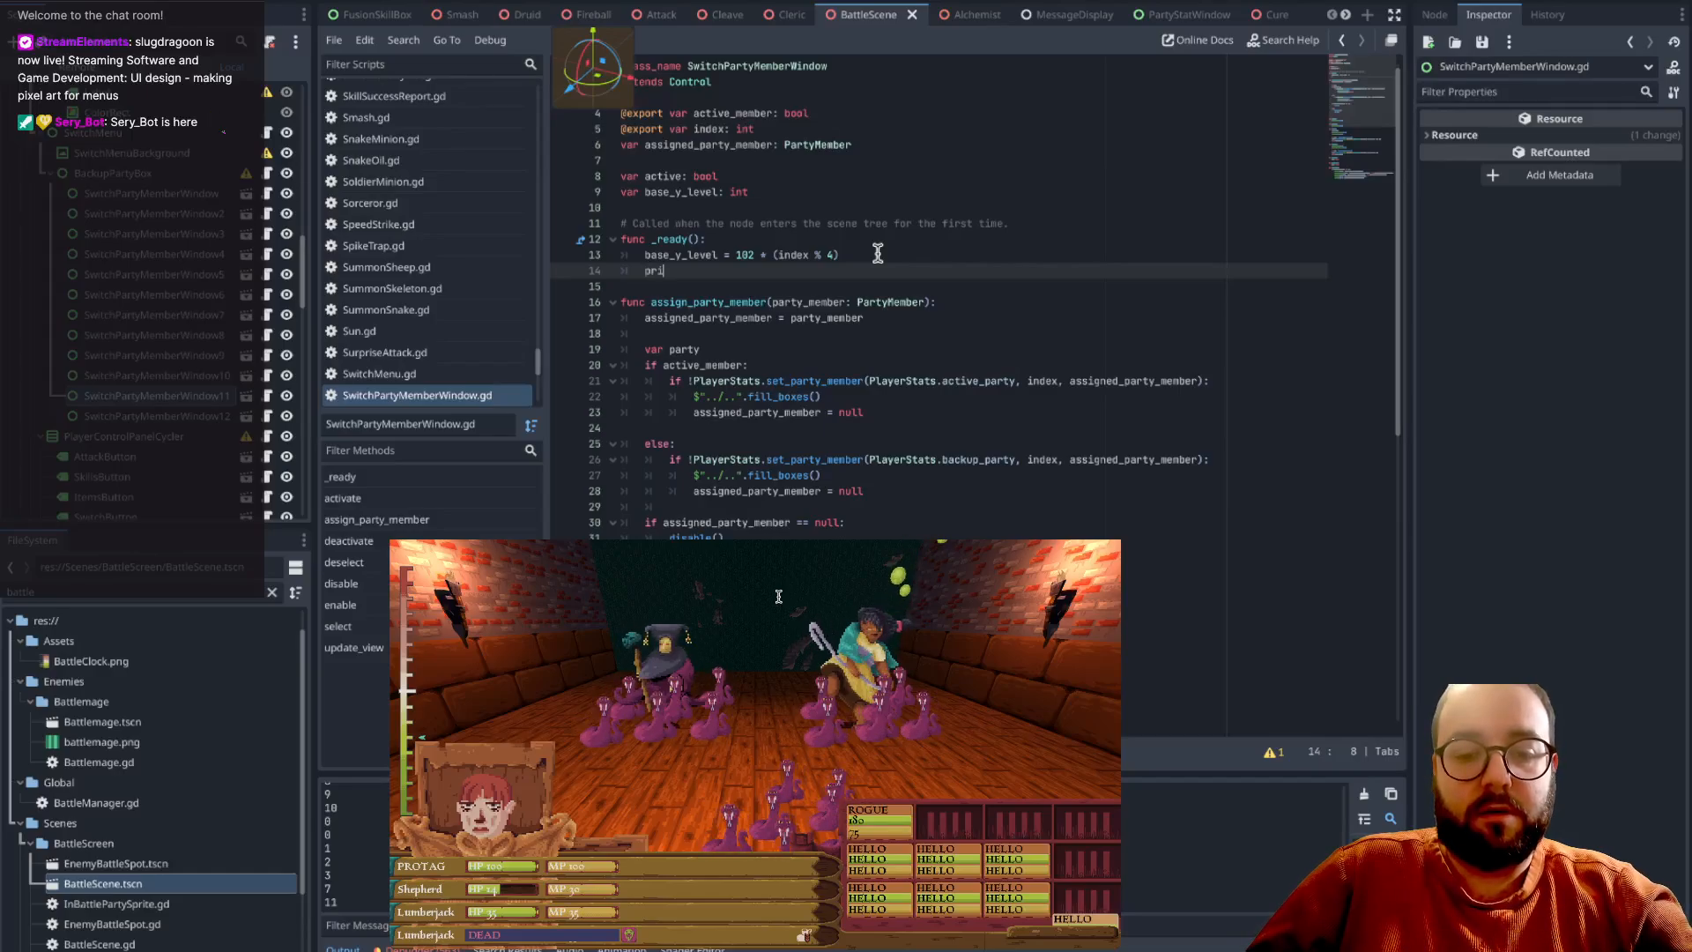
text(print base_y_level)
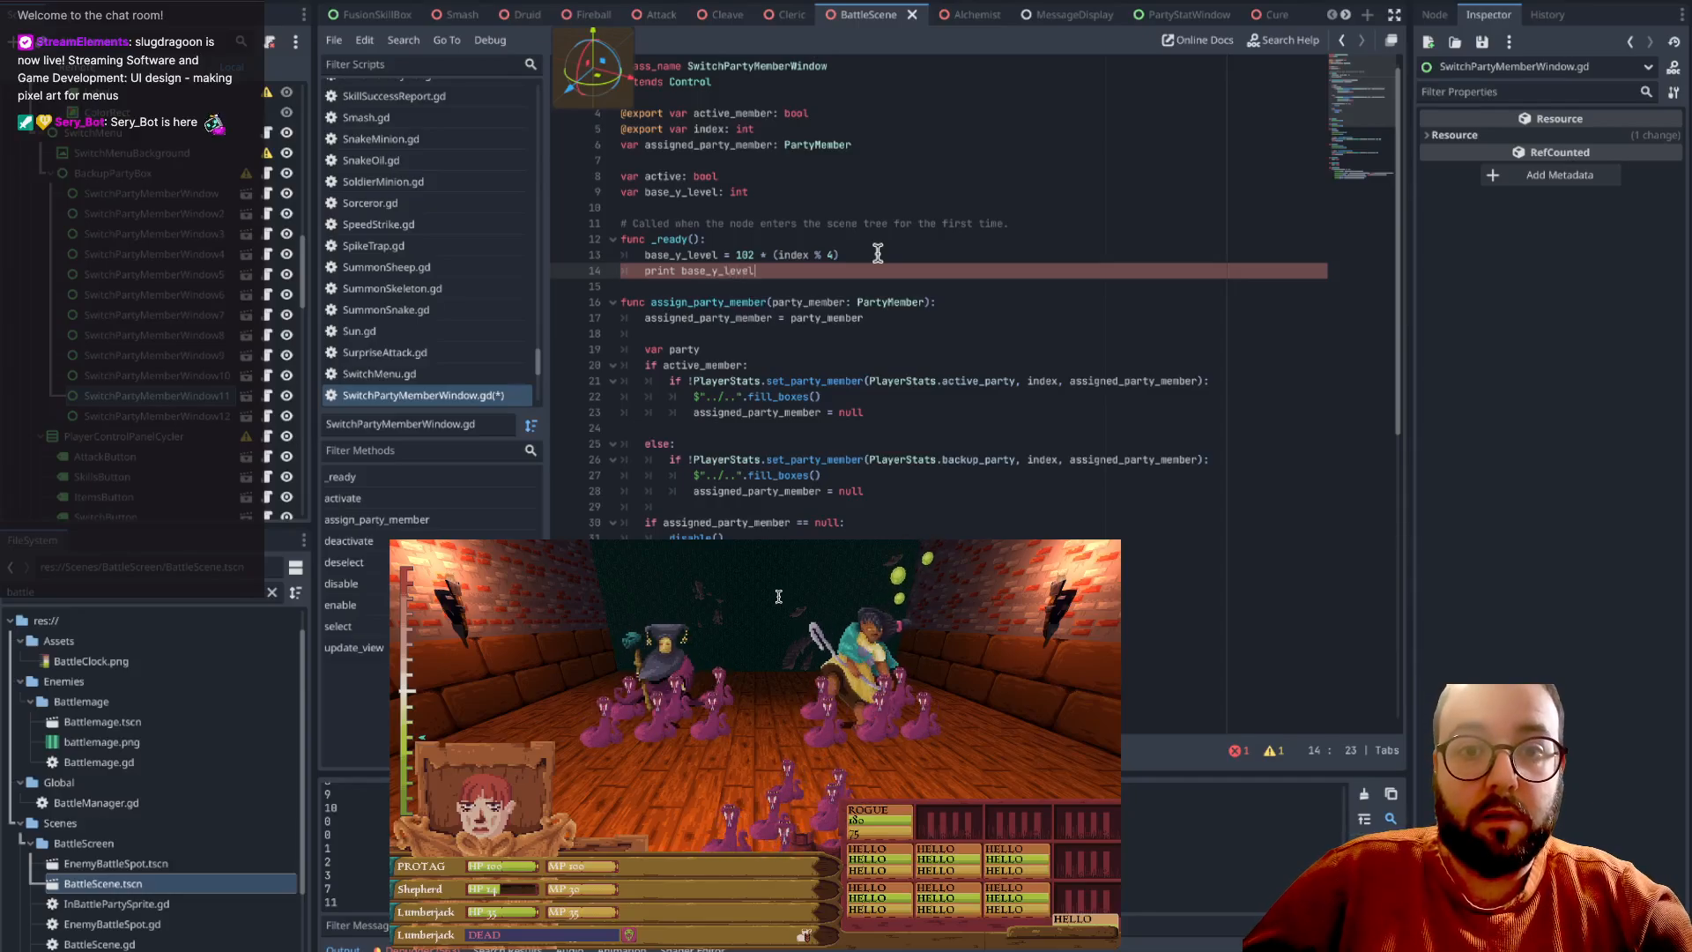
click(685, 272)
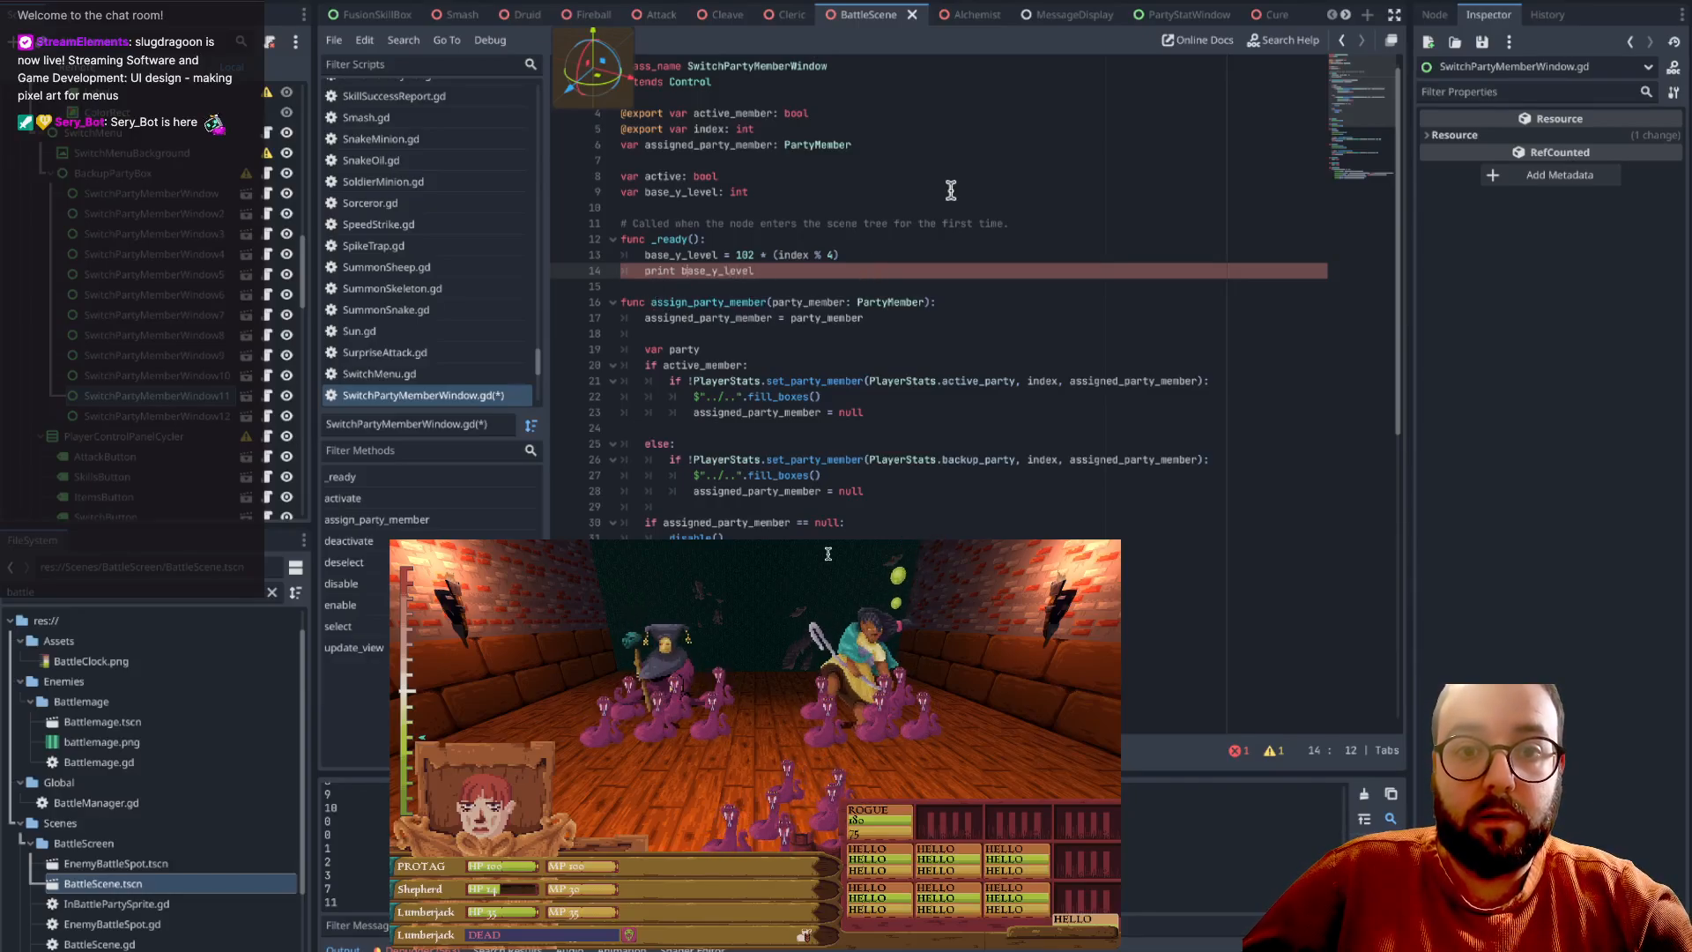
key(BackSpace)
text(()
click(768, 274)
text())
- Extend the print call in _ready so it outputs index, the separator ": ", and base_y_level
click(684, 272)
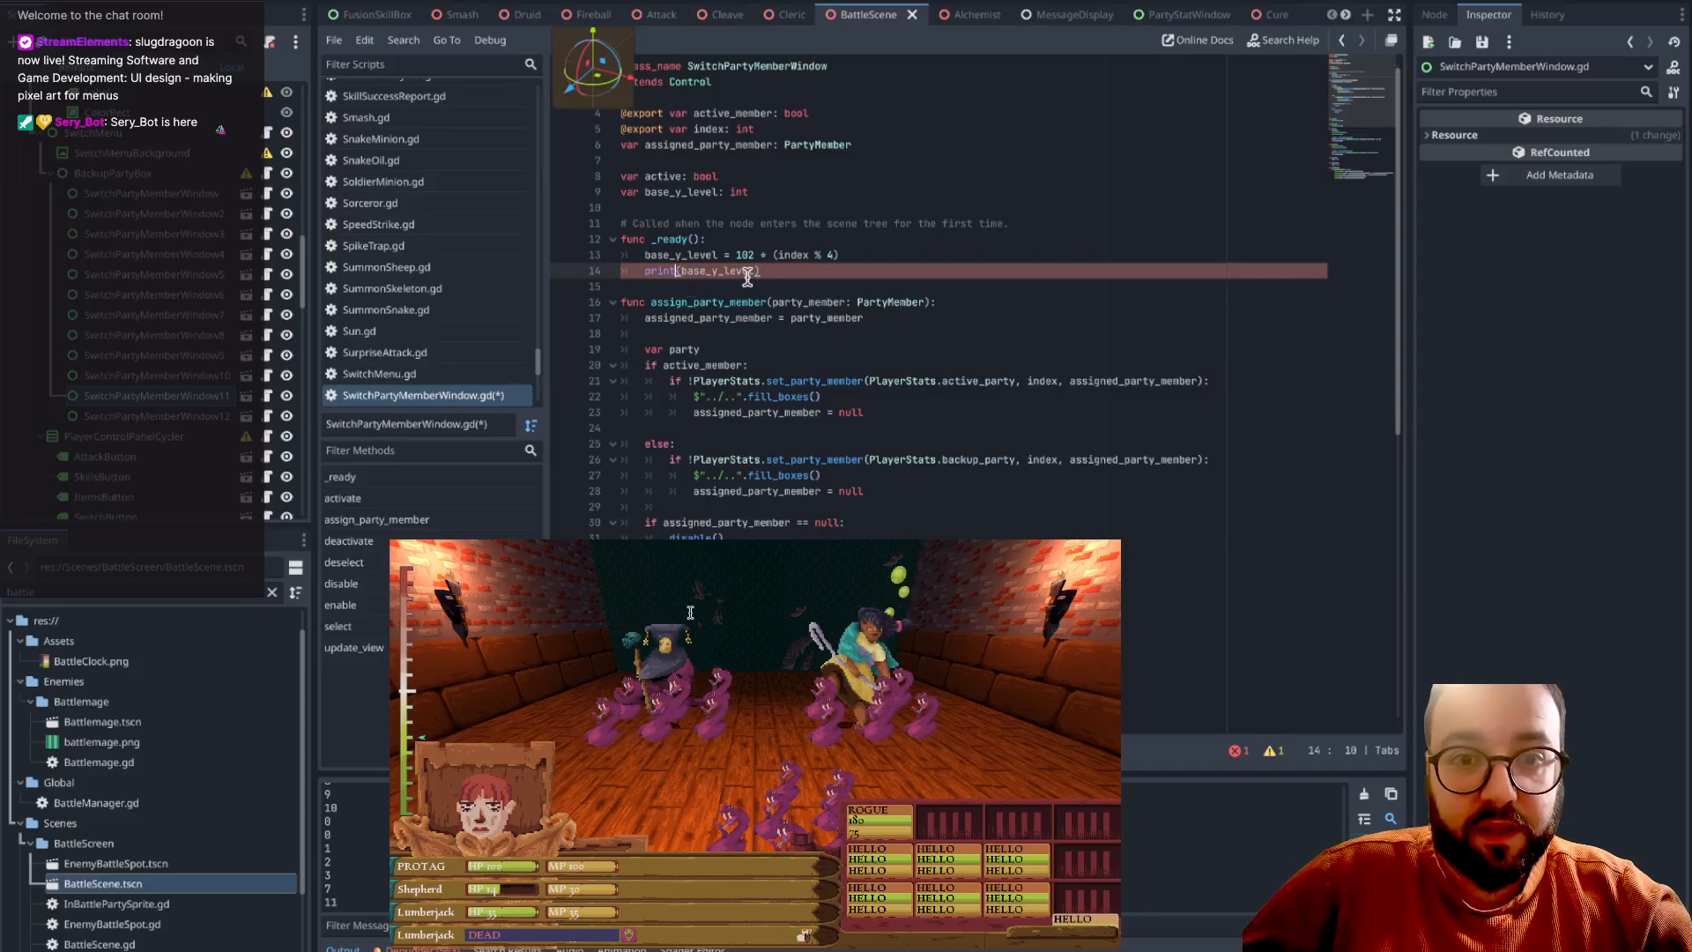
text(index)
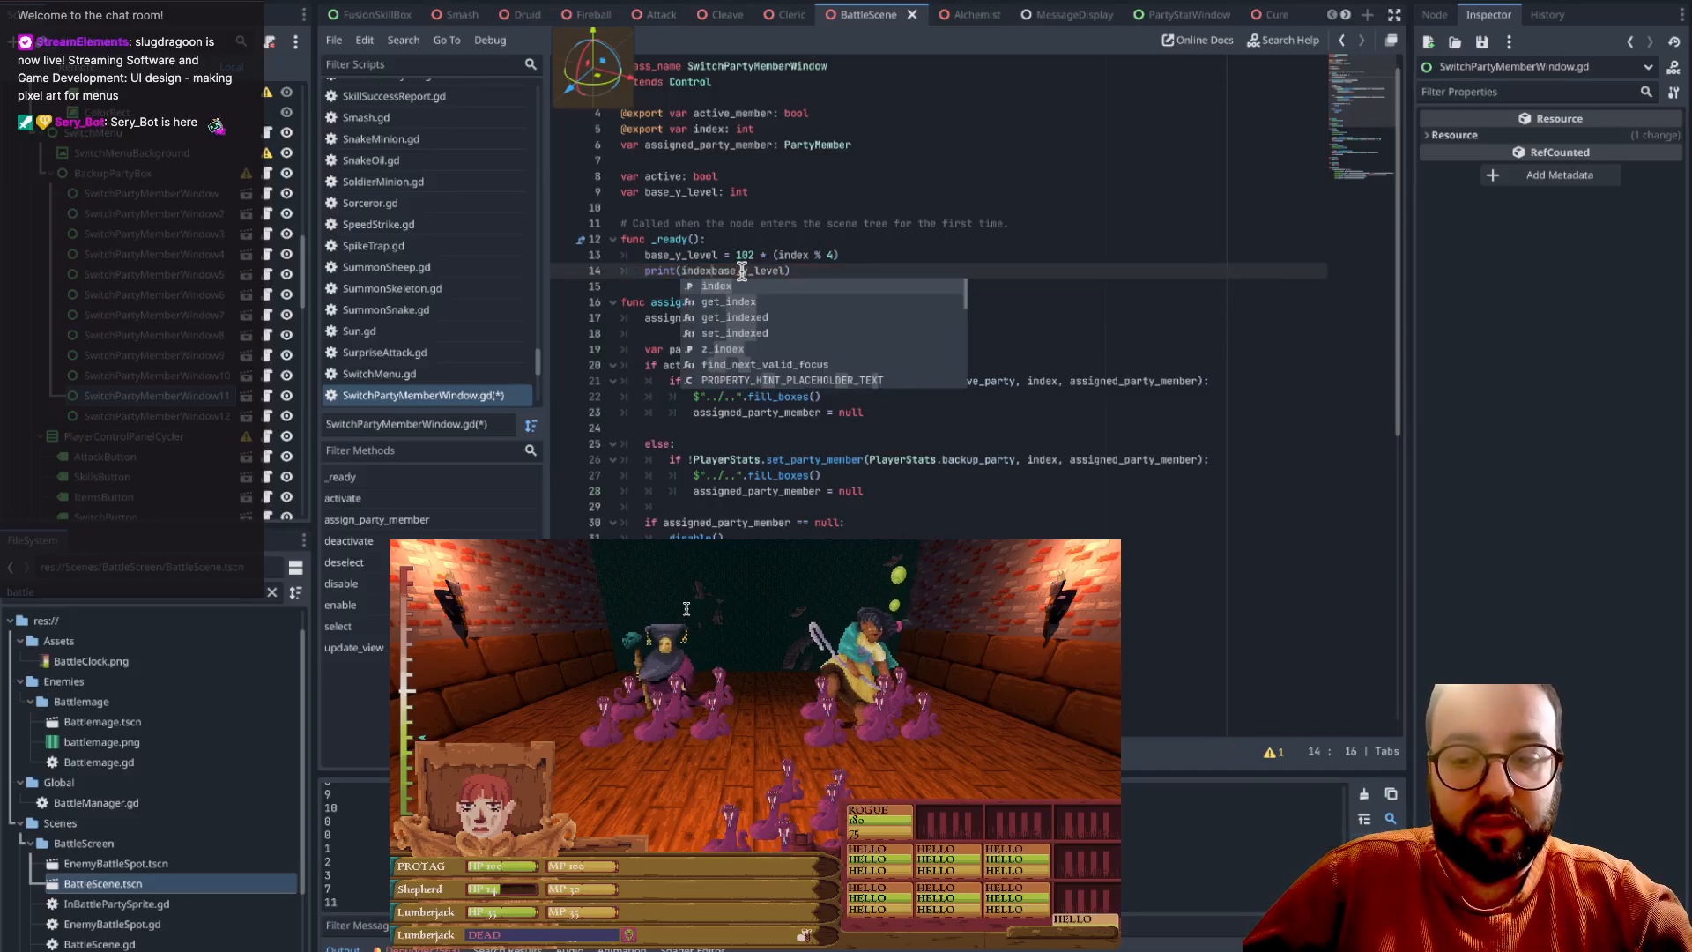
text( +)
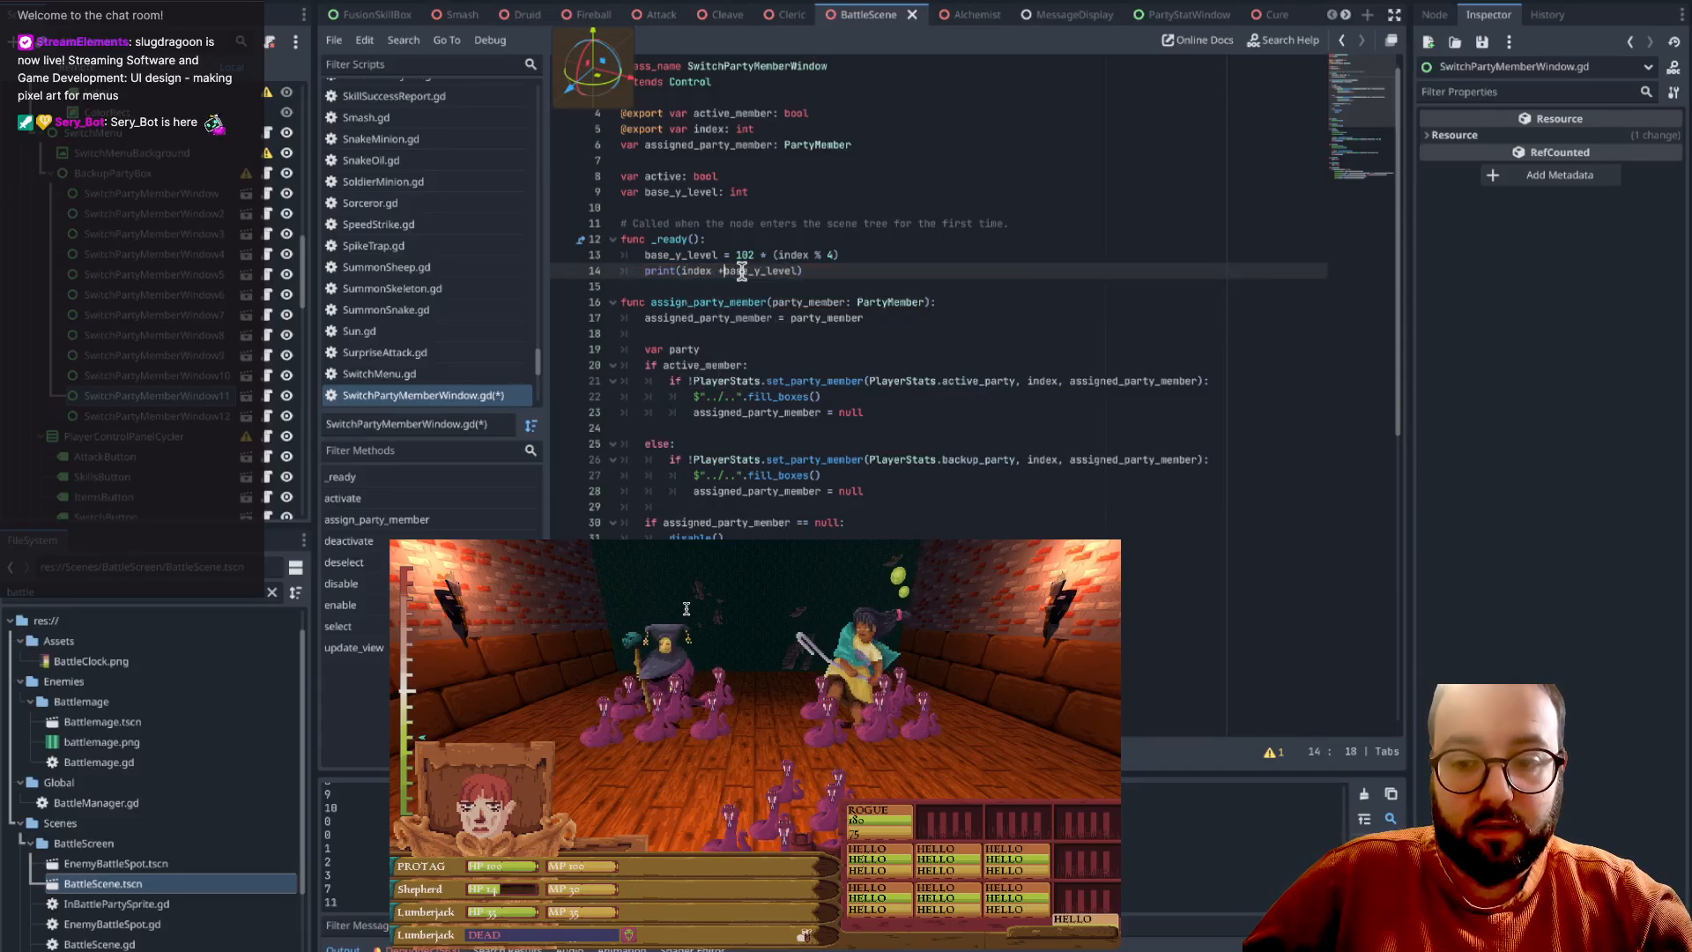
text( " )
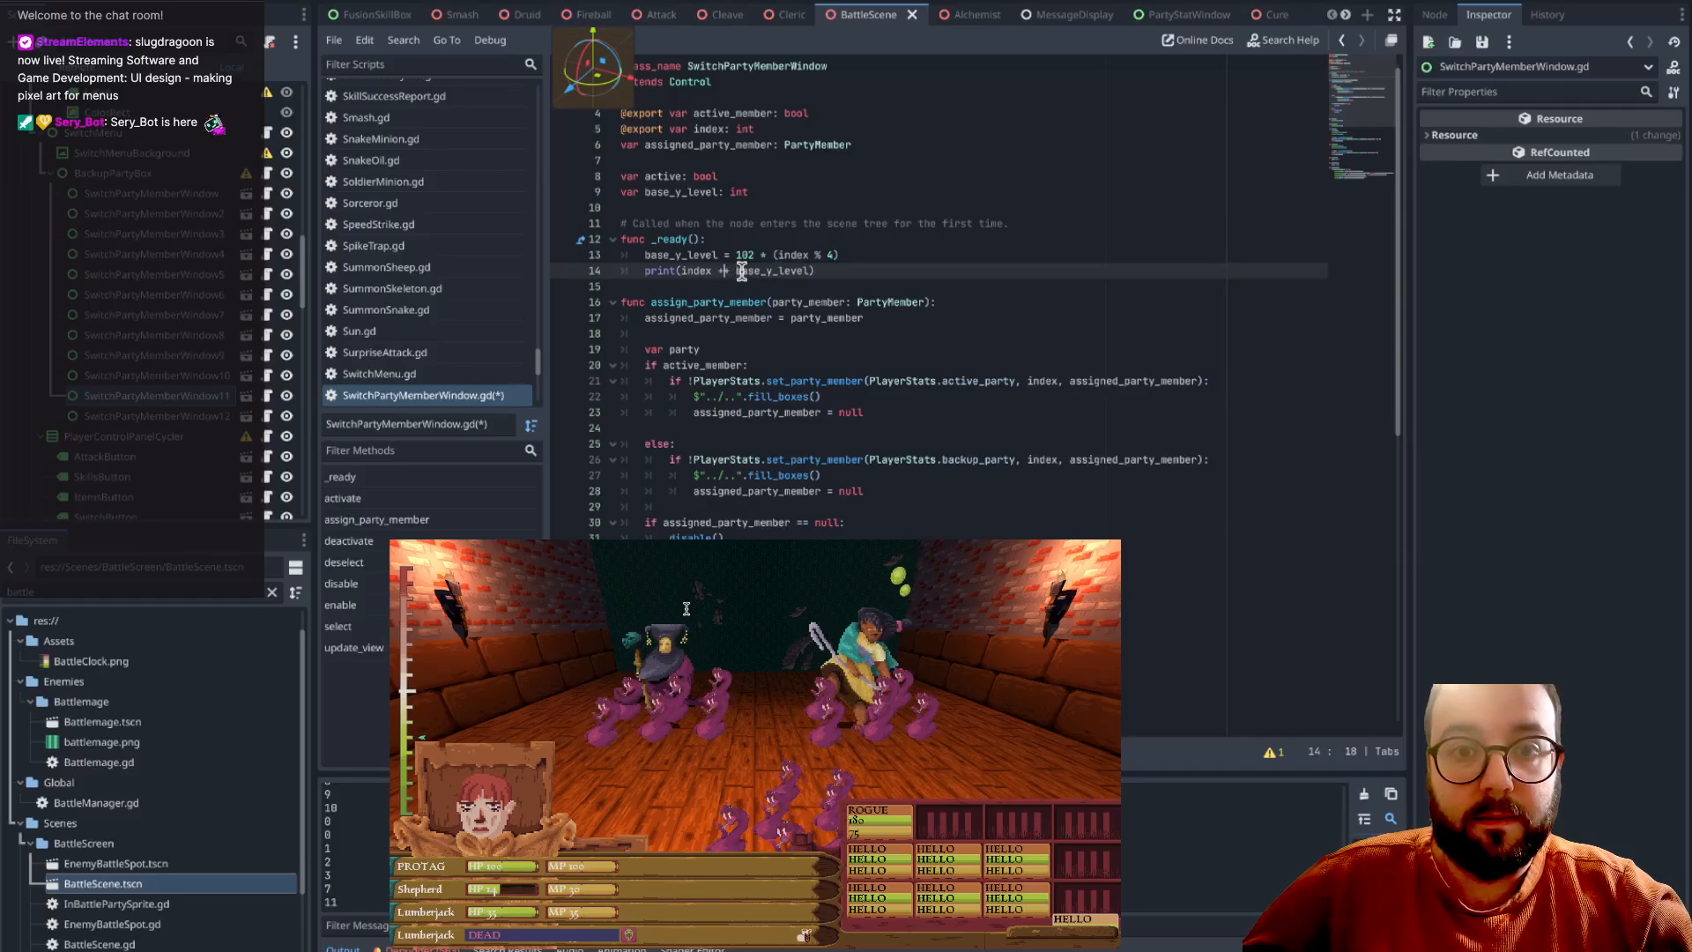
text(: "+)
- Wrap index in str() inside the print call in _ready
key(ctrl+Left)
key(ctrl+Left)
key(ctrl+Left)
key(ctrl+Left)
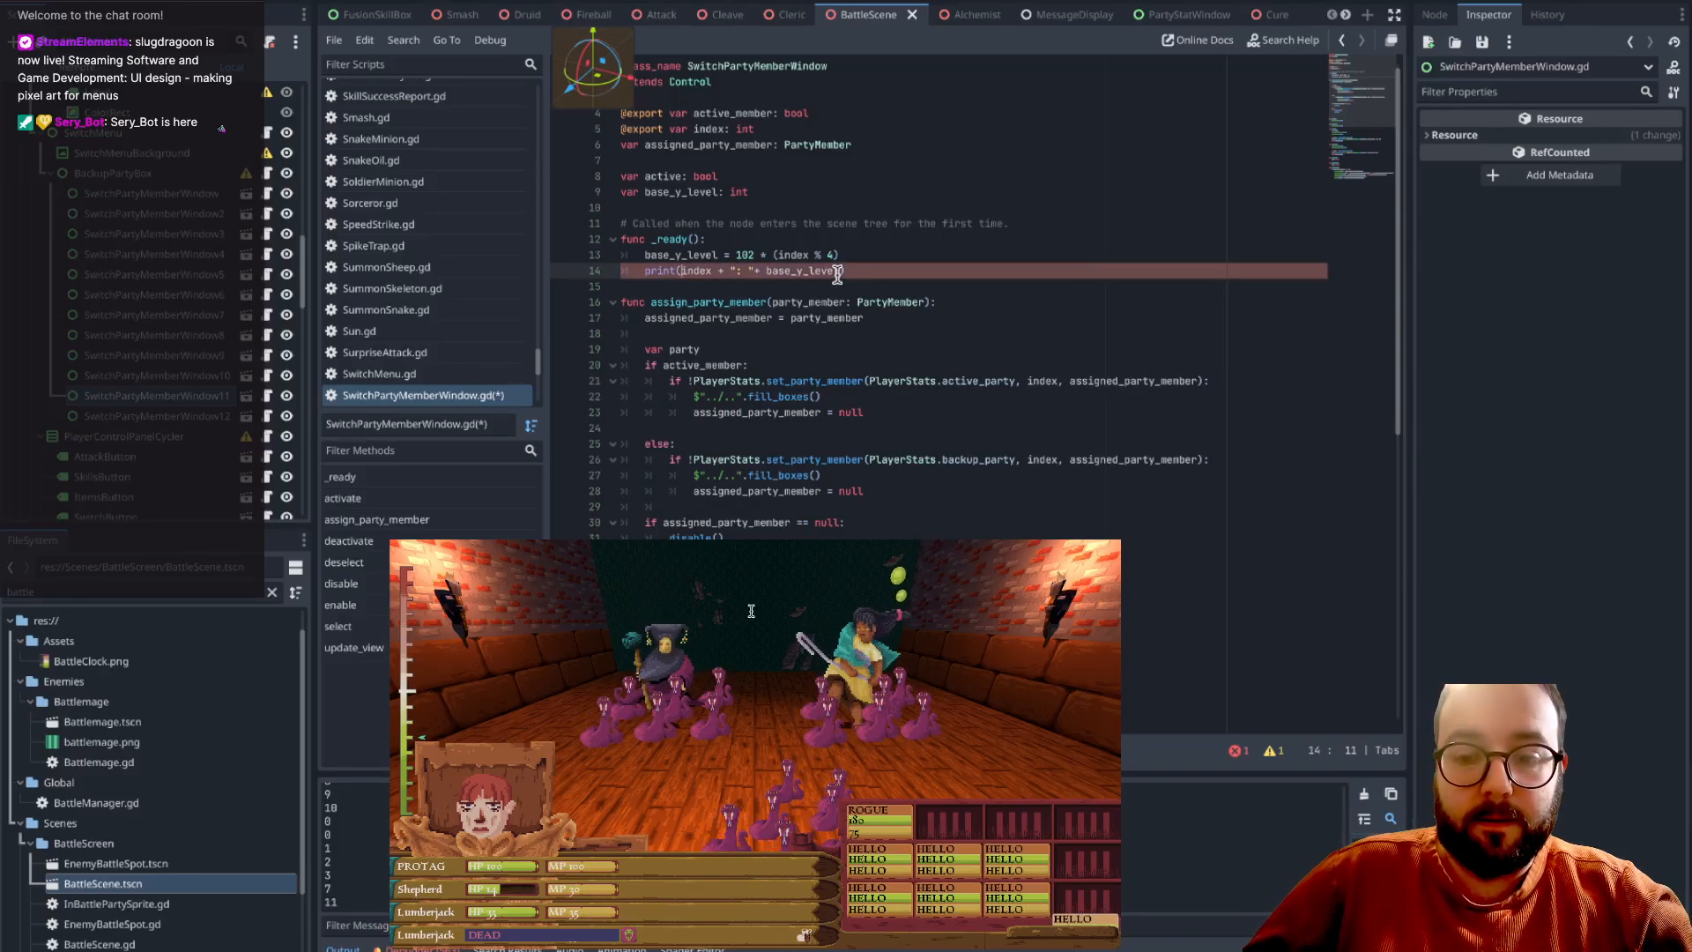
text(str()
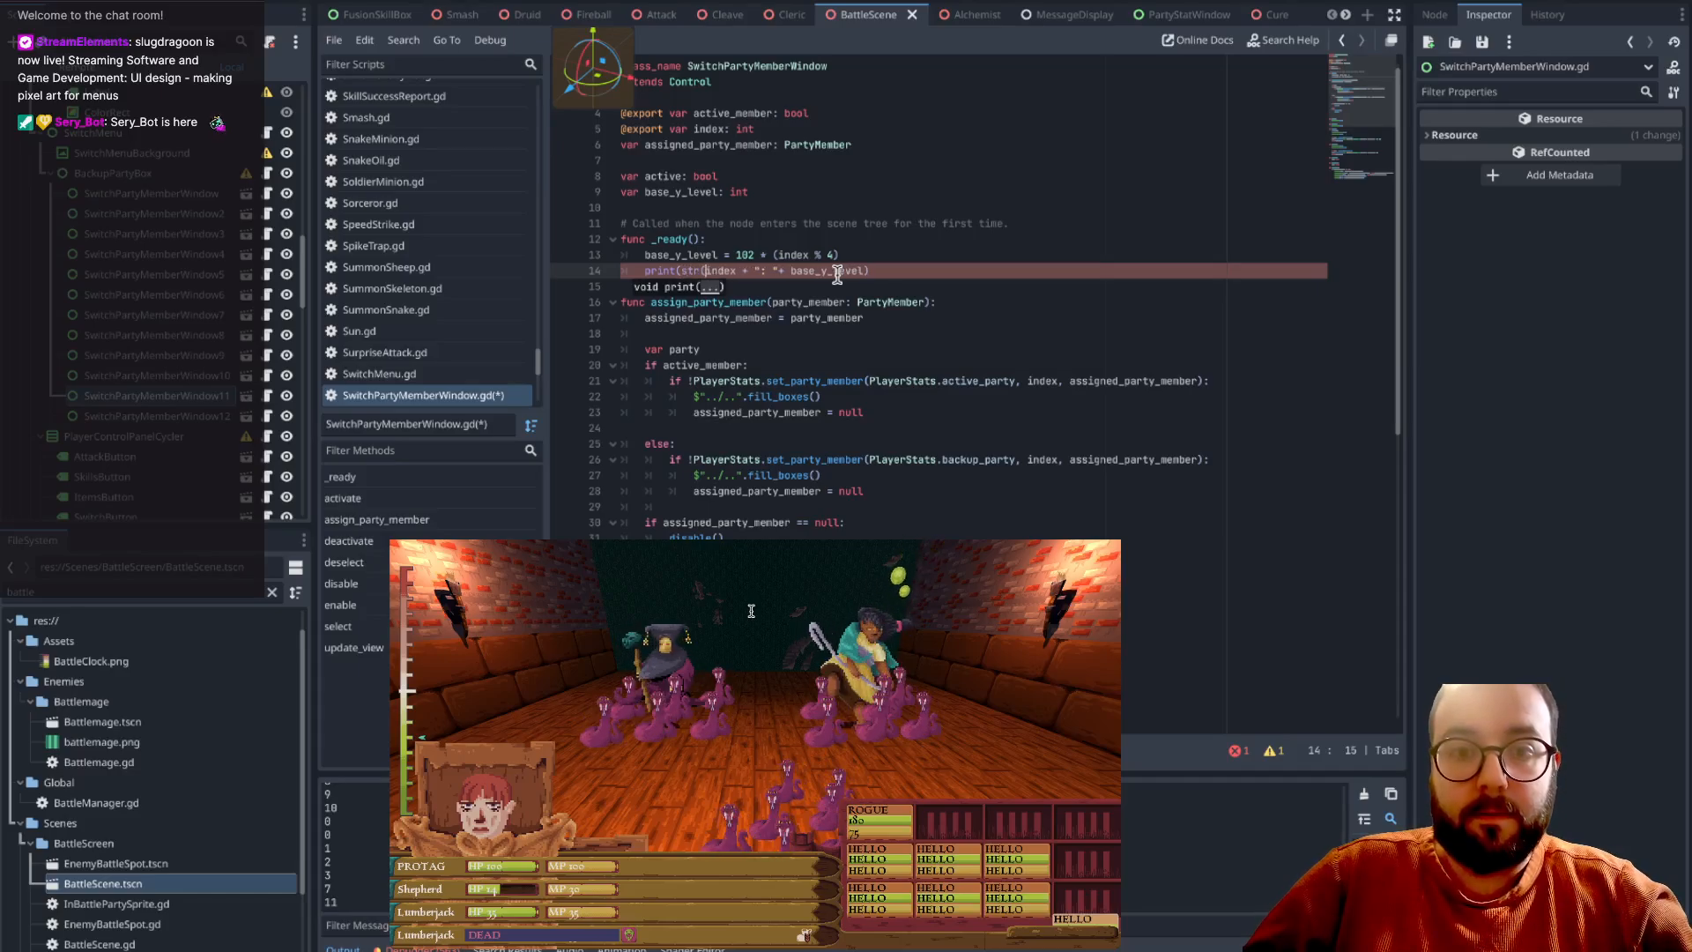
key(ctrl+Right)
text())
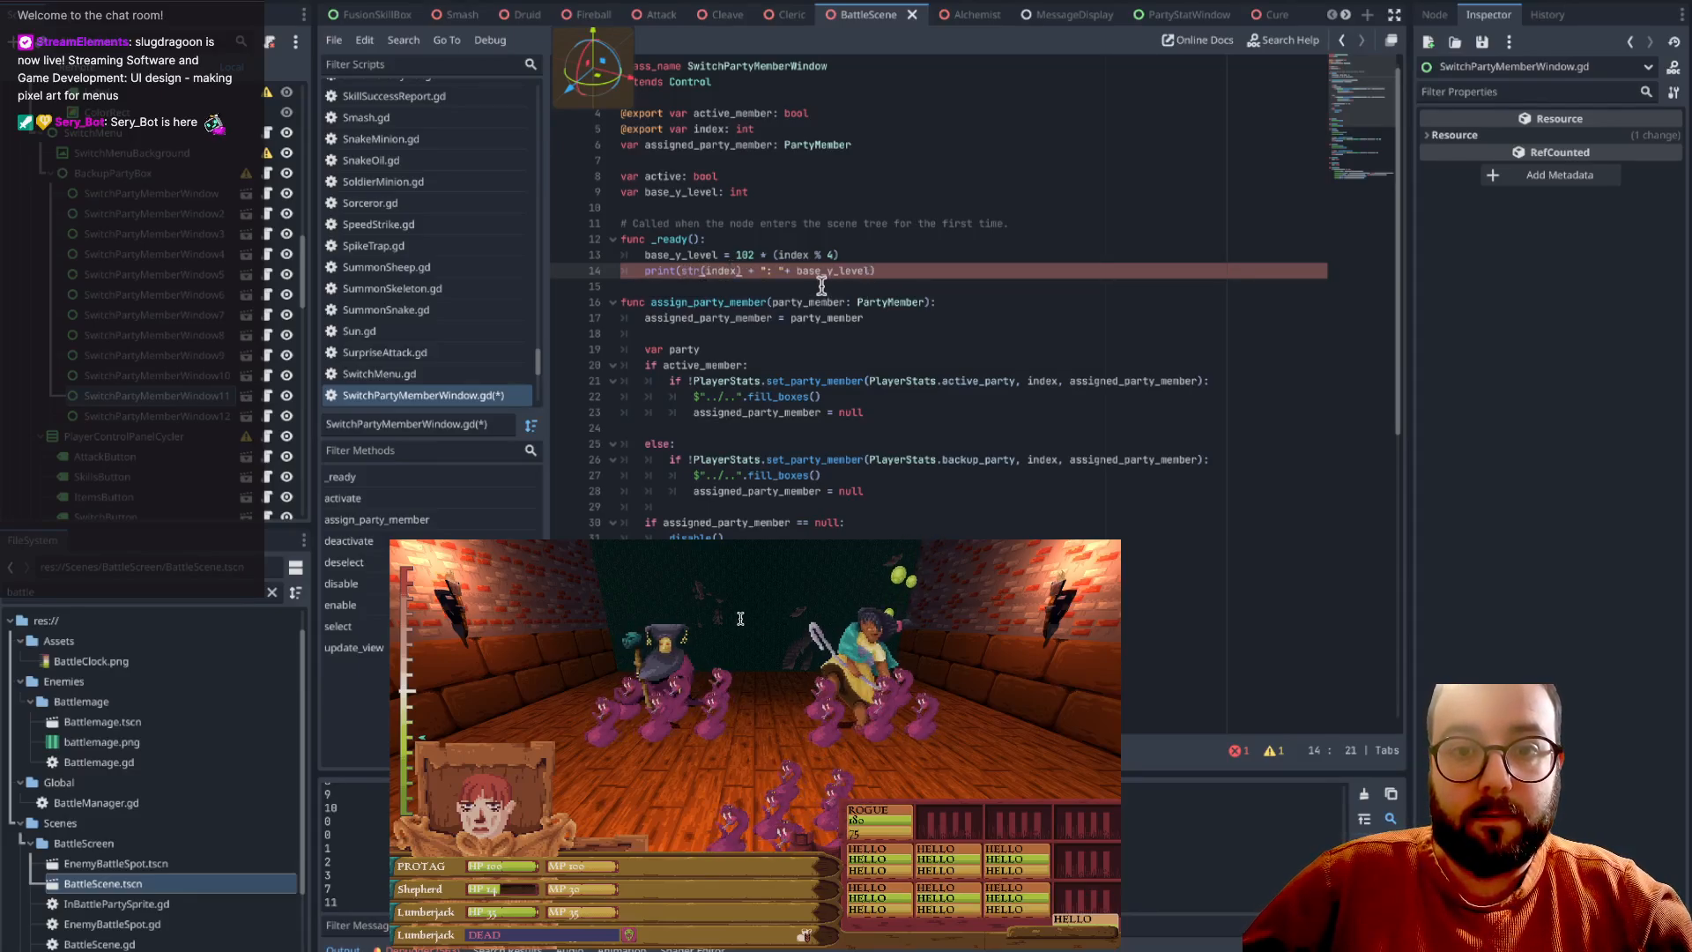
- Wrap base_y_level in str() in the same print call, add the missing closing parenthesis, and save the script
click(798, 271)
text(str()
key(ctrl+Right)
text())
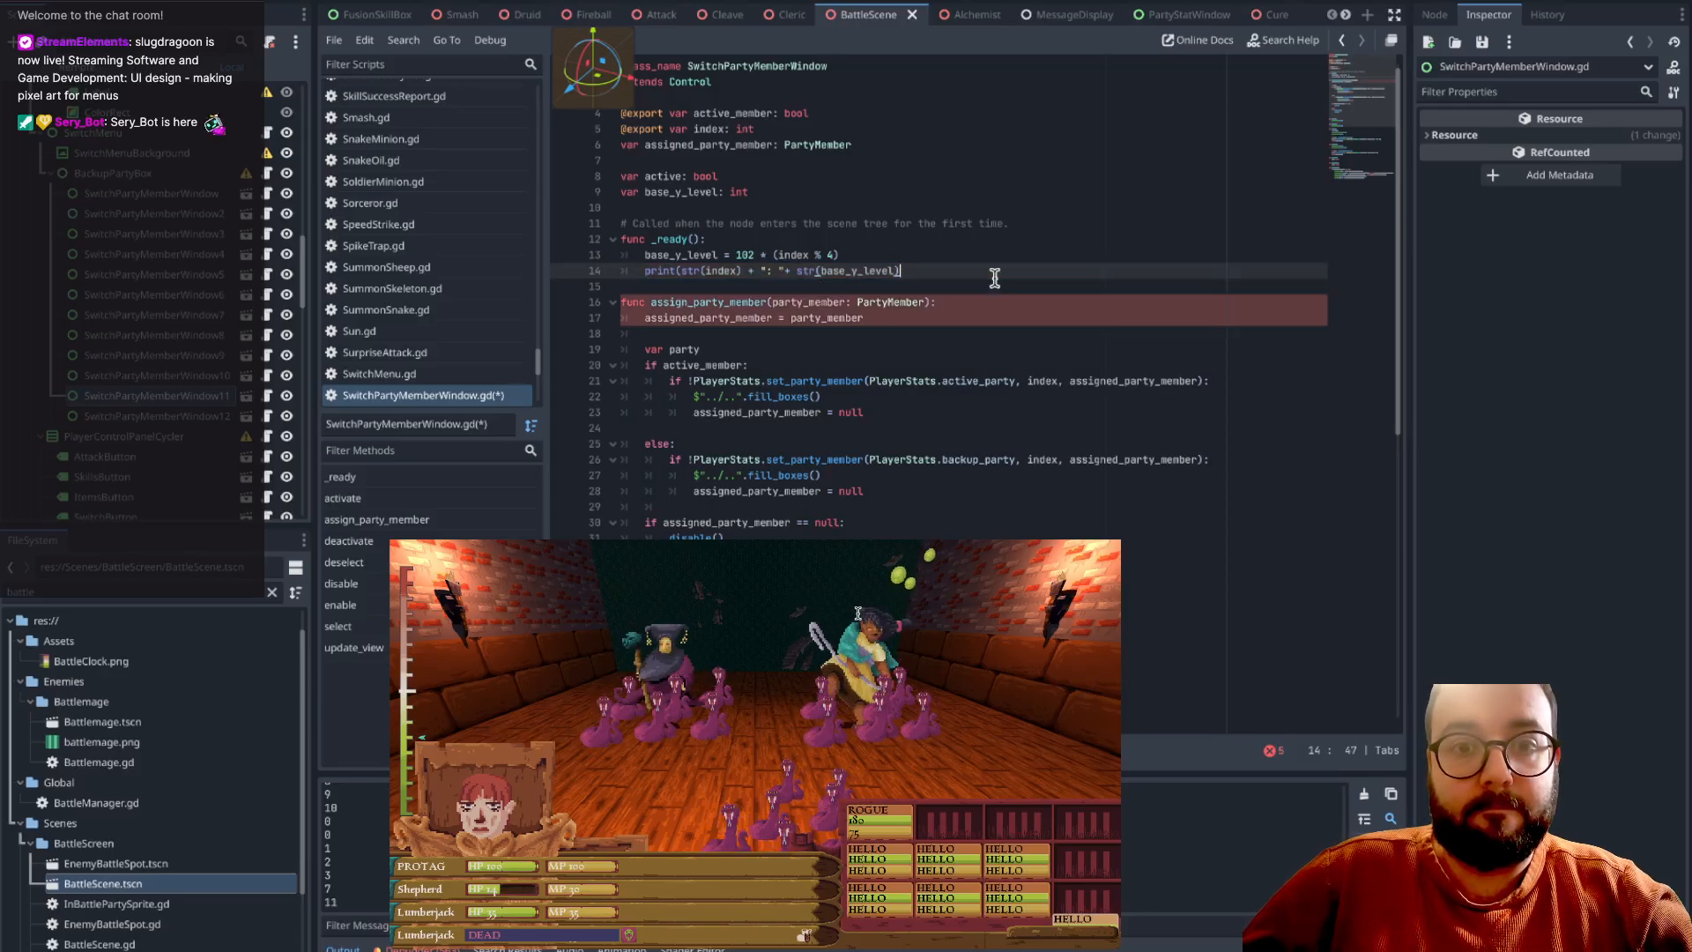
click(987, 239)
click(949, 260)
click(951, 265)
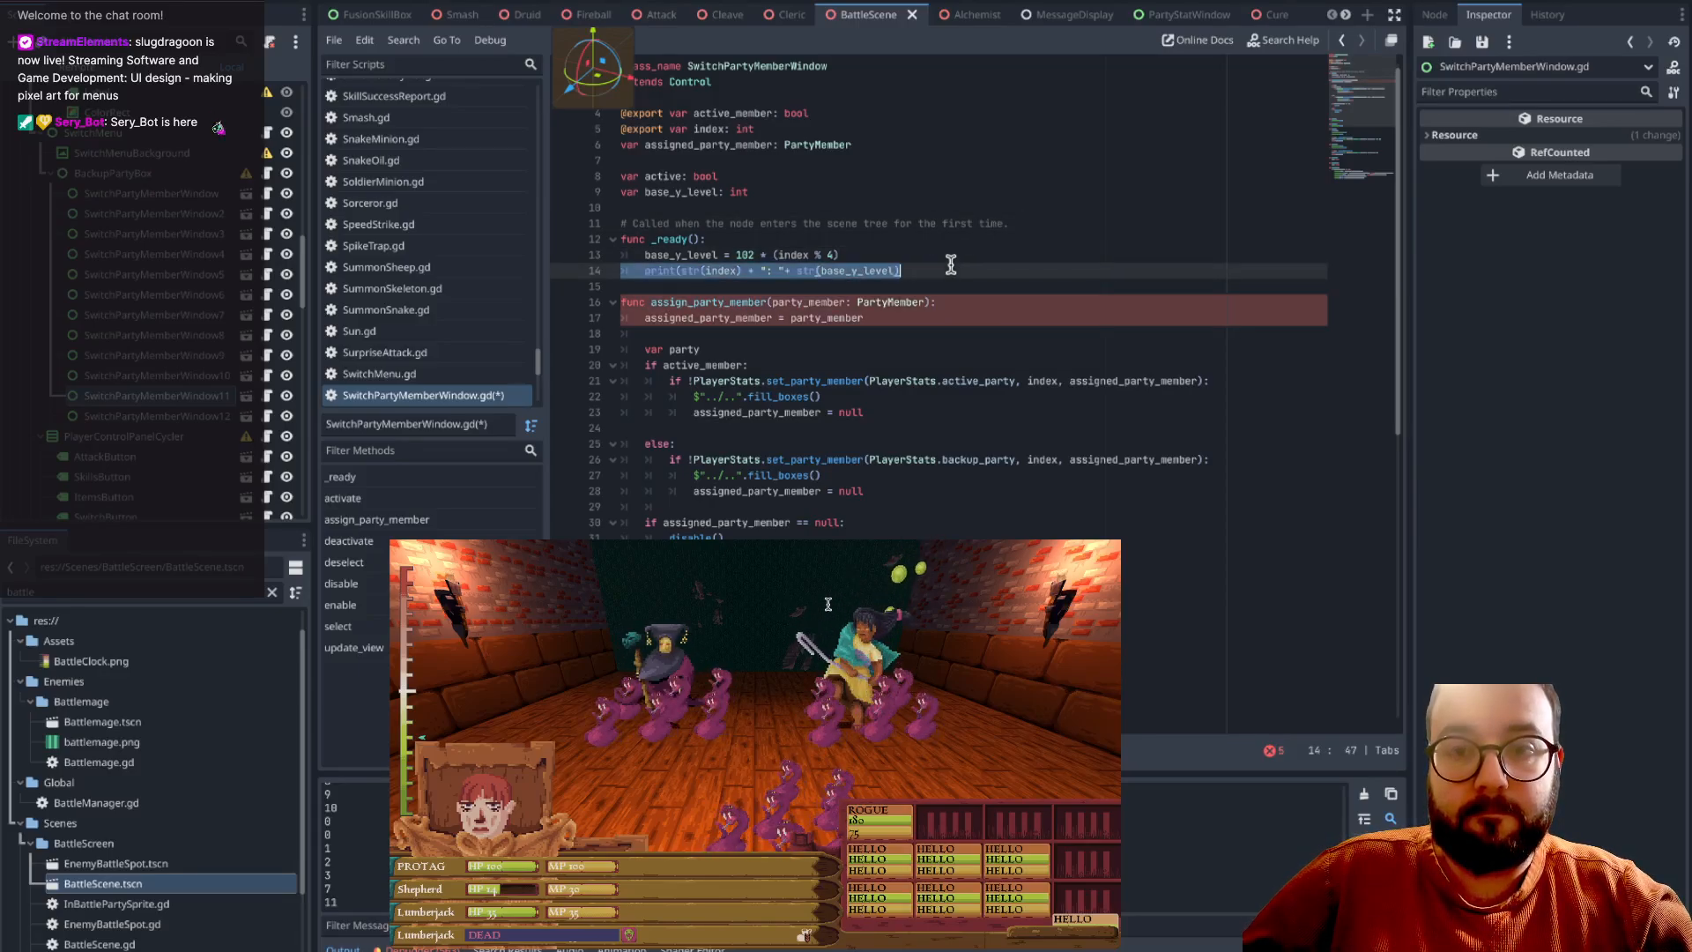
text())
click(976, 332)
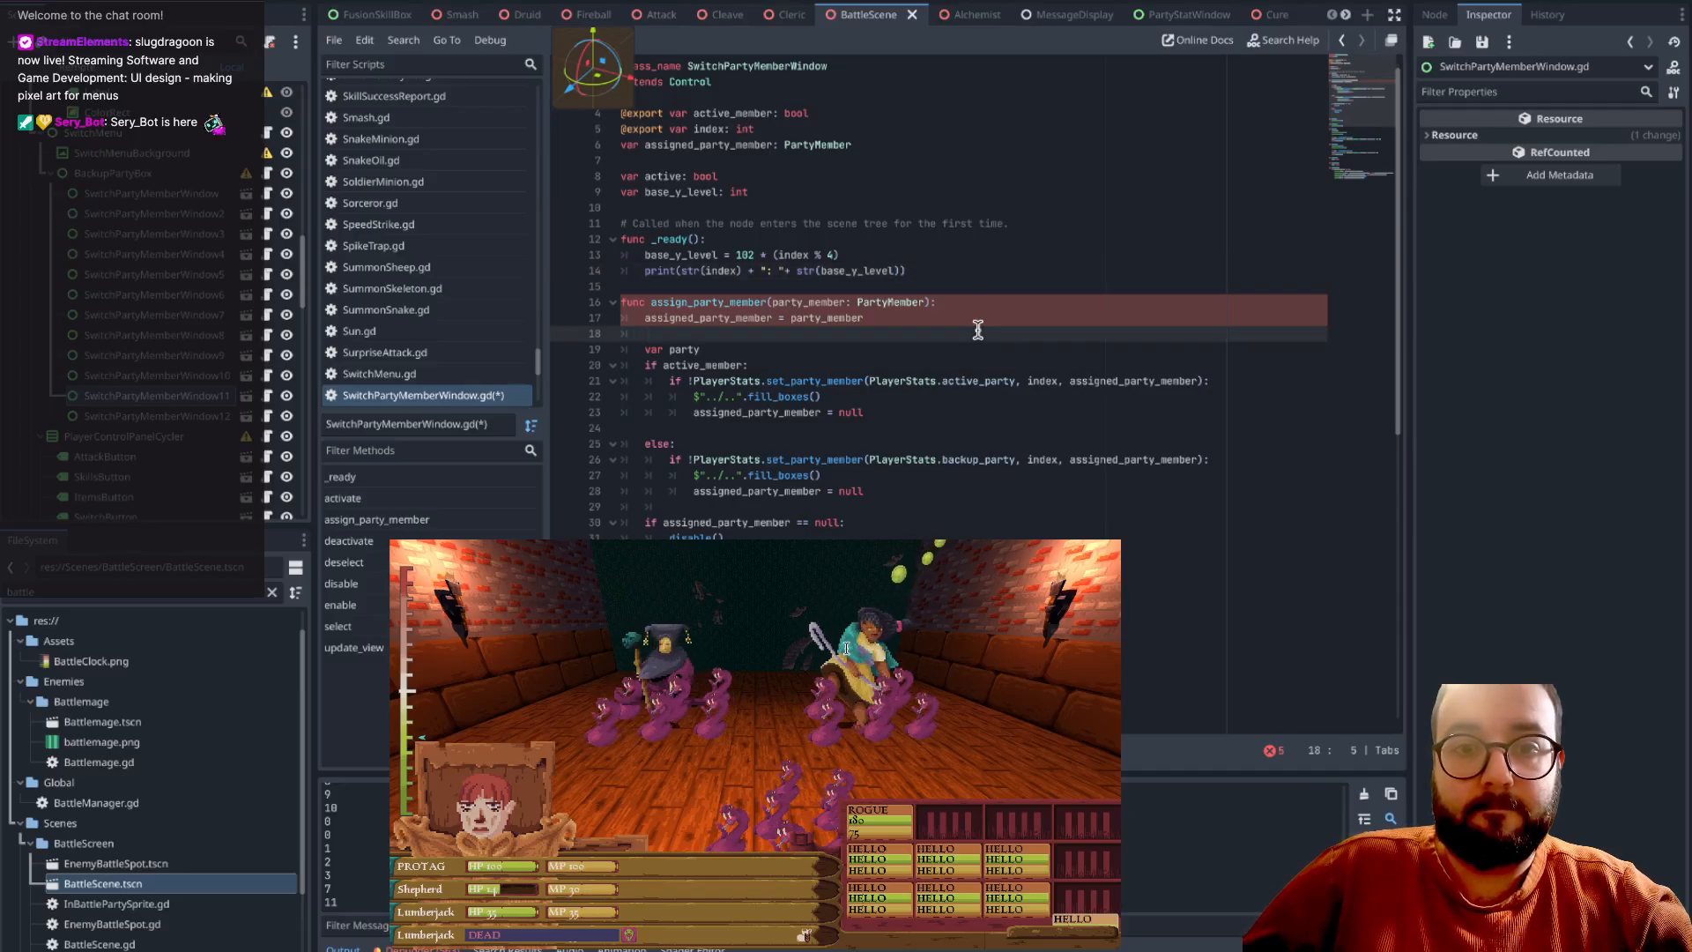
key(ctrl+s)
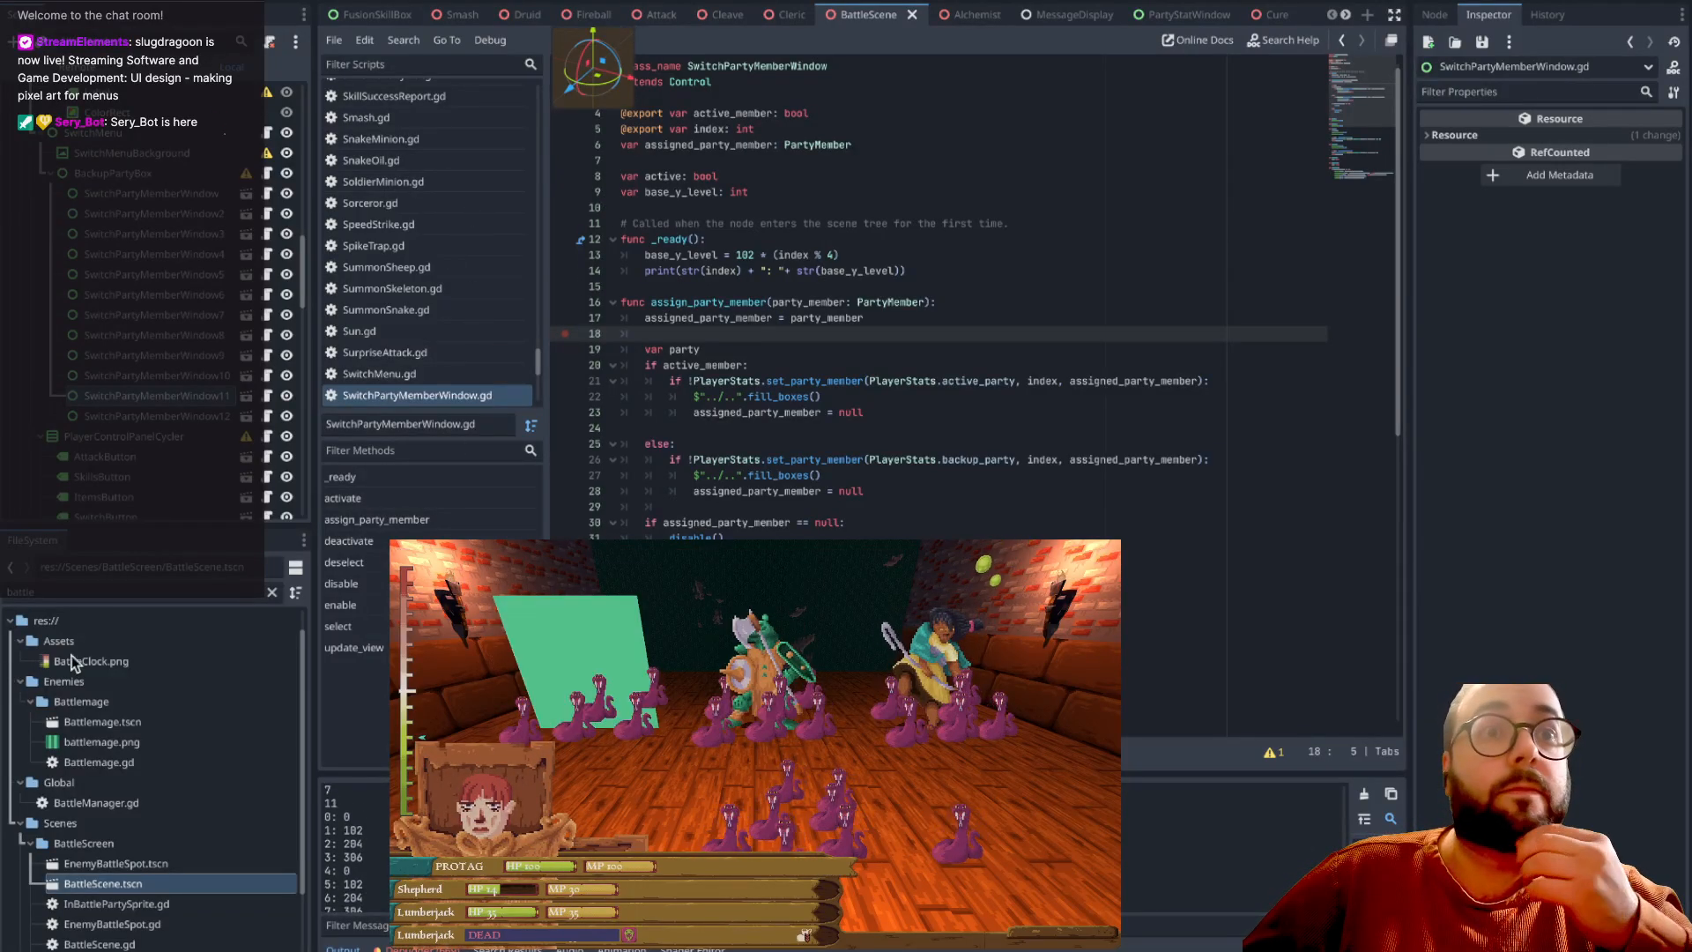
- Stop the running battle, change the base_y_level formula to 102 * (index / 4), and save the script
key(F8)
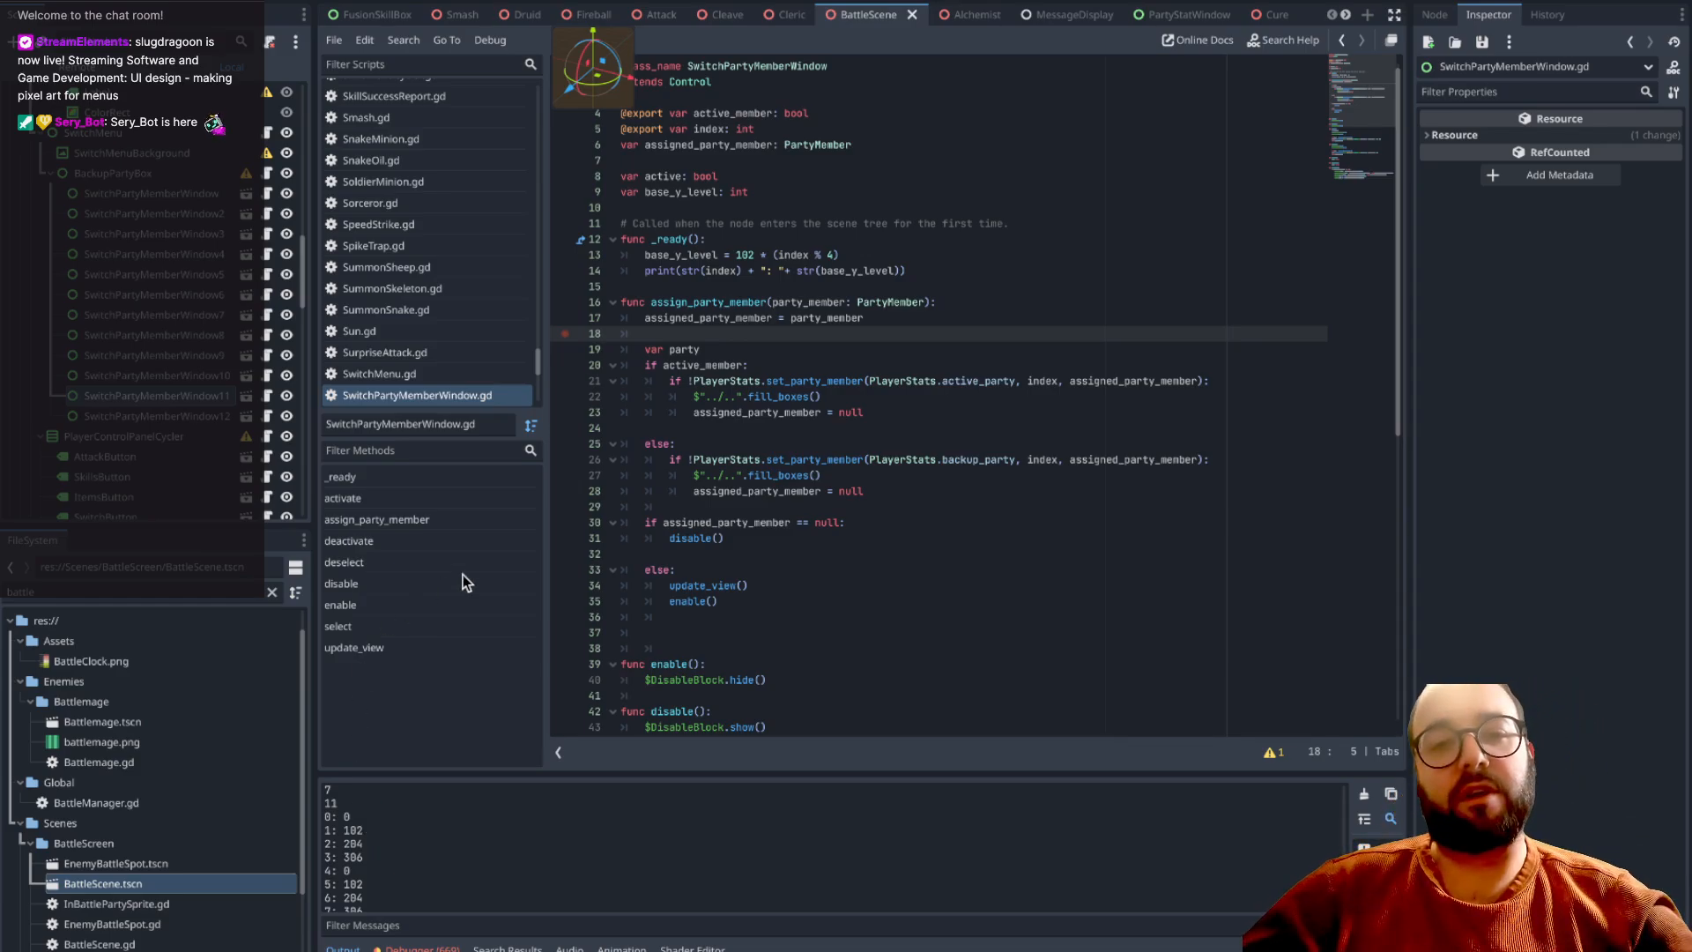
click(823, 255)
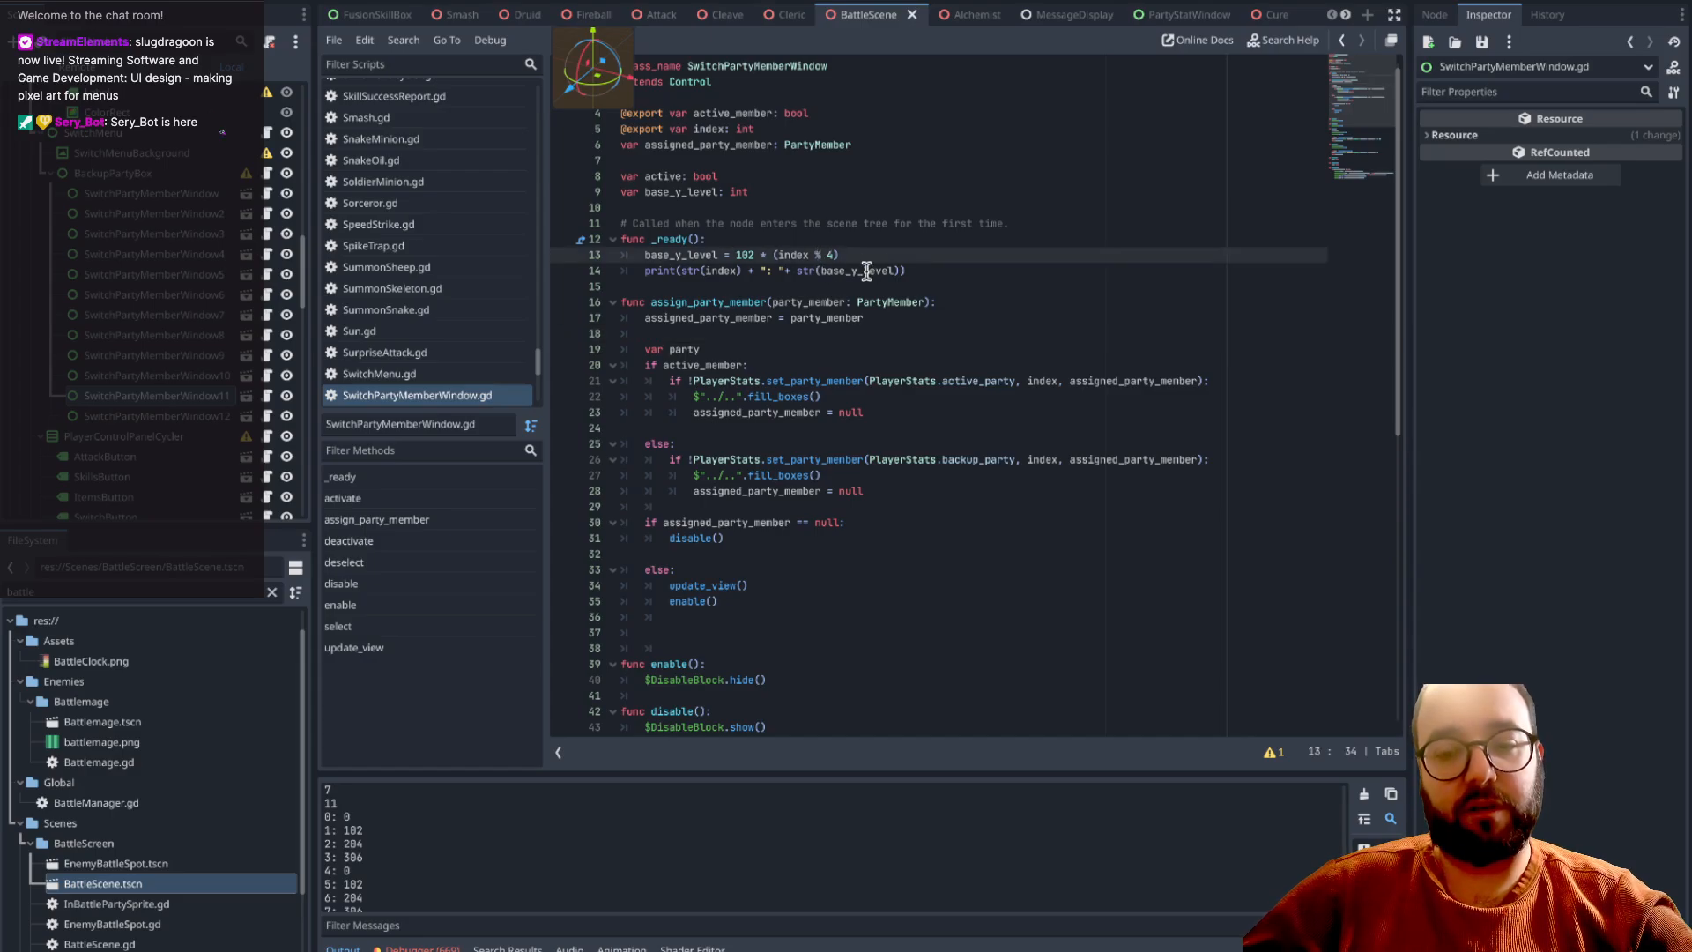
key(ctrl+s)
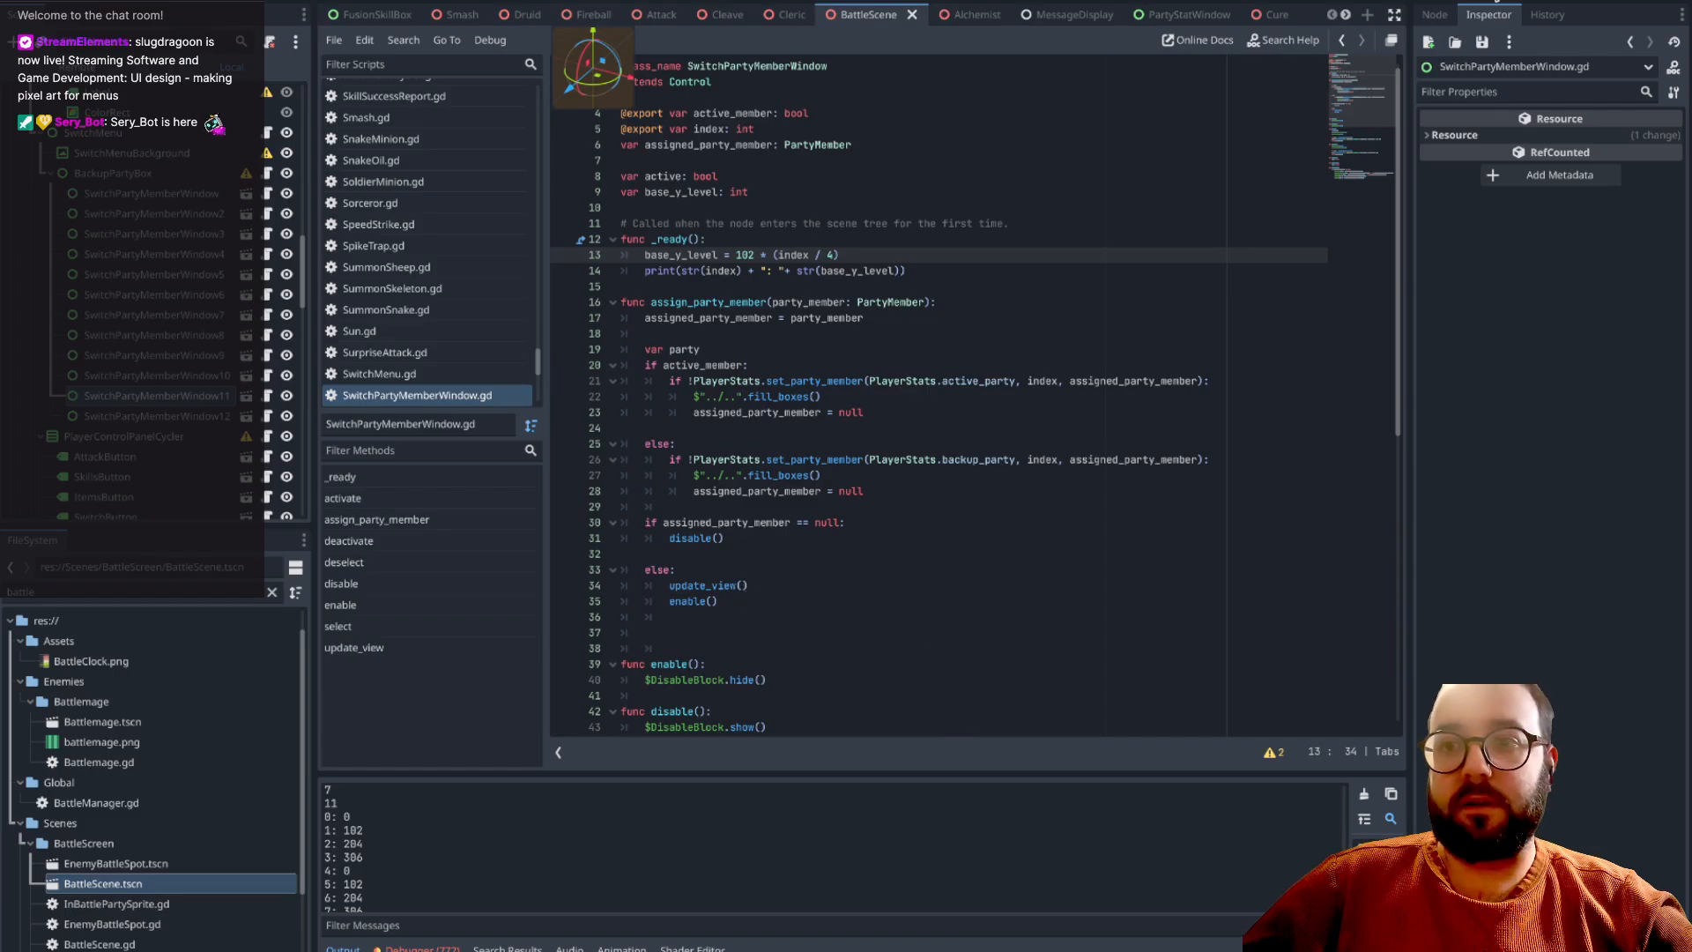
scroll(220, 126, down, 1)
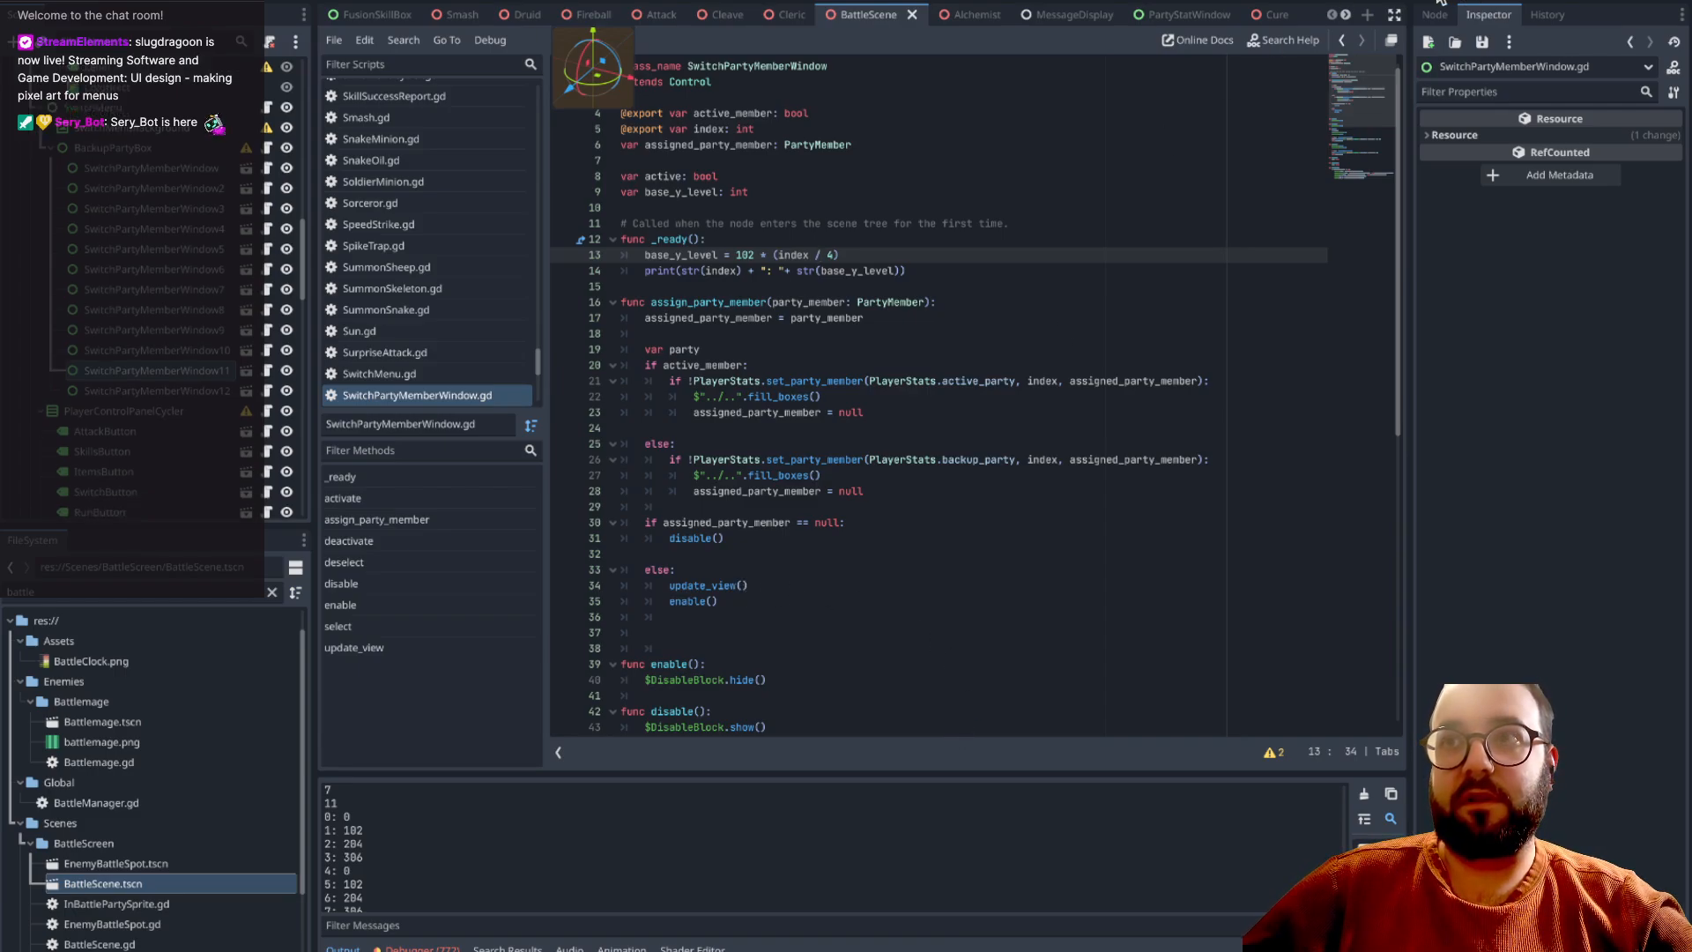
key(ctrl+s)
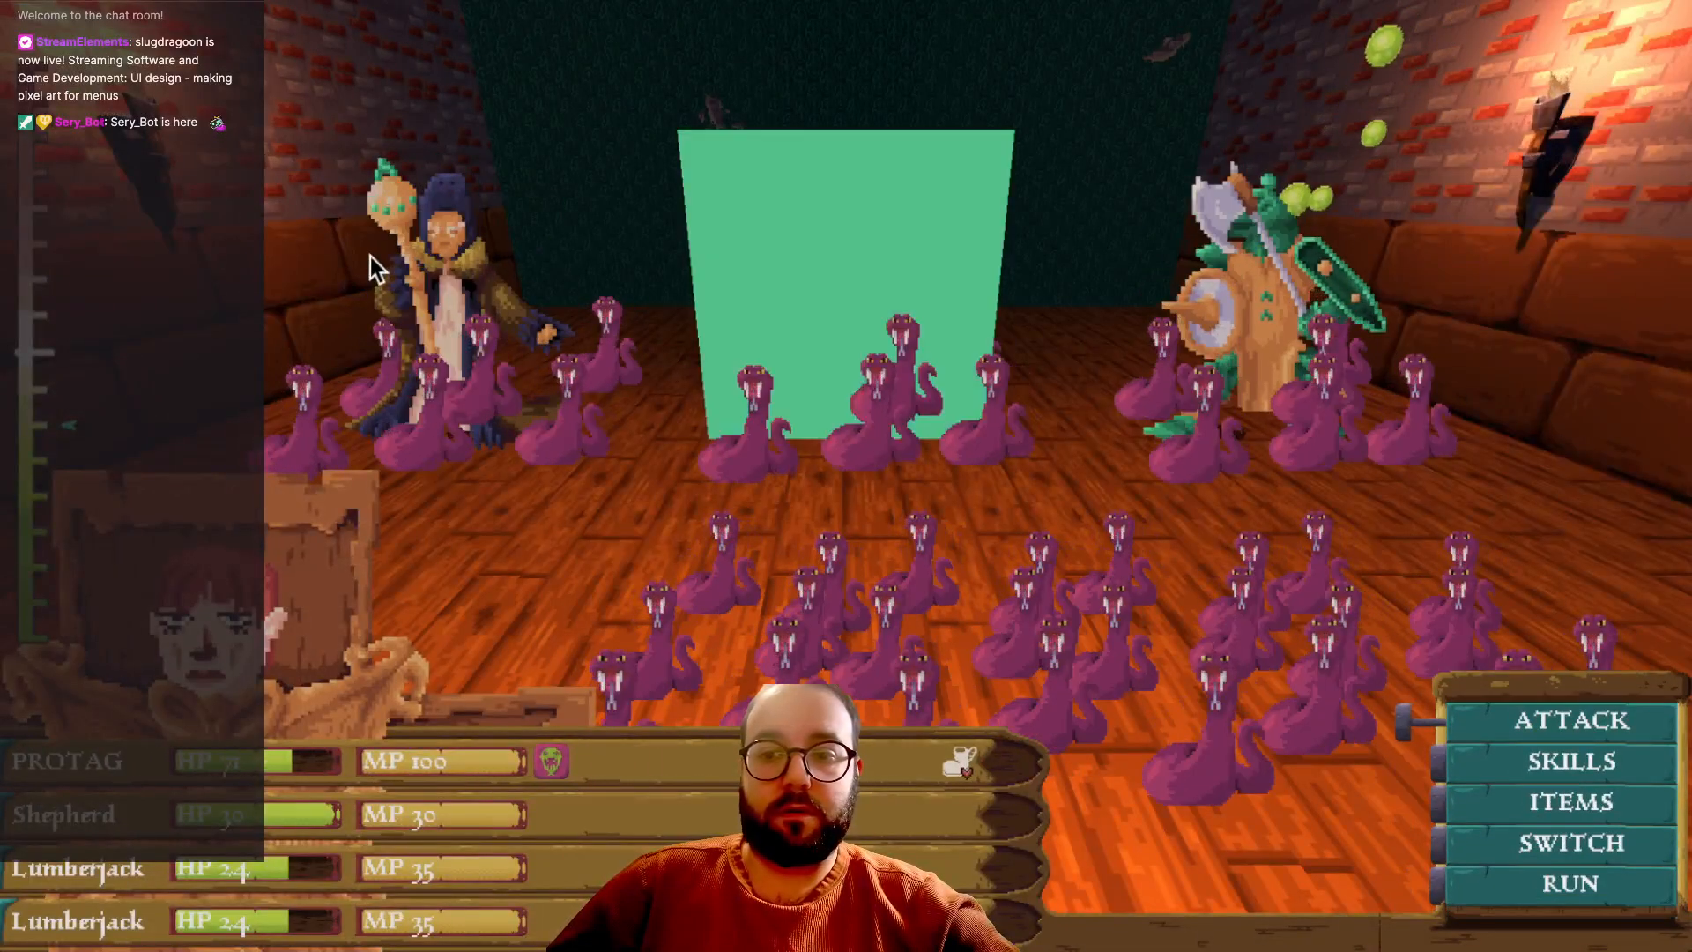
- Open the switch grid in the running battle, and move the selection one window across and down the column
key(Return)
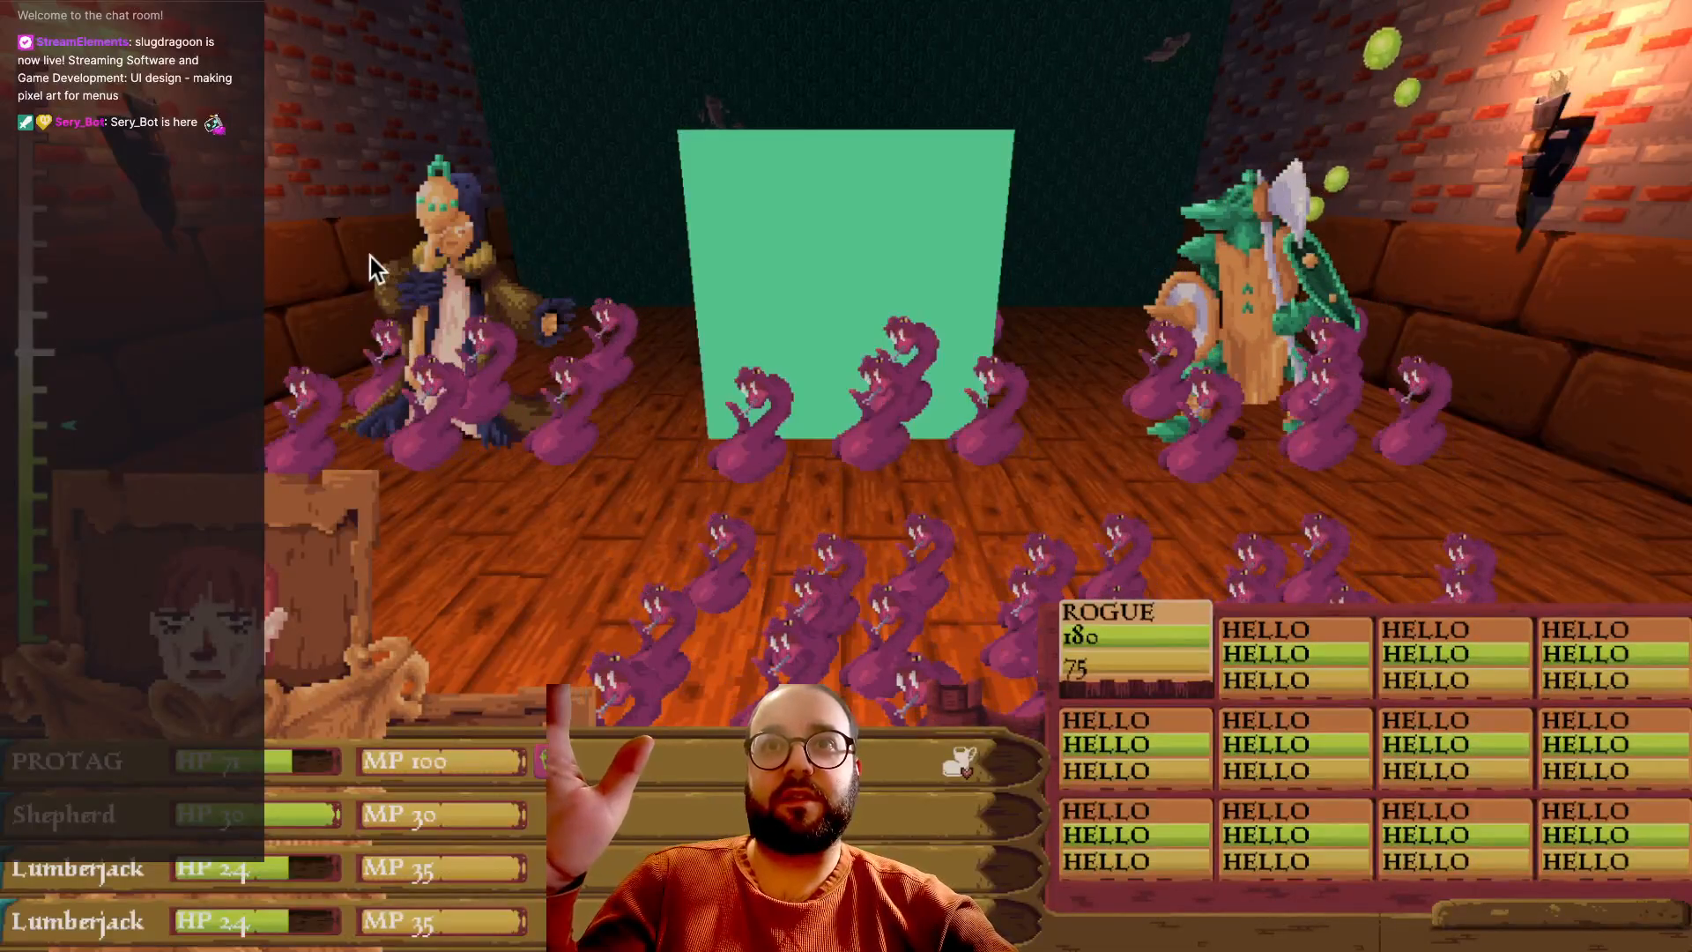
key(Right)
key(Down)
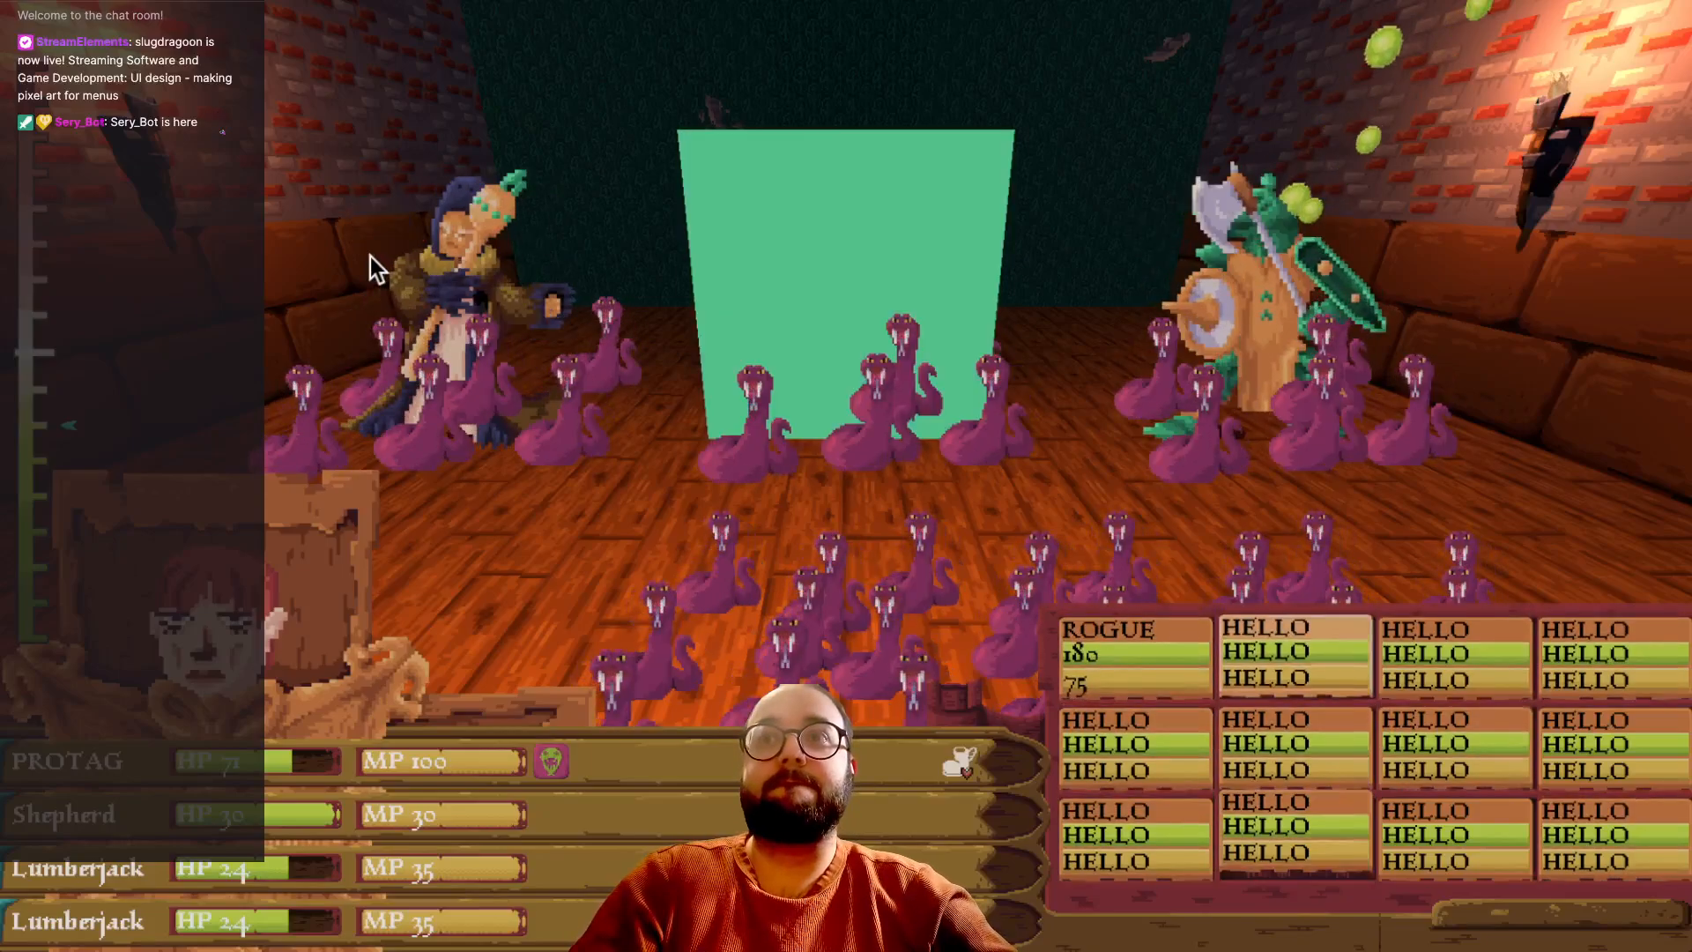
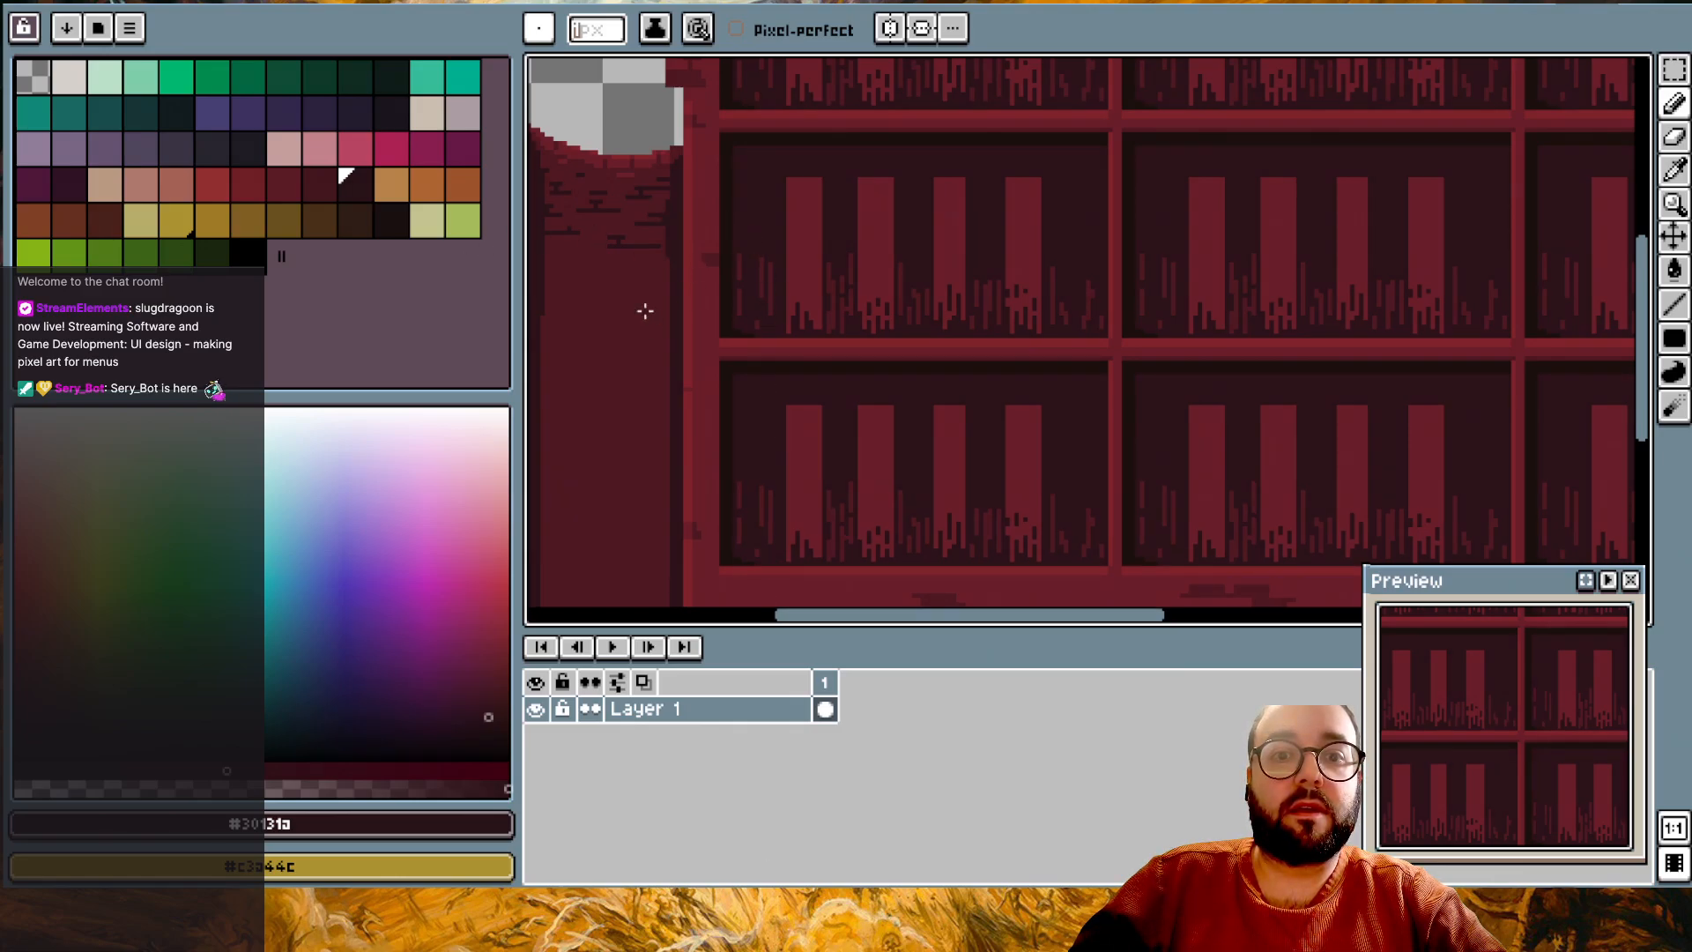
- In Aseprite, sample the frame red #702930 and draw a filled rectangle over the lower part of the dark pillar beside the grid
alt+click(706, 309)
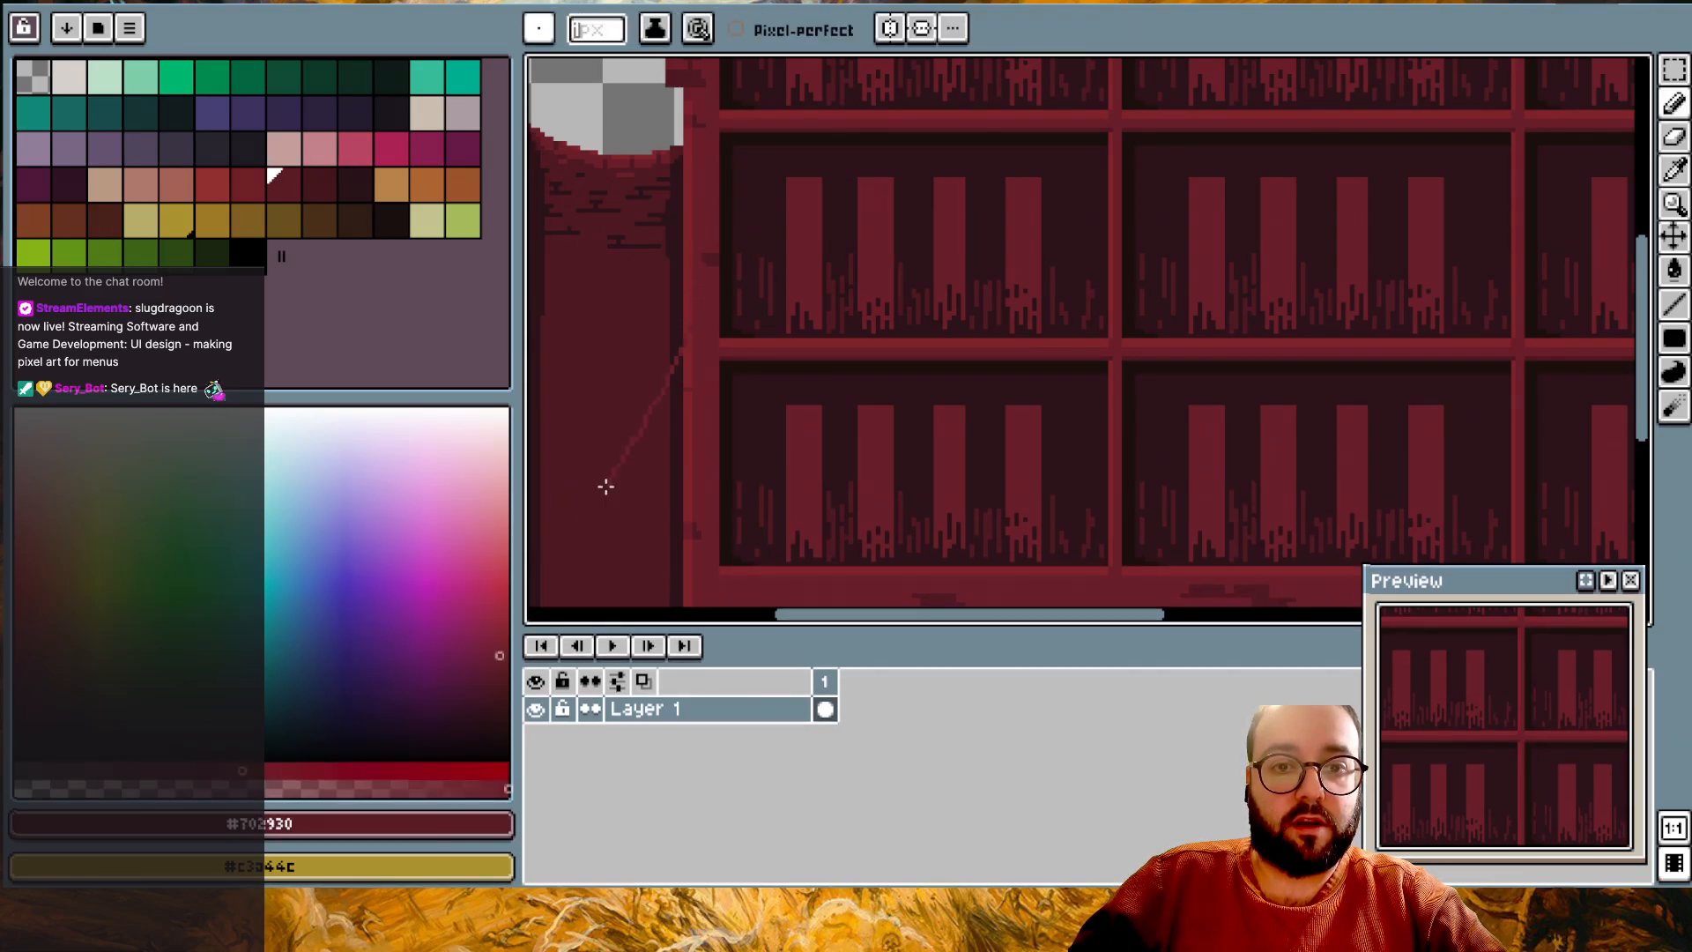
click(1675, 338)
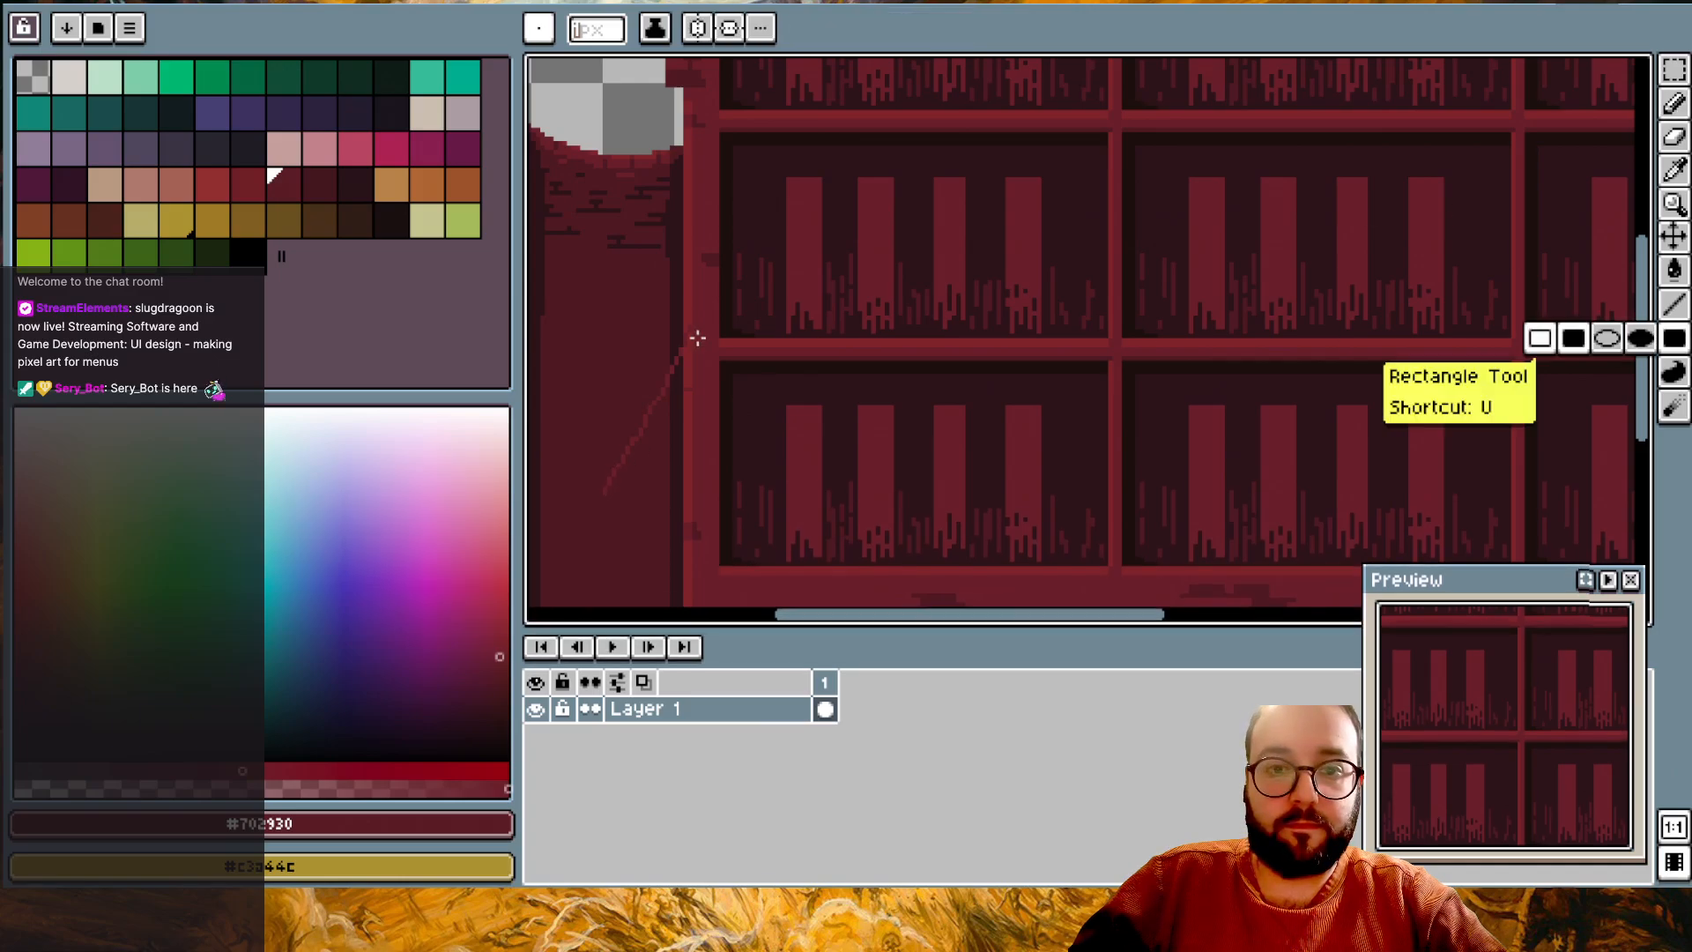
scroll(656, 607, down, 3)
scroll(655, 607, down, 1)
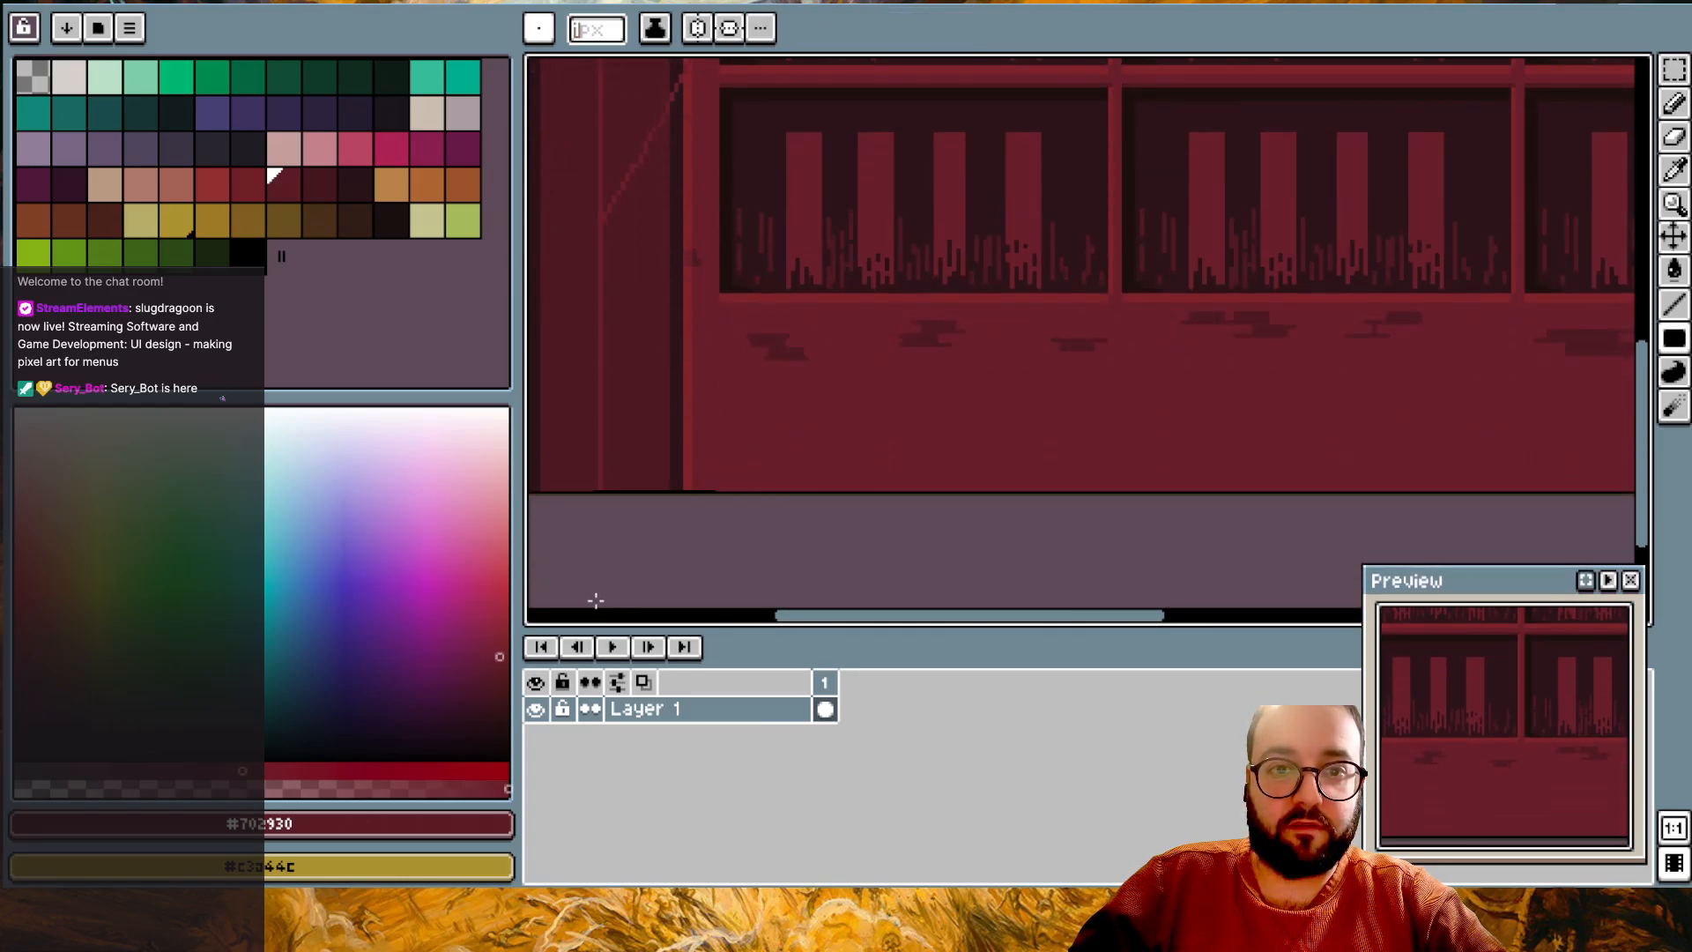
drag(595, 601, 597, 598)
scroll(614, 418, down, 2)
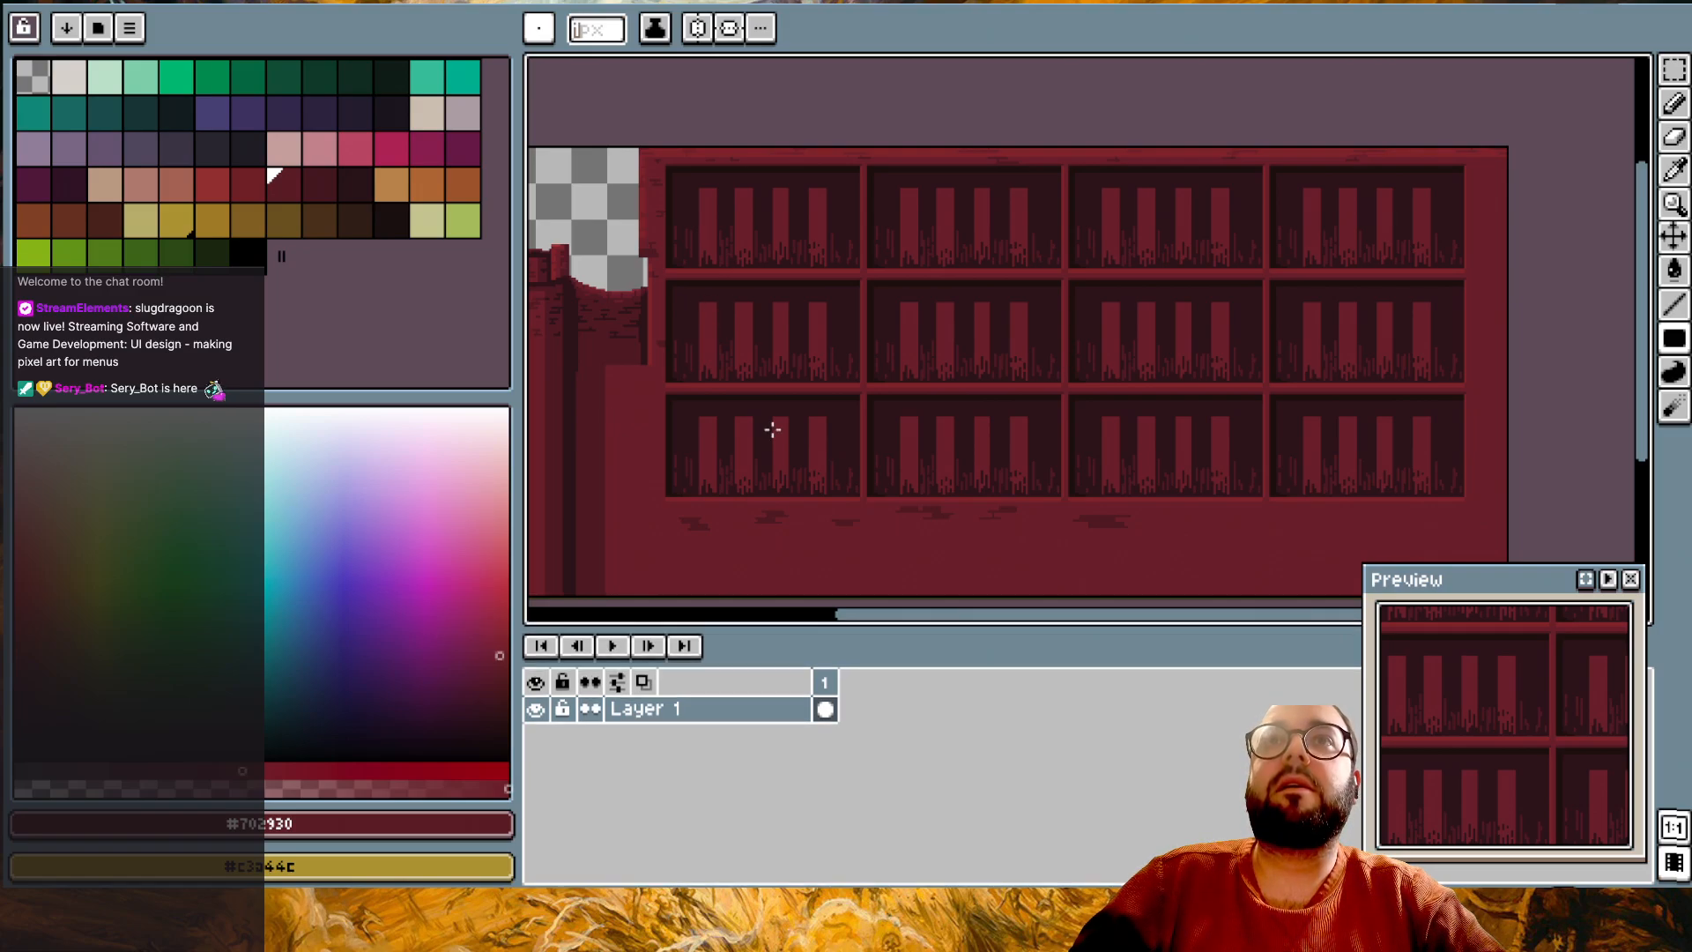
- Sample the grain color #541F27 and draw thin horizontal wood-grain dashes on the frame below the last two bottom compartments
middle_drag(876, 545, 847, 417)
scroll(1028, 347, up, 1)
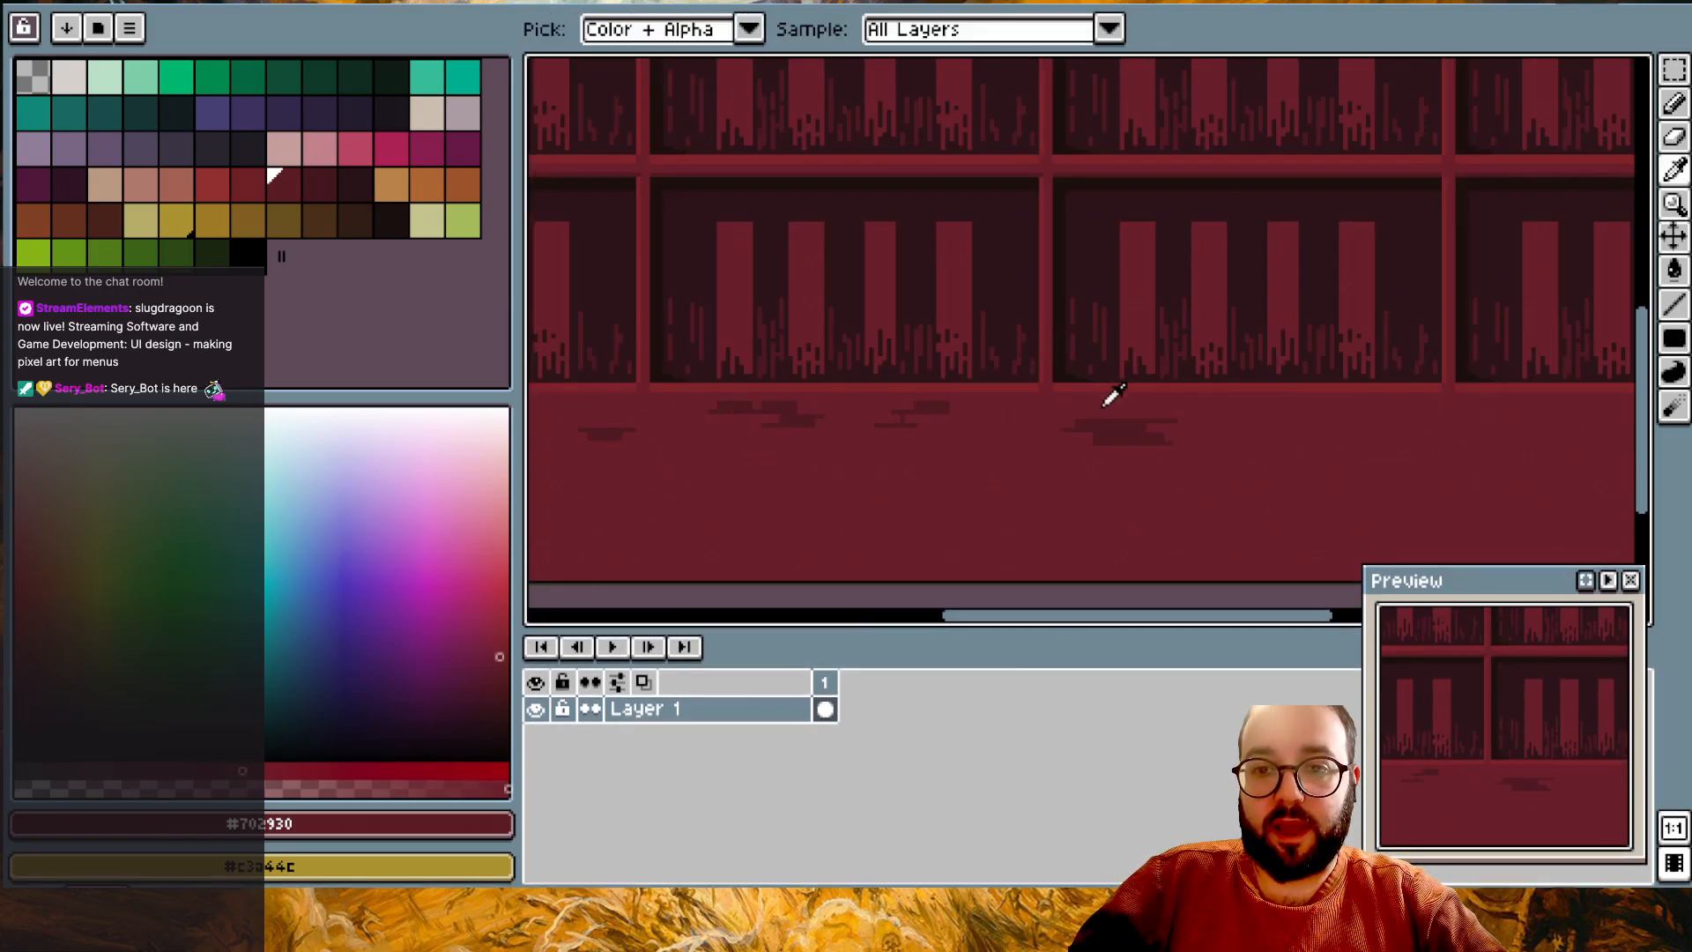
alt+click(1114, 423)
scroll(1295, 414, right, 3)
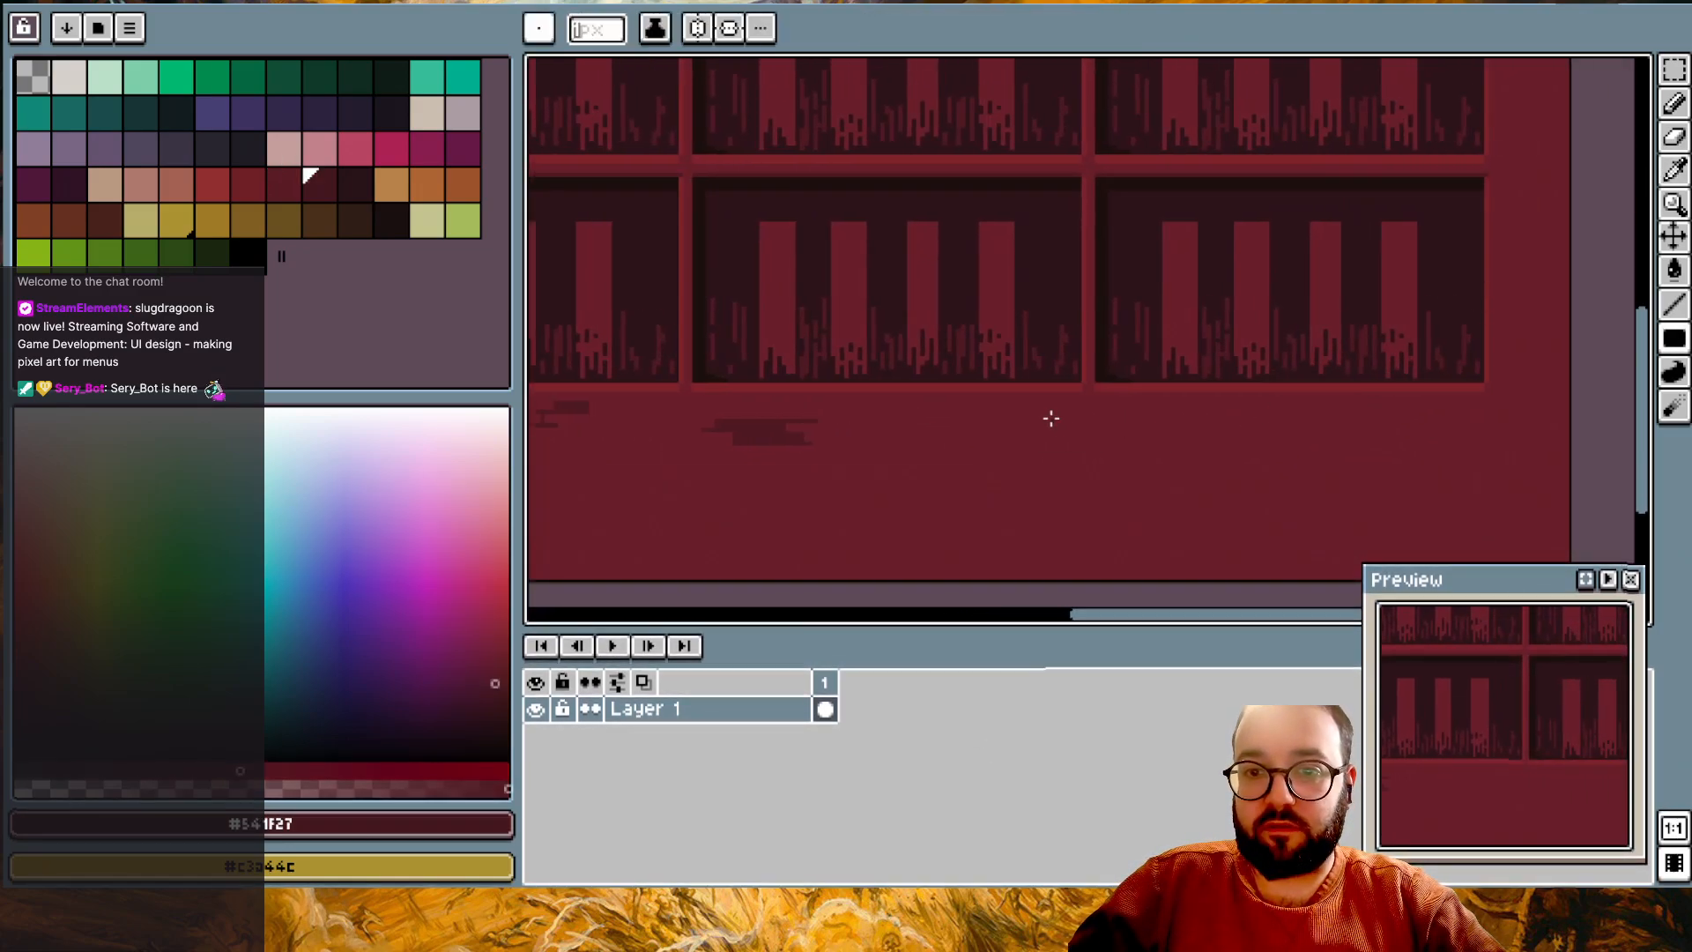
scroll(1052, 420, up, 1)
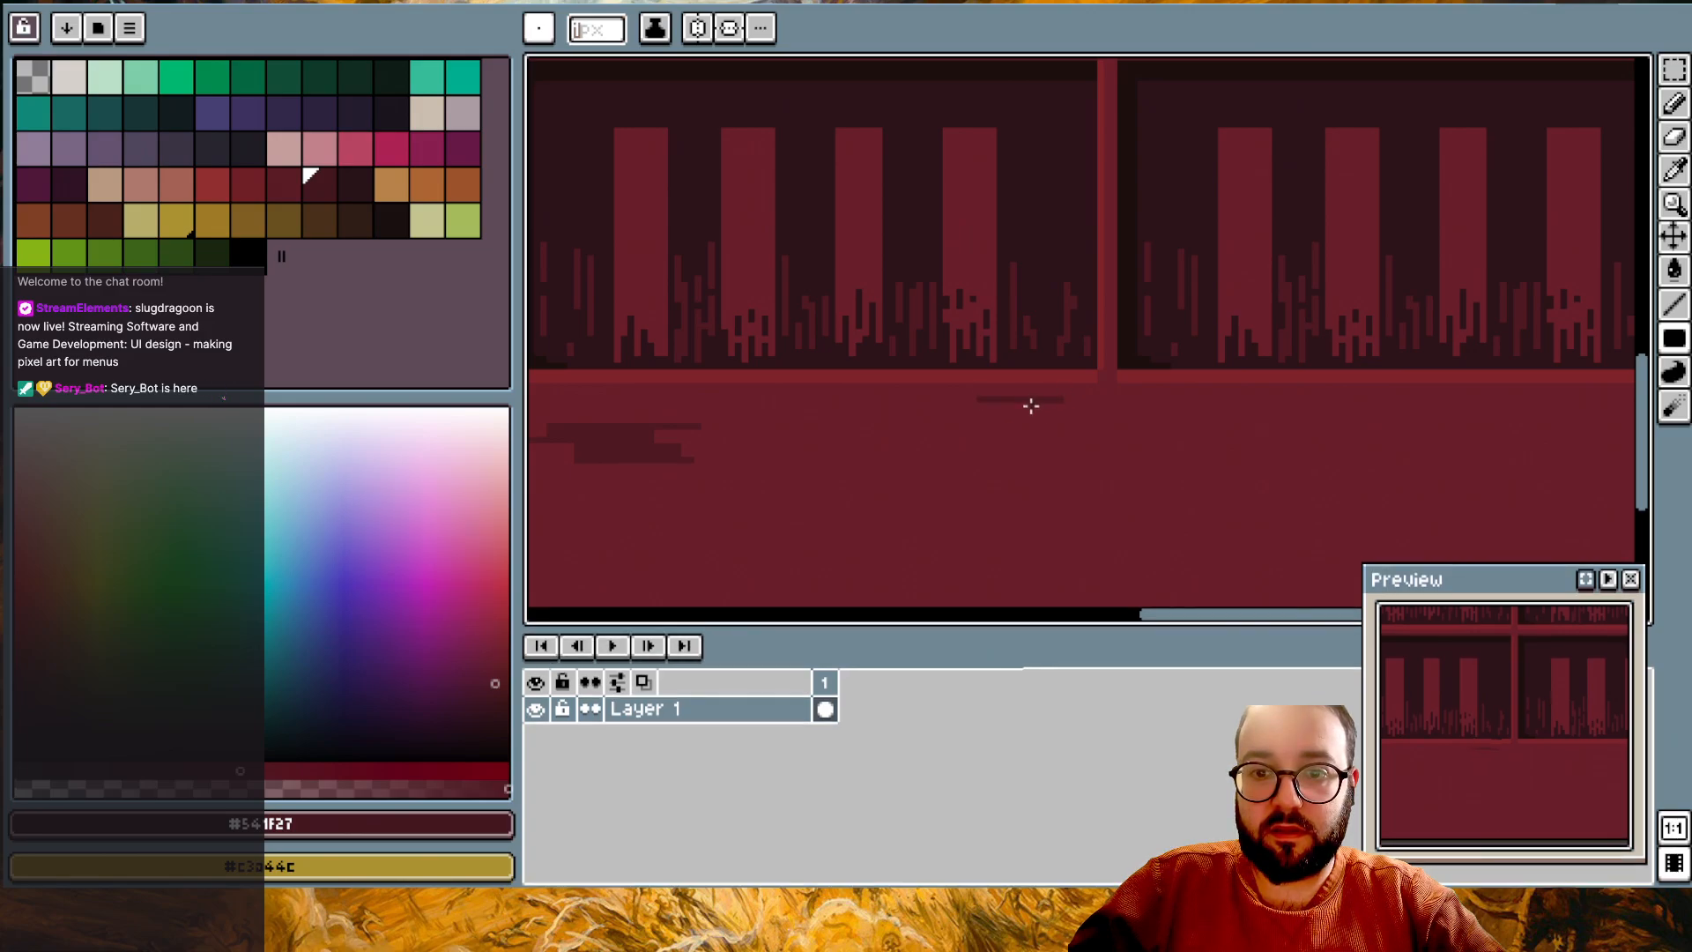
scroll(1227, 393, right, 2)
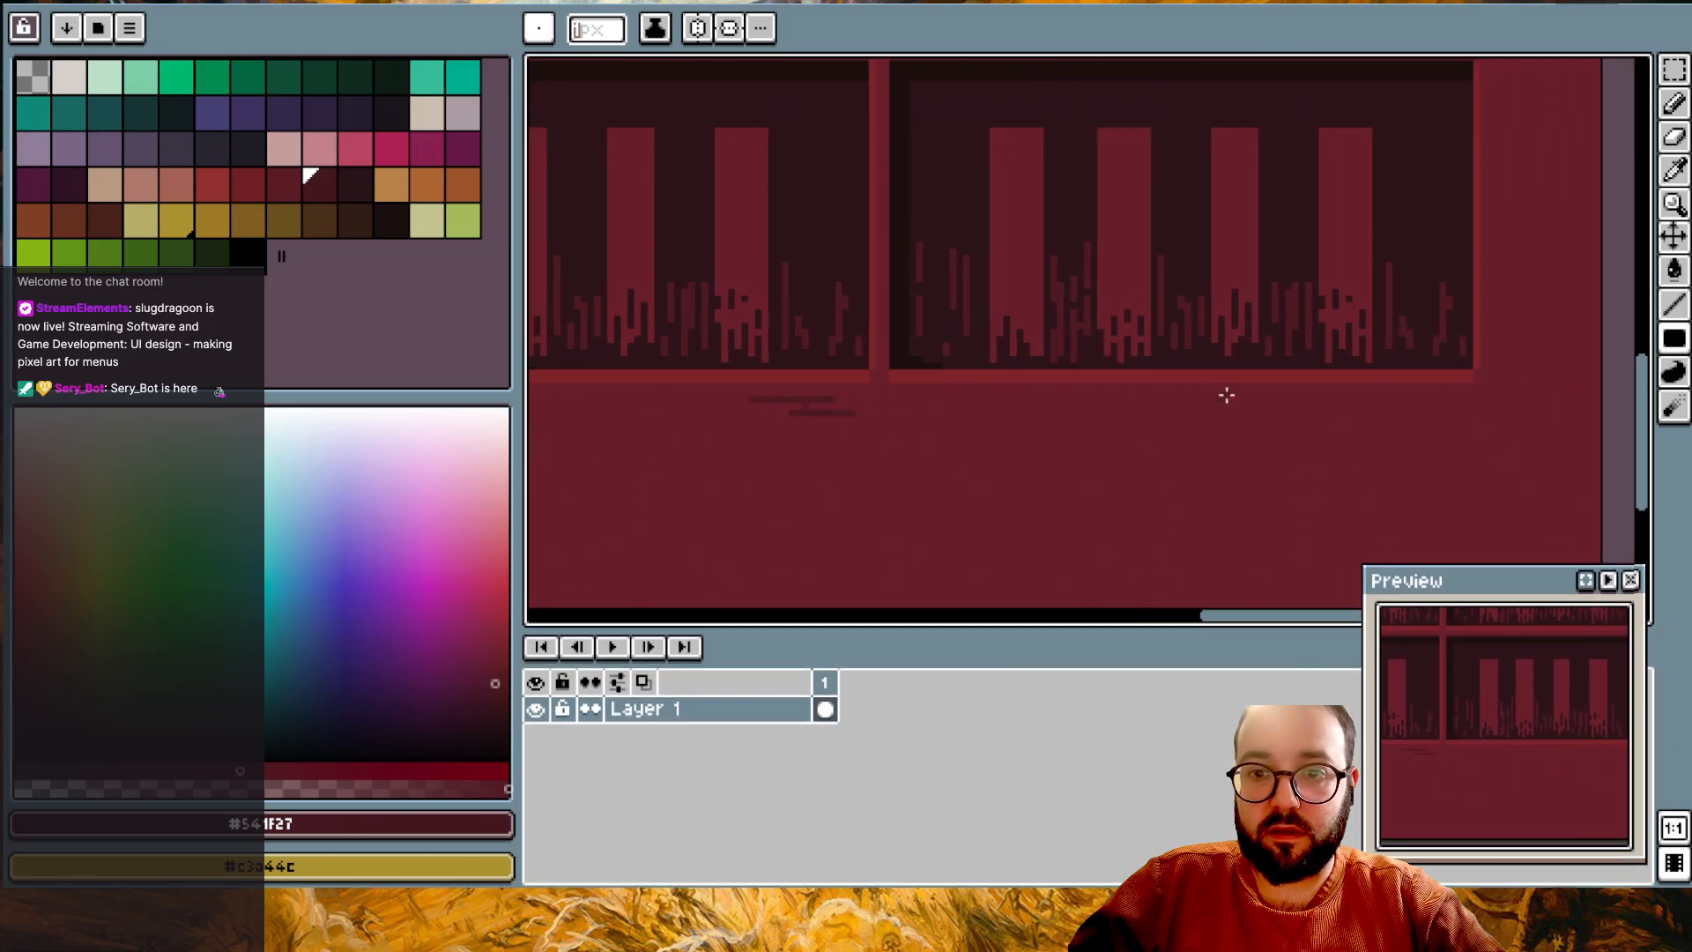
drag(1236, 408, 1066, 412)
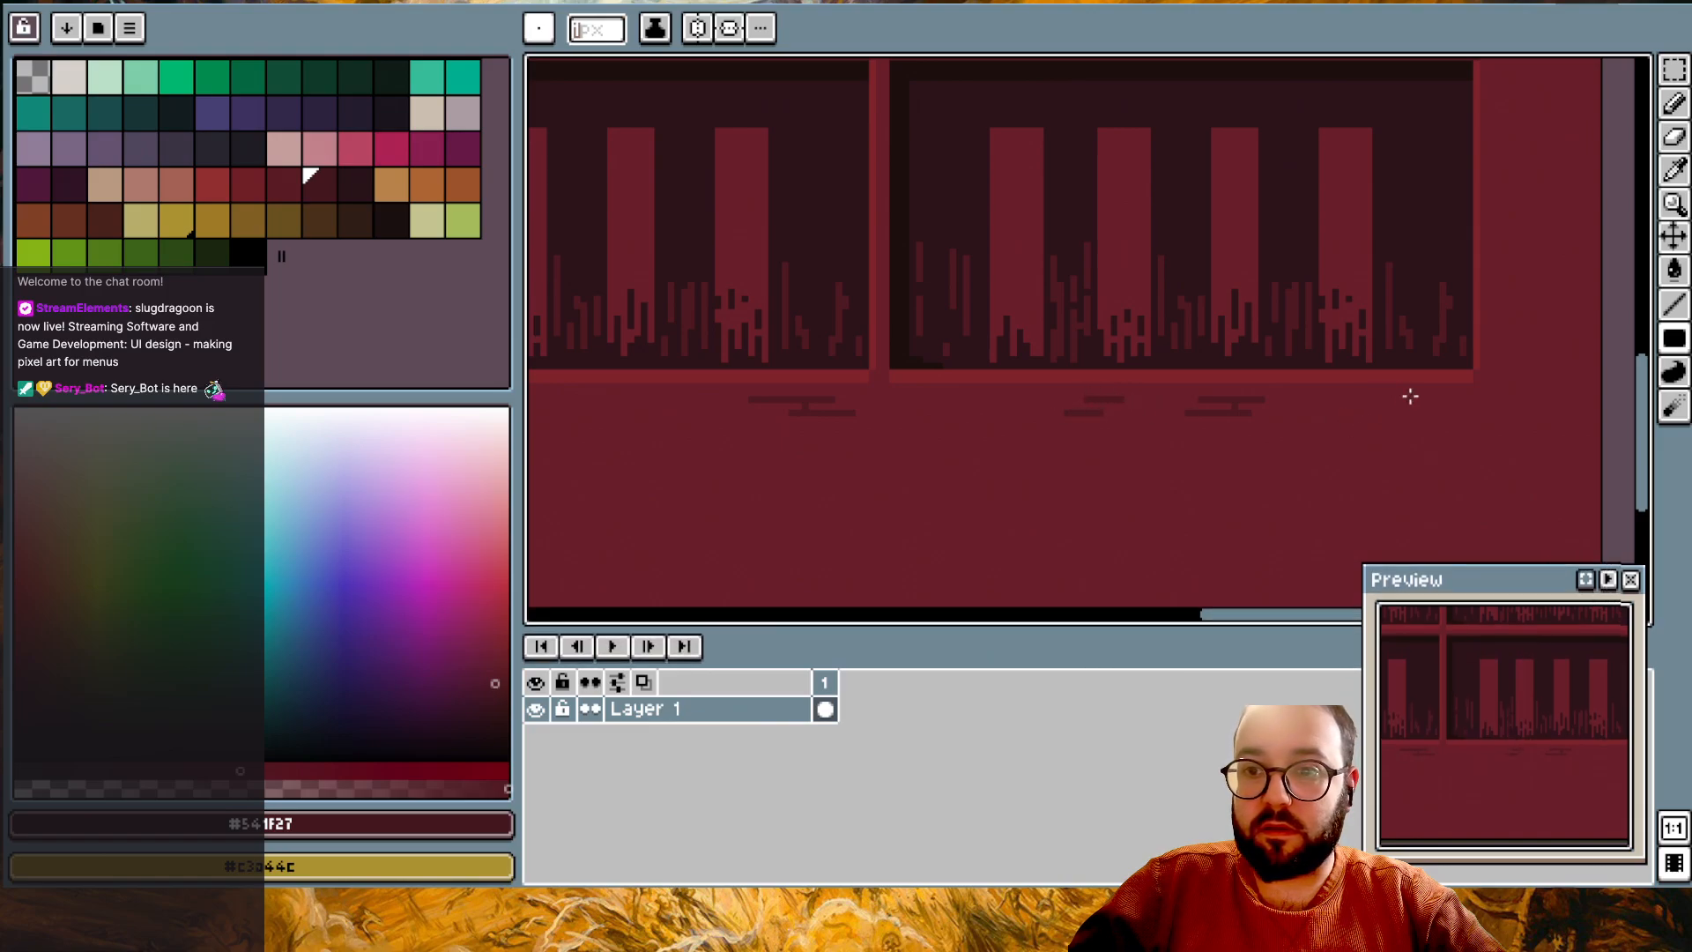
drag(1428, 397, 1444, 398)
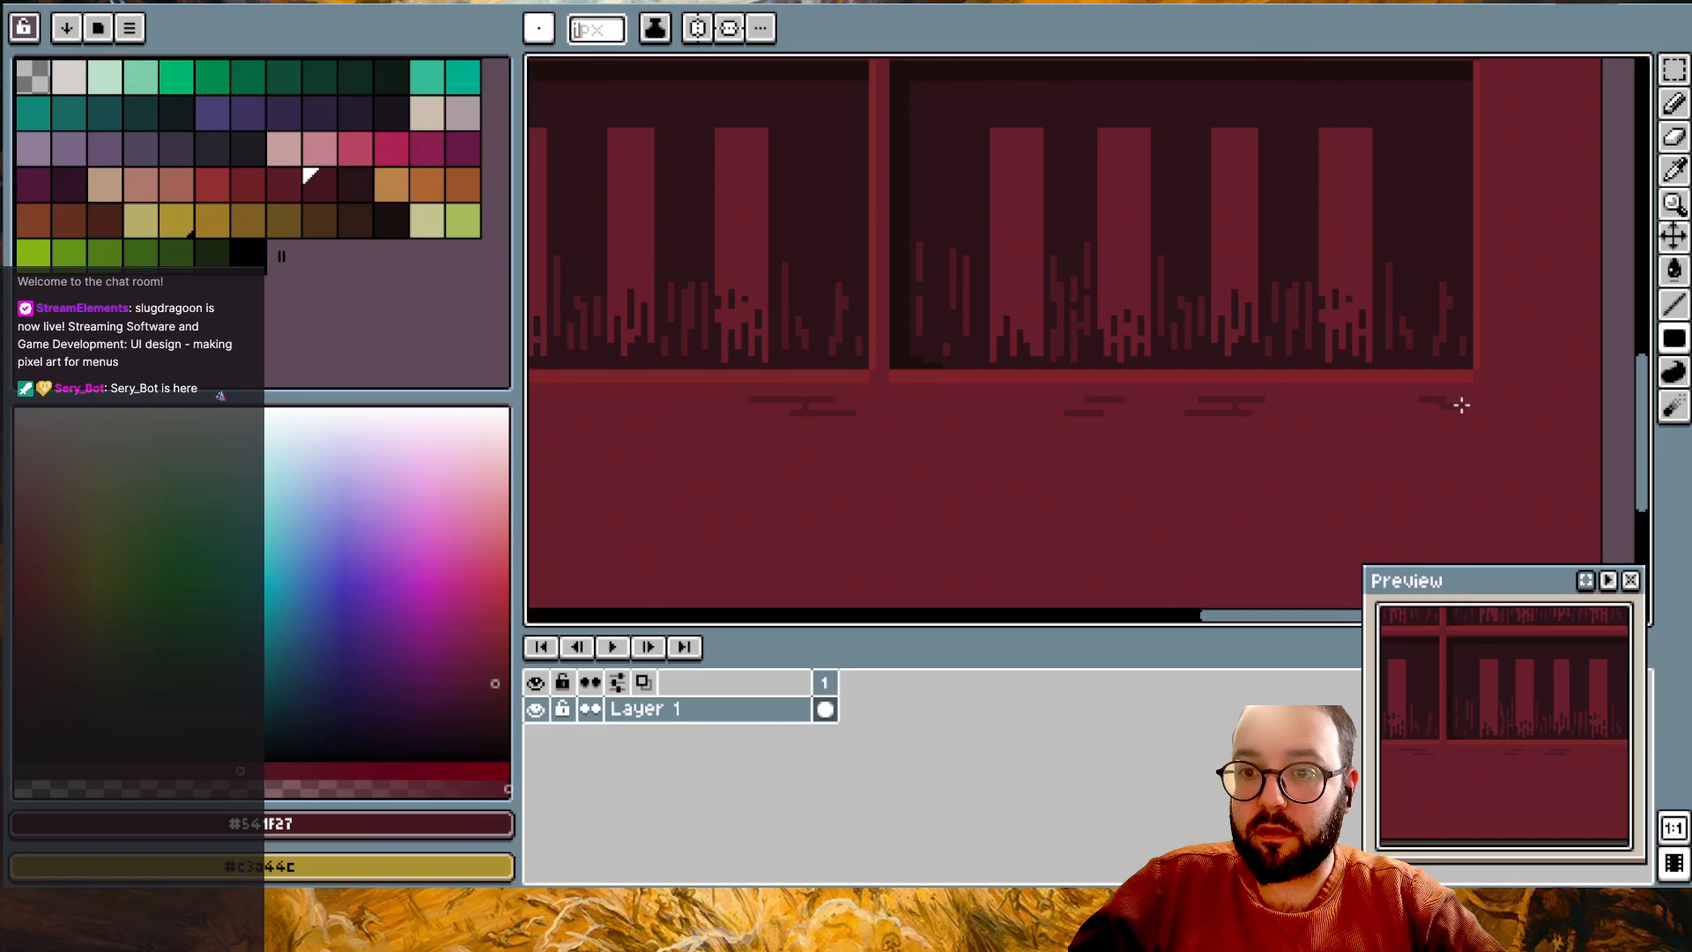
- Undo the last stray rectangle, and draw a short grain dash on the frame below the third bottom compartment
scroll(1207, 491, left, 5)
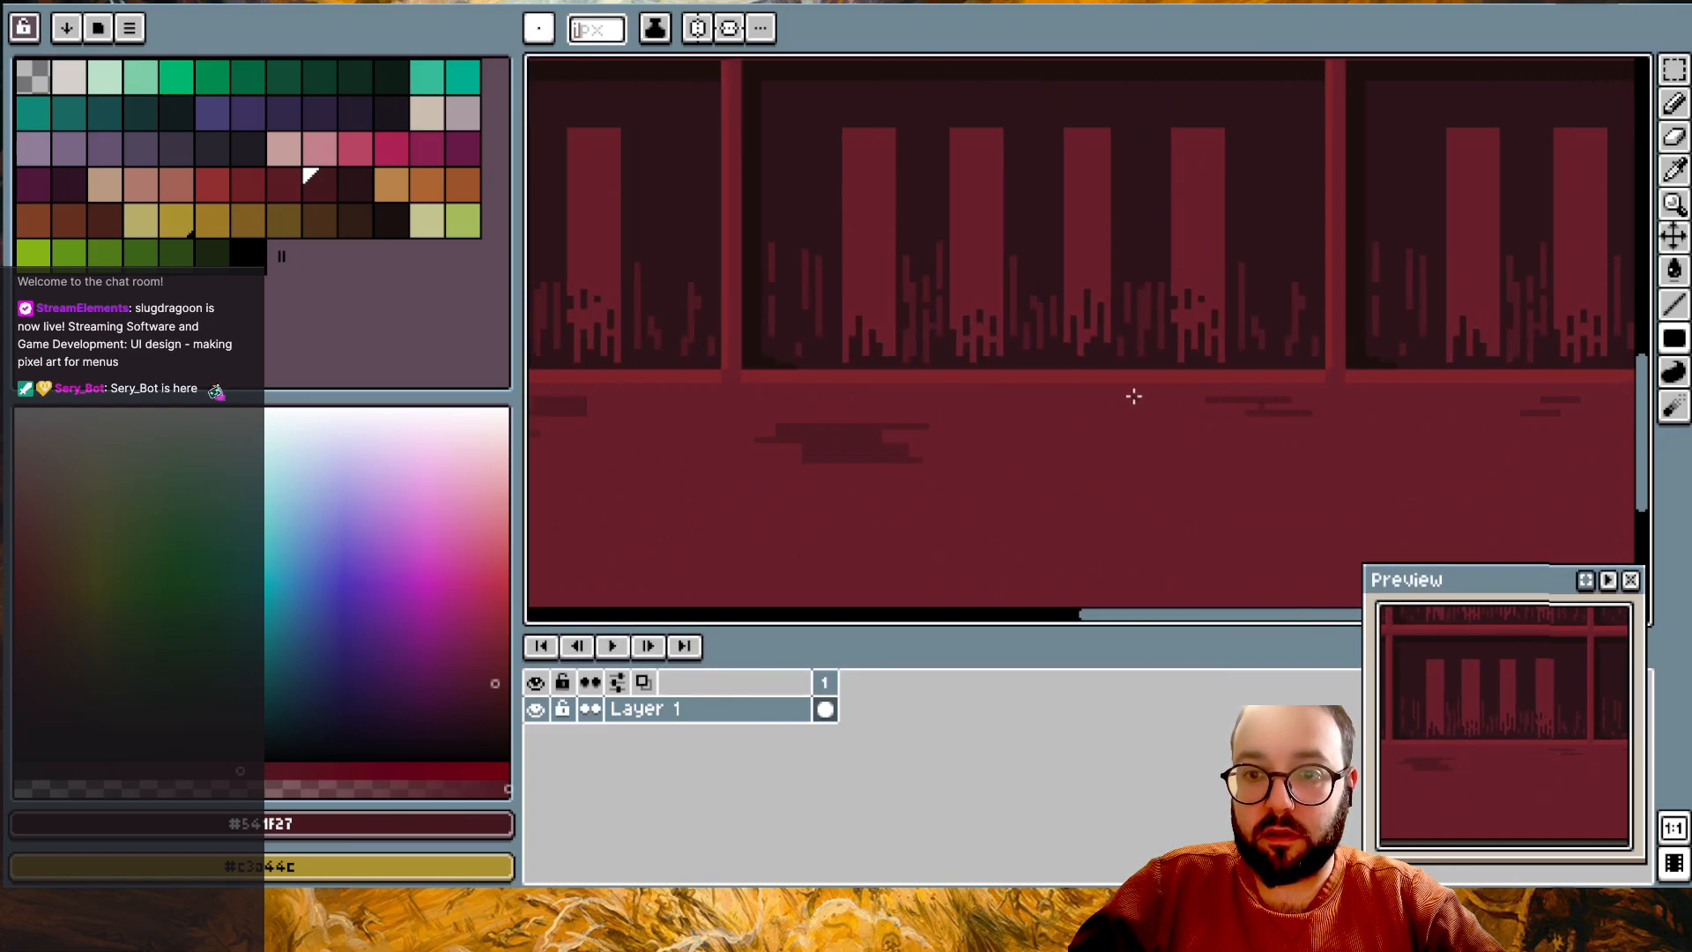
scroll(1132, 392, up, 2)
key(ctrl+z)
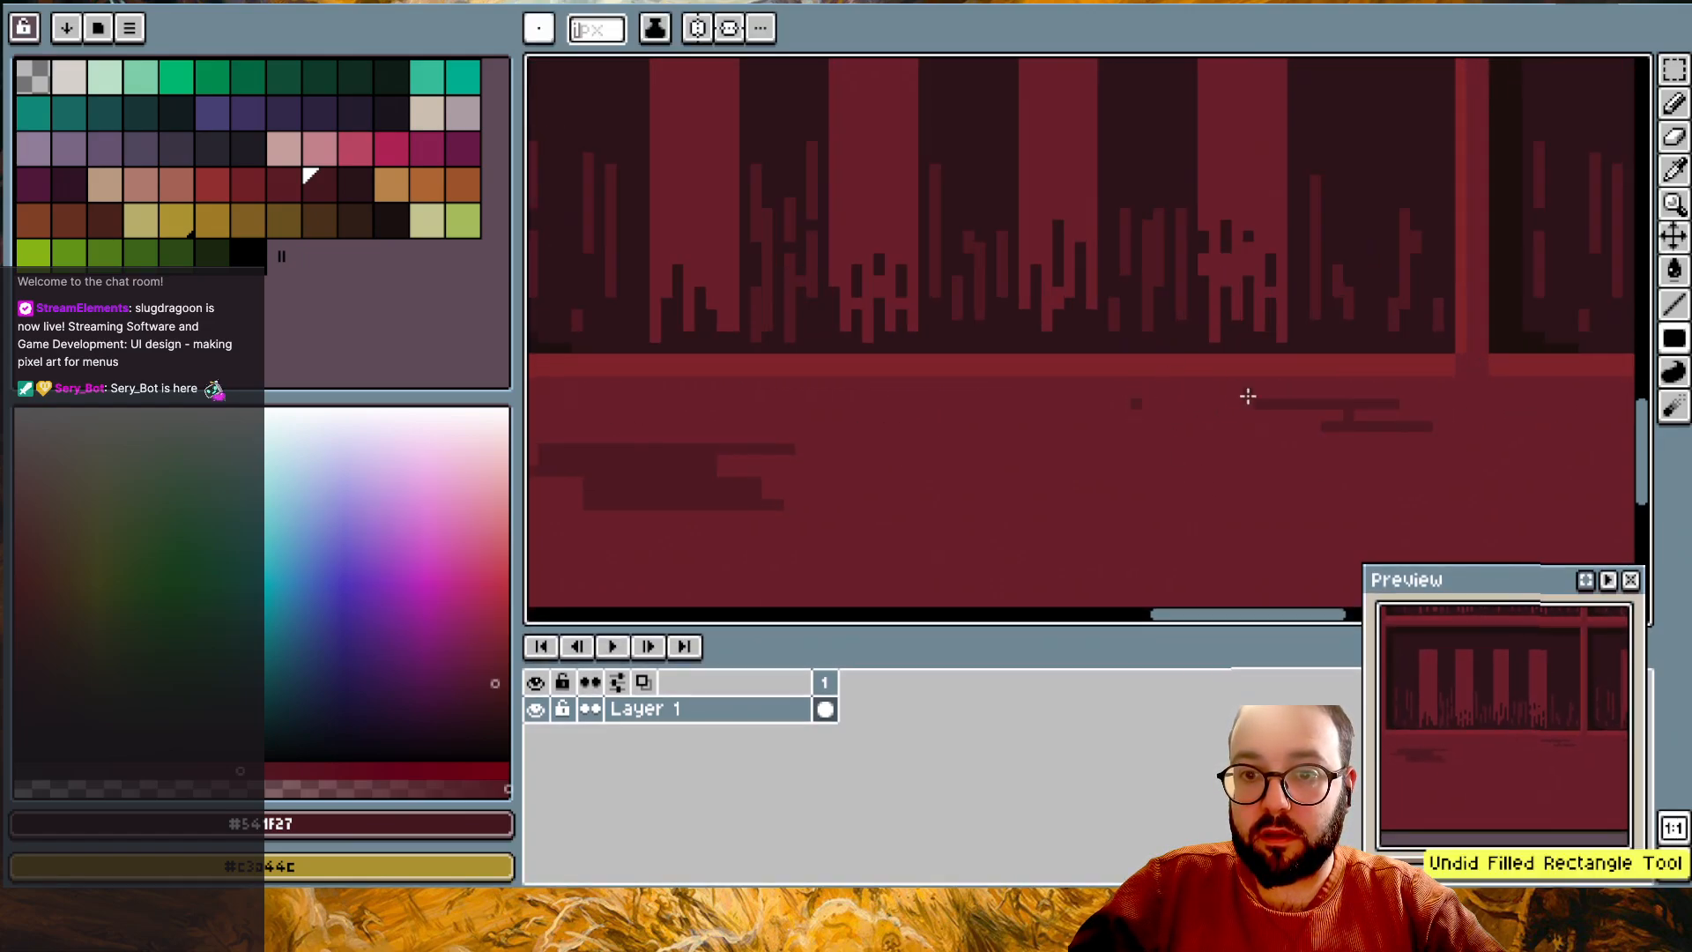
drag(1208, 403, 1170, 403)
scroll(1200, 437, right, 6)
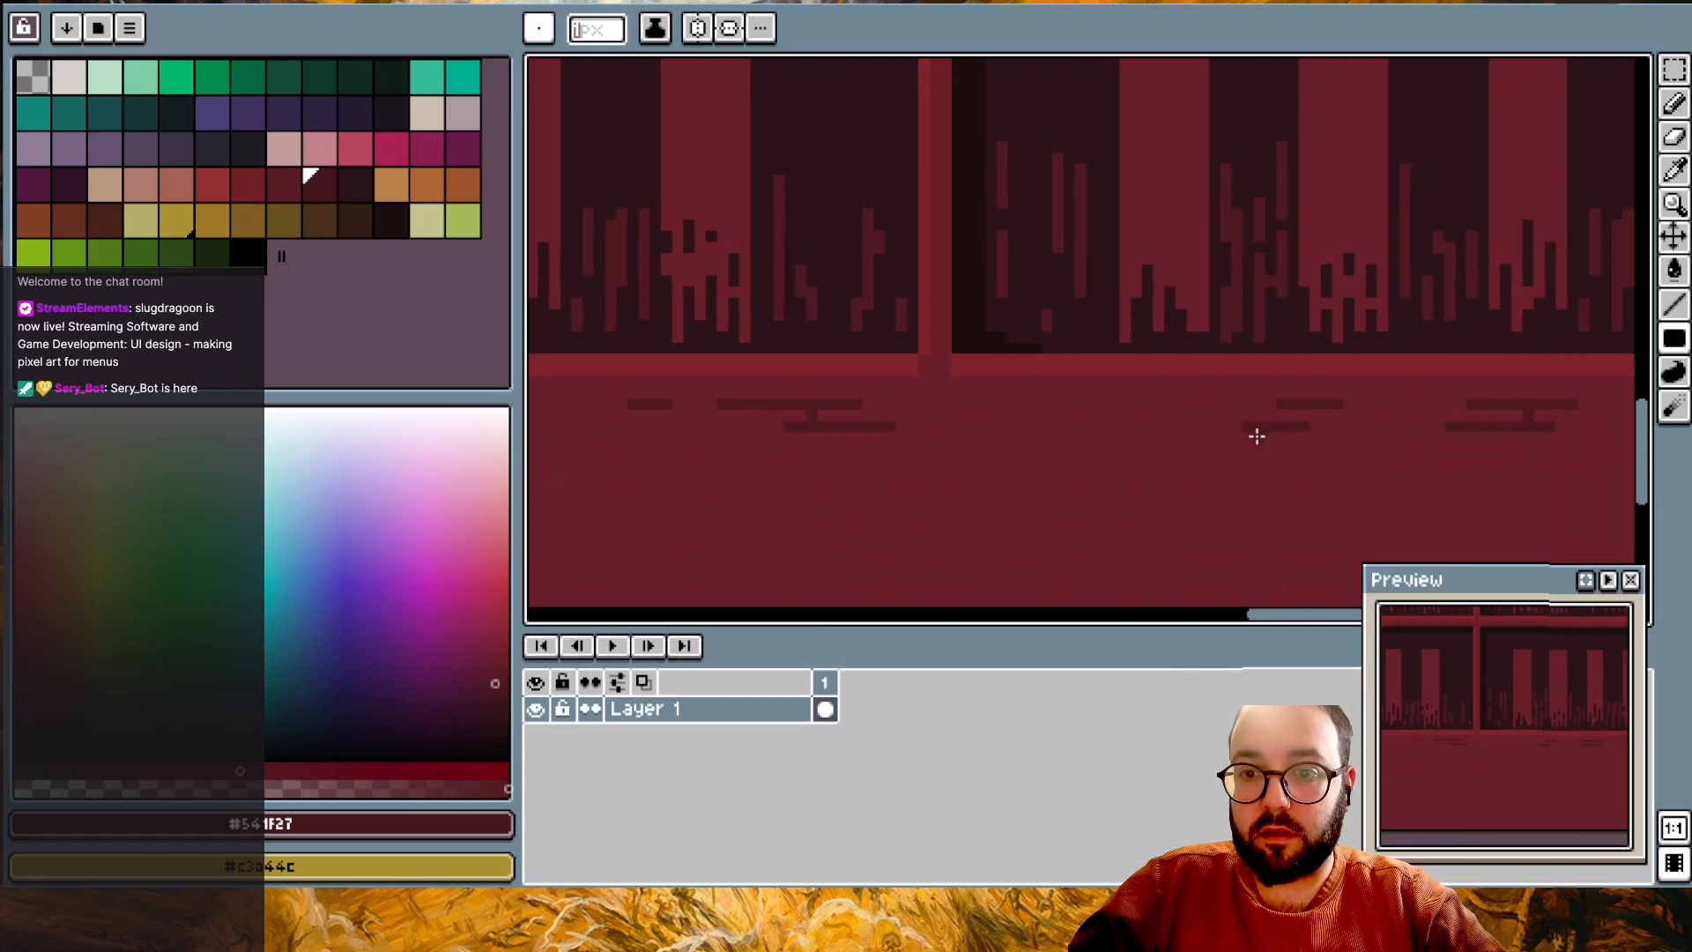
scroll(1224, 446, down, 3)
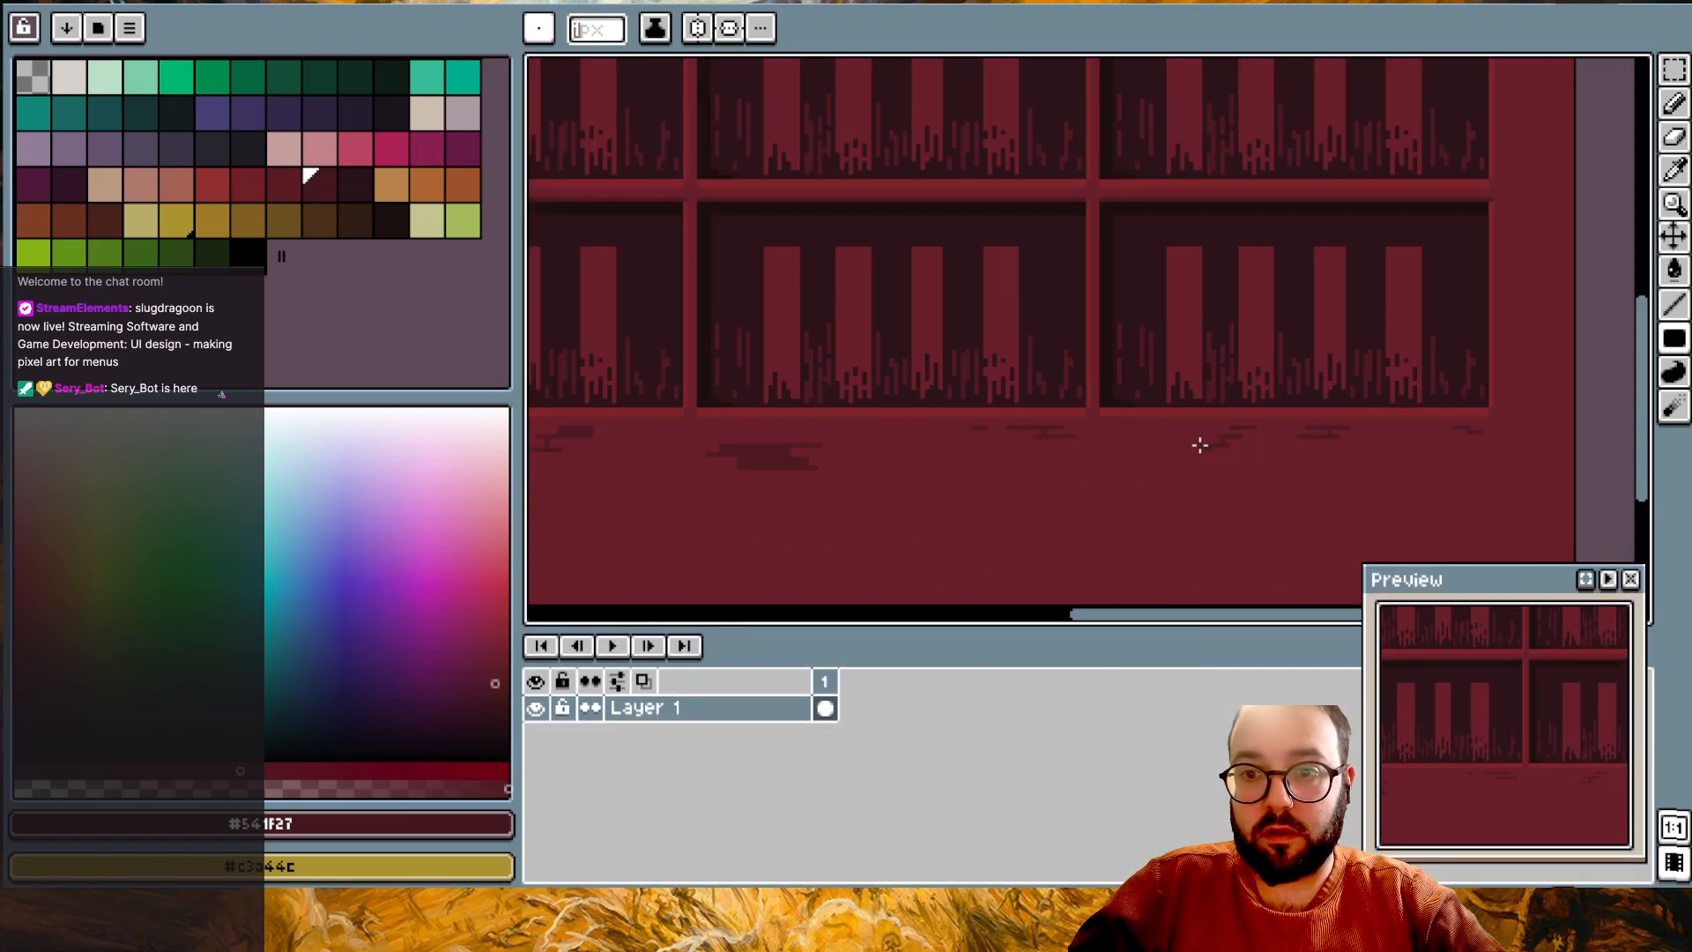
key(v)
scroll(1221, 459, down, 2)
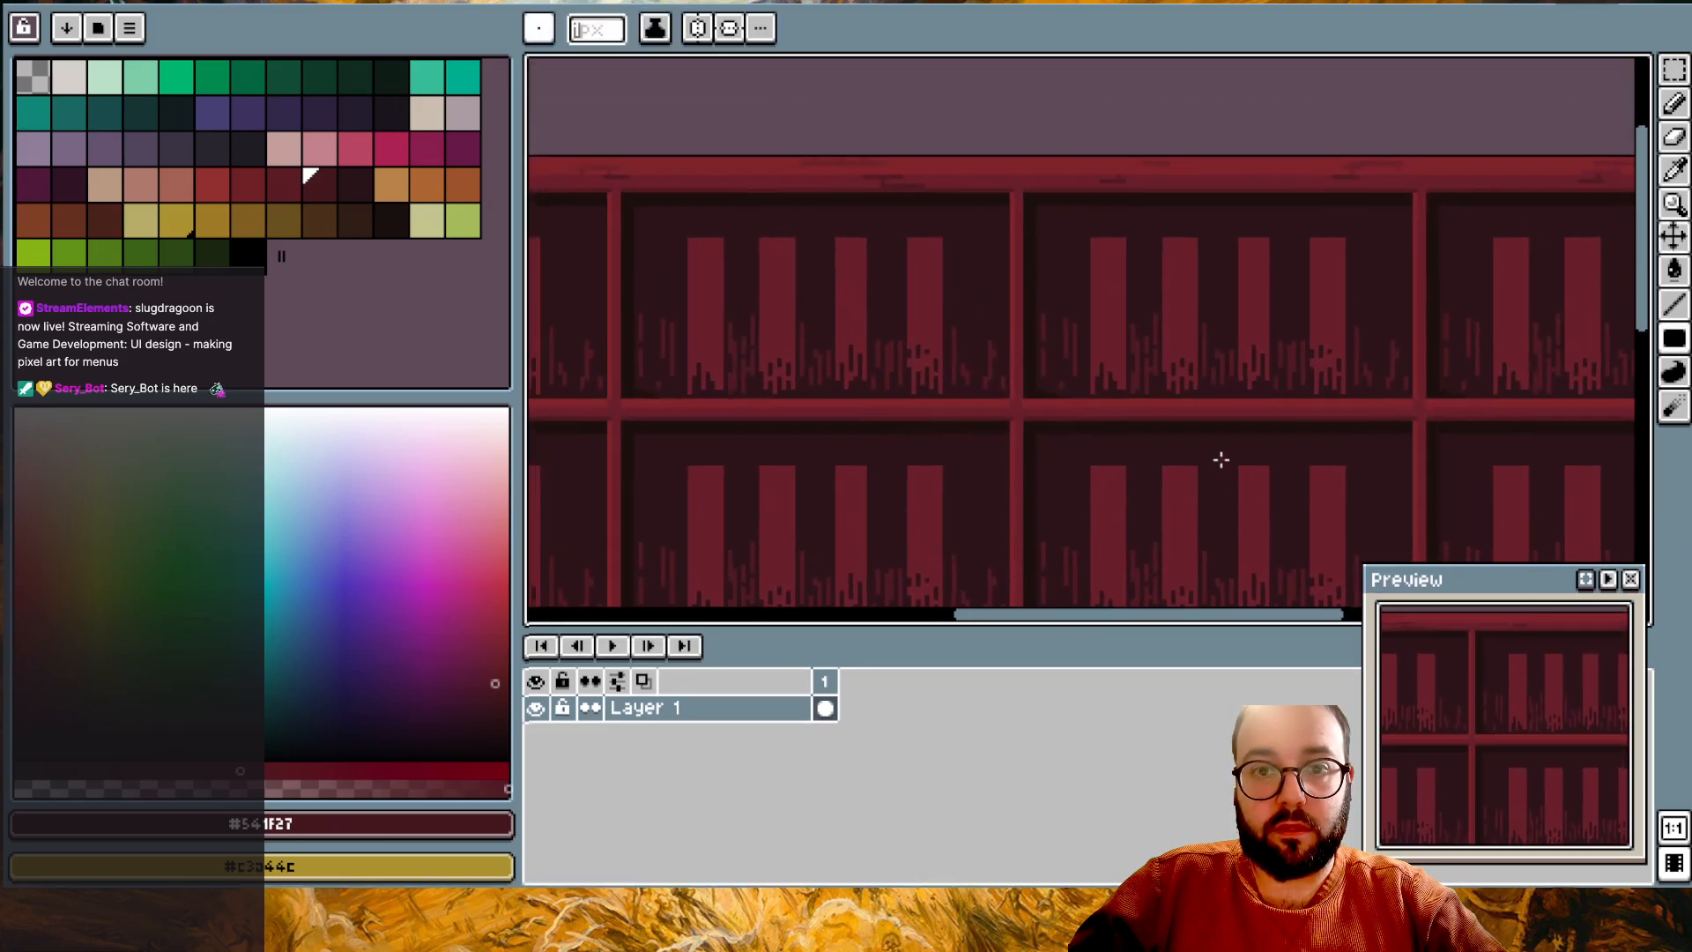
scroll(1157, 445, down, 2)
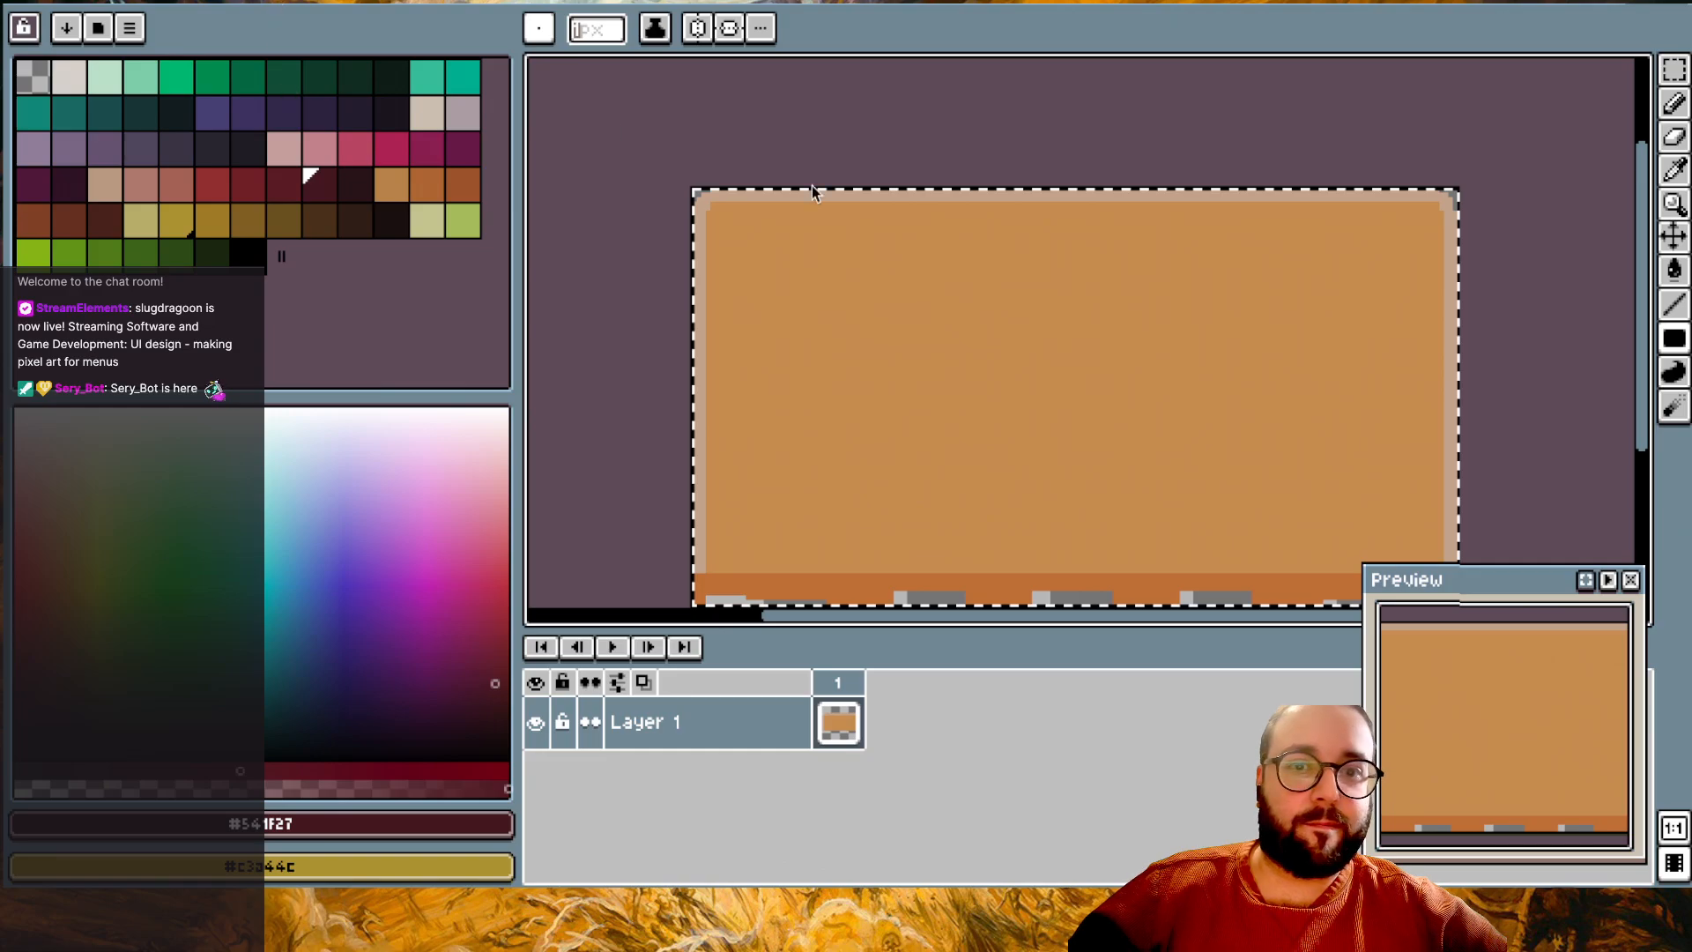
- Extend the active window background's canvas upward to add a transparent strip above the frame
key(ctrl+alt+c)
drag(876, 178, 877, 119)
click(1371, 462)
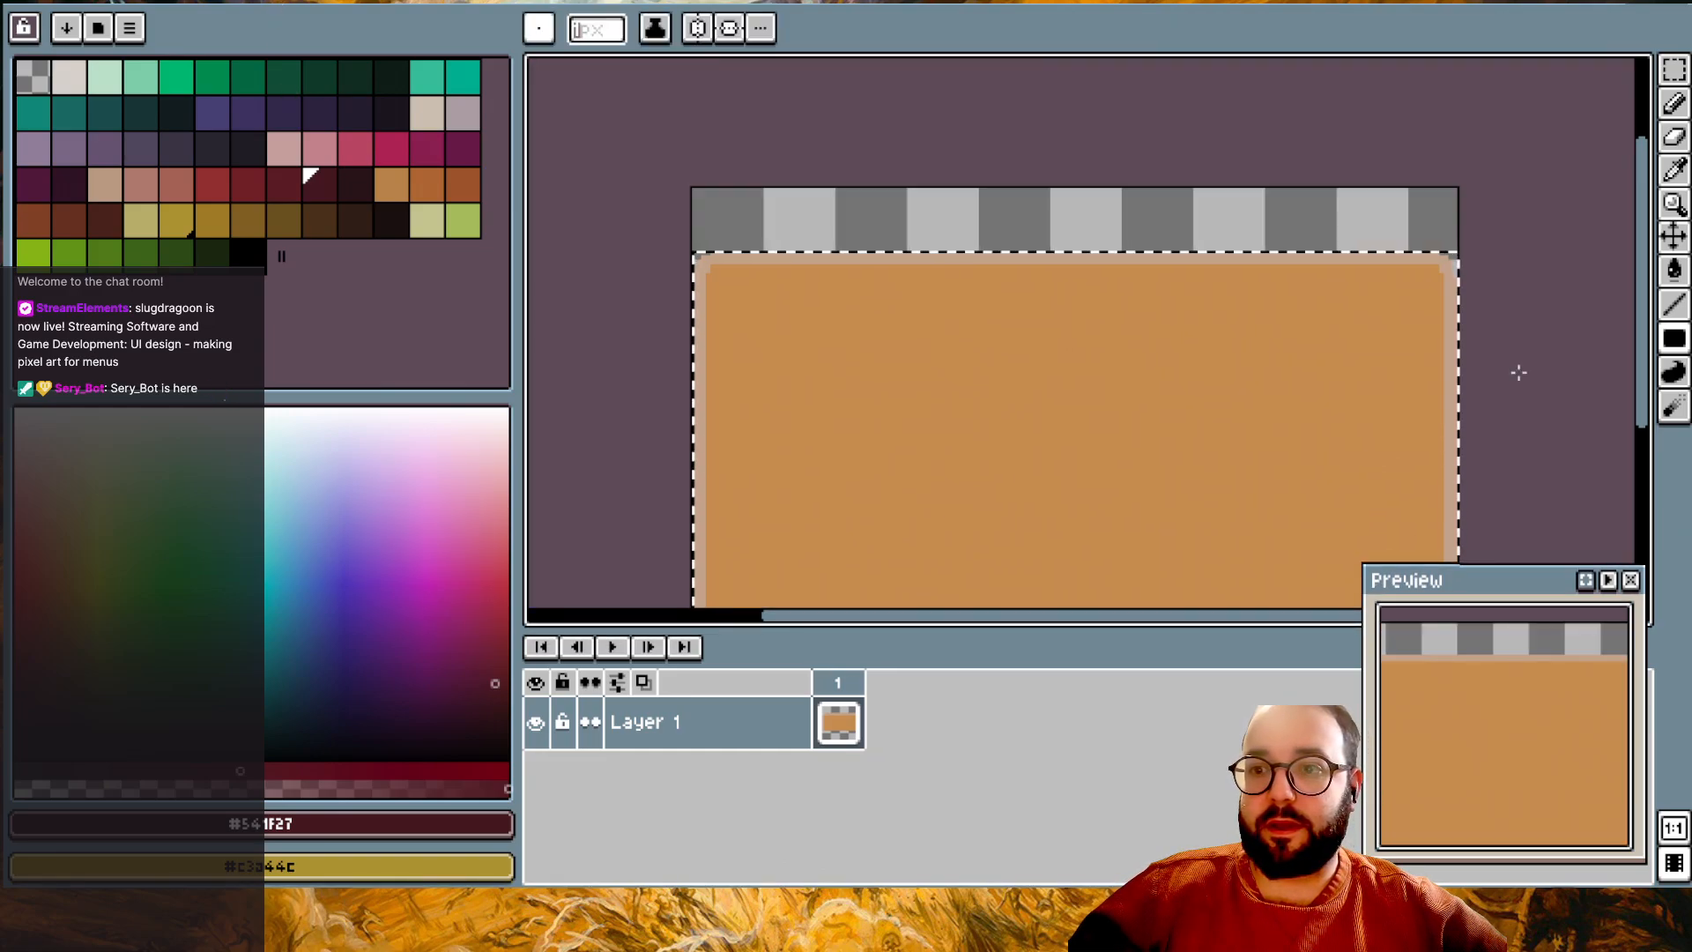
- Clear the selection, fill the transparent strip above the frame with the indigo palette color, index 18, and save the sprite
key(g)
click(390, 148)
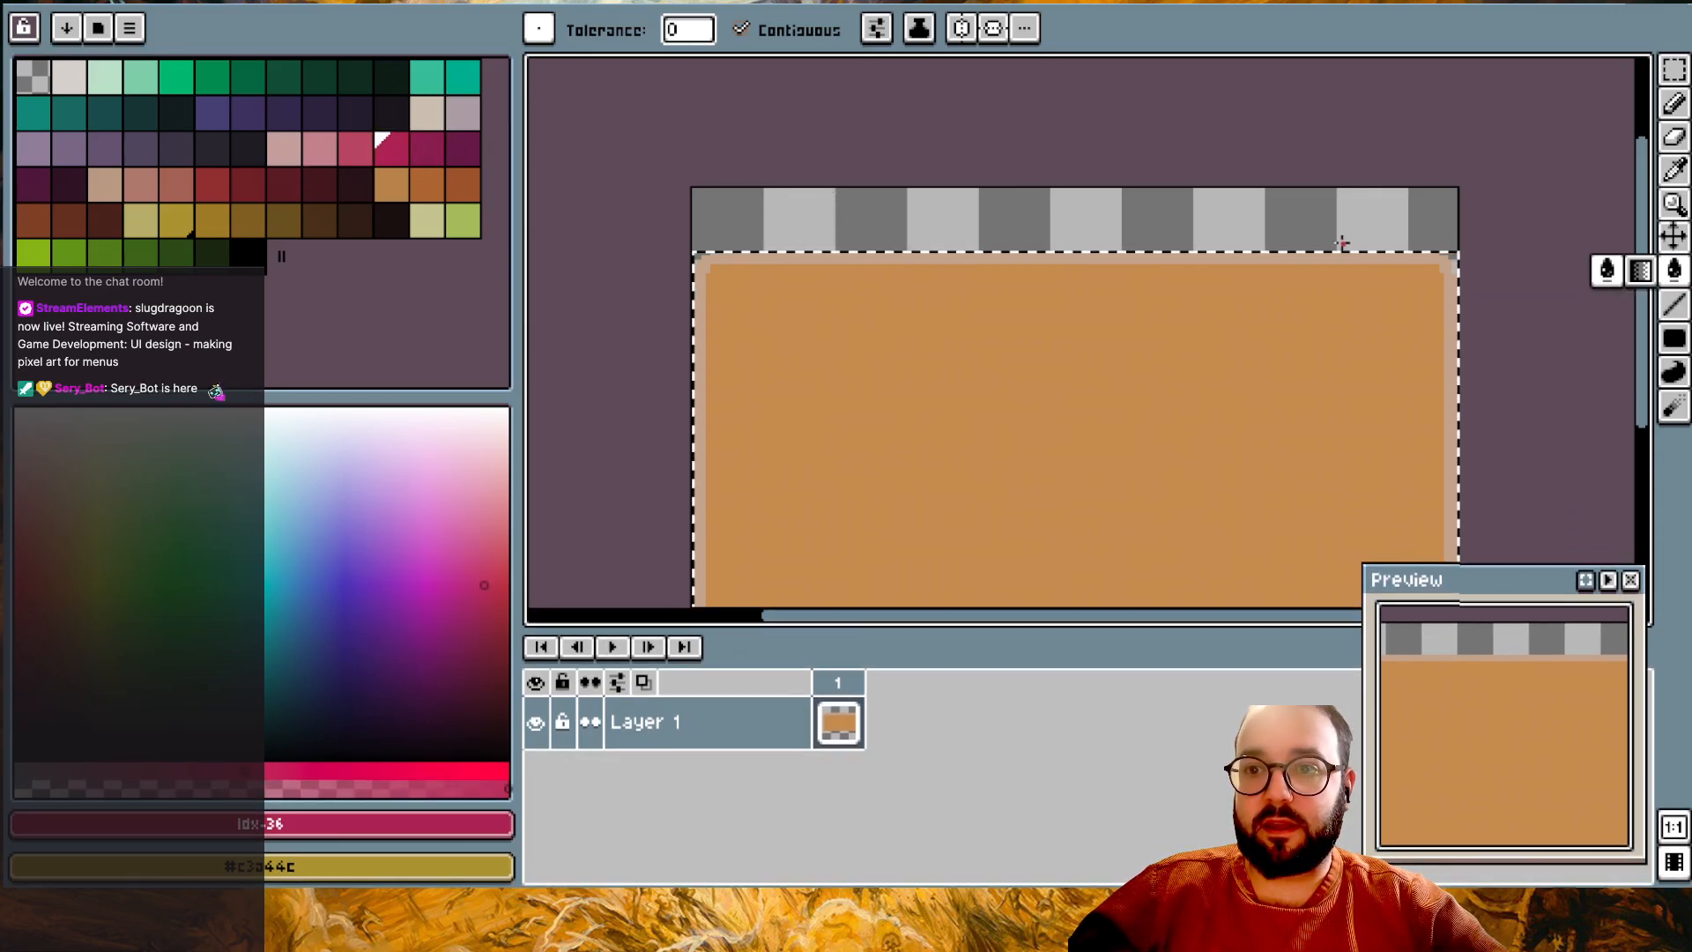
key(m)
click(1462, 143)
key(g)
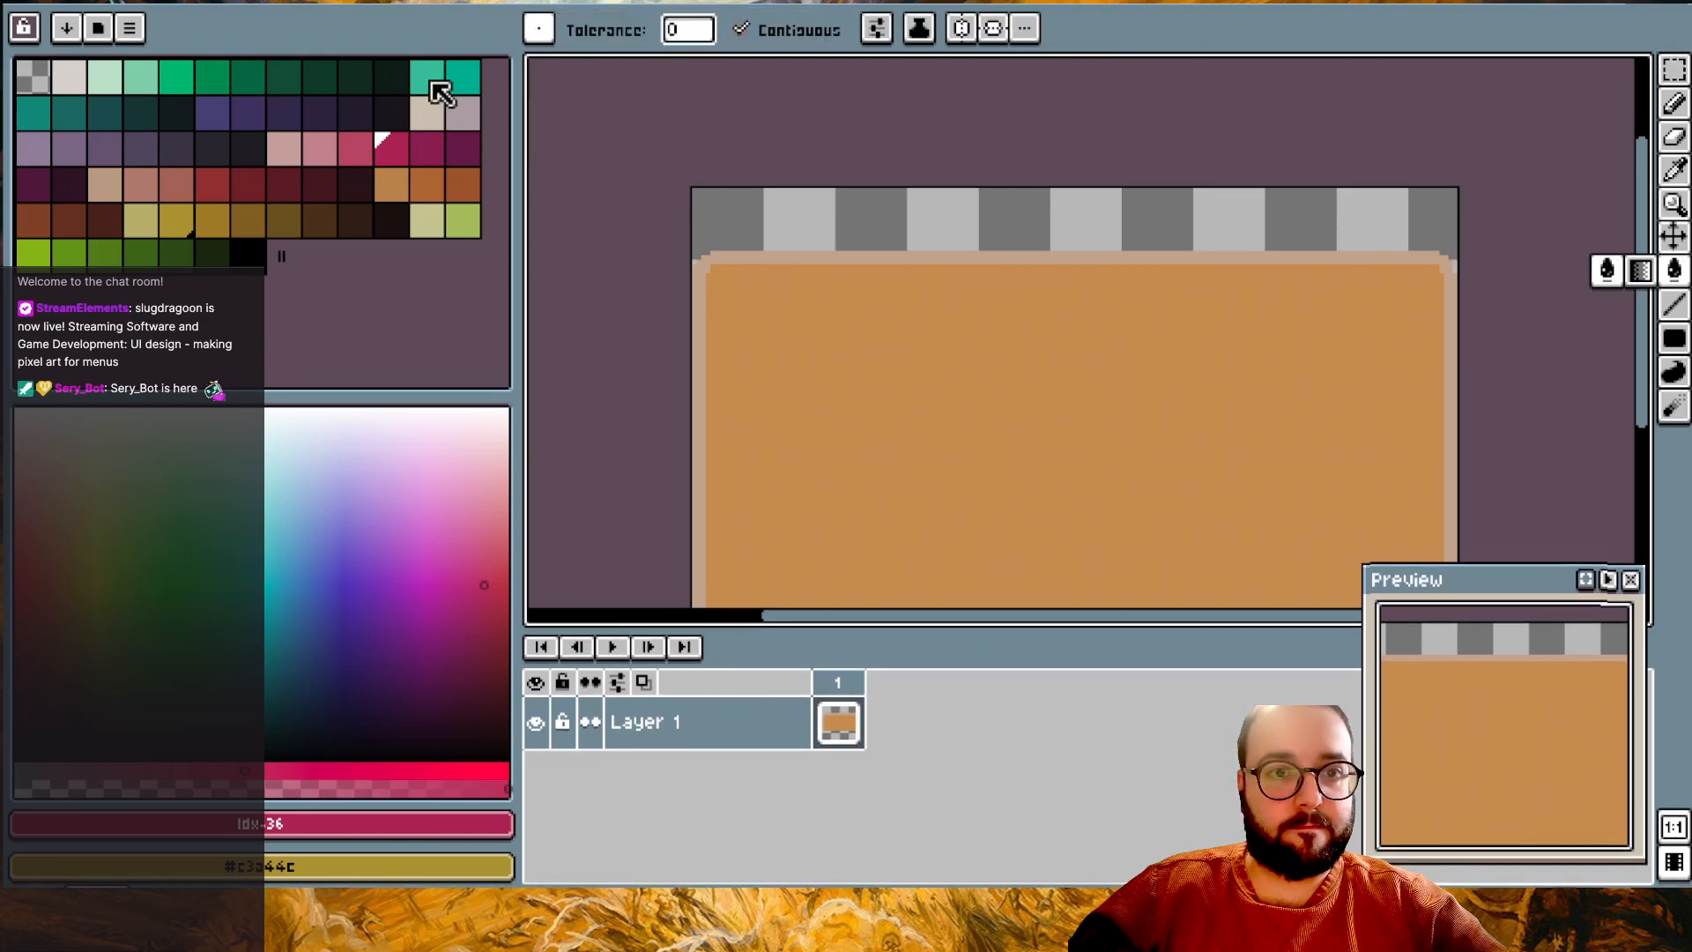
click(213, 112)
click(823, 201)
key(v)
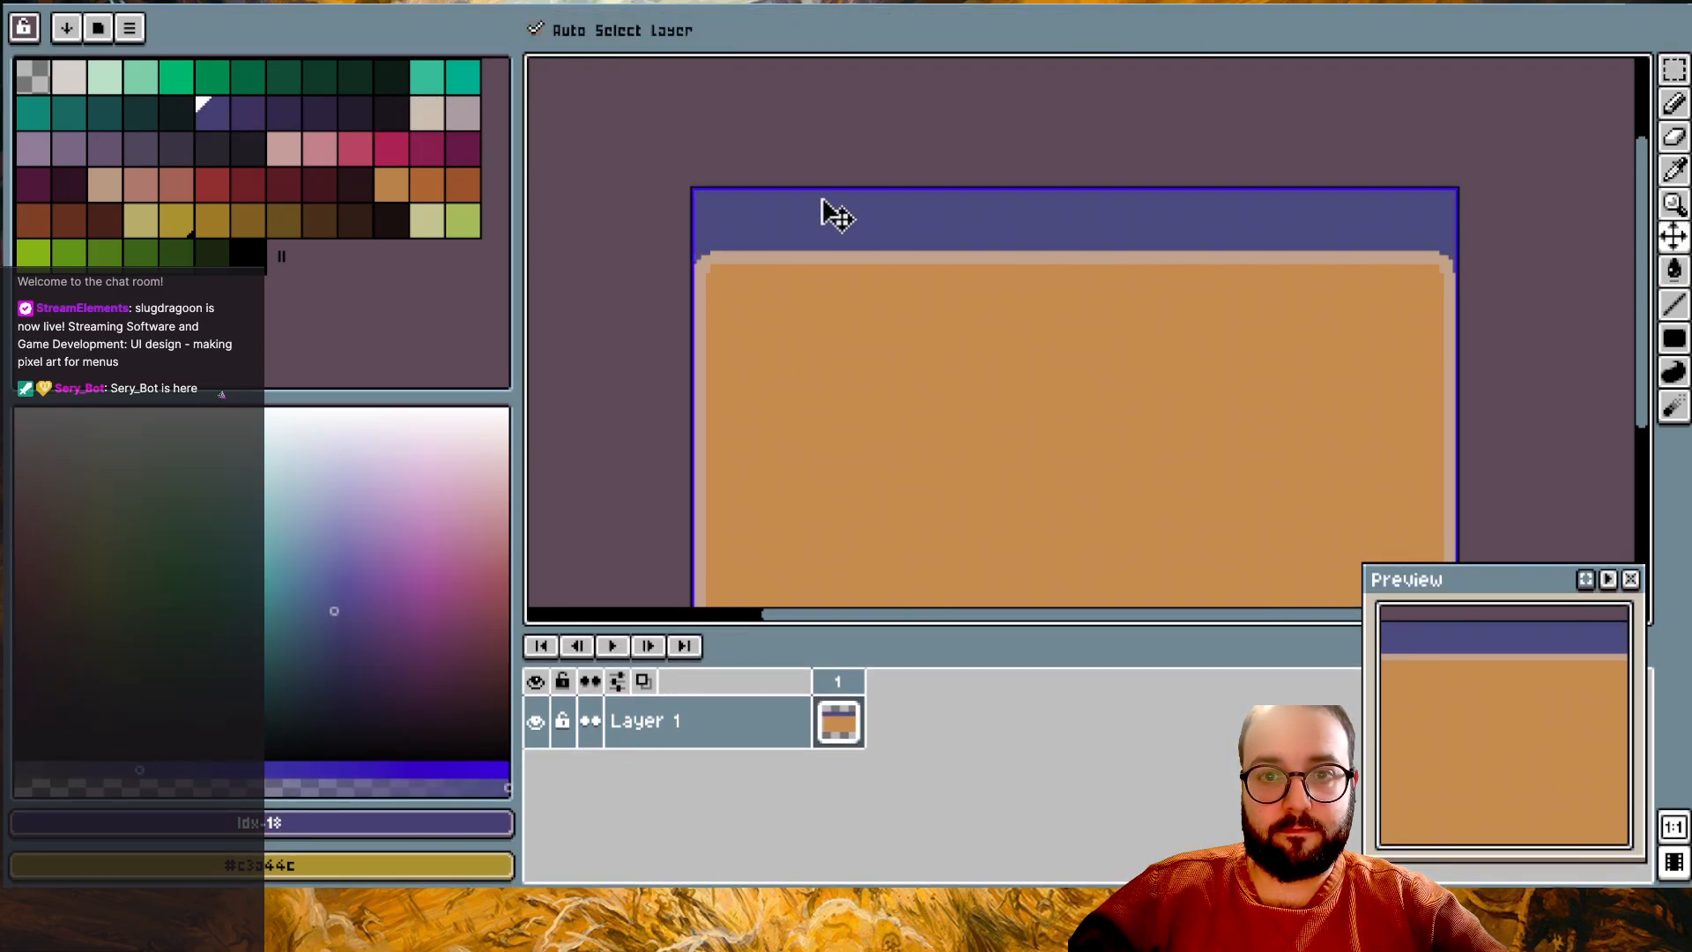
key(ctrl+s)
key(g)
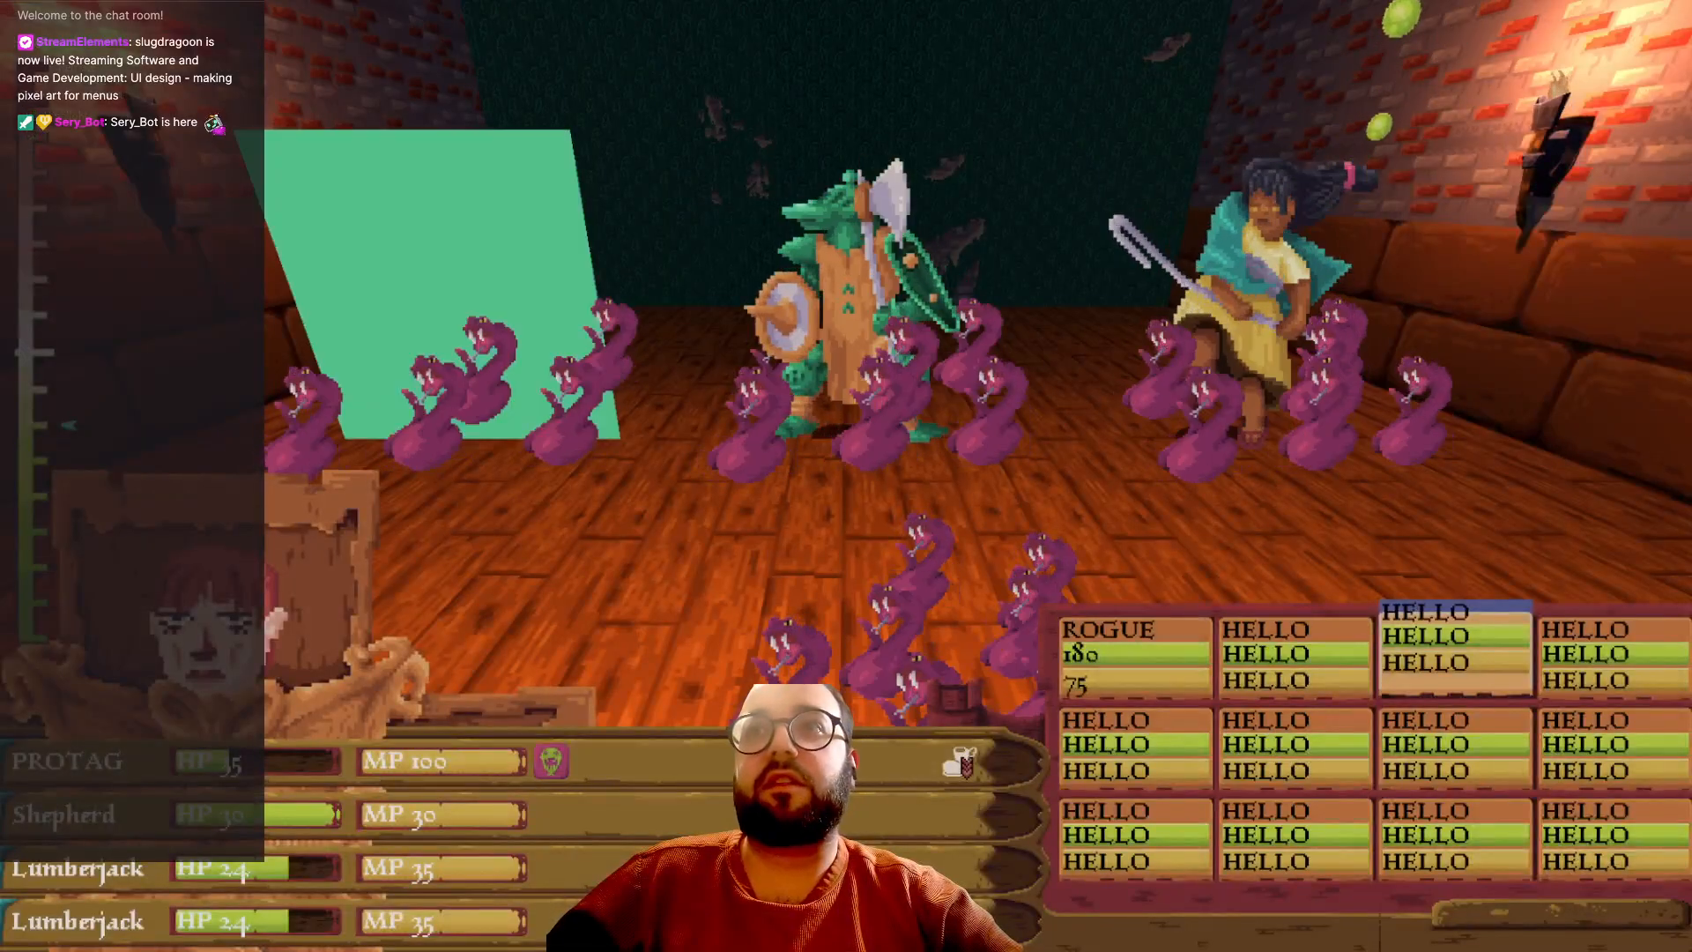
- In the running battle, move the switch-grid selection back and forth along the top row to examine the raised window's colored strip
key(Left)
key(Right)
key(Left)
key(Right)
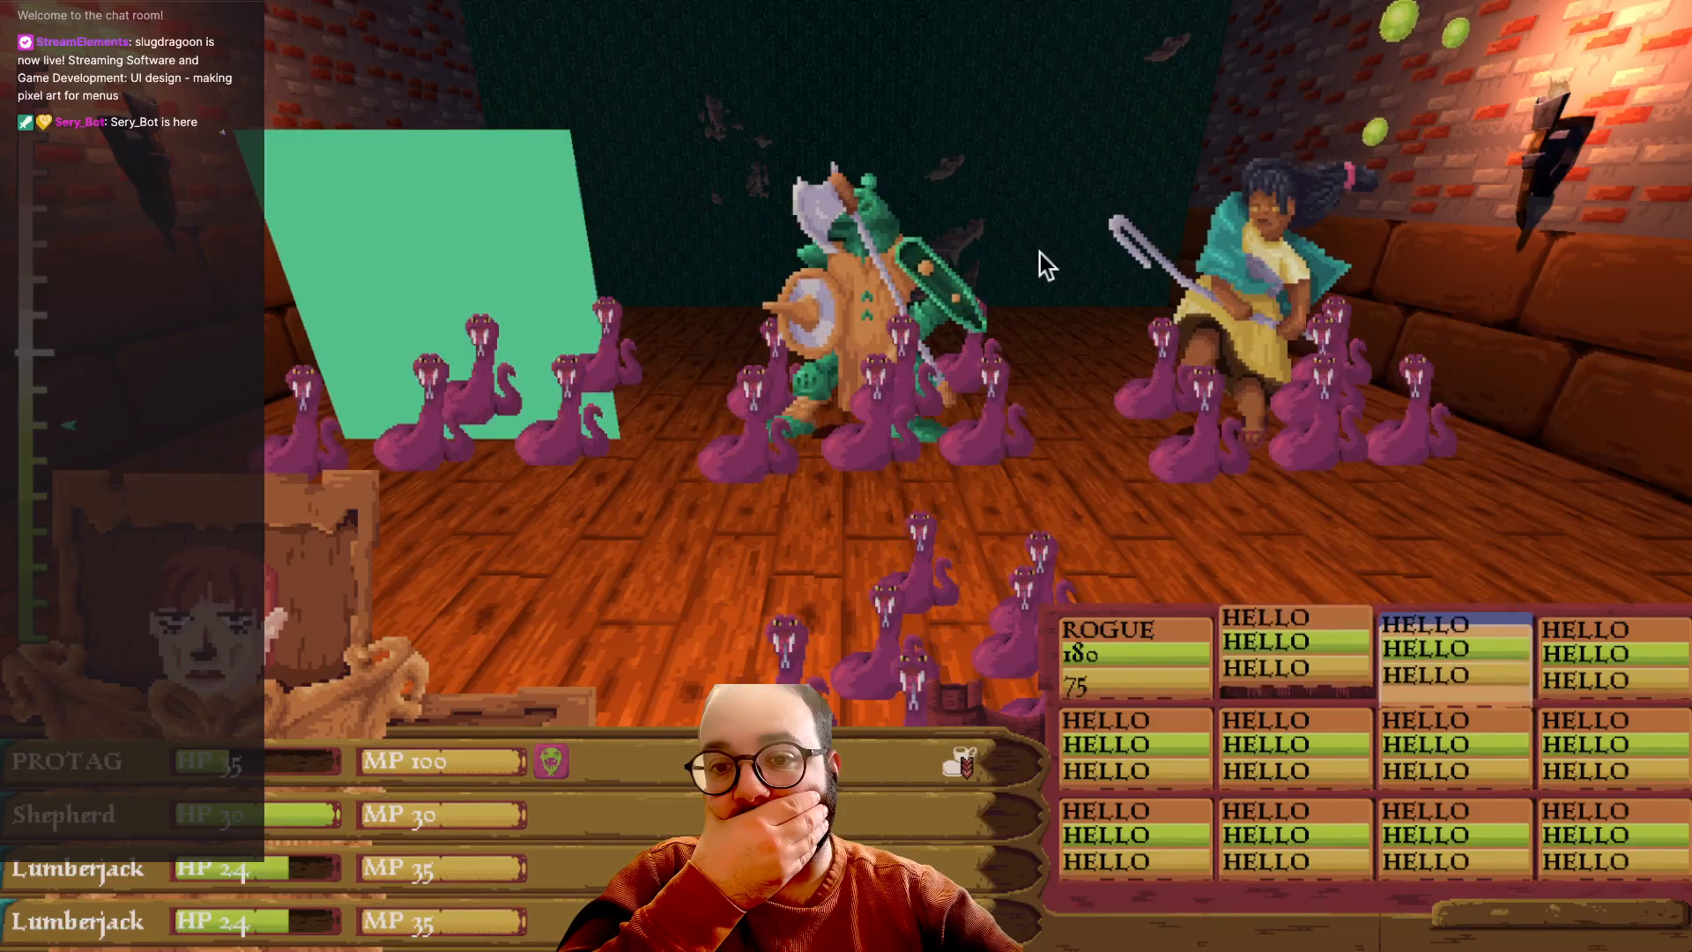
key(Left)
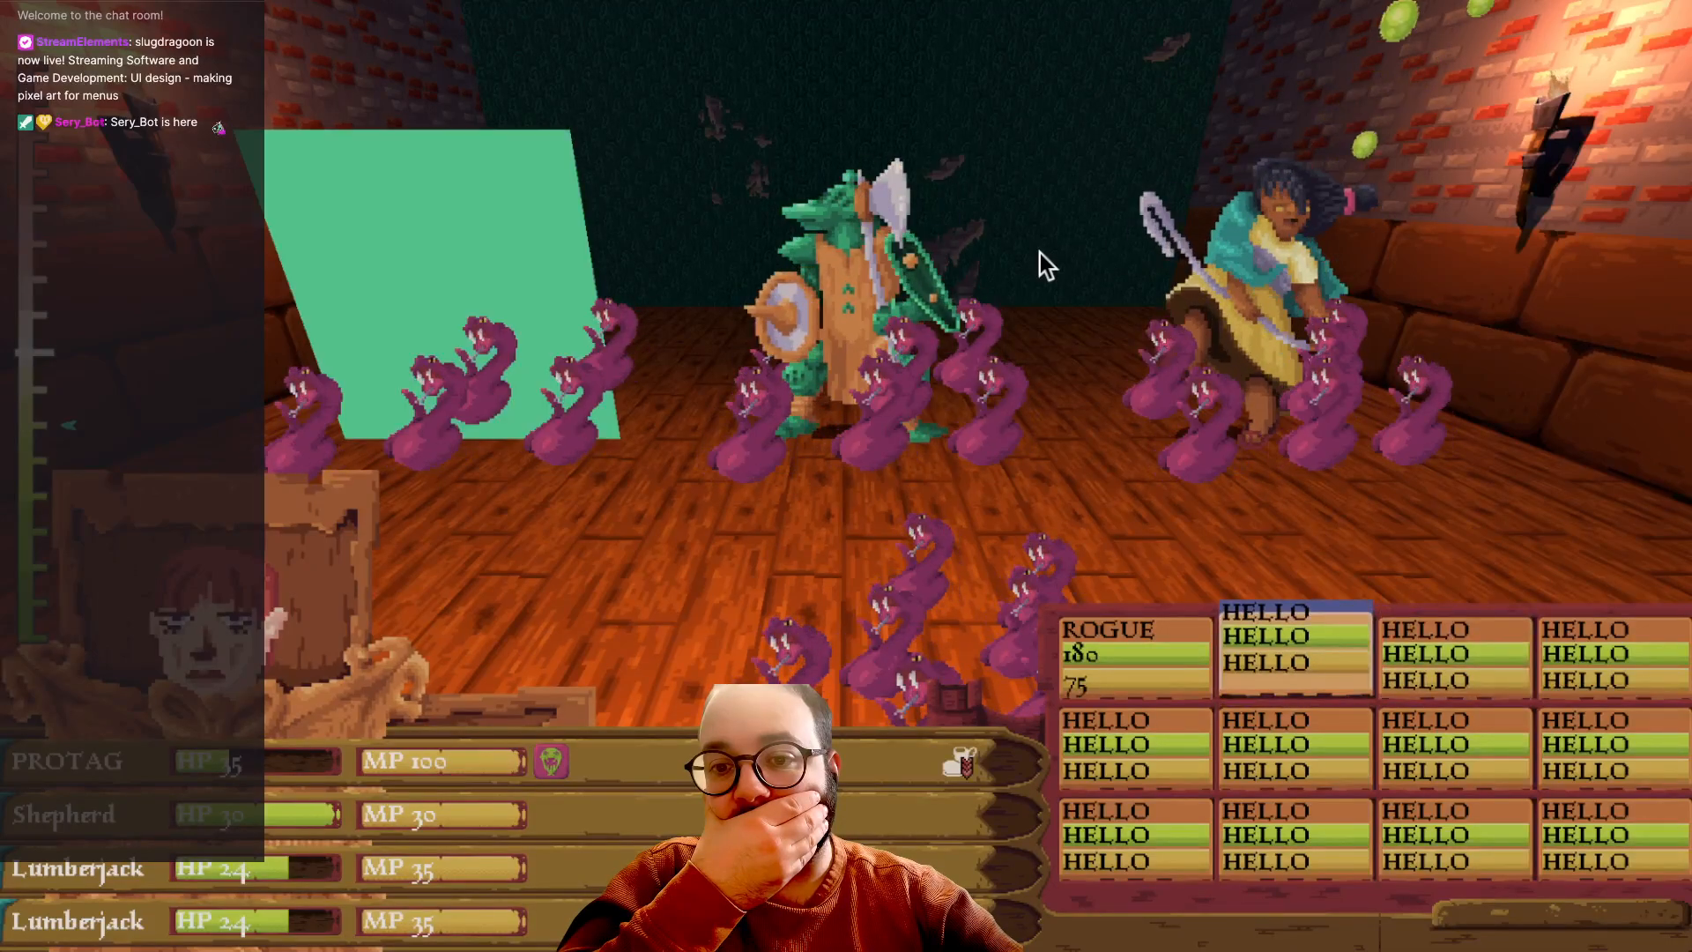
key(Right)
key(Left)
key(Right)
key(Left)
key(Right)
key(Left)
key(Left)
key(Left)
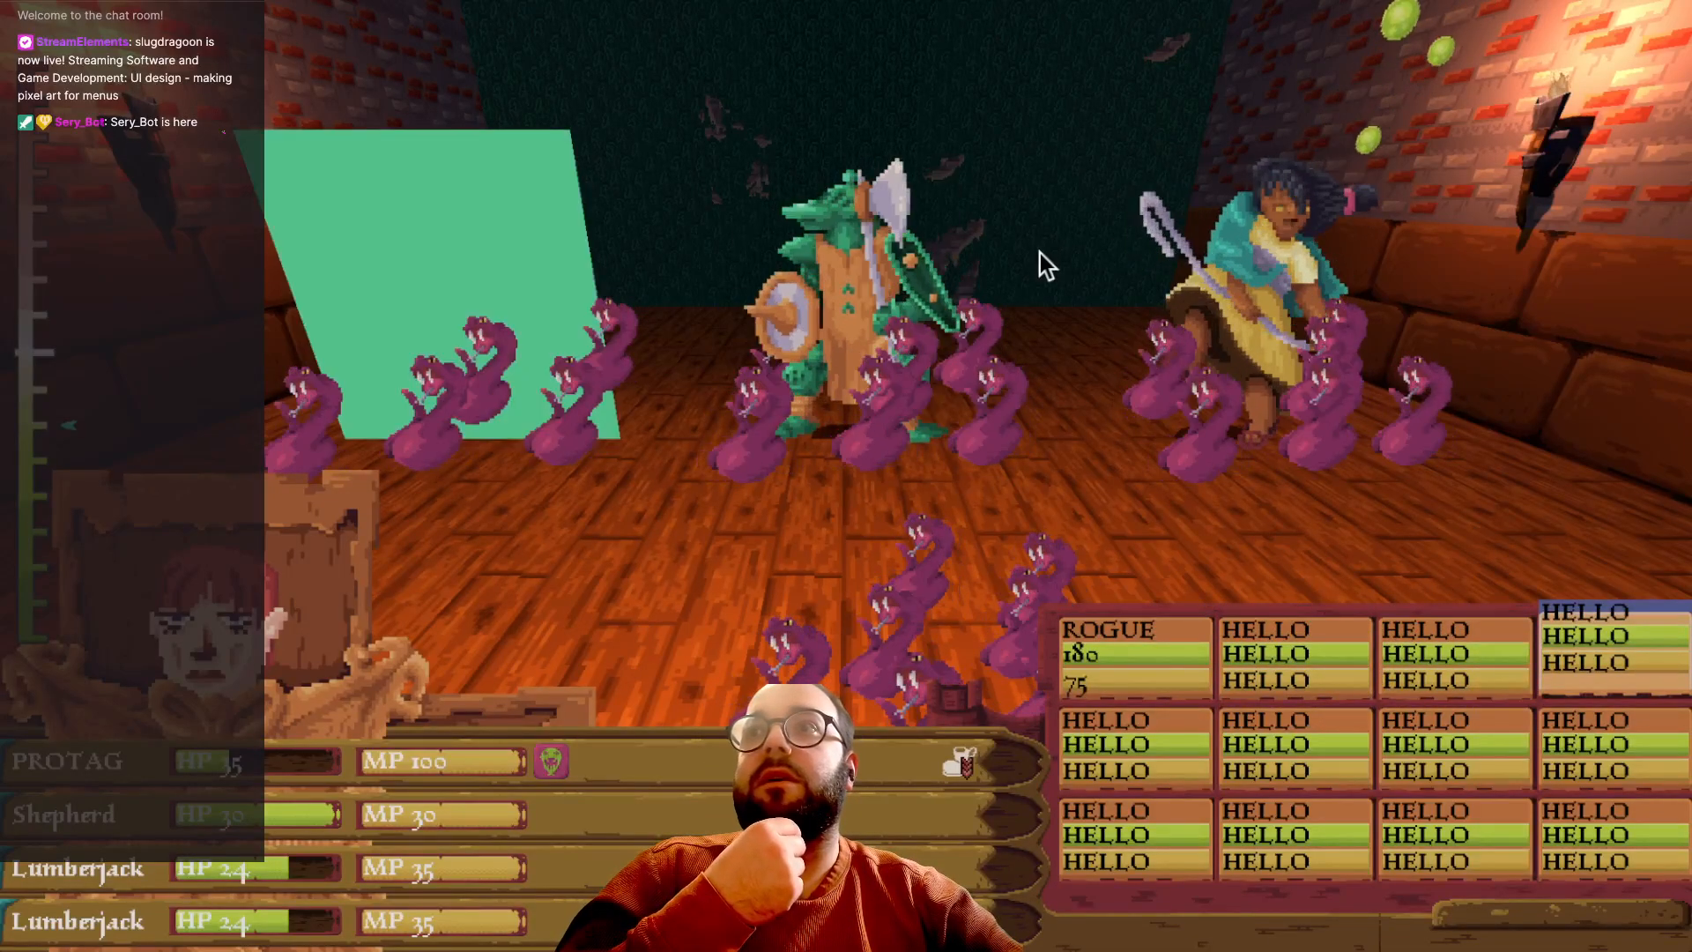
key(Left)
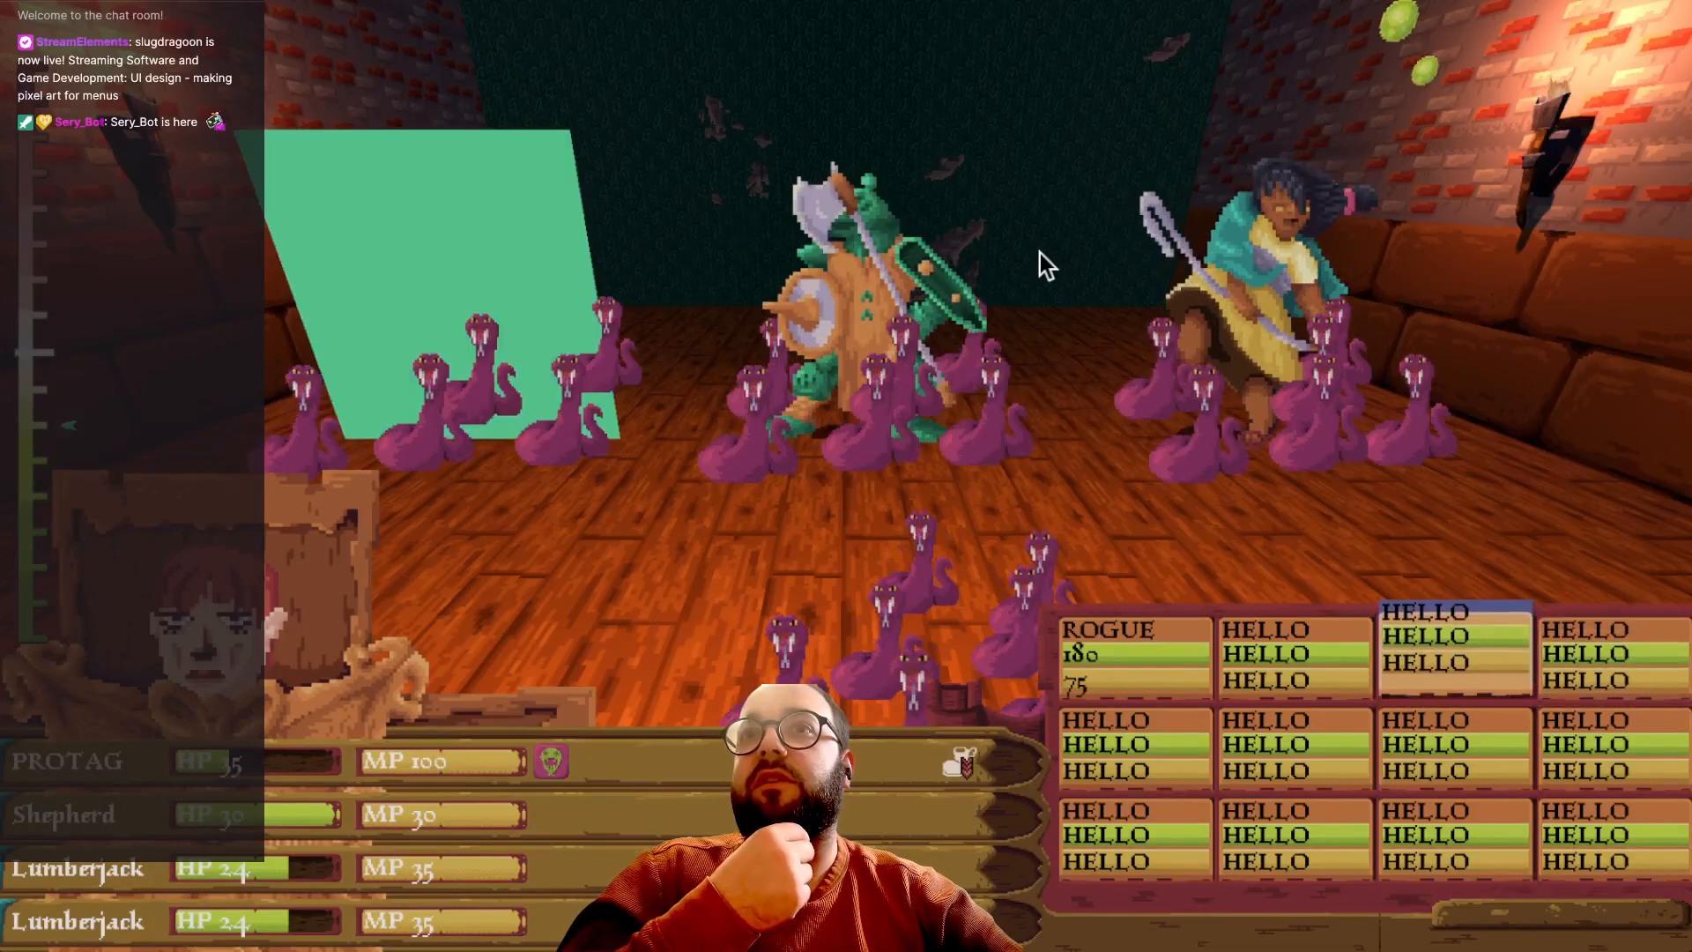
key(Right)
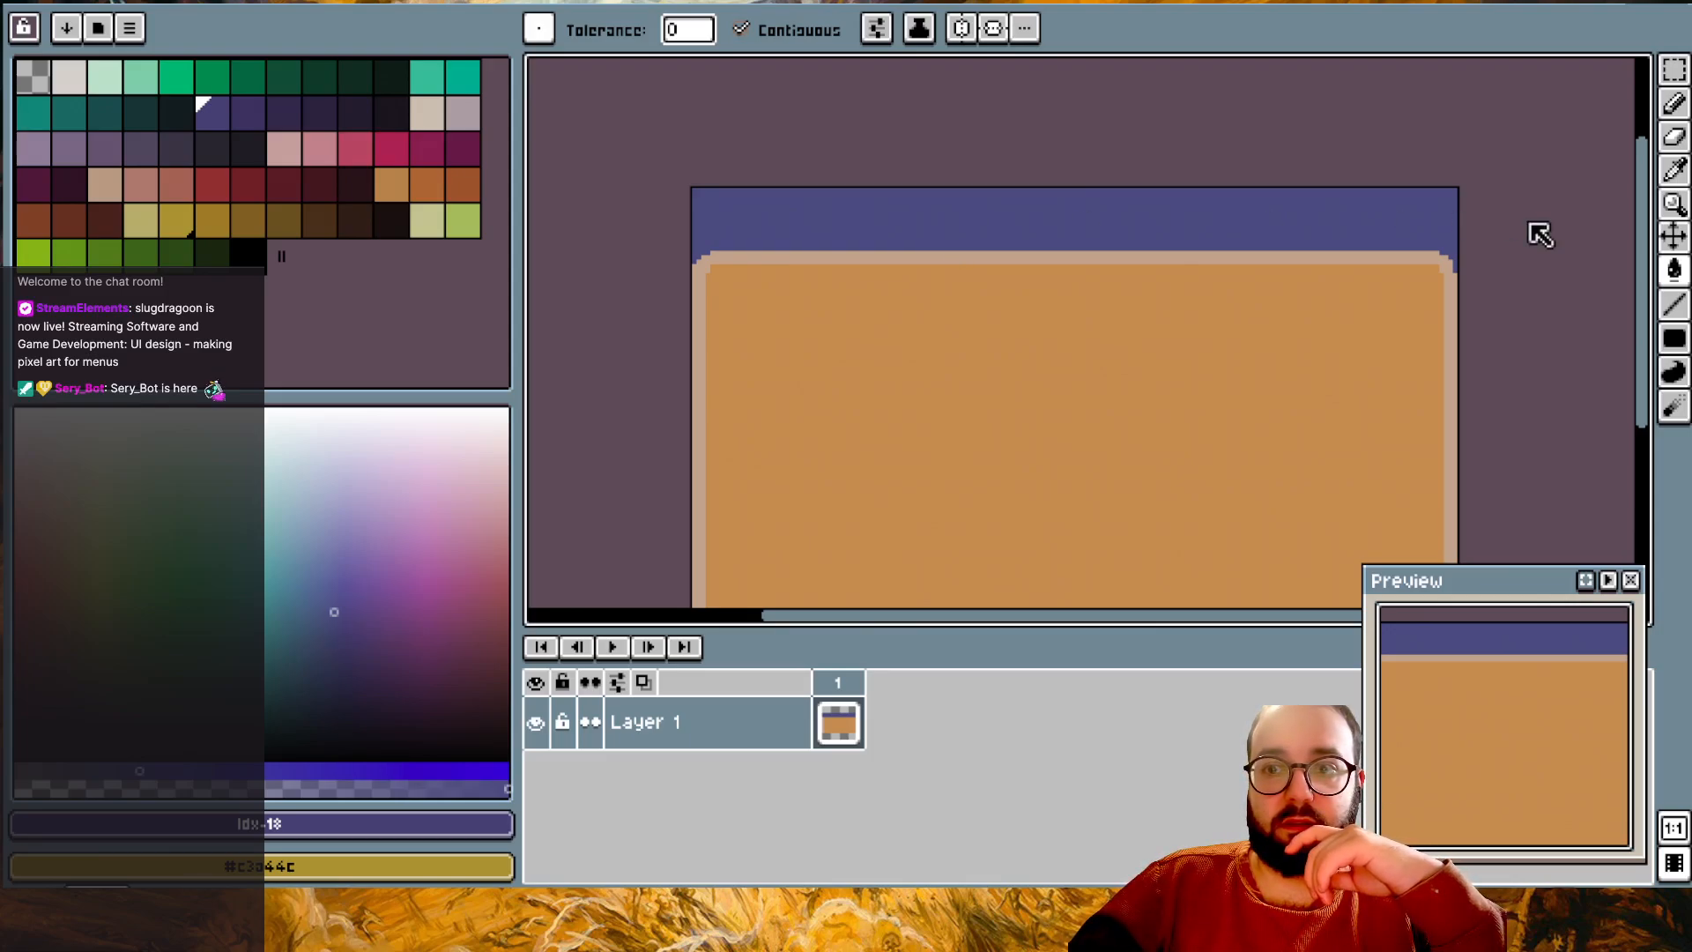
- In Aseprite, extend the canvas 5 px at its upper edge, making it 171 by 112 px
scroll(1478, 219, down, 2)
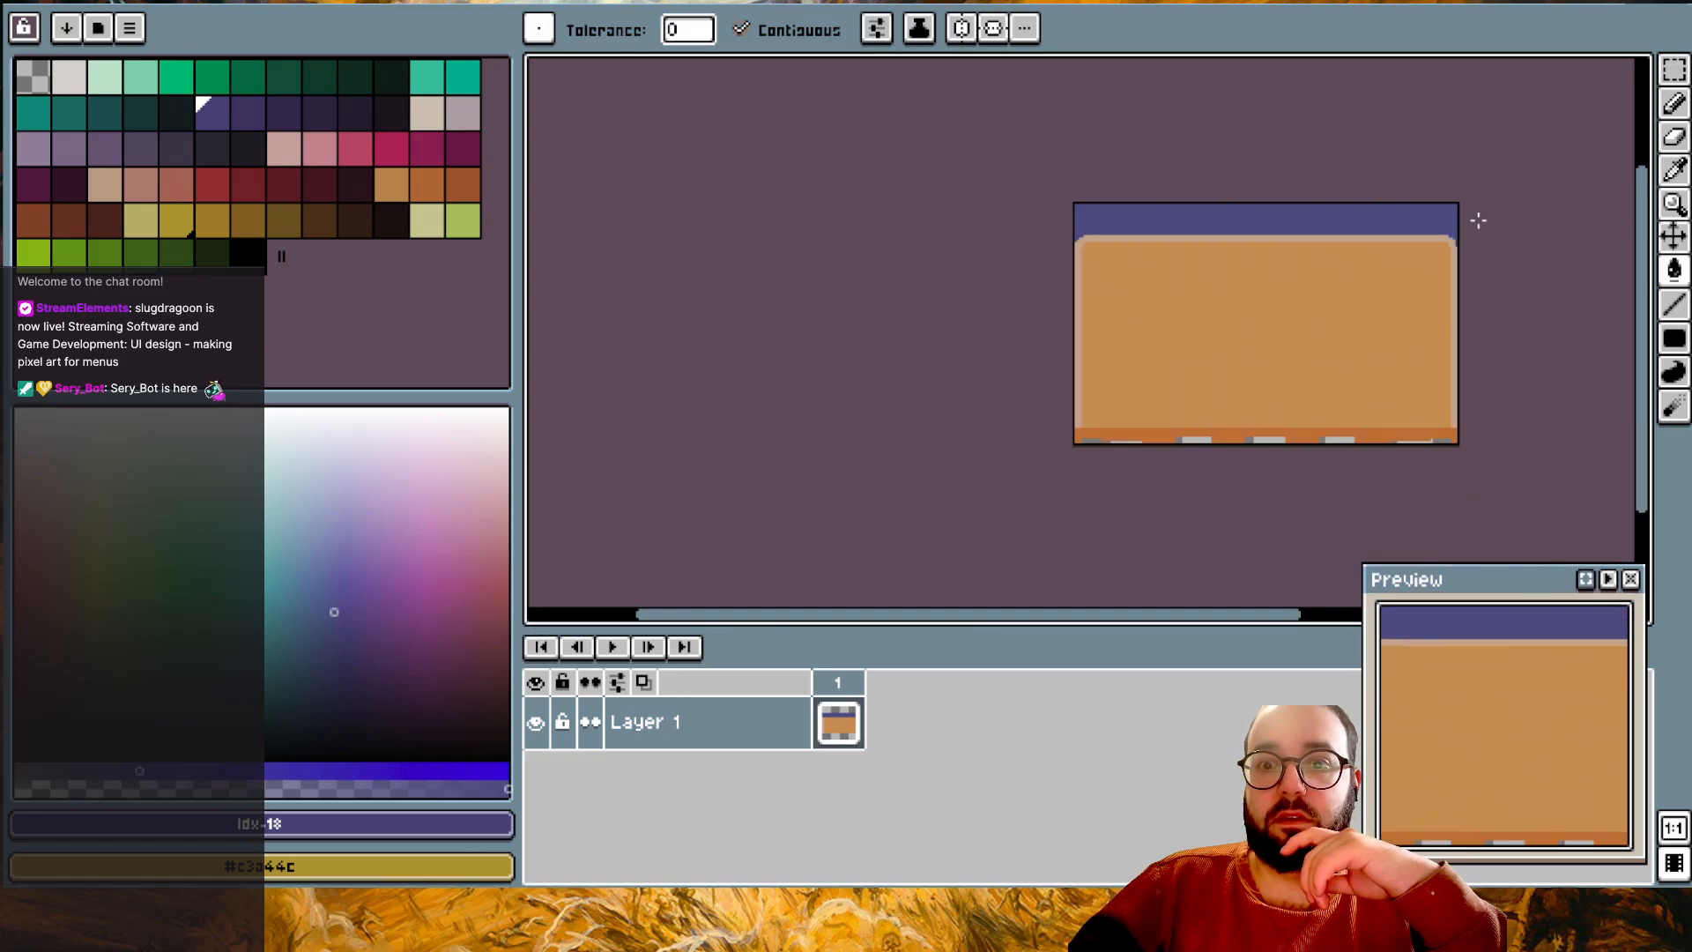
scroll(1478, 220, up, 2)
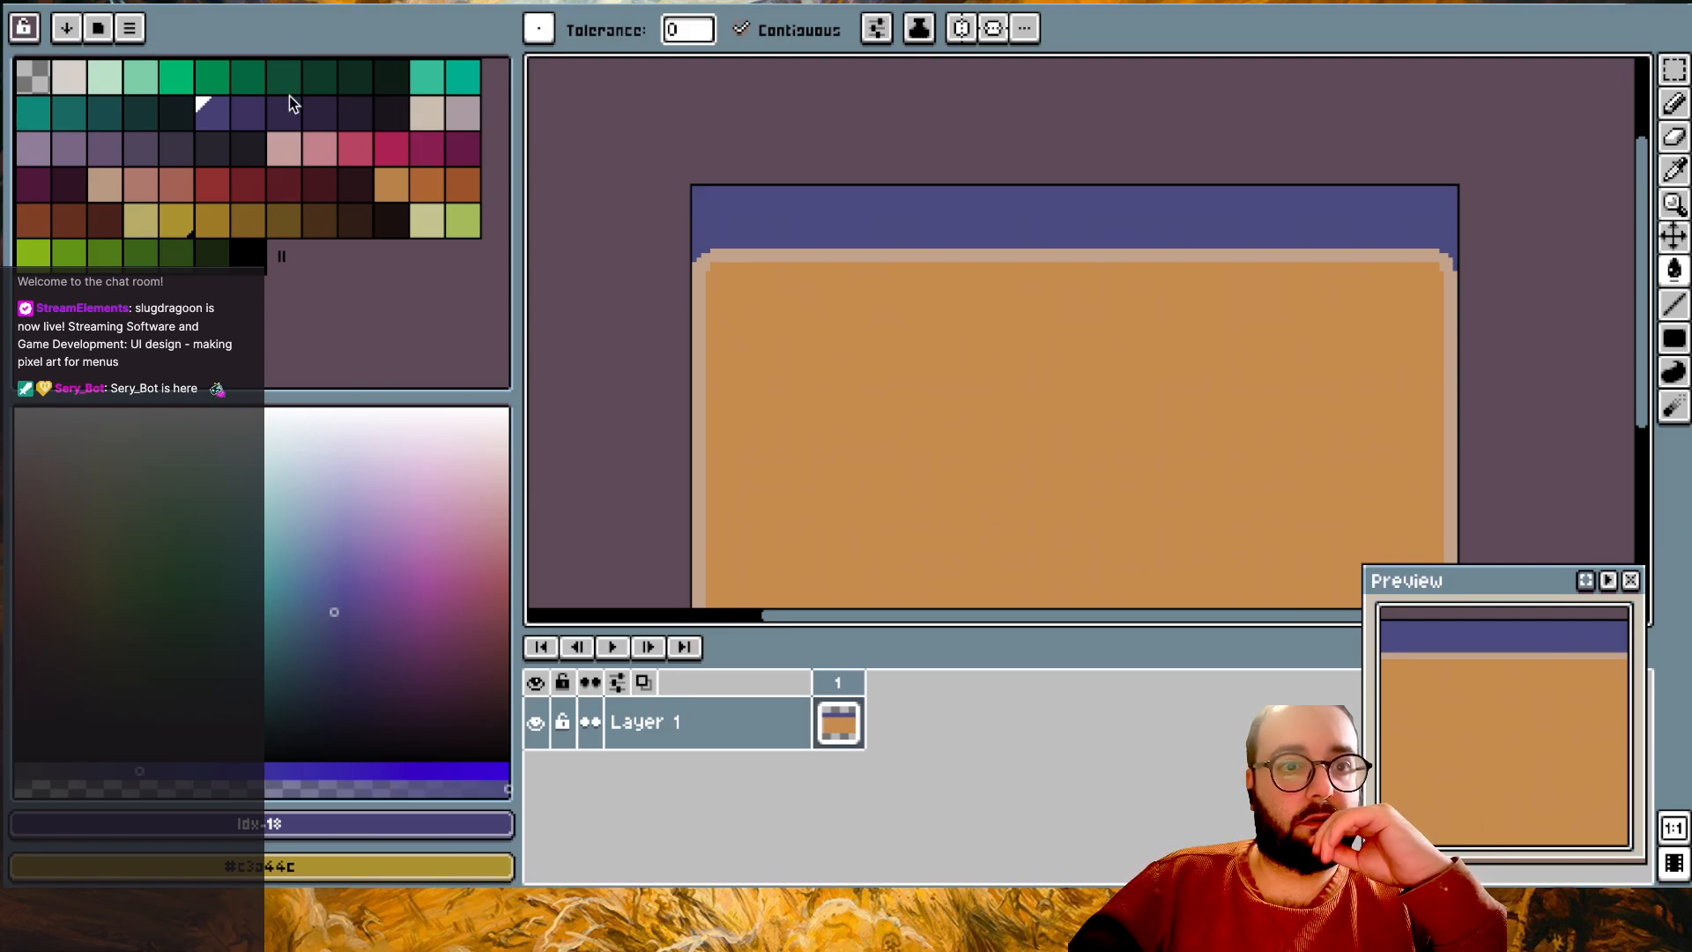
key(ctrl+alt+c)
drag(905, 184, 905, 170)
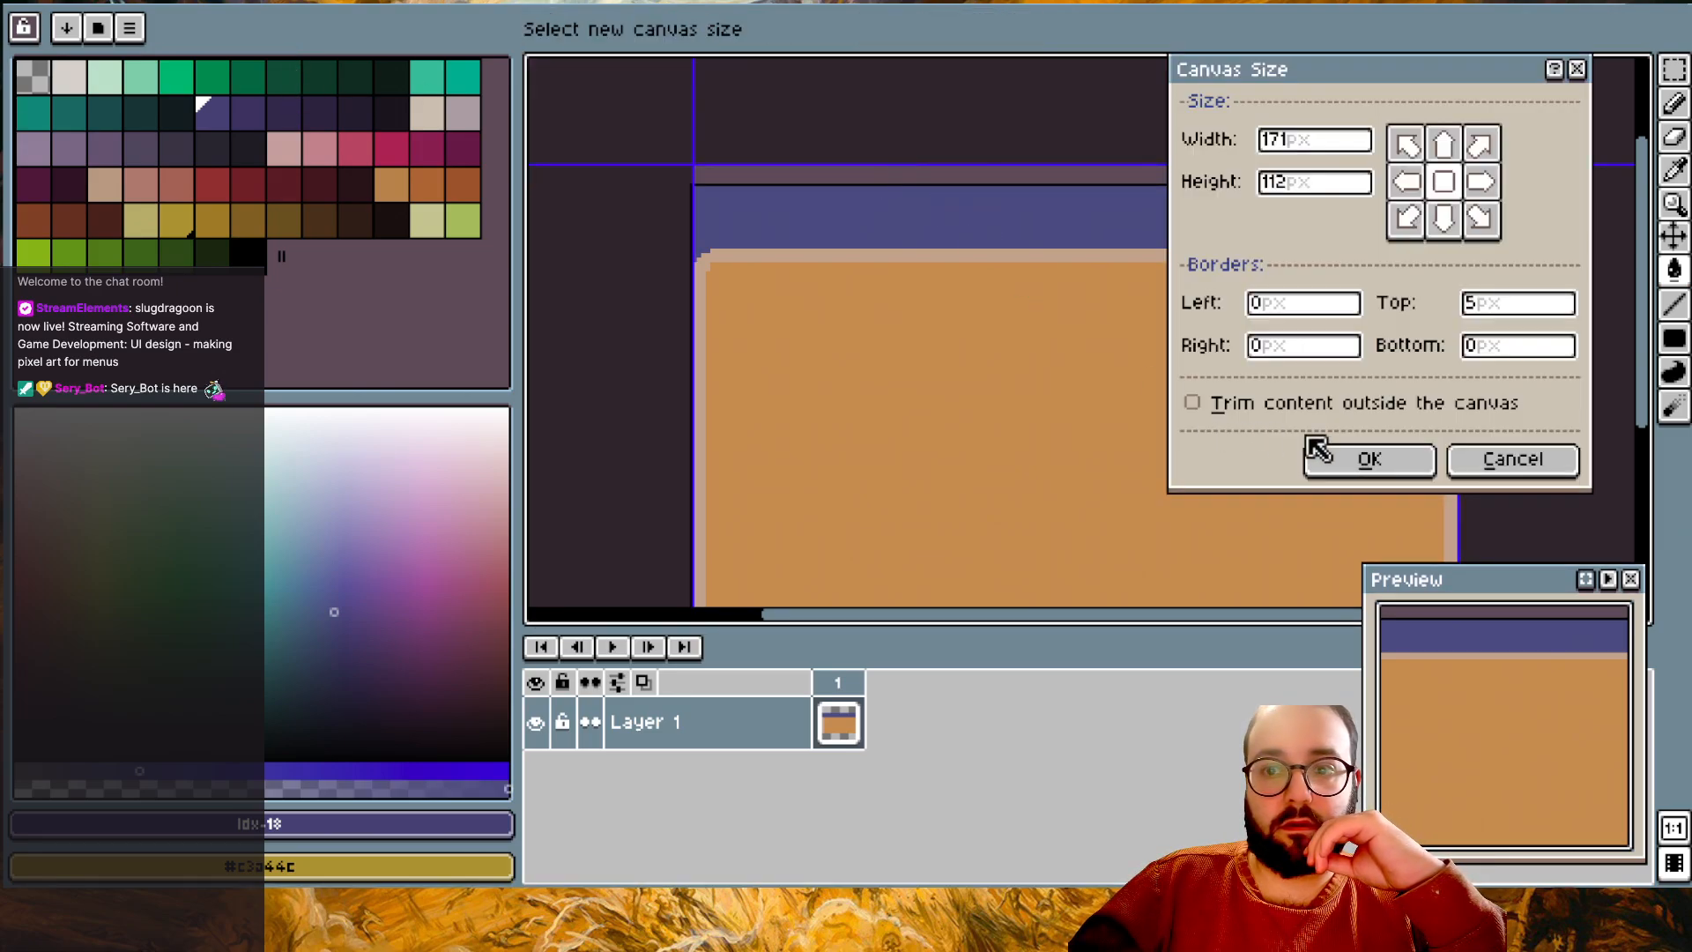
click(1314, 449)
- Fill the indigo band and the transparent strip with teal, index 12, and refill the merged band with green, index 4
alt+click(1283, 238)
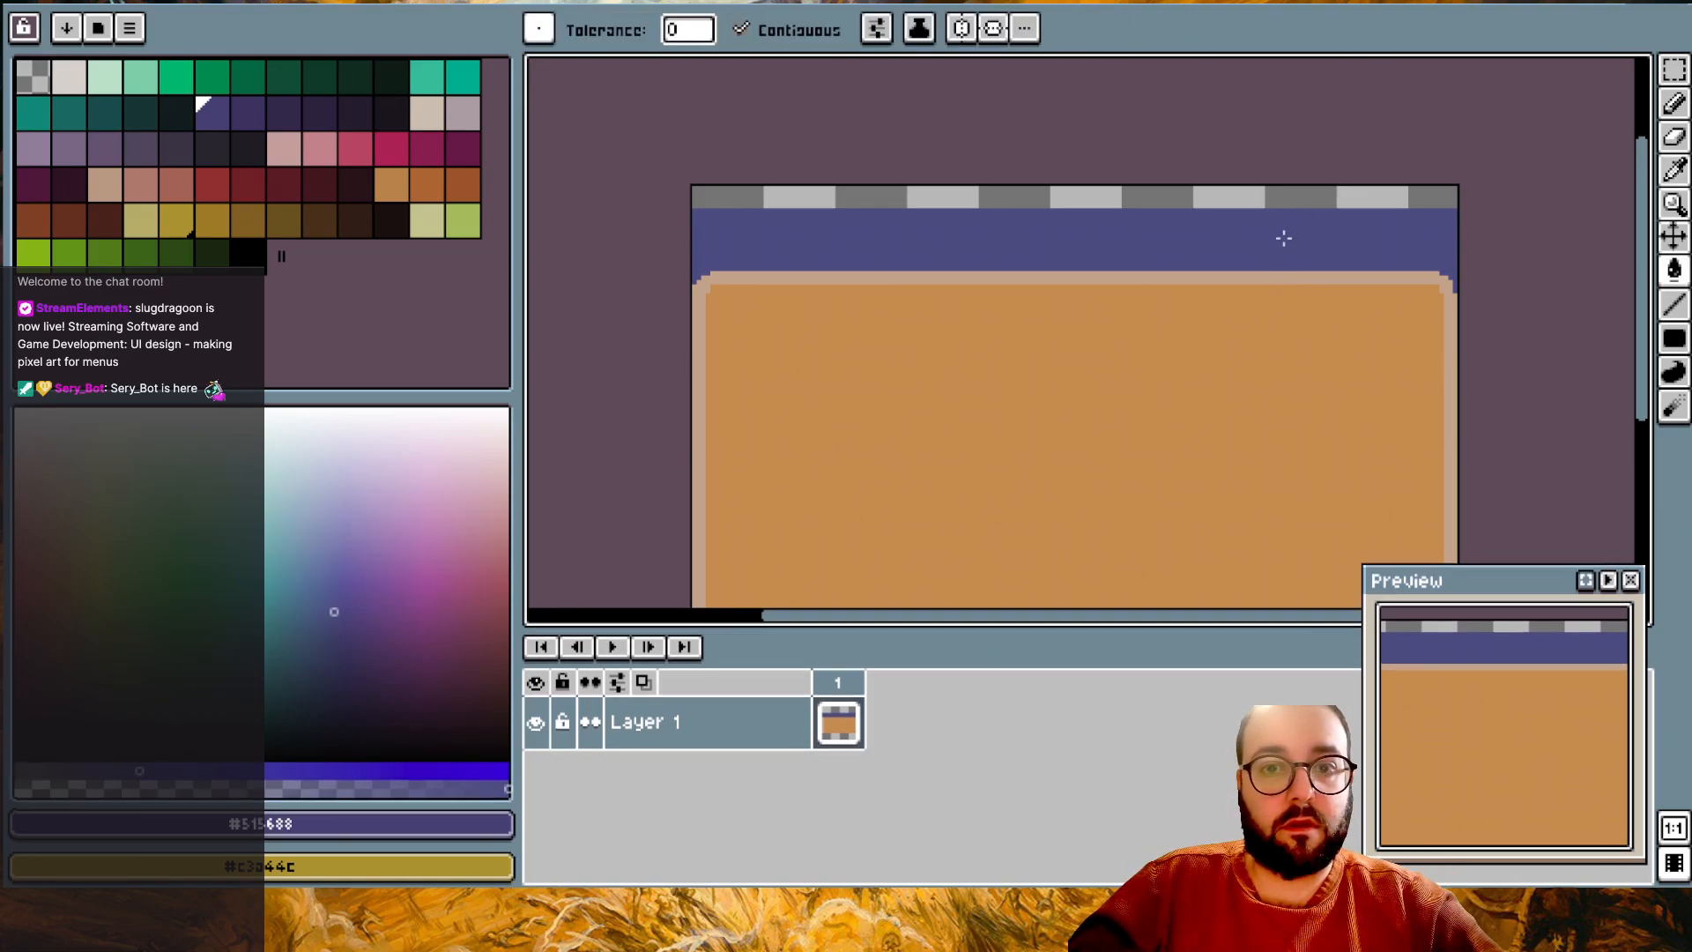
click(51, 118)
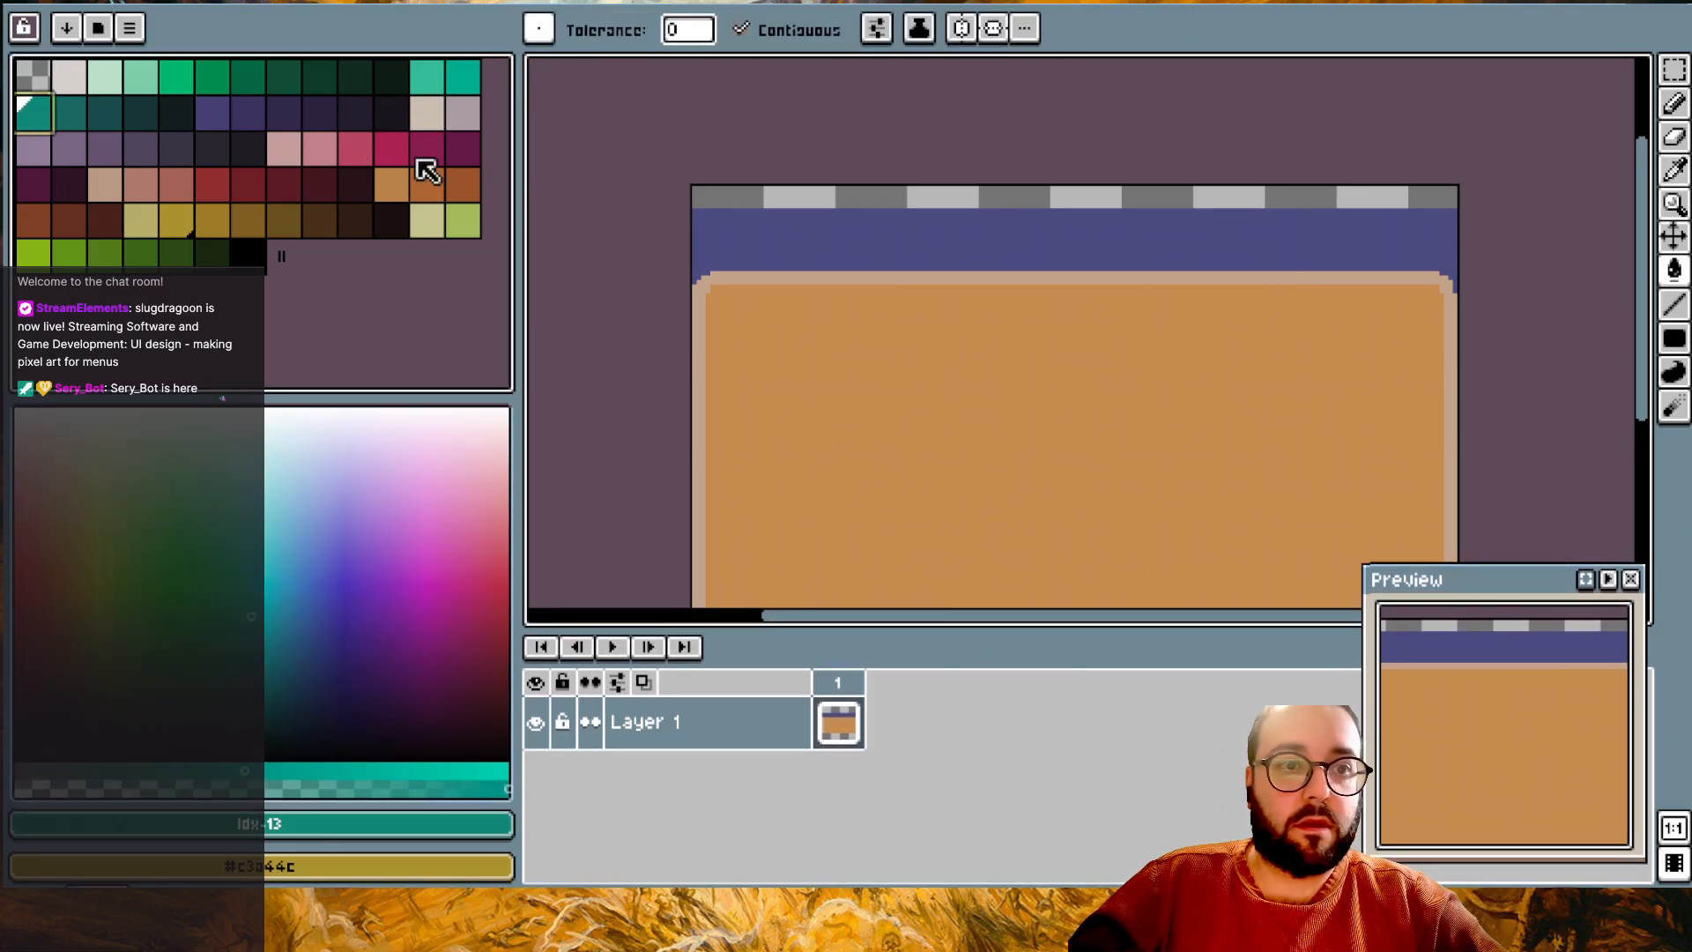
click(460, 77)
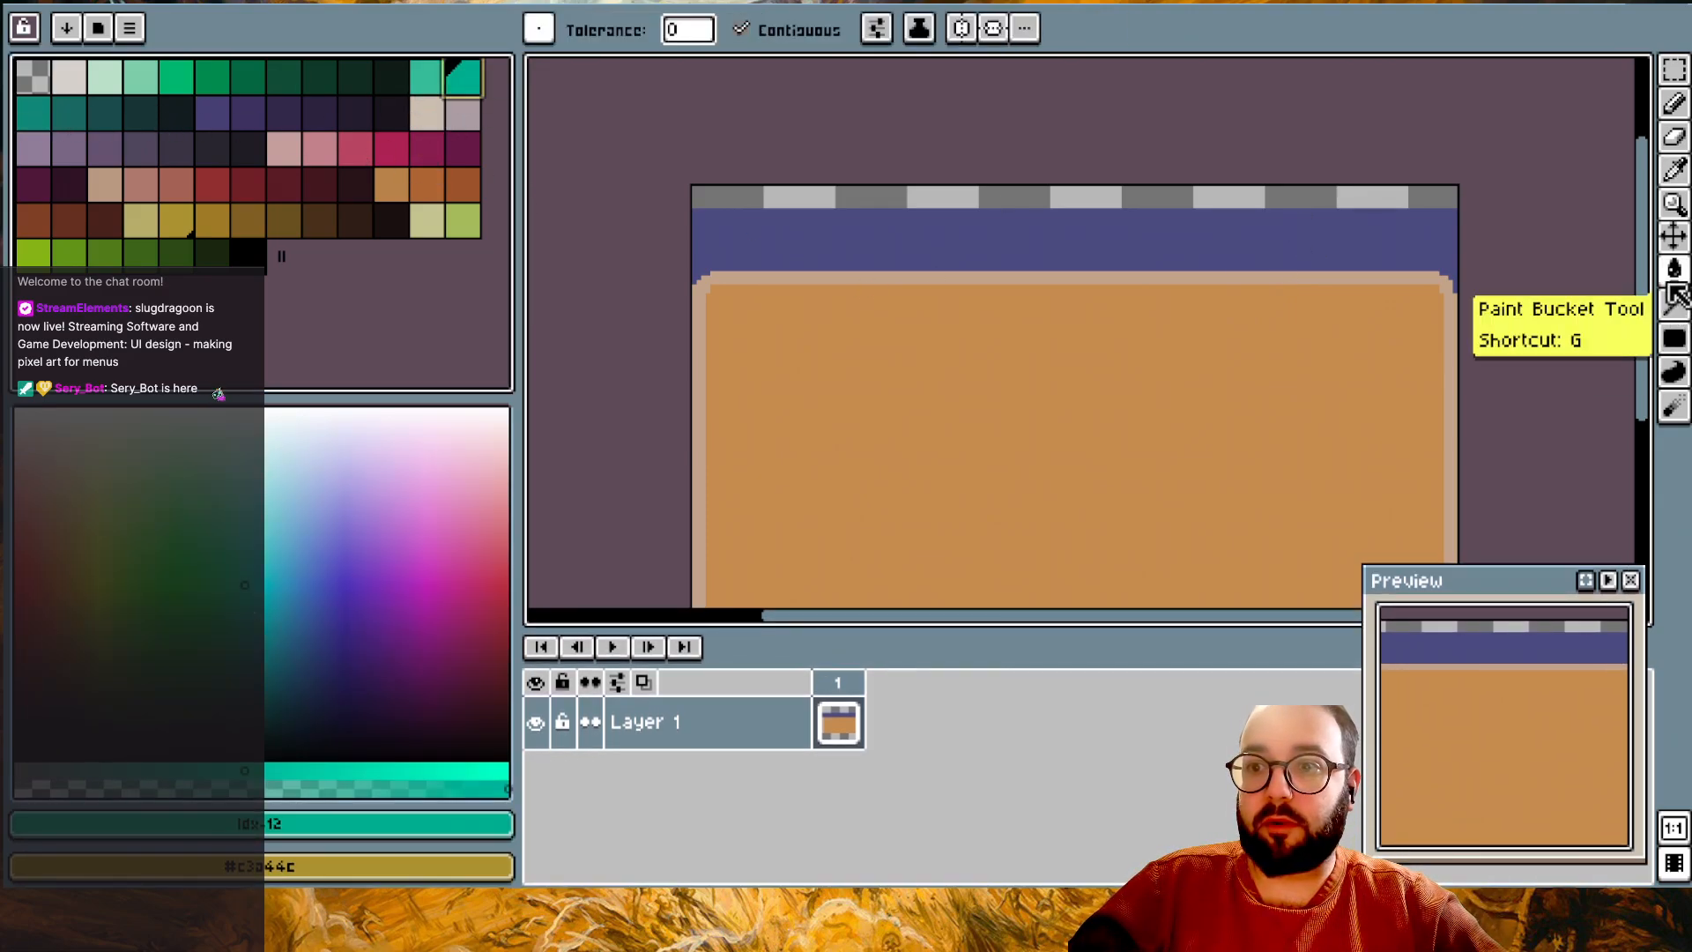
click(1428, 250)
click(1418, 208)
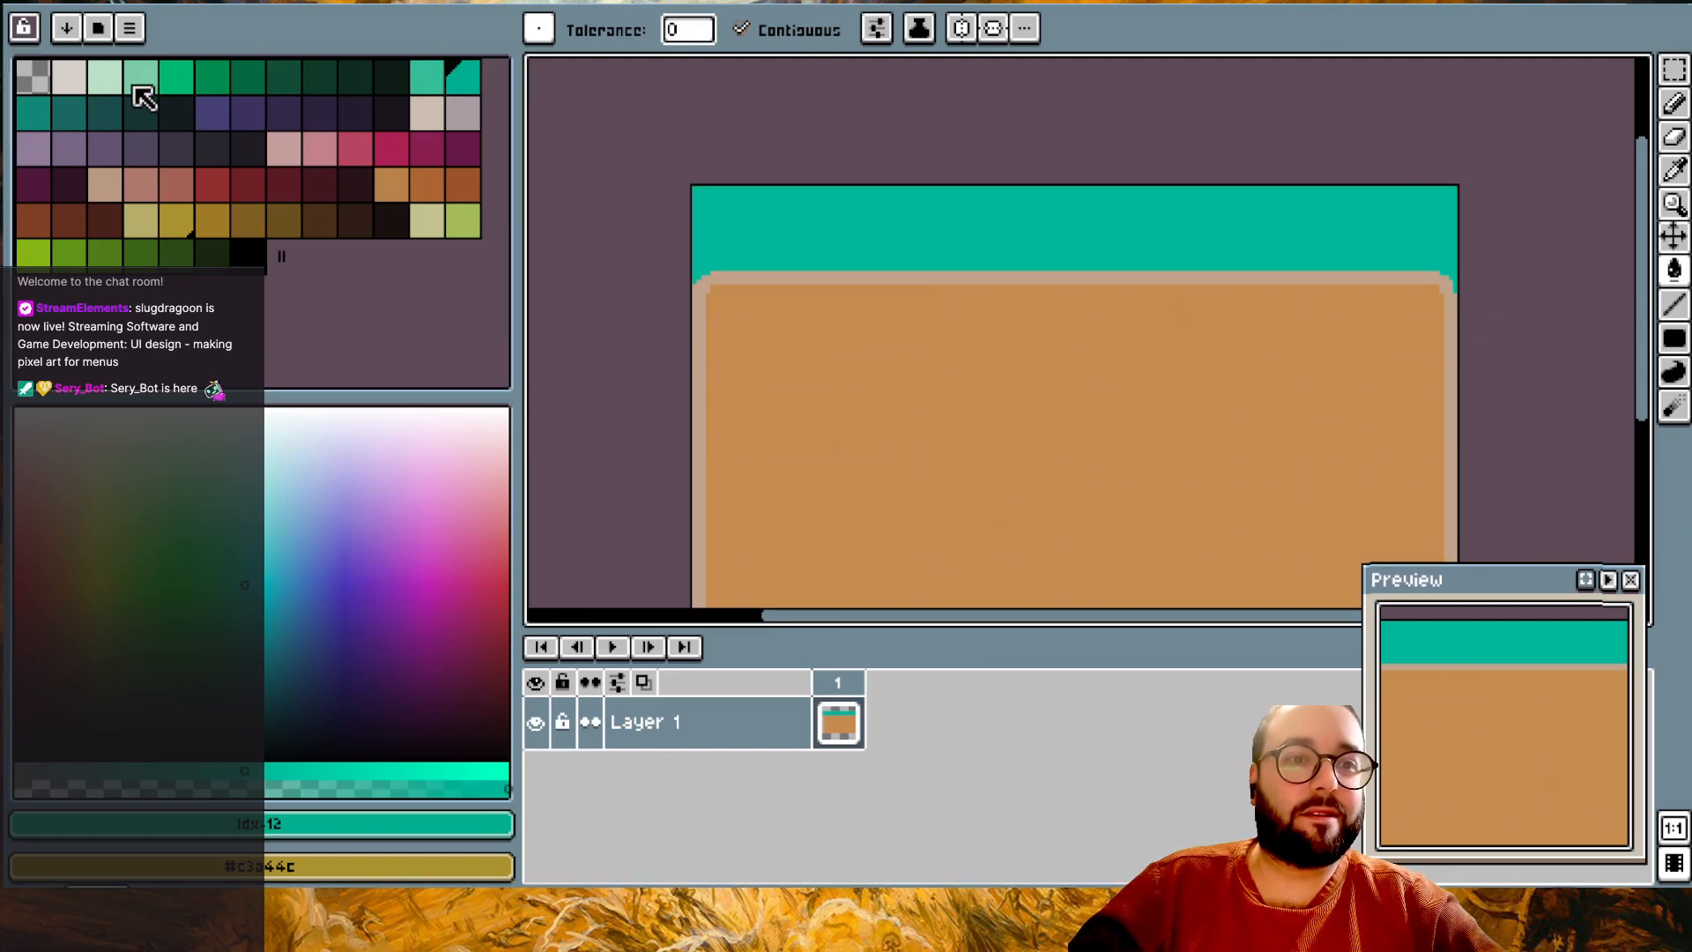
click(173, 78)
click(762, 217)
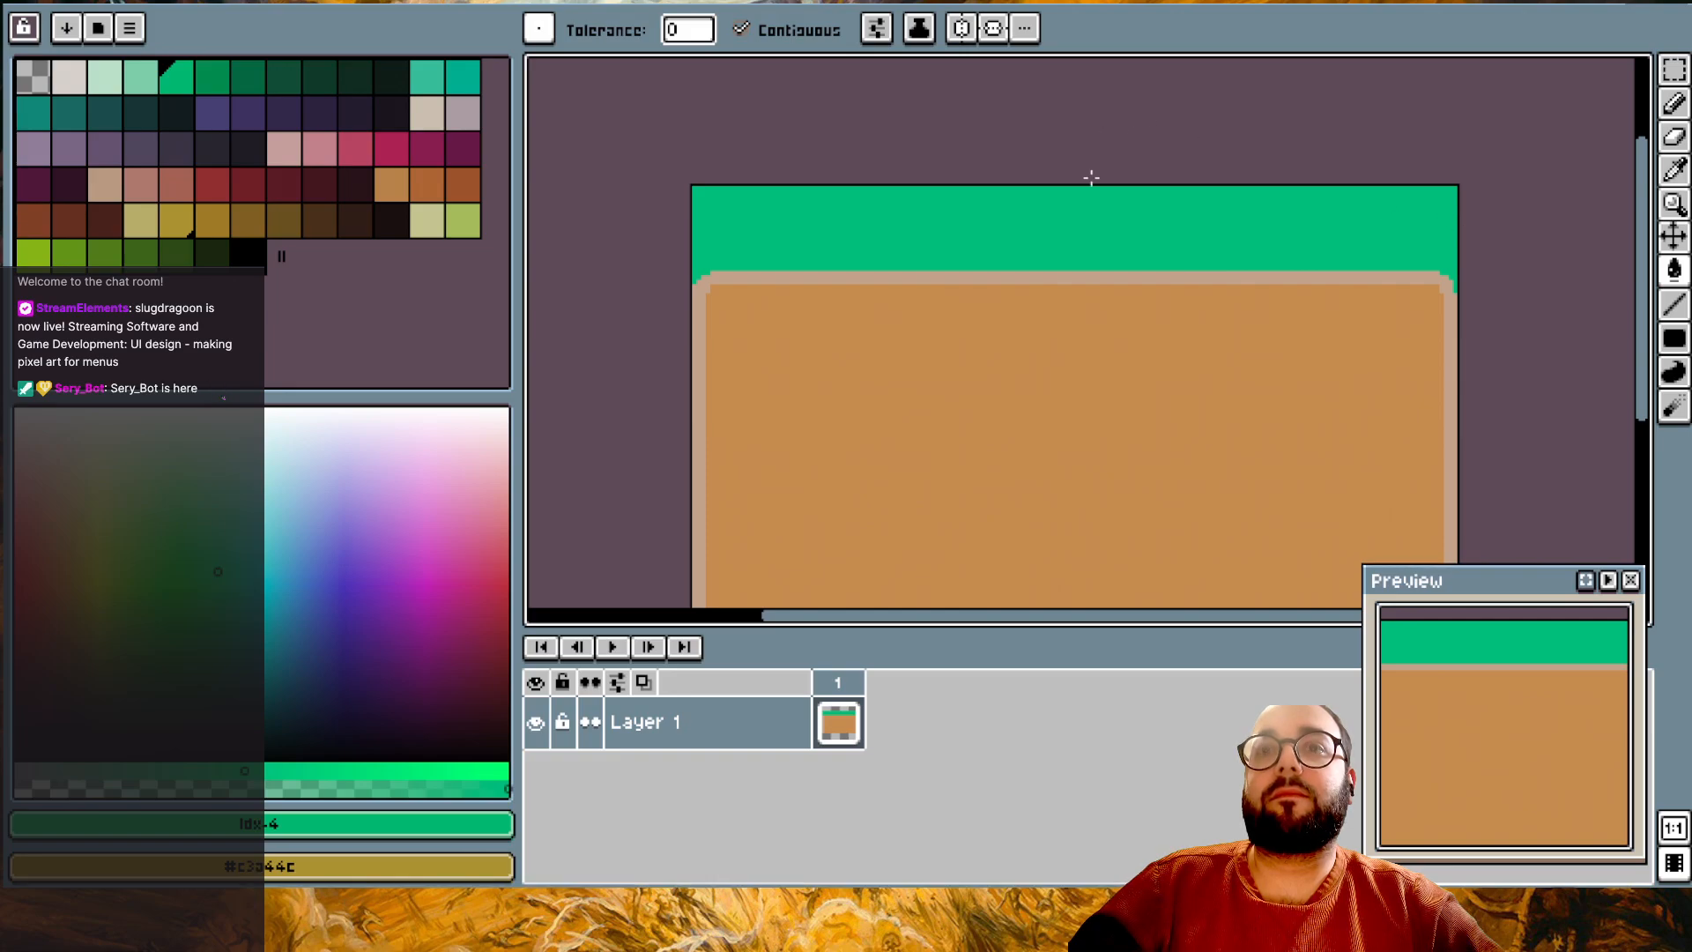
- Crop 2 px from the upper edge of the canvas, reducing its height to 110 px
scroll(1179, 334, down, 2)
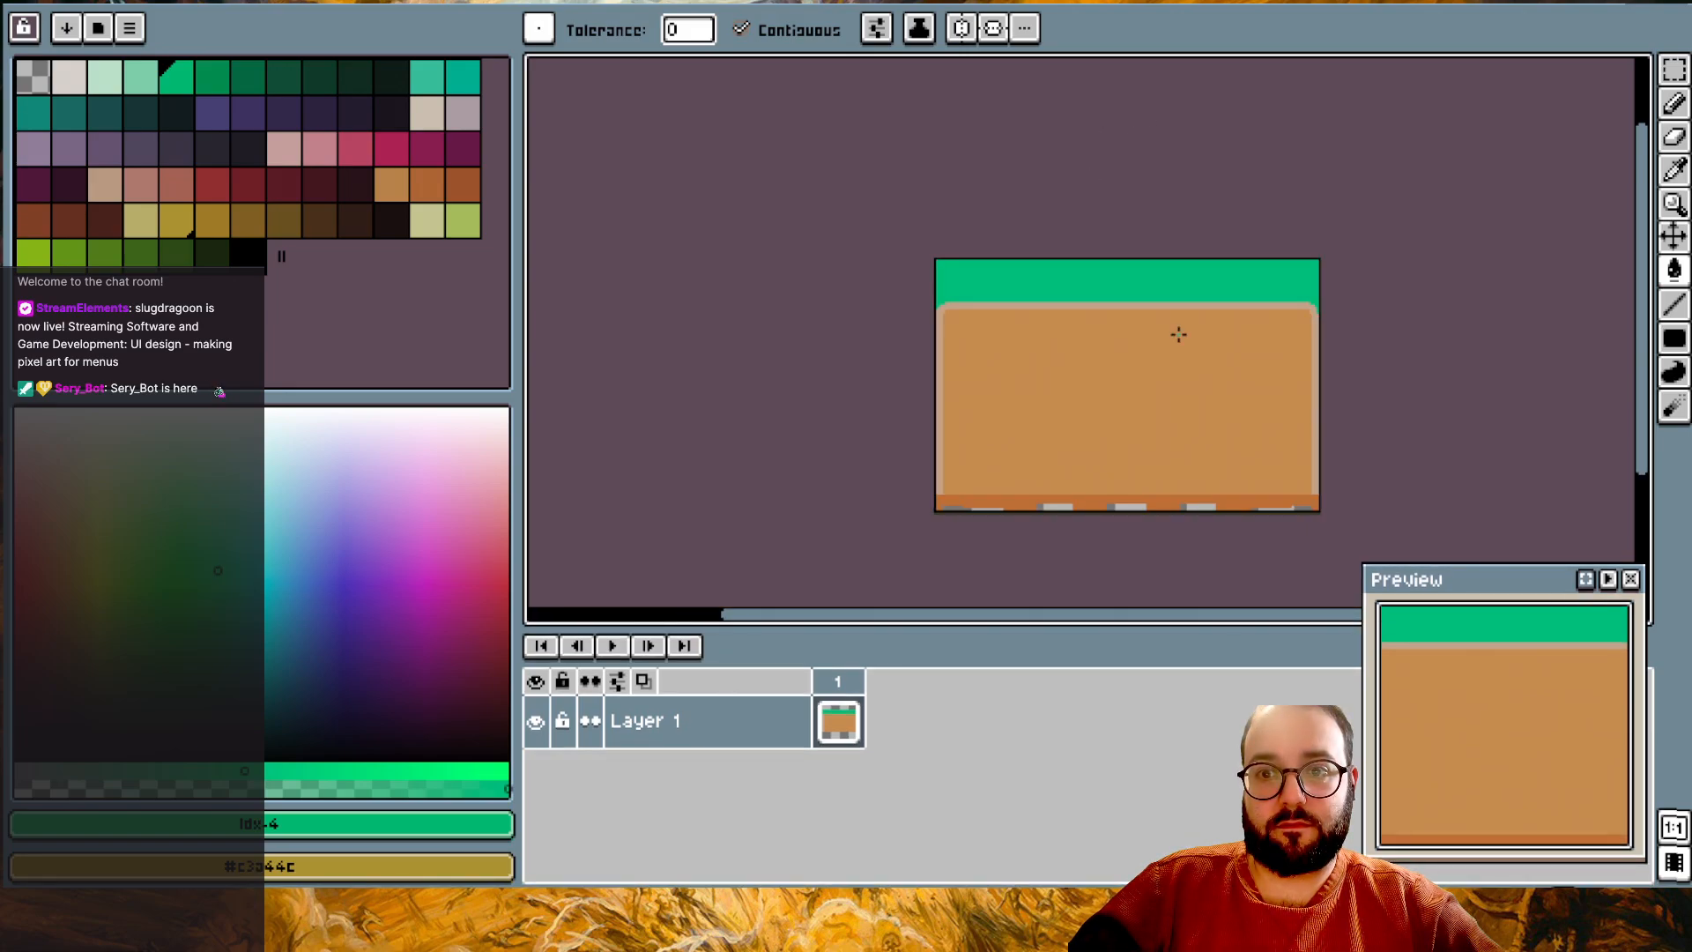
scroll(1179, 334, up, 2)
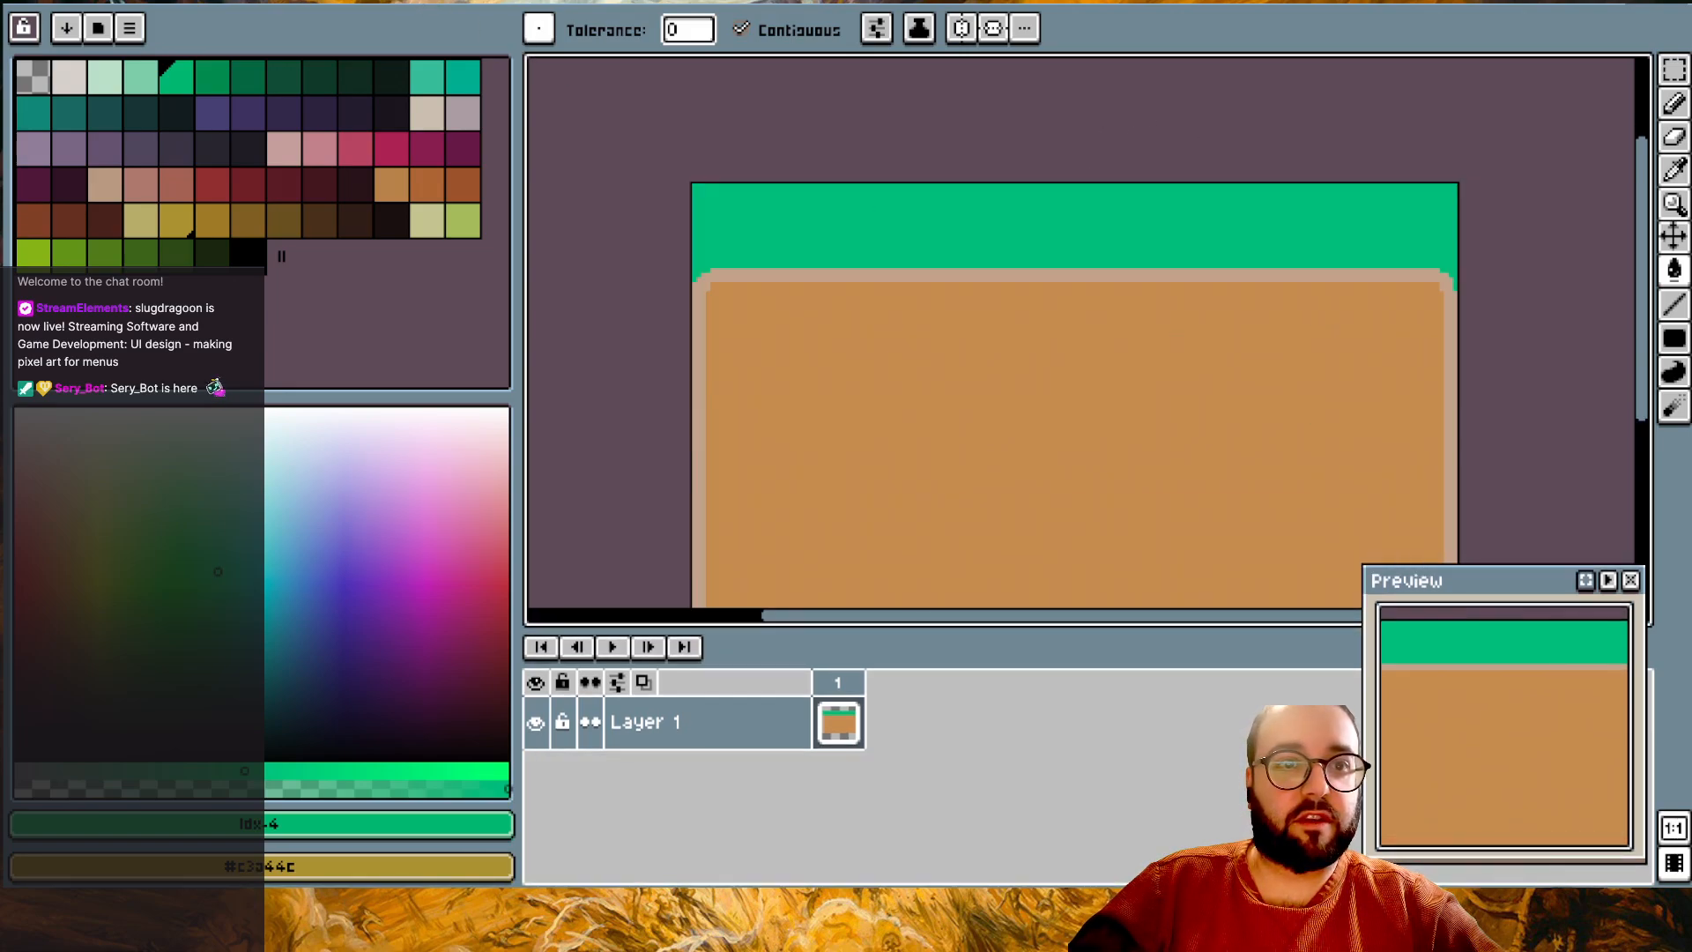
key(ctrl+alt+c)
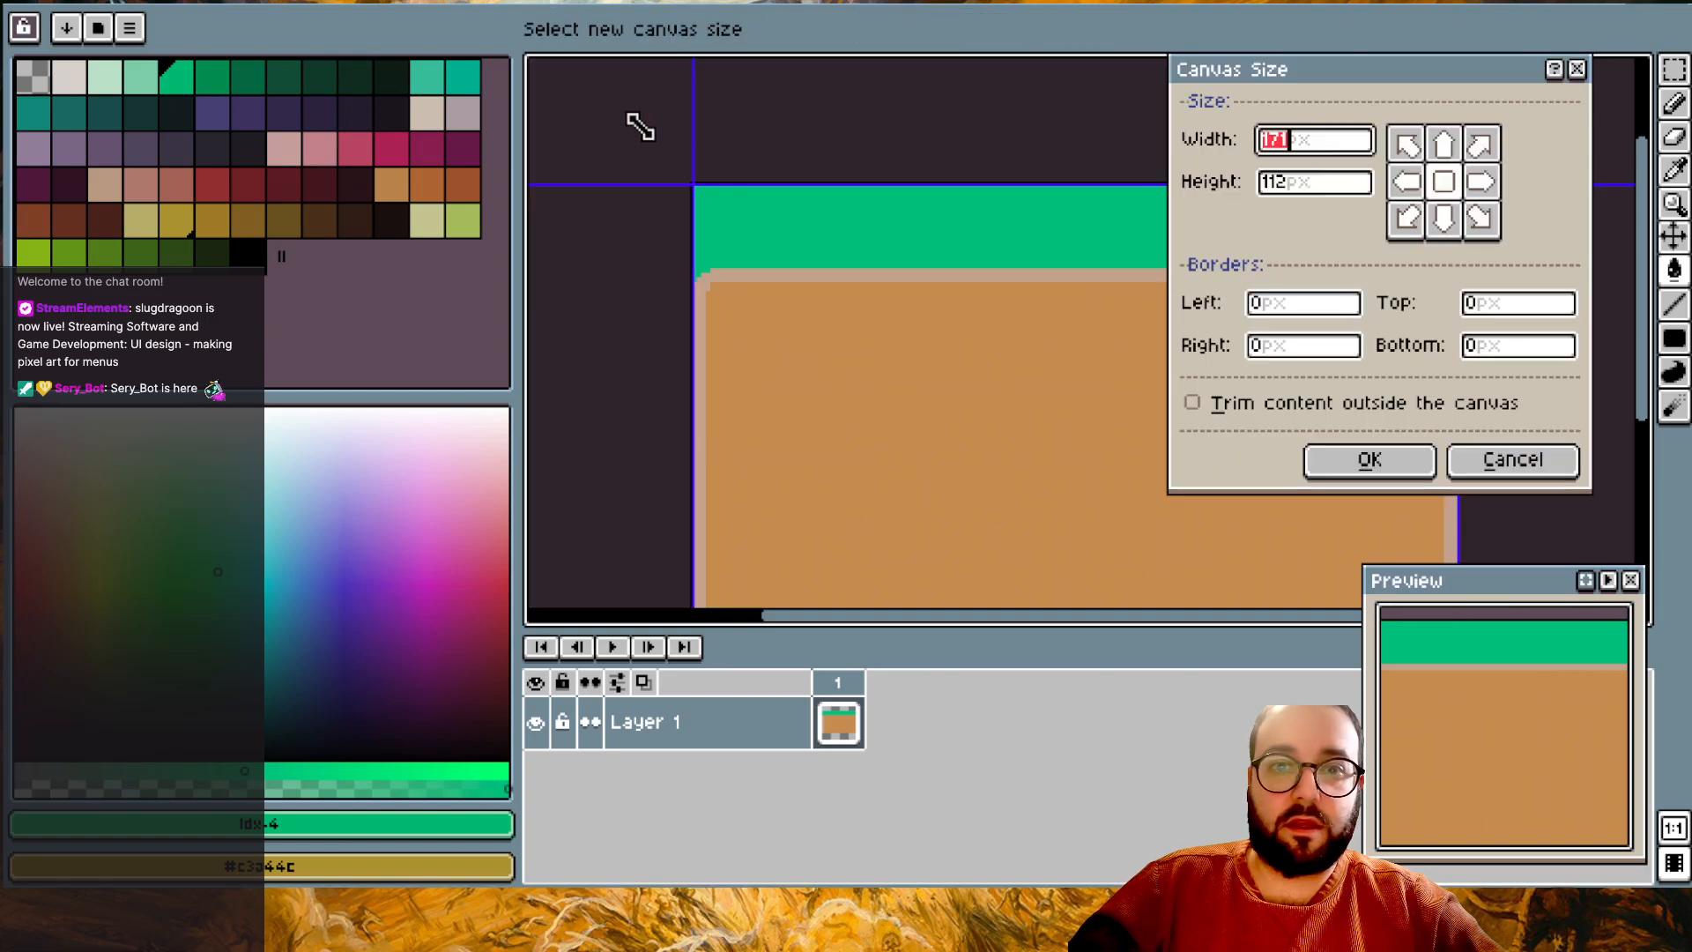
drag(748, 178, 752, 196)
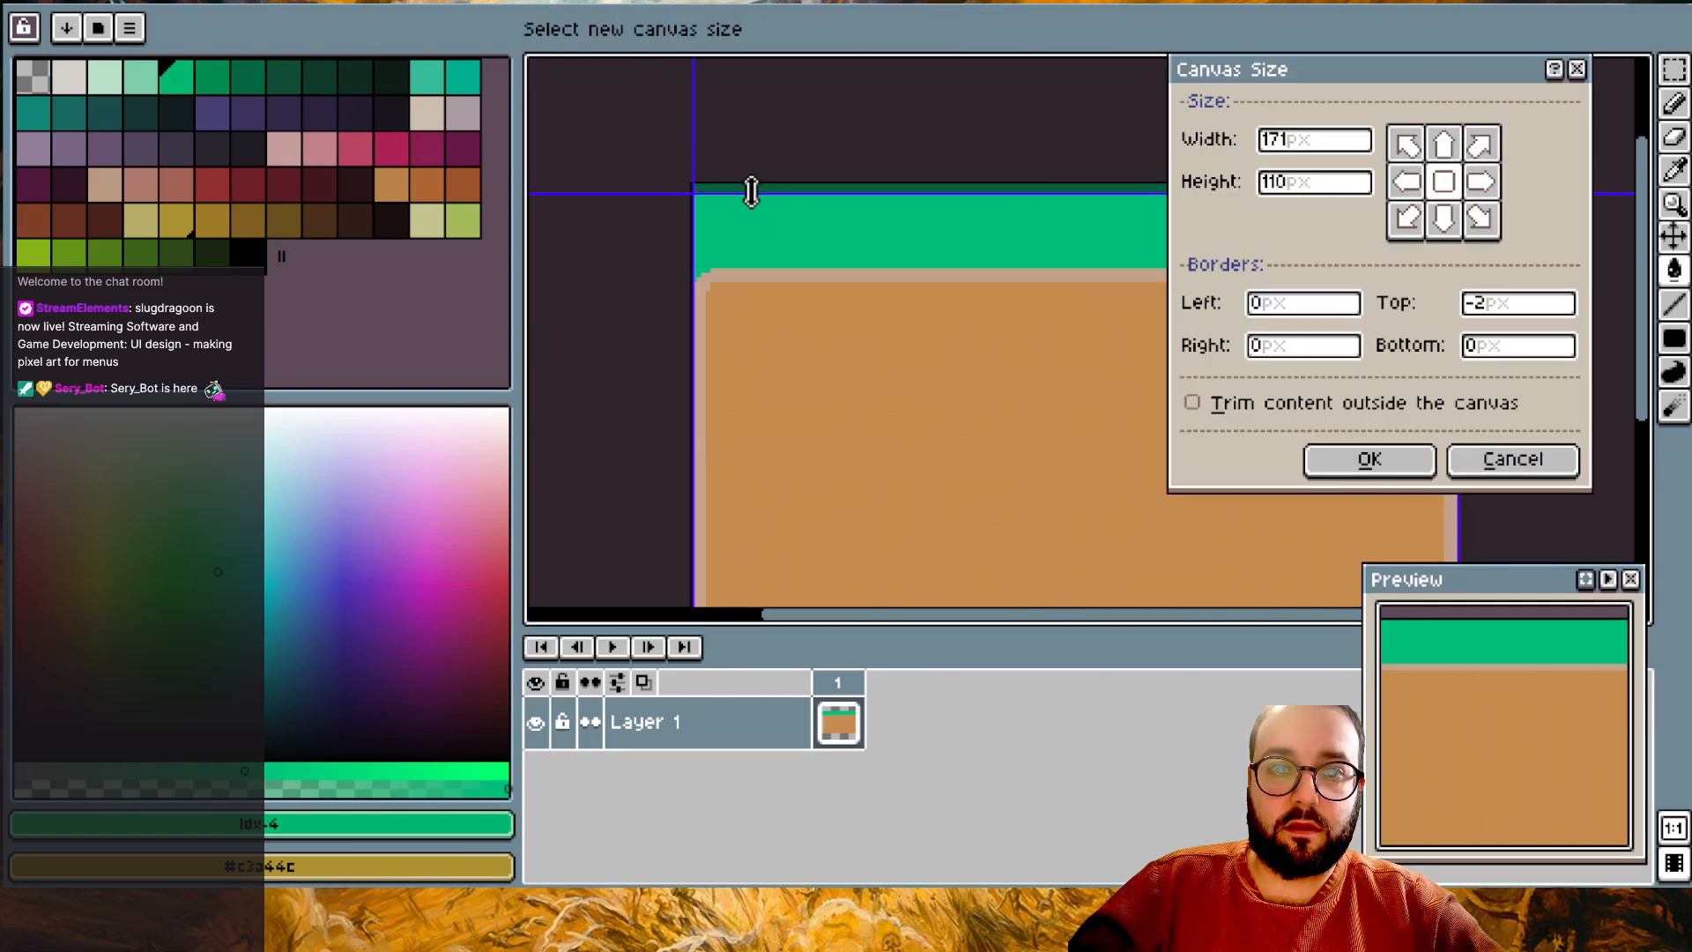
click(1401, 458)
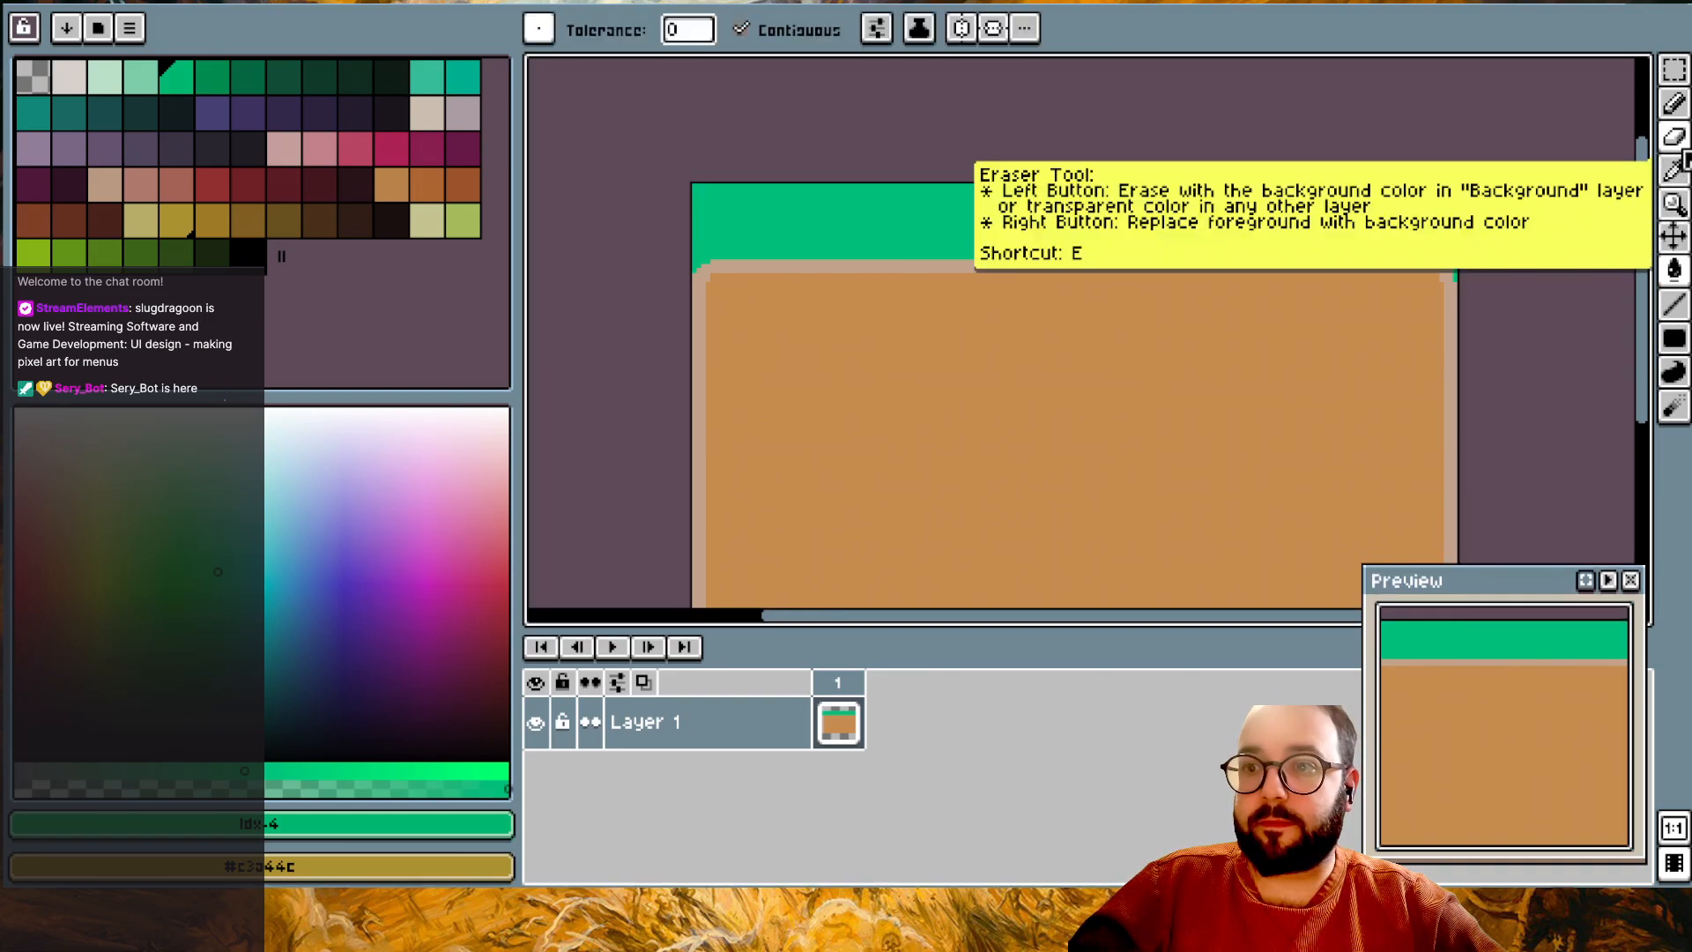
- Erase the outermost pixels at both upper corners of the green band to round them off
click(1675, 137)
scroll(1464, 273, up, 2)
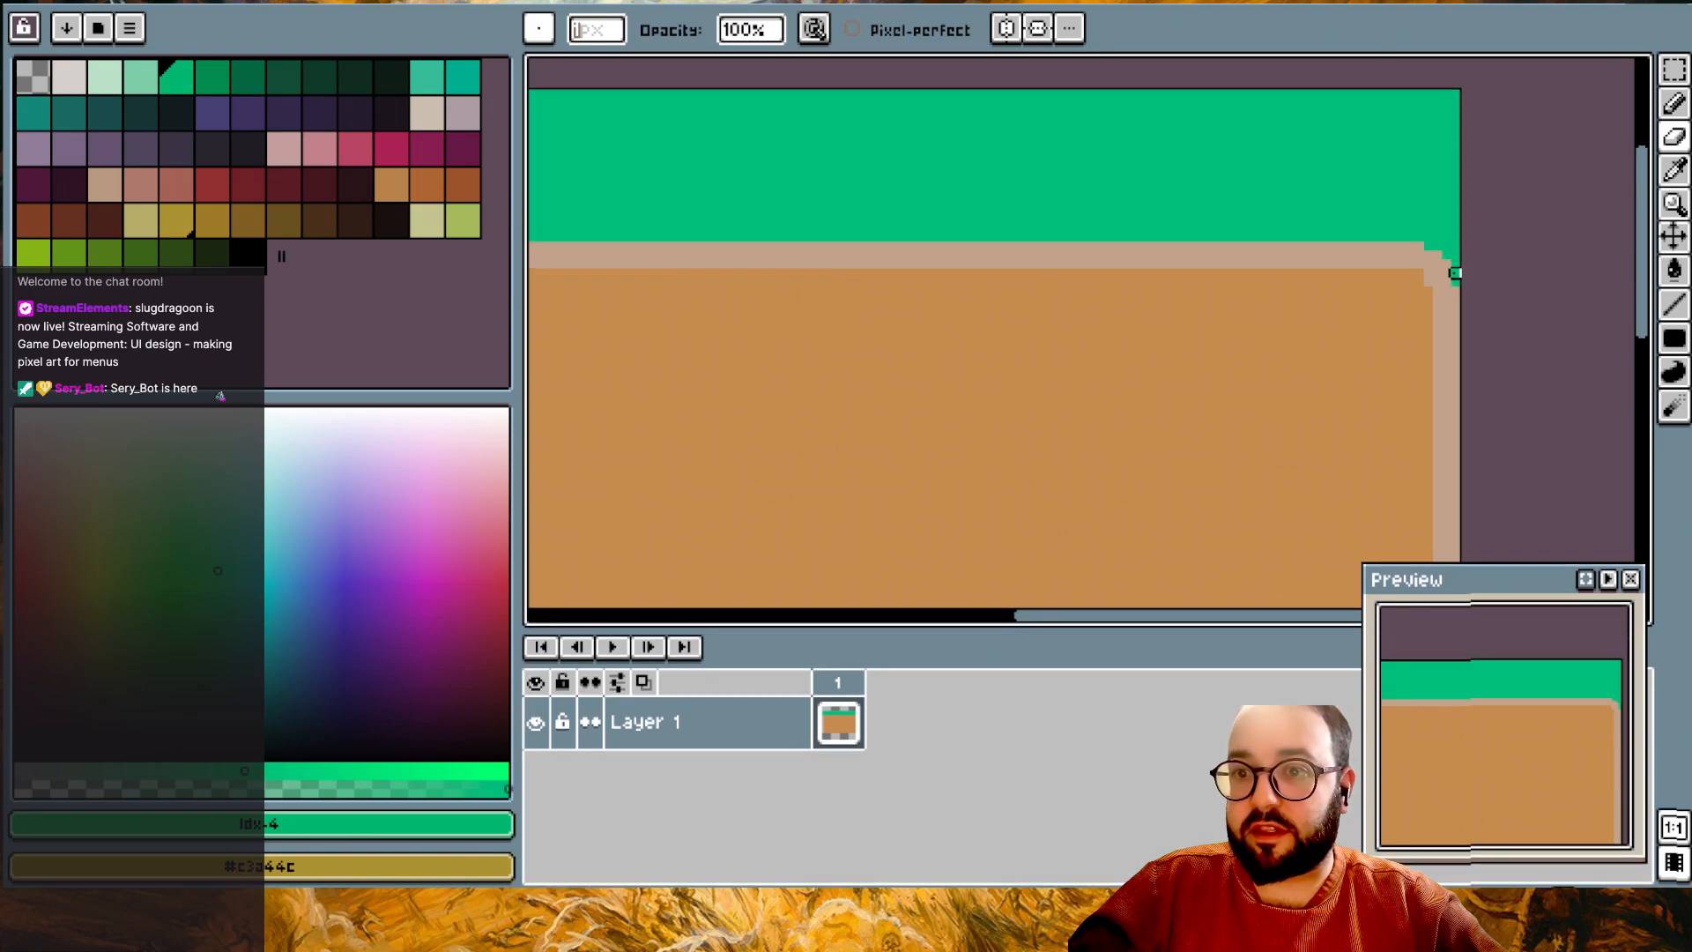
scroll(1458, 275, up, 1)
scroll(1458, 221, up, 3)
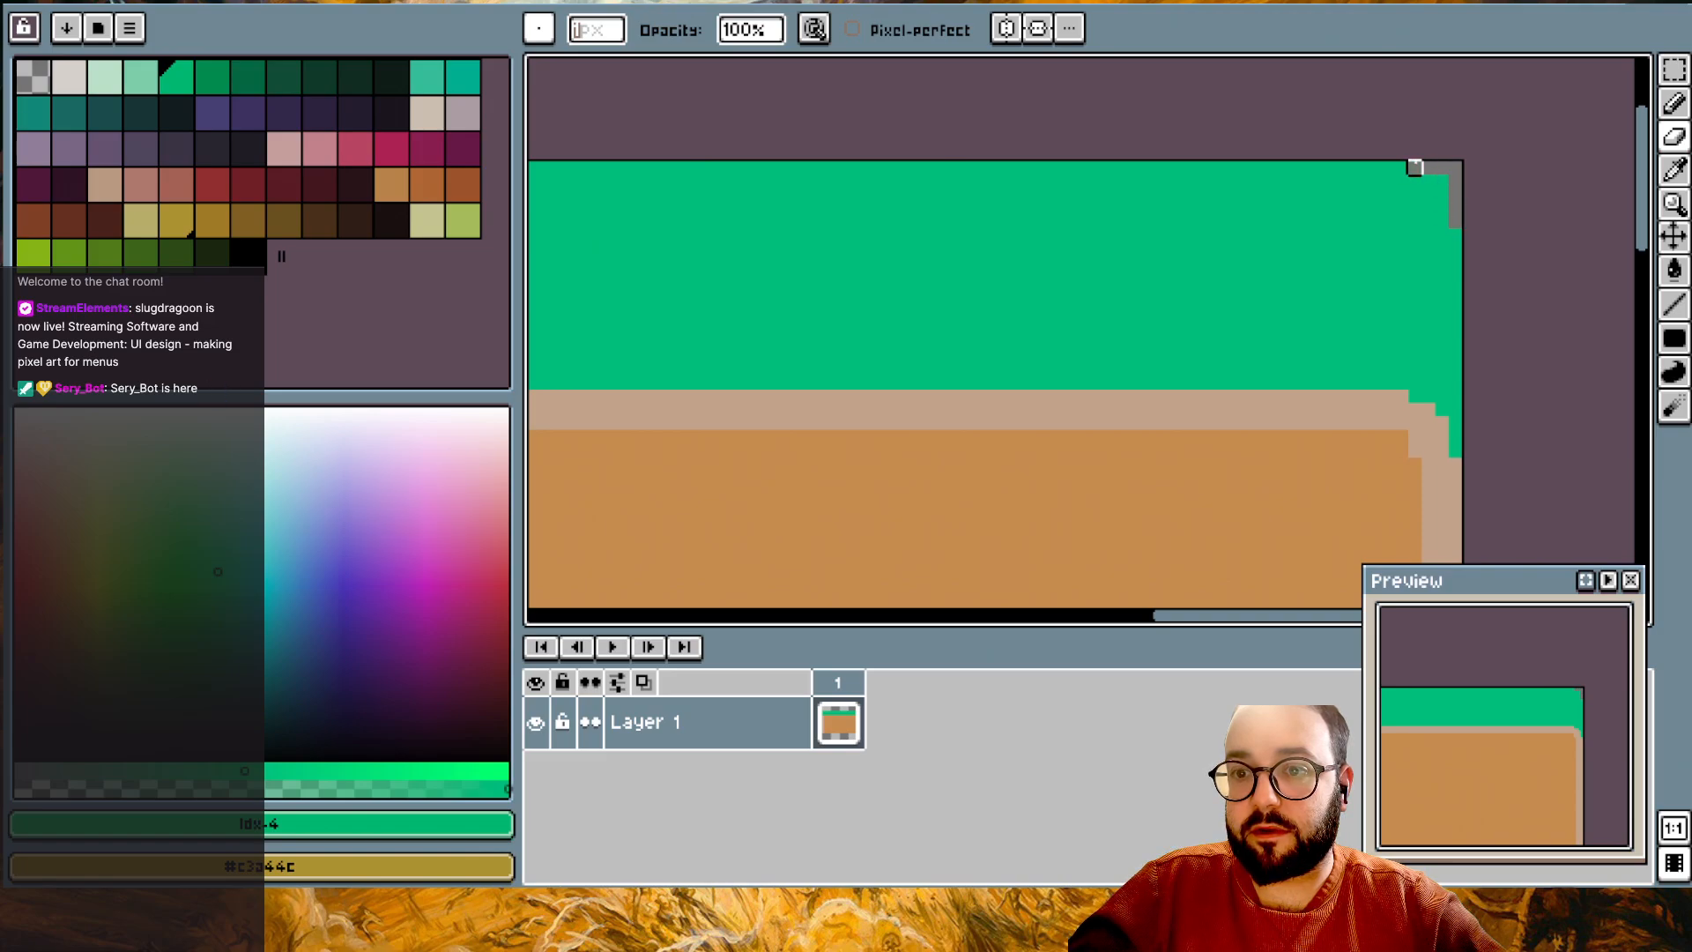
scroll(1441, 181, left, 10)
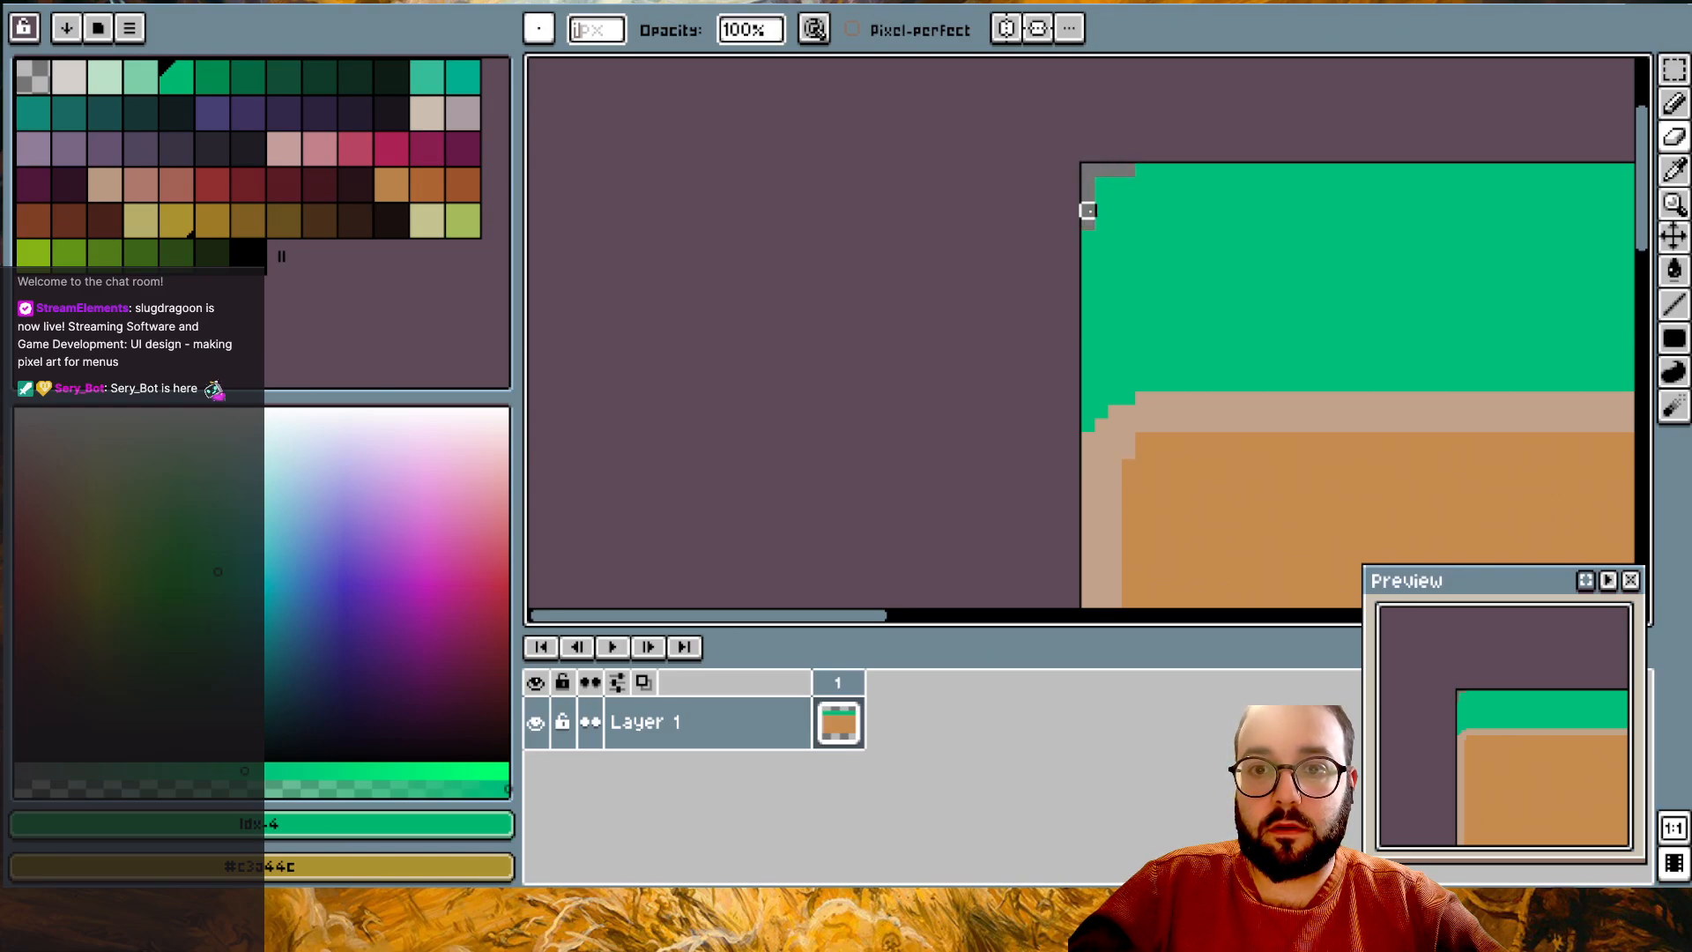
scroll(1093, 172, down, 4)
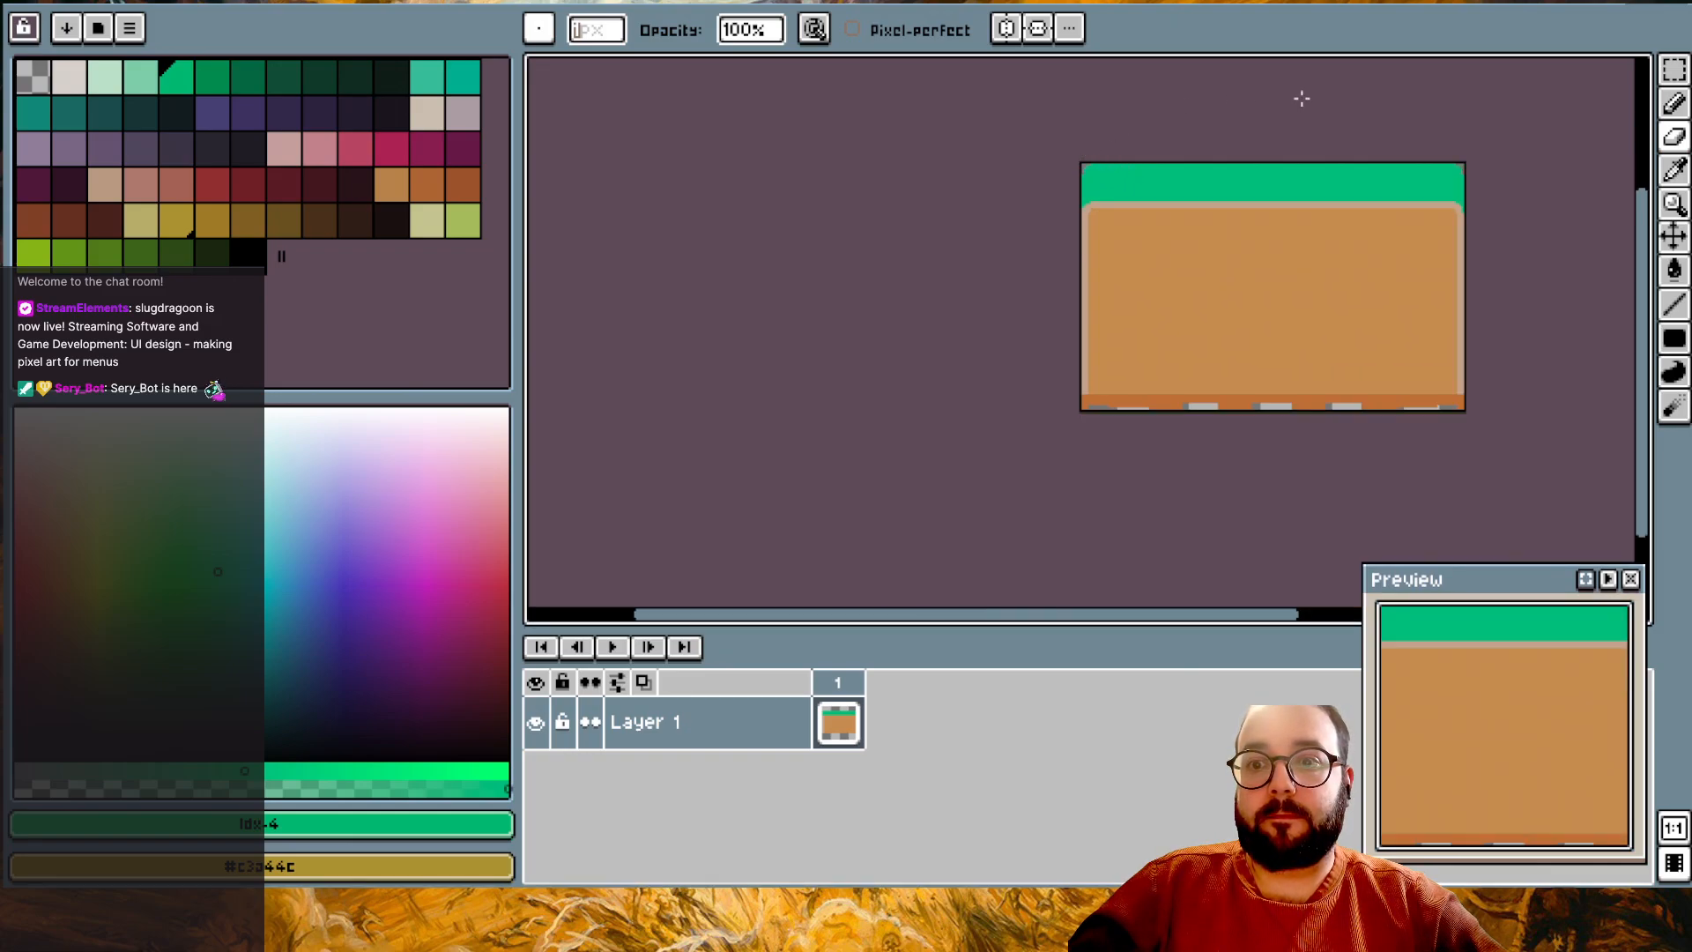
key(ctrl)
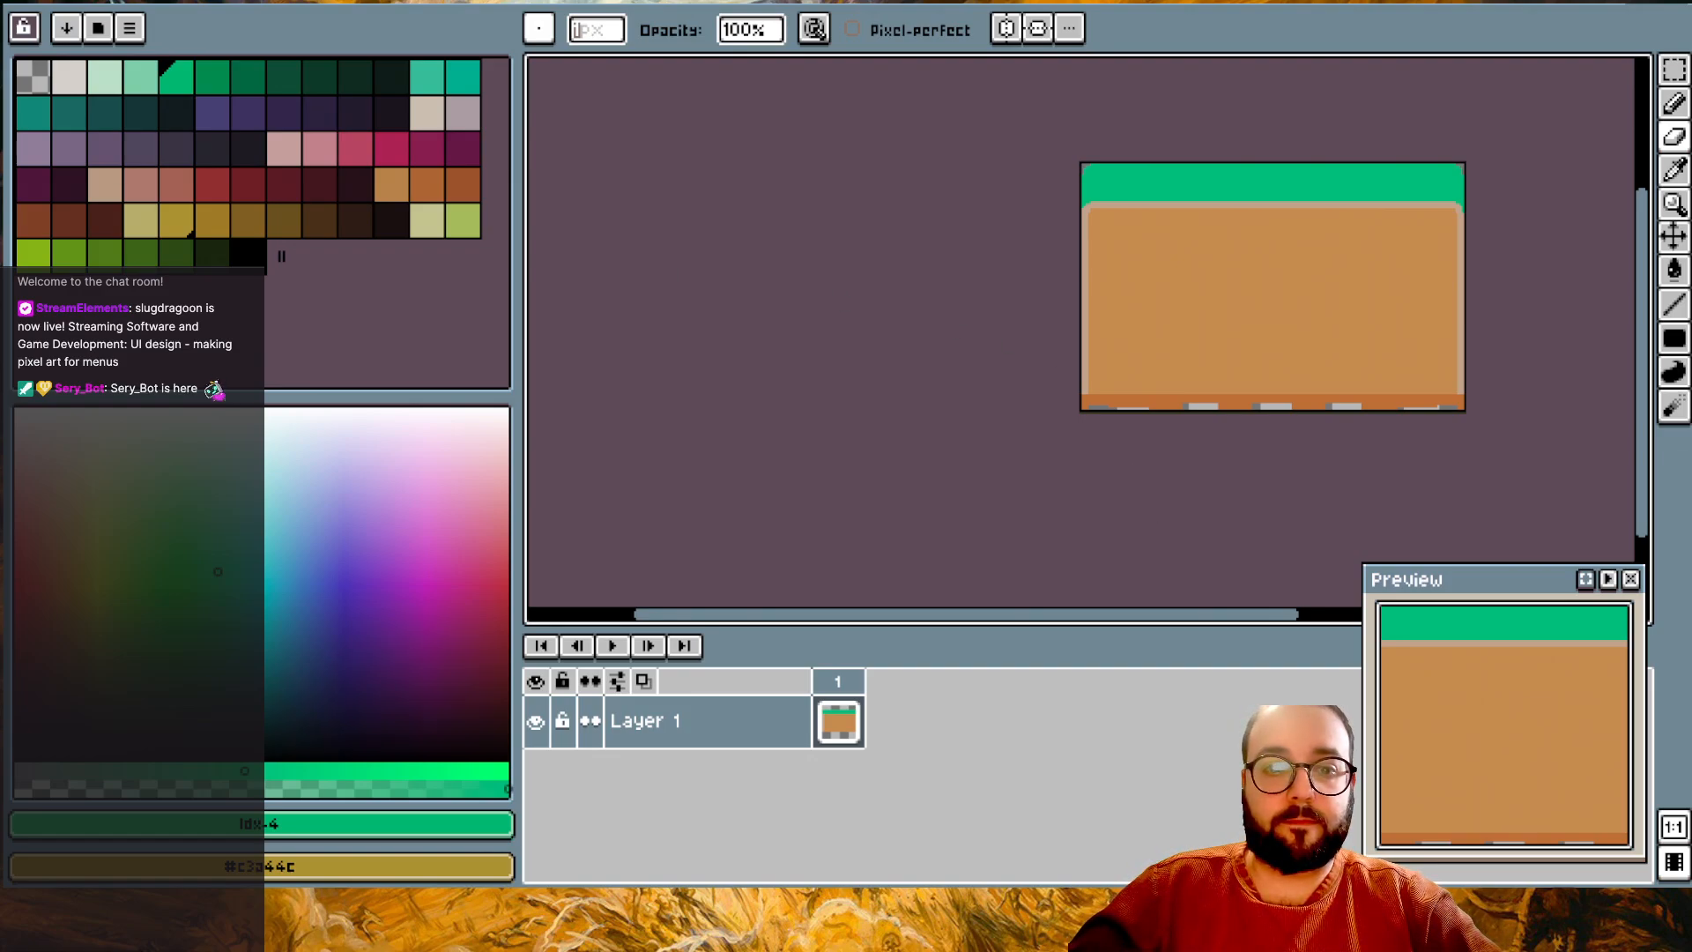
- Draw a vertical pale green line, index 2, down the full height of the green band, and undo it
scroll(1446, 238, up, 1)
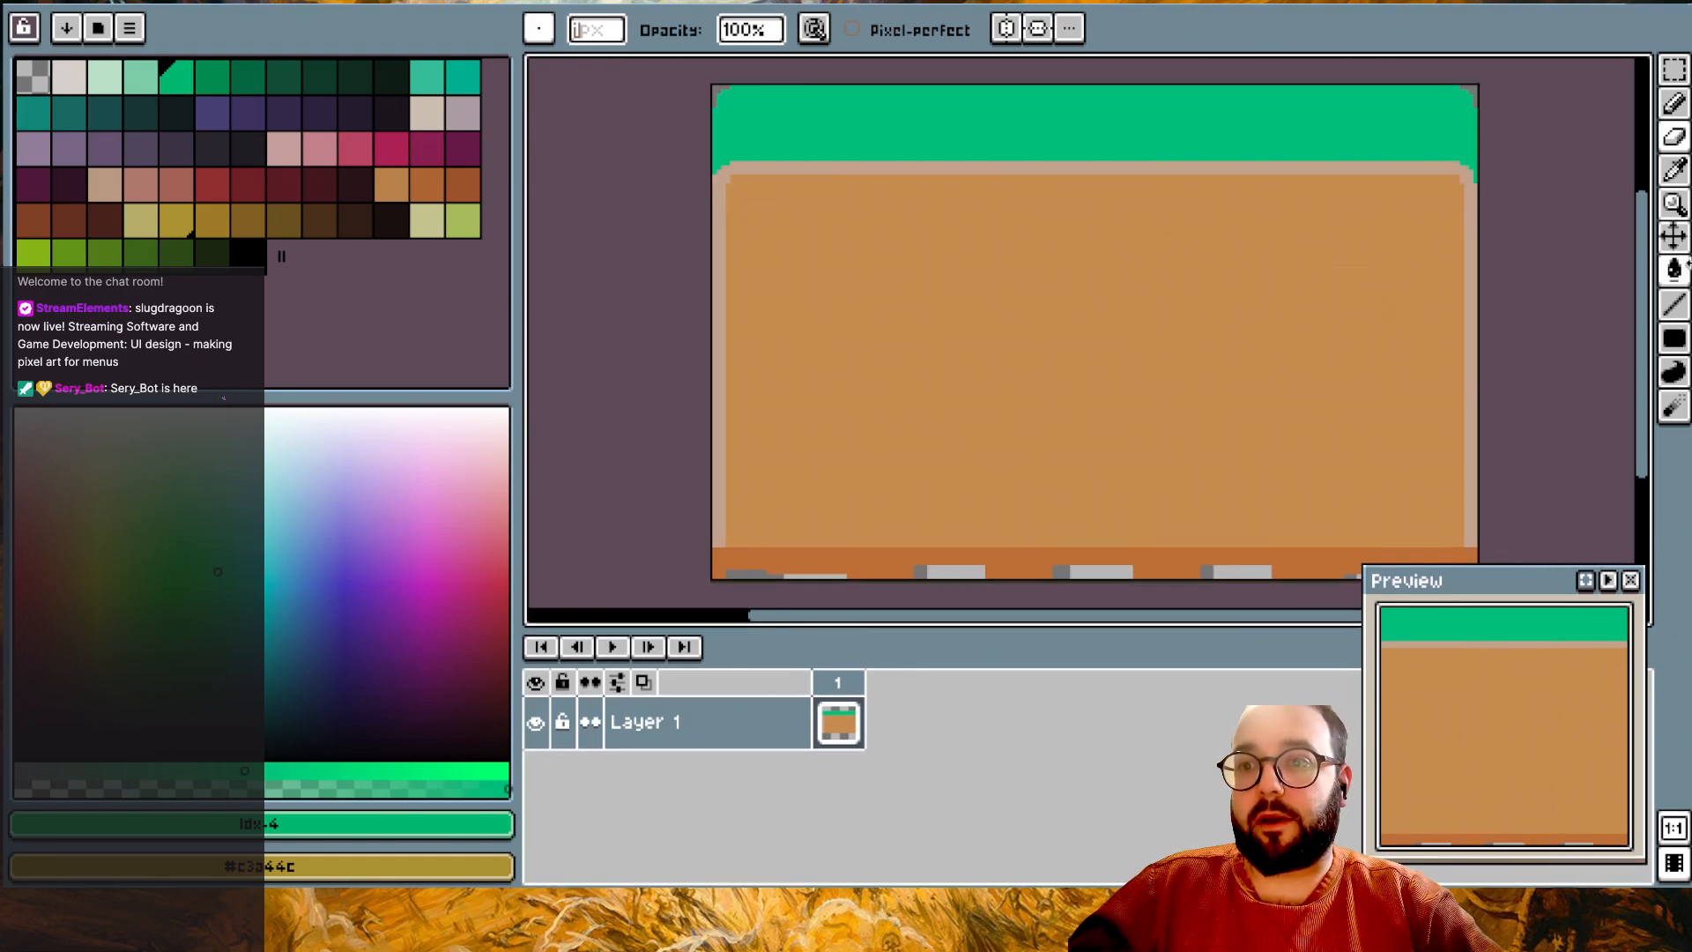
click(1674, 305)
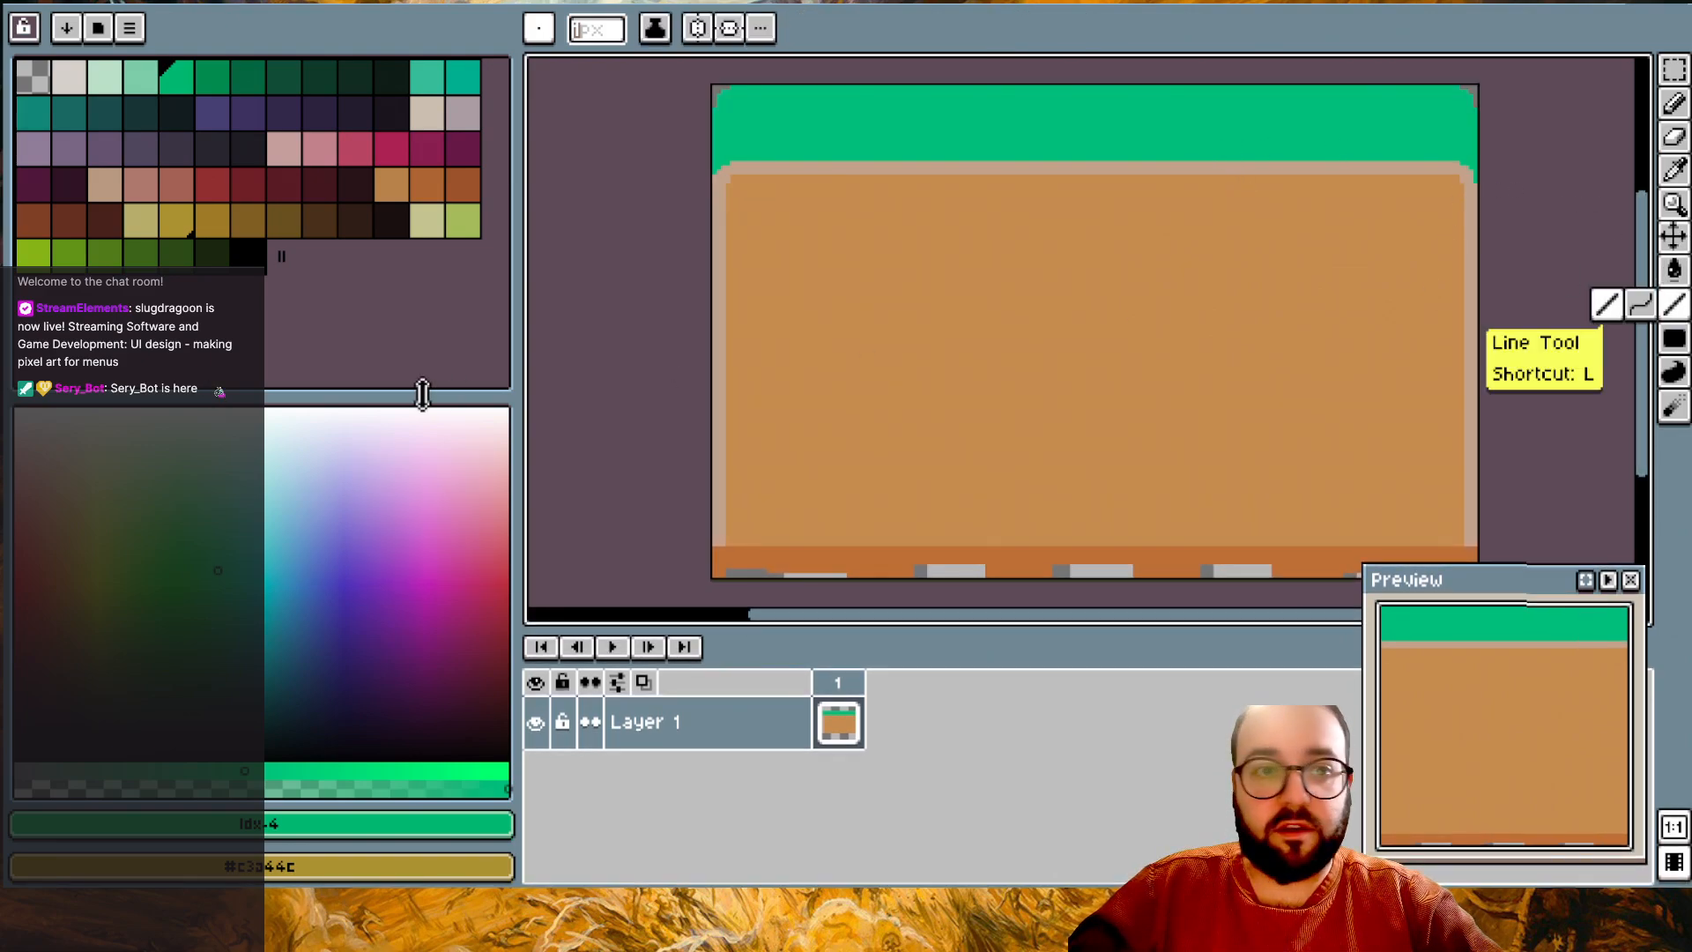
click(105, 77)
scroll(870, 182, up, 1)
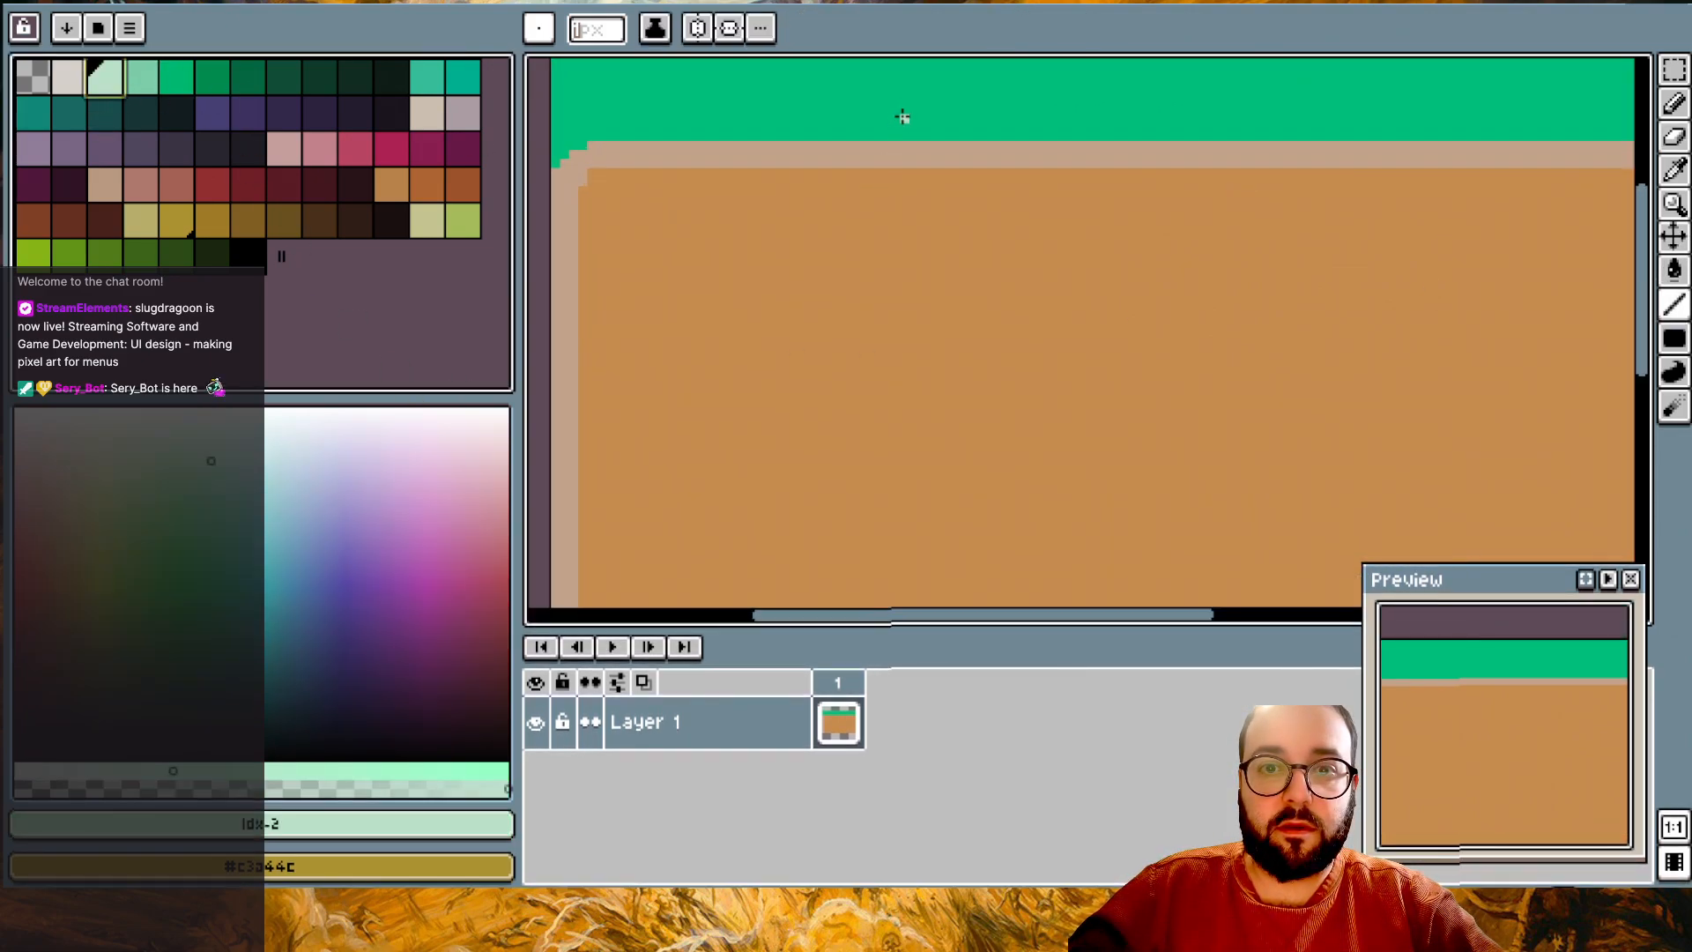
scroll(908, 141, up, 2)
mouse_move(911, 170)
mouse_down()
mouse_move(907, 383)
mouse_move(912, 314)
mouse_up()
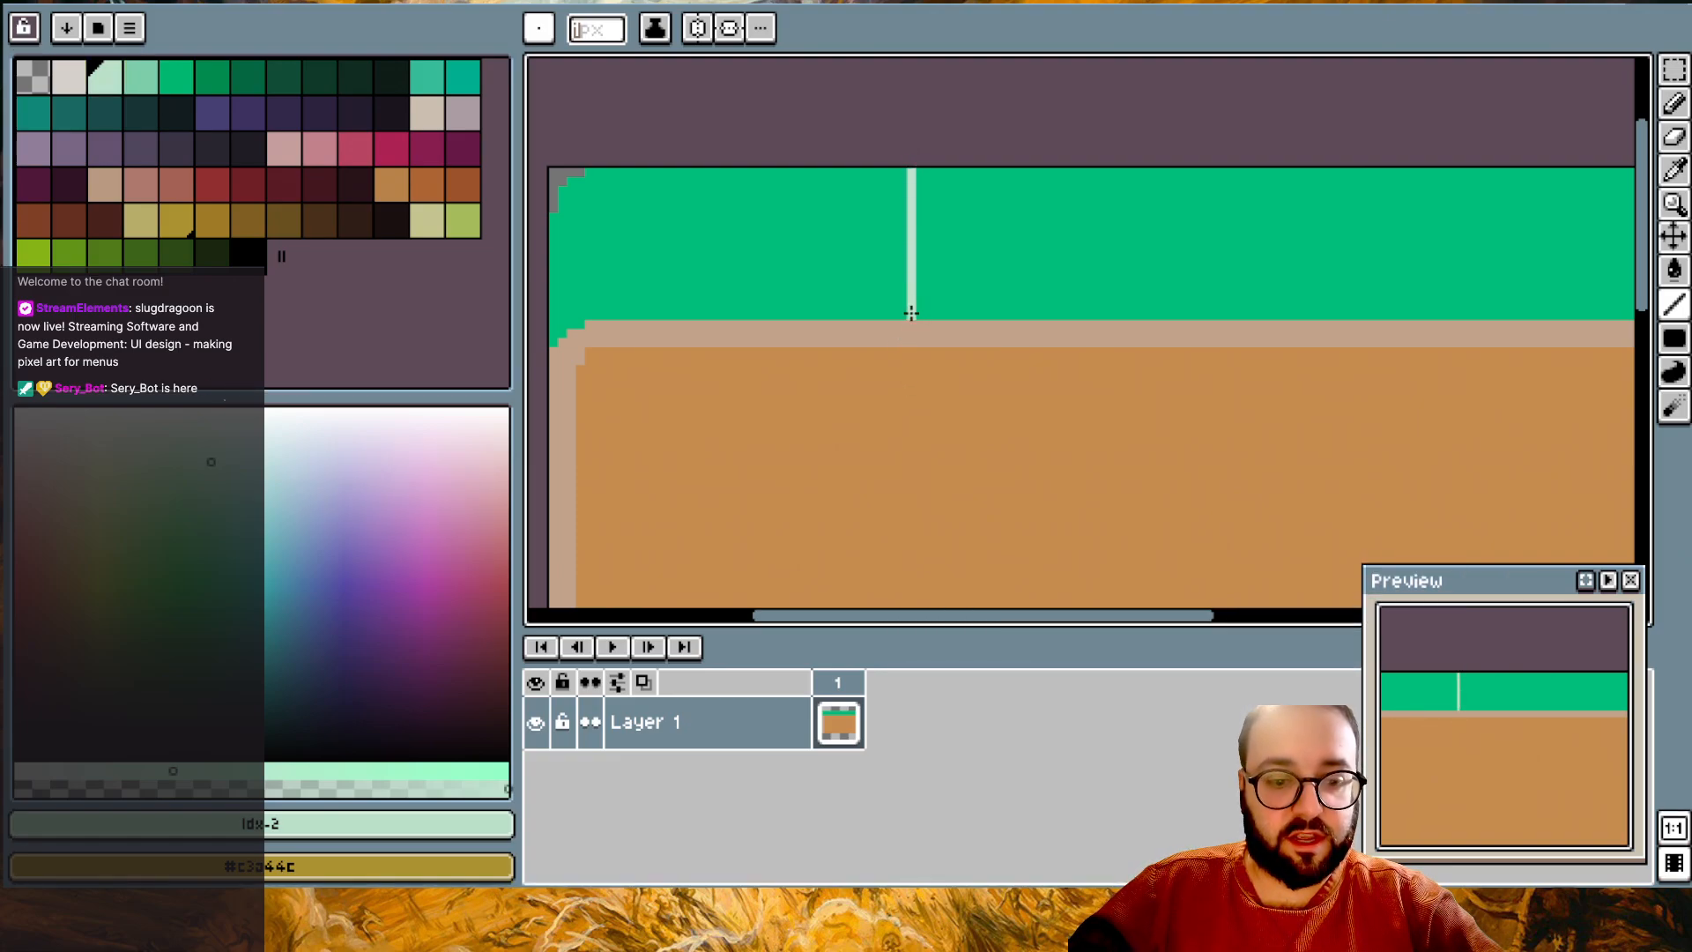
key(ctrl+z)
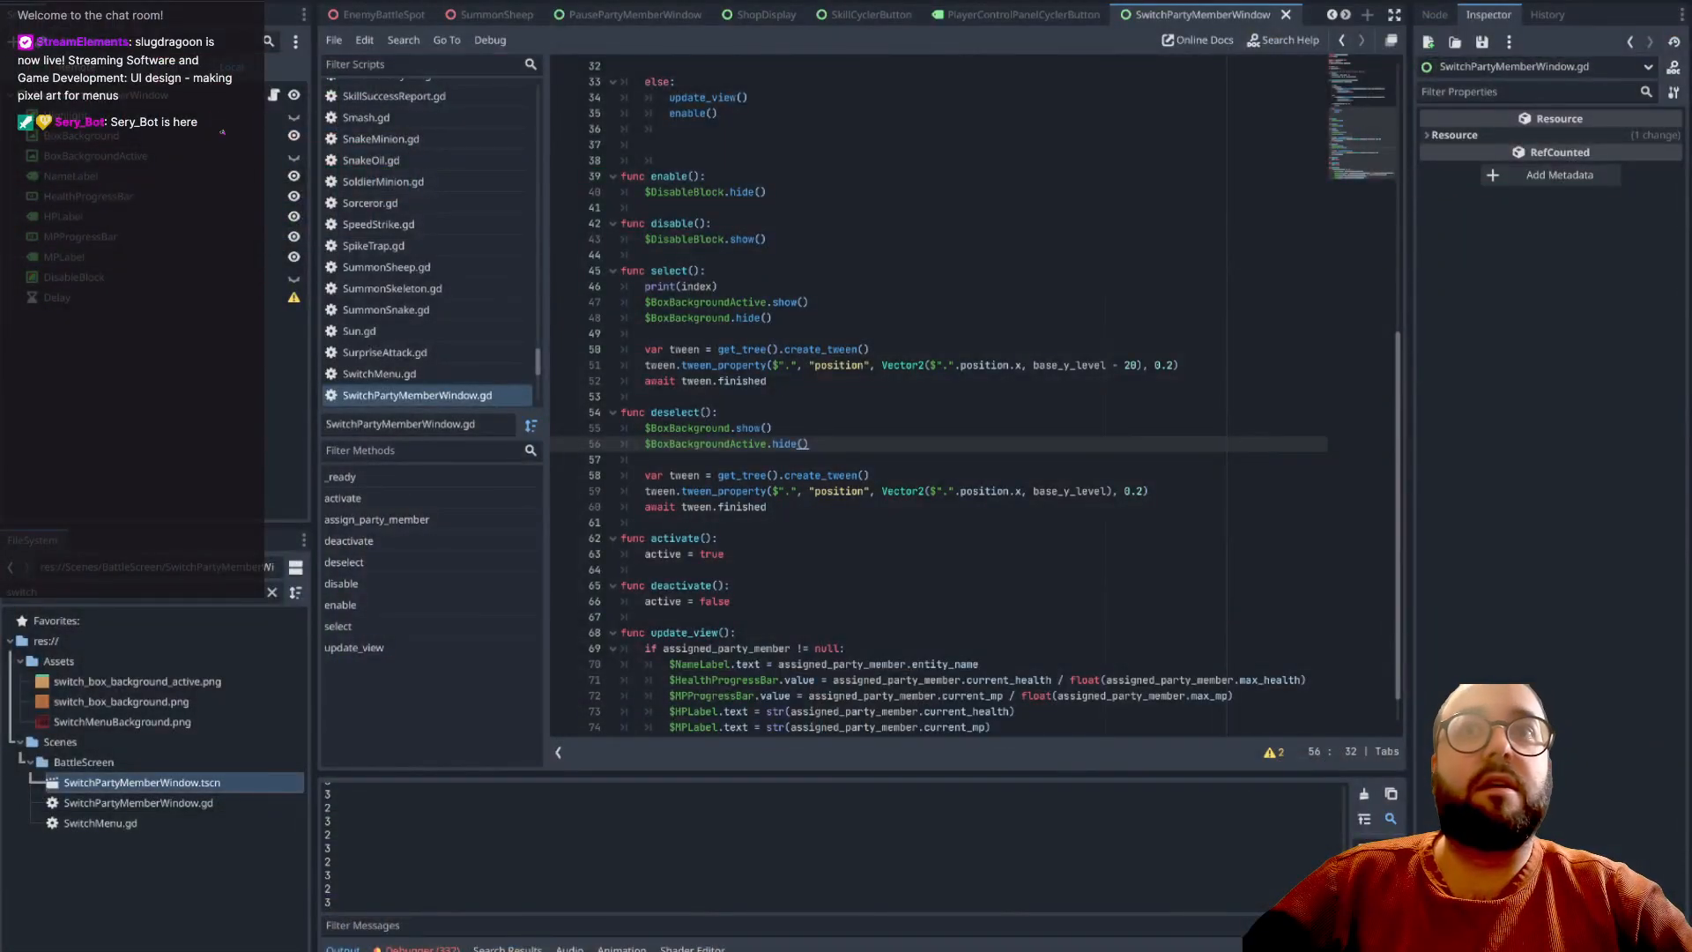
- Make the BoxBackgroundActive node visible in the 2D view of the party member window scene
scroll(758, 472, up, 1)
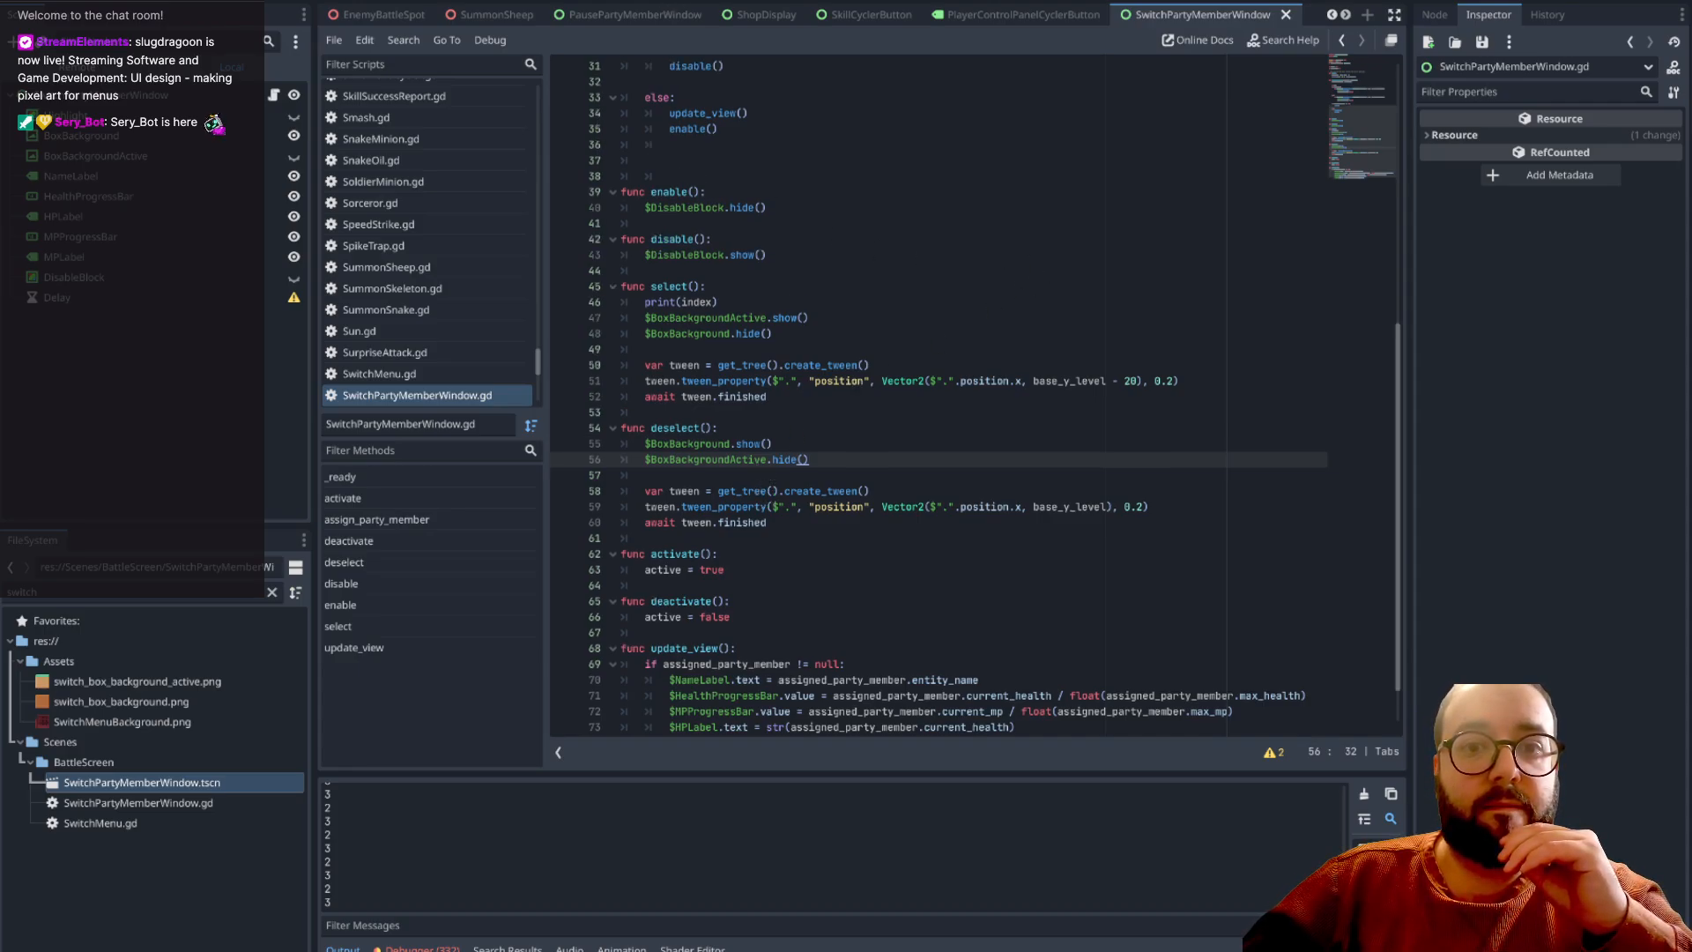
key(ctrl+F1)
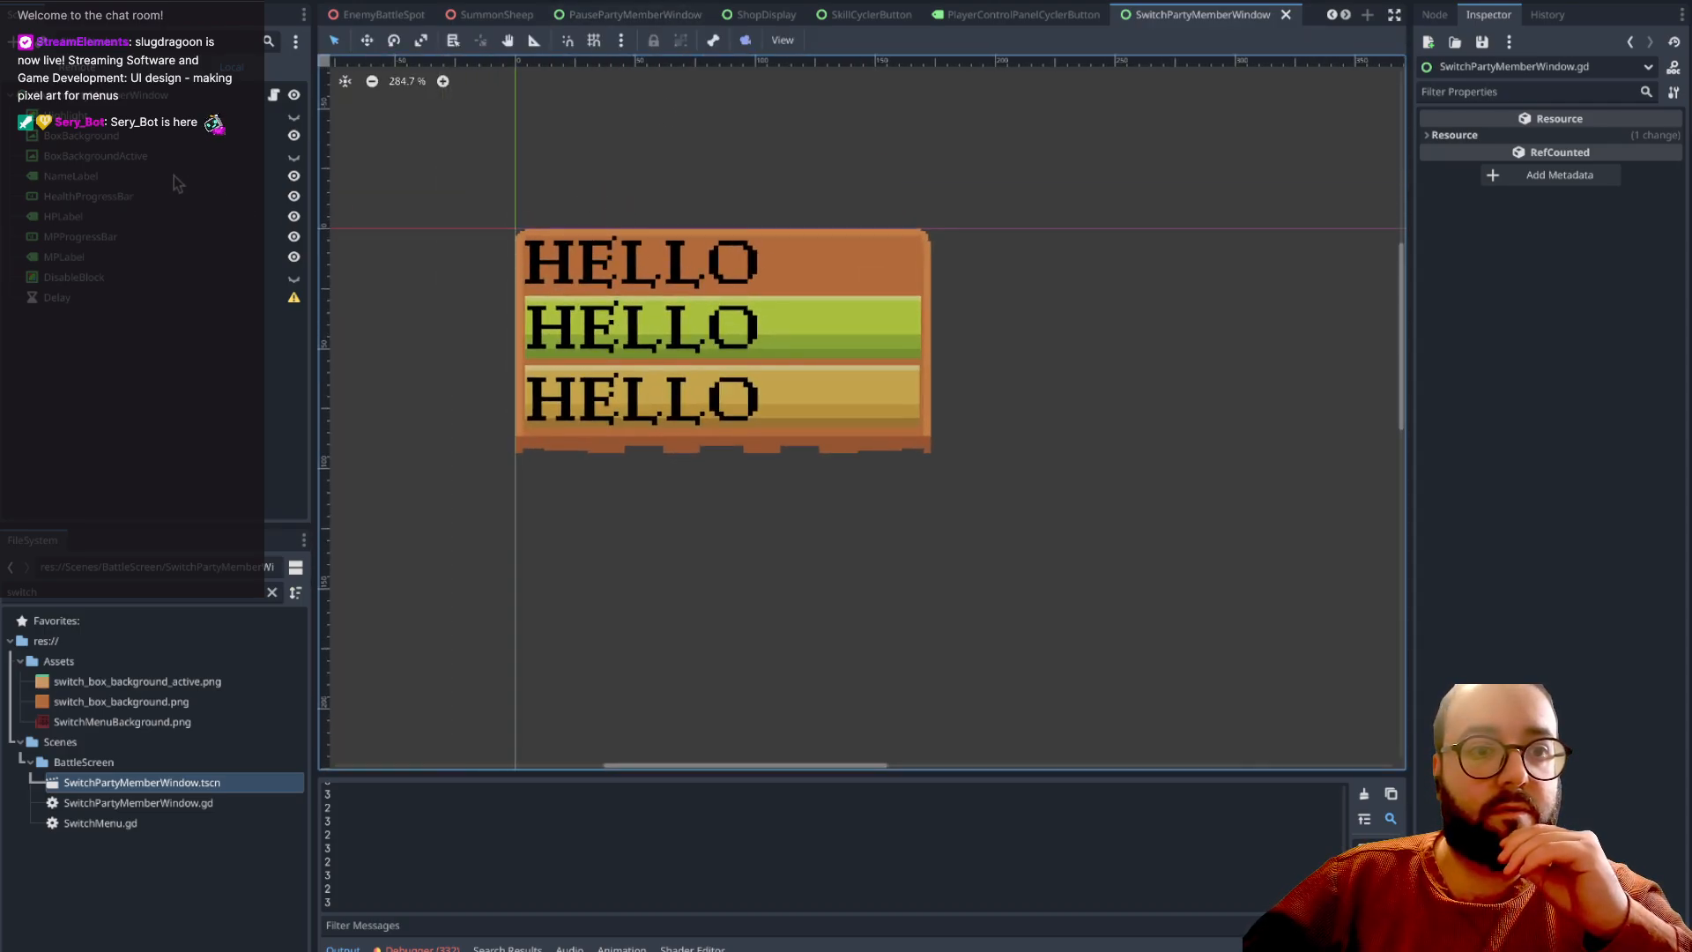
click(146, 153)
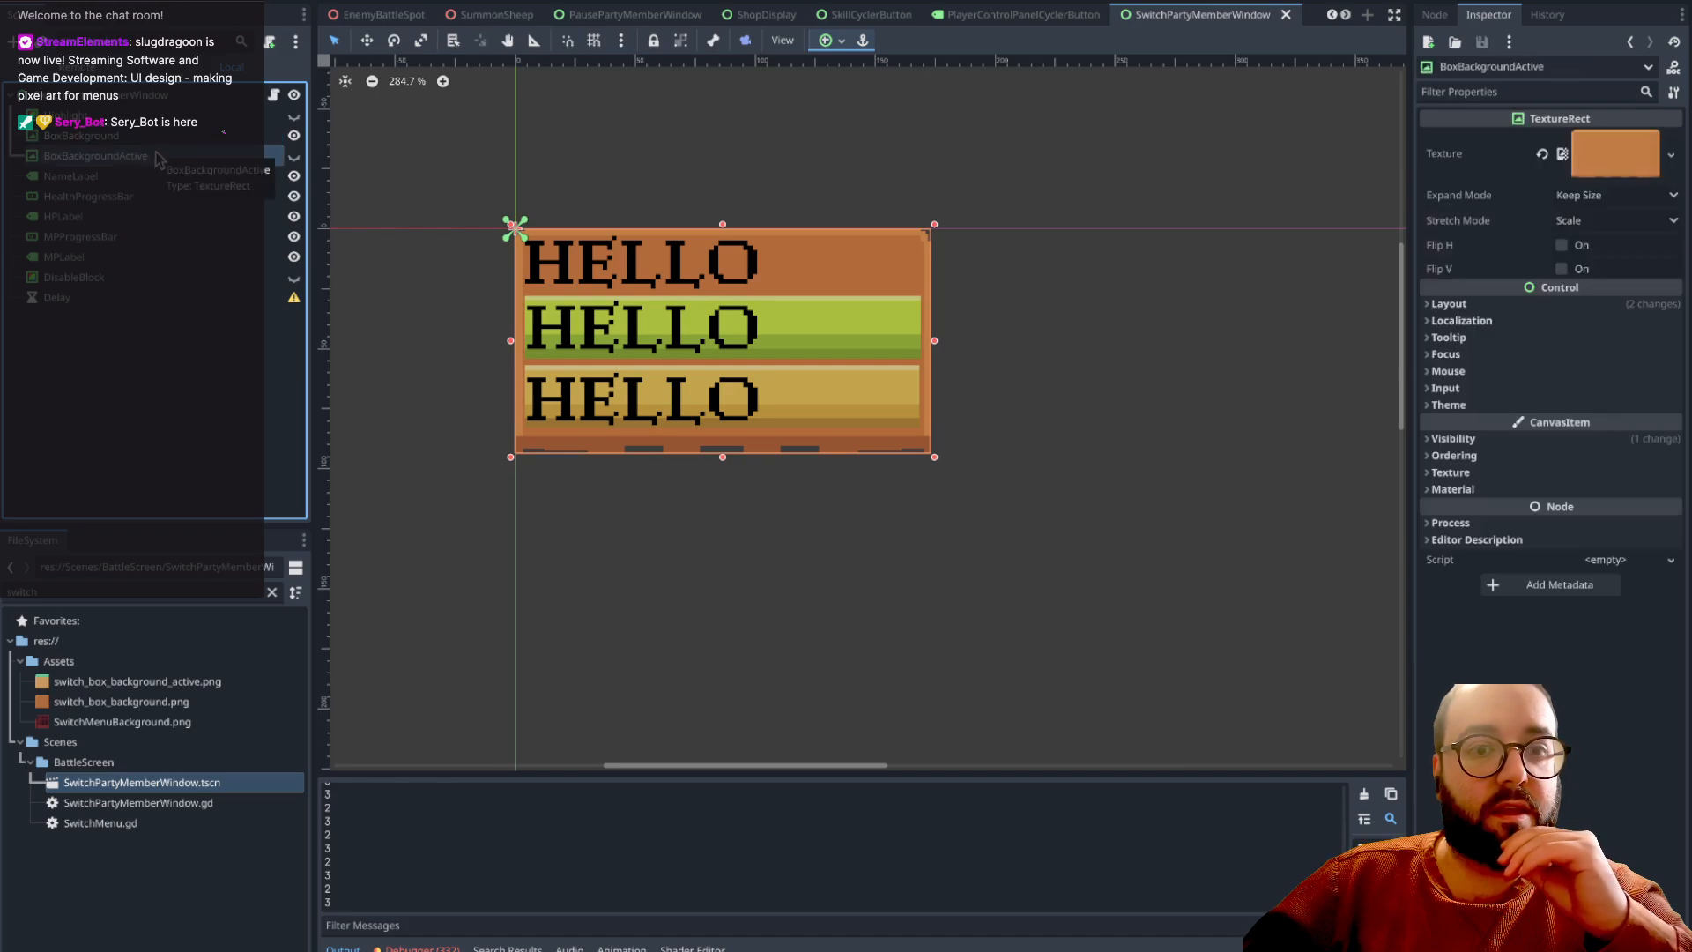
click(294, 155)
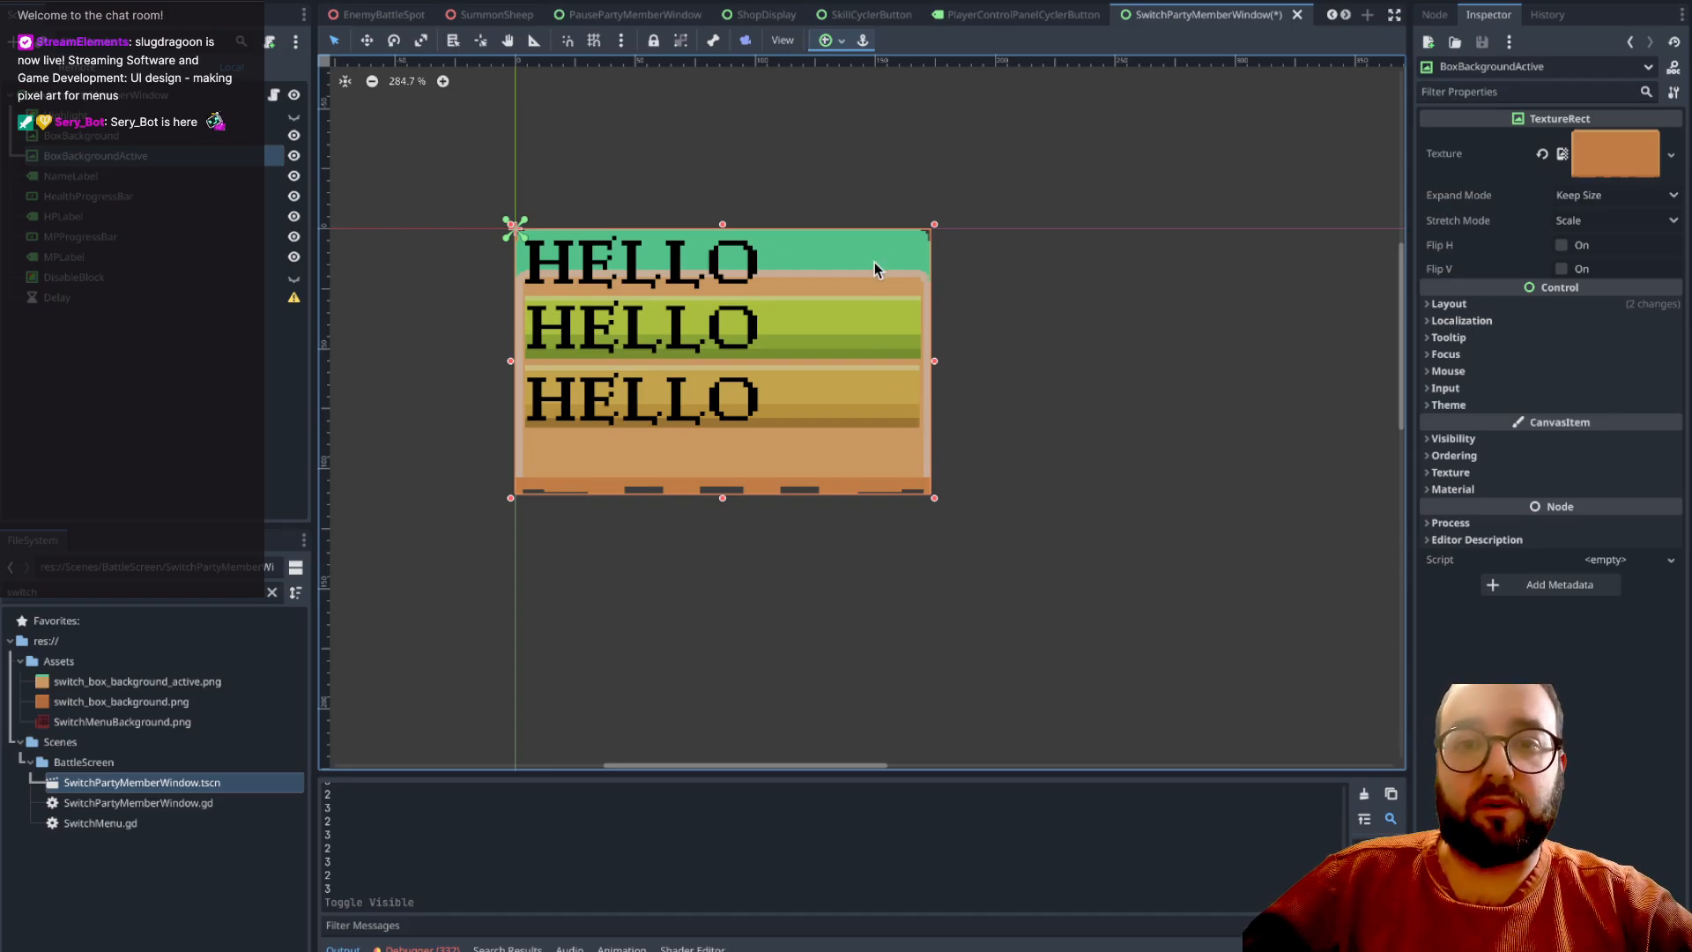
- Undo a freehand move of BoxBackgroundActive and give it a negative Y position that lifts its green header band above the window's origin
drag(873, 258, 871, 250)
key(ctrl+z)
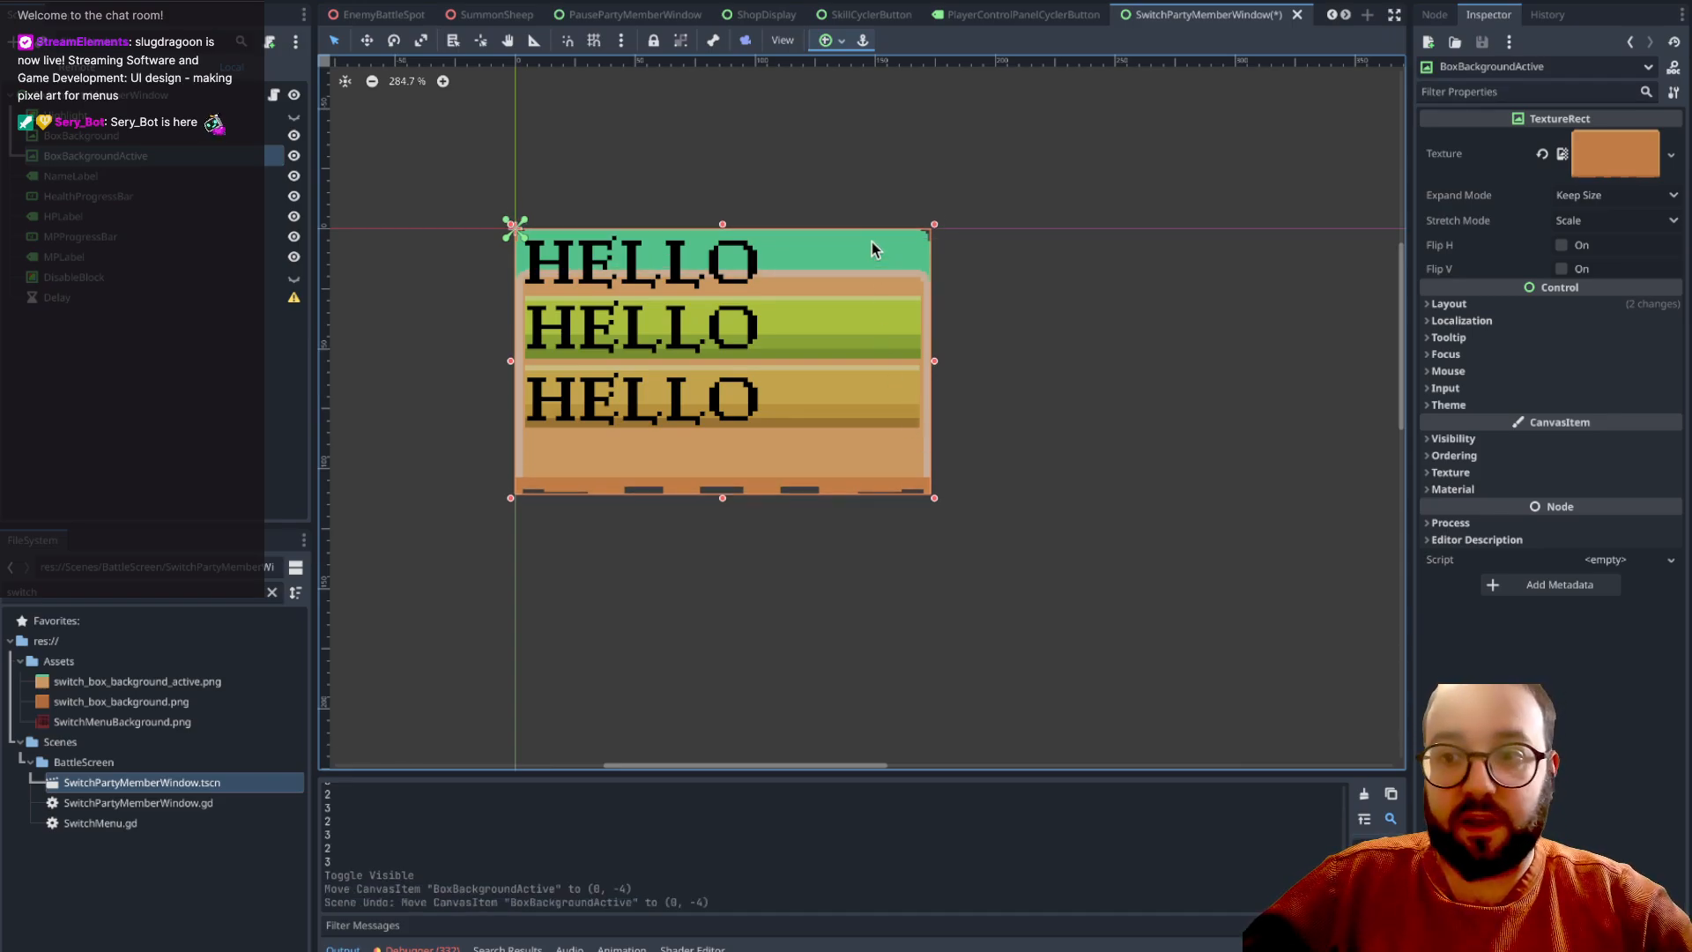
click(1480, 319)
click(1481, 307)
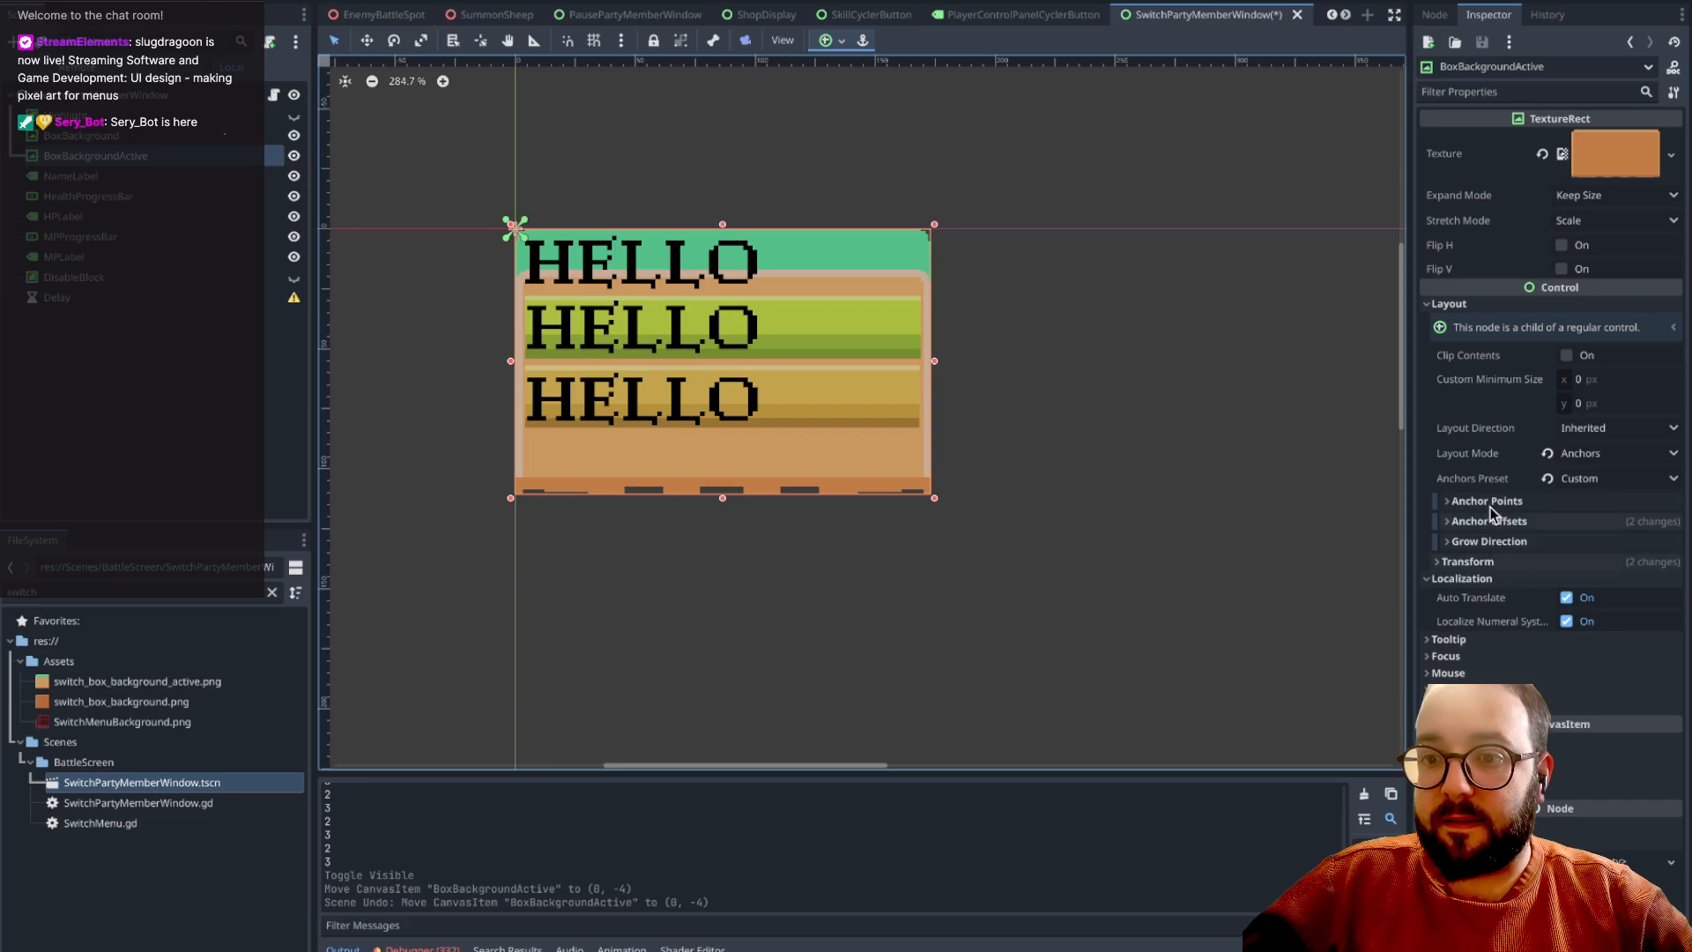
click(1471, 562)
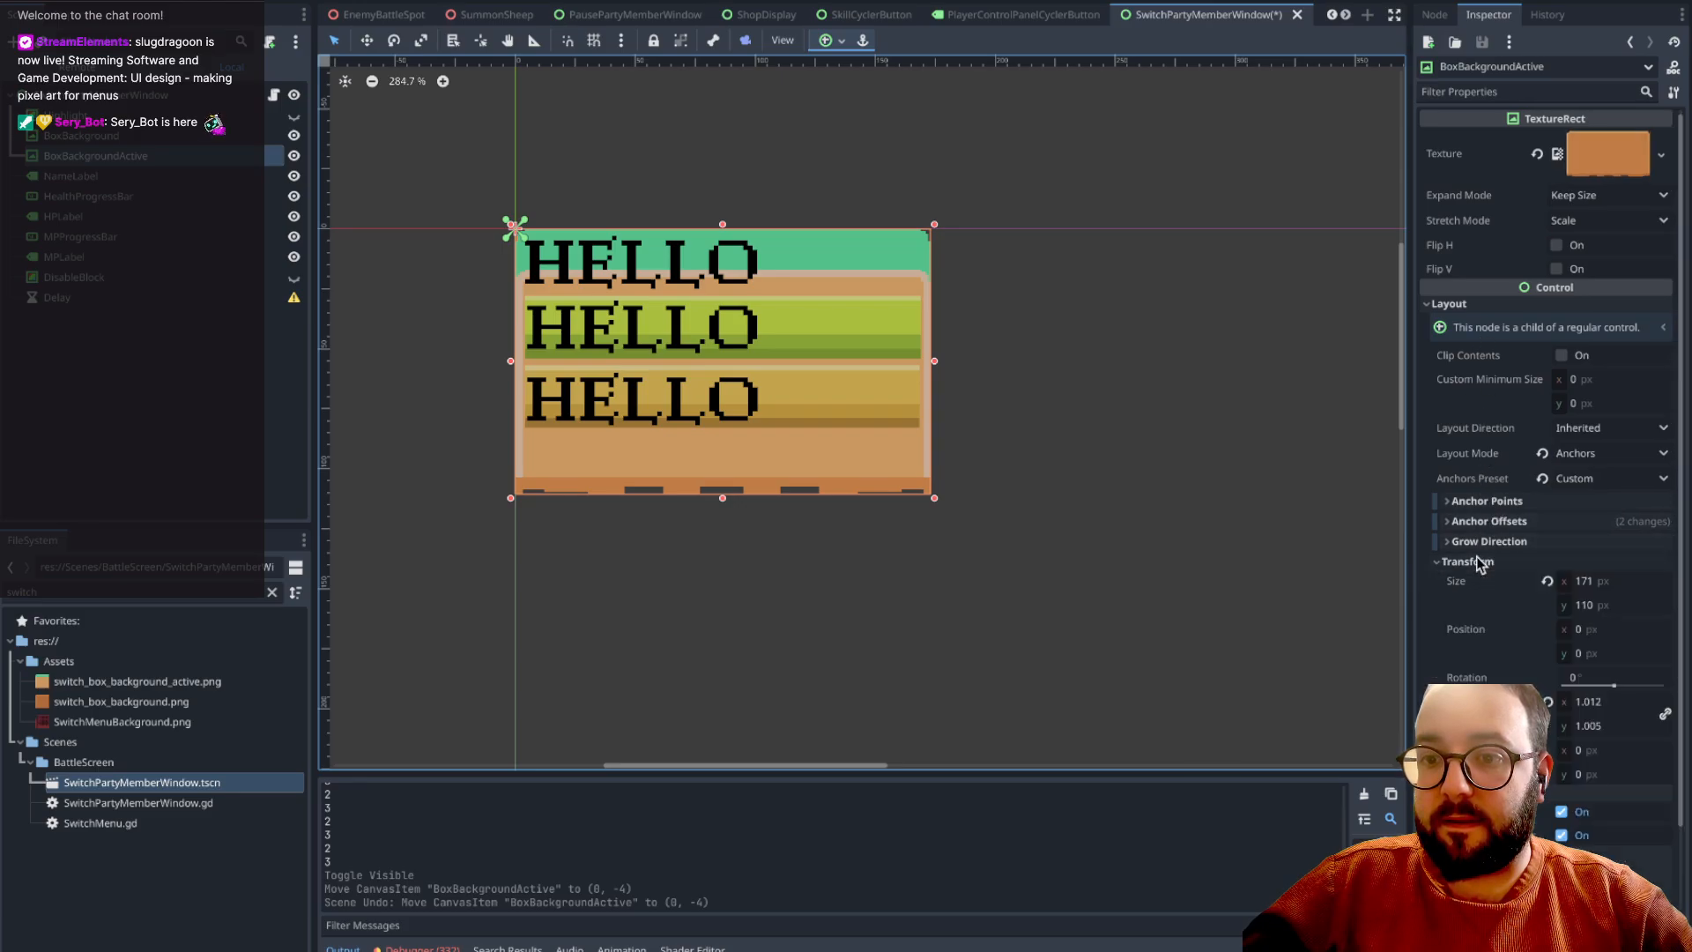
click(1596, 654)
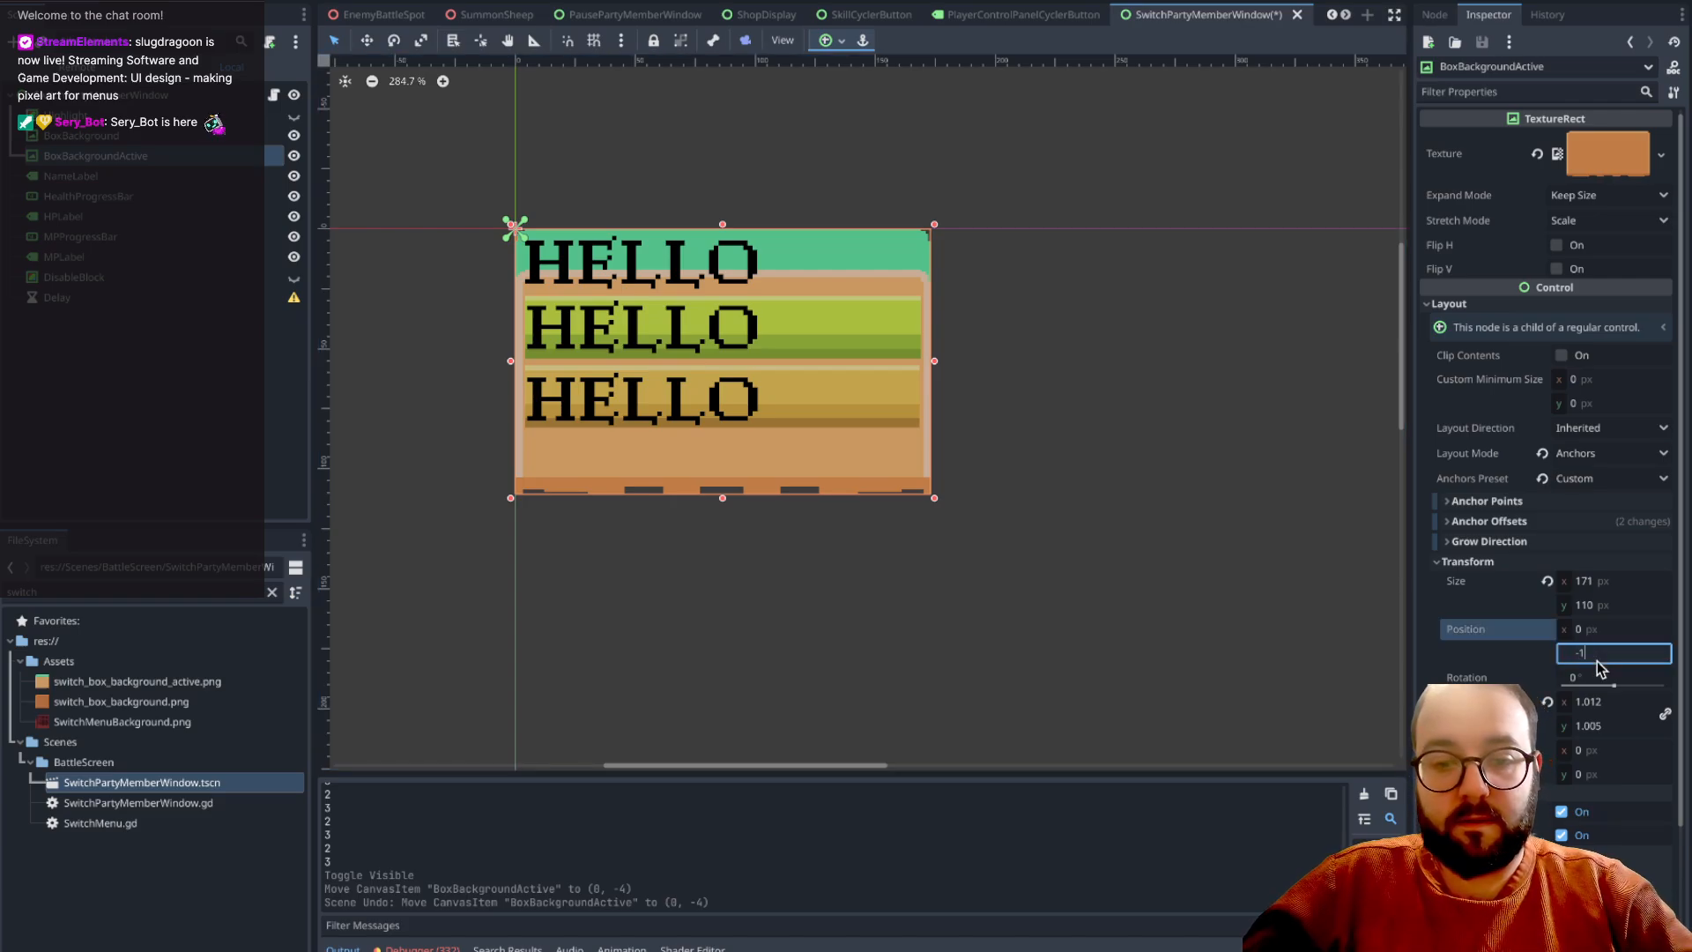
key(Return)
click(1175, 510)
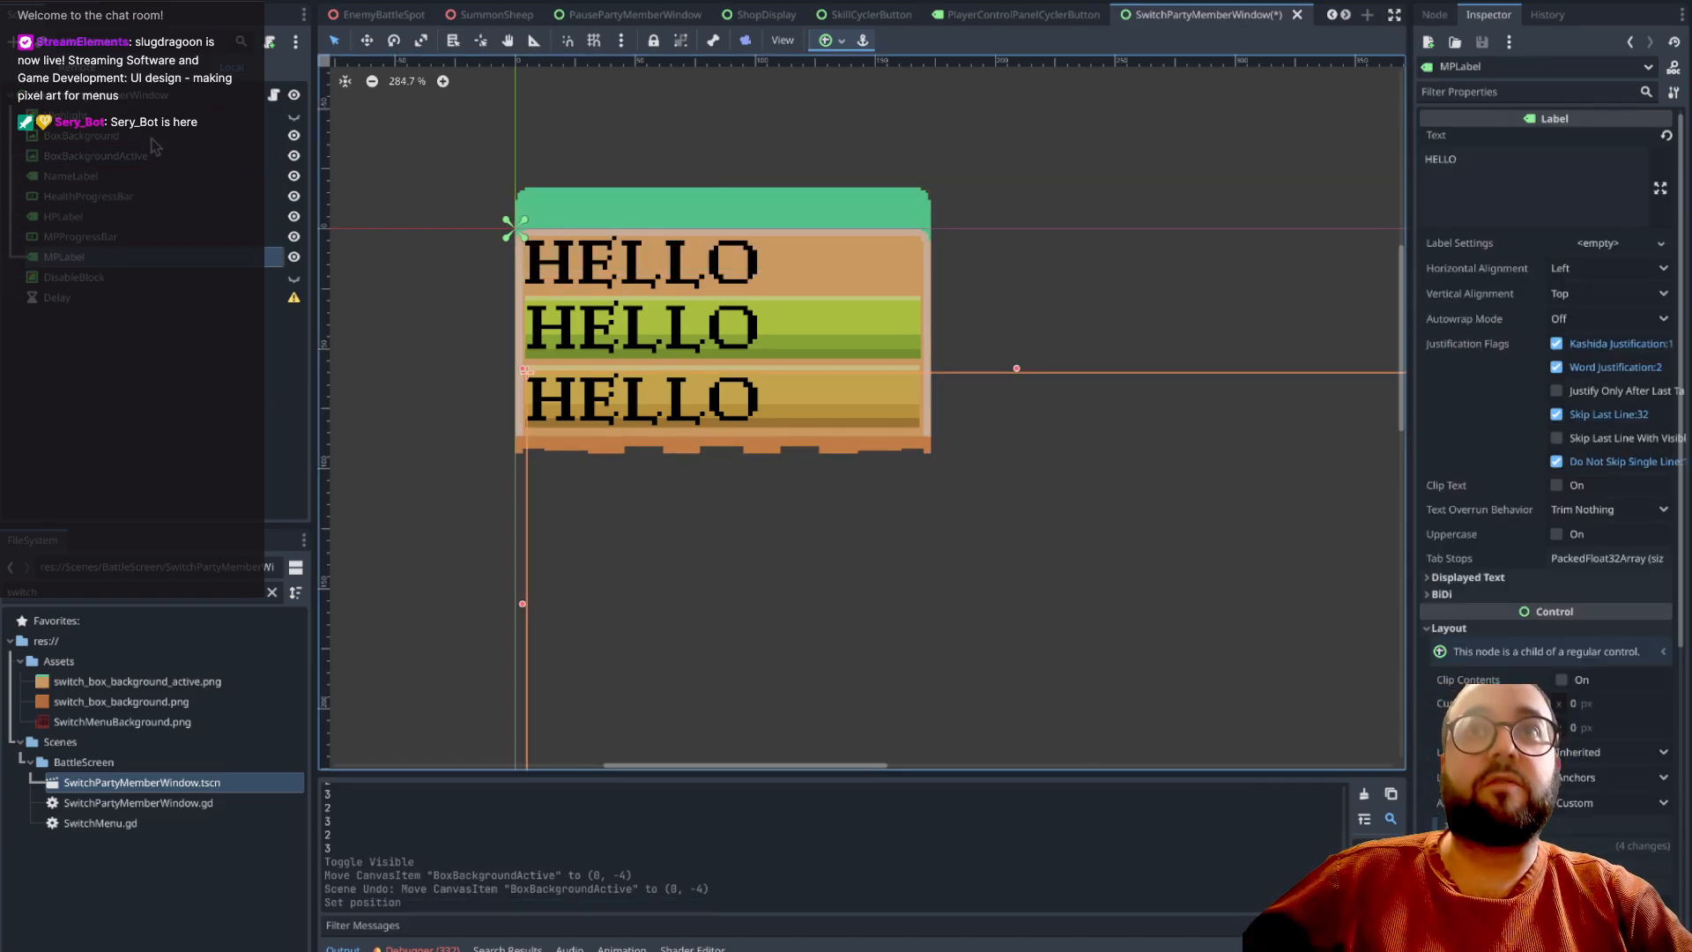
- Hide the BoxBackground node and delete the Highlight node from the scene
click(152, 137)
click(294, 135)
click(294, 117)
click(294, 118)
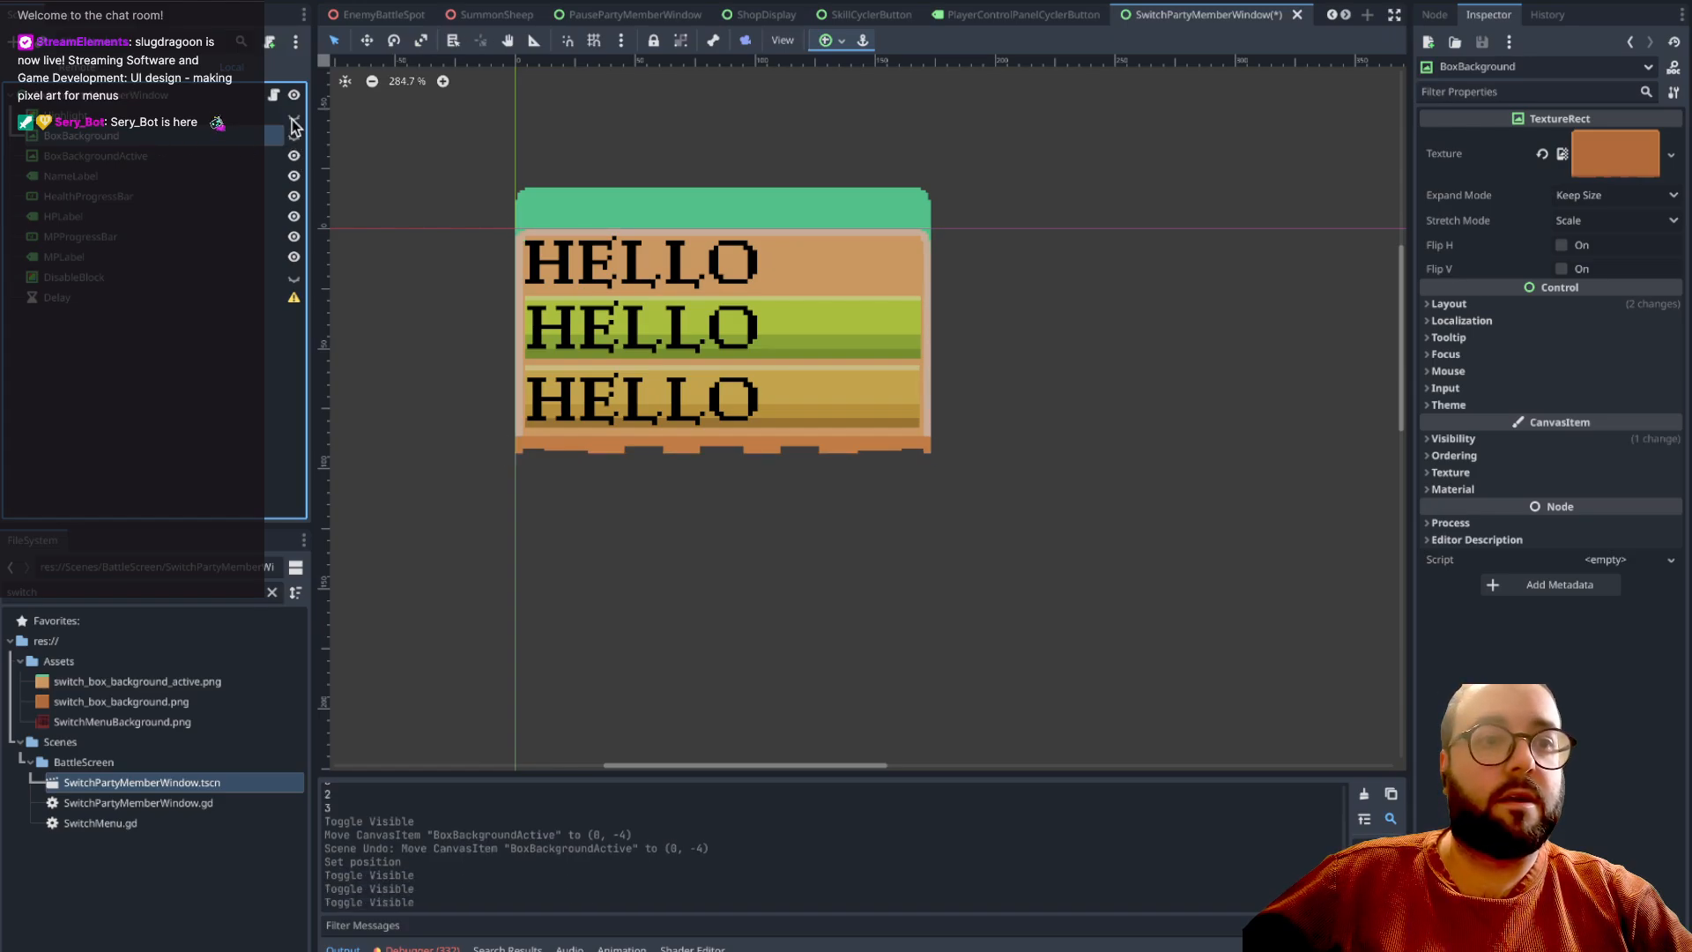
right_click(263, 121)
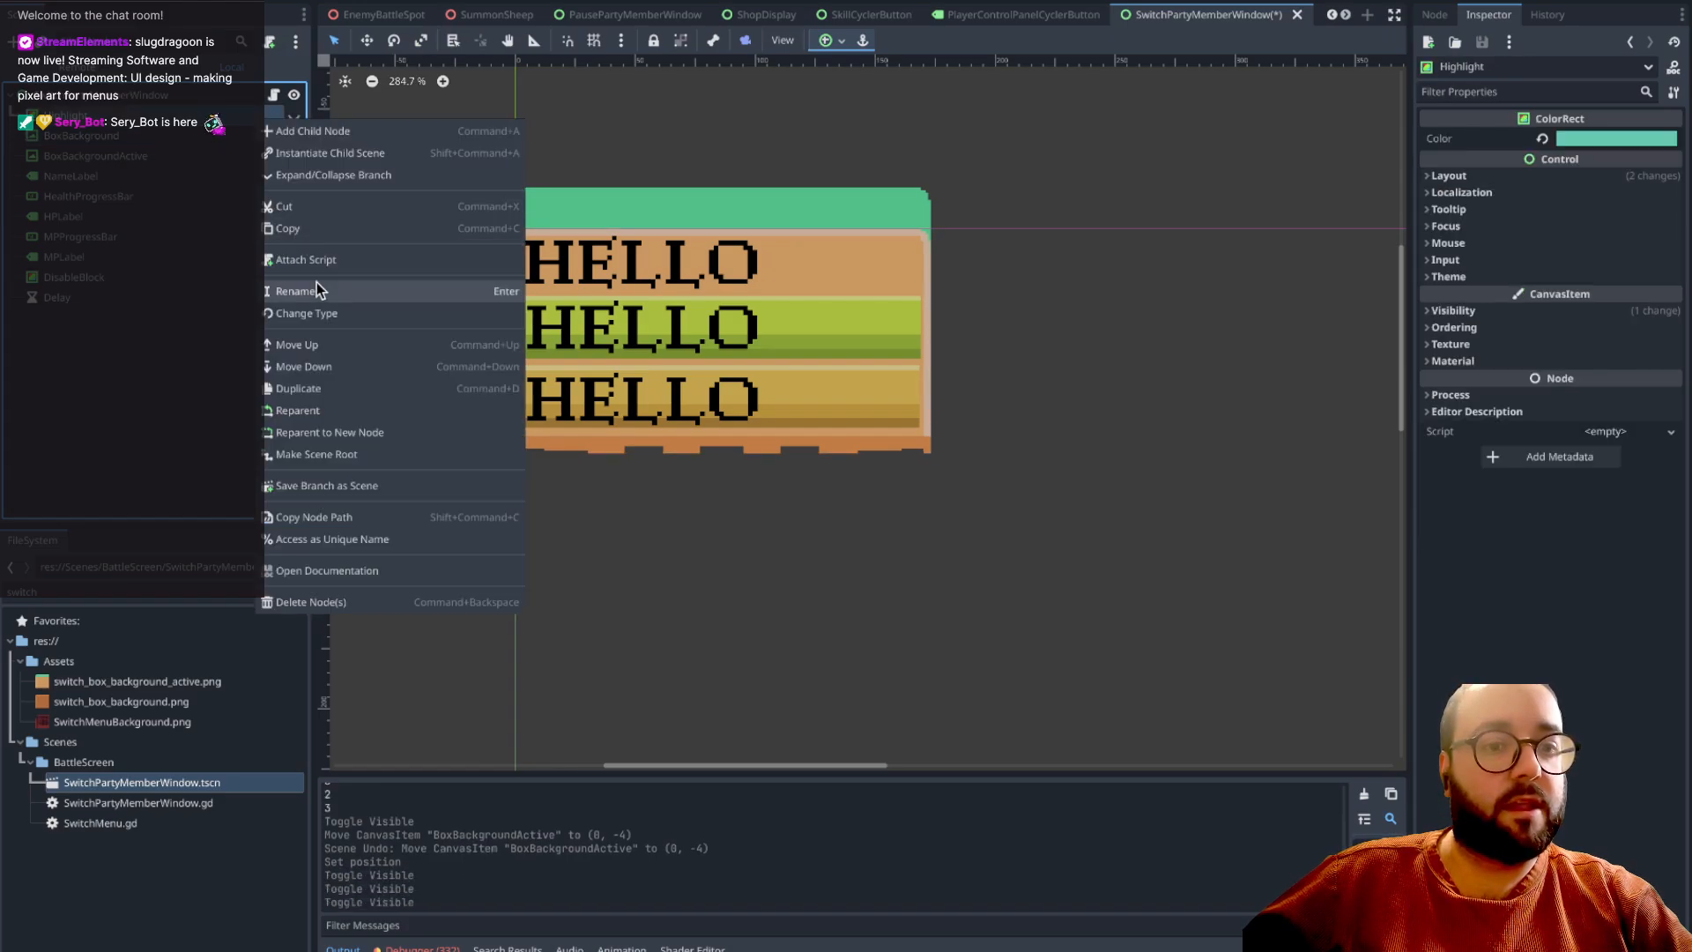
click(303, 602)
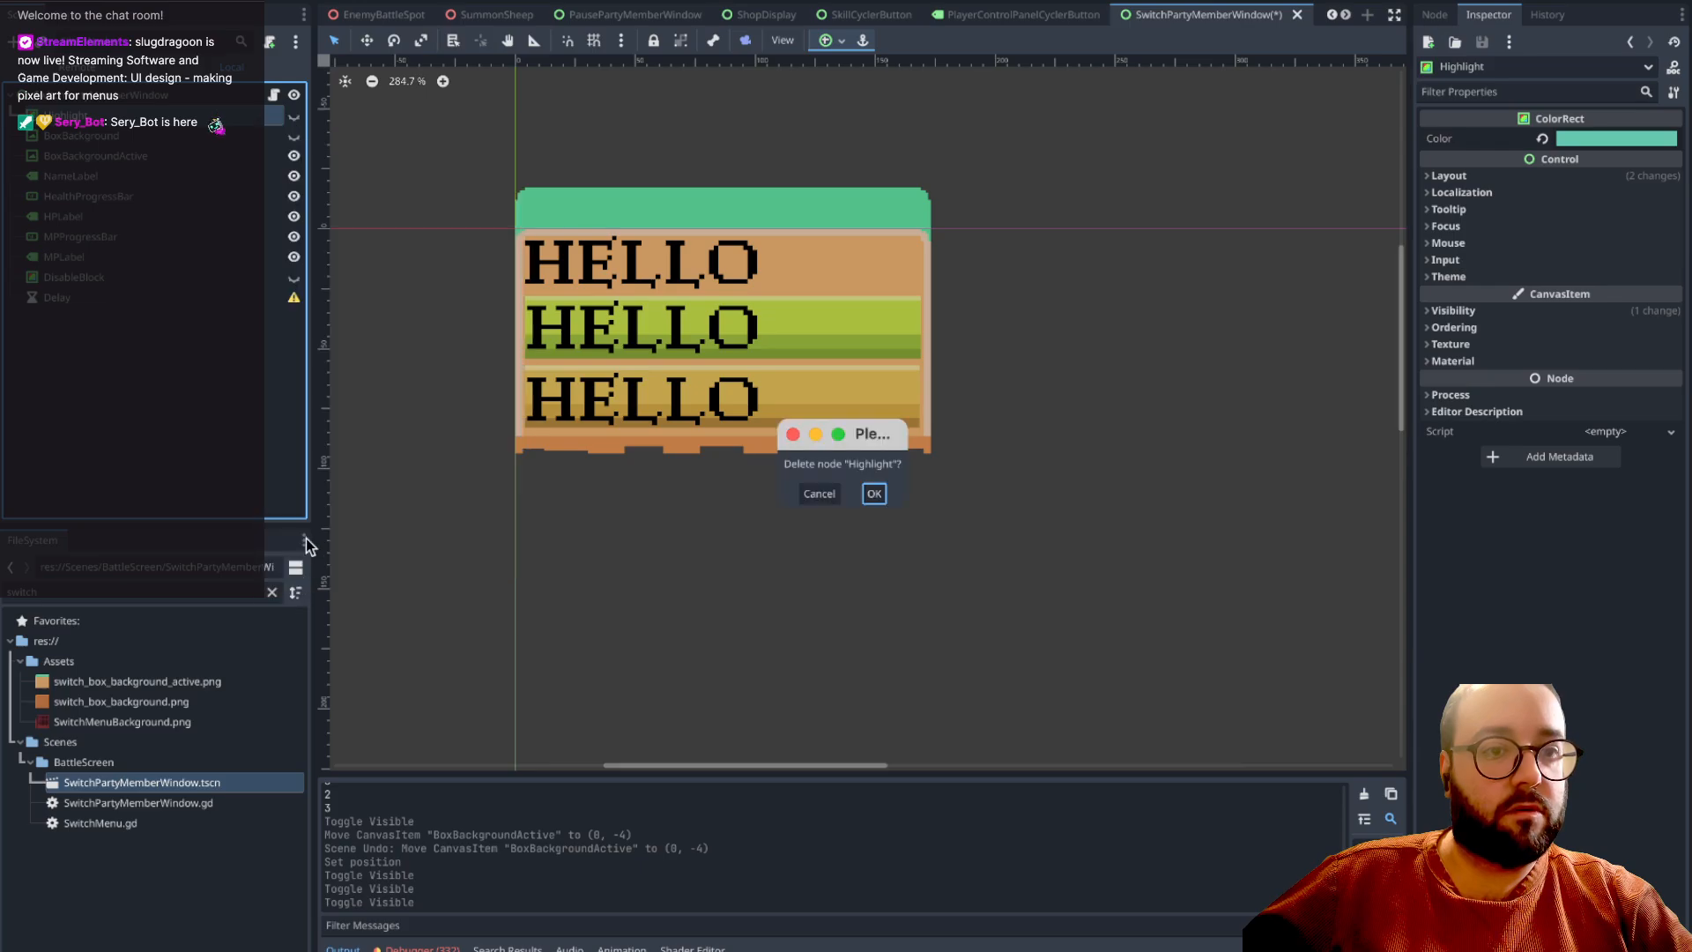
click(873, 493)
- Check the opening part of the SwitchPartyMemberWindow script and return to the 2D view
click(275, 95)
scroll(733, 376, up, 10)
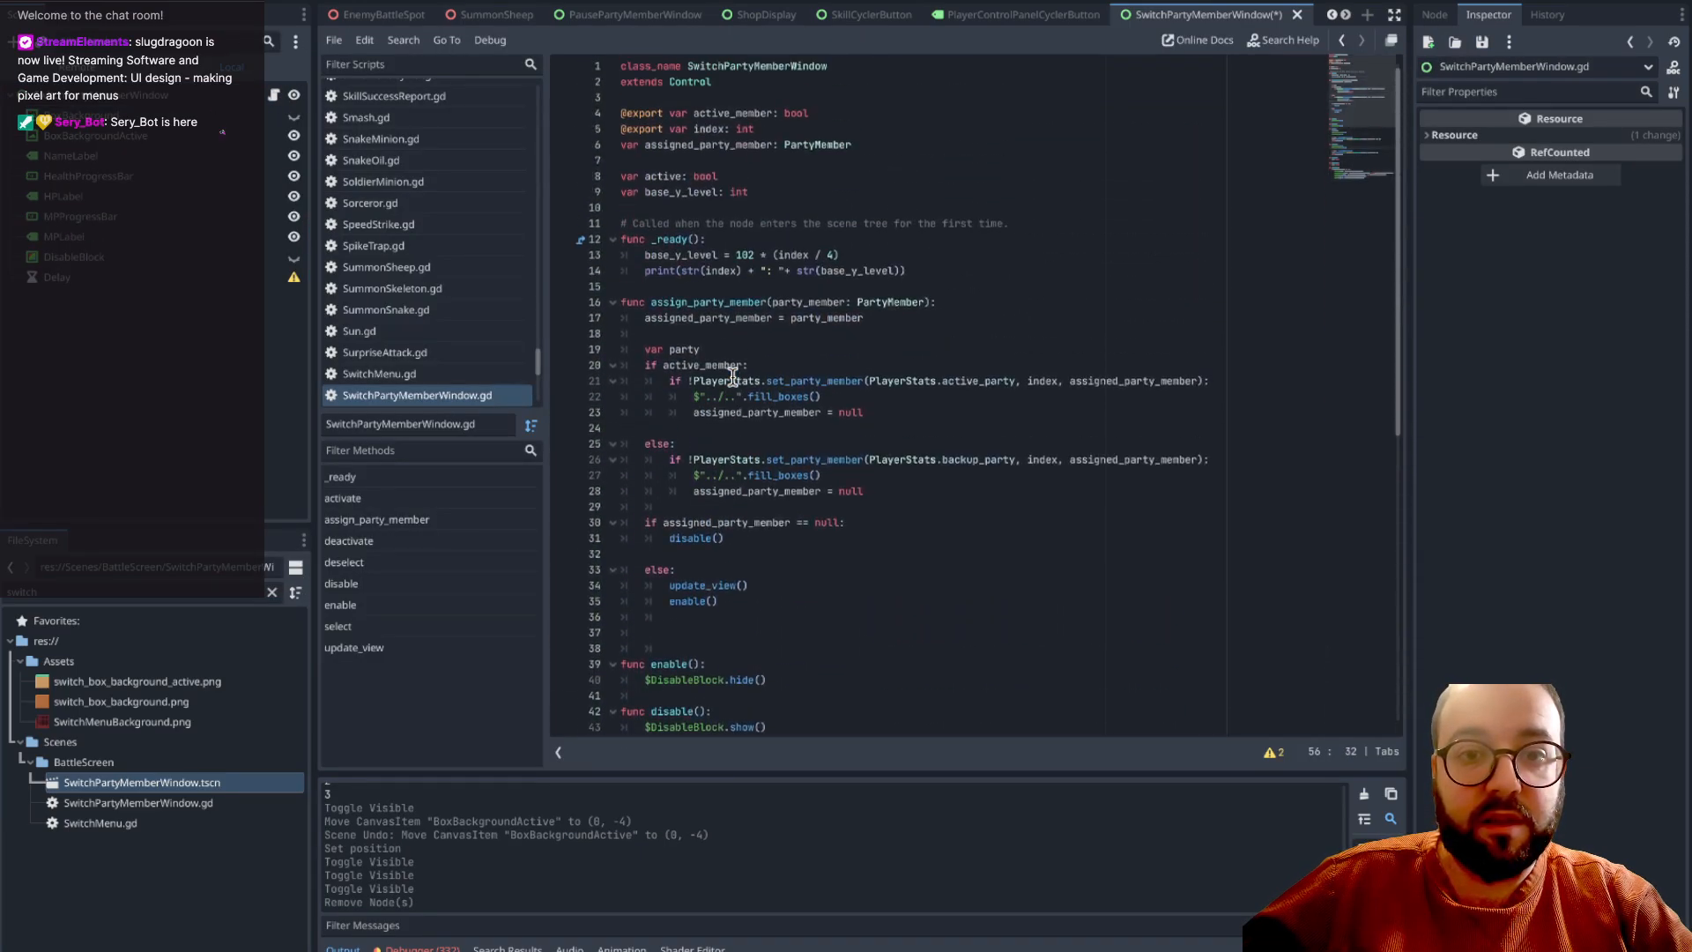
click(663, 0)
- Compare the normal and active backgrounds by toggling their visibility, leave only BoxBackground shown, and save the scene
click(295, 116)
click(294, 134)
click(295, 135)
click(295, 135)
click(294, 134)
click(294, 134)
click(294, 134)
click(294, 135)
click(294, 134)
click(294, 135)
click(294, 135)
click(294, 135)
click(295, 135)
click(294, 135)
click(294, 134)
click(294, 135)
click(294, 135)
click(294, 135)
click(294, 135)
click(295, 137)
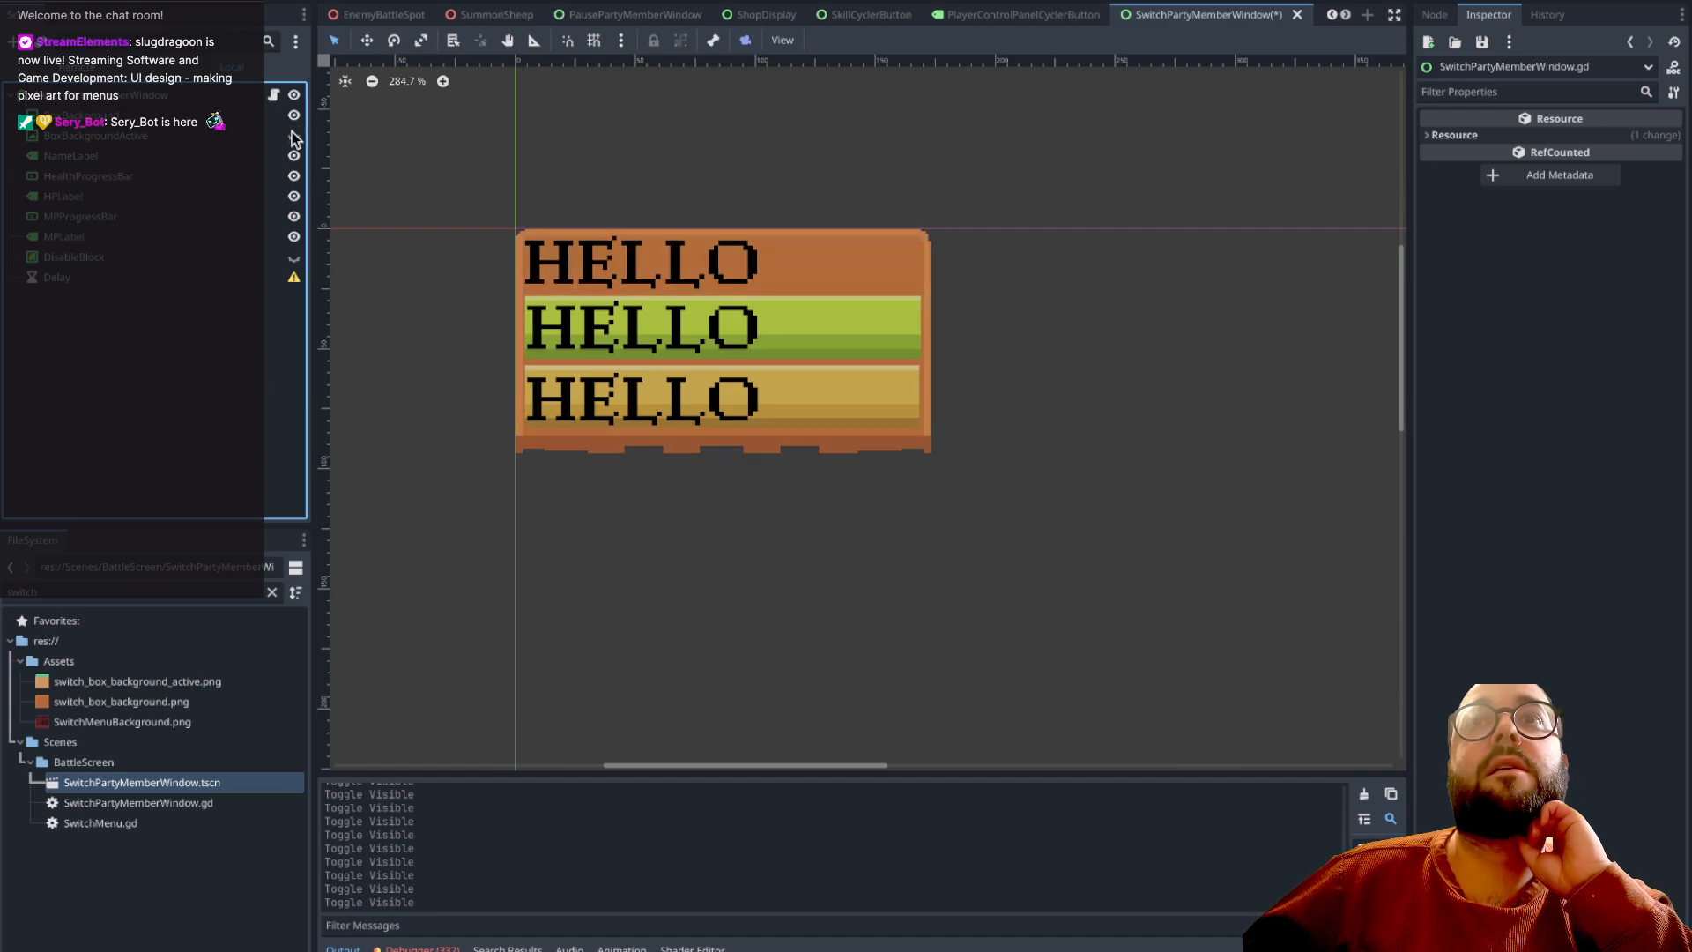
key(ctrl+s)
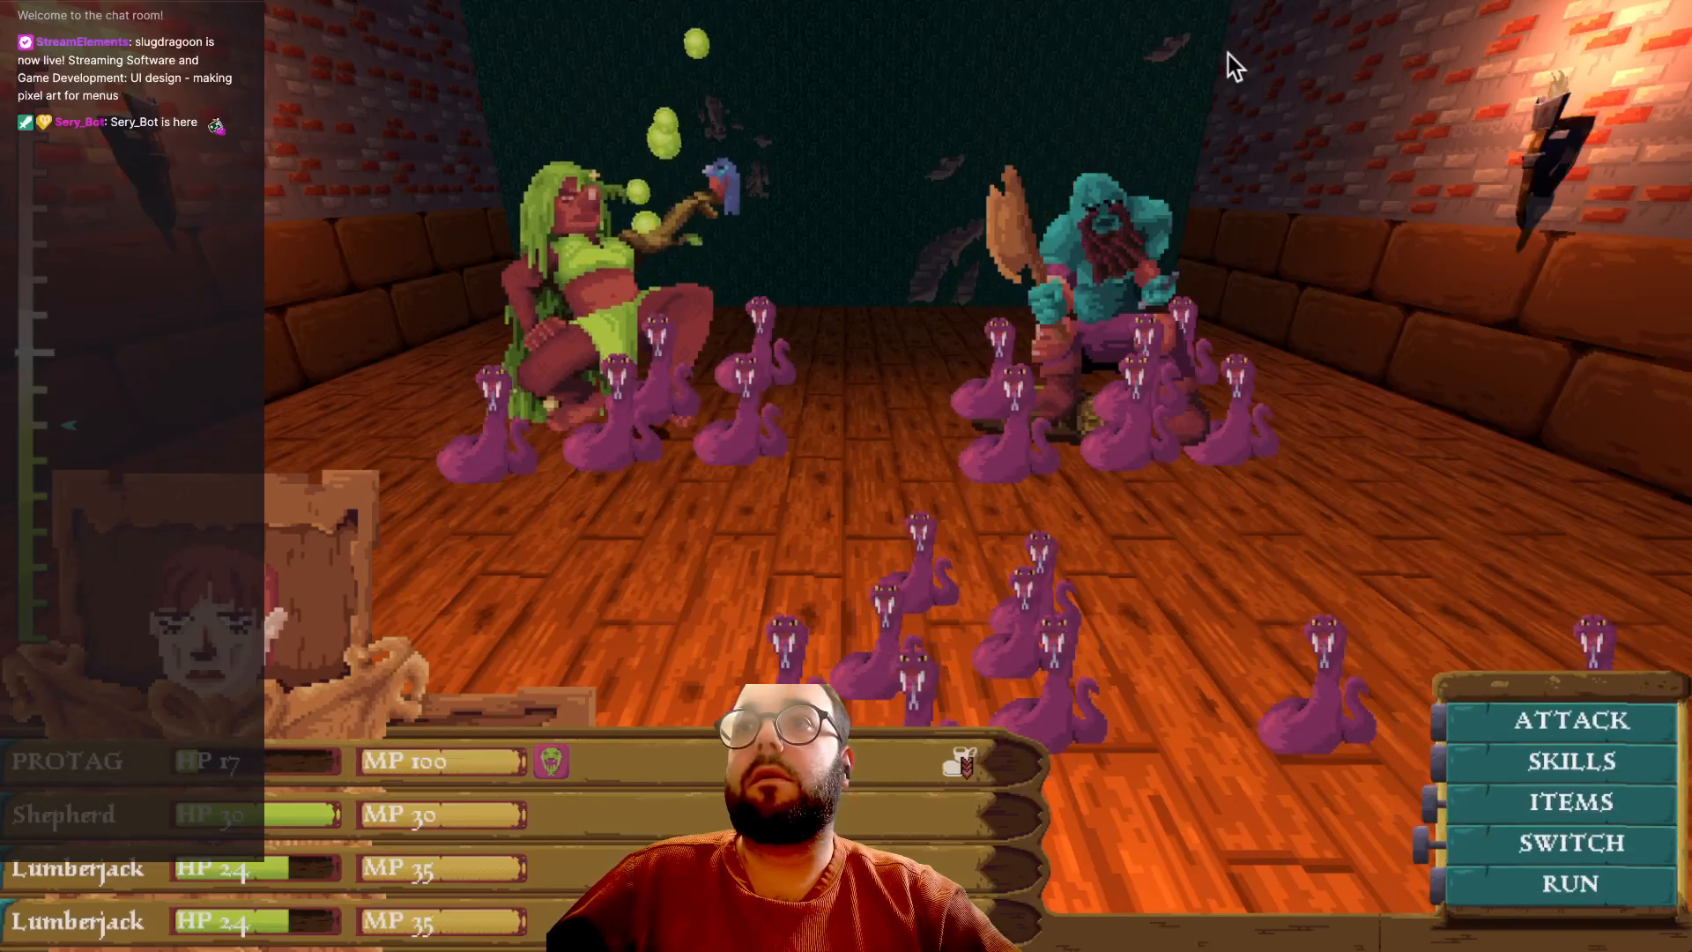
- Open the switch grid in the running battle and test moving the selection along its first row
key(Return)
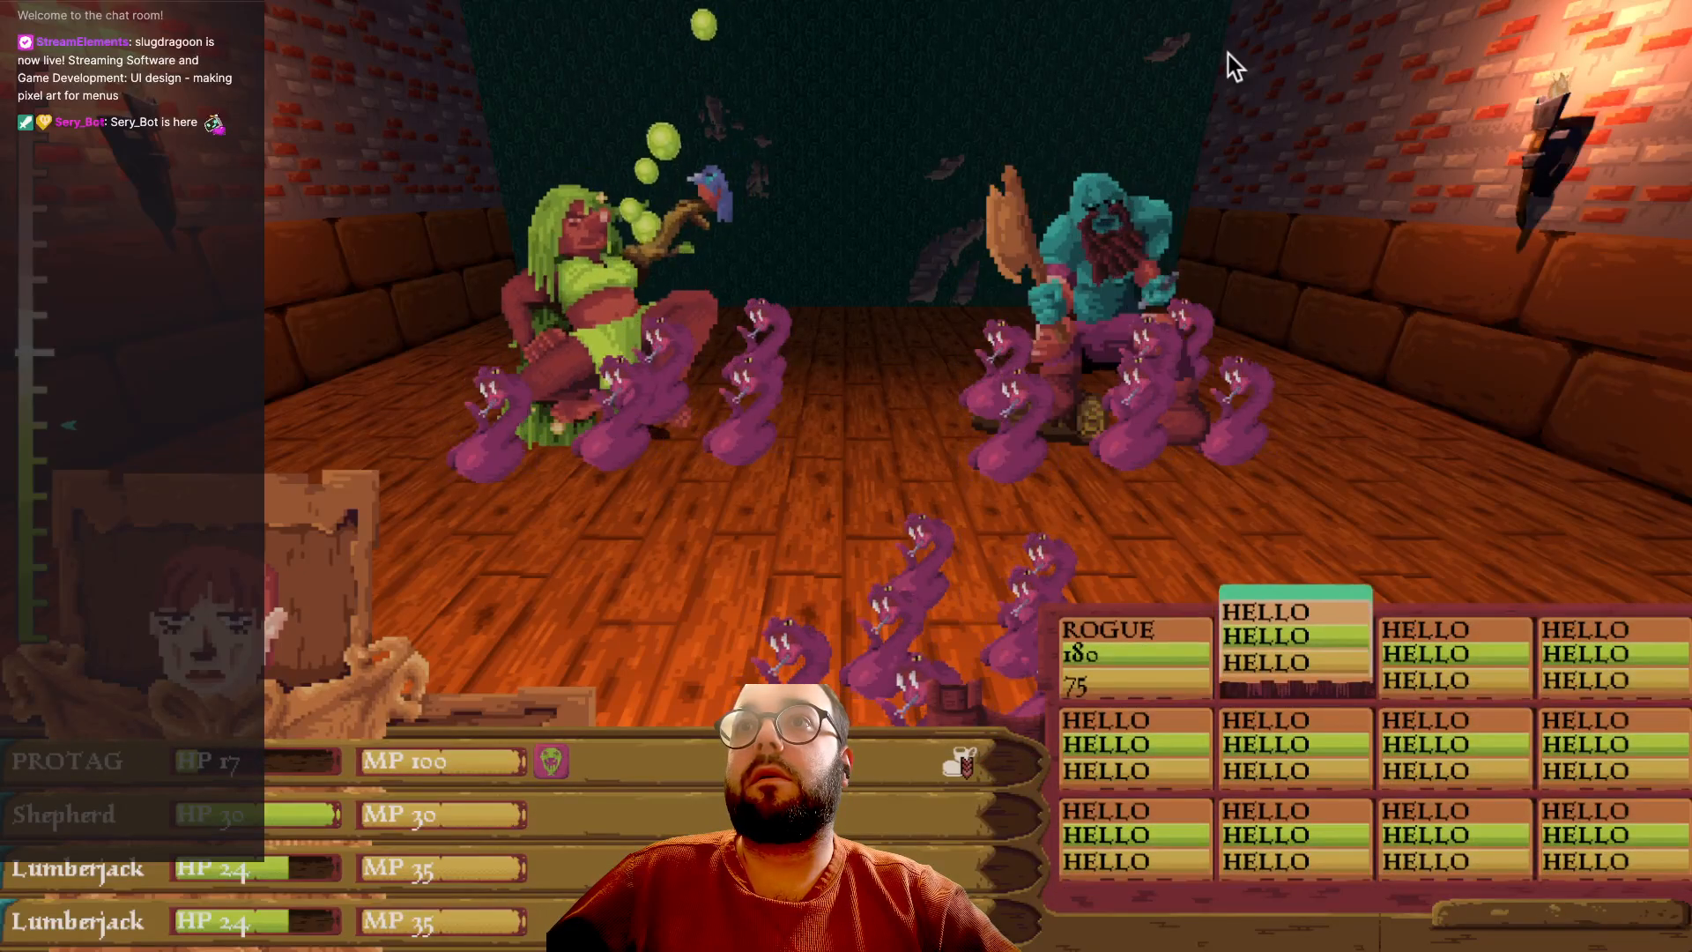
key(Right)
key(Right)
key(Left)
key(Left)
key(Left)
key(Right)
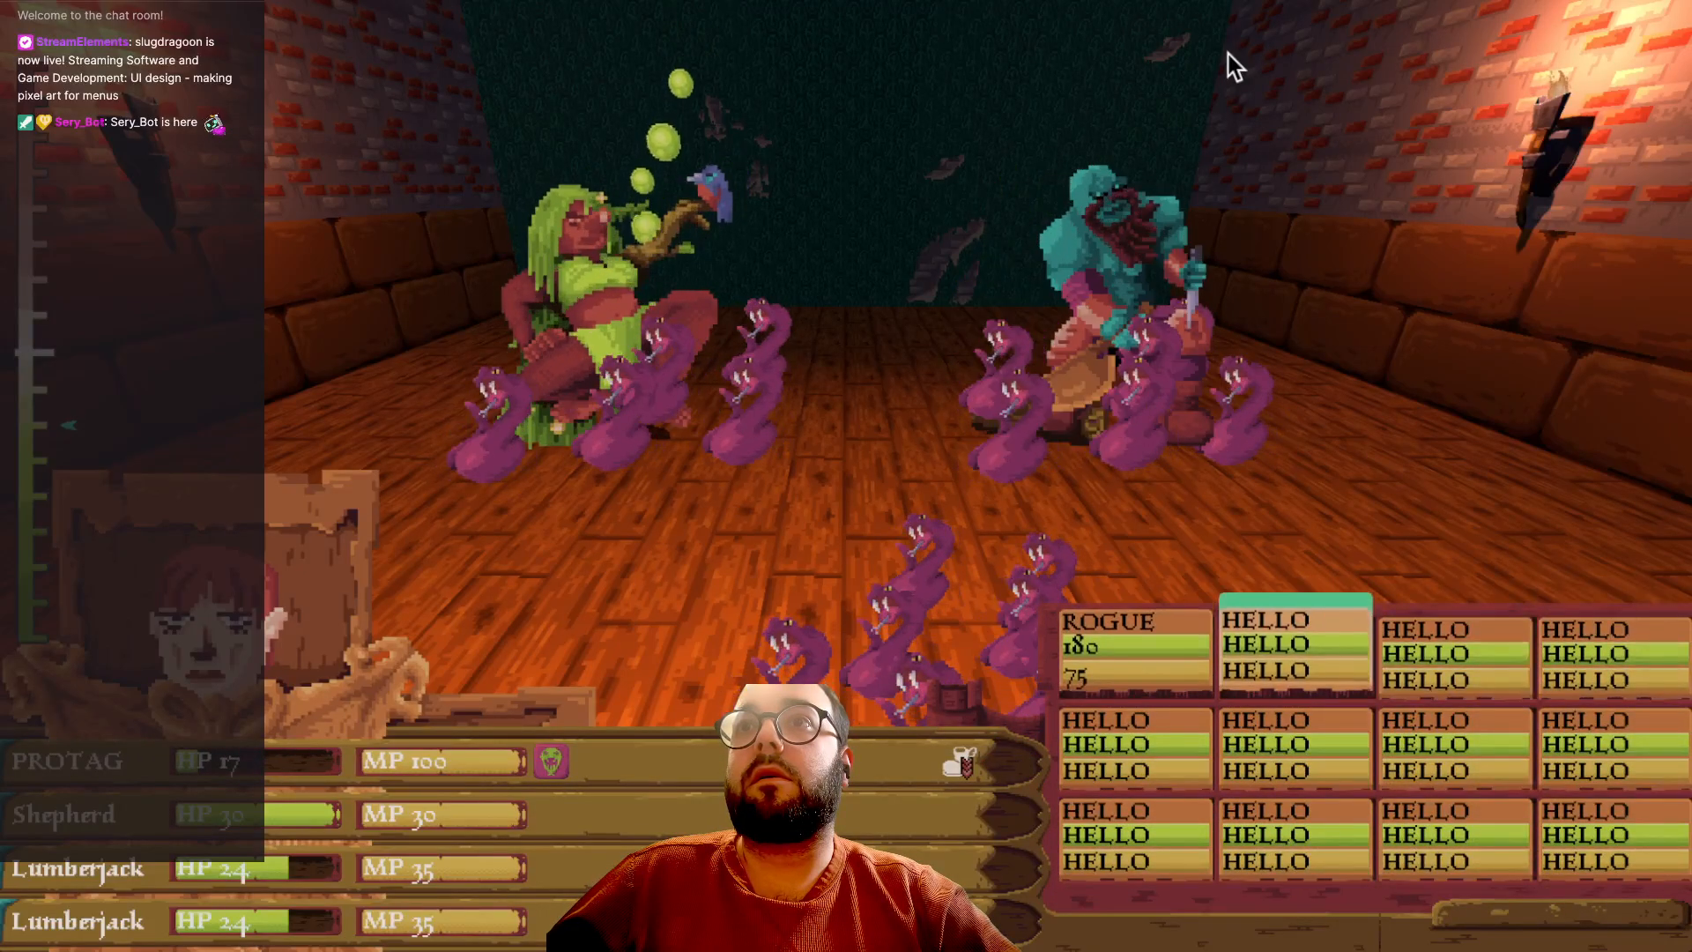
- Test the selection along the grid's second row and between its first two rows, watching the raised active window
key(Down)
key(Left)
key(Right)
key(Left)
key(Right)
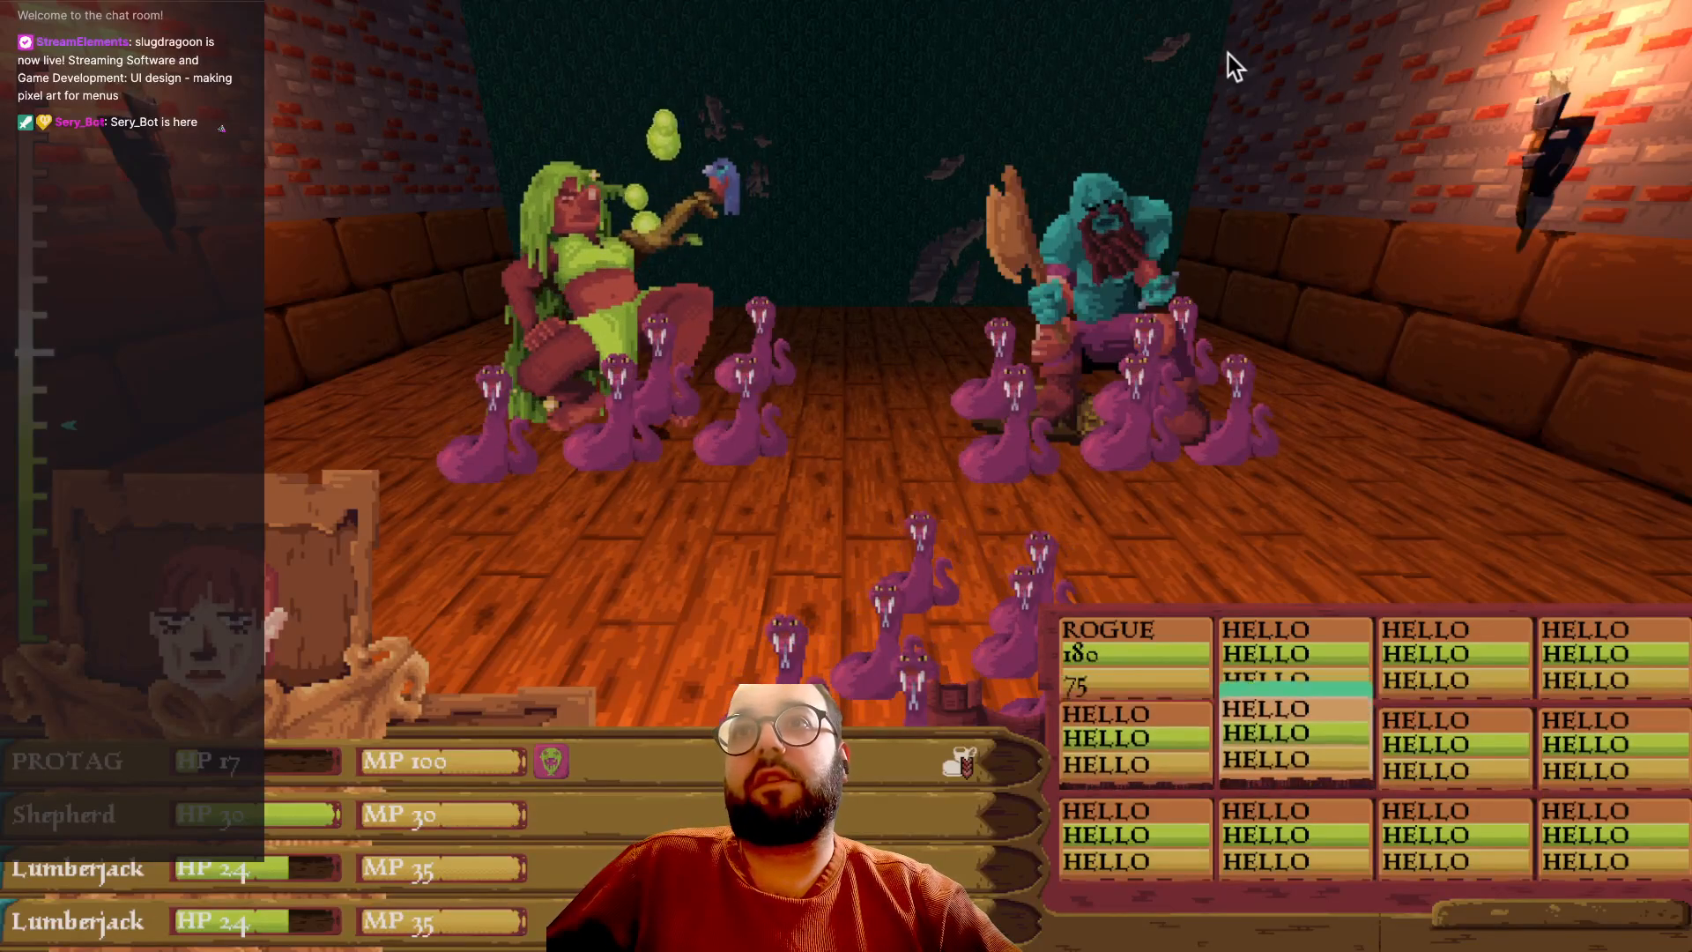
key(Left)
key(Right)
key(Right)
key(Right)
key(Right)
key(Right)
key(Right)
key(Right)
key(Up)
key(Left)
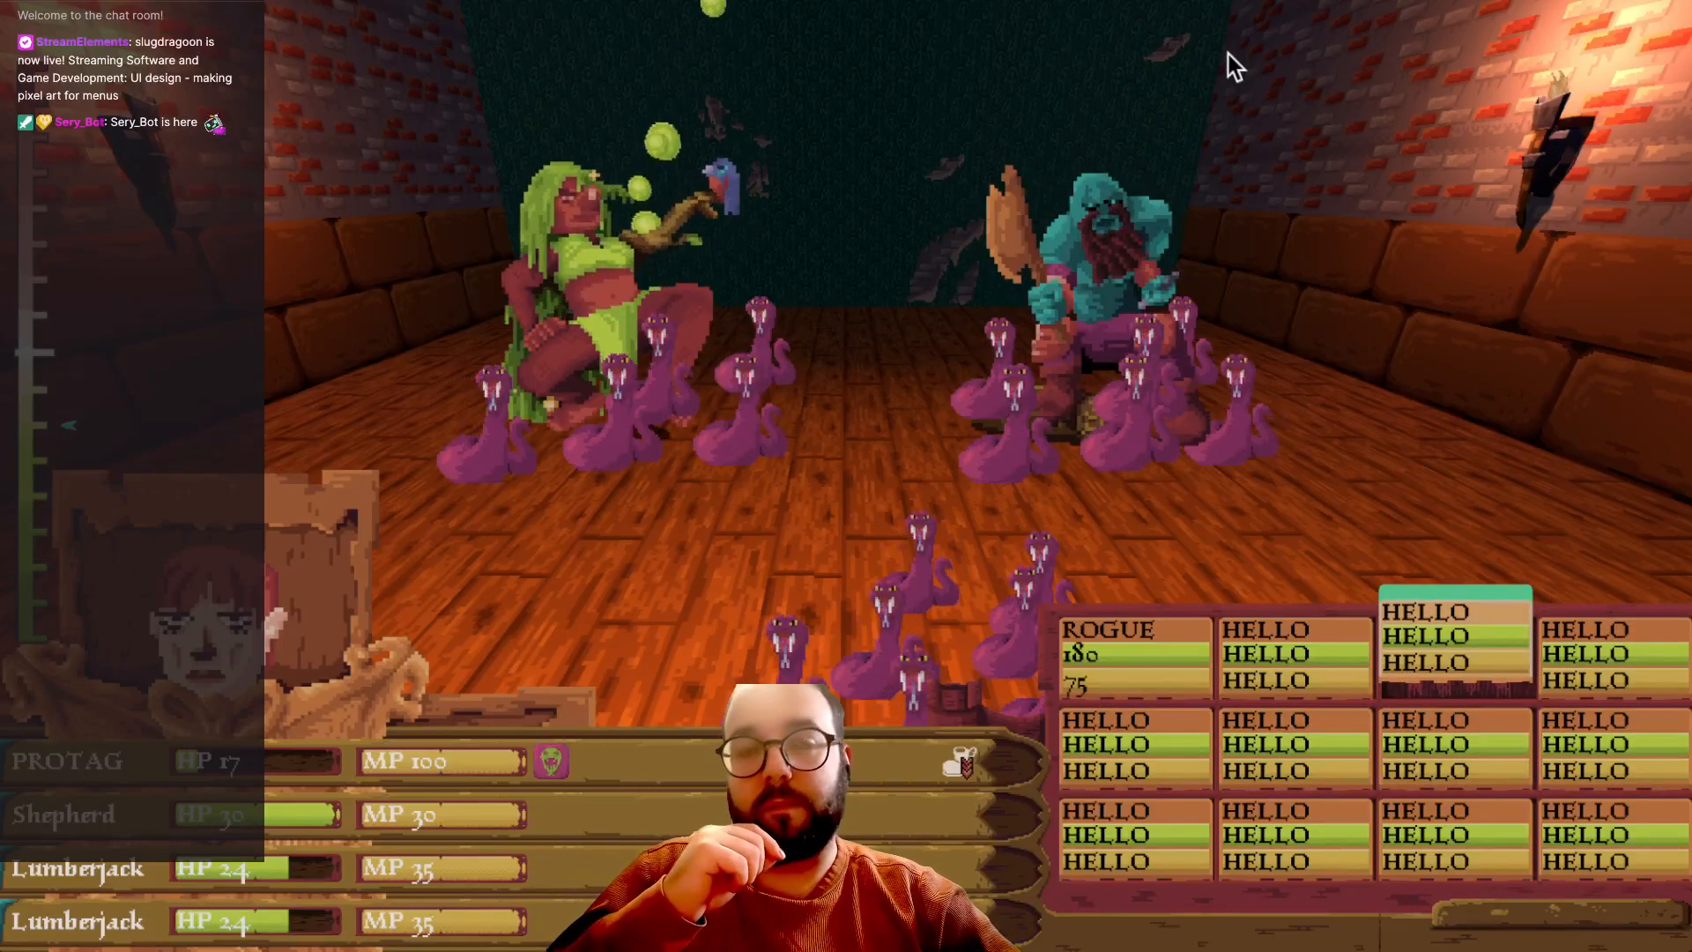
key(Down)
key(Up)
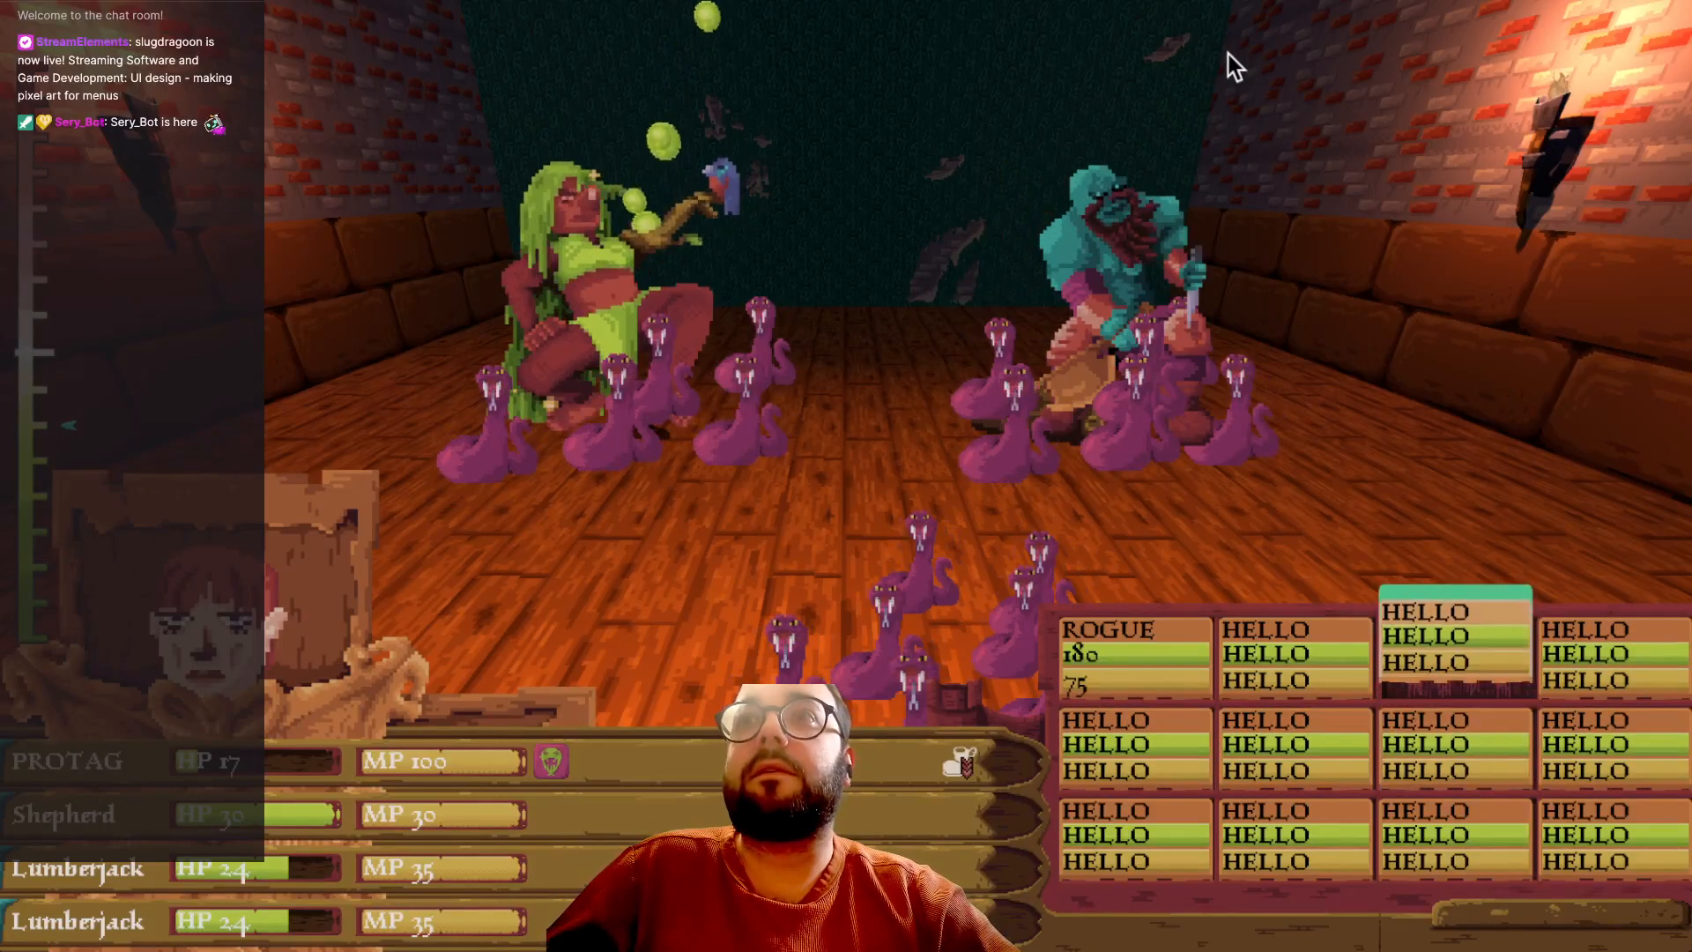
- Sweep the selection repeatedly back and forth across the first row to examine the green header band and the raise animation
key(Left)
key(Right)
key(Left)
key(Left)
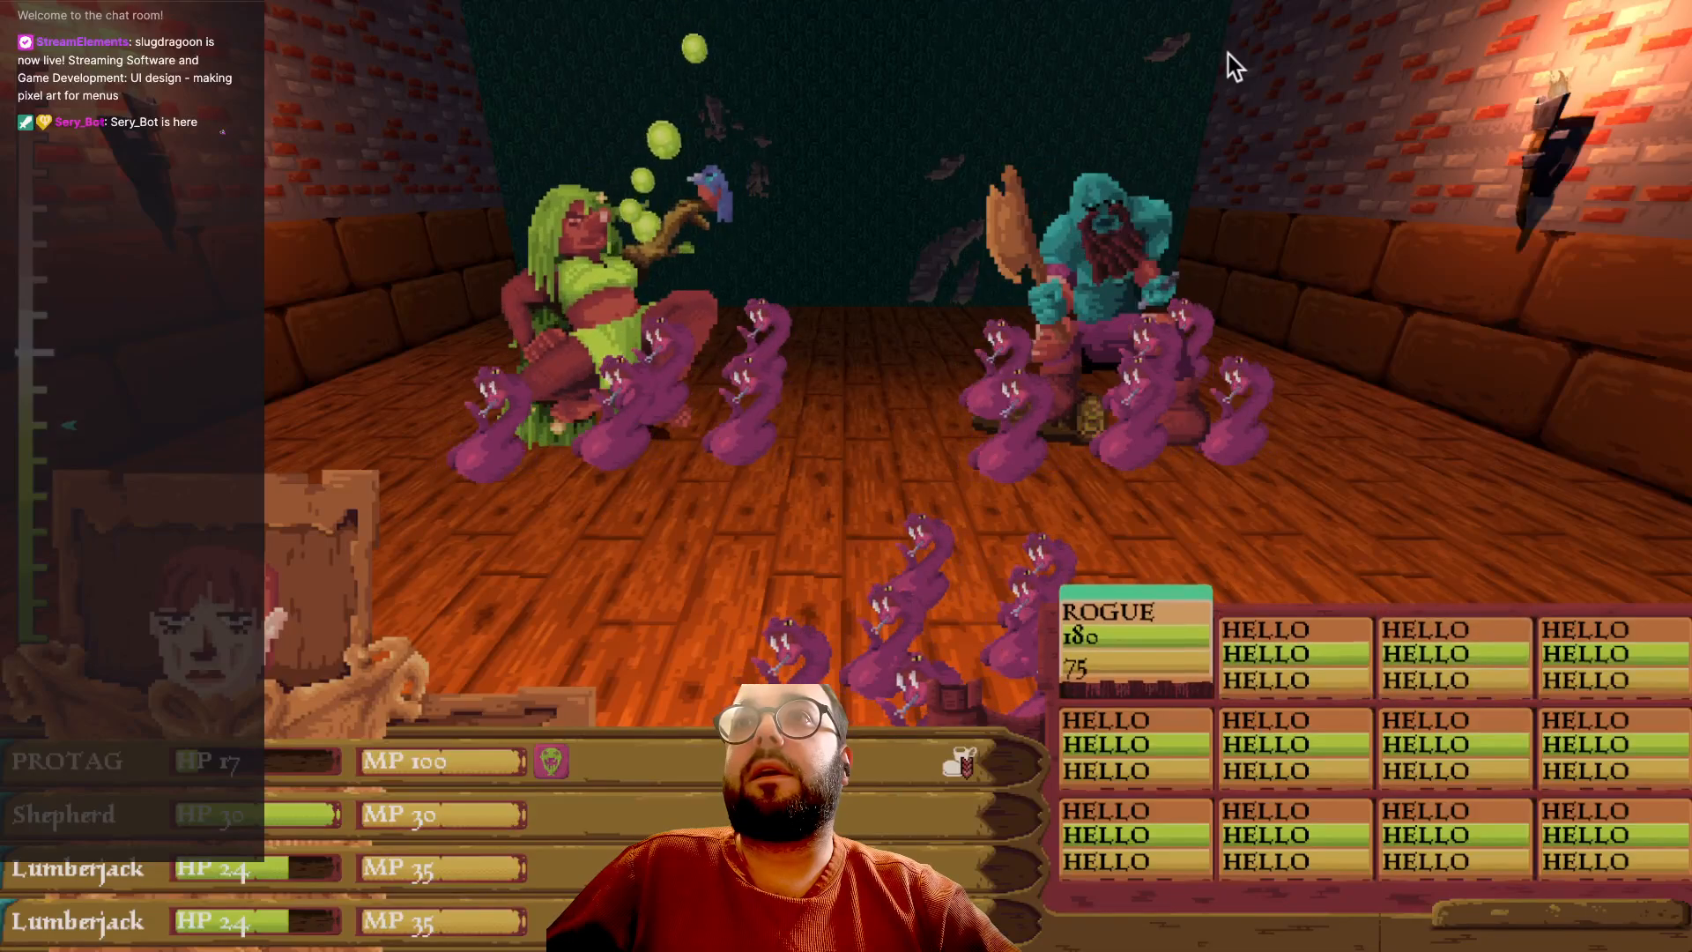
key(Right)
key(Right)
key(Right)
key(Right)
key(Left)
key(Left)
key(Left)
key(Left)
key(Right)
key(Right)
key(Left)
key(Left)
key(Right)
key(Right)
key(Right)
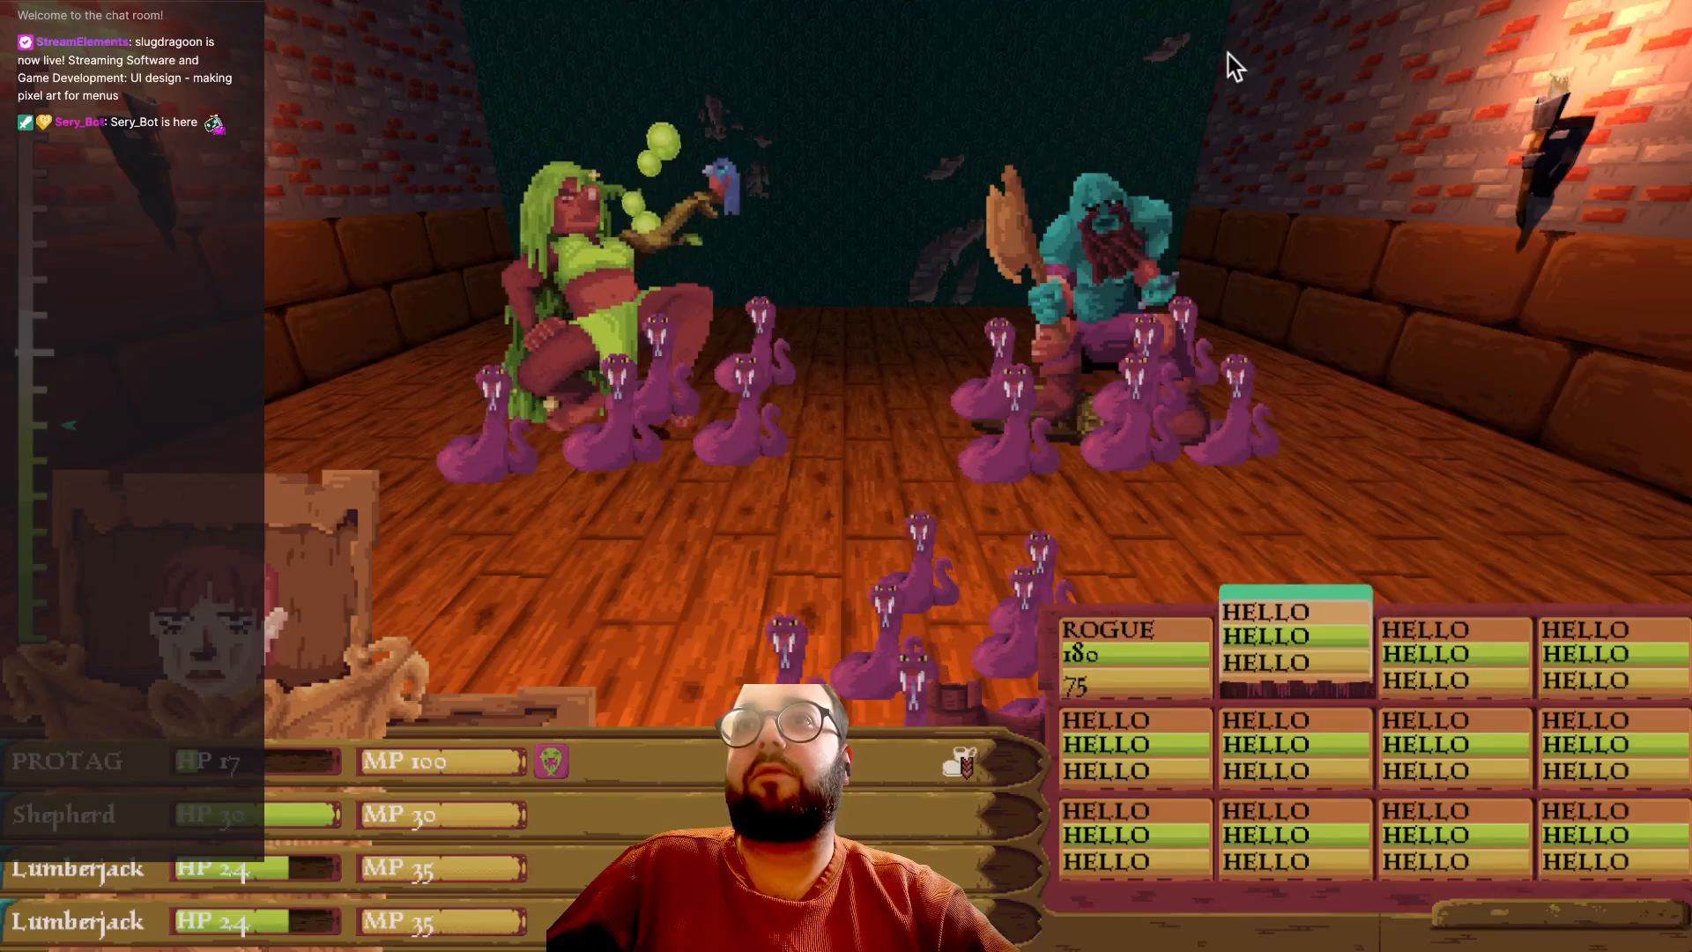
key(Left)
key(Left)
key(Left)
key(Right)
key(Left)
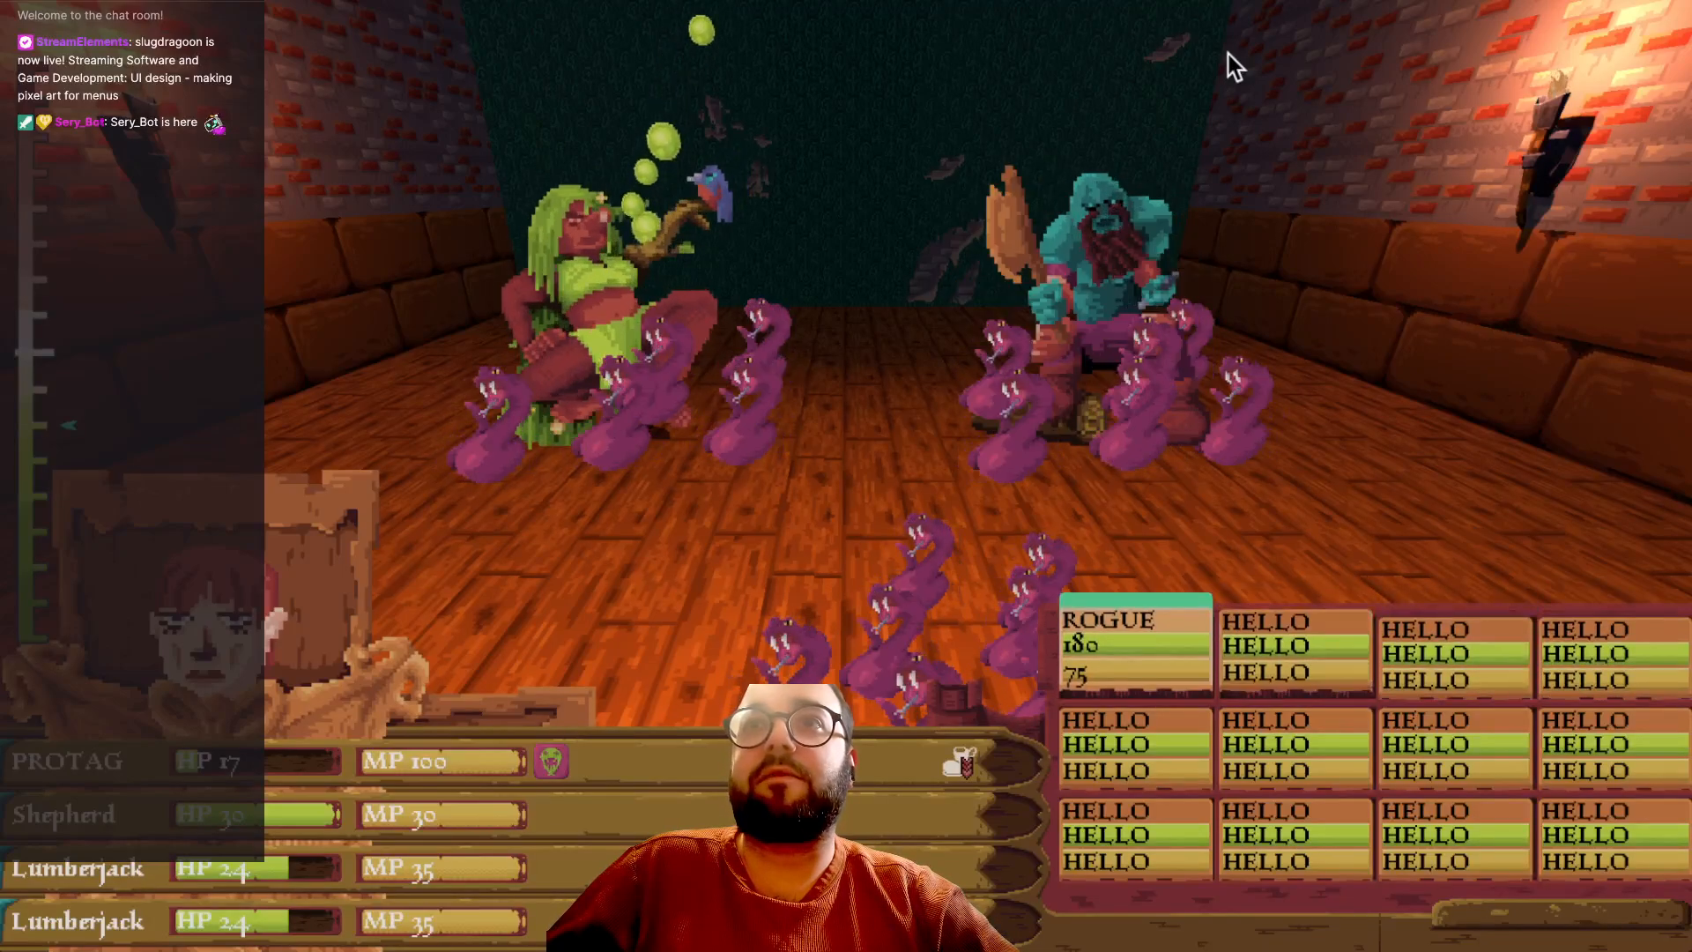
key(Right)
key(Right)
key(Right)
key(Left)
key(Left)
key(Left)
- Examine how the active window overlaps the row above while moving the selection along the second row
key(Down)
key(Right)
key(Right)
key(Right)
key(Left)
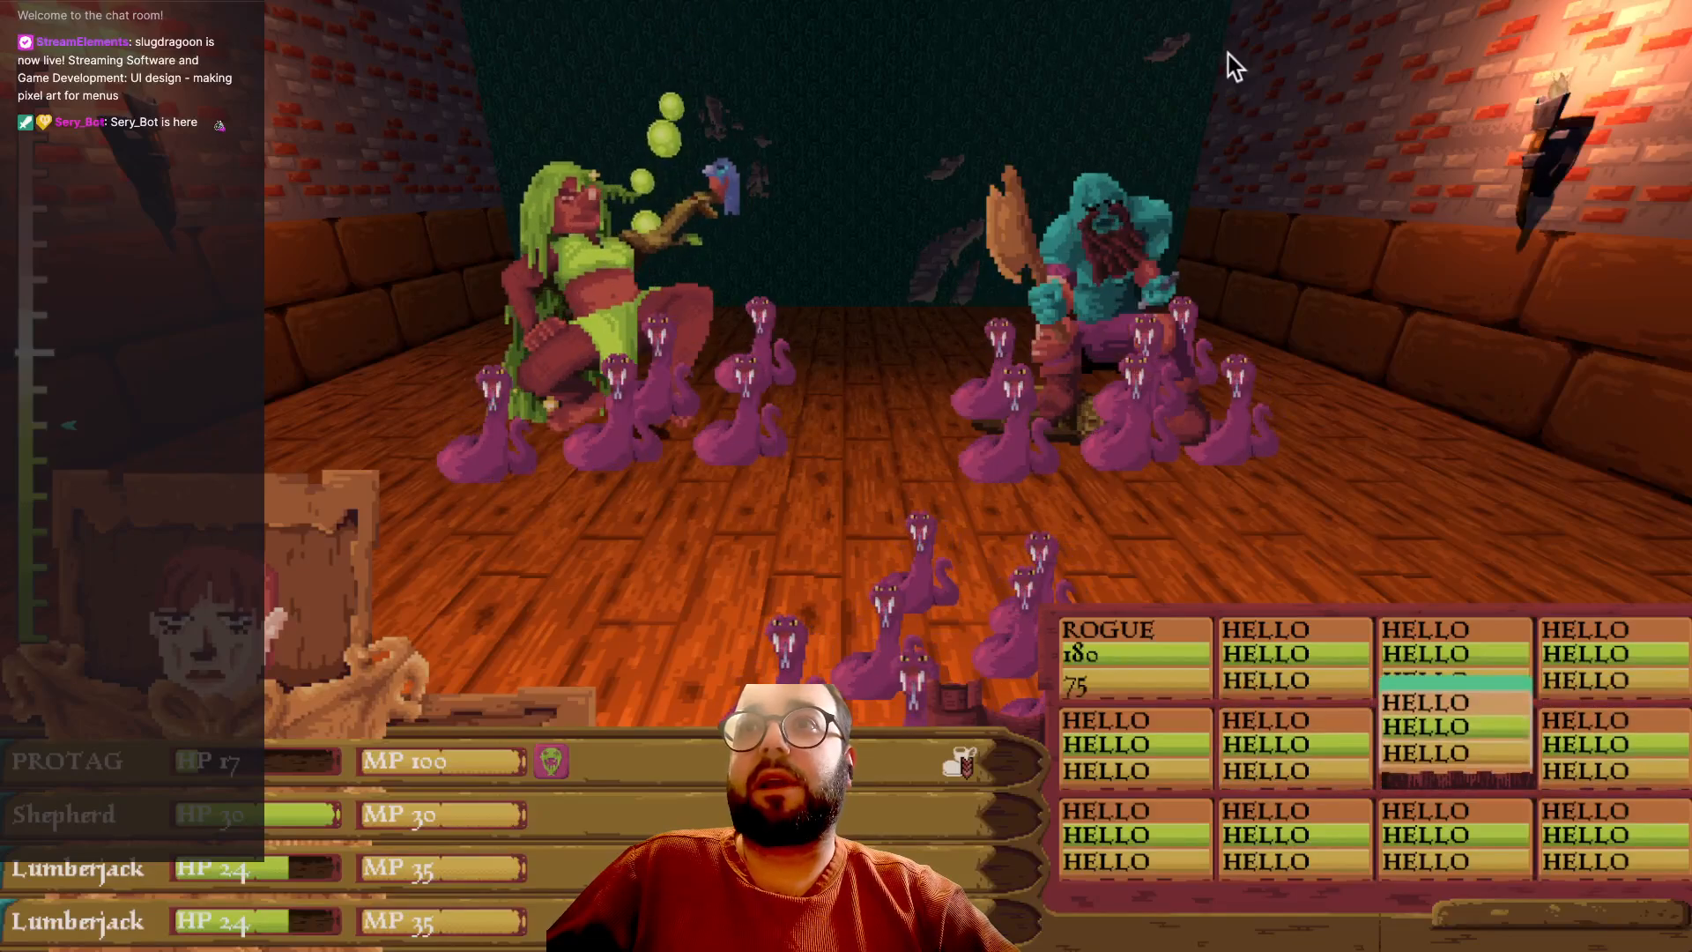
key(Right)
key(Left)
key(Right)
key(Left)
key(Right)
key(Left)
key(Left)
key(Left)
- Move the selection across the third row and back up through the second and first rows to check the active background
key(Down)
key(Right)
key(Right)
key(Right)
key(Up)
key(Left)
key(Left)
key(Left)
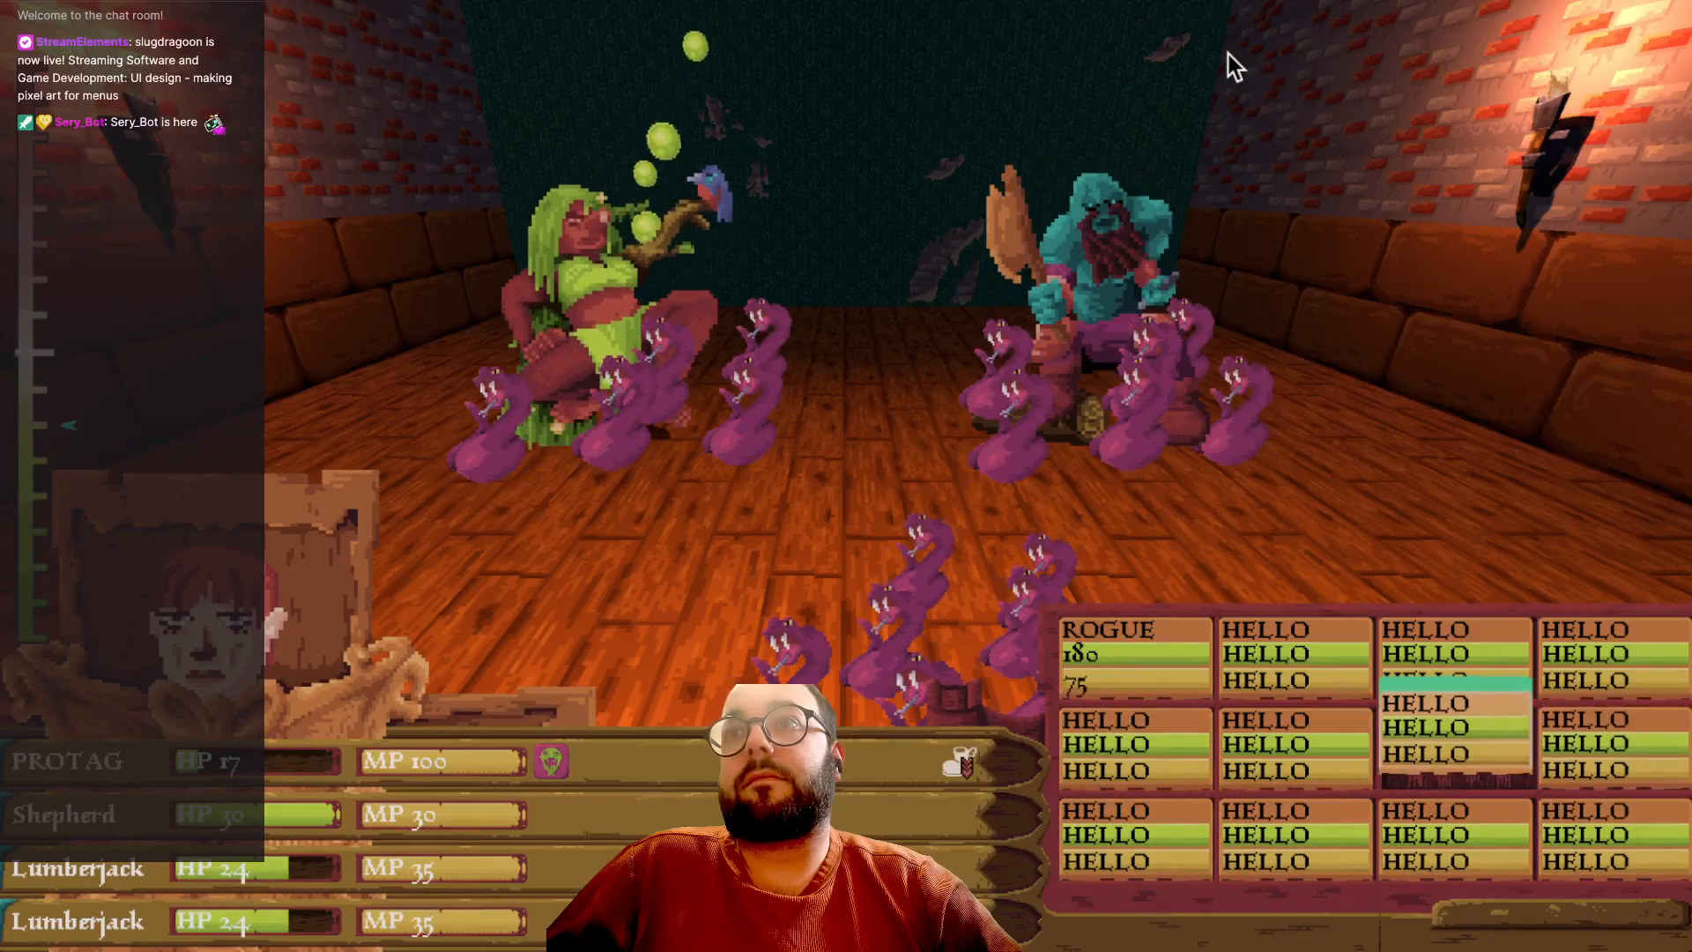
key(Right)
key(Up)
key(Right)
key(Right)
key(Left)
key(Left)
key(Left)
- Return the selection to the second row and move it from the first to the last window, checking the header band
key(Down)
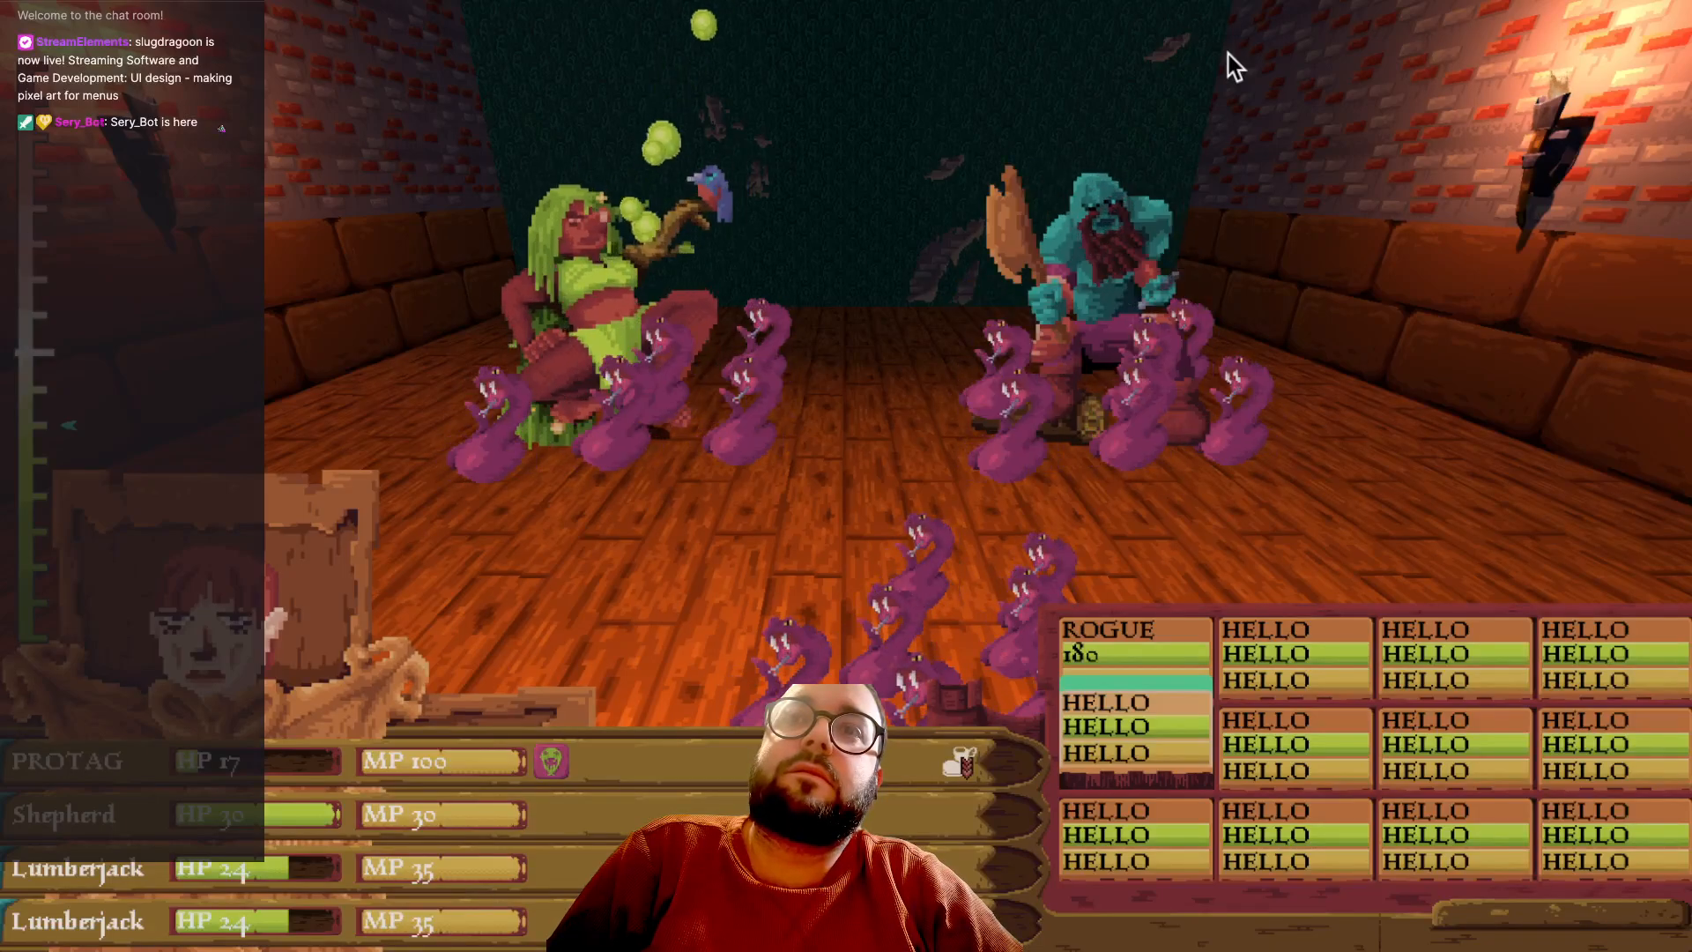
key(Right)
key(Right)
key(Right)
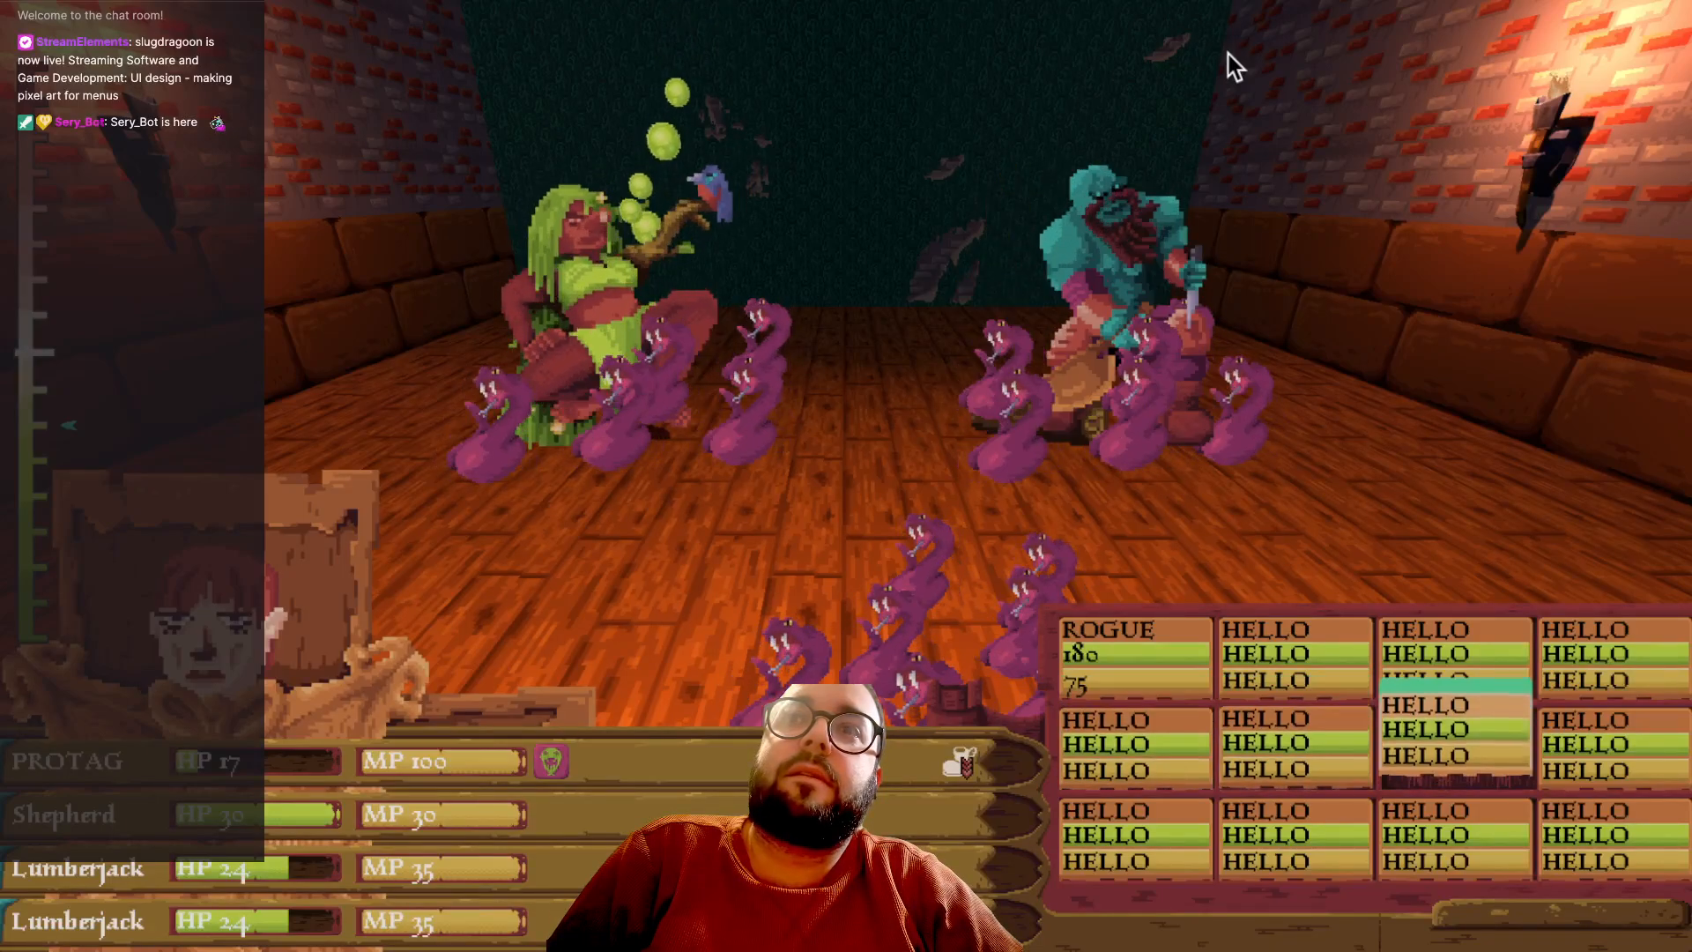
key(Left)
key(Left)
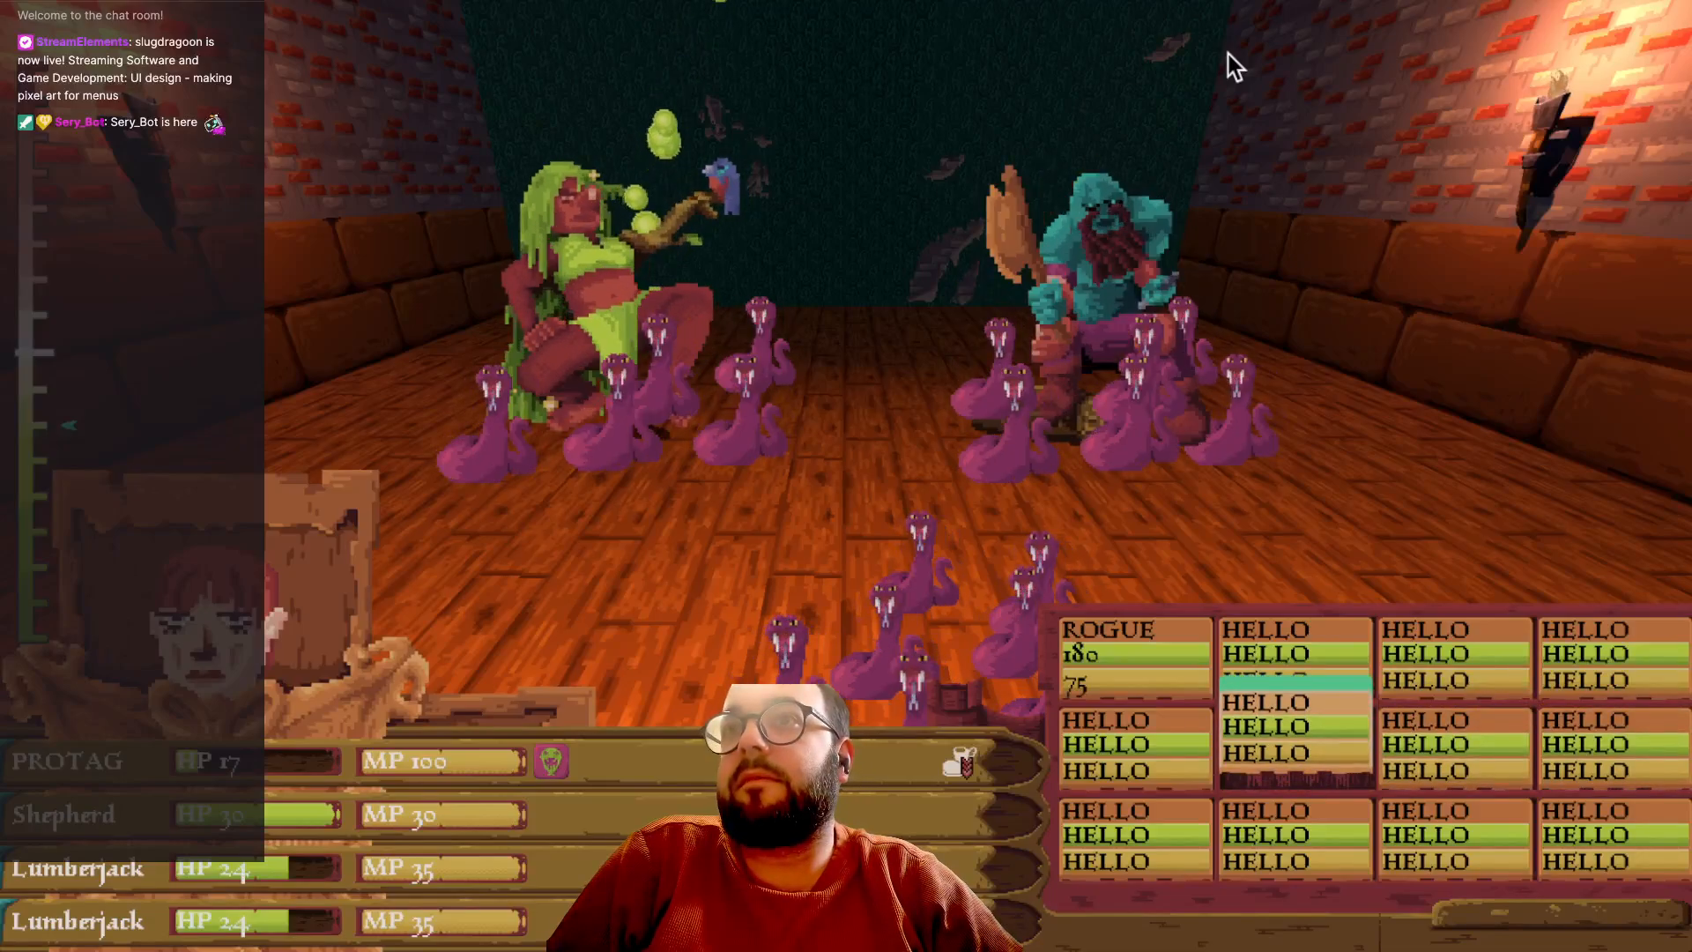
key(Right)
key(Right)
key(Right)
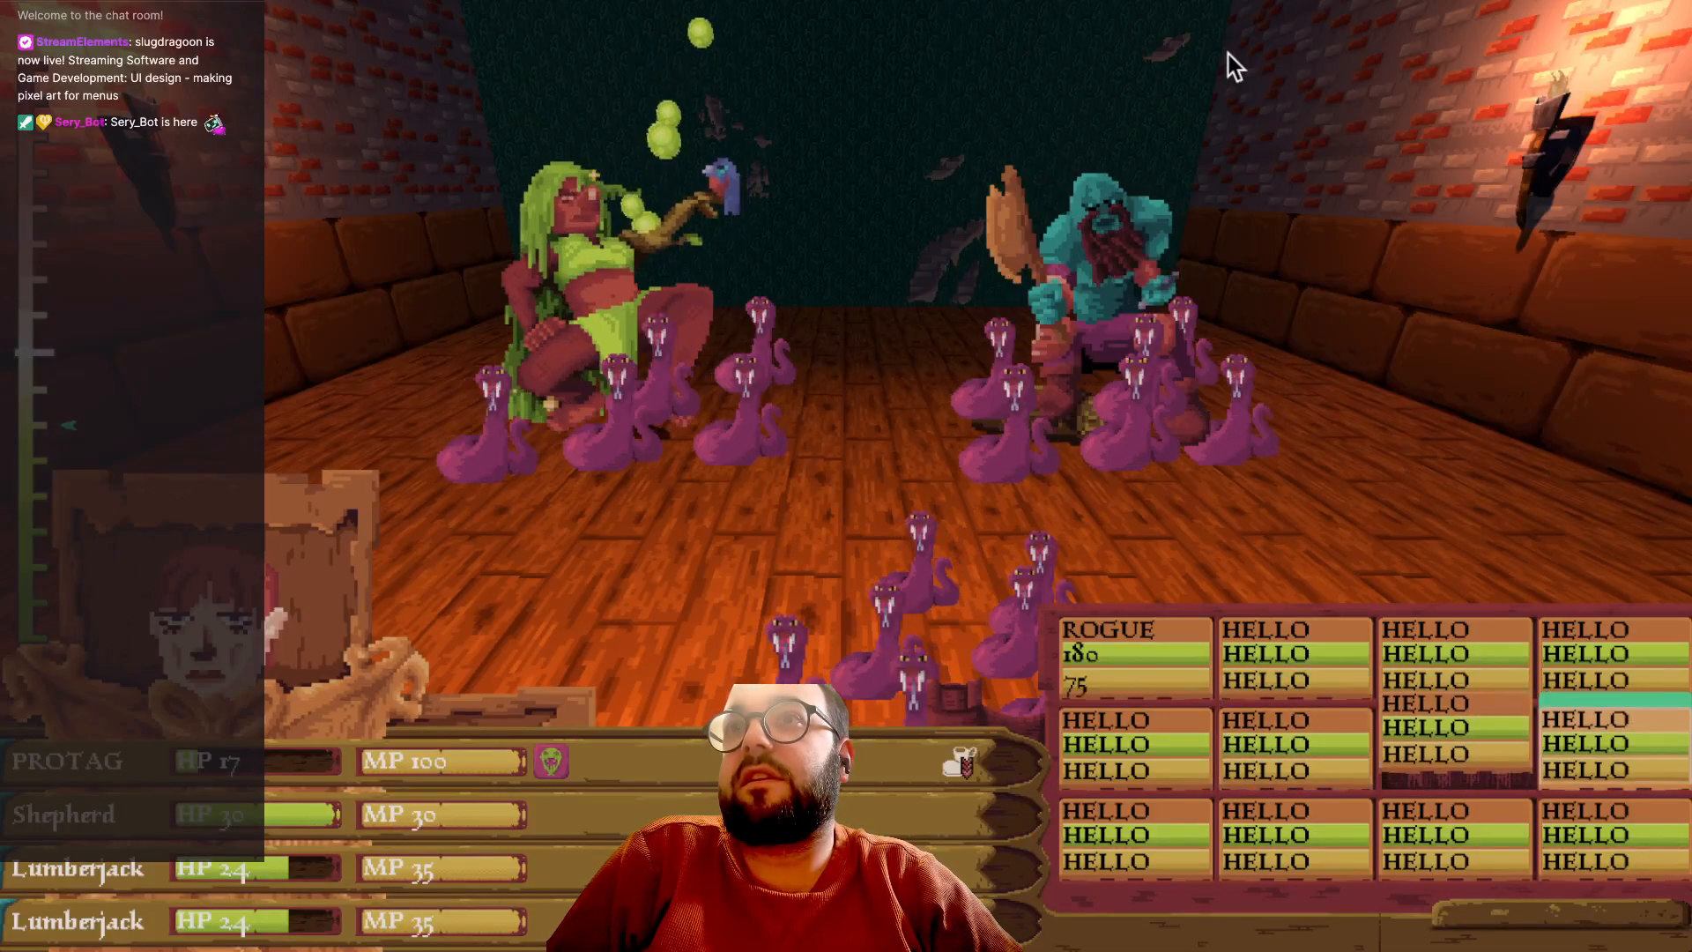
- Cycle the selection through all three rows of the switch grid, checking the active window's look in each row
key(Left)
key(Down)
key(Left)
key(Left)
key(Left)
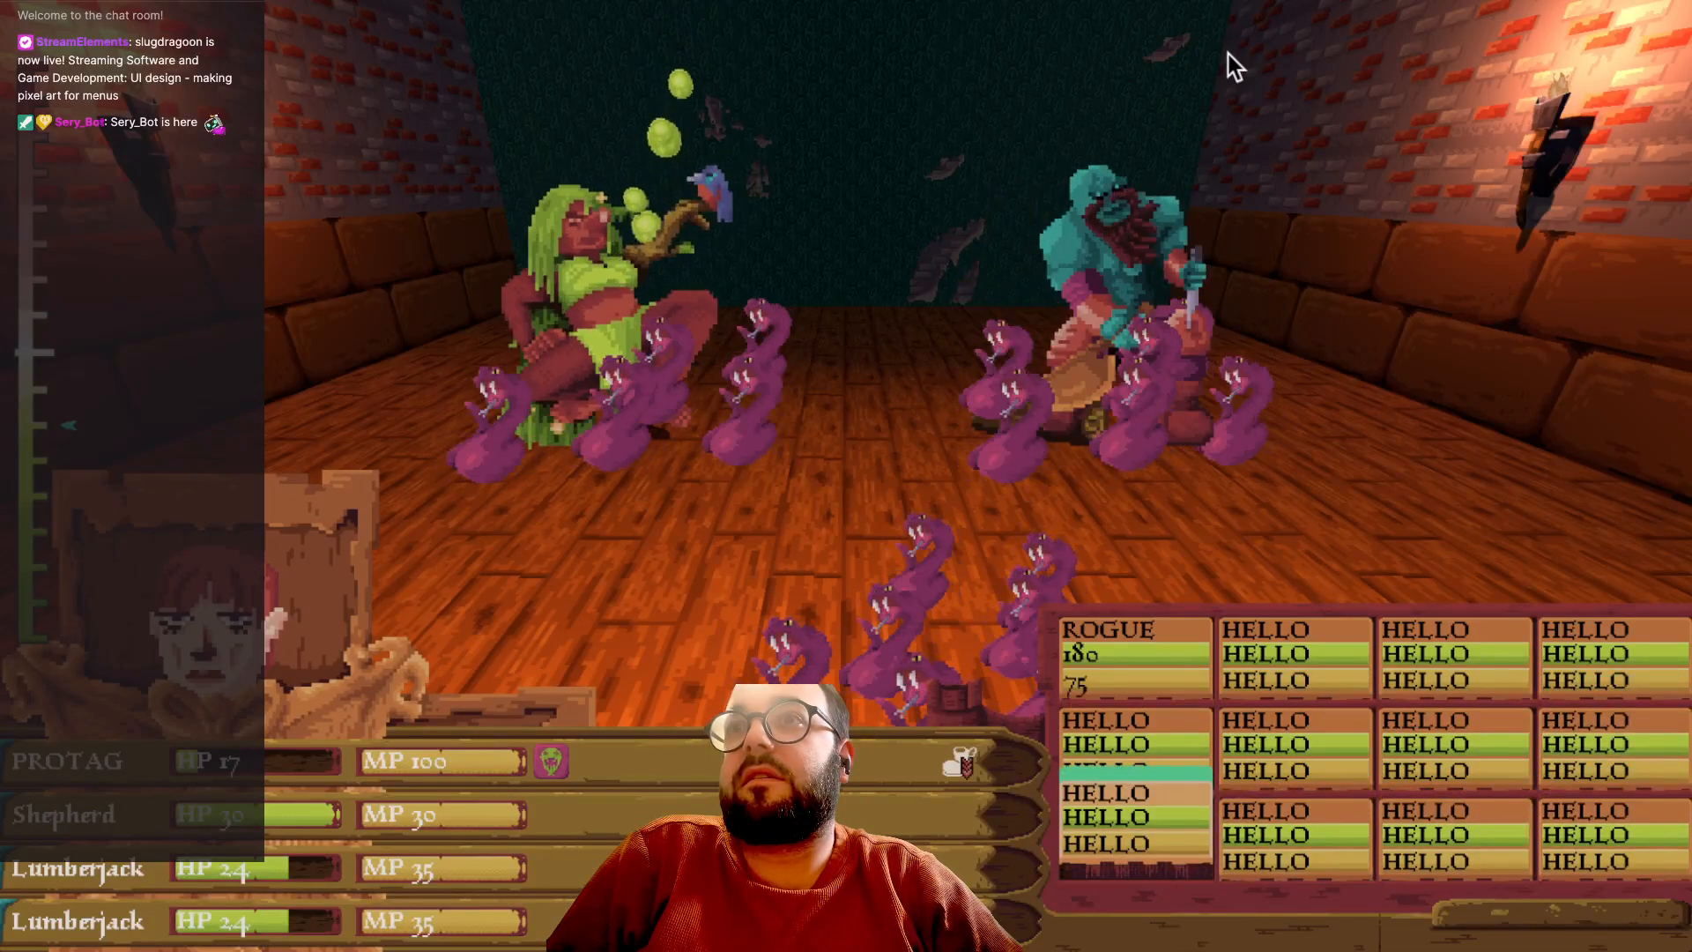
key(Right)
key(Right)
key(Right)
key(Up)
key(Right)
key(Up)
key(Right)
key(Right)
key(Right)
key(Left)
key(Left)
key(Left)
key(Down)
key(Right)
key(Right)
key(Right)
key(Down)
key(Left)
key(Left)
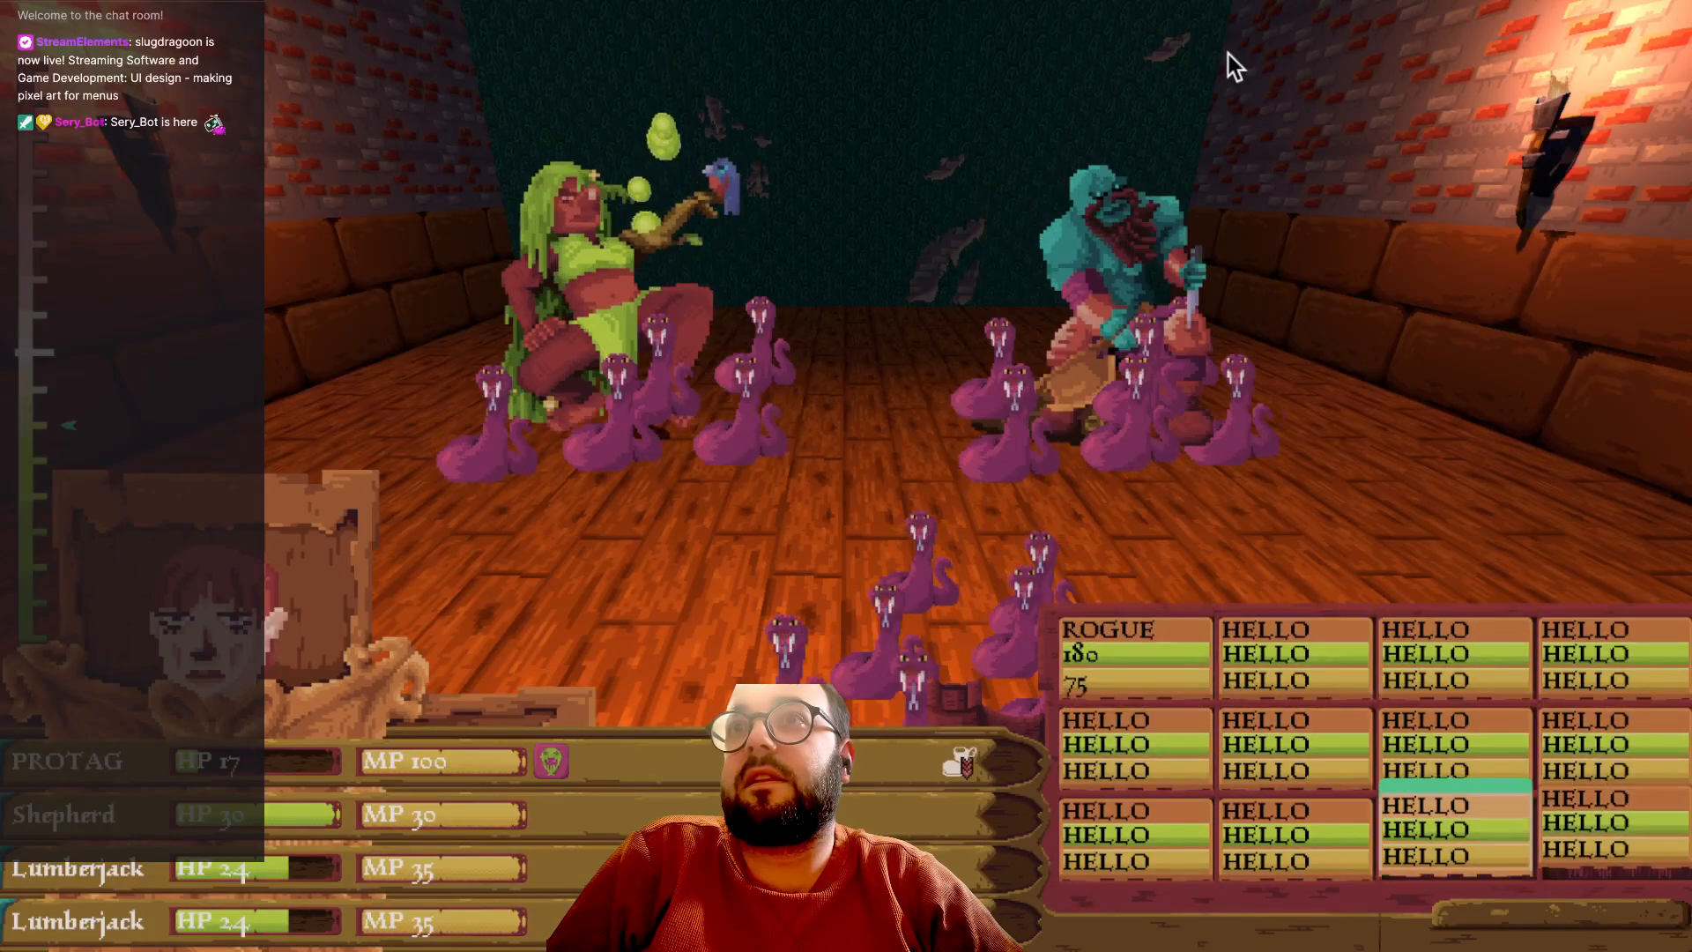
- Move the selection back to the third row's first window and across the second row, checking the active background
key(Left)
key(Left)
key(Up)
key(Right)
key(Right)
key(Right)
- Return the selection along the first row to the ROGUE window, and confirm the window directly below it
key(Up)
key(Left)
key(Left)
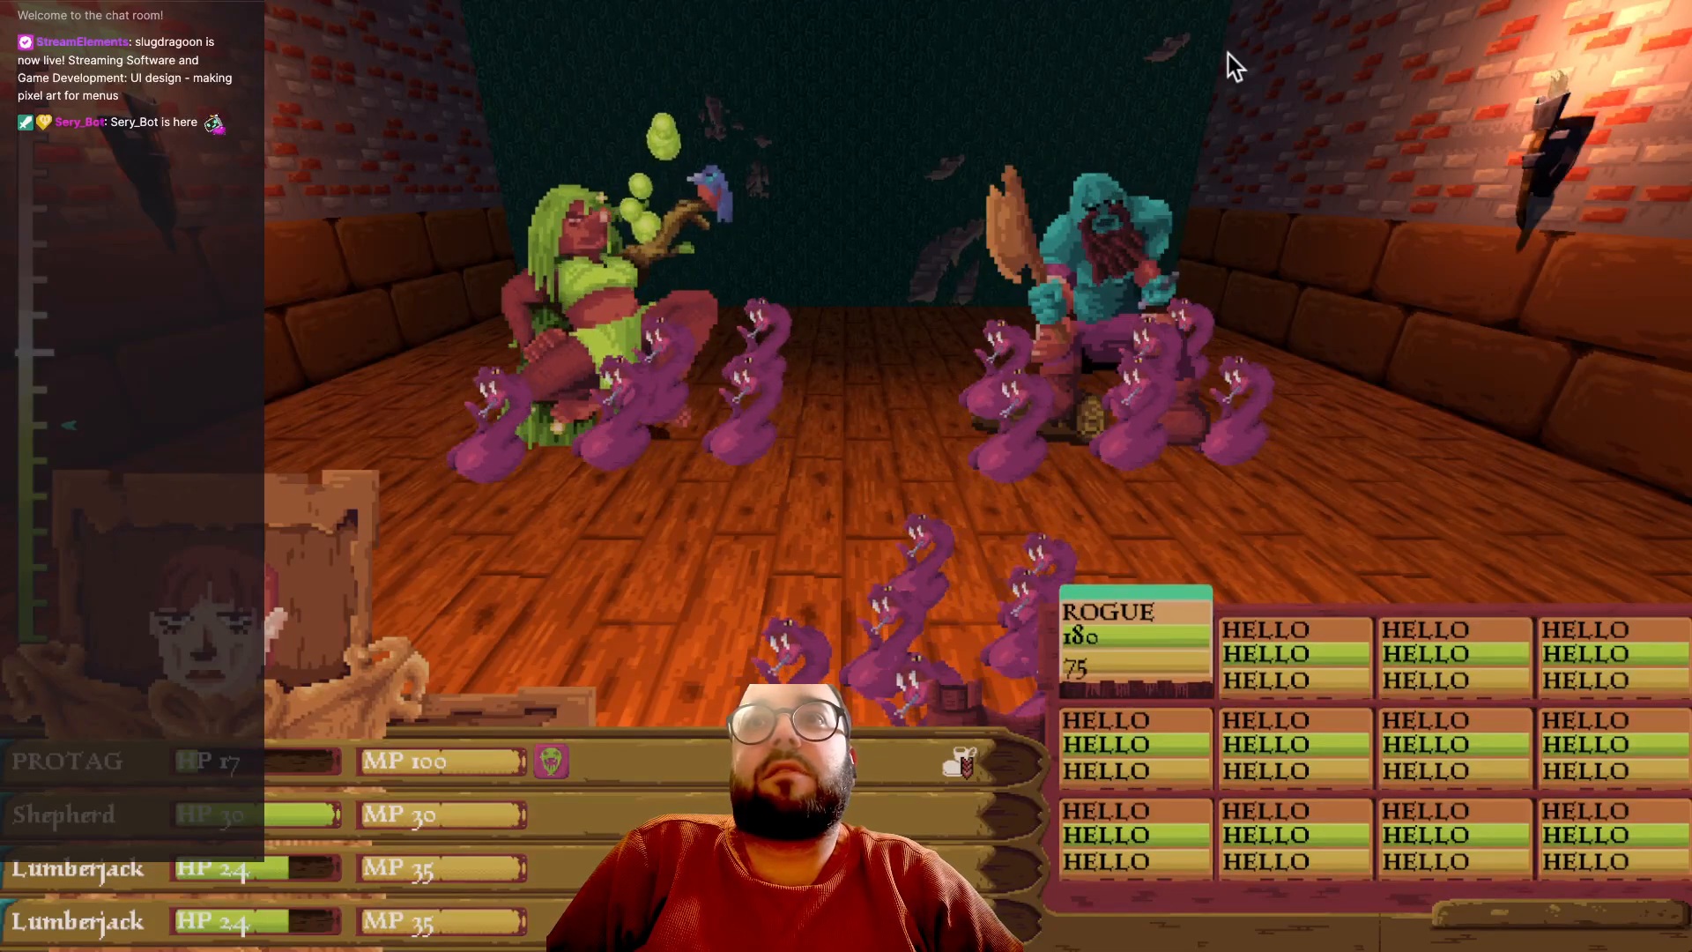
key(Down)
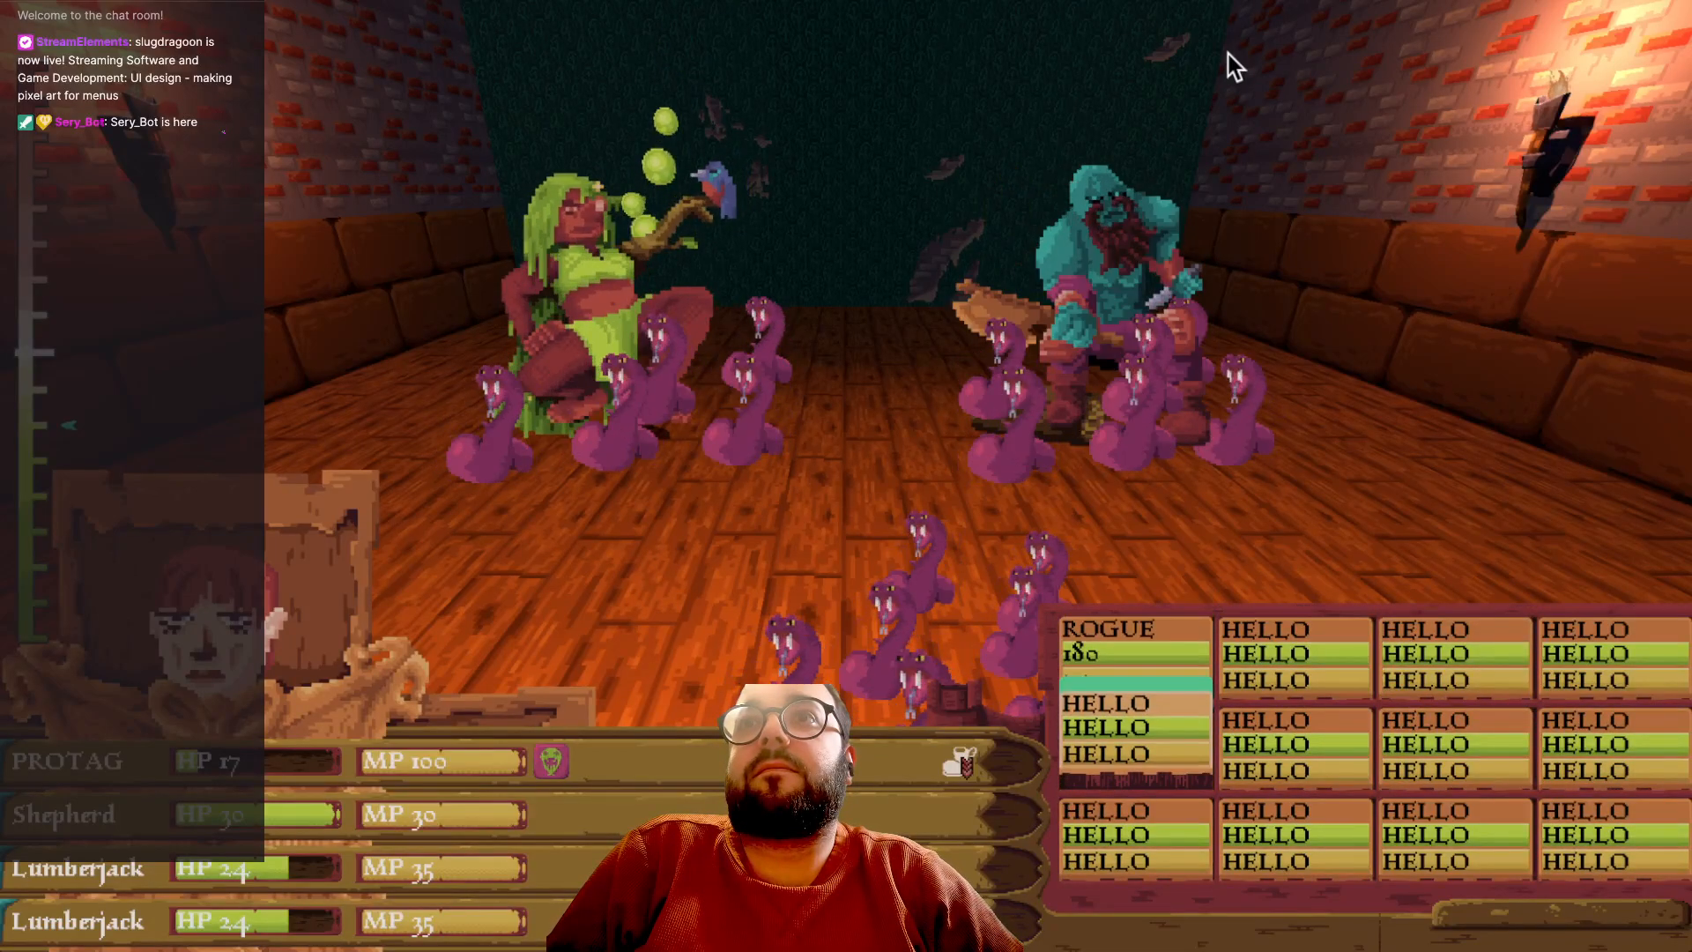
key(Return)
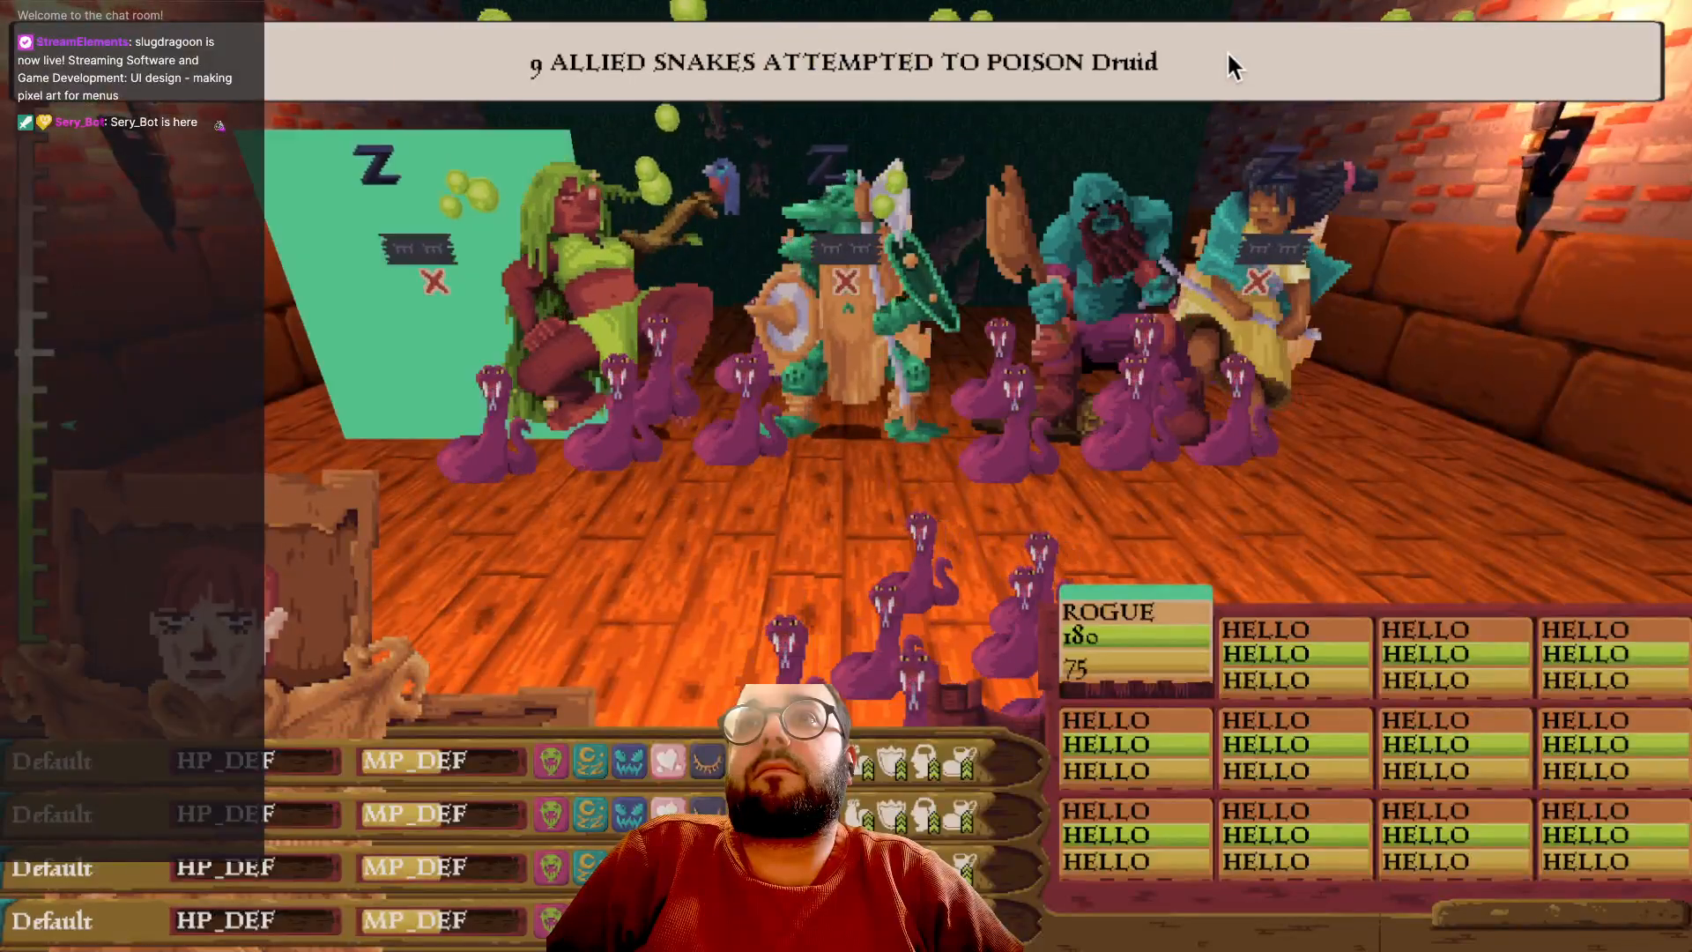